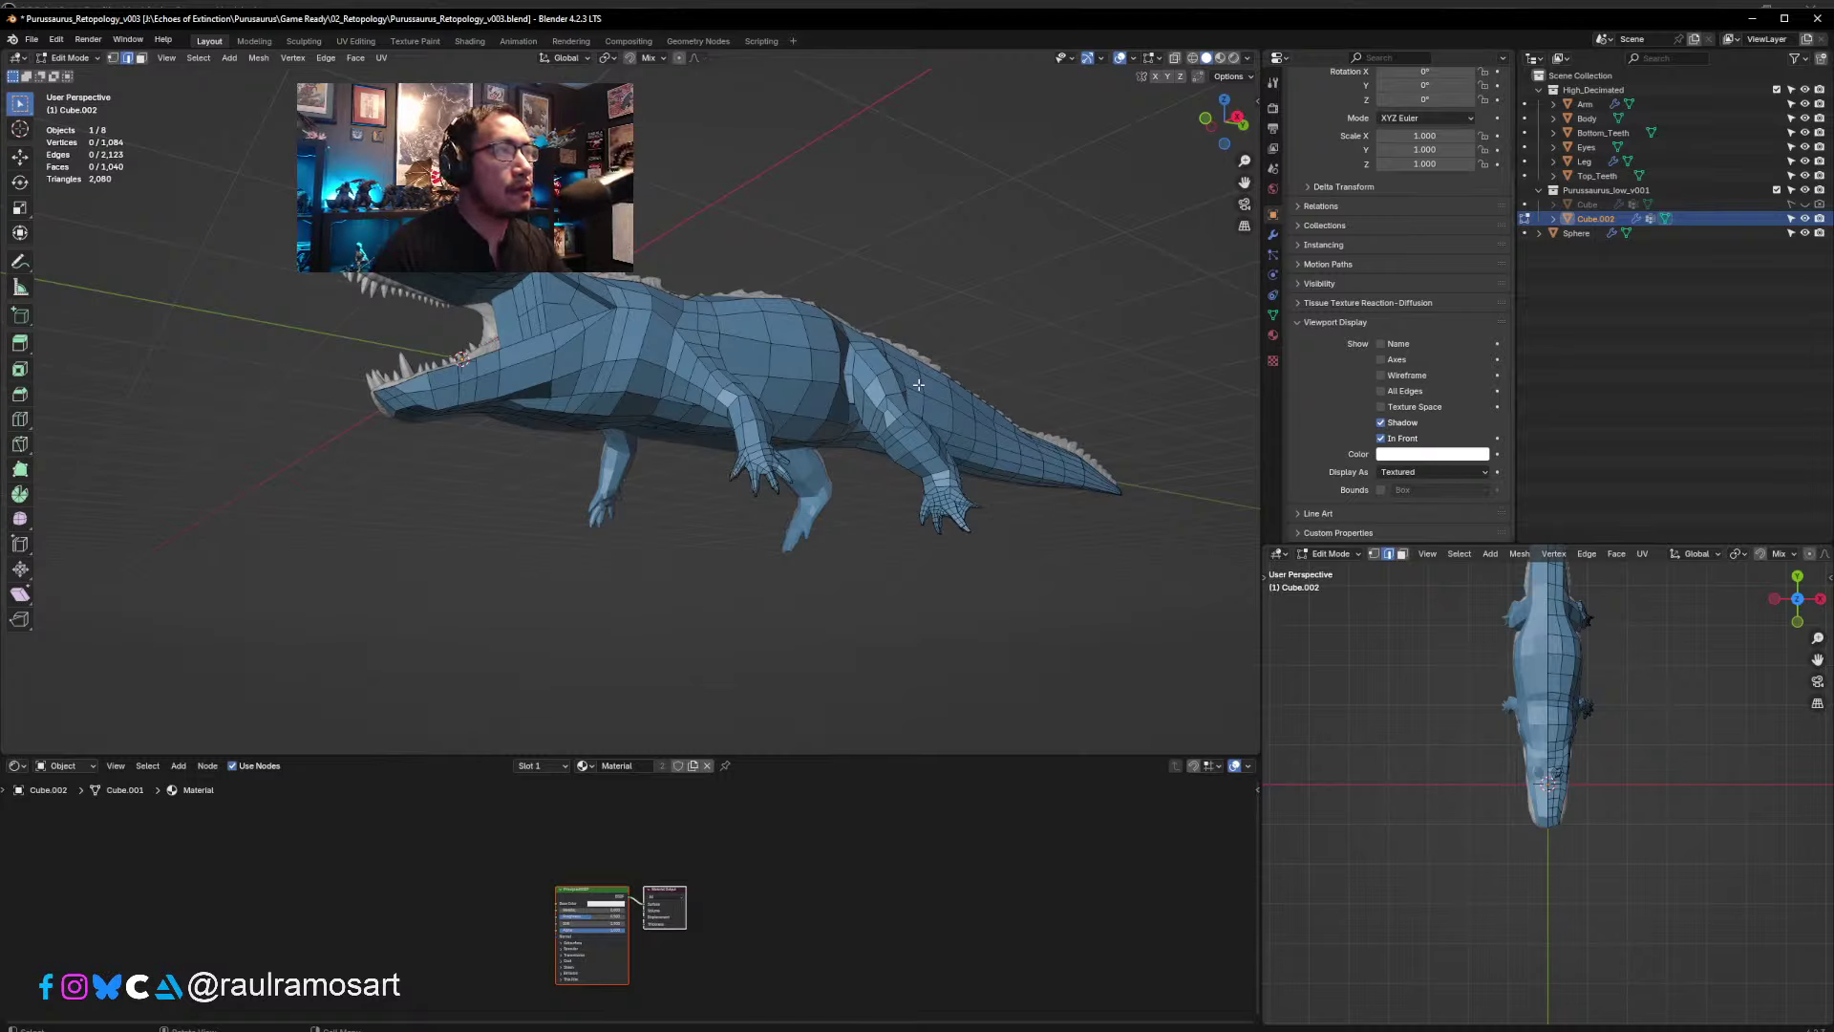
- Inspect the low-poly retopology mesh around the creature's body, legs, jaws and snout
middle_click_drag(904, 361, 751, 475)
scroll(787, 439, "up", 2)
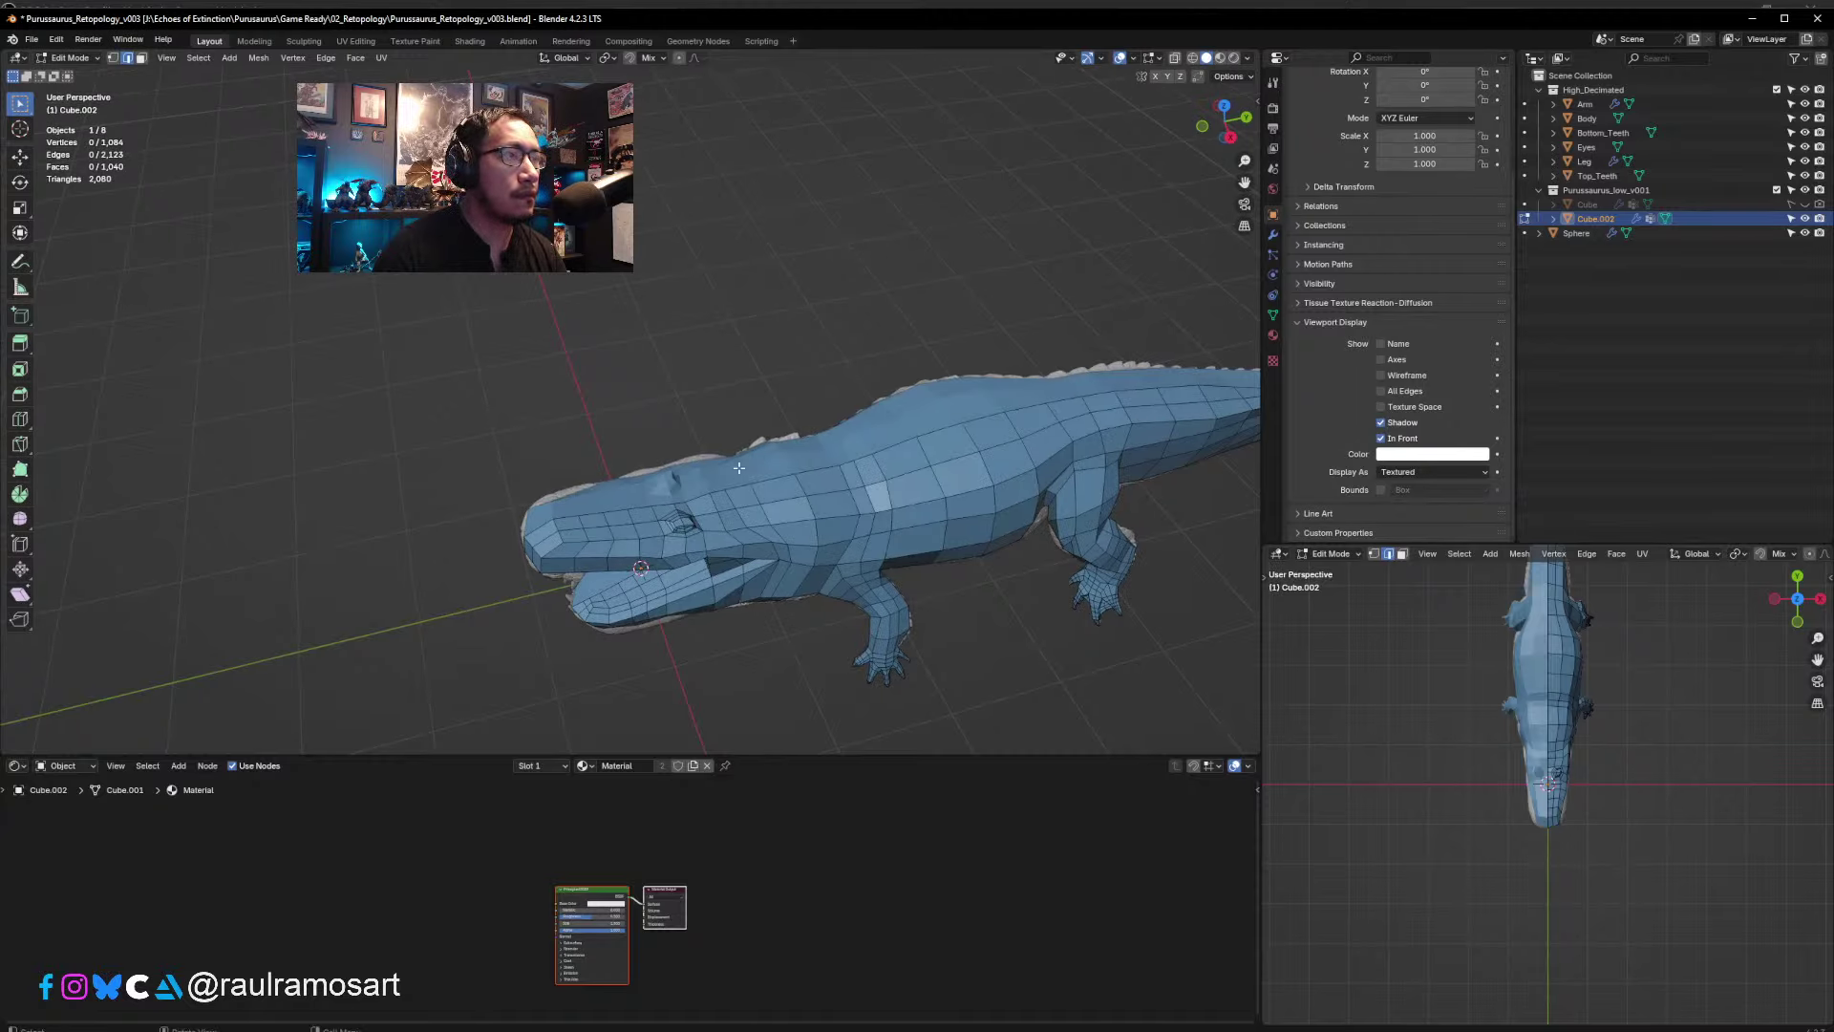
middle_click_drag(738, 467, 826, 436)
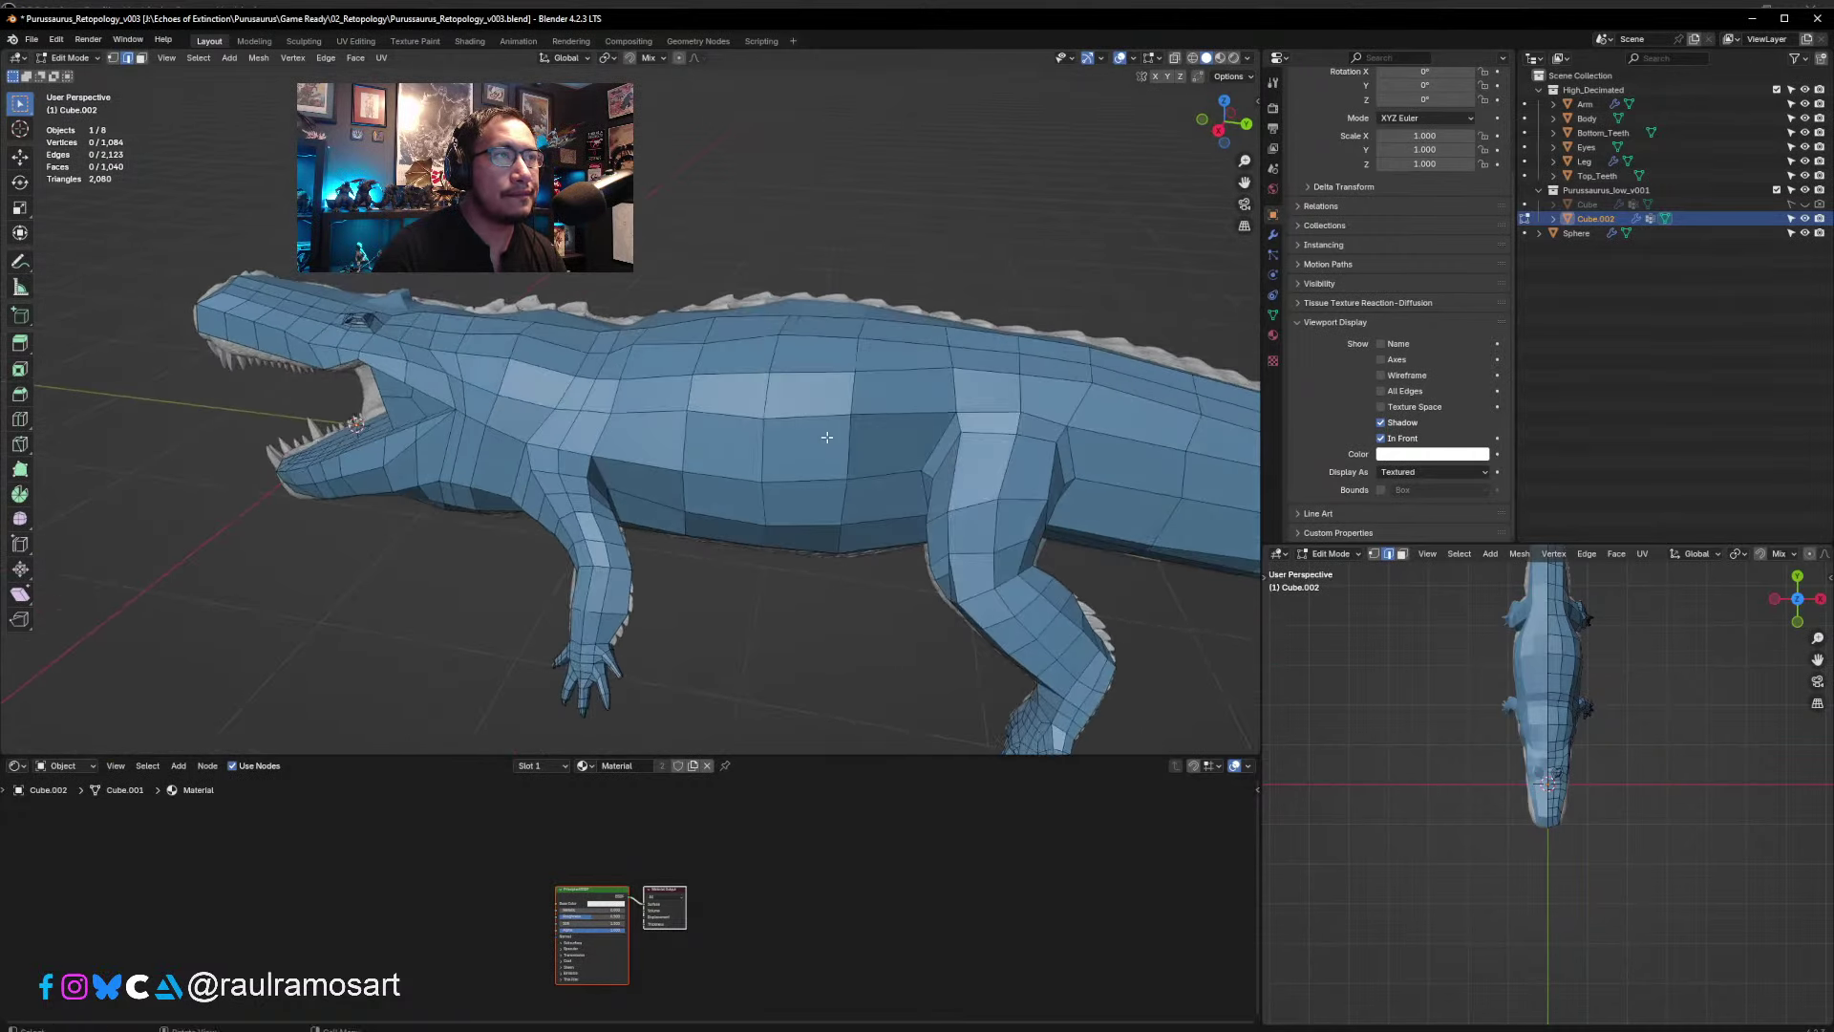
middle_click_drag(729, 381, 807, 415)
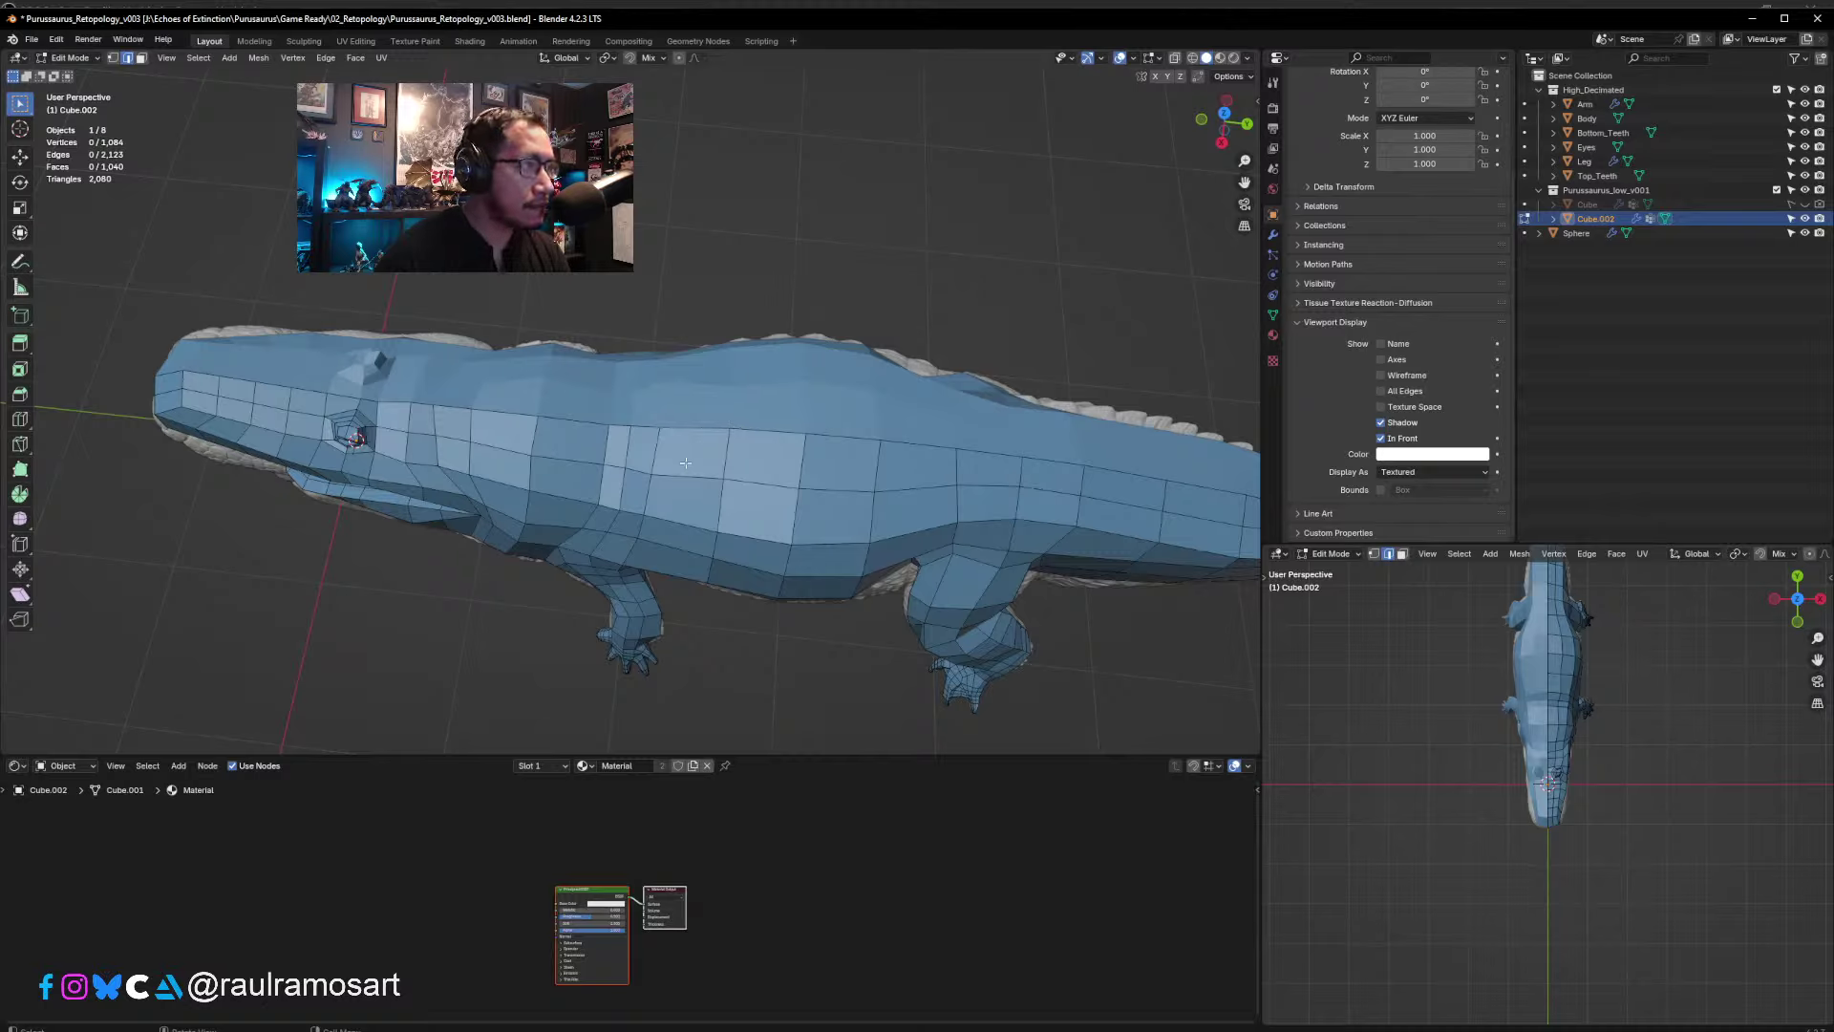
middle_click_drag(599, 495, 979, 357)
scroll(869, 387, "up", 3)
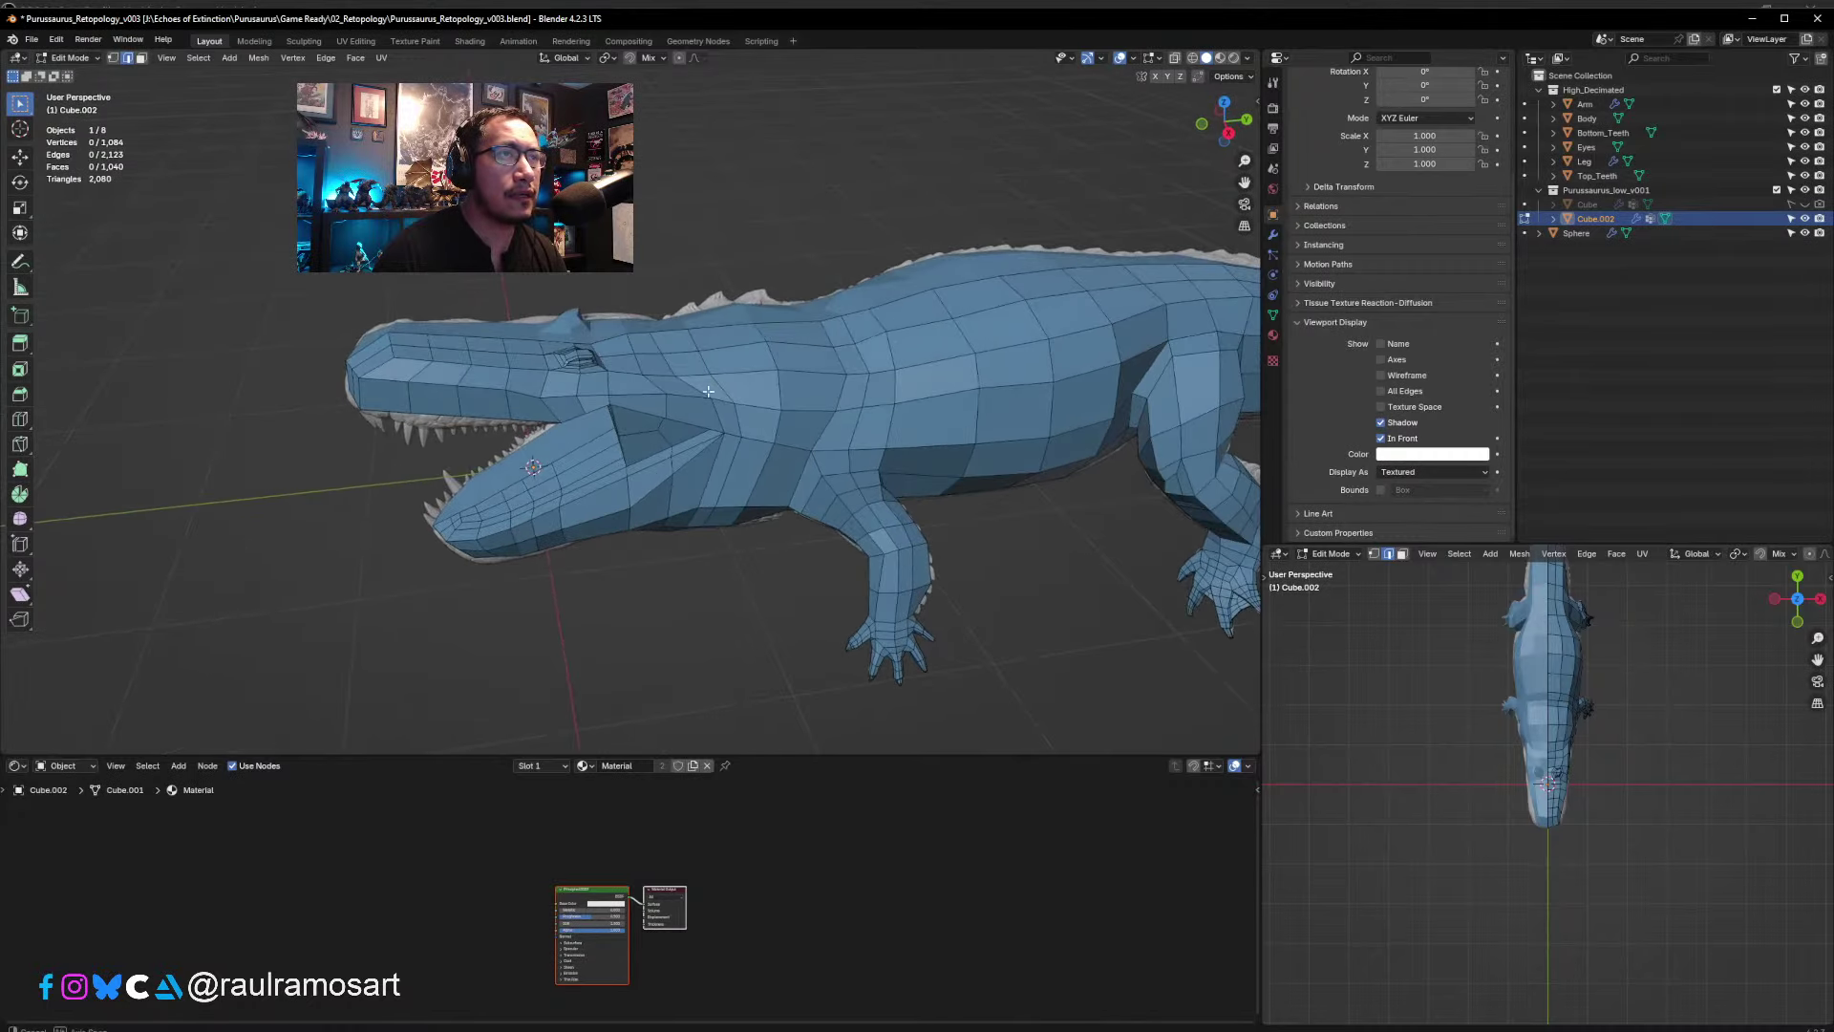
scroll(708, 391, "up", 2)
scroll(679, 424, "up", 3)
scroll(655, 435, "up", 3)
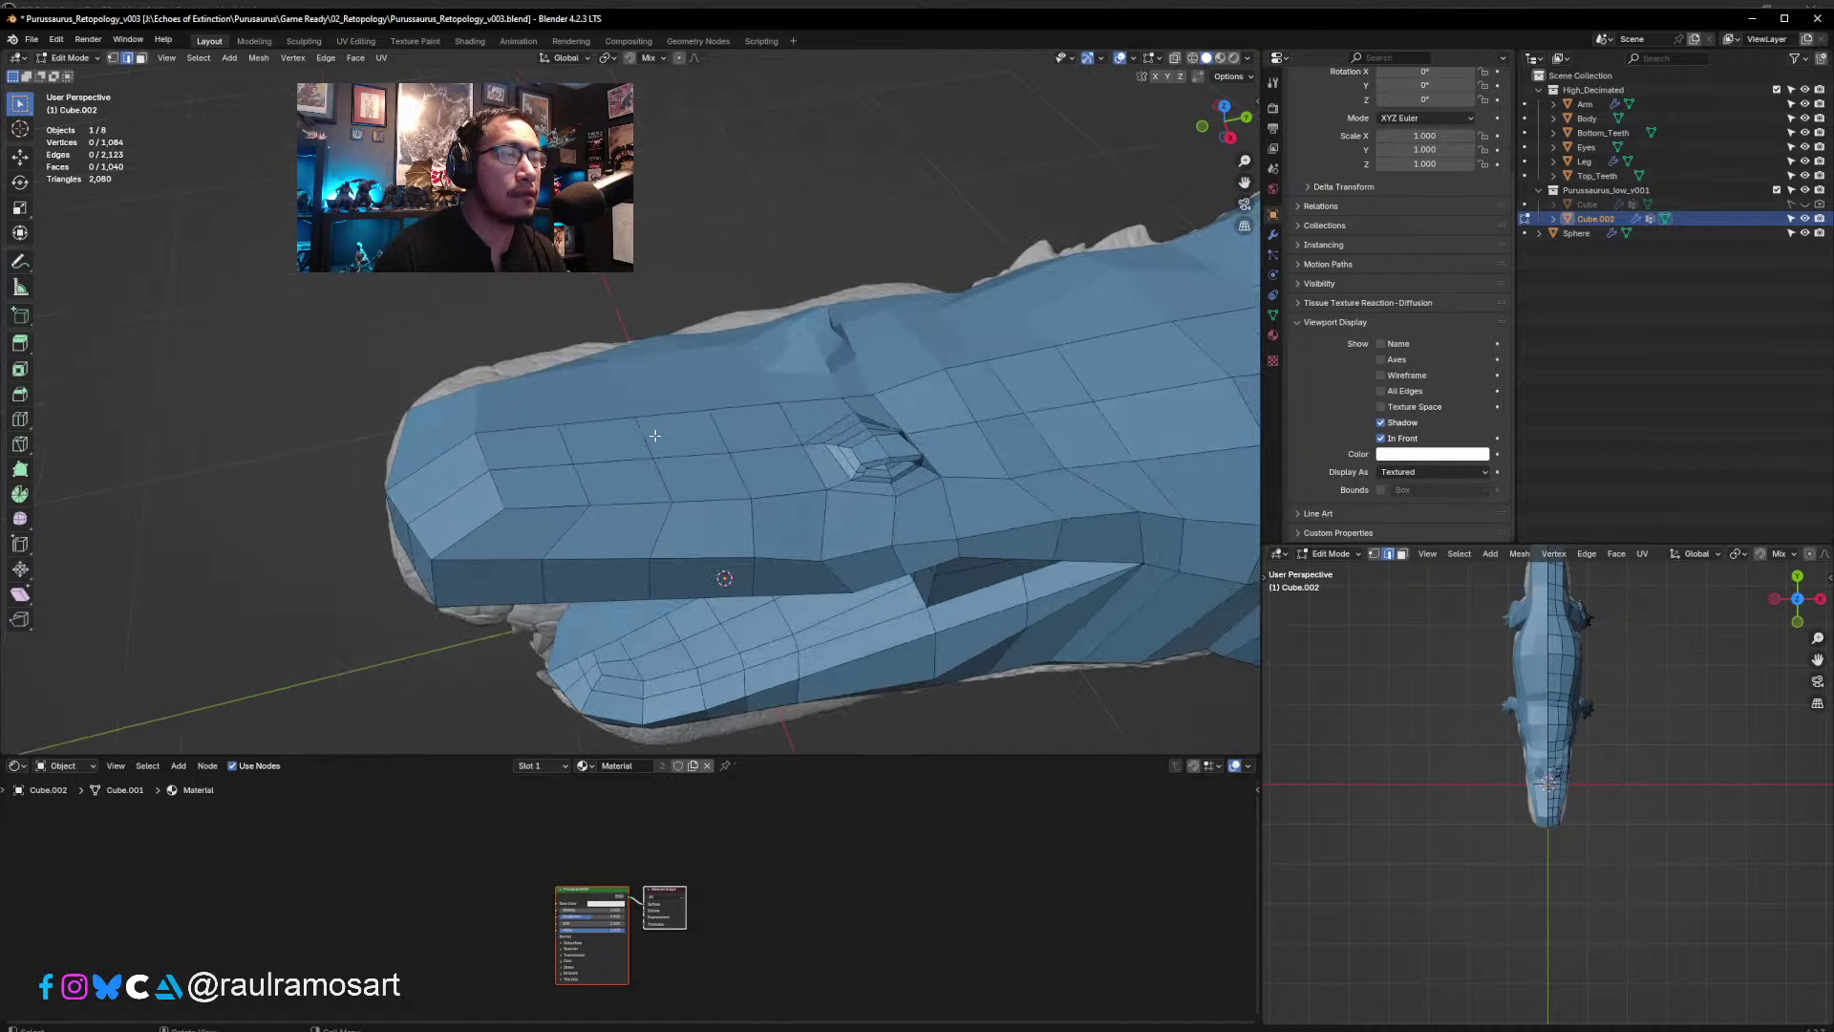
- Enable X-ray display, vertex selection and snapping for editing the upper snout of the retopology mesh
left_click(1176, 57)
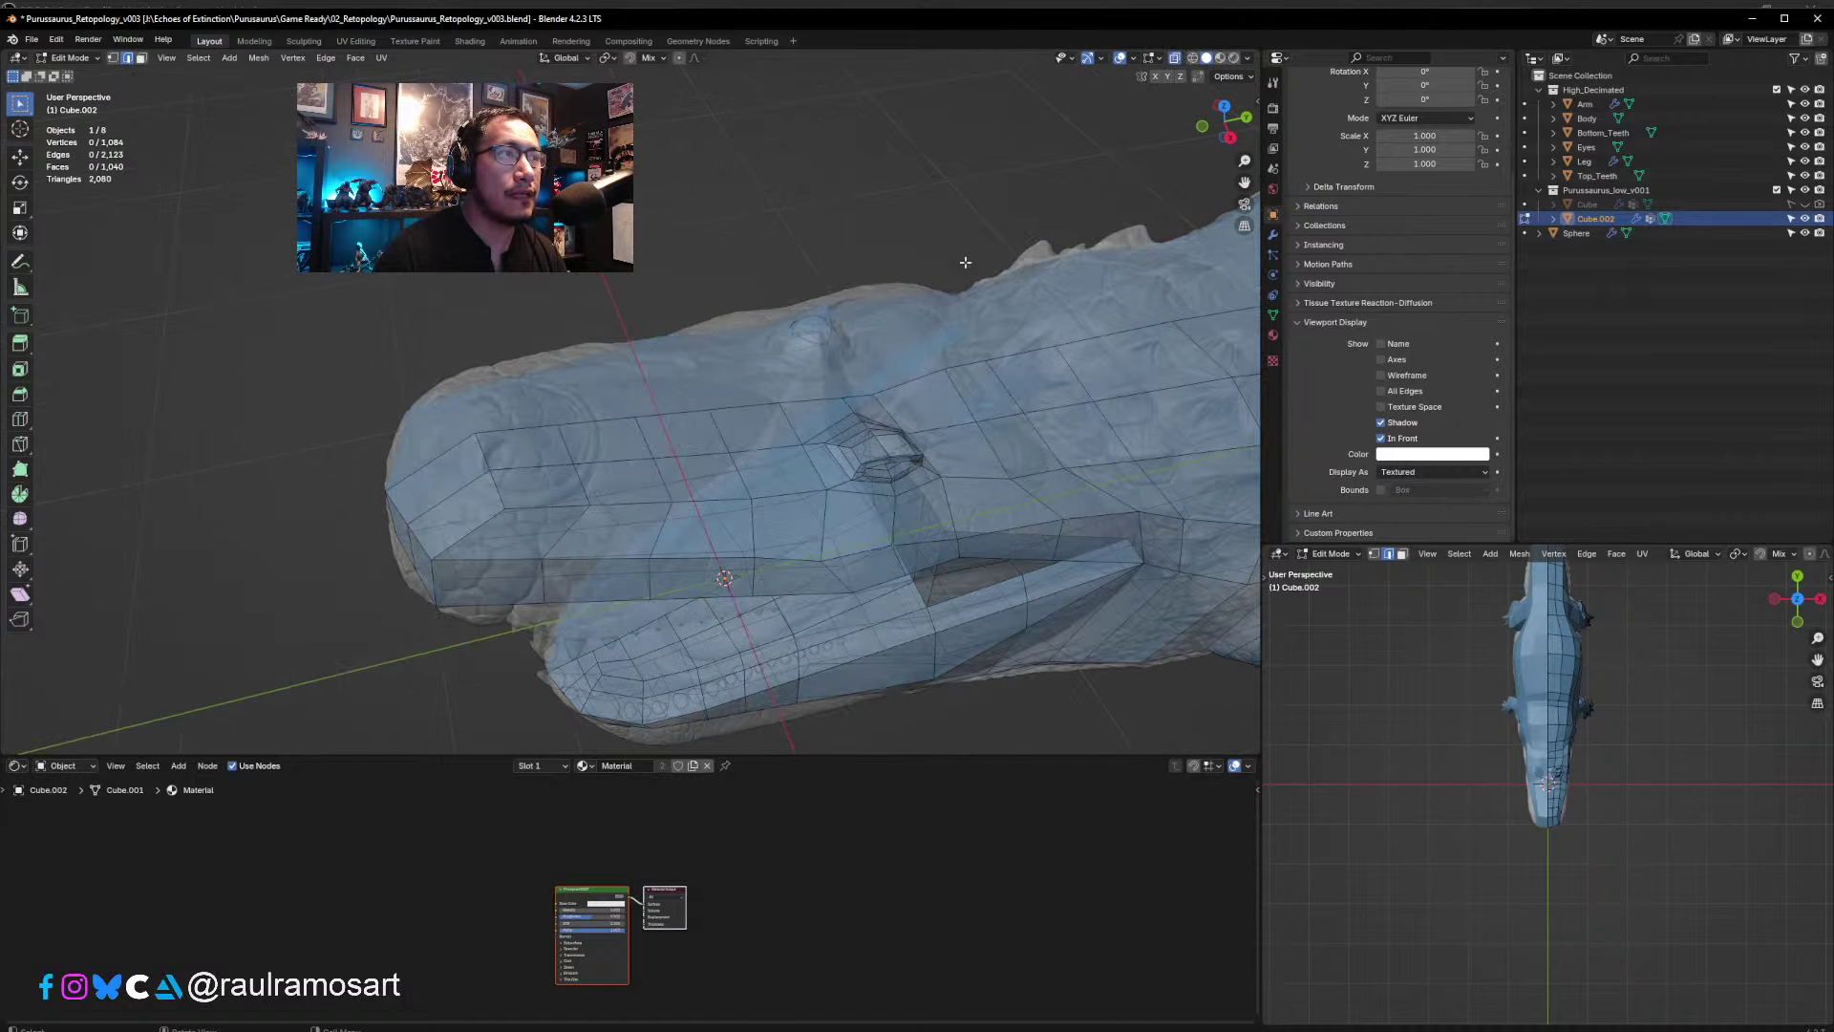
scroll(580, 521, "up", 2)
middle_click_drag(580, 521, 634, 517)
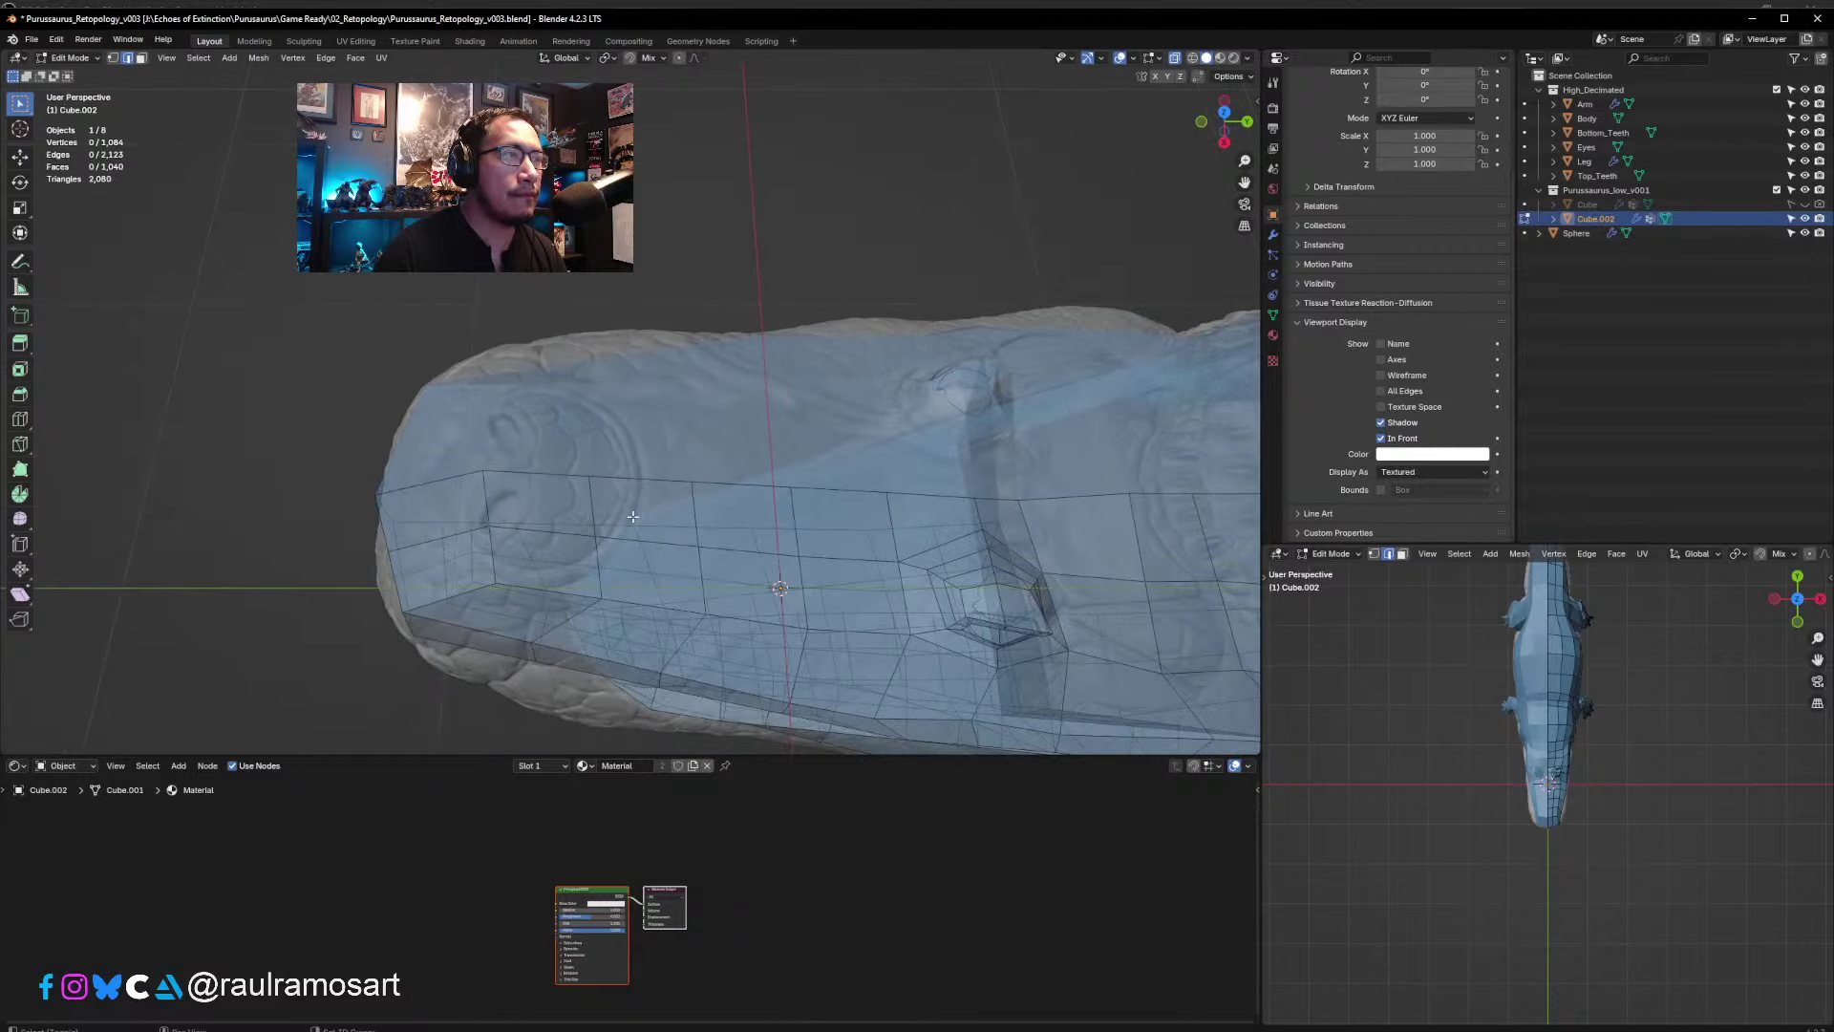
left_click(113, 57)
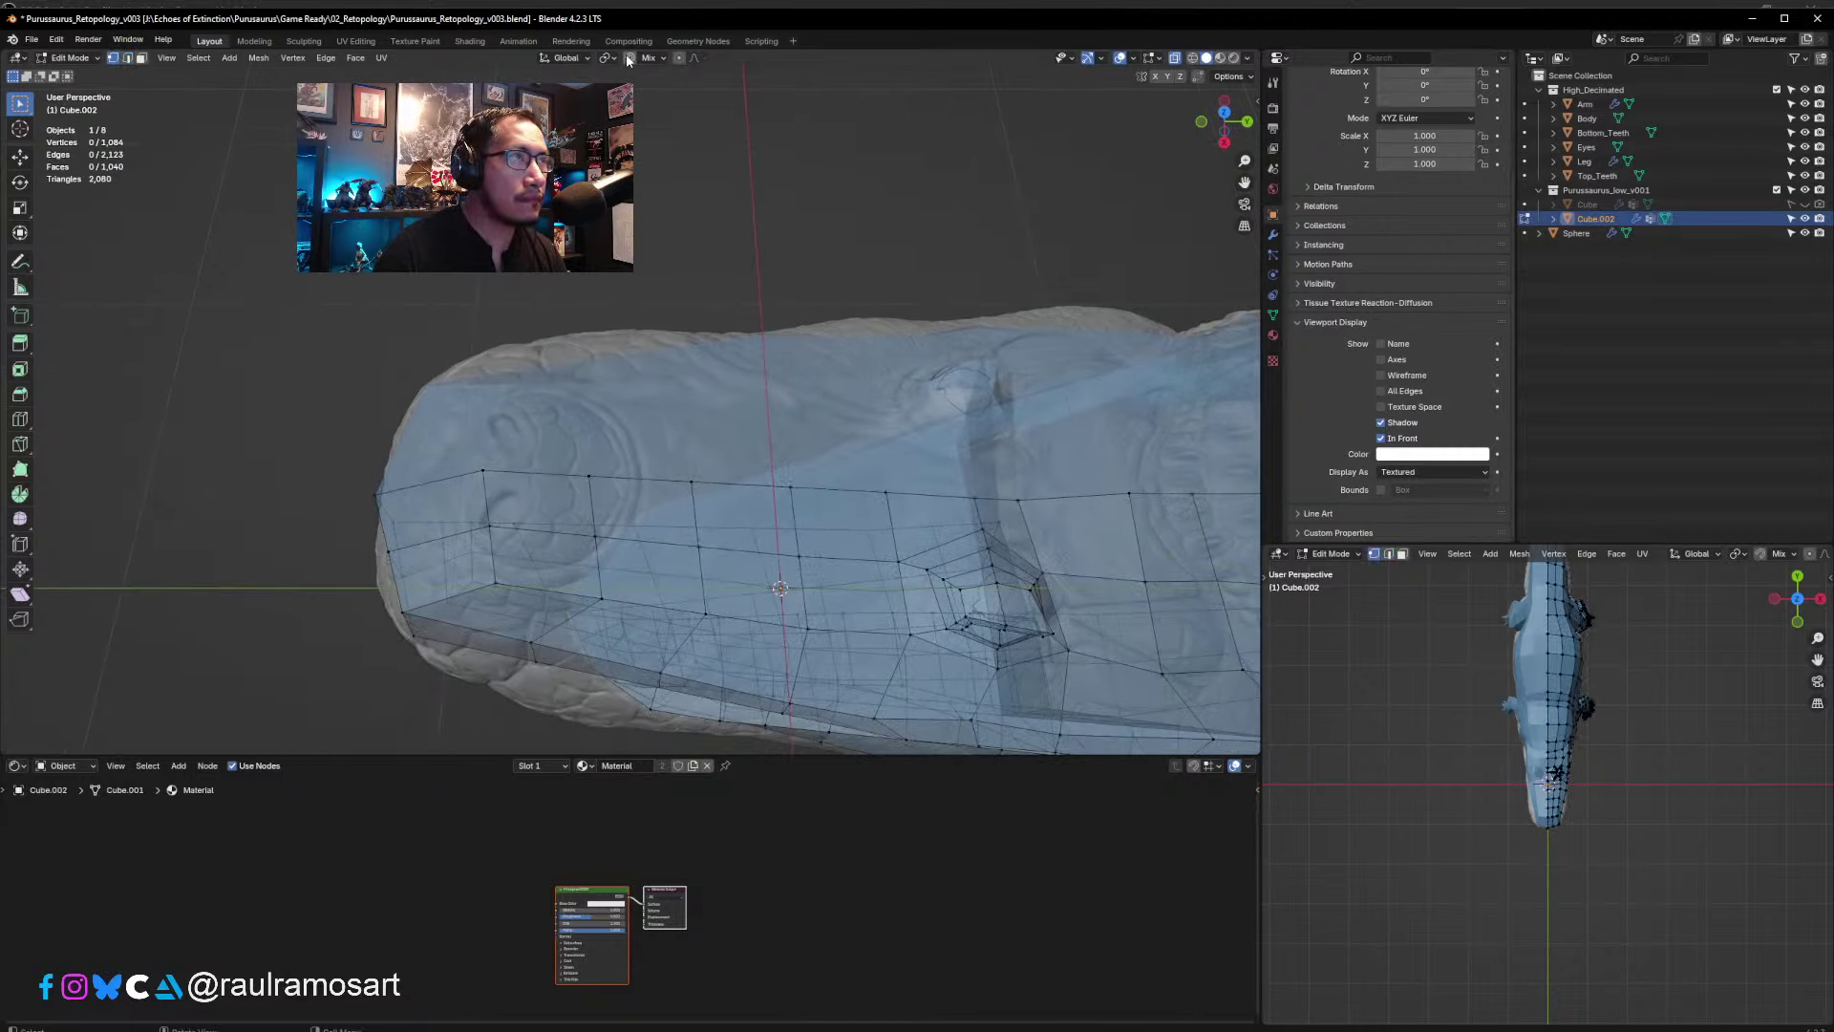
key("shift+Tab")
middle_click_drag(530, 402, 633, 421)
- Move the snout vertices behind the nostril back to the nostril's rear rim
left_click(612, 473)
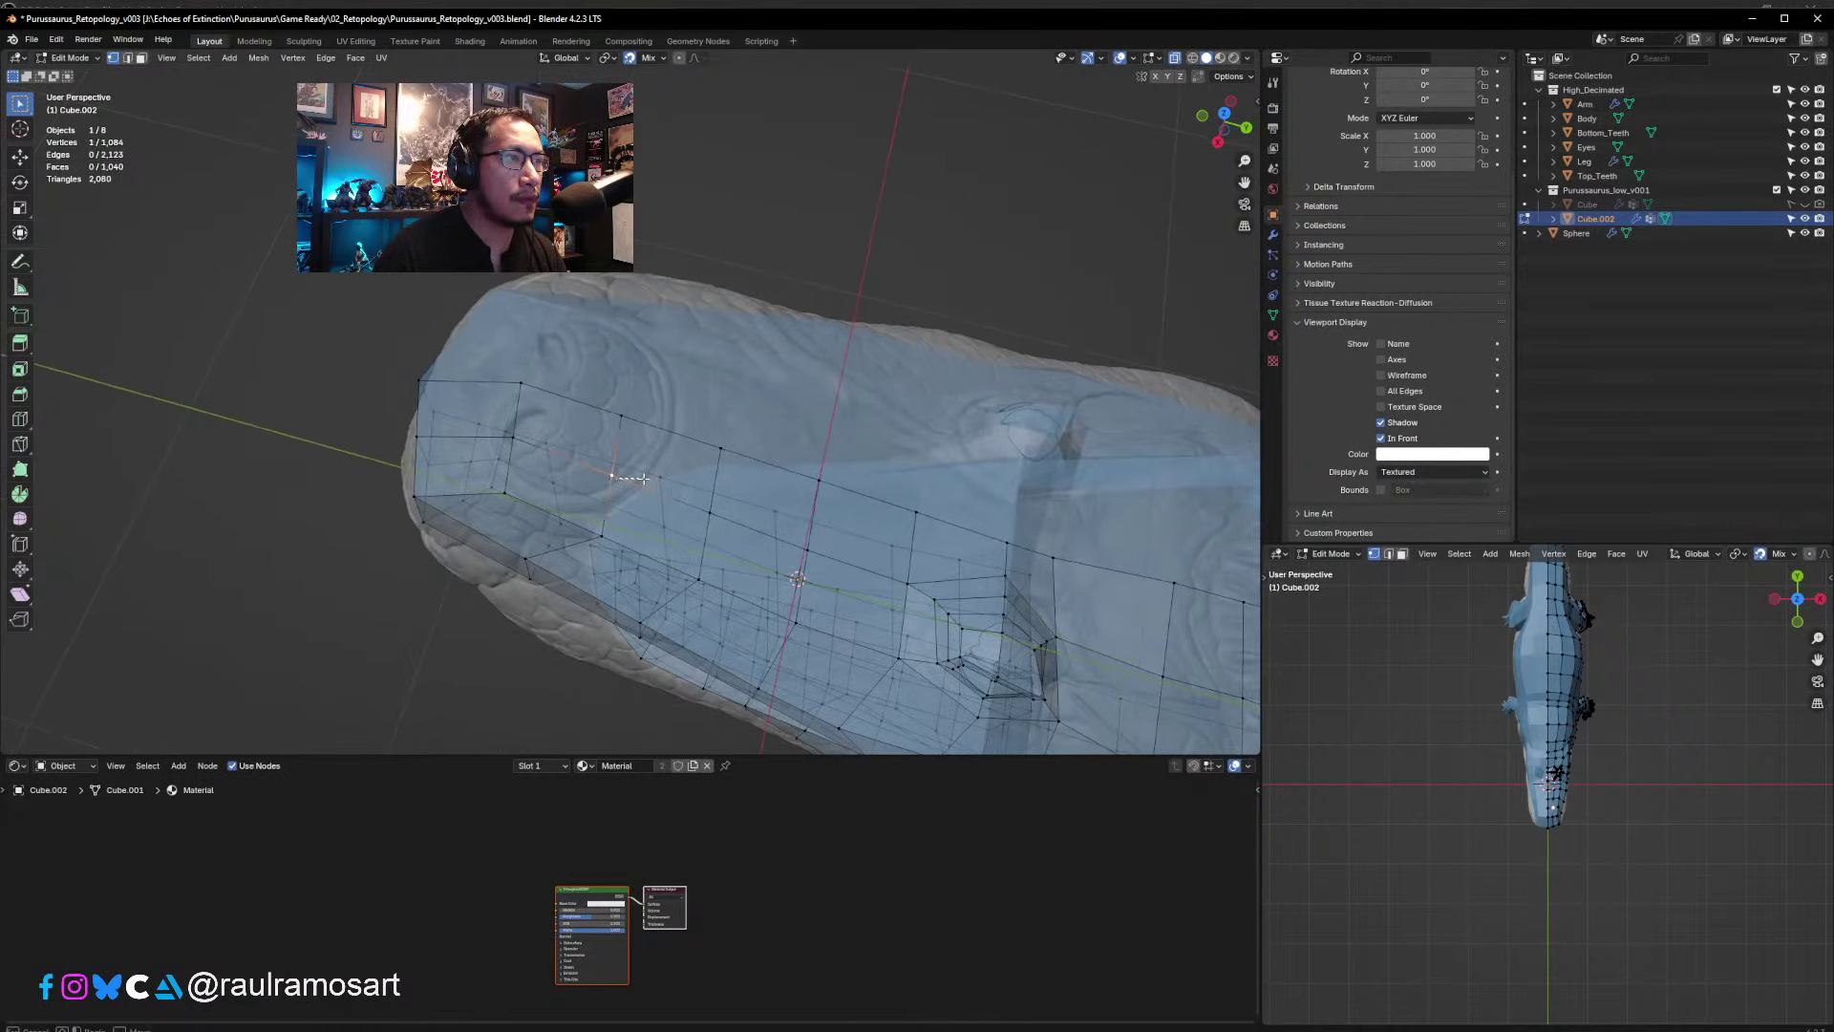
left_click(20, 156)
mouse_move(612, 475)
left_mouse_down()
mouse_move(634, 488)
mouse_move(622, 413)
mouse_move(668, 430)
mouse_move(642, 491)
left_mouse_up()
key("ctrl+z")
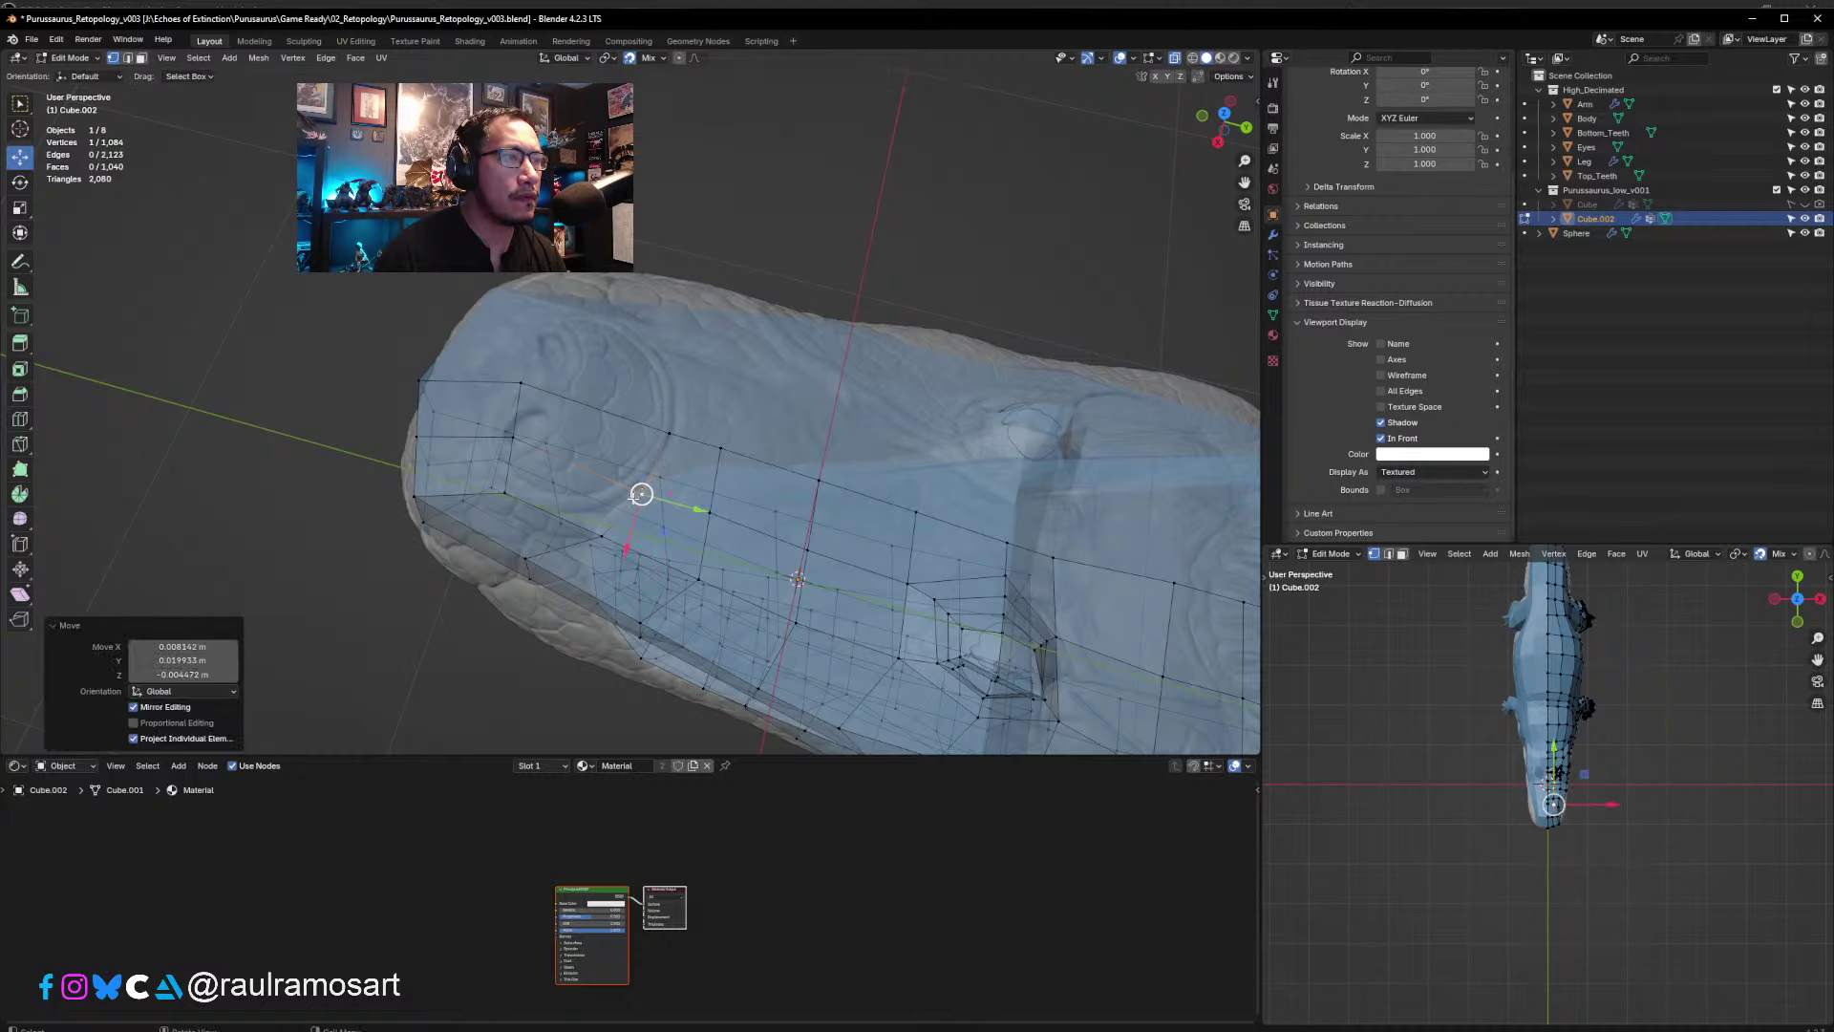
middle_click_drag(642, 491, 658, 476)
- Move the vertices near the snout tip forward to the nostril's front rim
left_click(677, 442)
left_click_drag(676, 441, 531, 367)
left_click(570, 423)
left_click(568, 364)
left_click(565, 309)
left_click(540, 363)
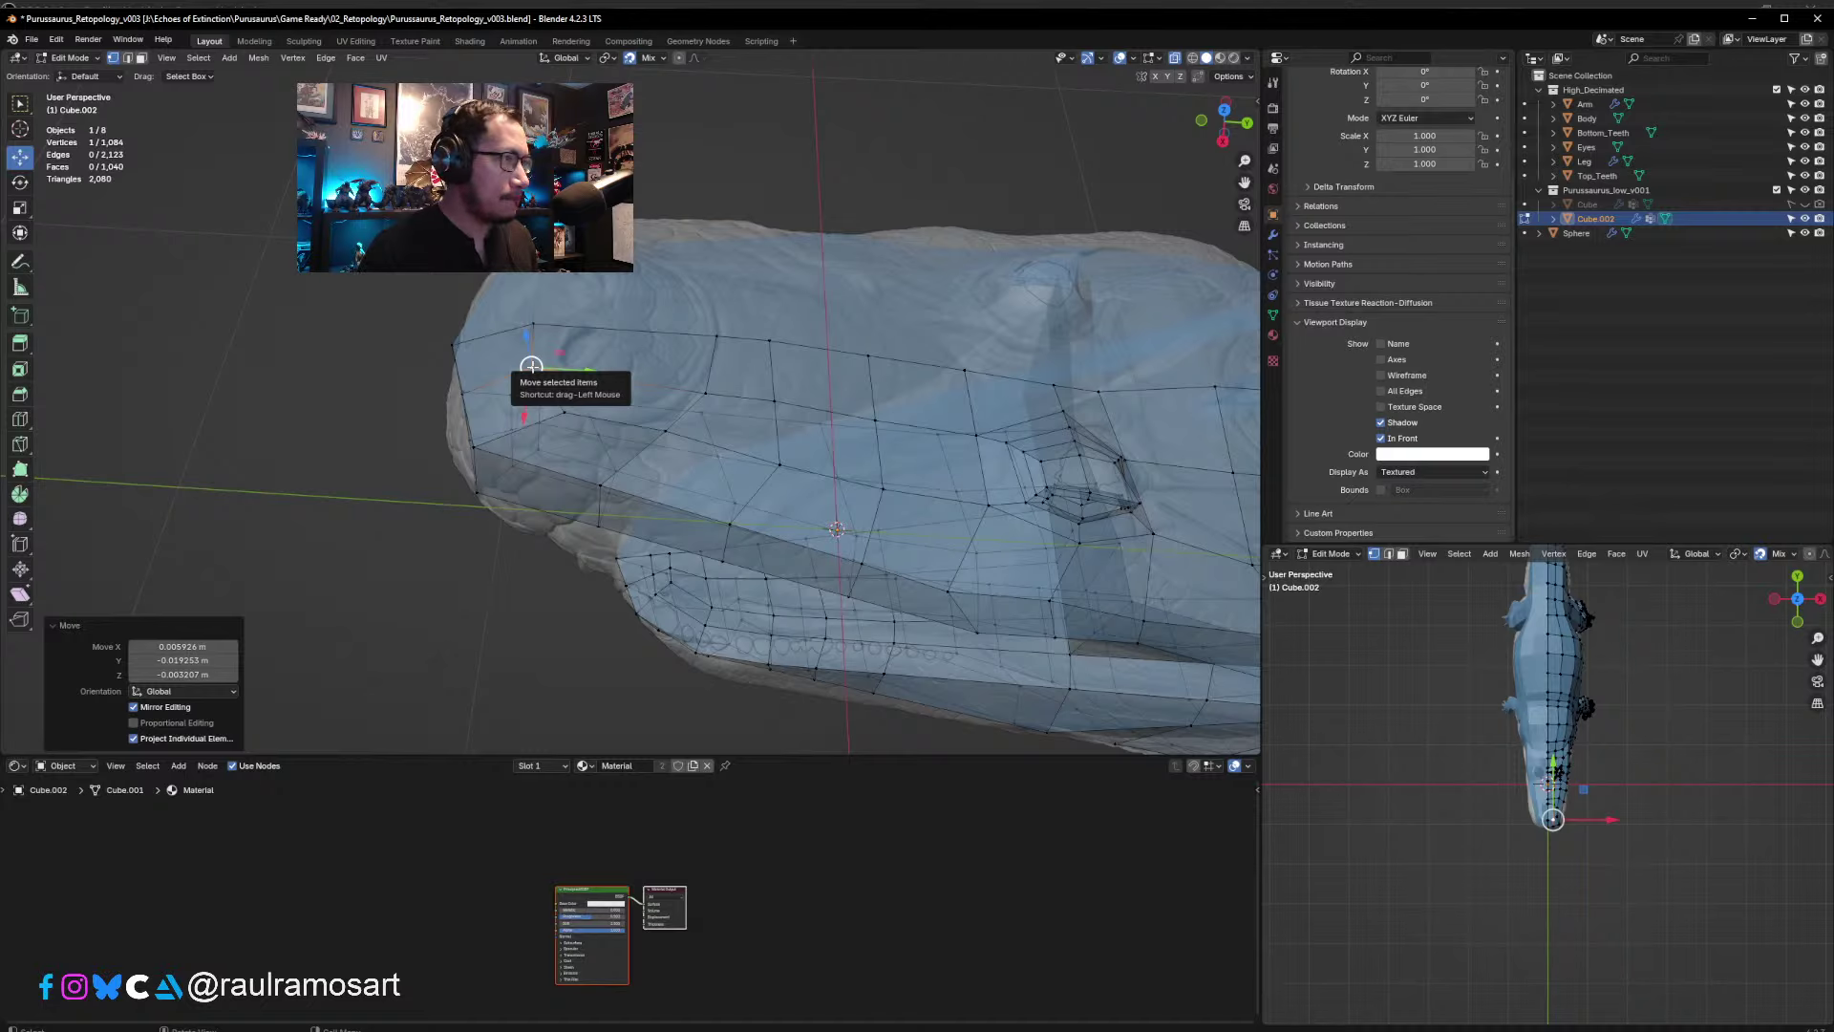
middle_click_drag(533, 365, 756, 397)
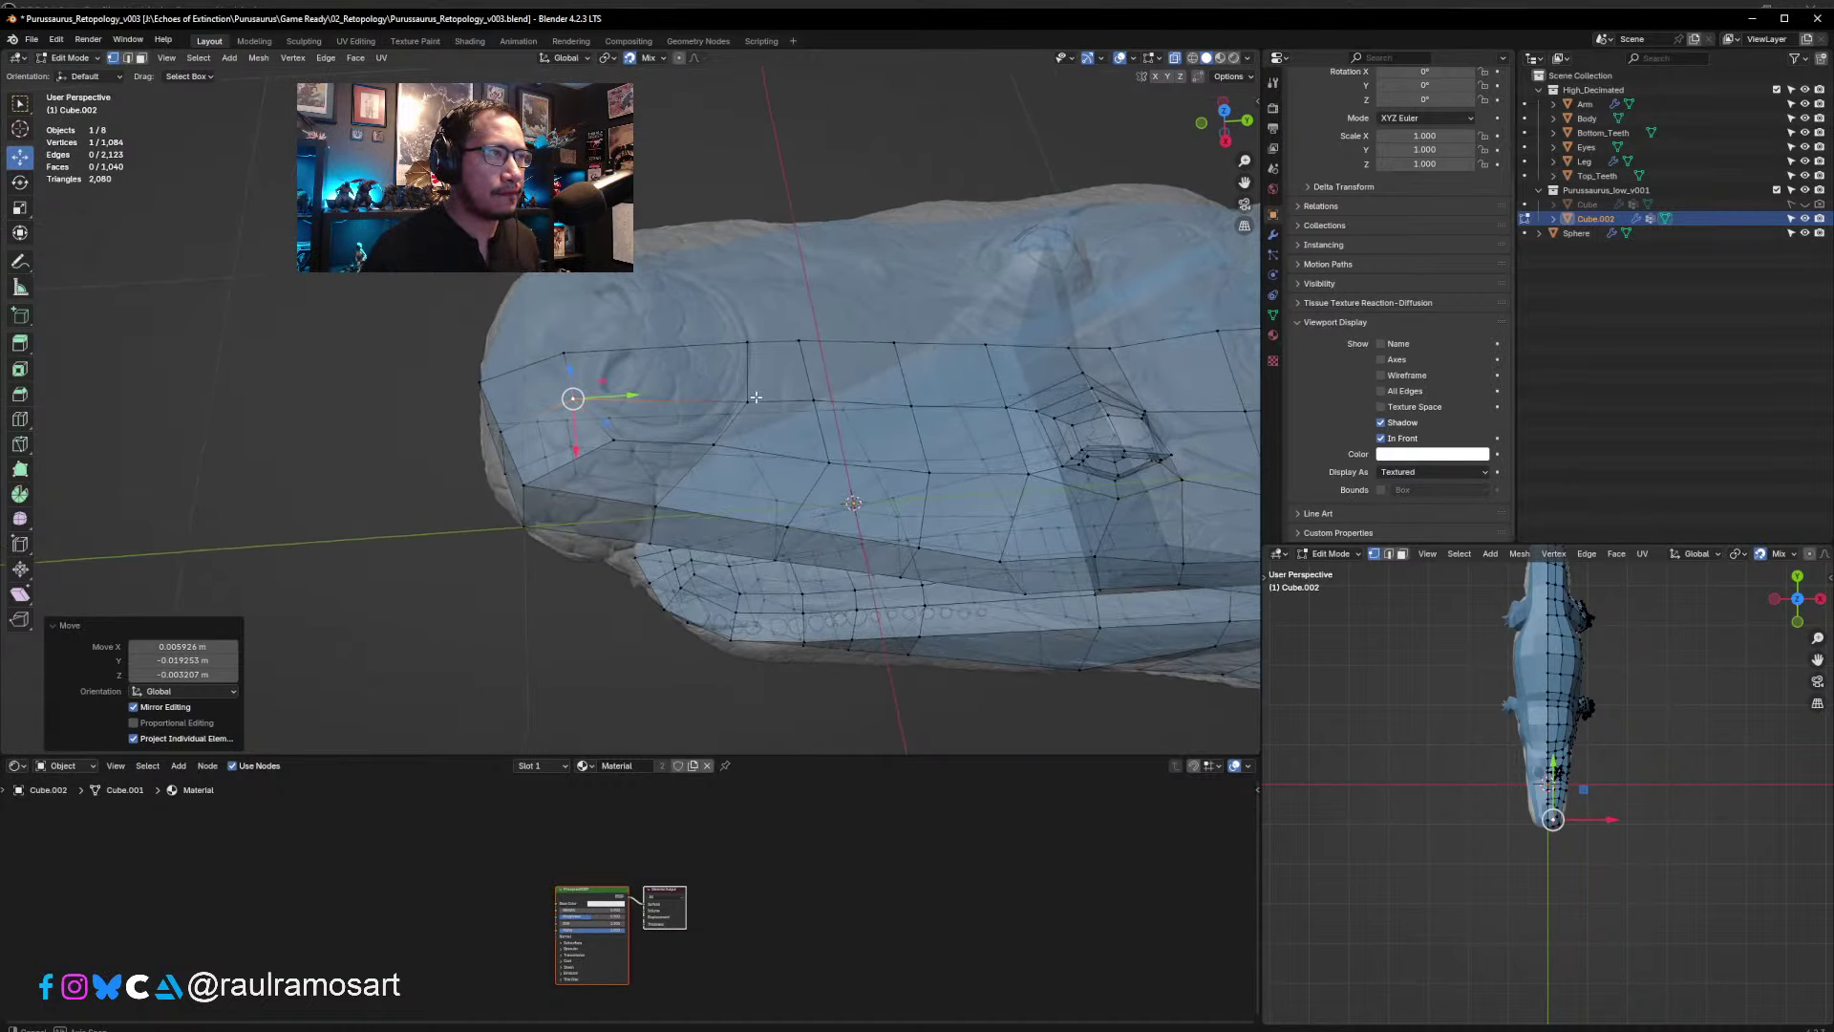
scroll(697, 390, "up", 3)
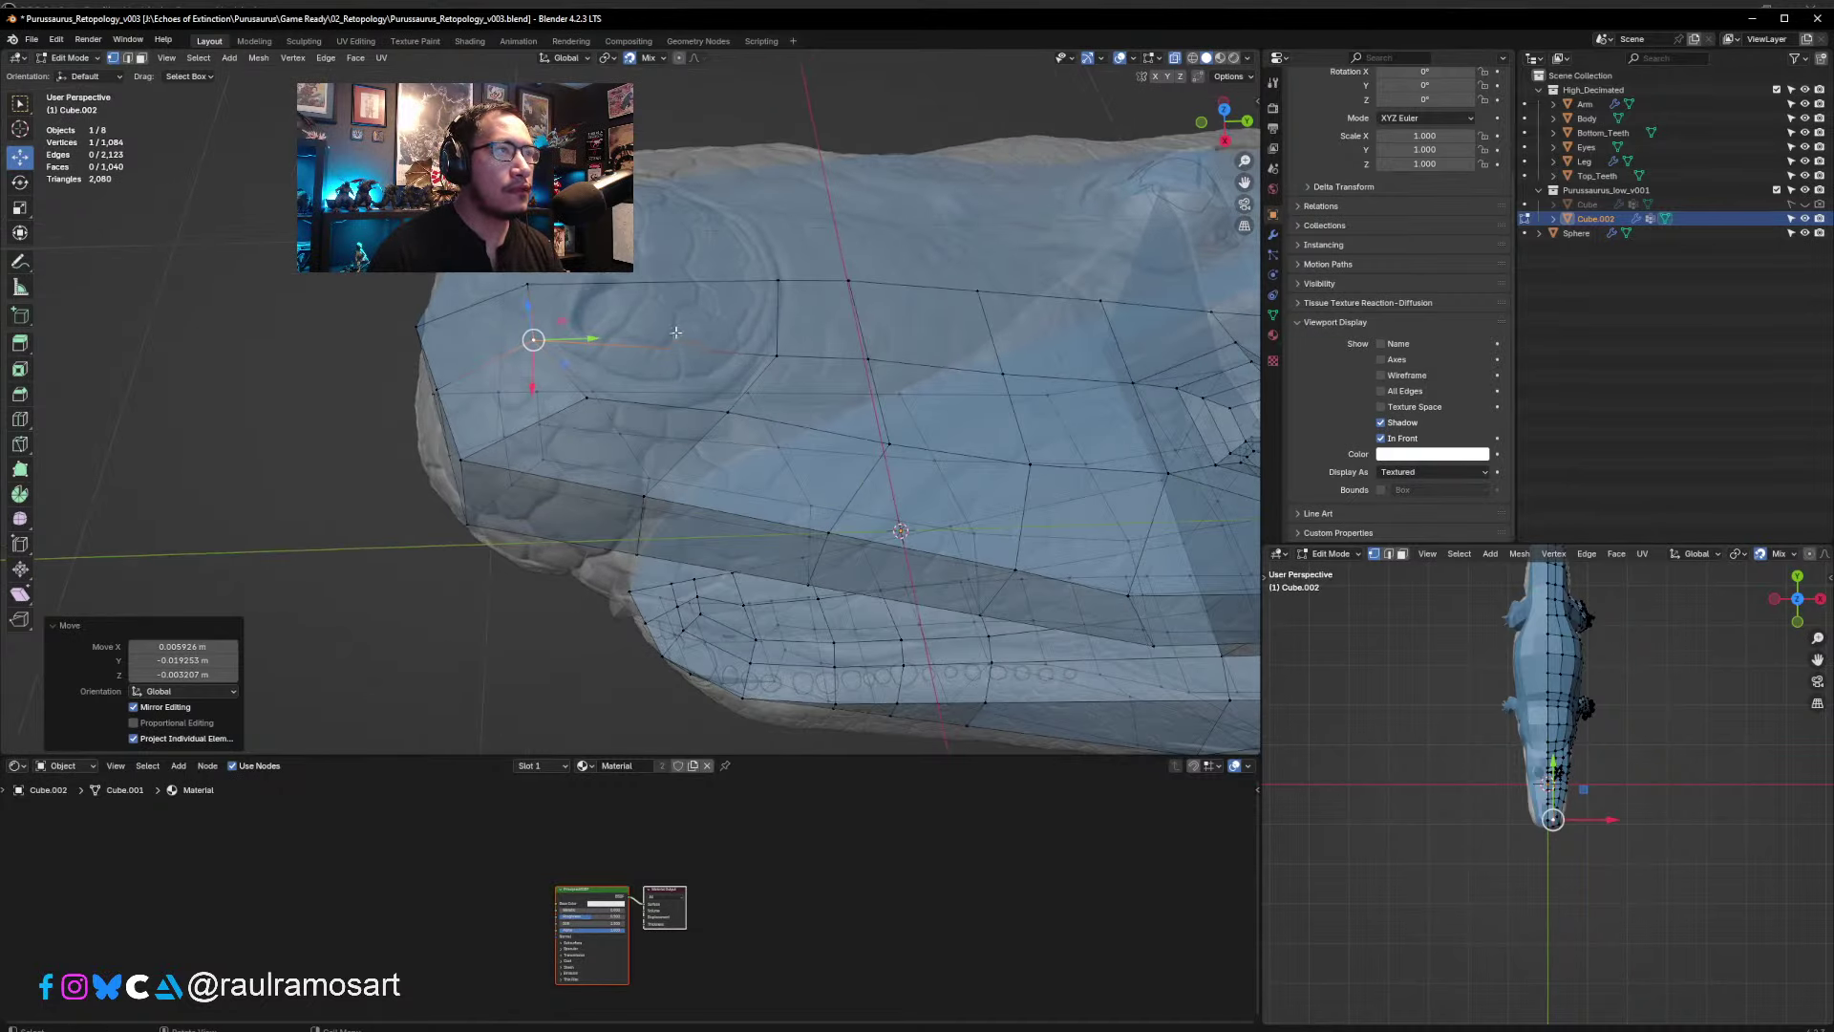
- Select the two faces covering the nostril on the upper snout
key("alt+a")
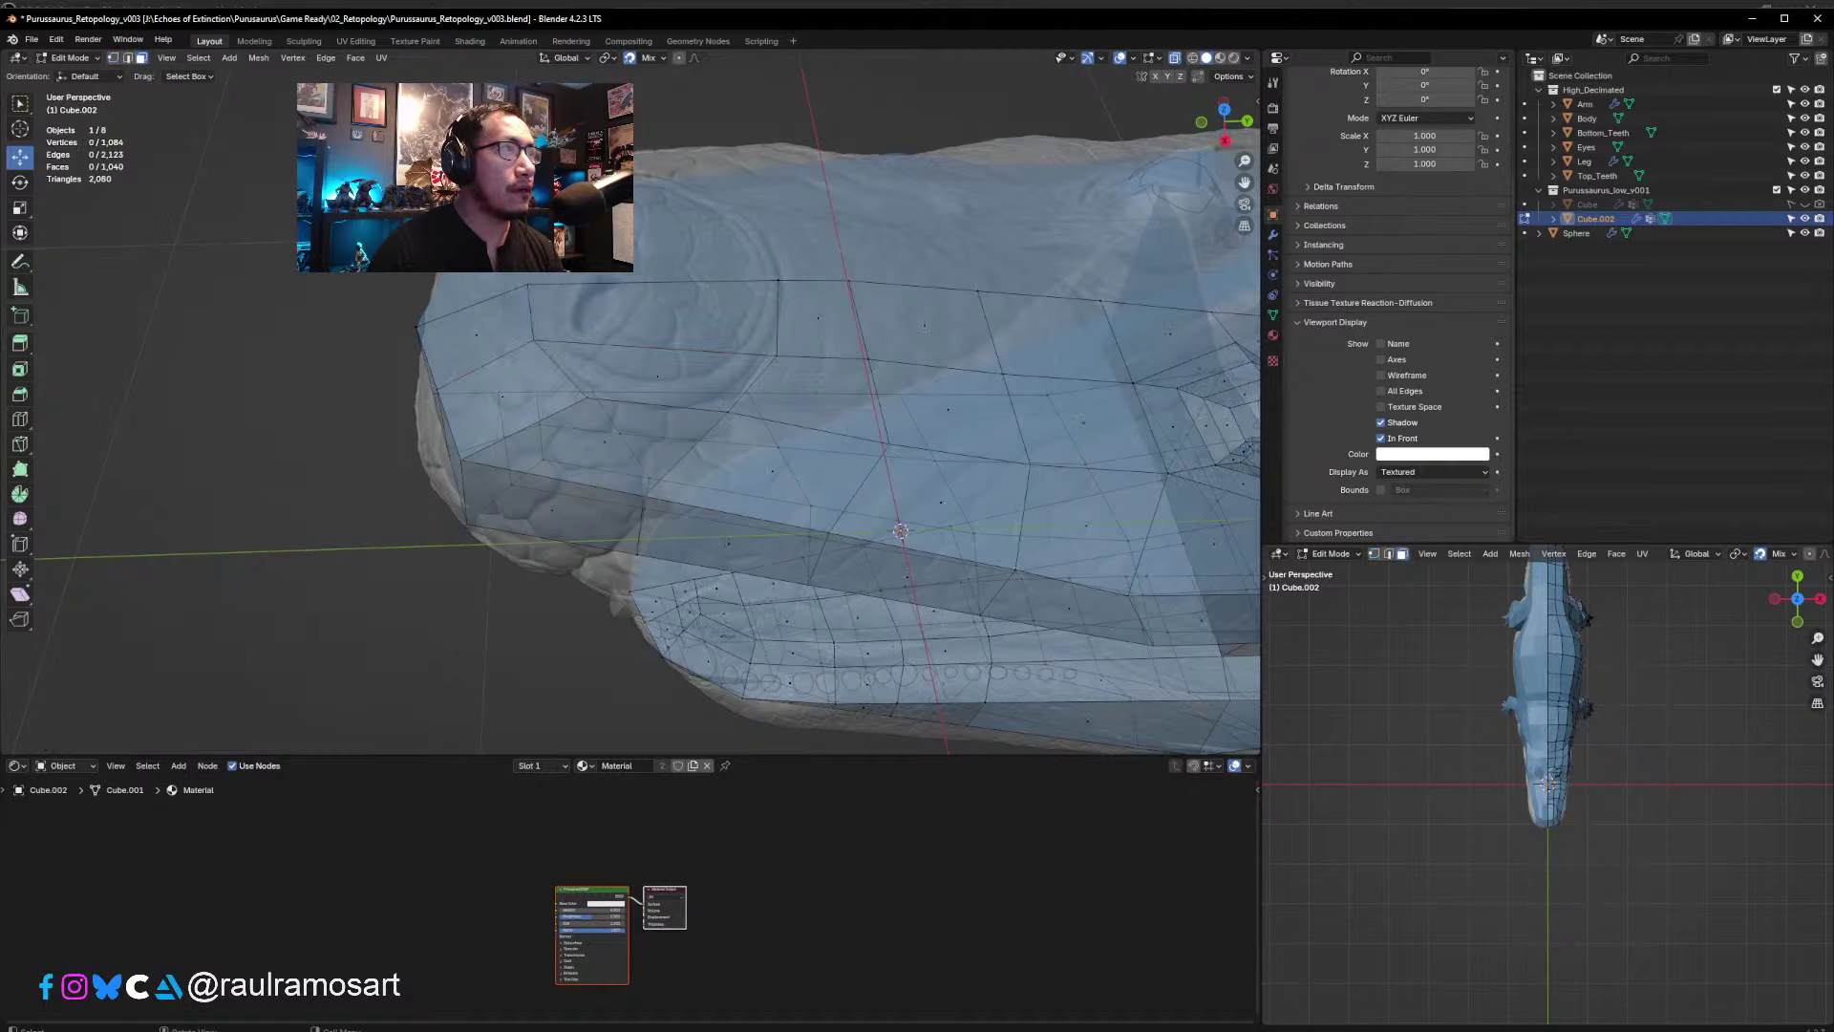
left_click(648, 313)
left_click(669, 358, "shift")
middle_click_drag(669, 359, 721, 411)
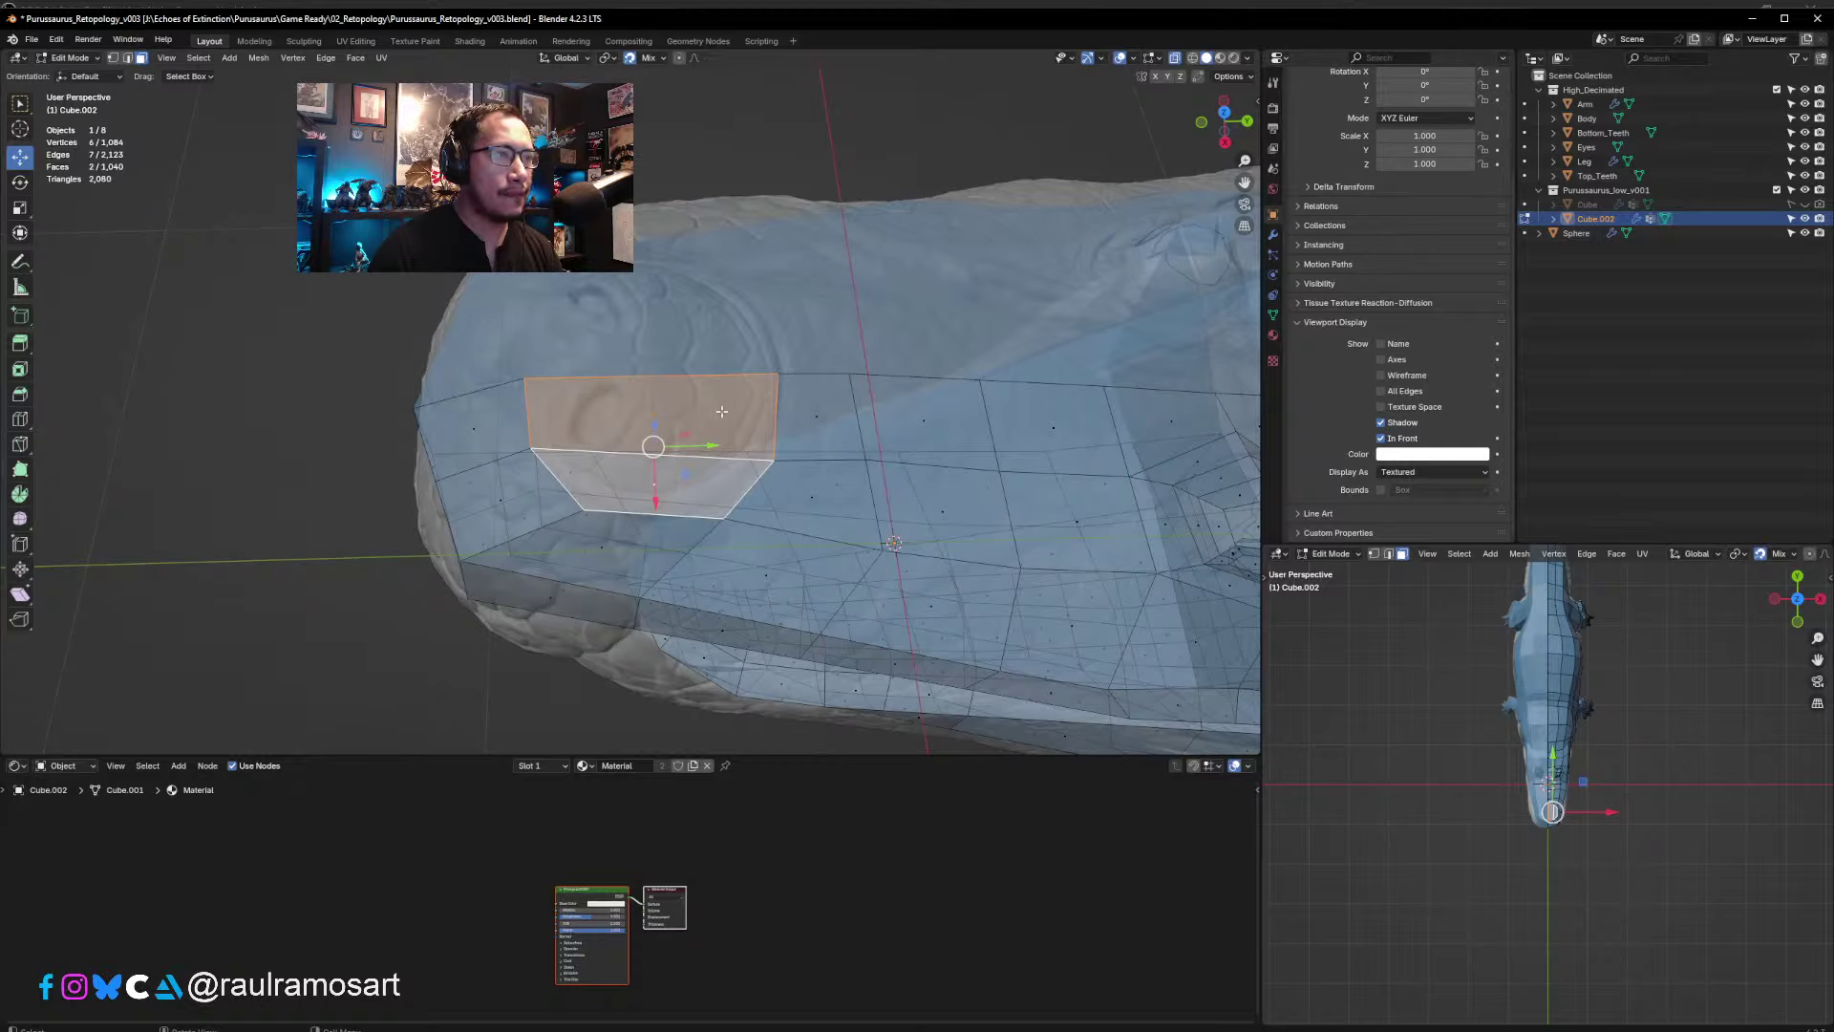
- Try to add a single loop cut across the nostril faces with snapping enabled, and undo it
left_click(127, 58)
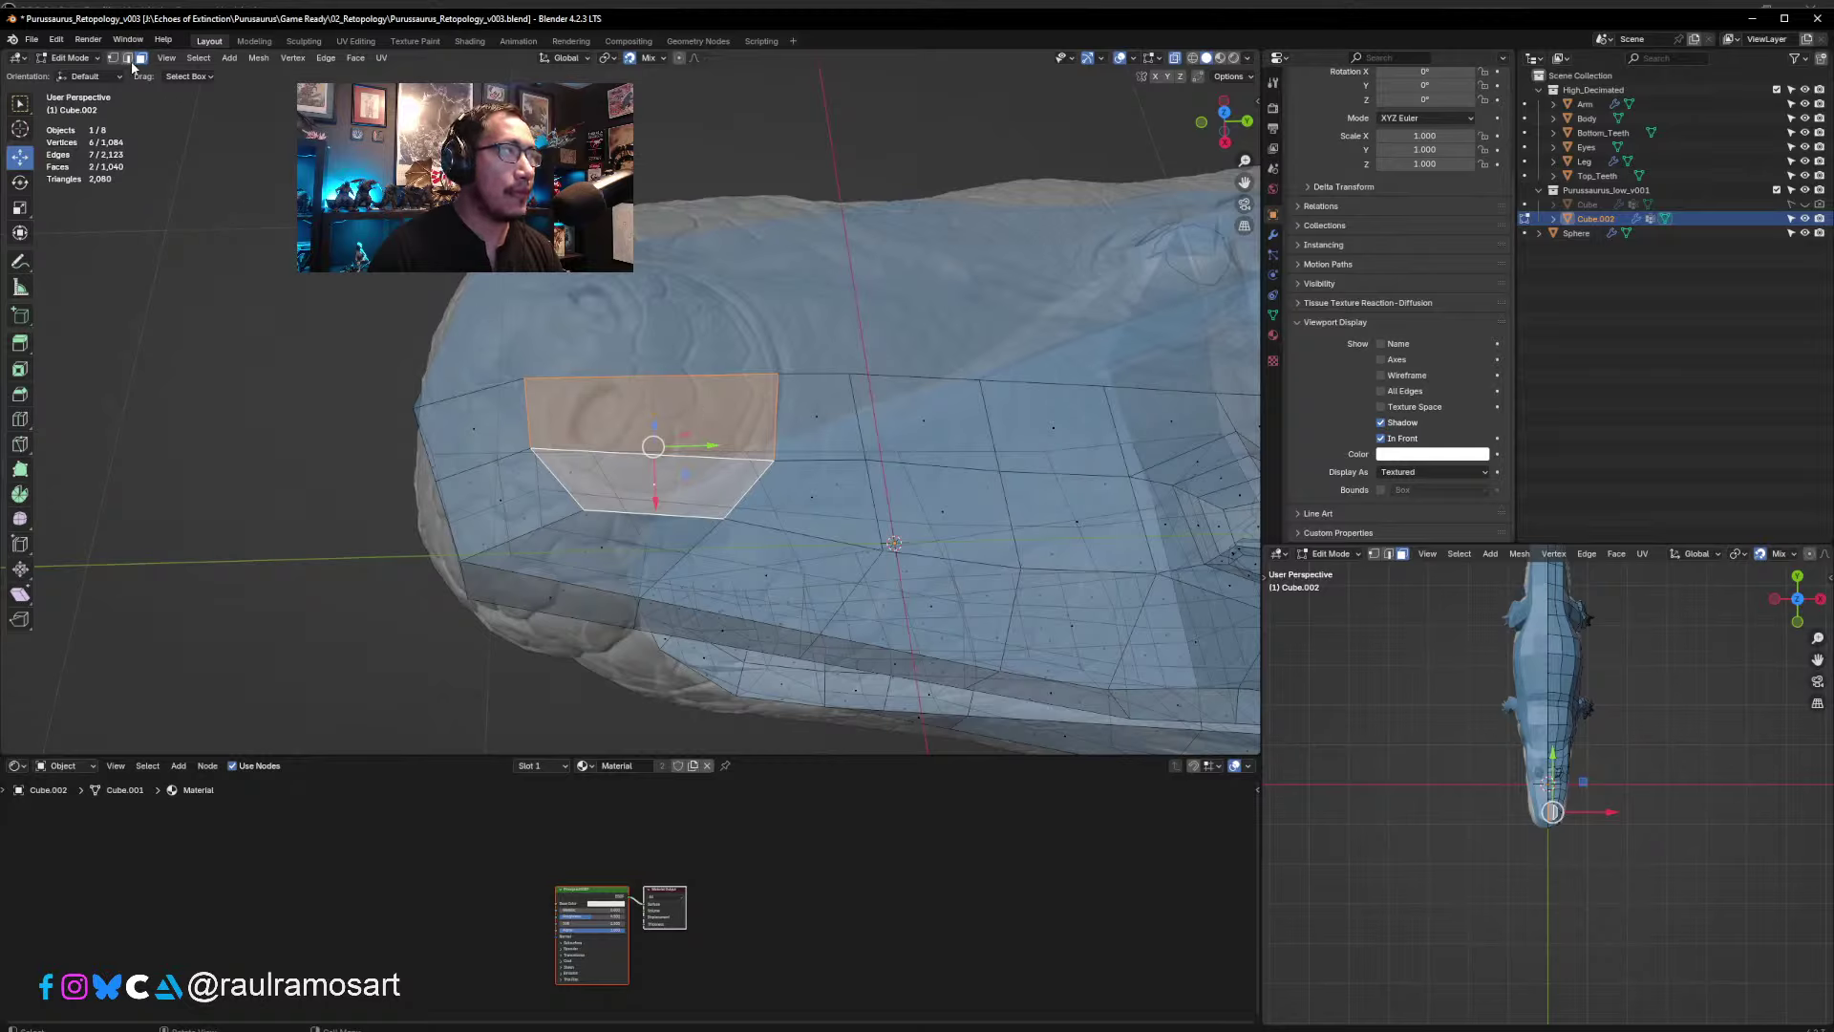
left_click(643, 514)
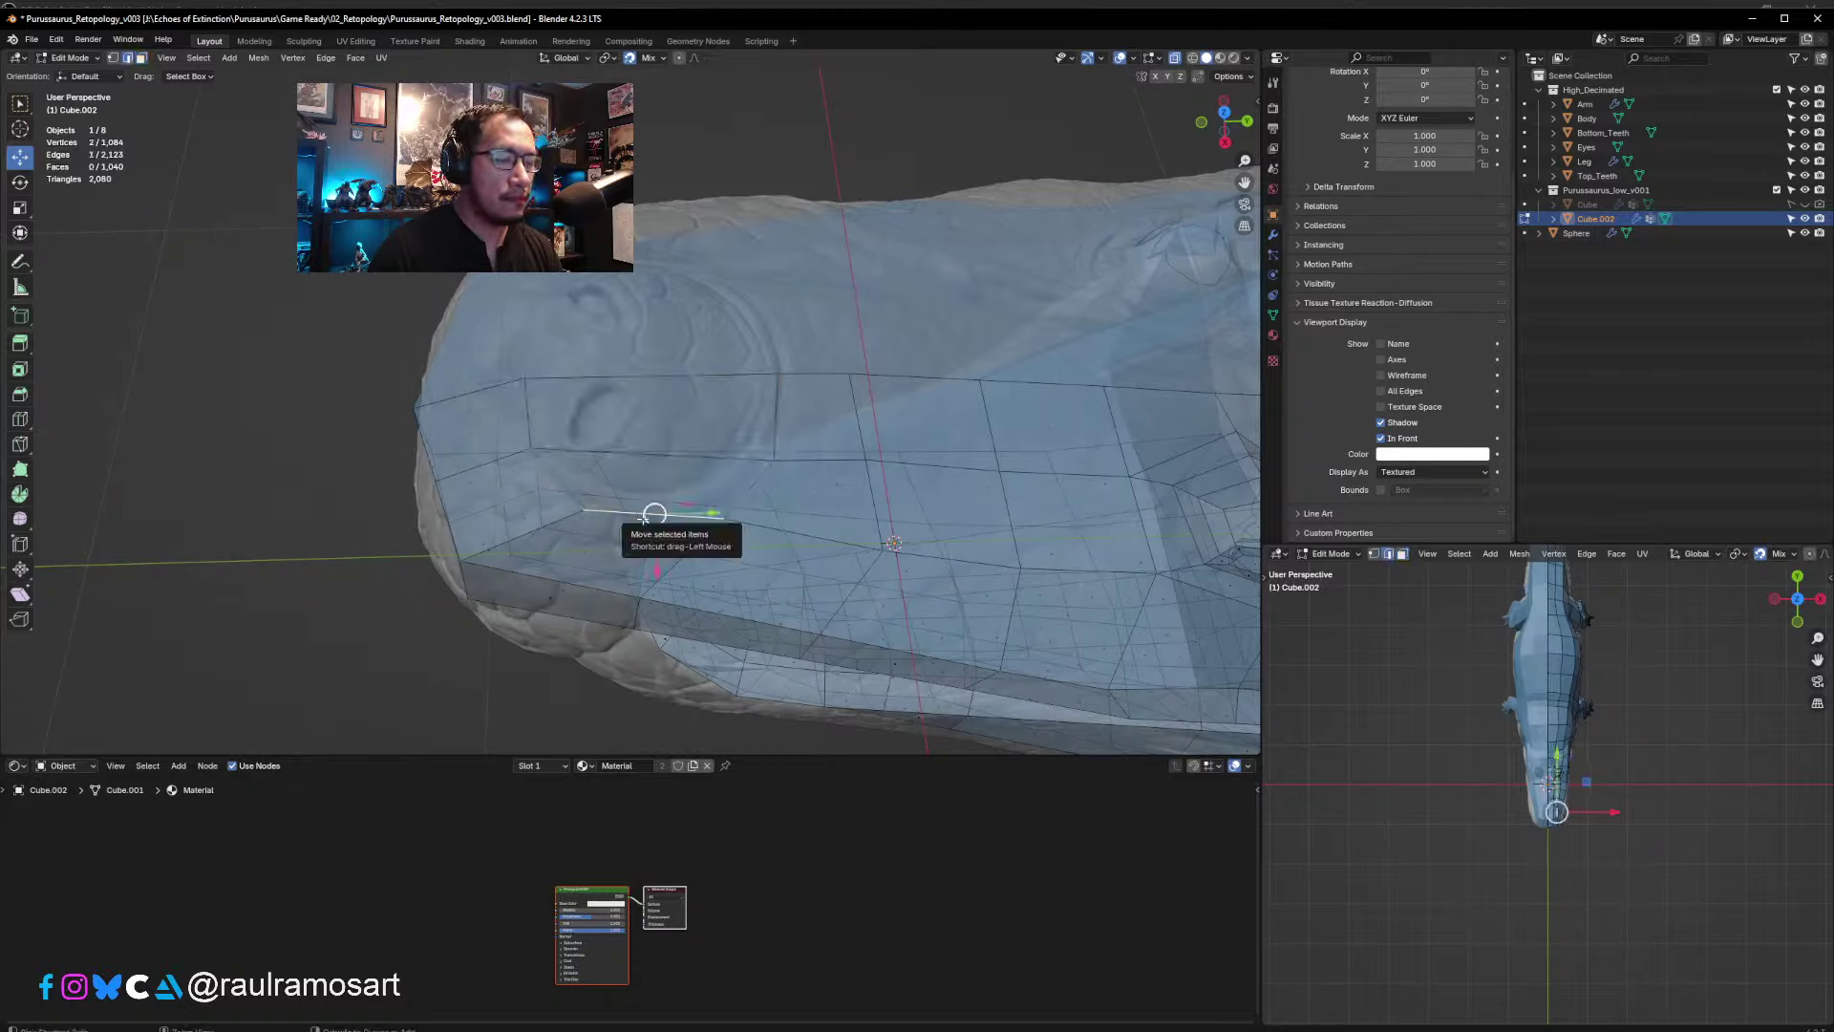
key("ctrl+r")
left_click(643, 516)
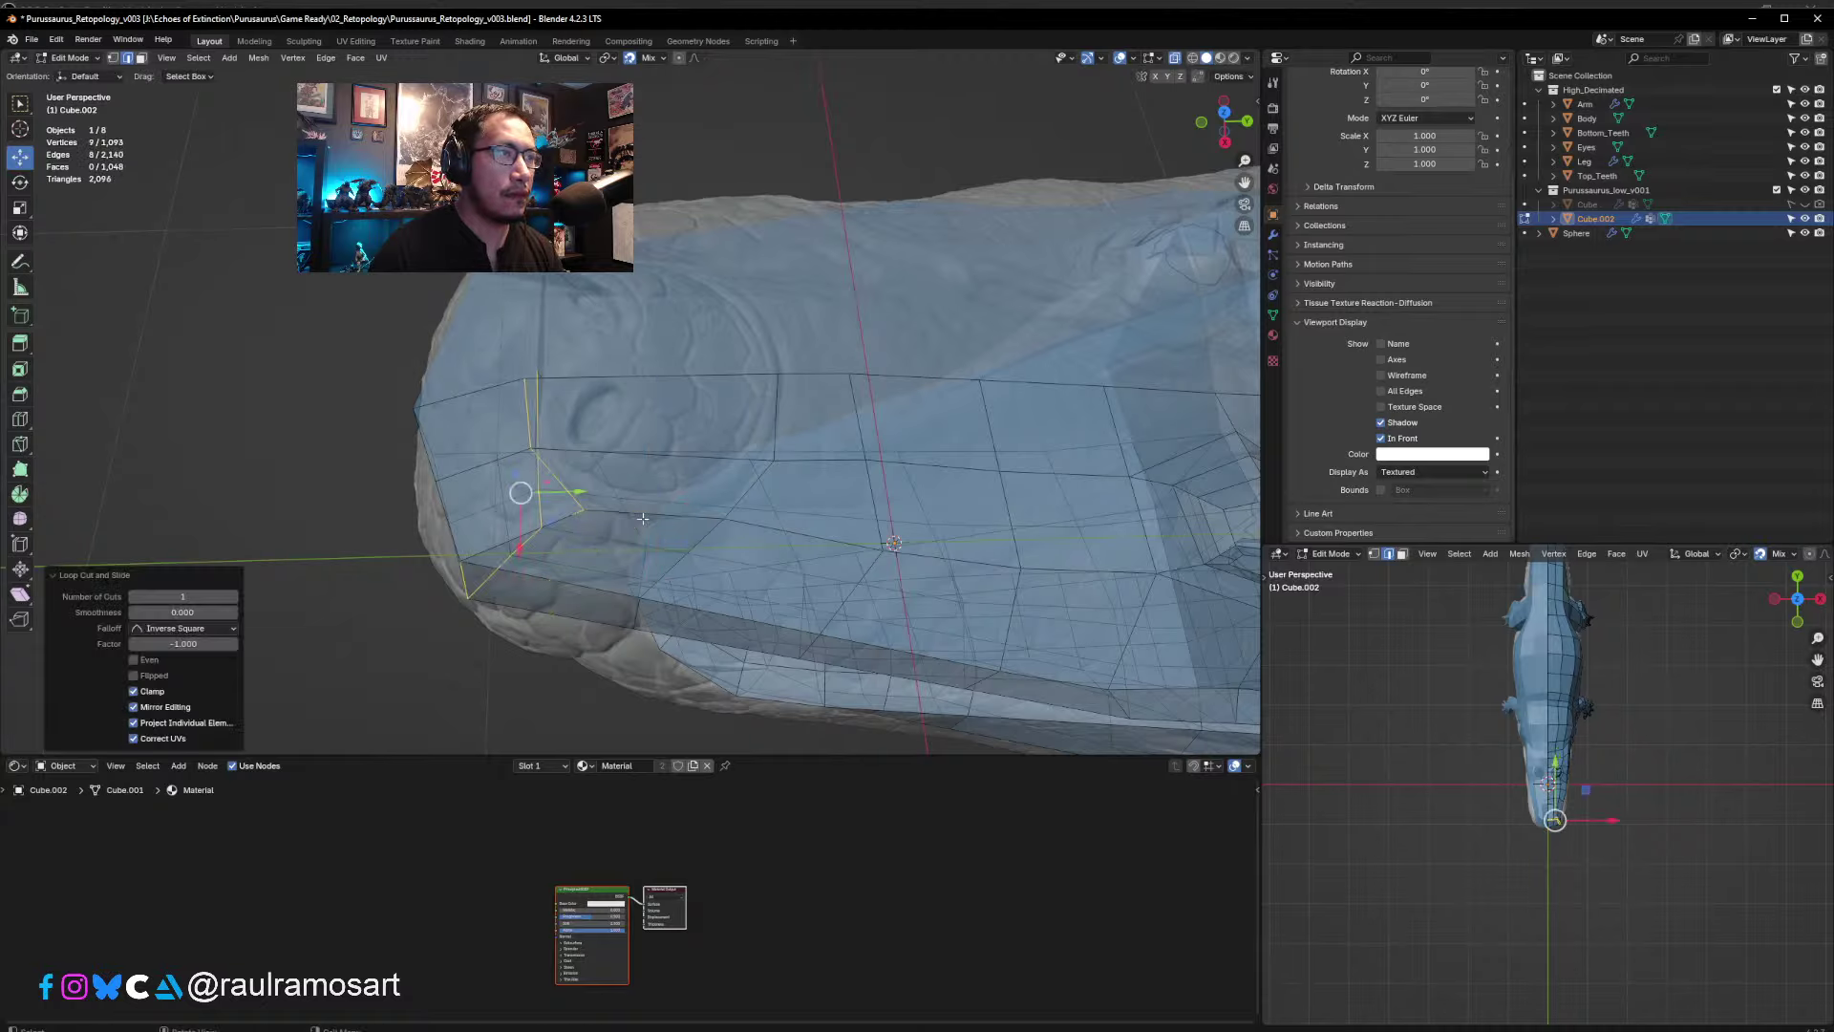
key("ctrl+z")
key("ctrl+shift+z")
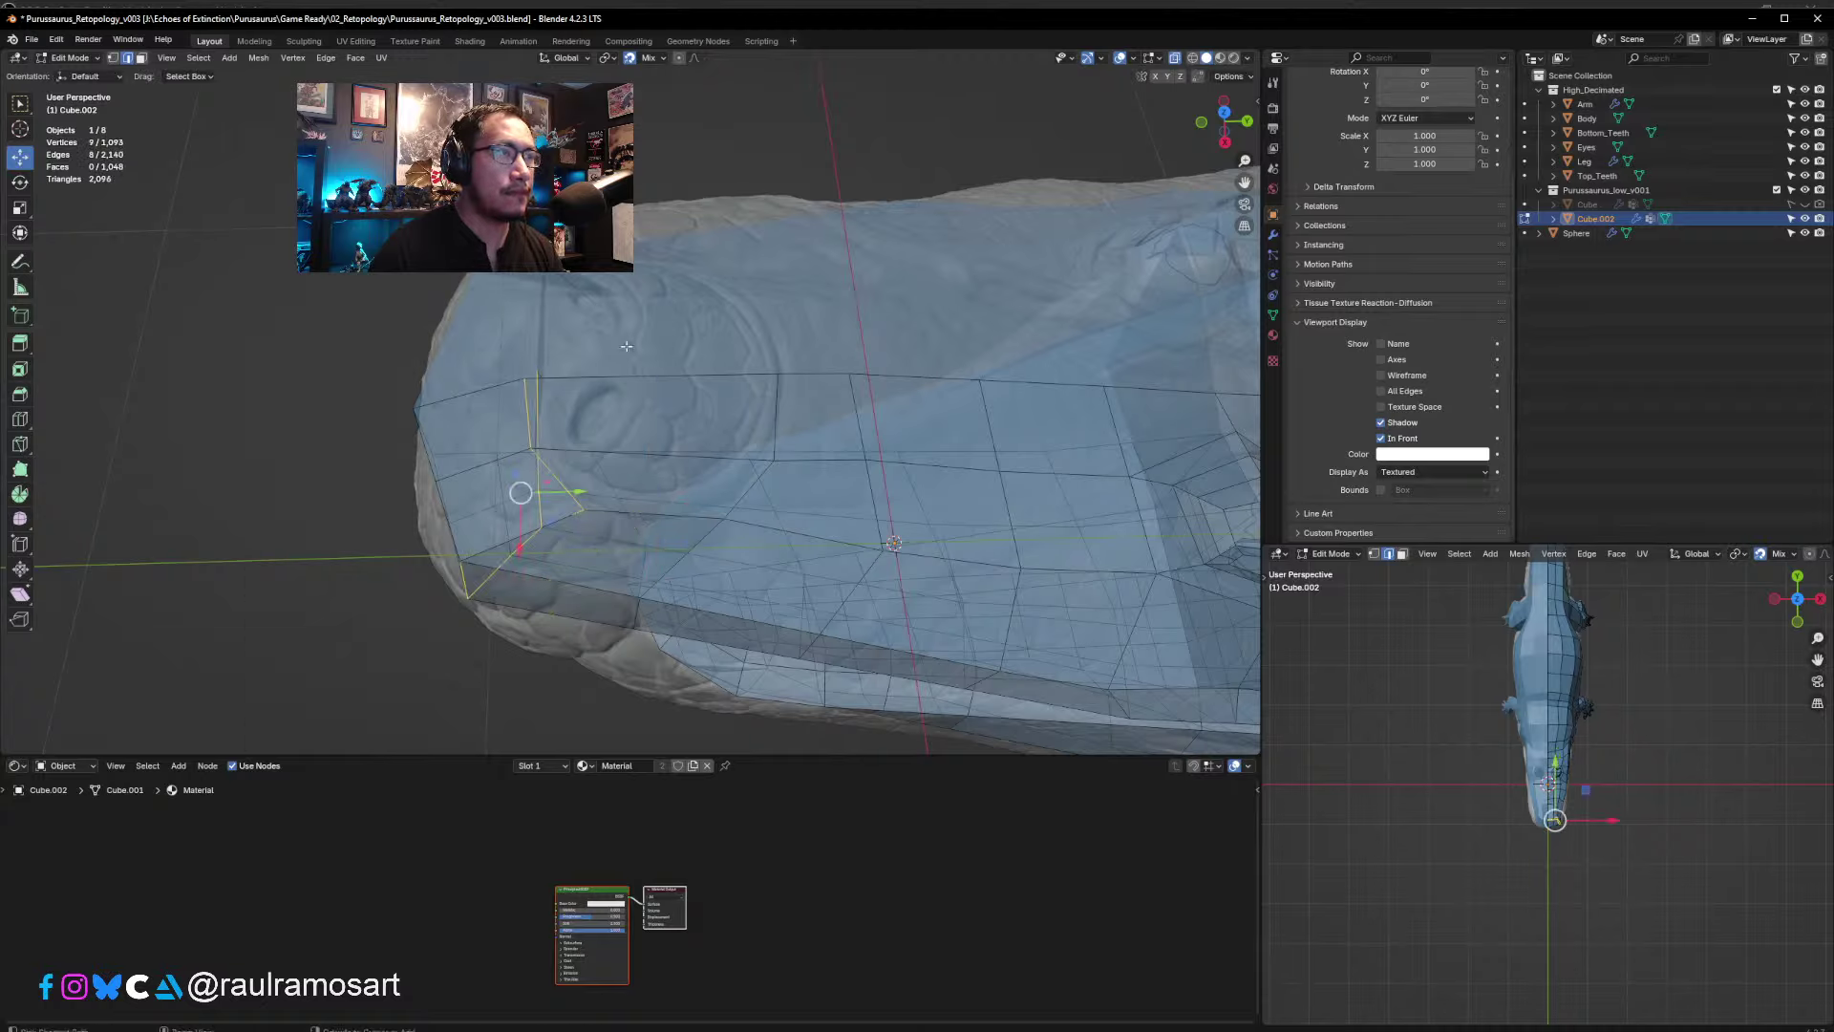
key("ctrl+z")
- Add one centred loop cut across the nostril faces with snapping off, and restore vertex selection and snapping
left_click(630, 57)
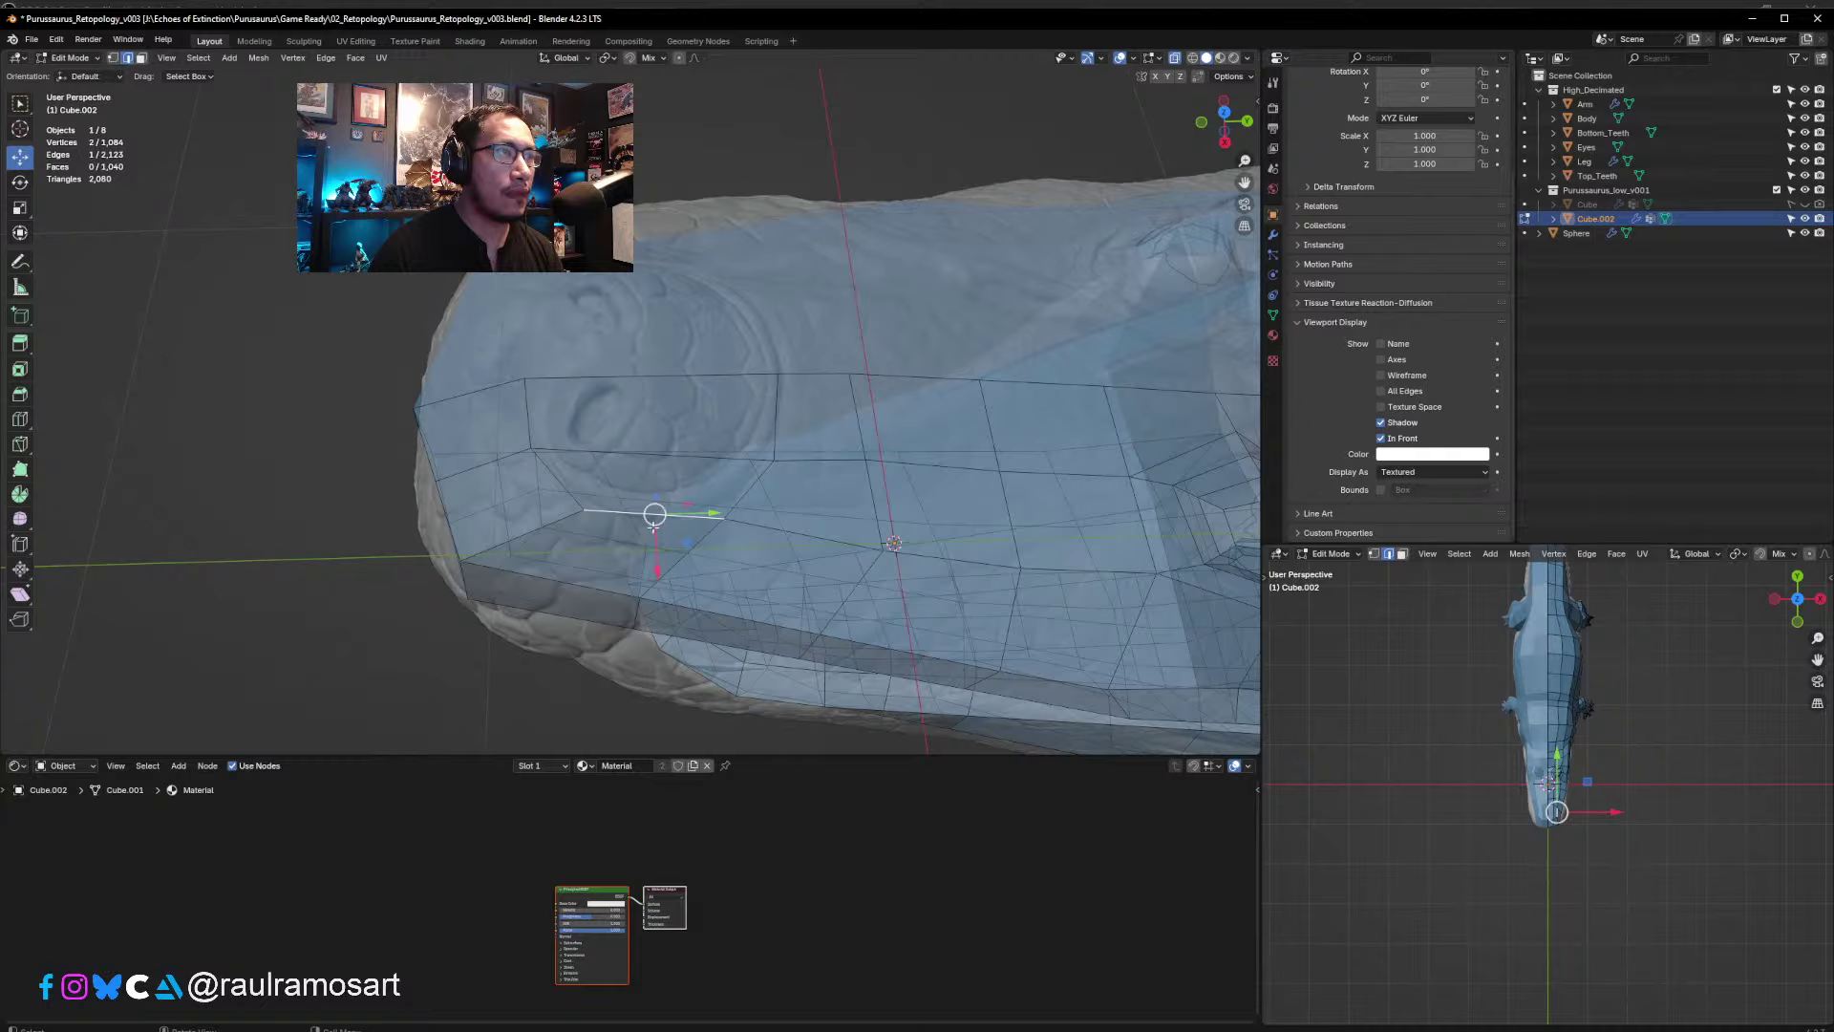
key("ctrl+r")
left_click(654, 521)
right_click(650, 519)
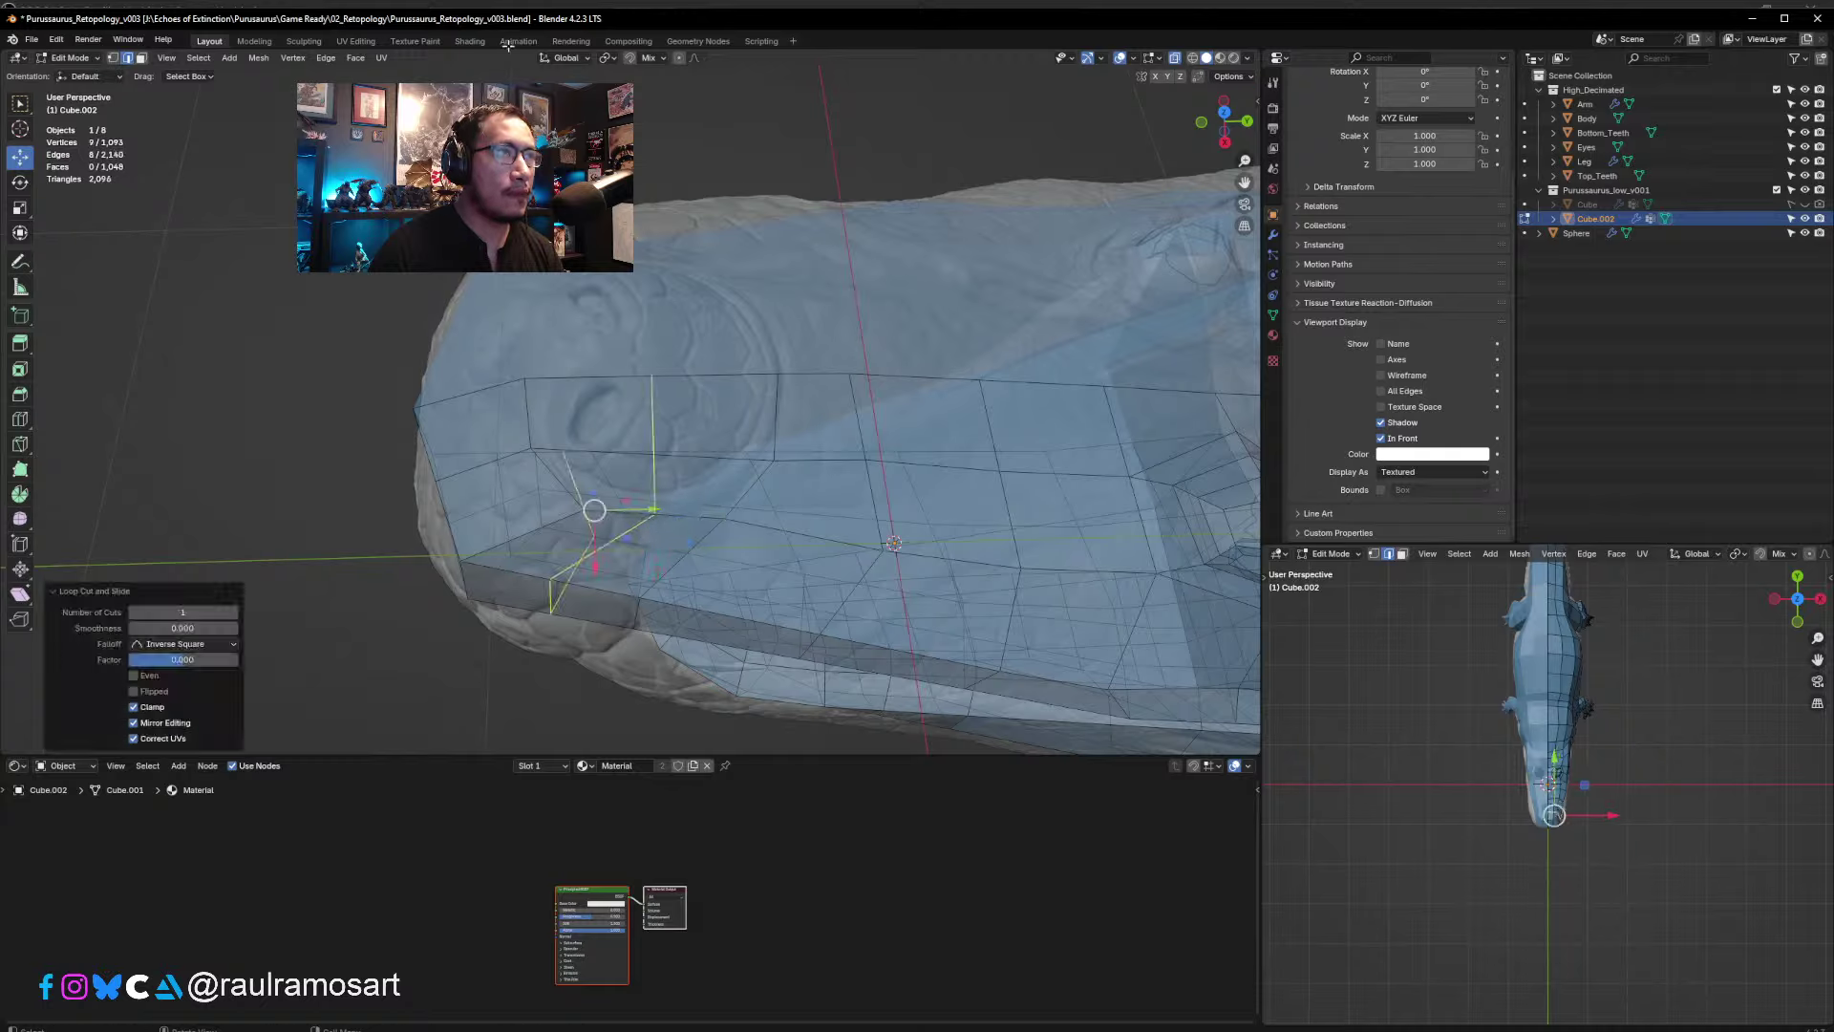
left_click(112, 57)
left_click(630, 58)
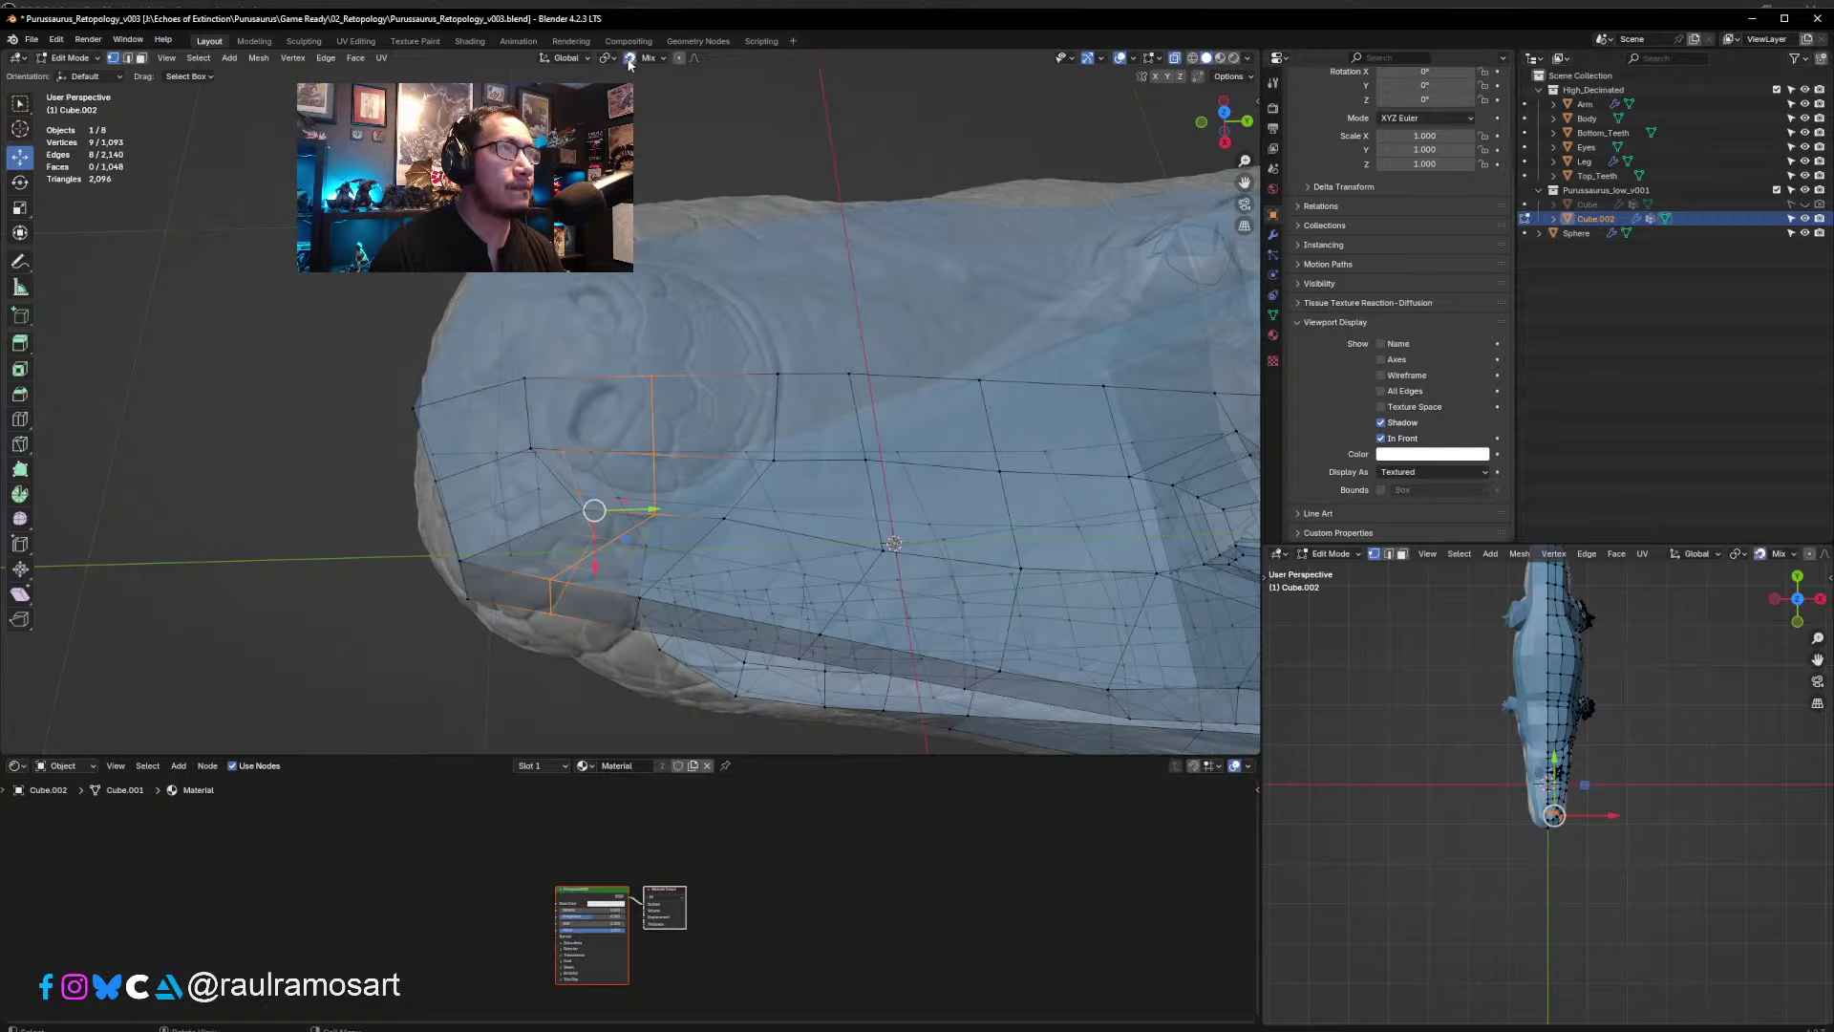
left_click(643, 513)
left_click(650, 519)
left_click(655, 519)
key("ctrl+z")
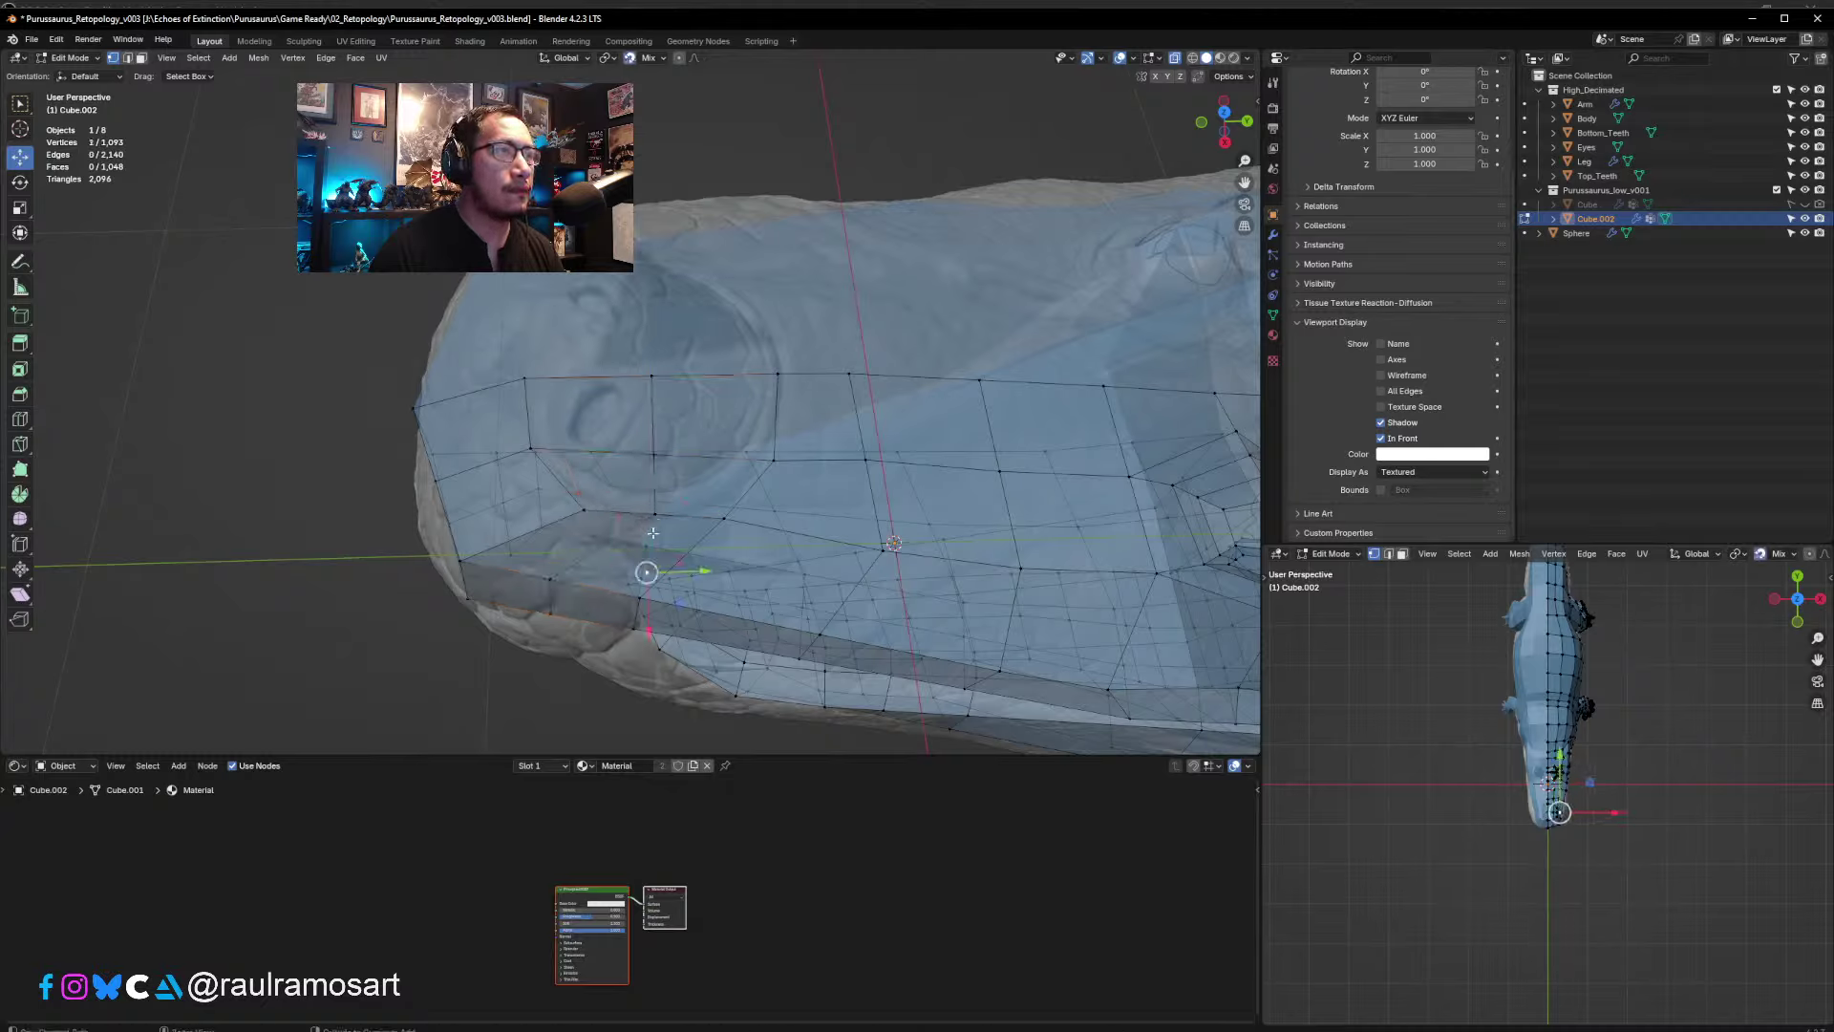
key("ctrl+z")
key("ctrl+z")
- Move the new loop's vertices across the nostril onto the sculpt surface, up to the snout's centre line
left_click(655, 518)
left_click_drag(655, 516, 657, 457)
key("g")
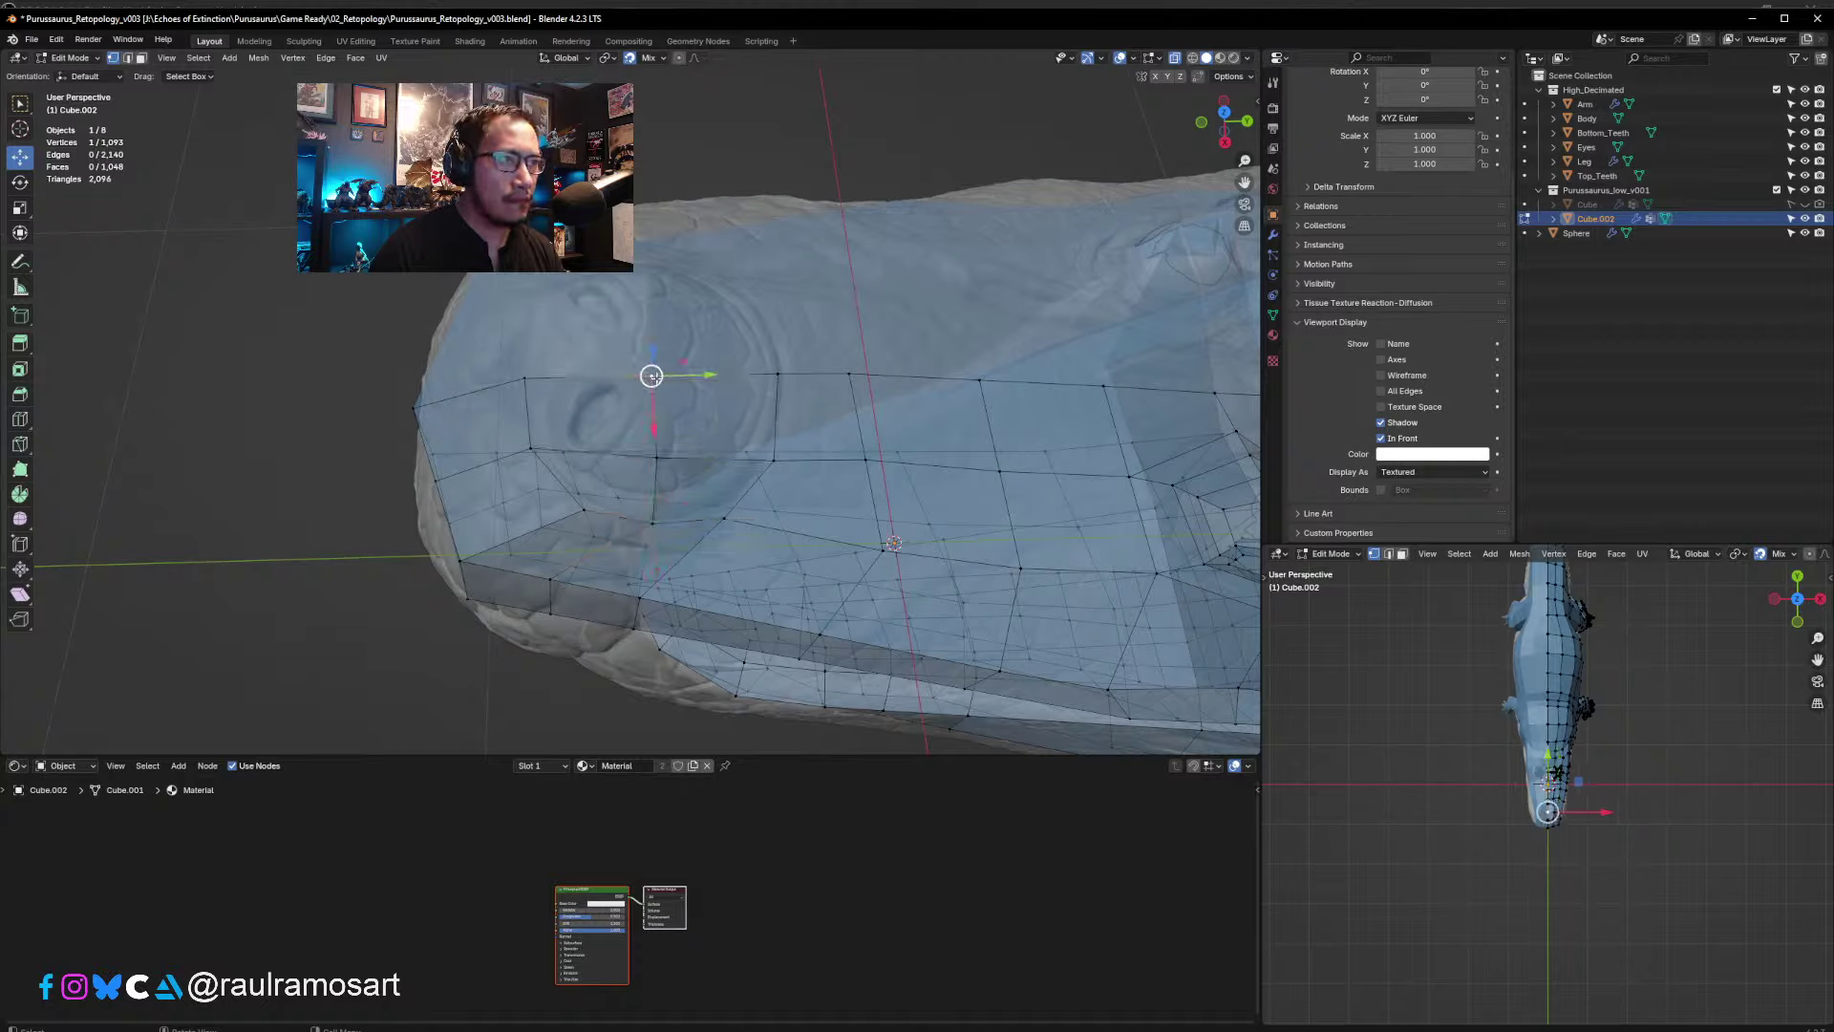
left_click(652, 373)
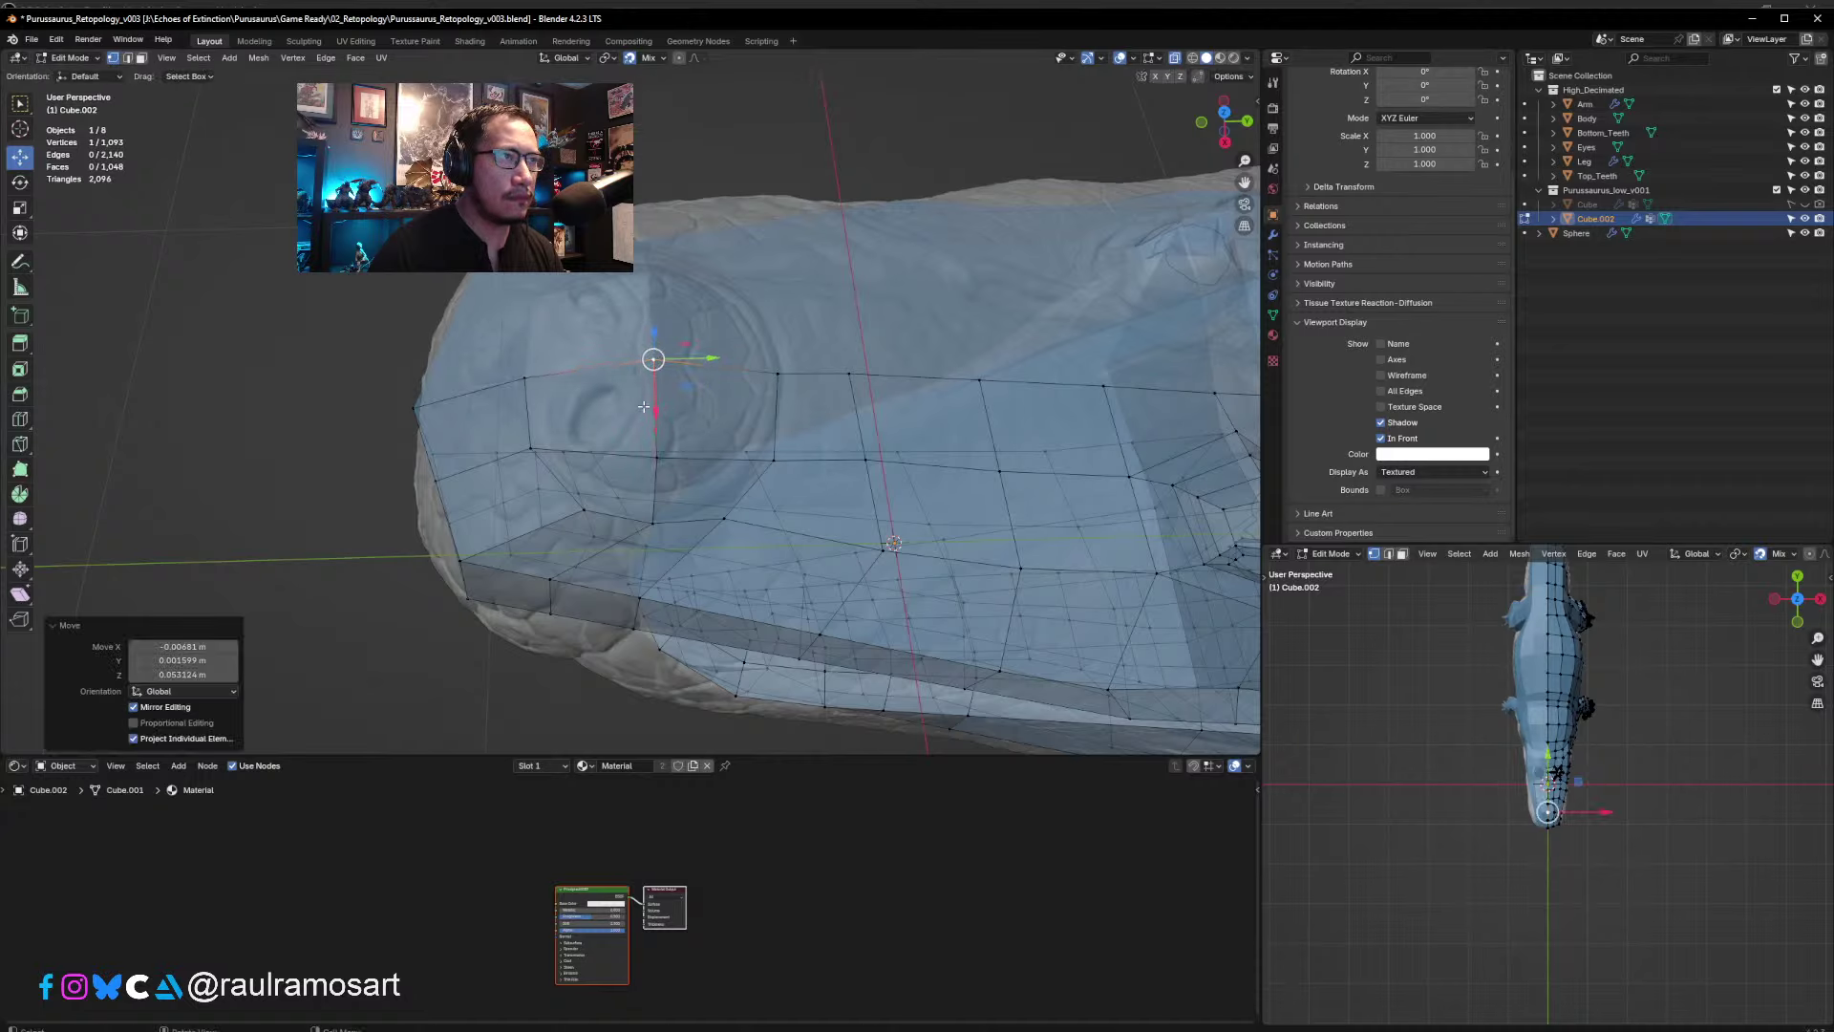
- Reposition the centre-line vertices on the front of the snout to follow the sculpt between the nostrils
middle_click_drag(653, 373, 730, 355)
left_click(789, 367)
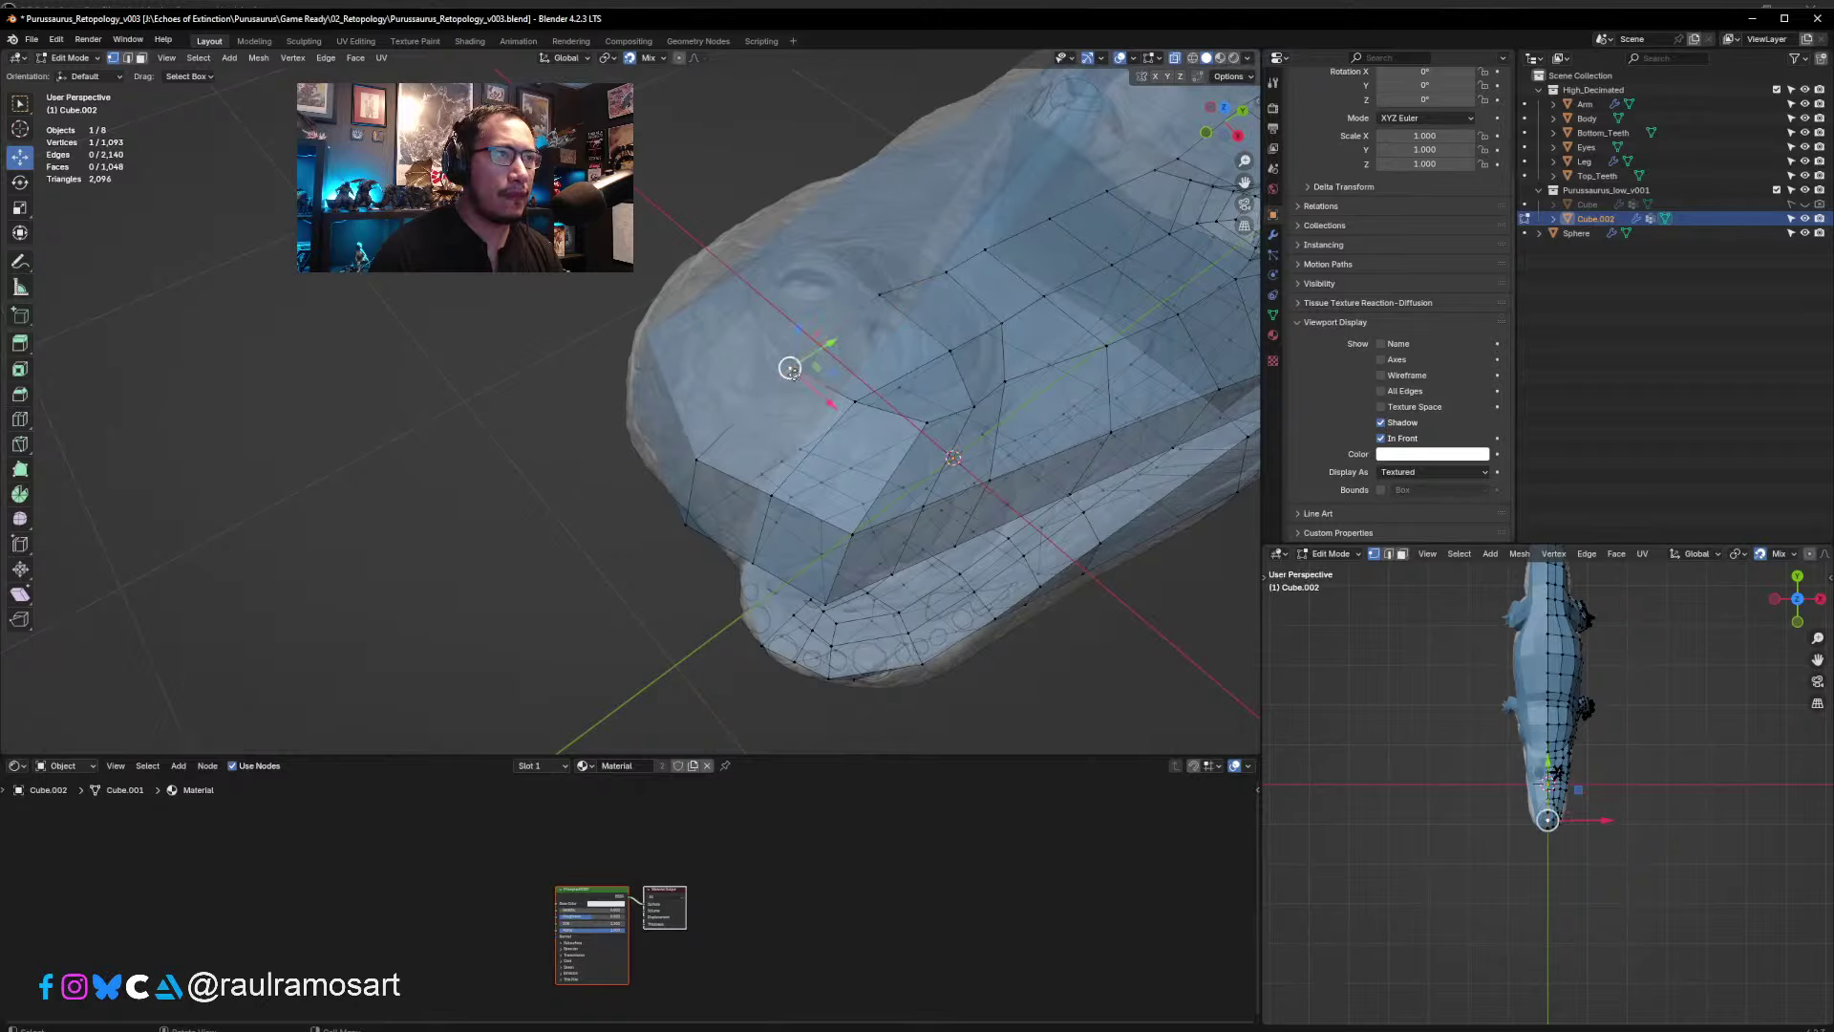
key("g")
left_click(787, 371)
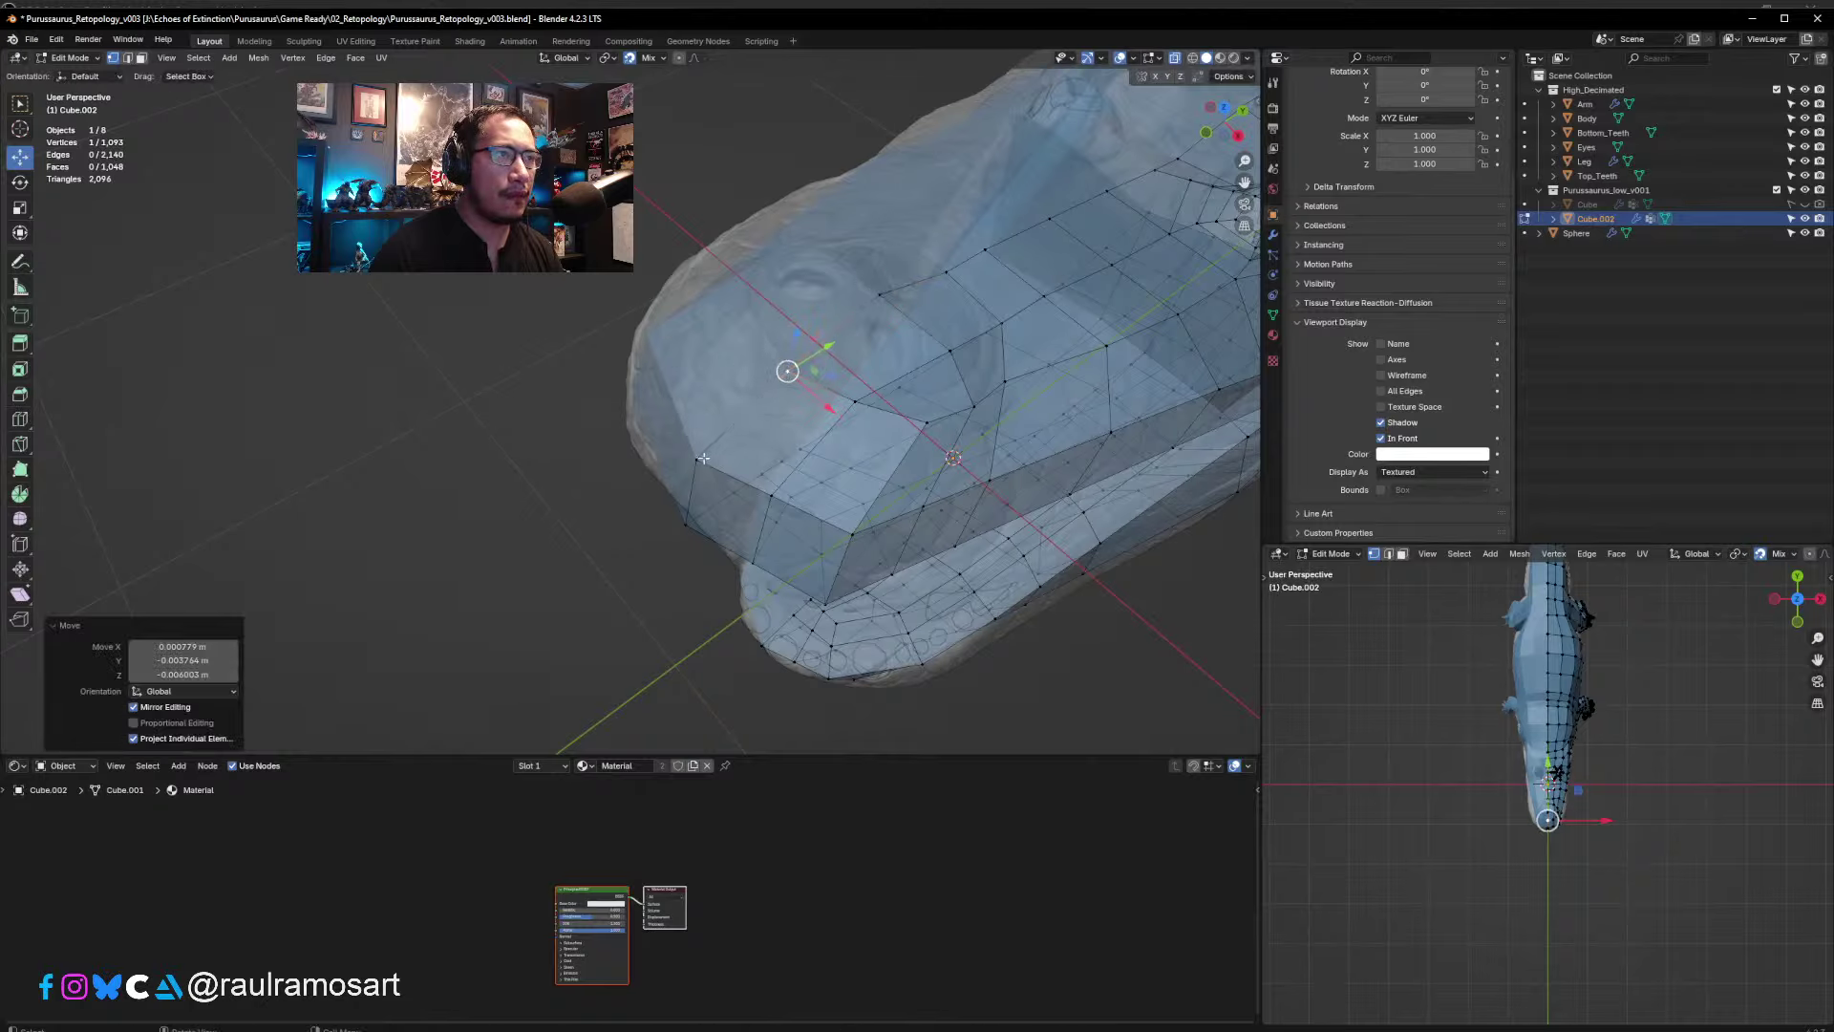
left_click(703, 458)
key("g")
left_click(705, 462)
- Raise the centre vertex on the front edge of the upper lip to match the sculpted lip line
middle_click_drag(705, 461, 829, 449)
left_click(802, 413)
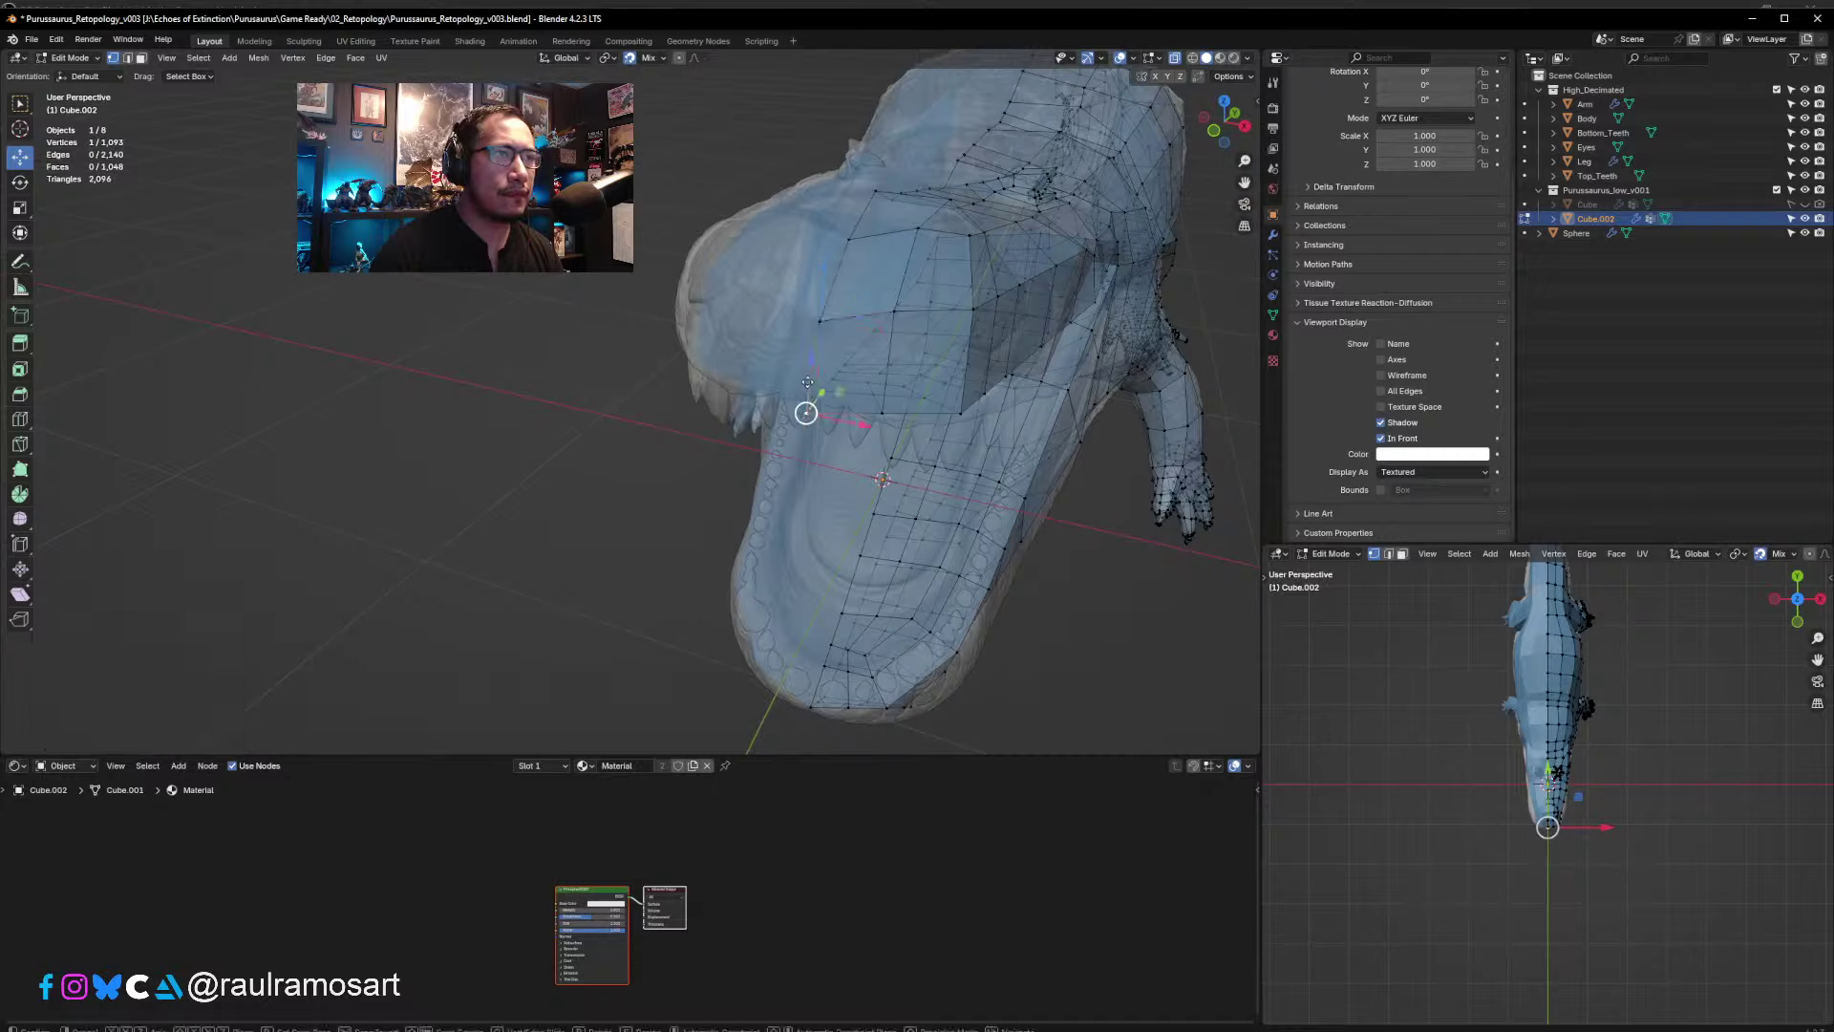
left_click_drag(806, 413, 809, 408)
key("g")
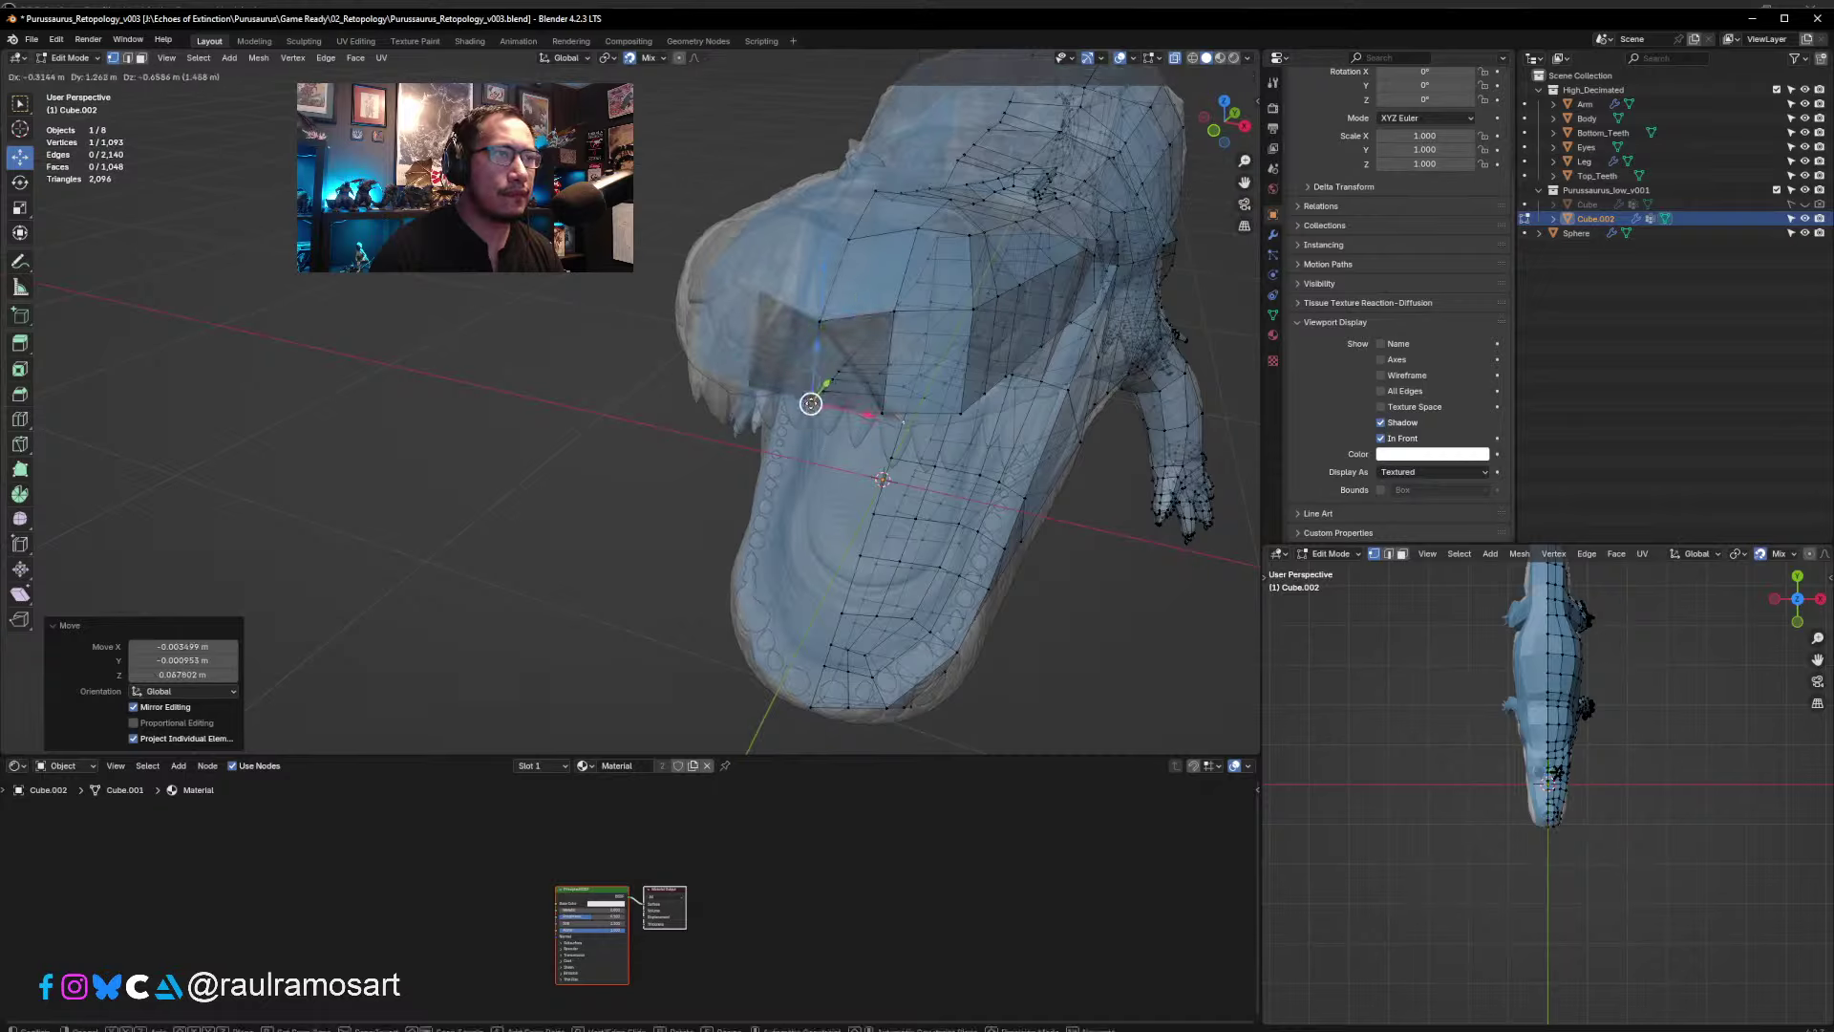
left_click(810, 391)
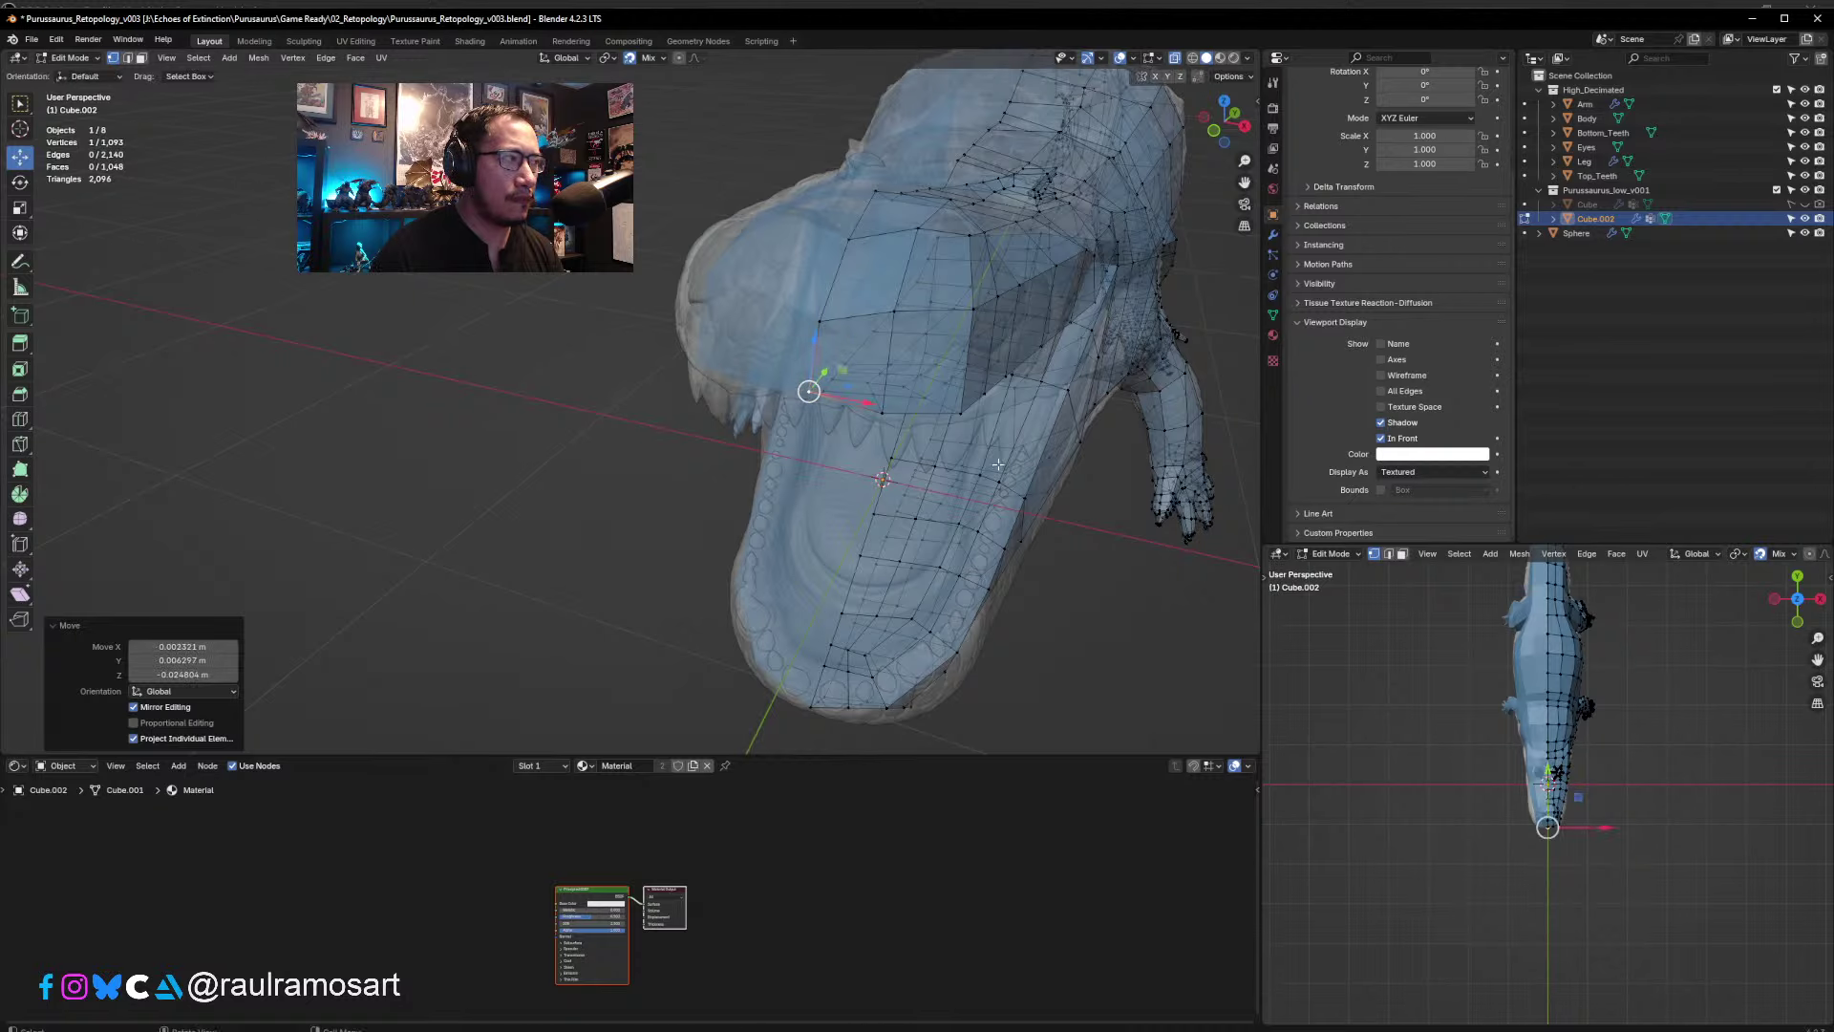
- Align the remaining vertices along the front edge of the upper lip with the sculpted lip line
middle_click_drag(809, 296, 875, 225)
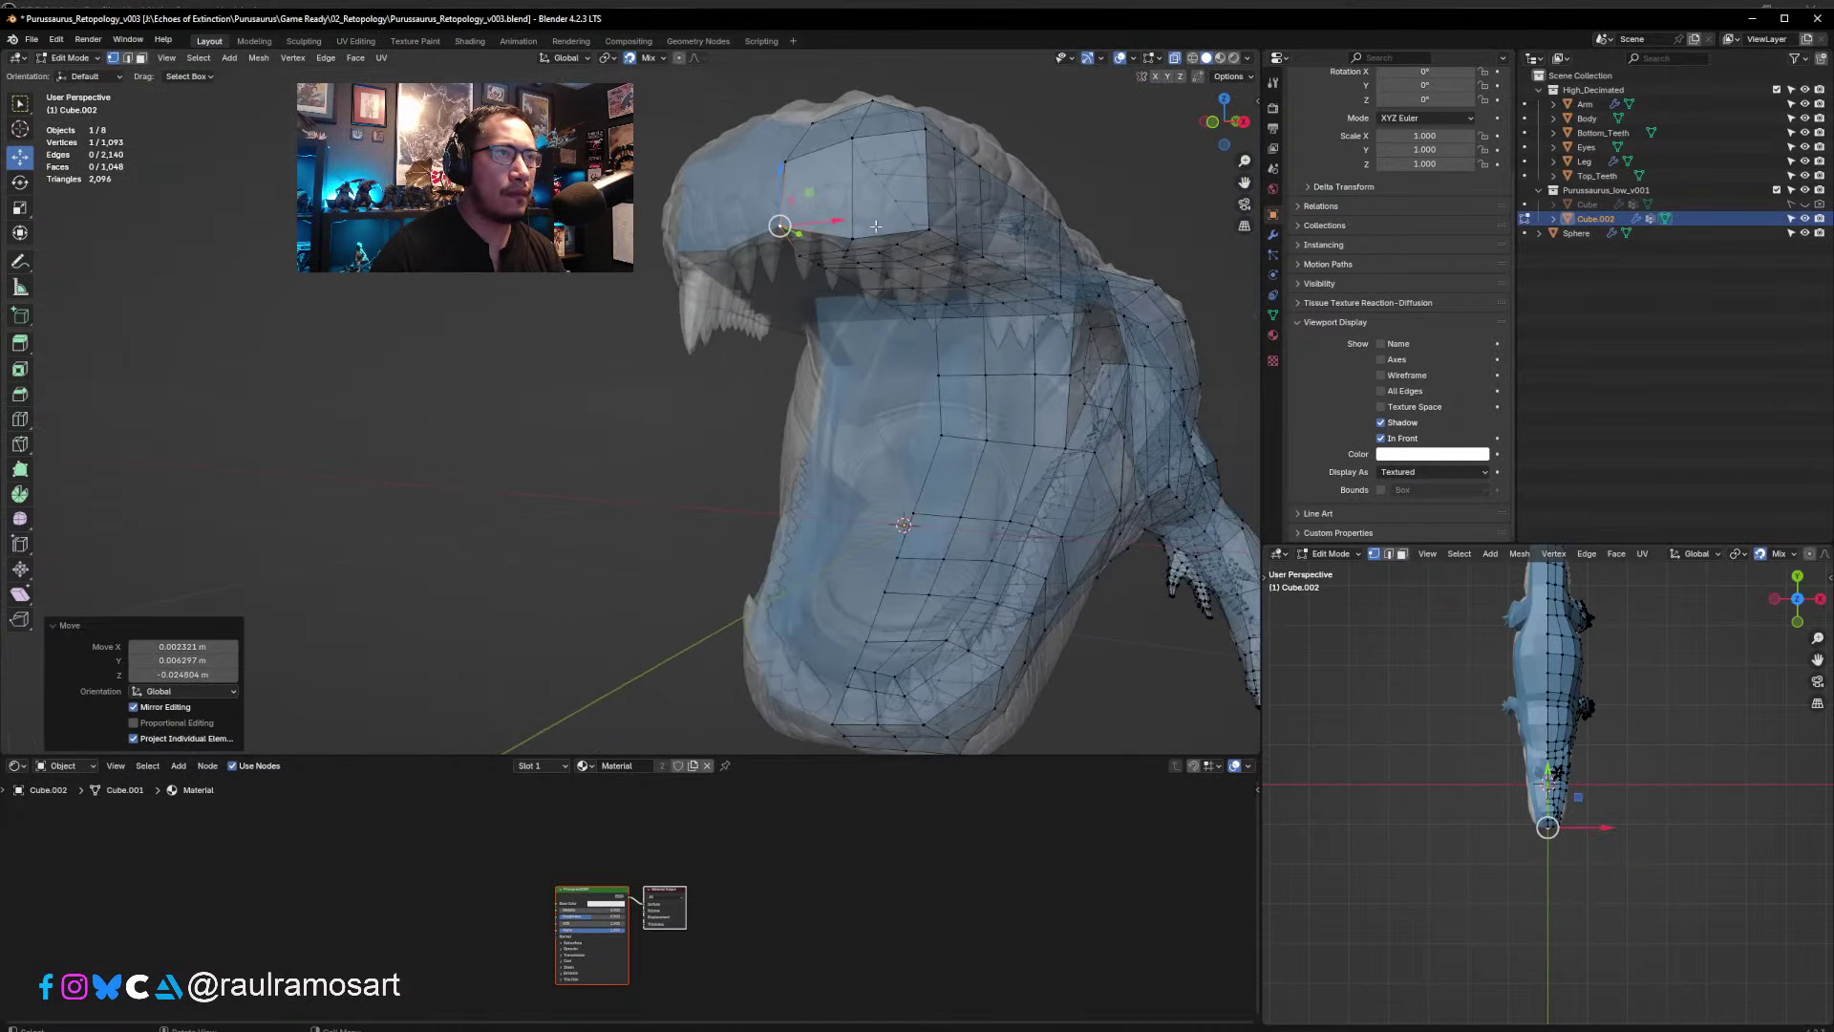
key("g")
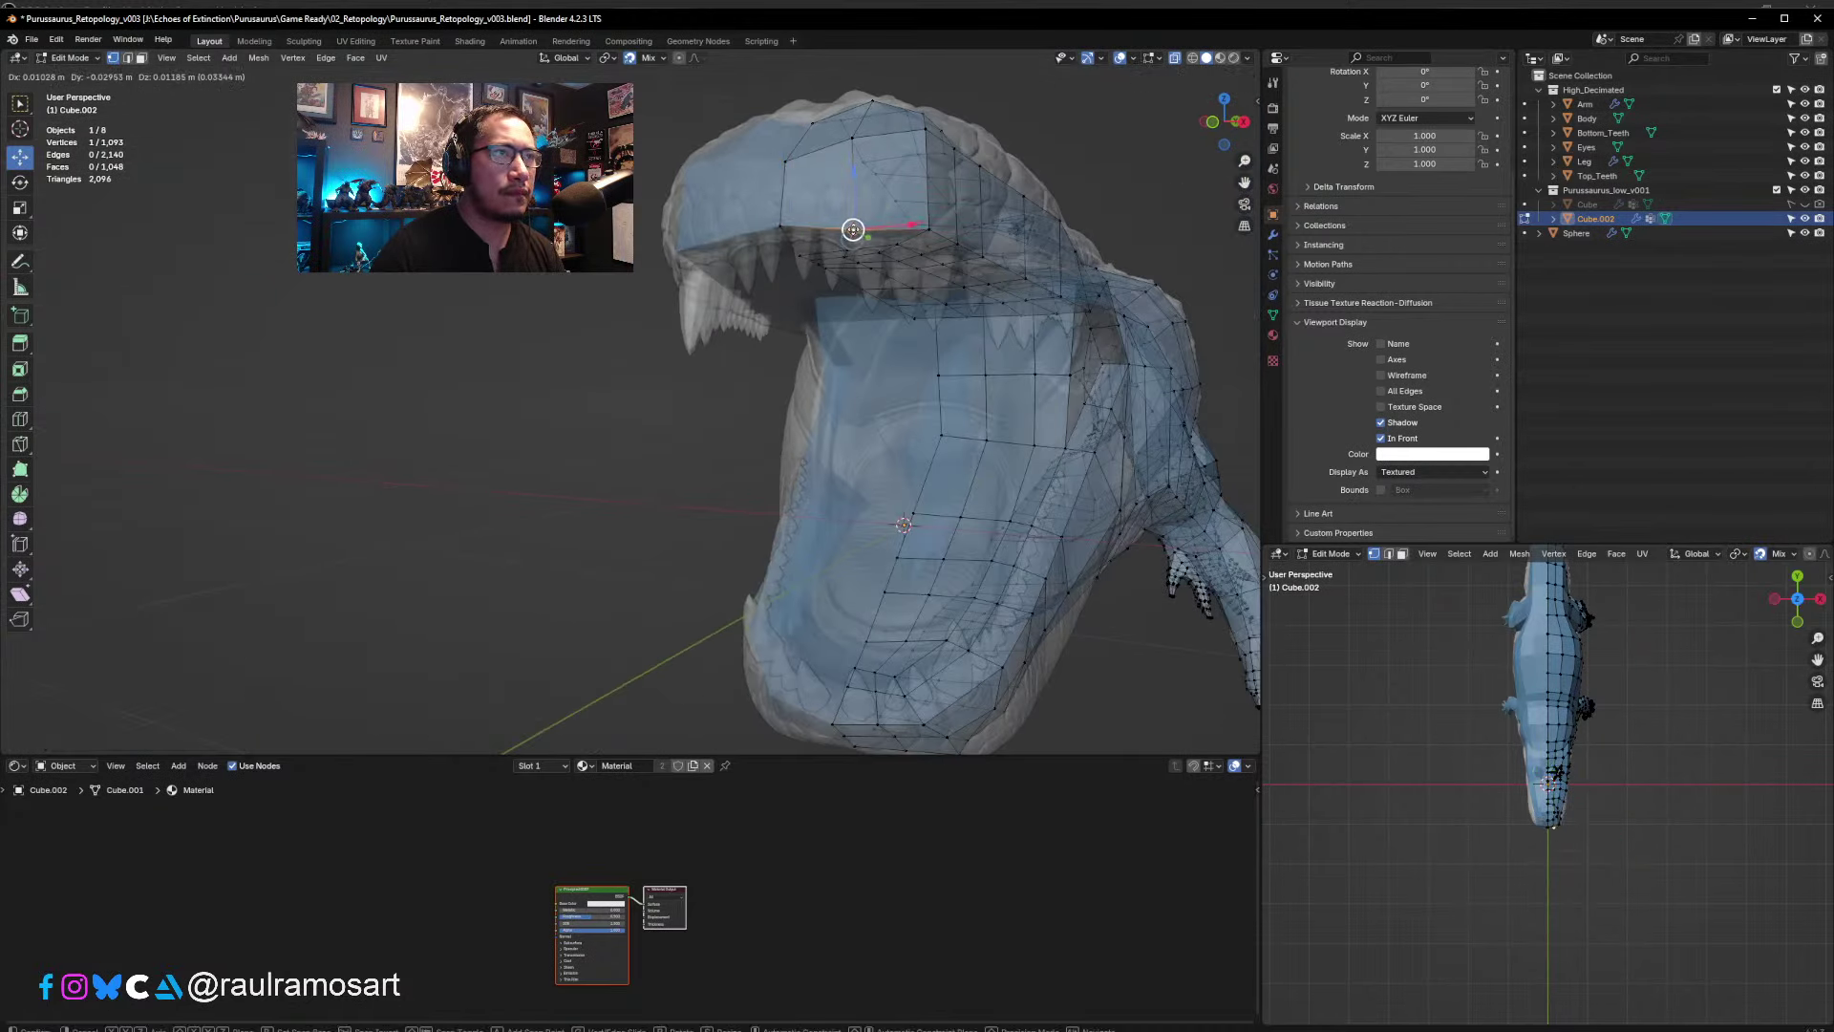
left_click(946, 232)
middle_click_drag(931, 234, 756, 361)
key("g")
left_click(709, 280)
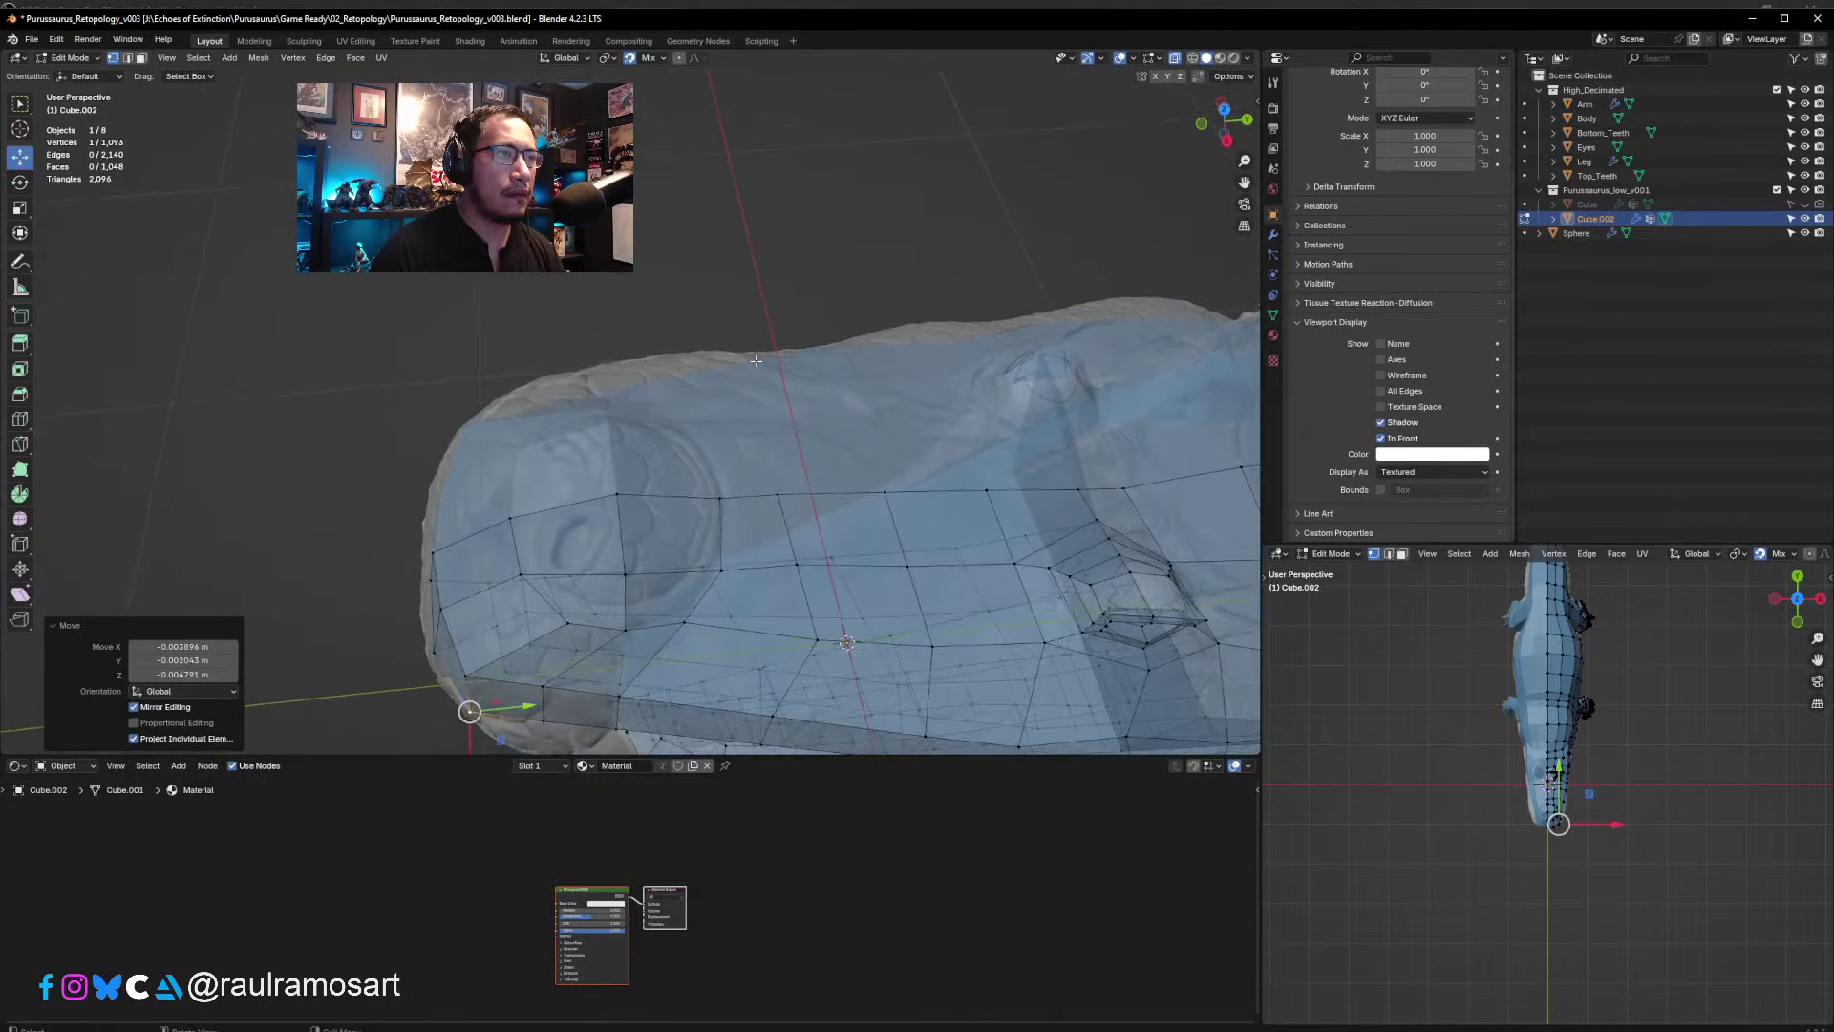
- Move the new loop's vertex over the middle of the nostril onto the sculpt, and switch to face selection
left_click(616, 580)
key("g")
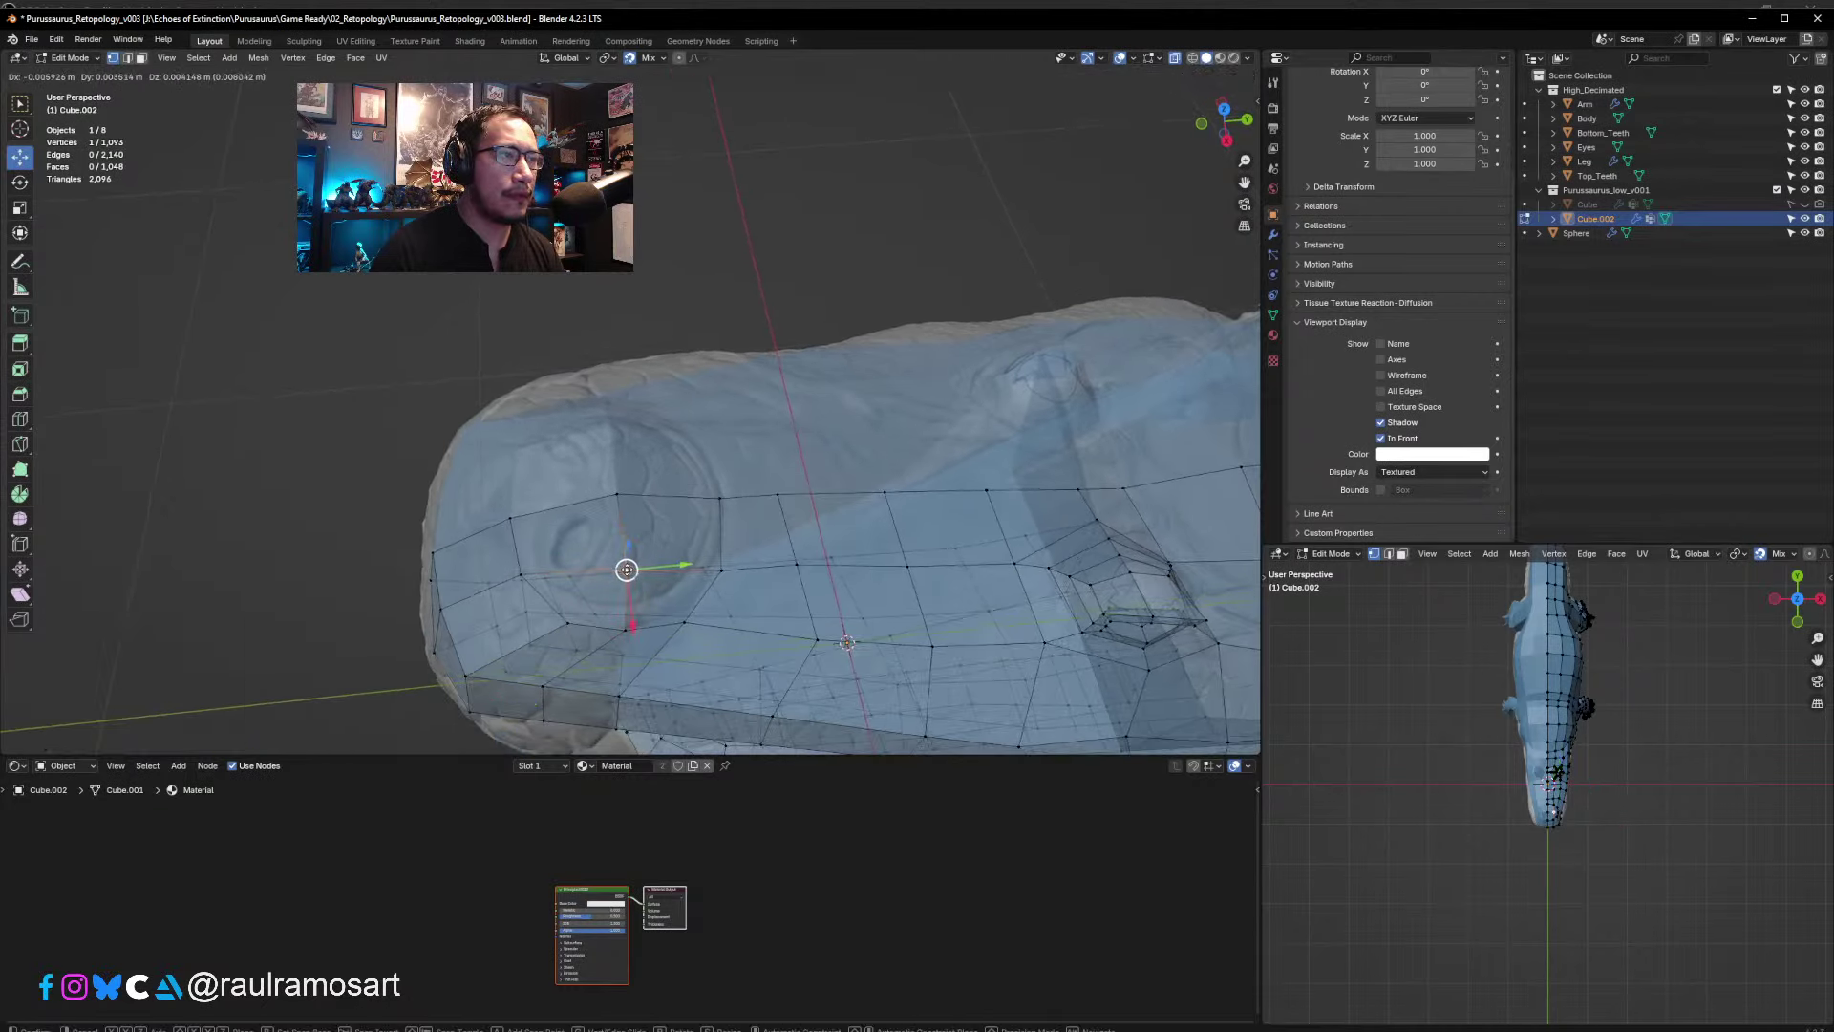
left_click(481, 494)
left_click(141, 58)
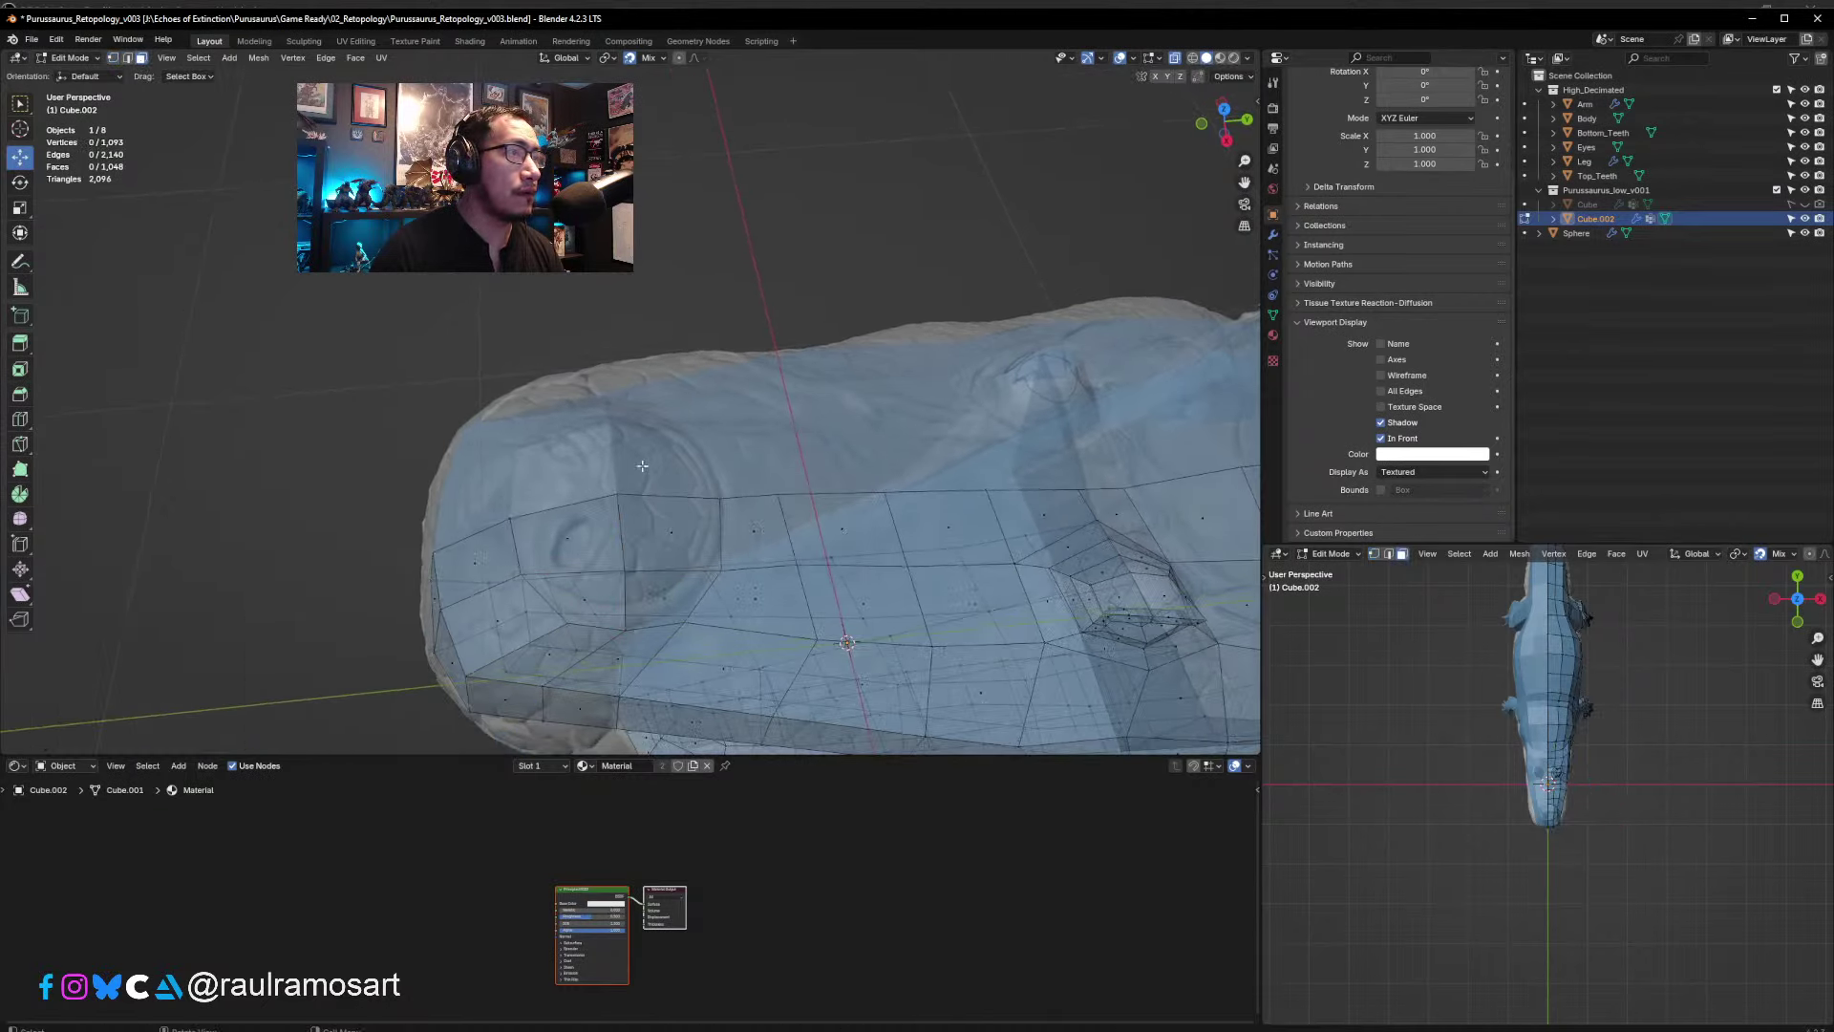
- Inset the four faces over the nostril together with a thickness of about 0.027 m
left_click(585, 525)
left_click(590, 585, "shift")
left_click(659, 591, "shift")
left_click(673, 548, "shift")
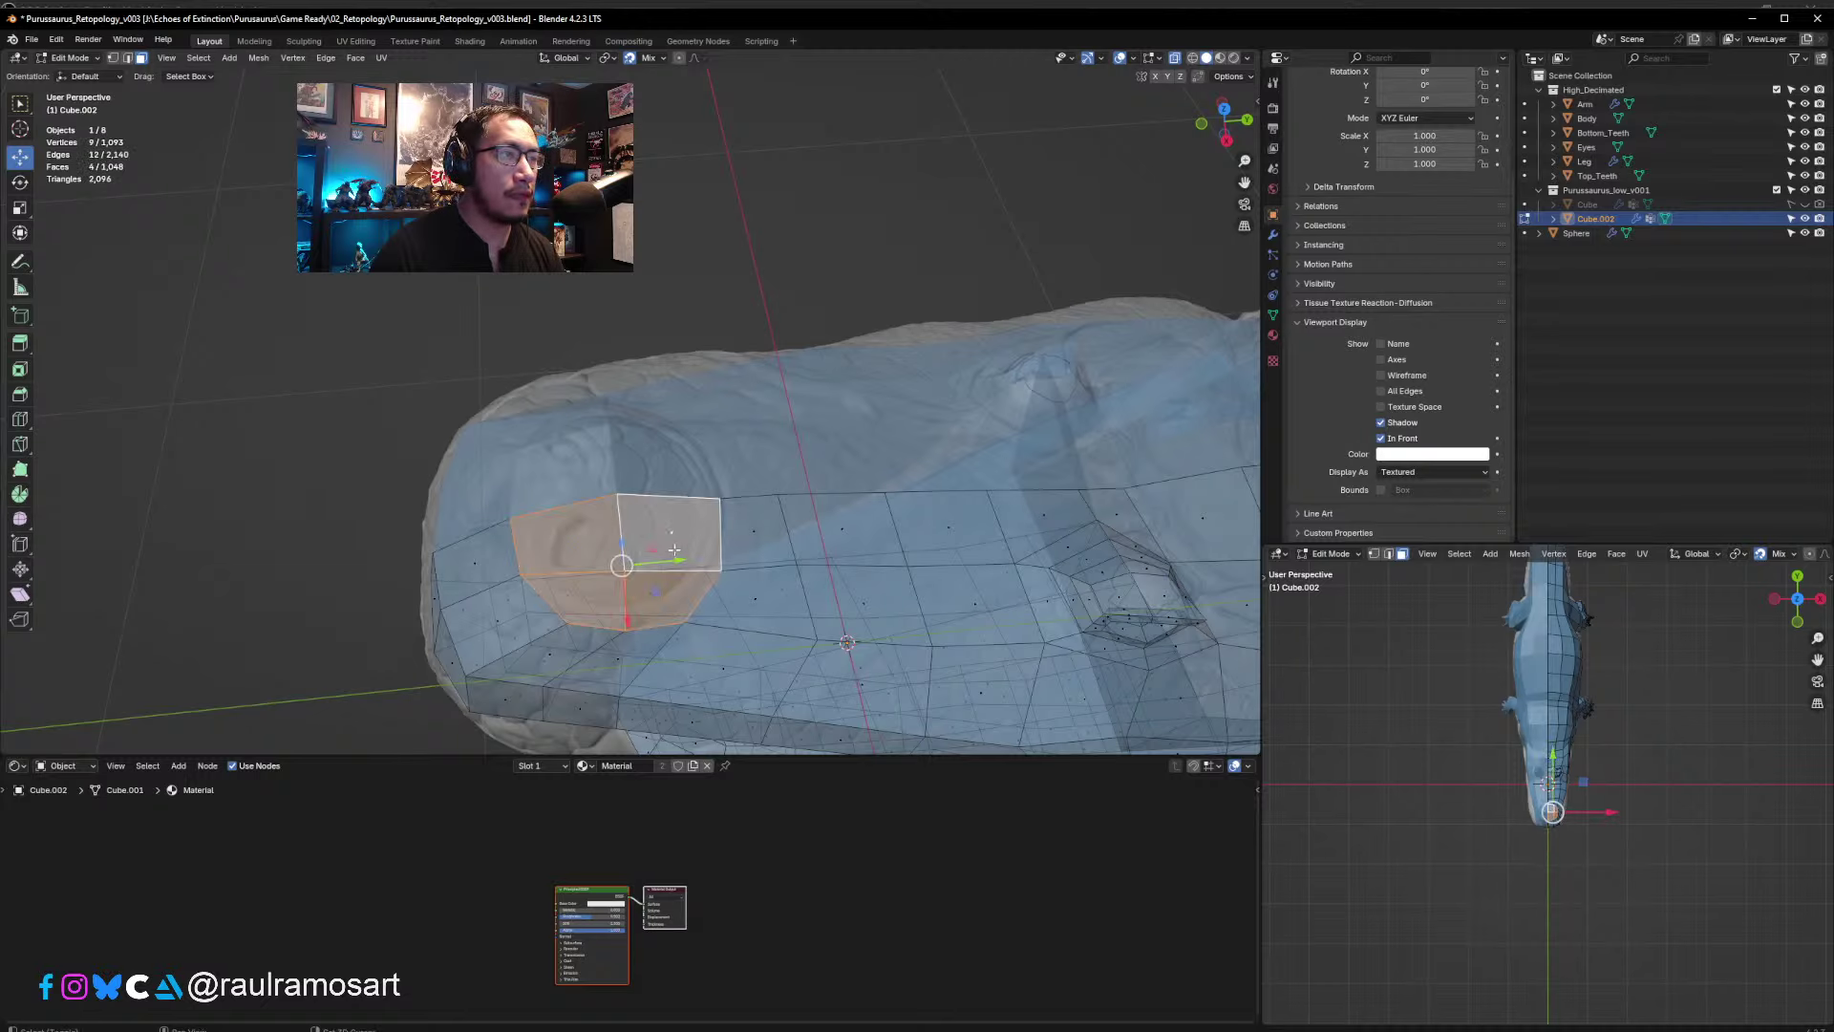
middle_click_drag(674, 550, 687, 535)
key("i")
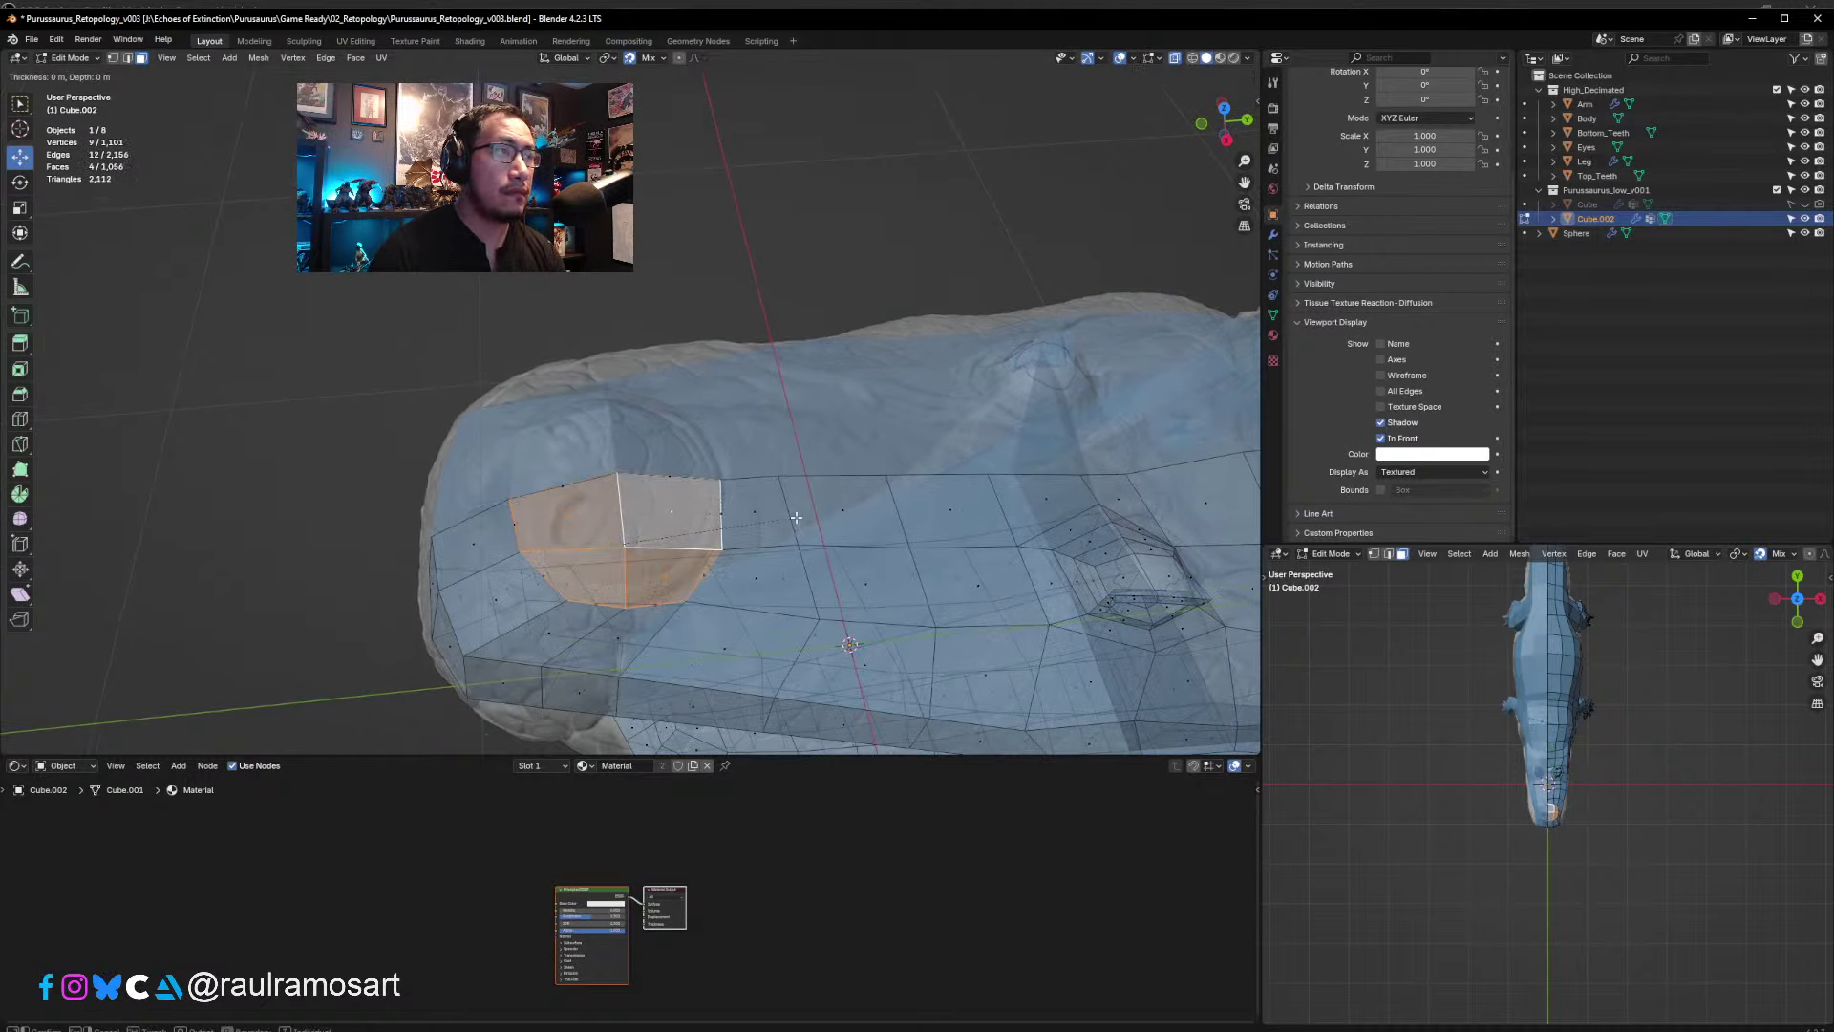
left_click(768, 523)
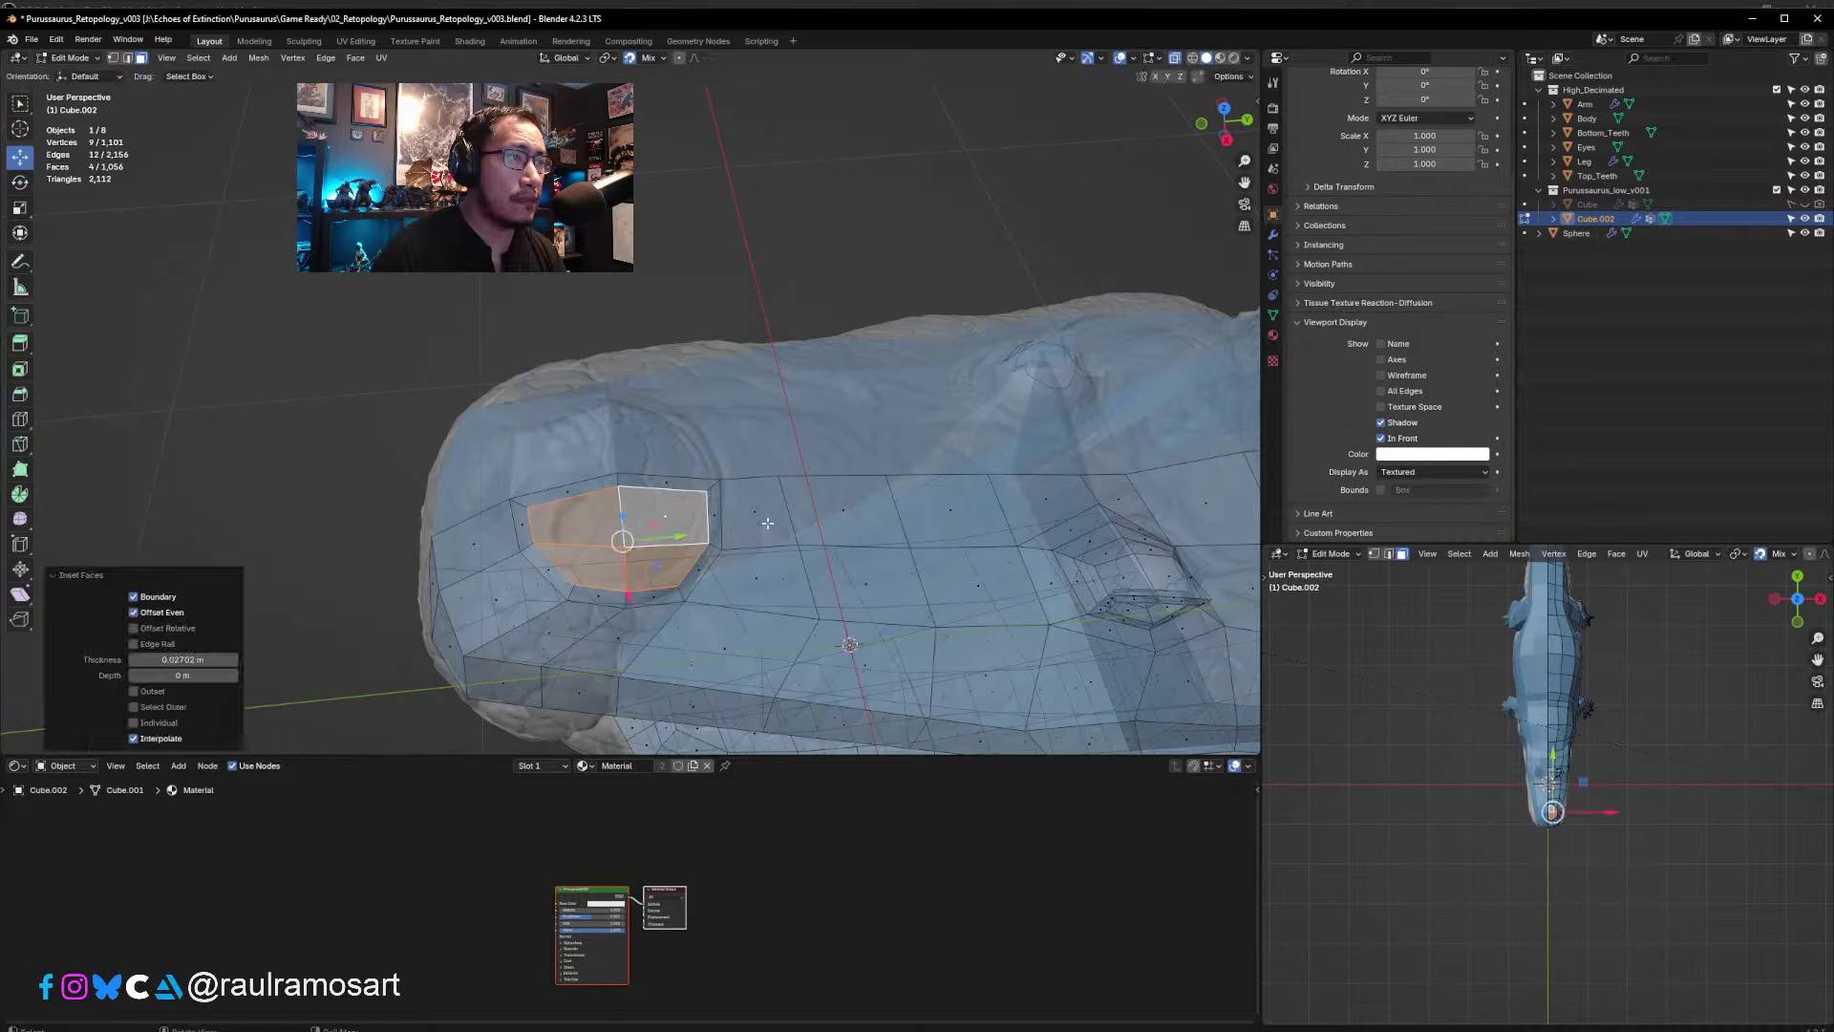
left_click(590, 494)
left_click(661, 486, "shift")
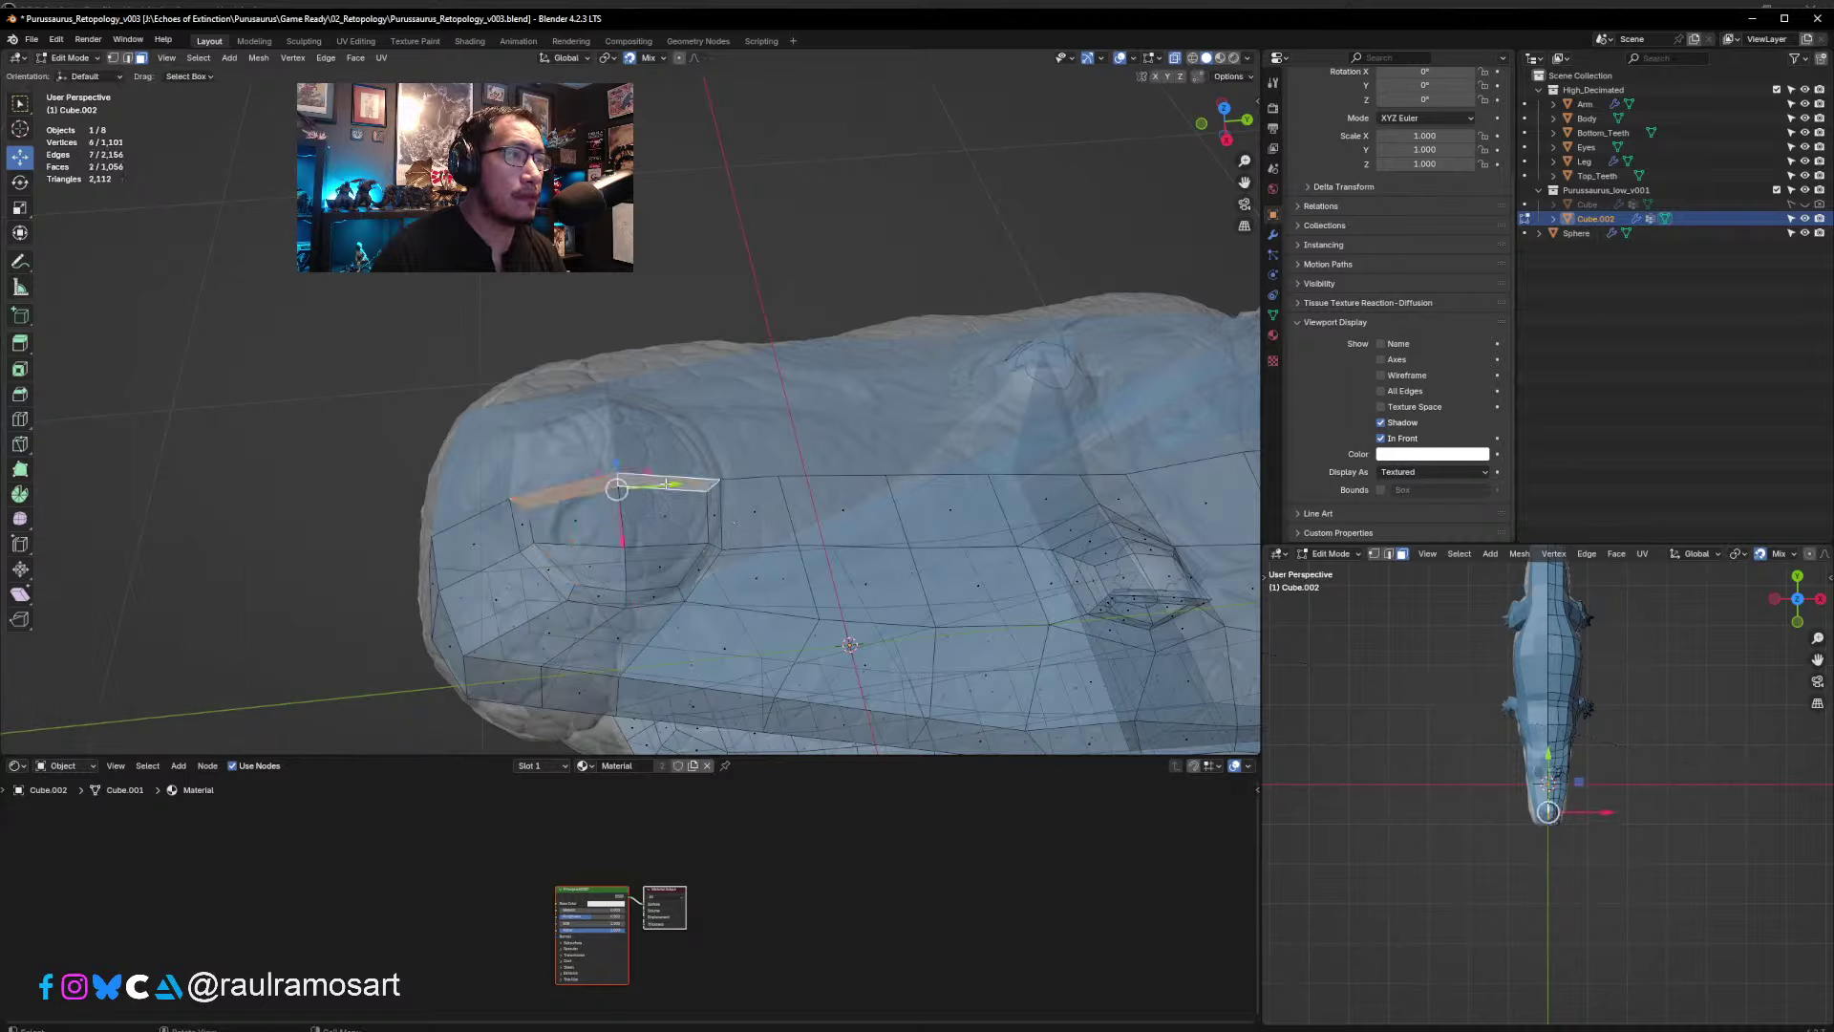
key("x")
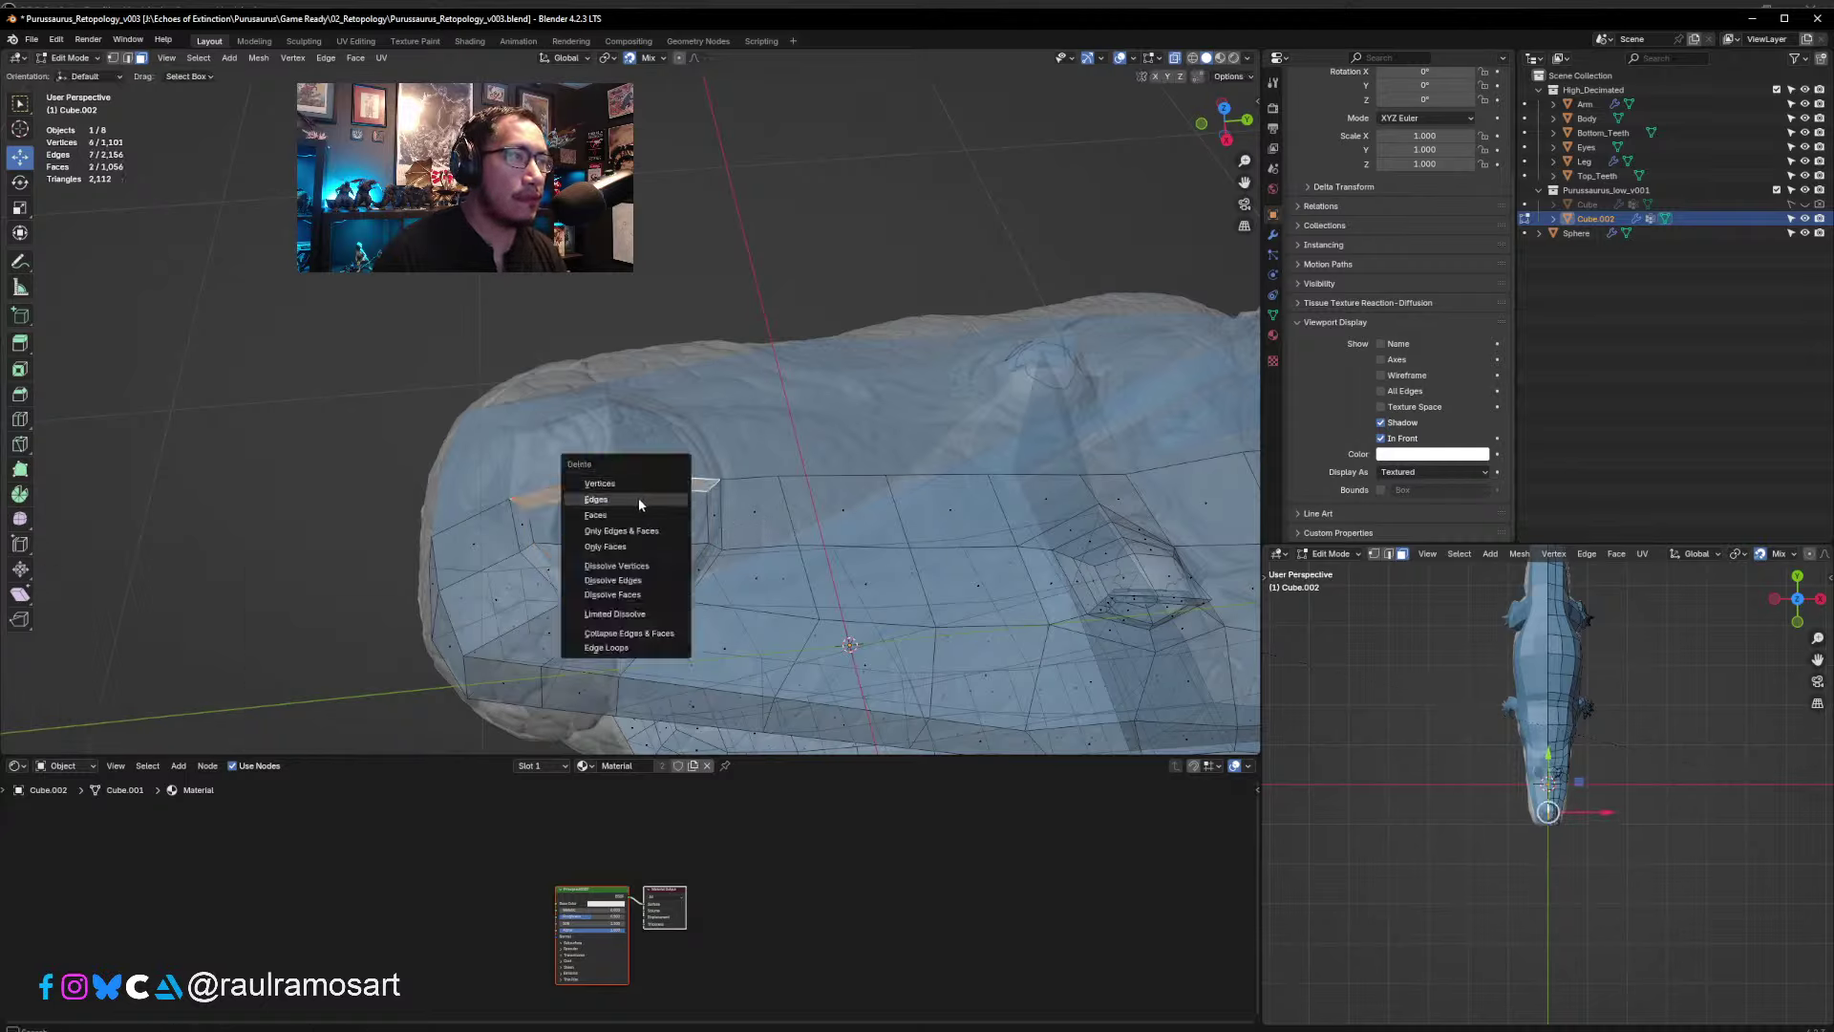
key("Escape")
key("alt+a")
- Switch to vertex selection and move the inset ring's inner vertices onto the sculpted nostril contour
middle_click_drag(638, 514, 657, 536)
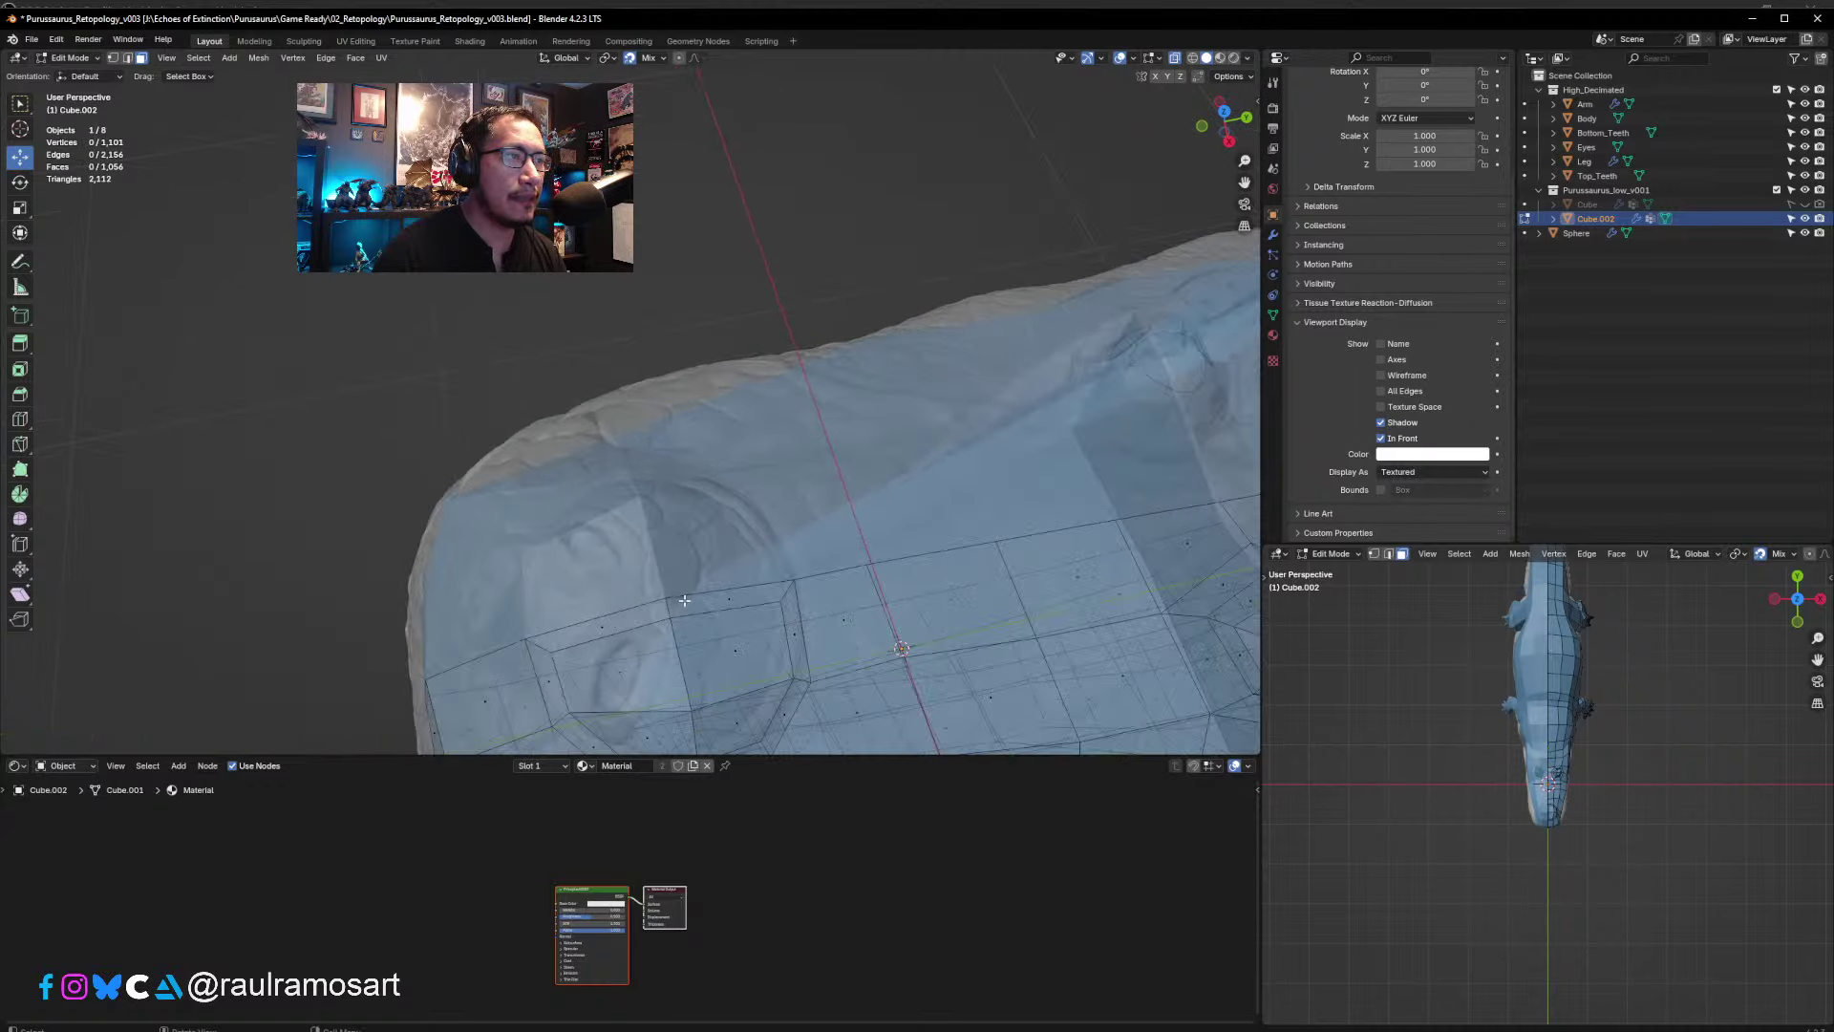
middle_click_drag(684, 600, 678, 541)
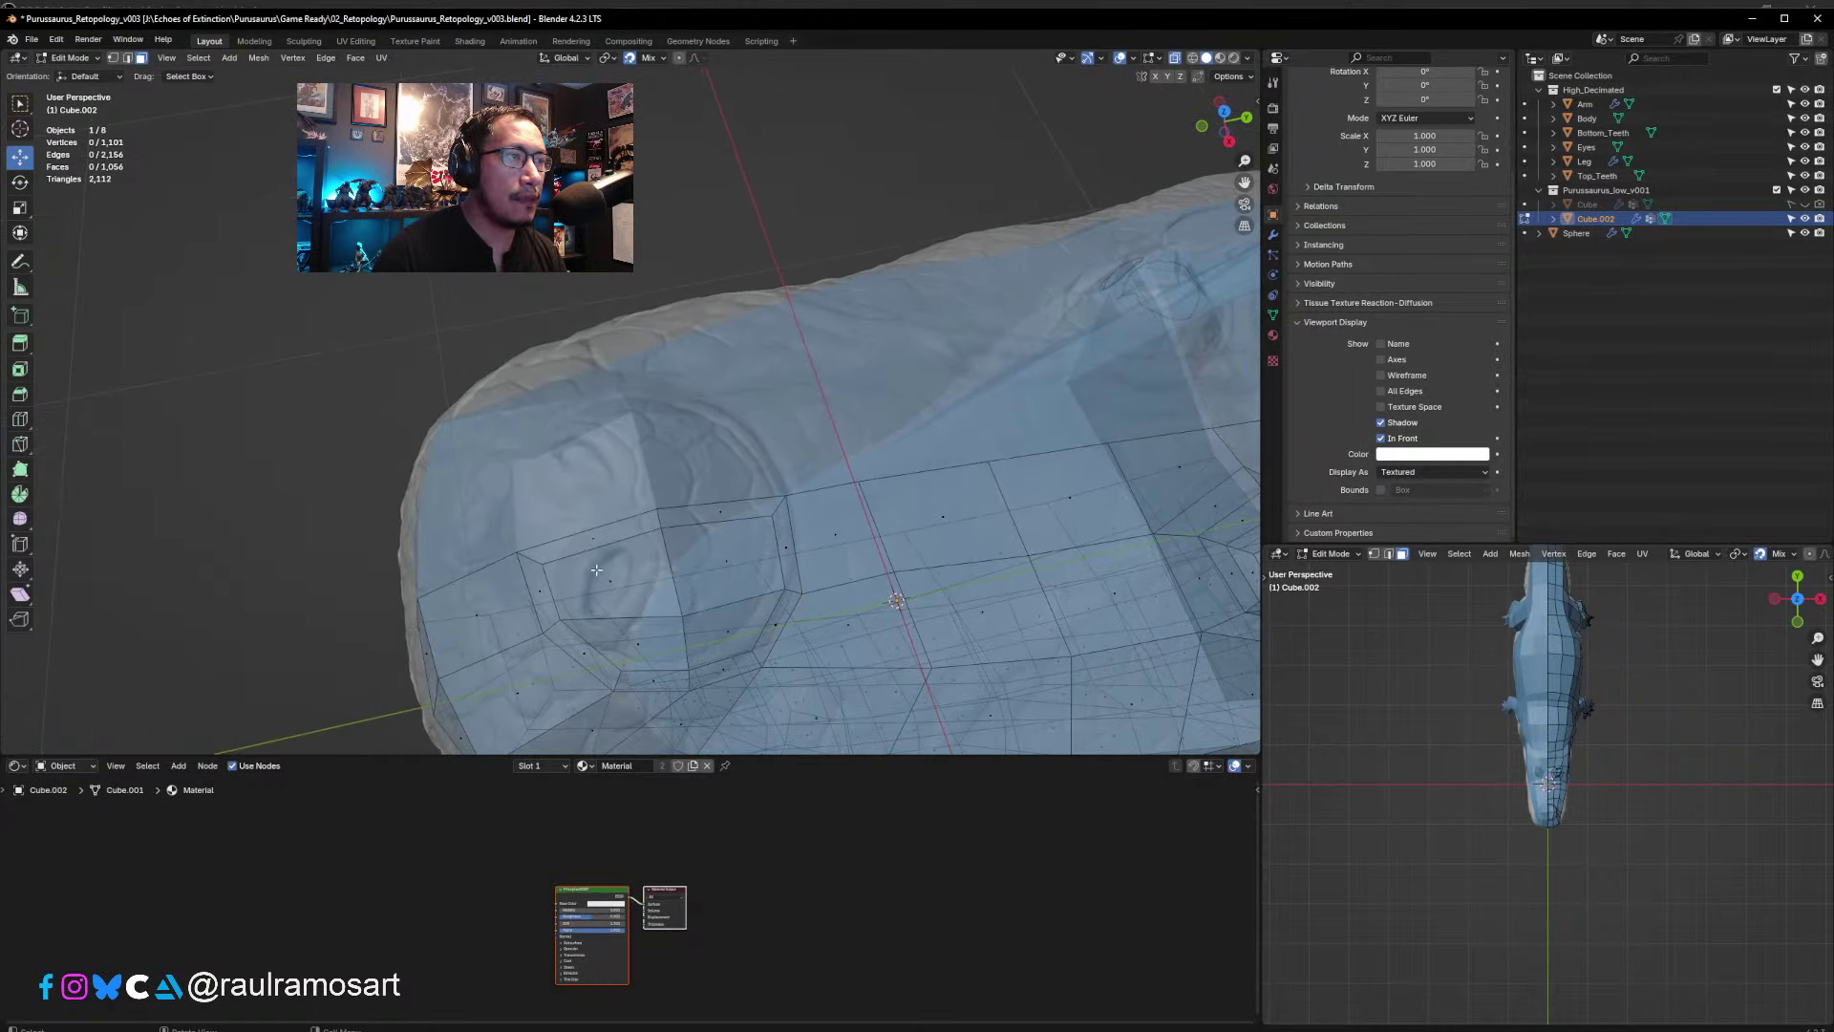
left_click(113, 58)
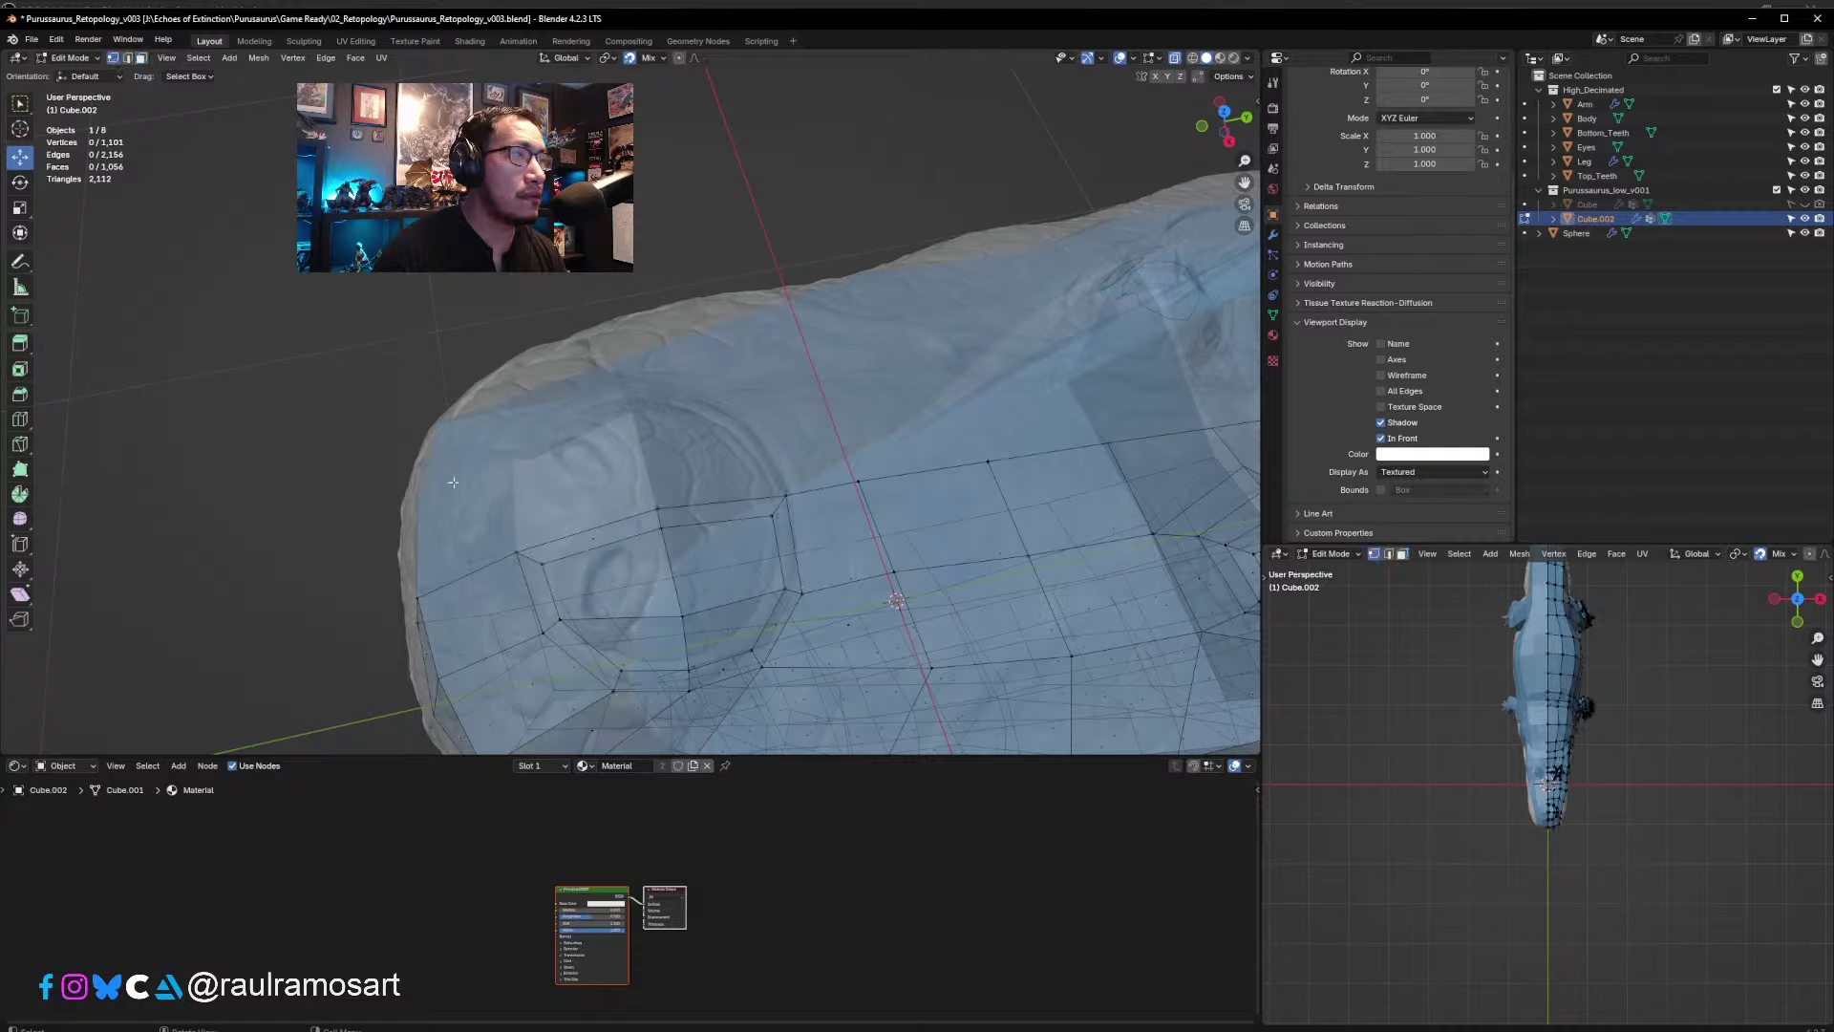
left_click_drag(536, 564, 558, 570)
left_click_drag(660, 524, 657, 525)
left_click_drag(678, 618, 675, 614)
left_click_drag(783, 588, 772, 579)
left_click_drag(752, 650, 622, 657)
key("ctrl+z")
- Reposition the outer loop's vertices below and behind the nostril to follow the rim of the sculpted nostril mound
left_click(688, 671)
left_click(761, 668)
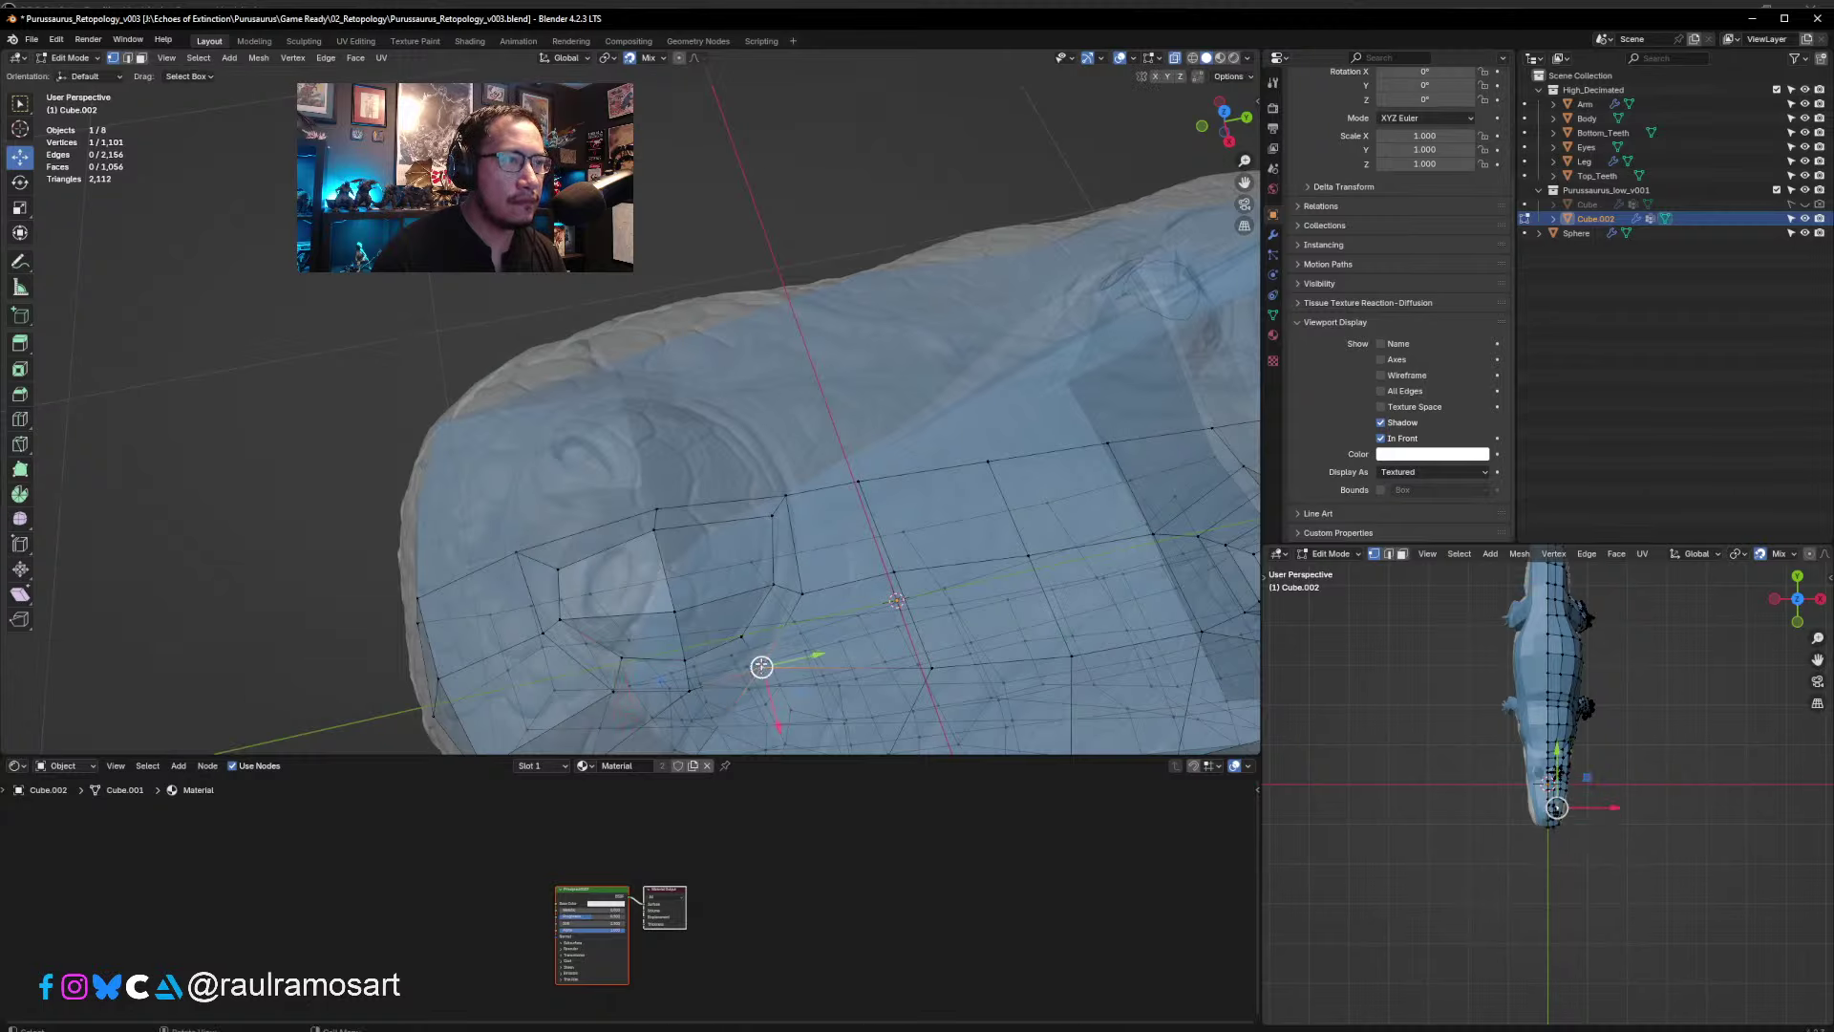
left_click_drag(760, 668, 753, 660)
key("ctrl+z")
middle_click_drag(753, 656, 732, 570)
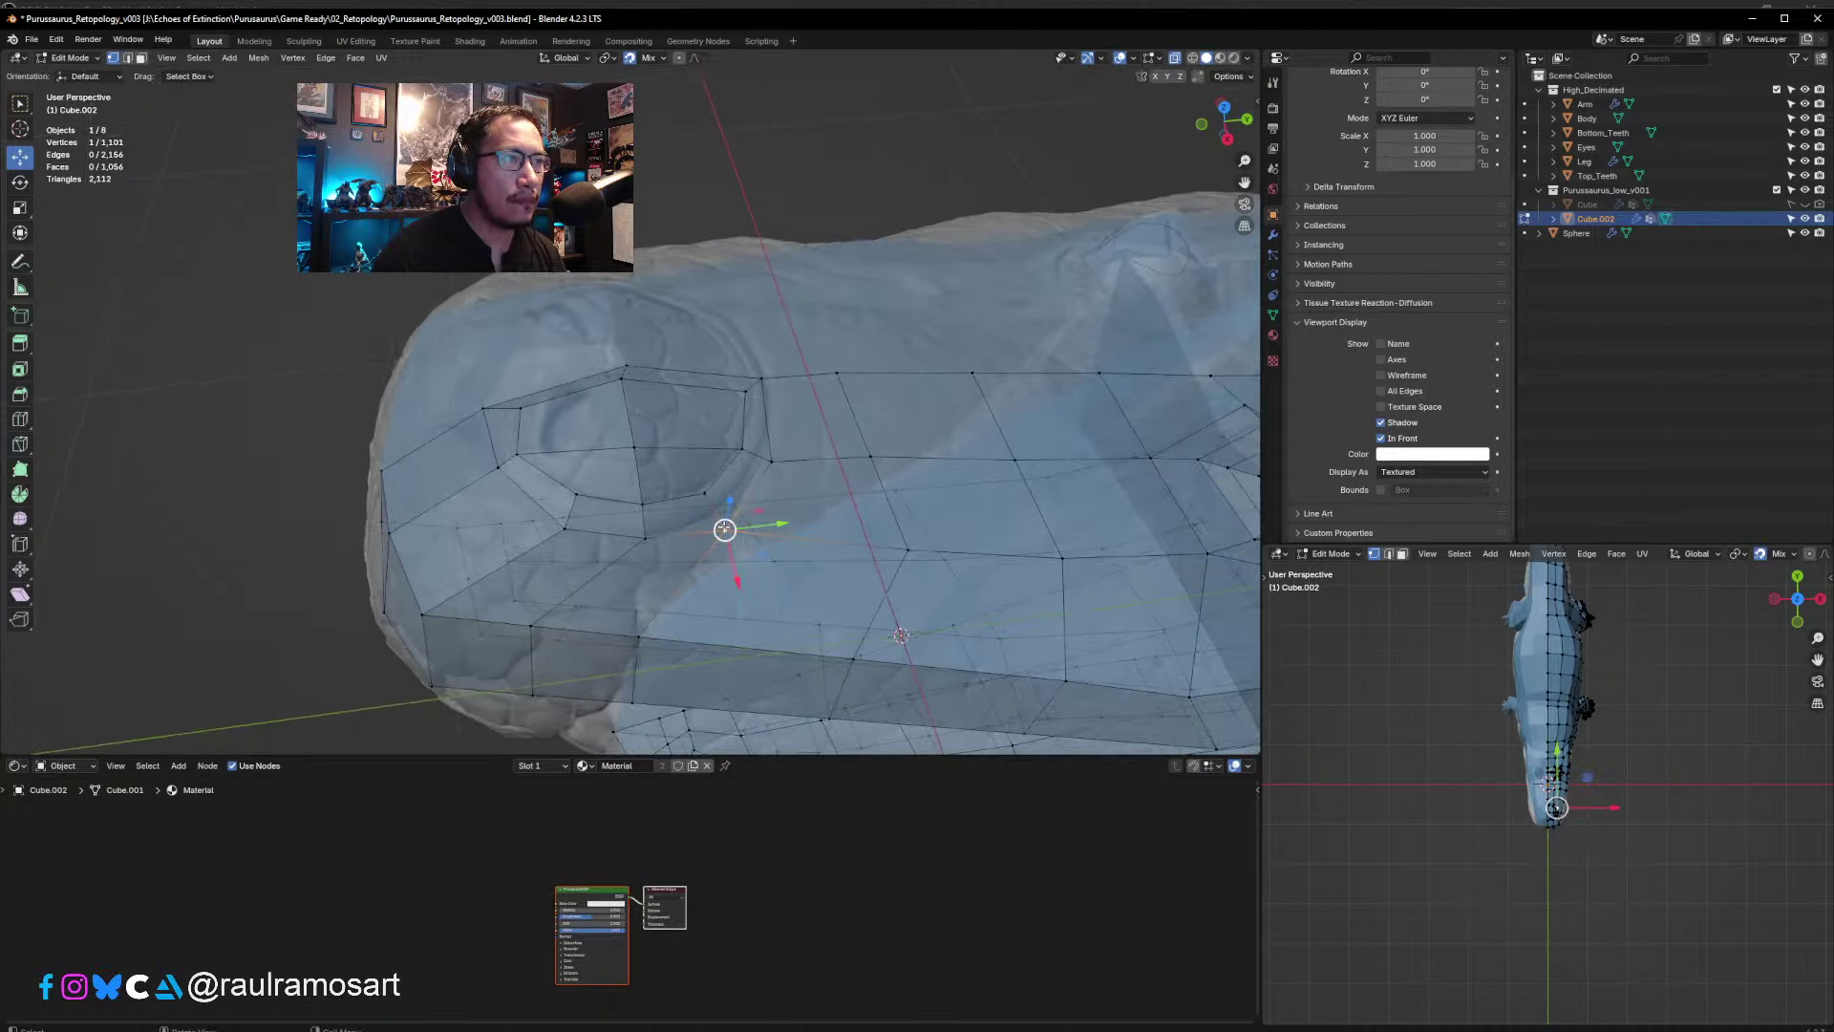
left_click_drag(724, 528, 719, 523)
left_click(771, 462)
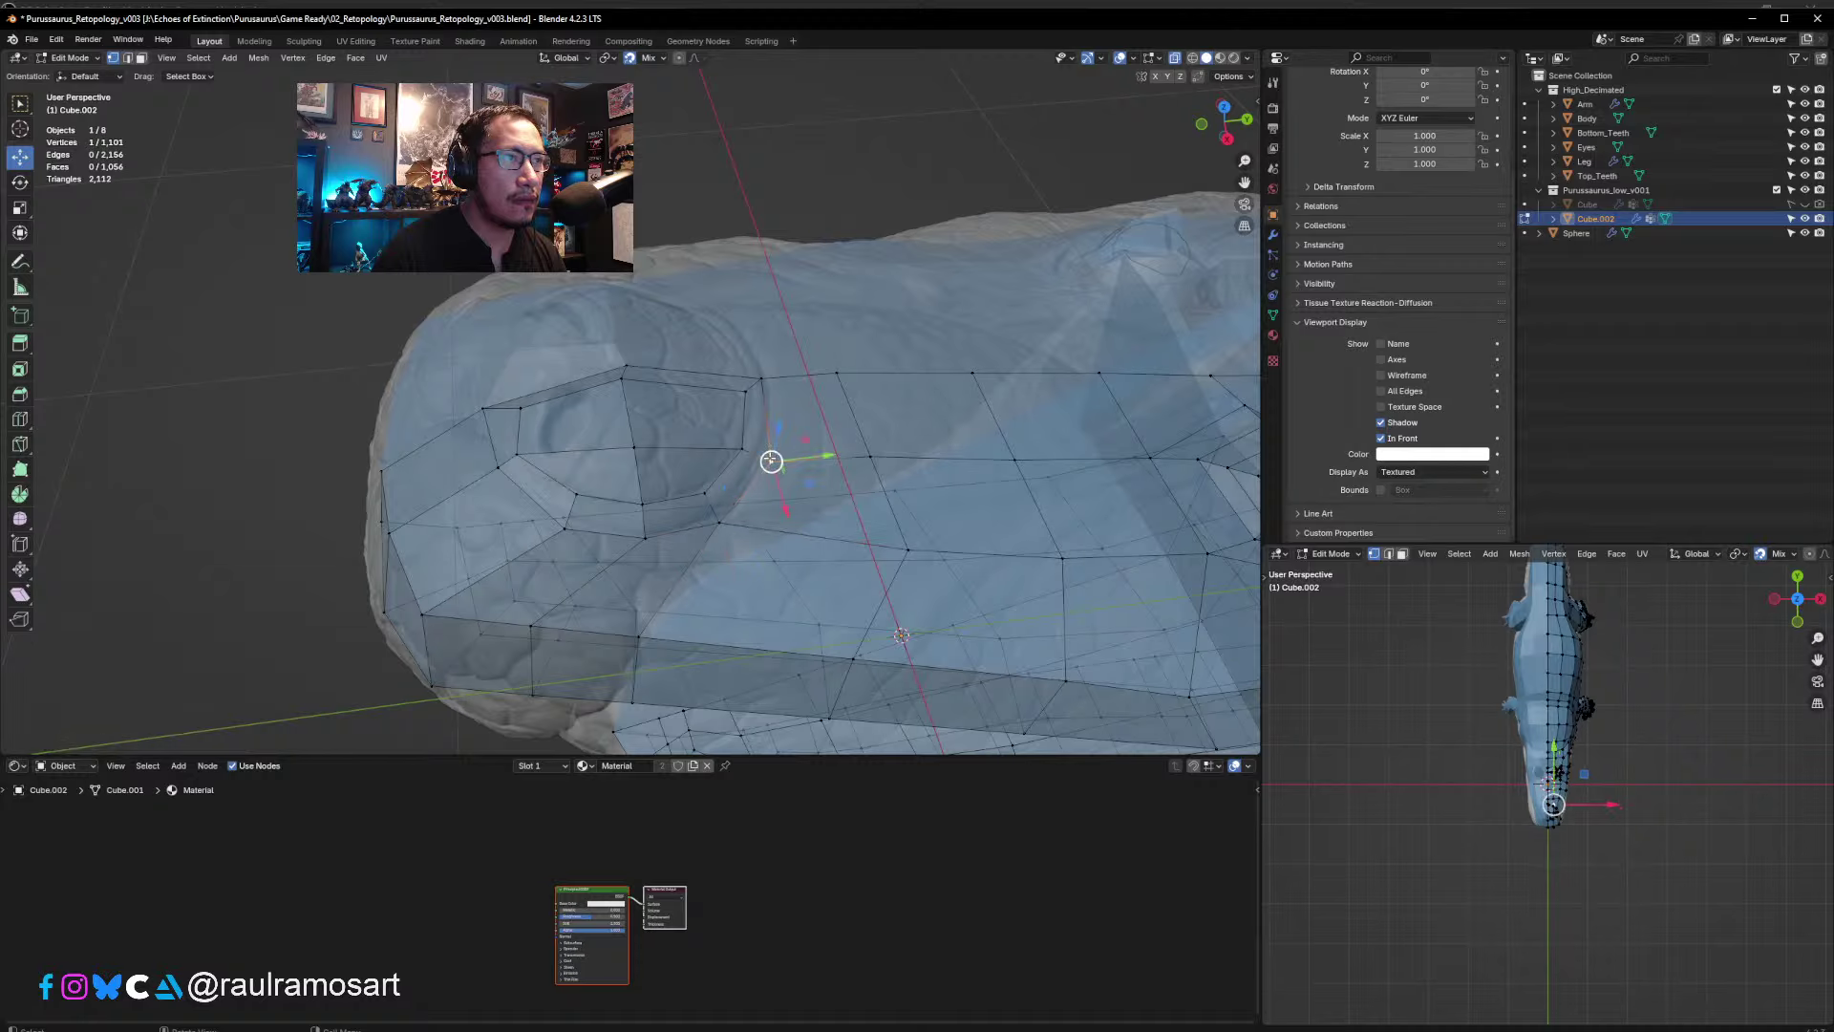
left_click_drag(771, 461, 762, 459)
left_click(761, 382)
left_click_drag(762, 381, 765, 382)
- Try to shift the vertices on the front and lower side of the nostril loop
middle_click_drag(766, 381, 963, 311)
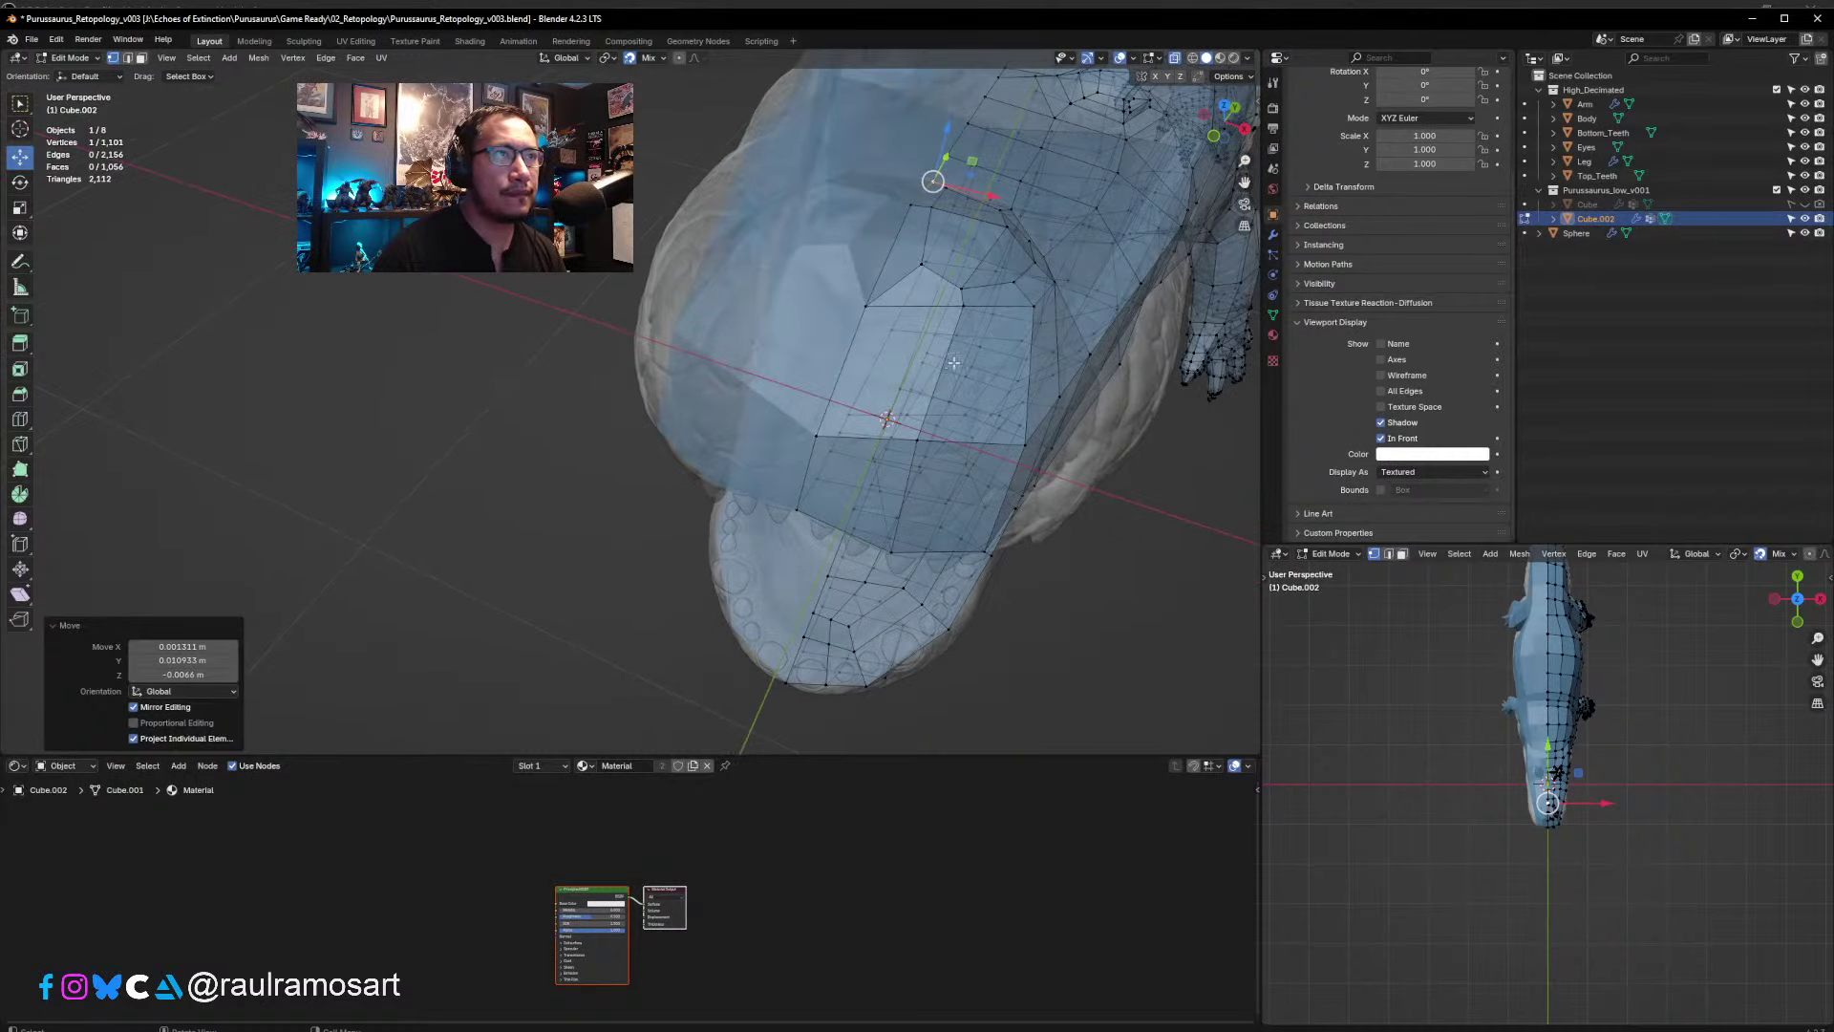
left_click(963, 309)
left_click_drag(963, 308, 956, 315)
key("ctrl+z")
middle_click_drag(957, 316, 952, 351)
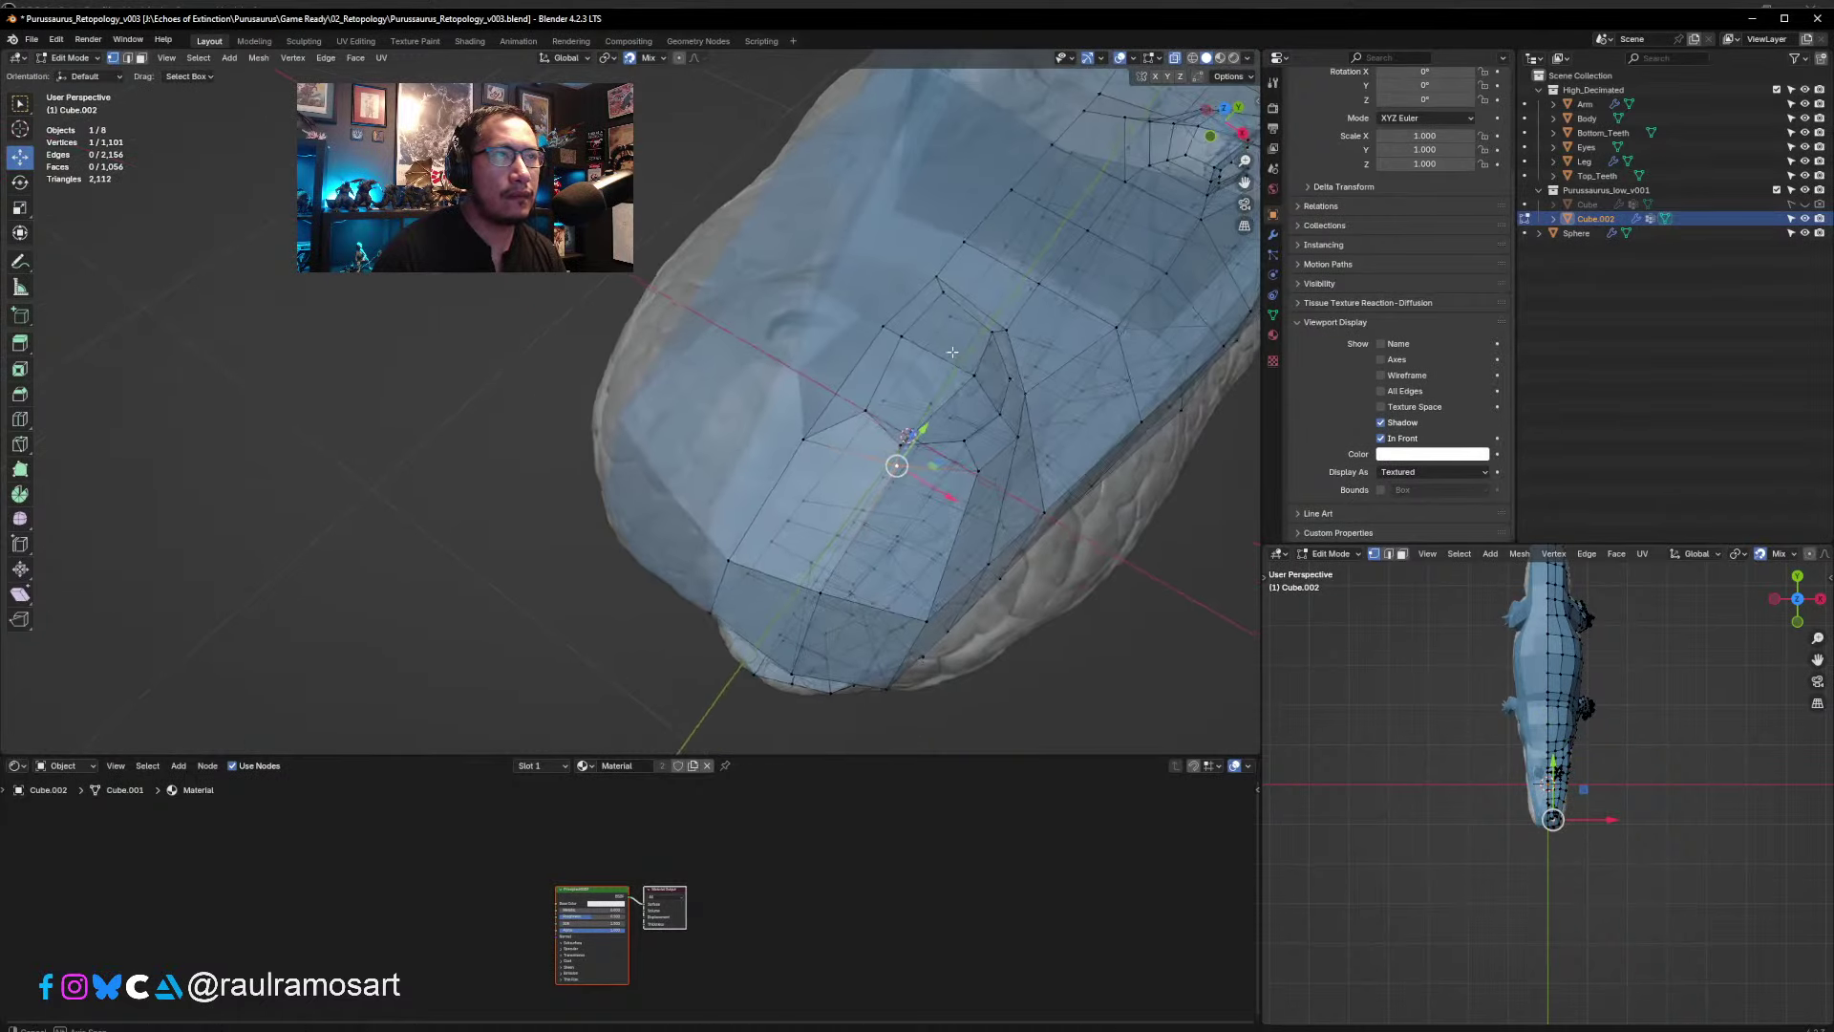
left_click_drag(886, 451, 887, 468)
left_click(882, 468)
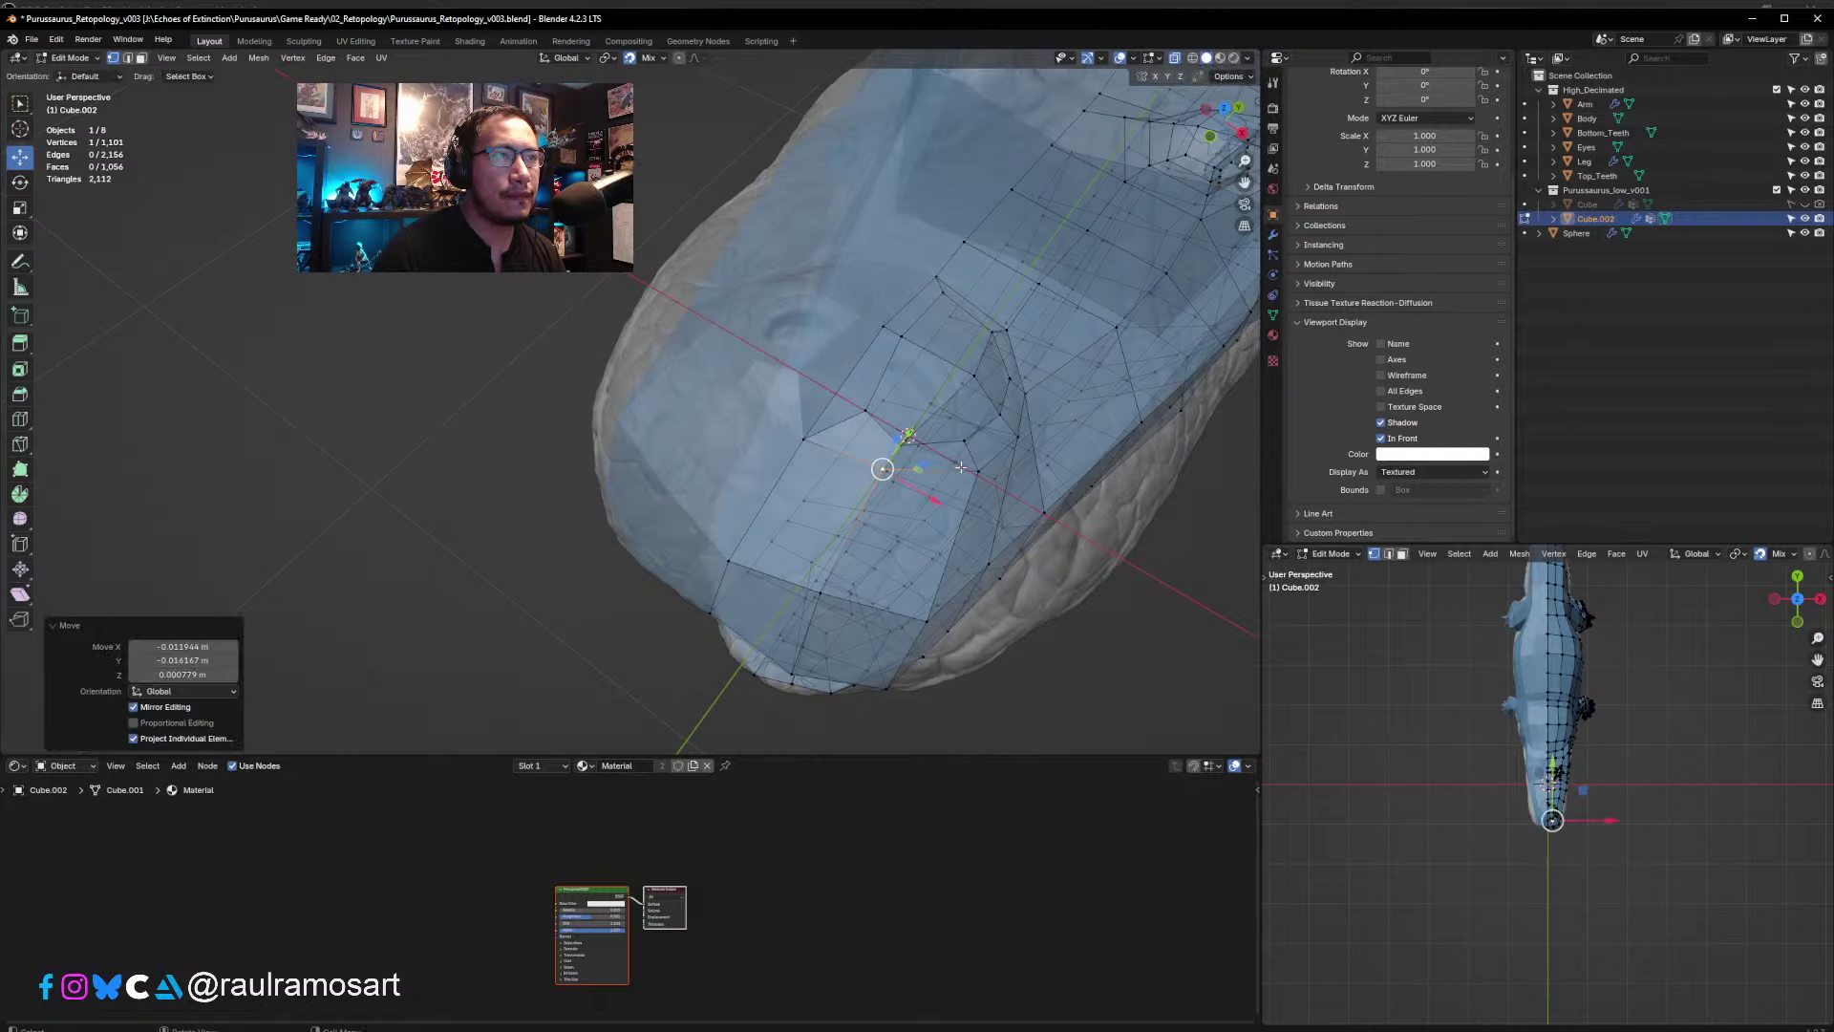
key("g")
left_click(973, 483)
key("ctrl+z")
key("ctrl+z")
- Move two outer-loop vertices on the lower side of the nostril to round out the loop along the sculpt
middle_click_drag(972, 482, 755, 526)
key("g")
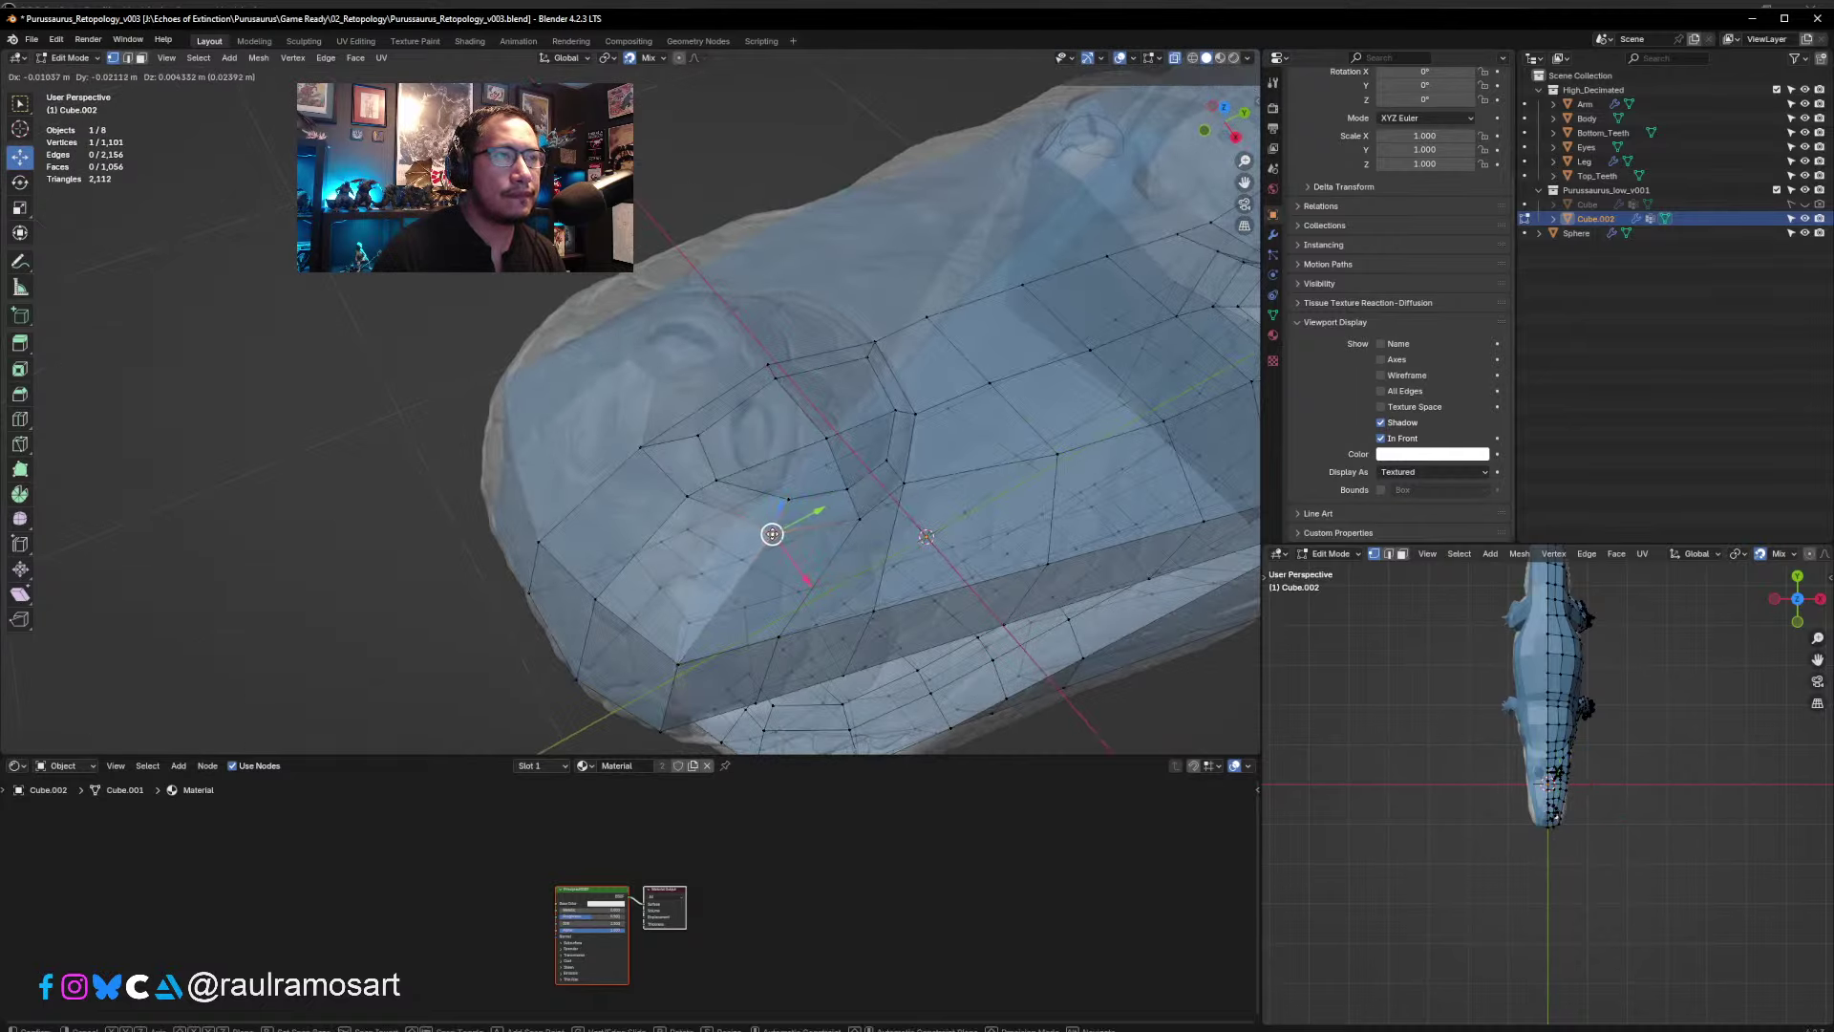
left_click(766, 532)
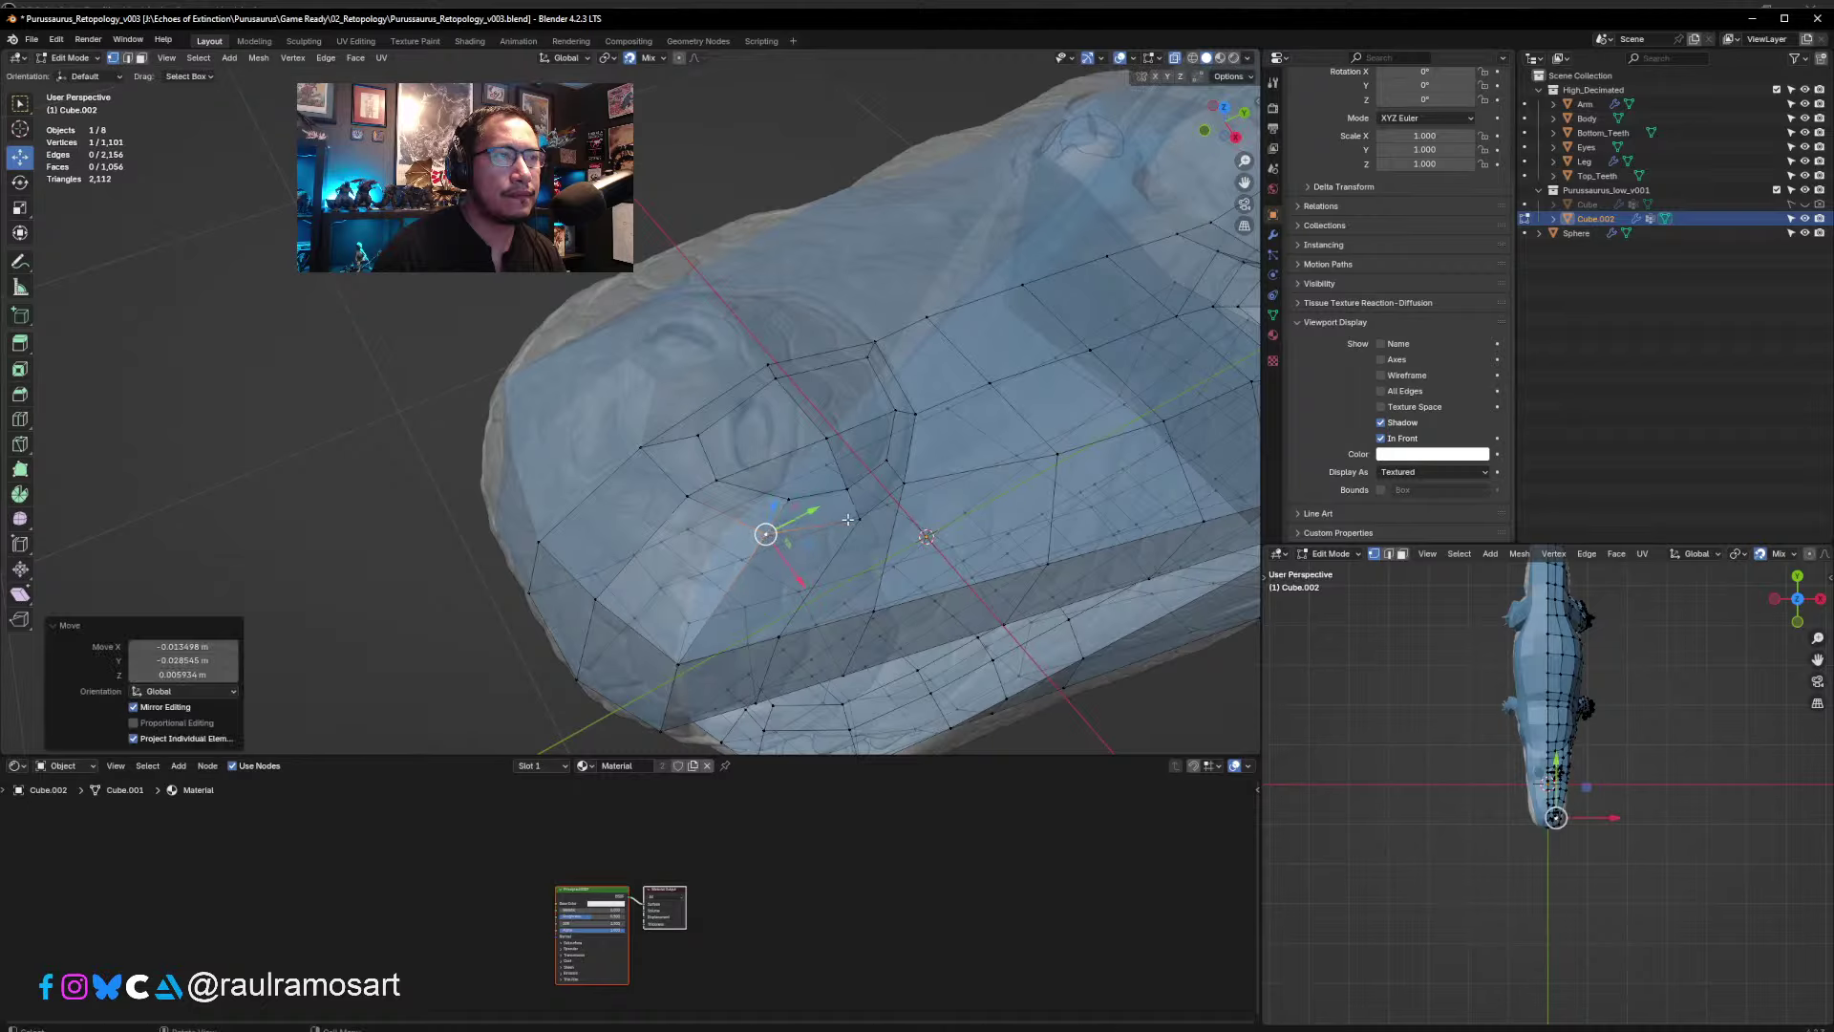
key("g")
left_click(839, 526)
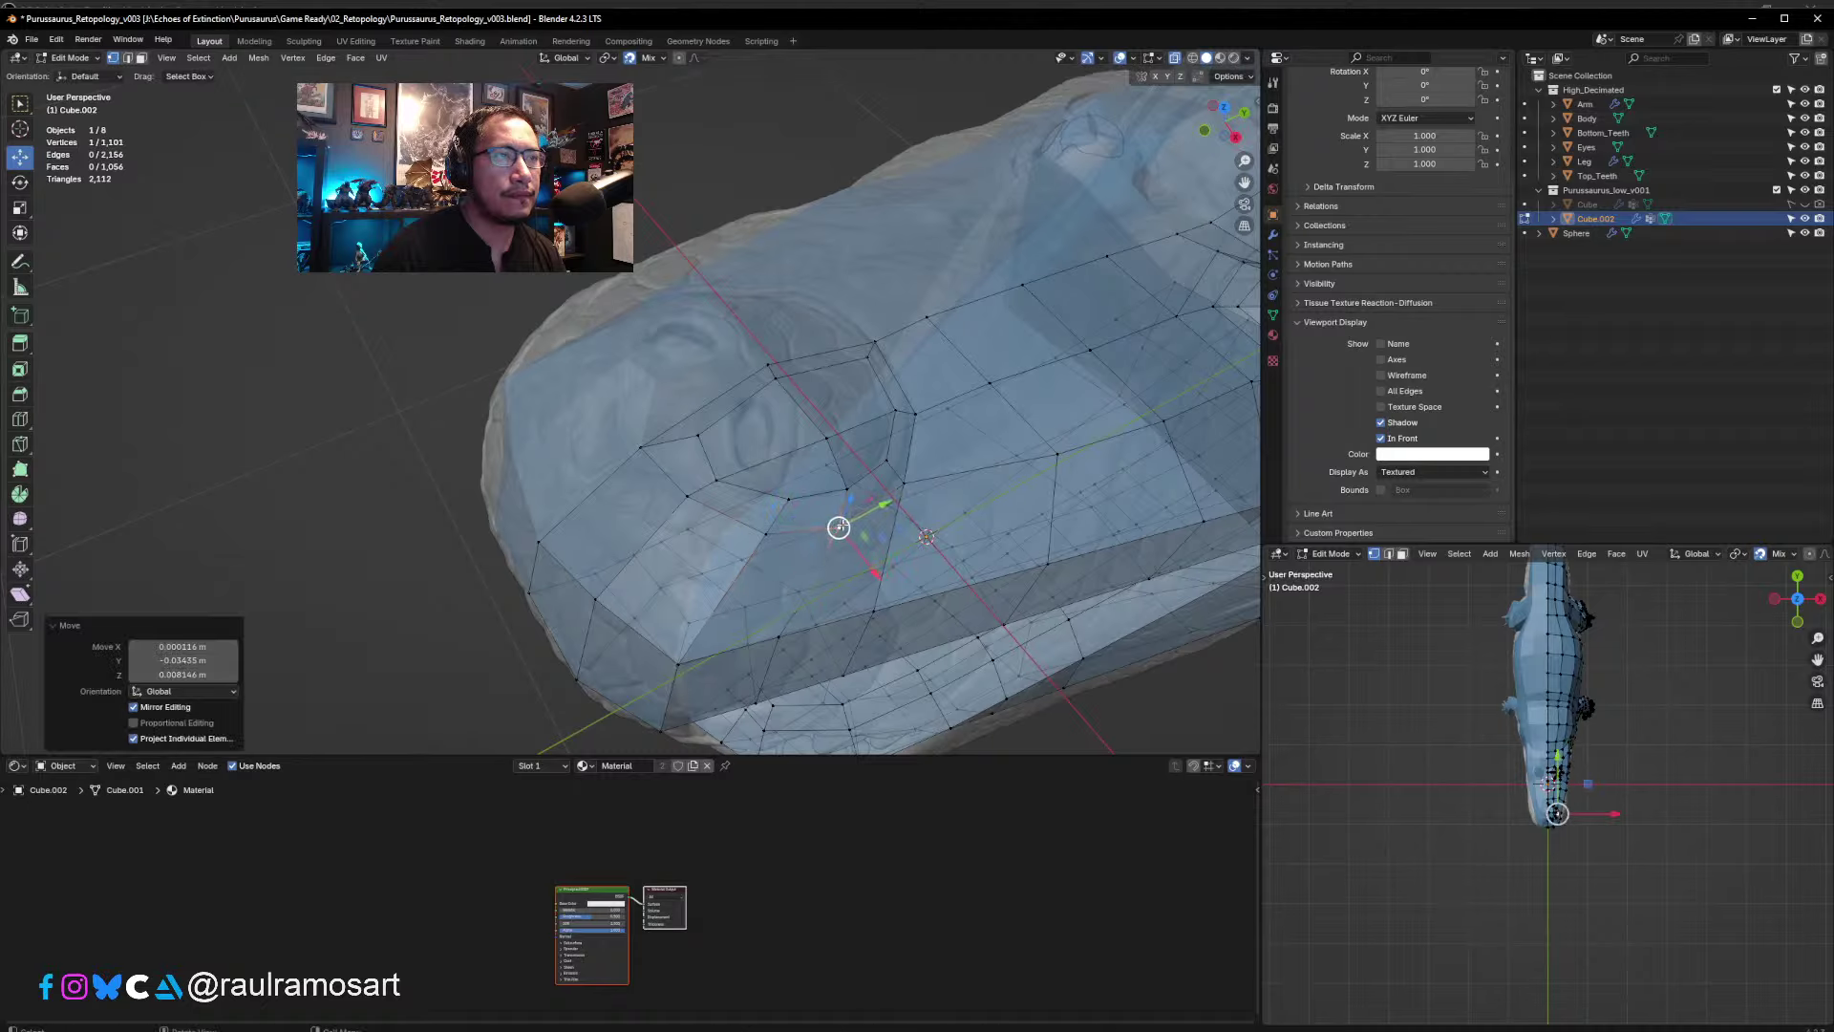
- Align the vertices along the side edge of the upper lip with the sculpted lip line above the teeth
middle_click_drag(906, 484, 613, 358)
left_click(734, 359)
key("g")
left_click(736, 360)
left_click(628, 373)
key("g")
left_click(611, 375)
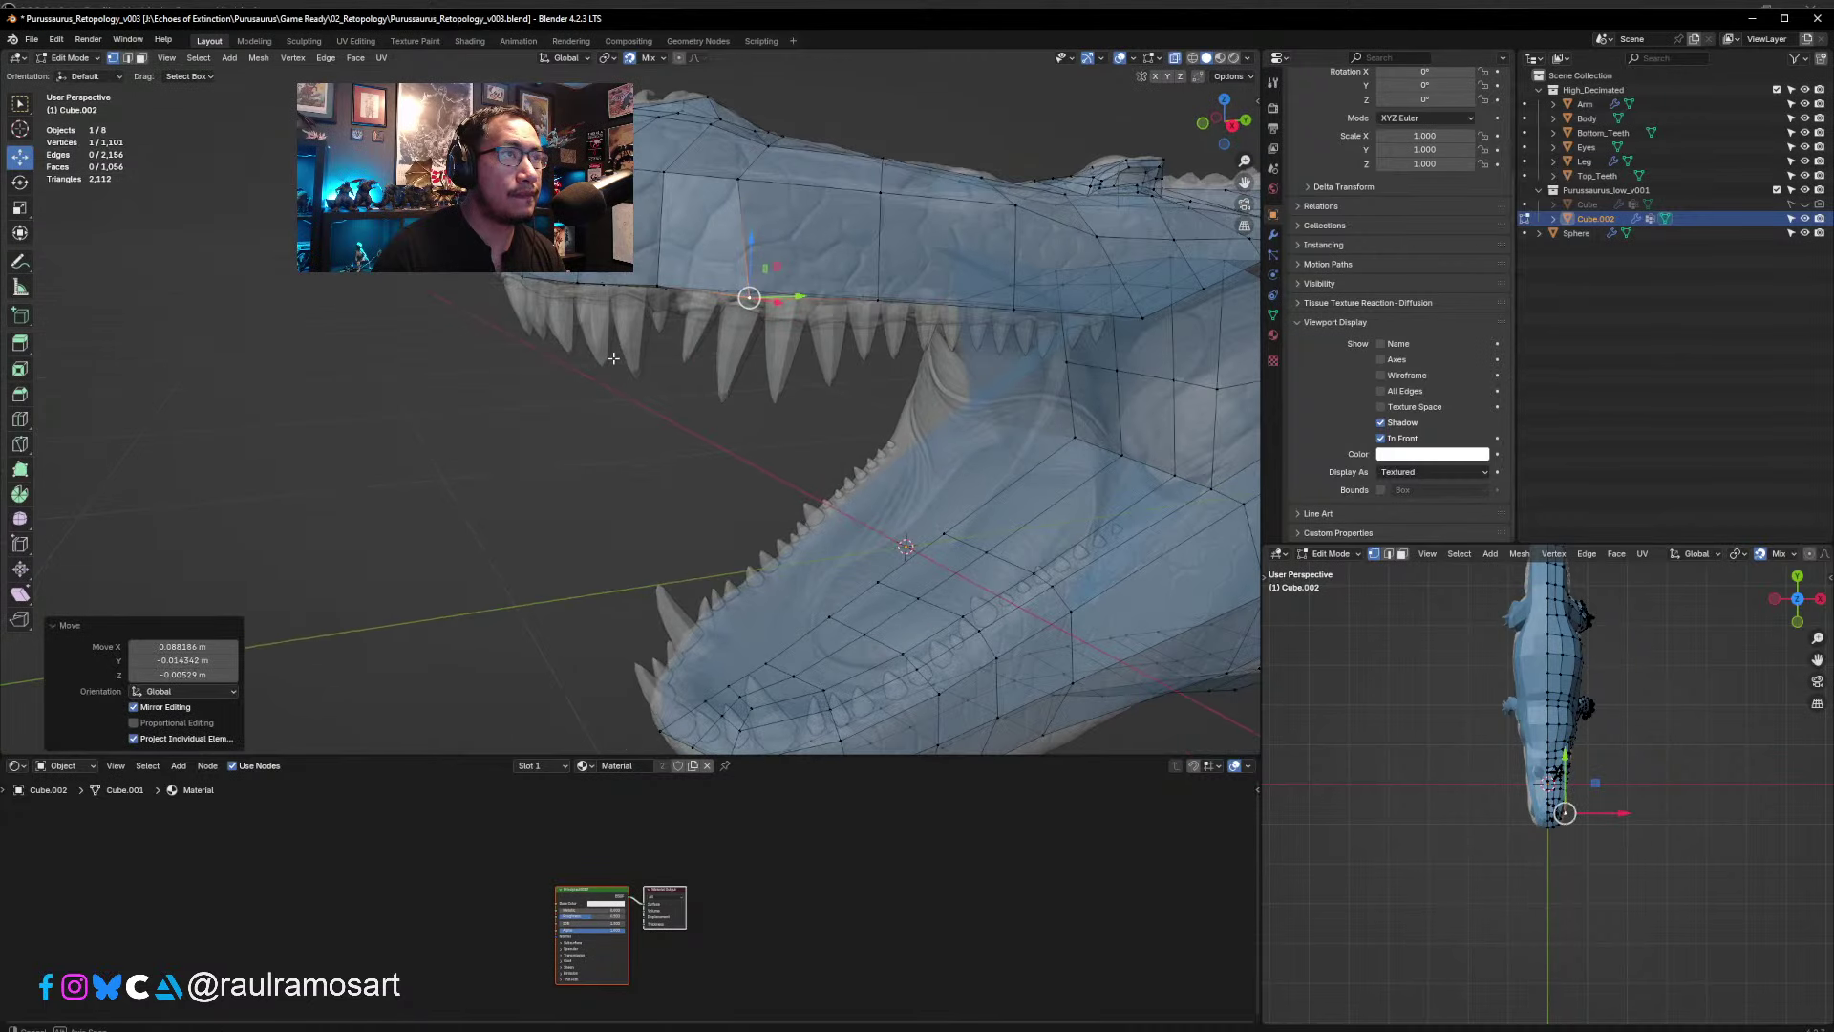
left_click(655, 287)
key("g")
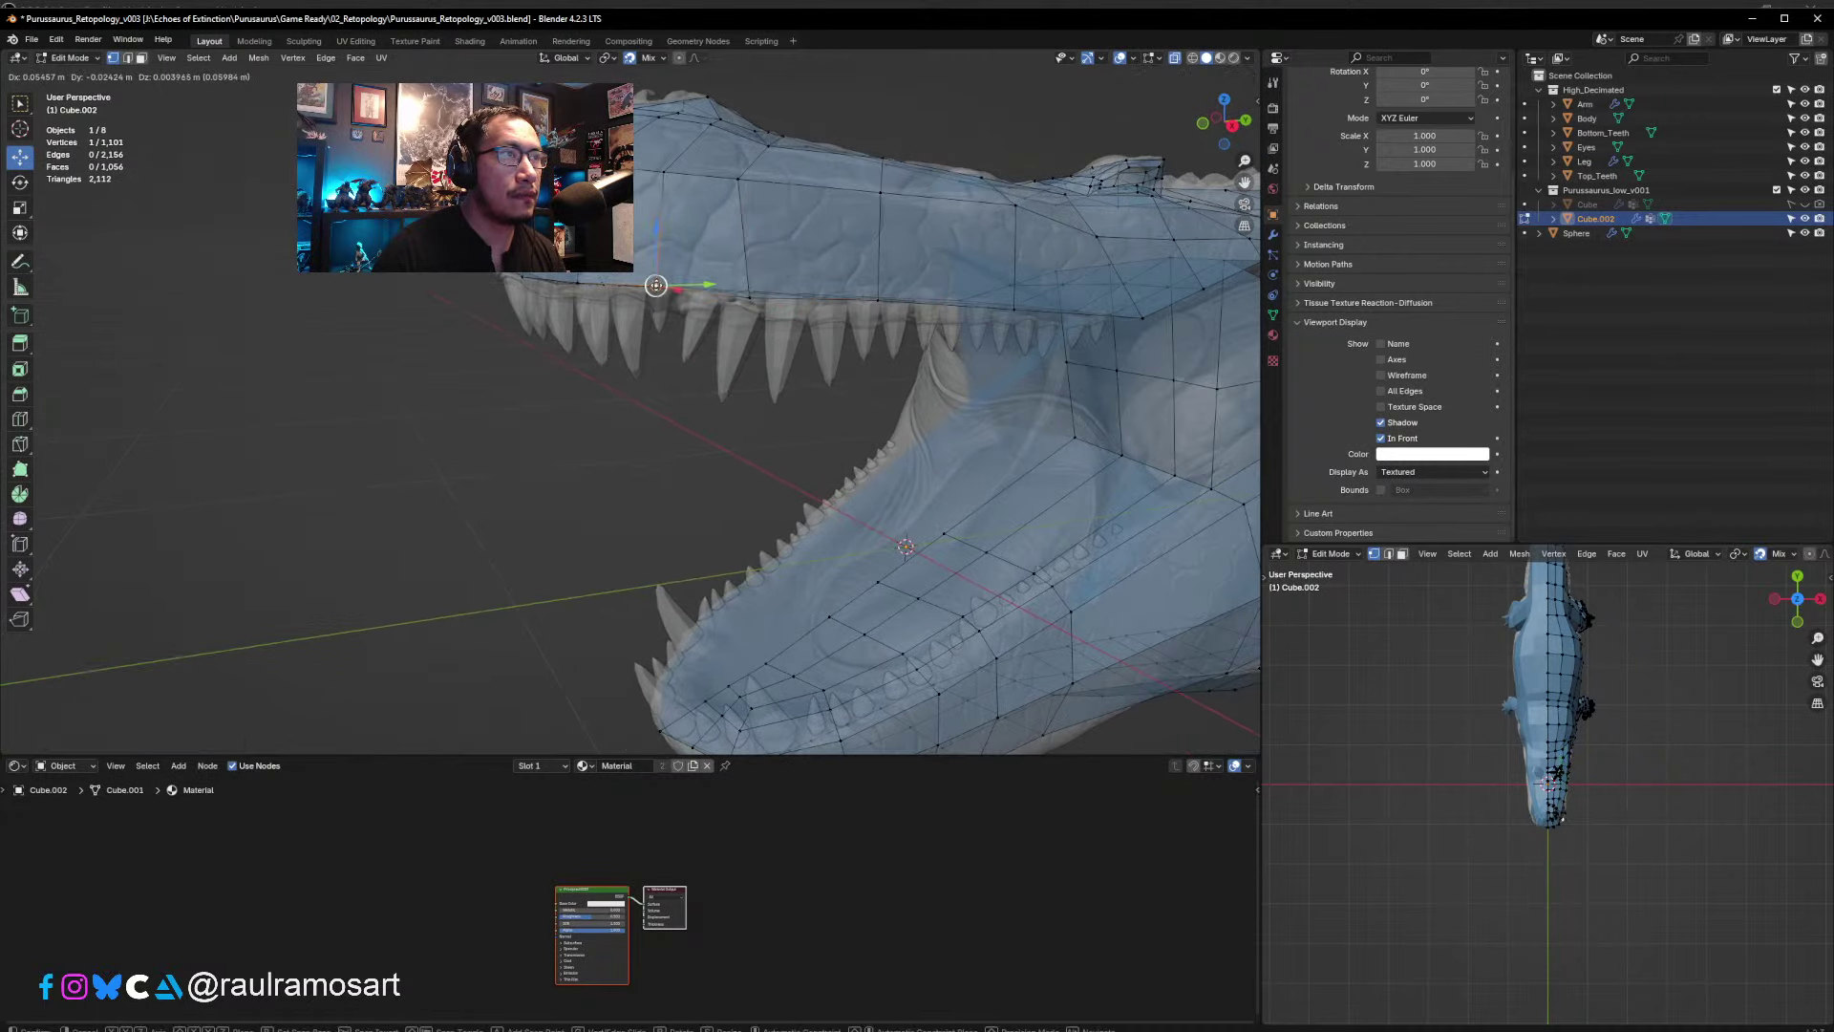
left_click(655, 286)
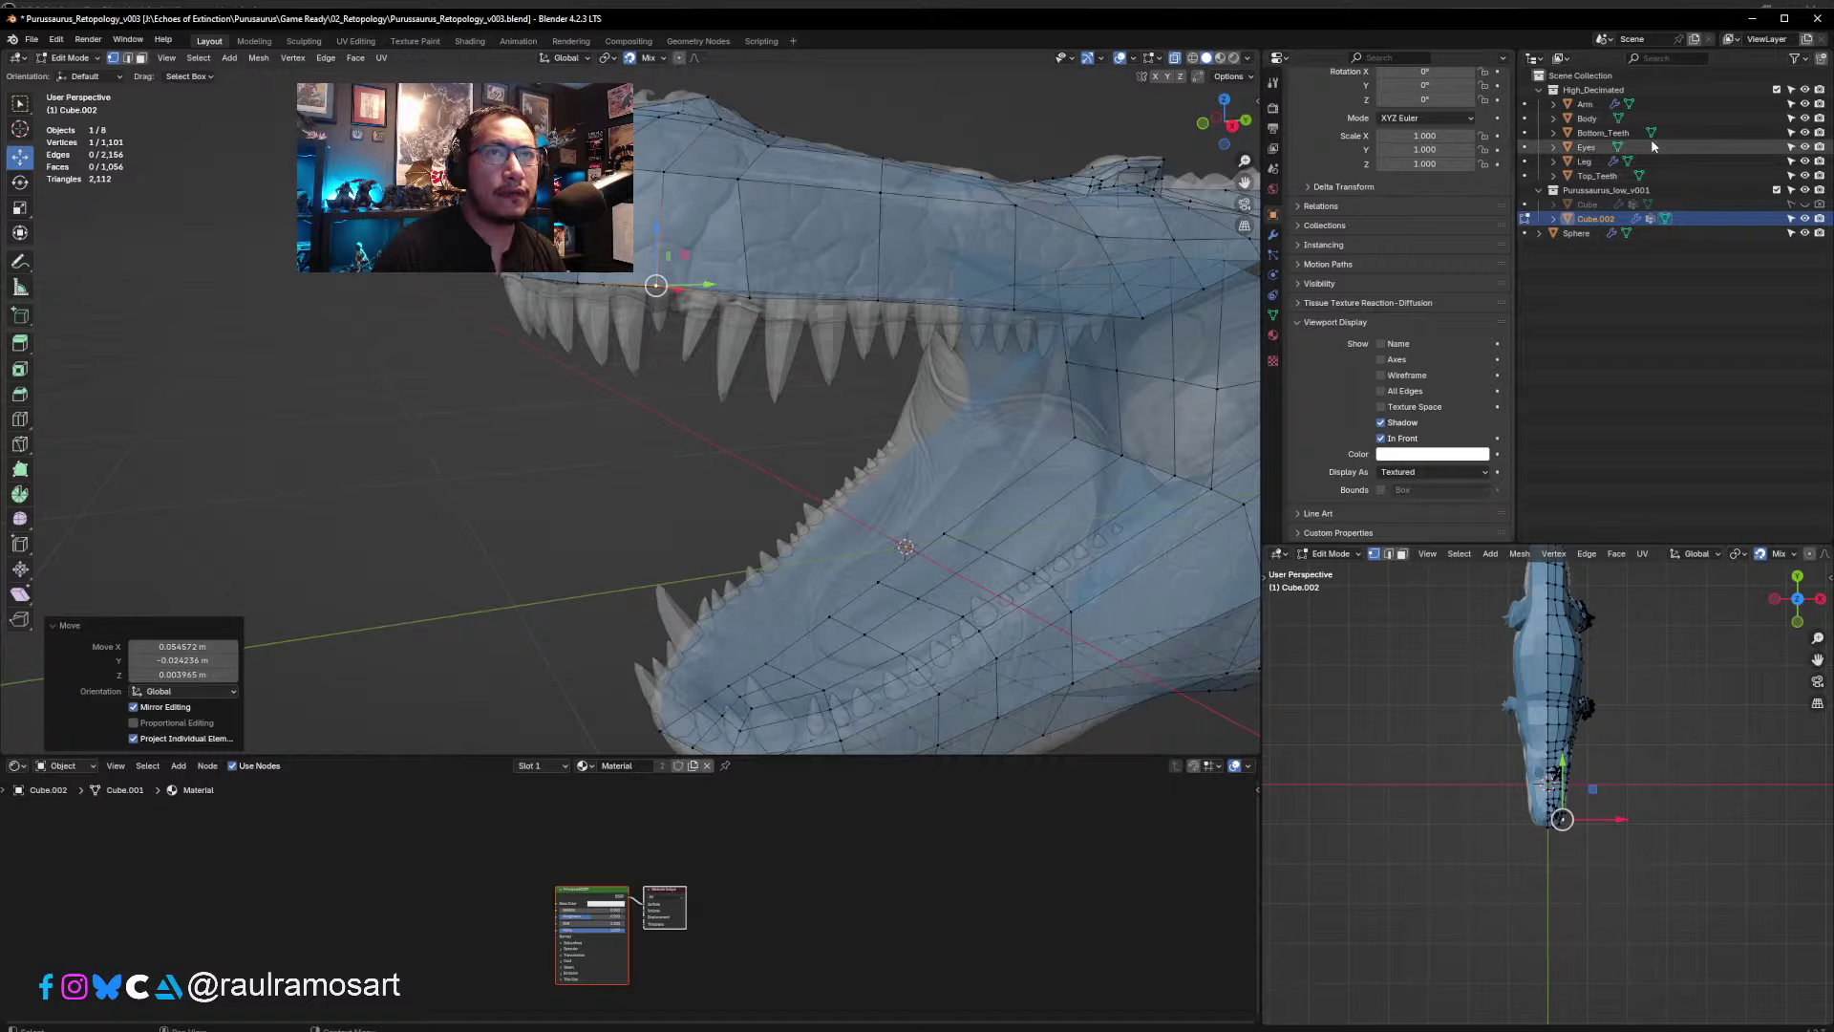
- Hide the Top_Teeth object and reposition the inner-edge vertices on the underside of the upper jaw along the sculpted gum
left_click(1804, 176)
middle_click_drag(793, 192, 758, 390)
left_click(709, 428)
left_click_drag(708, 426, 762, 413)
left_click(760, 445)
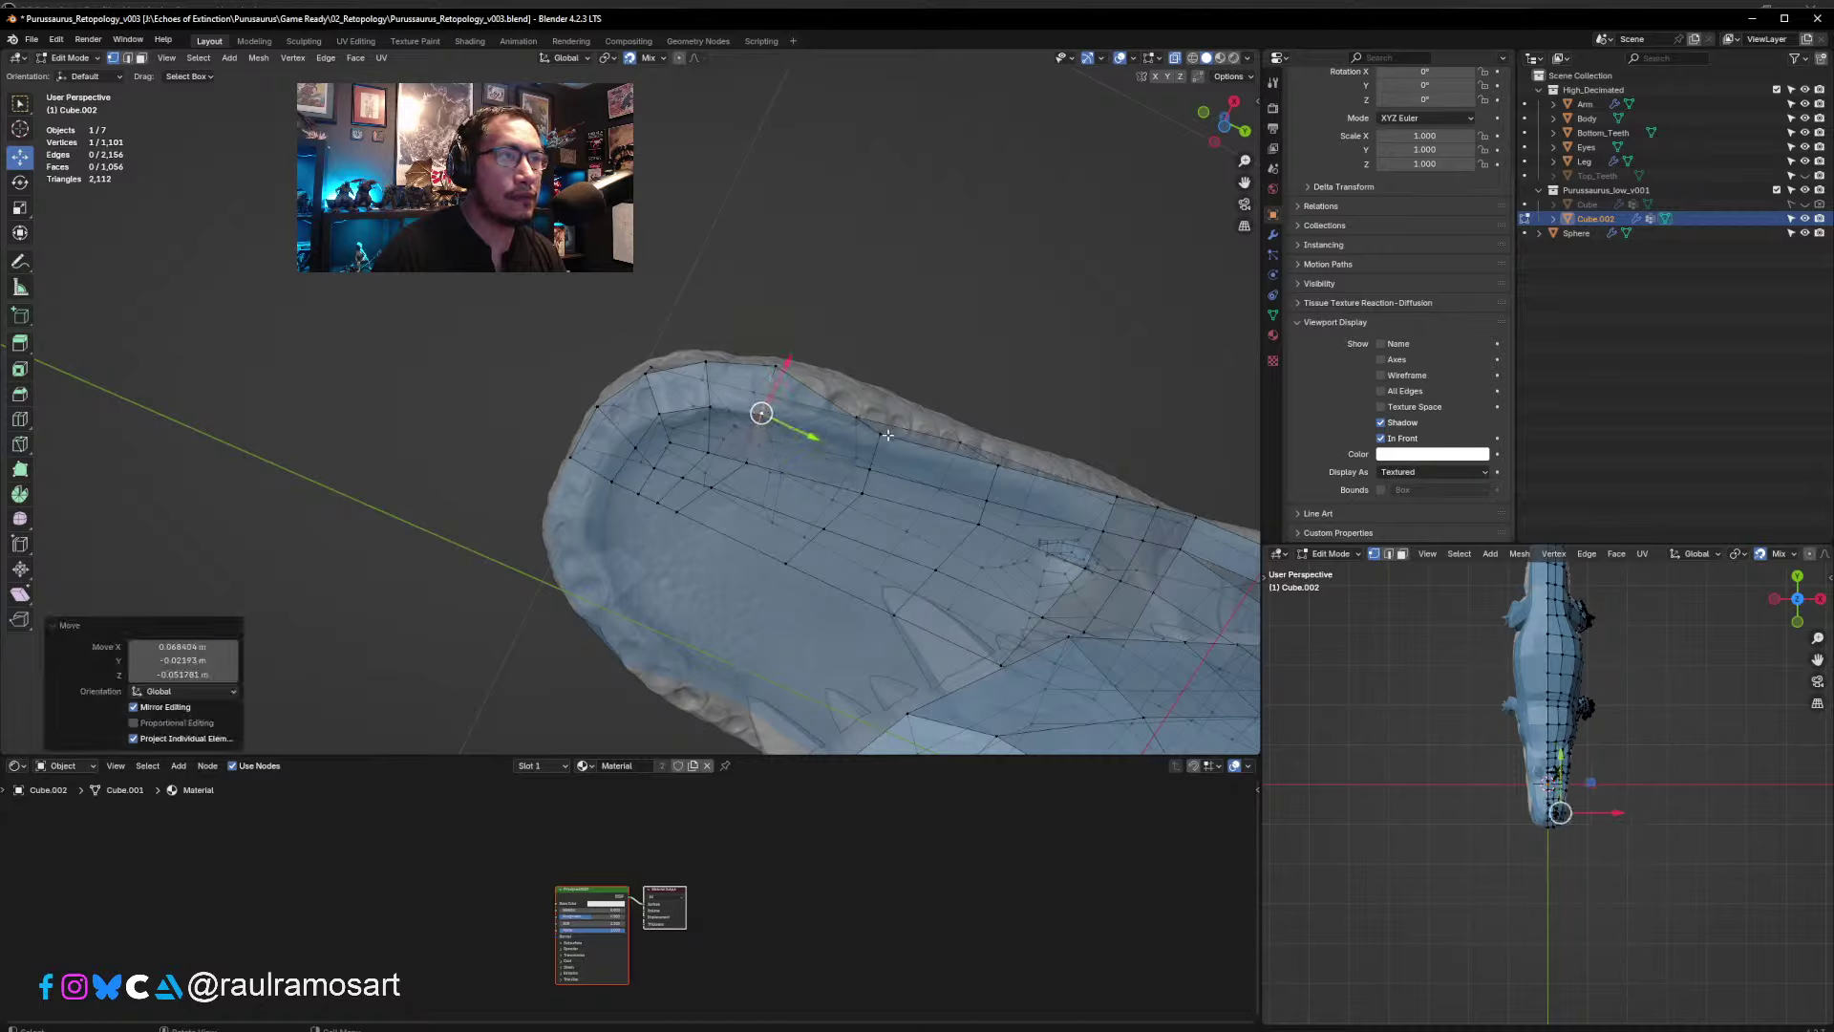
mouse_move(888, 435)
left_mouse_down()
mouse_move(869, 471)
mouse_move(874, 442)
left_mouse_up()
- Move the inner-edge vertices around the front of the upper jaw's underside to follow the sculpted gum
middle_click_drag(873, 443, 720, 483)
mouse_move(701, 474)
left_mouse_down()
mouse_move(688, 464)
mouse_move(683, 516)
mouse_move(684, 500)
left_mouse_up()
middle_click_drag(684, 499, 643, 471)
left_click(656, 483)
left_click_drag(655, 481, 612, 497)
left_click(620, 505)
middle_click_drag(613, 497, 709, 453)
- Raise the centre-line vertex on the front of the snout to fit the sculpt
left_click(594, 508)
key("g")
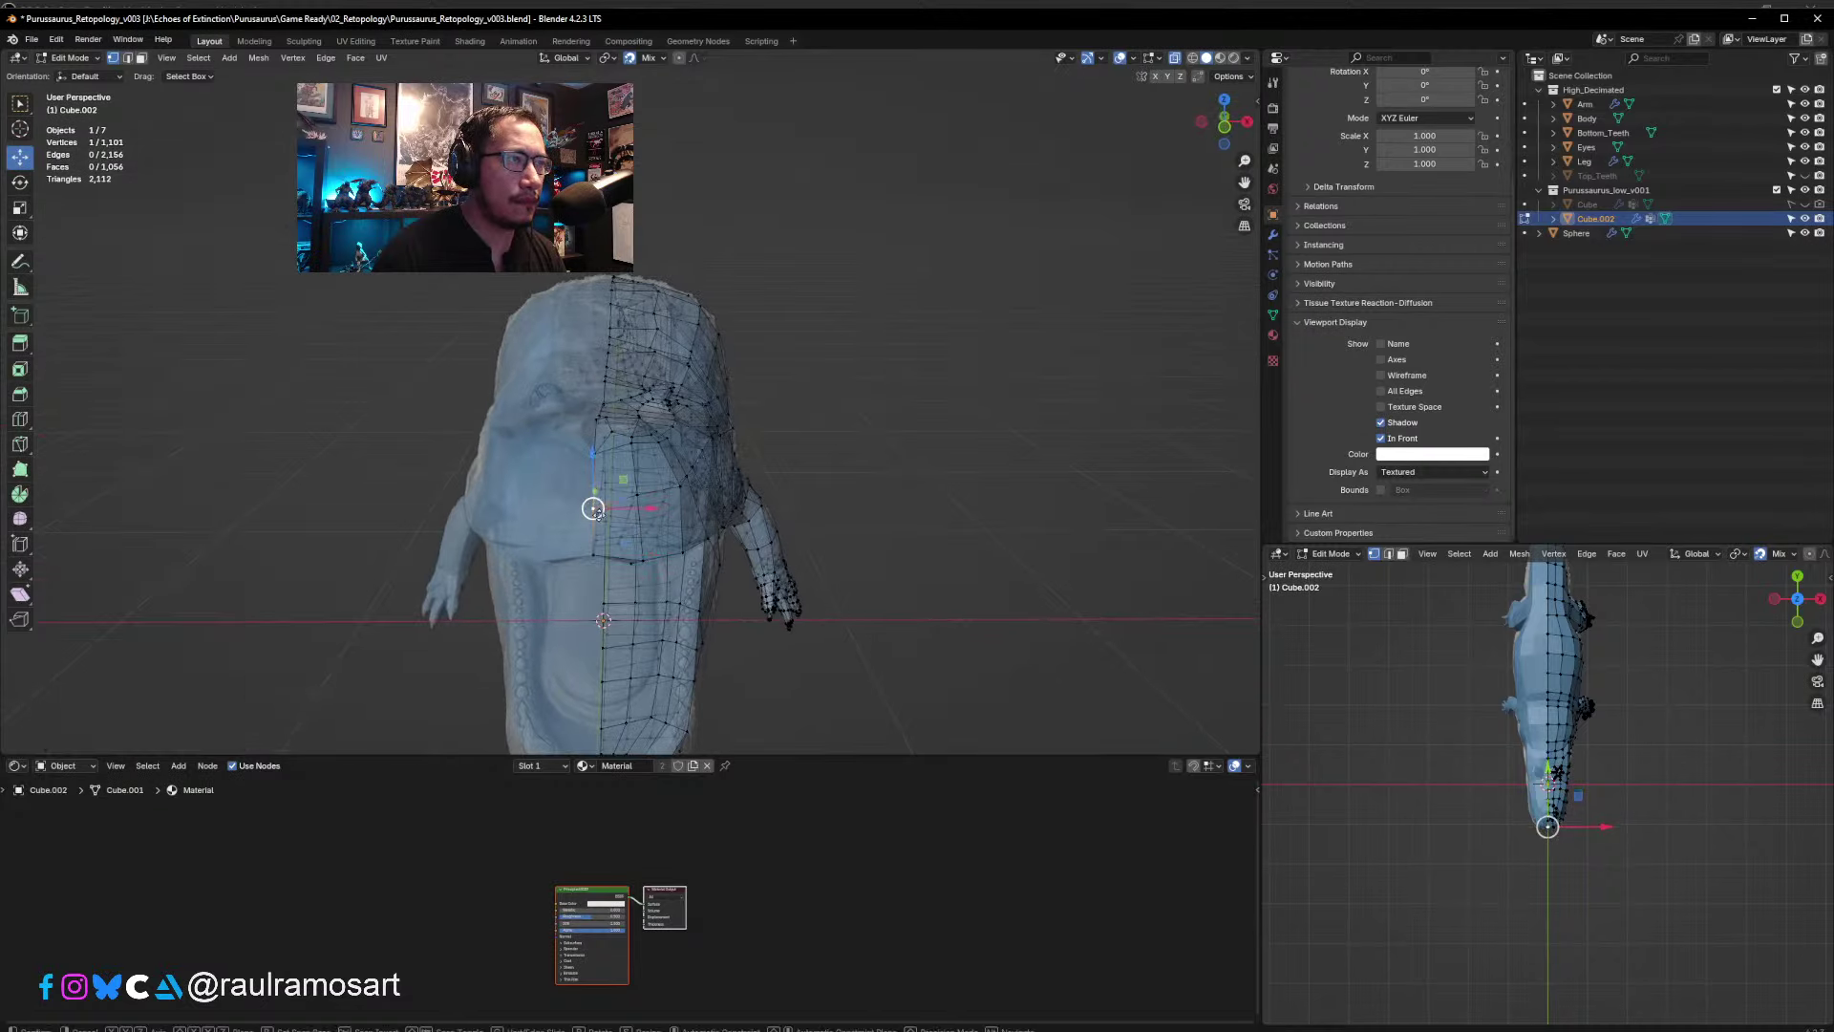
left_click(593, 493)
left_click(595, 497)
- Reposition the inner ring's front and lower vertices so the central face frames the sculpted nostril opening
middle_click_drag(595, 491, 728, 537)
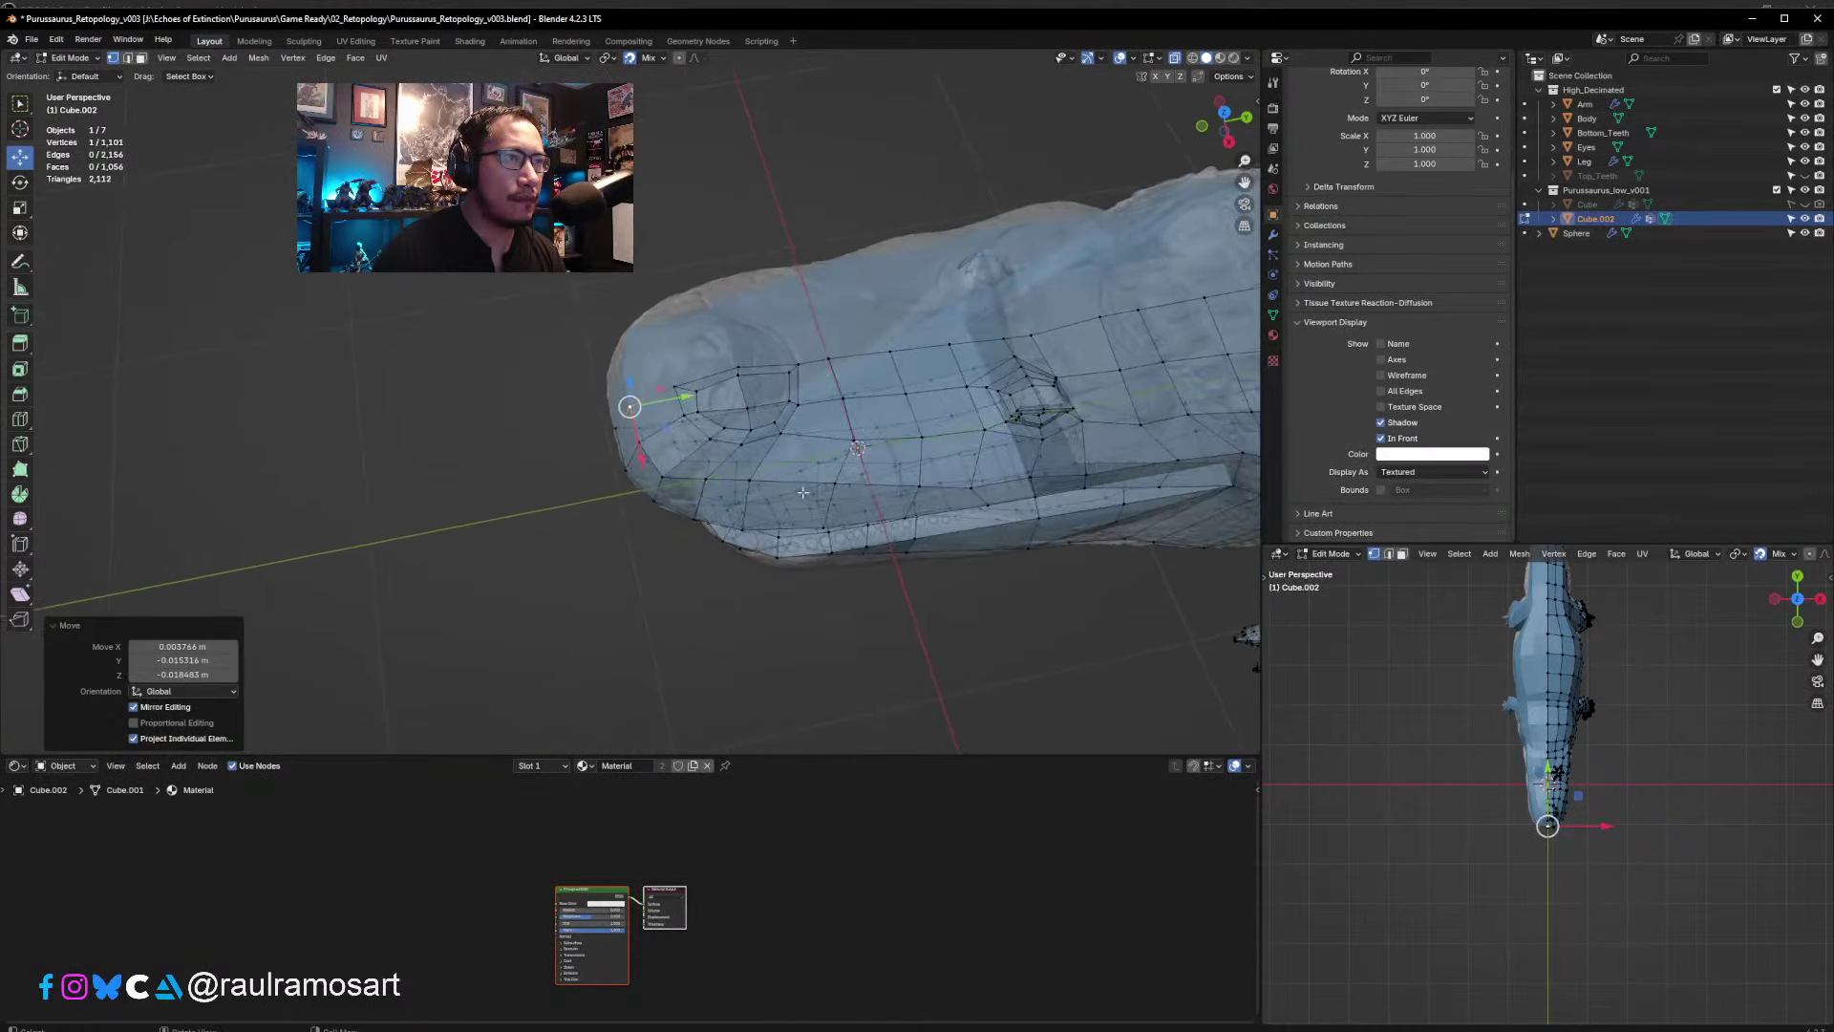
scroll(794, 413, "up", 5)
middle_click_drag(834, 406, 620, 467, "shift")
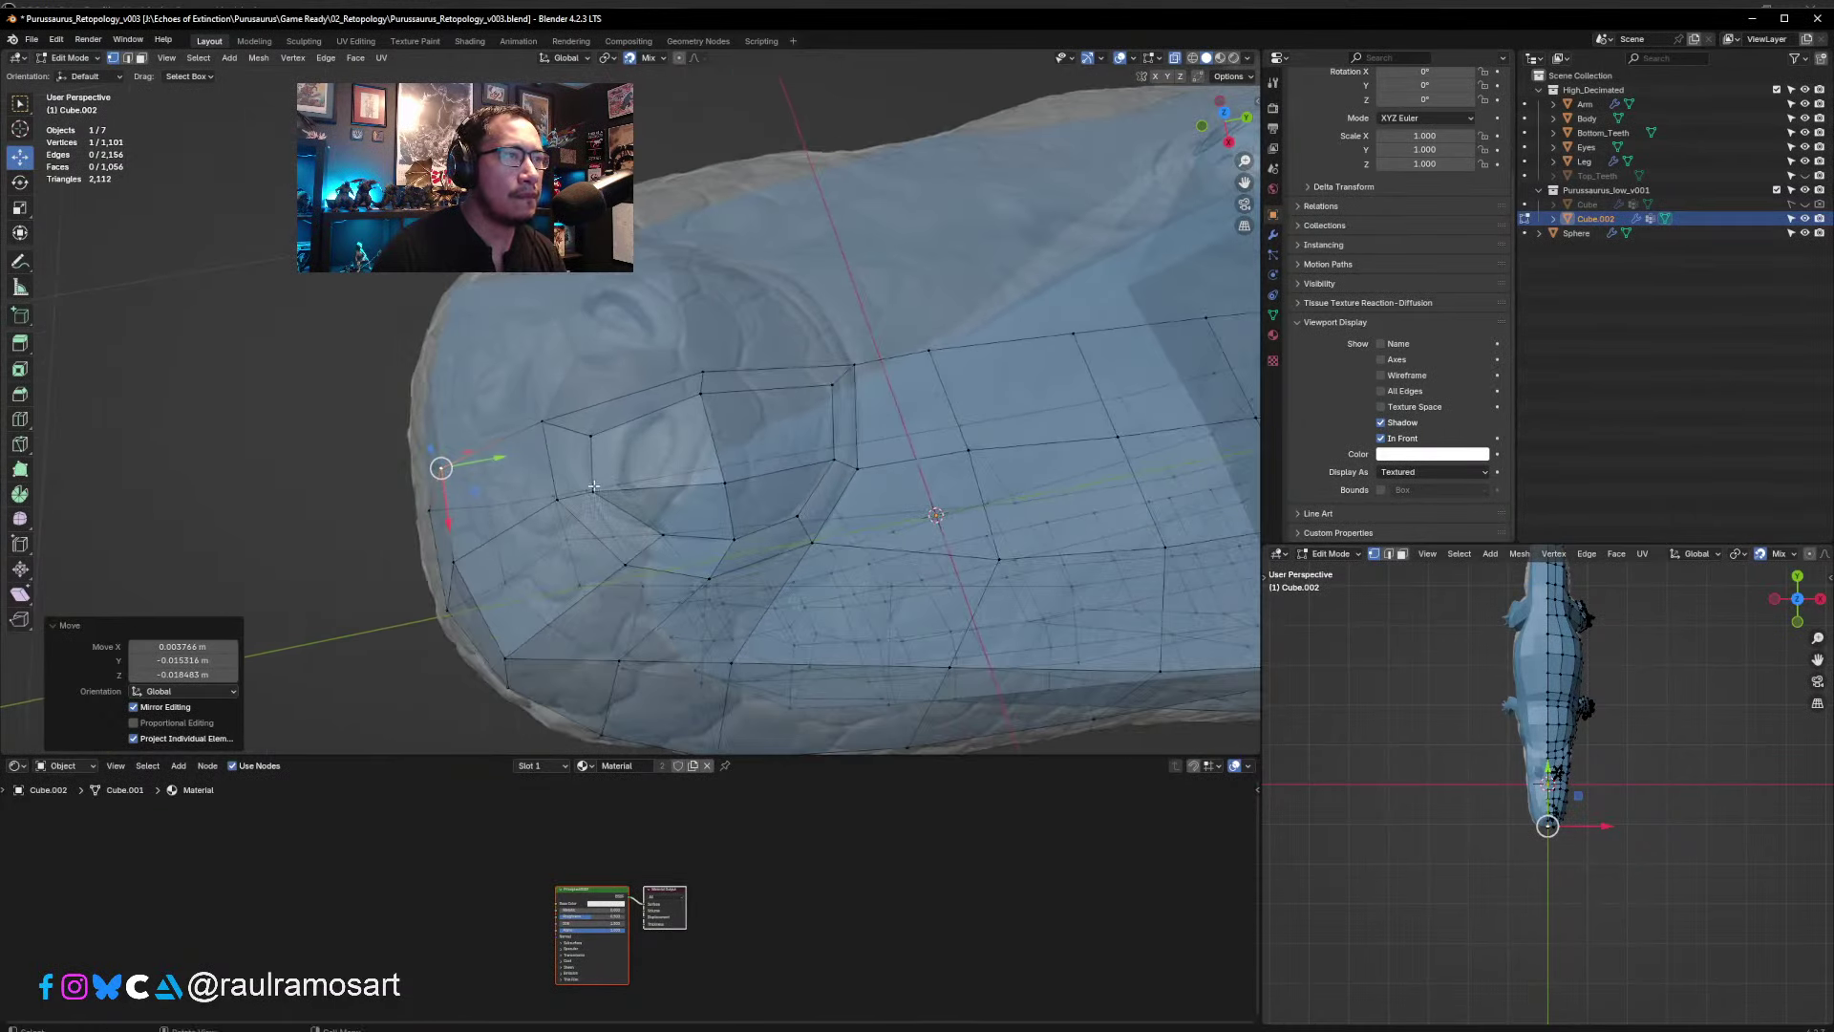
left_click(590, 492)
left_click_drag(590, 492, 592, 427)
left_click(594, 433)
left_click(724, 483)
left_click_drag(724, 483, 651, 538)
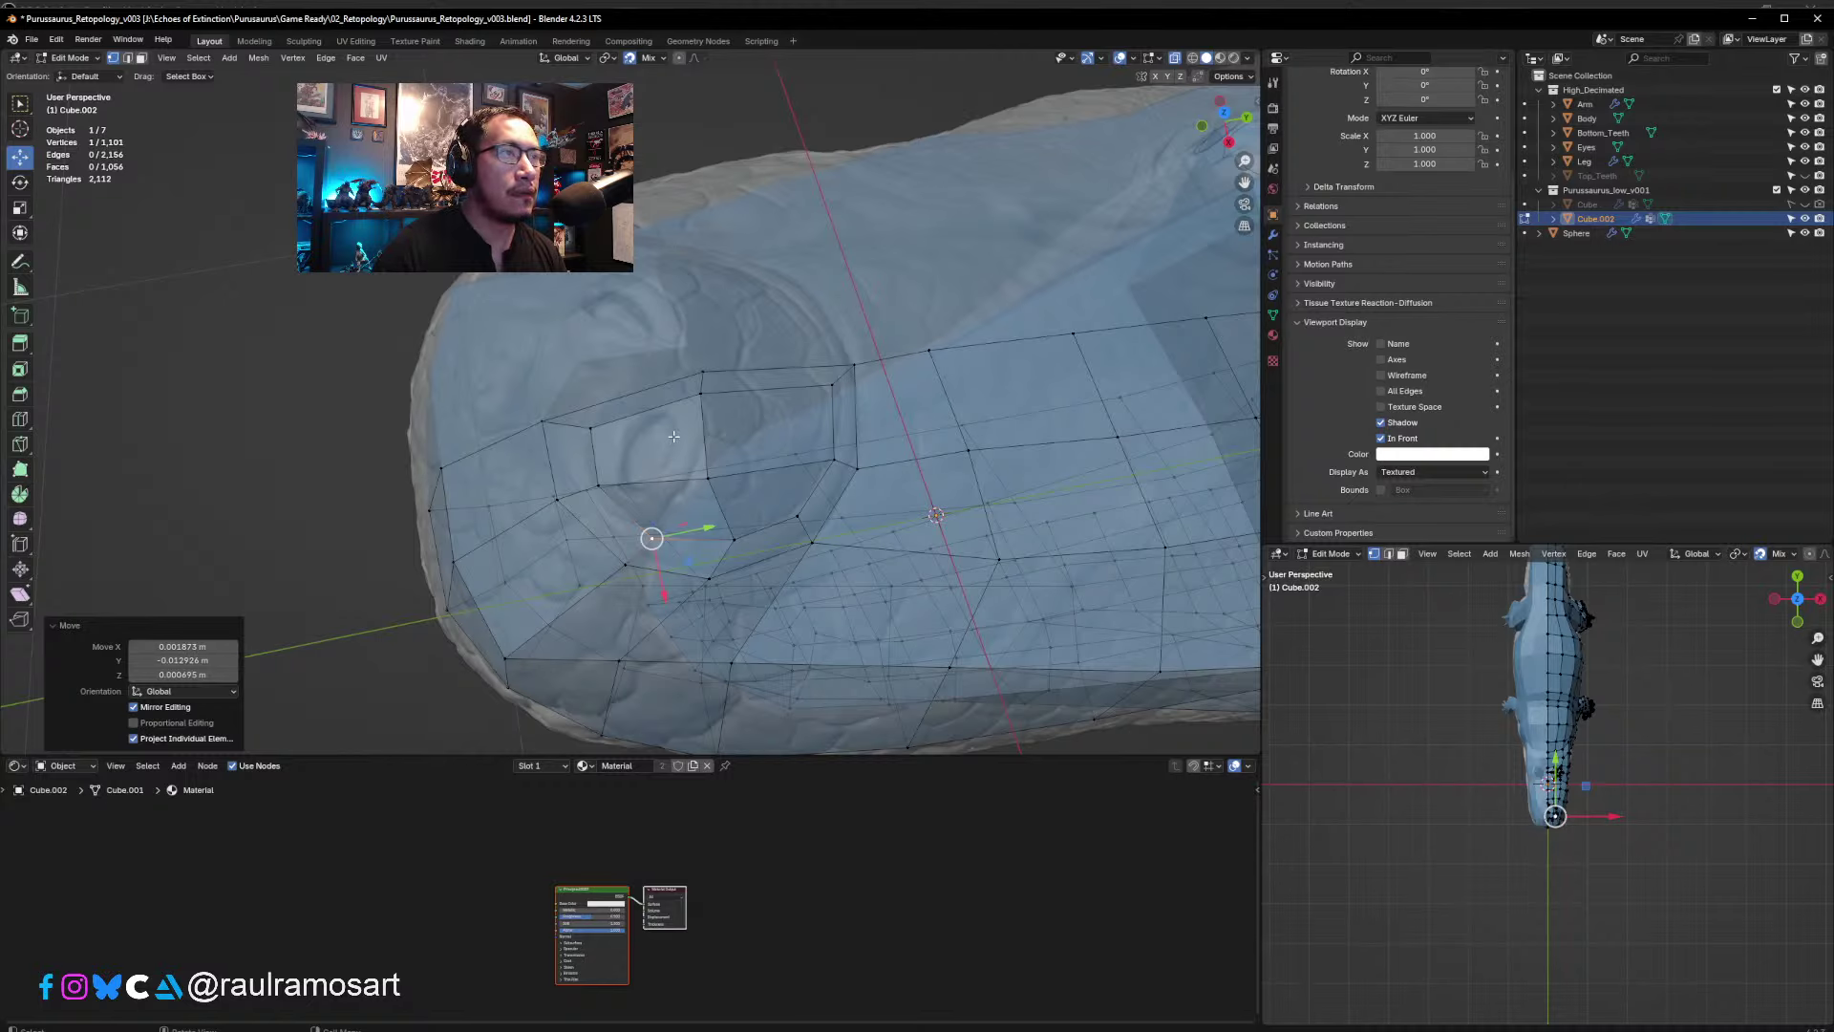
- Switch to face selection and inset the face over the nostril opening with a thickness of about 0.022 m
middle_click_drag(674, 435, 703, 446)
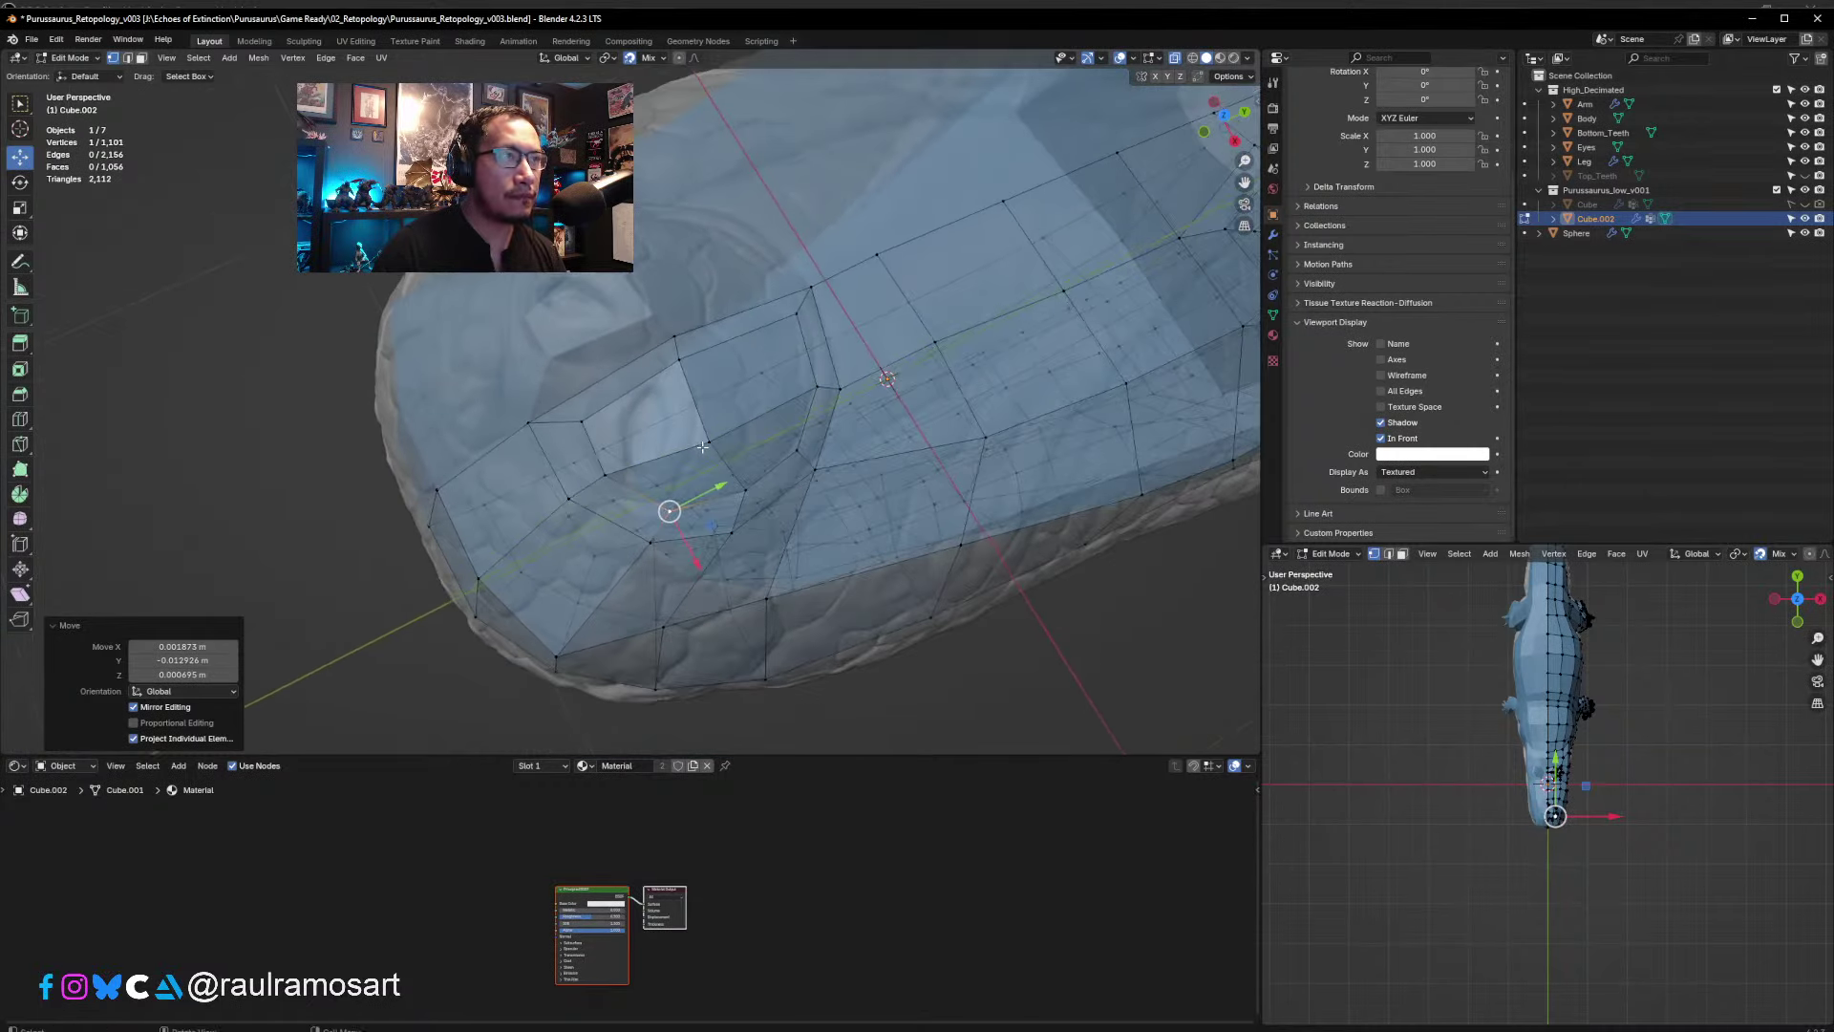
left_click(141, 59)
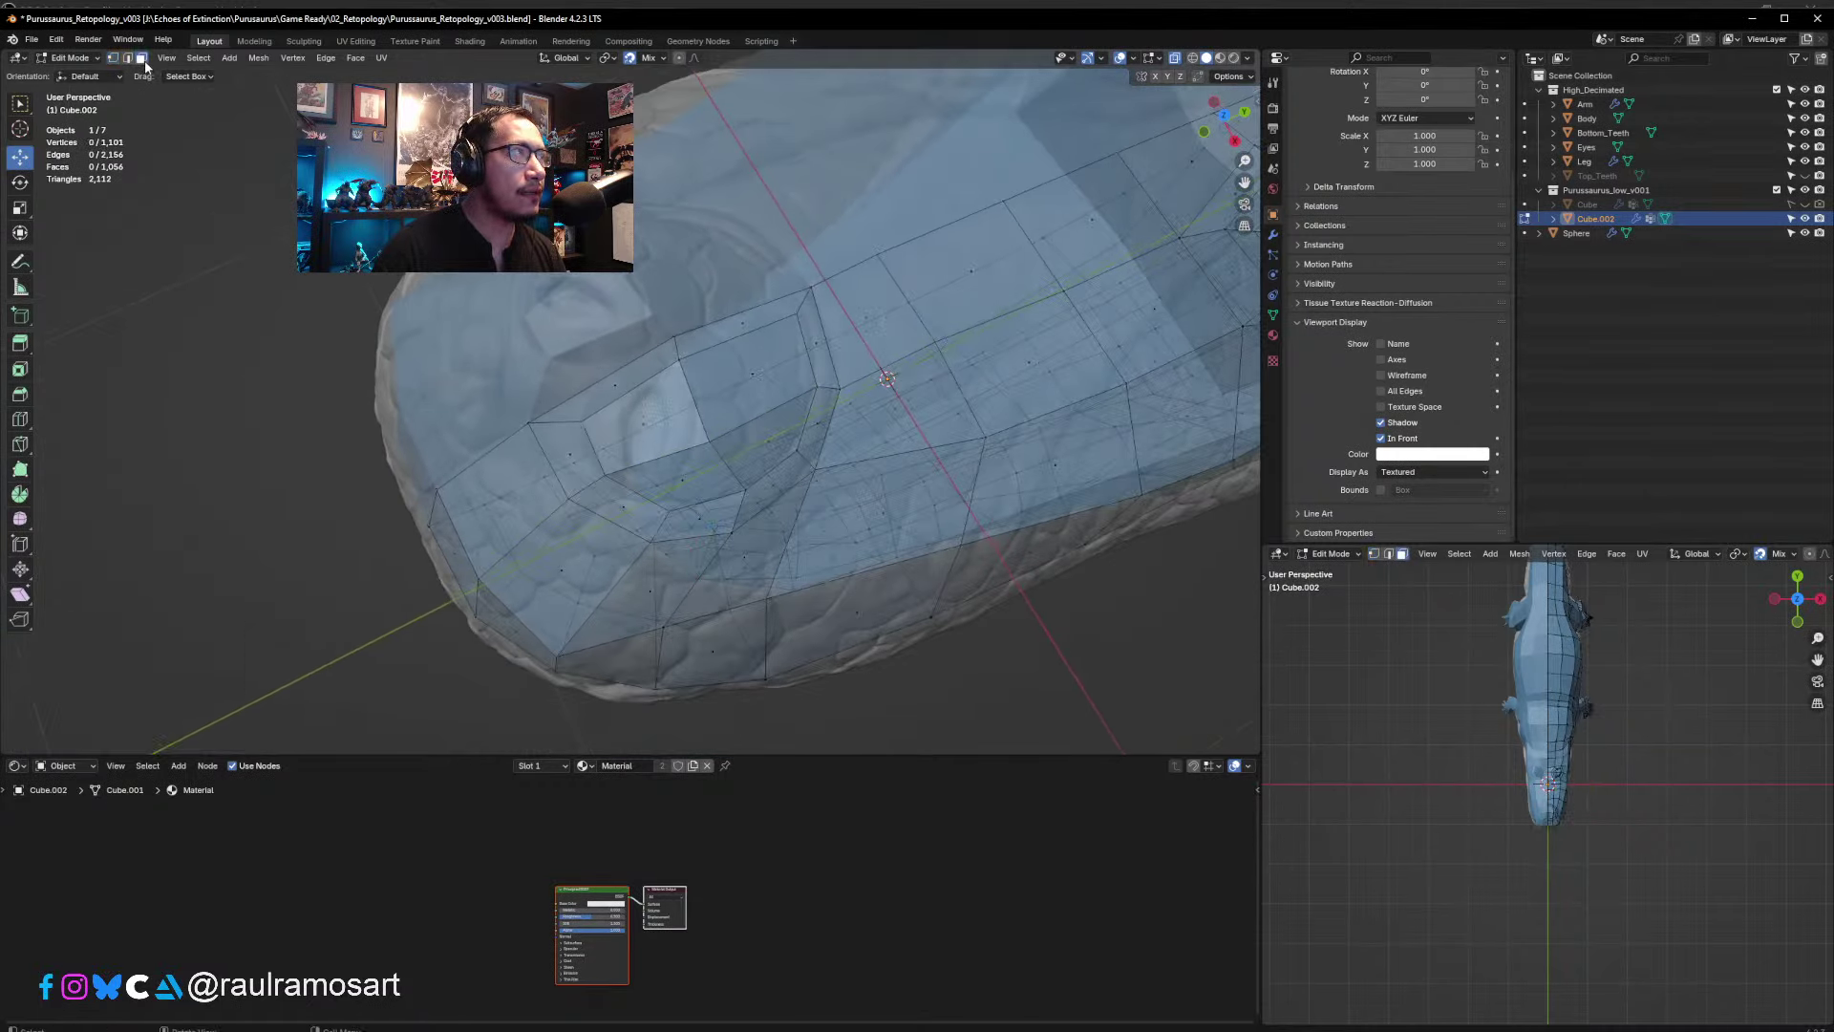
left_click(669, 440)
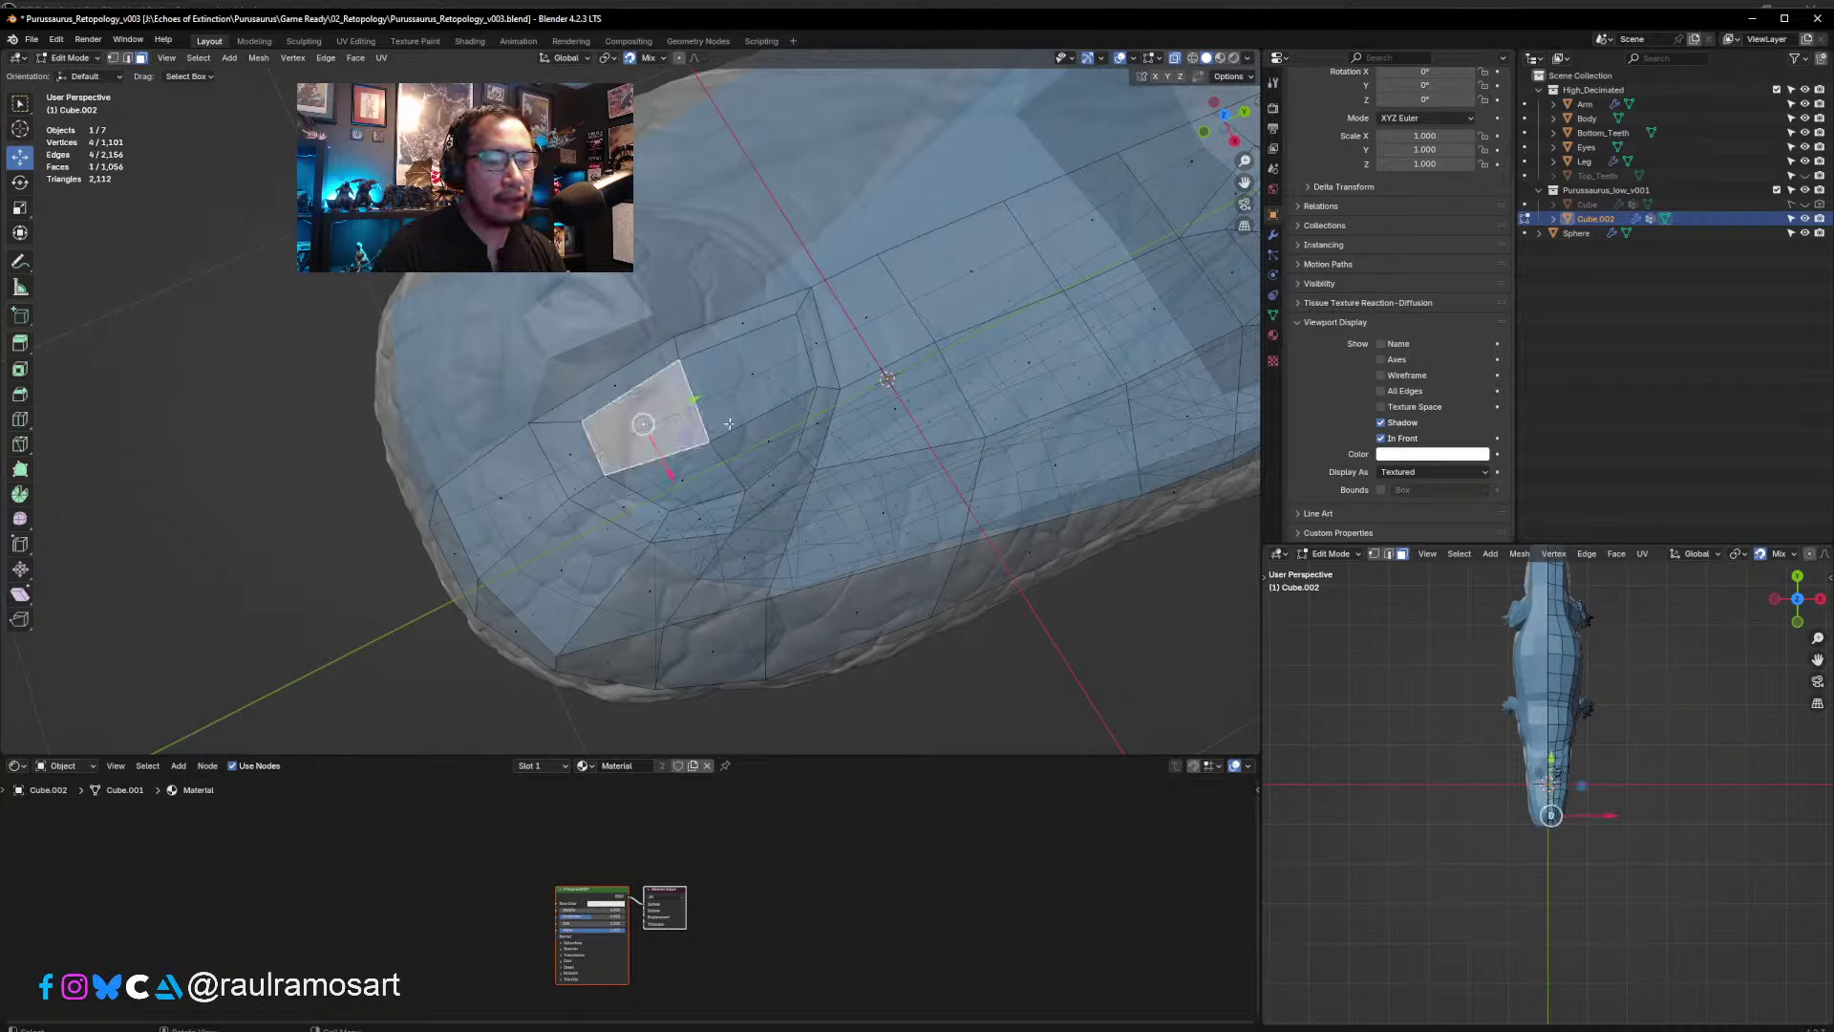
key("i")
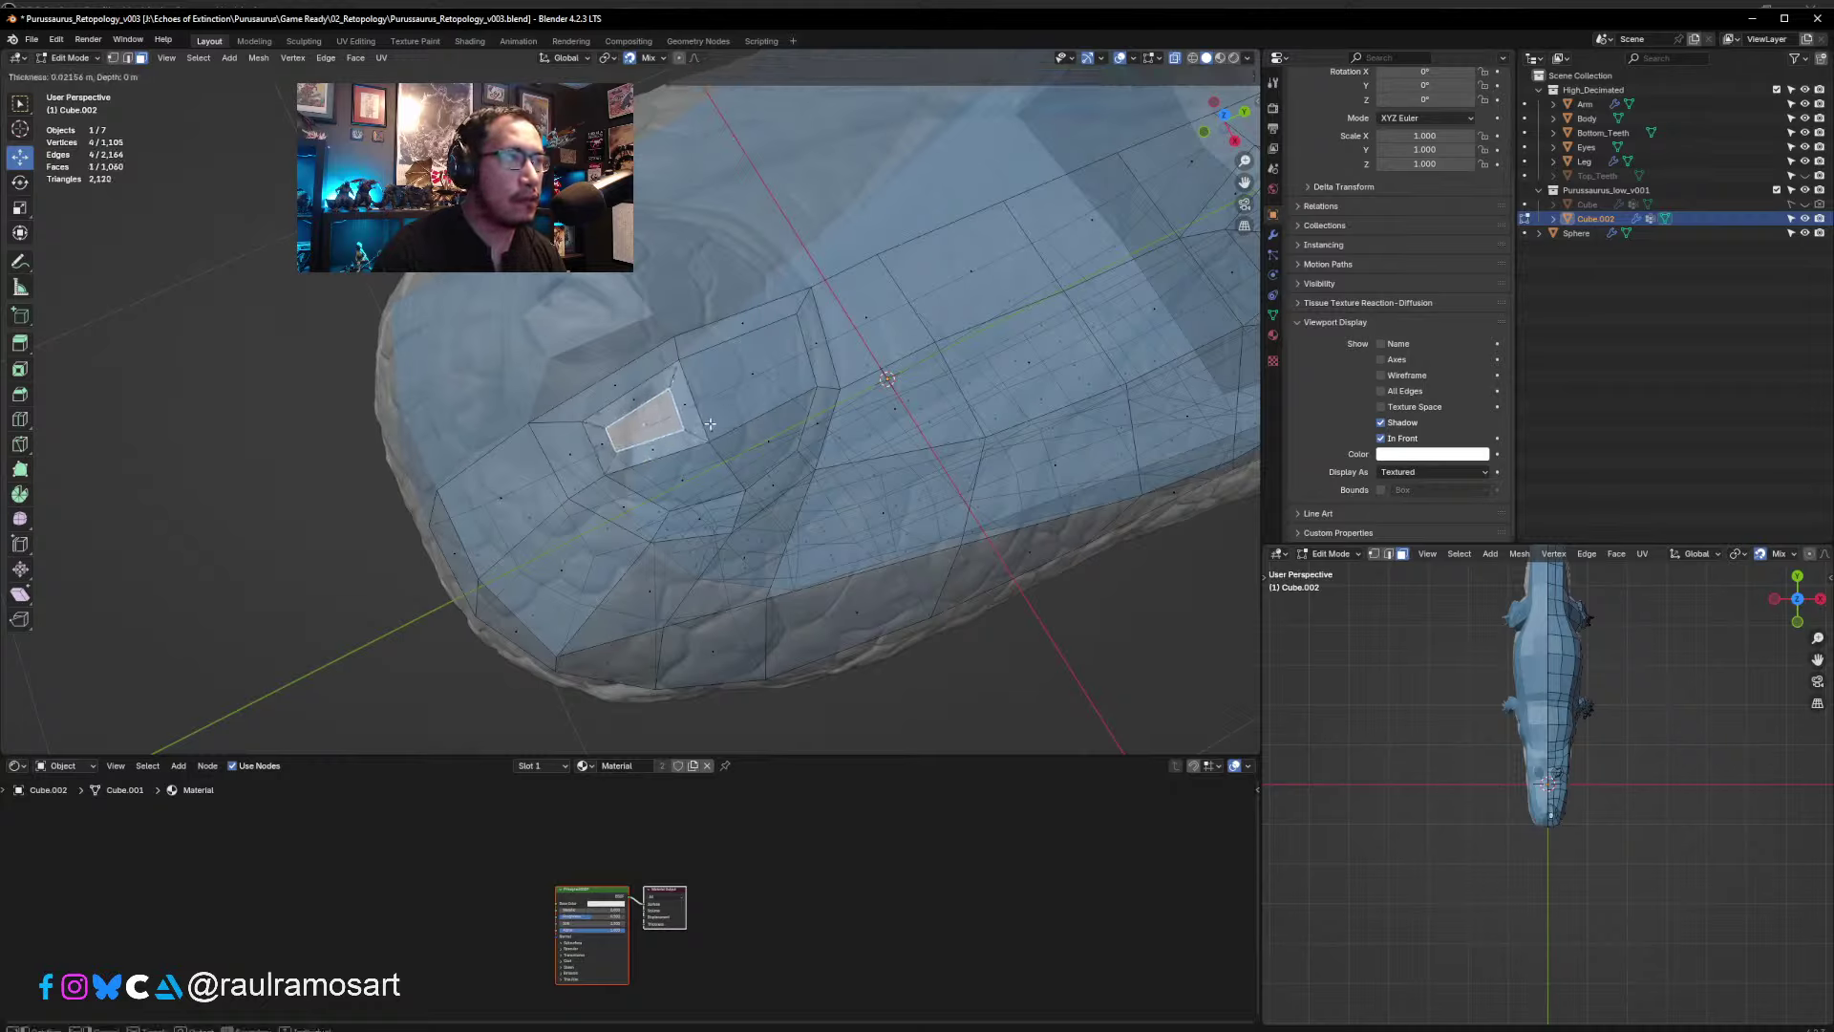
left_click(707, 425)
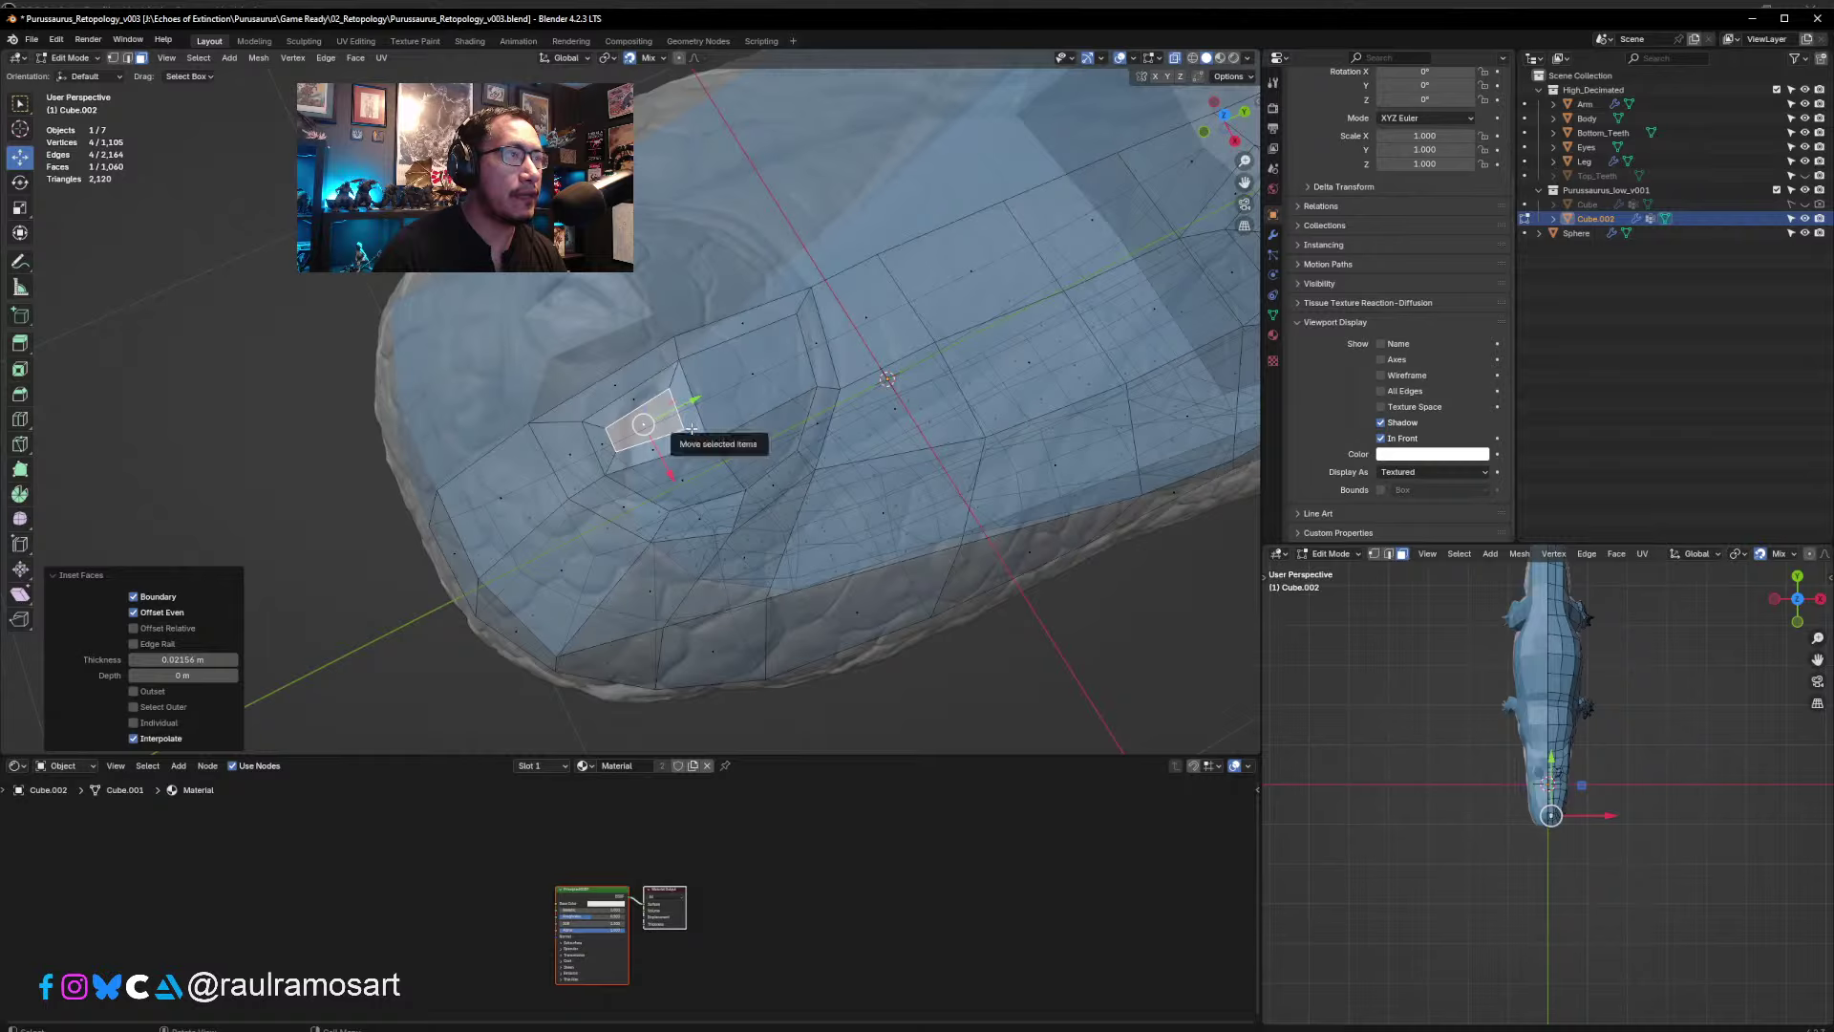
- Switch back to vertex selection and fit the front vertices of the nostril loops to the sculpted opening
left_click(114, 58)
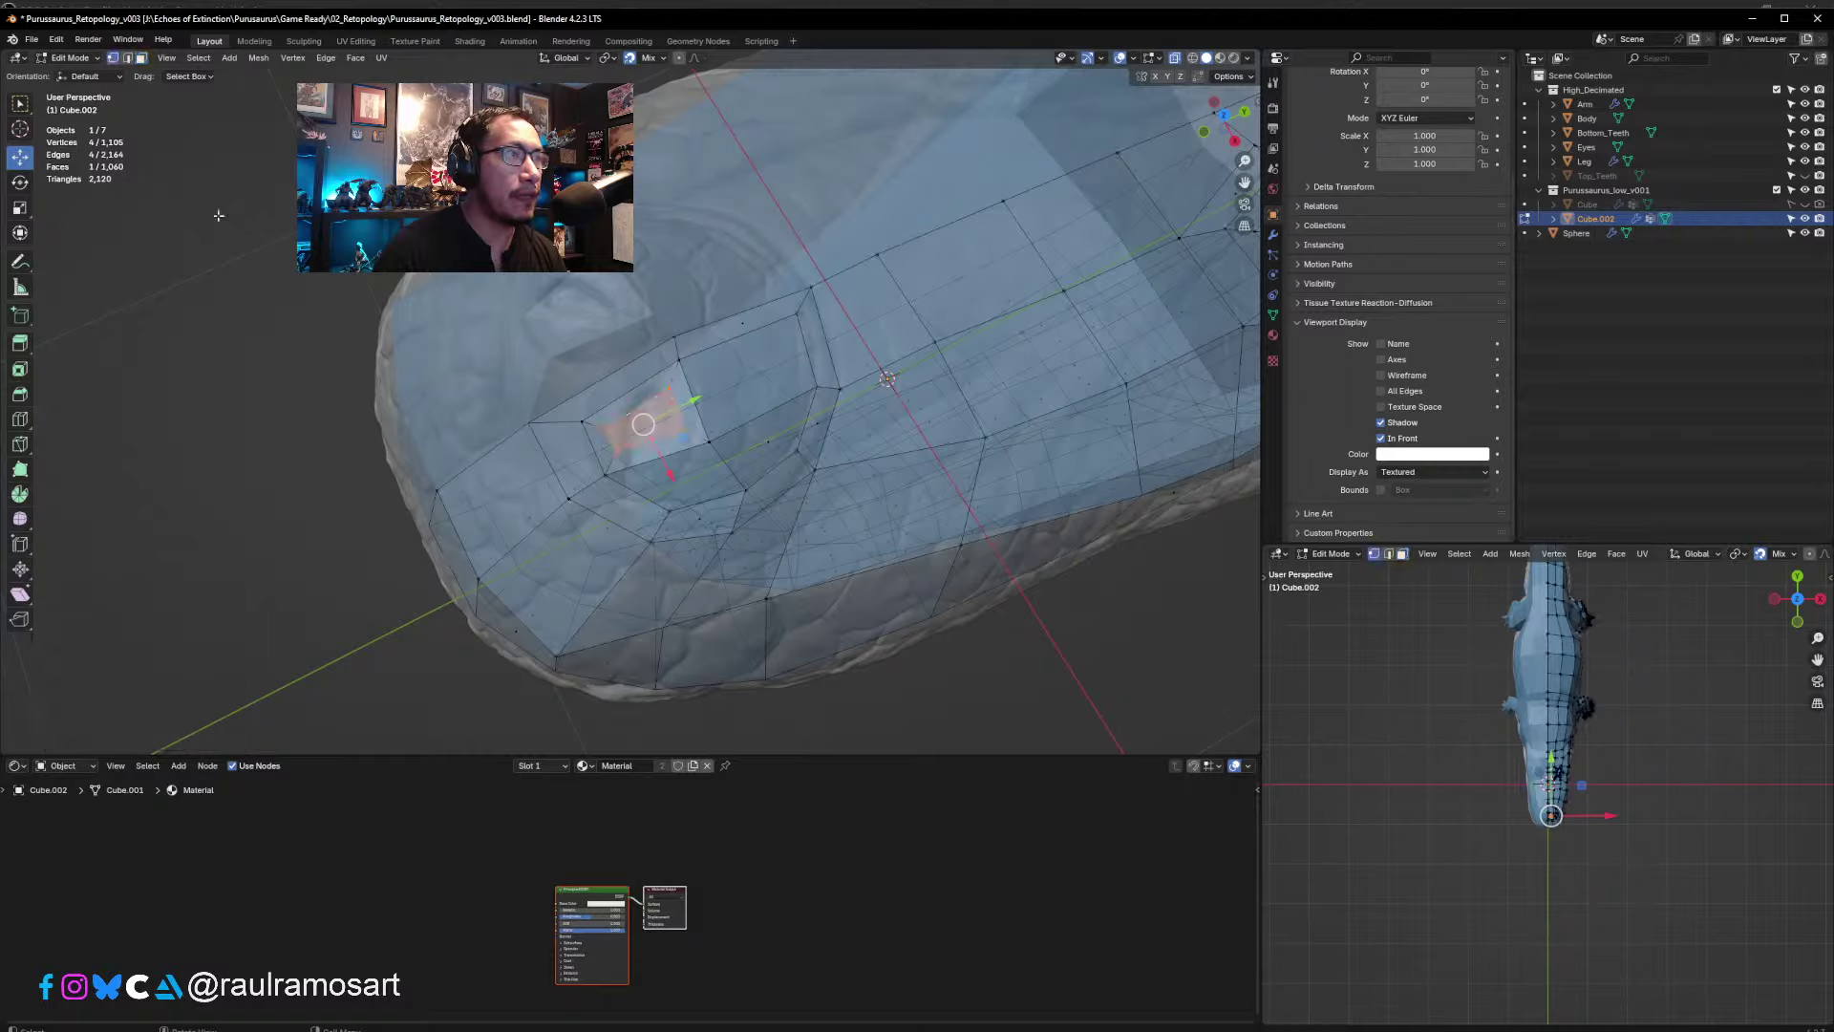
left_click(605, 450)
left_click_drag(604, 449, 575, 509)
left_click(607, 478)
left_click(568, 501)
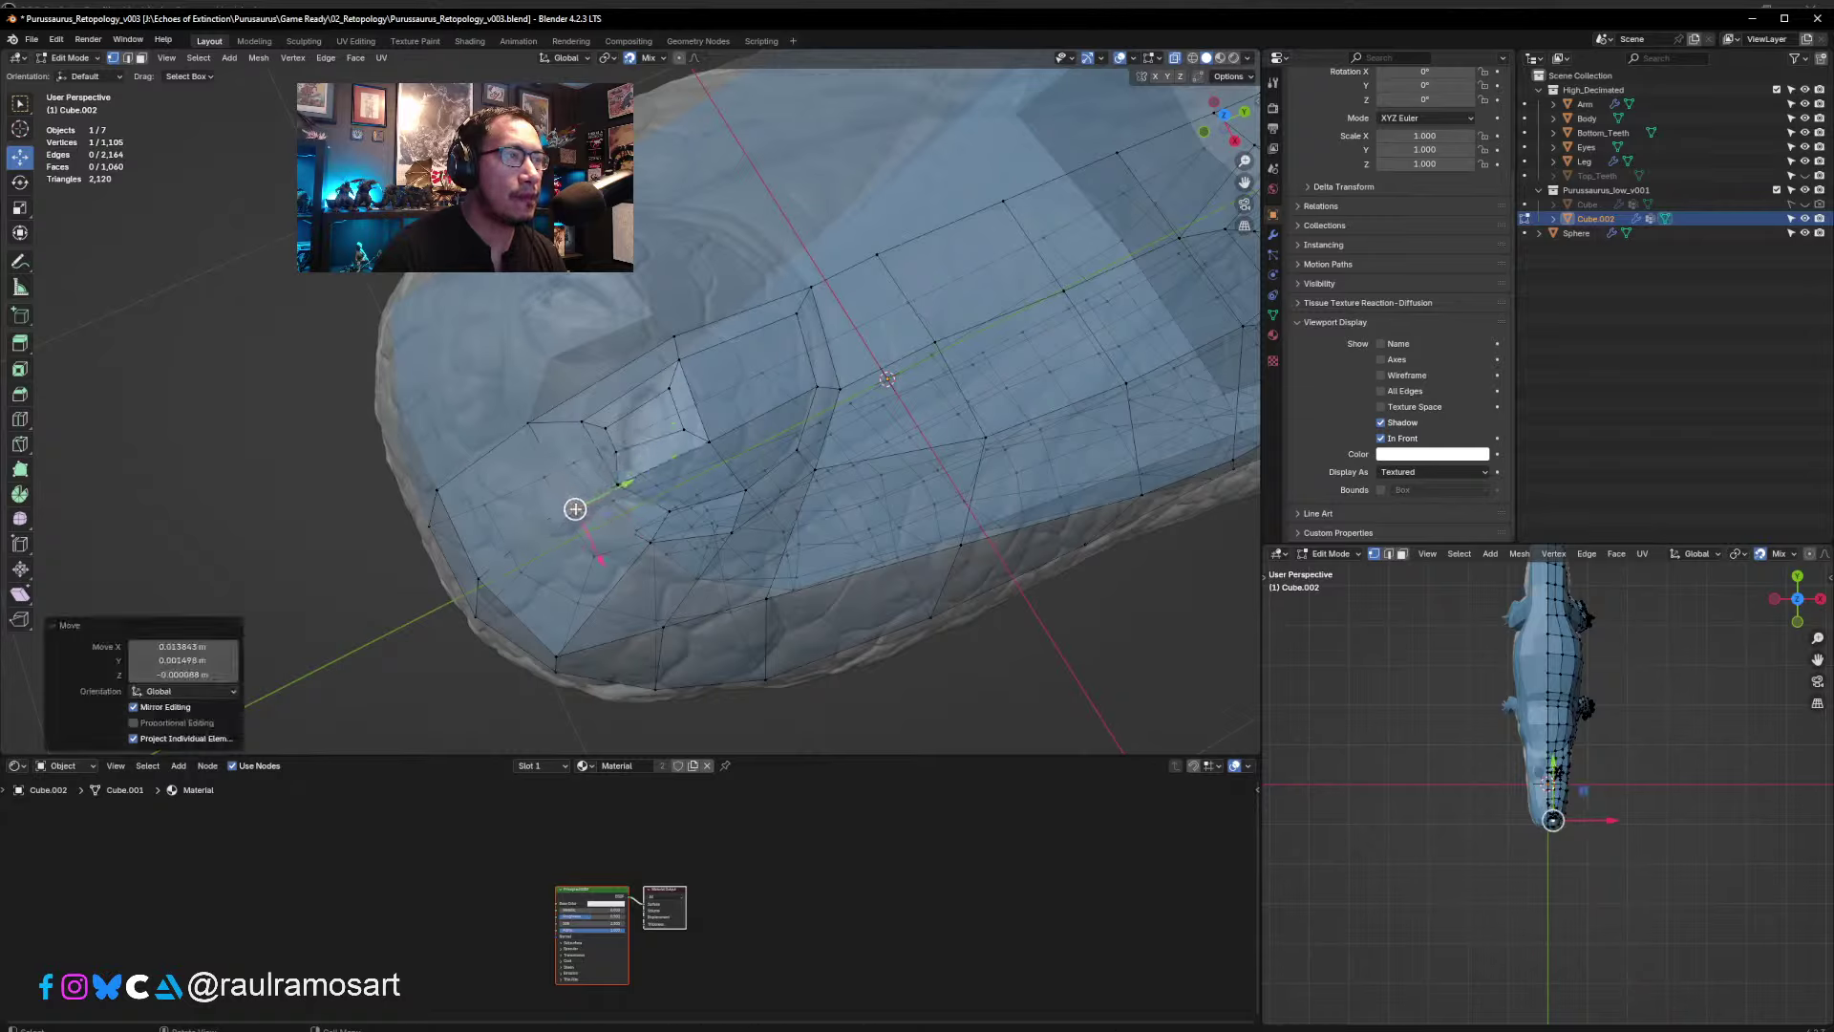
- Adjust the rear and upper vertices of the nostril loops to follow the sculpted opening and its rim
left_click(688, 428)
left_click_drag(686, 427, 648, 344)
left_click(619, 455)
left_click(604, 428)
left_click(677, 361)
left_click(675, 337)
mouse_move(745, 352)
middle_mouse_down()
mouse_move(769, 356)
mouse_move(747, 333)
middle_mouse_up()
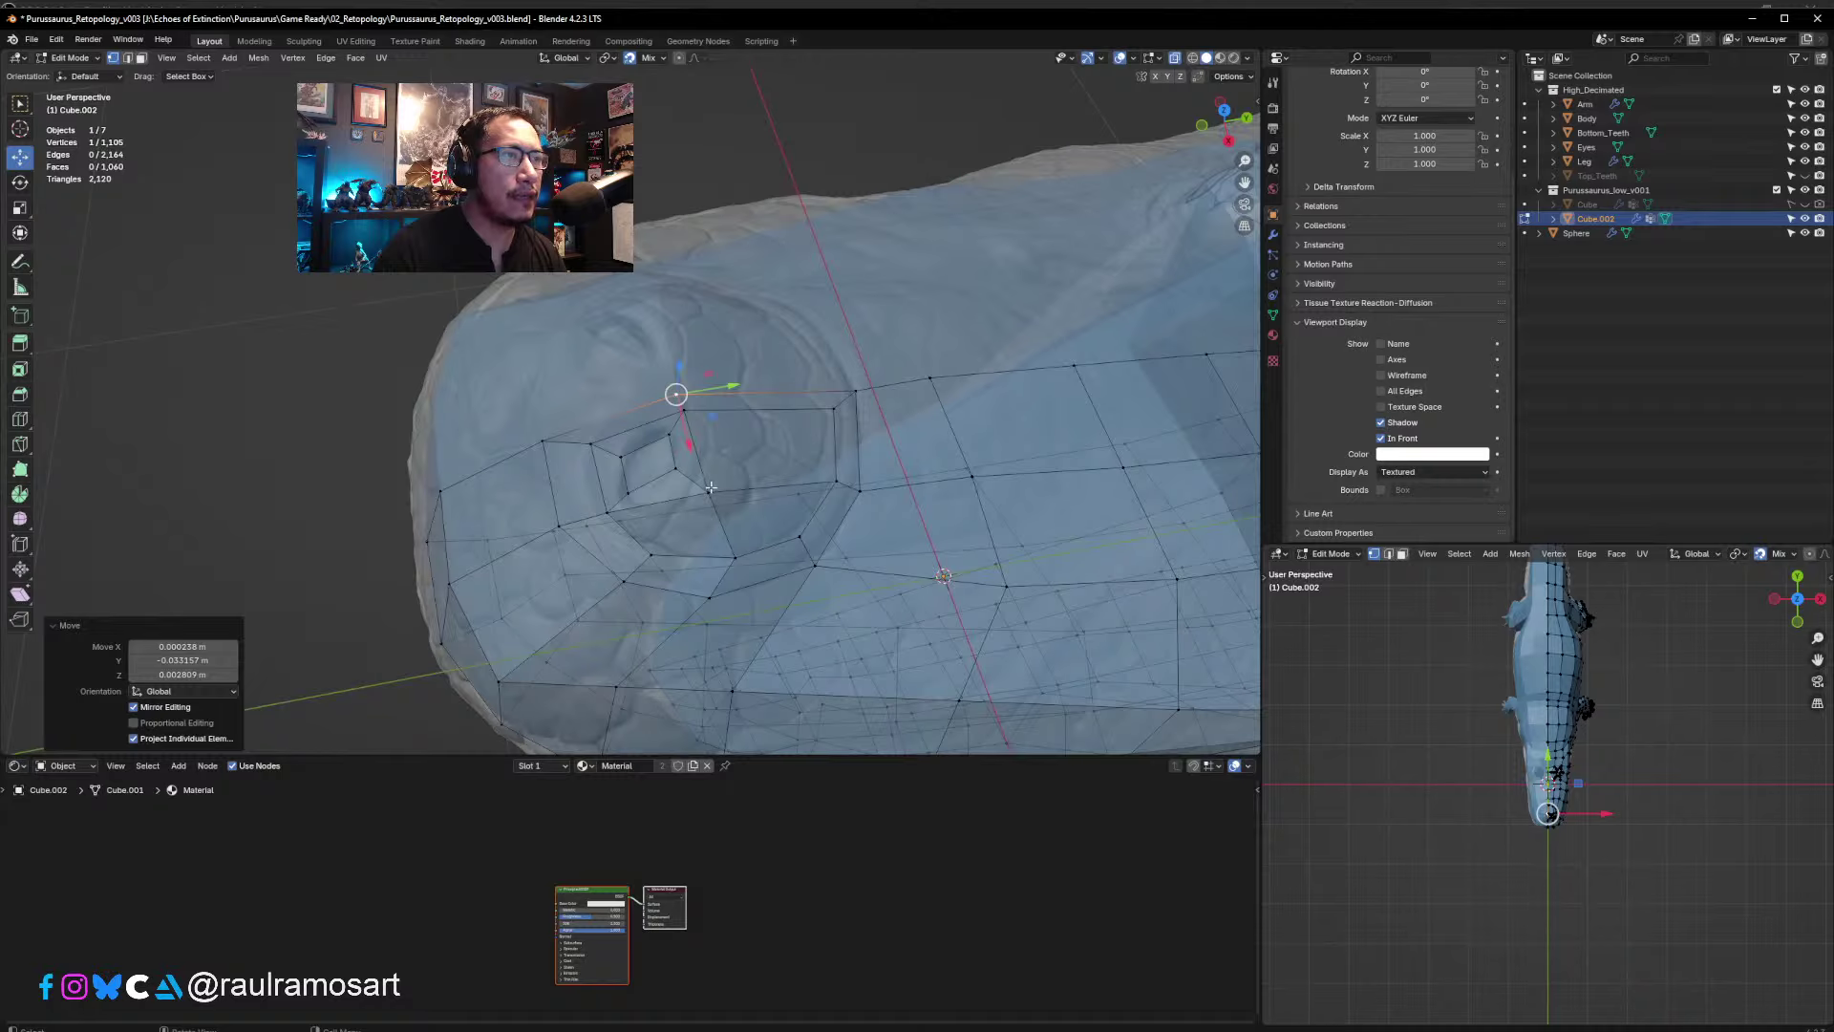
left_click_drag(713, 492, 707, 494)
- Check the snout mesh against the sculpt in Object Mode, return to Edit Mode and inspect the corner of the mouth
key("Tab")
scroll(741, 473, "down", 4)
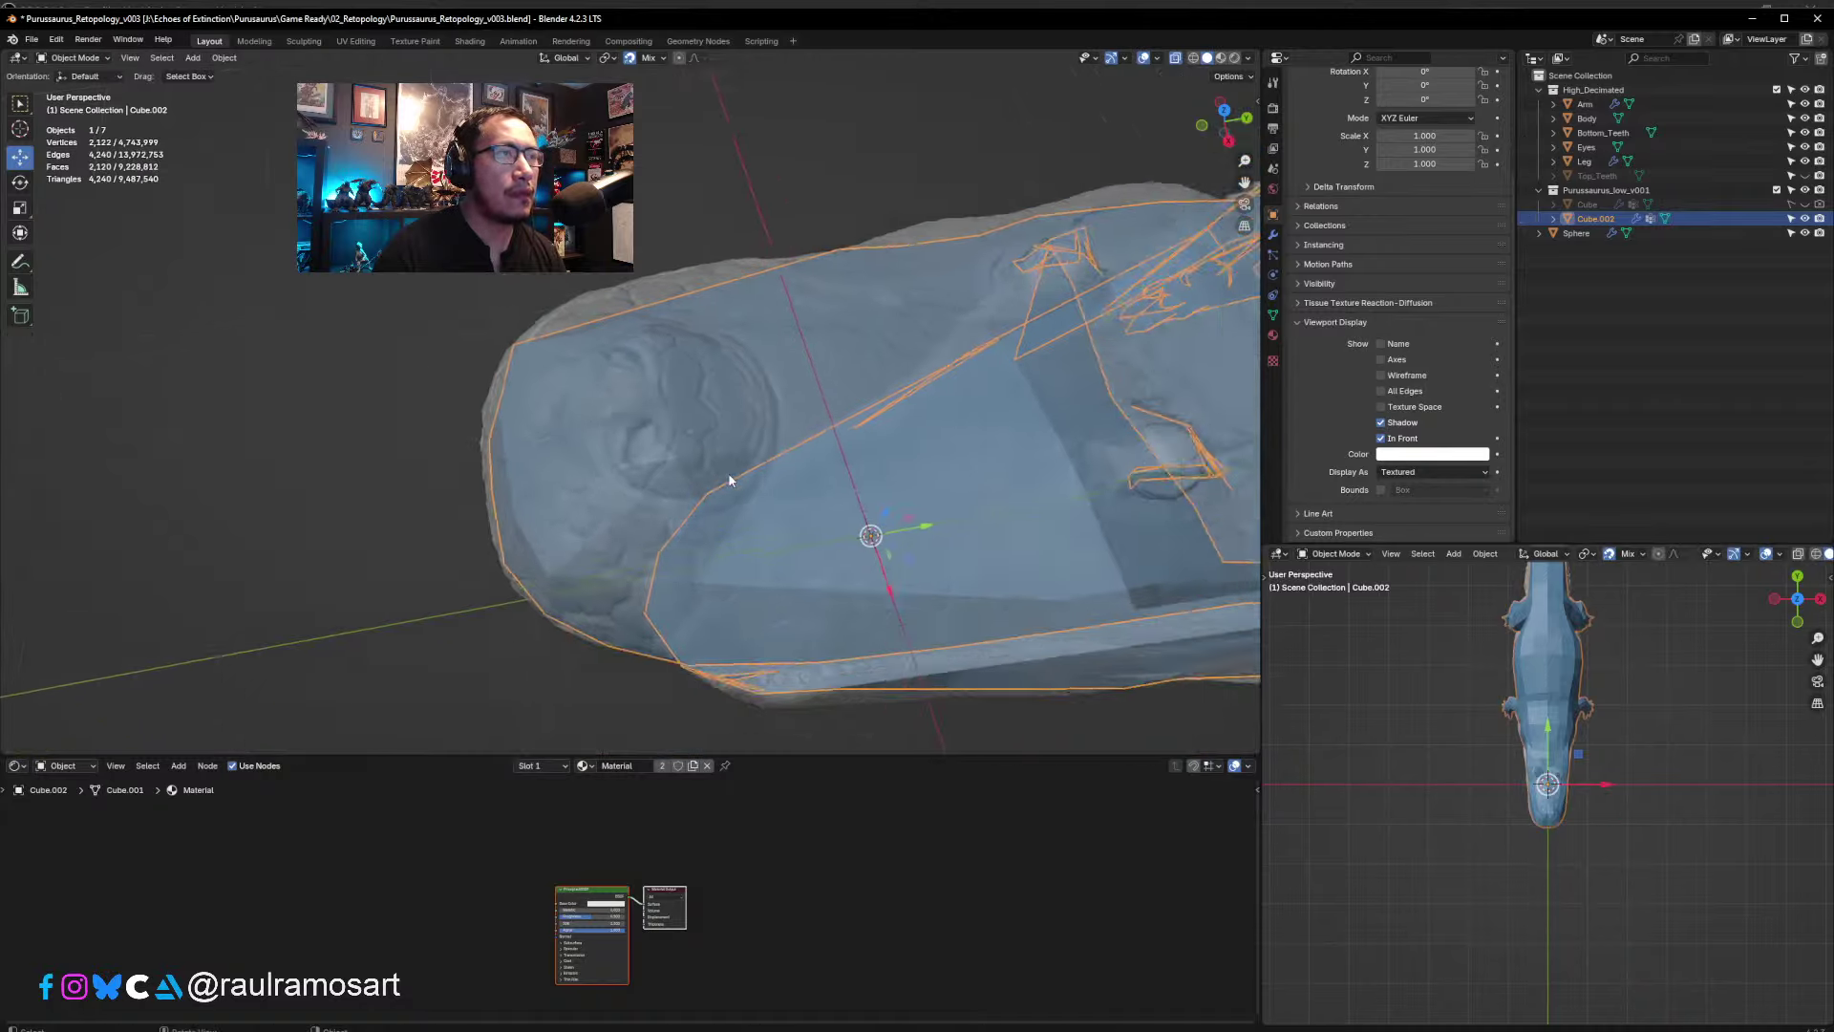
key("Tab")
middle_click_drag(742, 473, 782, 484)
scroll(817, 507, "up", 4)
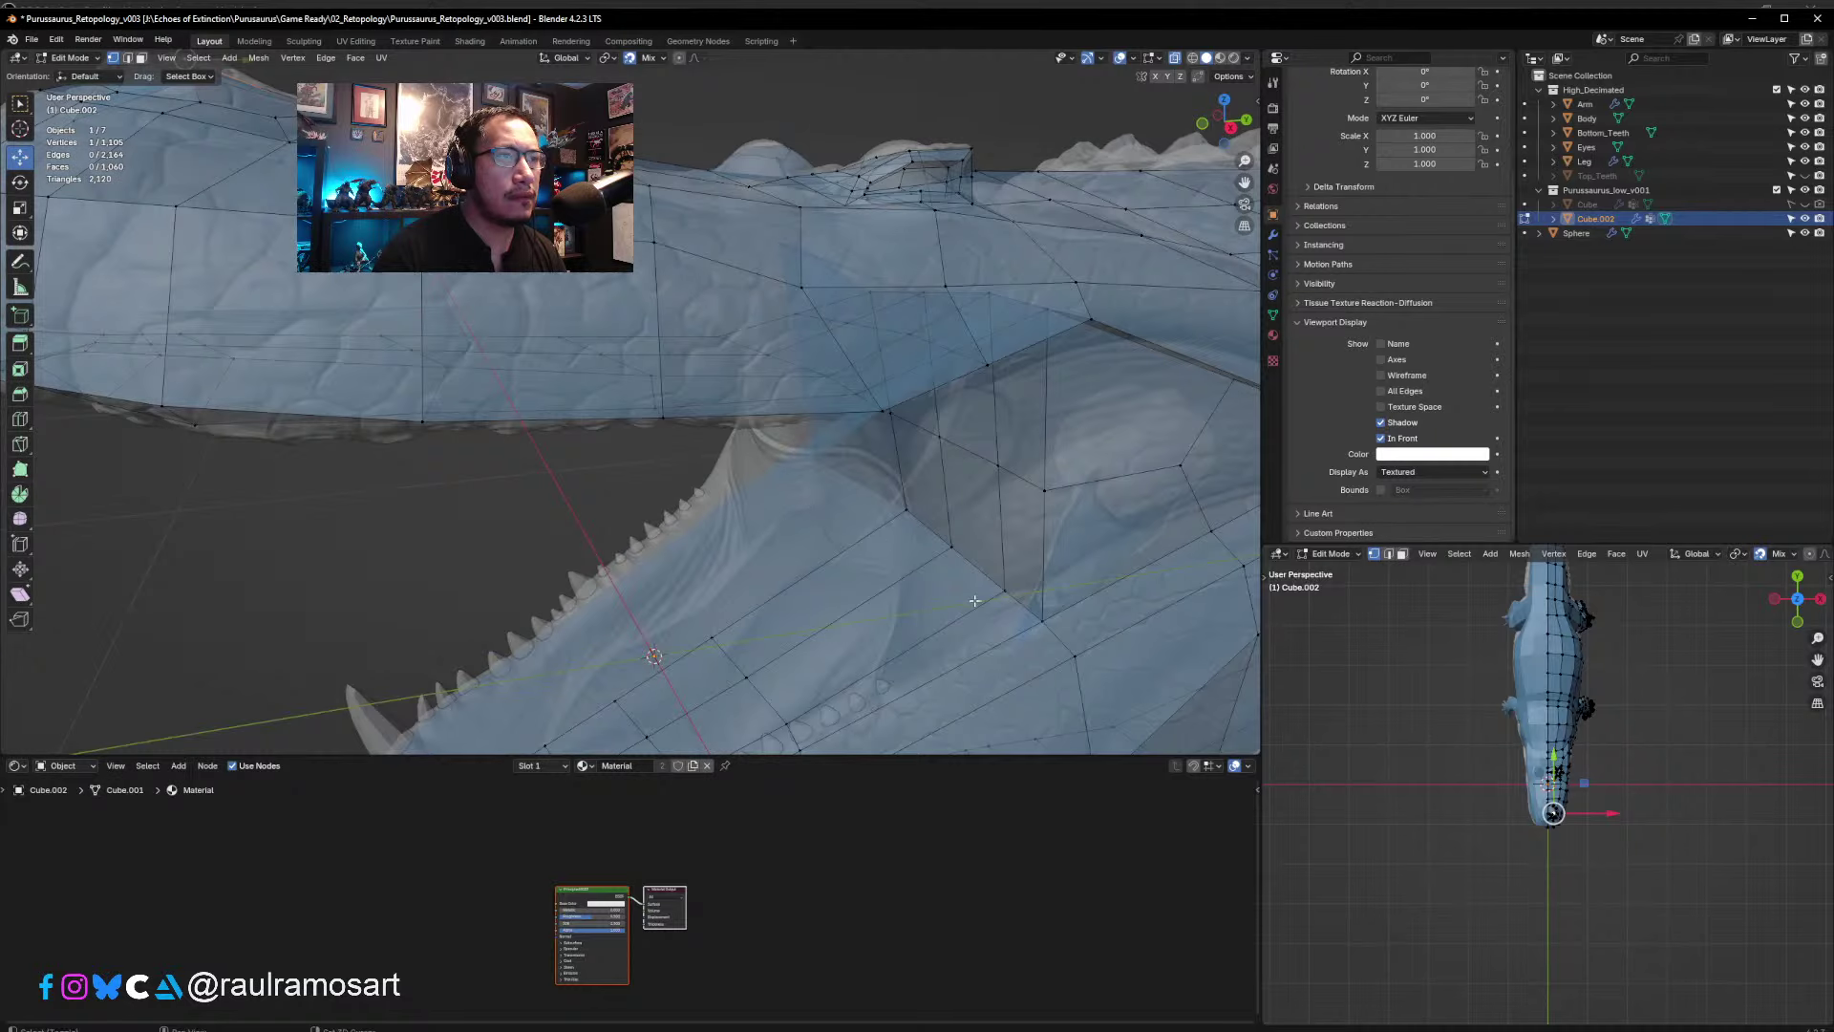
- Try moving the lower vertex at the corner of the mouth, and undo the move
middle_click_drag(974, 600, 855, 505)
left_click(900, 482)
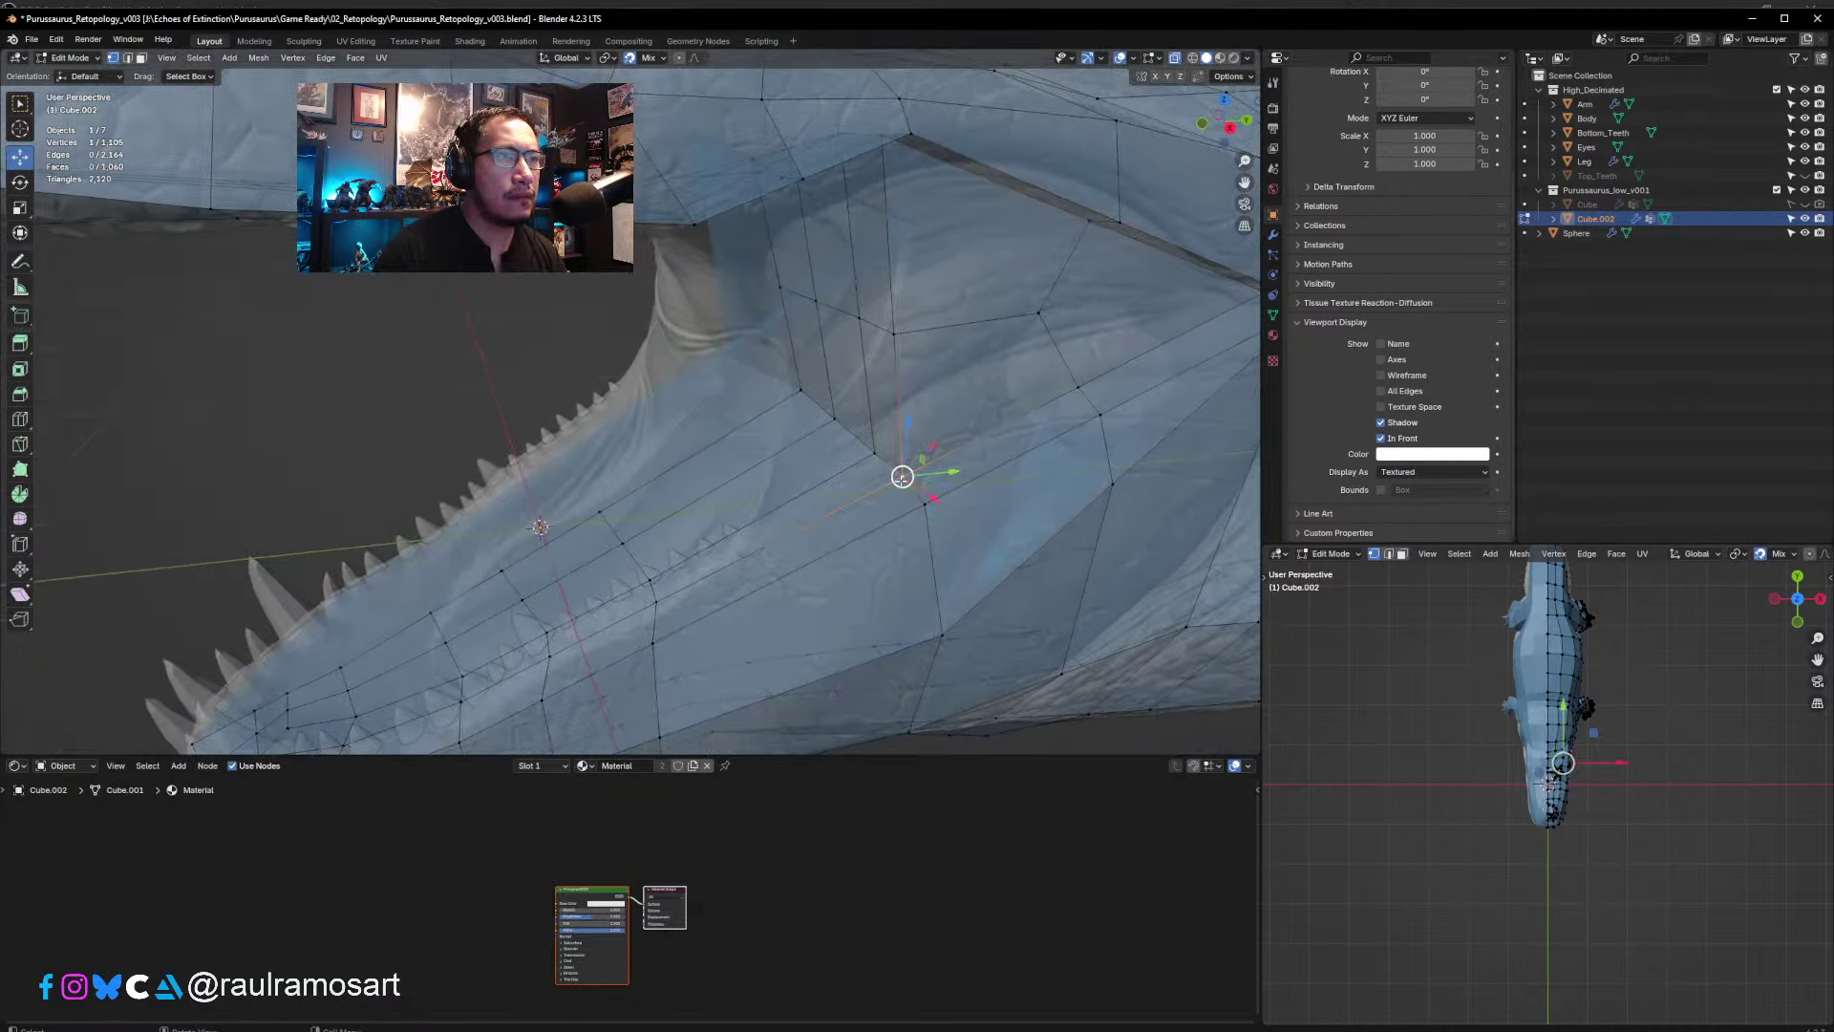
left_click_drag(901, 478, 855, 496)
key("ctrl+z")
scroll(922, 506, "down", 1)
middle_click_drag(921, 505, 759, 447)
- From the right view, add one loop cut across the rear section of the lower jaw and slide it toward the snout
key("KP_3")
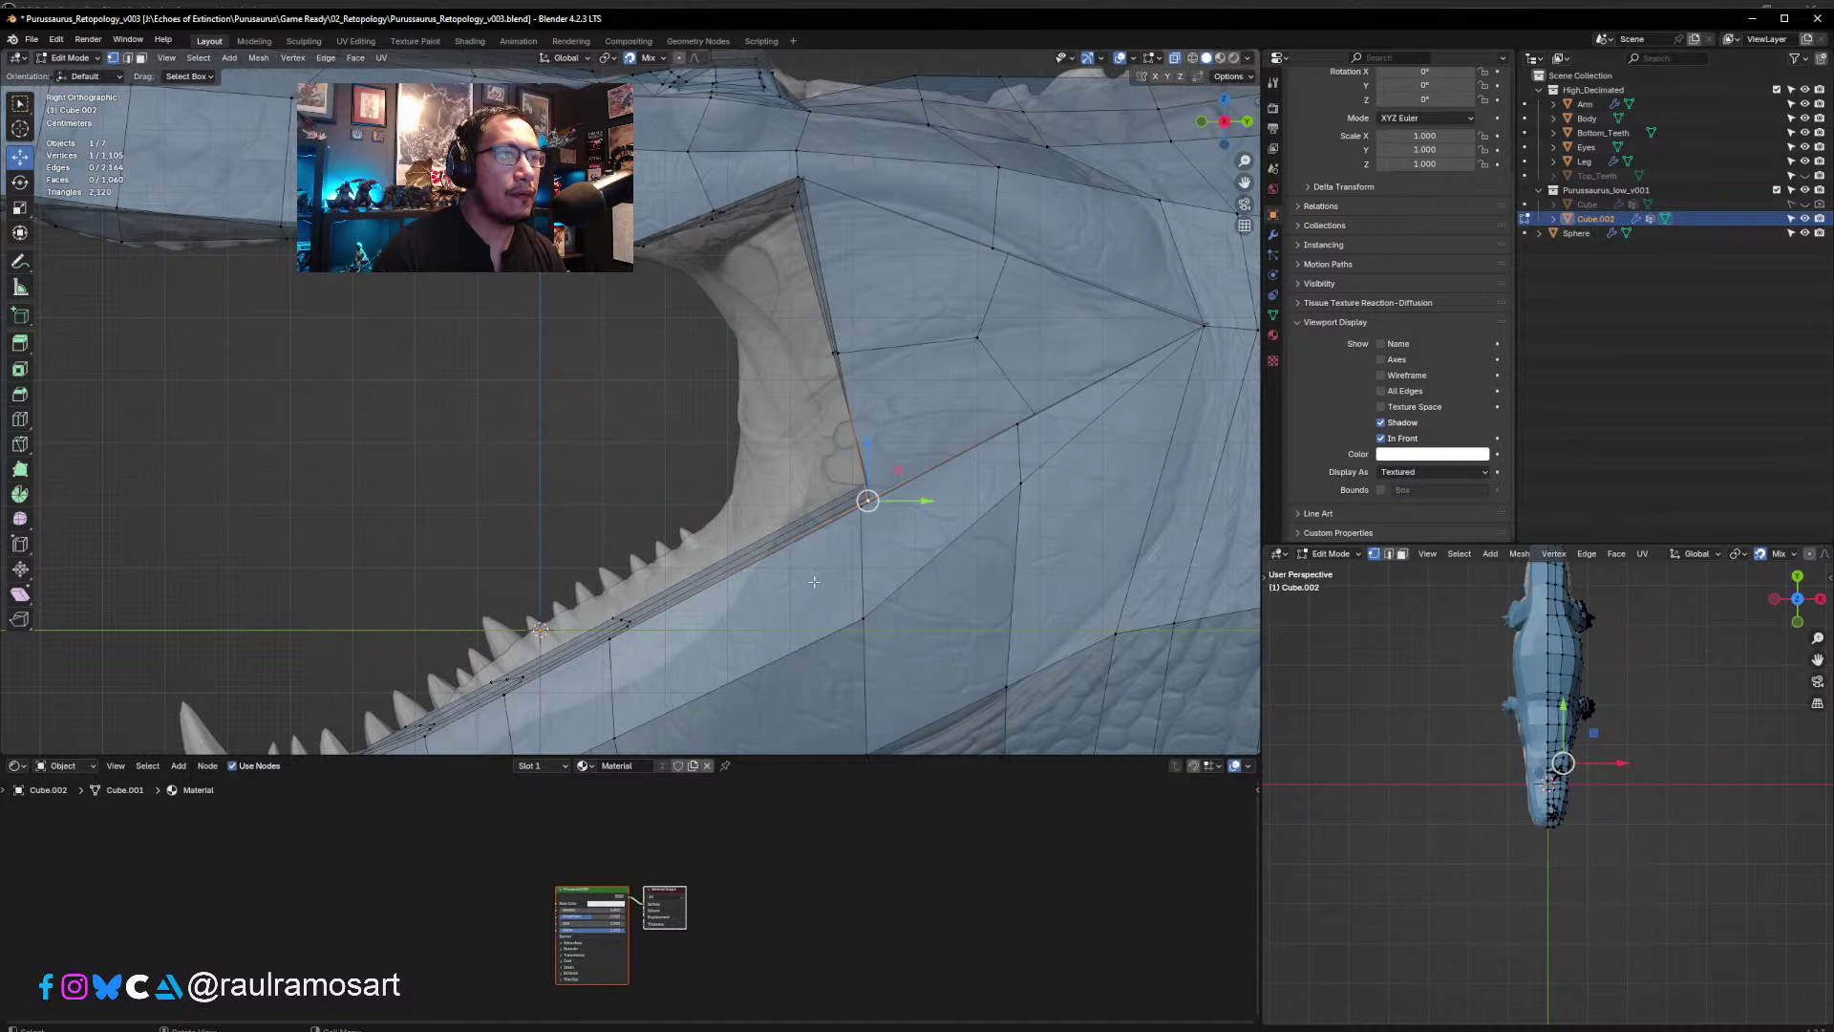
left_click(786, 652)
left_click(127, 58)
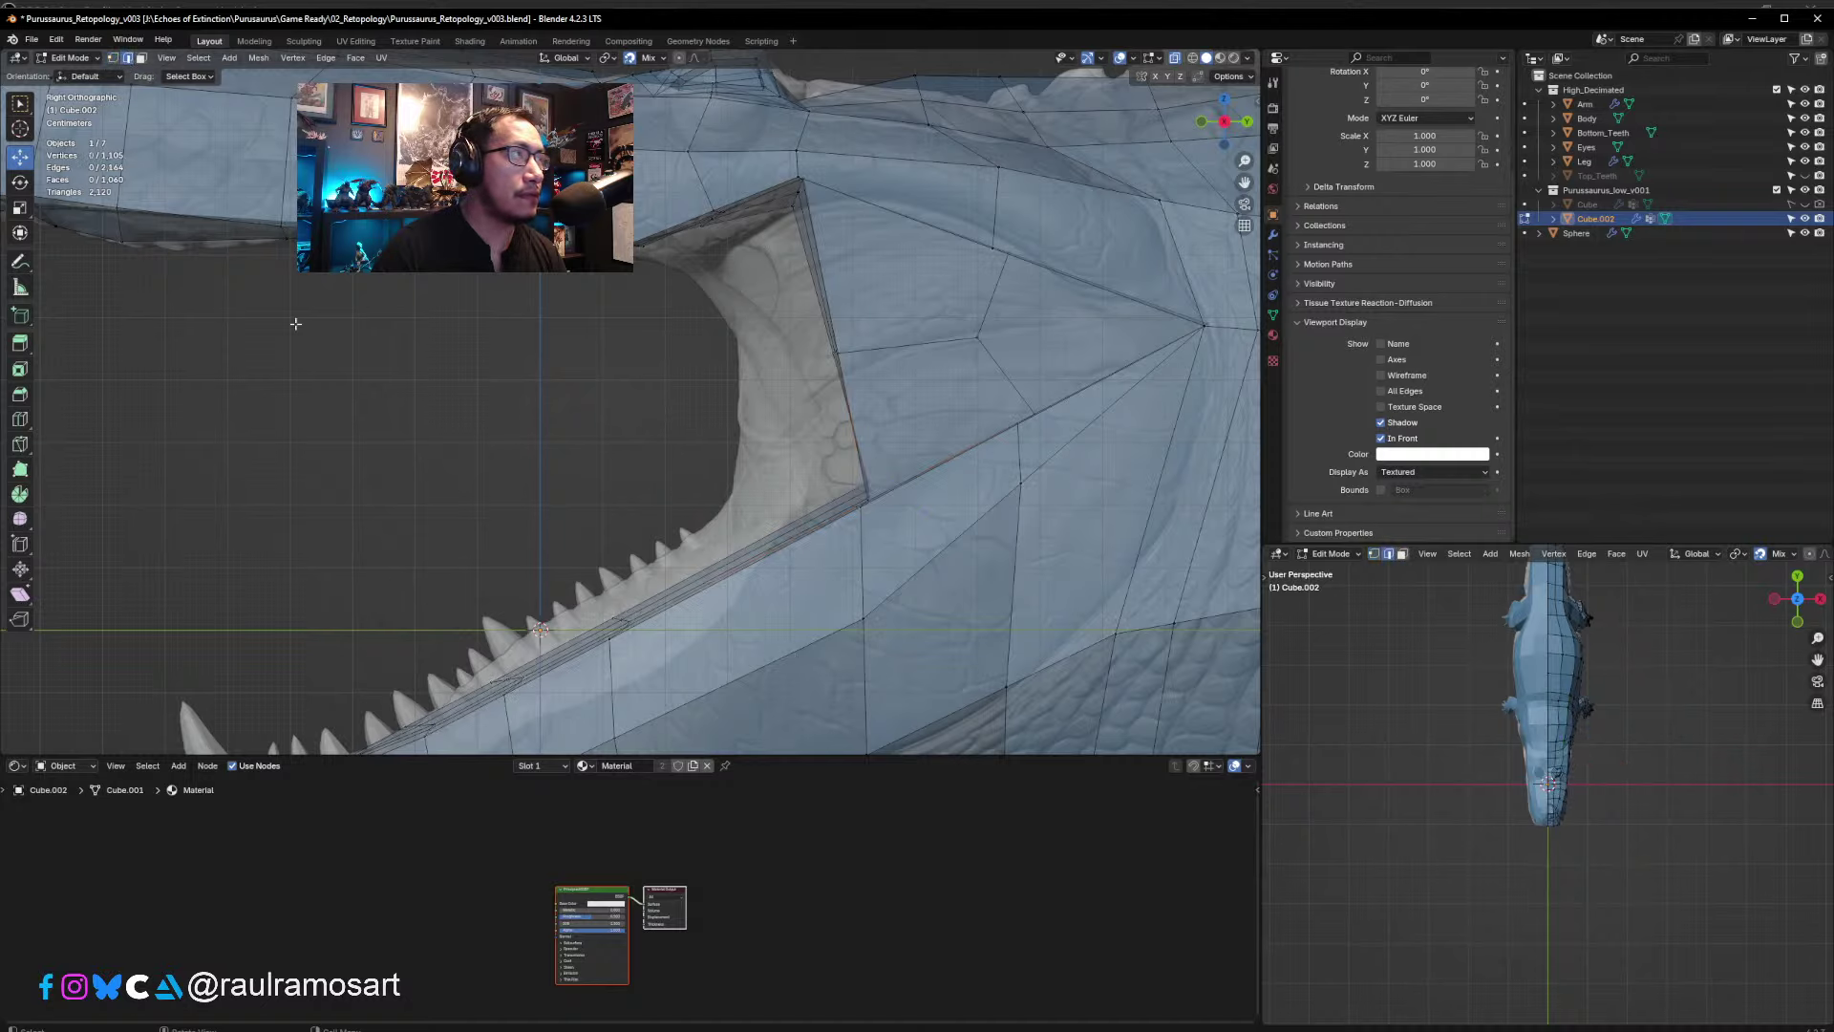
scroll(295, 319, "down", 2)
left_click(713, 579)
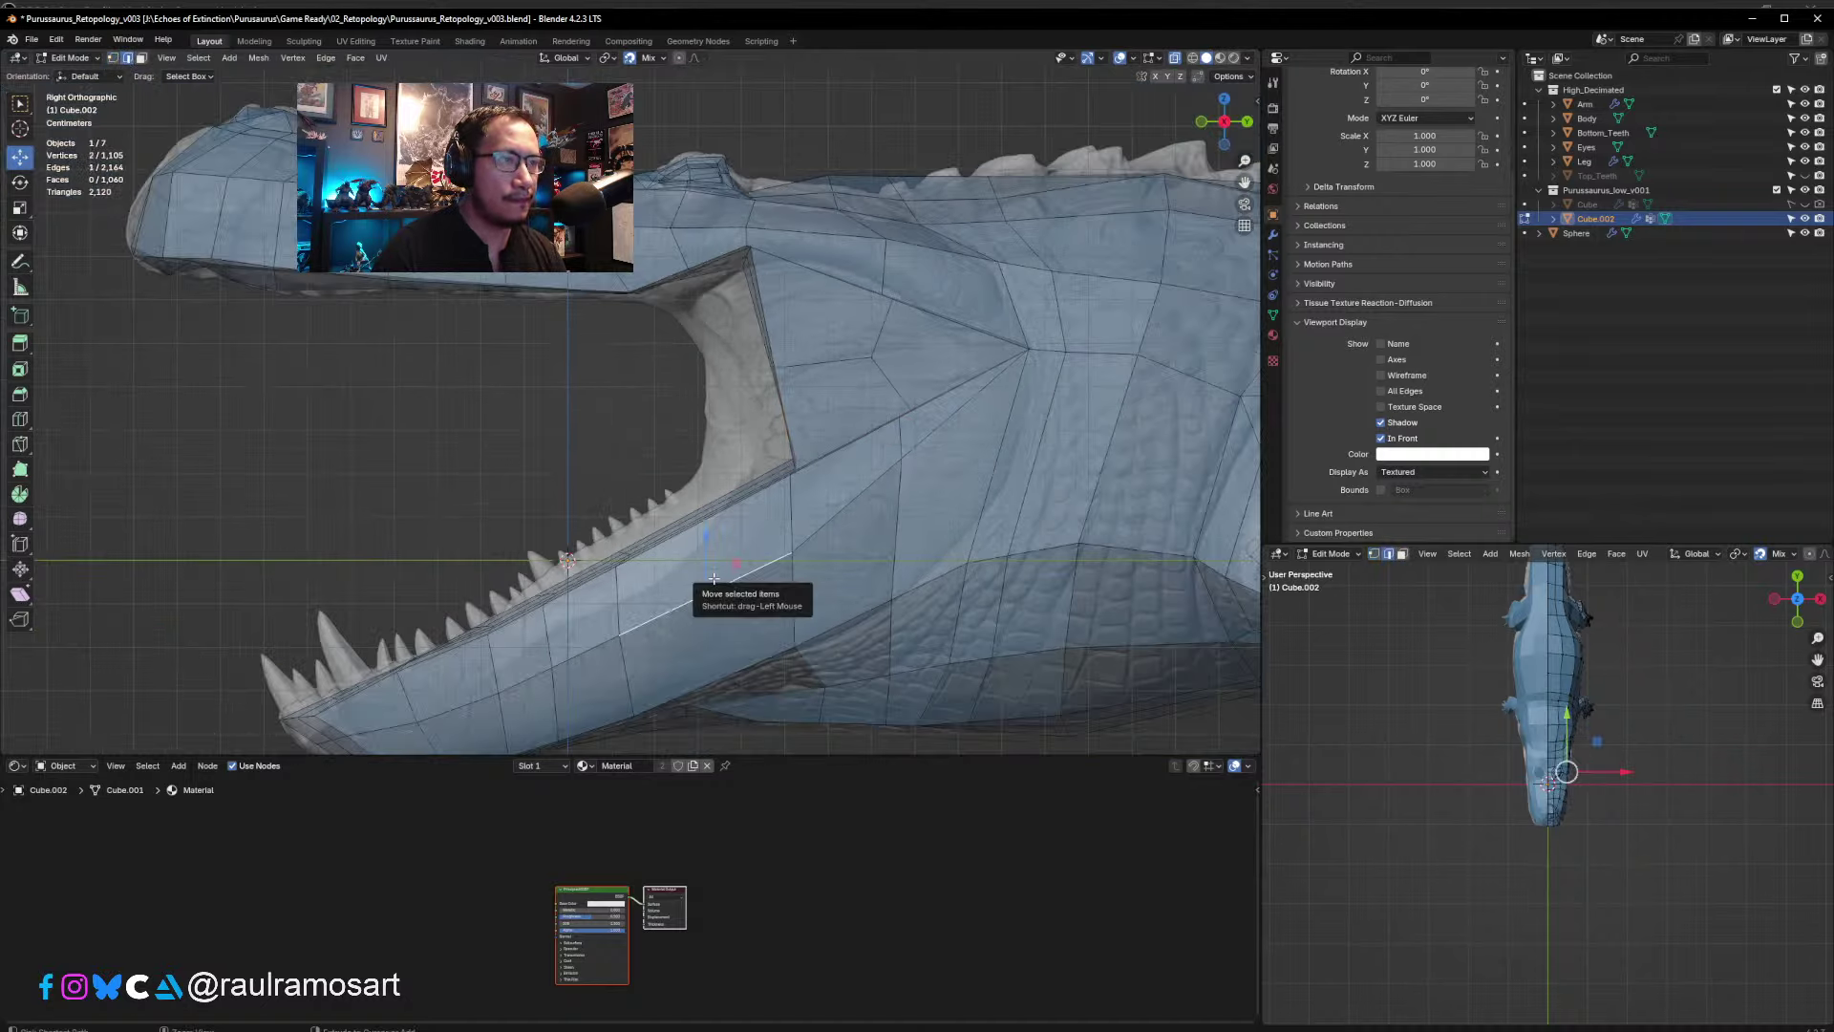
key("ctrl+r")
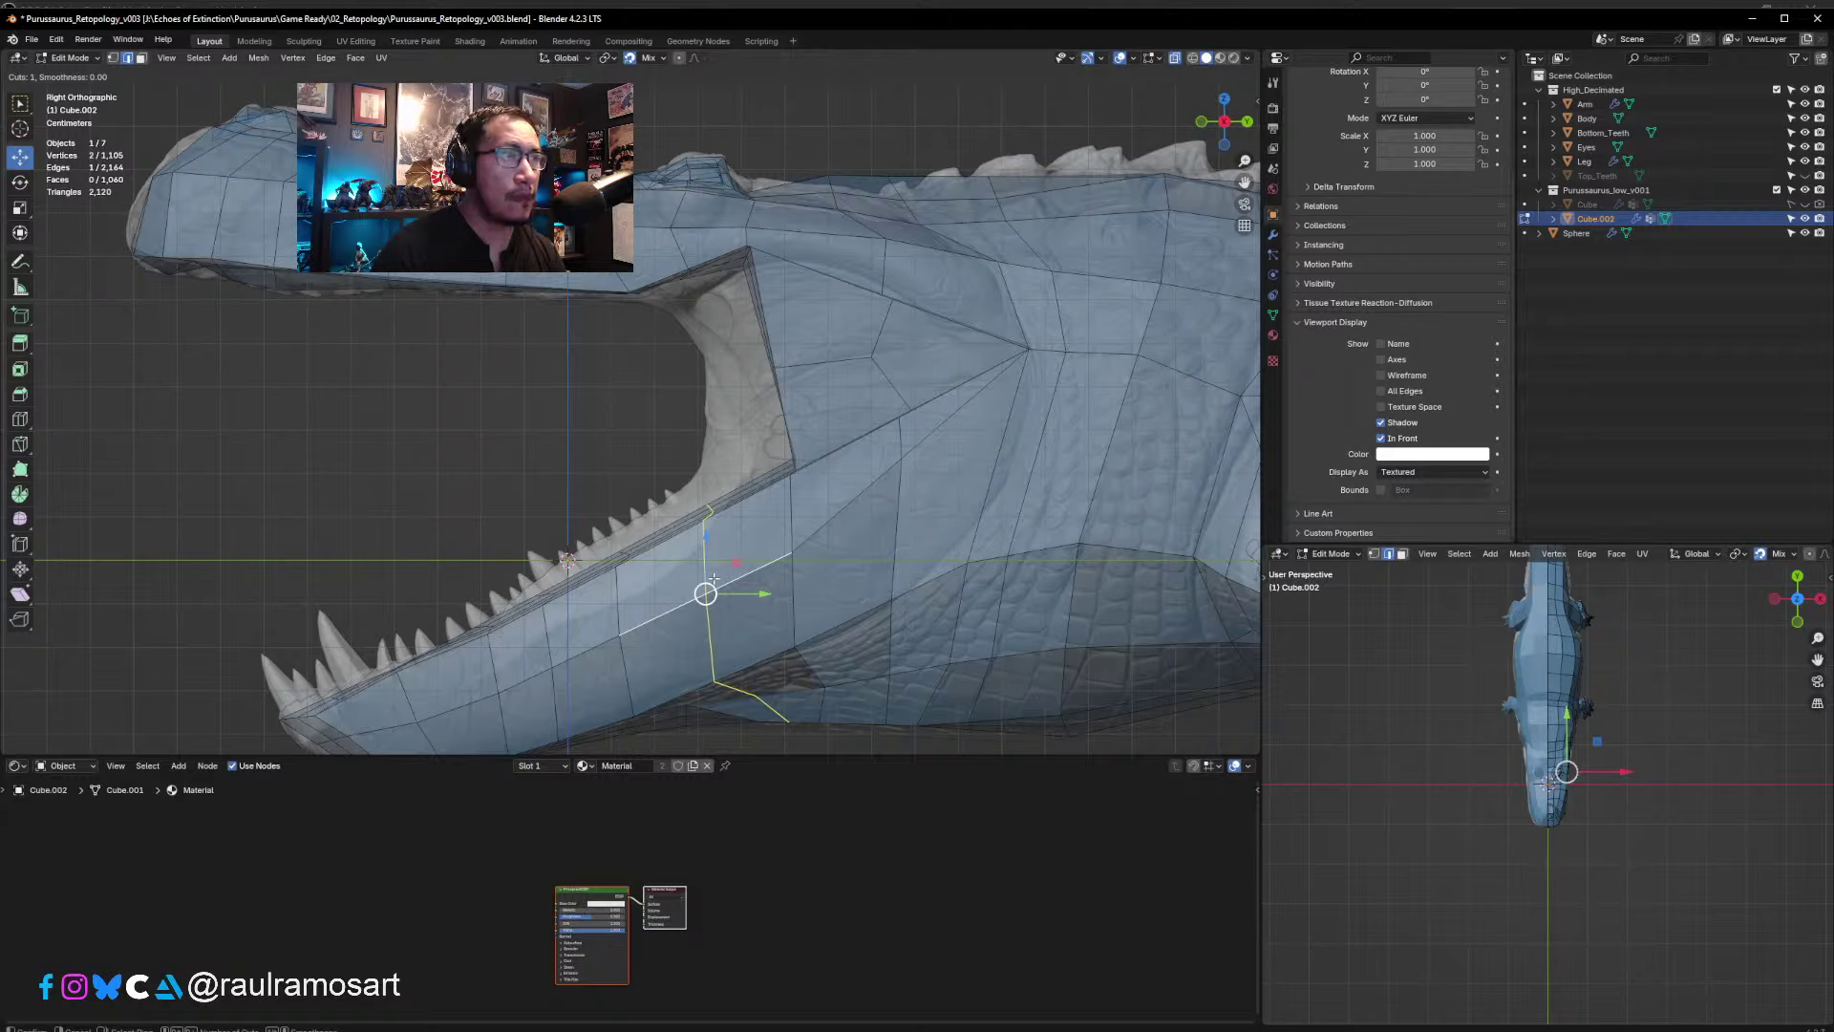
left_click(714, 579)
right_click(696, 584)
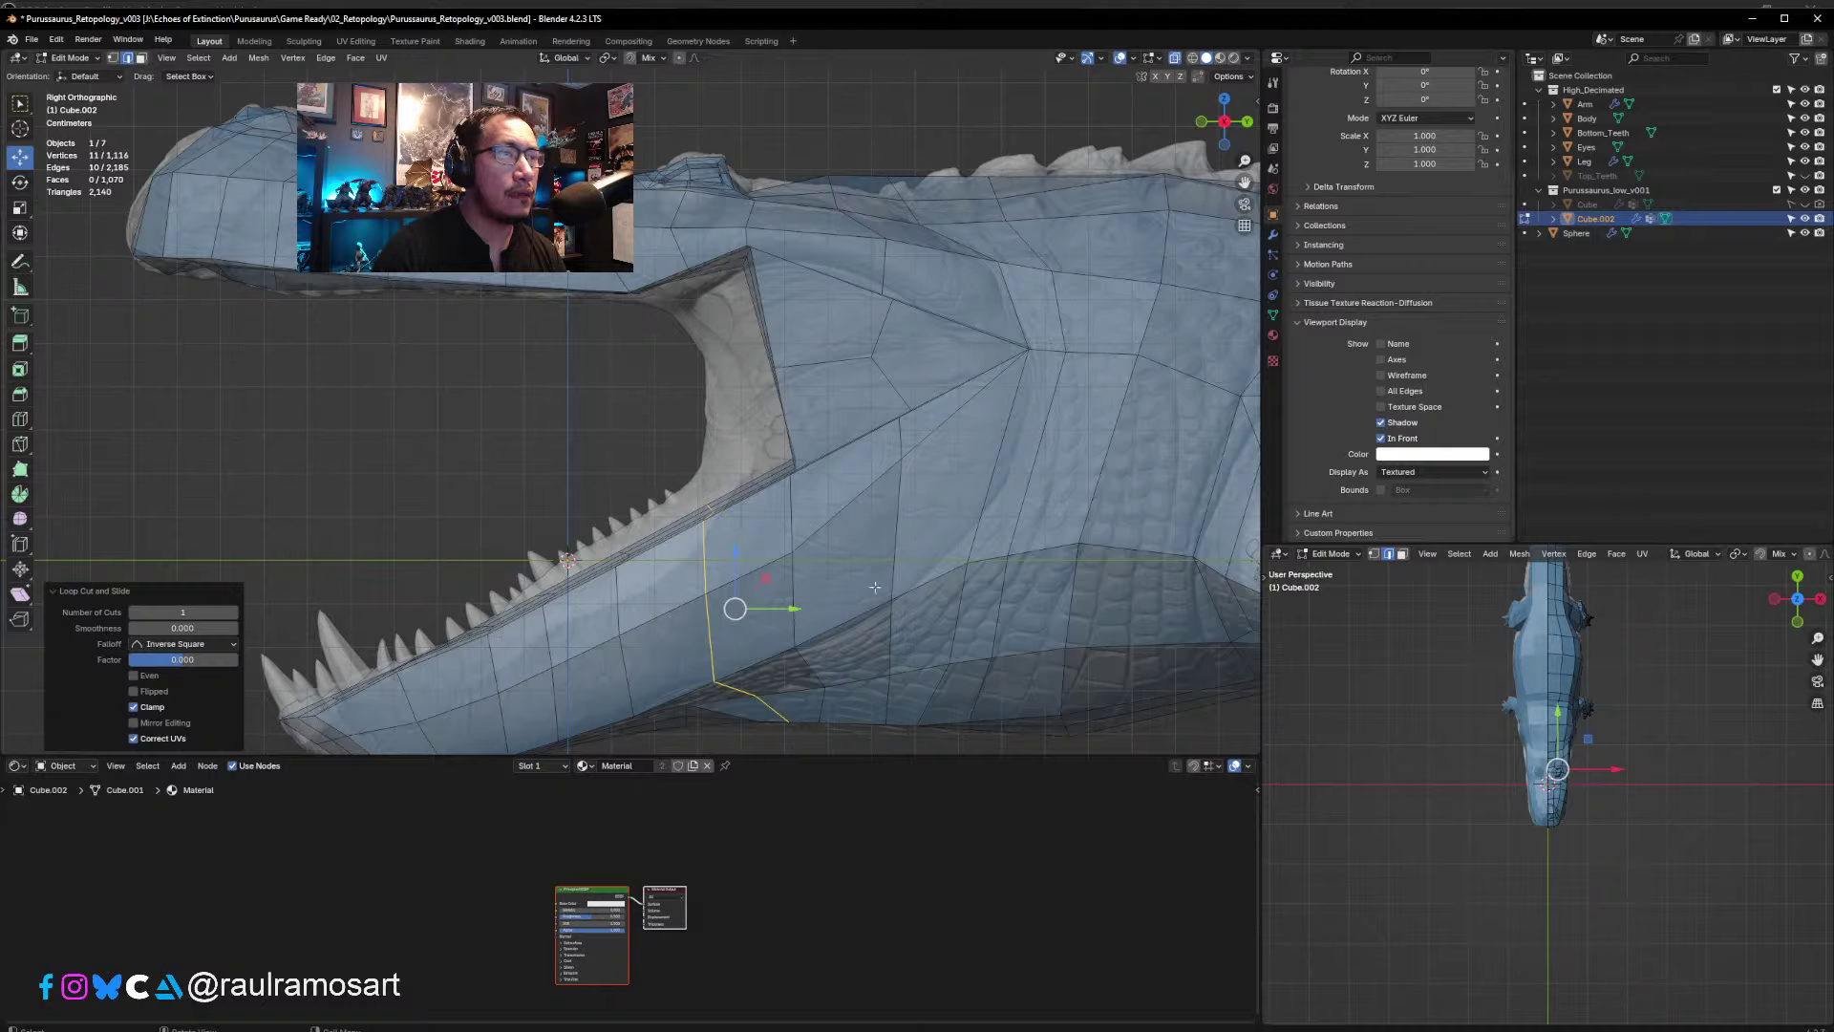
key("g")
key("g")
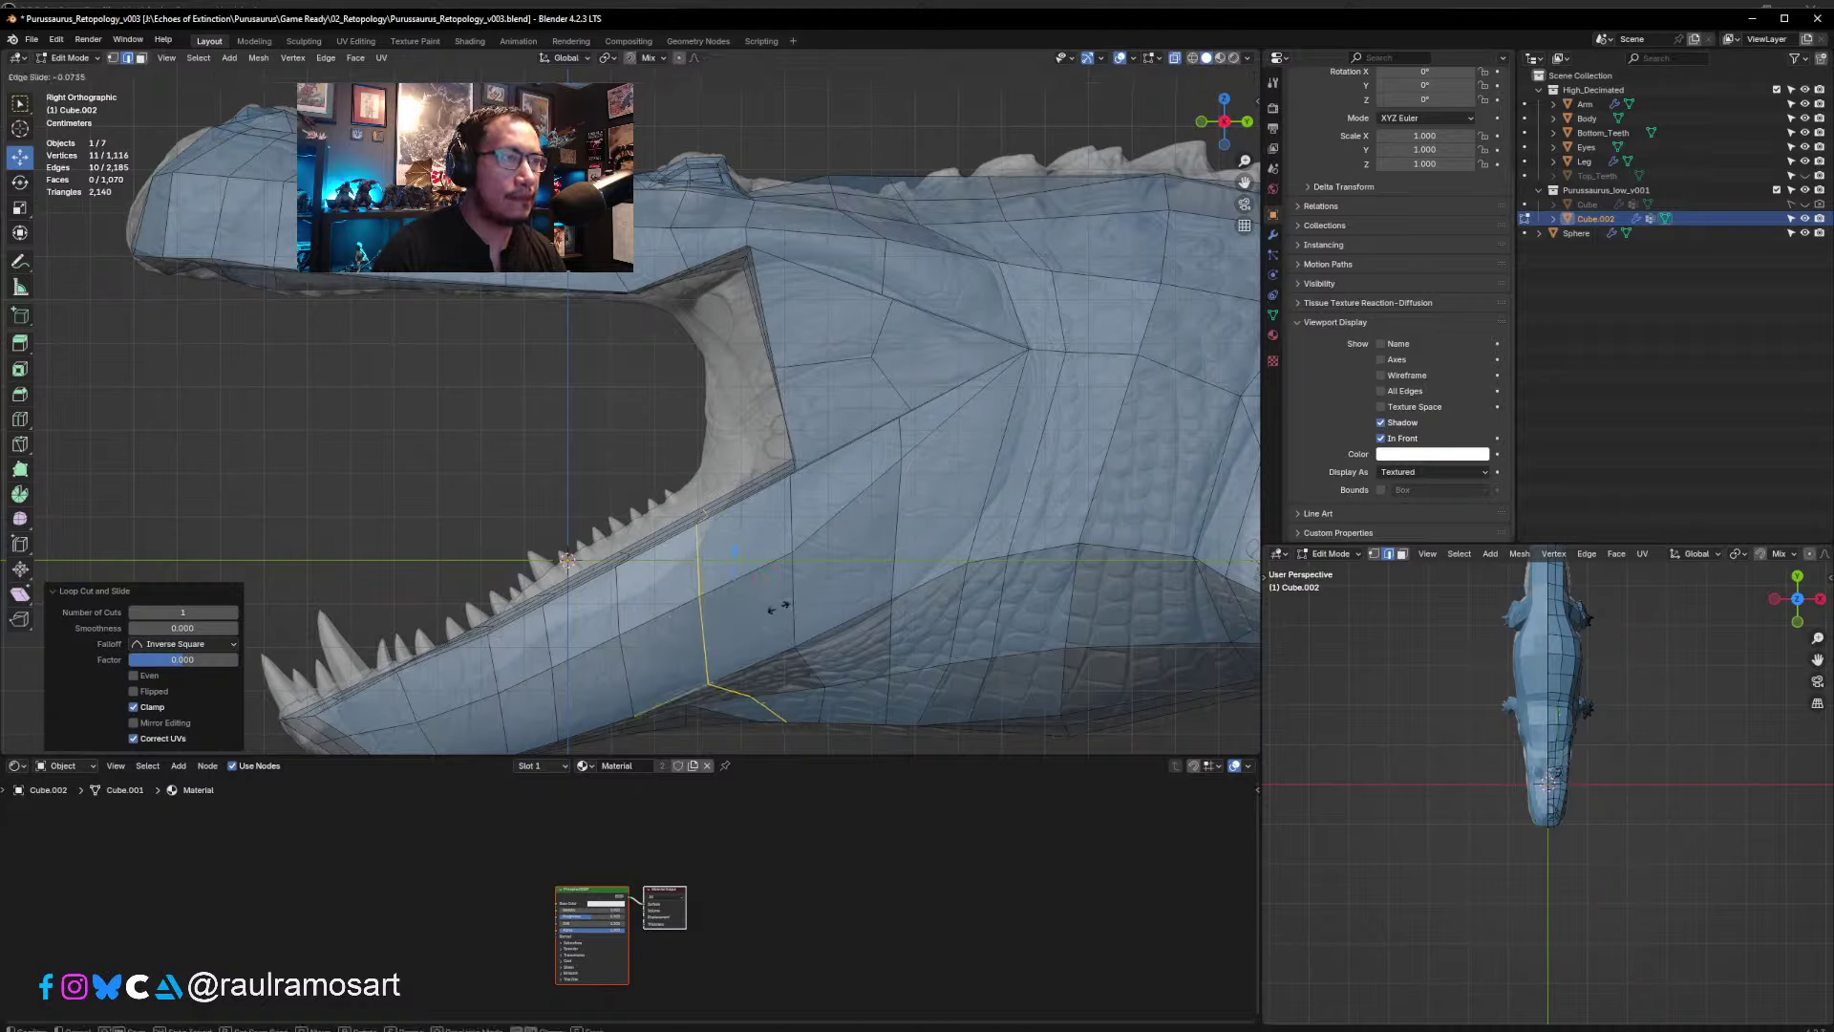
left_click(755, 614)
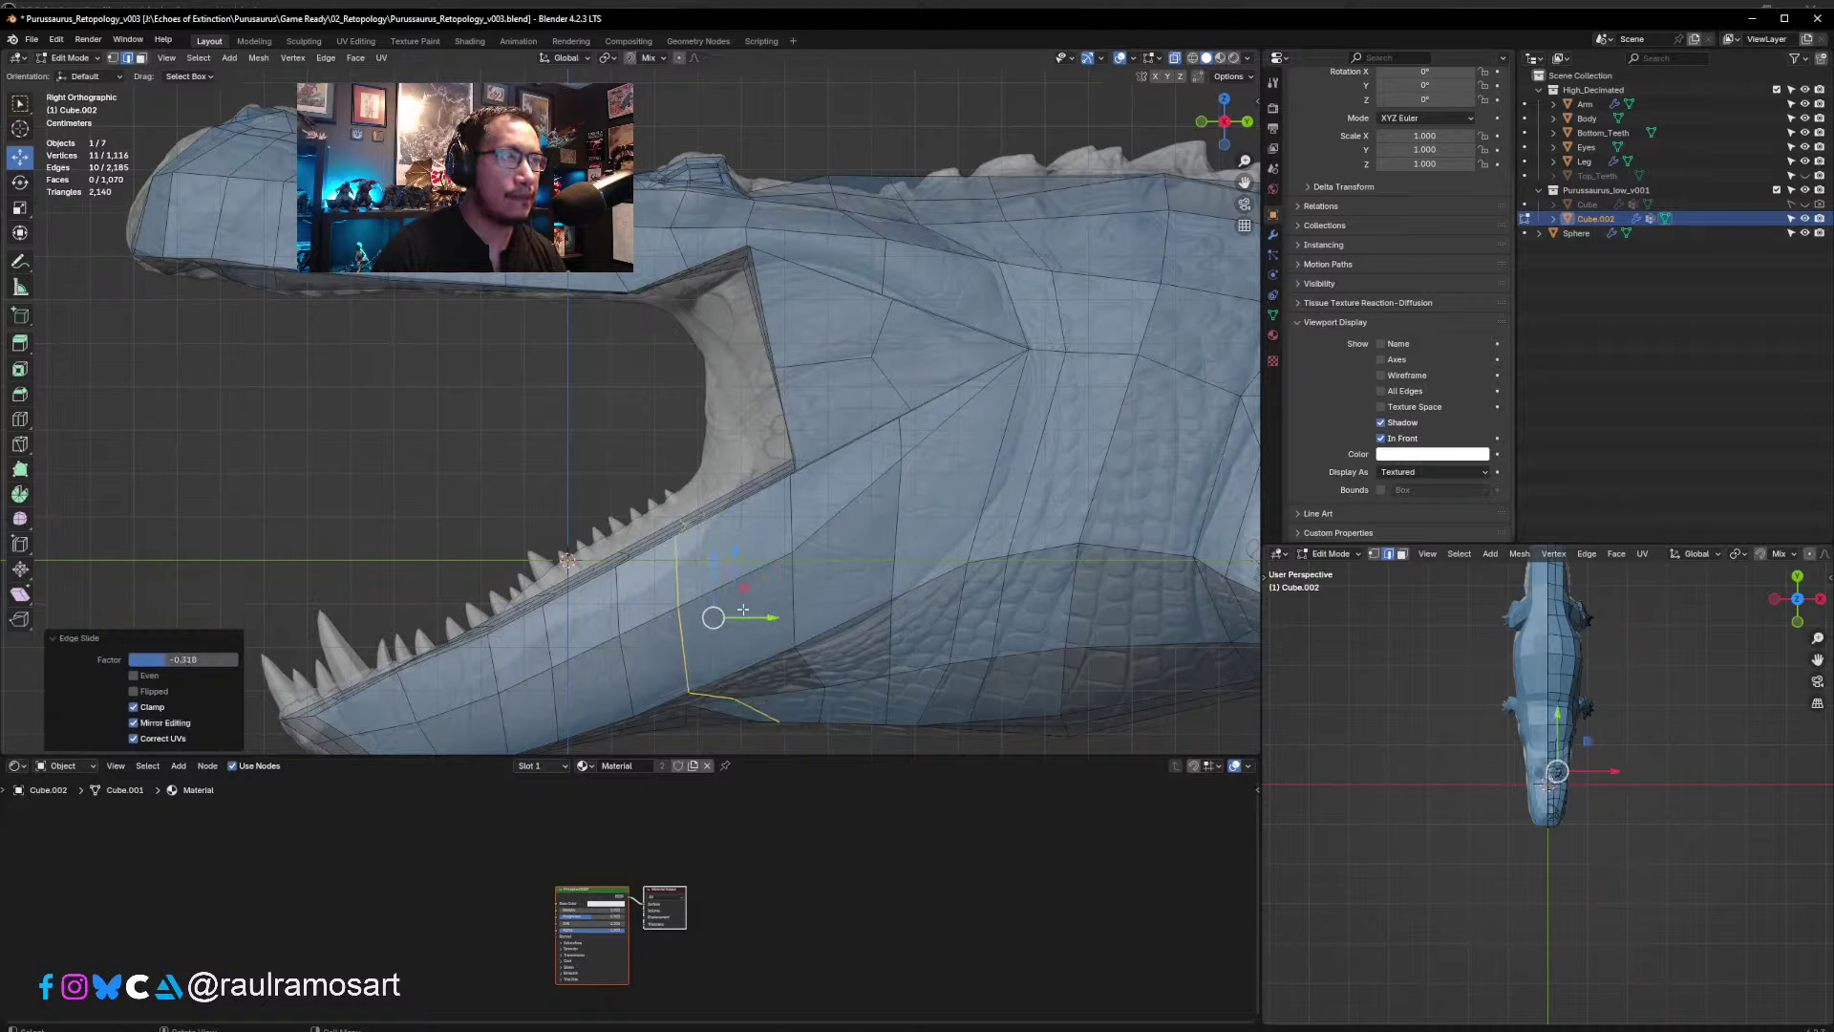
- Add a second, centred loop cut across the lower jaw between the new loop and the corner of the mouth
left_click(743, 580)
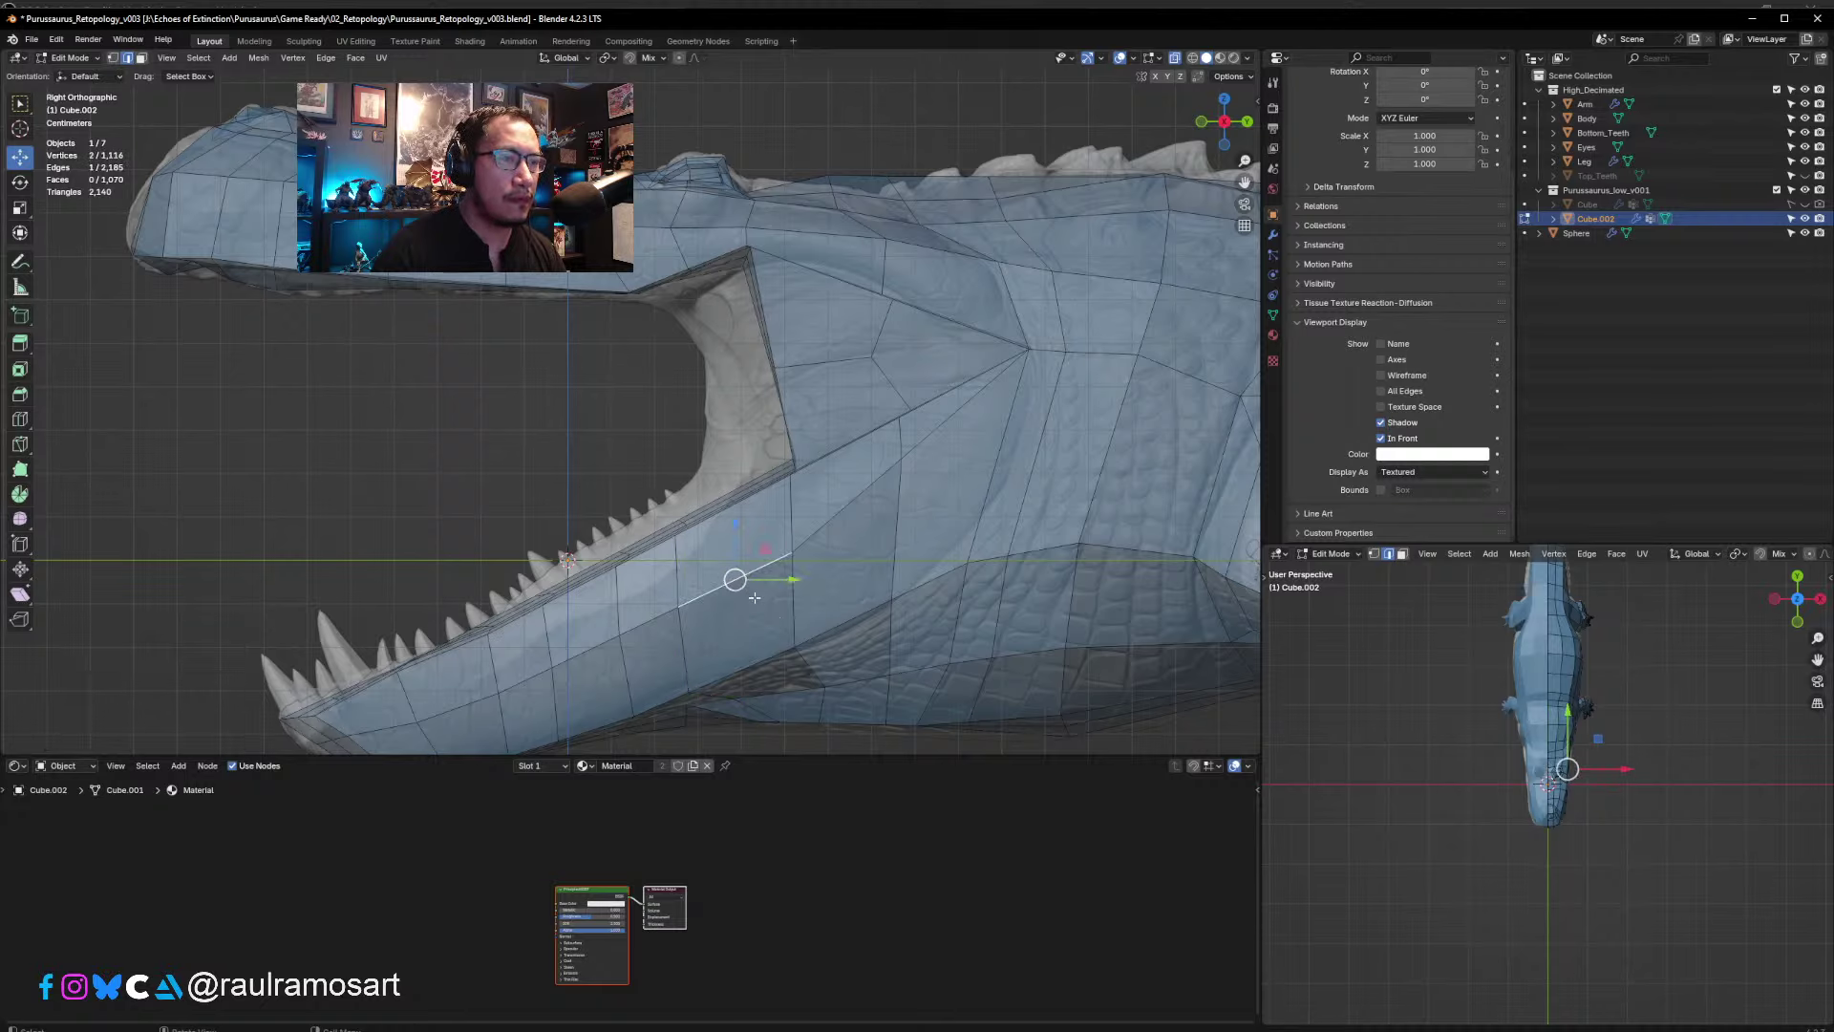
mouse_move(741, 580)
middle_mouse_down()
mouse_move(828, 580)
mouse_move(746, 549)
middle_mouse_up()
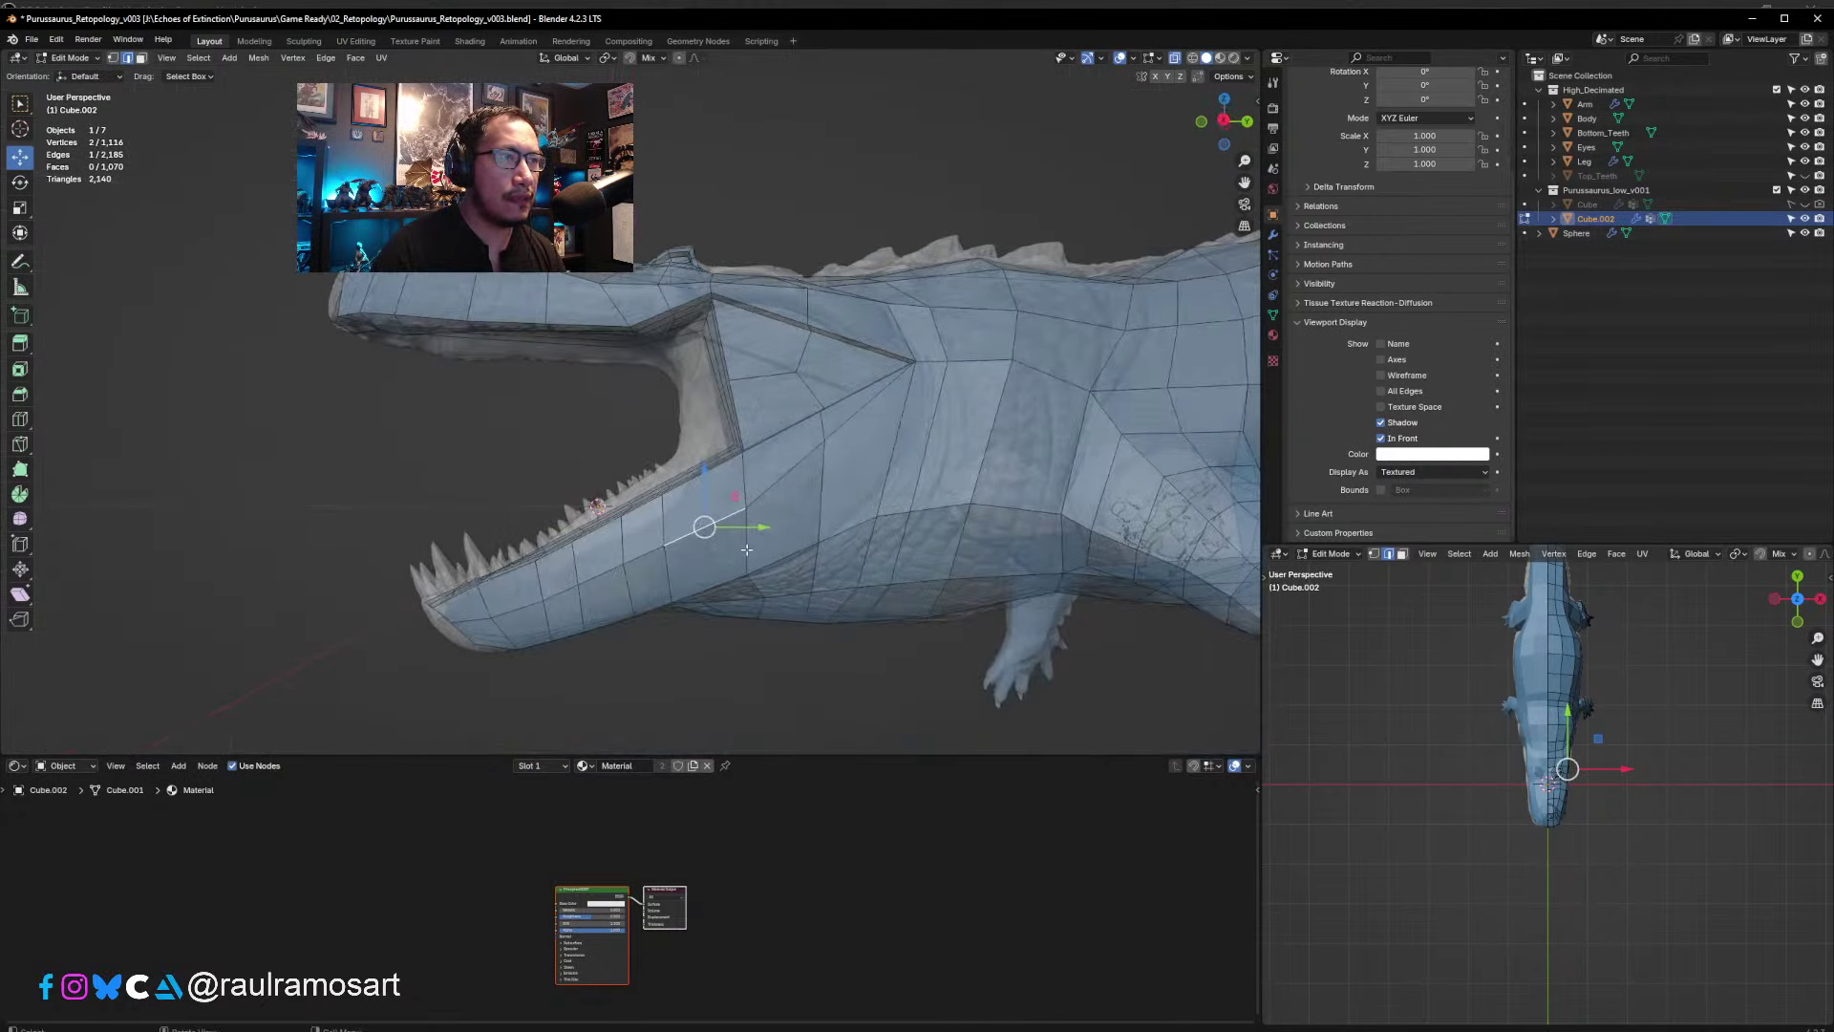
key("ctrl+r")
left_click(728, 510)
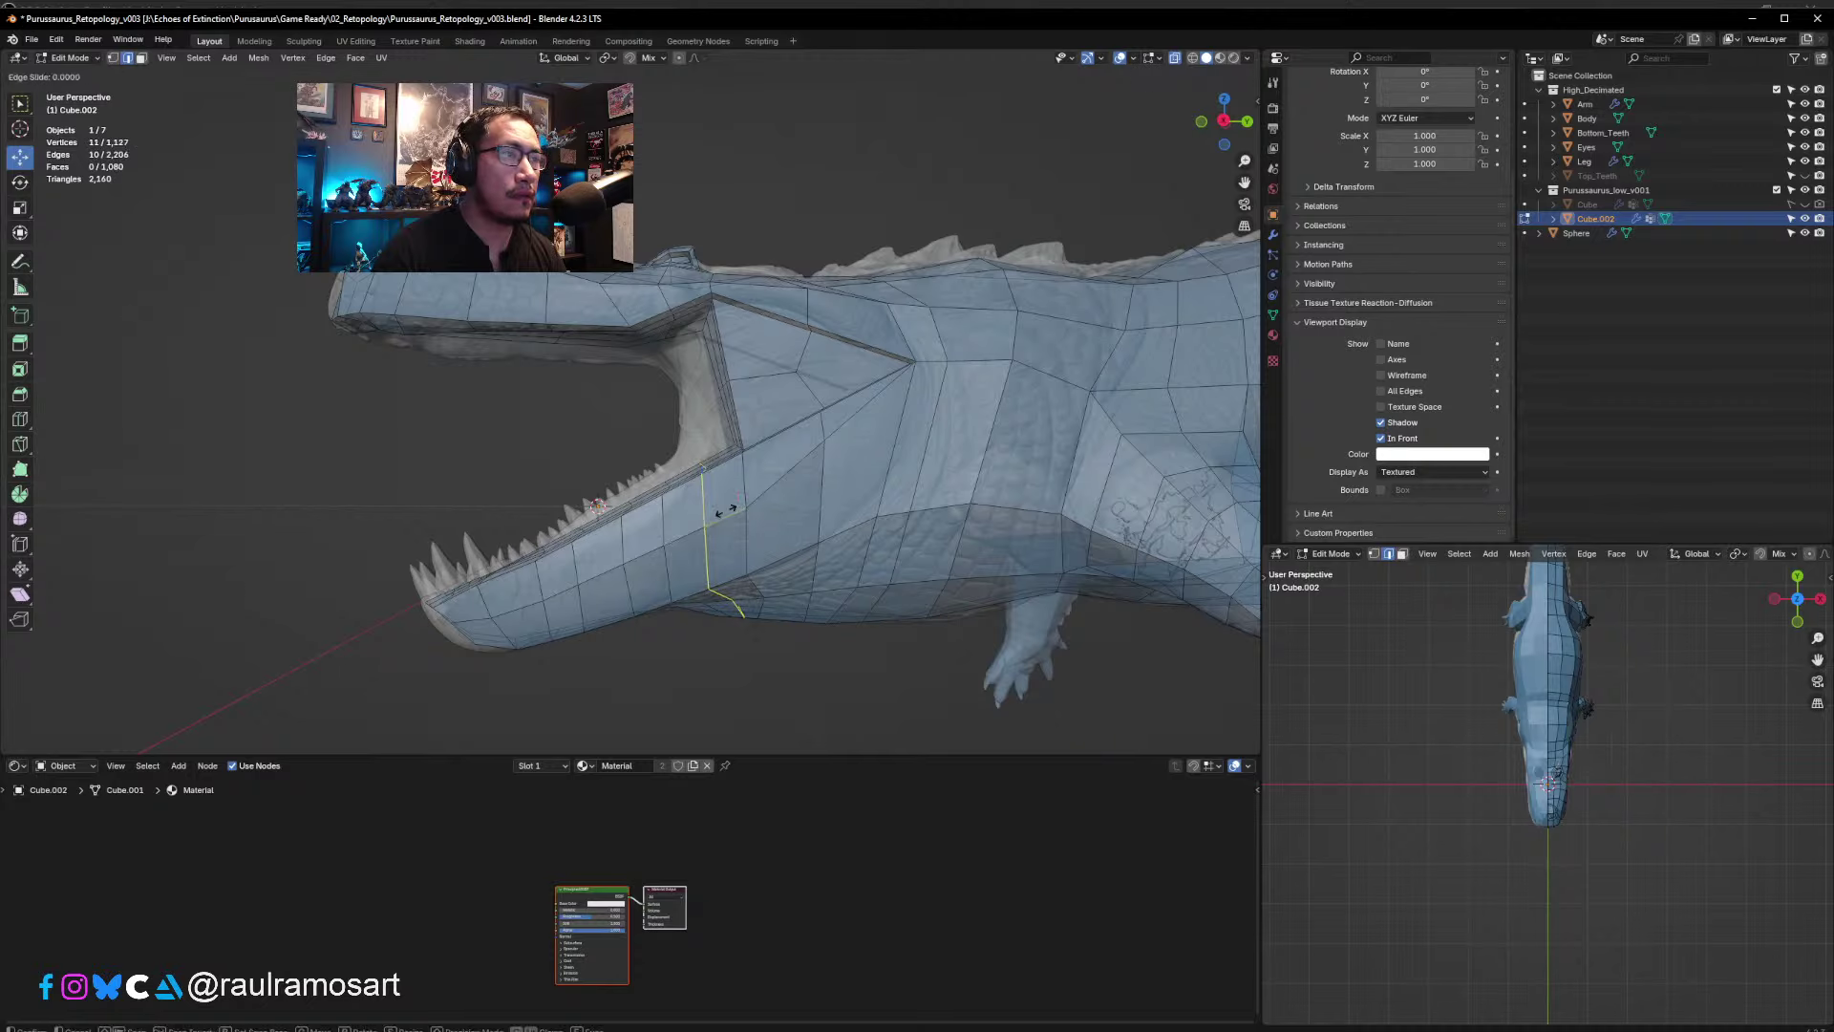
right_click(734, 508)
left_click(532, 467)
middle_click_drag(730, 550, 762, 563)
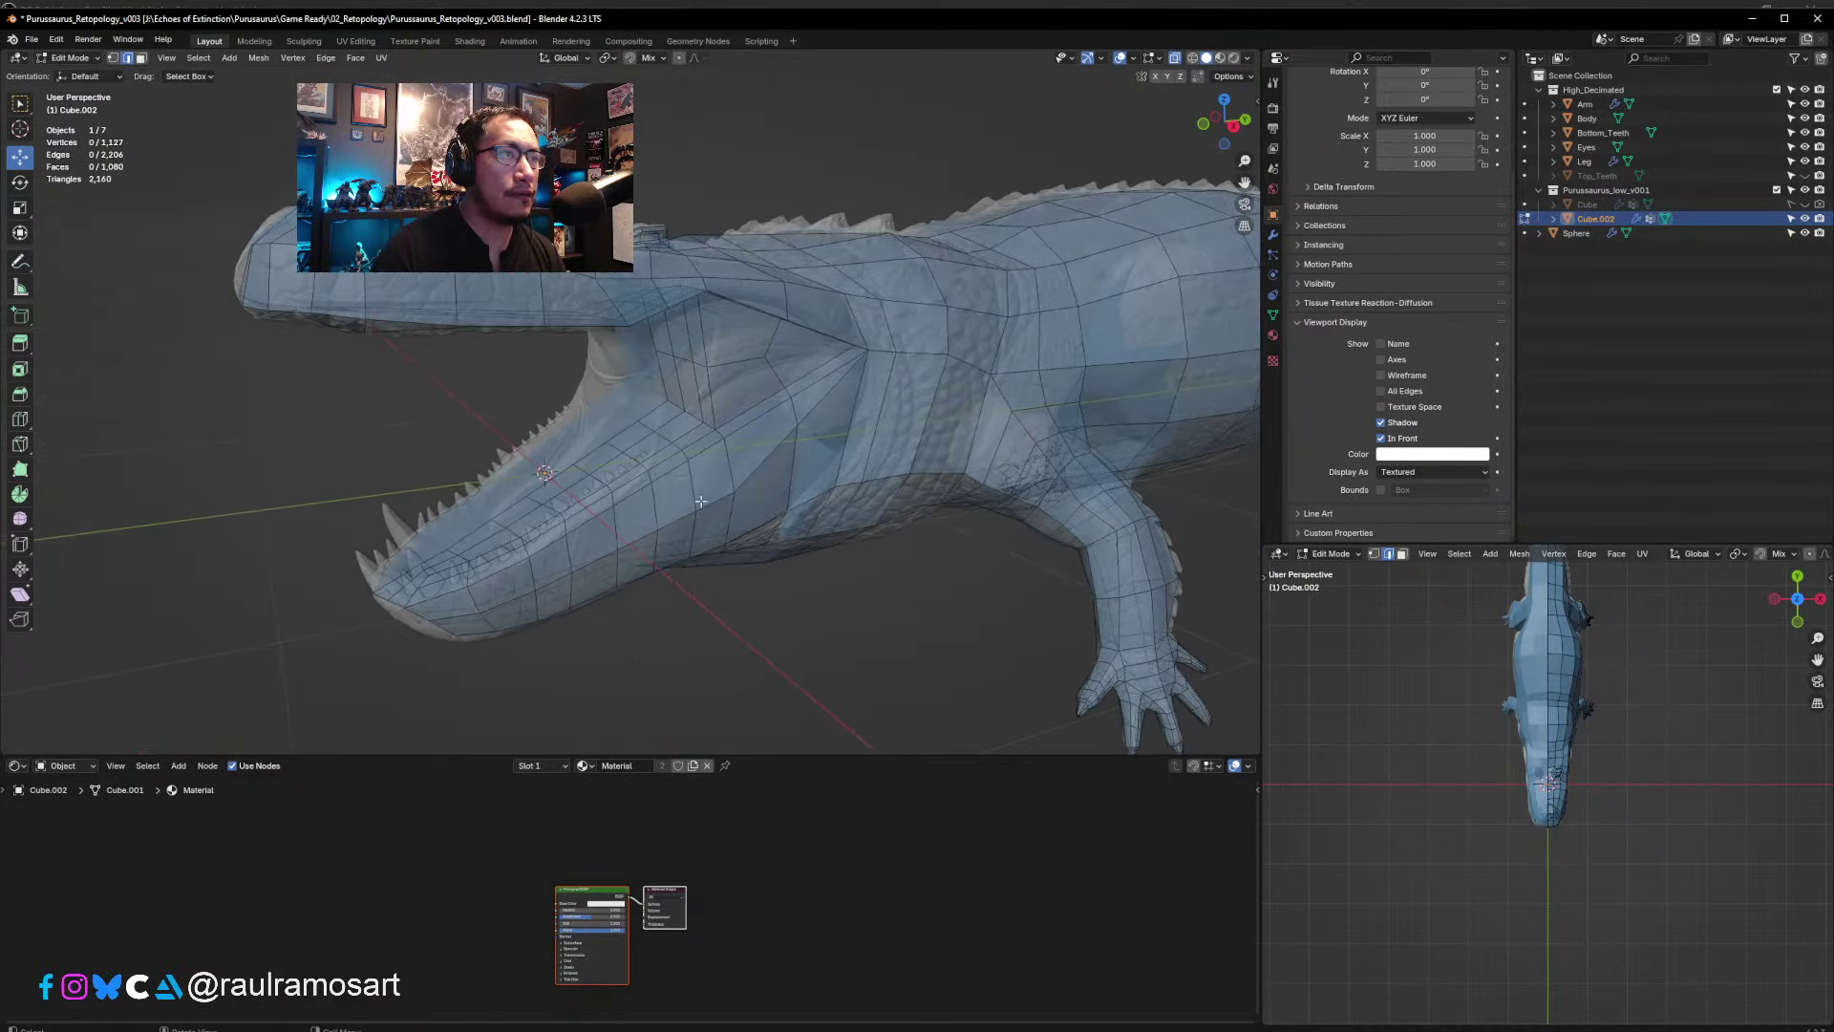
scroll(700, 502, "up", 2)
middle_click_drag(700, 501, 585, 477)
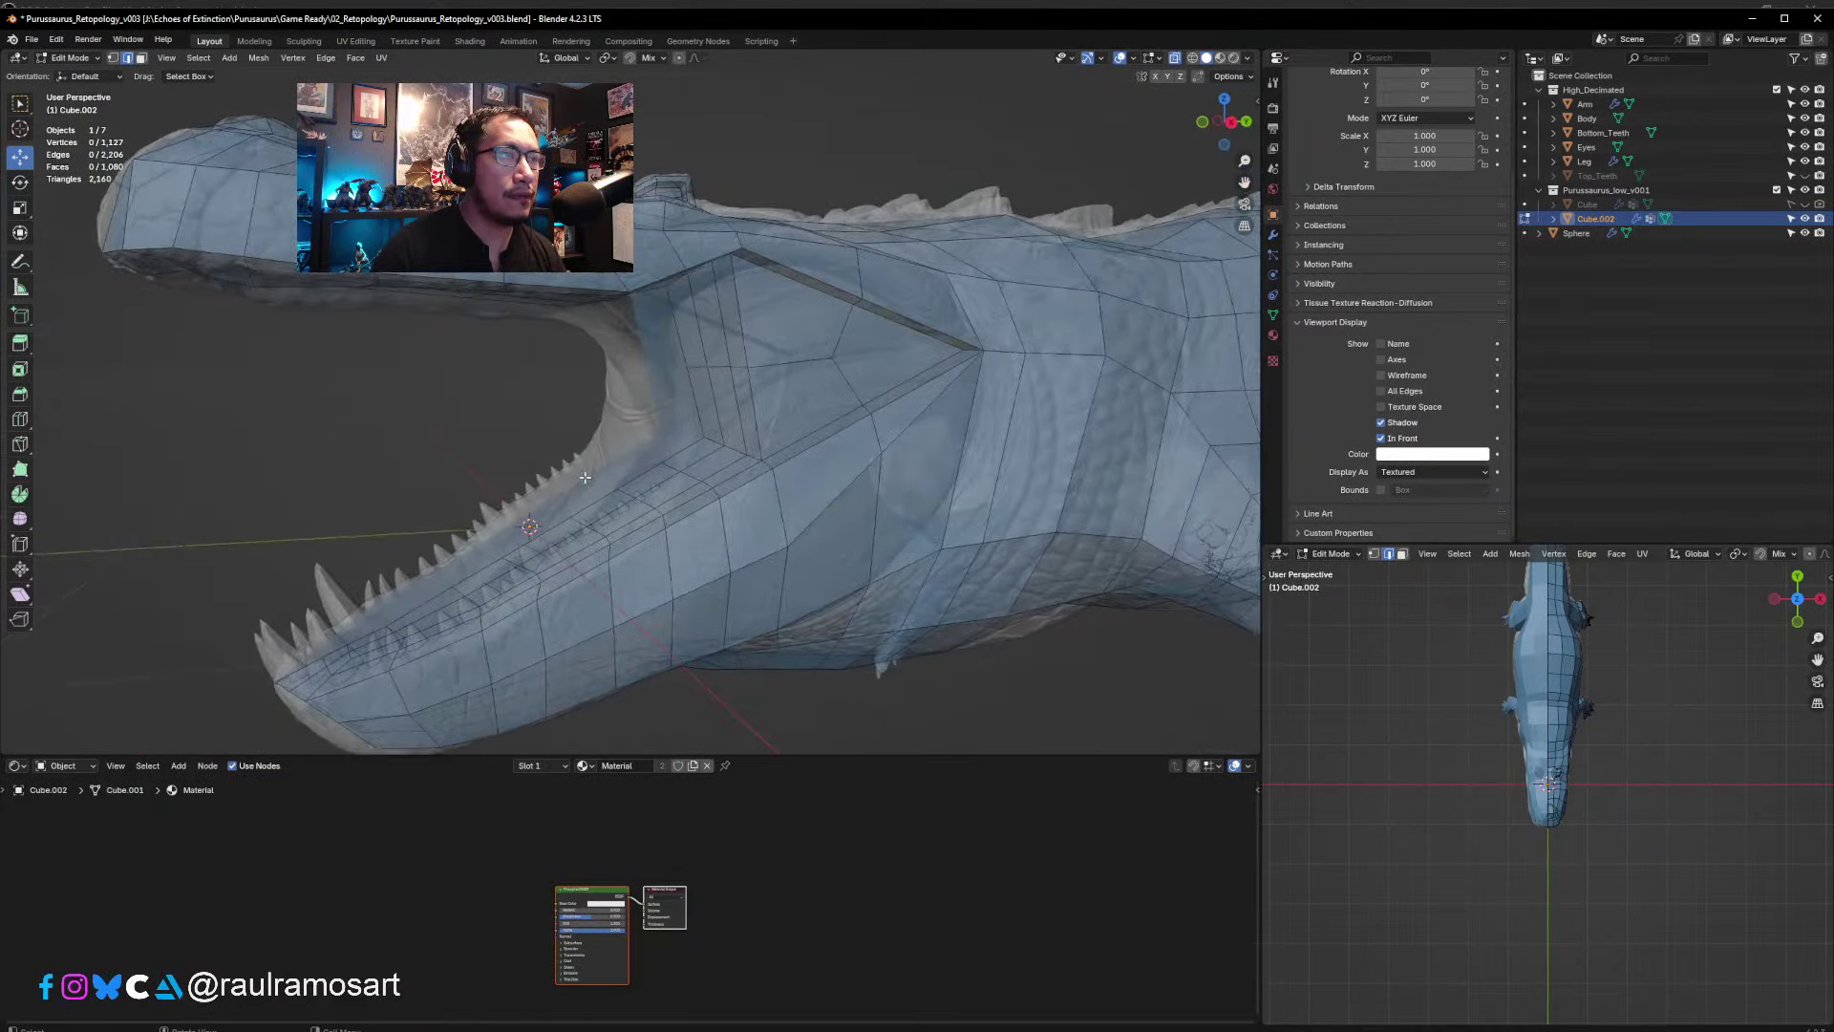
key("KP_3")
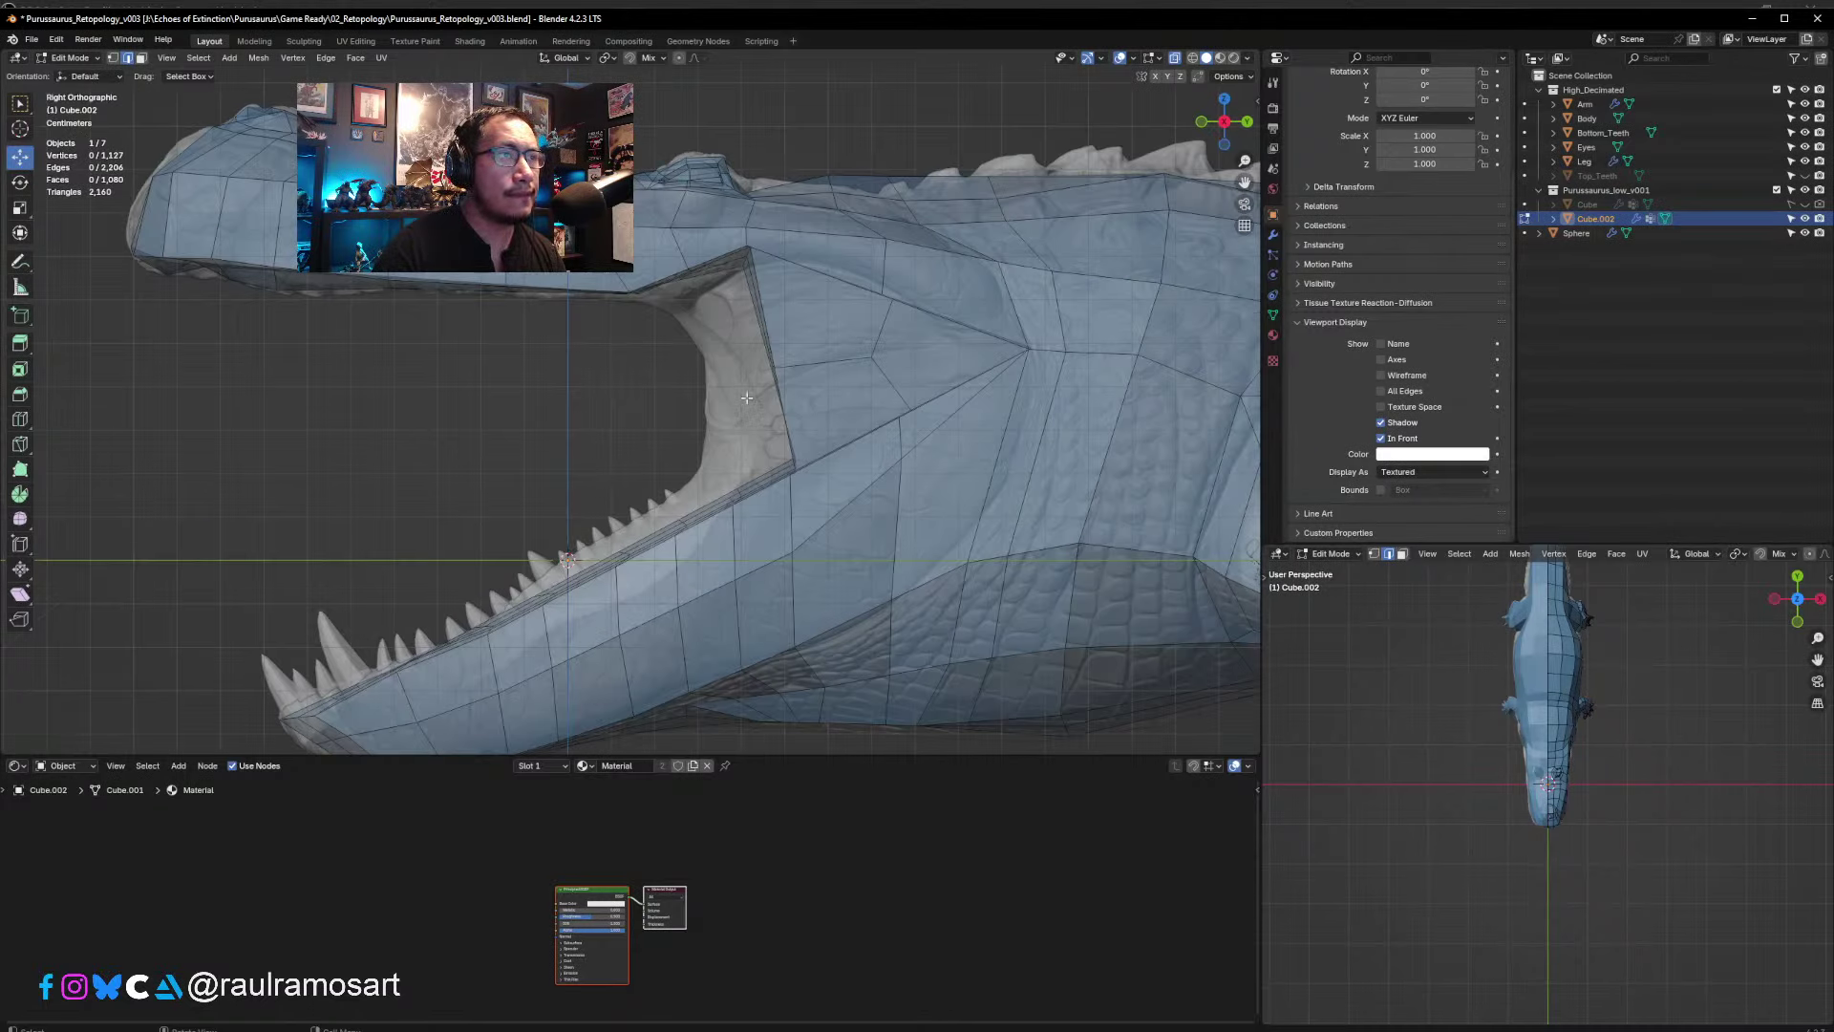
- Switch to face selection and delete the six faces joining the upper and lower jaws at the back of the mouth
middle_click_drag(753, 271, 783, 235)
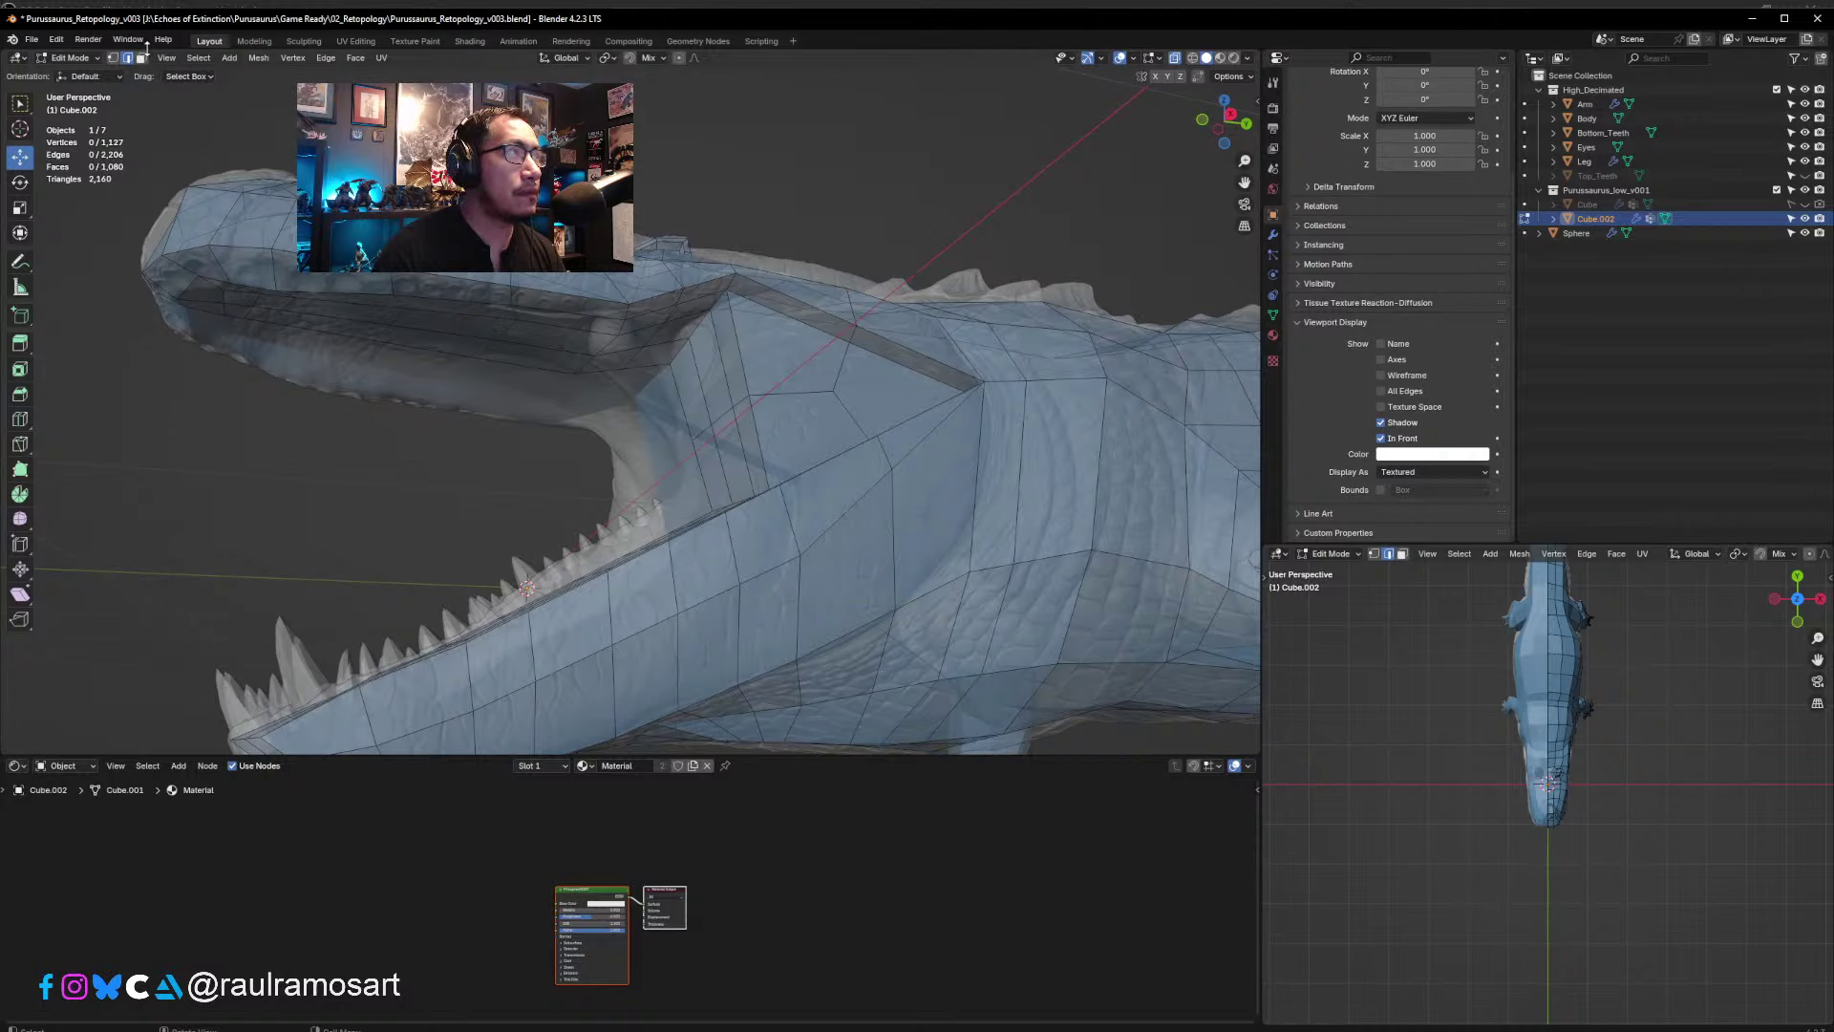
middle_click_drag(537, 265, 606, 297)
left_click(675, 369)
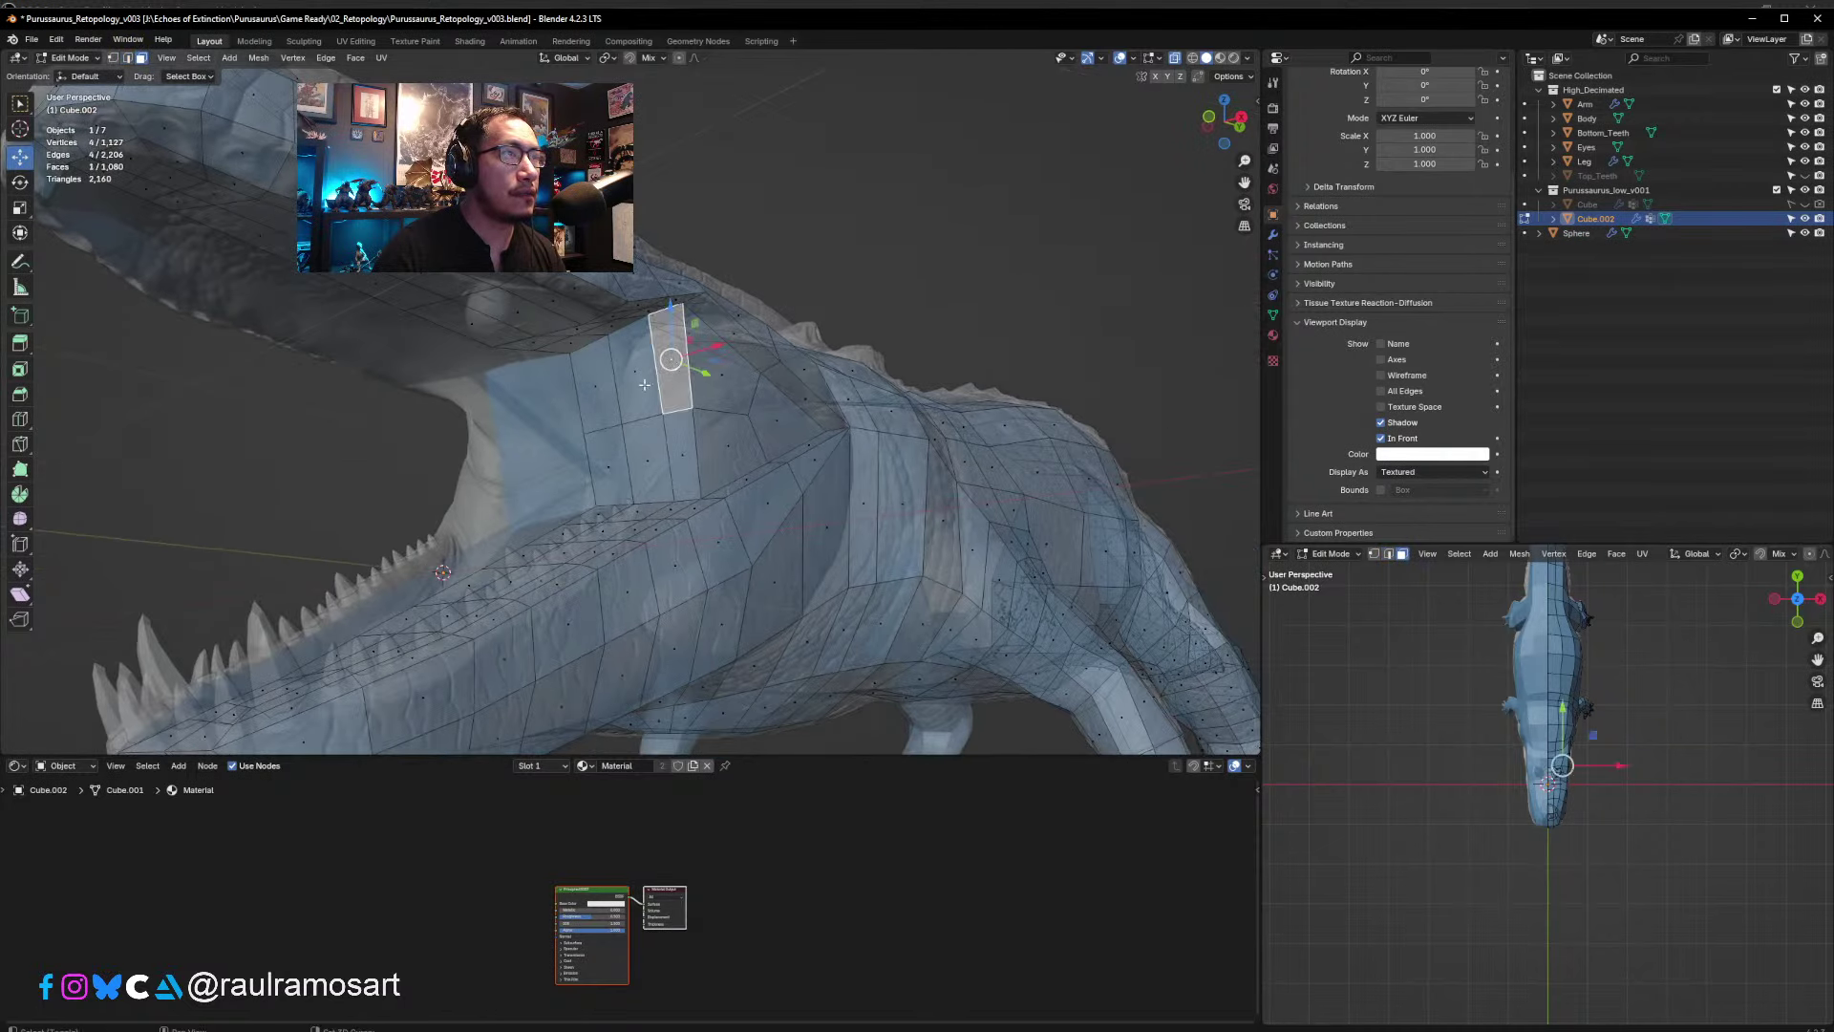
left_click(635, 389, "shift")
left_click(608, 392, "shift")
left_click(621, 463, "shift")
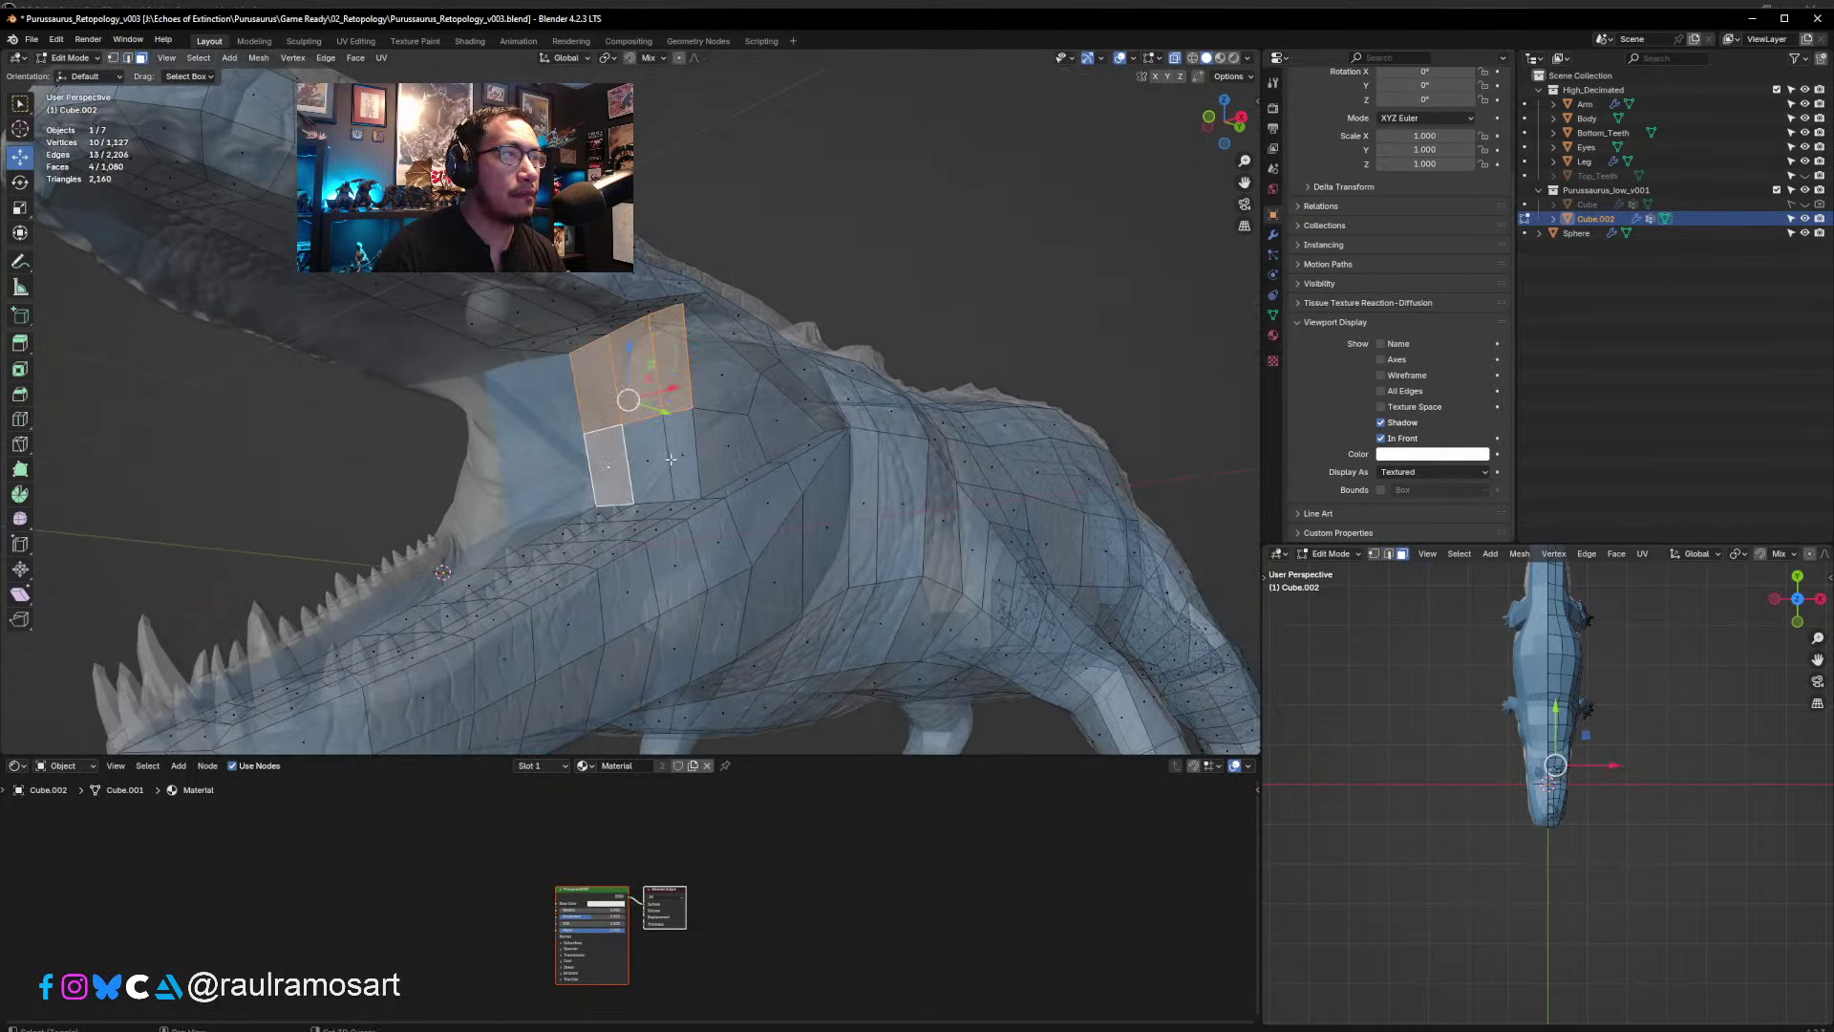
left_click(680, 460, "shift")
left_click(664, 463, "shift")
middle_click_drag(667, 463, 698, 365)
key("KP_3")
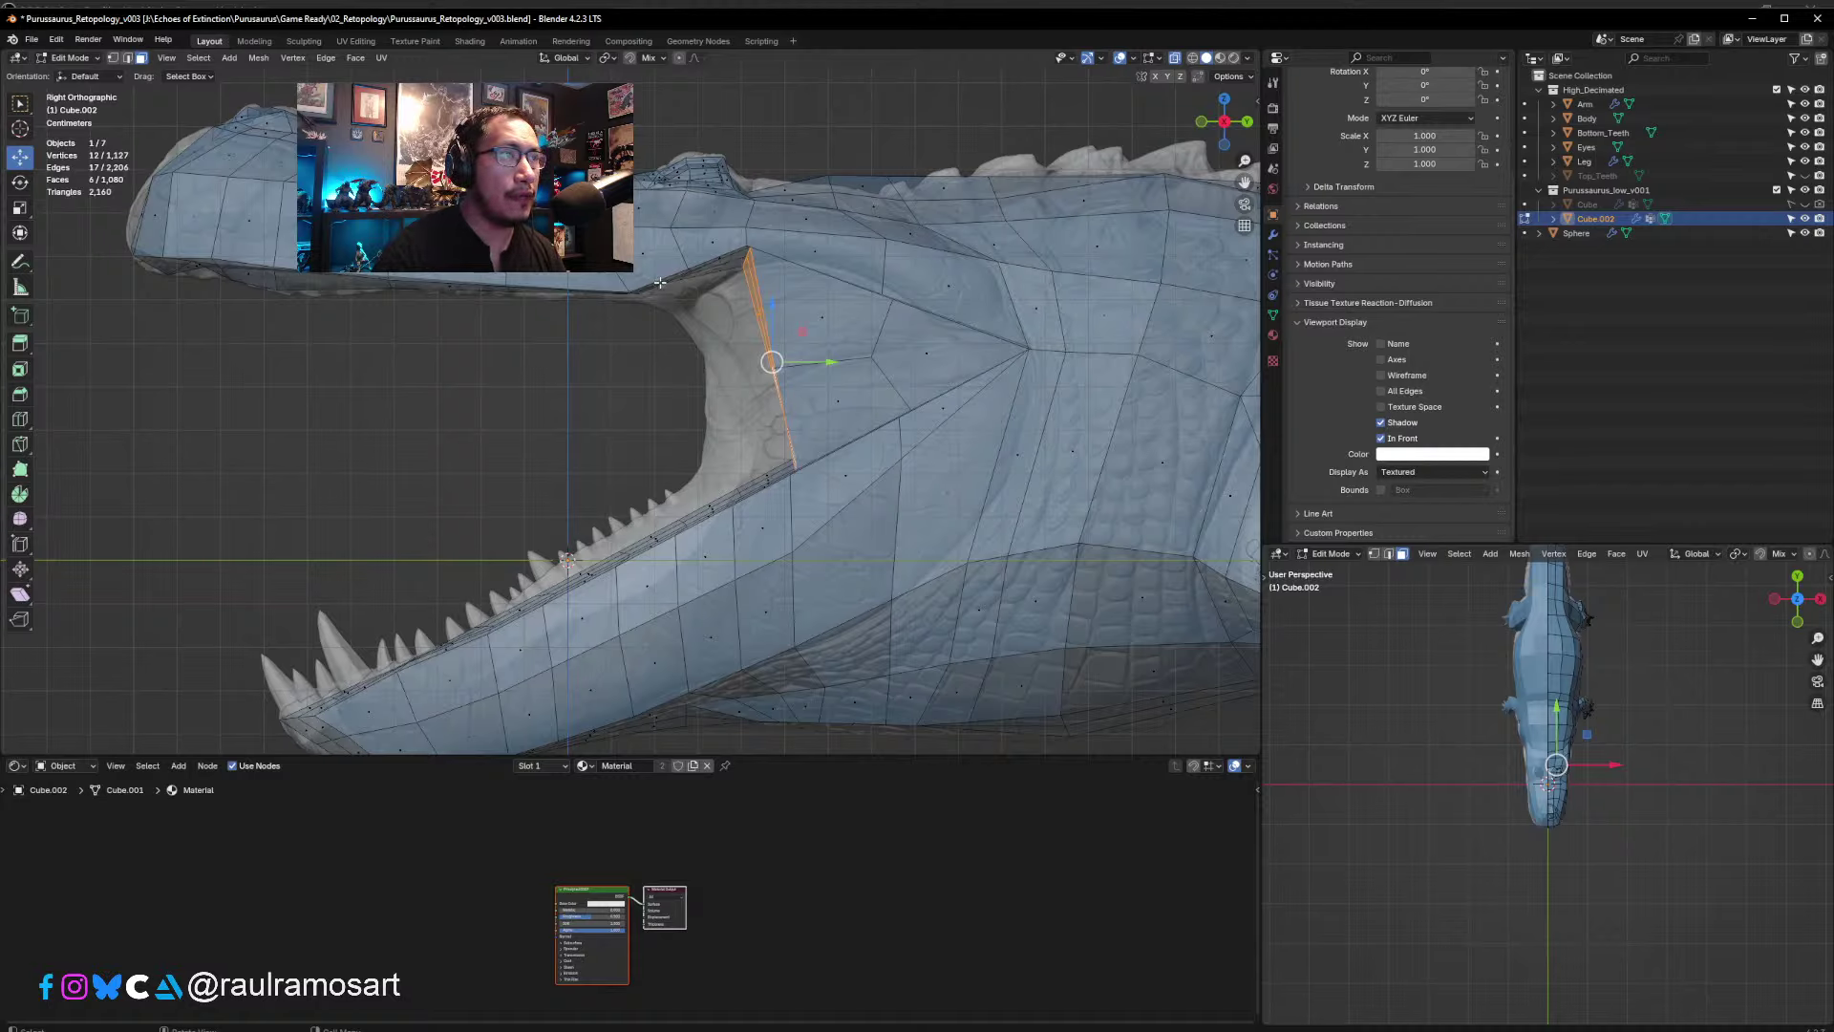
middle_click_drag(713, 449, 702, 382)
scroll(752, 372, "down", 1)
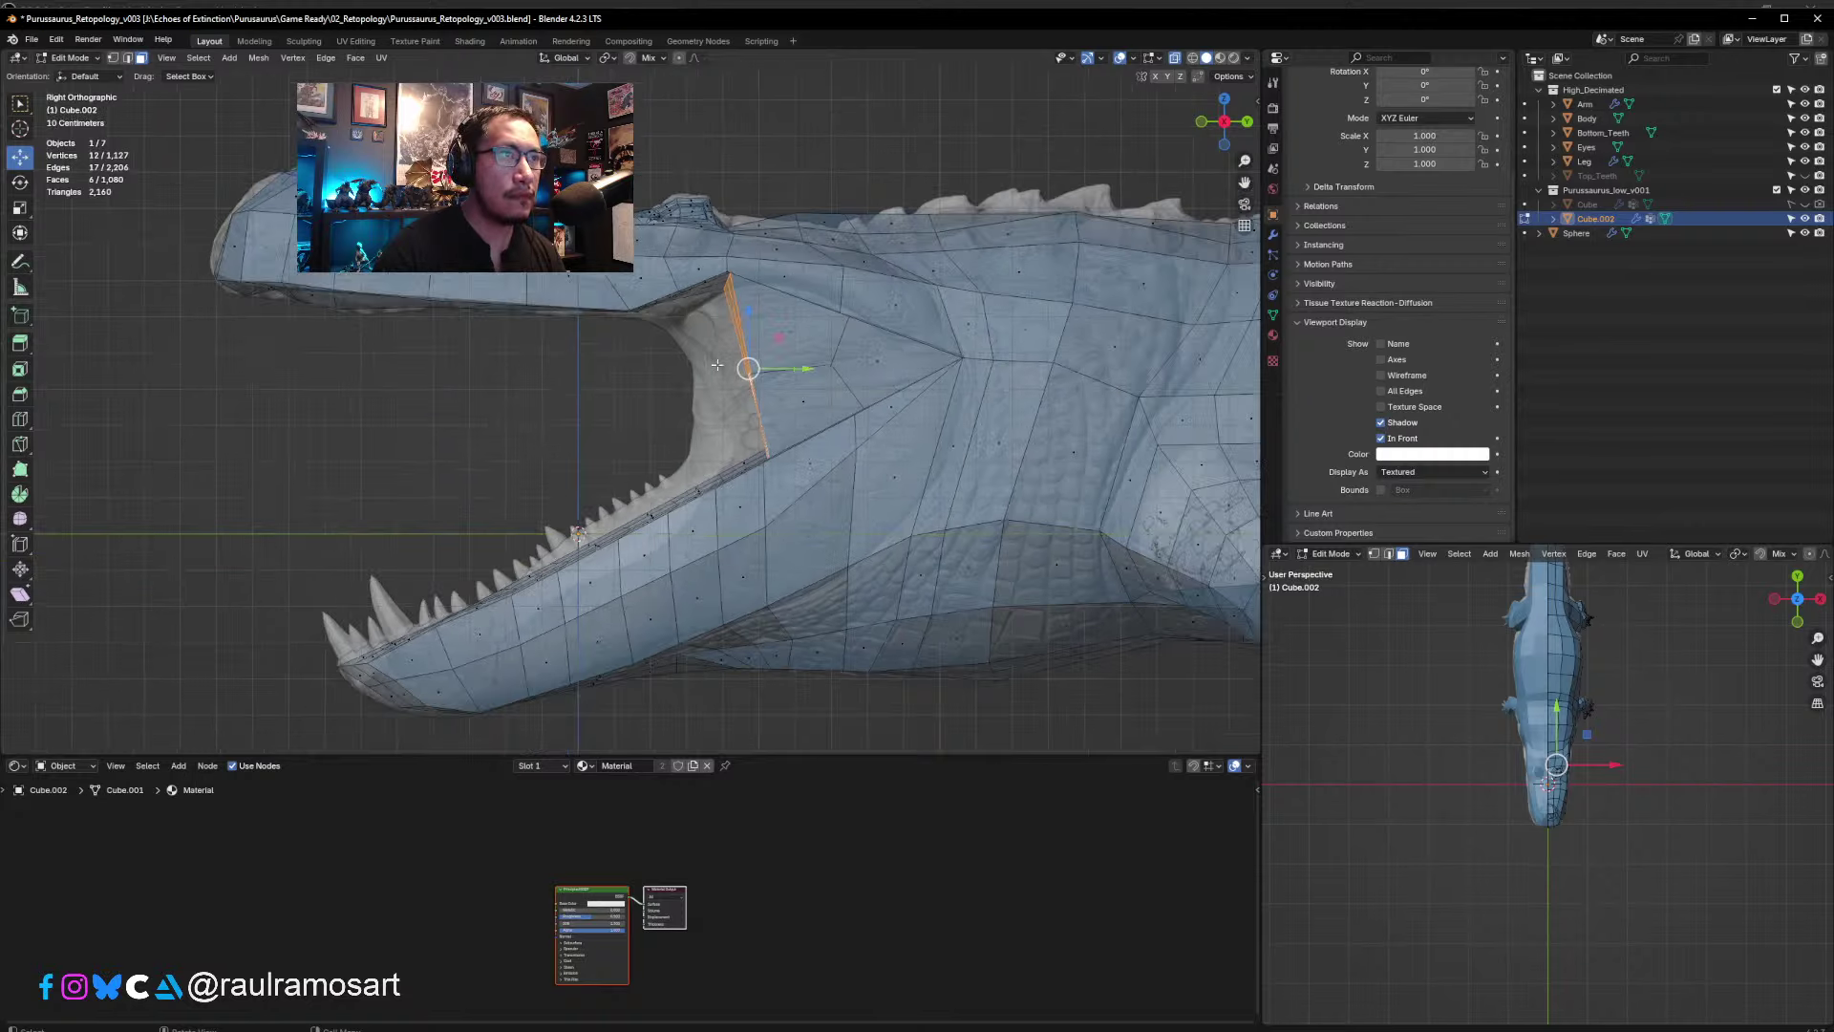
middle_click_drag(752, 372, 718, 535, "shift")
scroll(765, 485, "up", 2)
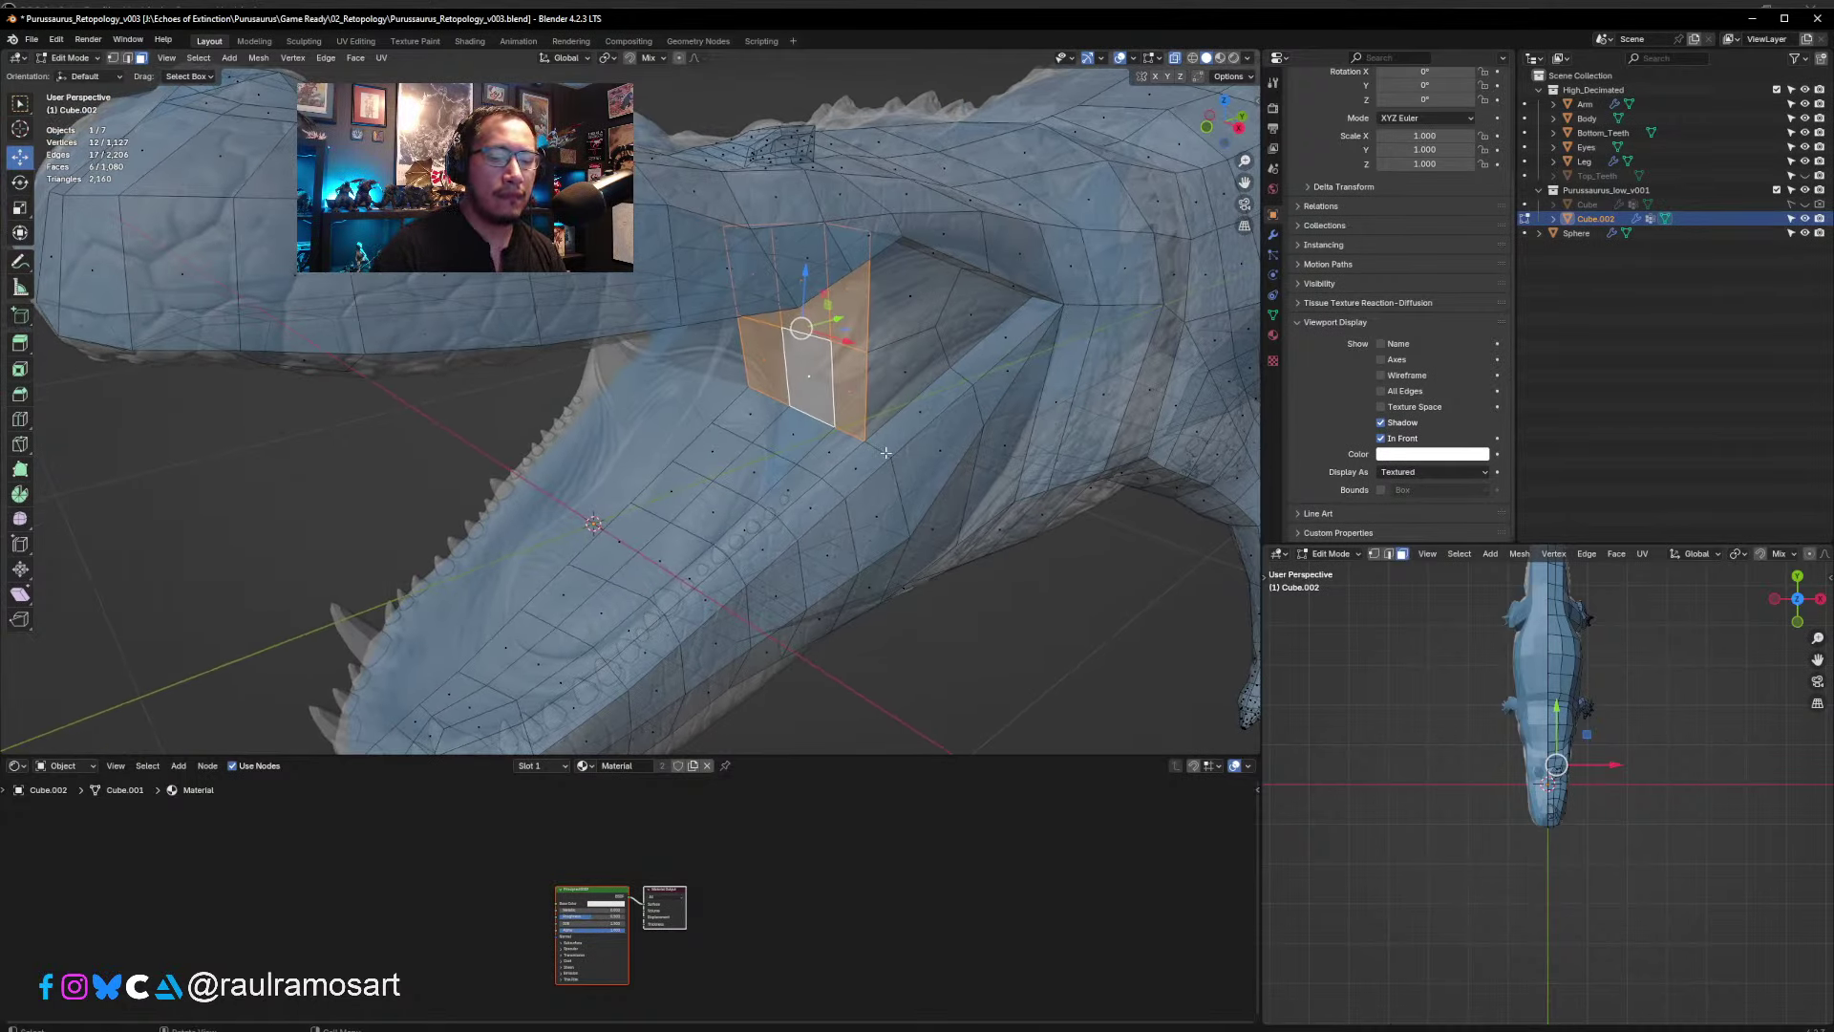
key("x")
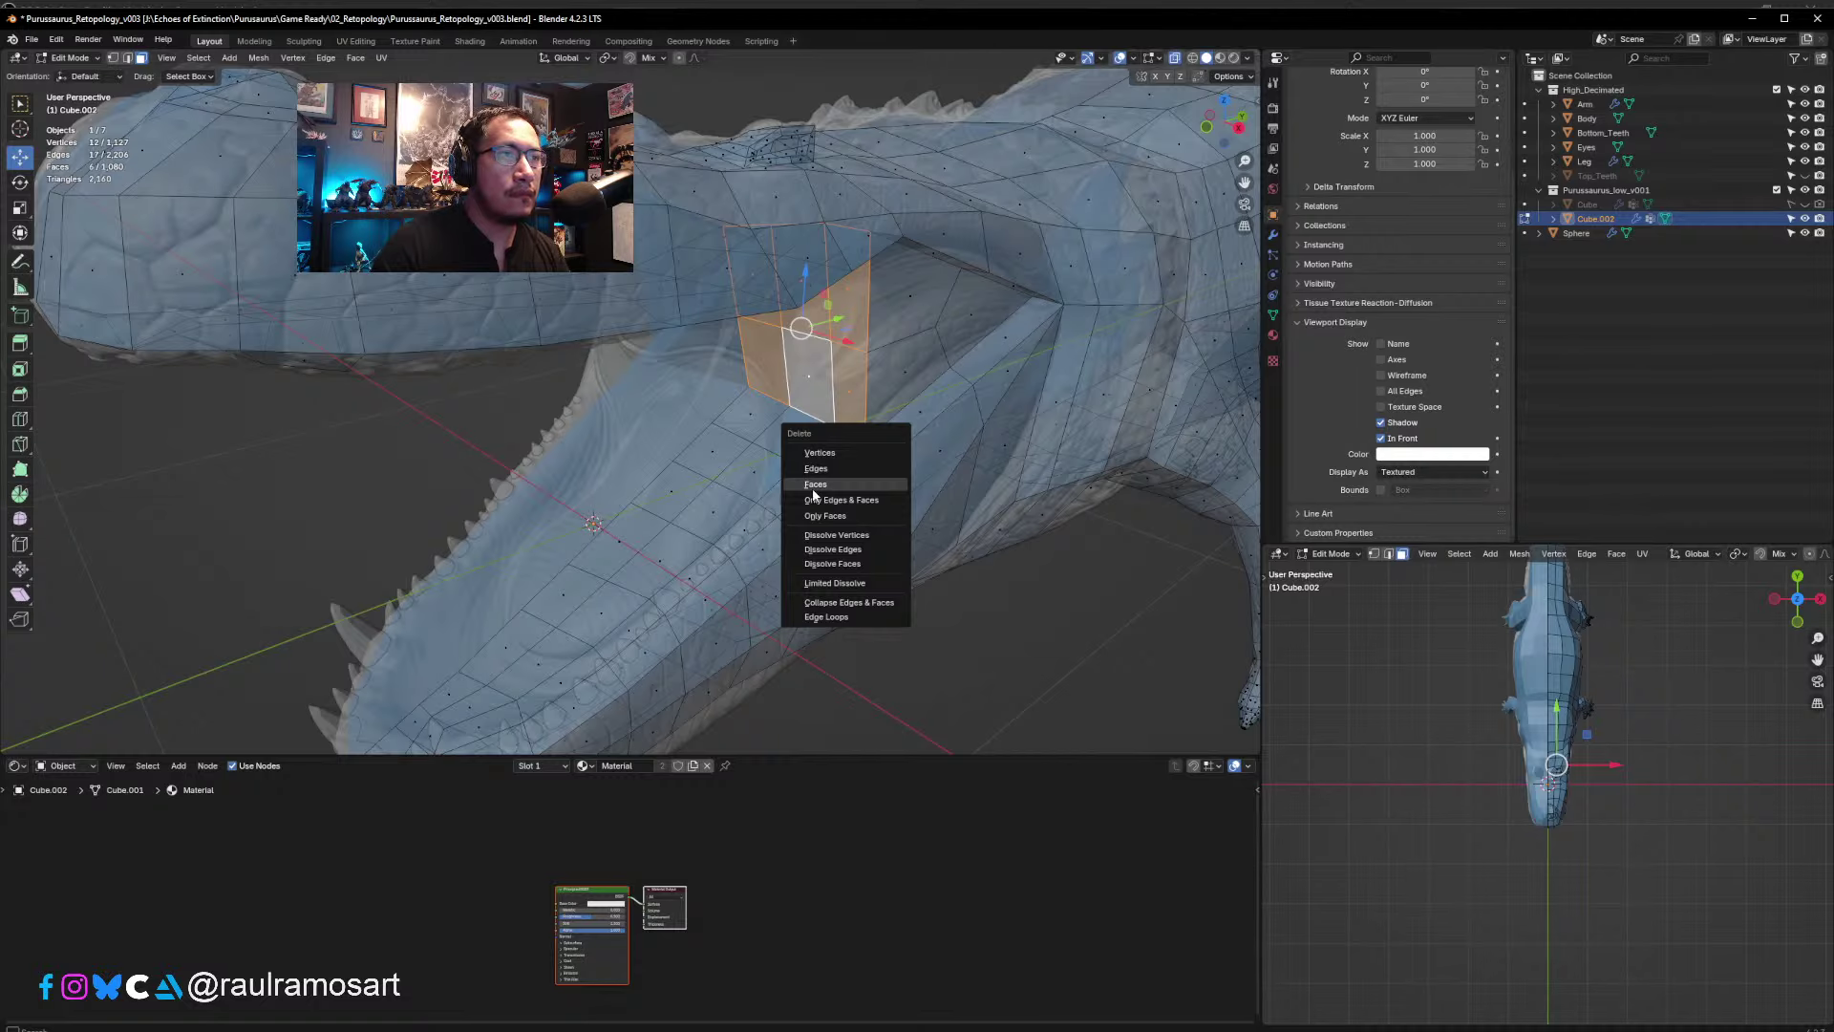
left_click(814, 484)
- Turn off X-ray in Object Mode, examine the sculpted mouth corner with In Front temporarily disabled, and return to Edit Mode
middle_click_drag(814, 485, 740, 367)
scroll(804, 340, "up", 3)
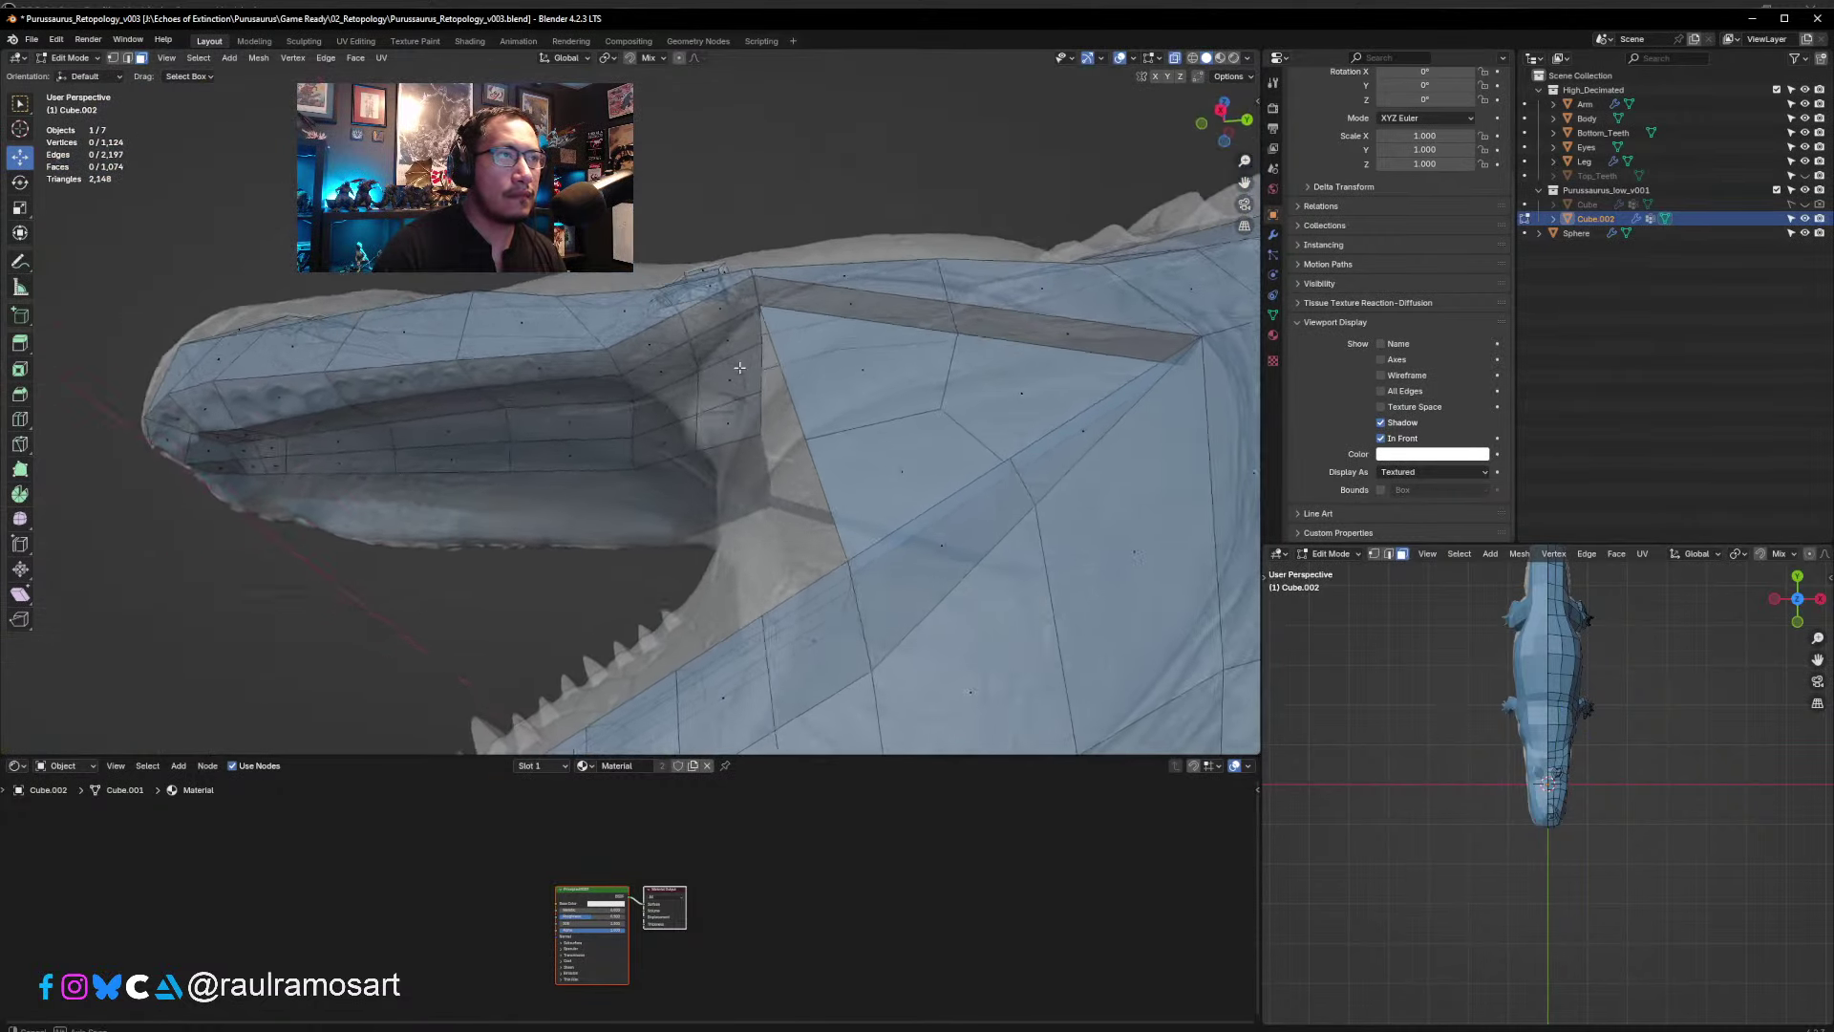
key("Tab")
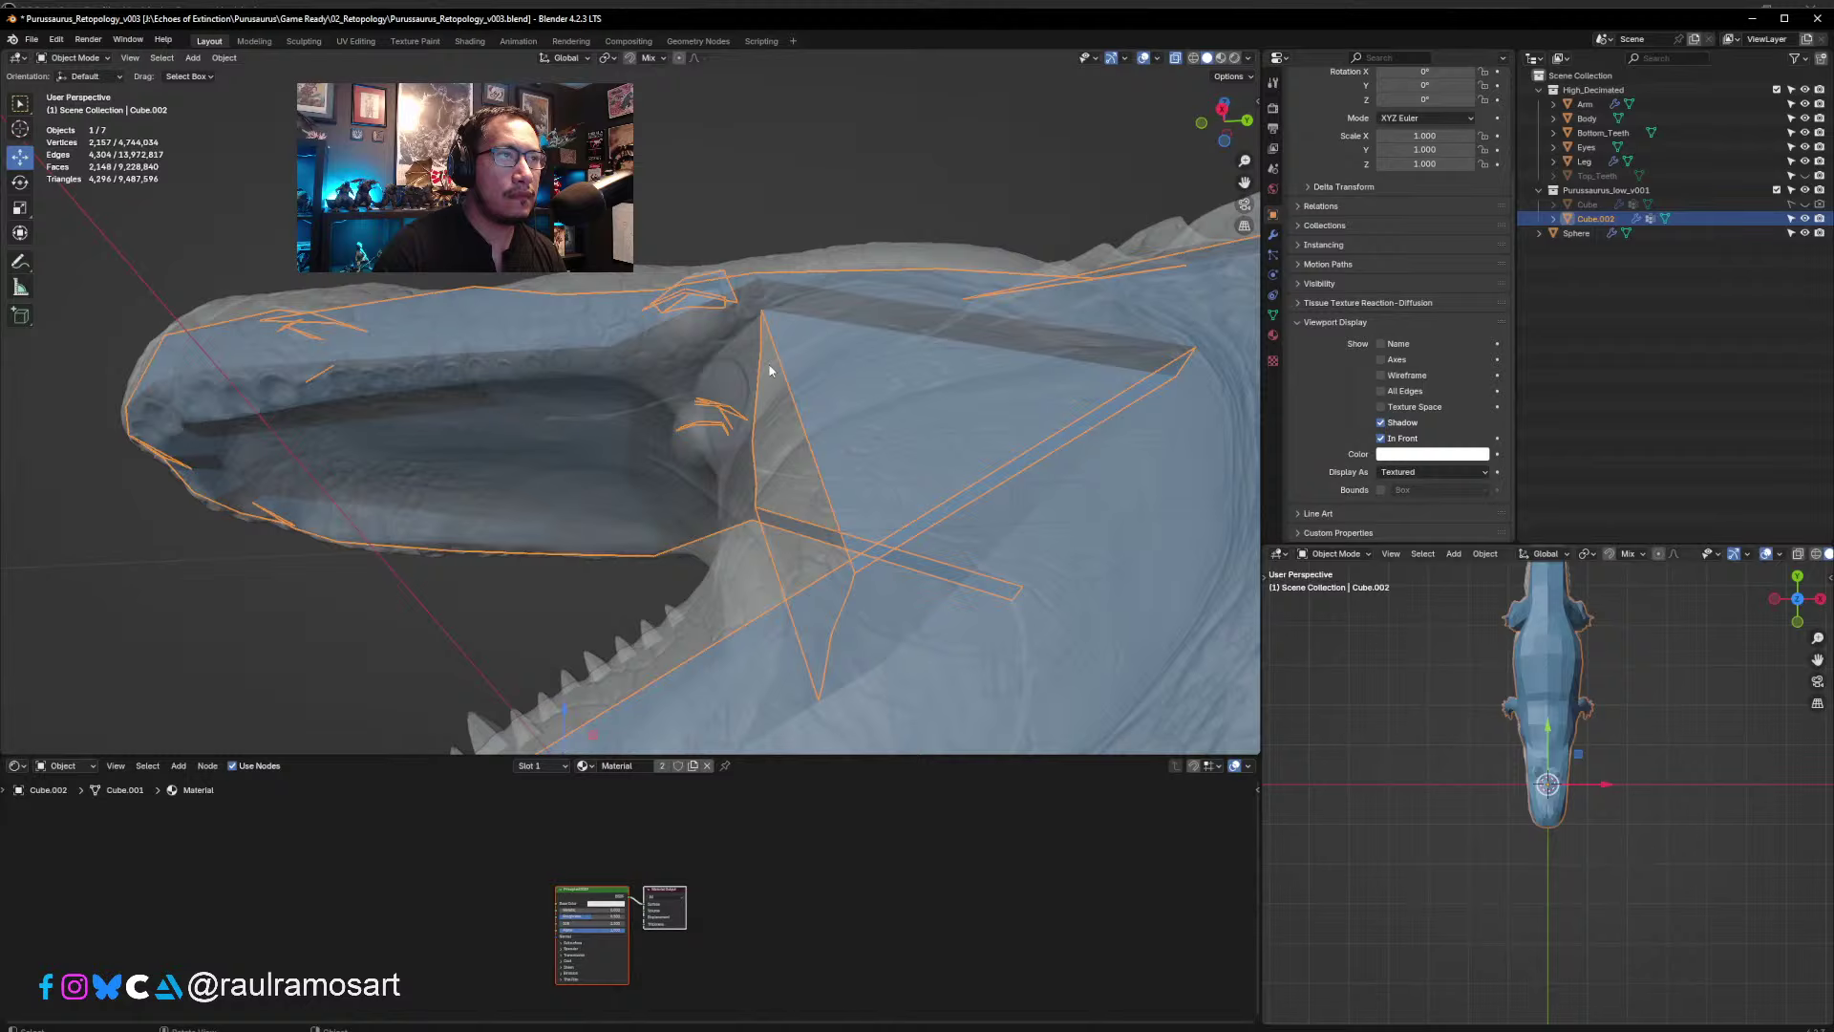
left_click(1176, 60)
middle_click_drag(856, 319, 759, 413)
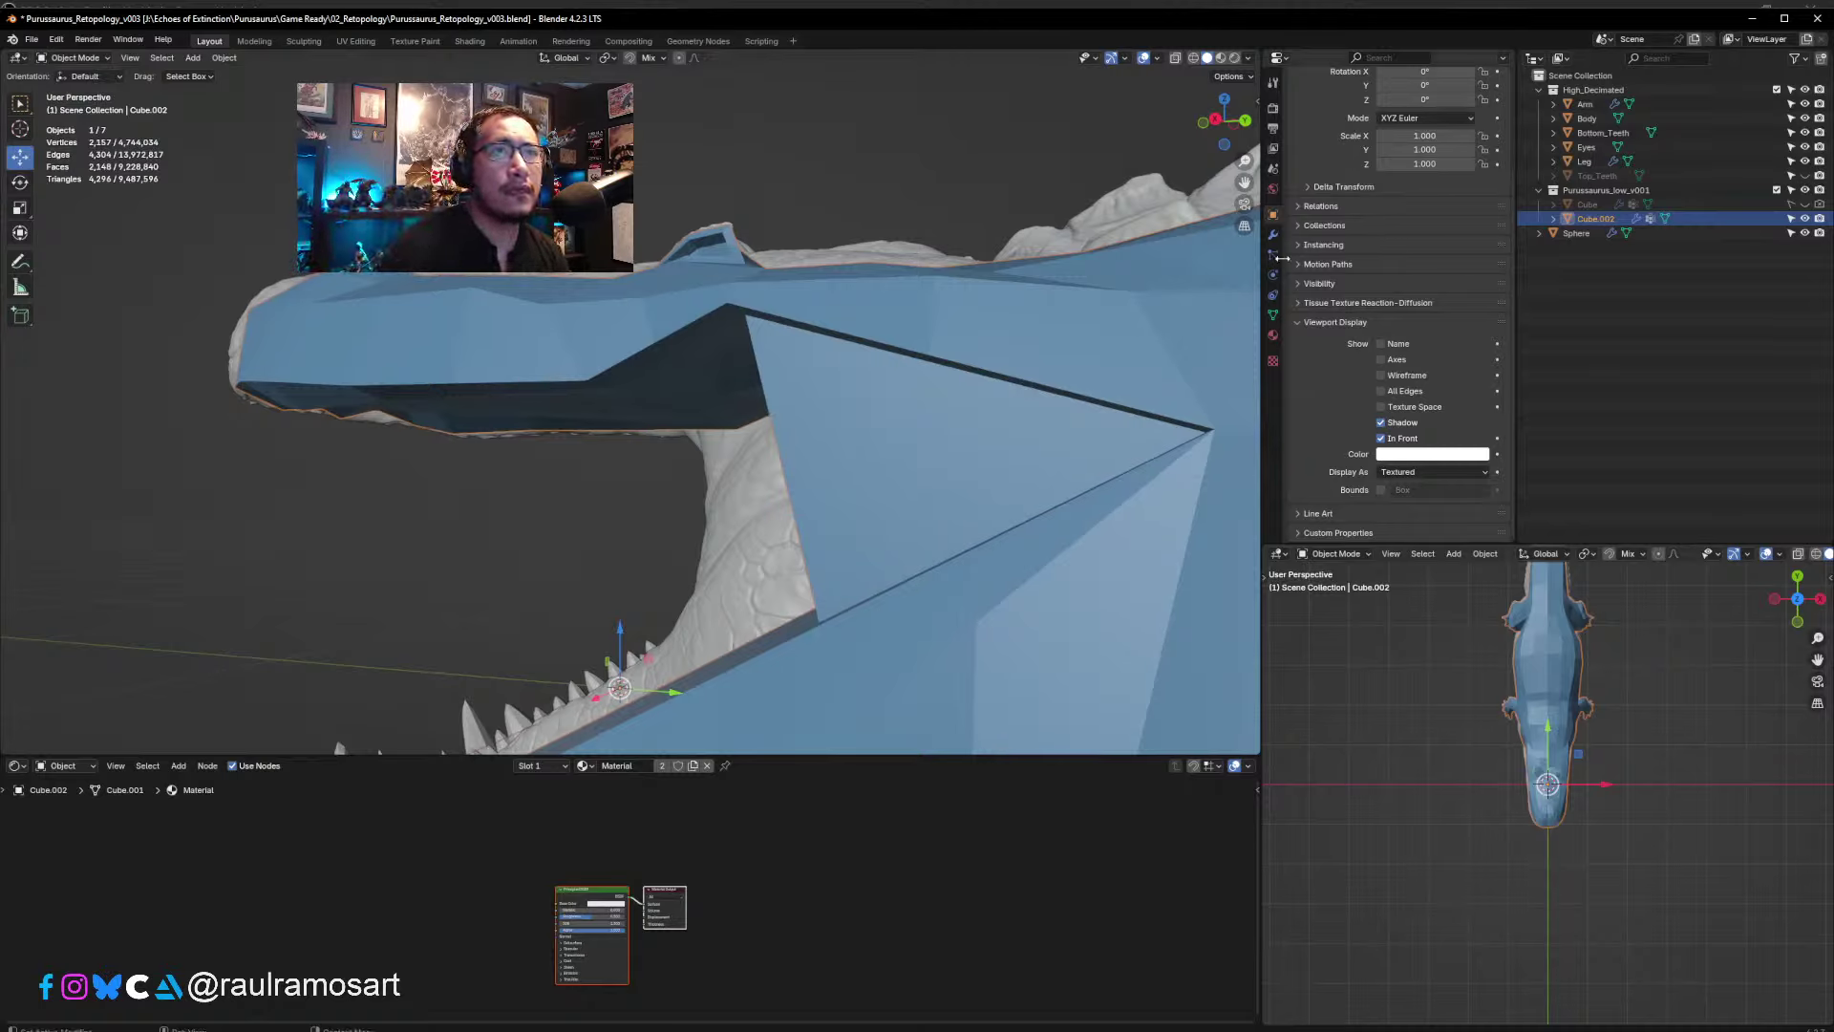
left_click(1381, 439)
mouse_move(889, 470)
middle_mouse_down()
mouse_move(1004, 415)
mouse_move(1002, 382)
mouse_move(960, 410)
middle_mouse_up()
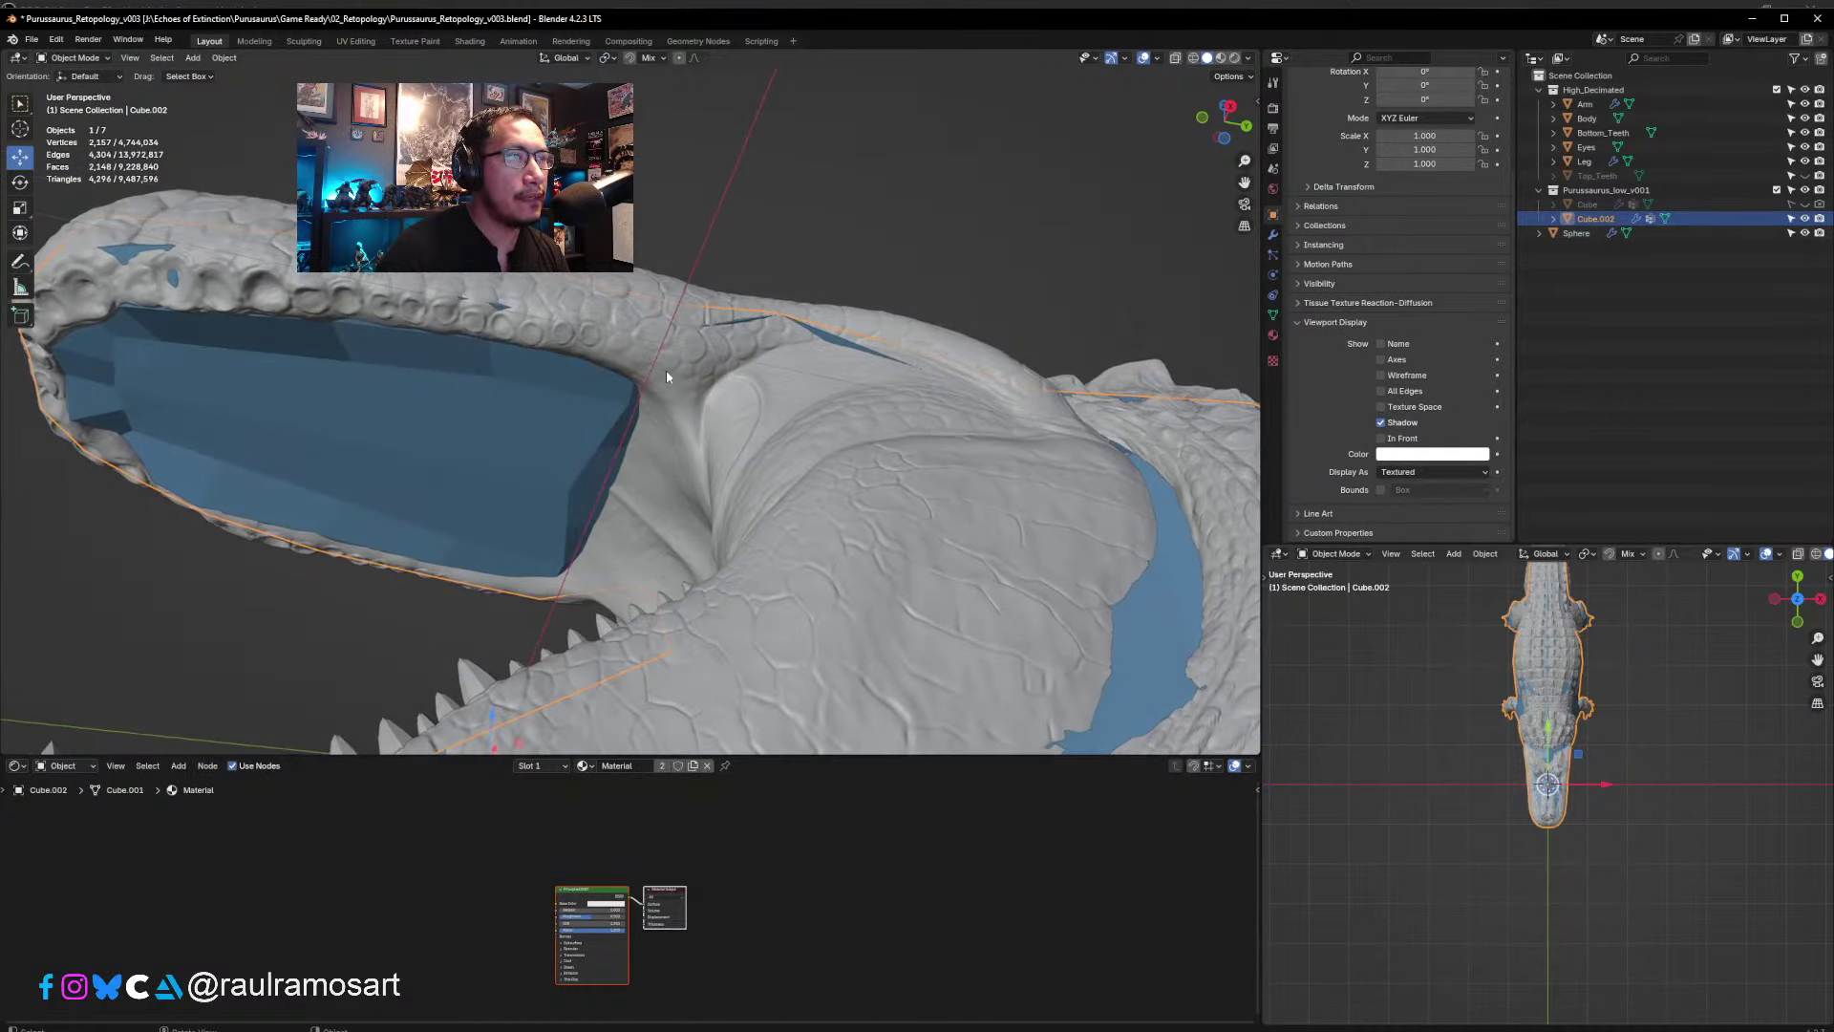
left_click(1382, 439)
key("Tab")
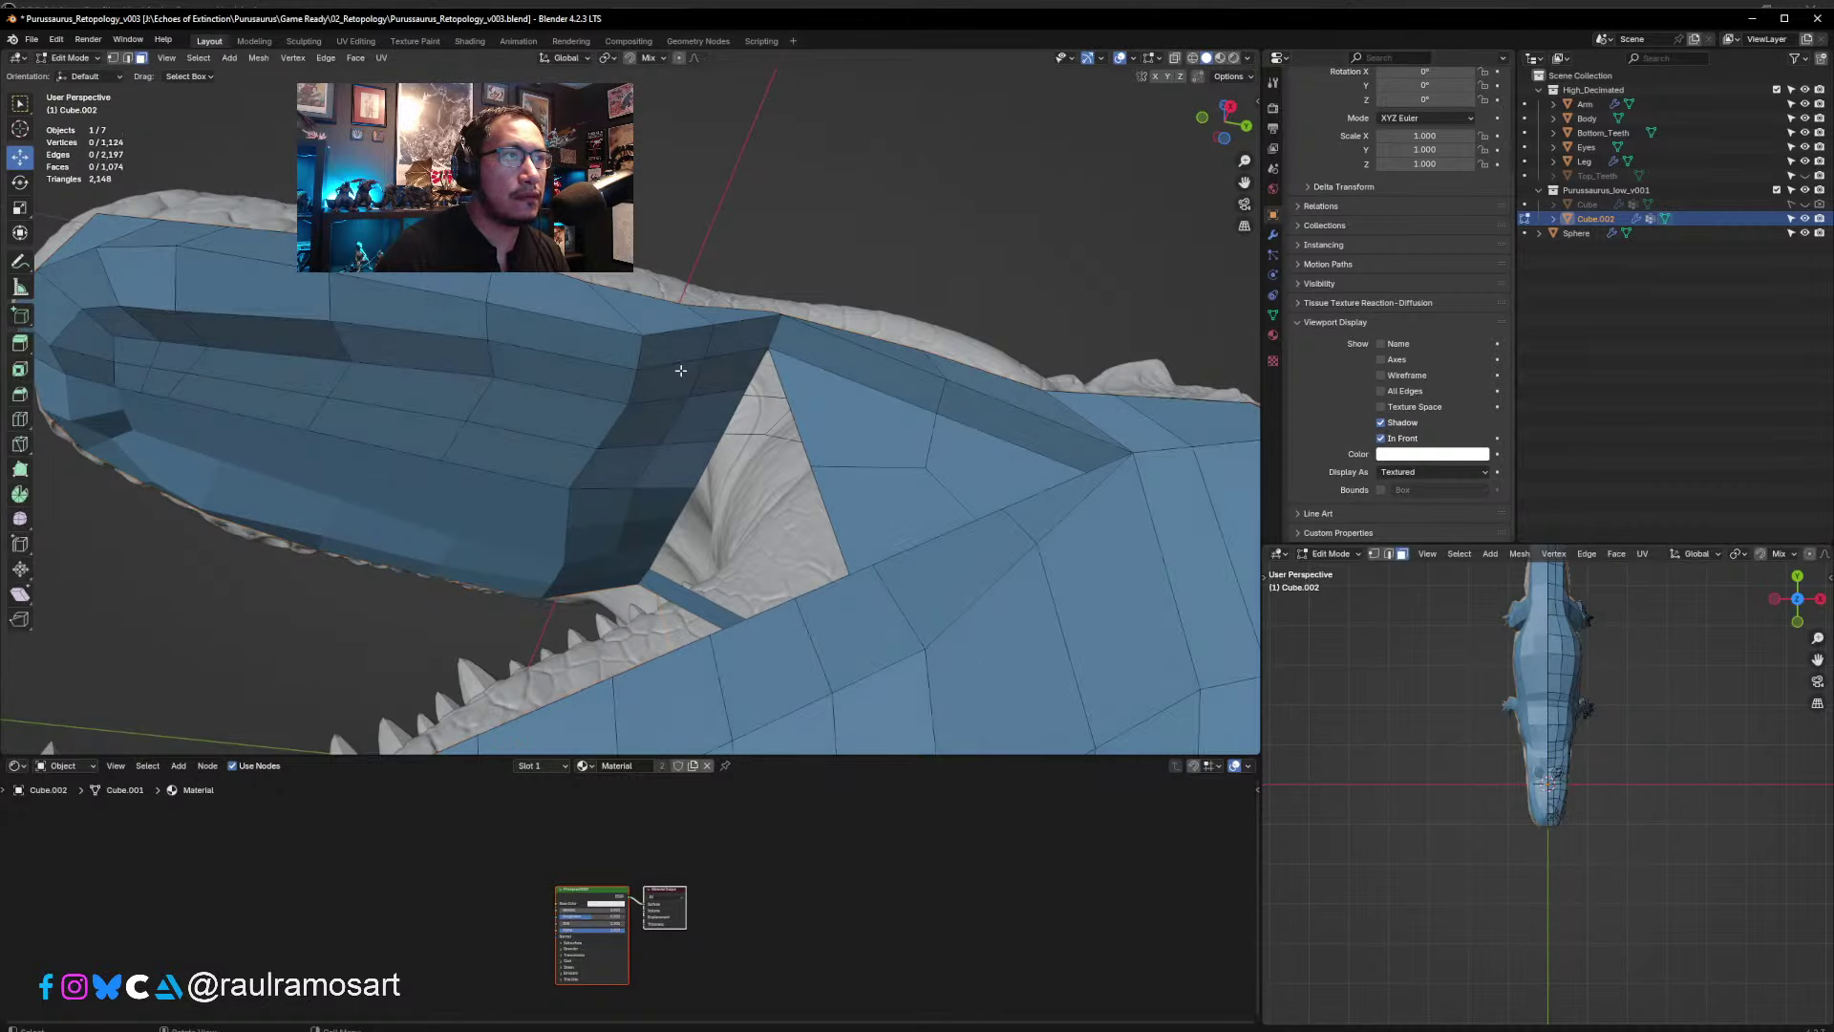
- Delete the three rear palate faces and the three rear lower-jaw faces bordering the opening at the back of the mouth
left_click(712, 375)
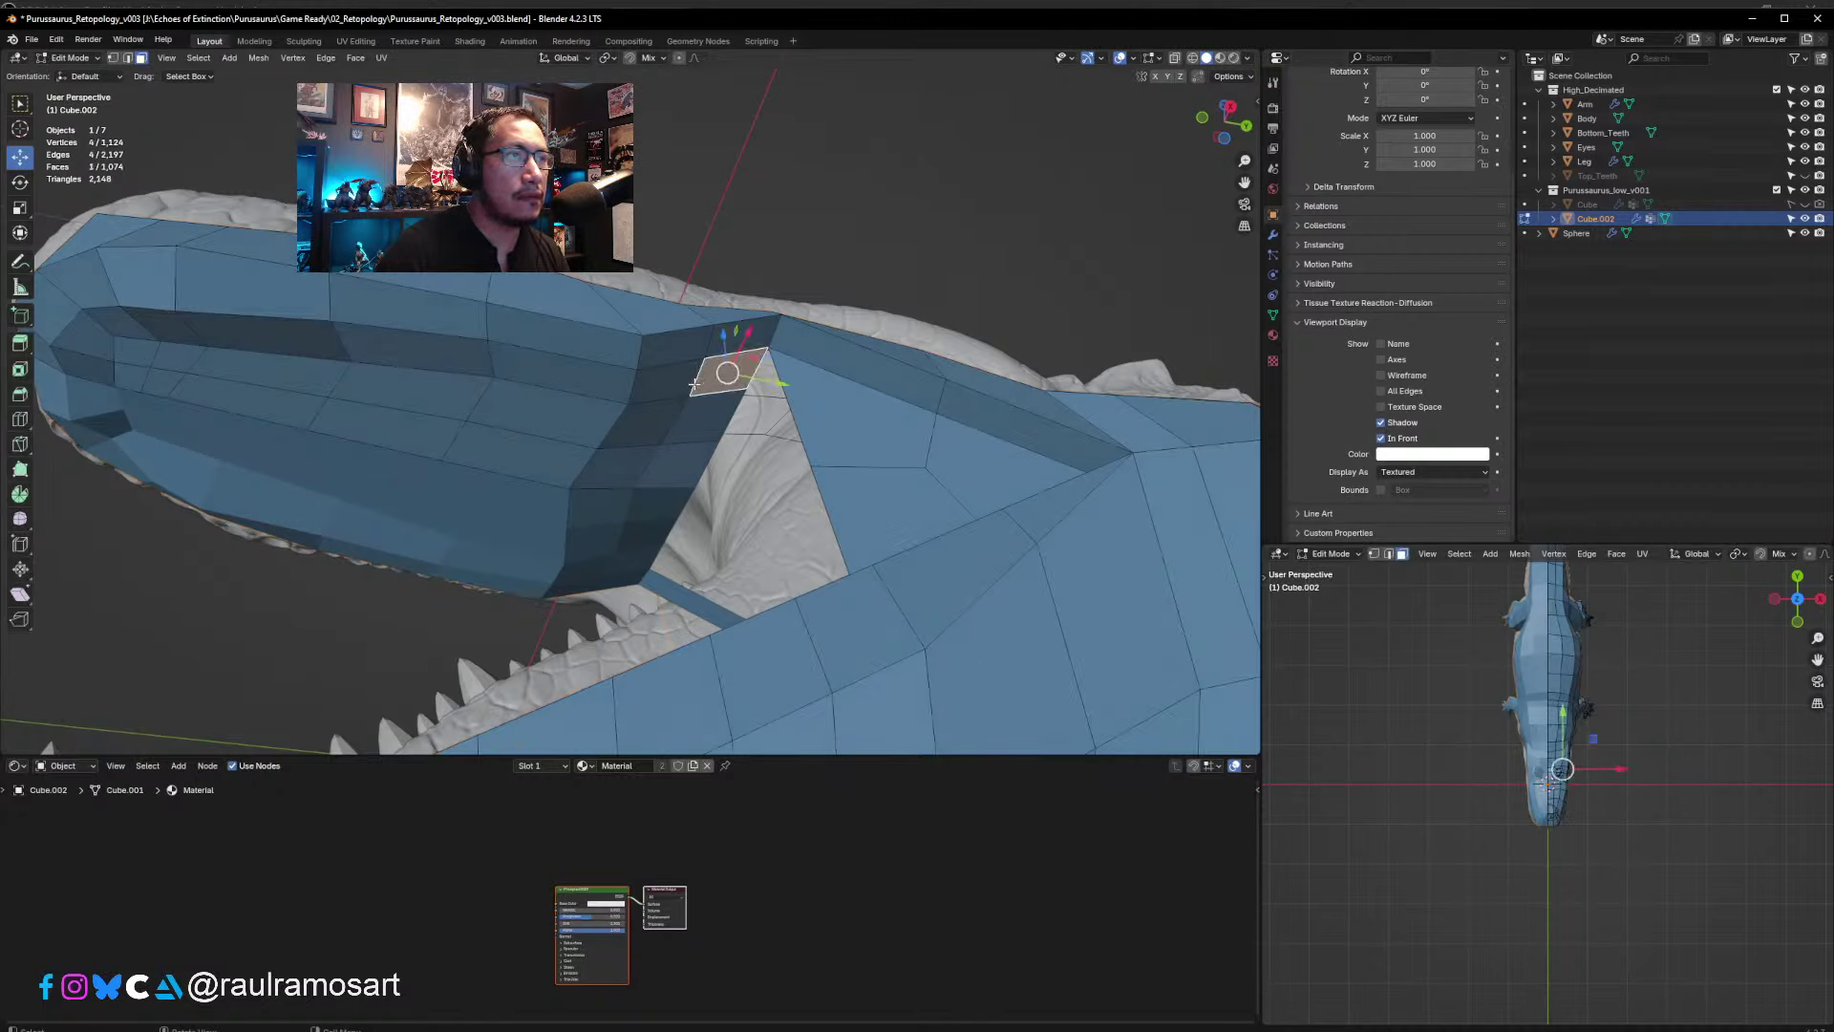
left_click(697, 412, "shift")
left_click(668, 473, "shift")
middle_click_drag(669, 473, 744, 537)
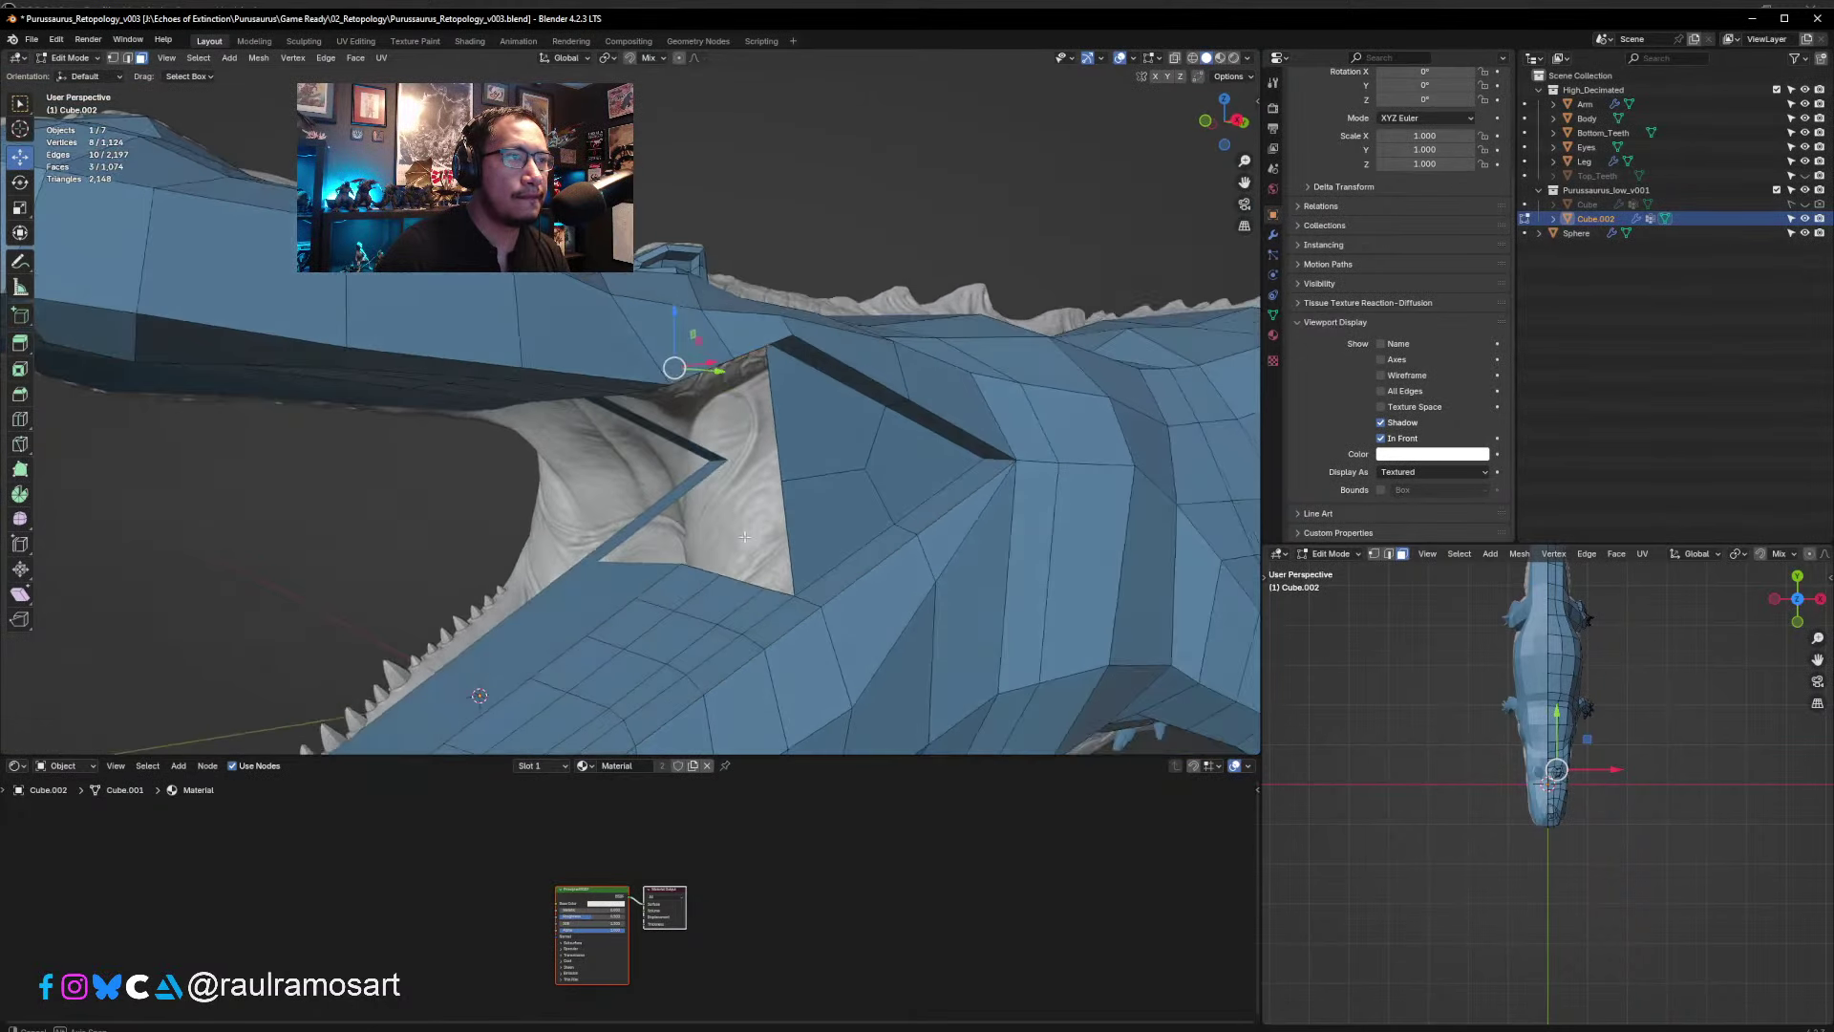
left_click(757, 606, "shift")
left_click(726, 597, "shift")
left_click(693, 589, "shift")
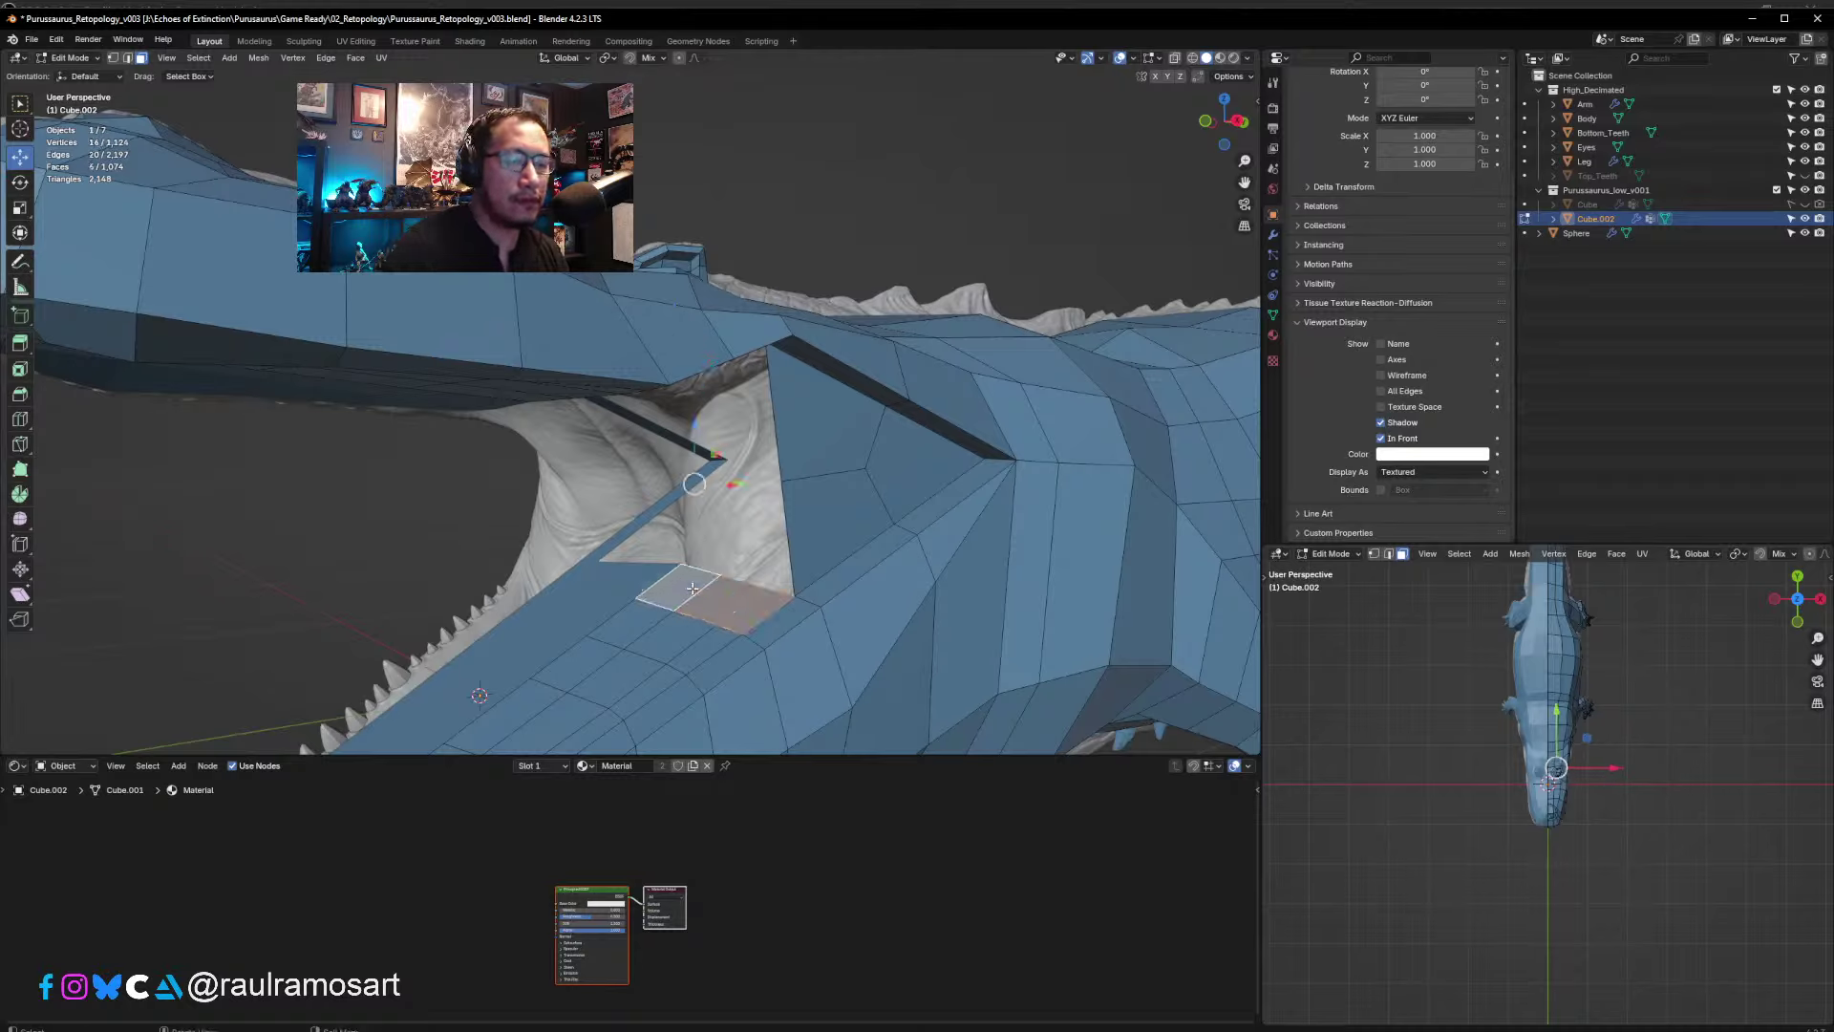
key("x")
left_click(692, 587)
- Switch to edge selection and fill three faces between the rear palate edges and the matching lower-jaw edges at the back of the mouth
middle_click_drag(745, 563, 793, 516)
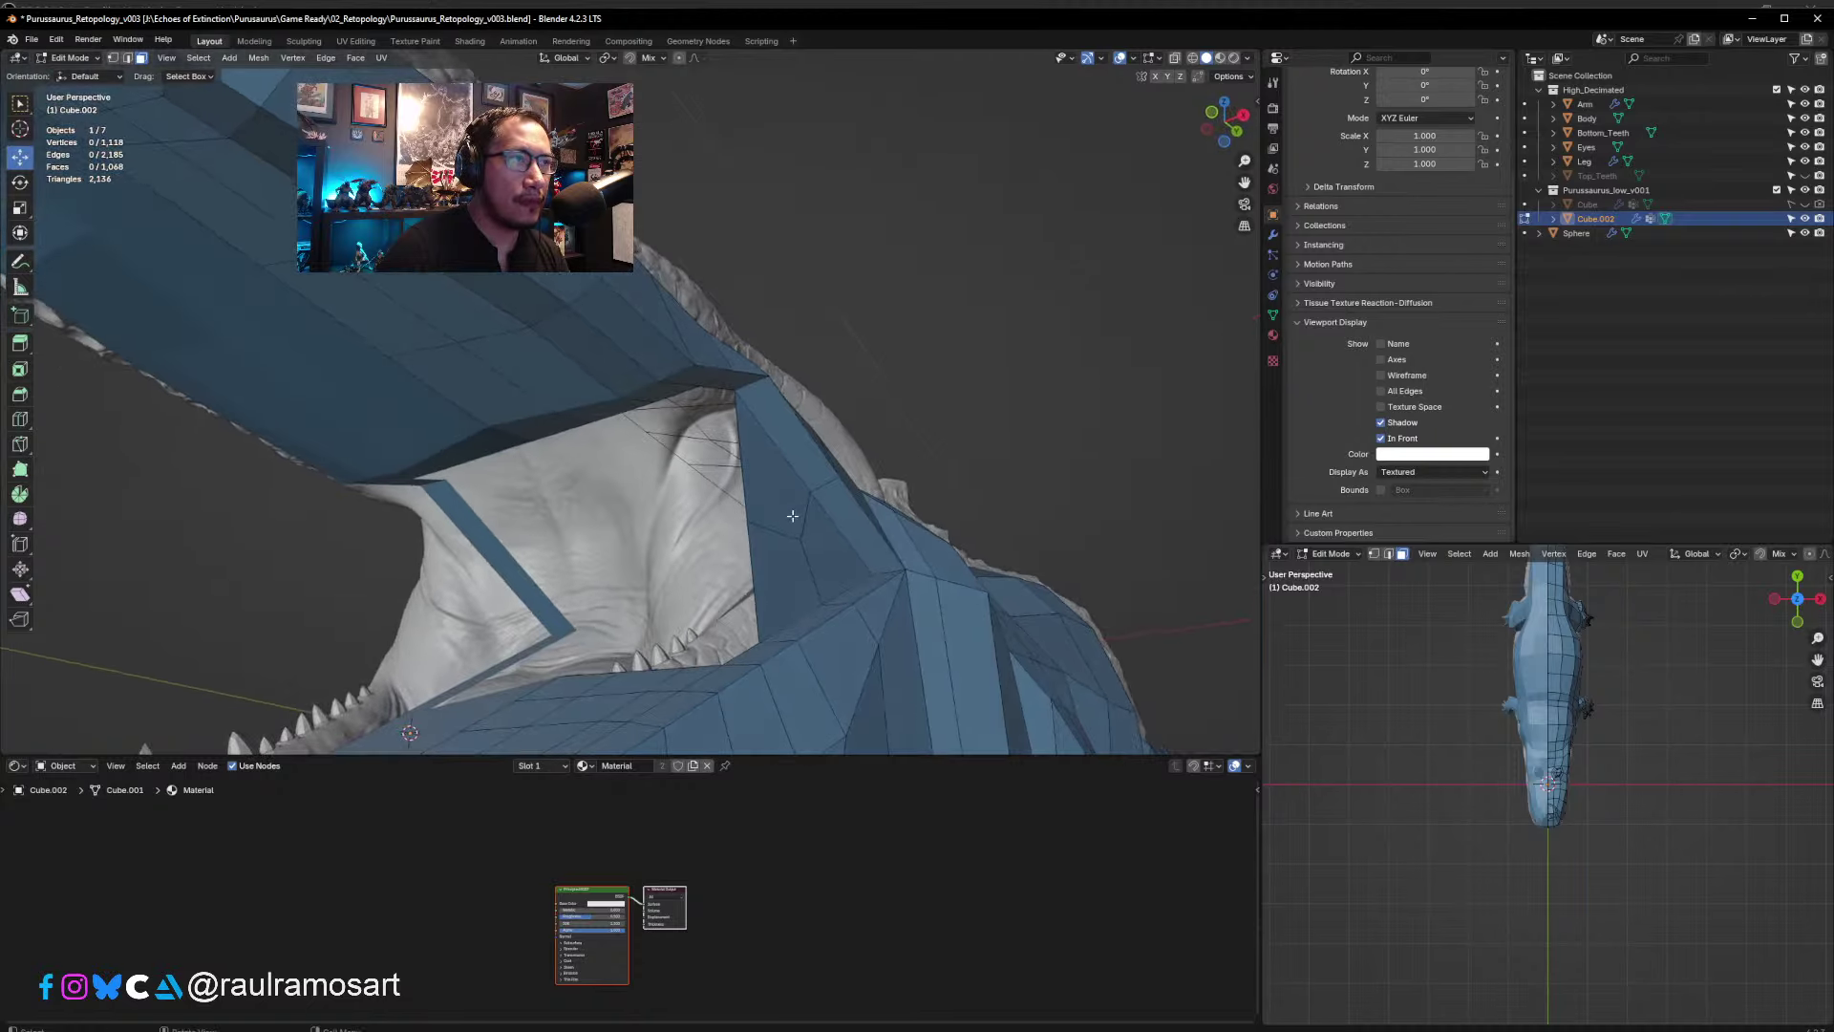
left_click(127, 58)
left_click(674, 393)
middle_click_drag(675, 392, 596, 564)
left_click(675, 640, "shift")
key("f")
left_click(597, 420)
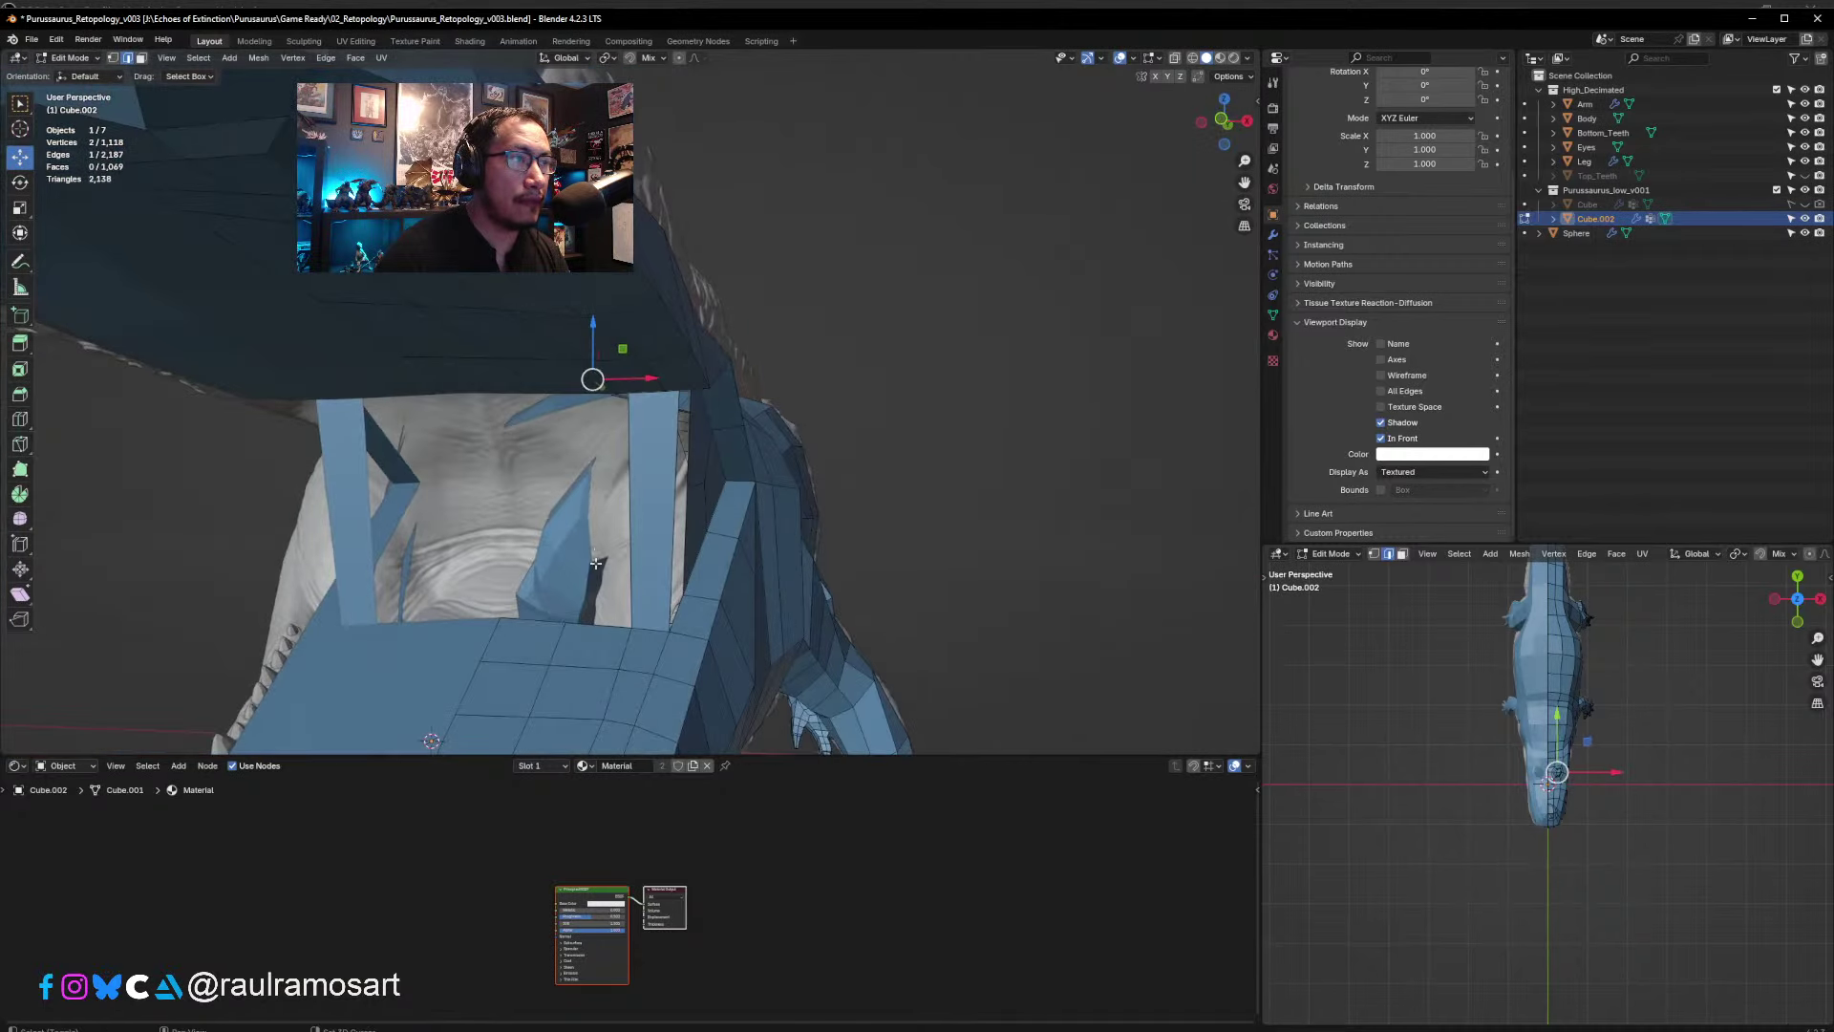
key("f")
middle_click_drag(602, 629, 548, 649)
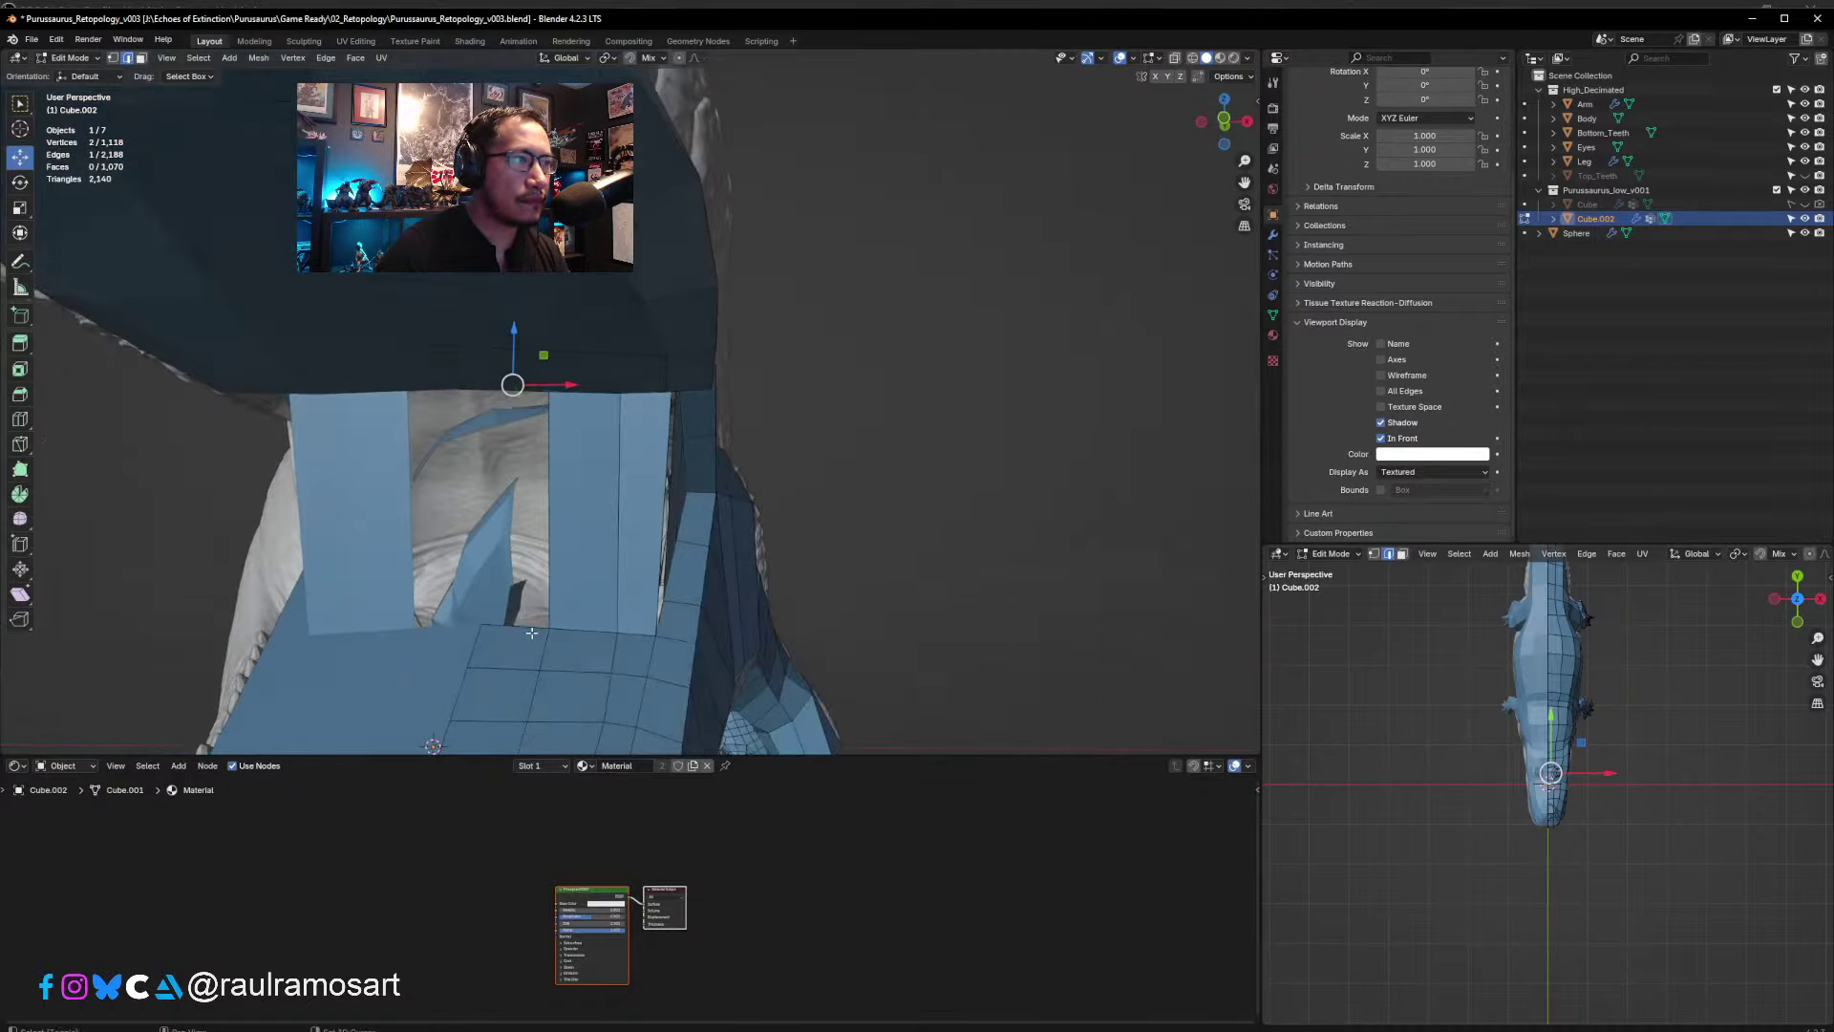
left_click(531, 633, "shift")
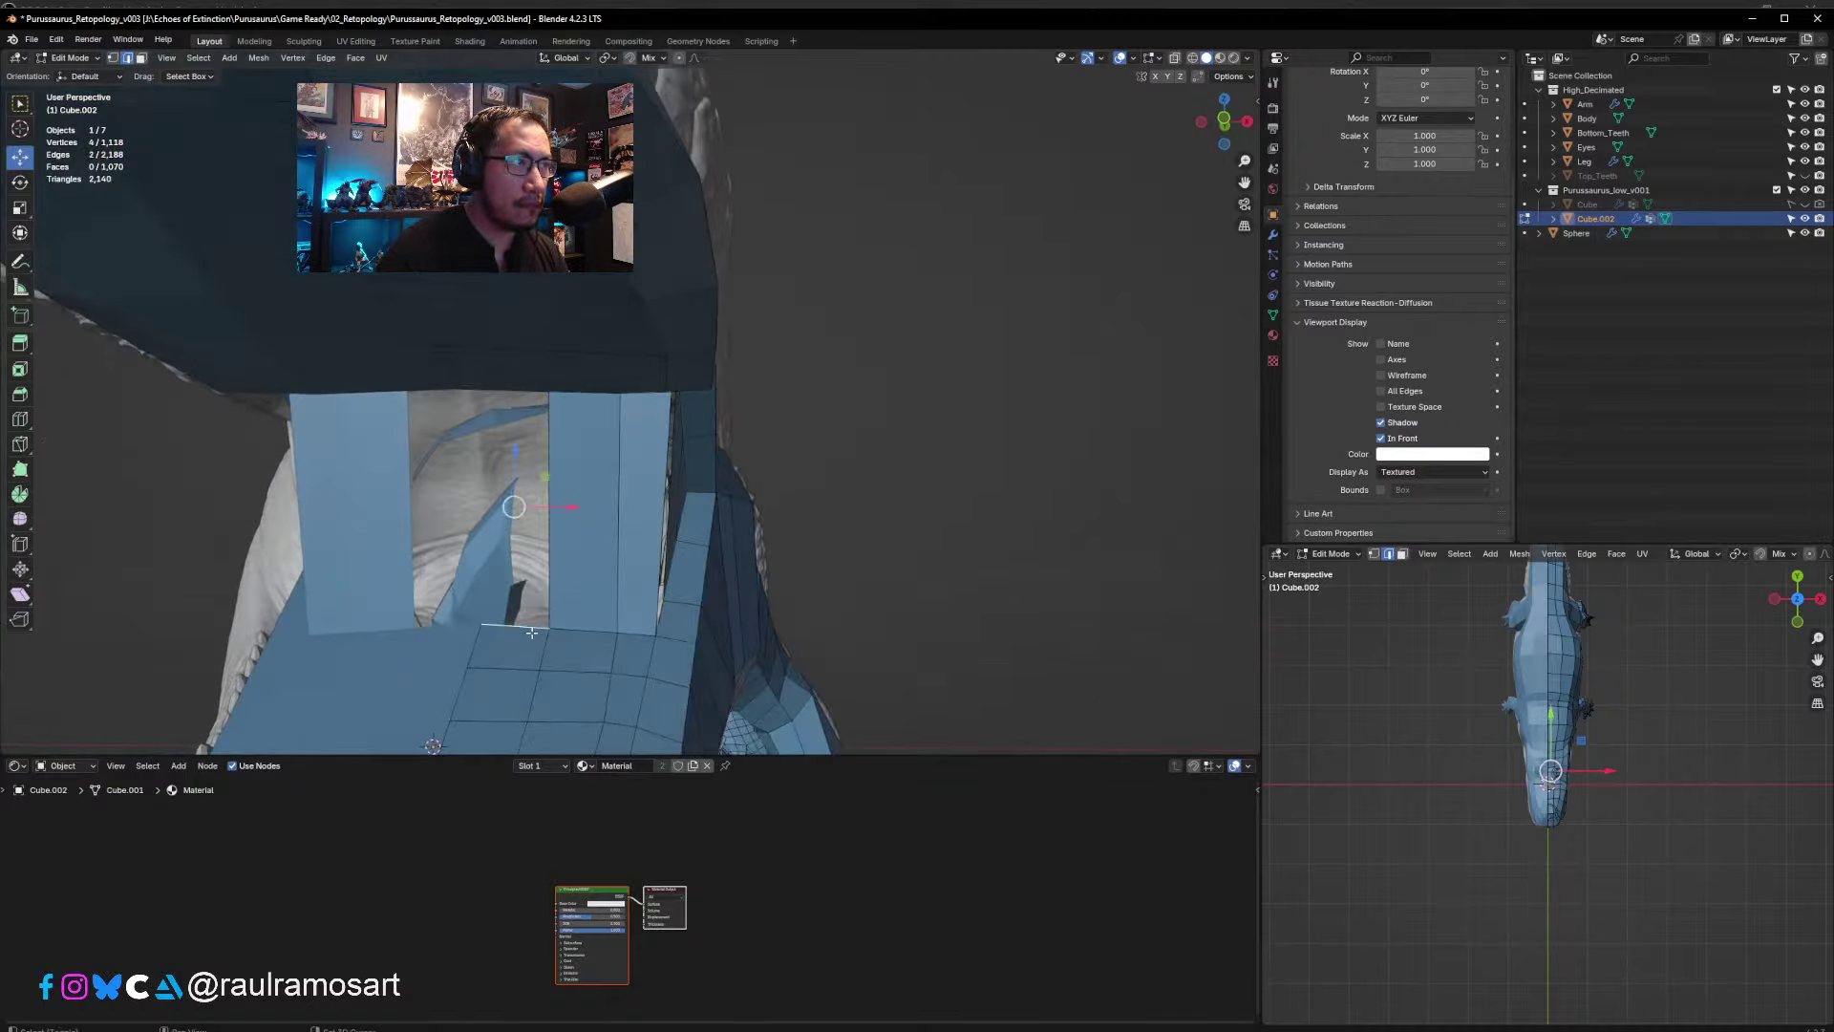
key("f")
- Fill the remaining gap beside the cheek with a face between its upper-jaw and lower-jaw edges
middle_click_drag(531, 633, 742, 381)
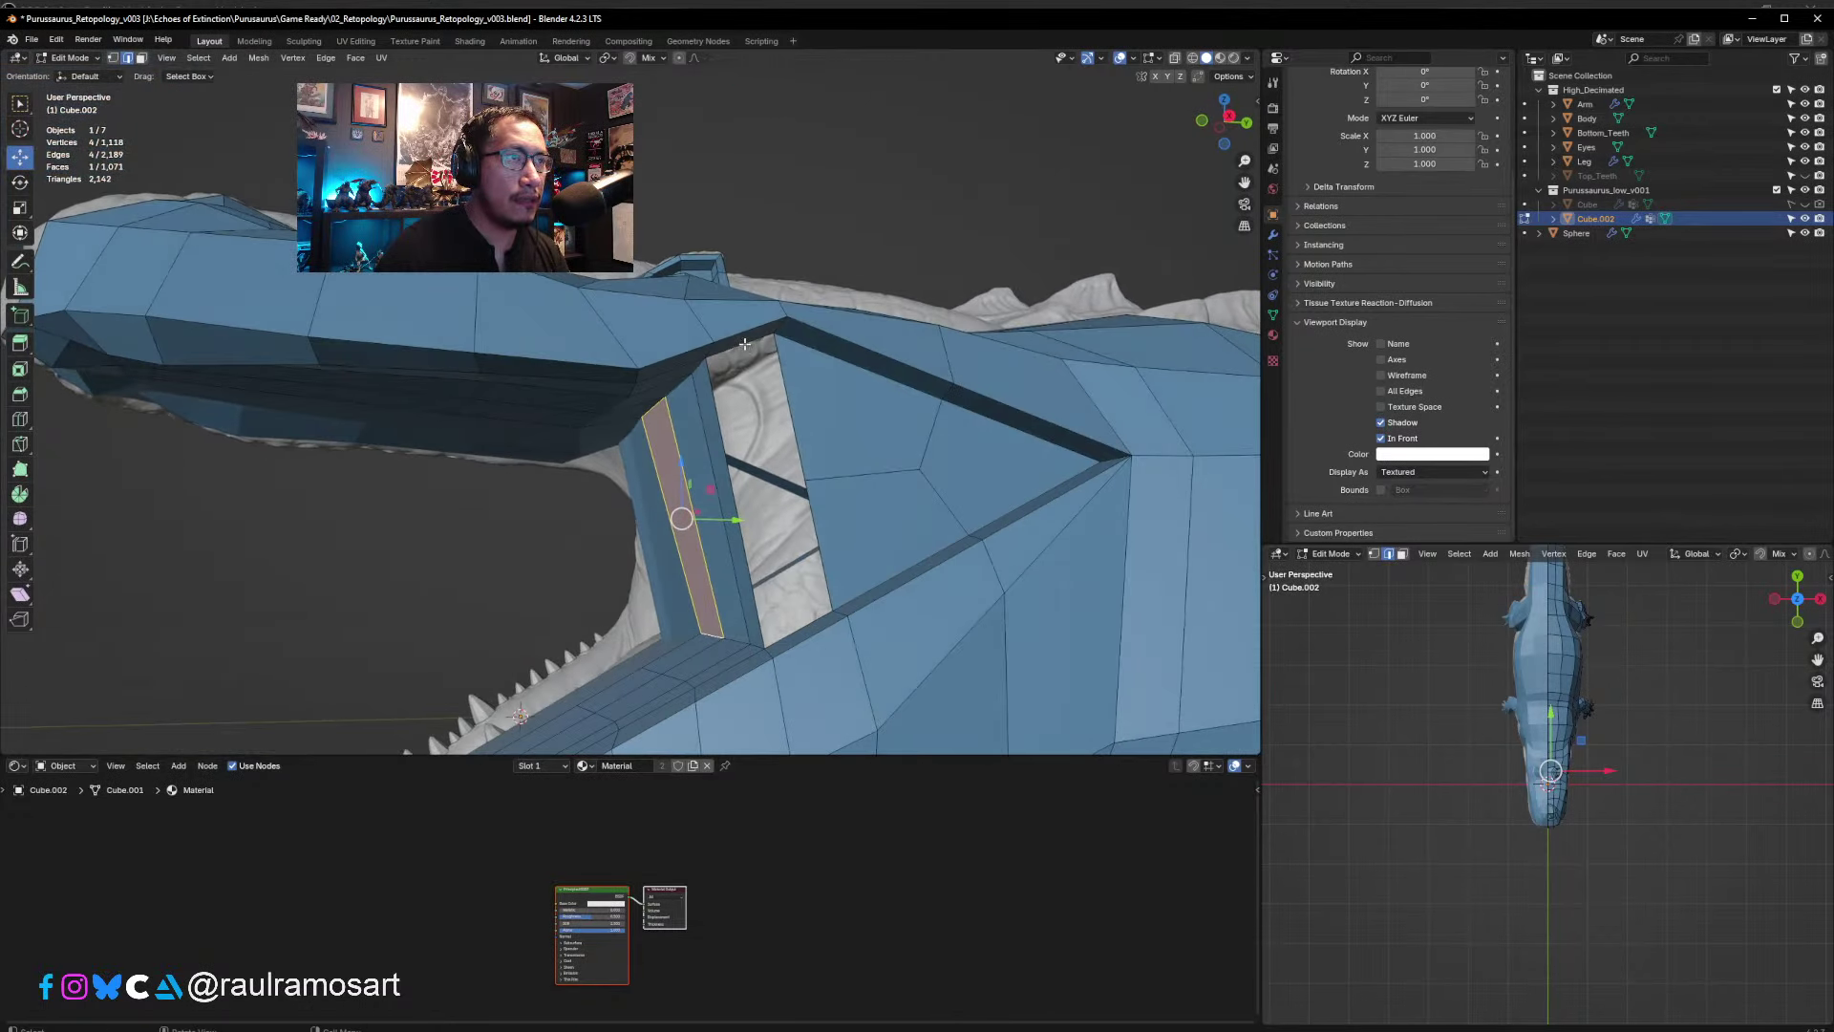
left_click(743, 343)
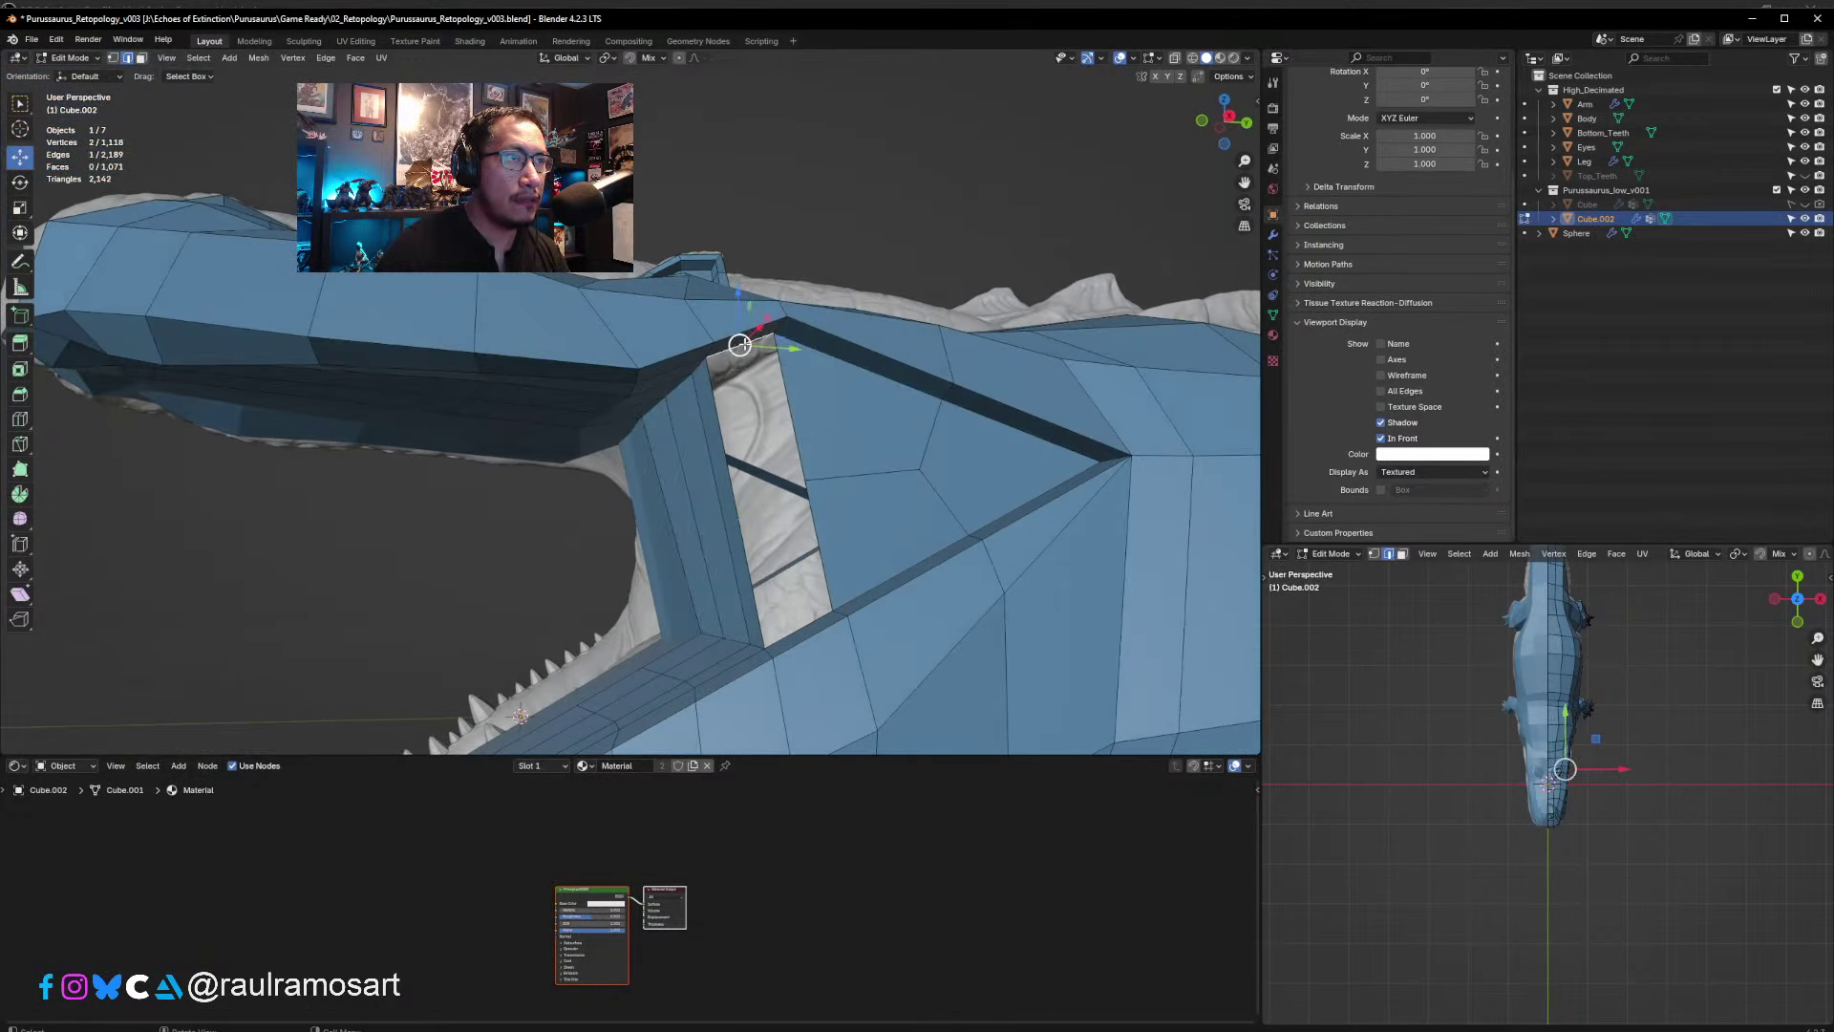
left_click(796, 634, "shift")
key("f")
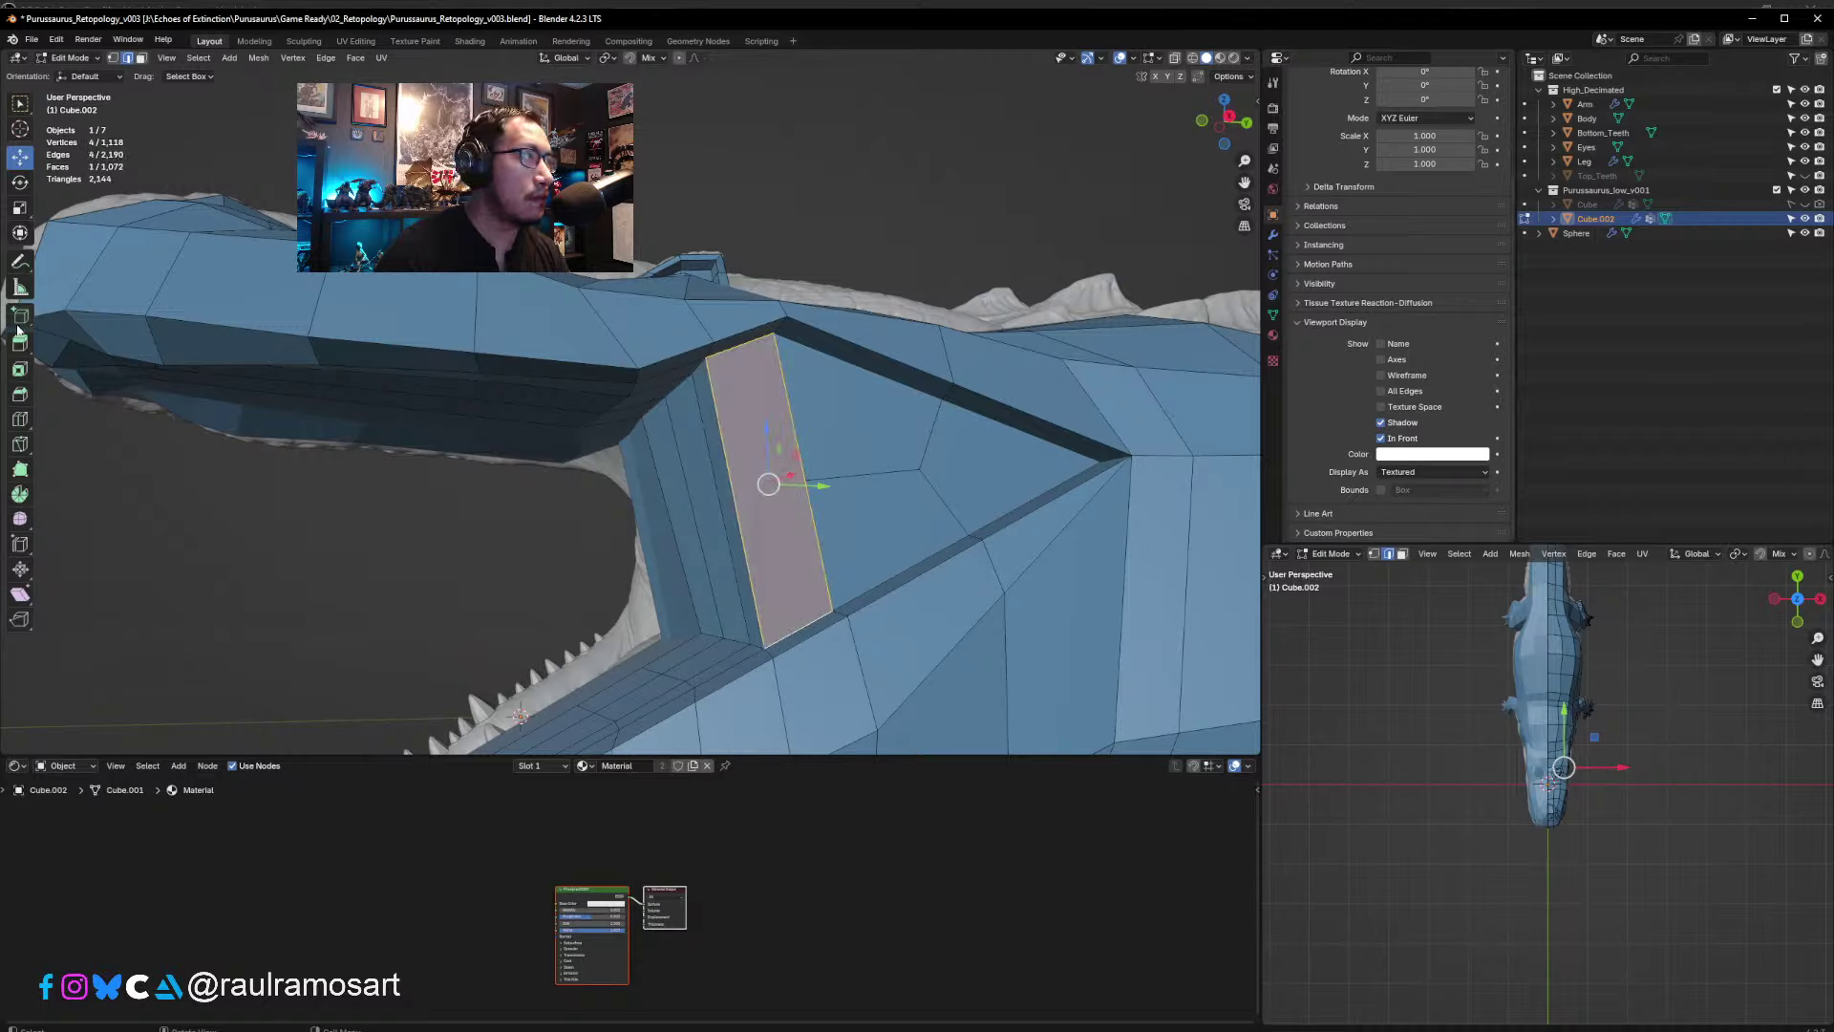
- Knife a horizontal cut from the cheek's middle vertex across the new back-of-mouth faces to the centreline, and return to the Move tool
left_click(21, 442)
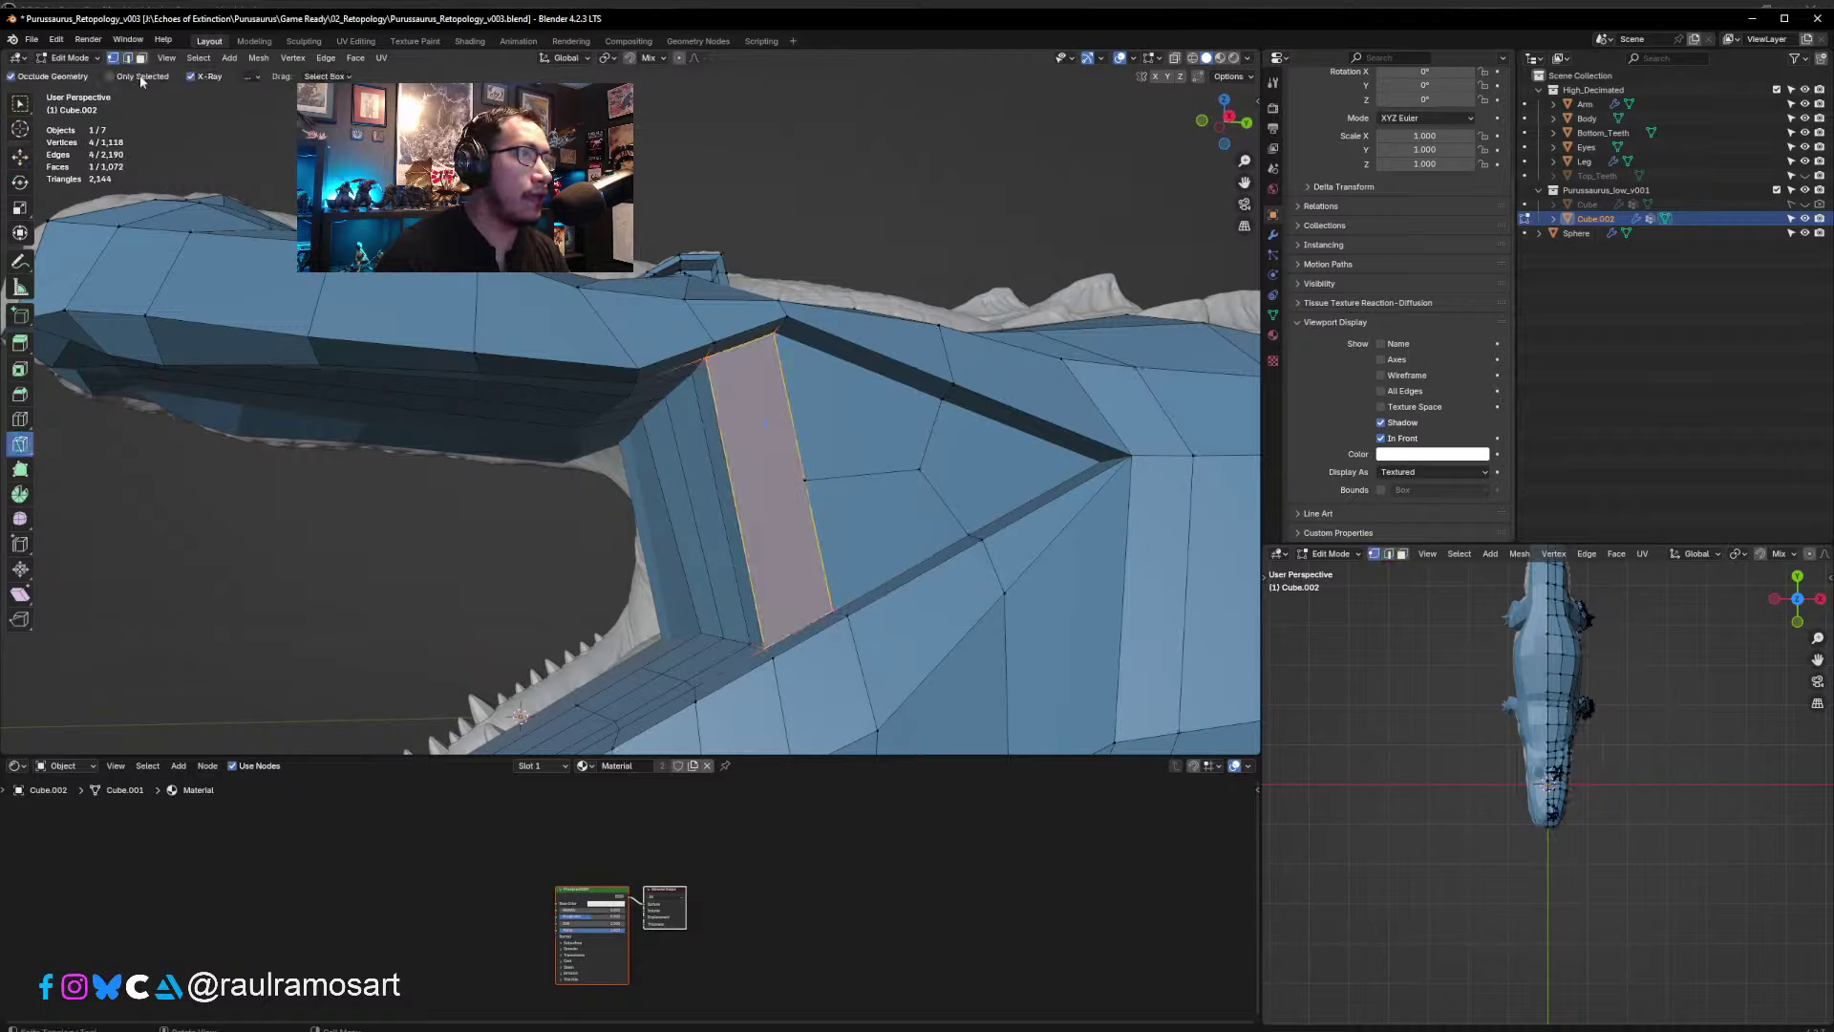
left_click(807, 477)
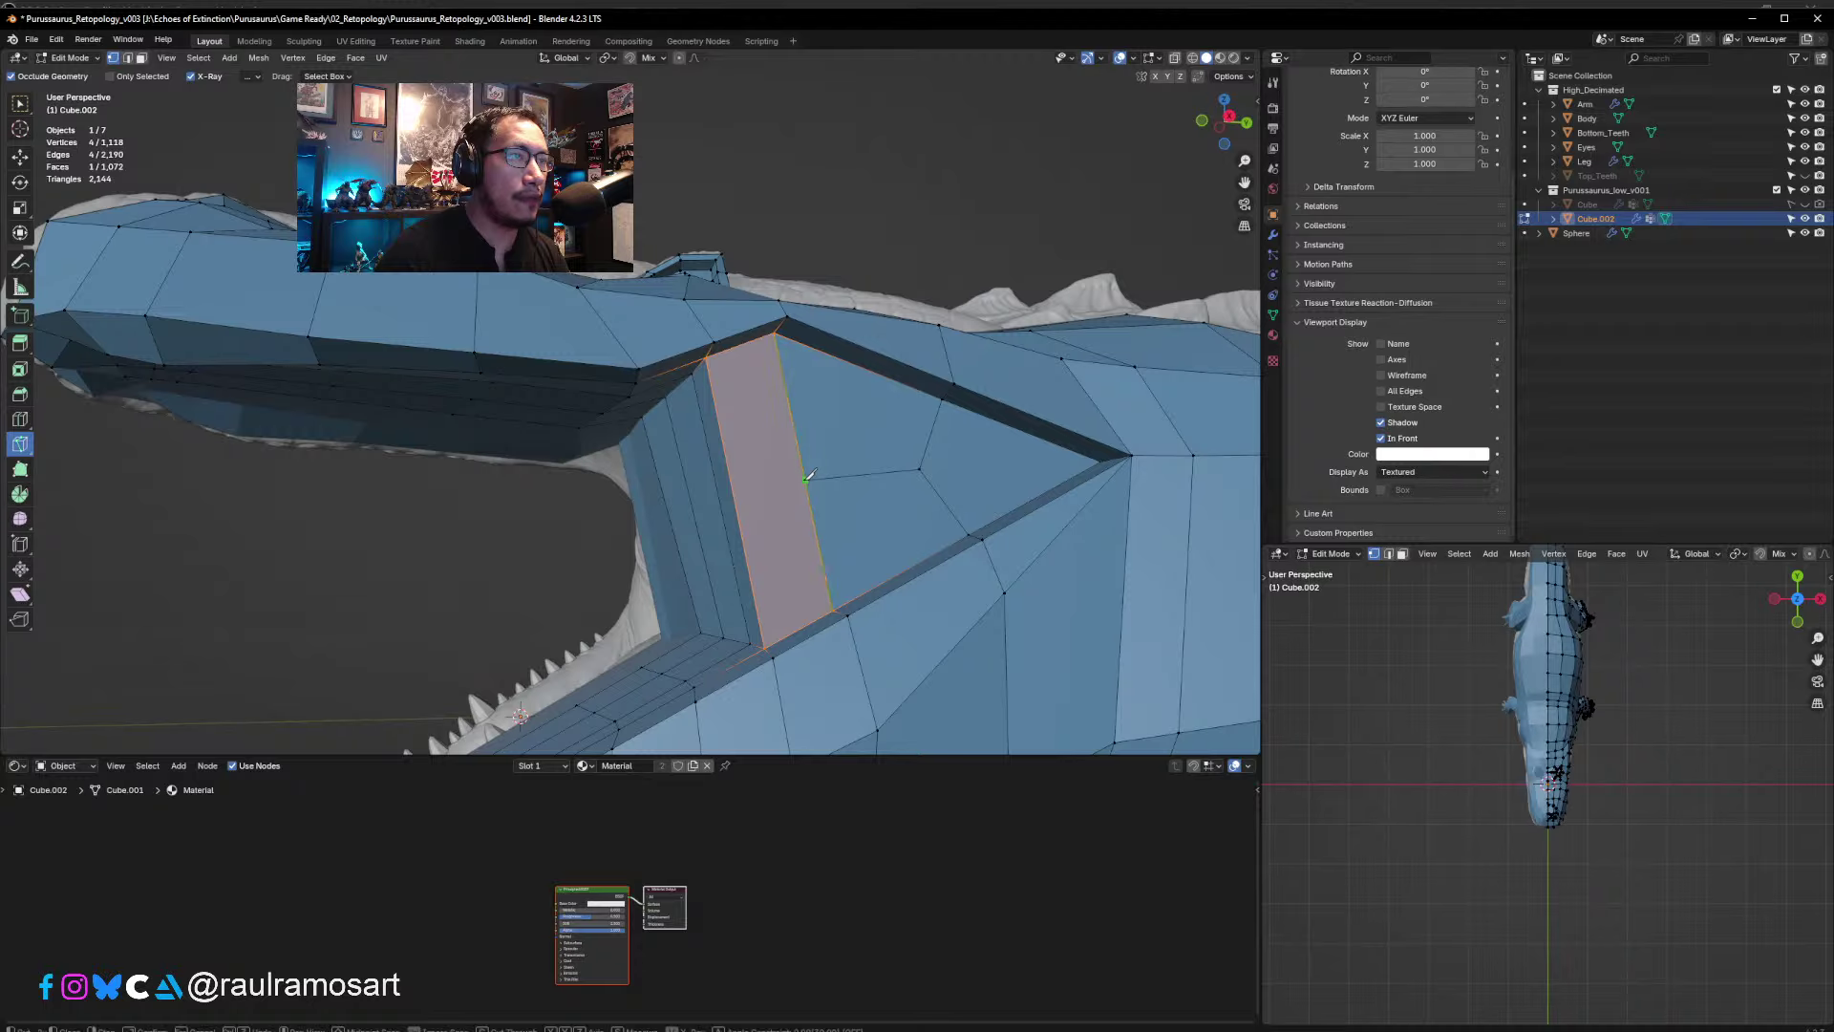
left_click(736, 495)
middle_click_drag(736, 495, 650, 501)
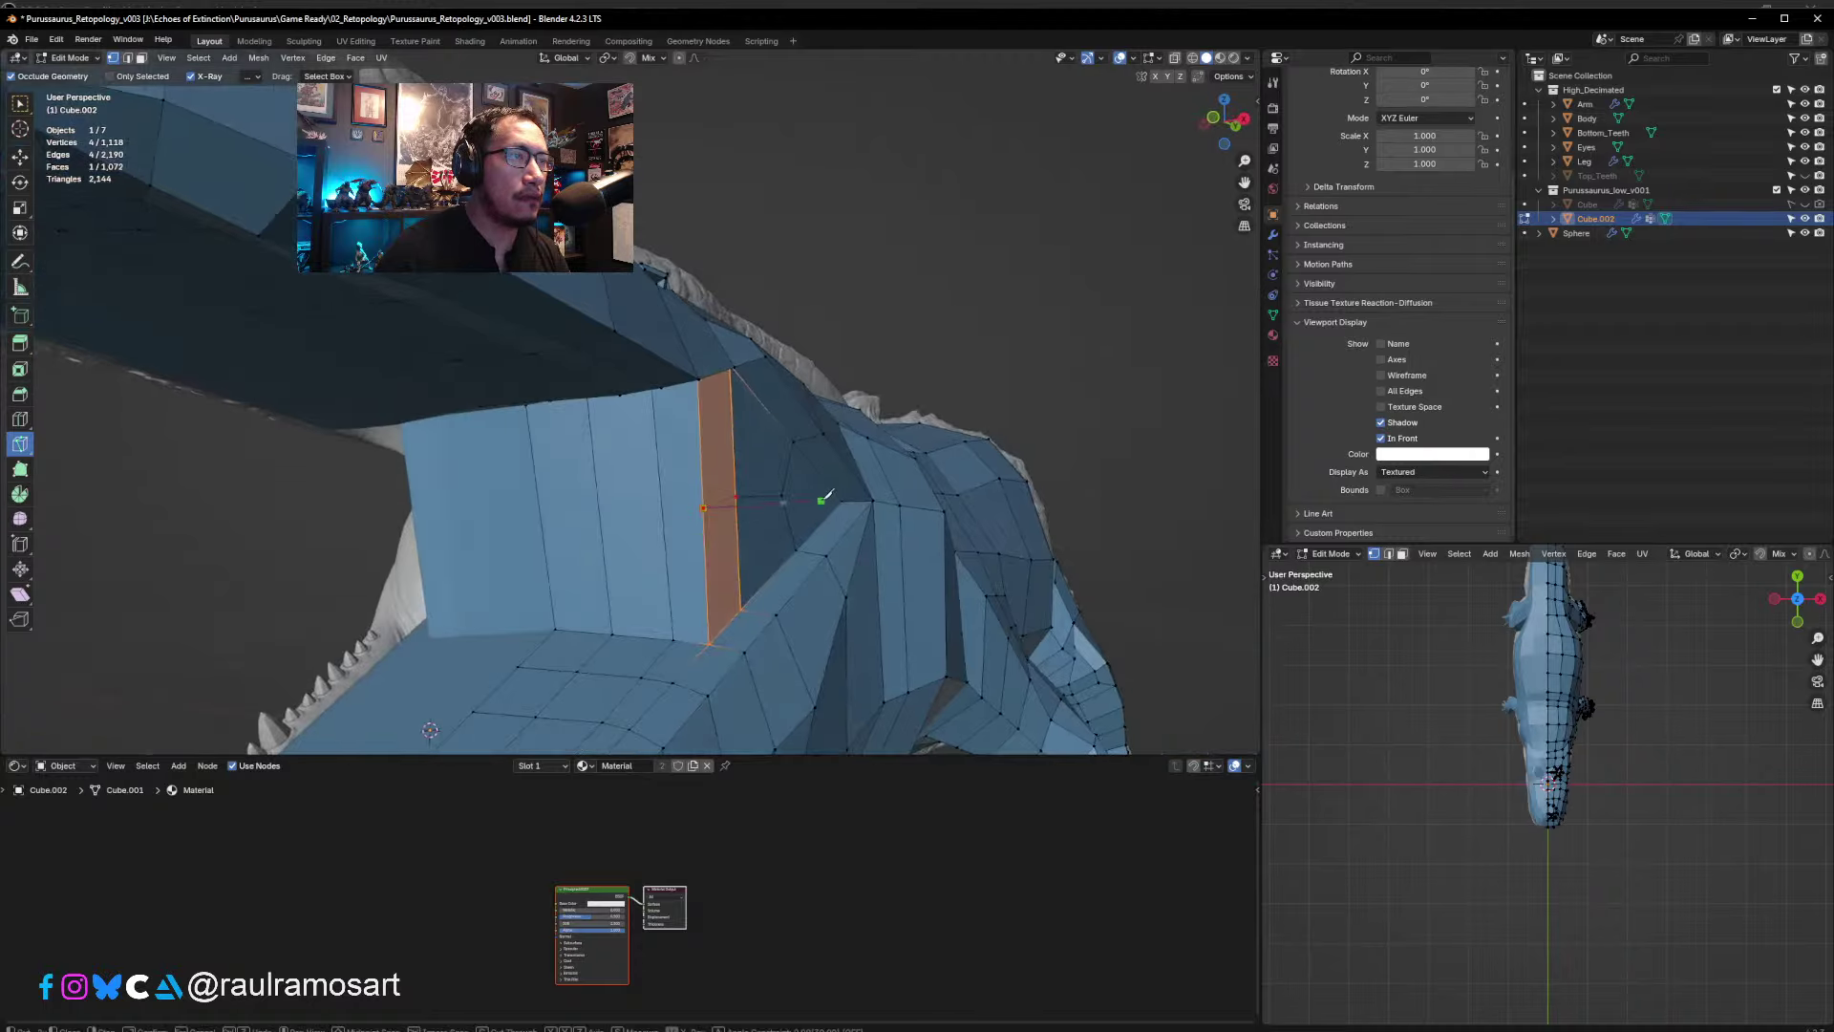
left_click(545, 513)
key("Return")
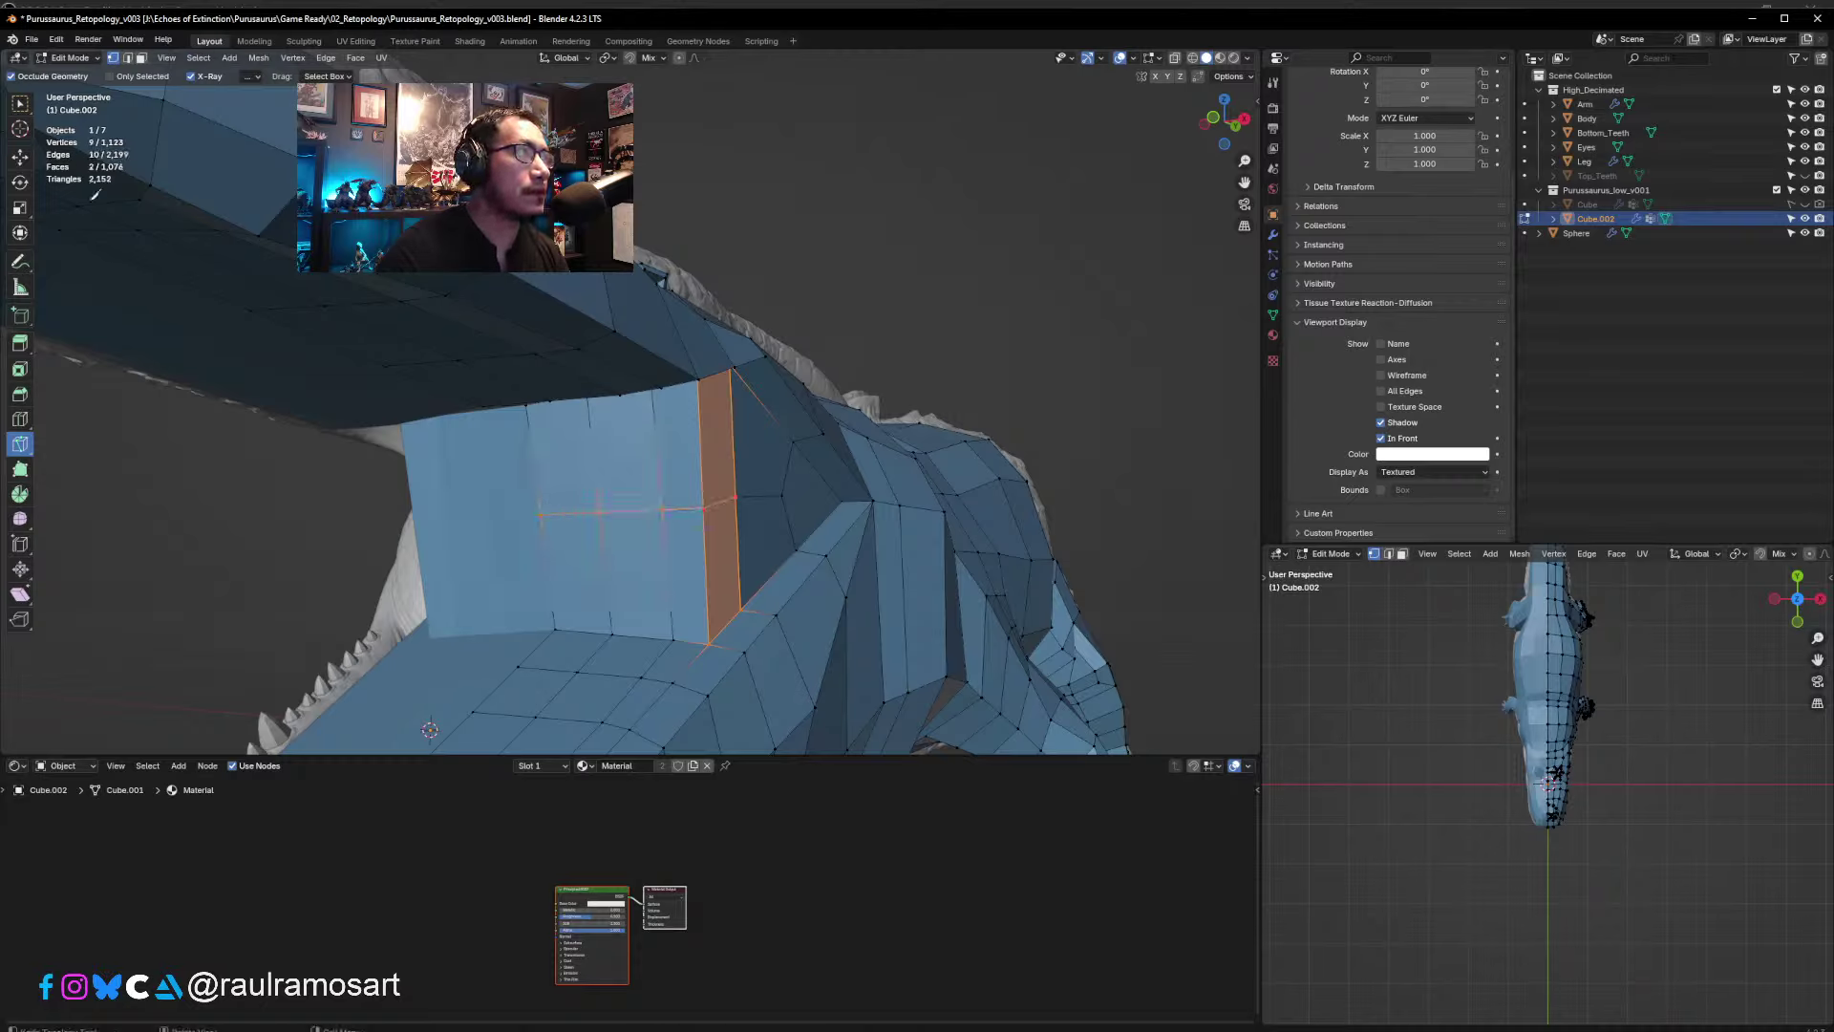
left_click(21, 158)
- Merge the outer vertex of the new cut with the adjacent cheek vertex at their centre
middle_click_drag(753, 513, 822, 559)
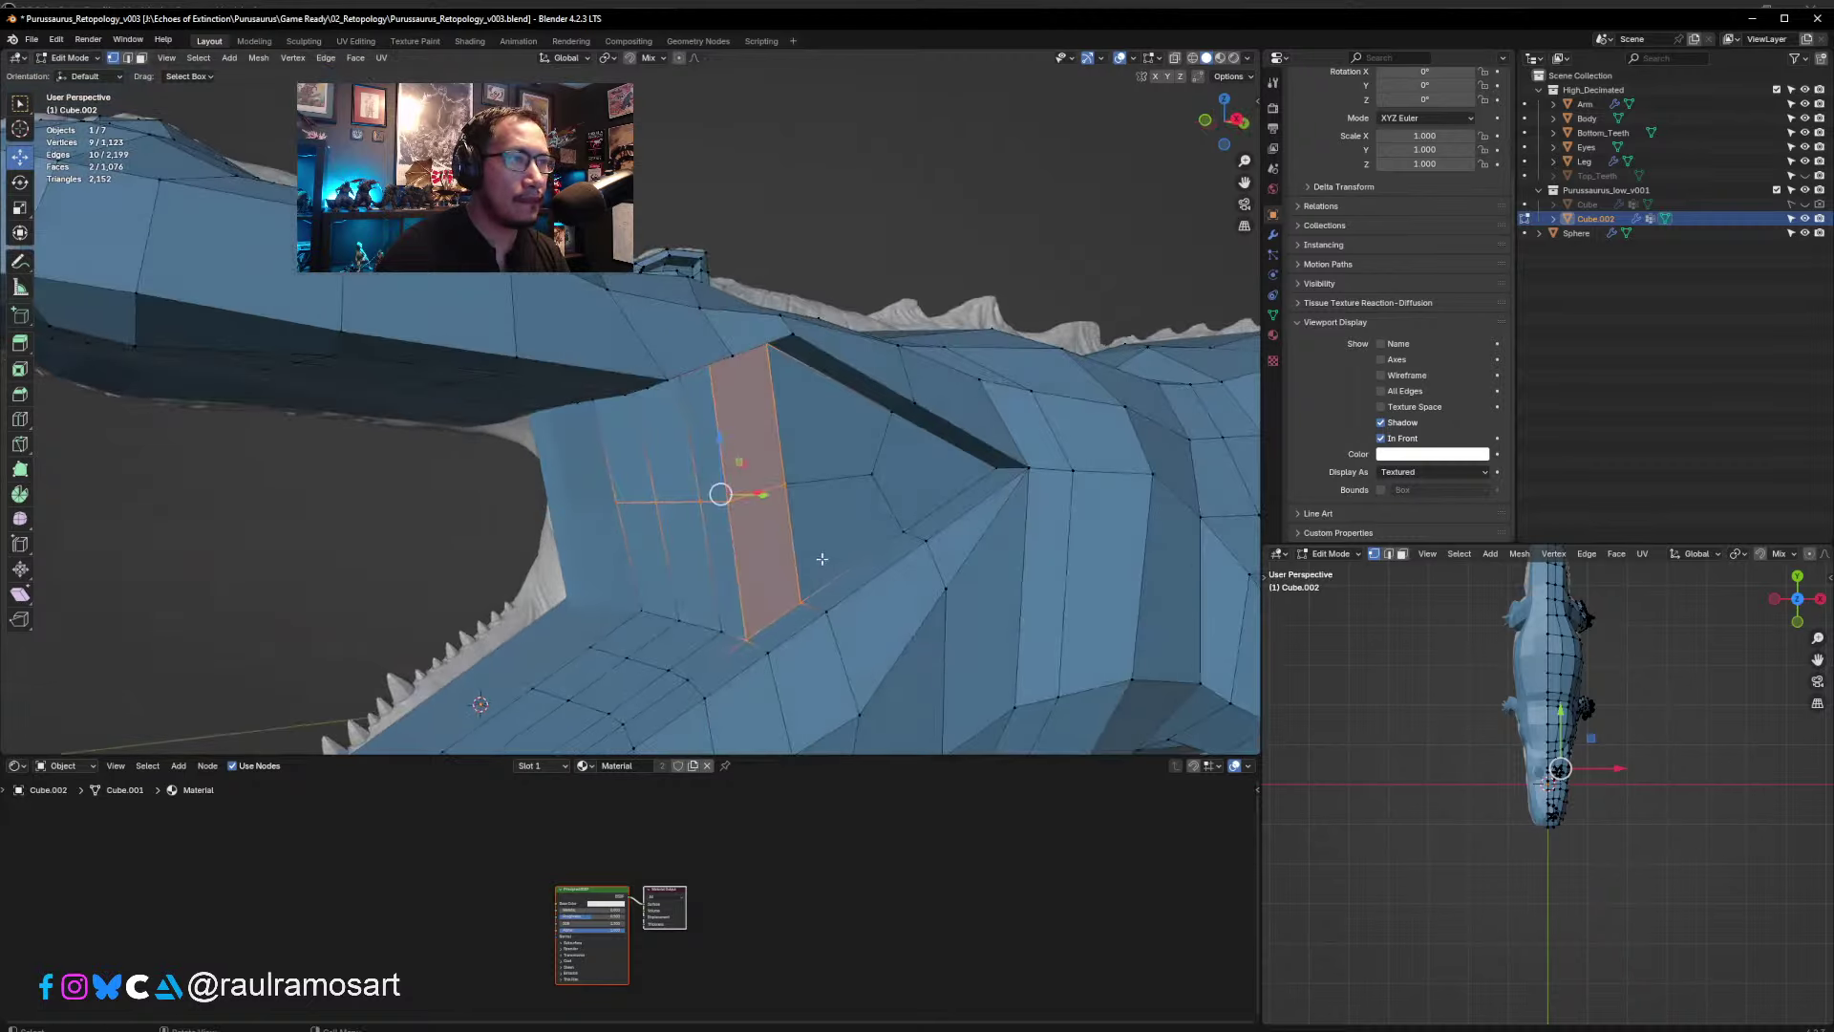
left_click(792, 490)
left_click_drag(820, 486, 787, 498)
left_click(789, 492, "shift")
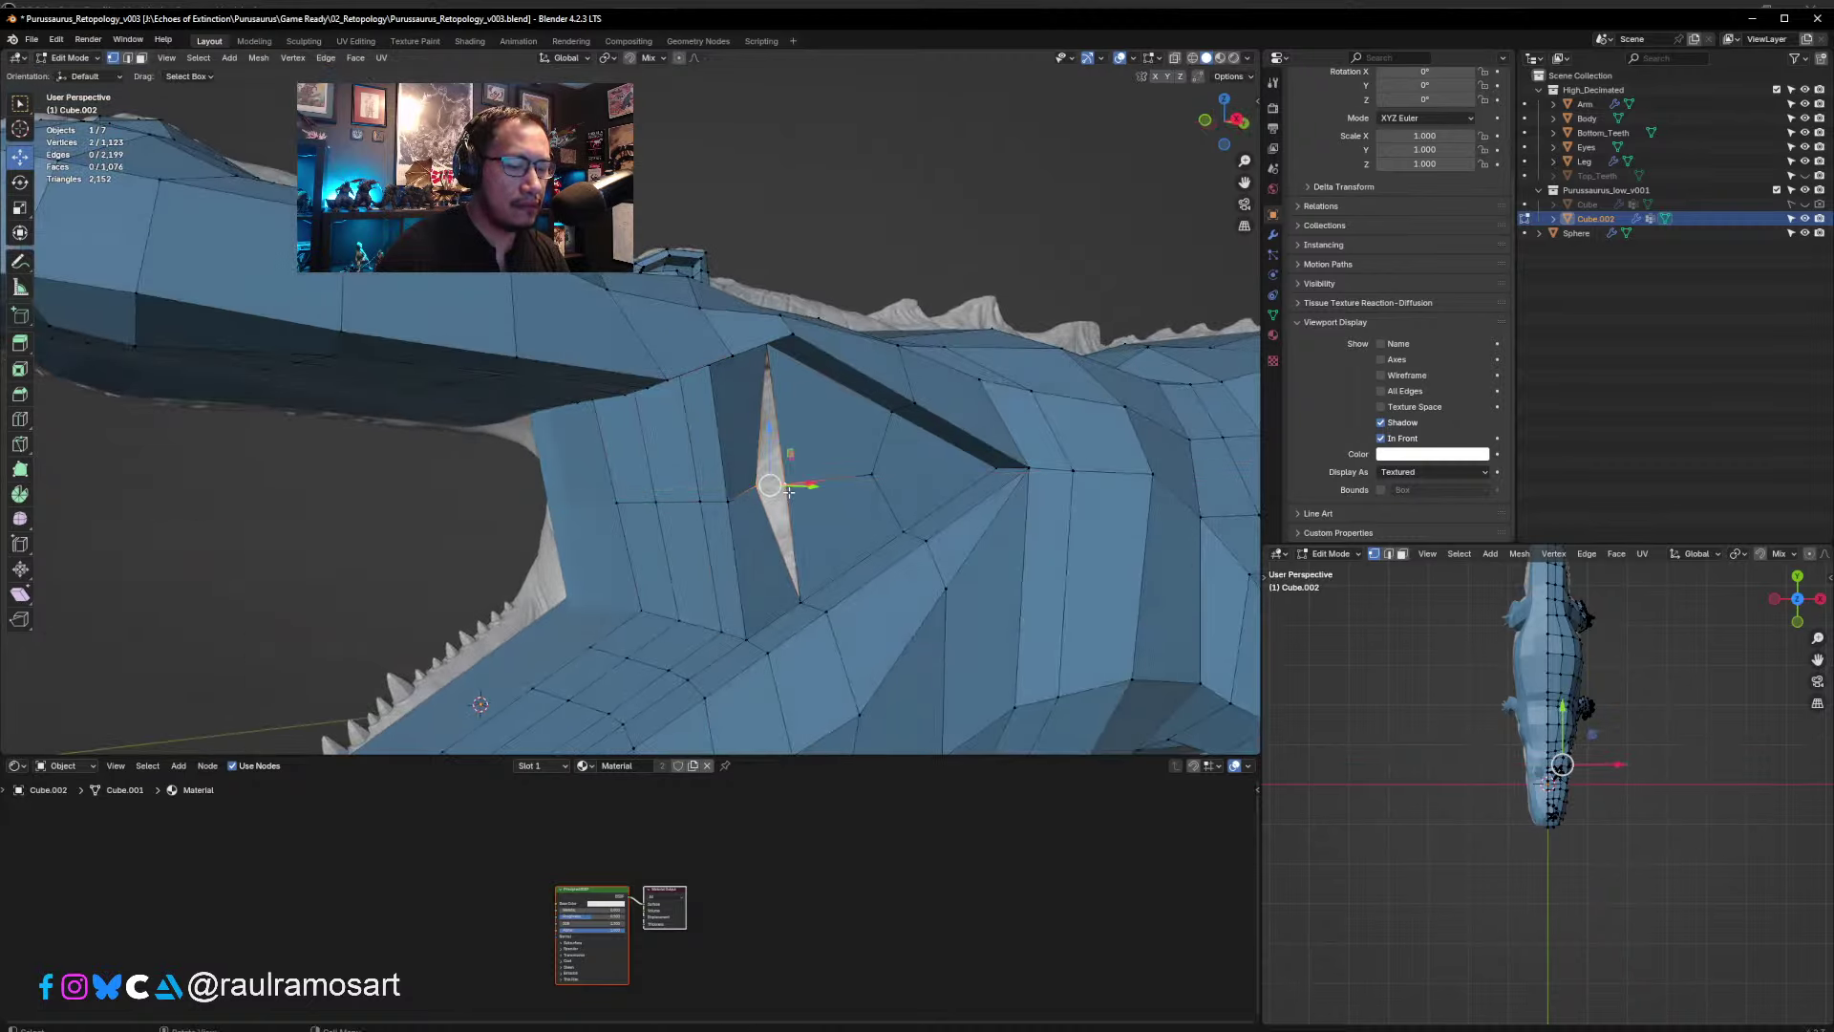
key("m")
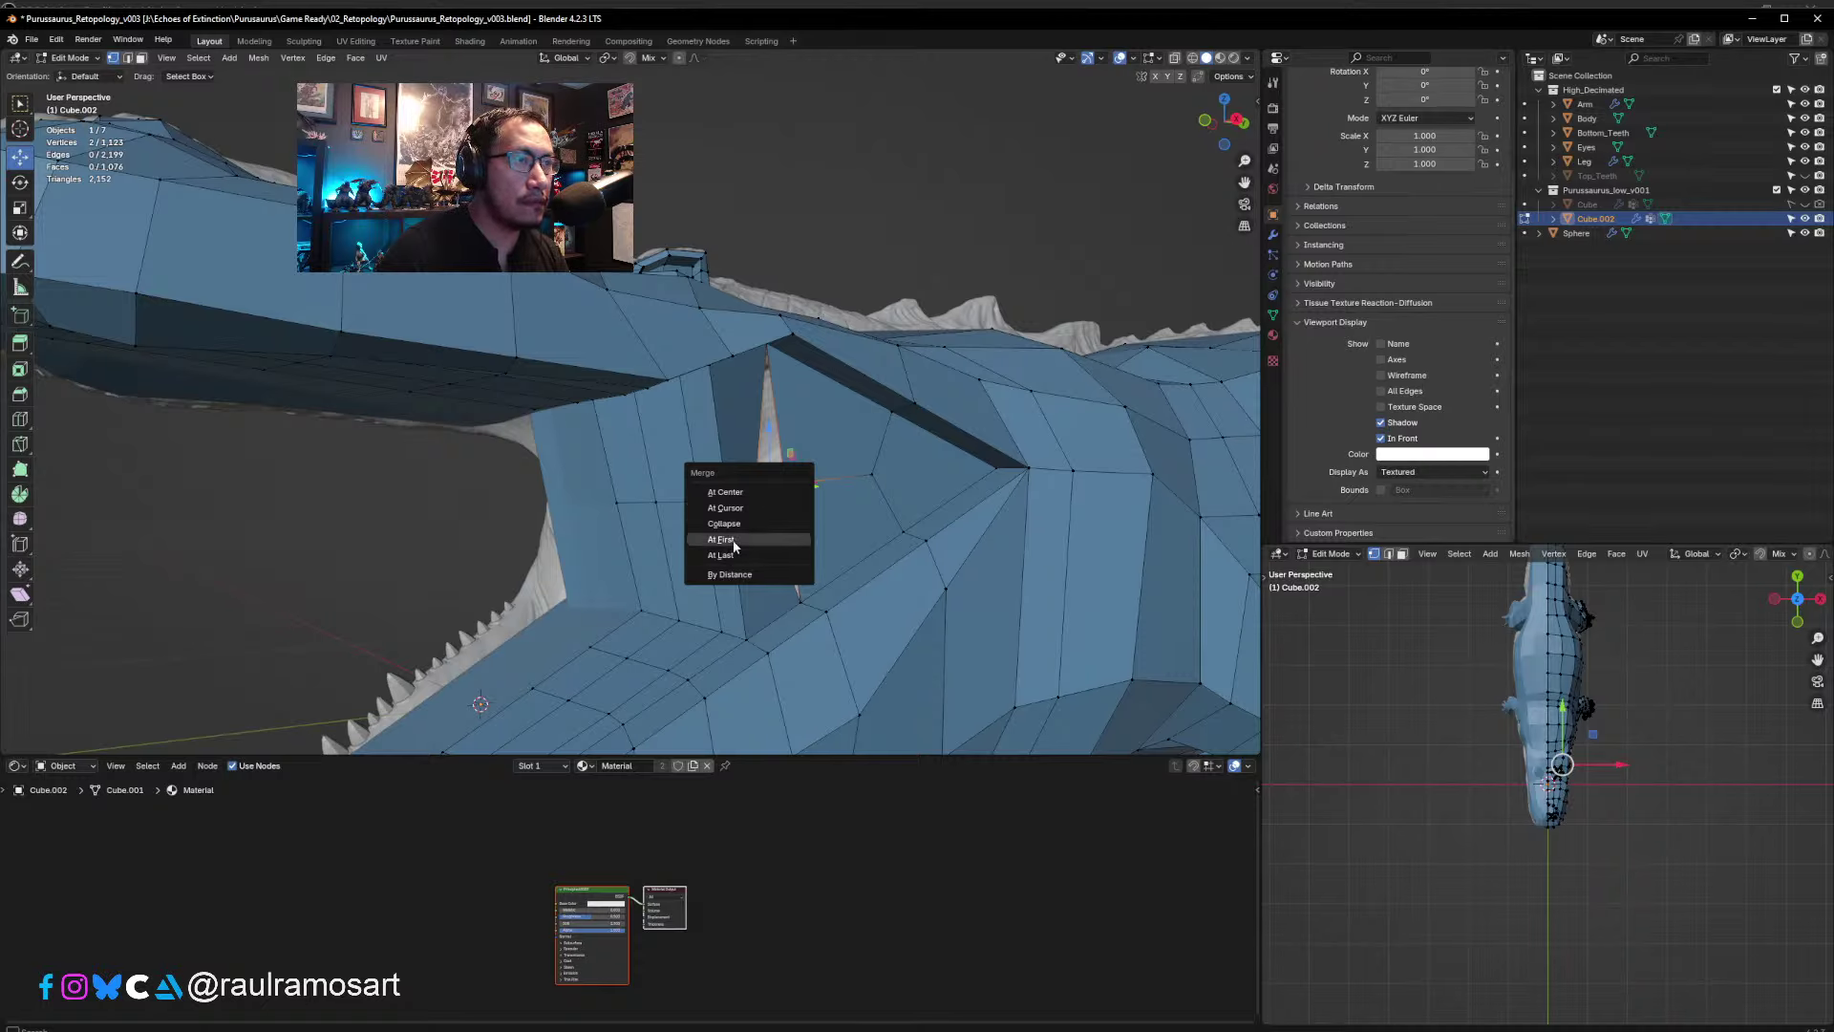
left_click(732, 491)
- Turn on X-ray and snapping, and move the middle-row vertices around the mouth corner and cheek onto the sculpted surface
middle_click_drag(875, 530, 802, 548)
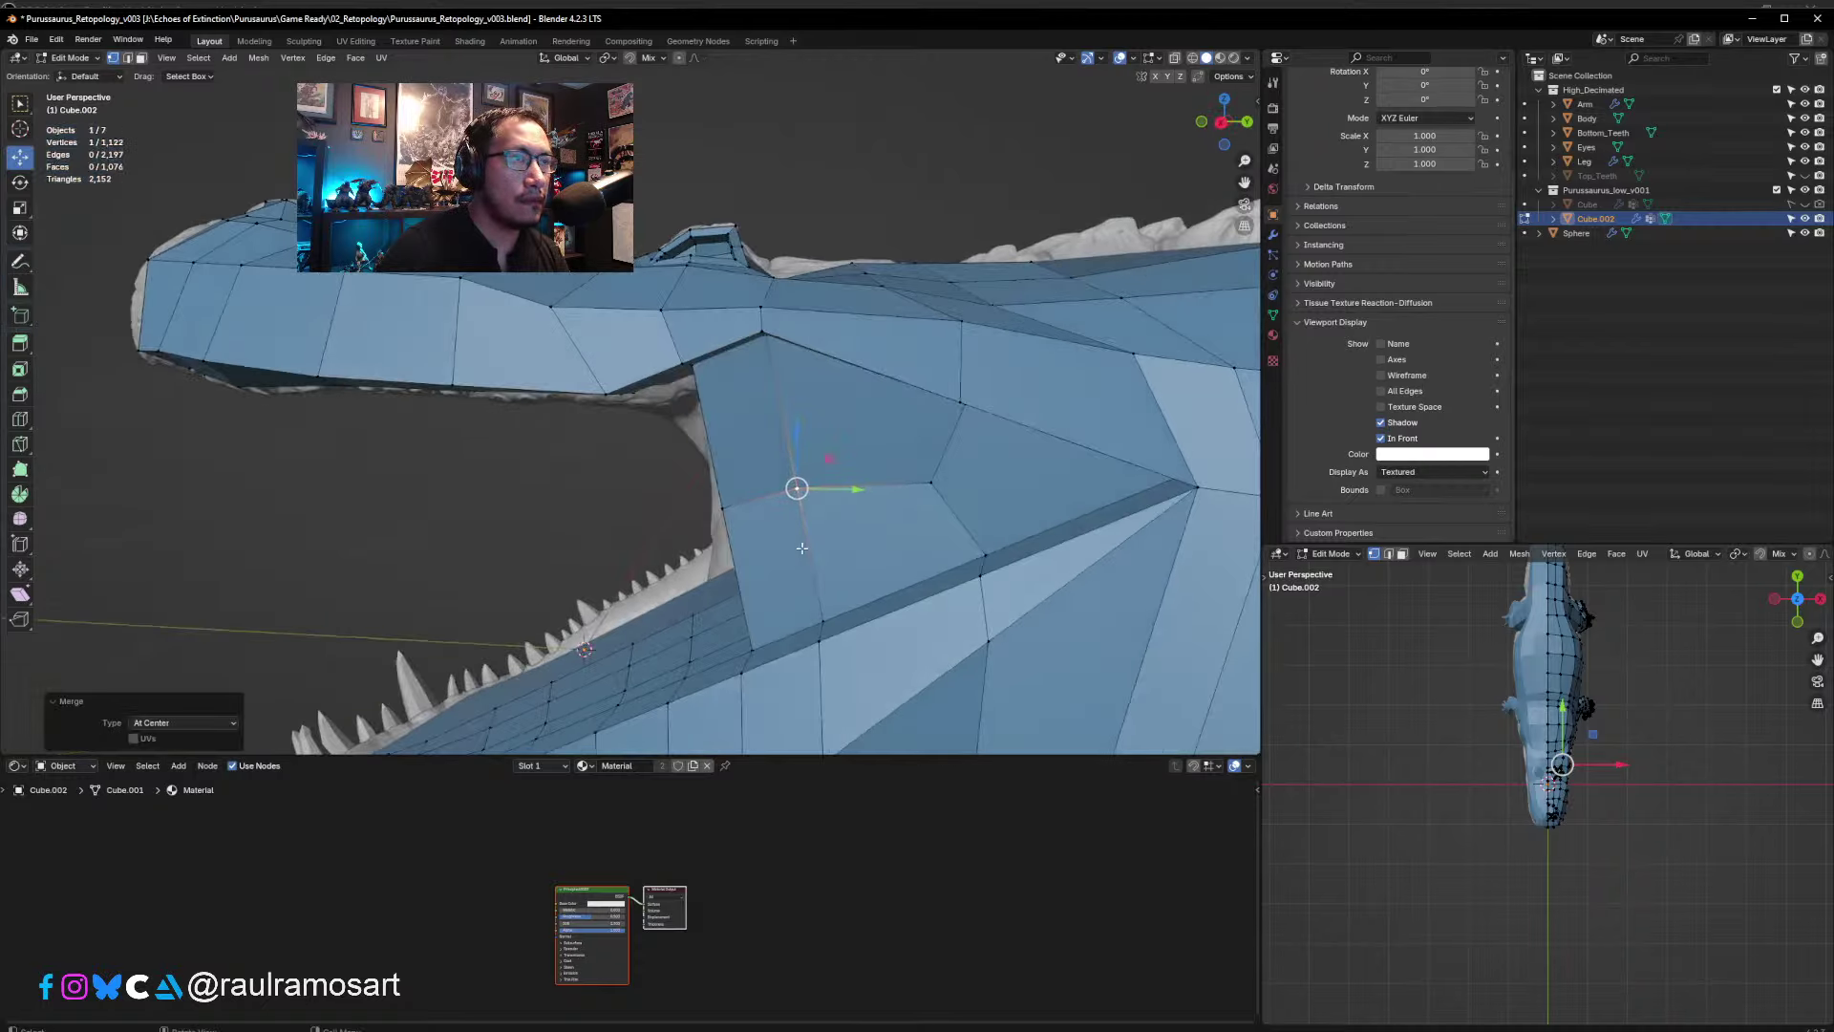
key("KP_3")
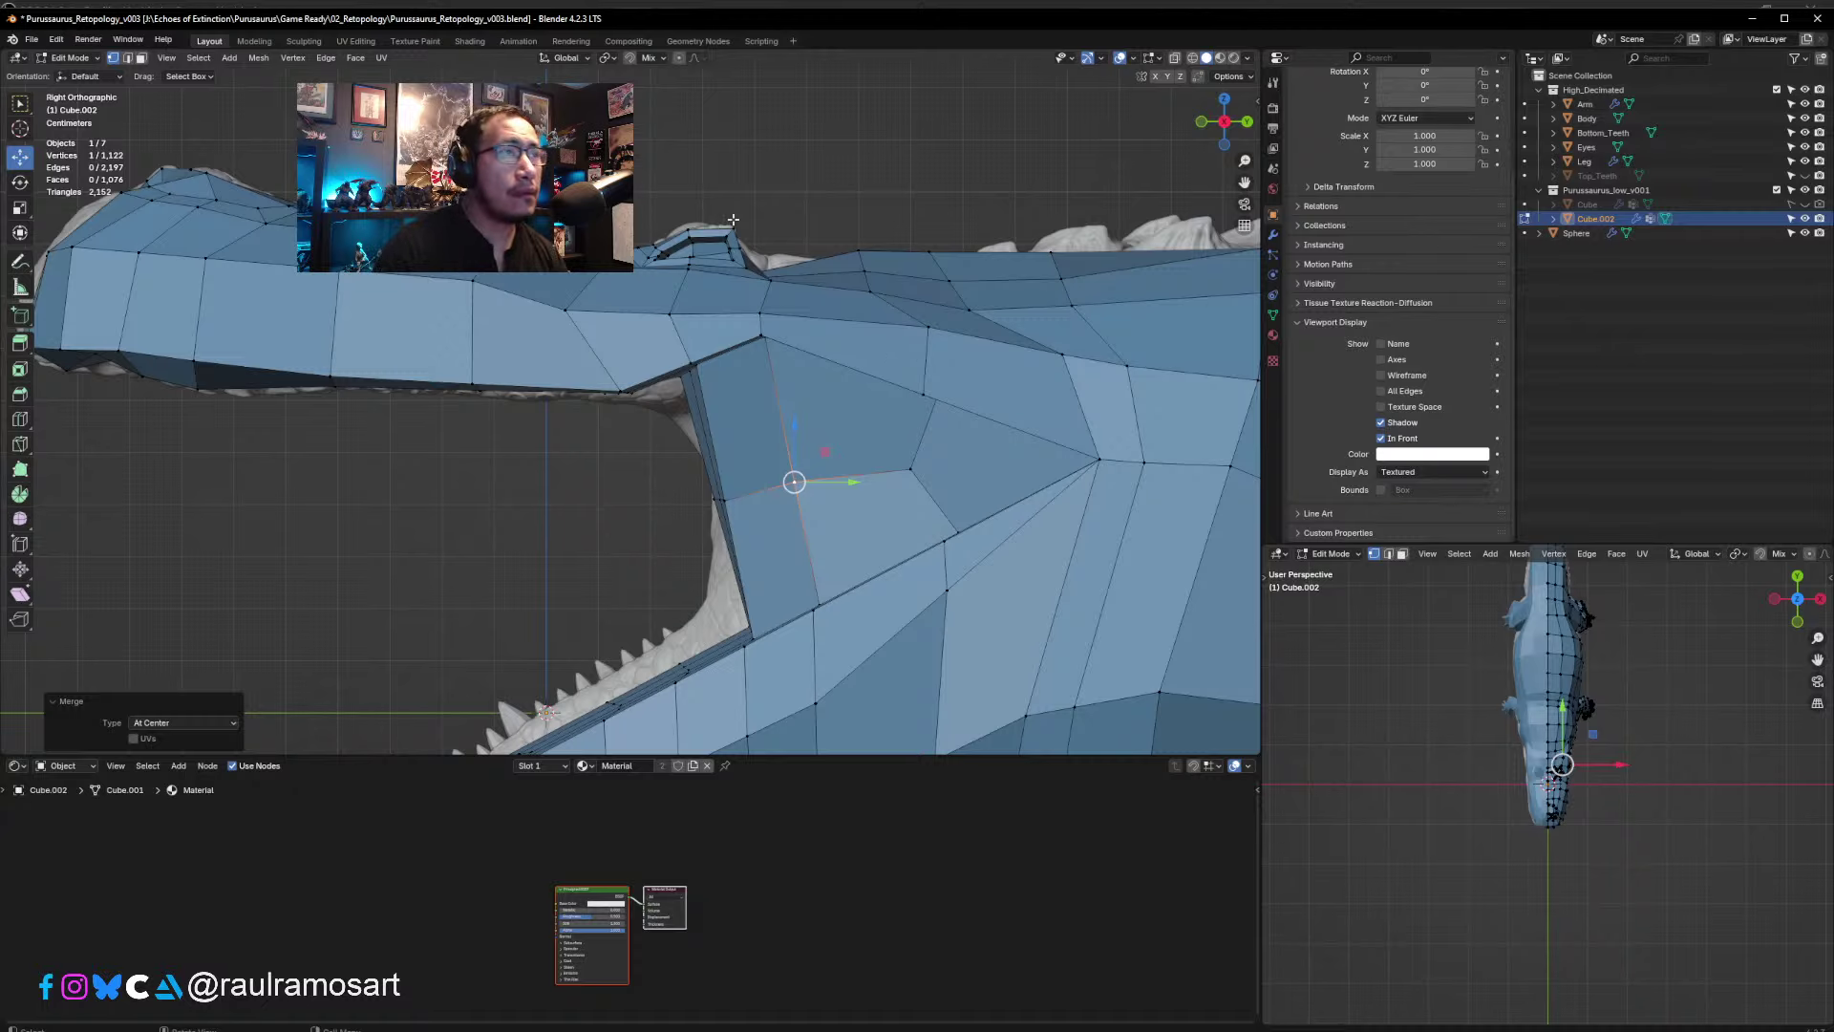
middle_click_drag(774, 303, 704, 446)
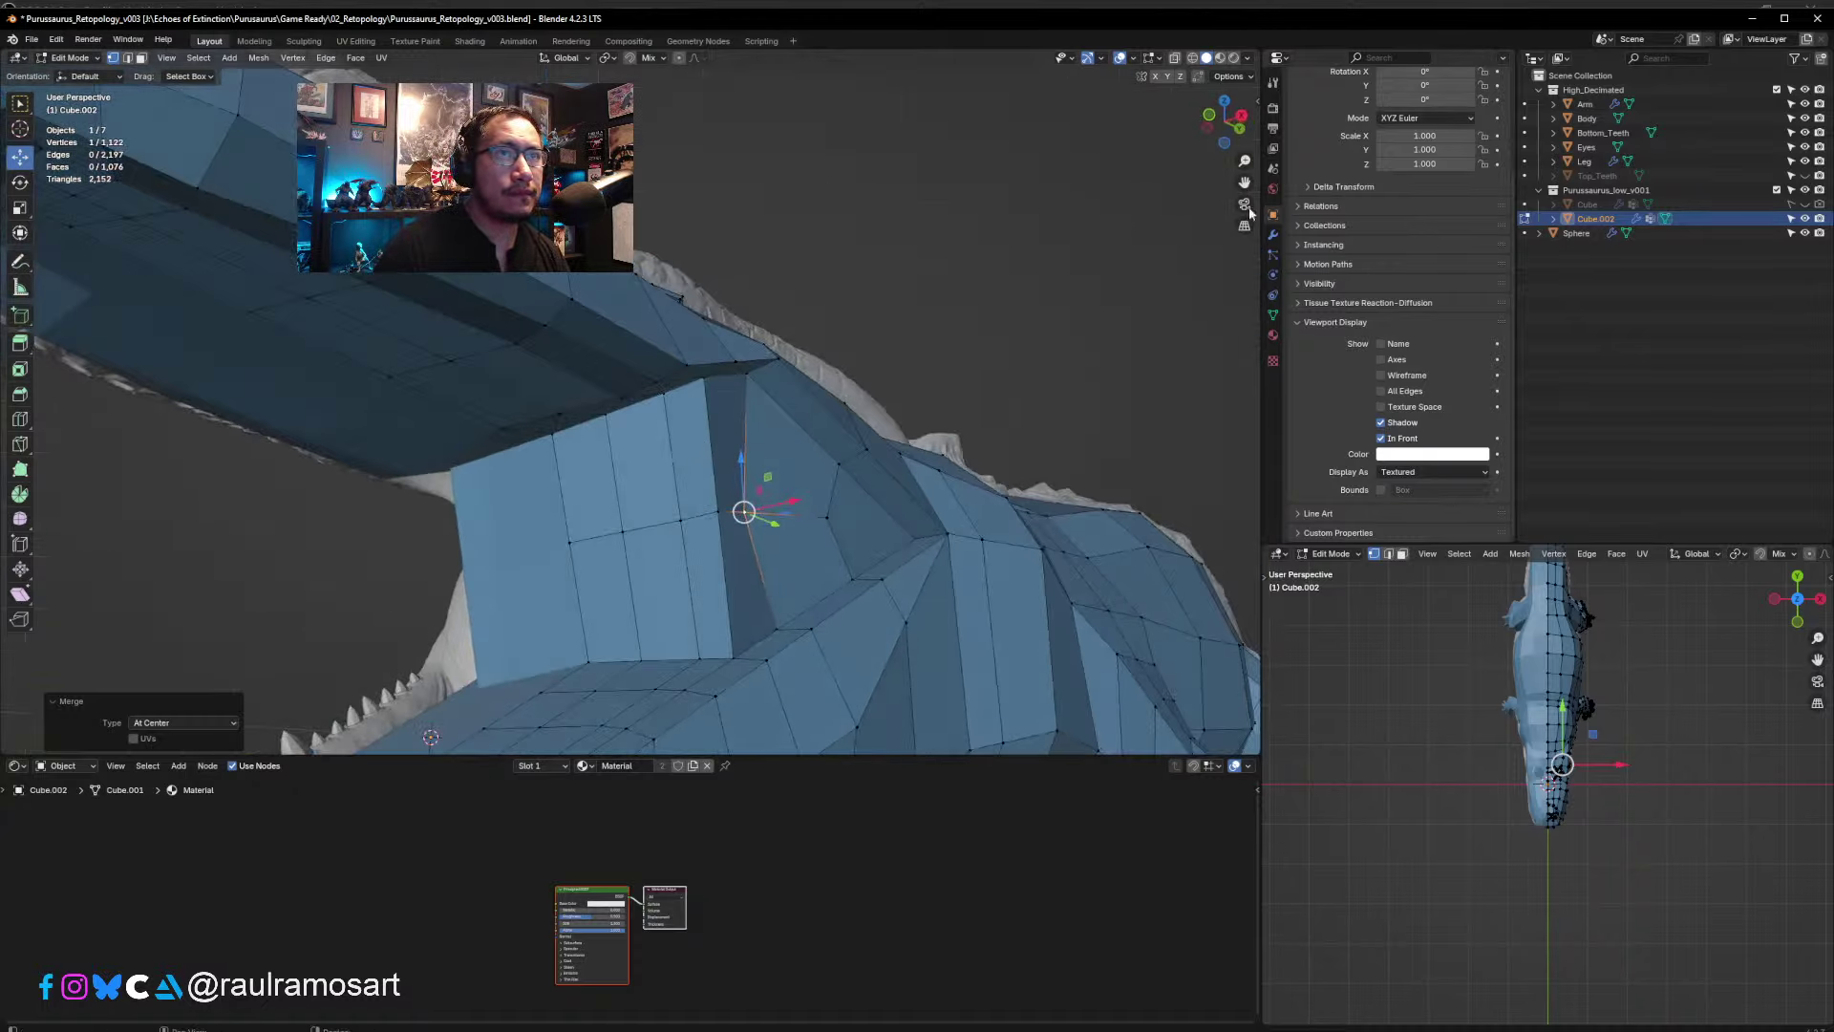
left_click(1177, 59)
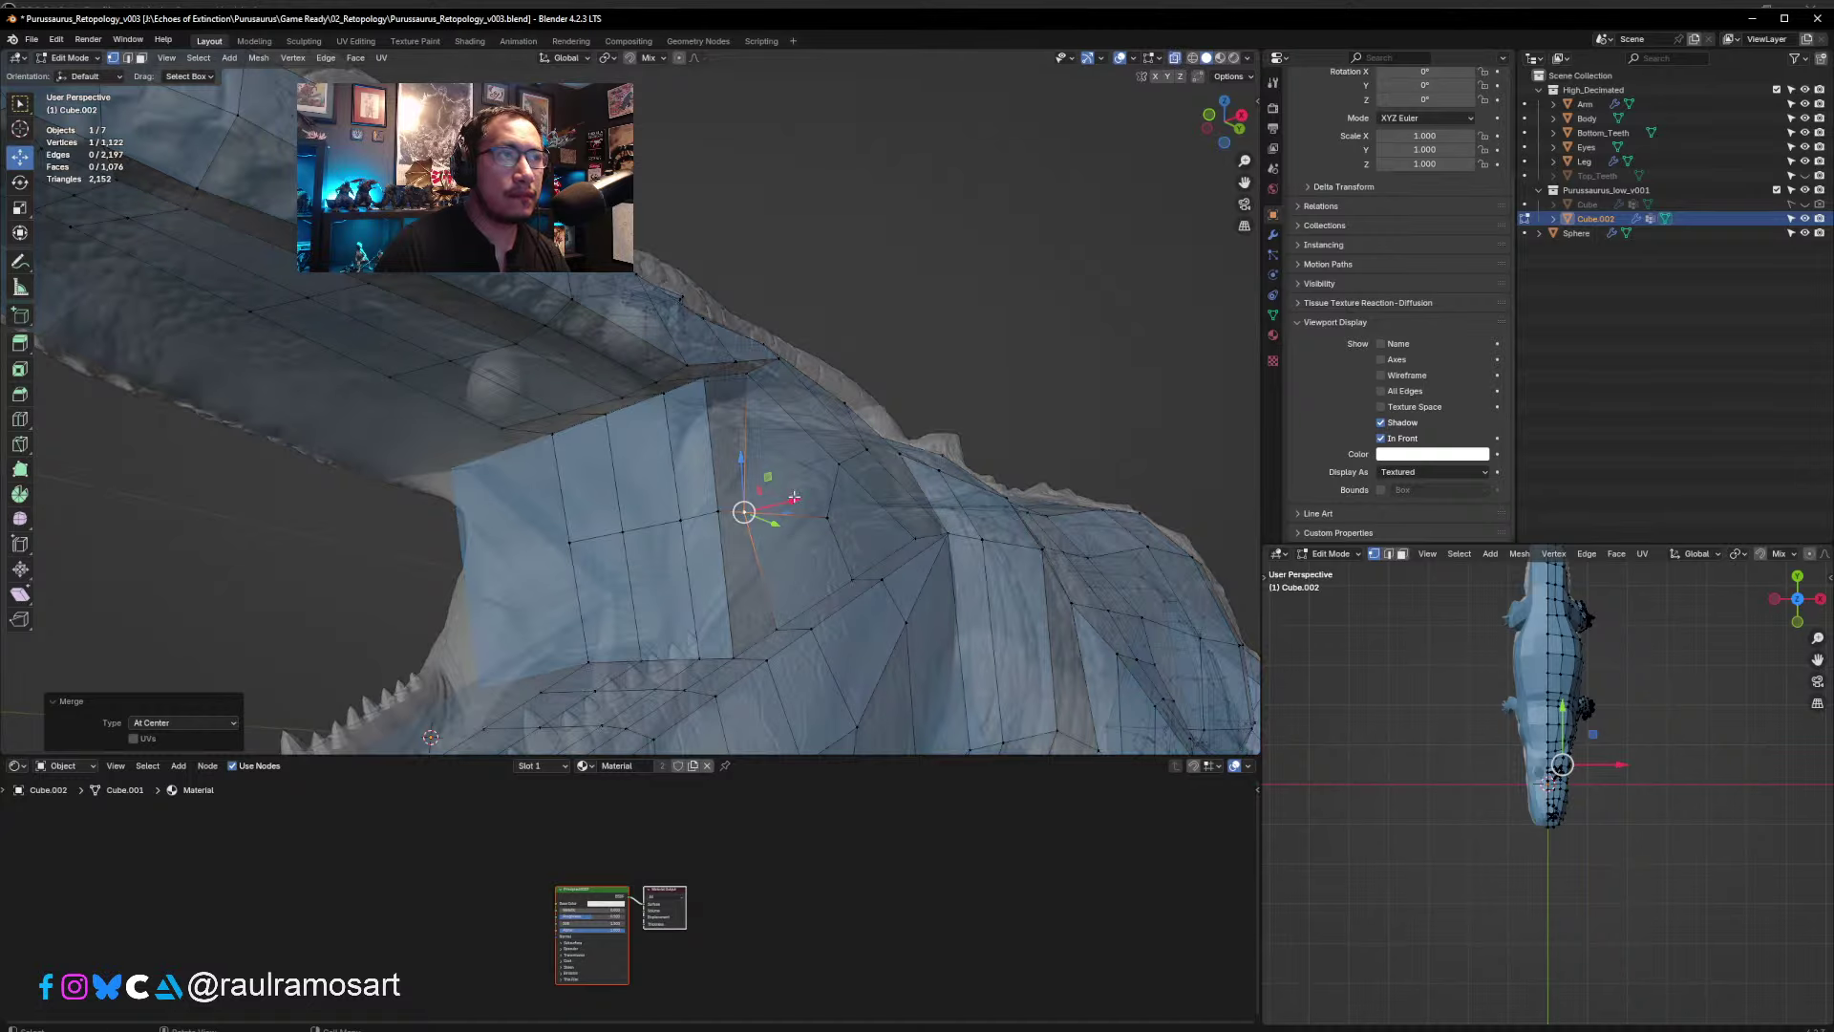
middle_click_drag(612, 401, 627, 420)
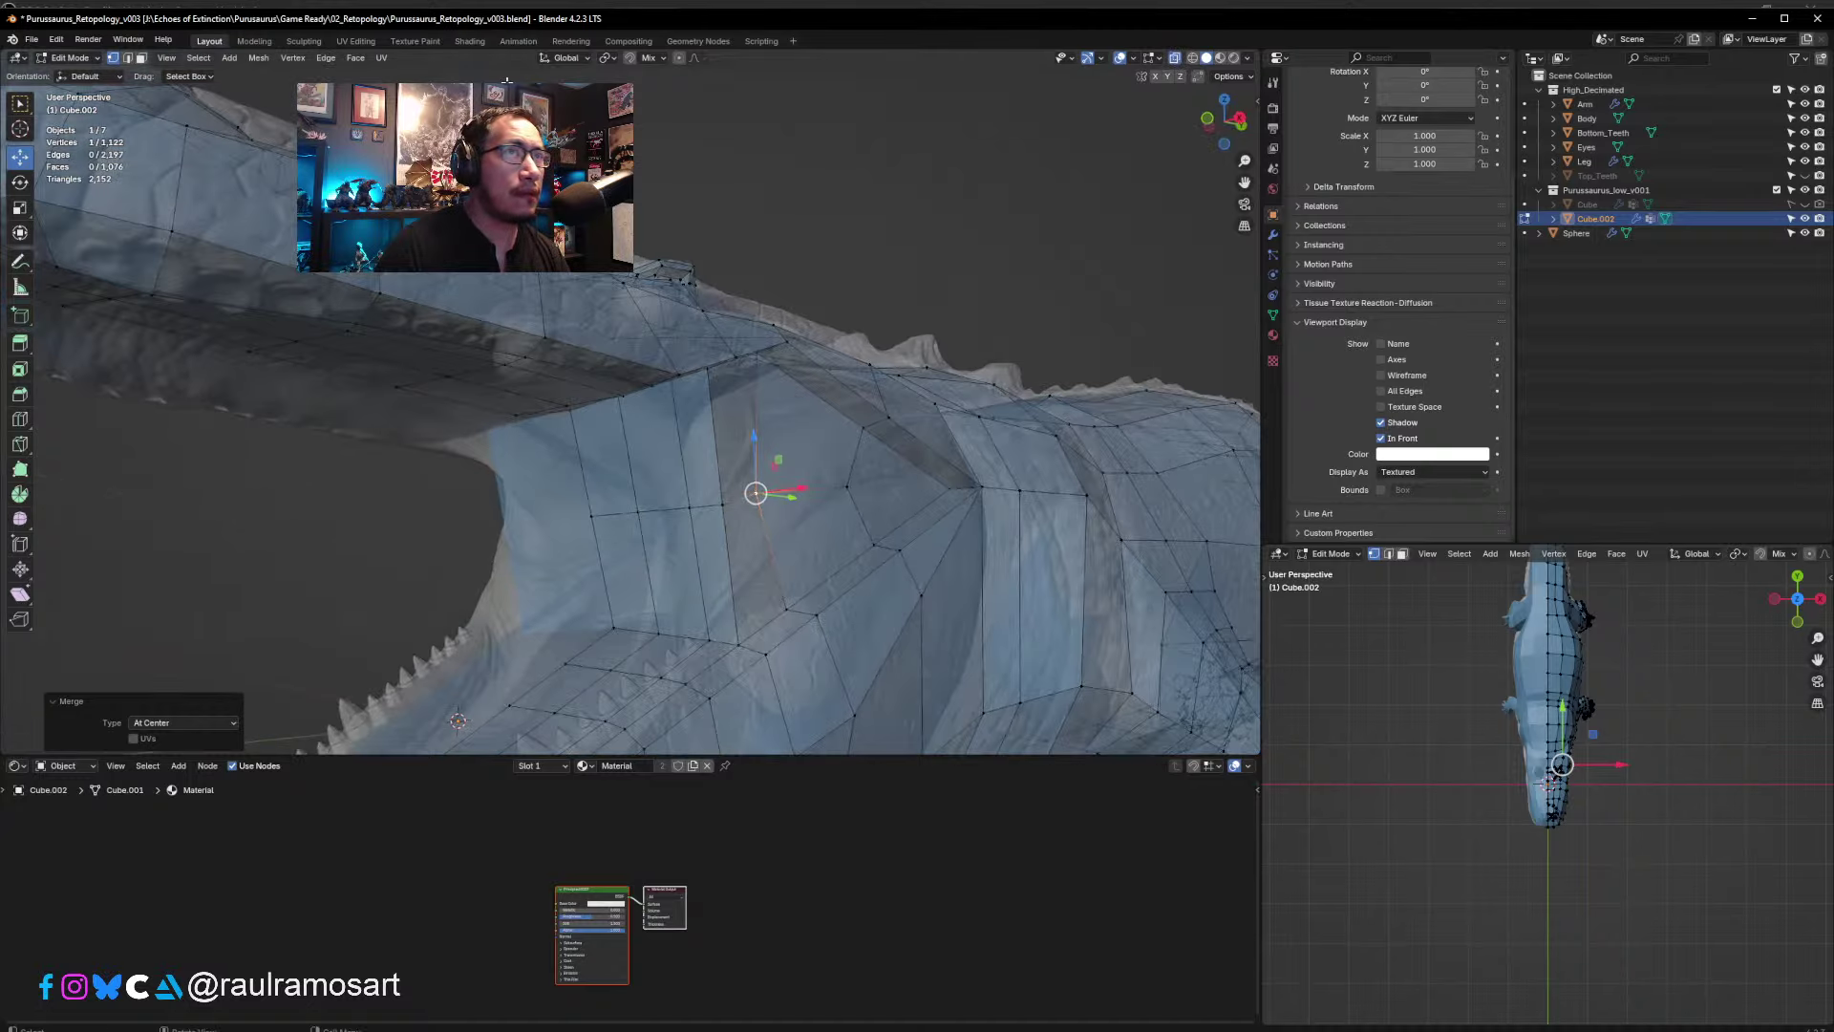
middle_click_drag(704, 395, 710, 430)
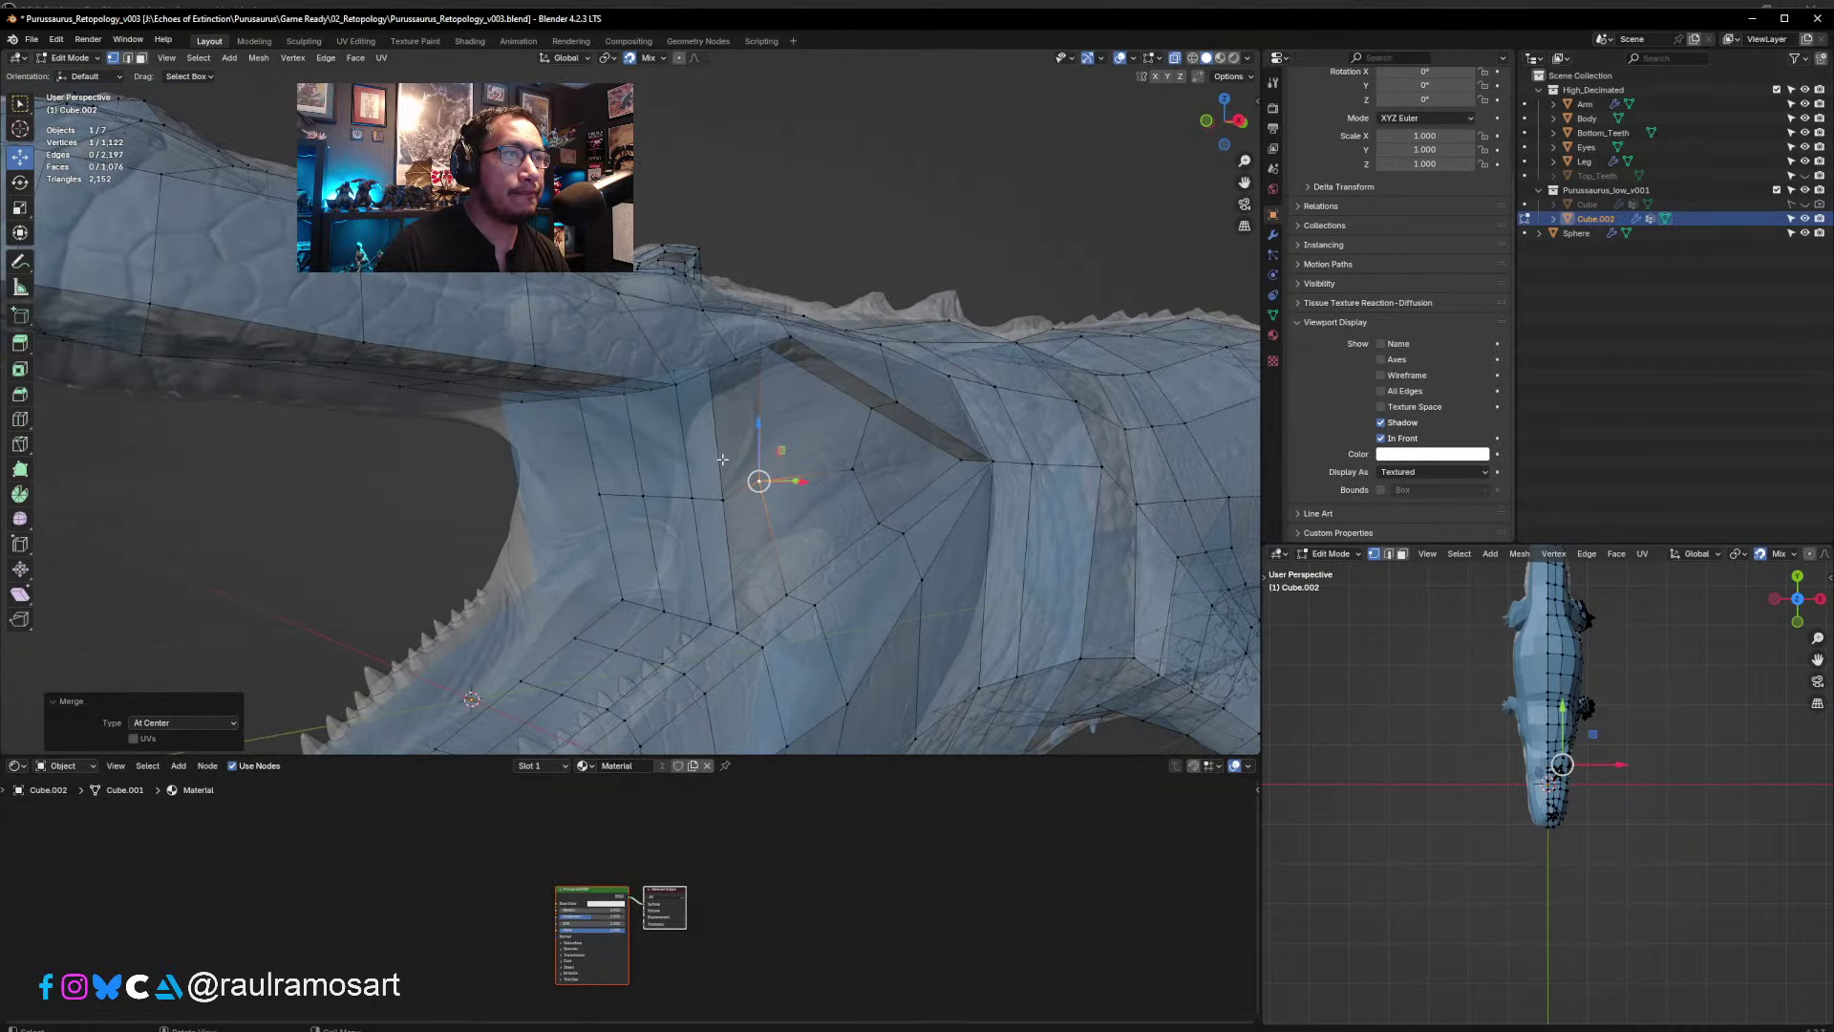
left_click(722, 498)
left_click_drag(722, 499, 820, 478)
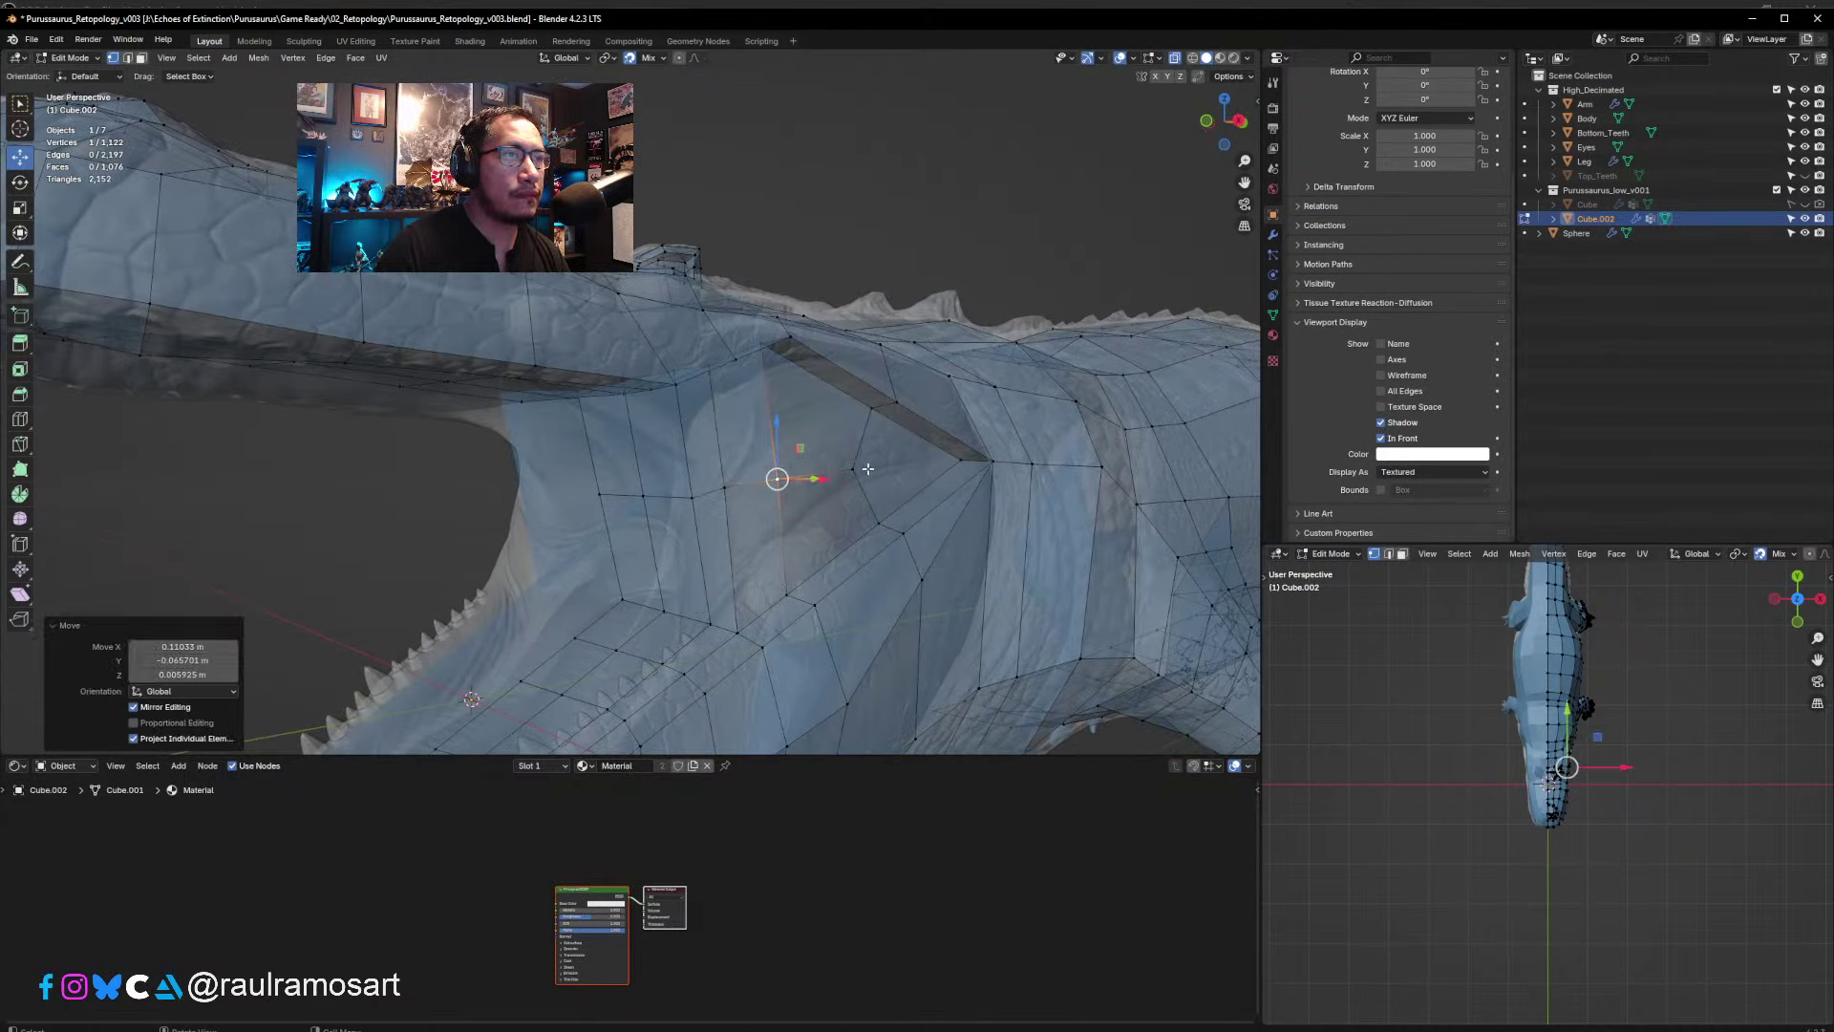
middle_click_drag(863, 469, 865, 467)
left_click(861, 468)
left_click_drag(860, 468, 862, 456)
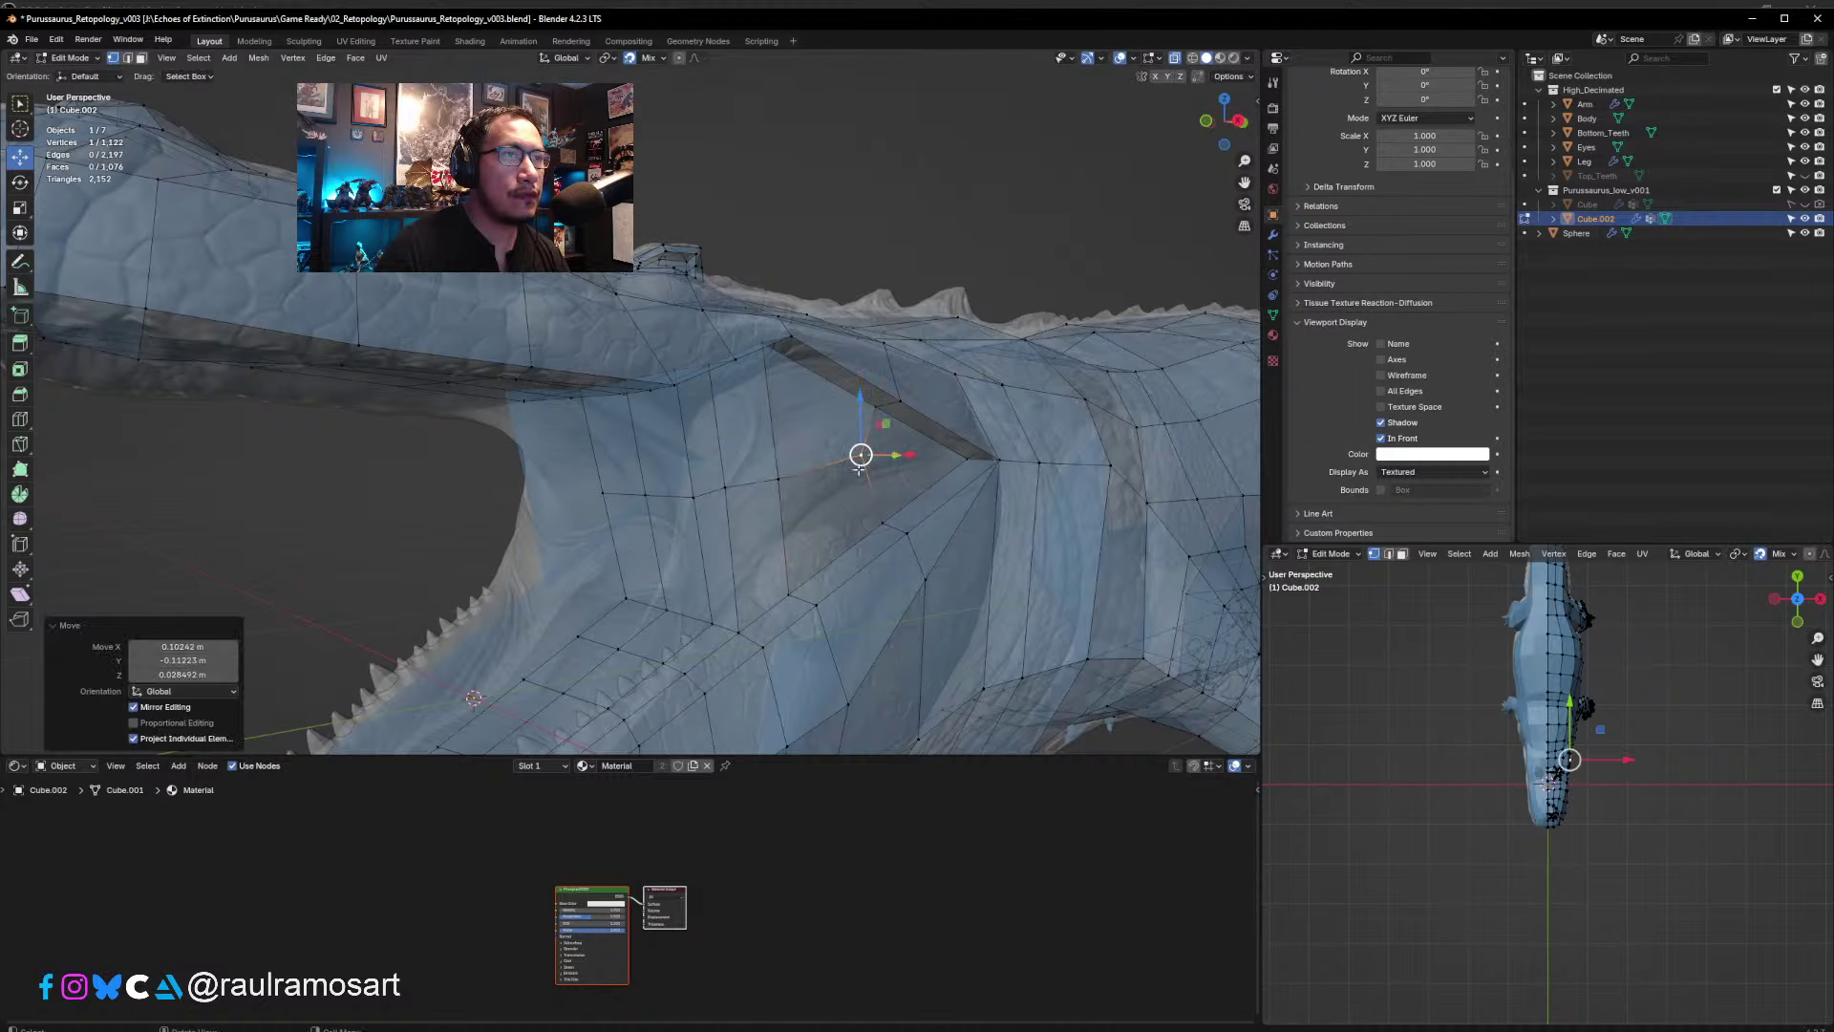
- Raise the merged mouth-corner vertex and the neighbouring cheek vertex to follow the sculpted cheek fold
middle_click_drag(865, 460, 799, 480)
left_click(799, 478, "alt")
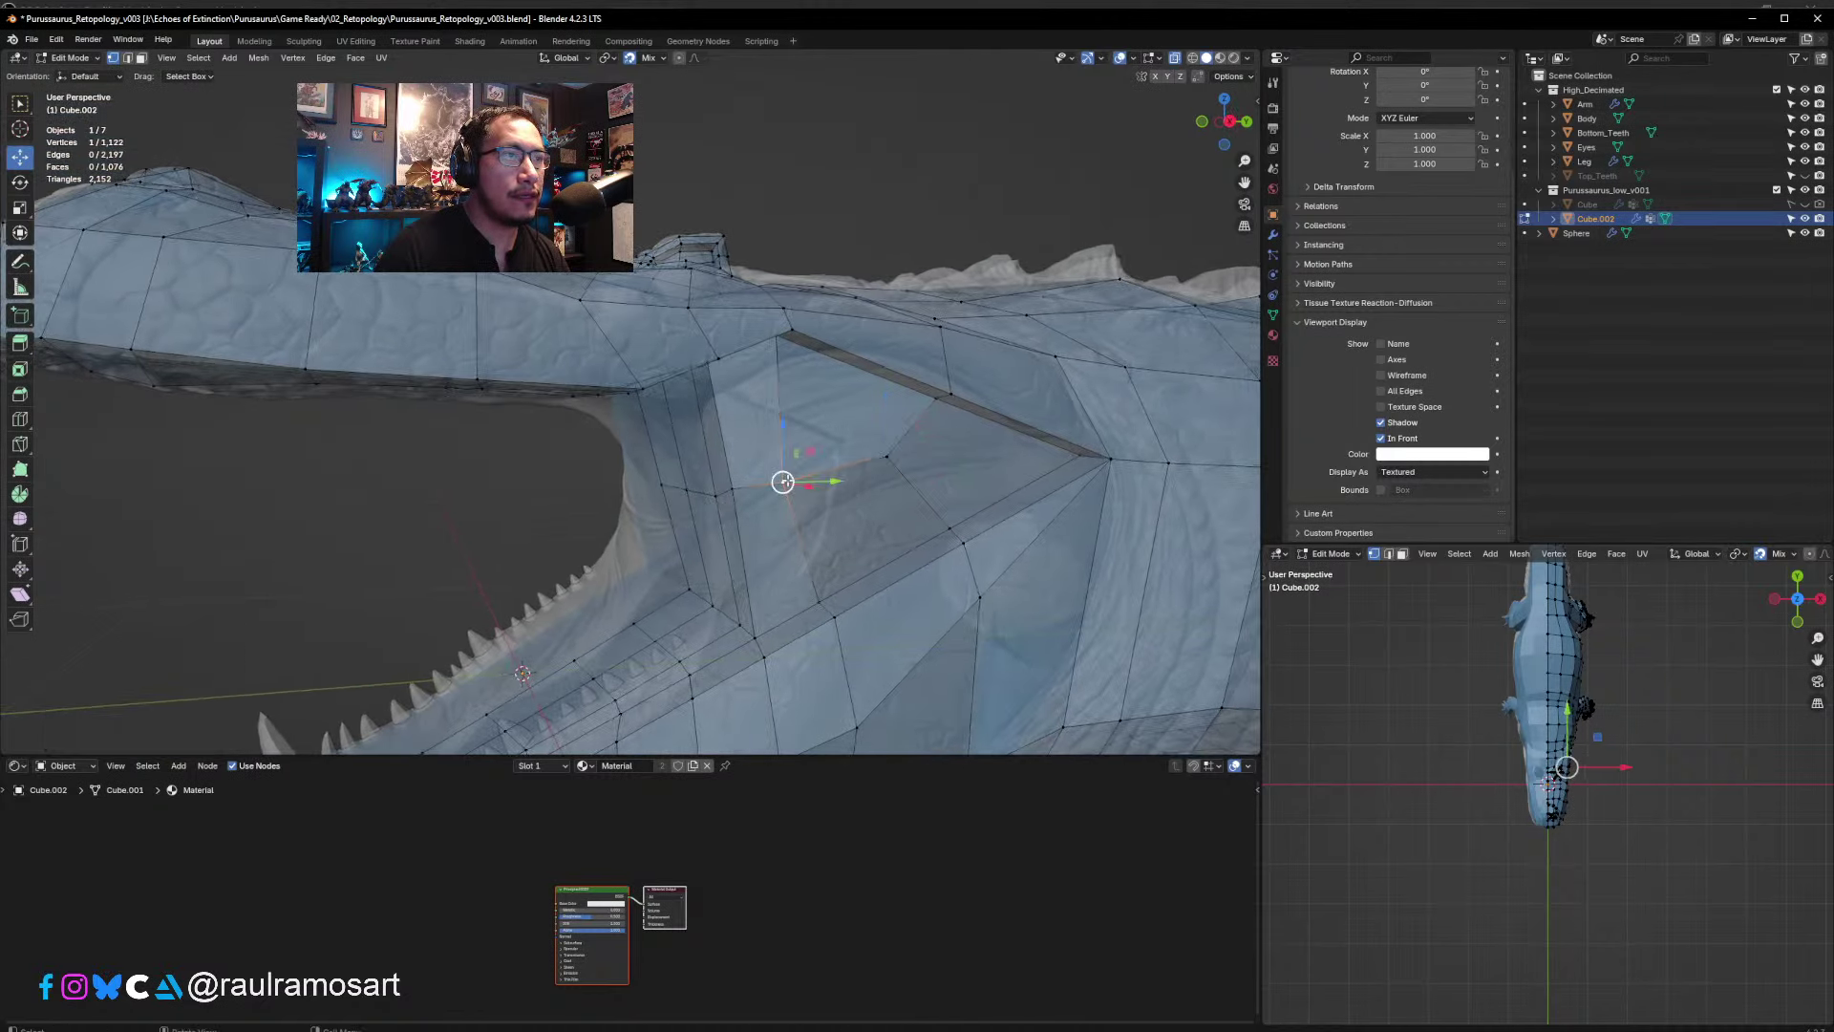
left_click(783, 480)
left_click_drag(783, 479, 903, 426)
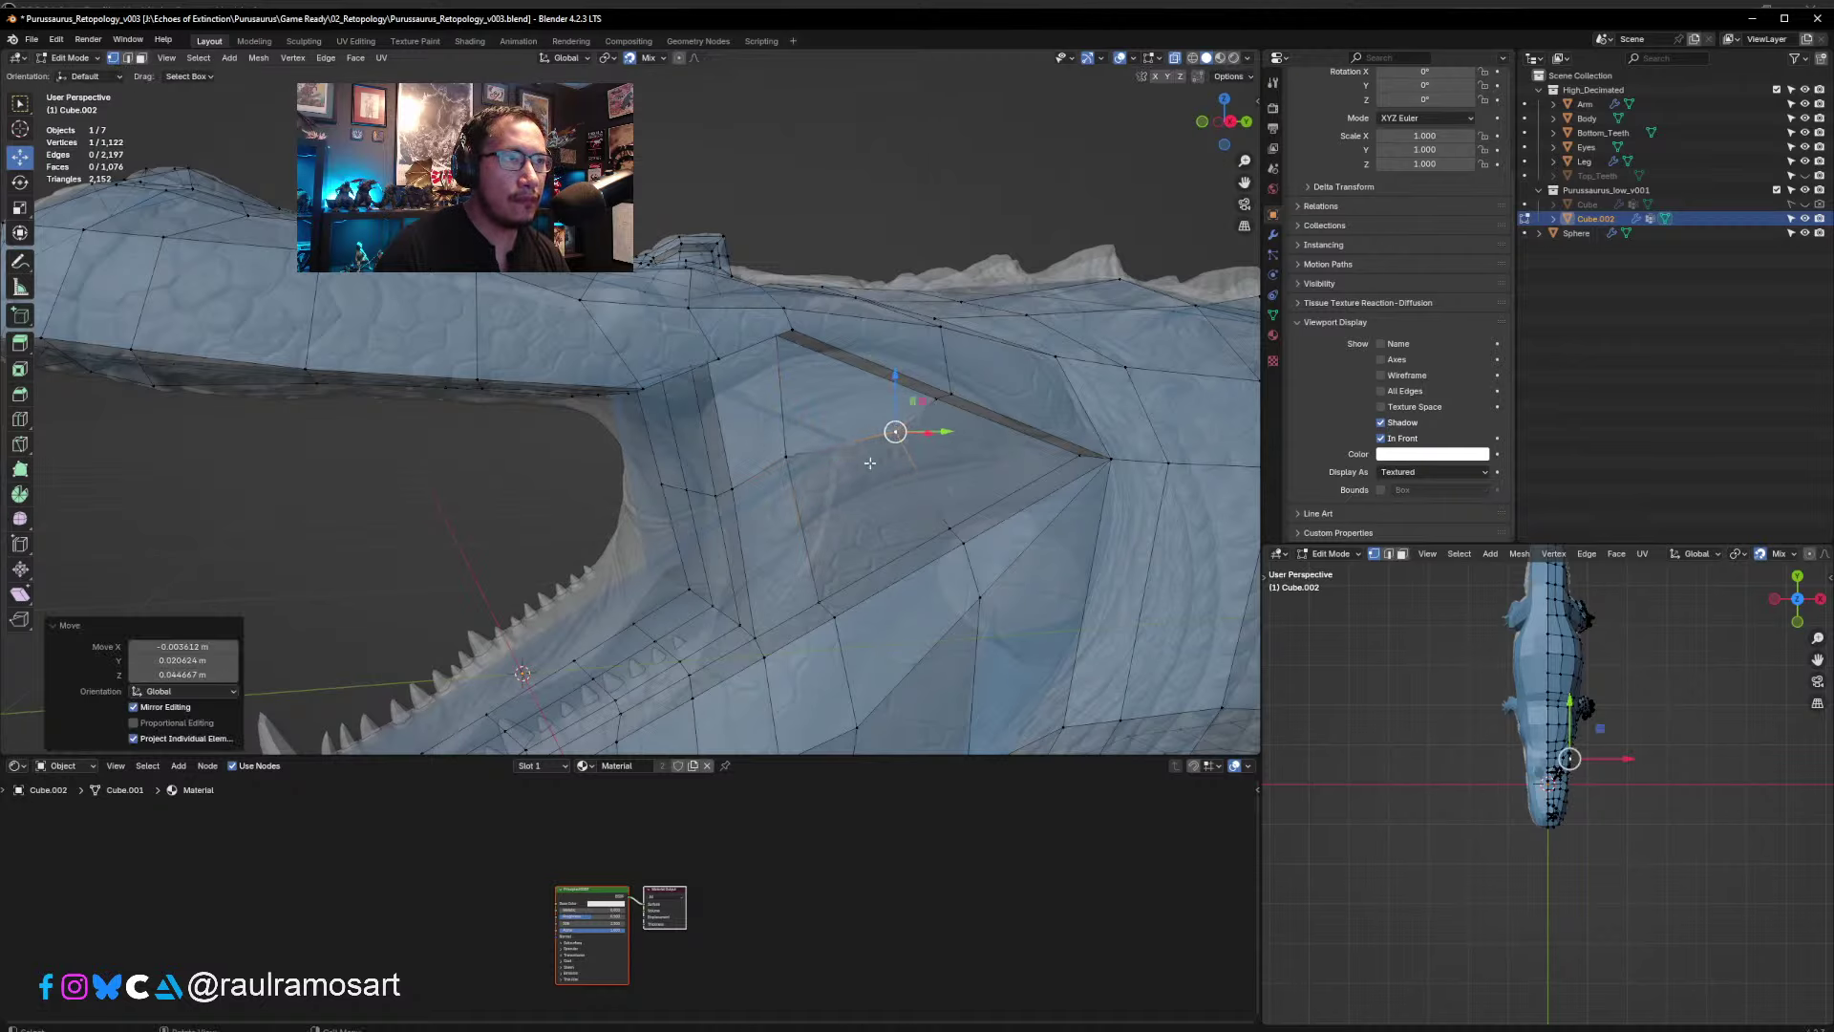
- Reposition the middle-row vertices of the back-of-mouth wall on the sculpted throat
middle_click_drag(903, 426, 684, 501)
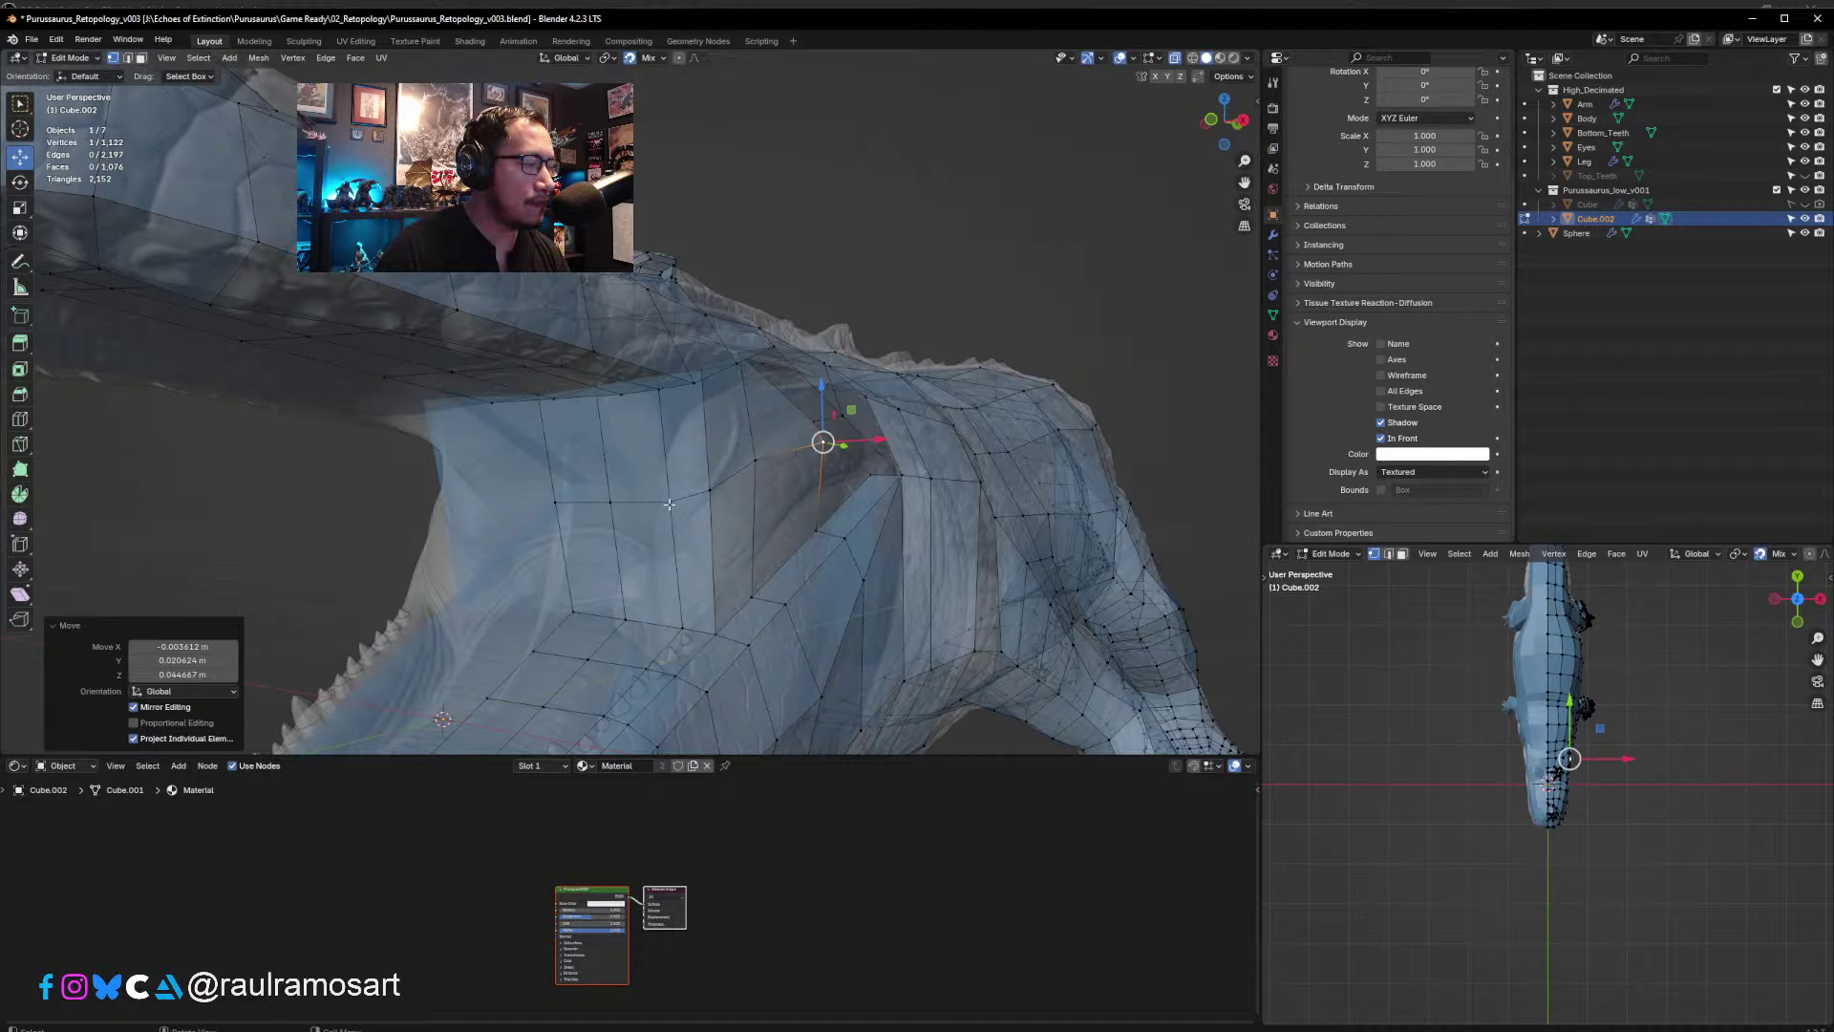
middle_click_drag(670, 504, 686, 498)
left_click(655, 499)
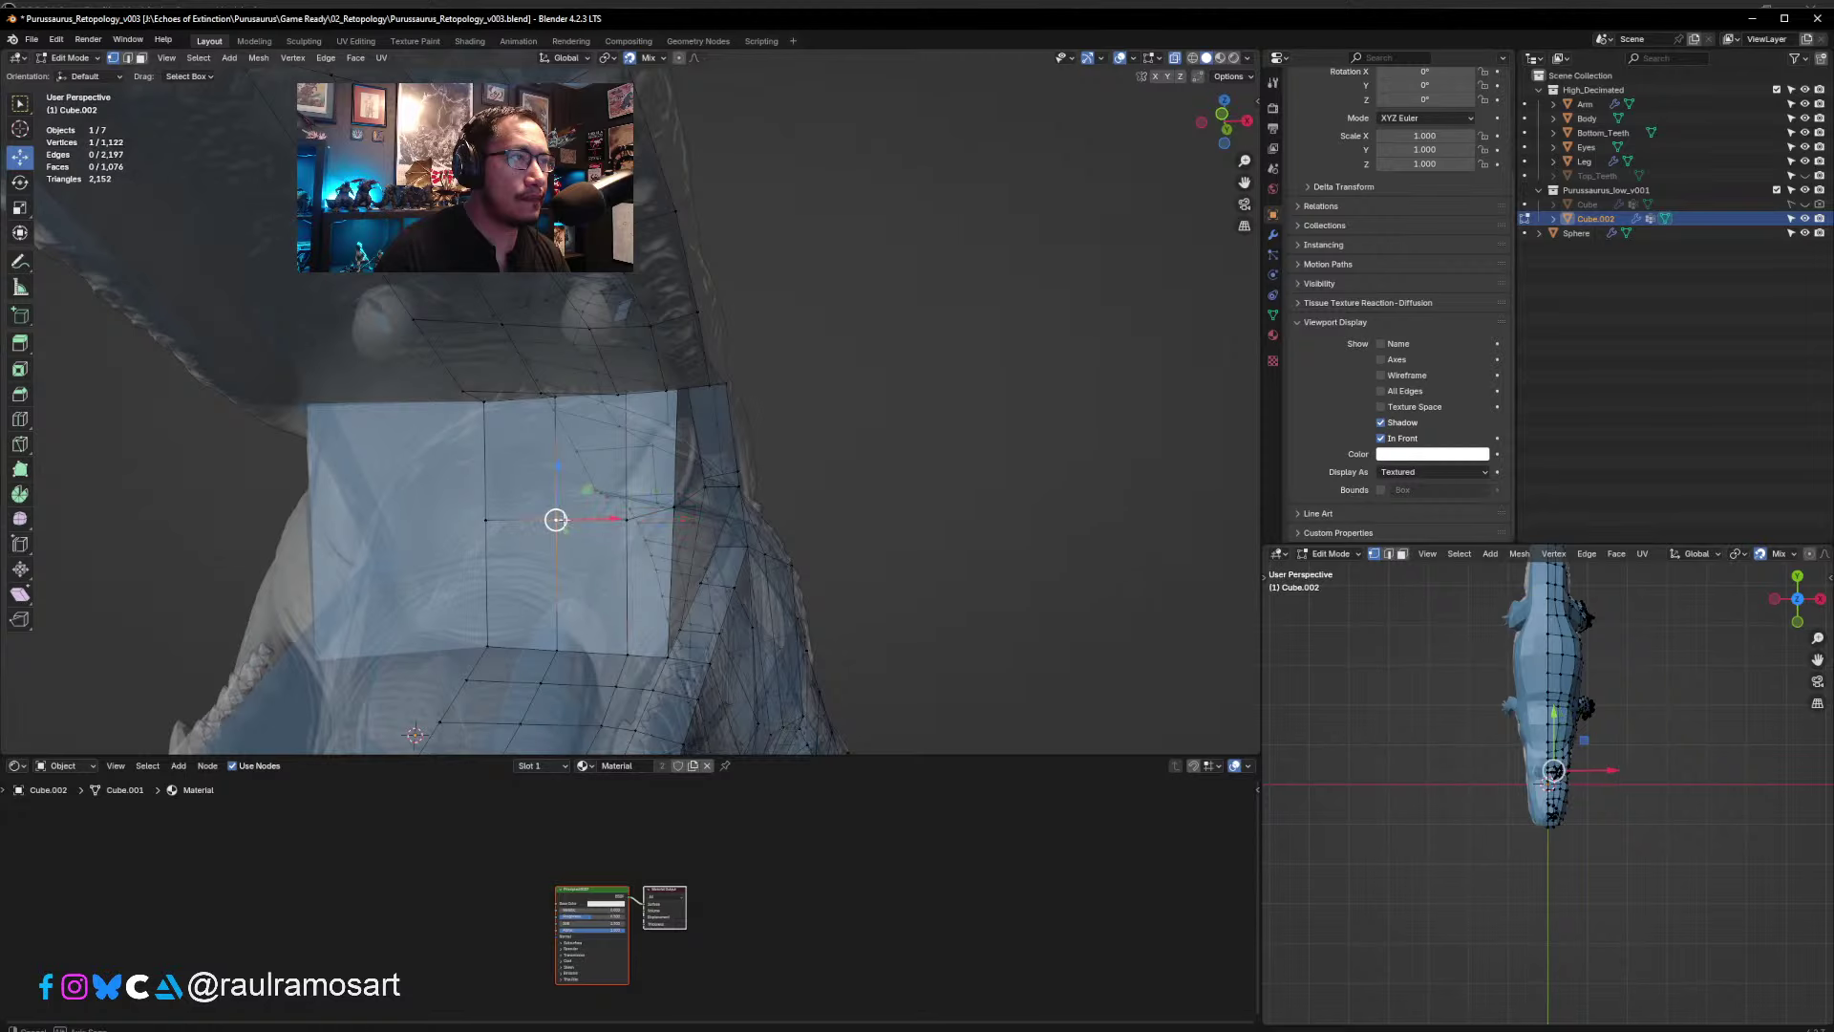
middle_click_drag(559, 523, 530, 466)
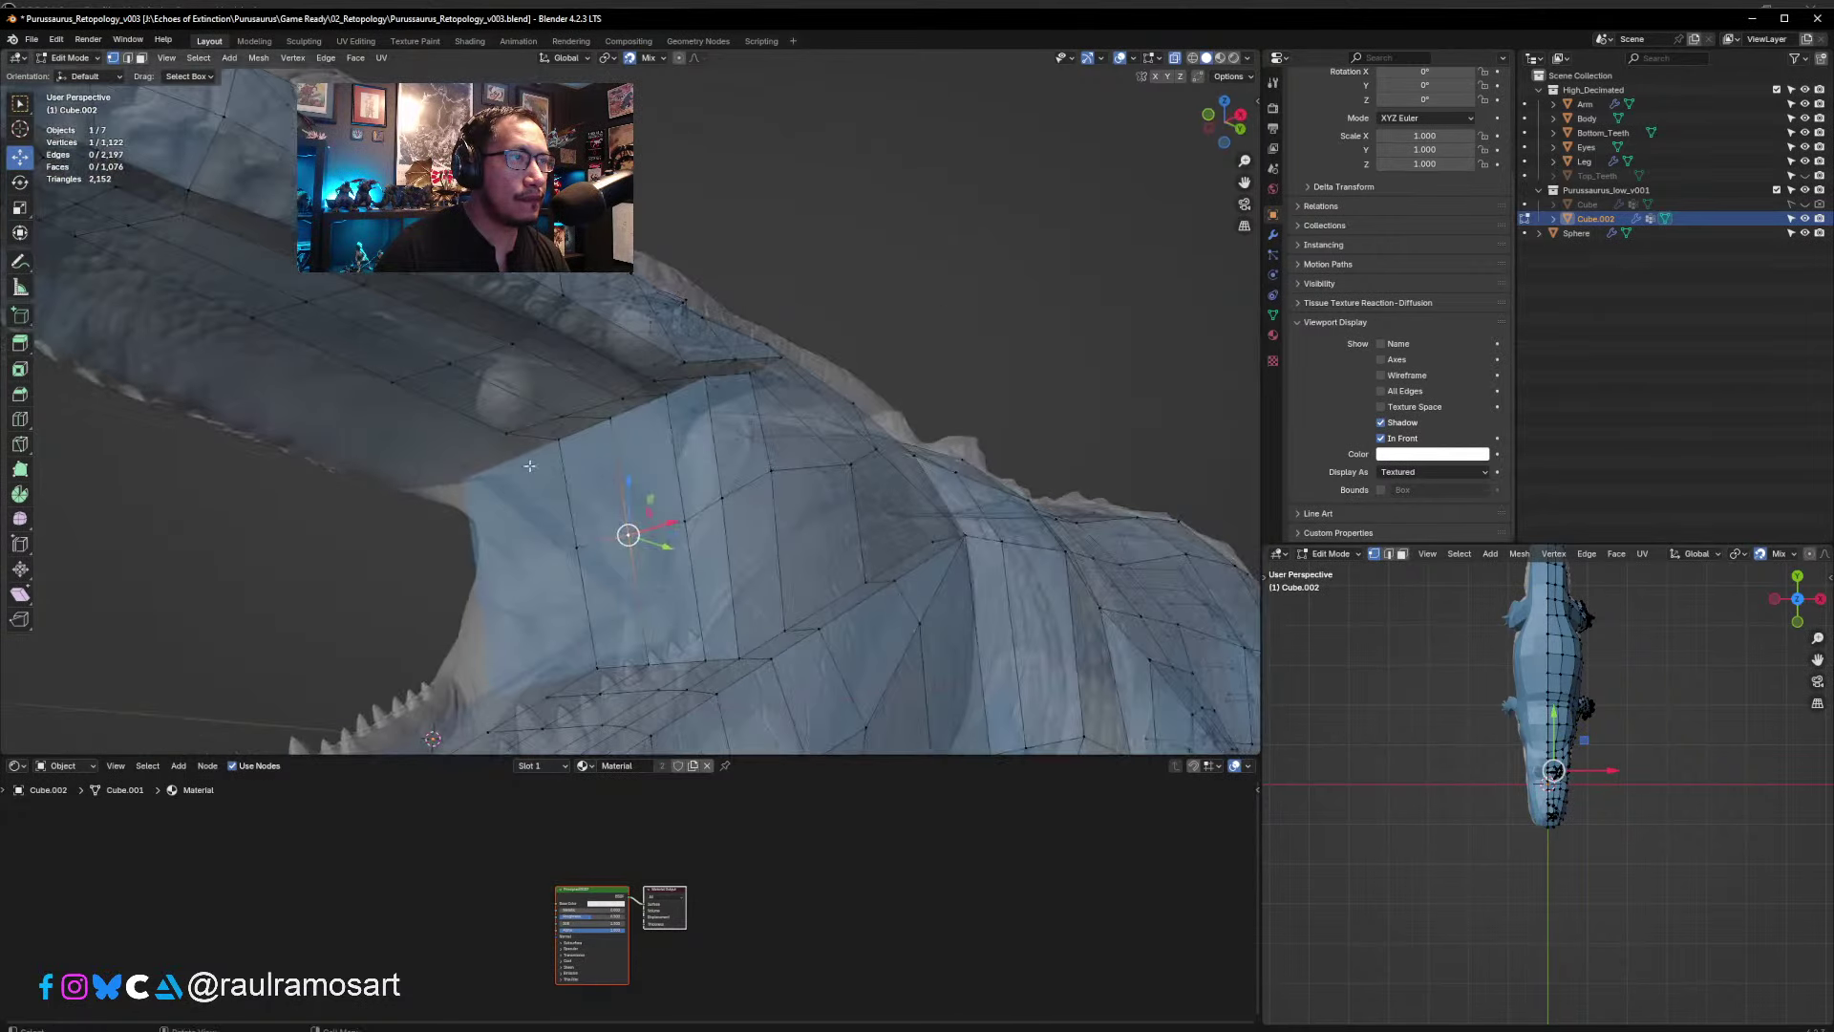
- Move the vertices along the palate's rear edge onto the sculpted roof of the mouth
left_click(660, 394)
middle_click_drag(659, 395, 850, 358)
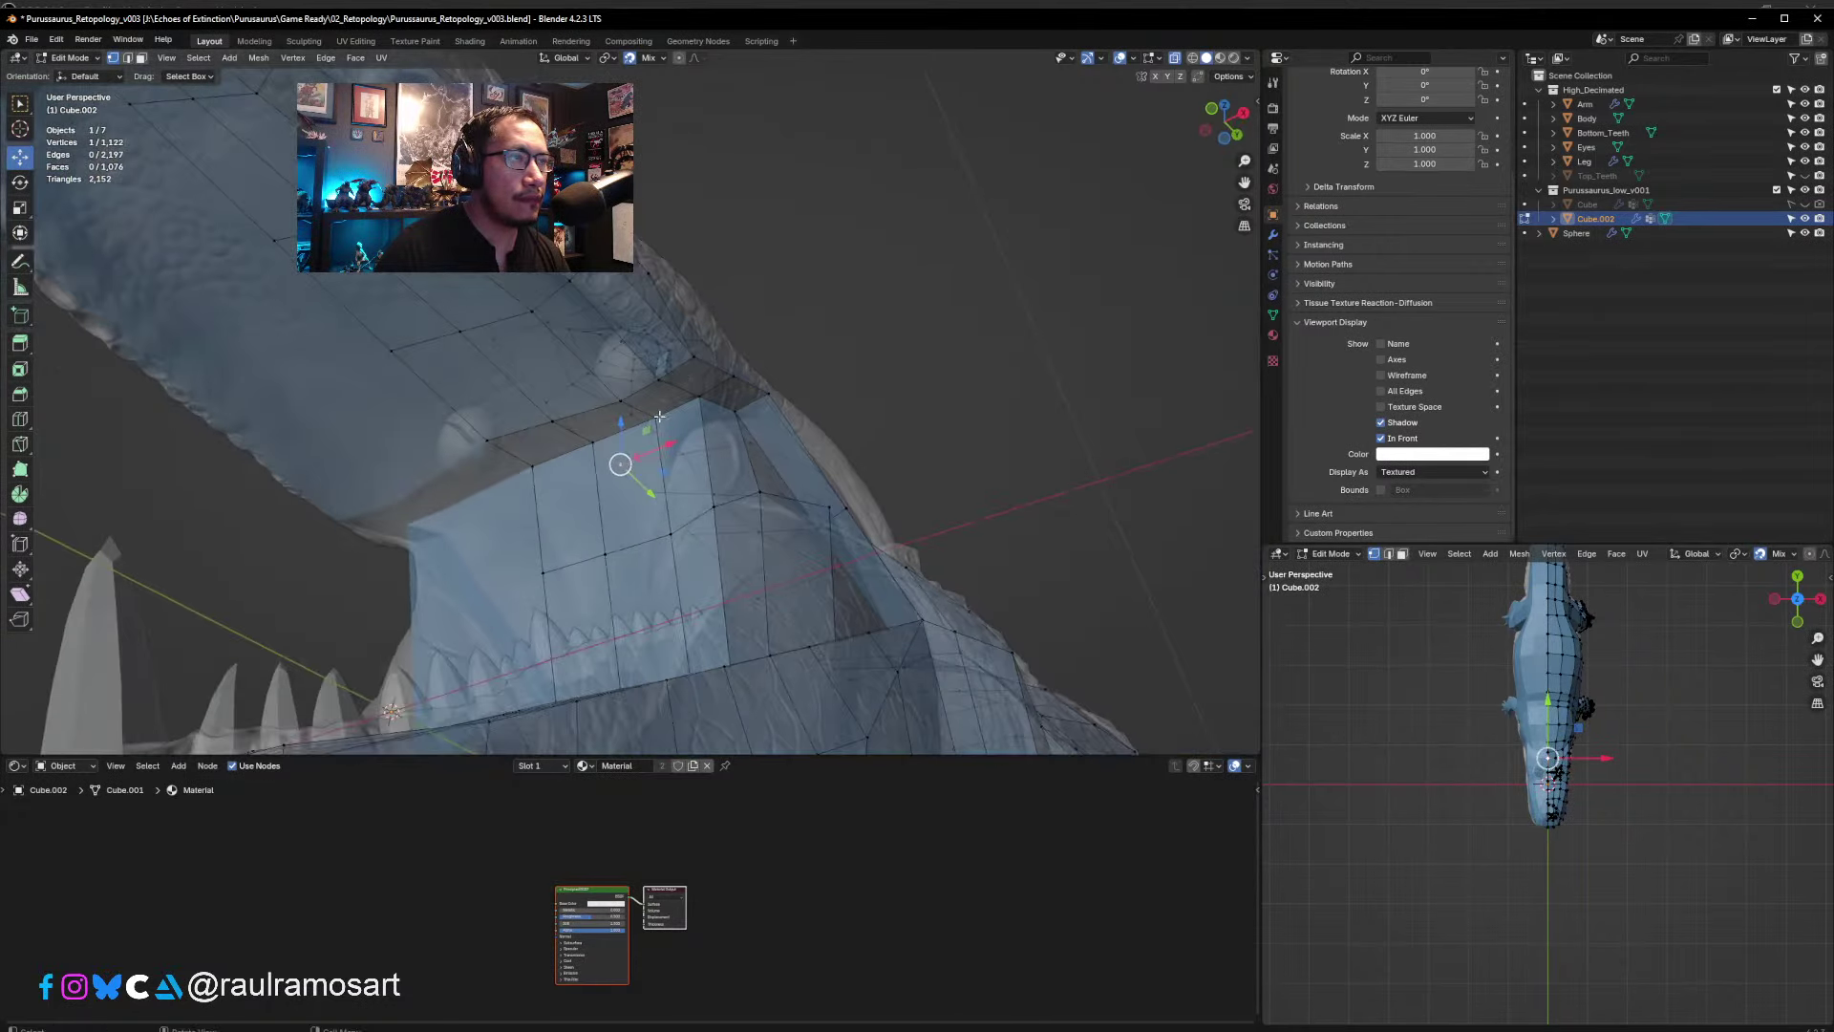
left_click(860, 355)
left_click(657, 410)
left_click_drag(655, 409, 529, 478)
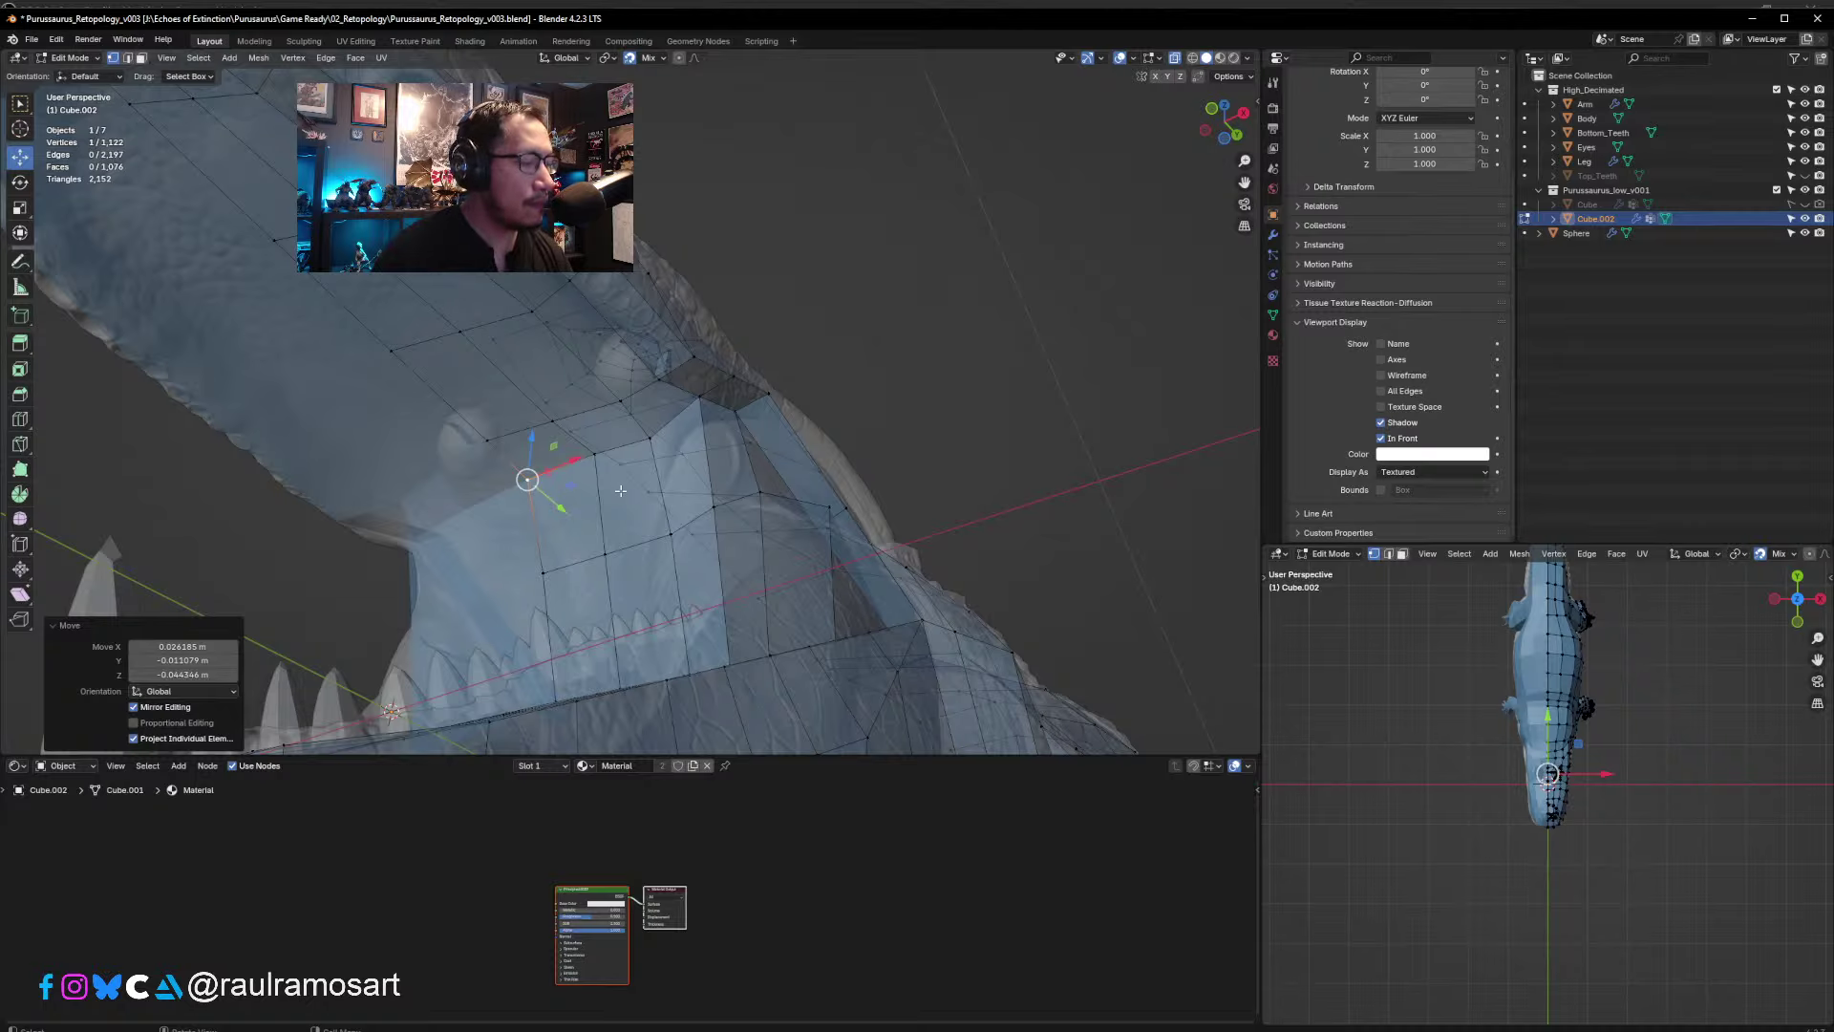
- Move the vertices along the lower edge of the back-of-mouth wall onto the sculpted throat
middle_click_drag(621, 491, 697, 526)
left_click(712, 532)
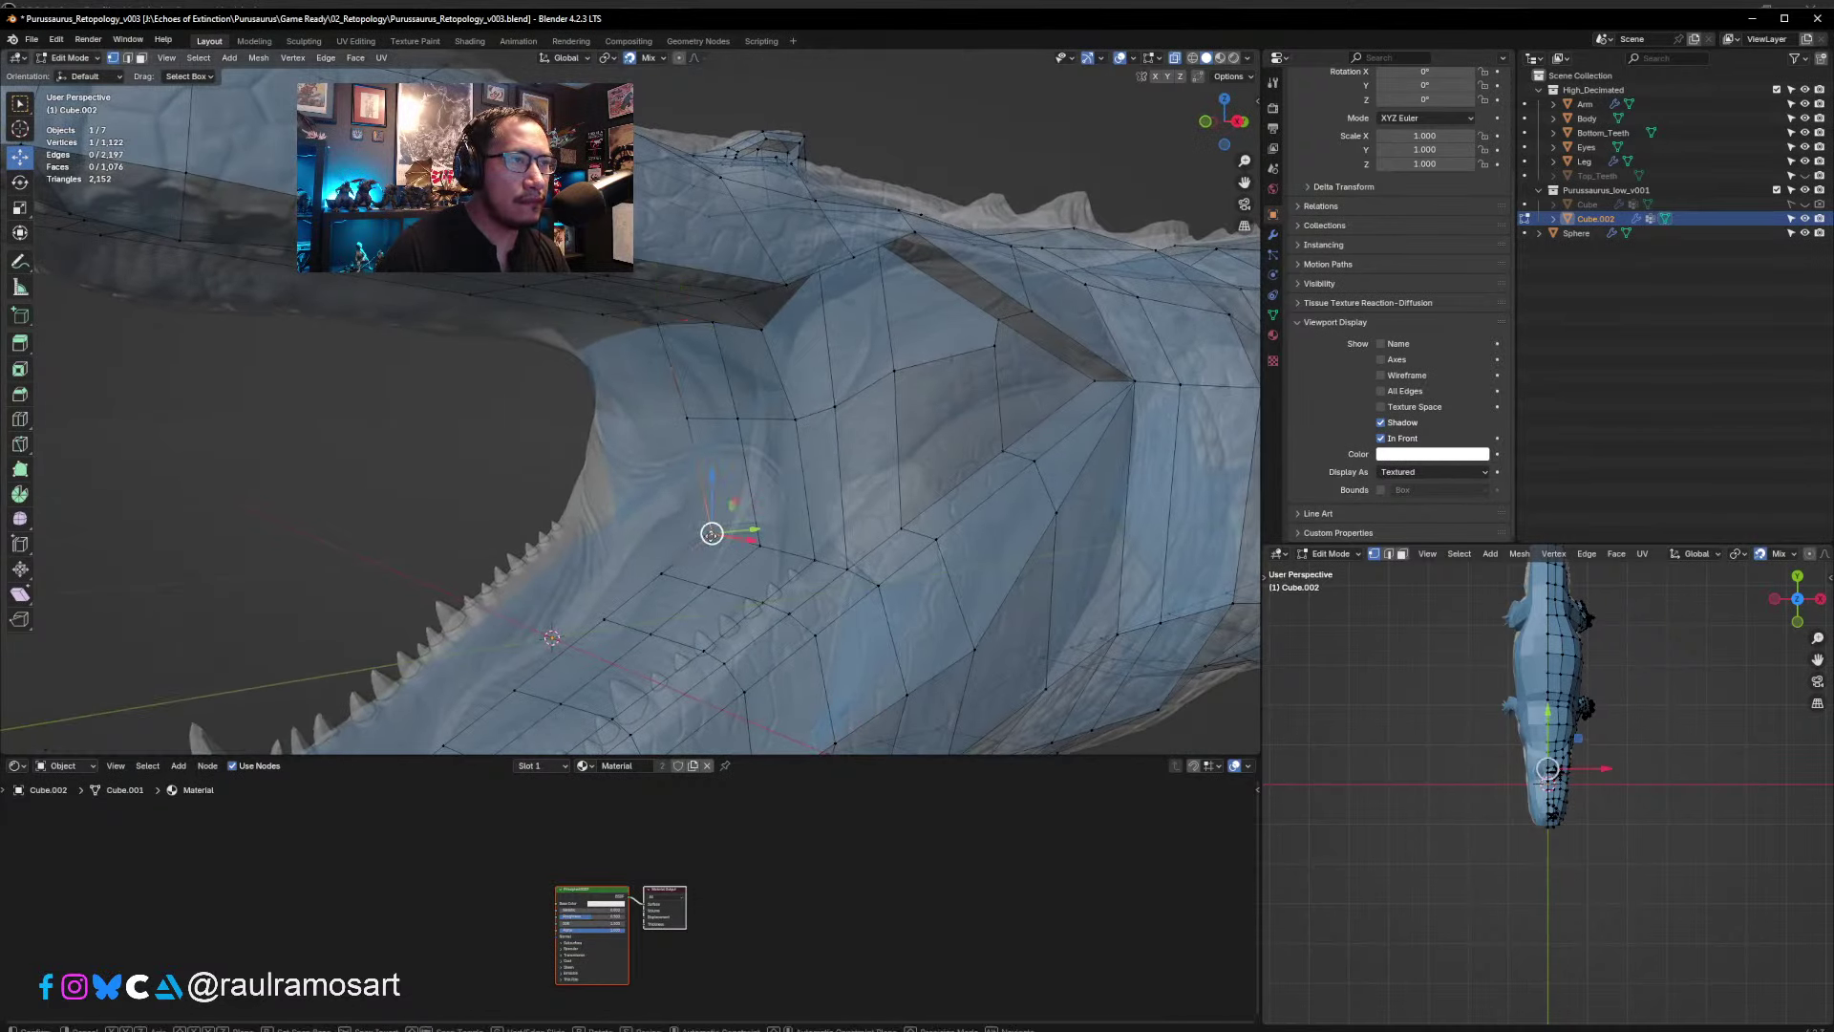
key("g")
left_click(744, 521)
key("g")
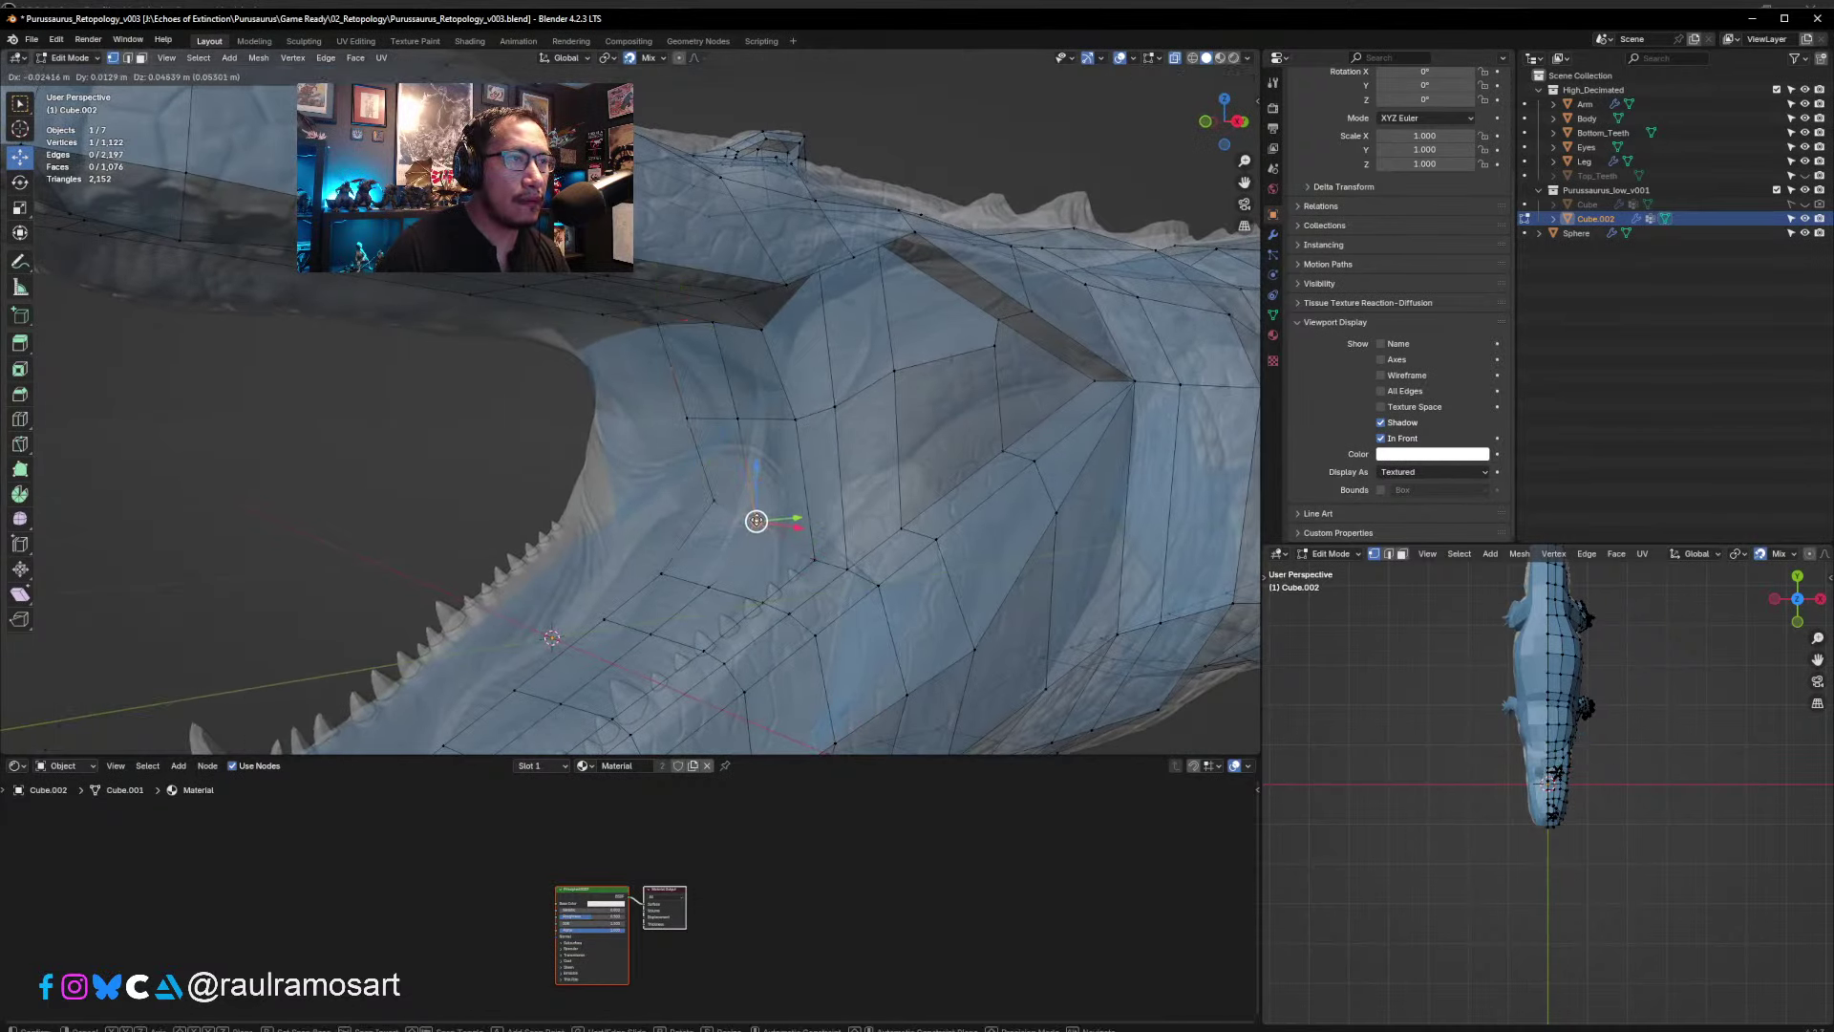
left_click(775, 531)
- Undo the last vertex move and reposition the outer vertices at the rear of the mouth floor on the sculpt
mouse_move(775, 531)
middle_mouse_down()
mouse_move(795, 541)
mouse_move(764, 509)
middle_mouse_up()
key("ctrl+z")
key("g")
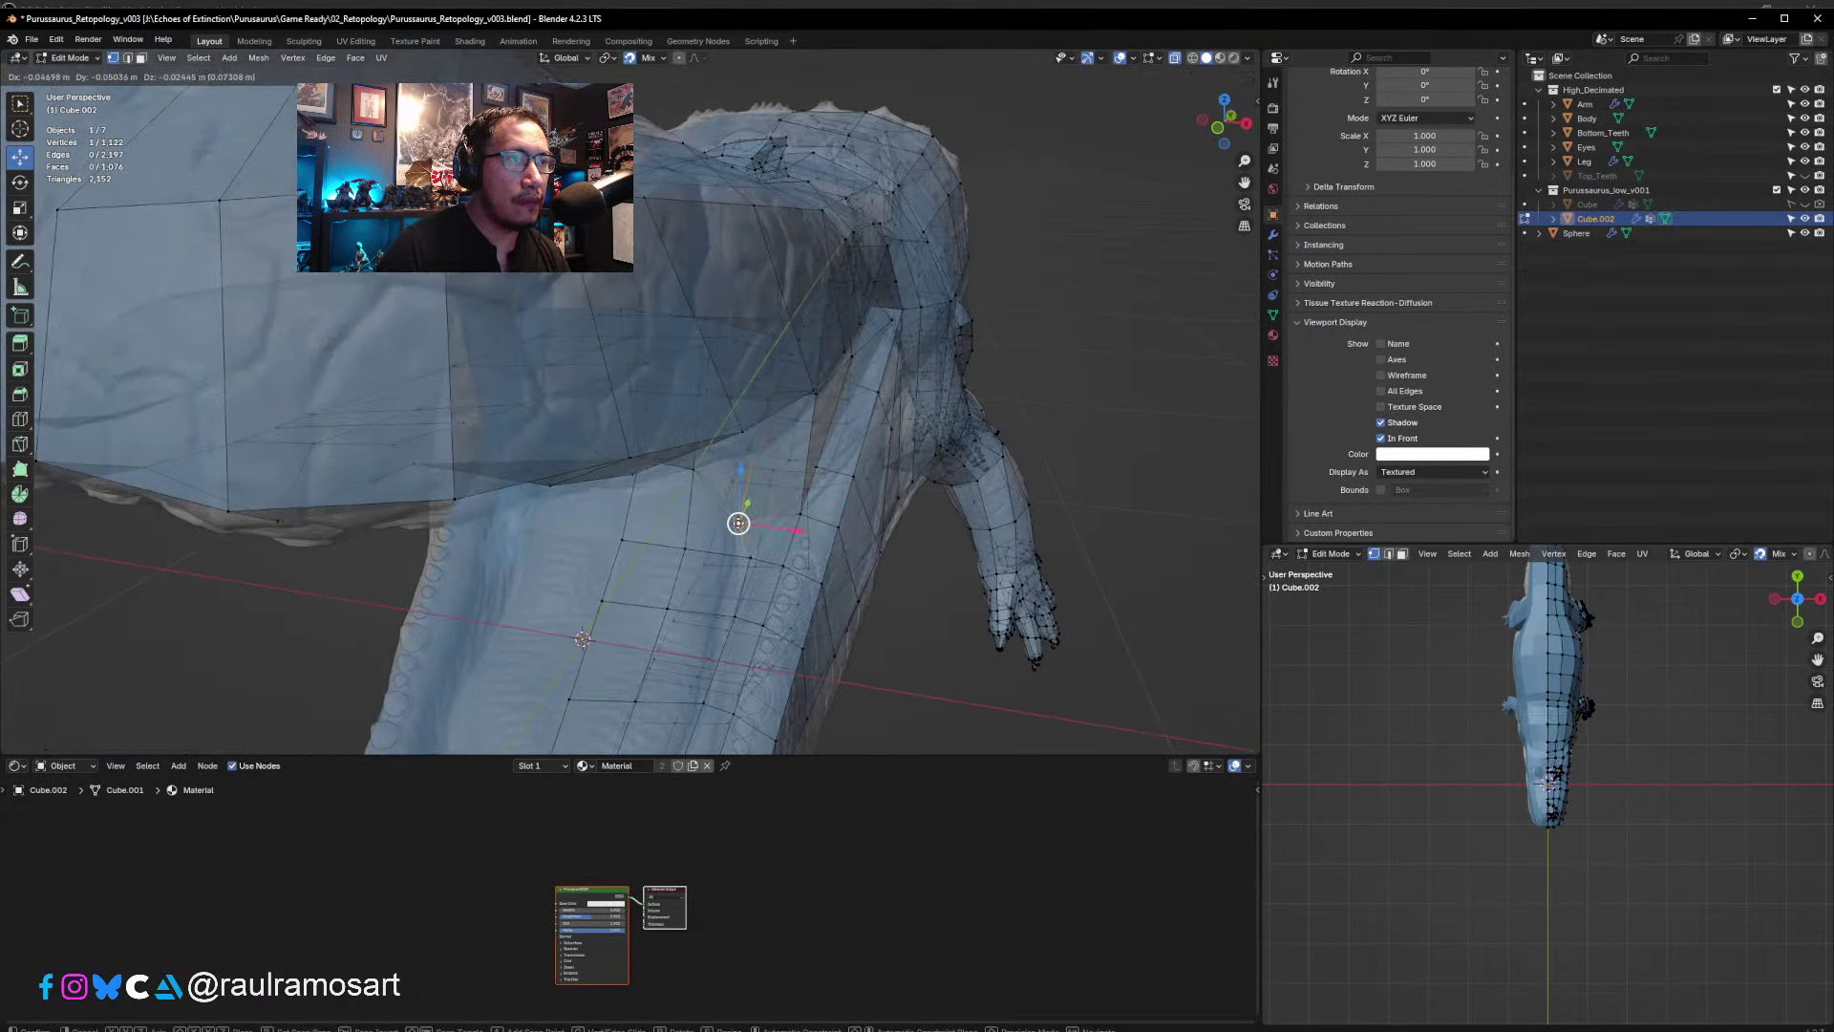
left_click(749, 544)
key("g")
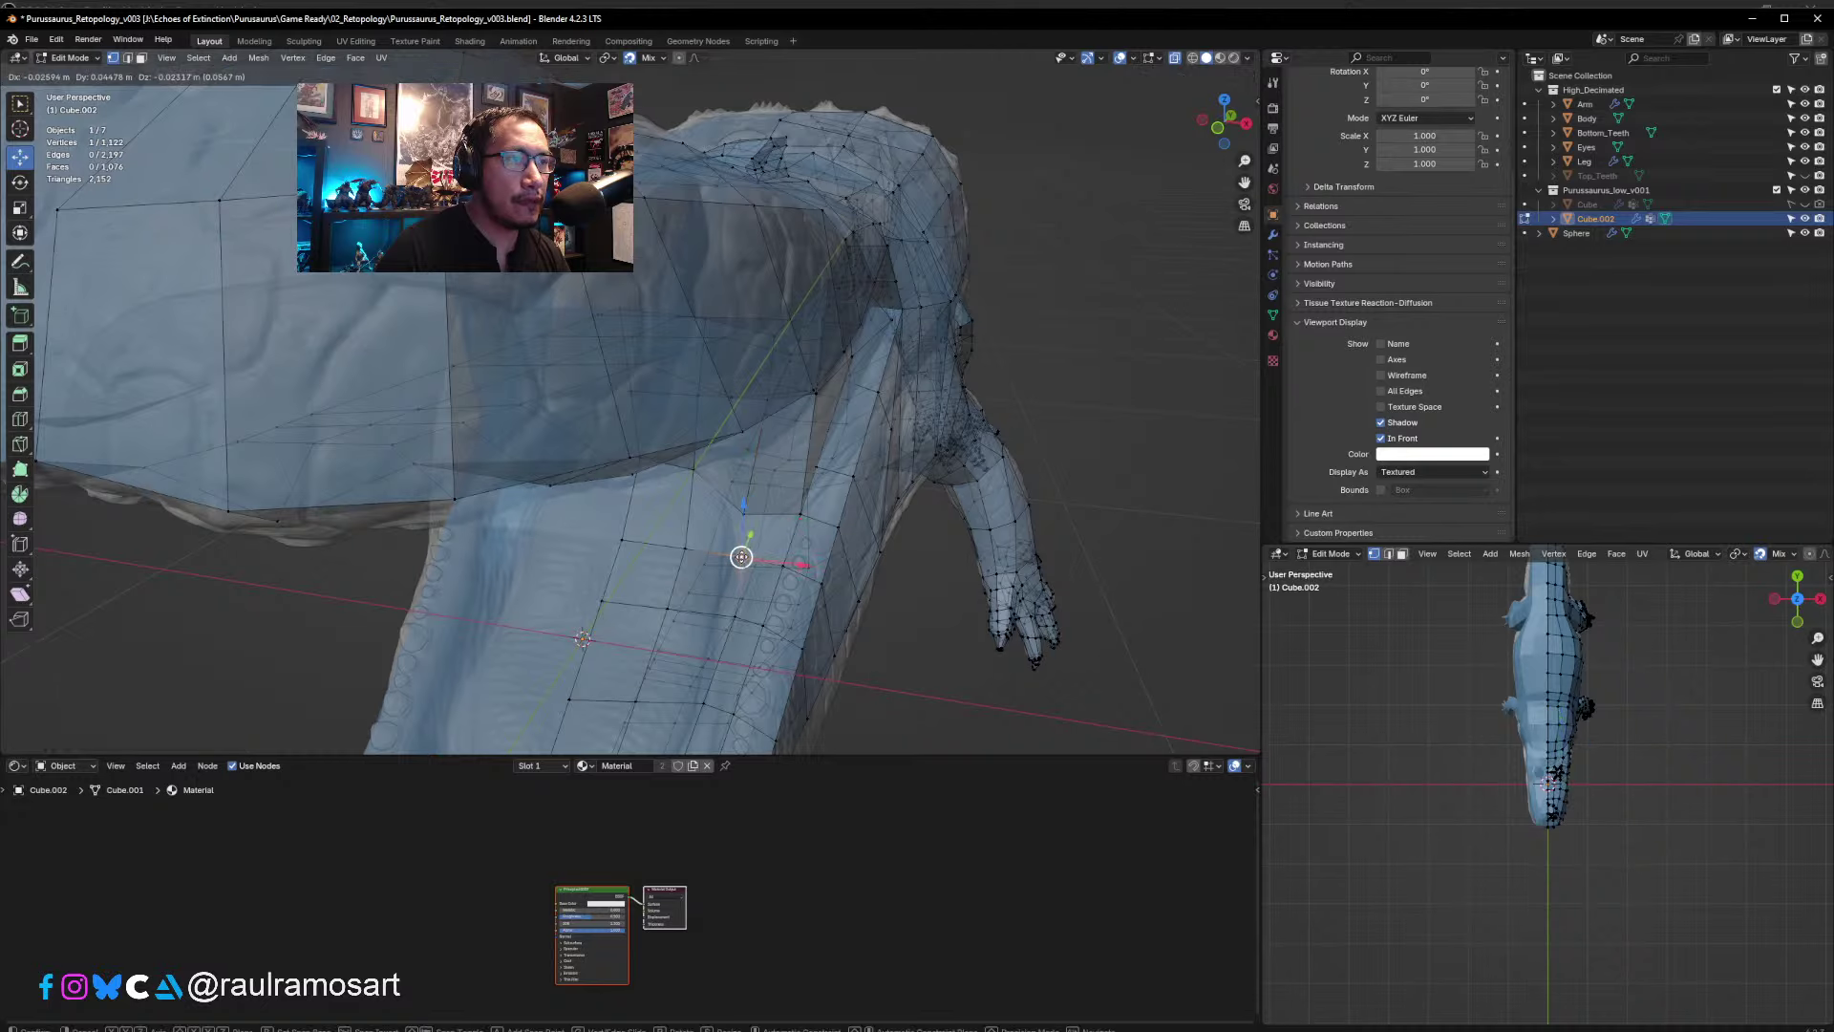
left_click(744, 560)
- Move the outer mouth-floor vertices alongside the tongue onto the sculpted inner side of the lower jaw
middle_click_drag(744, 560, 819, 491)
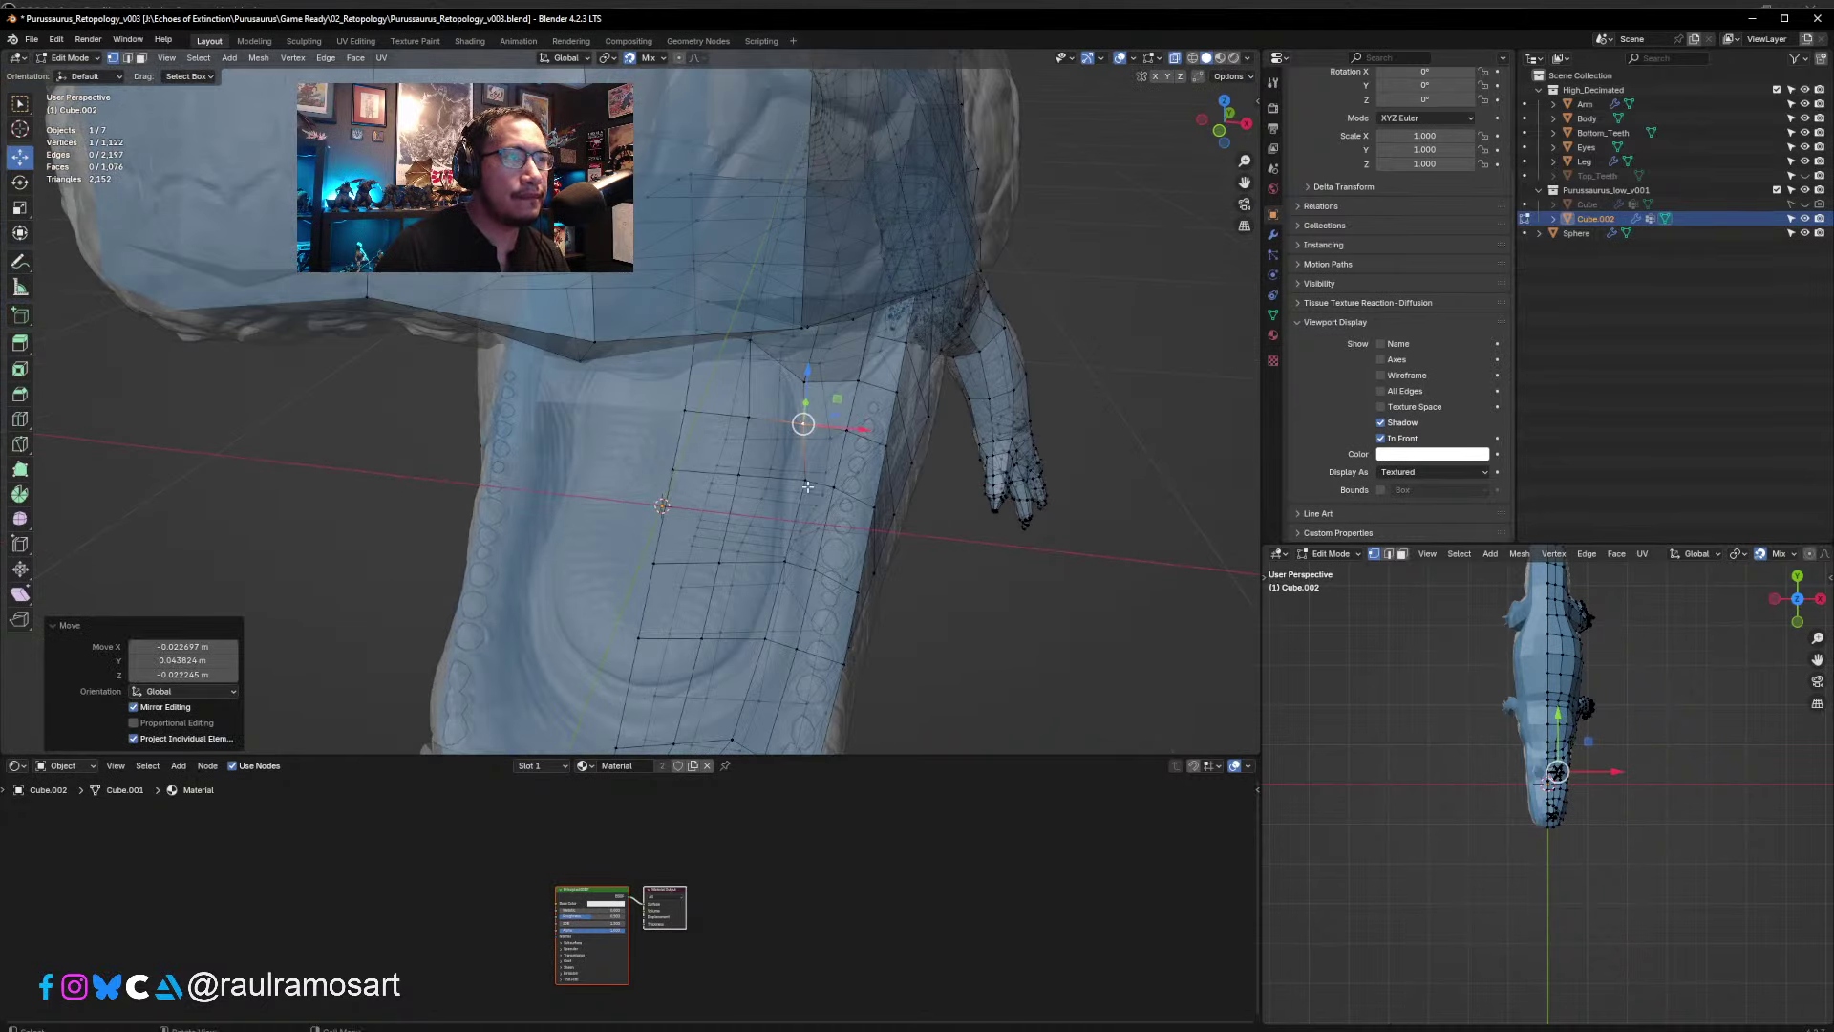
key("g")
left_click(787, 544)
key("g")
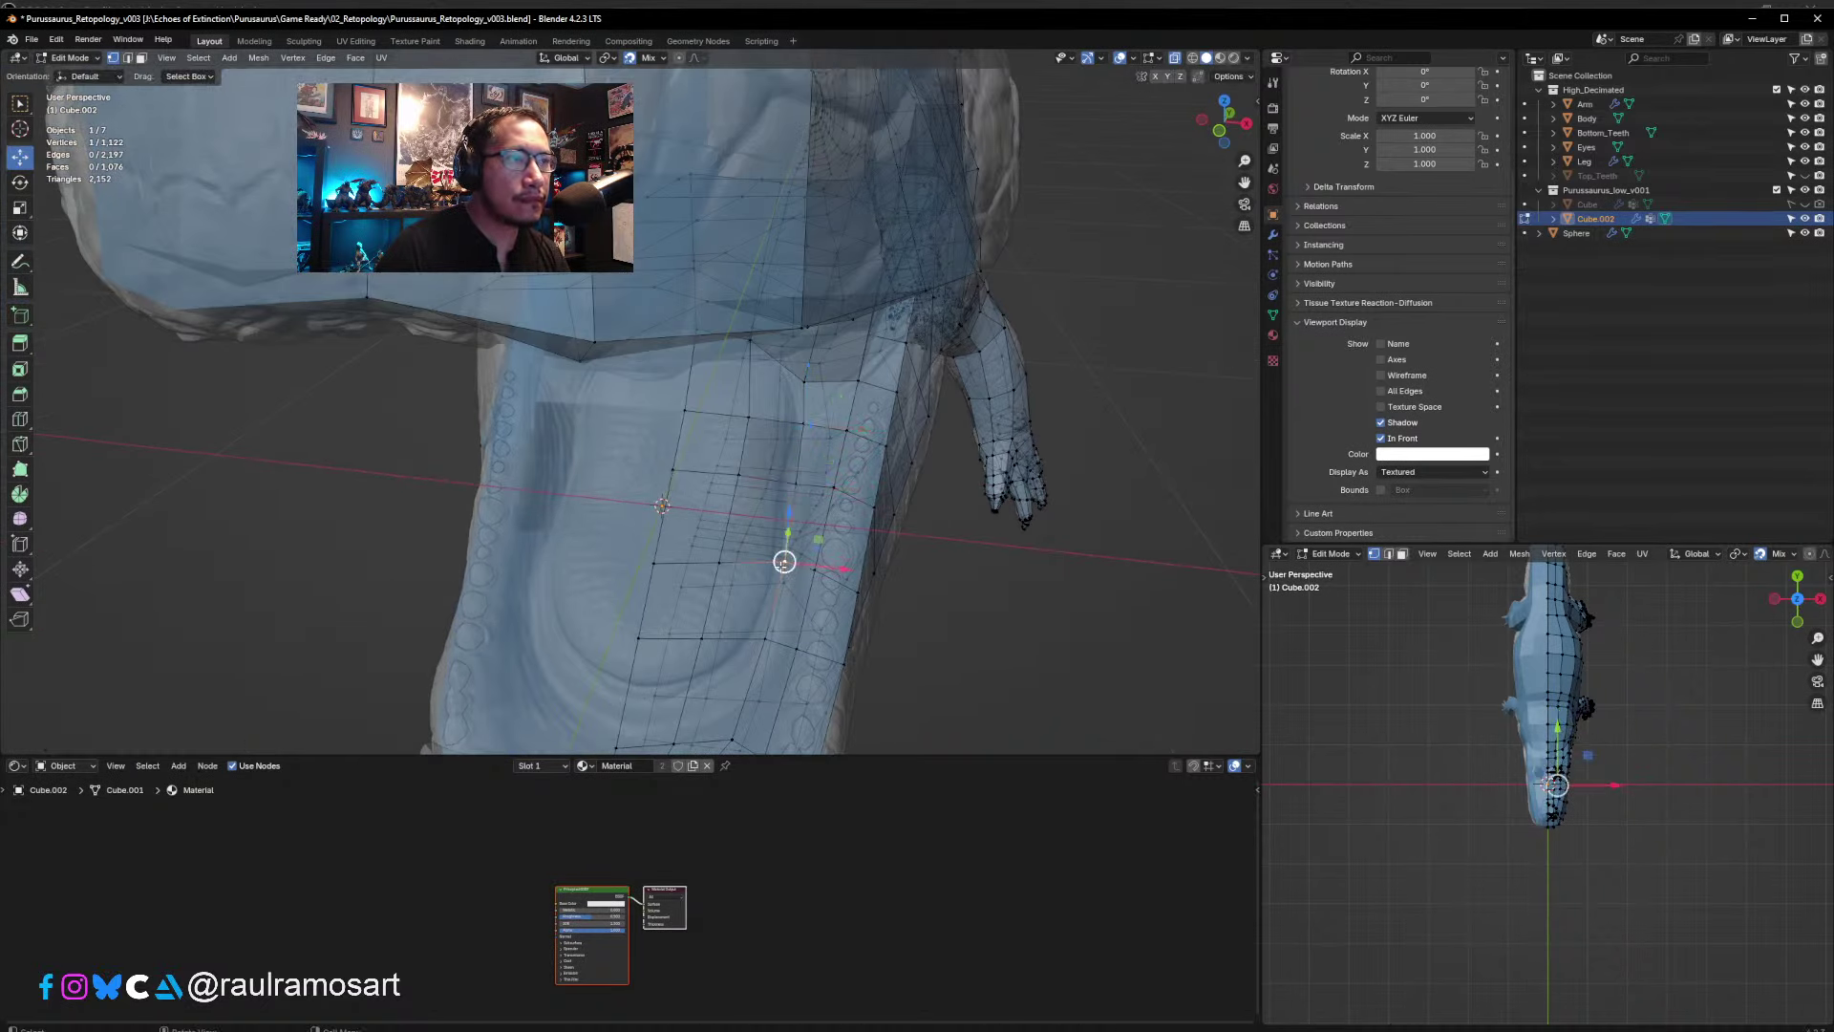
left_click(781, 562)
middle_click_drag(782, 562, 821, 494)
key("g")
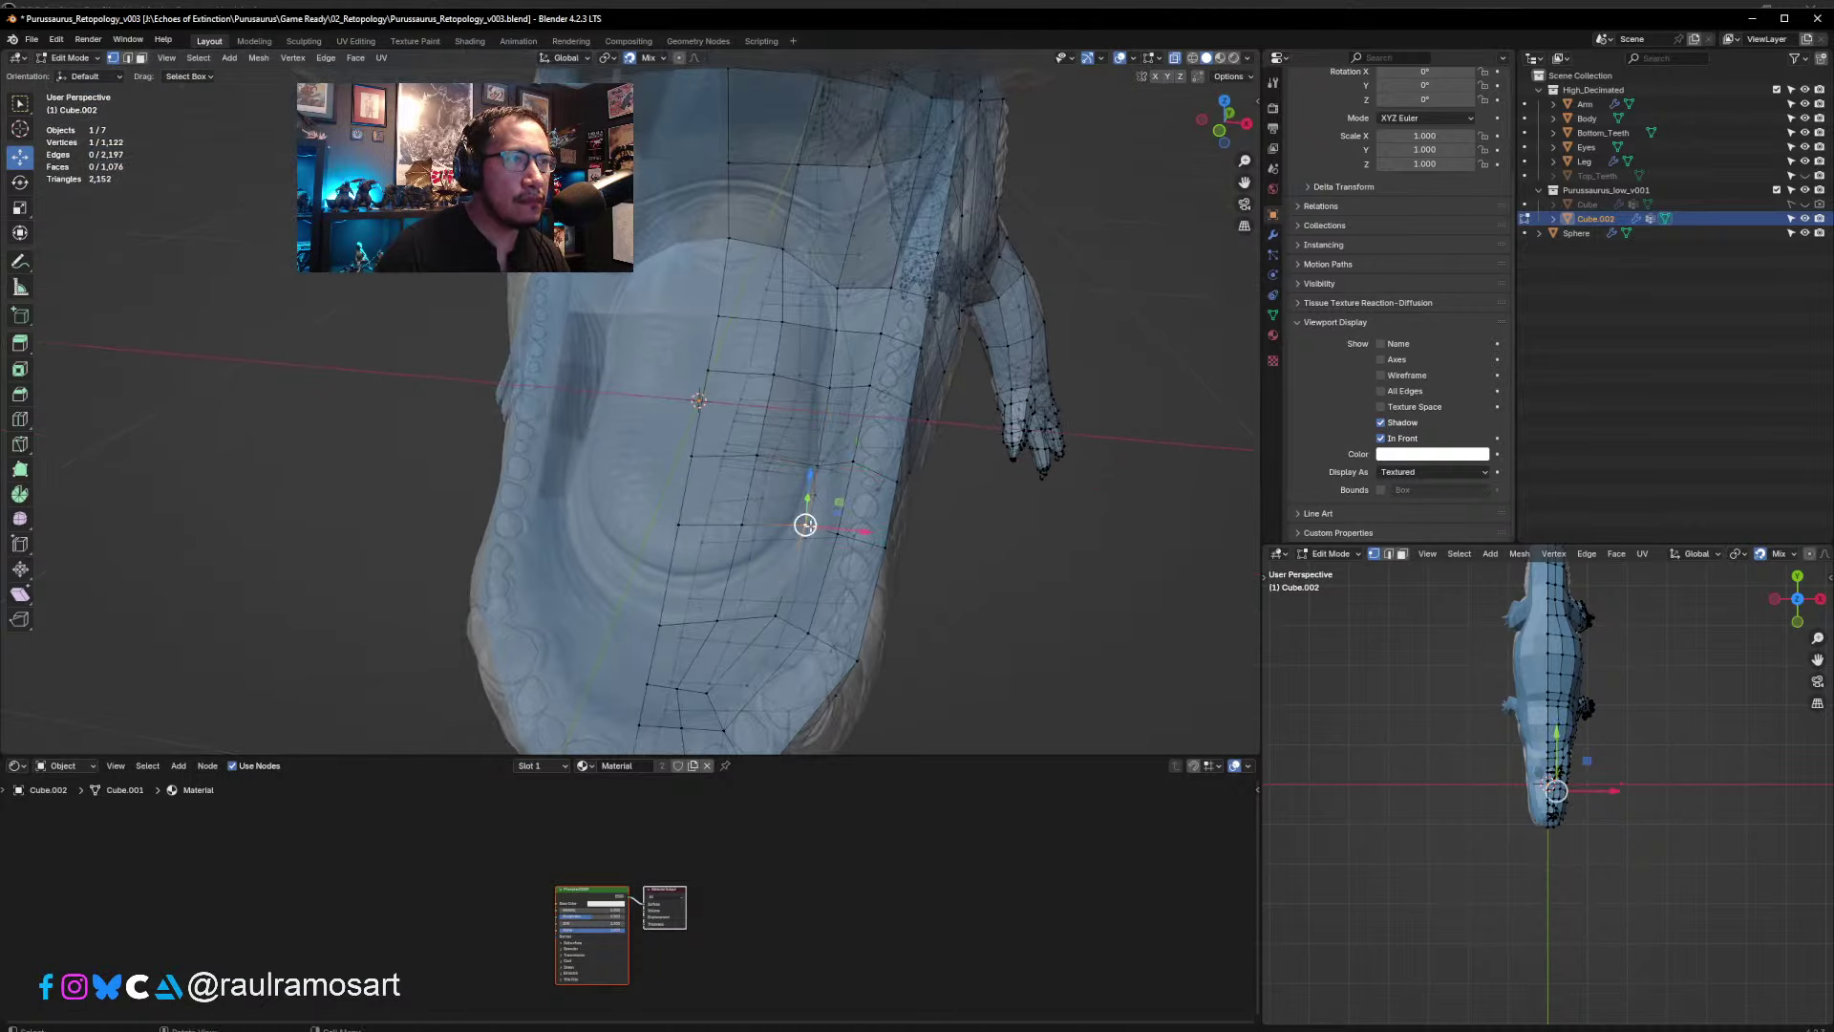
left_click(813, 554)
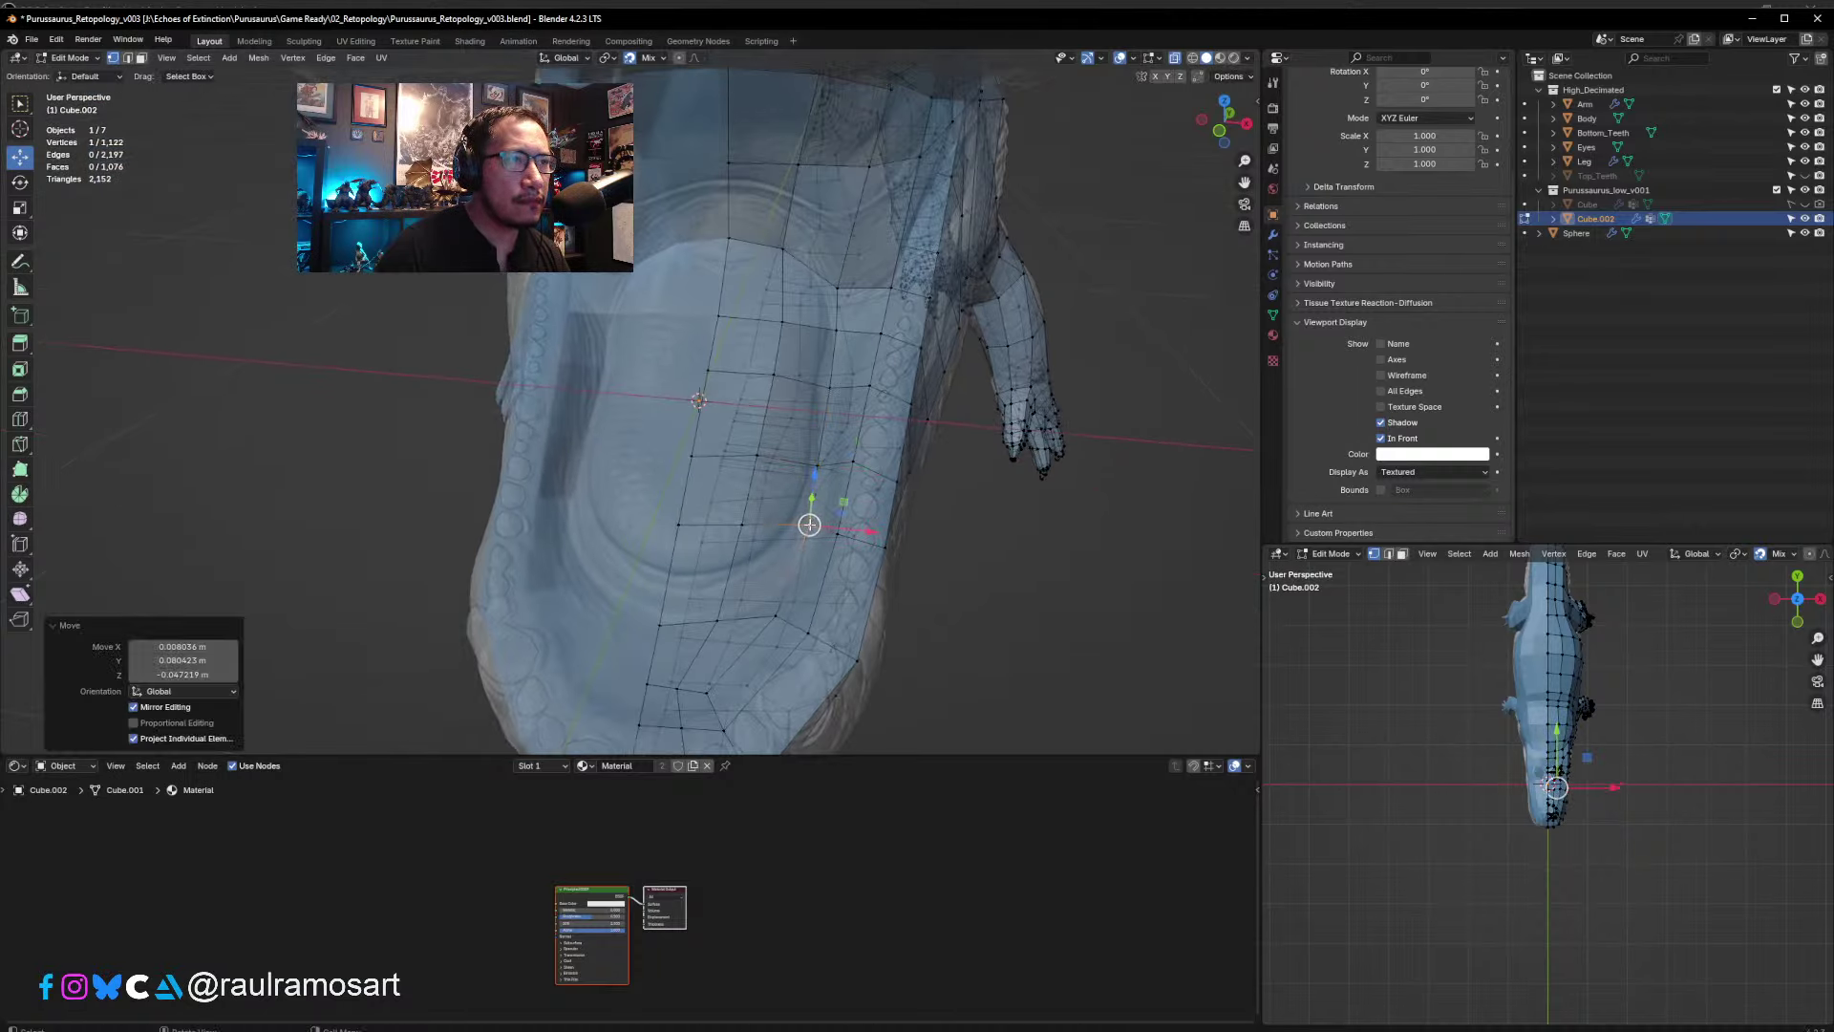
- Reposition the row of vertices just in front of the tongue, from the outer side to the centre line, on the sculpted mouth floor
left_click(775, 613)
key("g")
left_click(778, 606)
left_click(719, 620)
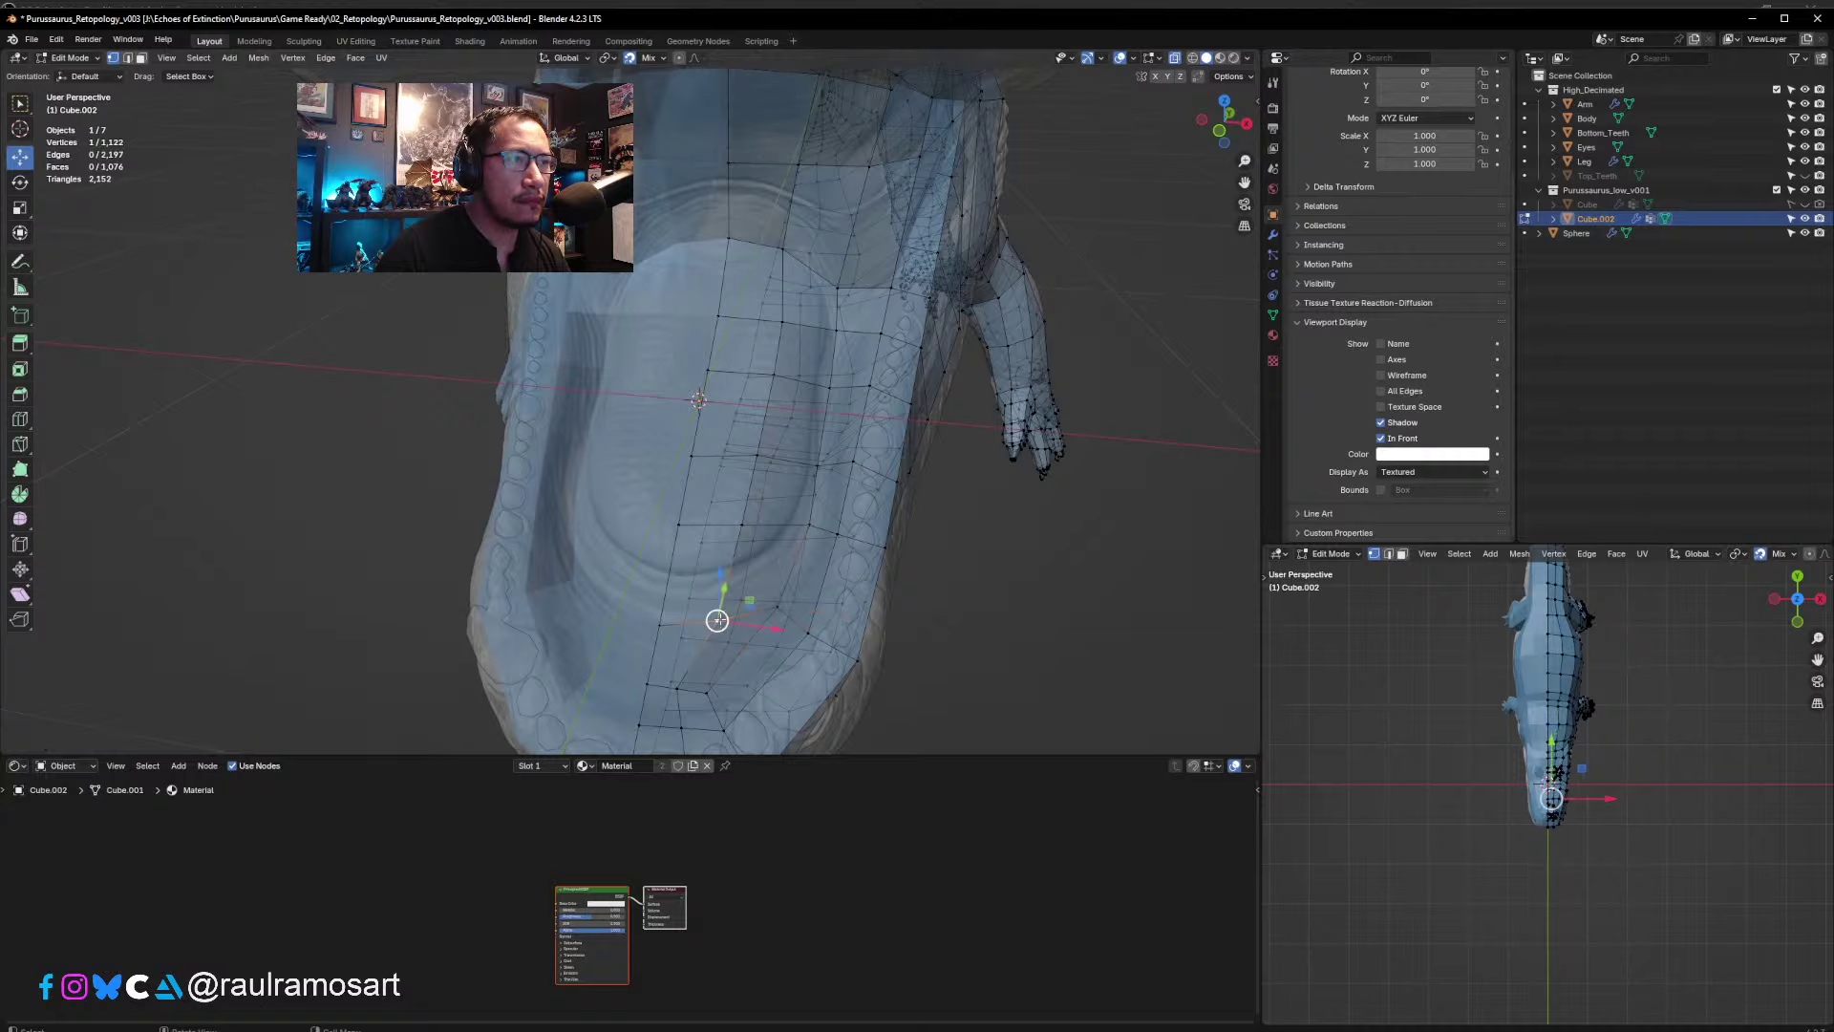
key("g")
left_click(708, 621)
key("g")
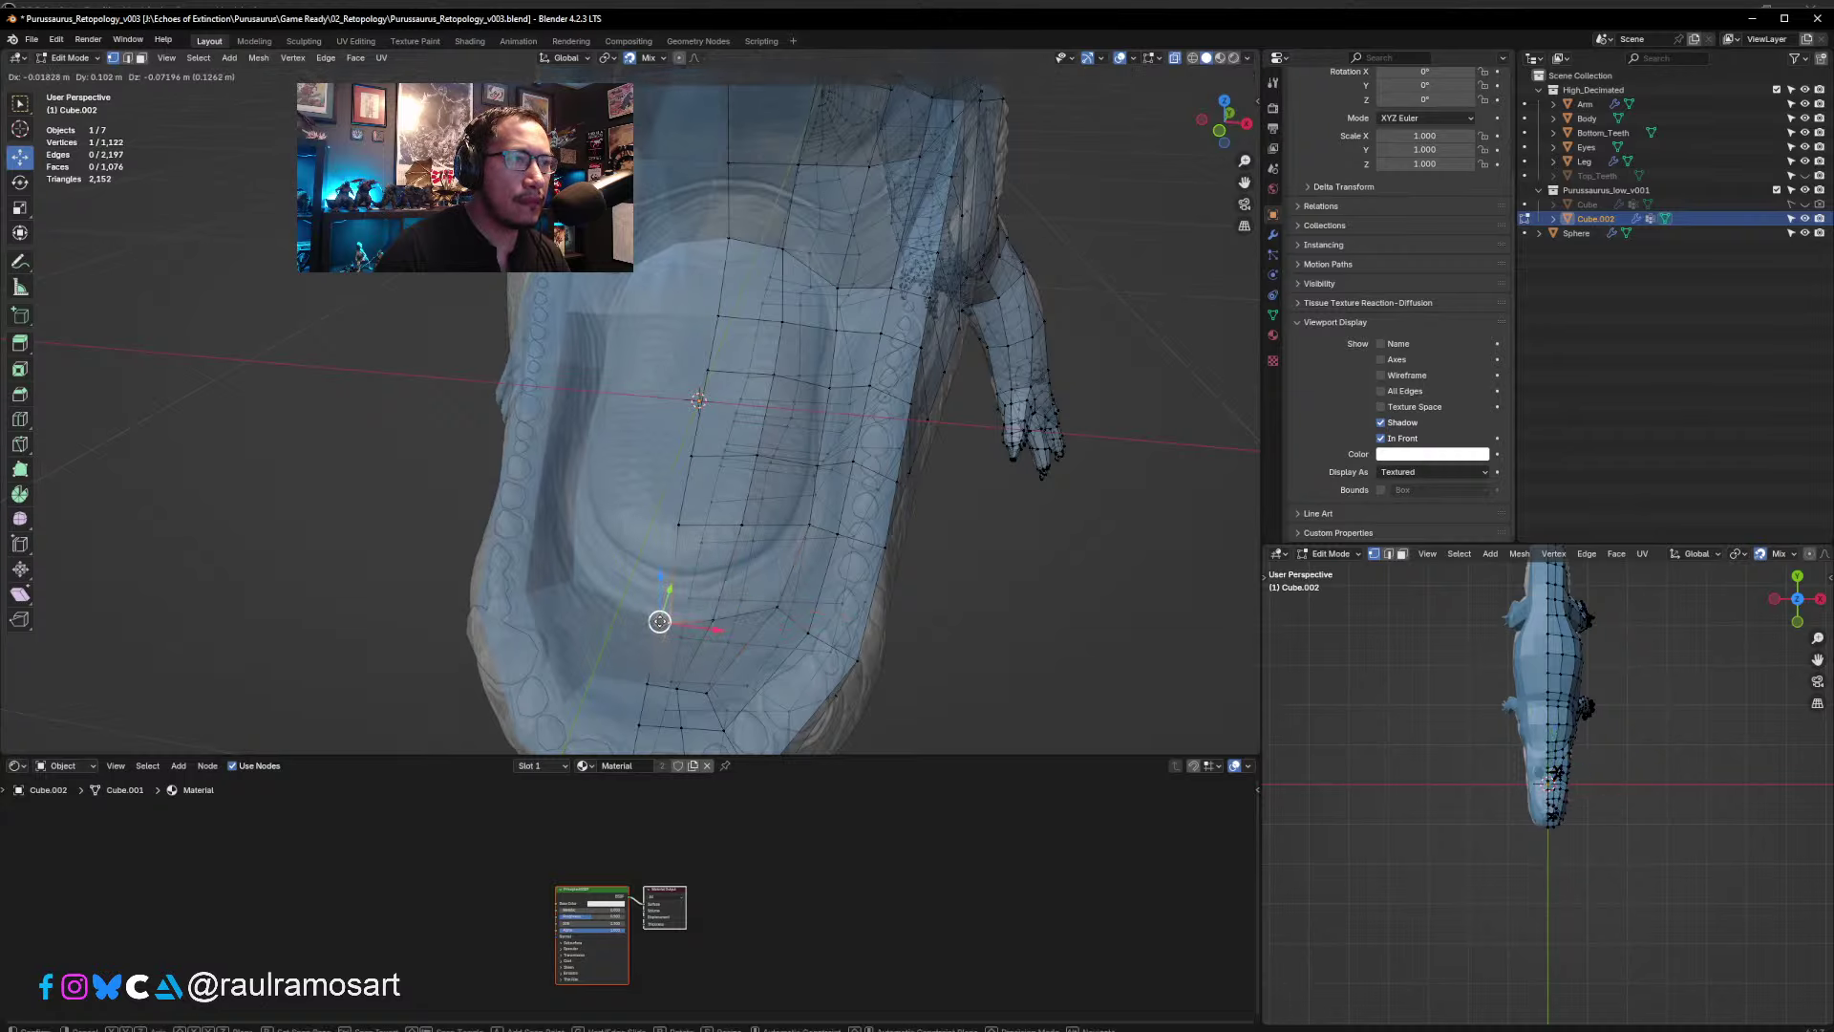
left_click(668, 621)
- Move the outer vertices of the mouth-floor rows behind the front teeth onto the sculpted inner gum
middle_click_drag(669, 619, 671, 585)
middle_click_drag(671, 585, 716, 468, "shift")
left_click(721, 527)
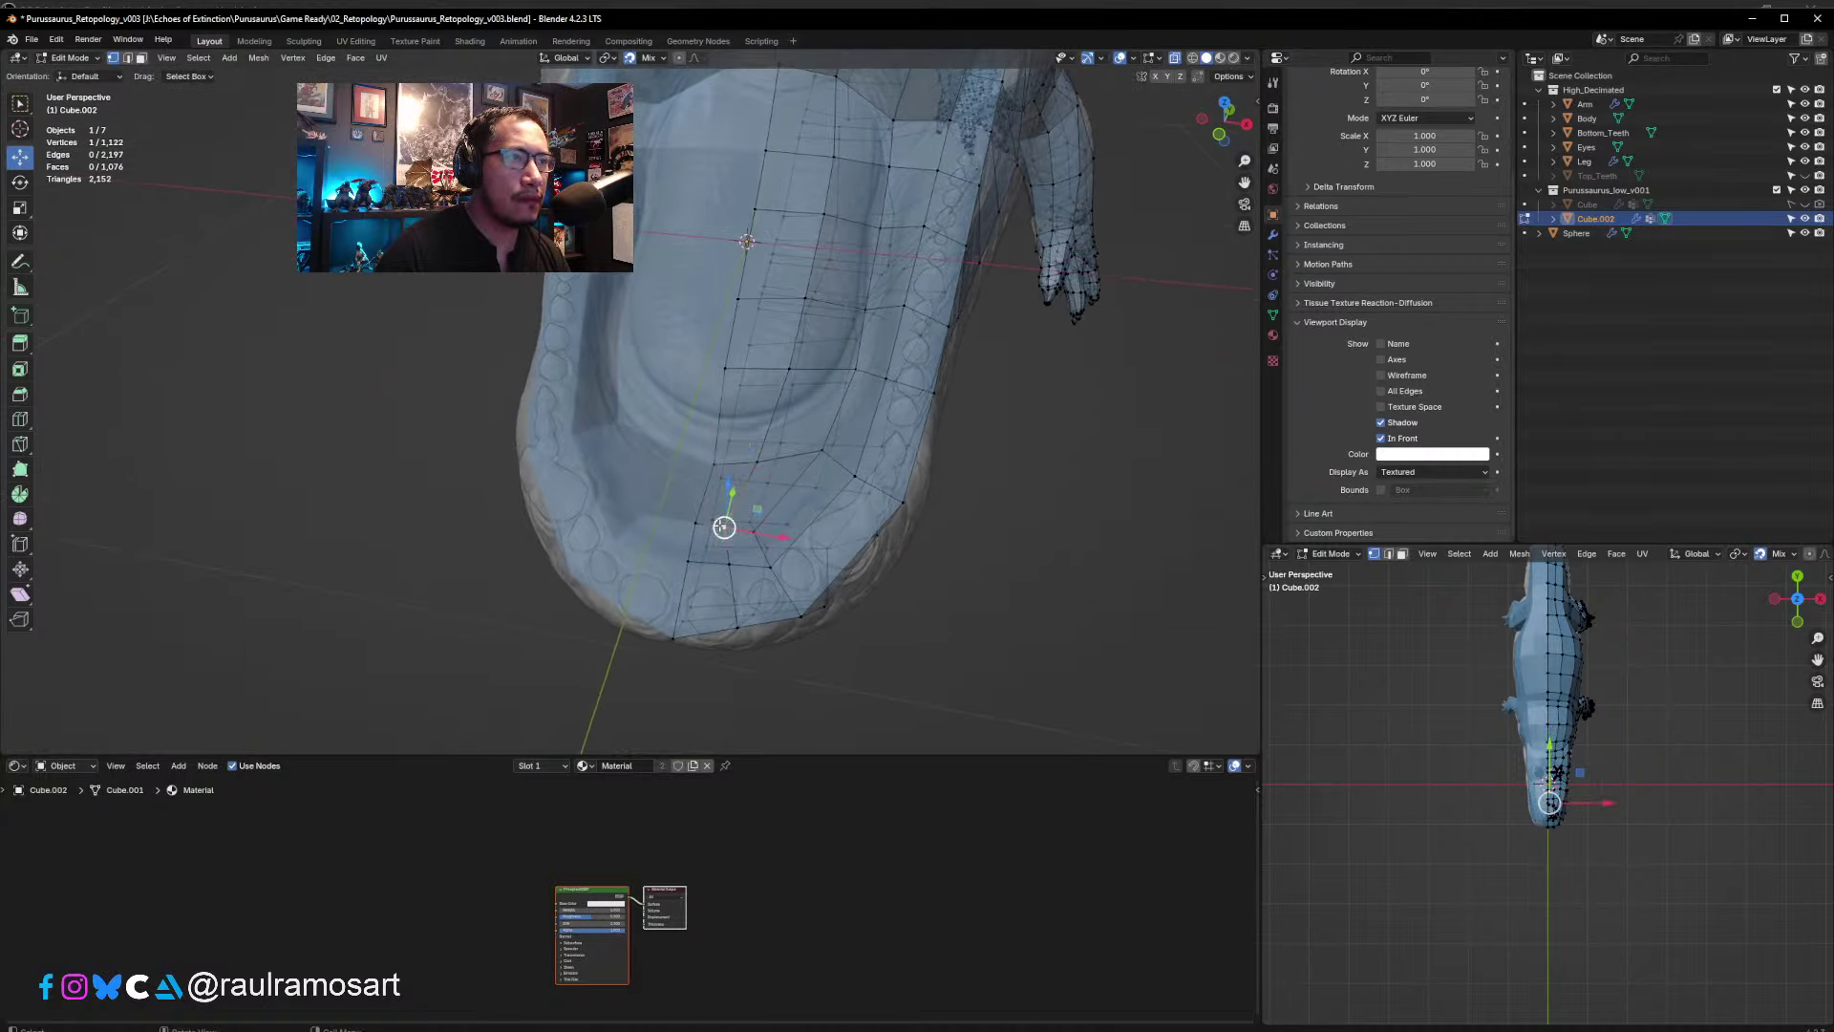
key("g")
left_click(732, 523)
key("g")
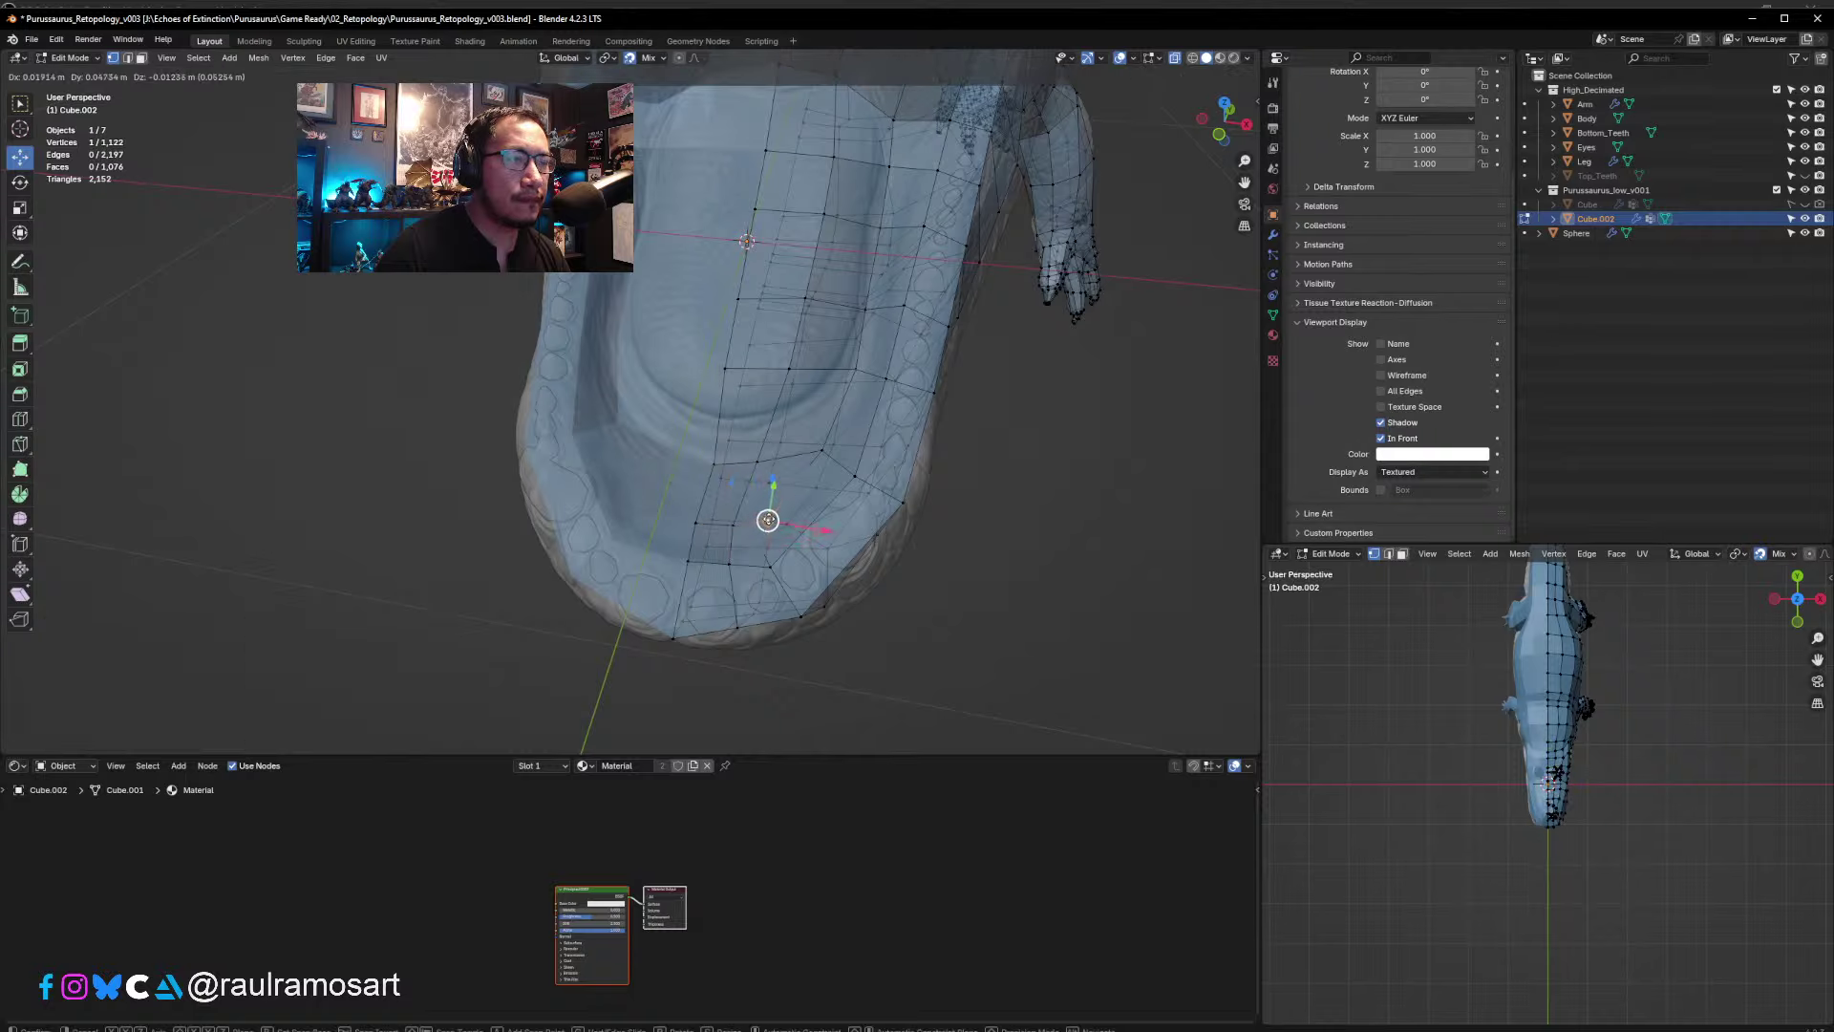
left_click(775, 513)
middle_click_drag(775, 513, 825, 516)
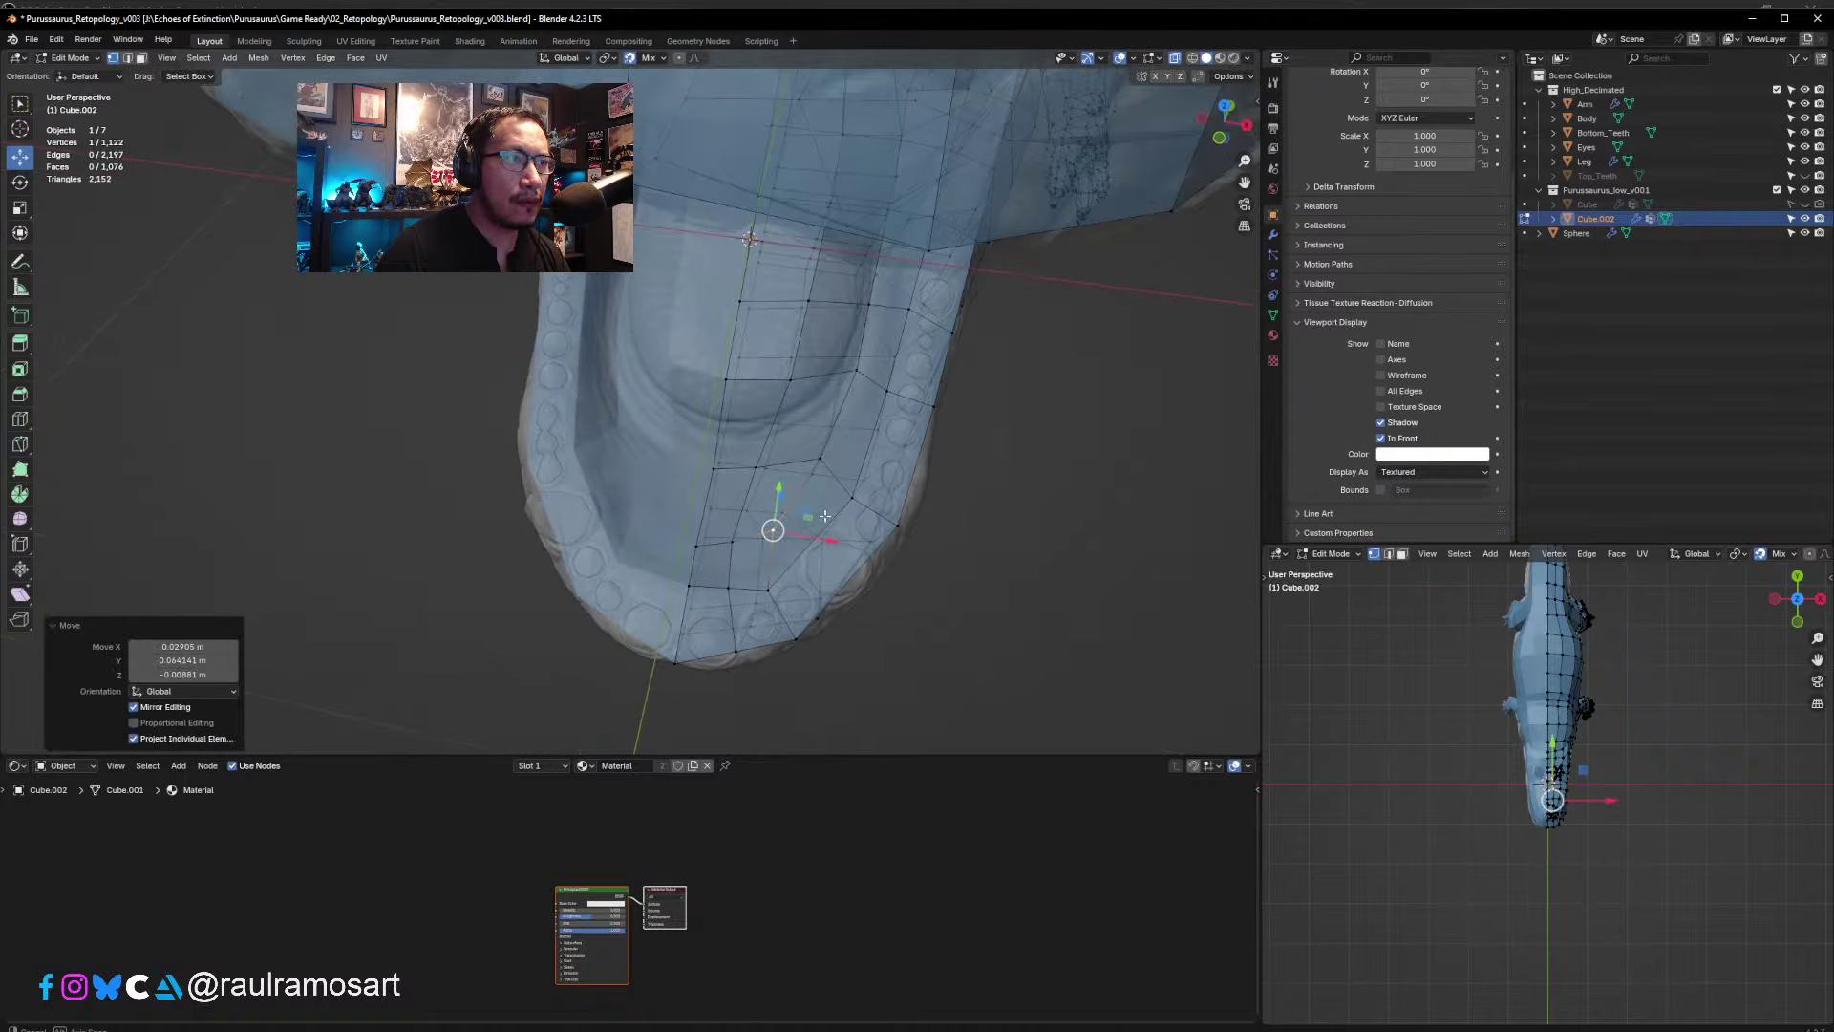
key("g")
left_click(778, 570)
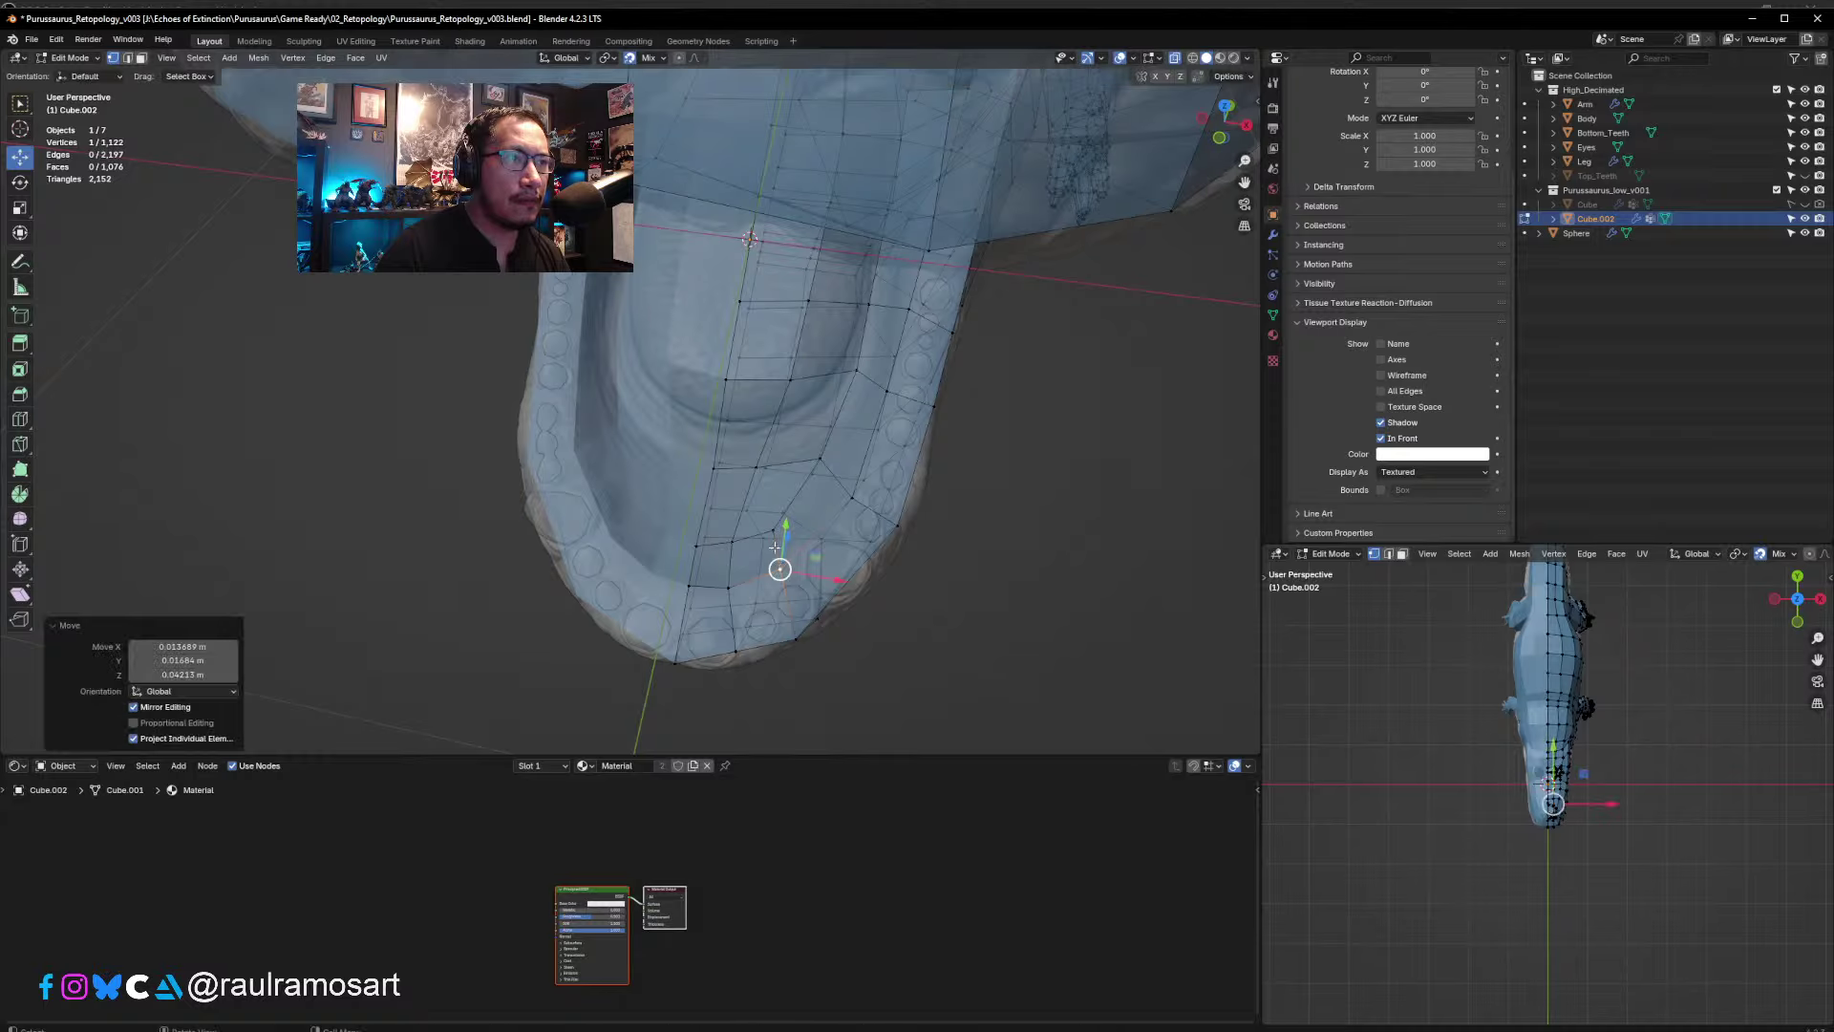
- Fine-tune the inner and centre-line vertices of the mouth-floor row near the tip of the lower jaw
left_click(731, 542)
key("g")
left_click(733, 540)
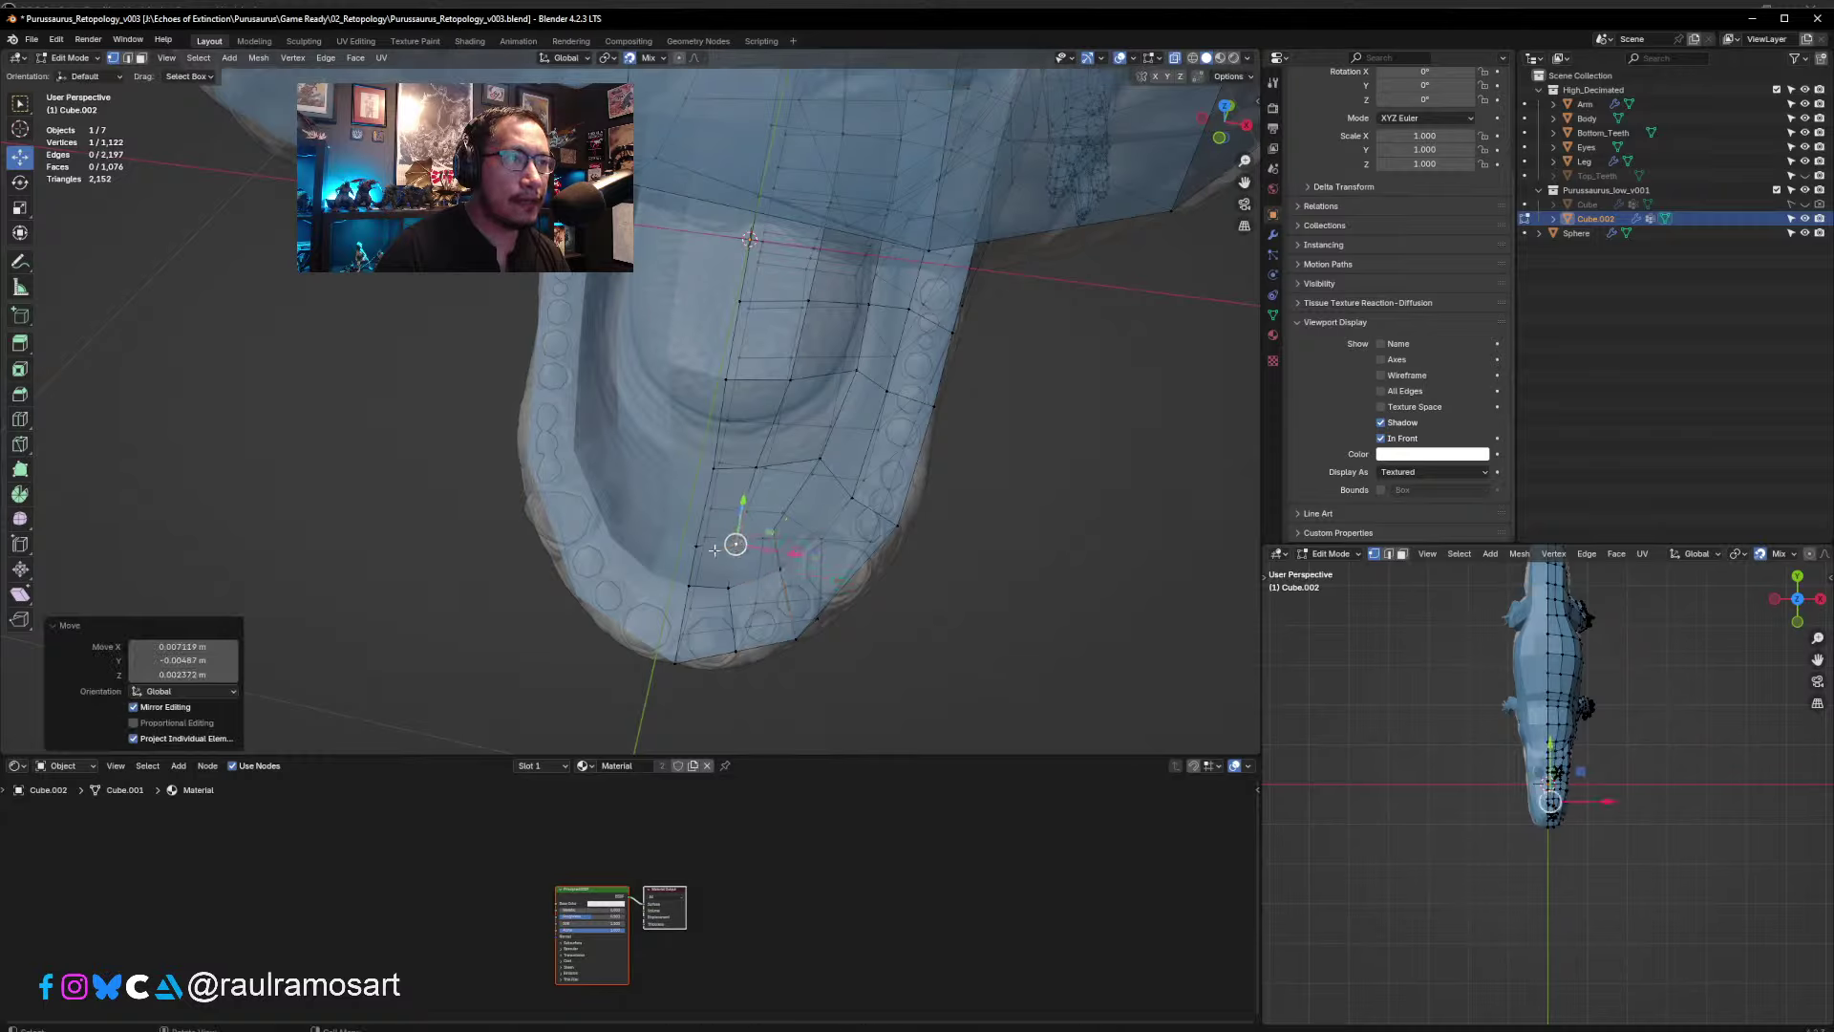
left_click(696, 546)
key("g")
left_click(699, 537)
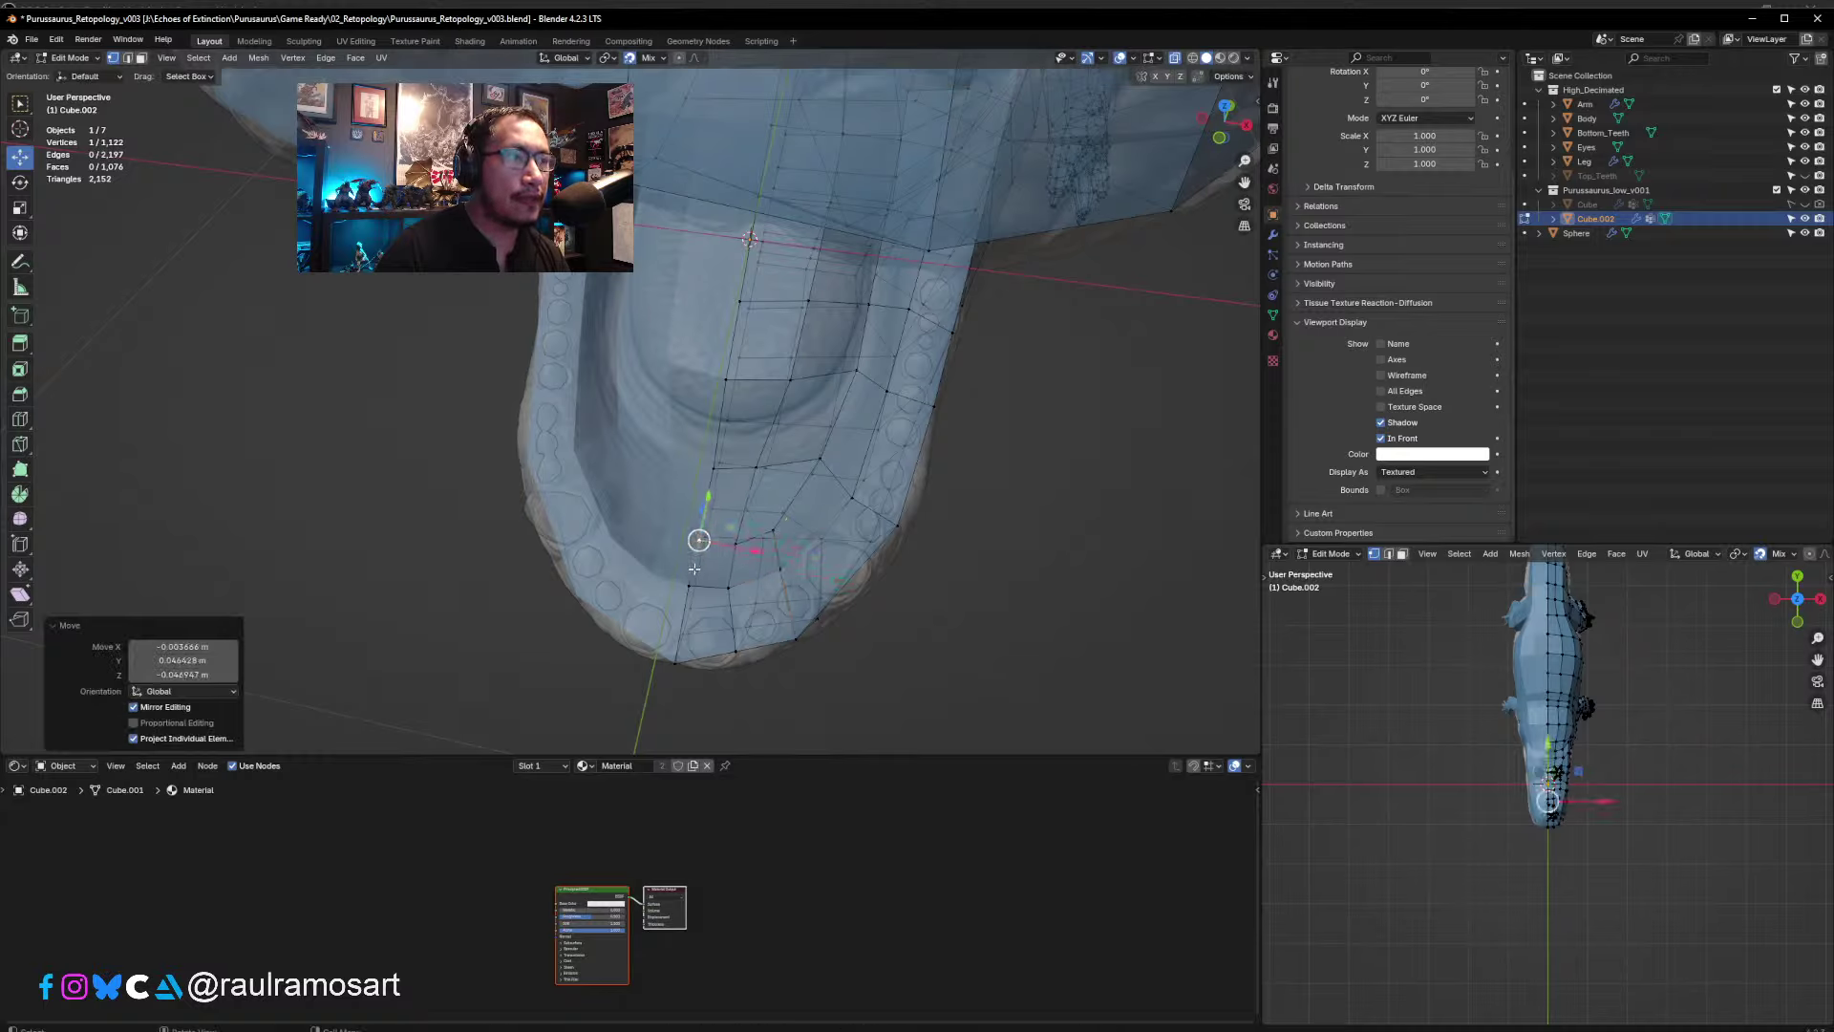
- Adjust the vertices along the inner gum edge at the lower jaw's tip, starting at the centre line
left_click(690, 585)
key("g")
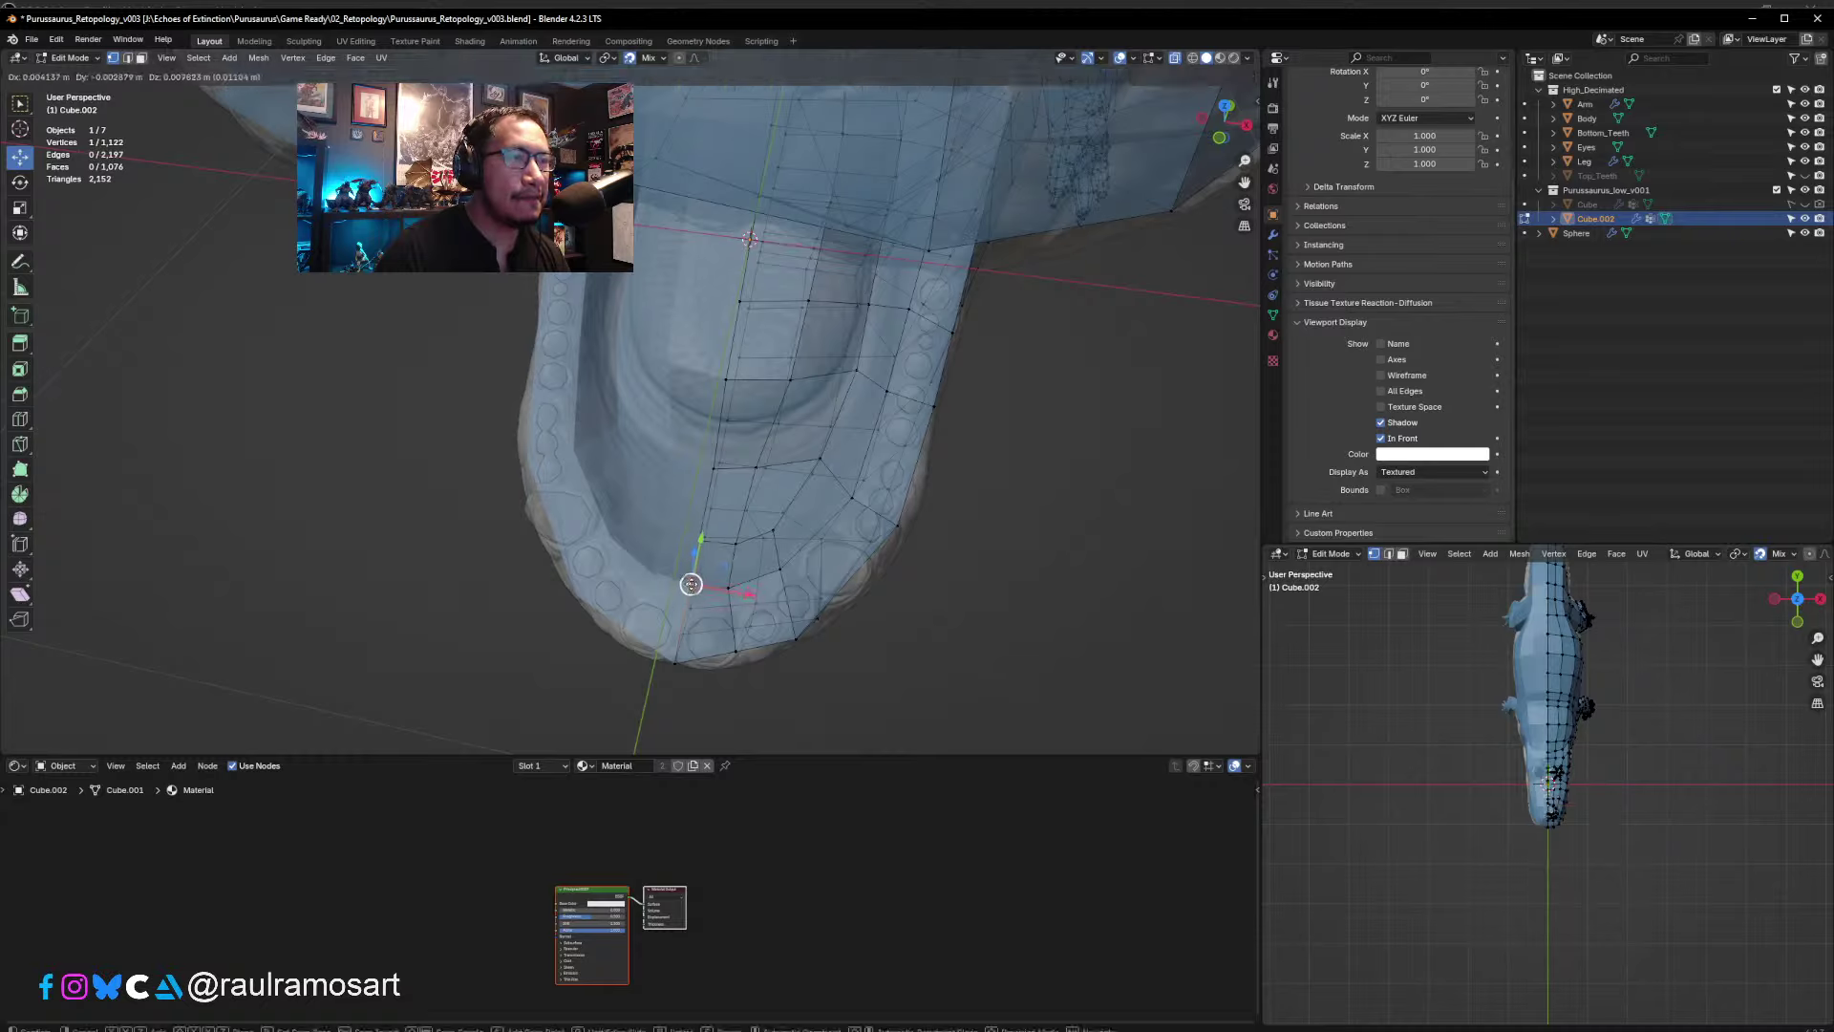
left_click(692, 587)
left_click(731, 584)
key("g")
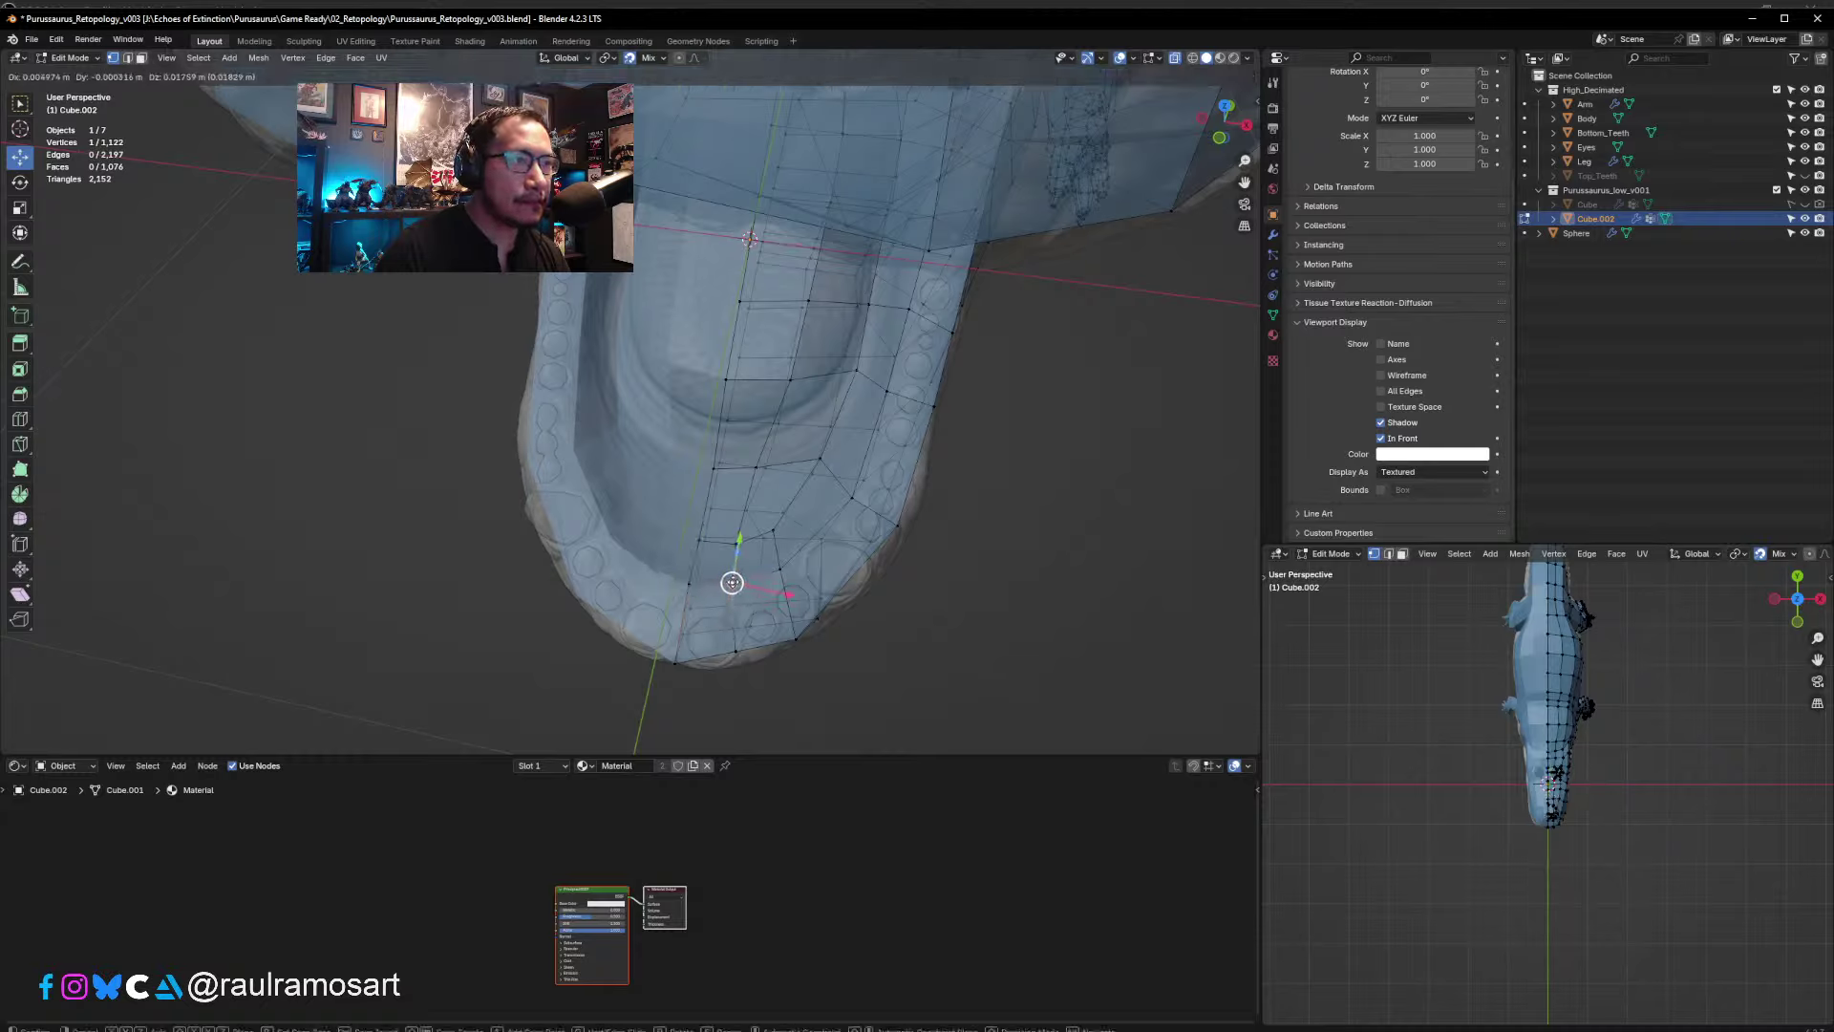
left_click(734, 583)
left_click_drag(780, 568, 790, 547)
- Move two vertices on the outer rim of the lower jaw's tip onto the sculpted lip
middle_click_drag(790, 546, 786, 536)
left_click(790, 627)
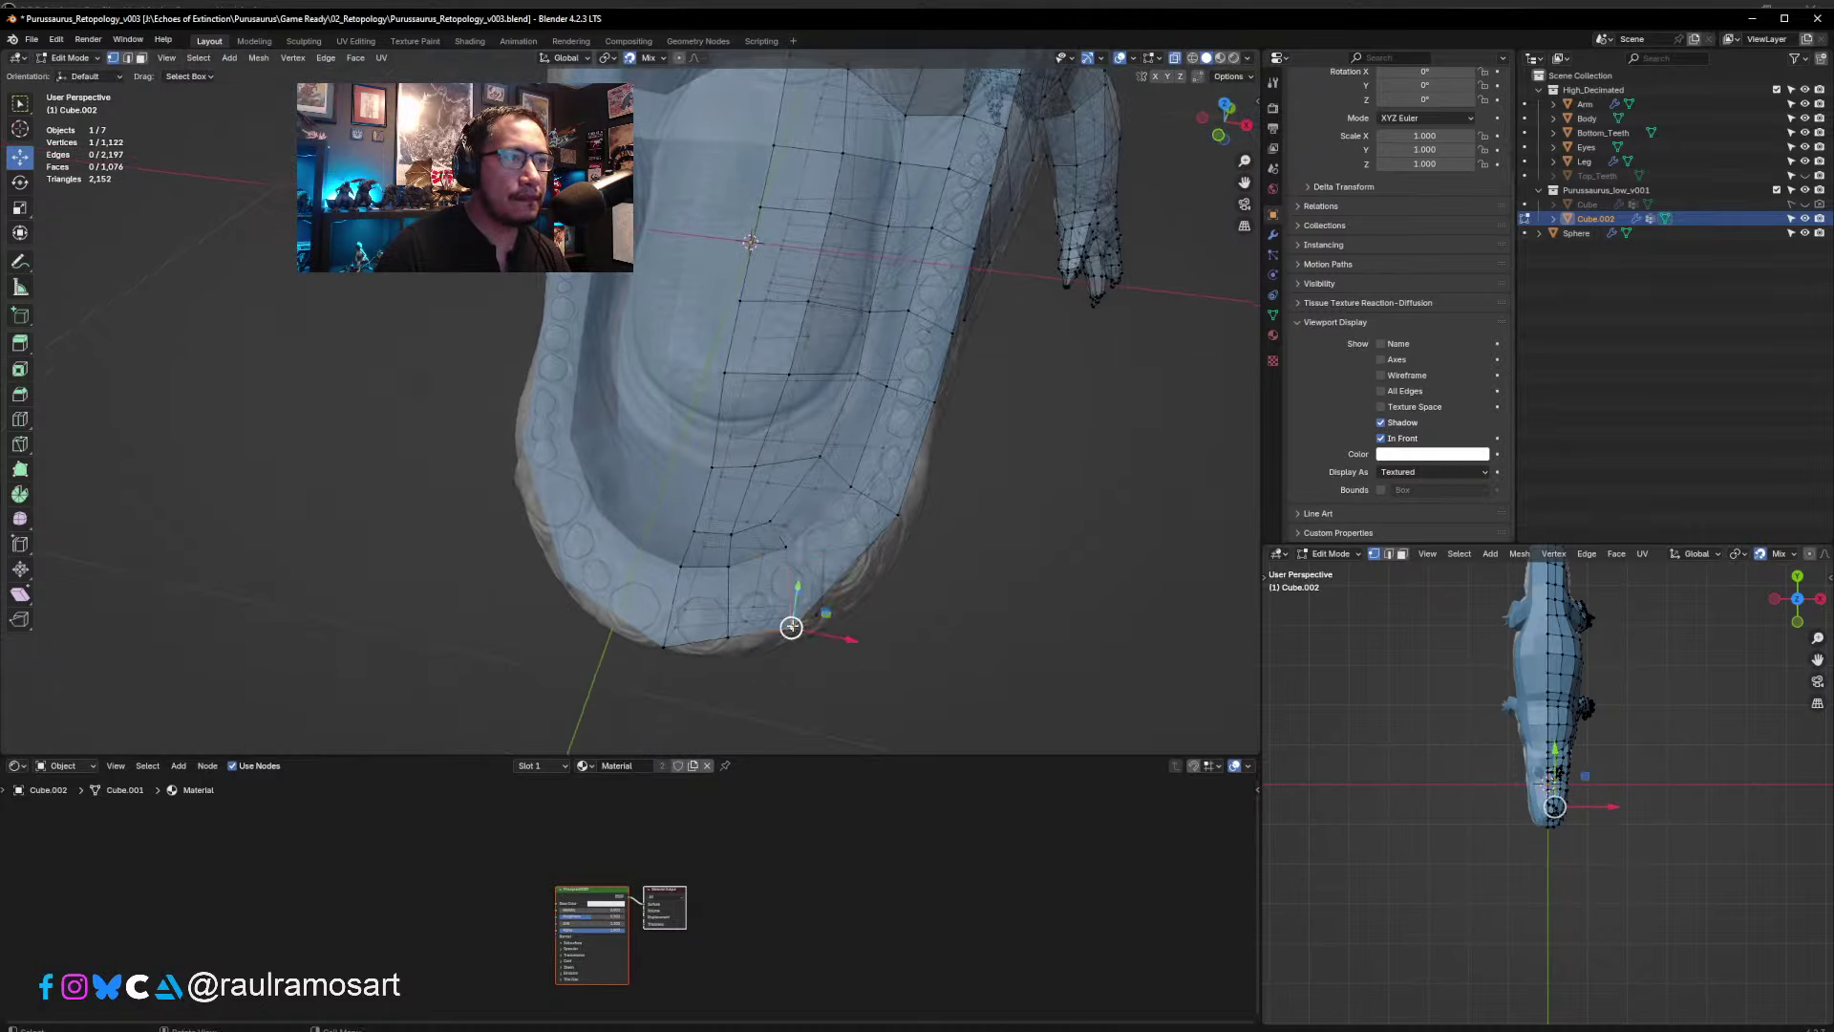
left_click_drag(790, 627, 733, 650)
left_click(729, 634)
middle_click_drag(732, 650, 781, 569)
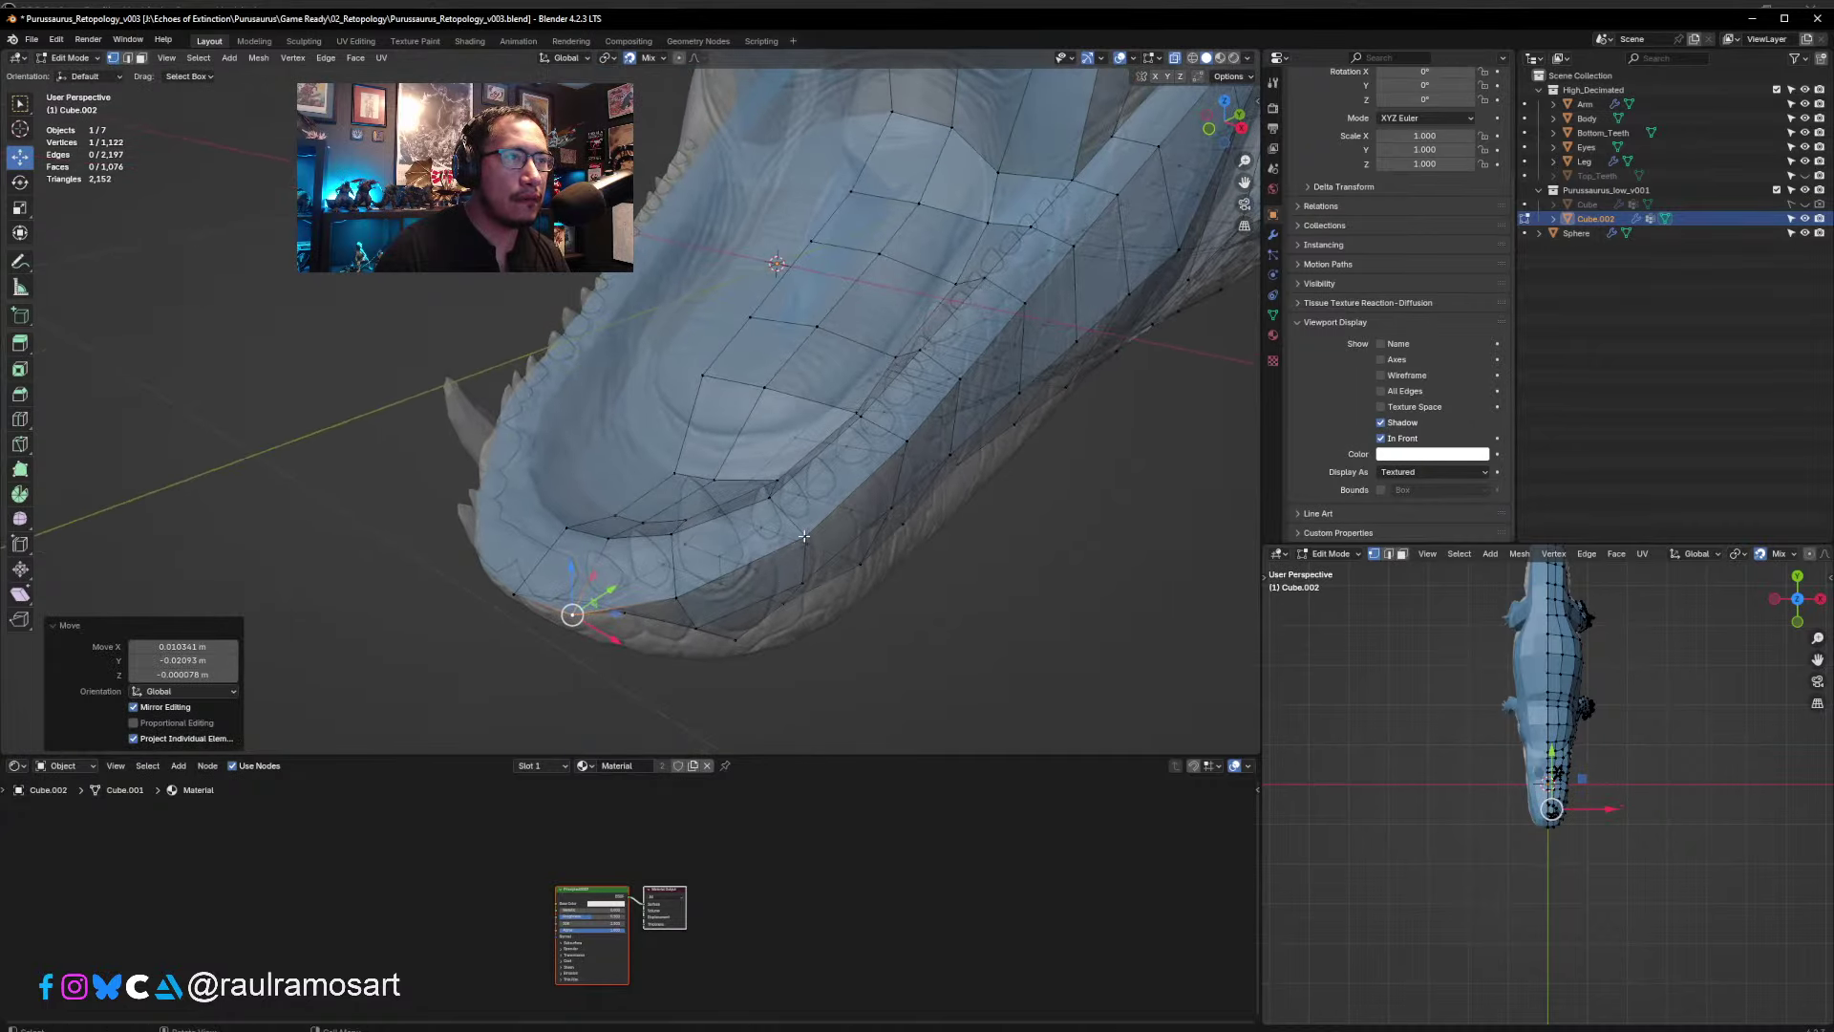
- Adjust an inner gum vertex at the jaw's tip and move the neighbouring outer rim vertex onto the sculpt
left_click_drag(805, 537, 805, 543)
middle_click_drag(805, 543, 716, 602)
key("g")
left_click(676, 530)
left_click(724, 636)
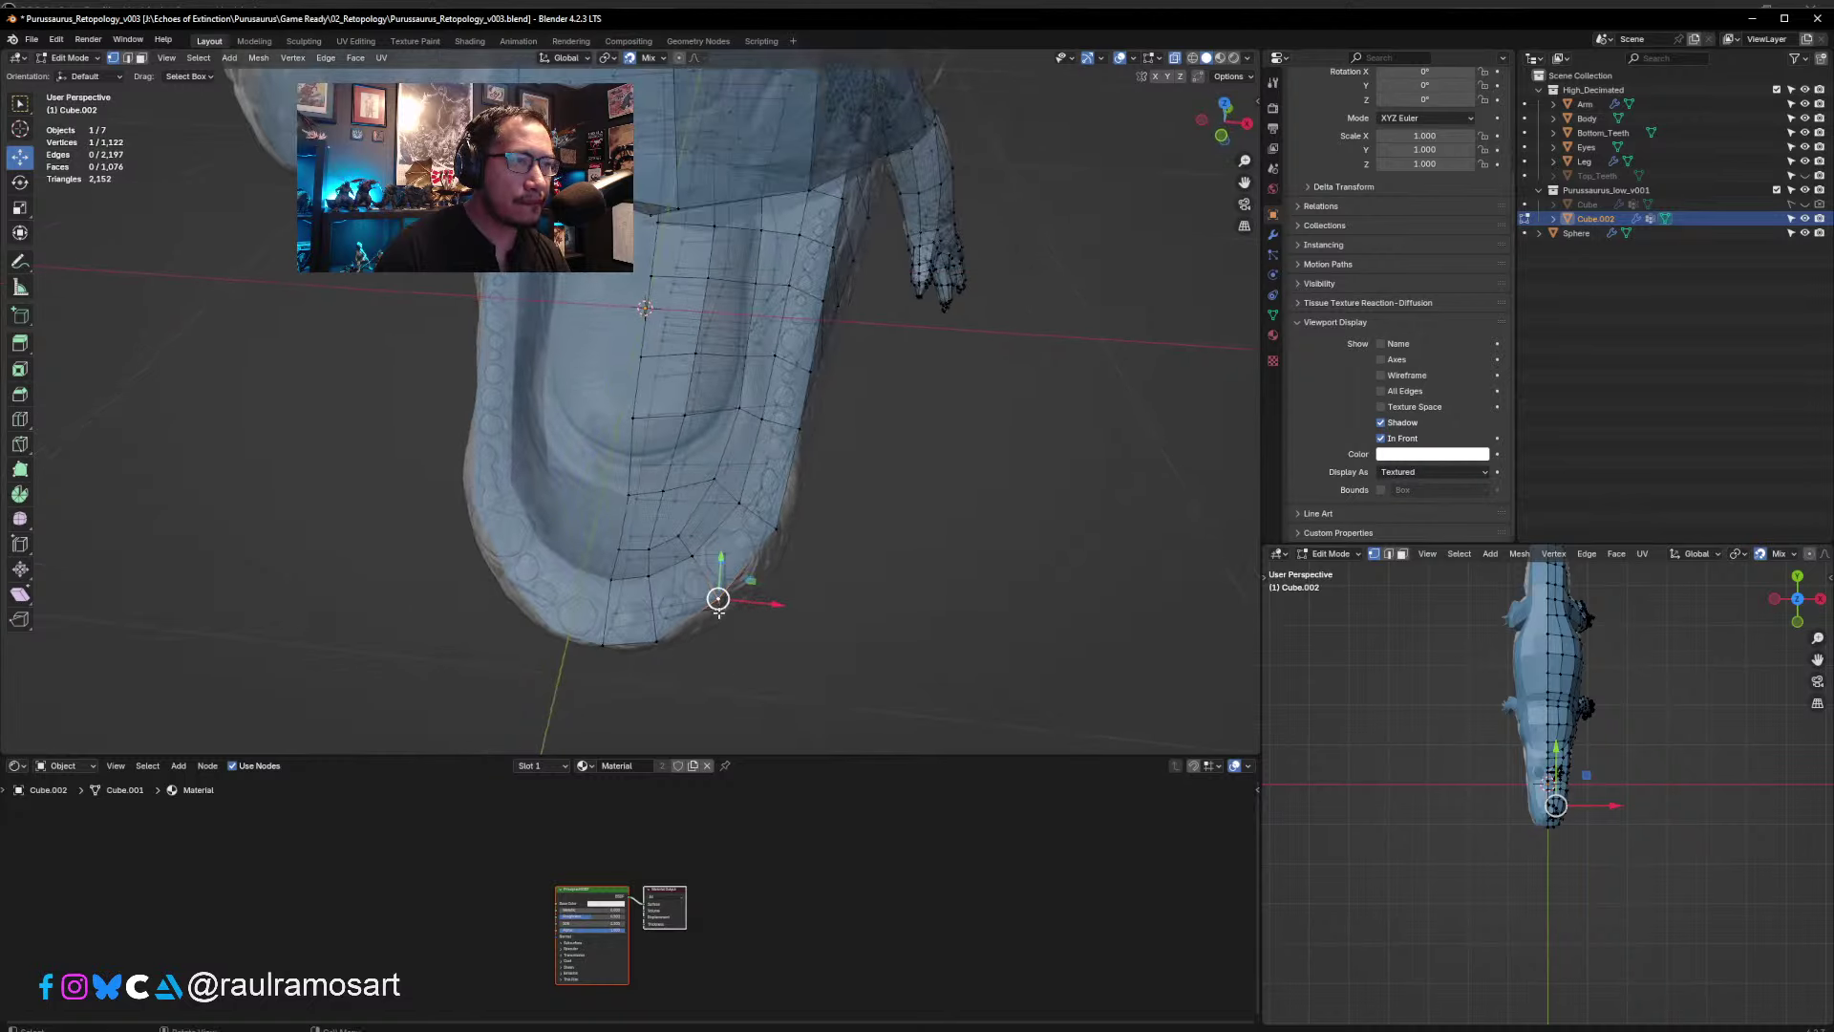
key("g")
left_click(724, 602)
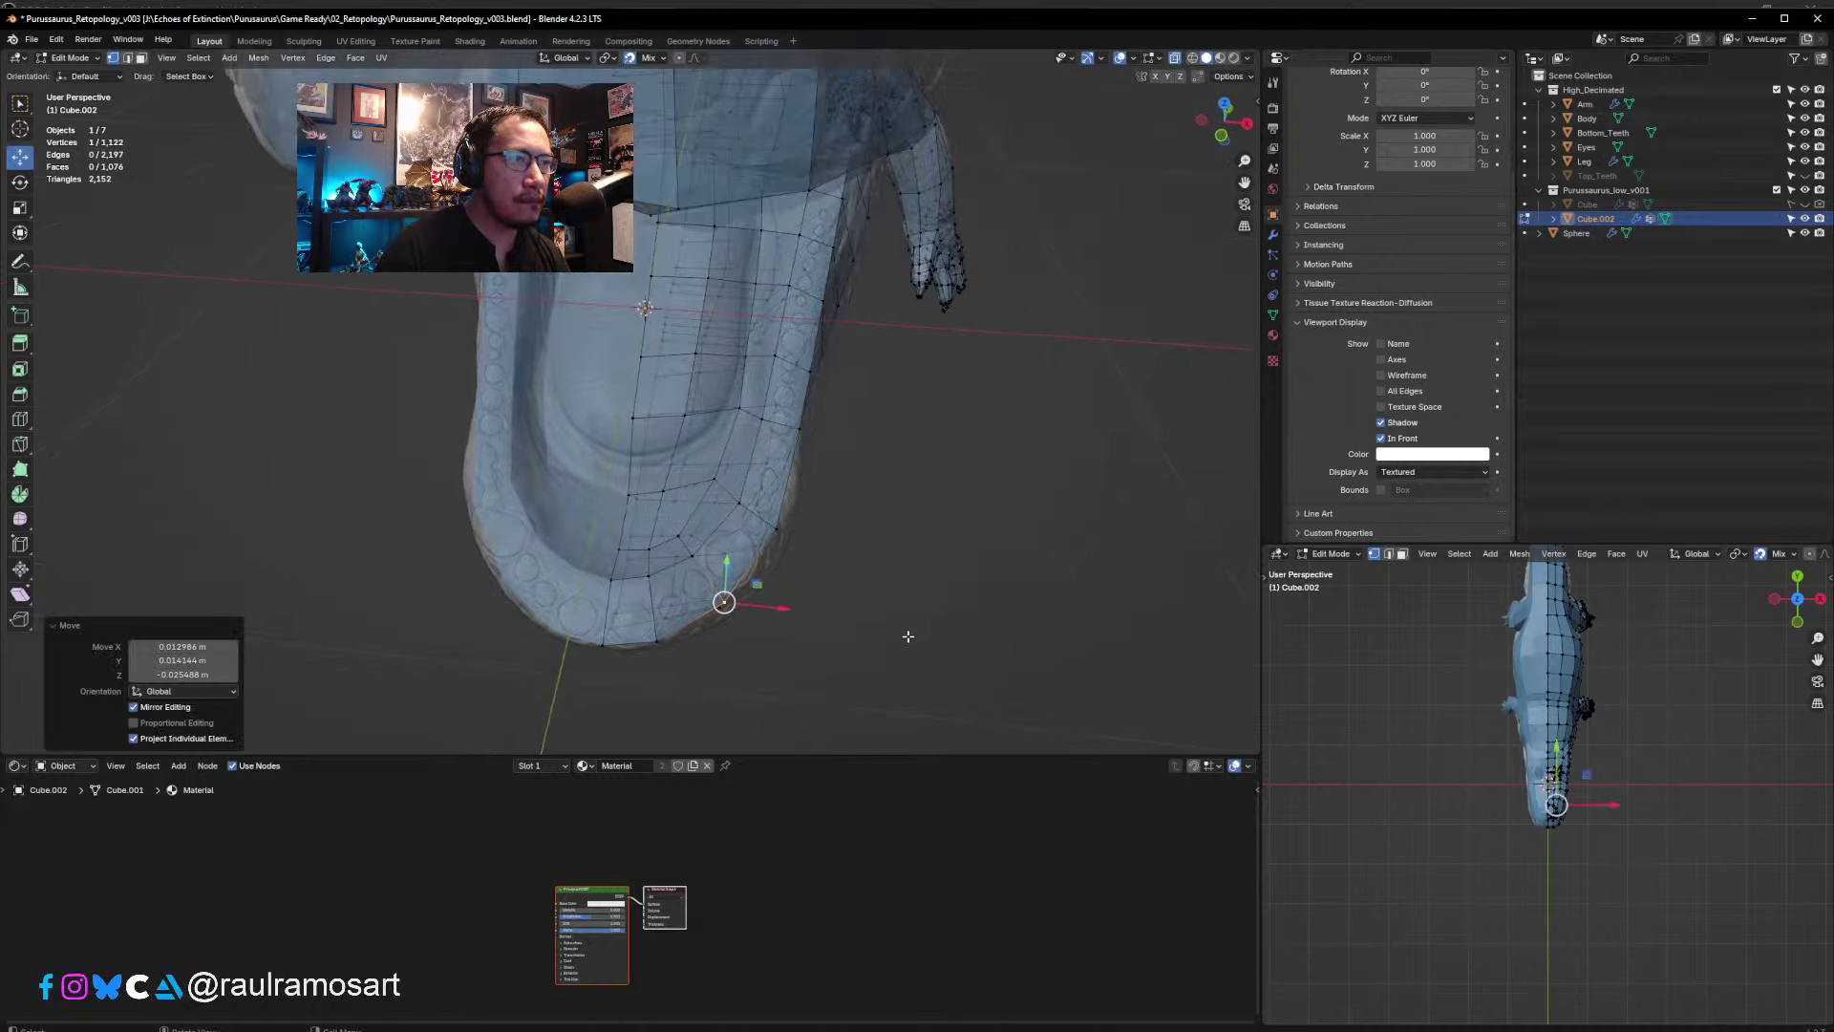
- Move the upper and lower side vertices of the lower jaw beneath the large front tooth onto the sculpt
middle_click_drag(905, 634, 714, 533)
left_click(651, 552)
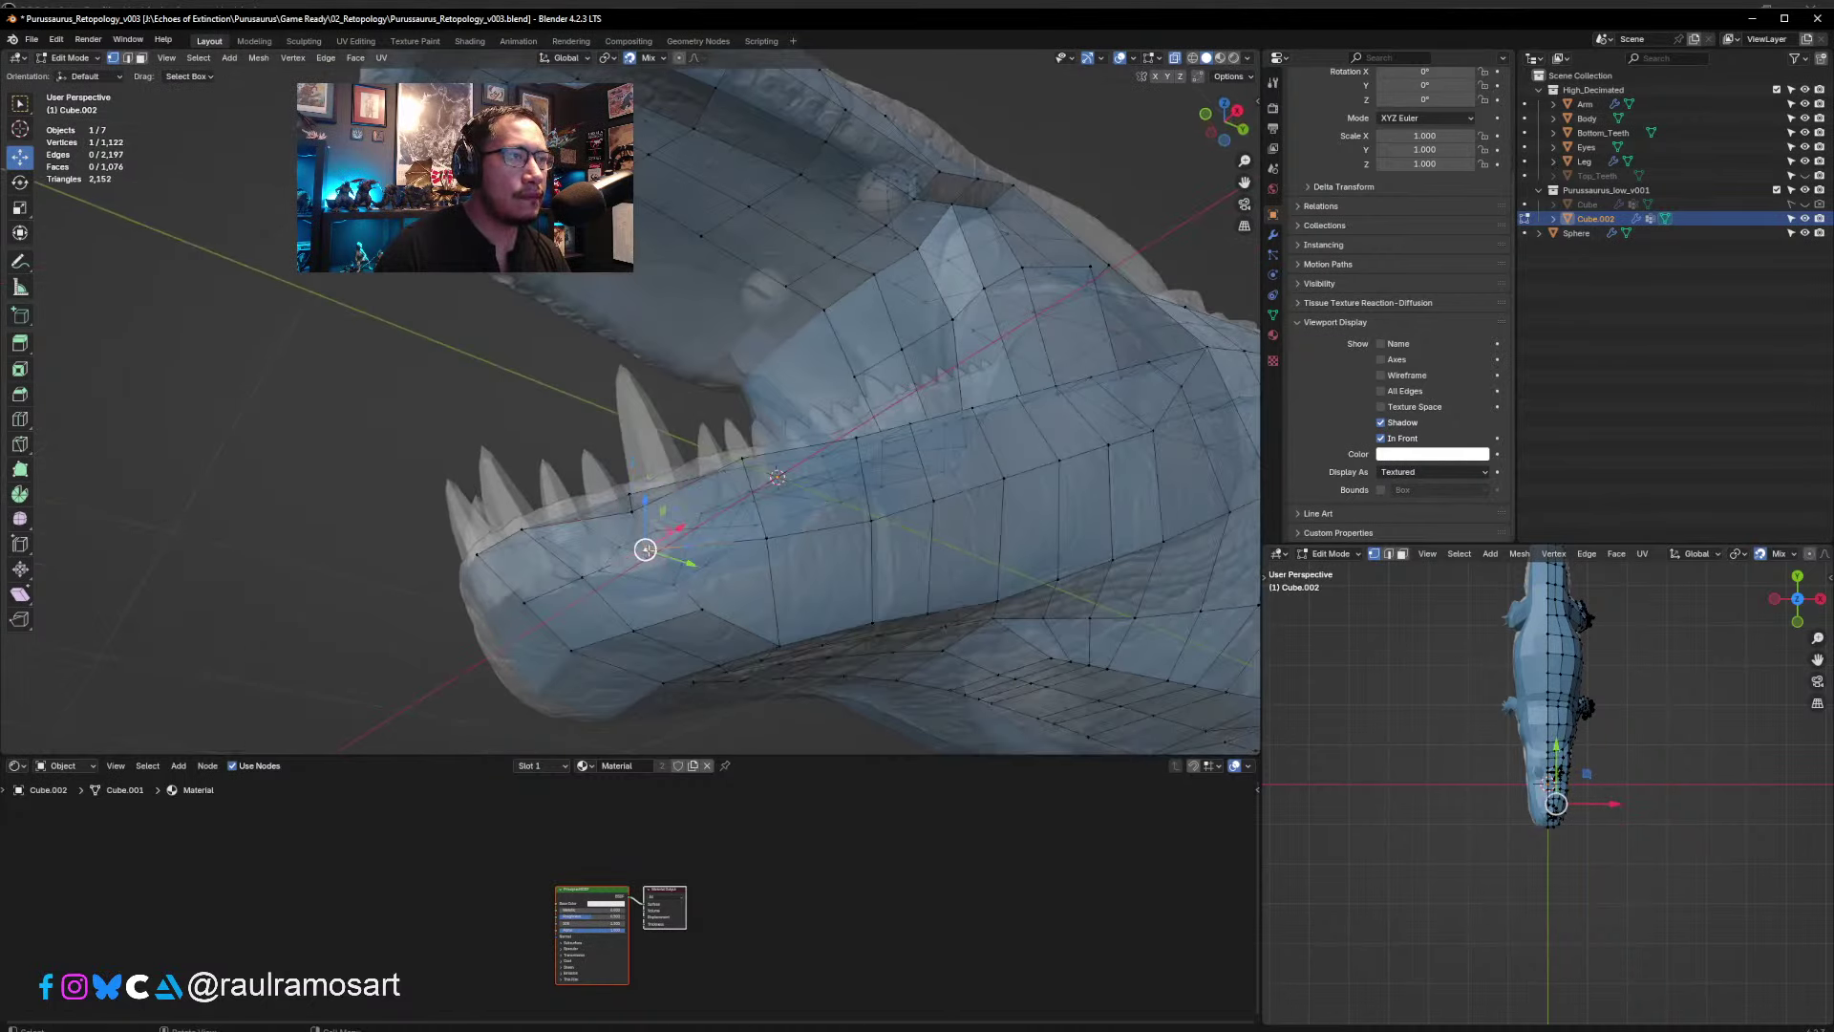
key("g")
left_click(703, 611)
left_click(703, 612)
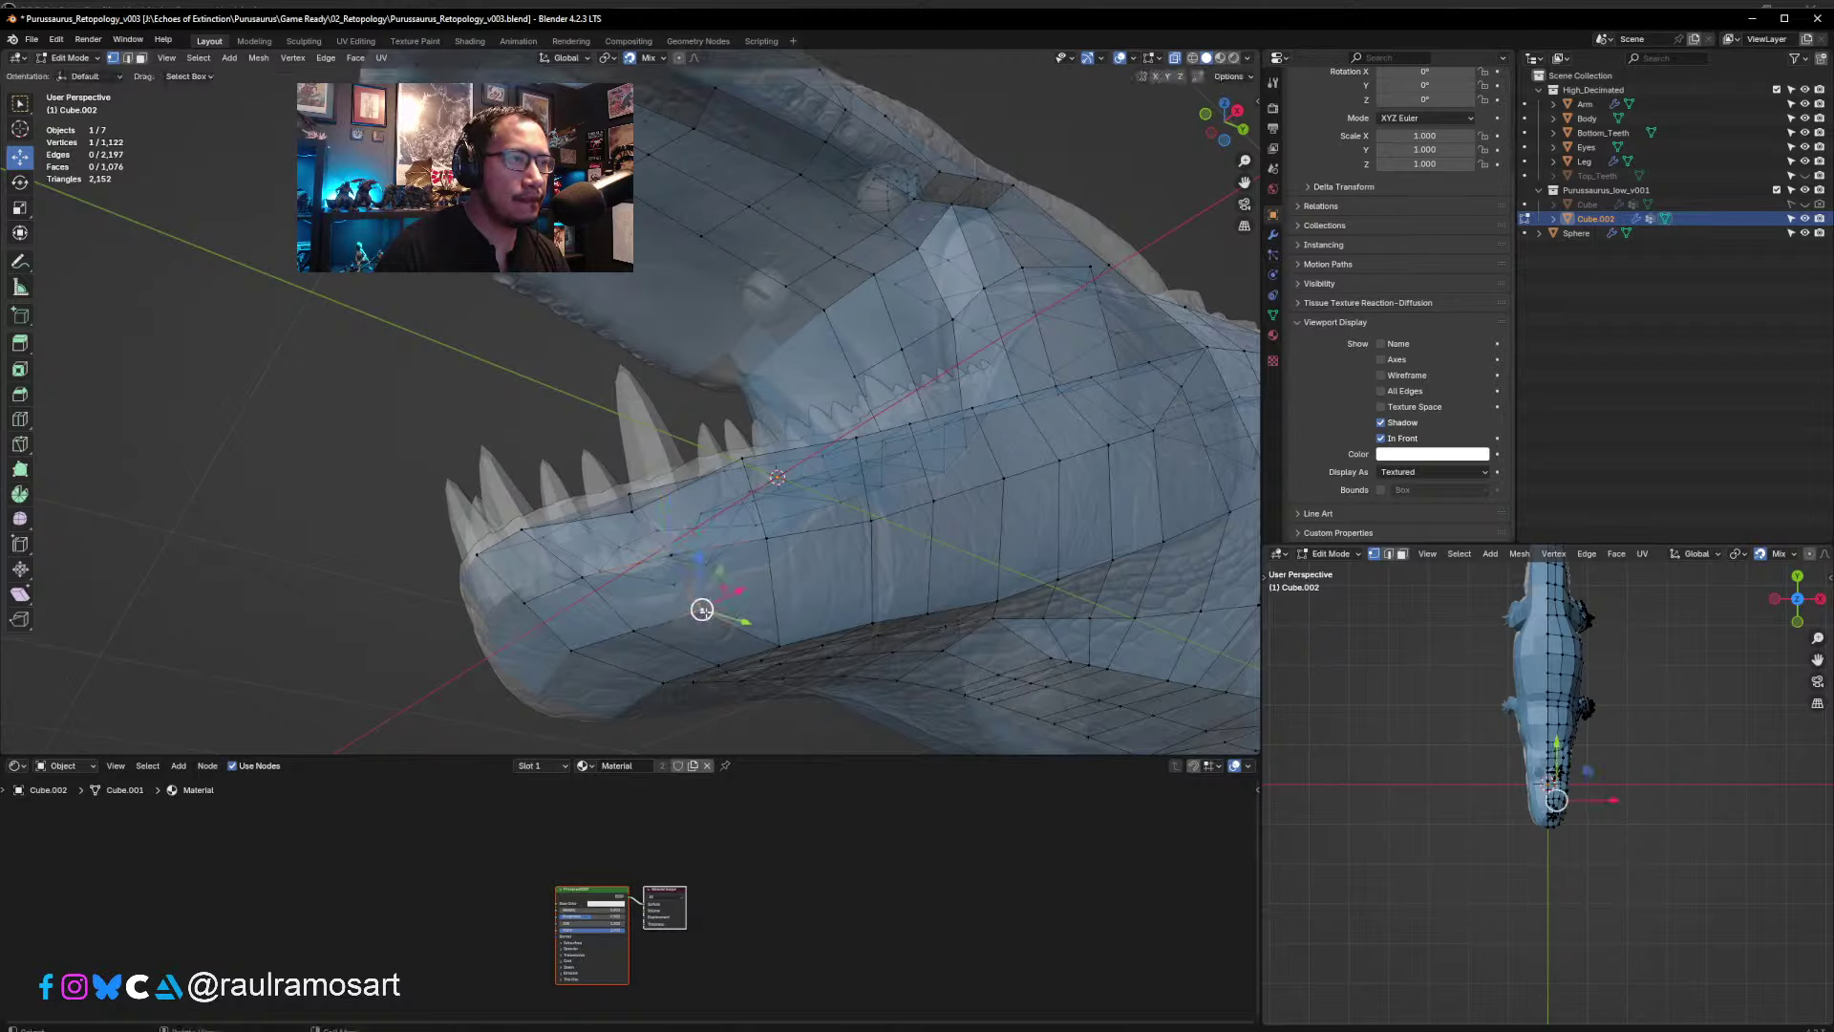
key("g")
left_click(708, 622)
- Reposition two vertices along the lower edge of the chin on the sculpted surface
left_click(634, 630)
key("g")
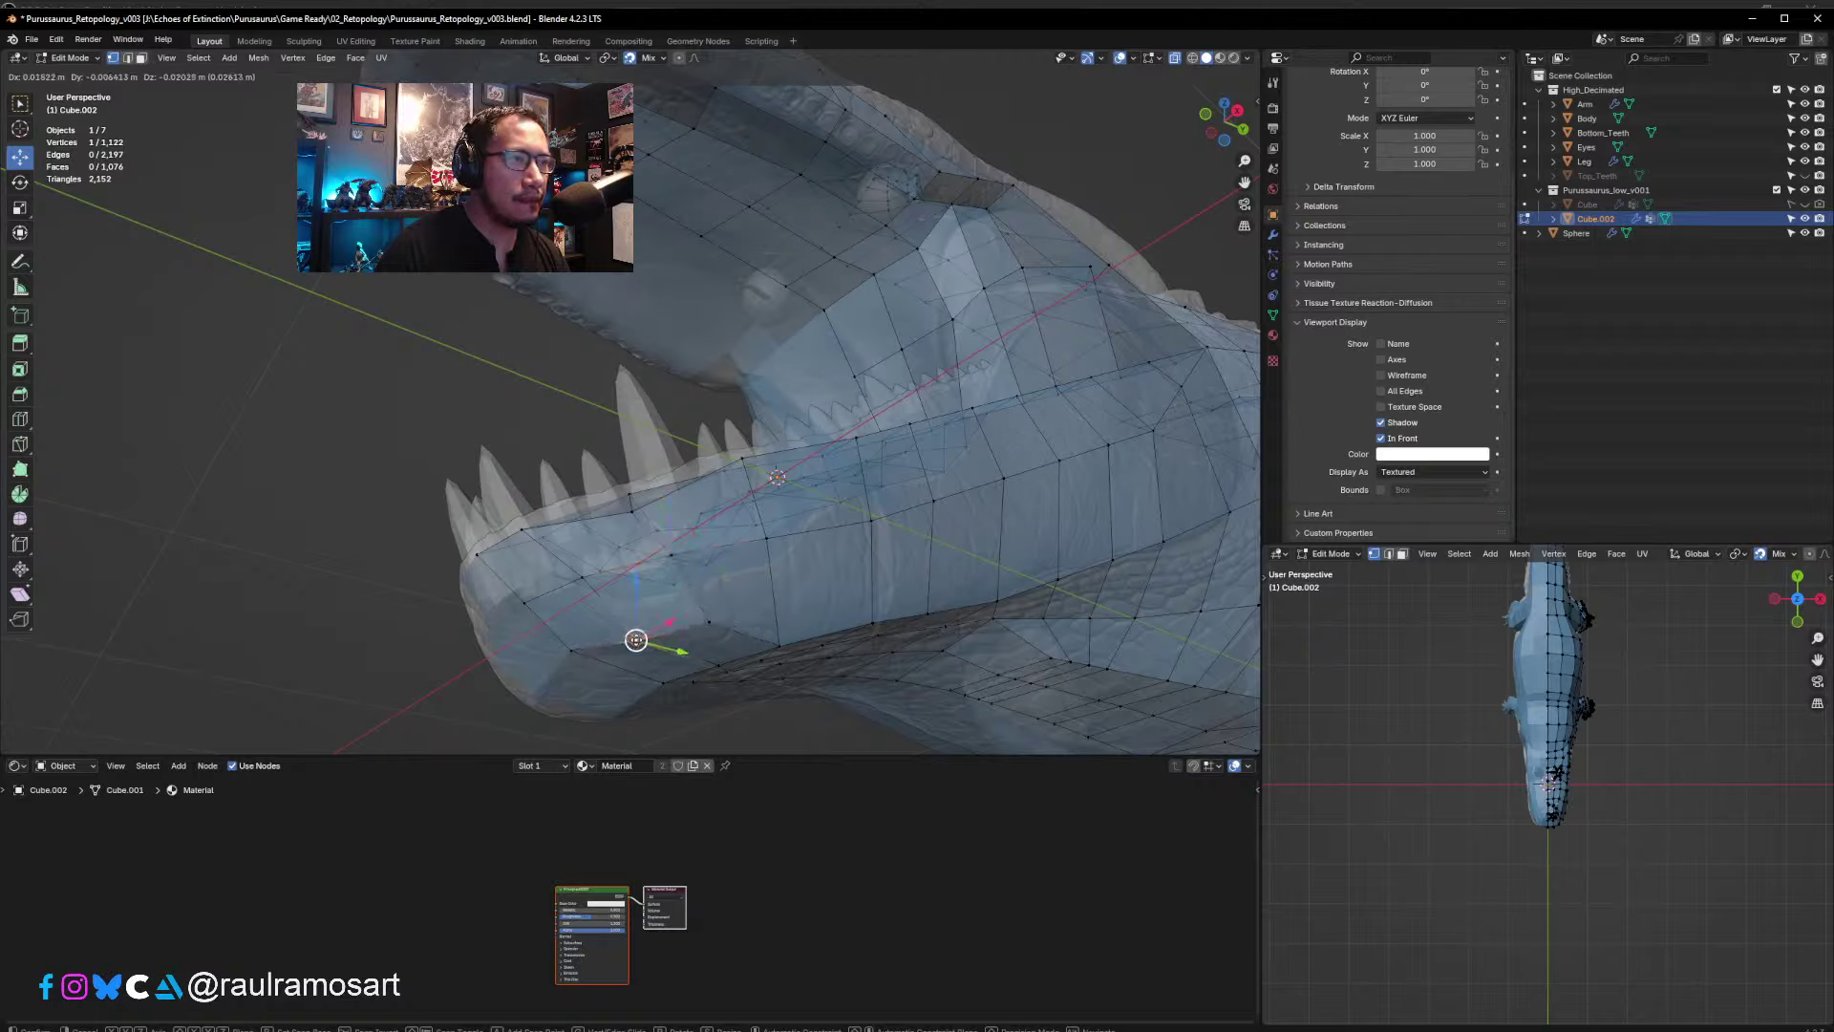
left_click(638, 639)
left_click(573, 655)
key("g")
left_click(574, 657)
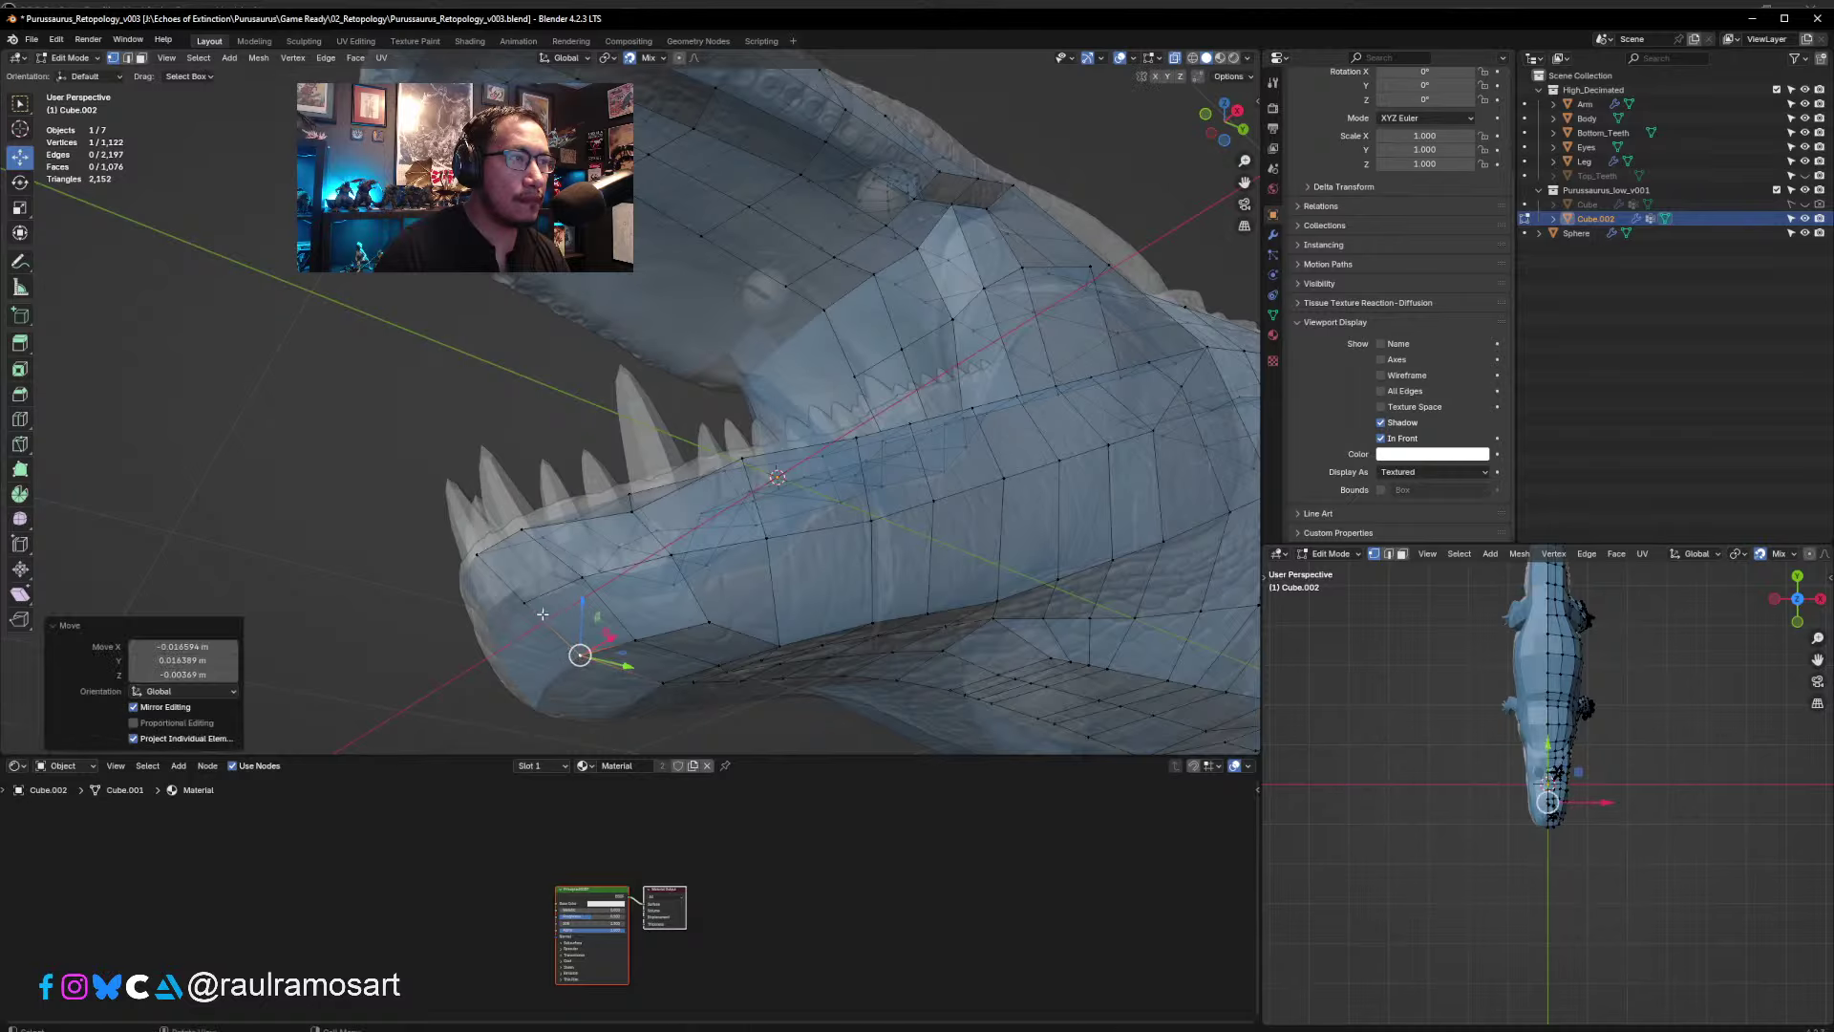
- Lower the two middle-row vertices at the front of the chin to fit the sculpt
left_click(529, 604)
key("g")
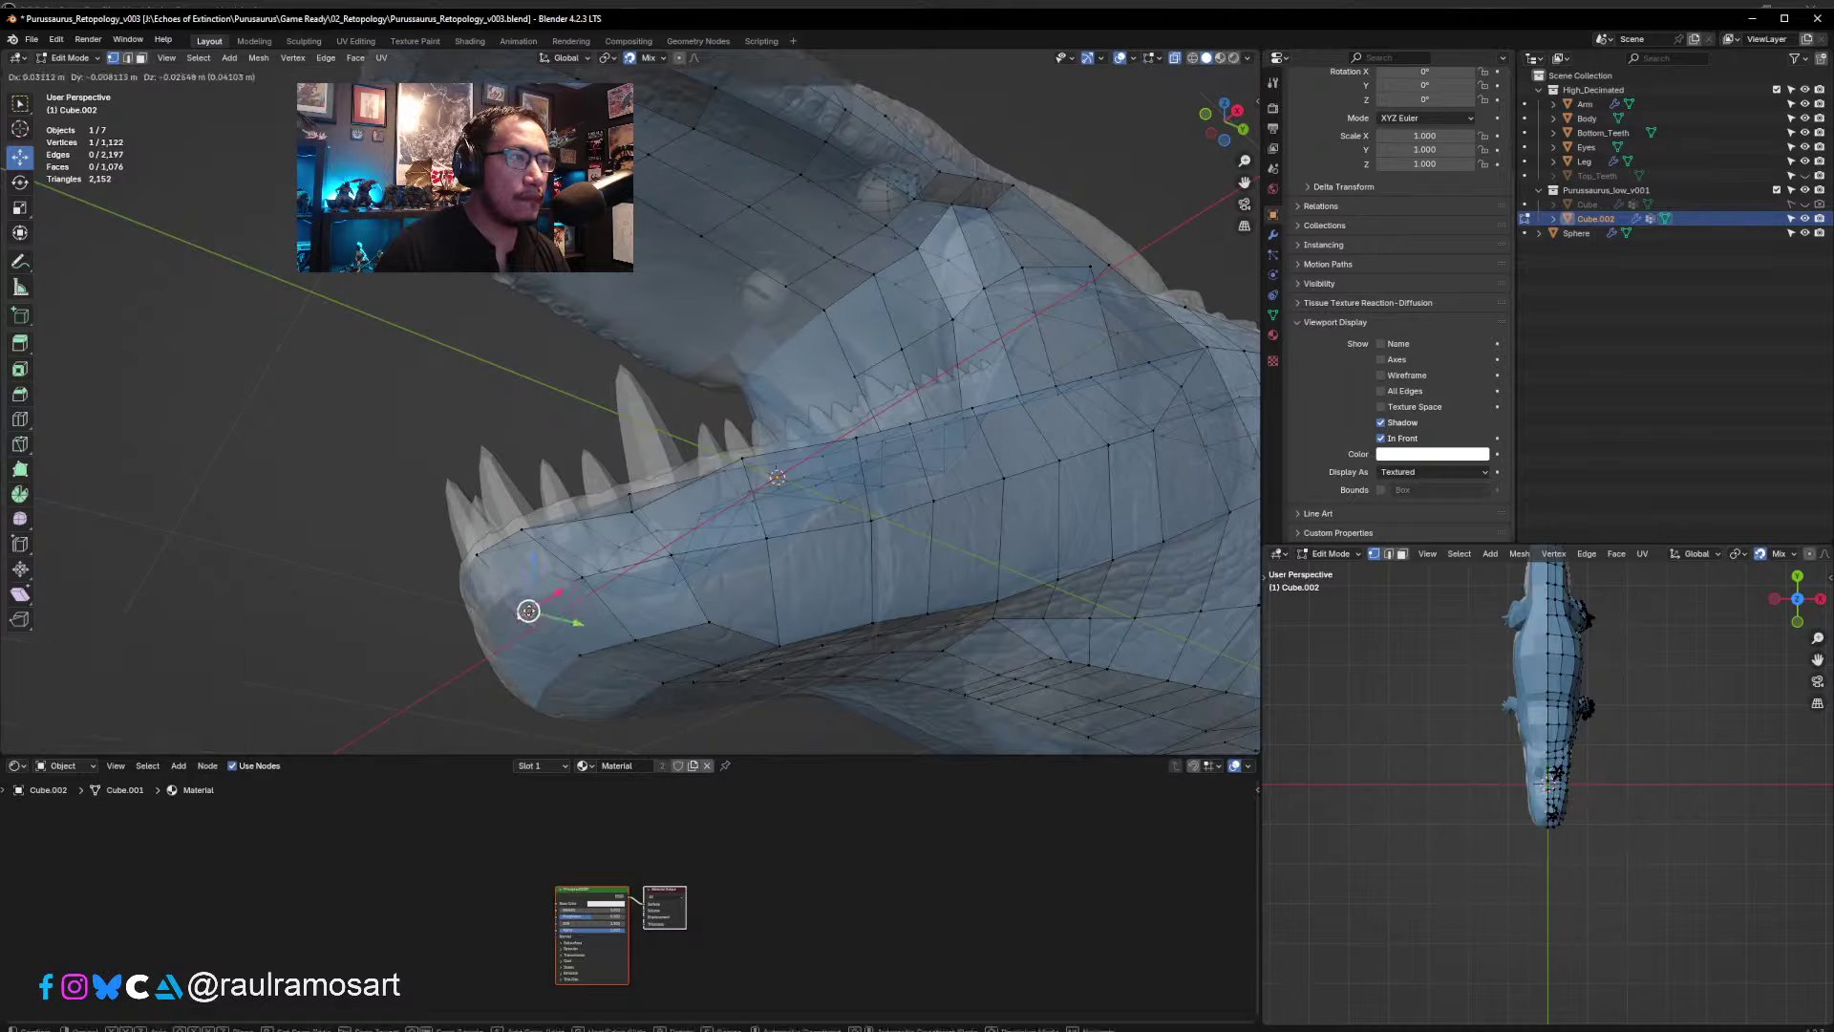
left_click(522, 617)
left_click(580, 576)
key("g")
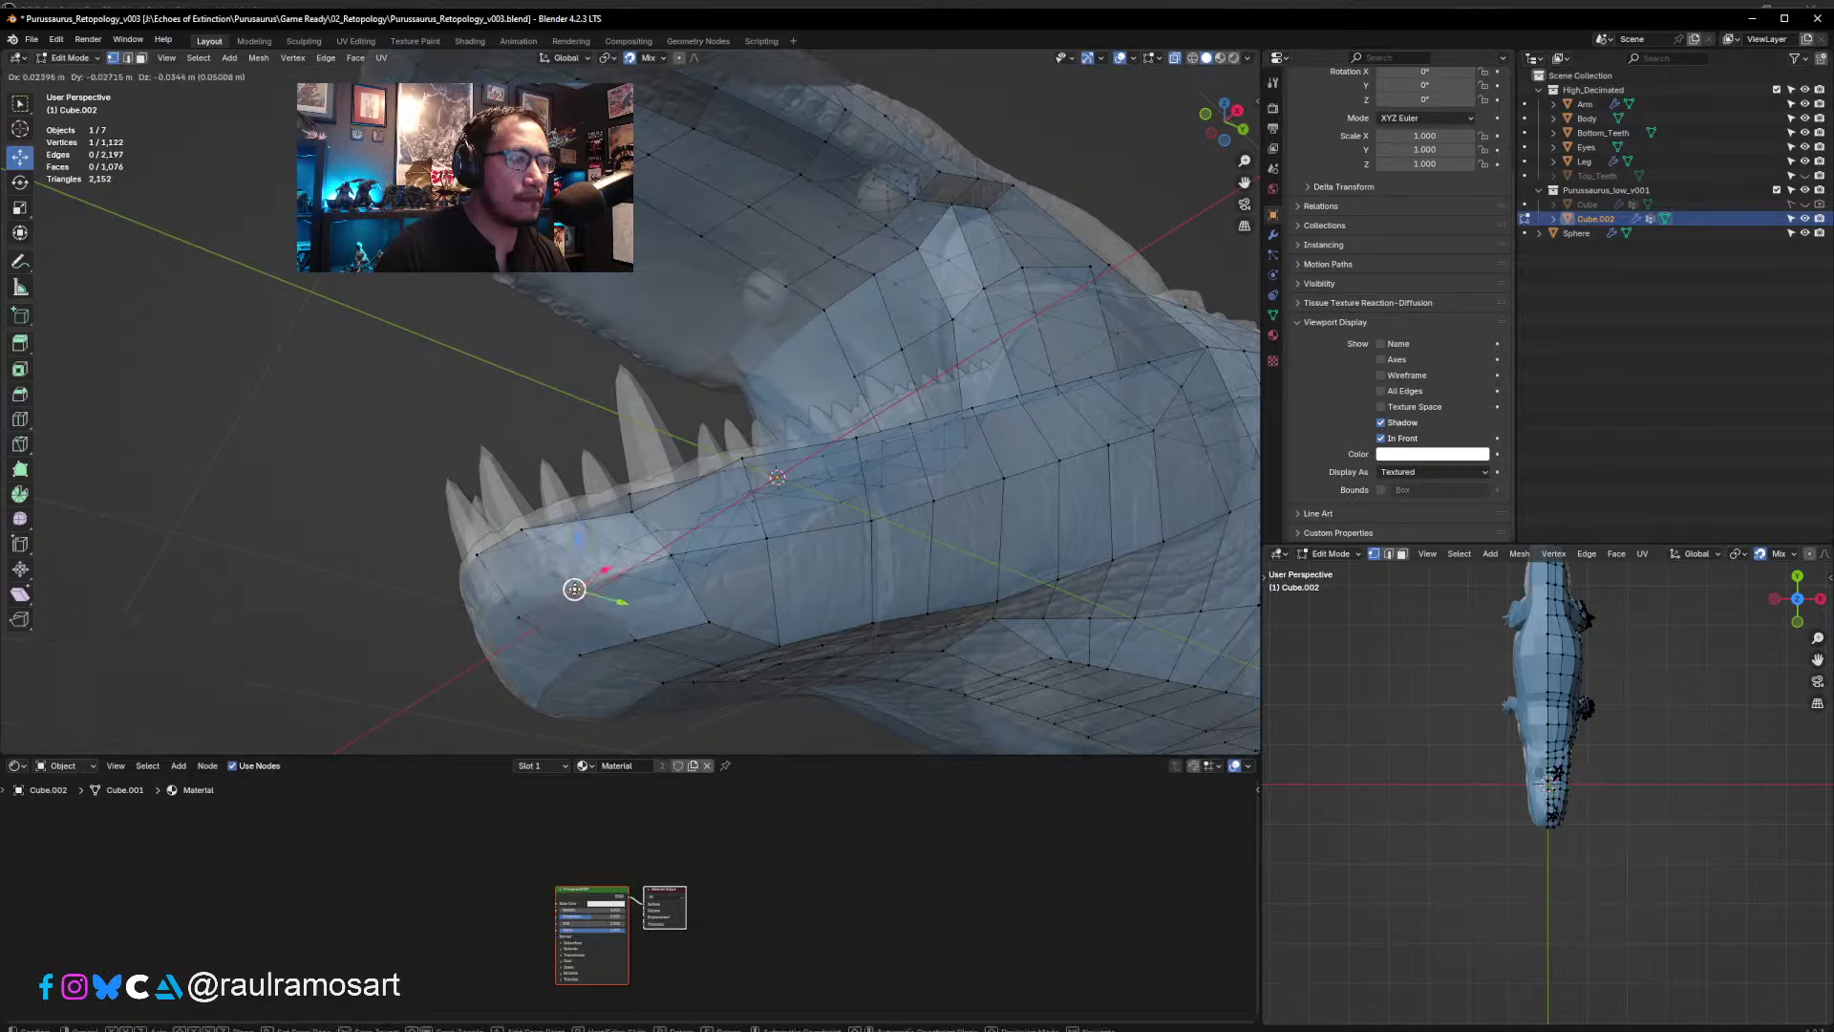
left_click(574, 589)
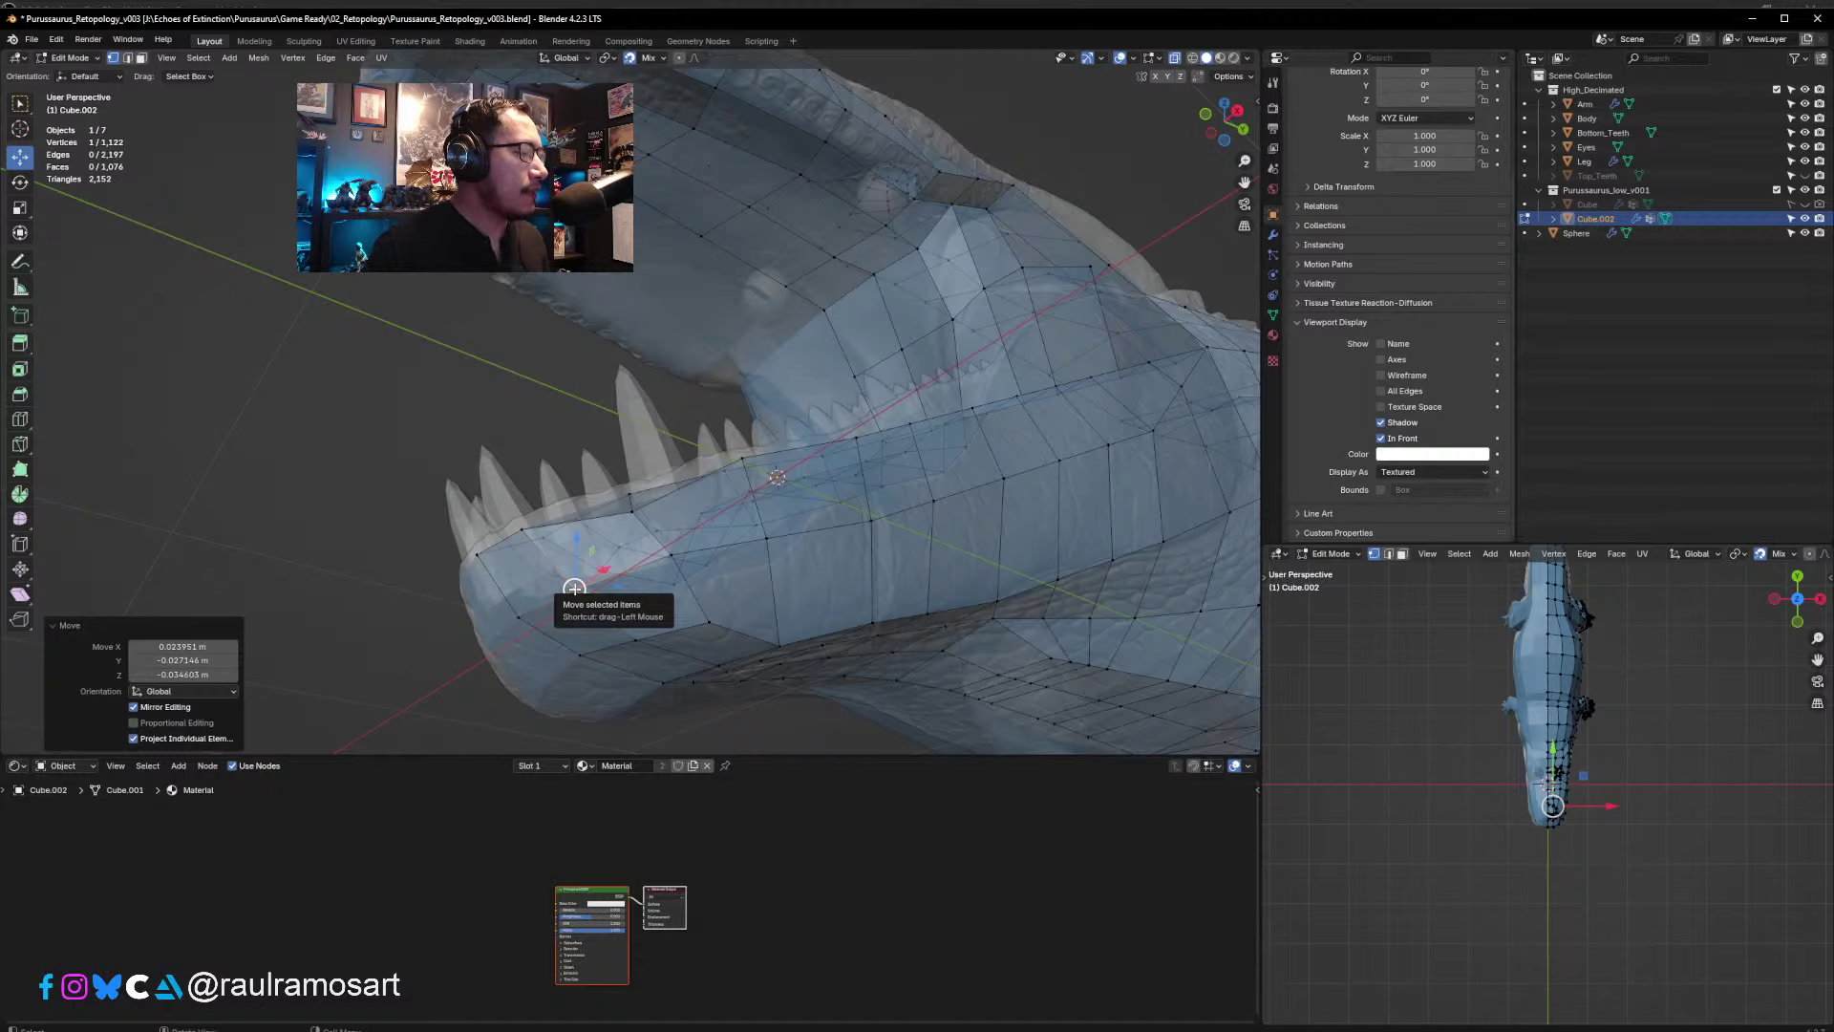
- Adjust the middle-row vertices on the front side of the lower jaw beneath the large tooth
middle_click_drag(690, 511, 722, 562)
left_click(687, 586)
left_click(682, 595)
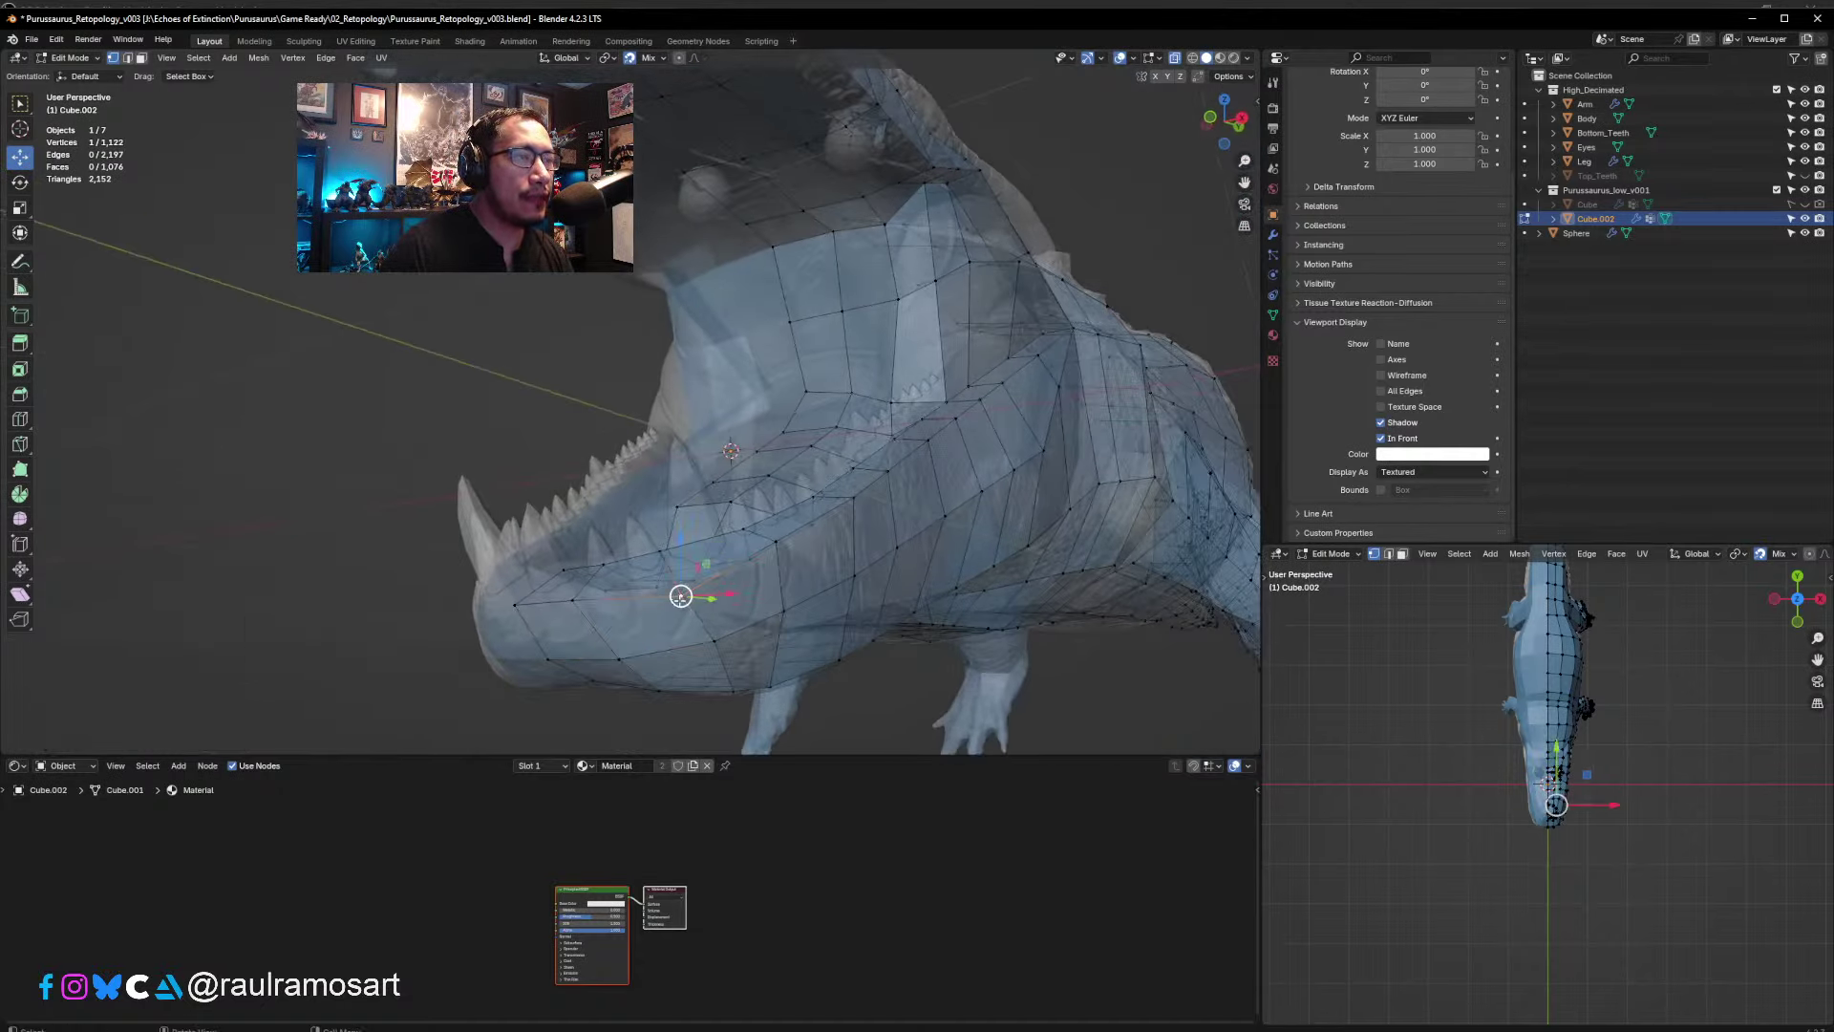
left_click_drag(682, 596, 679, 586)
middle_click_drag(788, 560, 704, 537)
left_click(684, 541)
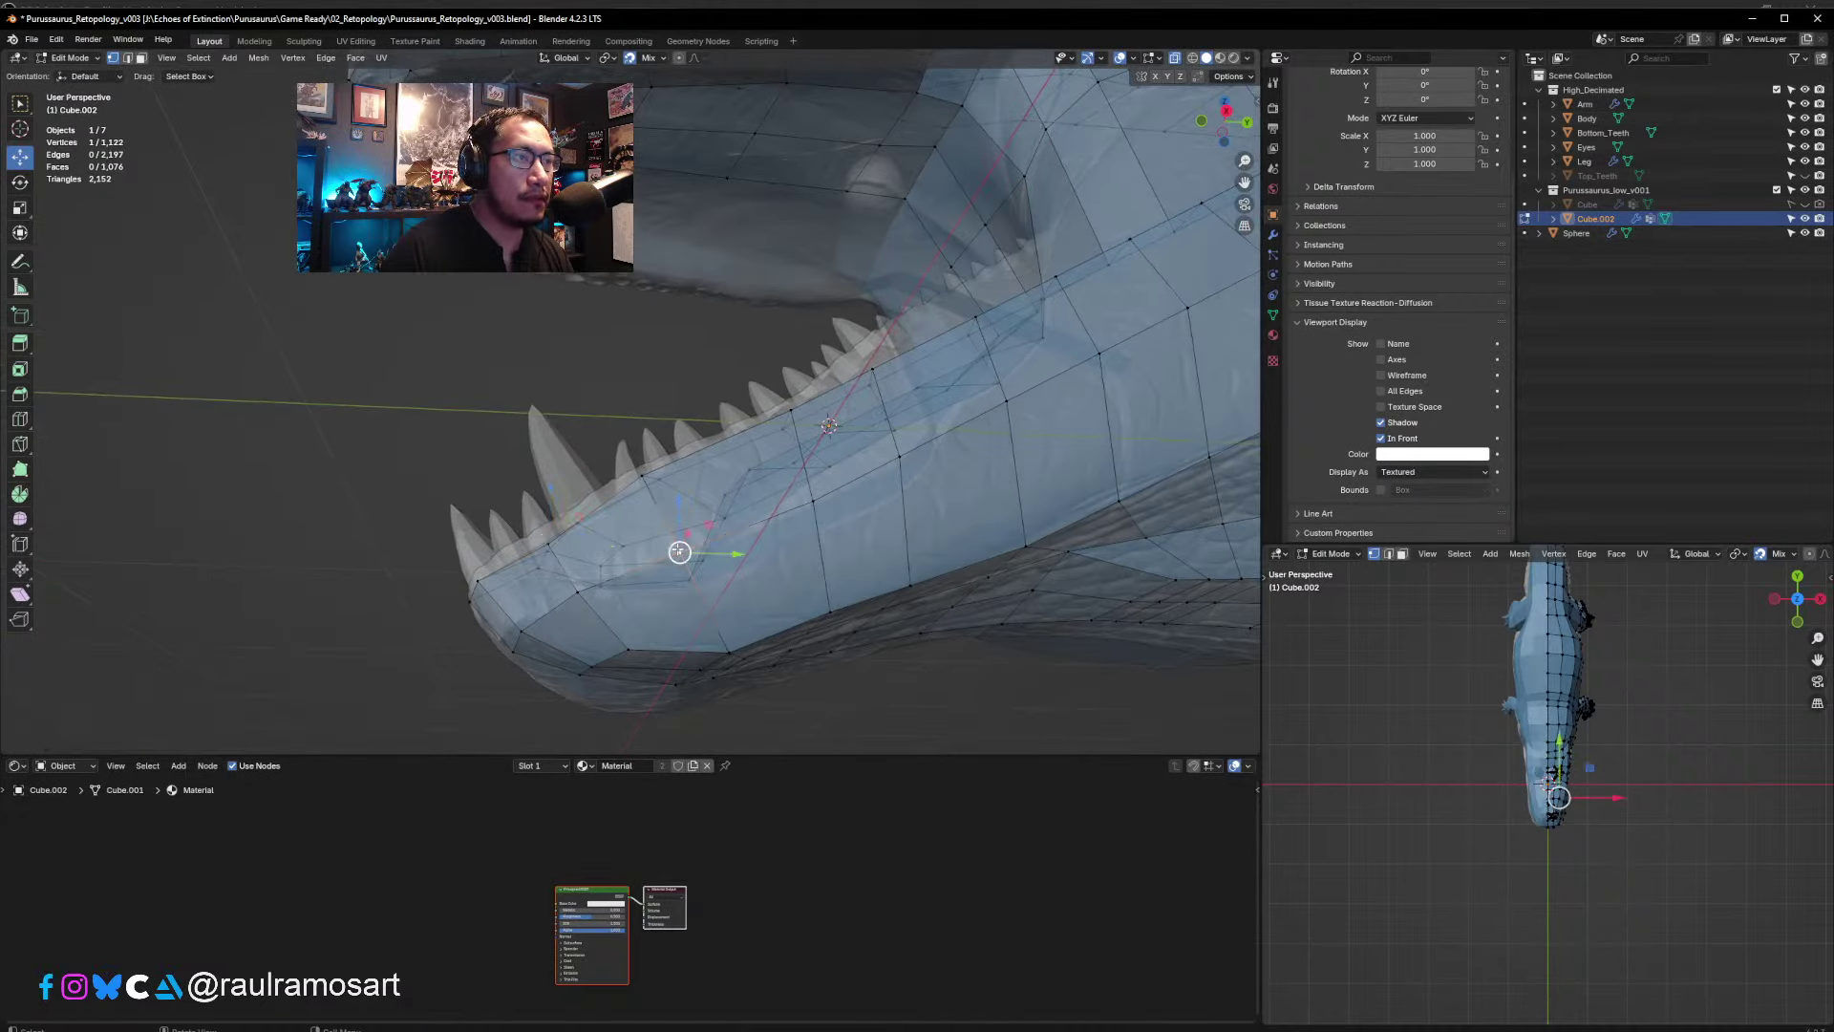
left_click_drag(684, 541, 677, 539)
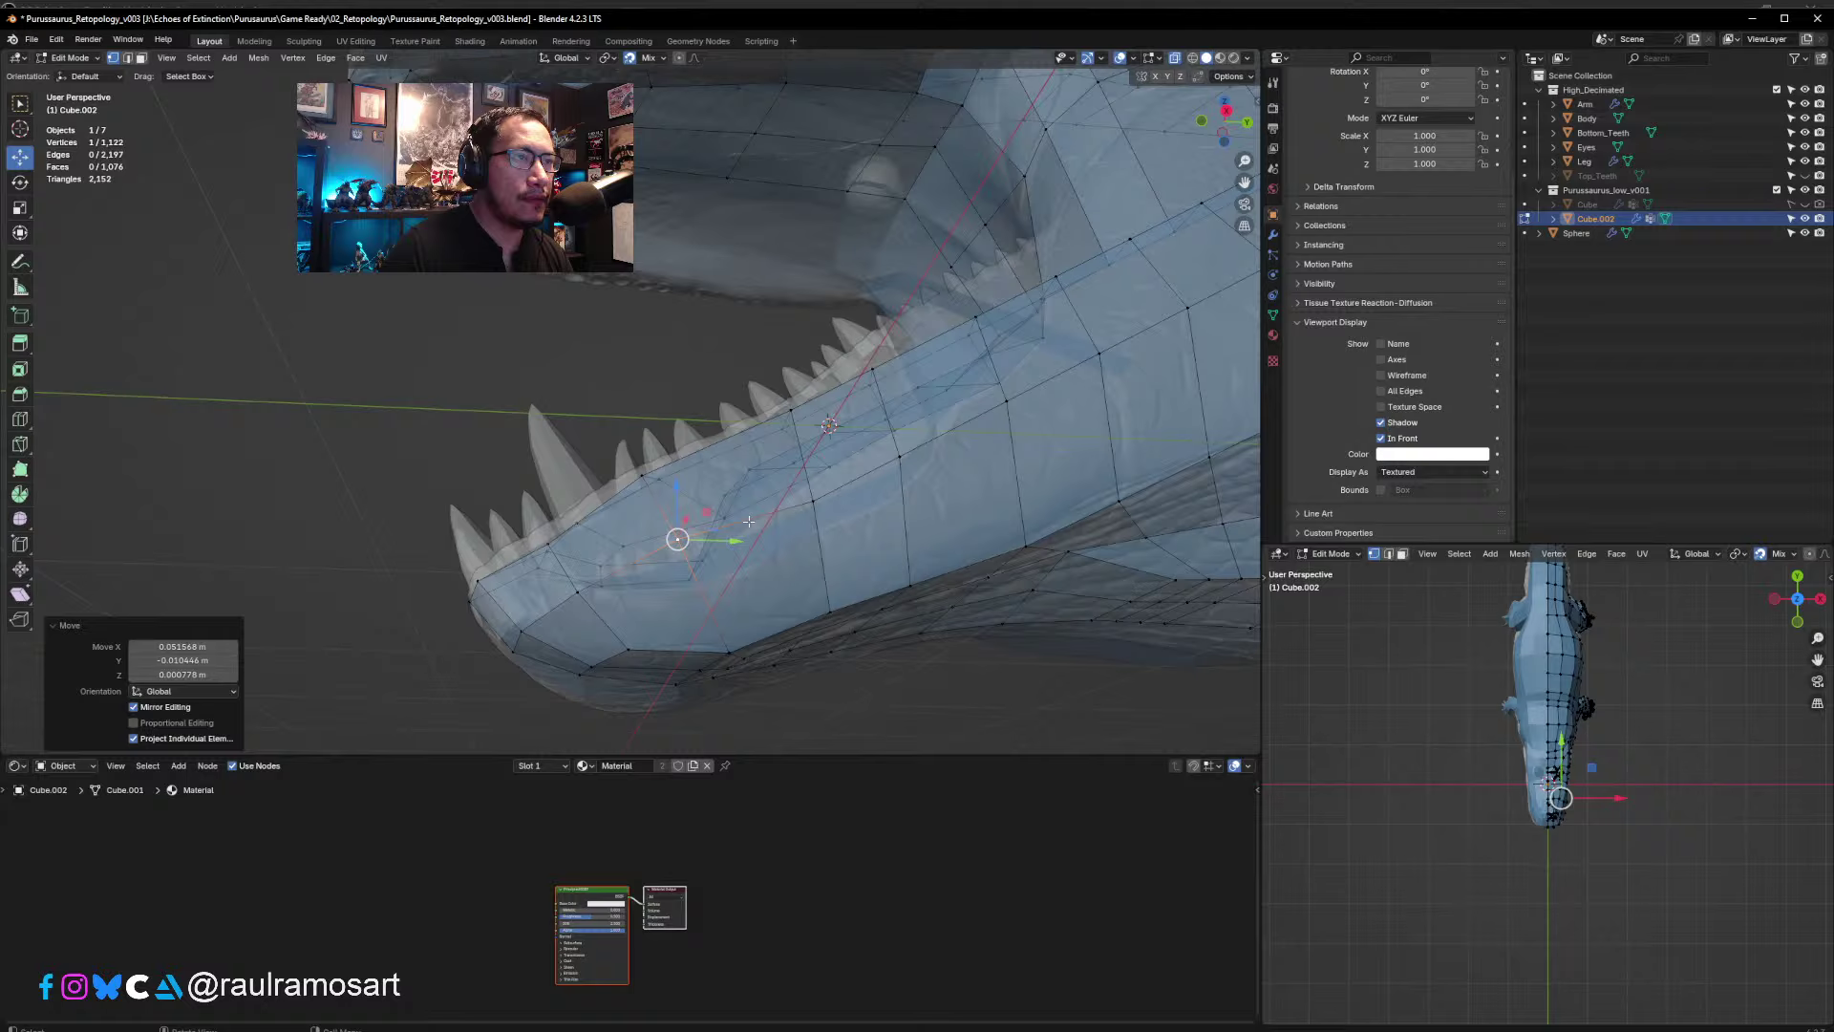
- Reposition the middle-row vertices along the side of the lower jaw towards the mouth corner on the sculpt
left_click(812, 501)
left_click_drag(813, 501, 901, 443)
left_click(899, 456)
middle_click_drag(901, 443, 885, 523)
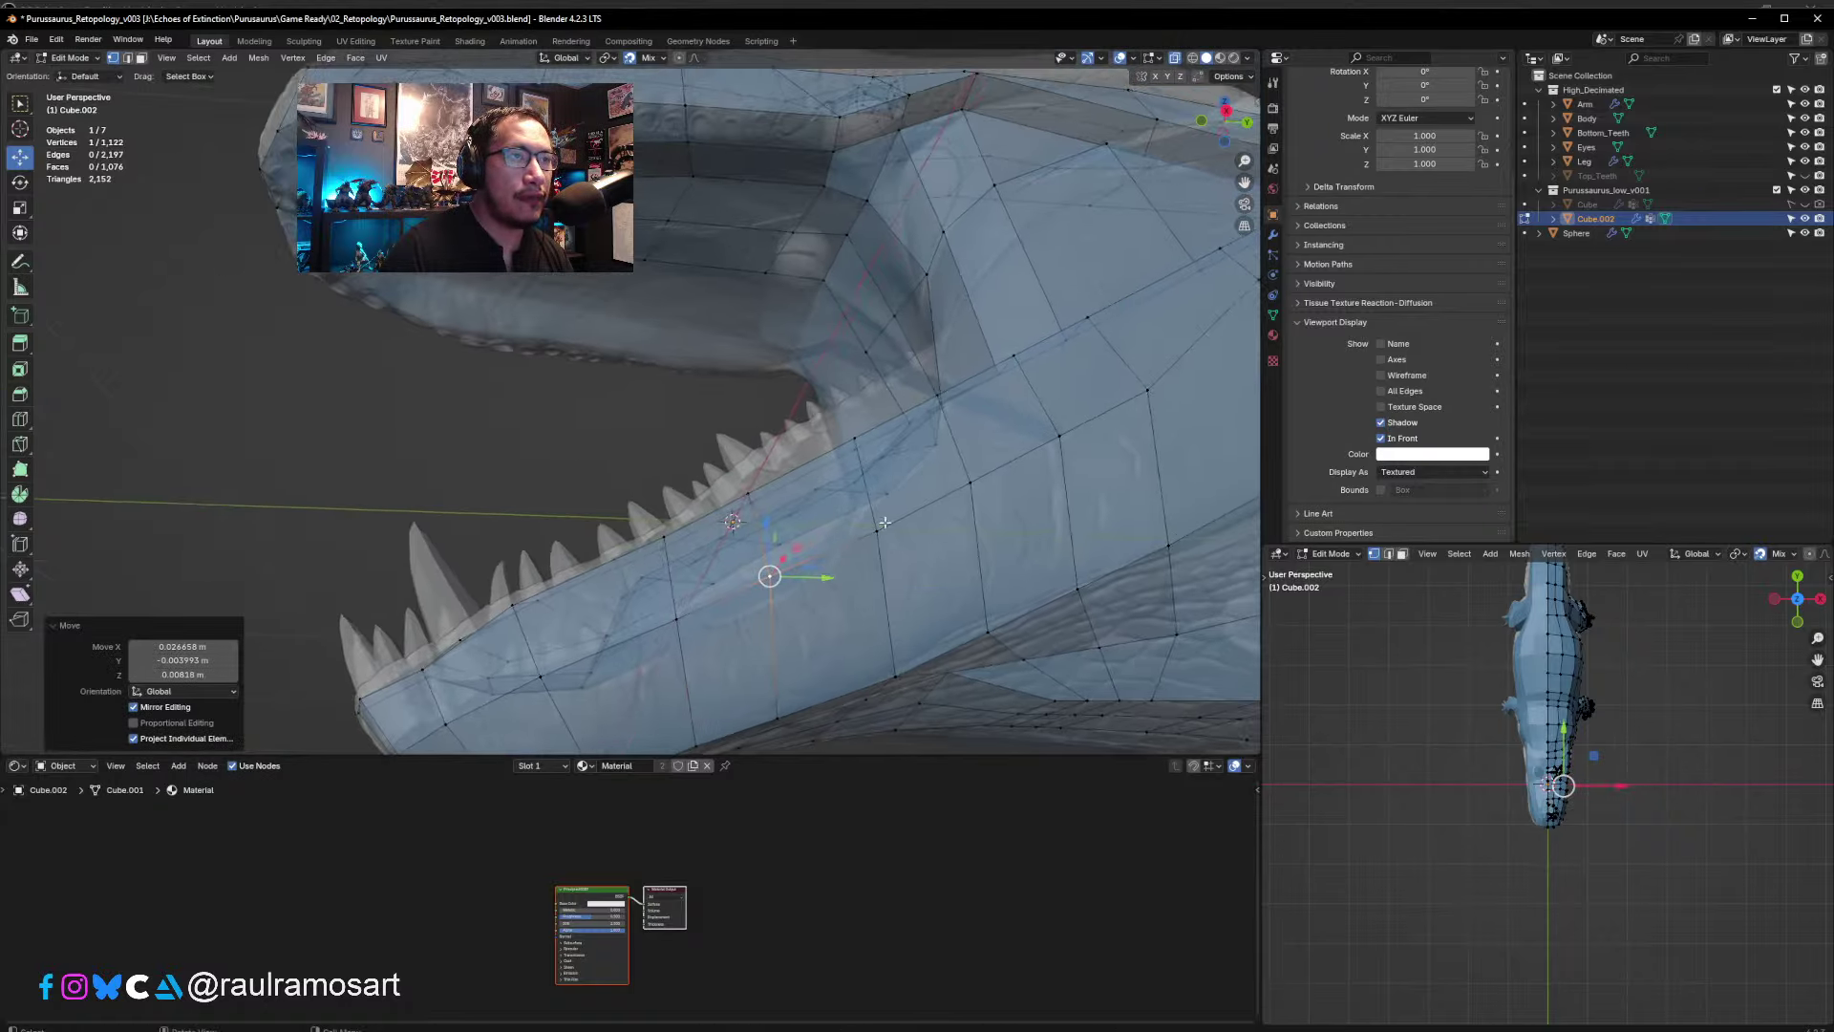
left_click(879, 524)
left_click_drag(879, 524, 880, 521)
left_click(970, 482)
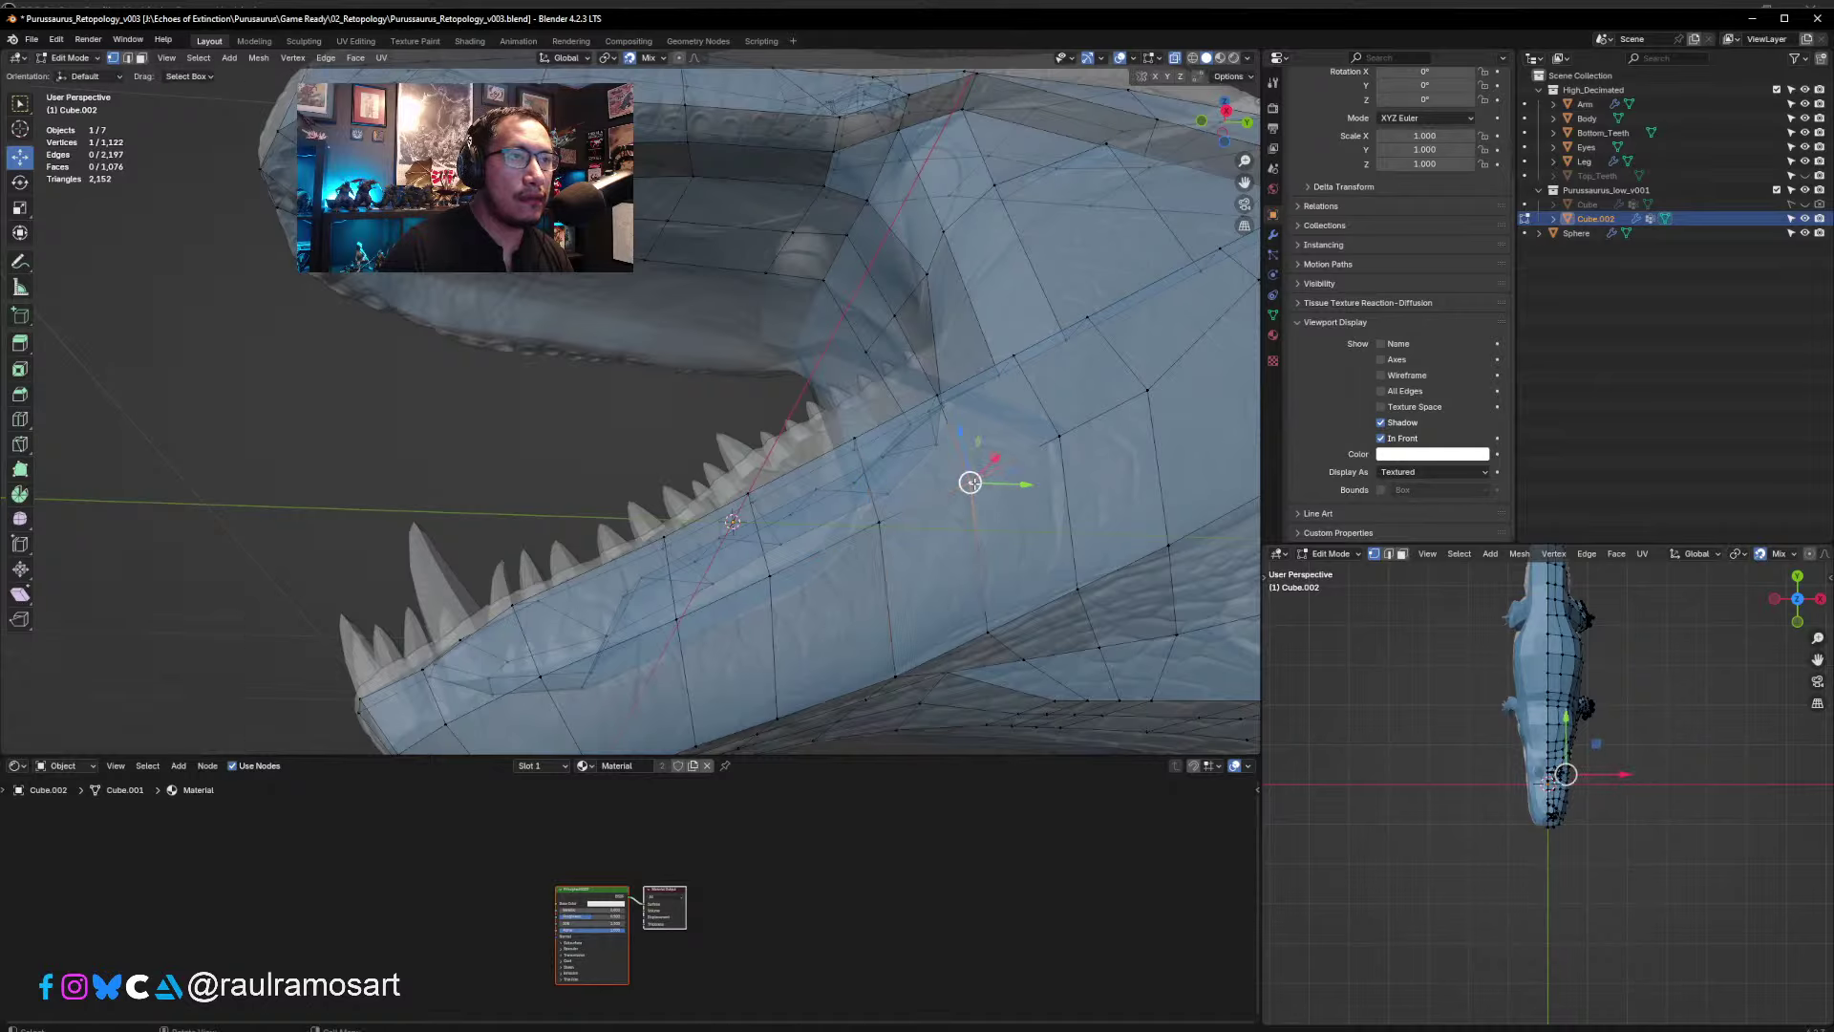
left_click_drag(971, 482, 967, 475)
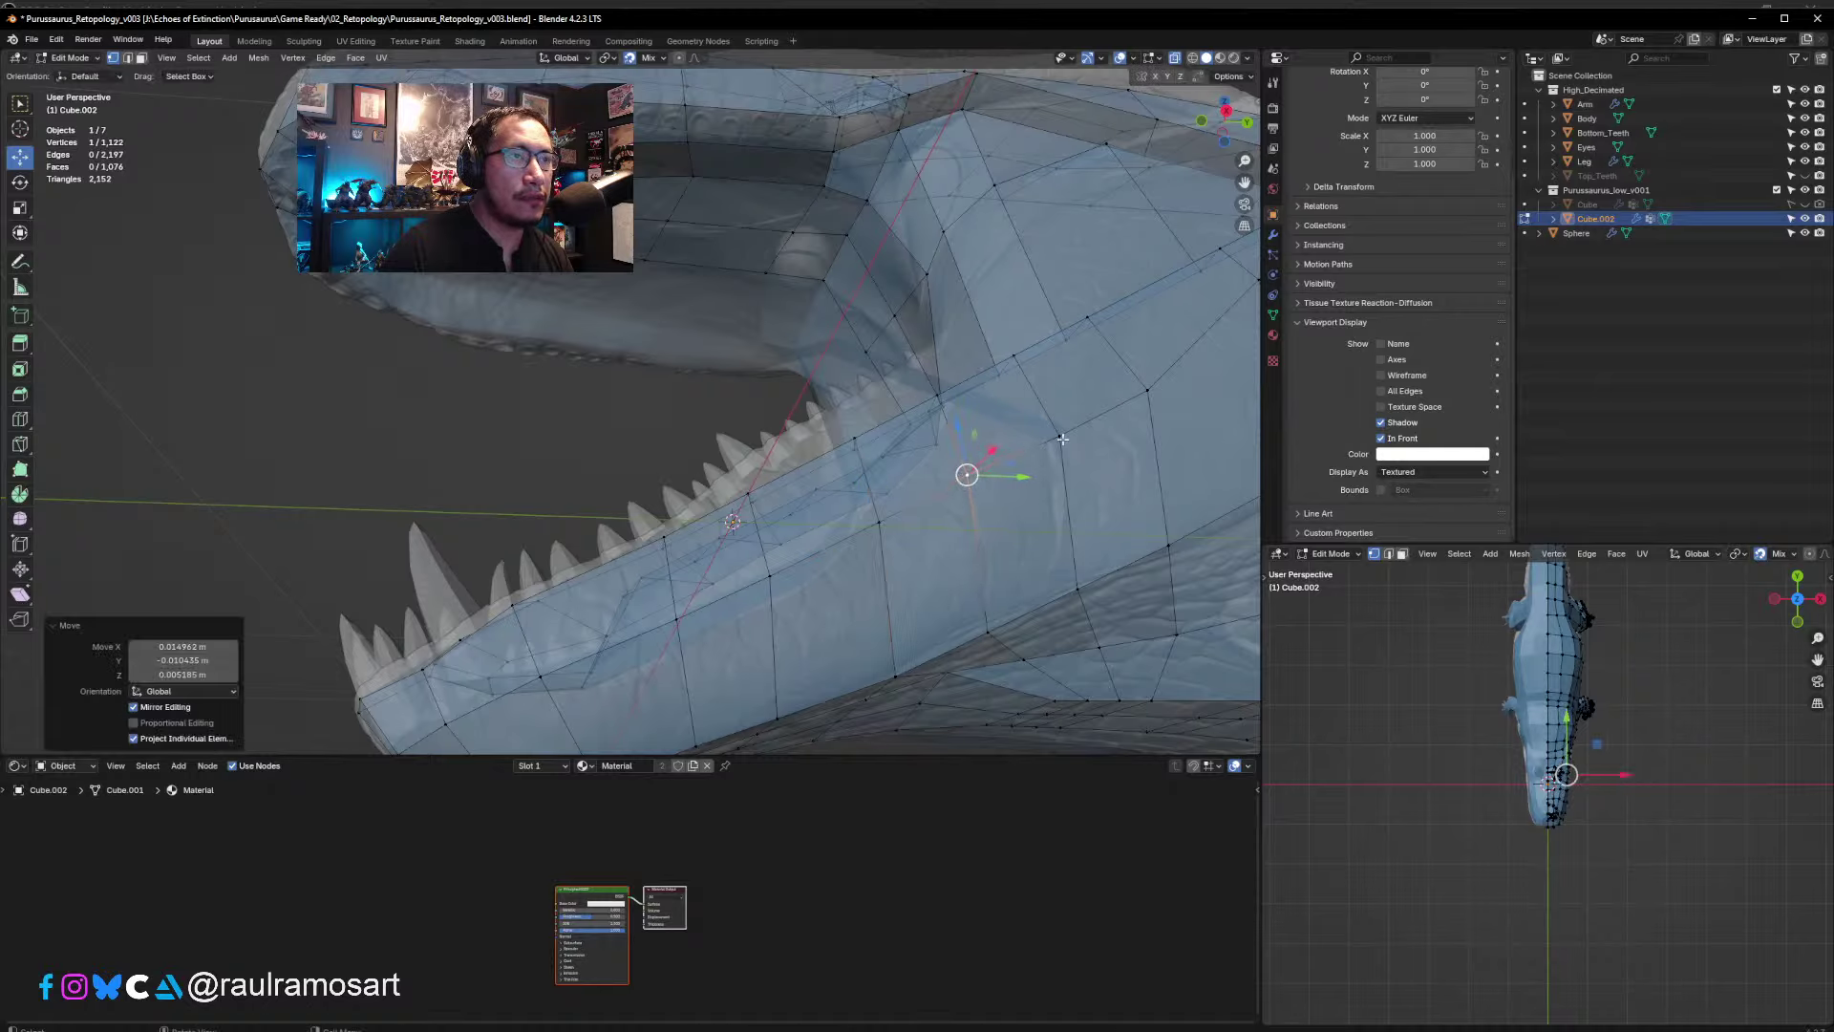
left_click(1062, 439)
left_click_drag(1062, 439, 1064, 441)
- Move the two middle-row vertices on the rear of the jaw, behind the mouth corner, onto the sculpted cheek
middle_click_drag(1063, 441, 850, 483)
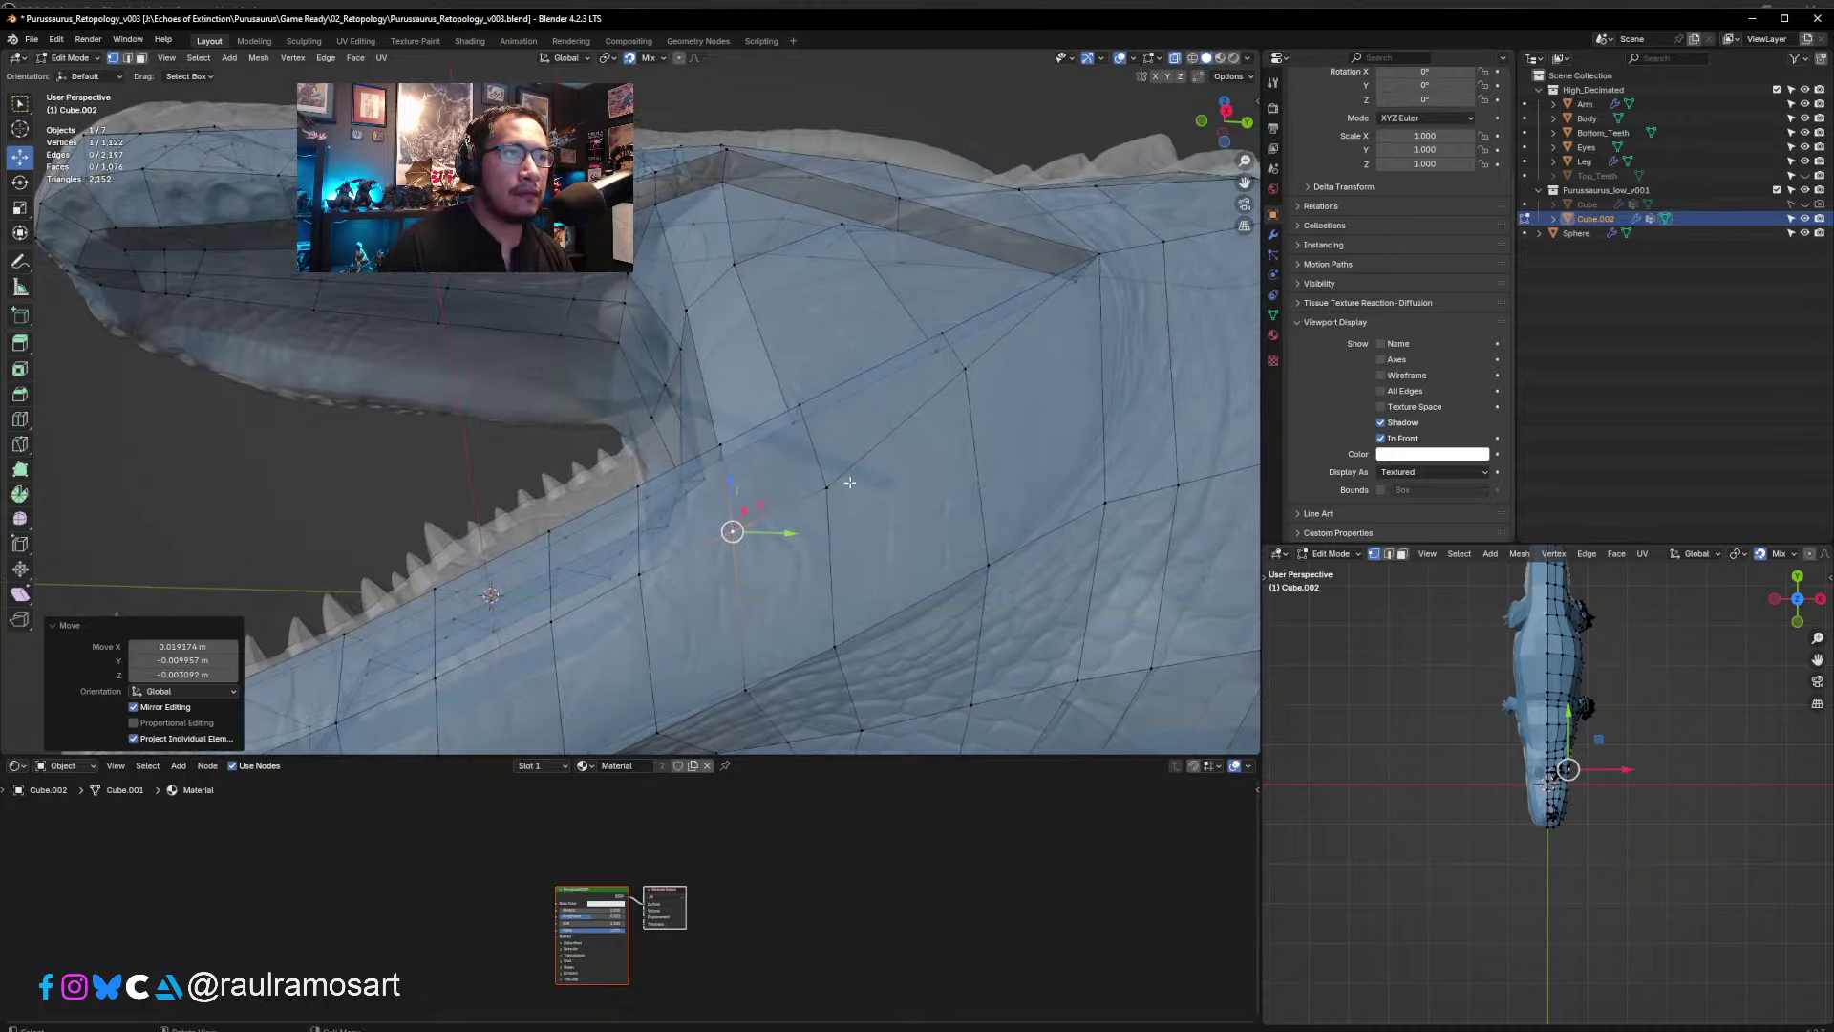
left_click(847, 481)
left_click_drag(848, 476, 847, 471)
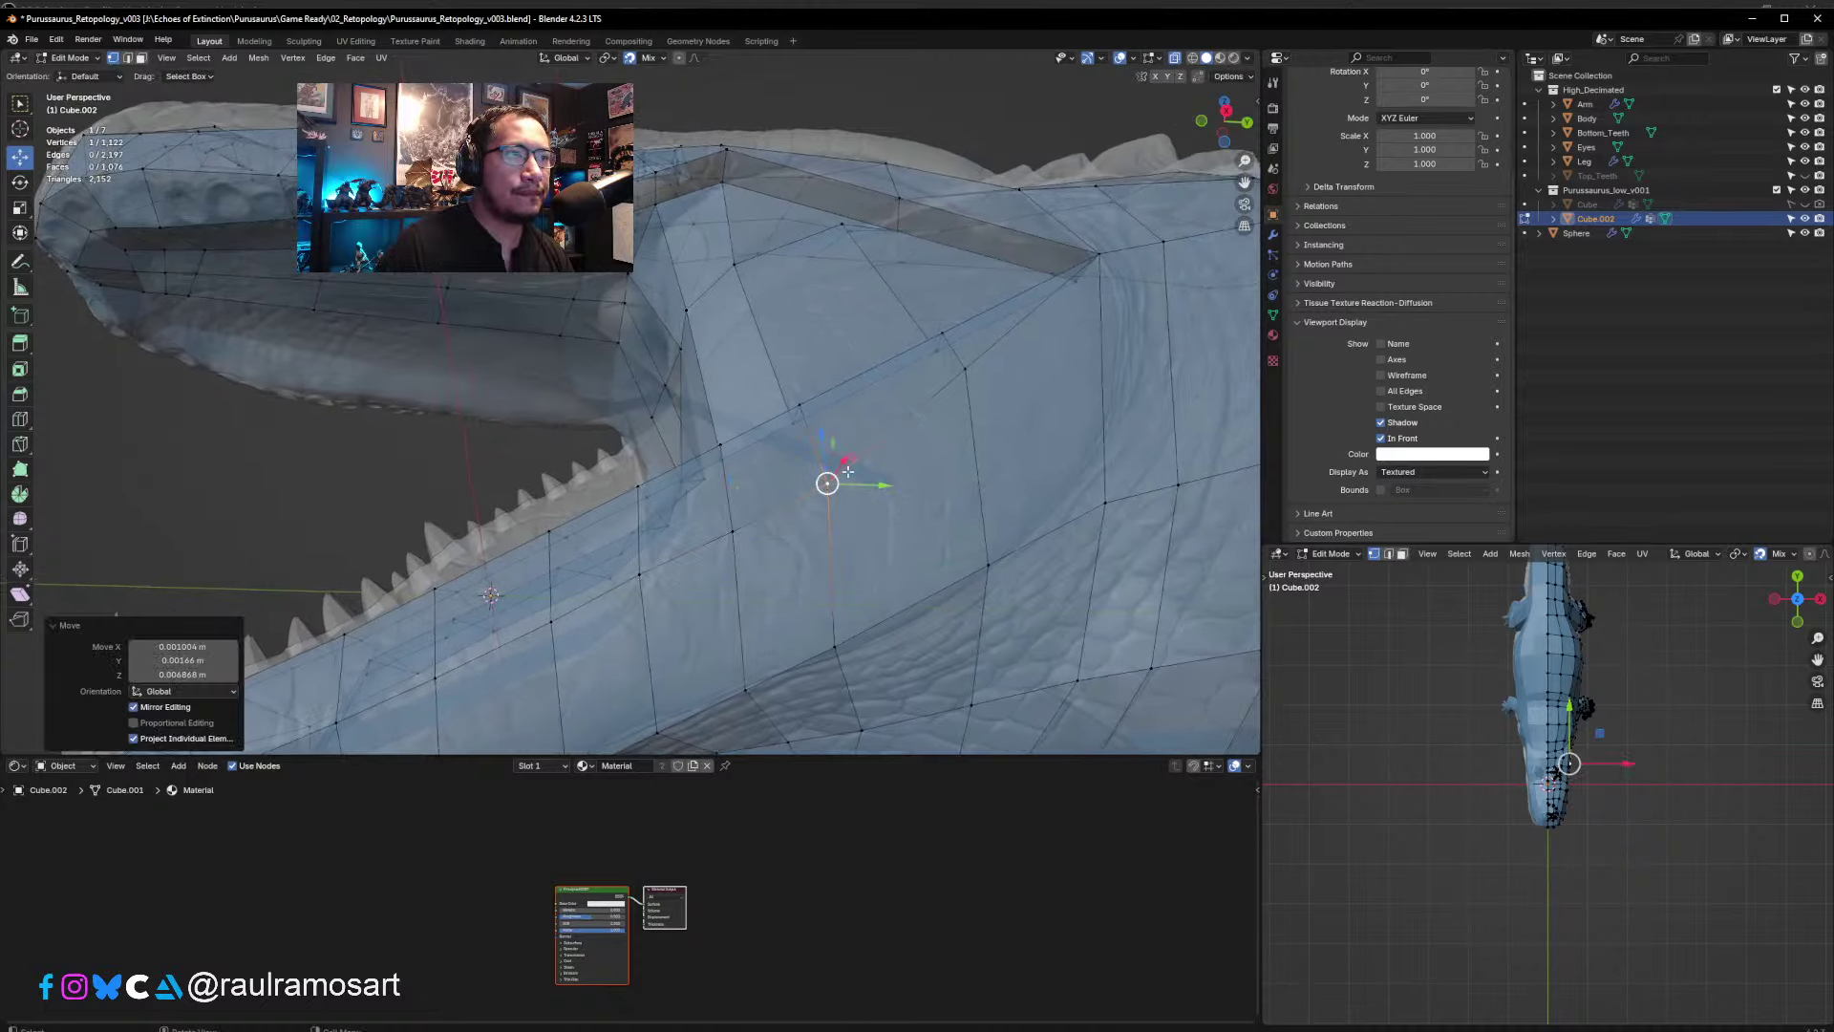
left_click(966, 367)
left_click_drag(967, 367, 974, 393)
middle_click_drag(975, 394, 1068, 440)
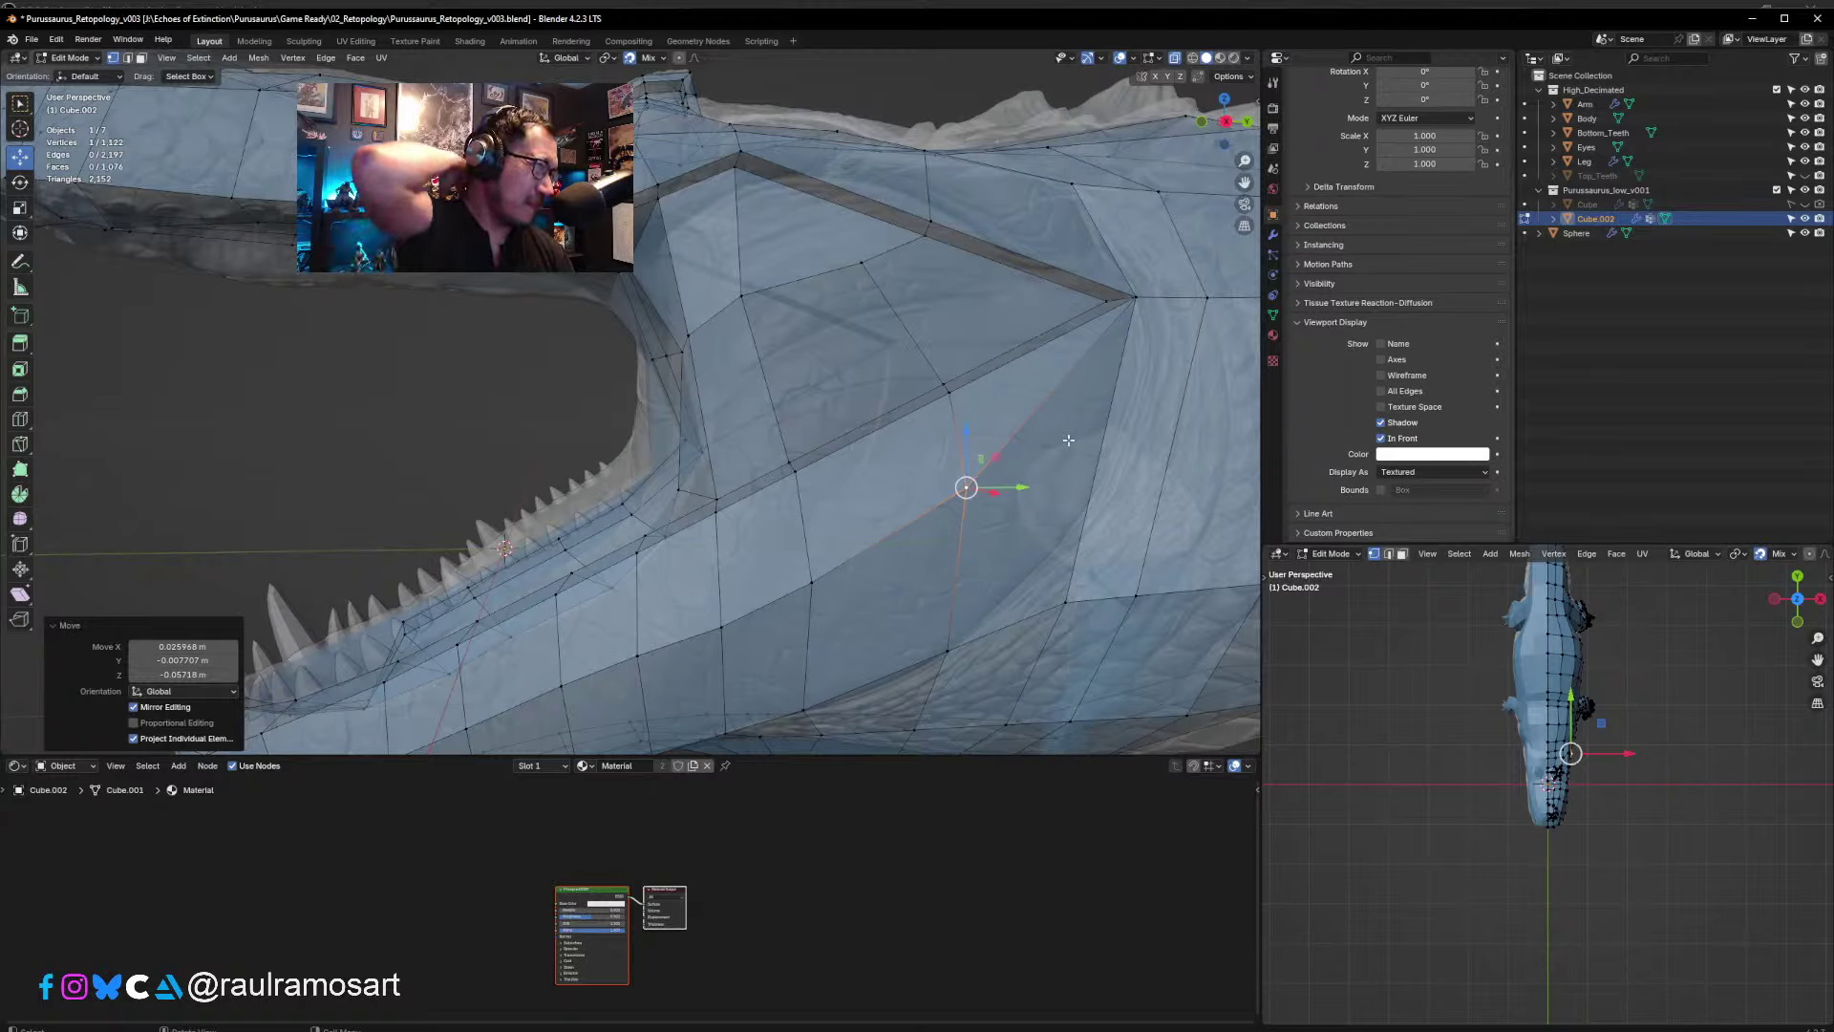
middle_click_drag(1068, 439, 543, 372)
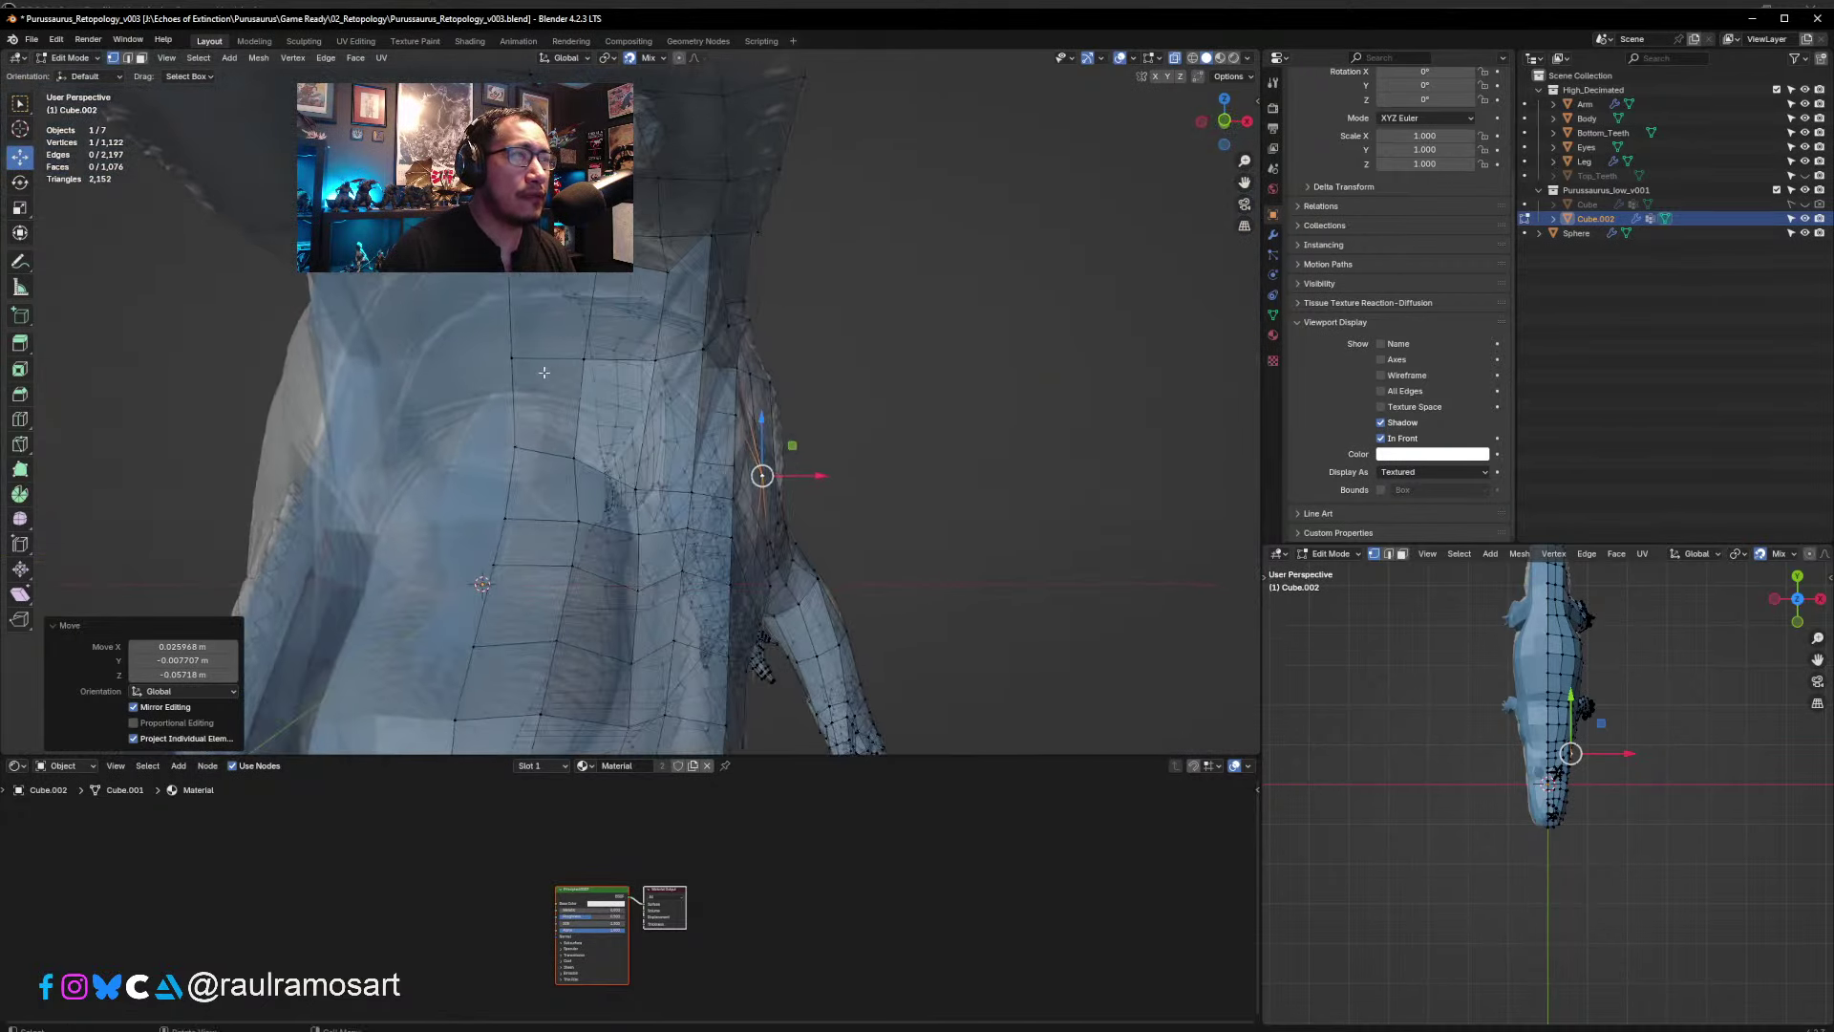
- Reposition the vertices across the rear of the palate so the cross rows follow the sculpted mouth interior
left_click_drag(516, 364, 583, 370)
left_click(583, 359)
middle_click_drag(611, 284, 676, 401, "shift")
mouse_move(676, 402)
middle_mouse_down()
mouse_move(707, 382)
mouse_move(684, 368)
middle_mouse_up()
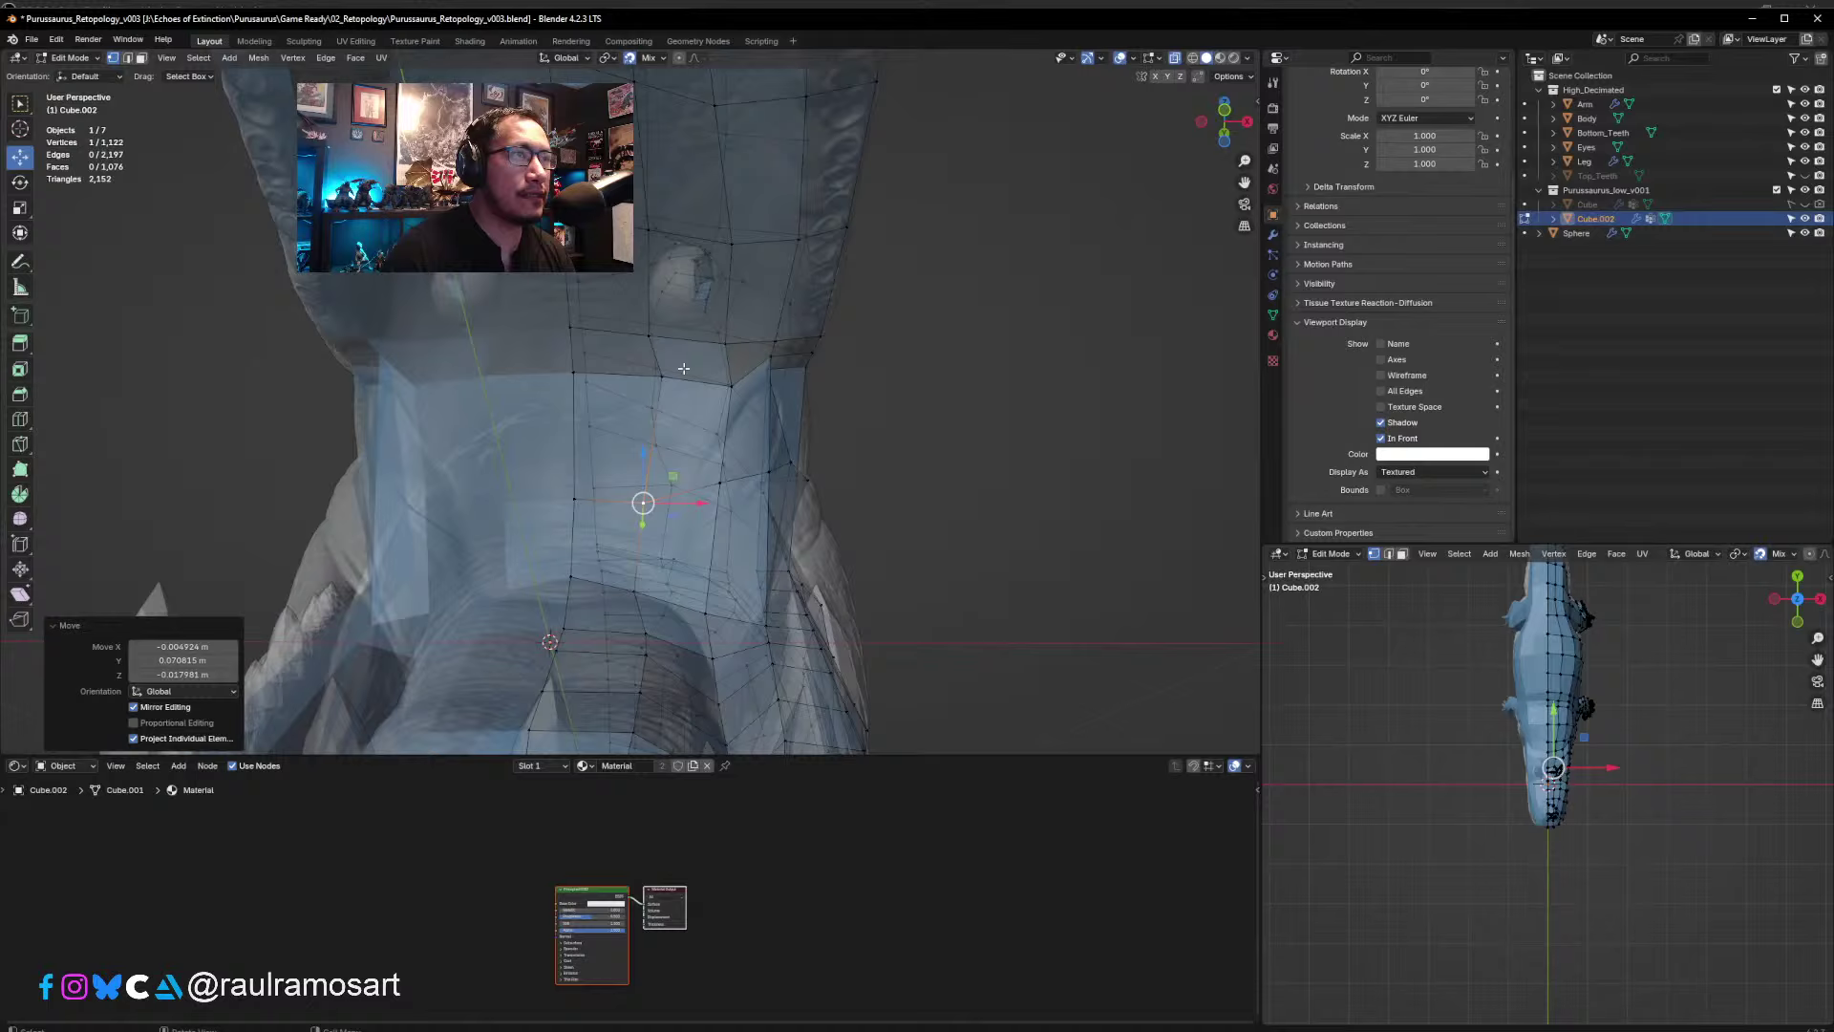
left_click(739, 387)
mouse_move(660, 379)
left_mouse_down()
mouse_move(644, 399)
mouse_move(654, 386)
left_mouse_up()
left_click(728, 383)
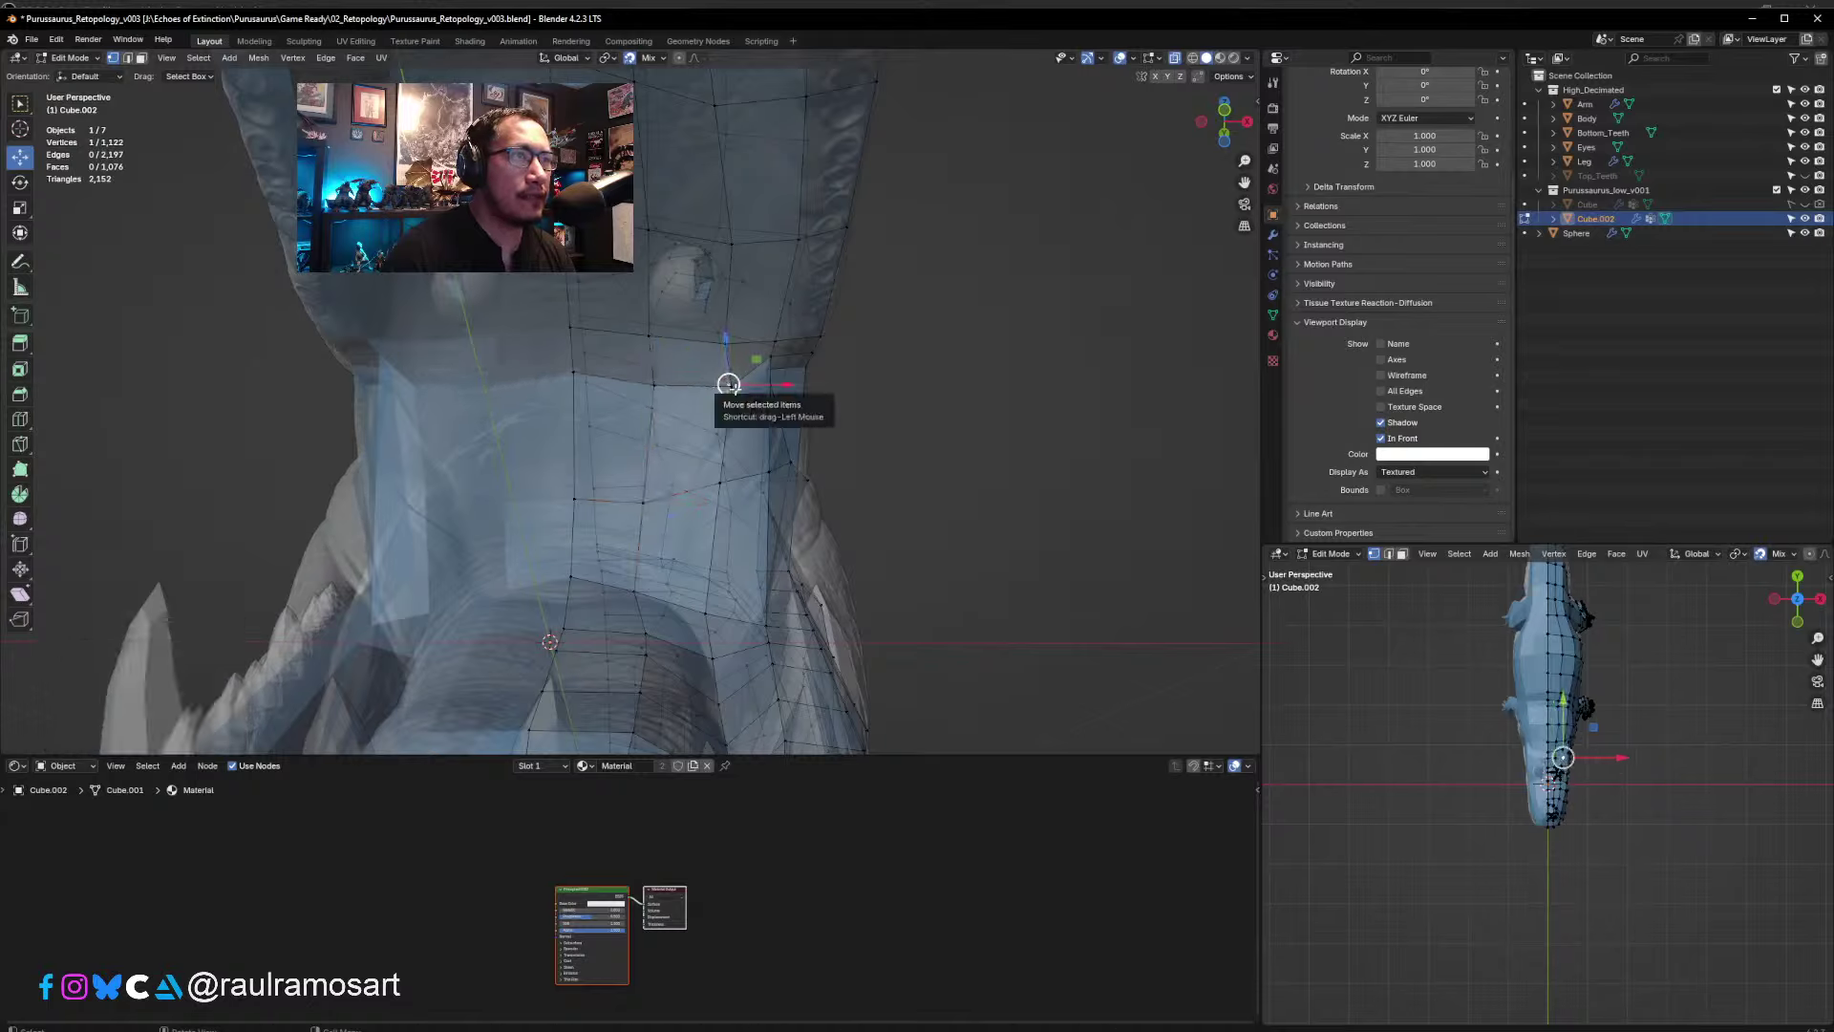
middle_click_drag(726, 386, 728, 399)
left_click_drag(731, 380, 717, 381)
middle_click_drag(718, 381, 753, 535)
middle_click_drag(753, 535, 772, 444)
left_click(698, 483)
left_click_drag(699, 484, 676, 532)
left_click(690, 531)
middle_click_drag(675, 532, 622, 508)
key("ctrl+z")
middle_click_drag(722, 577, 483, 435)
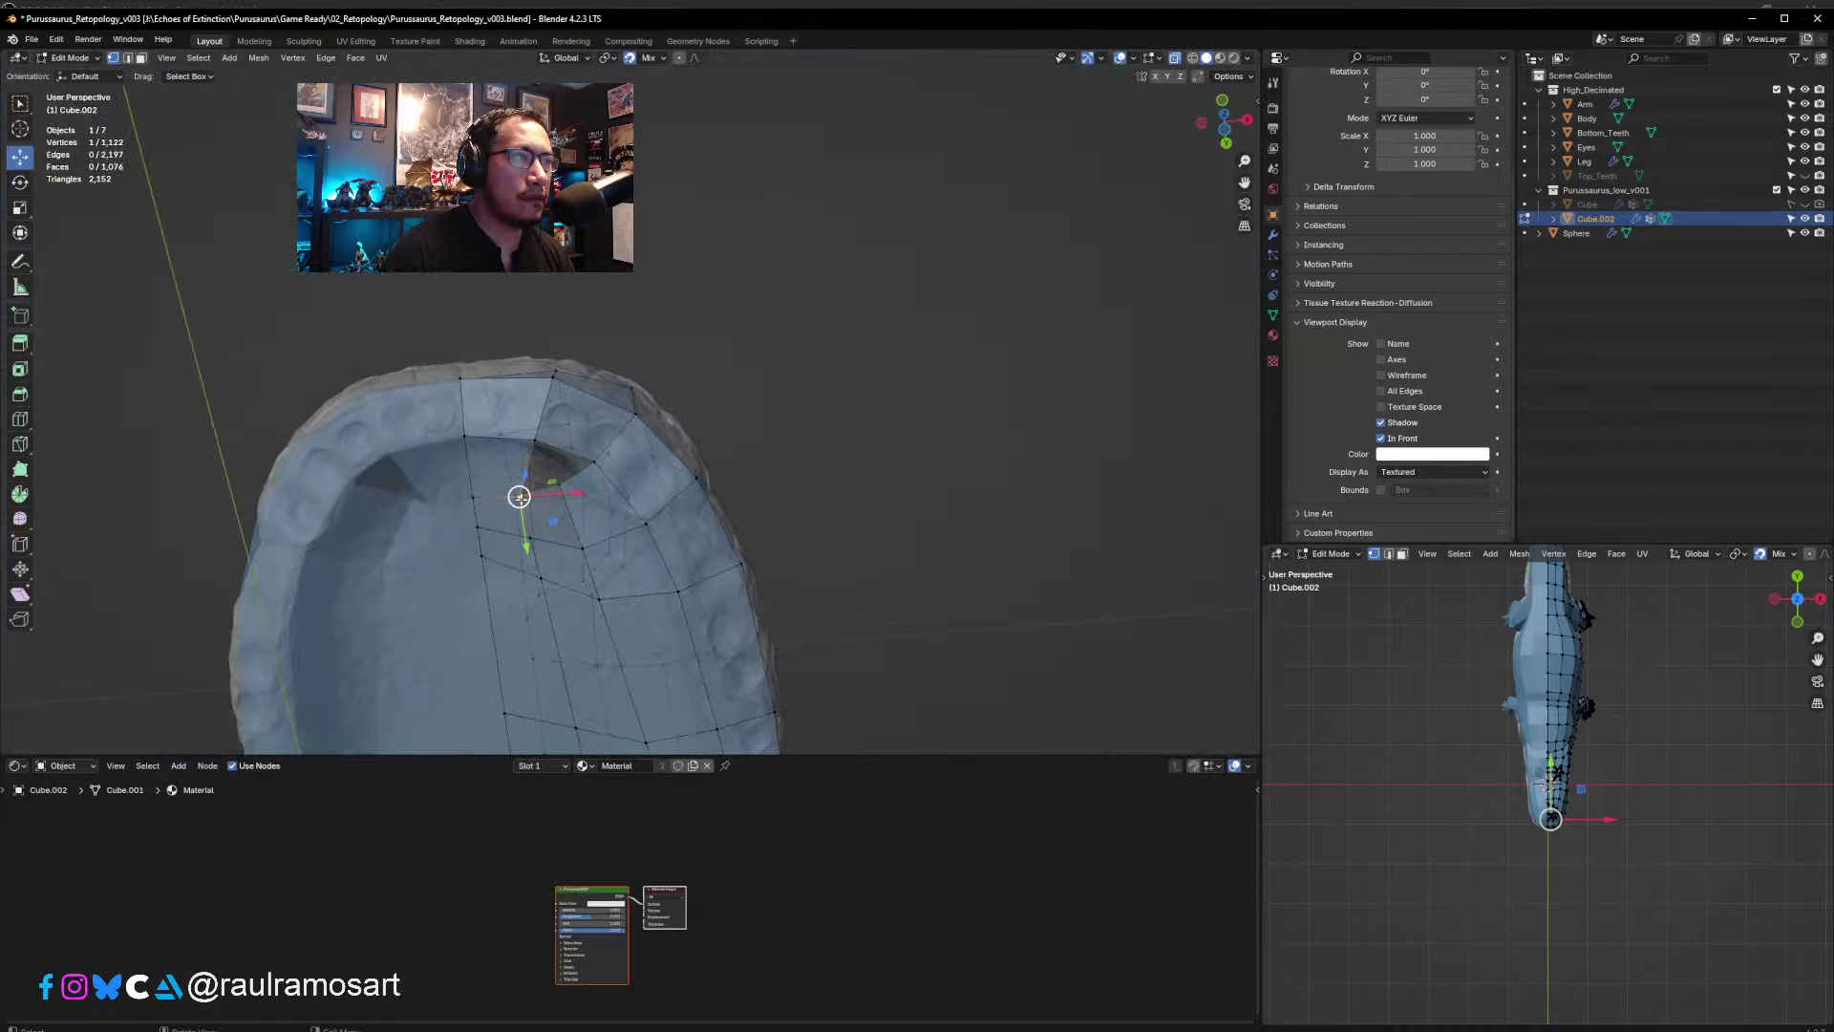
left_click(521, 497)
left_click_drag(521, 499, 532, 480)
key("ctrl+z")
middle_click_drag(532, 507, 522, 475)
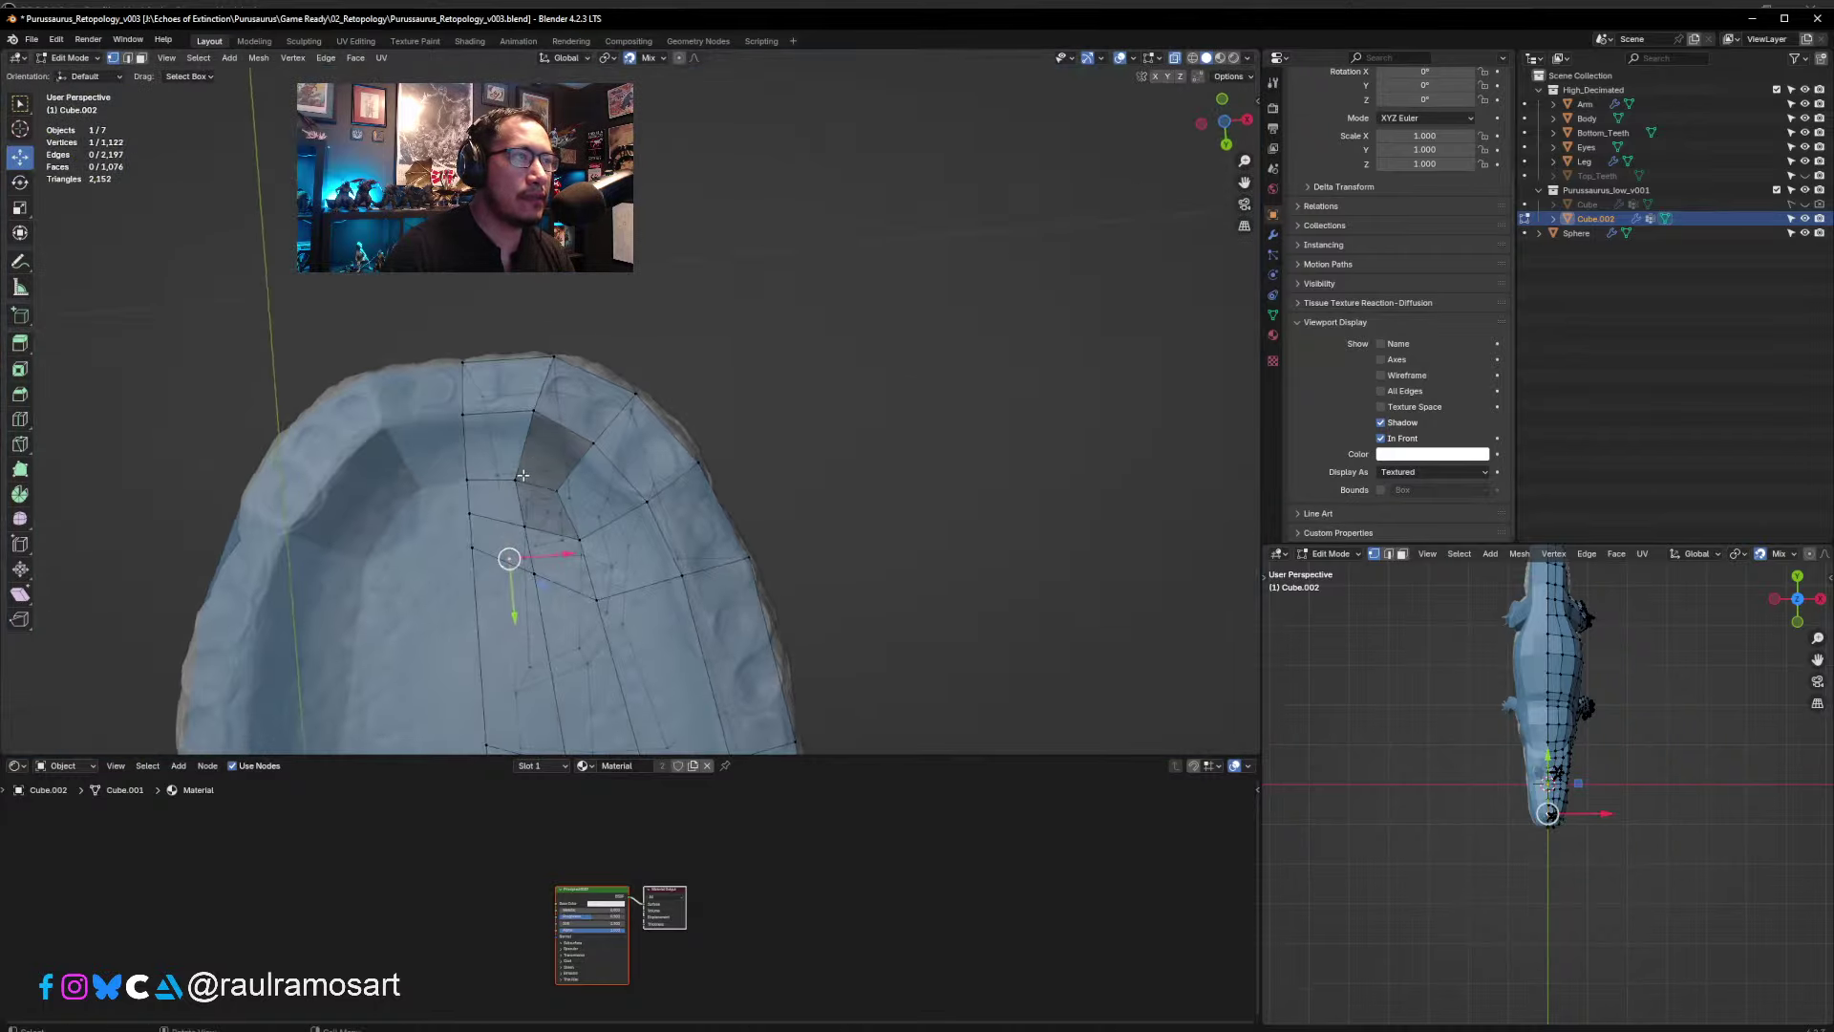
- Move the inner vertices at the very front of the palate, beside the centreline, onto the sculpted surface
left_click(523, 475)
left_click_drag(516, 483, 573, 496)
middle_click_drag(573, 495, 643, 536)
left_click(653, 548)
left_click_drag(643, 536, 643, 521)
middle_click_drag(643, 521, 702, 551)
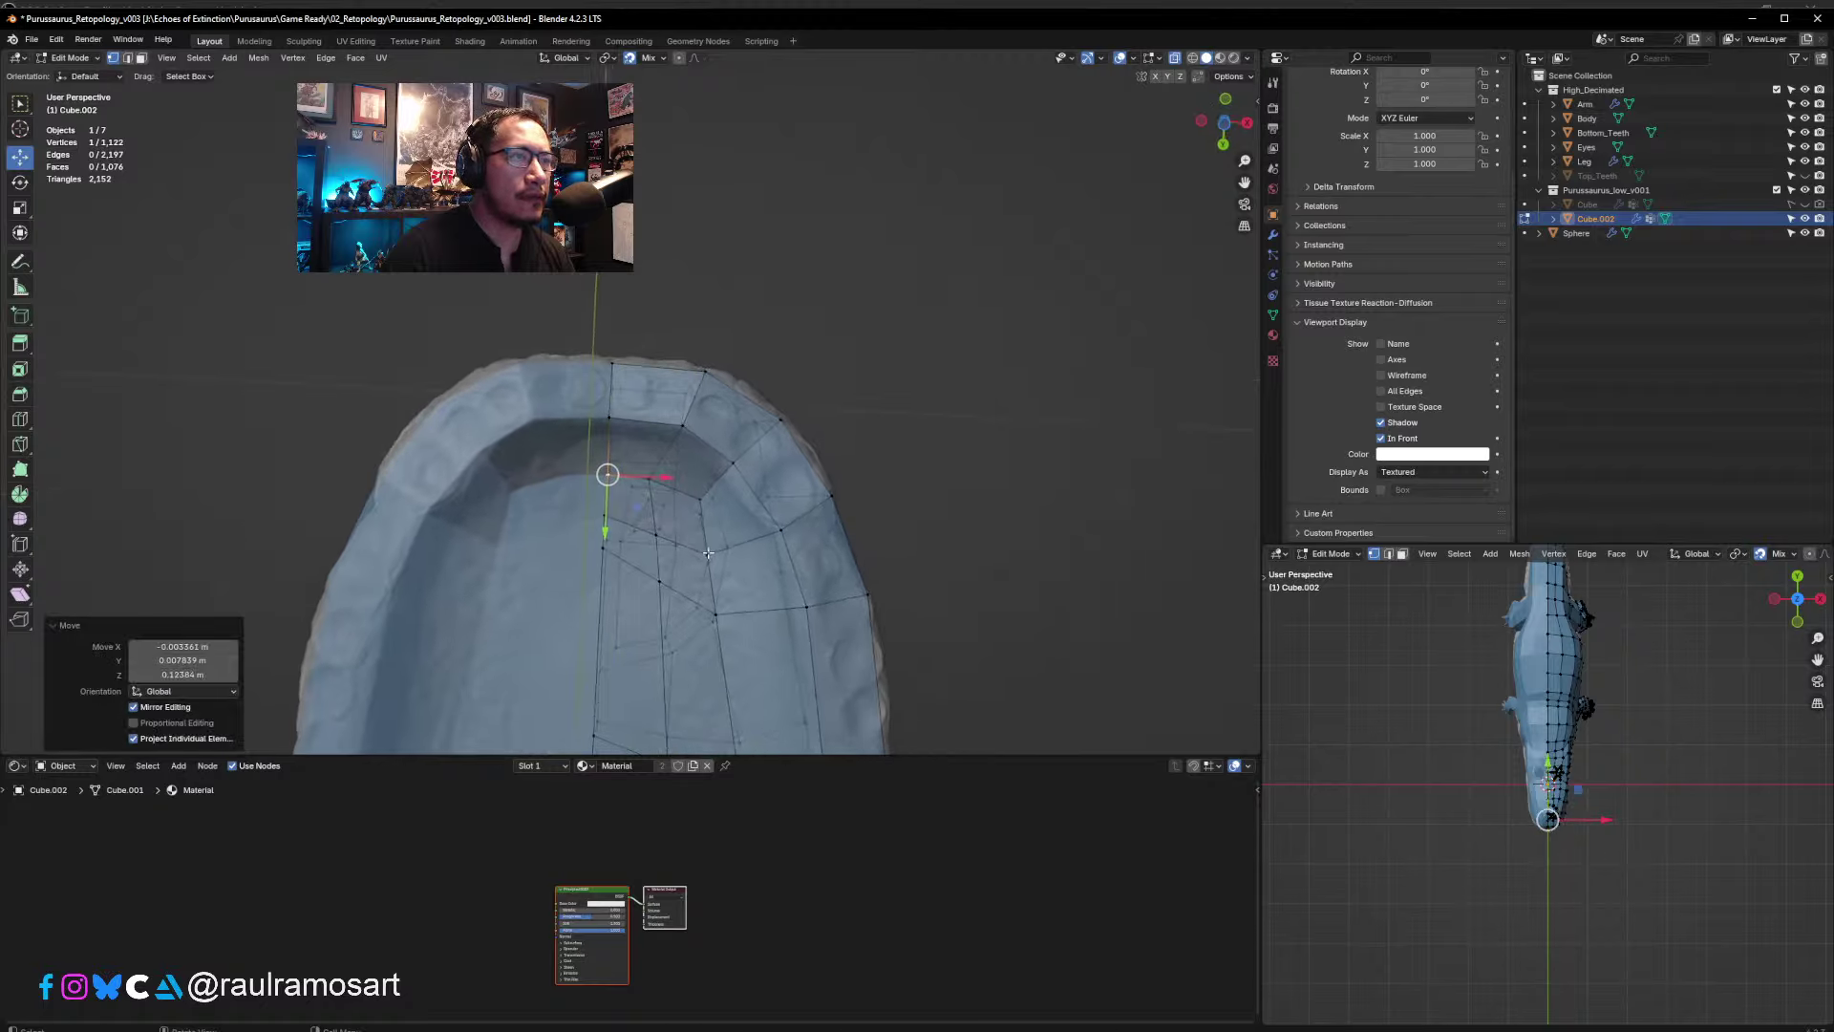
- Pull the outer palate vertices behind the front curve outward towards the inner gum line
left_click(708, 553)
left_click_drag(708, 553, 745, 605)
middle_click_drag(745, 606, 746, 516)
left_click(731, 588)
left_click_drag(731, 587, 751, 582)
middle_click_drag(751, 581, 750, 507)
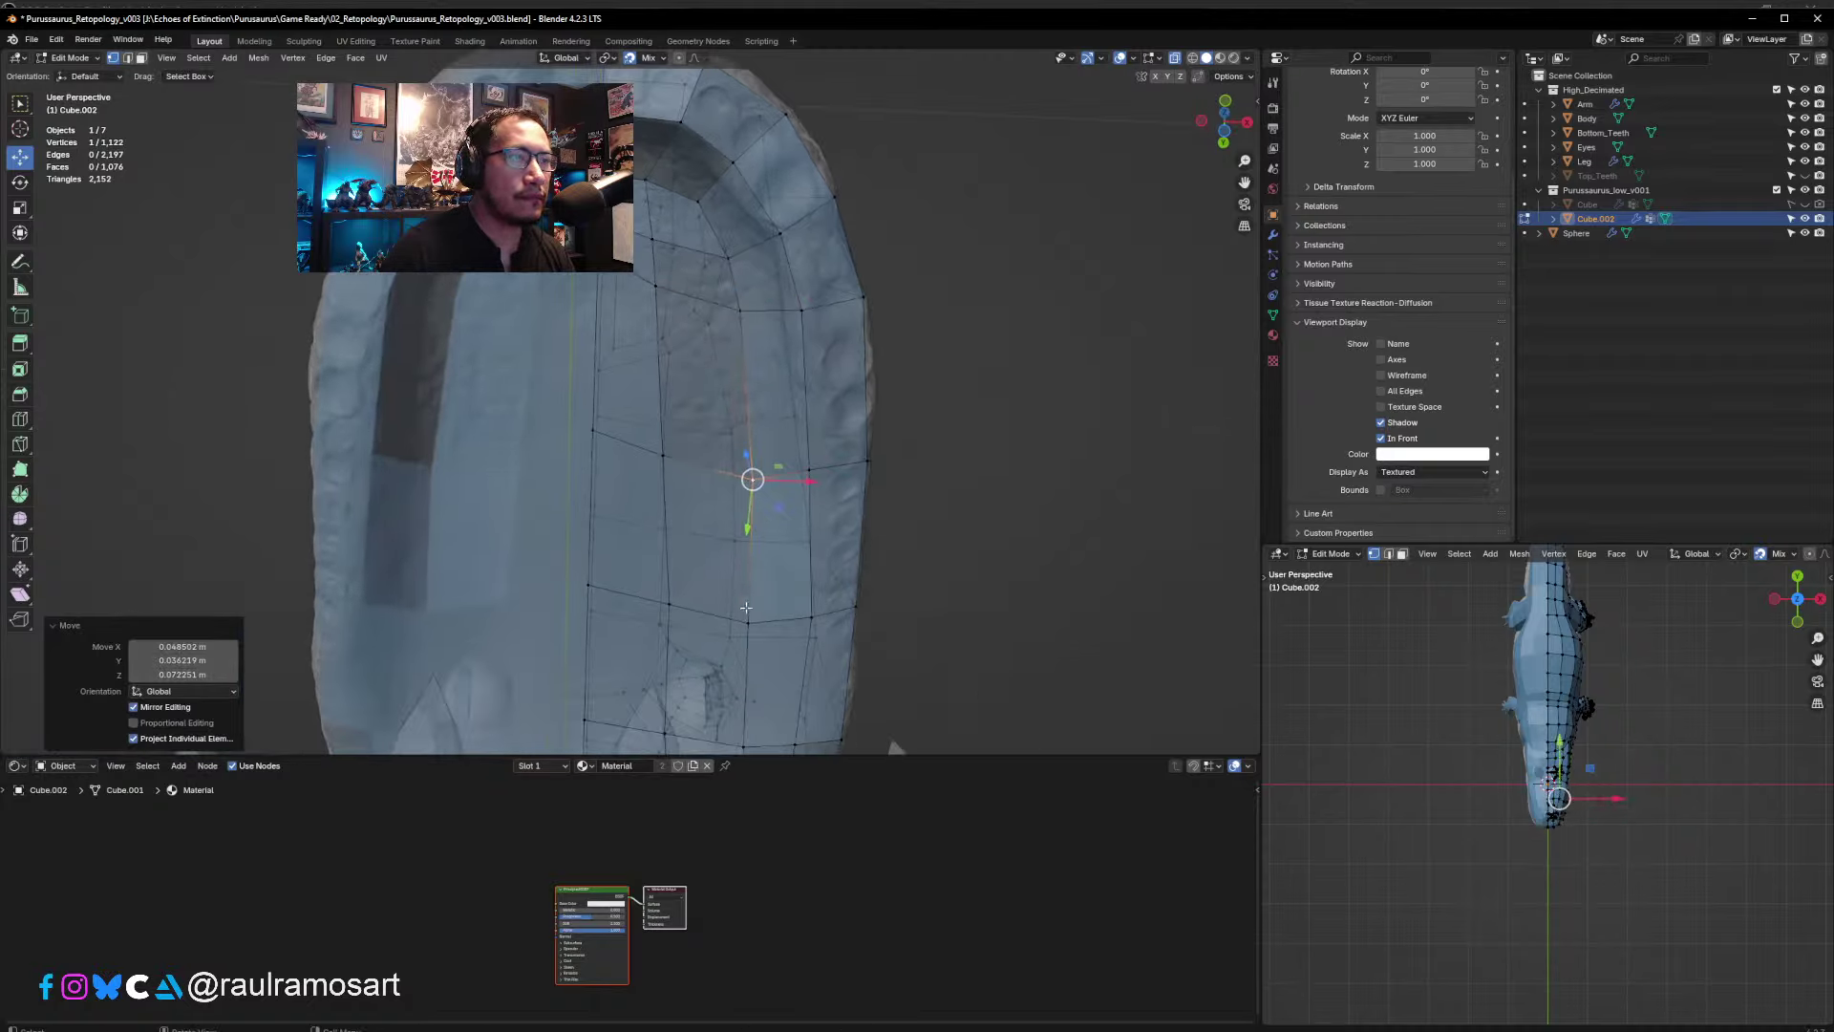
- Adjust the outer and middle vertices on the rear half of the palate around the sculpted bump
left_click(748, 623)
left_click_drag(748, 623, 756, 623)
middle_click_drag(757, 623, 740, 653)
left_click_drag(721, 636, 717, 622)
left_click(650, 626)
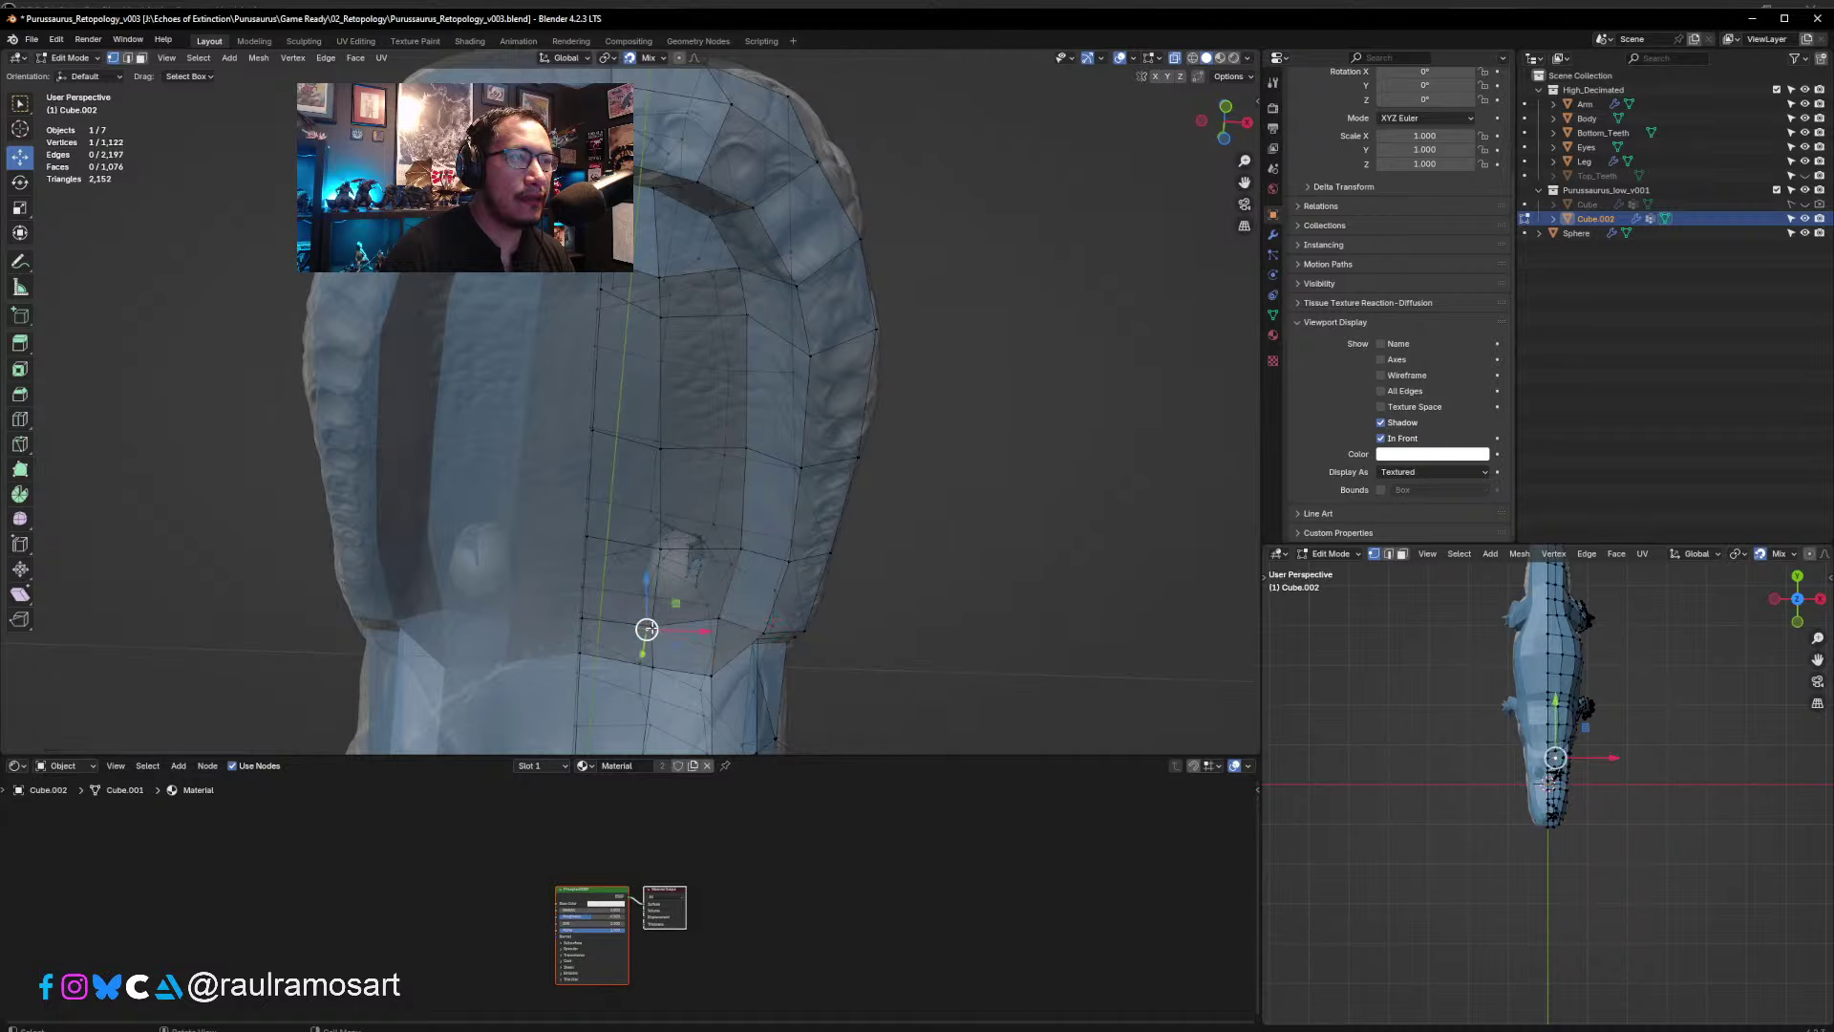
- Shift the middle and centreline vertices on the rear half of the palate forward to even their spacing
middle_click_drag(686, 642, 969, 583)
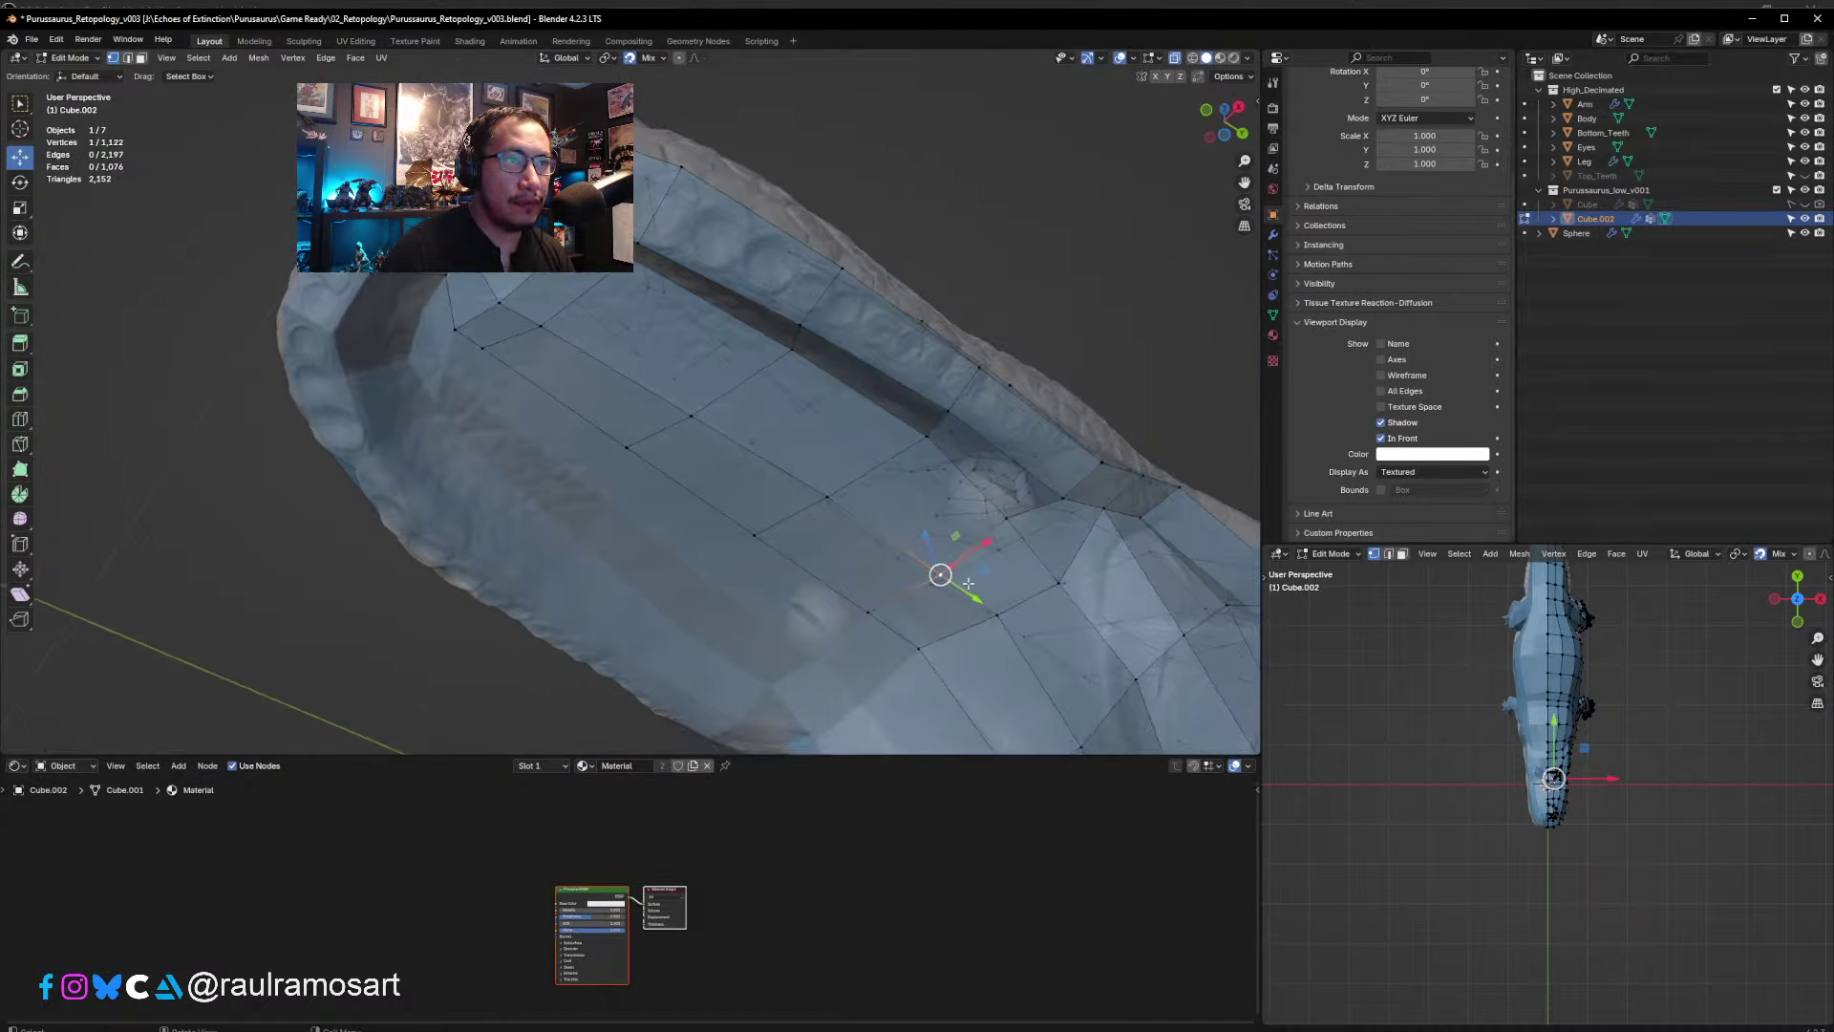
left_click_drag(944, 573, 937, 561)
left_click(868, 614)
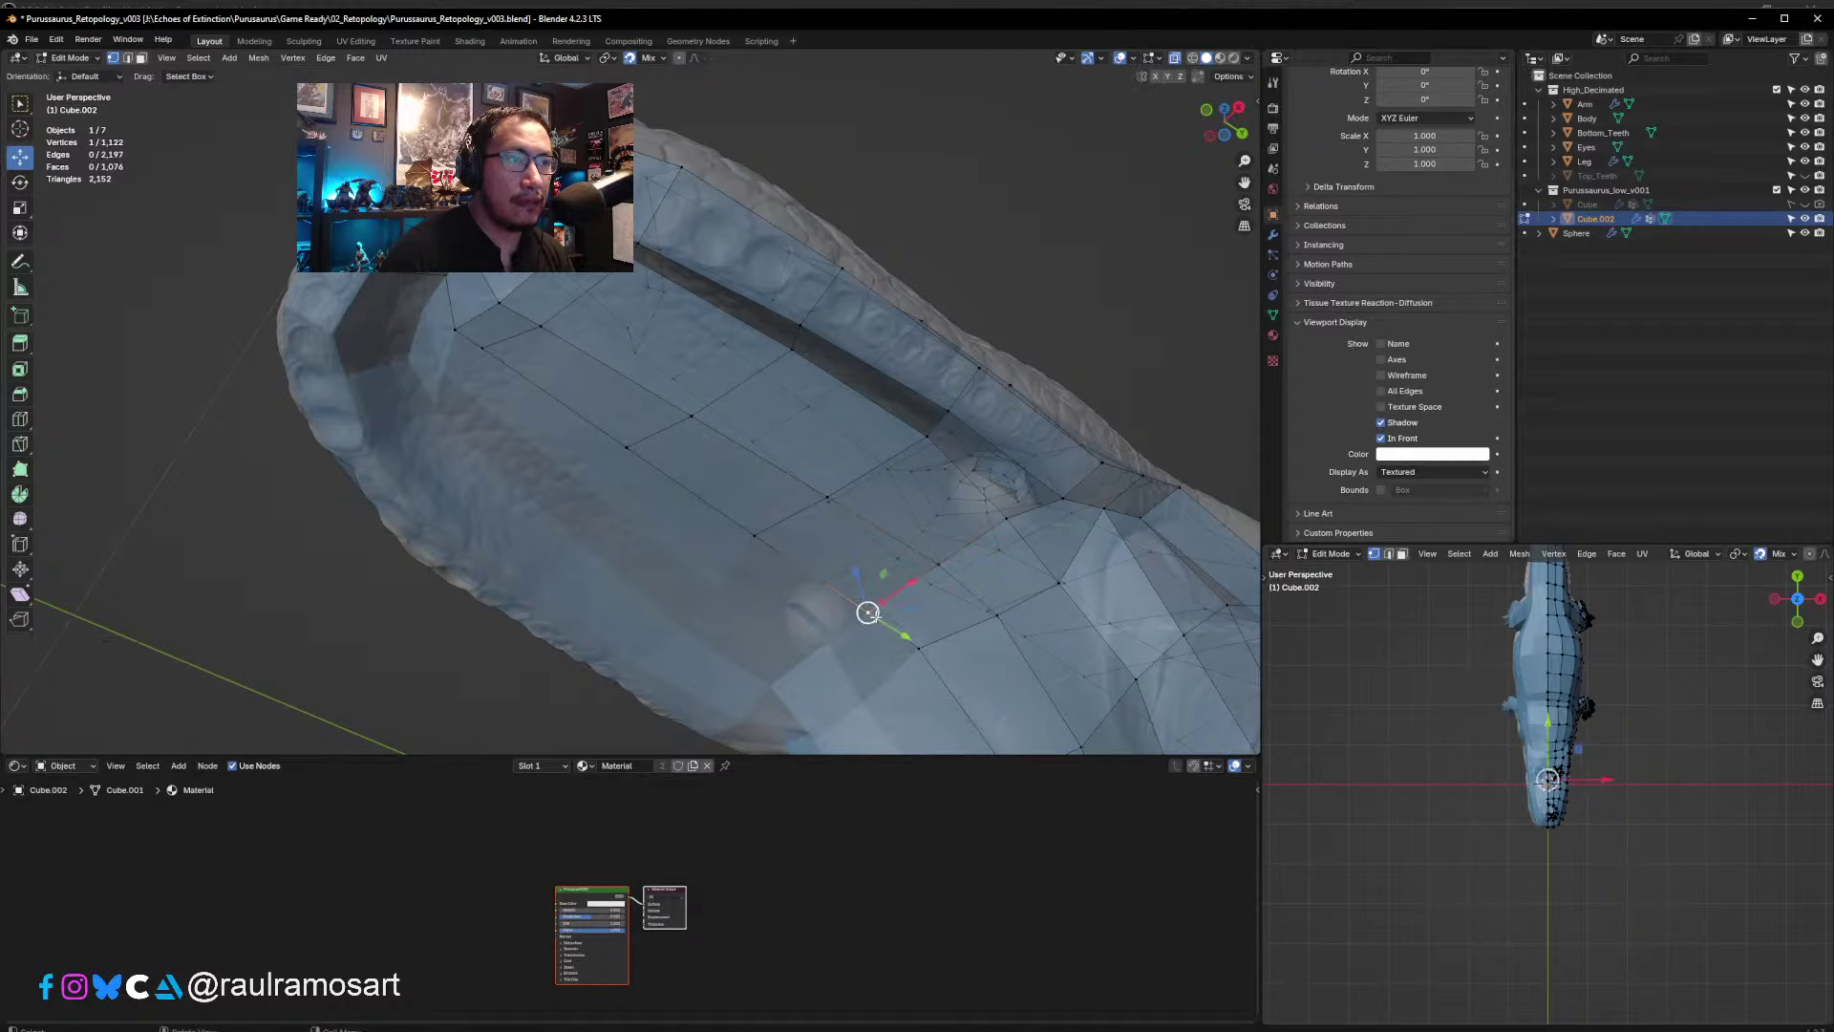
left_click_drag(867, 615, 854, 590)
left_click(755, 535)
left_click_drag(755, 535, 774, 516)
- Align the middle and outer vertices of the two cross rows halfway along the palate with the sculpt
middle_click_drag(776, 517, 826, 535)
left_click(765, 561)
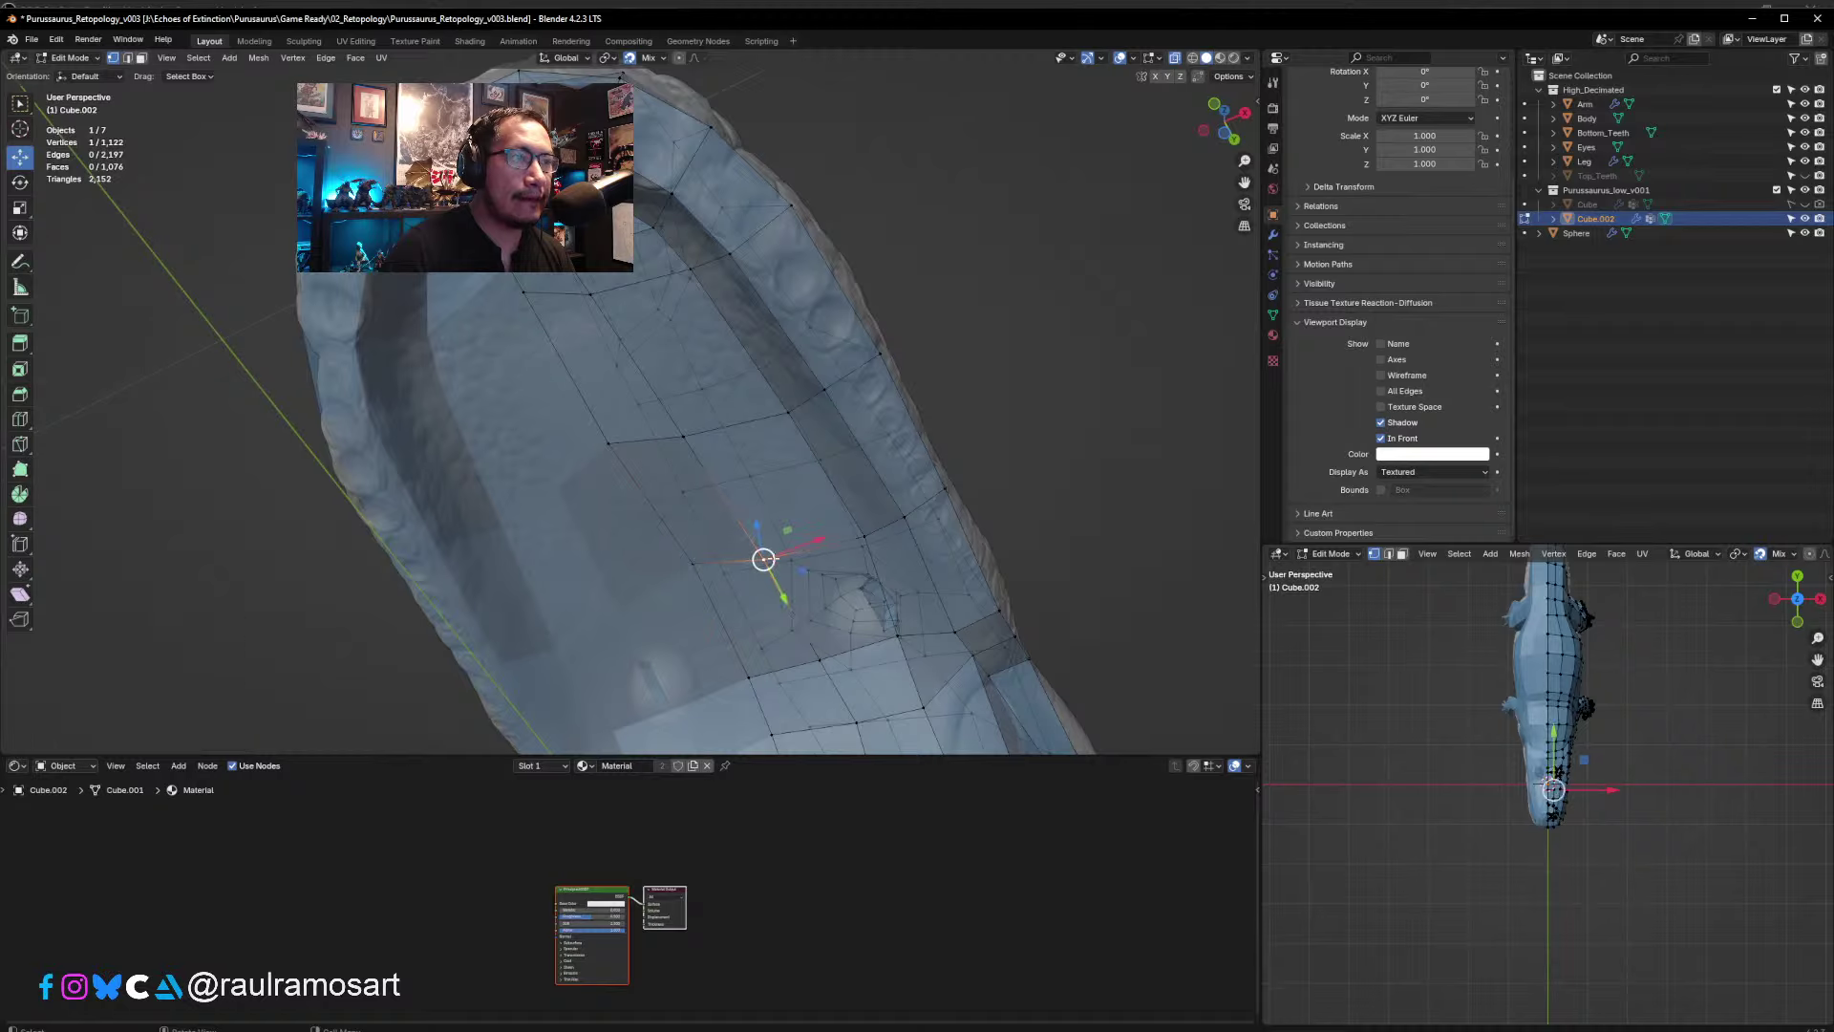
left_click_drag(766, 560, 859, 532)
left_click(864, 532)
middle_click_drag(860, 532, 934, 615)
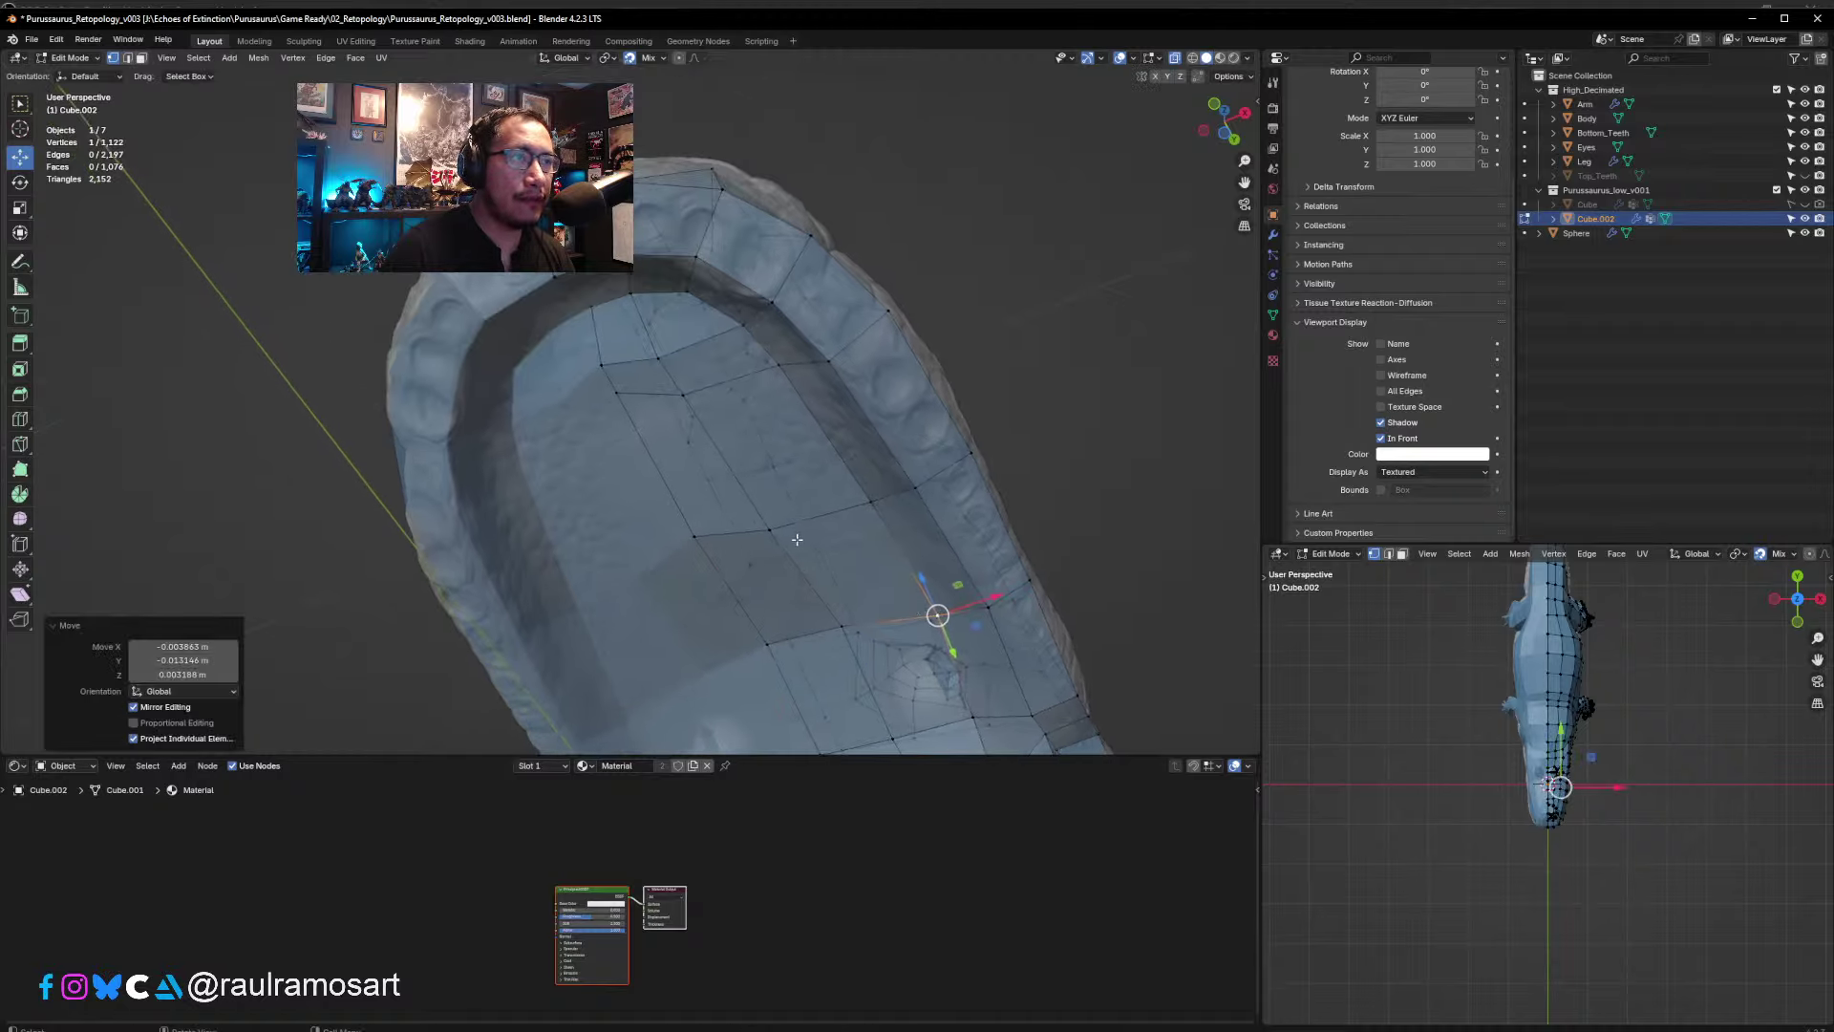
left_click(770, 524)
left_click_drag(770, 525, 865, 501)
left_click(865, 500)
middle_click_drag(864, 500, 782, 597)
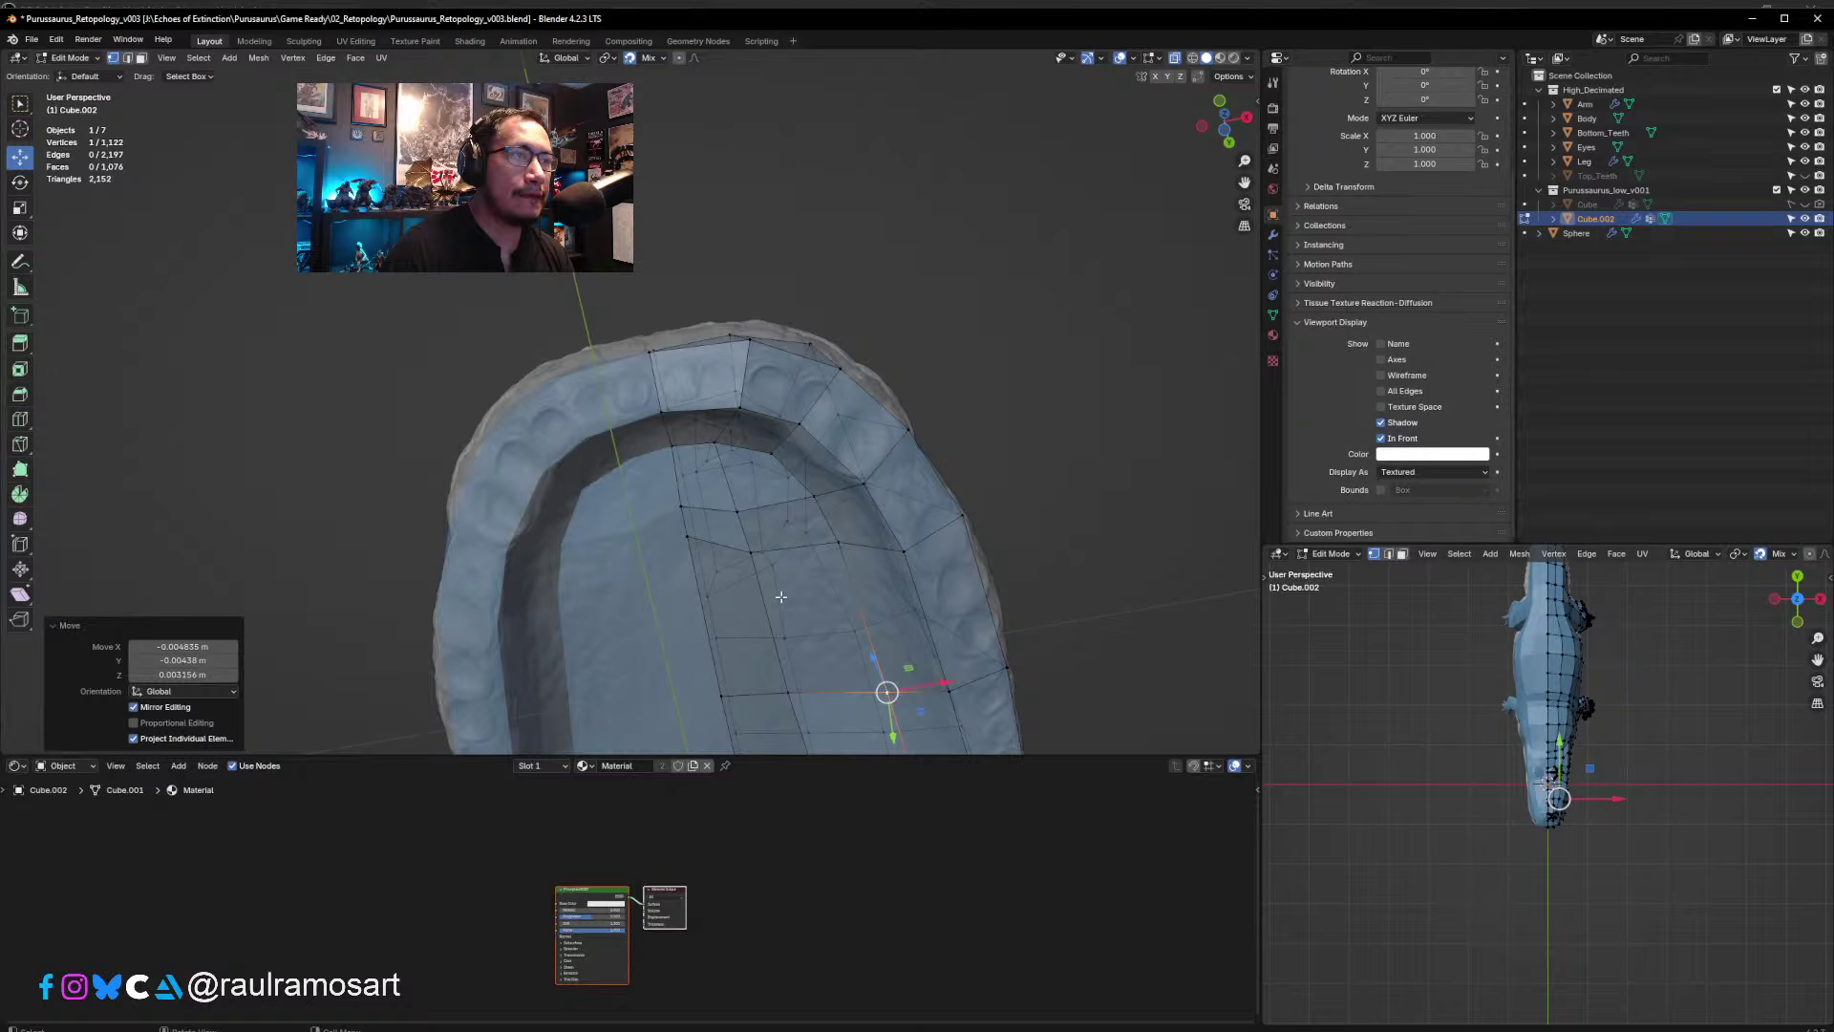
- Move the three vertices of the second cross row from the palate's front backward to even the spacing
left_click(688, 537)
left_click_drag(688, 537, 847, 560)
left_click(756, 554)
left_click(751, 556)
left_click(843, 544)
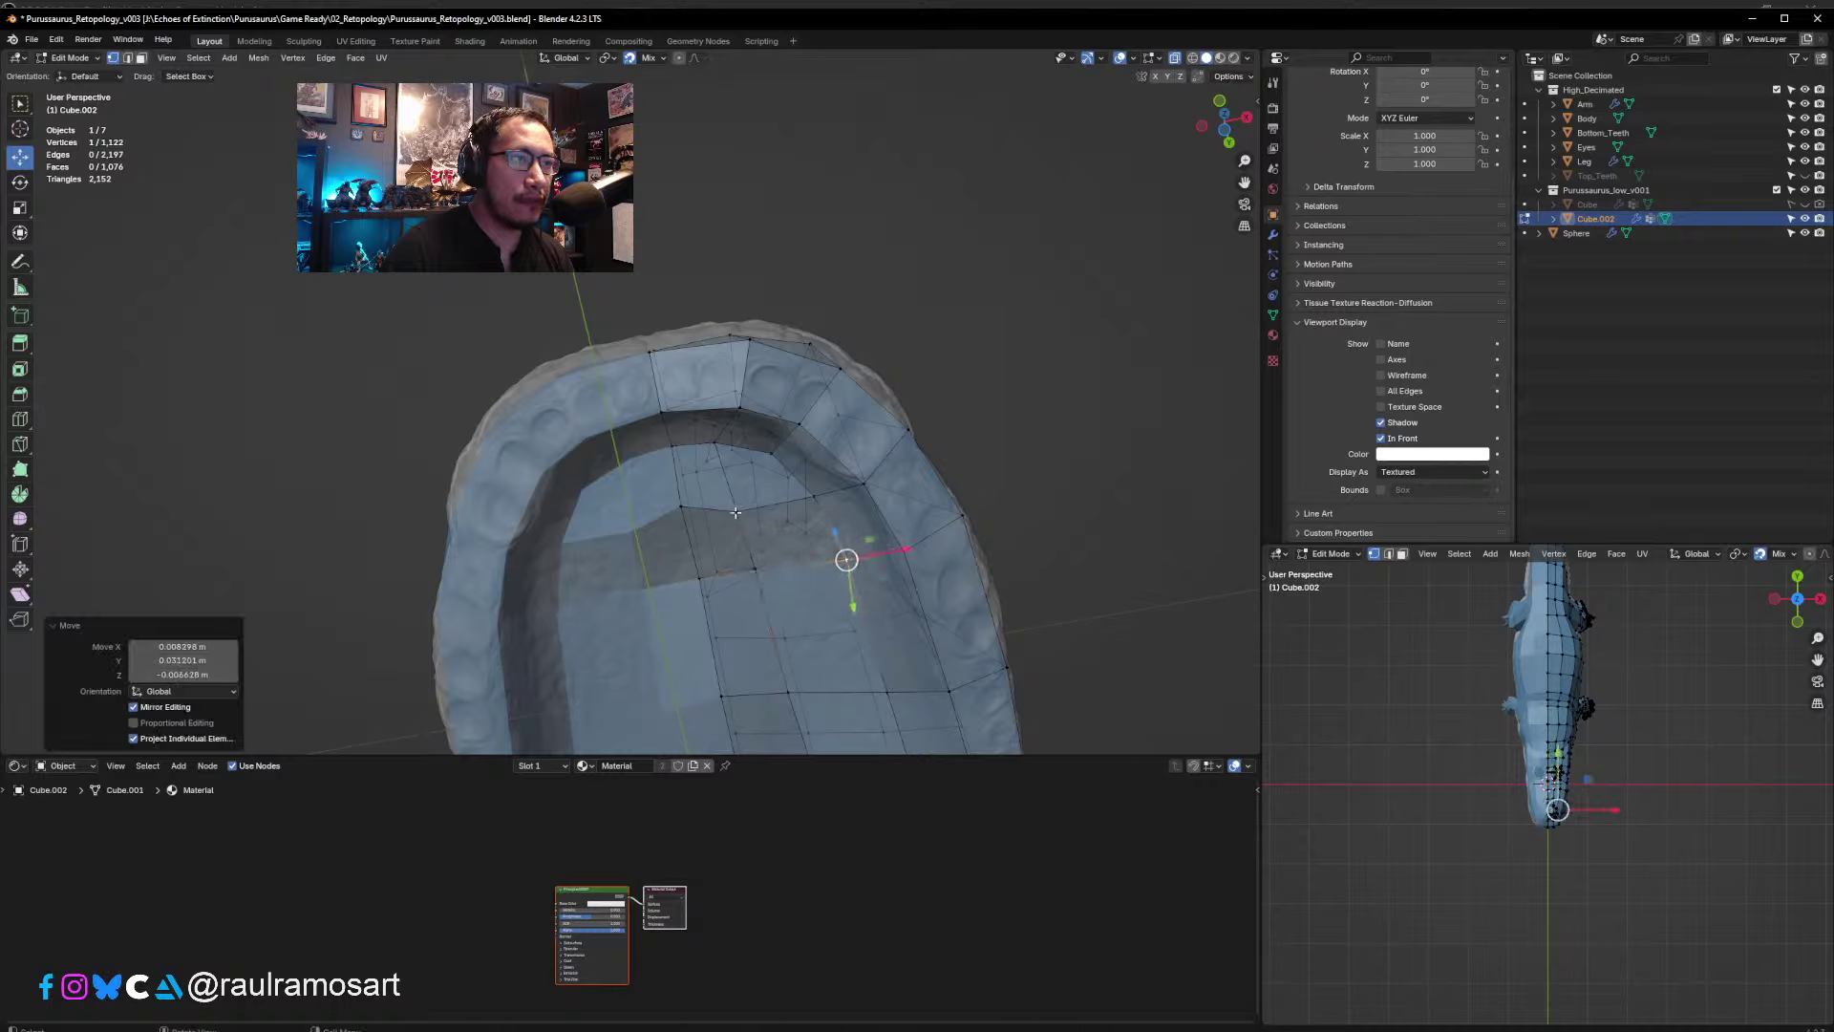
- Place the vertices of the foremost palate cross row, from the centreline to the outer edge, on the sculpt
left_click(736, 513)
left_click_drag(736, 513, 685, 505)
left_click(684, 504)
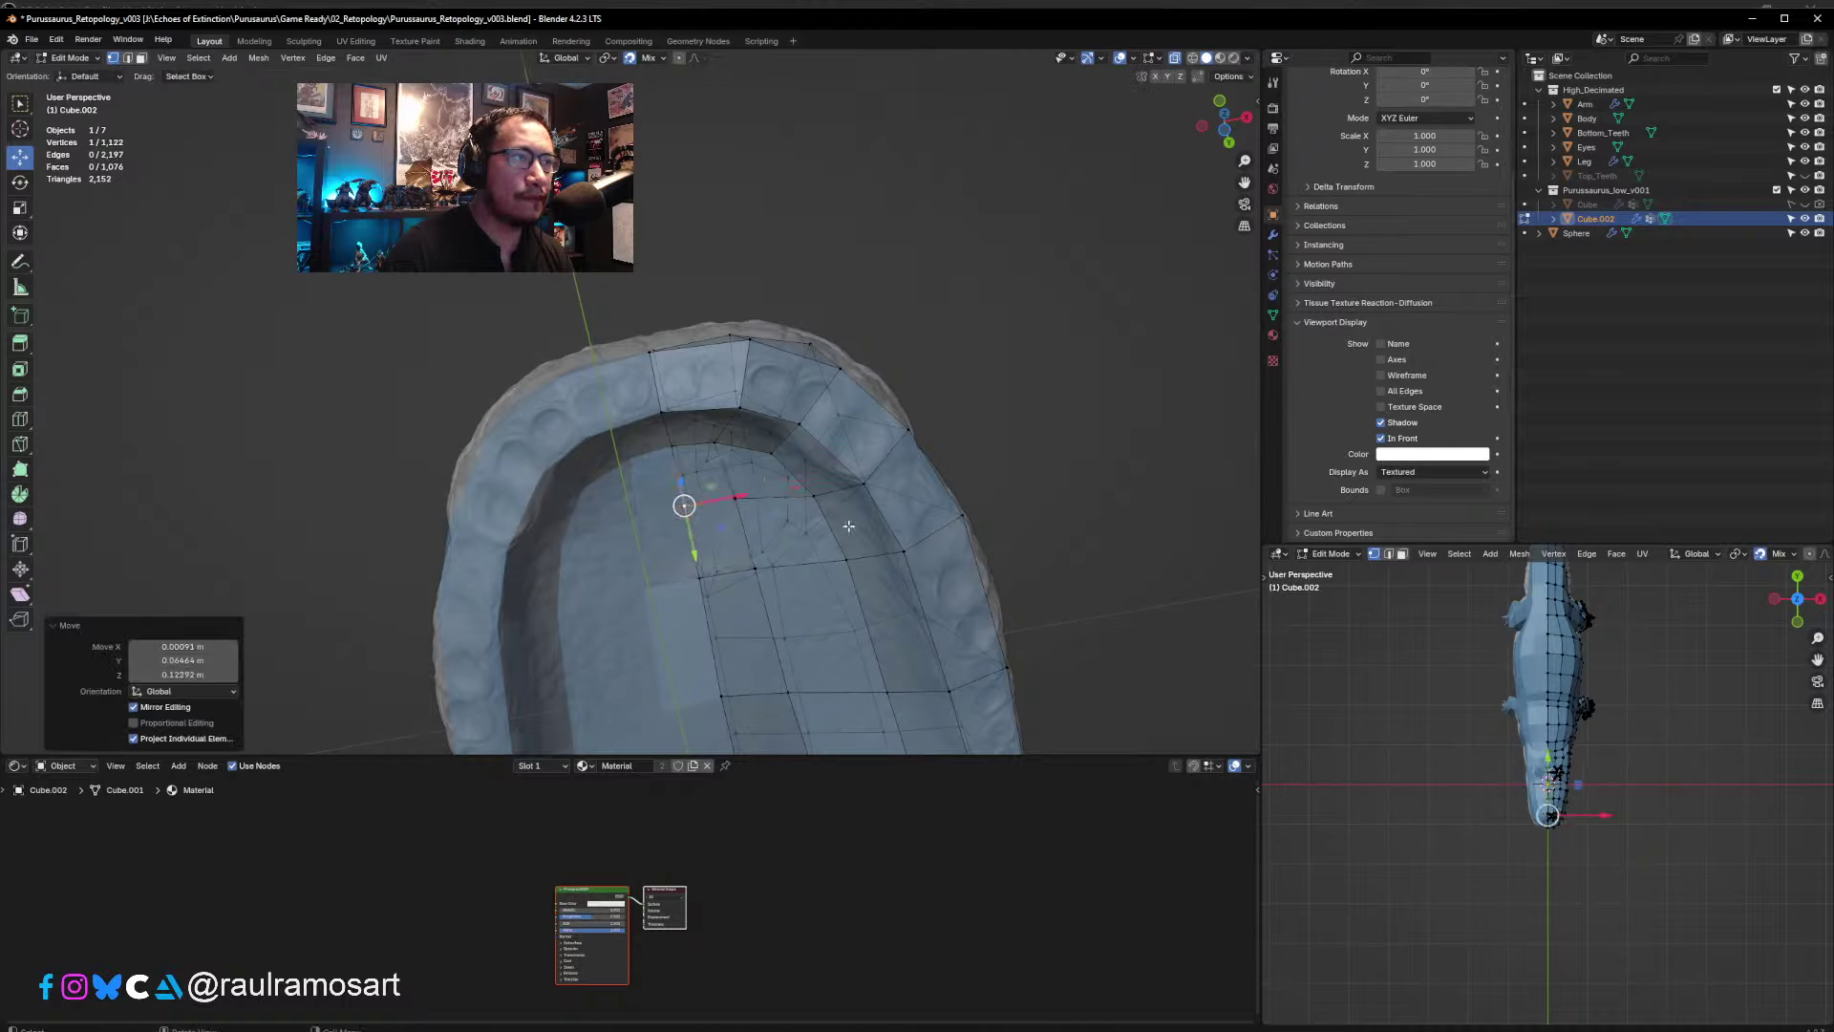
left_click(815, 495)
left_click_drag(815, 495, 815, 490)
- Reposition the middle-row vertices on the outer side of the snout near its front end
middle_click_drag(815, 490, 804, 366)
left_click(798, 364)
left_click_drag(798, 364, 802, 375)
middle_click_drag(802, 374, 747, 403)
left_click(752, 401)
left_click_drag(753, 400, 889, 419)
left_click(861, 410)
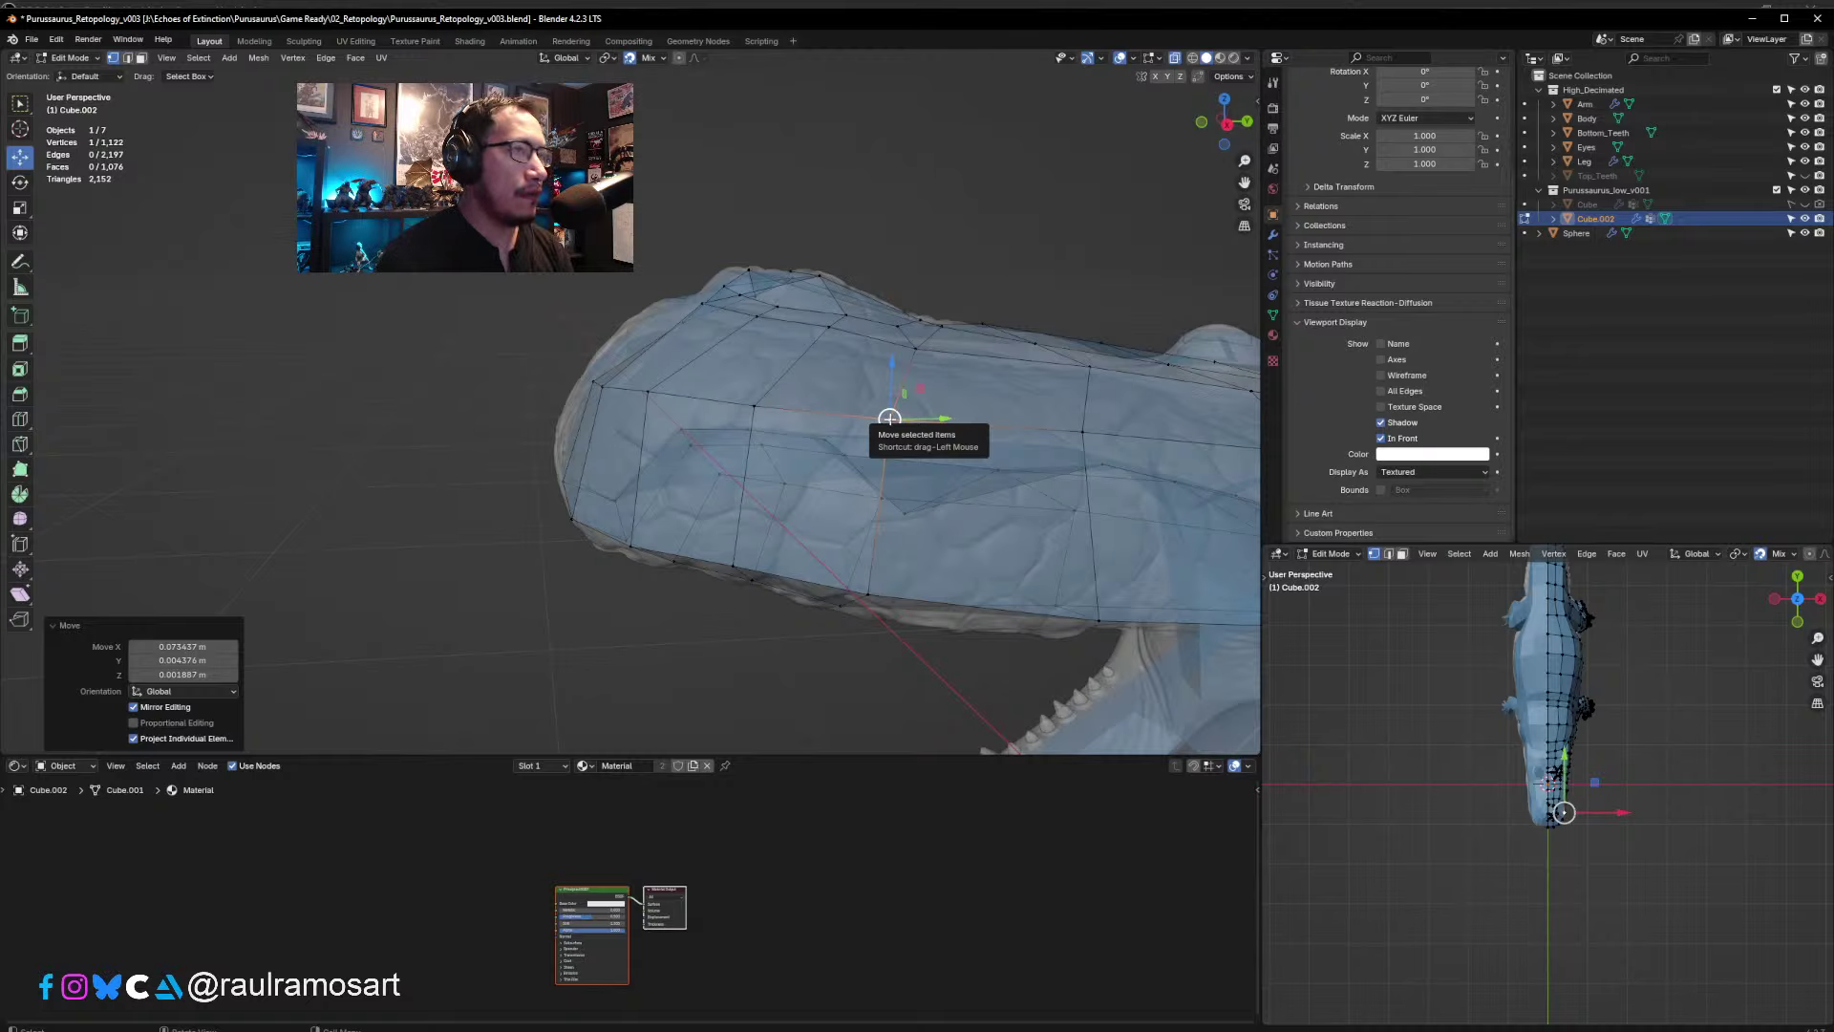
middle_click_drag(889, 419, 694, 321)
- Adjust the vertices on top of the snout tip and along its upper side edge to fit the sculpt
left_click(689, 321)
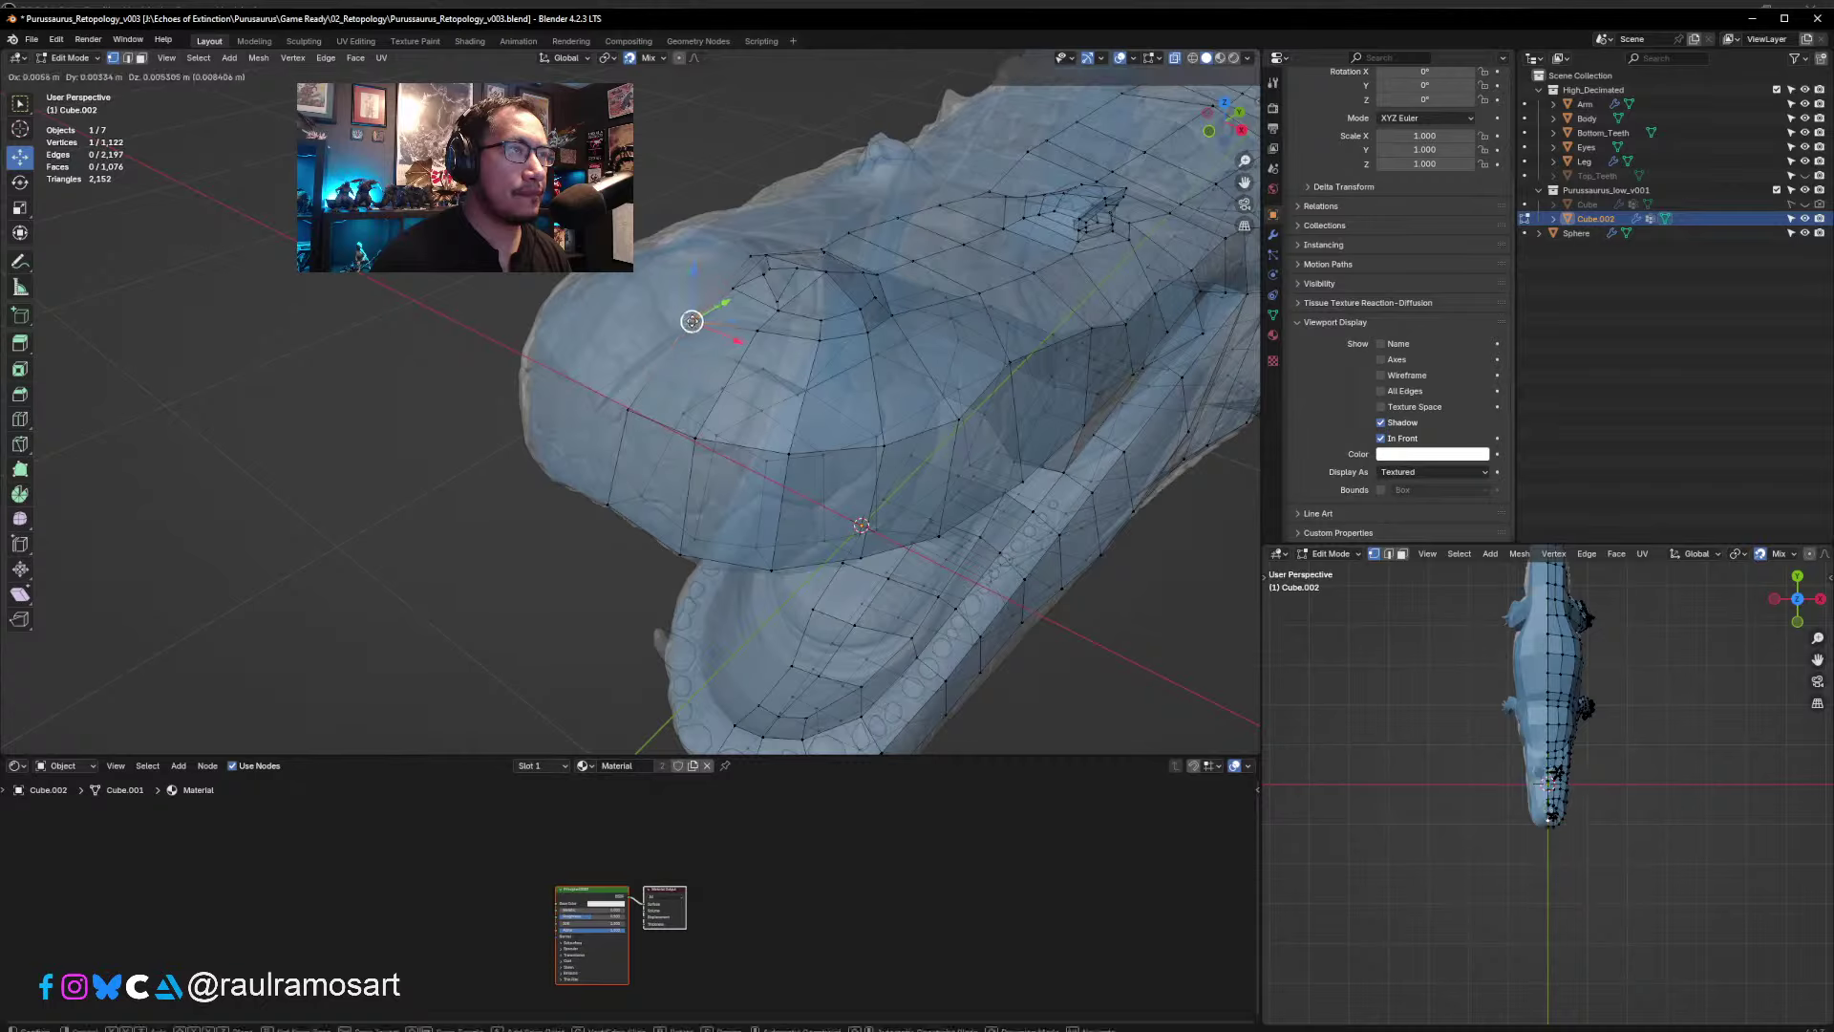
left_click(762, 332)
left_click_drag(762, 331, 757, 331)
left_click(701, 441)
left_click_drag(699, 436, 878, 449)
left_click(786, 458)
left_click(875, 446)
middle_click_drag(878, 449, 842, 340)
- Realign the cross row at the middle of the palate by moving its centreline, middle and outer vertices
left_click(810, 461)
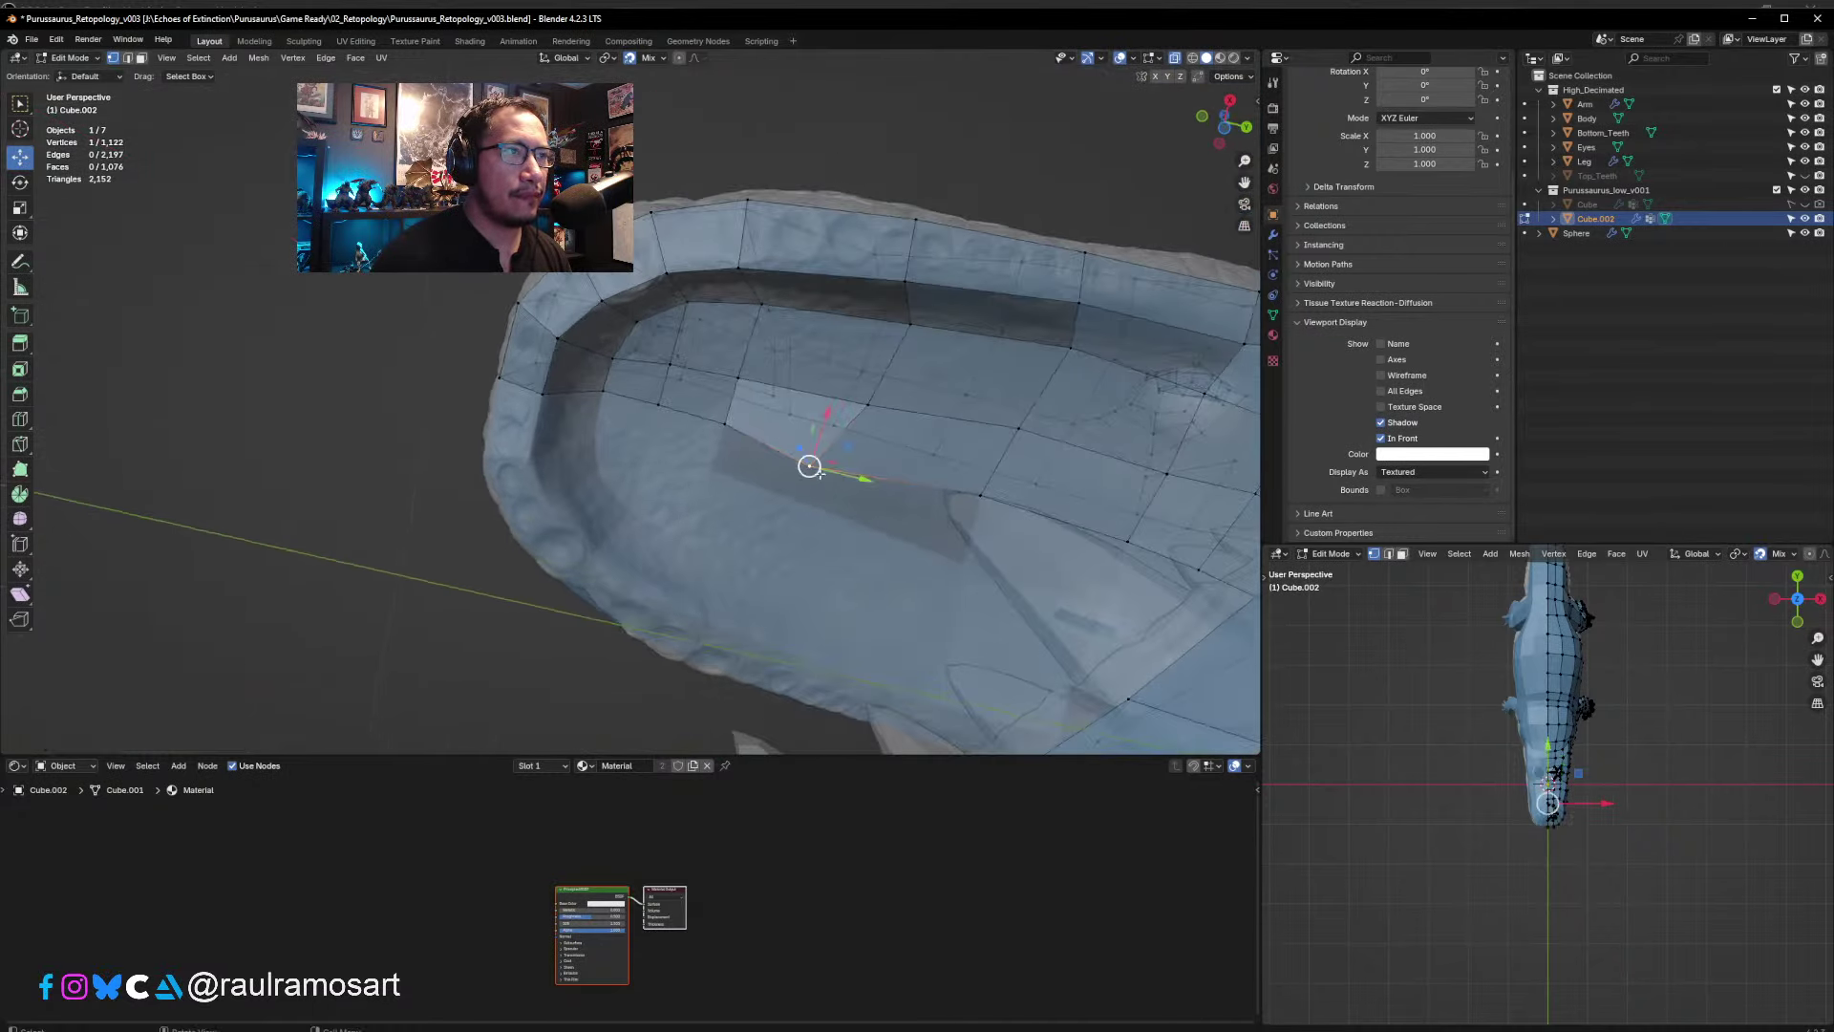
left_click_drag(810, 460, 856, 397)
left_click(868, 401)
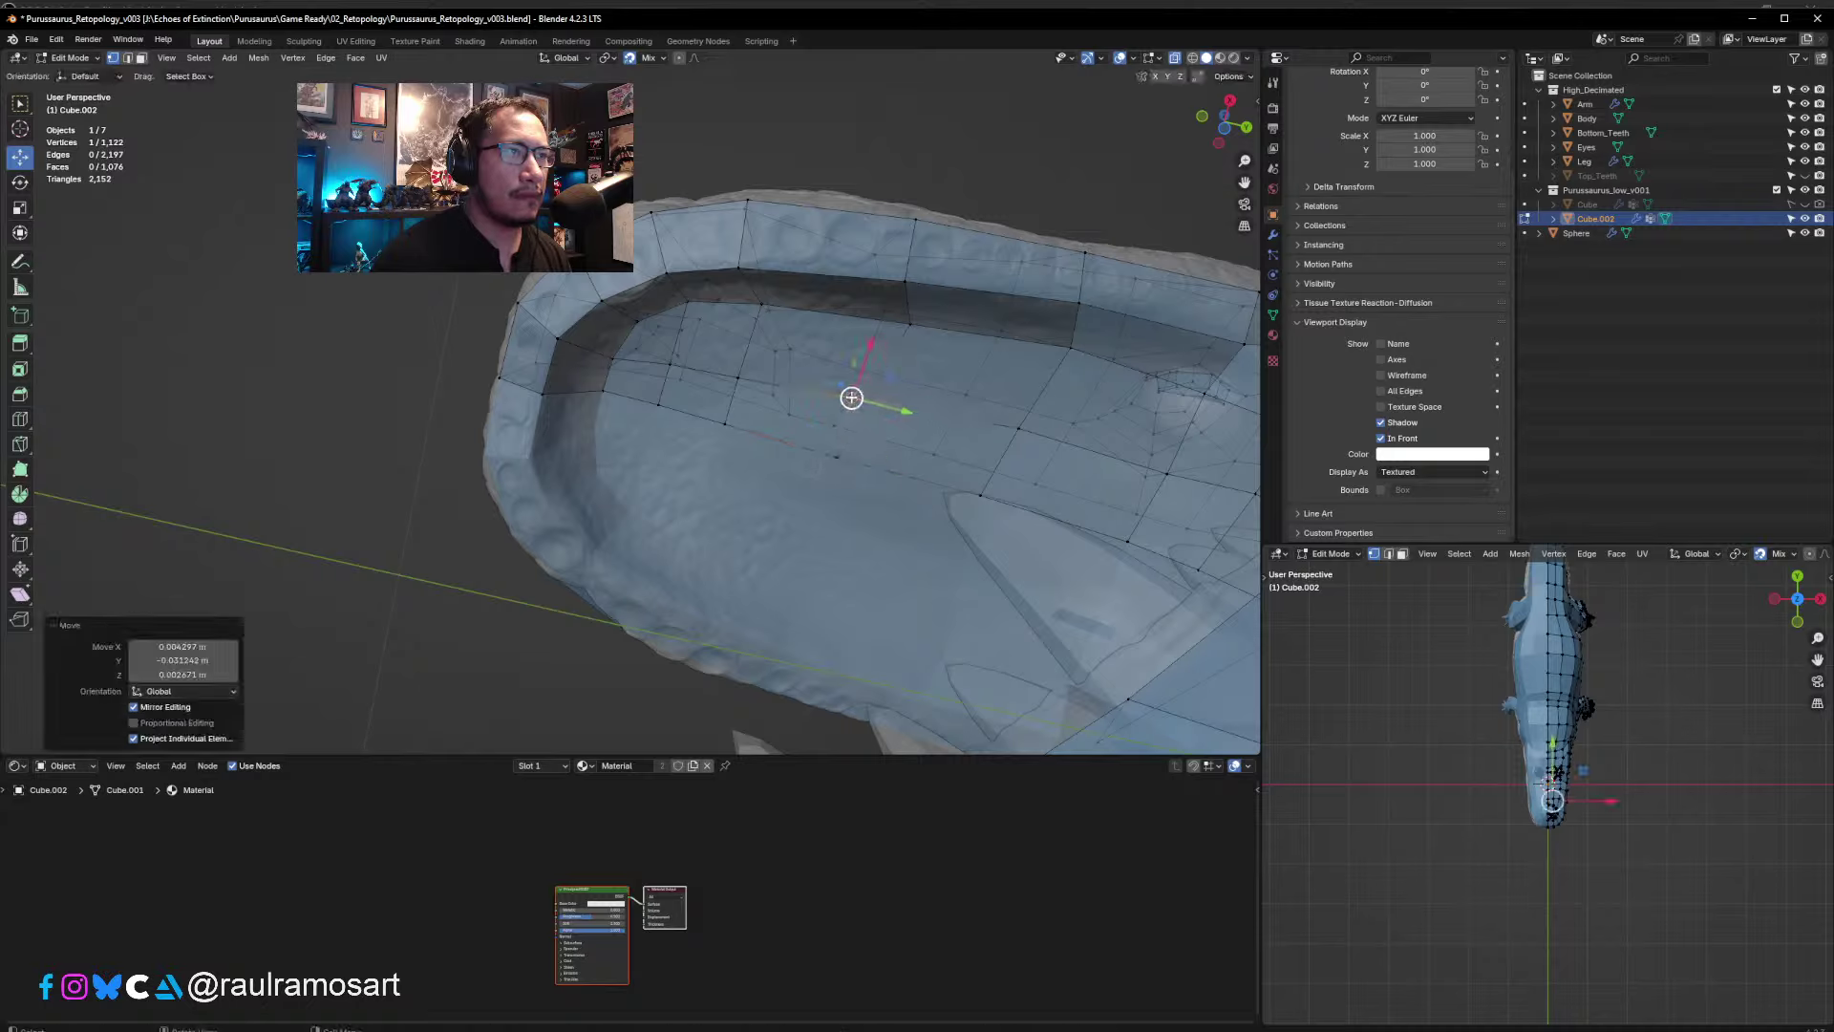
left_click(908, 323)
left_click_drag(909, 323, 884, 319)
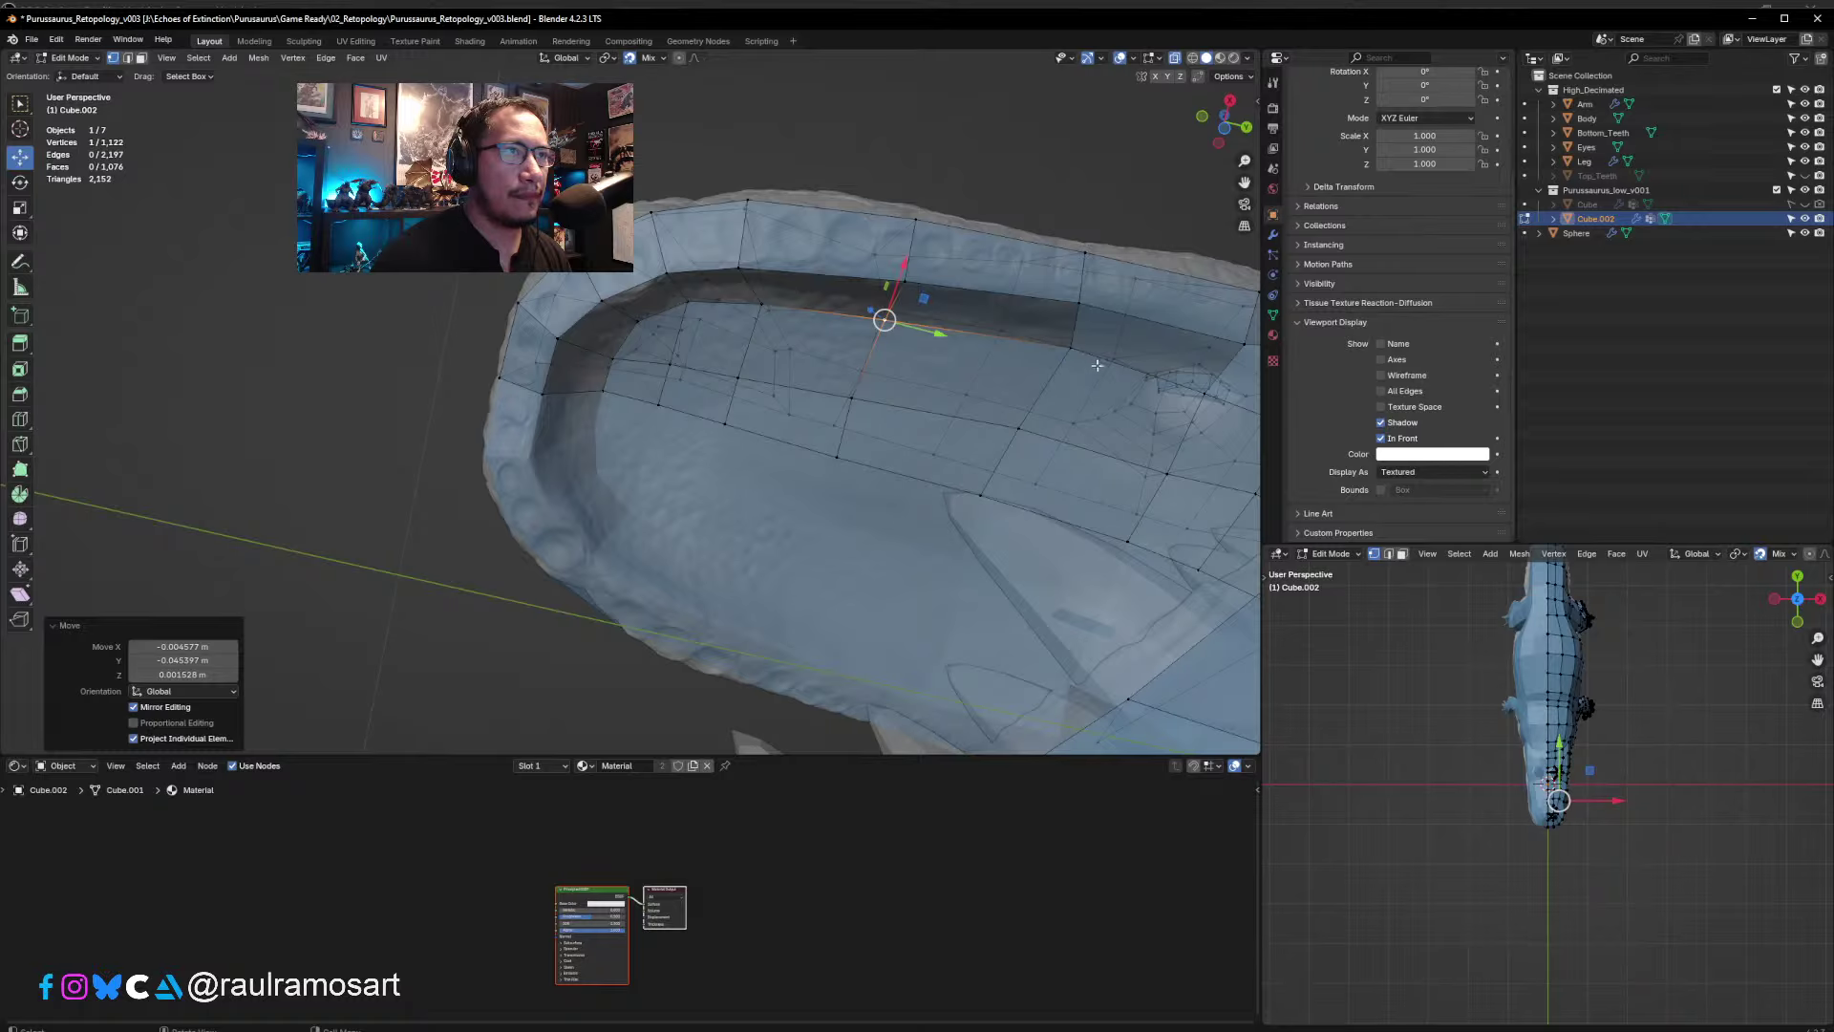
- Shift the outer and middle vertices of the next palate cross row, just ahead of the sculpted bump, forward
left_click(1065, 344)
left_click_drag(1064, 343, 1050, 345)
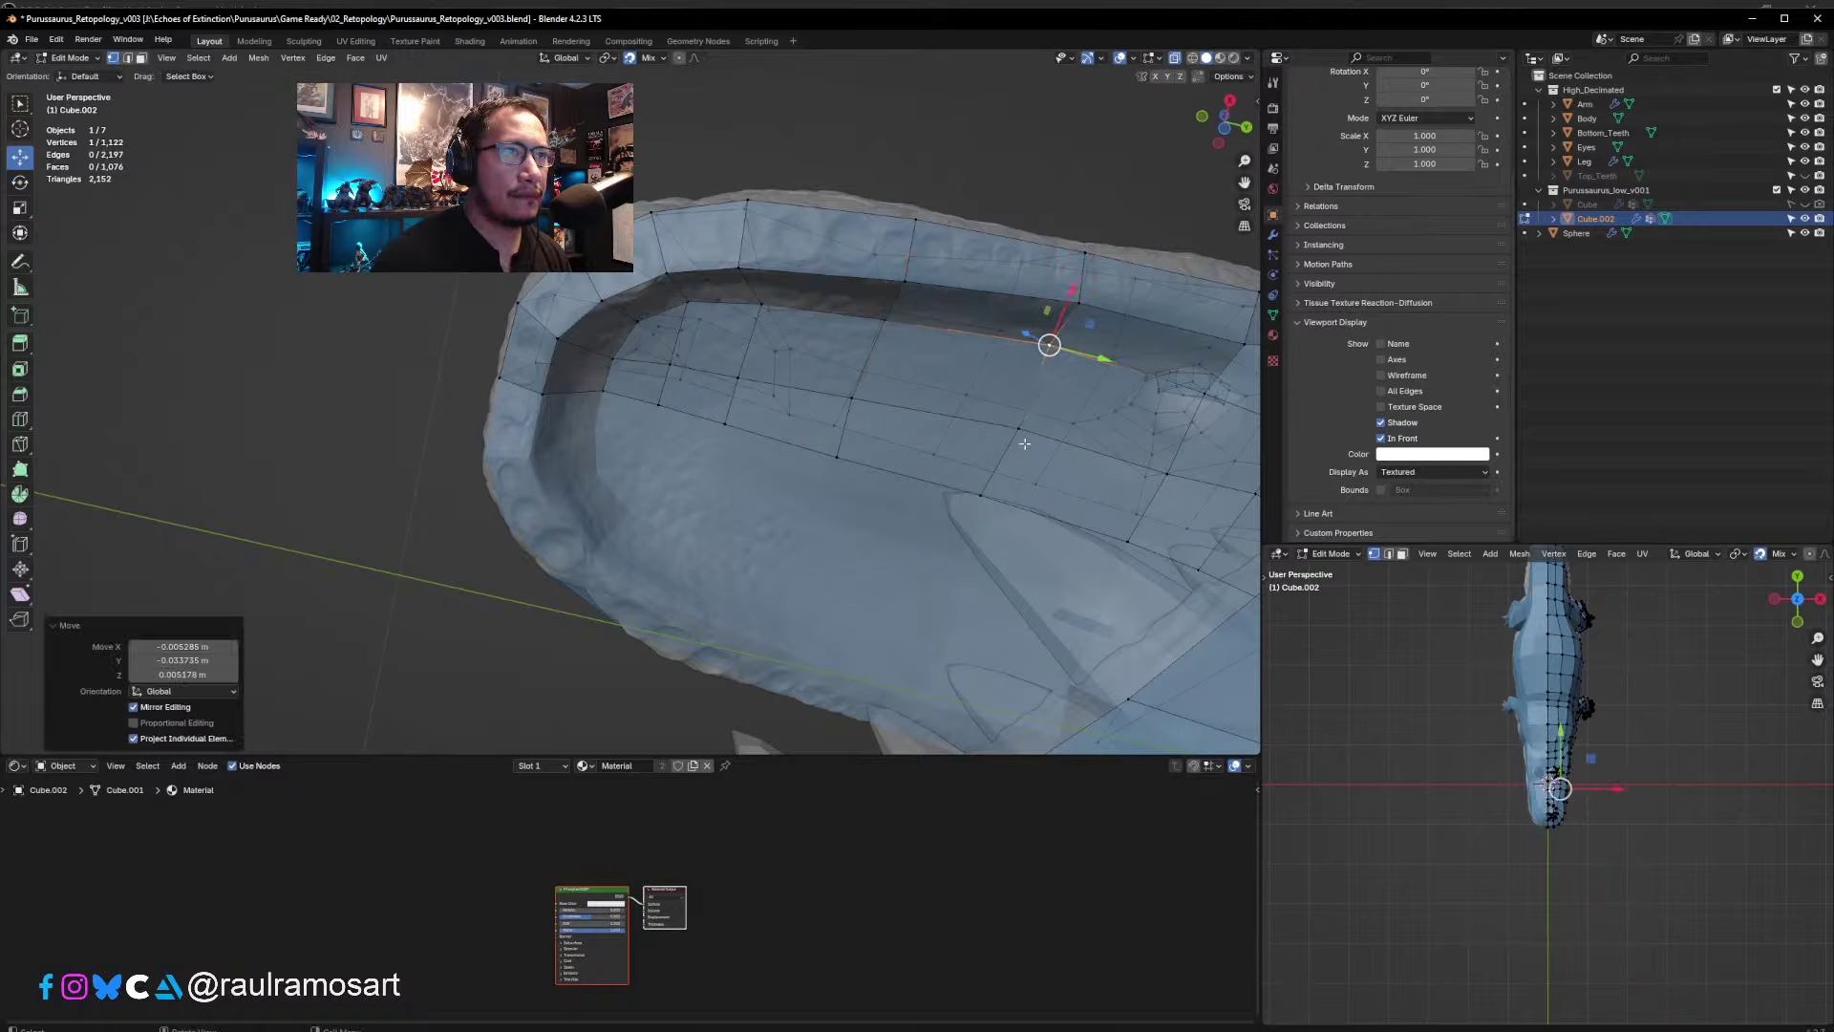
left_click(1020, 427)
left_click_drag(1020, 427, 1015, 426)
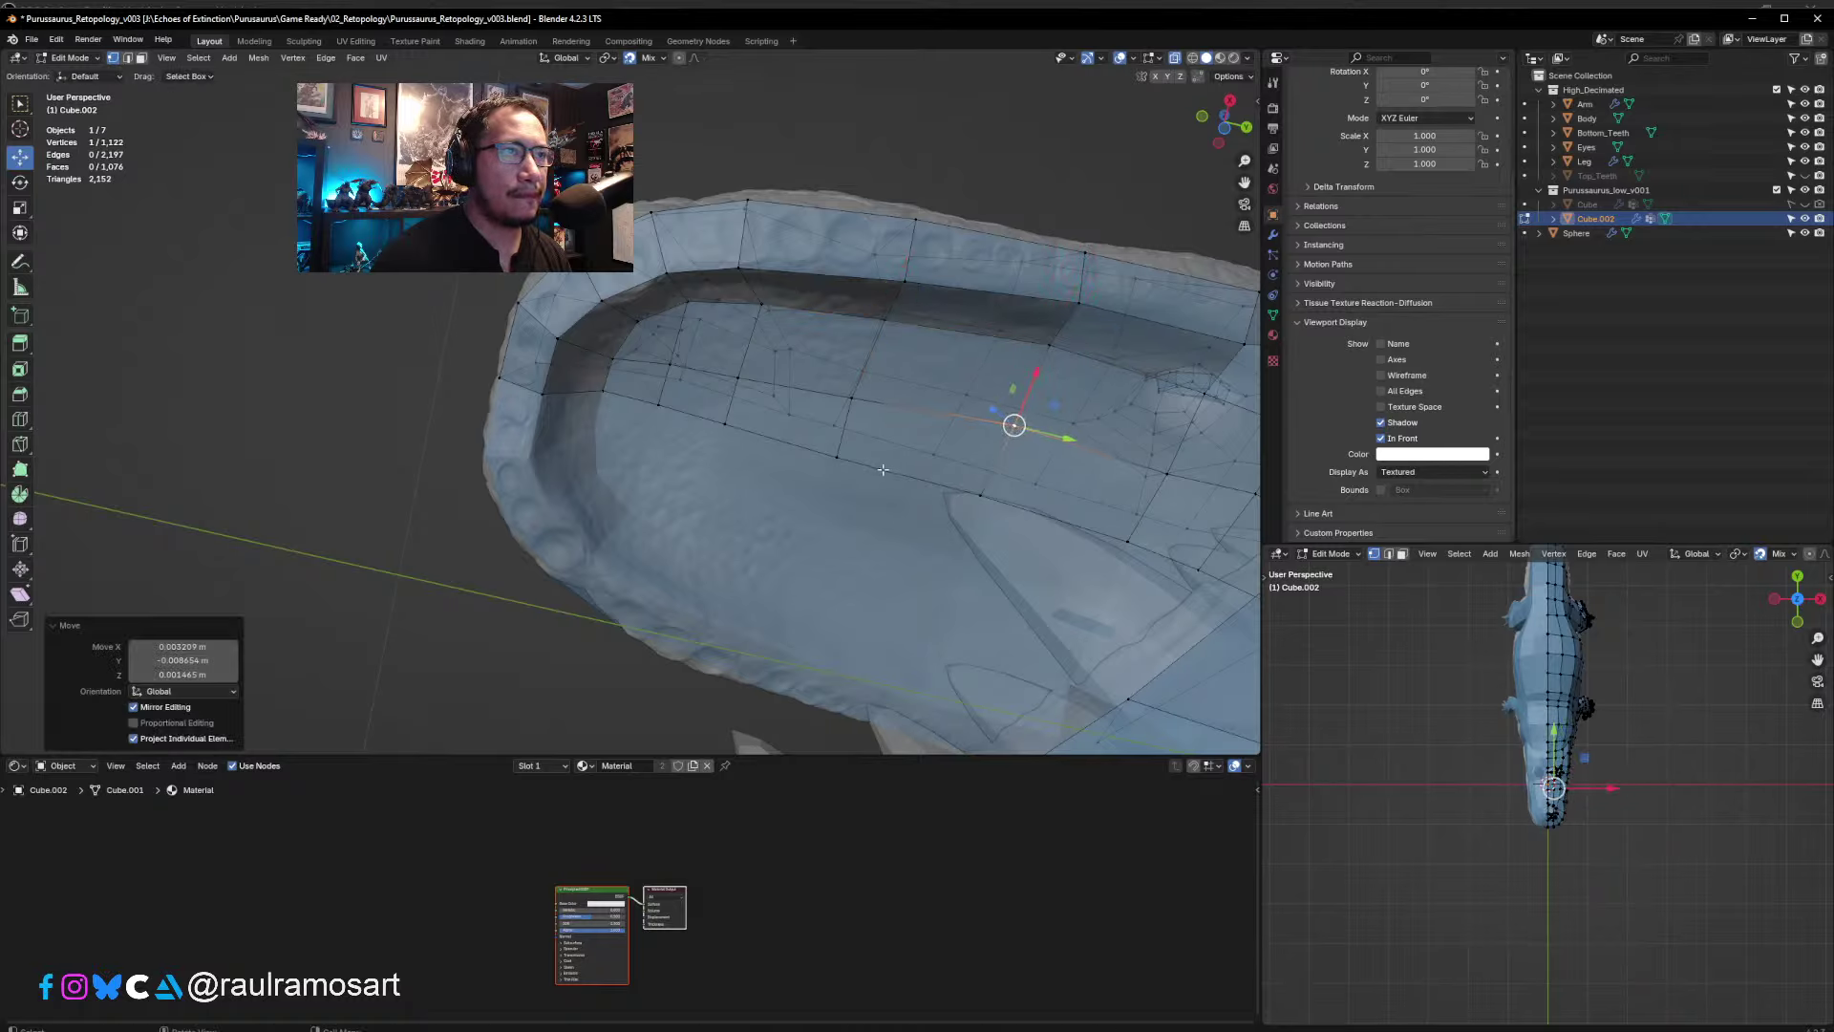
- Reposition the upper-row vertices along the outer side of the upper jaw to space them evenly
middle_click_drag(883, 469, 846, 437)
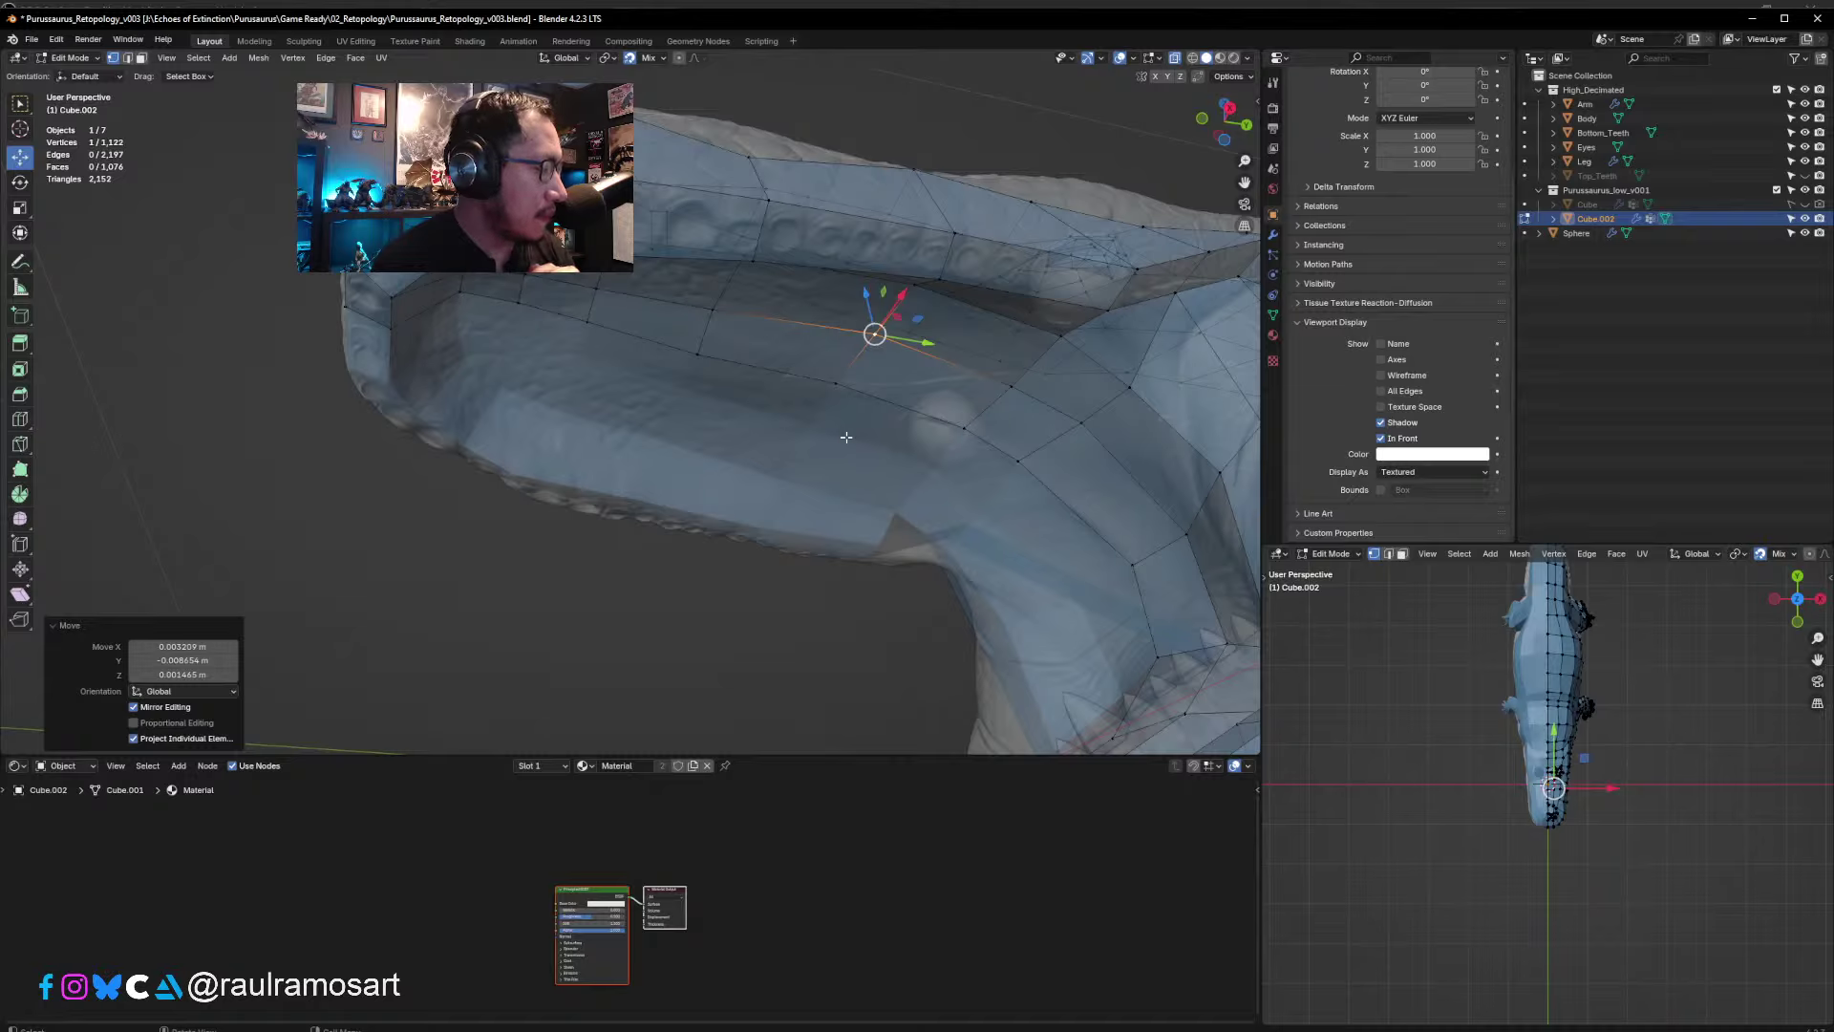
middle_click_drag(846, 437, 888, 421)
left_click(667, 292)
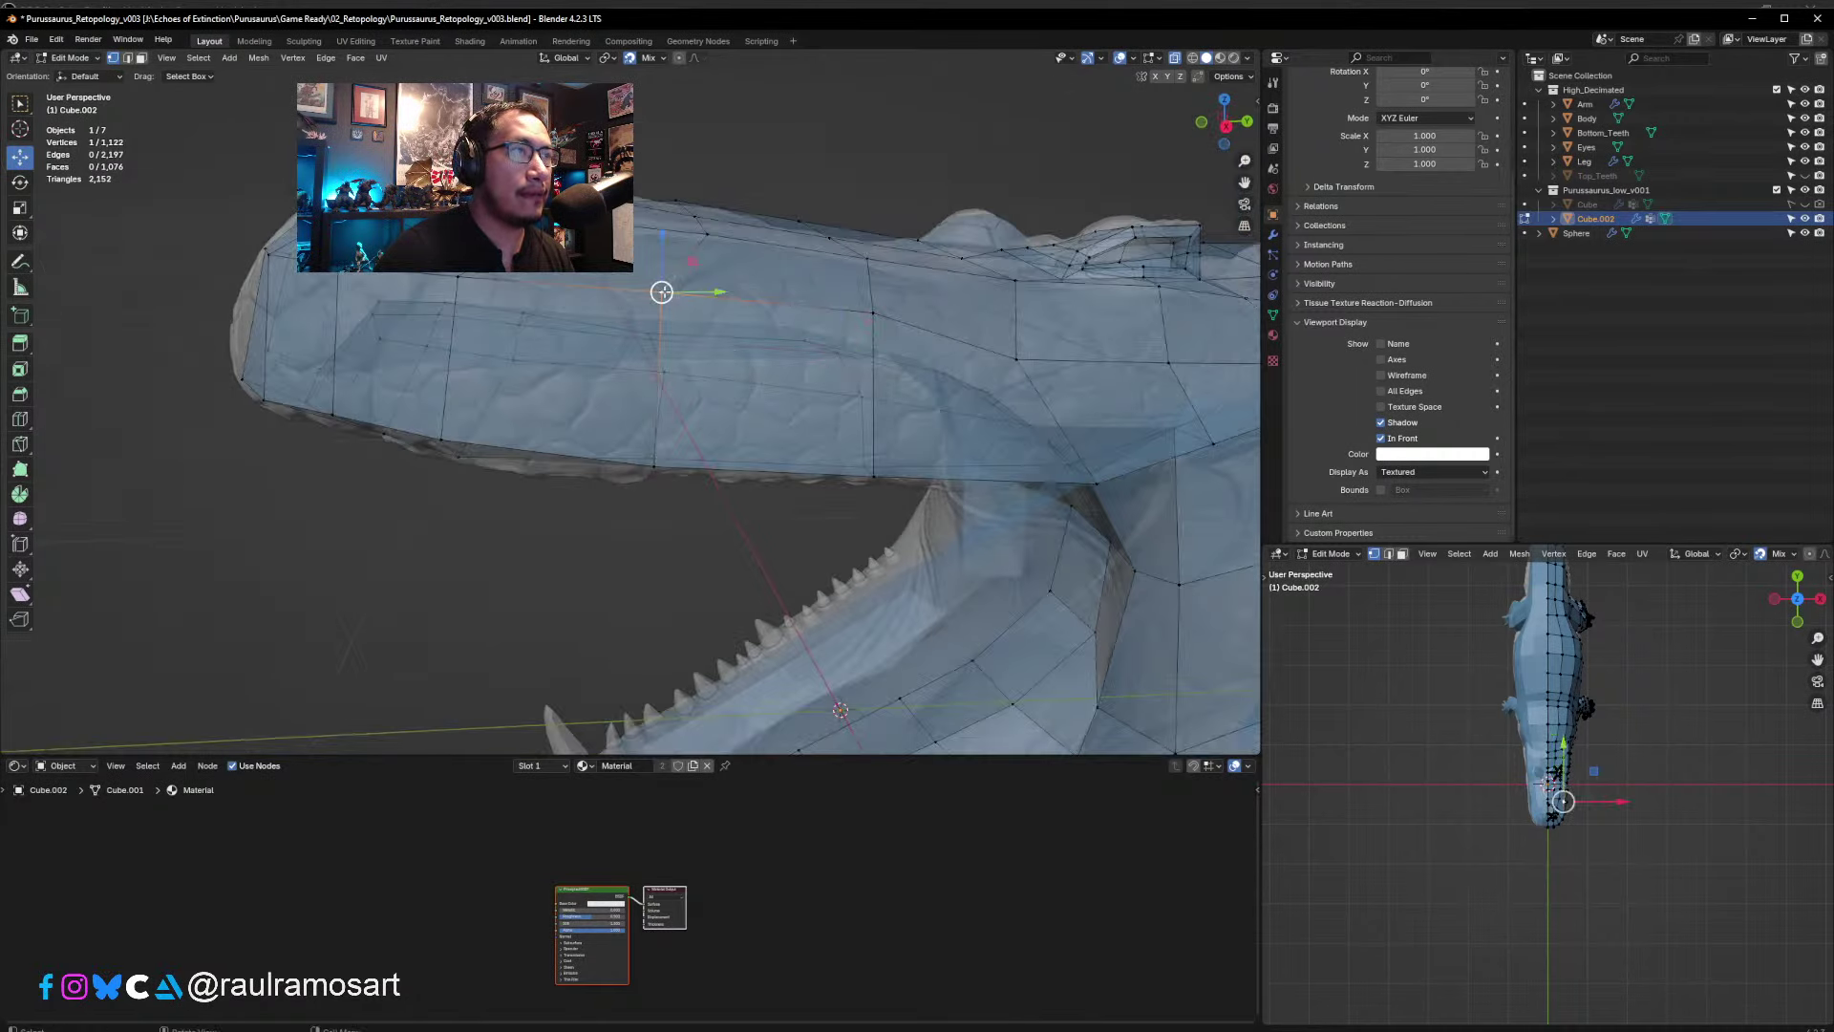
left_click_drag(663, 292, 669, 299)
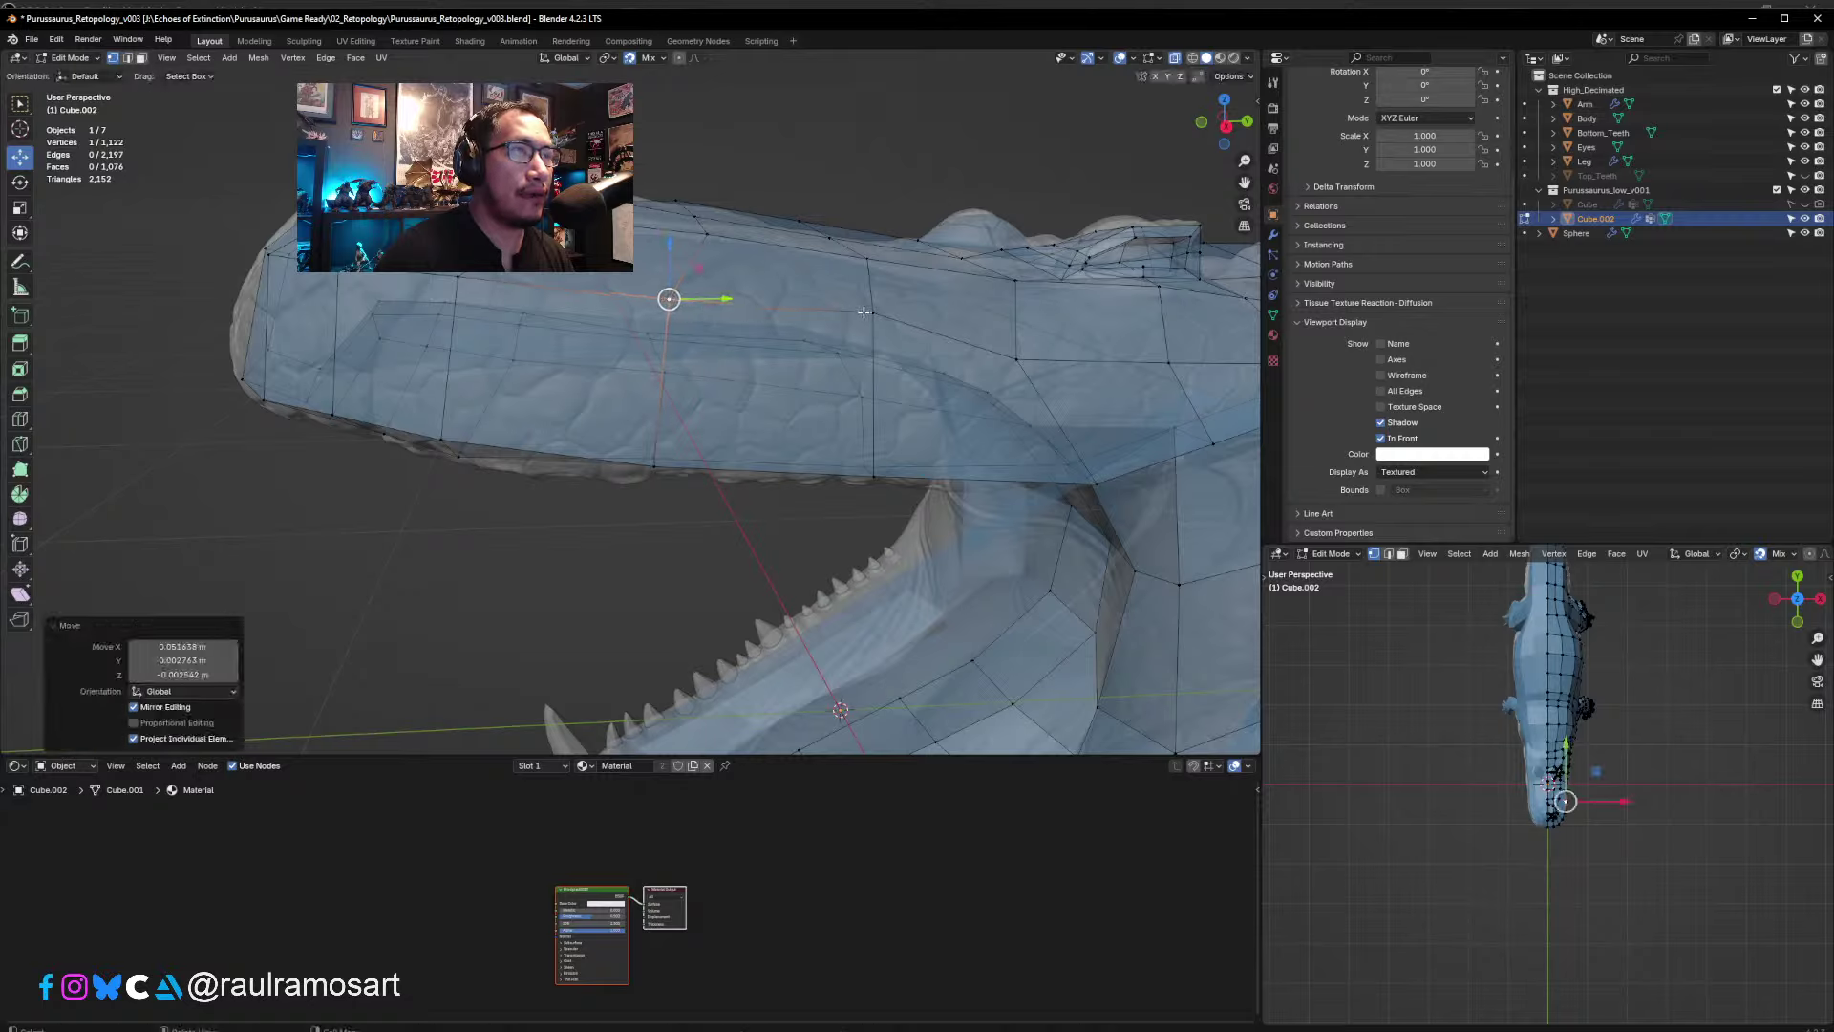
left_click(868, 313)
left_click_drag(869, 314, 870, 325)
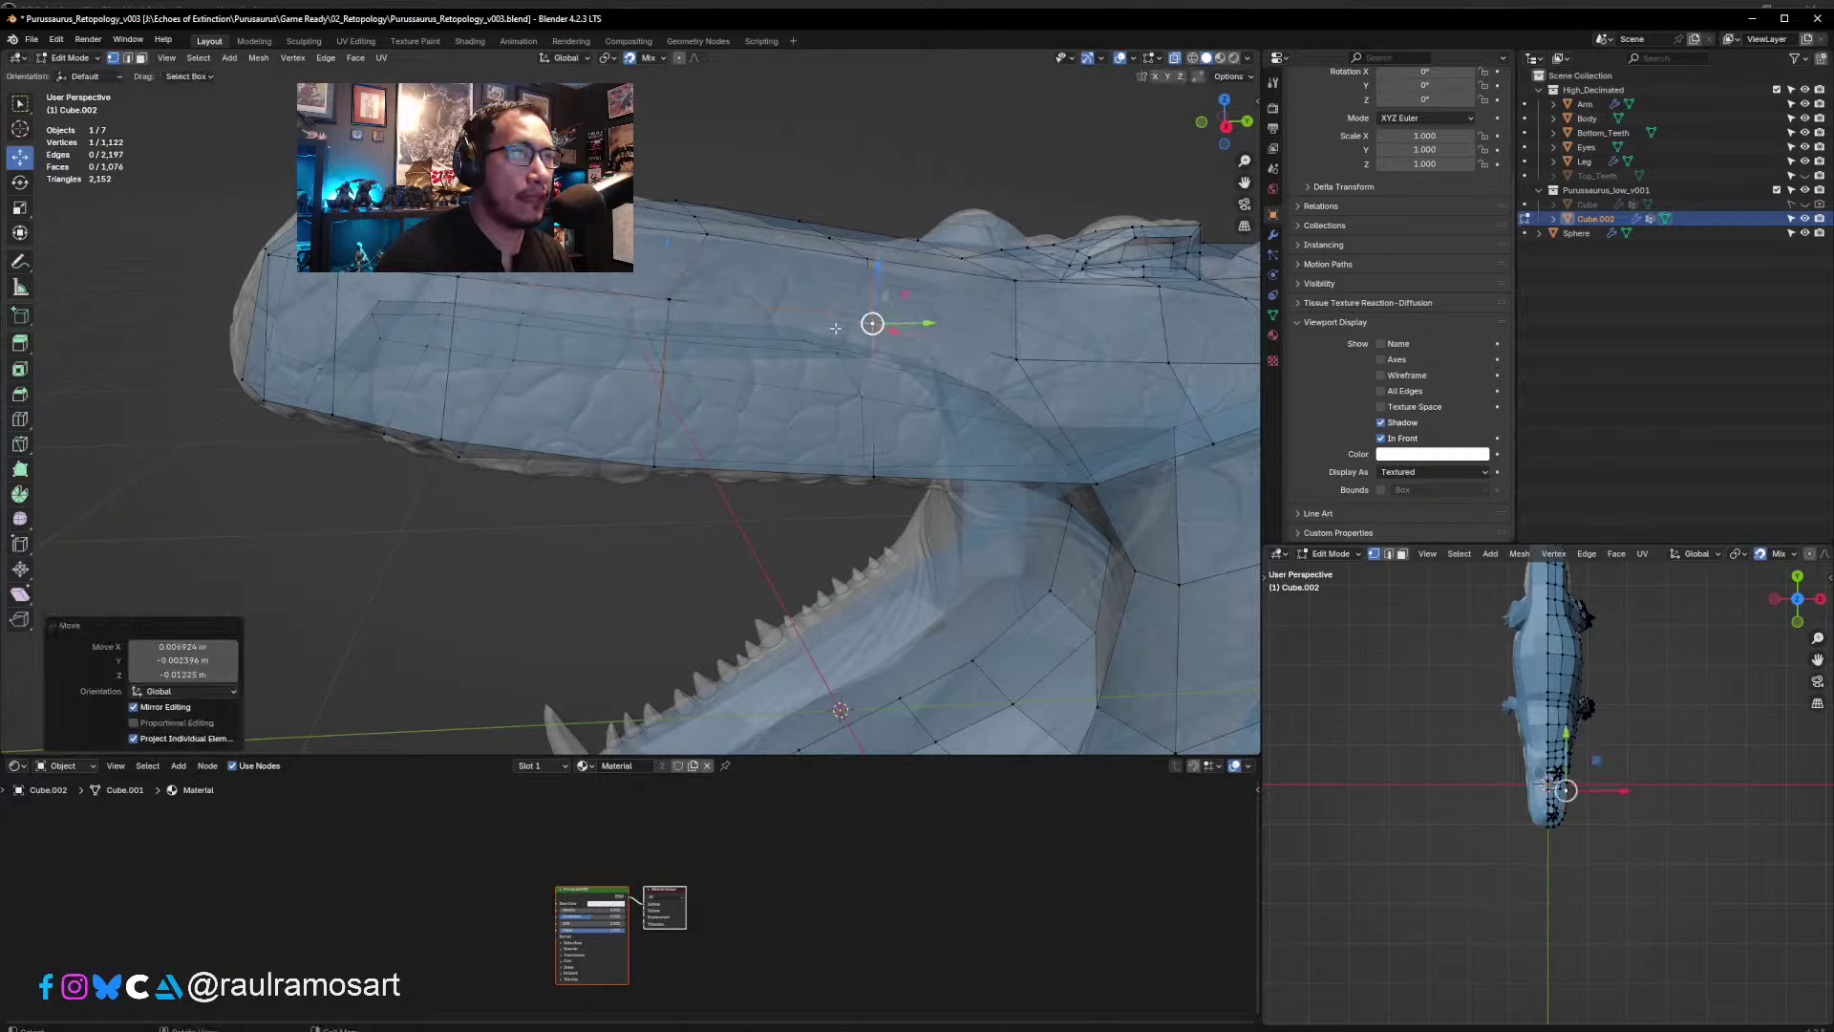
left_click(672, 296)
left_click_drag(671, 295, 679, 302)
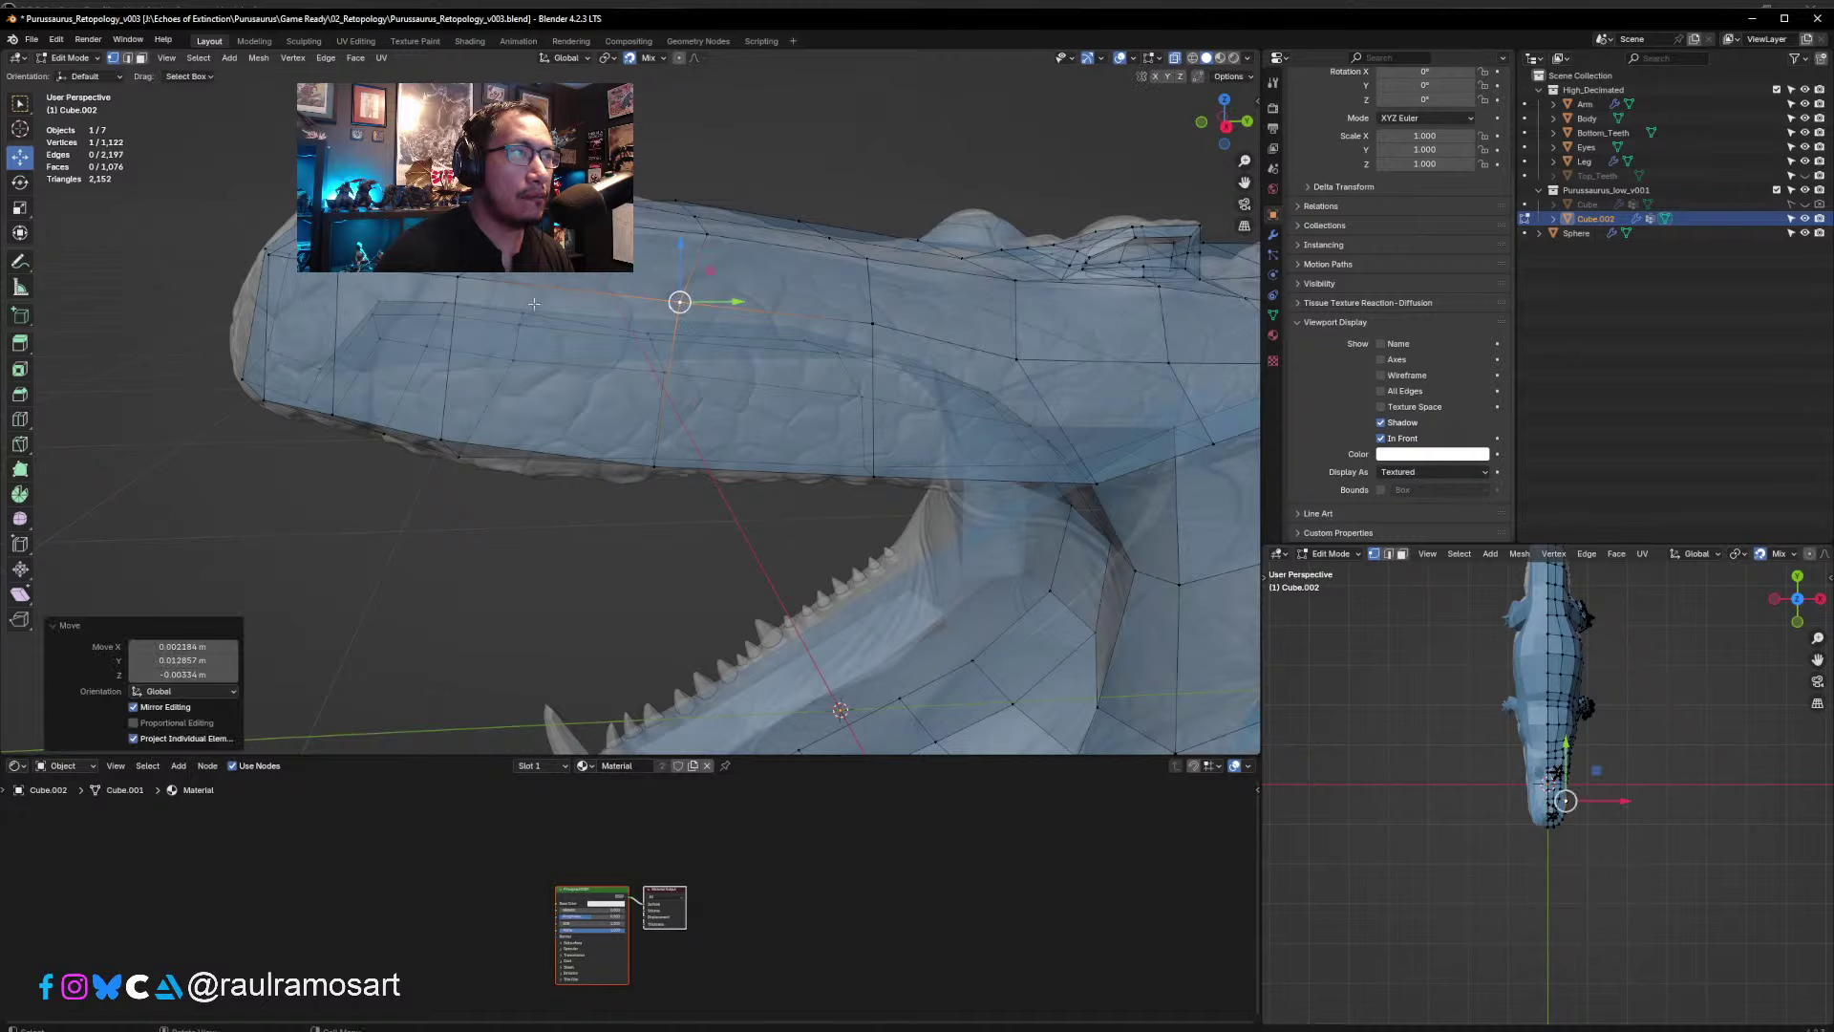
left_click(475, 284)
left_click_drag(475, 284, 469, 283)
middle_click_drag(469, 283, 658, 367)
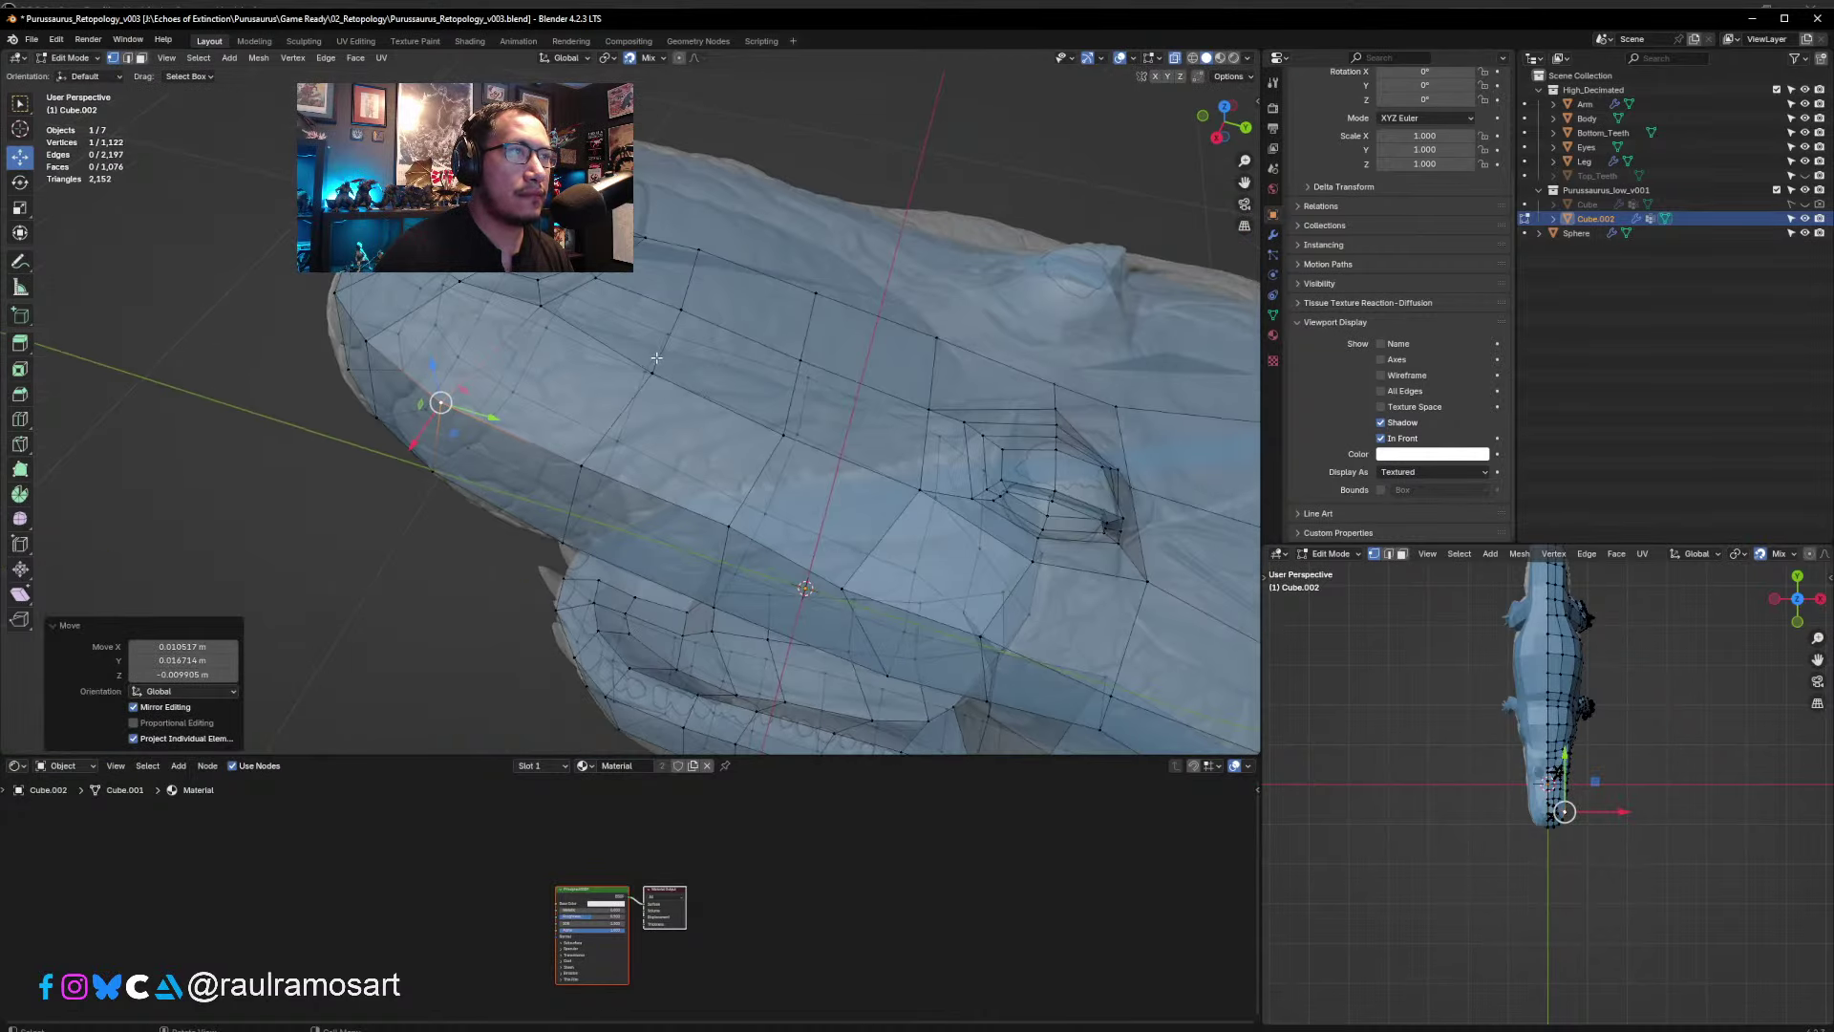
- Adjust the vertices of the cross row over the top of the snout, midway between nostril and eye
left_click(651, 372)
left_click_drag(651, 373, 641, 369)
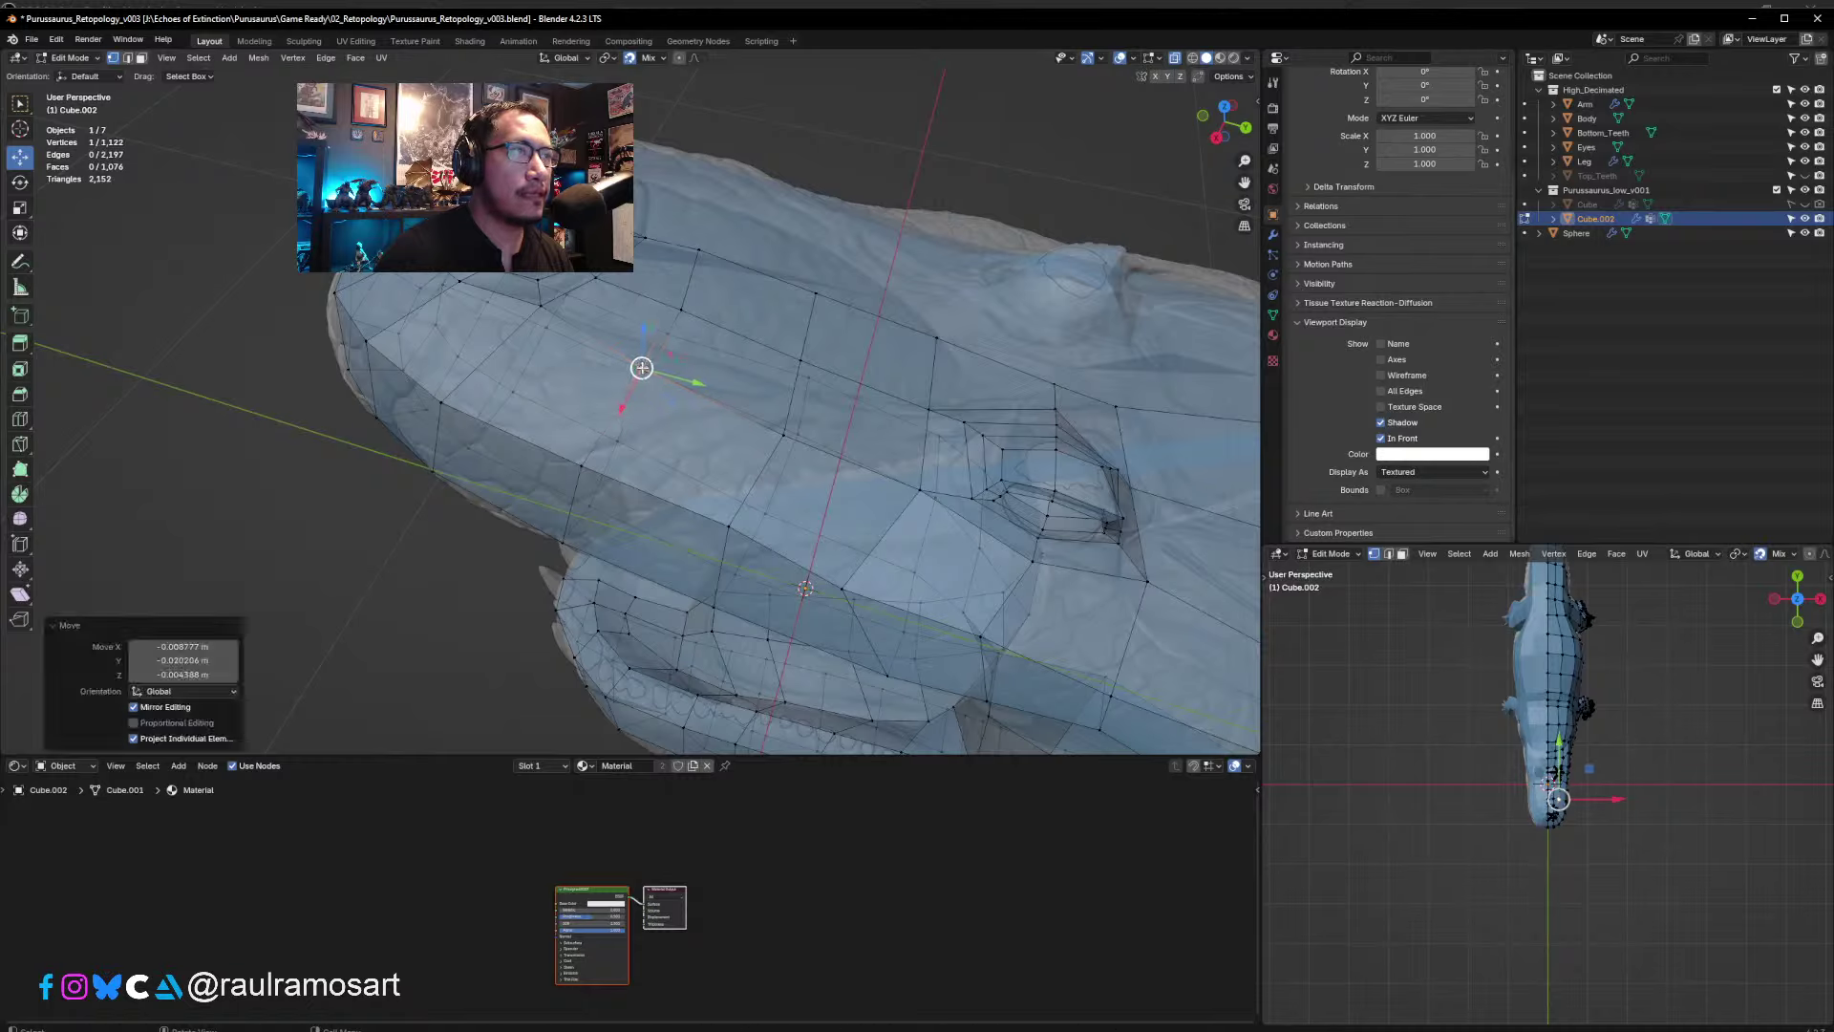
left_click(680, 309)
left_click_drag(680, 310, 684, 306)
left_click(699, 251)
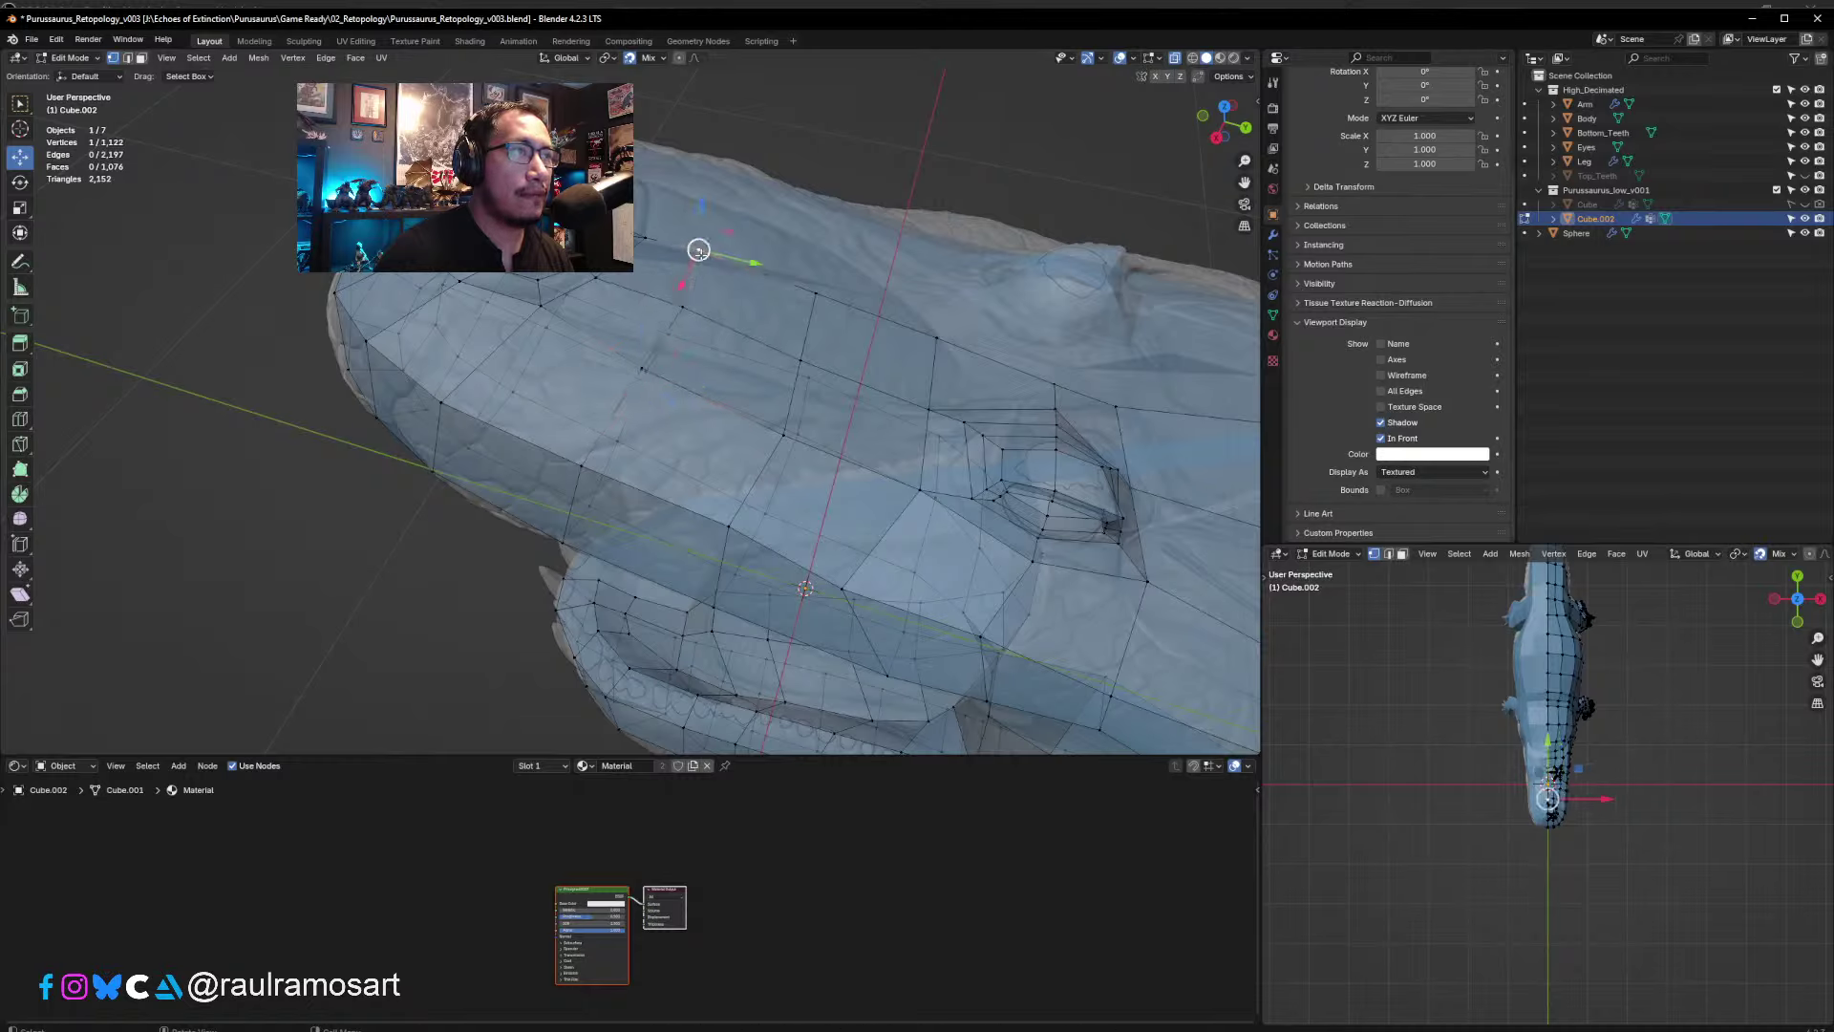
- Shift the middle vertices of the snout's top surface sideways to straighten their lengthwise edge loop
left_click(814, 290)
middle_click_drag(814, 290, 772, 317)
left_click_drag(803, 370, 726, 427)
left_click(742, 426)
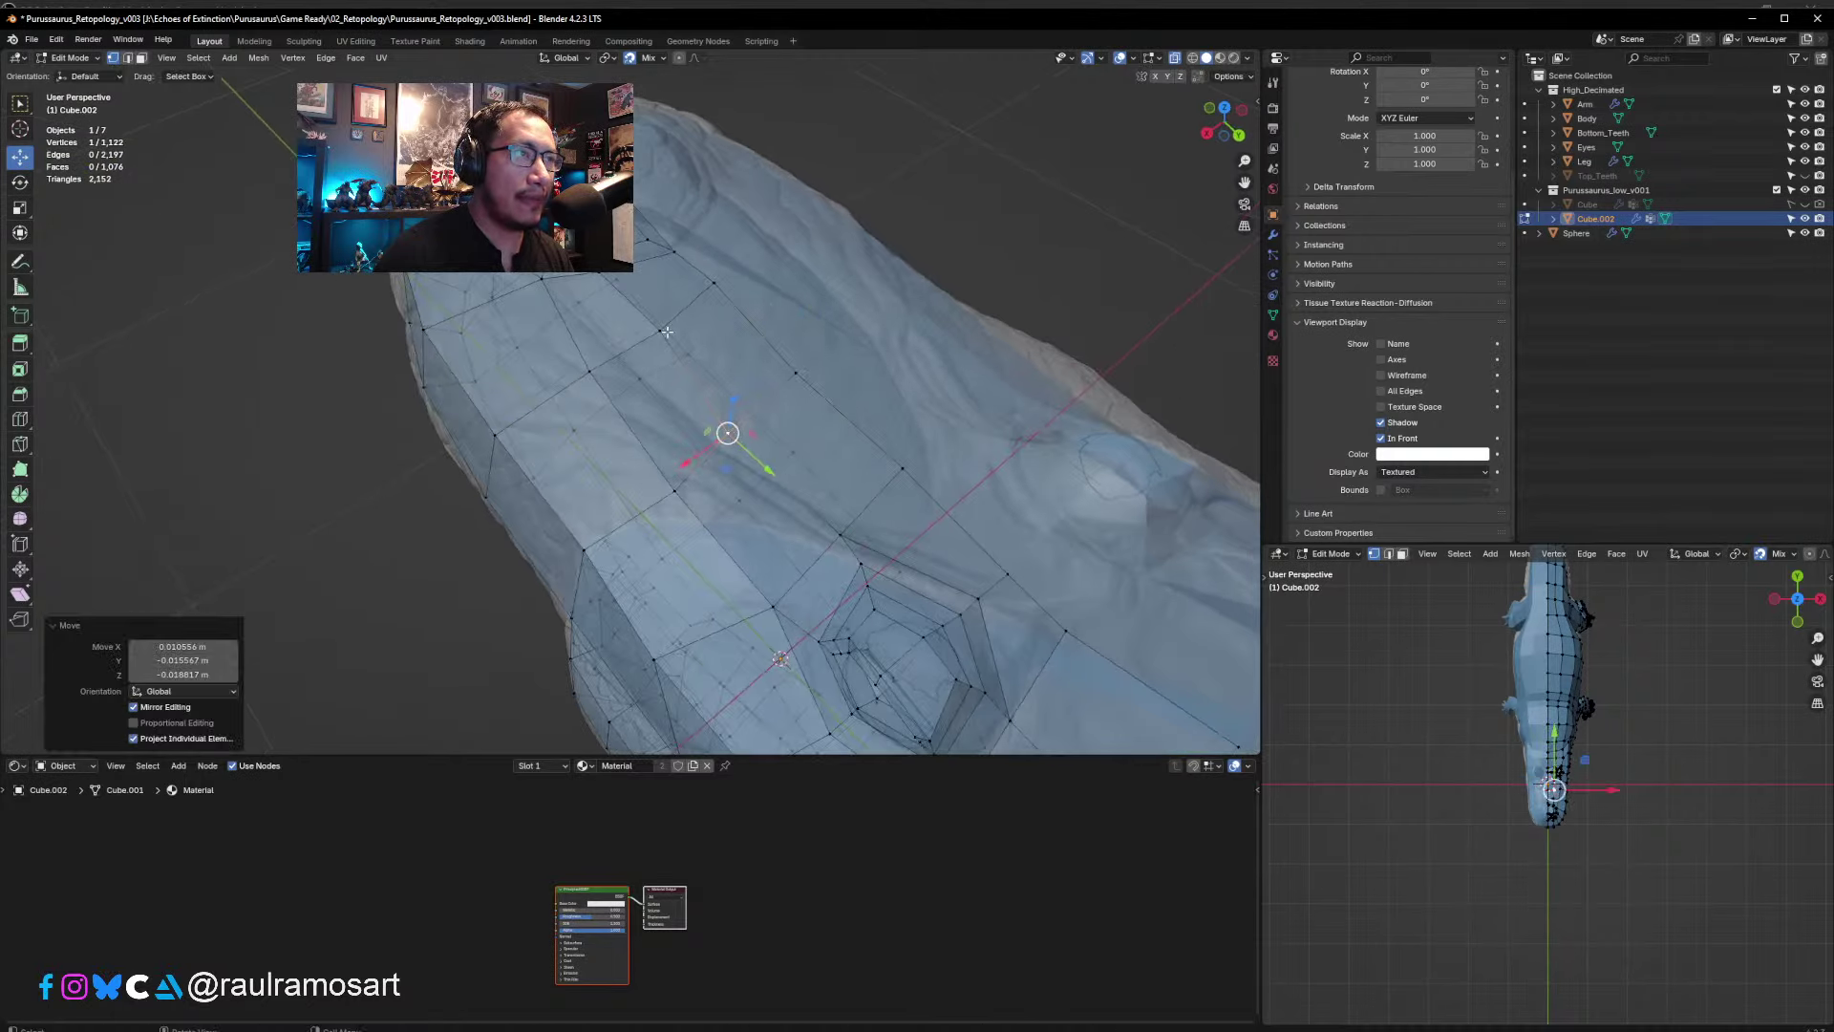
middle_click_drag(668, 330, 638, 353)
left_click_drag(638, 371, 628, 373)
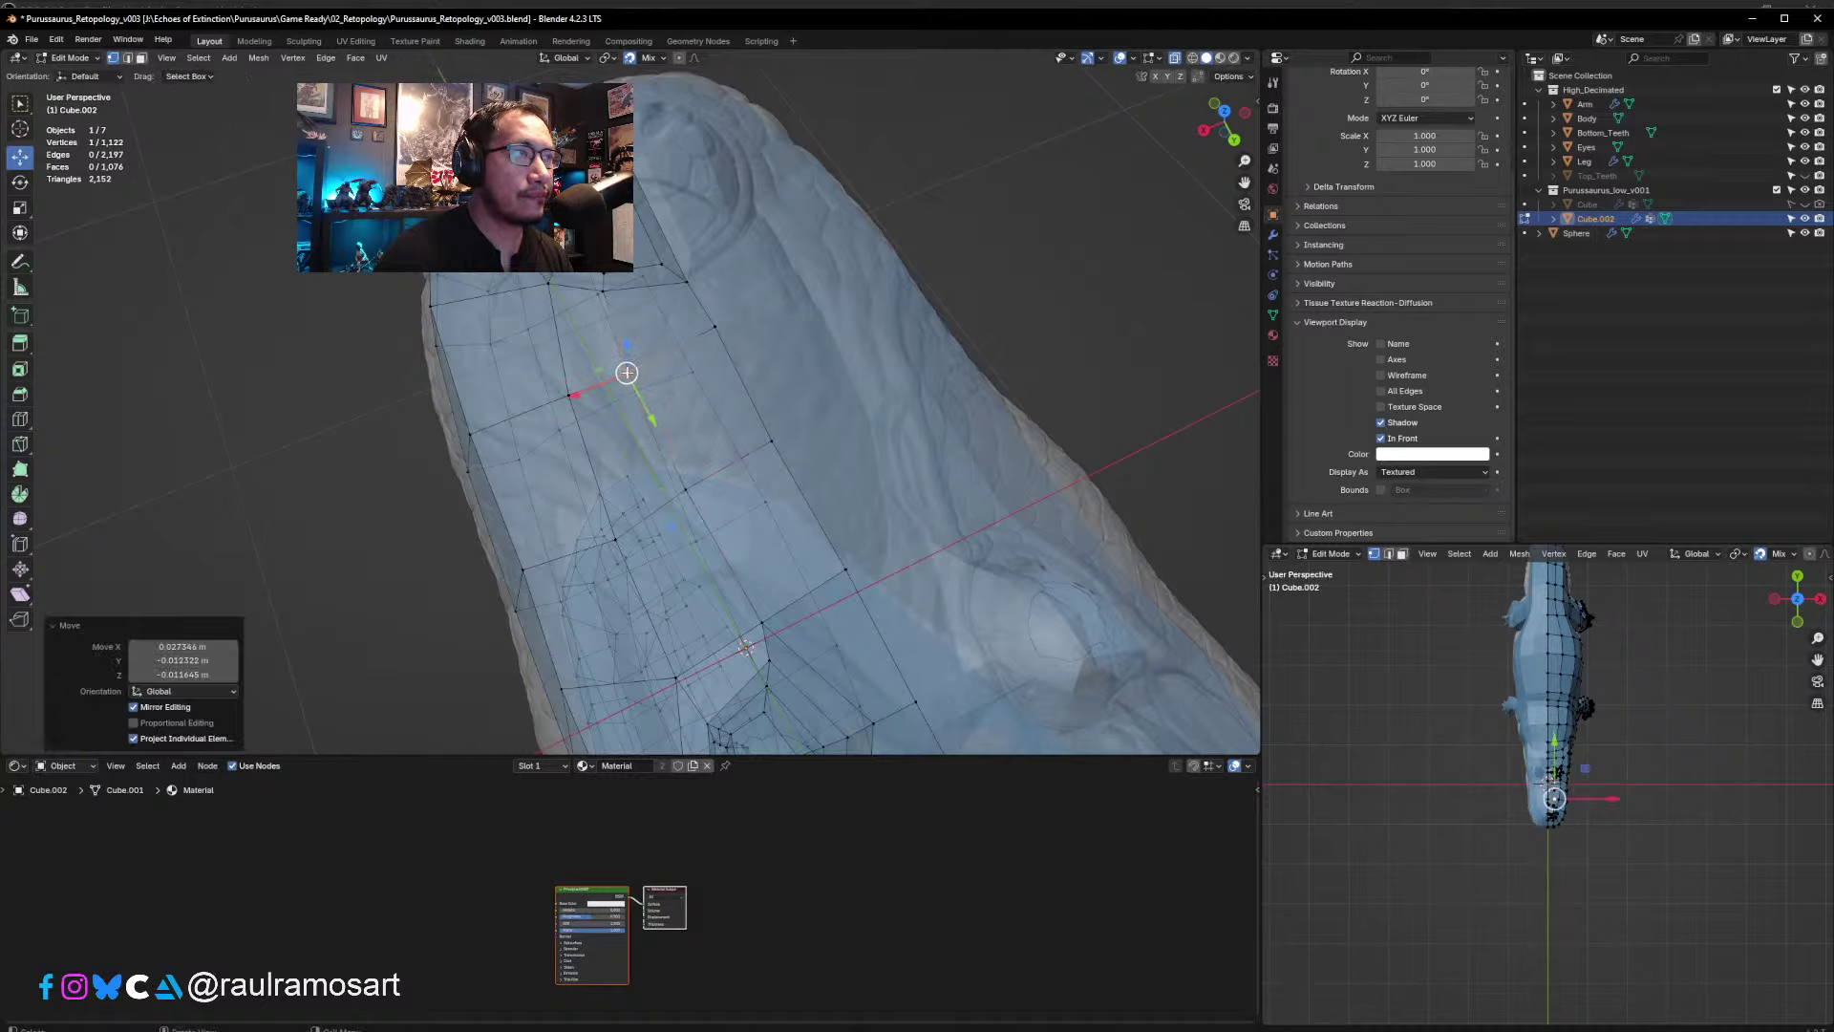
- Refine the lengthwise row of vertices on top of the snout, from in front of the eye forward
middle_click_drag(627, 372, 789, 500)
scroll(789, 489, "up", 3)
left_click(808, 446)
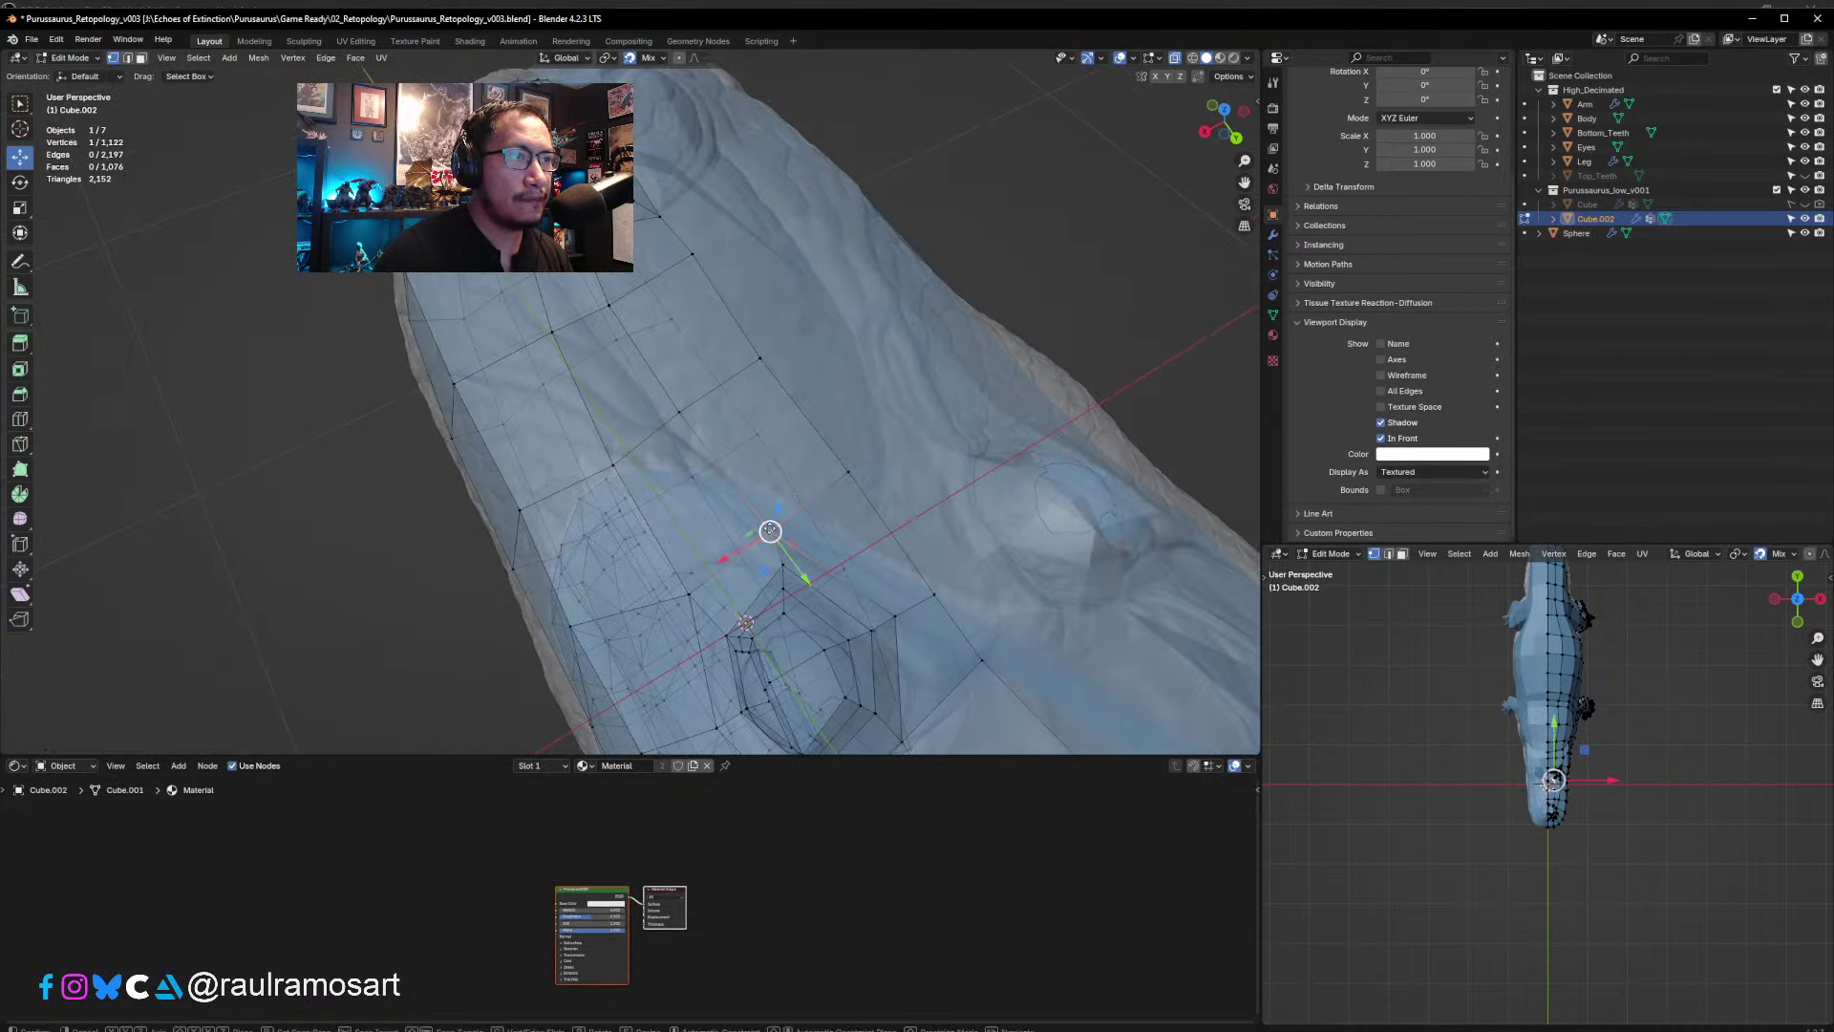
left_click_drag(767, 529, 762, 537)
left_click(675, 434)
left_click_drag(679, 410, 667, 428)
left_click(612, 305)
left_click_drag(610, 300, 600, 308)
- Check the whole mesh by leaving and re-entering Edit Mode, and display its modifier stack
middle_click_drag(694, 329, 860, 382)
scroll(860, 382, "down", 8)
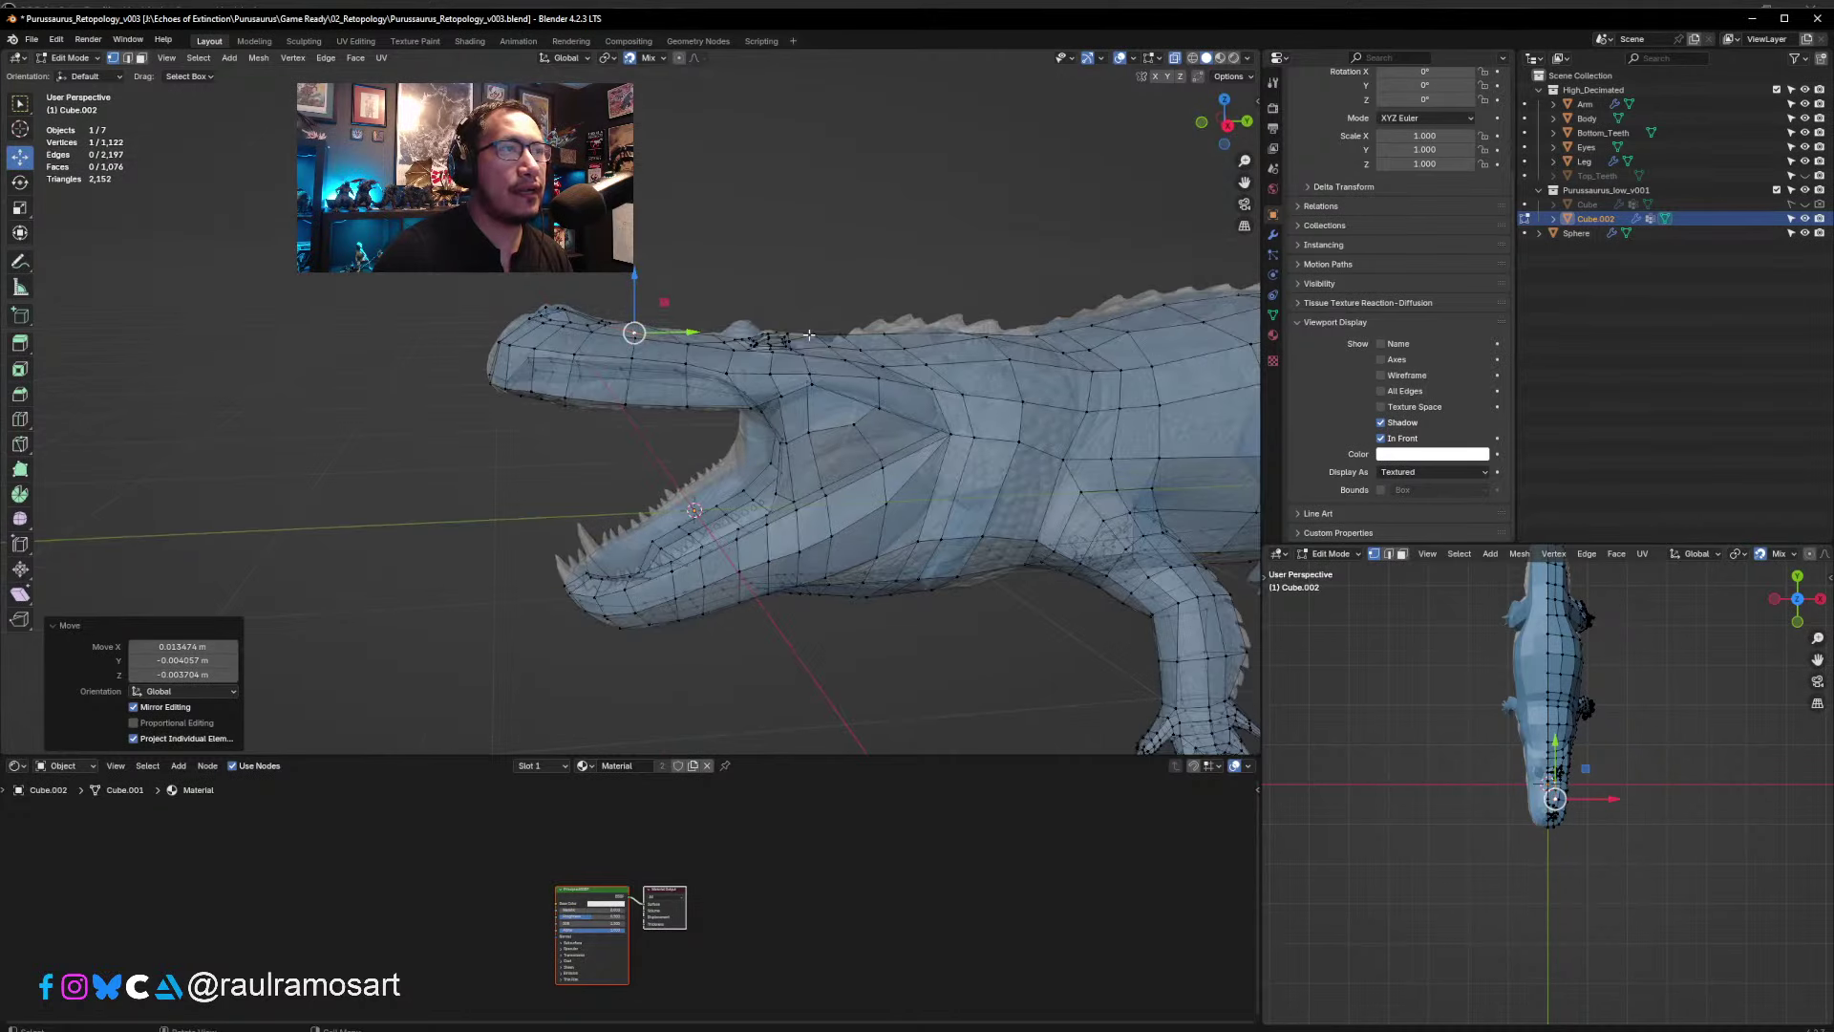
key("Tab")
key("Tab")
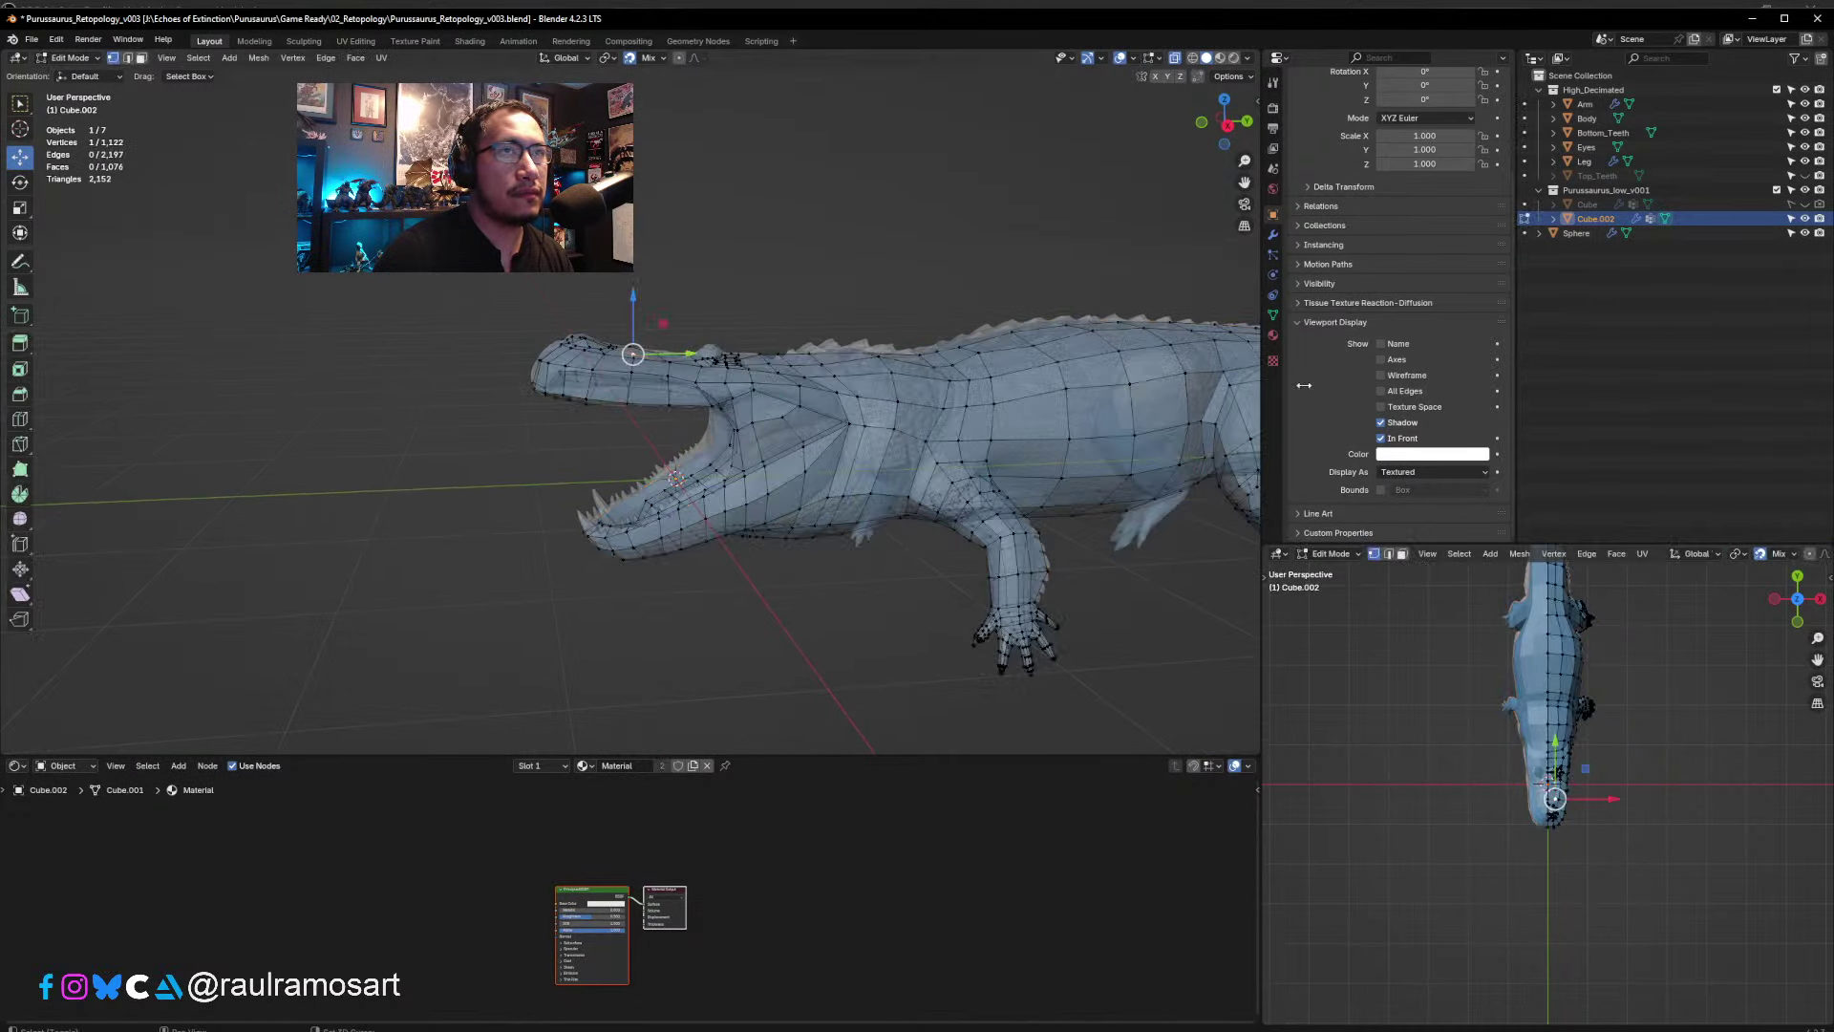
left_click(1272, 234)
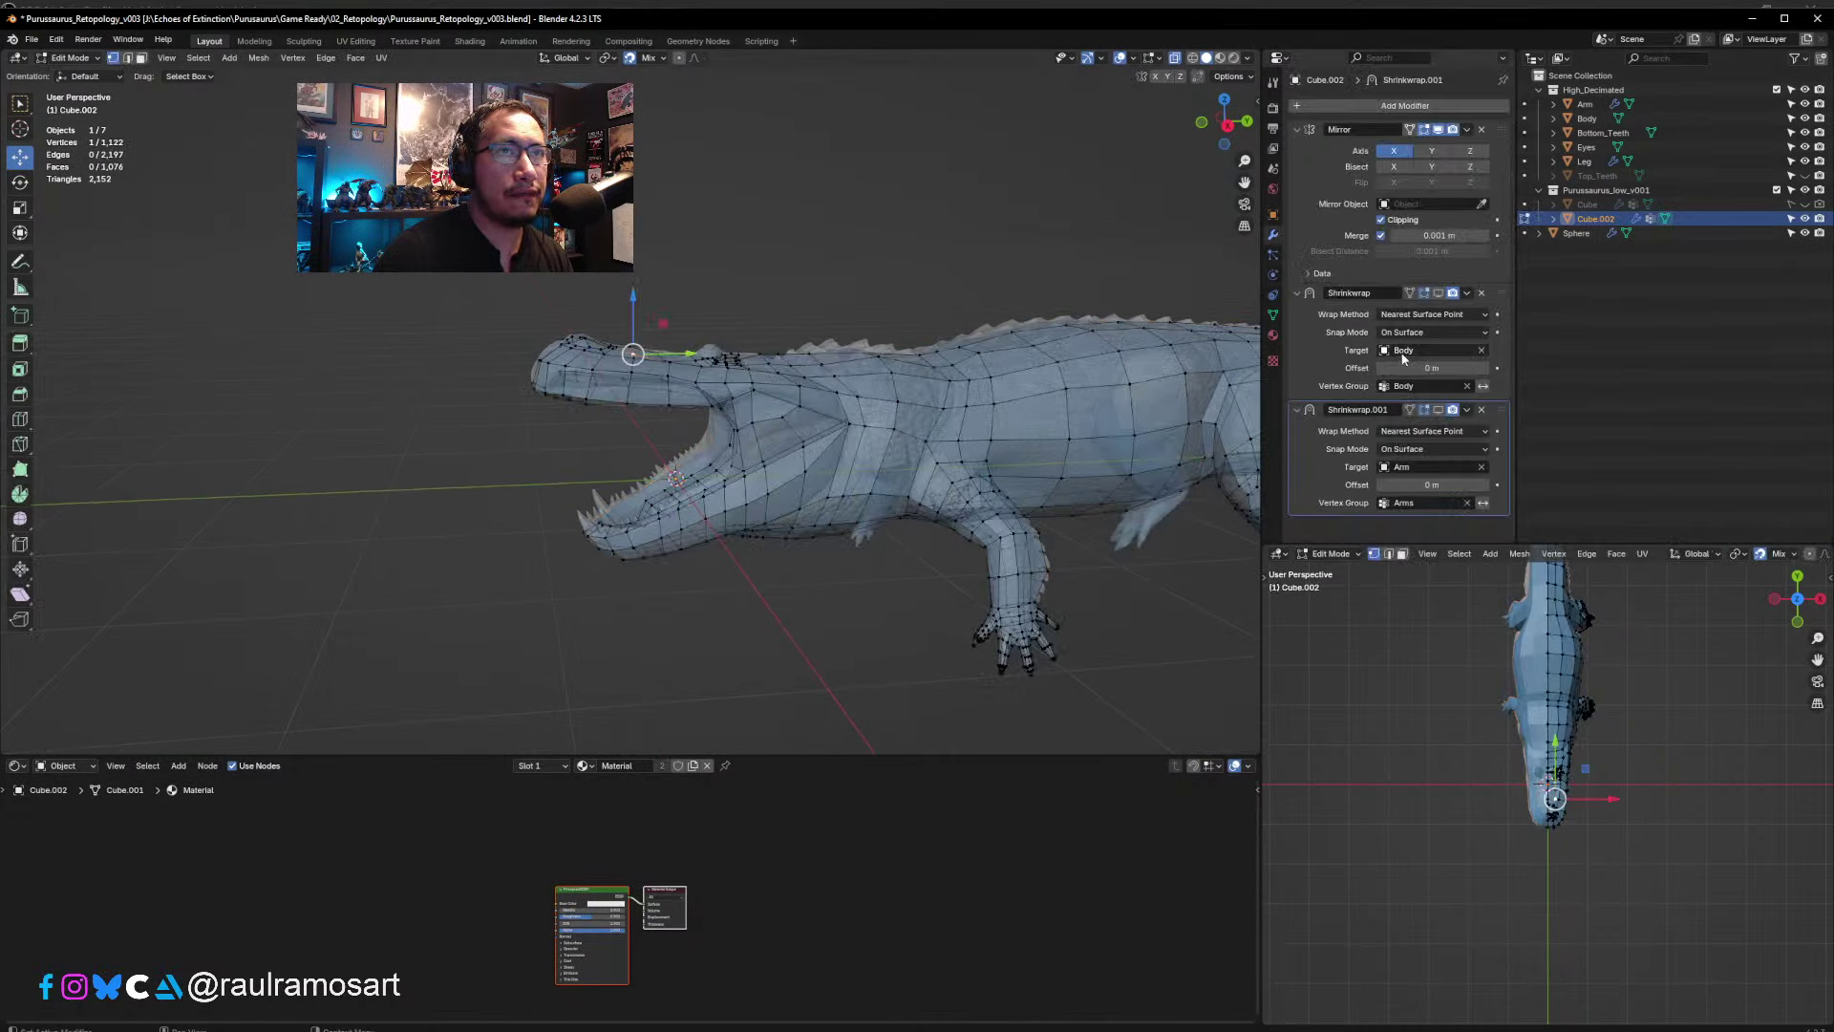
- Toggle the viewport display of the Body Shrinkwrap modifier to compare the head mesh with and without its effect
left_click(1439, 293)
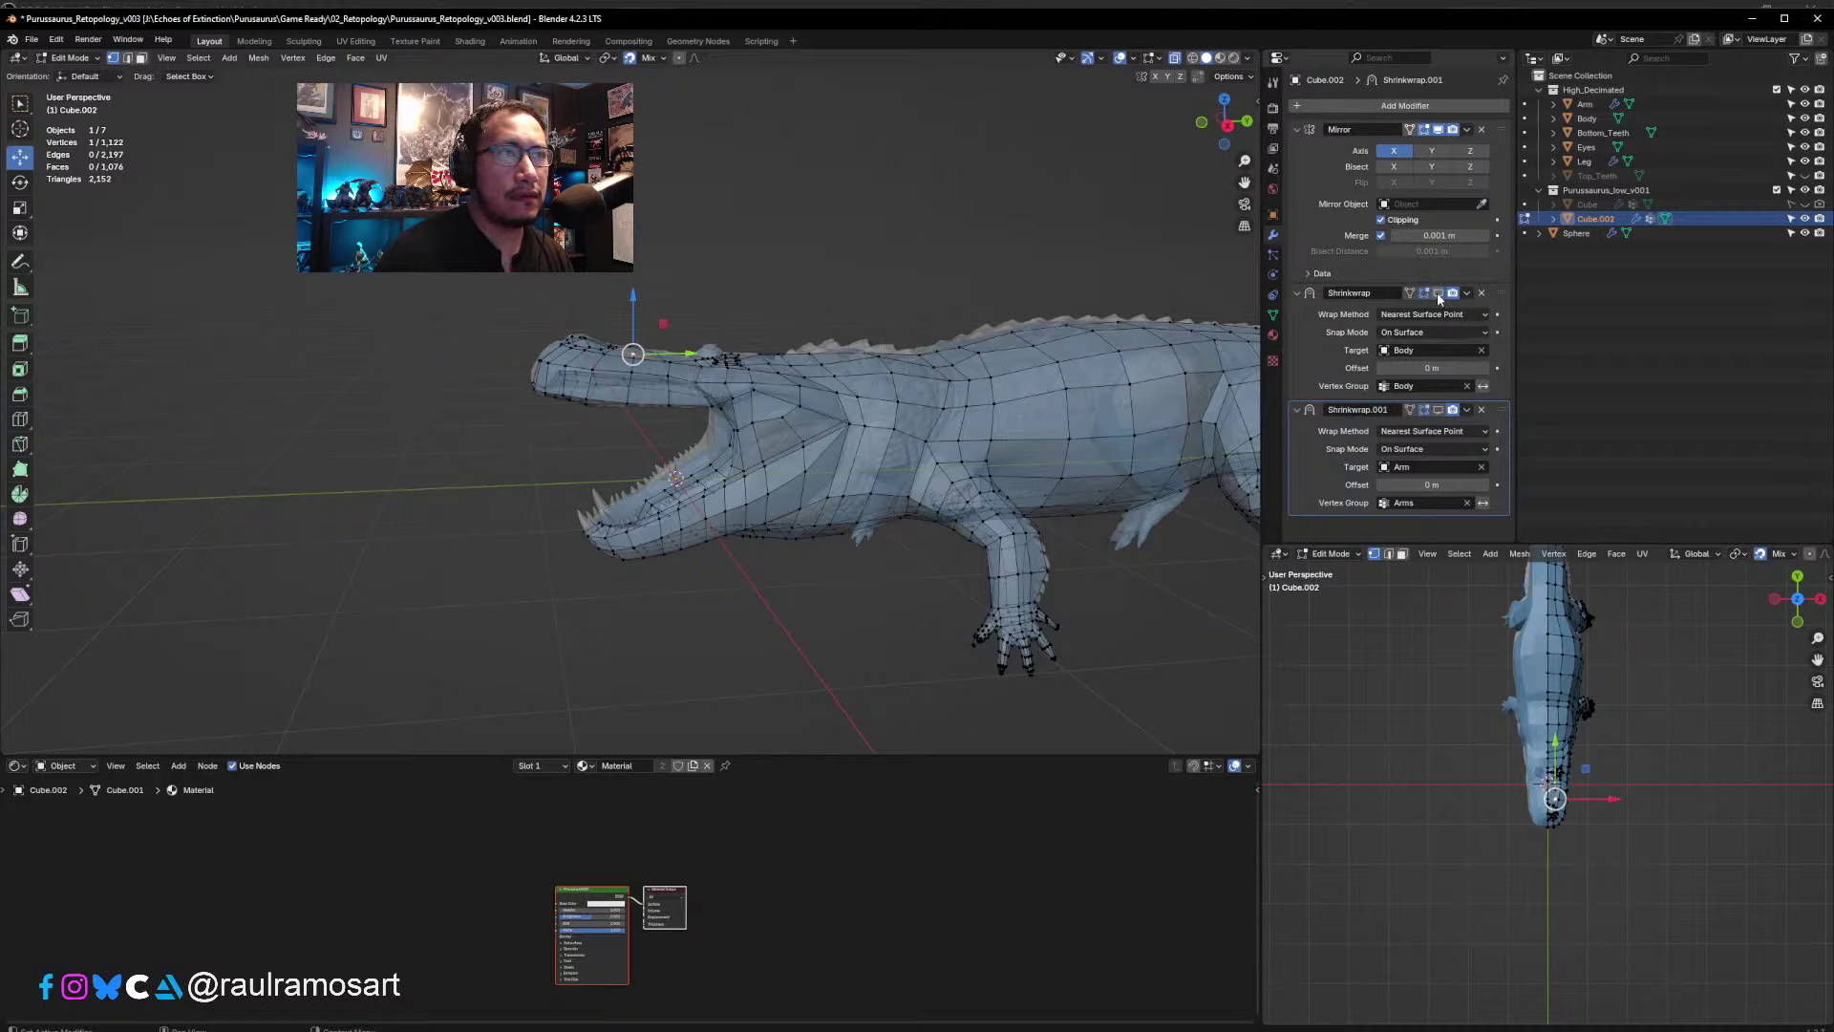
left_click(1439, 295)
scroll(811, 352, "up", 4)
middle_click_drag(811, 353, 704, 427)
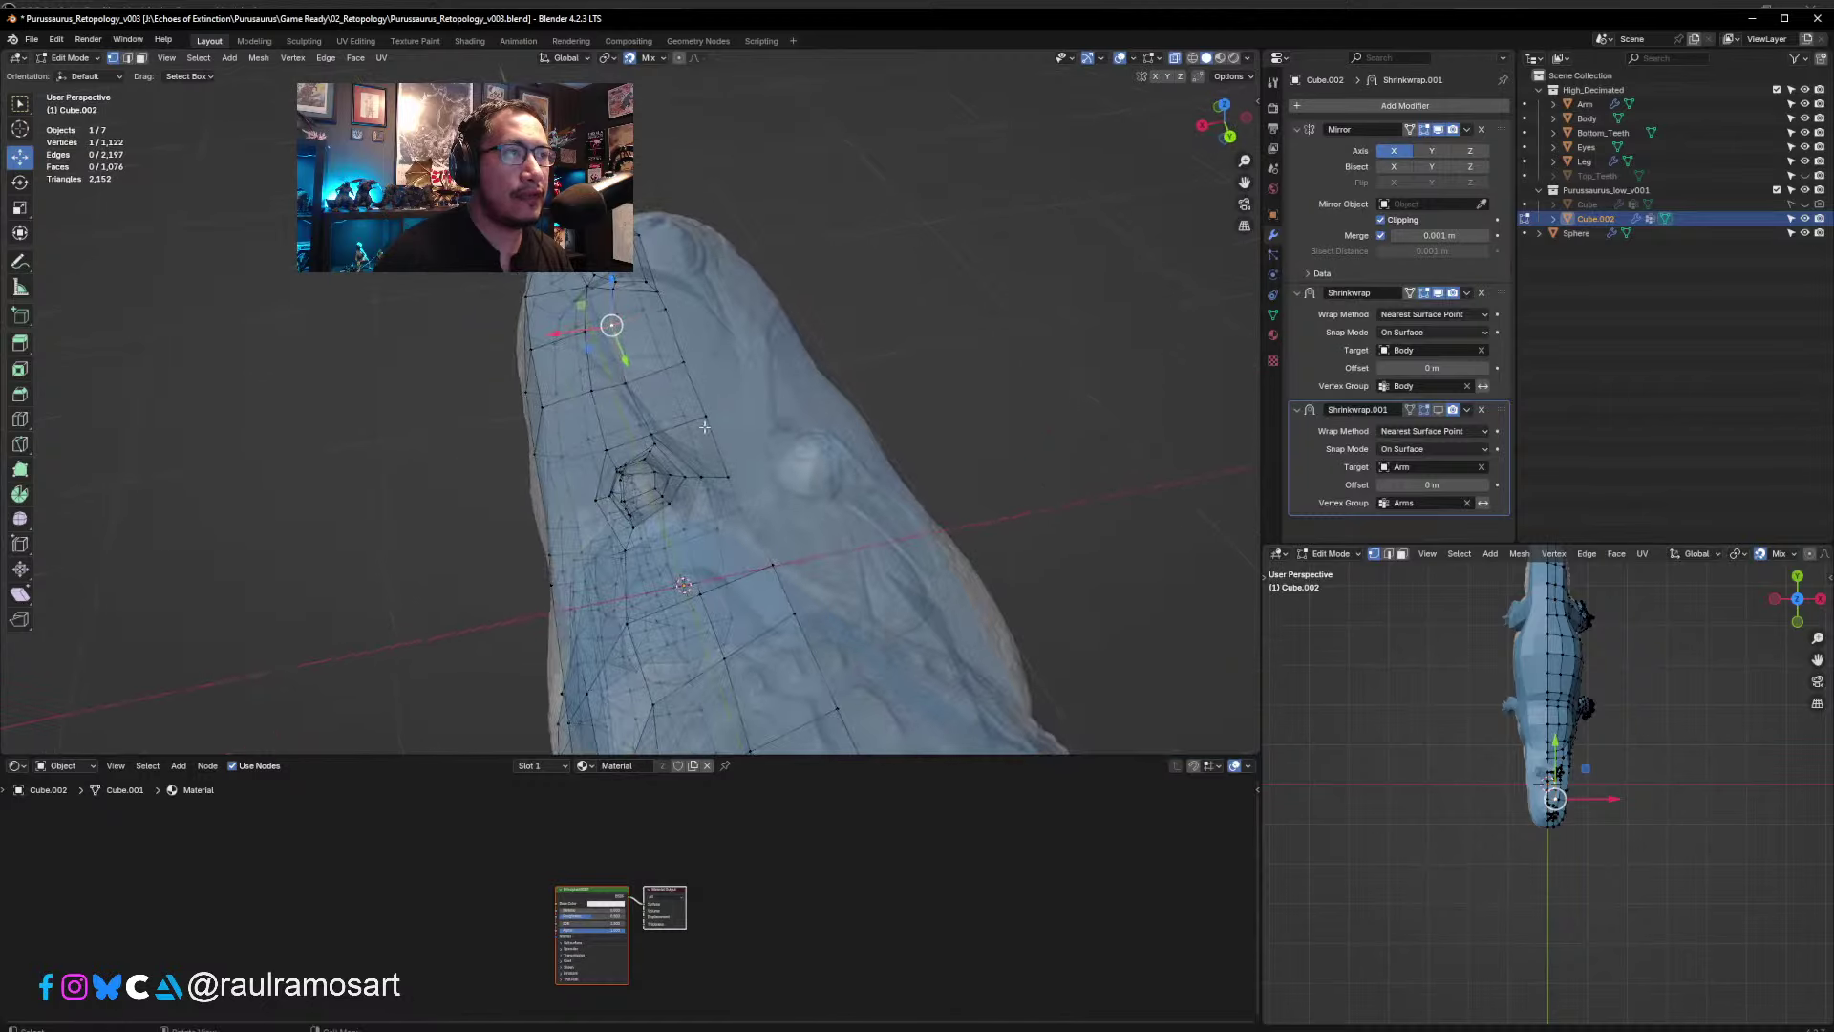
left_click(1440, 292)
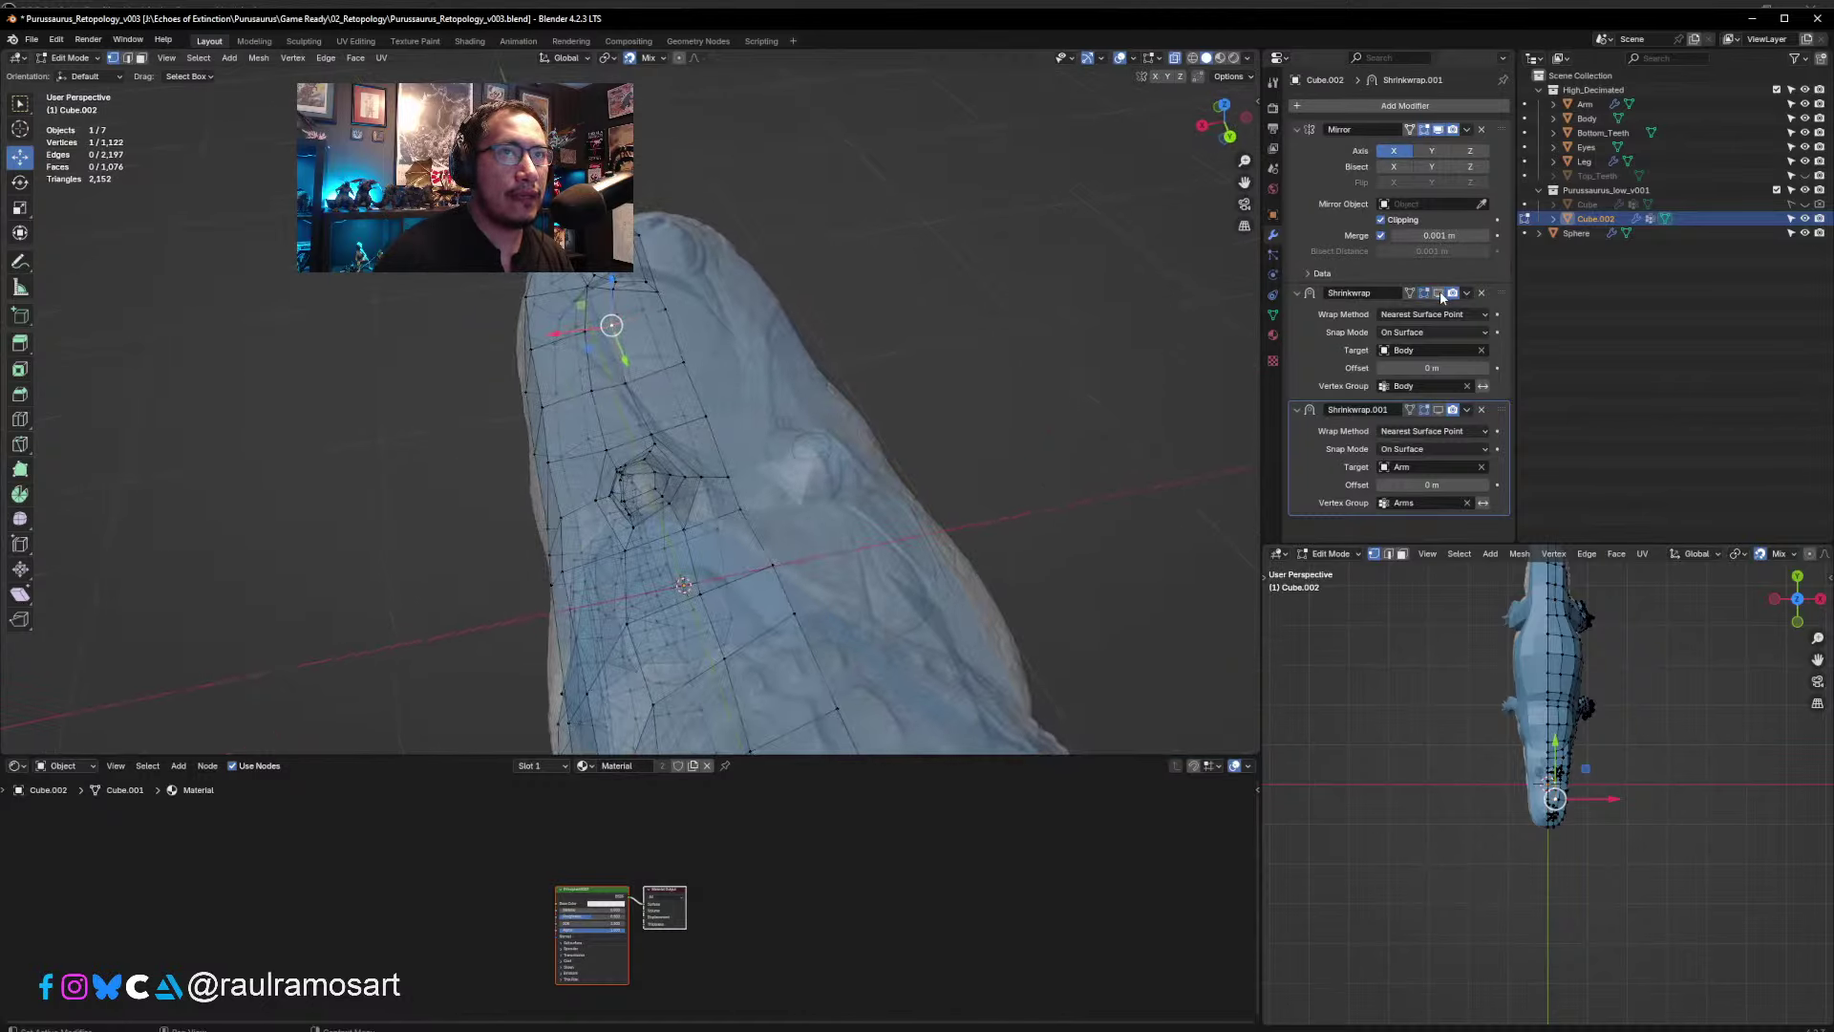
- Shift the vertex on the nostril's rear rim and the vertex just behind it toward the snout's midline
scroll(649, 409, "up", 3)
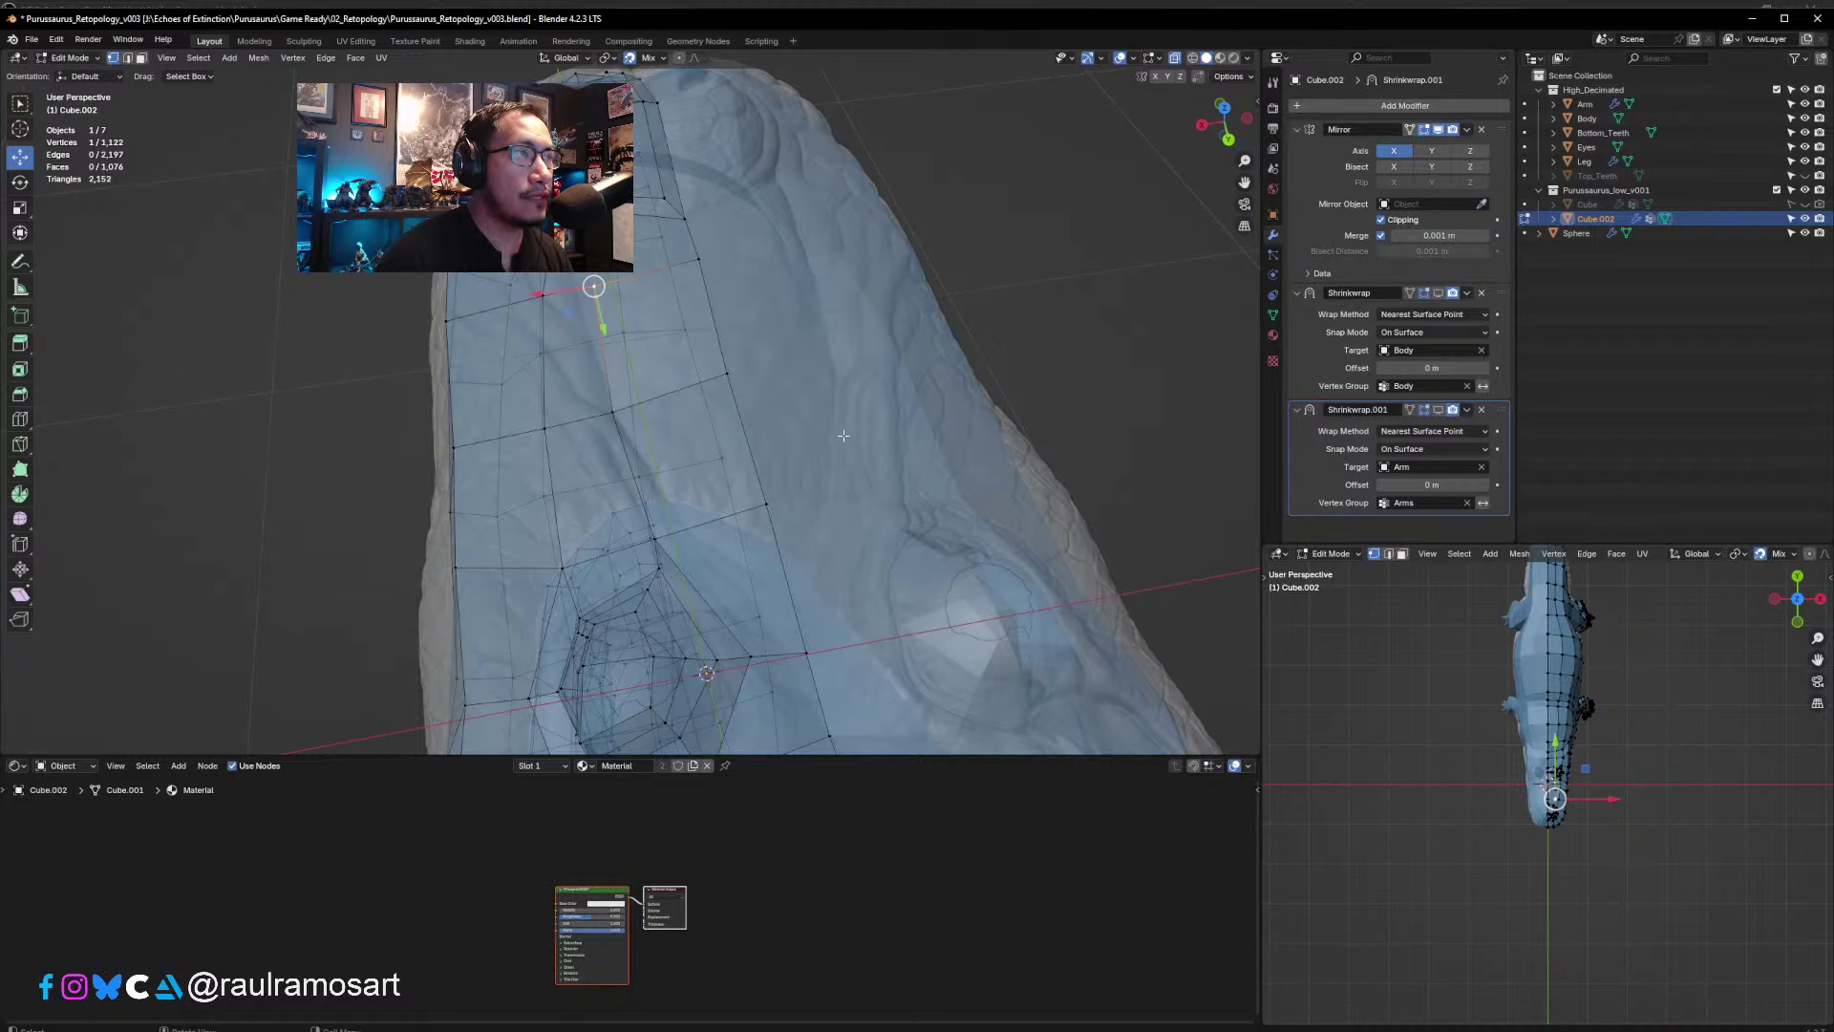
middle_click_drag(818, 354, 727, 388)
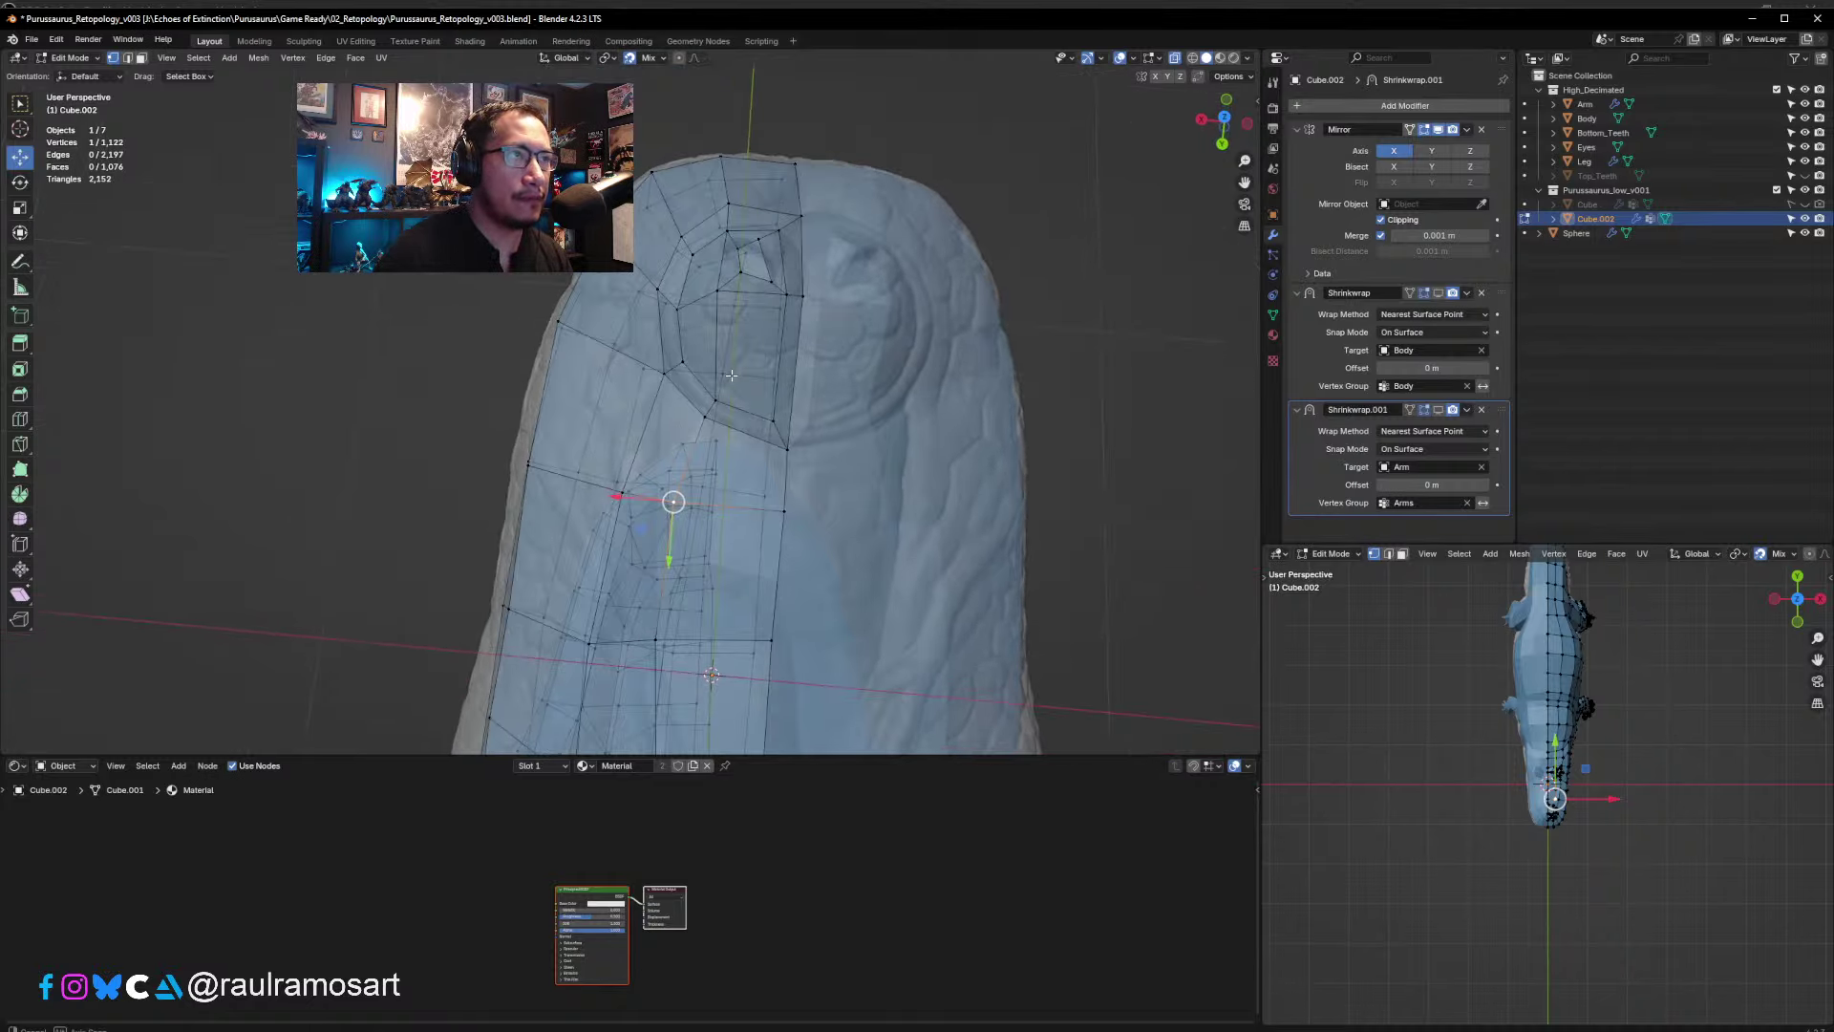
left_click(708, 414)
mouse_move(706, 415)
left_mouse_down()
mouse_move(724, 402)
mouse_move(716, 426)
left_mouse_up()
left_click(717, 402)
left_click(711, 420)
left_click(674, 502)
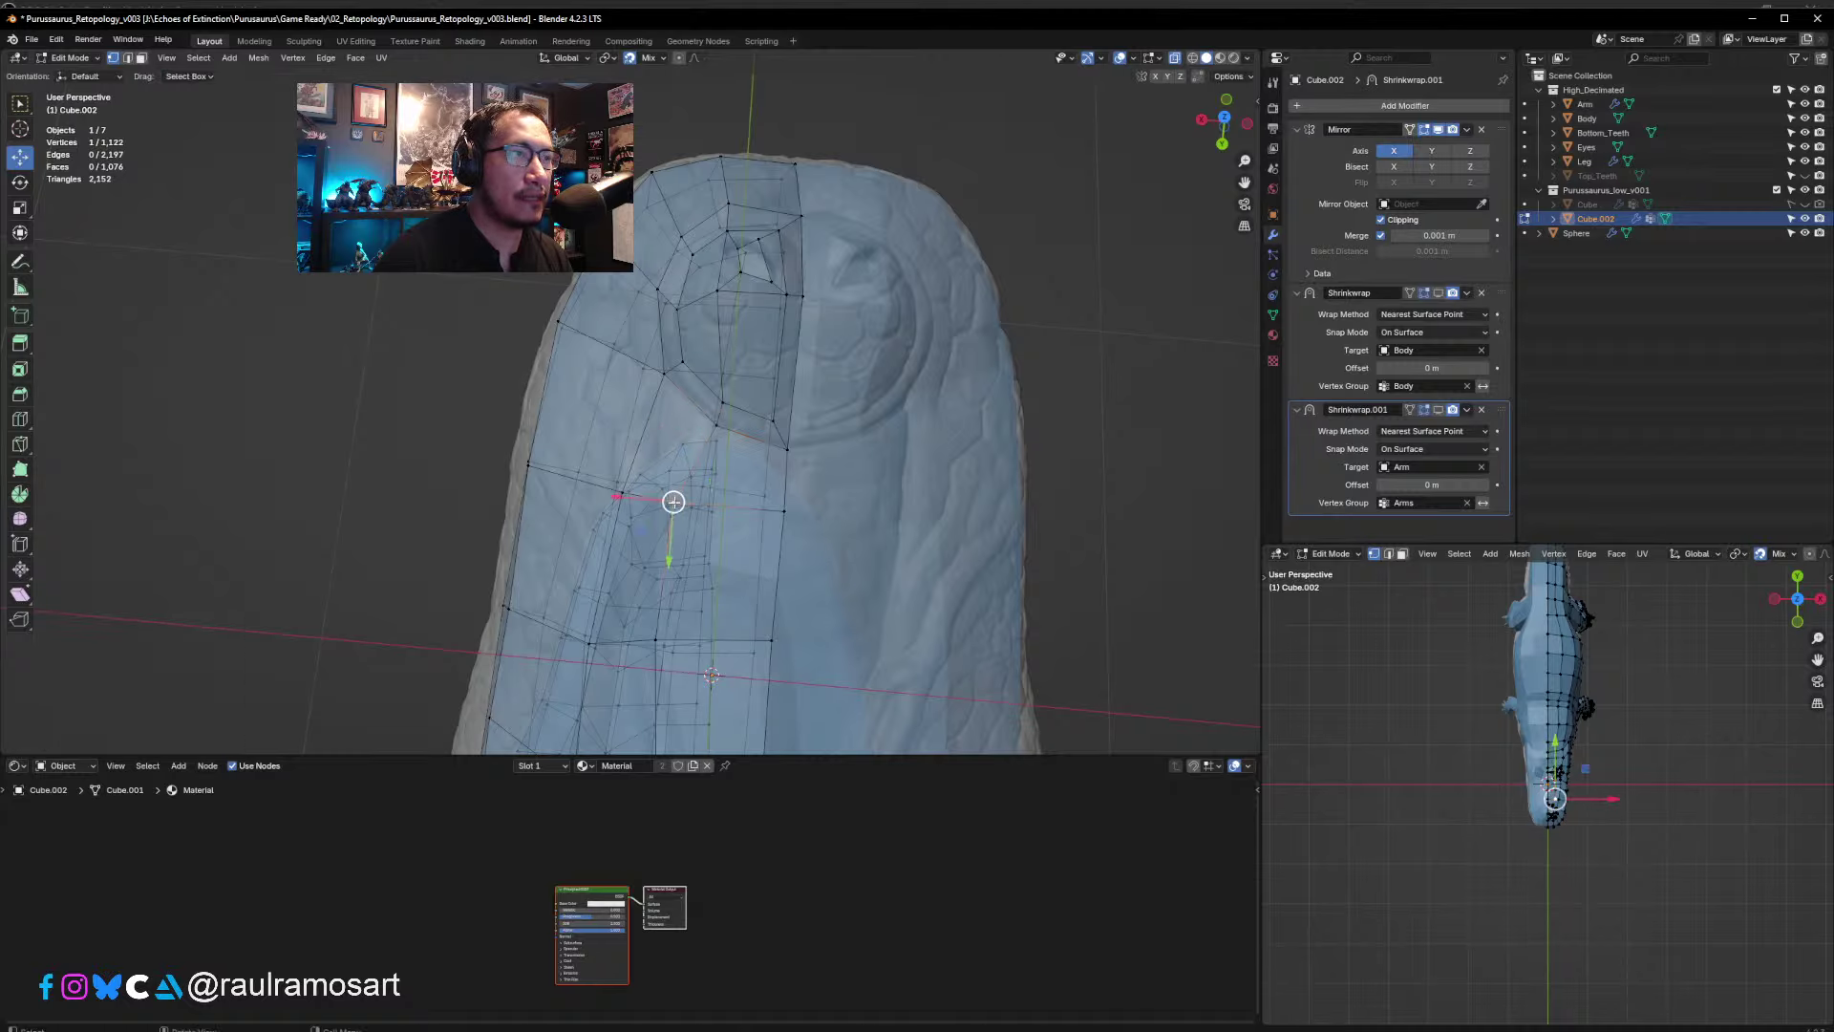
left_click_drag(674, 502, 681, 506)
key("ctrl+z")
middle_click_drag(681, 507, 743, 435)
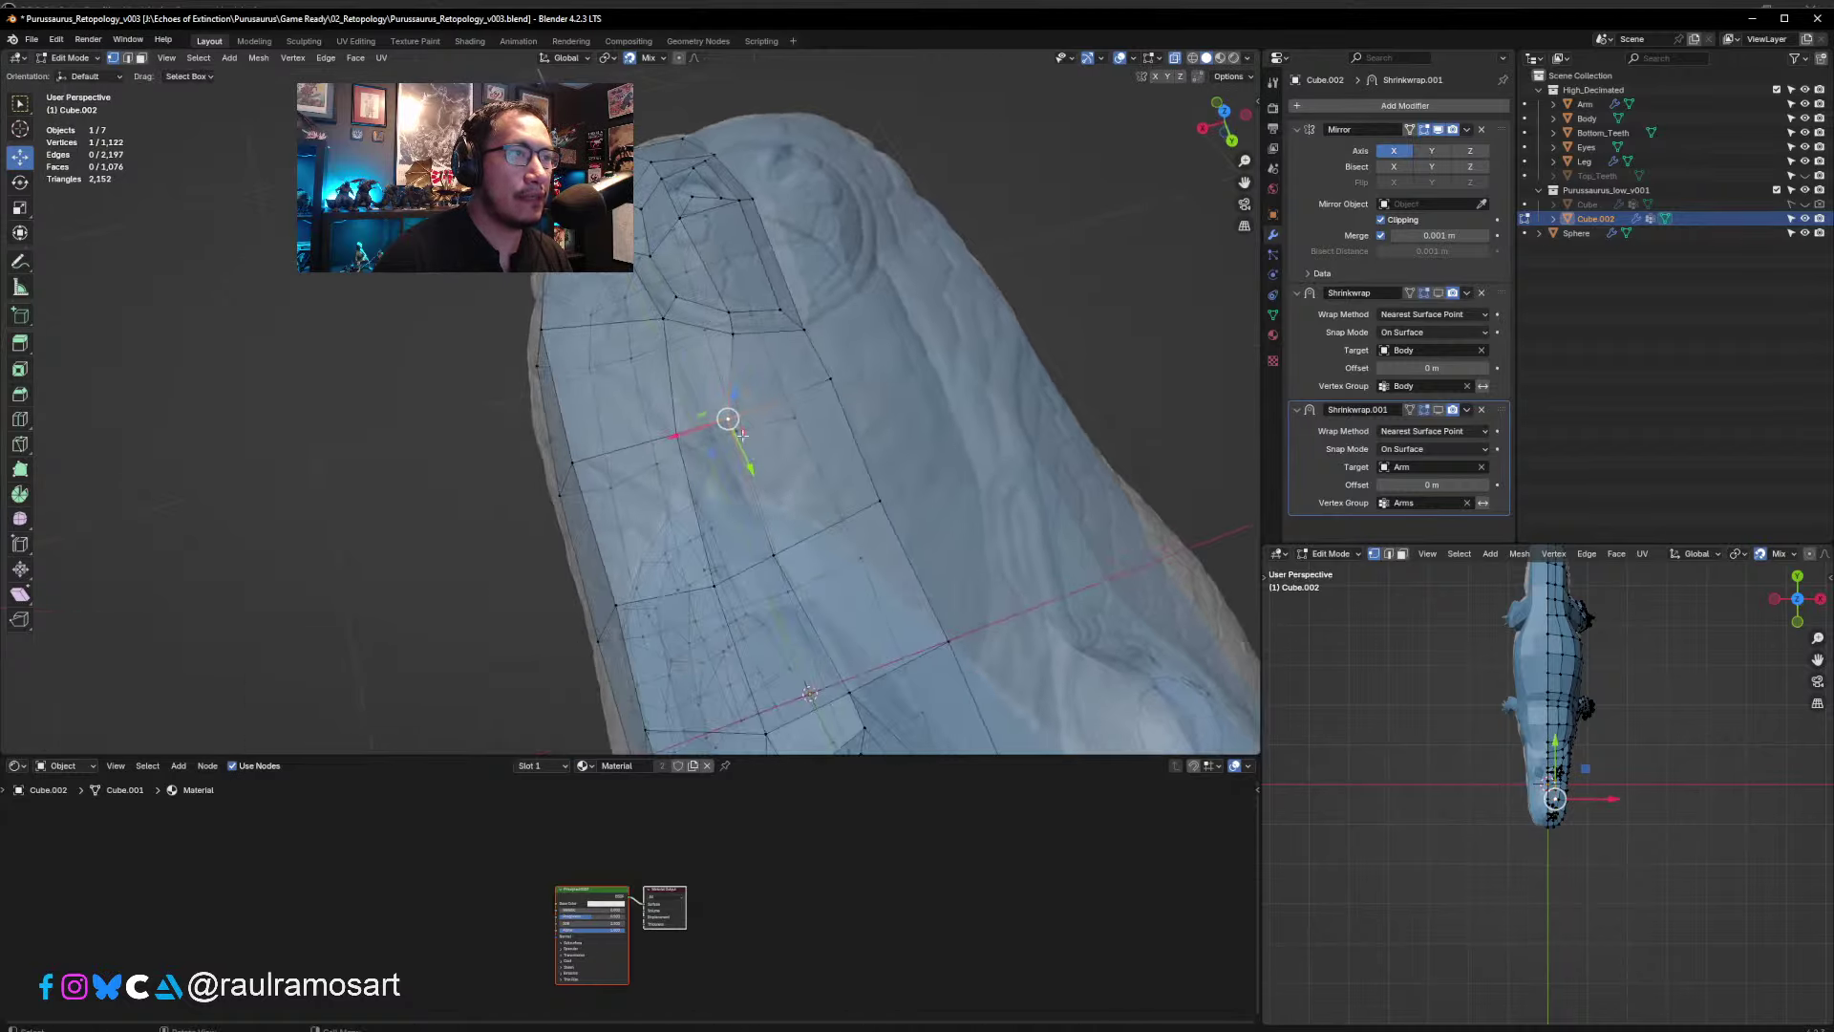
left_click_drag(729, 419, 738, 413)
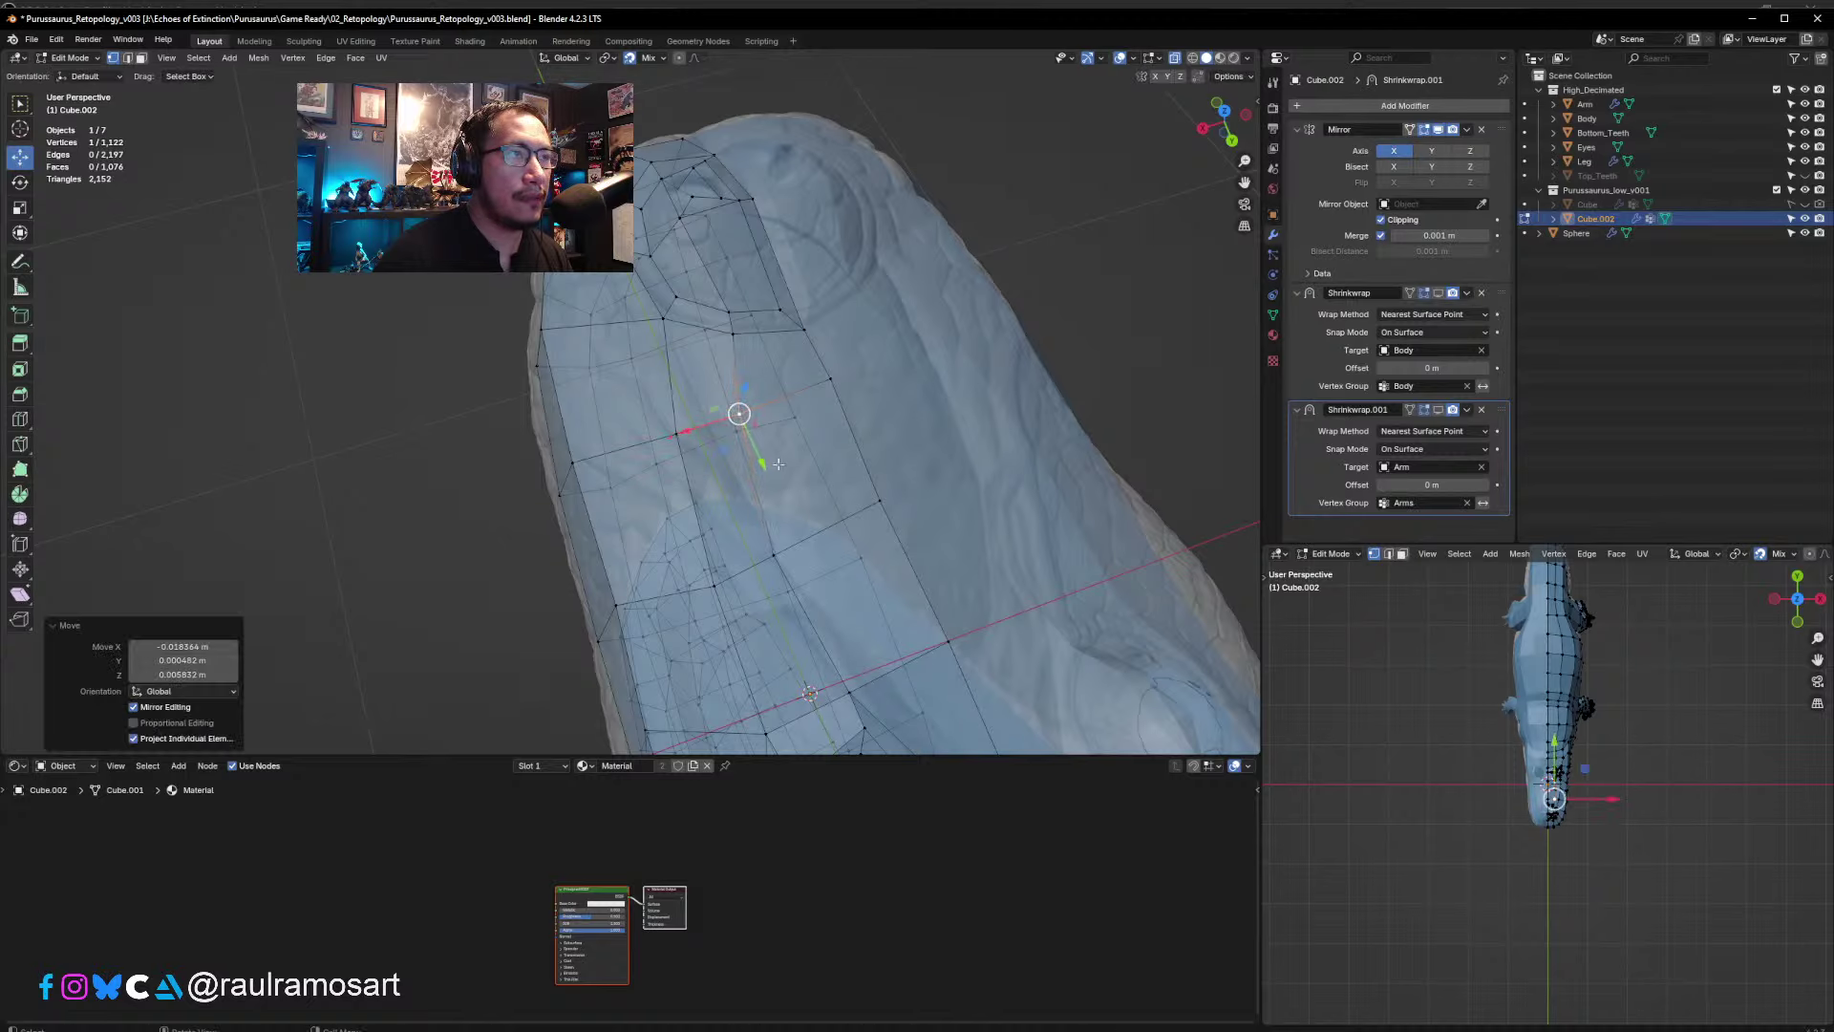
- Reposition the inner cheek vertices just below the jaw corner at the back of the open mouth
middle_click_drag(738, 412, 734, 562)
left_click(729, 475)
key("g")
left_click(741, 485)
key("g")
left_click(743, 477)
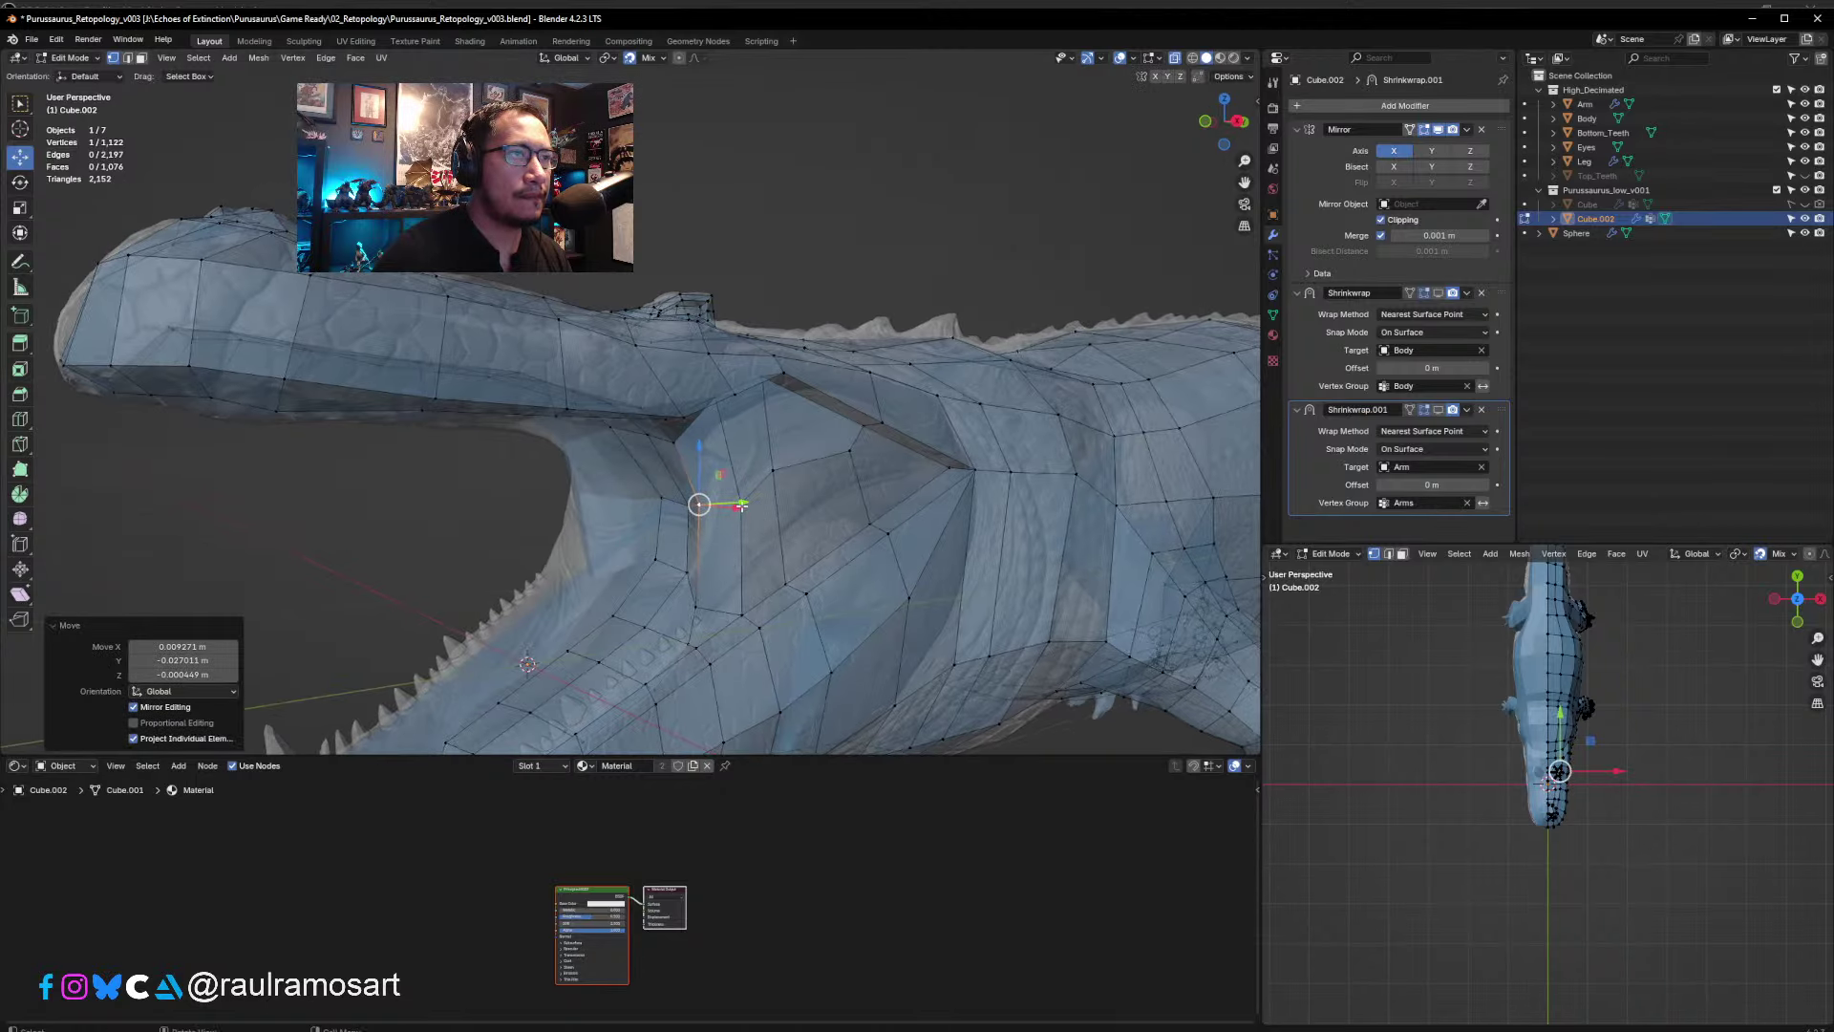
key("g")
left_click(743, 495)
- Adjust the row of vertices across the back of the mouth, from the cheek to the mirror centreline
middle_click_drag(742, 495, 778, 481)
key("g")
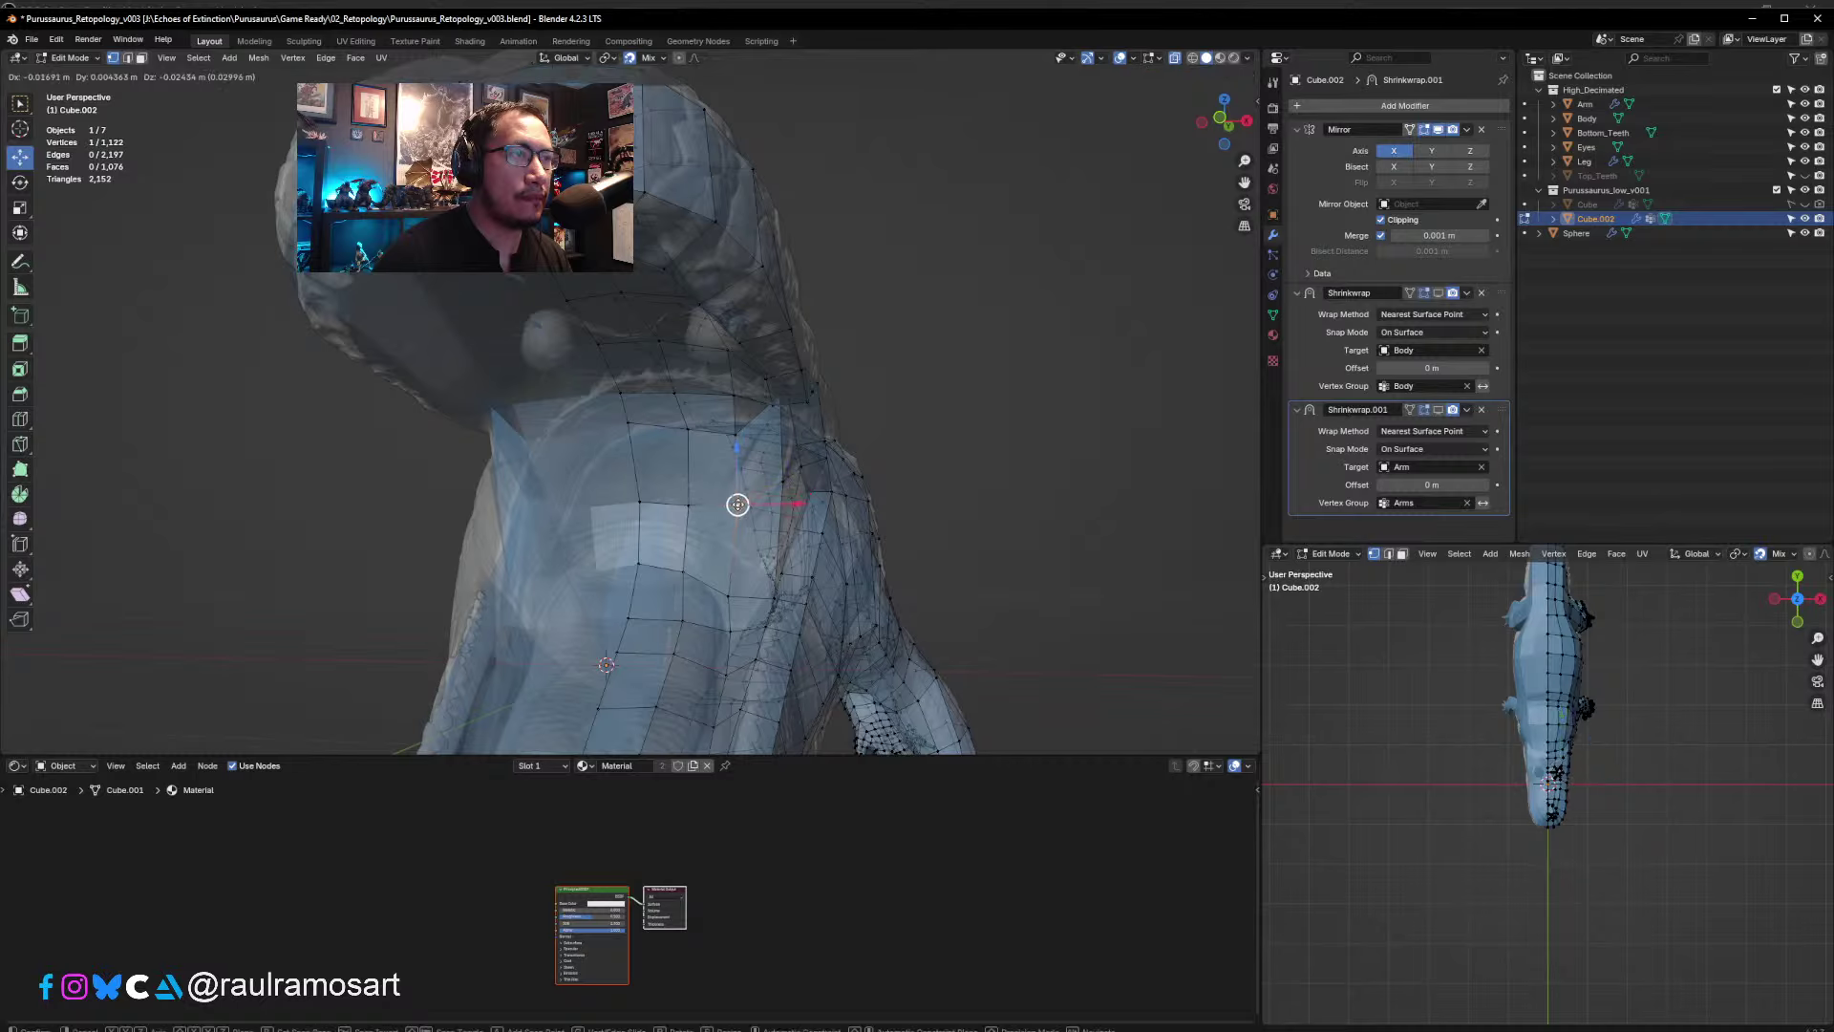
left_click(737, 504)
key("g")
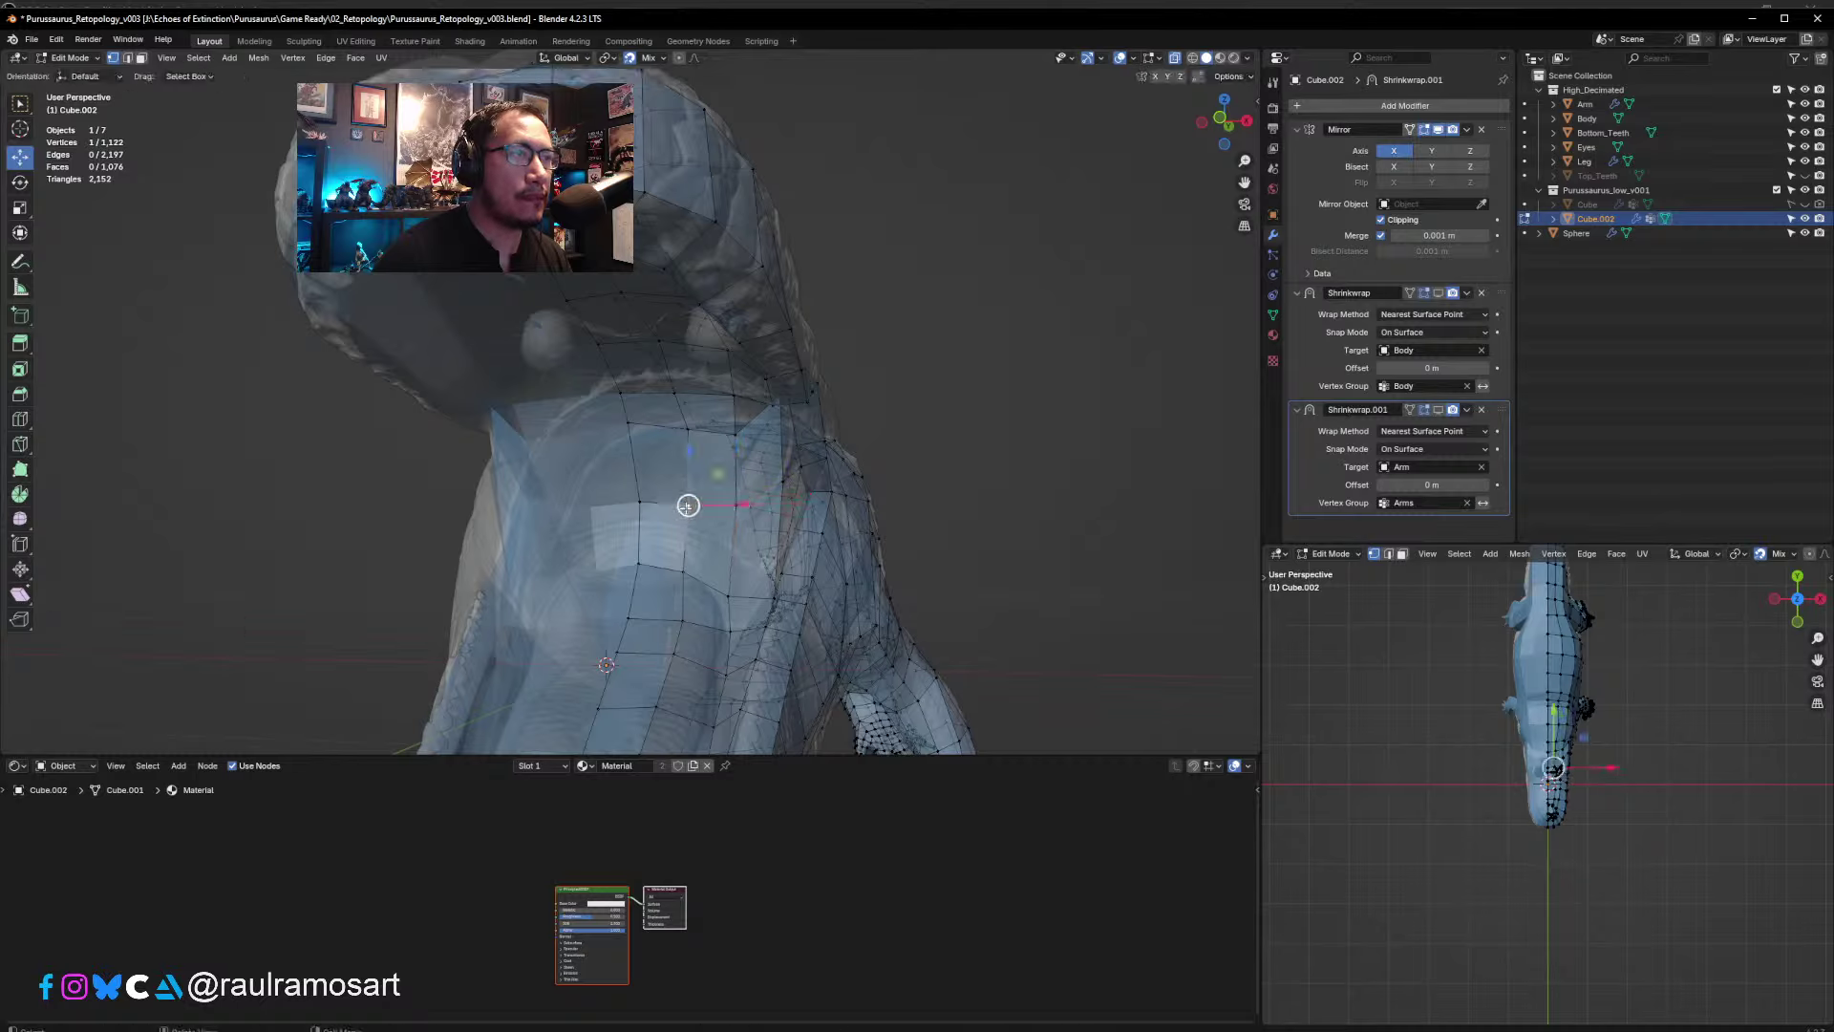
left_click(659, 504)
left_click(645, 502)
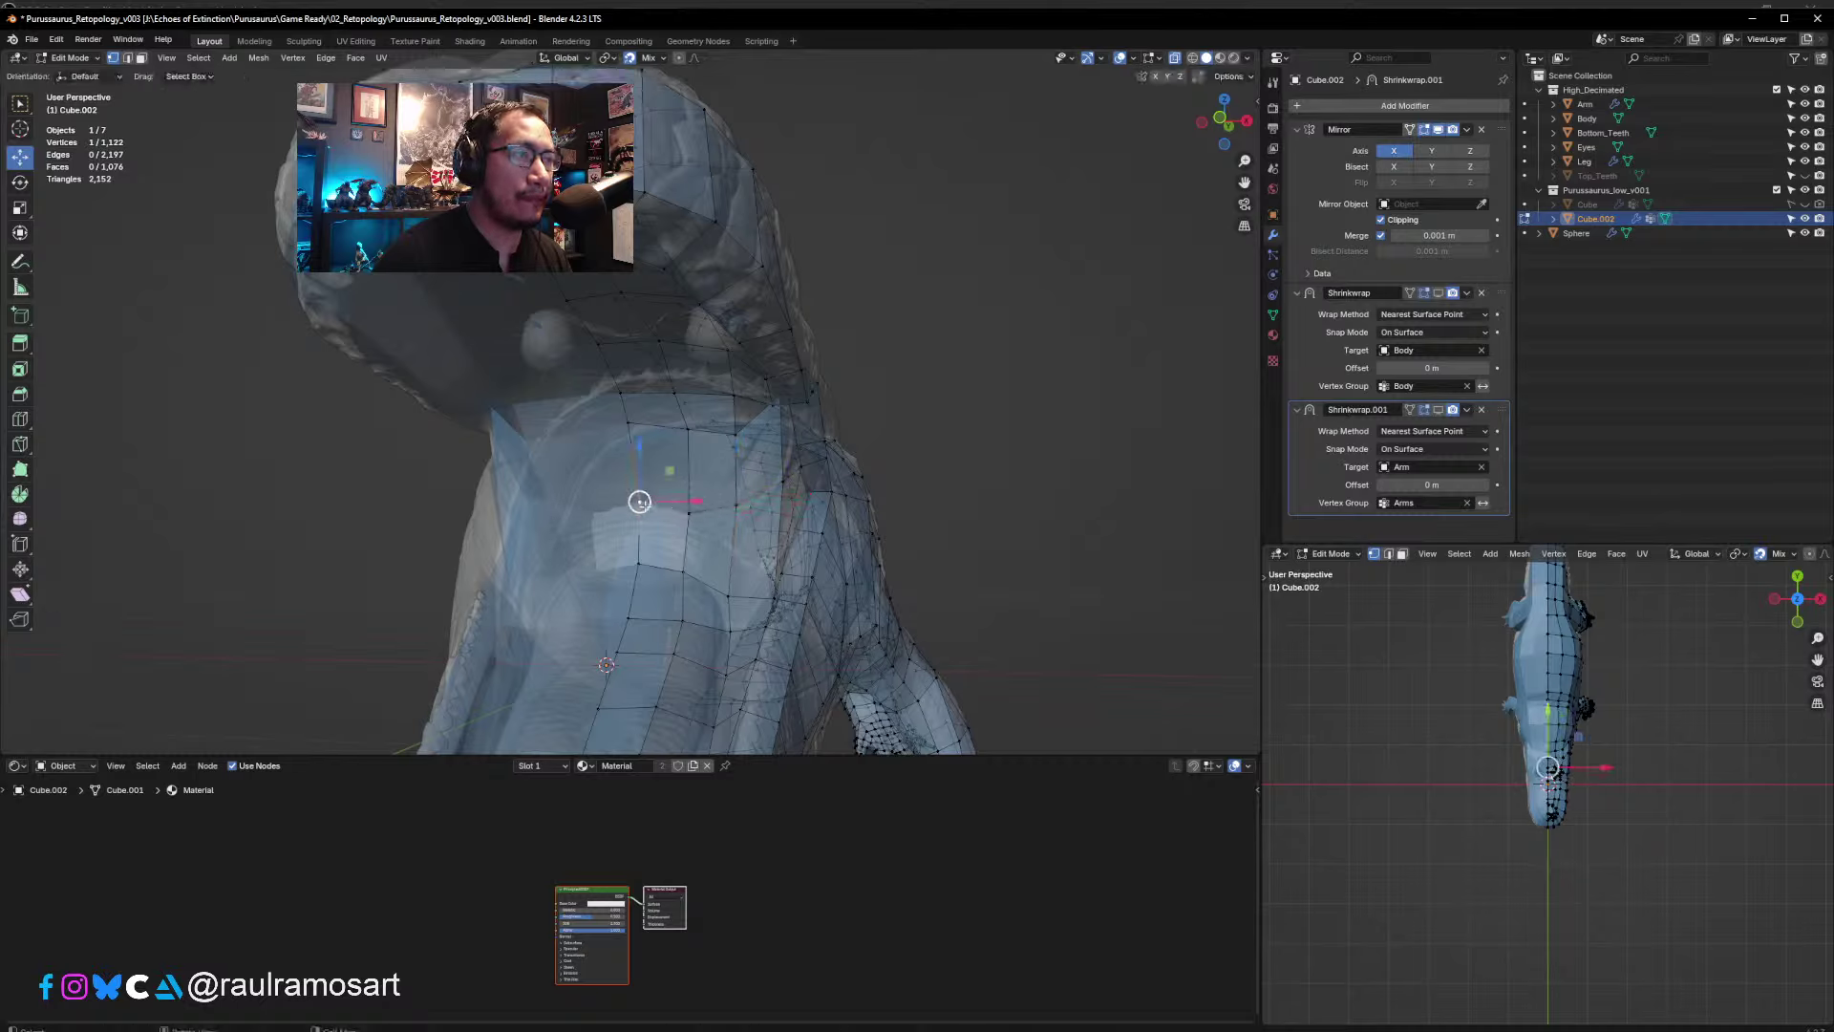
key("g")
left_click(650, 512)
middle_click_drag(652, 514, 621, 559)
scroll(621, 559, "down", 2)
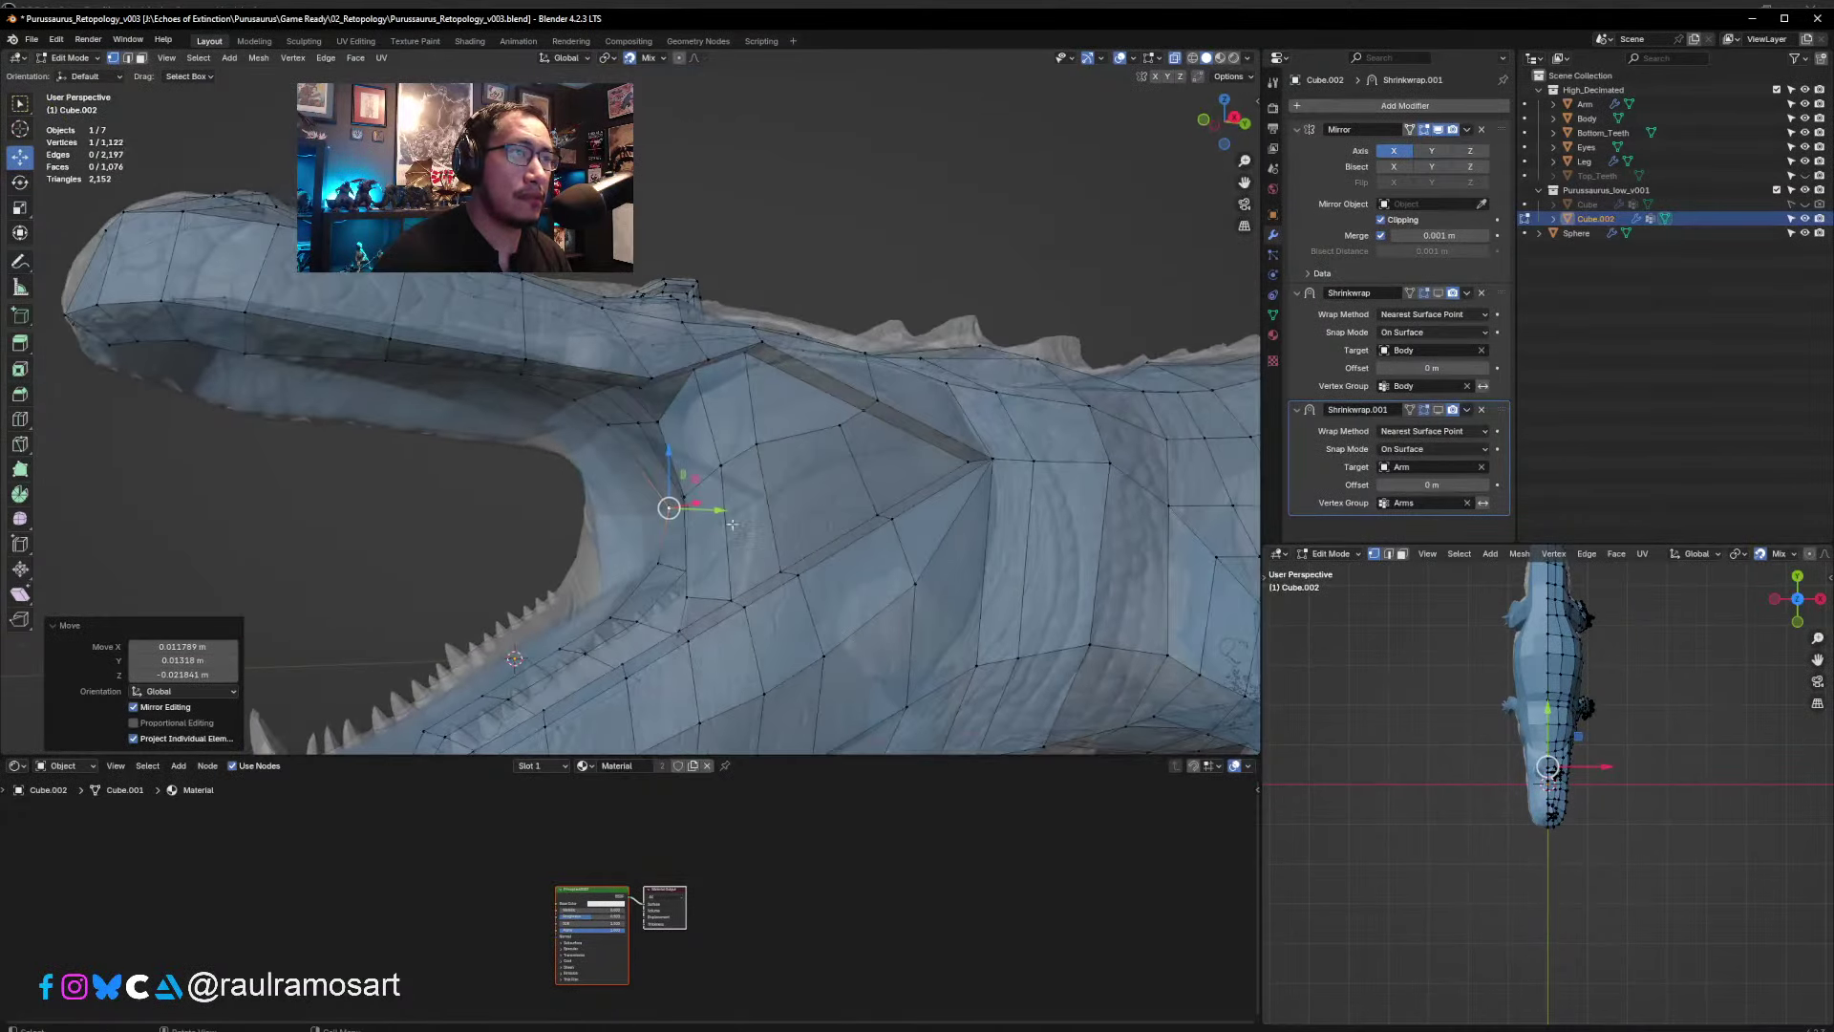
- Examine the full retopology mesh in Object and Edit Mode with all vertices selected, and clear the selection
scroll(860, 572, "down", 5)
key("Tab")
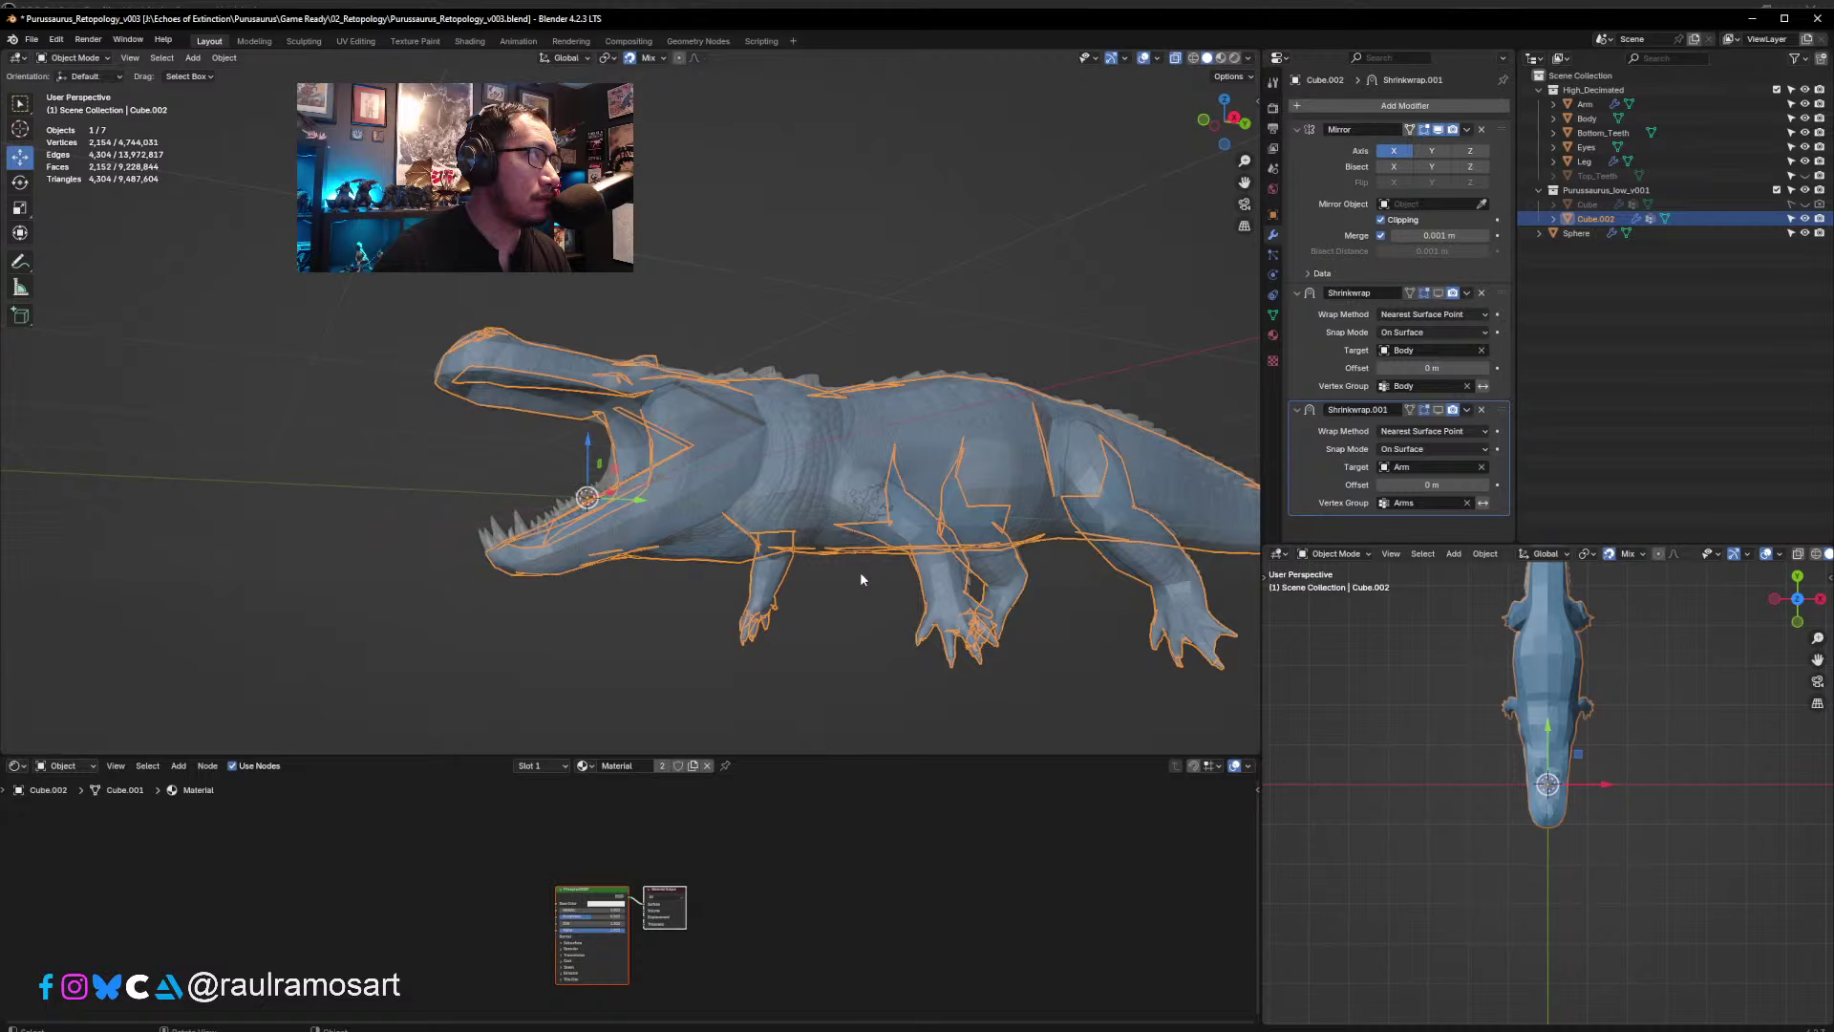
middle_click_drag(860, 579, 903, 598)
key("Tab")
key("ctrl+Tab")
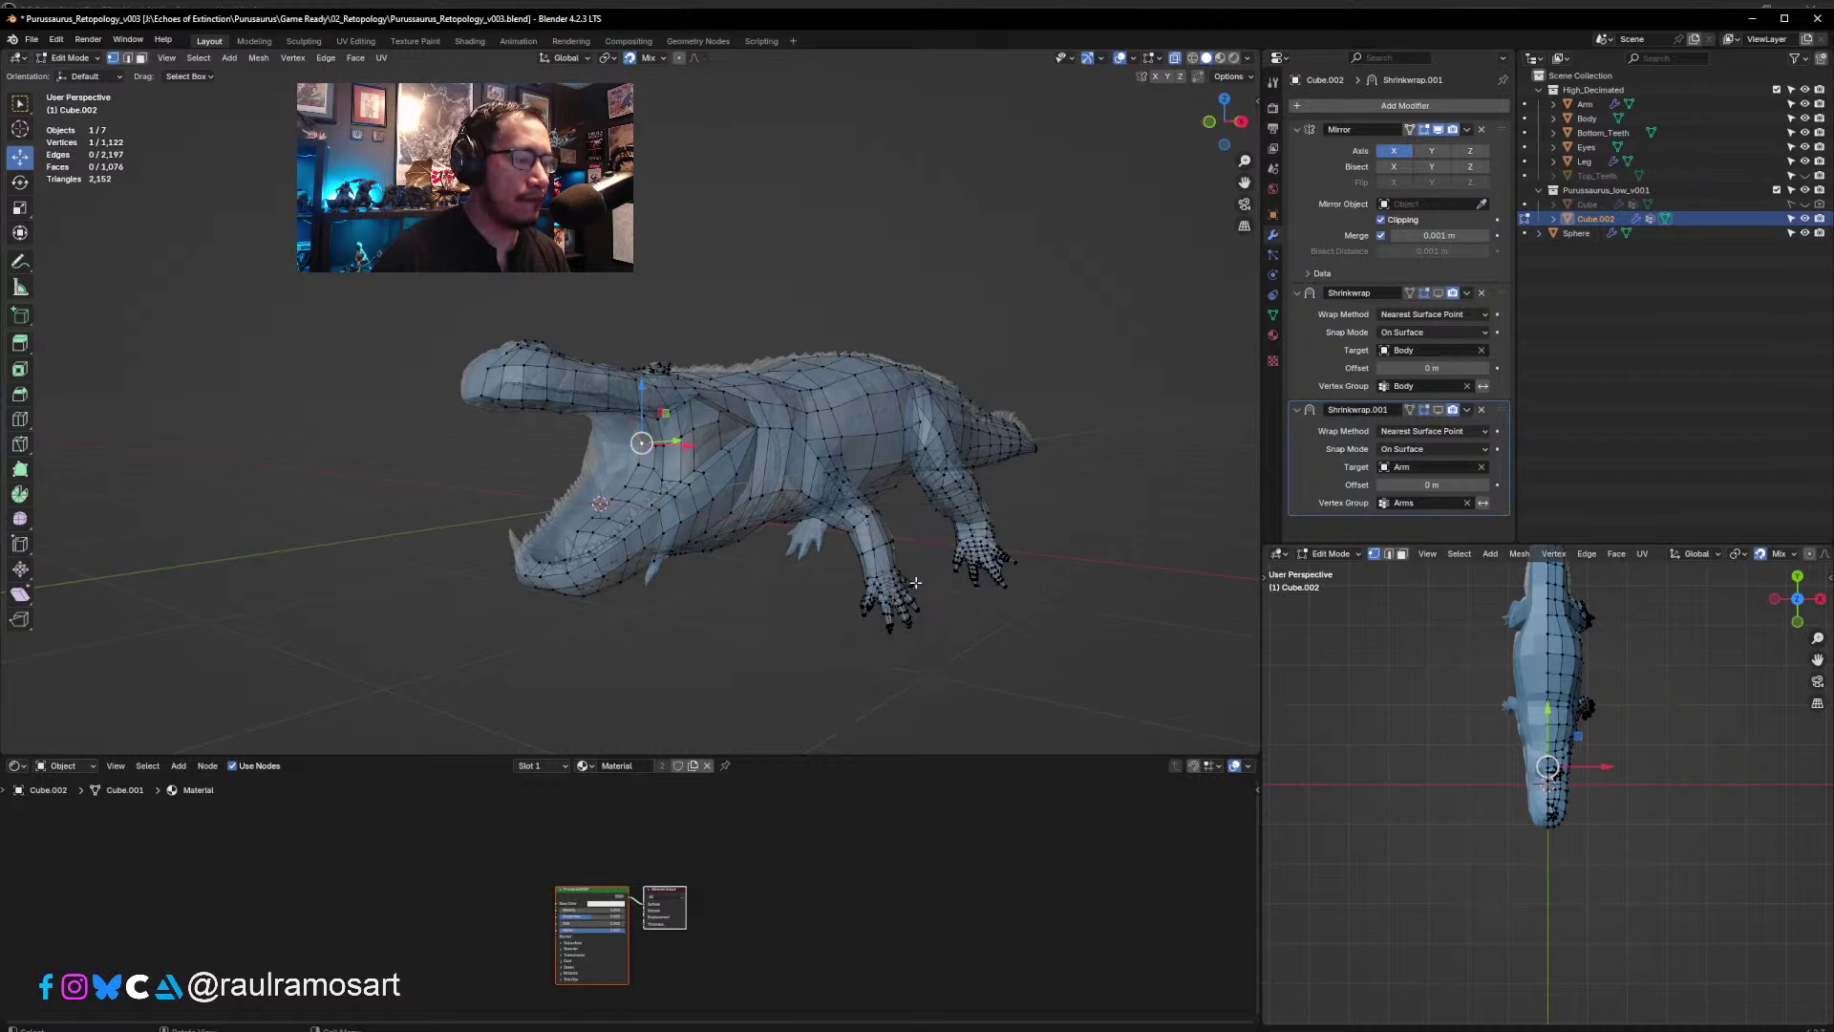
key("a")
middle_click_drag(915, 582, 970, 592)
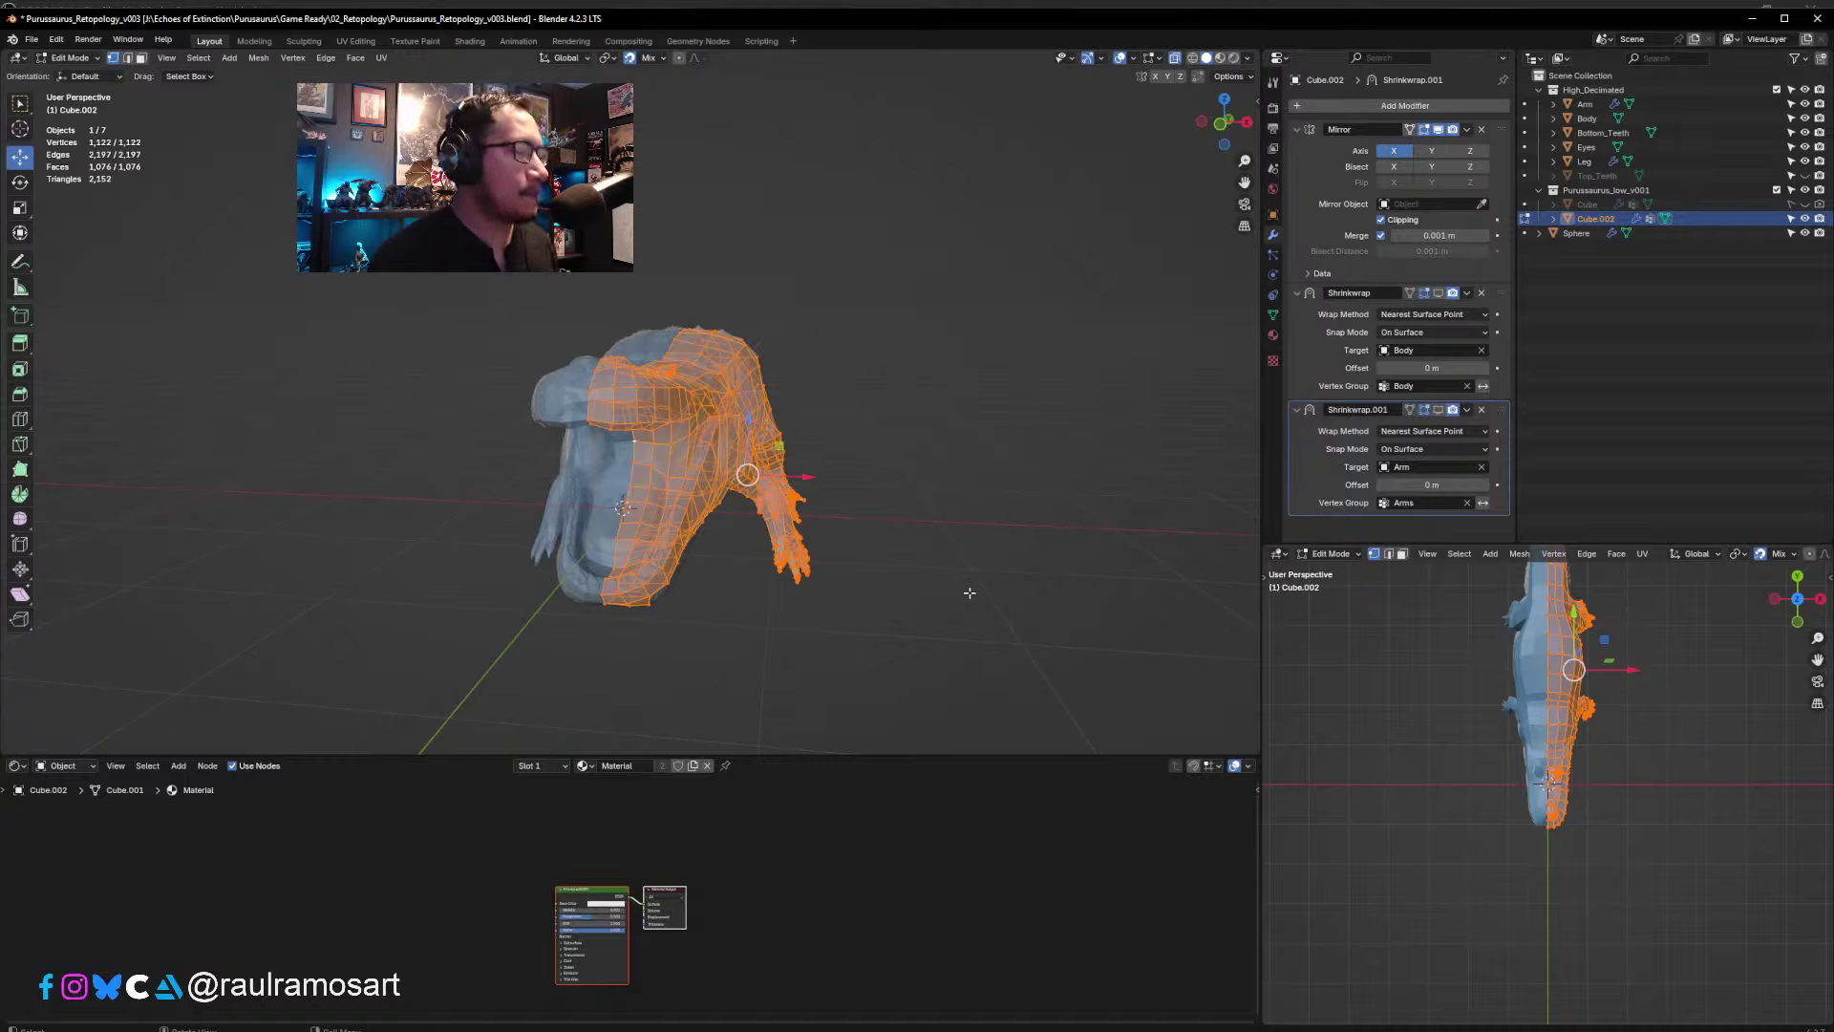
scroll(922, 566, "up", 2)
key("Tab")
middle_click_drag(929, 567, 1046, 301)
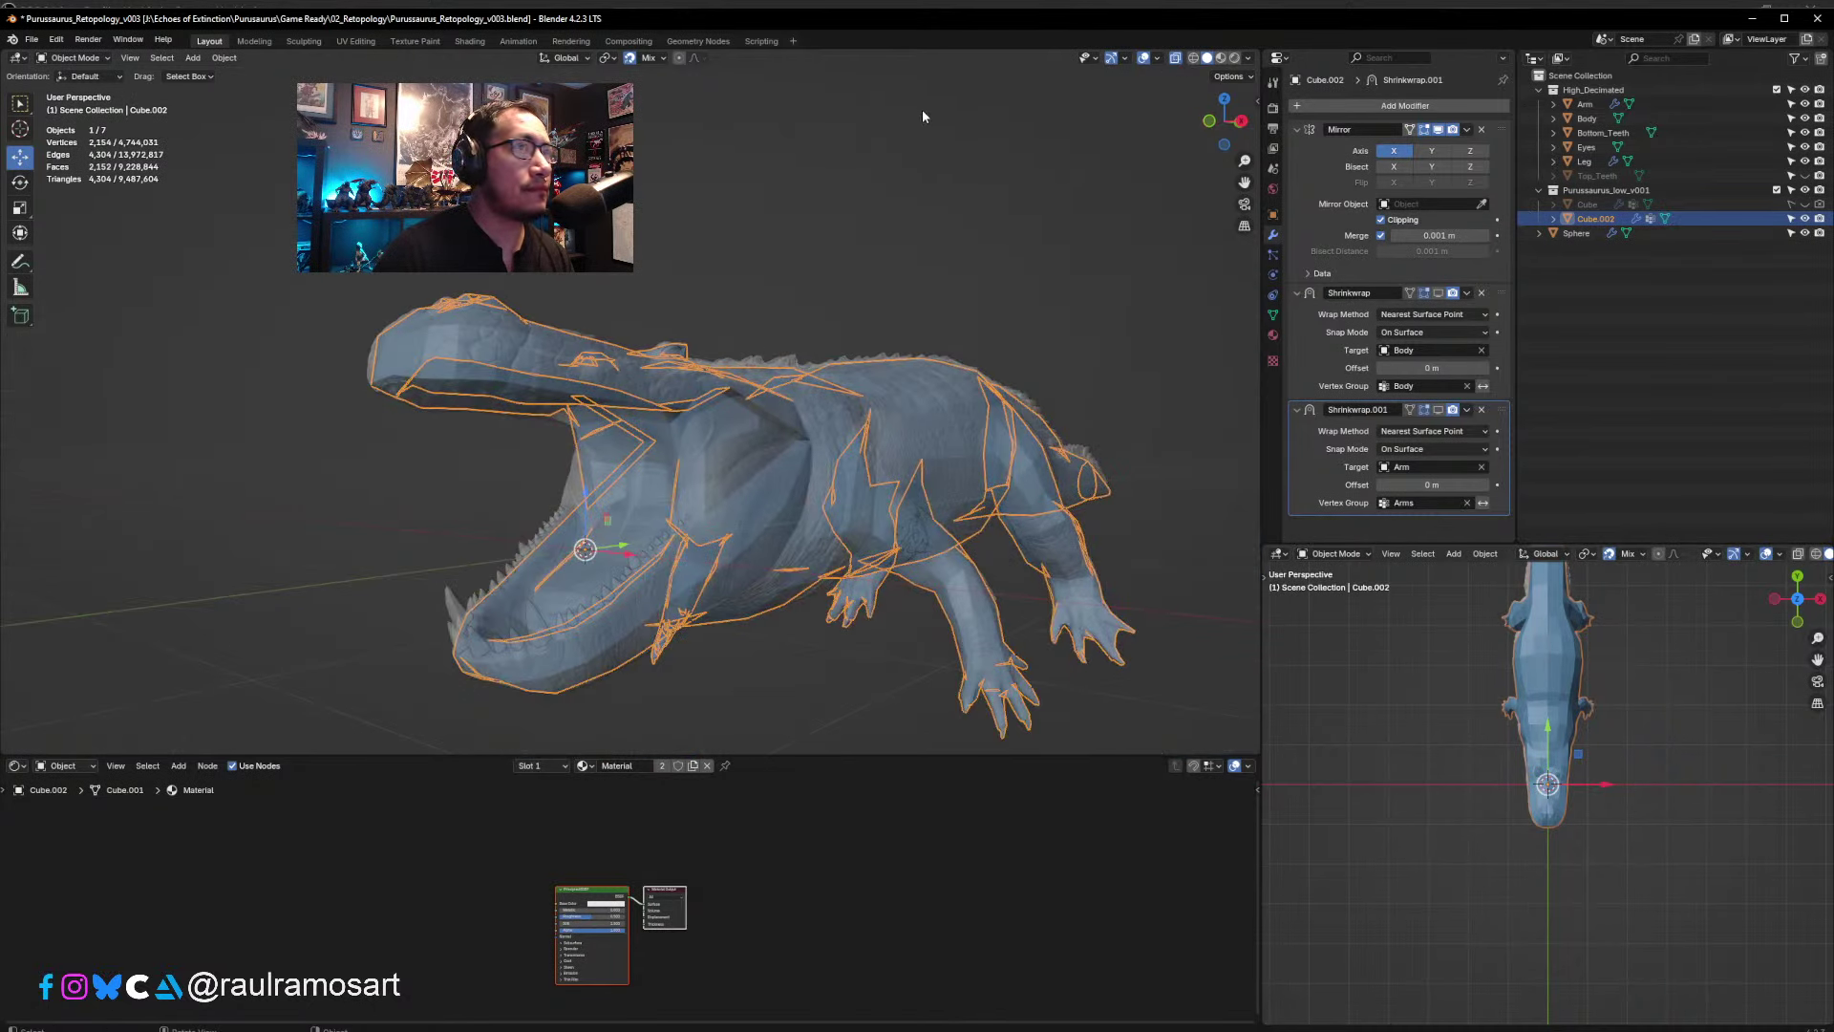
key("Tab")
key("alt+a")
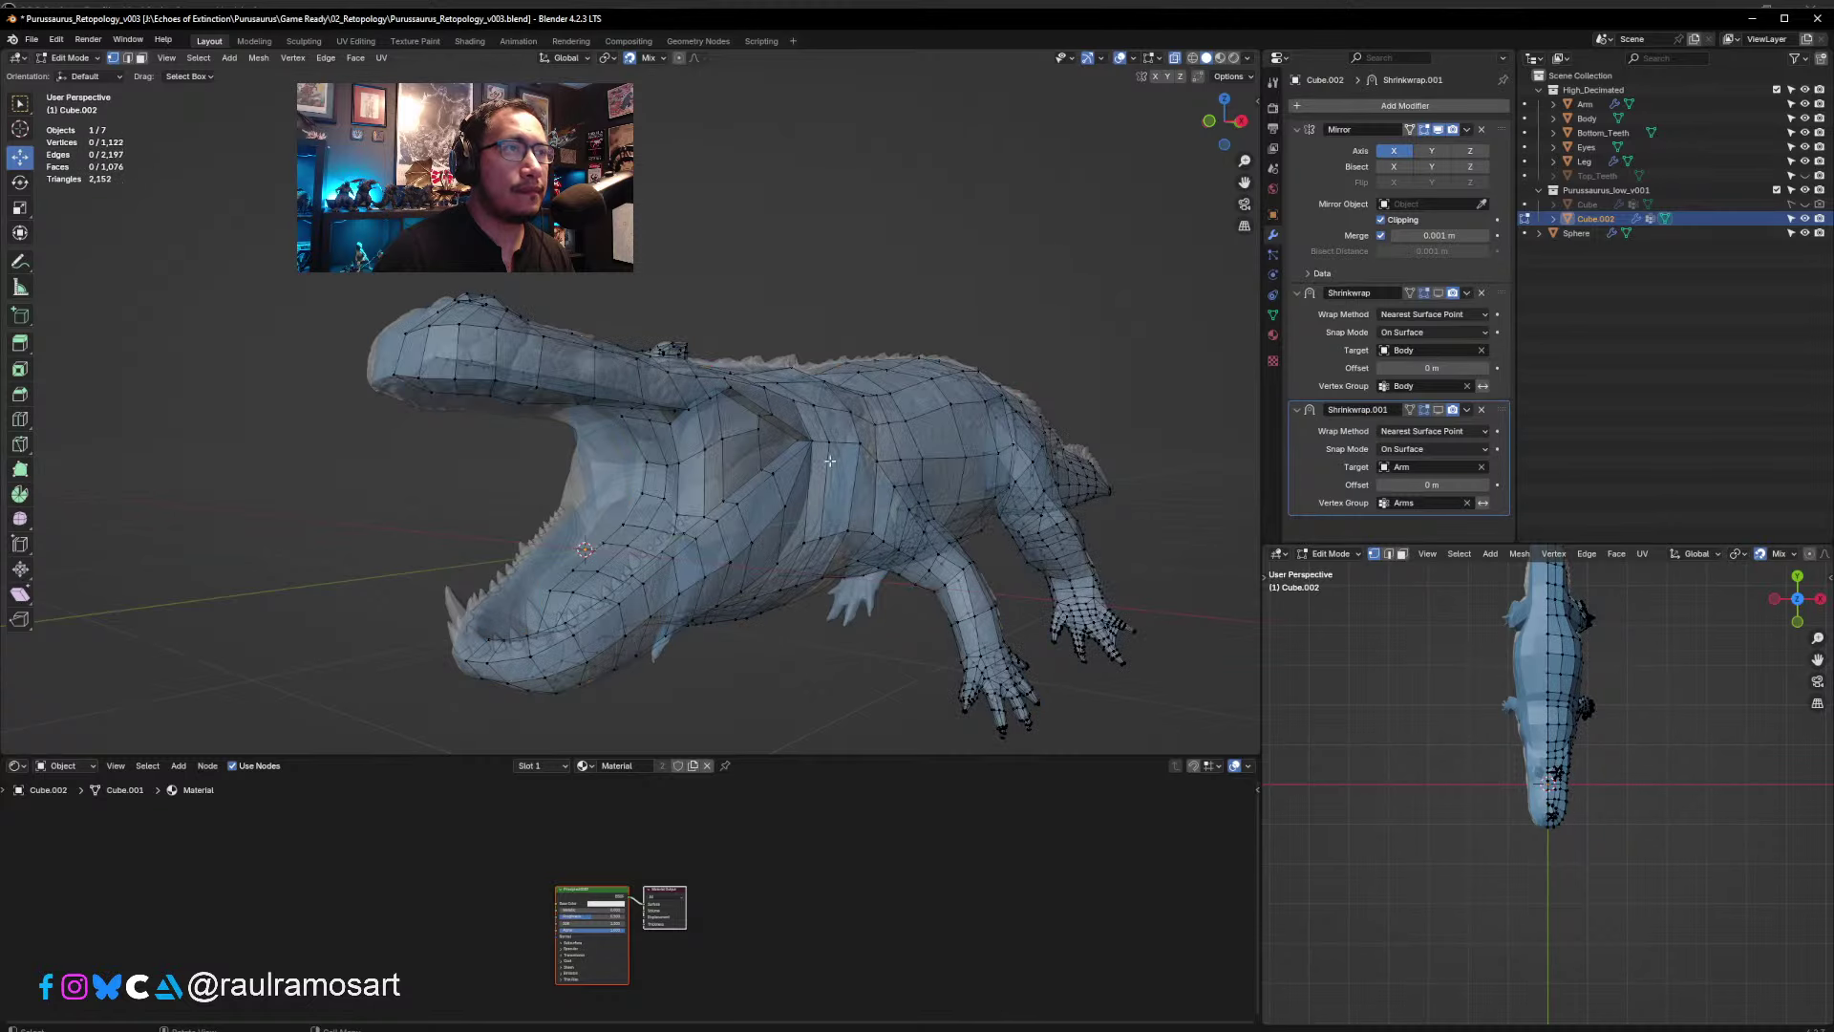
- Move the upper lip-edge vertex near the mouth corner forward and the snout-side vertex above it backward
middle_click_drag(1068, 255, 860, 334)
scroll(698, 416, "up", 4)
scroll(587, 411, "up", 4)
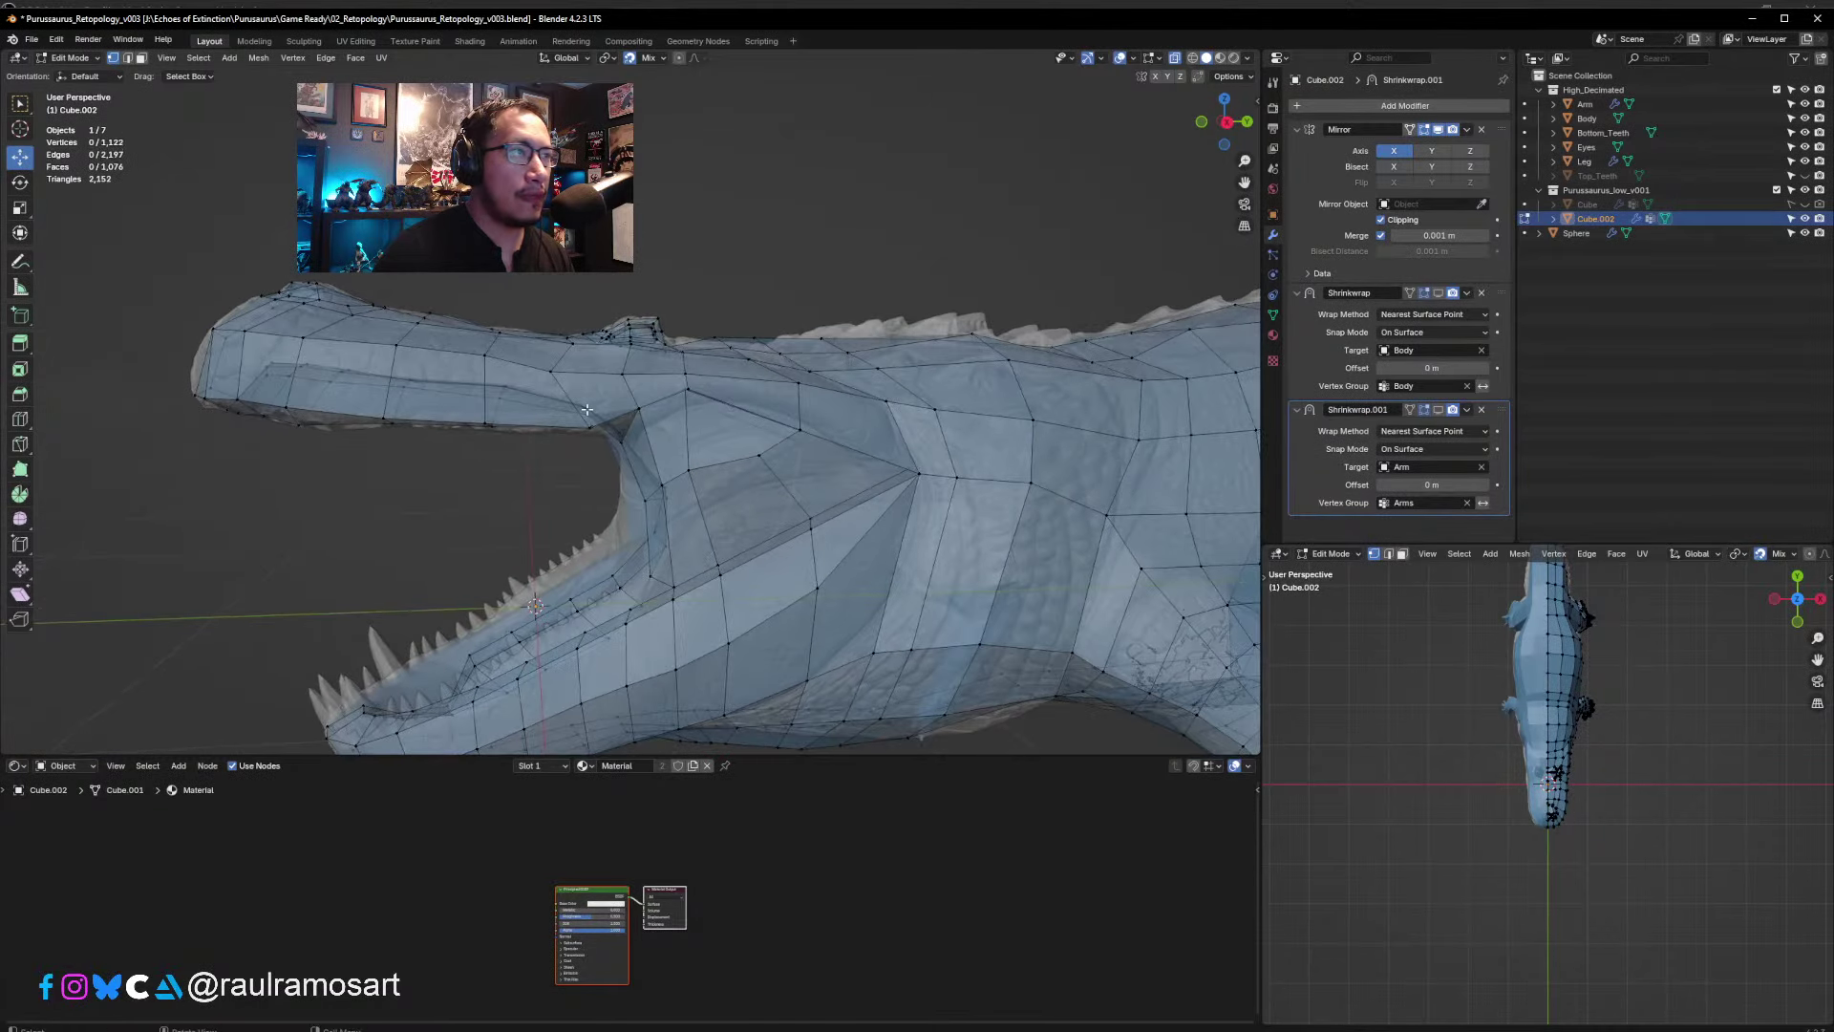
middle_click_drag(587, 411, 635, 296)
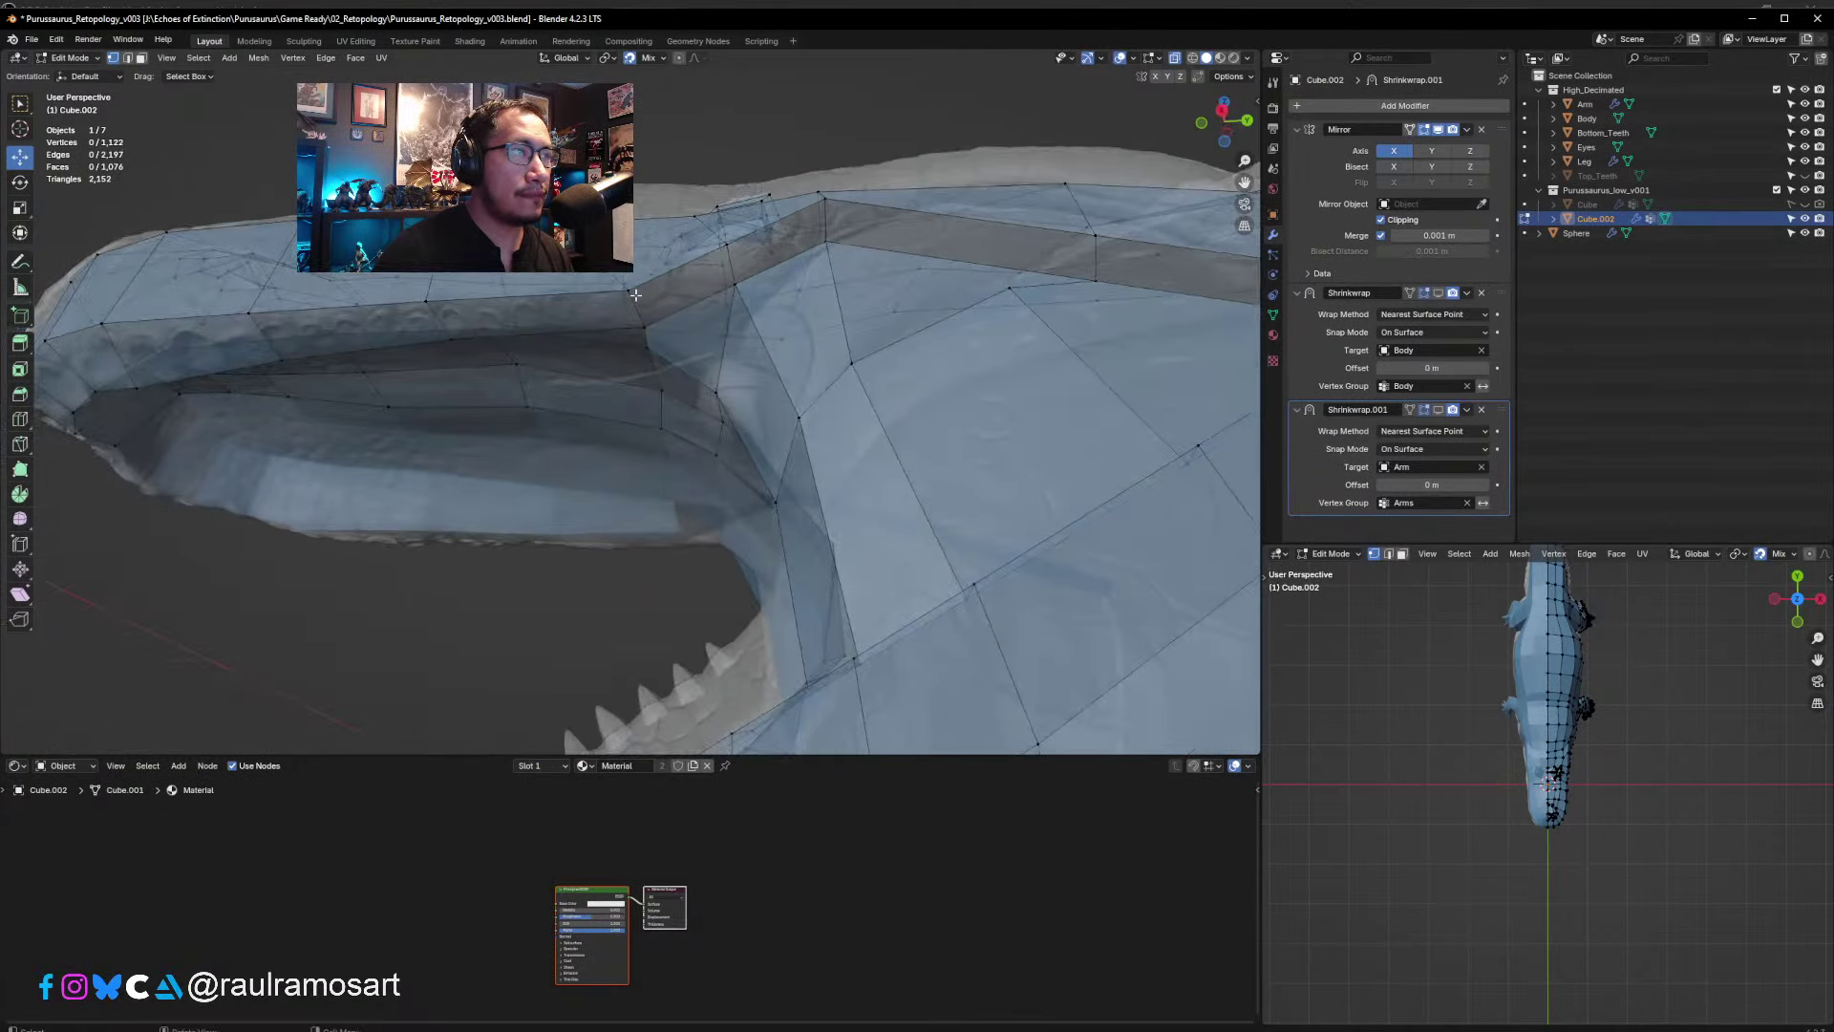
left_click(629, 289)
left_click_drag(627, 287, 598, 287)
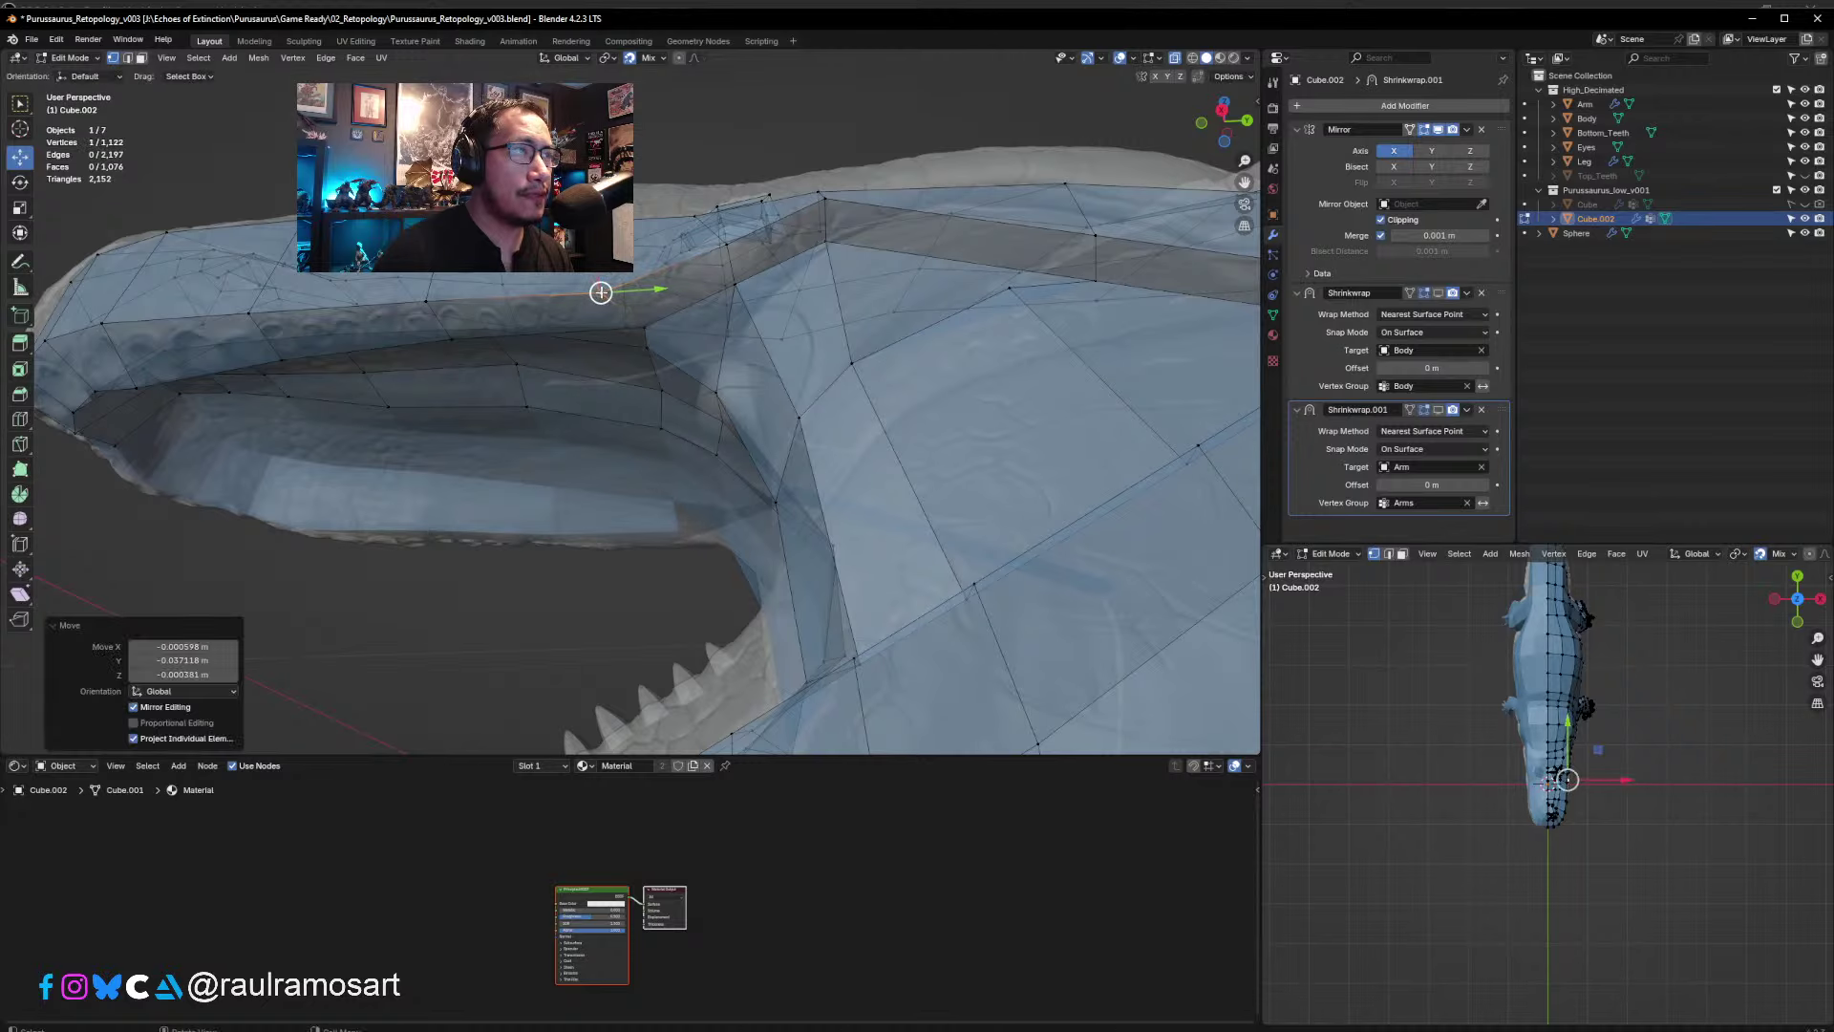
middle_click_drag(598, 286, 621, 422)
left_click(615, 416)
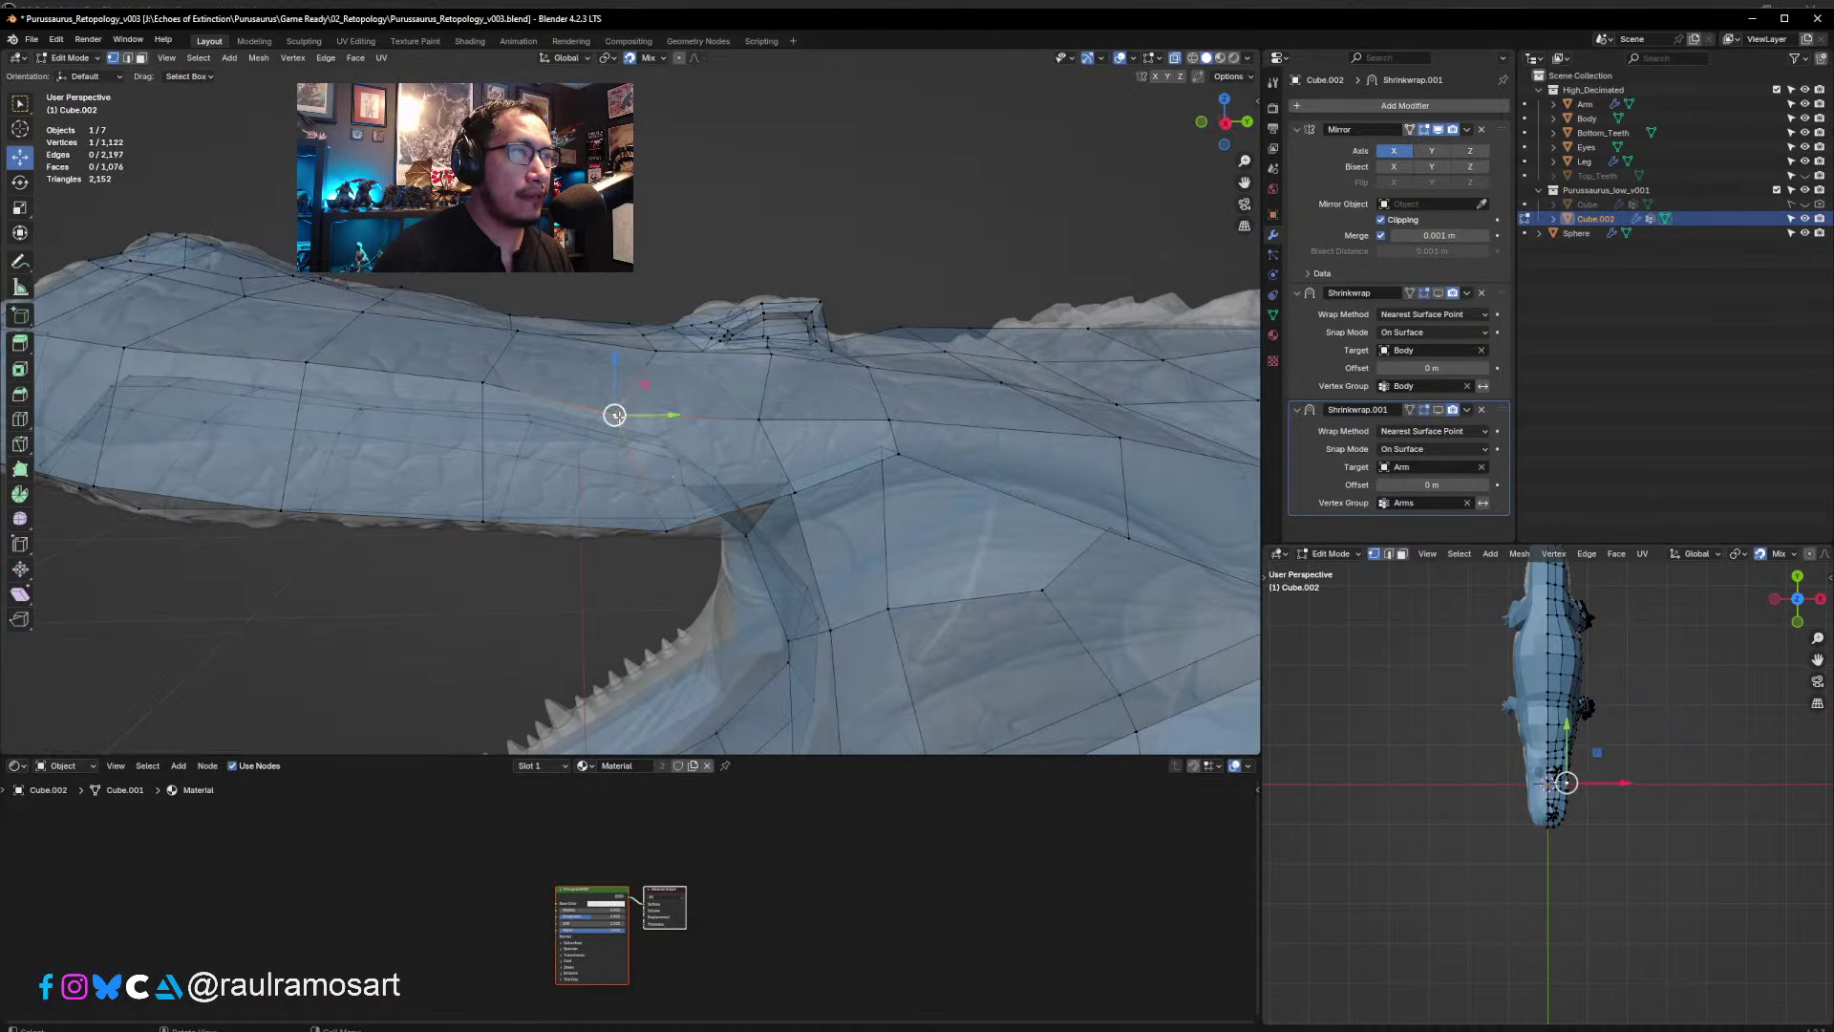
left_click_drag(615, 416, 647, 413)
middle_click_drag(647, 414, 622, 404)
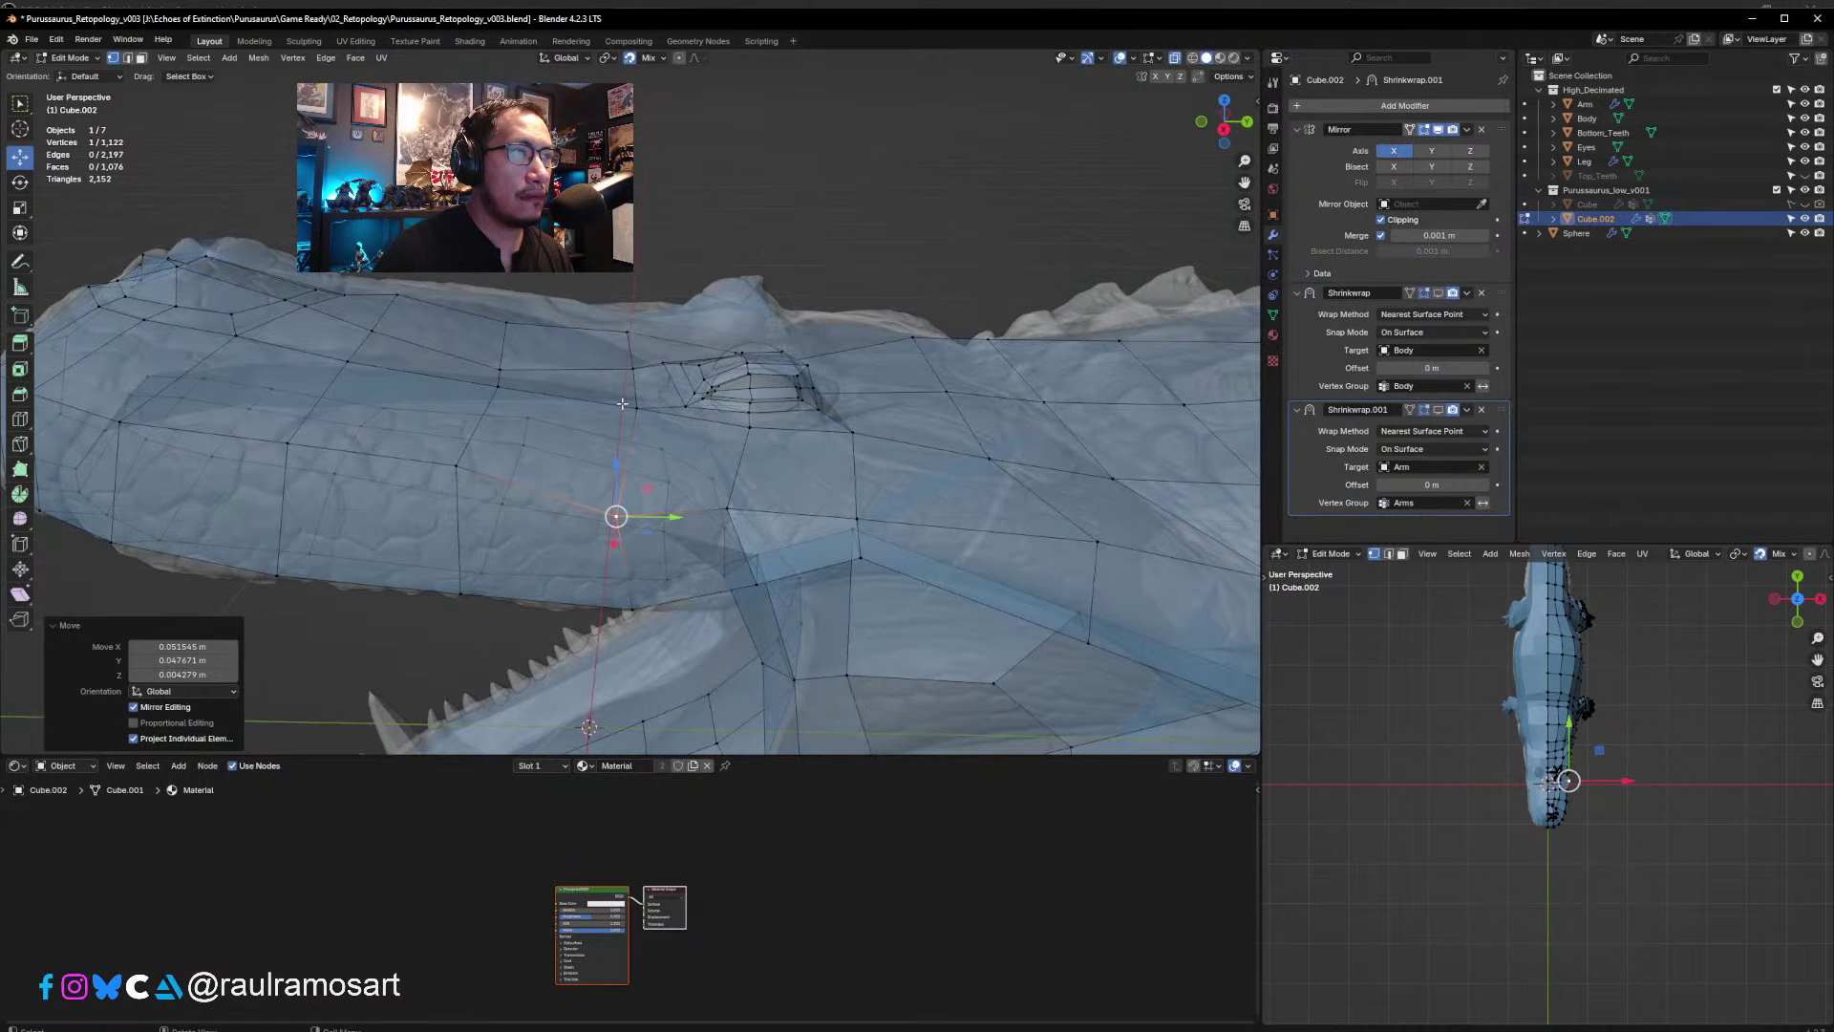
- Adjust the vertex just in front of the eye and shift it outward along the X axis
left_click(632, 408)
left_click_drag(633, 408, 633, 407)
middle_click_drag(633, 407, 585, 536)
key("g")
key("x")
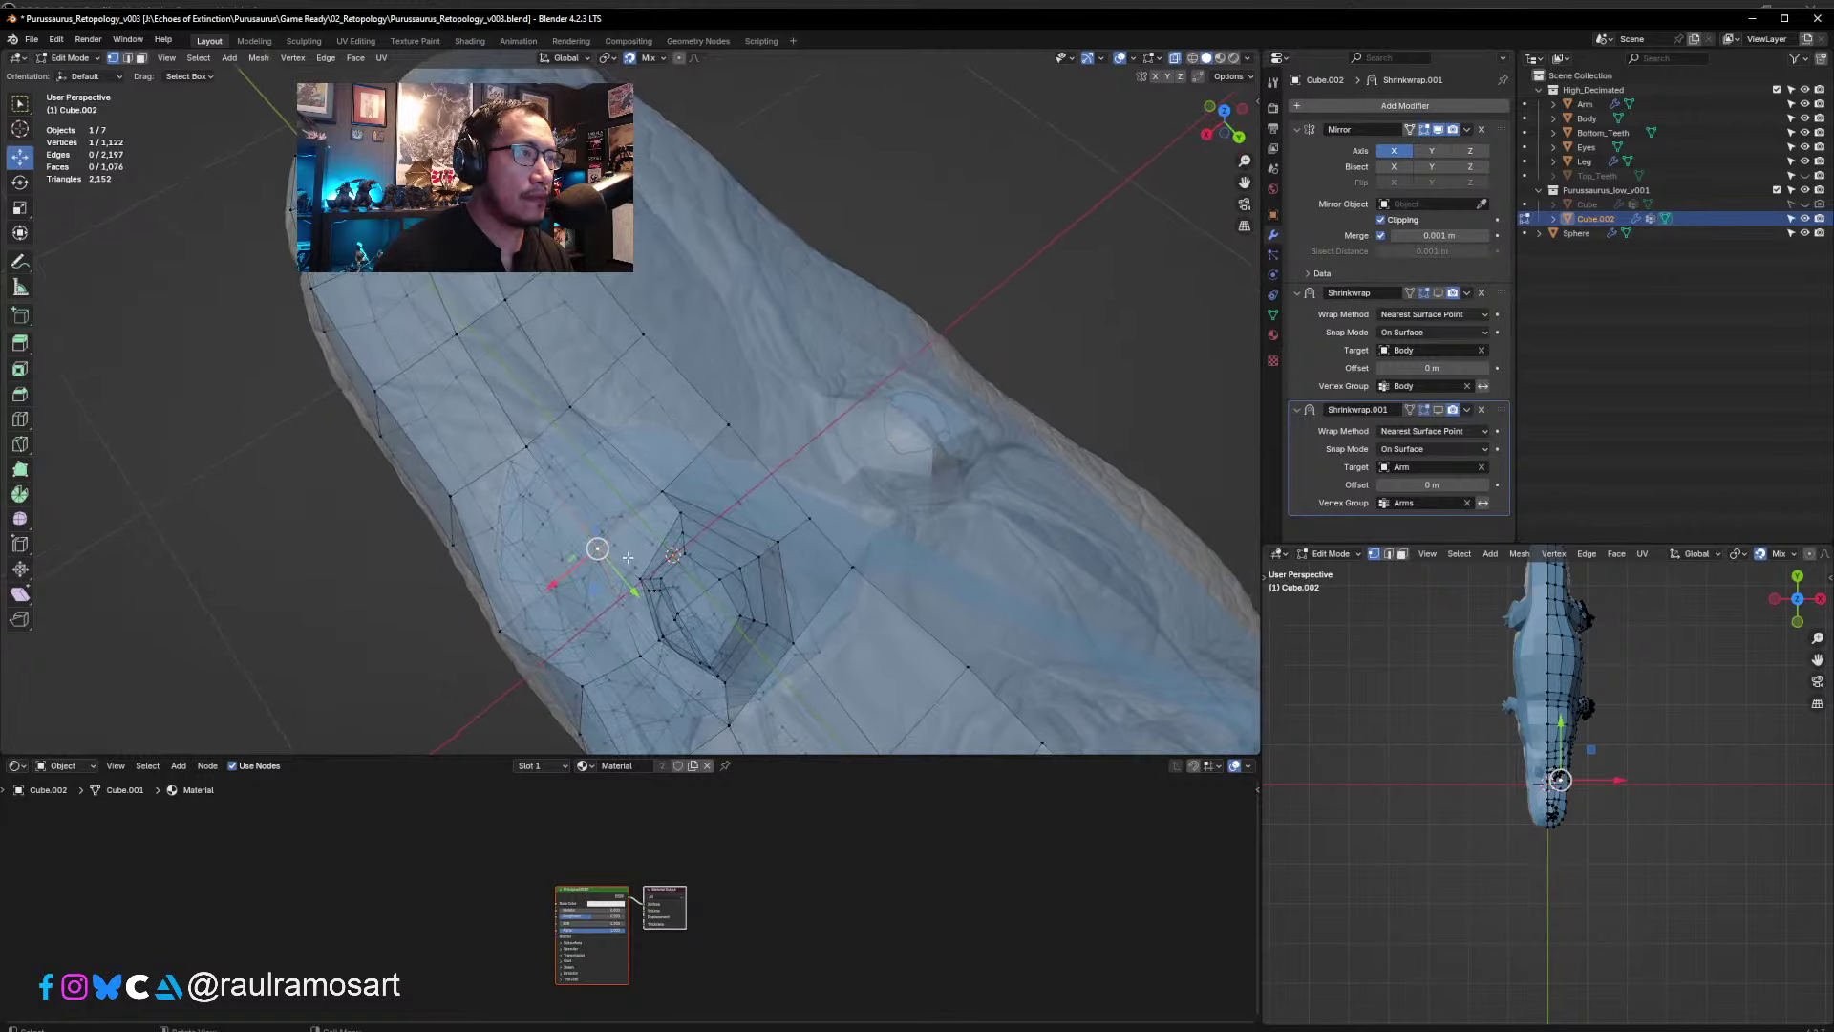
left_click(562, 586)
- Lower vertices of the lengthwise row along the side of the snout to even out their spacing
middle_click_drag(595, 541, 635, 472)
left_click(641, 425)
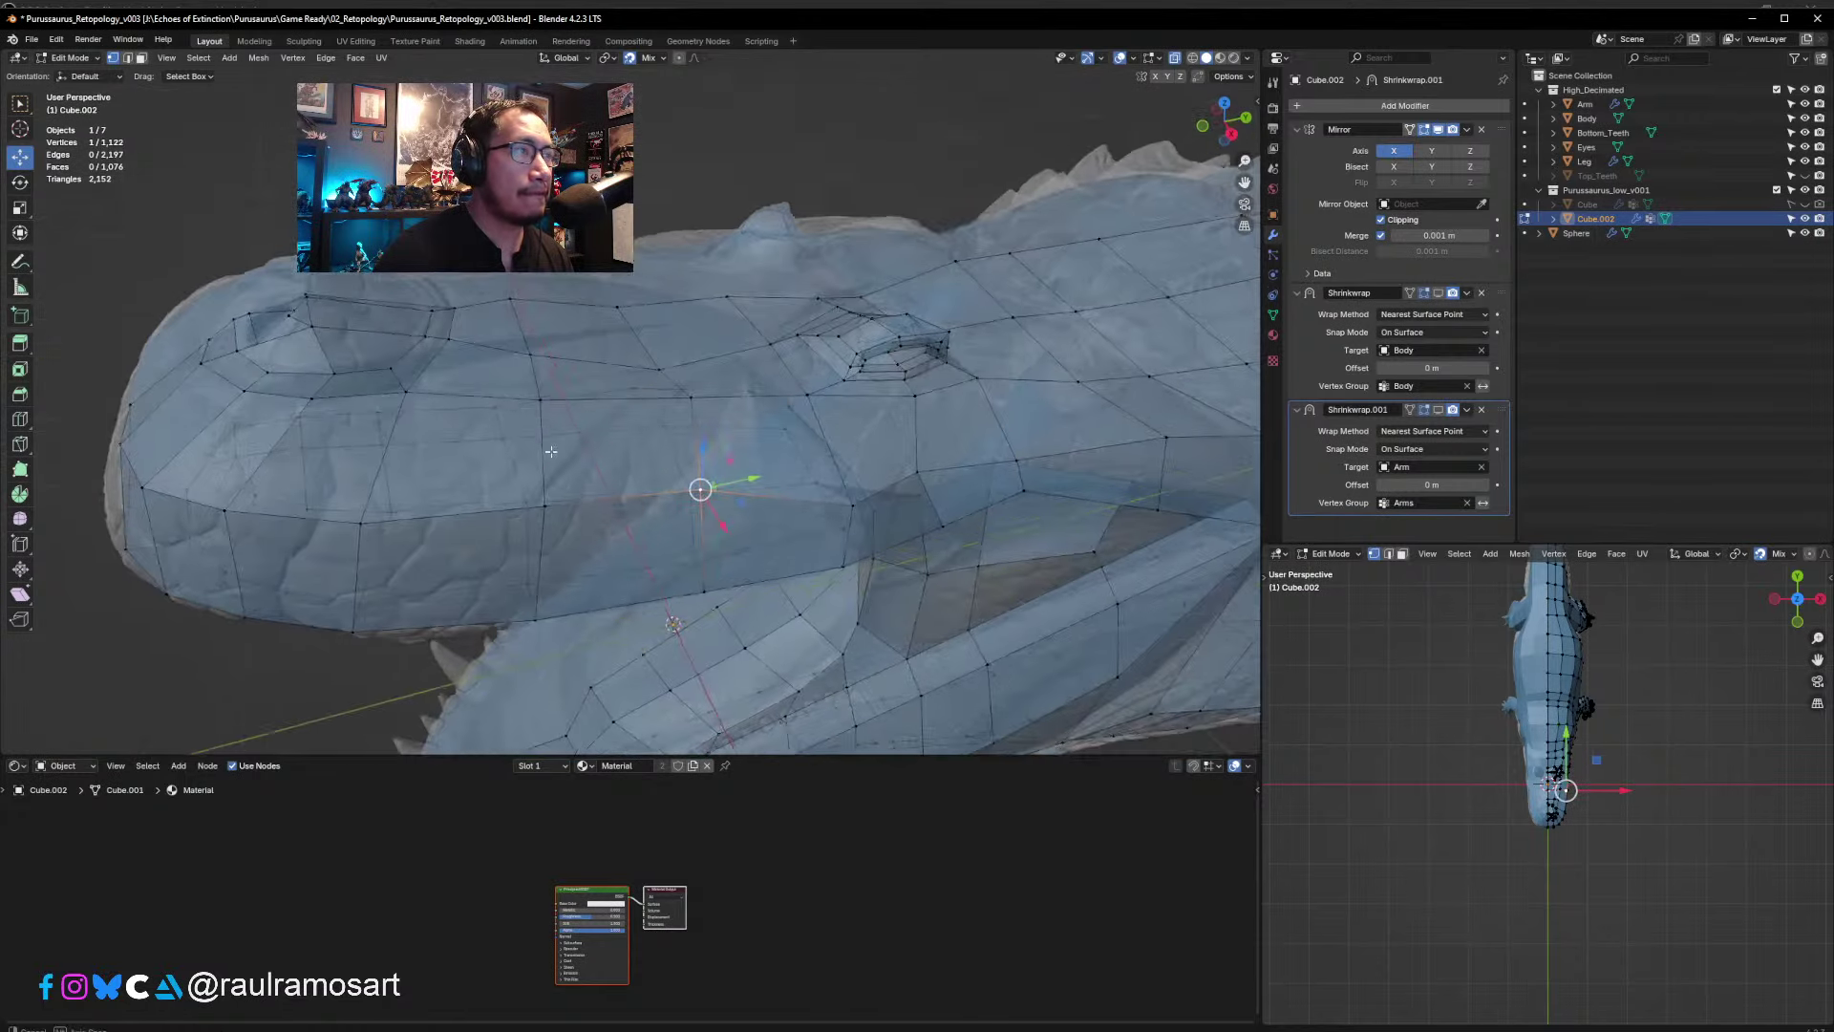
left_click(543, 524)
left_click_drag(542, 513, 540, 526)
middle_click_drag(540, 526, 667, 512)
left_click(667, 512)
left_click_drag(668, 513, 666, 524)
middle_click_drag(735, 518, 764, 482)
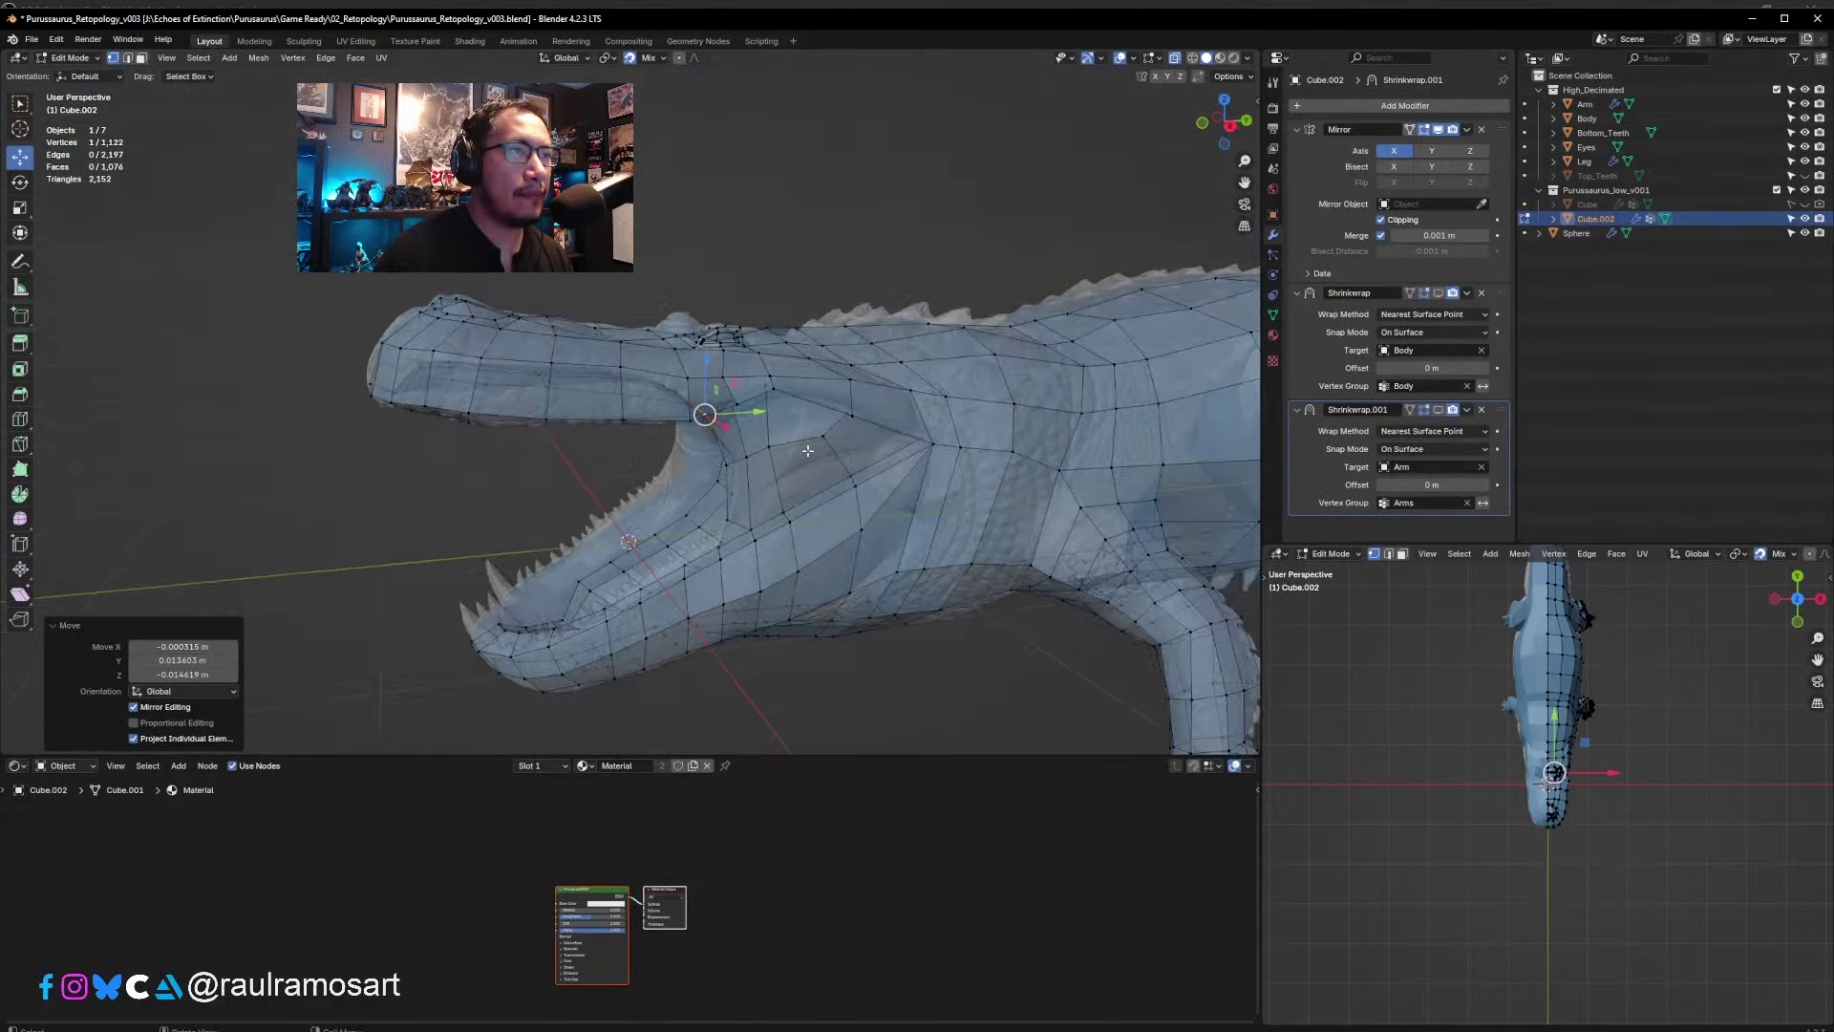
- Move the upper and lower inner cheek vertices behind the mouth corner outward to fit the sculpt
scroll(619, 458, "up", 4)
left_click_drag(514, 410, 643, 475)
middle_click_drag(643, 475, 590, 519)
left_click_drag(590, 518, 602, 520)
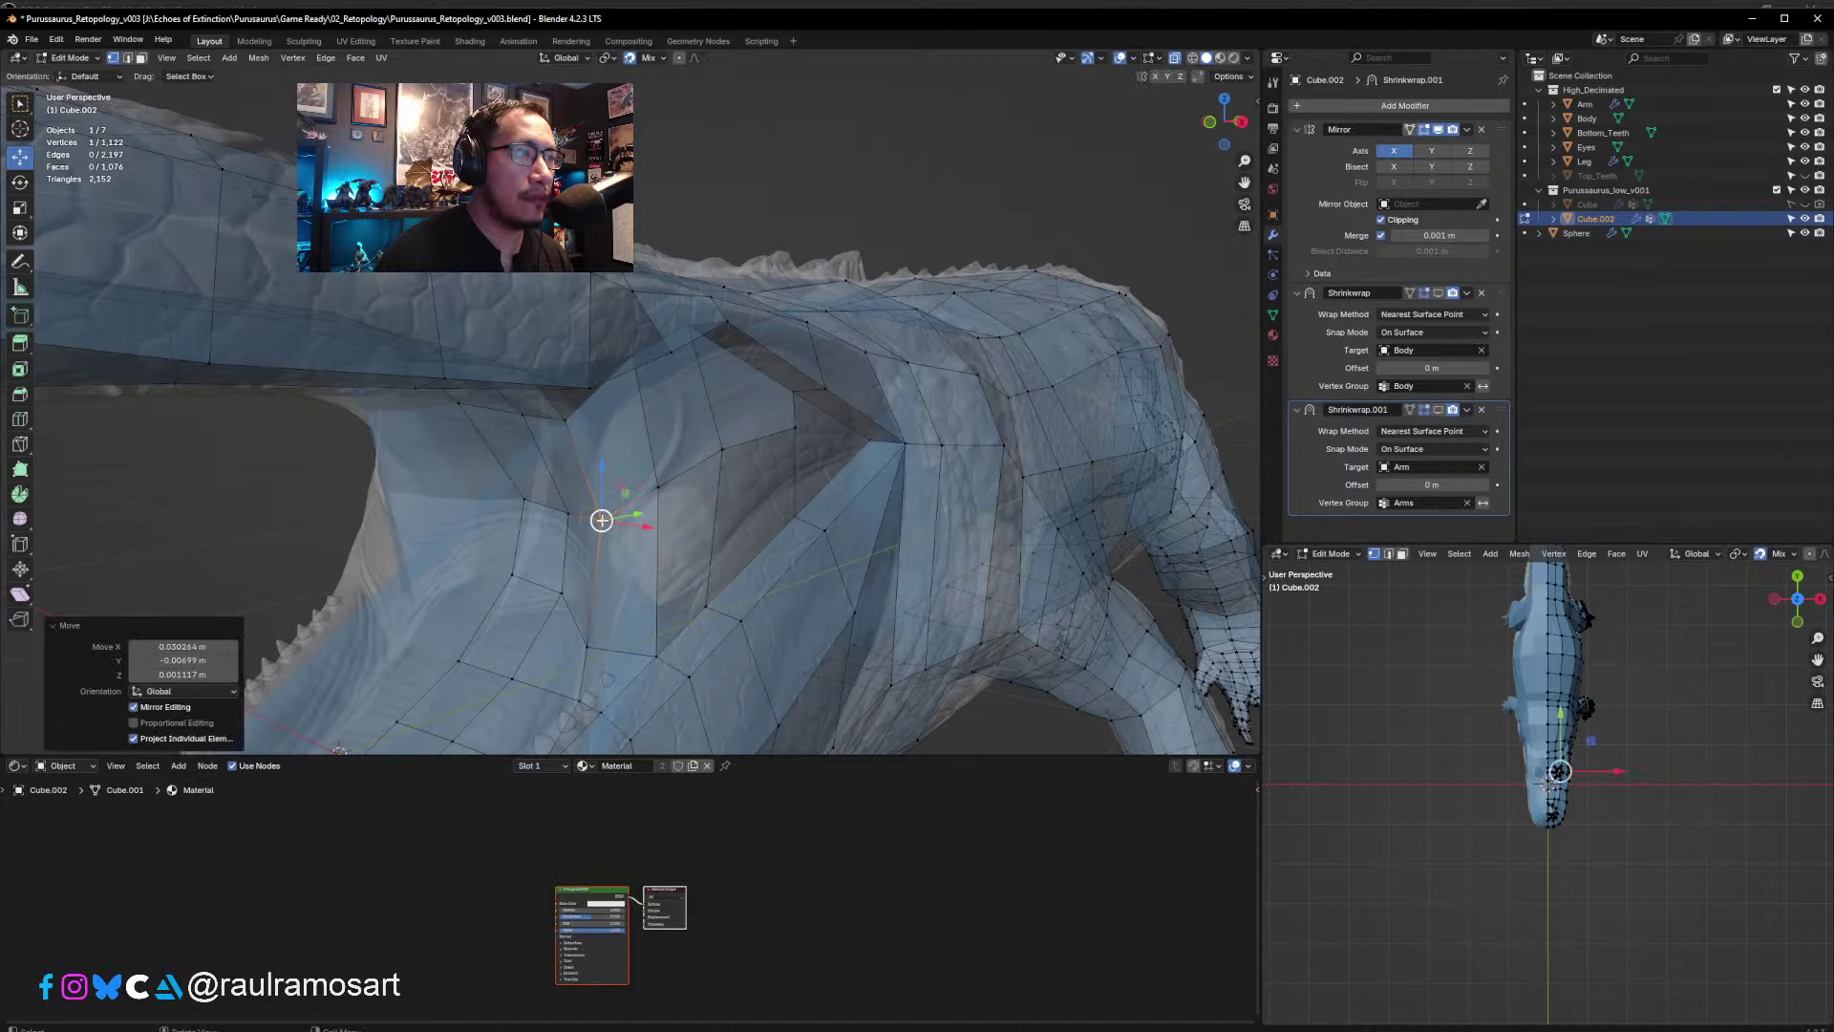
left_click(588, 647)
left_click_drag(588, 647, 599, 643)
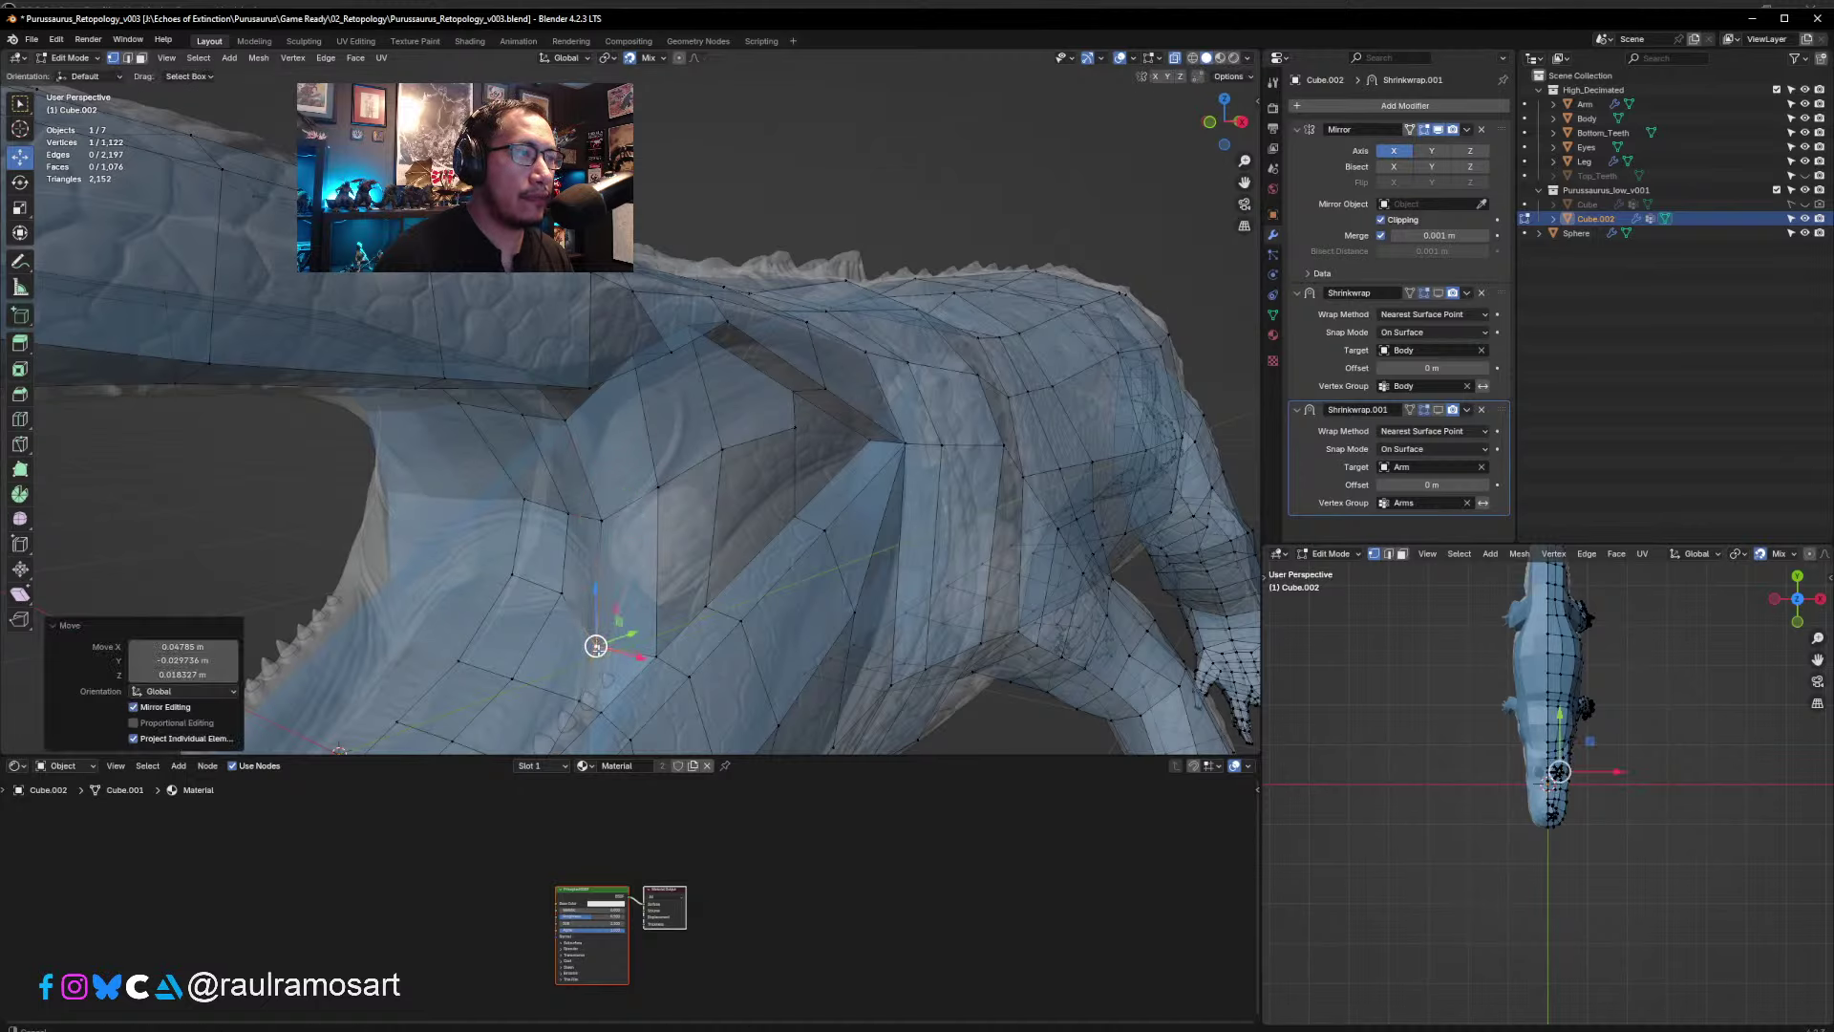
- Pull the lower inner cheek vertex inward as seen from the front, and refine the vertex above it
middle_click_drag(598, 643, 827, 513)
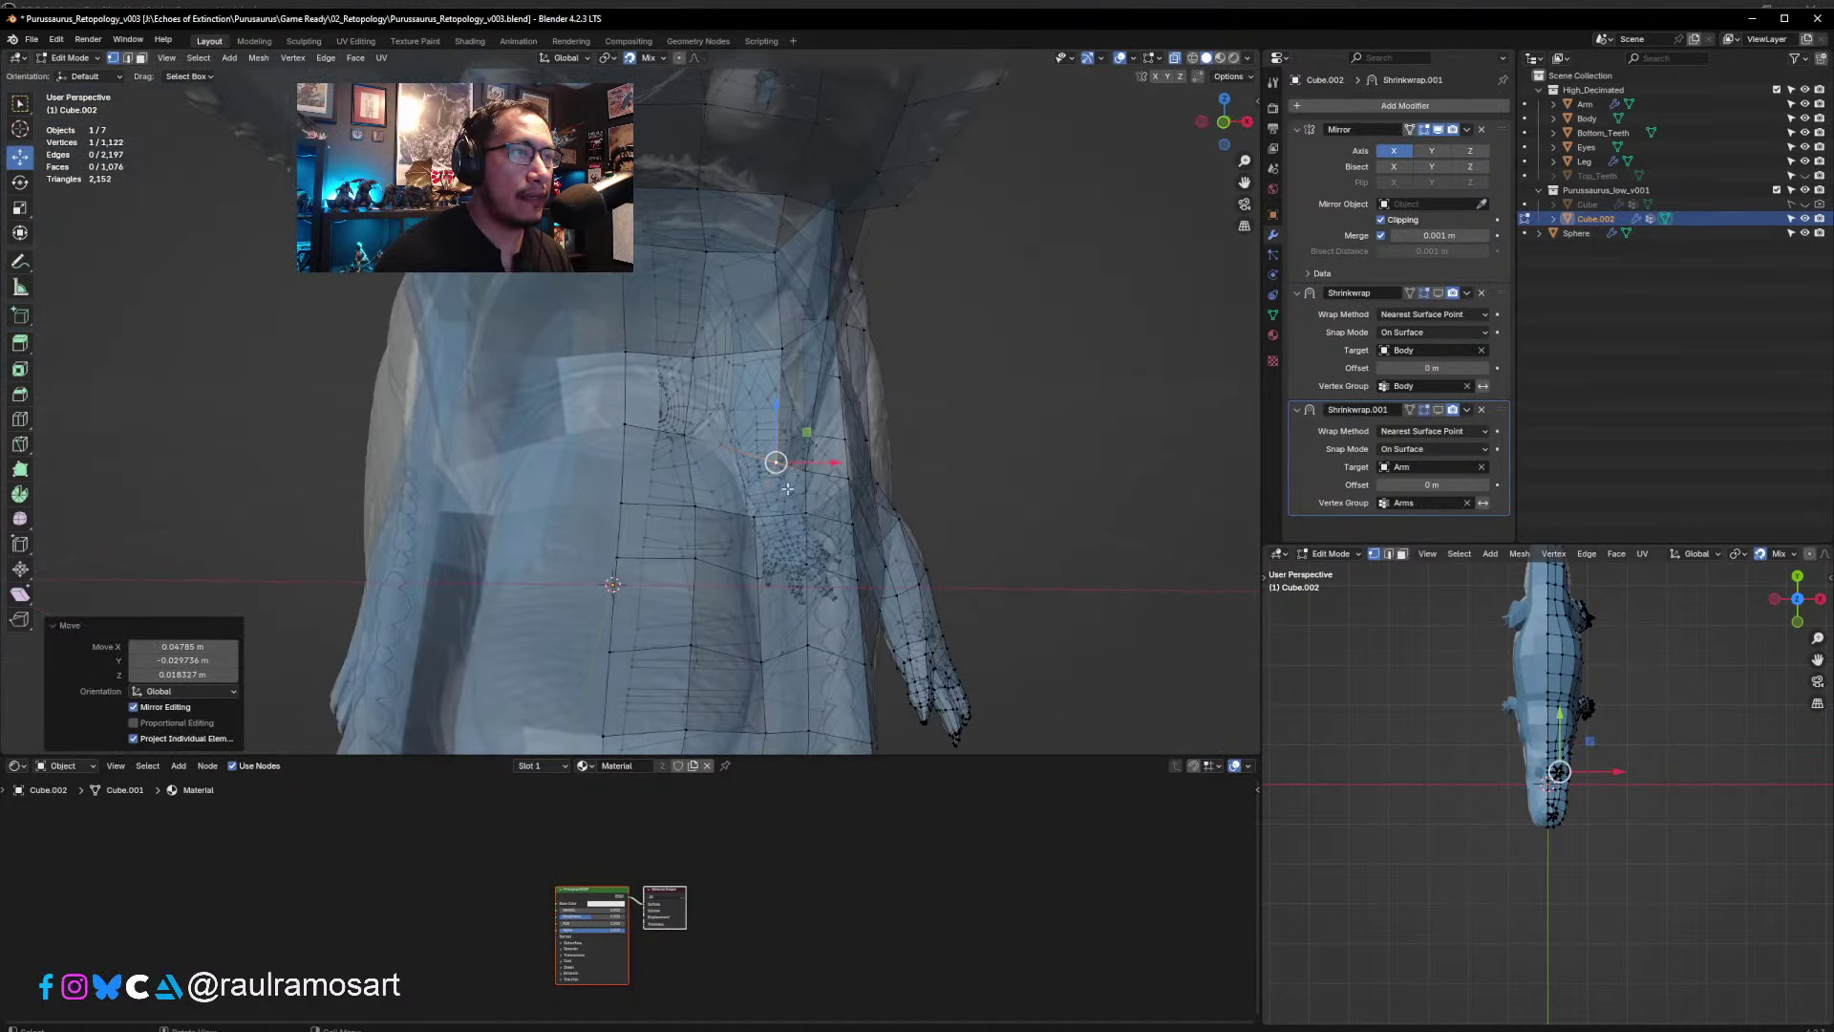
left_click(775, 462)
left_click_drag(775, 463, 755, 459)
middle_click_drag(754, 458, 727, 373)
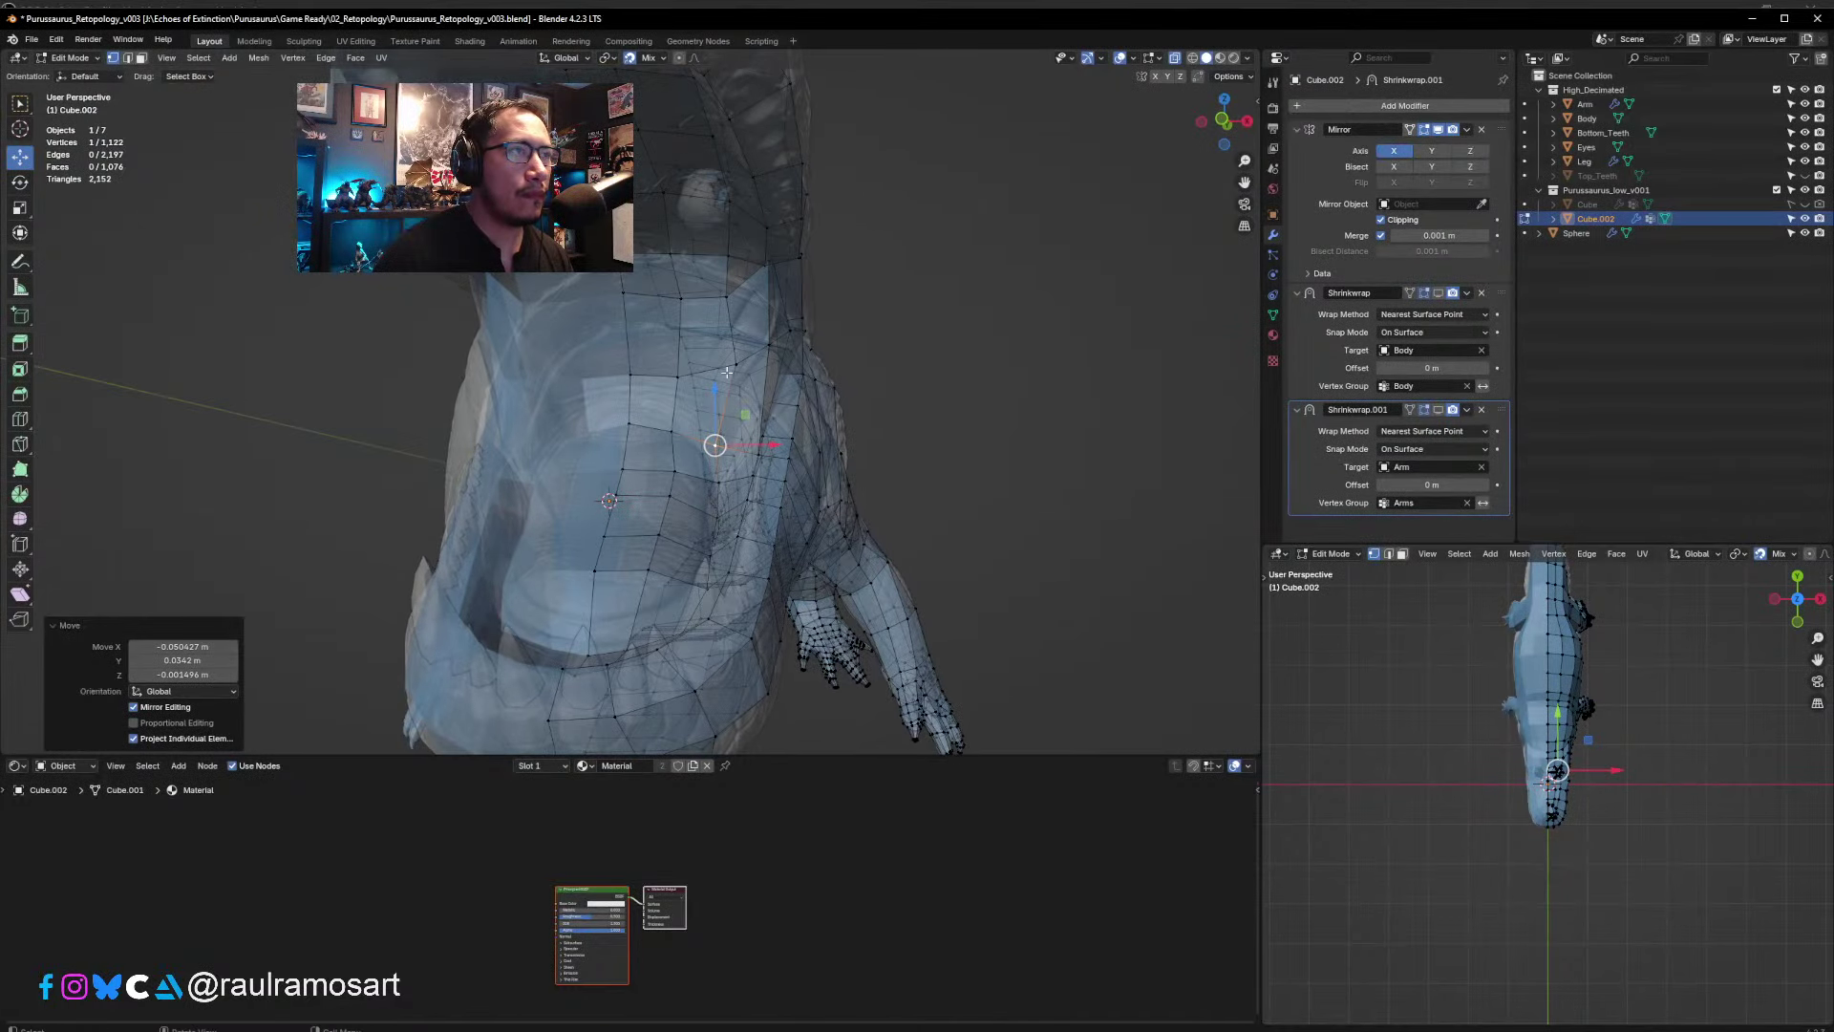
left_click(732, 367)
key("g")
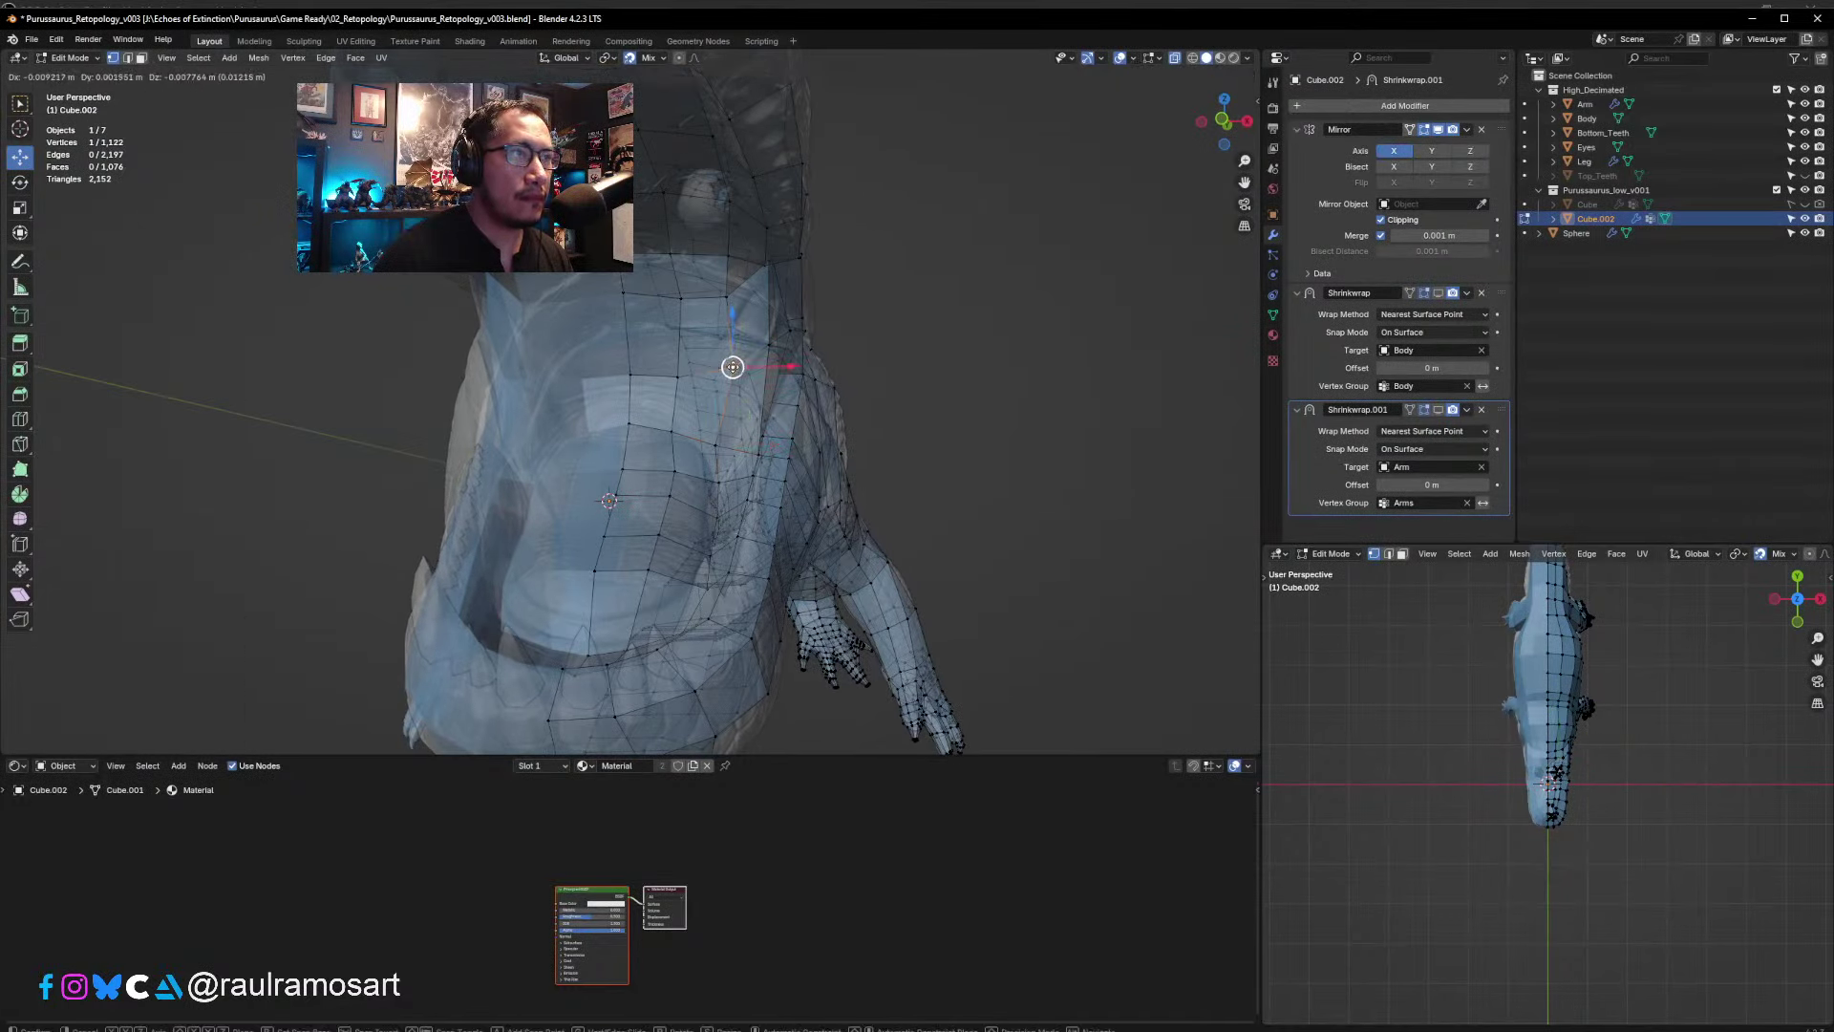
left_click(730, 369)
- Move the middle outer cheek vertex backward and reposition a neighbouring vertex on the side of the jaw
middle_click_drag(730, 370, 525, 374)
left_click(807, 319)
key("g")
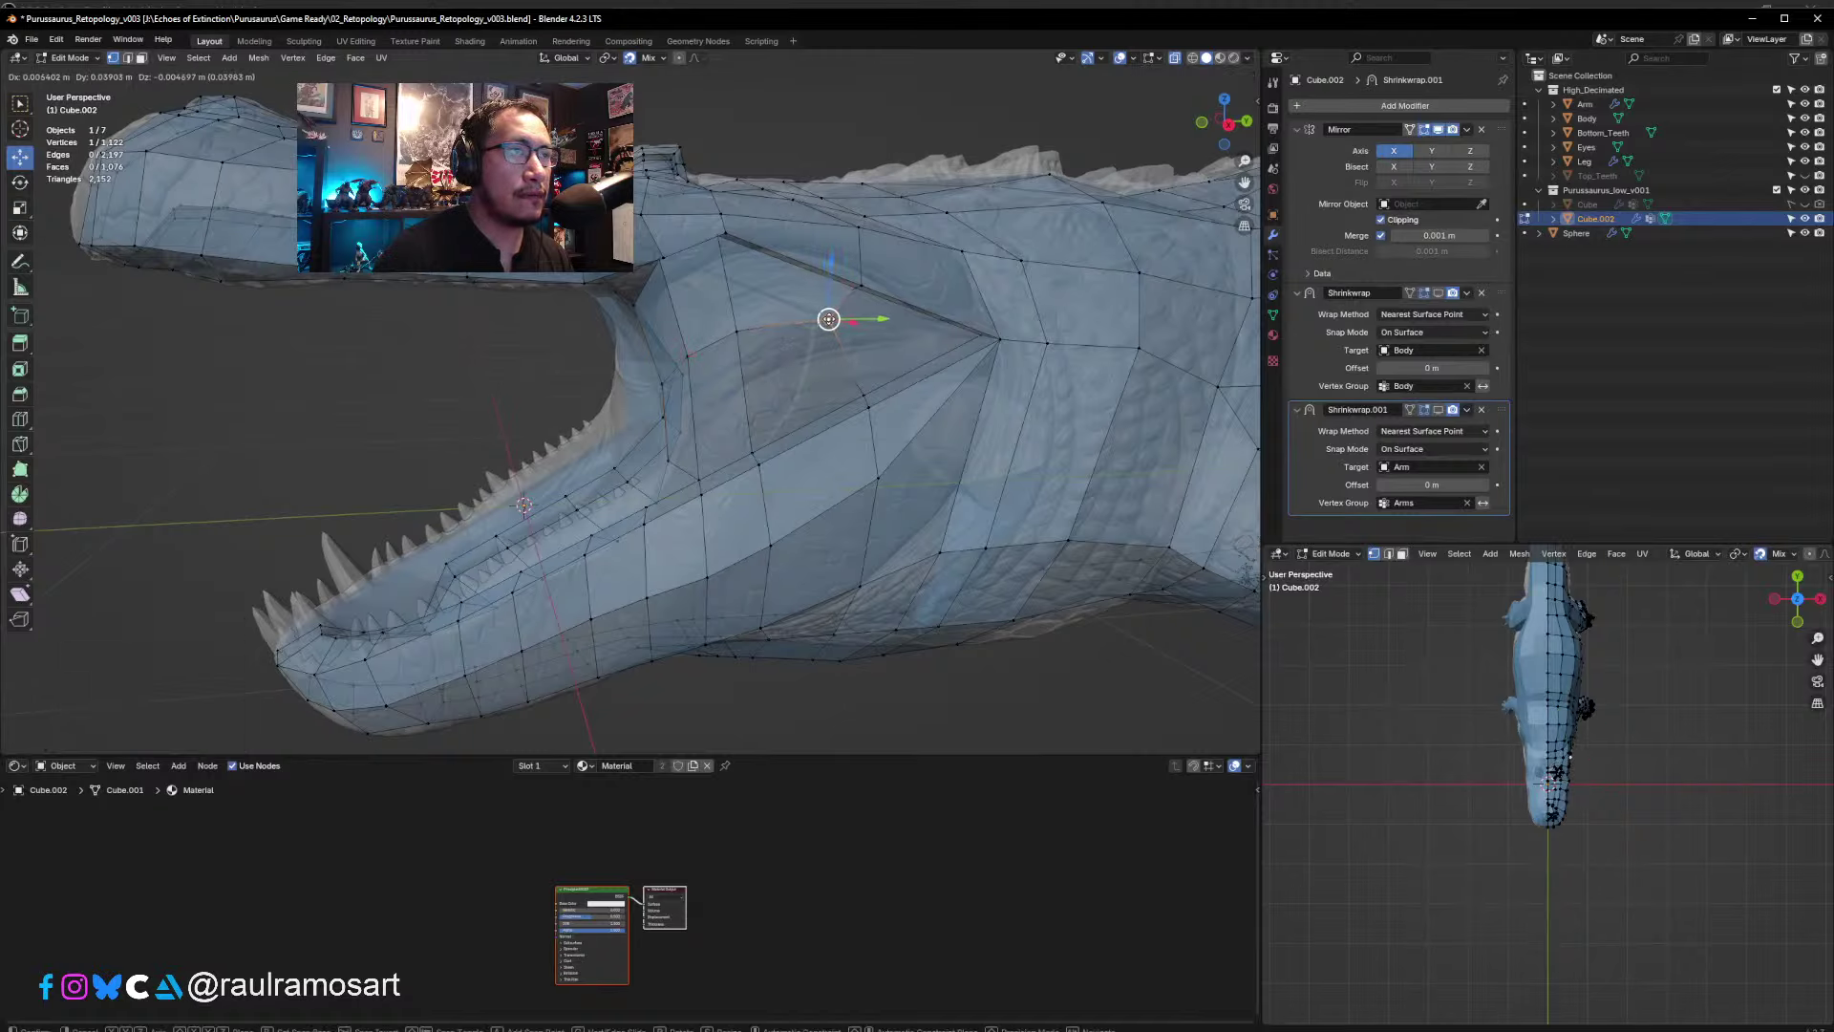
left_click(829, 319)
mouse_move(827, 319)
middle_mouse_down()
mouse_move(810, 388)
mouse_move(812, 330)
middle_mouse_up()
key("g")
left_click(823, 215)
- From the underside, move the jaw-edge, middle and centreline vertices of the cross-row below the mouth corner forward toward the jaw tip
middle_click_drag(745, 554, 822, 472)
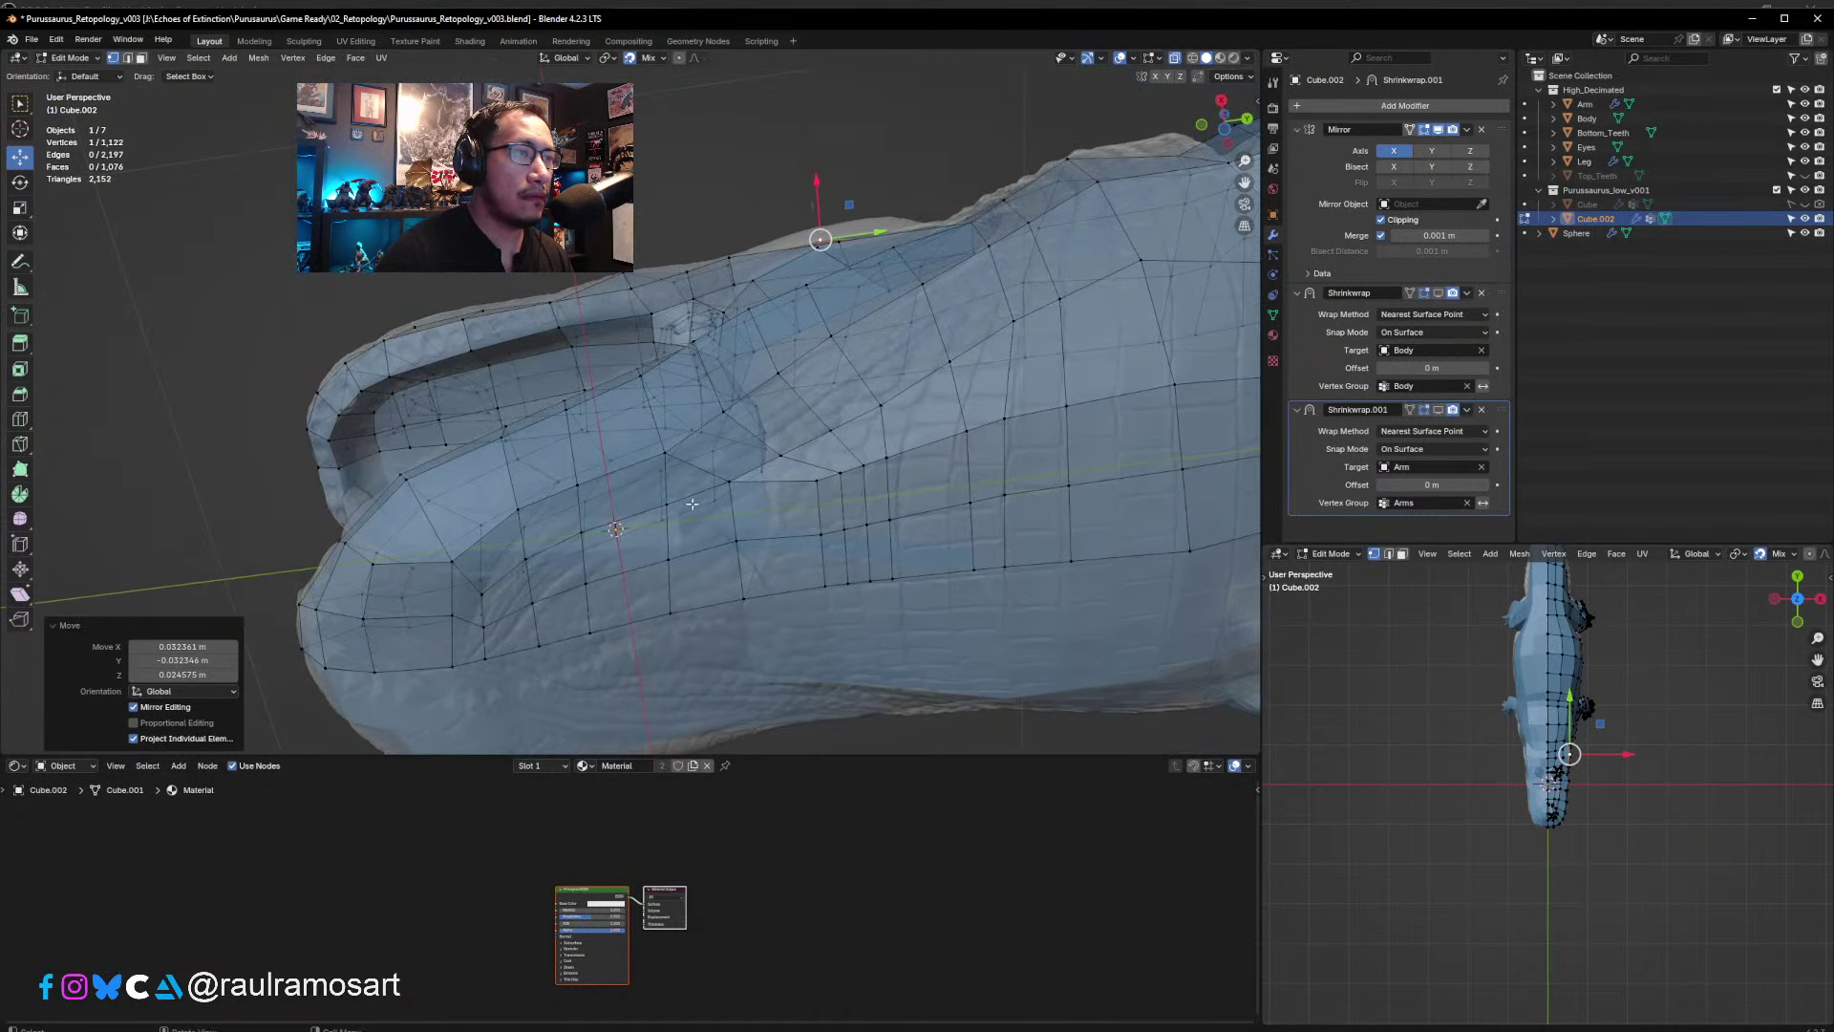
left_click(824, 472)
key("g")
left_click(828, 528)
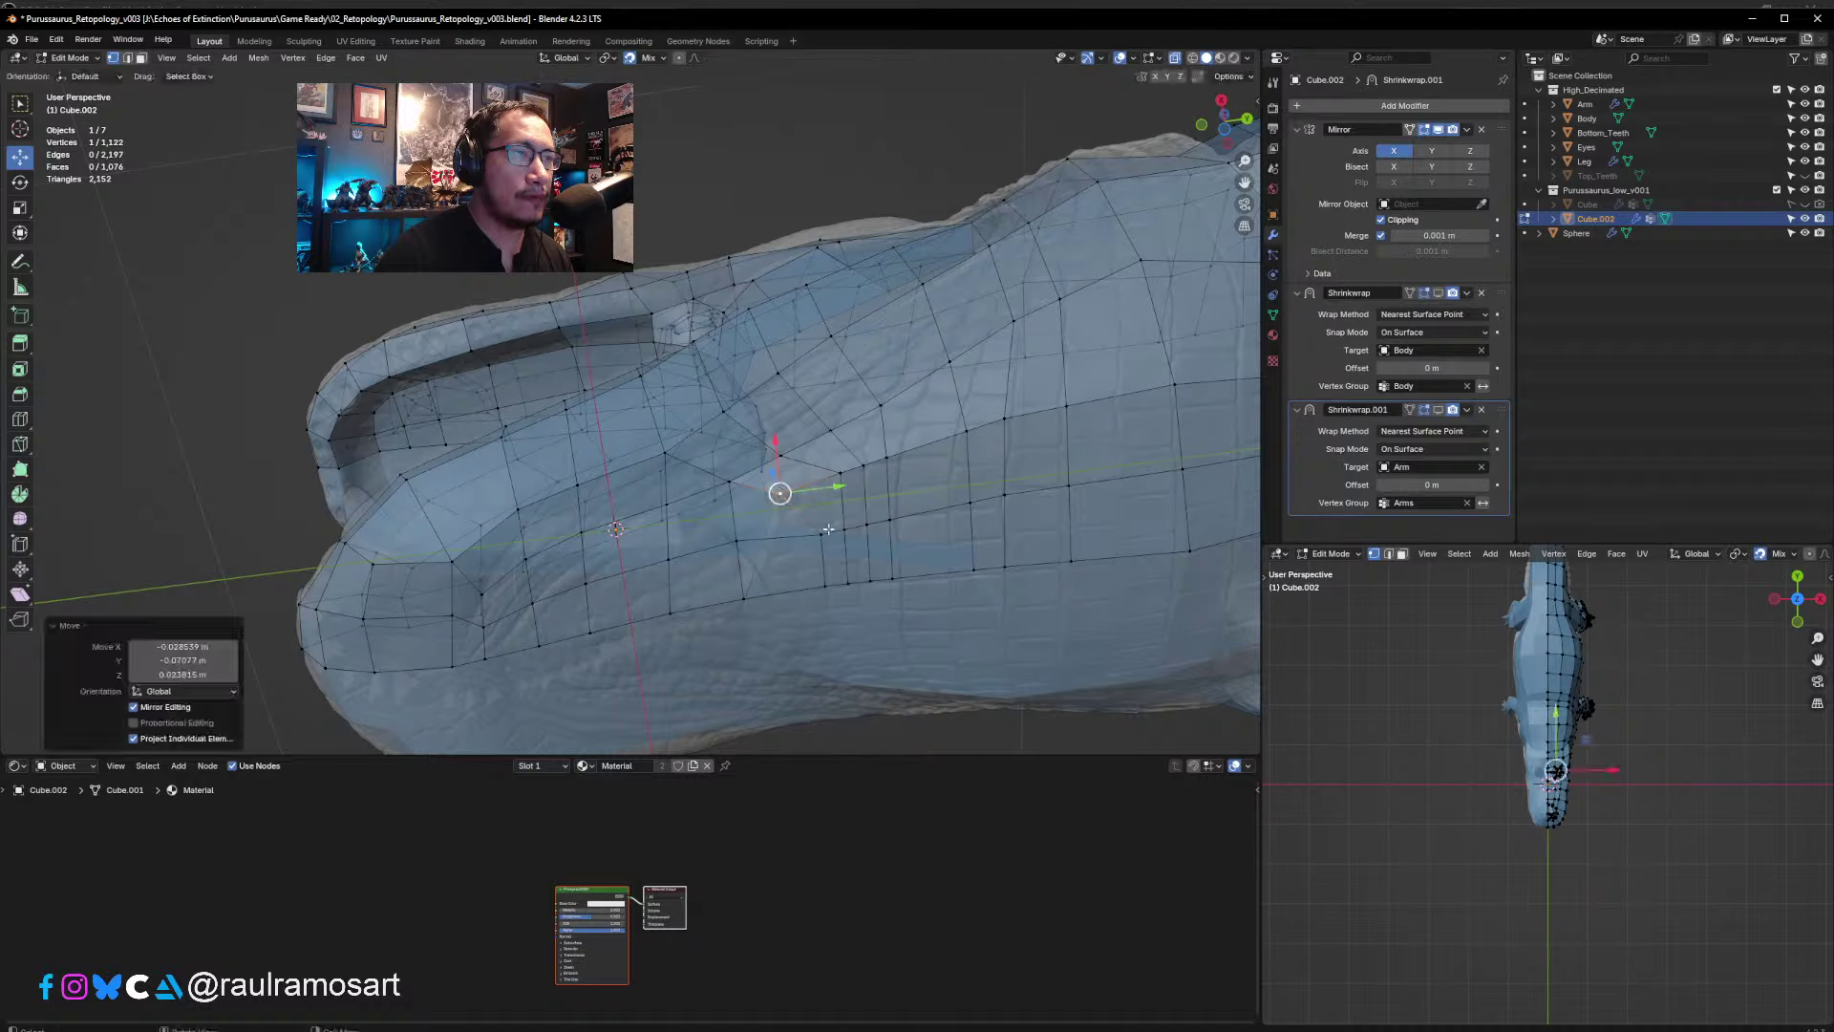
left_click(826, 530)
key("g")
left_click(778, 532)
left_click(824, 586)
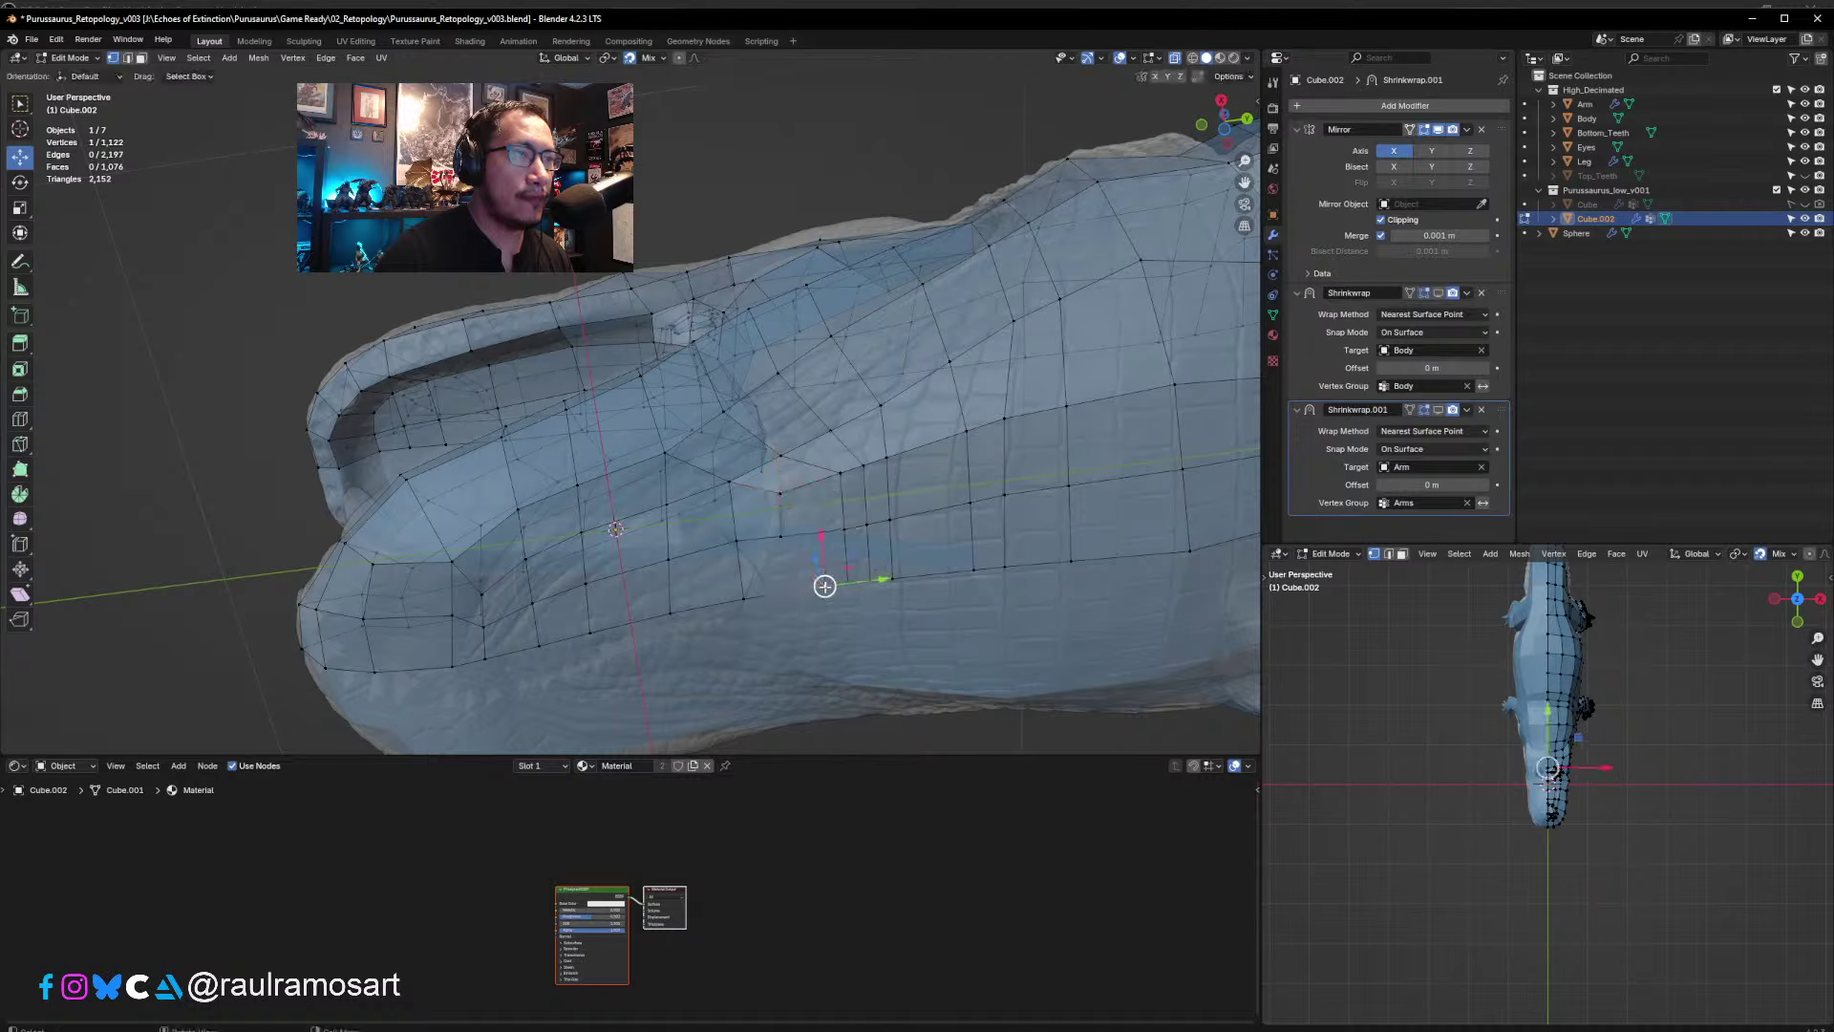
key("g")
left_click(787, 592)
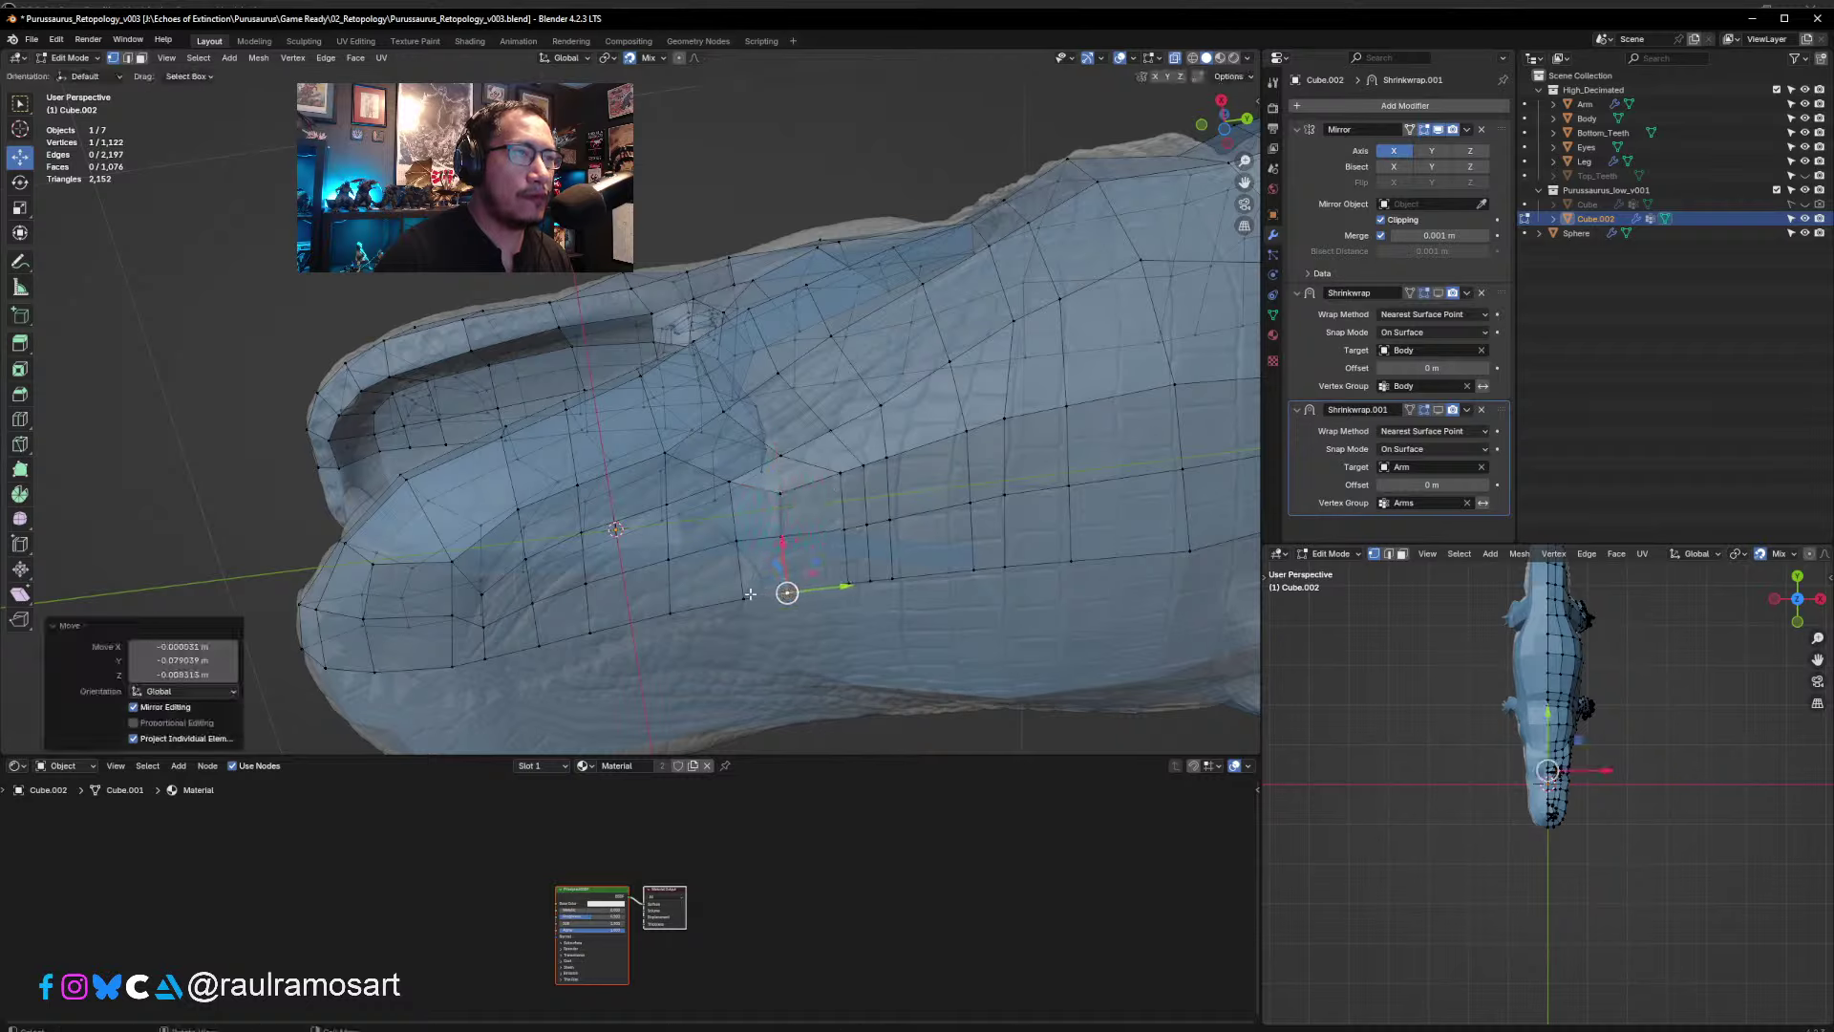
- Move the centreline and middle throat vertices of the next cross-row ahead slightly forward to even out the spacing
left_click(747, 596)
key("g")
left_click(731, 551)
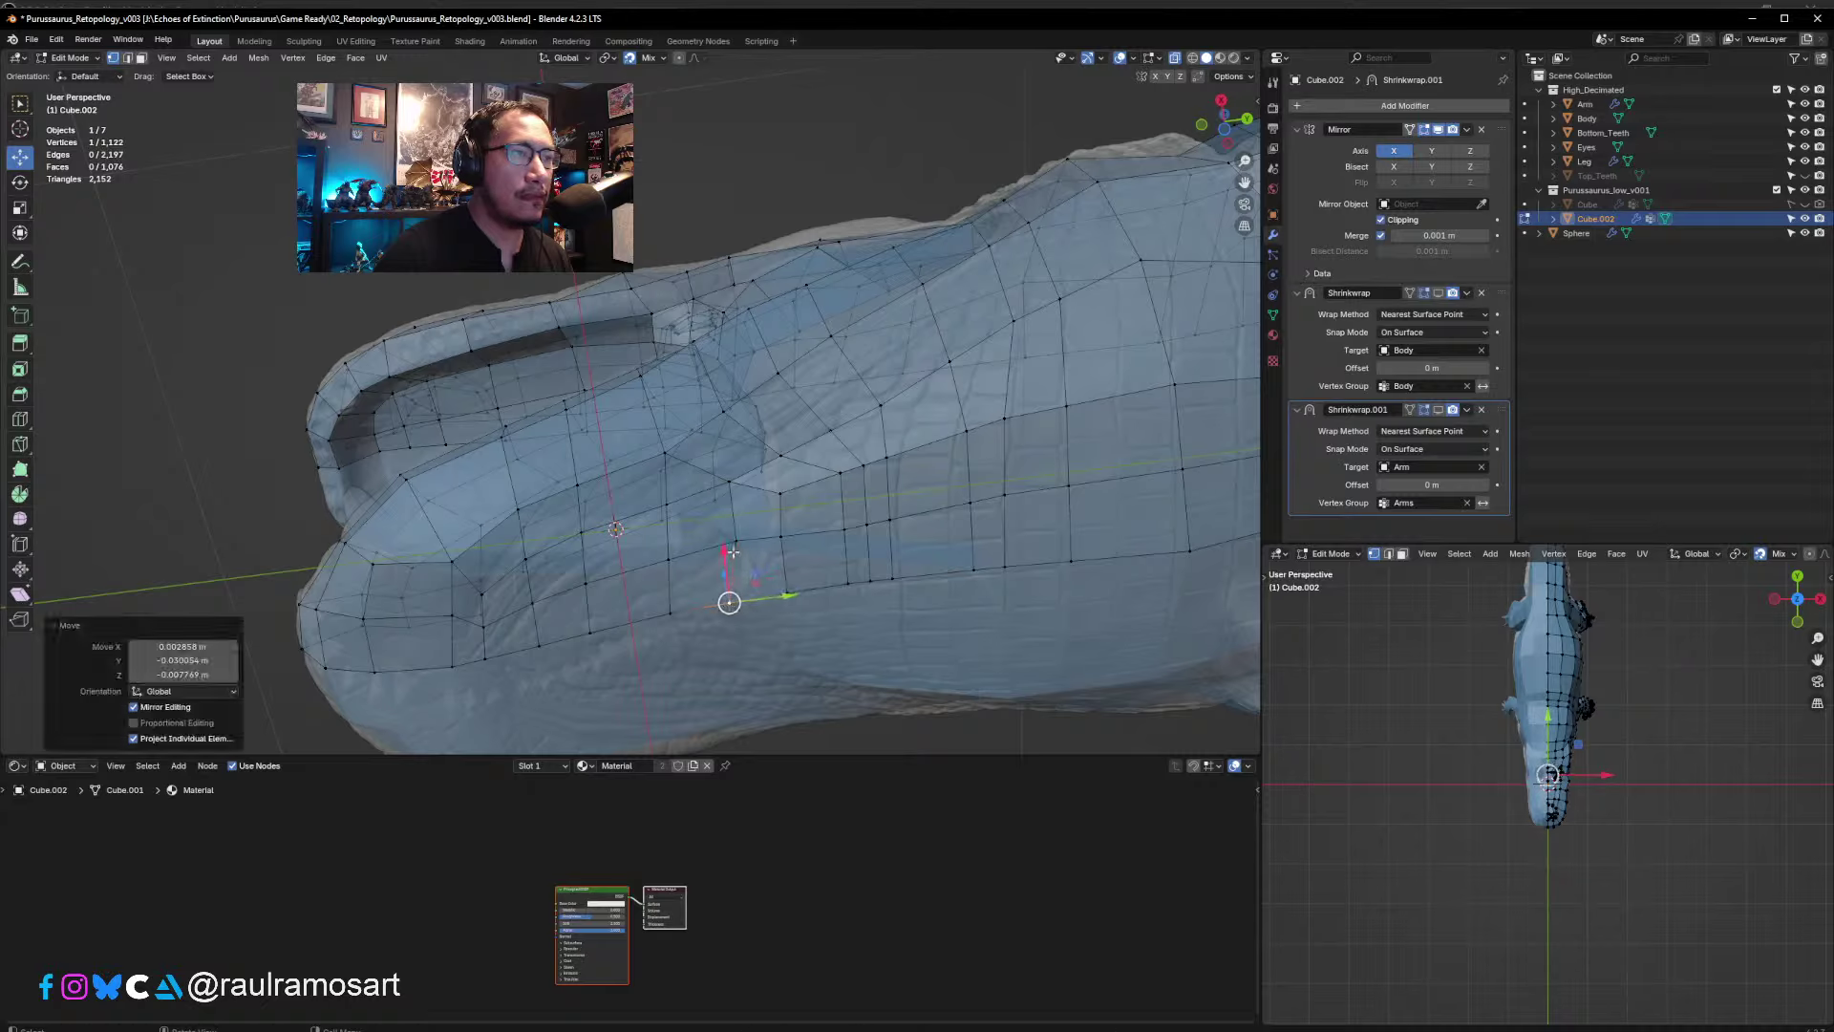
left_click(736, 537)
key("g")
left_click(869, 508)
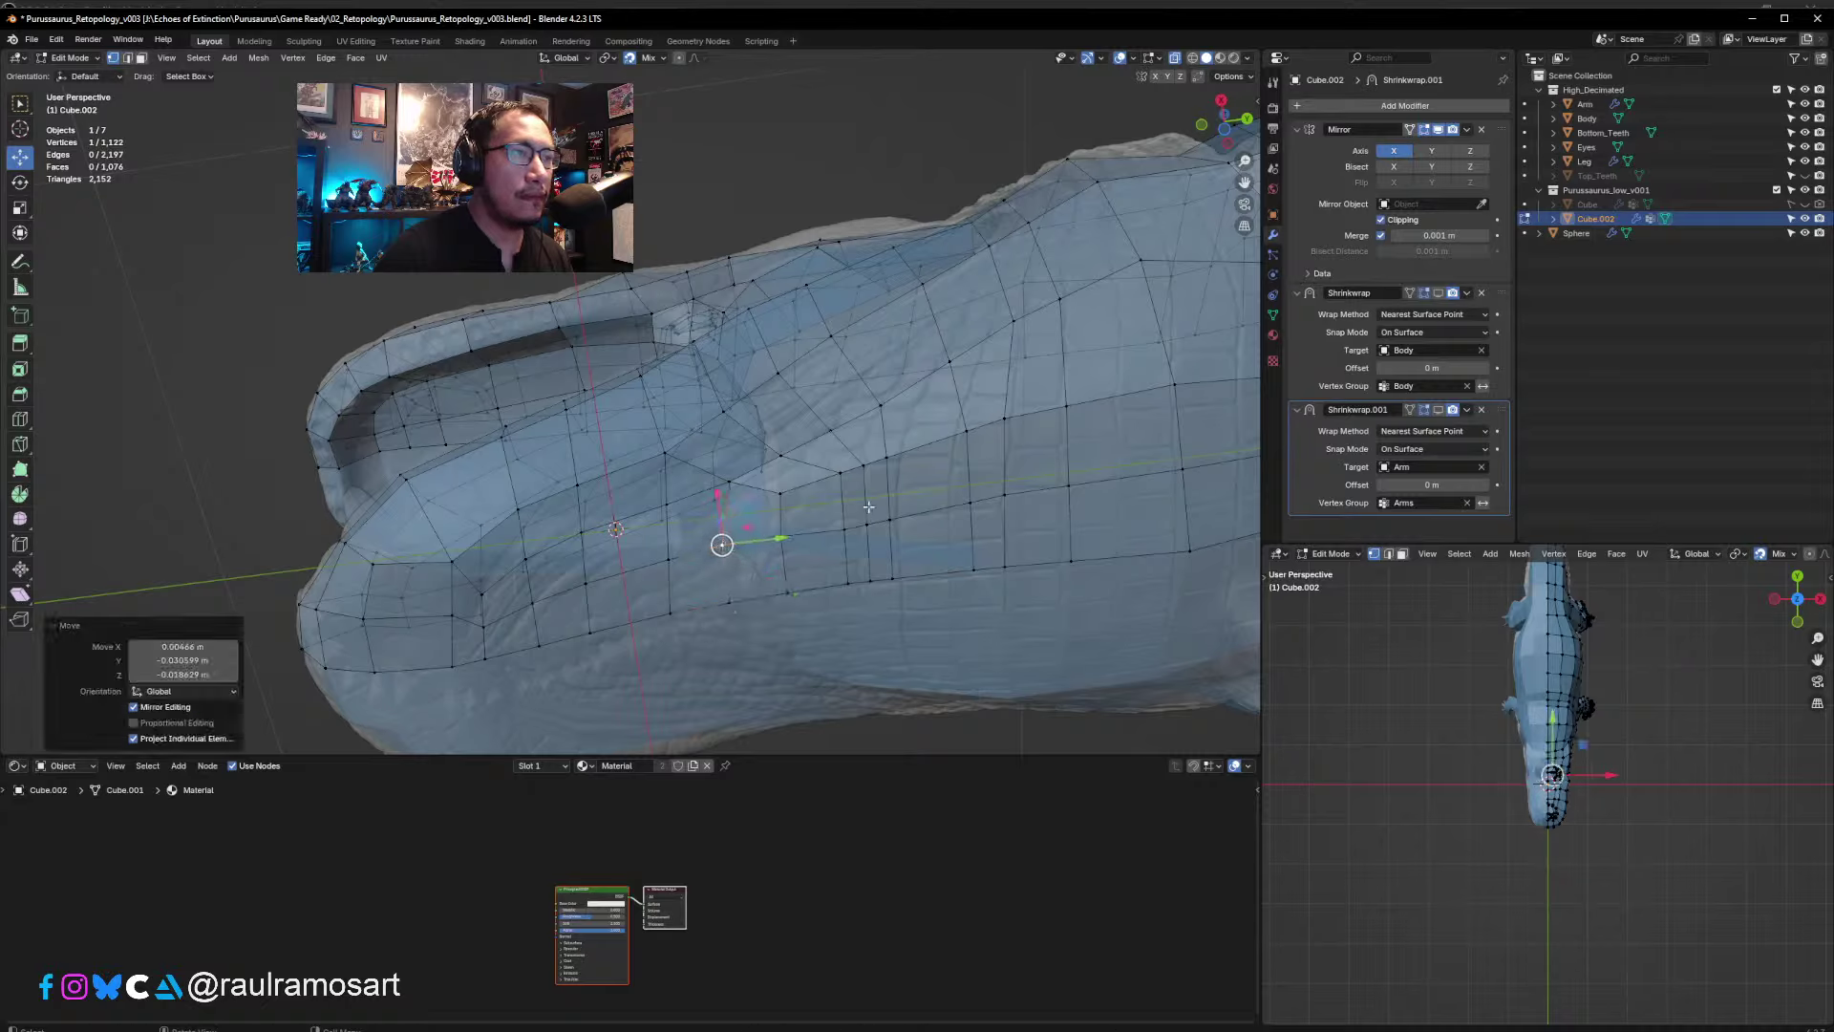
- Move the three vertices of the throat cross-row just behind the mouth corner forward, closer to the row in front
left_click(840, 471)
key("g")
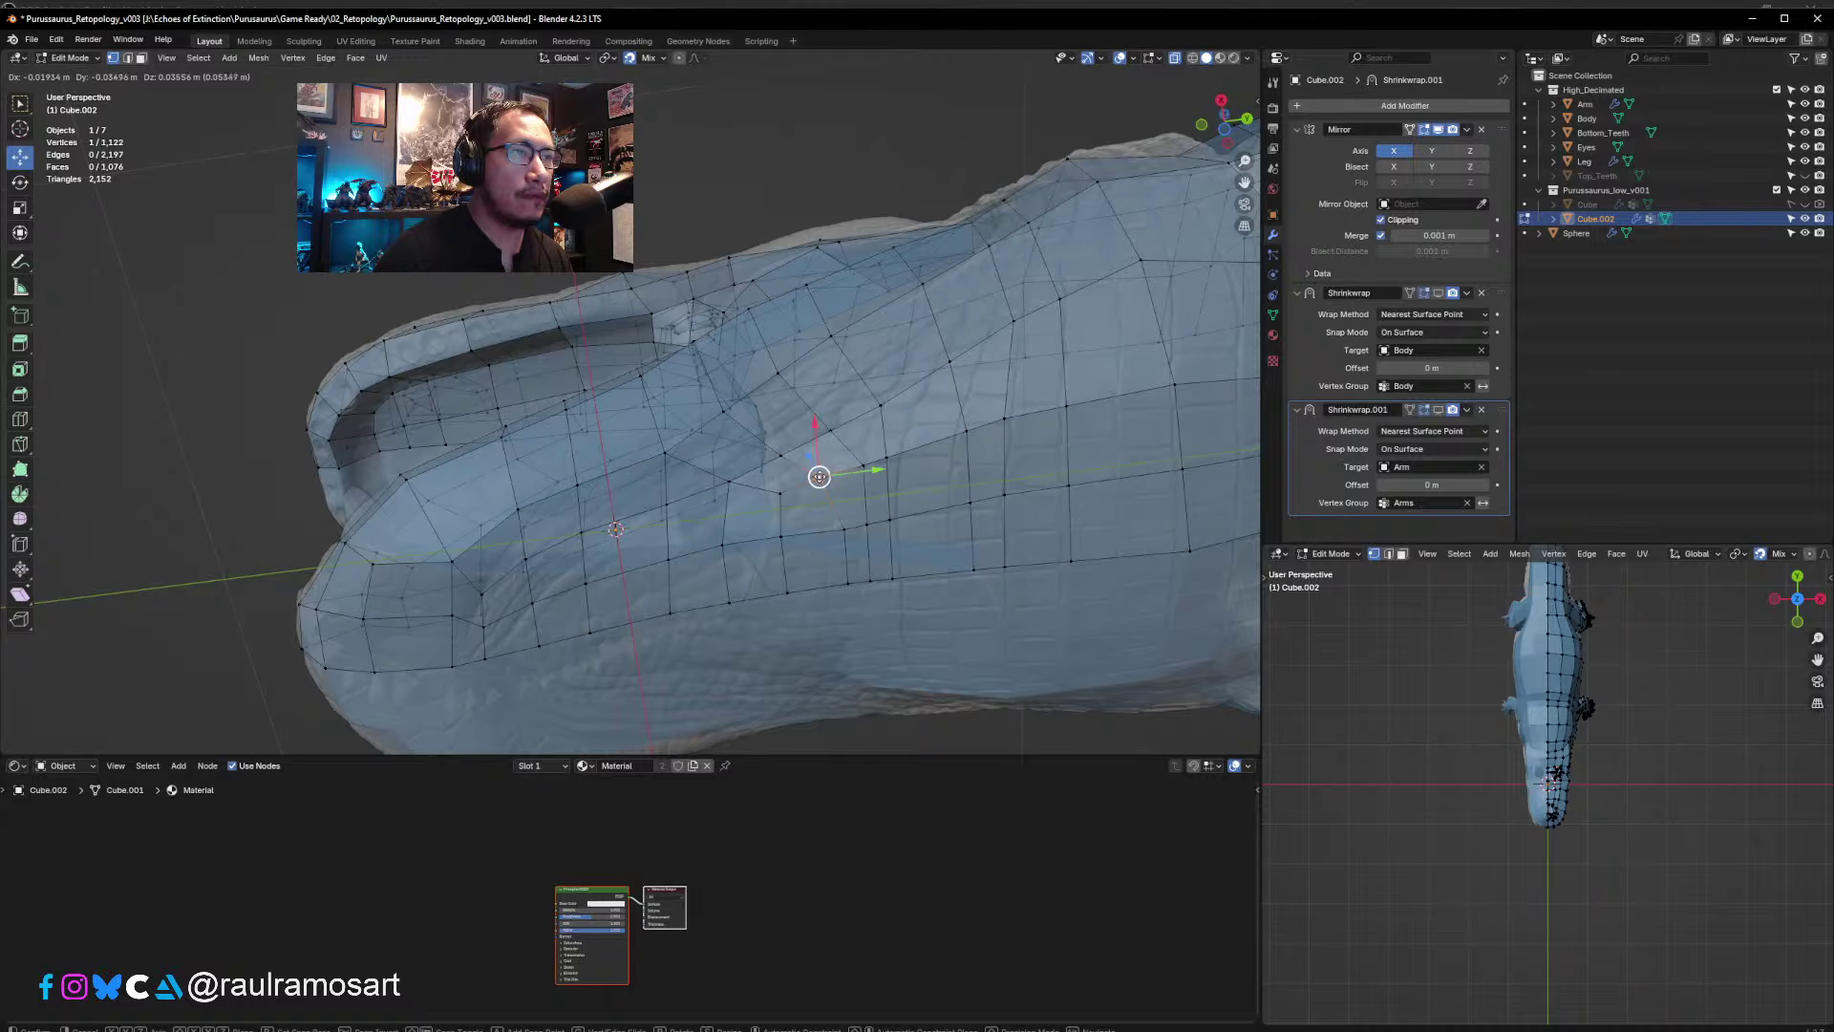
left_click(819, 476)
left_click(823, 528)
key("g")
left_click(826, 530)
left_click(848, 584)
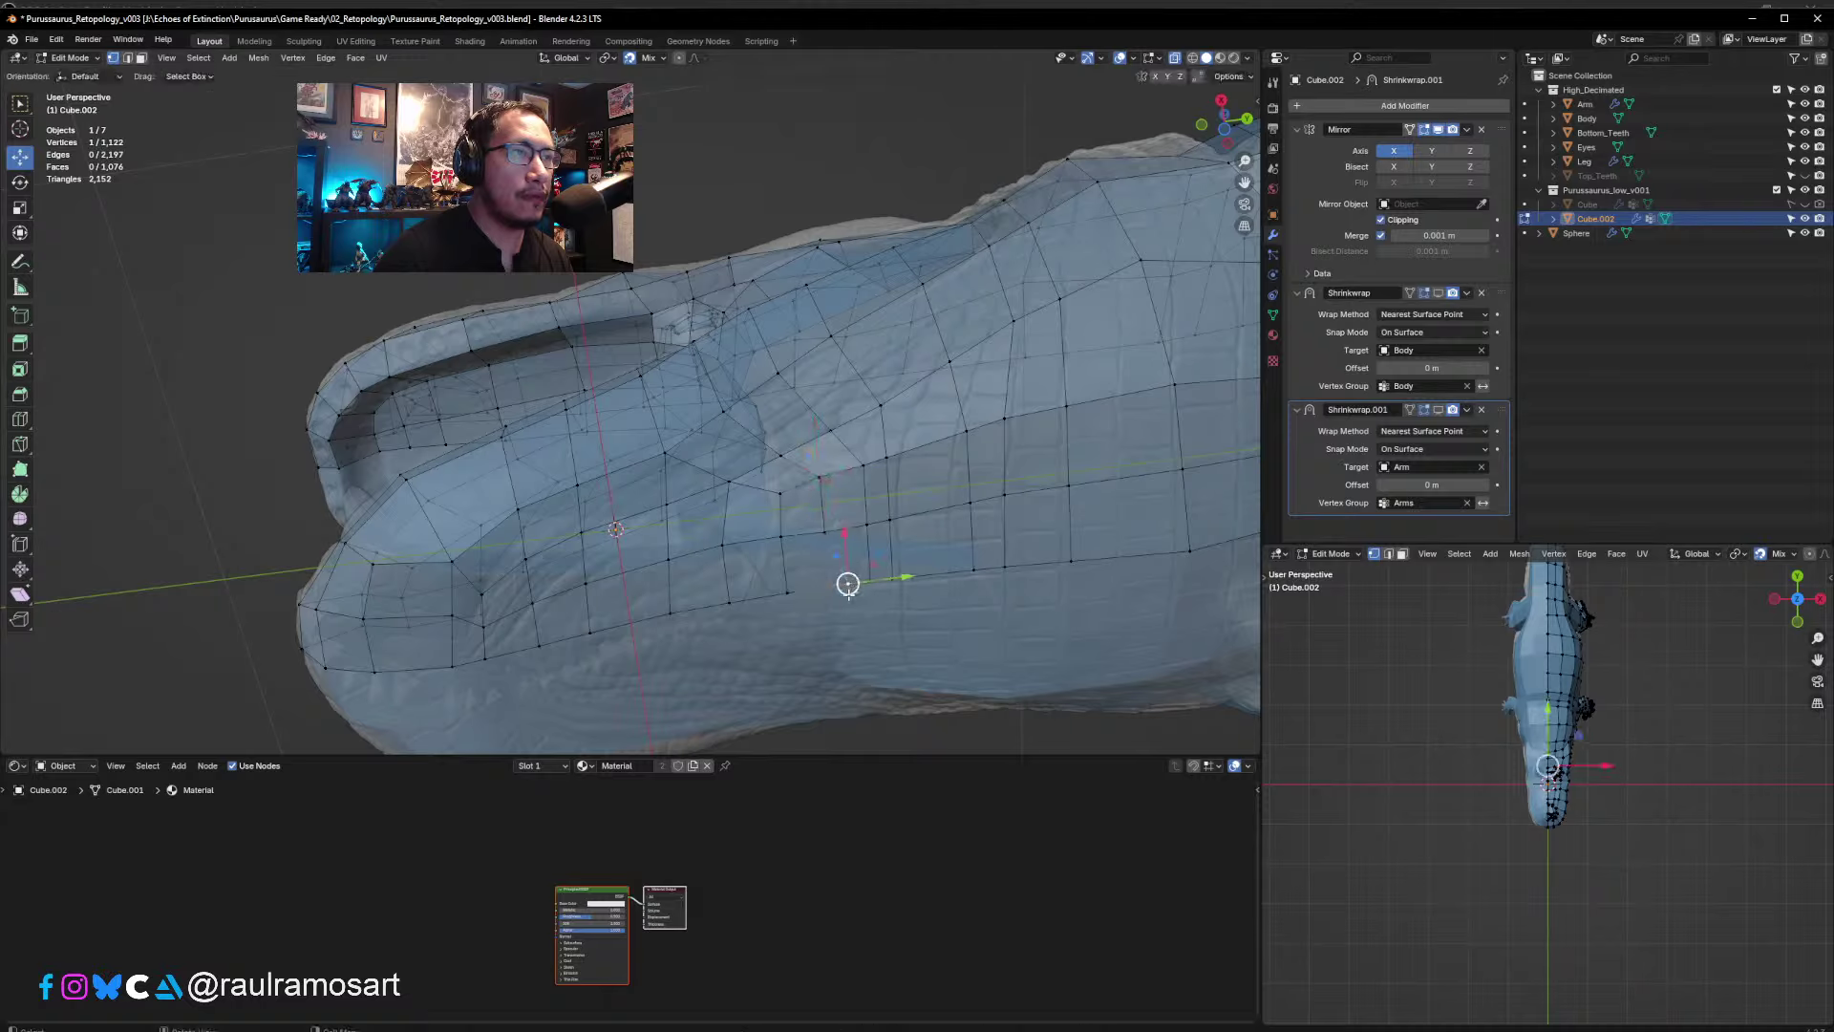
key("g")
left_click(827, 588)
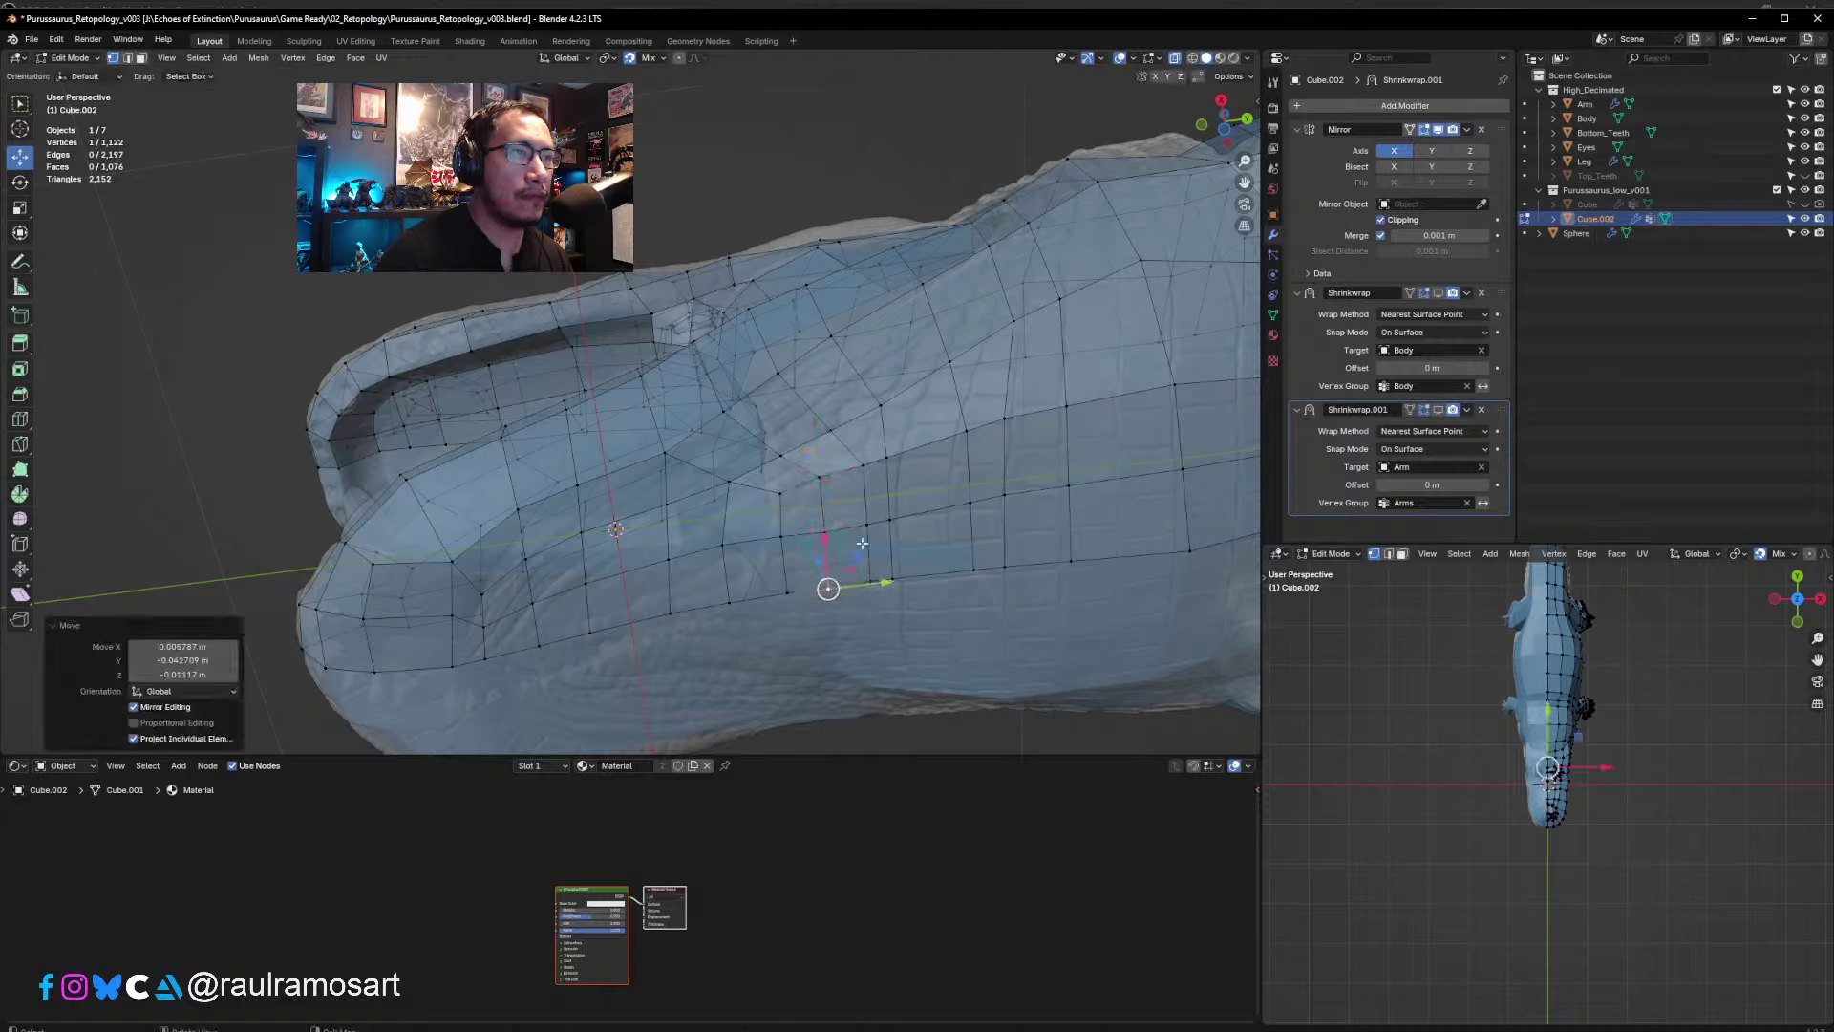
- Move the upper, middle and centreline vertices of the following throat cross-row backward toward the neck
left_click(887, 459)
key("g")
left_click(909, 489)
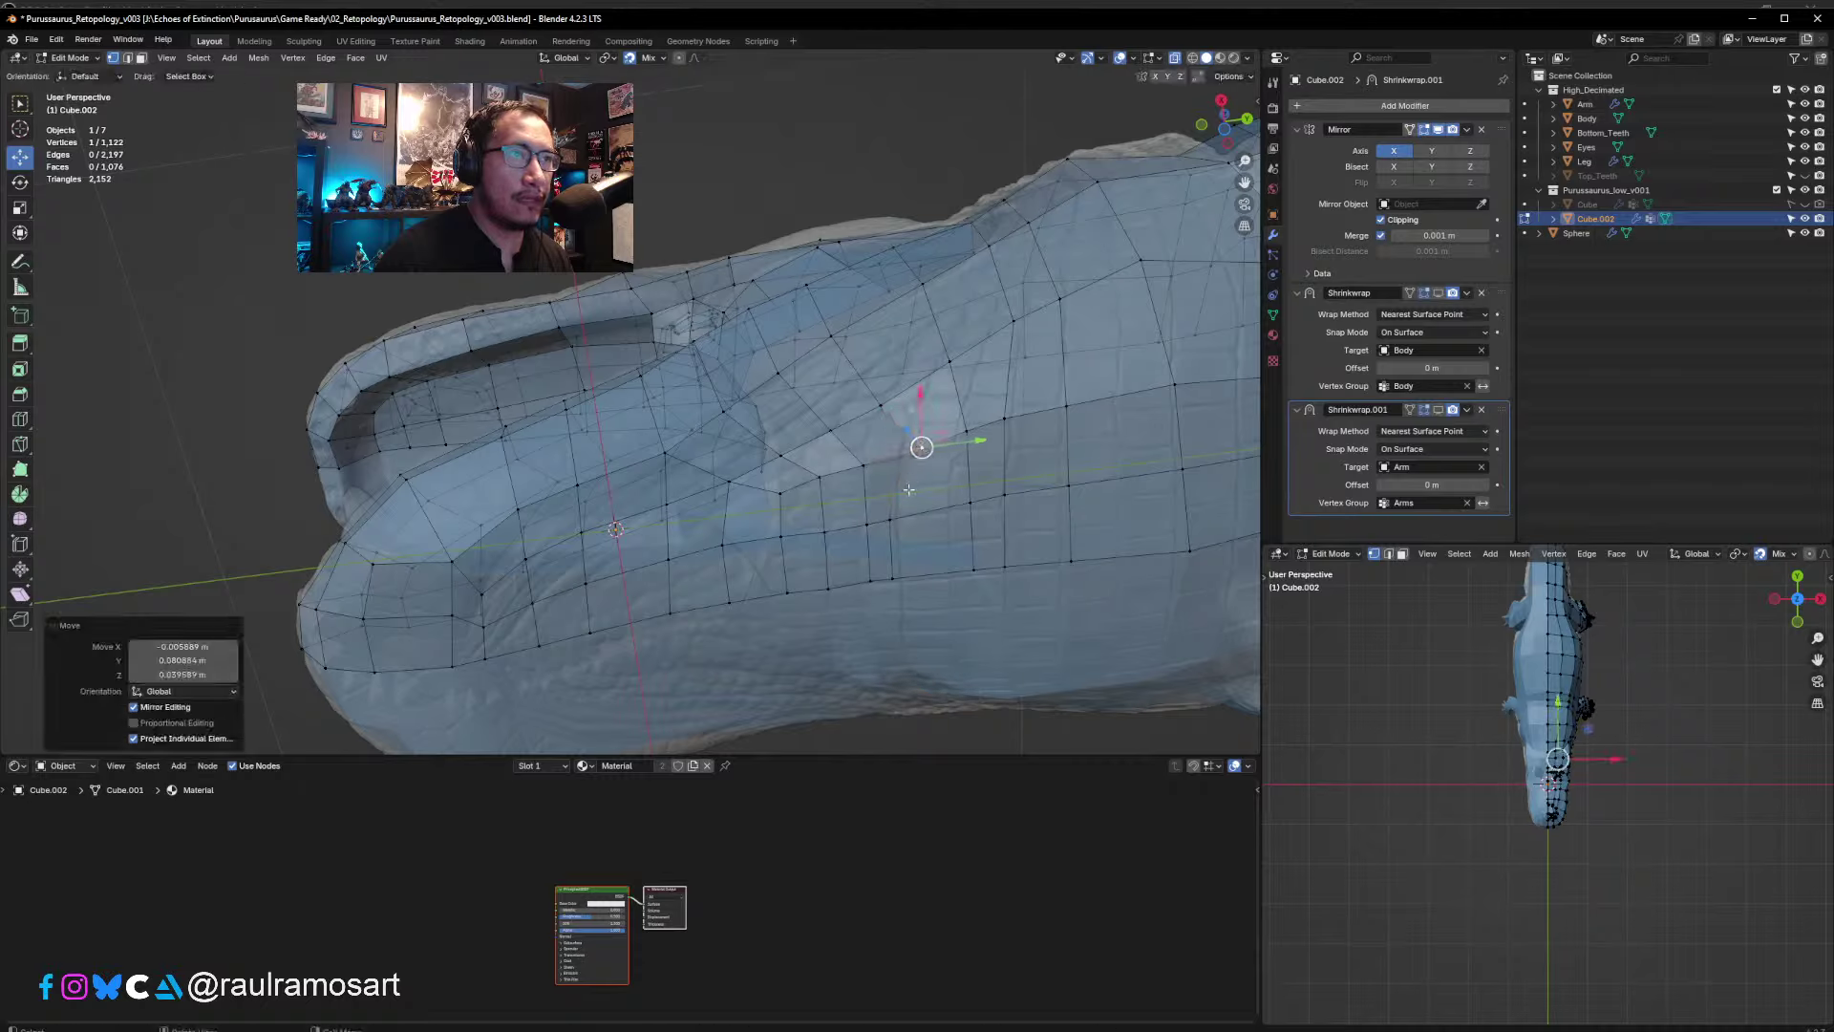
left_click(892, 521)
key("g")
left_click(919, 521)
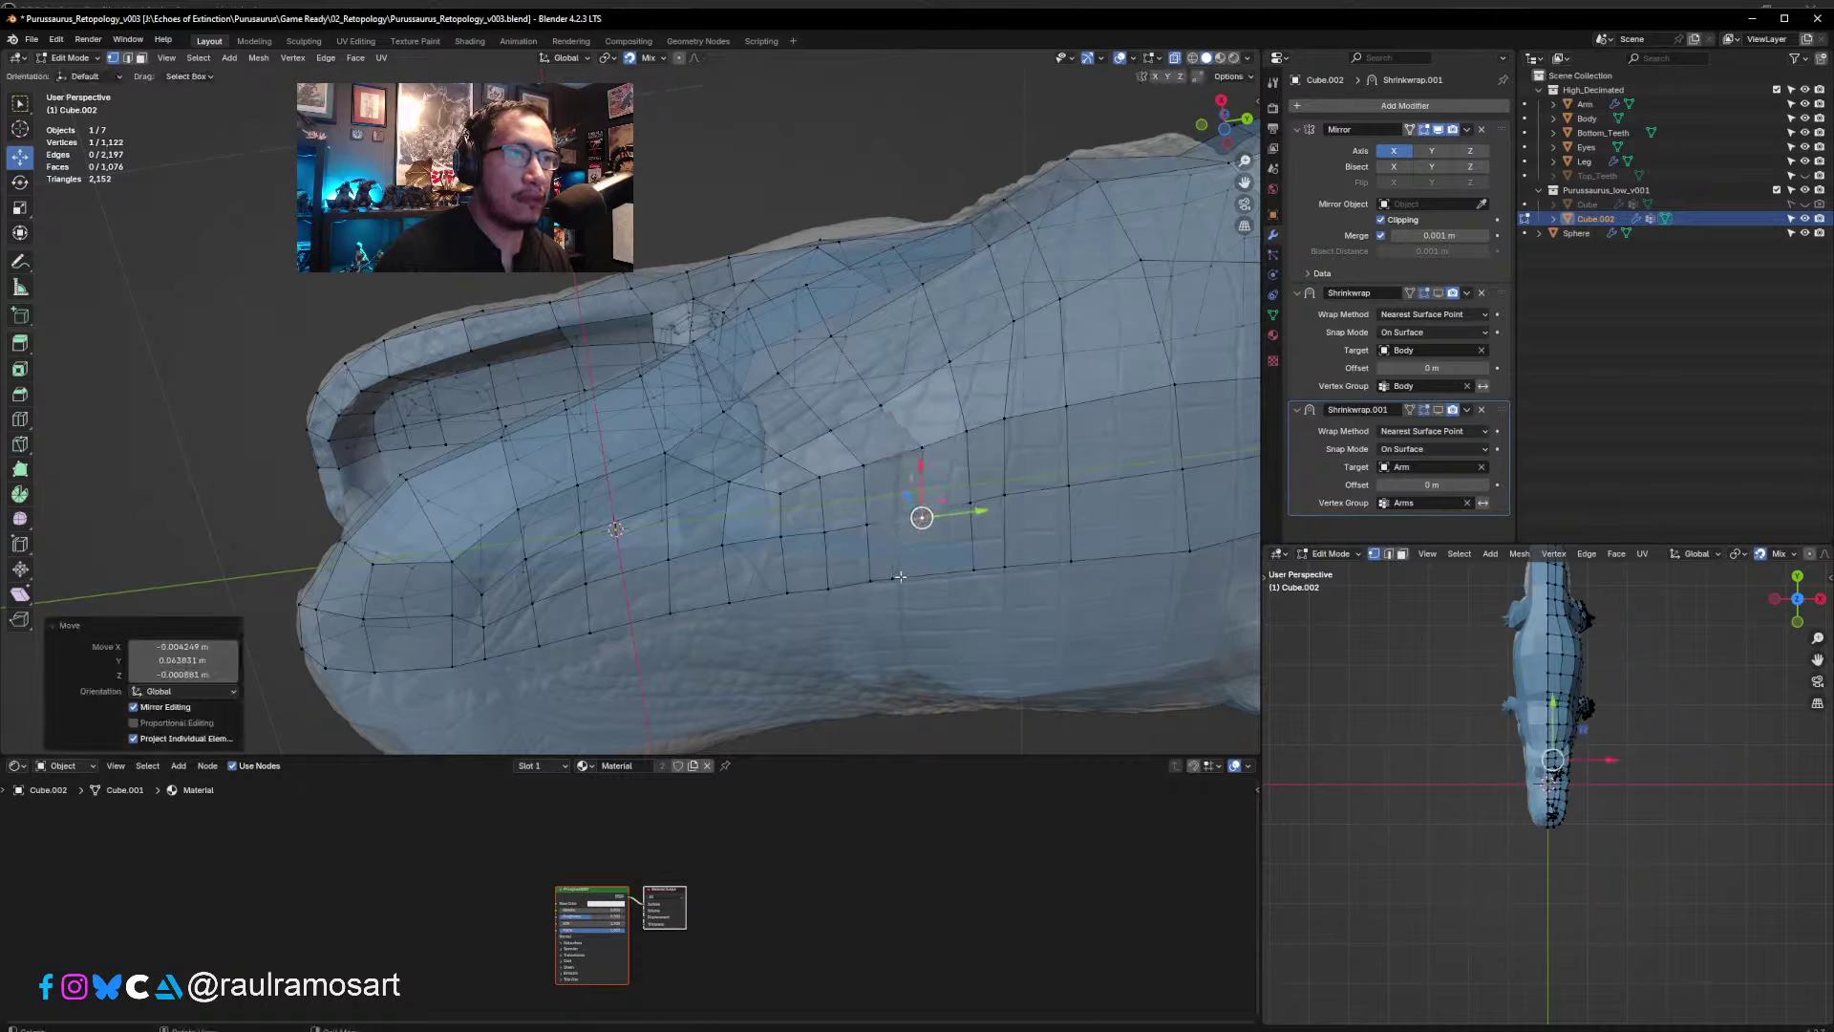
left_click(900, 576)
key("g")
left_click(930, 576)
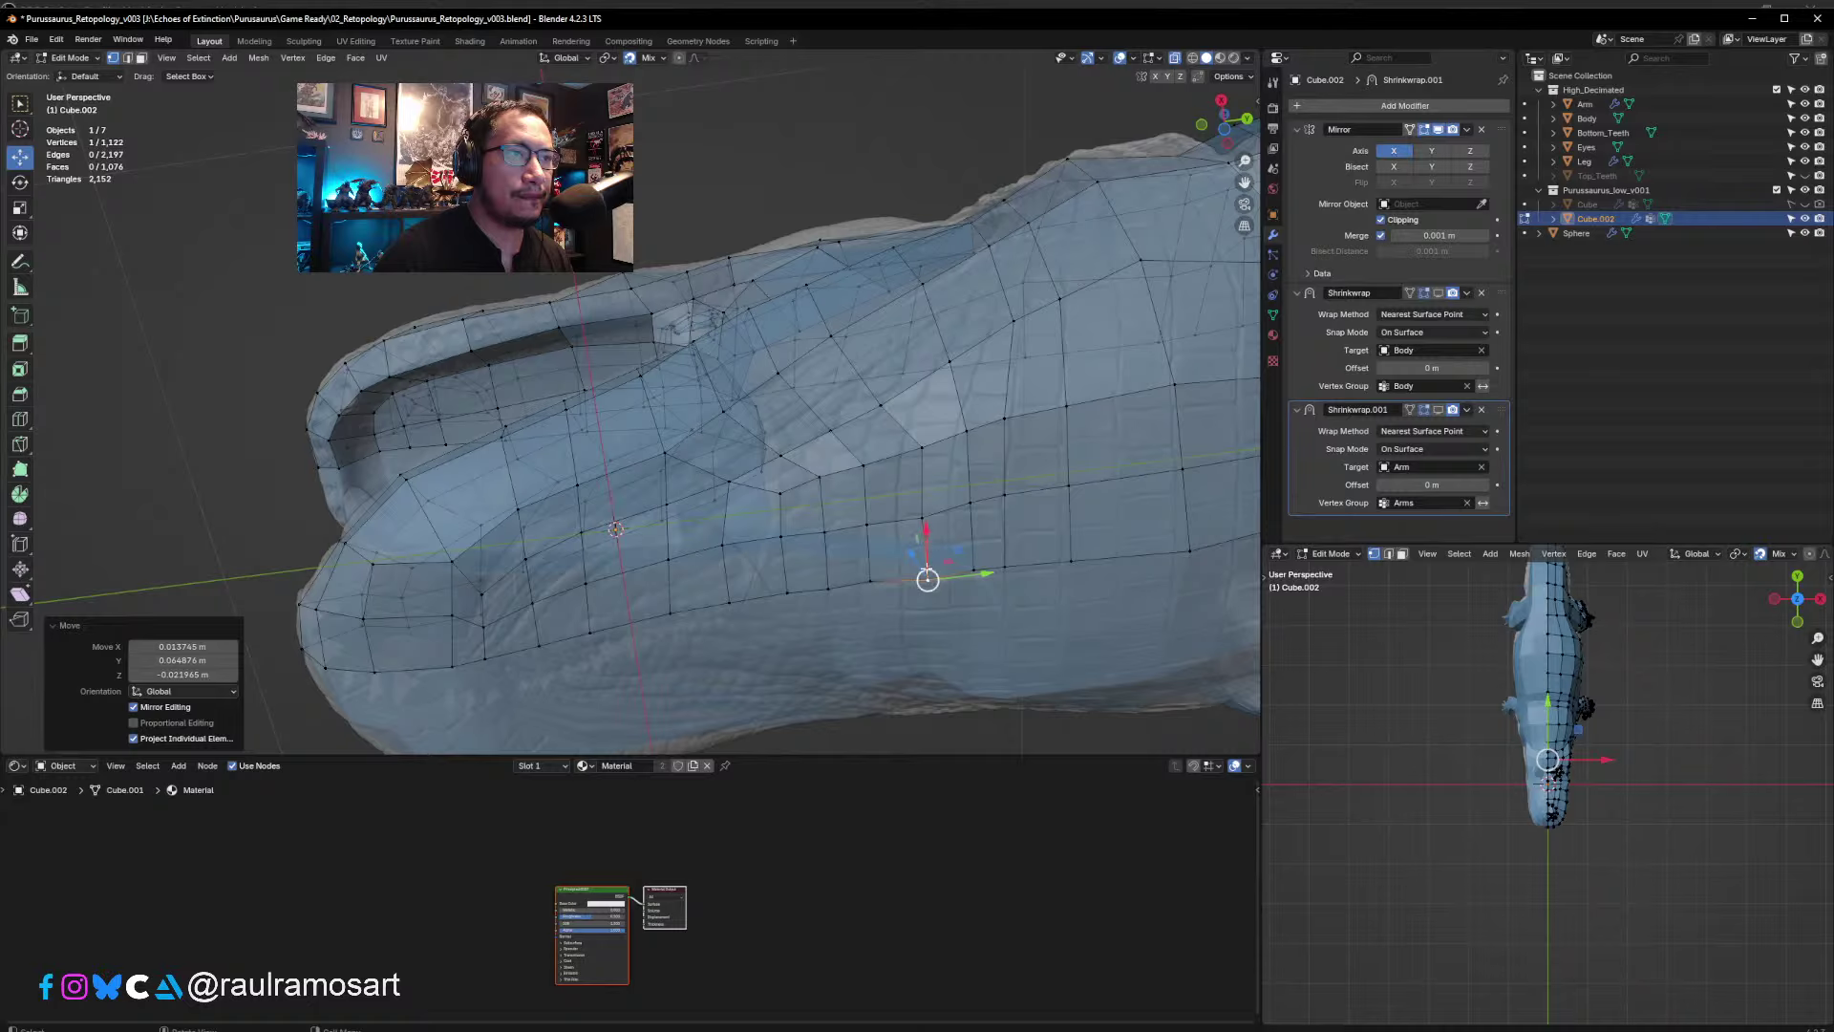
- Nudge the upper vertex of that rear throat cross-row slightly forward to line it up with the vertices below
left_click(924, 525)
left_click(921, 453)
key("g")
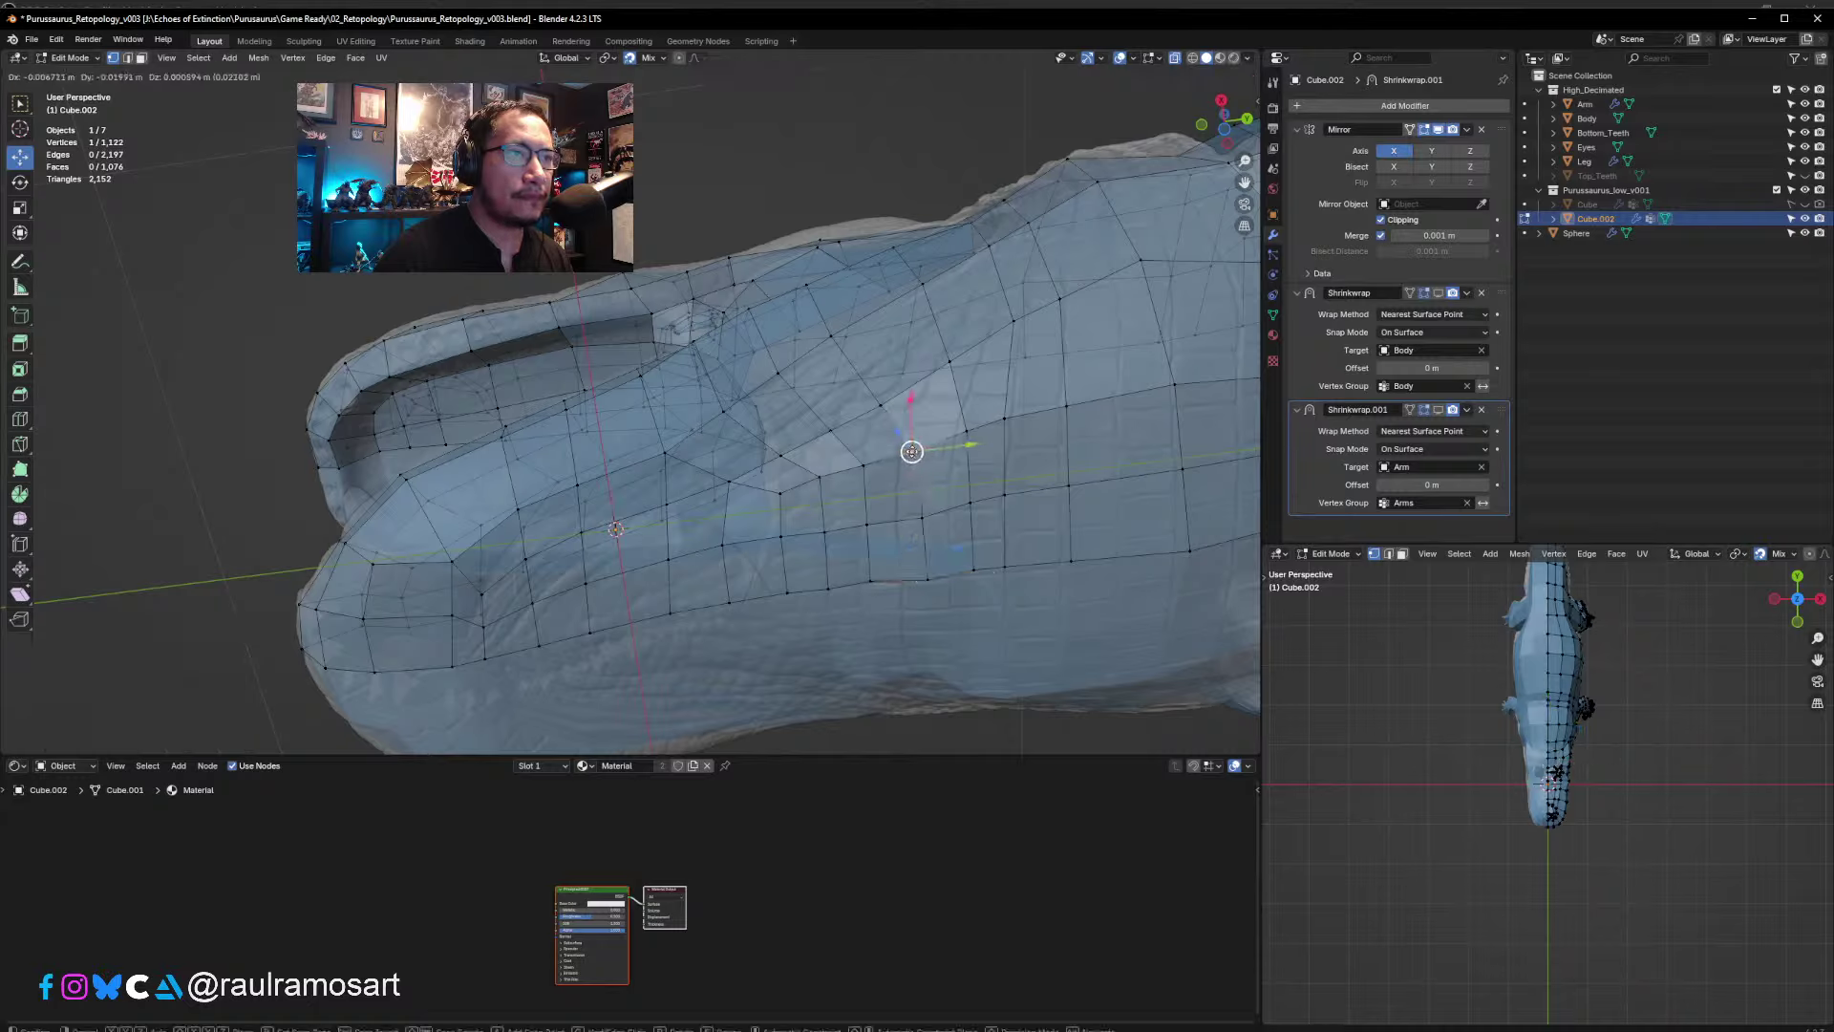
left_click(912, 451)
left_click(819, 471)
left_click(778, 494)
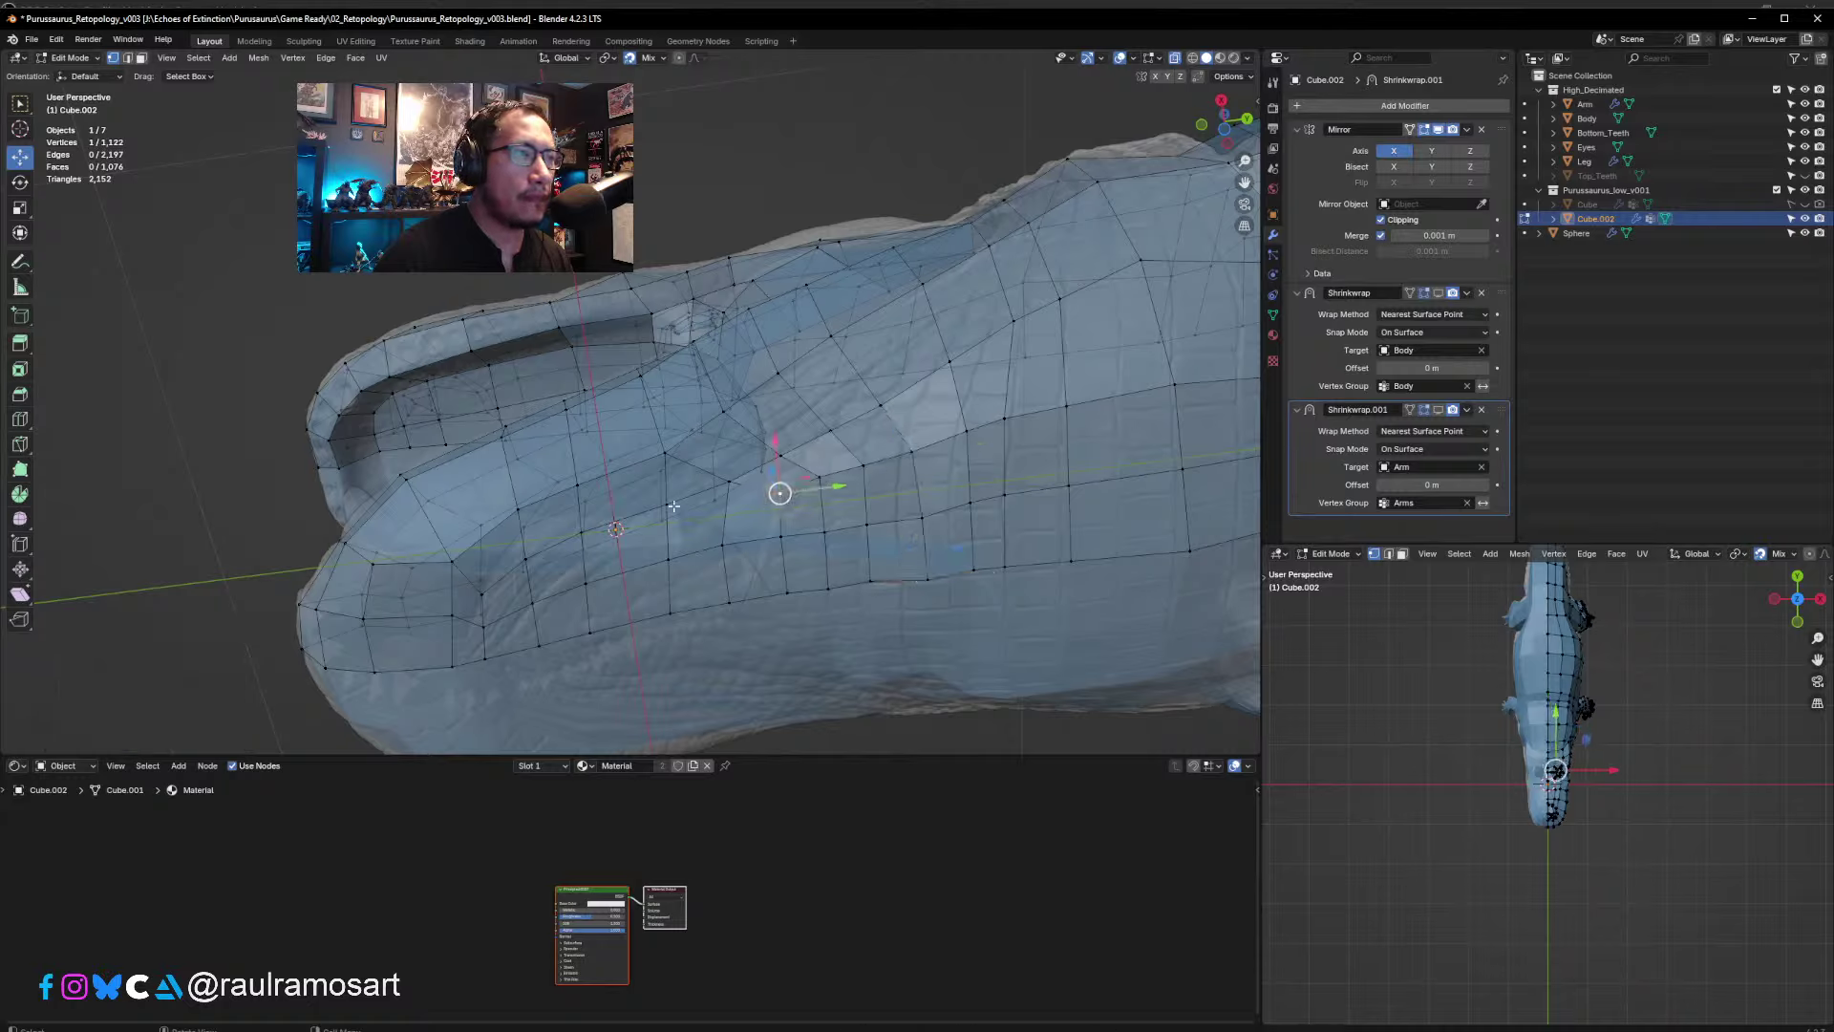
- Move the three vertices of the cross-row midway along the underside of the lower jaw slightly forward
left_click(671, 506)
key("g")
left_click(650, 514)
left_click(668, 559)
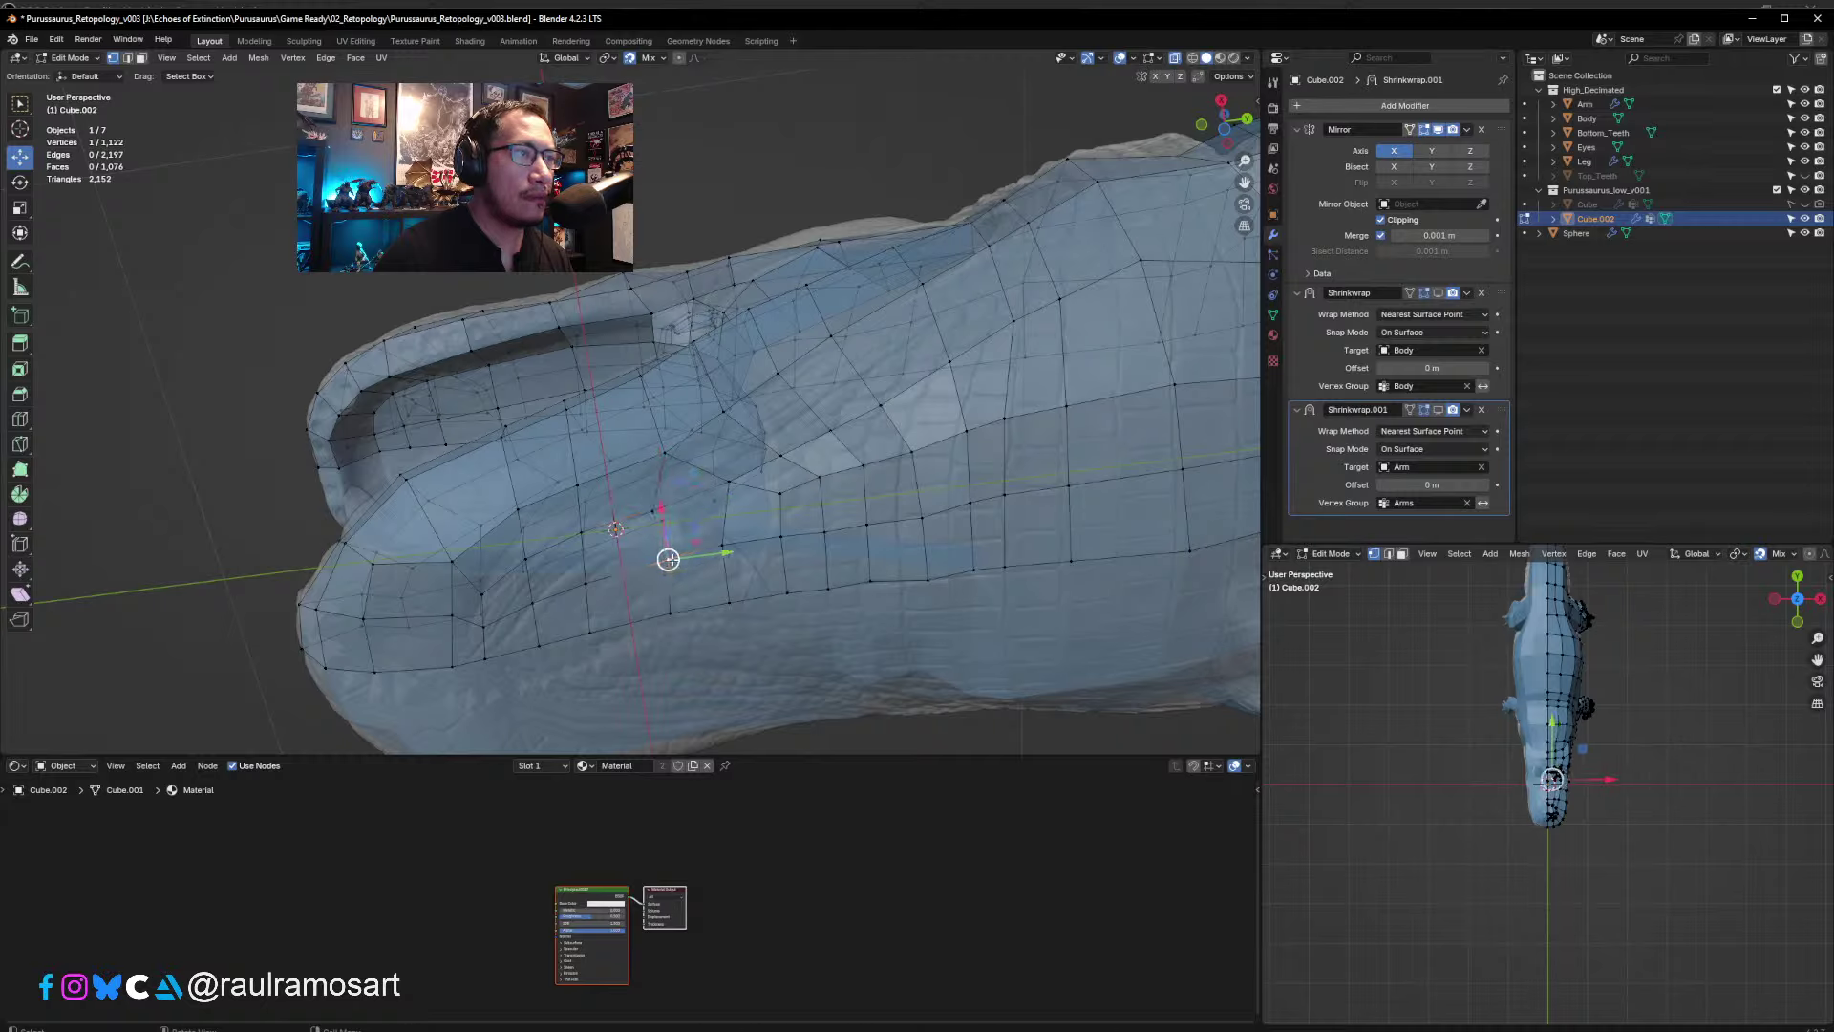
key("g")
left_click(646, 562)
left_click(670, 613)
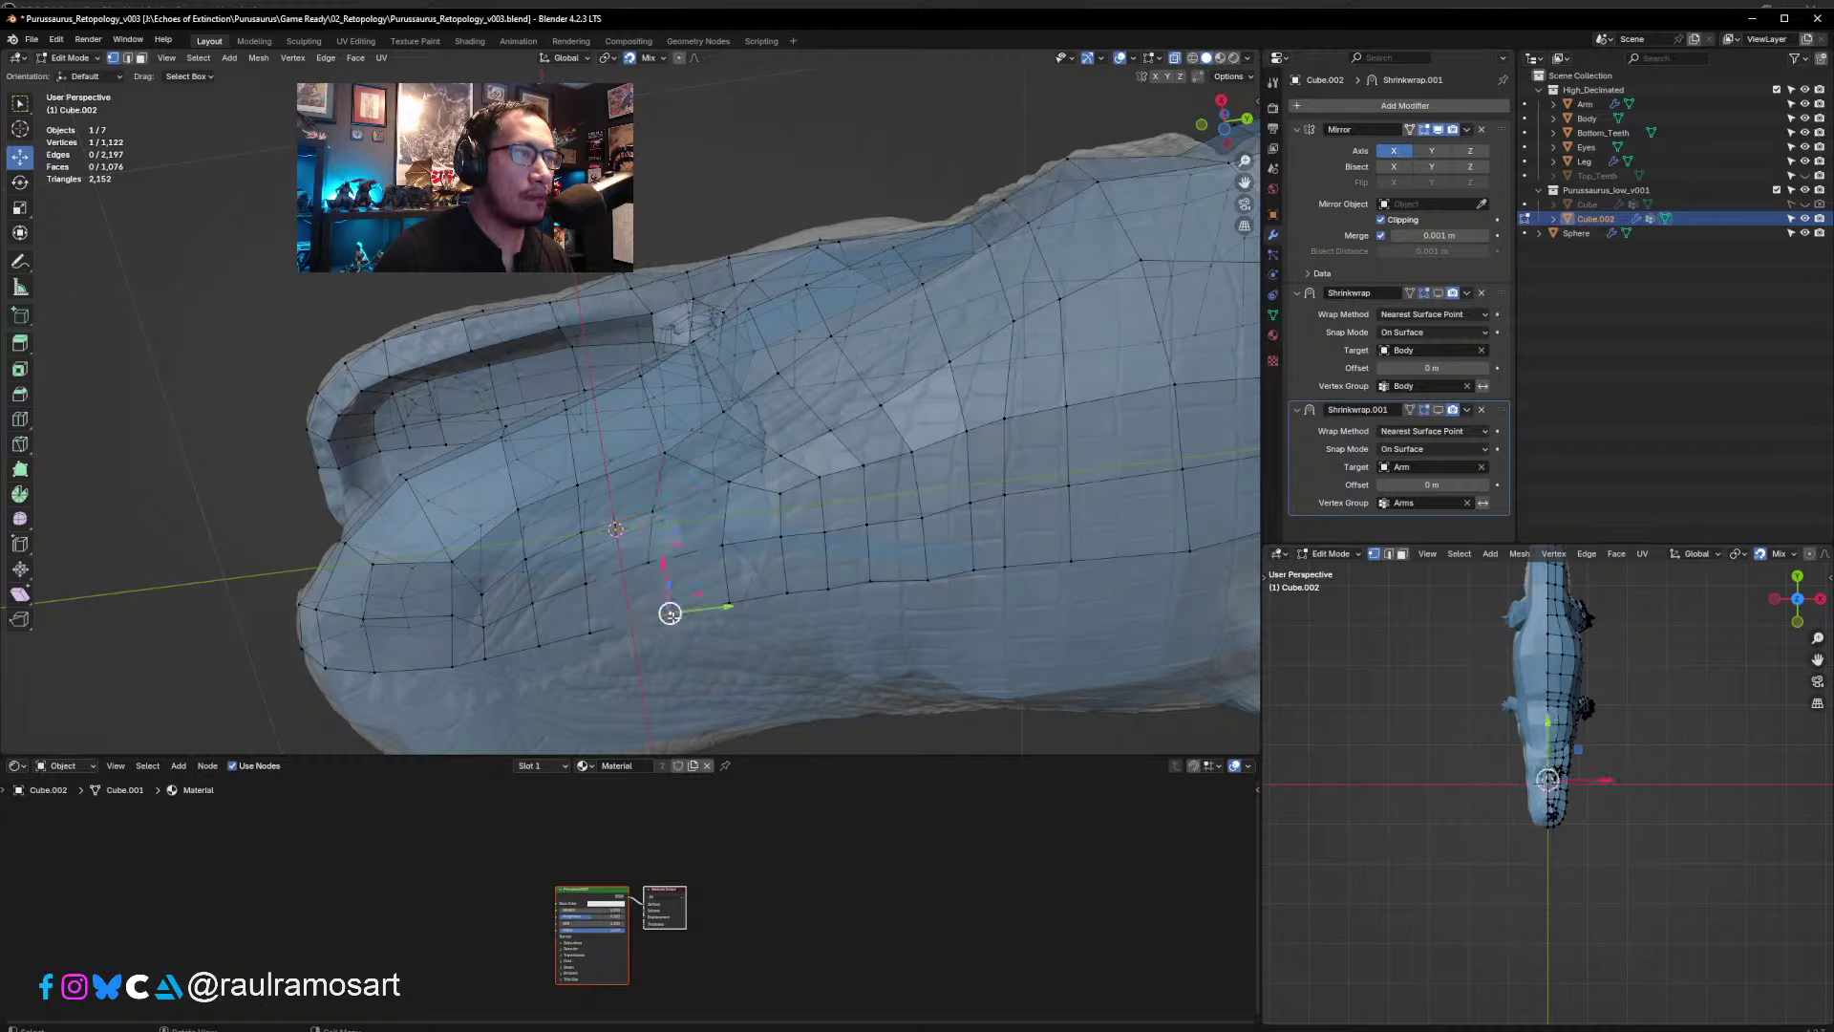
key("g")
left_click(655, 621)
- Shift the middle and centreline vertices of the cross-row behind the mid-jaw row forward to even out the gaps
left_click(721, 544)
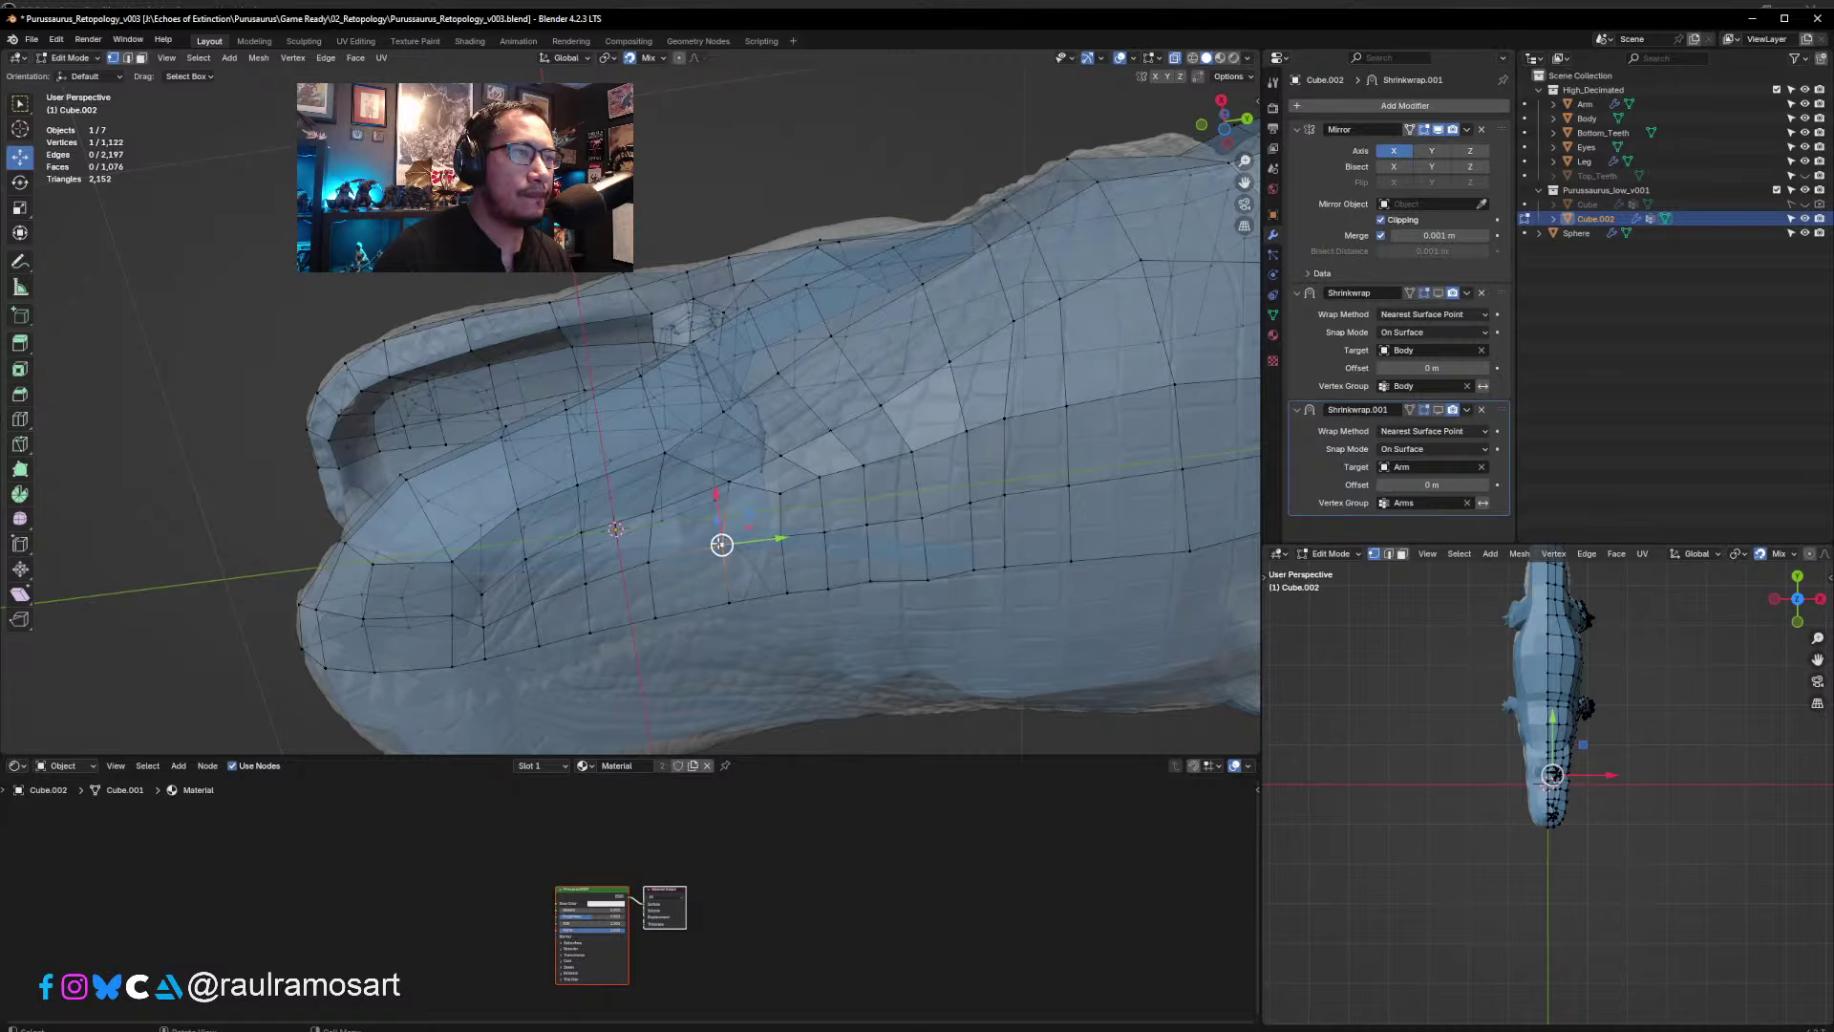
key("g")
left_click(705, 541)
left_click(729, 602)
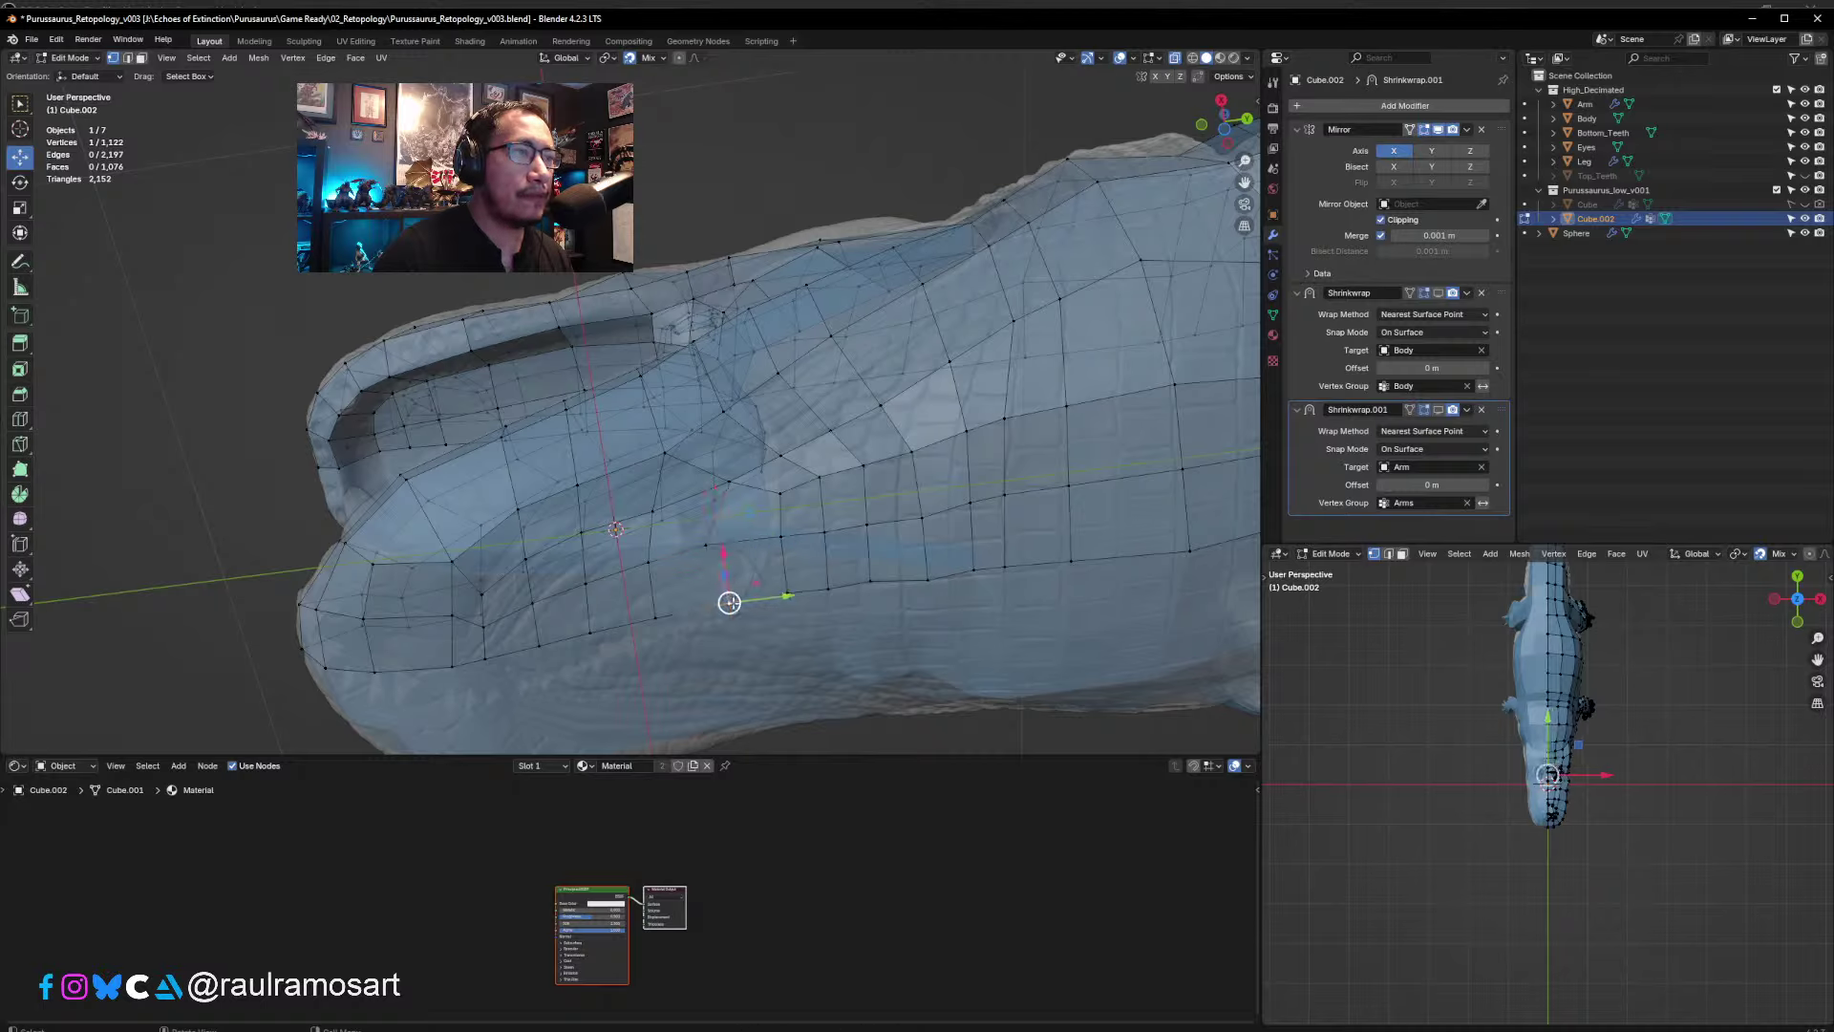
key("g")
left_click(718, 604)
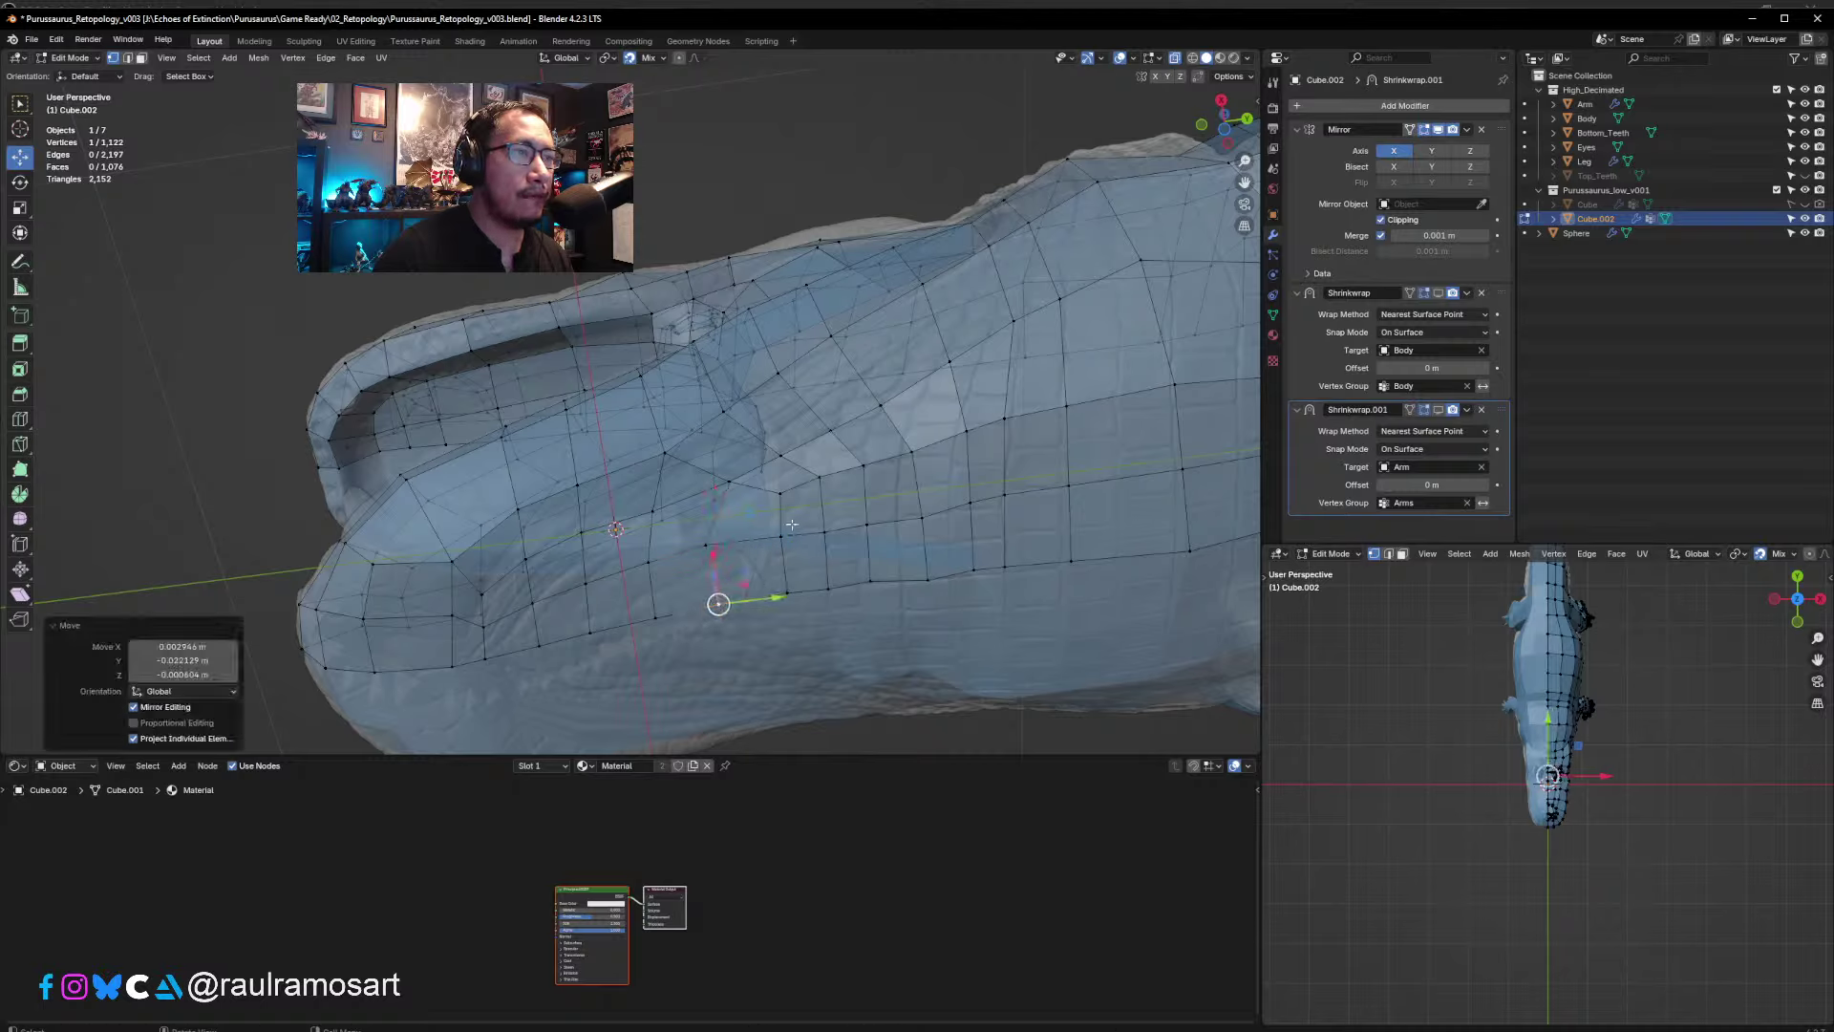
key("g")
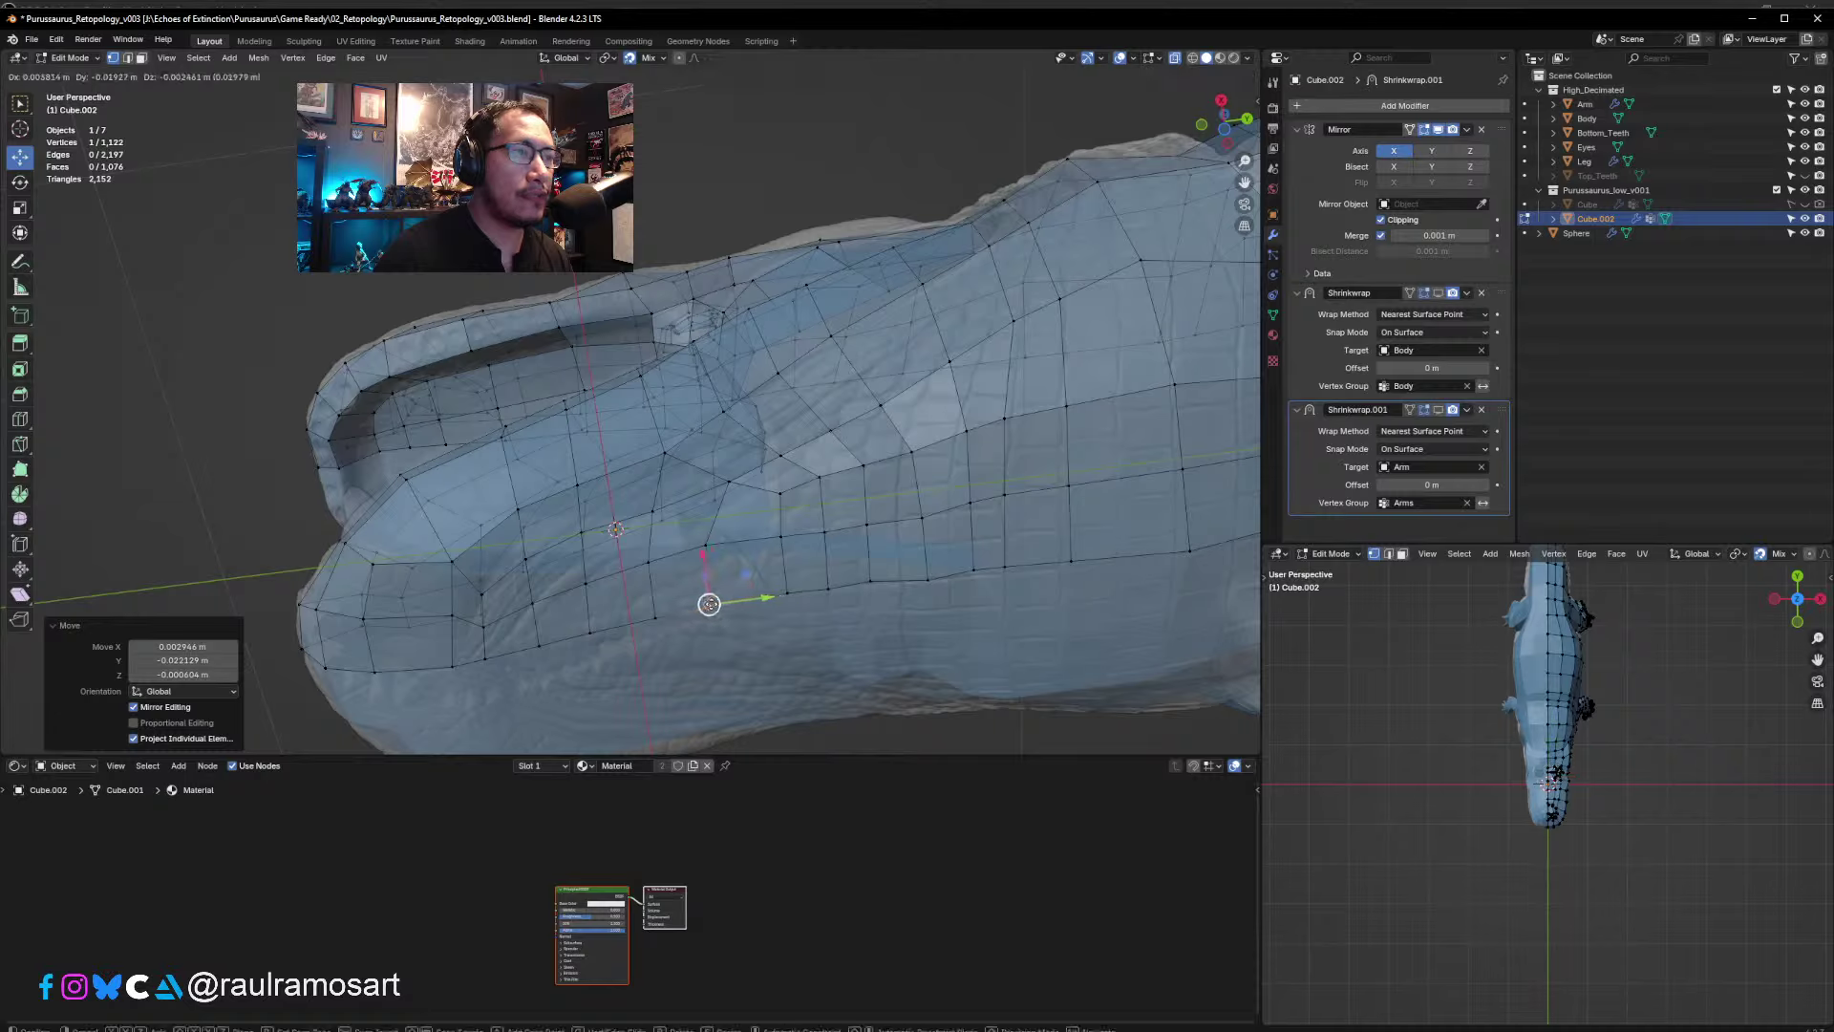
left_click_drag(709, 603, 712, 605)
- Even out the middle and centreline vertices of the remaining throat cross-rows, and reposition the upper vertex at the rear of the throat
left_click(780, 536)
left_click_drag(781, 536, 761, 598)
left_click(786, 590)
left_click(822, 529)
left_click_drag(822, 528, 815, 586)
left_click(827, 589)
left_click(820, 534)
left_click(827, 588)
left_click(866, 523)
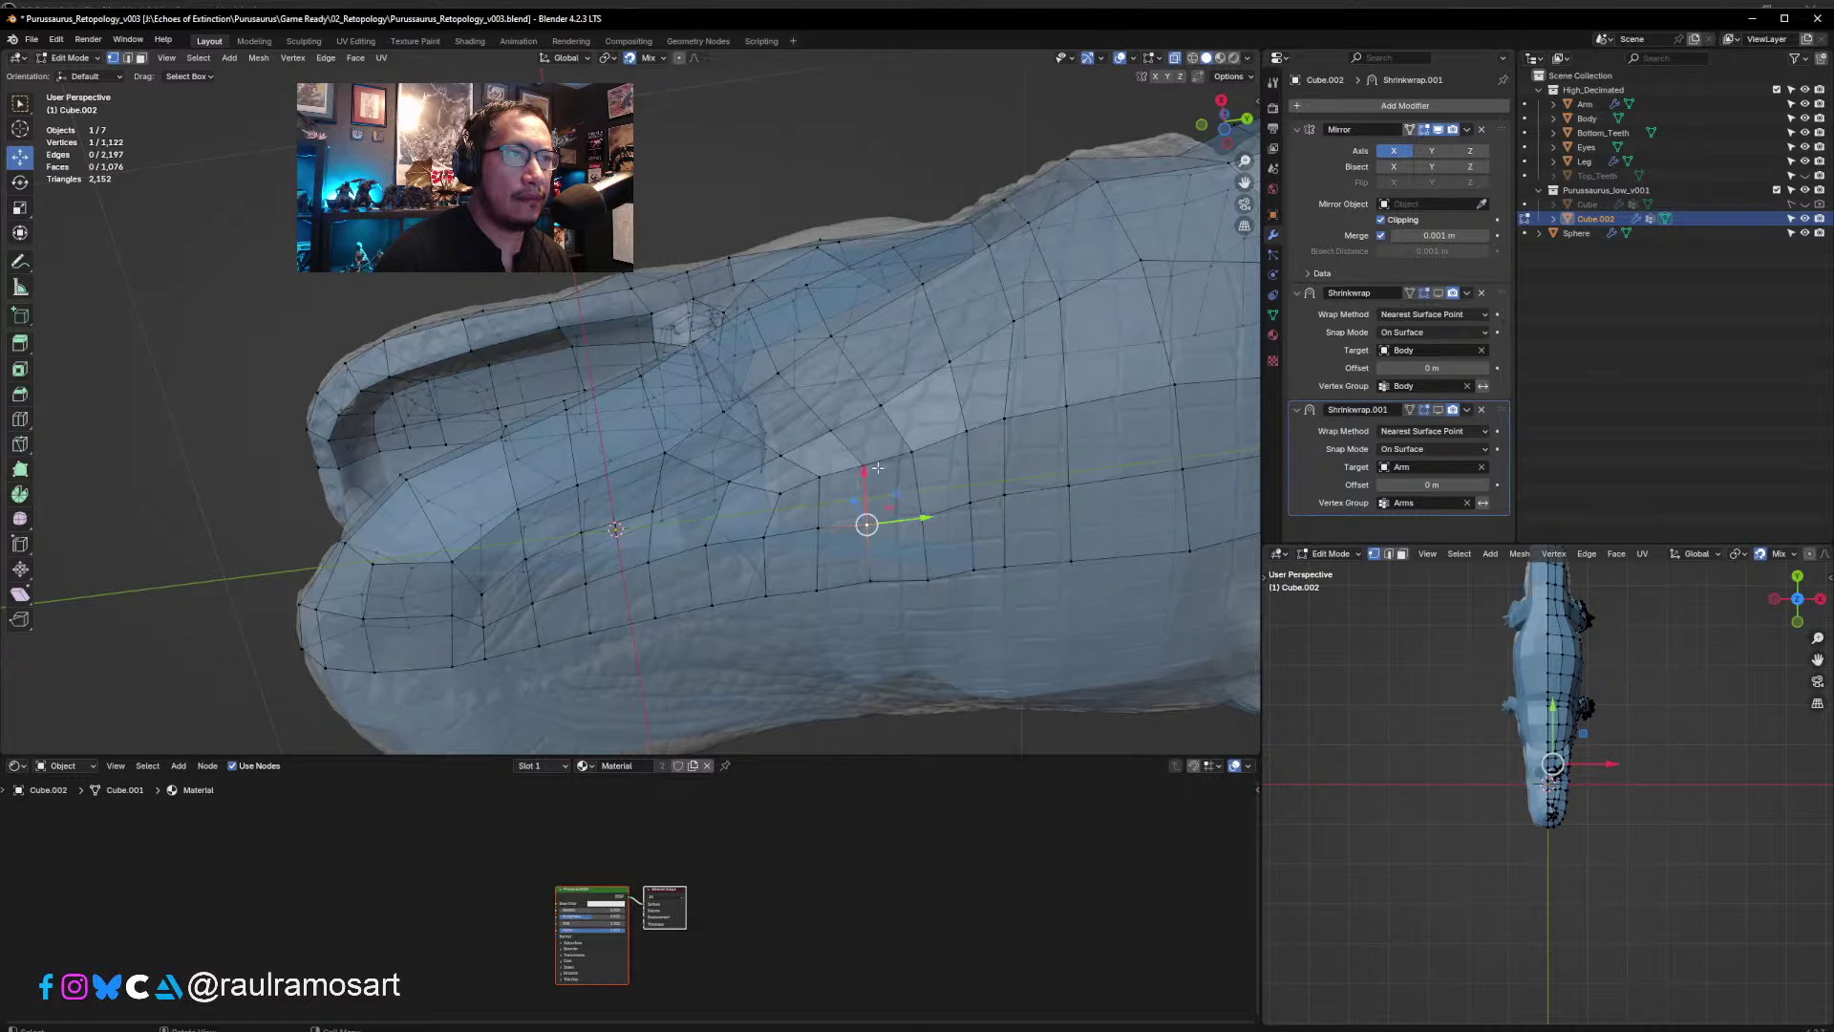
left_click_drag(866, 524, 959, 419)
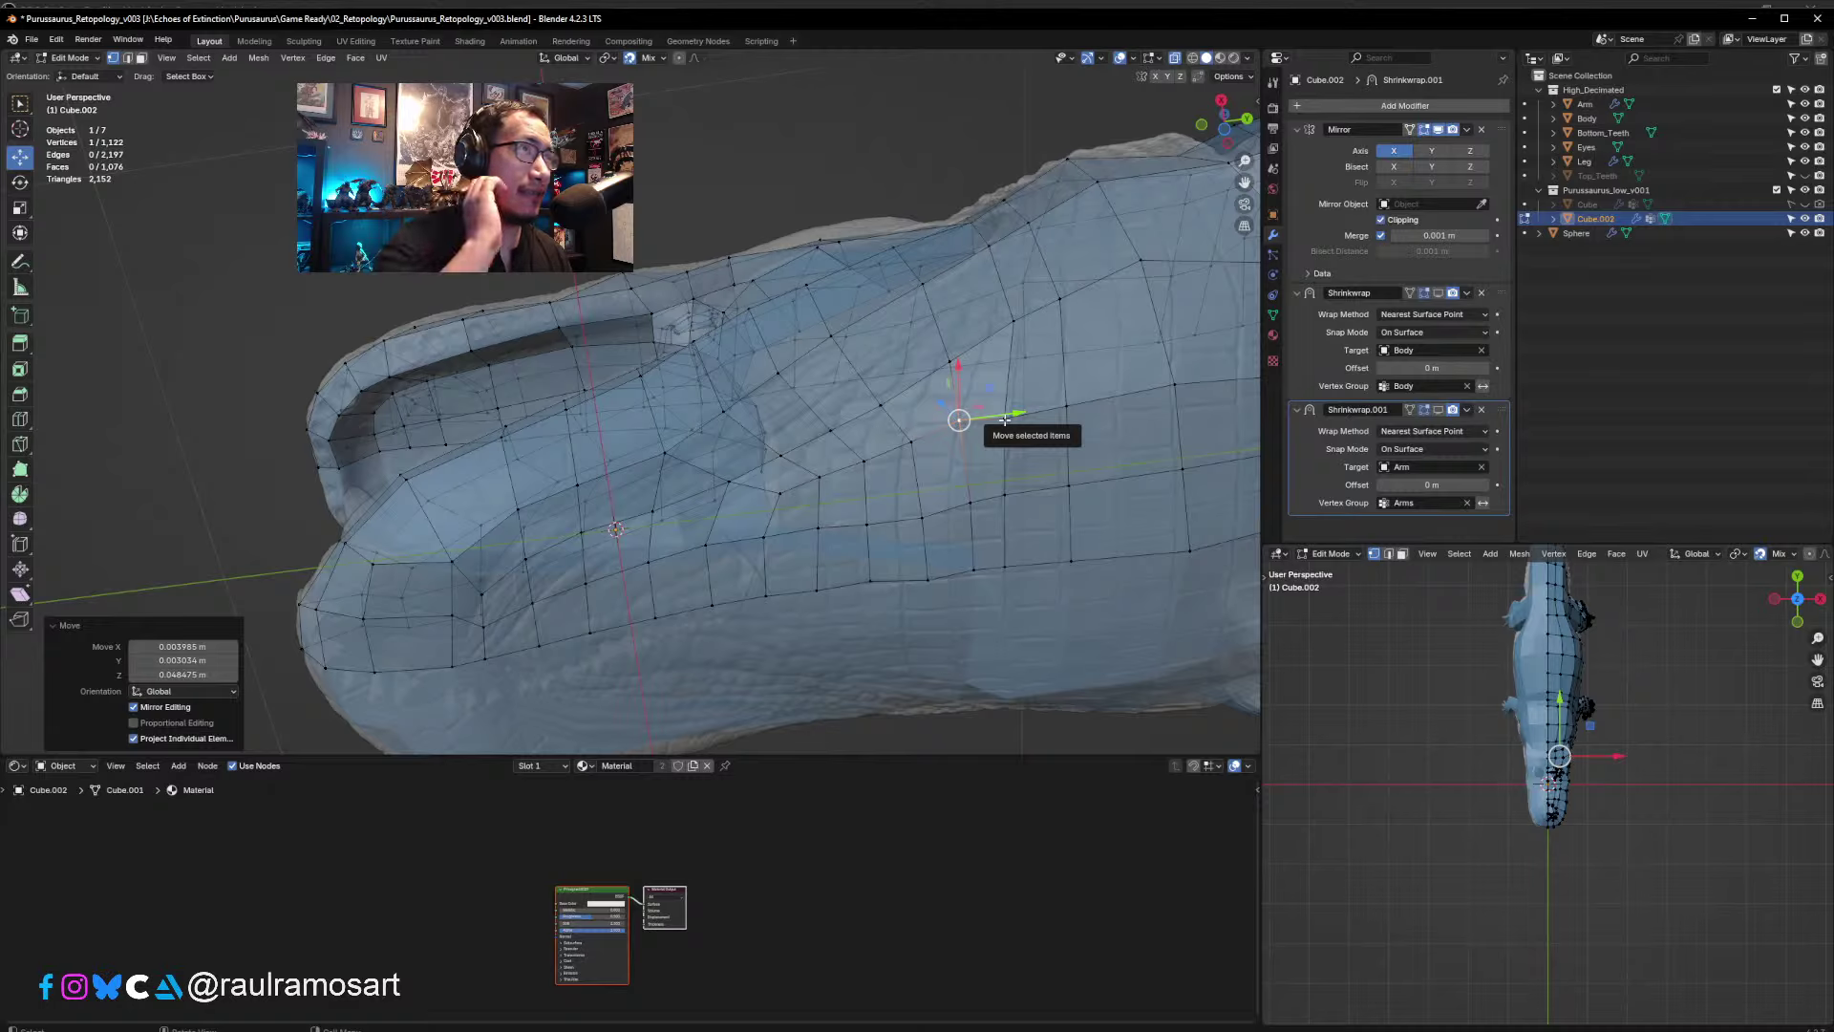
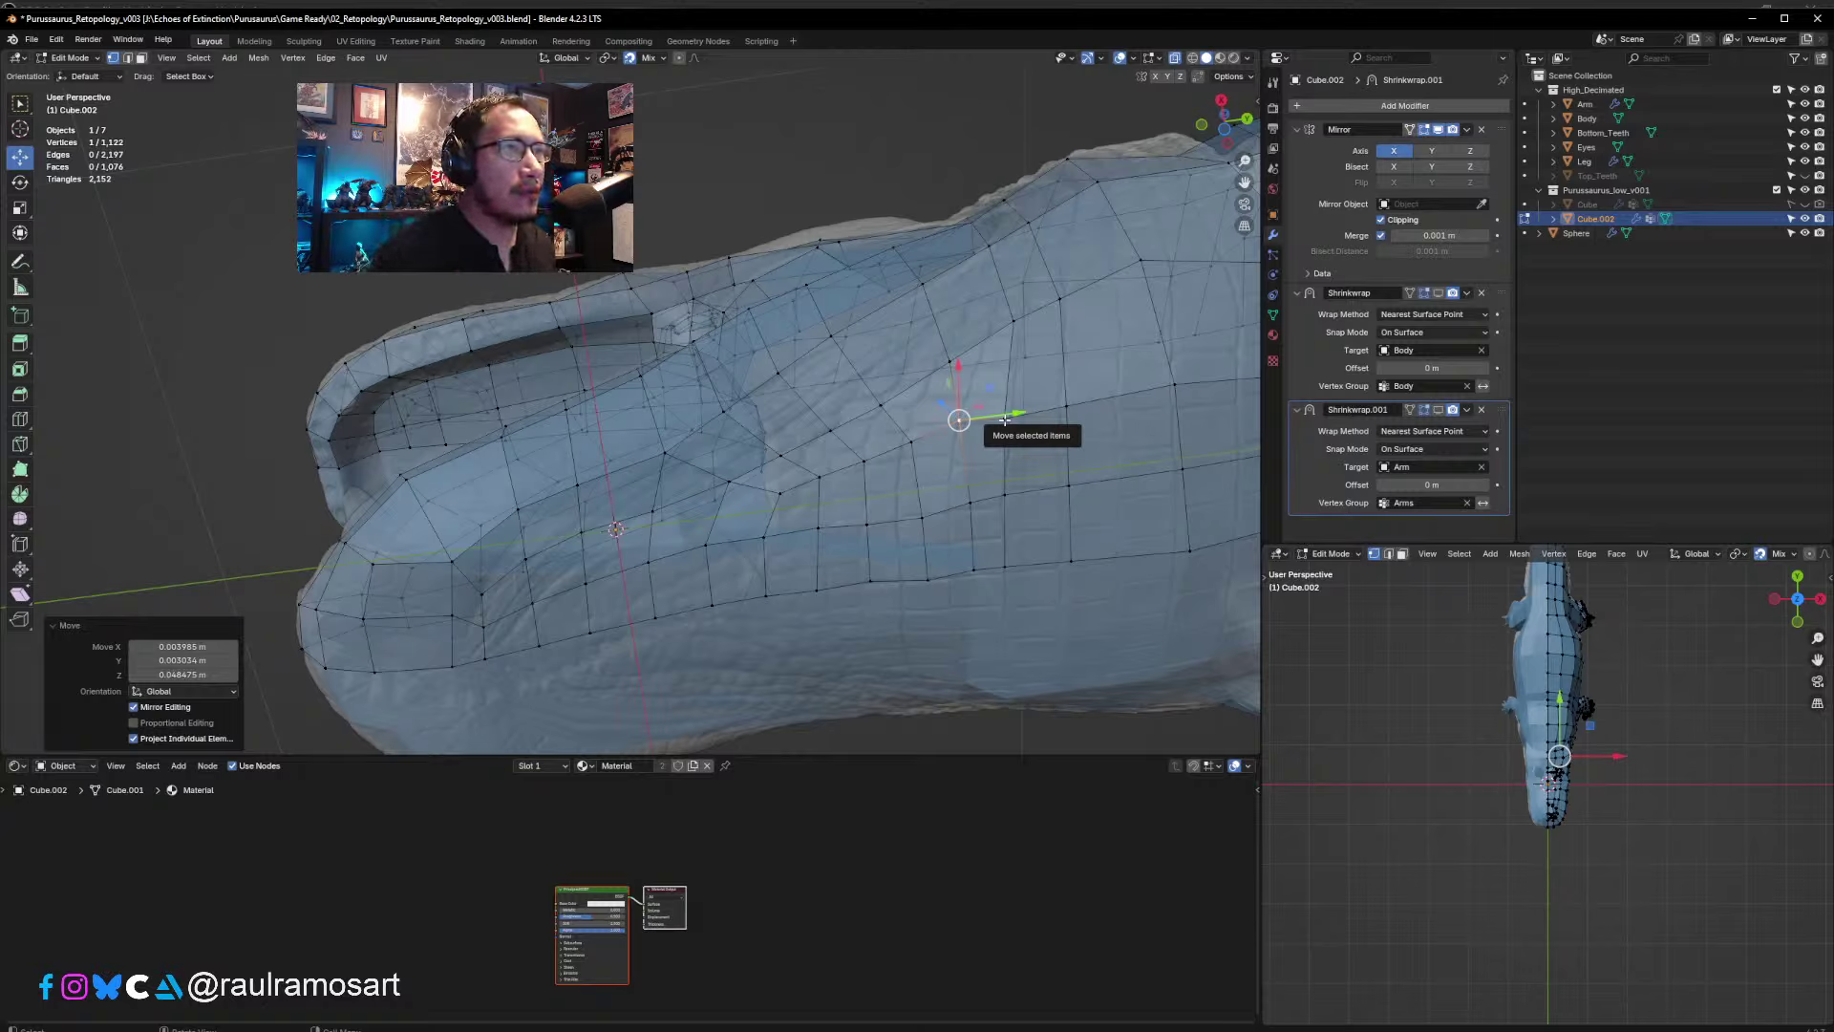
- Reposition the vertices of the two cross-rows where the throat meets the neck, shifting them mostly backward for even spacing
left_click_drag(1005, 420, 1145, 385)
left_click_drag(1070, 290, 1077, 286)
left_click_drag(1069, 484, 1099, 478)
left_click(1087, 381)
left_click_drag(1086, 381, 1093, 377)
mouse_move(1071, 558)
left_mouse_down()
mouse_move(1101, 549)
mouse_move(1003, 561)
mouse_move(1036, 564)
left_mouse_up()
left_click_drag(1003, 495, 1031, 486)
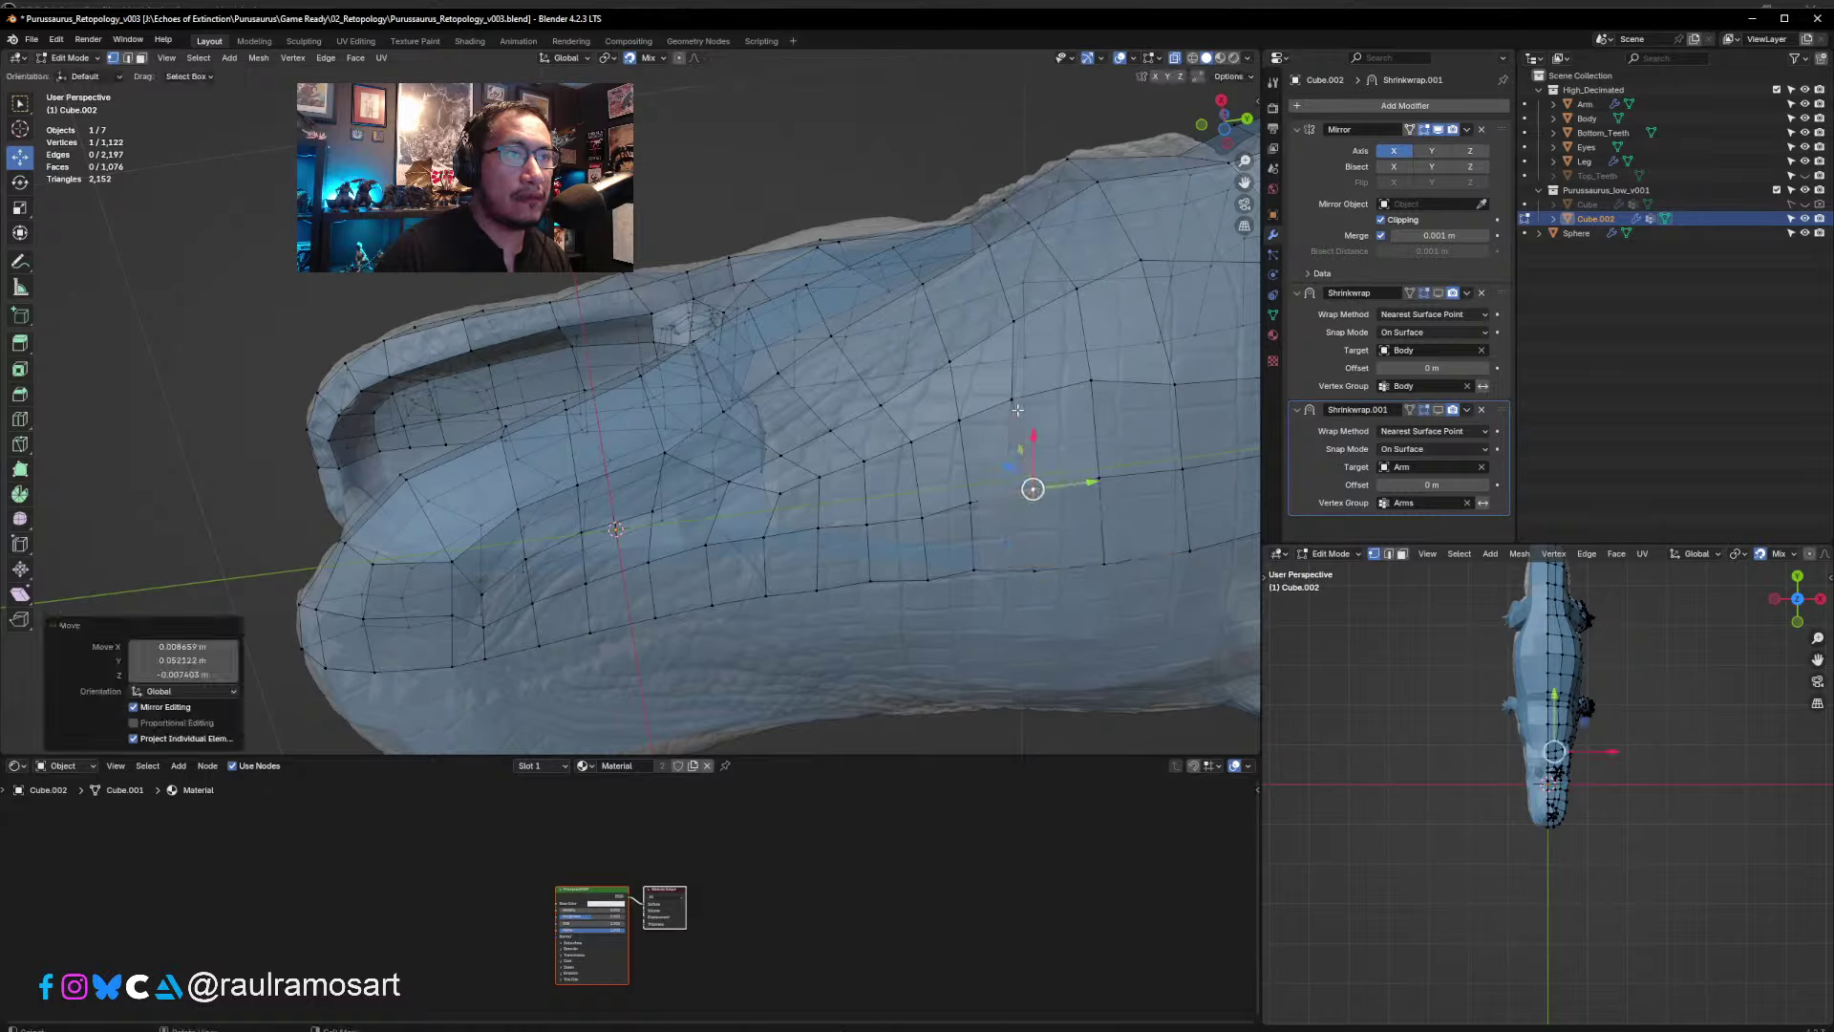
- Shift the vertices of the cross-row just ahead of the neck slightly backward, down to the throat centreline
left_click_drag(1011, 399, 969, 414)
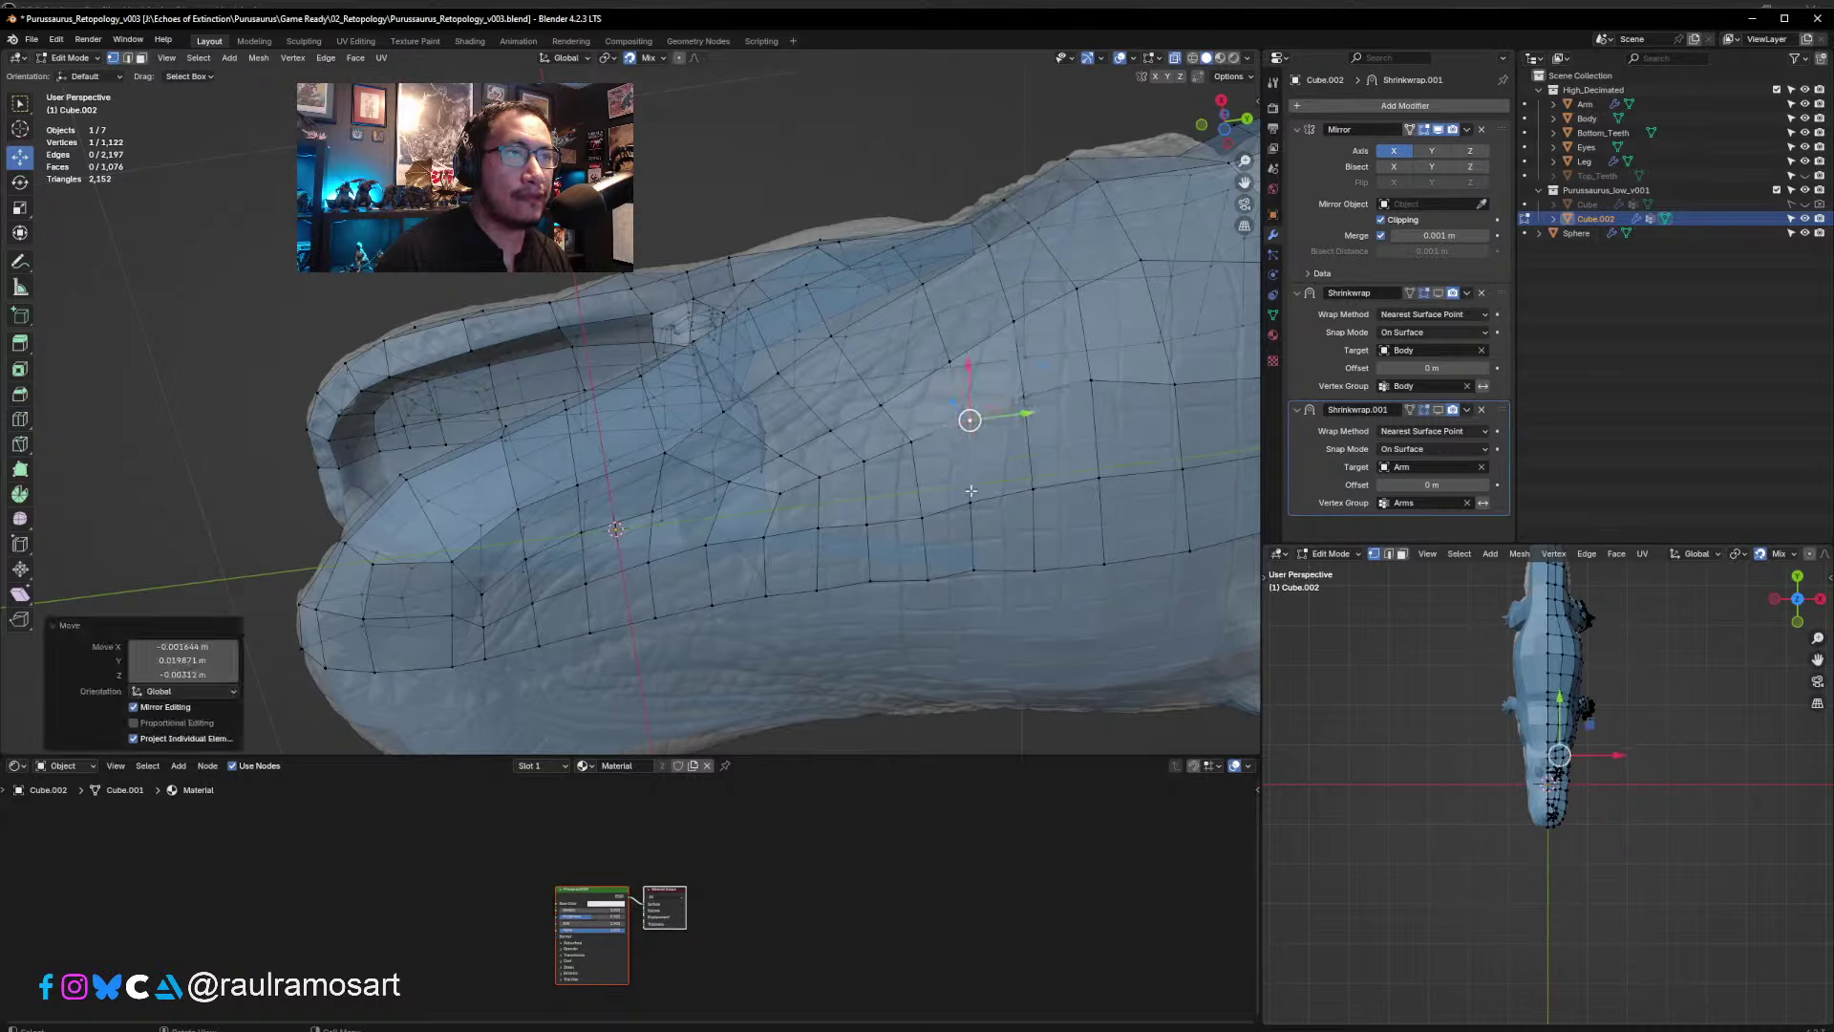
left_click_drag(970, 502, 983, 569)
middle_click_drag(983, 569, 980, 550)
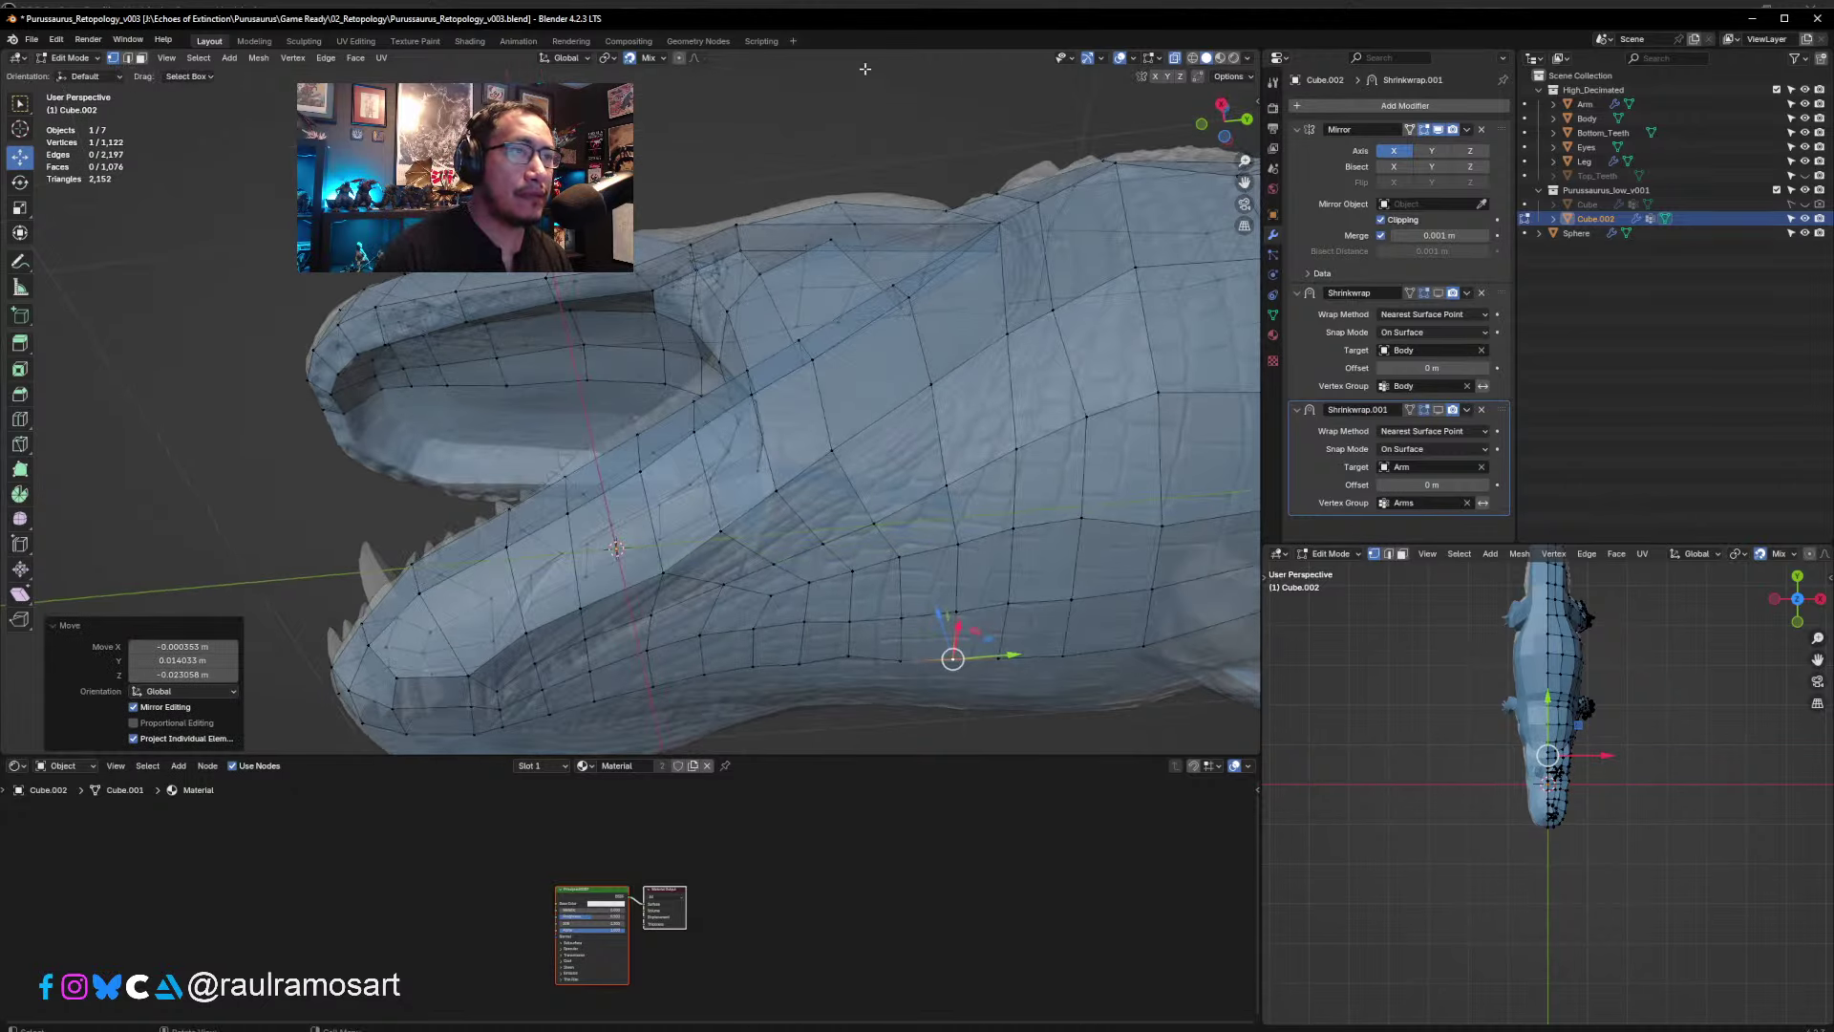
- Move the cheek vertex behind the mouth corner slightly backward and up to fit the sculpt
left_click(833, 448)
left_click_drag(833, 448, 843, 442)
middle_click_drag(844, 442, 784, 379)
key("x")
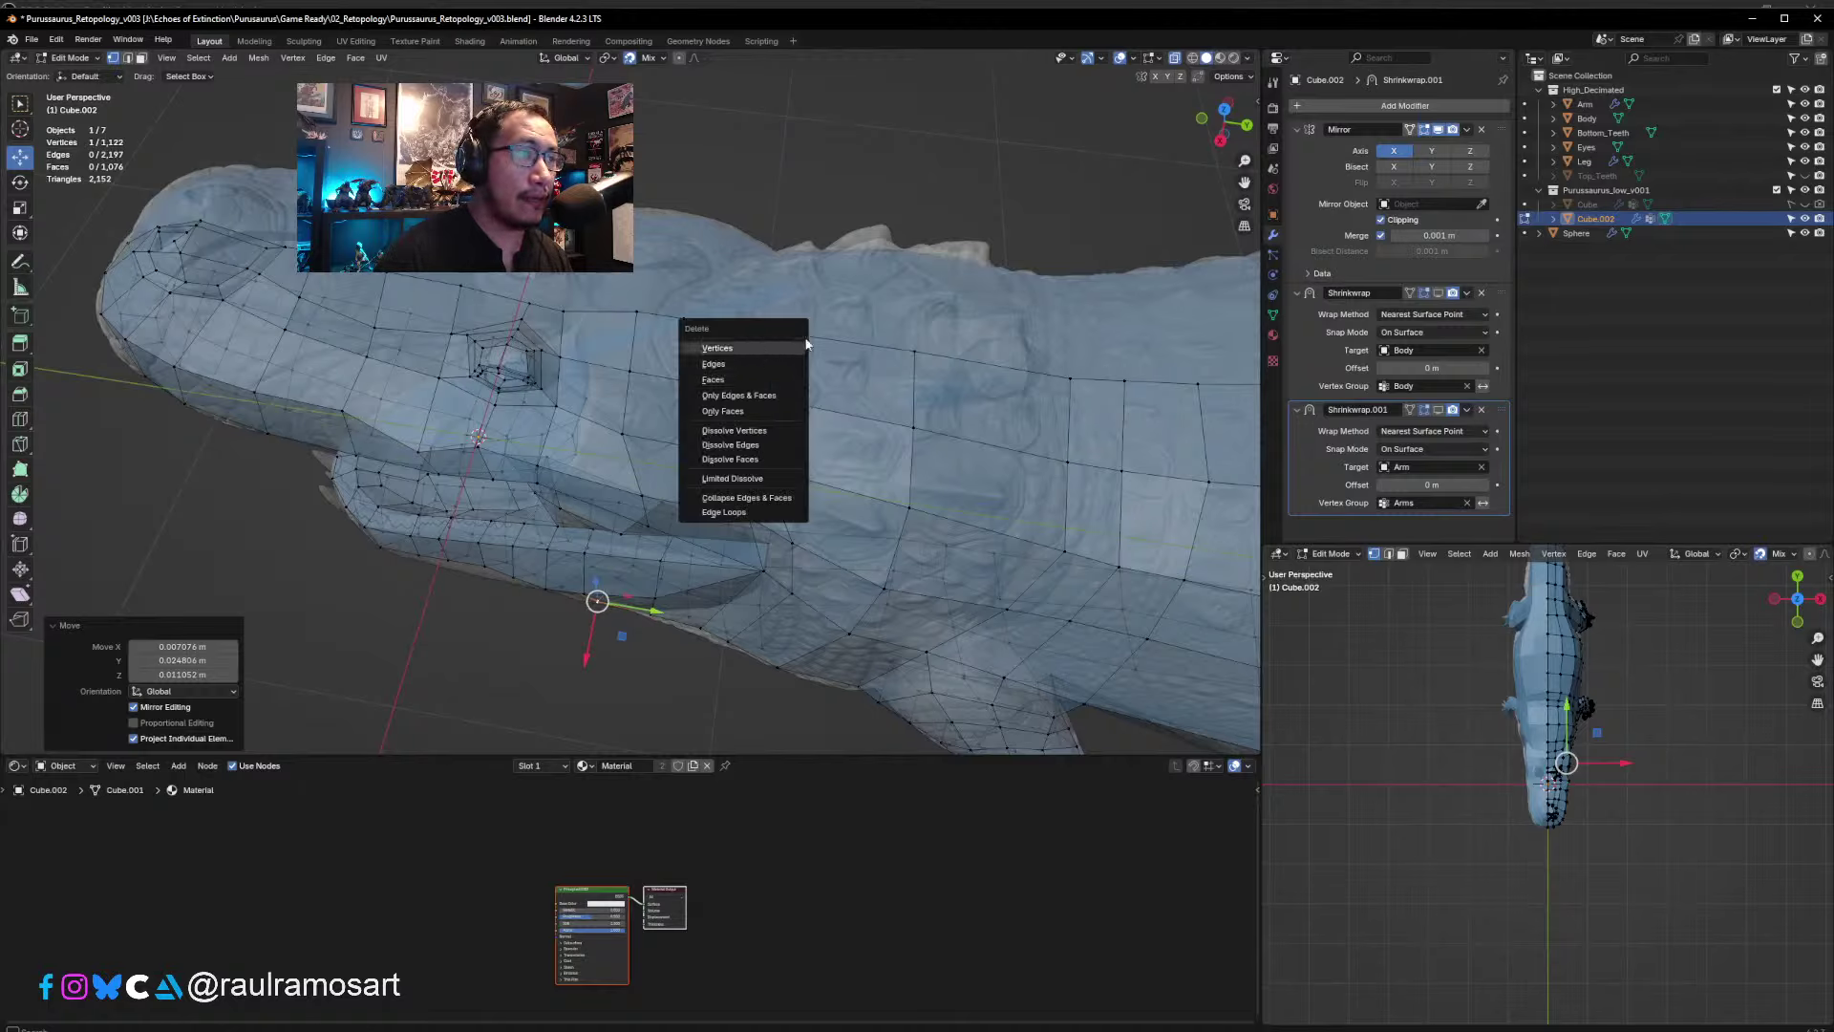
left_click(754, 153)
- Reposition the vertices on top of the skull behind the eye, and move the side-of-head vertex behind them backward and outward
left_click(691, 379)
left_click_drag(689, 381, 677, 379)
middle_click_drag(691, 314, 690, 364)
left_click(685, 380)
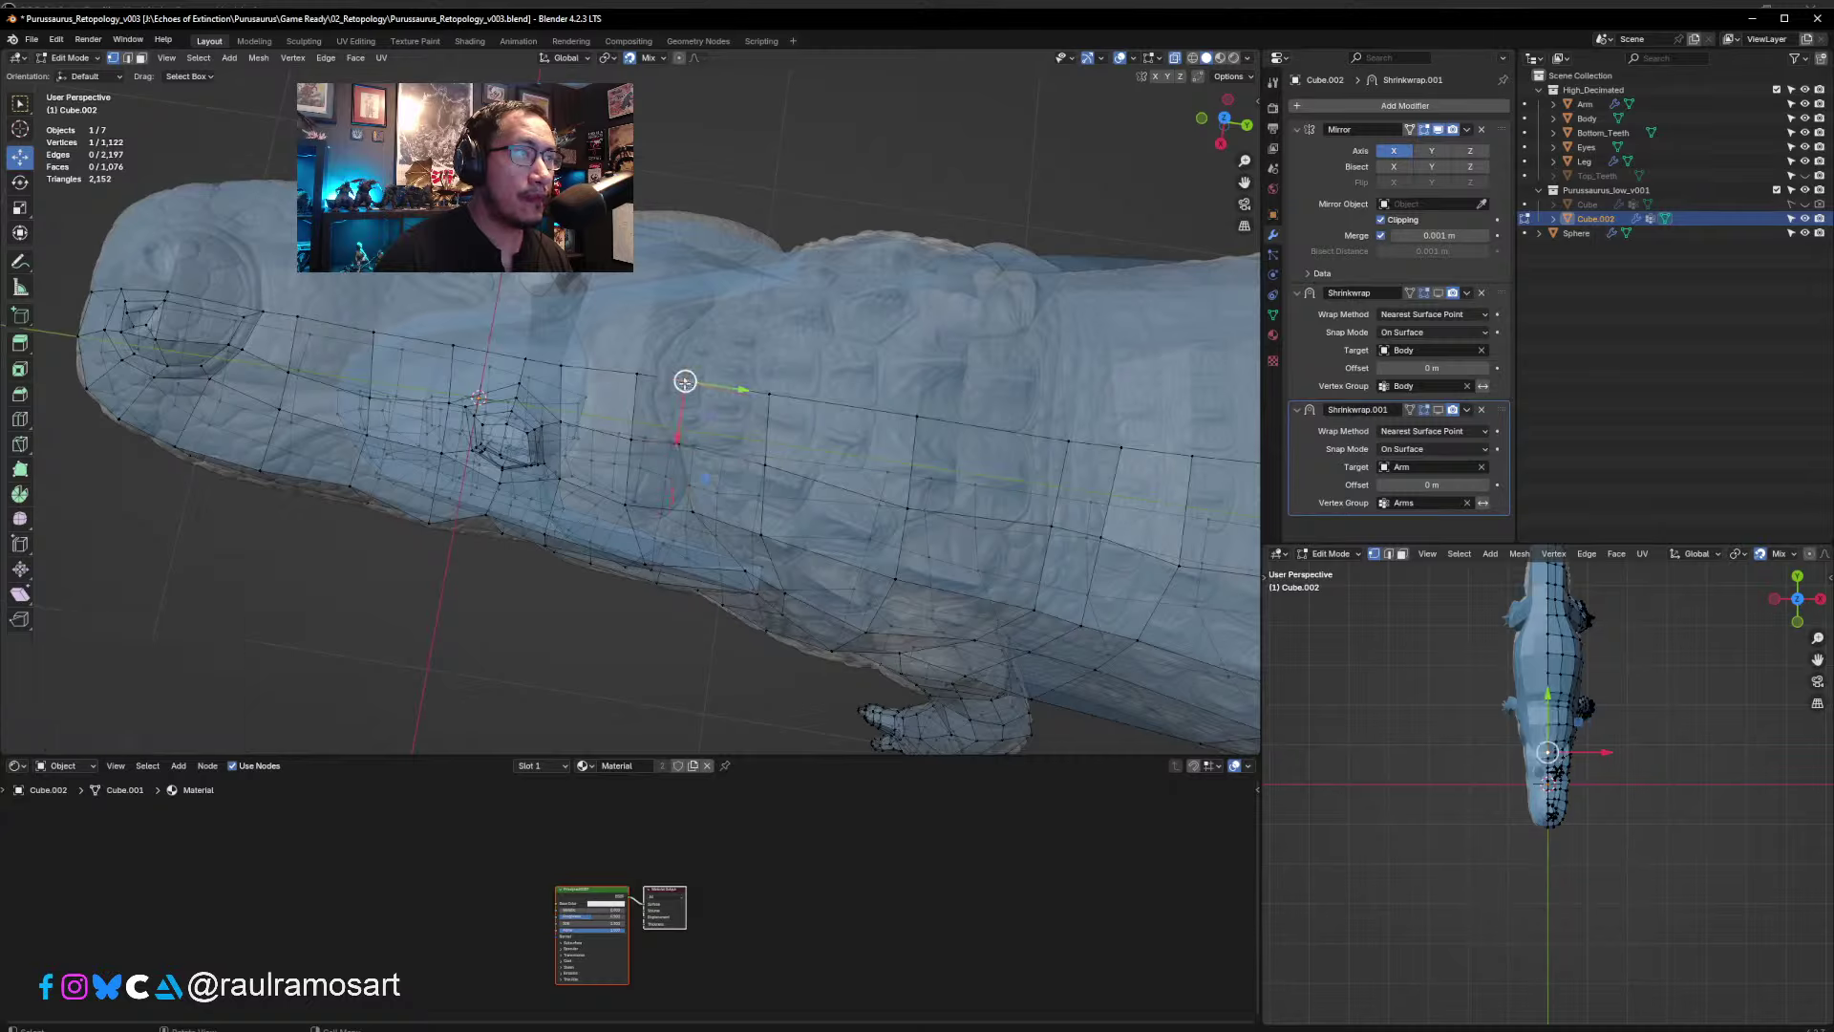
left_click_drag(685, 381, 612, 442)
middle_click_drag(669, 459, 671, 373)
left_click(770, 403)
left_click_drag(770, 403, 803, 396)
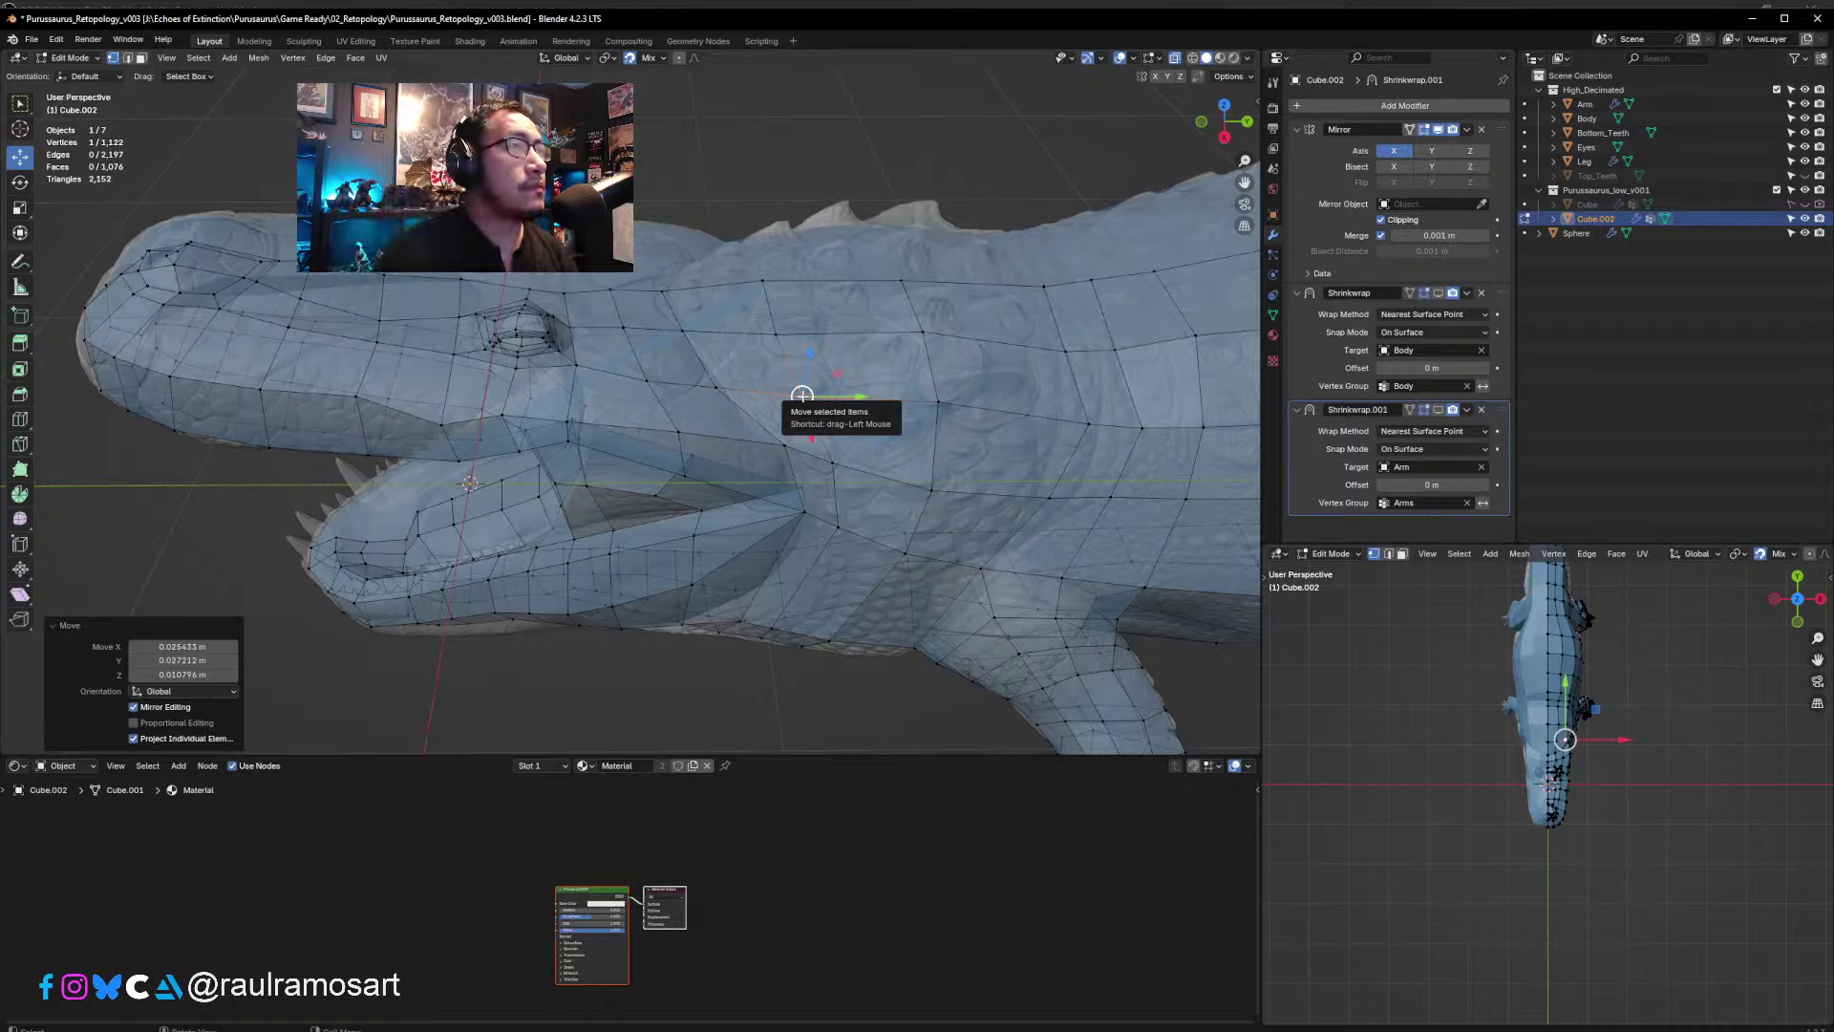
- Try moving the centreline vertex between the eyes backward along the Y axis
middle_click_drag(612, 274, 535, 349)
left_click(524, 350)
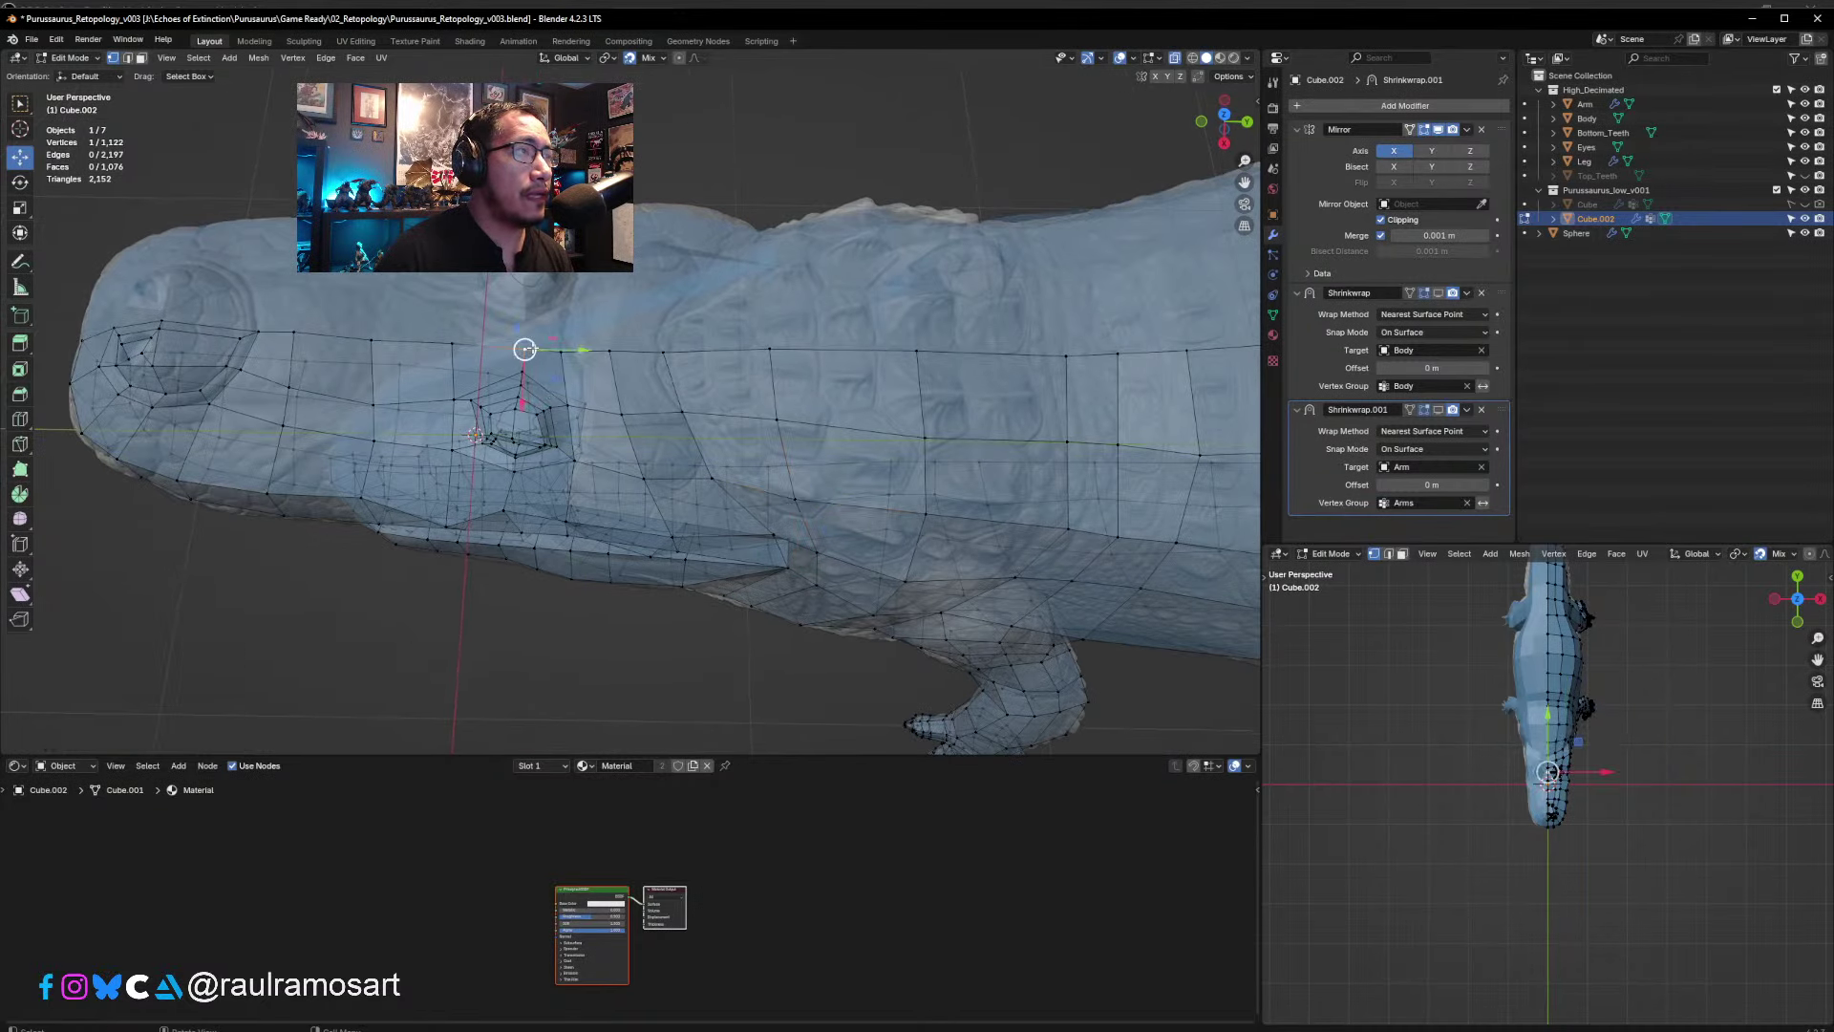
left_click_drag(569, 356, 614, 353)
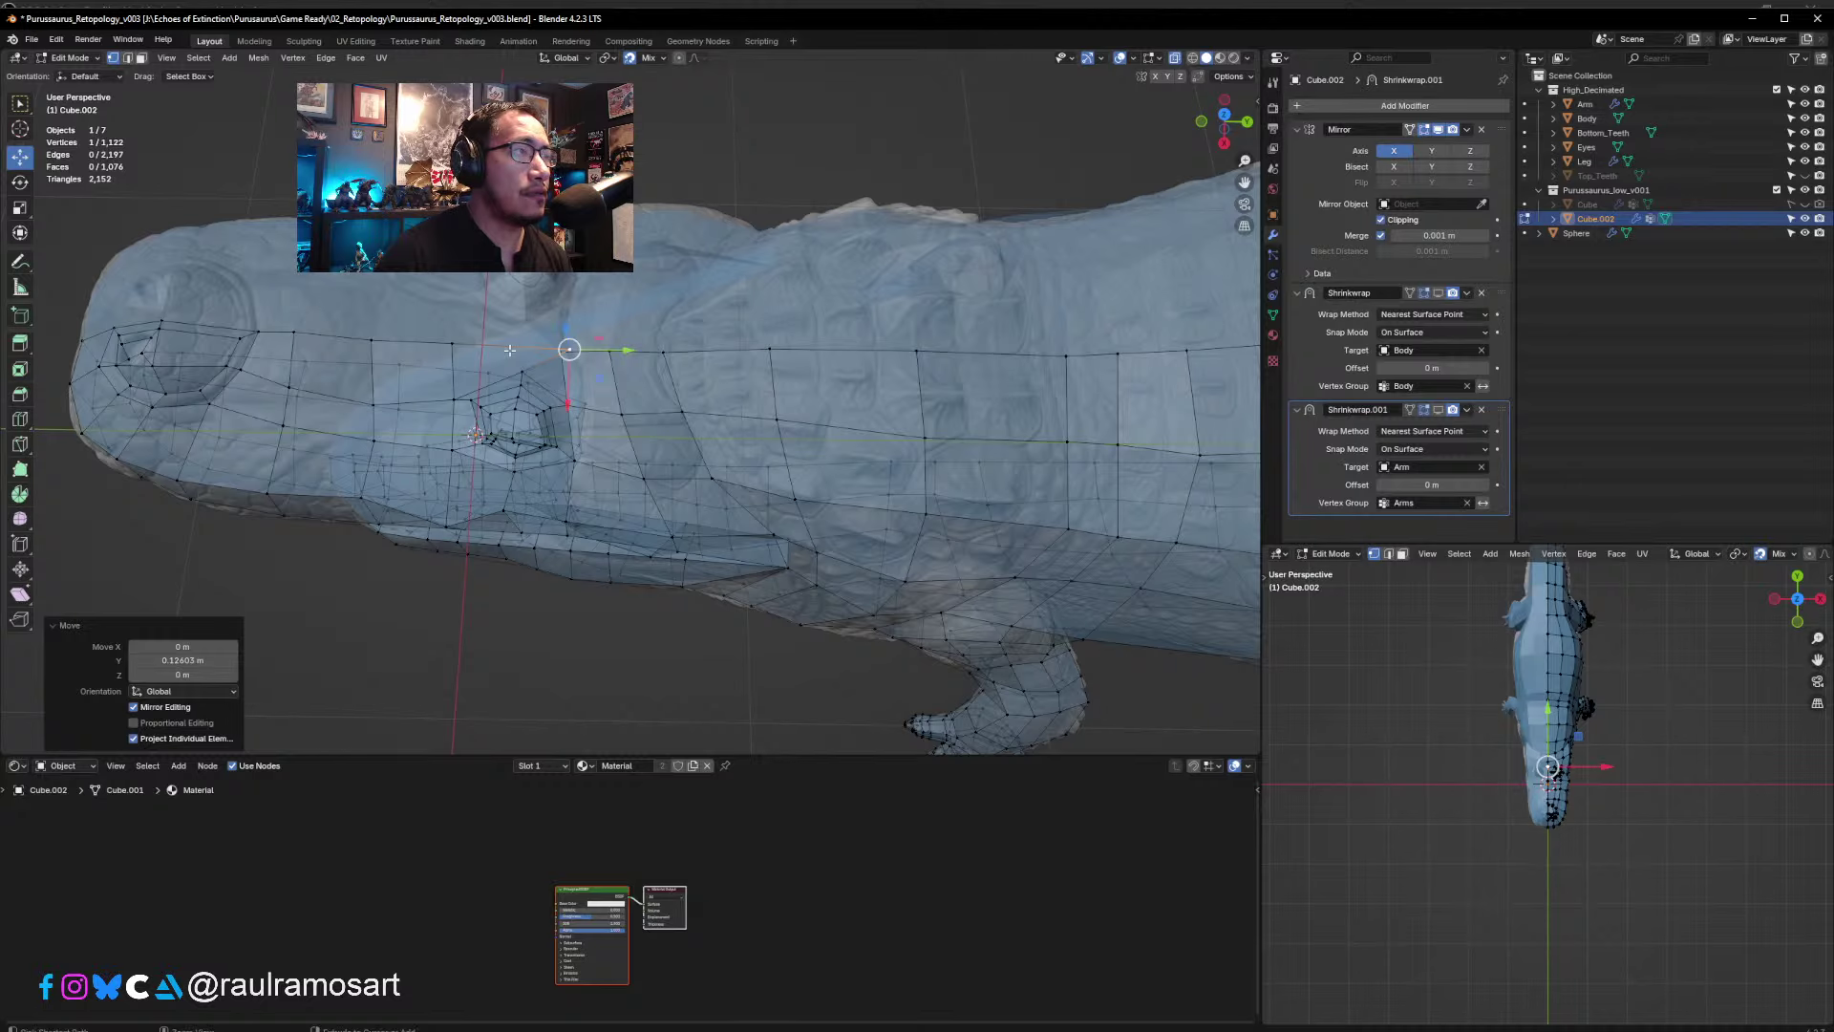
key("ctrl+z")
key("KP_7")
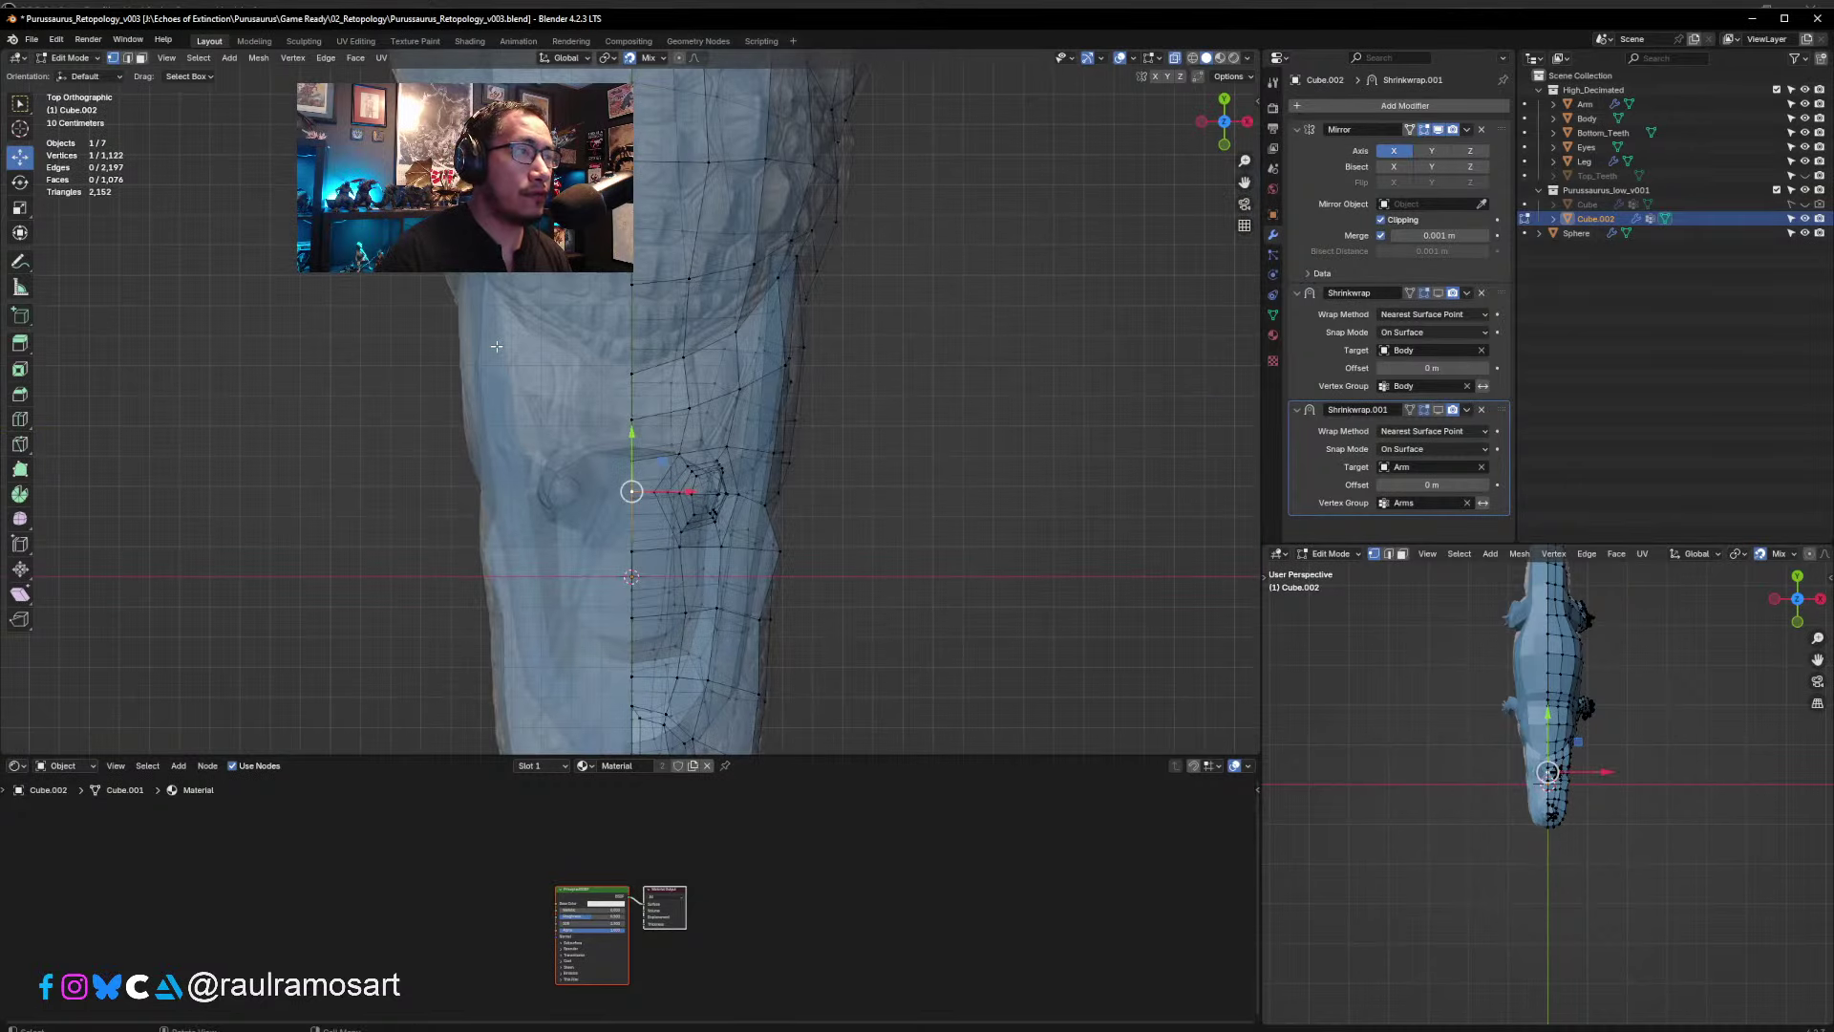
scroll(496, 346, "up", 2)
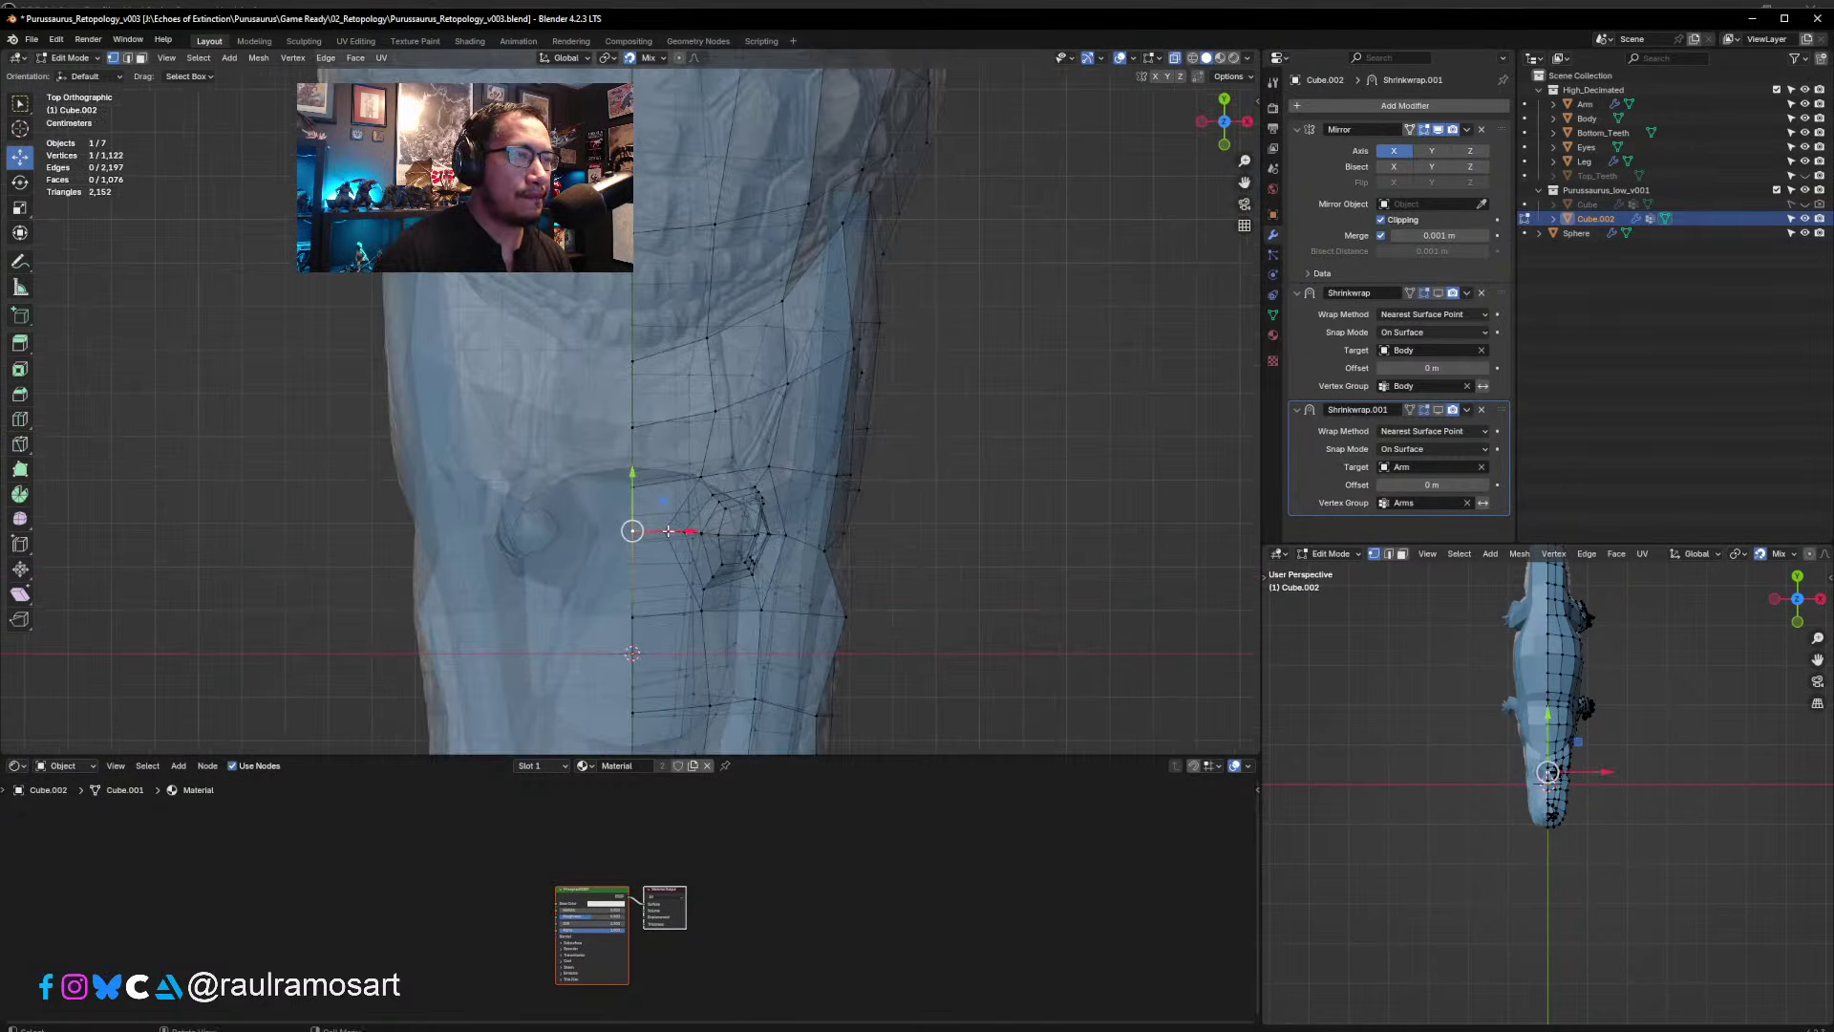
left_click(666, 532)
left_click(636, 533, "shift")
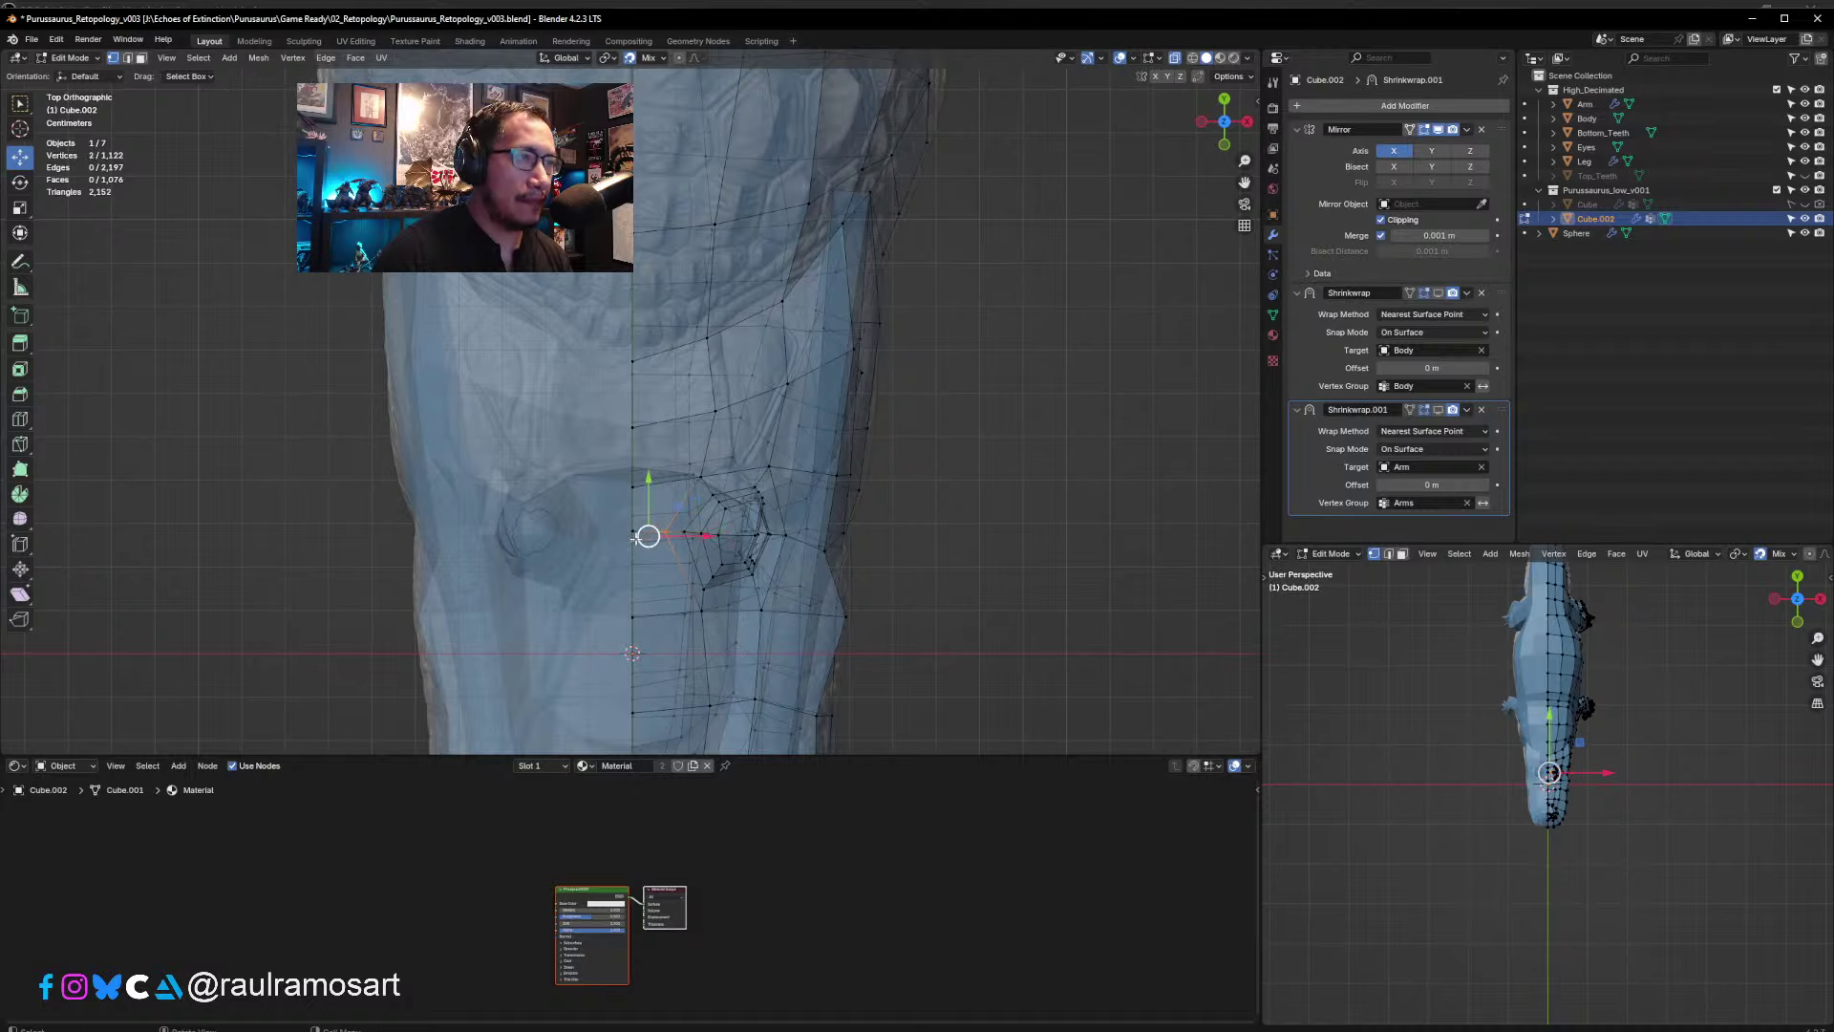
key("m")
left_click(636, 535)
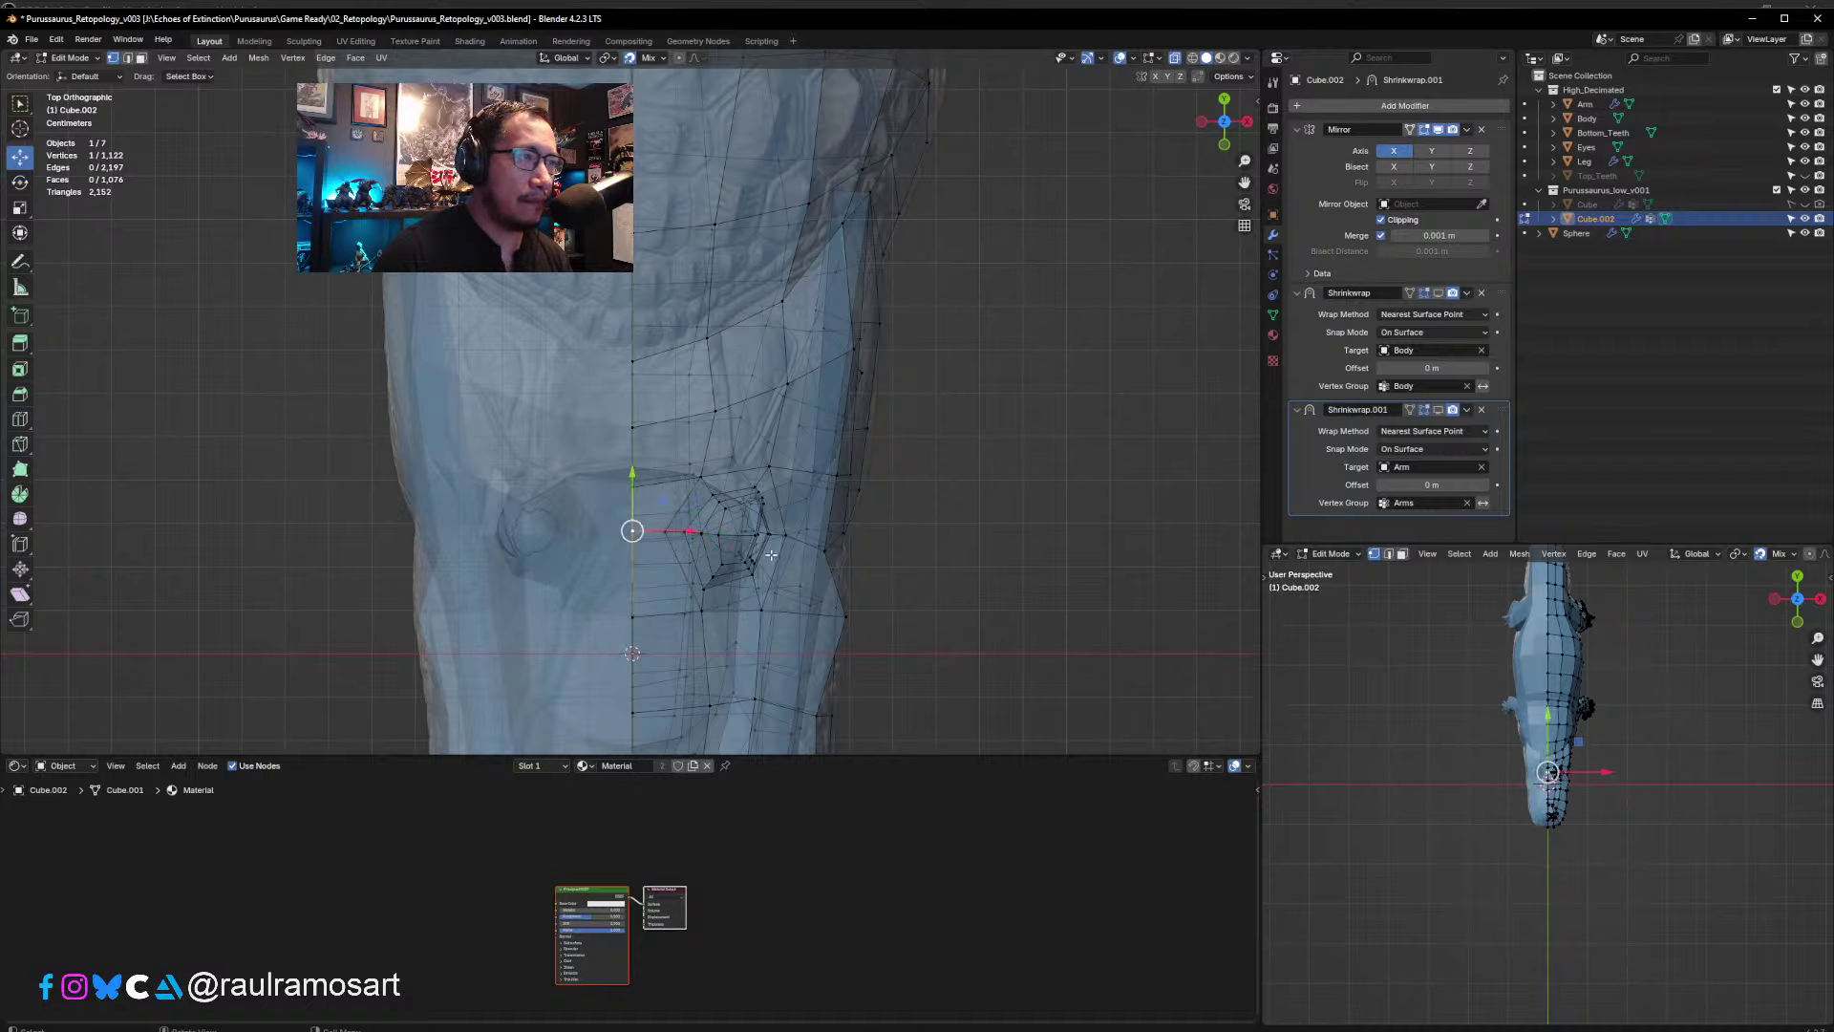
middle_click_drag(771, 554, 689, 438)
- Reposition the cheek vertices behind the mouth corner, raising the upper one slightly, to fit the sculpt
scroll(629, 444, "down", 4)
key("KP_3")
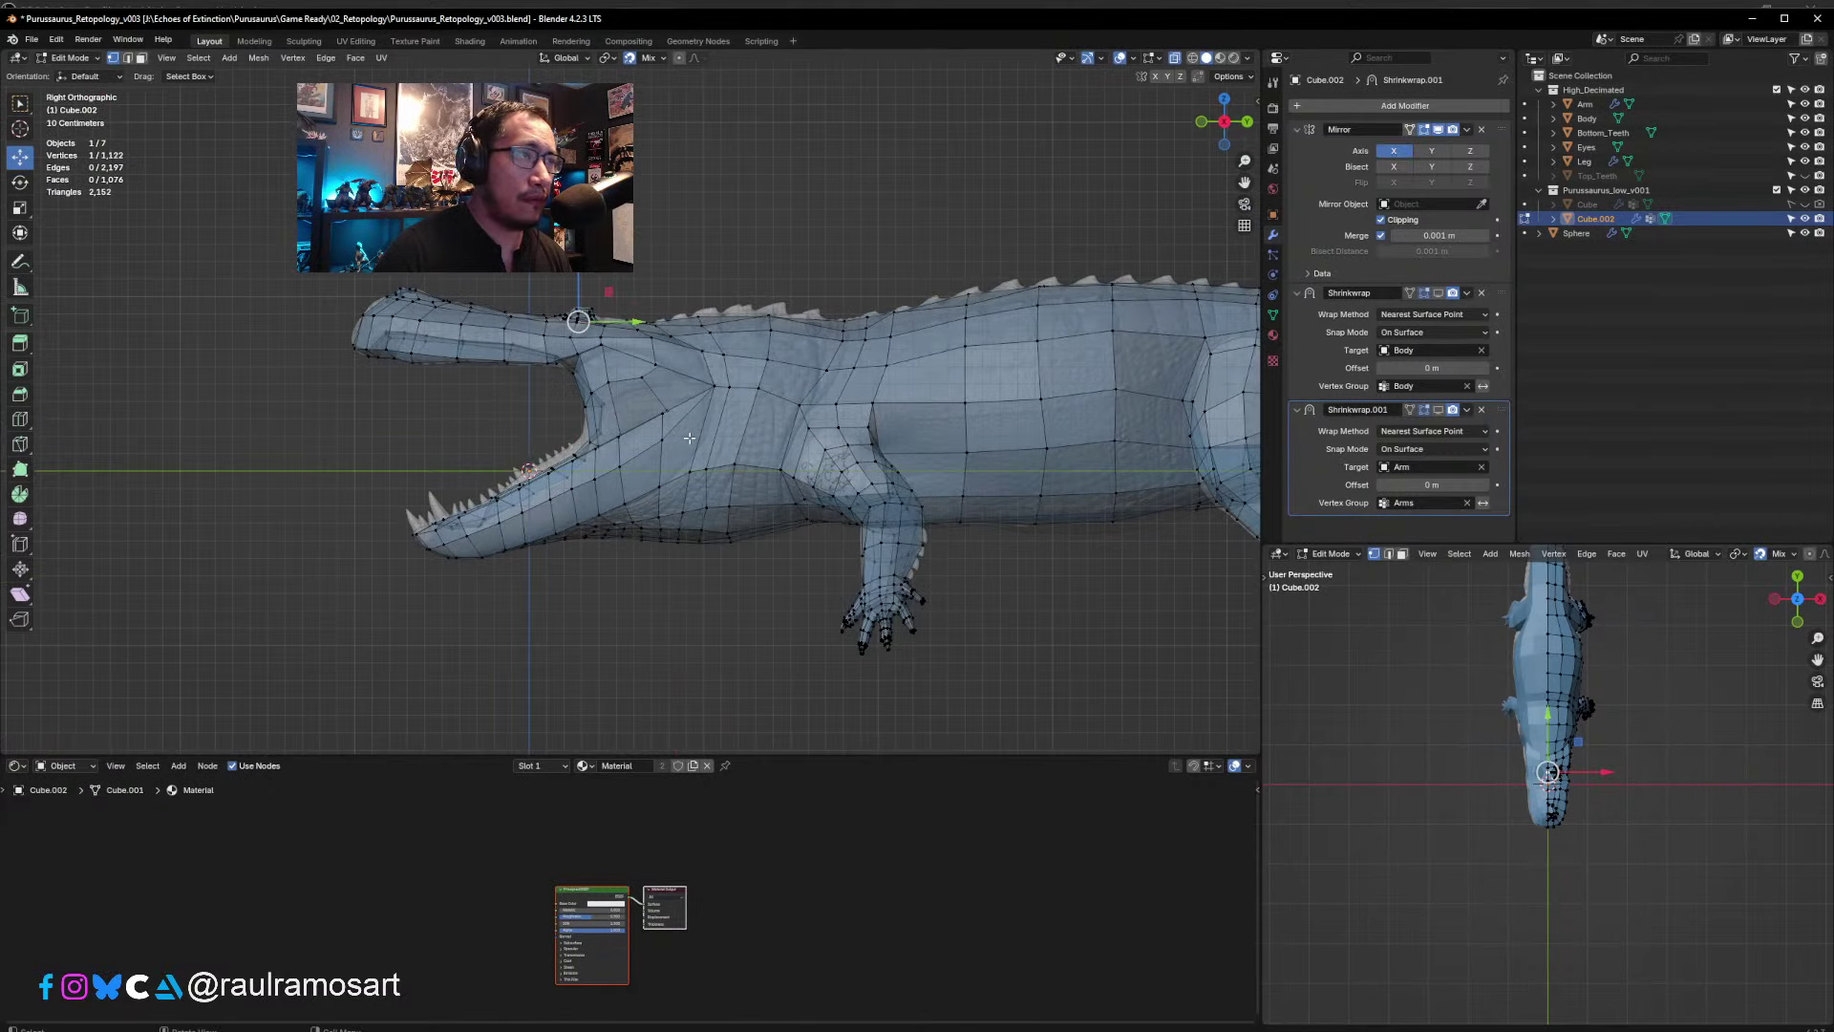
scroll(607, 348, "up", 6)
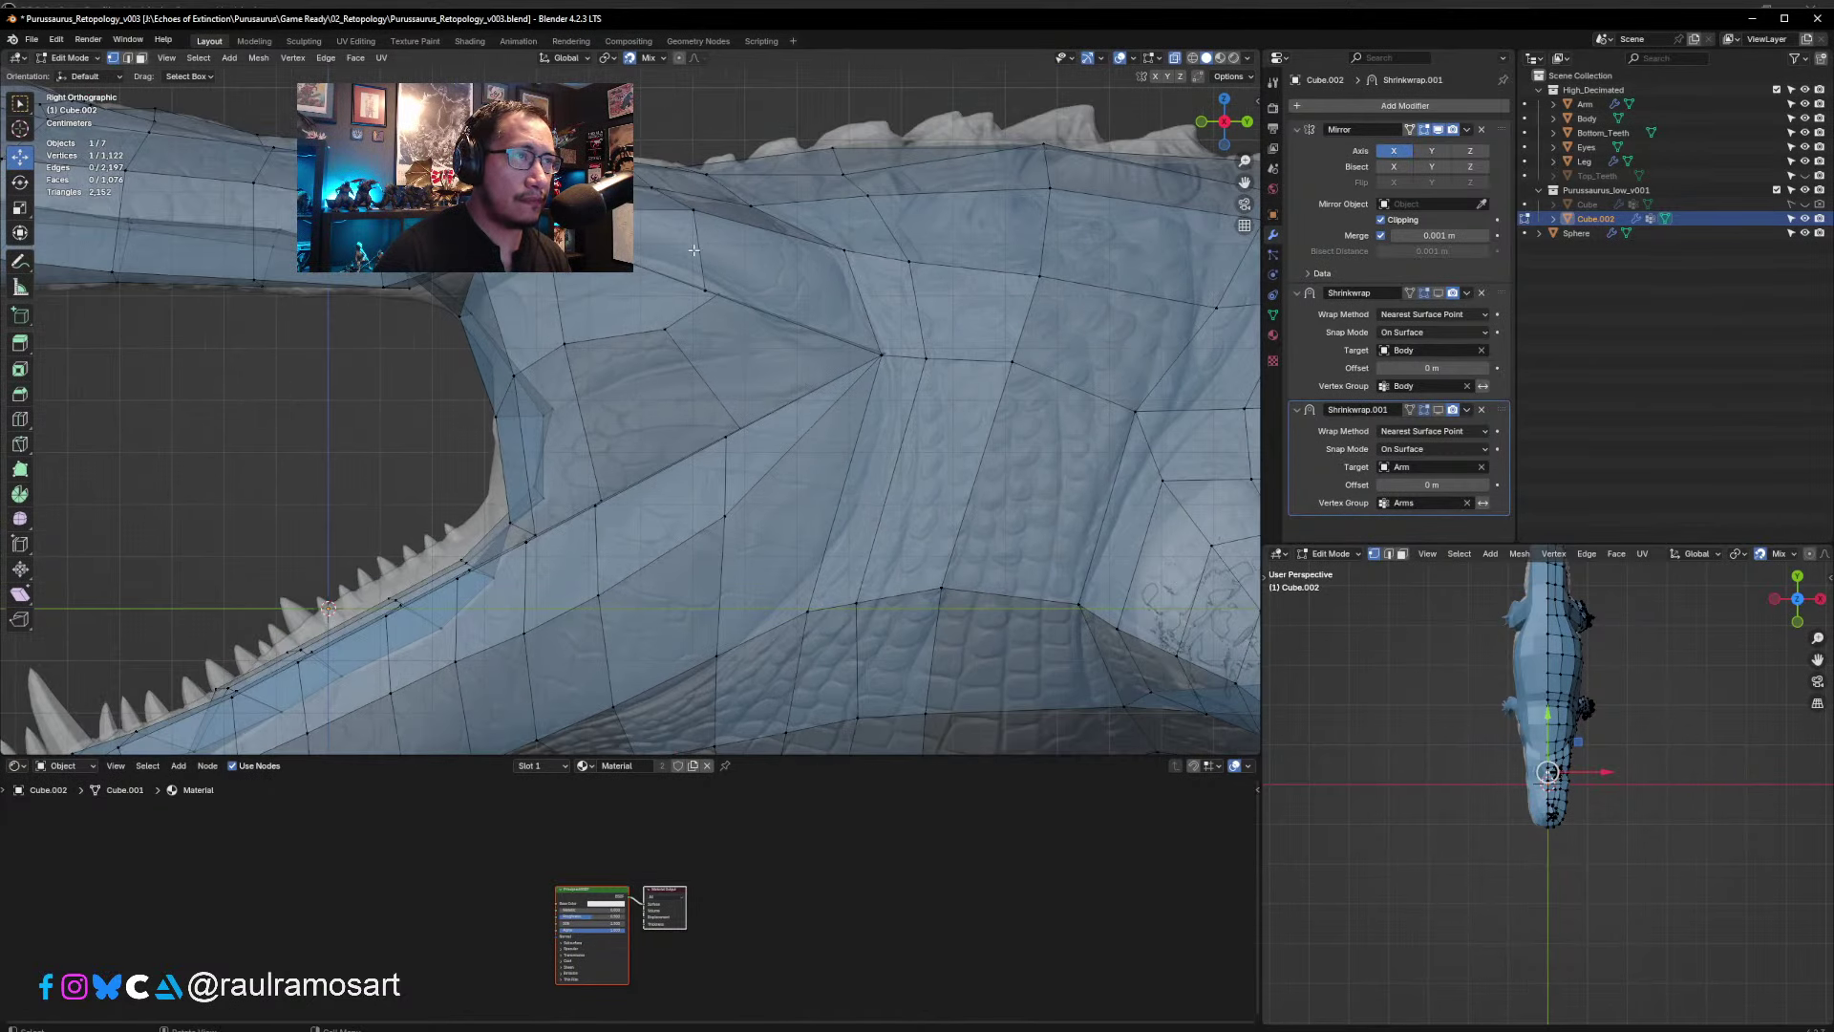
left_click(703, 289)
mouse_move(704, 288)
left_mouse_down()
mouse_move(705, 270)
mouse_move(725, 291)
mouse_move(704, 283)
left_mouse_up()
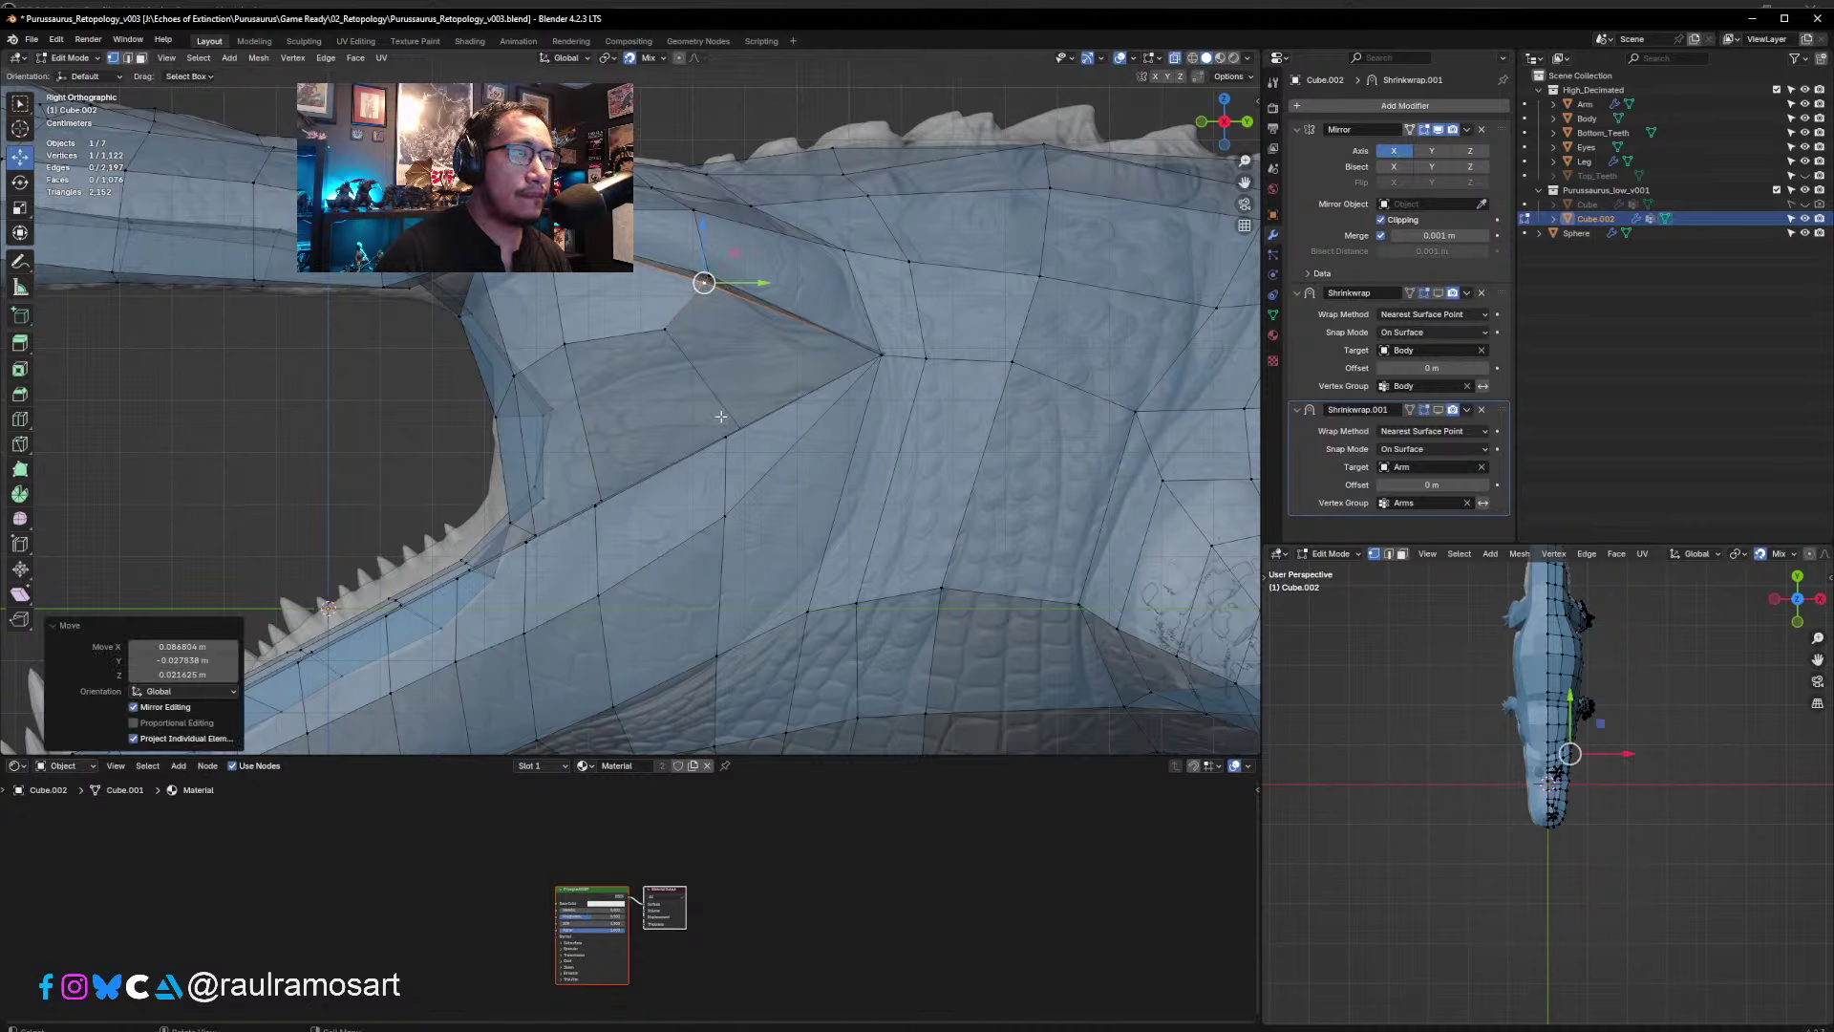
middle_click_drag(721, 416, 781, 345)
left_click_drag(782, 346, 785, 521)
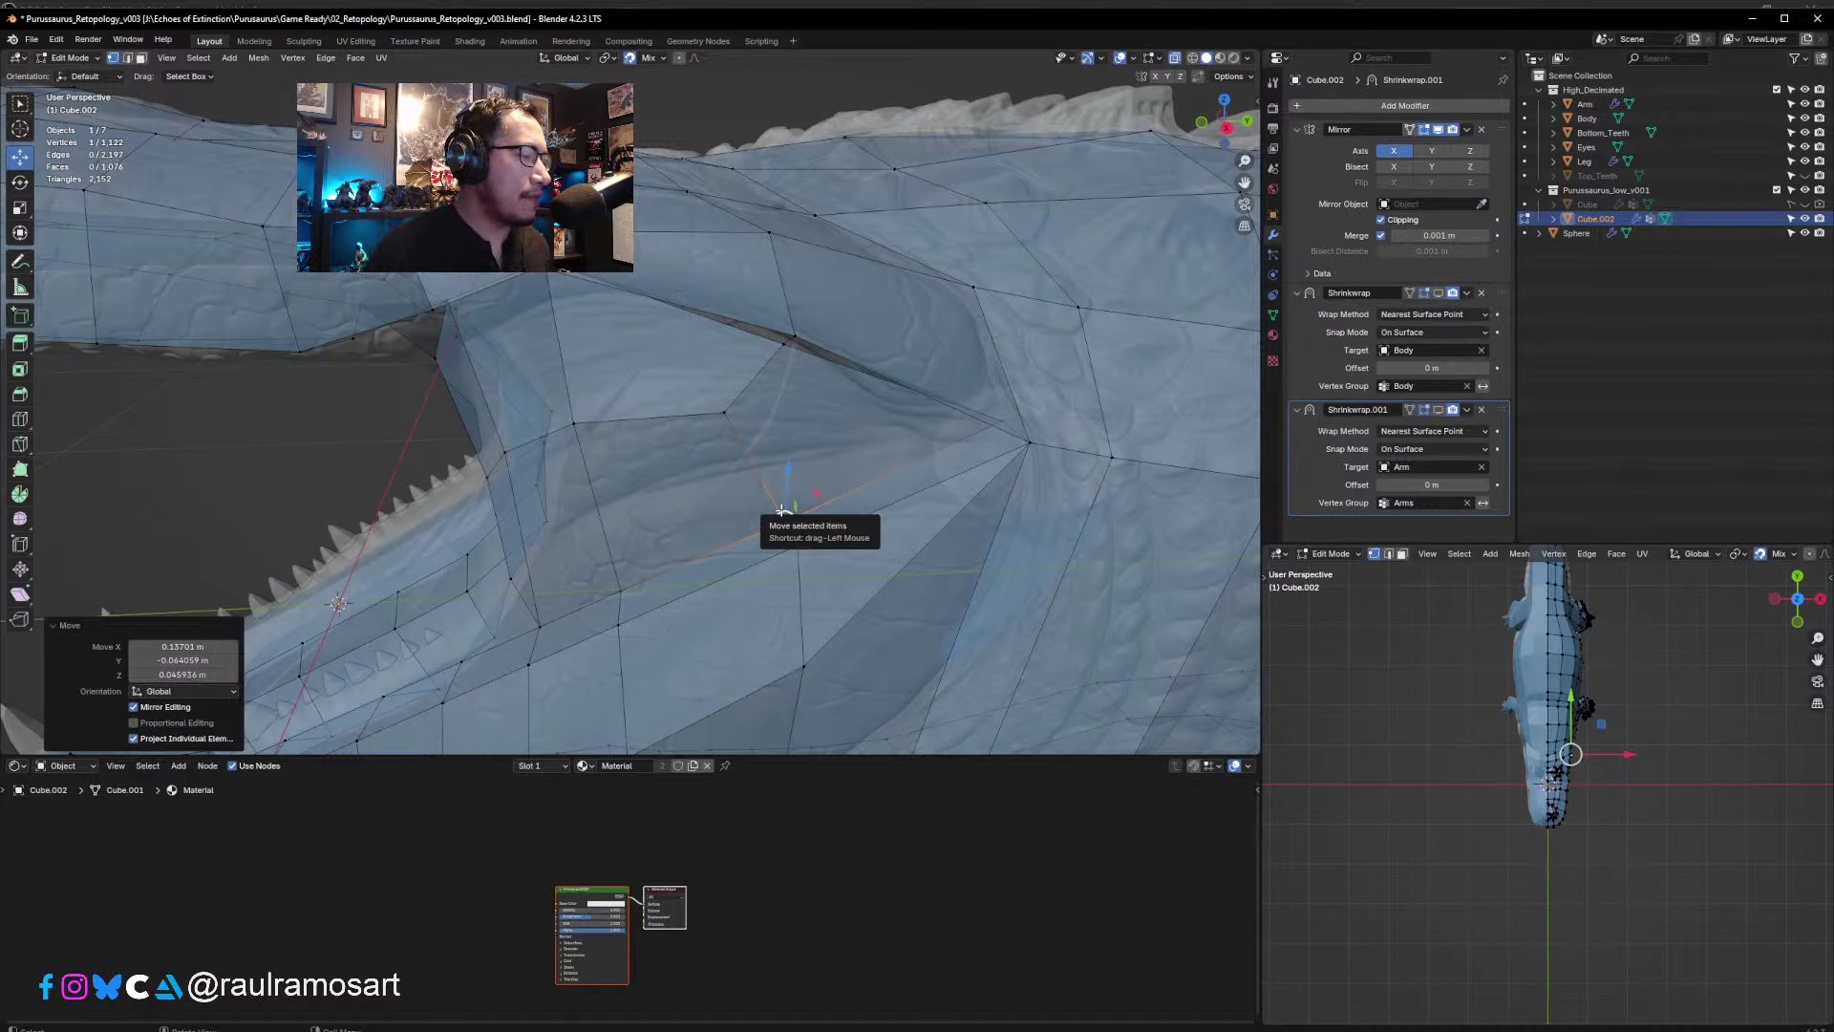
- Move the side vertex at the back of the mouth interior slightly upward onto the sculpted surface
middle_click_drag(768, 512, 771, 439)
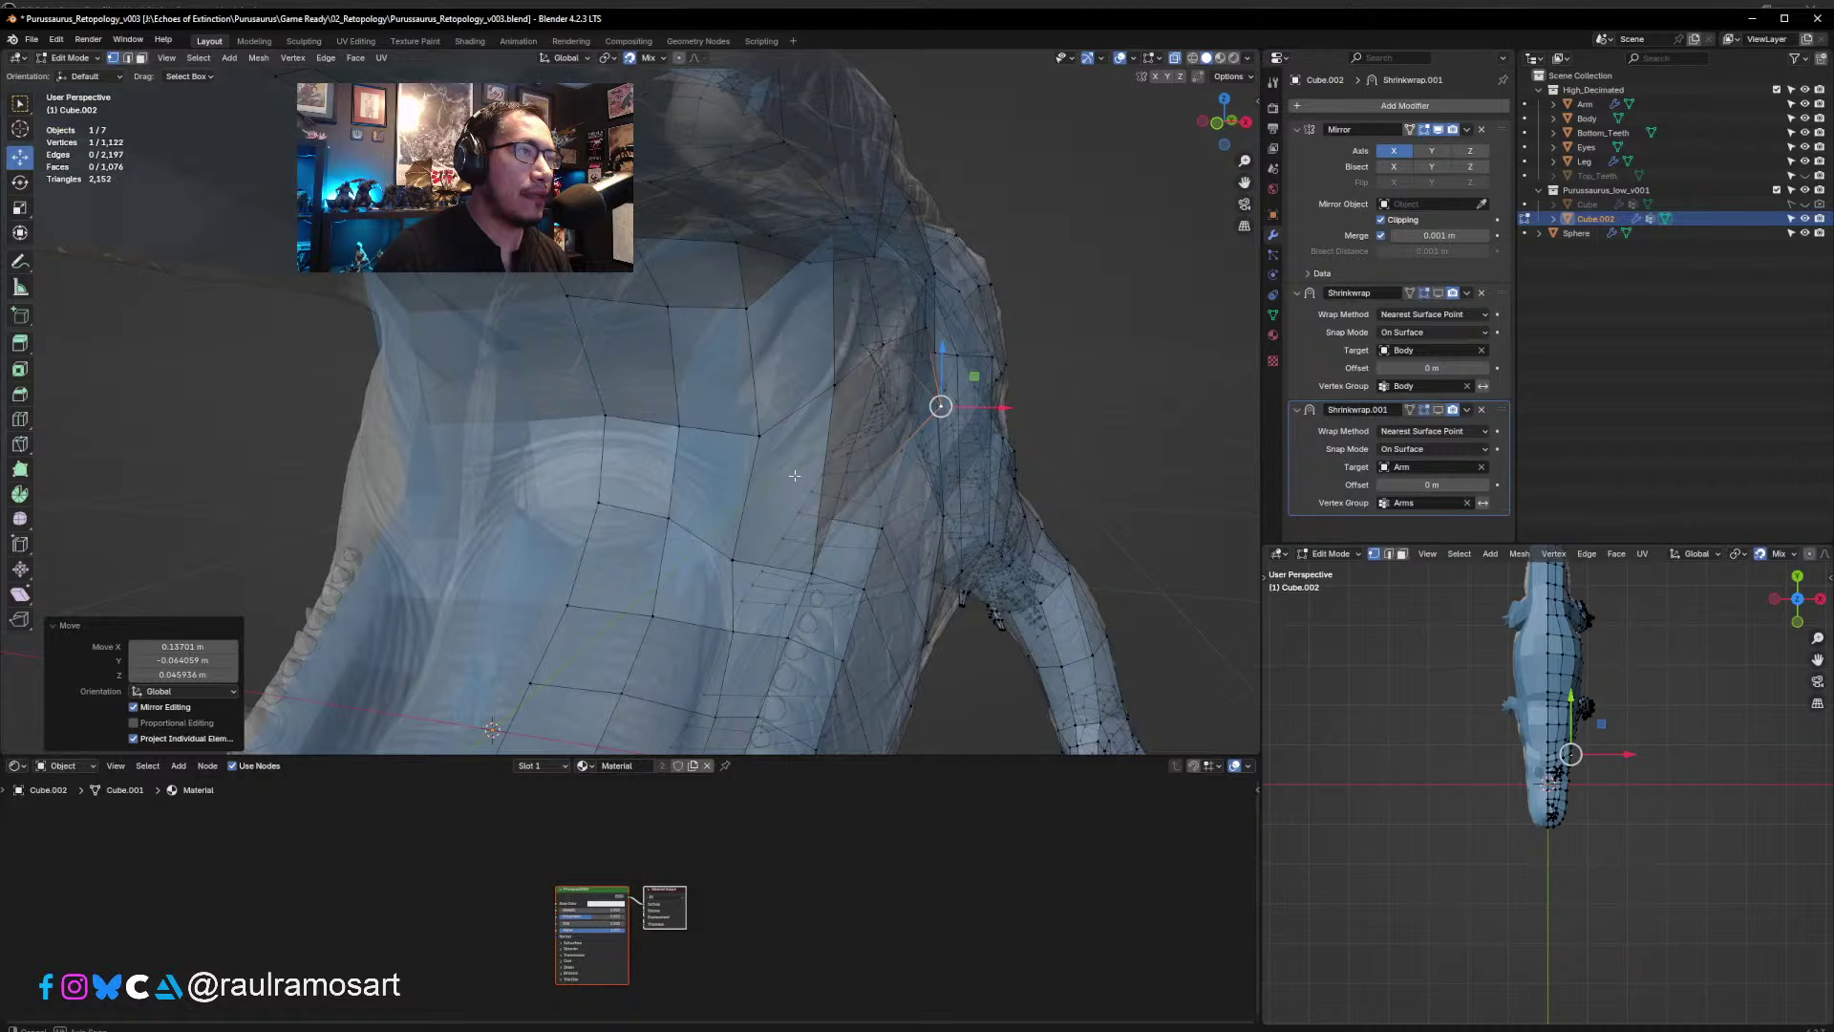
left_click(760, 435)
key("g")
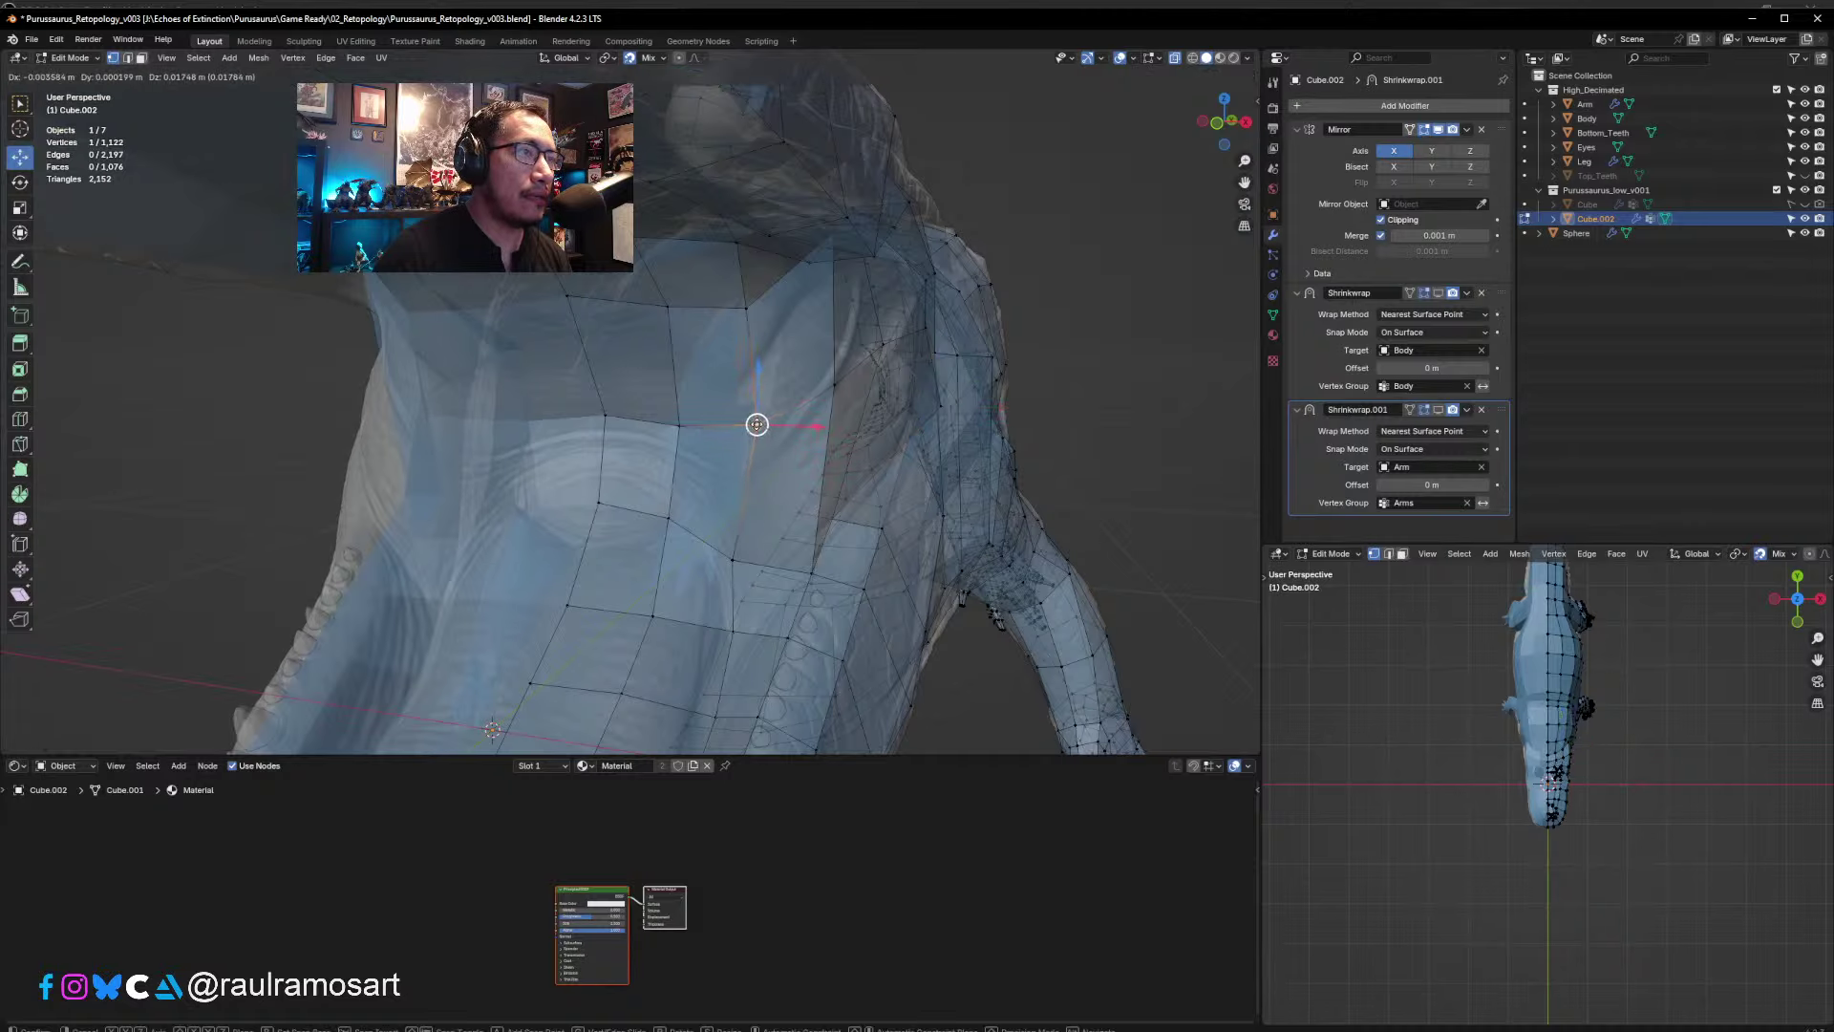
left_click(754, 422)
middle_click_drag(754, 423, 764, 535)
left_click(626, 582)
- Reposition the cross-row of mouth-floor vertices behind the lower jaw's front tip, from the centreline to the inner gum edge
middle_click_drag(707, 621, 783, 525)
scroll(760, 636, "up", 4)
left_click(761, 523)
left_click_drag(757, 515, 819, 533)
left_click(838, 522)
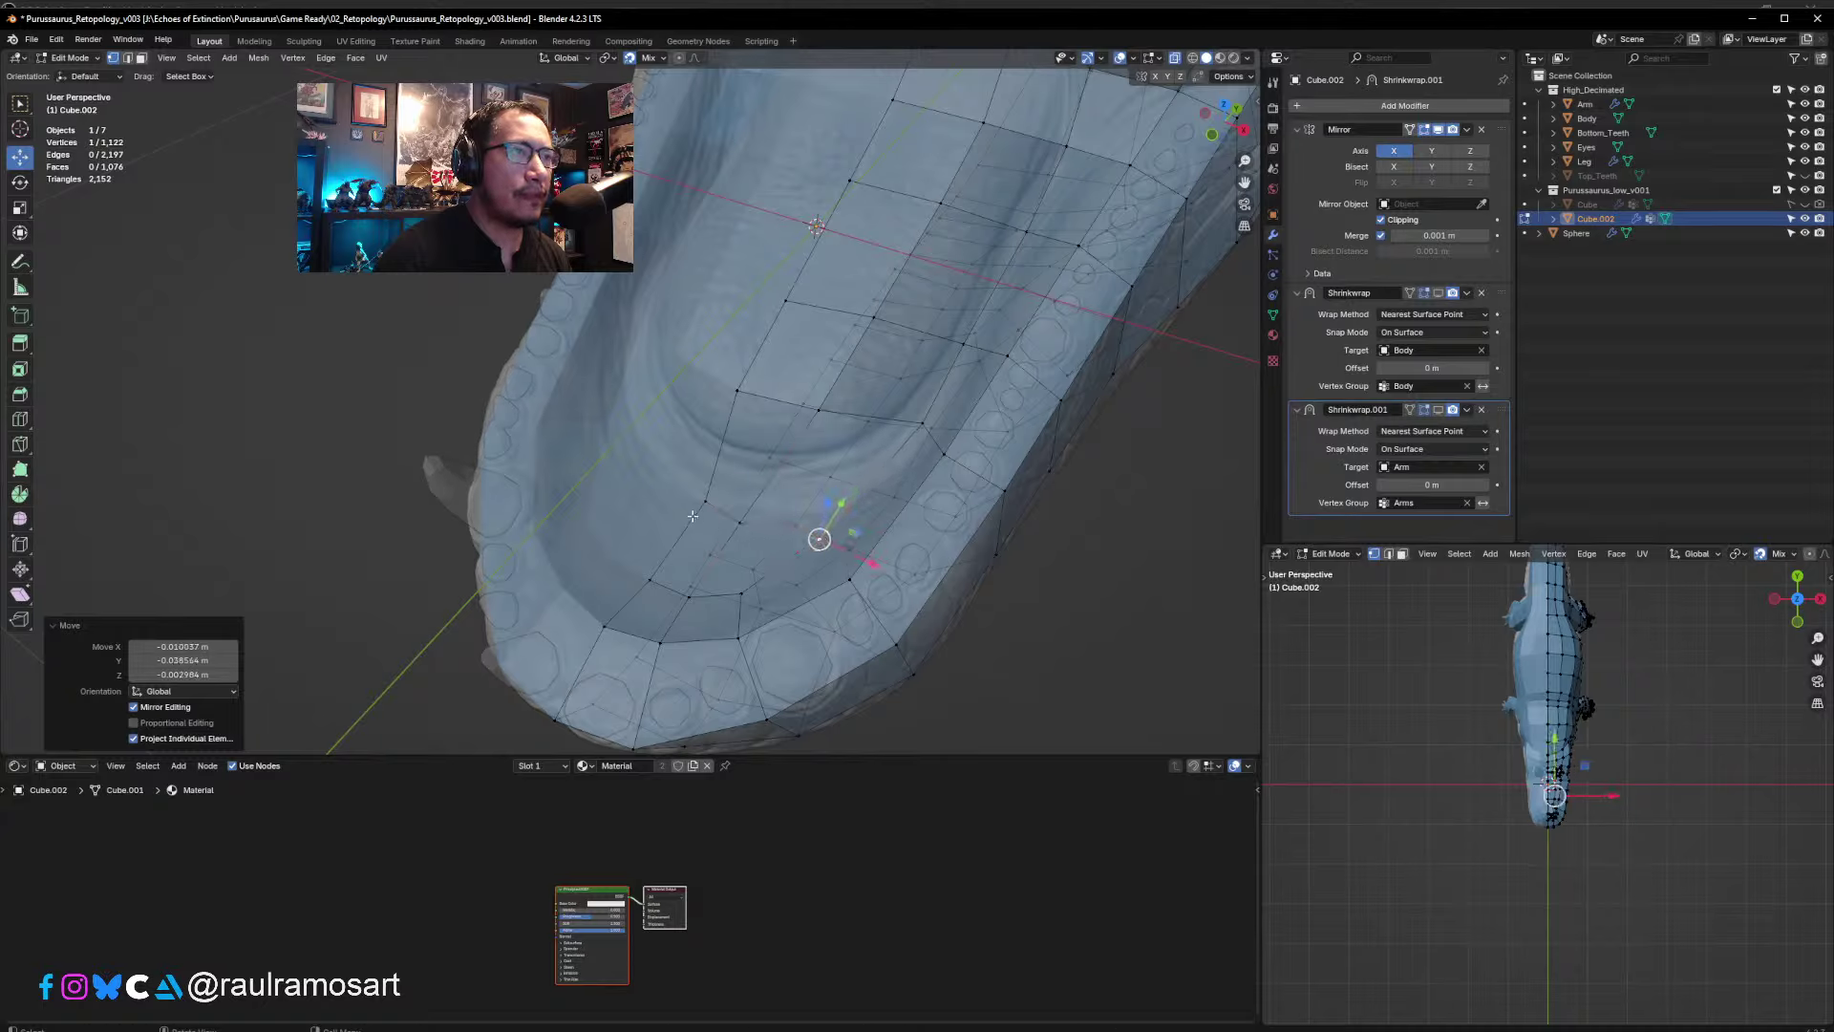
left_click_drag(705, 501, 745, 531)
middle_click_drag(790, 511, 851, 530)
left_click(858, 532)
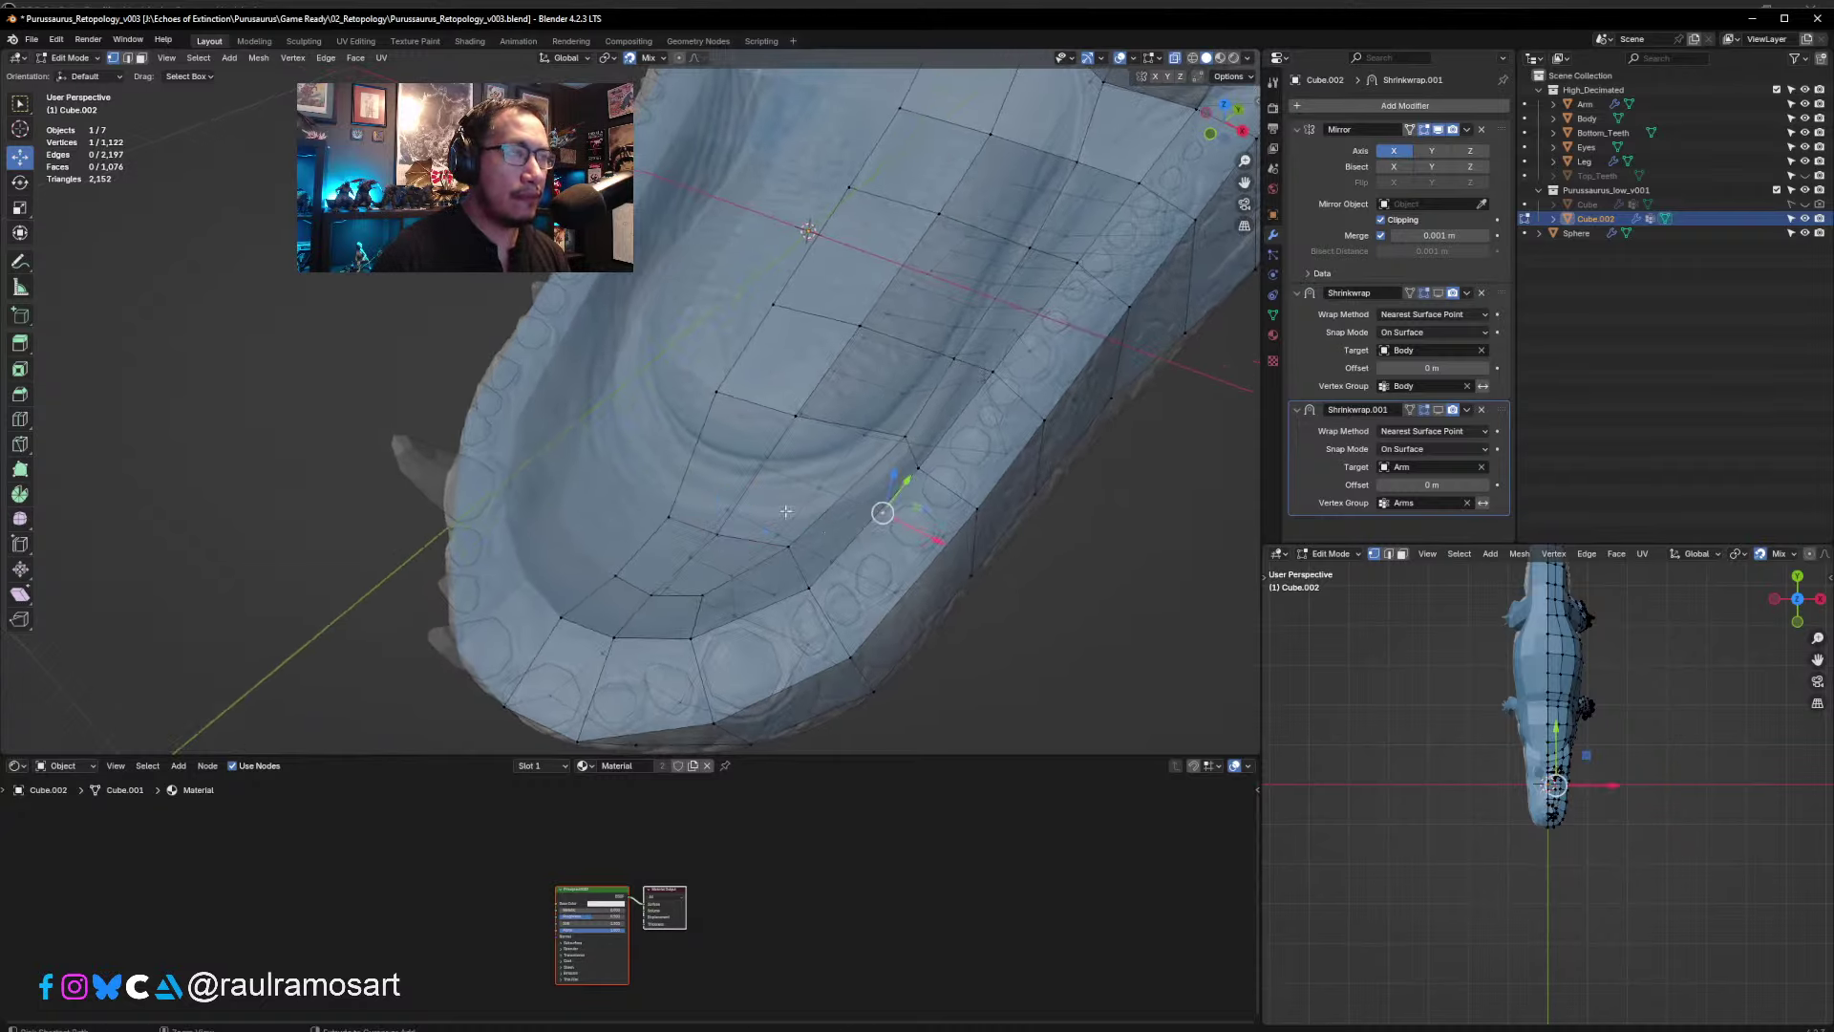
- Add one centred edge loop around the front section of the lower jaw, with a slide factor of 0
key("2")
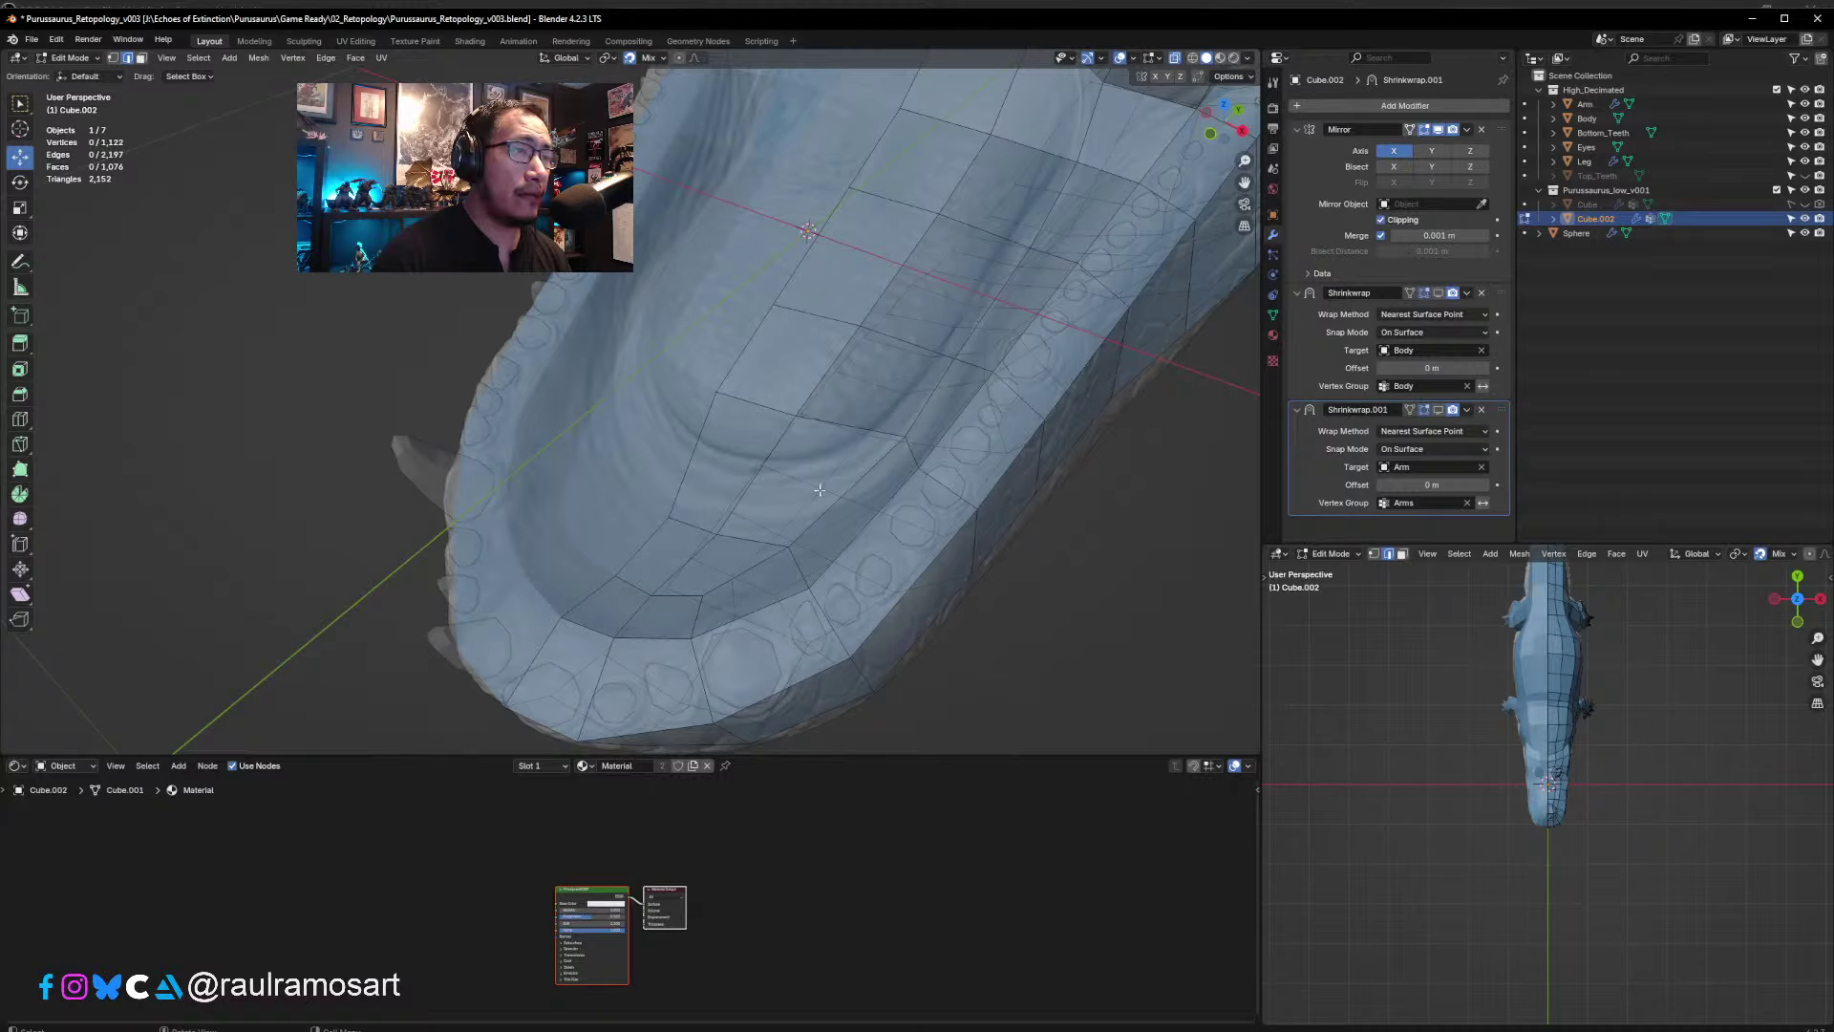
left_click(829, 495)
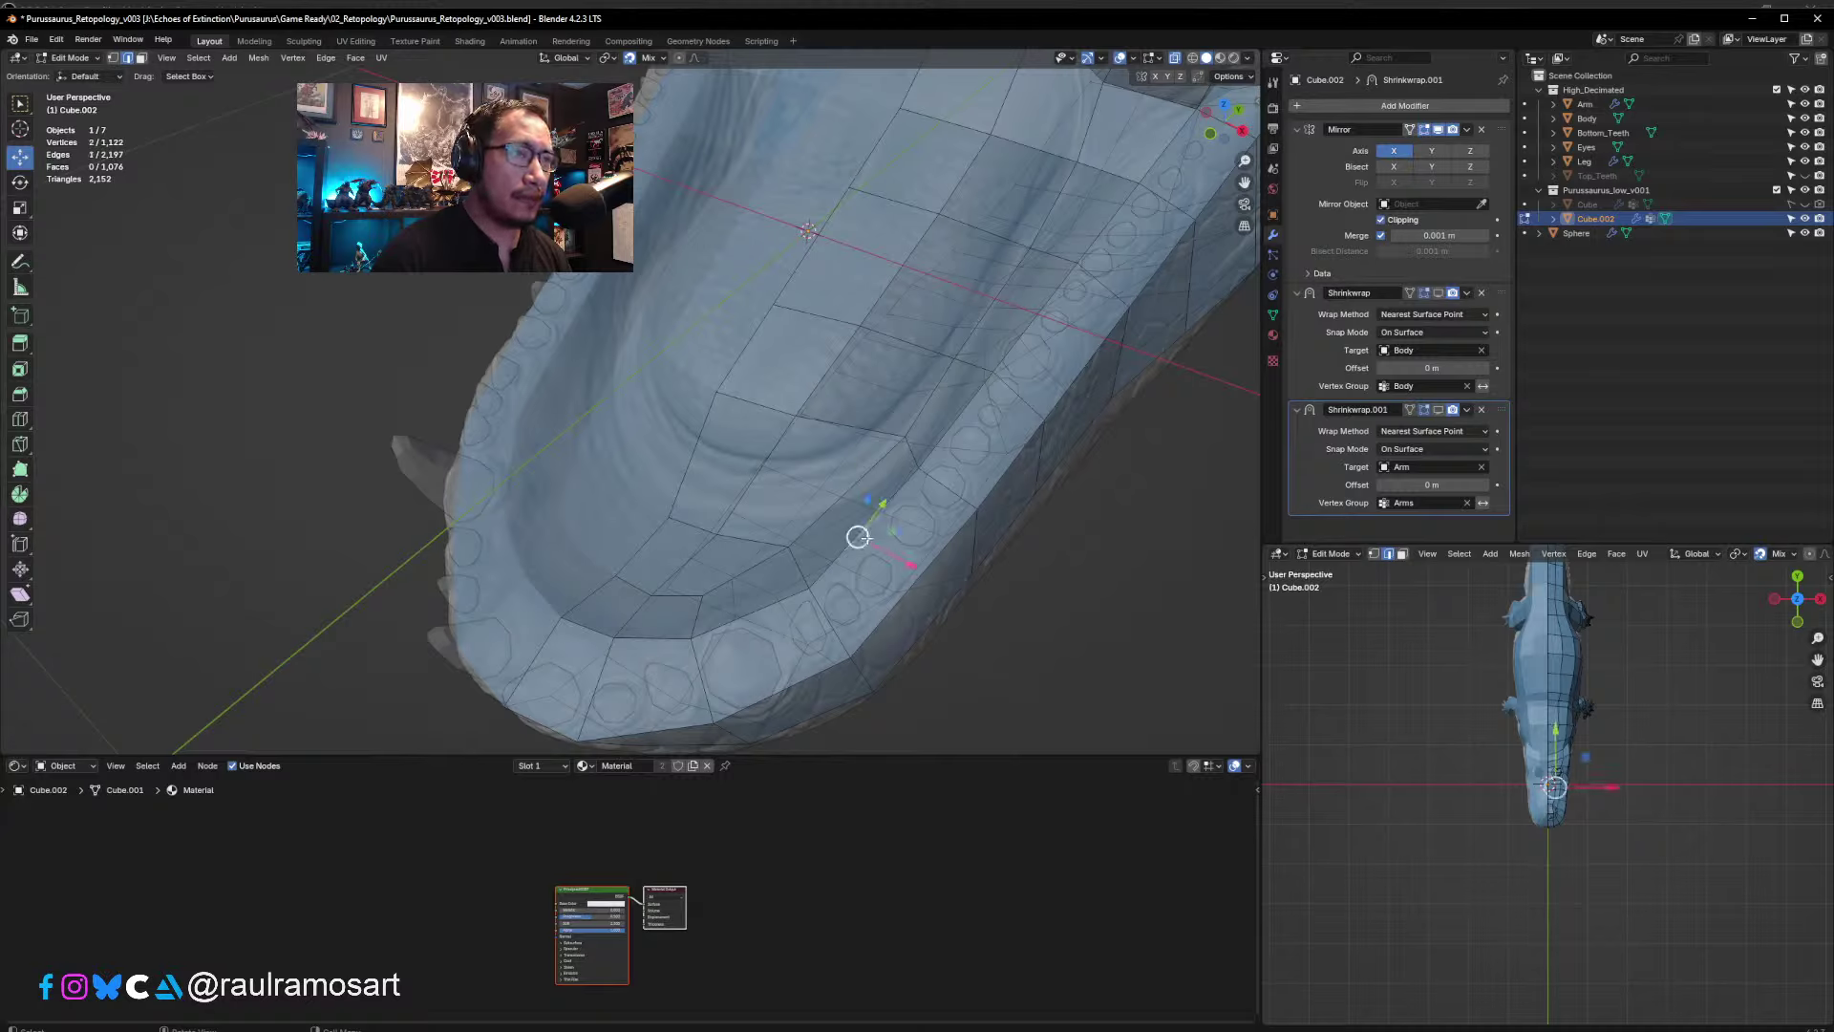
key("ctrl+r")
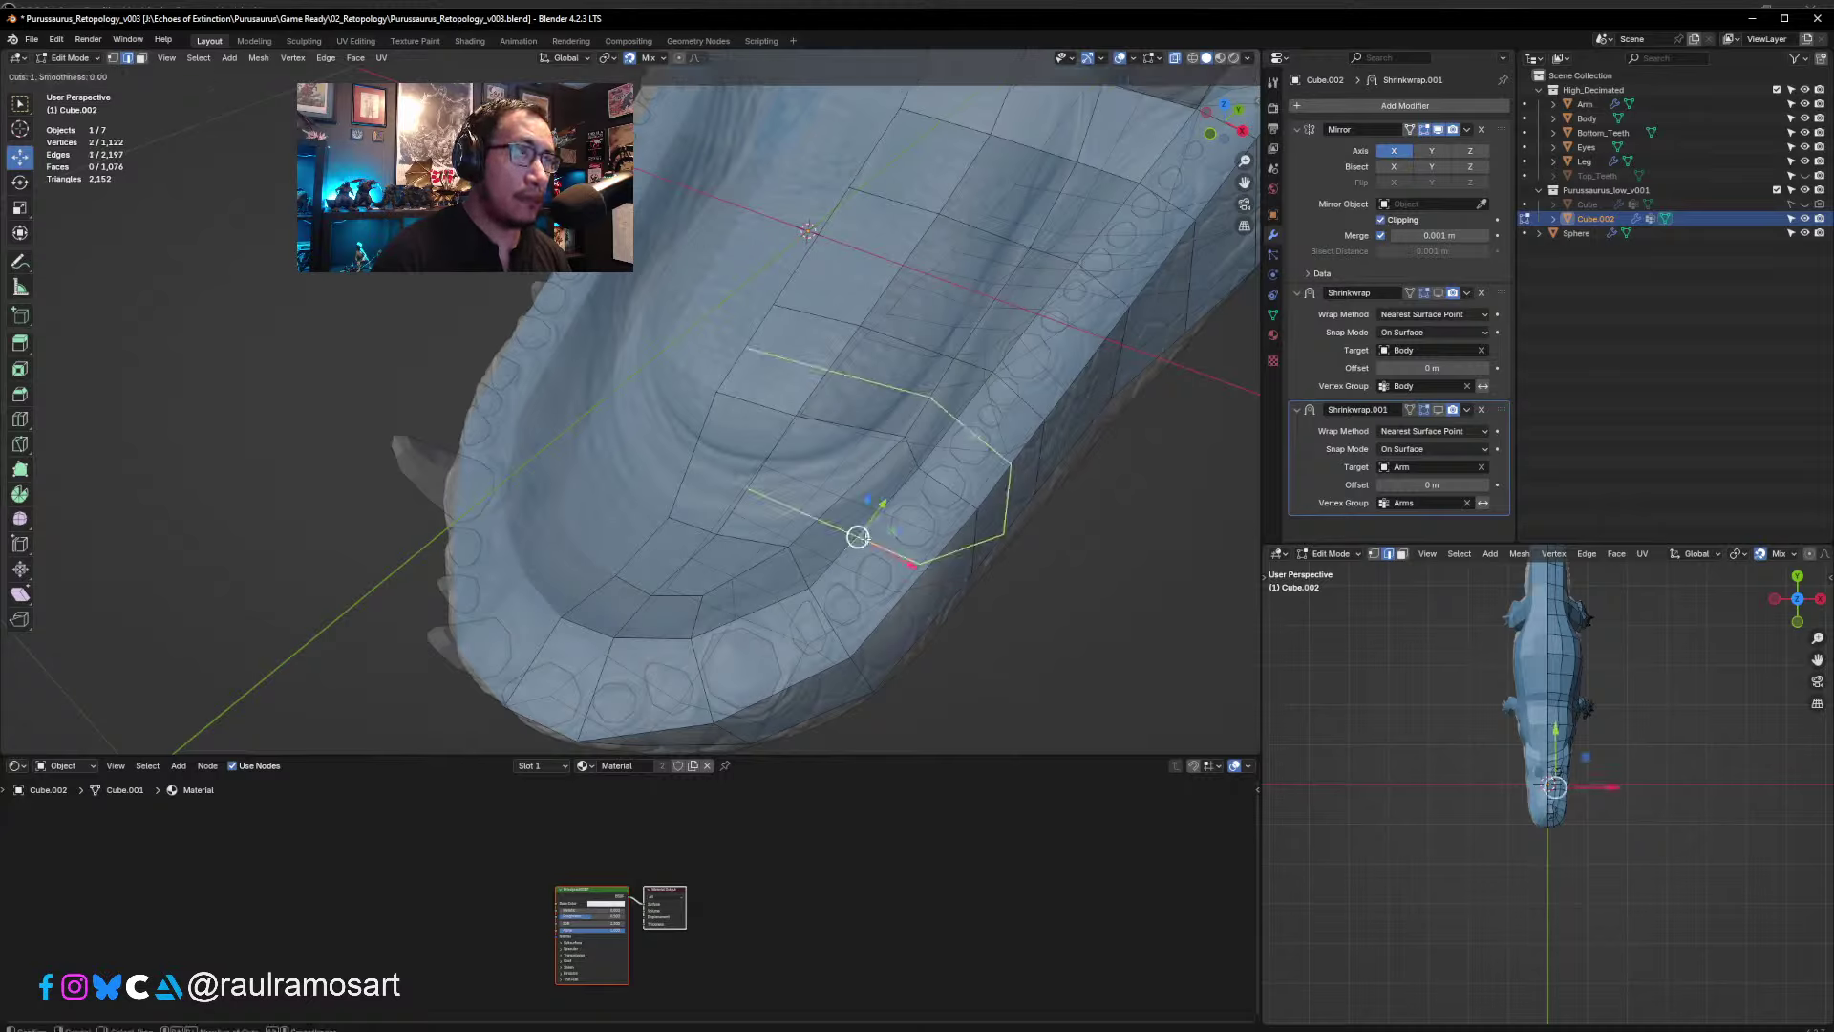
left_click(858, 537)
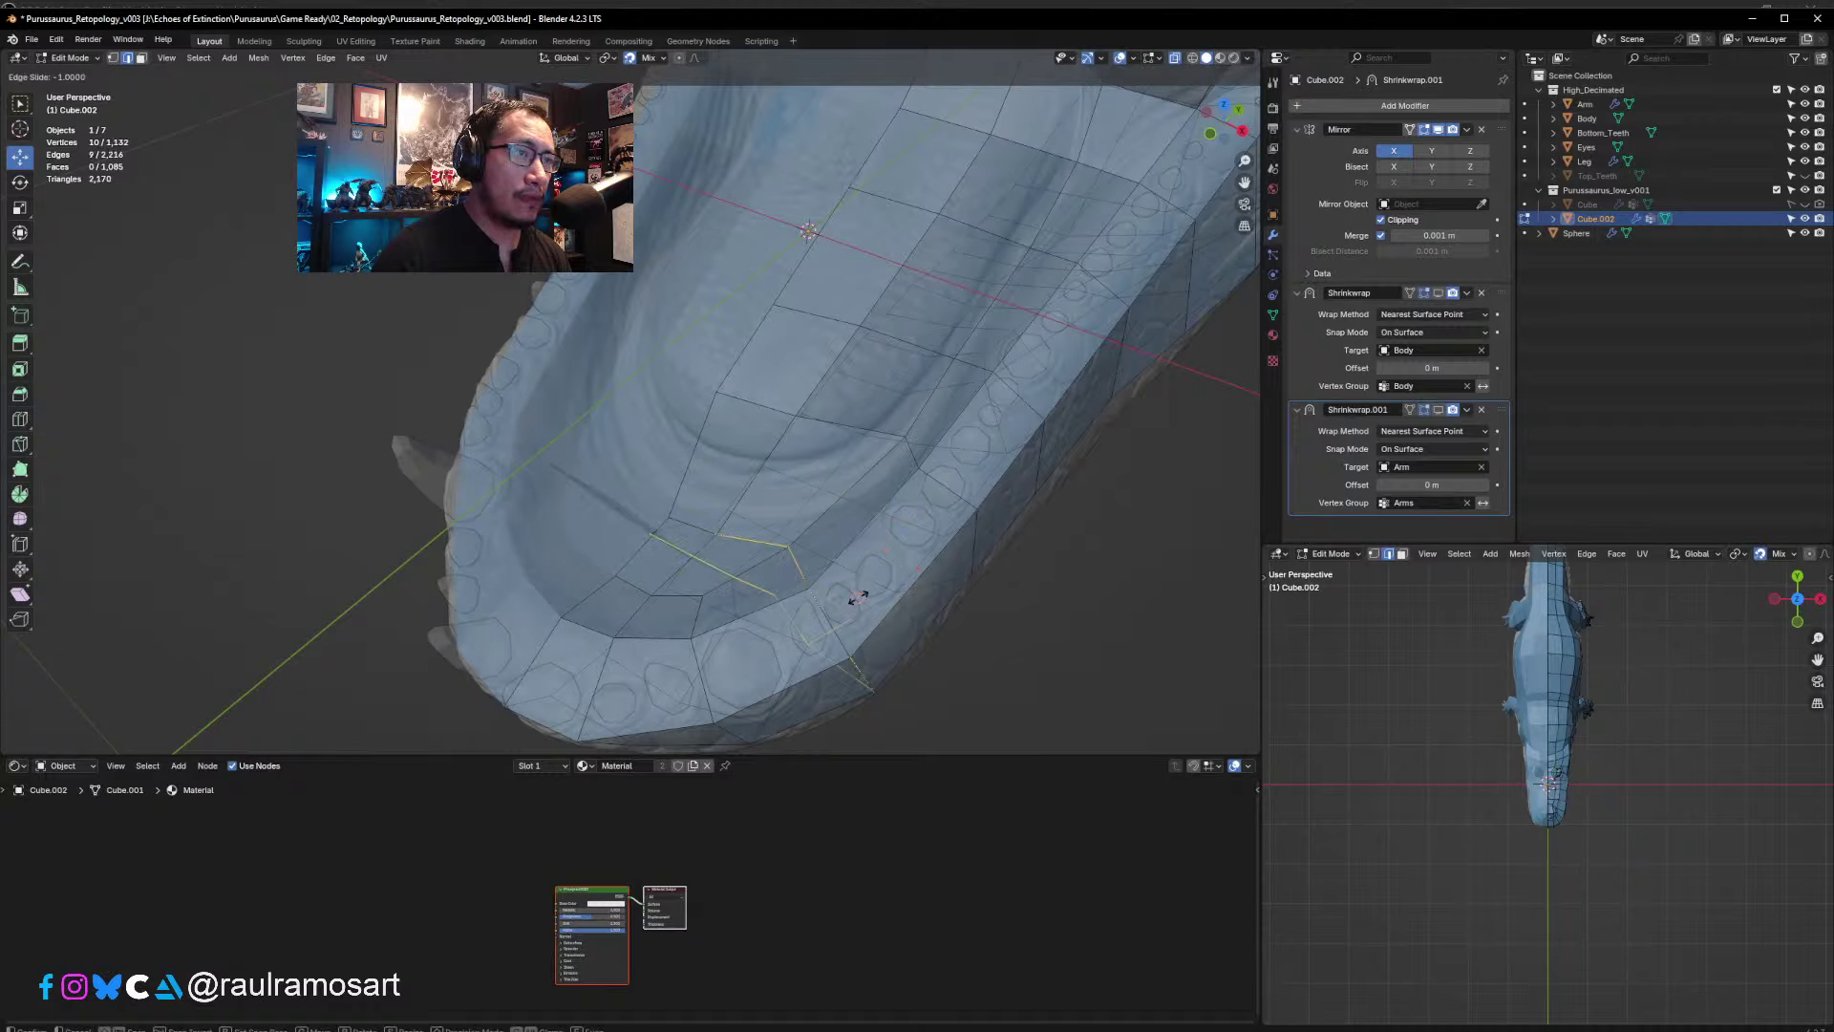
right_click(893, 561)
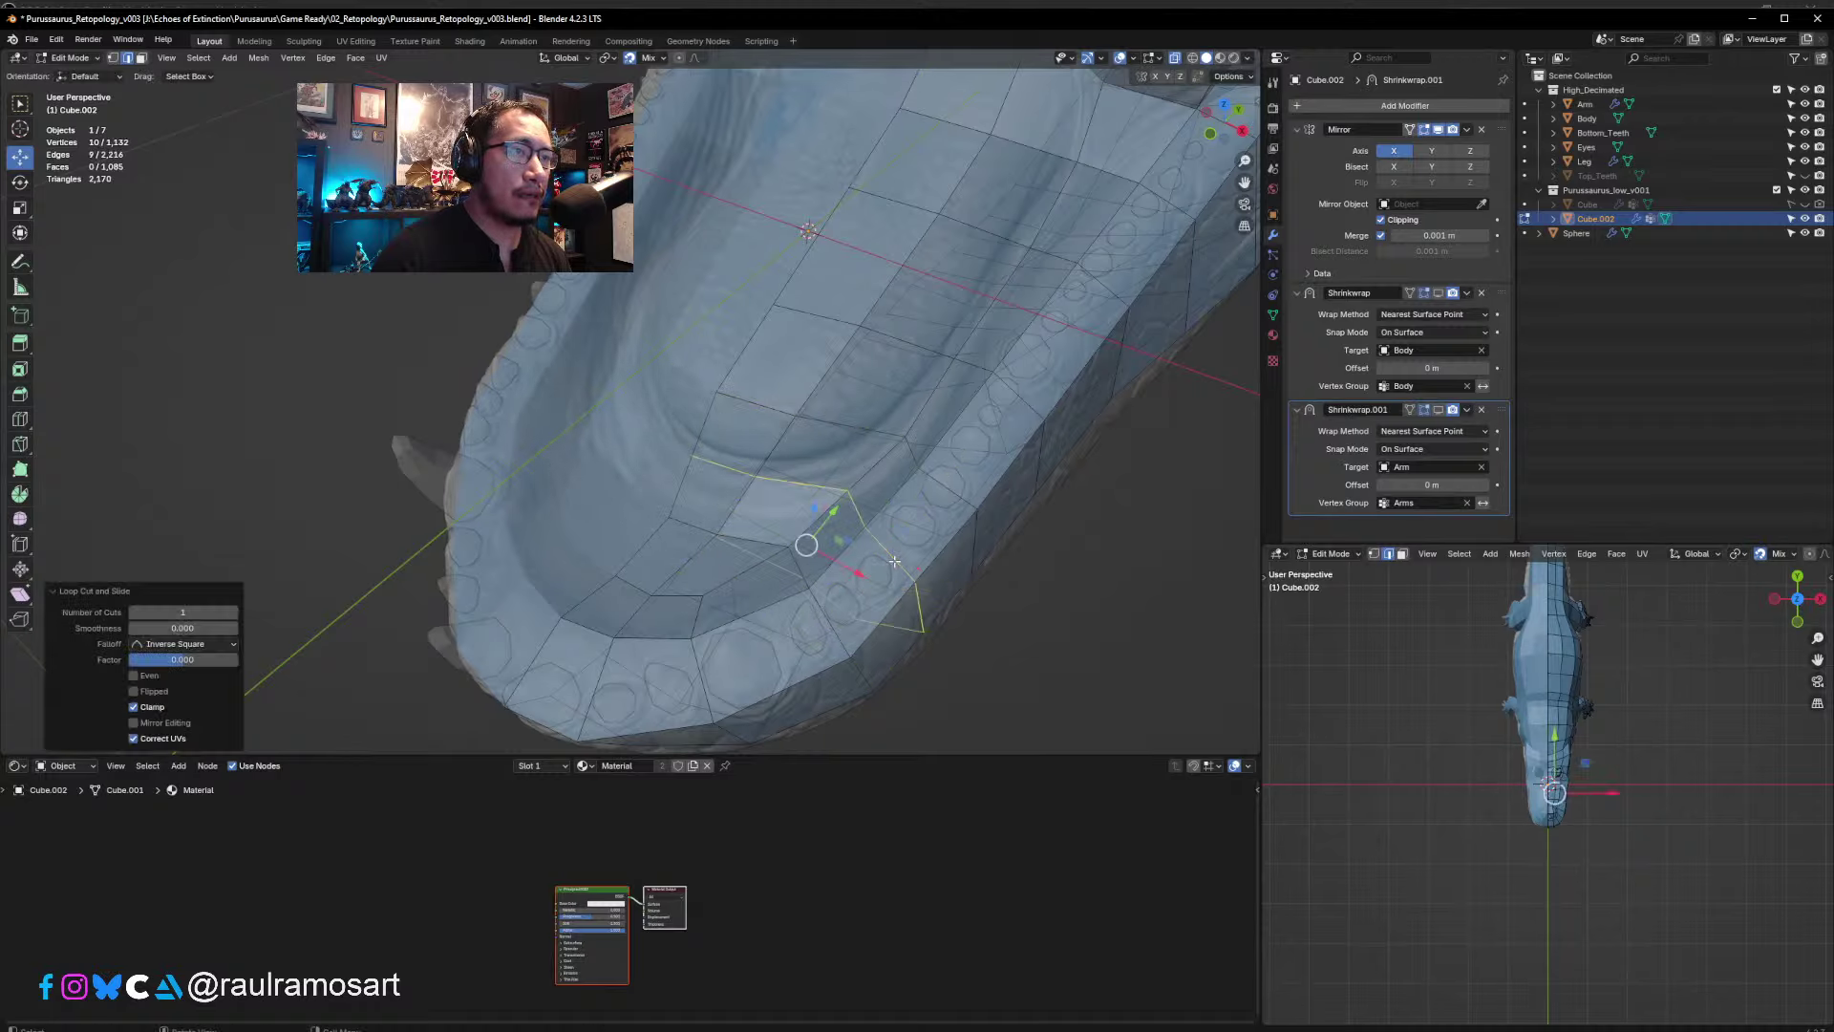
- Fit the new loop's vertices on the mouth floor, inner gum wall and tooth rim to the sculpt
middle_click_drag(823, 444, 769, 459)
left_click(113, 58)
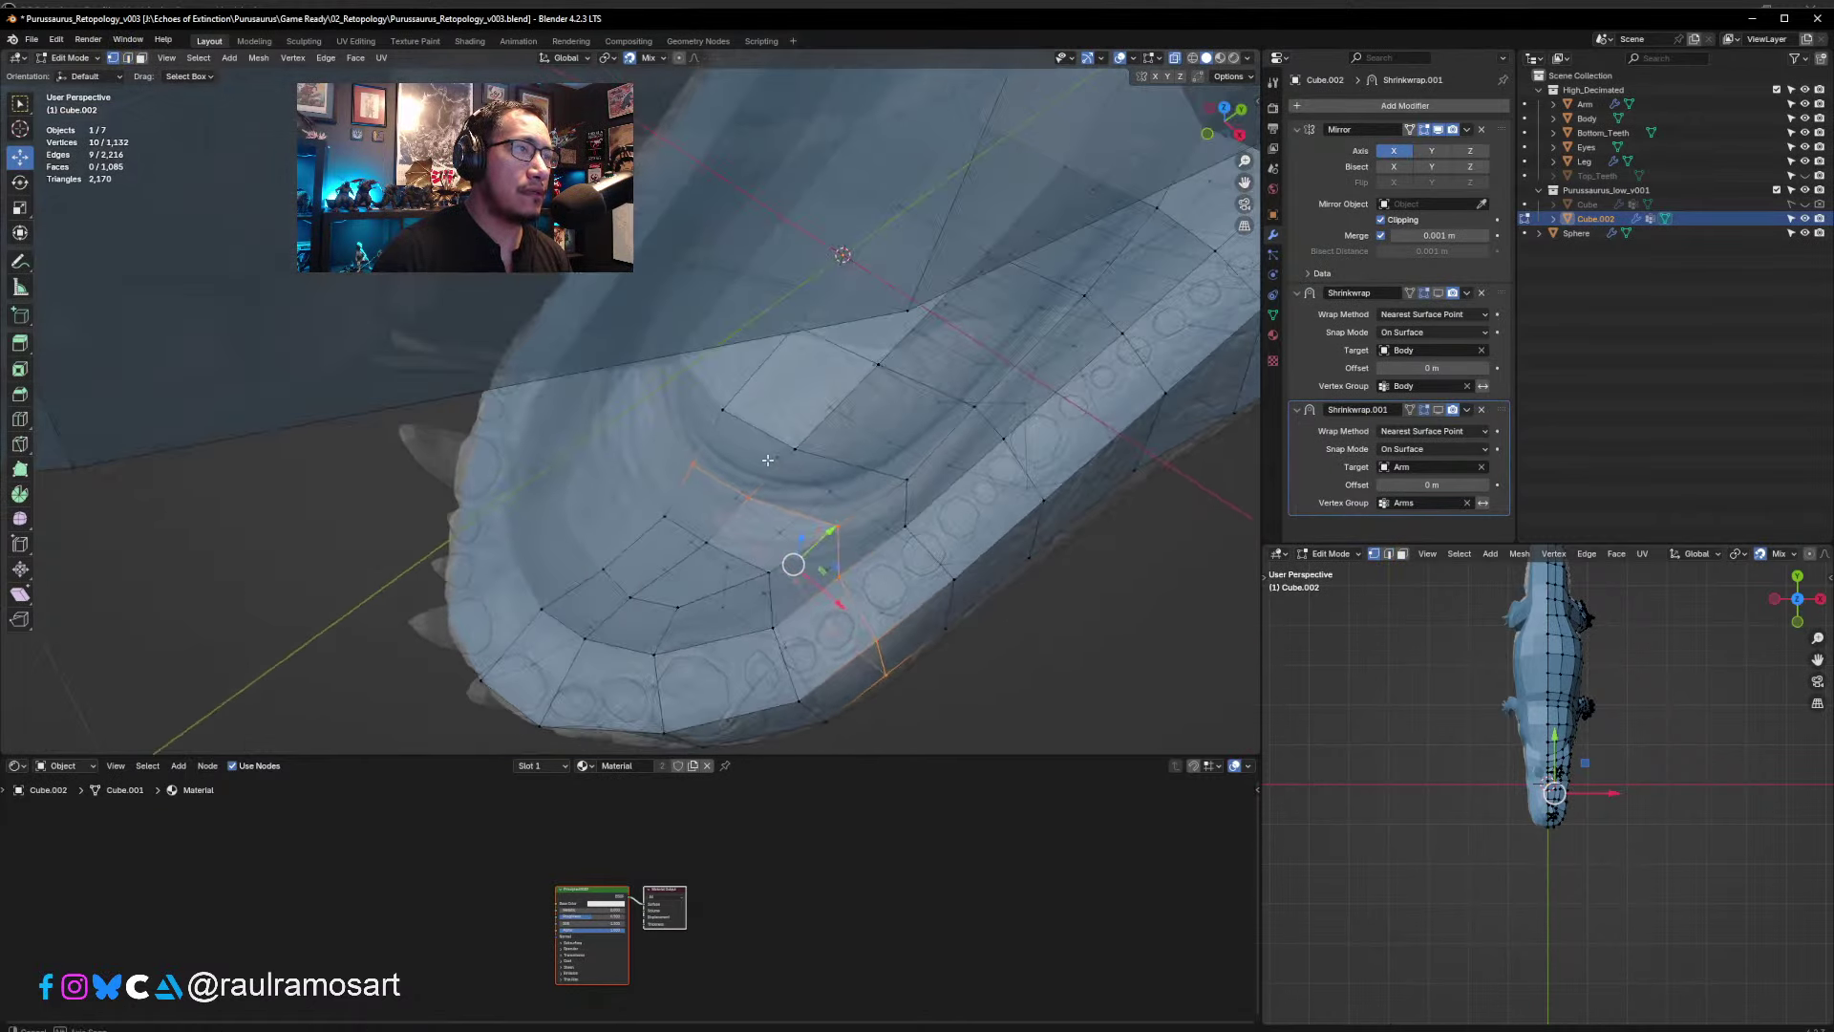
left_click(749, 498)
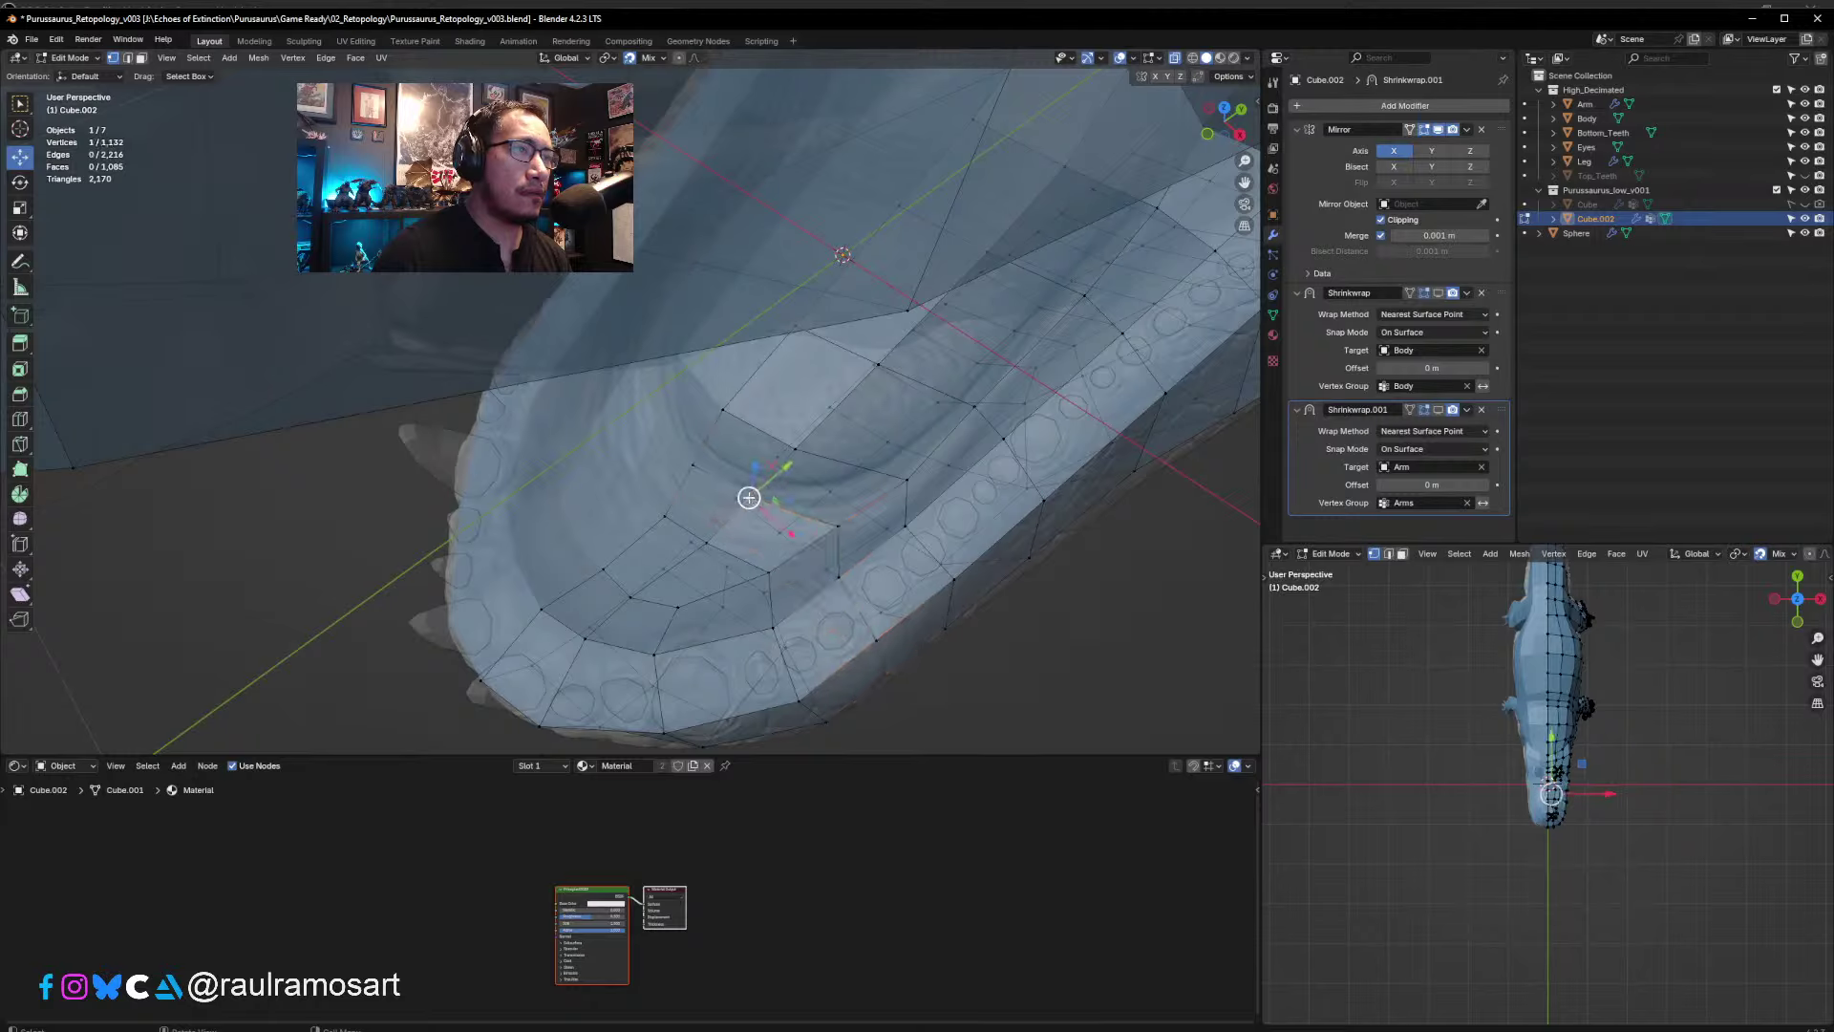
left_click_drag(749, 497, 844, 574)
left_click(840, 526)
left_click(840, 572)
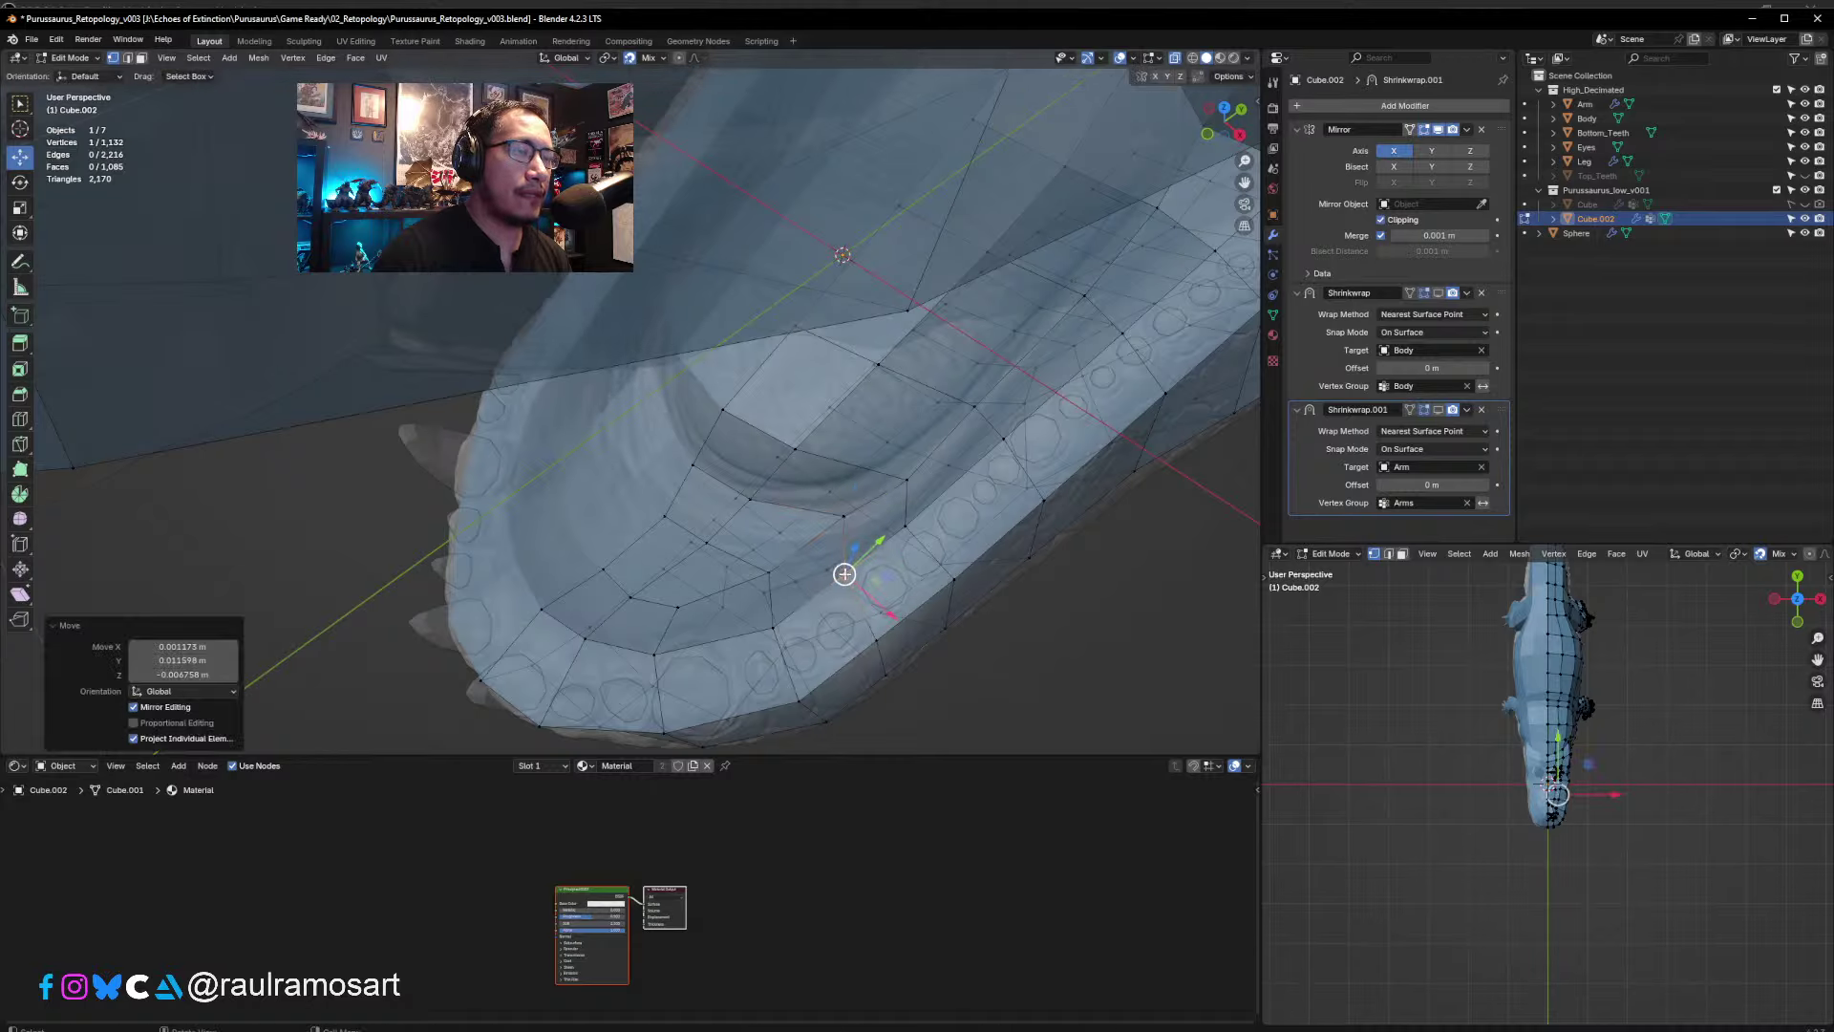
left_click(871, 637)
left_click_drag(872, 637, 885, 634)
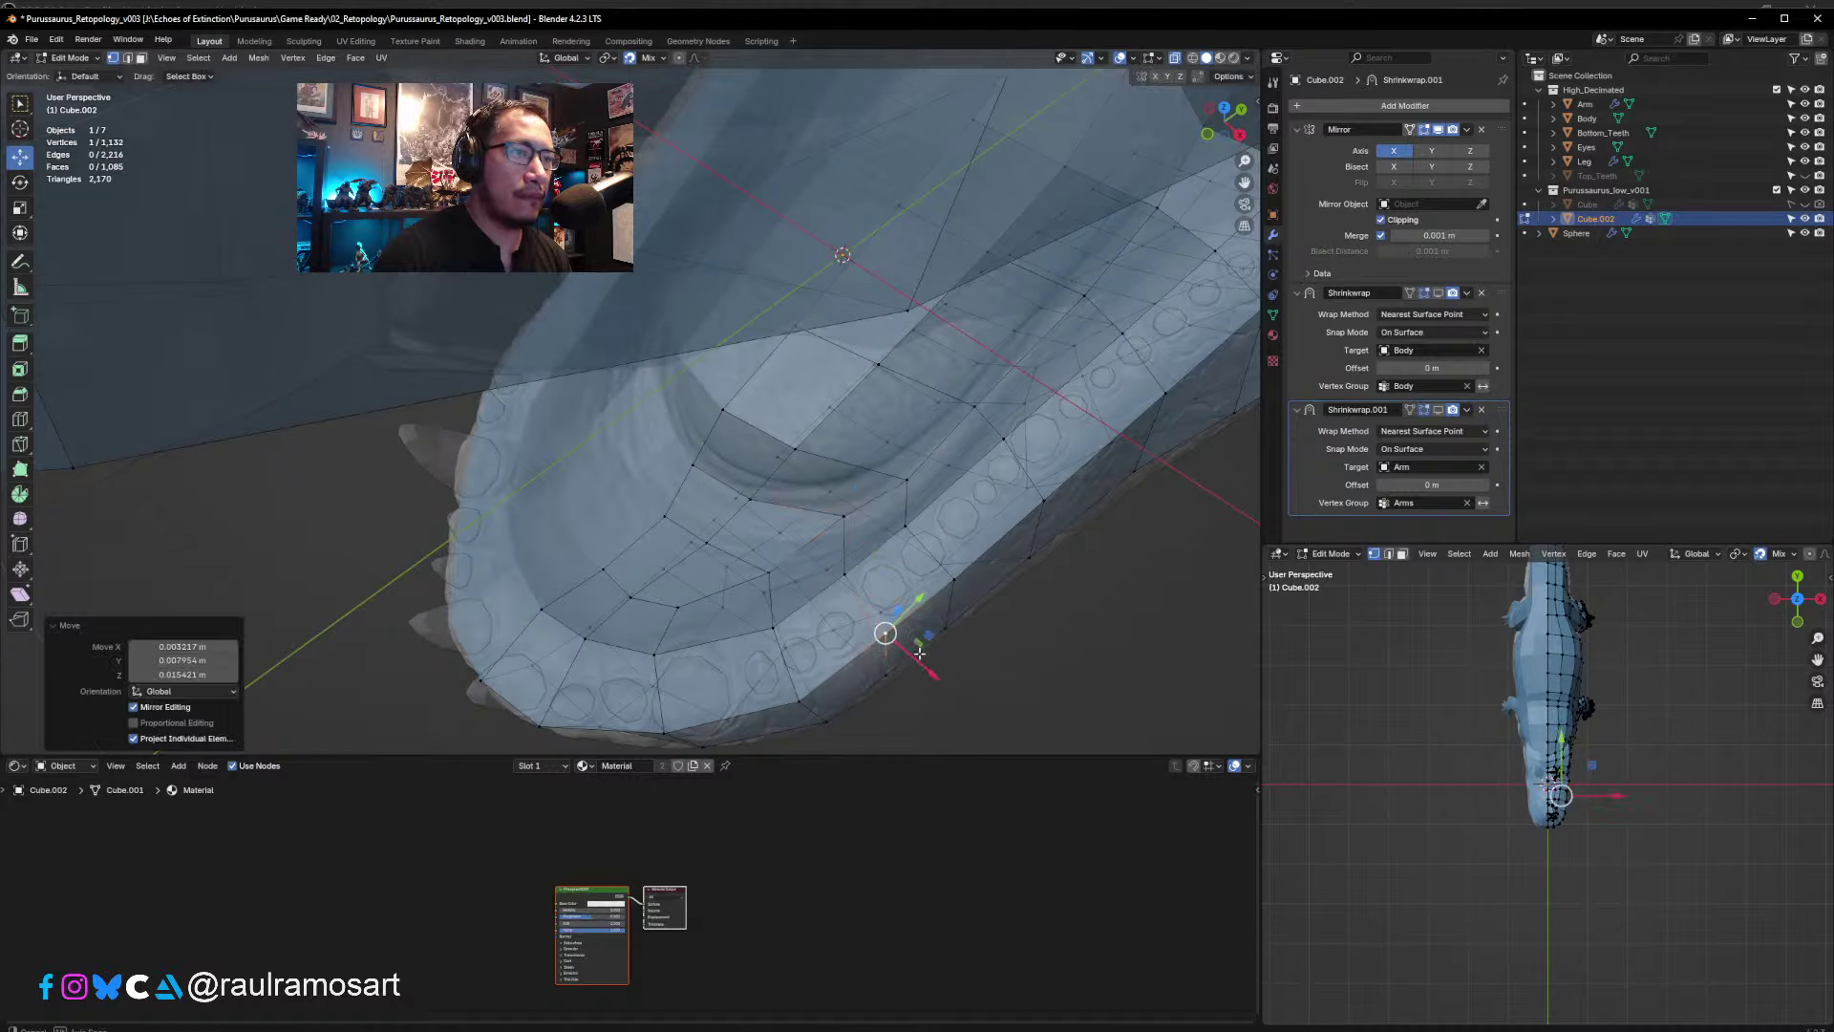
- Nudge the new loop's vertex on the outer side of the lower jaw slightly outward
middle_click_drag(885, 634, 789, 472)
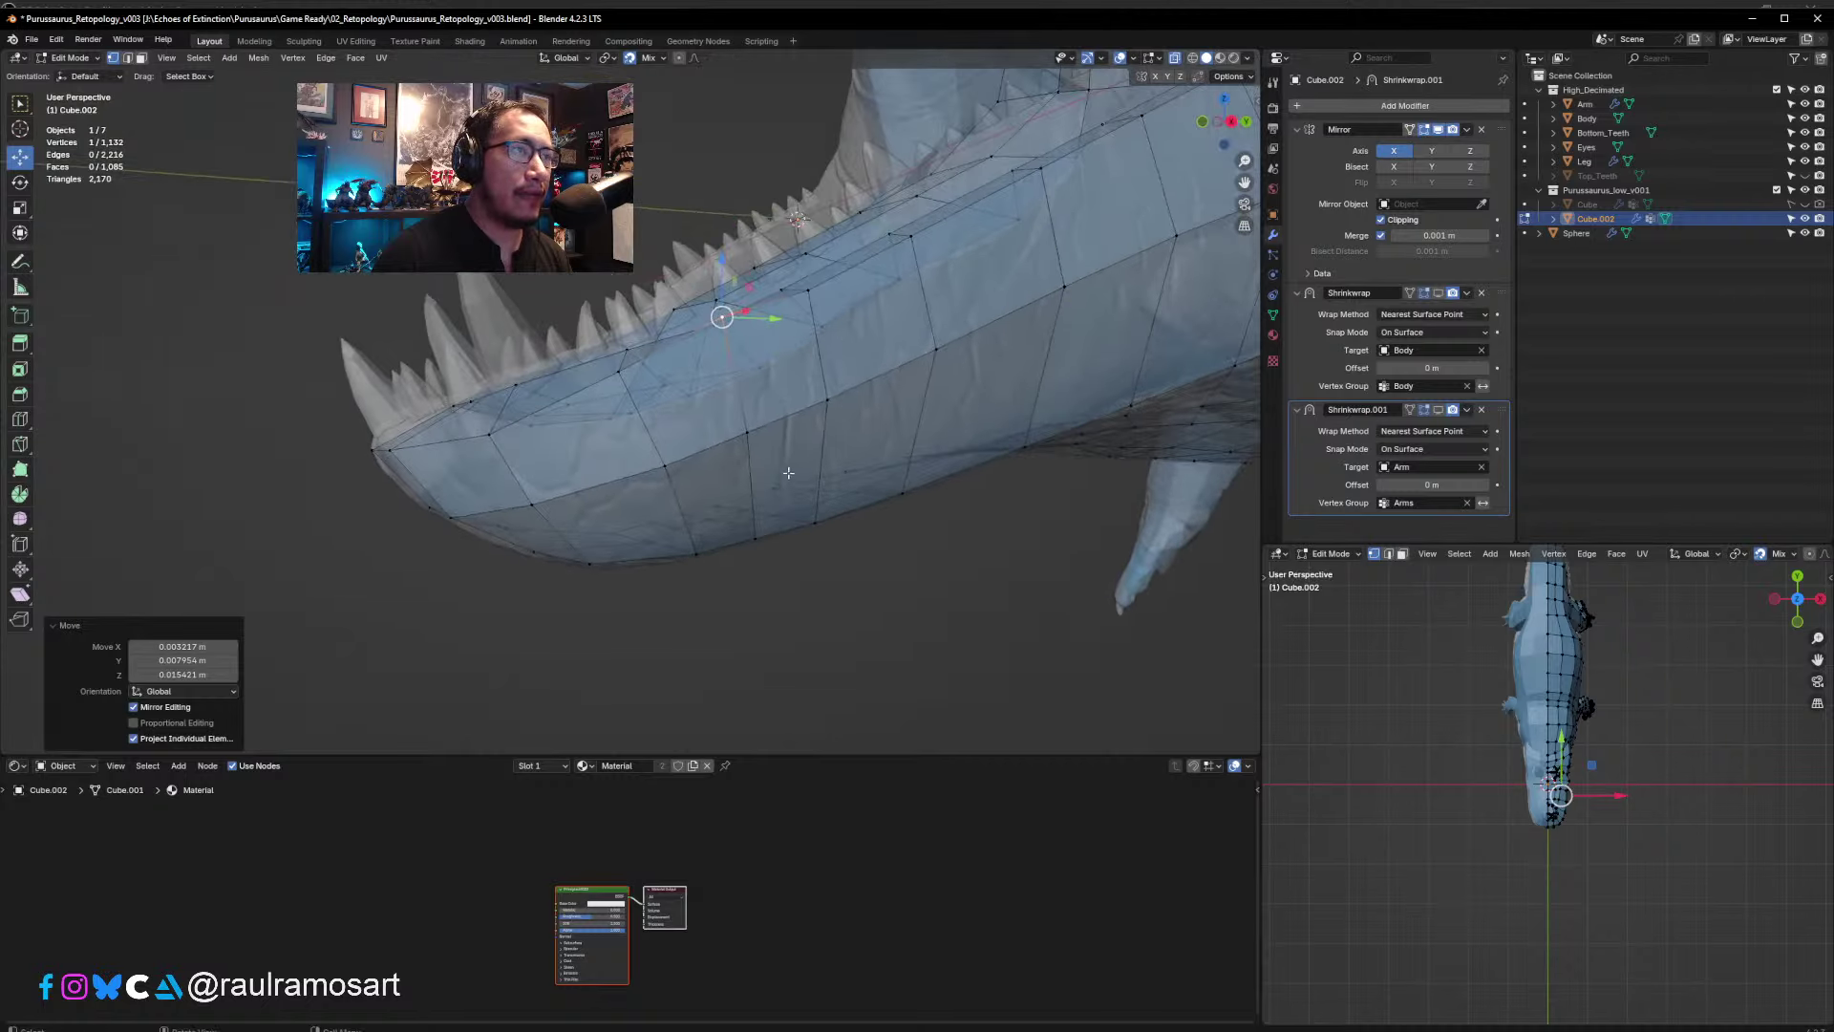
left_click(752, 431)
left_click_drag(751, 431, 750, 434)
middle_click_drag(750, 433, 765, 479)
middle_click_drag(743, 439, 737, 524)
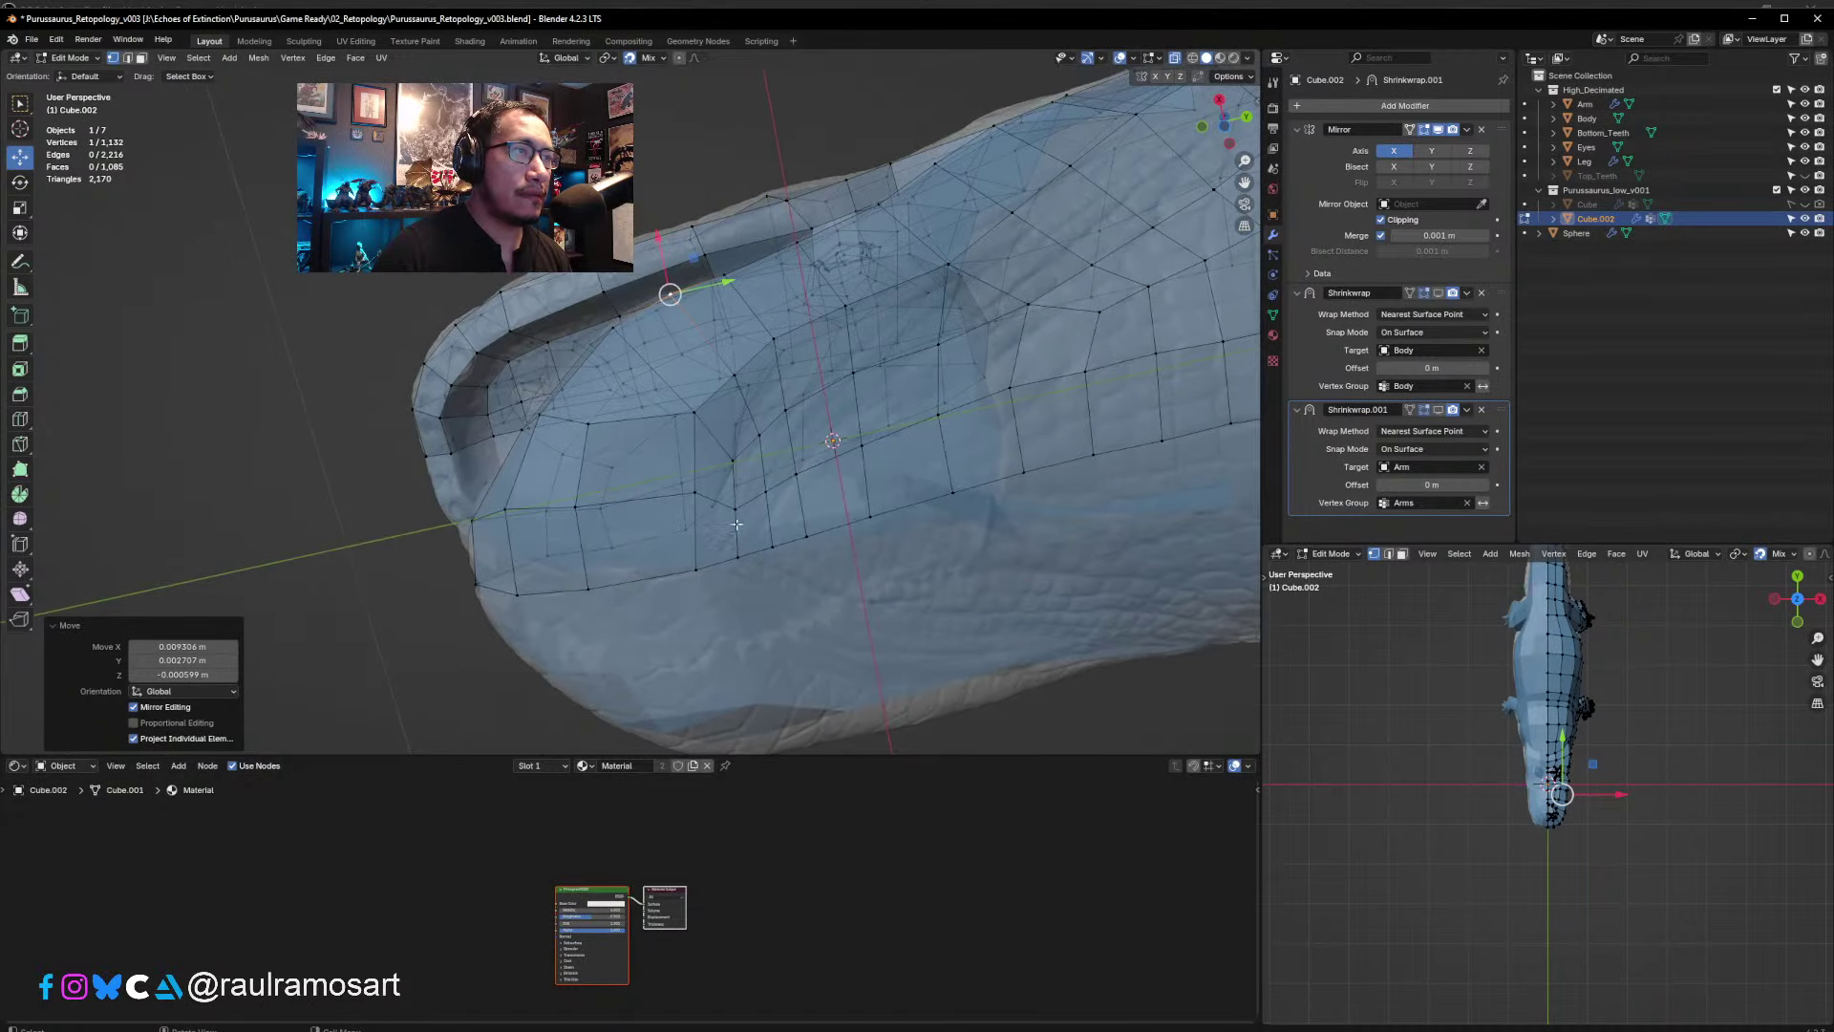
- Even out the vertices of the cross-row beneath the chin, moving its centreline vertex forward
left_click_drag(697, 490, 675, 570)
mouse_move(736, 394)
left_mouse_down()
mouse_move(712, 392)
mouse_move(722, 367)
mouse_move(721, 417)
left_mouse_up()
left_click(720, 379)
left_click(735, 374)
middle_click_drag(722, 372, 721, 418)
left_click_drag(722, 417, 721, 409)
left_click(732, 504)
left_click_drag(733, 504, 718, 600)
left_click(733, 544)
left_click(733, 590)
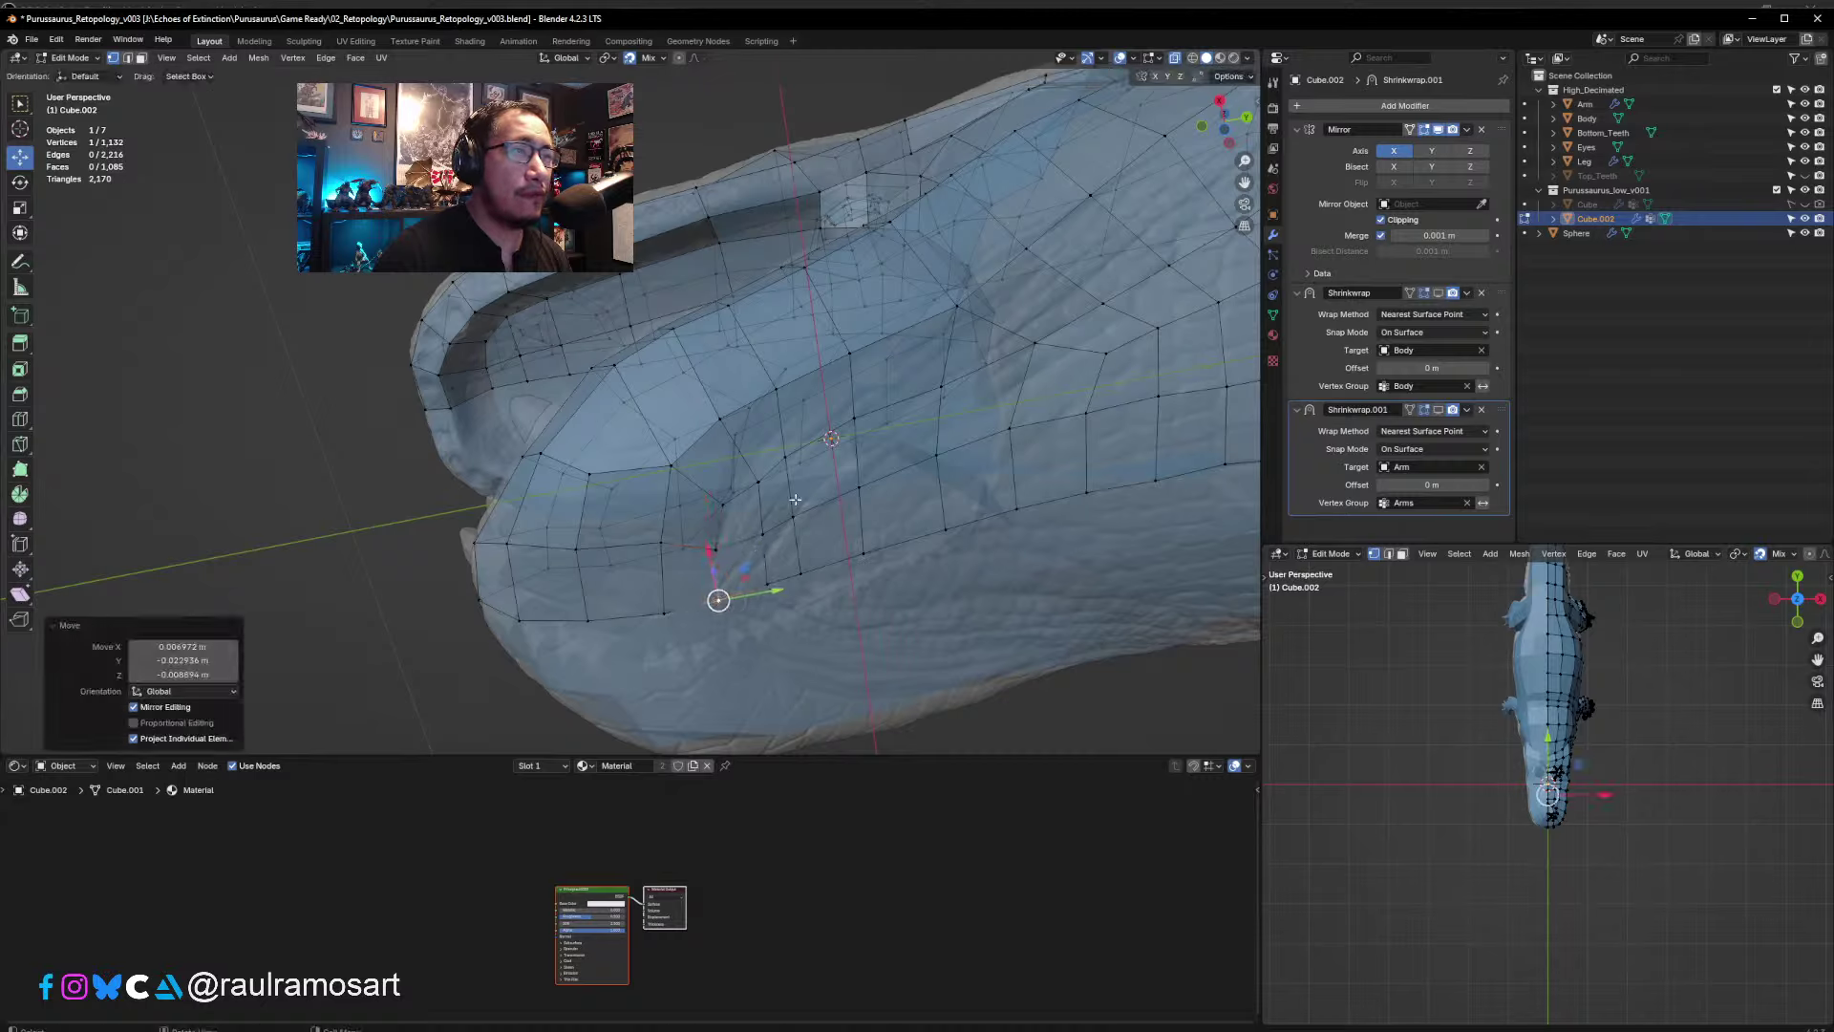
- Redistribute the vertices on the jaw's underside behind the chin to even the row spacing and fit the sculpt
left_click_drag(784, 451, 798, 449)
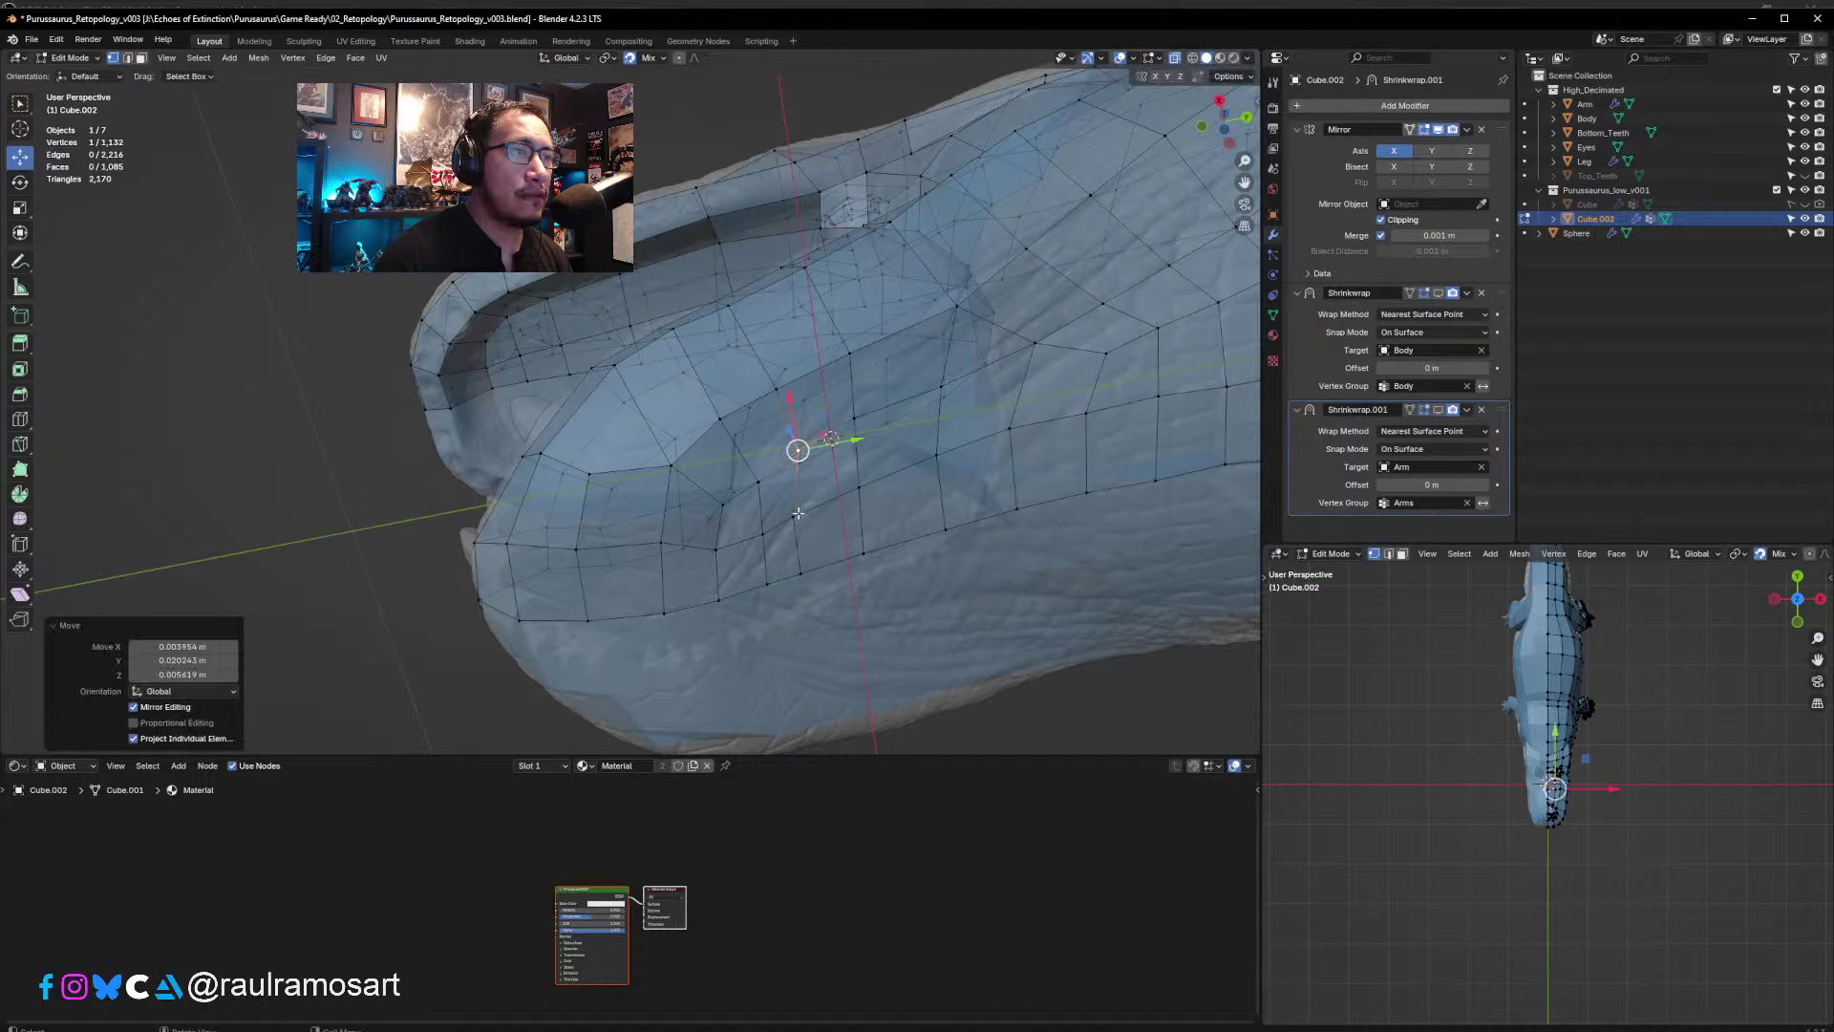
left_click(793, 516)
left_click_drag(793, 516, 819, 573)
left_click(757, 483)
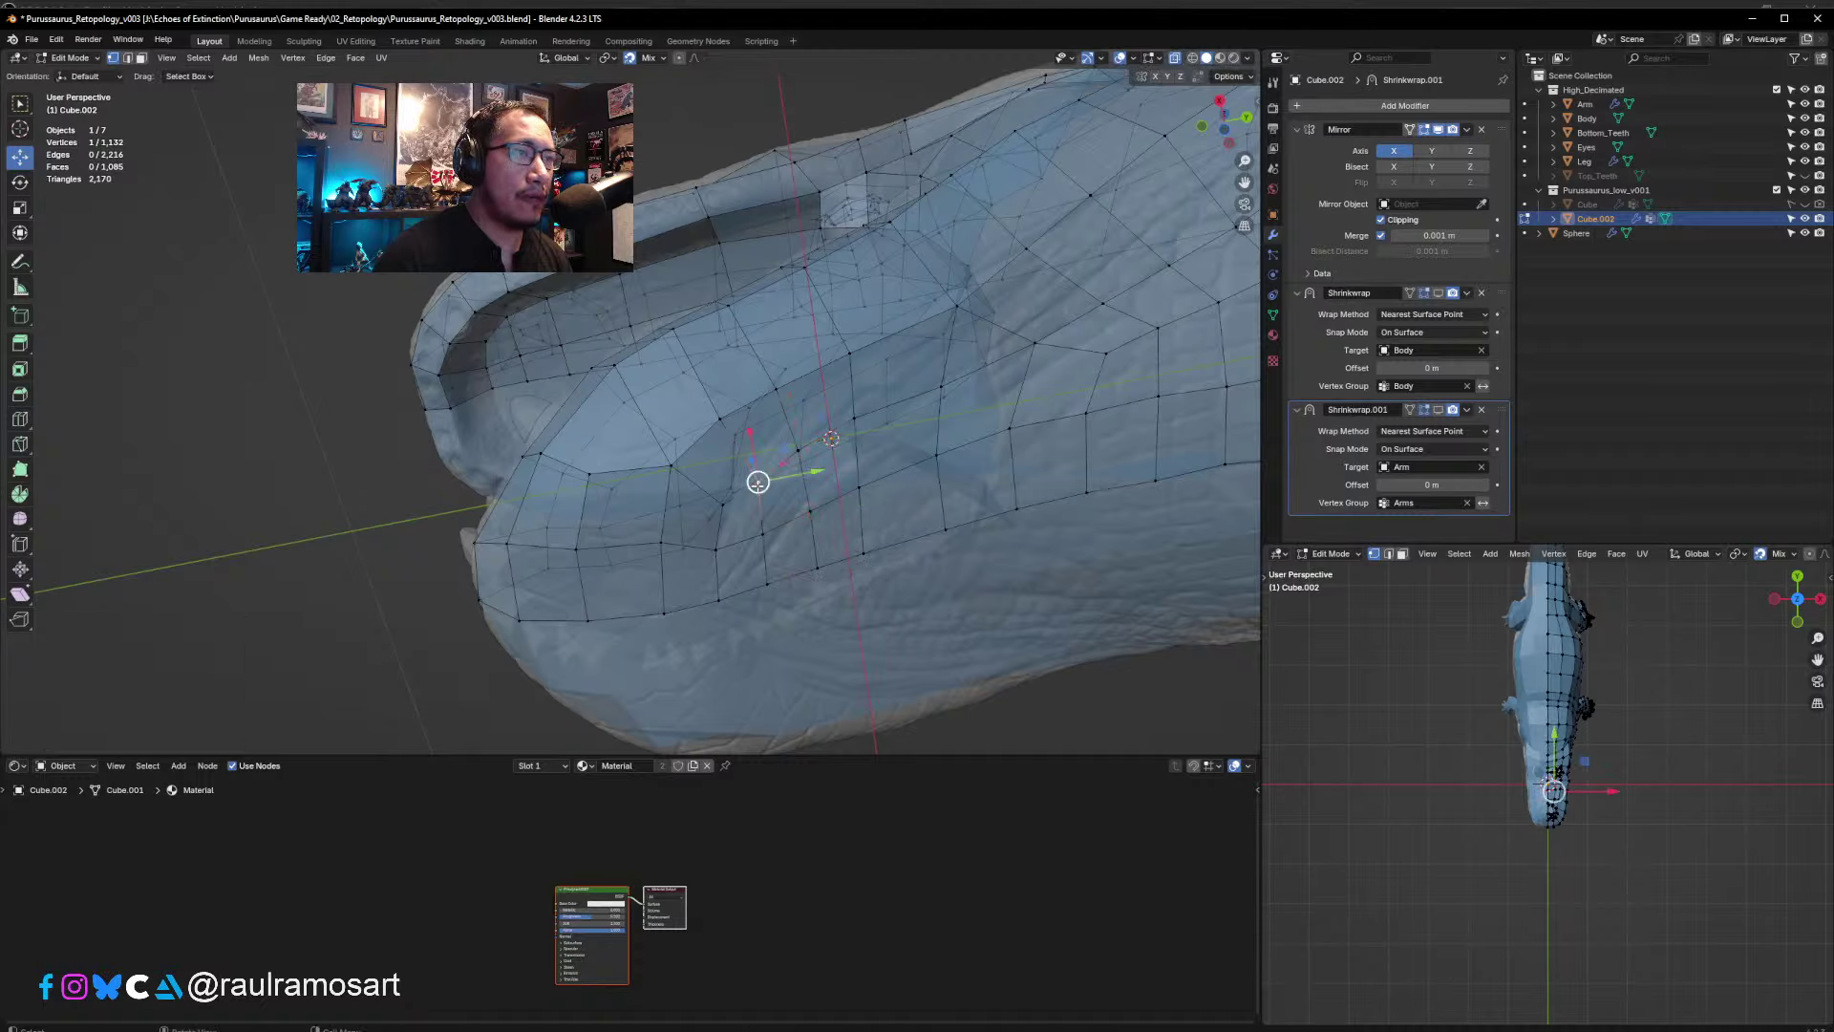
middle_click_drag(757, 483, 684, 371)
left_click_drag(684, 367, 676, 373)
middle_click_drag(676, 373, 703, 491)
left_click_drag(705, 491, 697, 489)
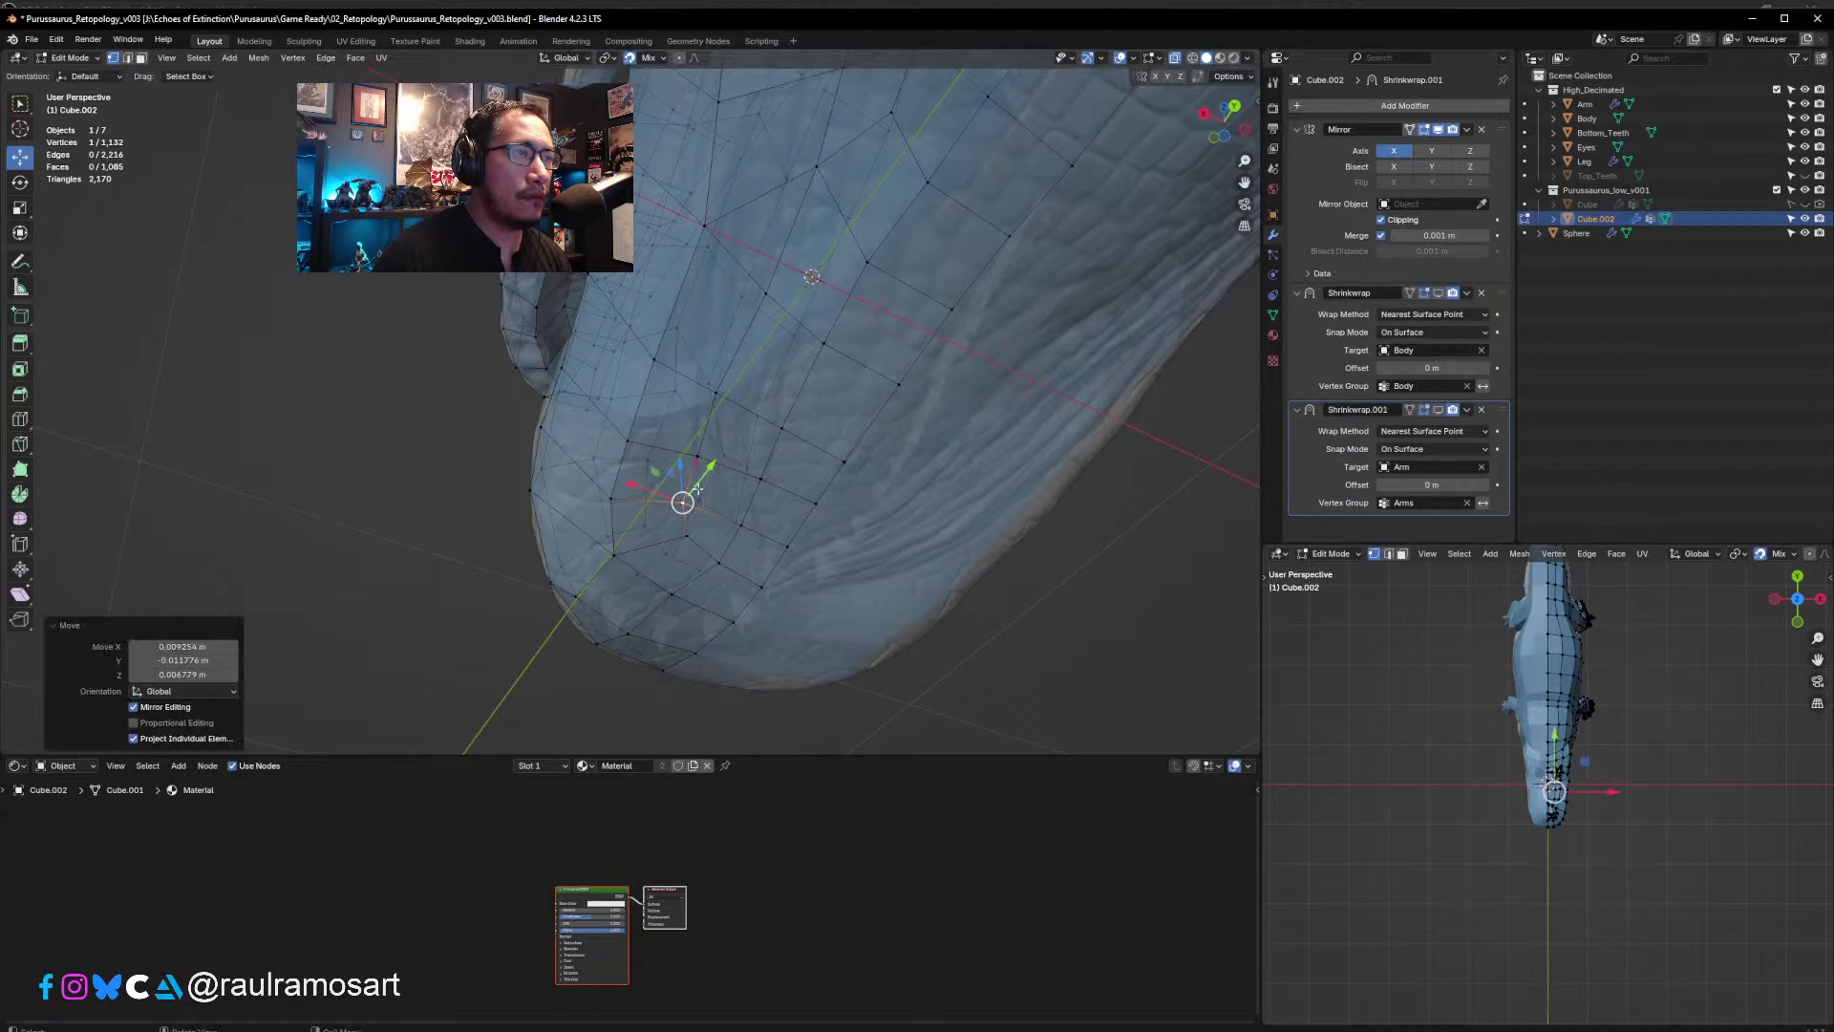
left_click(715, 395)
left_click_drag(716, 394, 724, 396)
middle_click_drag(724, 396, 914, 449)
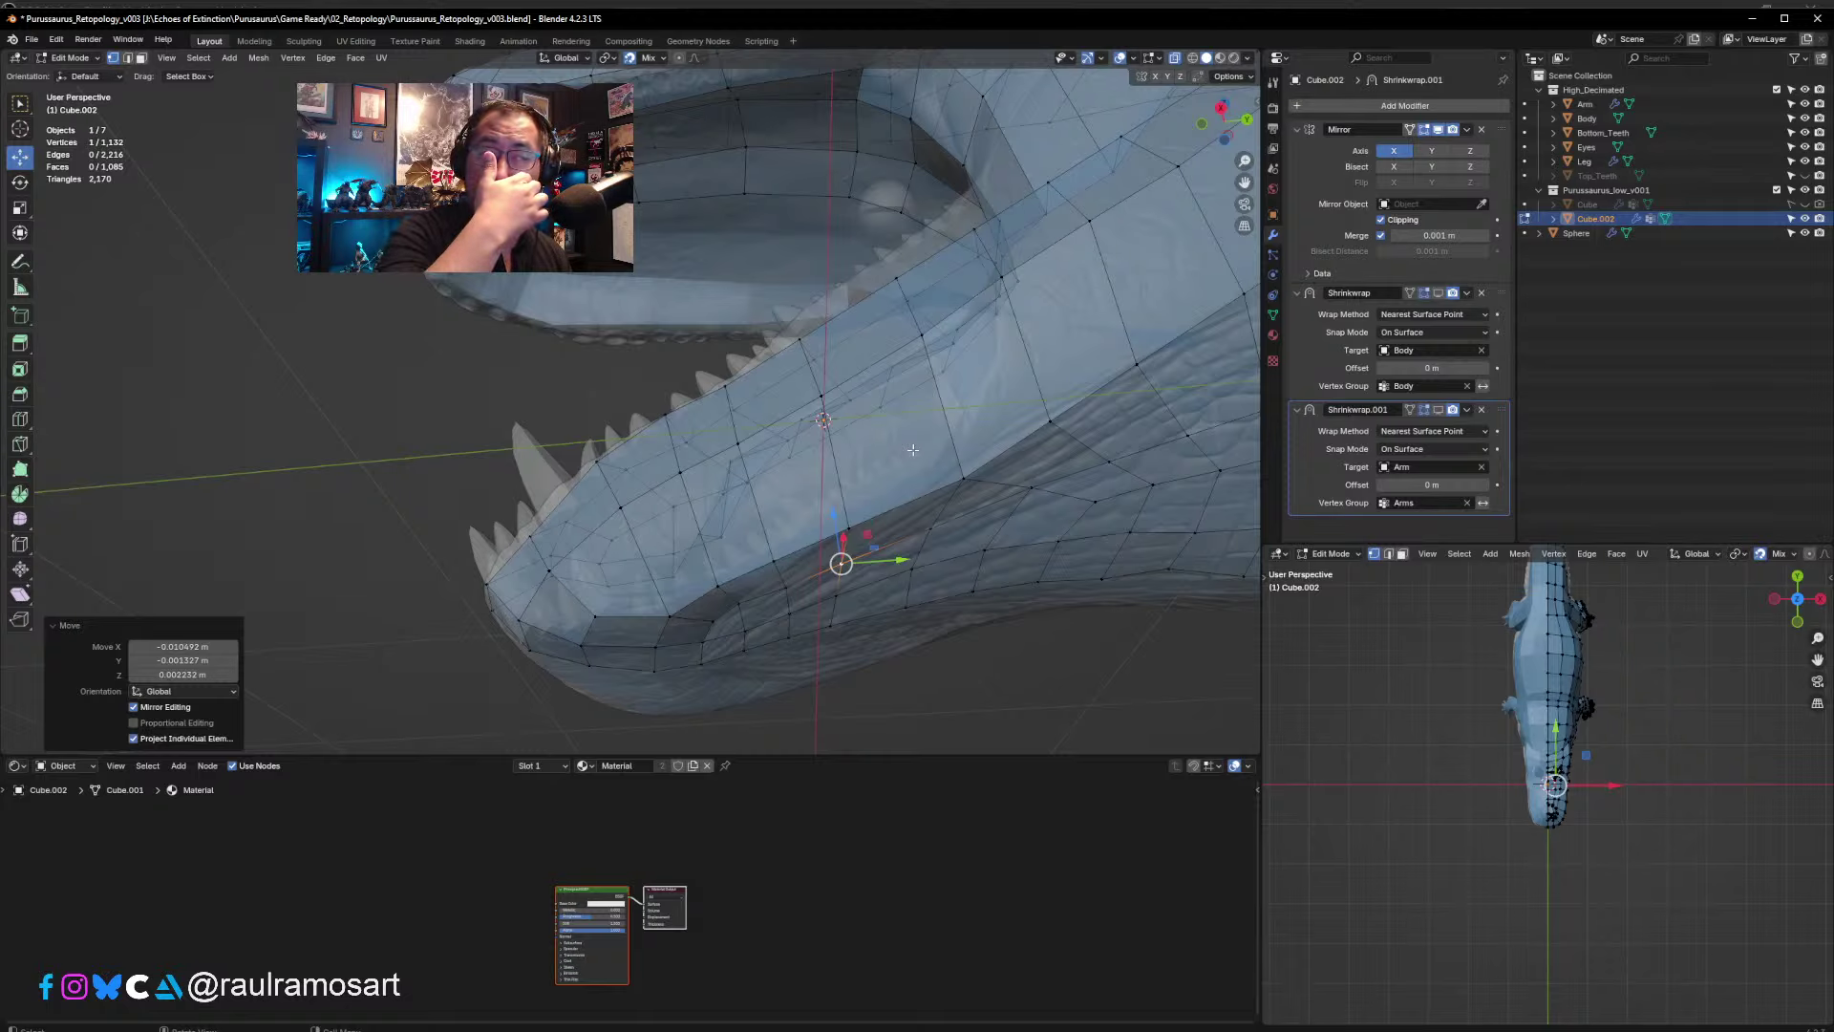
- Hide the Bottom_Teeth object and move the inner gum vertices at the front tip of the lower jaw forward
middle_click_drag(762, 443, 653, 521)
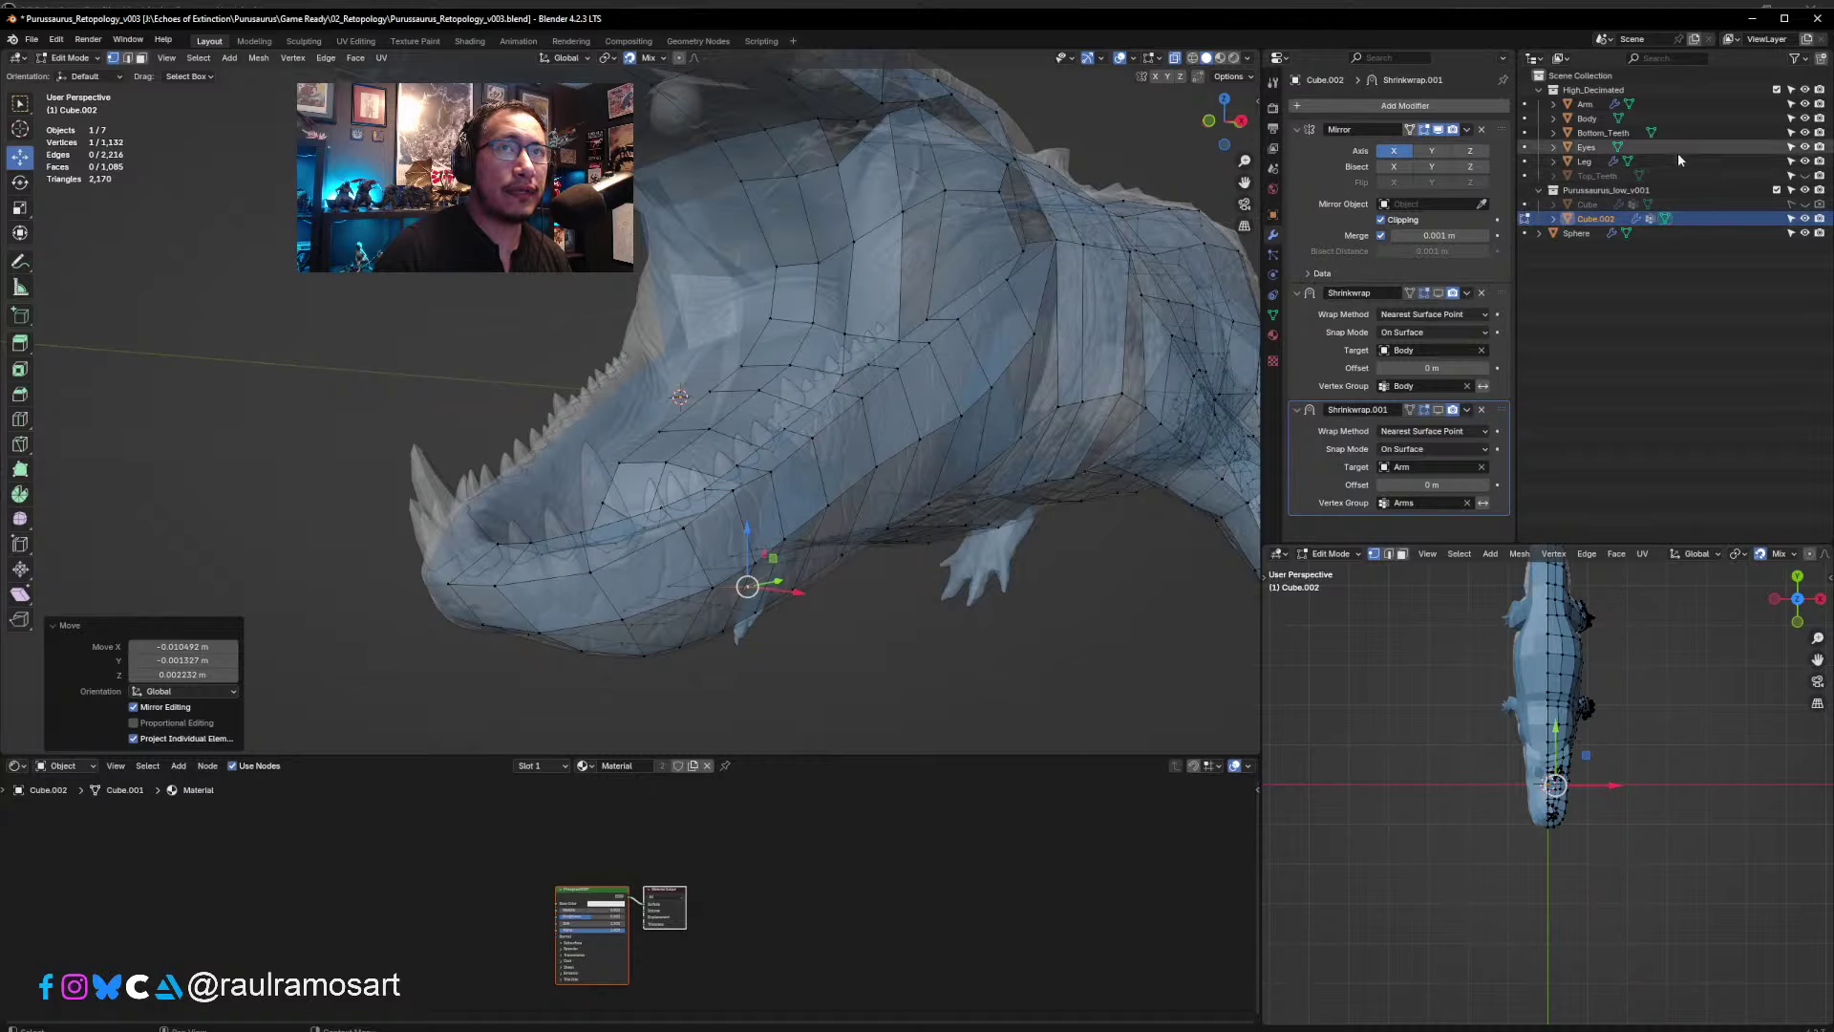
left_click(1805, 133)
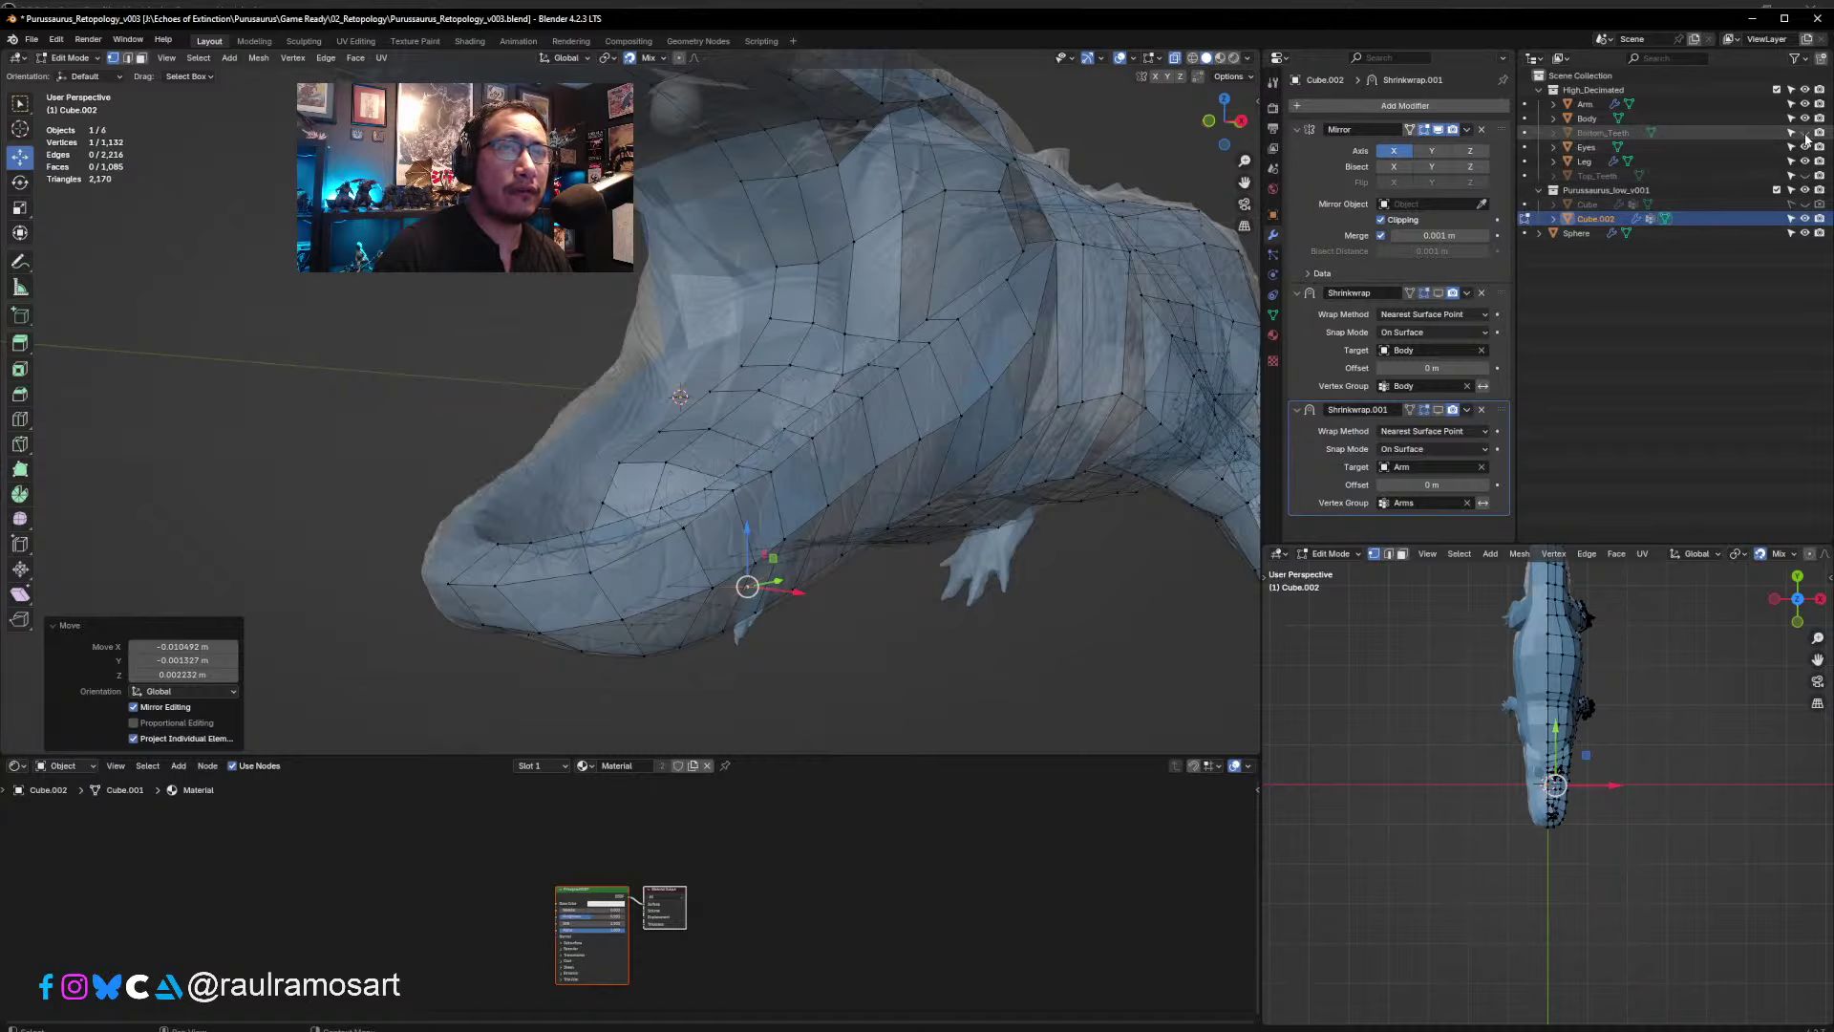
middle_click_drag(644, 525, 582, 606)
left_click(603, 563)
left_click_drag(586, 582, 586, 574)
middle_click_drag(586, 574, 606, 575)
left_click(550, 500)
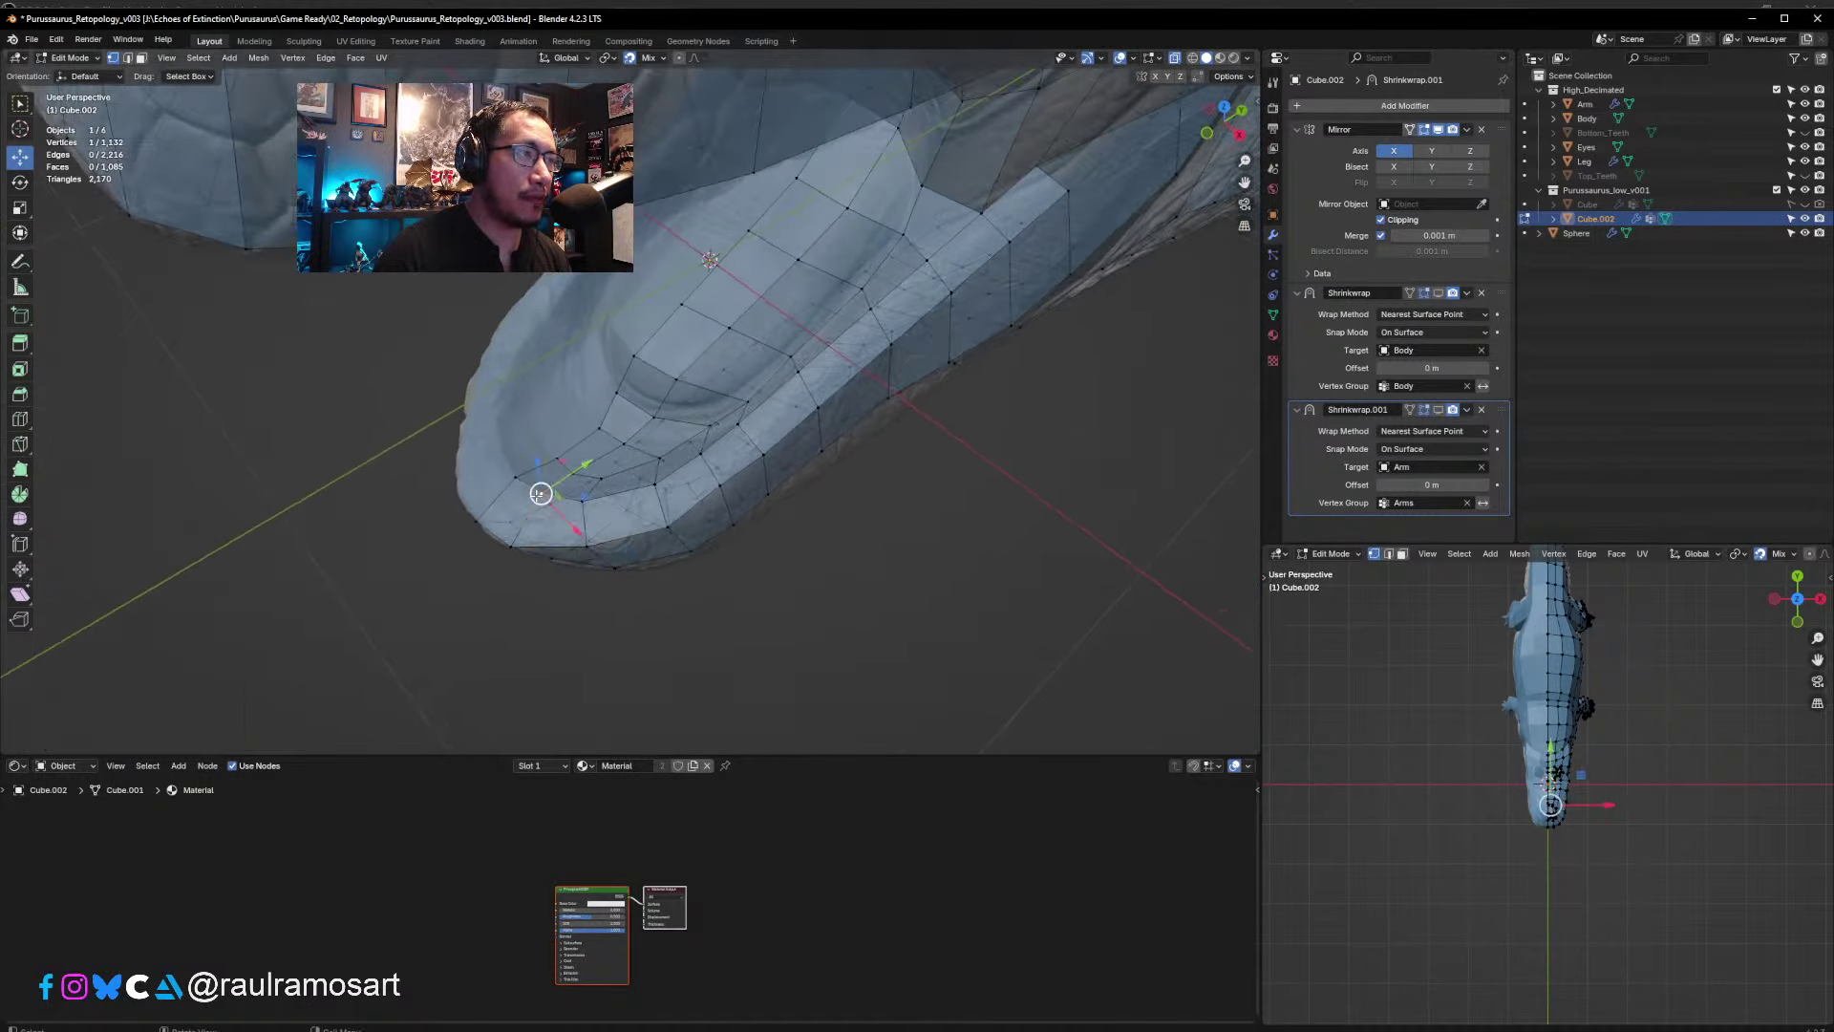
left_click_drag(532, 500, 503, 484)
left_click(516, 479)
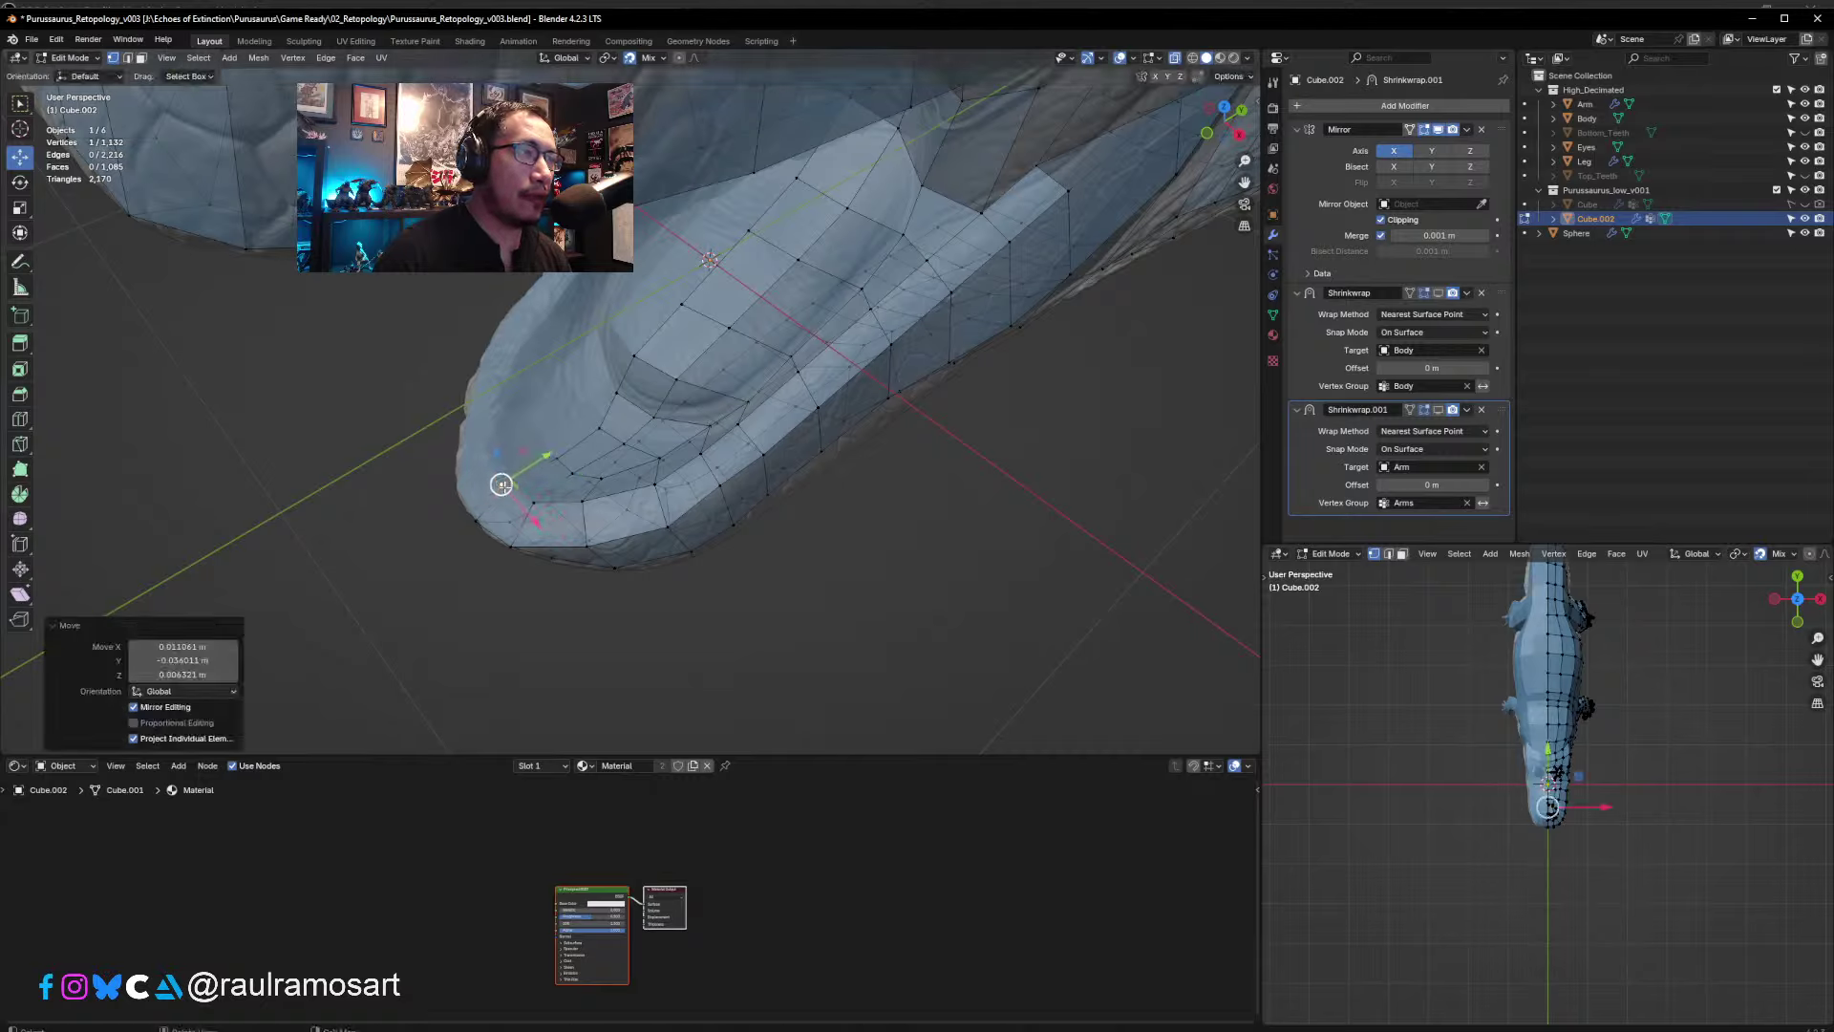
- Reposition two mouth-floor vertices along the raised fold behind the lower jaw's front tip to follow its contour
middle_click_drag(502, 485, 688, 405)
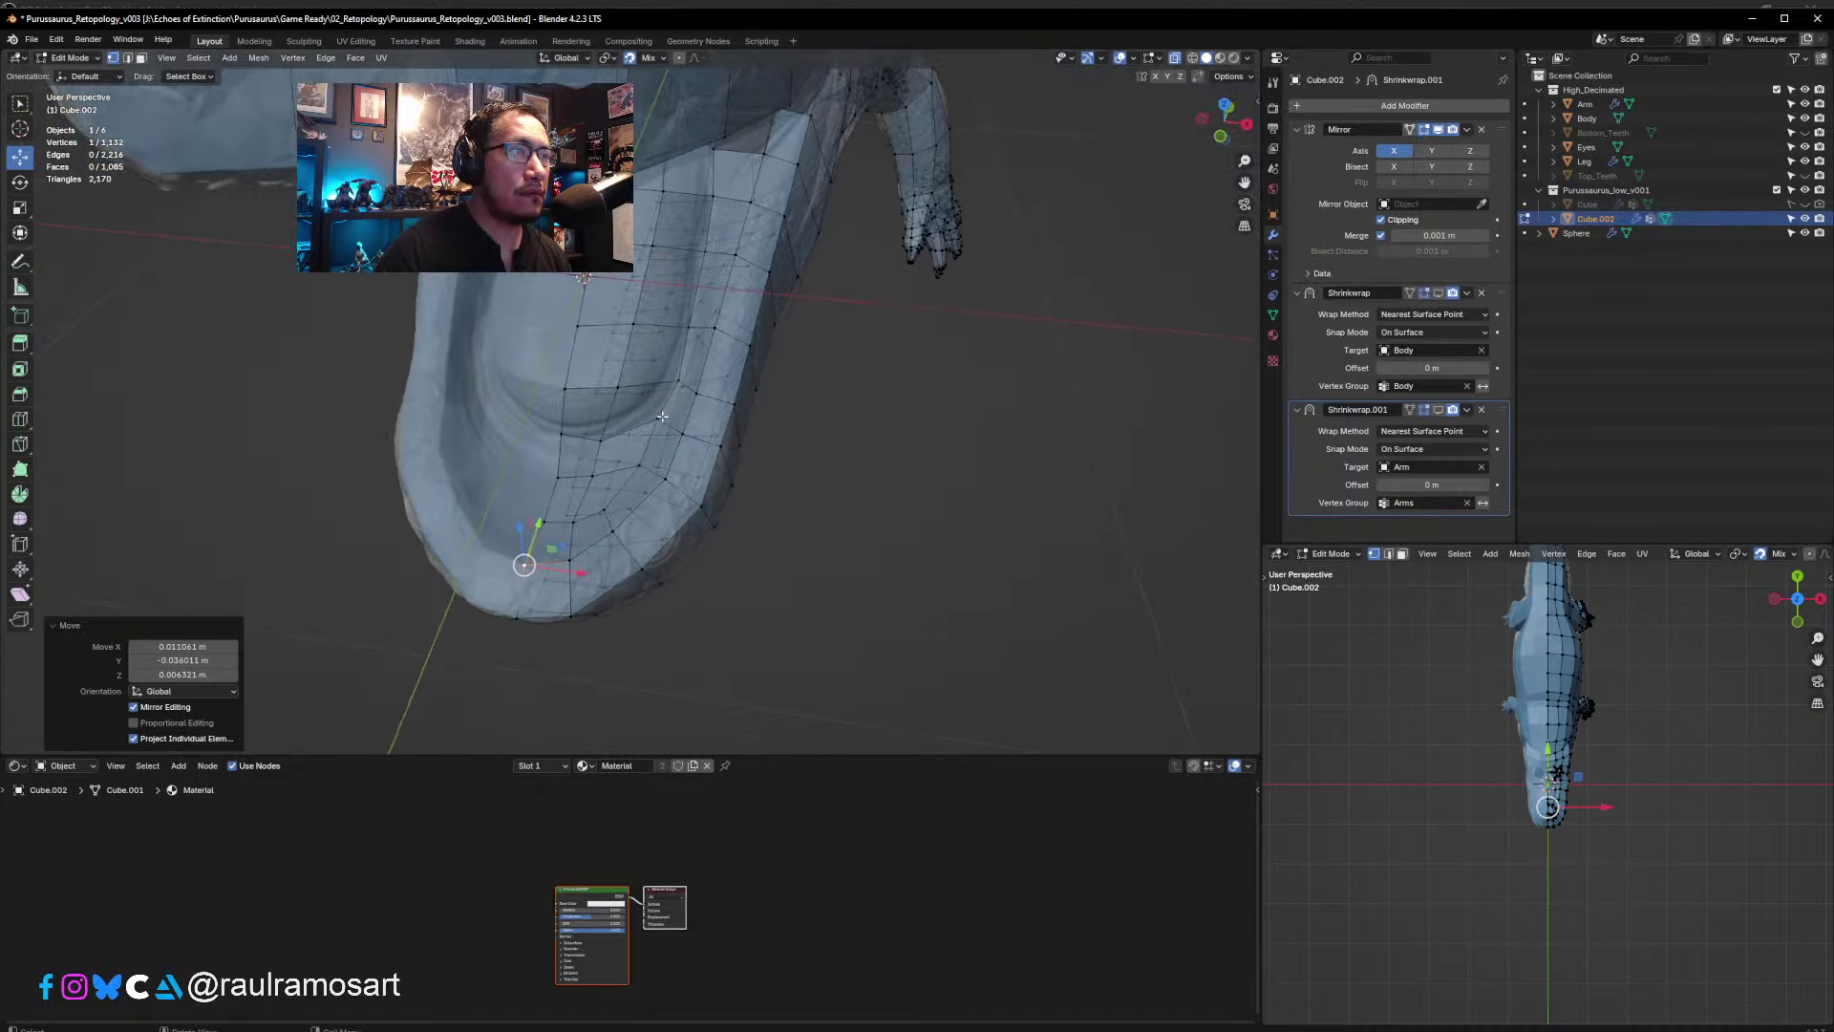
left_click(655, 410)
left_click_drag(656, 411, 605, 434)
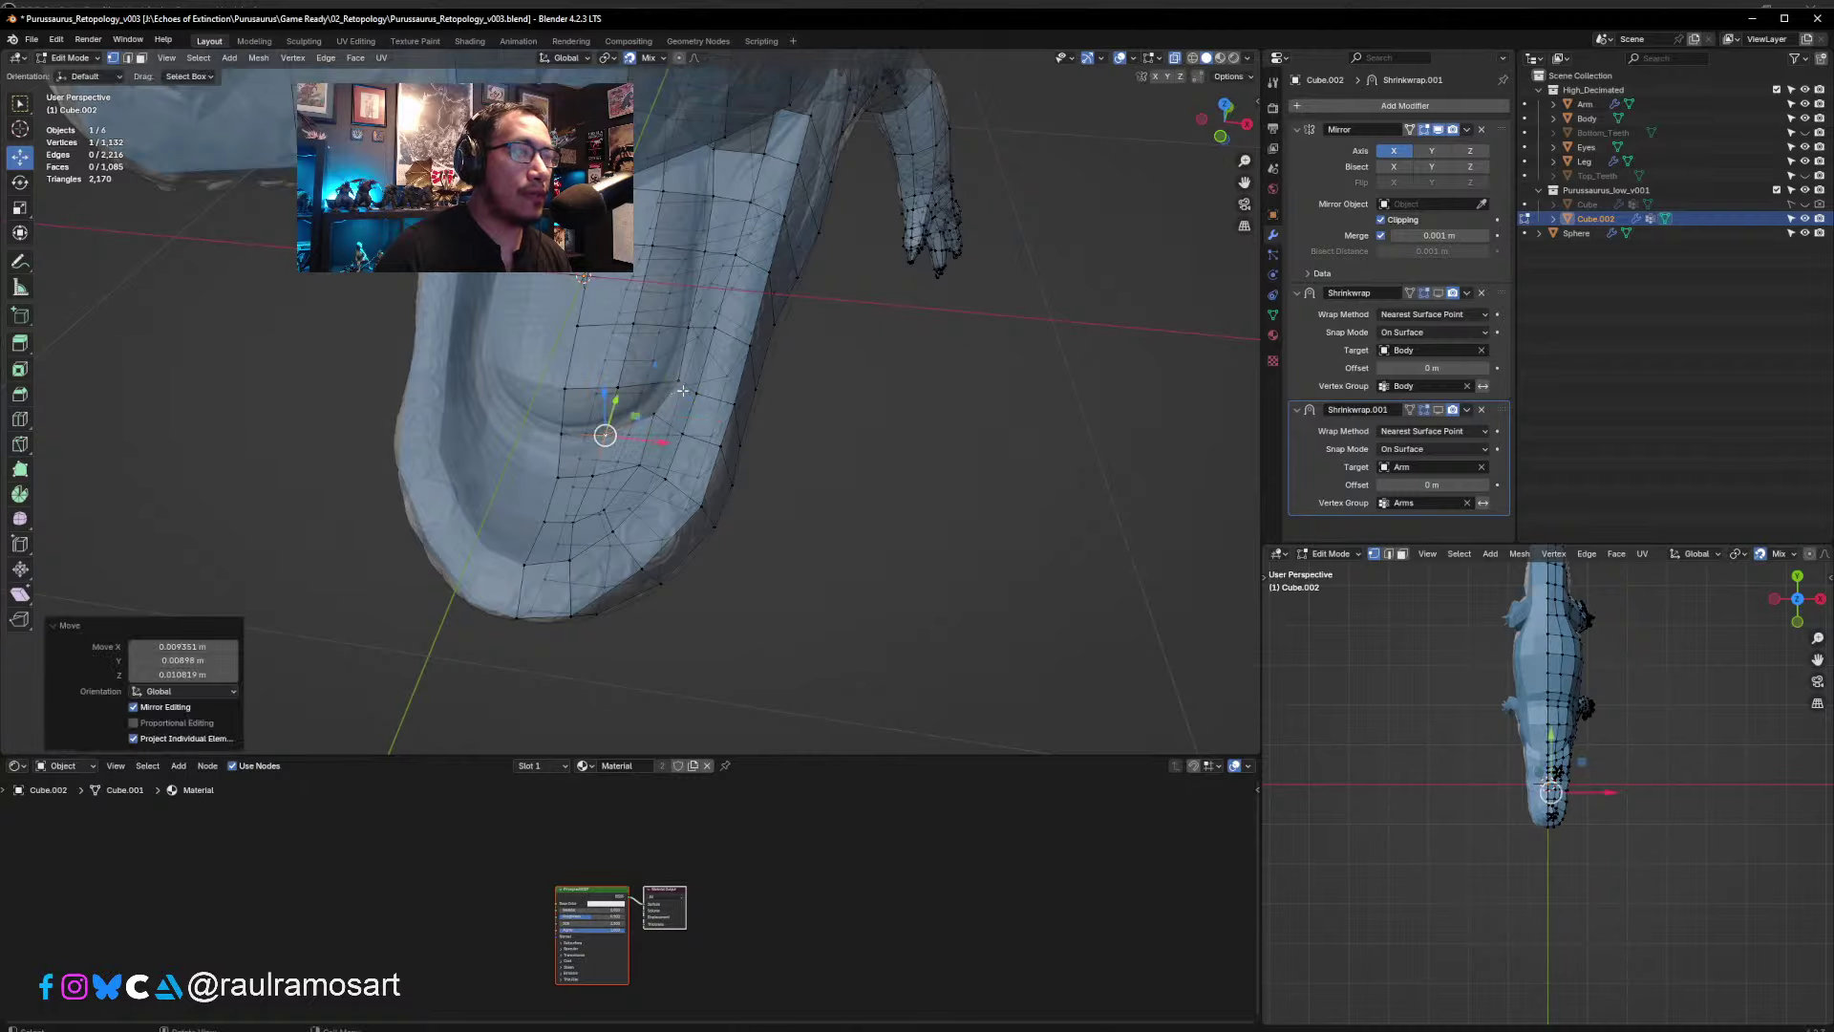
left_click(675, 385)
left_click_drag(675, 384, 689, 352)
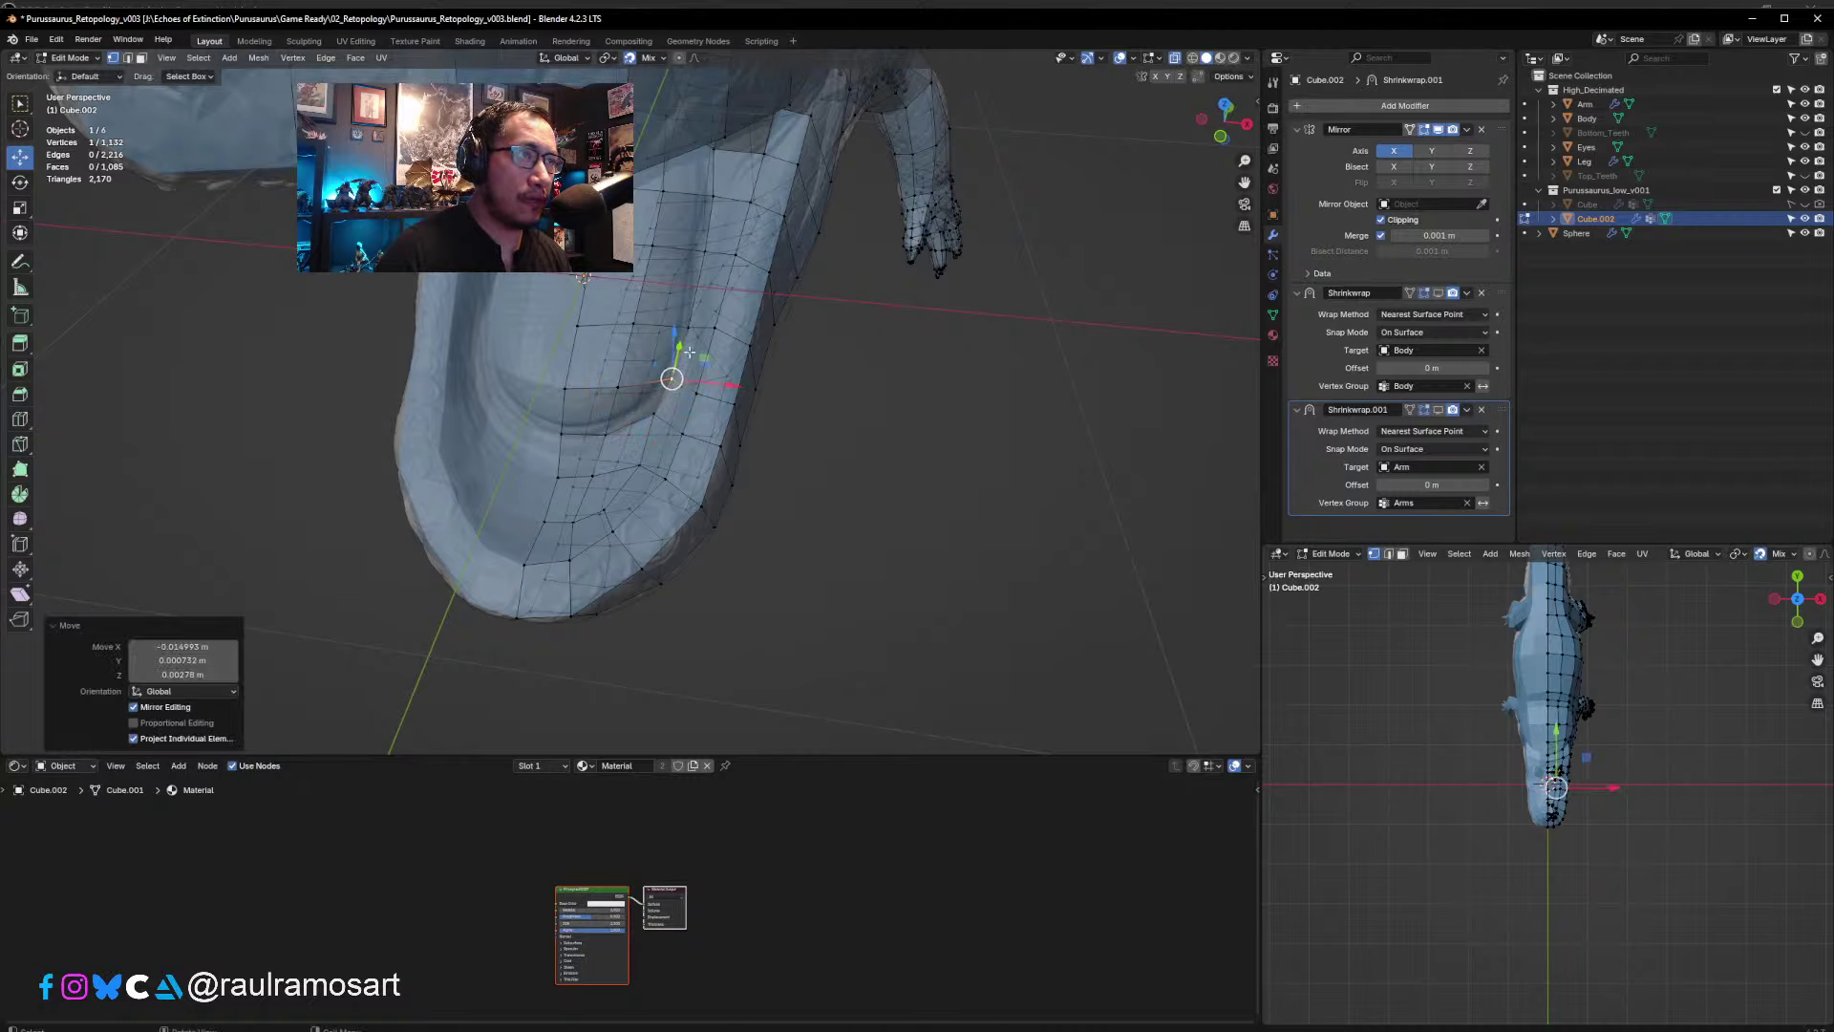
- Move the vertices along the side edge of the raised tongue area inward so they follow its sculpted outline toward the throat
middle_click_drag(691, 339, 736, 339)
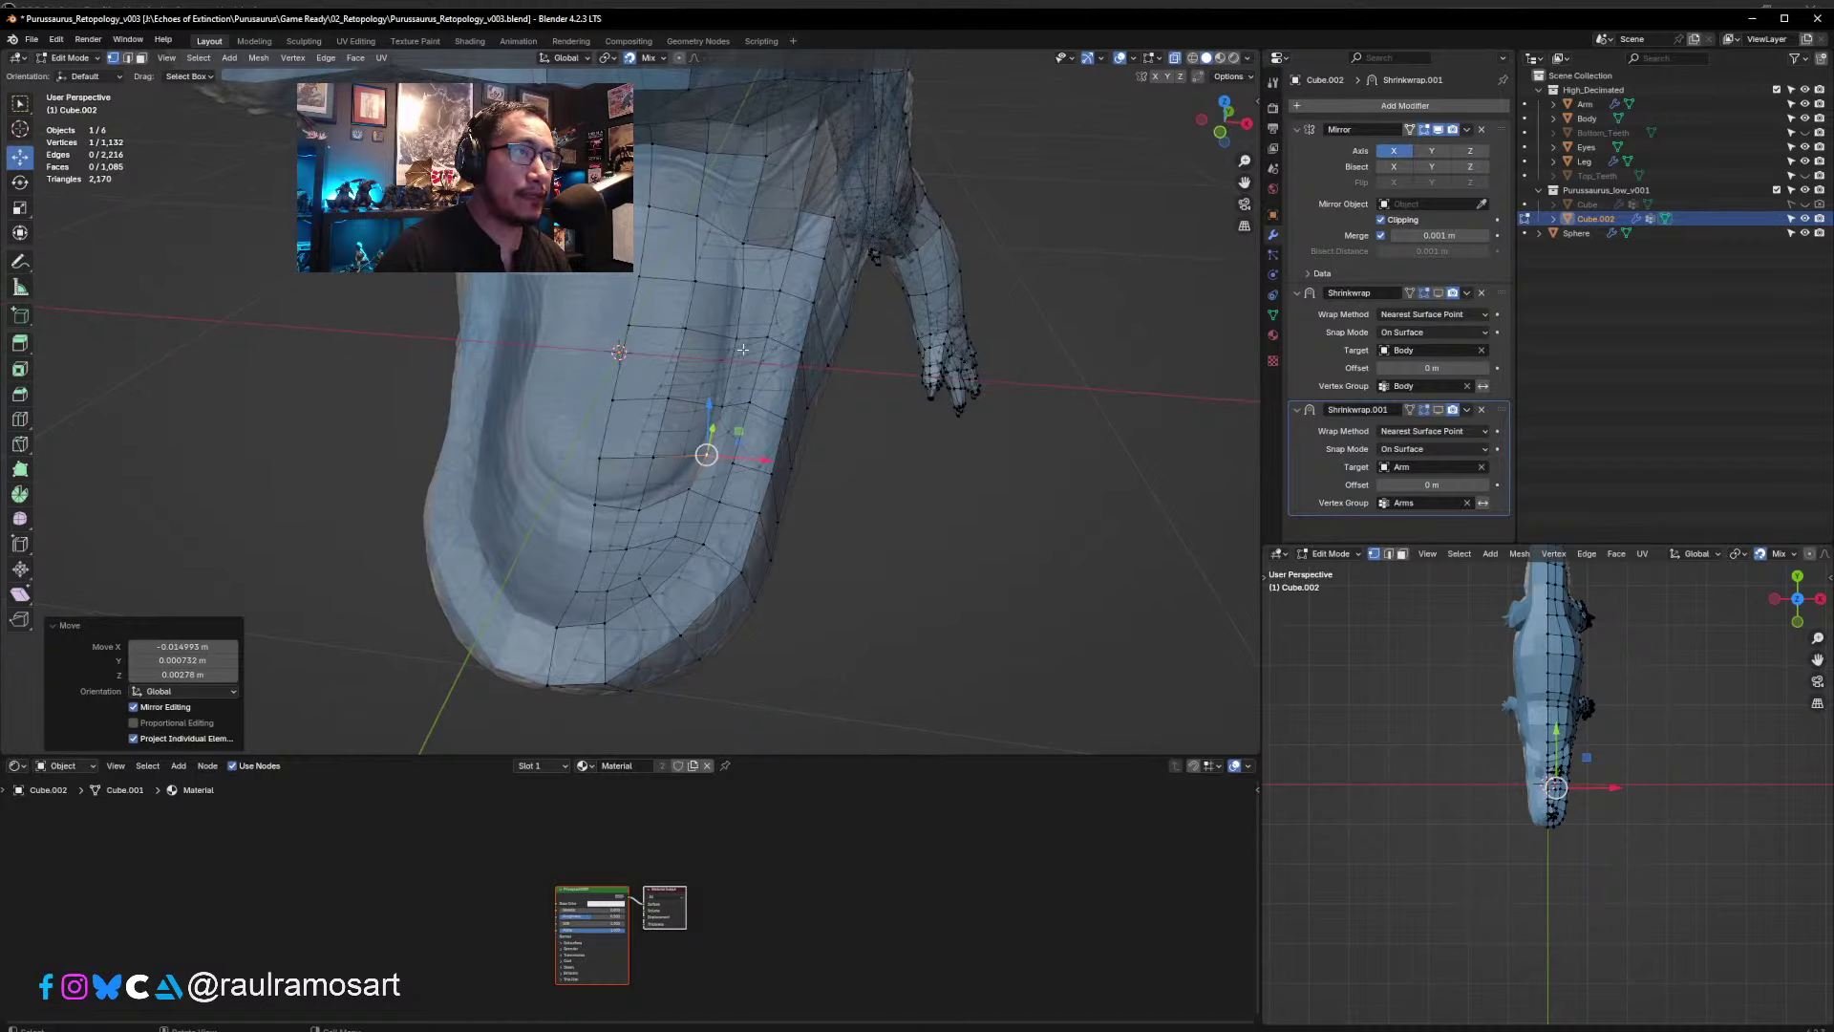
left_click(736, 339)
left_click_drag(735, 339, 733, 247)
left_click(738, 283)
left_click(738, 246)
scroll(659, 211, "up", 1)
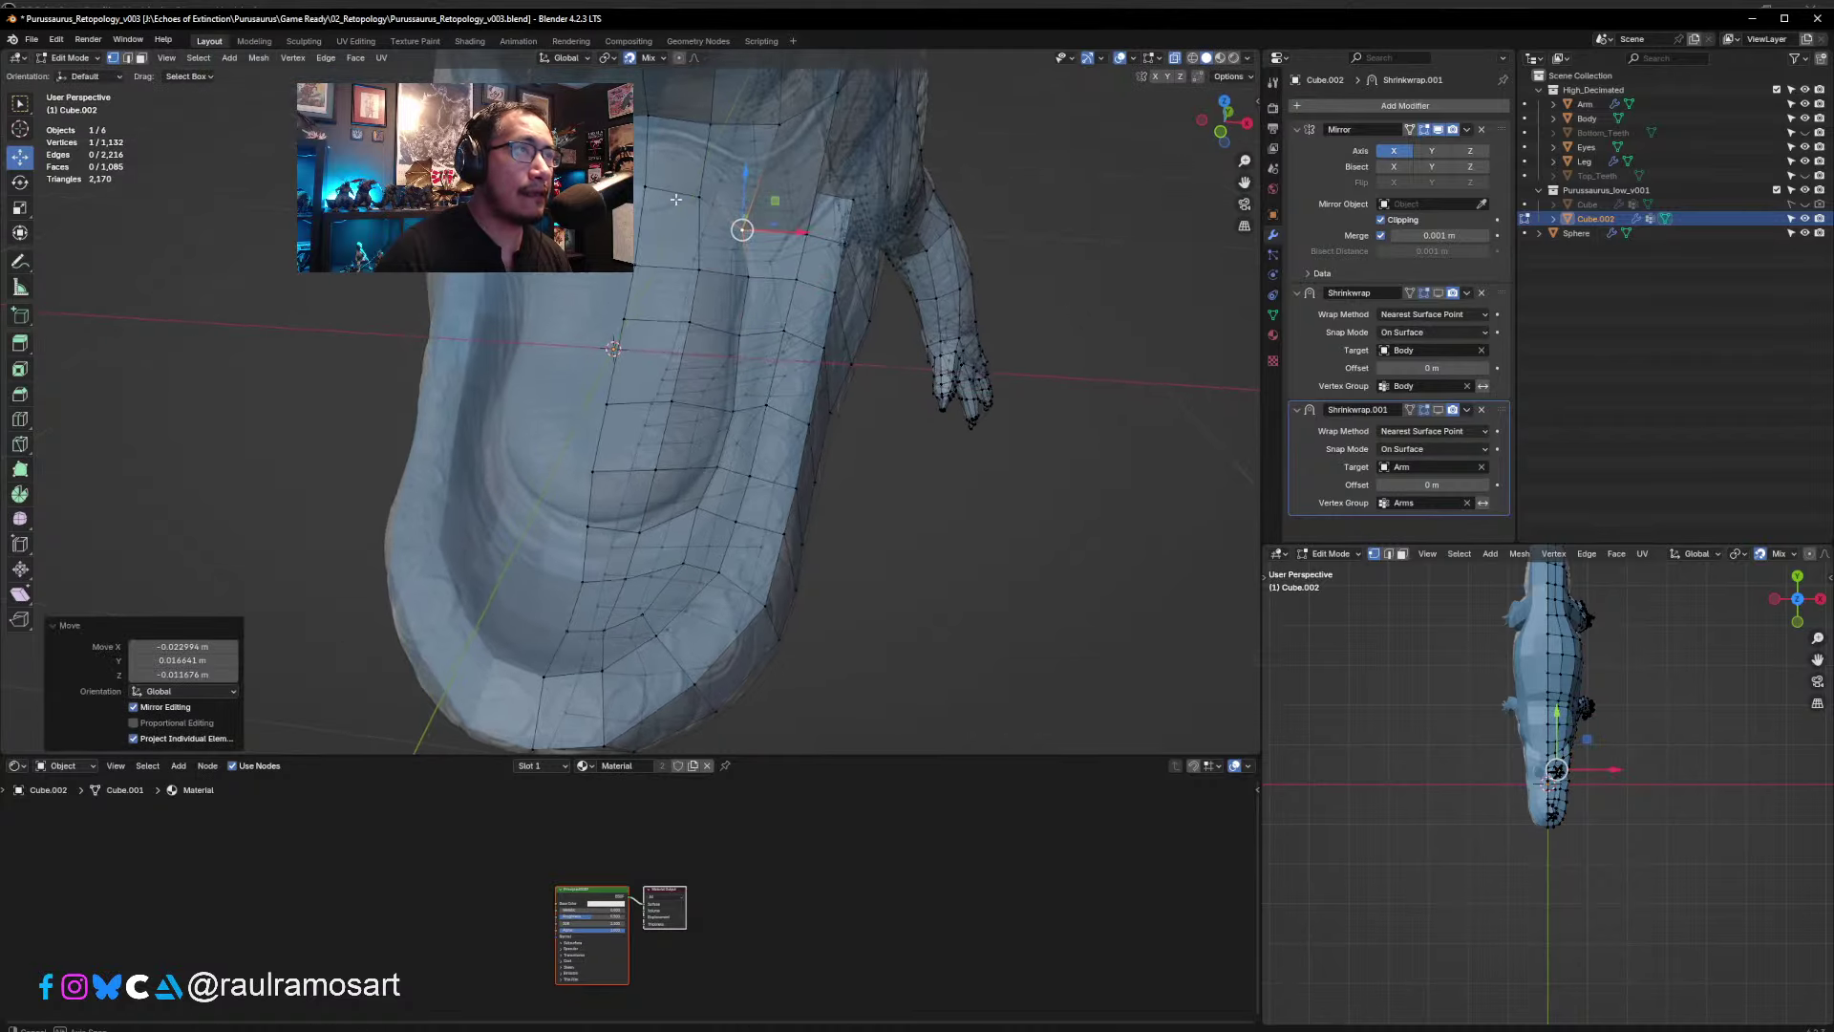
middle_click_drag(699, 195, 720, 269, "shift")
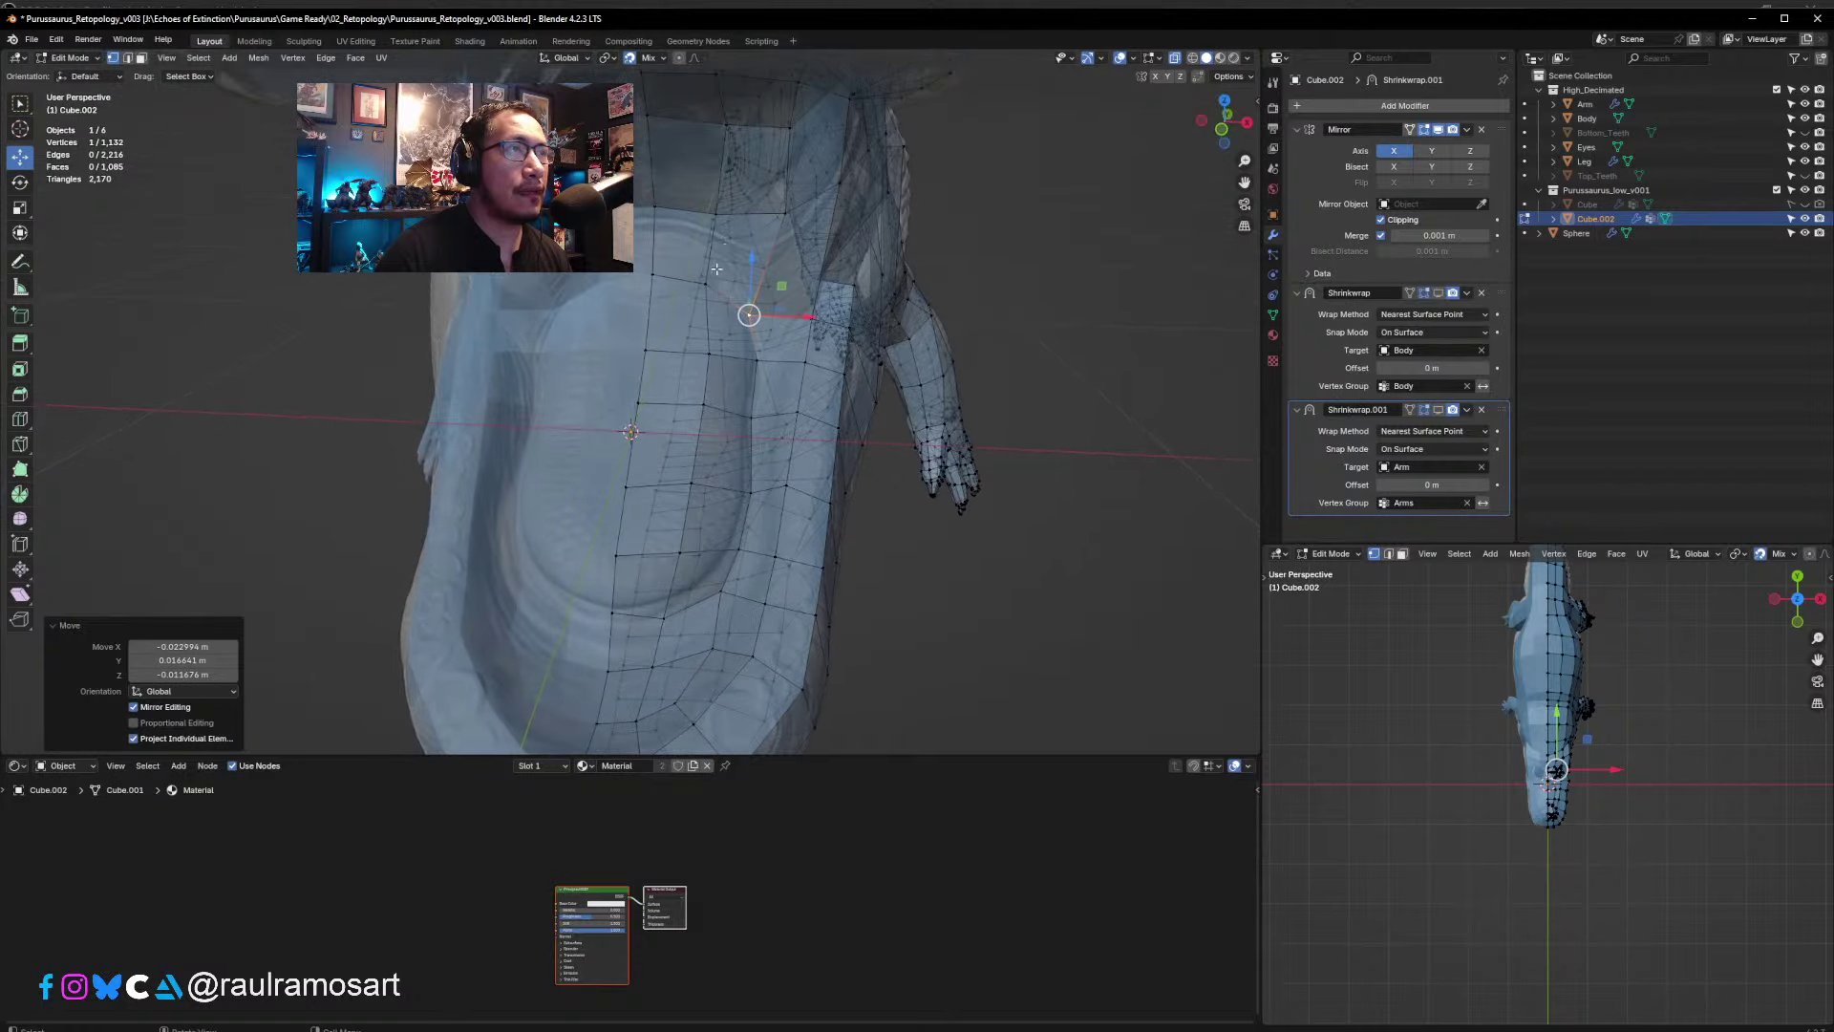
- Reposition the inner vertices across the rear half of the tongue to fit its contour and even the rows
left_click(705, 282)
left_click_drag(705, 284, 655, 267)
left_click(653, 276)
left_click(704, 354)
left_click_drag(704, 354, 638, 408)
left_click(704, 401)
left_click(636, 406)
- Move the tongue's centreline vertices in the front half onto the sculpt, placing the foremost one at the tongue tip's edge
middle_click_drag(638, 408, 640, 449)
left_click(633, 456)
left_click_drag(634, 456, 633, 456)
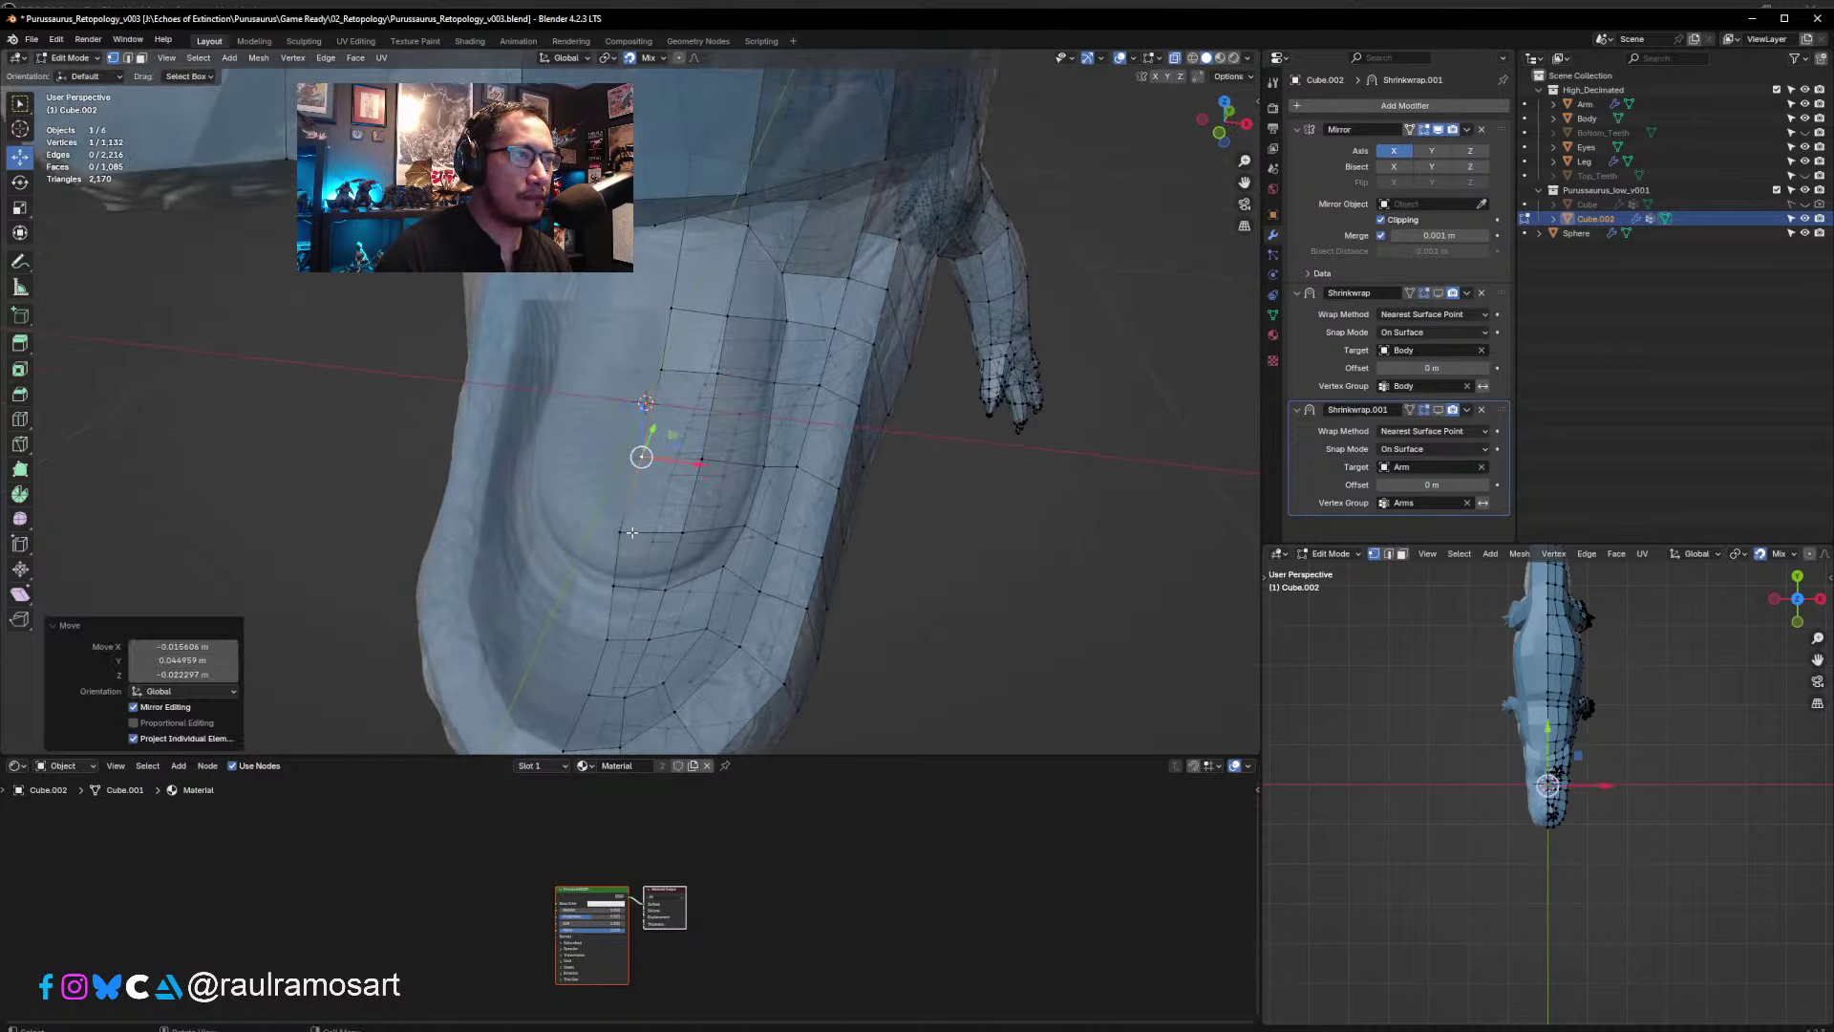
left_click(622, 525)
left_click_drag(622, 524, 621, 589)
left_click(614, 582)
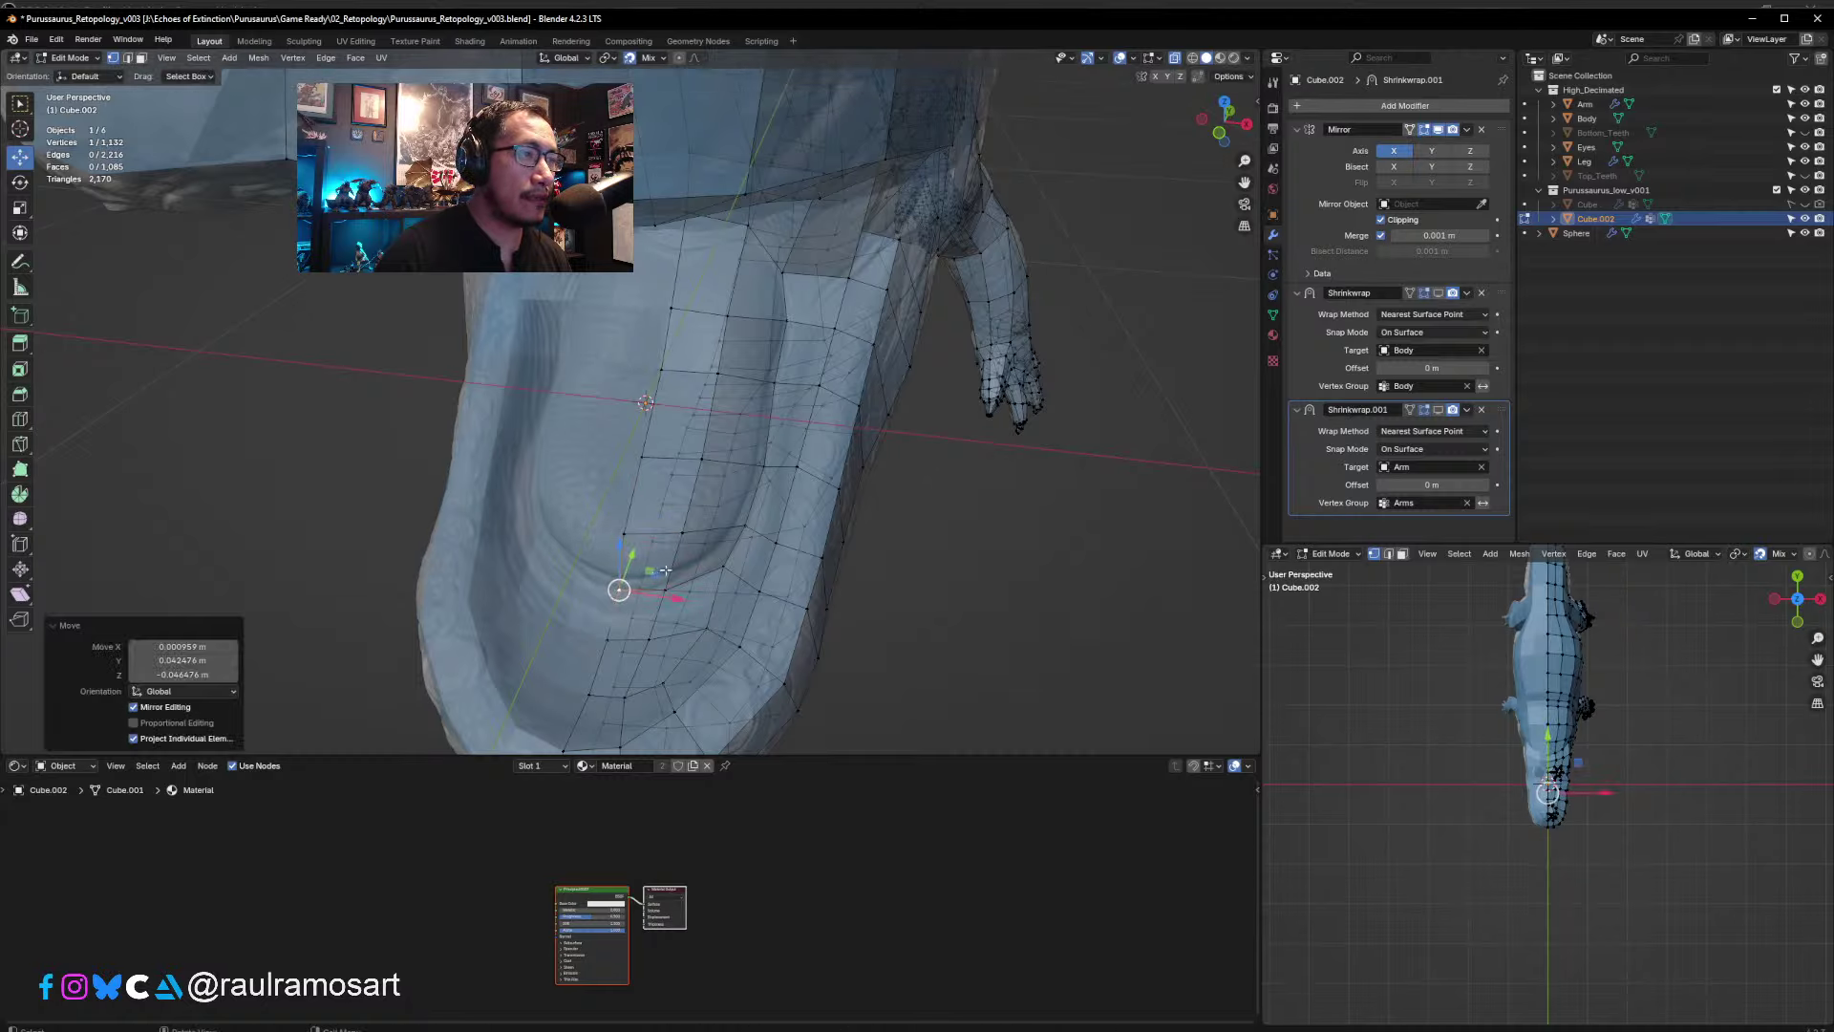
mouse_move(621, 589)
middle_mouse_down()
mouse_move(572, 549)
mouse_move(608, 582)
middle_mouse_up()
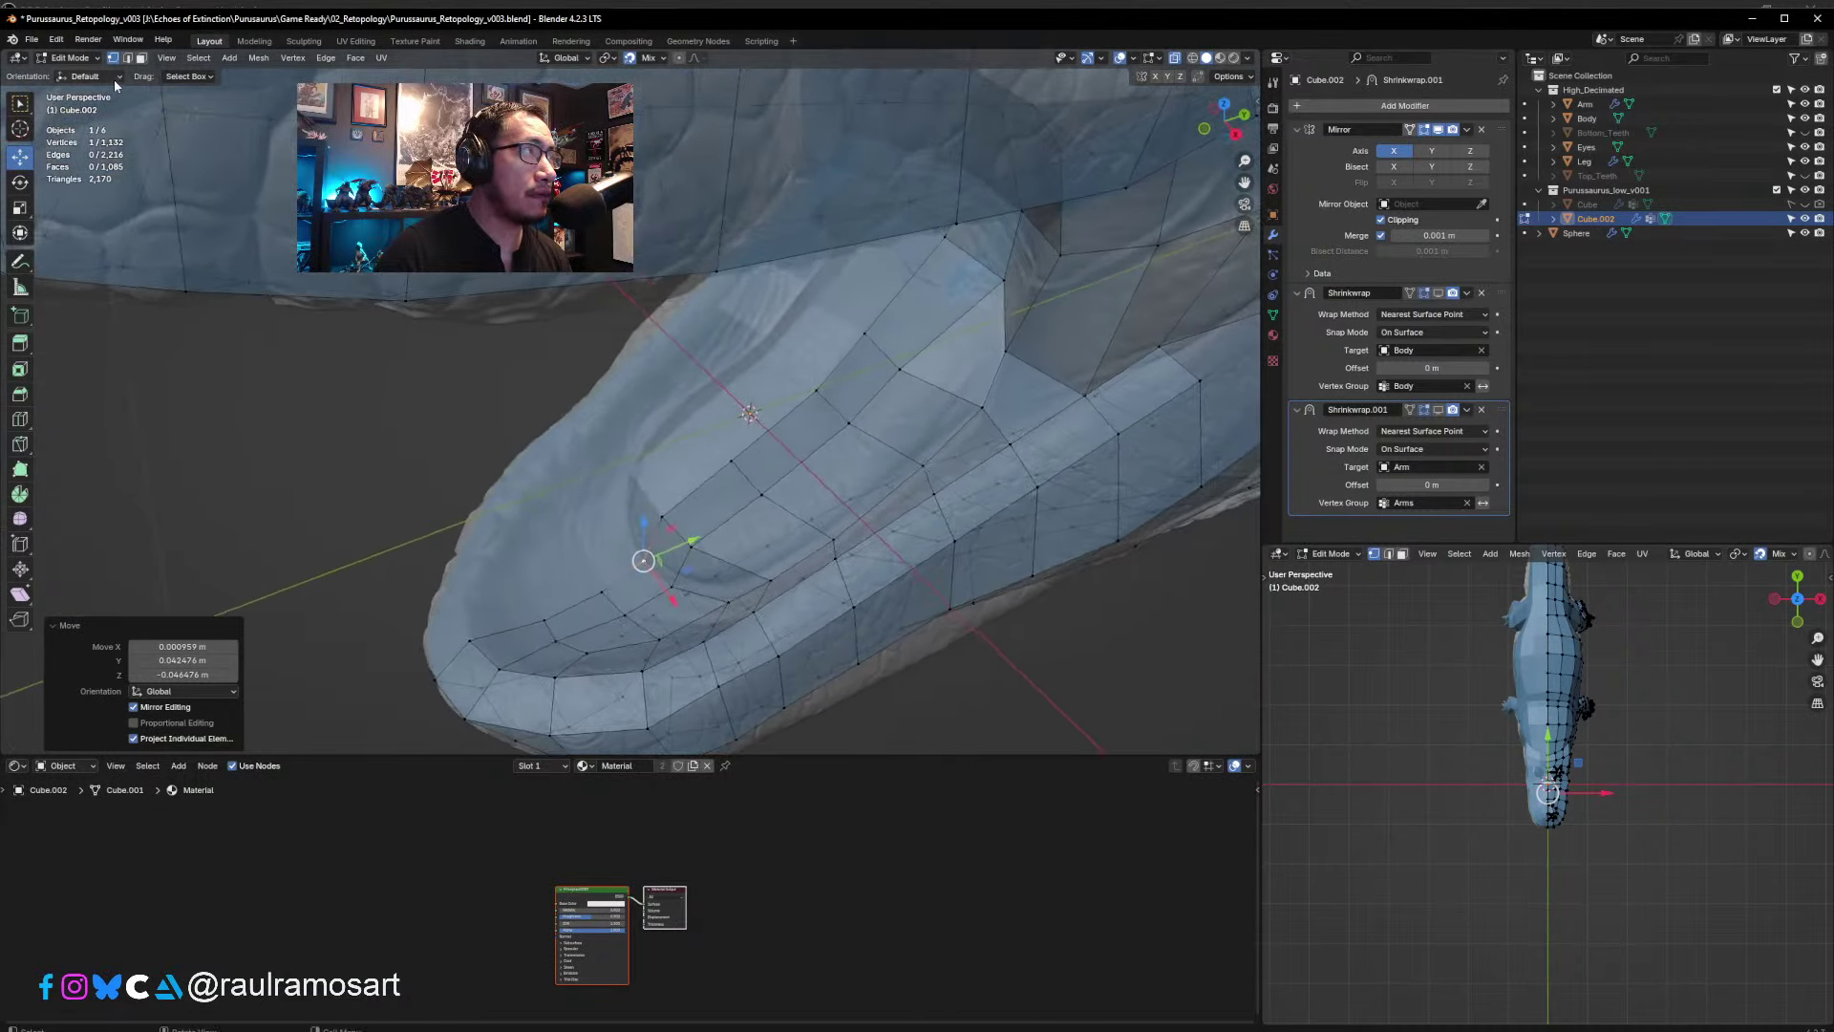
- Inset the ten faces covering the tongue half in the mouth floor by about 0.027 m
left_click(141, 58)
left_click(968, 311)
left_click(966, 351, "shift")
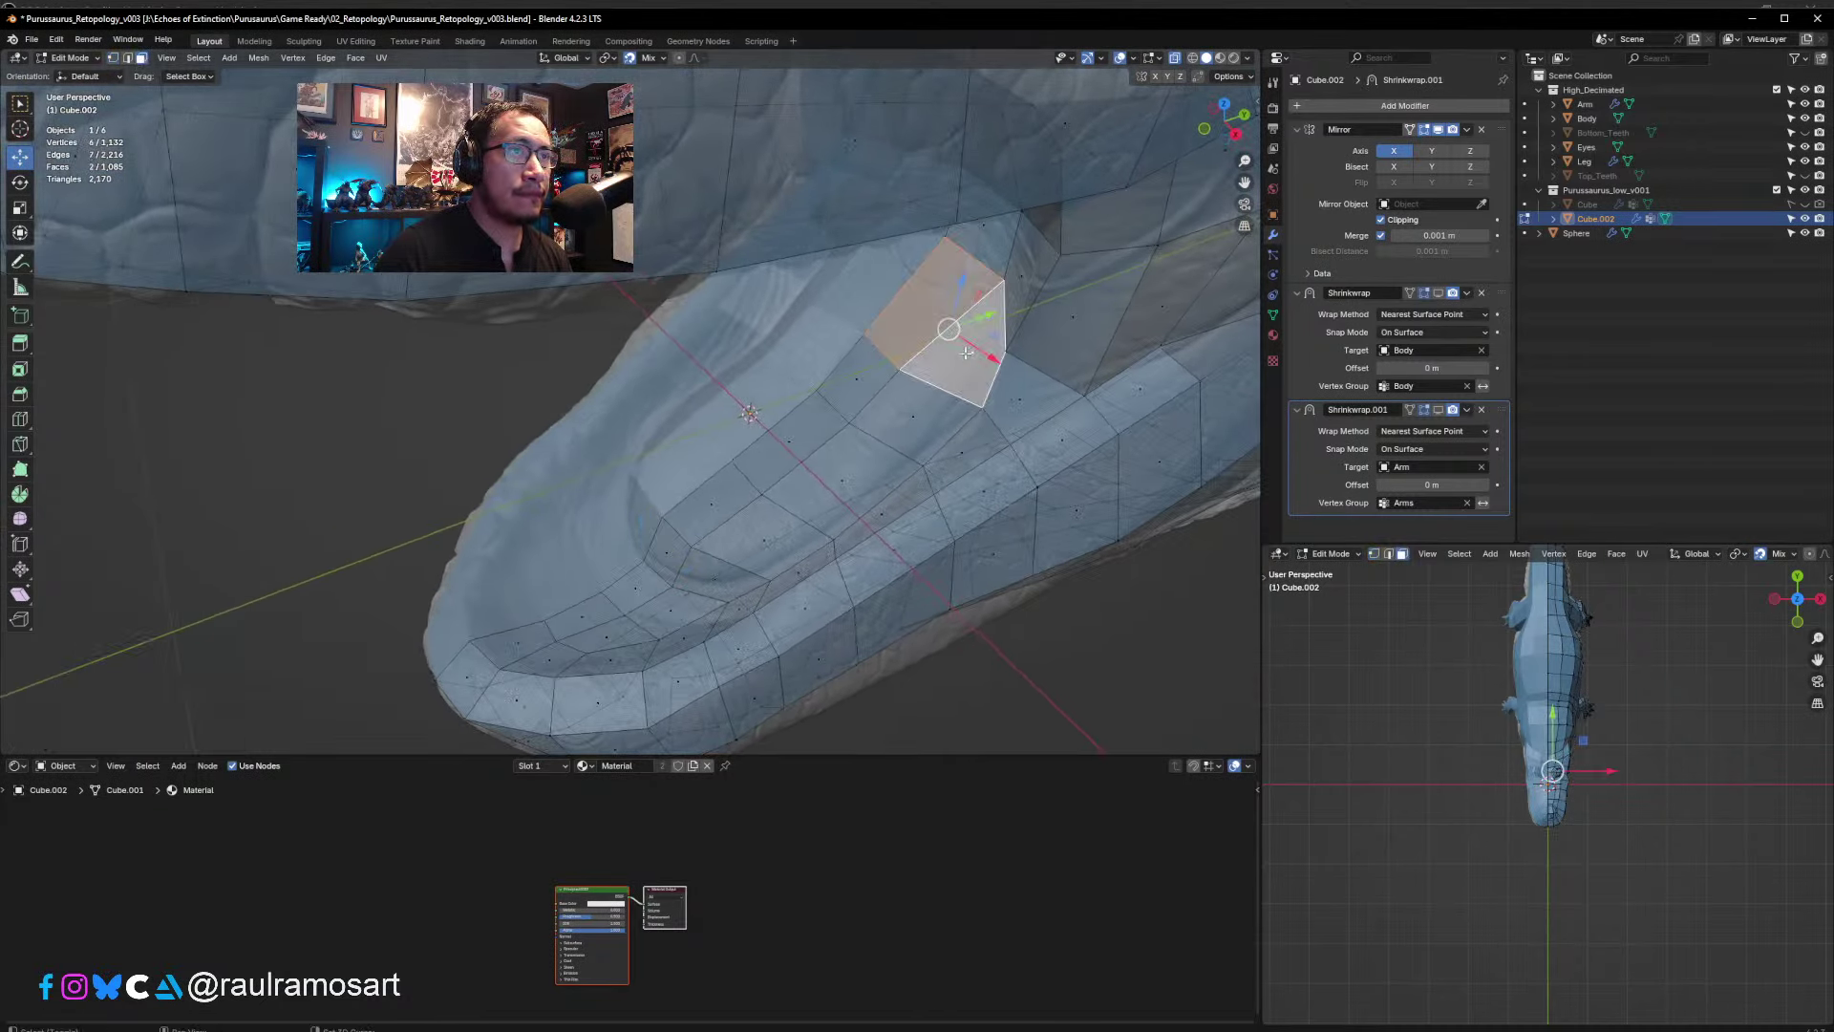
middle_click_drag(915, 375, 834, 277)
left_click(809, 399, "shift")
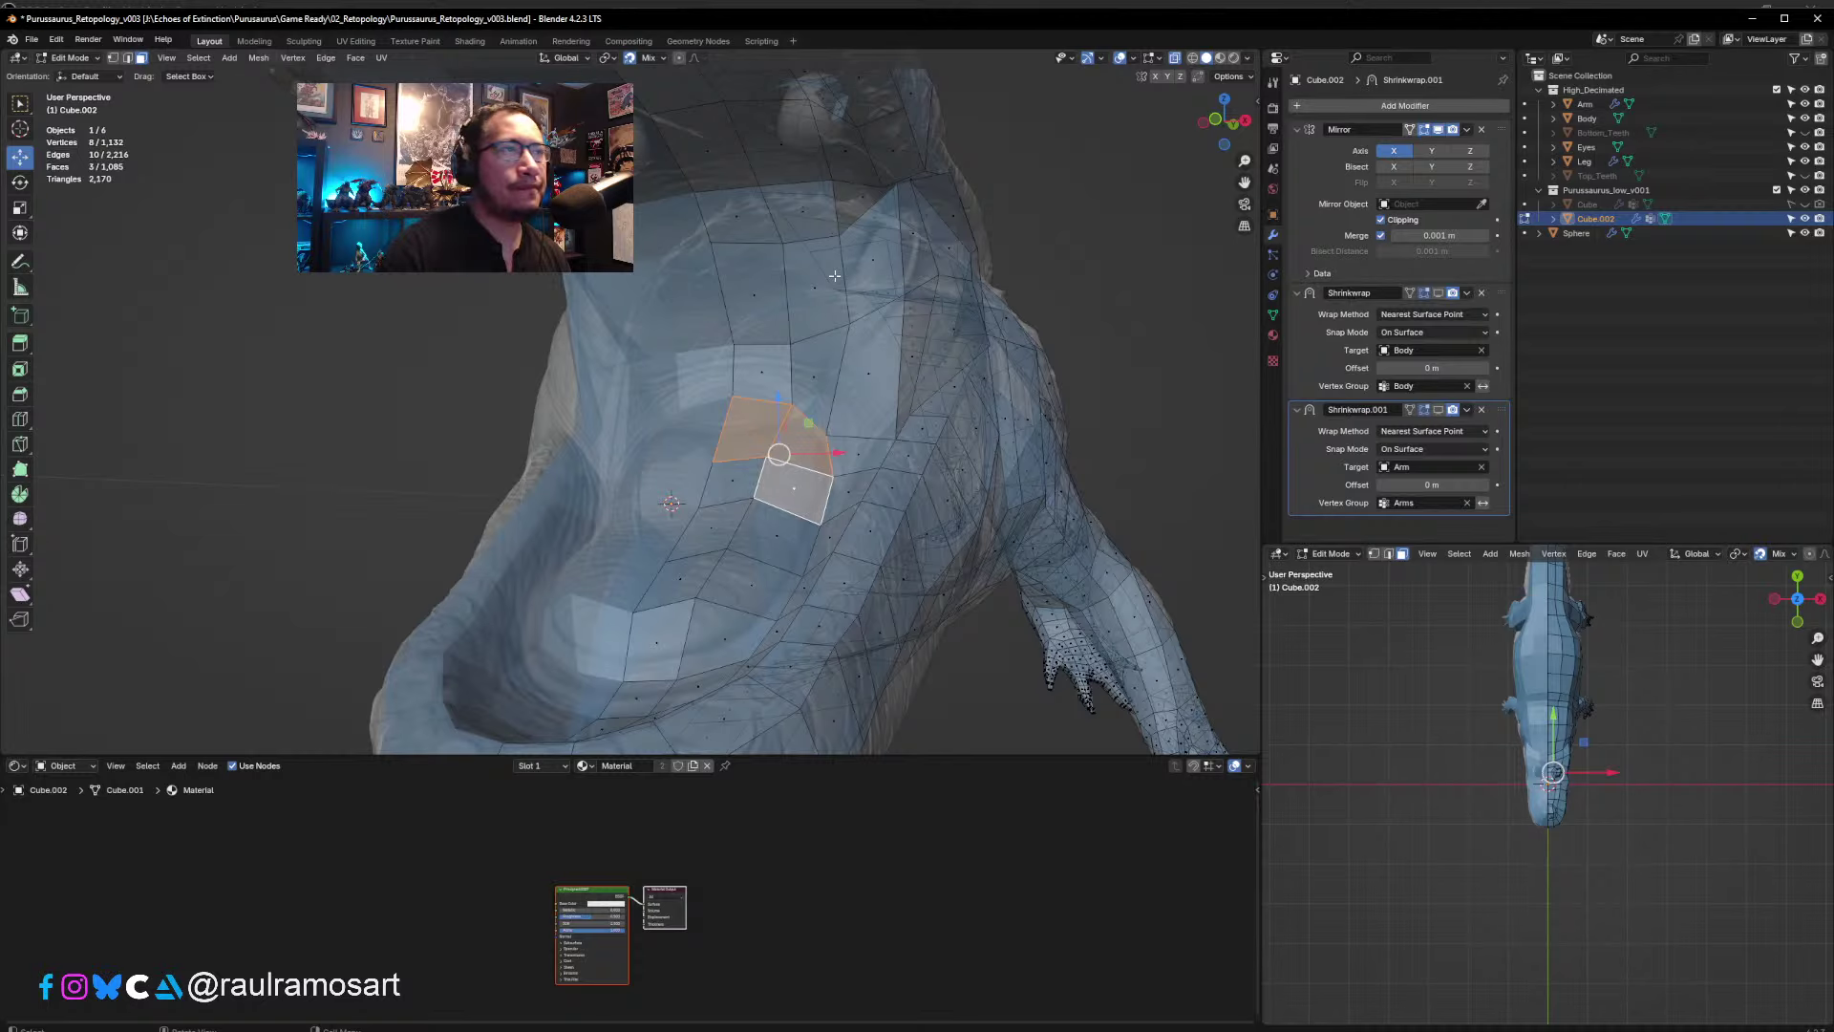
right_click(844, 251)
middle_click_drag(454, 409, 750, 385)
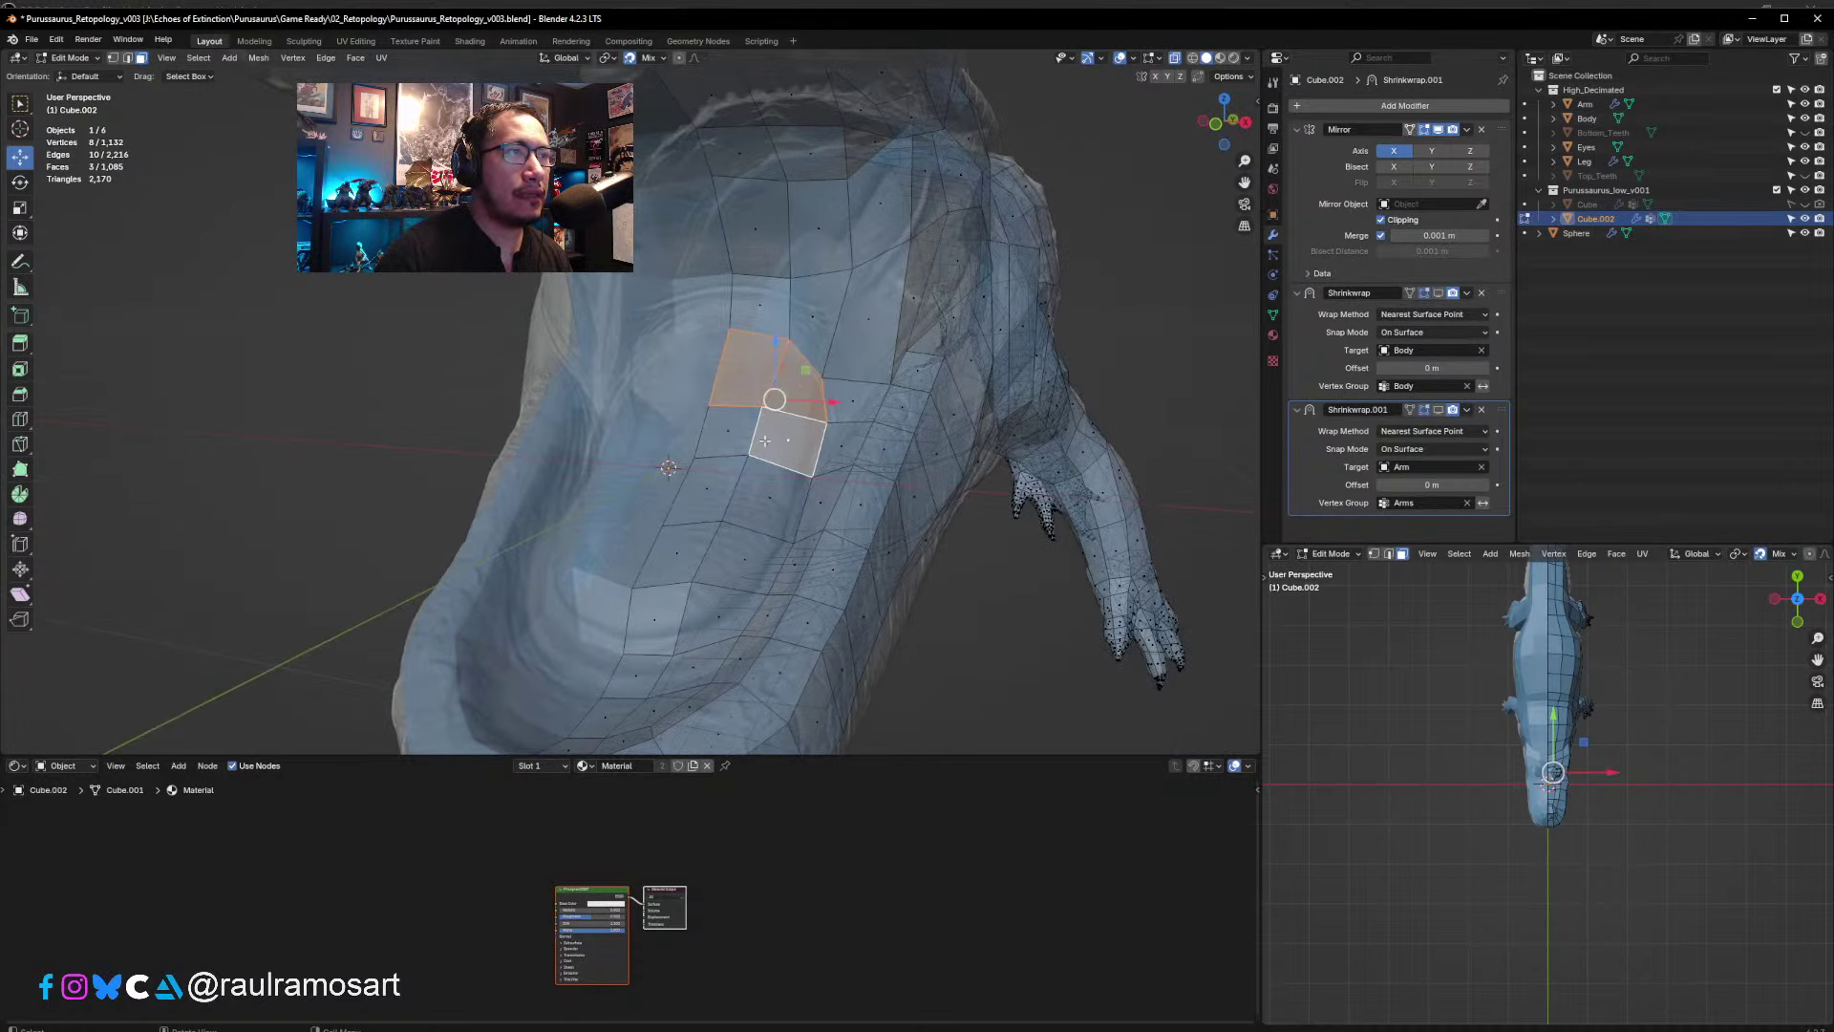
left_click(750, 385)
left_click(798, 387, "shift")
left_click(788, 439, "shift")
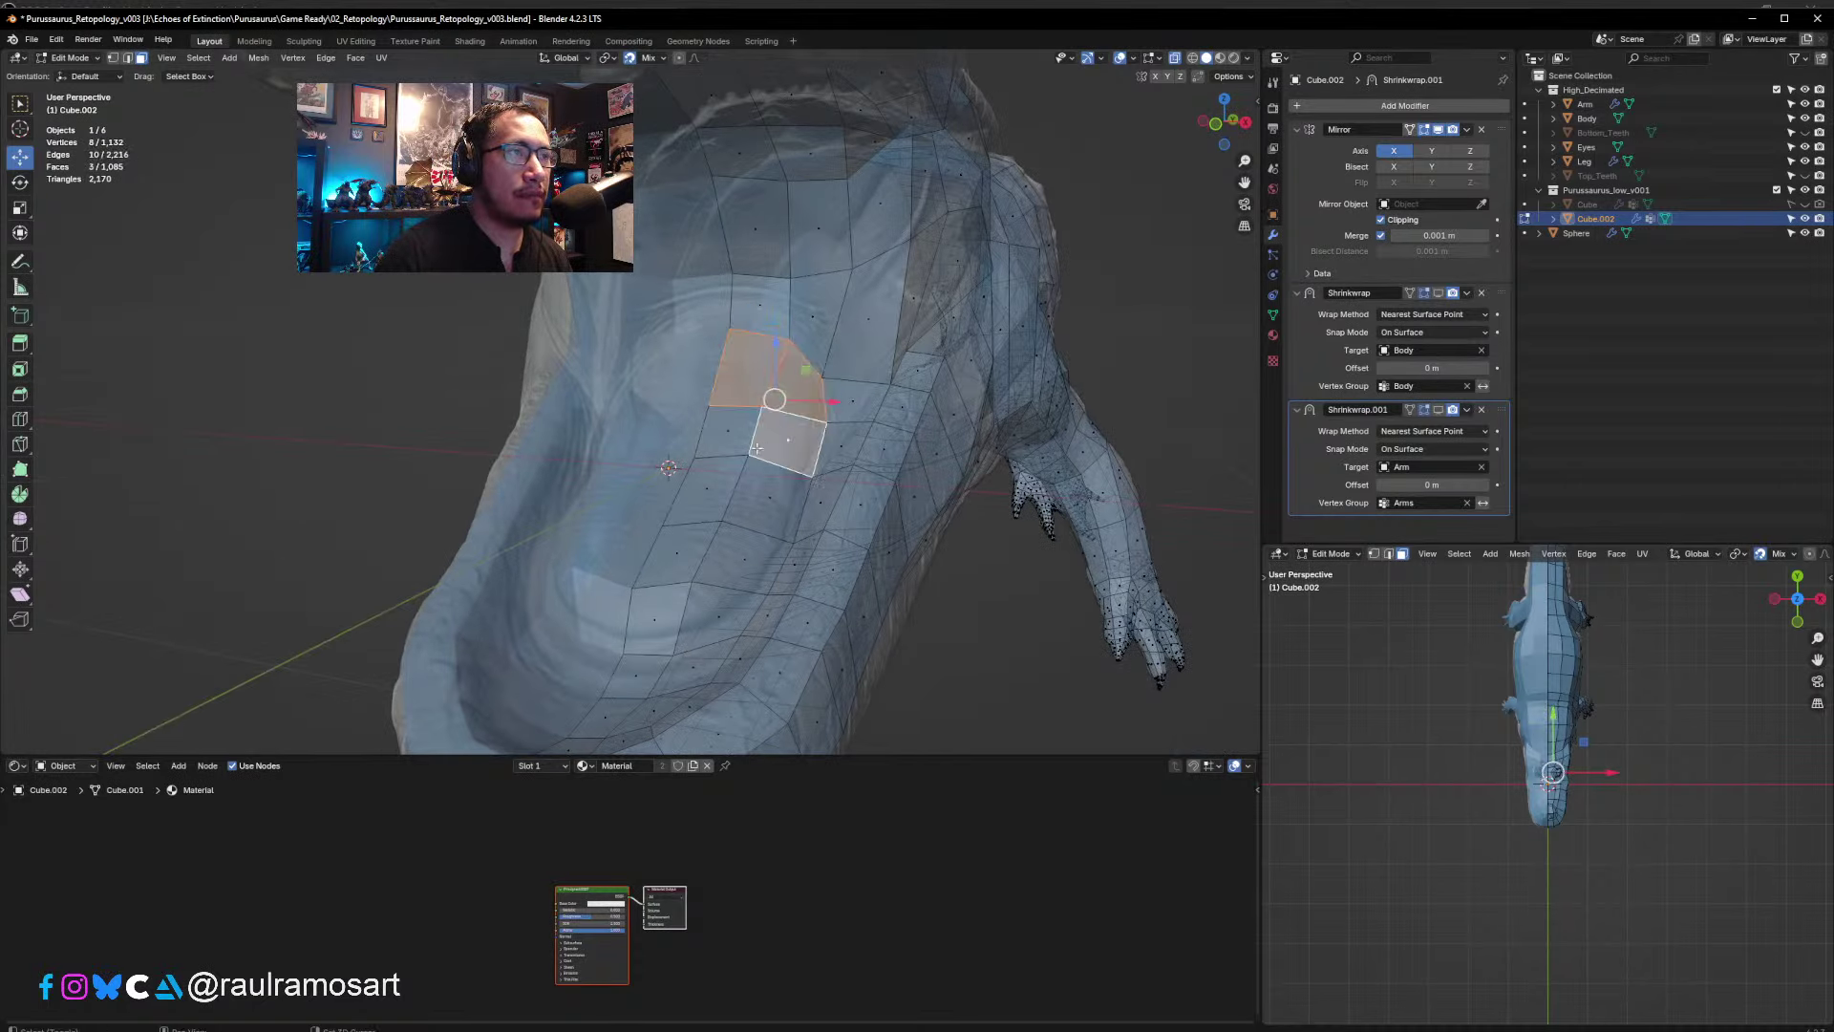
left_click(730, 434, "shift")
left_click(709, 488, "shift")
left_click(769, 499, "shift")
left_click(686, 547, "shift")
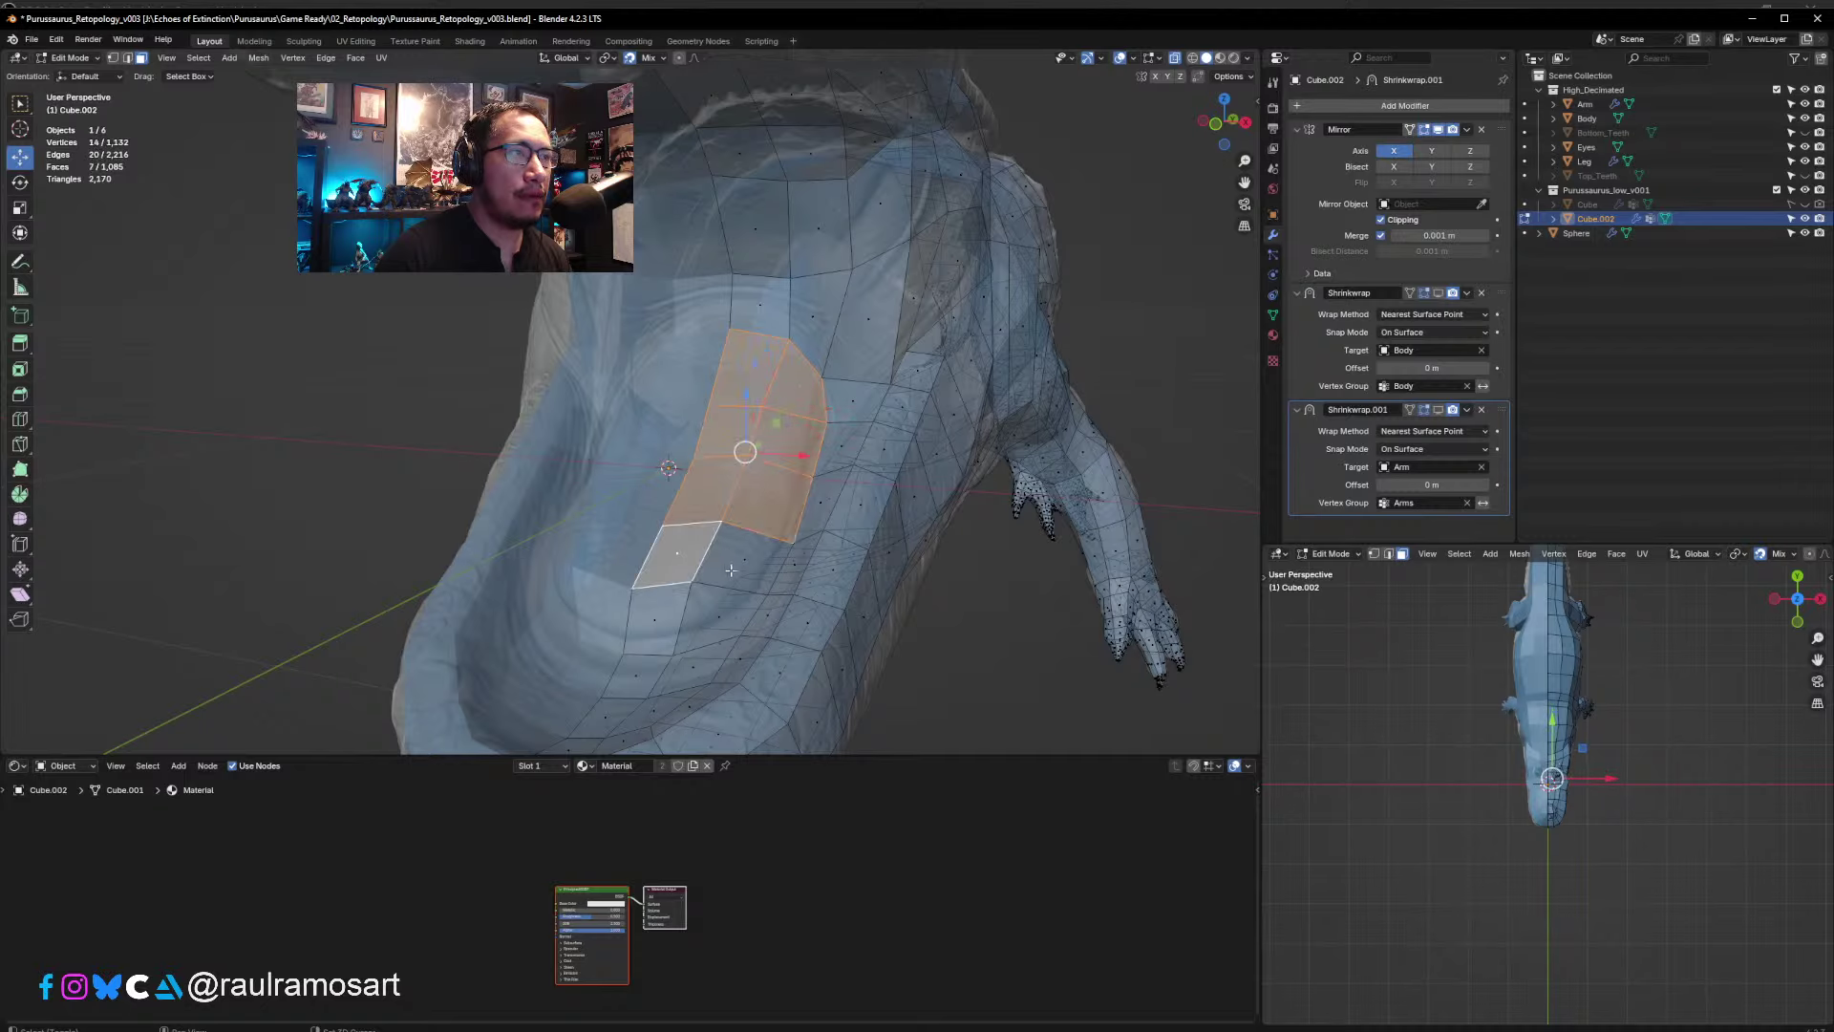
left_click(731, 572, "shift")
left_click(712, 612, "shift")
left_click(662, 618, "shift")
middle_click_drag(705, 576, 844, 552)
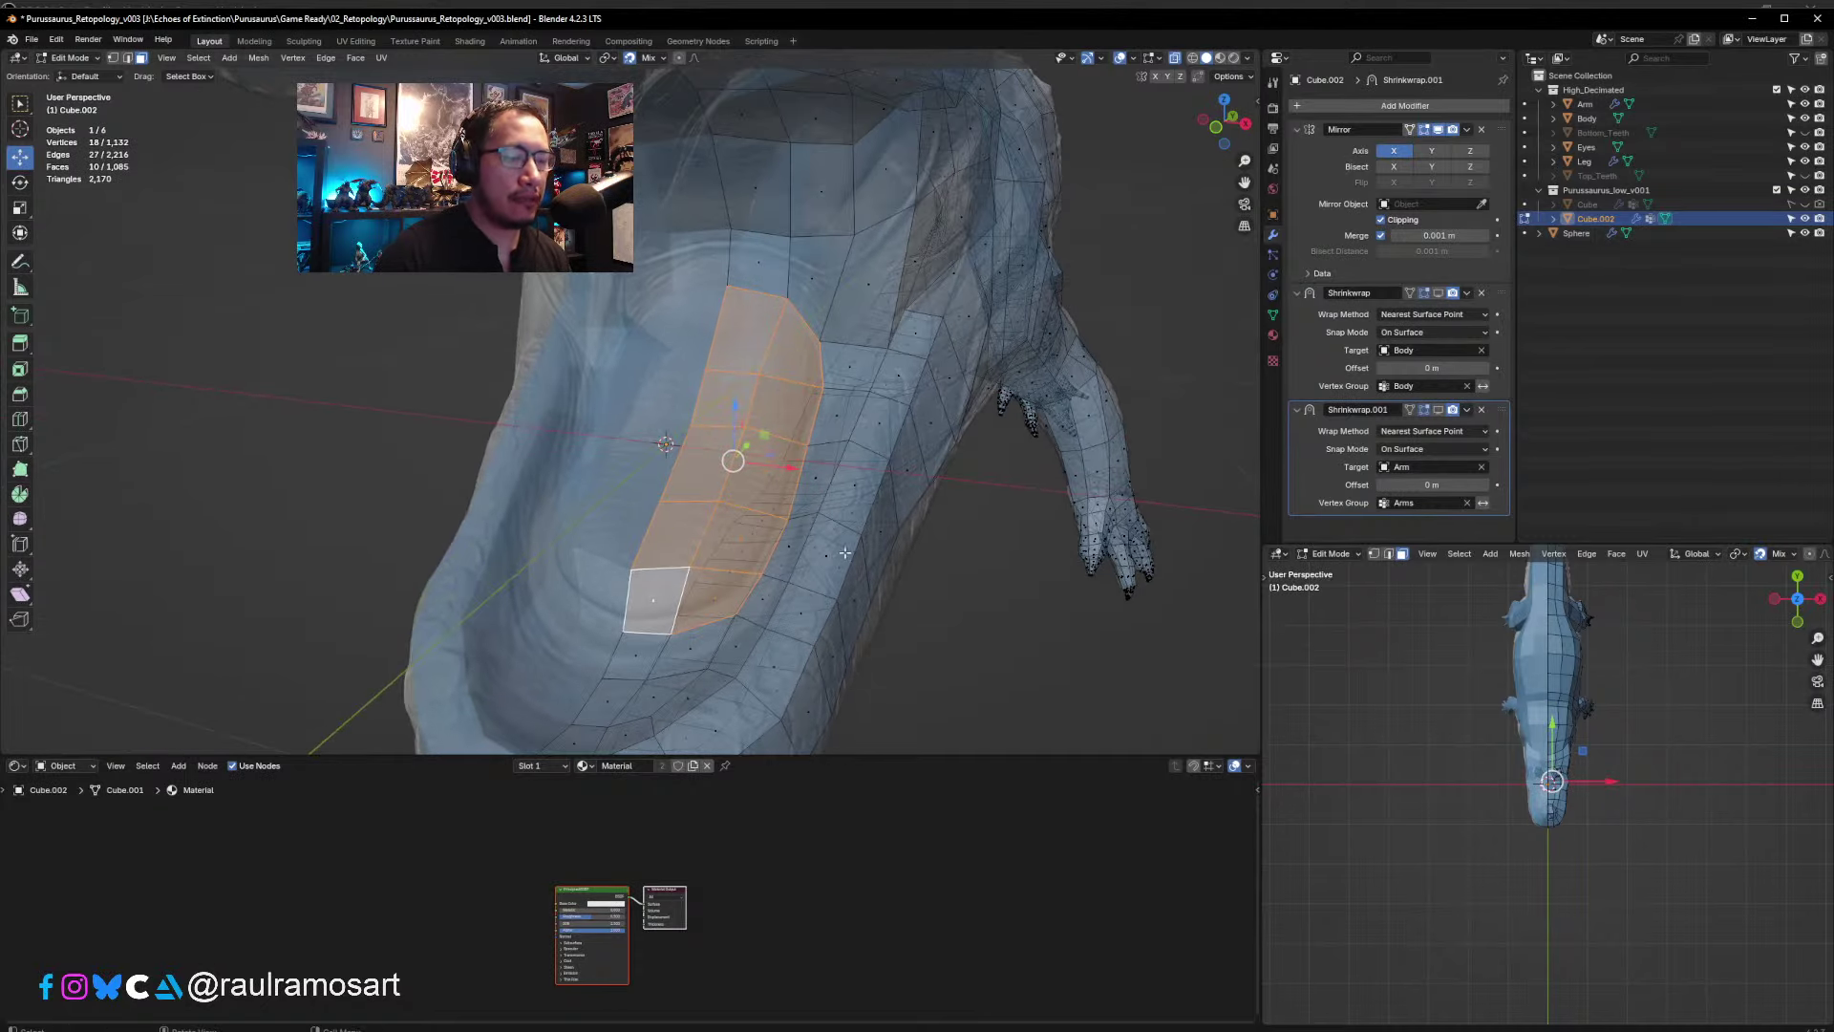
key("i")
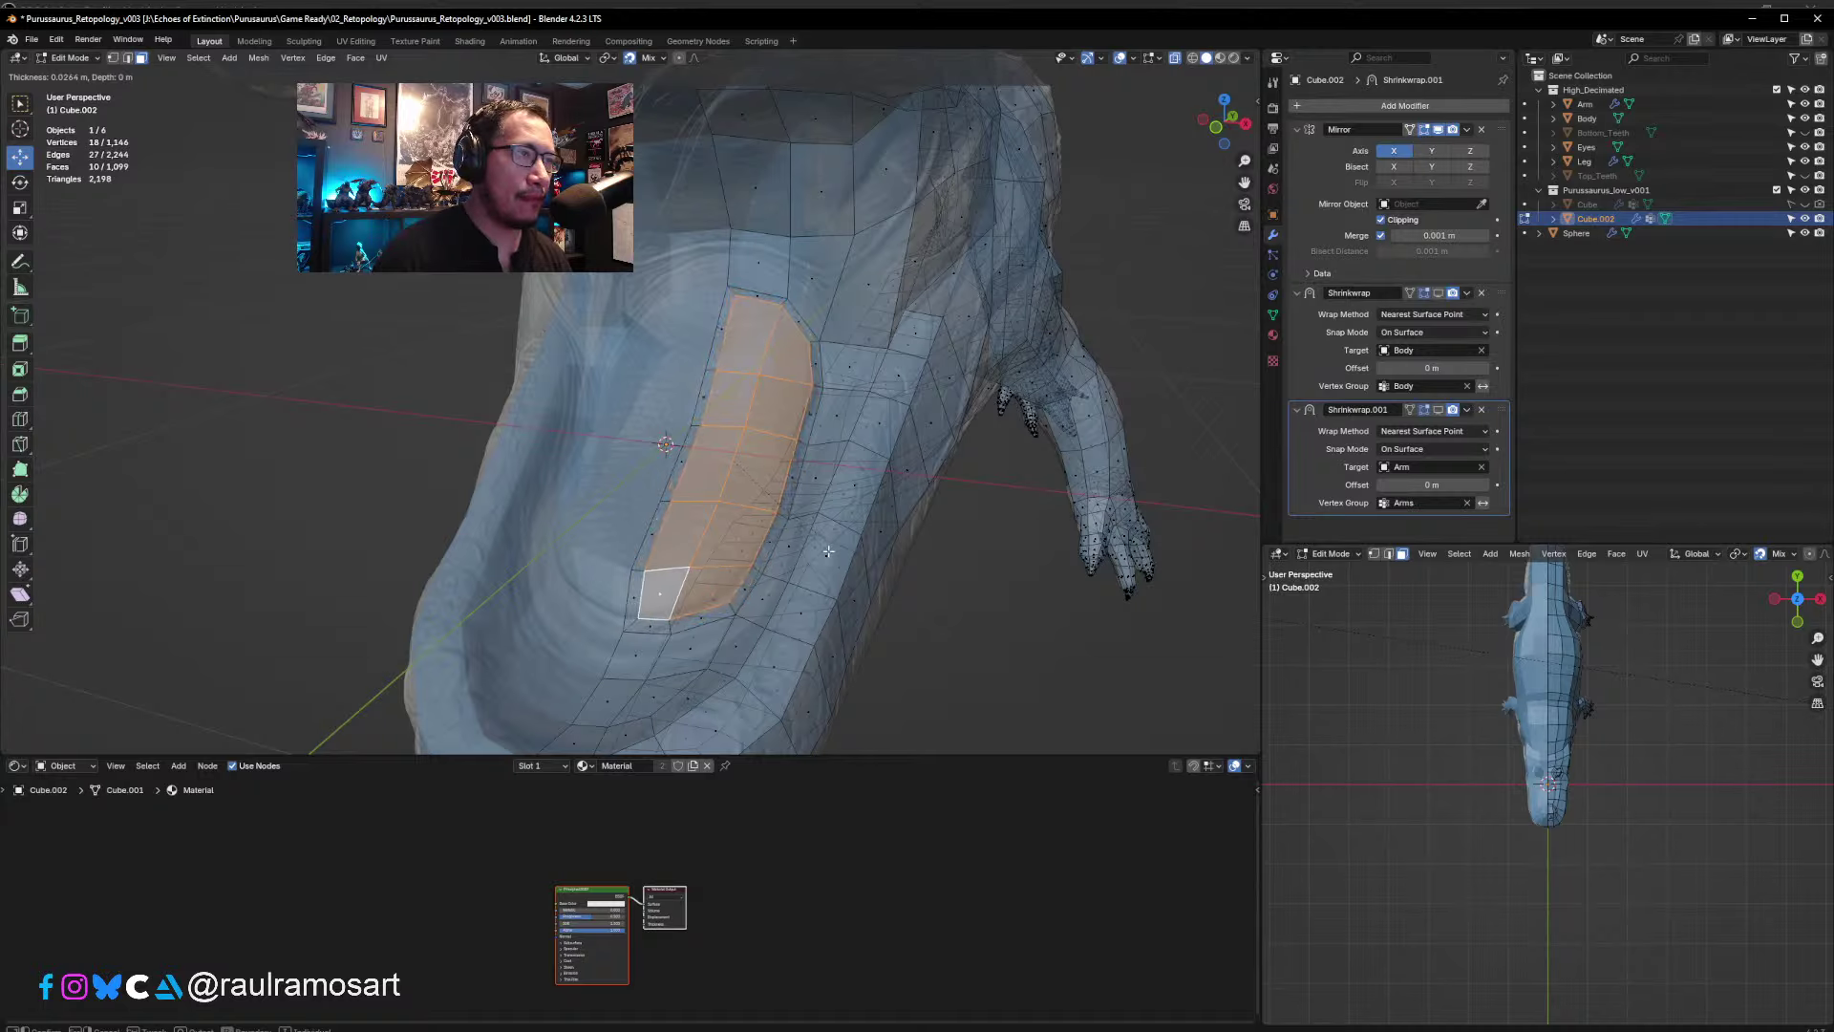
left_click(829, 552)
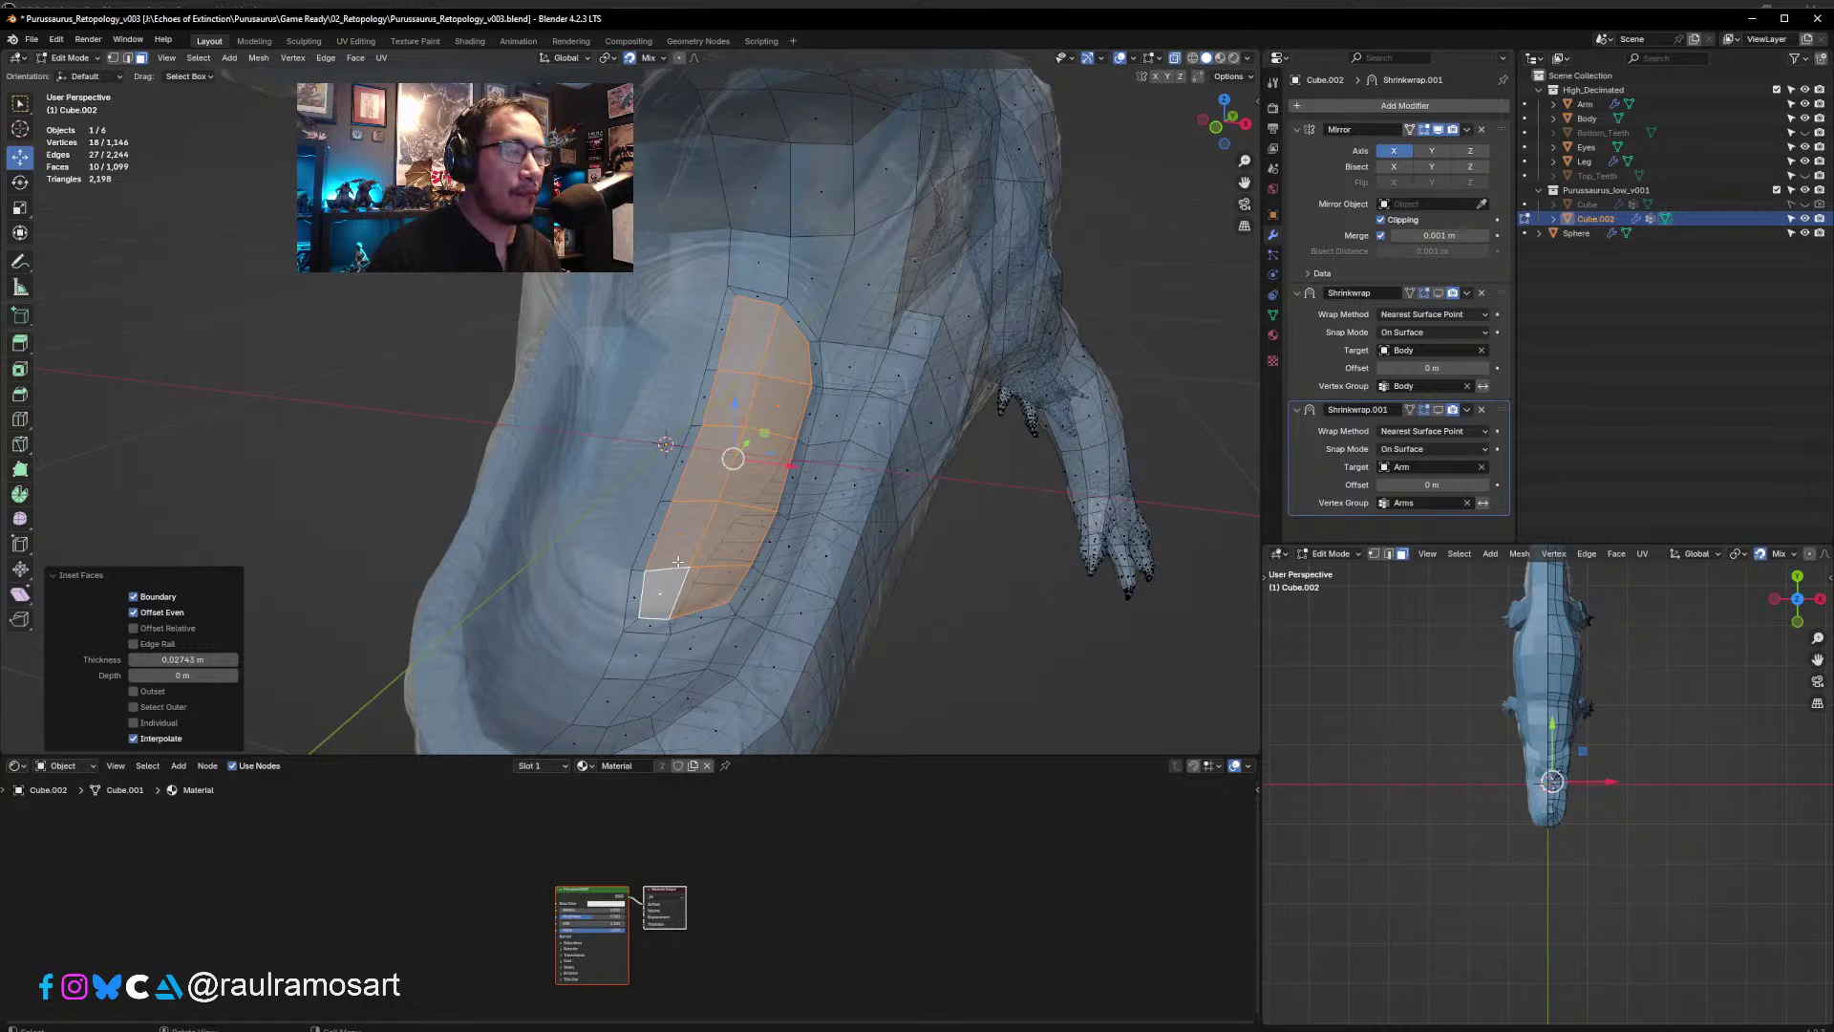
- Delete the five narrow inset faces running along the tongue's centreline
middle_click_drag(678, 562, 726, 490)
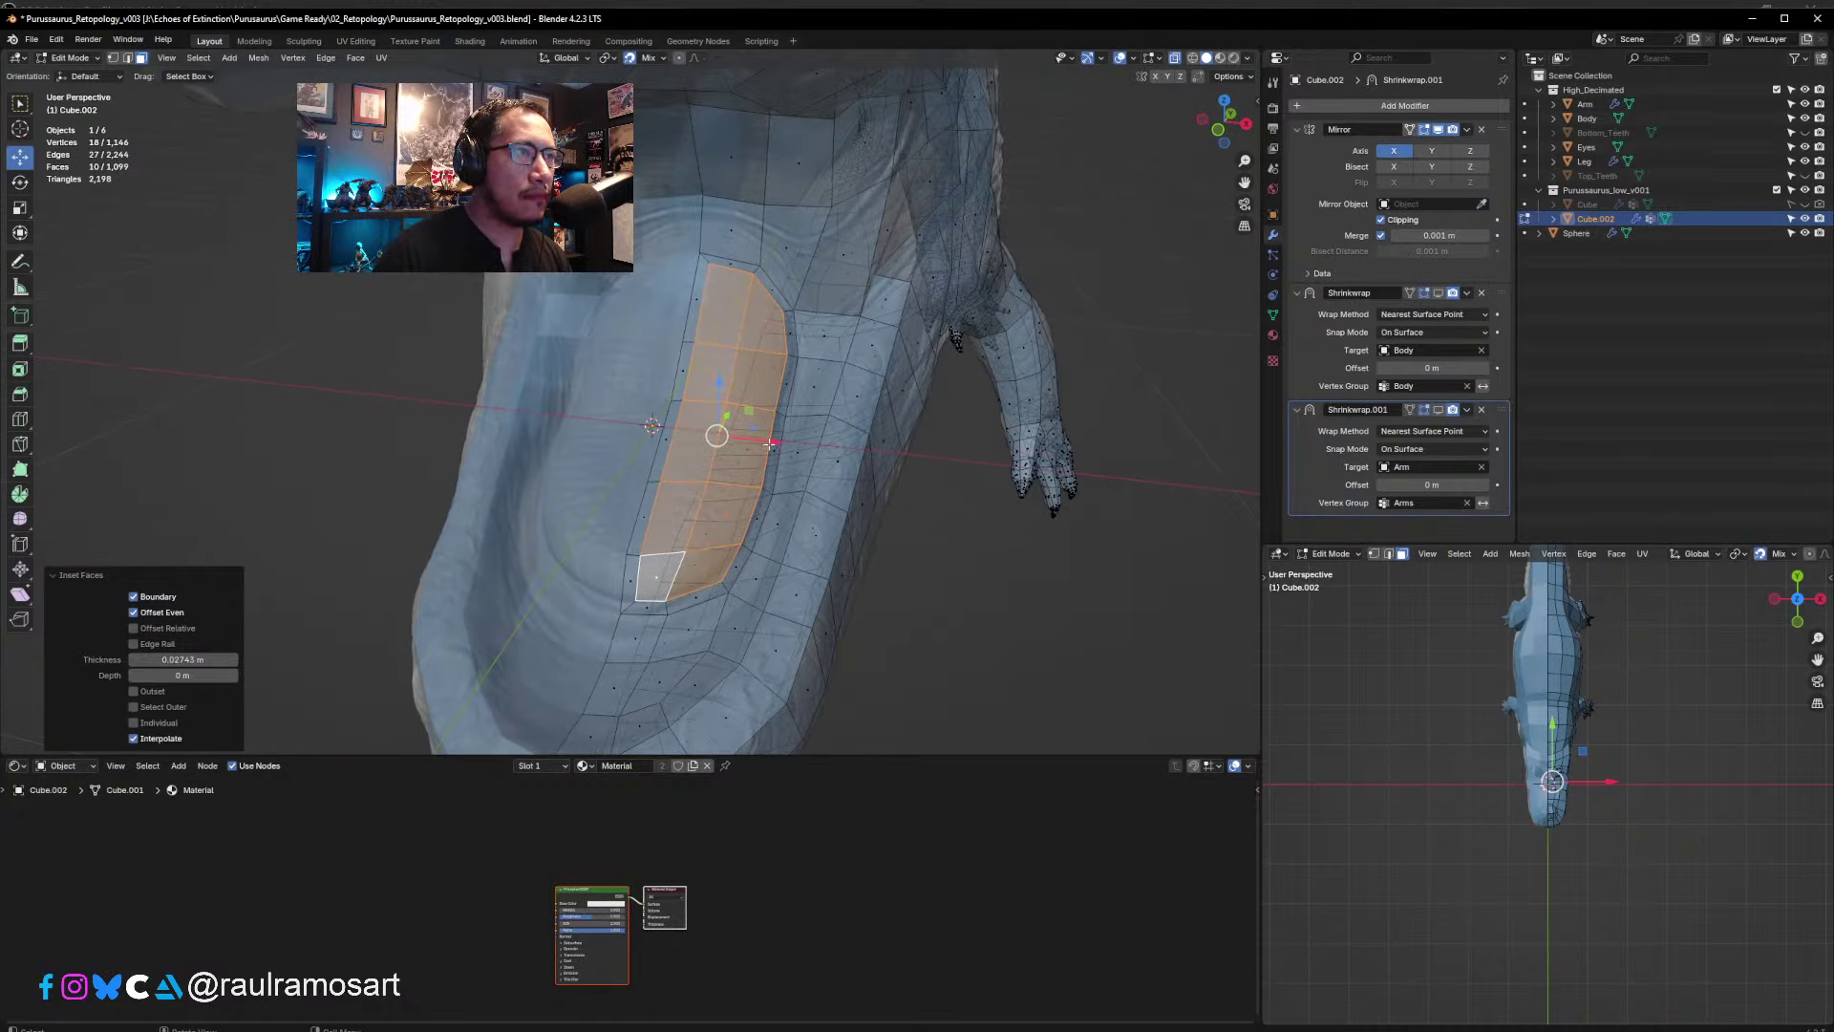
left_click(629, 570)
left_click(638, 530, "shift")
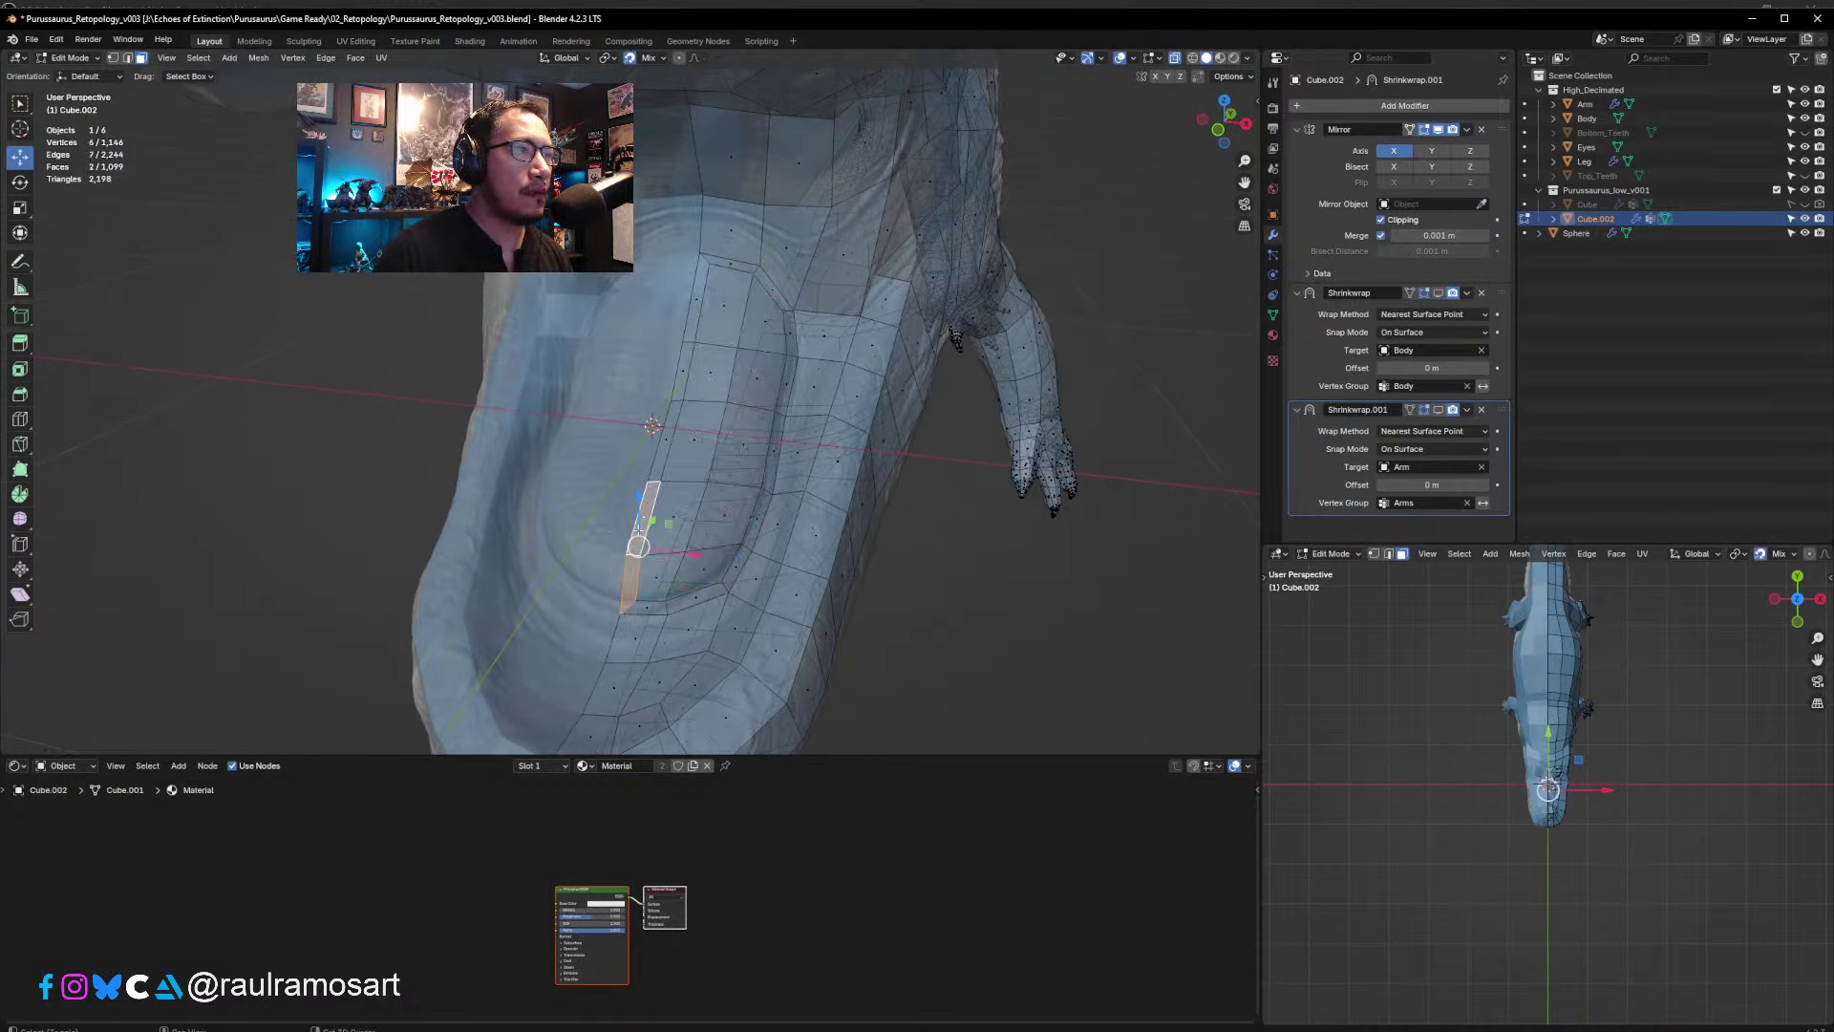
left_click(657, 456, "shift")
left_click(679, 377, "shift")
left_click(701, 306, "shift")
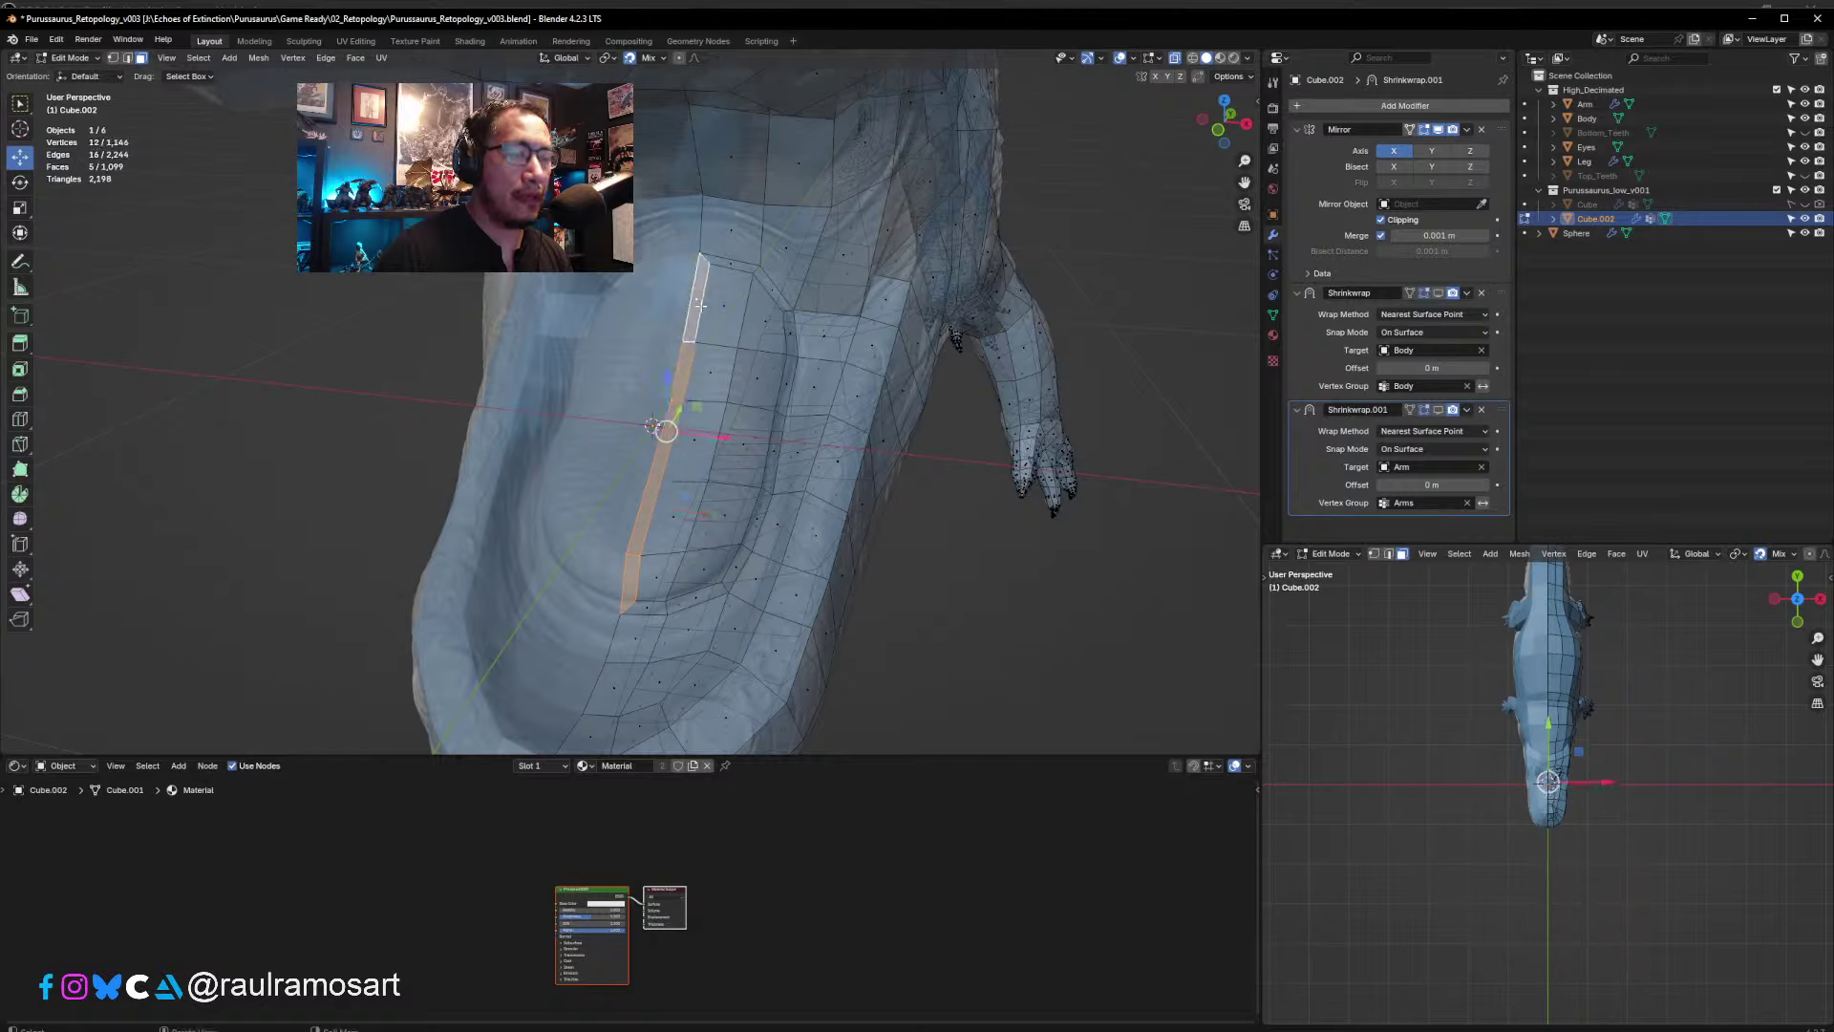
key("x")
left_click(701, 303)
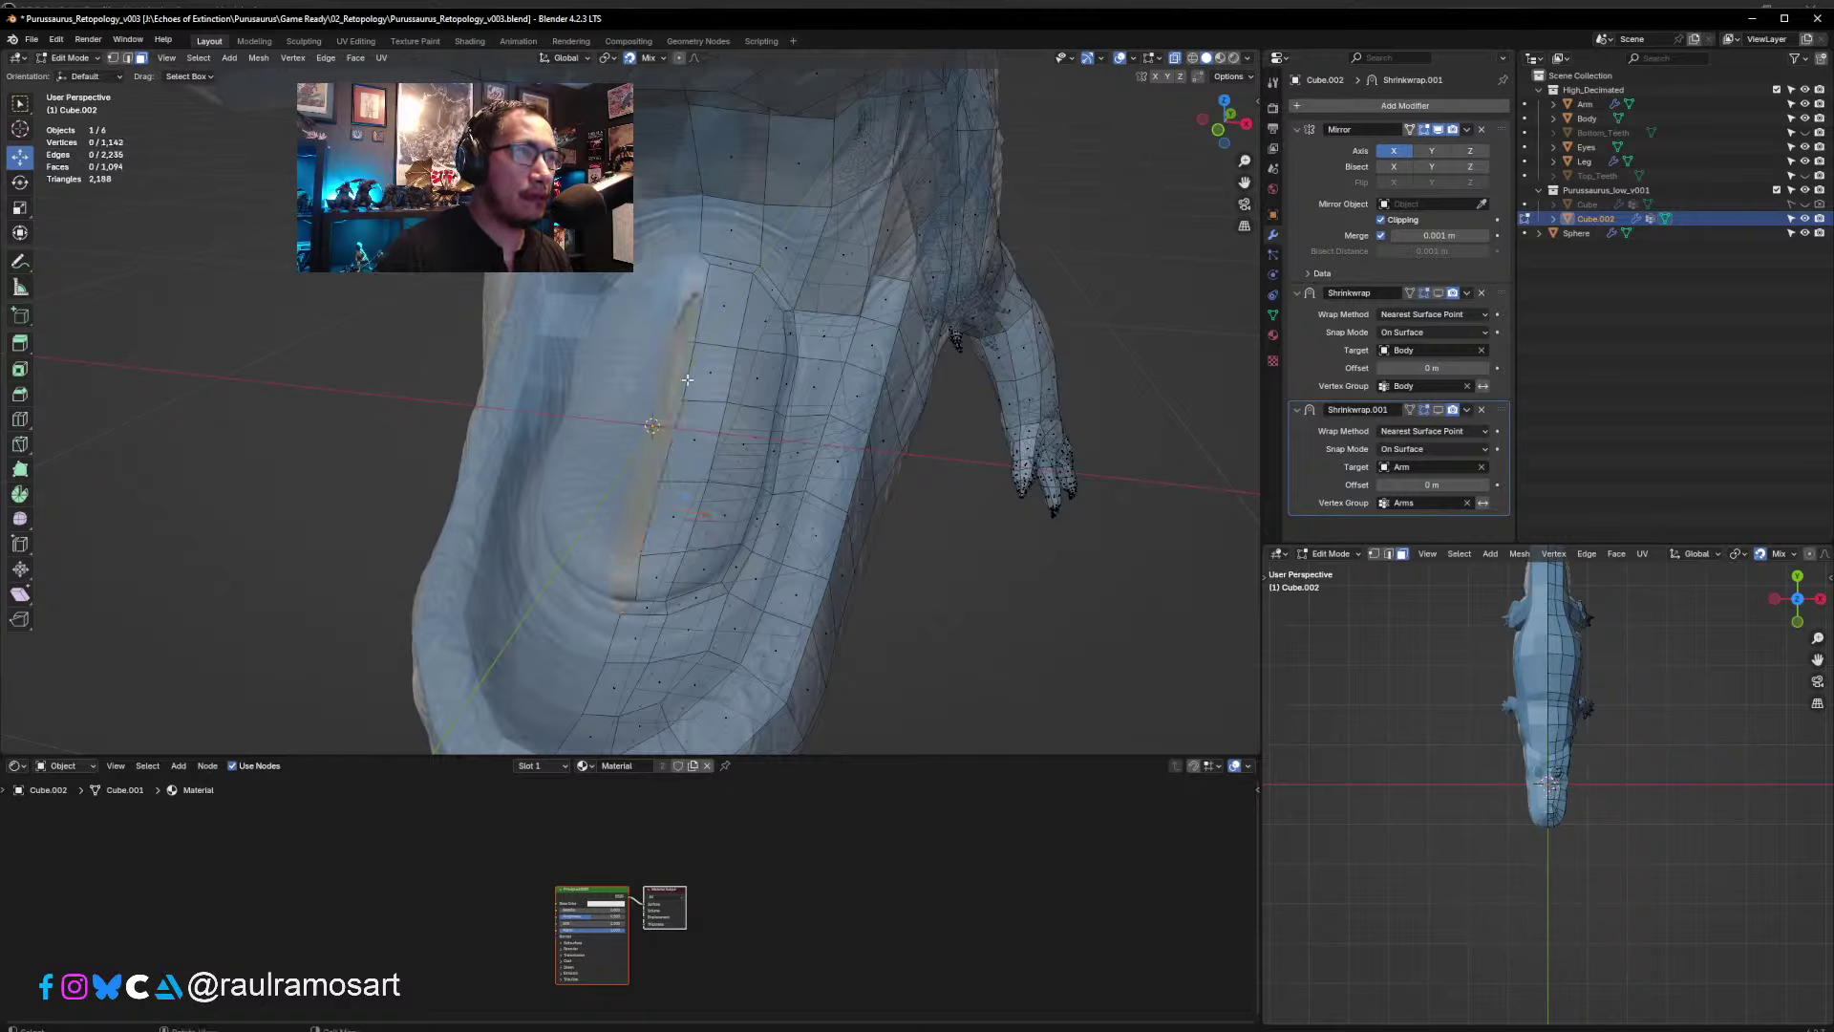
- Move the six vertices of the tongue's open inner edge along X onto the mirror centreline to close the gap
left_click(112, 58)
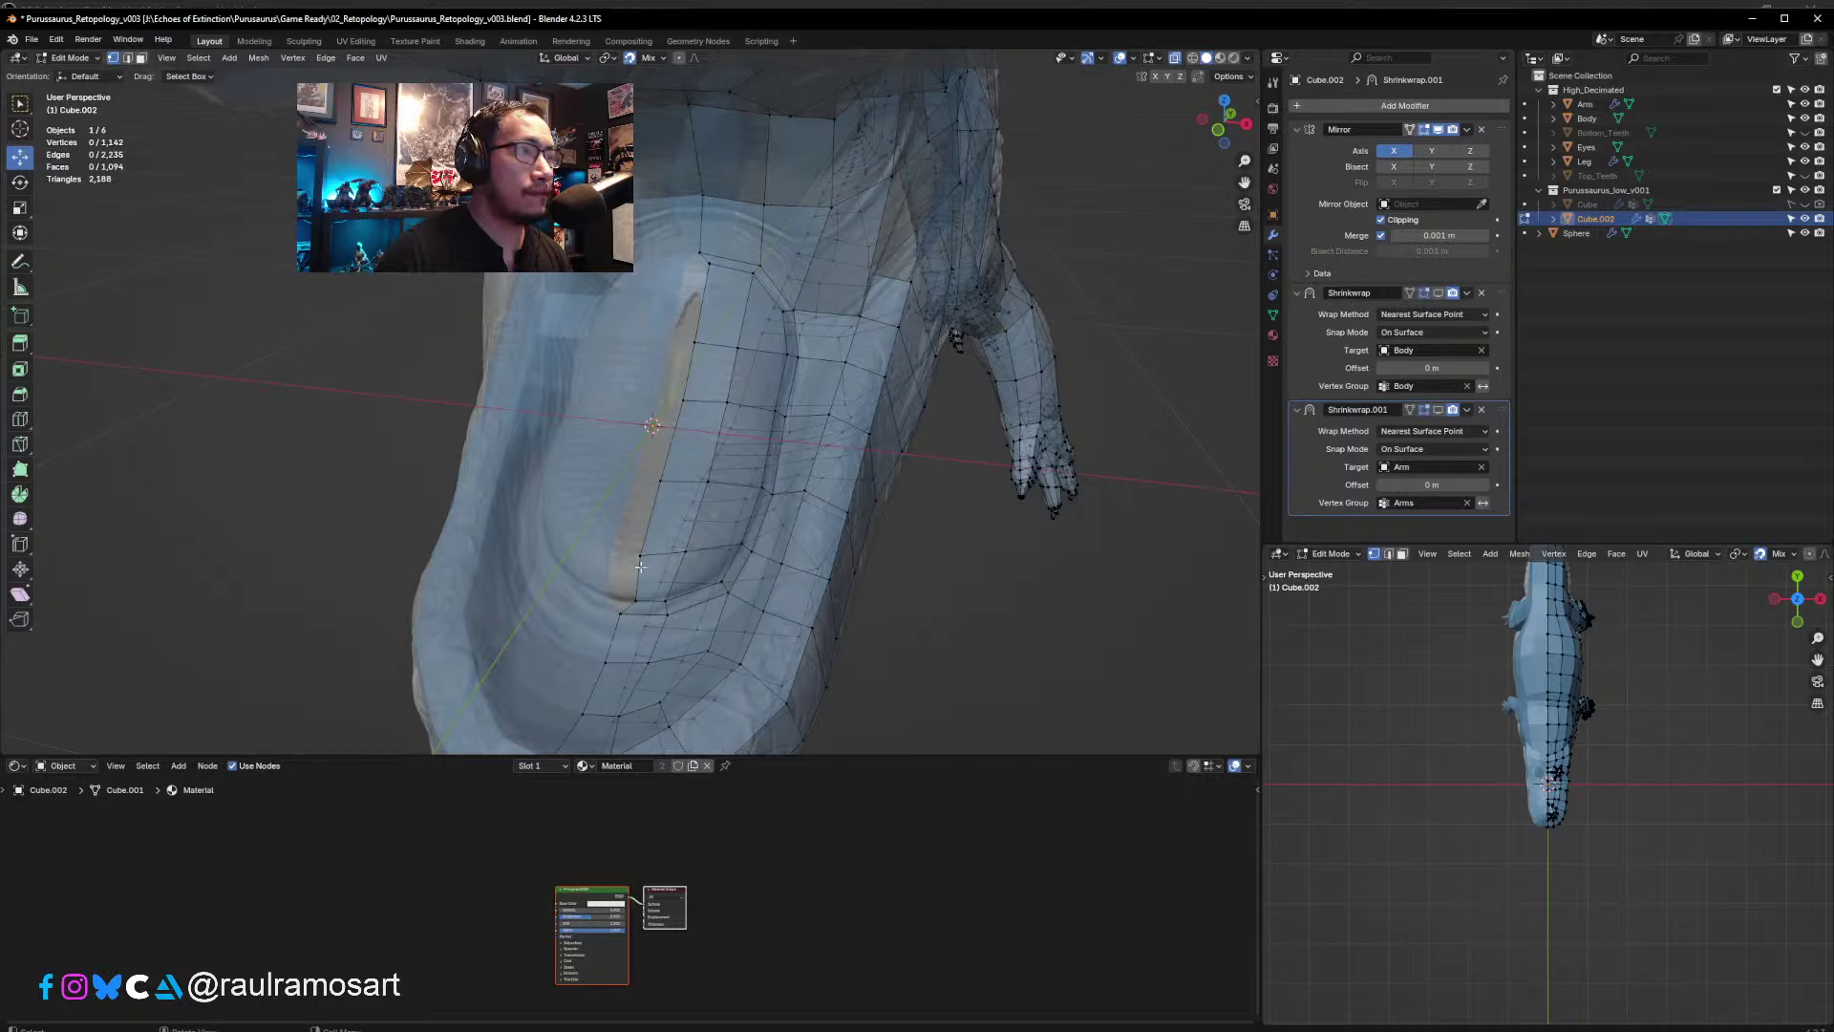
left_click(636, 599)
left_click(641, 554, "shift")
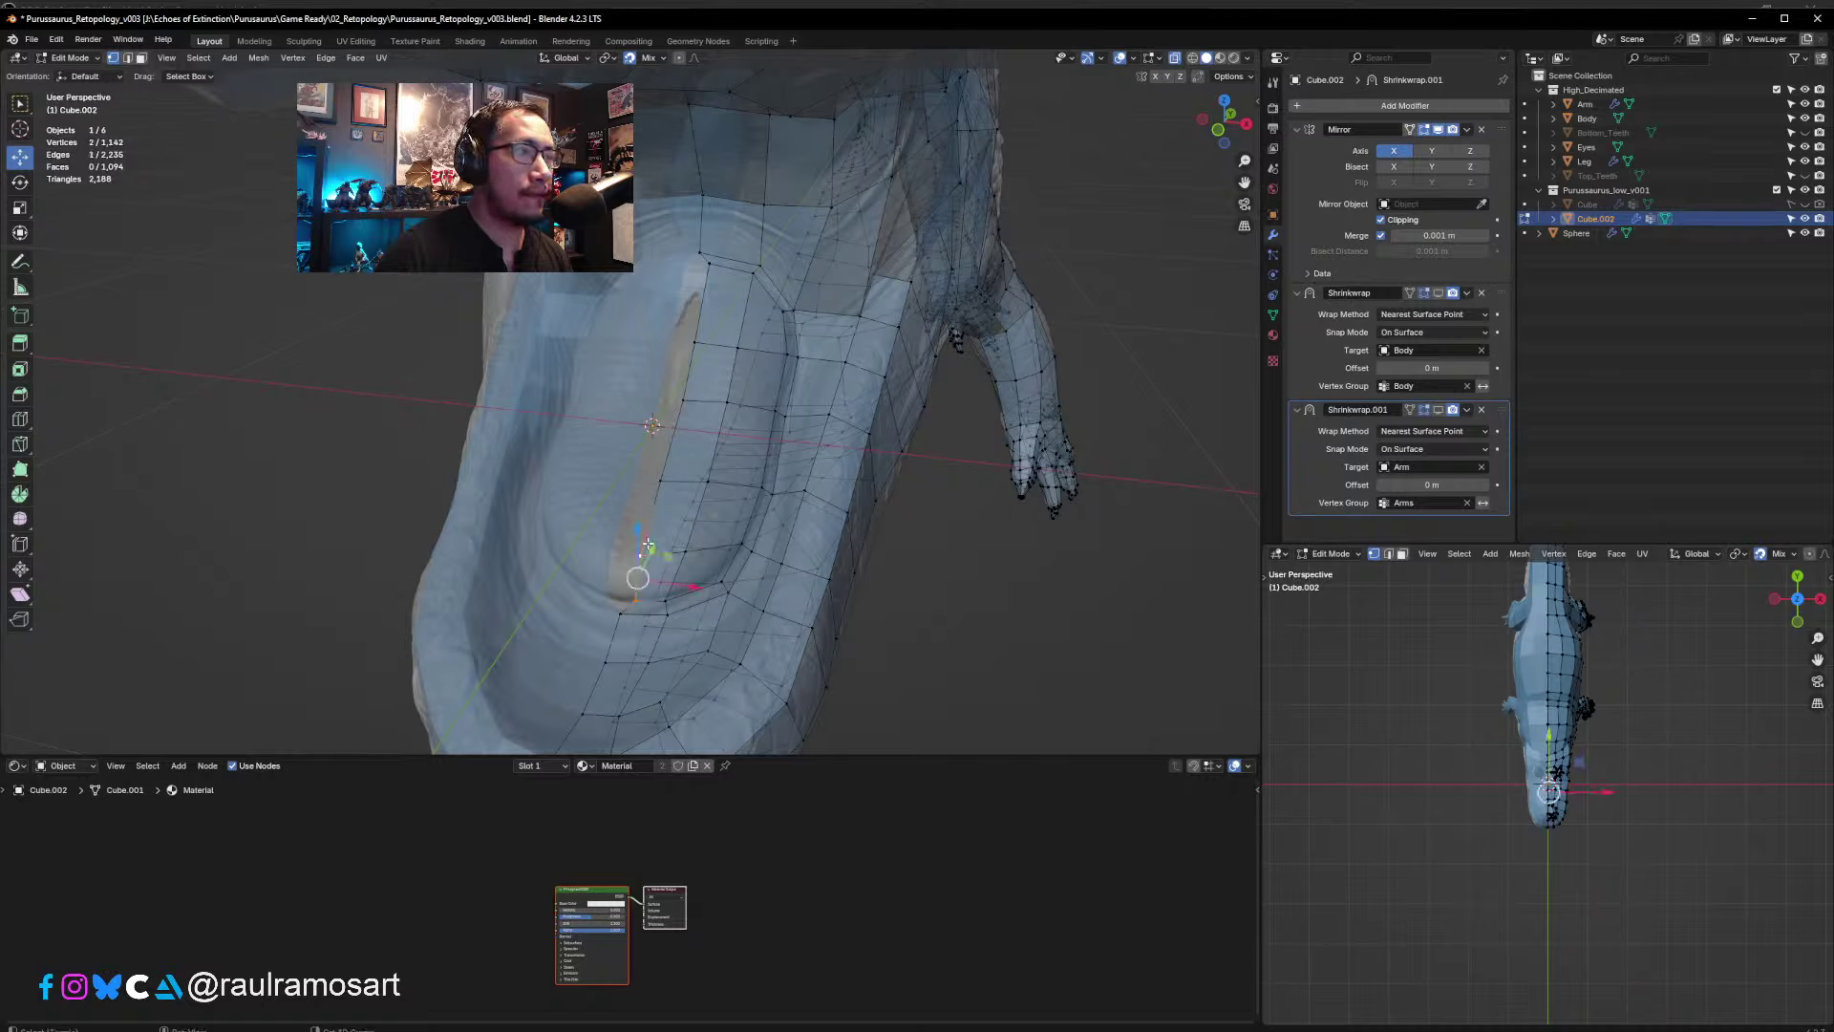
left_click(662, 476, "shift")
left_click(685, 400, "shift")
left_click(696, 337, "shift")
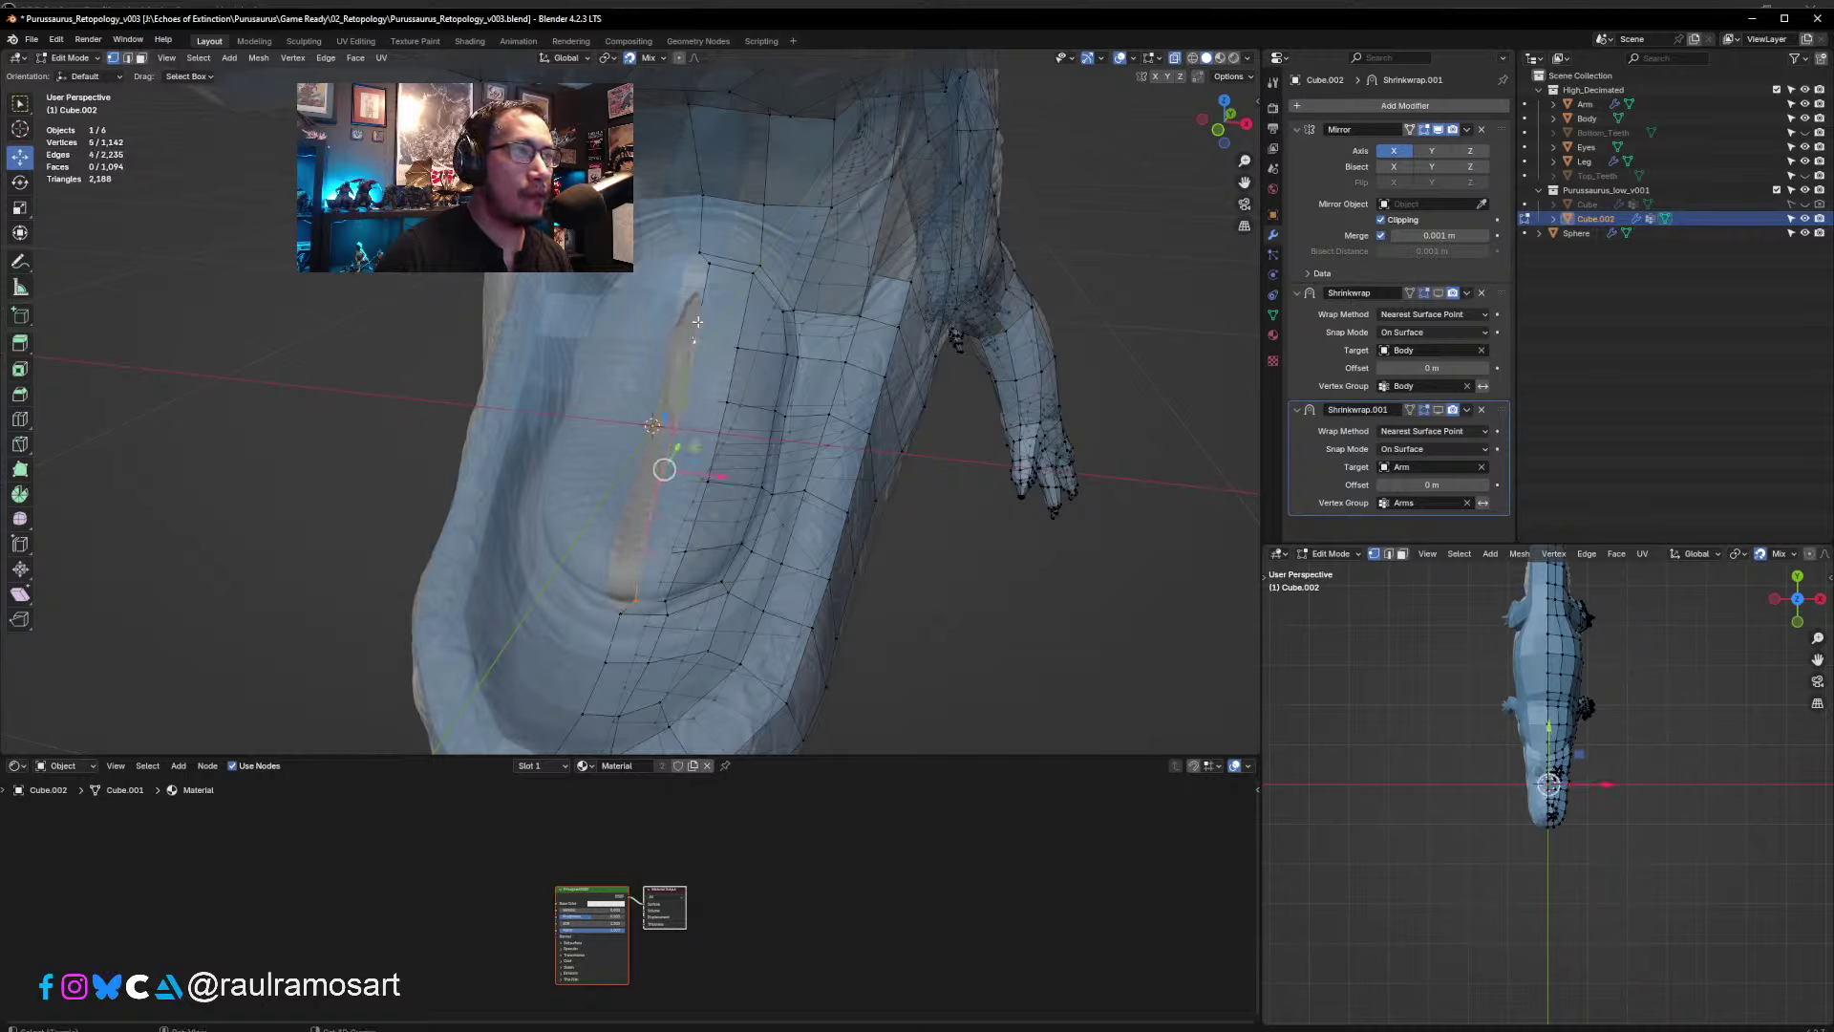
left_click(712, 266, "shift")
left_click_drag(723, 439, 707, 438)
- Reposition the inset loop's vertices around the tongue's tip and front side to follow the sculpted groove
left_click(718, 583)
left_click(666, 602)
left_click_drag(664, 602, 765, 488)
left_click(720, 583)
left_click(762, 487)
middle_click_drag(777, 464, 772, 519, "shift")
left_click(768, 466)
left_click_drag(768, 465, 771, 468)
- Reposition the inset loop's vertices around the tongue's rear side and back end to fit the sculpted outline
left_click(782, 407)
left_click_drag(781, 406, 699, 294)
left_click(779, 361)
left_click(749, 319)
left_click(701, 308)
left_click(697, 298)
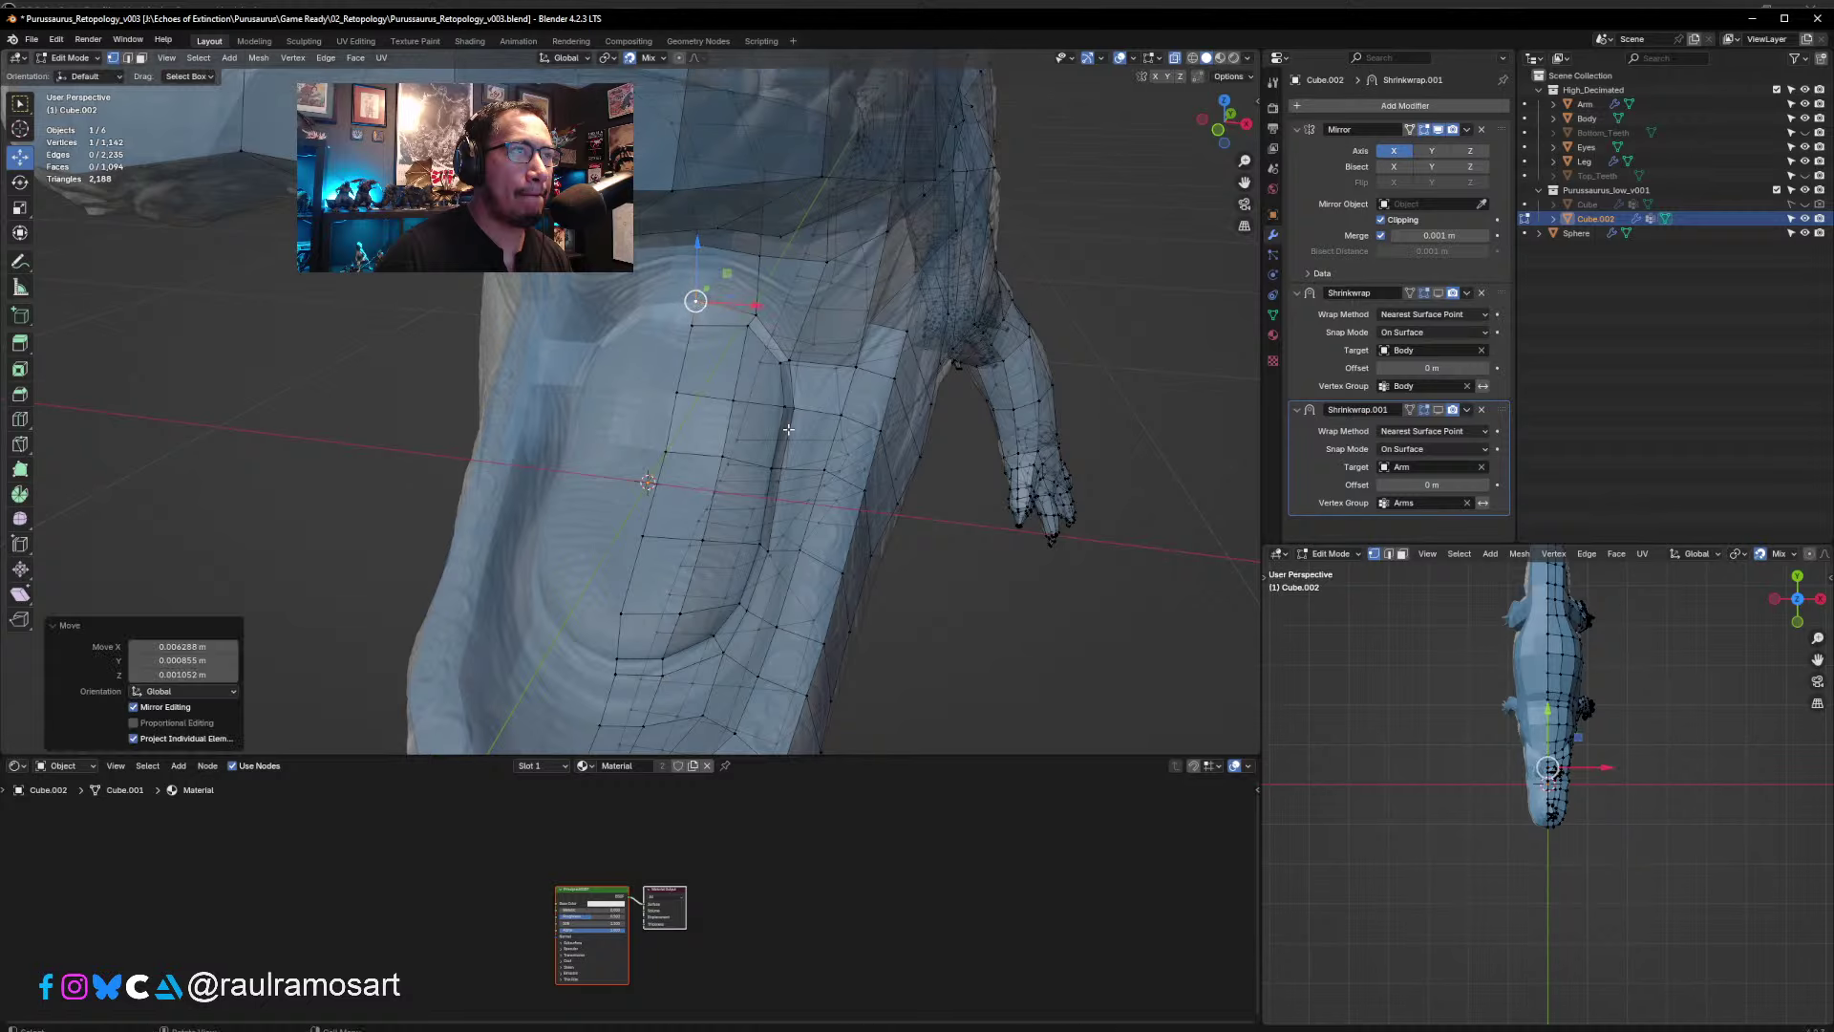
- Adjust the inner tongue vertices behind the tip to follow the sculpt's height from the side
middle_click_drag(699, 296, 685, 428)
scroll(692, 404, "up", 3)
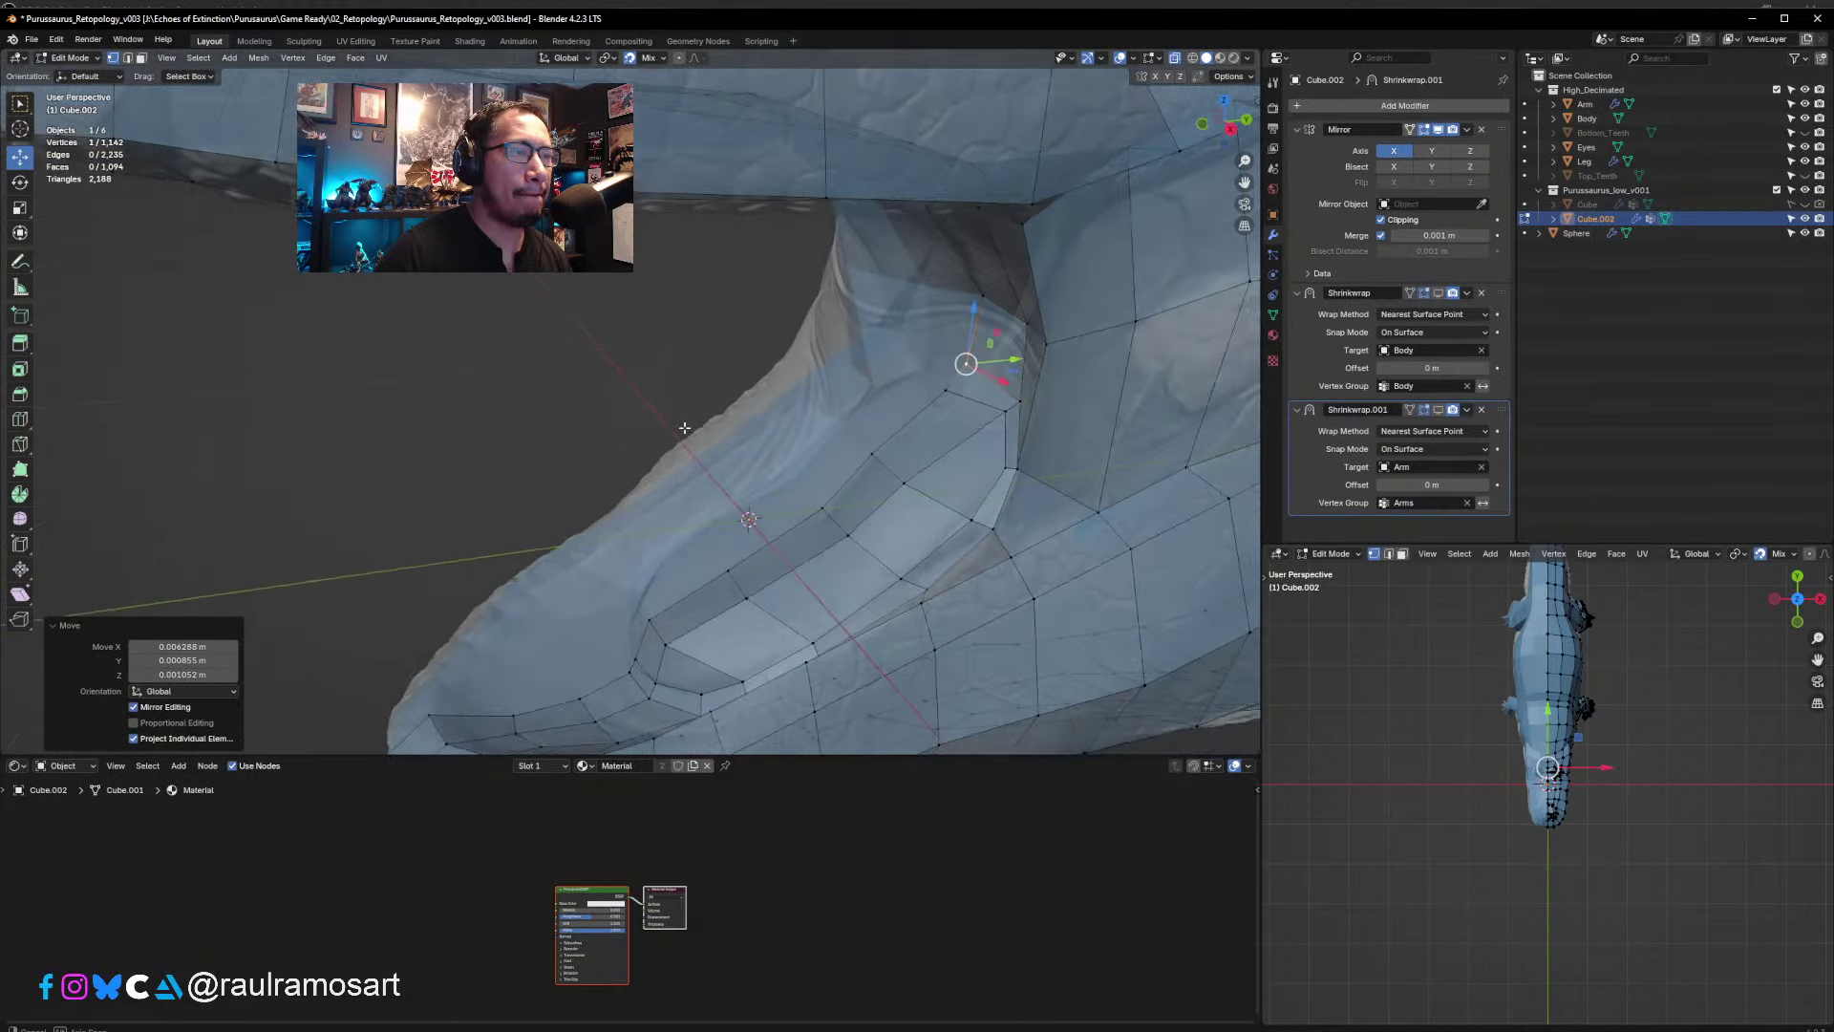
left_click(666, 645)
left_click_drag(666, 645, 653, 623)
left_click(747, 599)
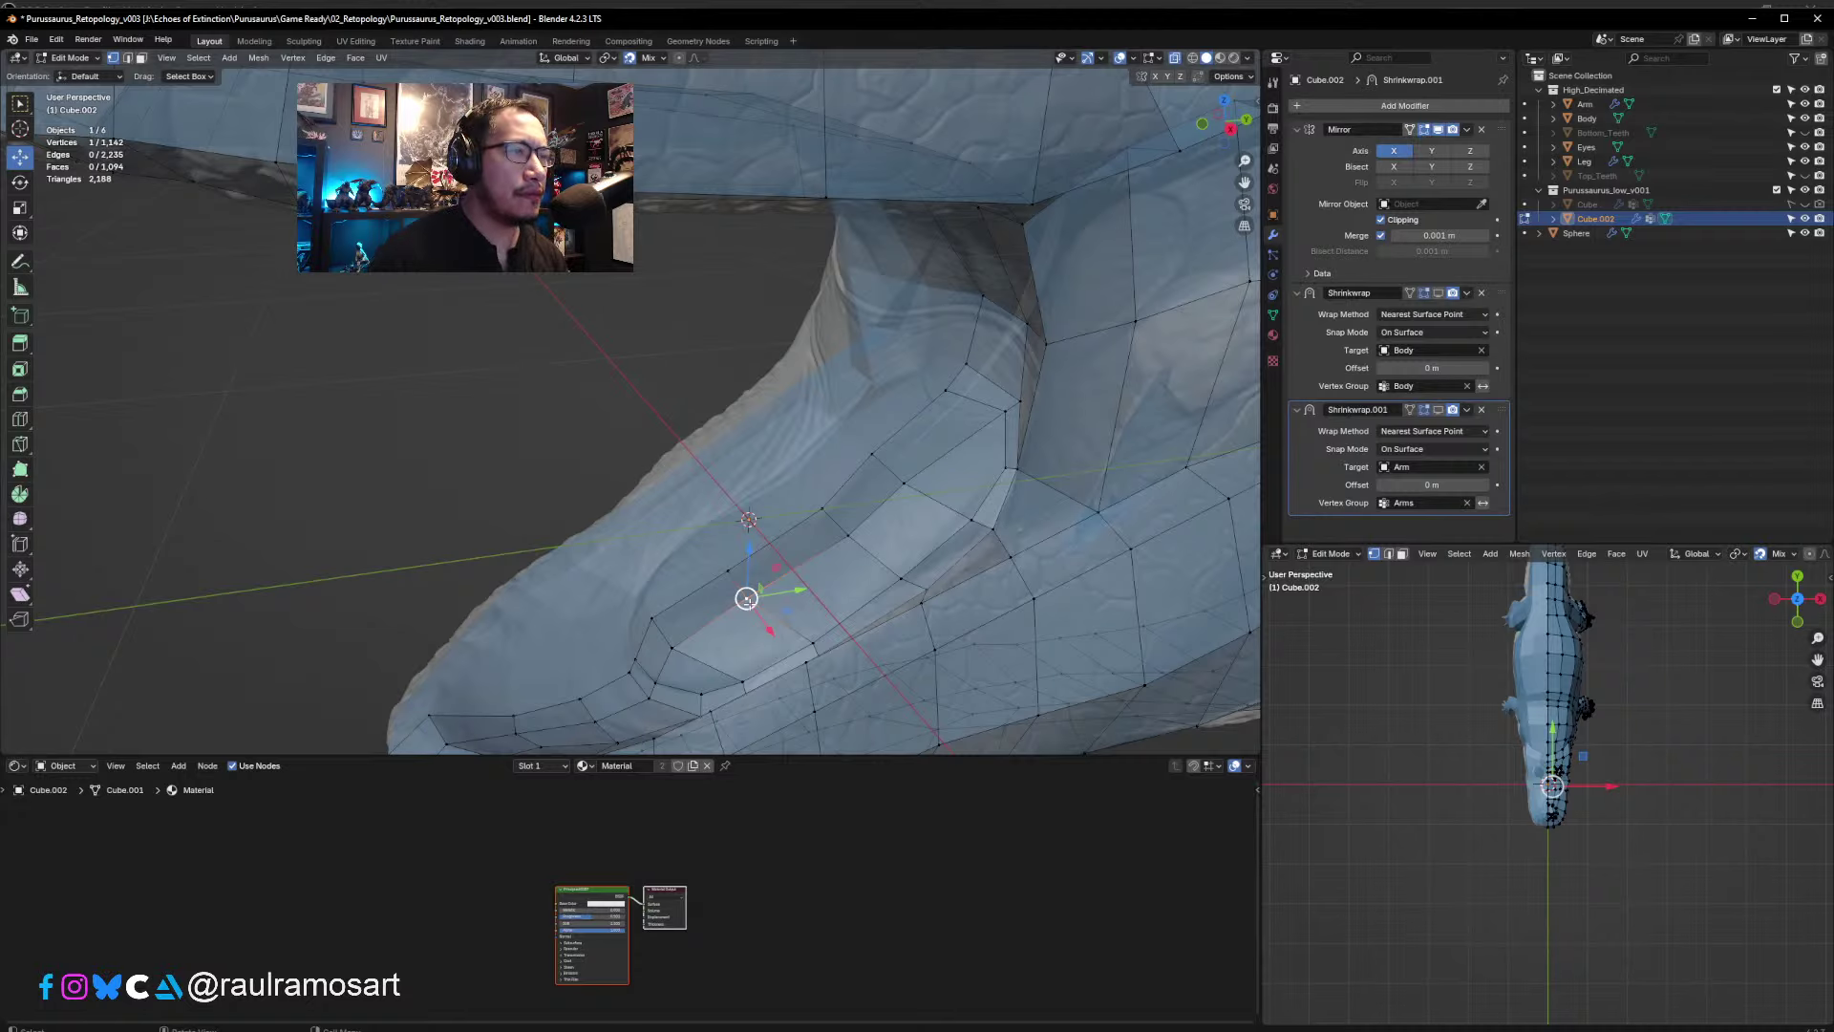
middle_click_drag(755, 635, 955, 439)
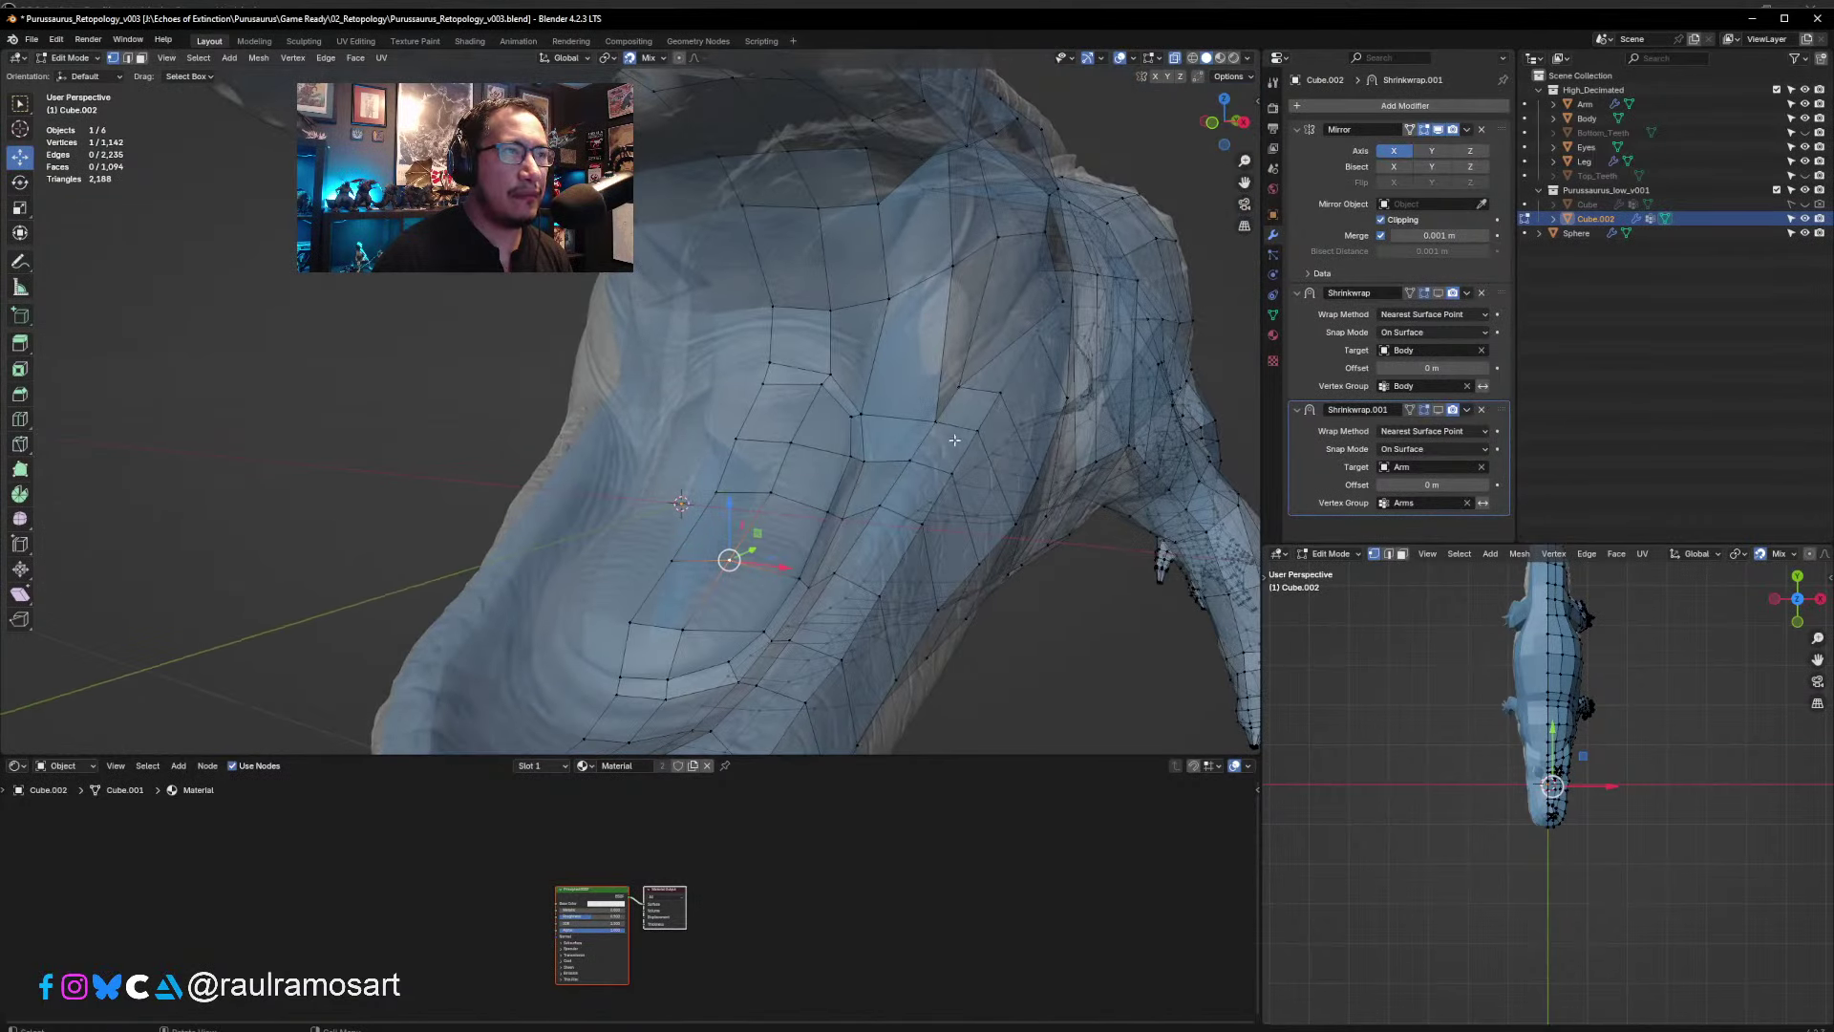
- Adjust the vertices around the upper mouth corner and cheek edge to follow the sculpt's crease
left_click(830, 309)
middle_click_drag(967, 321, 916, 335)
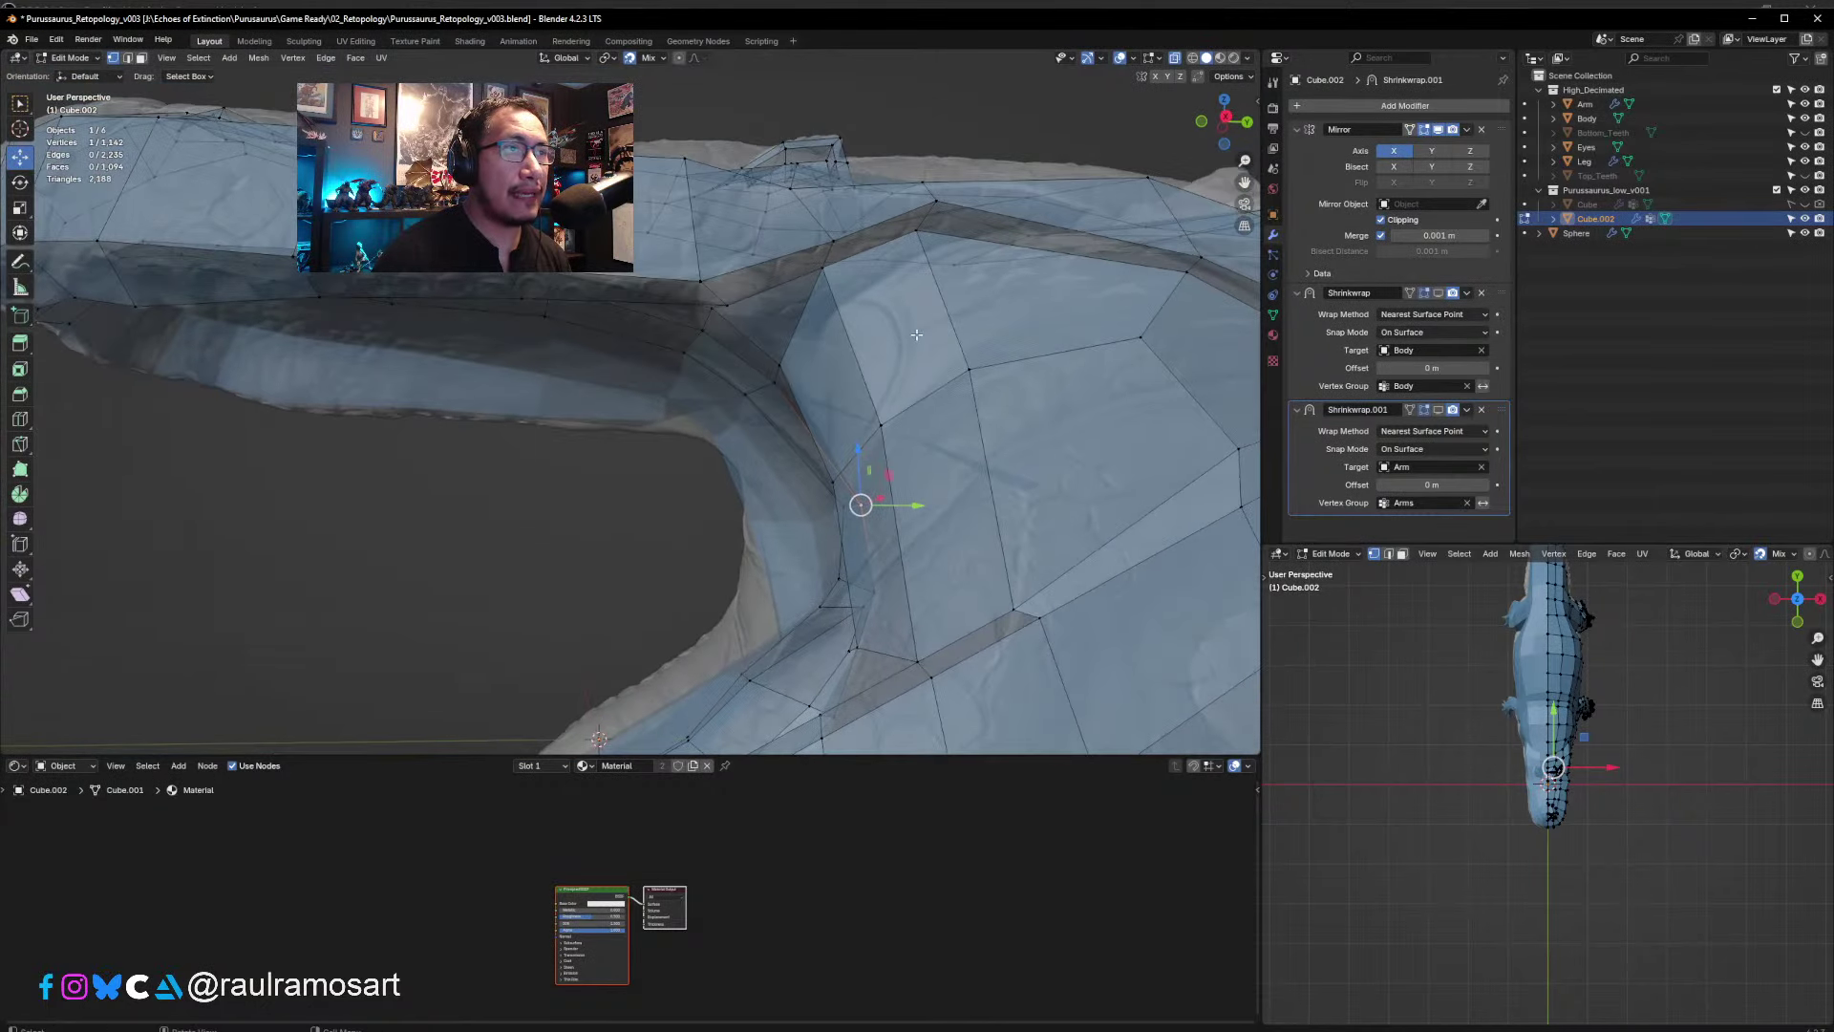
left_click(827, 264)
left_click_drag(819, 266, 840, 290)
left_click(916, 232)
left_click_drag(916, 231, 934, 205)
left_click(935, 202)
left_click(833, 241)
left_click_drag(833, 241, 819, 245)
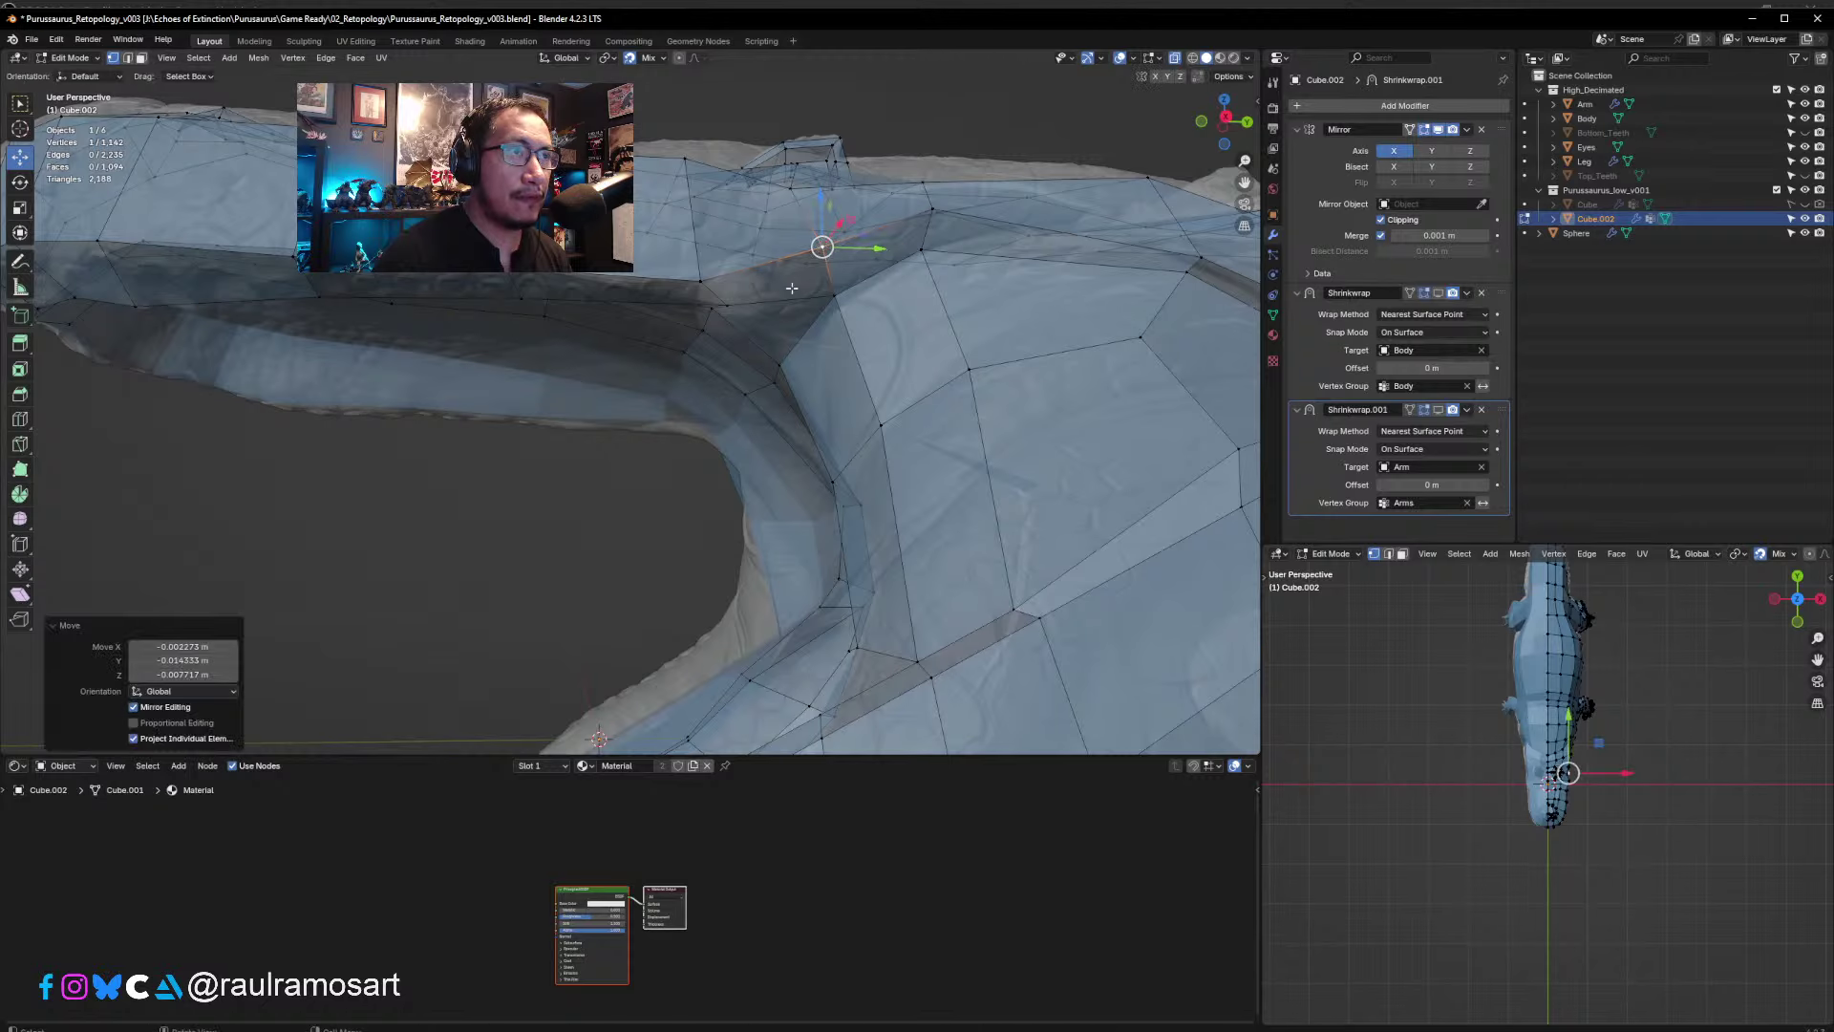
- Move the vertices of the palate row behind the eyes inward to even out their spacing
middle_click_drag(819, 245, 728, 543)
middle_click_drag(578, 571, 592, 574)
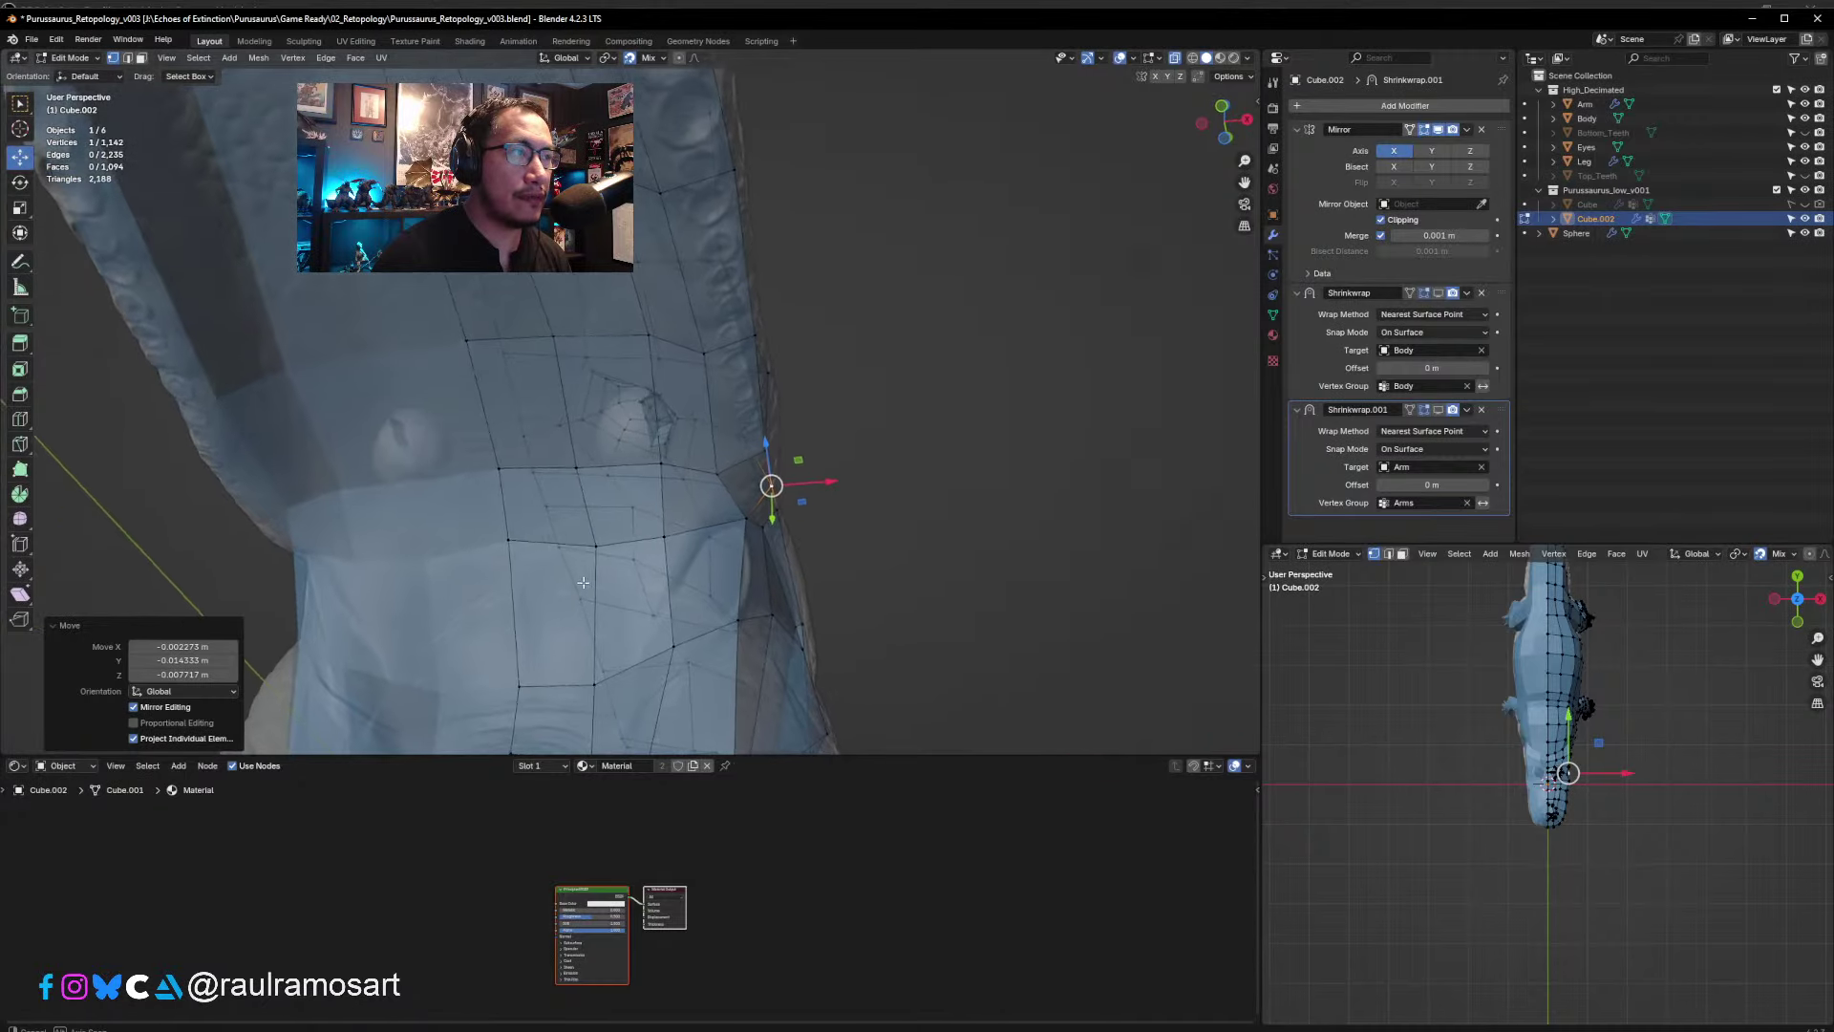
left_click_drag(765, 487, 675, 545)
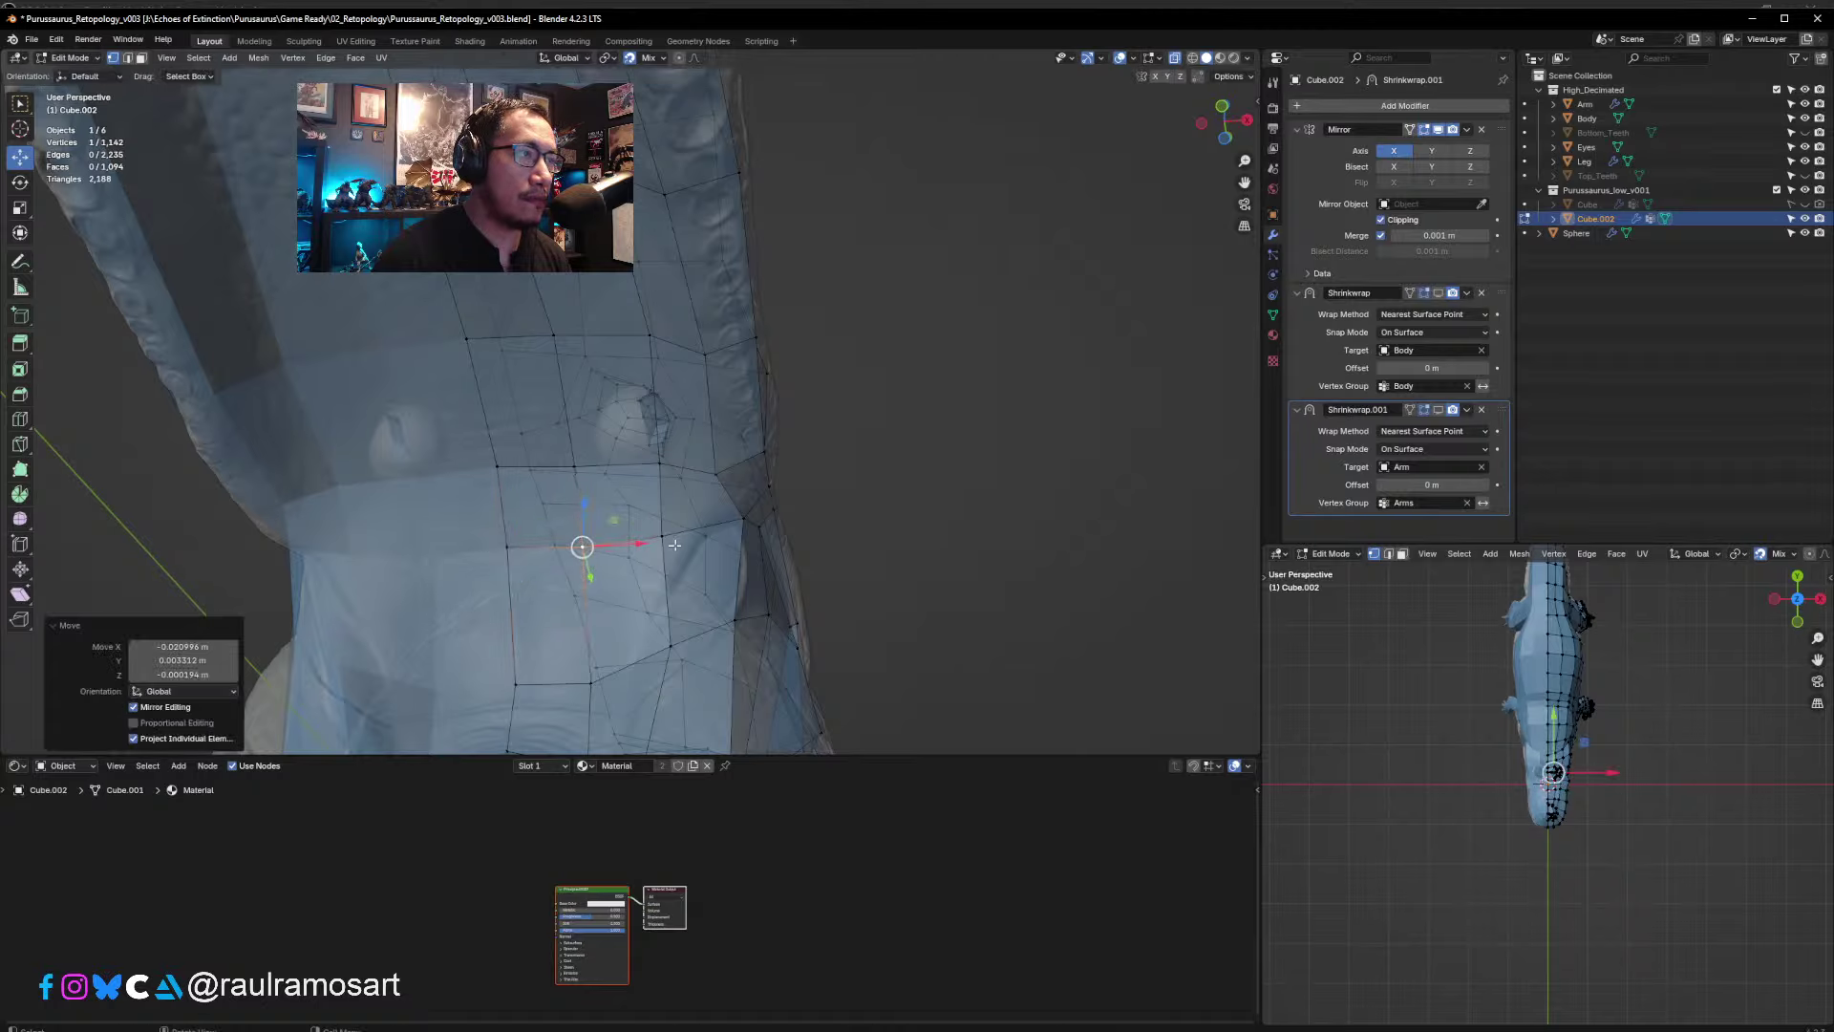
- Reposition three vertices of the throat row behind the tongue, from the side to the centreline, to smooth the row
middle_click_drag(676, 621, 759, 426)
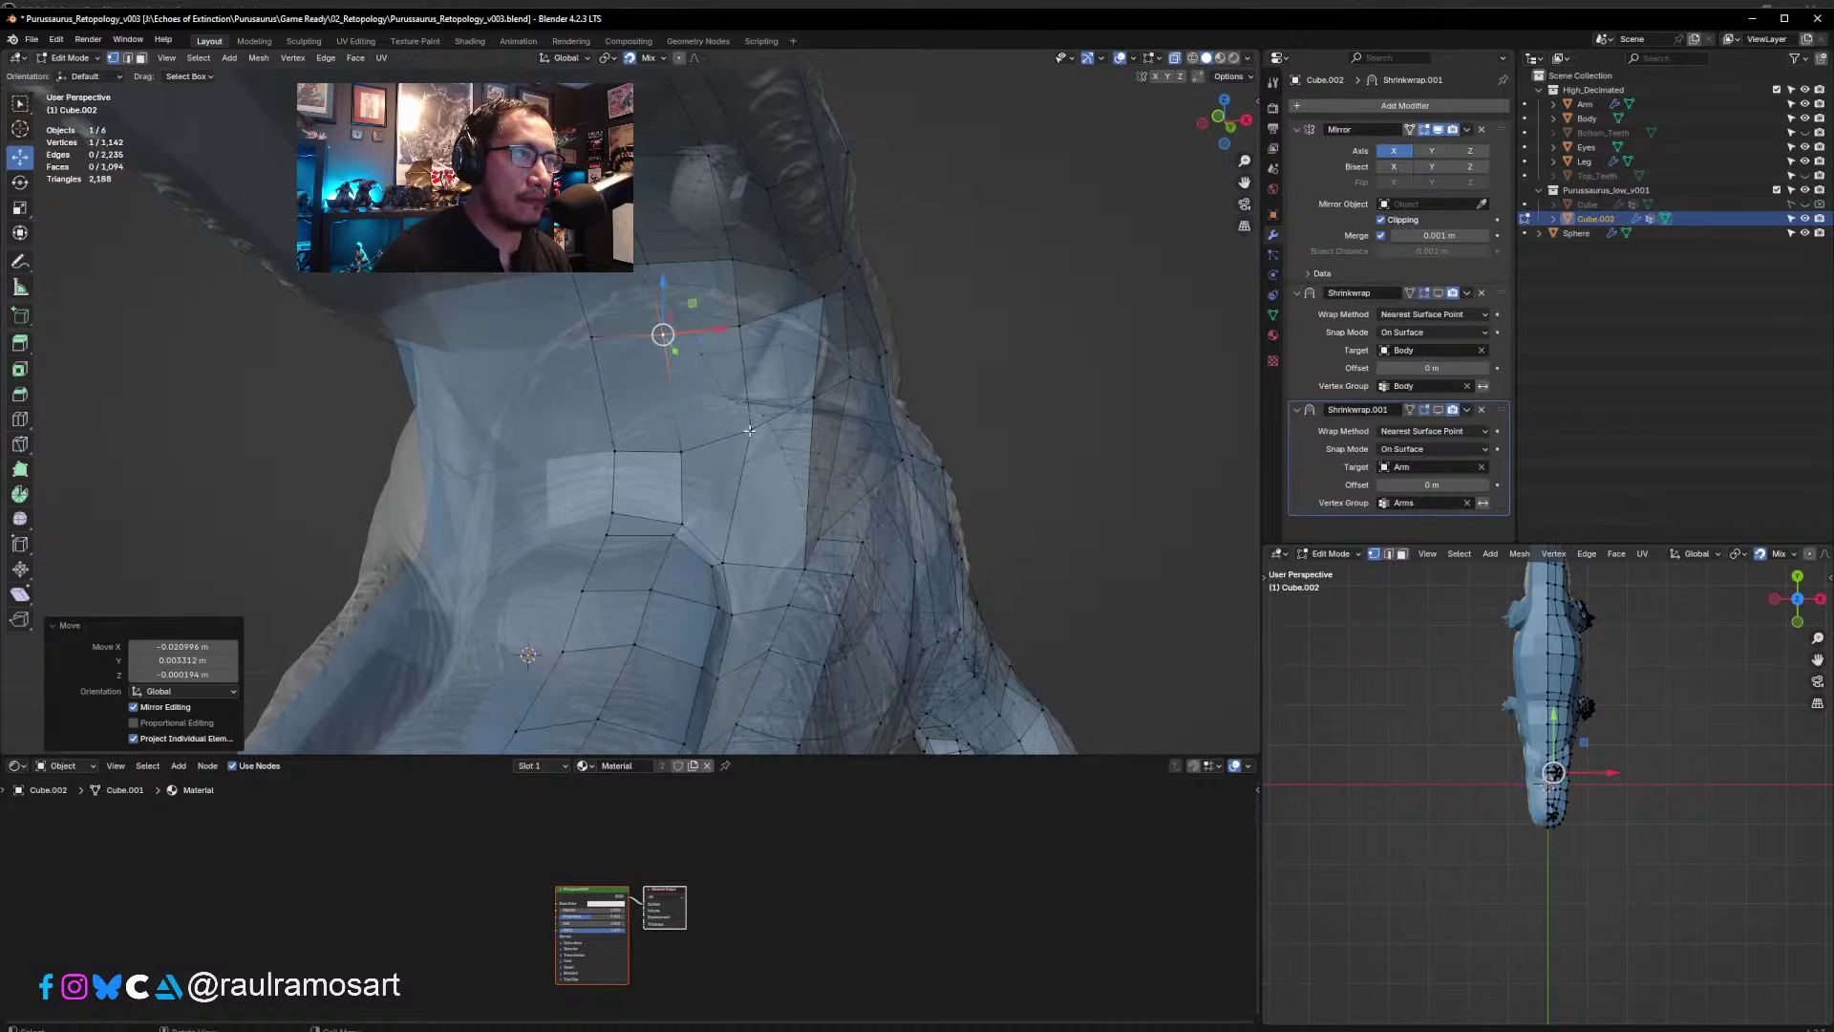
key("g")
key("Return")
middle_click_drag(726, 440, 702, 455)
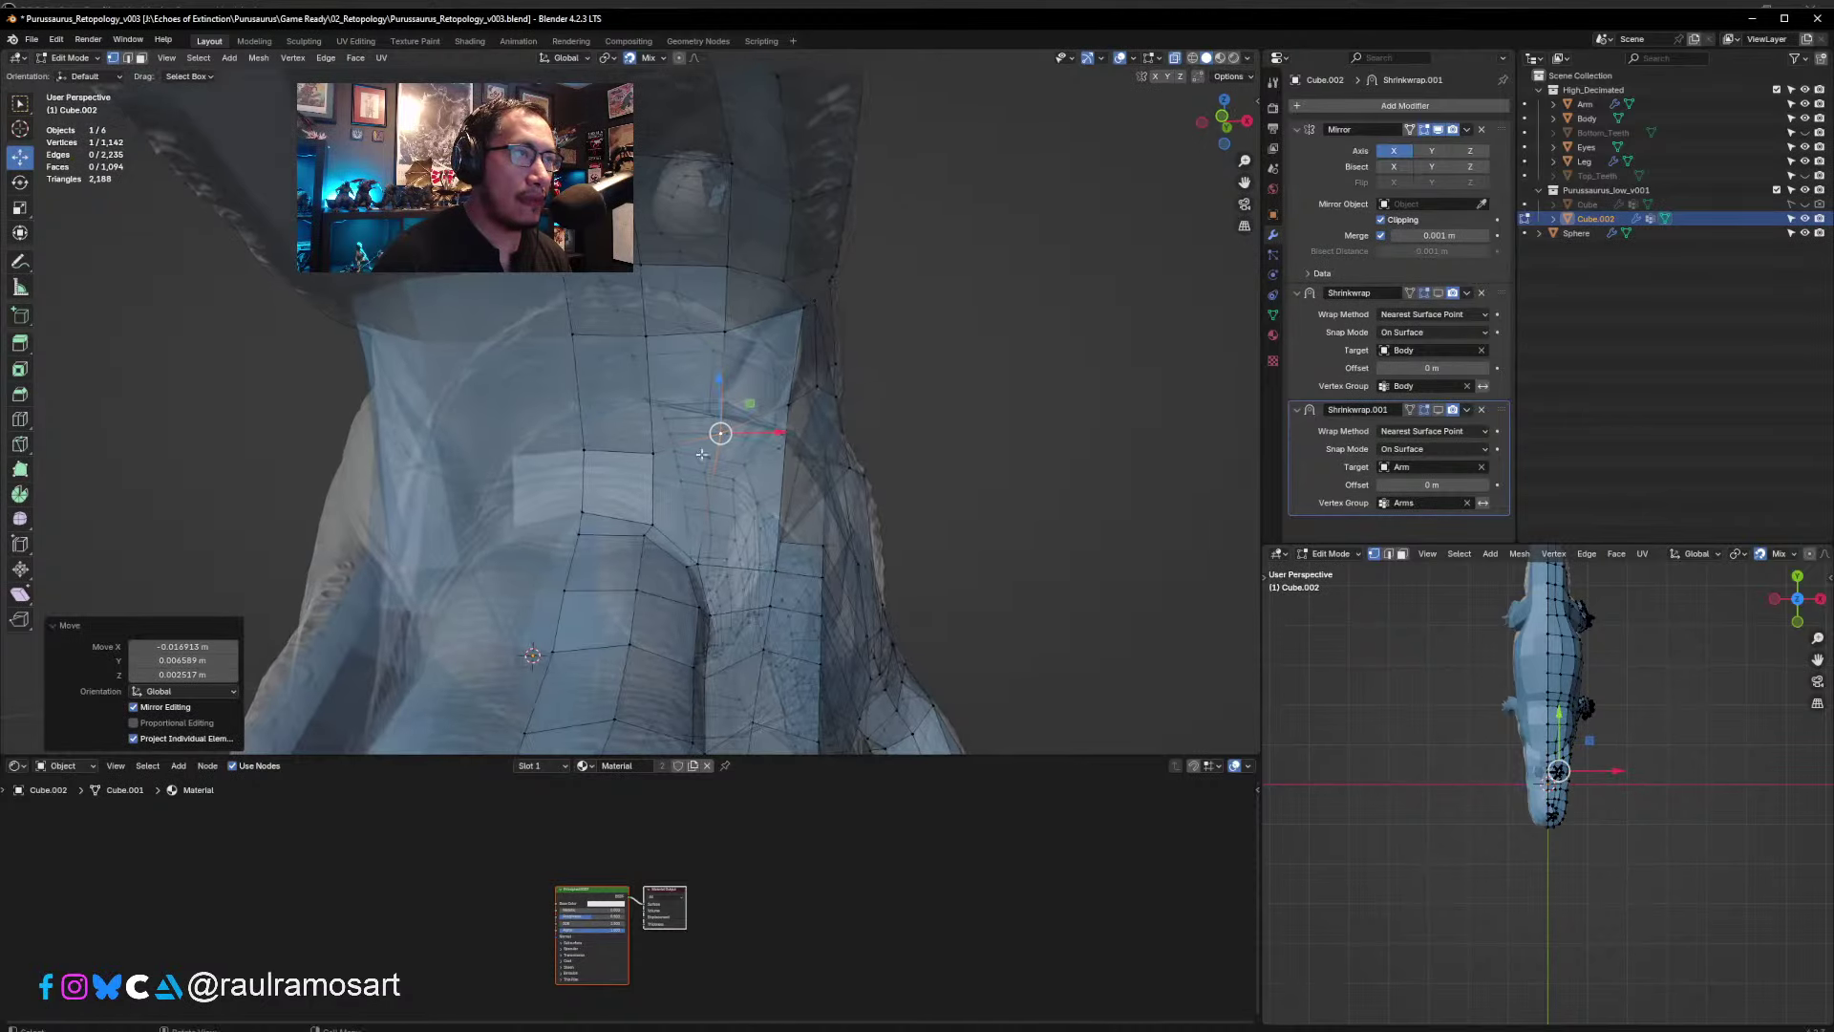
key("g")
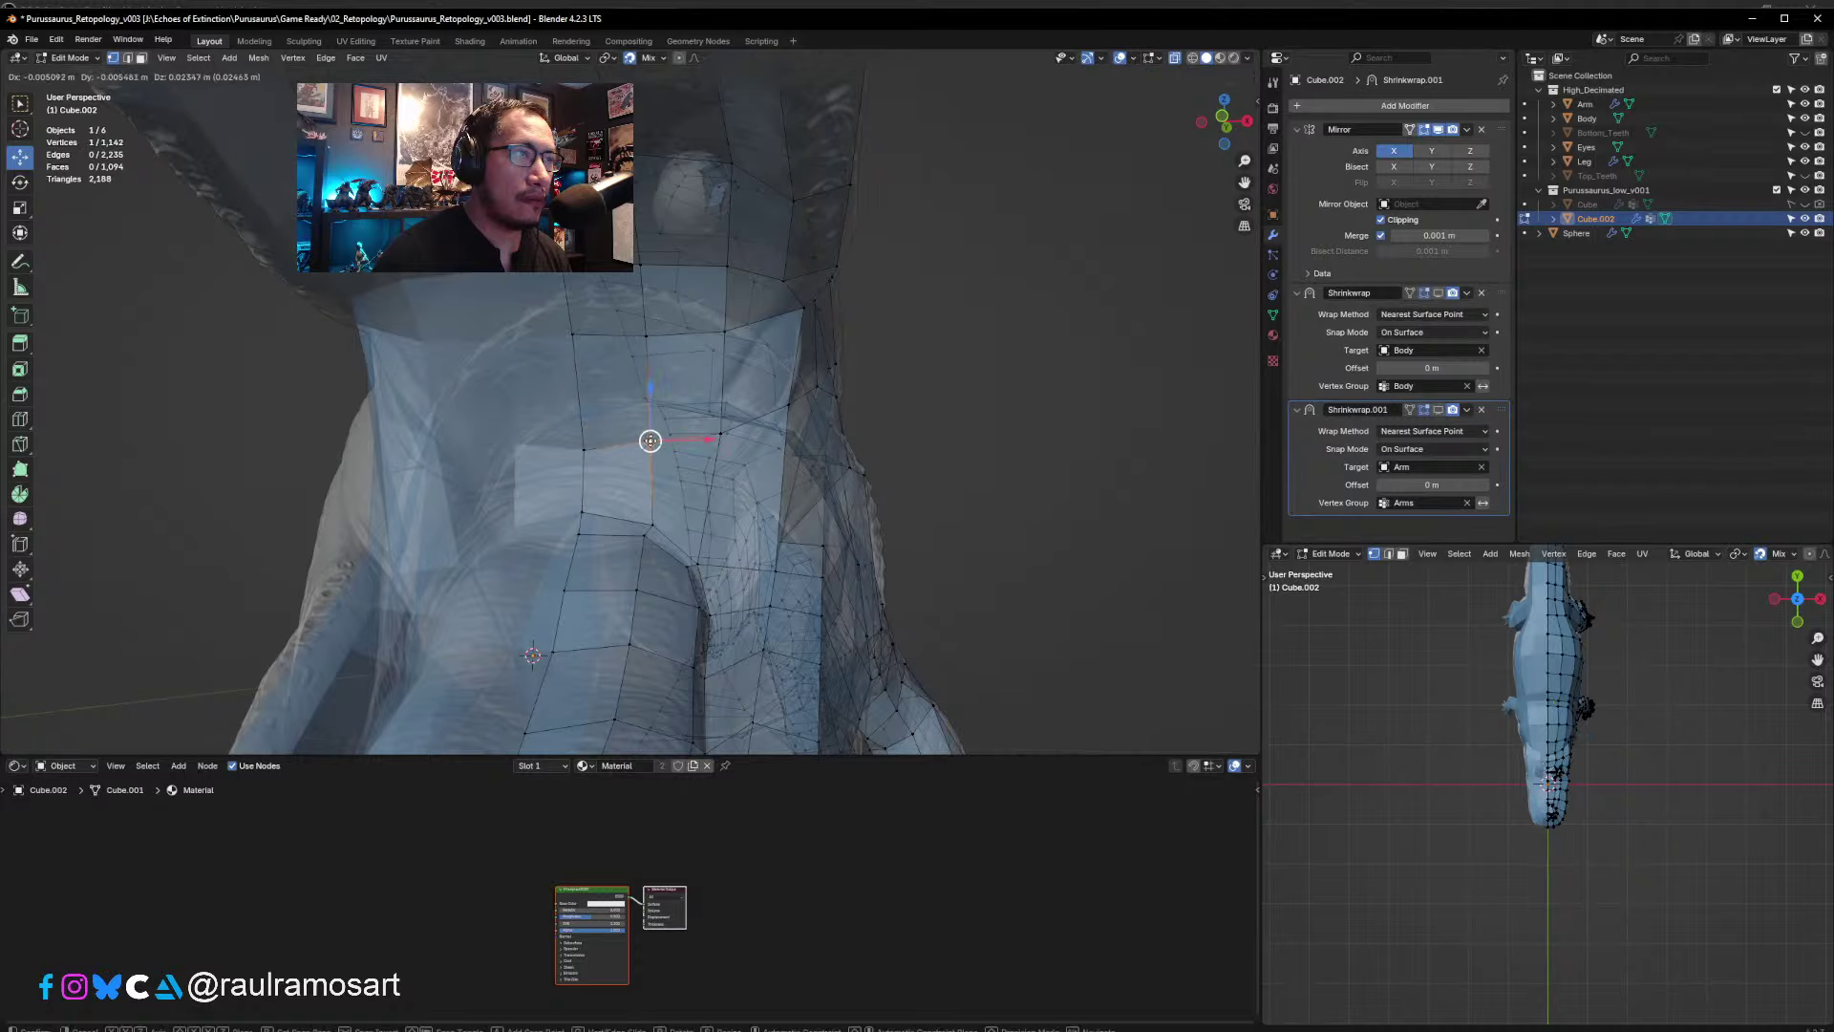
key("Return")
key("g")
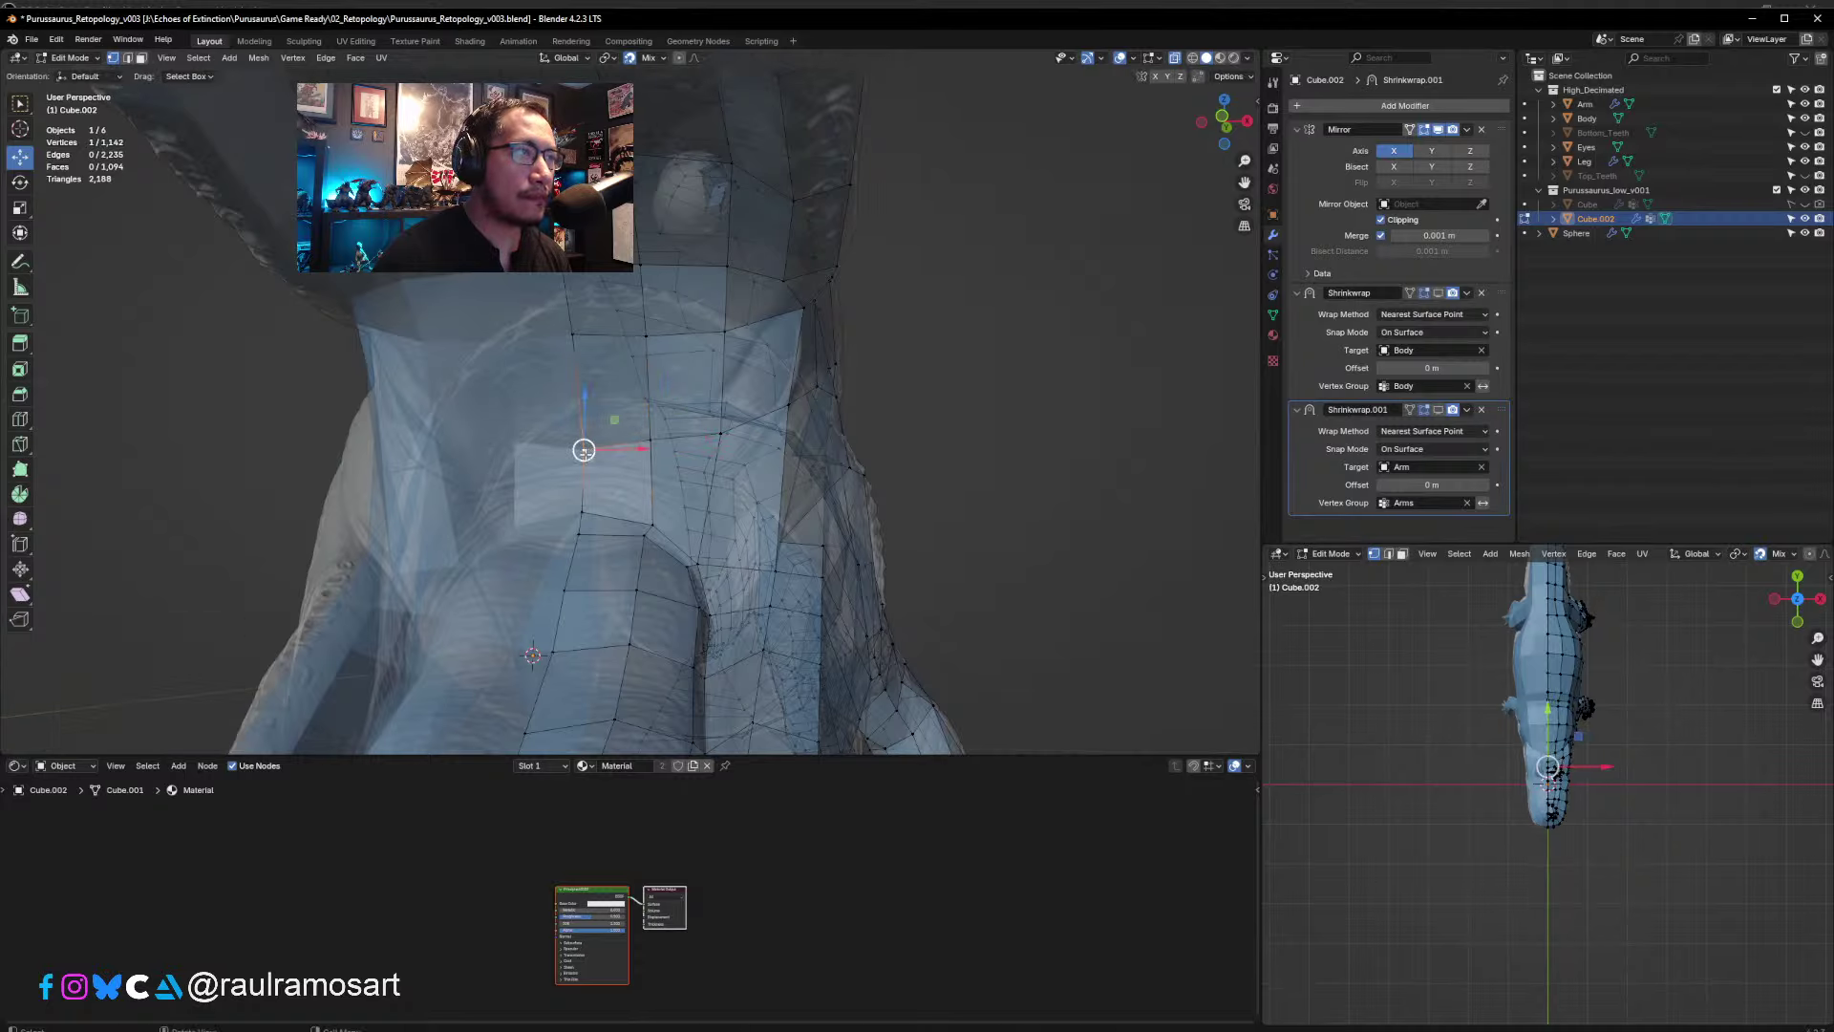
key("Return")
middle_click_drag(583, 440, 634, 399)
key("KP_7")
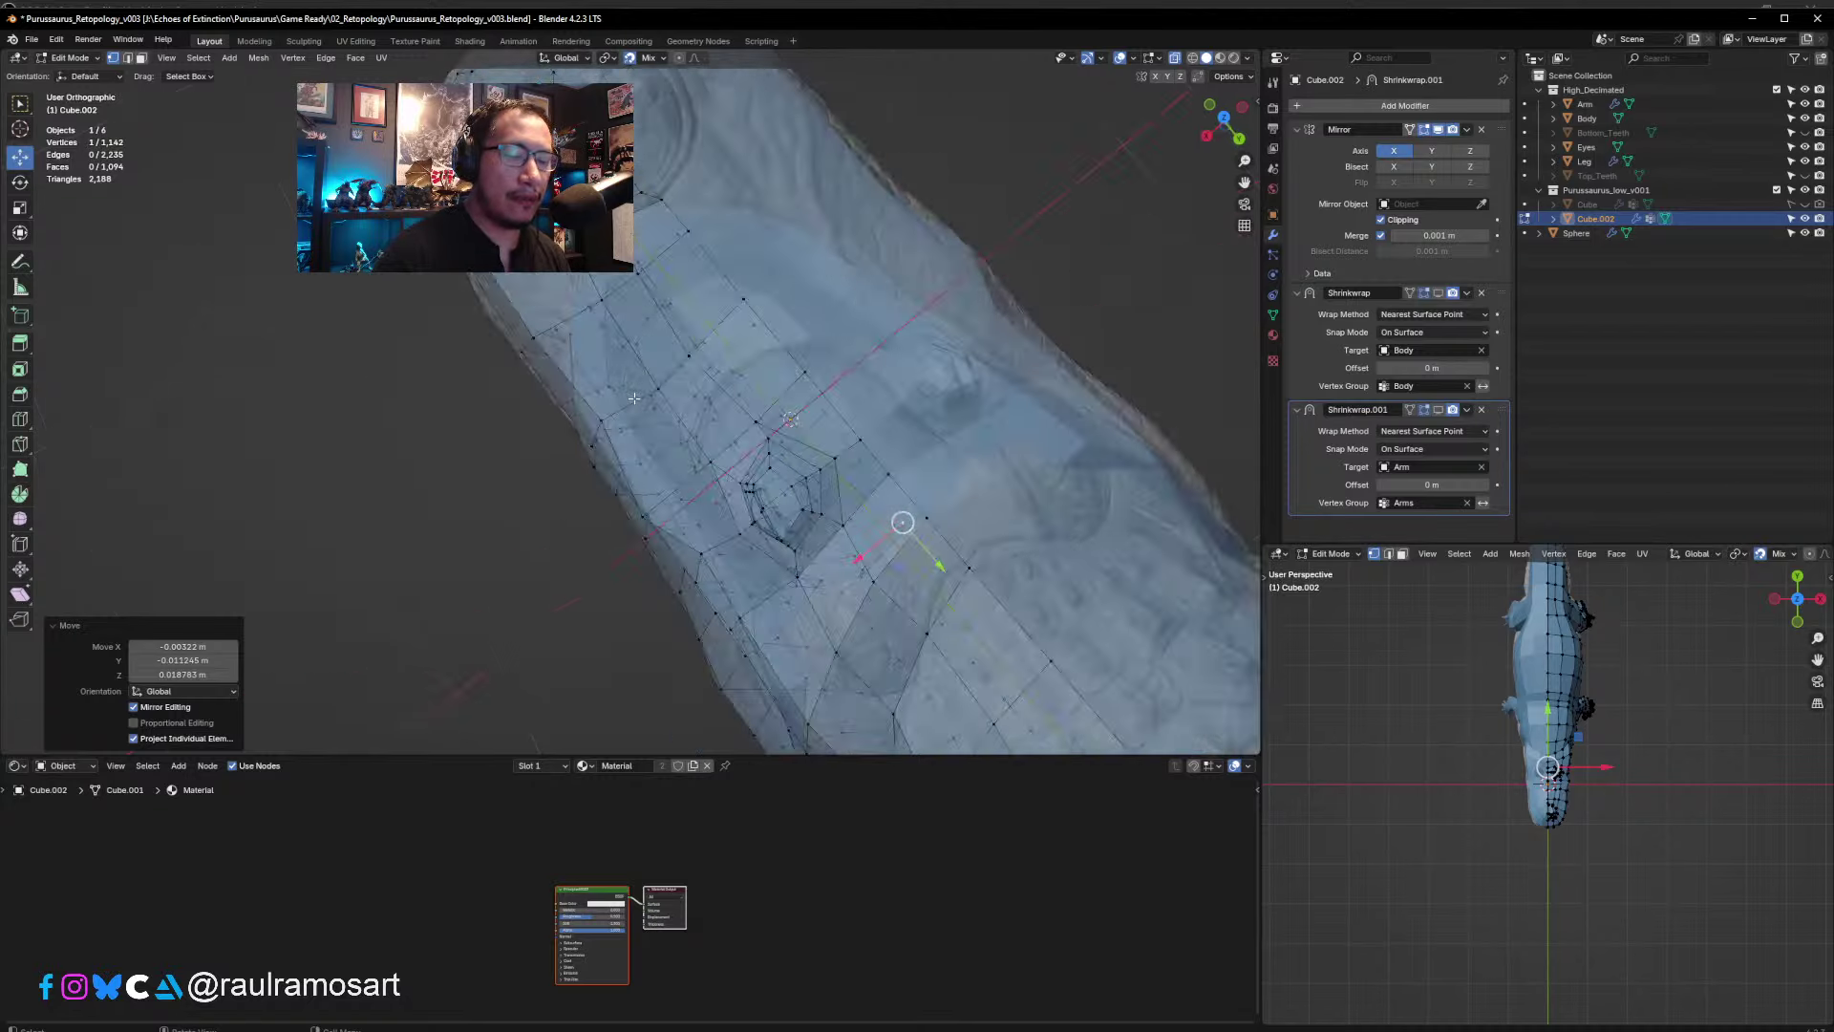
middle_click_drag(512, 476, 450, 409)
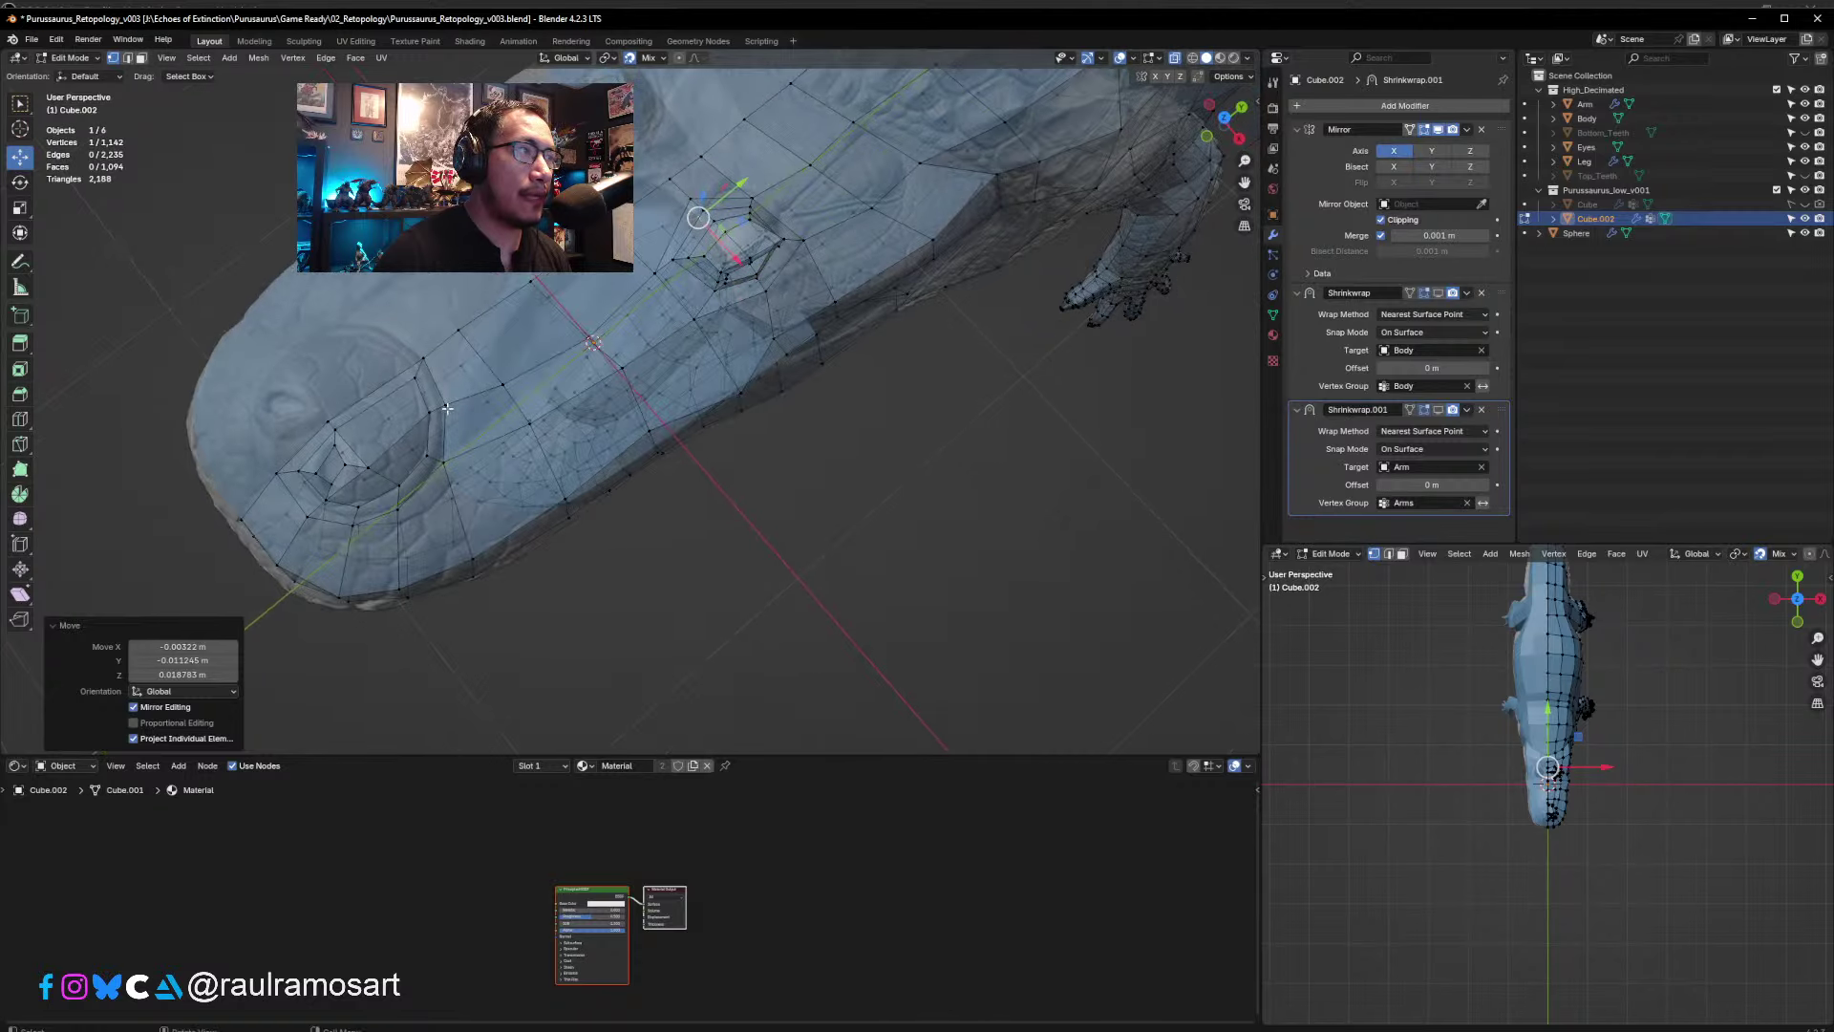
- Move the upper snout vertices between the nostril and the eye toward the centreline to even out their spacing
left_click(446, 407)
left_click(529, 422)
left_click_drag(529, 422, 493, 368)
left_click(504, 383)
left_click(587, 336)
middle_click_drag(590, 336, 581, 368)
left_click_drag(582, 394, 566, 373)
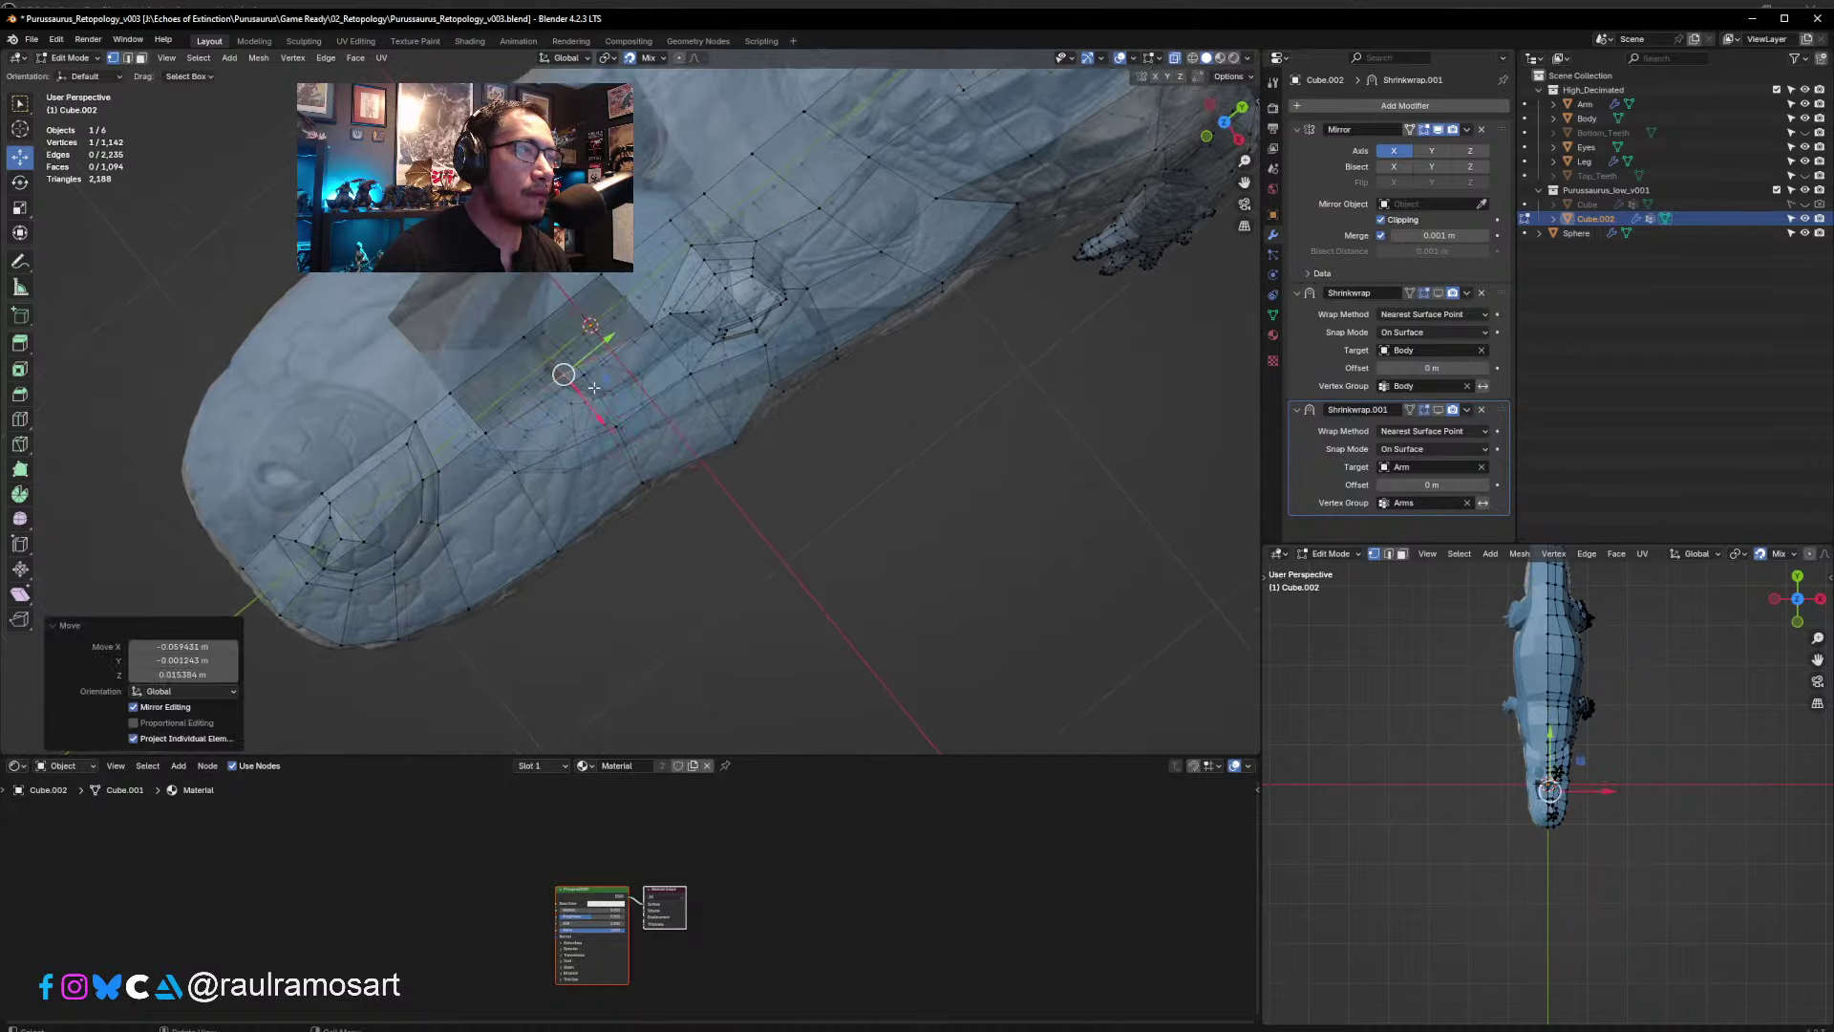
- Pull the top snout vertex ahead of the eye slightly further inward to follow the sculpt's surface
middle_click_drag(566, 373, 649, 253)
left_click(586, 391)
middle_click_drag(598, 357, 573, 367)
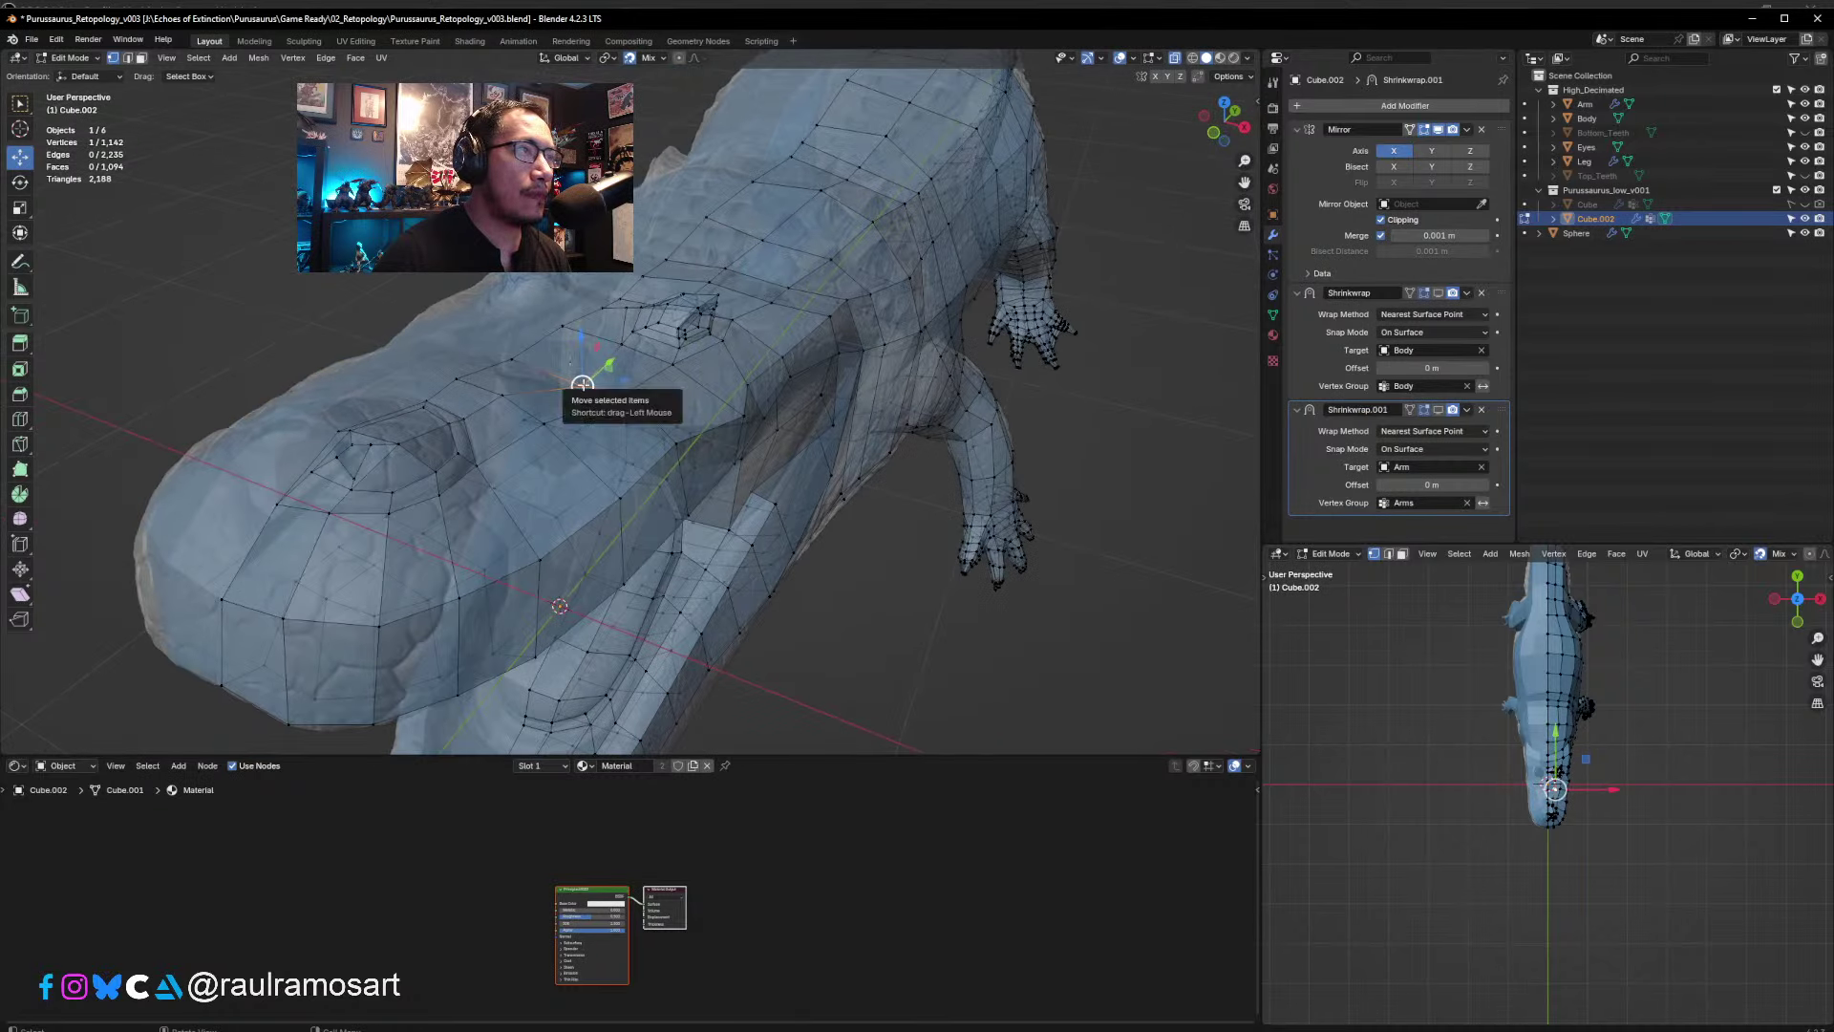
left_click_drag(581, 382, 568, 375)
middle_click_drag(569, 375, 579, 435)
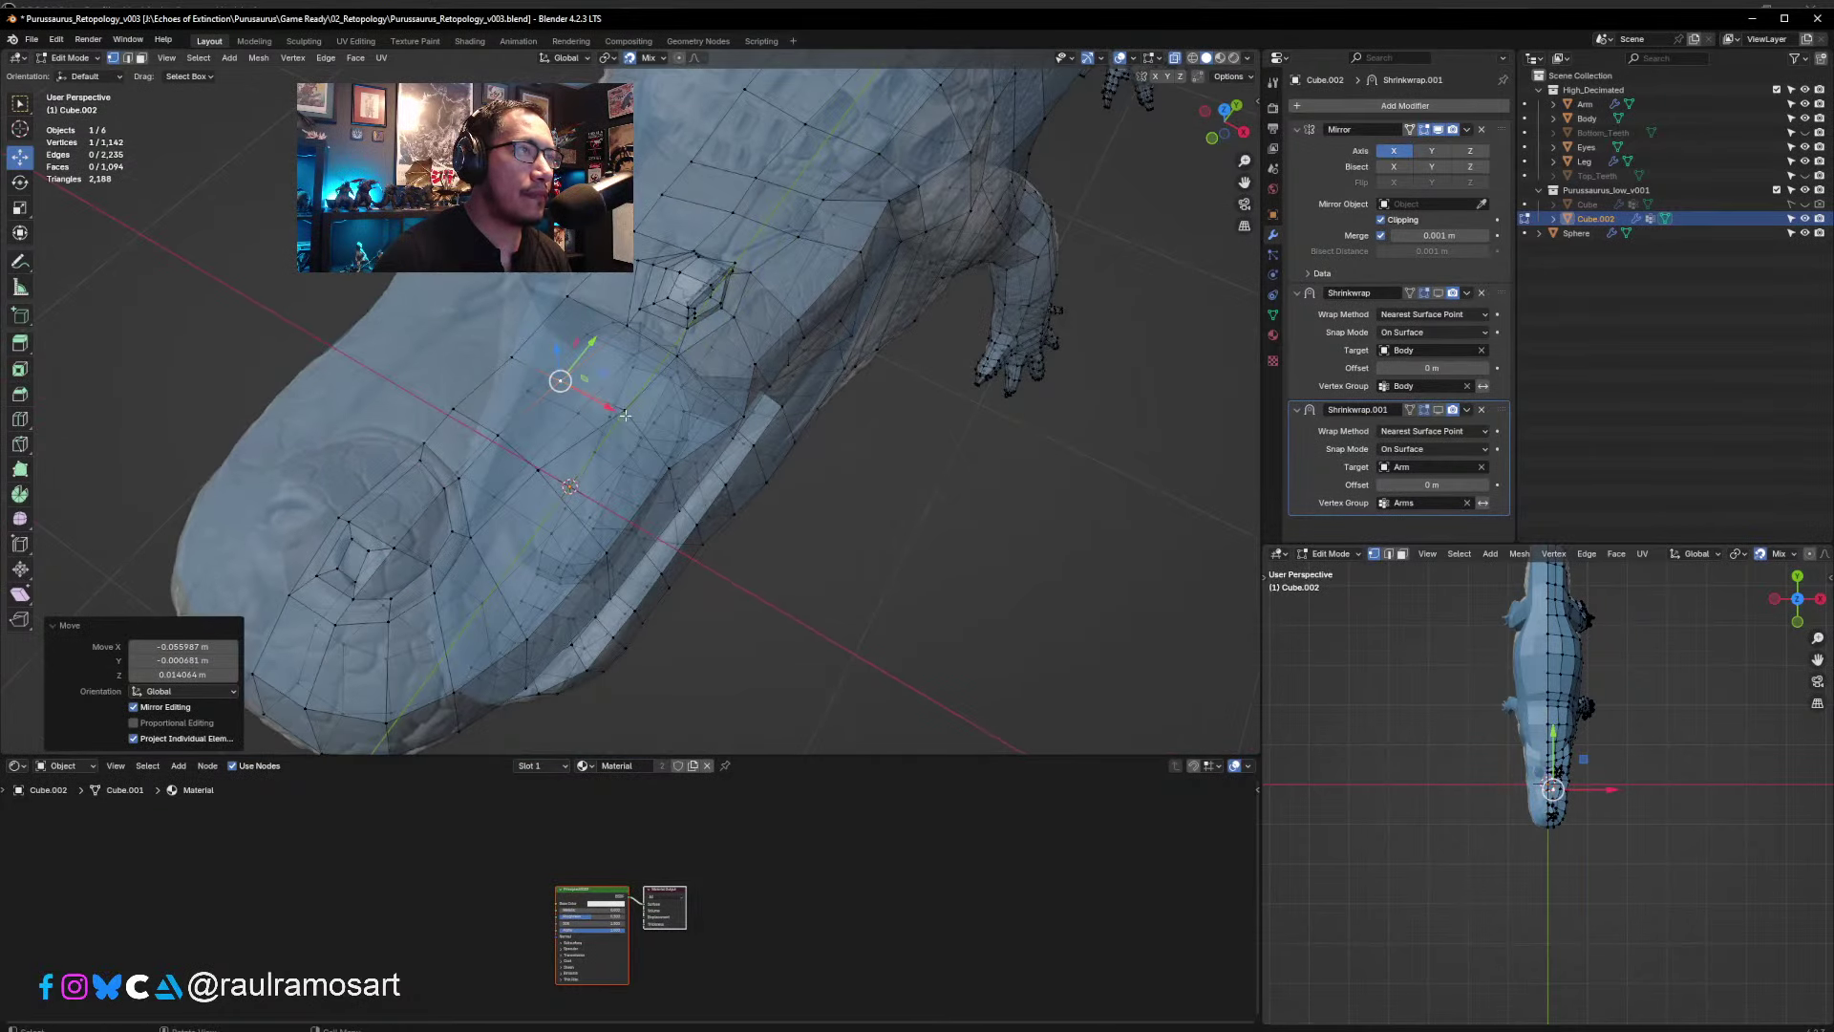
- Try to shift the outer snout vertex in front of the eye inward
left_click(626, 413)
left_click_drag(626, 410, 615, 406)
key("ctrl+z")
middle_click_drag(616, 406, 619, 449)
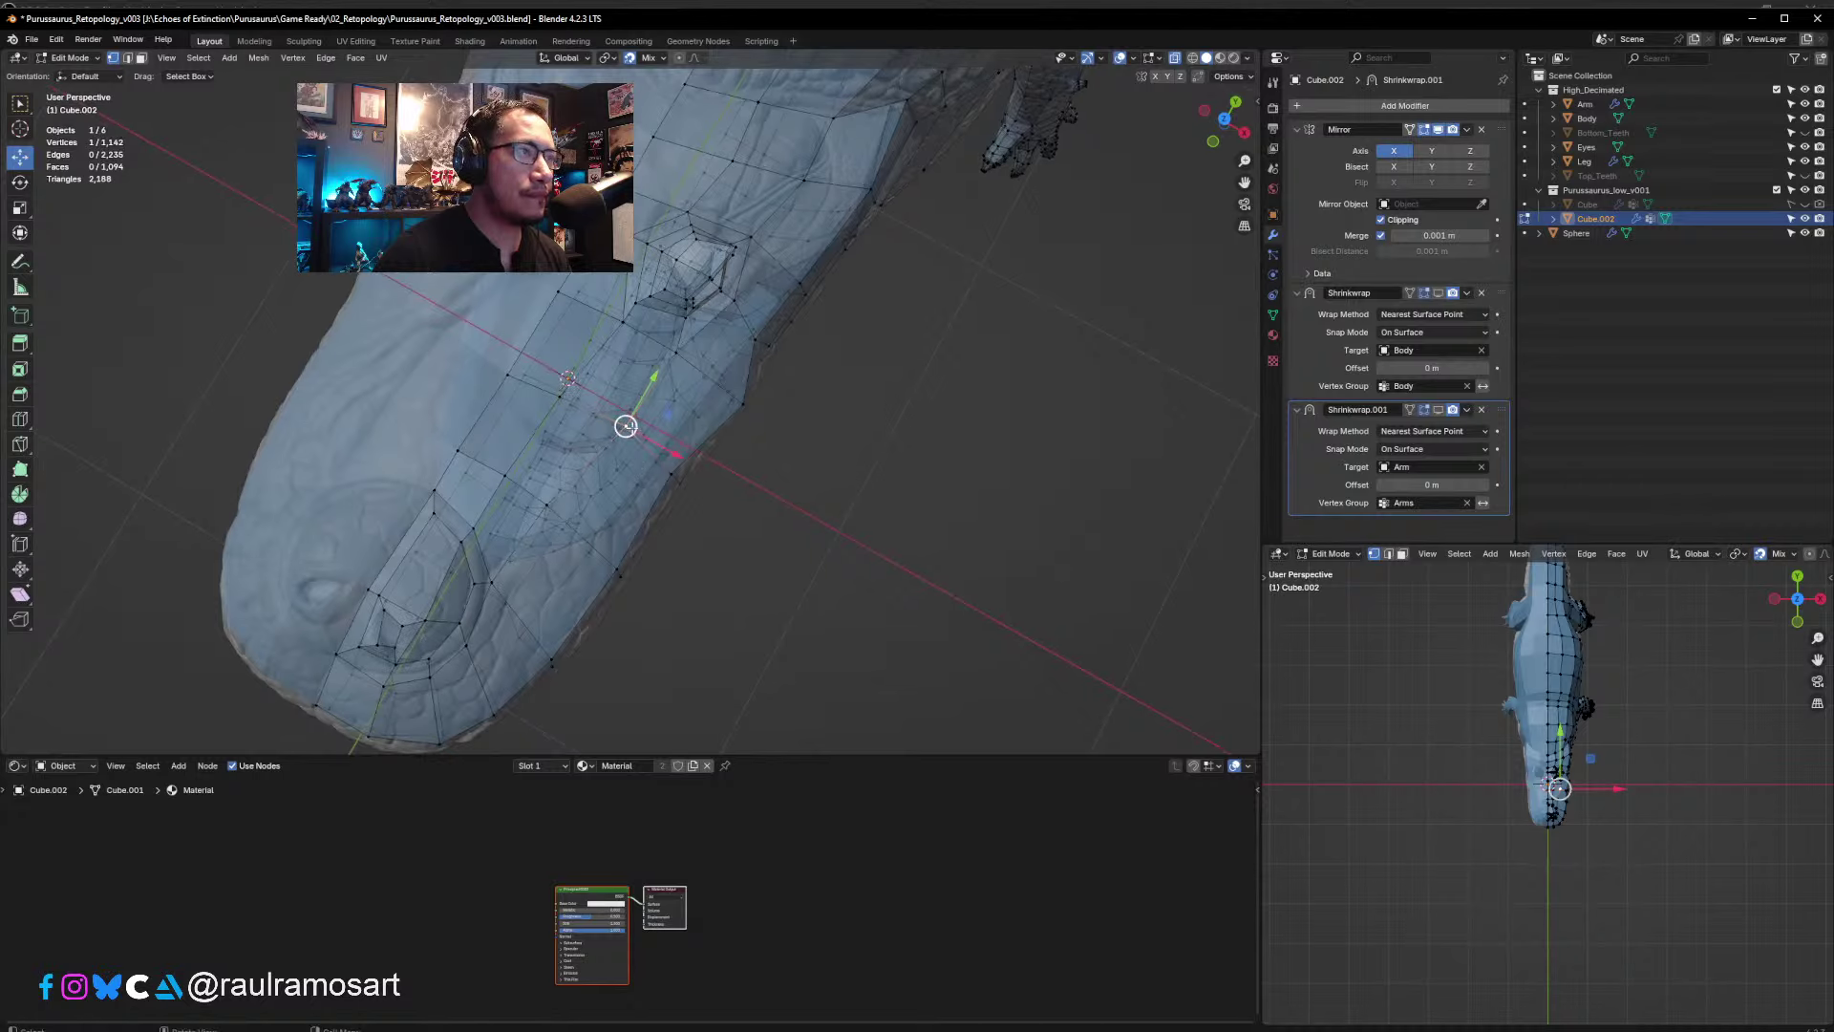
left_click_drag(625, 426, 615, 414)
key("ctrl+z")
- Reposition the outer snout vertices in front of the eye to smooth the row along the side of the snout
mouse_move(651, 435)
middle_mouse_down()
mouse_move(686, 398)
mouse_move(668, 446)
middle_mouse_up()
key("g")
left_click(670, 390)
left_click(663, 449)
left_click_drag(661, 450, 673, 444)
key("ctrl+z")
middle_click_drag(673, 454, 660, 442)
left_click_drag(654, 449, 666, 440)
middle_click_drag(619, 346, 723, 475)
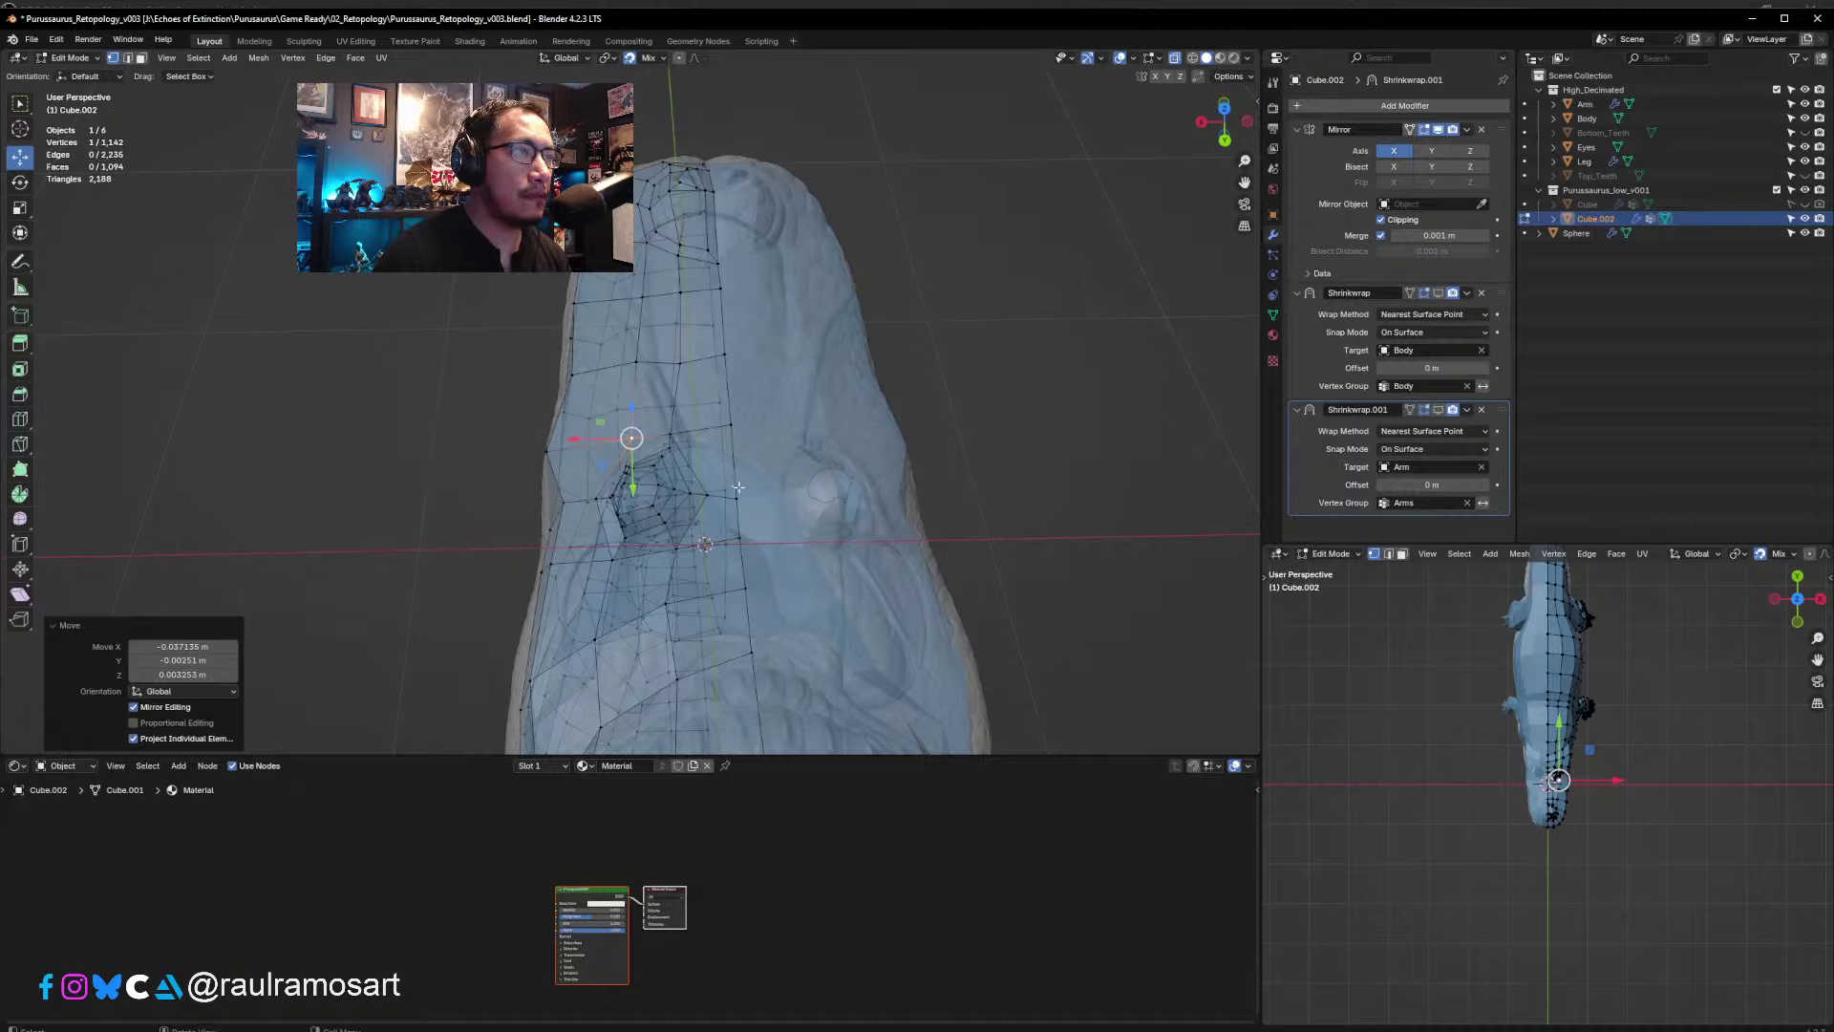
- Move two vertices of the lengthwise snout row between the eye and nostril outward to straighten the edge flow
middle_click_drag(670, 366, 669, 398)
key("g")
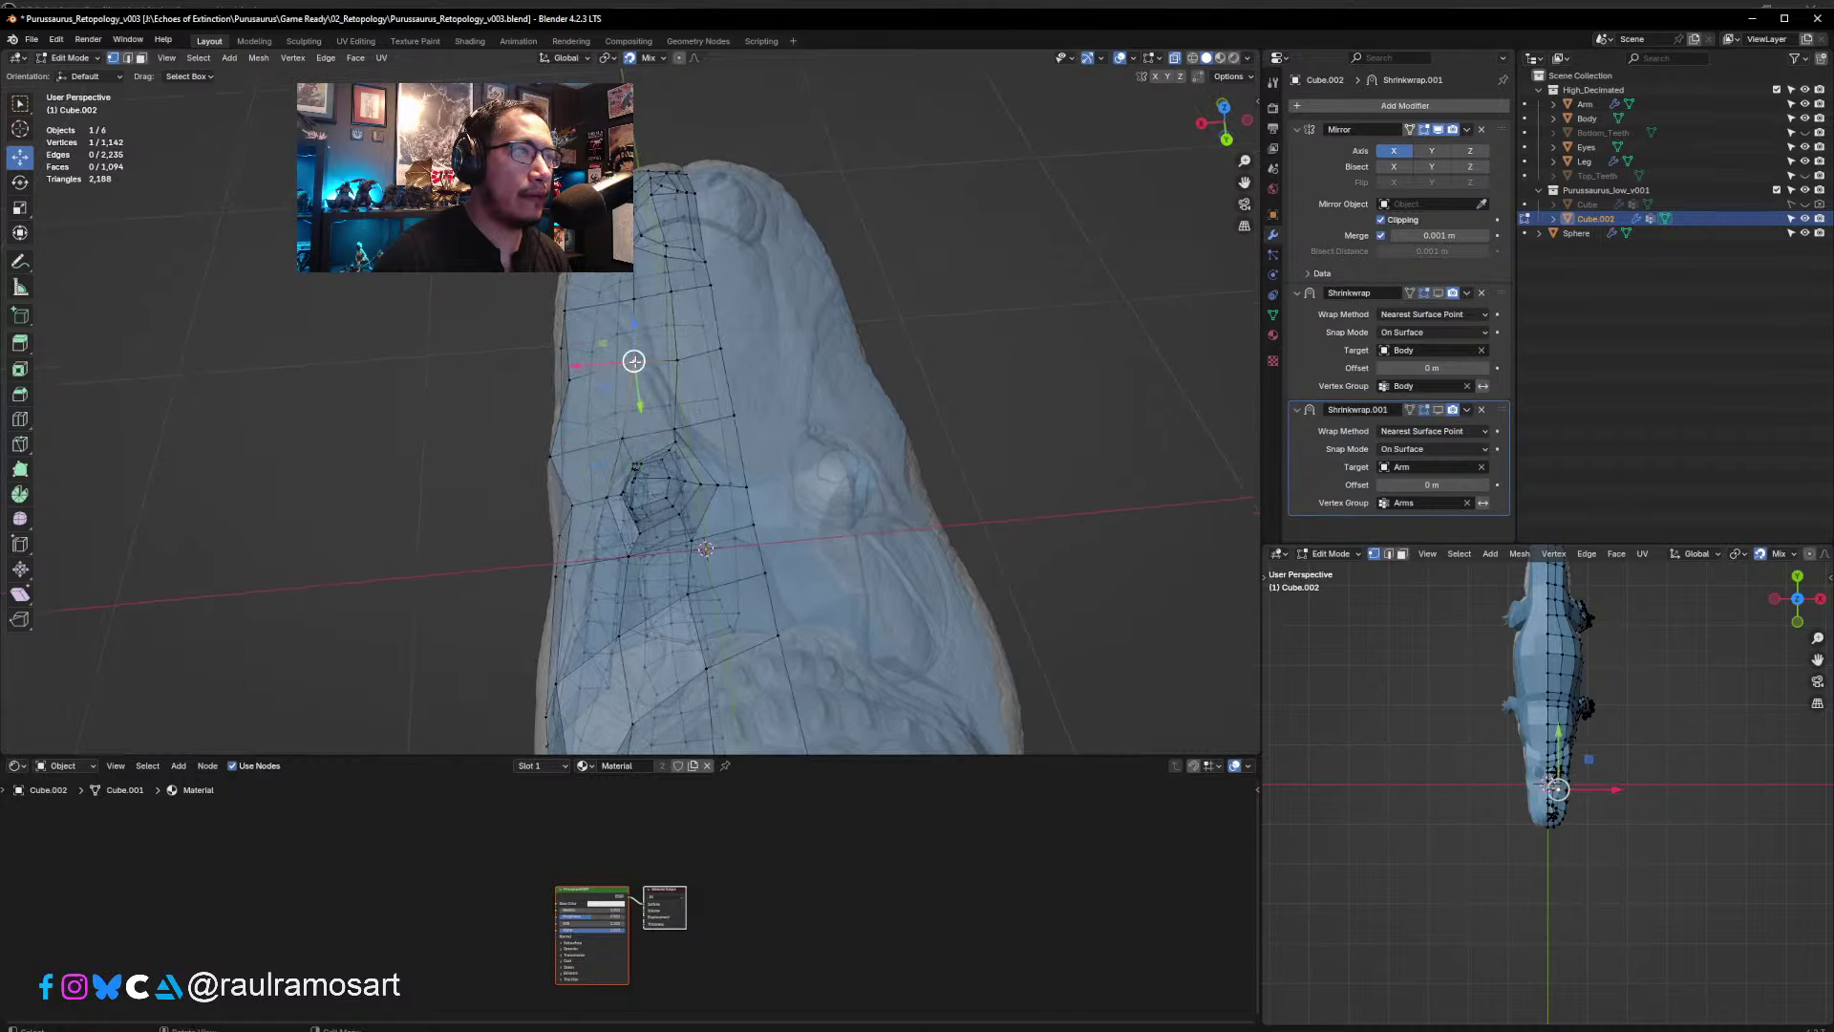
left_click(619, 362)
key("g")
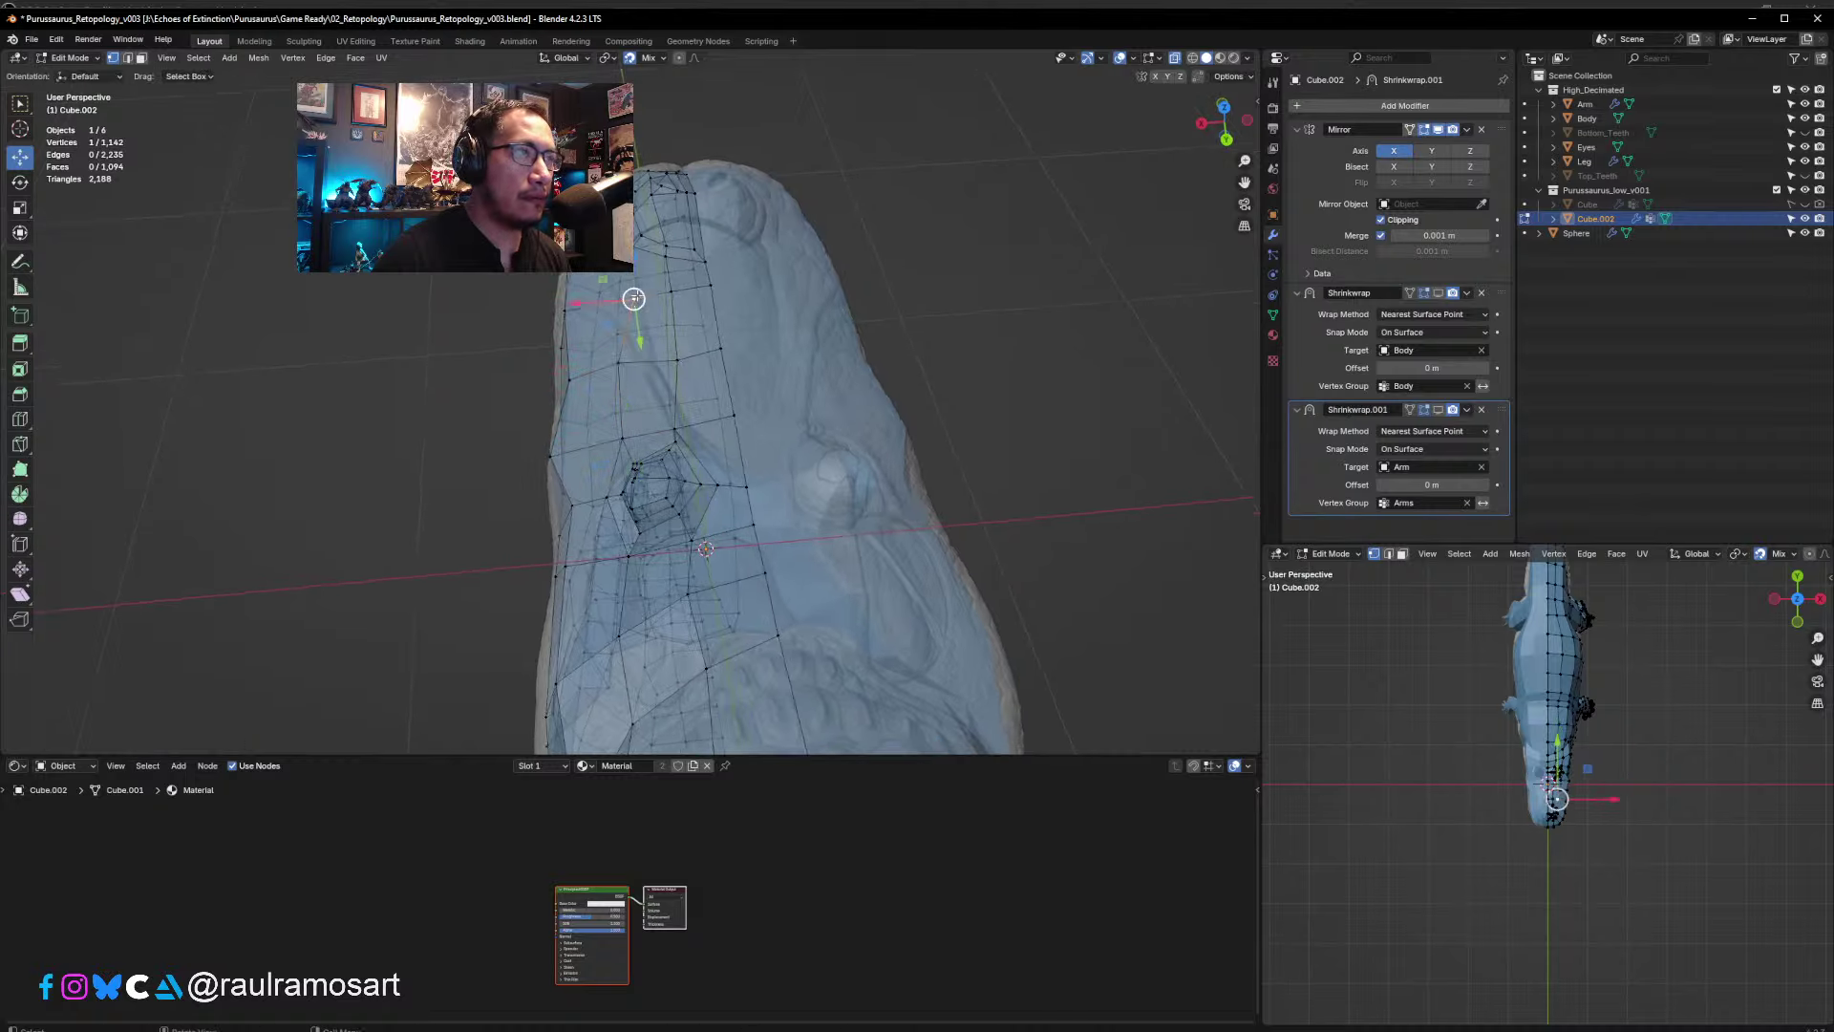
left_click(632, 286)
middle_click_drag(632, 285, 737, 460)
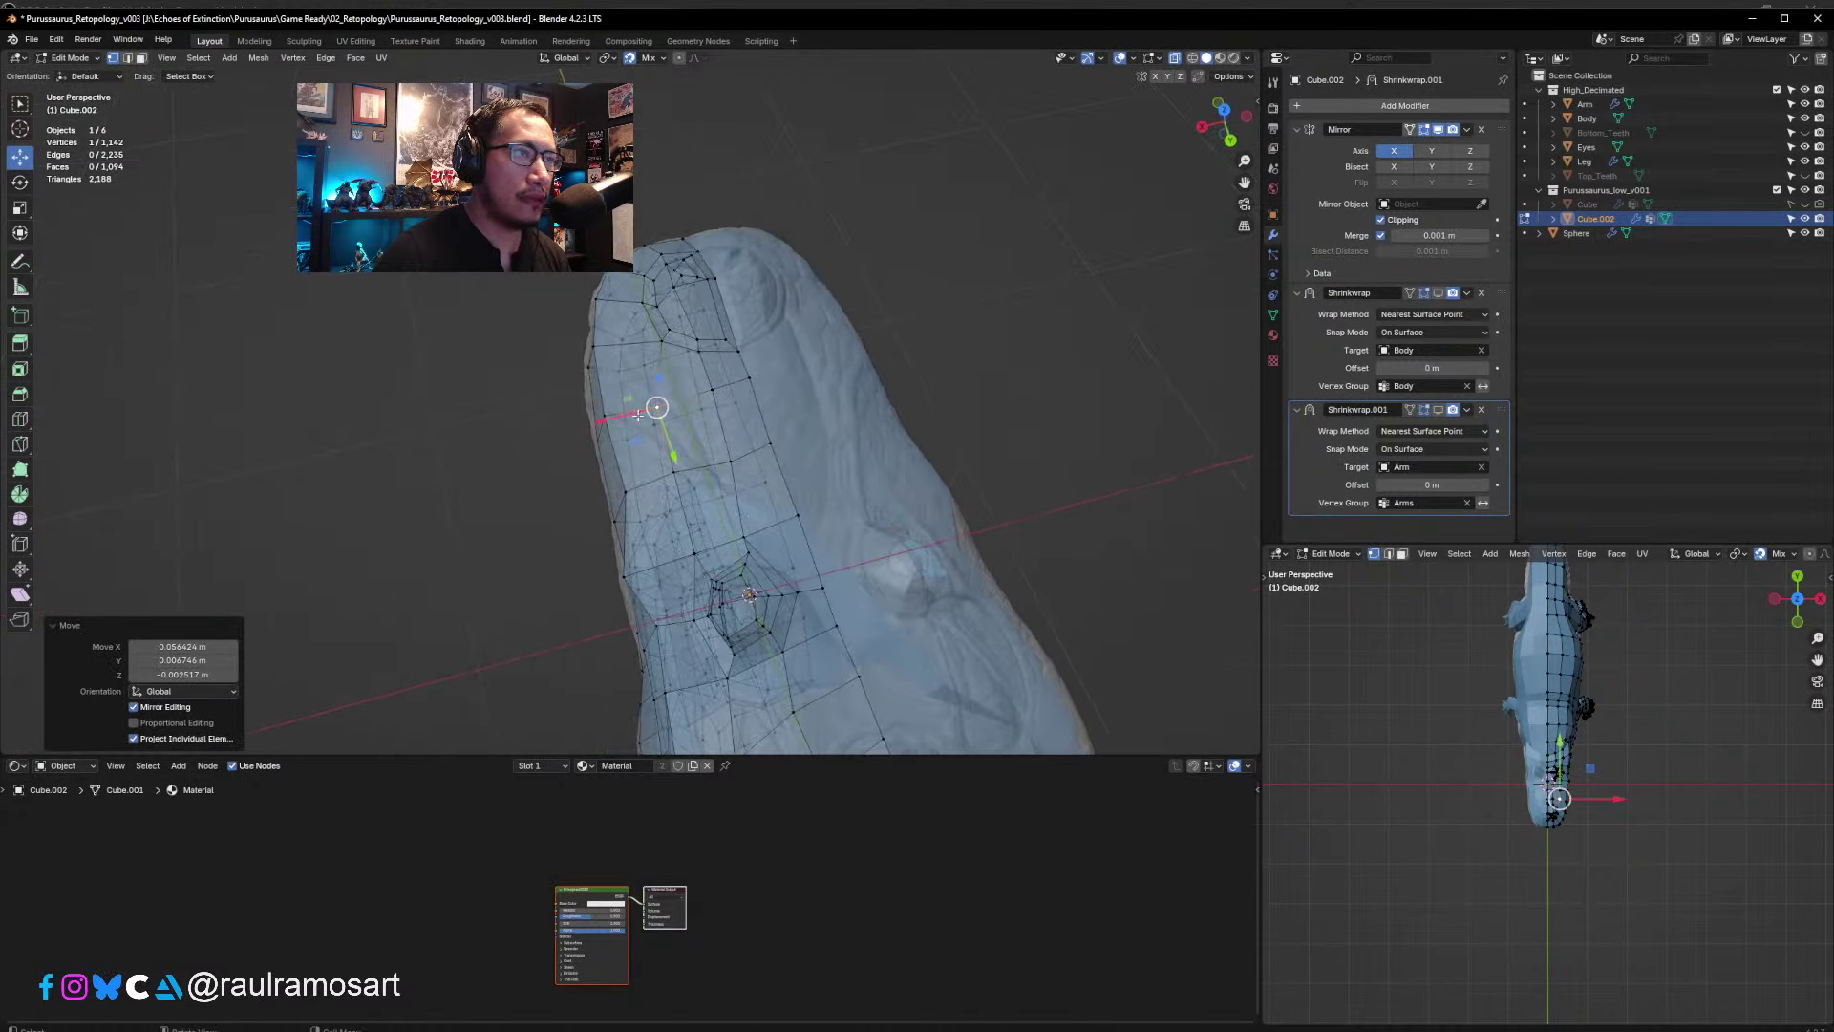
- Reposition the vertices on top of the snout between nostril and eye, including the midline vertex, to even out their spacing on the sculpt surface
key("g")
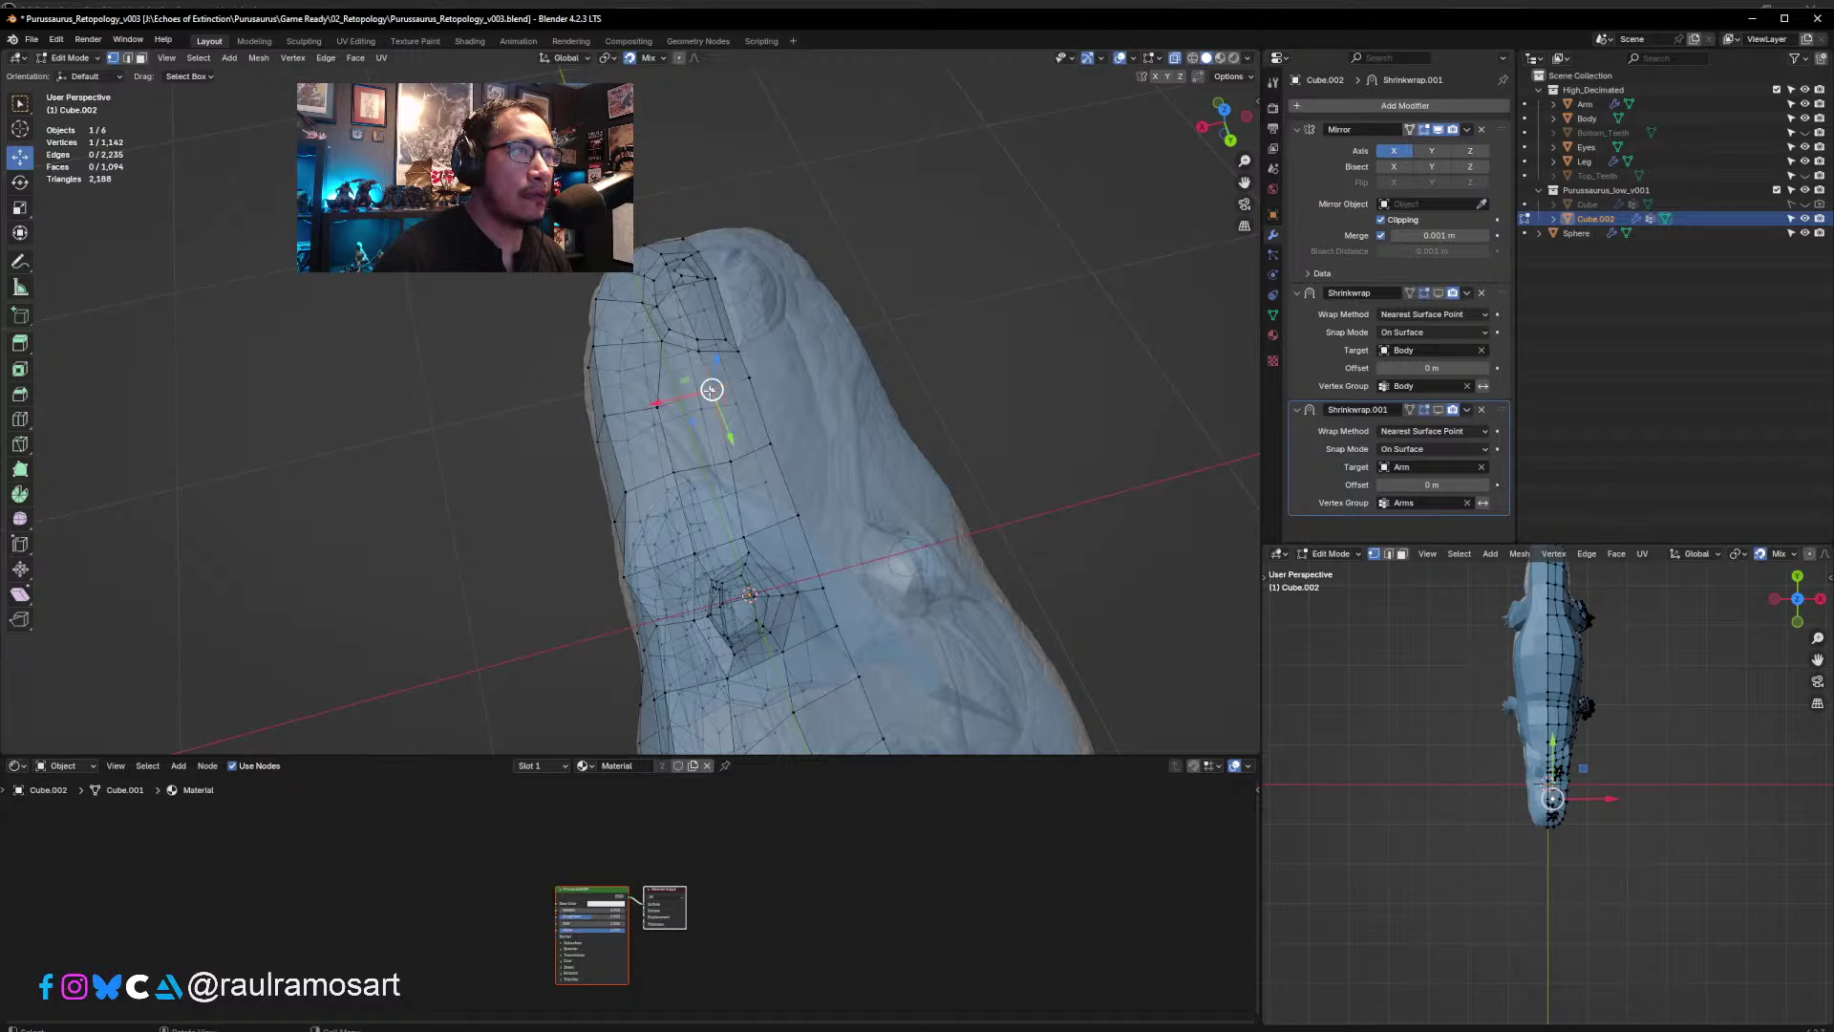
left_click(700, 391)
key("g")
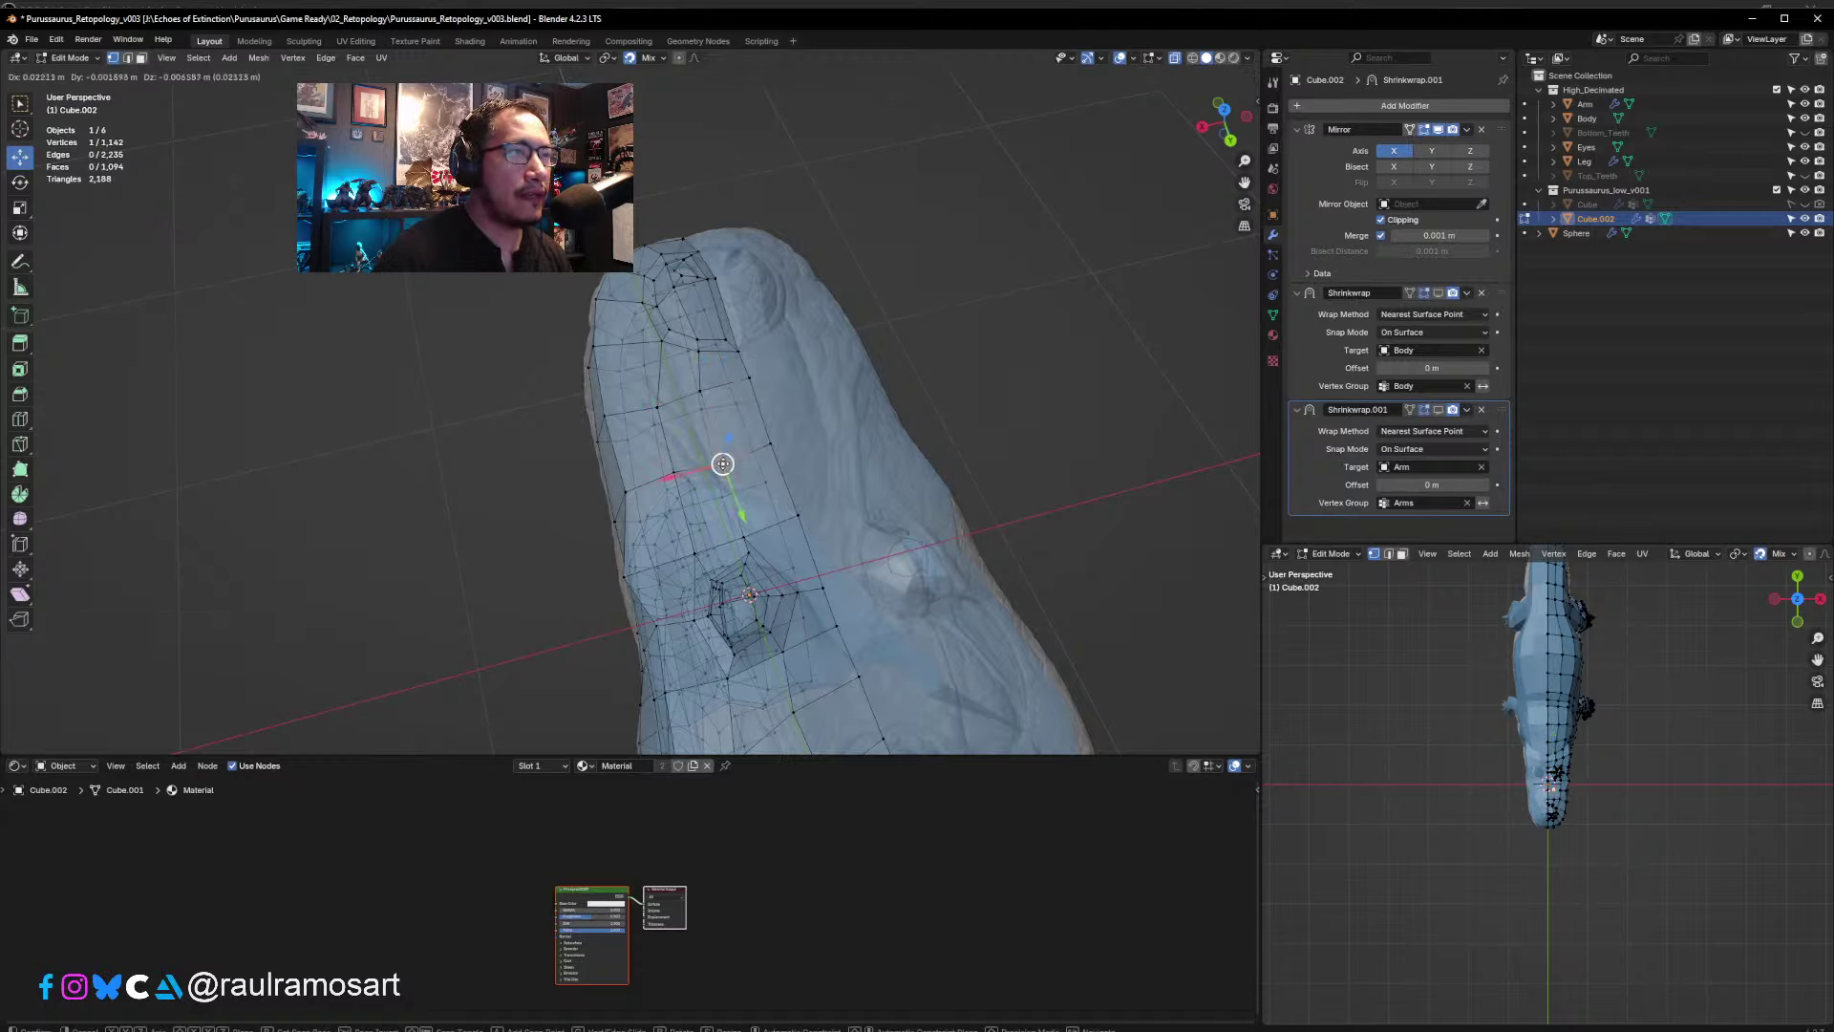
left_click(749, 517)
mouse_move(774, 525)
middle_mouse_down()
mouse_move(673, 431)
mouse_move(578, 465)
mouse_move(774, 530)
middle_mouse_up()
left_click(773, 543)
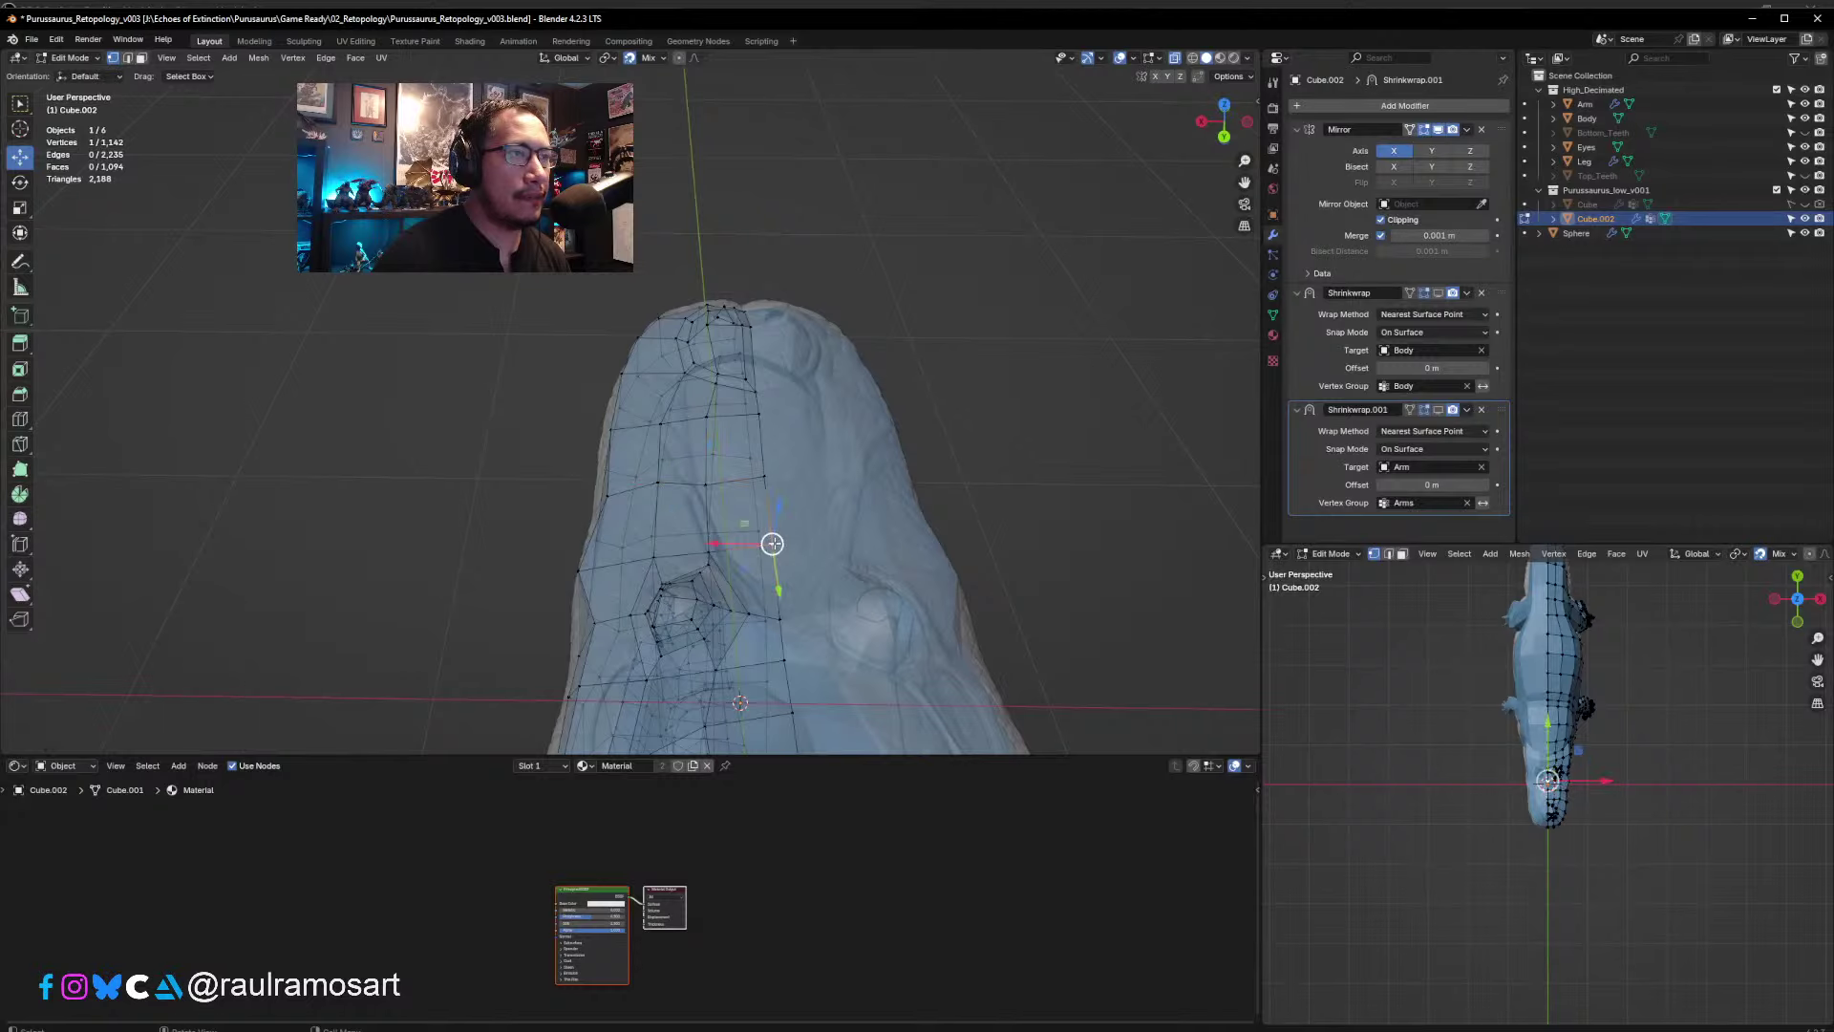
left_click_drag(772, 544, 770, 549)
middle_click_drag(770, 550, 781, 622)
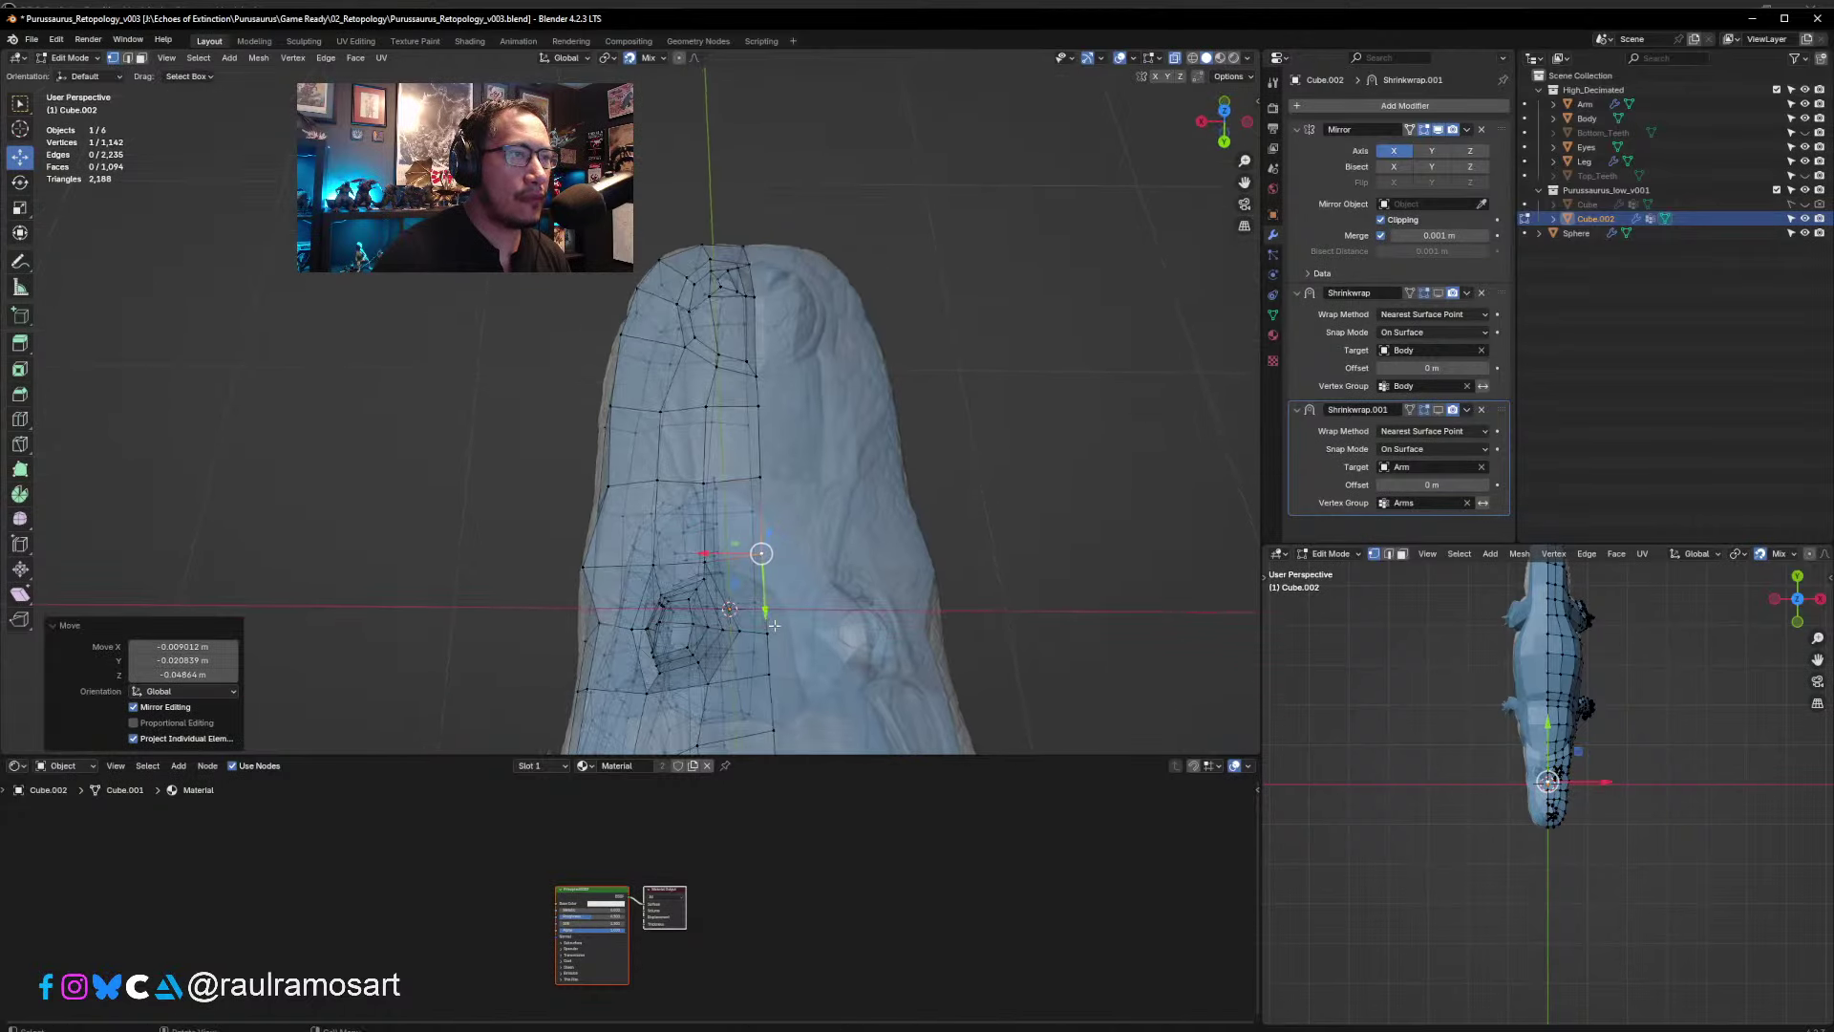
left_click(769, 630)
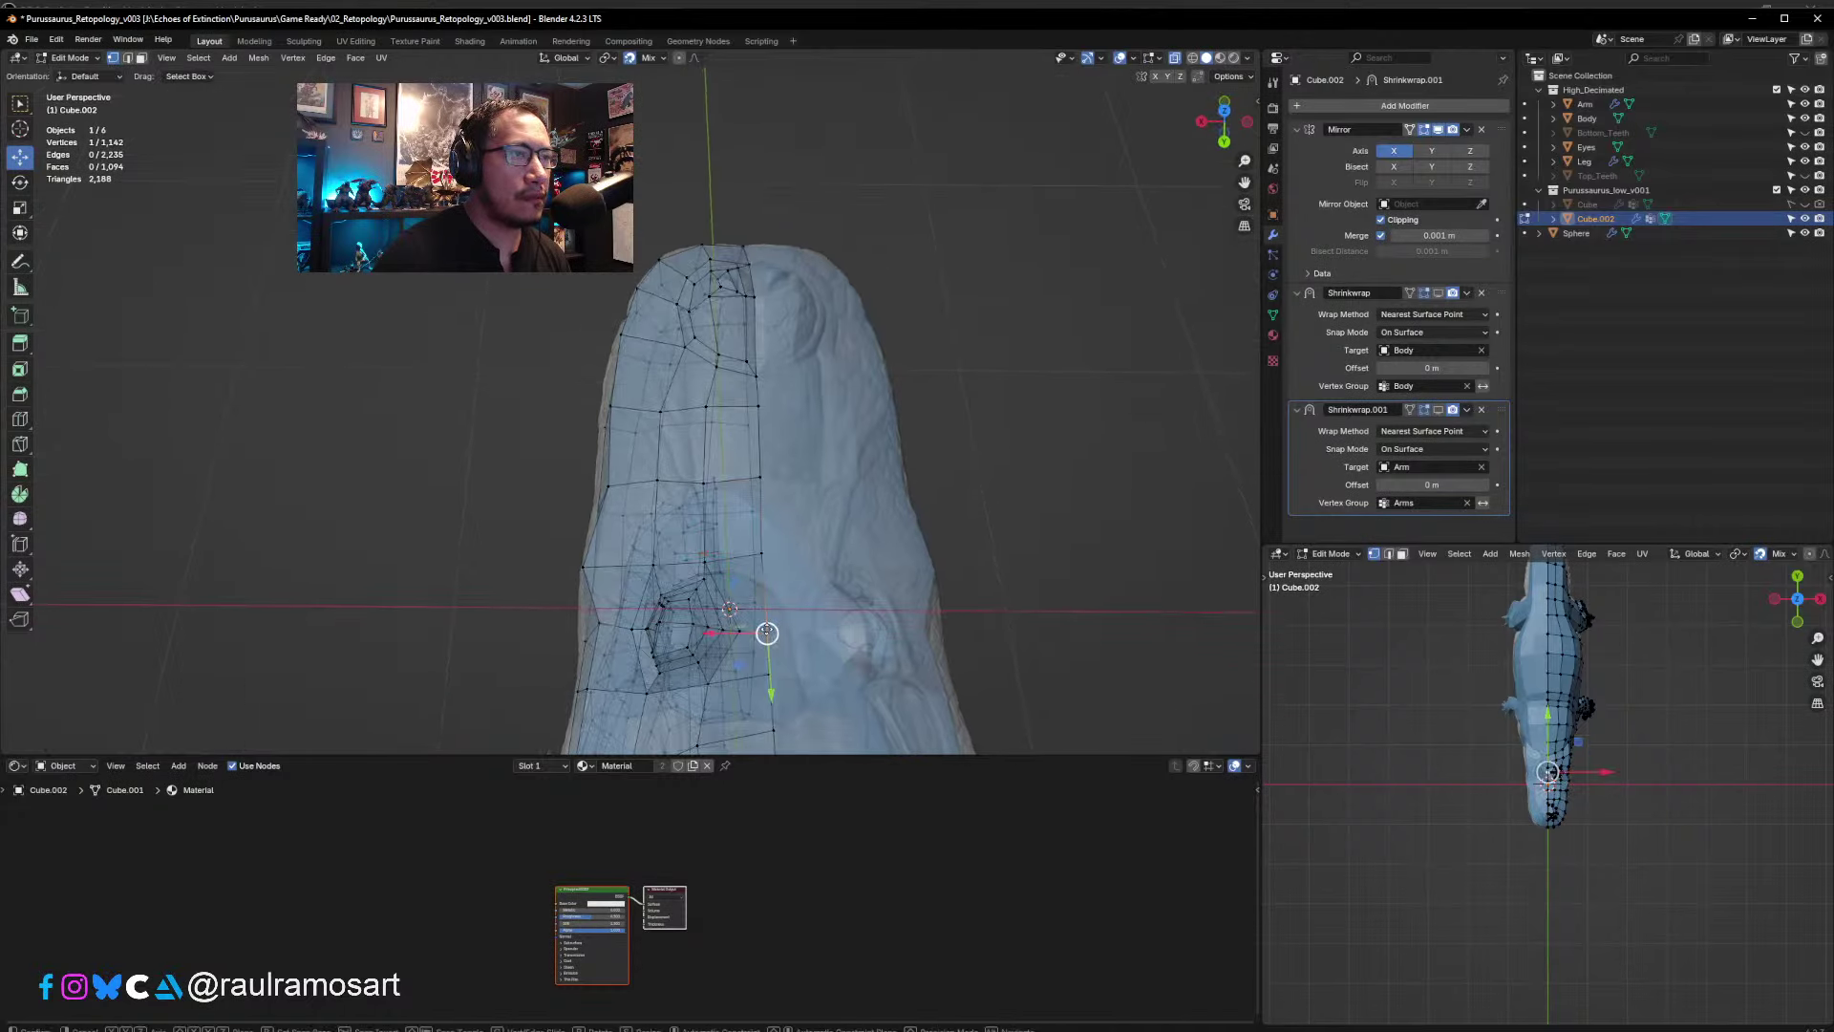
left_click_drag(764, 633, 769, 627)
key("ctrl+z")
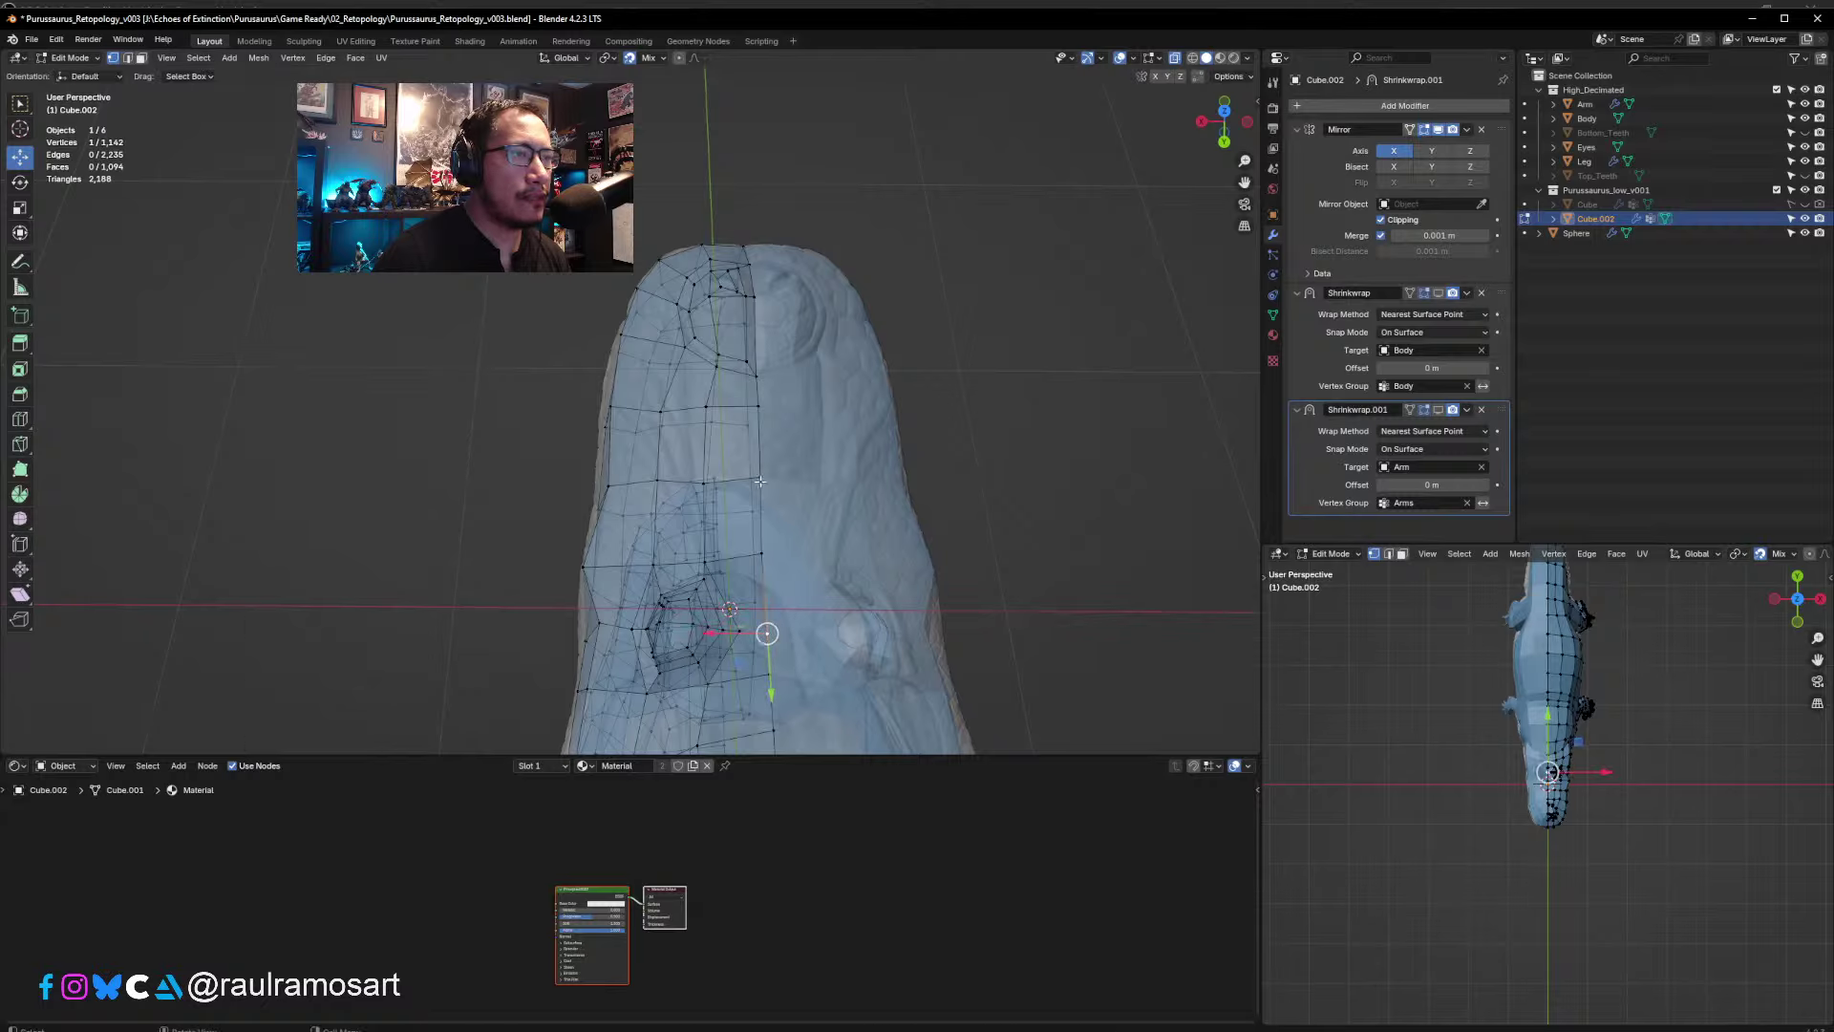
- Nudge the two midline vertices in the middle of the snout to even out the centre row
left_click(761, 481)
left_click_drag(761, 481, 760, 483)
left_click(758, 410)
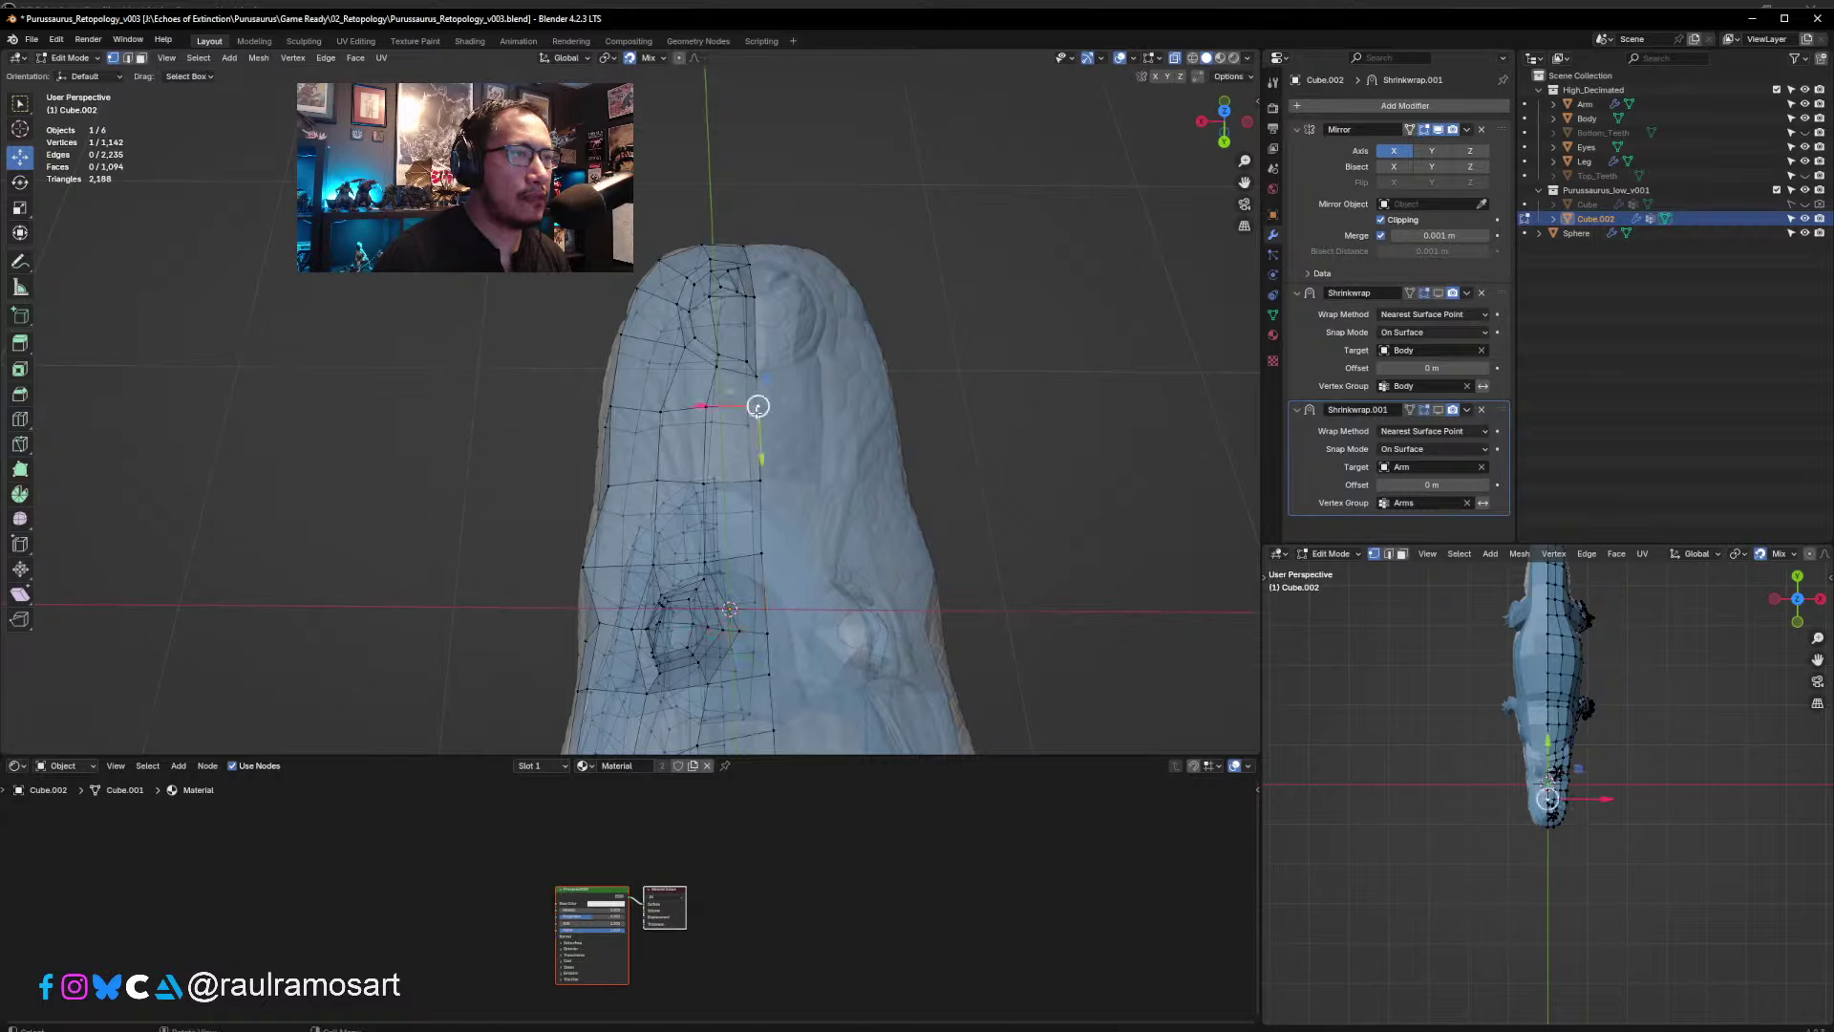
left_click_drag(758, 408, 759, 412)
- Adjust the cheek vertex behind the eye and the midline vertex at the back of the head
middle_click_drag(760, 412, 665, 523)
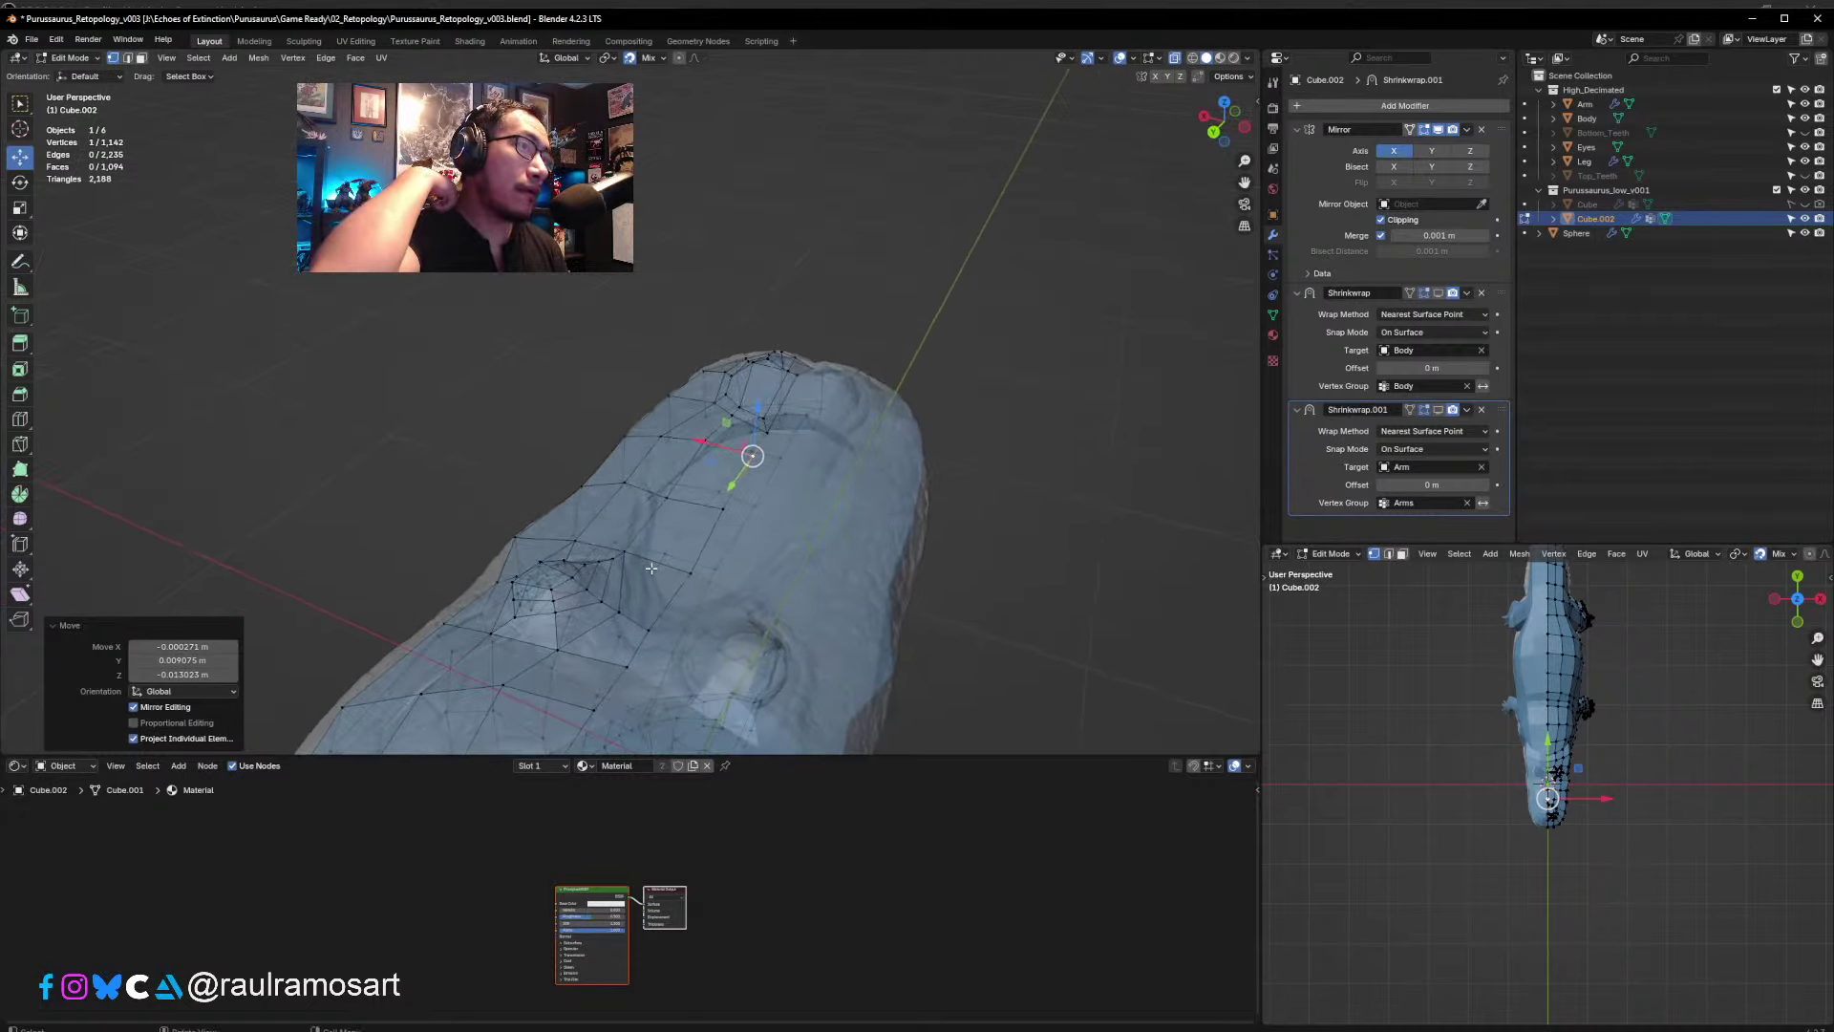
middle_click_drag(651, 568, 755, 466)
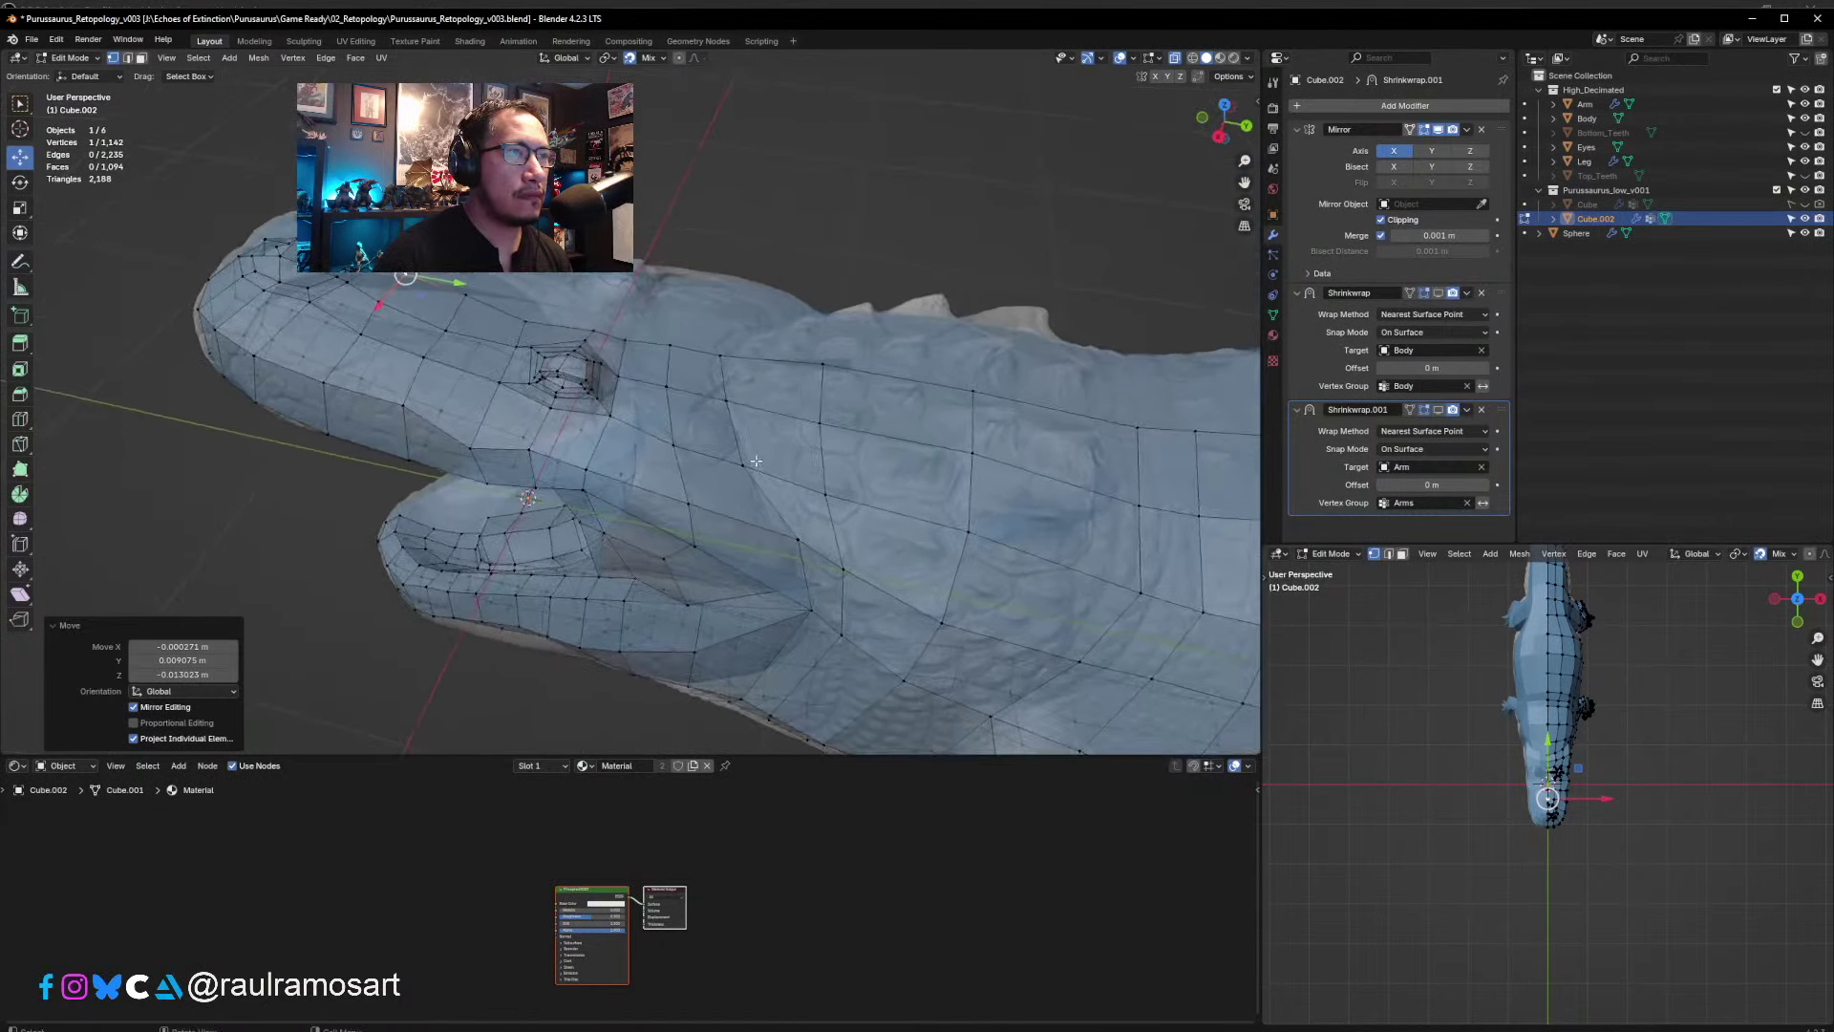
left_click(744, 465)
left_click_drag(743, 463, 748, 456)
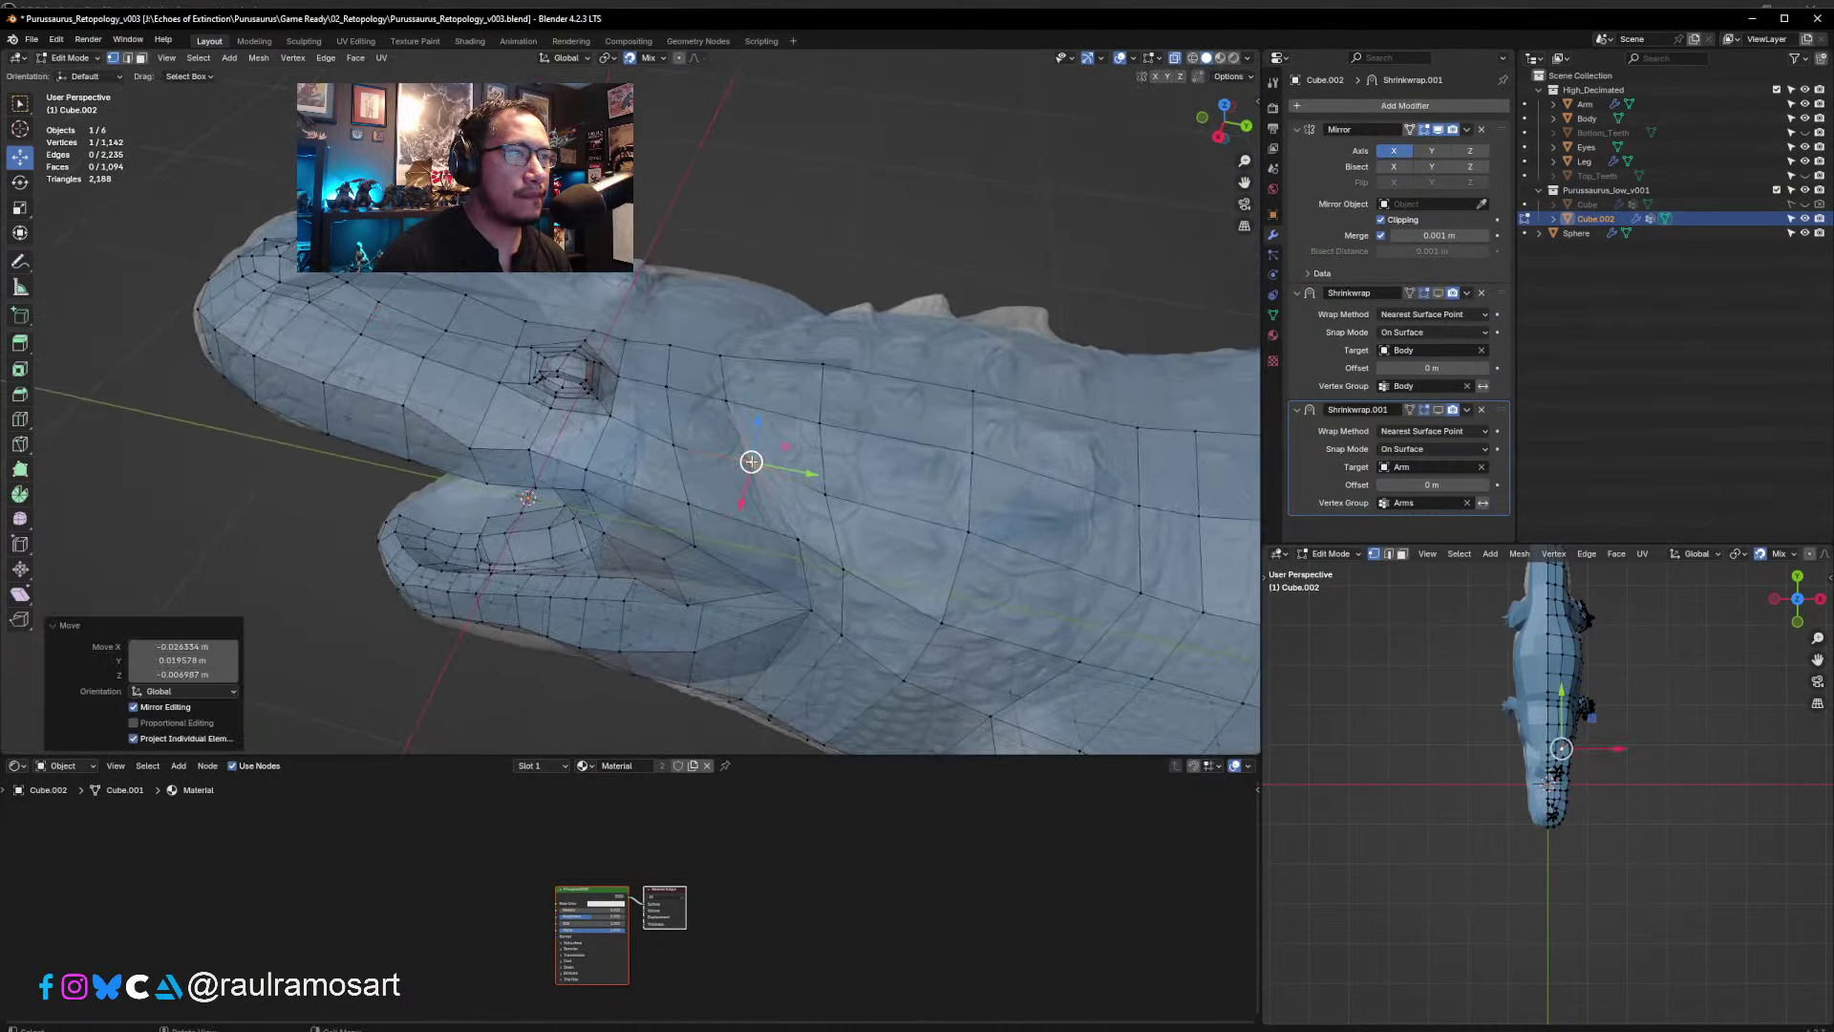
middle_click_drag(748, 457, 741, 419)
left_click(723, 350)
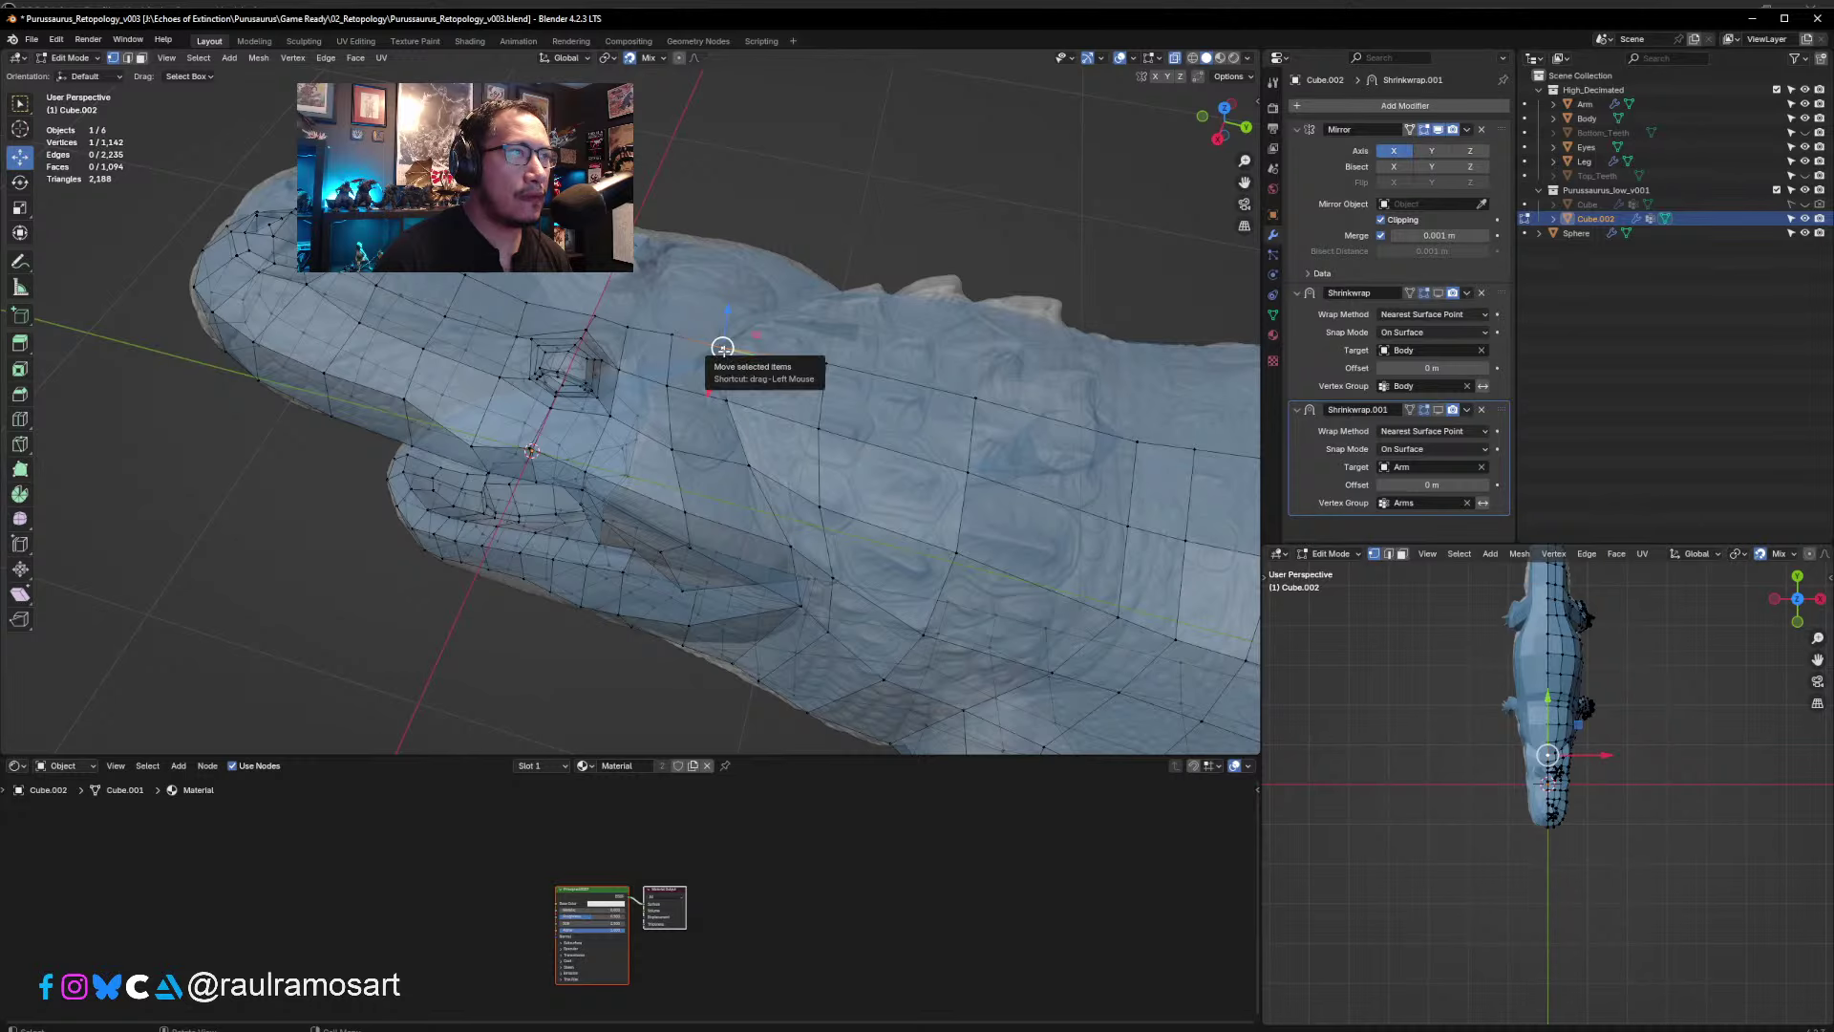
left_click_drag(722, 347, 718, 351)
- Move the vertices on the side and lower part of the neck back towards the shoulder to straighten the edge flow
middle_click_drag(718, 351, 841, 442)
left_click(841, 441)
left_click_drag(841, 443, 851, 439)
mouse_move(851, 438)
middle_mouse_down()
mouse_move(891, 456)
mouse_move(868, 466)
middle_mouse_up()
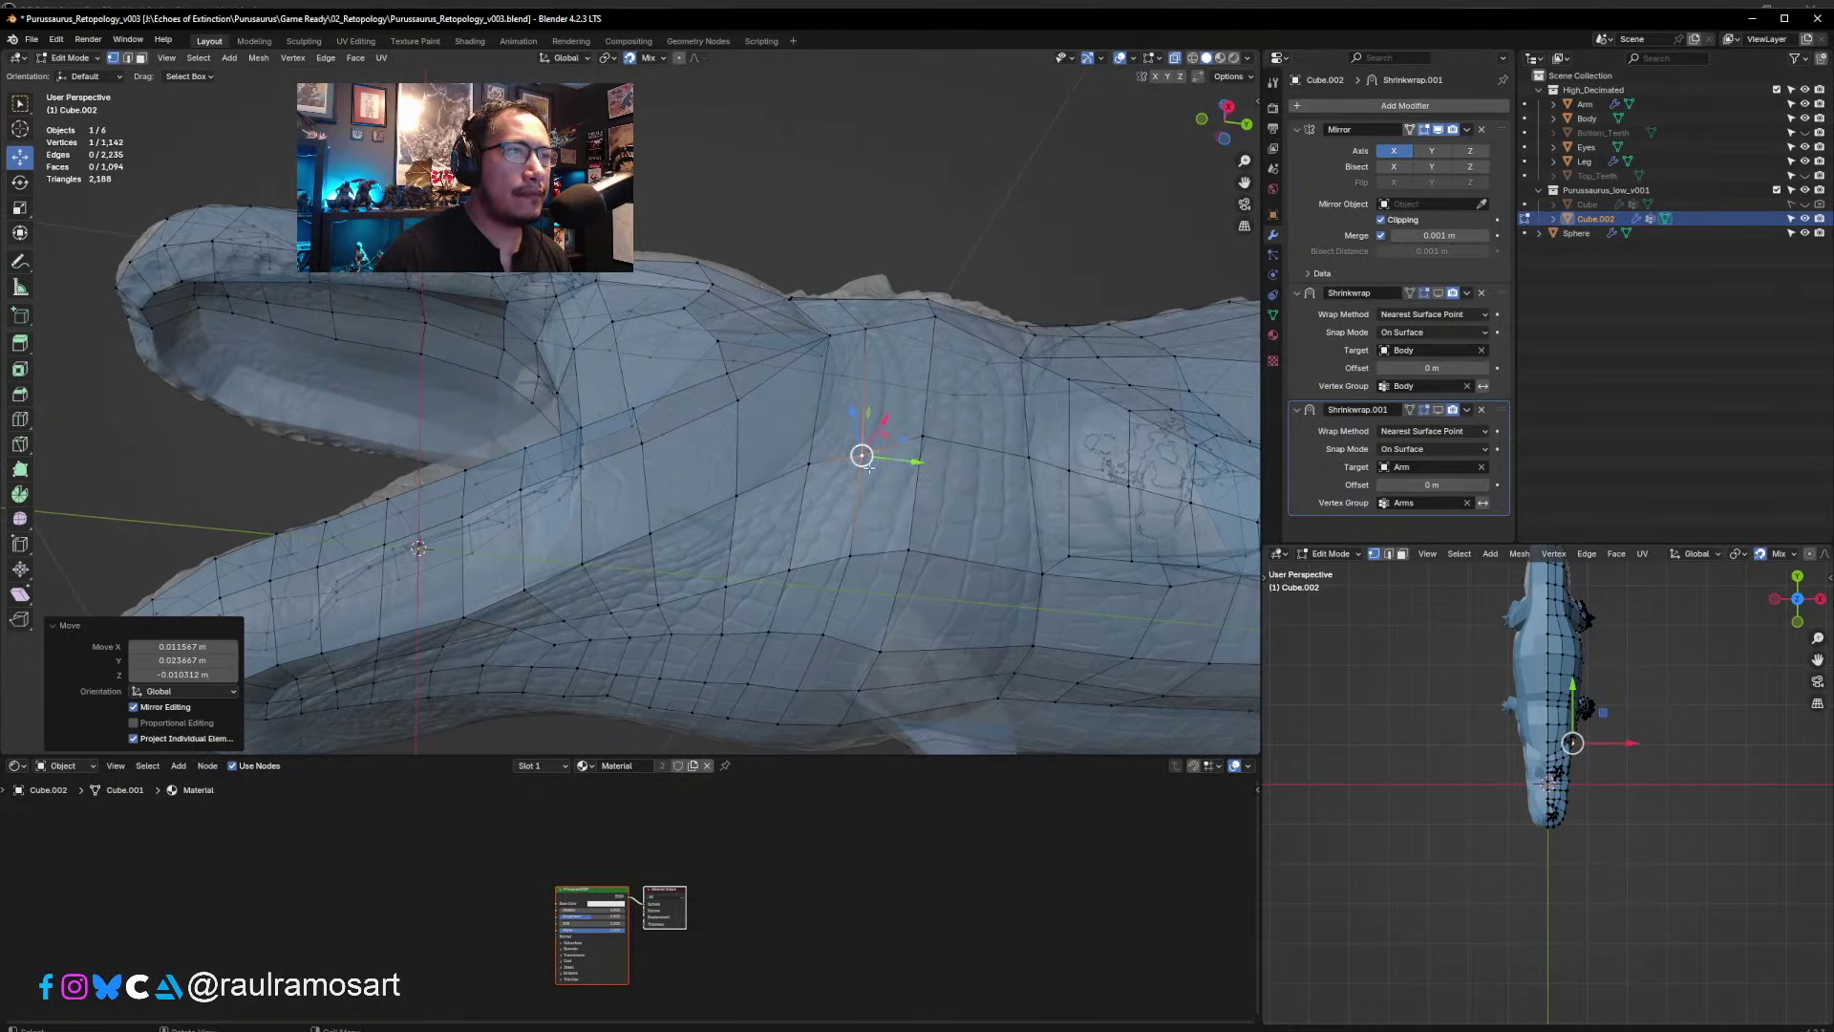
left_click(811, 468)
left_click_drag(811, 466, 906, 442)
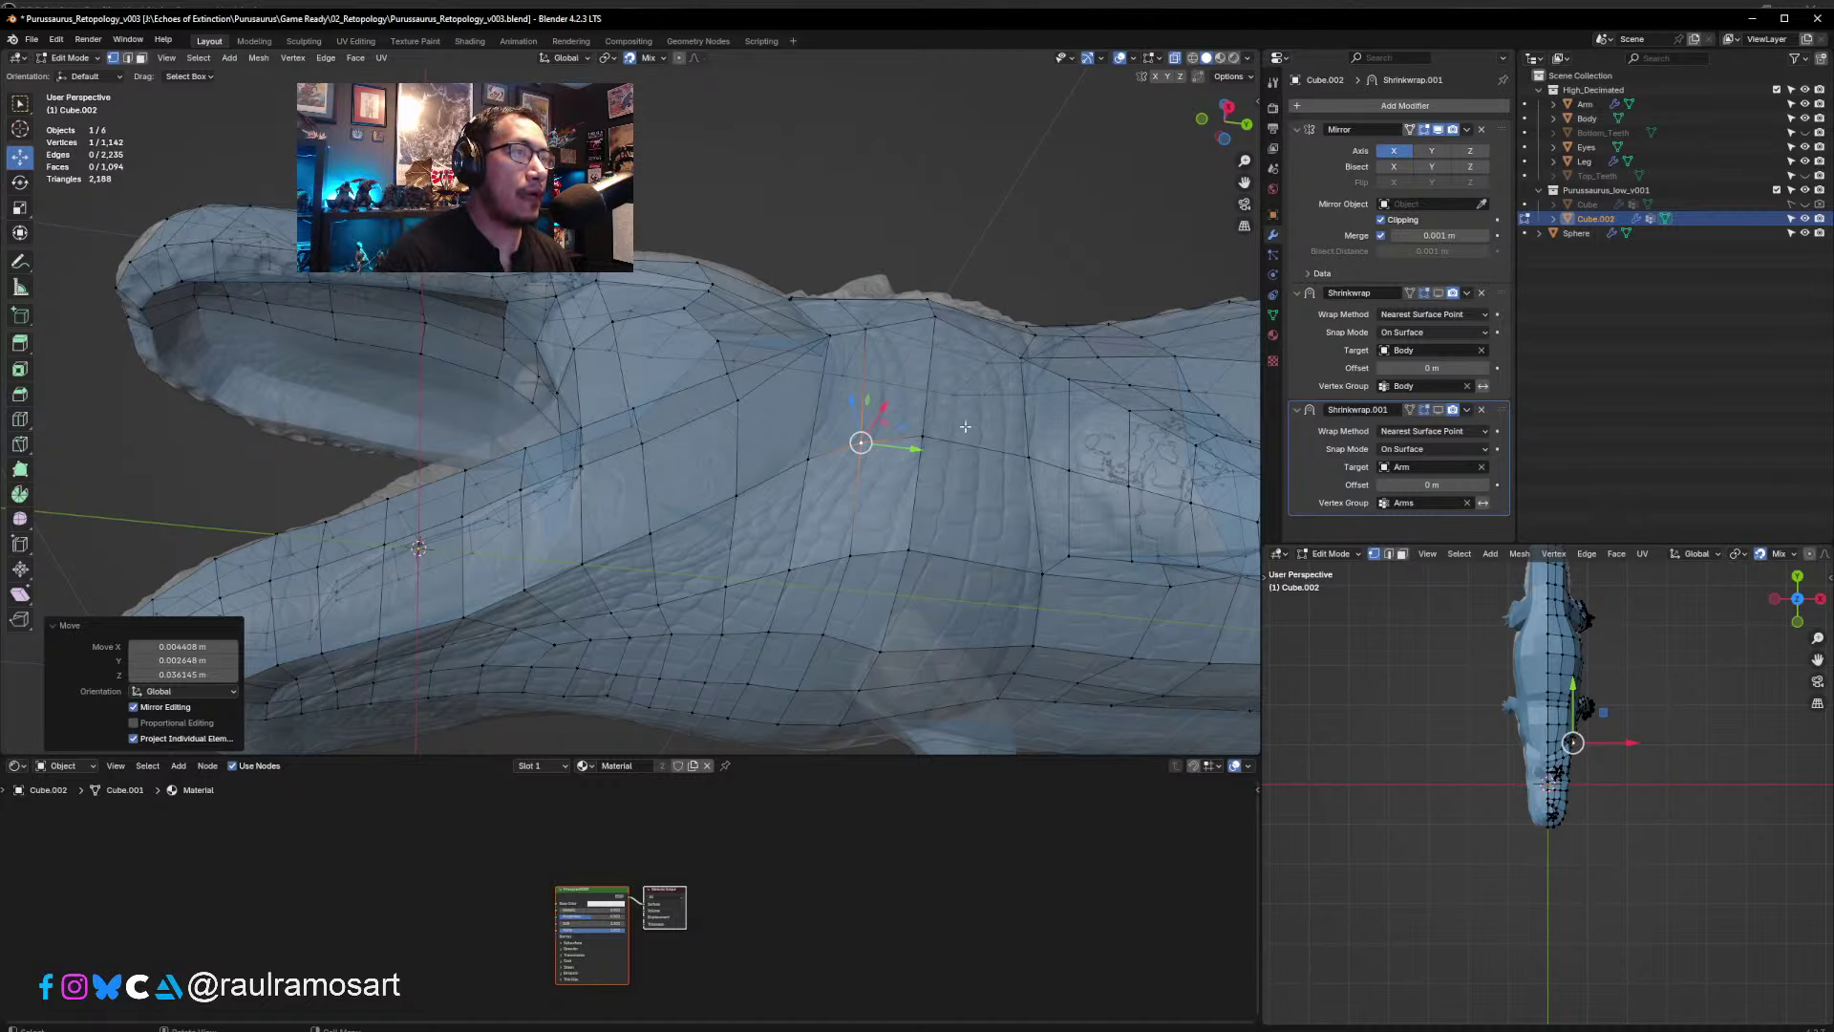
- Reposition the vertex at the top of the front leg's shoulder and the vertex directly above it
middle_click_drag(937, 426, 954, 540)
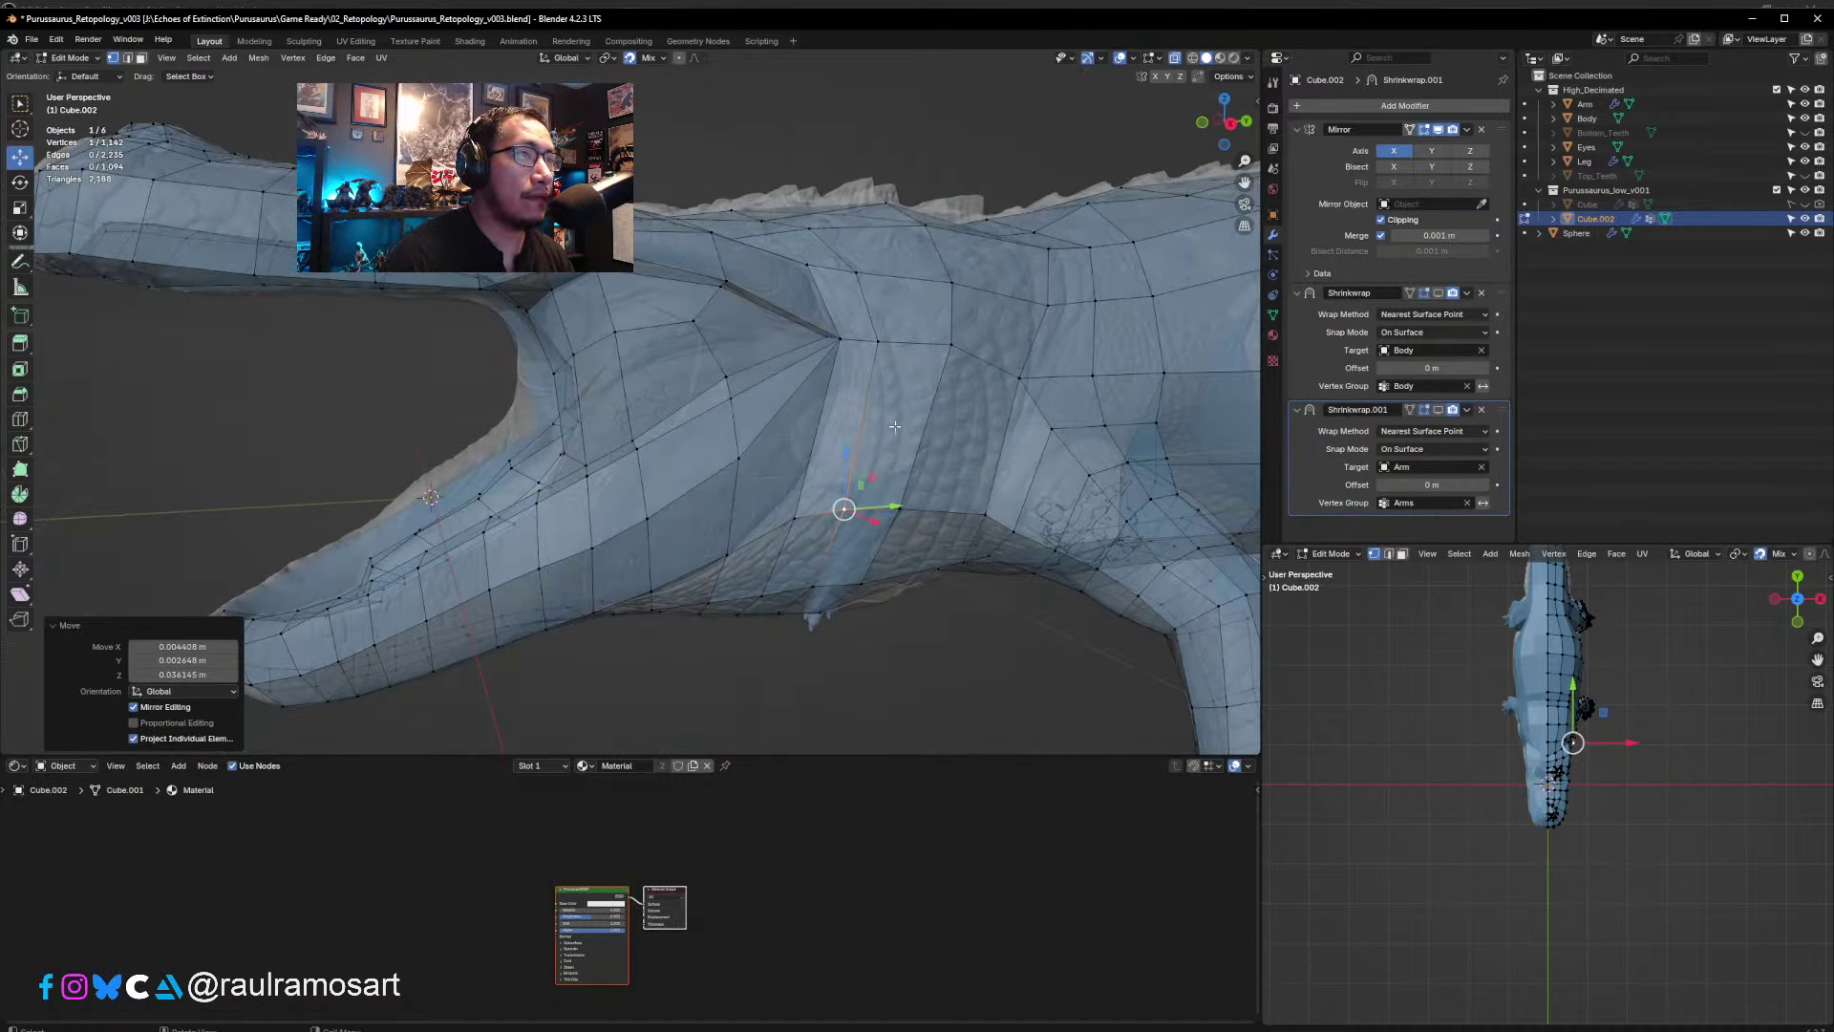
middle_click_drag(938, 454, 774, 473, "shift")
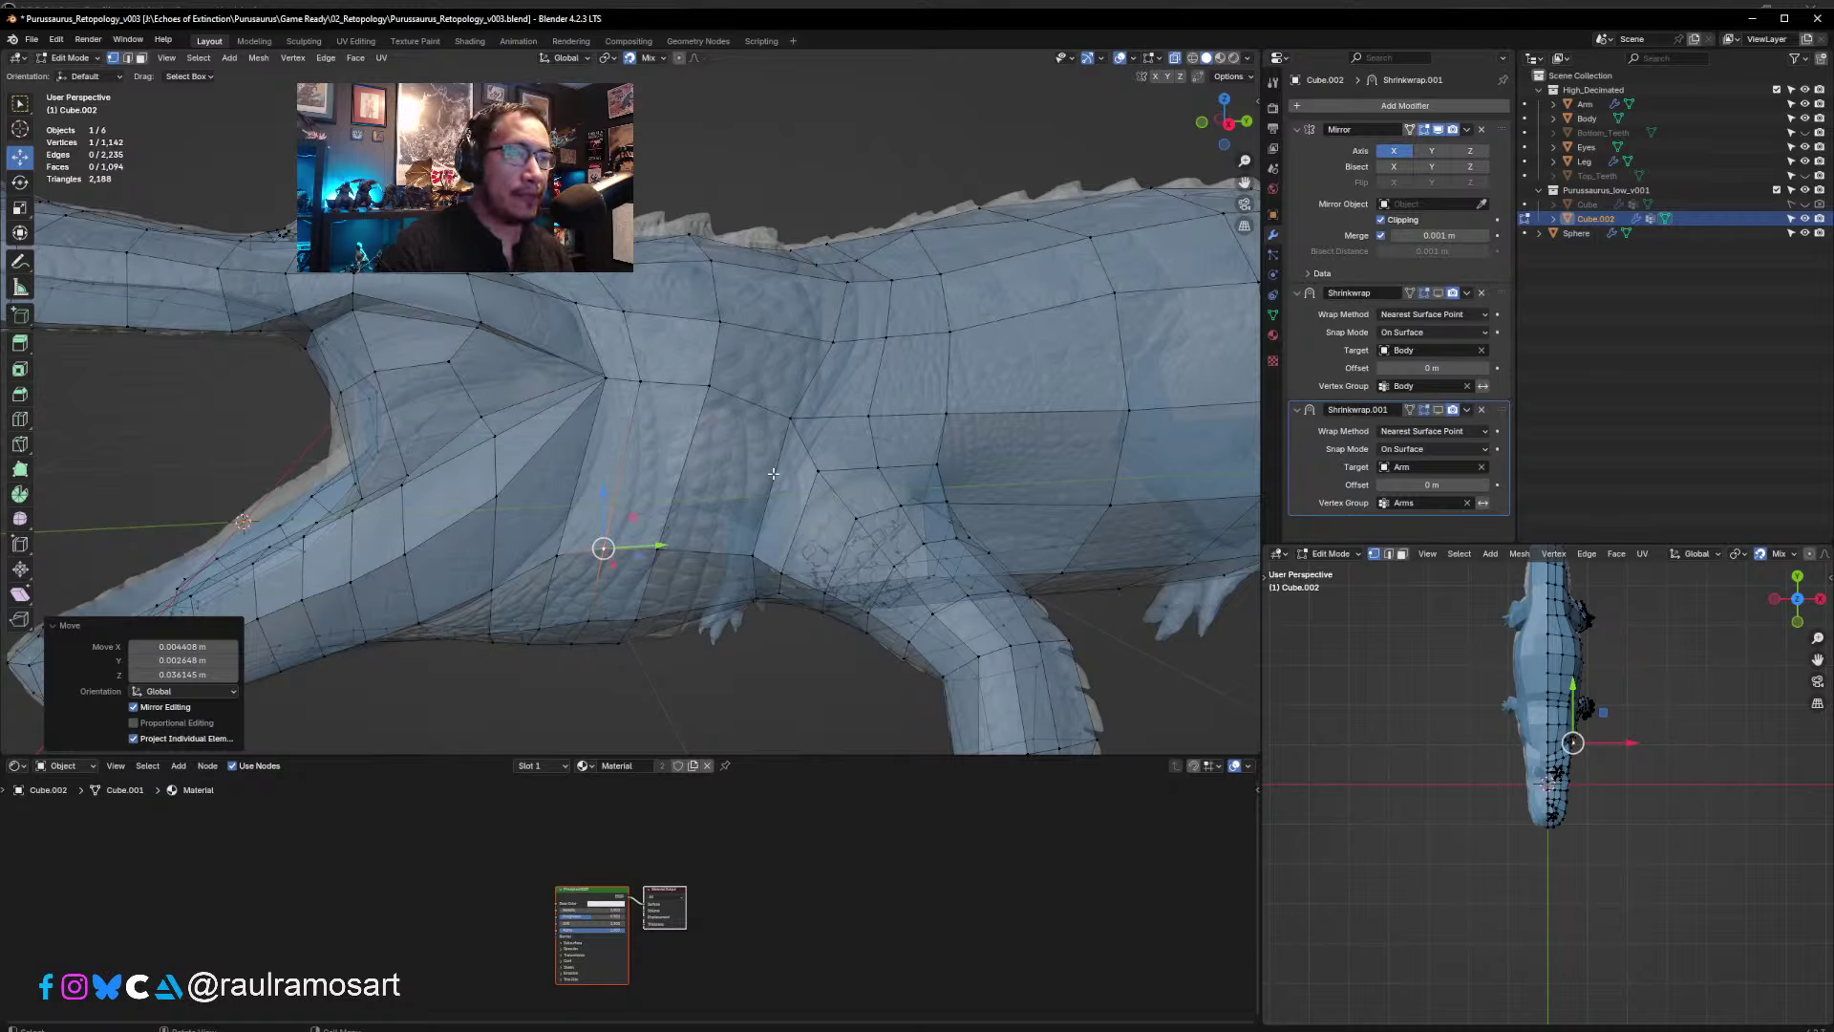
left_click(793, 422)
key("g")
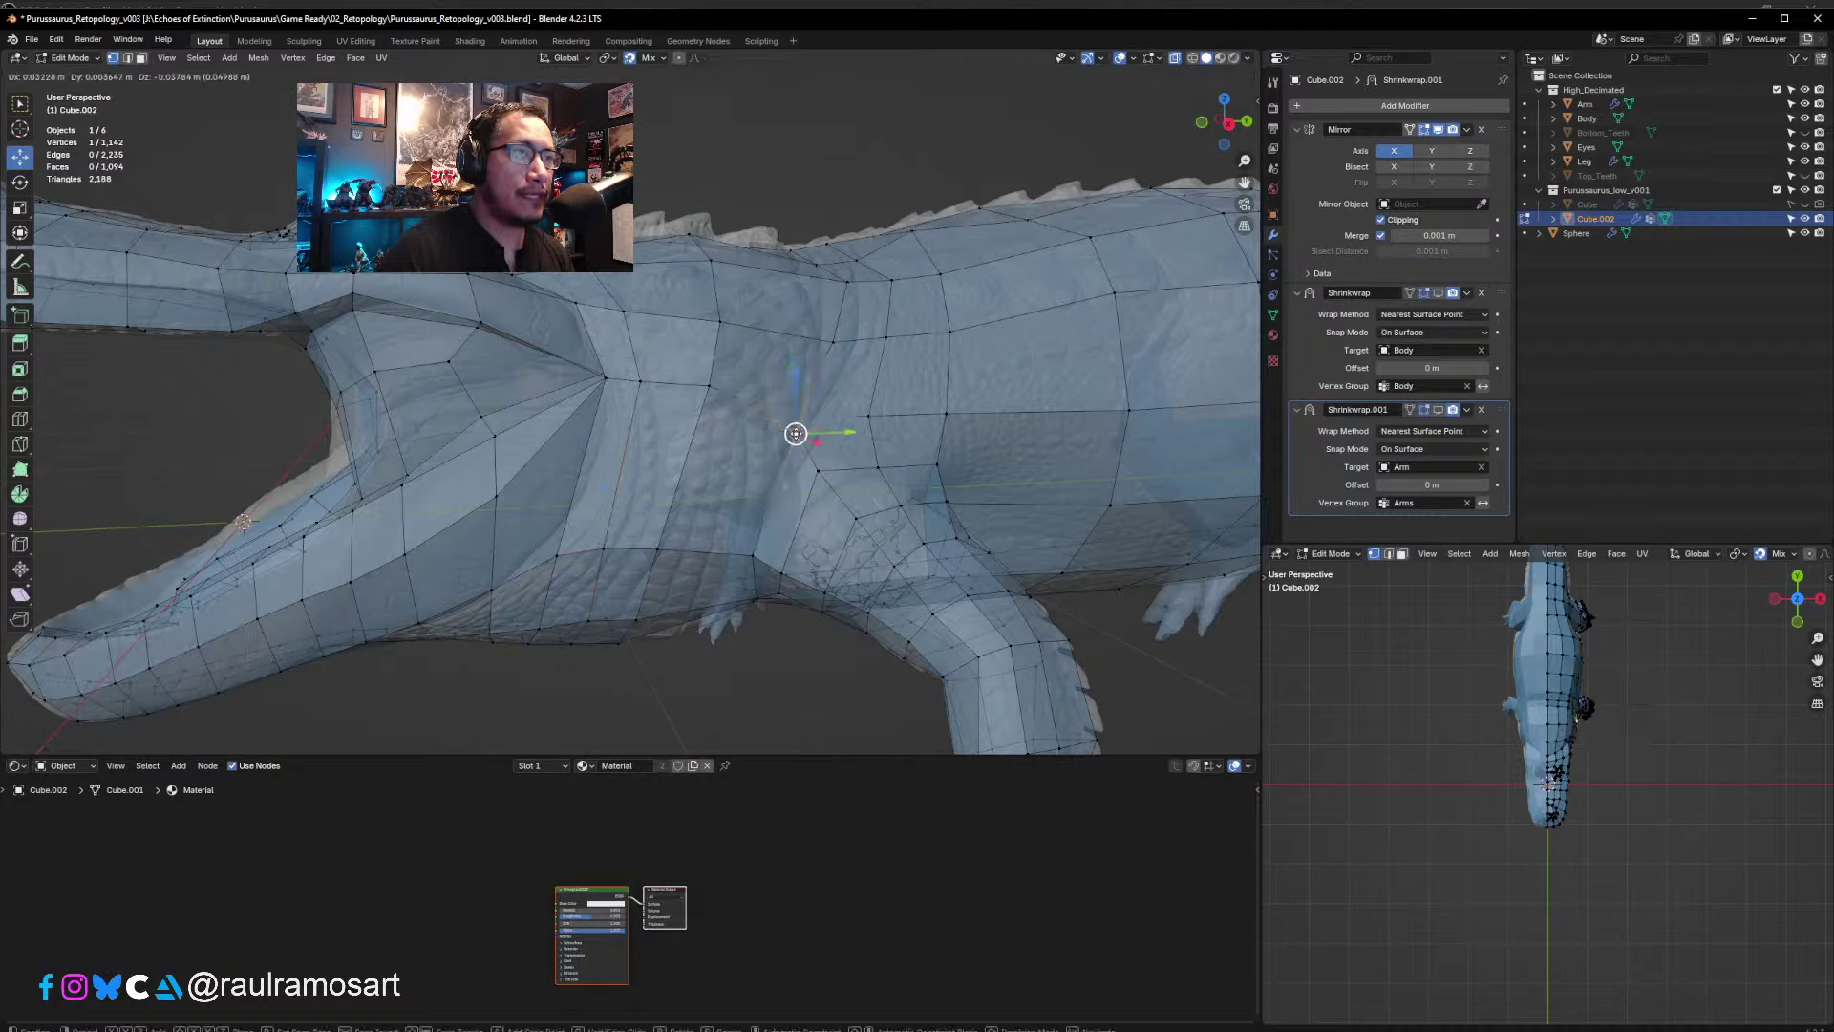
left_click(795, 434)
left_click(833, 342)
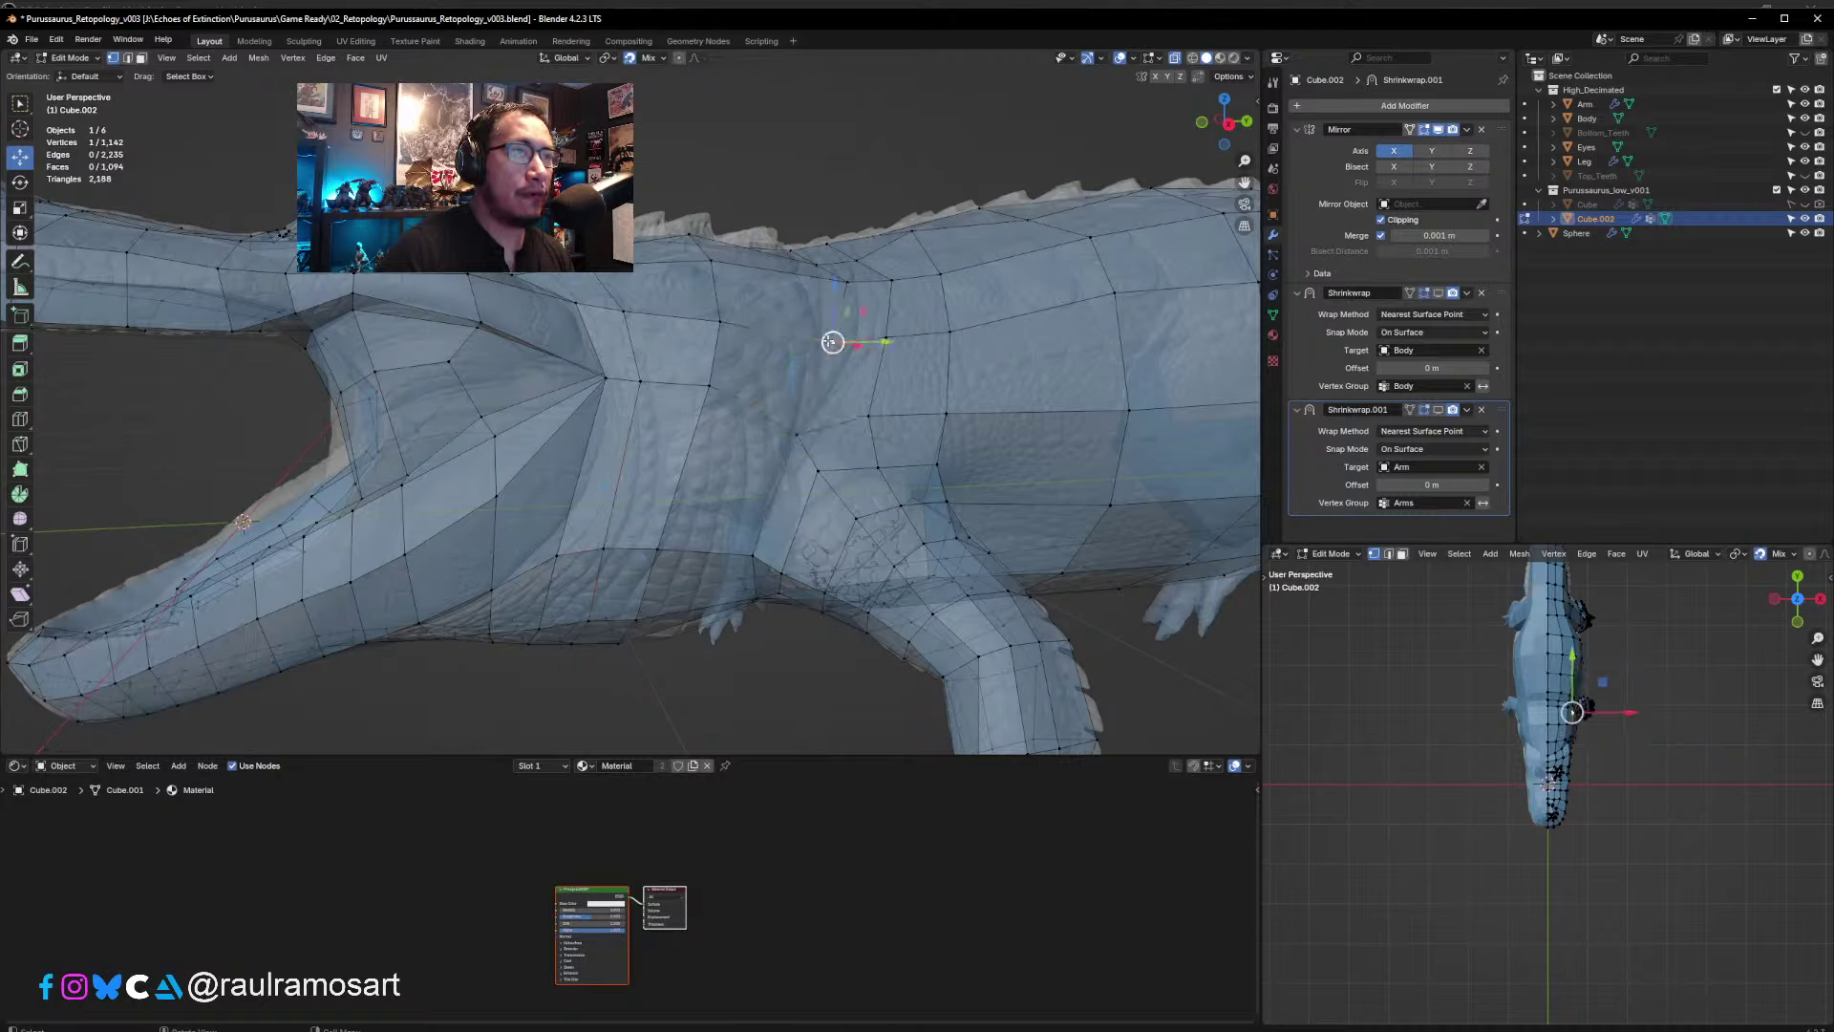
key("g")
- Shift the upper vertices of the shoulder edge loop up to the back's midline so the loop flows evenly
middle_click_drag(849, 346, 869, 351)
key("g")
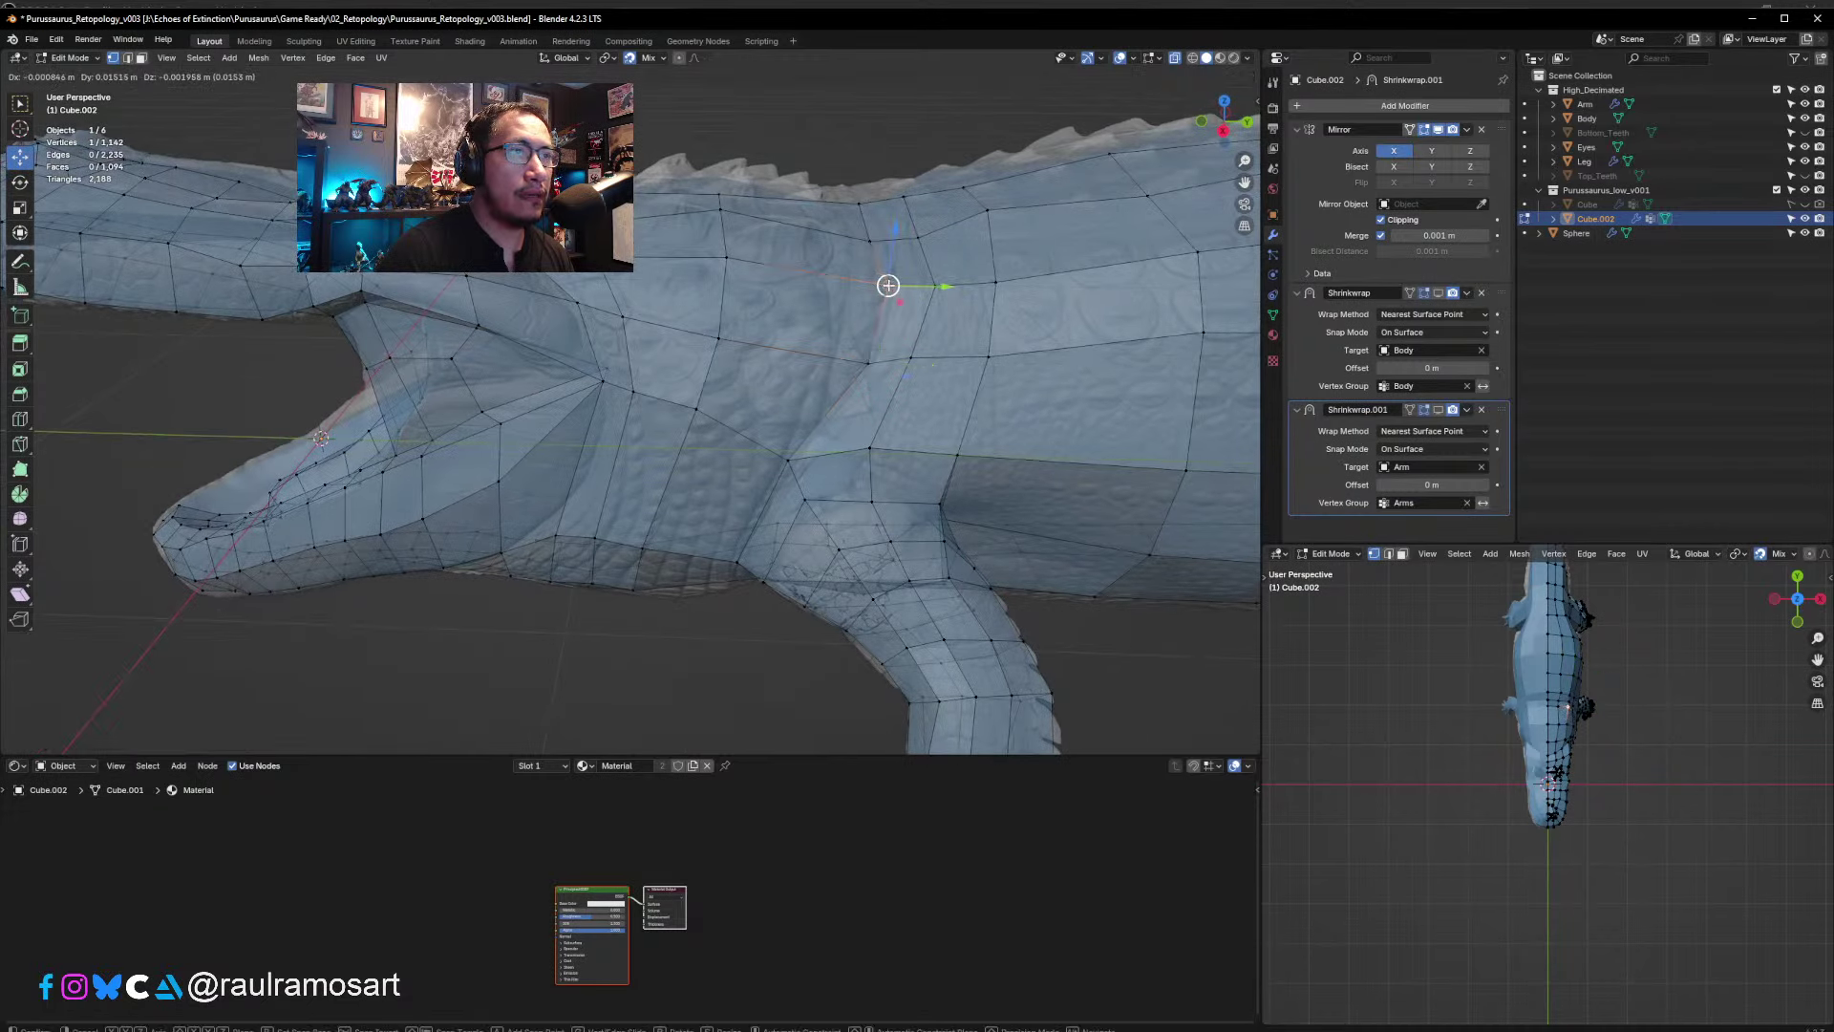
left_click(886, 285)
middle_click_drag(885, 285, 895, 250)
key("g")
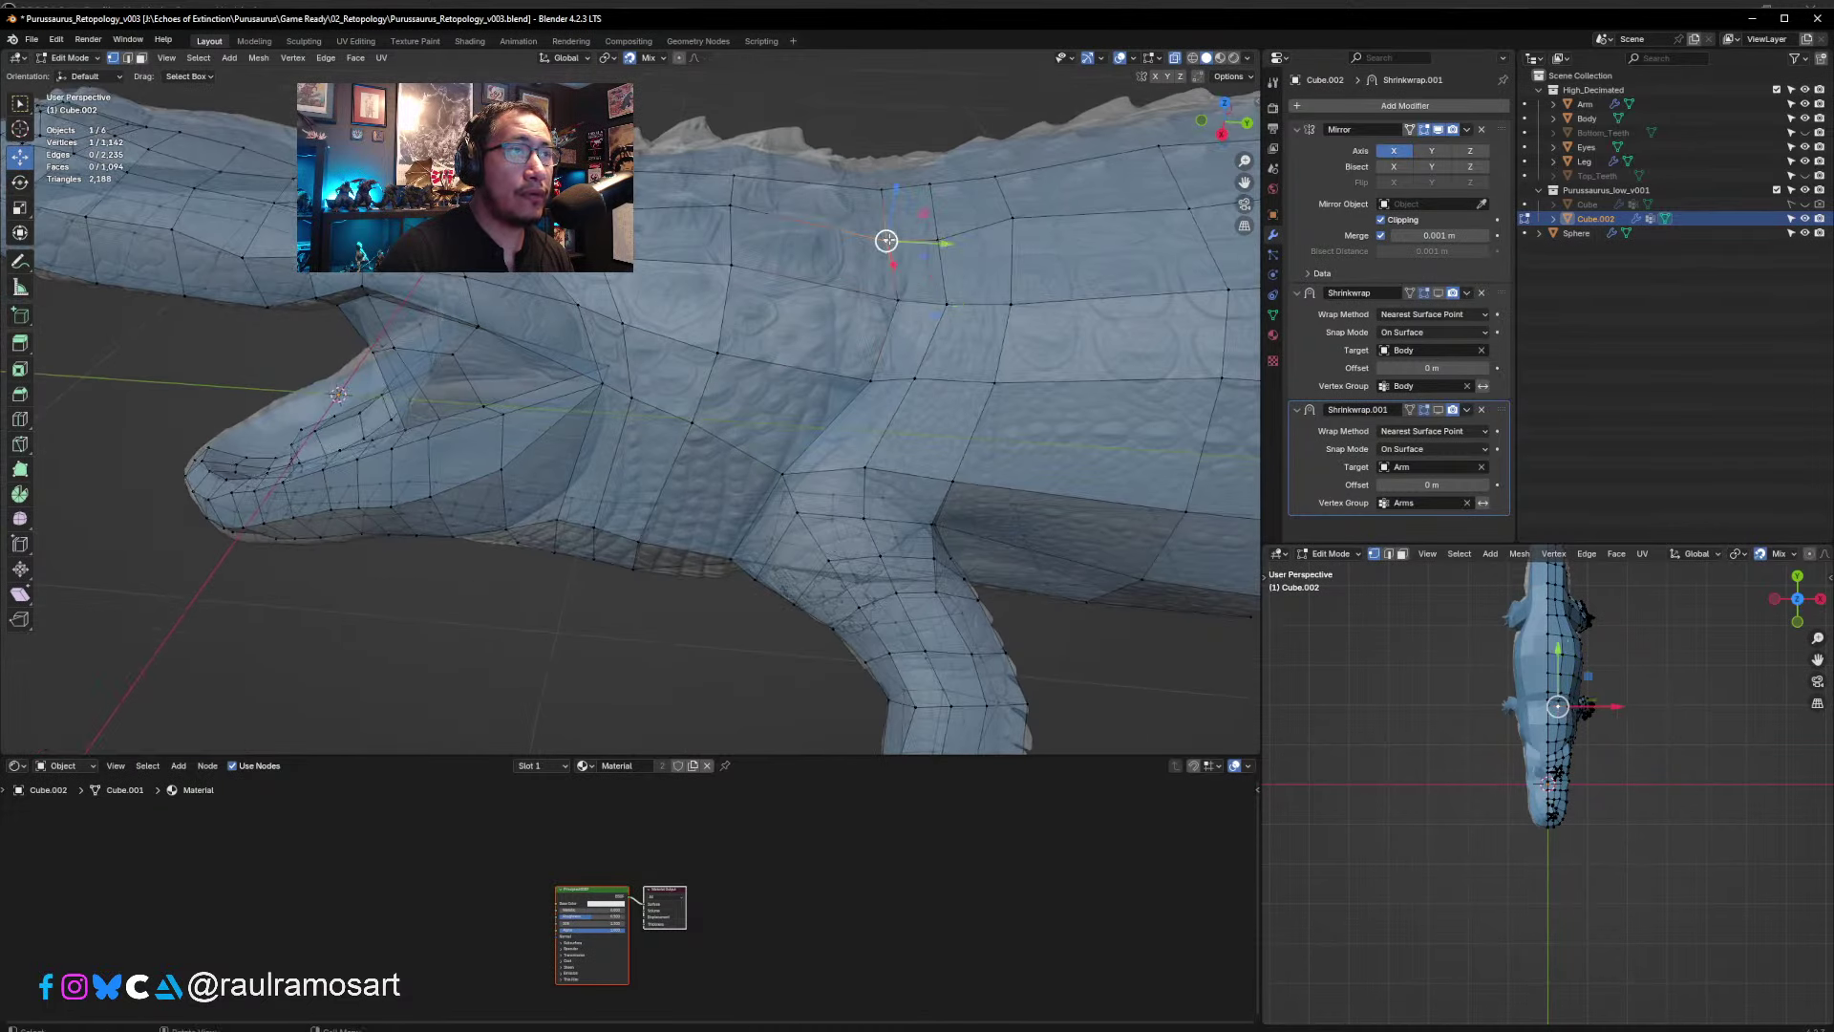
left_click(892, 208)
left_click(878, 194)
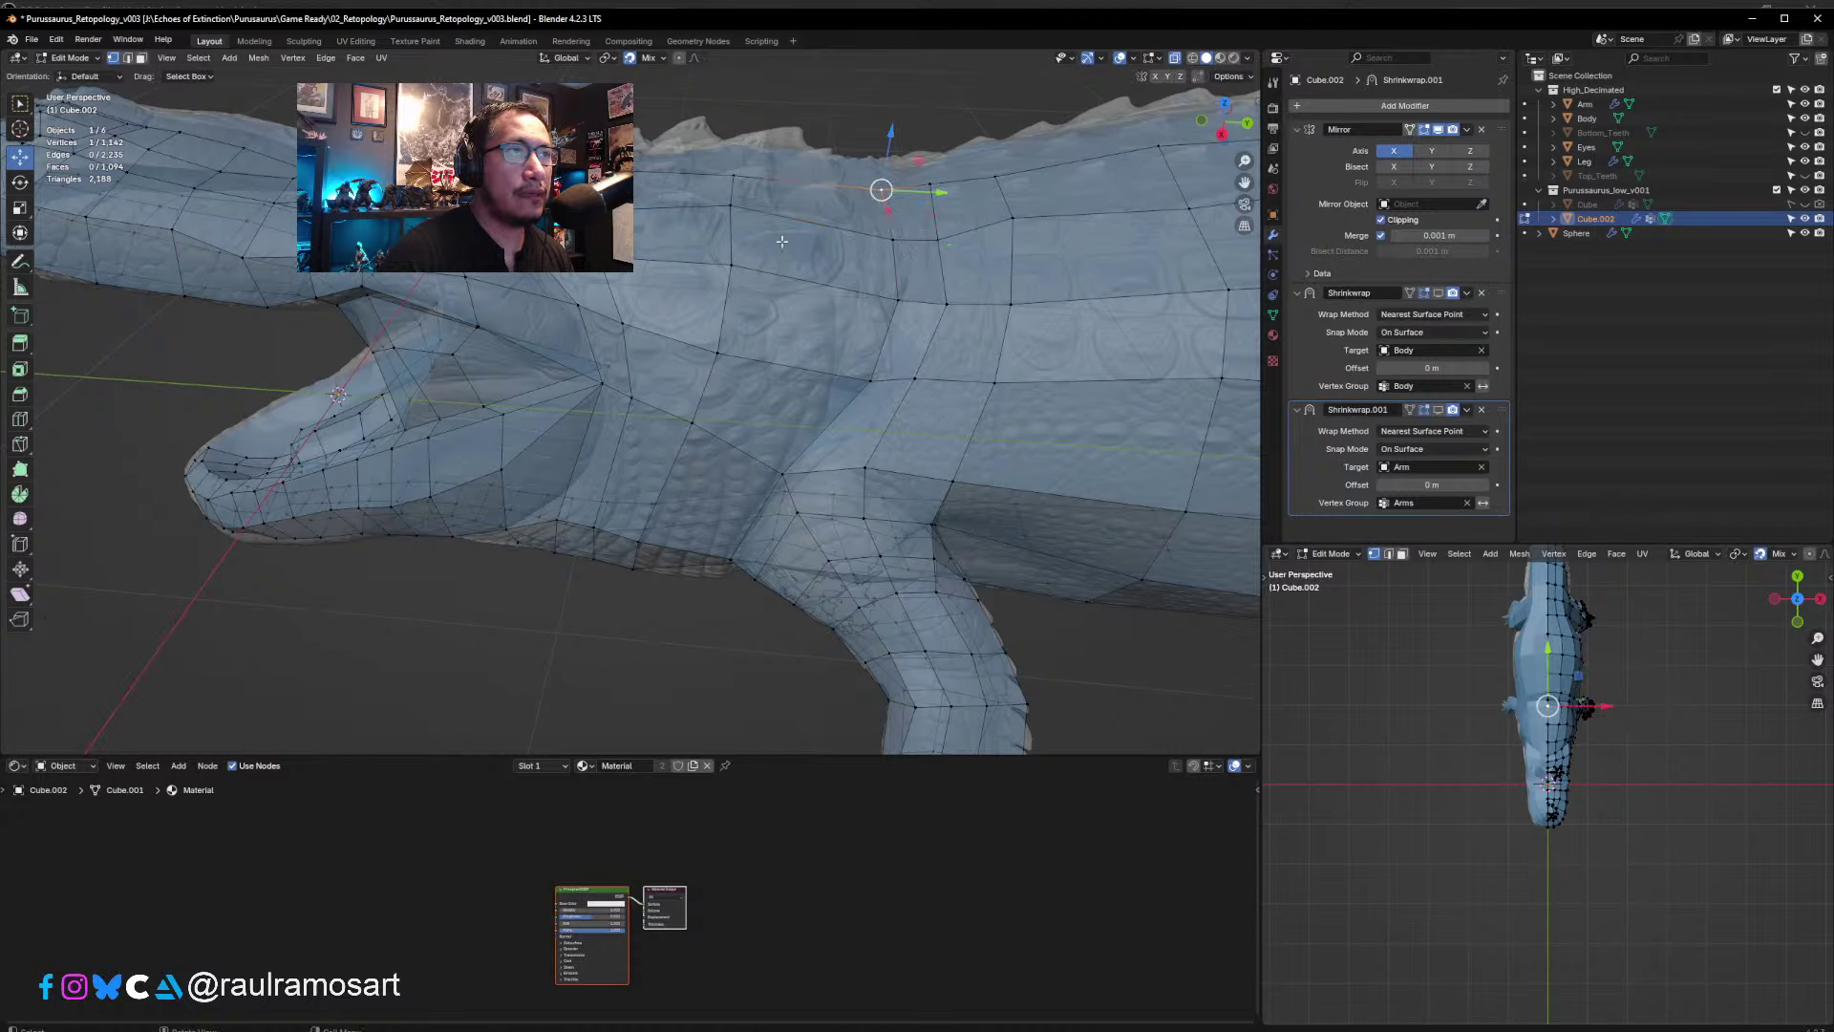
middle_click_drag(878, 194, 674, 529)
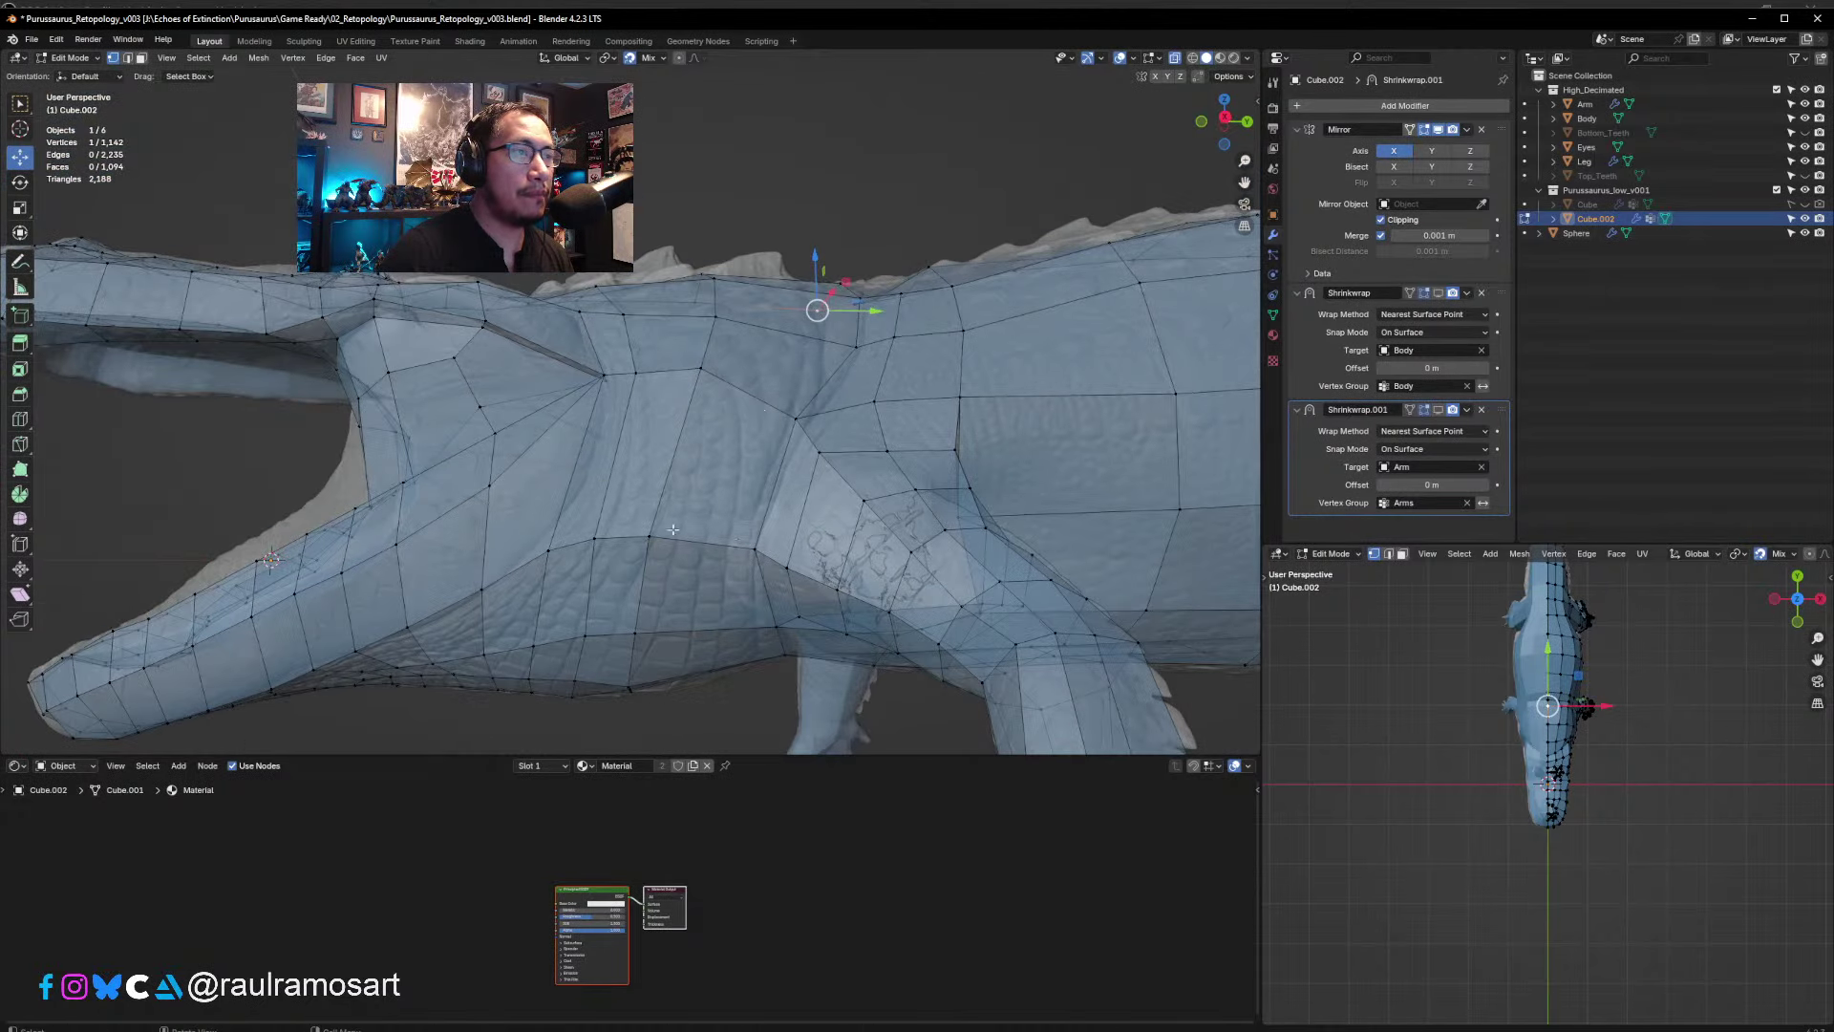
key("alt+a")
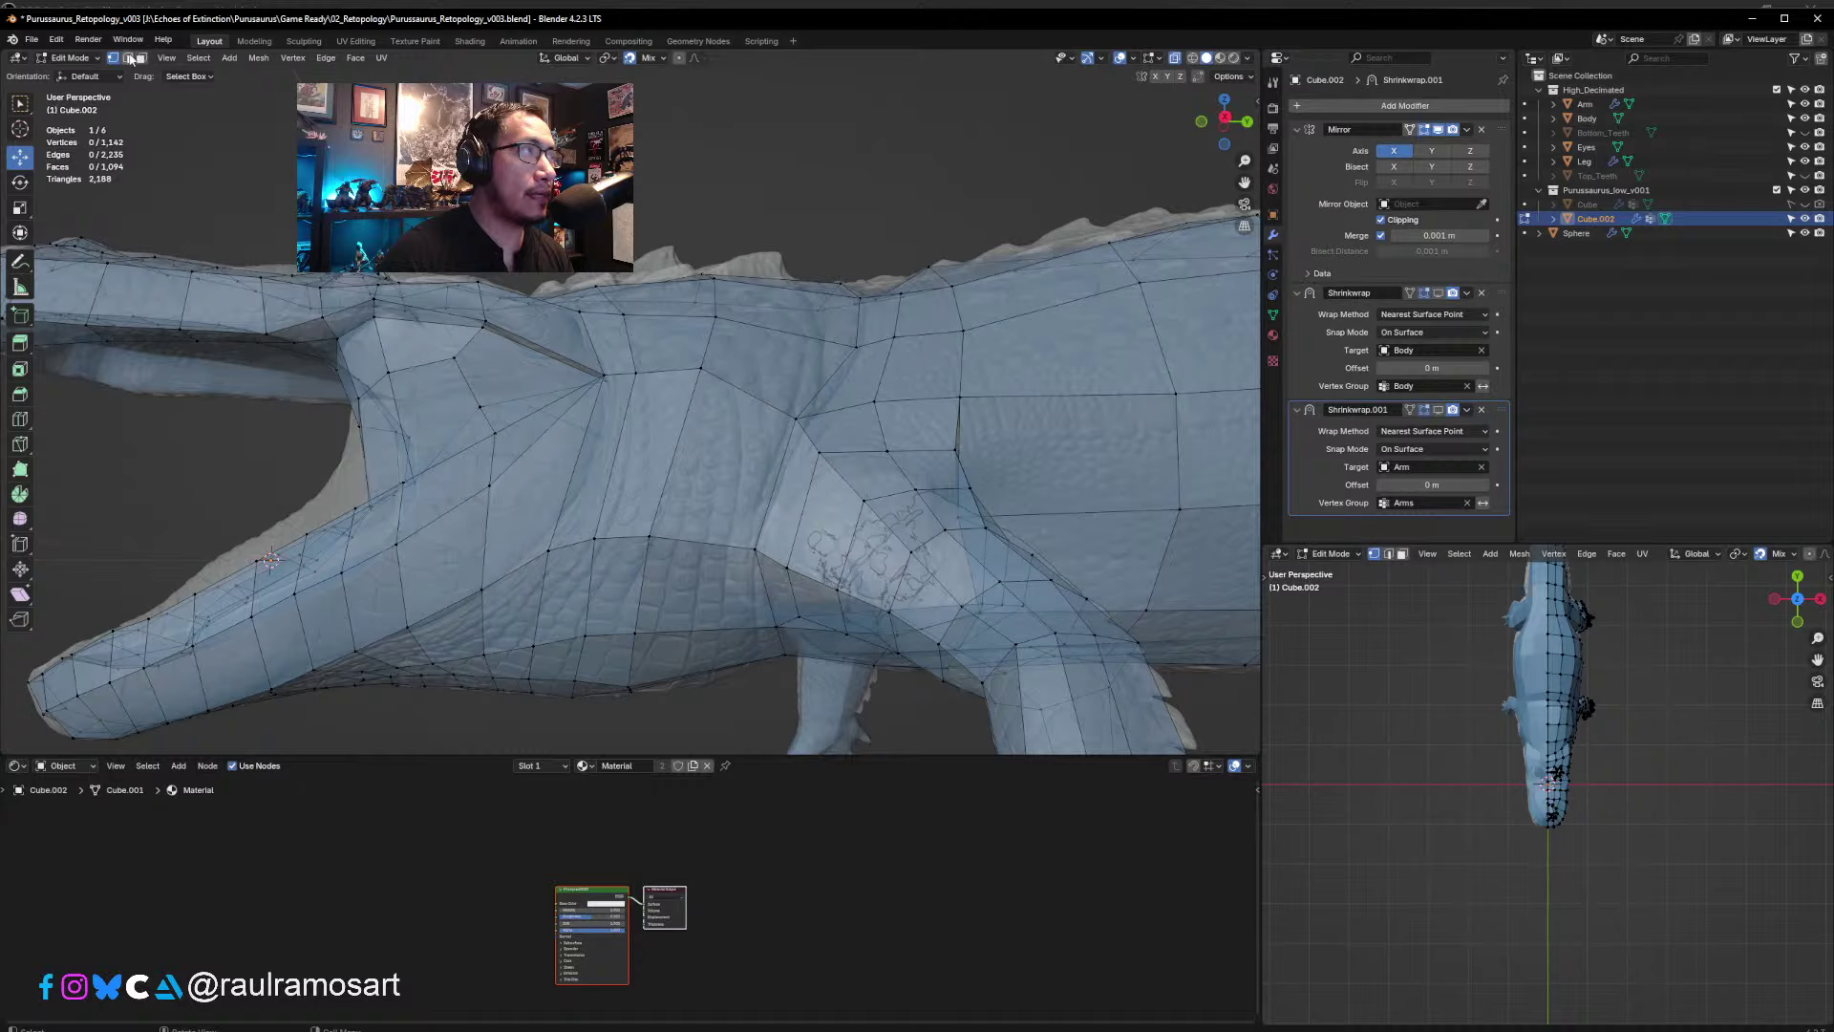
left_click(689, 532)
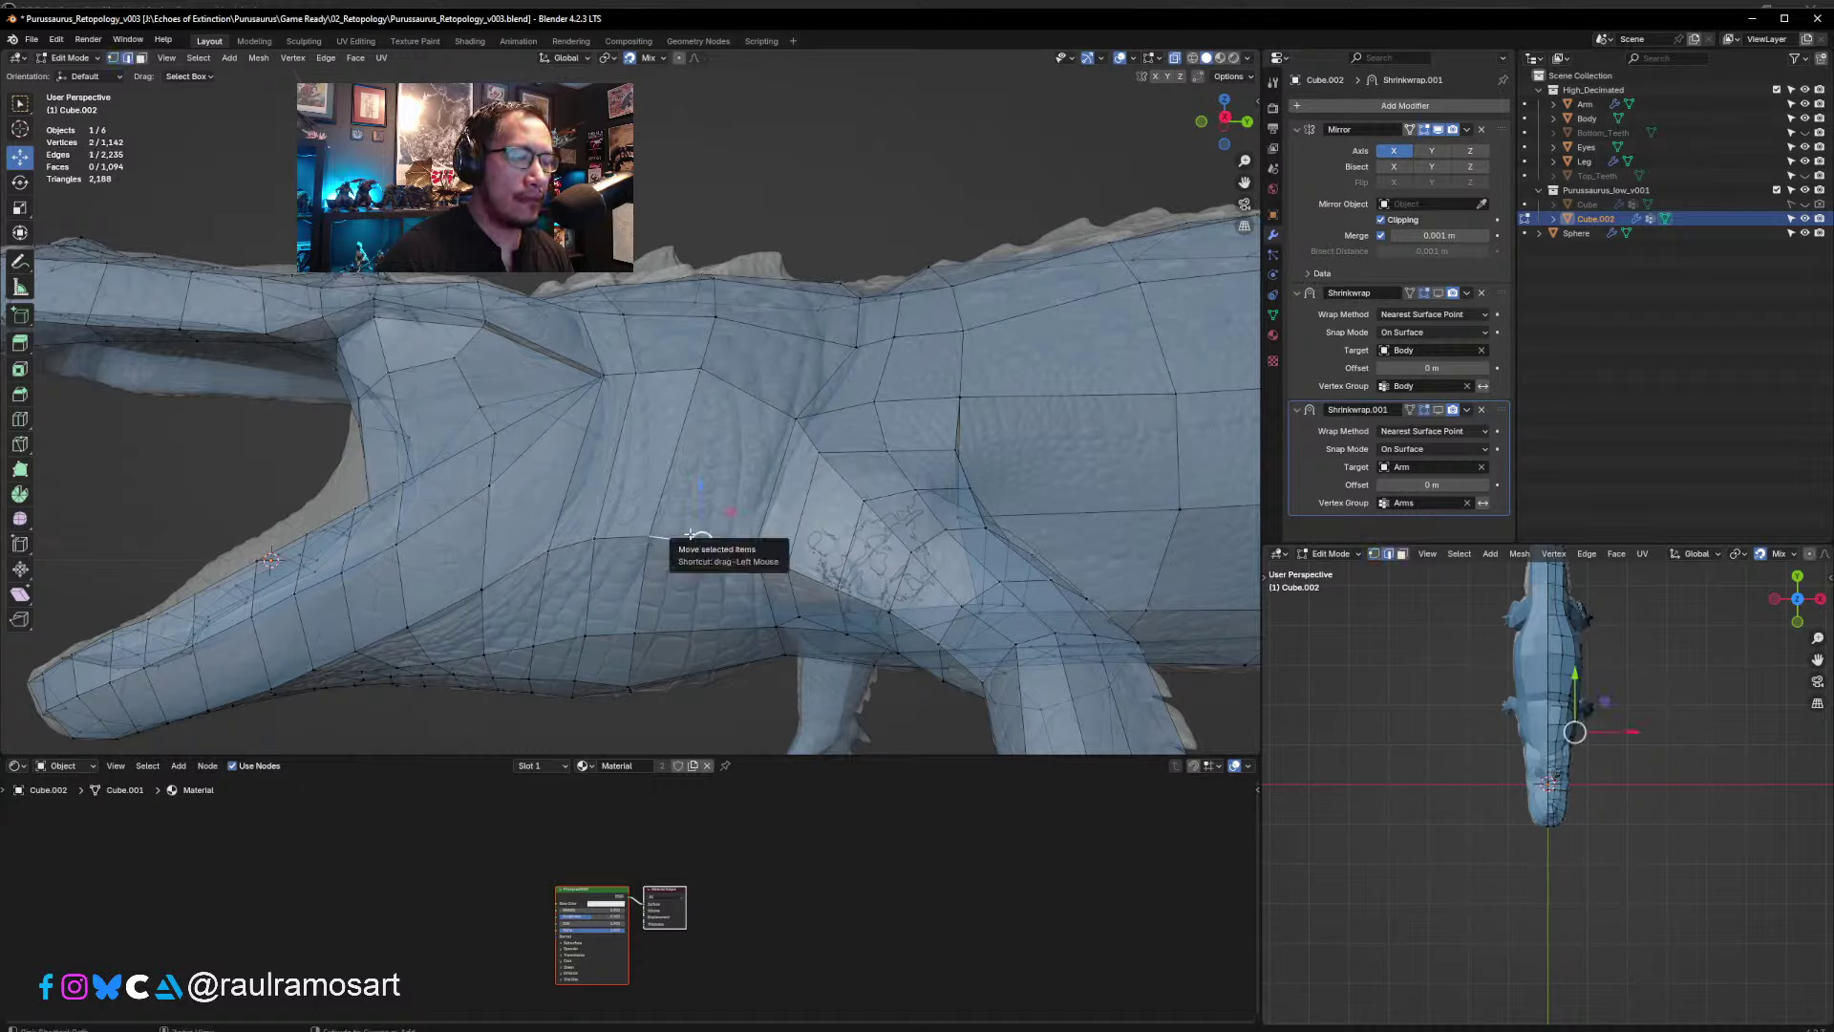
key("ctrl+r")
left_click(690, 532)
left_click(690, 533)
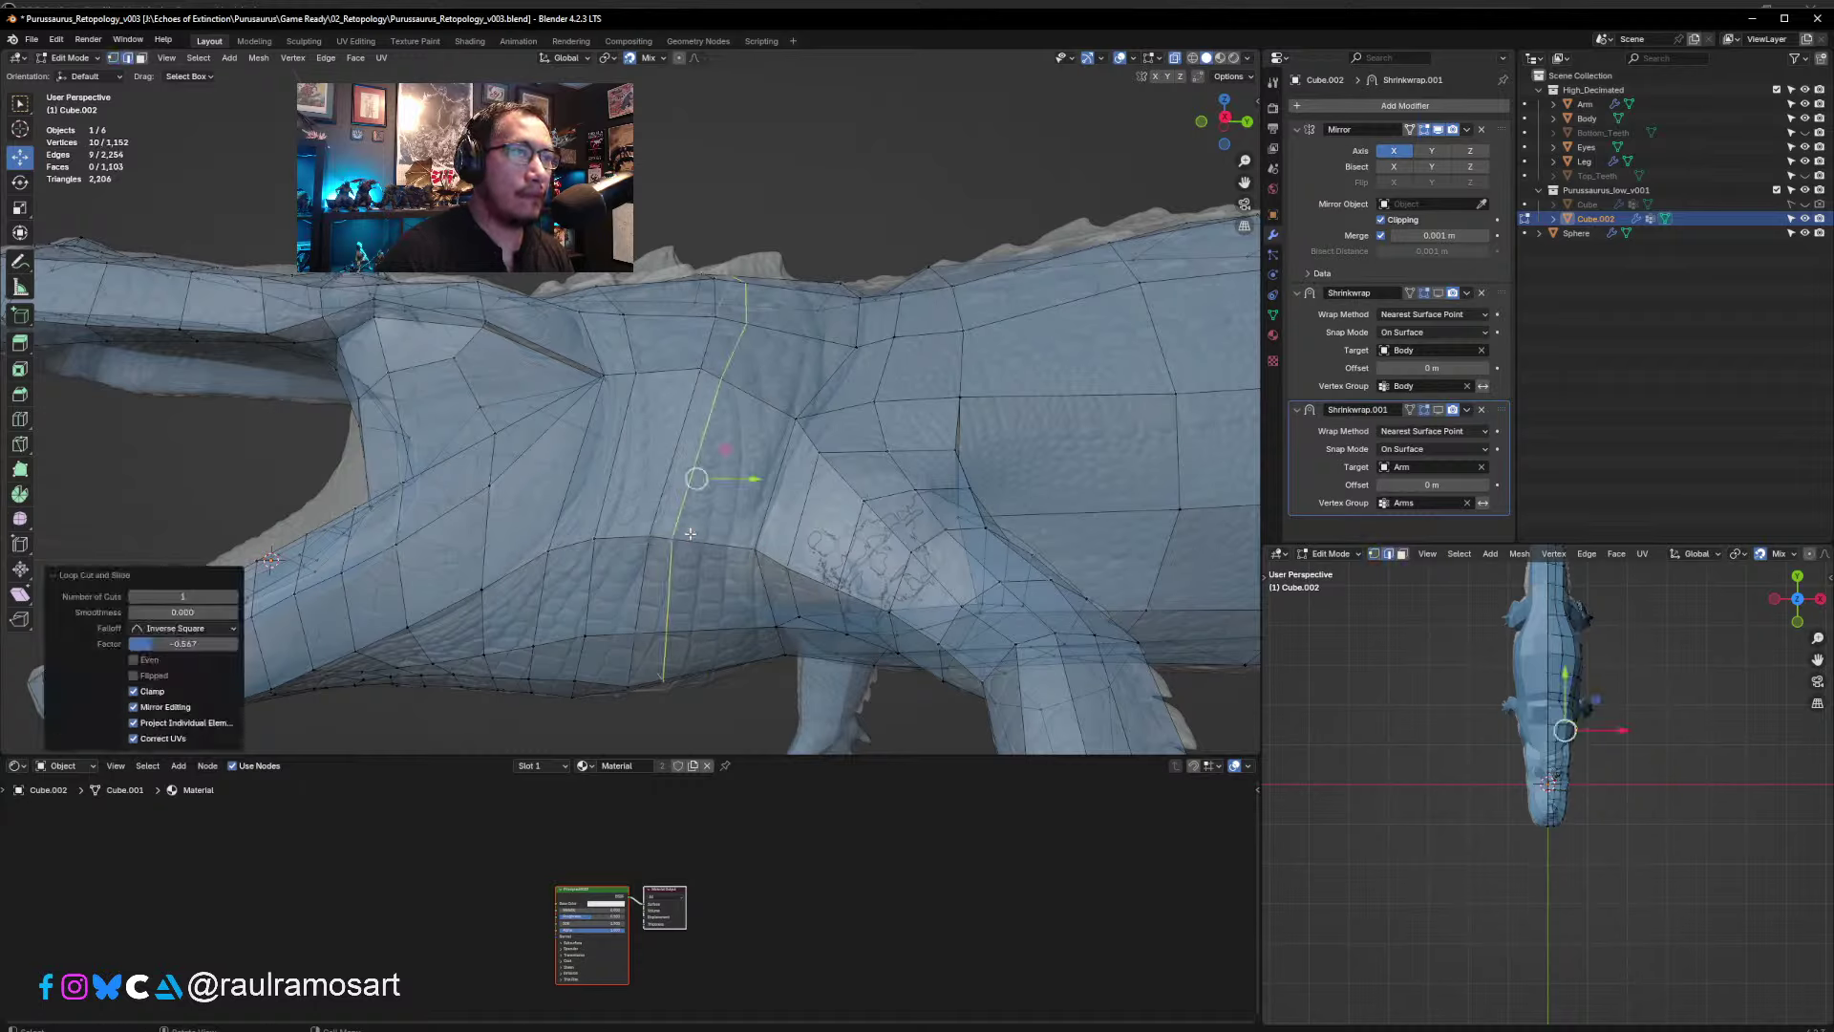
key("ctrl+r")
left_click(727, 500)
left_click(727, 500)
key("ctrl+z")
key("ctrl+z")
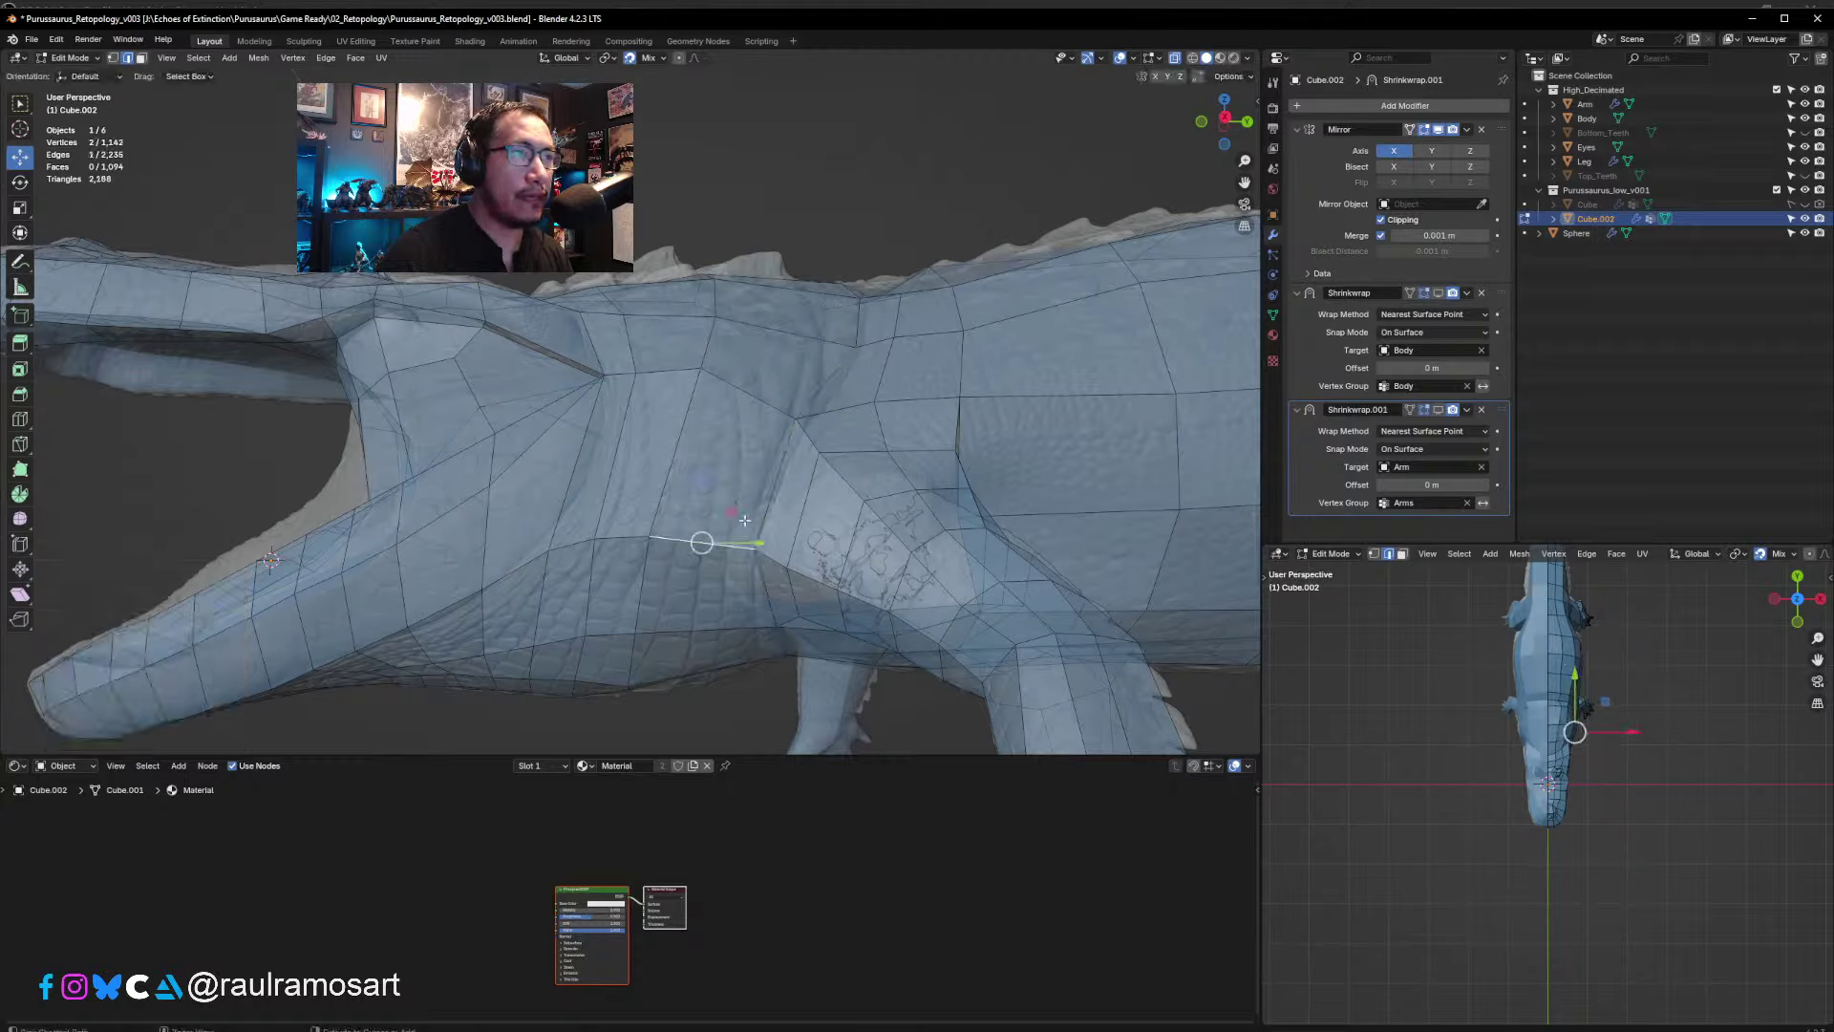
- Turn snapping off and add one centred loop cut around the neck just ahead of the front leg
left_click(629, 57)
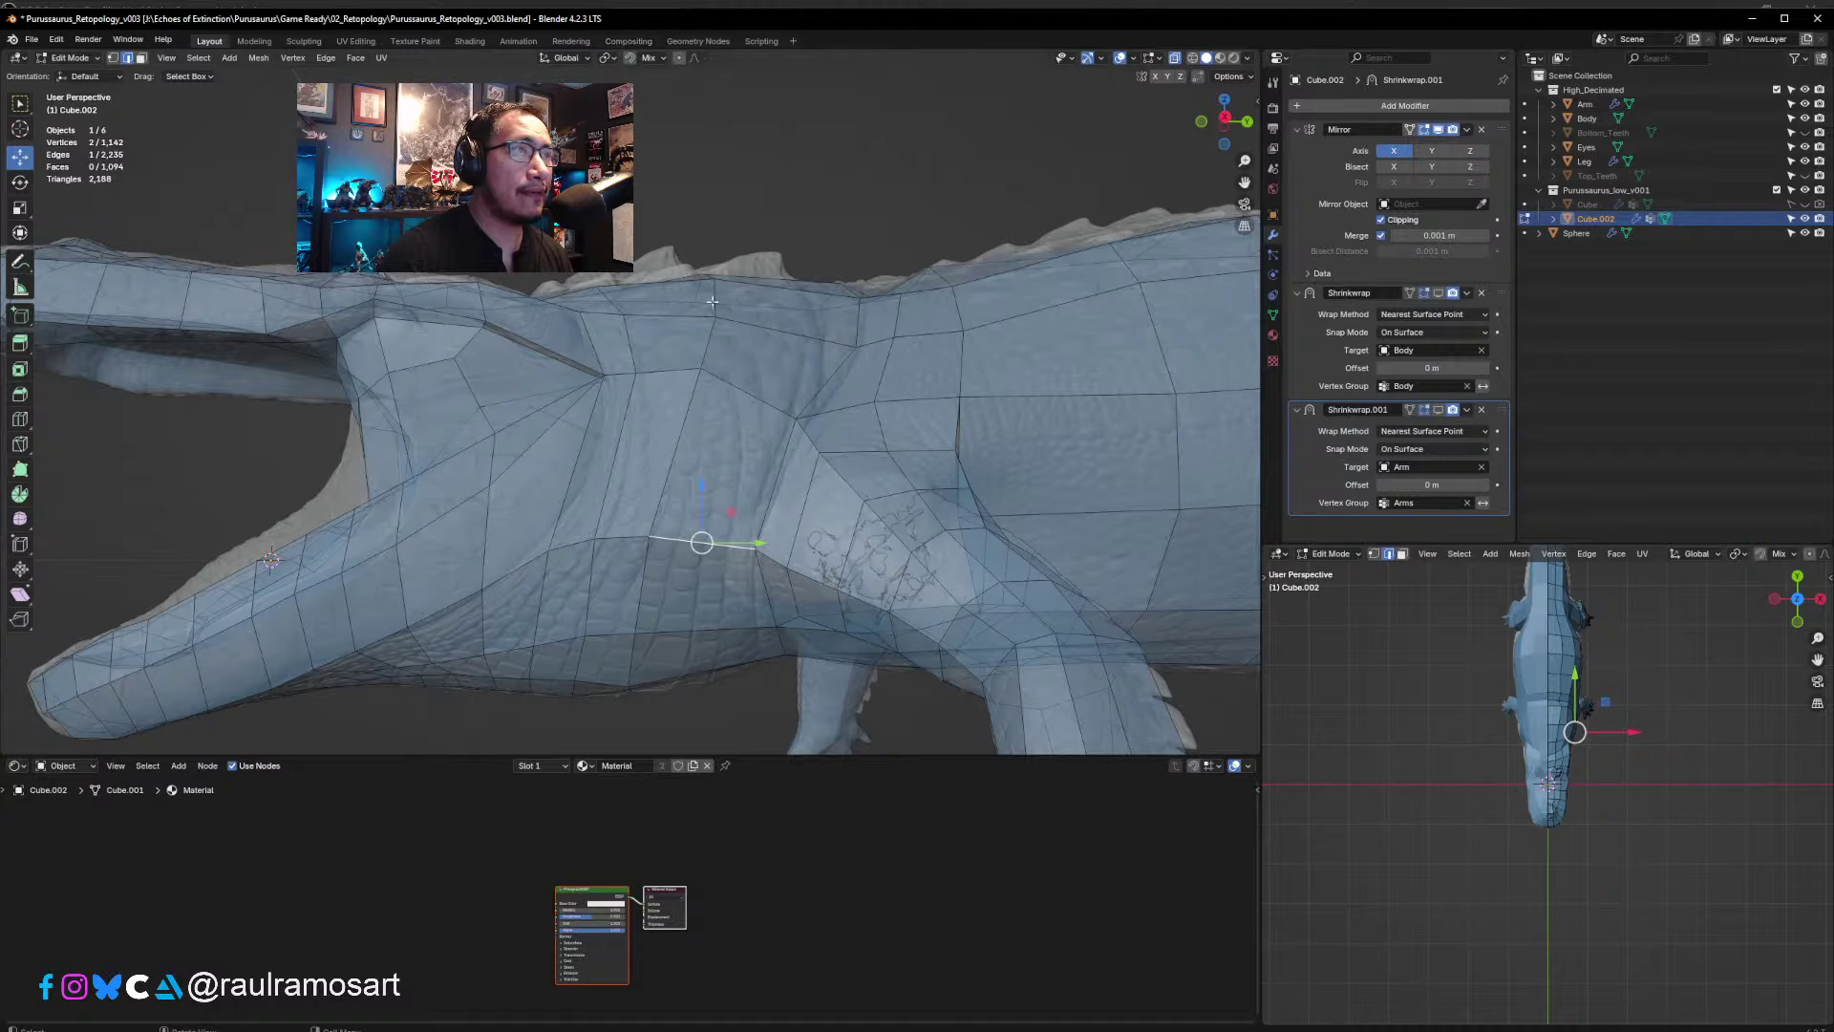
key("ctrl+r")
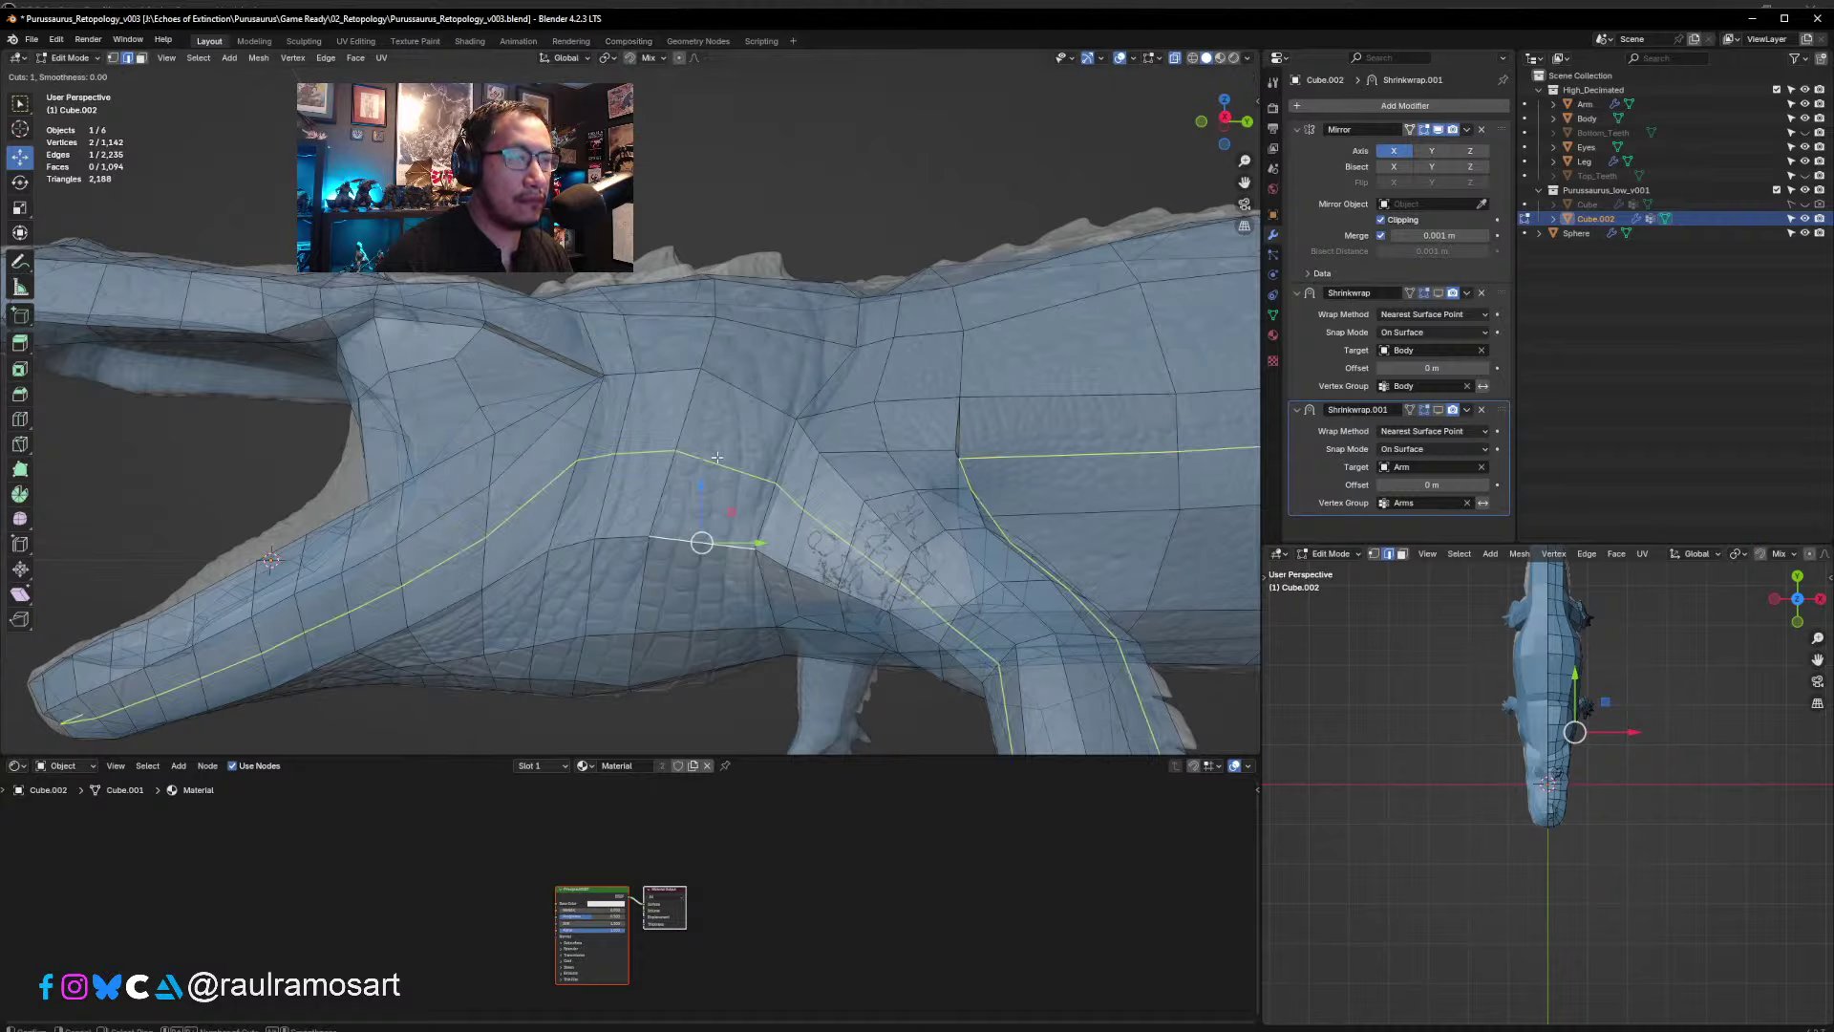
left_click(704, 517)
right_click(703, 517)
left_click(784, 406)
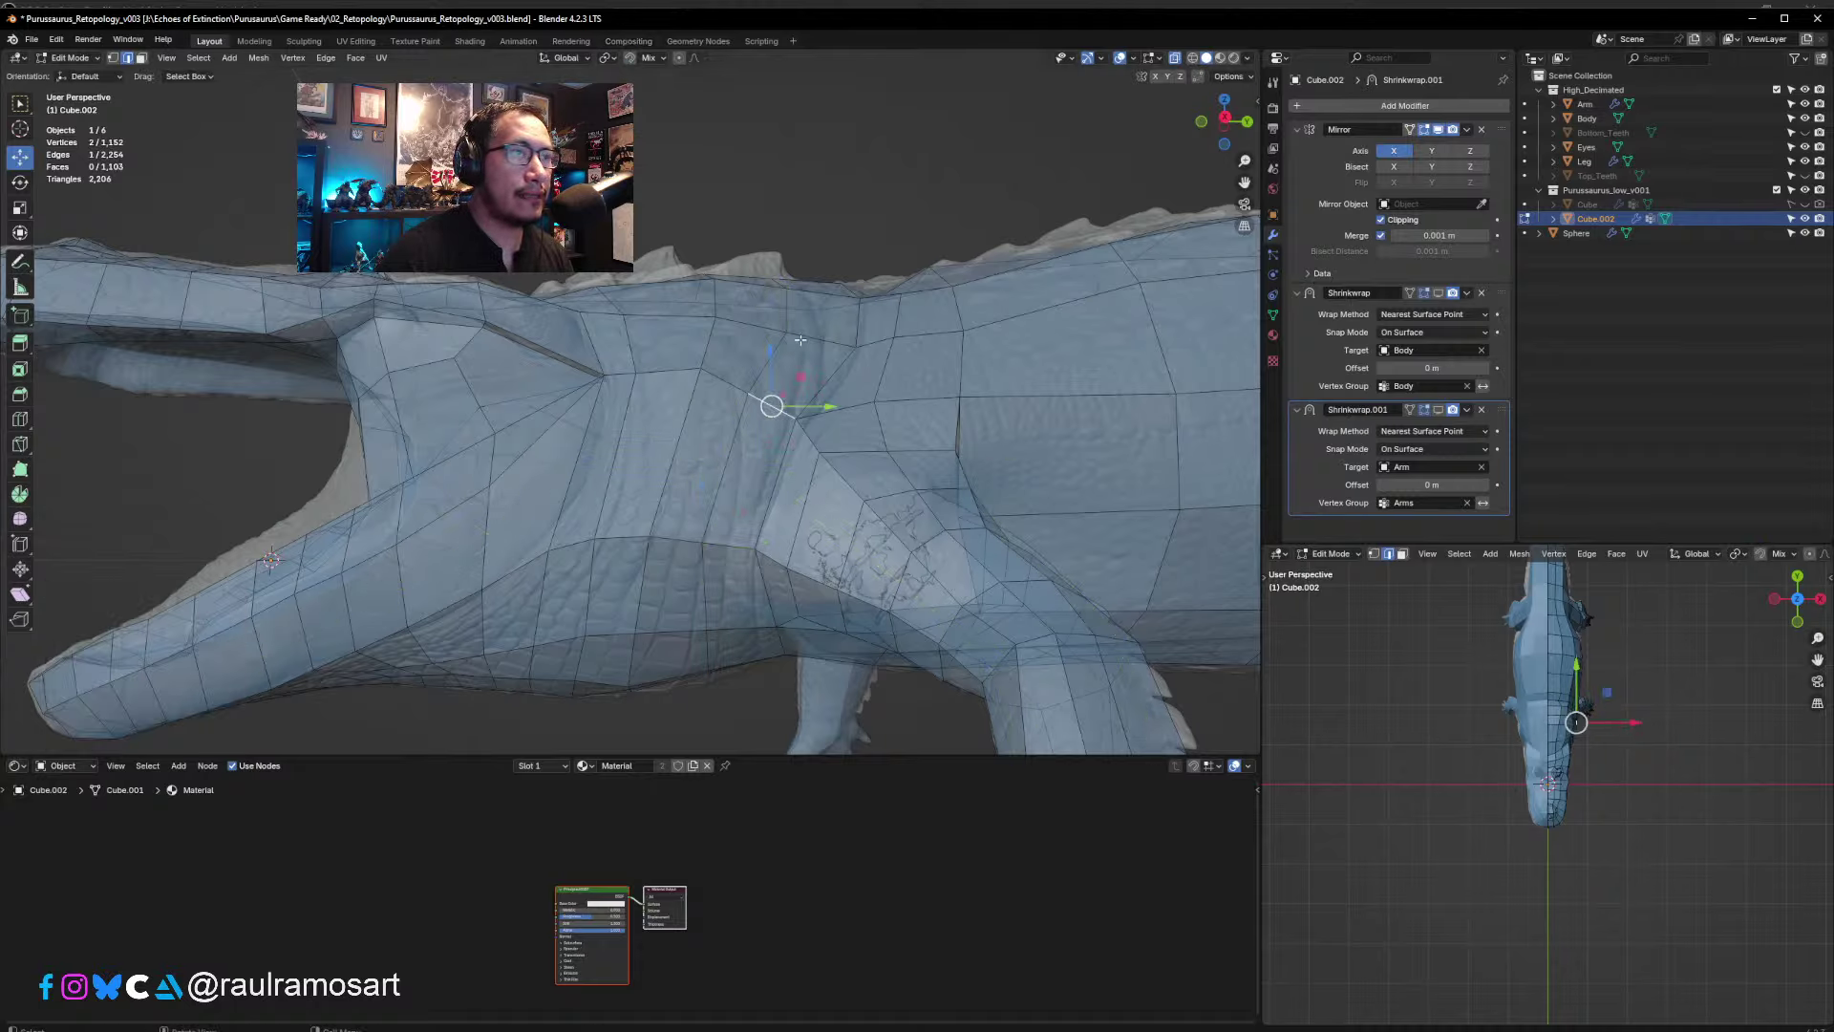
middle_click_drag(784, 406, 873, 225)
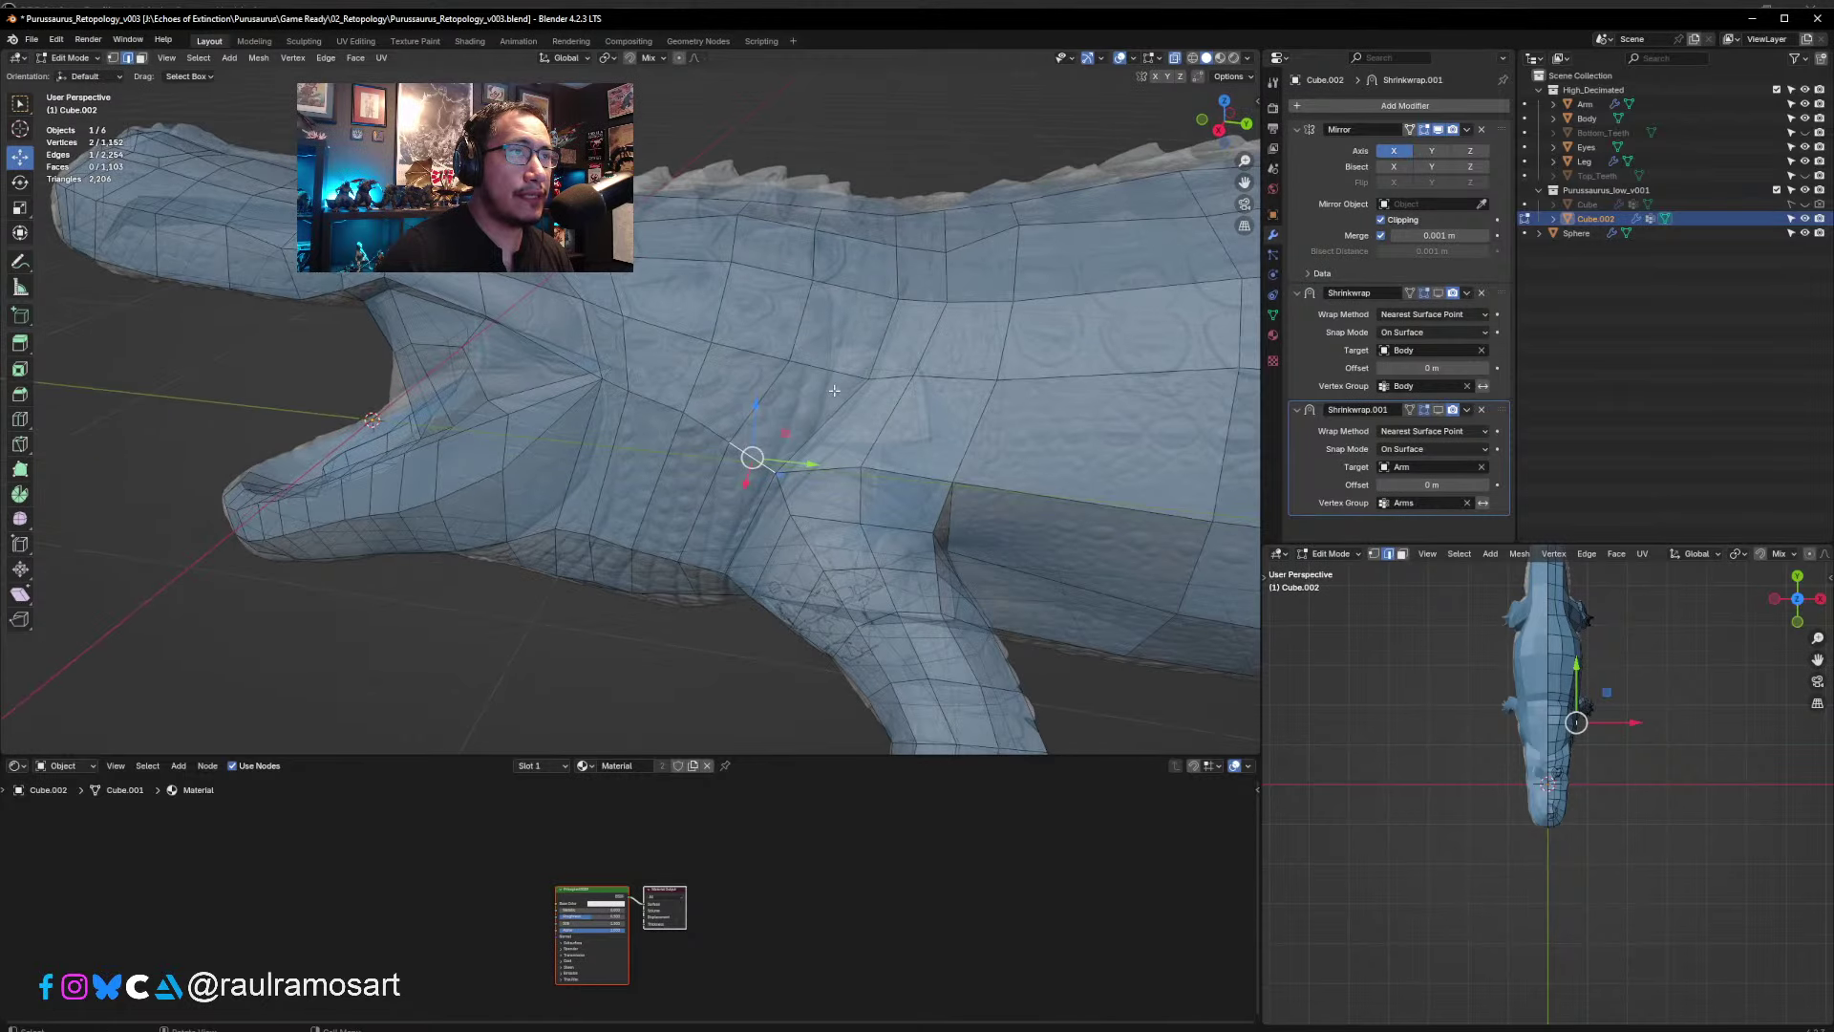
- Return to vertex selection with snapping on and move the vertex behind the mouth corner up onto the cheek
middle_click_drag(834, 391, 819, 502)
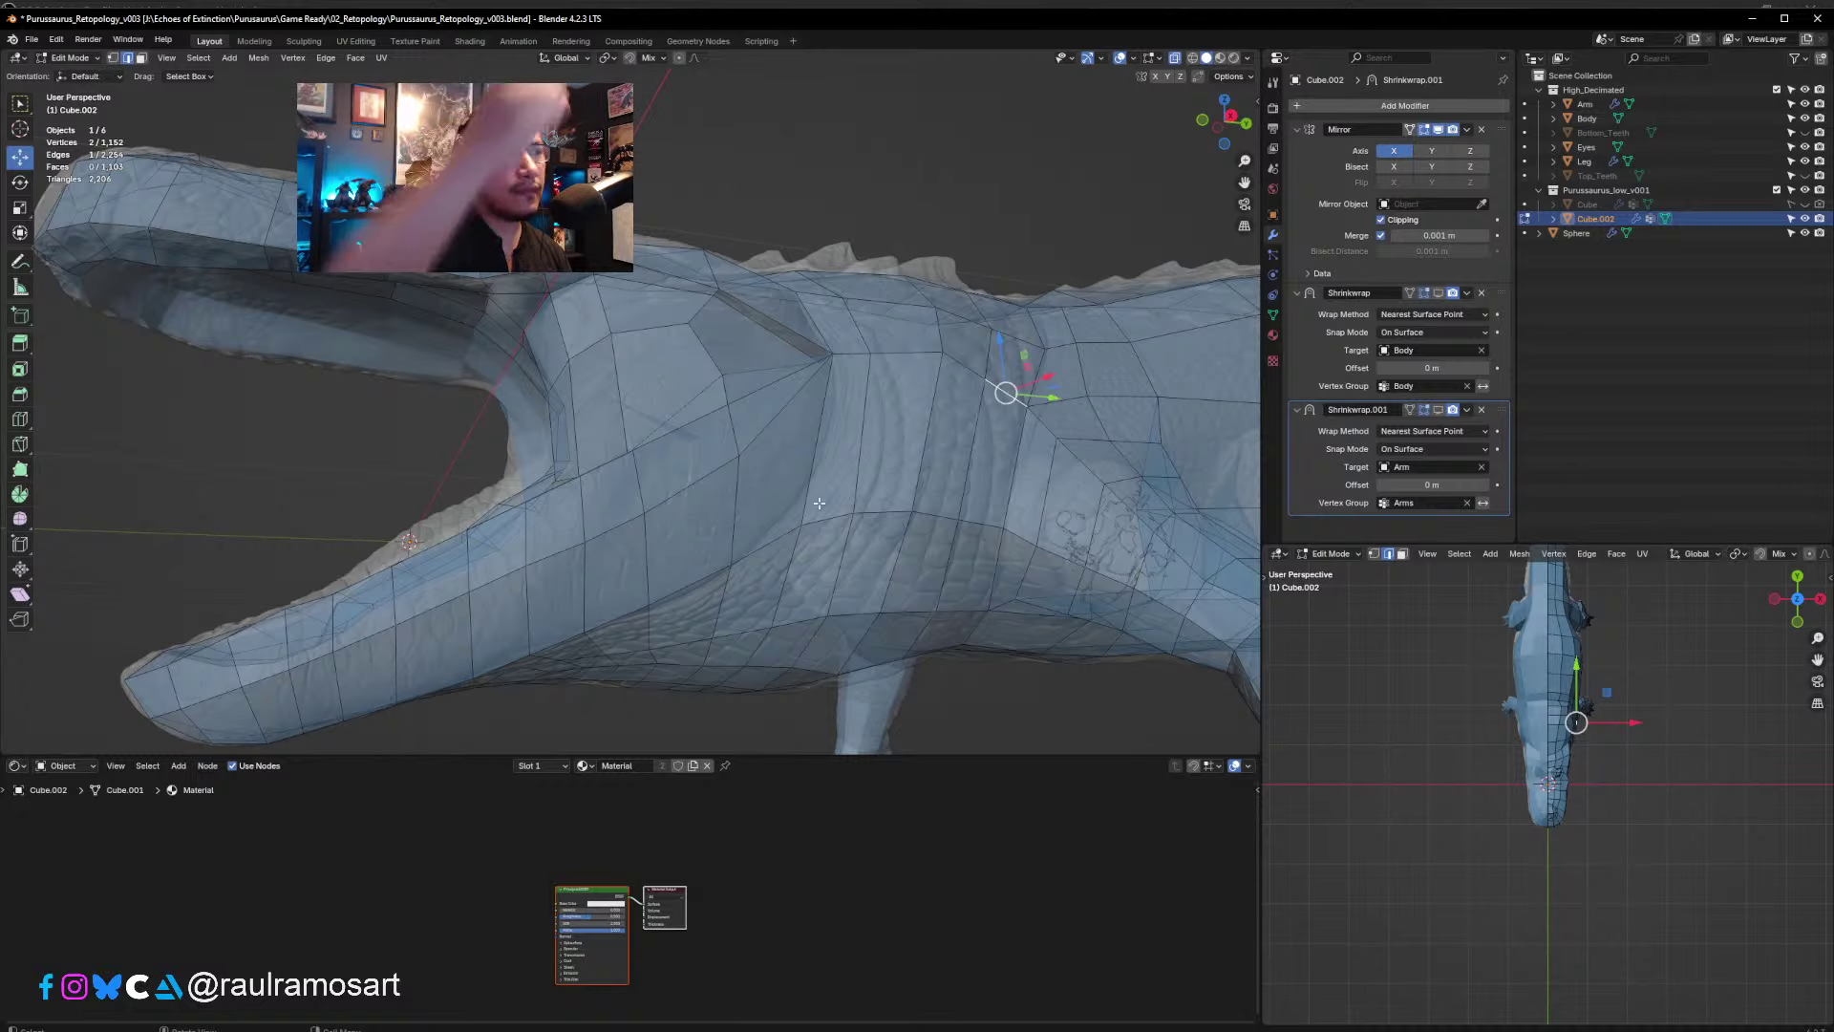
middle_click_drag(686, 524, 706, 487)
scroll(706, 486, "up", 5)
scroll(705, 487, "down", 4)
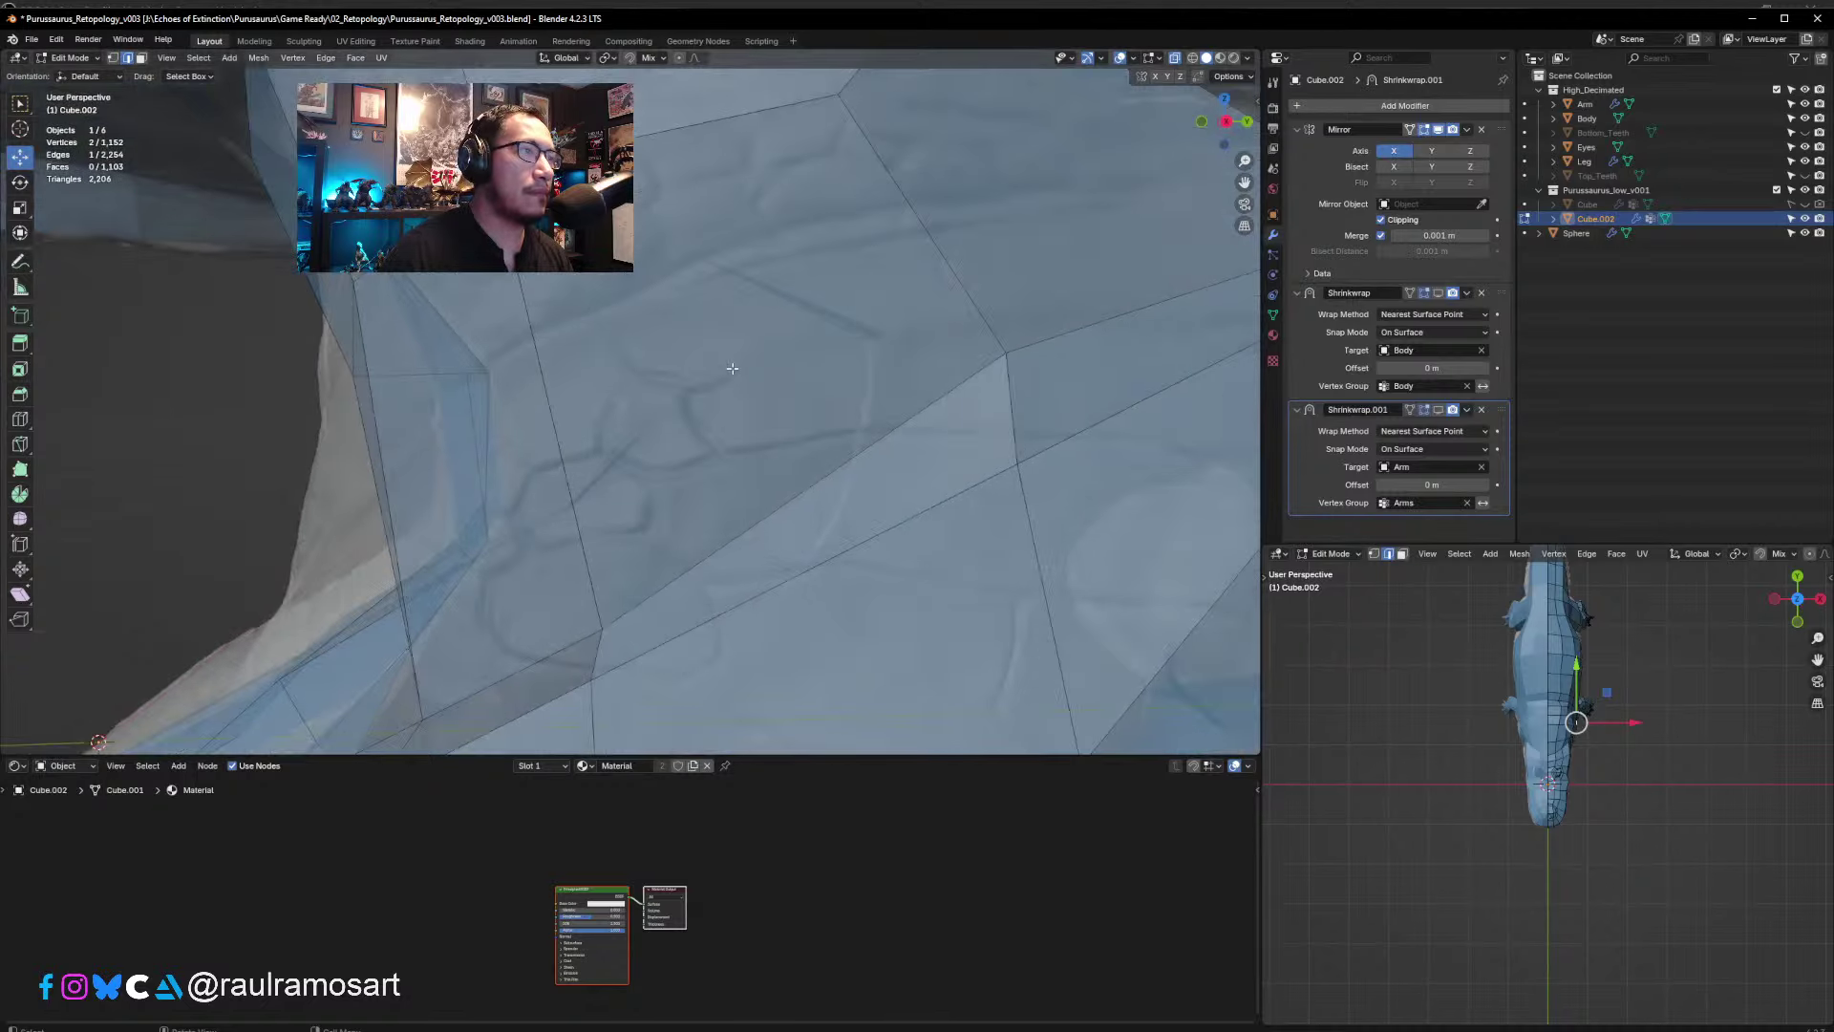
left_click(112, 60)
left_click(630, 58)
middle_click_drag(601, 449, 619, 459)
key("g")
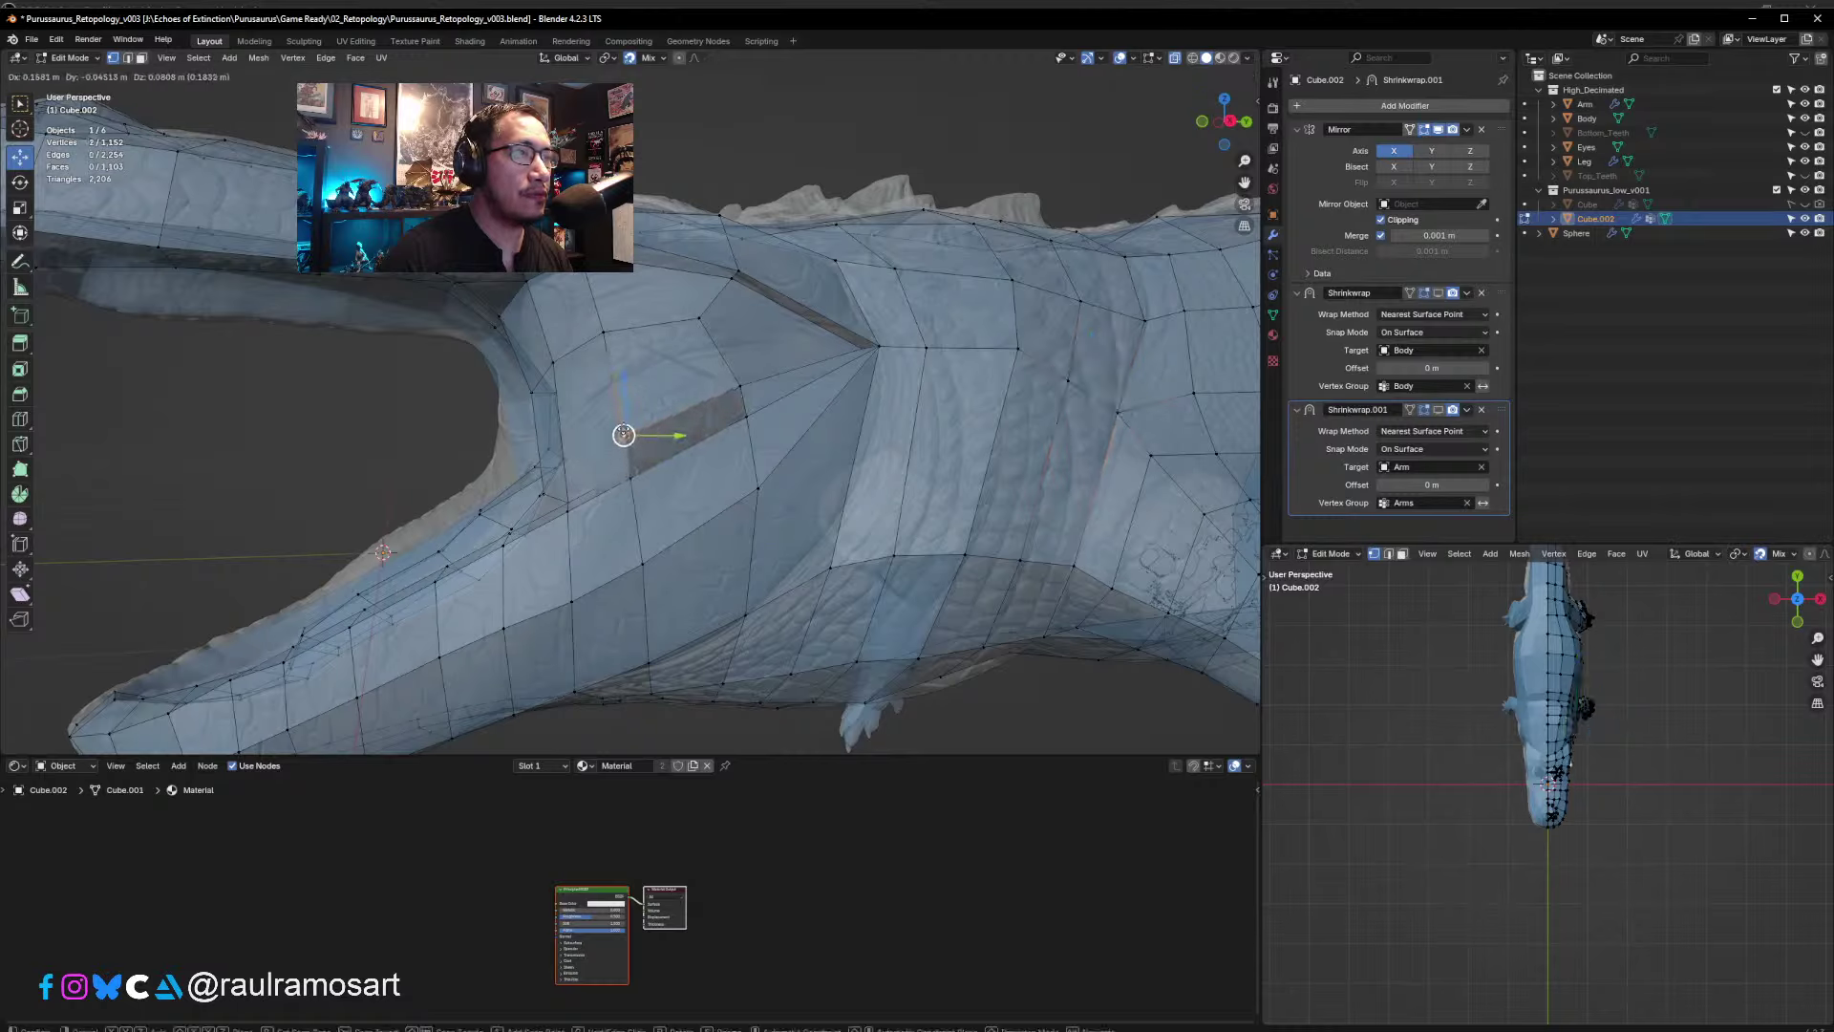
left_click(614, 389)
- Move the cheek vertices behind the mouth corner upward so their edge row follows the row above
left_click_drag(627, 389, 727, 348)
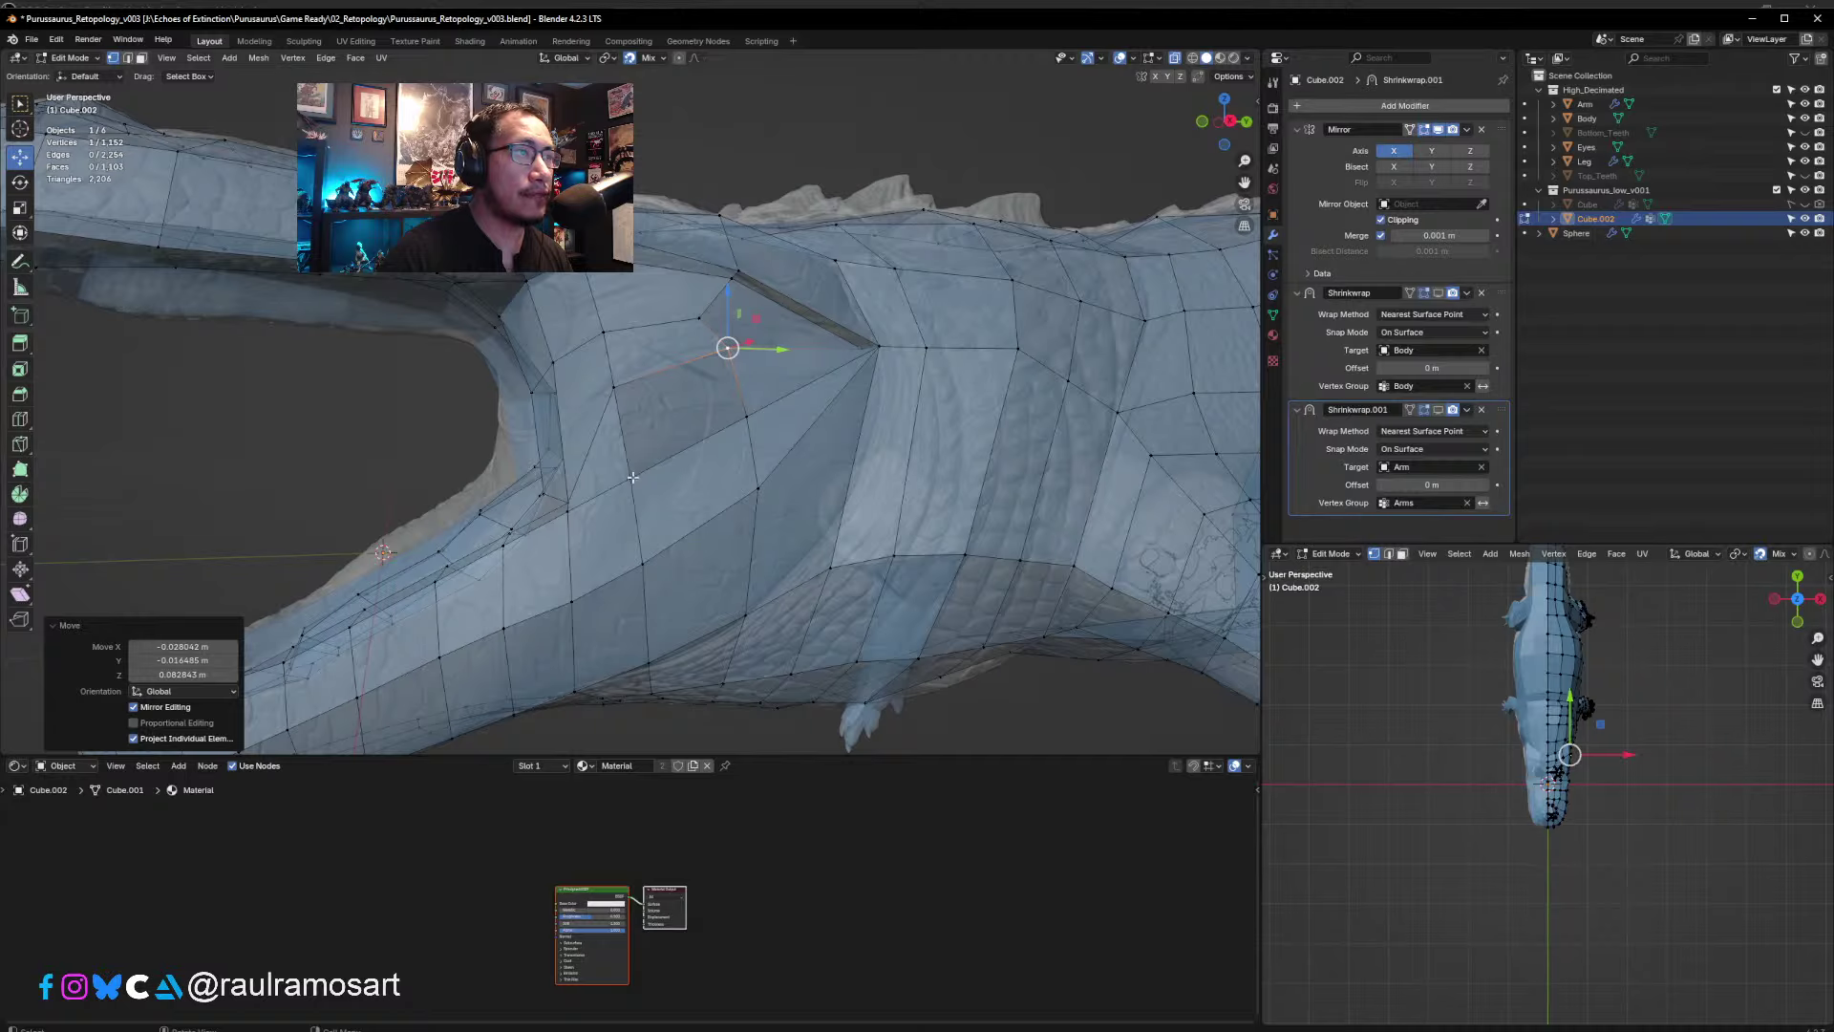
key("g")
left_click(652, 406)
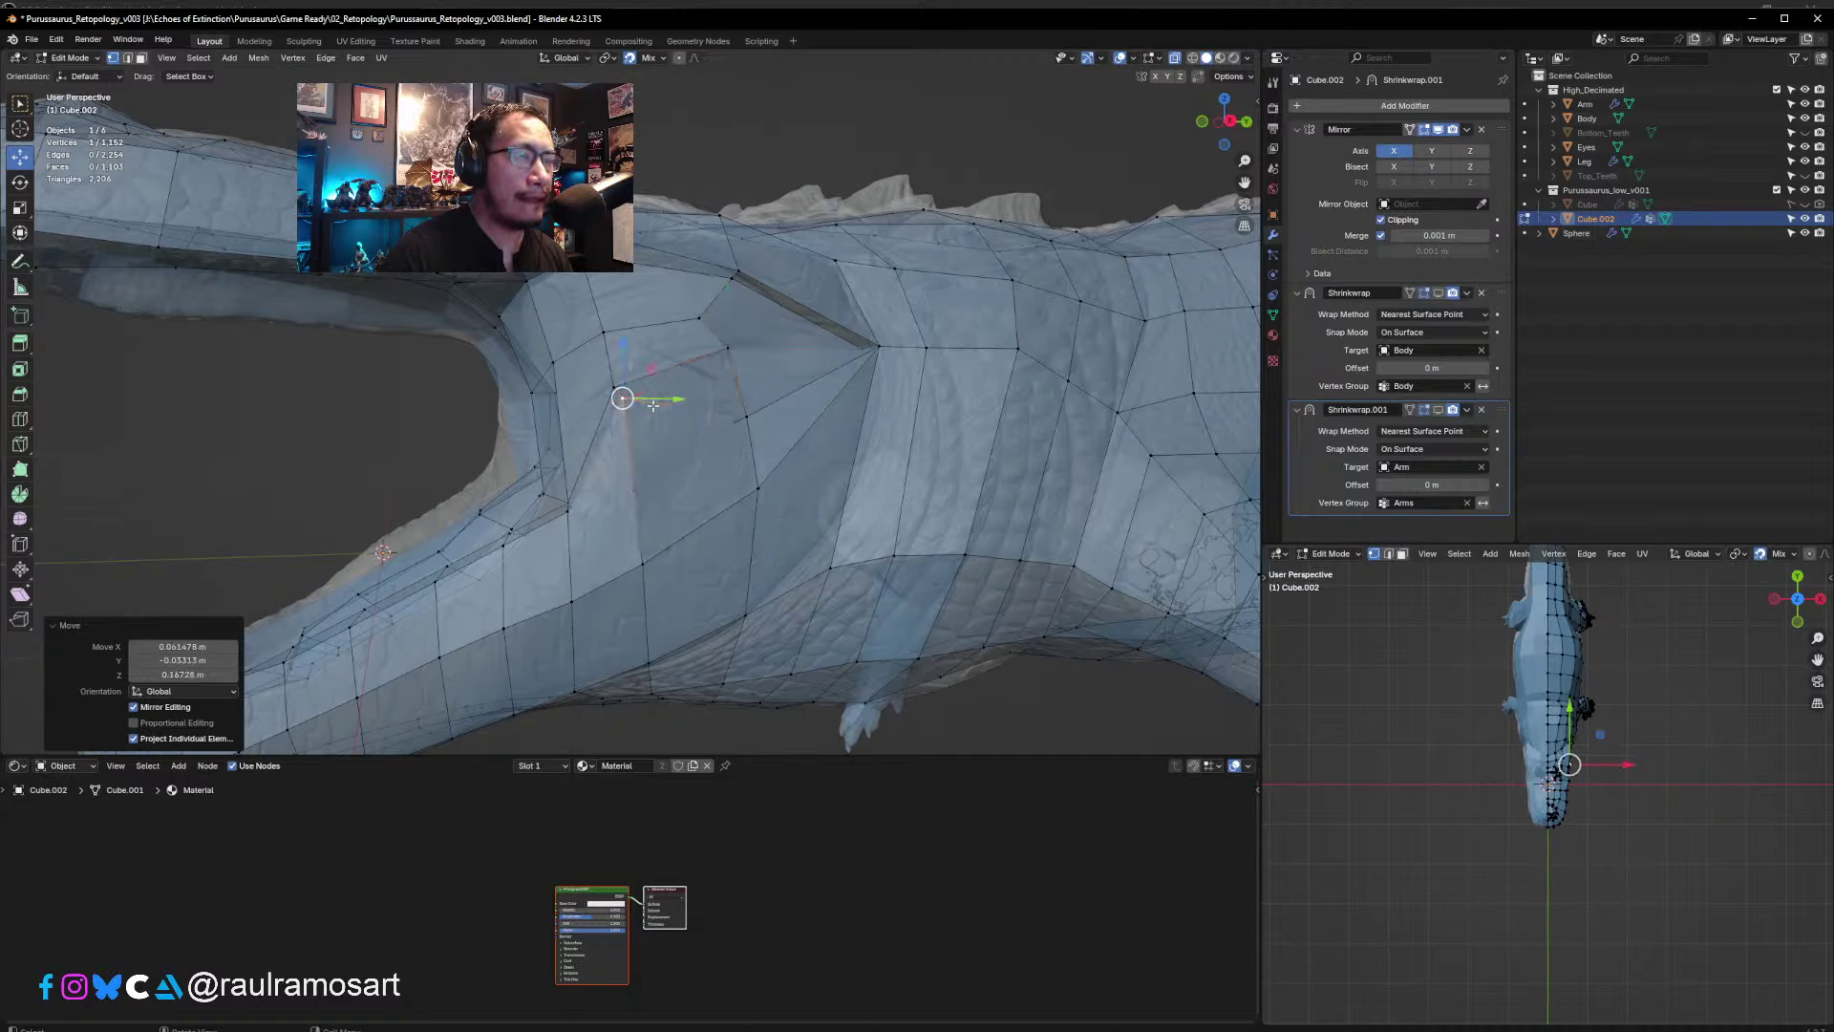
key("g")
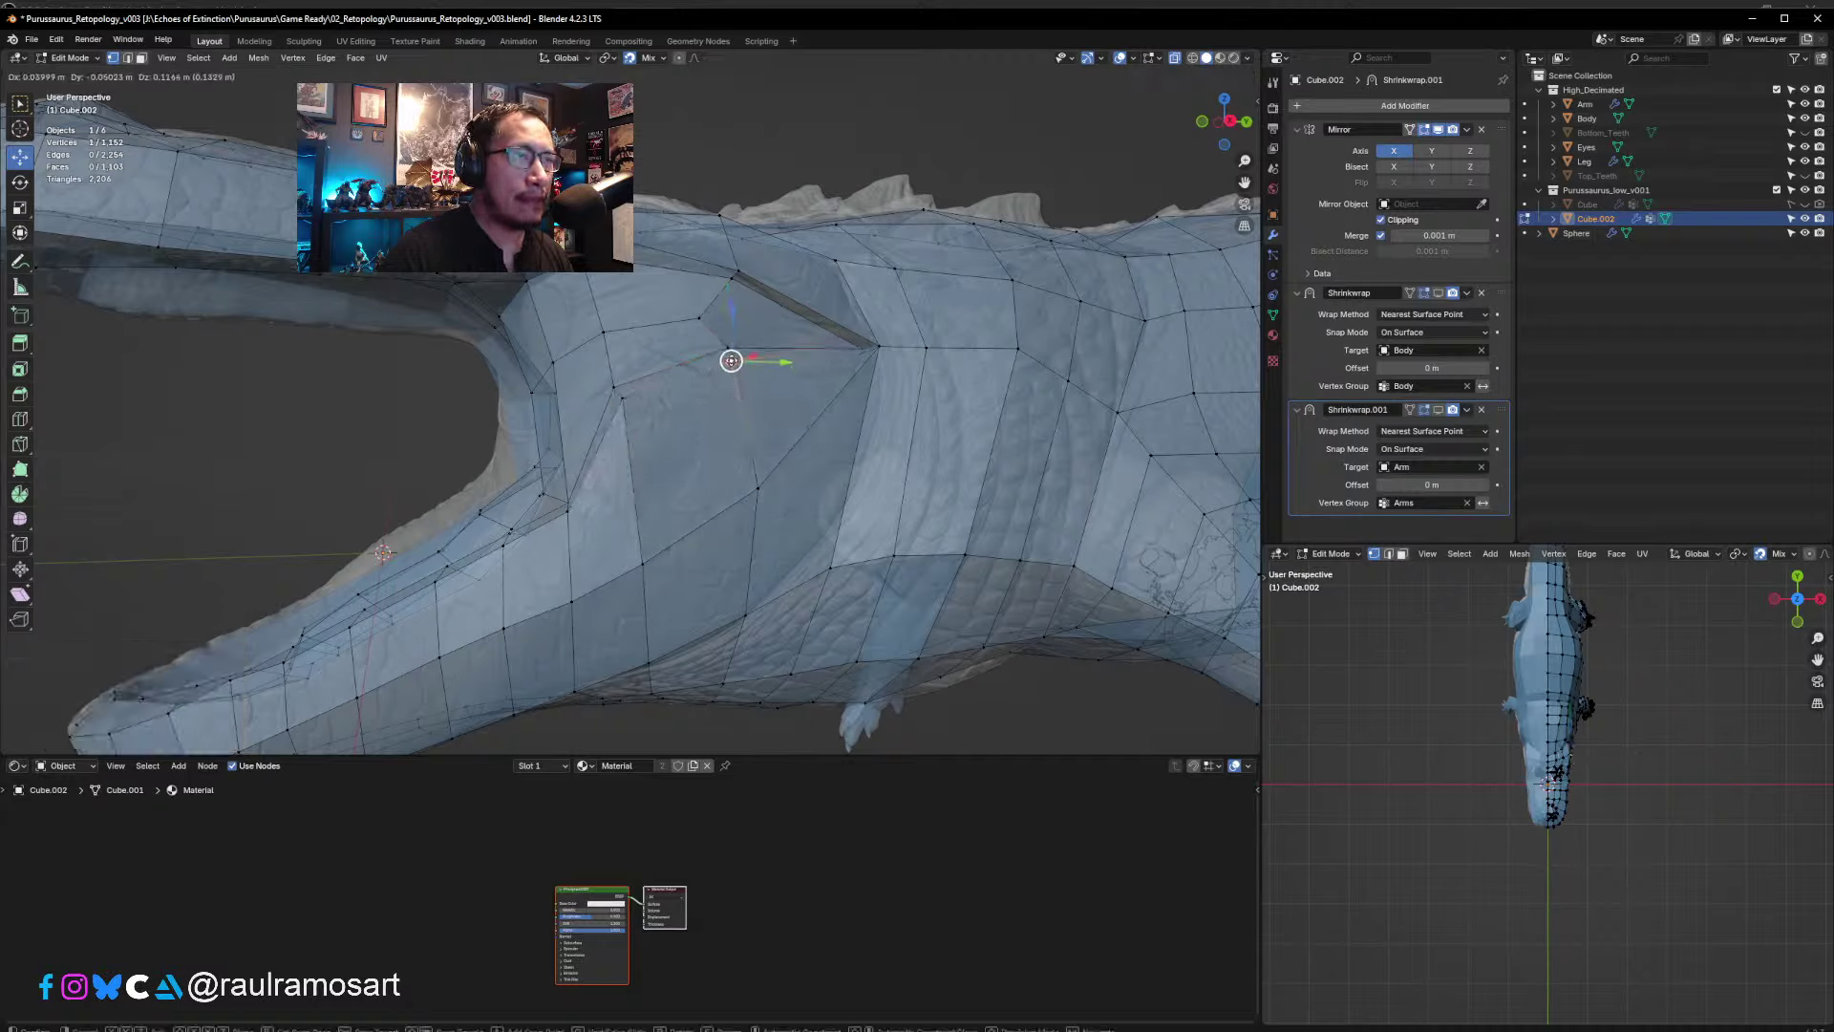
left_click(833, 427)
- Shift the vertex at the rear of the lower jaw, below the cheek, up toward the jaw's rim
middle_click_drag(833, 427, 803, 408)
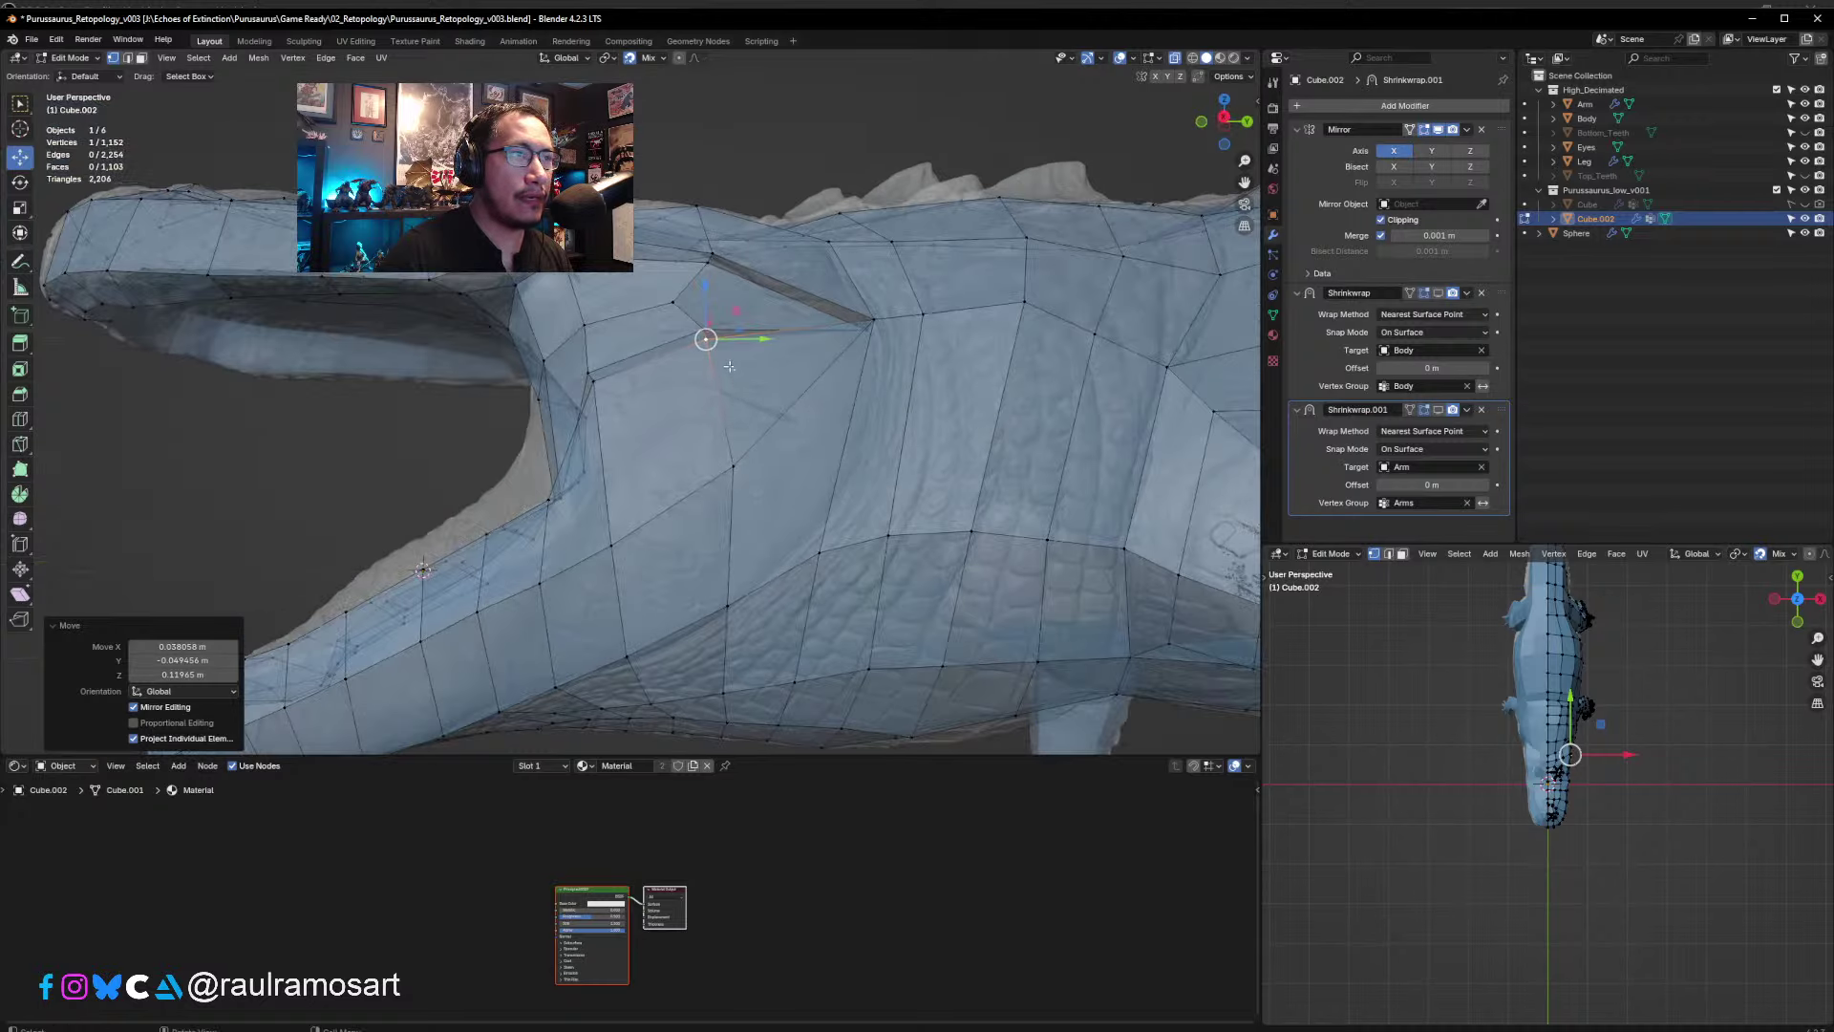
scroll(789, 444, "down", 2)
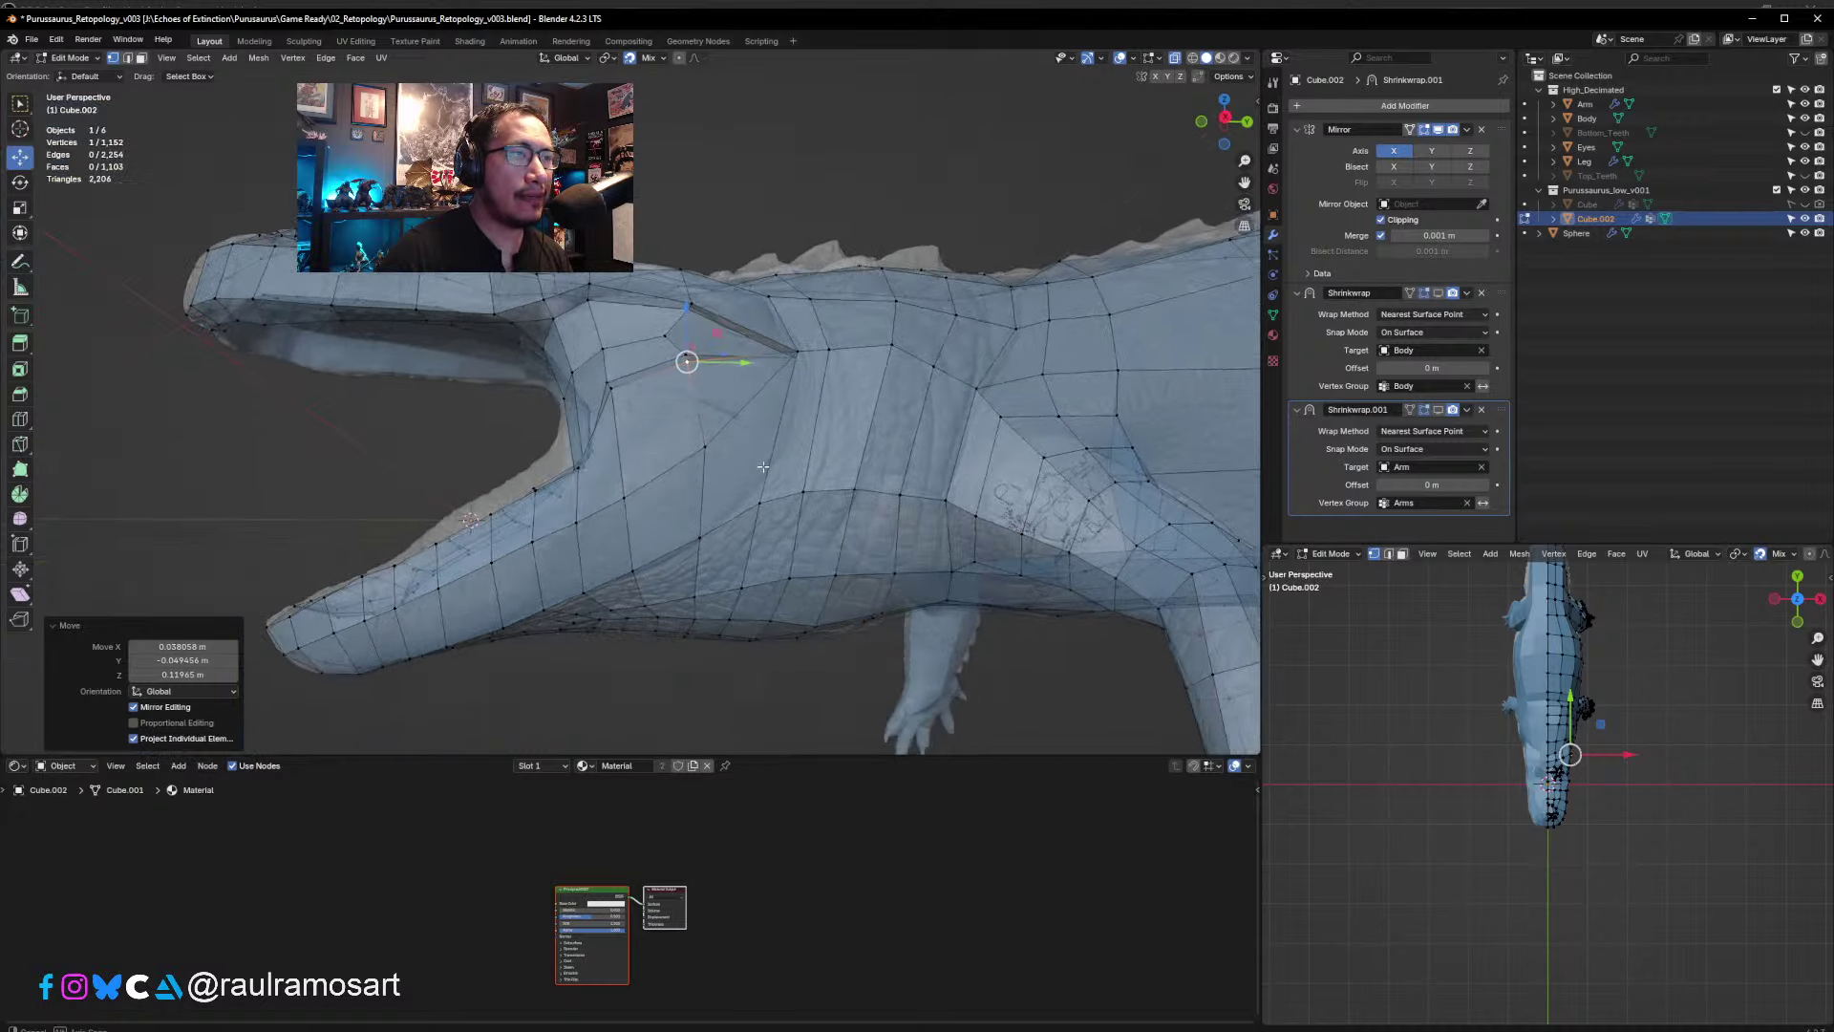
middle_click_drag(789, 444, 748, 427)
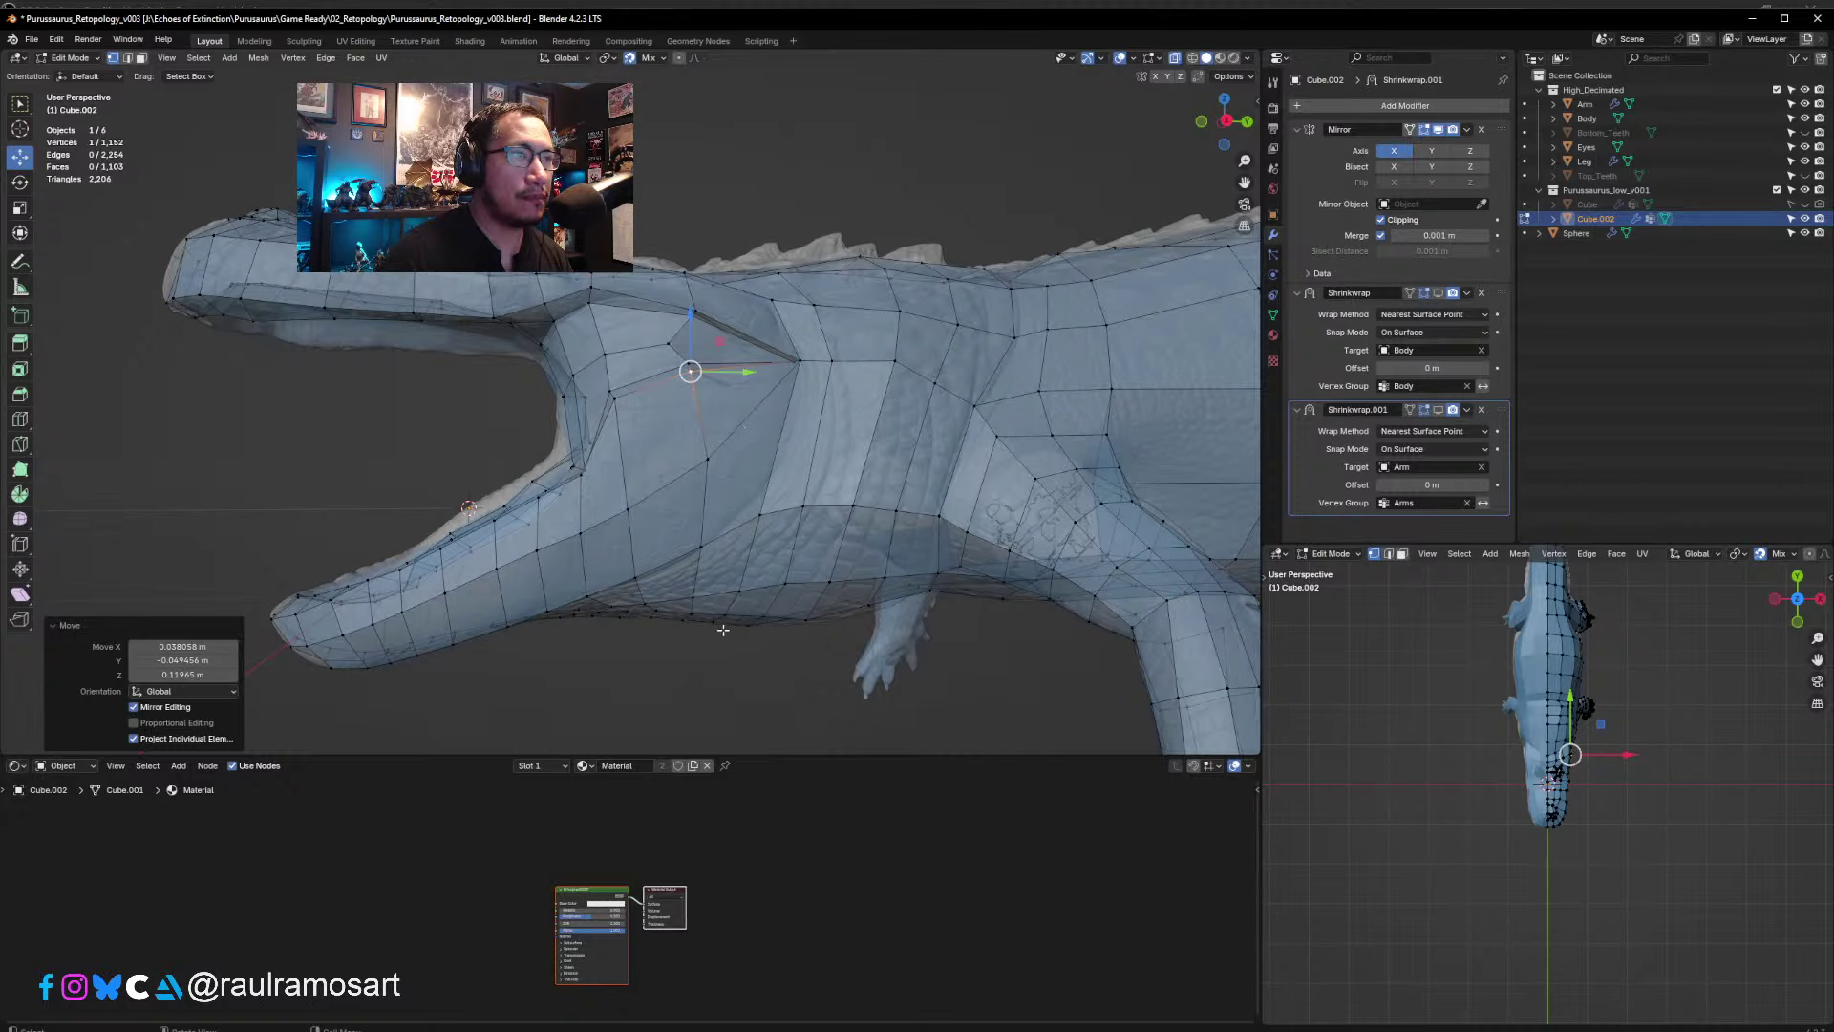
scroll(726, 548, "down", 1)
middle_click_drag(717, 547, 823, 537)
scroll(682, 510, "up", 4)
middle_click_drag(682, 511, 616, 530)
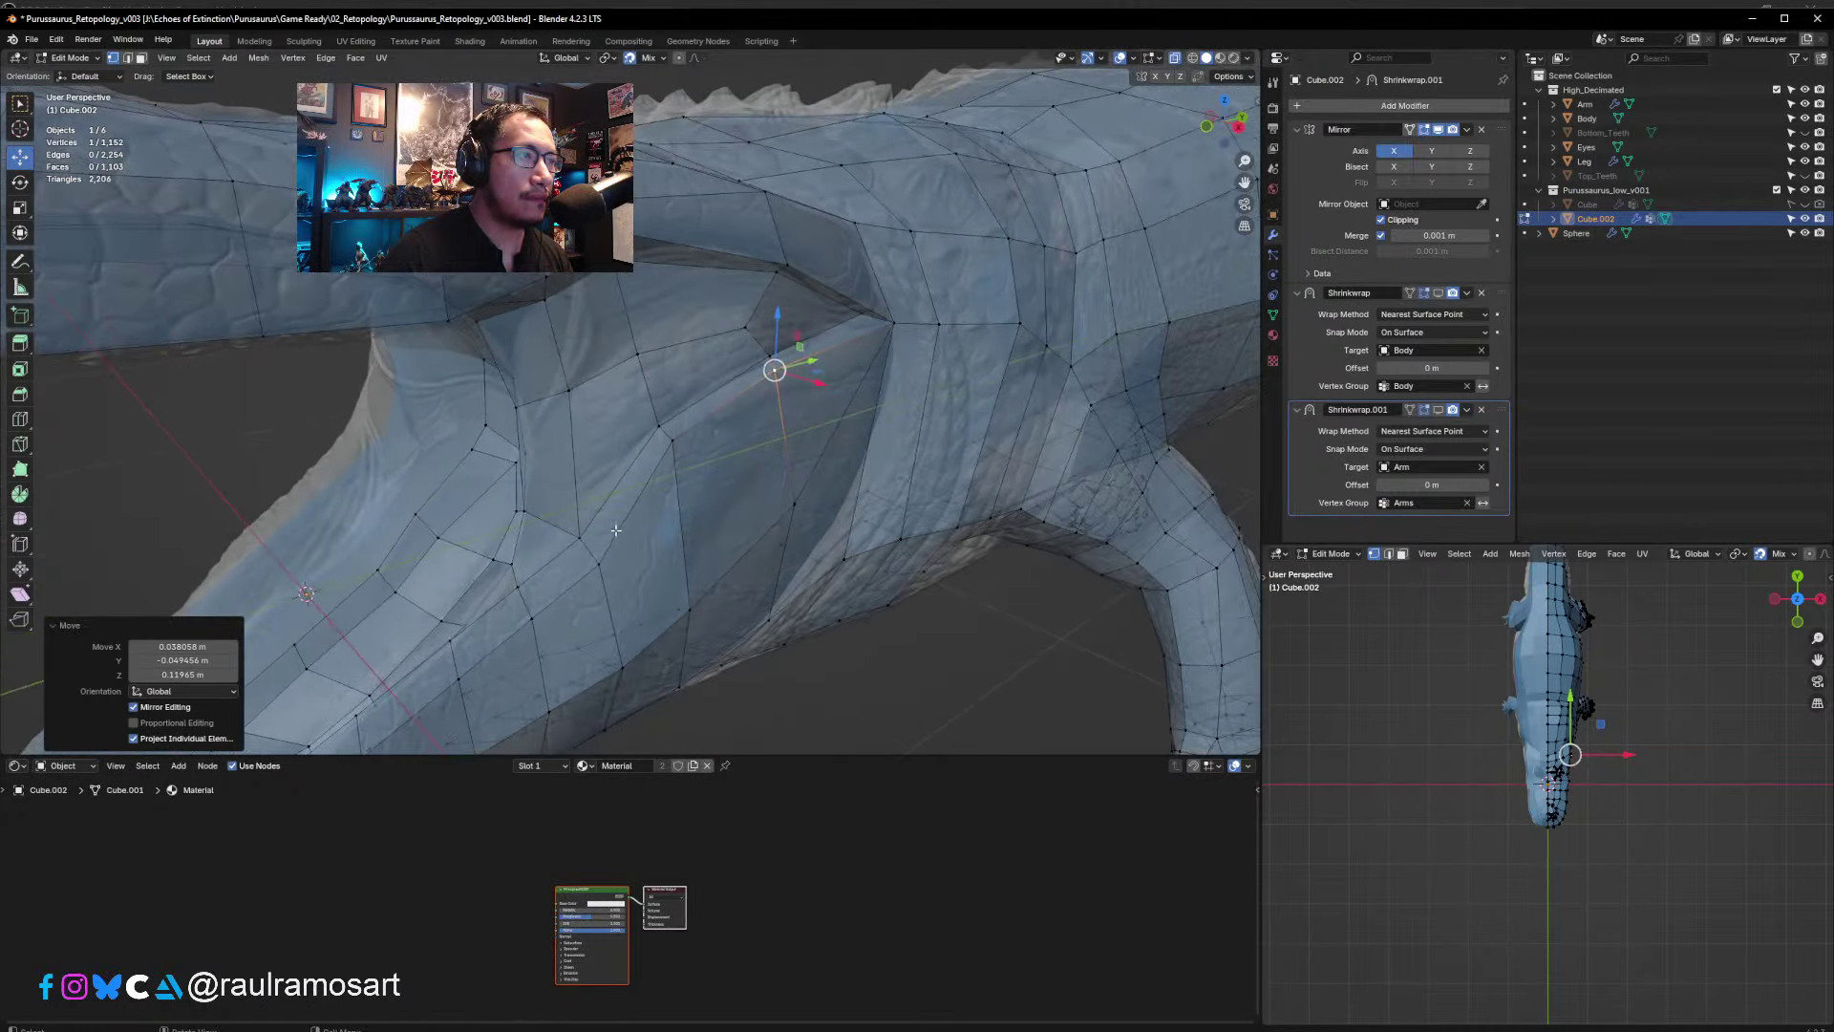
mouse_move(578, 540)
left_mouse_down()
mouse_move(561, 512)
mouse_move(585, 536)
left_mouse_up()
left_click(599, 565)
- Move the next two vertices forward along the lower jaw's outer side up toward the rim
middle_click_drag(586, 536, 591, 575)
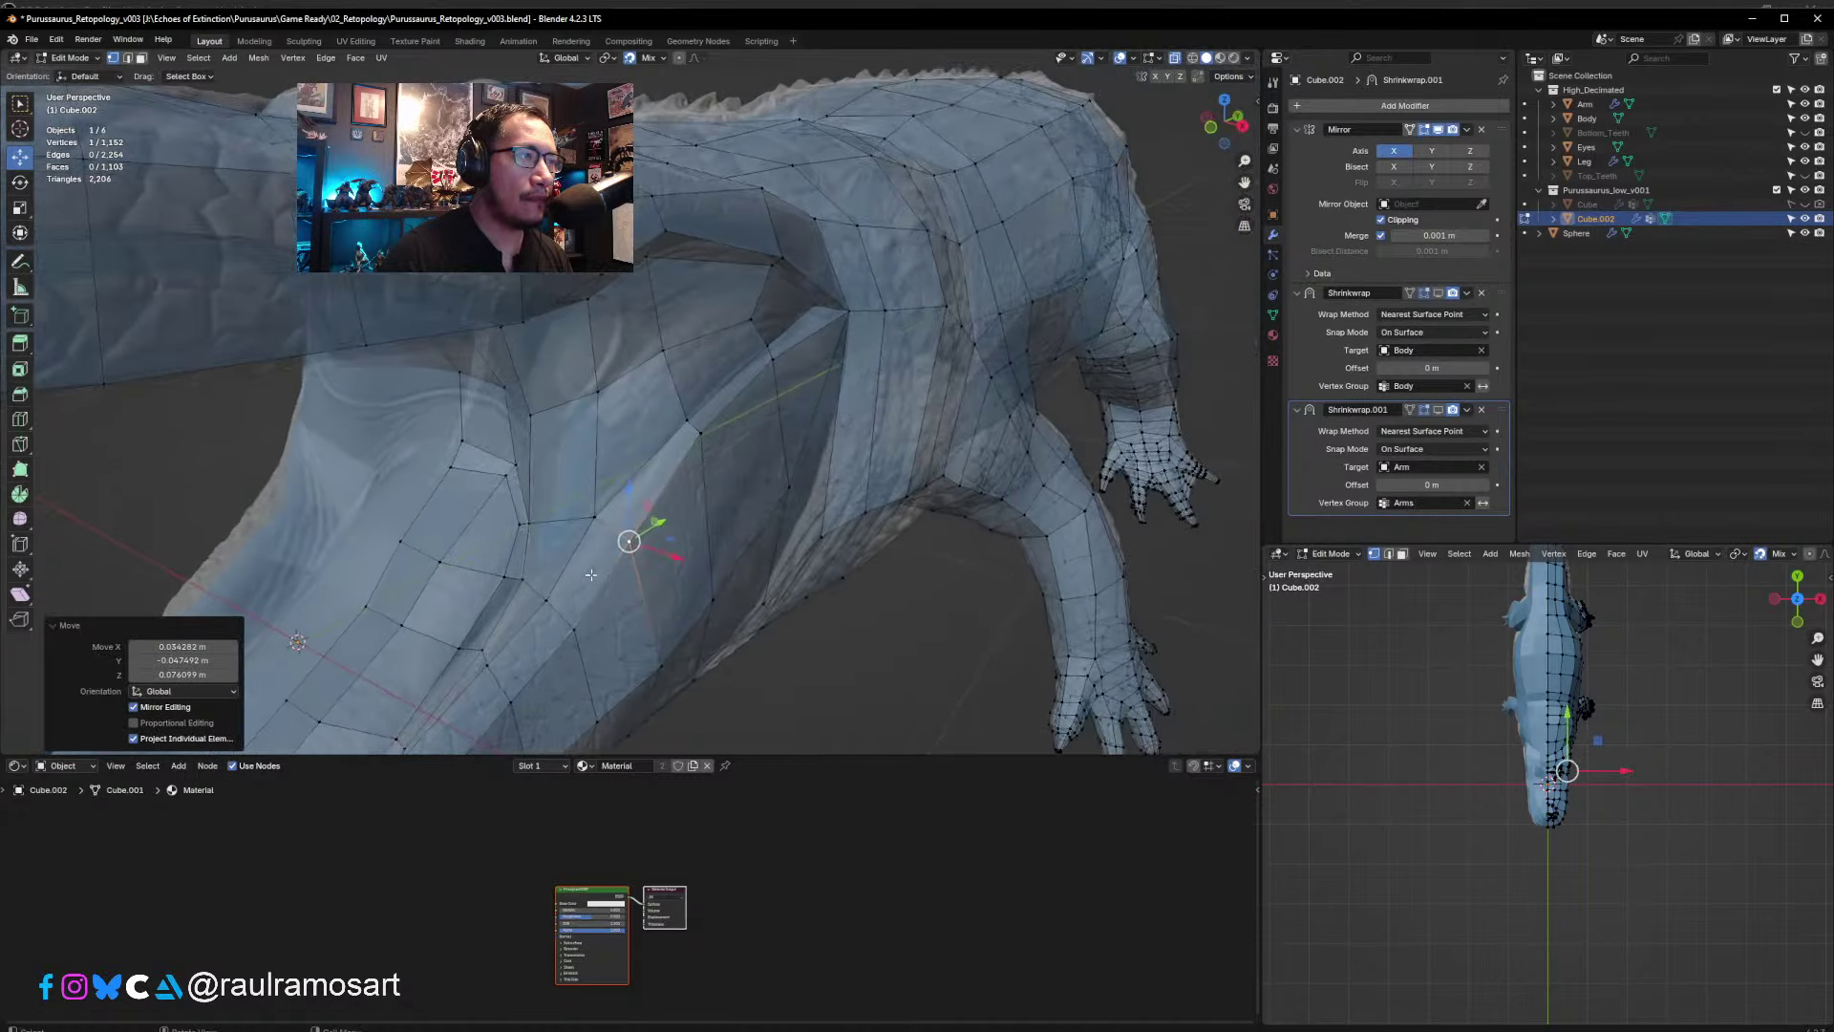
left_click(548, 600)
left_click_drag(549, 600, 573, 614)
left_click(575, 629)
middle_click_drag(573, 614, 622, 569)
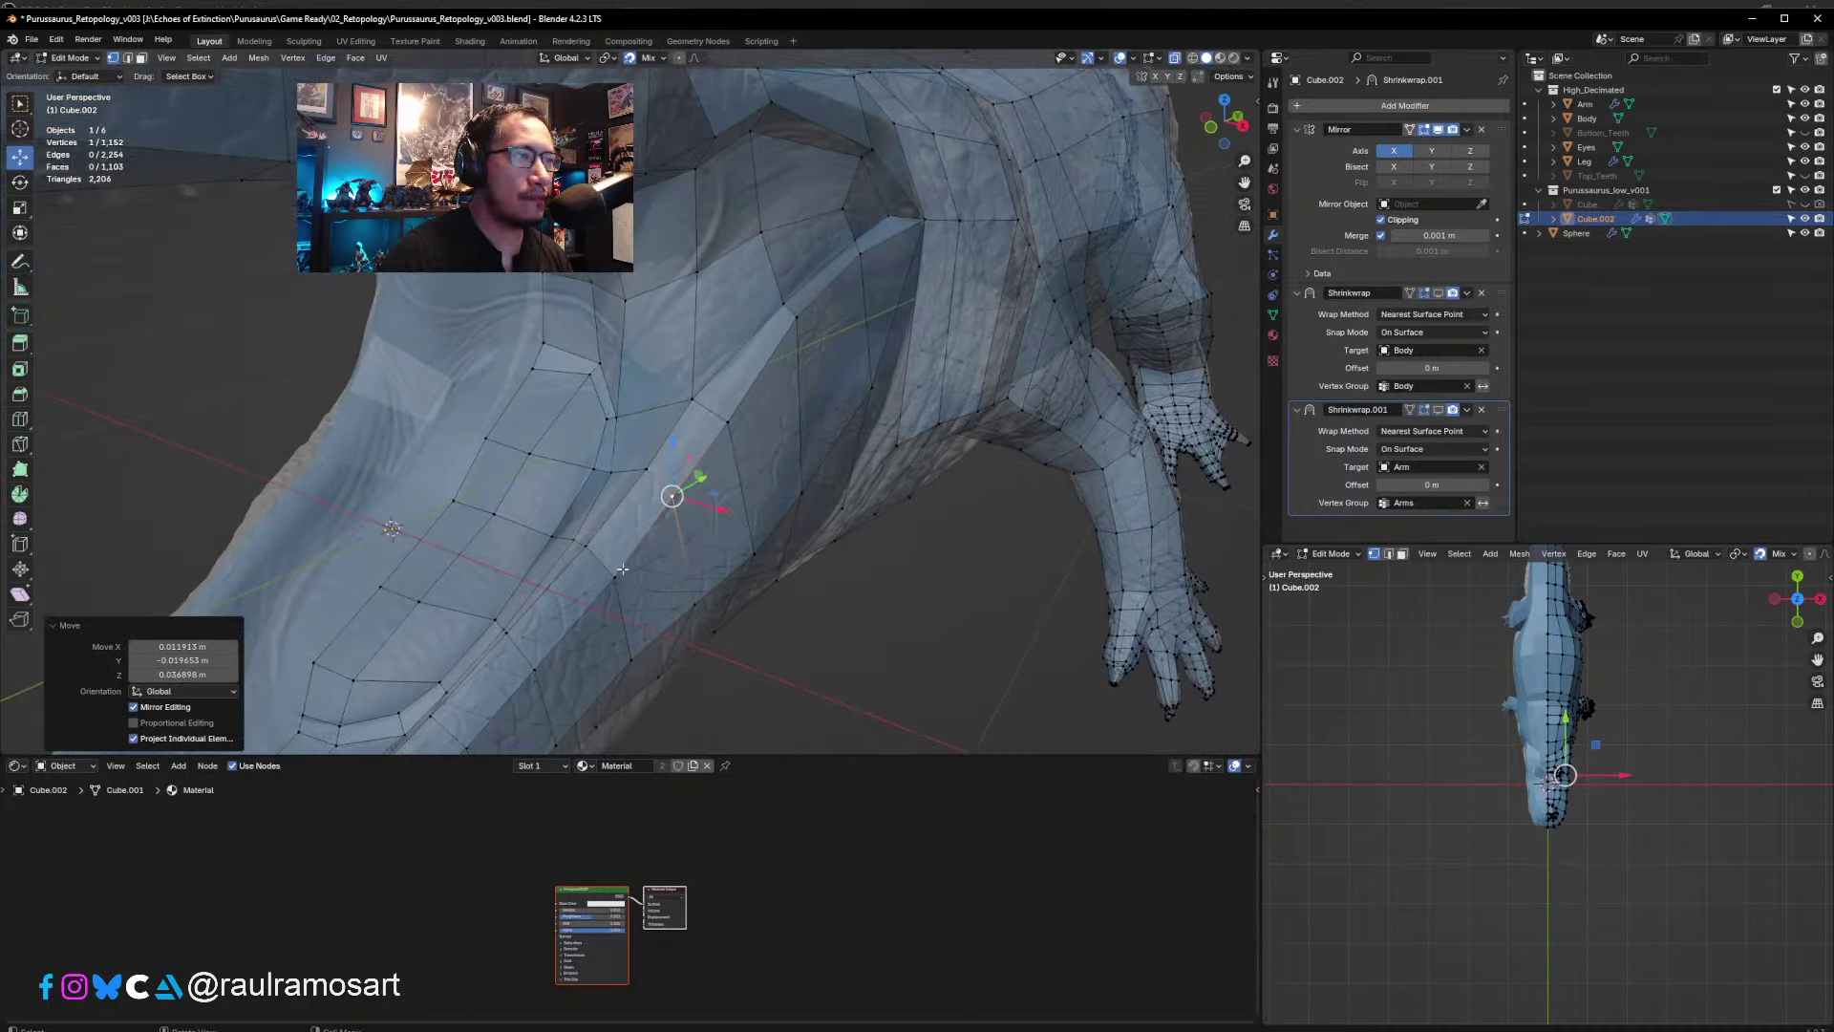
left_click_drag(609, 580, 614, 562)
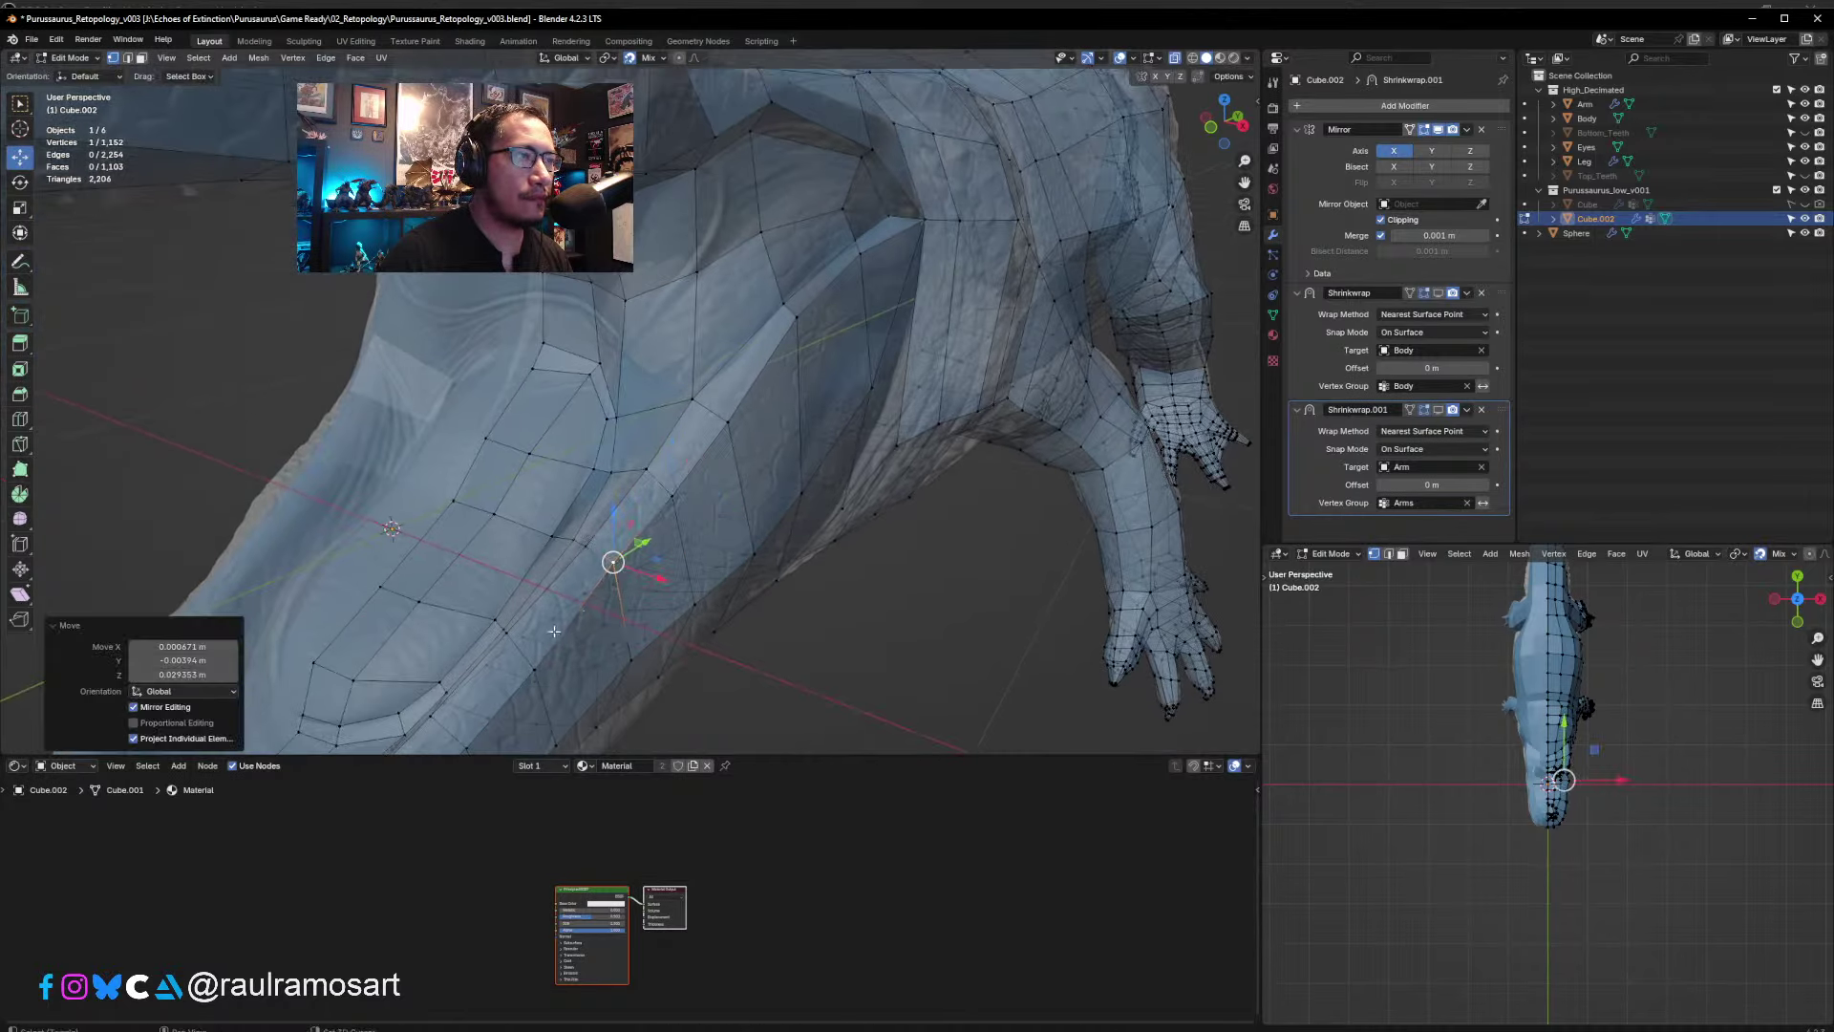
- Reposition three vertices along the middle of the lower jaw's outer side closer to the rim
middle_click_drag(614, 562, 675, 525)
left_click(688, 527)
left_click_drag(688, 524, 682, 511)
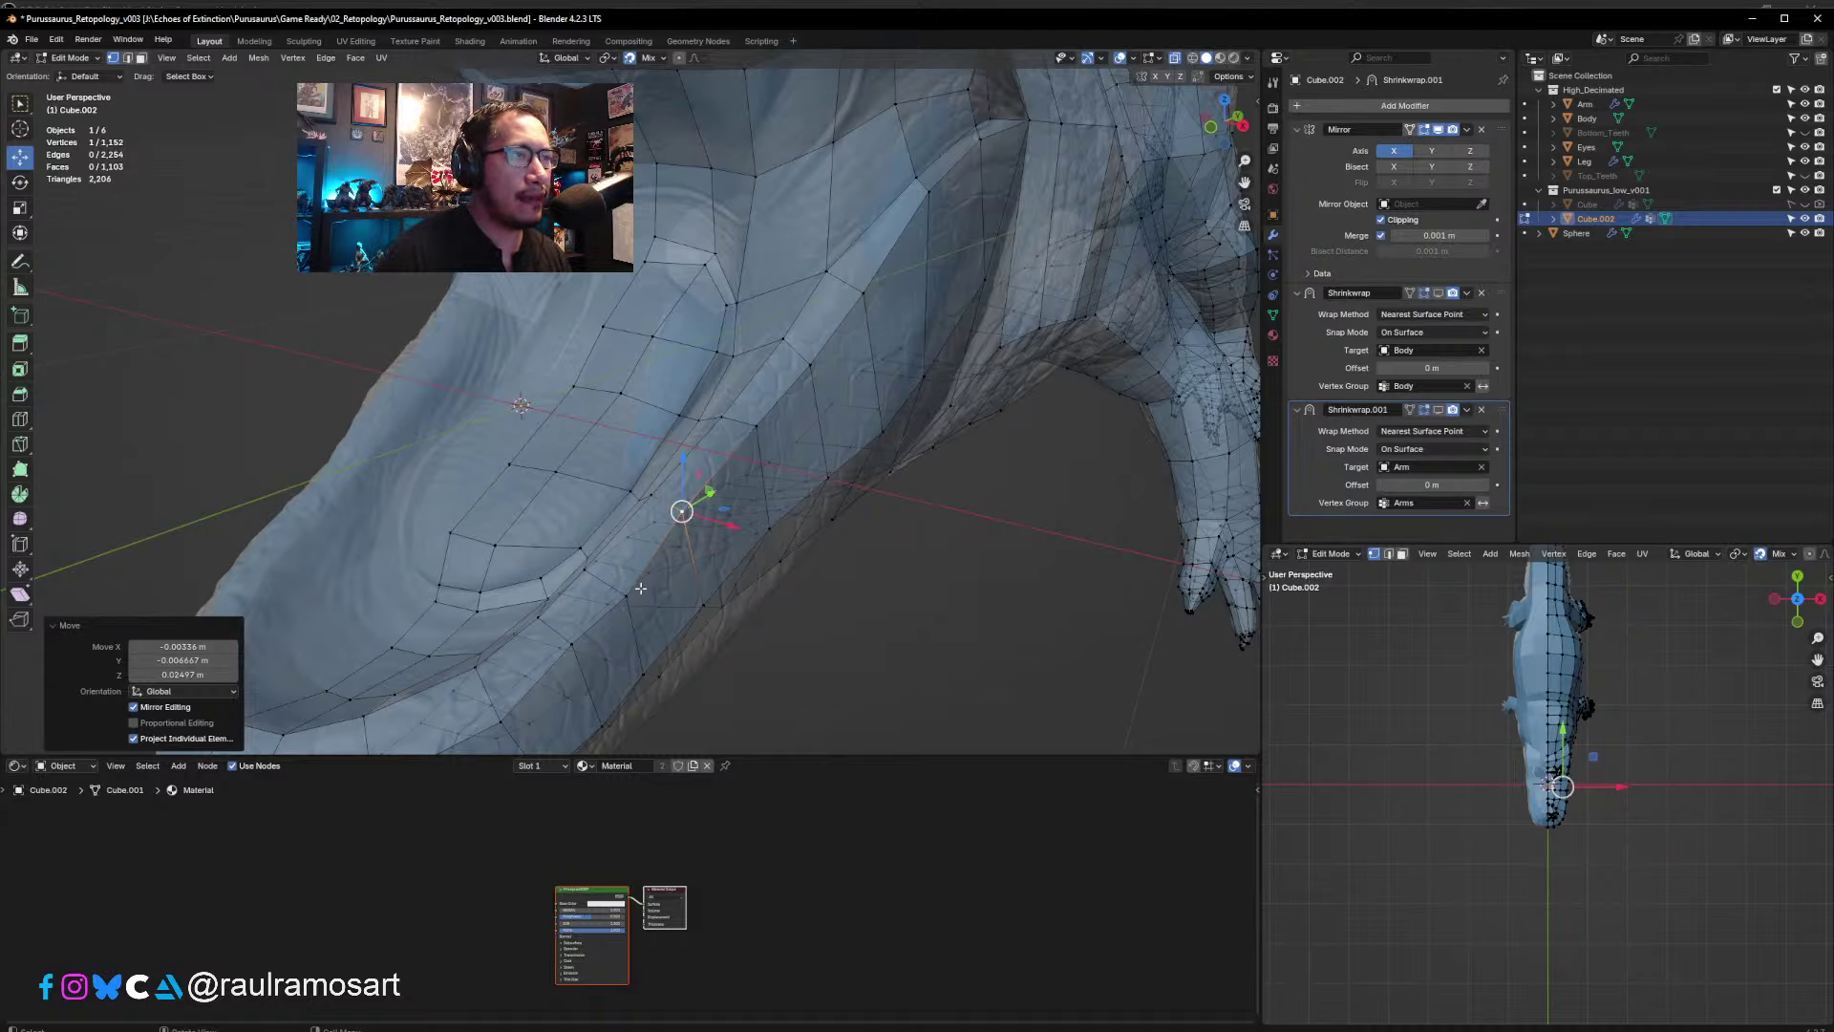
key("g")
left_click(614, 608)
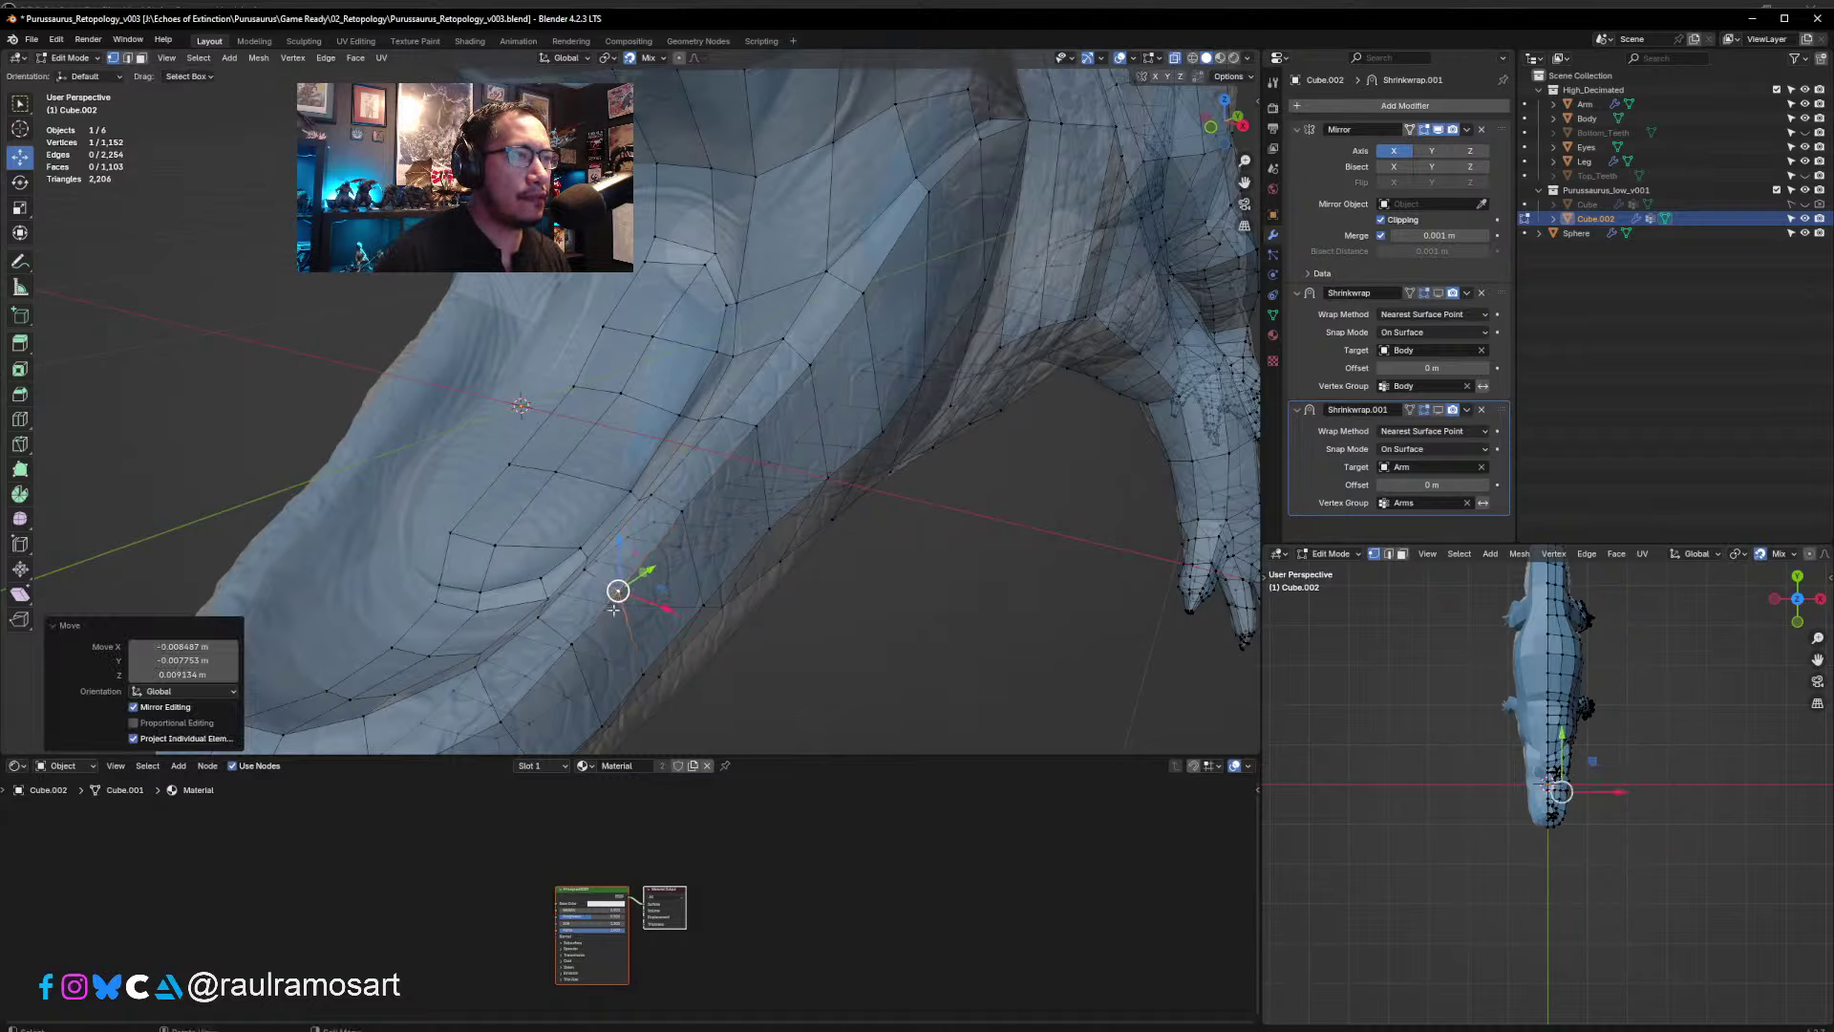
middle_click_drag(615, 609, 692, 568, "shift")
key("g")
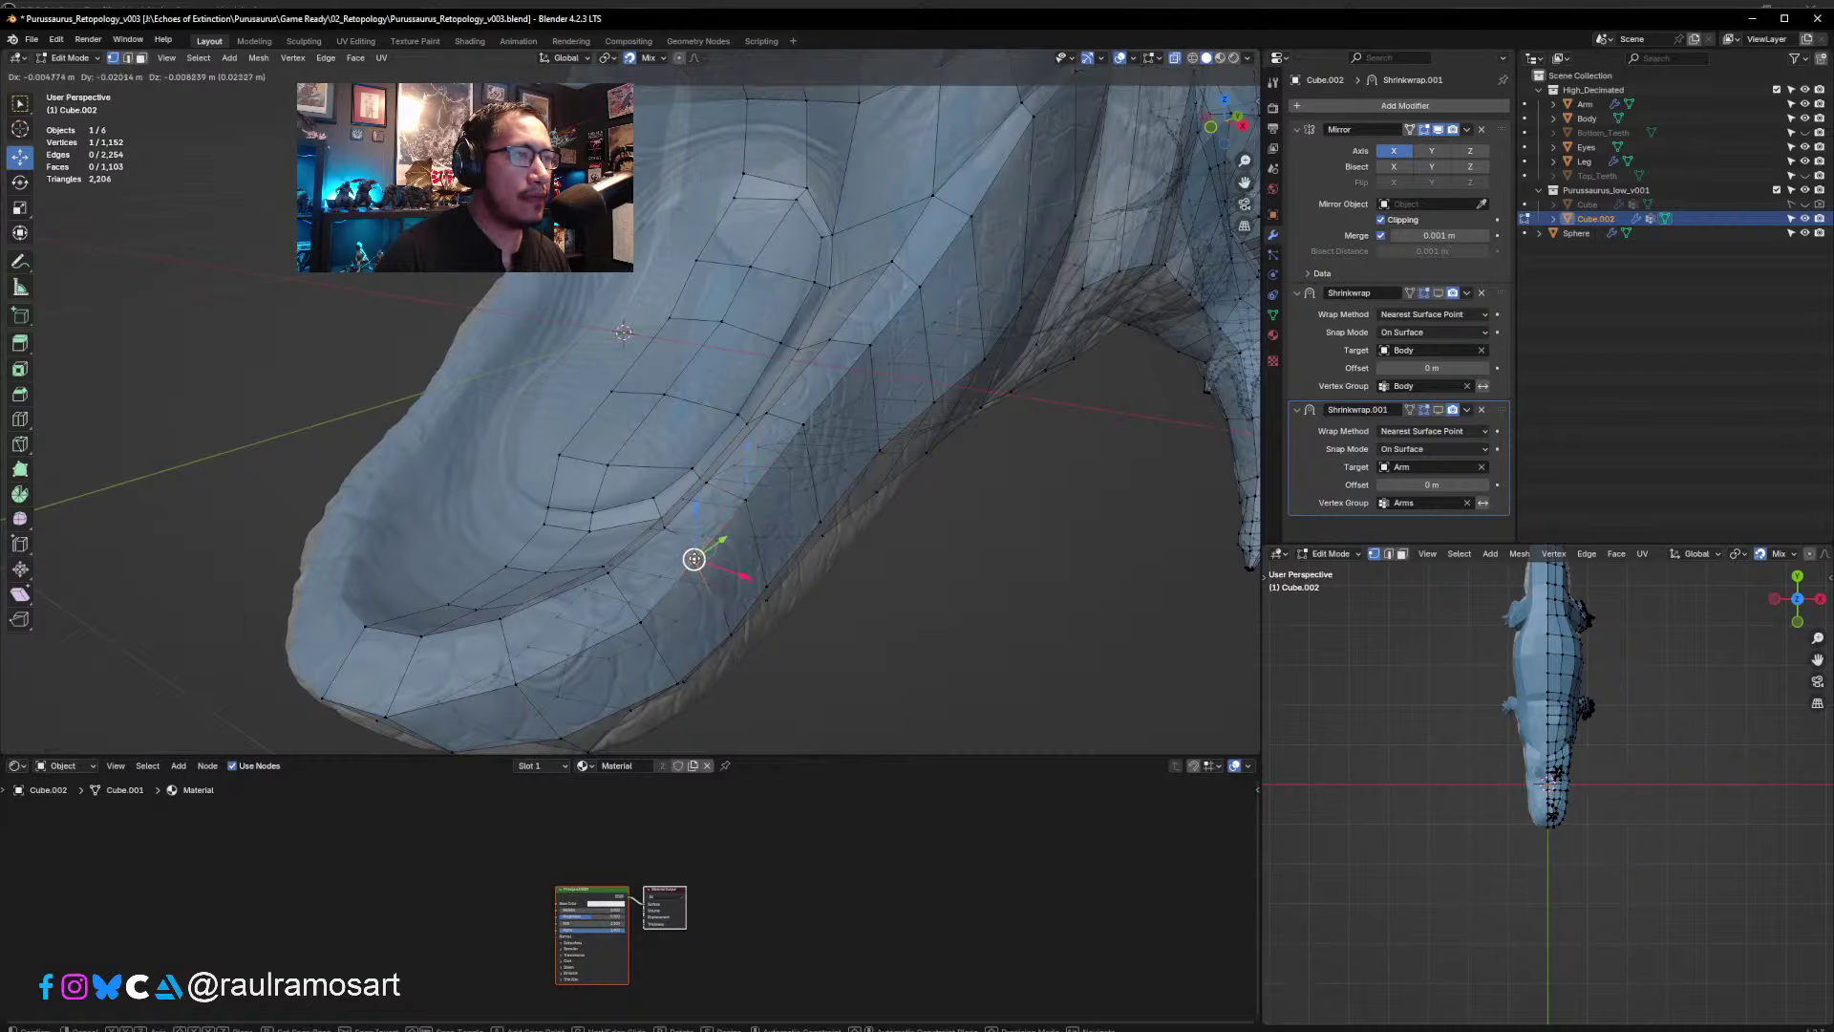
left_click(696, 553)
- Raise the remaining outer vertices around the front of the lower jaw to continue the edge row to the tip
left_click(640, 622)
key("g")
left_click(635, 600)
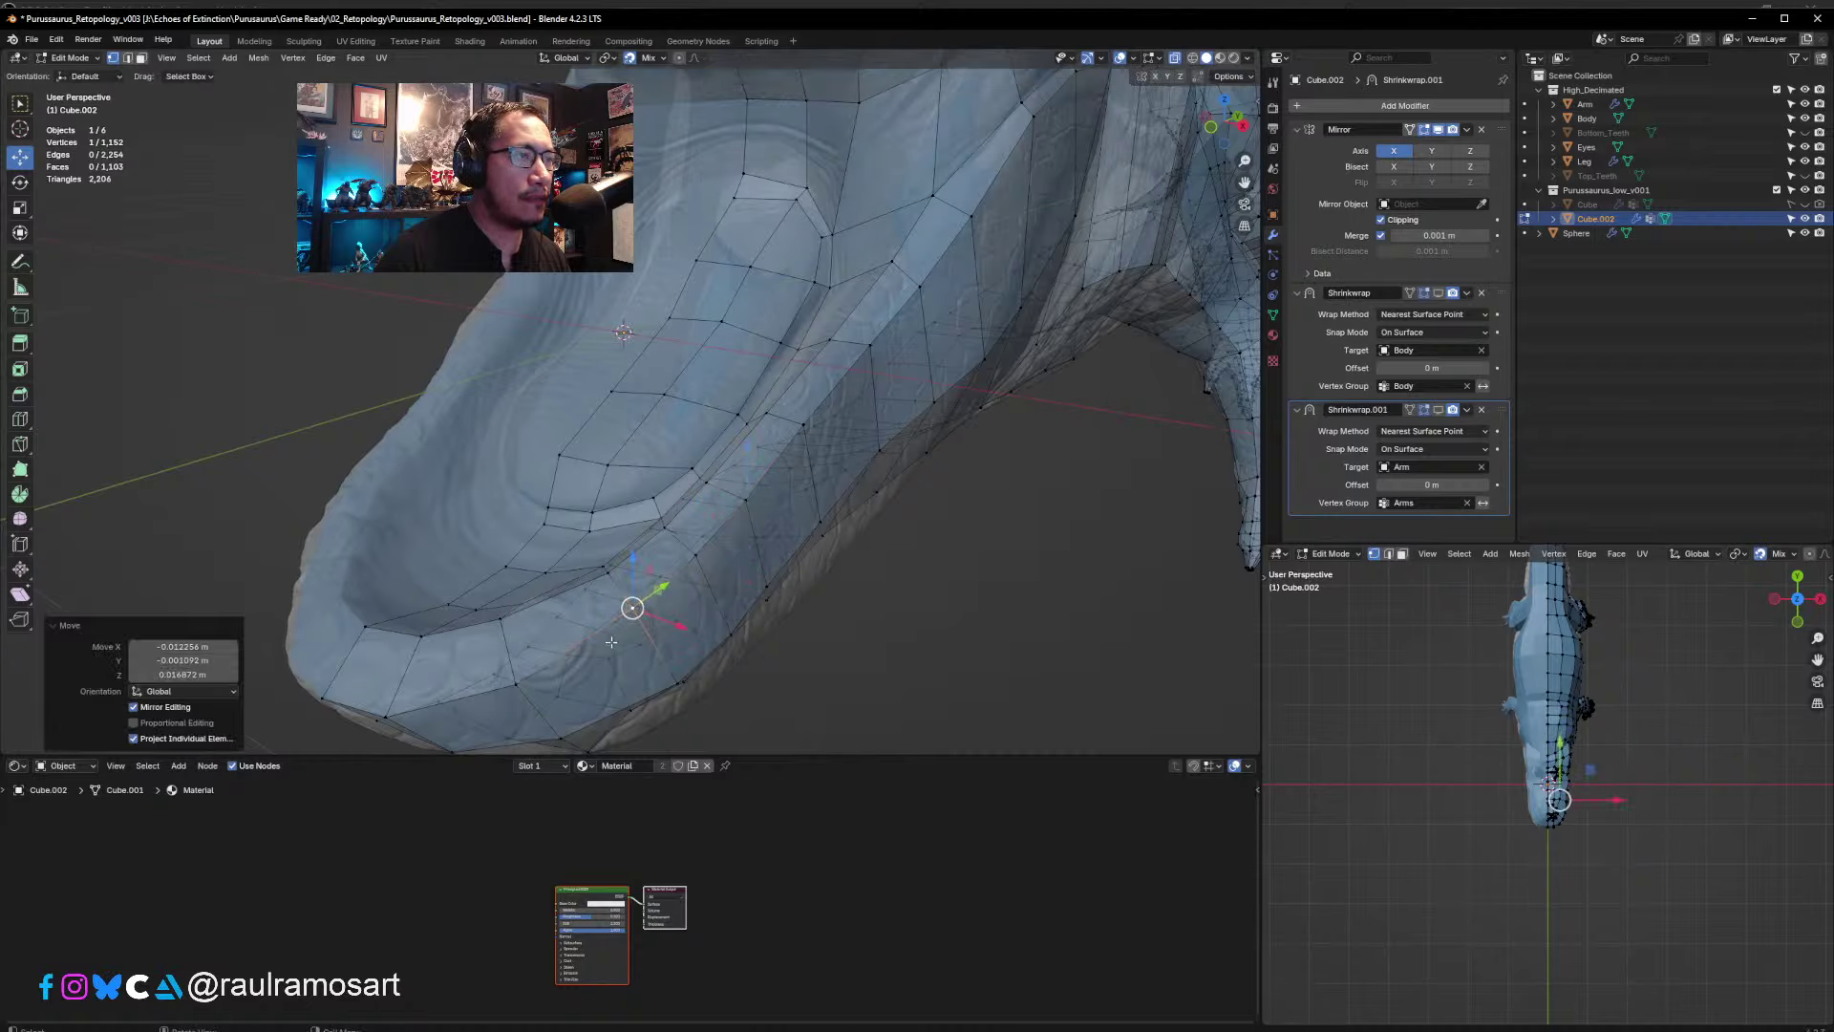
middle_click_drag(635, 600, 666, 584, "shift")
left_click(666, 583)
key("g")
left_click(663, 573)
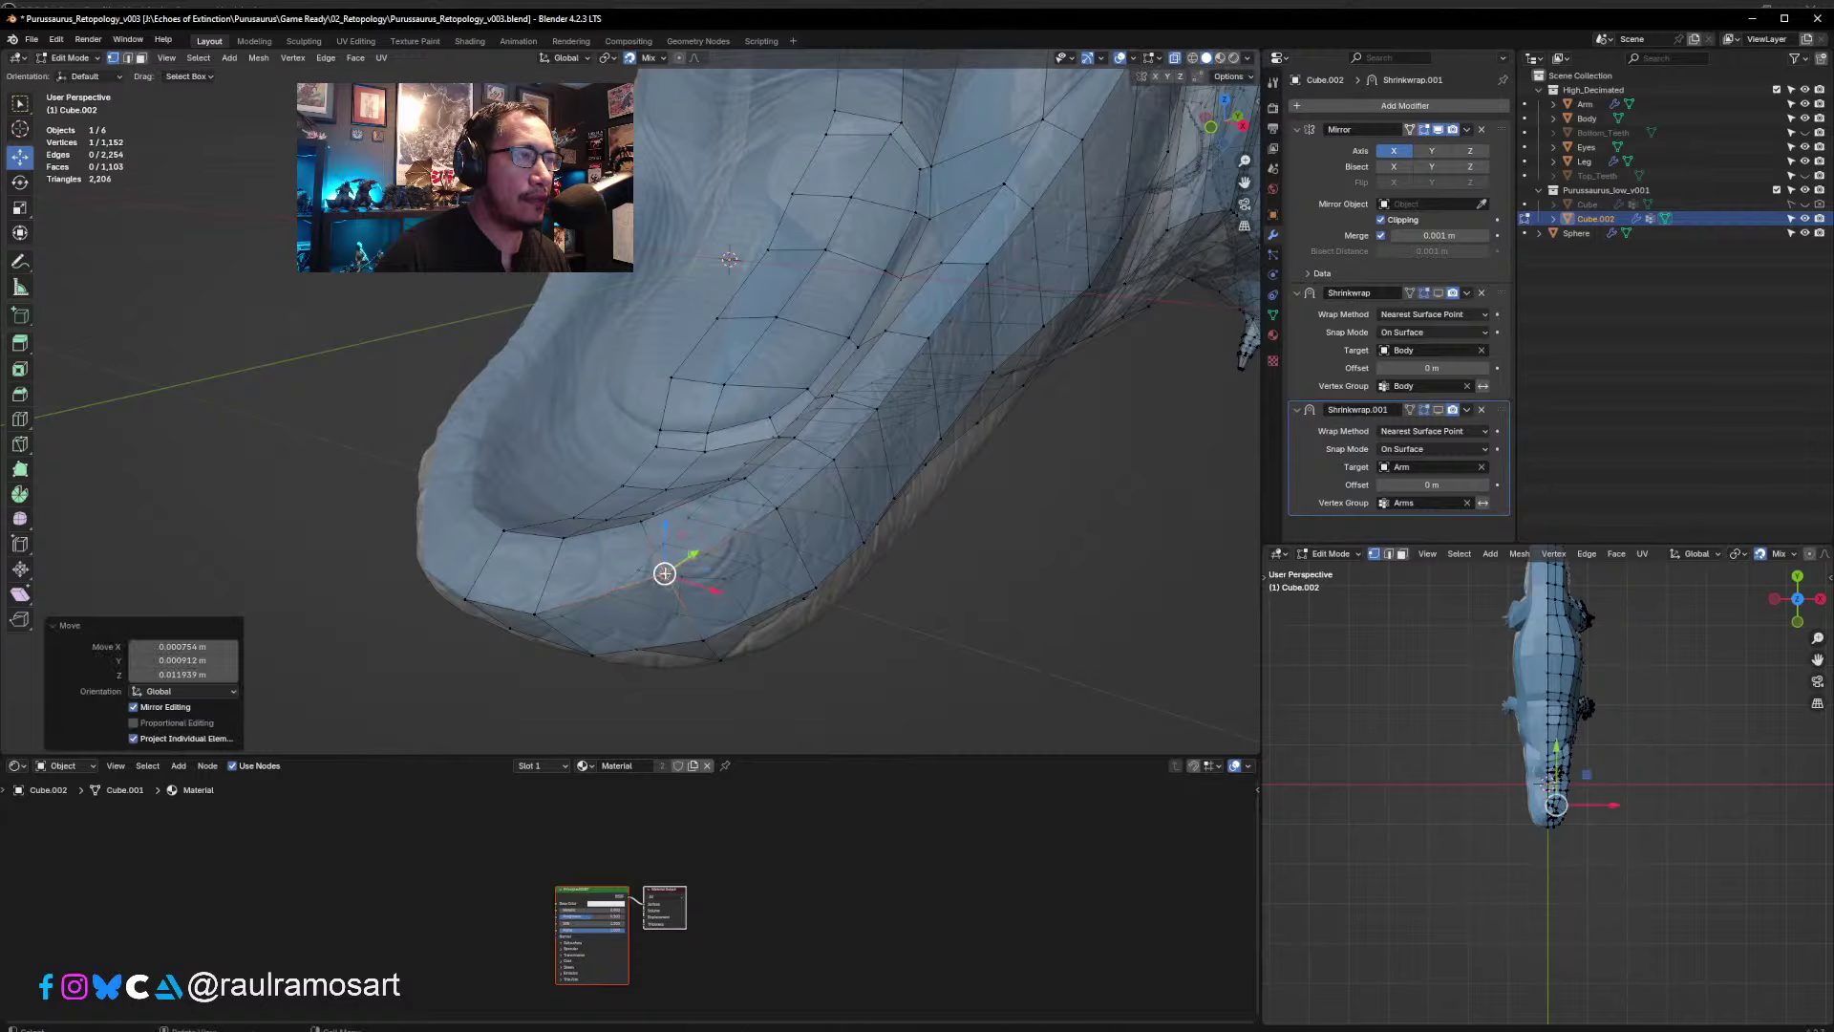
left_click(540, 612)
key("g")
left_click(547, 600)
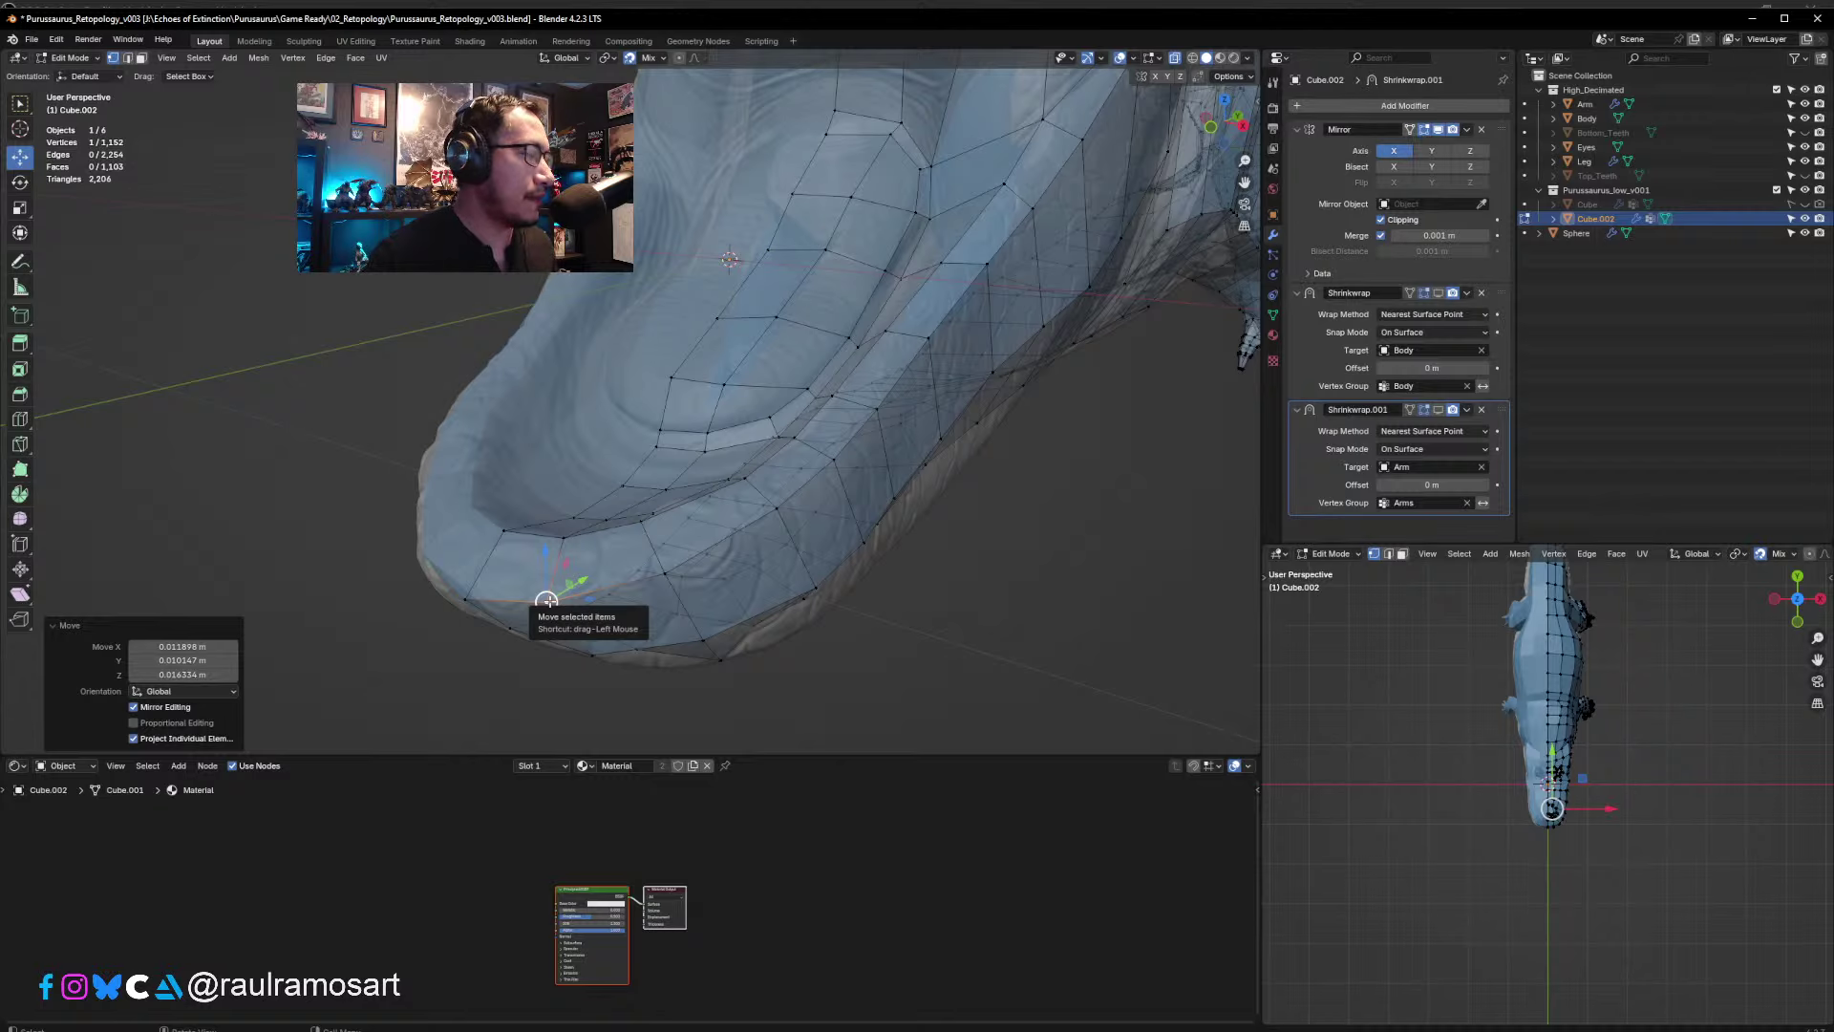
- Adjust the vertices along the rear part of the lower jaw's rim so they are evenly spaced
middle_click_drag(547, 602, 920, 503)
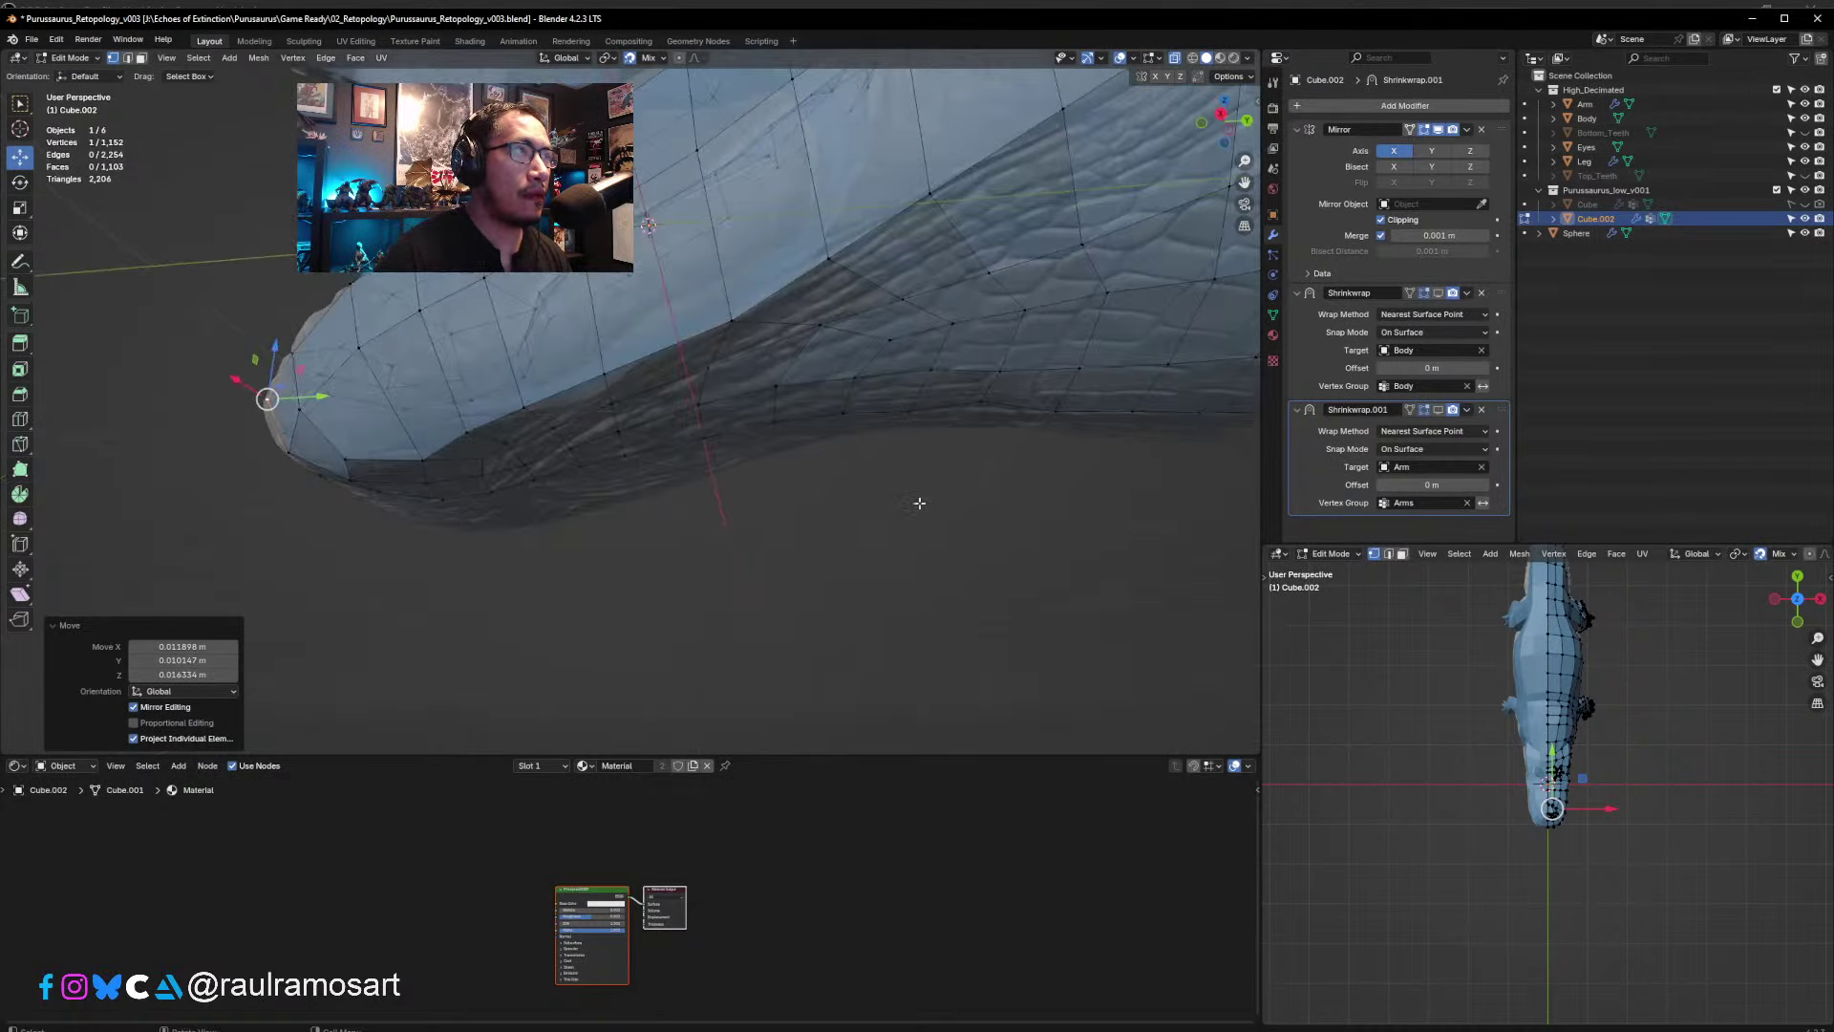
key("KP_3")
middle_click_drag(948, 263, 828, 509, "shift")
middle_click_drag(933, 422, 915, 586)
key("g")
left_click(920, 444)
key("g")
left_click(957, 484)
key("g")
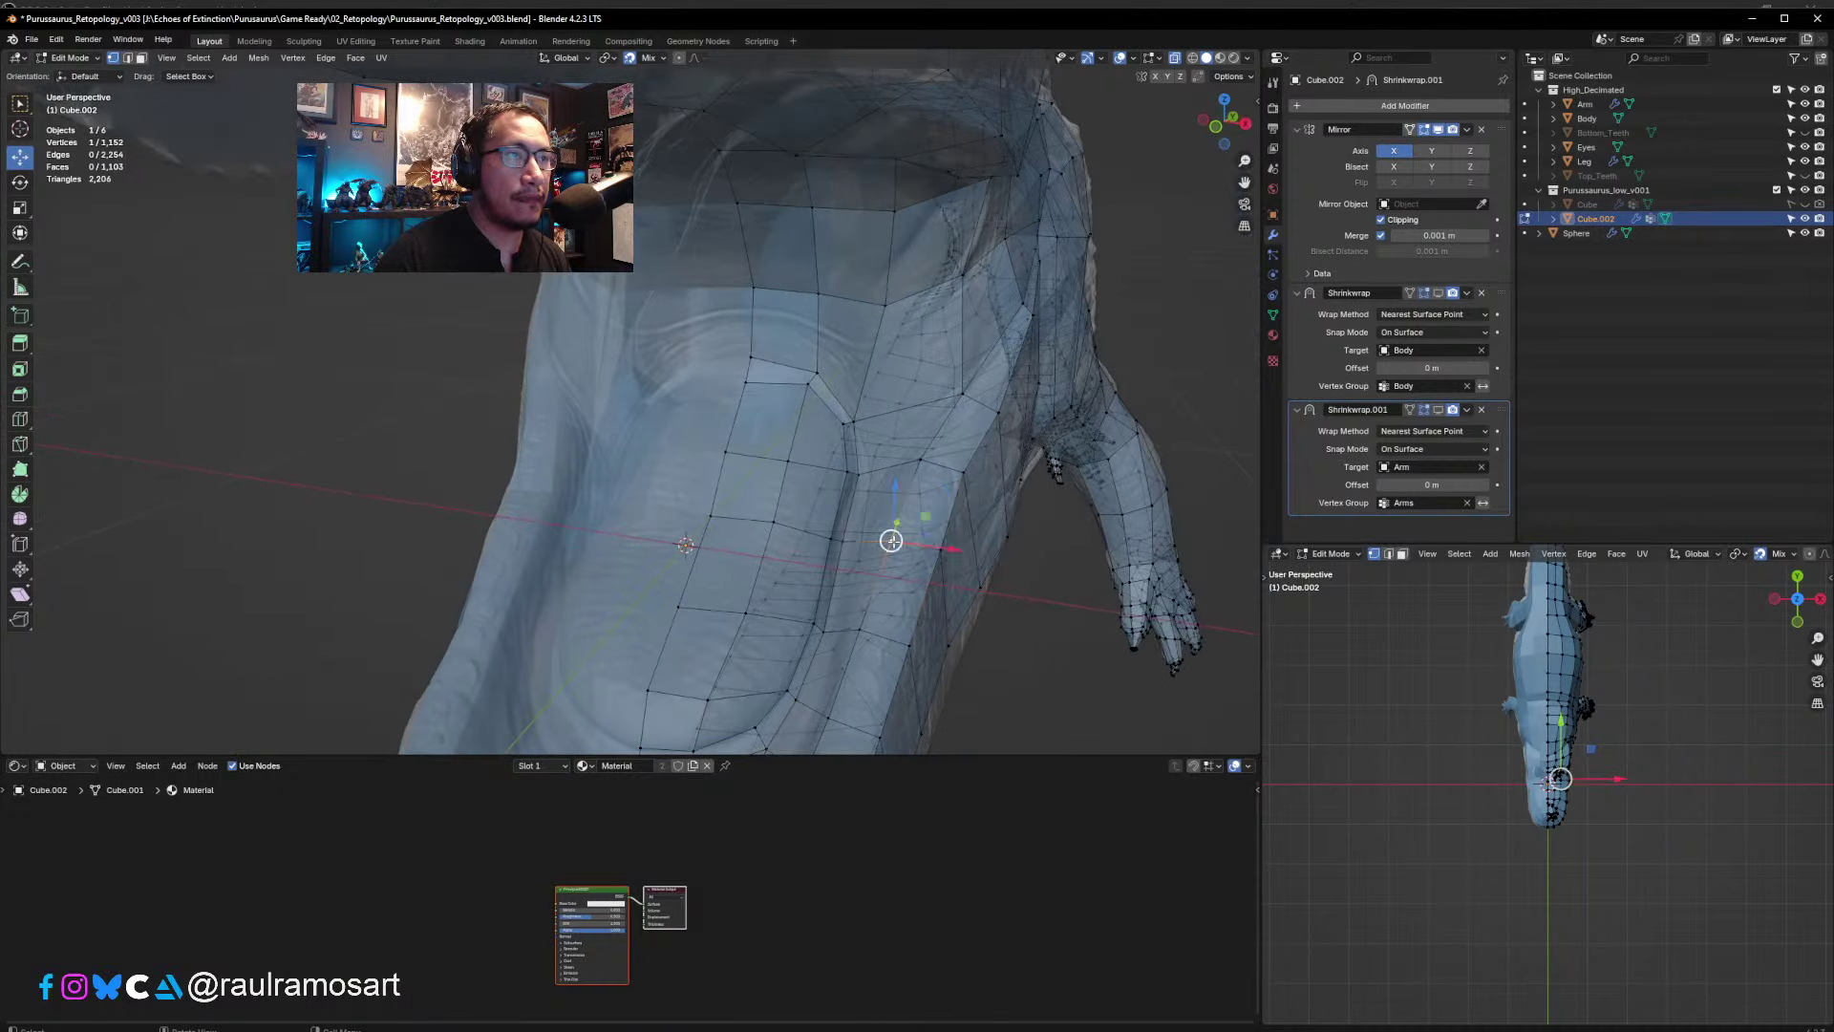
left_click(940, 560)
- Move the outer vertex just below the mouth corner slightly up toward the lip edge
middle_click_drag(940, 561, 951, 481)
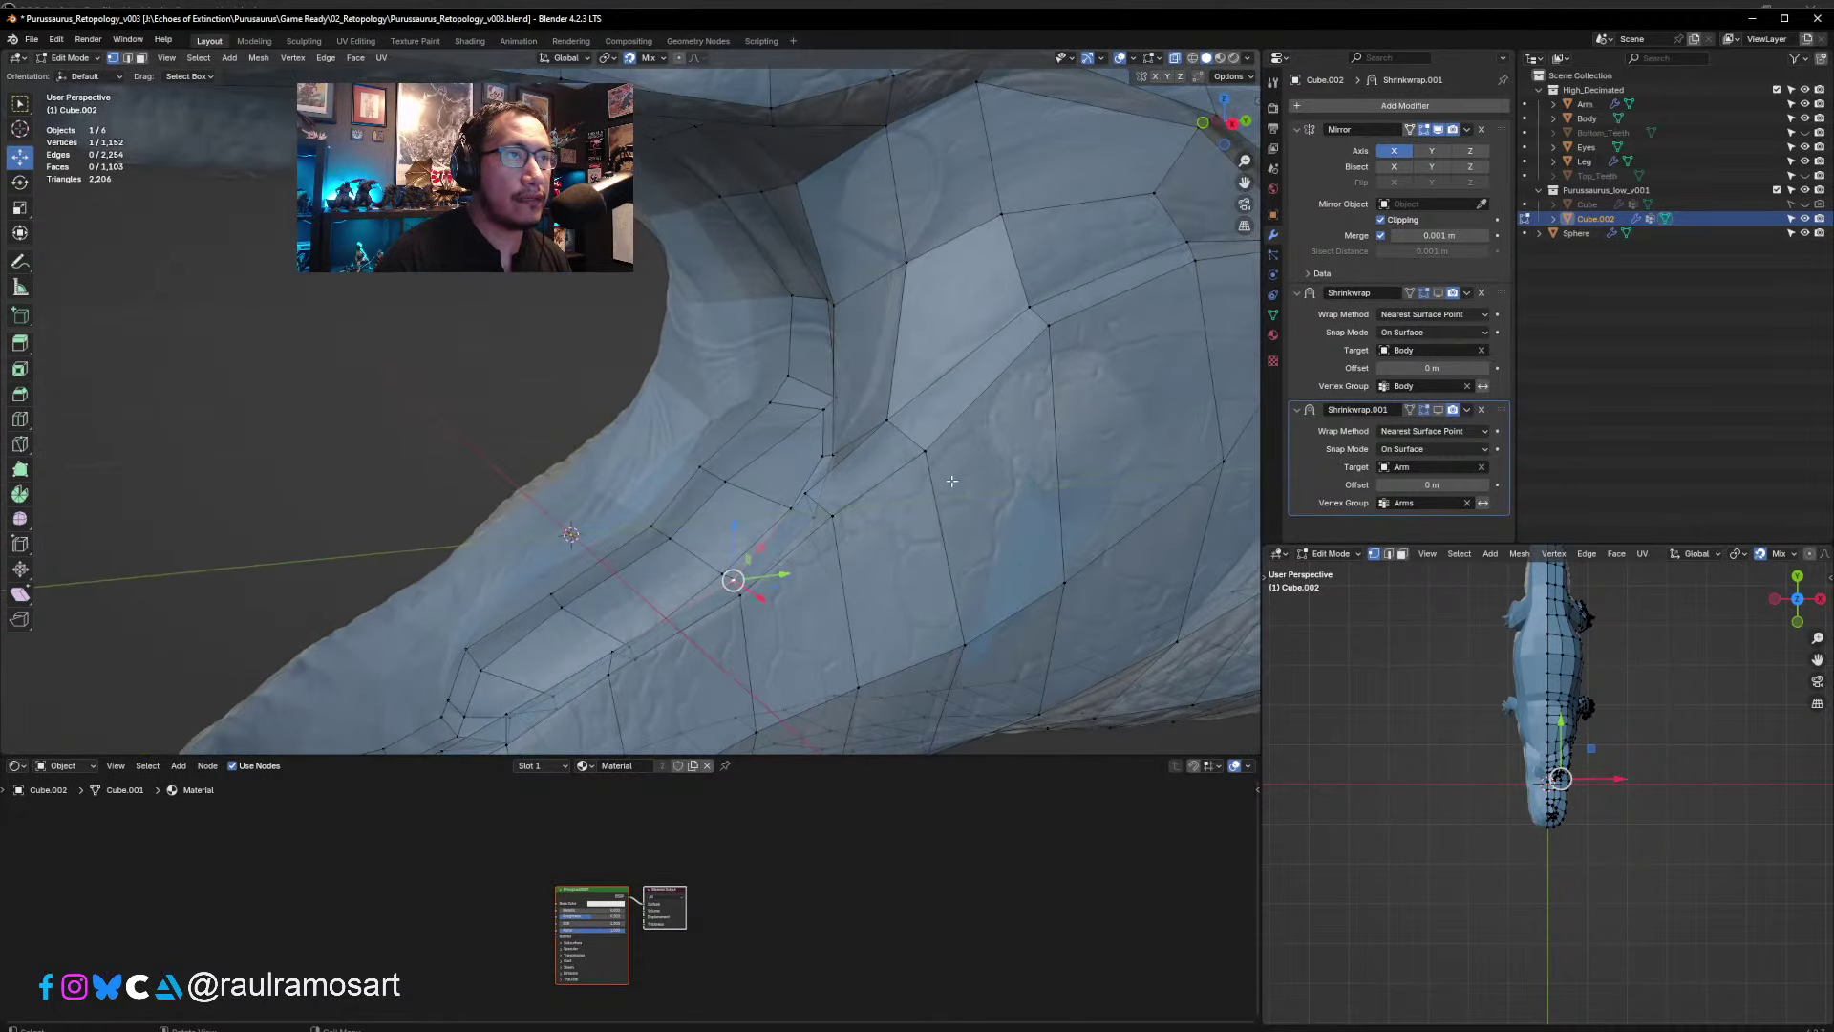
key("g")
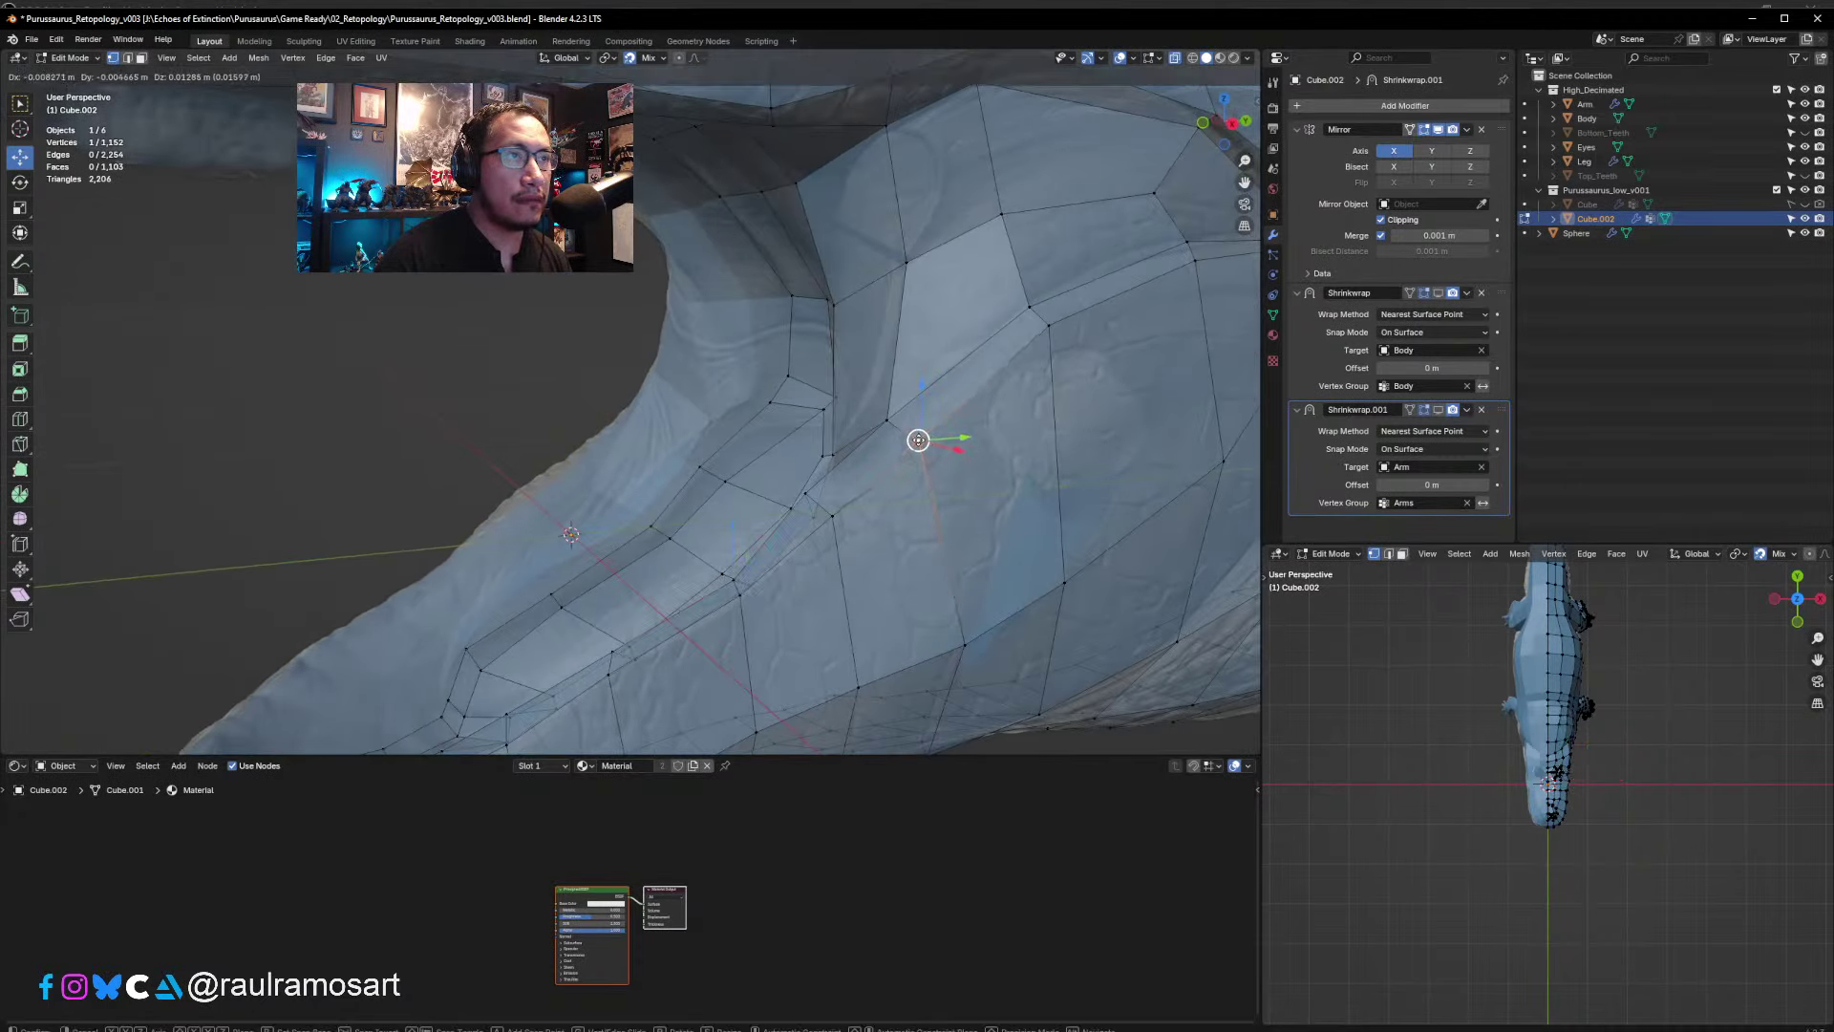
left_click(918, 439)
- In side view, move the lower neck vertex behind the jaw up and slightly back
scroll(918, 441, "down", 4)
middle_click_drag(768, 421, 707, 426)
middle_click_drag(826, 433, 818, 414)
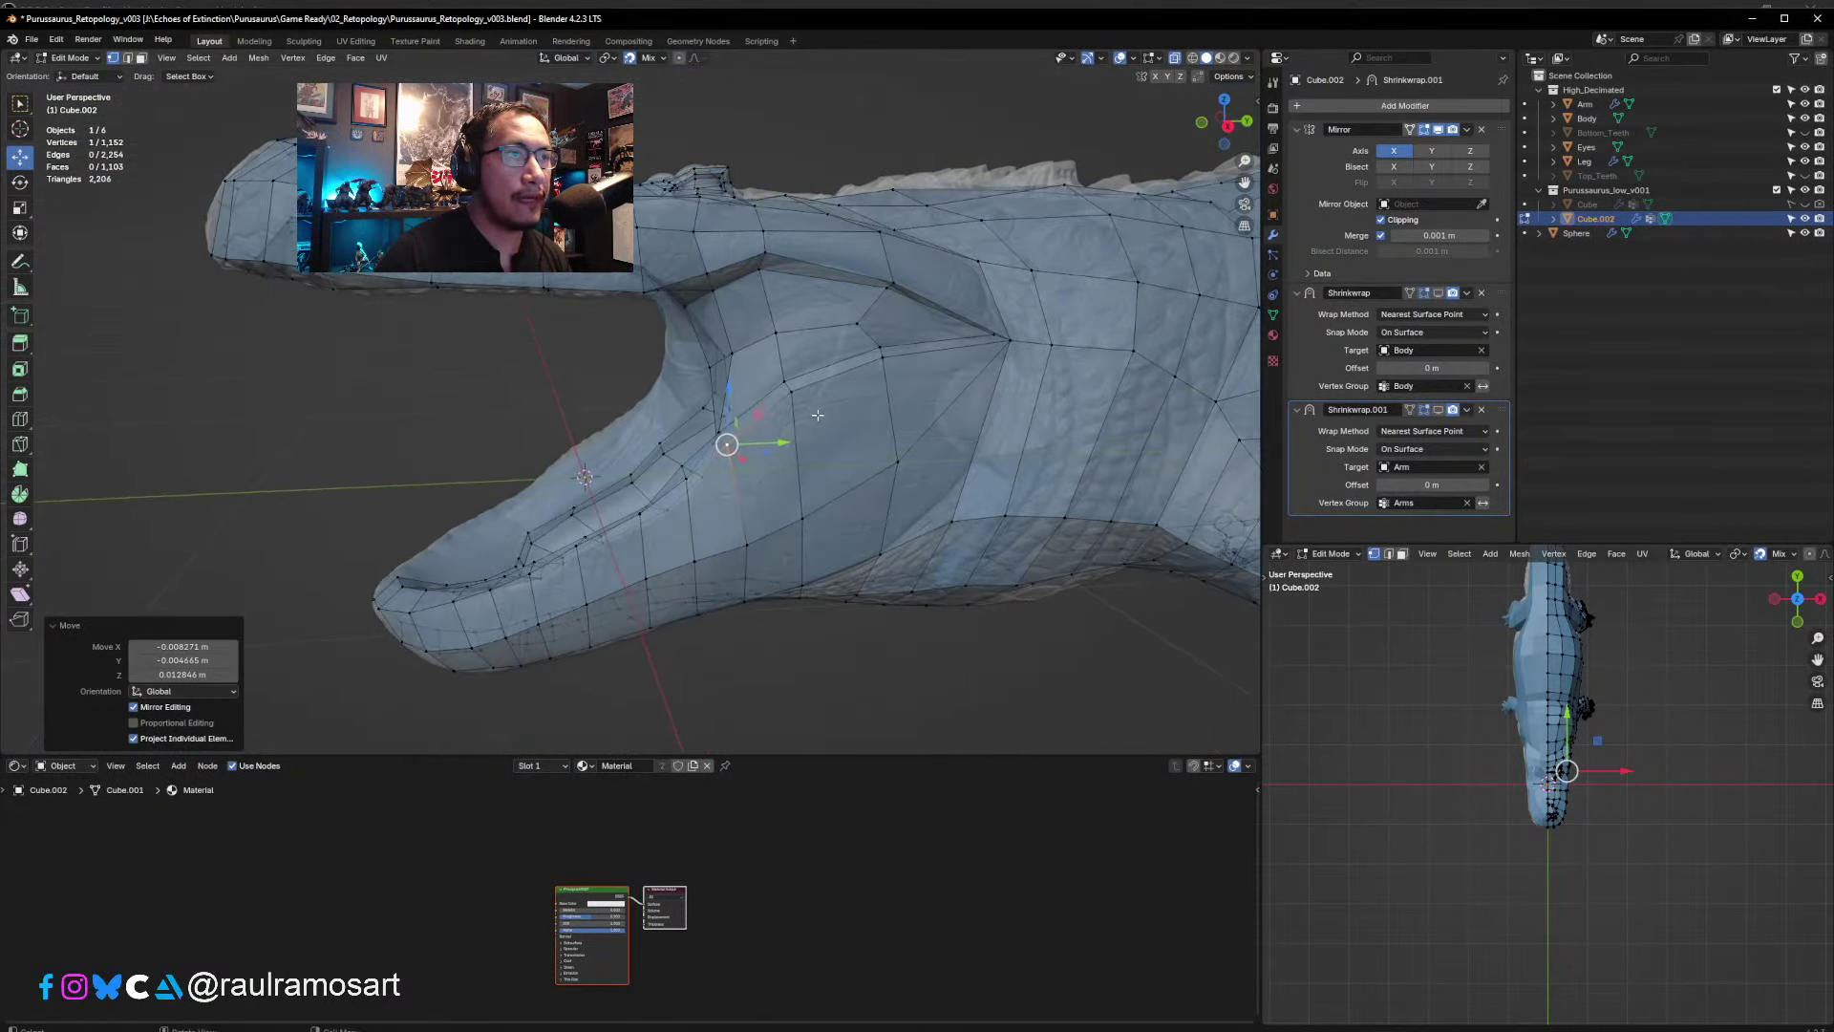
middle_click_drag(917, 444, 919, 427)
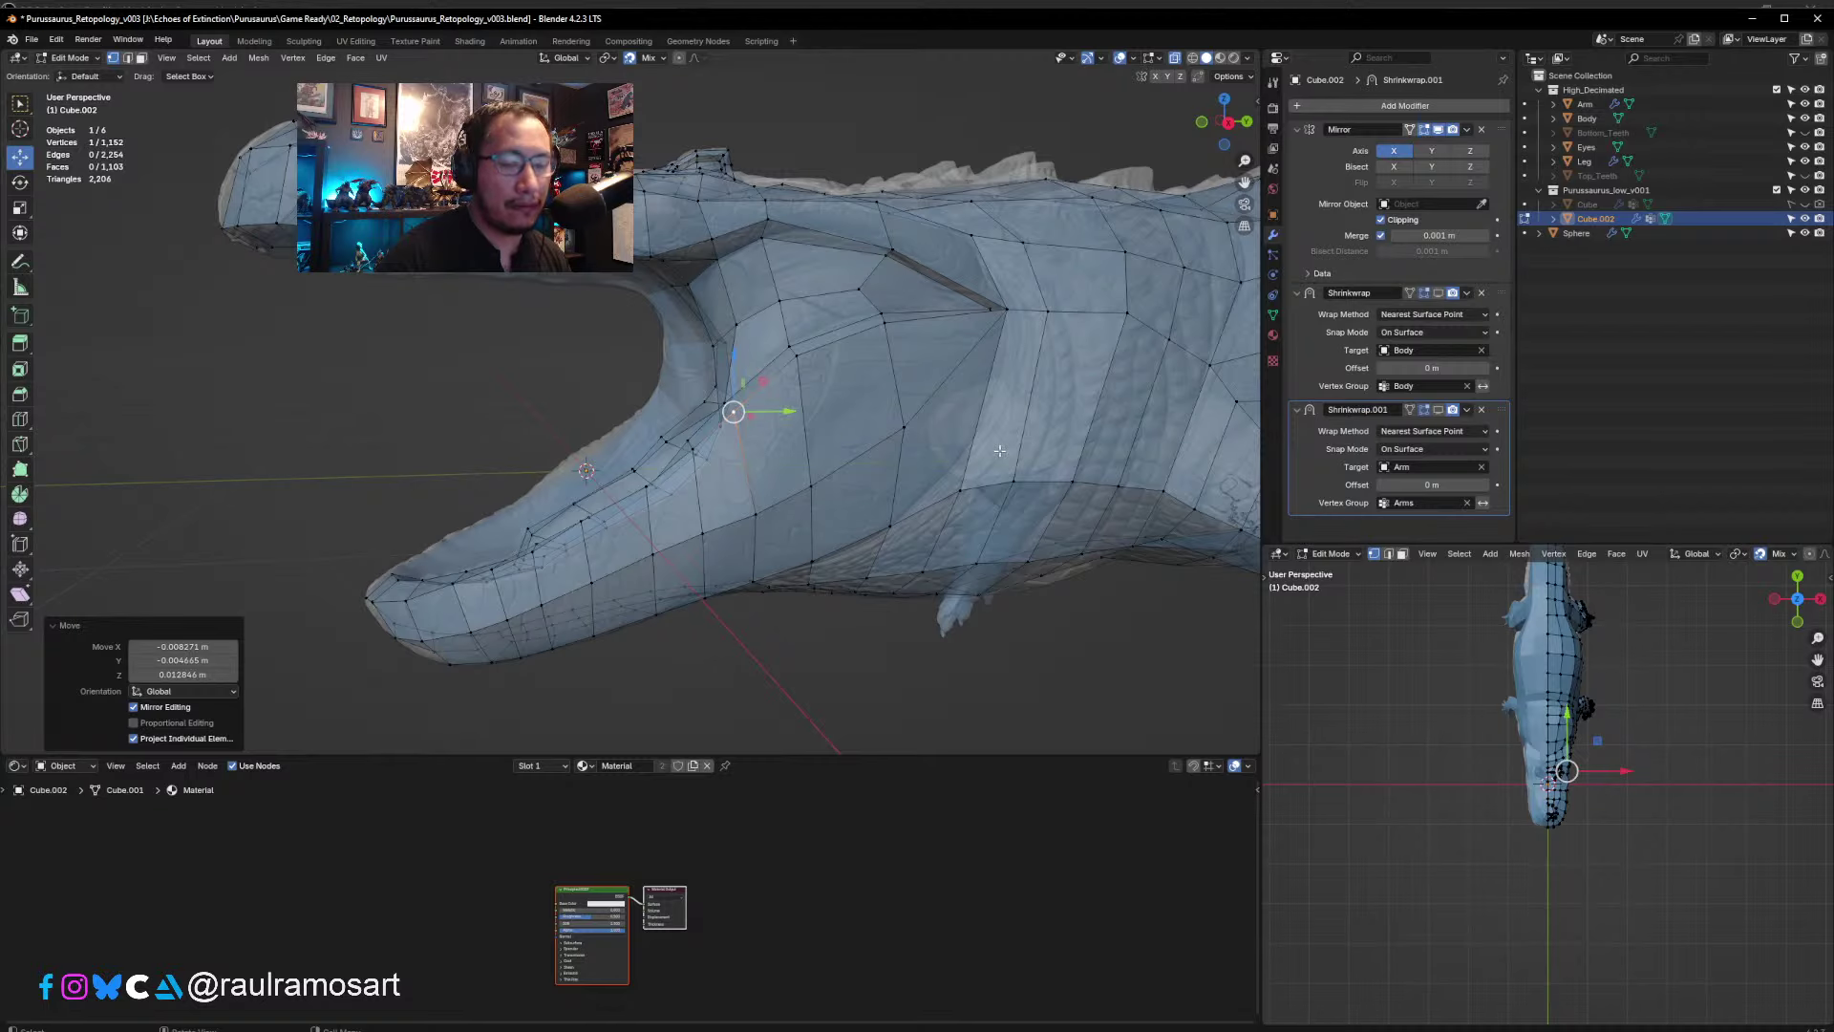
key("KP_3")
left_click(854, 460)
key("g")
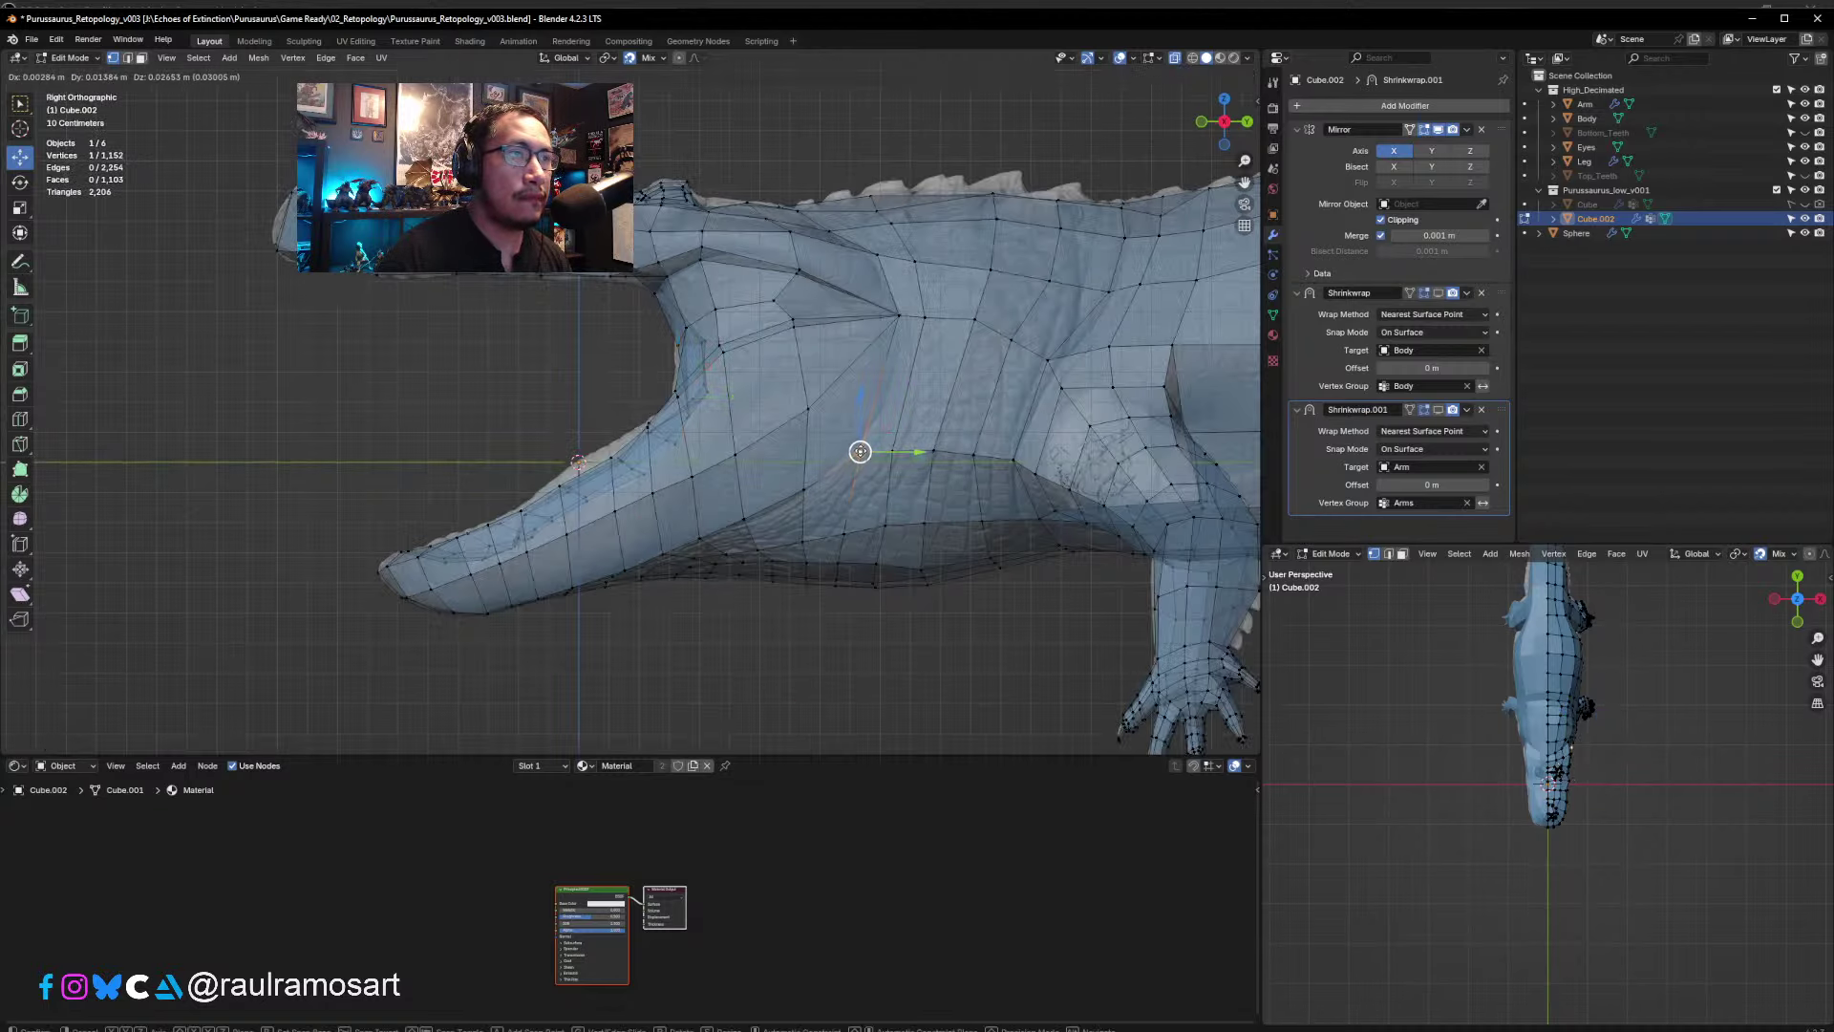
left_click(866, 435)
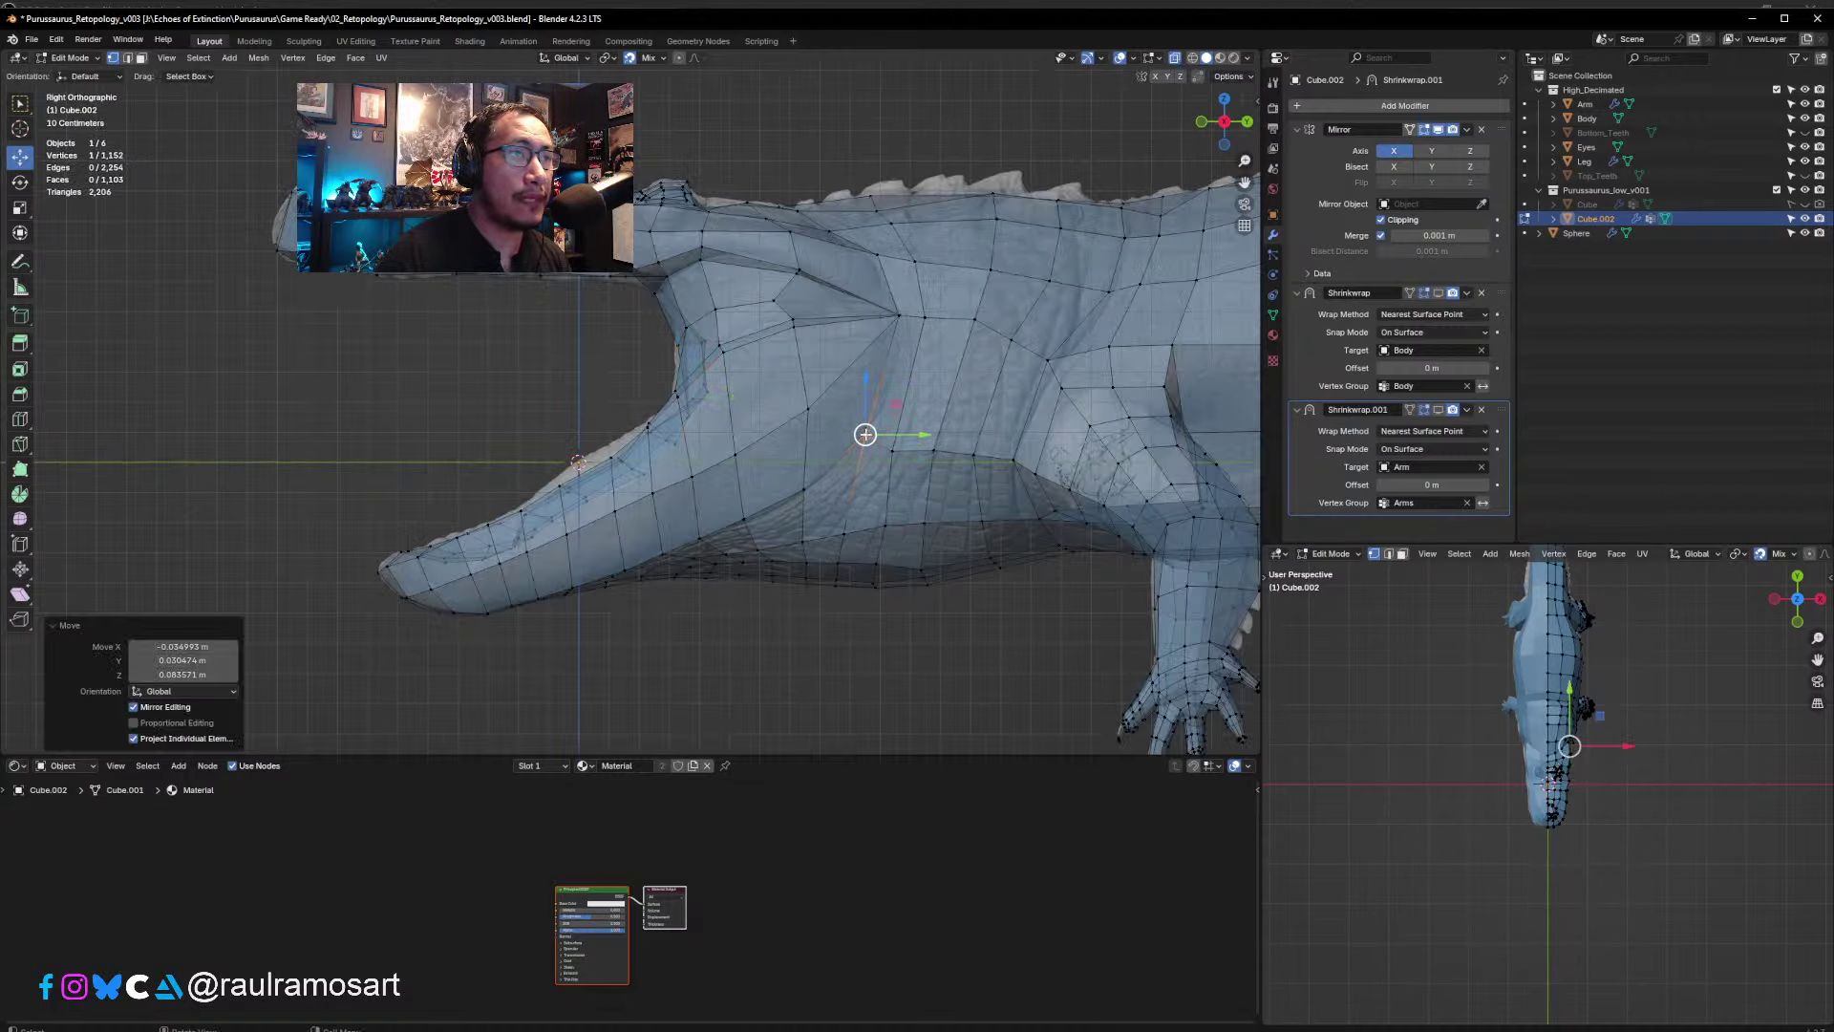
- Nudge the upper neck vertex ahead of the shoulder slightly toward the head
middle_click_drag(858, 433, 882, 499, "shift")
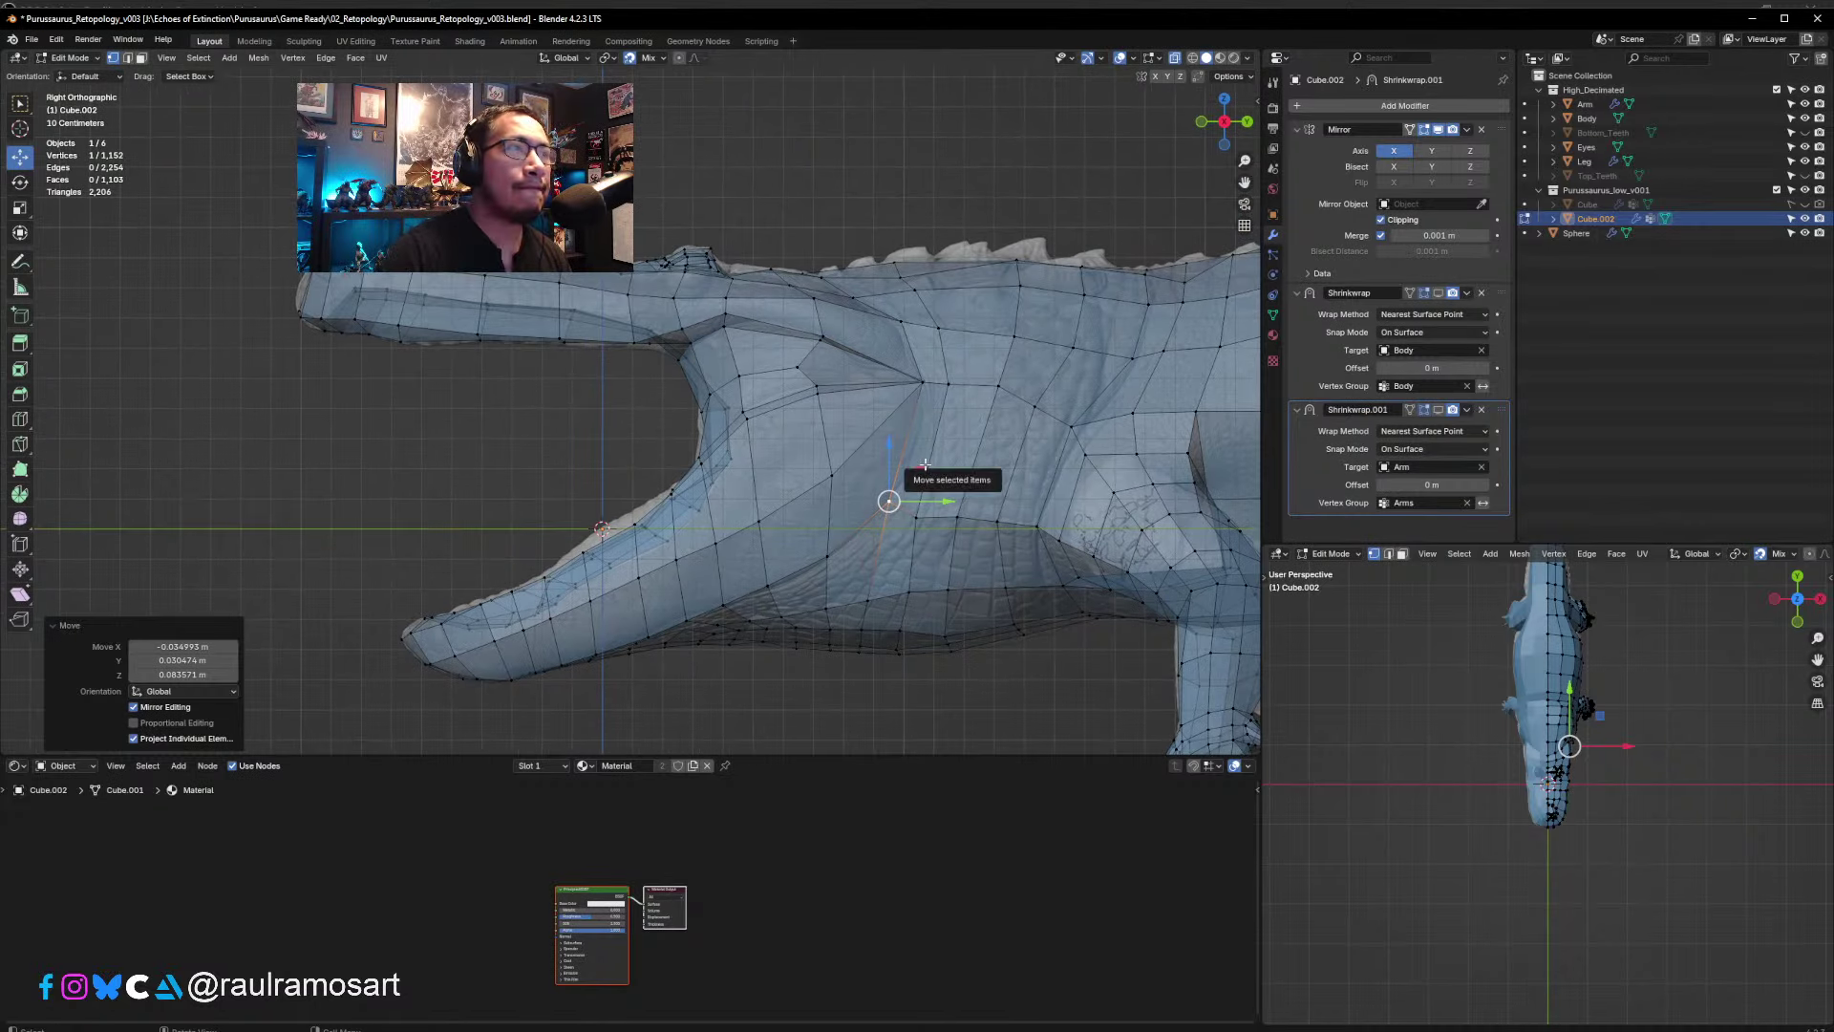
middle_click_drag(903, 364, 747, 449, "shift")
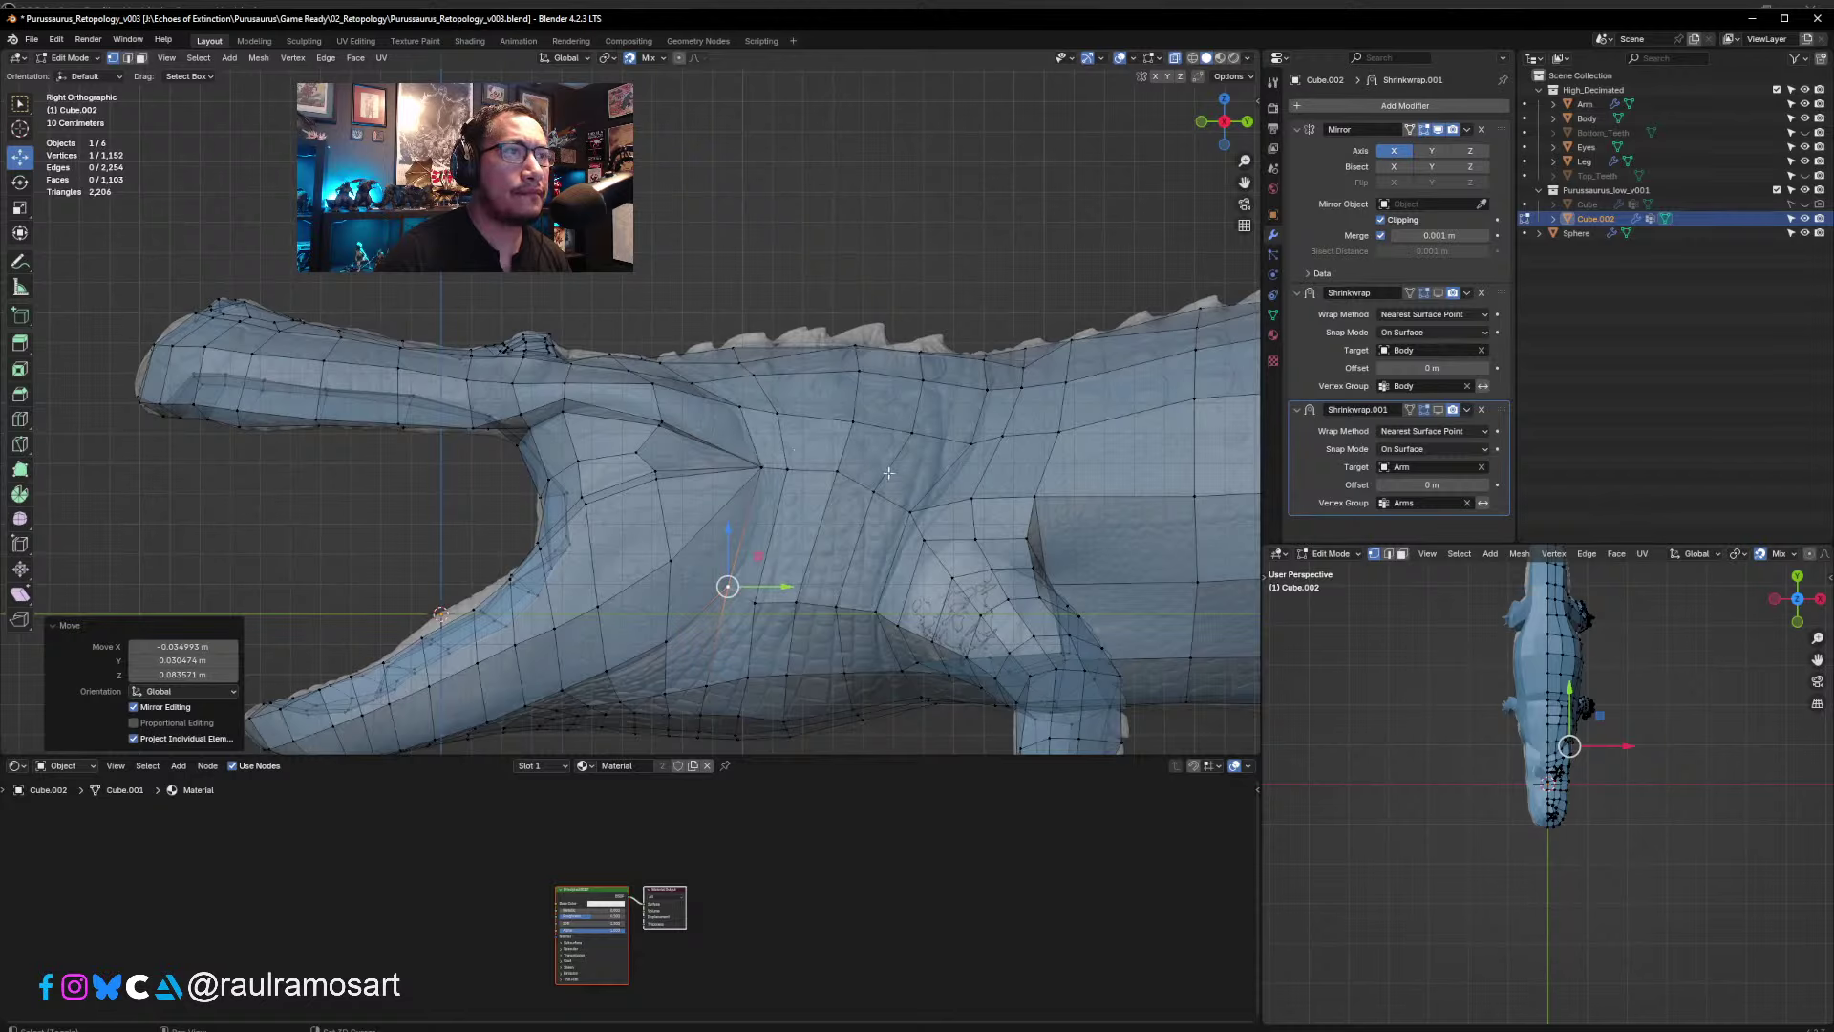
middle_click_drag(889, 472, 857, 419, "shift")
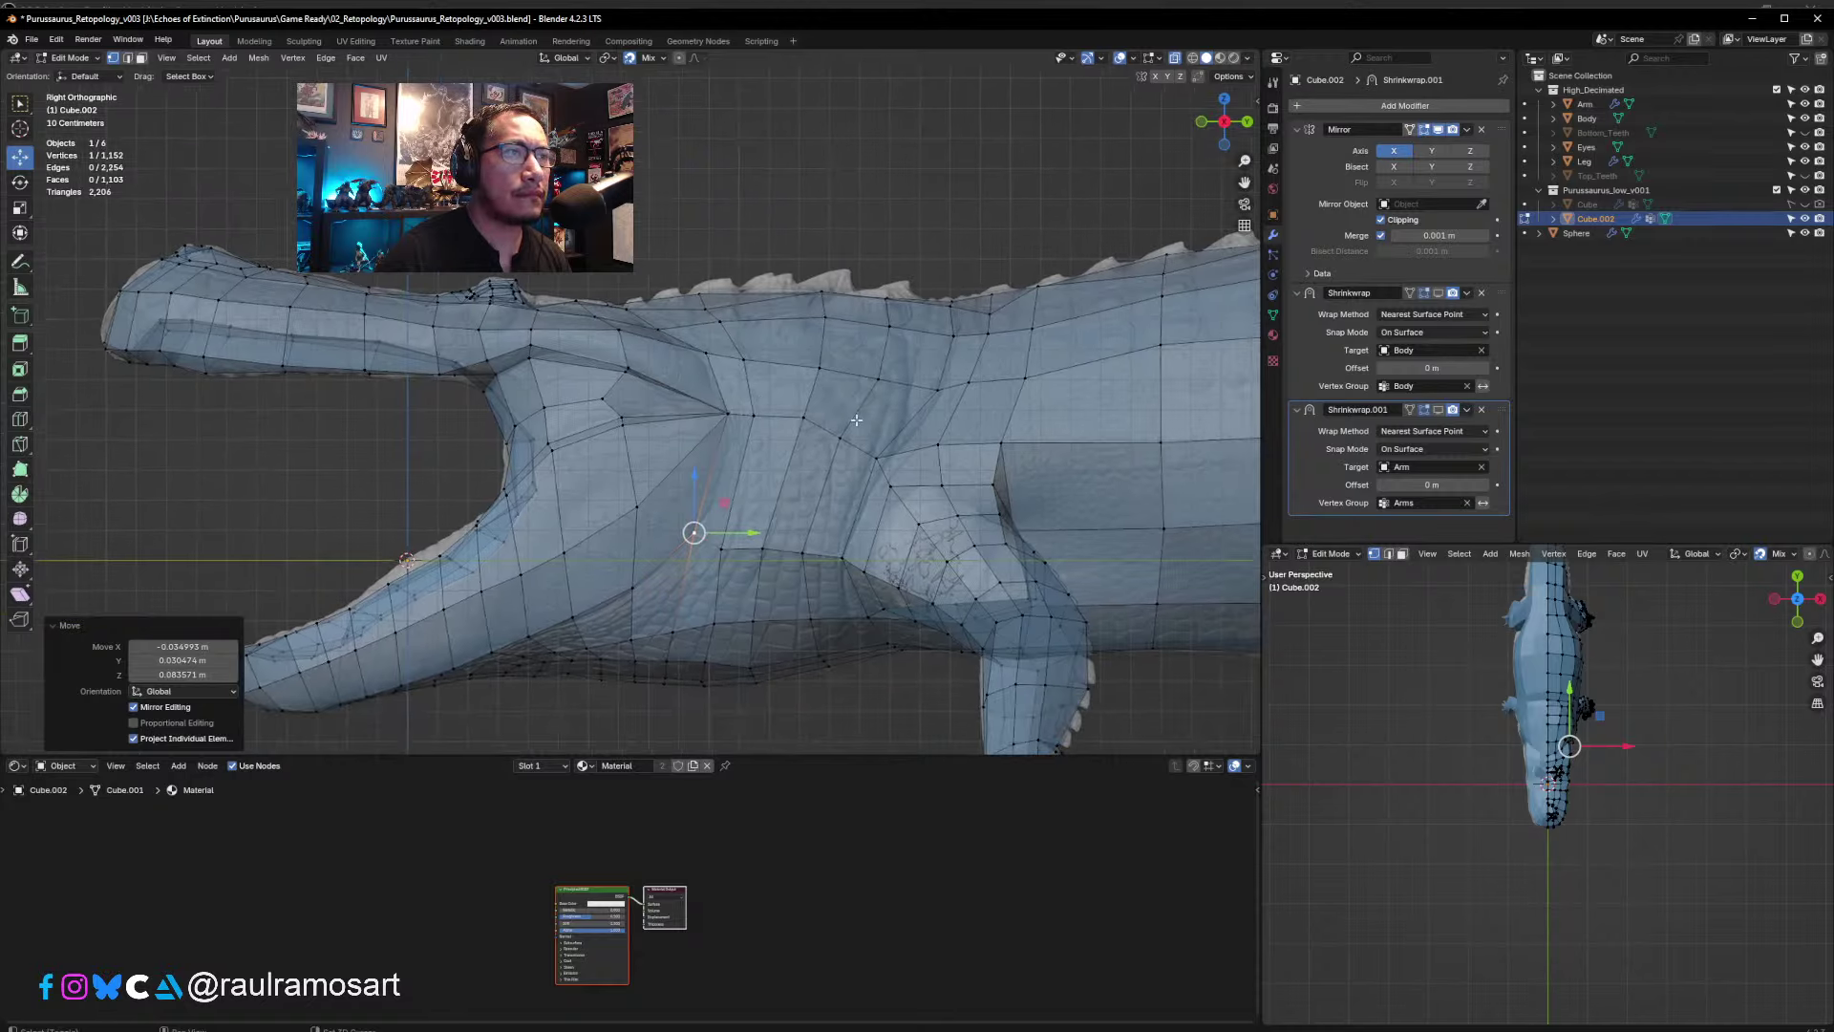
left_click(819, 368)
left_click_drag(819, 368, 807, 364)
- Adjust the lengthwise edge loop's vertices on the upper back between the front legs in top view
middle_click_drag(807, 364, 868, 403)
key("KP_7")
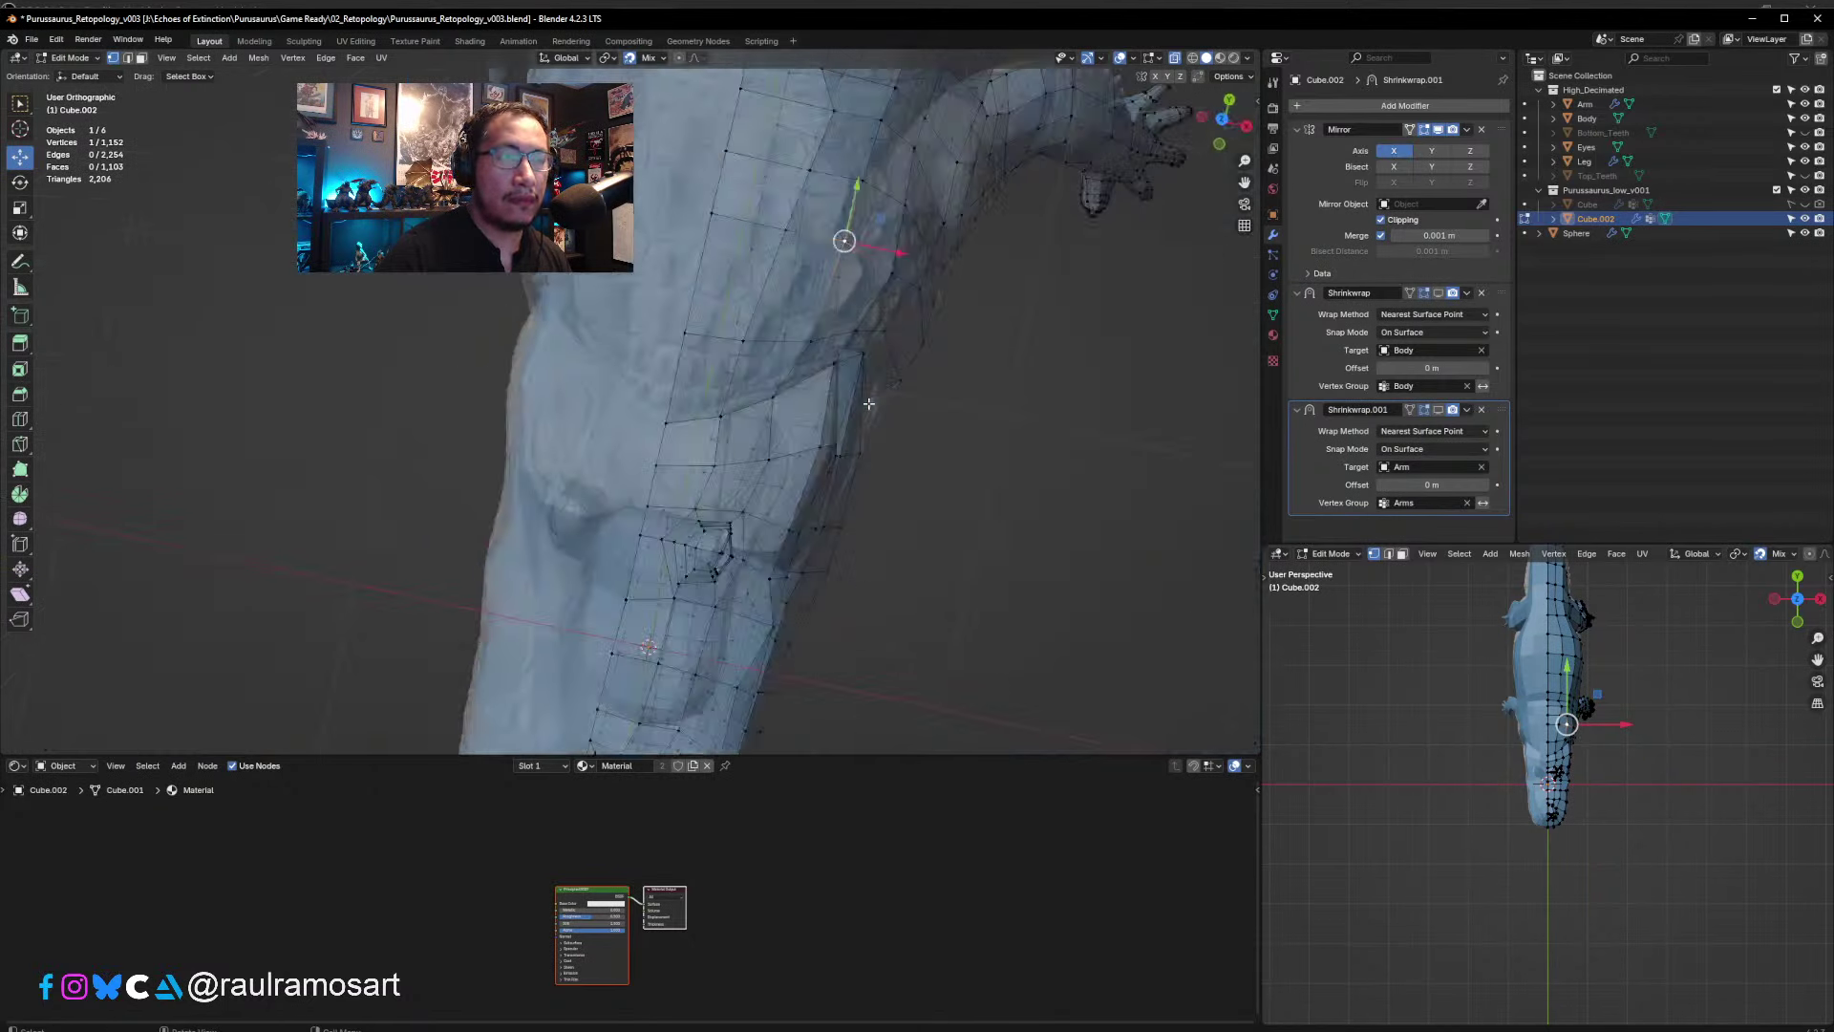
left_click_drag(815, 207, 684, 226)
left_click(760, 210)
left_click(682, 207)
middle_click_drag(684, 227, 748, 360, "shift")
left_click(759, 347)
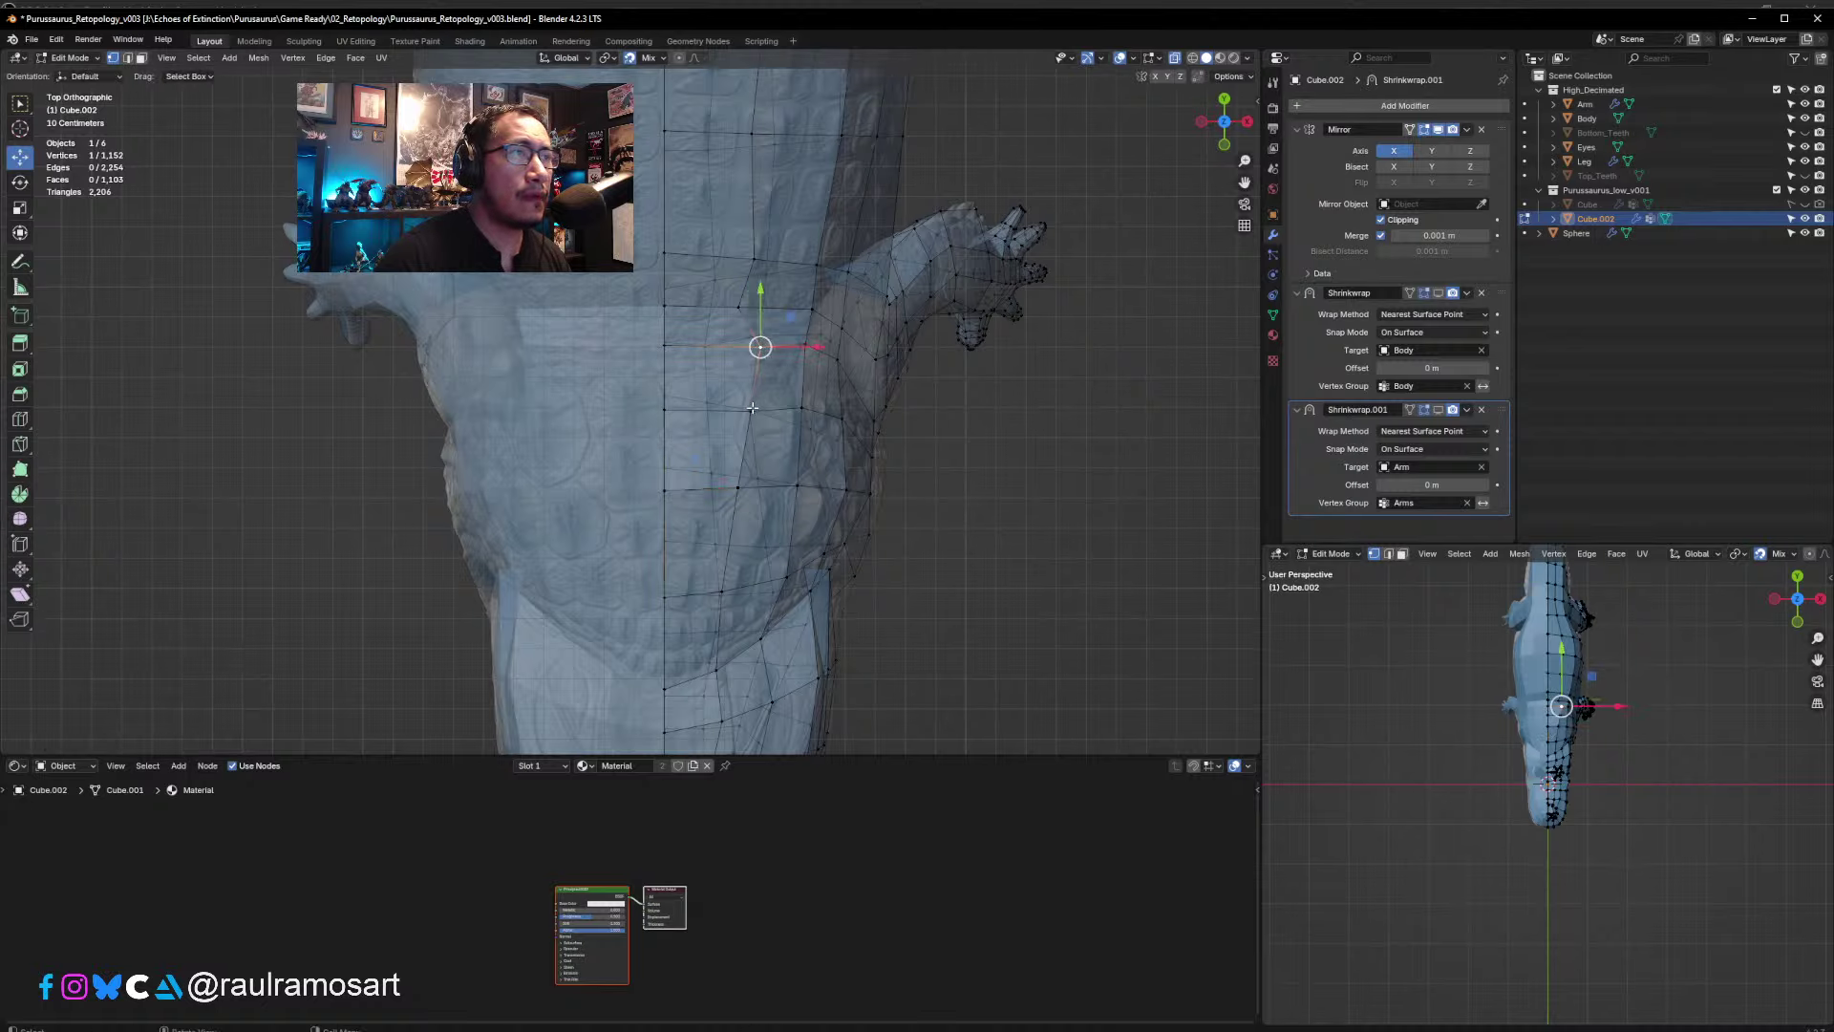
- Move the vertex at the front of the shoulder above the arm slightly back and down
middle_click_drag(668, 413, 717, 273)
middle_click_drag(666, 409, 793, 347)
left_click(728, 339)
key("g")
left_click(728, 339)
- Nudge a vertex on the rear outer side of the lower jaw slightly up toward the rim
key("KP_5")
key("KP_3")
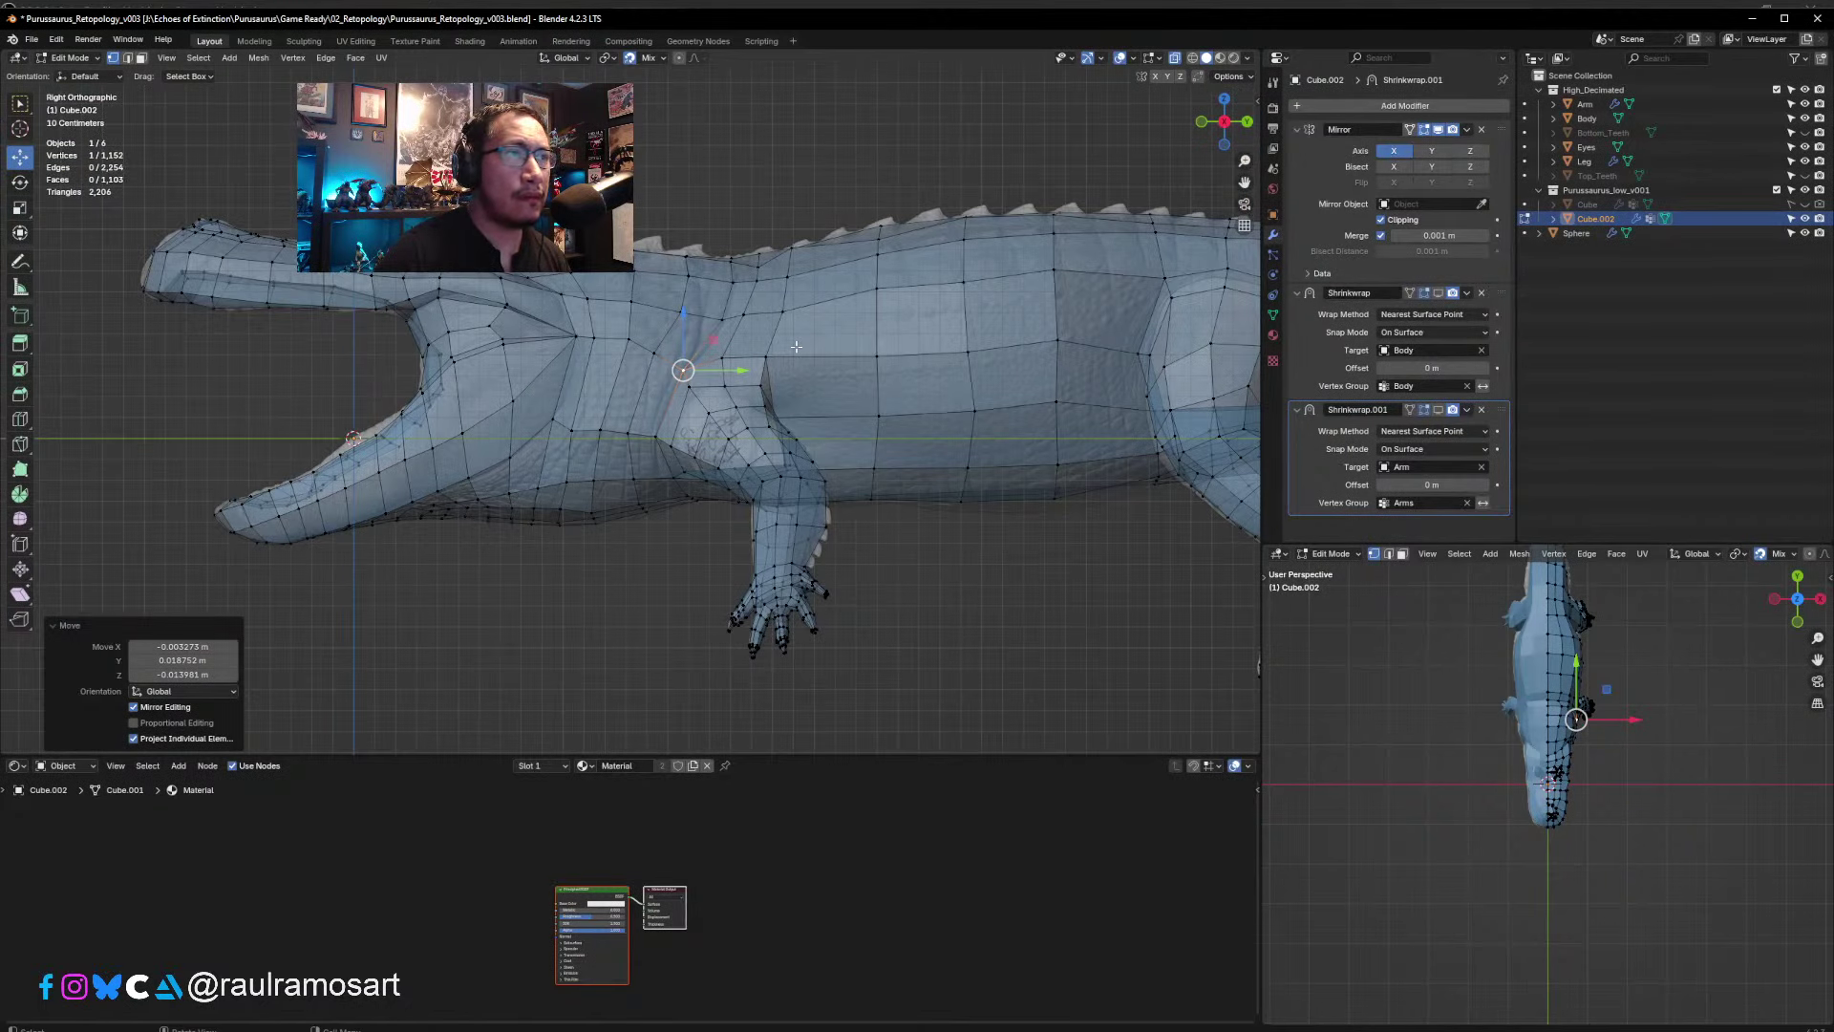
middle_click_drag(677, 431, 902, 433, "shift")
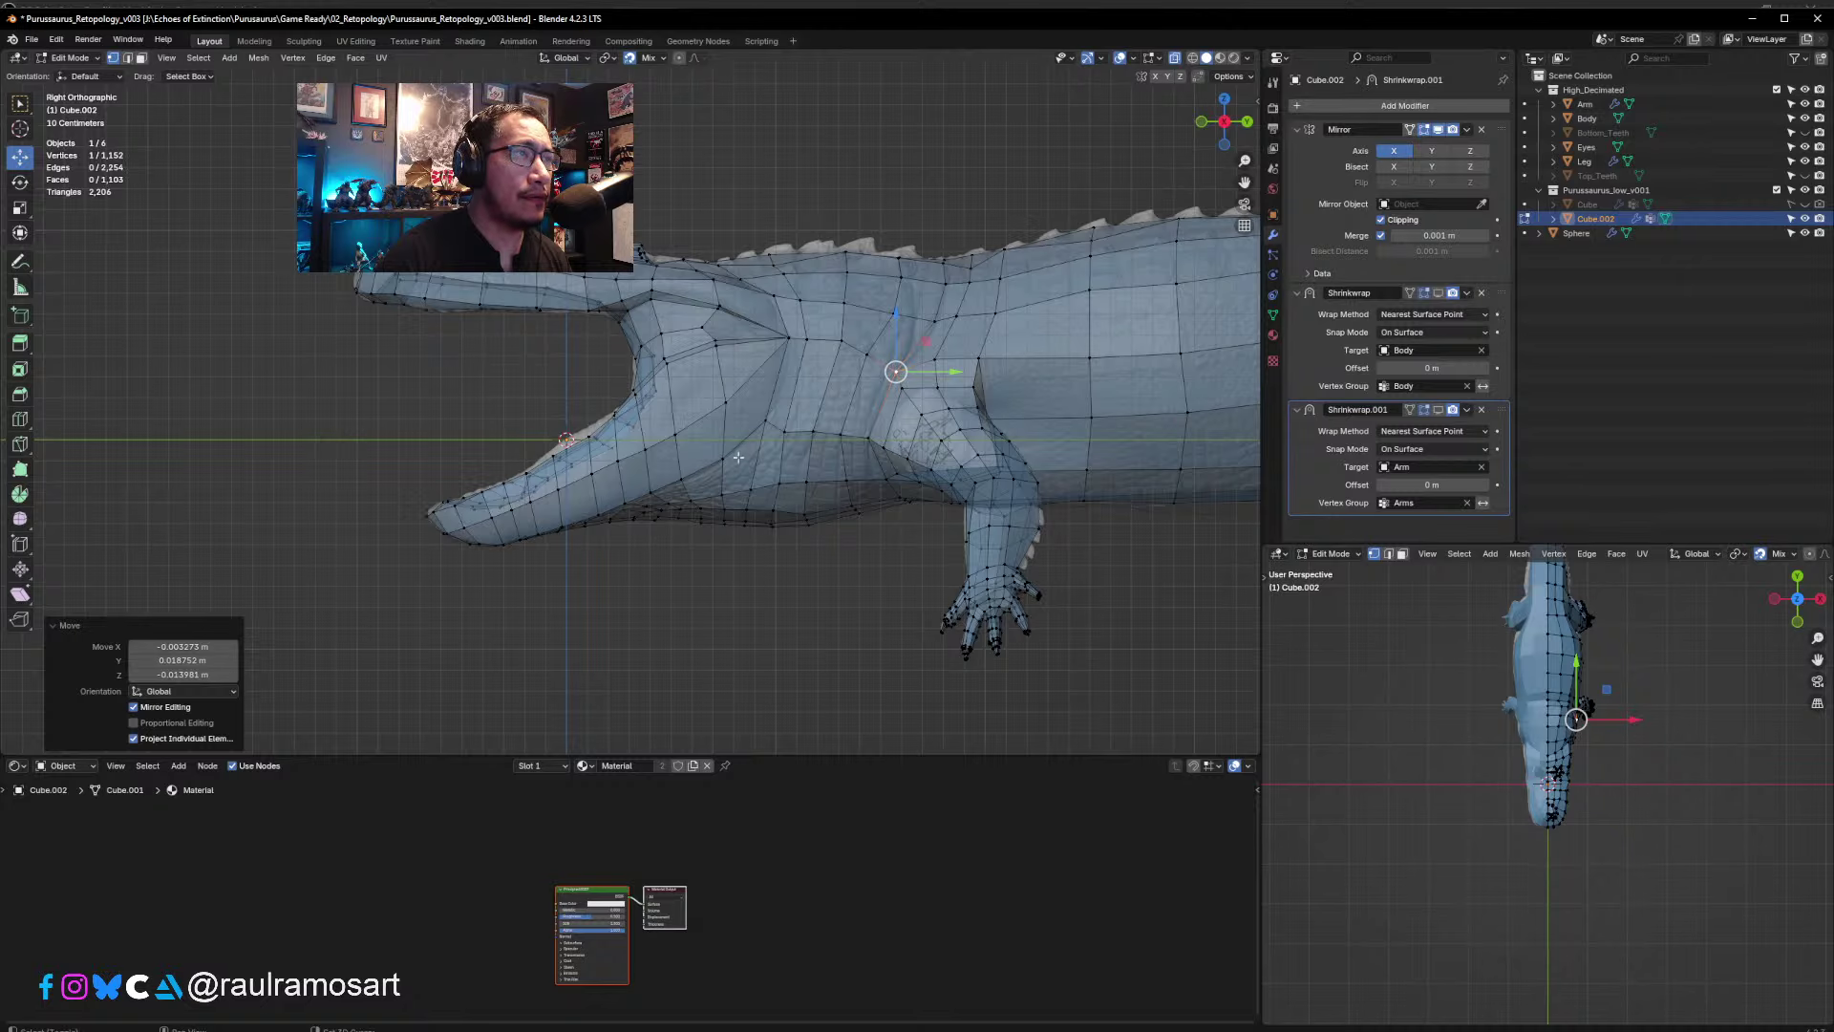
scroll(738, 458, "up", 4)
middle_click_drag(738, 458, 878, 580)
left_click(814, 517)
left_click_drag(815, 515, 816, 510)
left_click(835, 468)
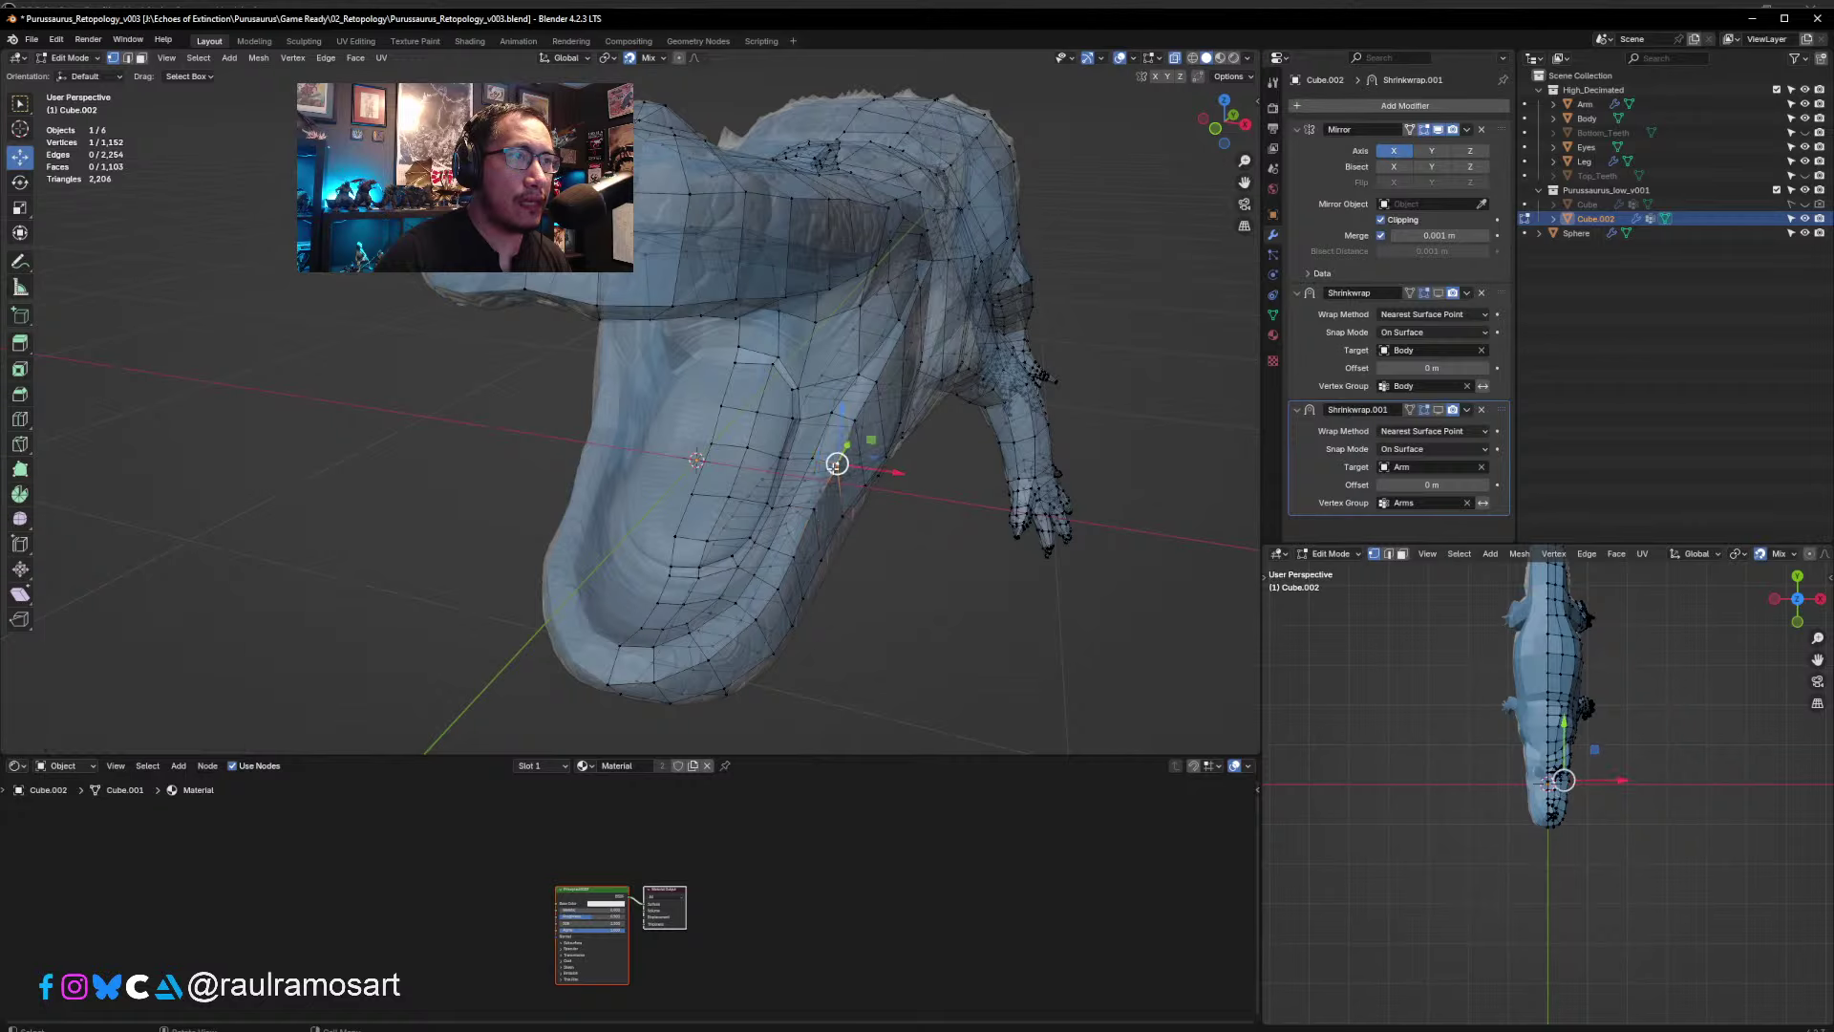
left_click(790, 505)
middle_click_drag(790, 504, 786, 499)
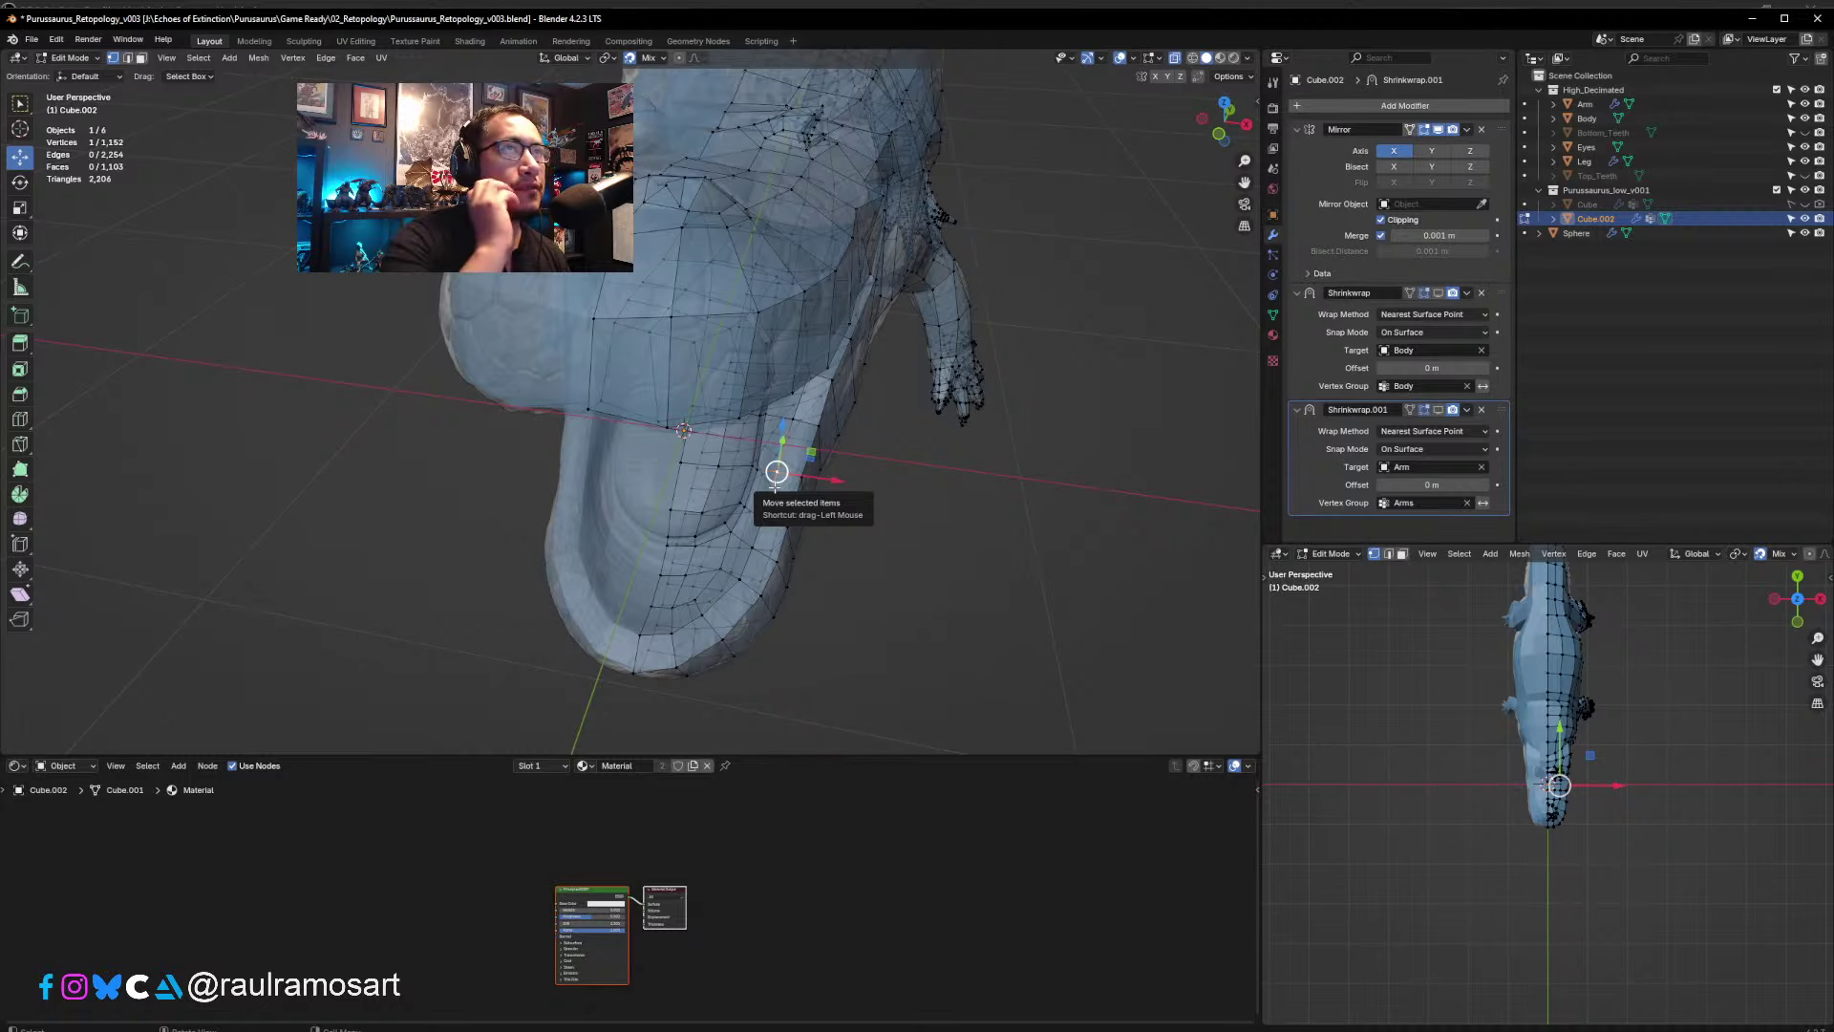
middle_click_drag(776, 472, 747, 612)
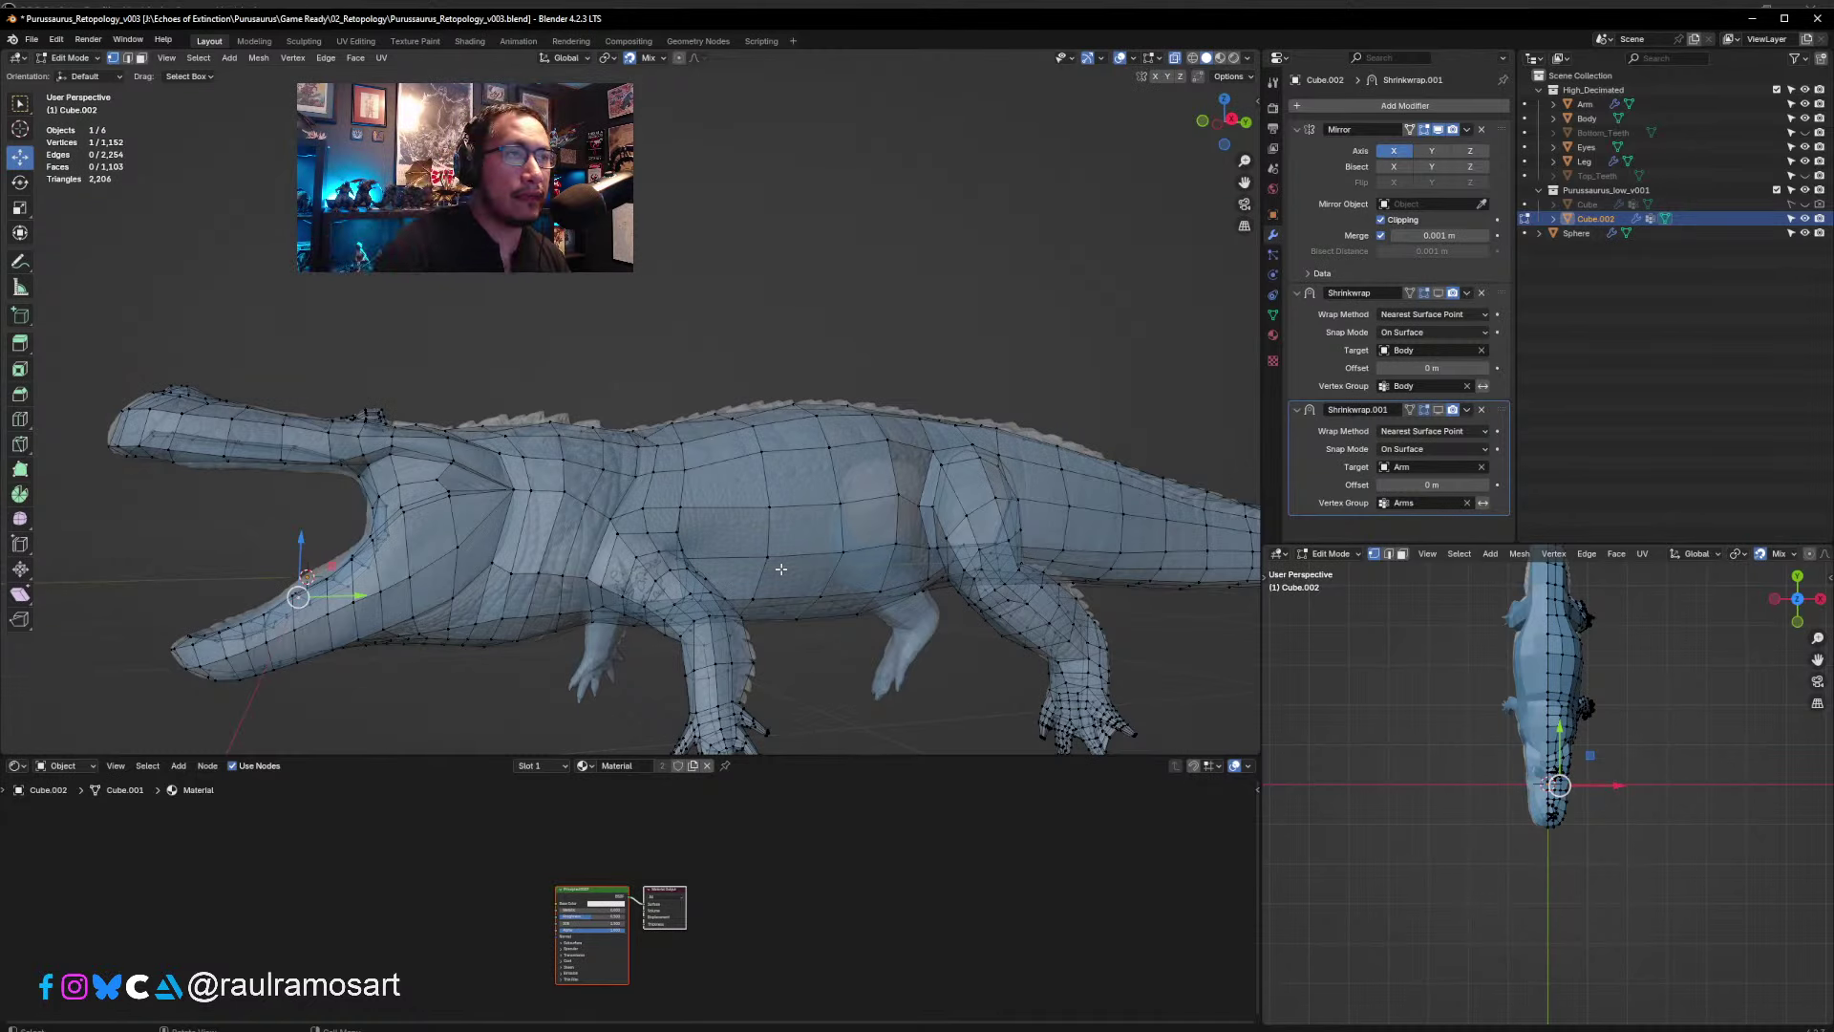
key("KP_3")
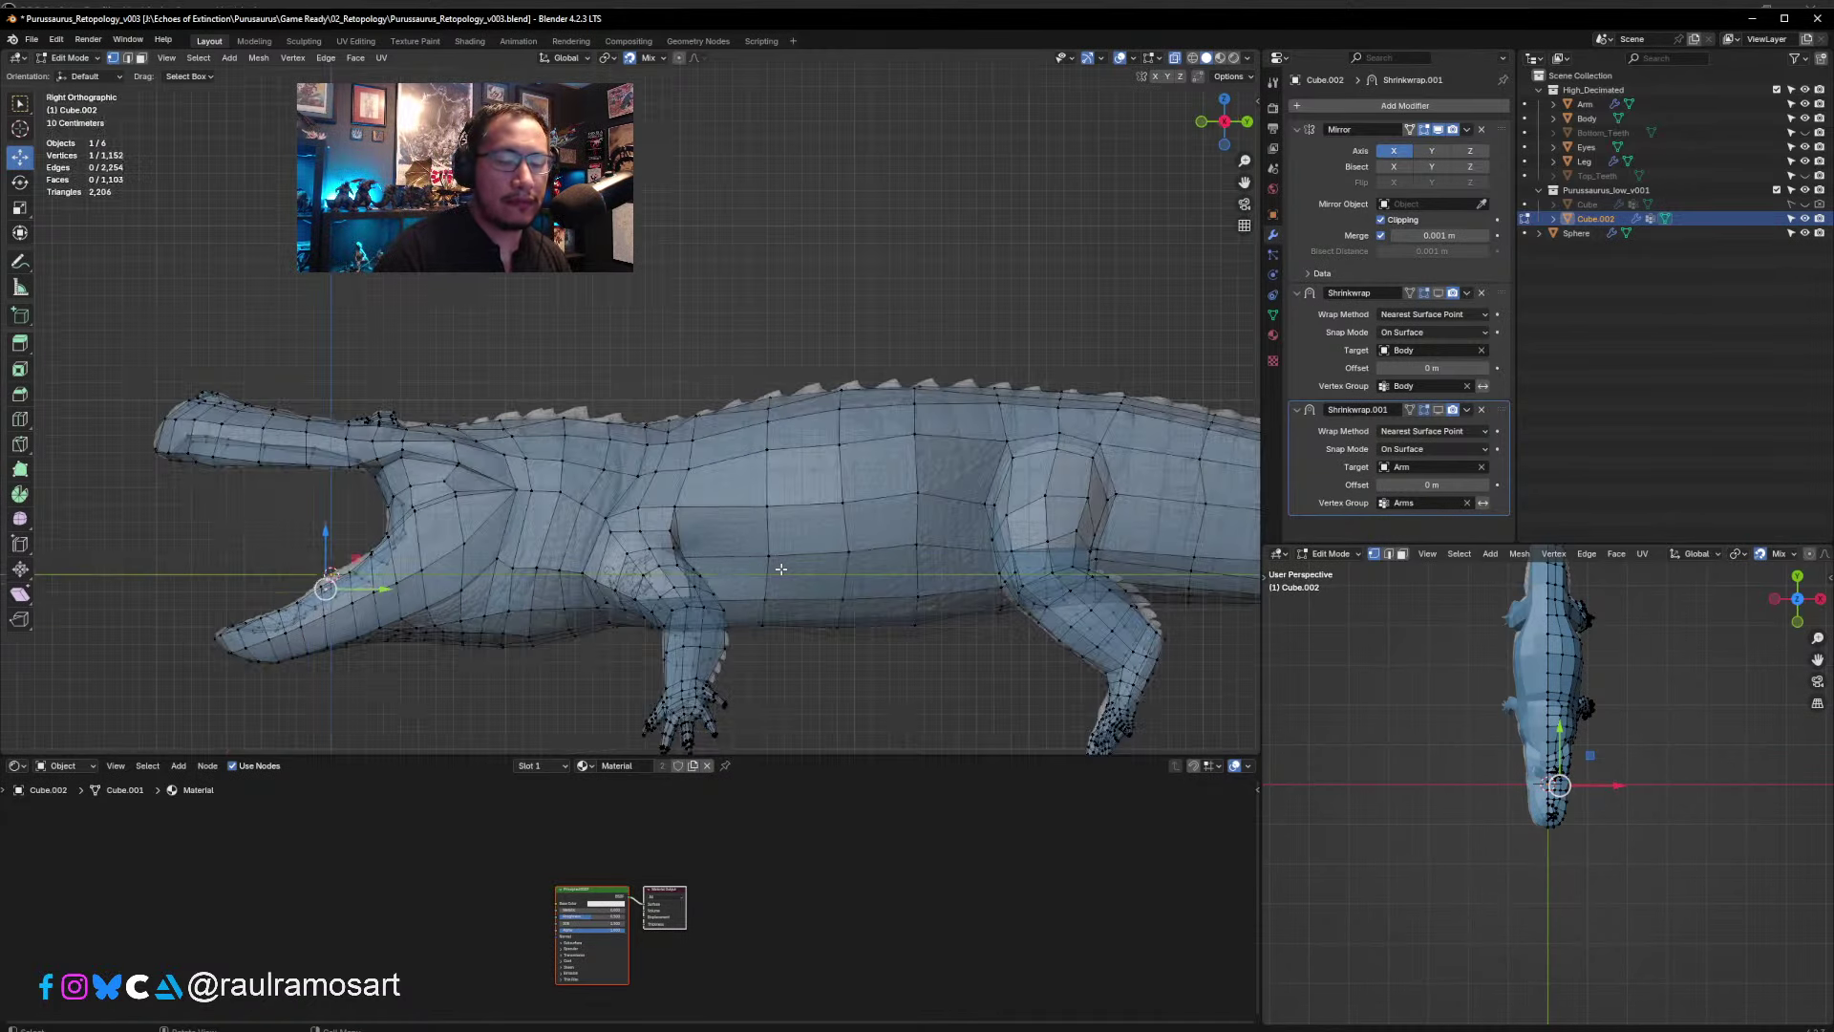
- Turn off snapping and inspect the spacing of the edge loops along the torso and tail
left_click(630, 58)
left_click(724, 505)
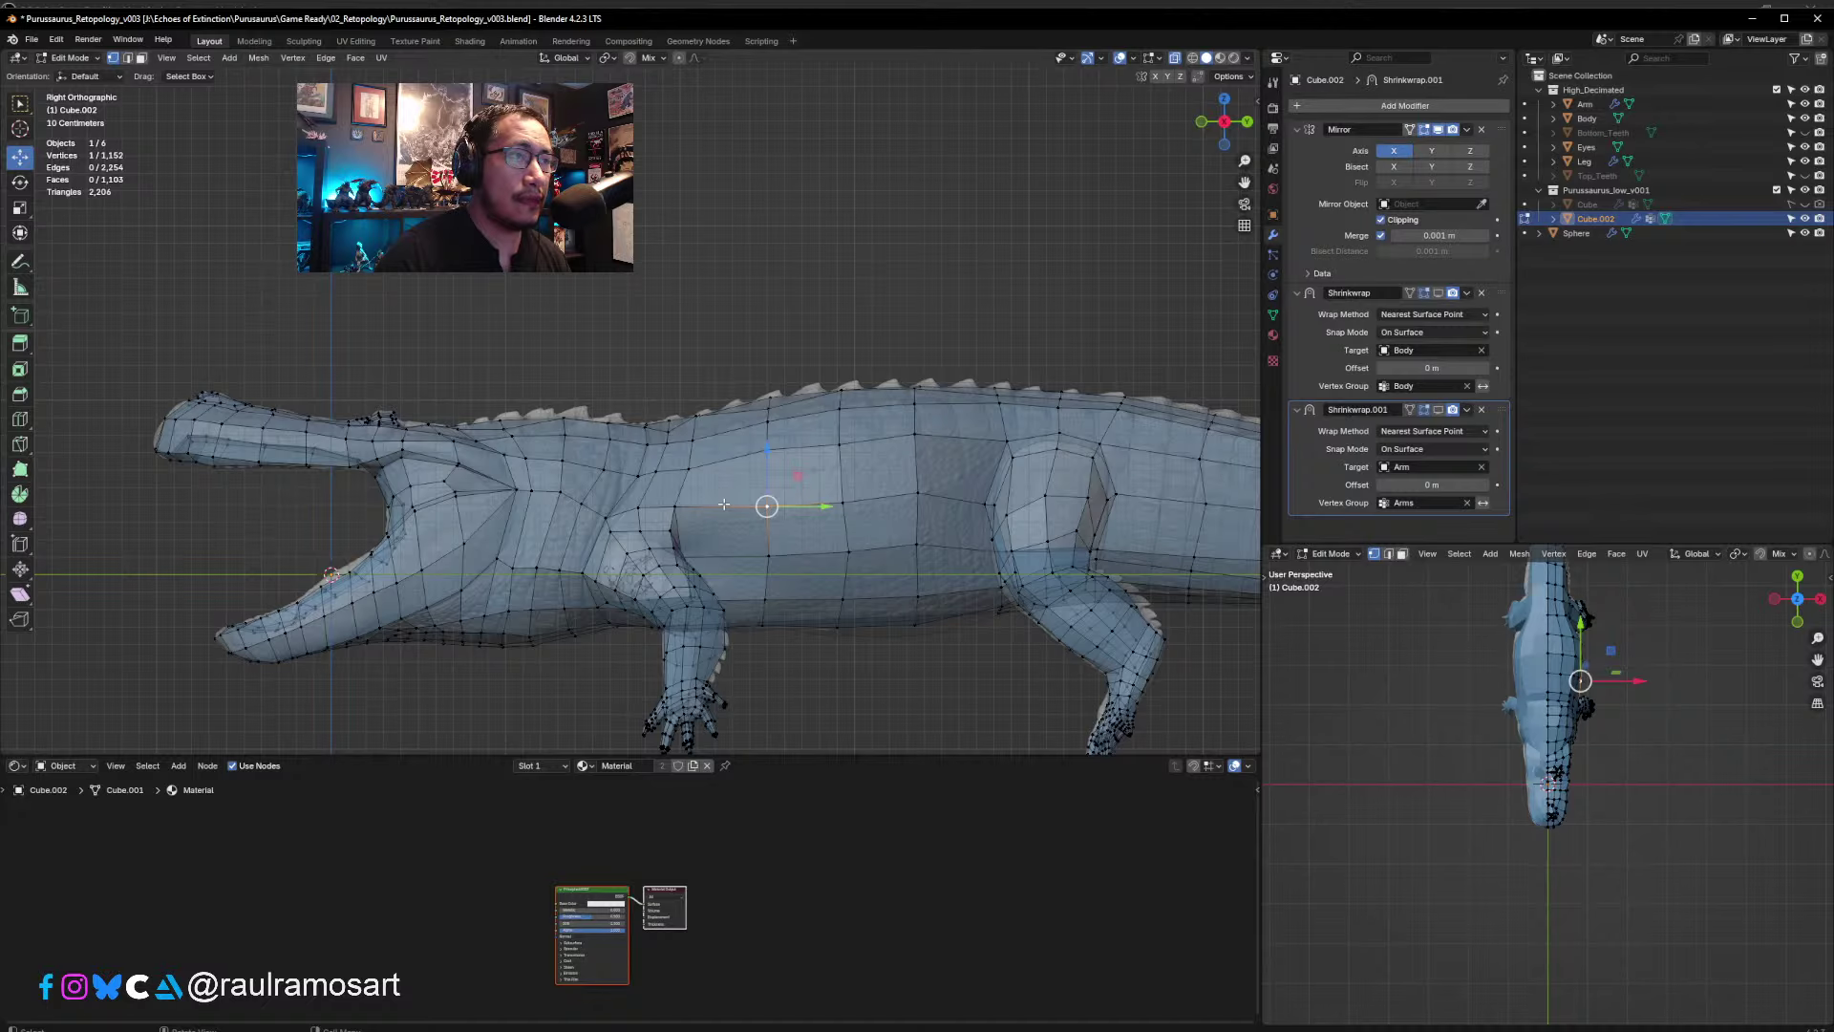
middle_click_drag(694, 503, 576, 366)
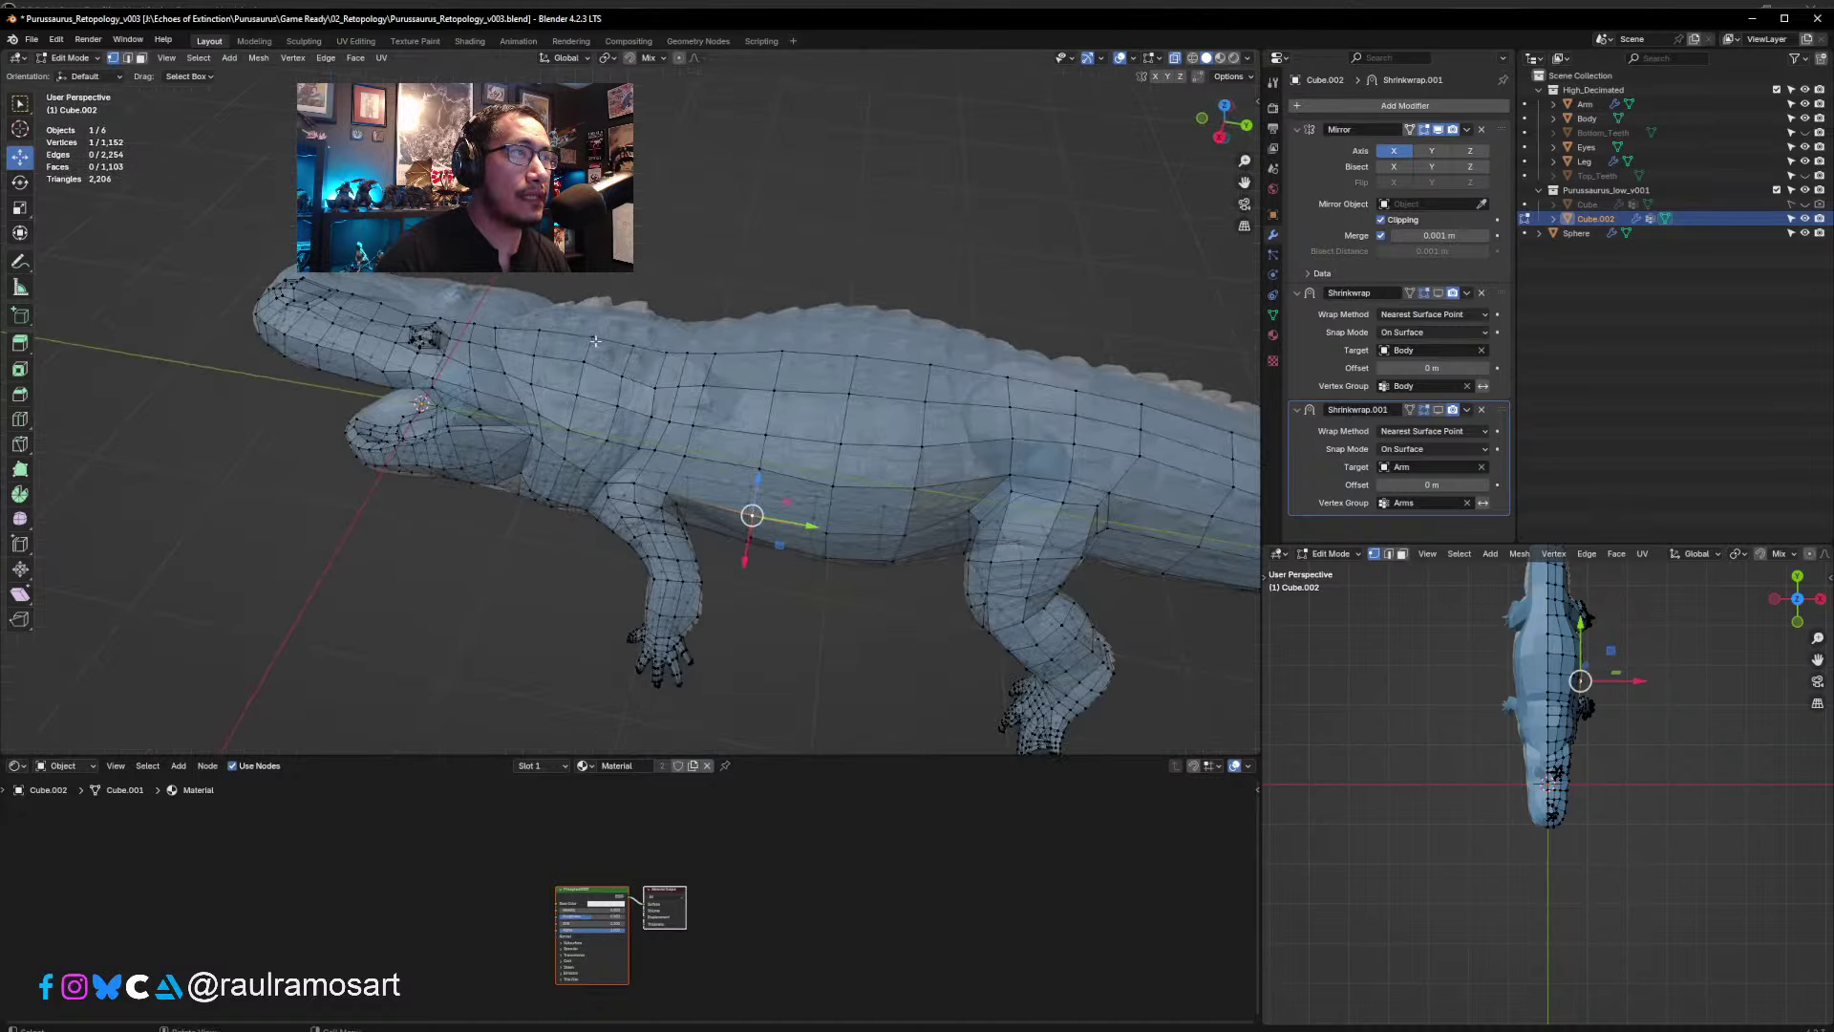
middle_click_drag(977, 450, 621, 423, "shift")
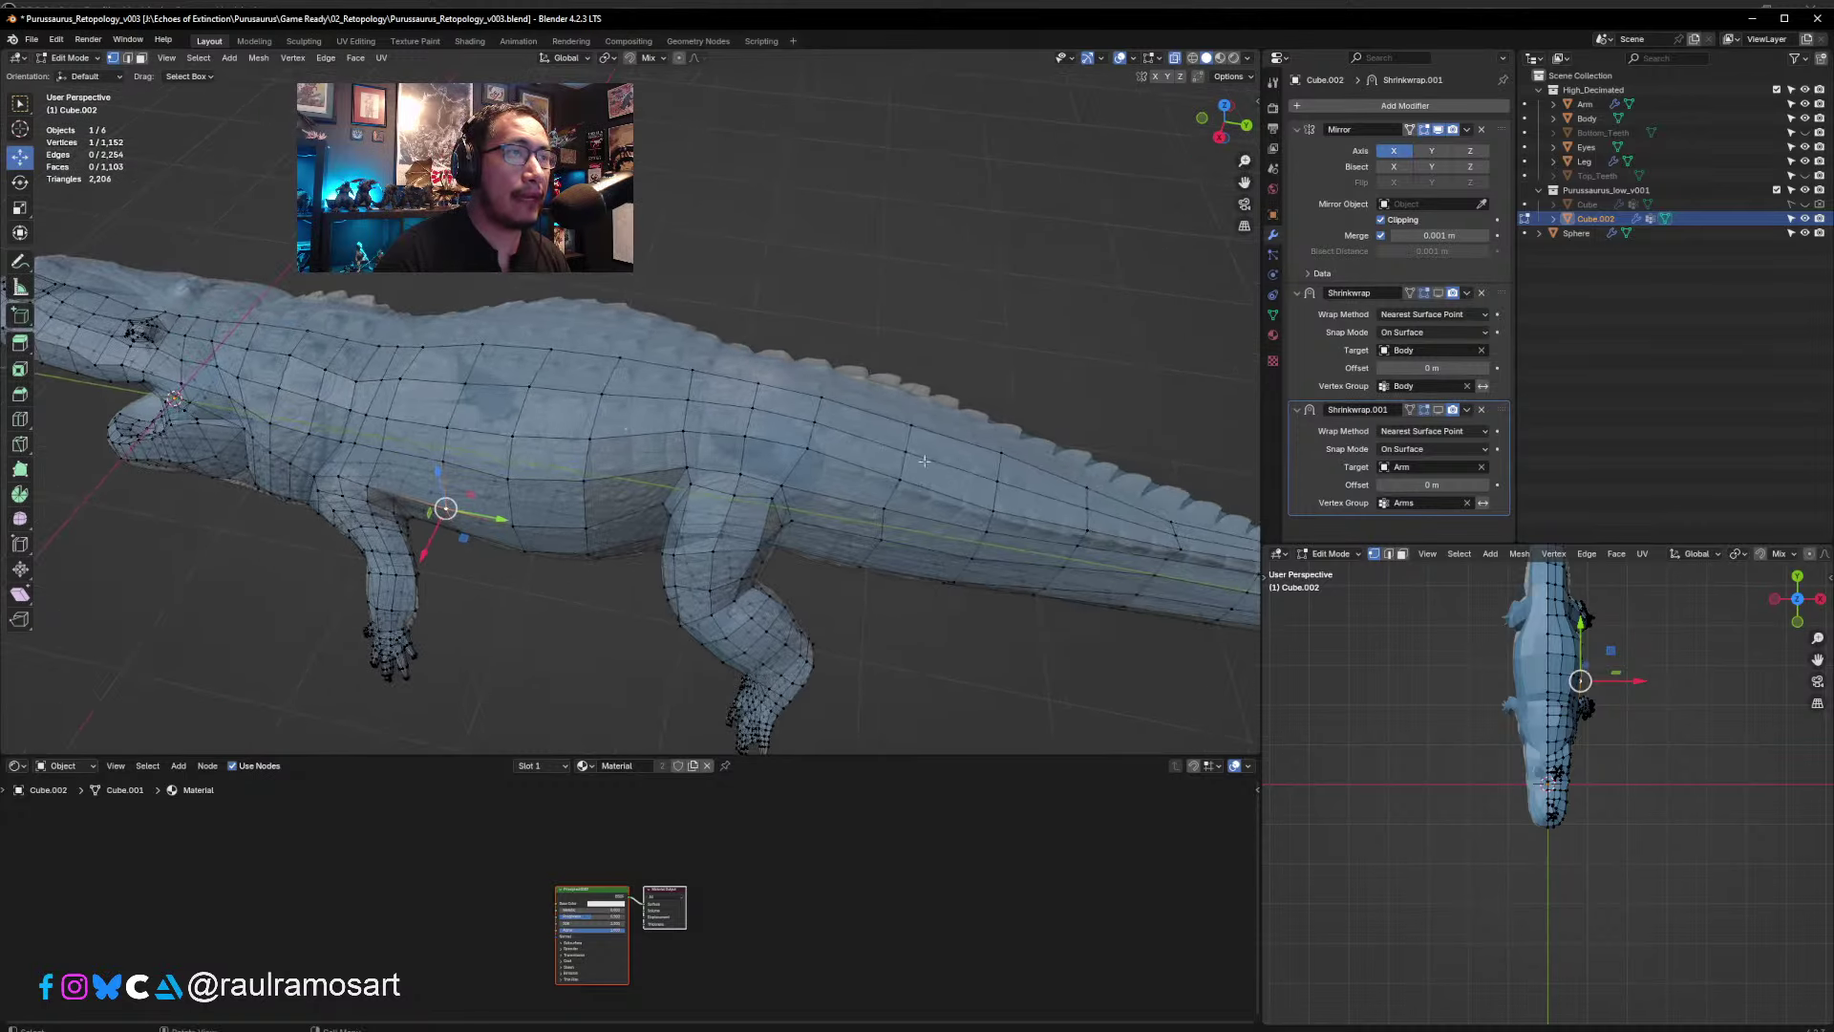
middle_click_drag(1132, 542, 833, 459, "shift")
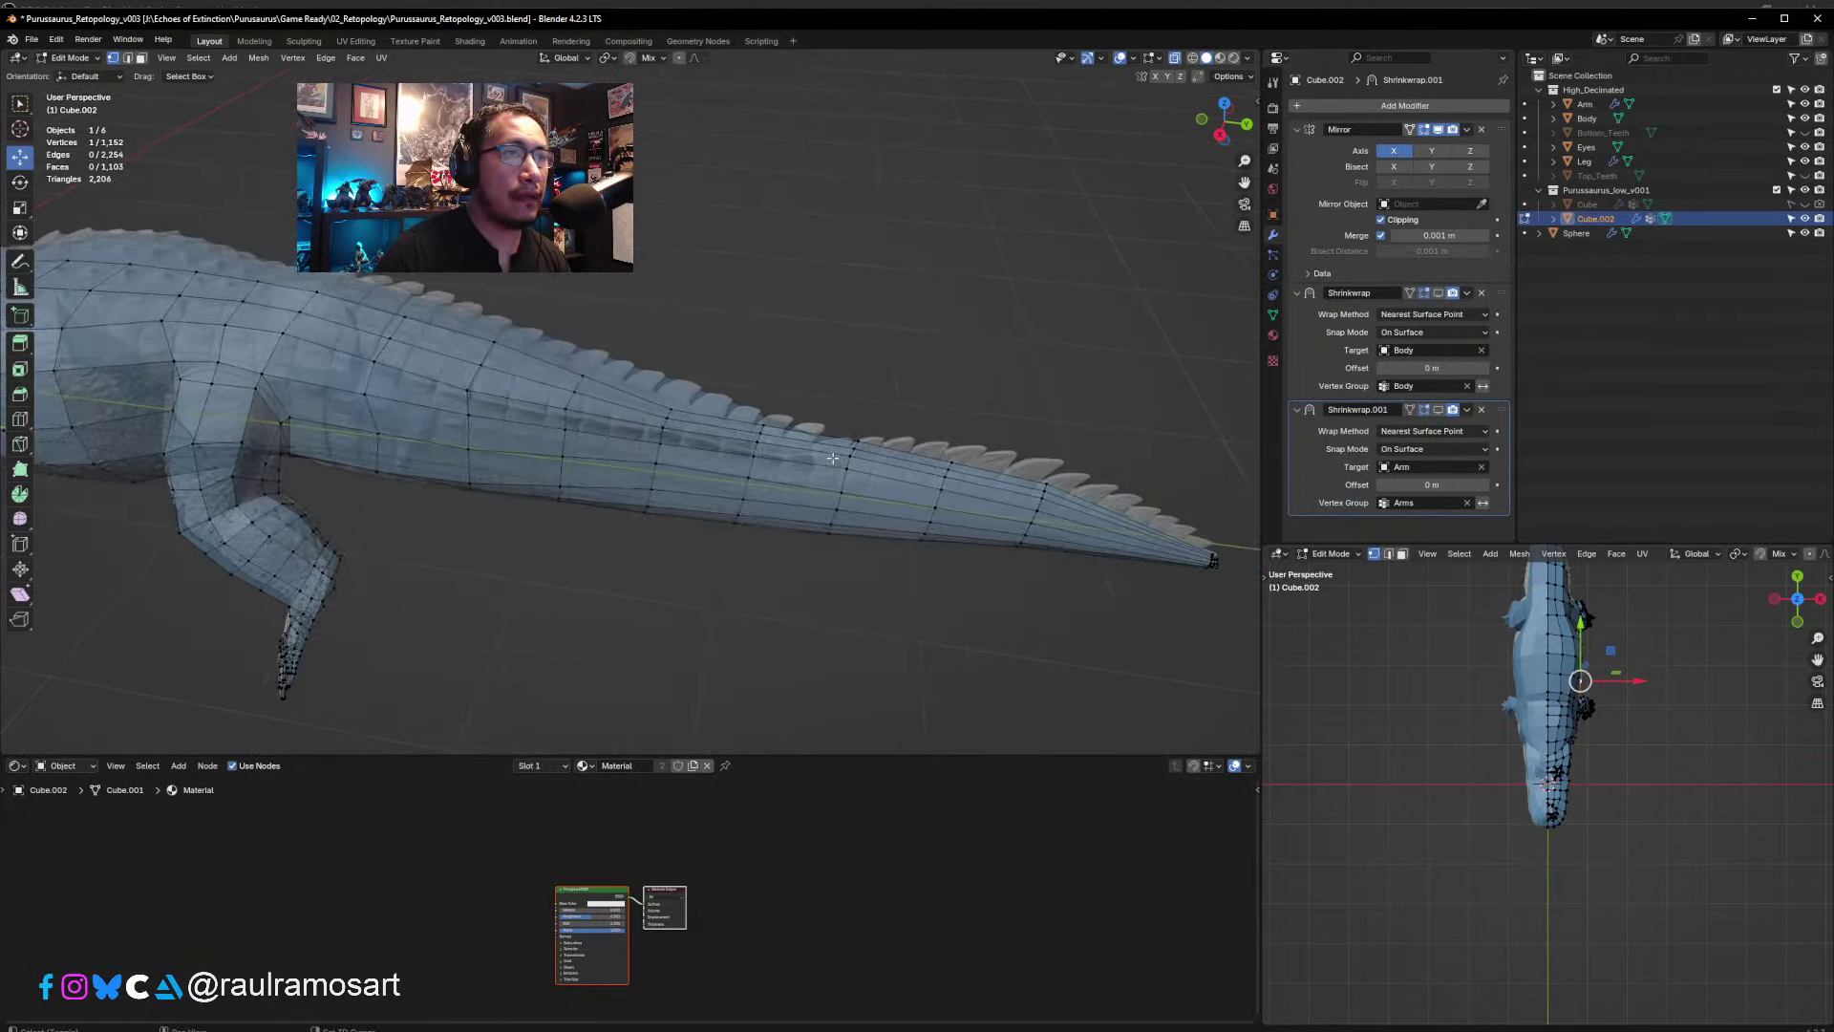
middle_click_drag(513, 445, 847, 405, "shift")
middle_click_drag(496, 327, 915, 429, "shift")
middle_click_drag(382, 378, 582, 411)
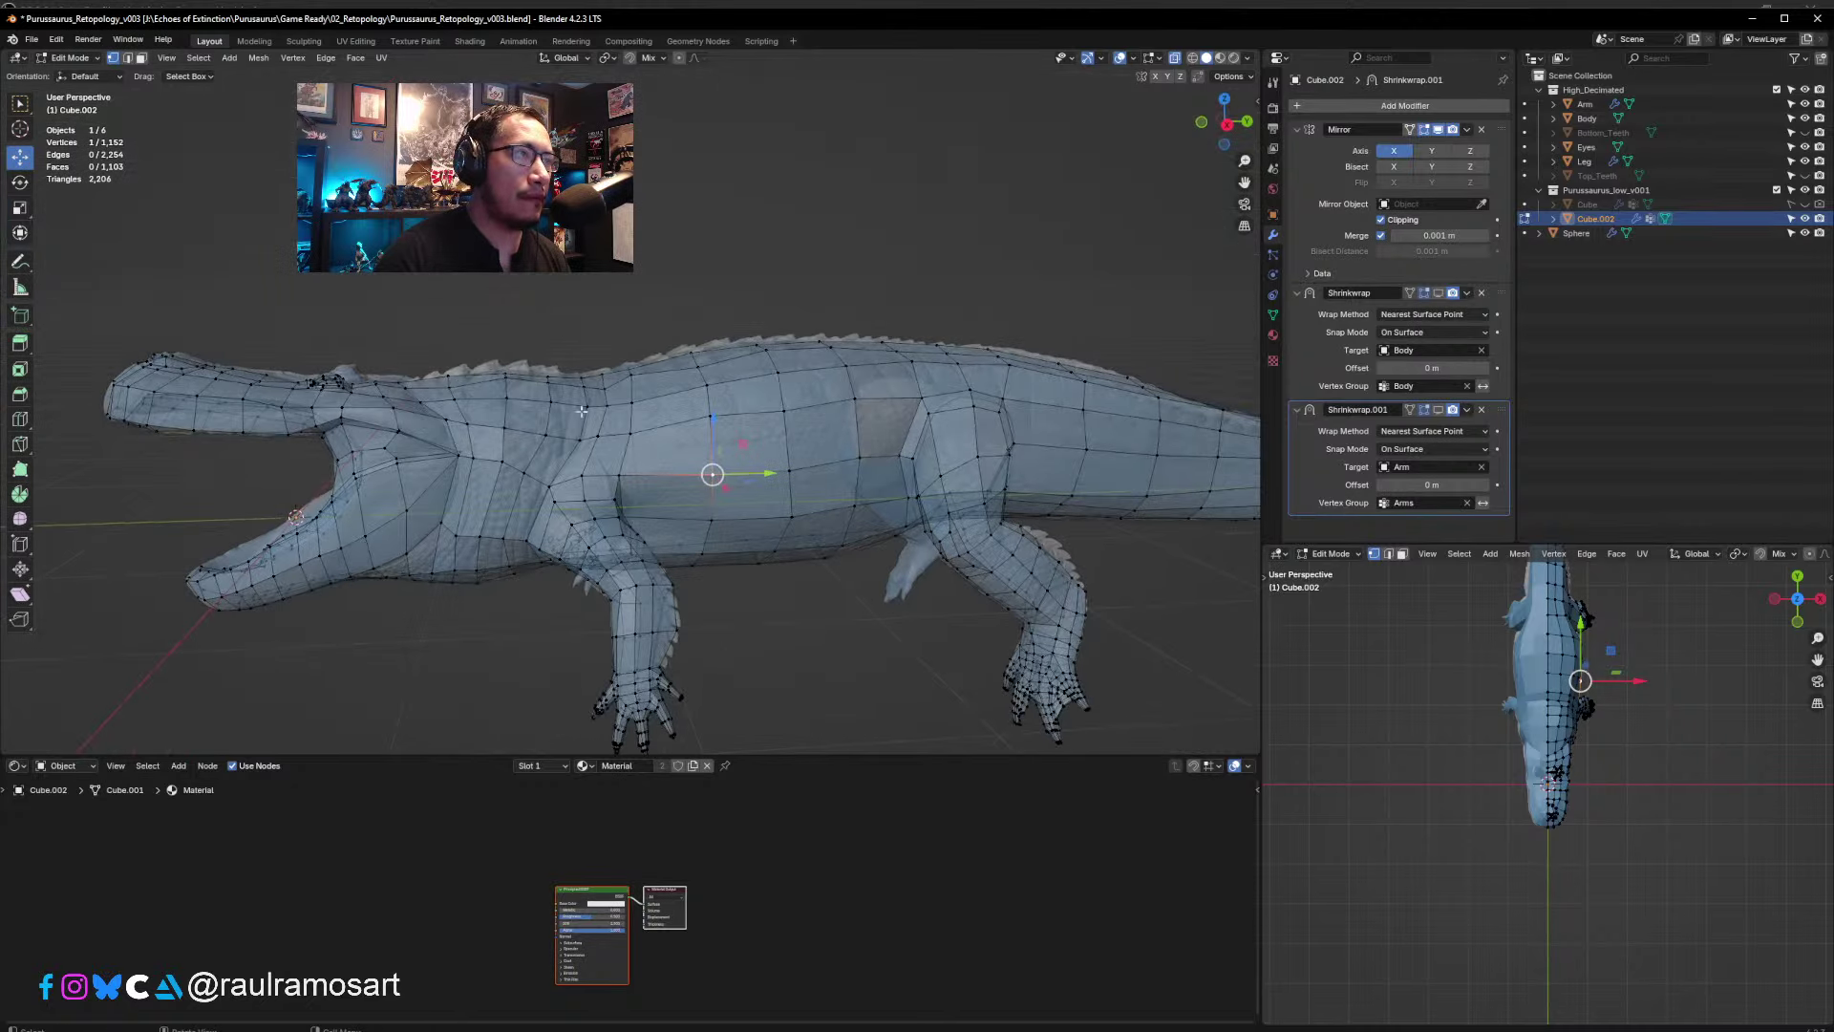
- Add two centred single-cut edge loops around the front half of the torso, behind the front leg
left_click(658, 471)
key("ctrl+r")
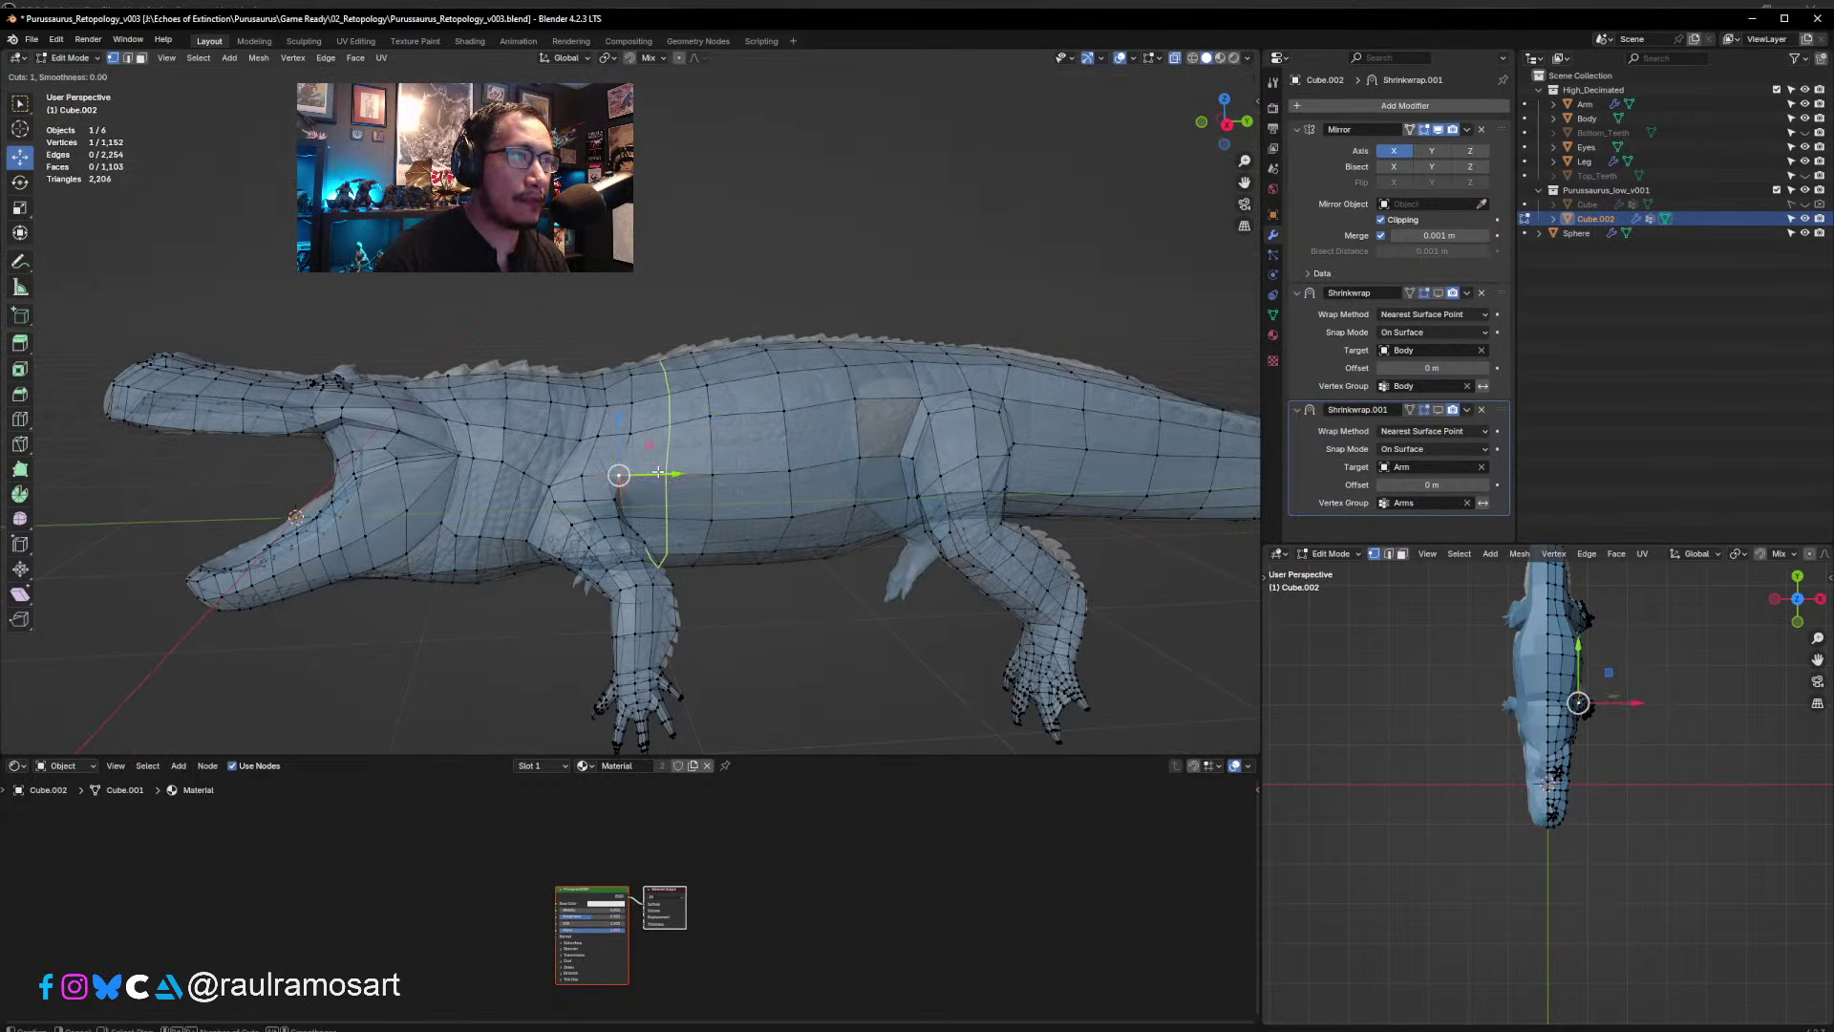
left_click(666, 475)
right_click(666, 475)
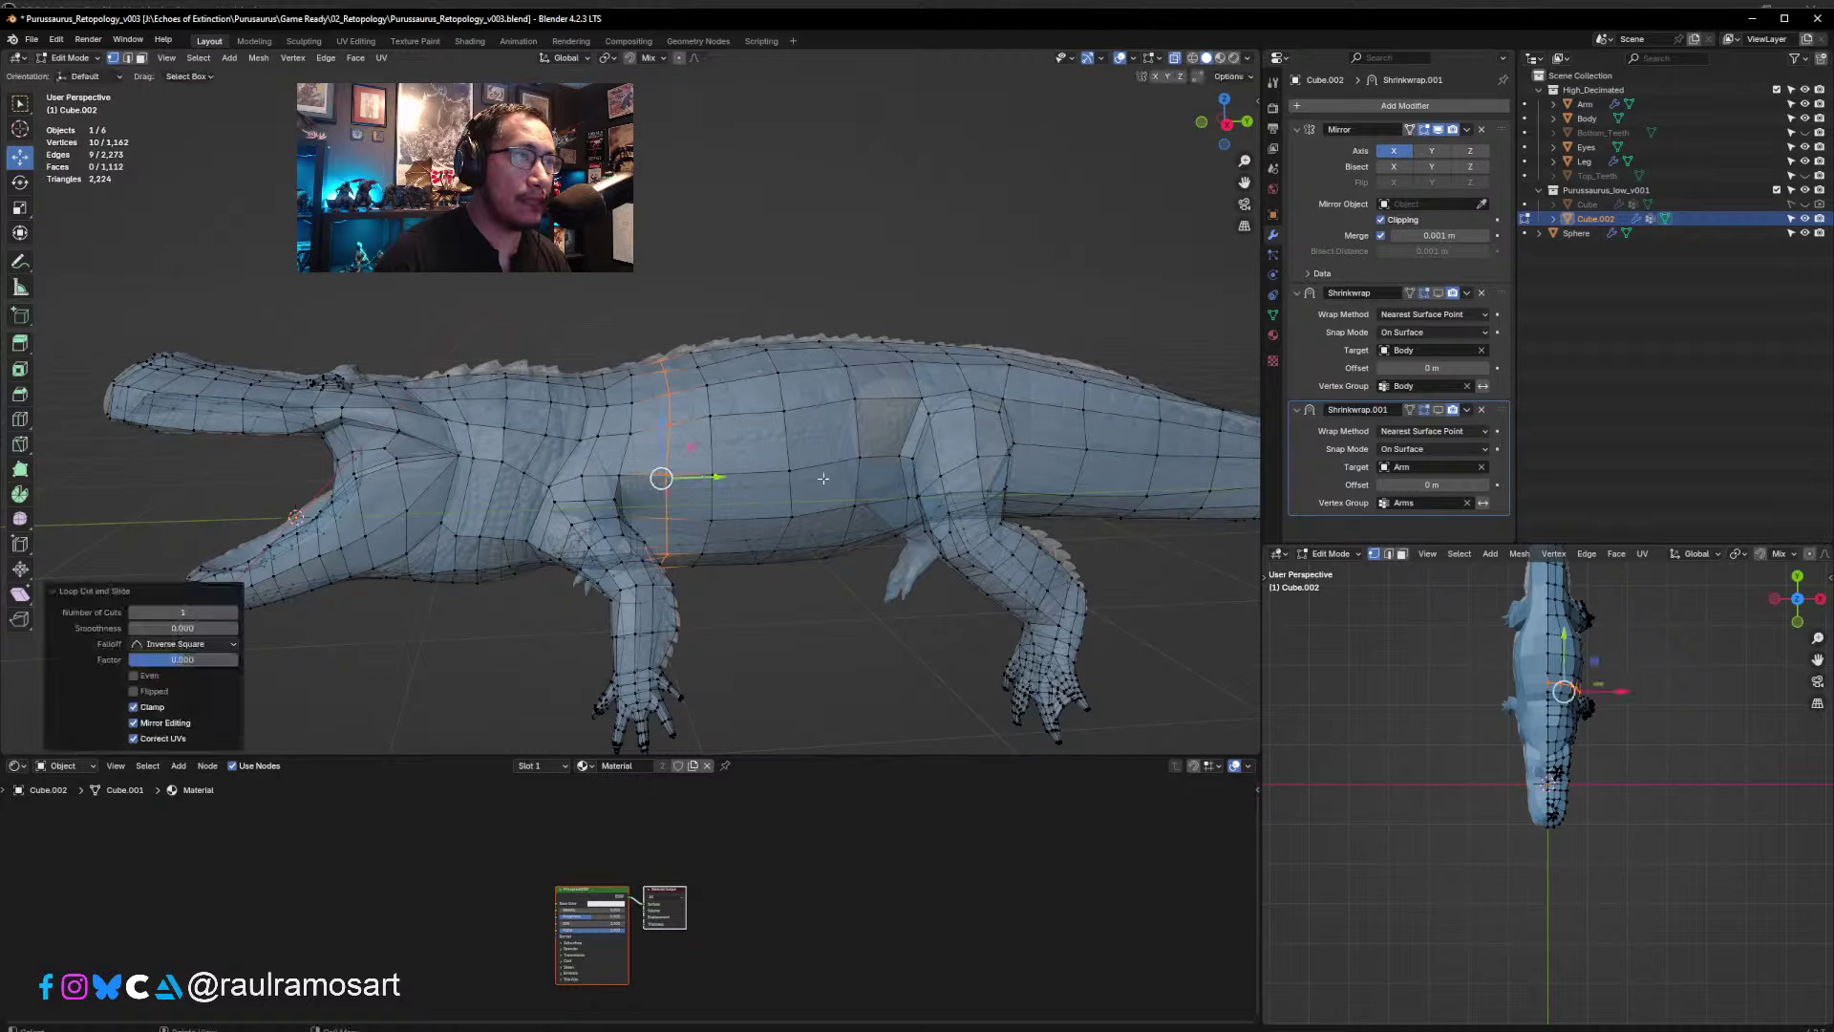
left_click(753, 472)
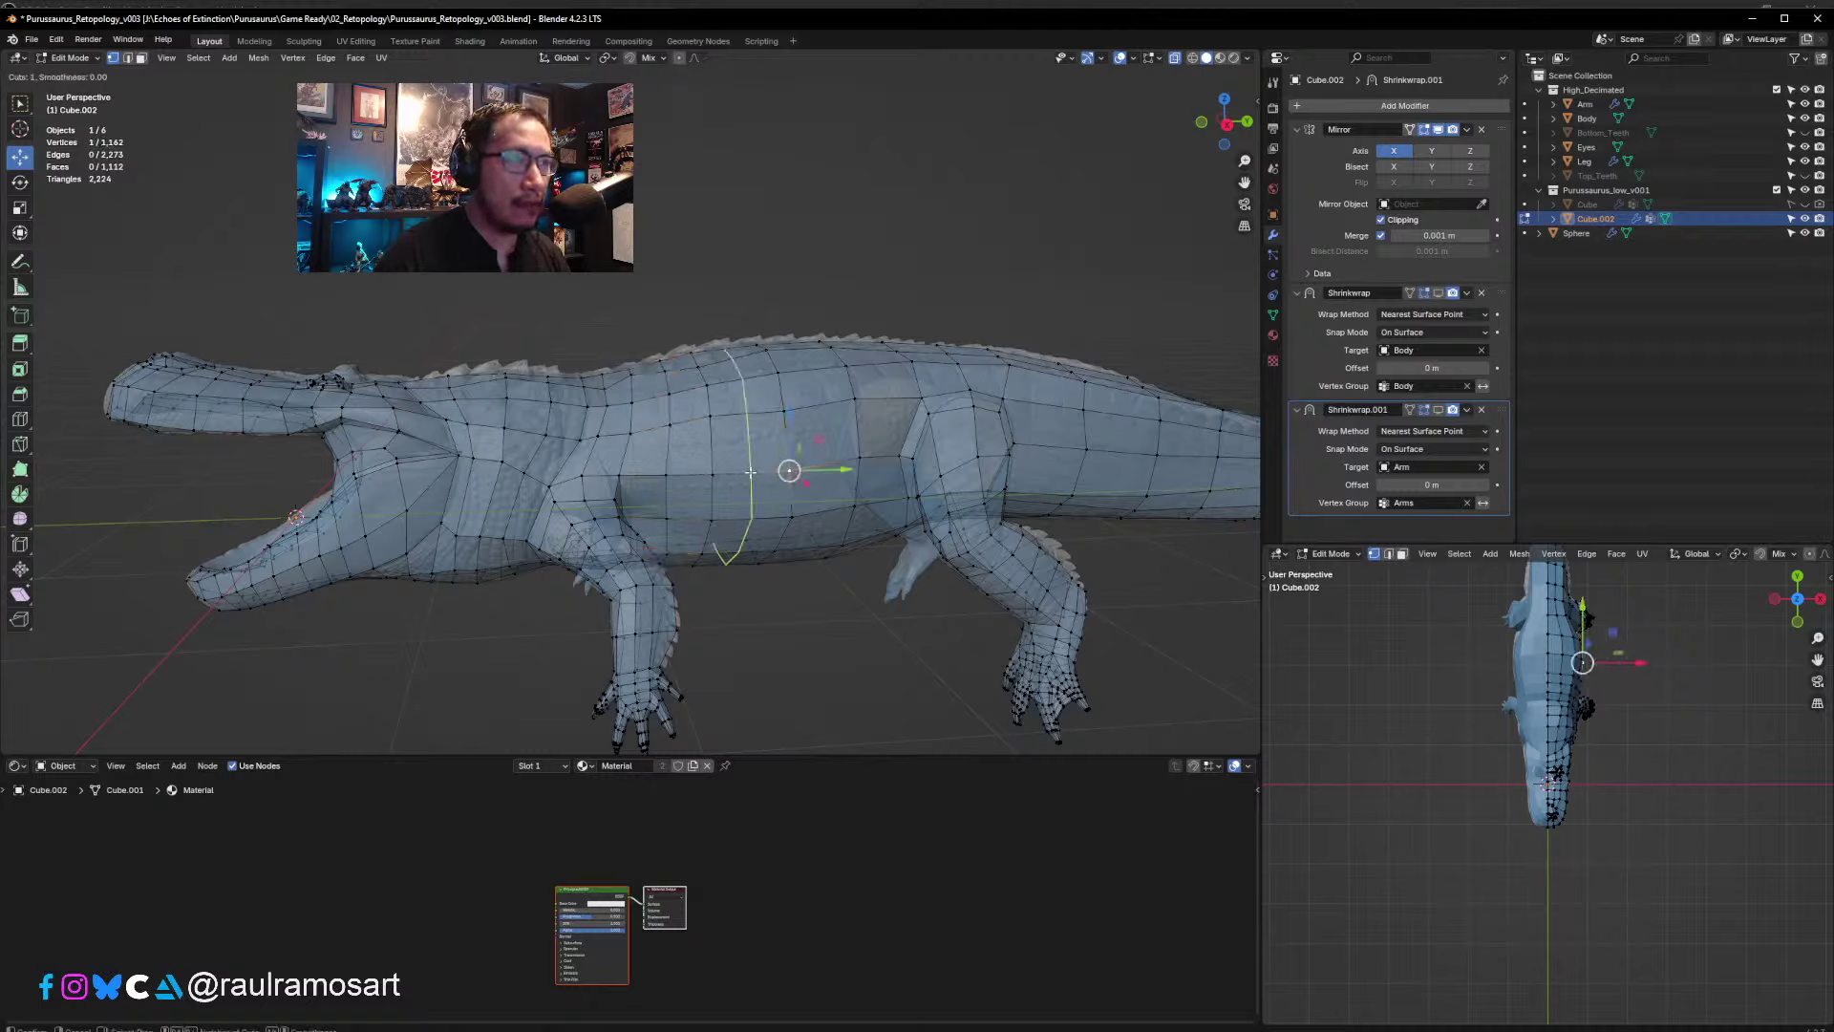
key("ctrl+r")
left_click(750, 472)
right_click(751, 472)
- Add two more centred single-cut edge loops around the rear half of the torso, ahead of the hind leg
left_click(829, 466)
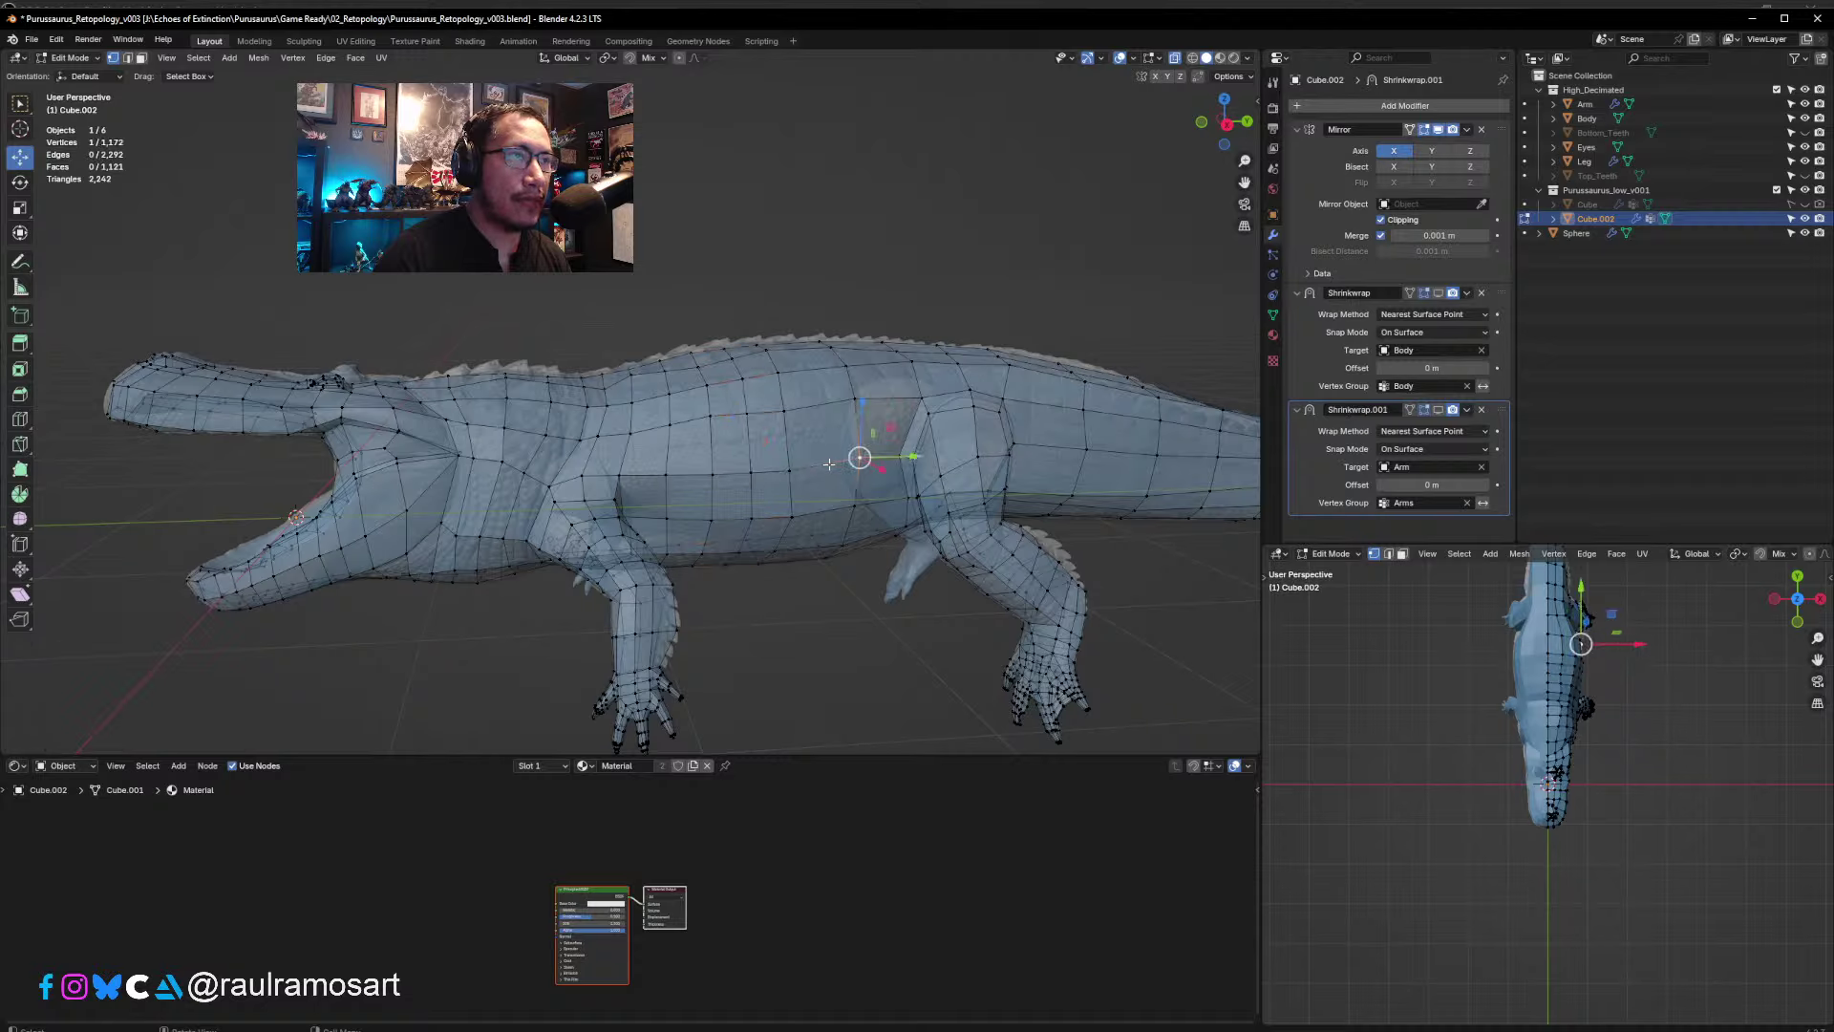
key("ctrl+r")
left_click(827, 464)
right_click(829, 465)
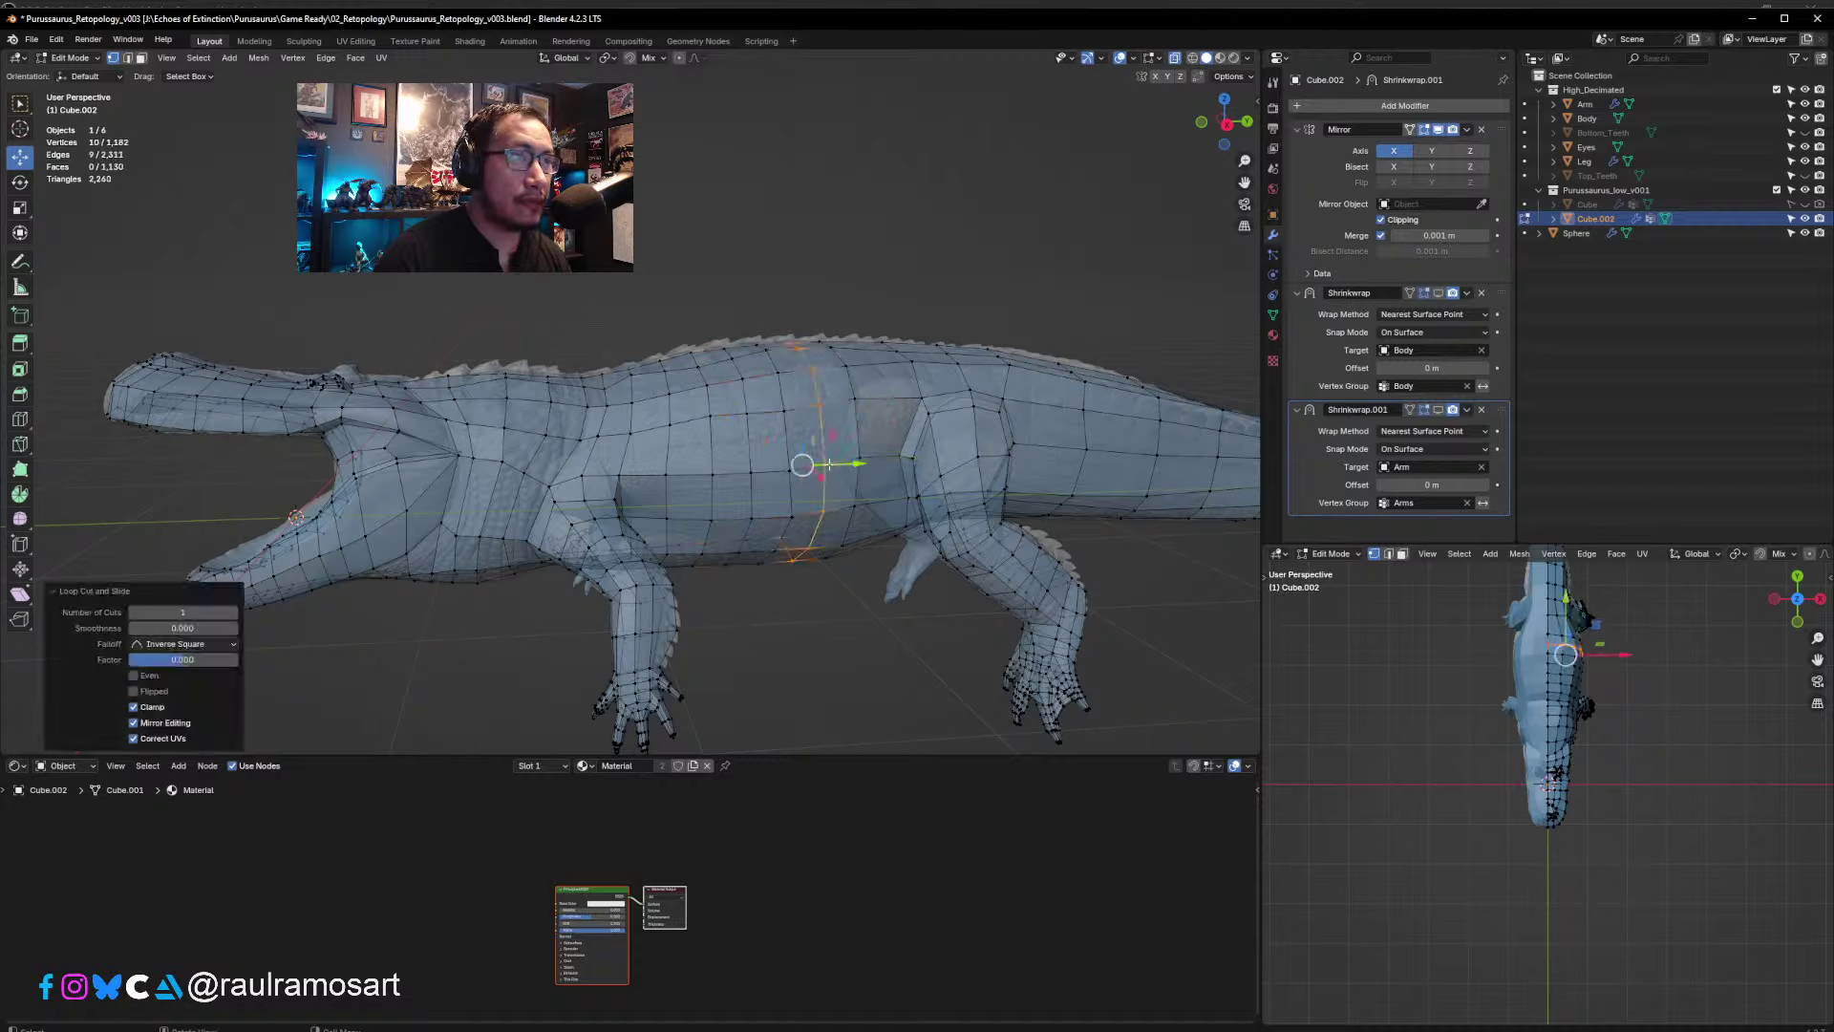
left_click(887, 455)
left_click(880, 456)
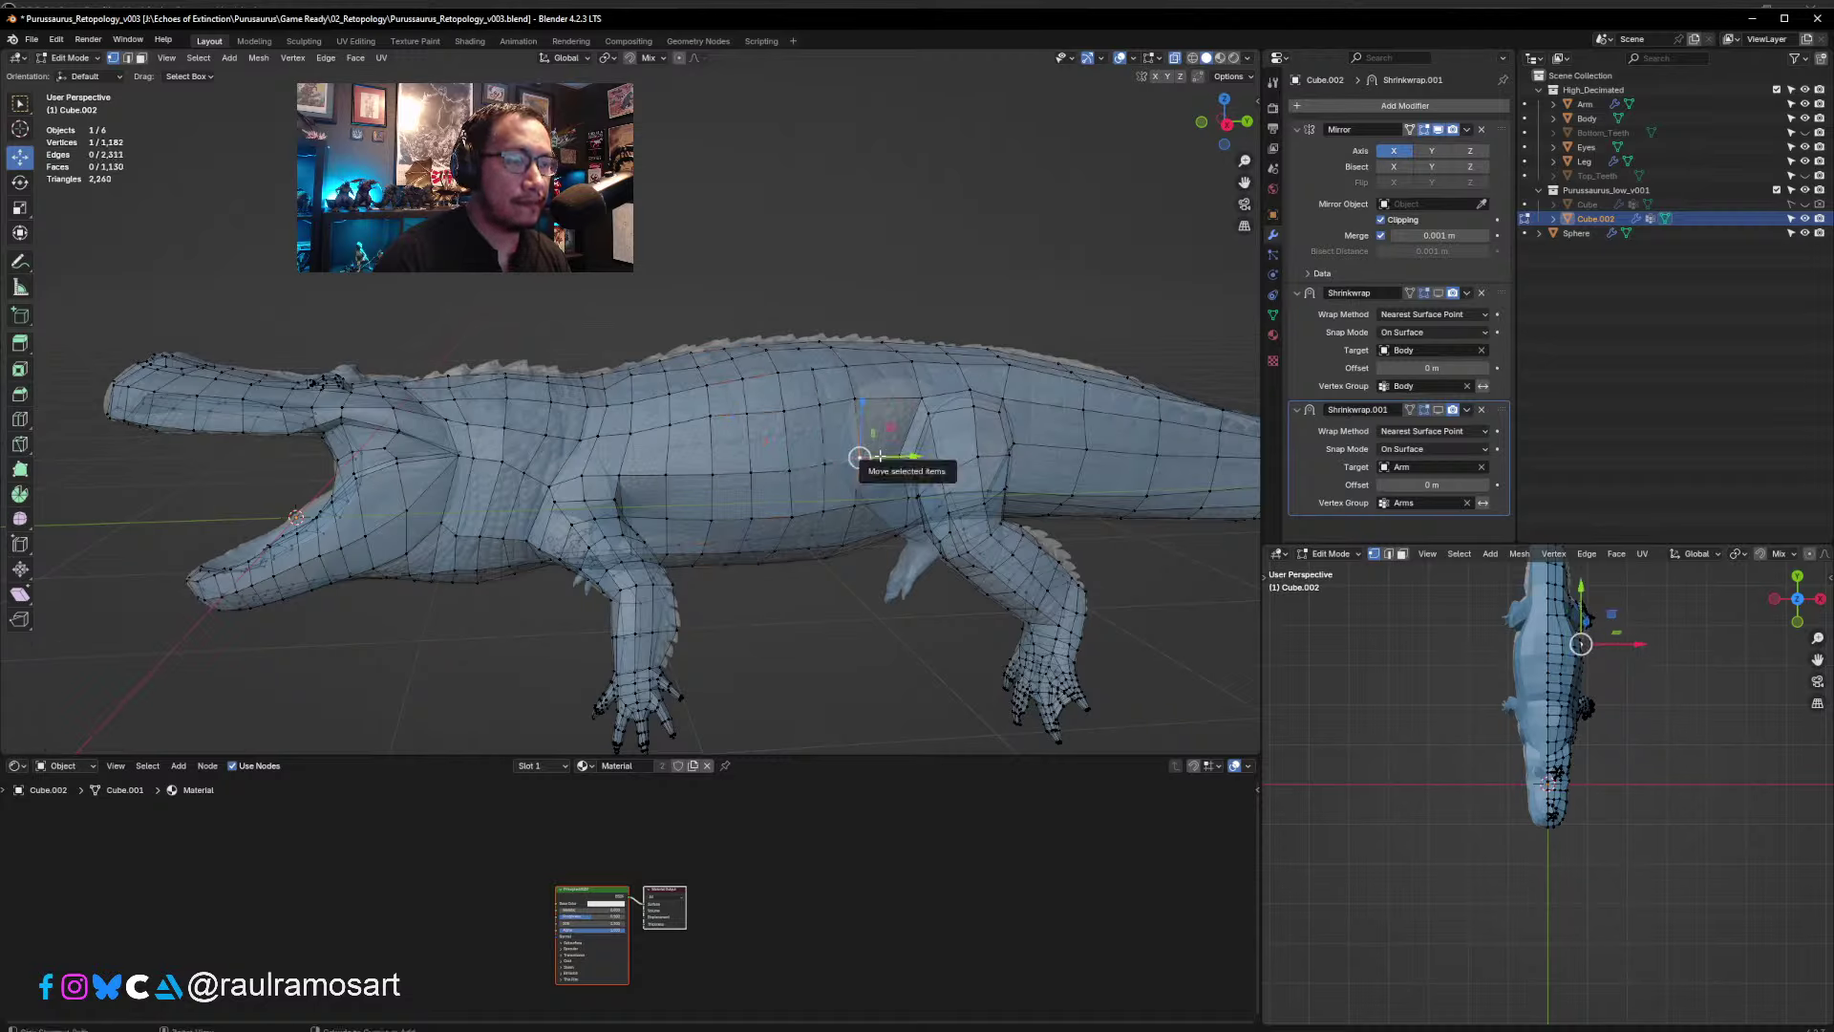
key("ctrl+r")
left_click(863, 457)
right_click(862, 458)
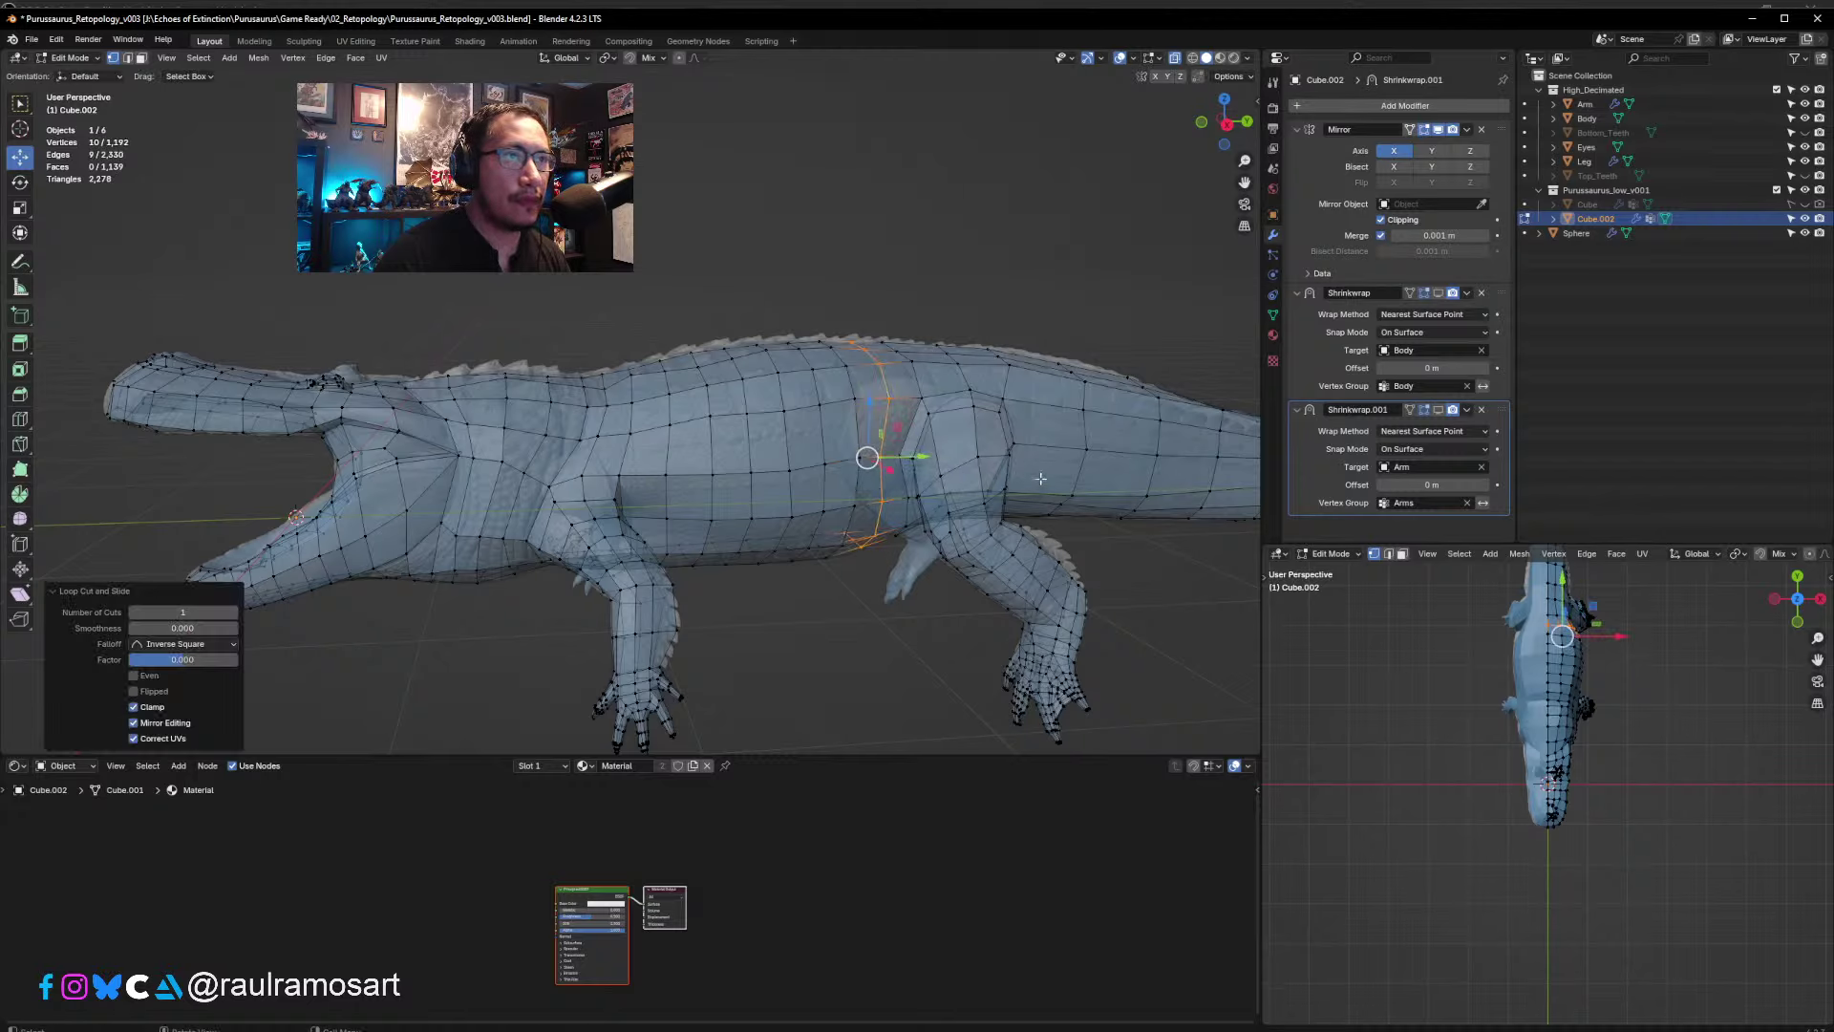
- Turn snapping back on and move the vertex at the front of the shoulder above the arm slightly back
middle_click_drag(923, 476, 895, 496)
left_click(858, 662)
middle_click_drag(776, 504, 898, 485)
scroll(858, 619, "up", 3)
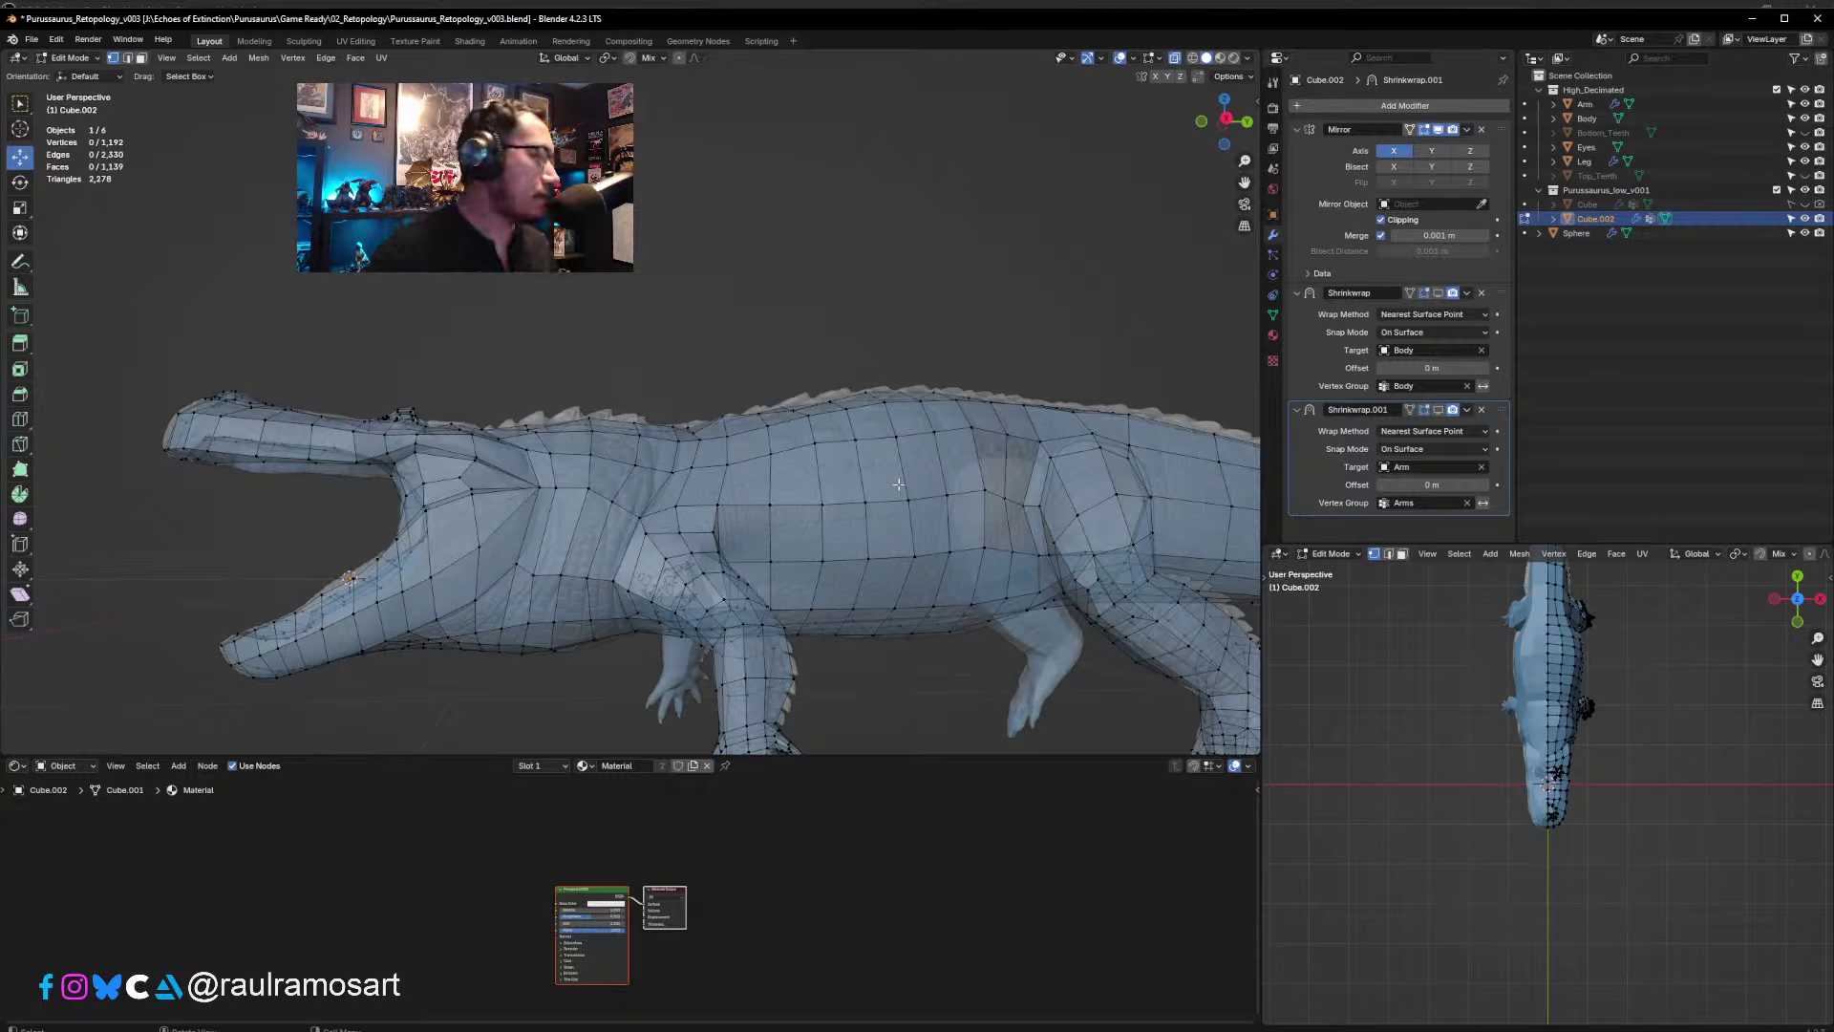
middle_click_drag(797, 493, 707, 502)
scroll(663, 544, "up", 3)
left_click(705, 496)
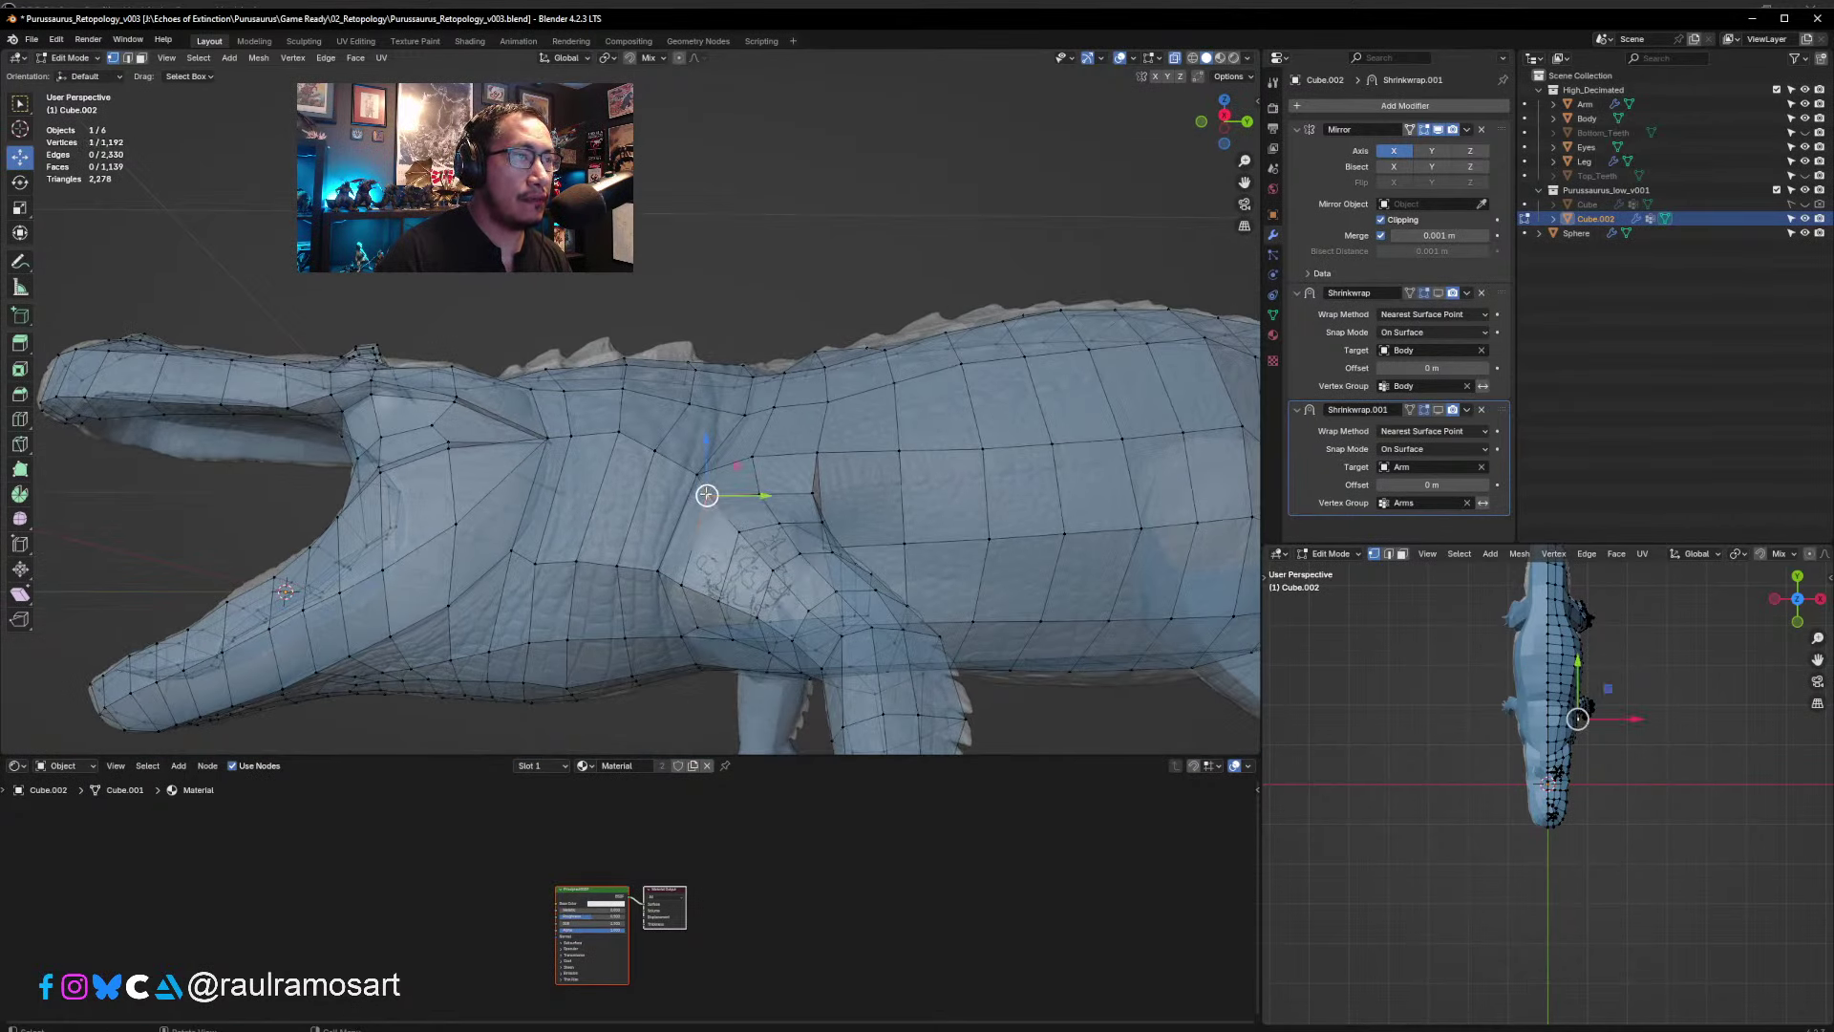
left_click(631, 59)
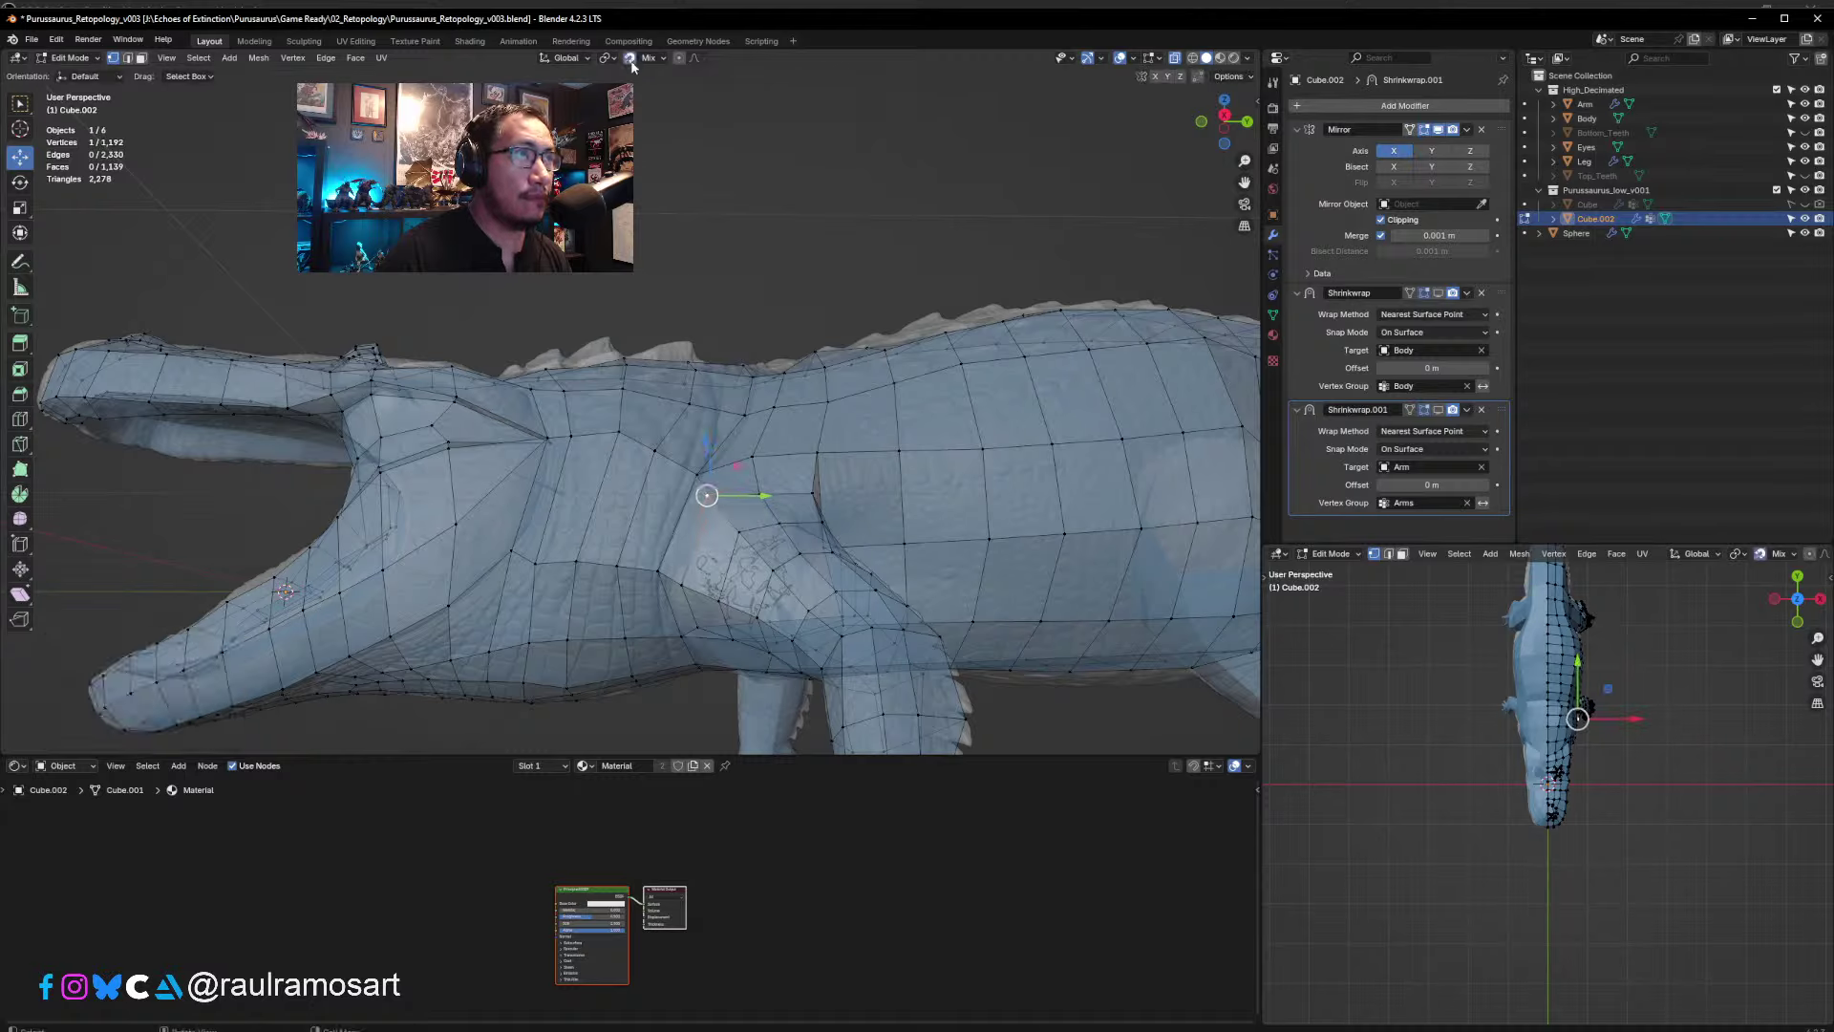
left_click_drag(707, 496, 758, 497)
- Nudge a vertex on top of the shoulder and one at the front of the arm base to even the flow
middle_click_drag(759, 496, 726, 550)
left_click(720, 537)
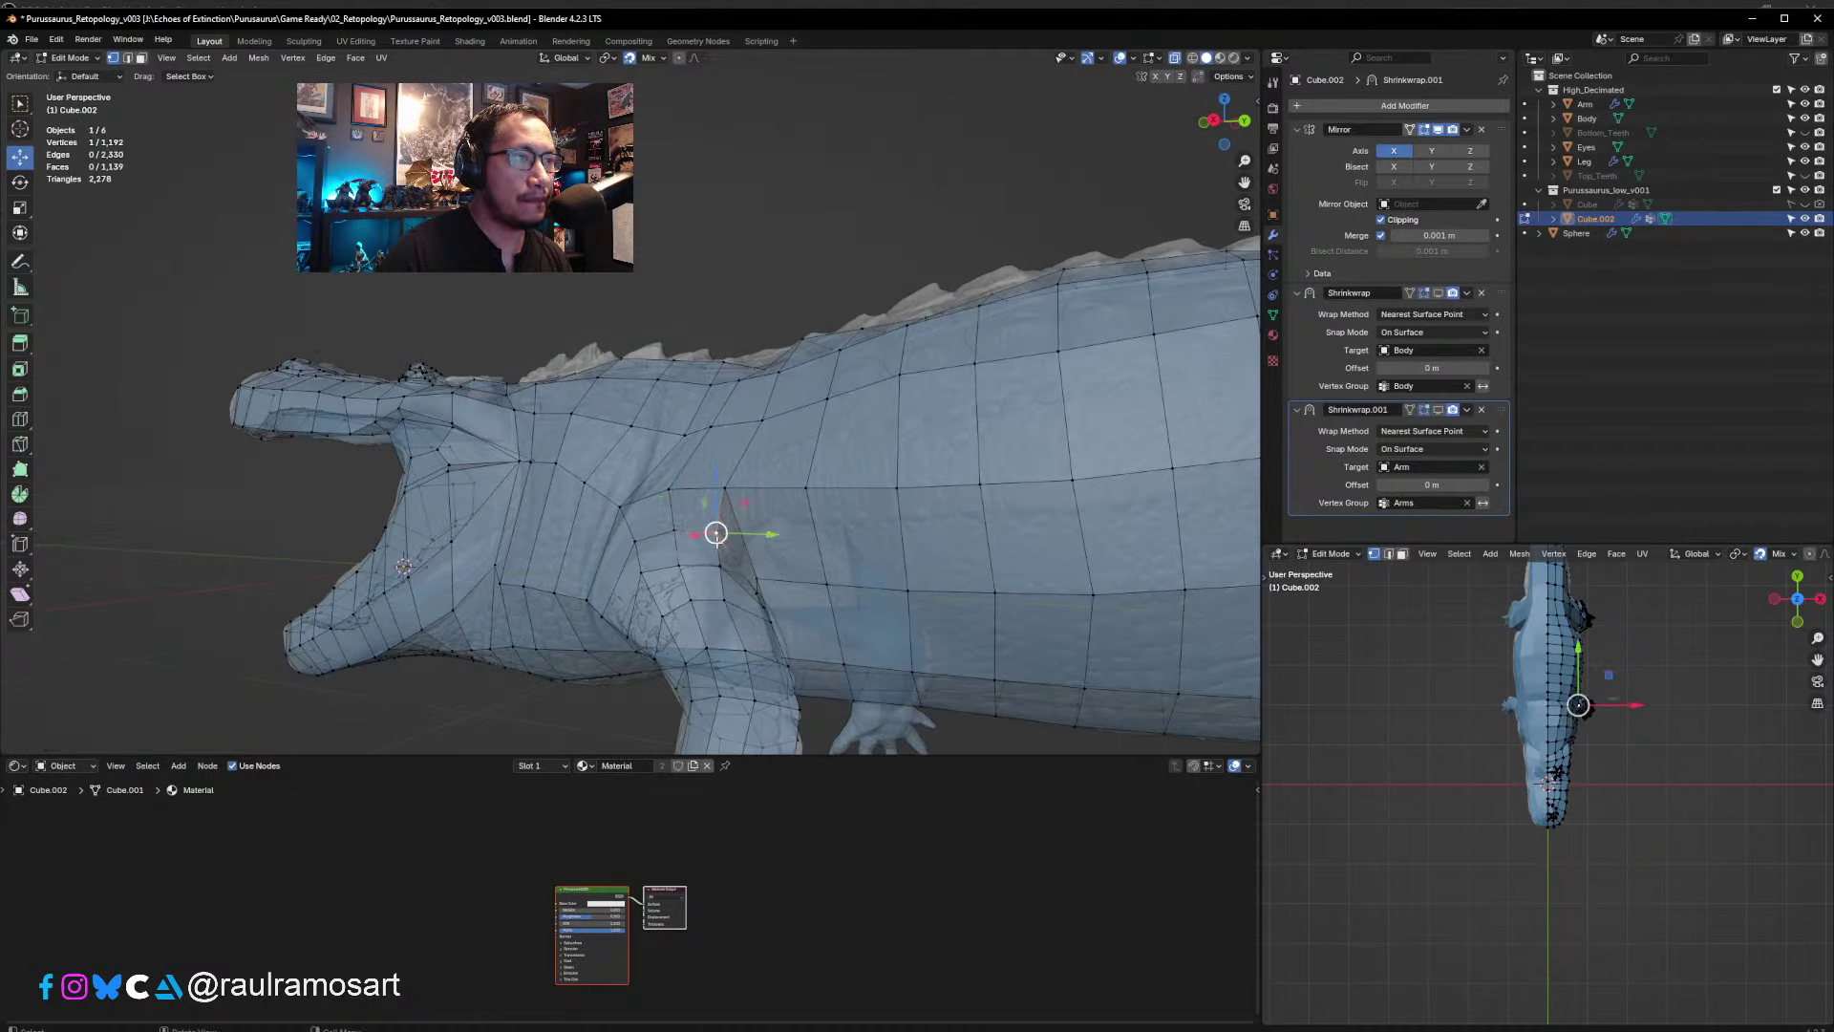
left_click_drag(767, 535, 764, 540)
middle_click_drag(765, 541, 697, 577)
left_click_drag(697, 577, 700, 578)
middle_click_drag(700, 577, 679, 520)
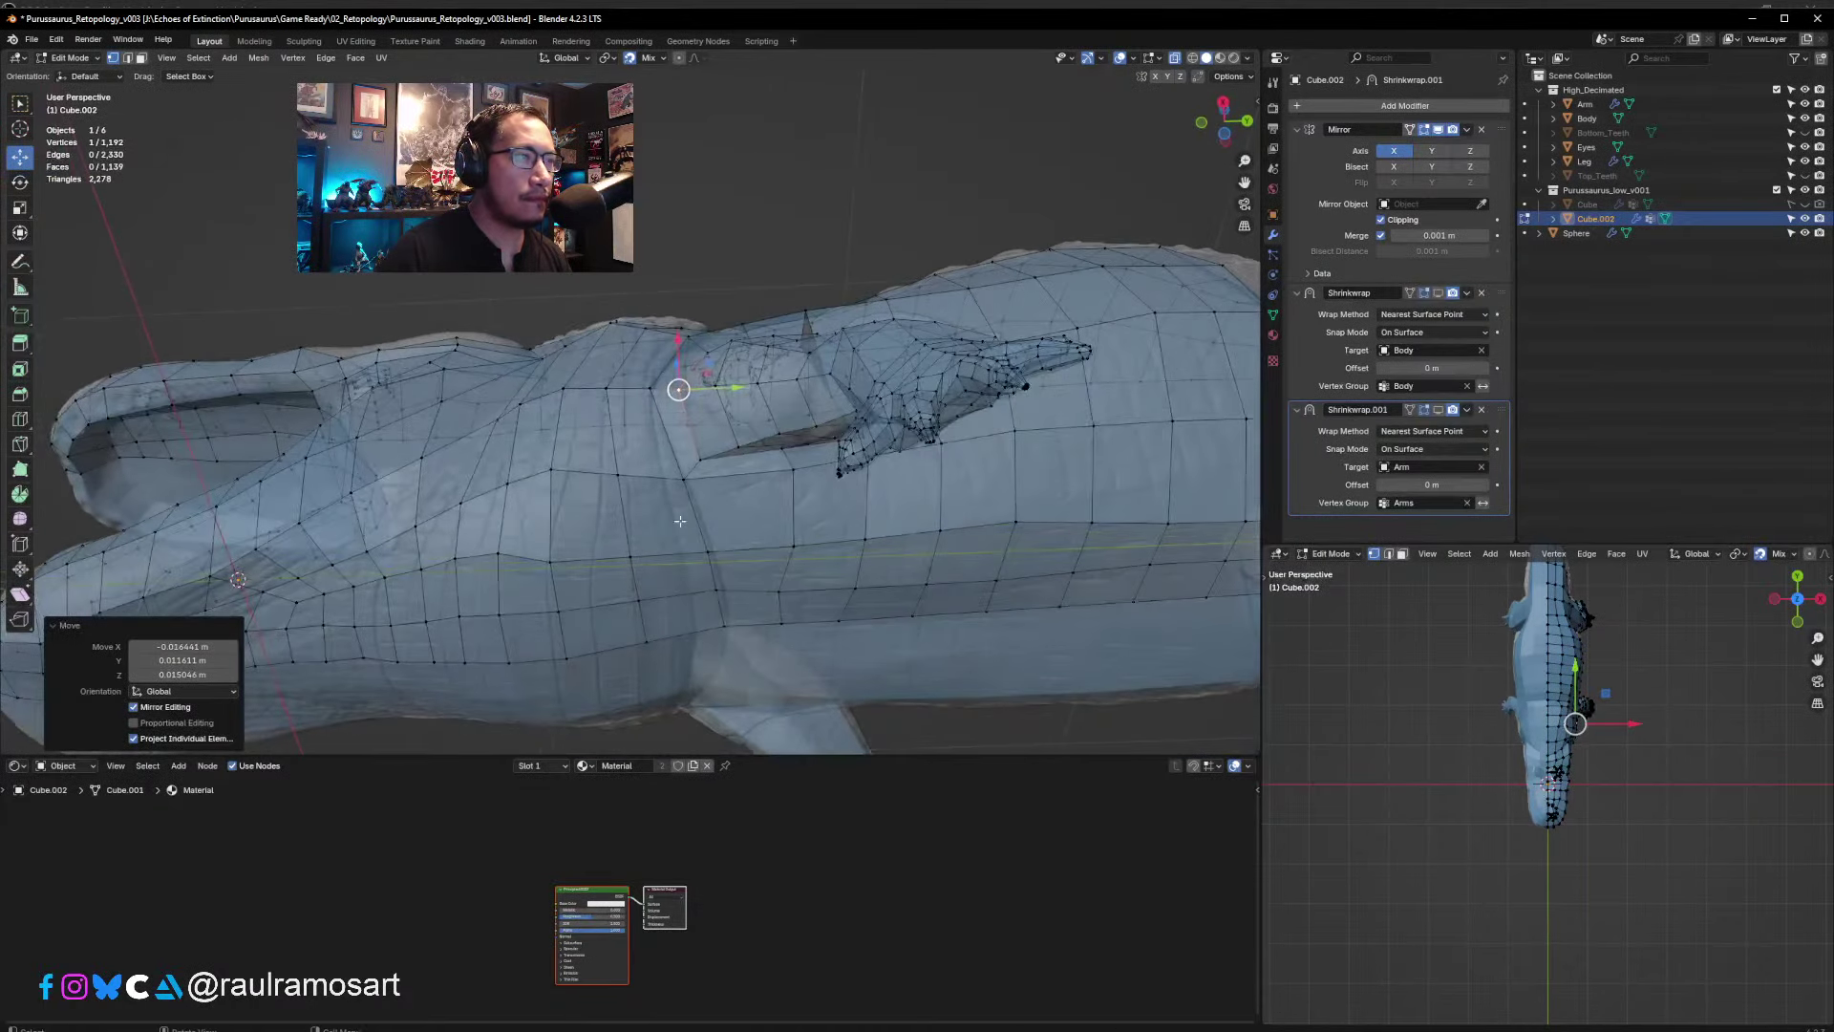
- Shift three vertices on the underside of the neck and chest, ahead of the front legs, slightly toward the head
left_click(629, 552)
left_click_drag(630, 553, 618, 560)
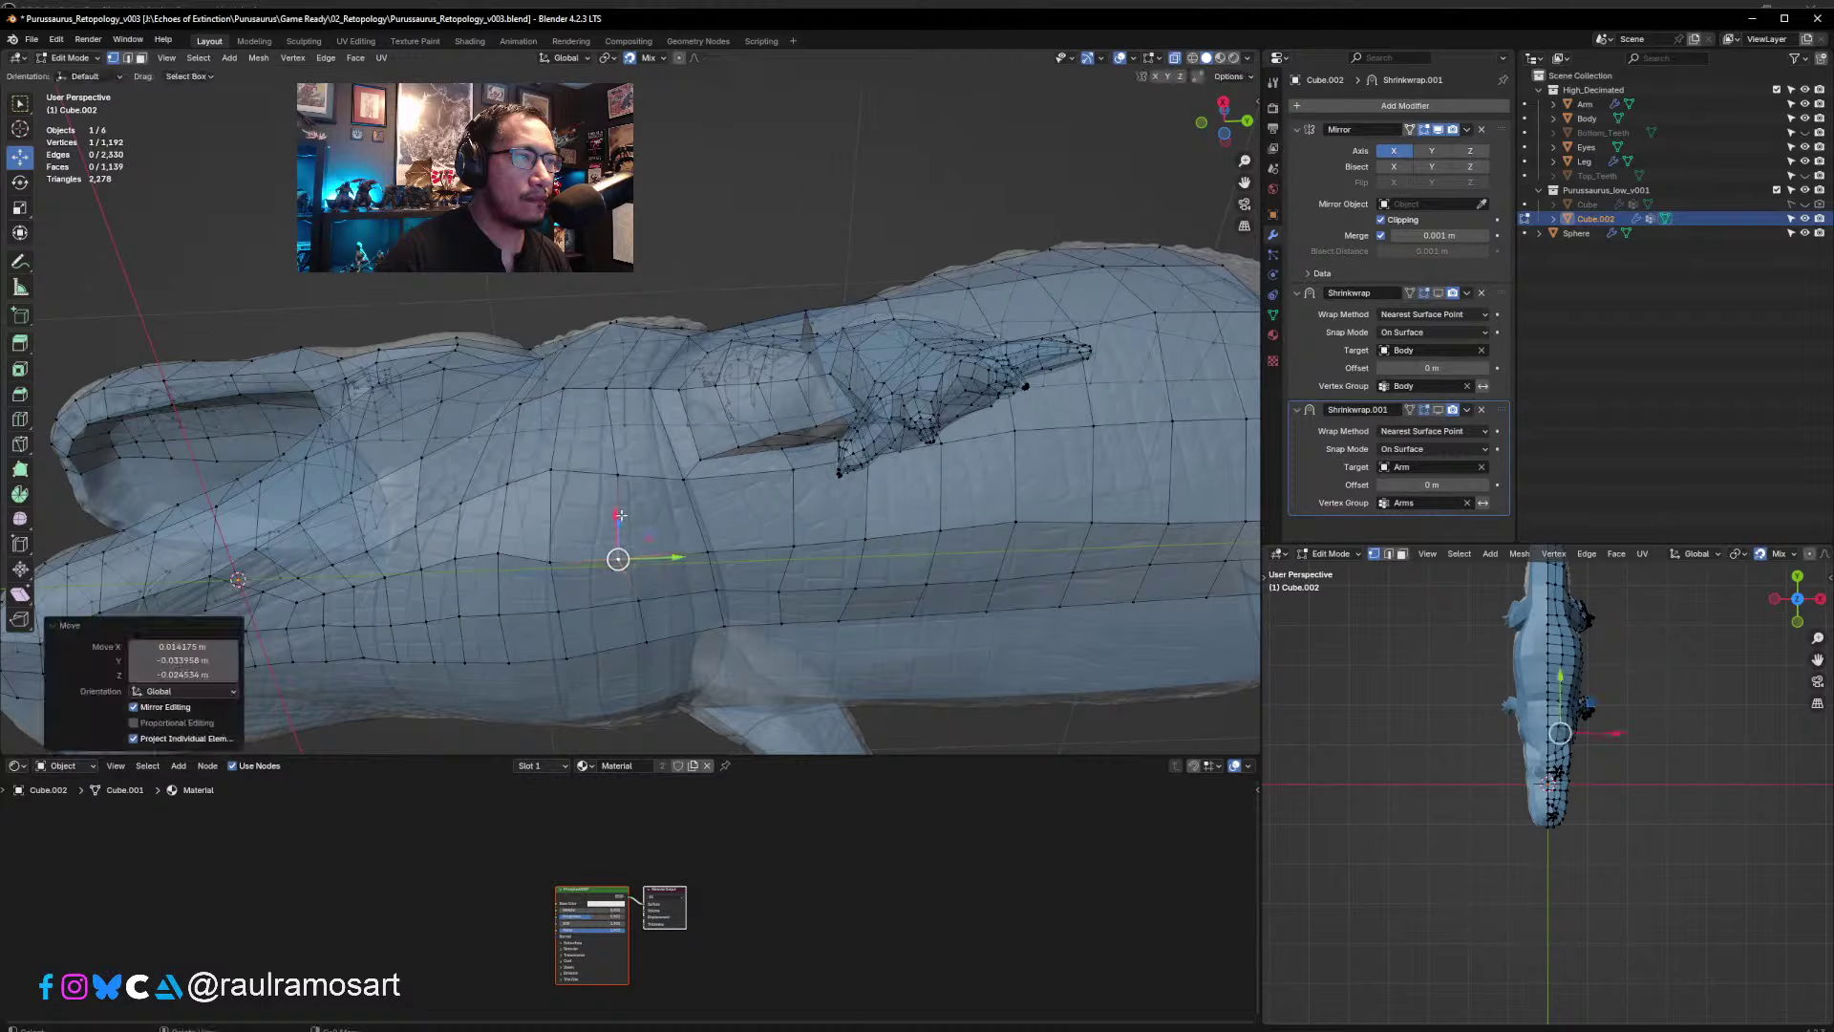
left_click(619, 479)
left_click_drag(617, 475, 616, 475)
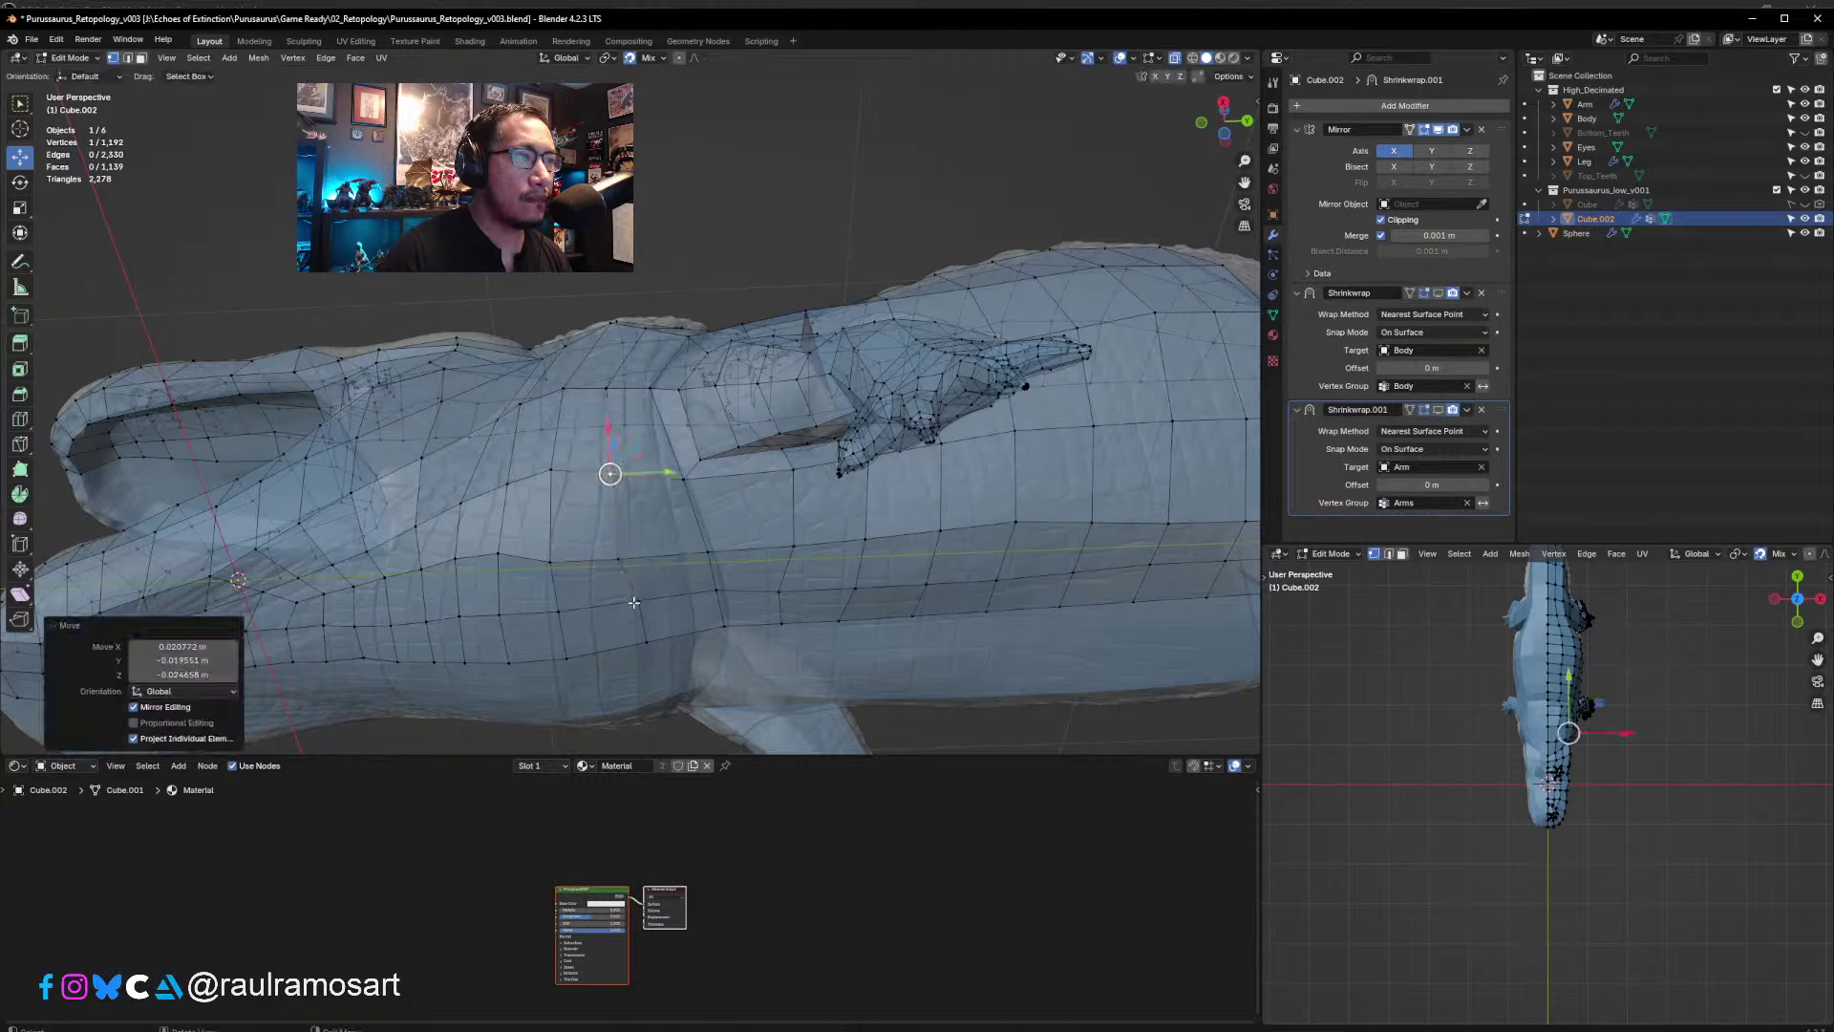
left_click(638, 600)
left_click_drag(638, 600, 699, 546)
- Move the chest vertex near the centreline between the front legs slightly toward the tail
left_click(723, 626)
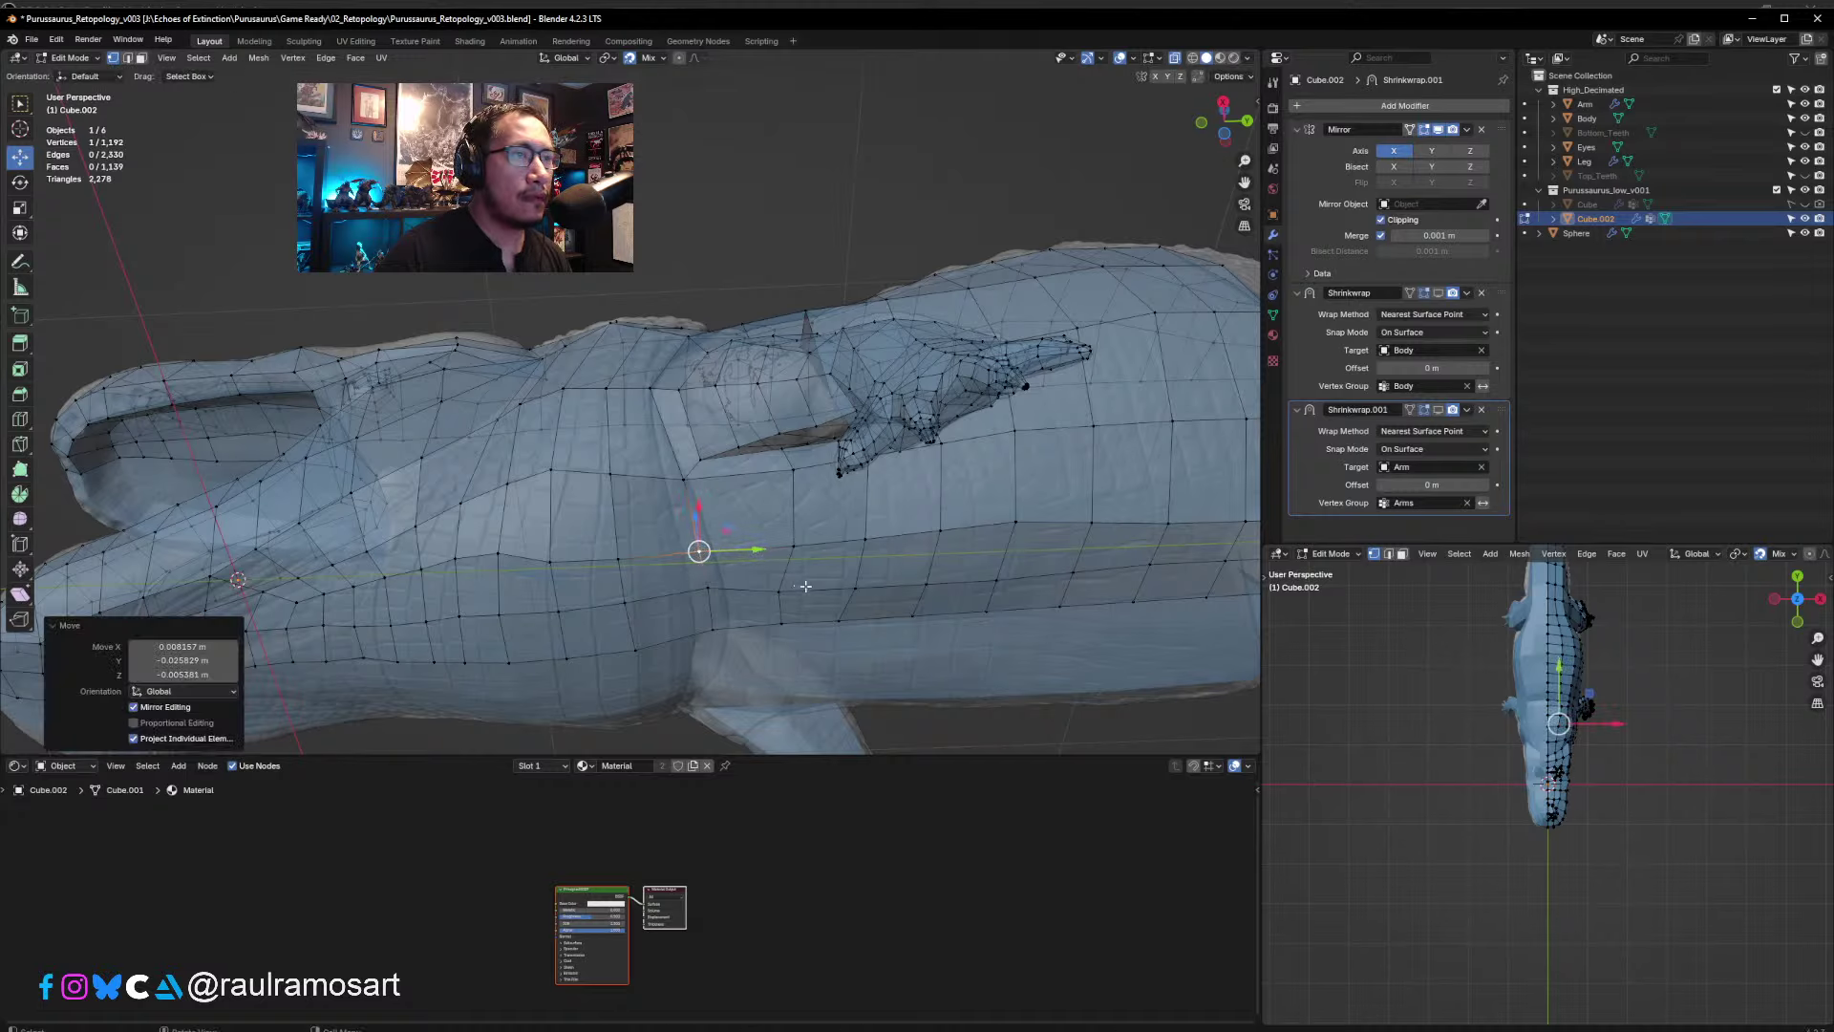
middle_click_drag(701, 545, 784, 460)
left_click(788, 444)
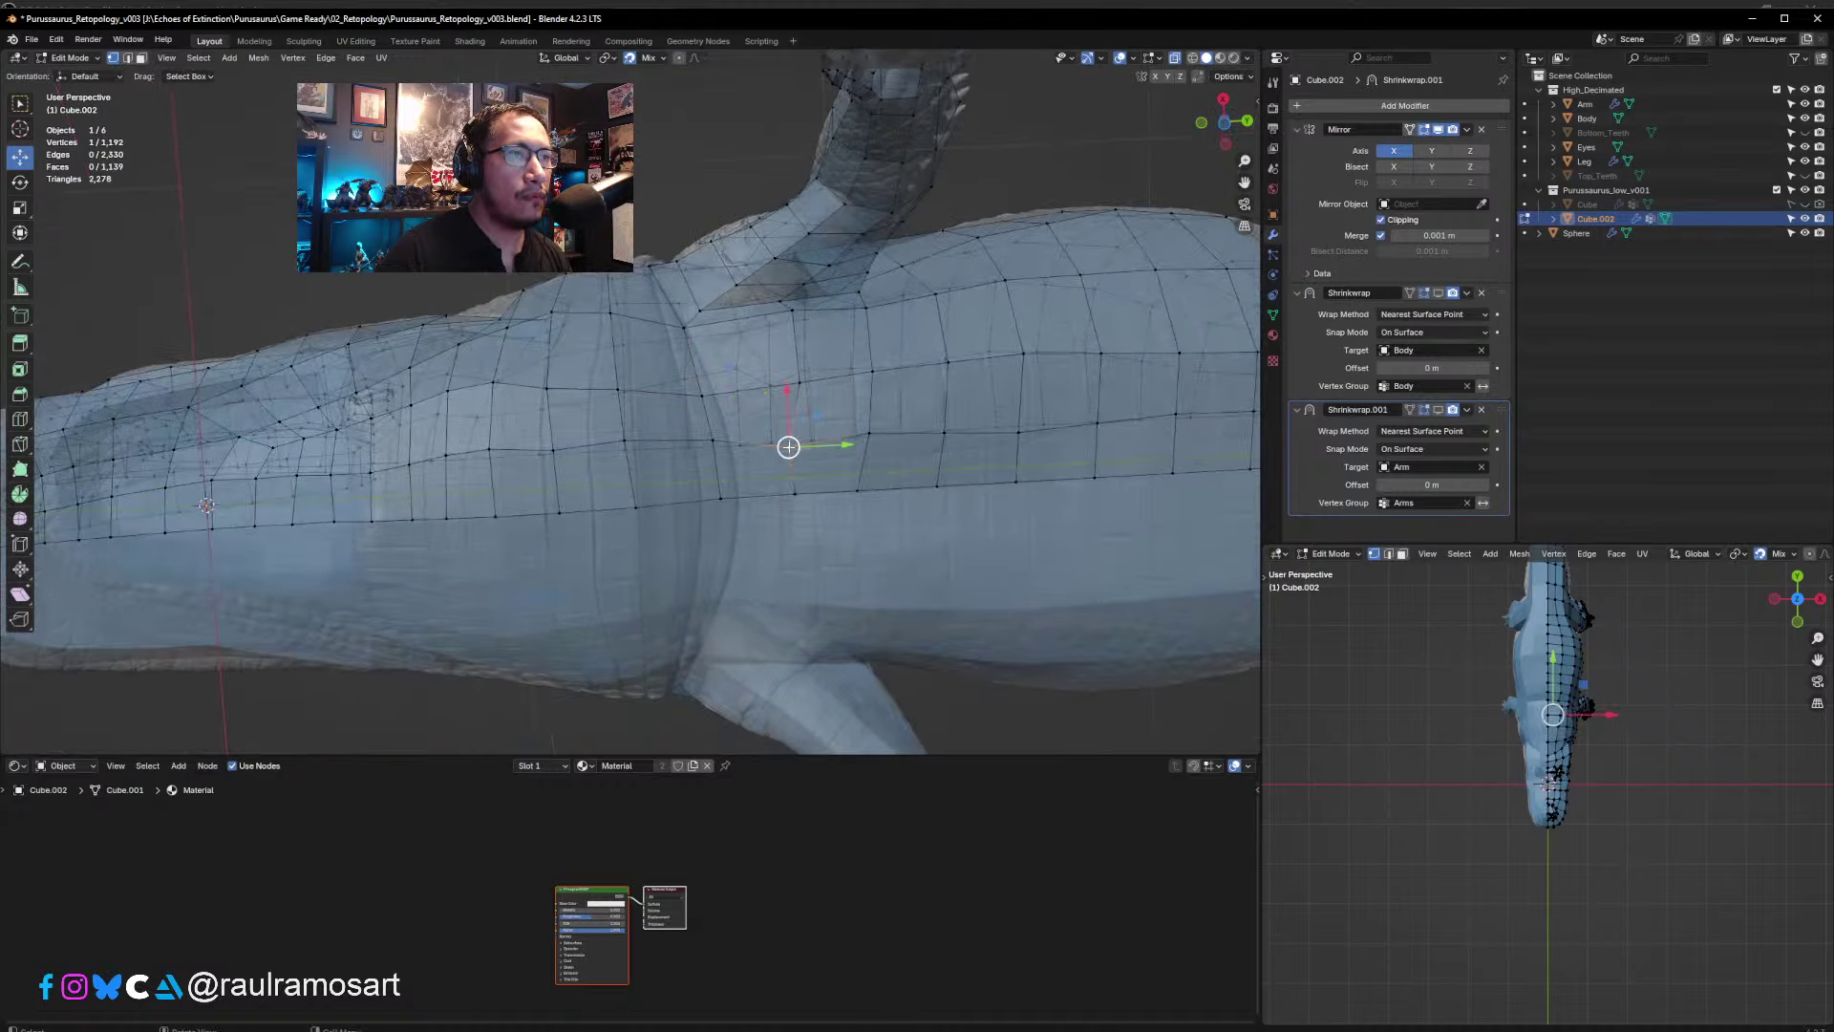
left_click_drag(788, 446, 869, 488)
middle_click_drag(955, 501, 784, 572)
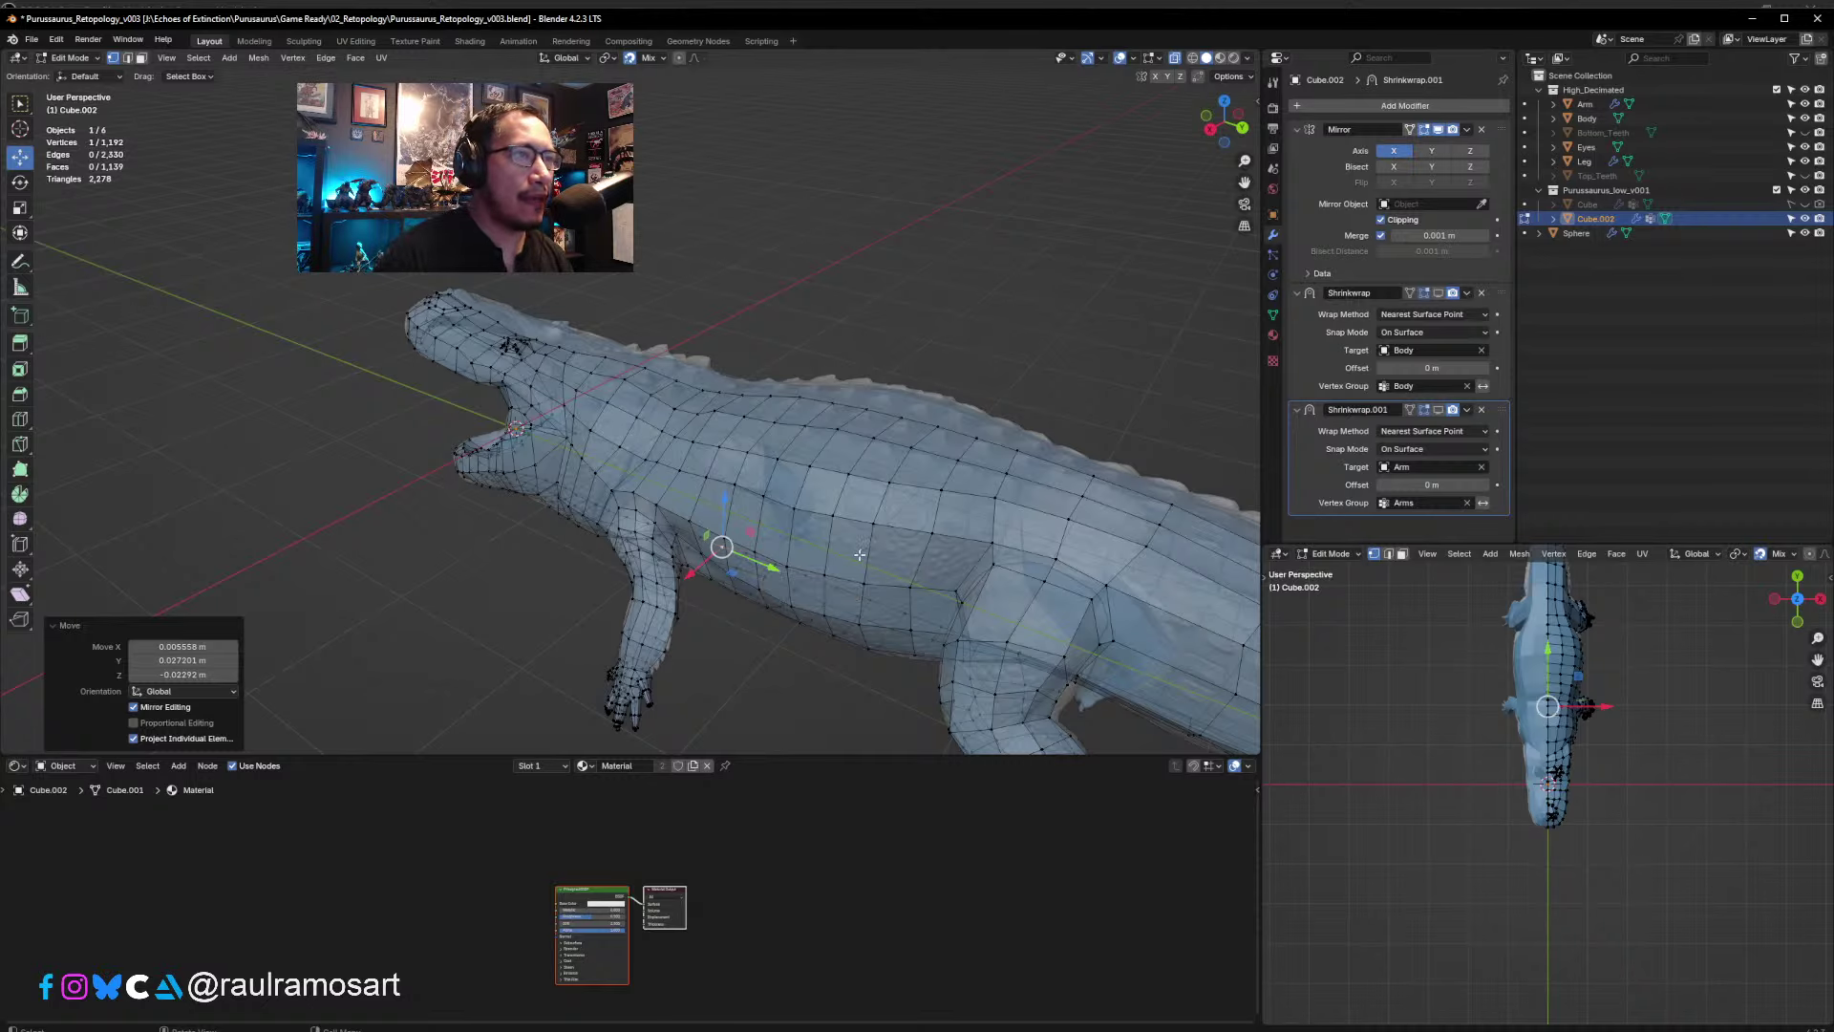
- Adjust the vertices on the side of the neck just ahead of the shoulder to even their spacing
middle_click_drag(860, 554, 916, 526)
scroll(736, 481, "up", 5)
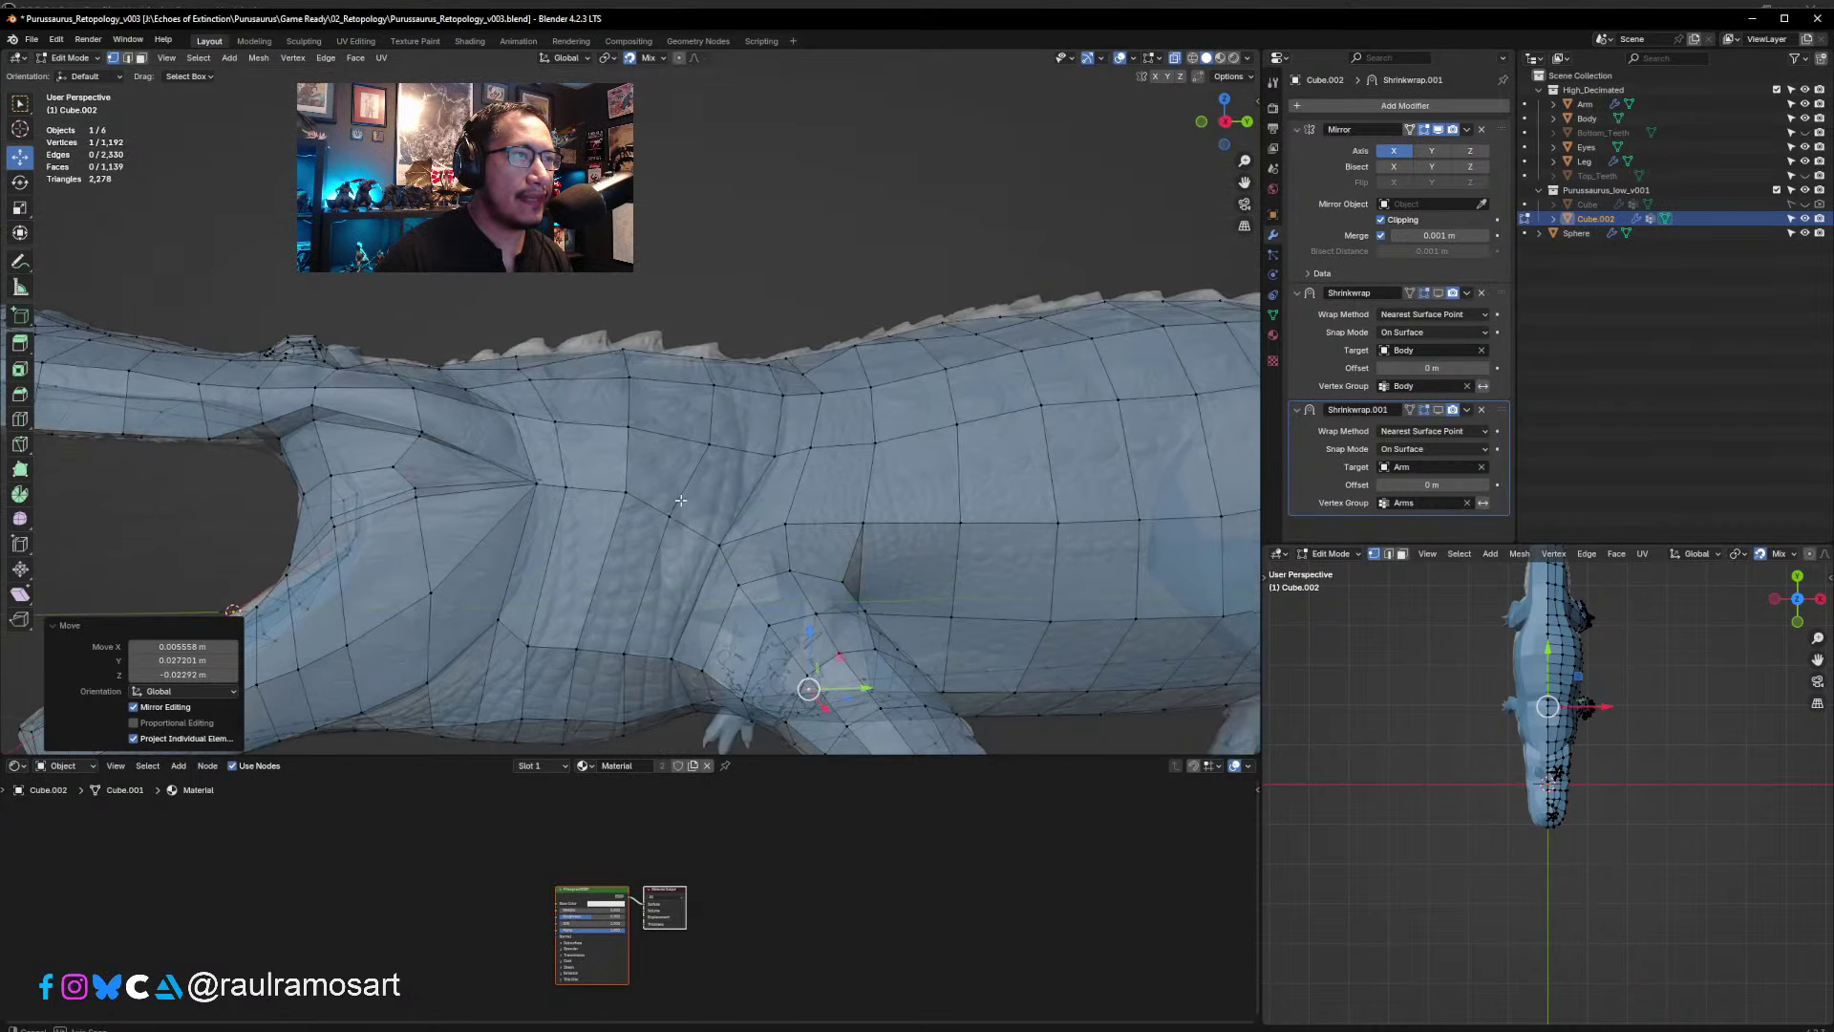
left_click(667, 516)
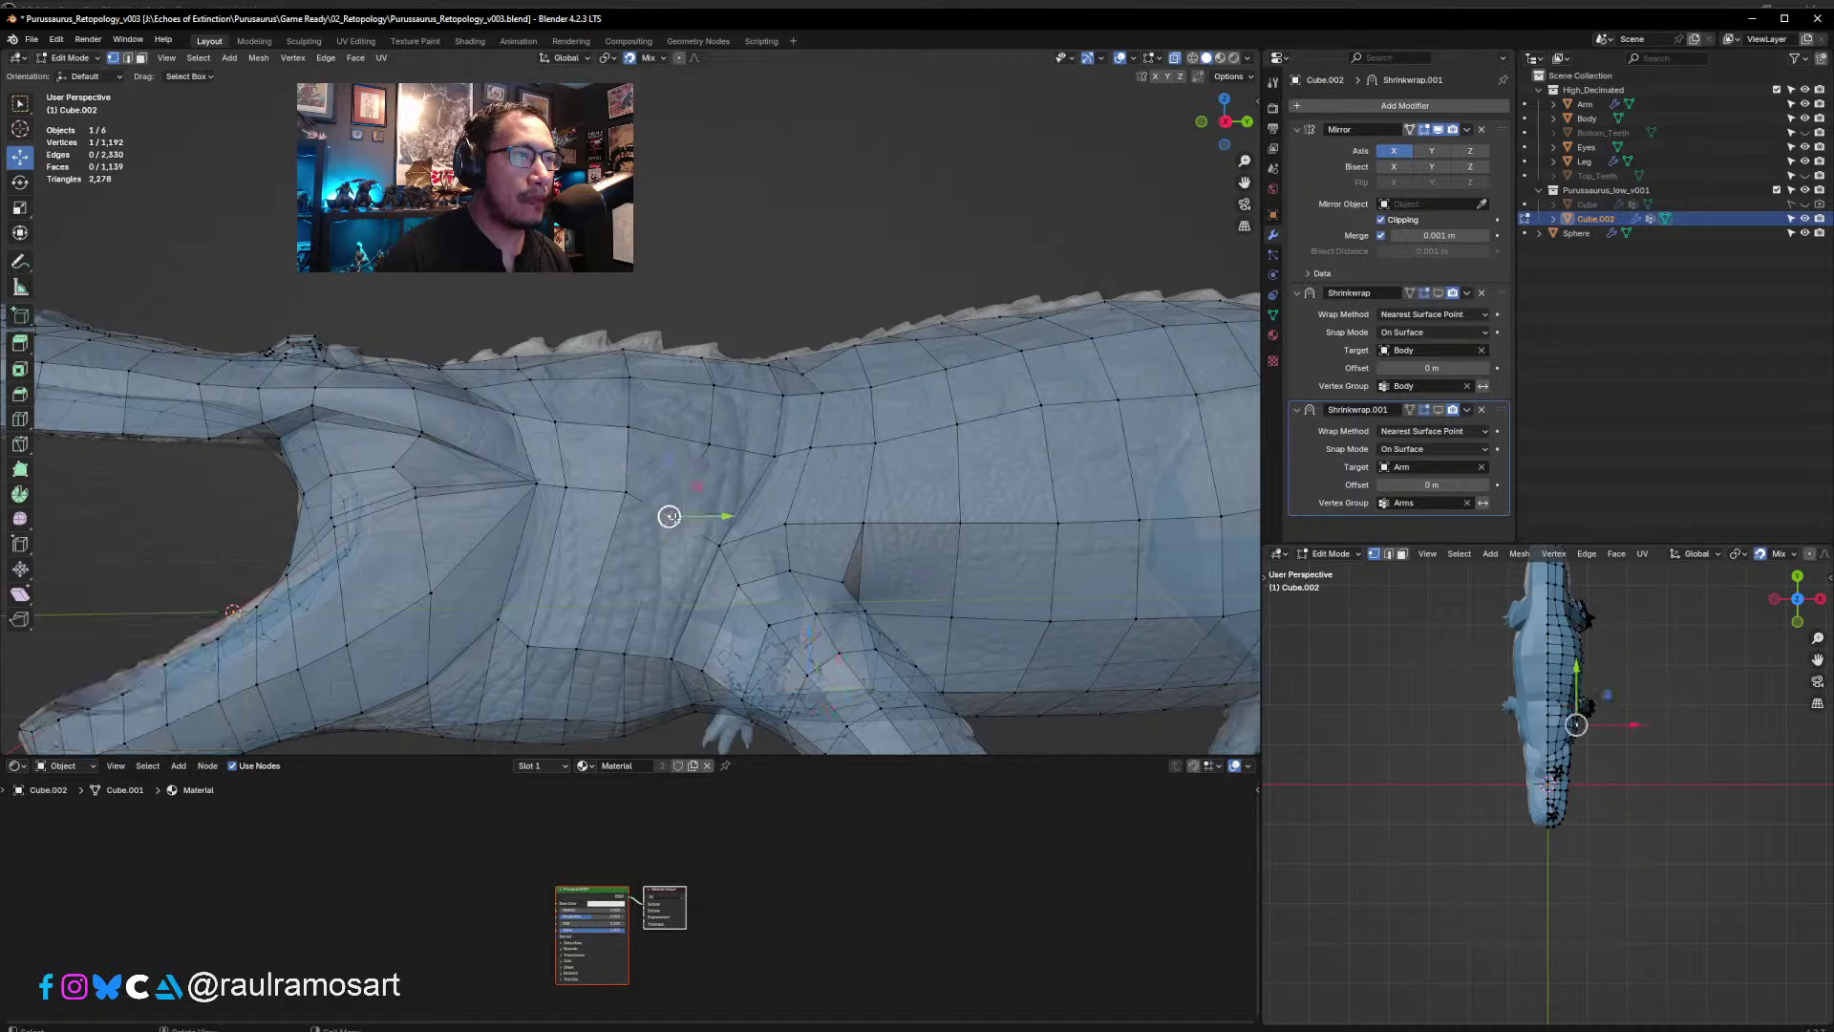
left_click_drag(667, 516, 623, 495)
left_click(626, 494)
left_click(676, 511)
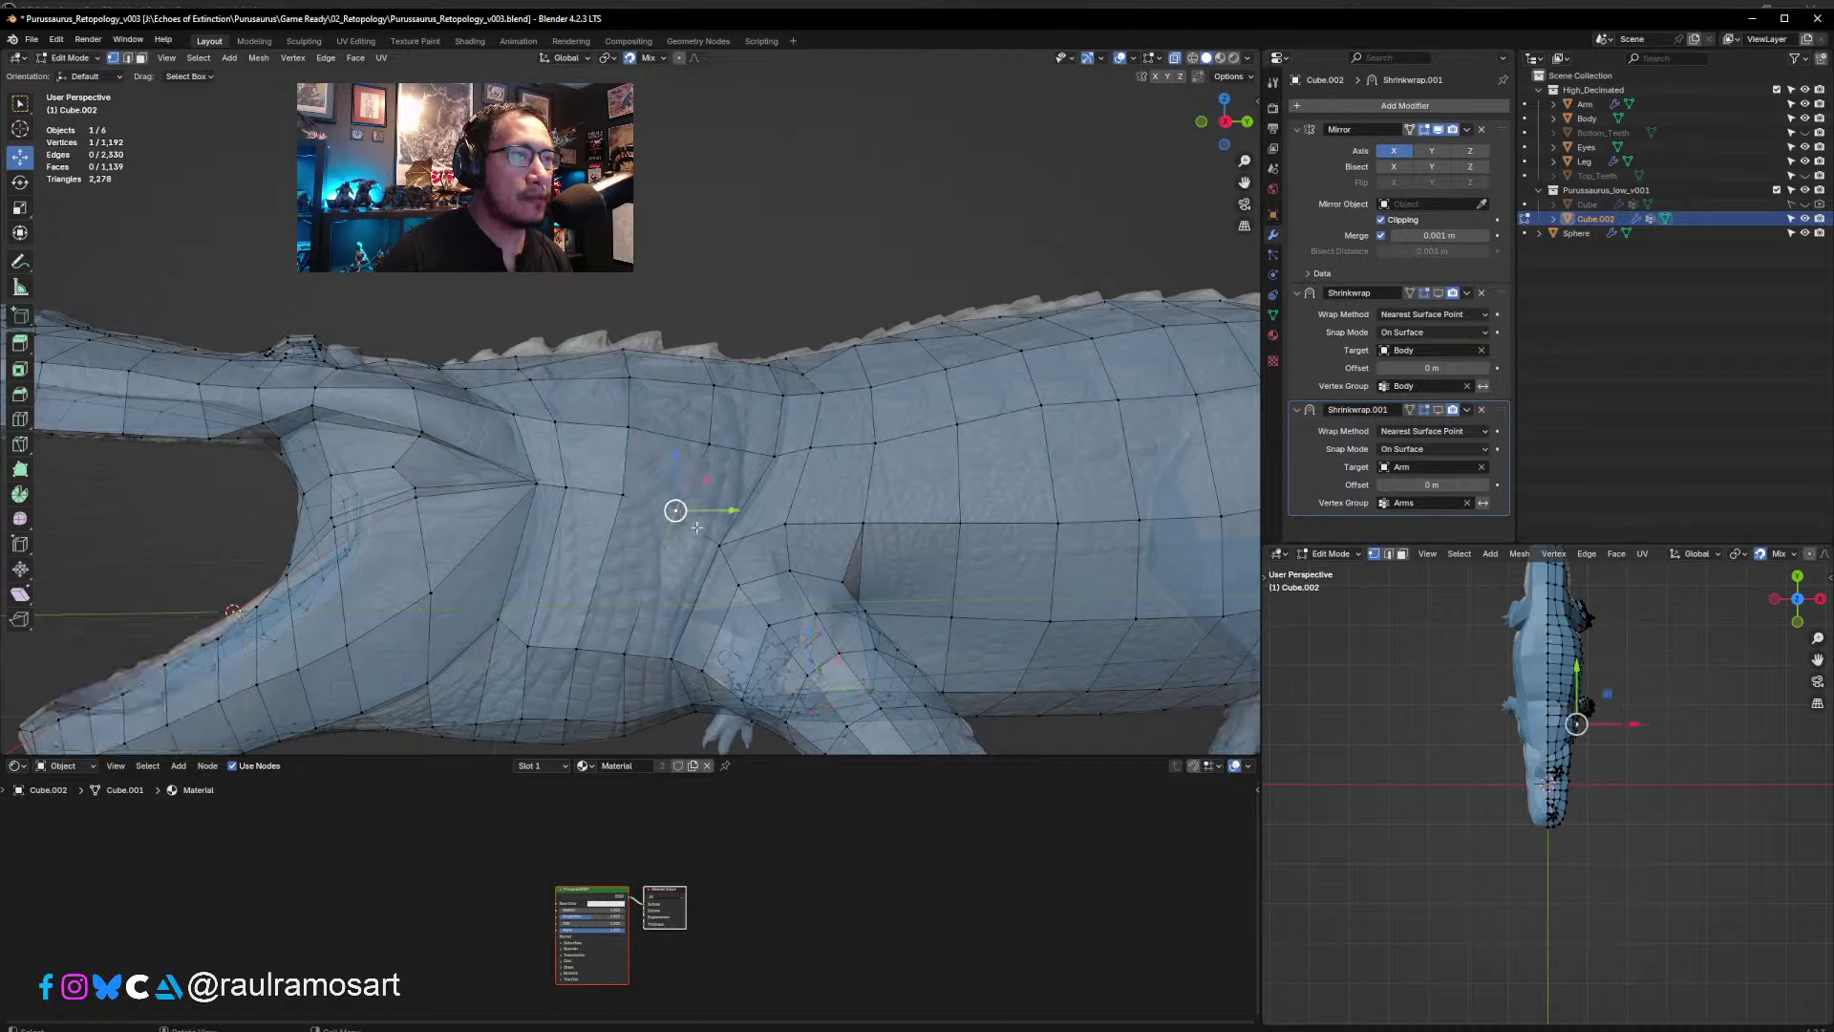
left_click(720, 545)
- Nudge the lower neck vertex between the jaw and the front leg slightly back and up
middle_click_drag(619, 622, 651, 578)
left_click(547, 622)
left_click_drag(547, 623, 608, 614)
left_click(603, 621)
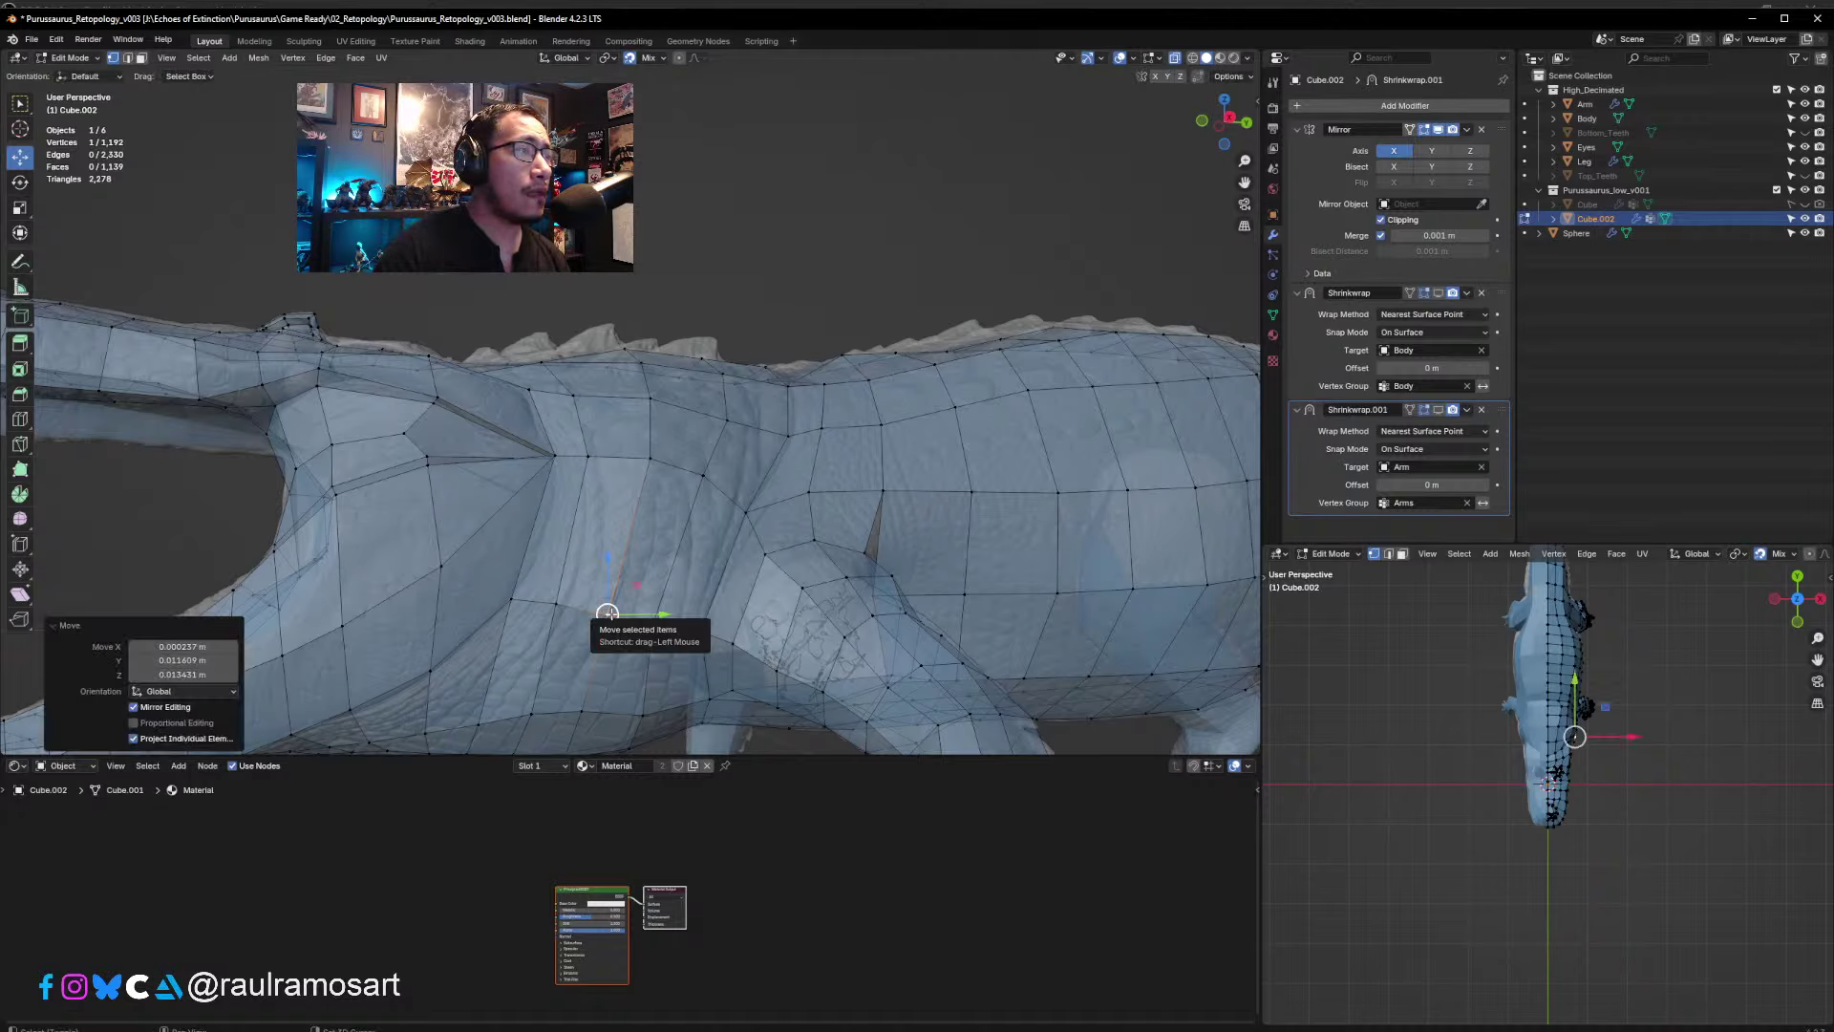
- Nudge the centreline vertex at the back of the mouth slightly up
middle_click_drag(611, 614, 944, 427, "shift")
middle_click_drag(549, 438, 655, 416)
left_click(654, 416)
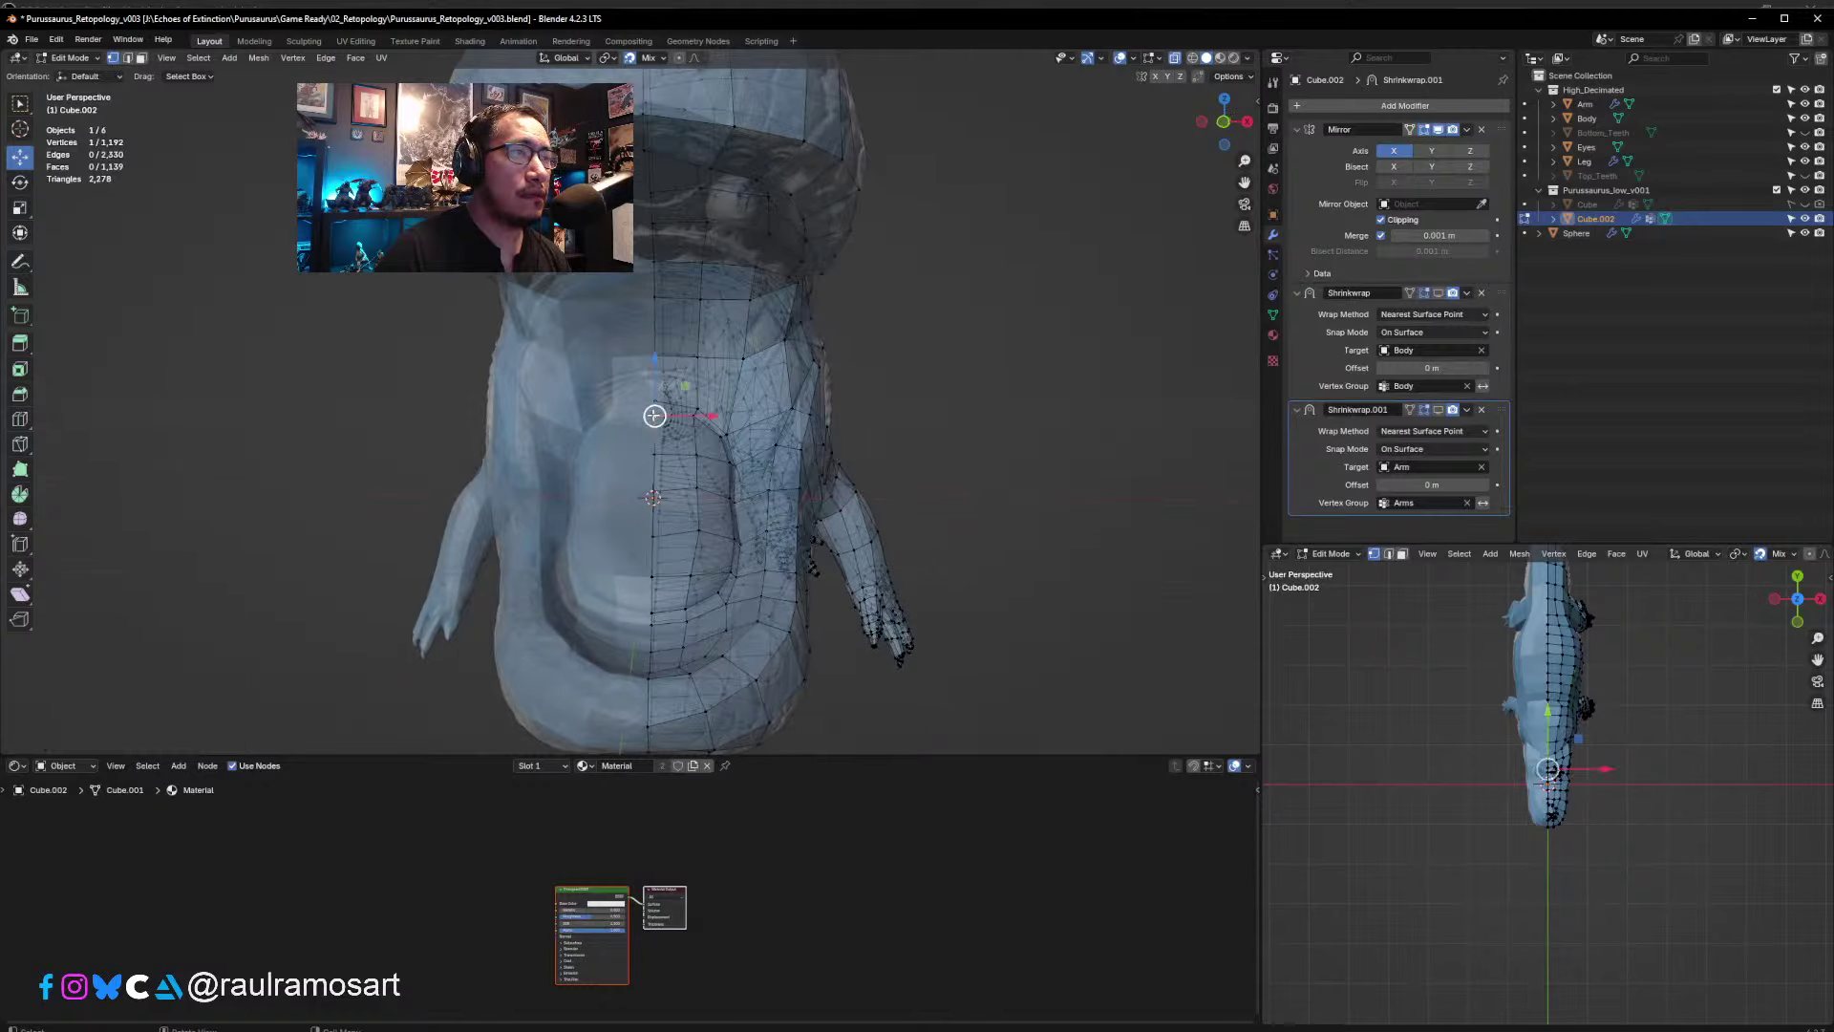
left_click_drag(654, 415, 654, 413)
left_click(656, 401)
middle_click_drag(672, 402, 642, 351)
scroll(588, 350, "up", 2)
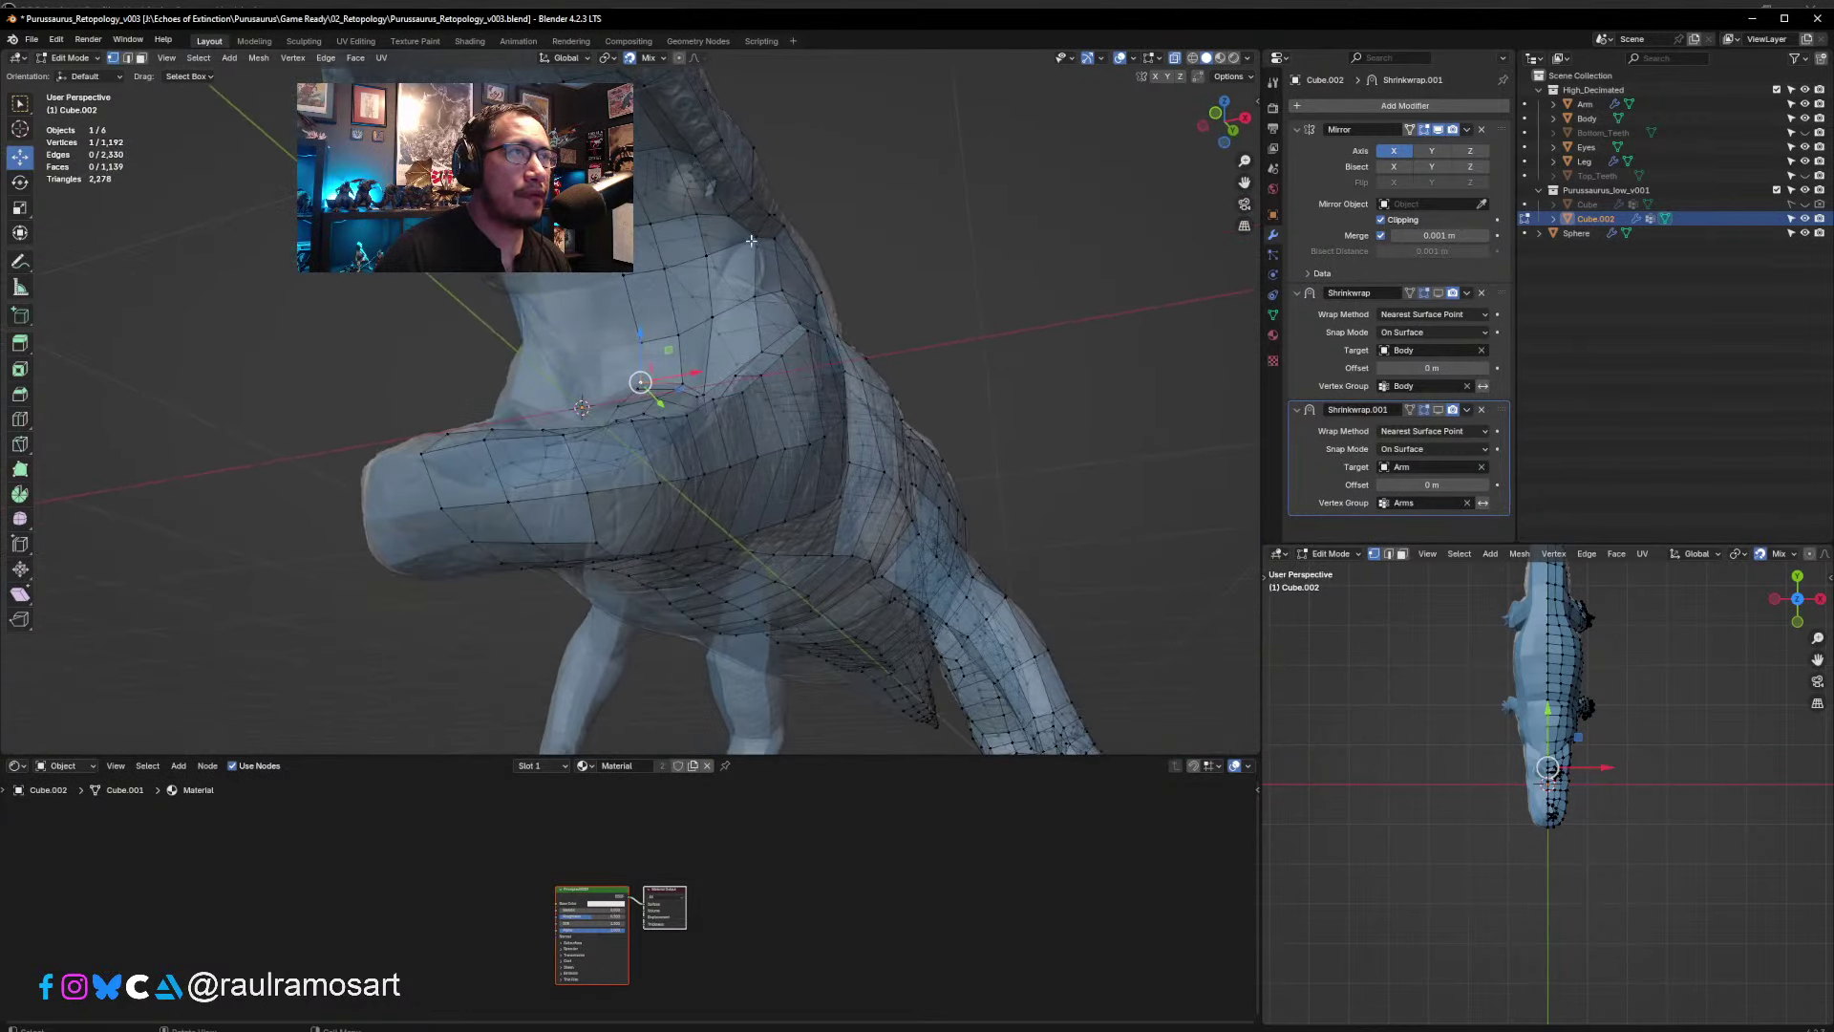
- Shift the vertex on top of the snout, between the nostril and the eye, slightly away from the centreline
middle_click_drag(715, 291, 626, 435)
middle_click_drag(589, 425, 726, 523)
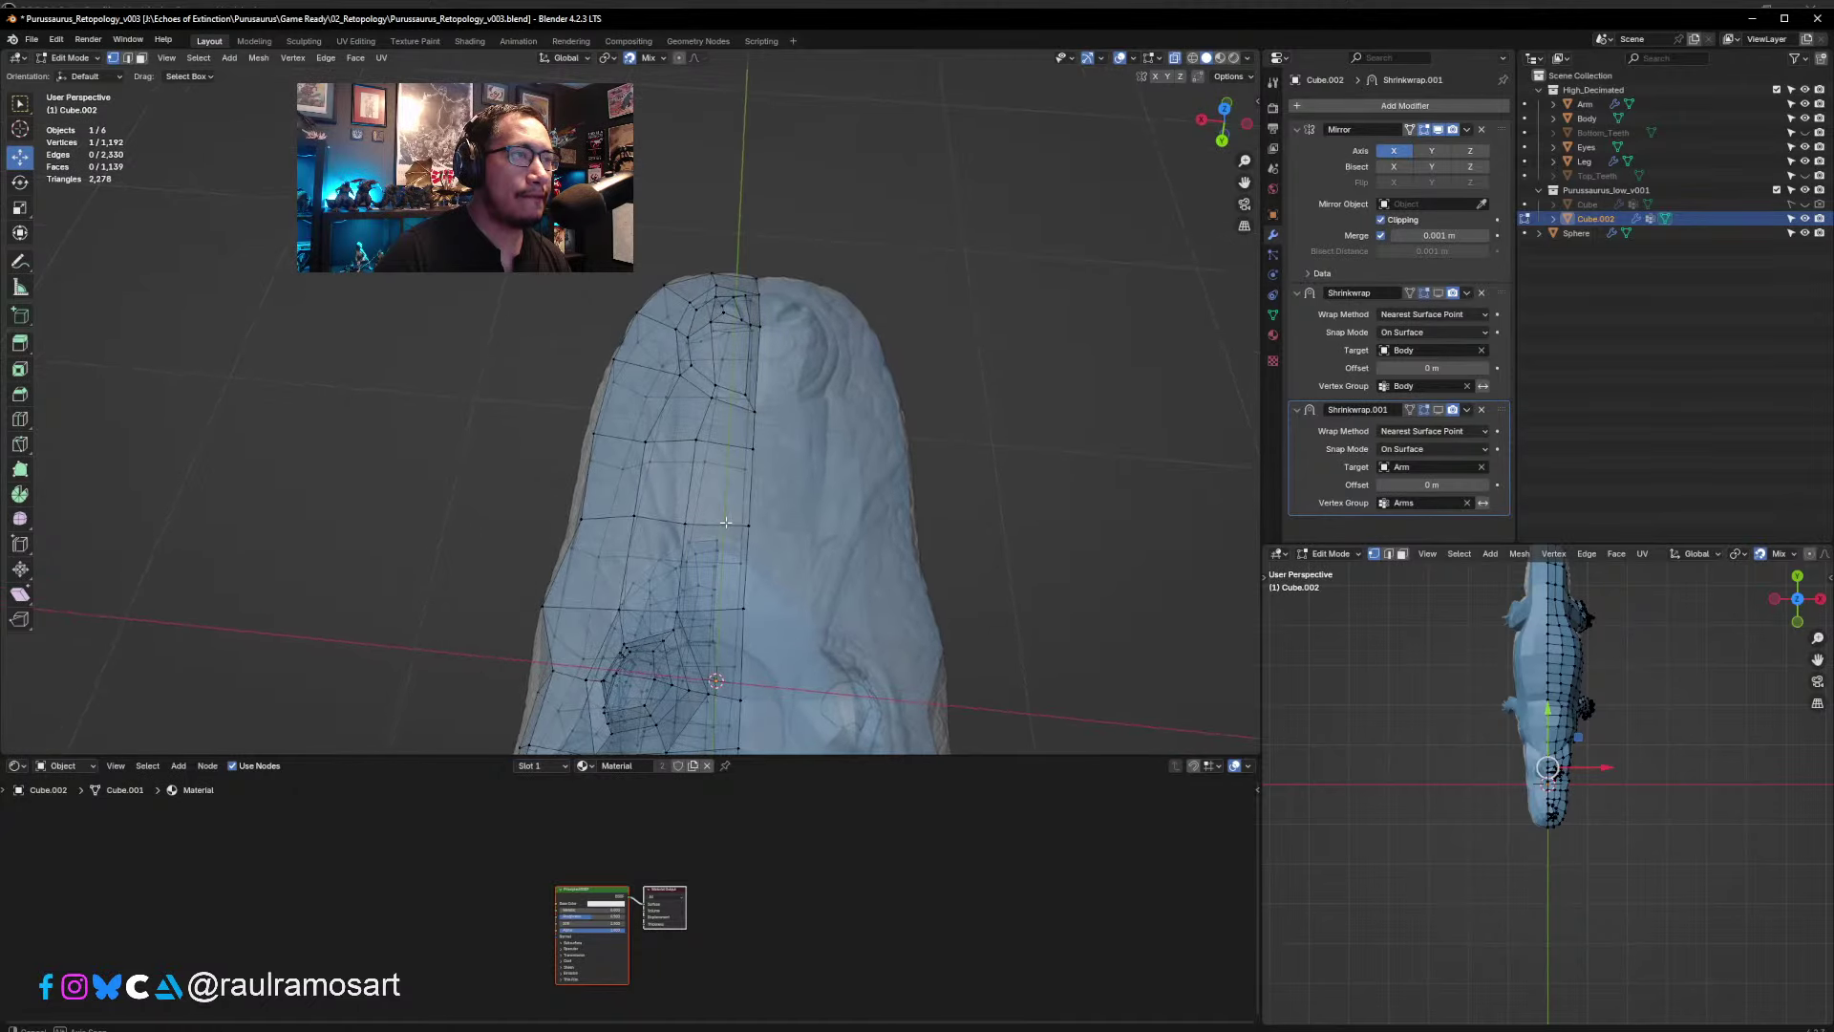
left_click(690, 441)
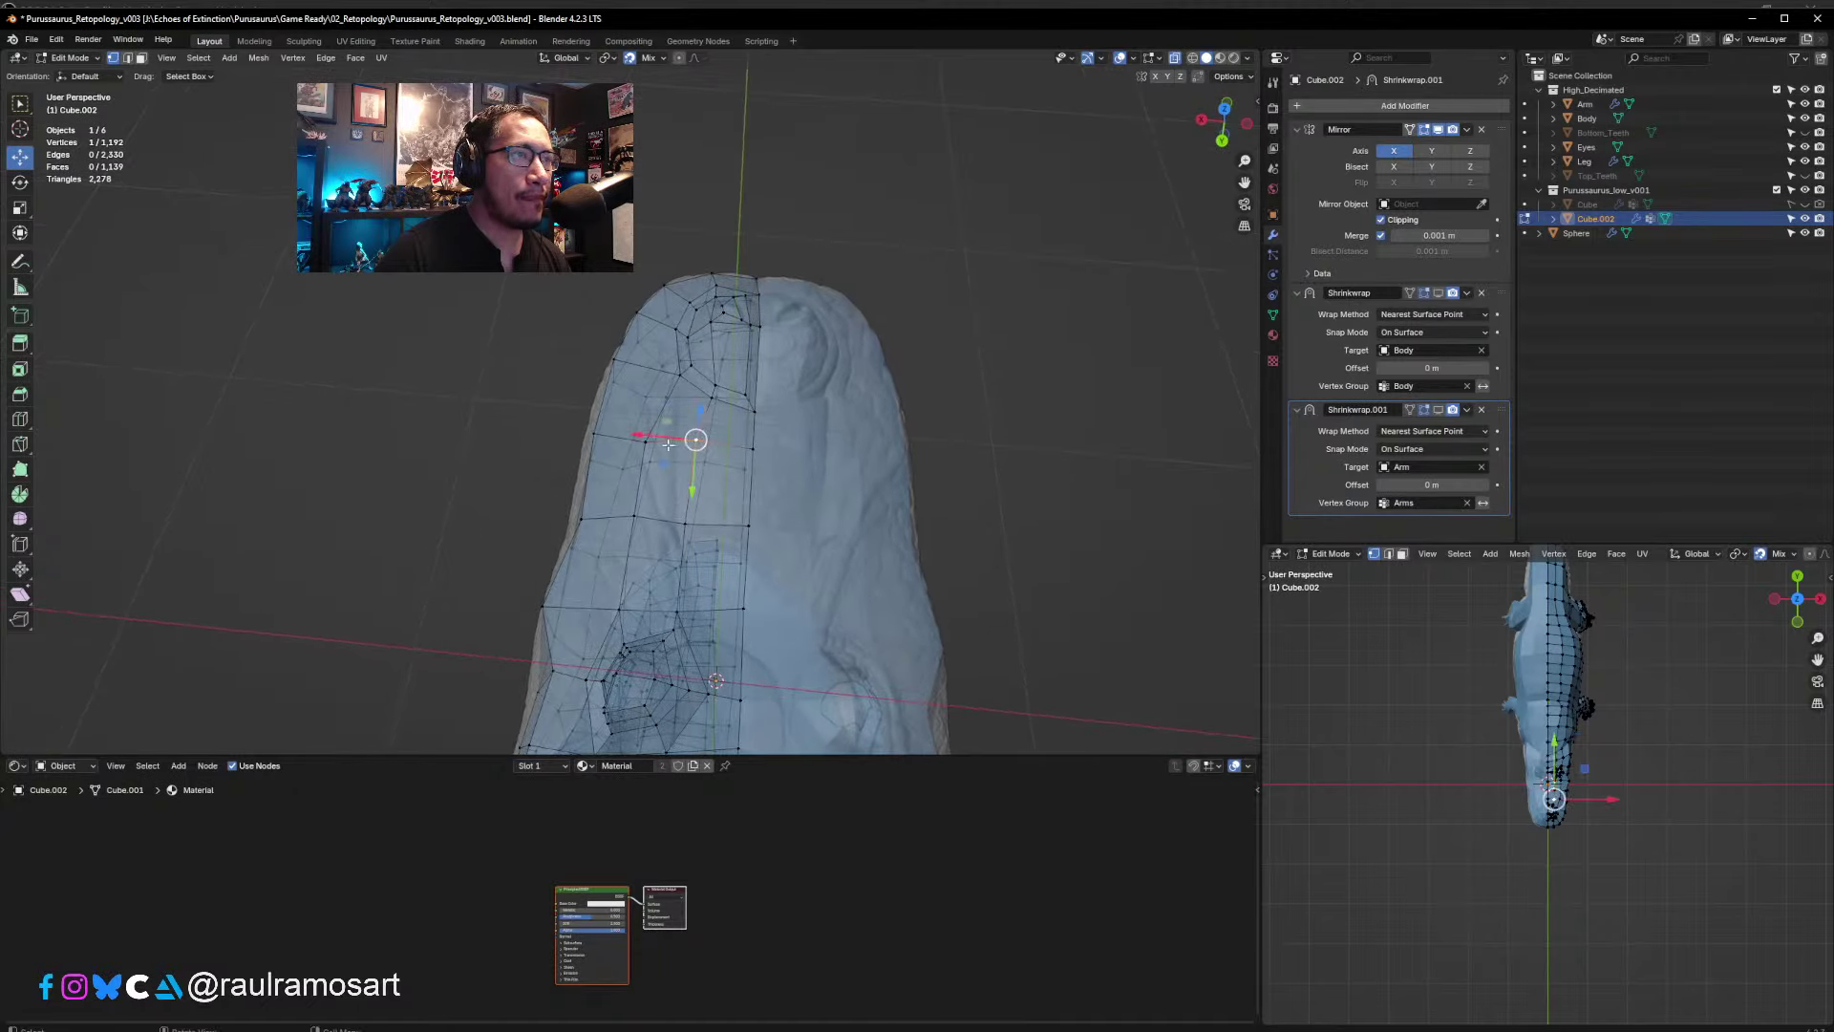
left_click(685, 524)
left_click_drag(685, 524, 676, 525)
- Knife-cut a lengthwise edge along the top of the snout forward to the vertex beside the nostril
scroll(680, 528, "up", 2)
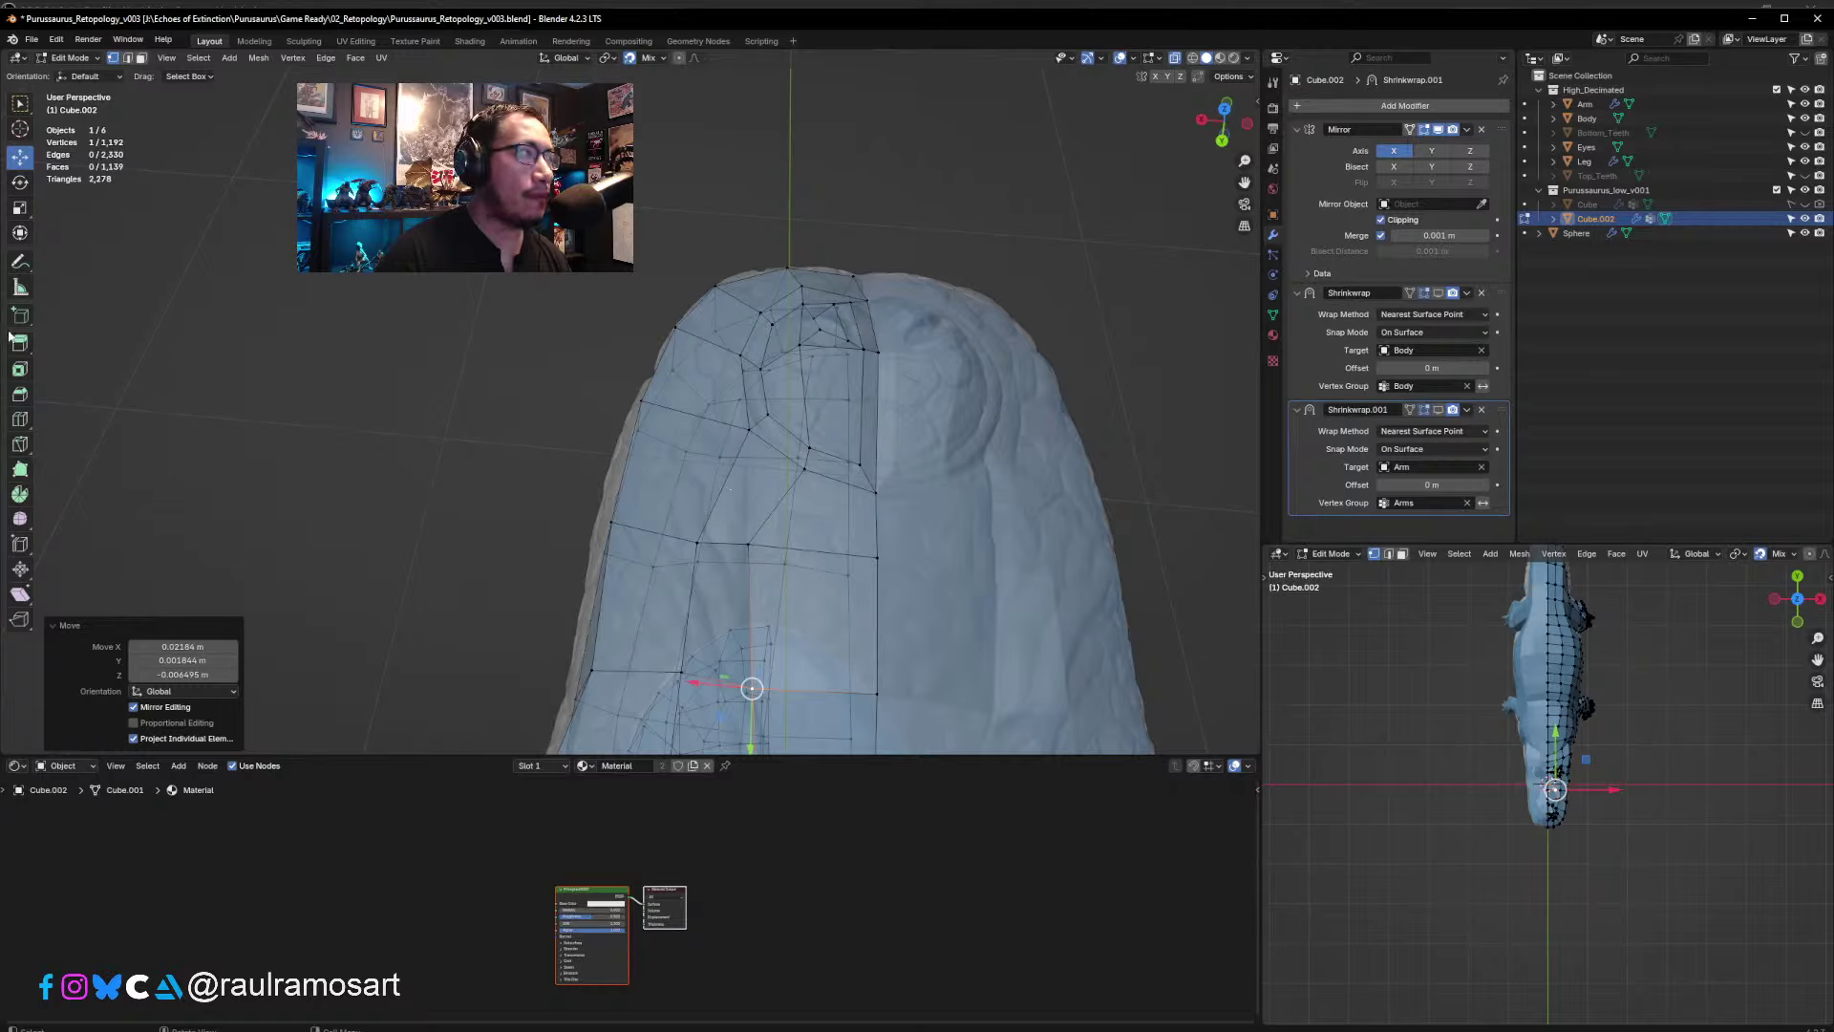
left_click(19, 444)
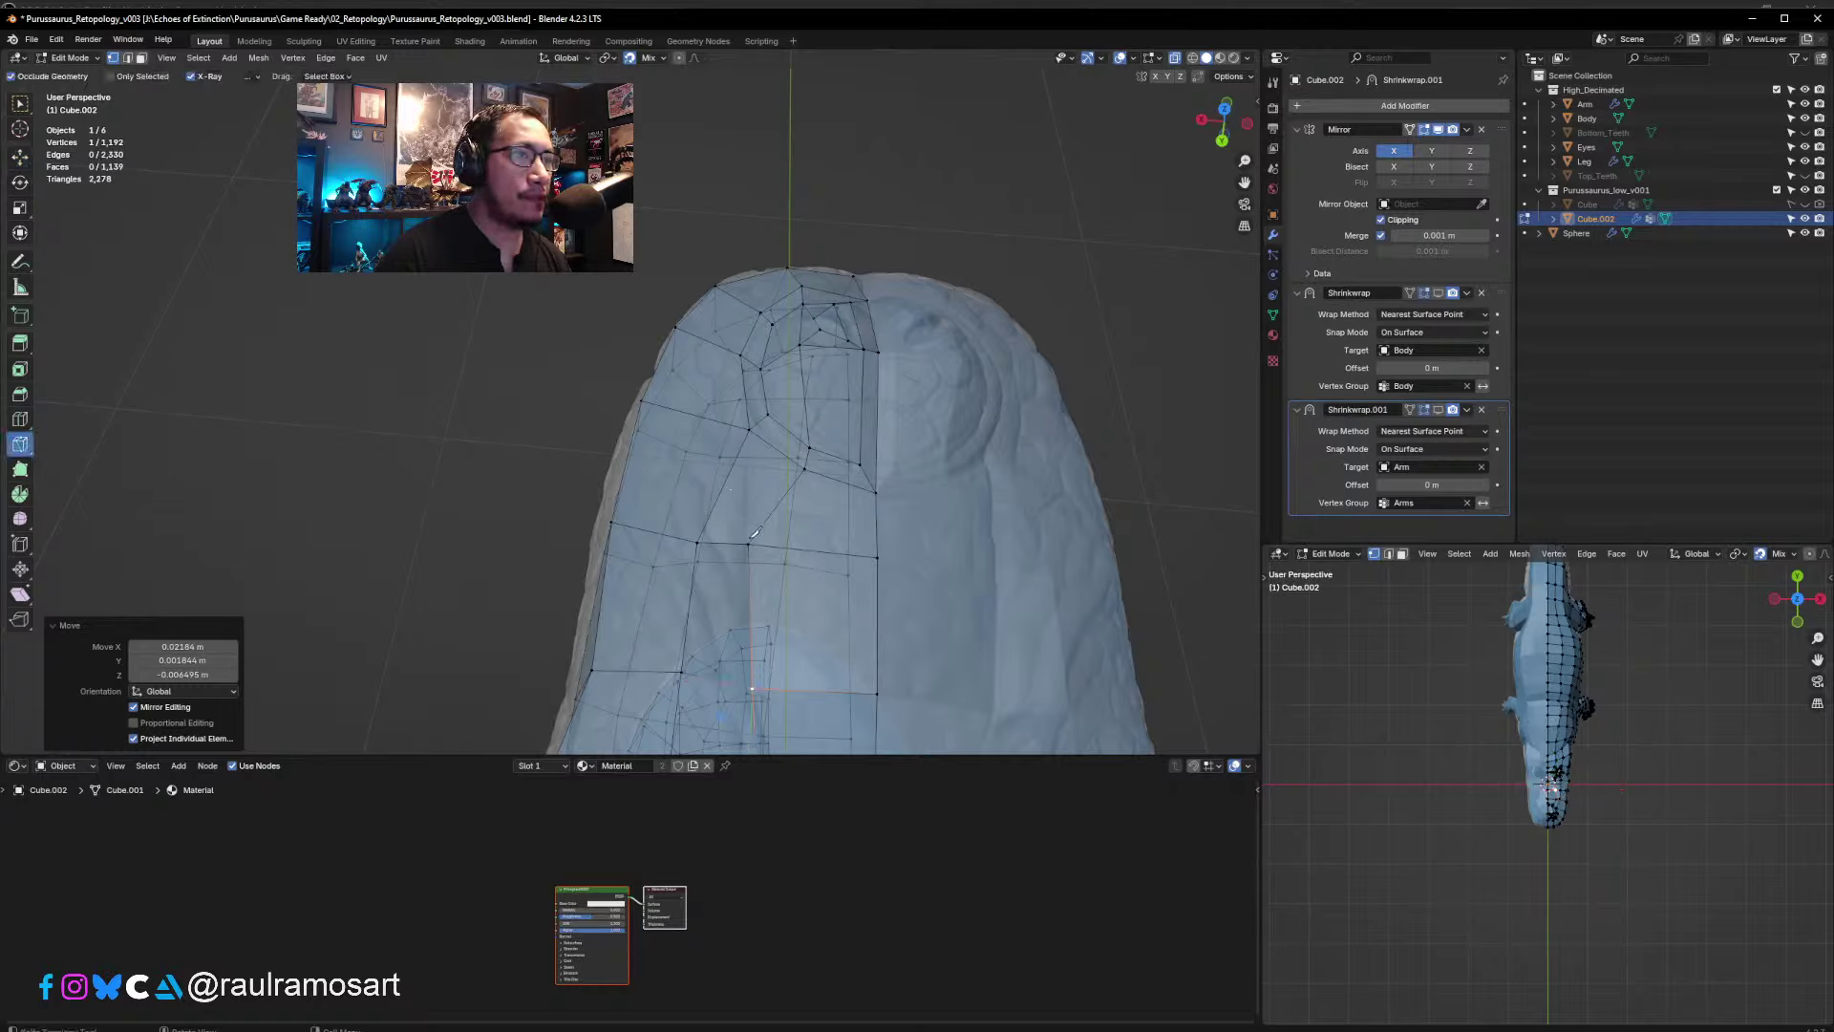
left_click_drag(755, 538, 755, 431)
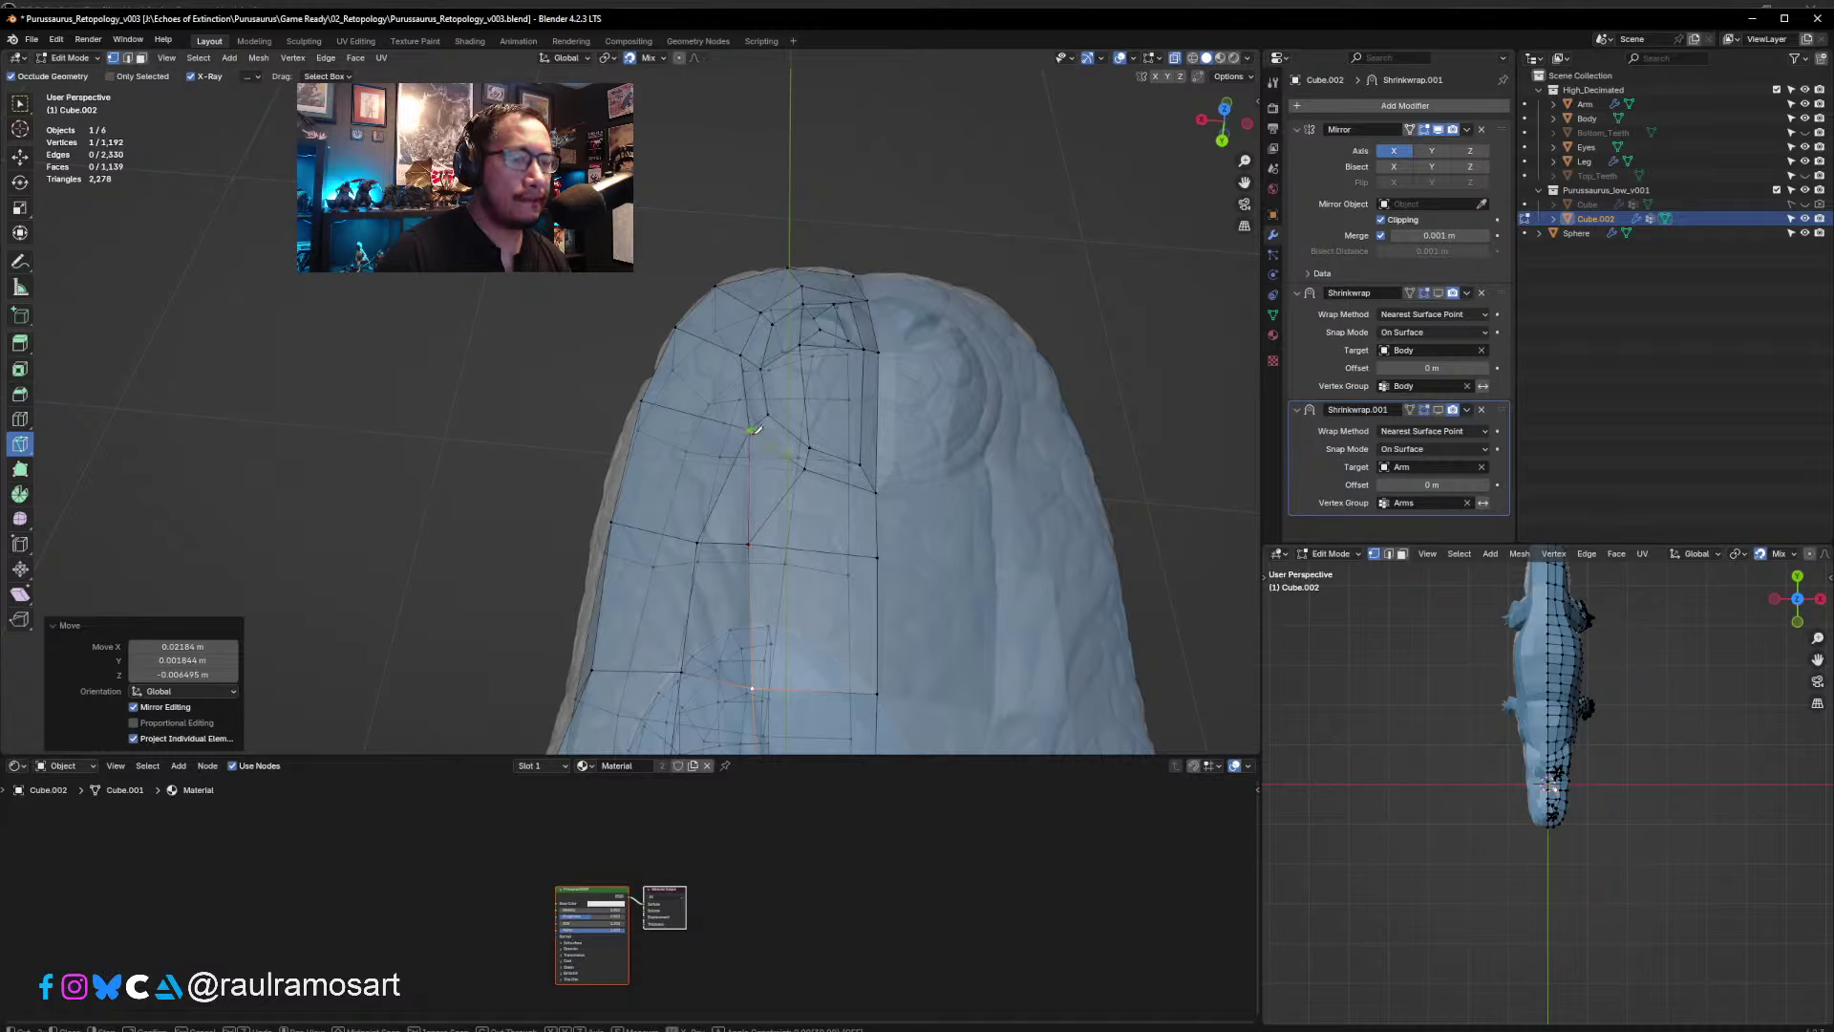
left_click(757, 431)
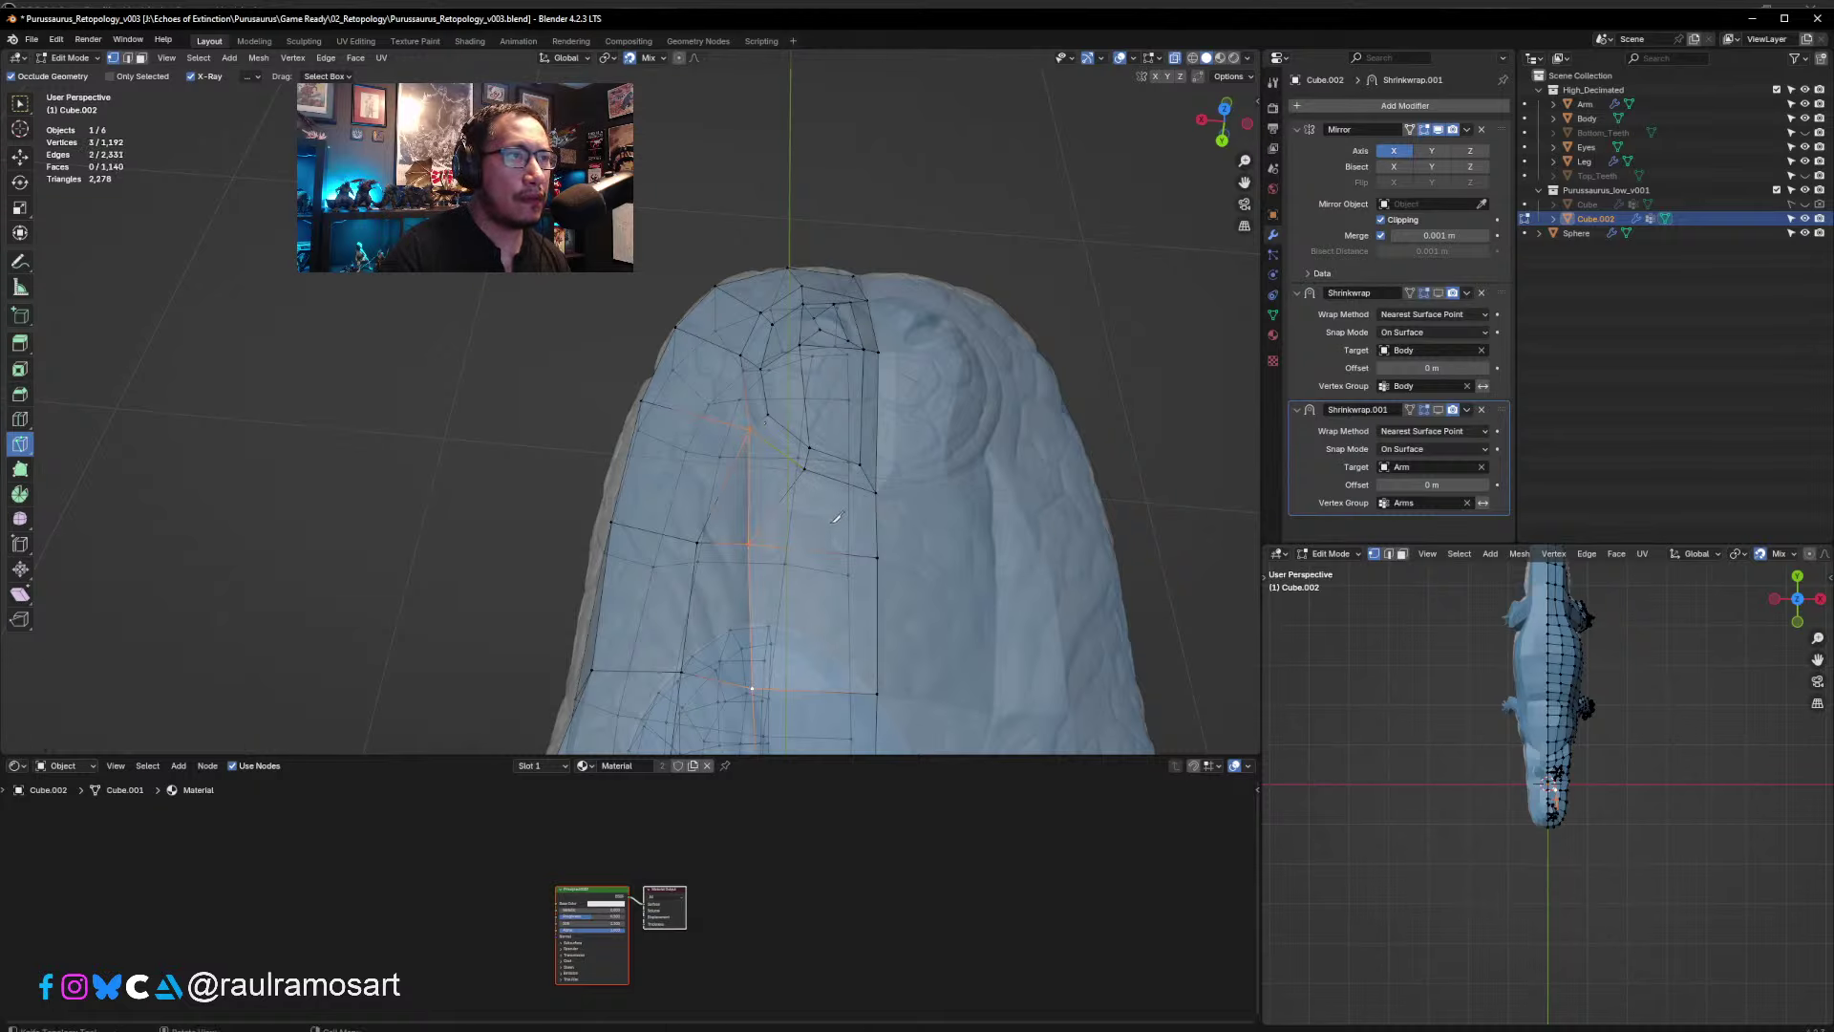
mouse_move(757, 431)
middle_mouse_down()
mouse_move(791, 541)
mouse_move(761, 429)
mouse_move(827, 365)
mouse_move(708, 206)
middle_mouse_up()
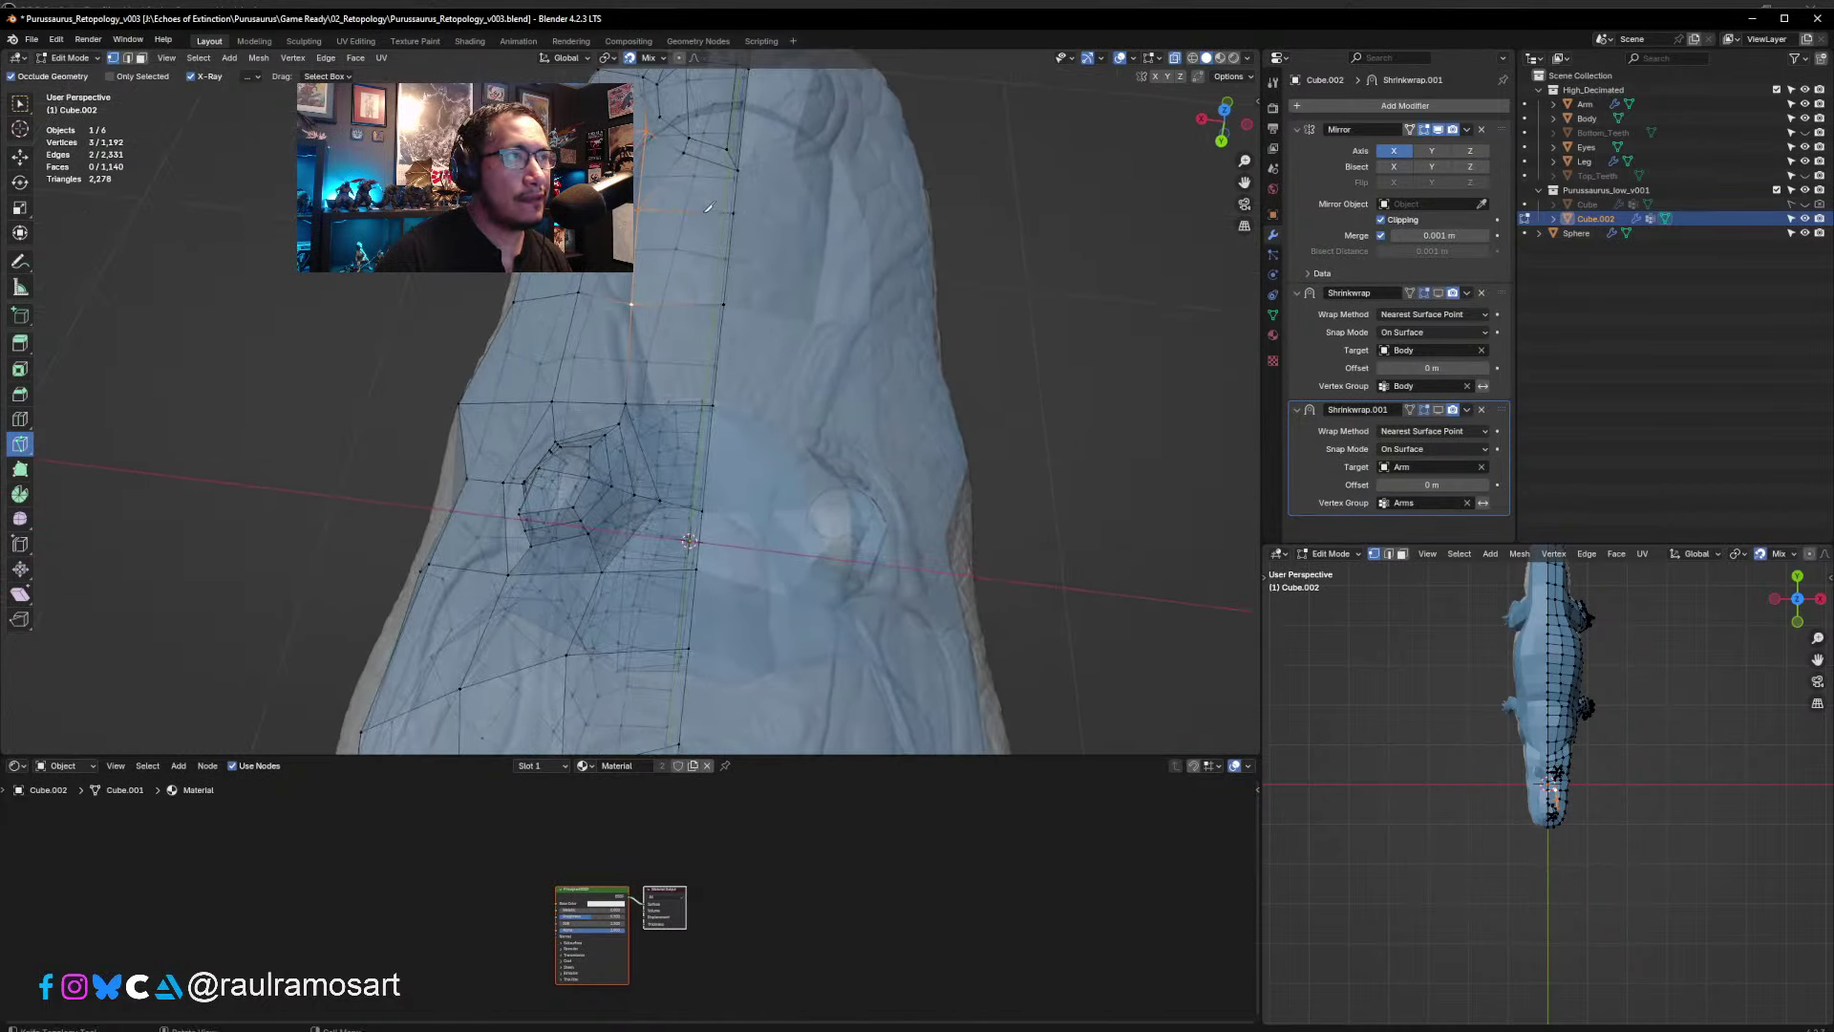
- Knife-cut a lengthwise edge along the top of the snout from beside the nostril back to the area between the eyes
left_click(686, 149)
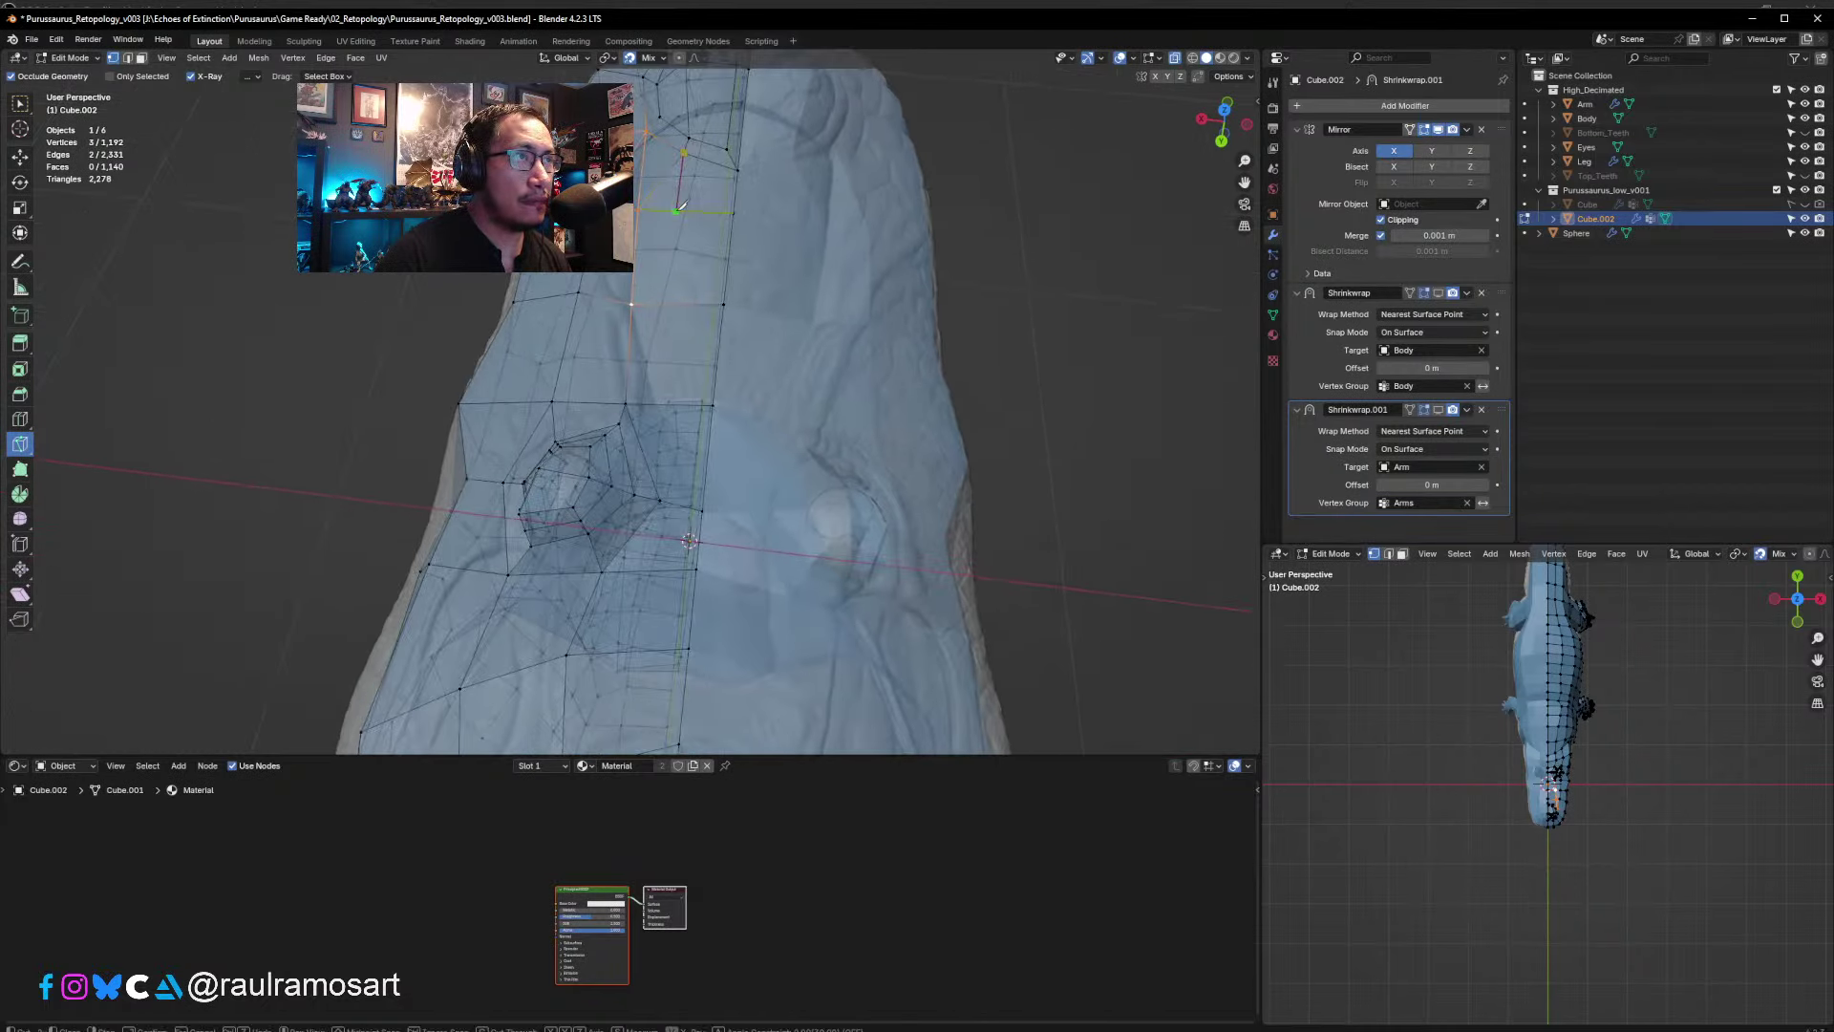
left_click(677, 209)
left_click(674, 303)
left_click(664, 403)
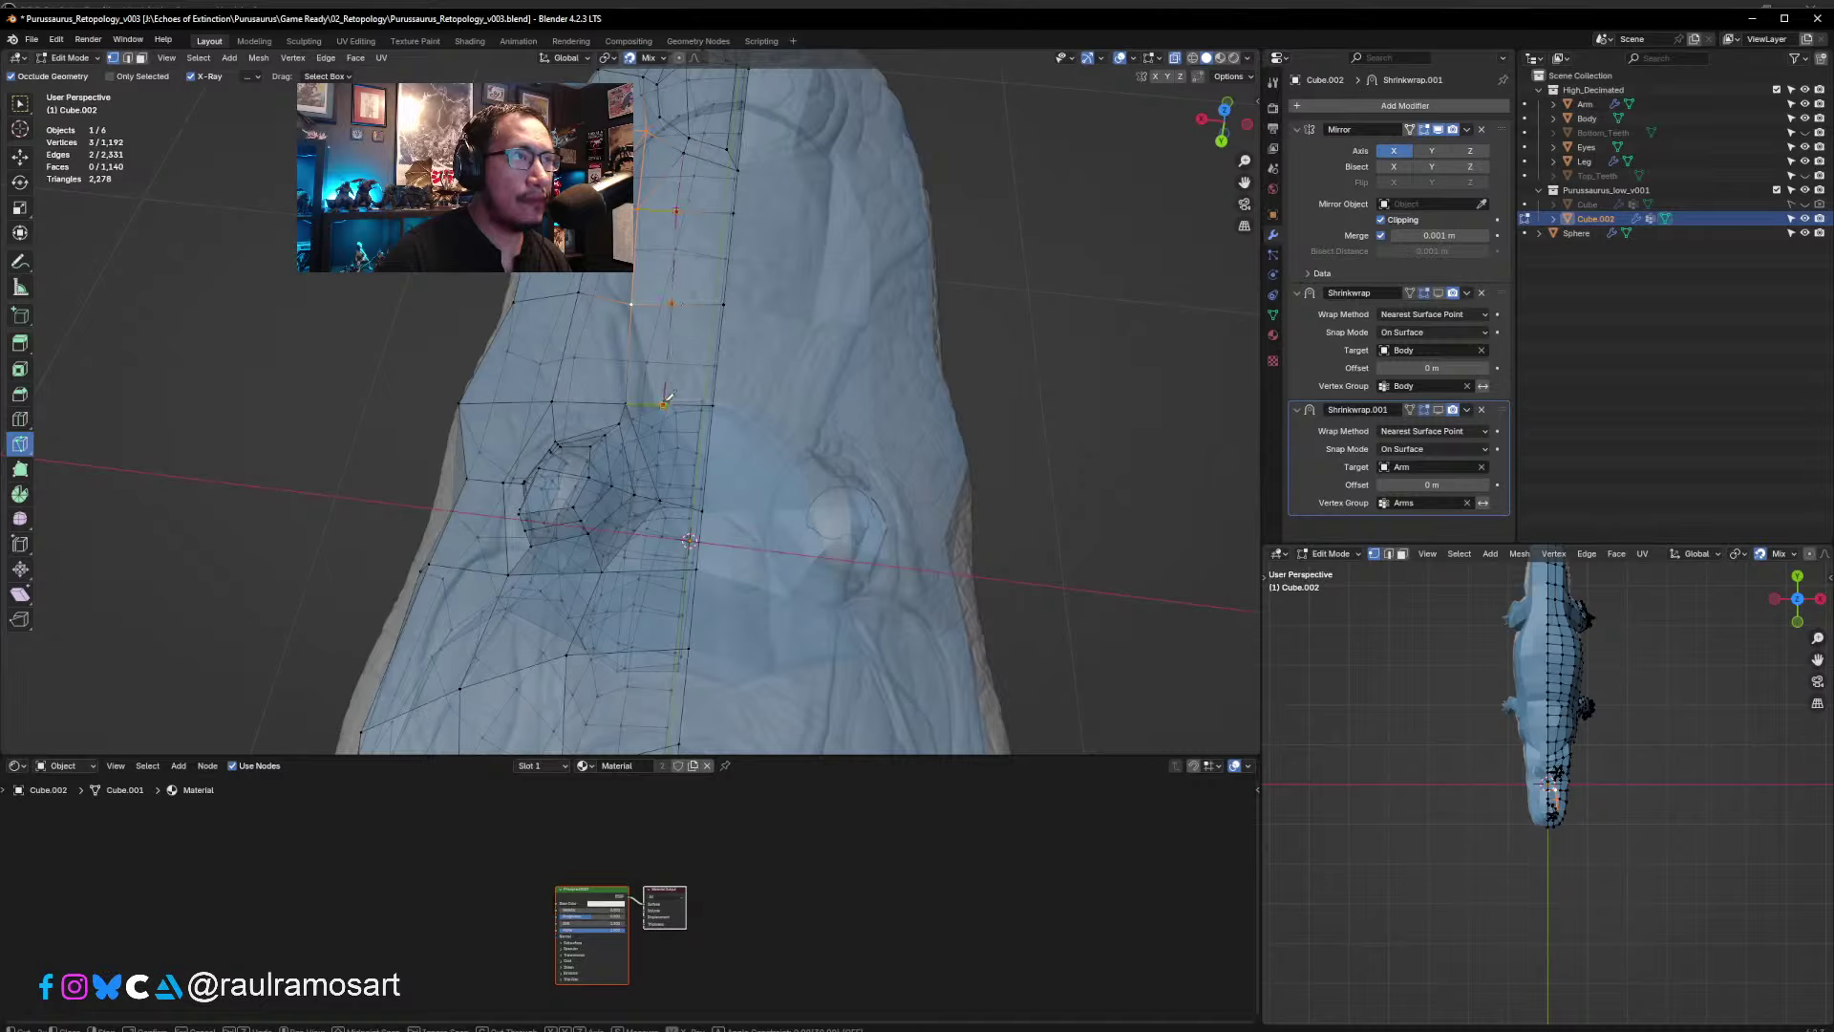
left_click(684, 465)
left_click(667, 498)
left_click(707, 468)
key("Return")
middle_click_drag(707, 469, 716, 423)
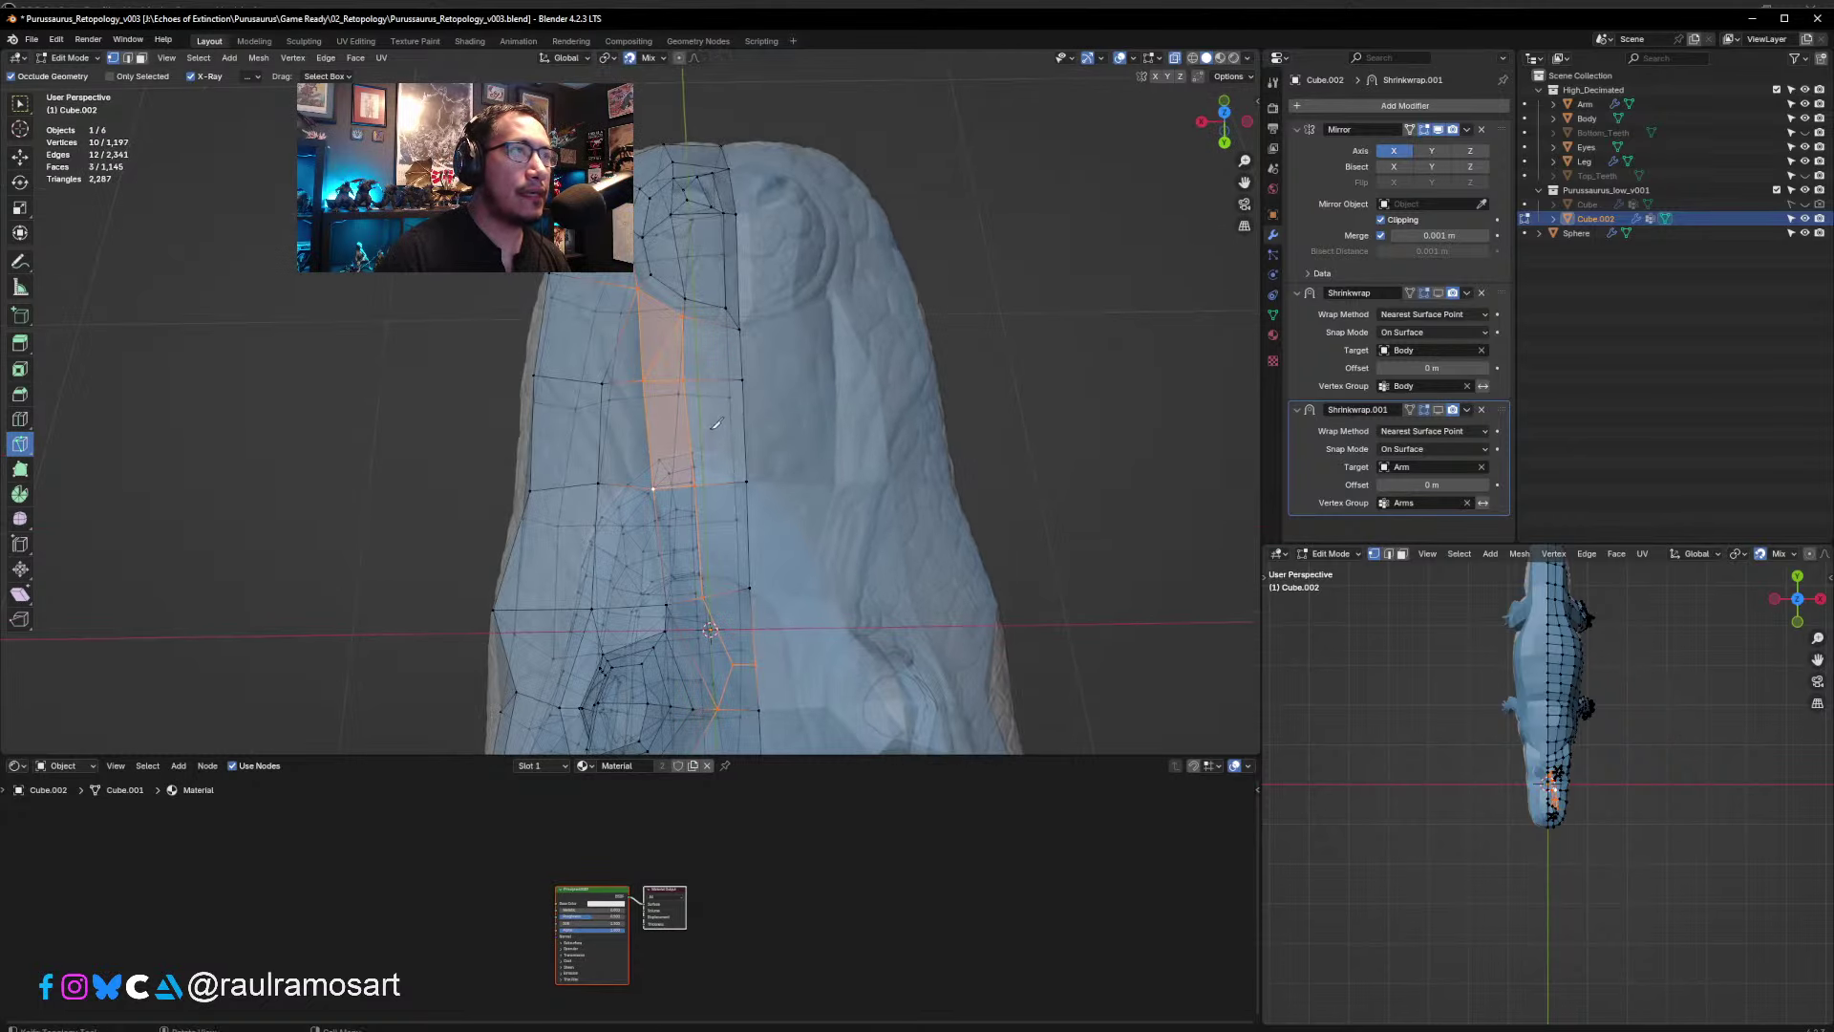
- Dissolve the diagonal edge on top of the snout just behind the nostril
left_click(141, 58)
left_click(128, 59)
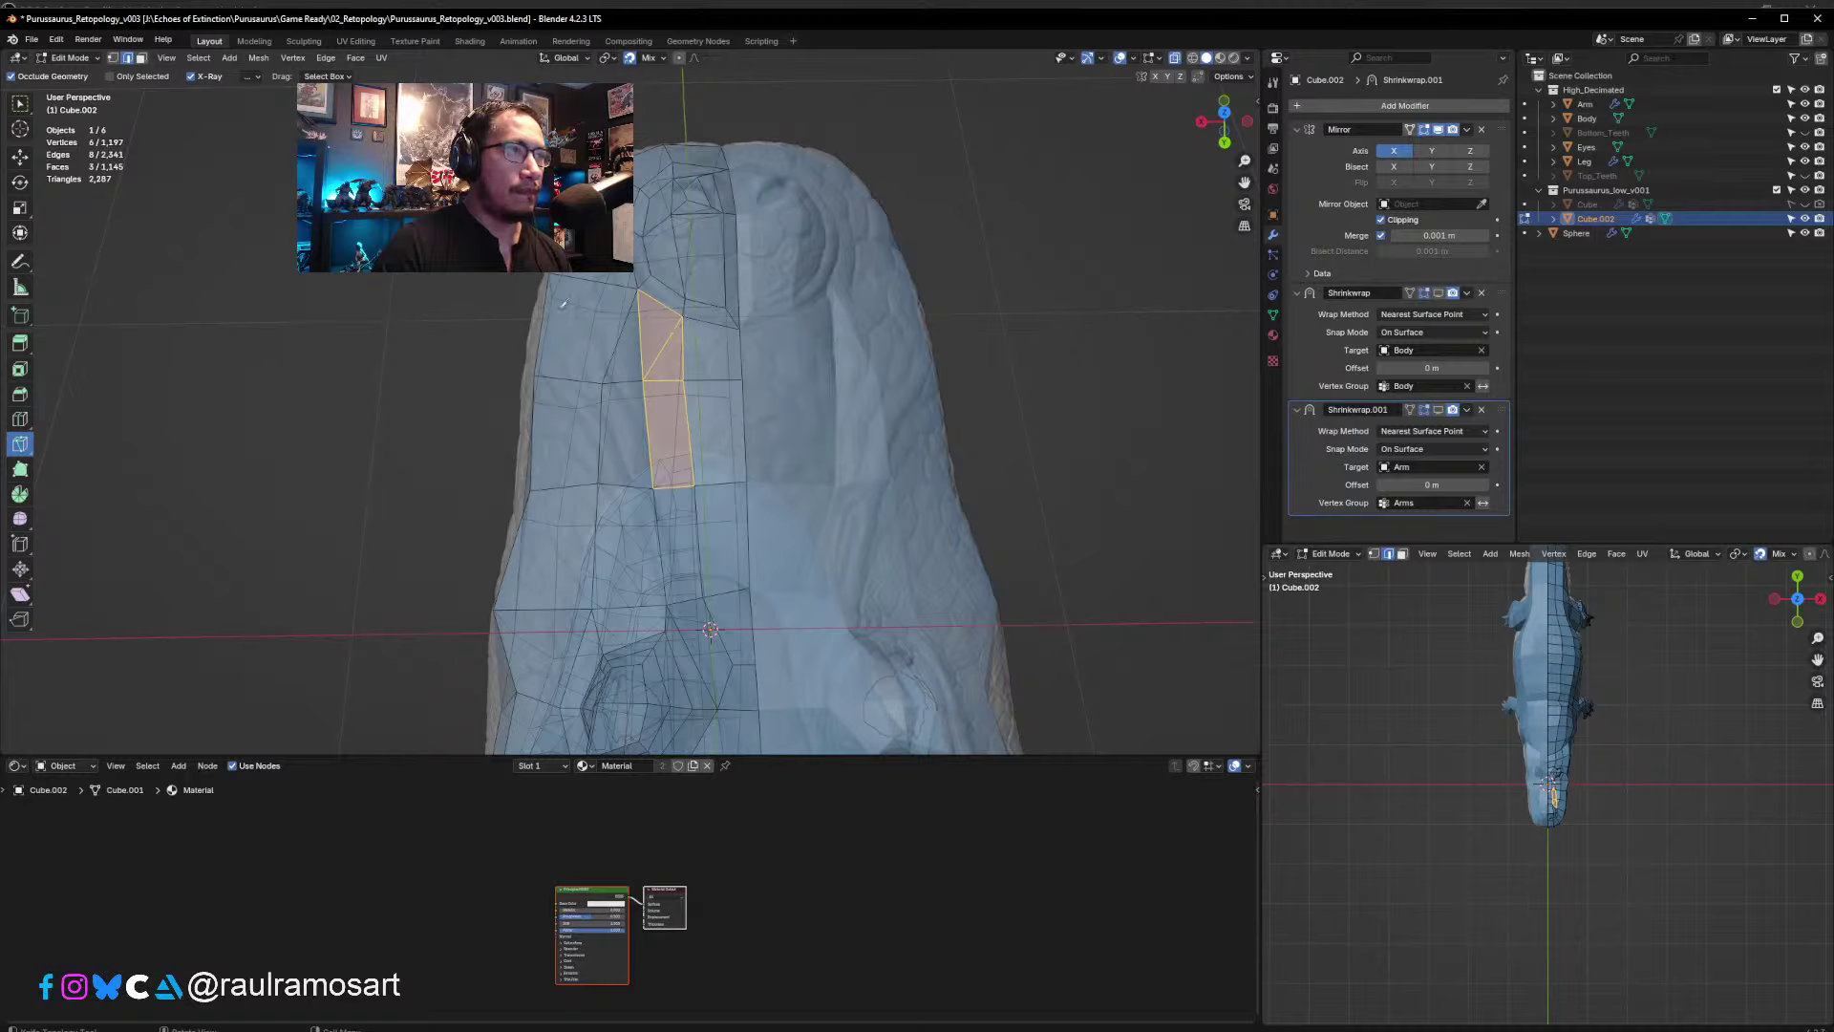
left_click(20, 111)
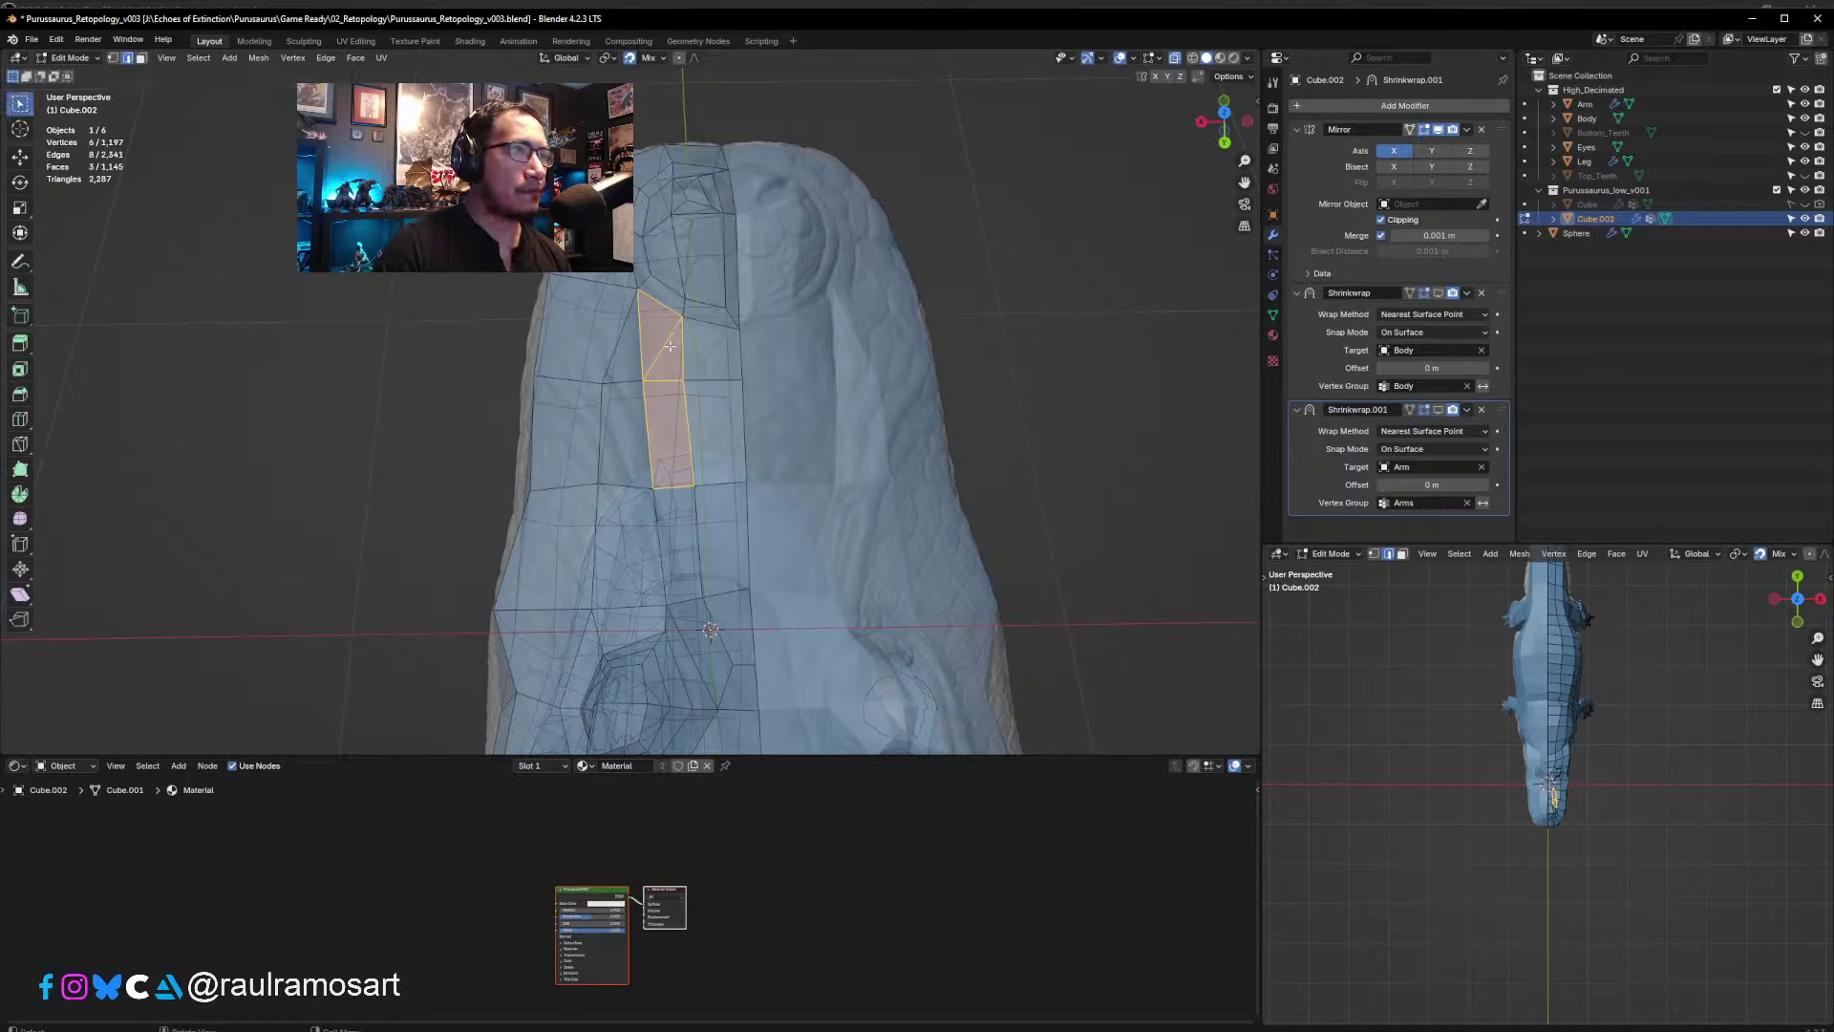
left_click(665, 345)
key("x")
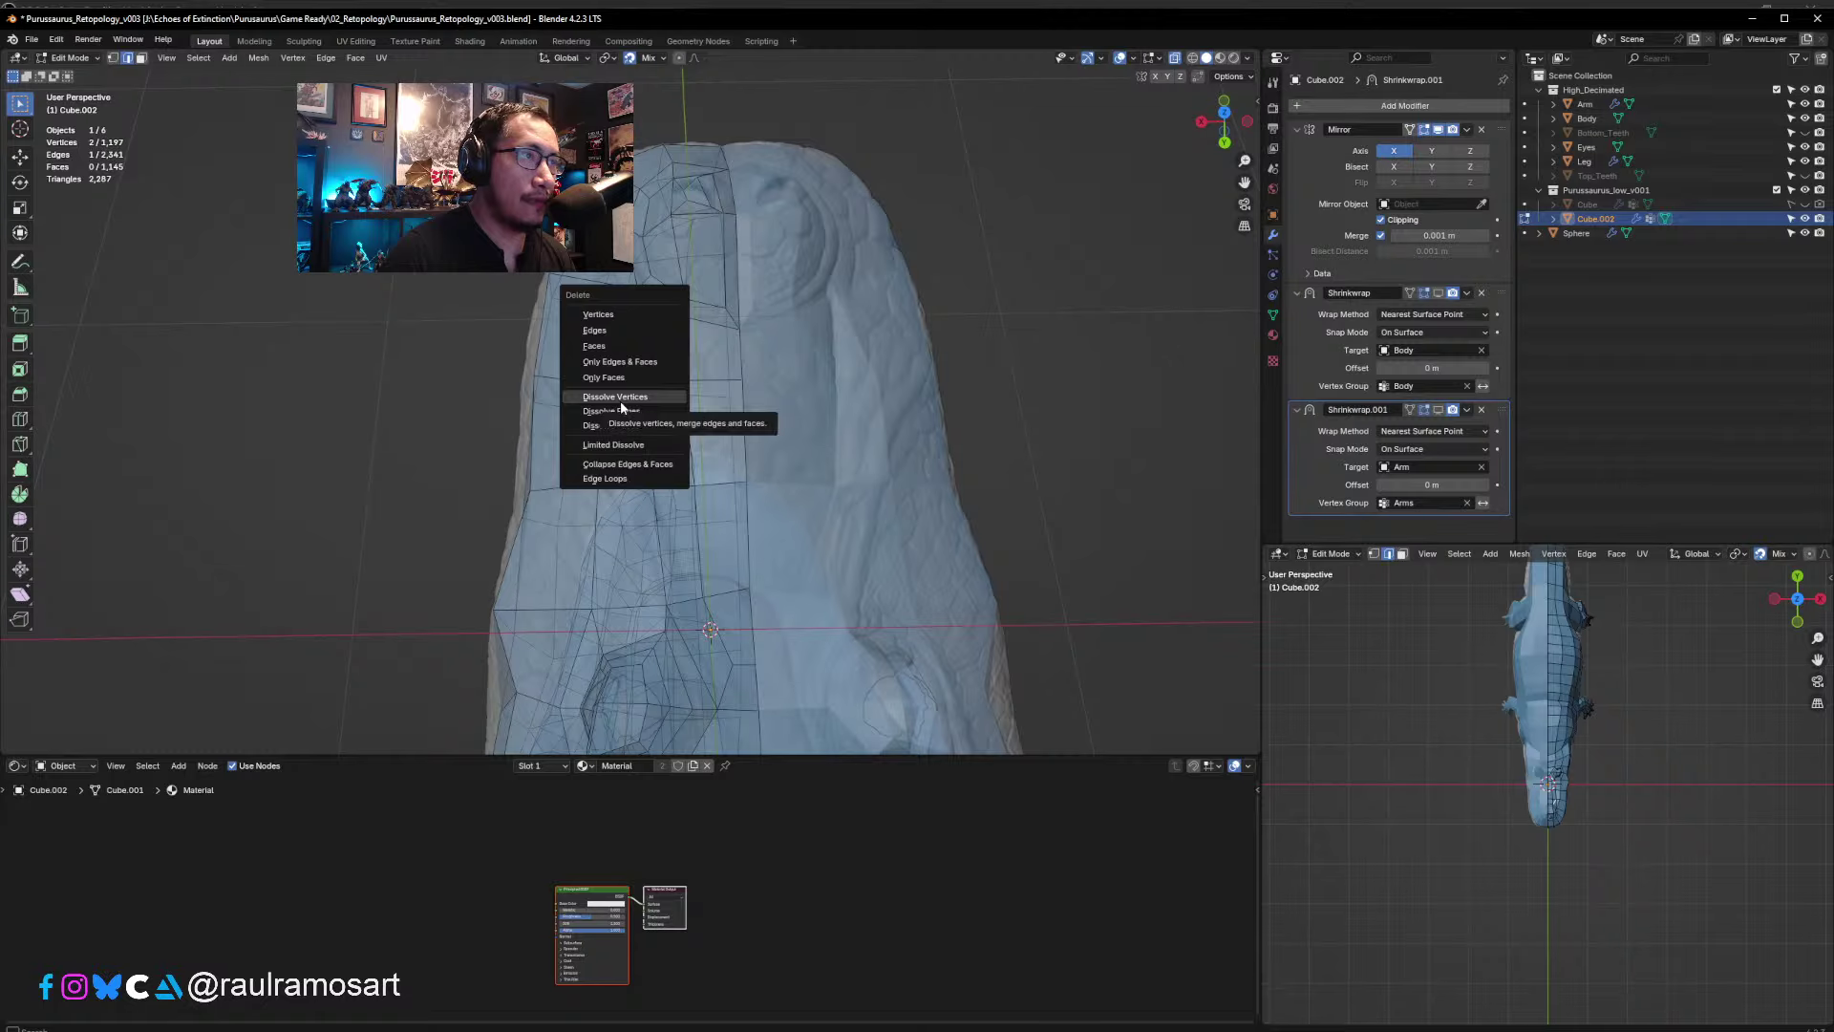
left_click(611, 411)
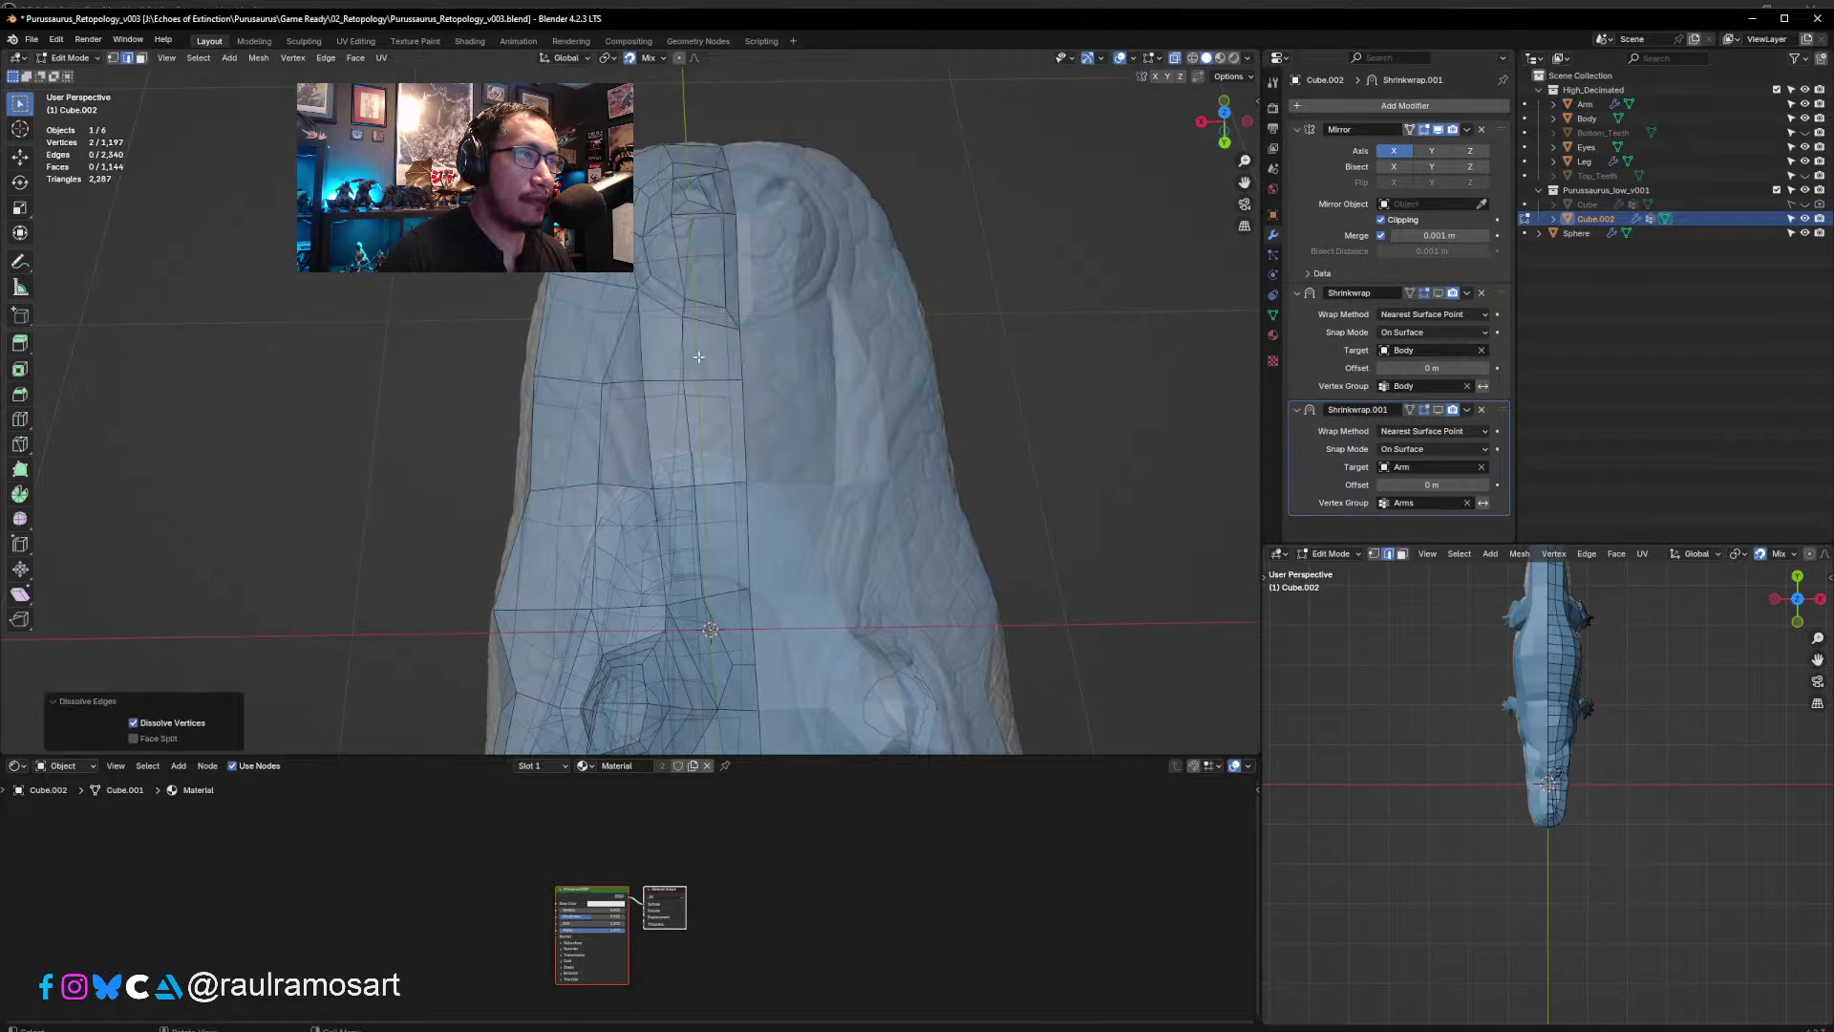
- Knife-cut an edge from the vertex on the side of the snout forward below the nostril and around the snout tip
middle_click_drag(700, 356, 621, 502)
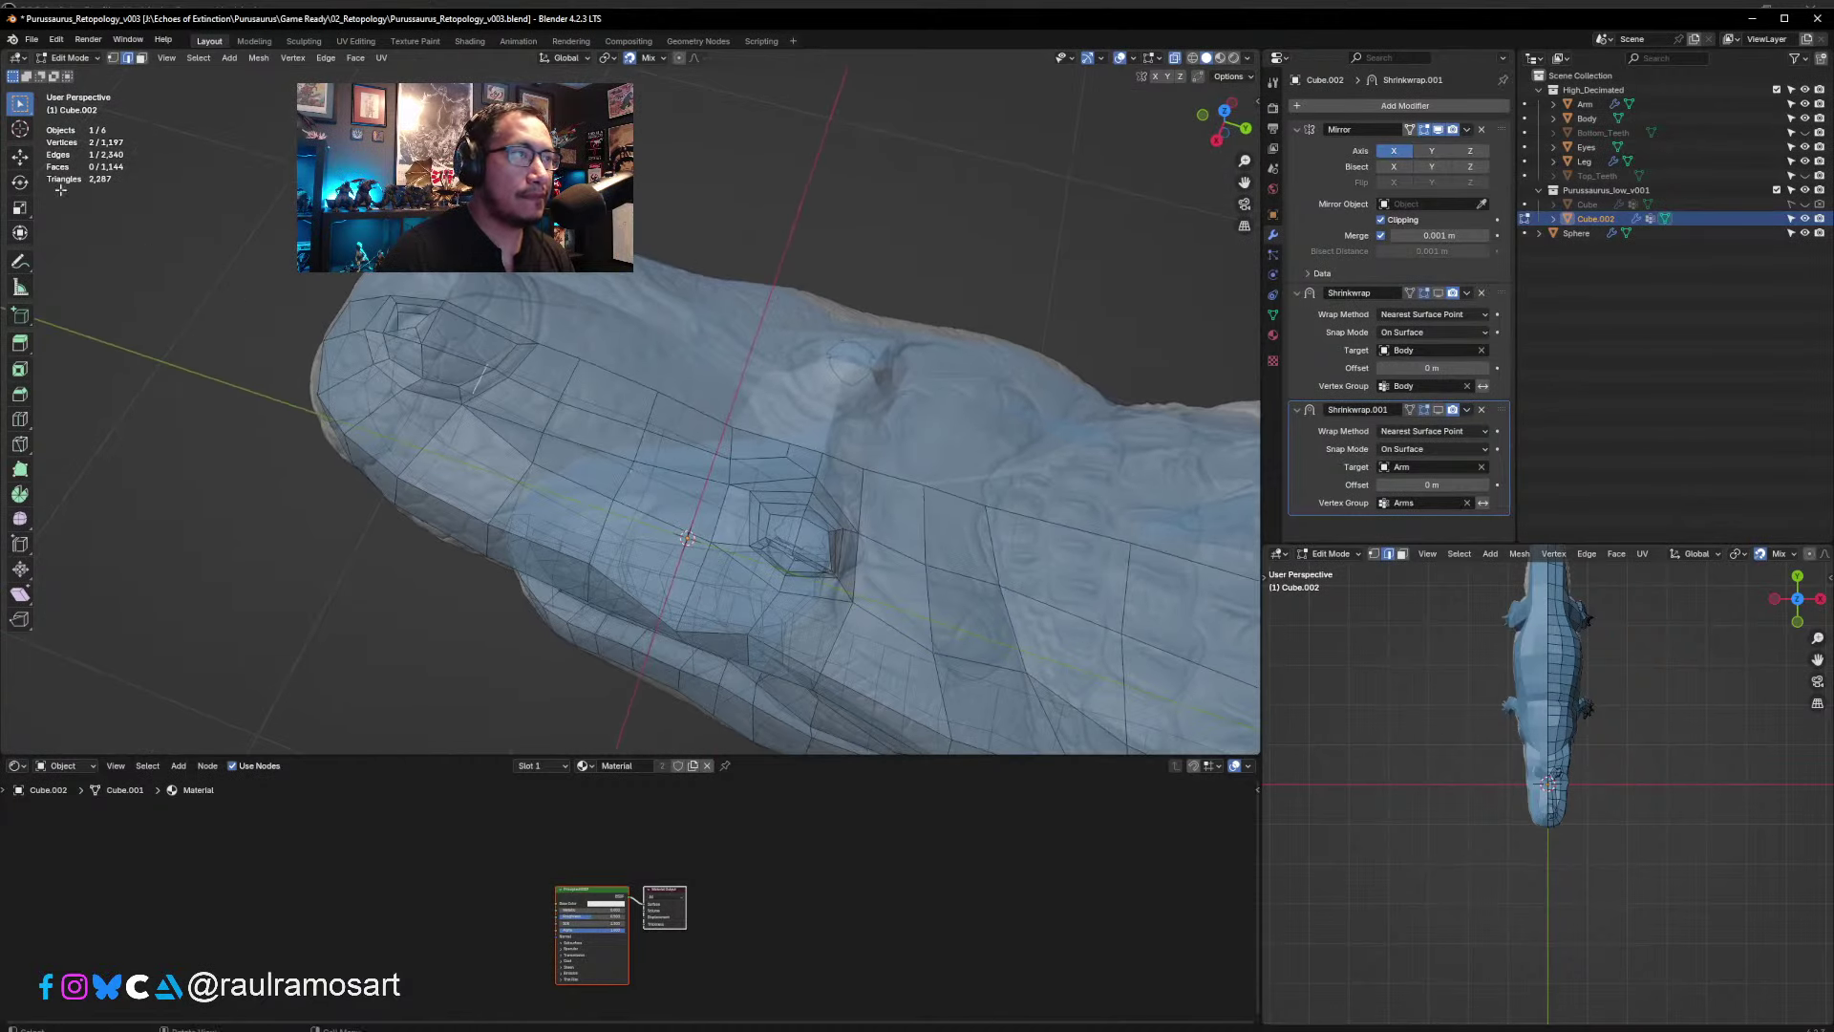
left_click(19, 156)
middle_click_drag(516, 473, 688, 461)
left_click(695, 435)
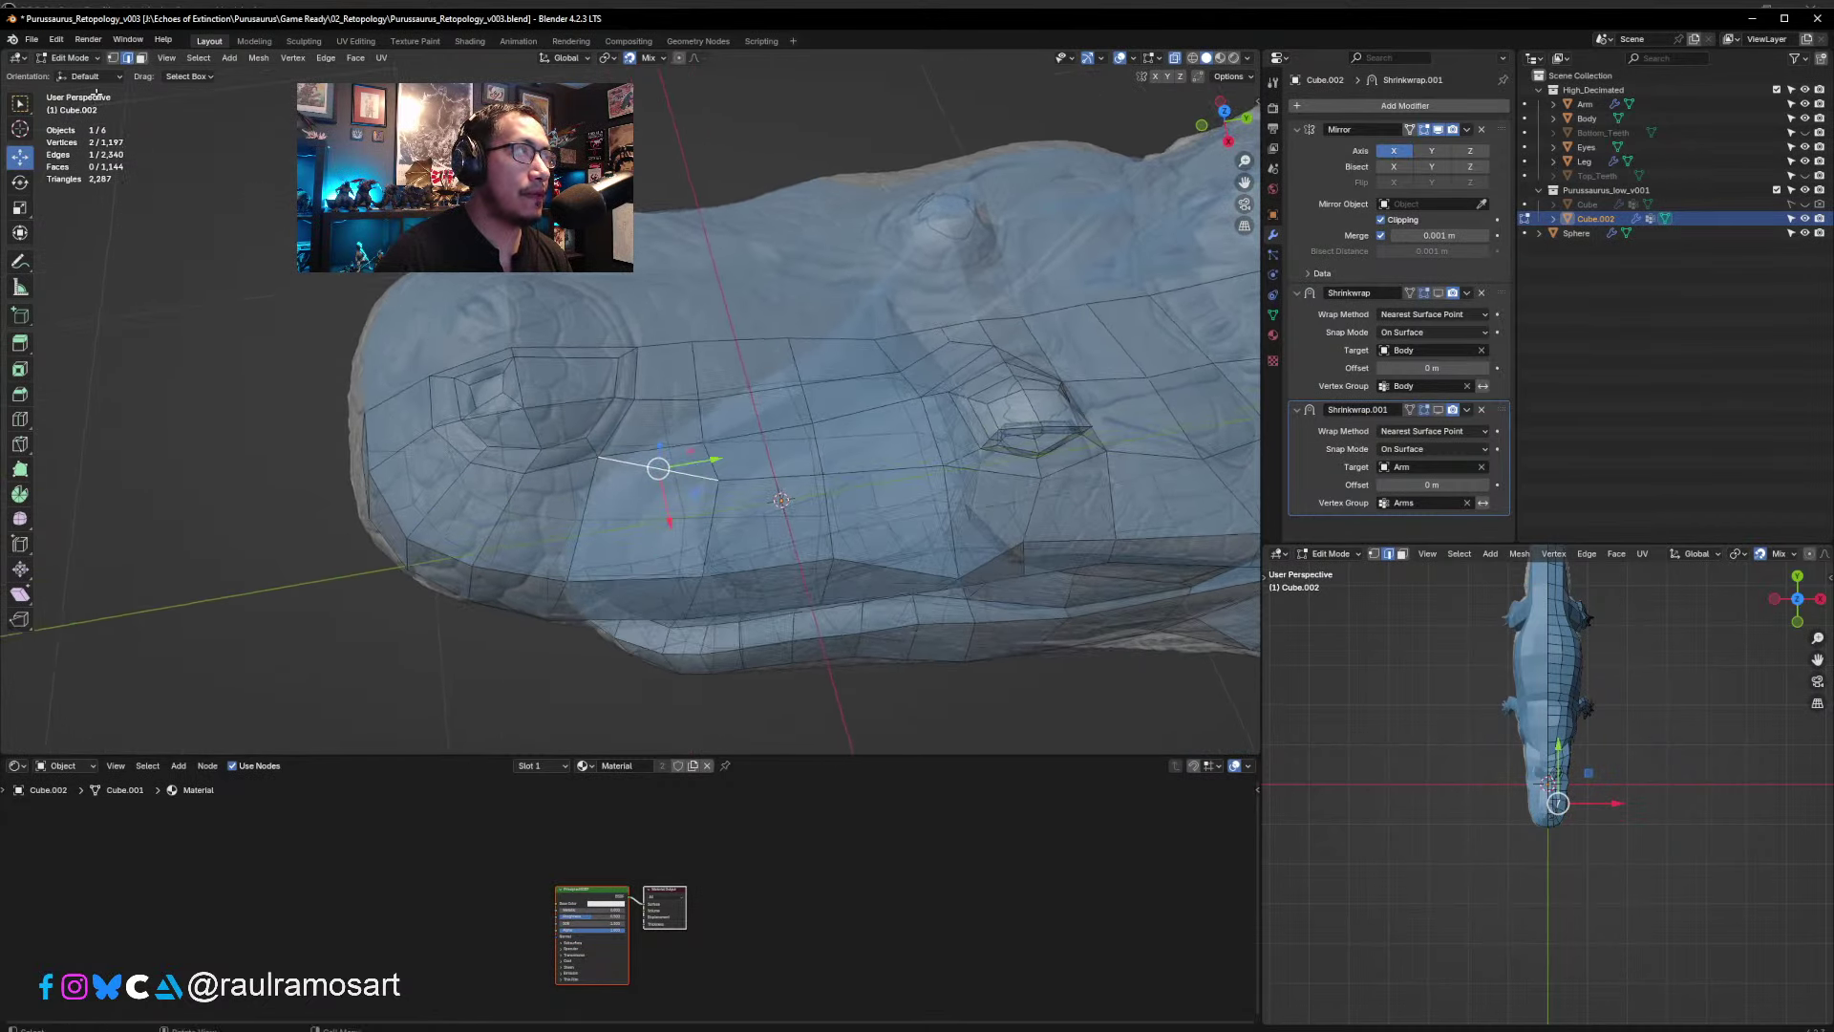
left_click(19, 442)
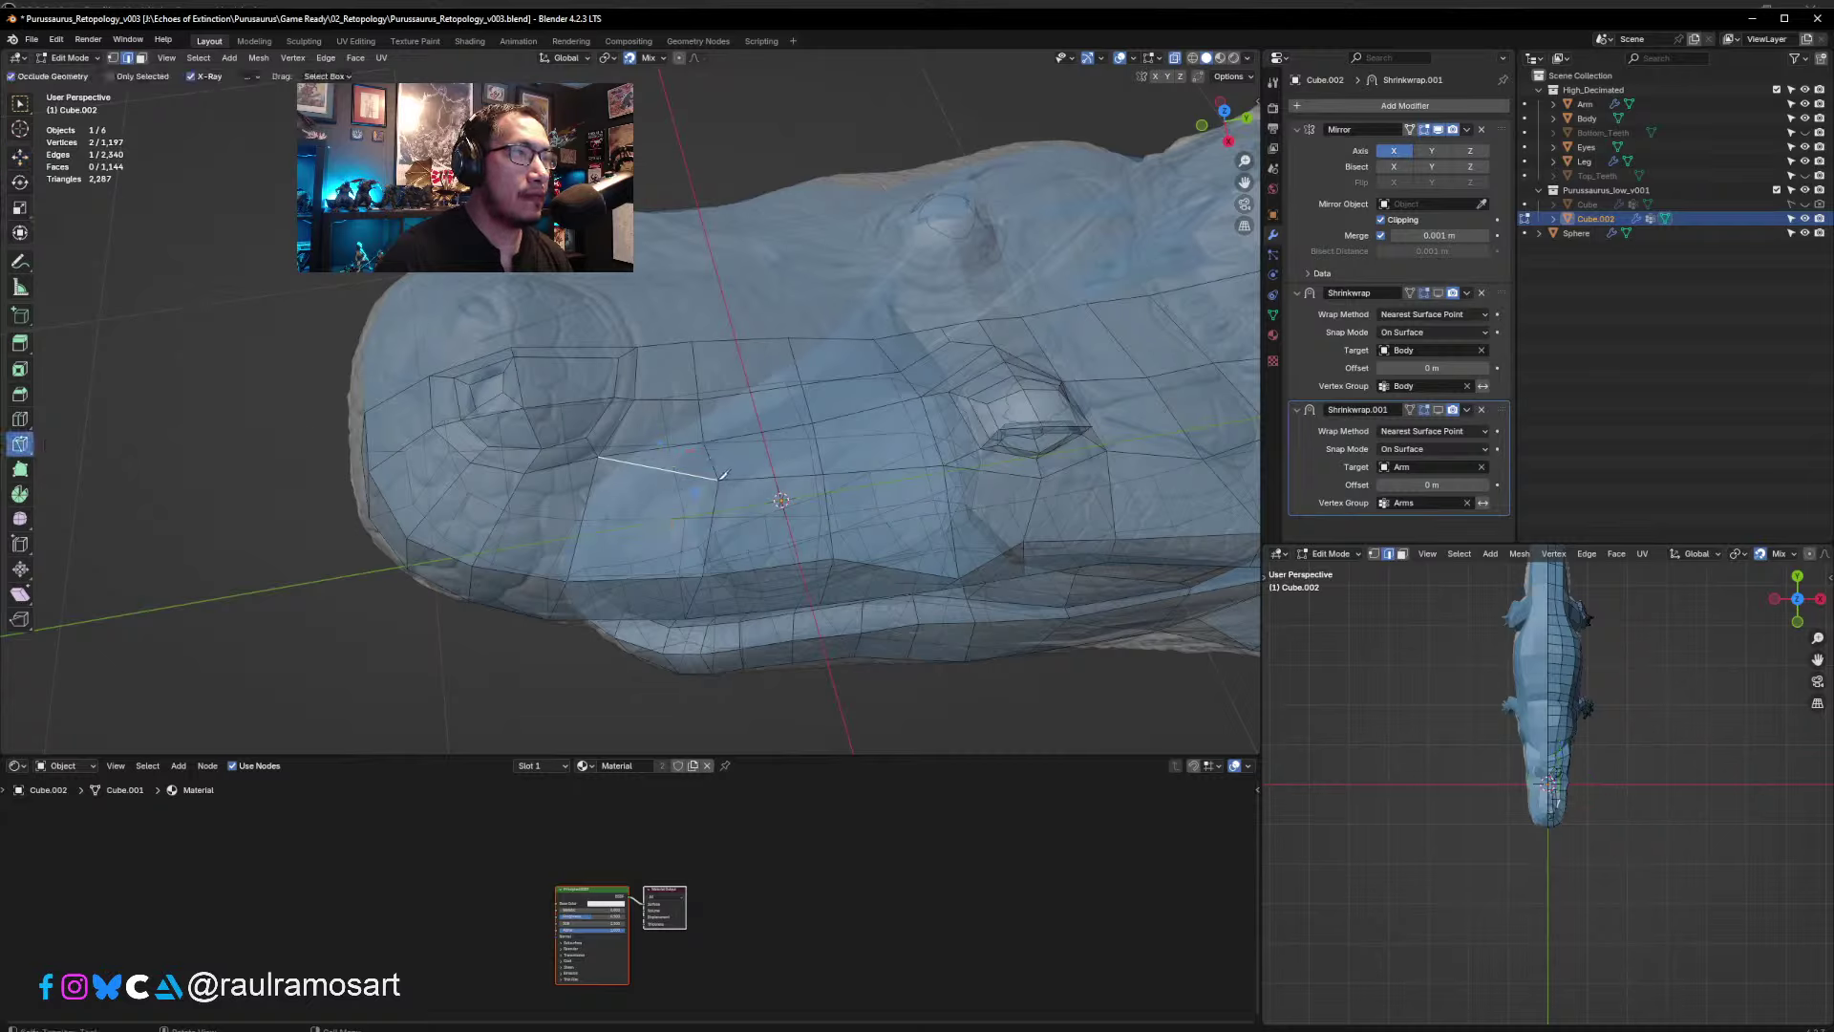
left_click(113, 58)
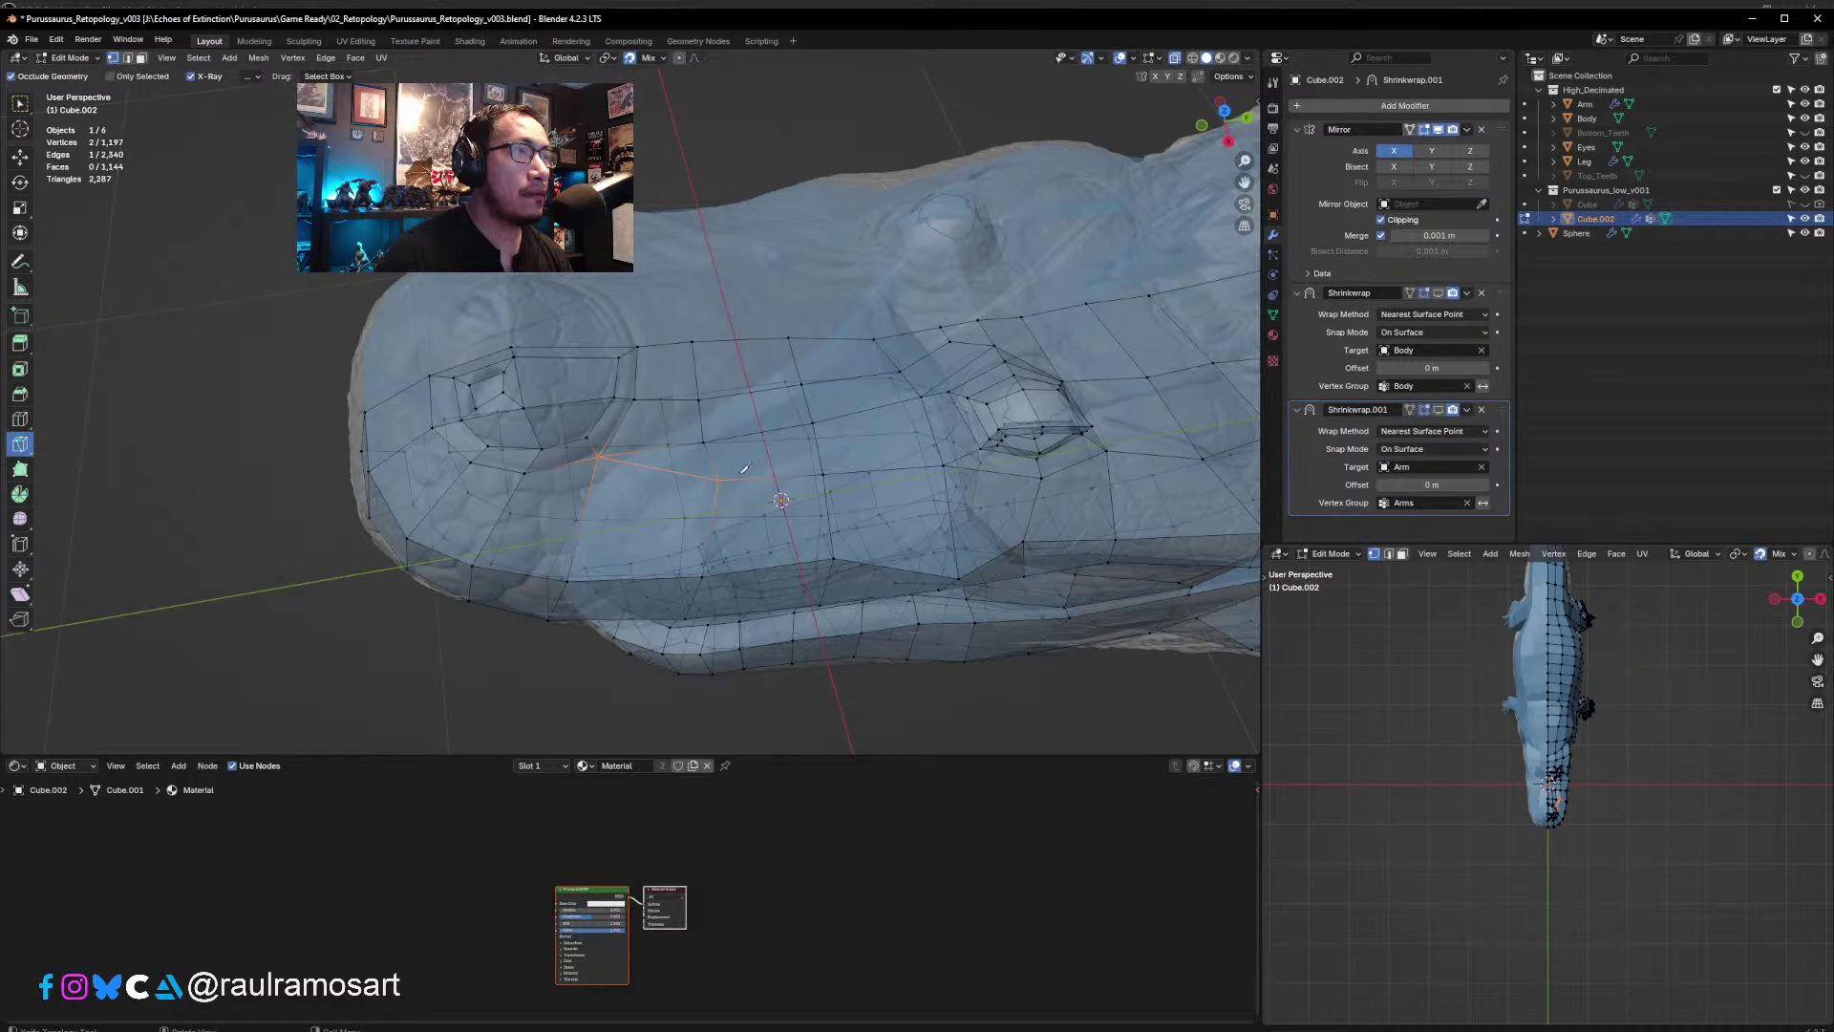
left_click(719, 478)
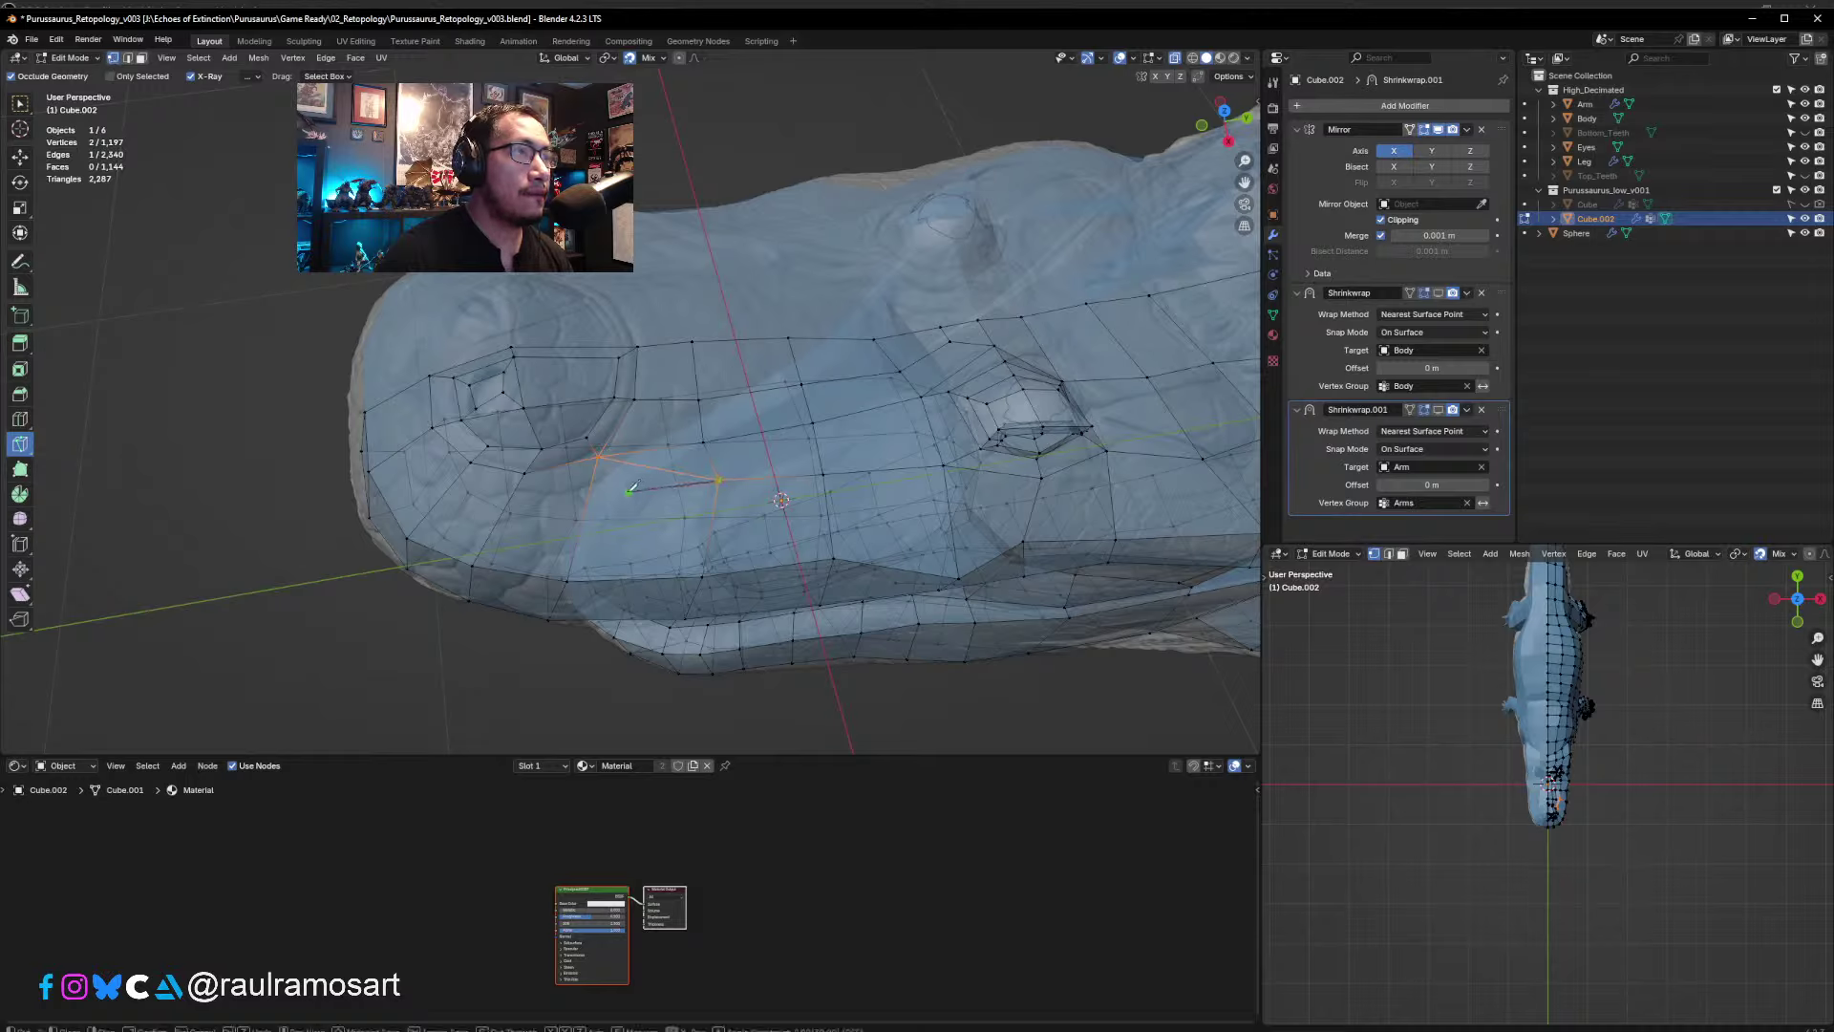
left_click(584, 512)
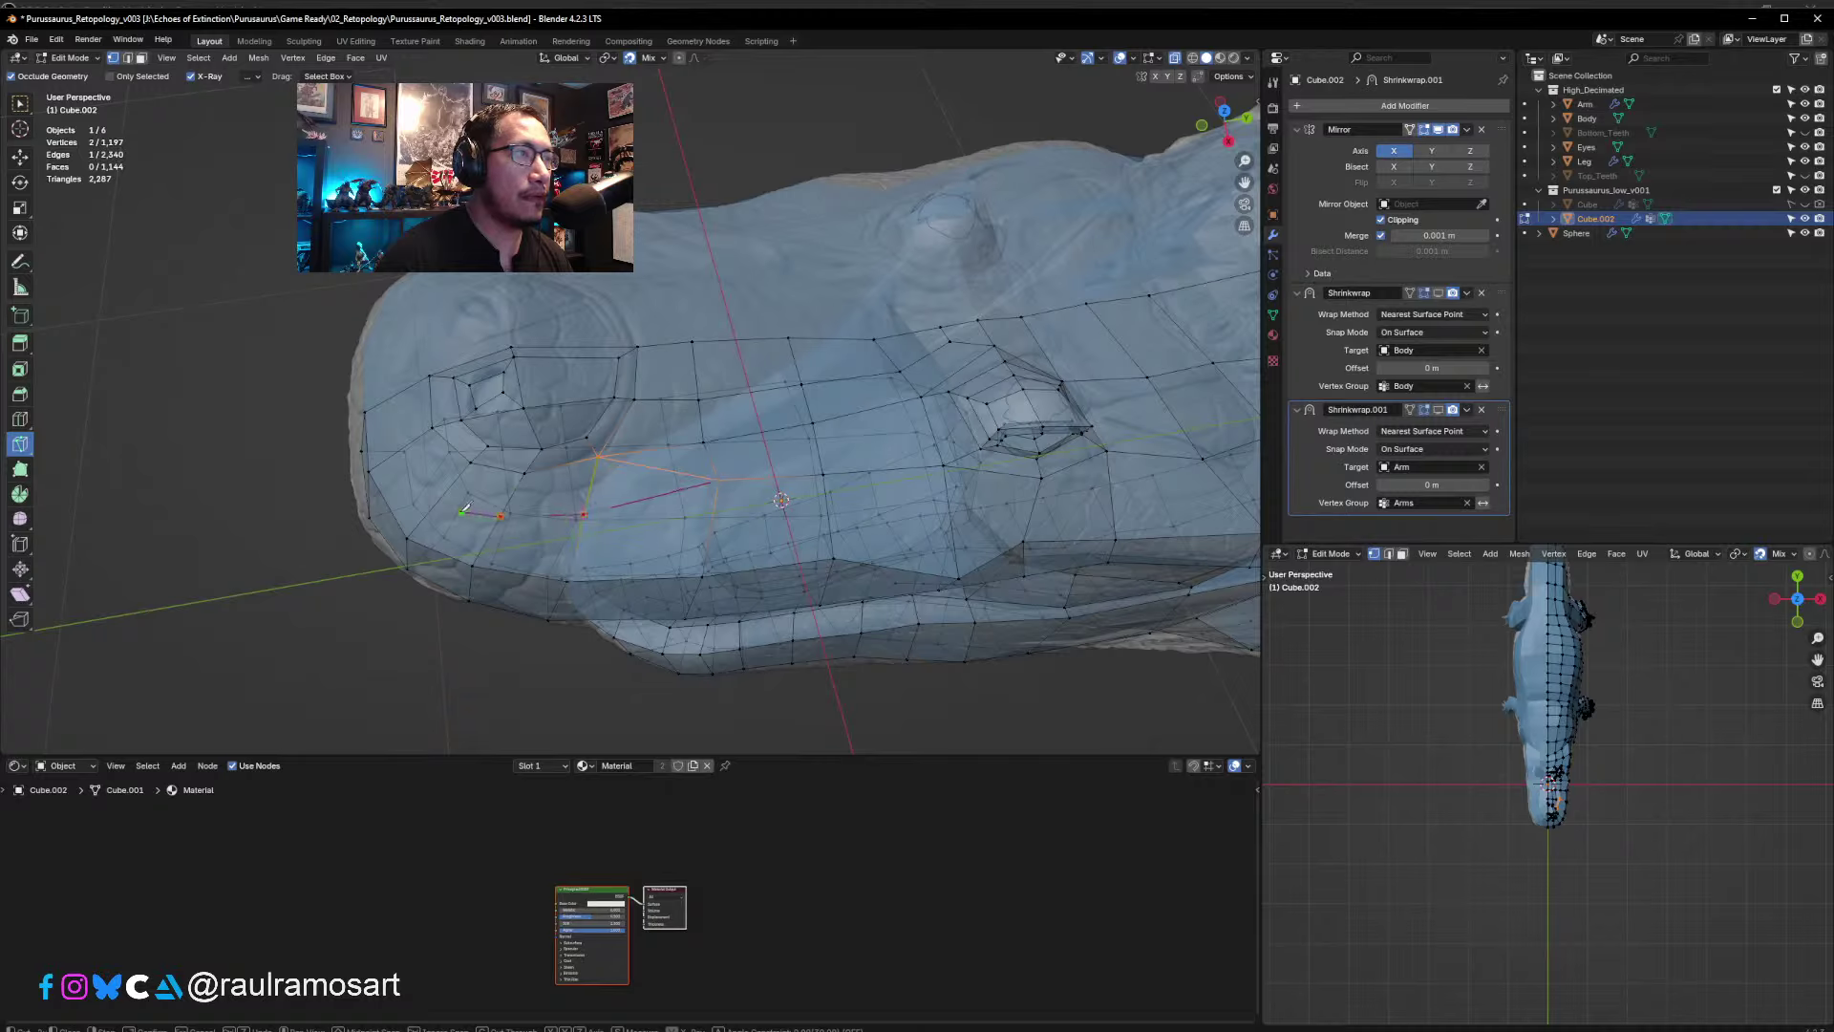
left_click(399, 450)
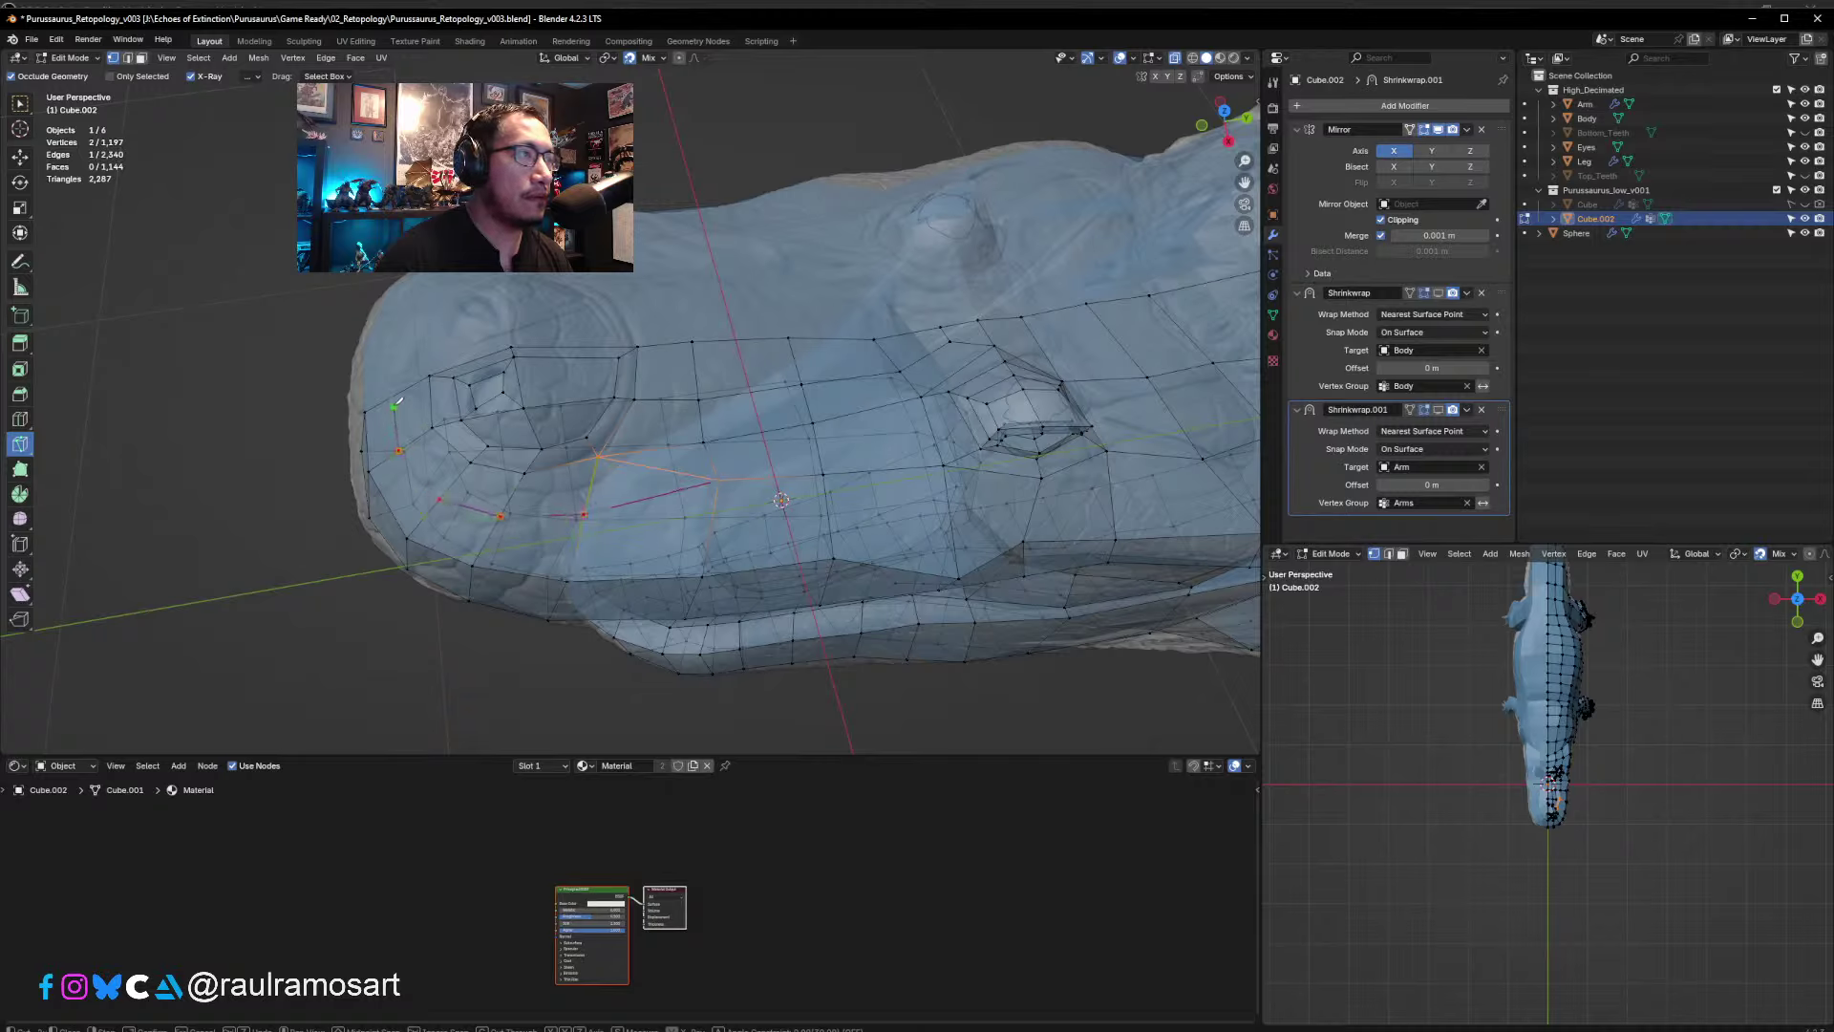
key("Return")
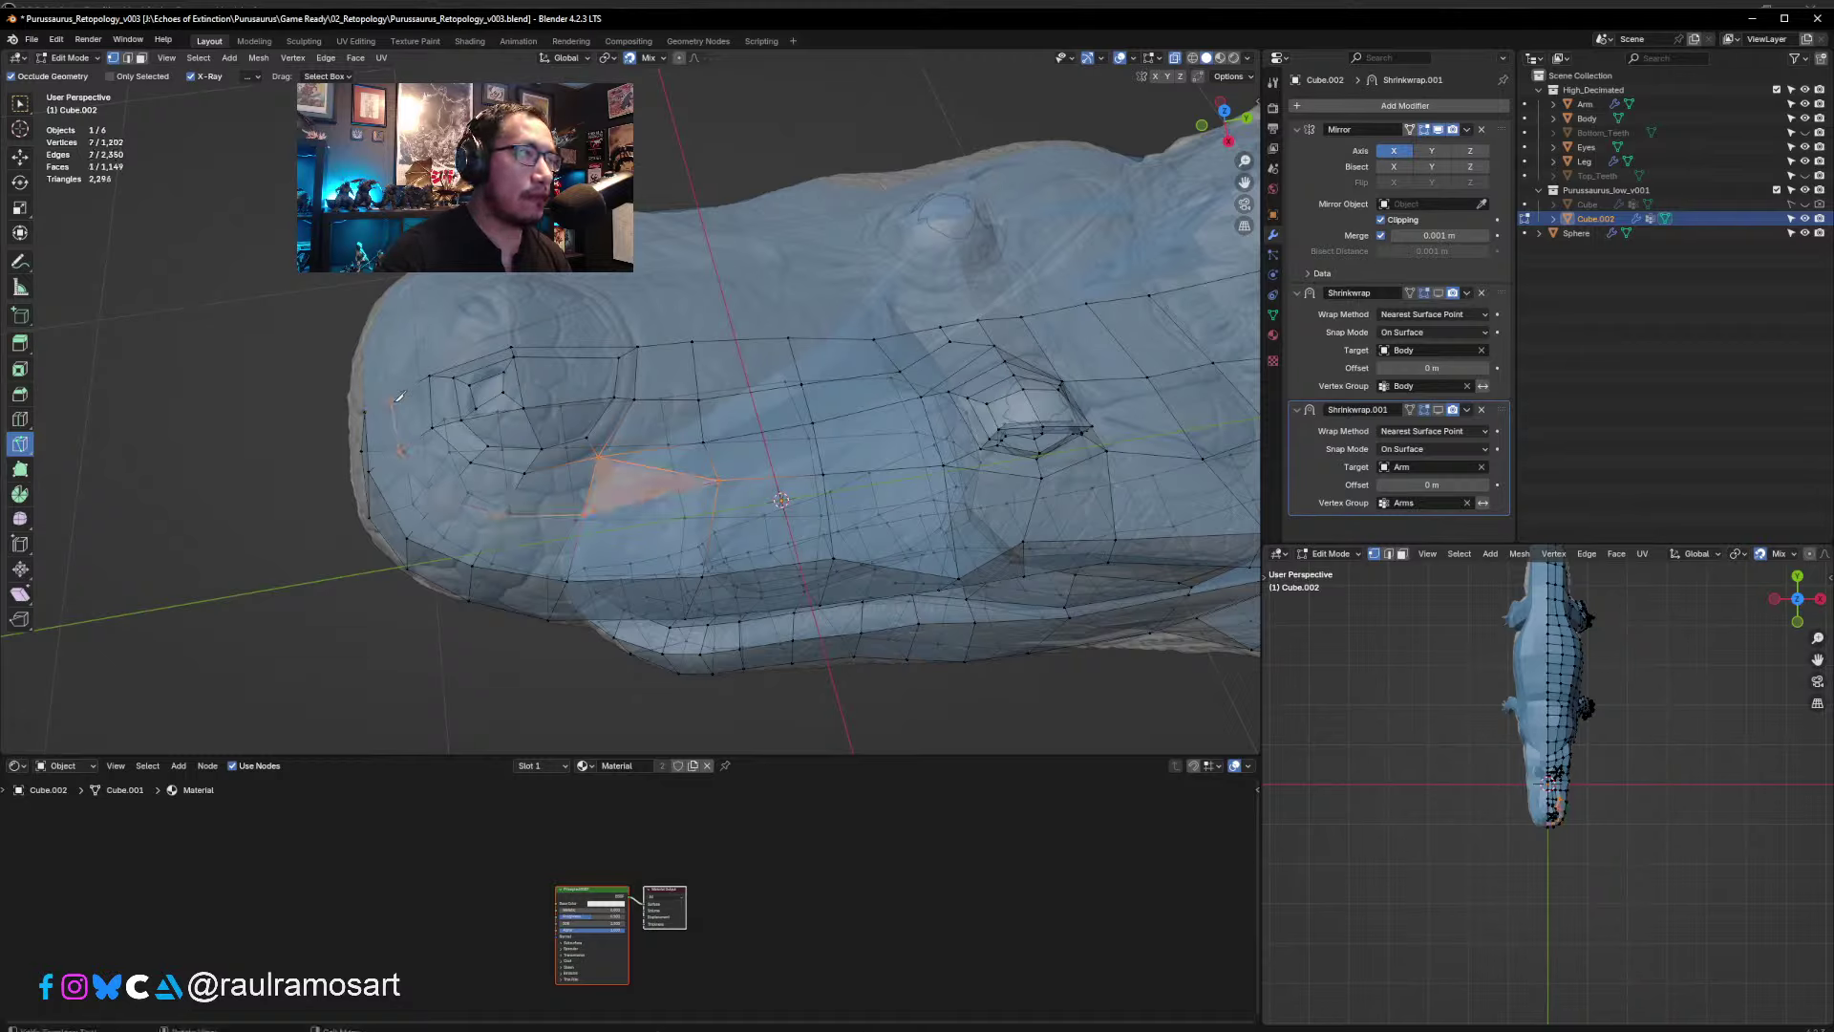
- Dissolve the slanted edge on the side of the snout between the nostril ring and the new cut's starting vertex
left_click(20, 158)
left_click(670, 472)
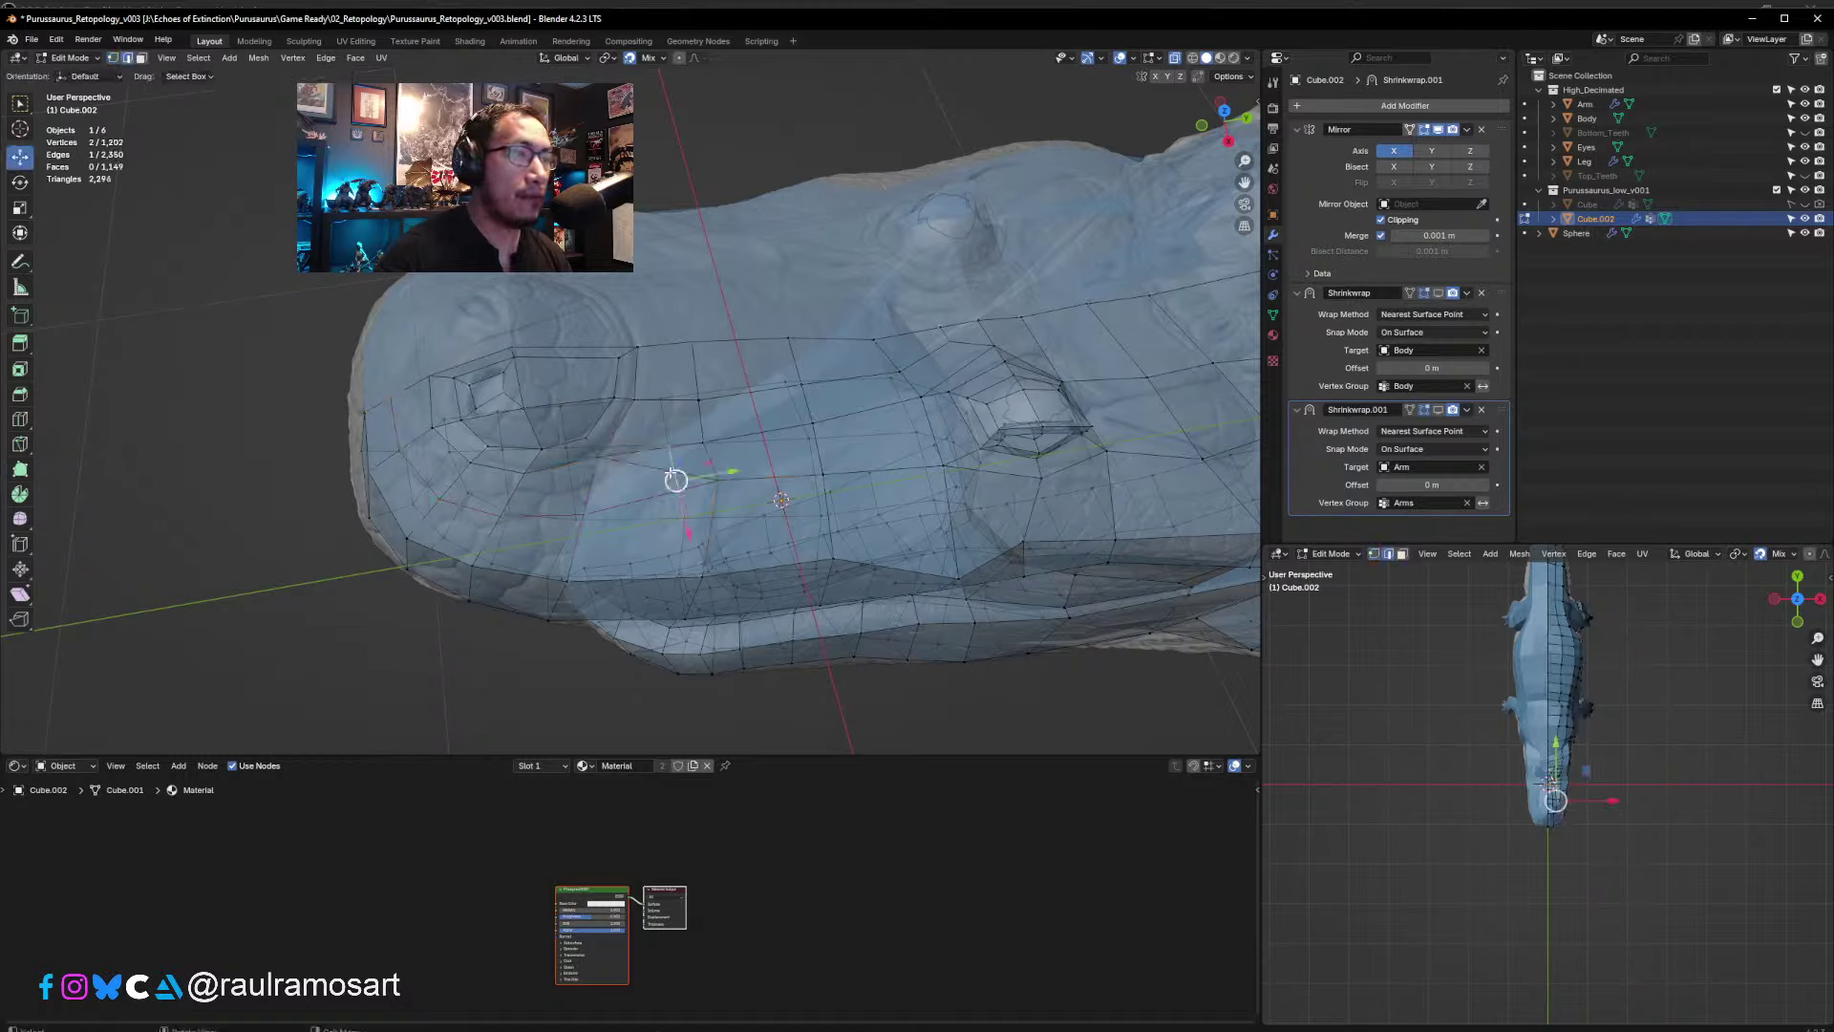
left_click(658, 465)
key("x")
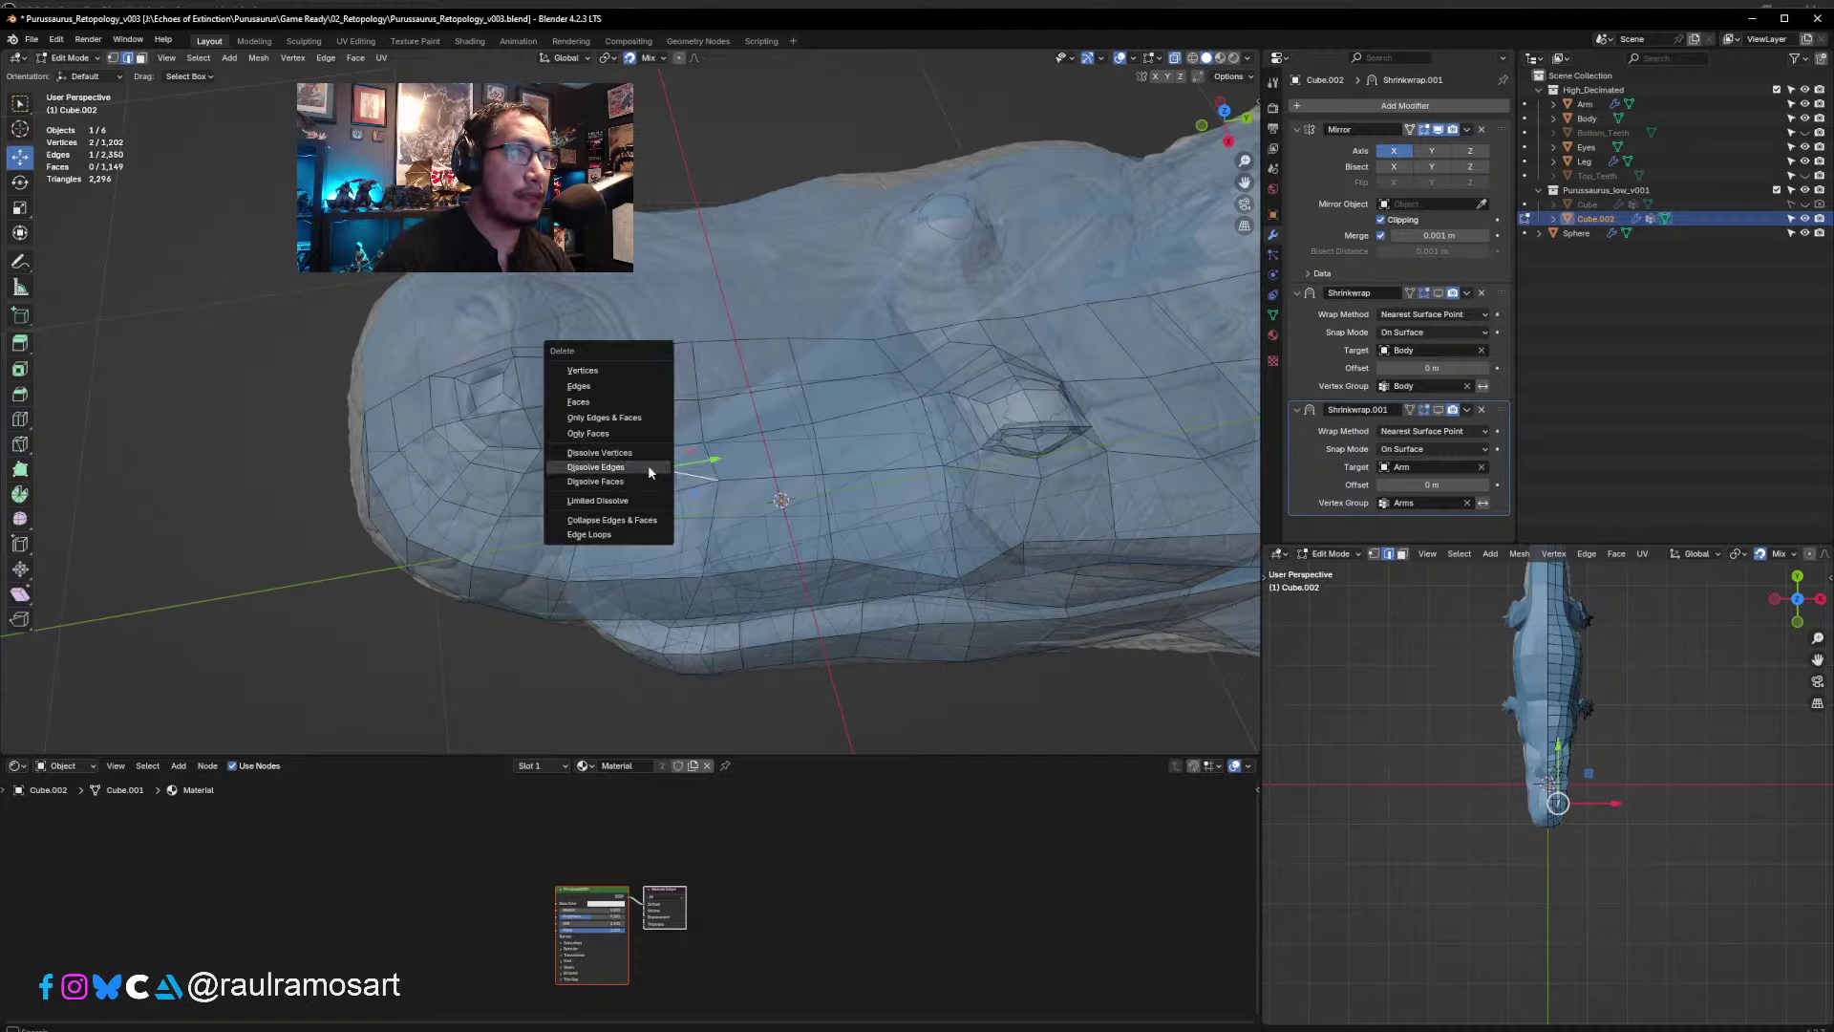
left_click(648, 465)
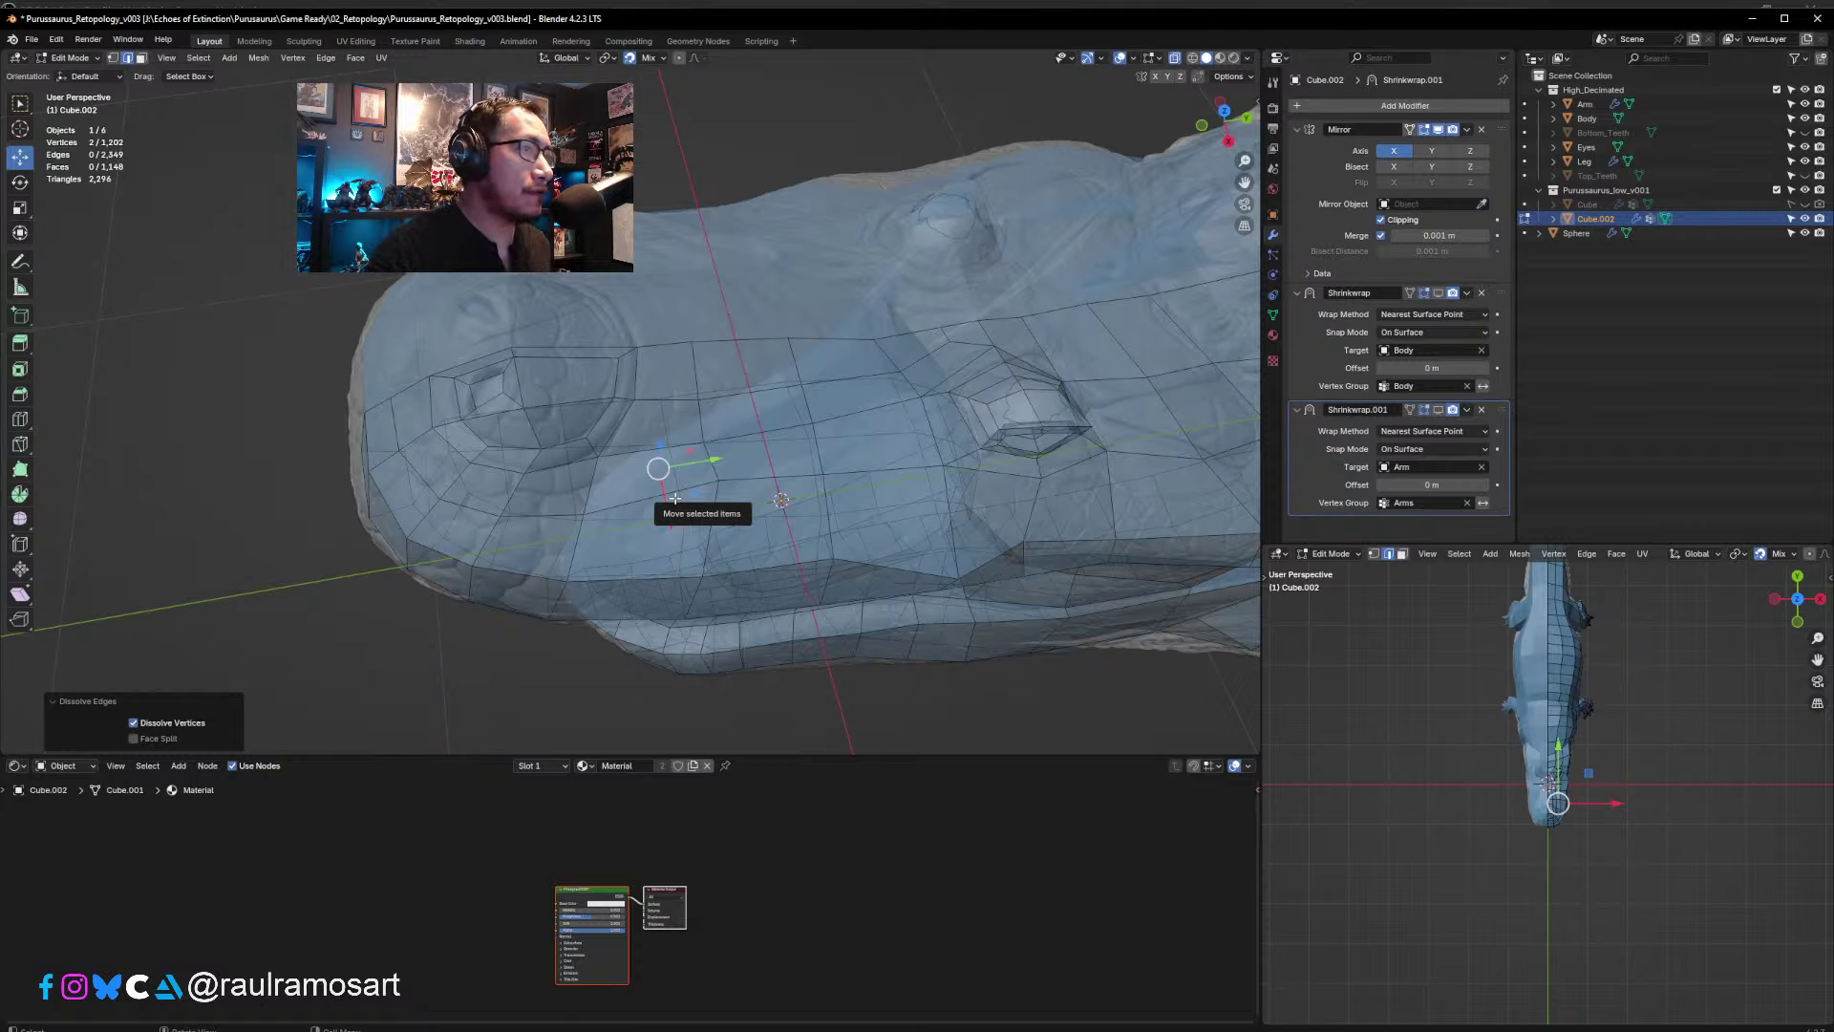
- Reposition the vertices on the upper snout between the nostril and the eye to even out the edge flow
middle_click_drag(664, 482, 580, 416)
key("1")
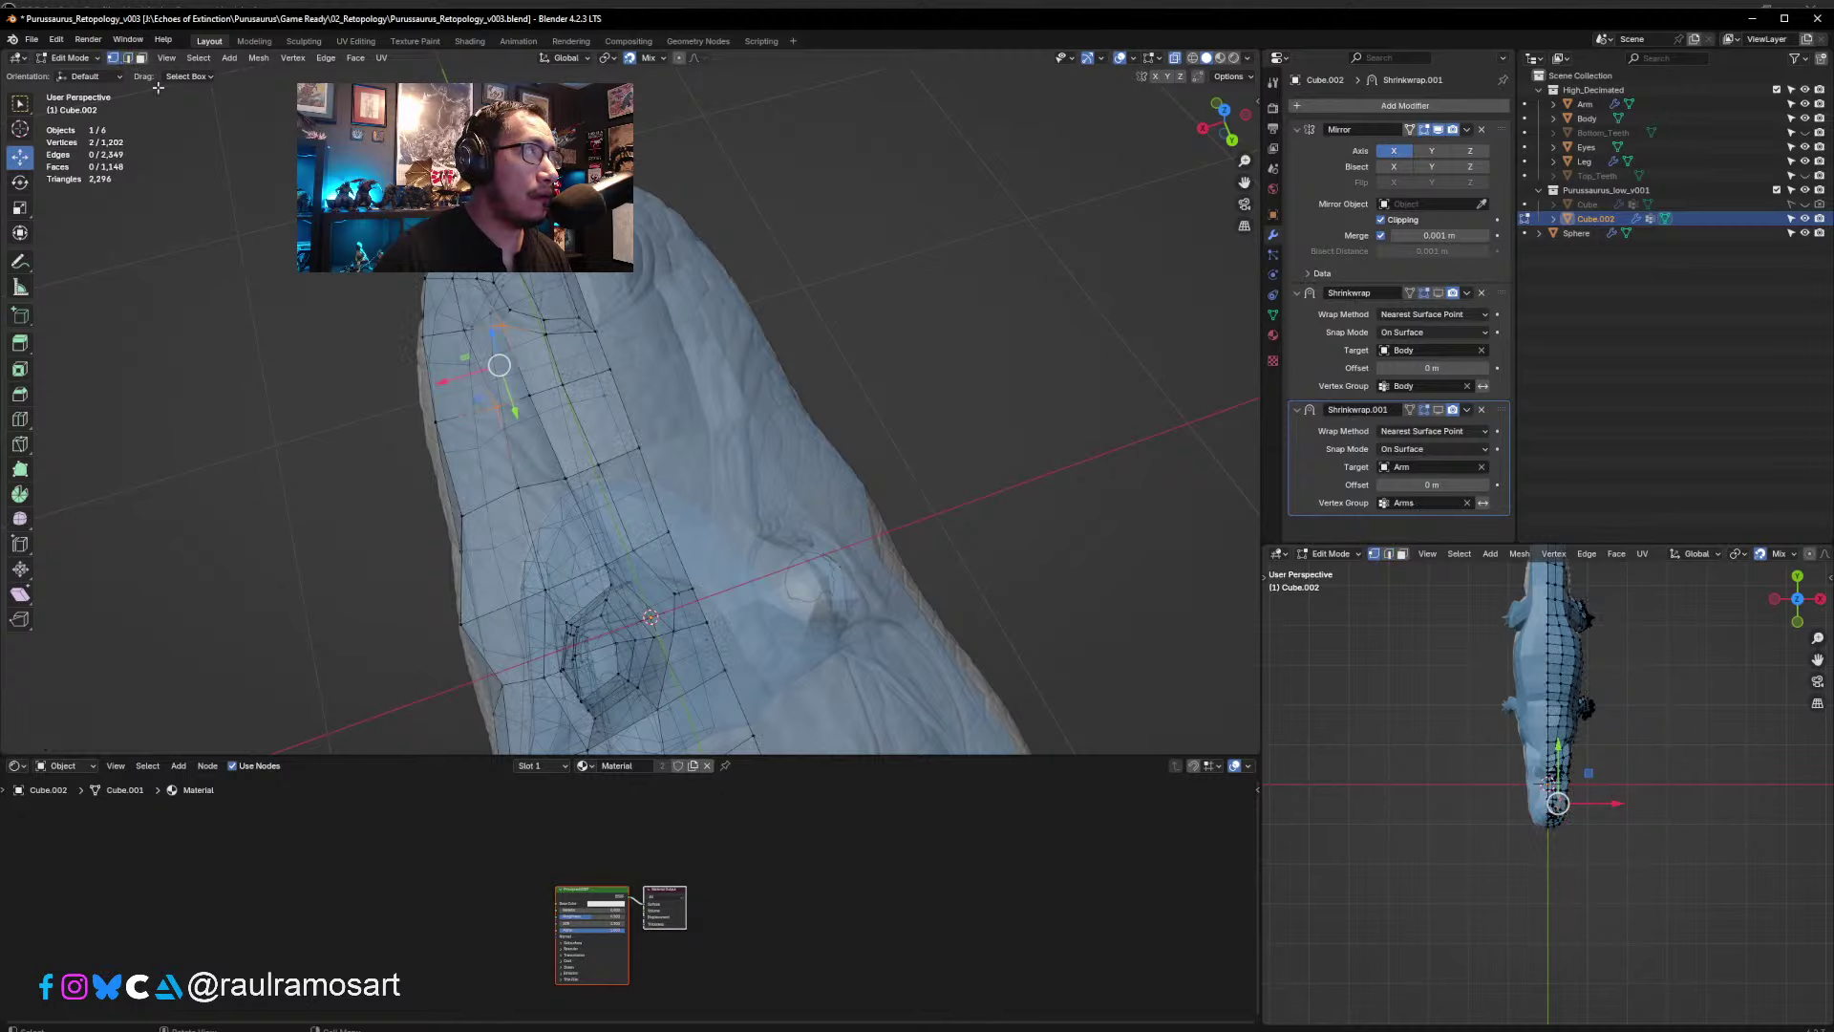
middle_click_drag(505, 303, 459, 375)
left_click(567, 461)
middle_click_drag(566, 460, 565, 444)
left_click_drag(565, 439, 570, 441)
middle_click_drag(565, 440, 574, 393)
left_click_drag(573, 393, 620, 460)
middle_click_drag(619, 459, 748, 494)
- Try to shift the vertex inside the eye socket toward the snout
left_click(880, 372)
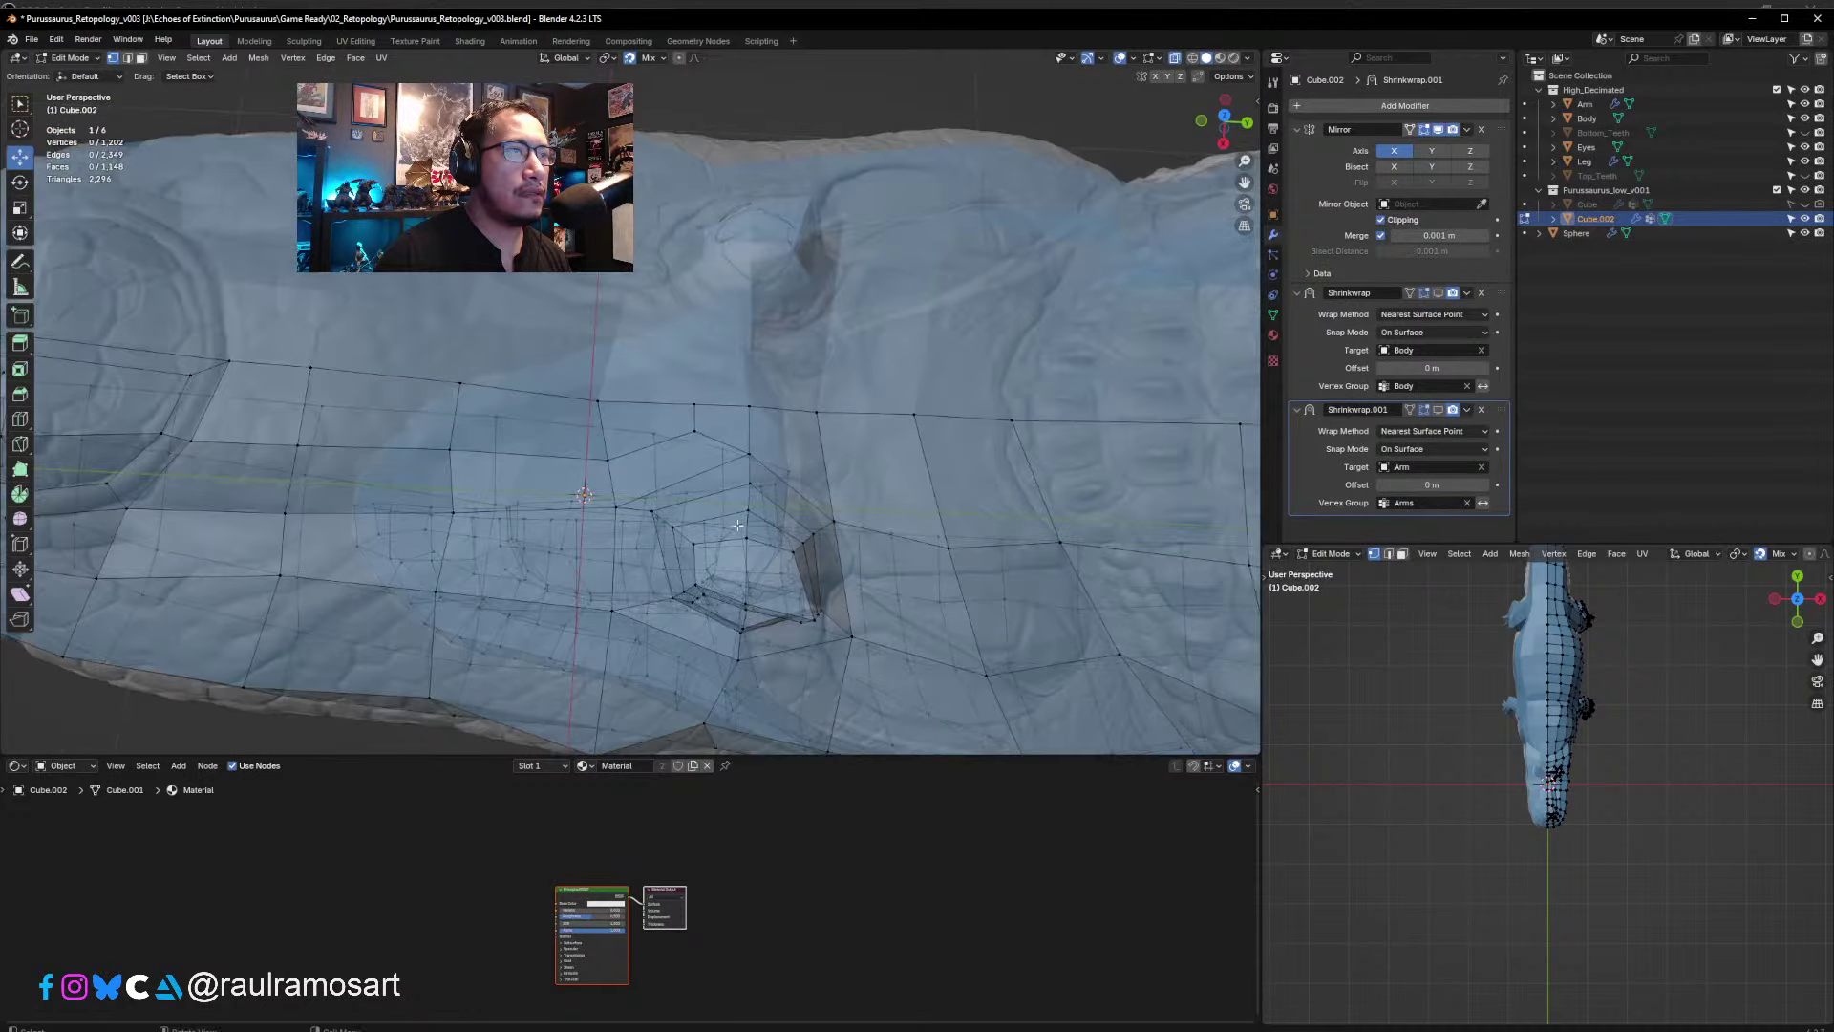
left_click(746, 538)
left_click_drag(747, 538, 712, 553)
left_click(696, 543)
key("ctrl+z")
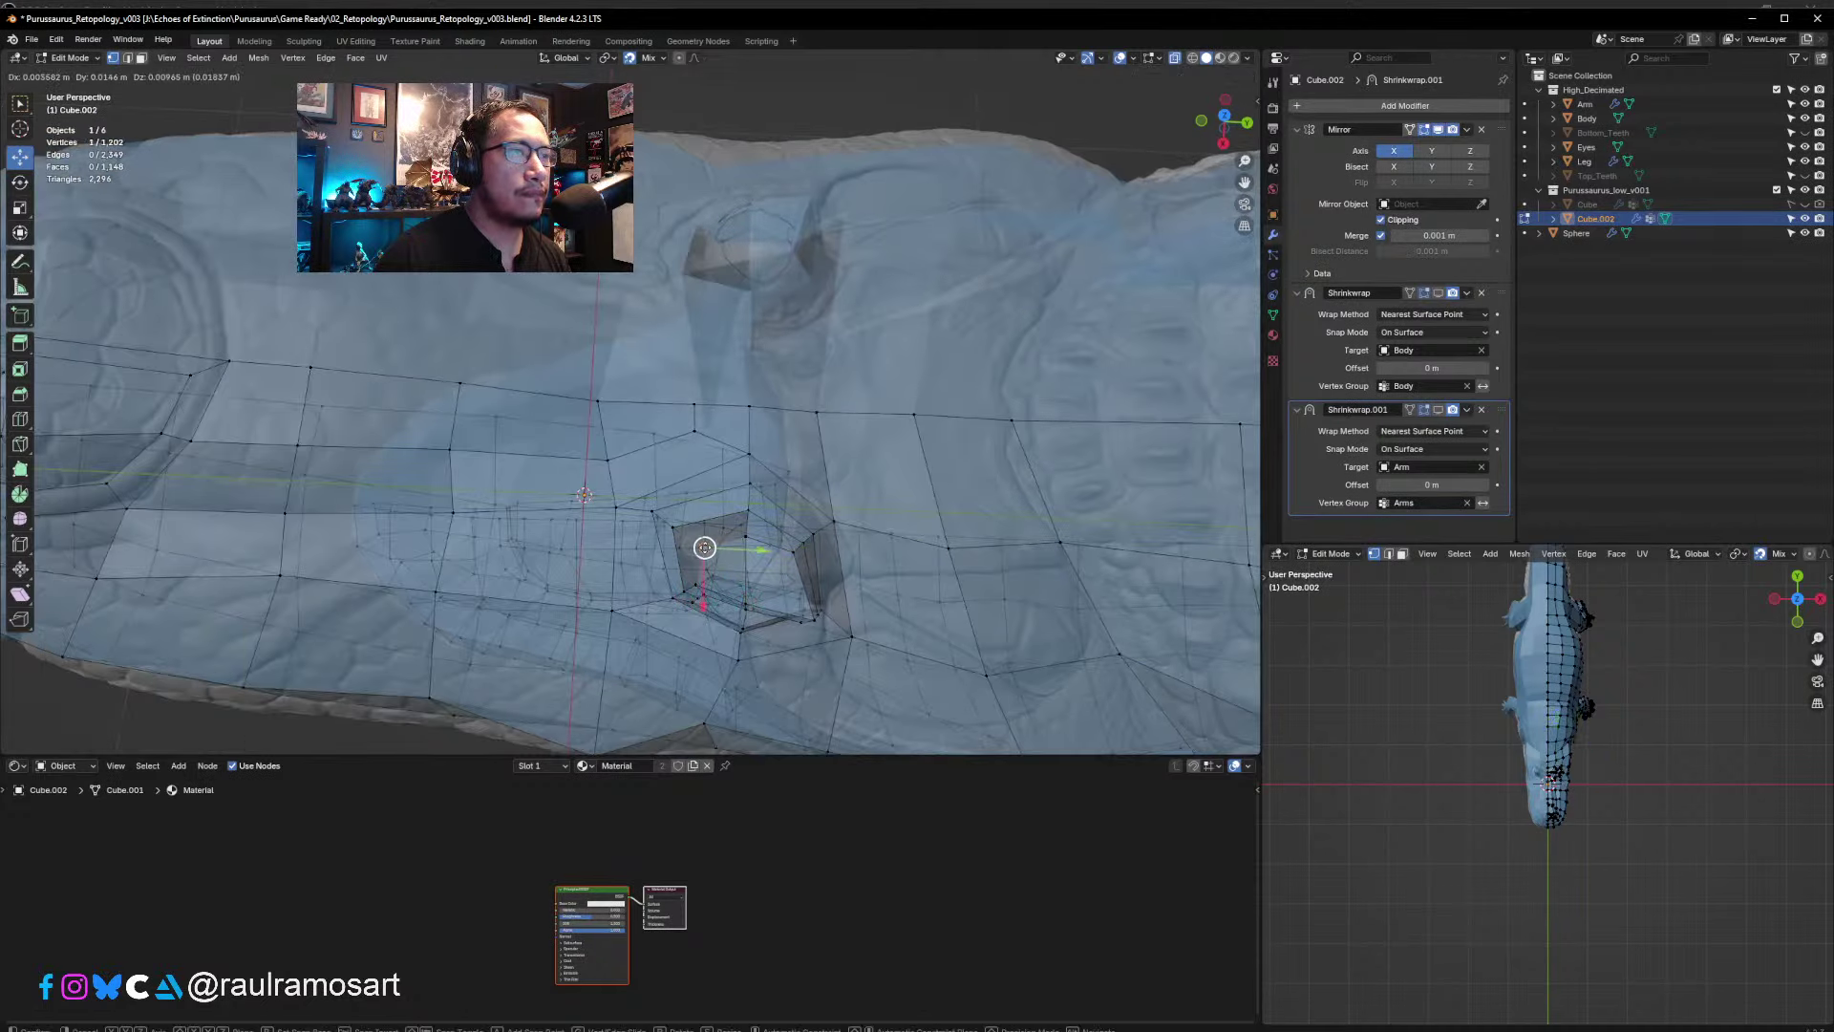
- Move the vertex in front of the eye slightly outward, forward and up on the snout surface
middle_click_drag(711, 553, 801, 339)
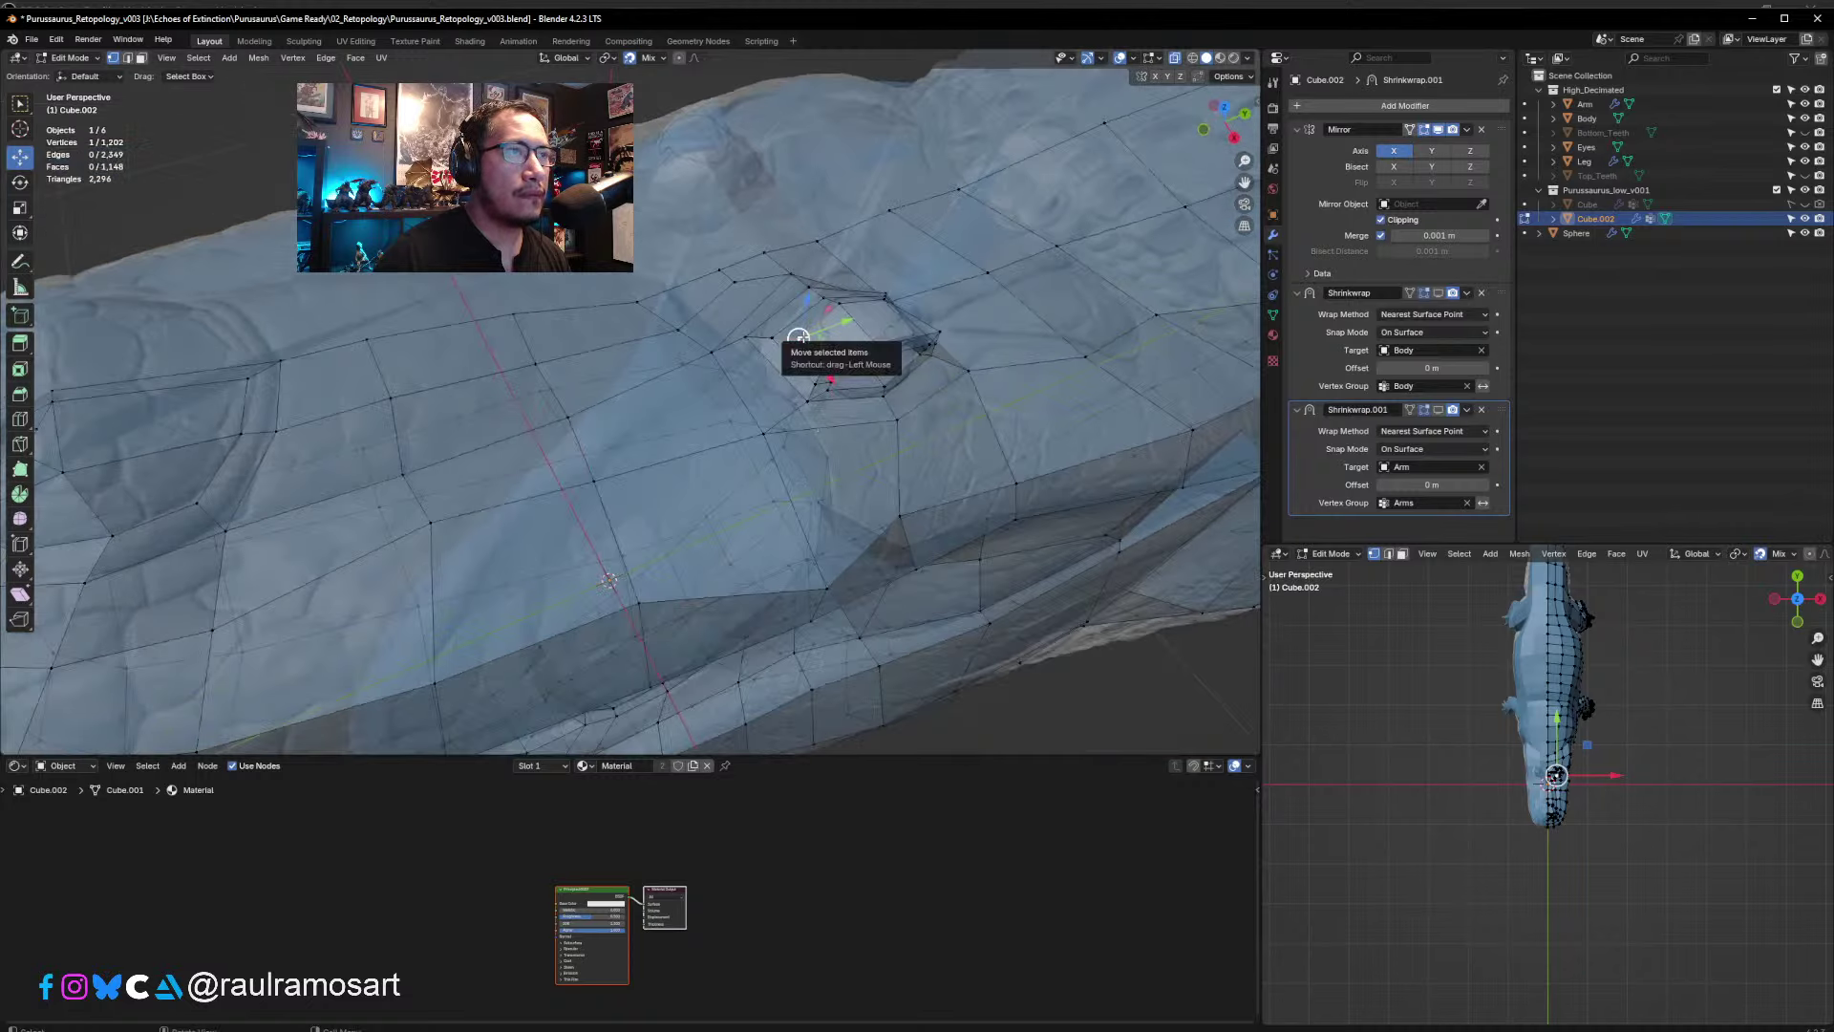
left_click_drag(799, 339, 712, 356)
middle_click_drag(703, 390, 772, 469)
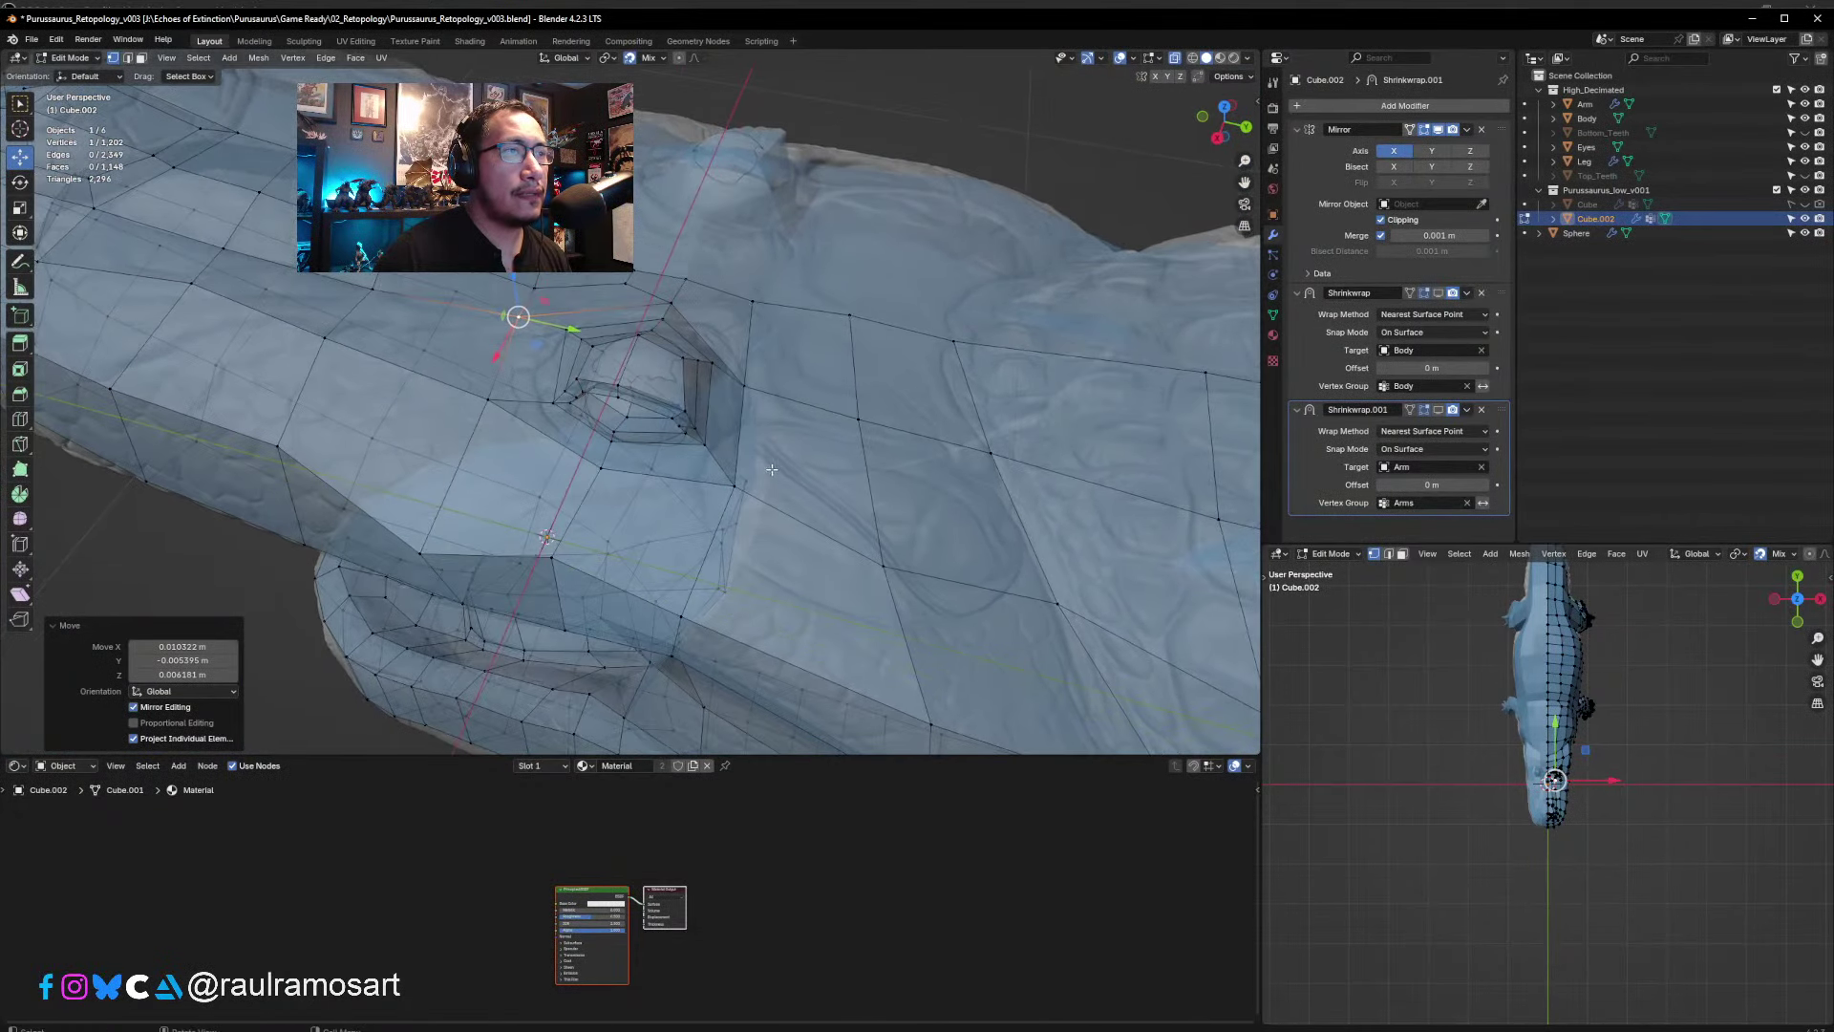
- Move the vertex below the rear corner of the eye slightly forward
left_click(742, 484)
key("g")
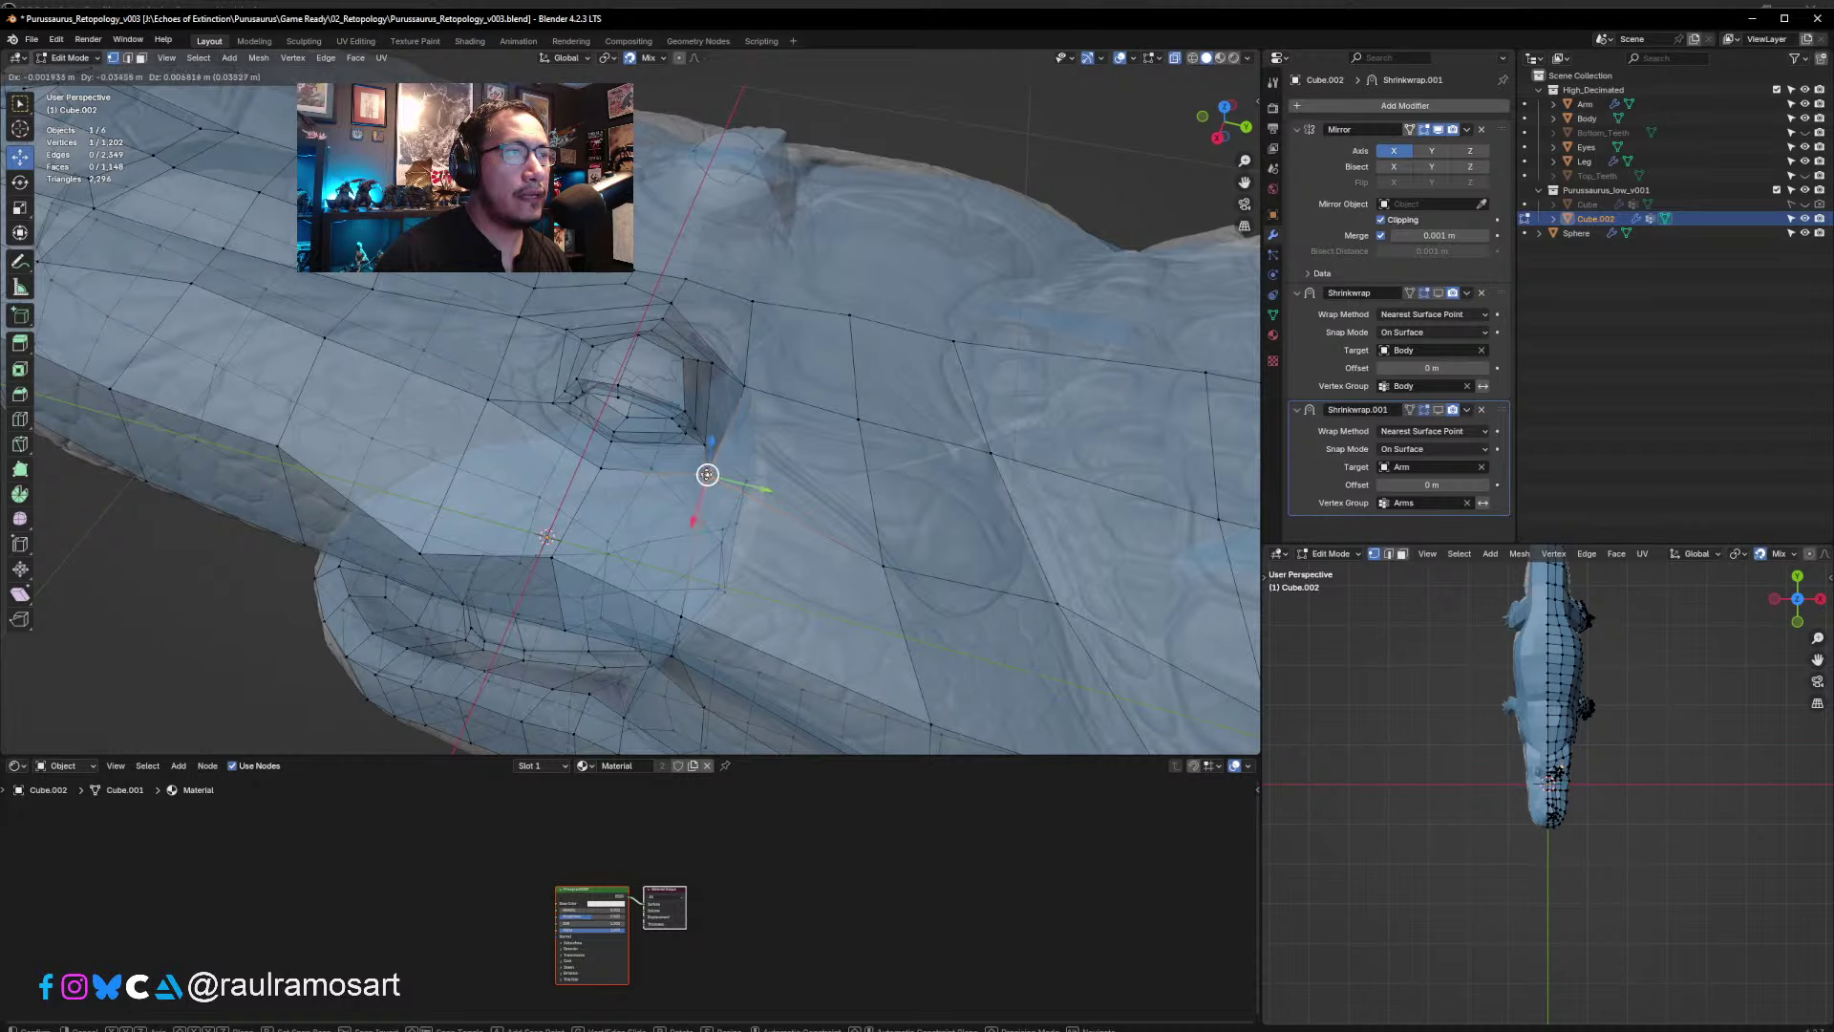
left_click(707, 475)
middle_click_drag(707, 475, 731, 520)
- Pull the vertex on the side of the head behind the eye outward by about 0.024 m along X
left_click(717, 571)
middle_click_drag(831, 492, 757, 325)
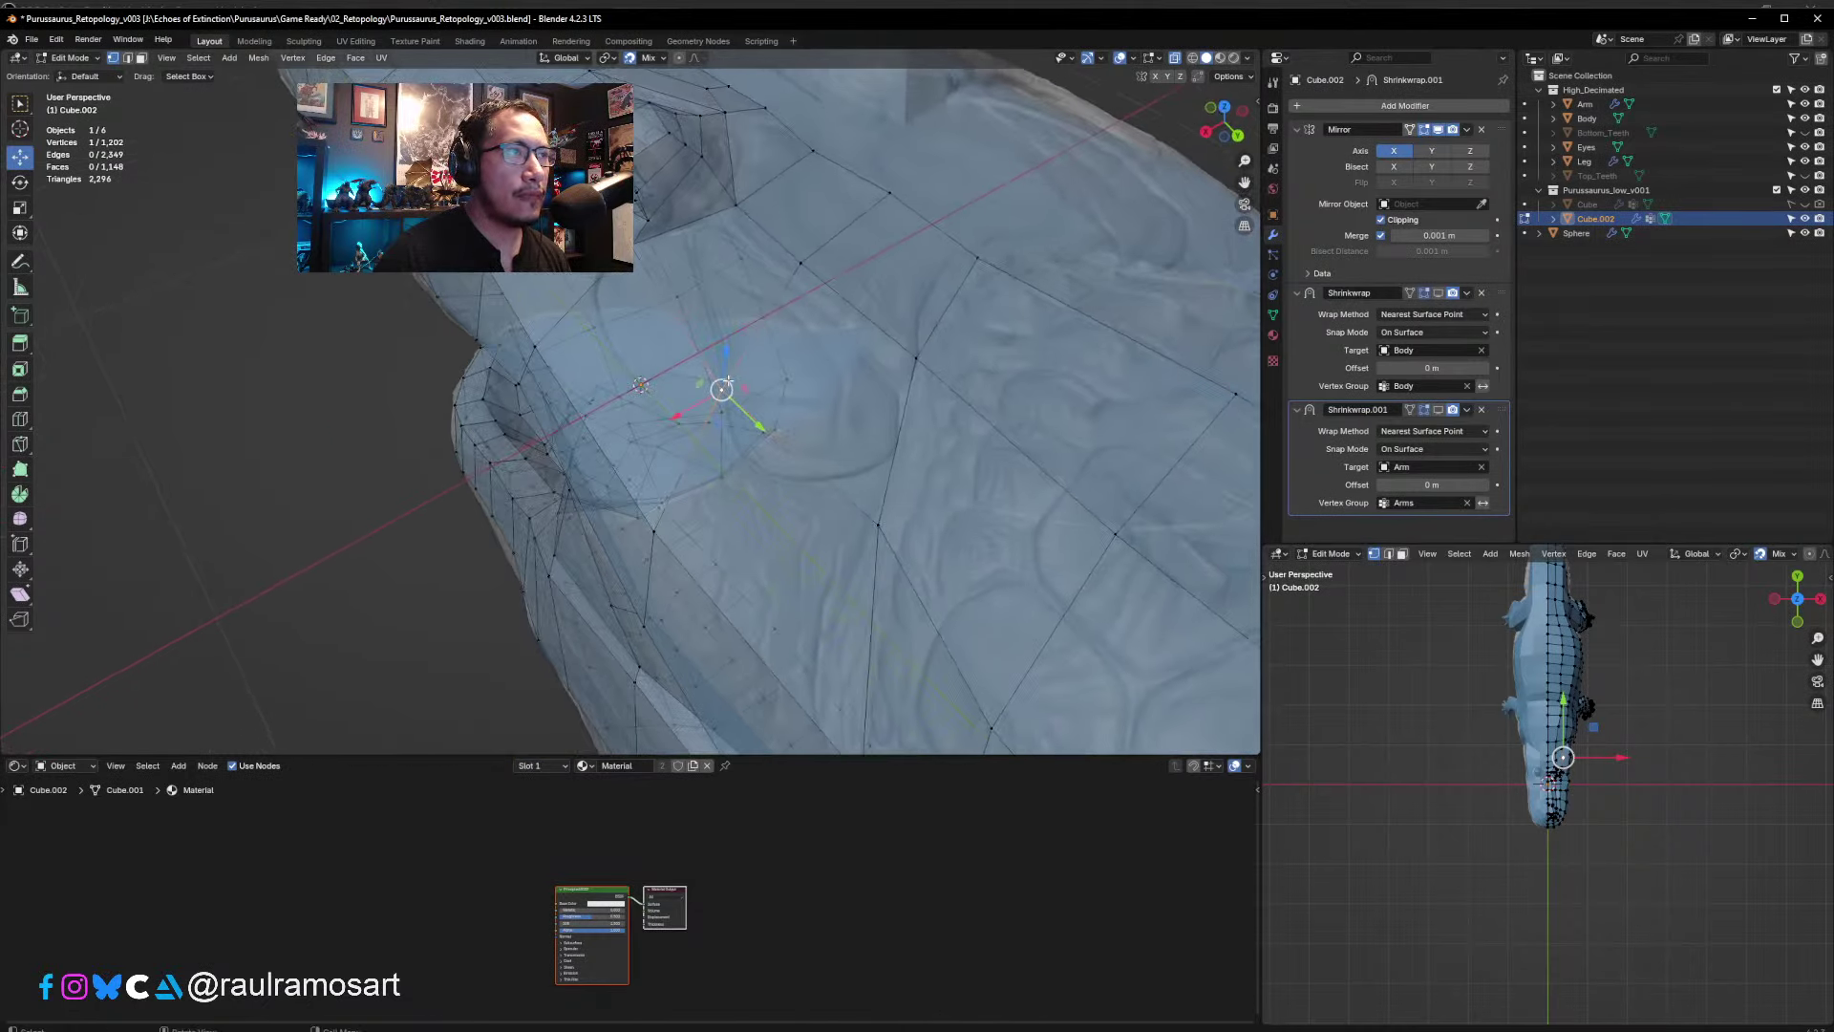
left_click_drag(718, 390, 705, 401)
middle_click_drag(704, 401, 860, 439)
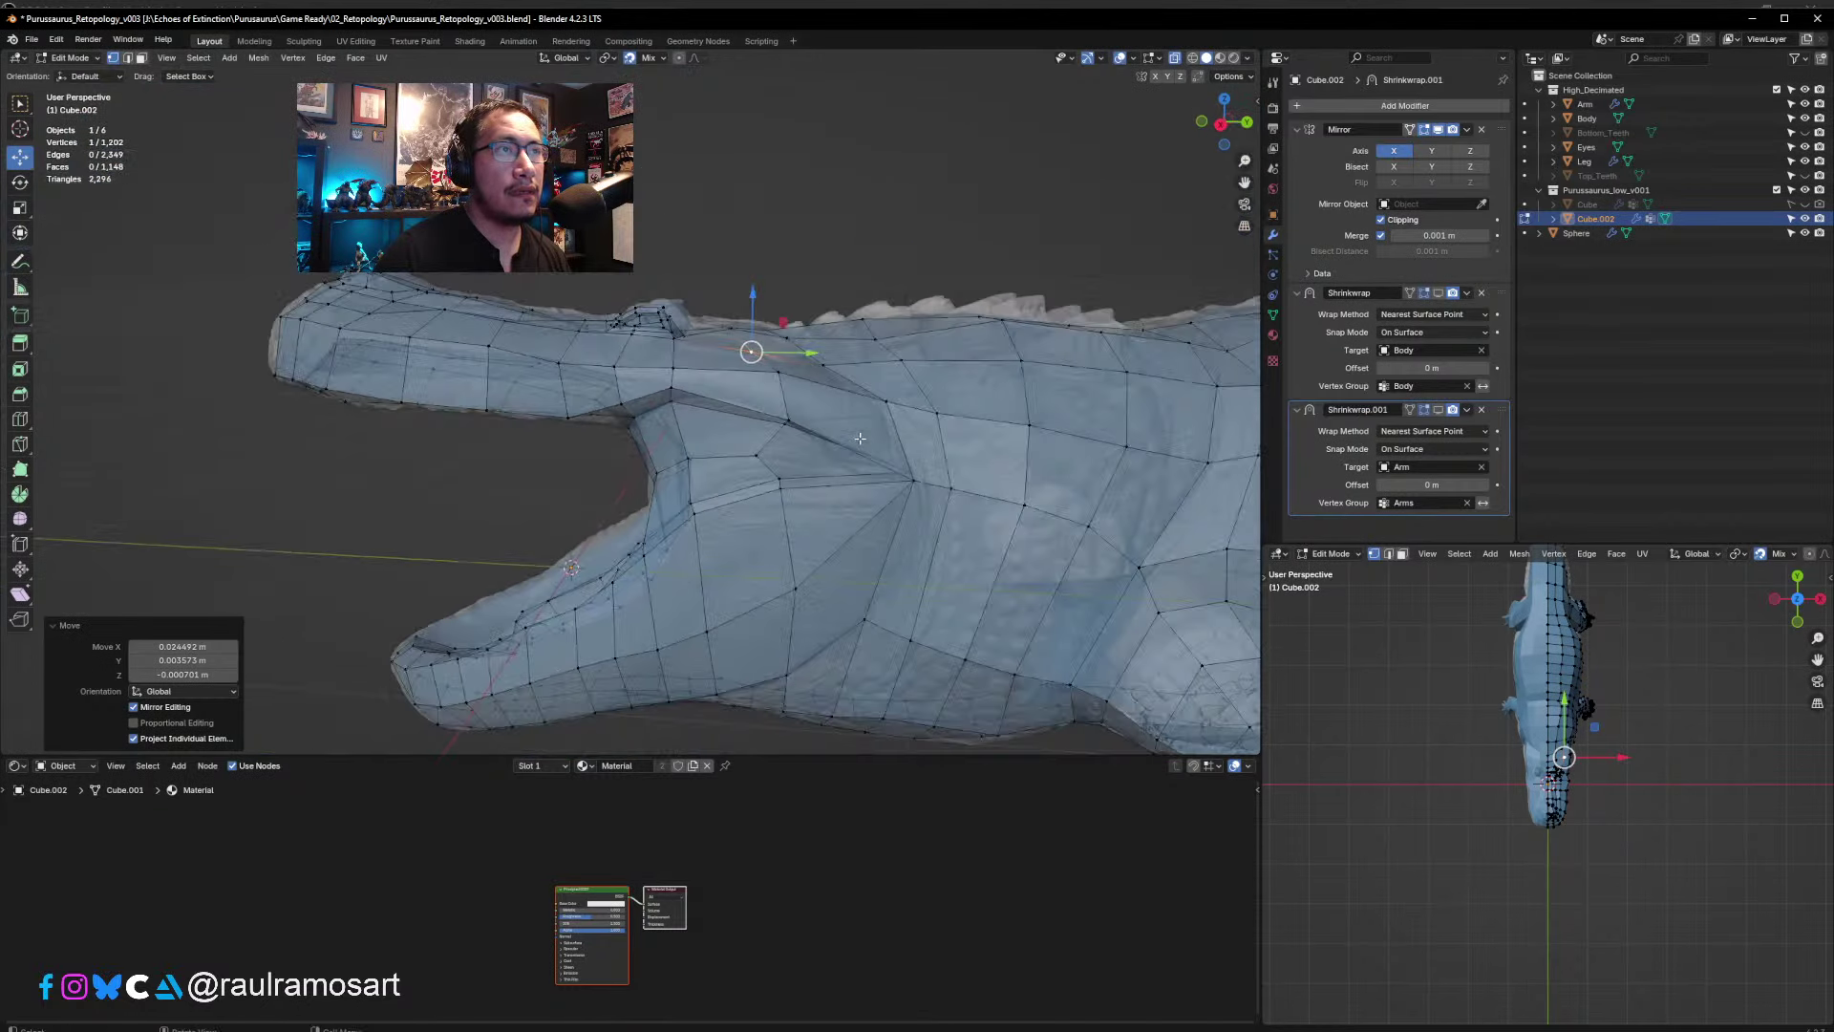
- Switch the low-poly mesh to Object Mode and turn off X-ray and its In Front display
key("Tab")
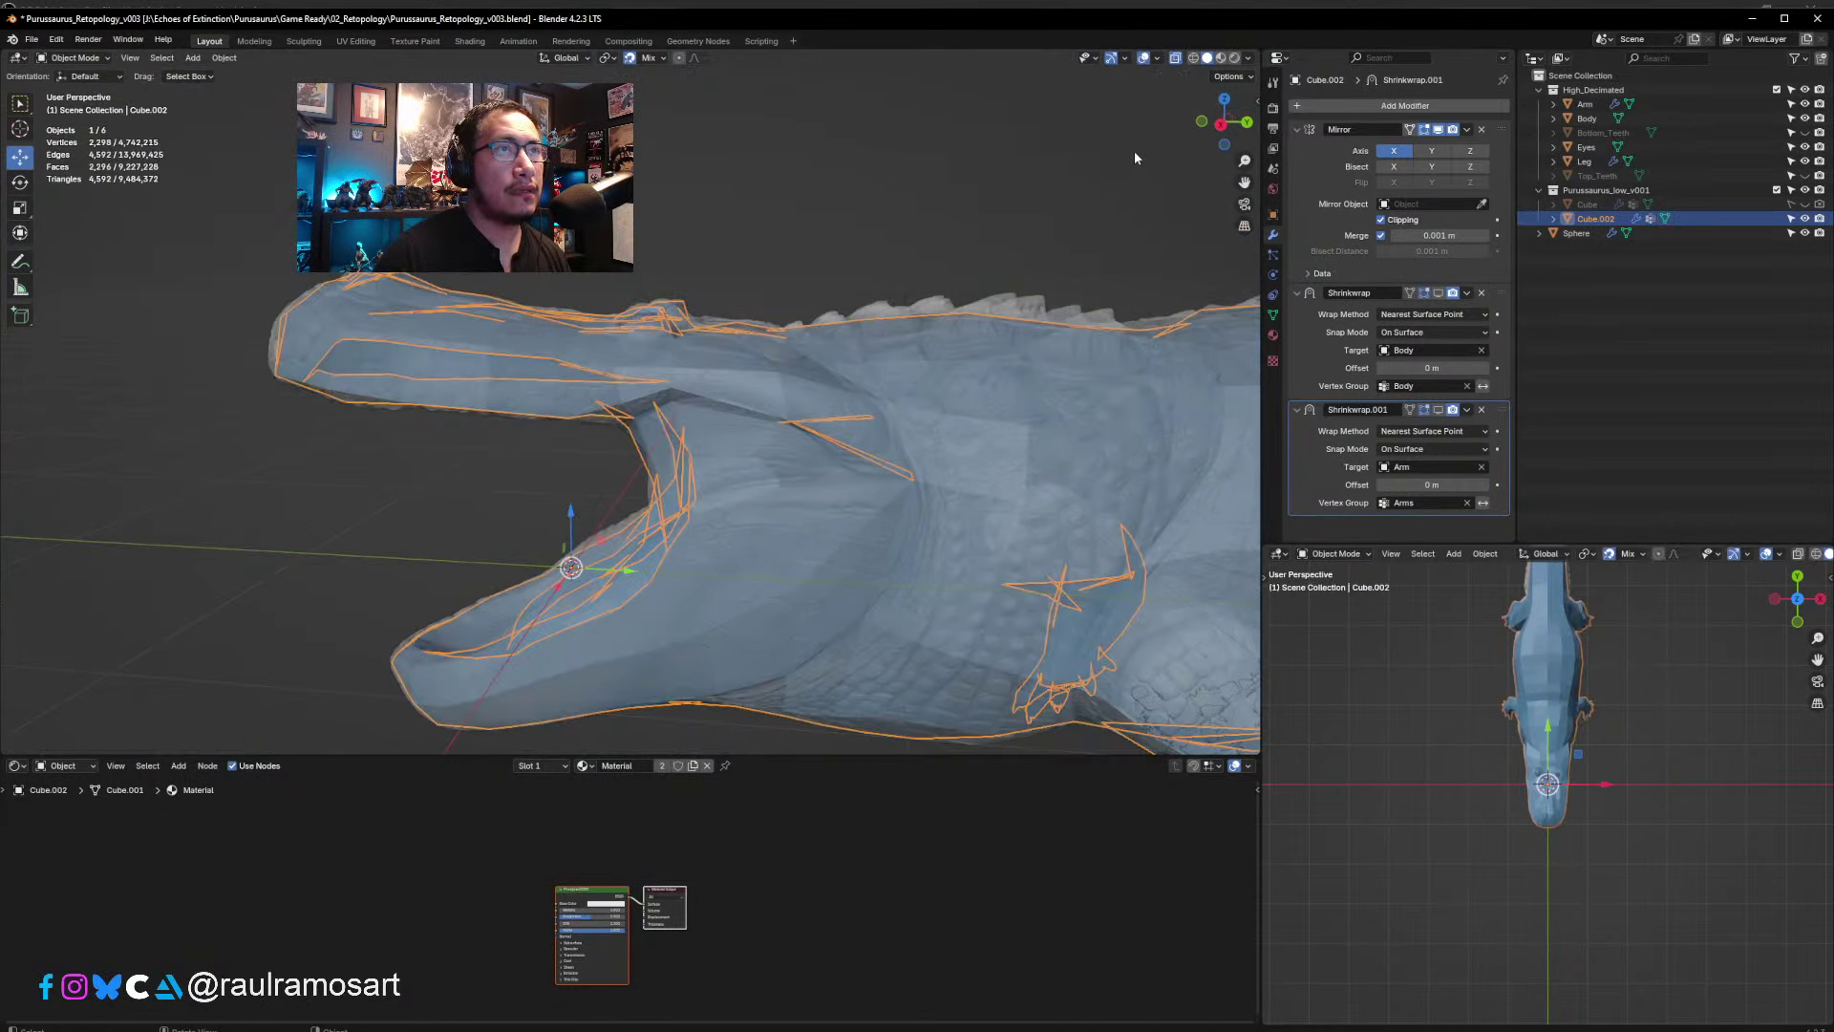
left_click(1177, 58)
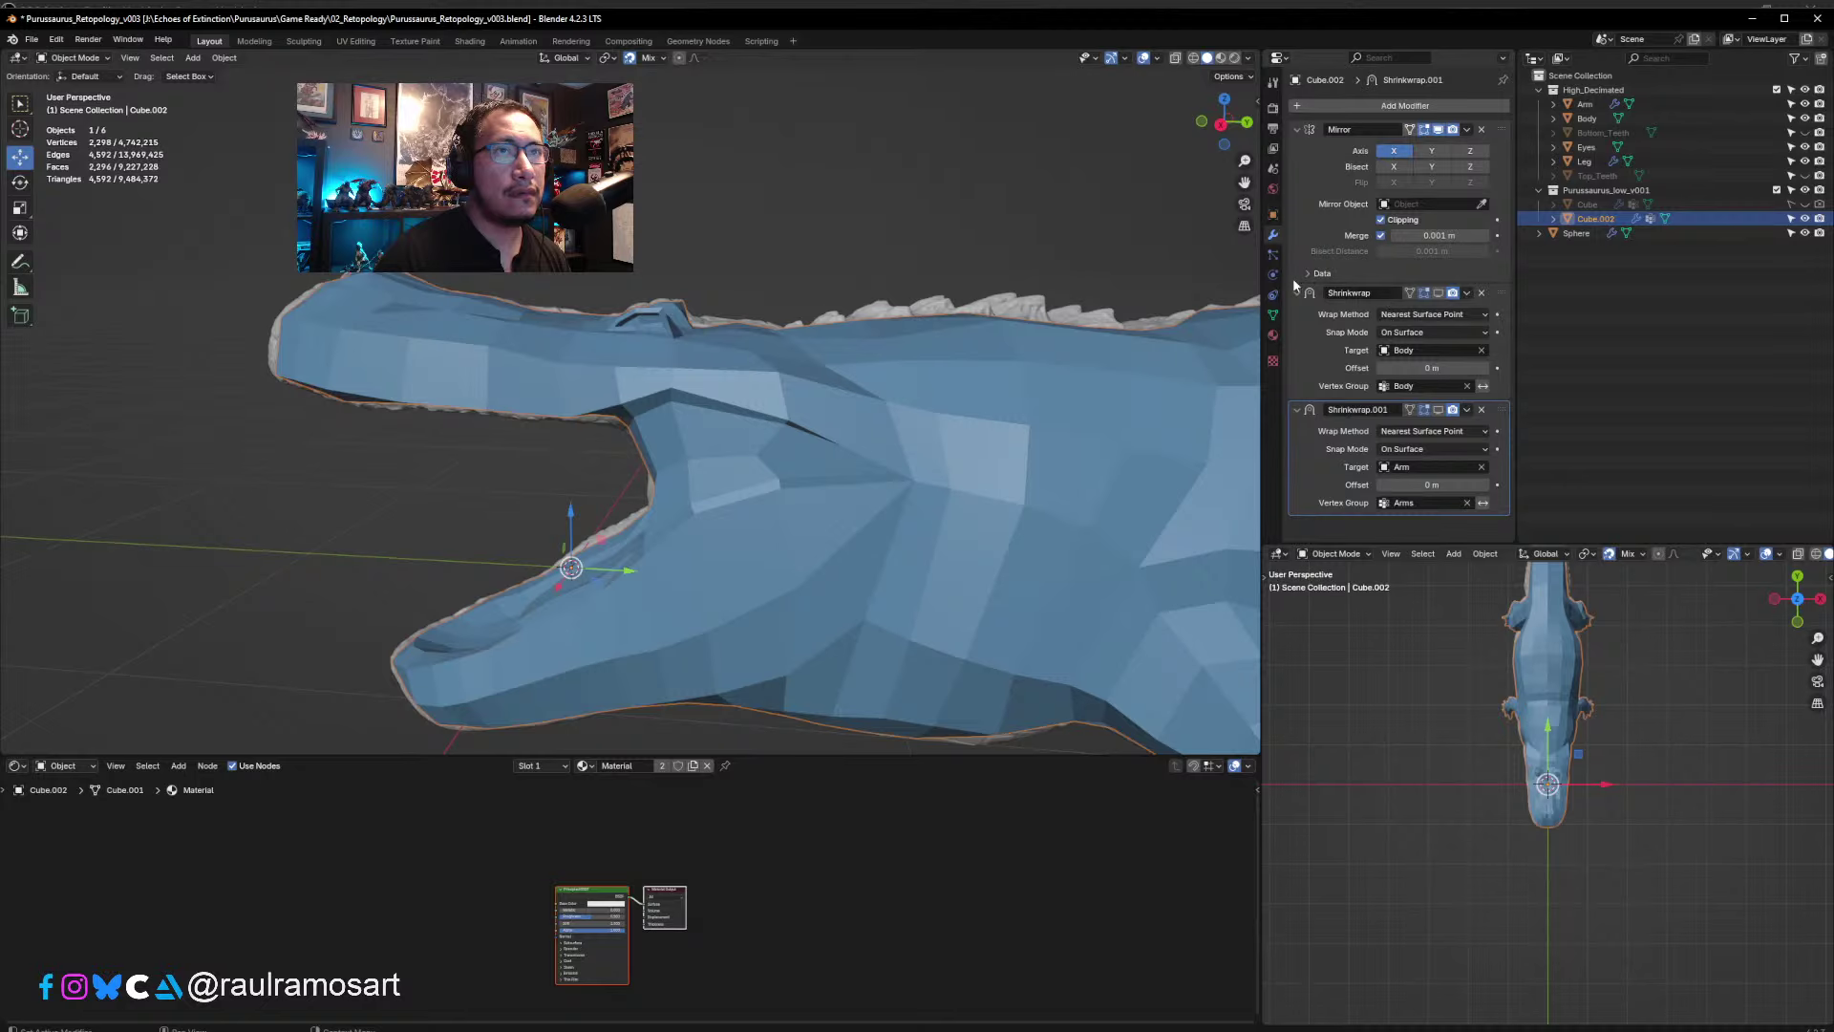
left_click(1272, 214)
scroll(1397, 350, "down", 4)
left_click(1410, 437)
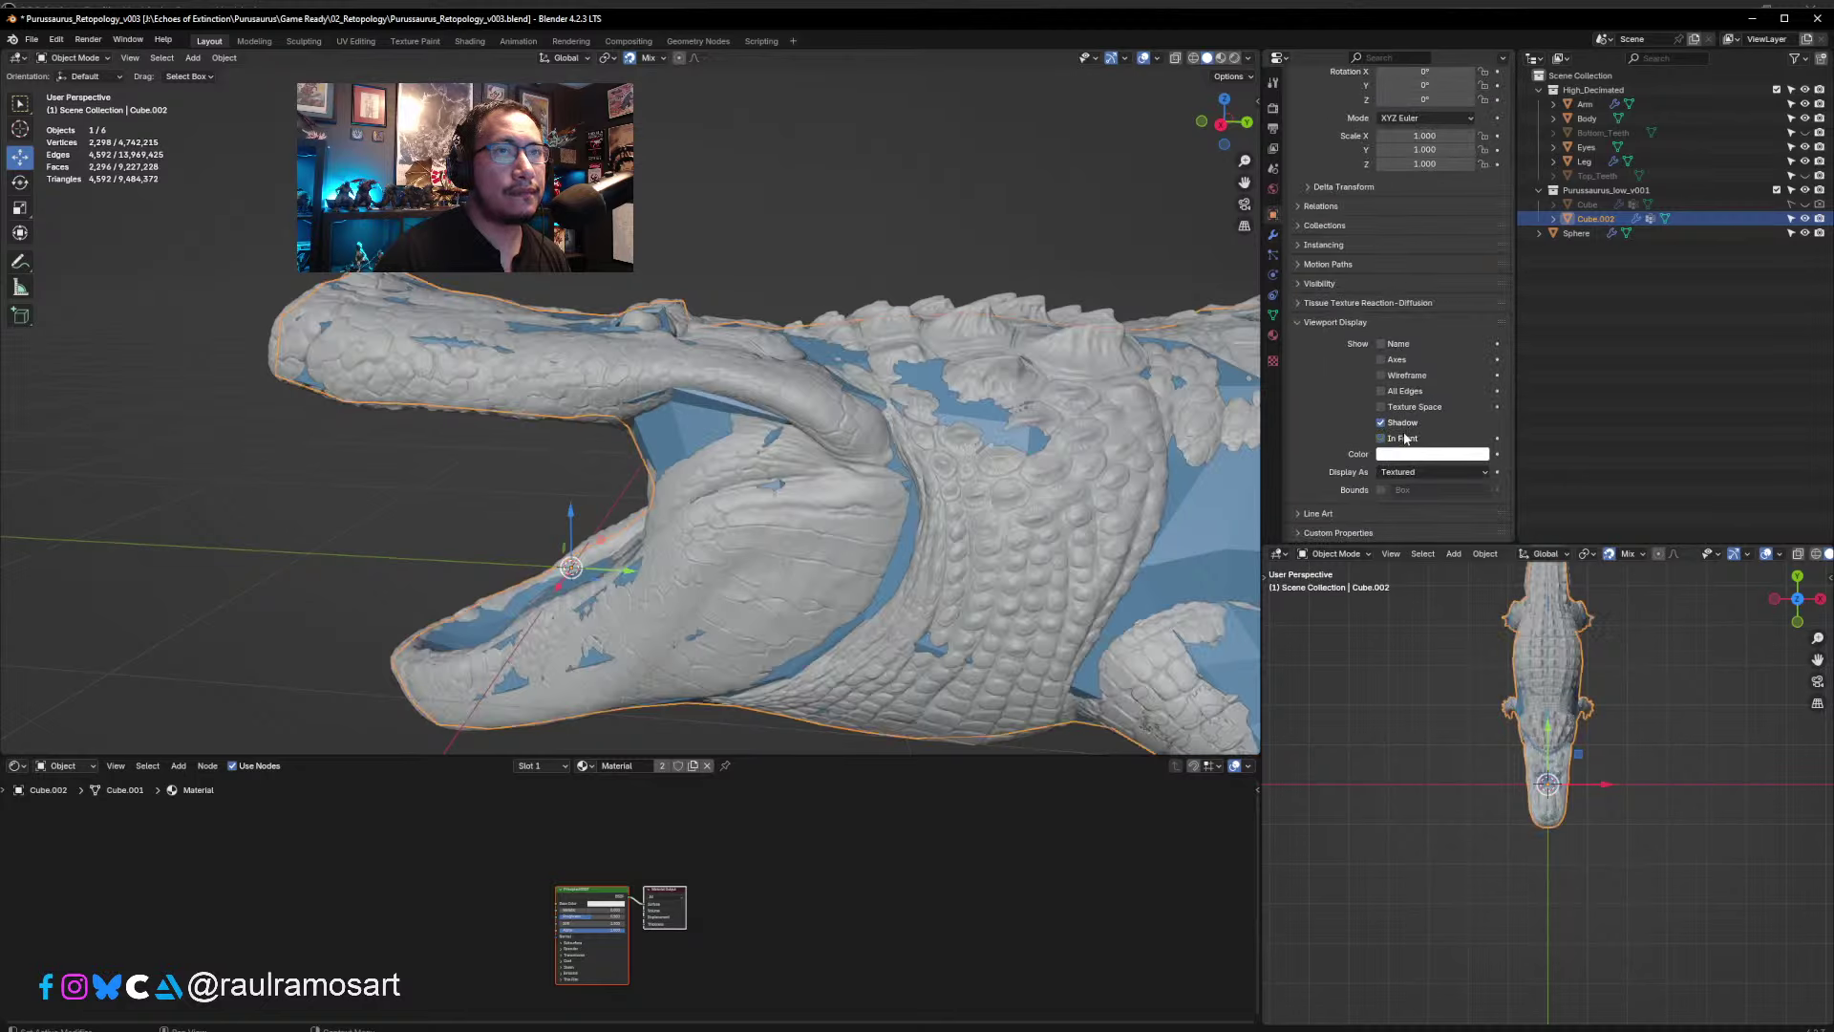
- Examine from several angles how closely the low-poly head follows the high-poly sculpt around the eyes, snout and jaws
mouse_move(726, 411)
middle_mouse_down()
mouse_move(779, 388)
mouse_move(739, 417)
mouse_move(559, 430)
middle_mouse_up()
middle_click_drag(472, 384, 448, 396)
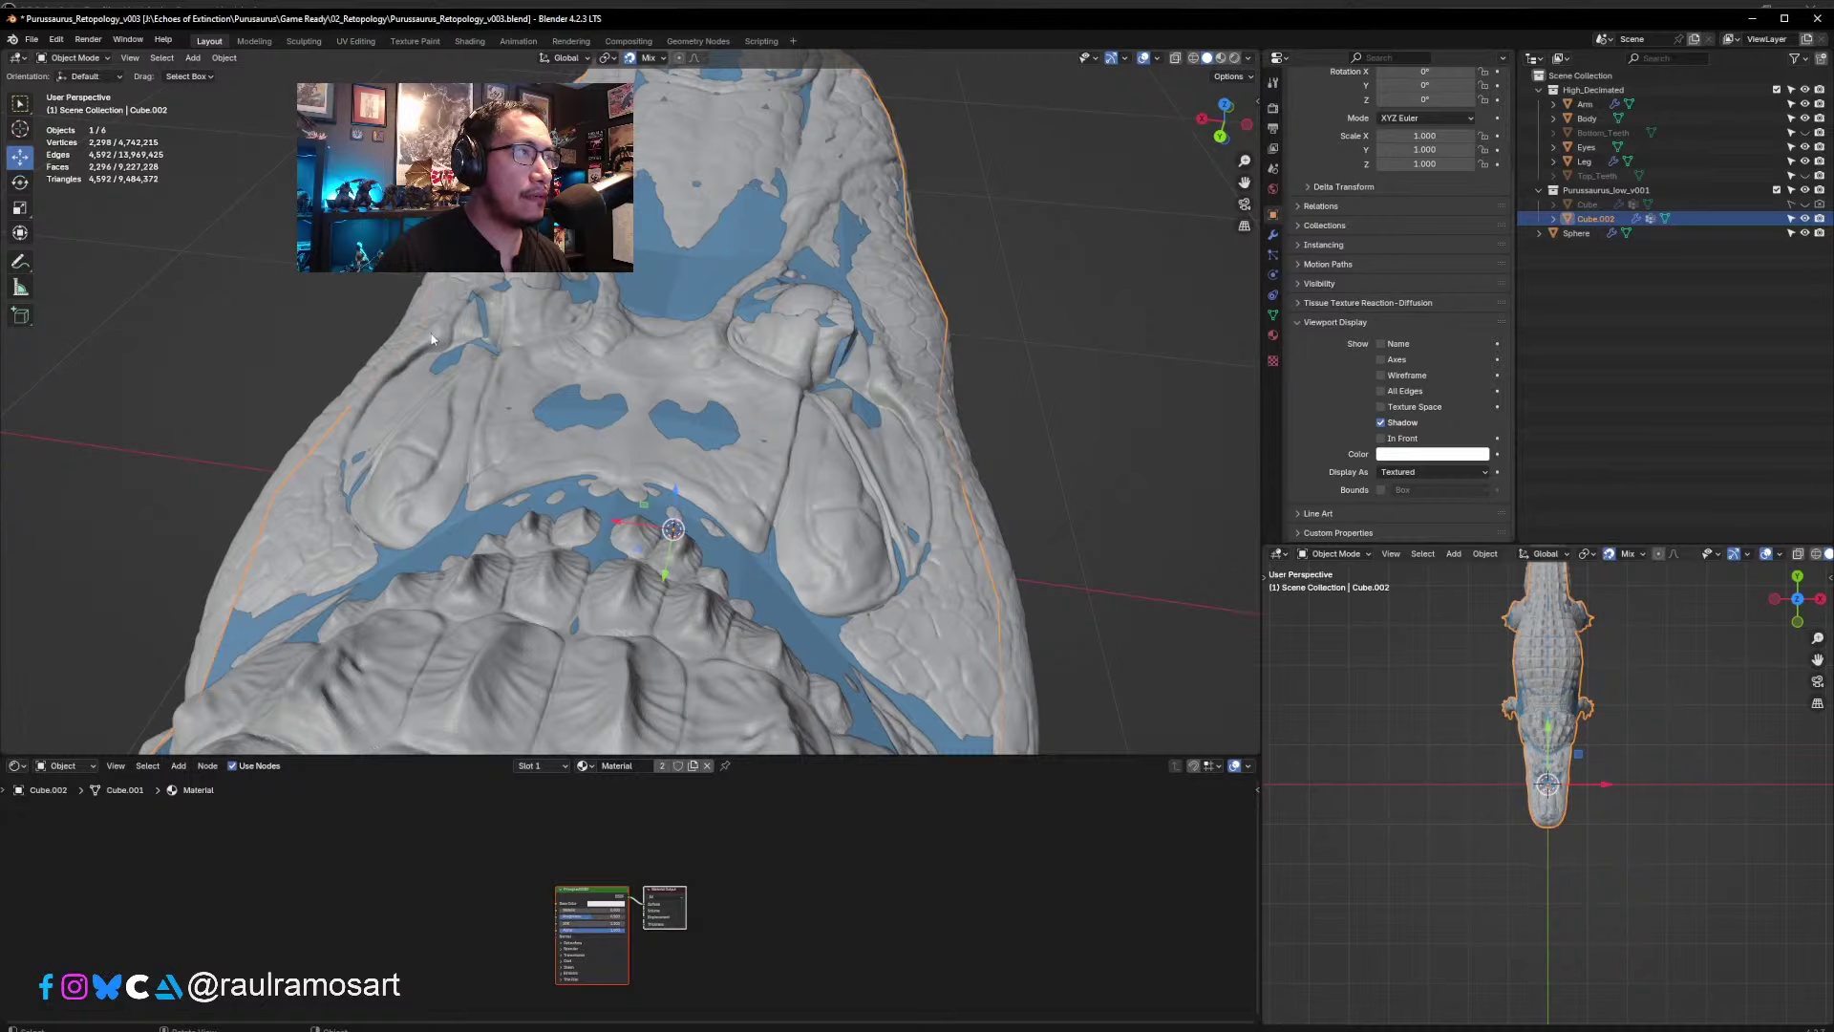
middle_click_drag(393, 380, 605, 385)
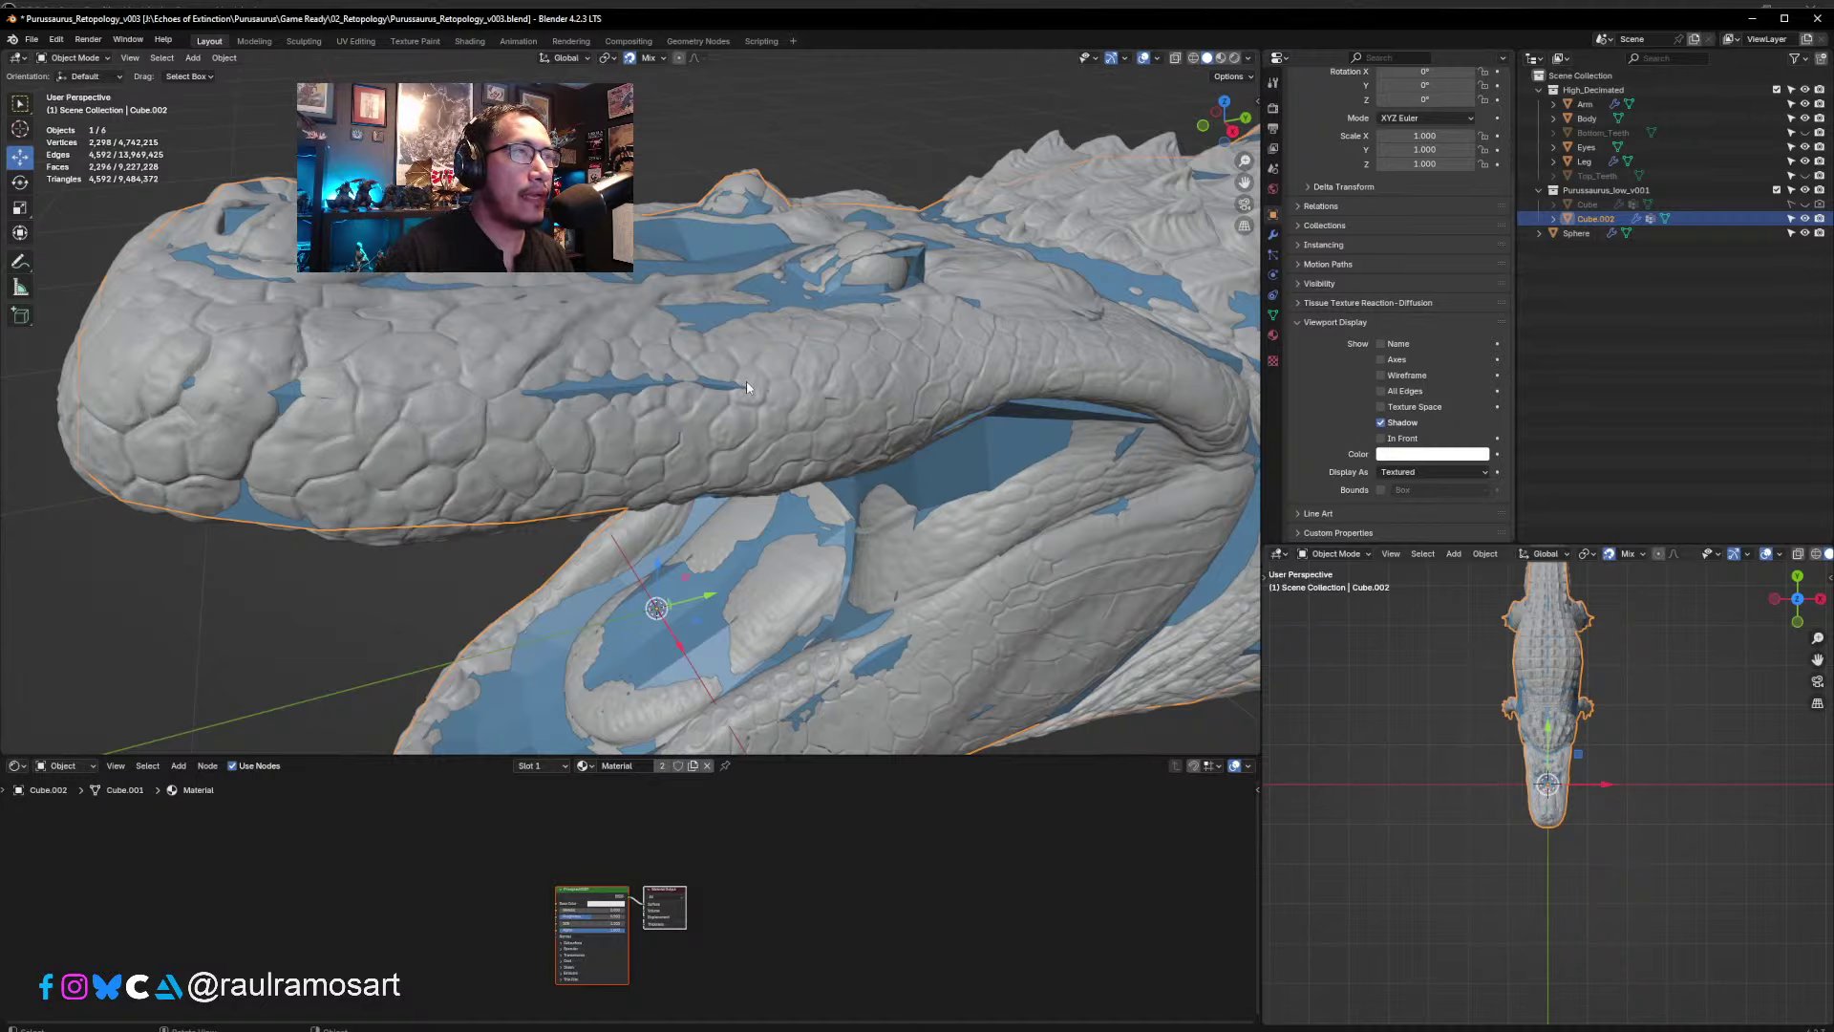
middle_click_drag(747, 380, 631, 387)
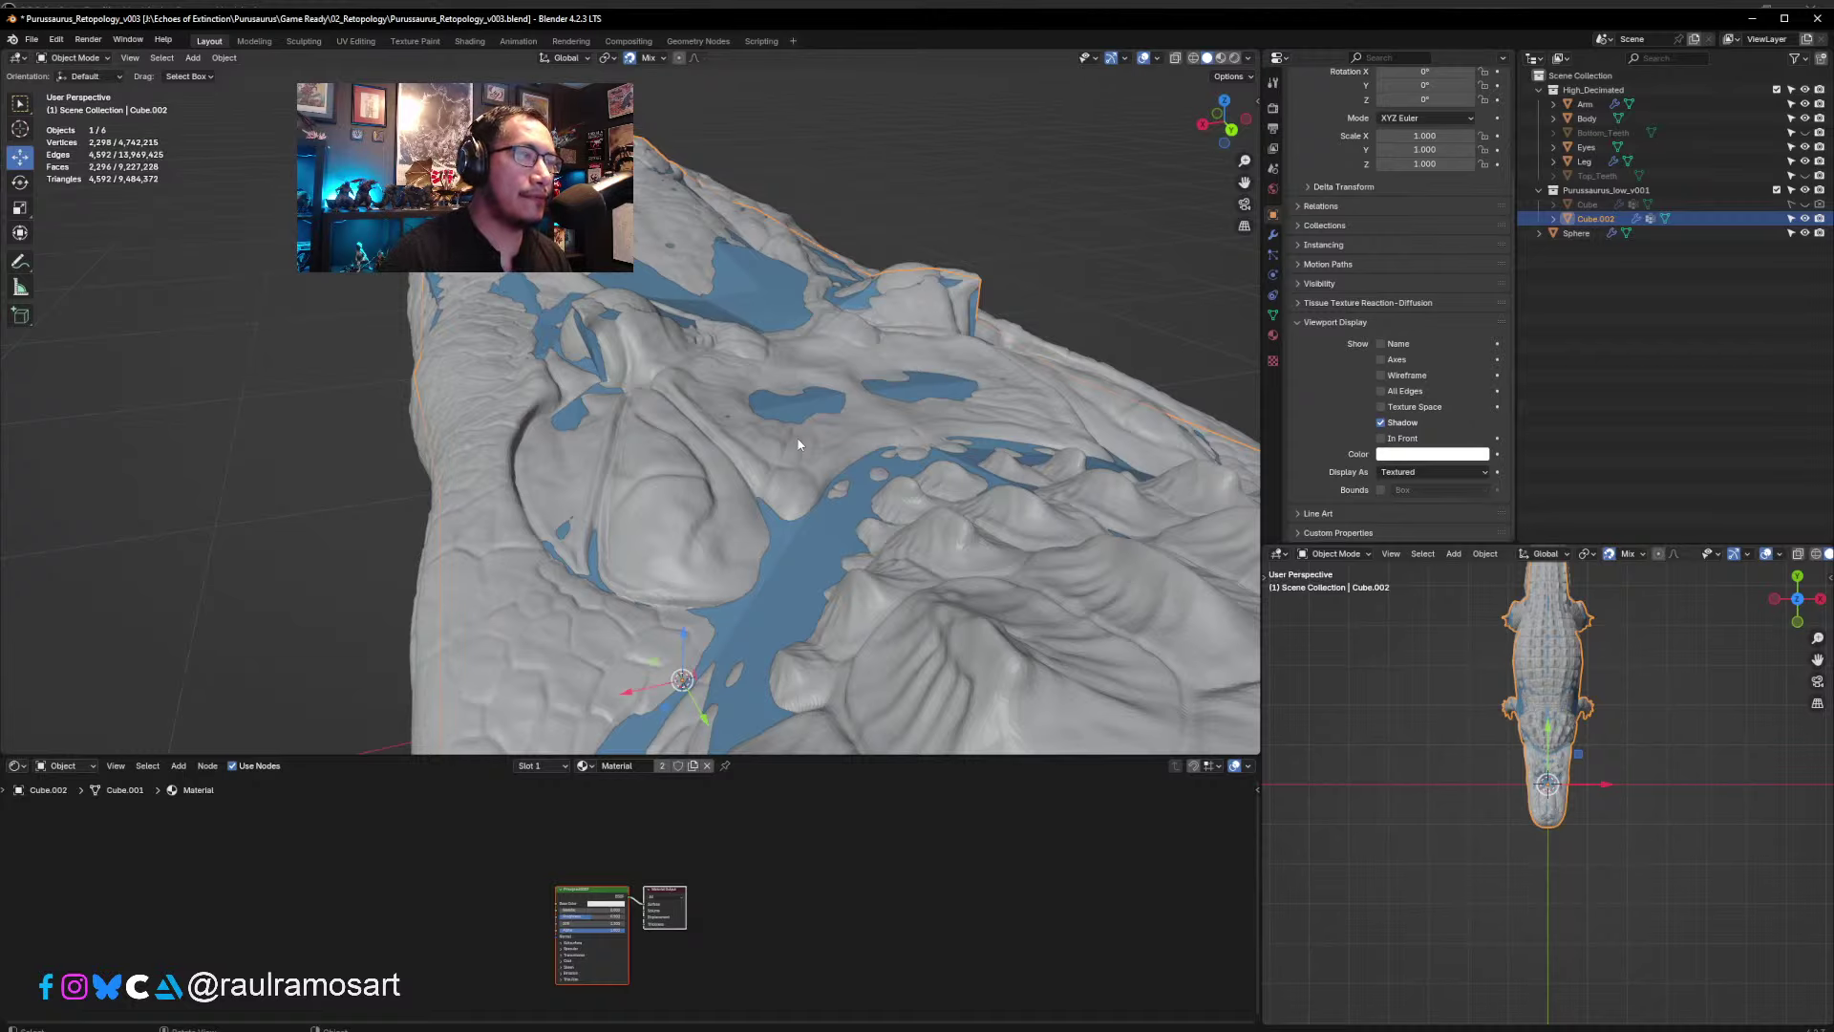
mouse_move(799, 444)
middle_mouse_down()
mouse_move(743, 424)
mouse_move(766, 436)
middle_mouse_up()
middle_click_drag(634, 396, 565, 387)
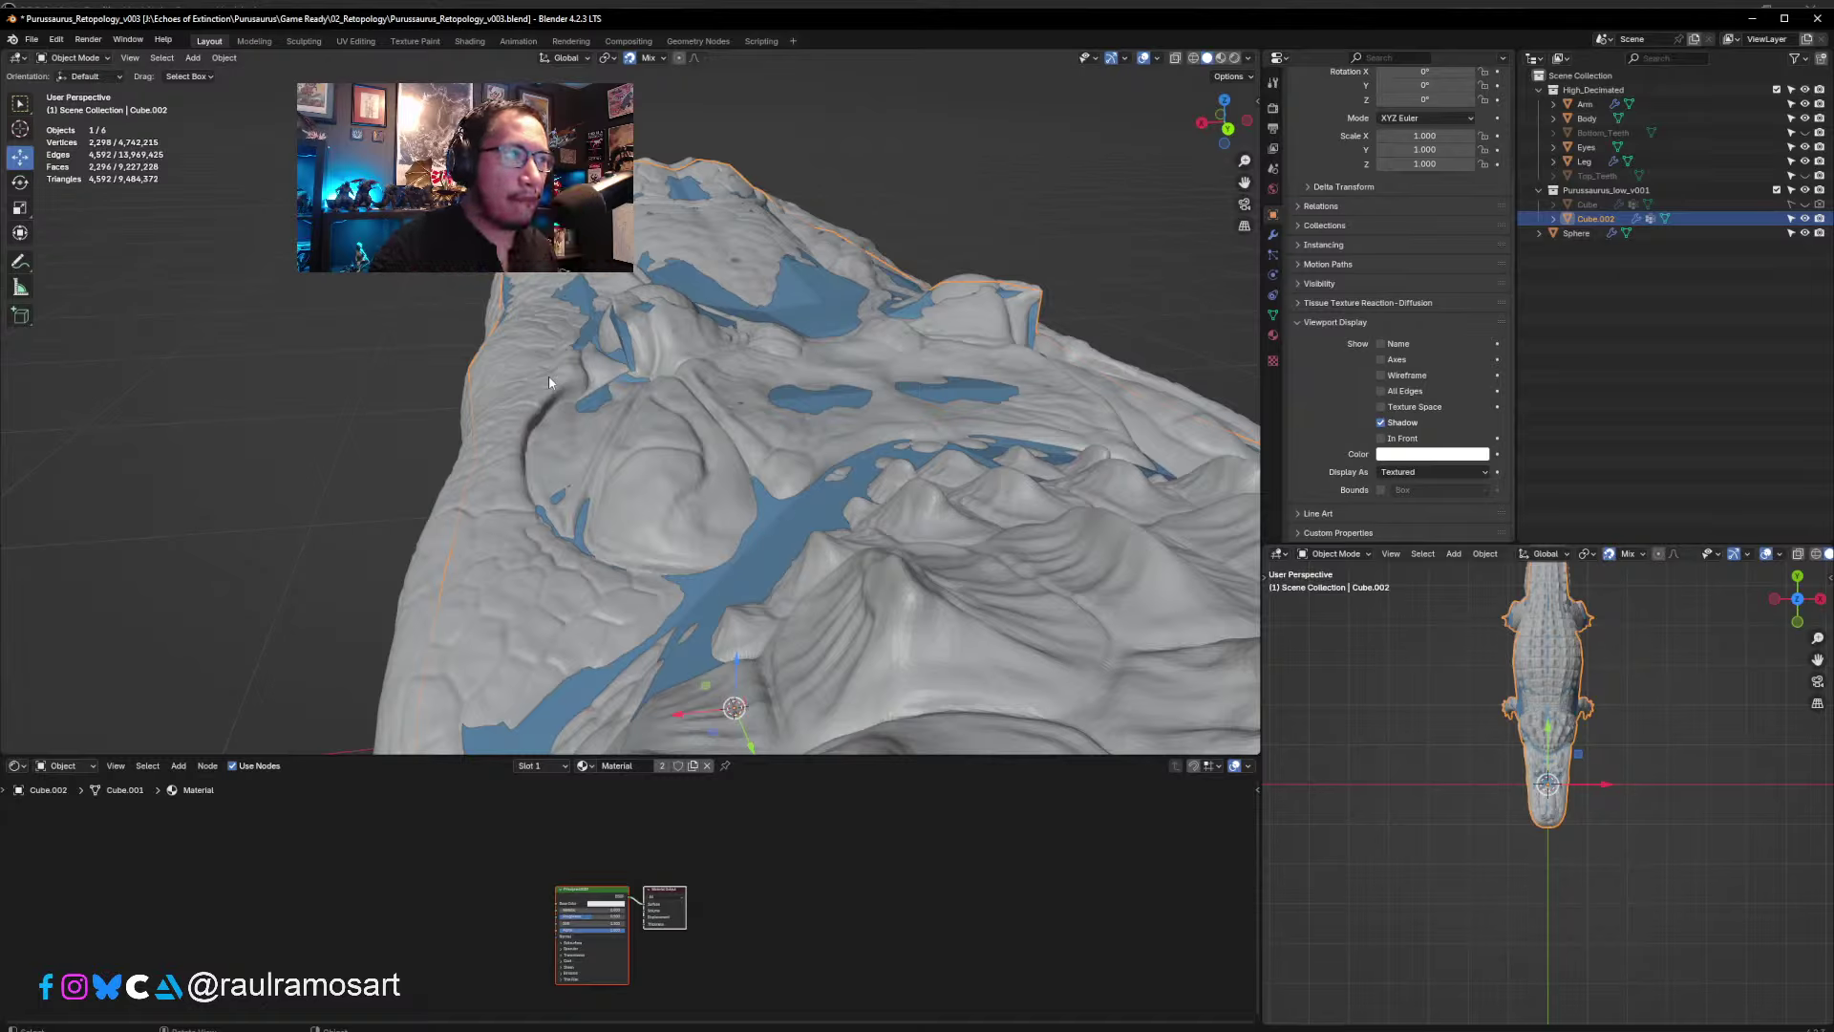
mouse_move(704, 516)
middle_mouse_down()
mouse_move(738, 578)
mouse_move(600, 516)
mouse_move(512, 495)
mouse_move(492, 513)
middle_mouse_up()
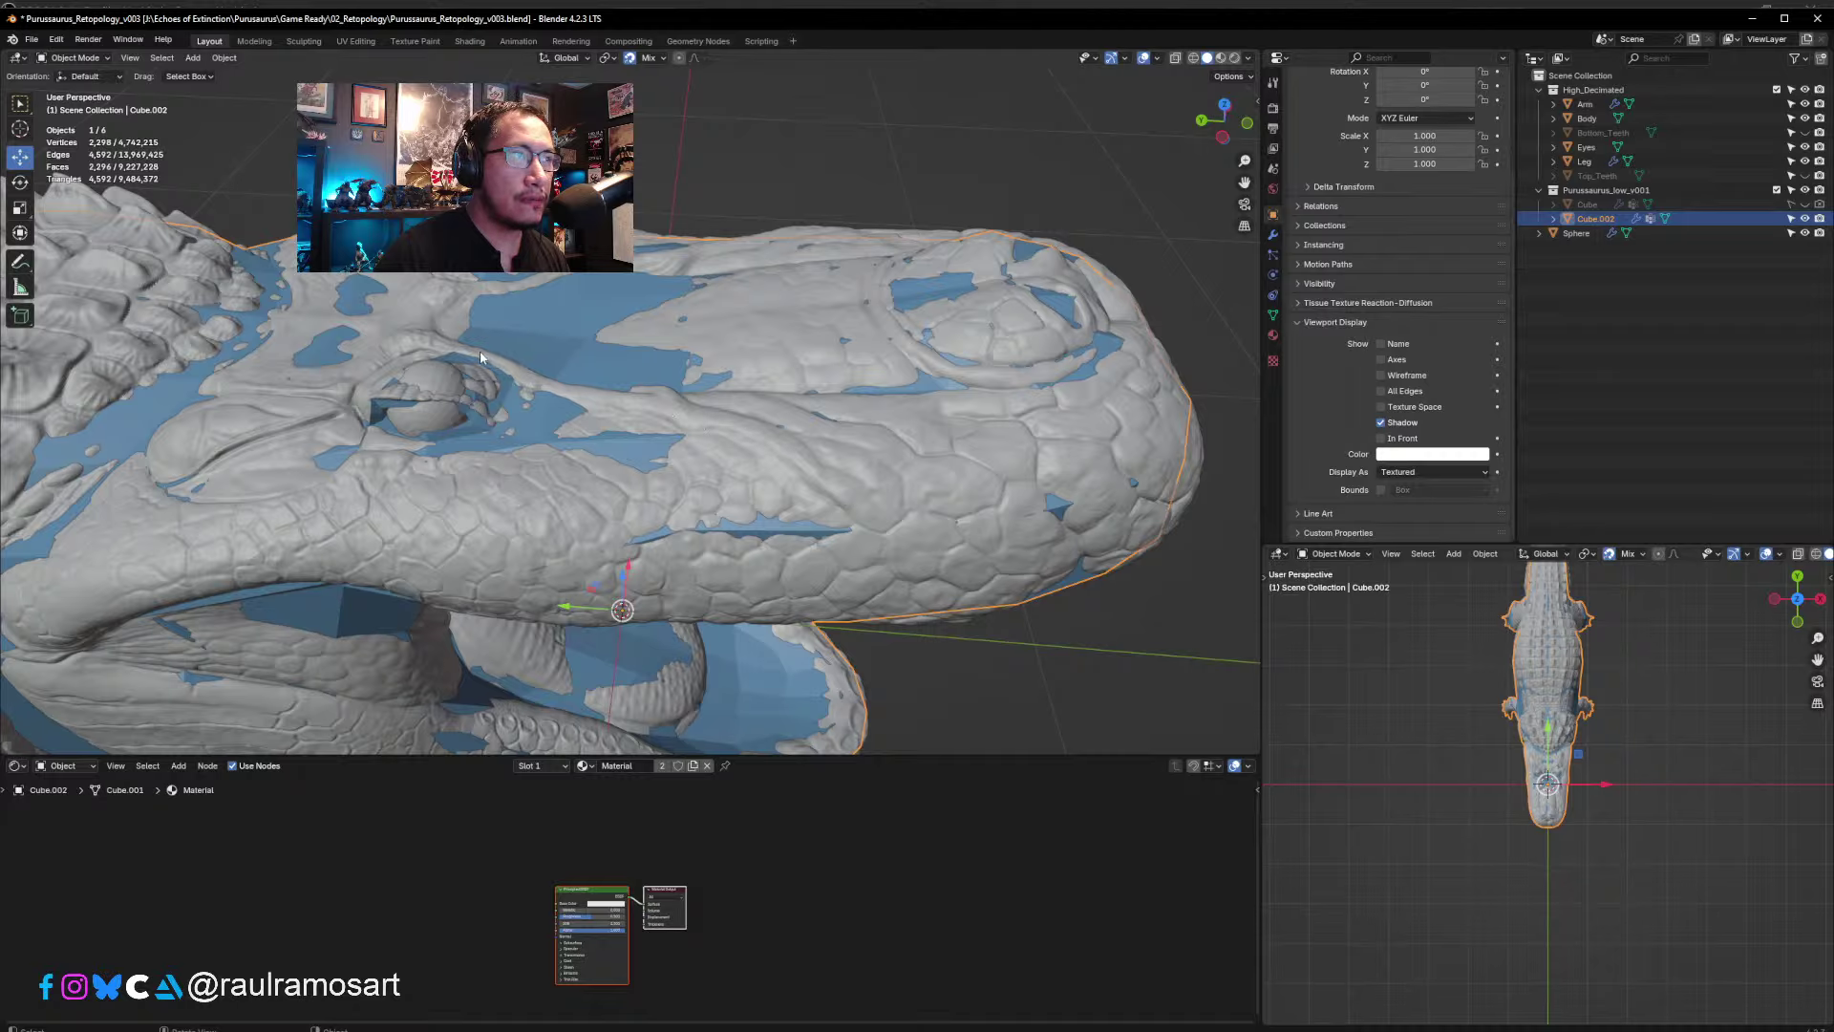
middle_click_drag(850, 502, 452, 501)
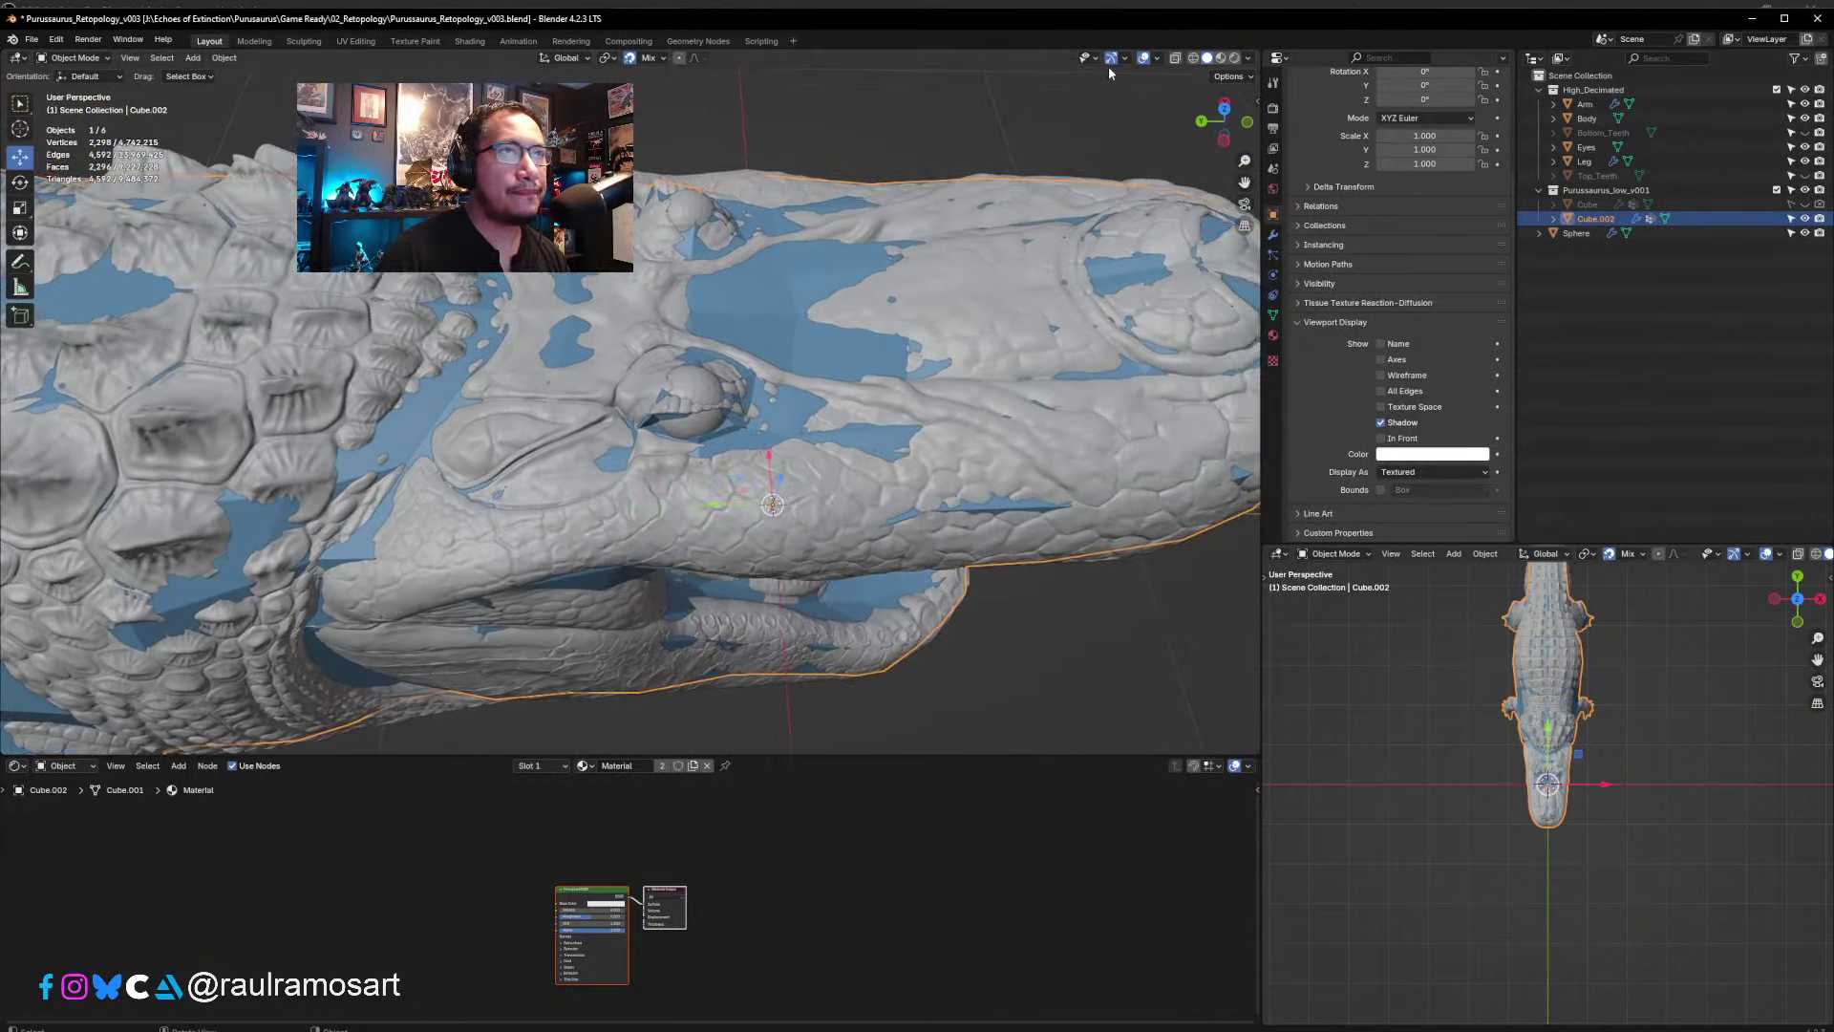
- Enable X-ray and the In Front display for the low-poly mesh and enter Edit Mode
left_click(1176, 59)
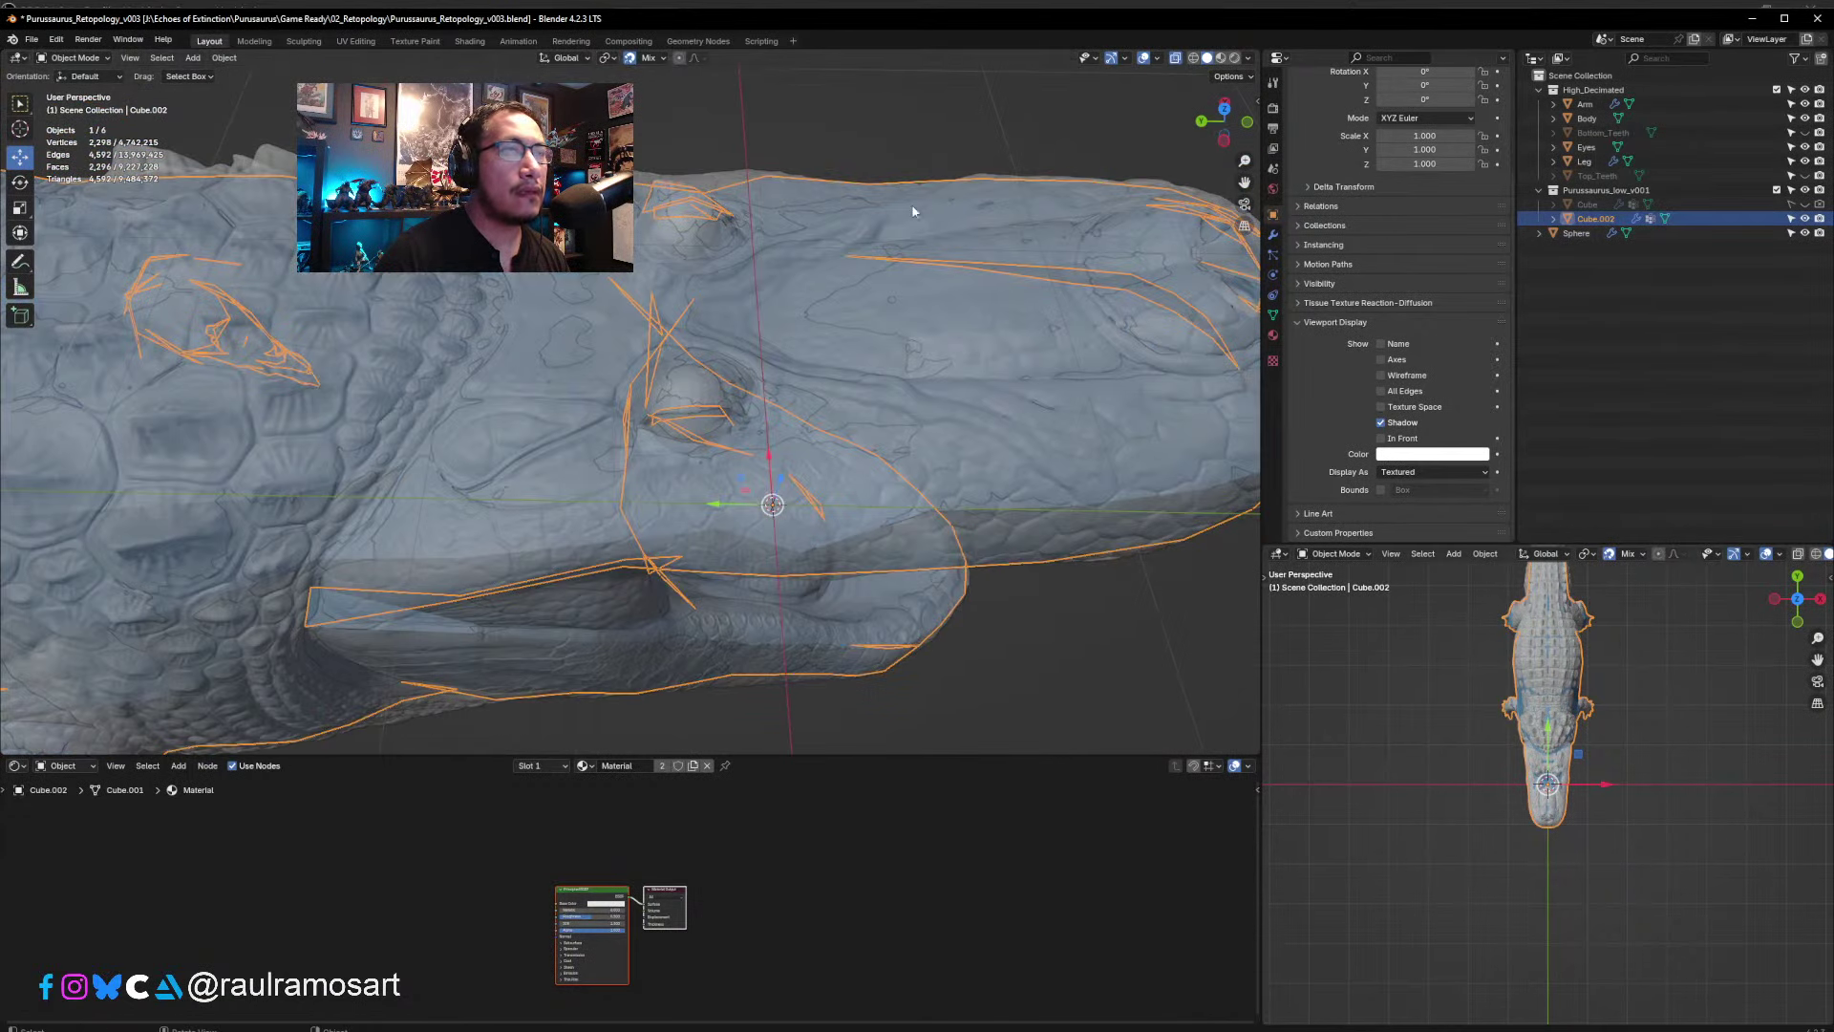
left_click(1381, 439)
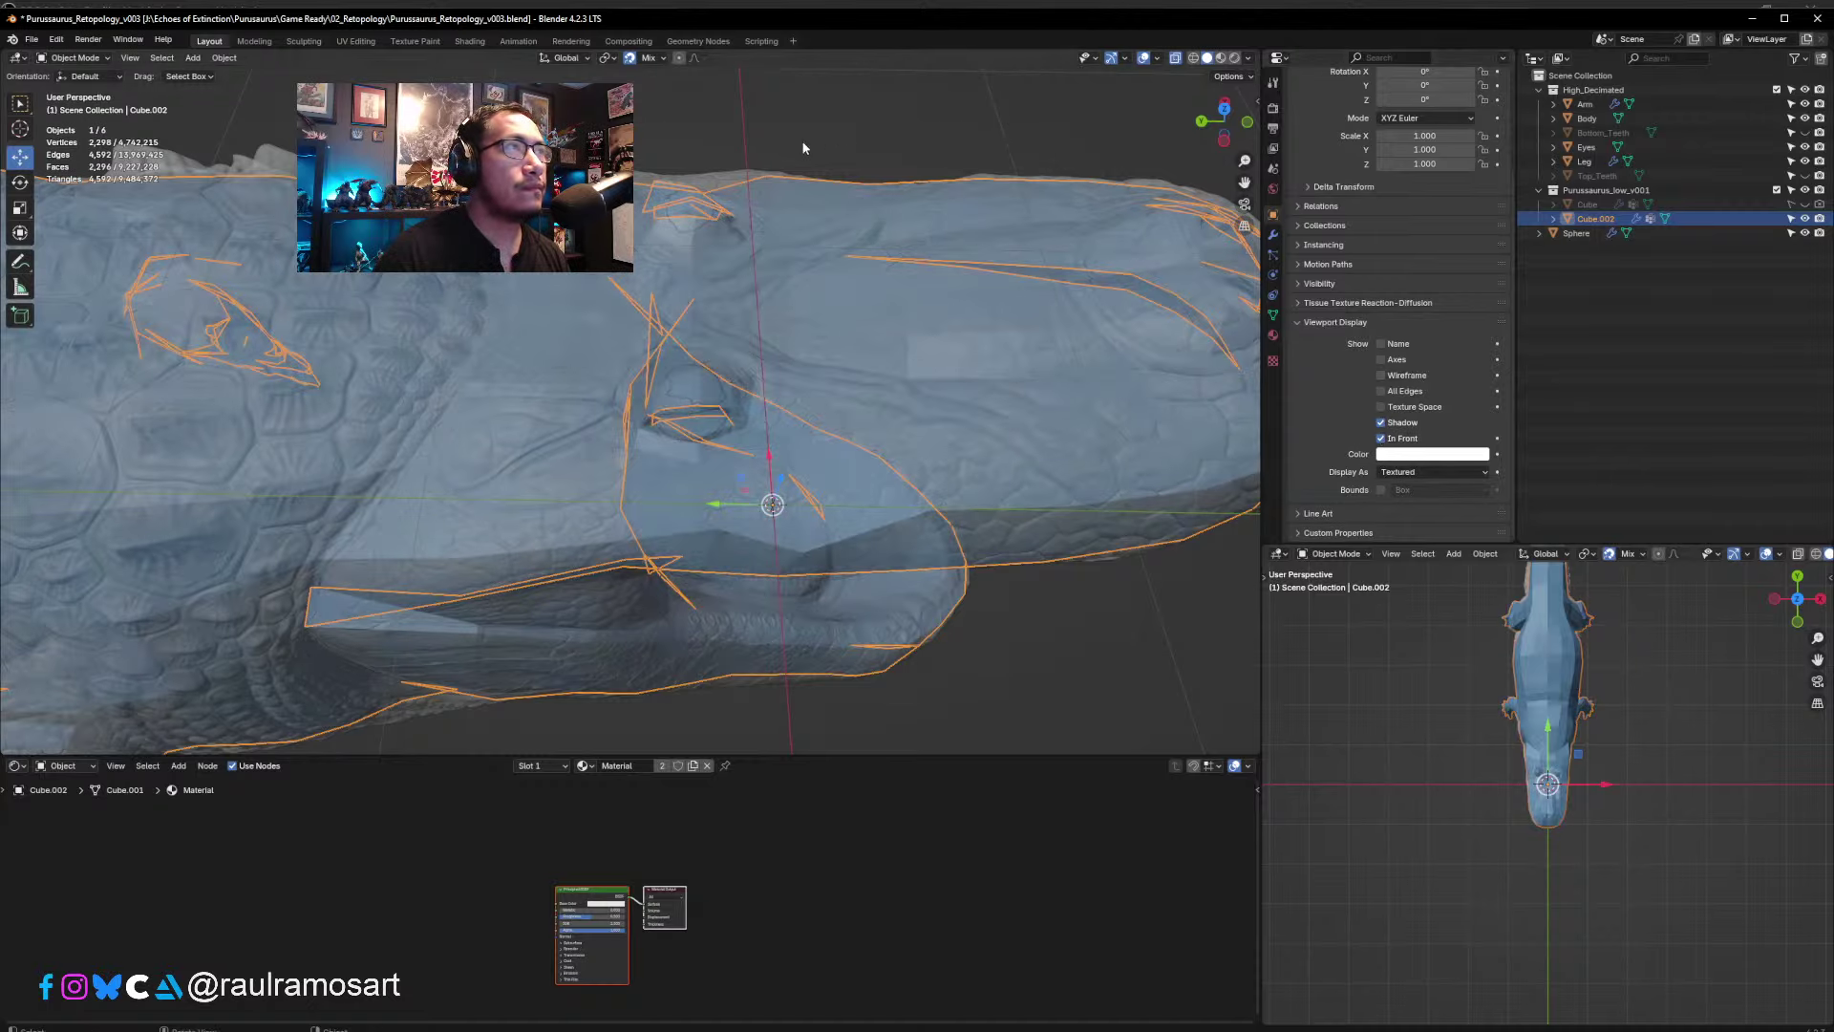
key("Tab")
- Reposition three vertices along the side of the head, from below the rear of the eye back to above the mouth corner
middle_click_drag(779, 141, 590, 306)
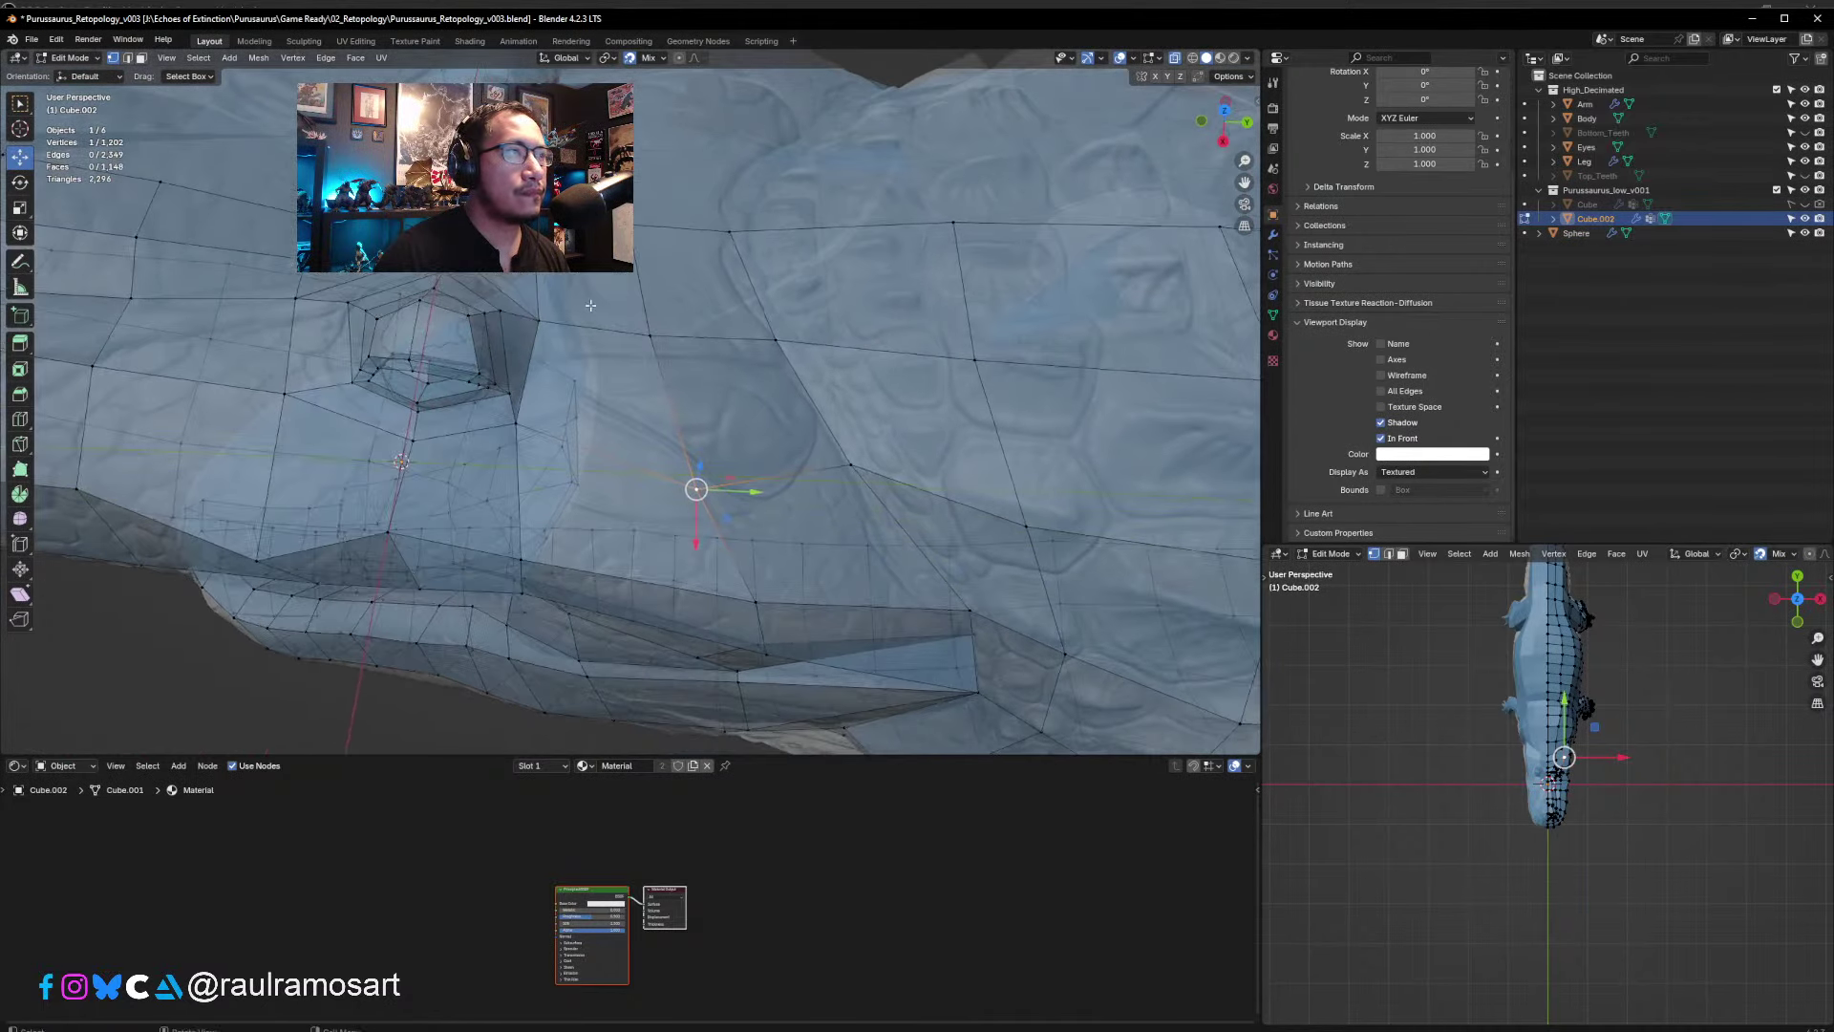
left_click(517, 422)
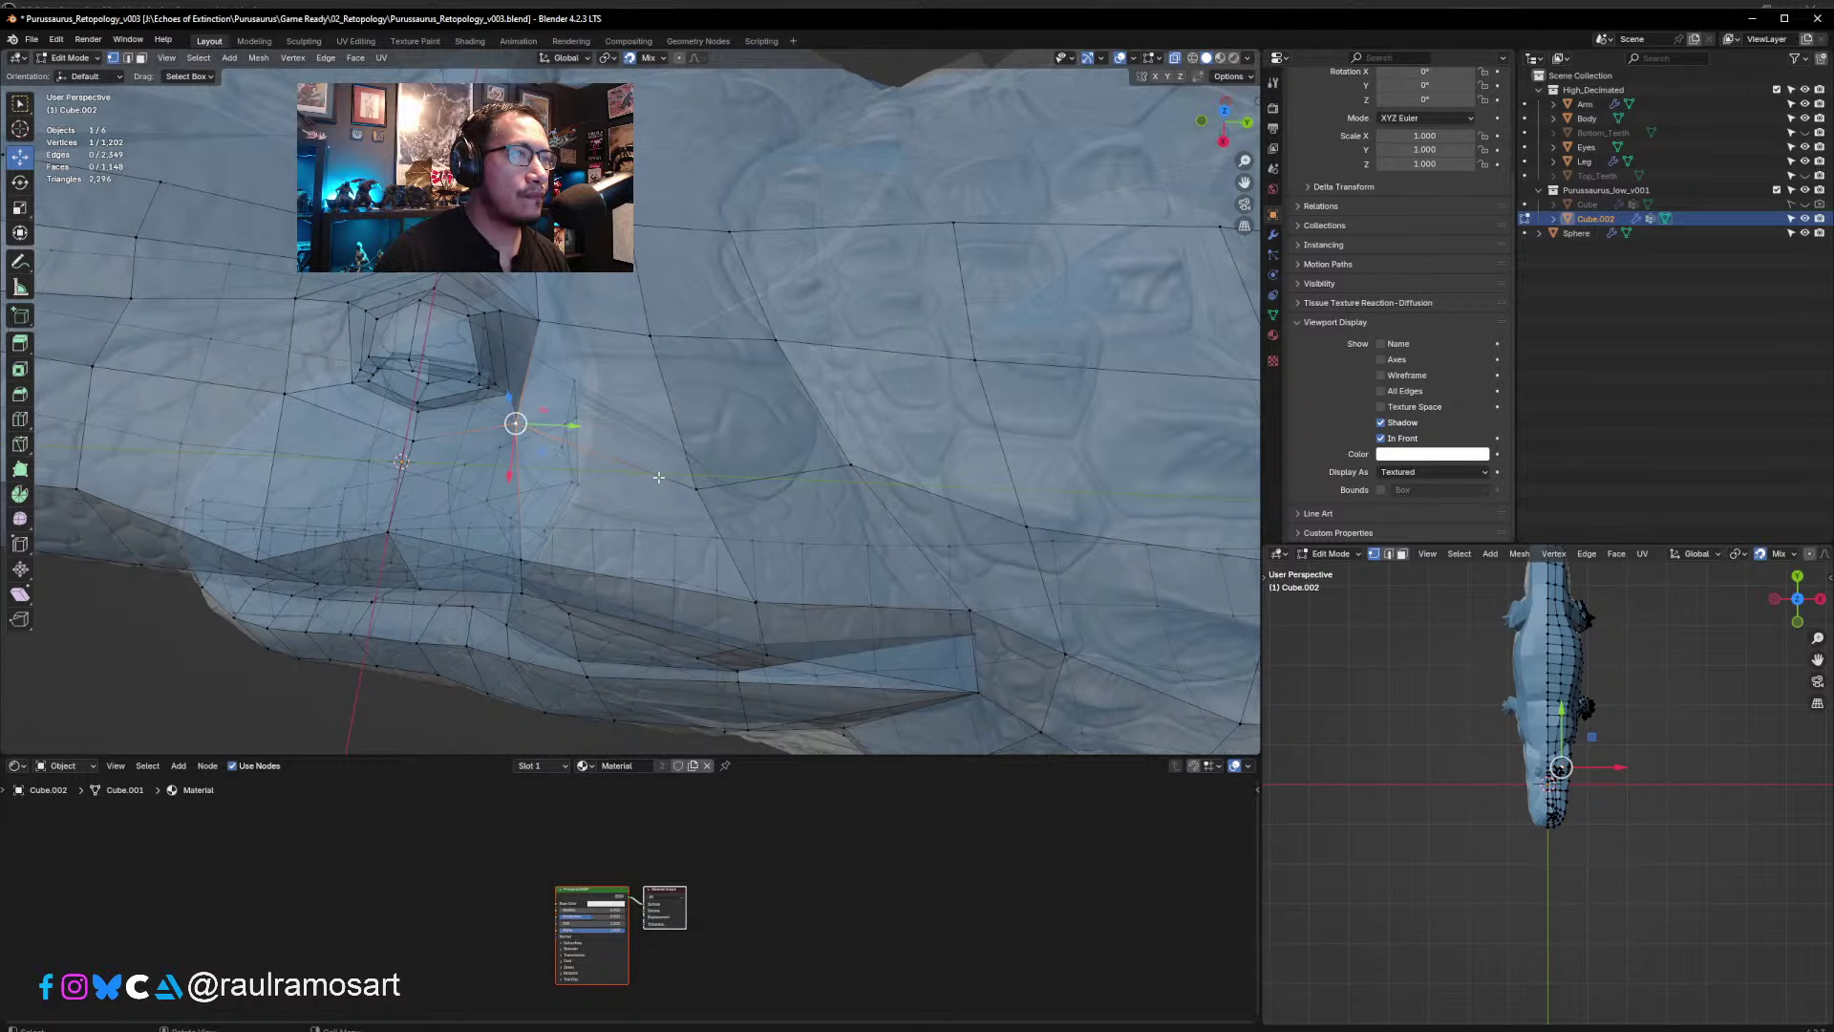
middle_click_drag(659, 477, 739, 429)
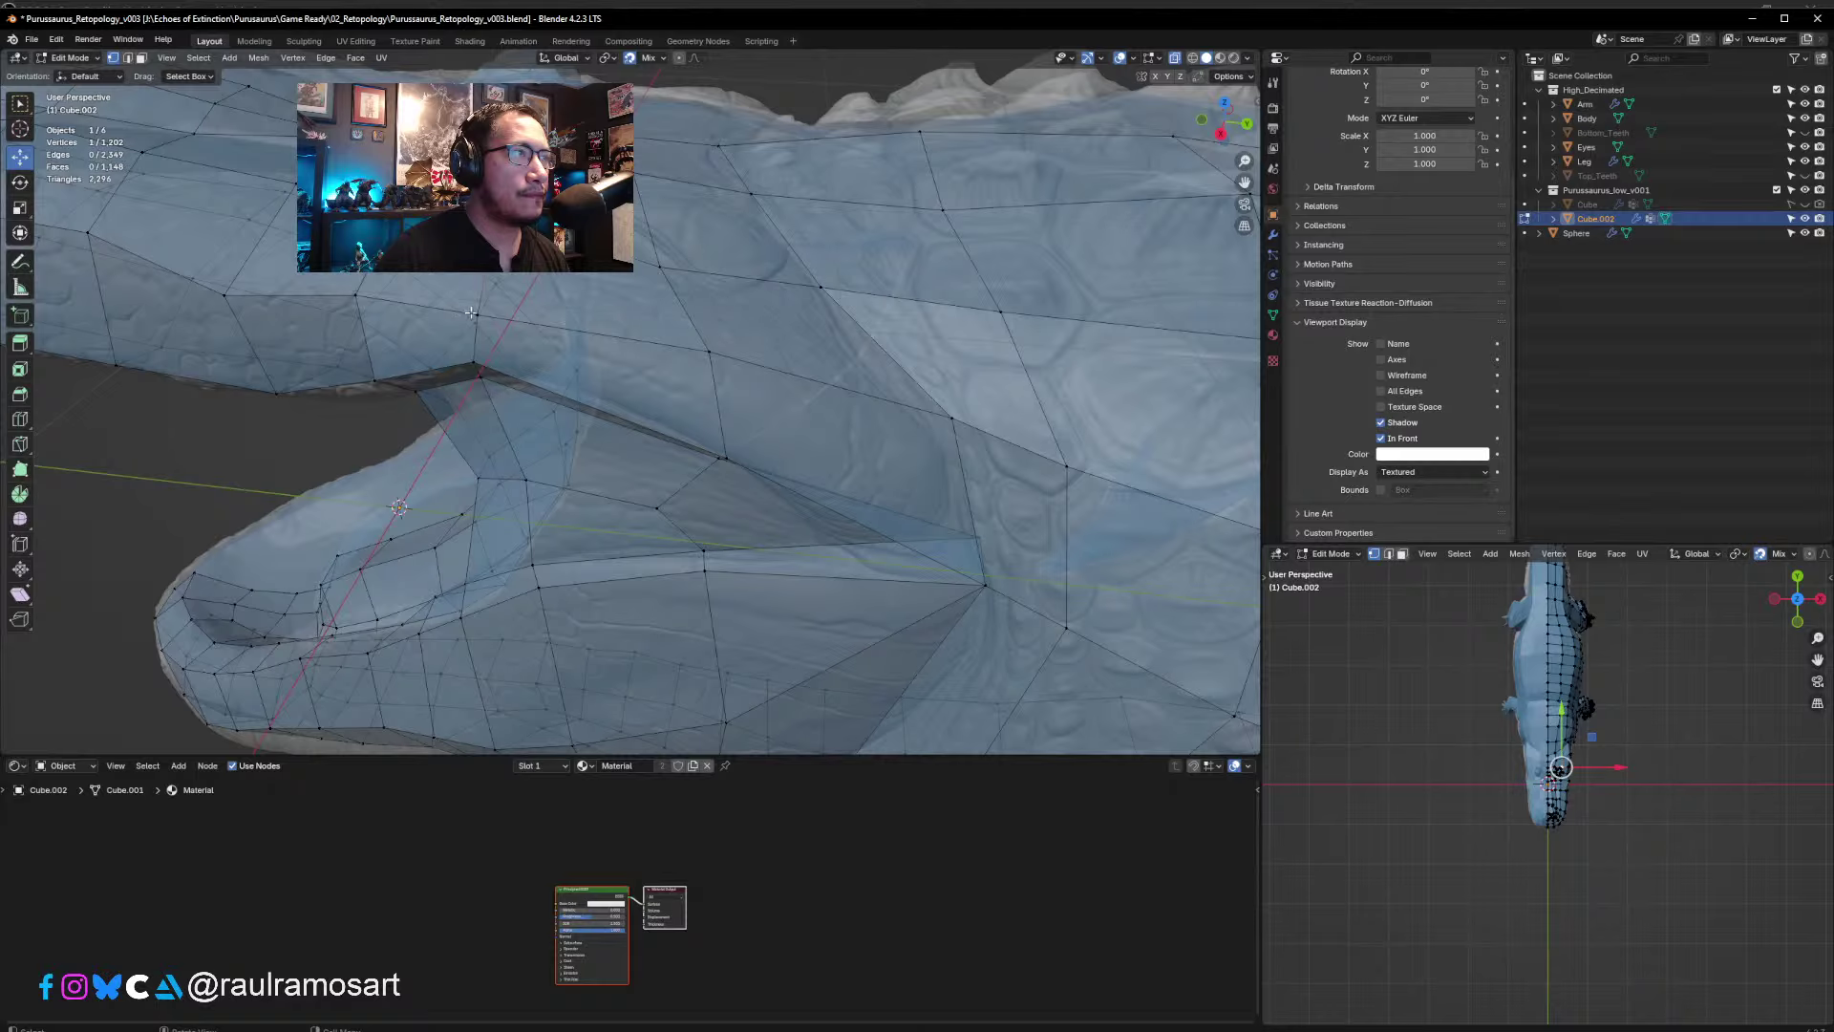
key("g")
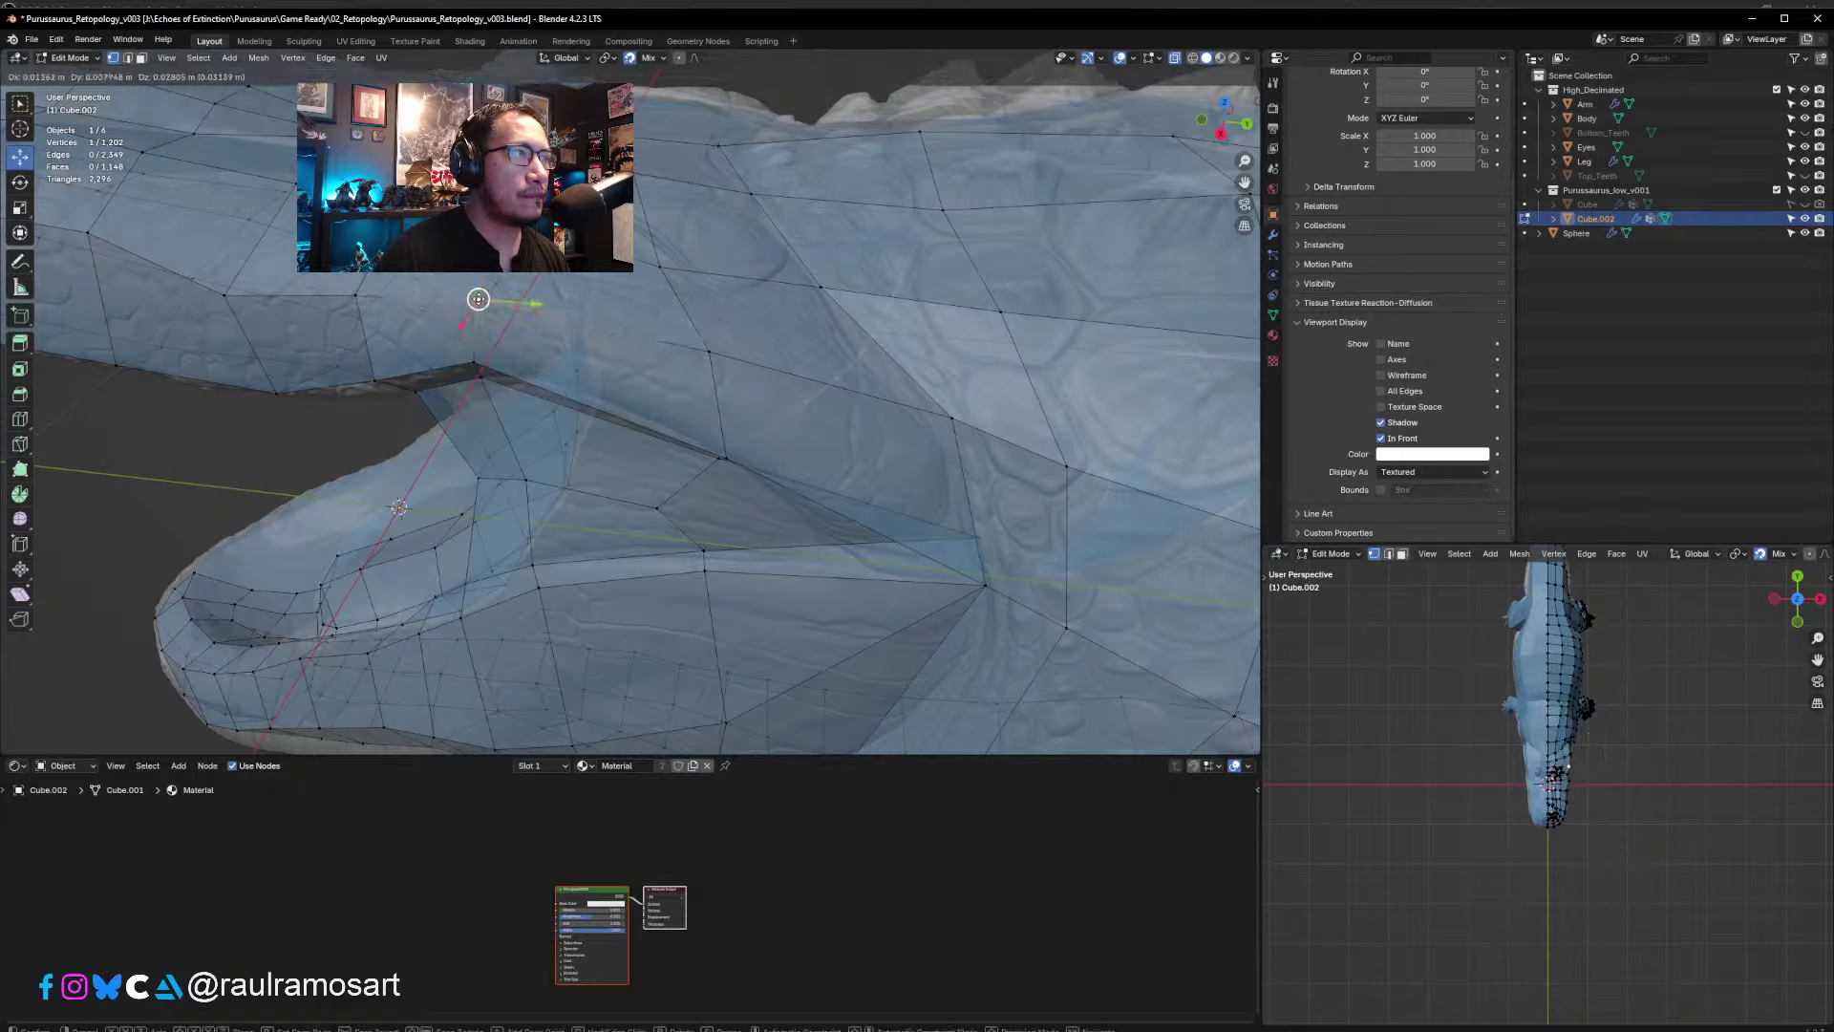
left_click(477, 299)
left_click(717, 348)
key("g")
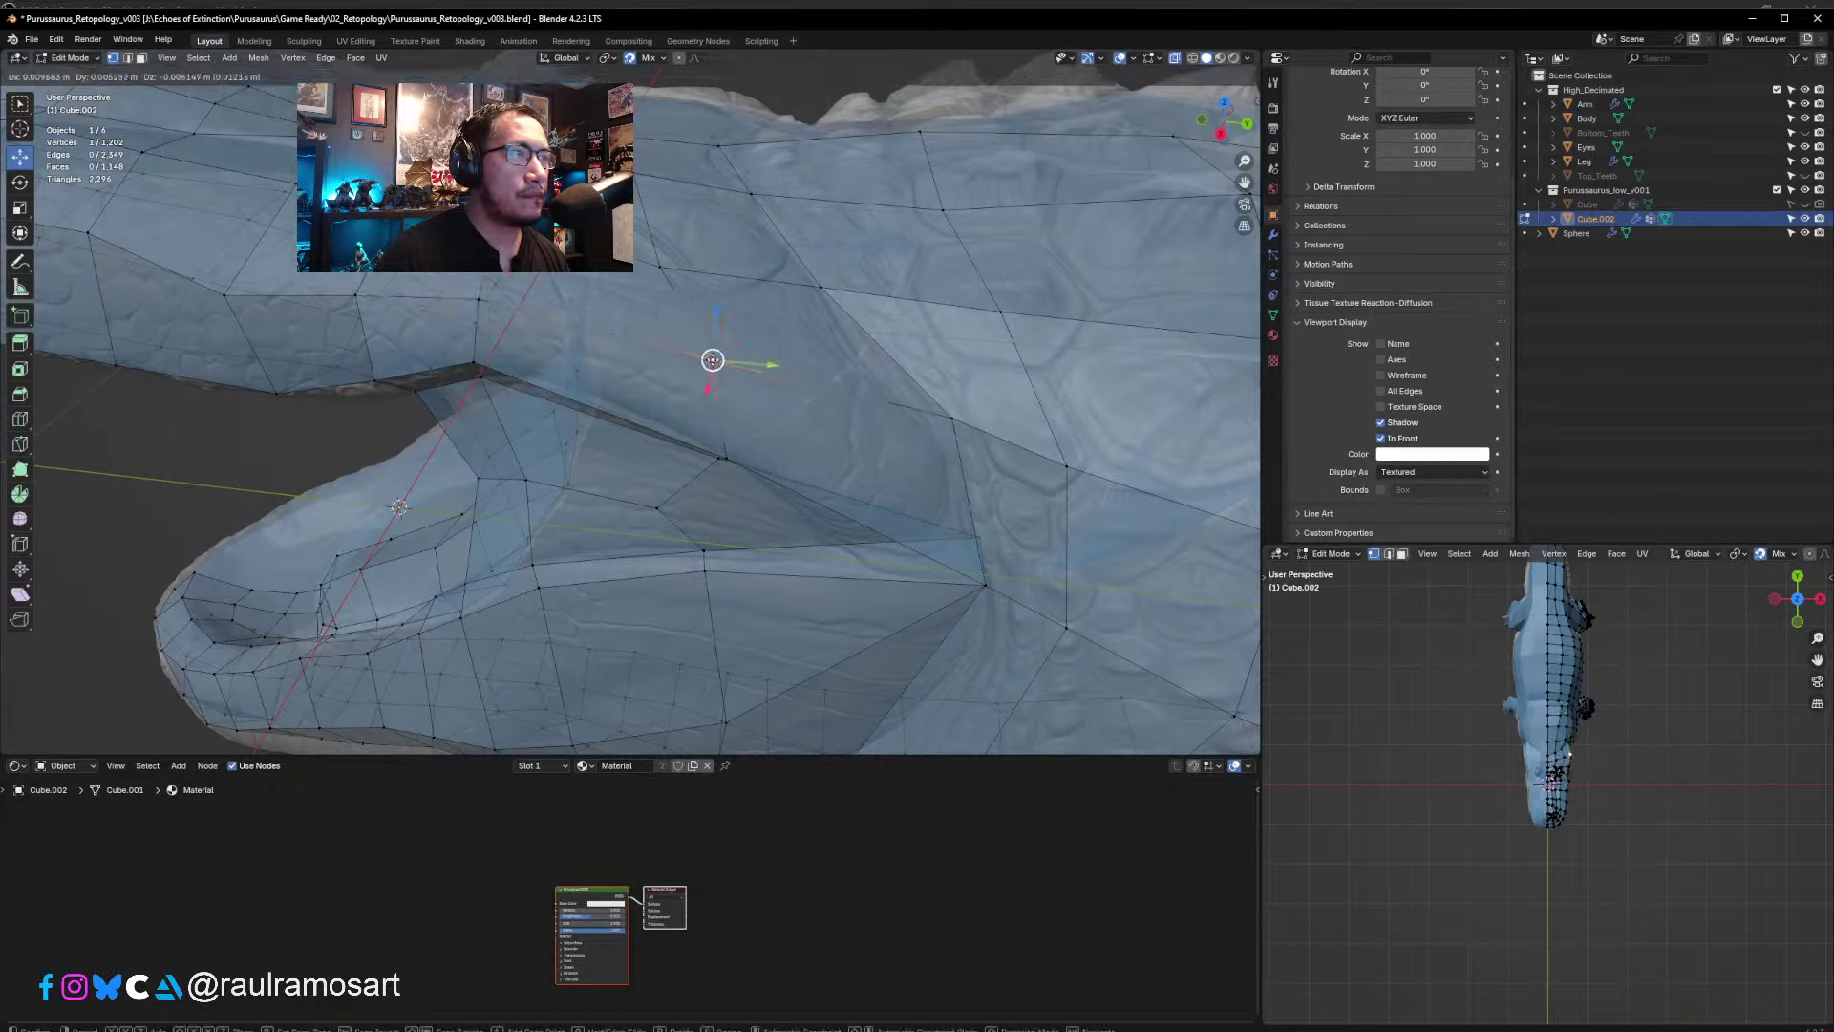
left_click(822, 388)
left_click(948, 426)
key("g")
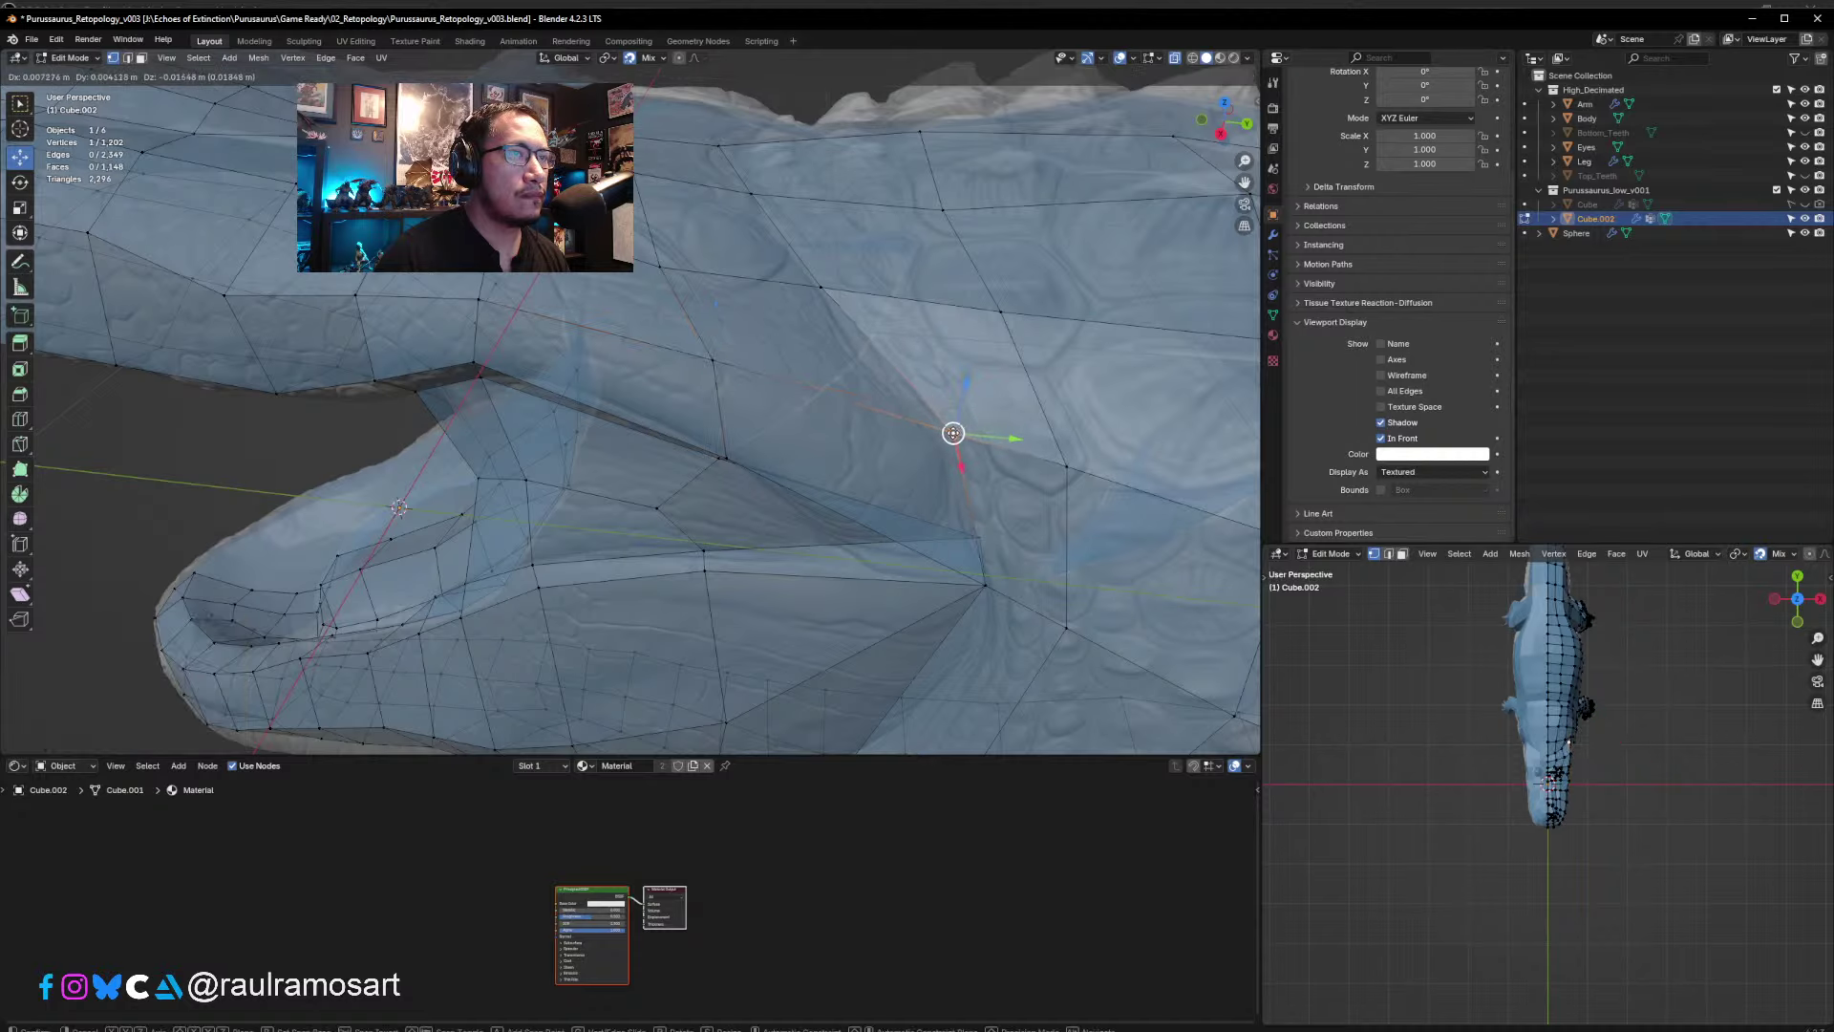
left_click(898, 367)
- In face selection mode, inset the two adjacent faces behind the eye together by about 0.035 m
middle_click_drag(894, 359, 736, 333)
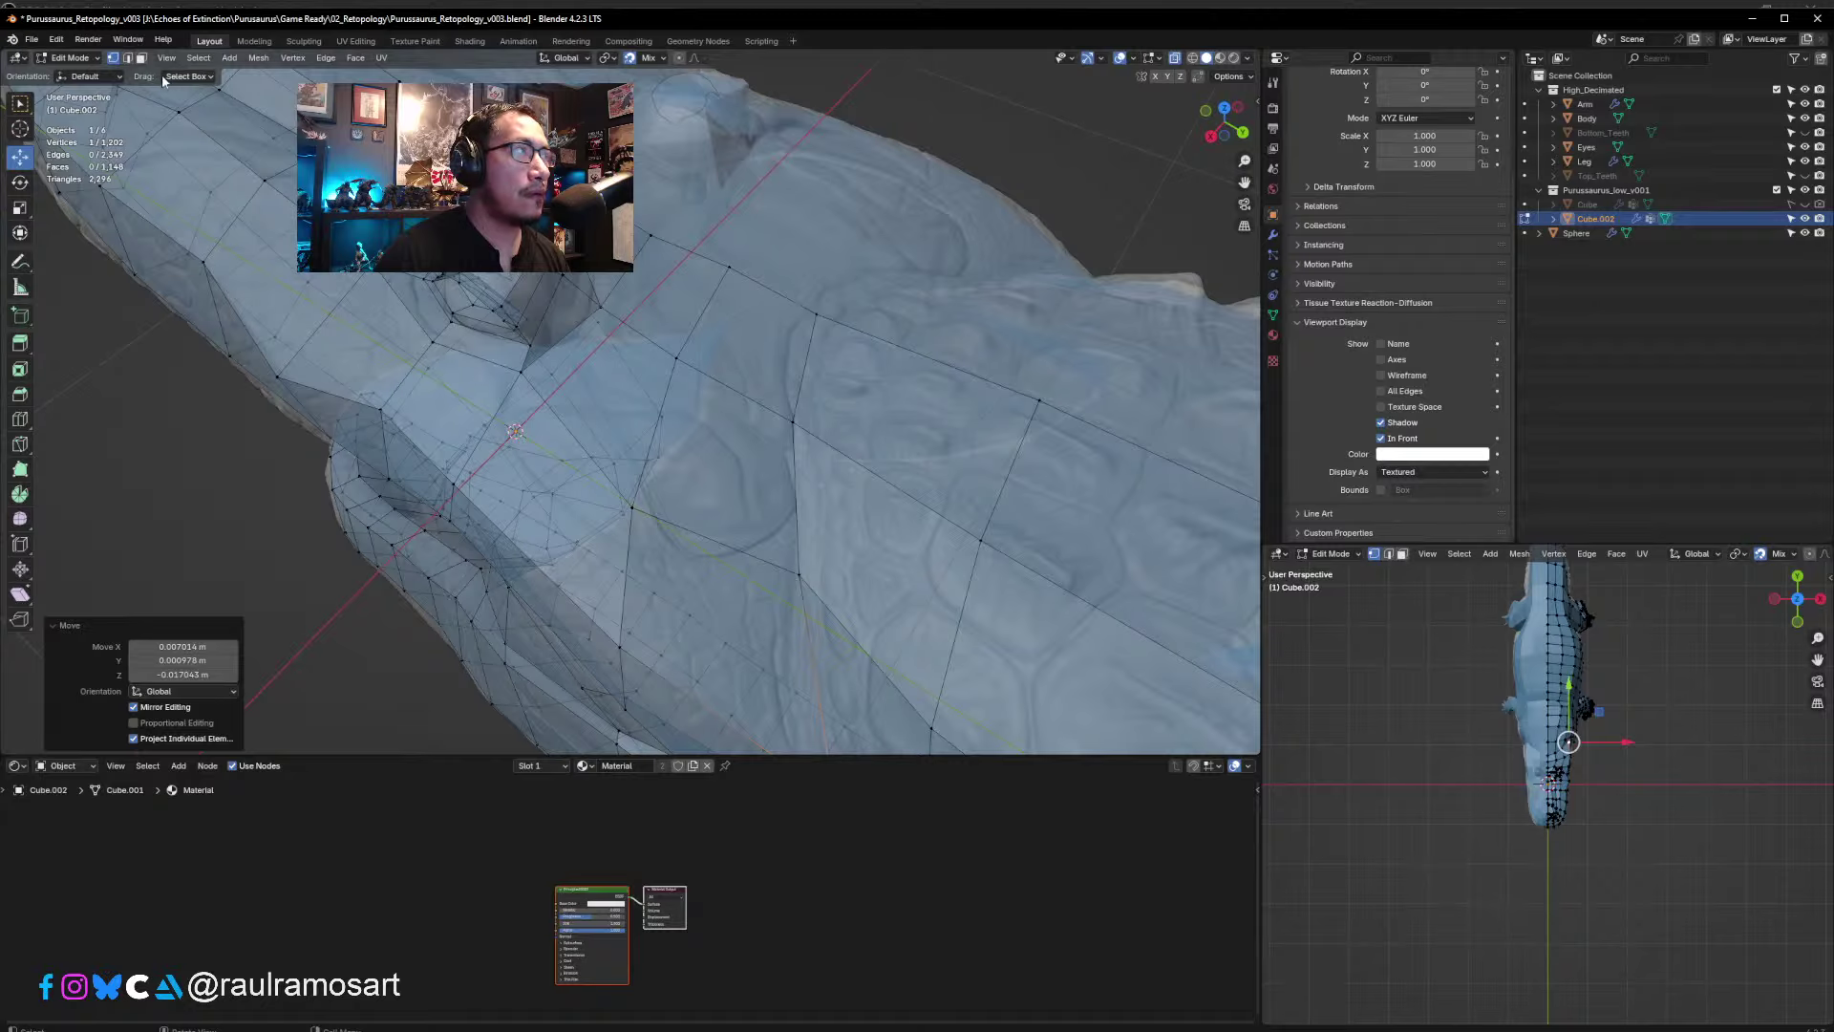
left_click(608, 360)
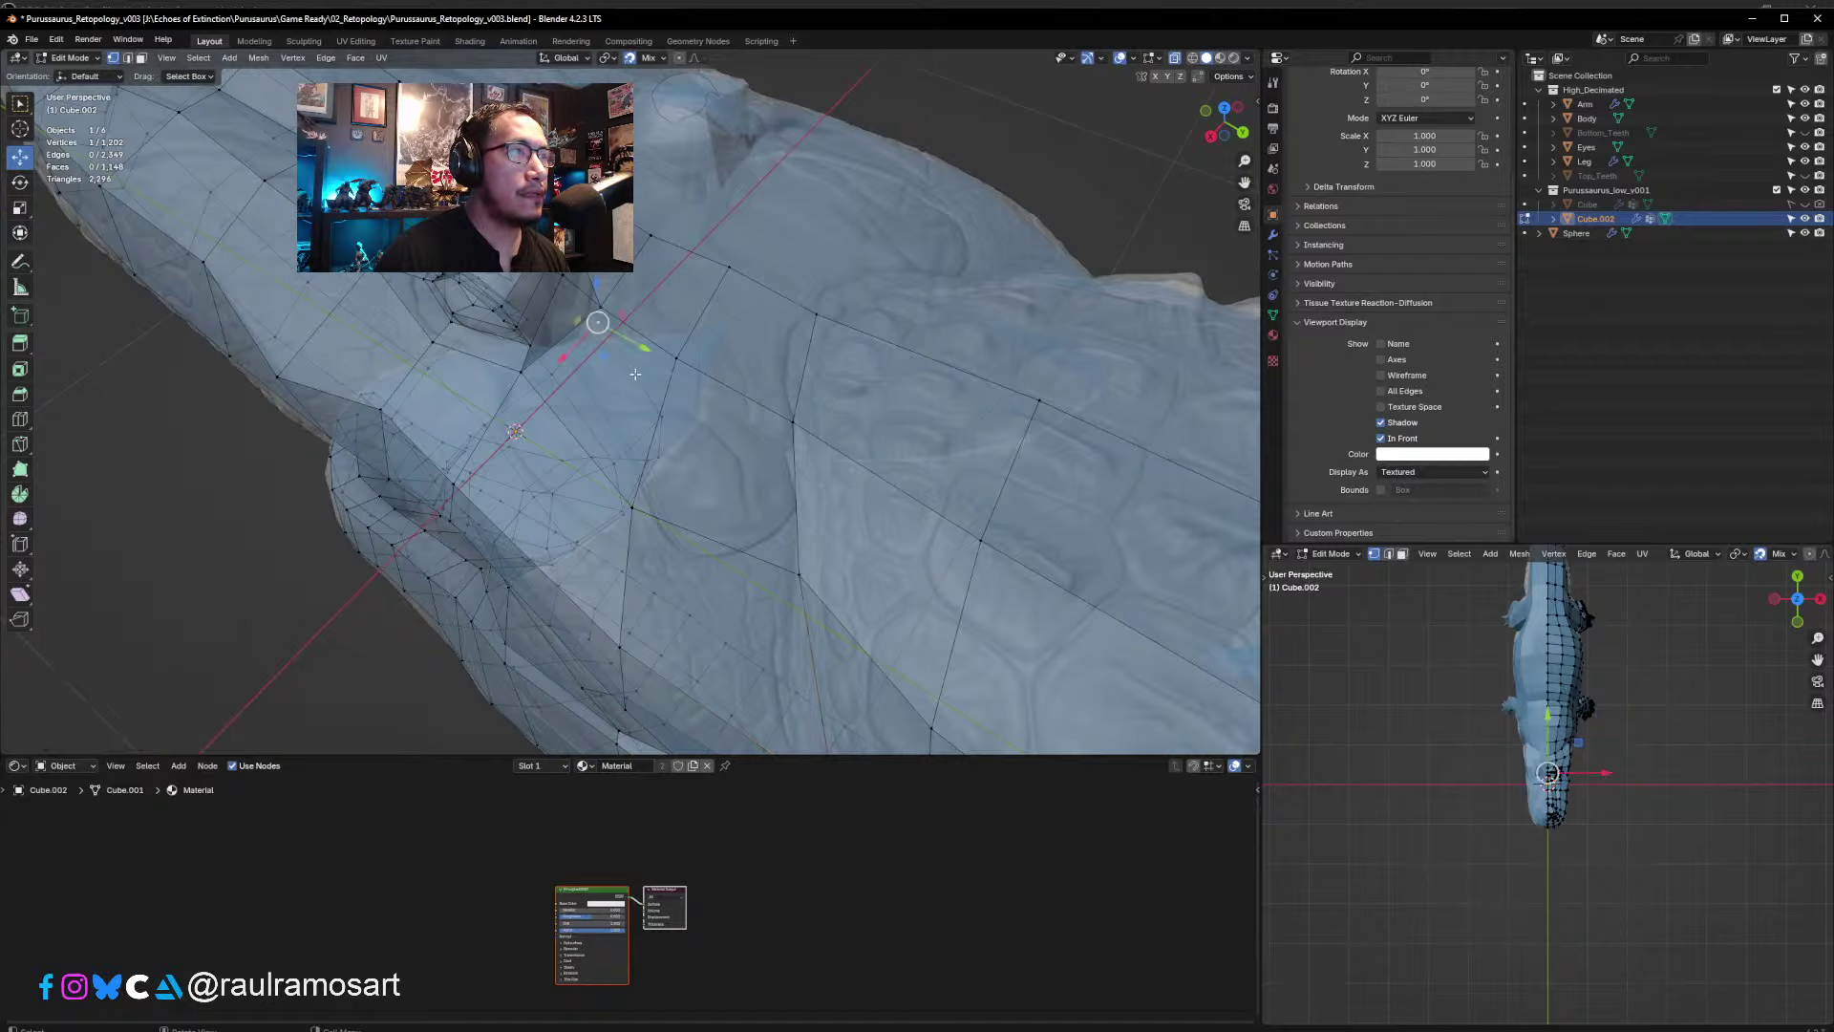
left_click(141, 59)
left_click(628, 408)
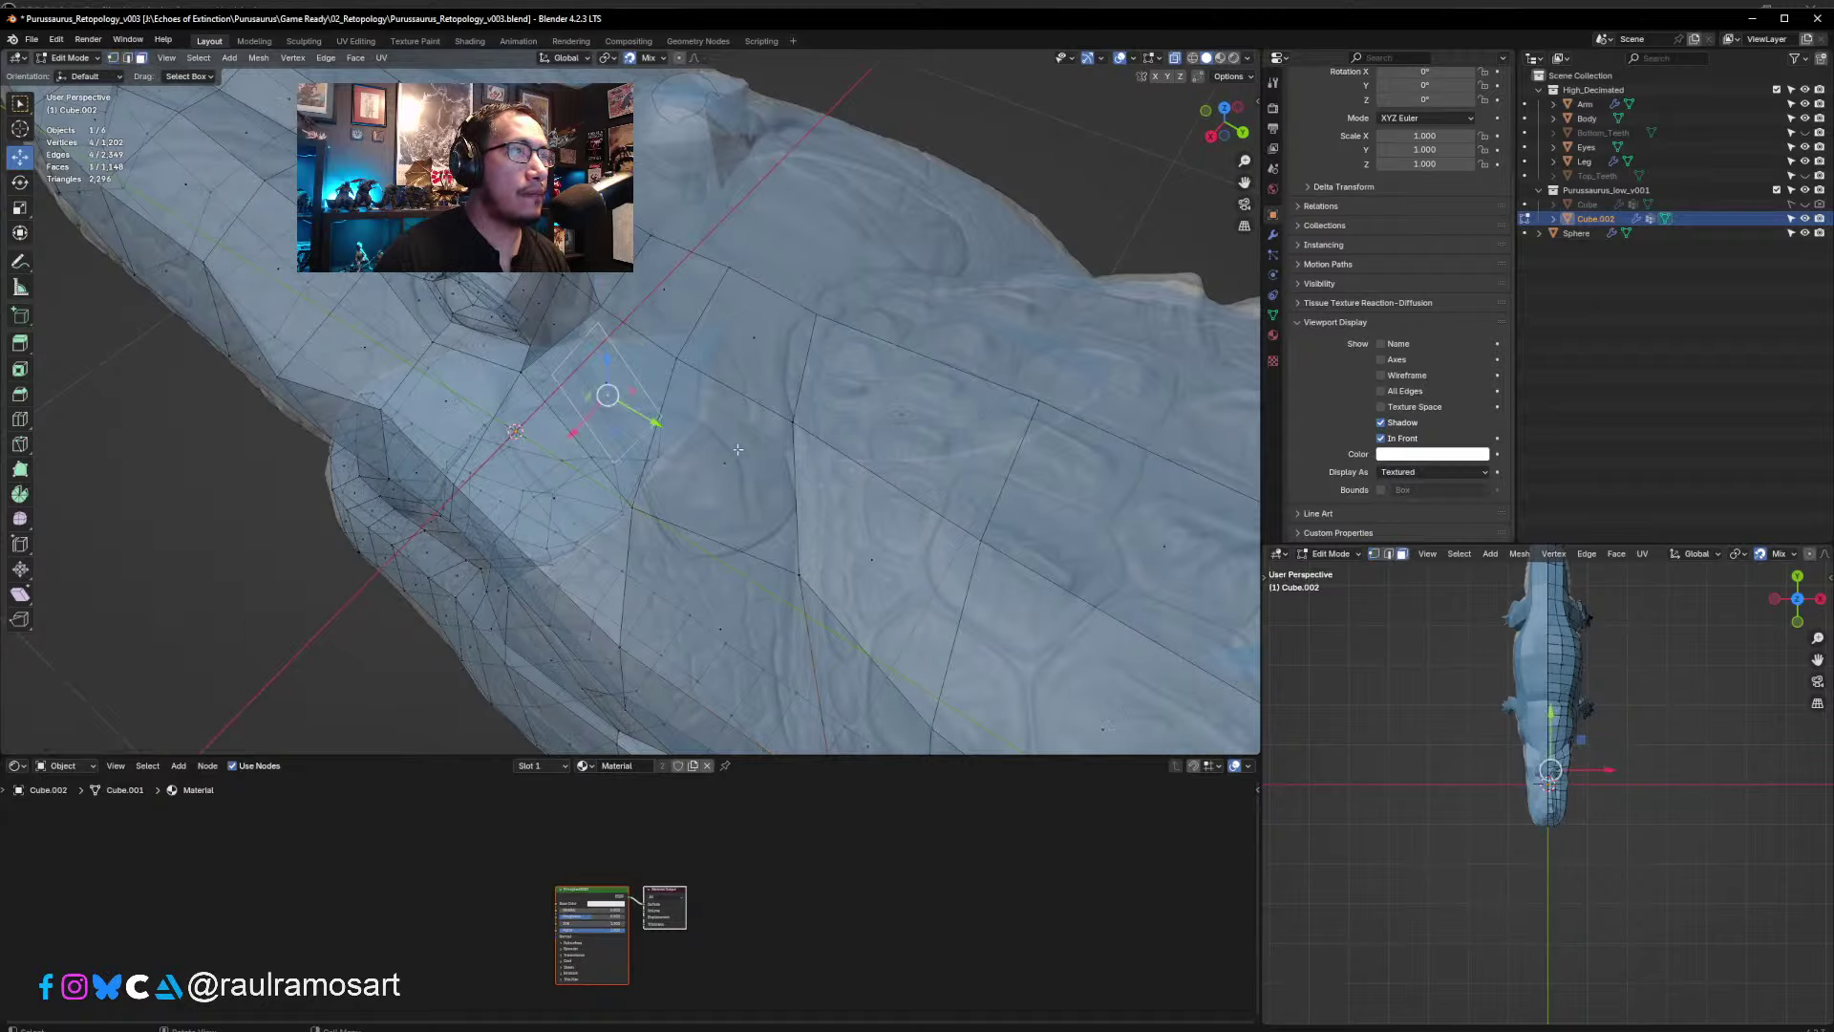
middle_click_drag(628, 408, 799, 292)
left_click(695, 333, "shift")
left_click(717, 241, "shift")
left_click(819, 245, "shift")
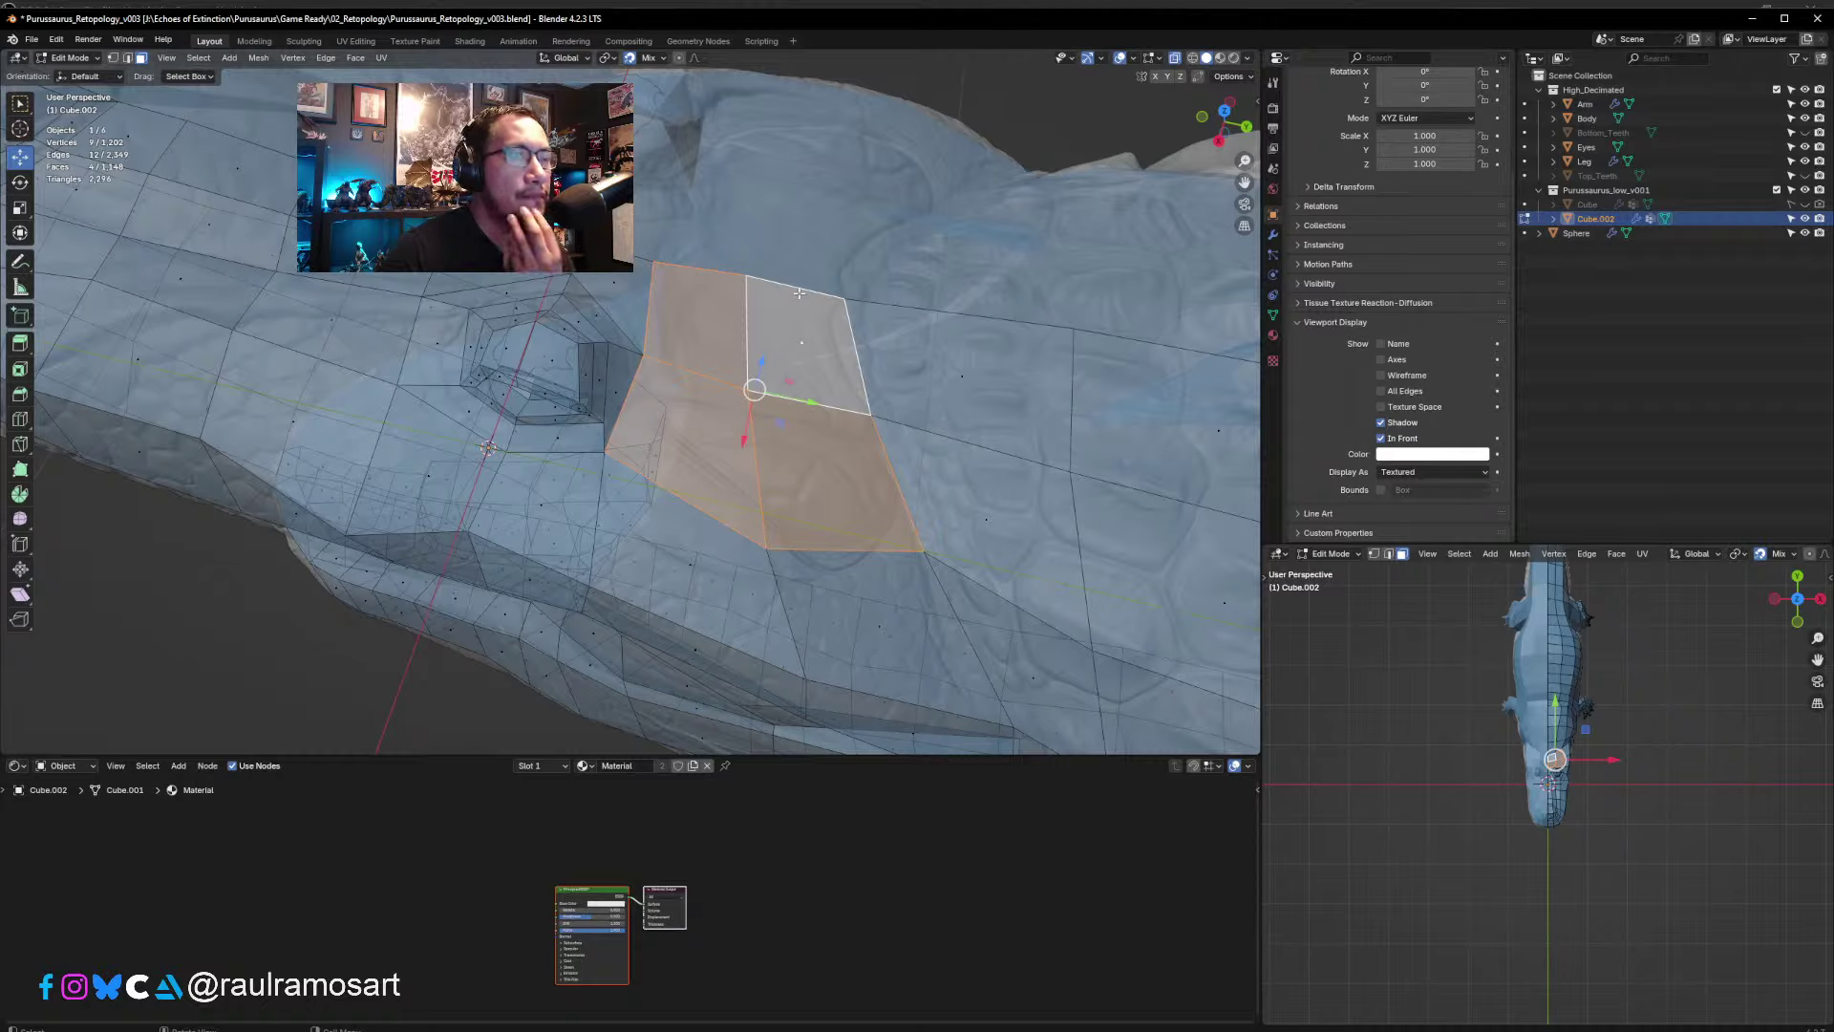
left_click(693, 458)
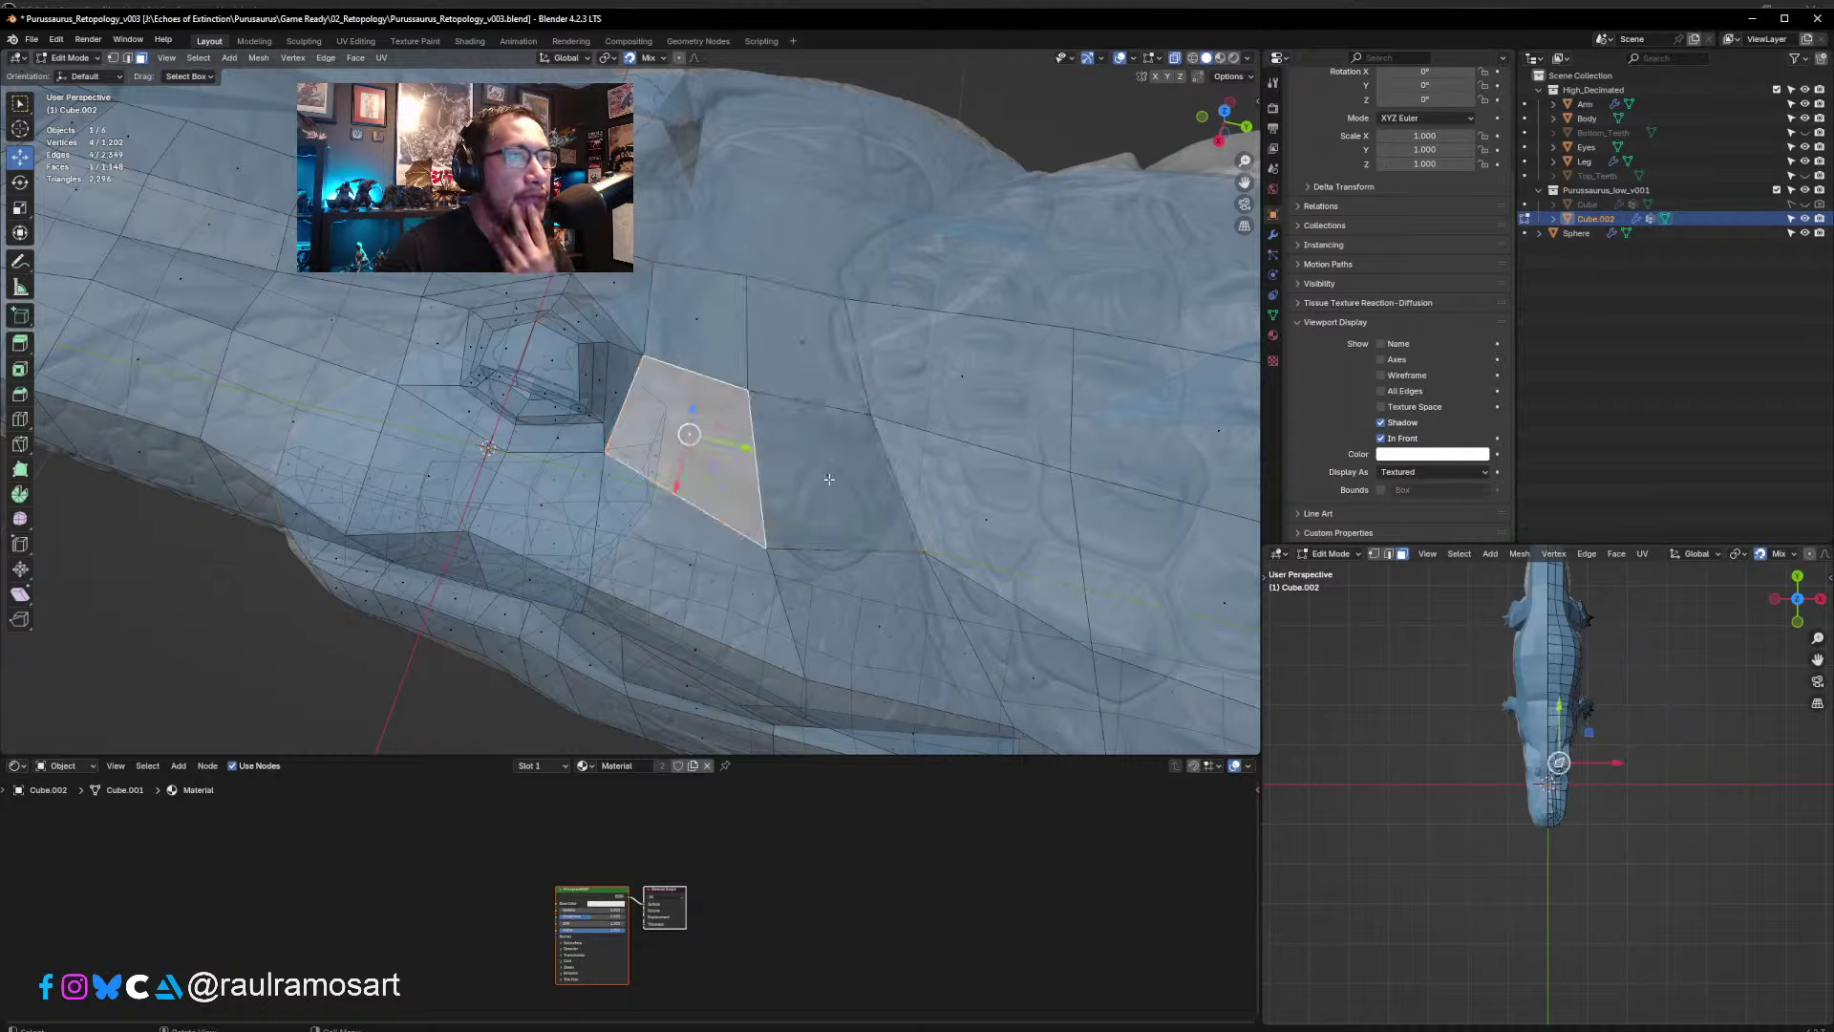
left_click(825, 476, "shift")
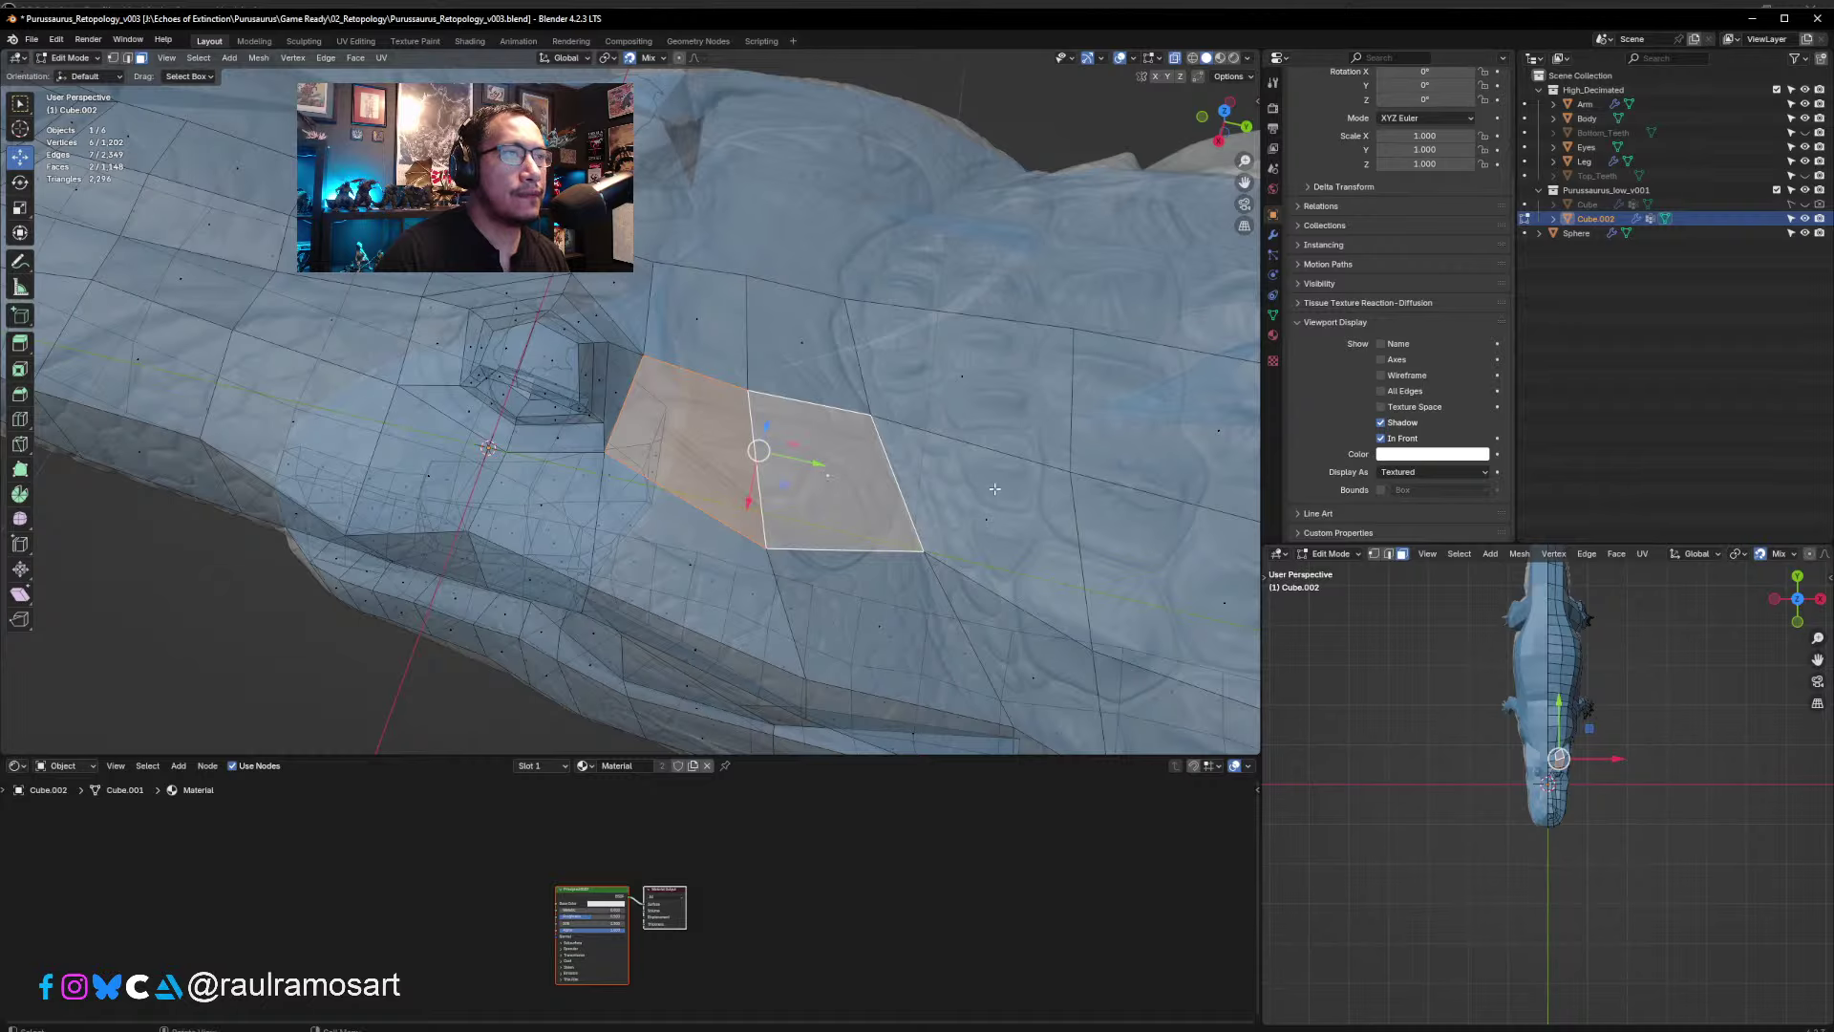
key("i")
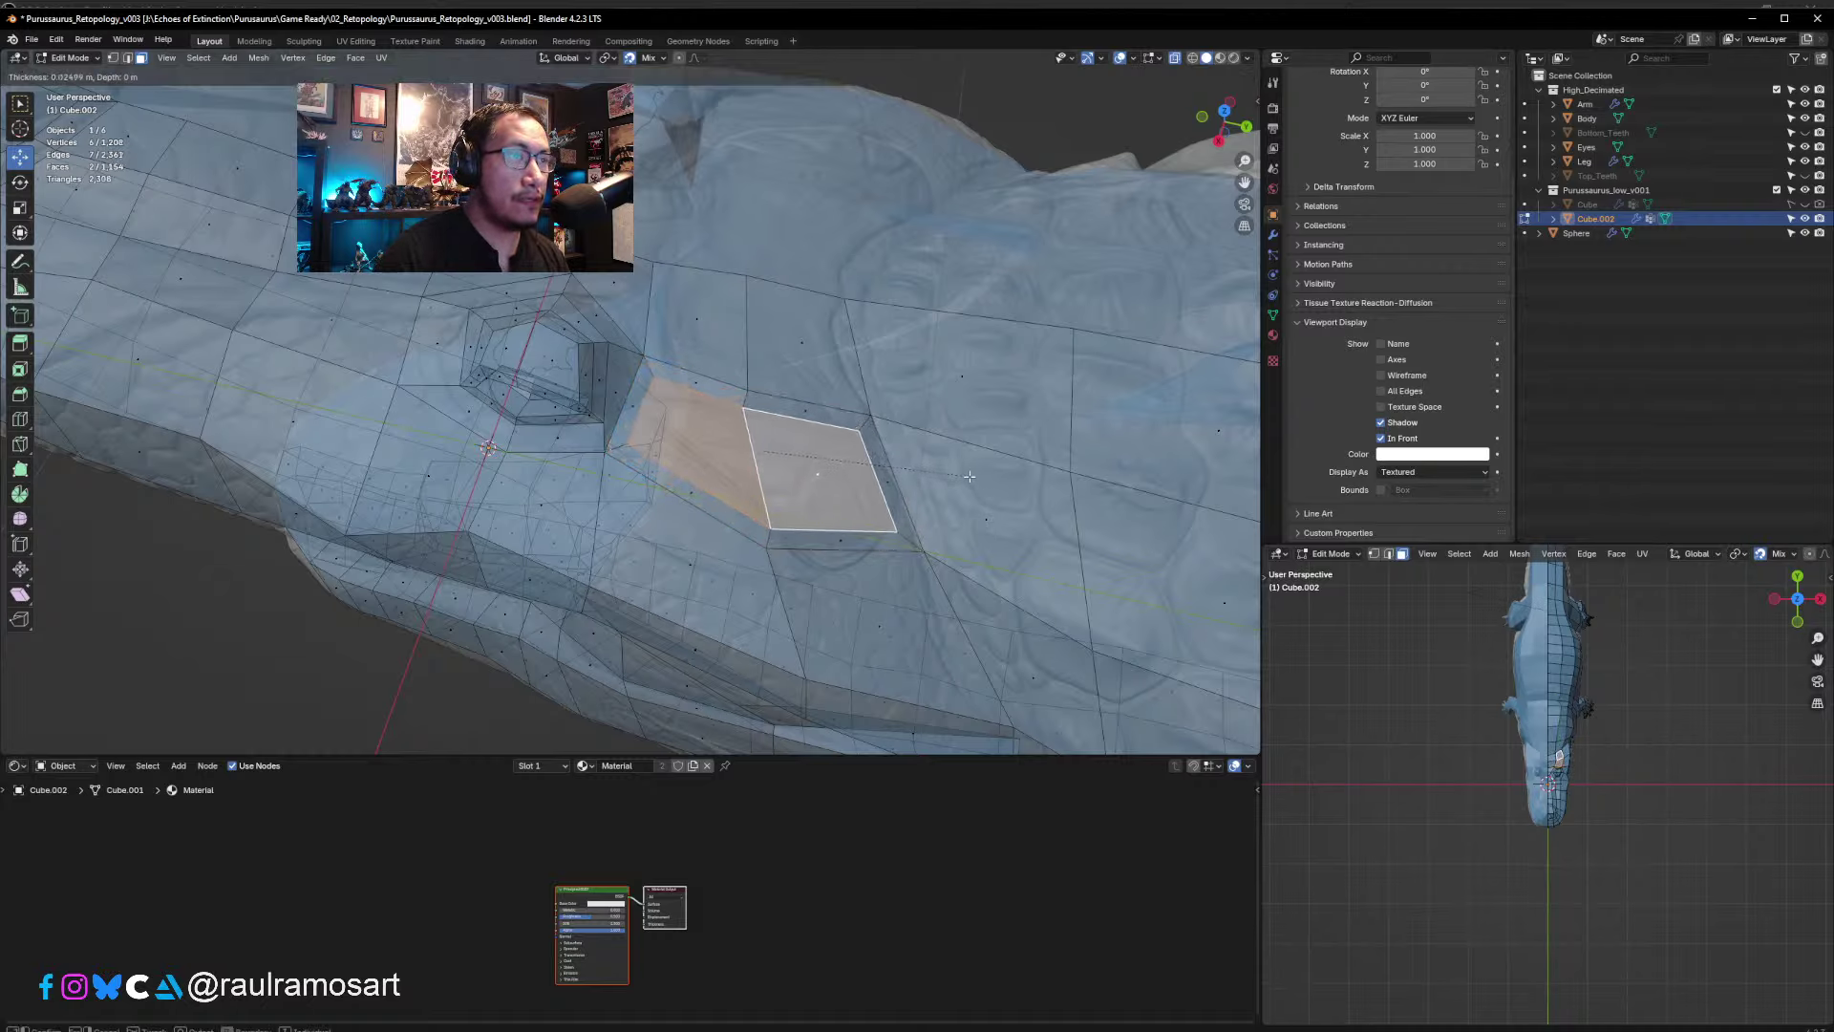
left_click(965, 475)
- Raise the two inset faces behind the eye by about 0.005 m along Z
middle_click_drag(965, 475, 922, 422)
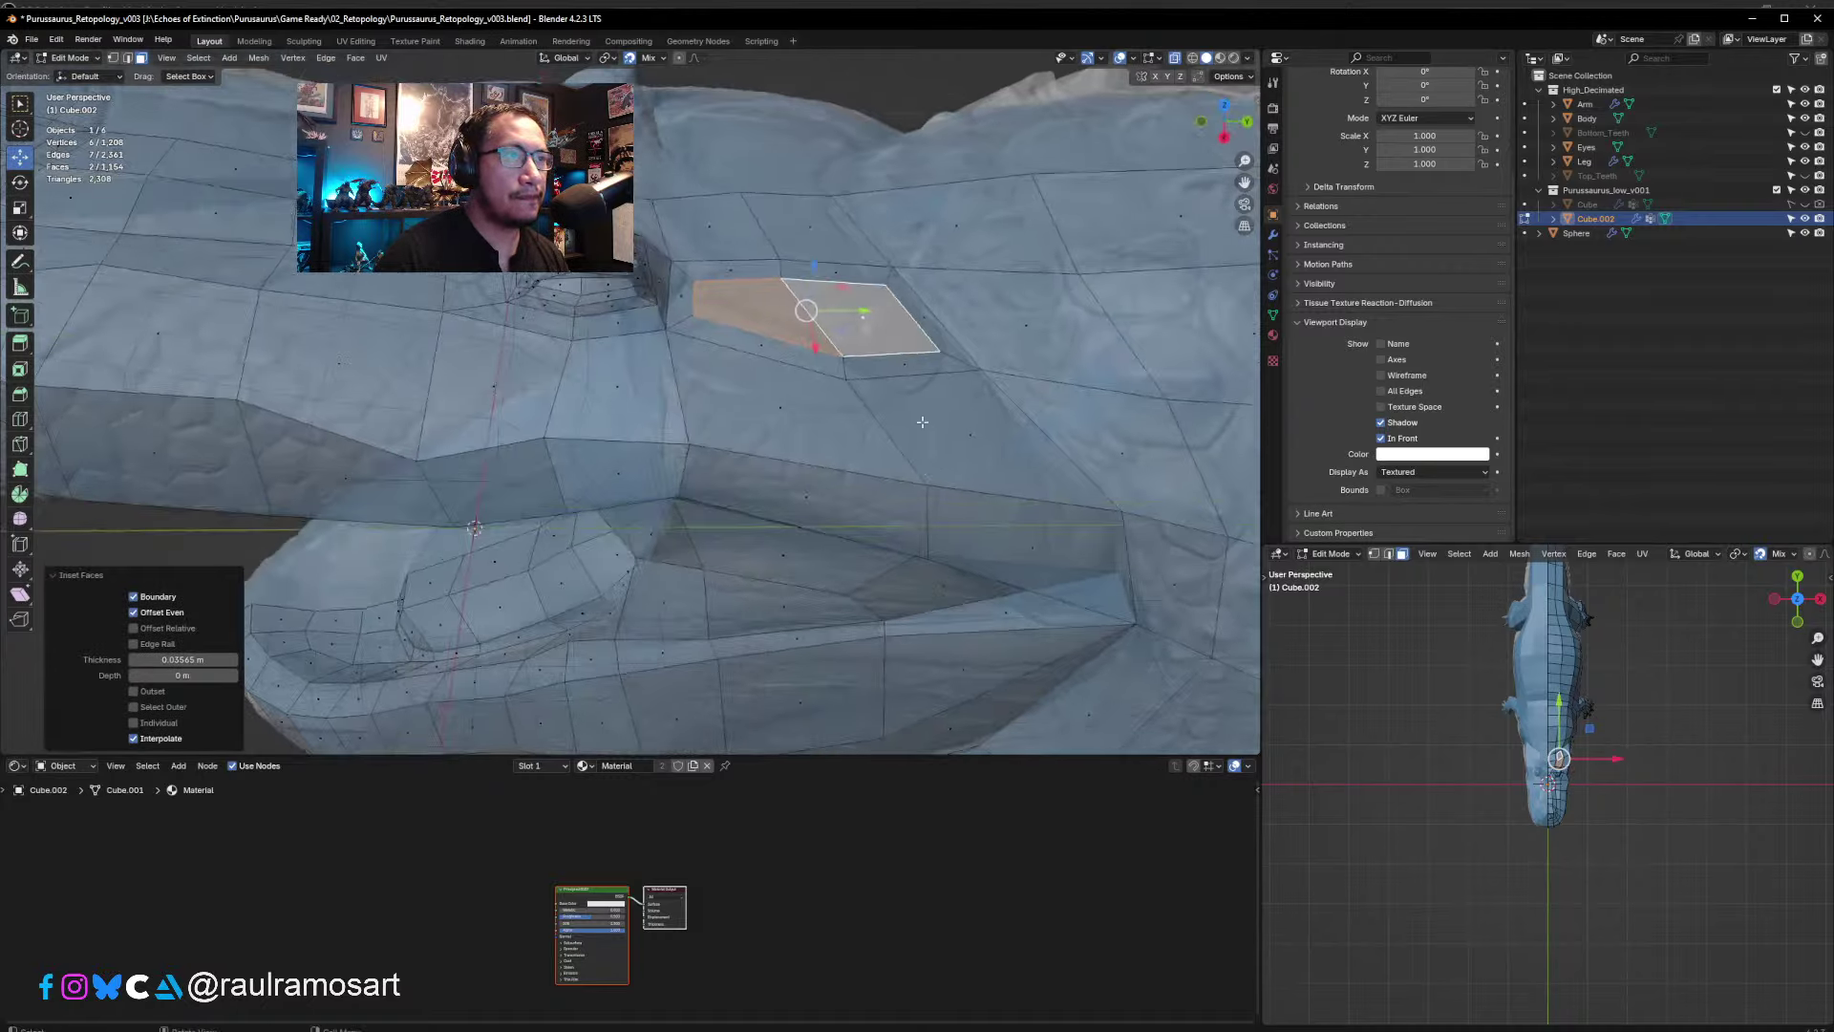
key("g")
key("z")
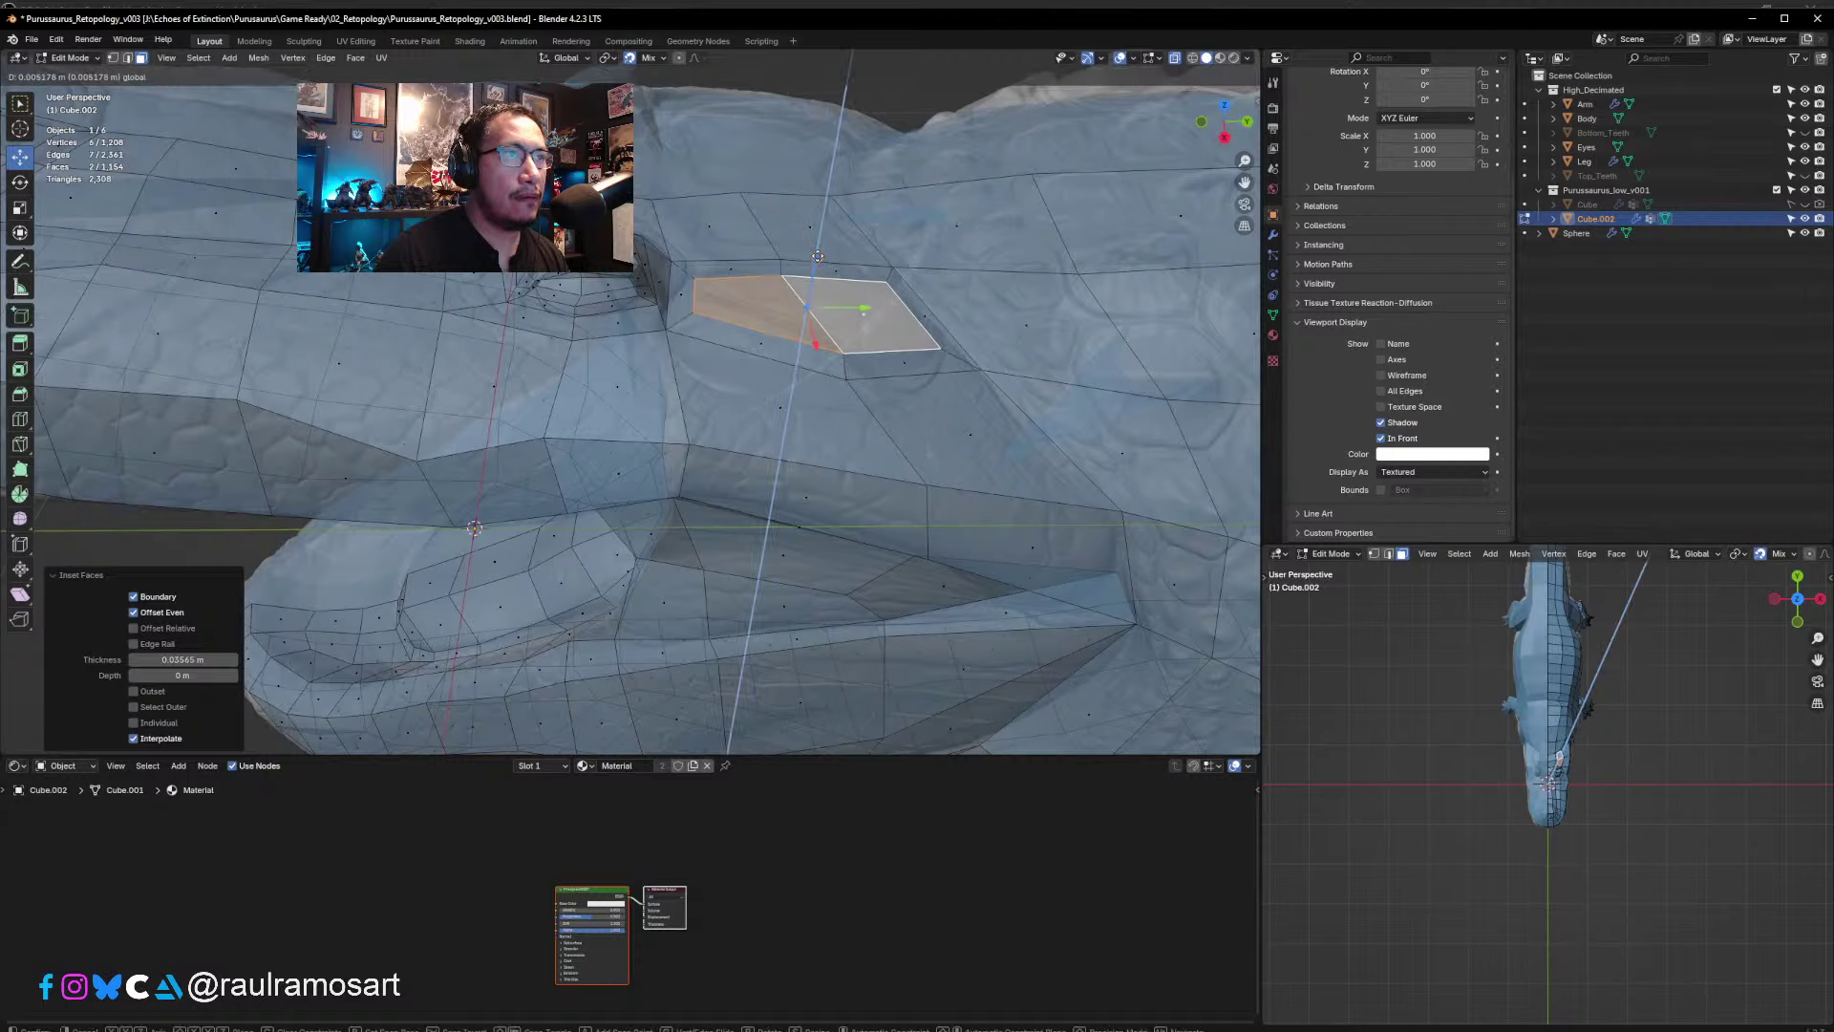
left_click(818, 256)
middle_click_drag(818, 256, 752, 450)
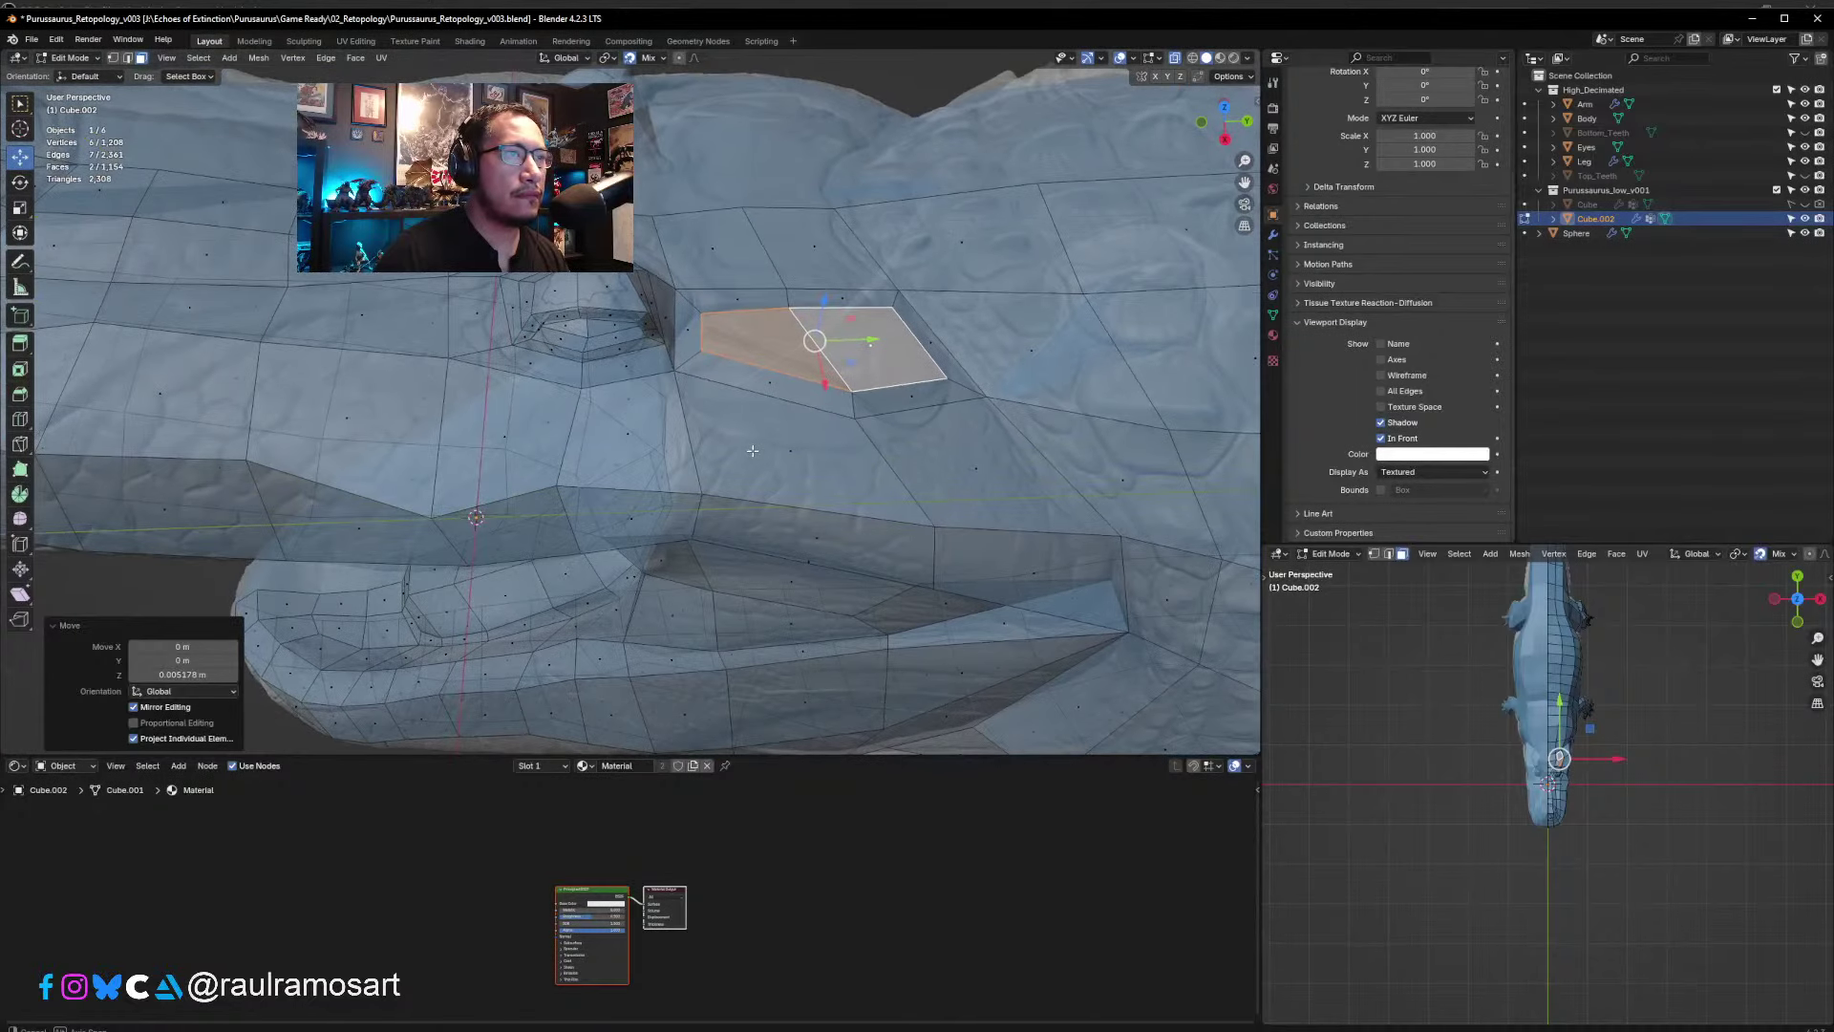
left_click(769, 398)
key("ctrl+r")
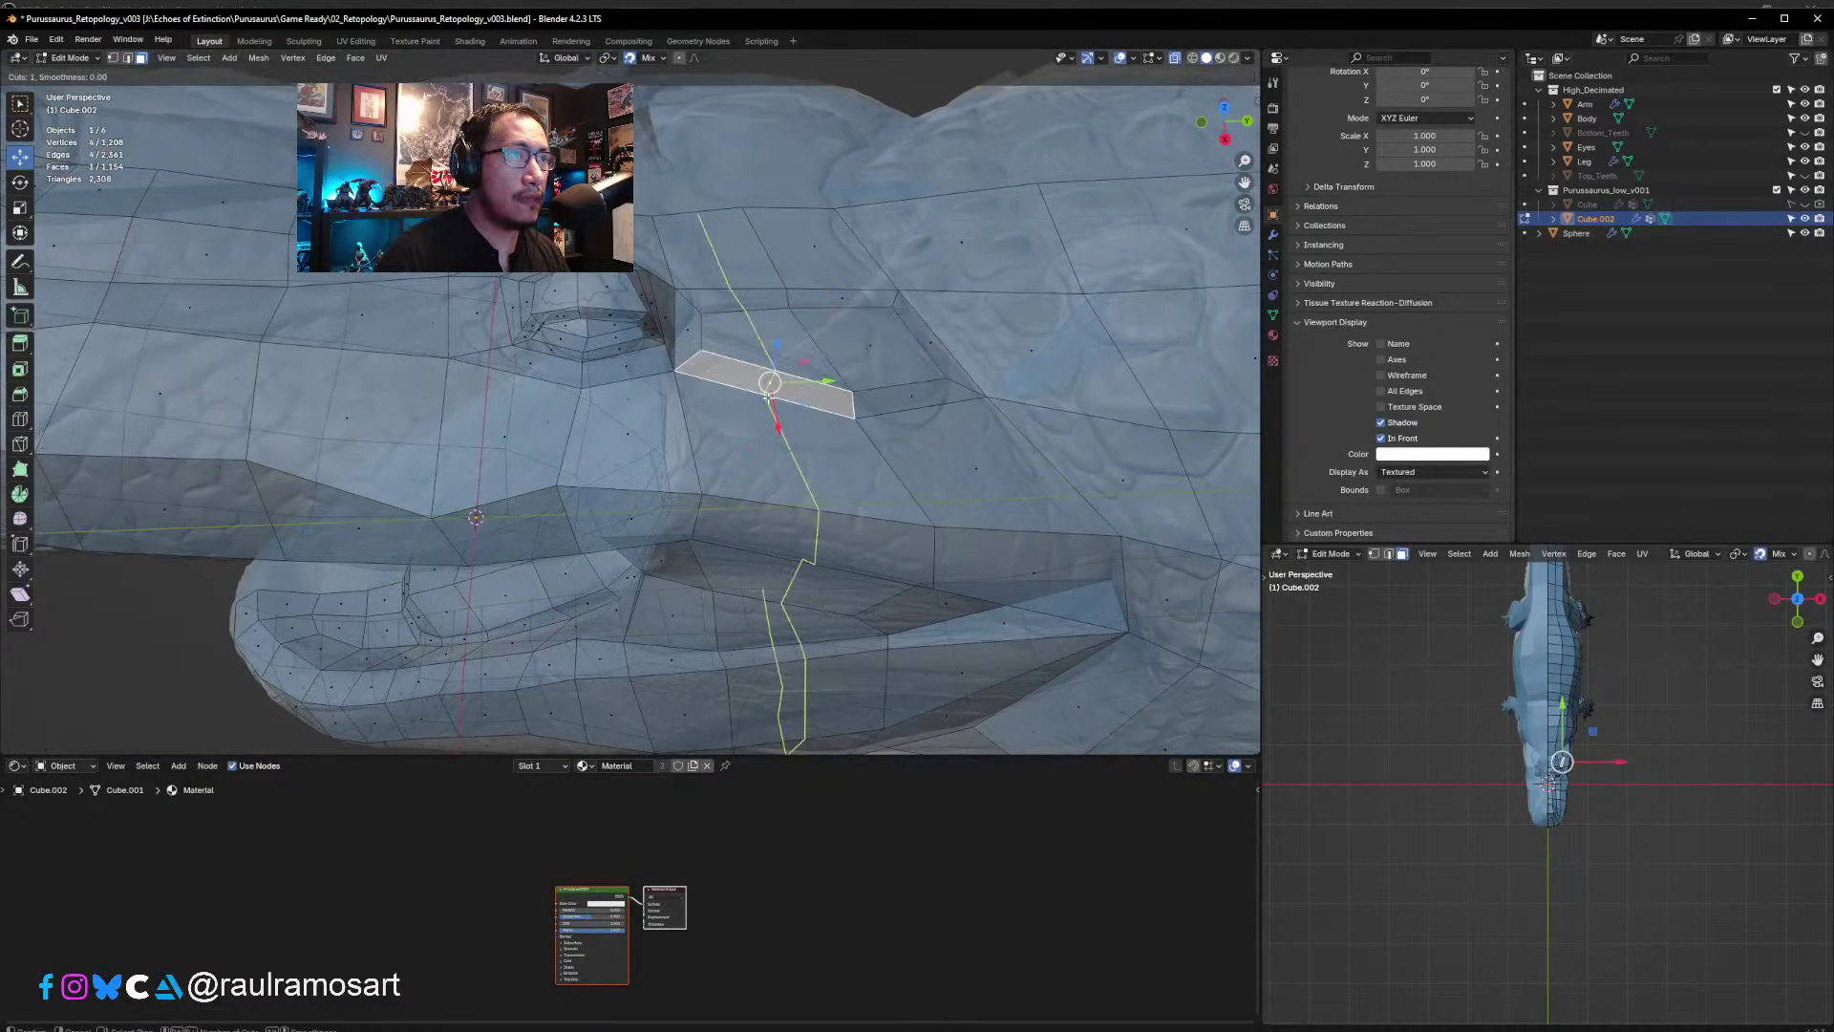
left_click(768, 398)
left_click(769, 397)
key("ctrl+z")
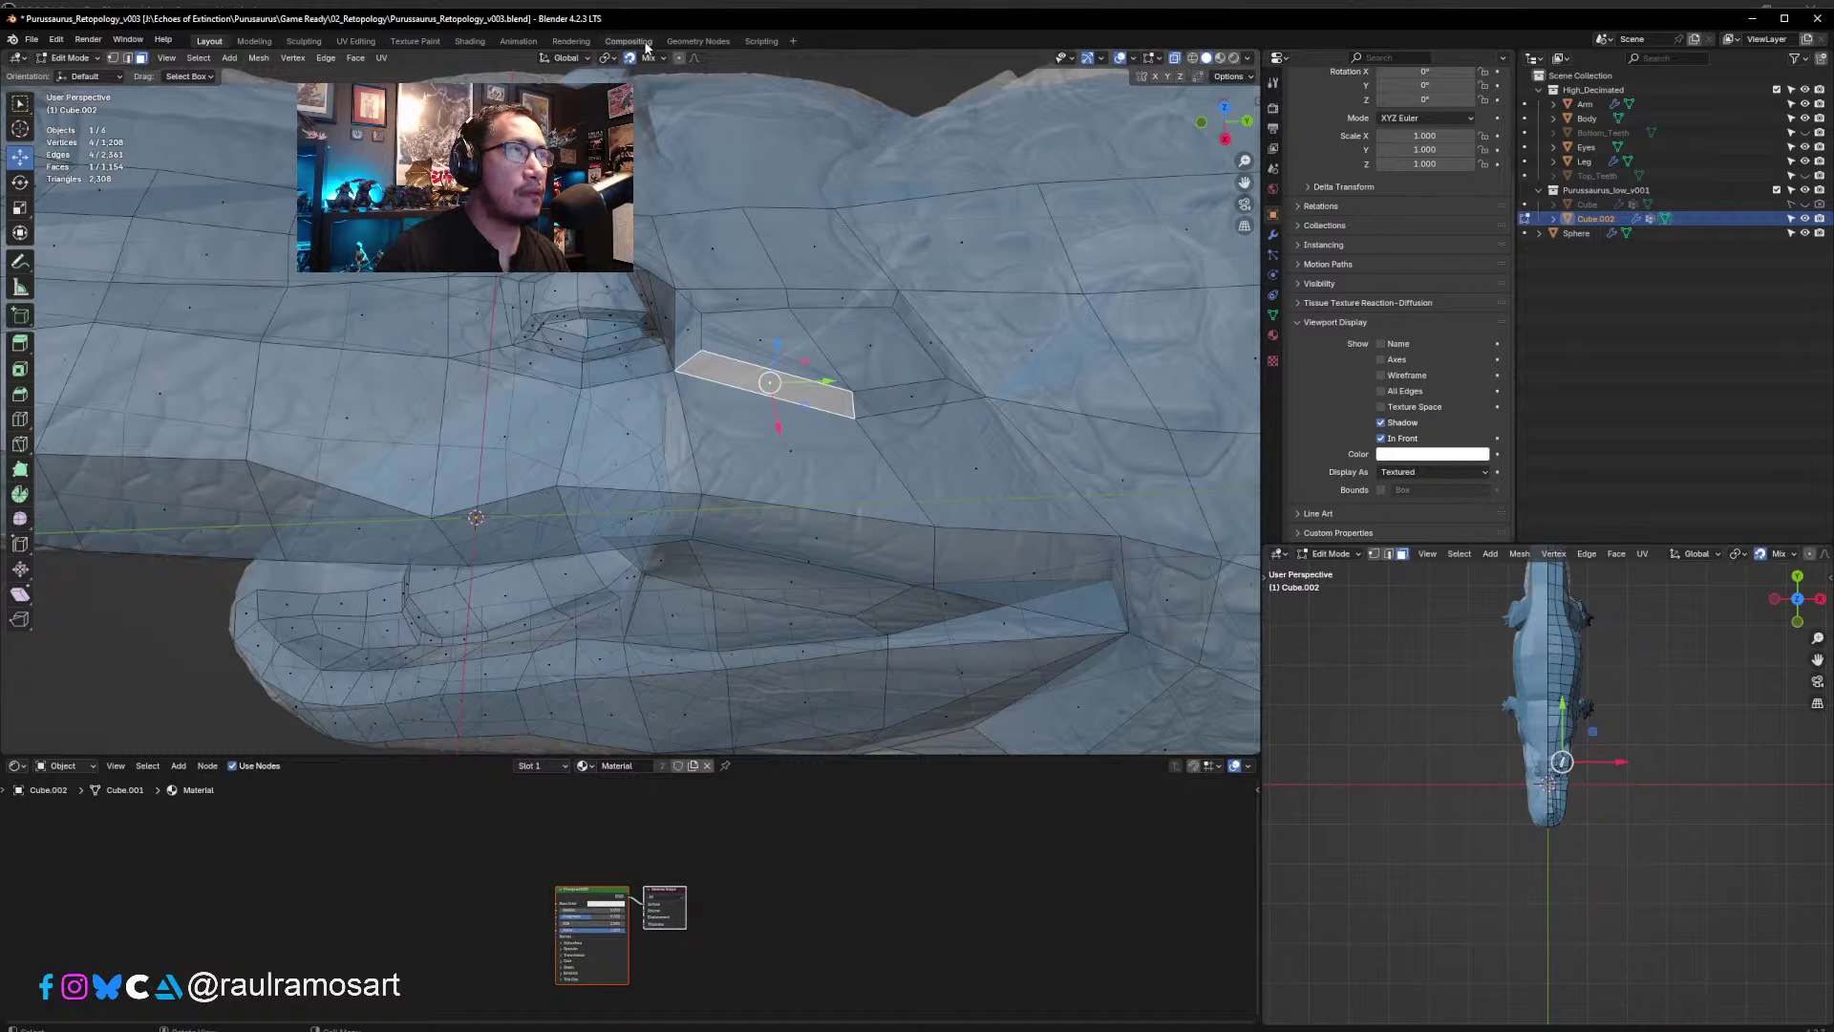
- Add one centred loop cut behind the eye, running down through the front inset face and across the jaws
key("ctrl+r")
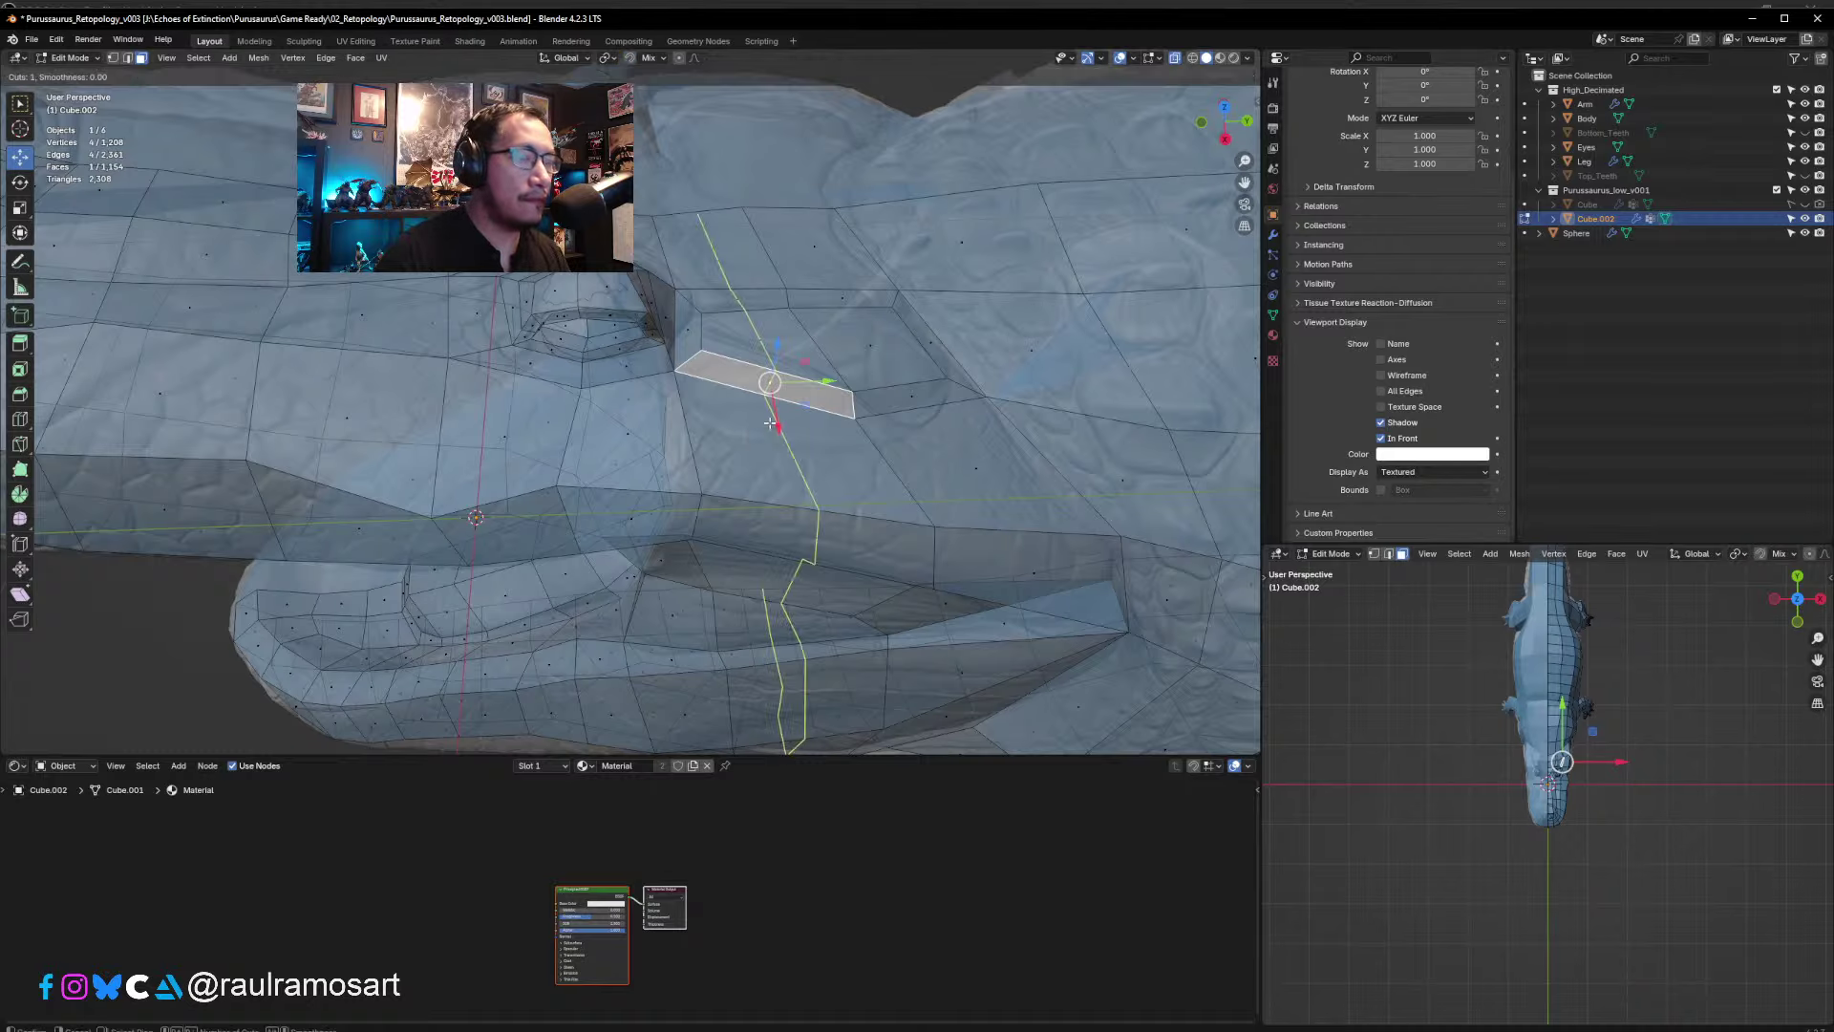
left_click(765, 434)
left_click(754, 443)
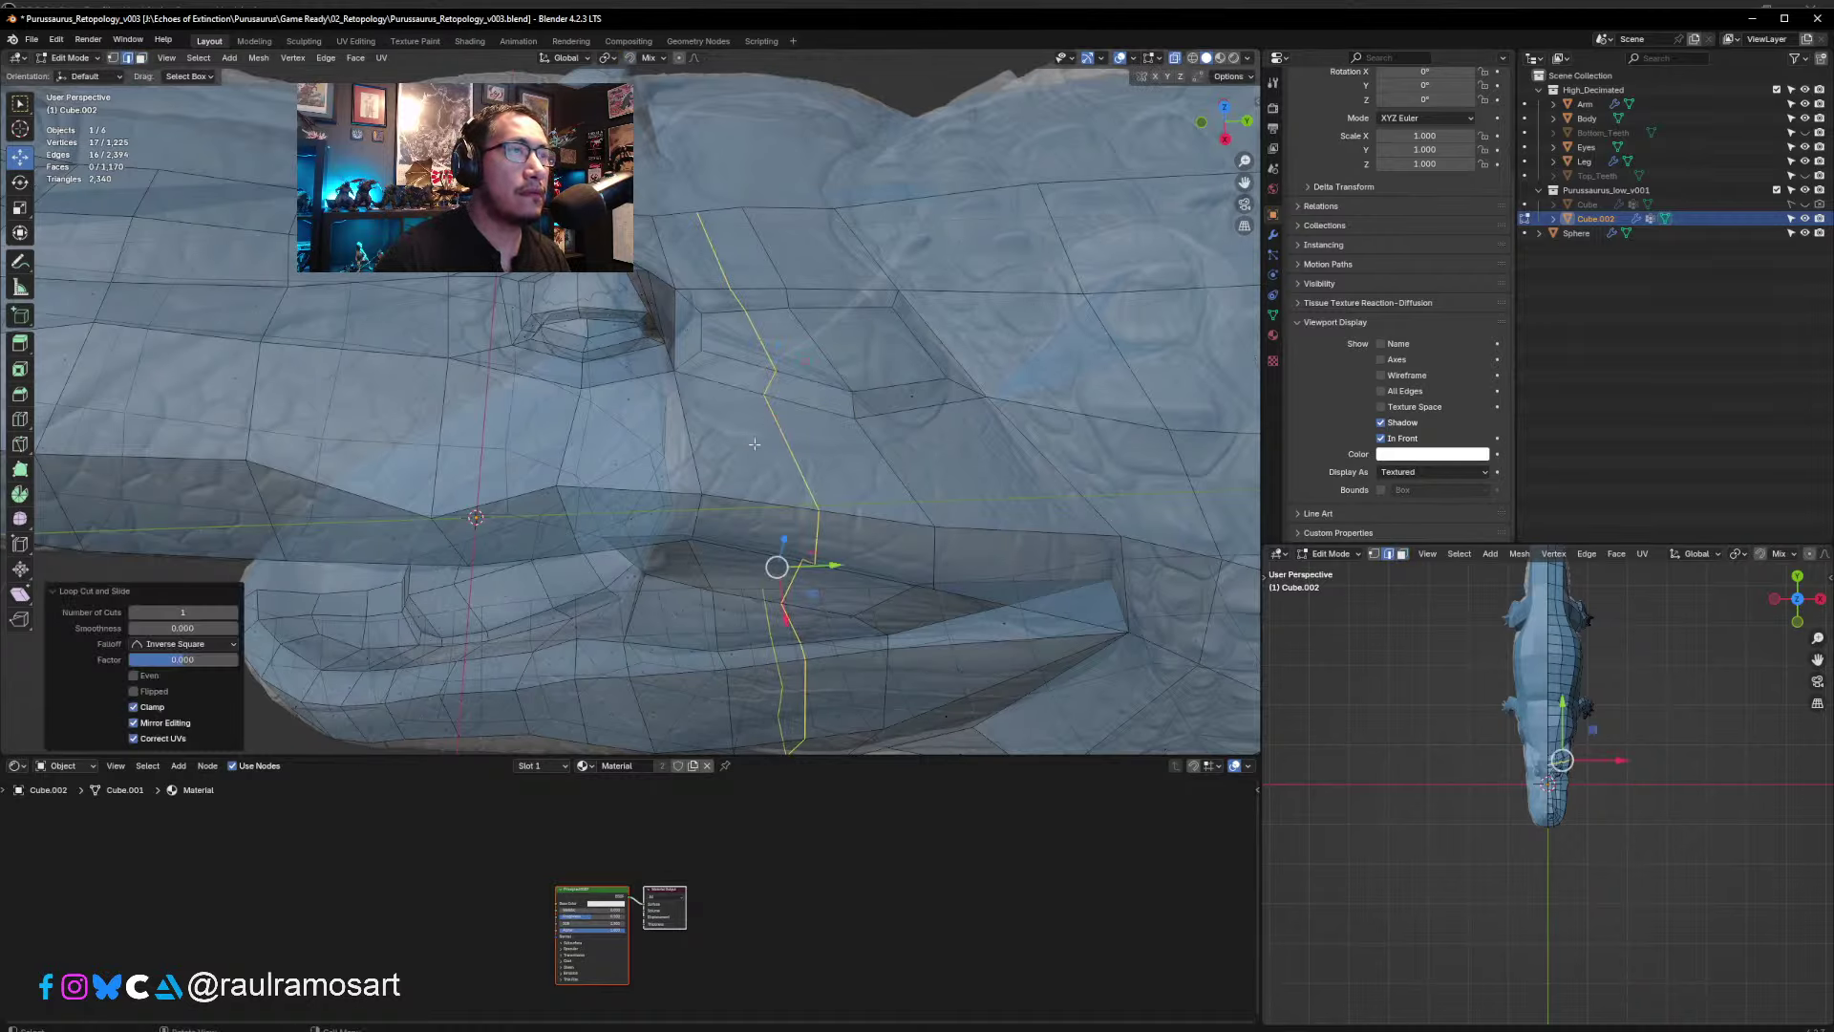
- In vertex selection mode, nudge the vertices along the lower border of the inset behind the eye slightly upward
left_click(112, 58)
middle_click_drag(669, 430, 612, 382)
left_click(588, 378)
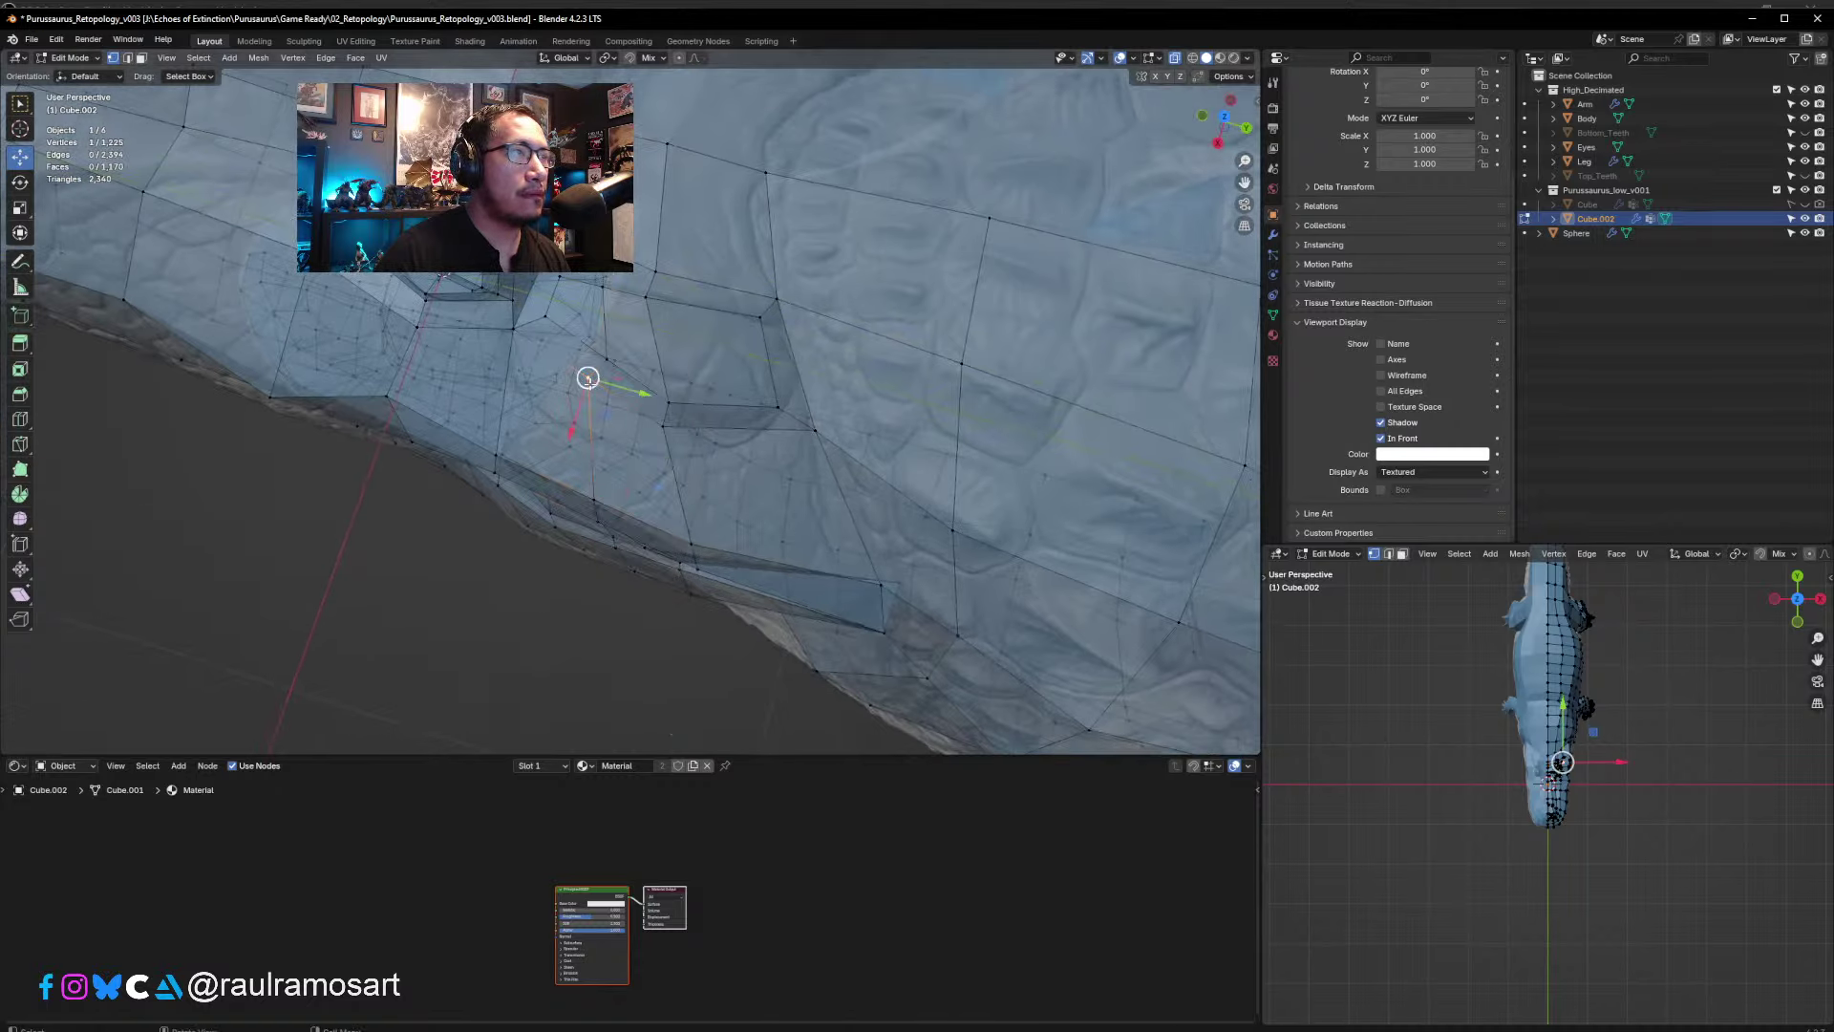
mouse_move(590, 382)
left_mouse_down()
mouse_move(573, 418)
mouse_move(589, 374)
left_mouse_up()
left_click(608, 362)
left_click(665, 428)
mouse_move(665, 429)
left_mouse_down()
mouse_move(668, 450)
mouse_move(666, 414)
left_mouse_up()
left_click(667, 401)
- Adjust the inset's two rear corner vertices and its upper middle vertex to round out the shape behind the eye
left_click(784, 411)
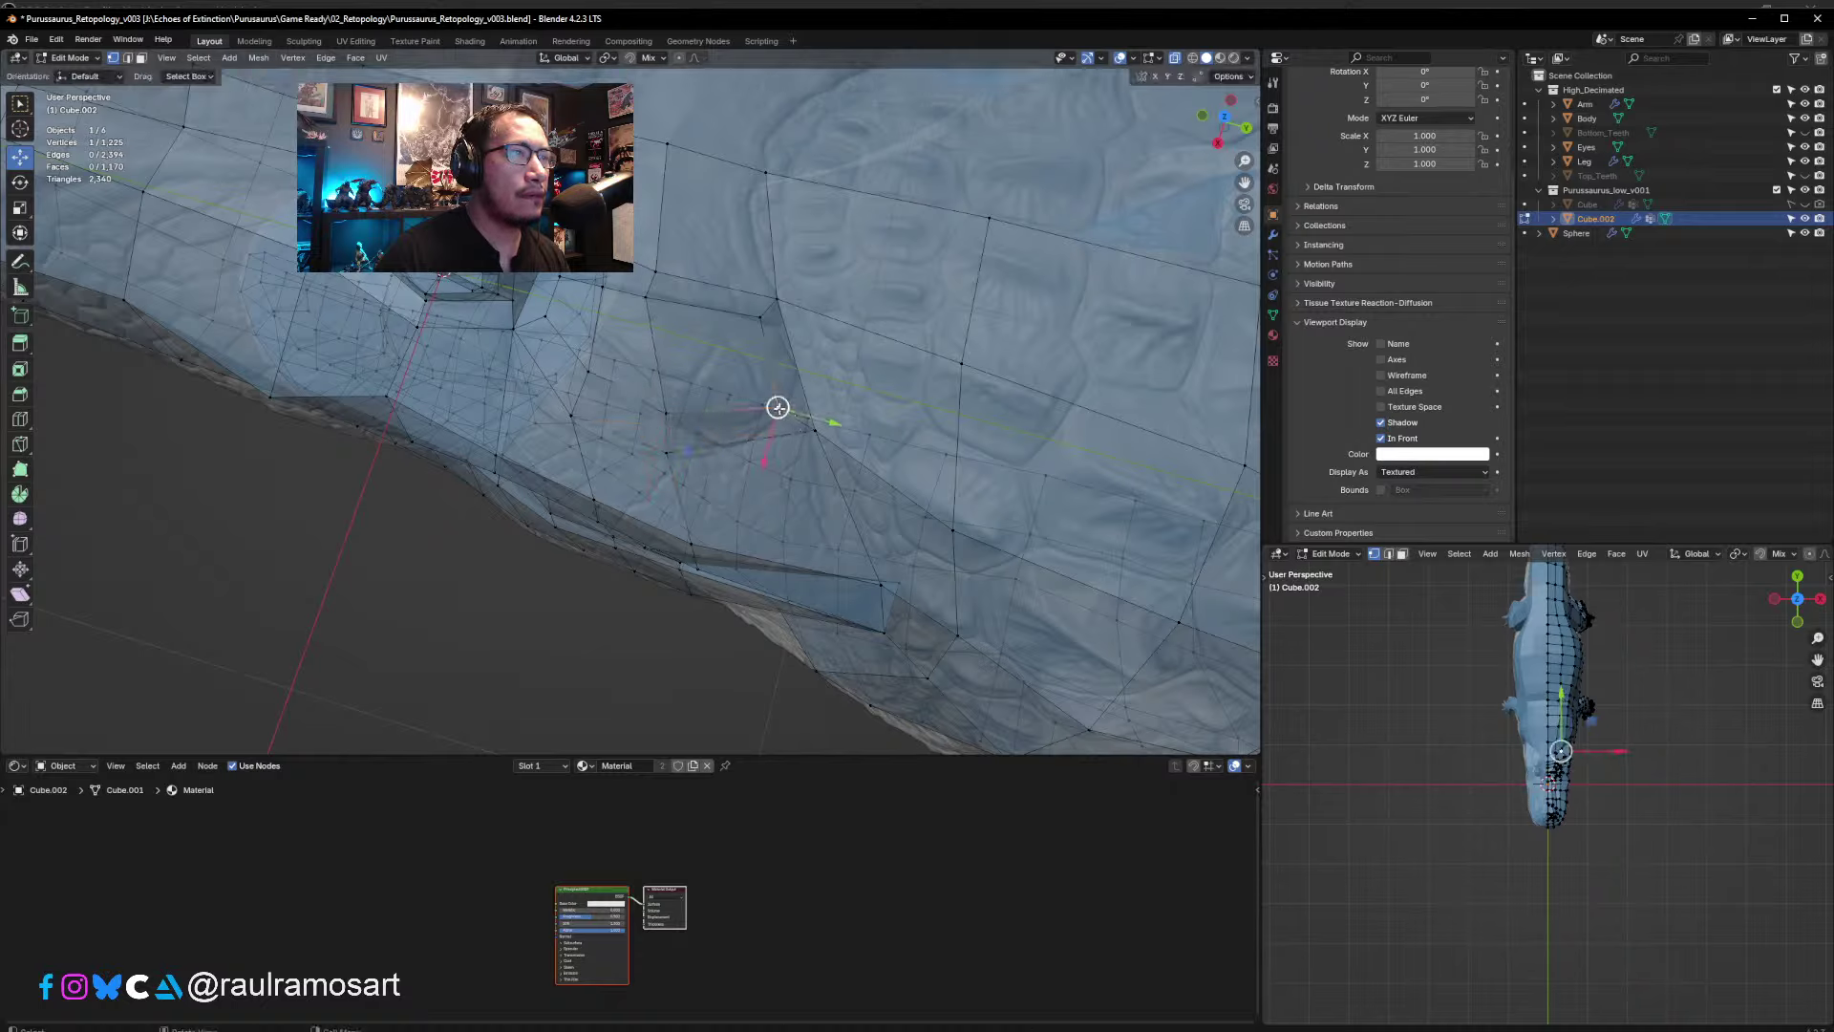
left_click_drag(779, 409, 768, 397)
left_click(759, 317)
left_click_drag(760, 318, 760, 328)
left_click(647, 302)
left_click_drag(645, 298, 655, 305)
- Slide the short edge above the middle of the inset toward the rear of the head
left_click(656, 276)
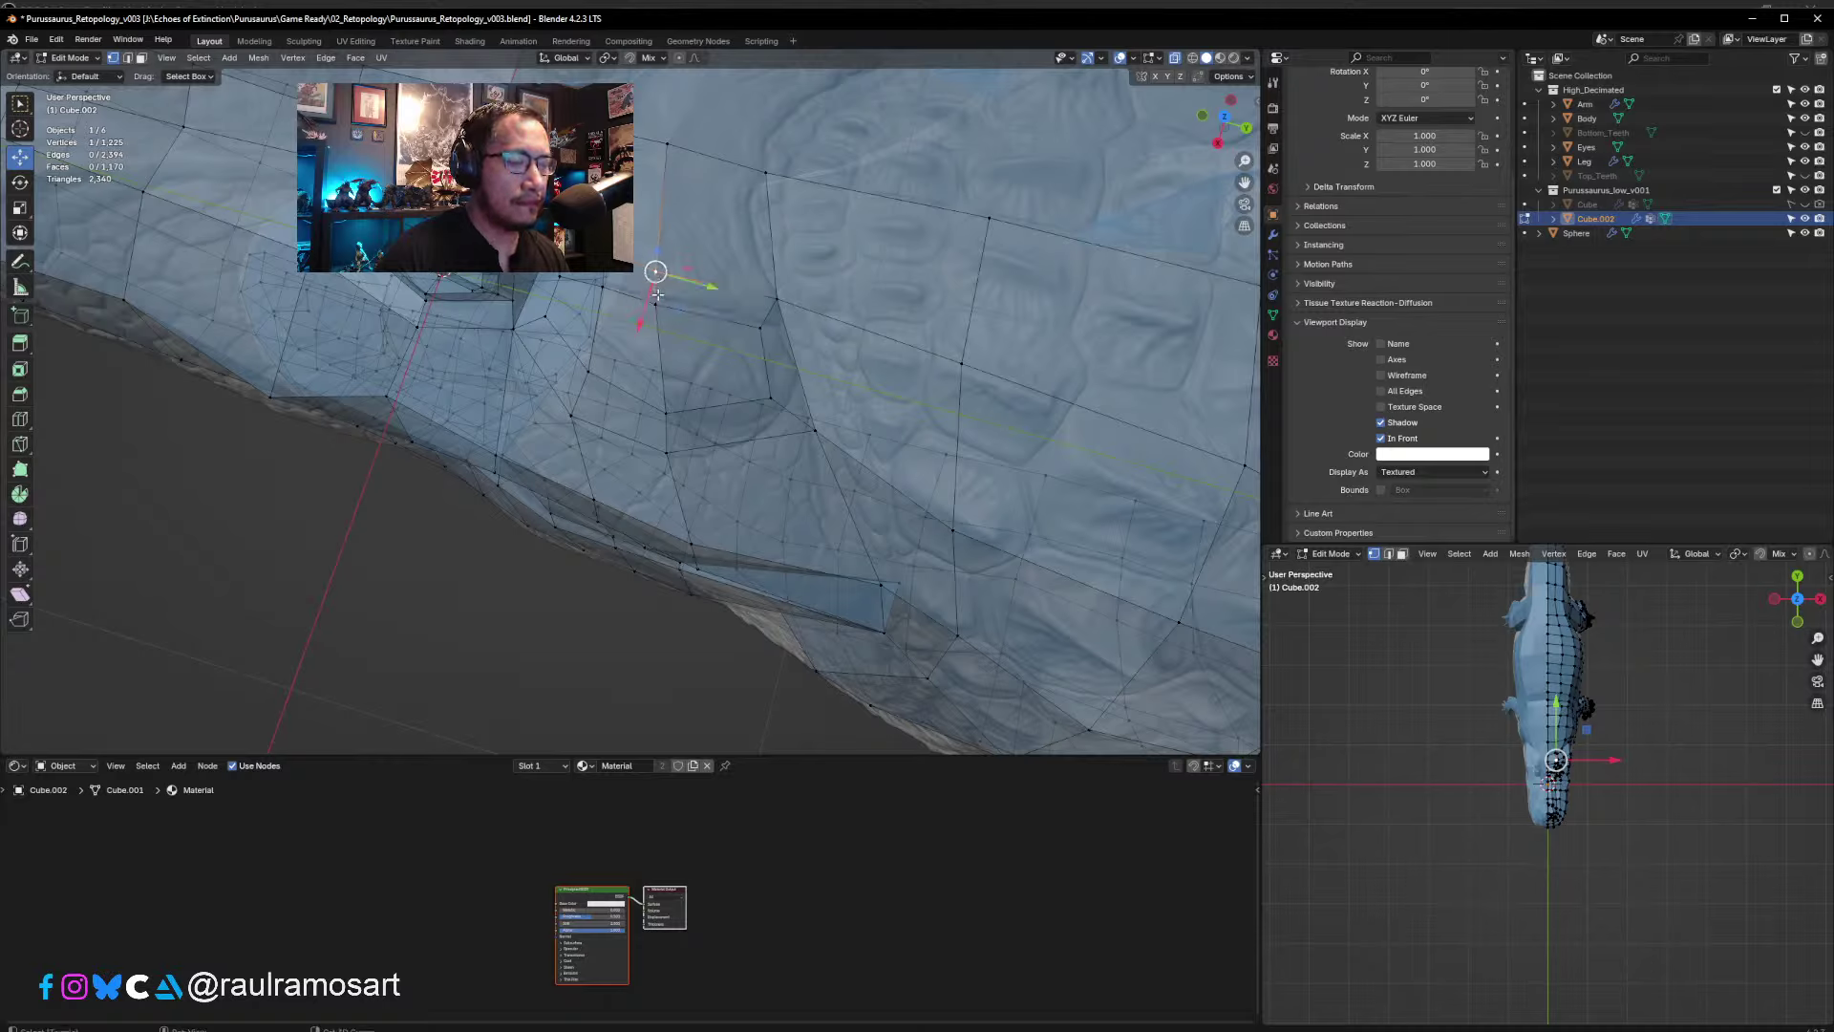
left_click(655, 304, "shift")
key("g")
key("g")
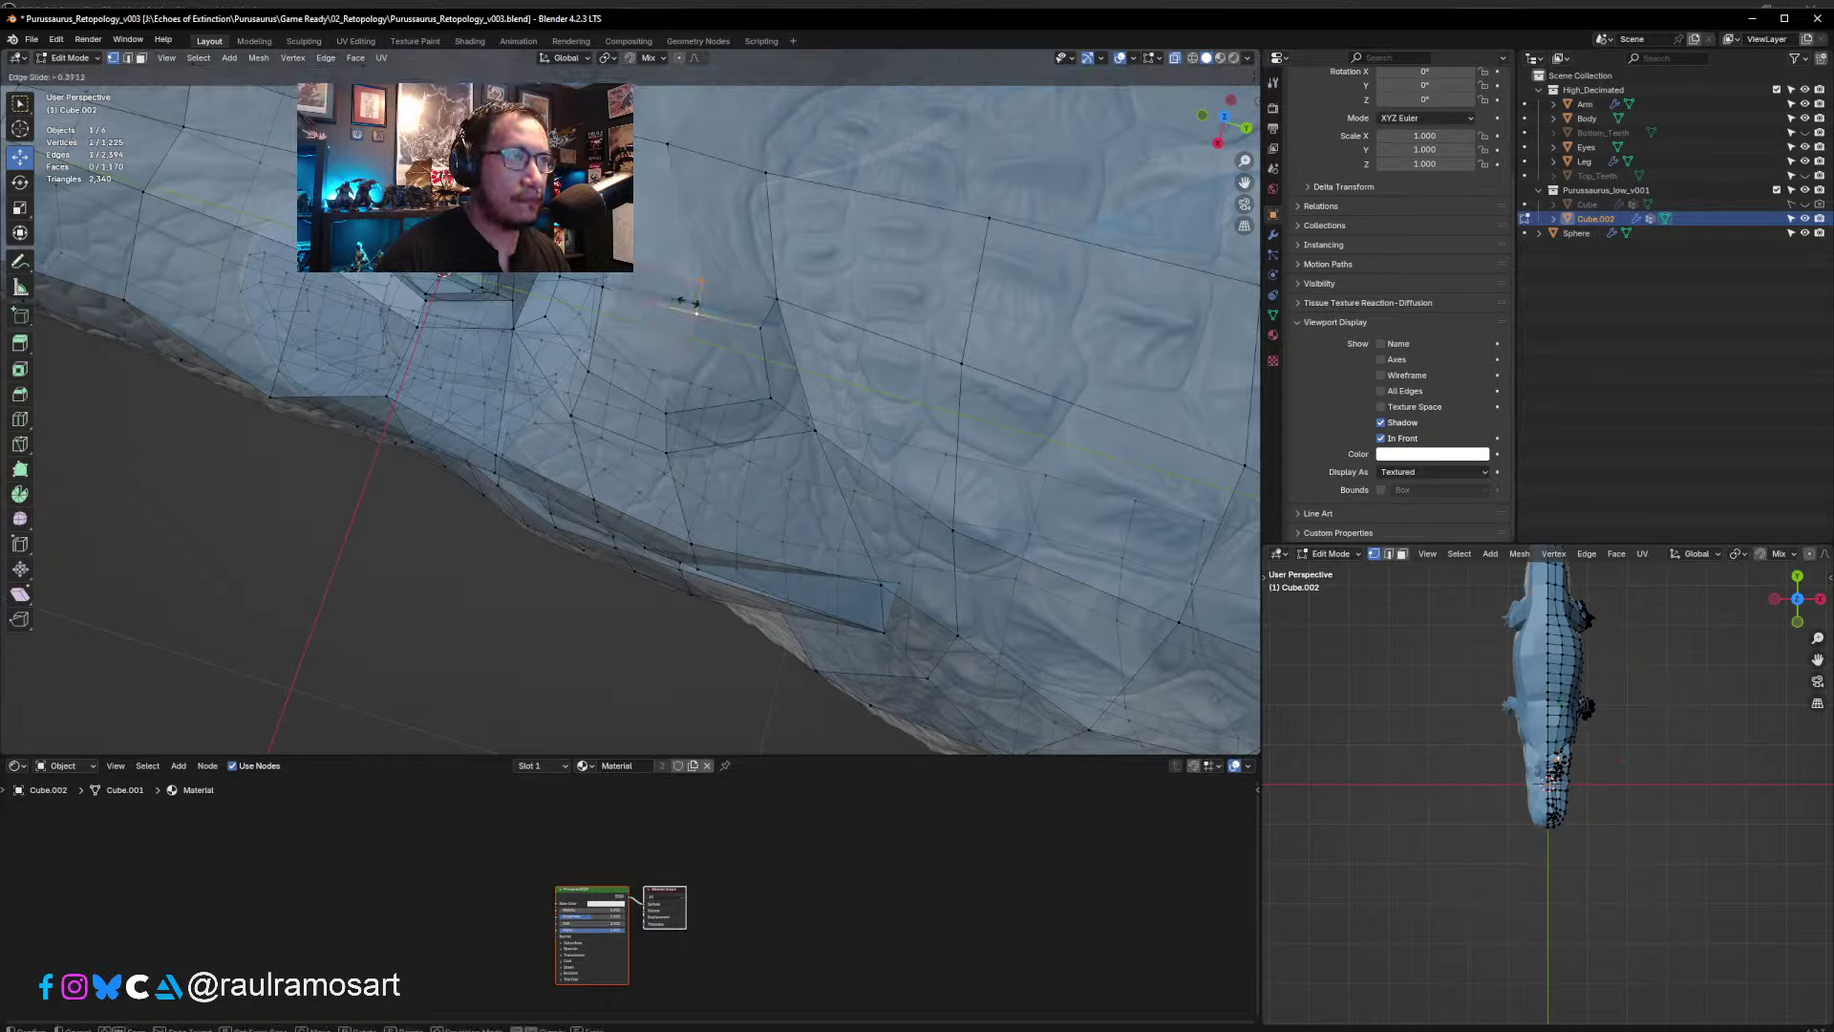
left_click(675, 301)
- Slide two vertices on top of the head above the inset rearward along their edges
left_click(667, 144)
key("g")
key("g")
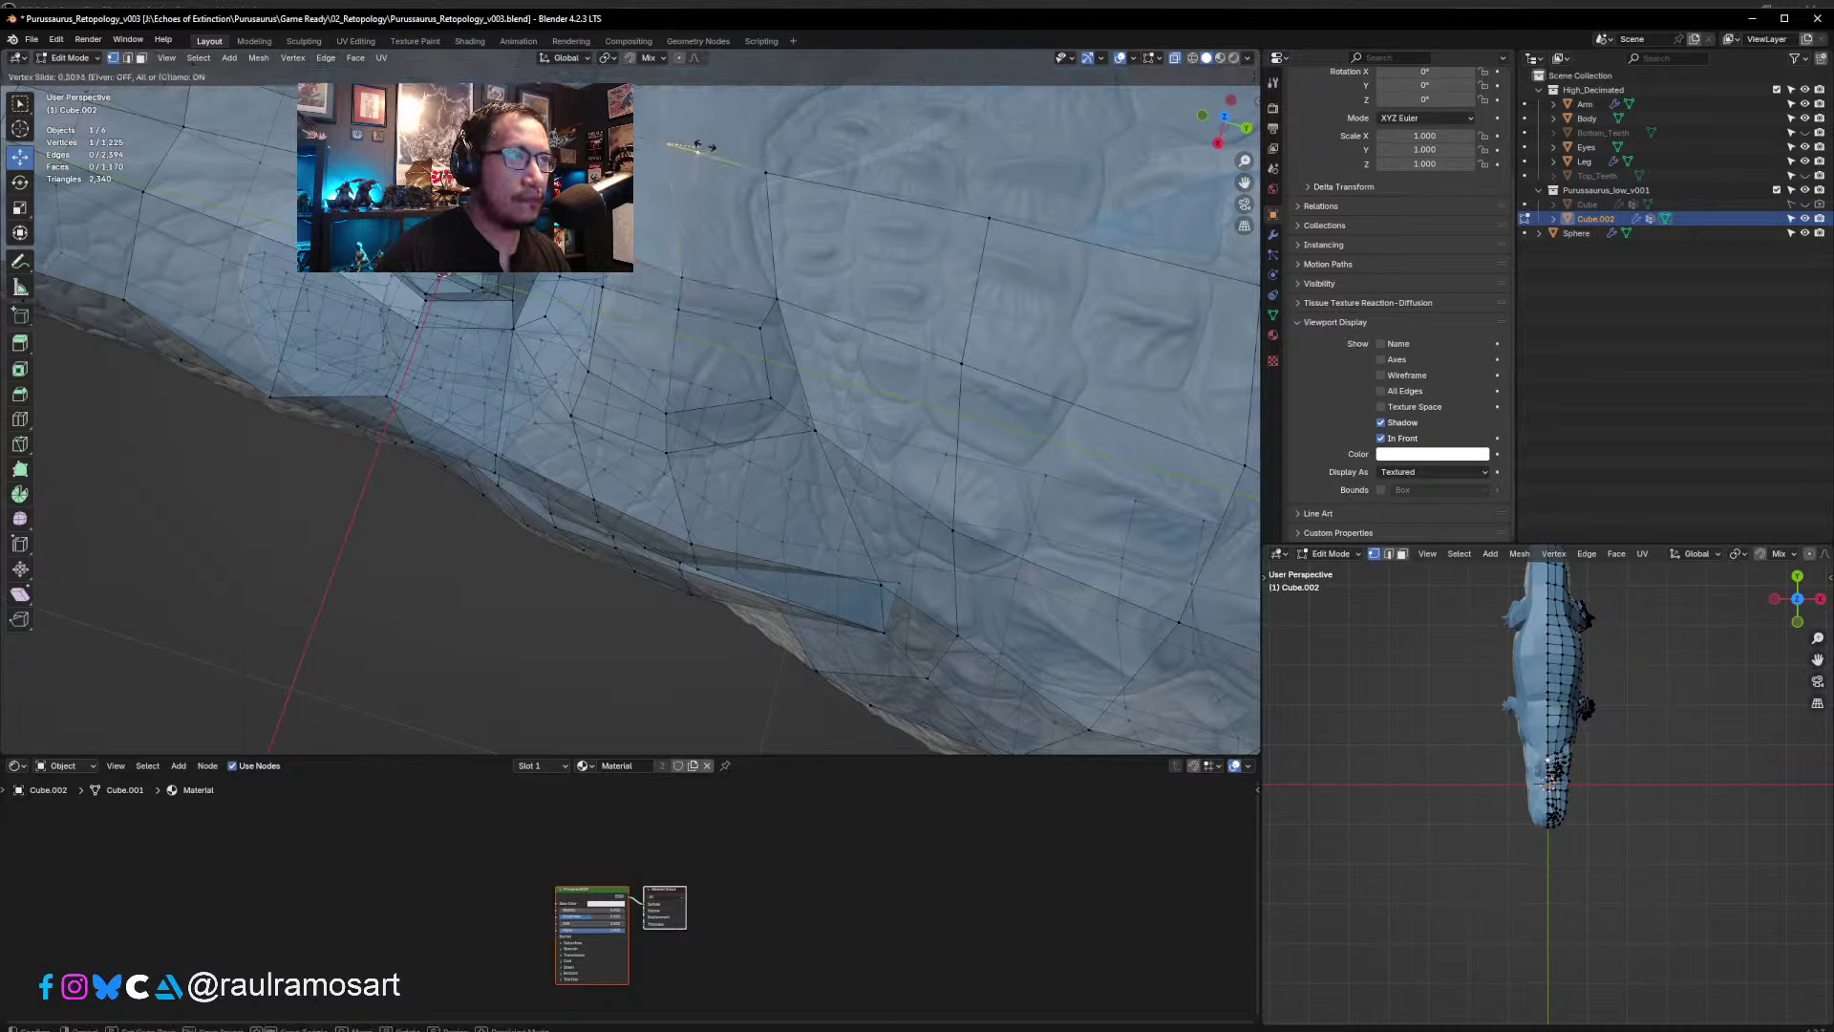
left_click(708, 145)
left_click(605, 131)
key("g")
key("g")
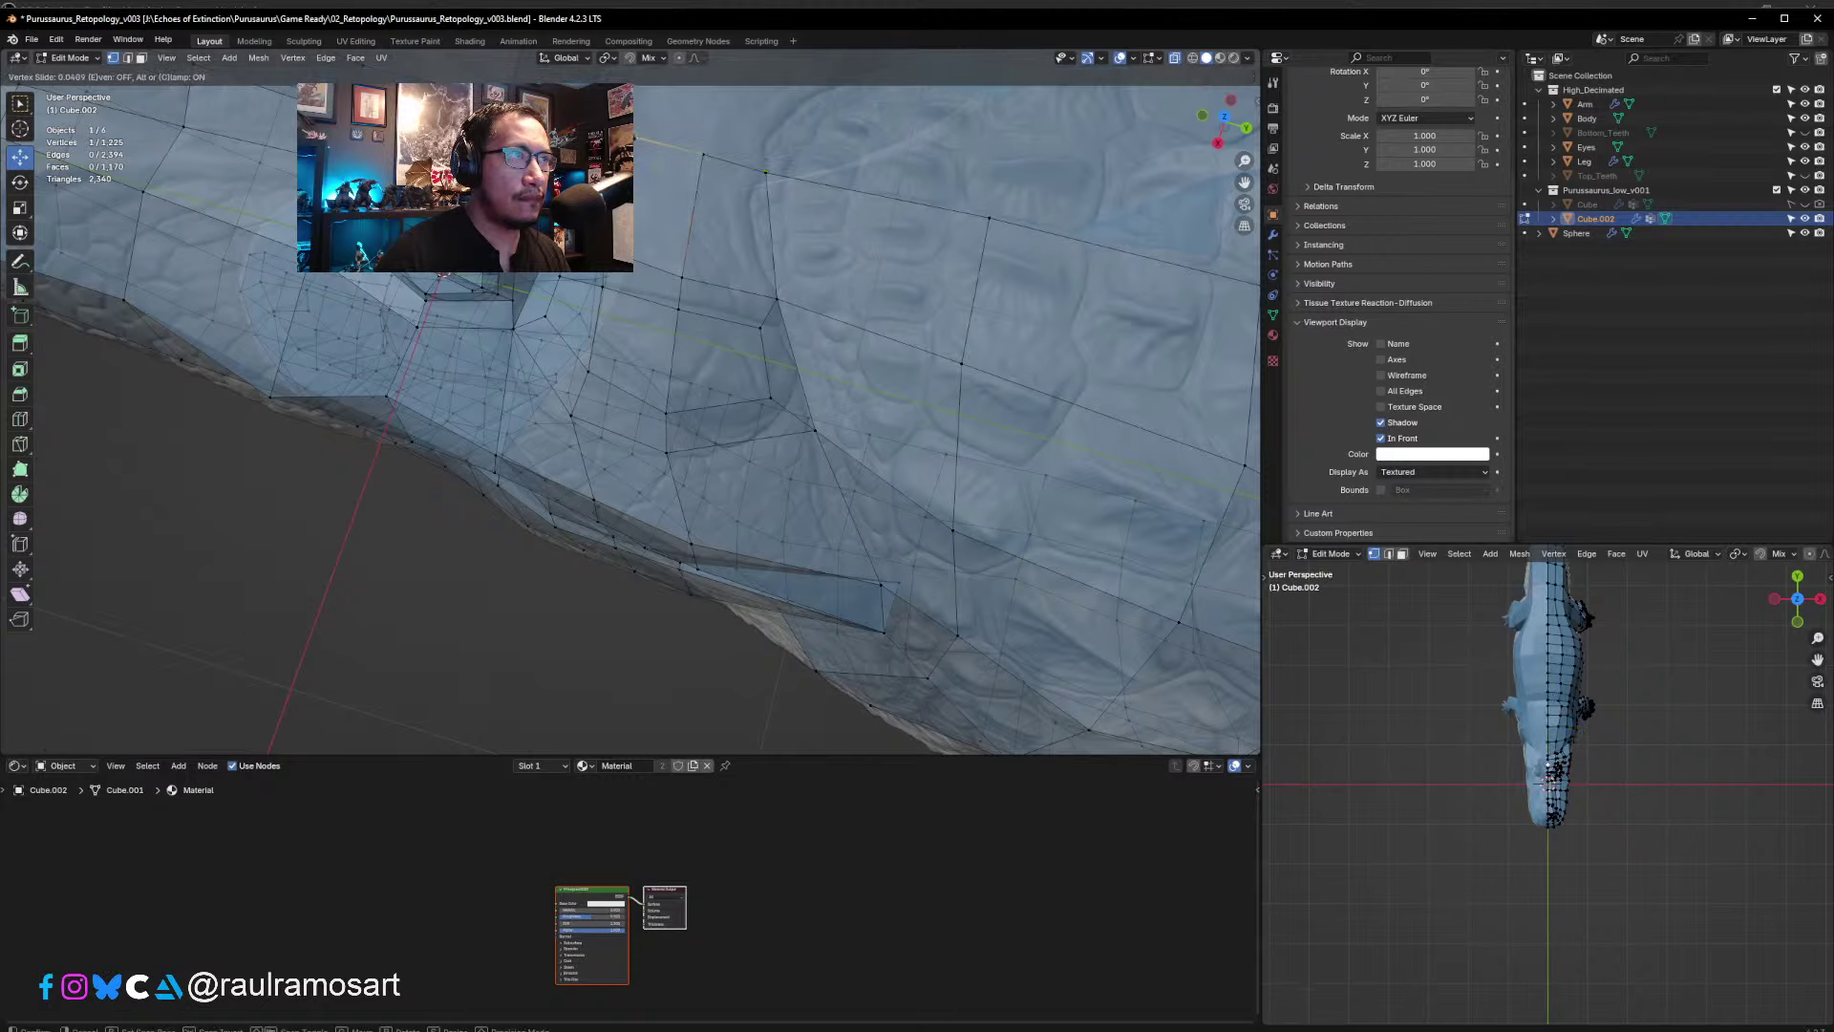
left_click(617, 133)
- Move the upper-jaw vertex below the rear of the eye about 0.017 m toward the snout
middle_click_drag(594, 307, 824, 354)
left_click(848, 338)
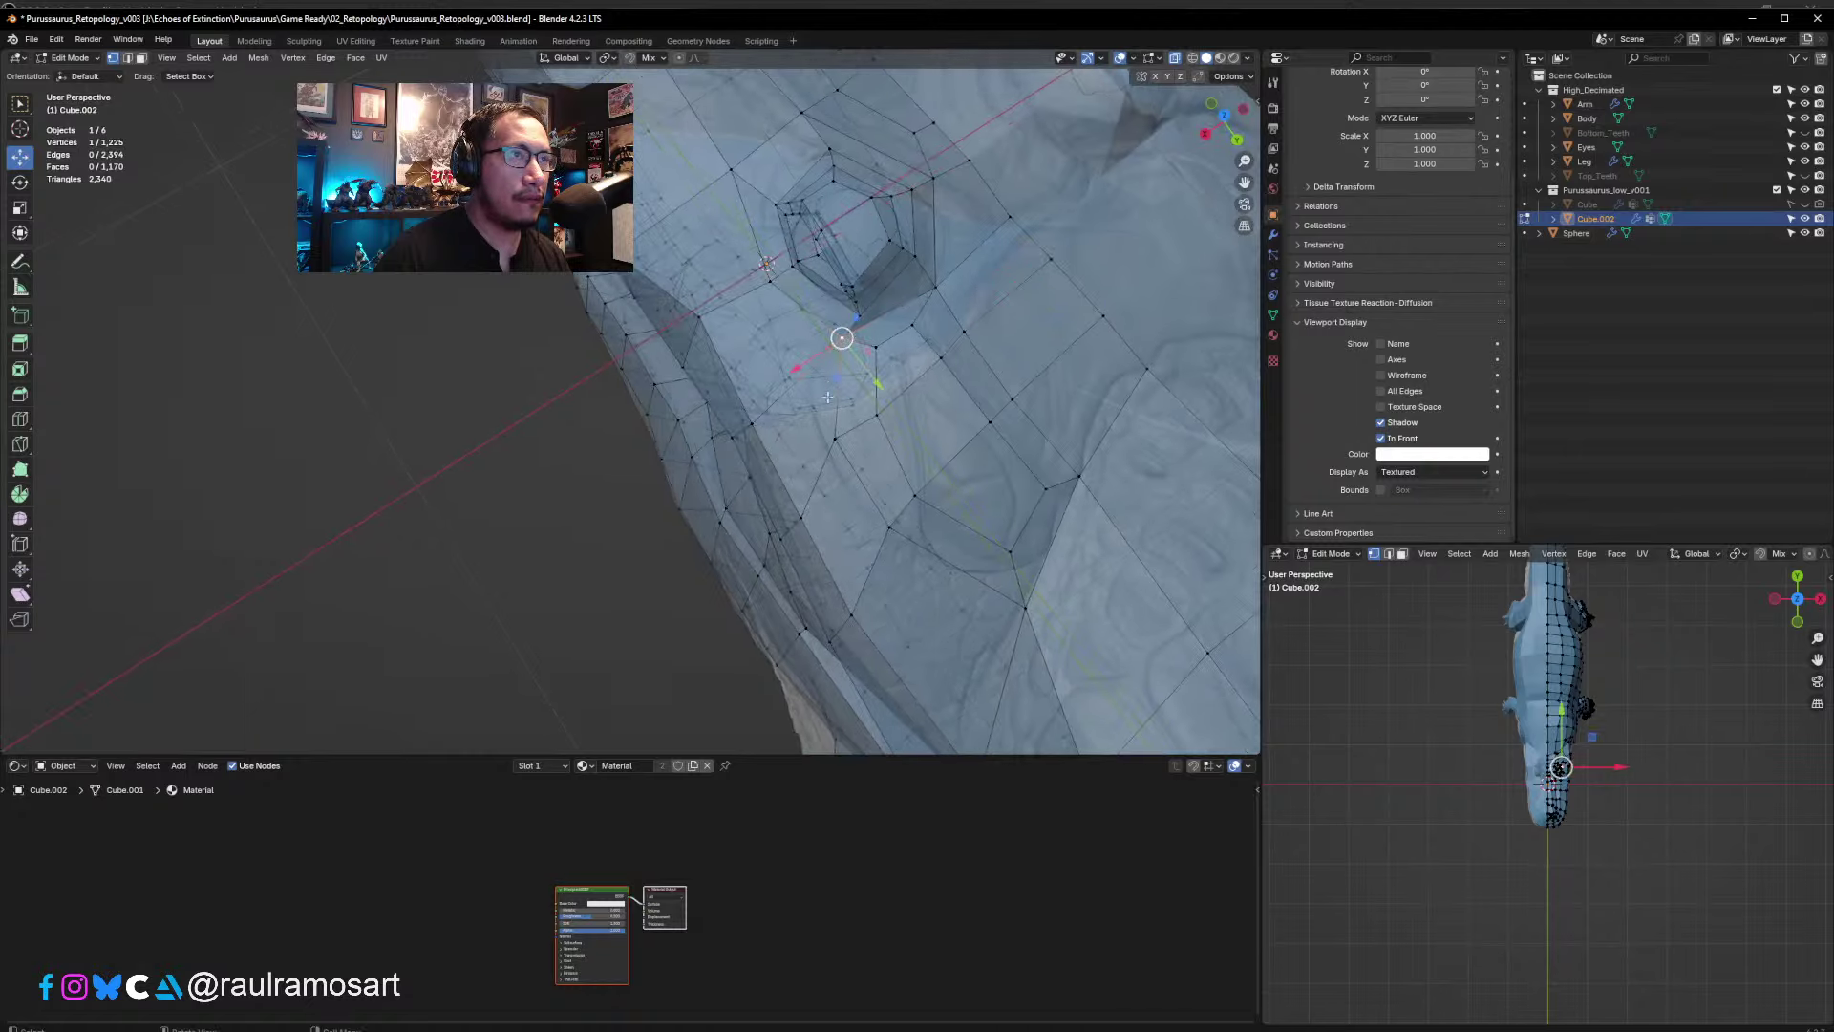
middle_click_drag(866, 387, 835, 350)
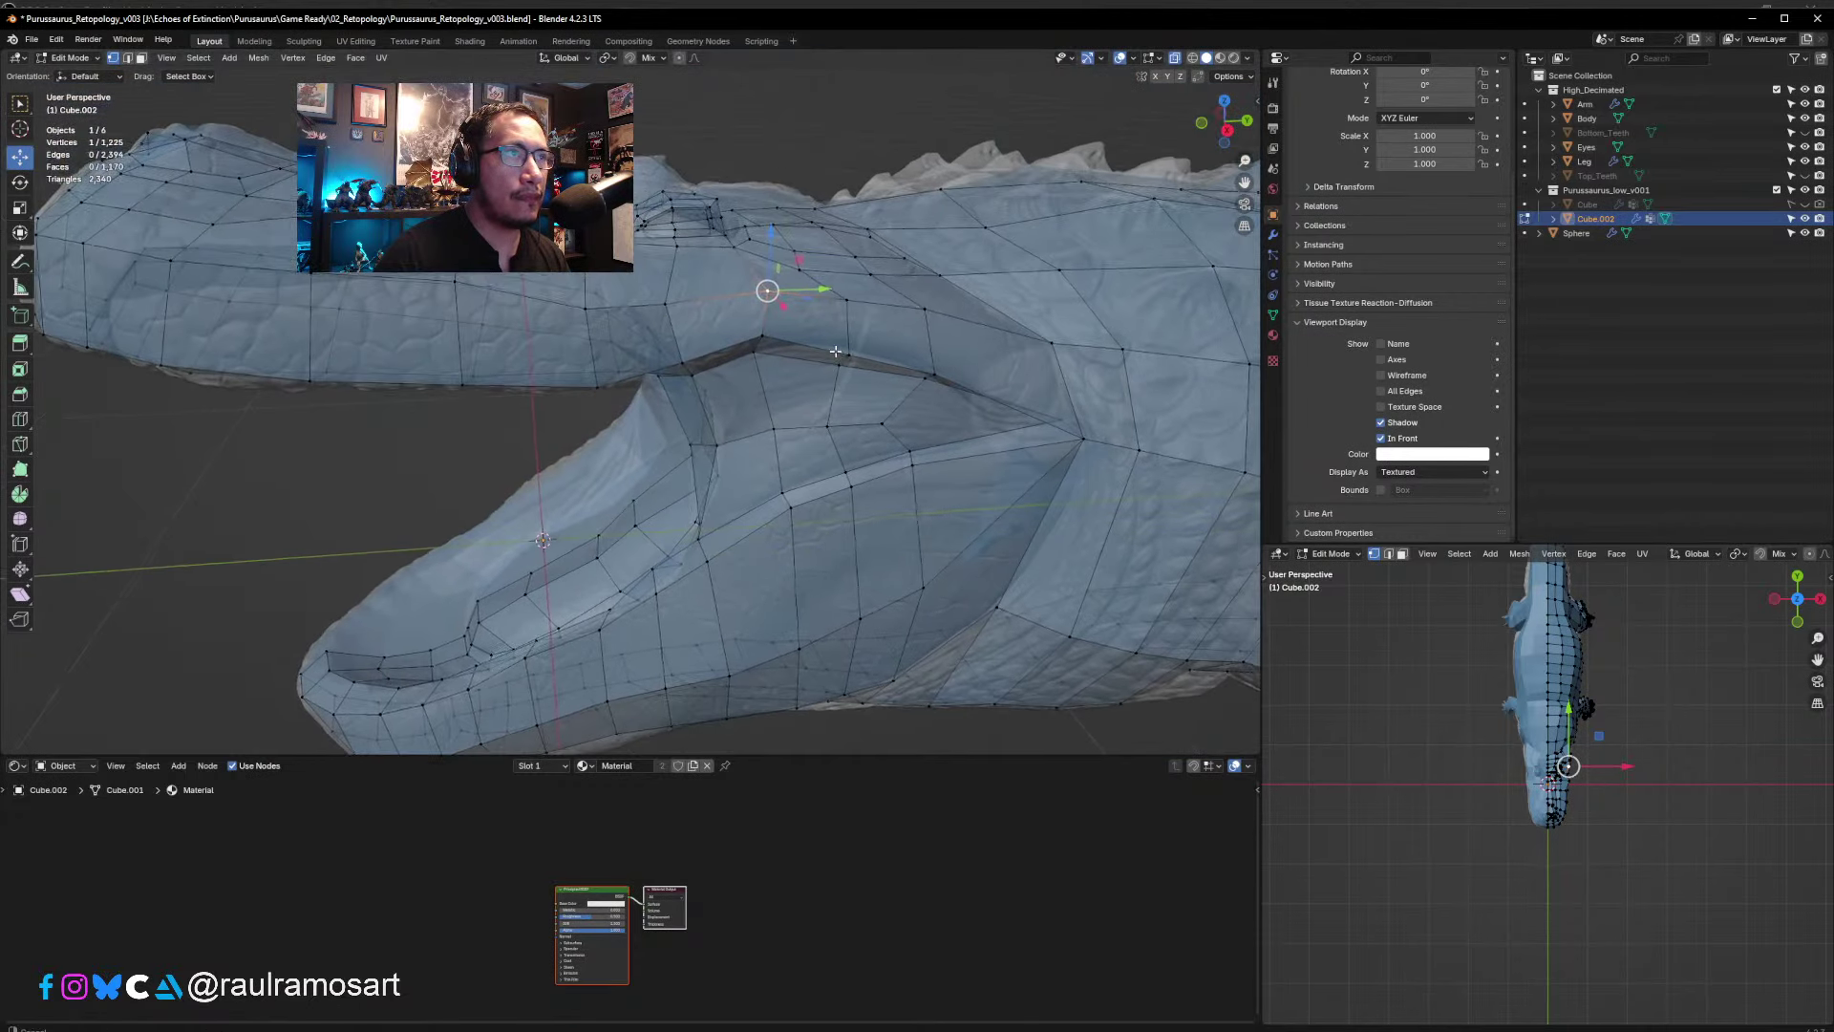
key("g")
left_click(768, 301)
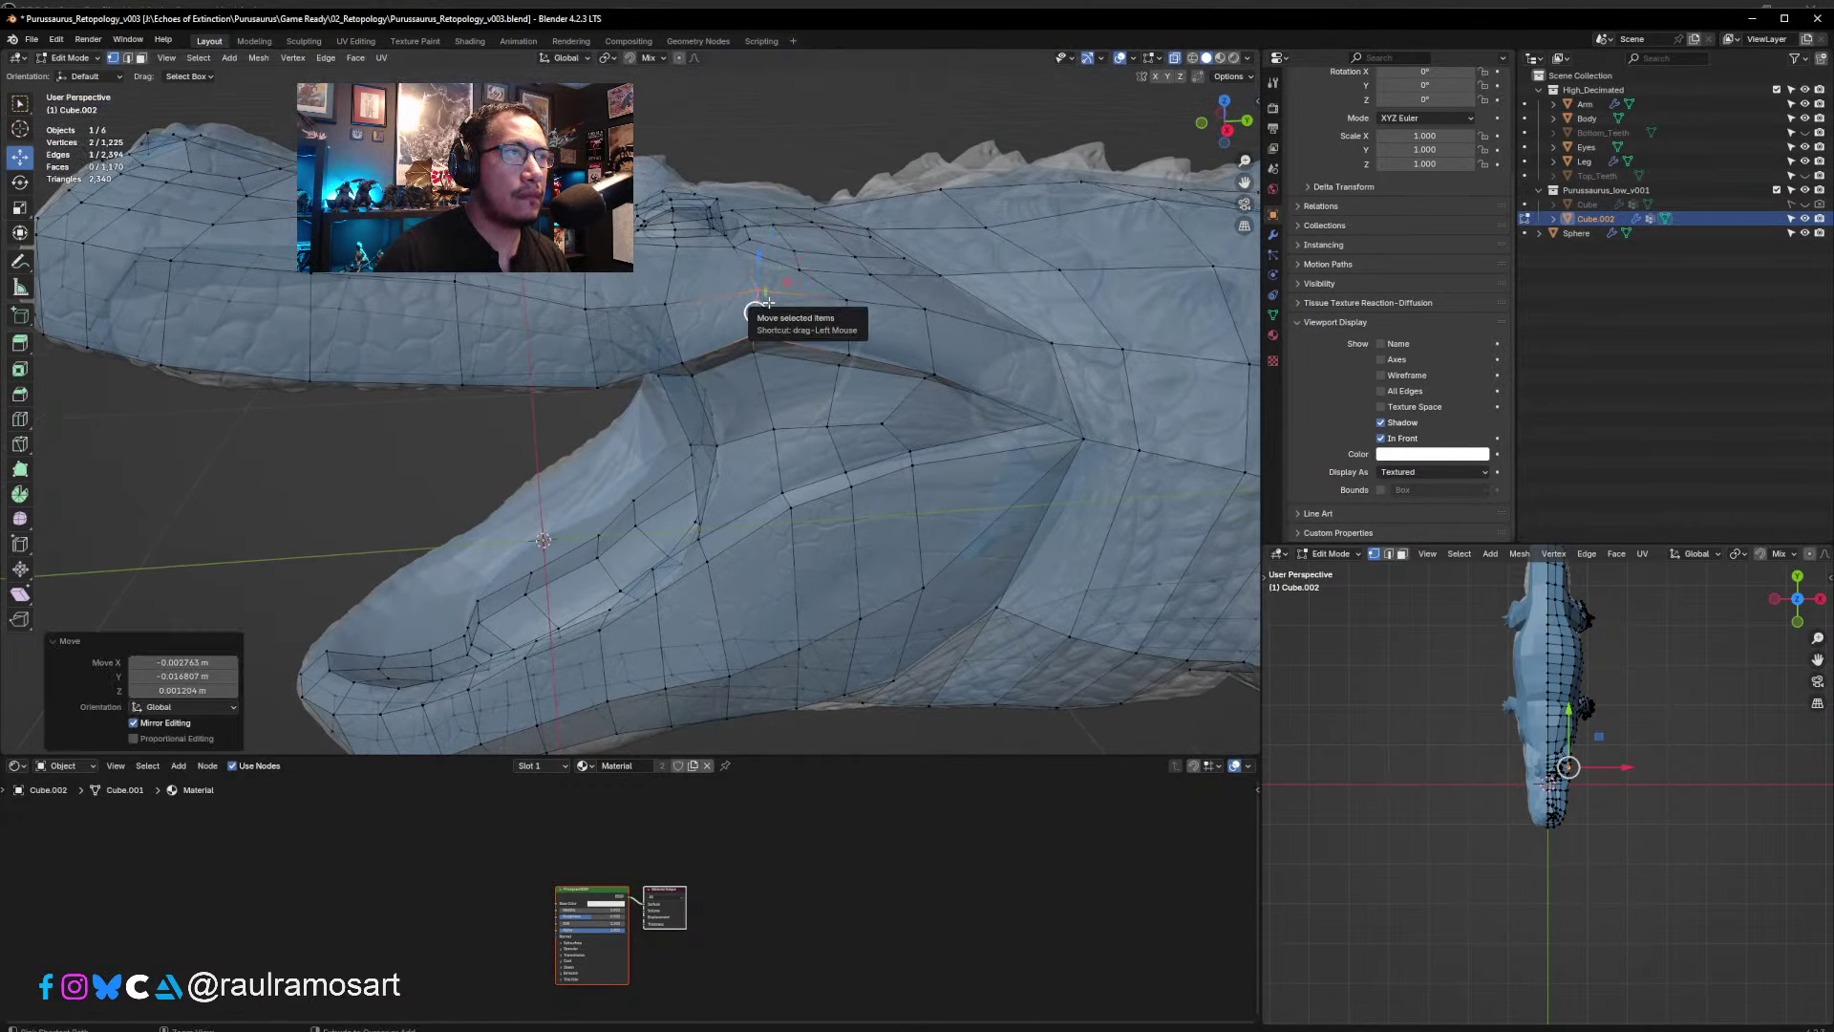
- Activate the Knife tool and return the low-poly mesh to Object Mode
middle_click_drag(689, 296, 802, 335)
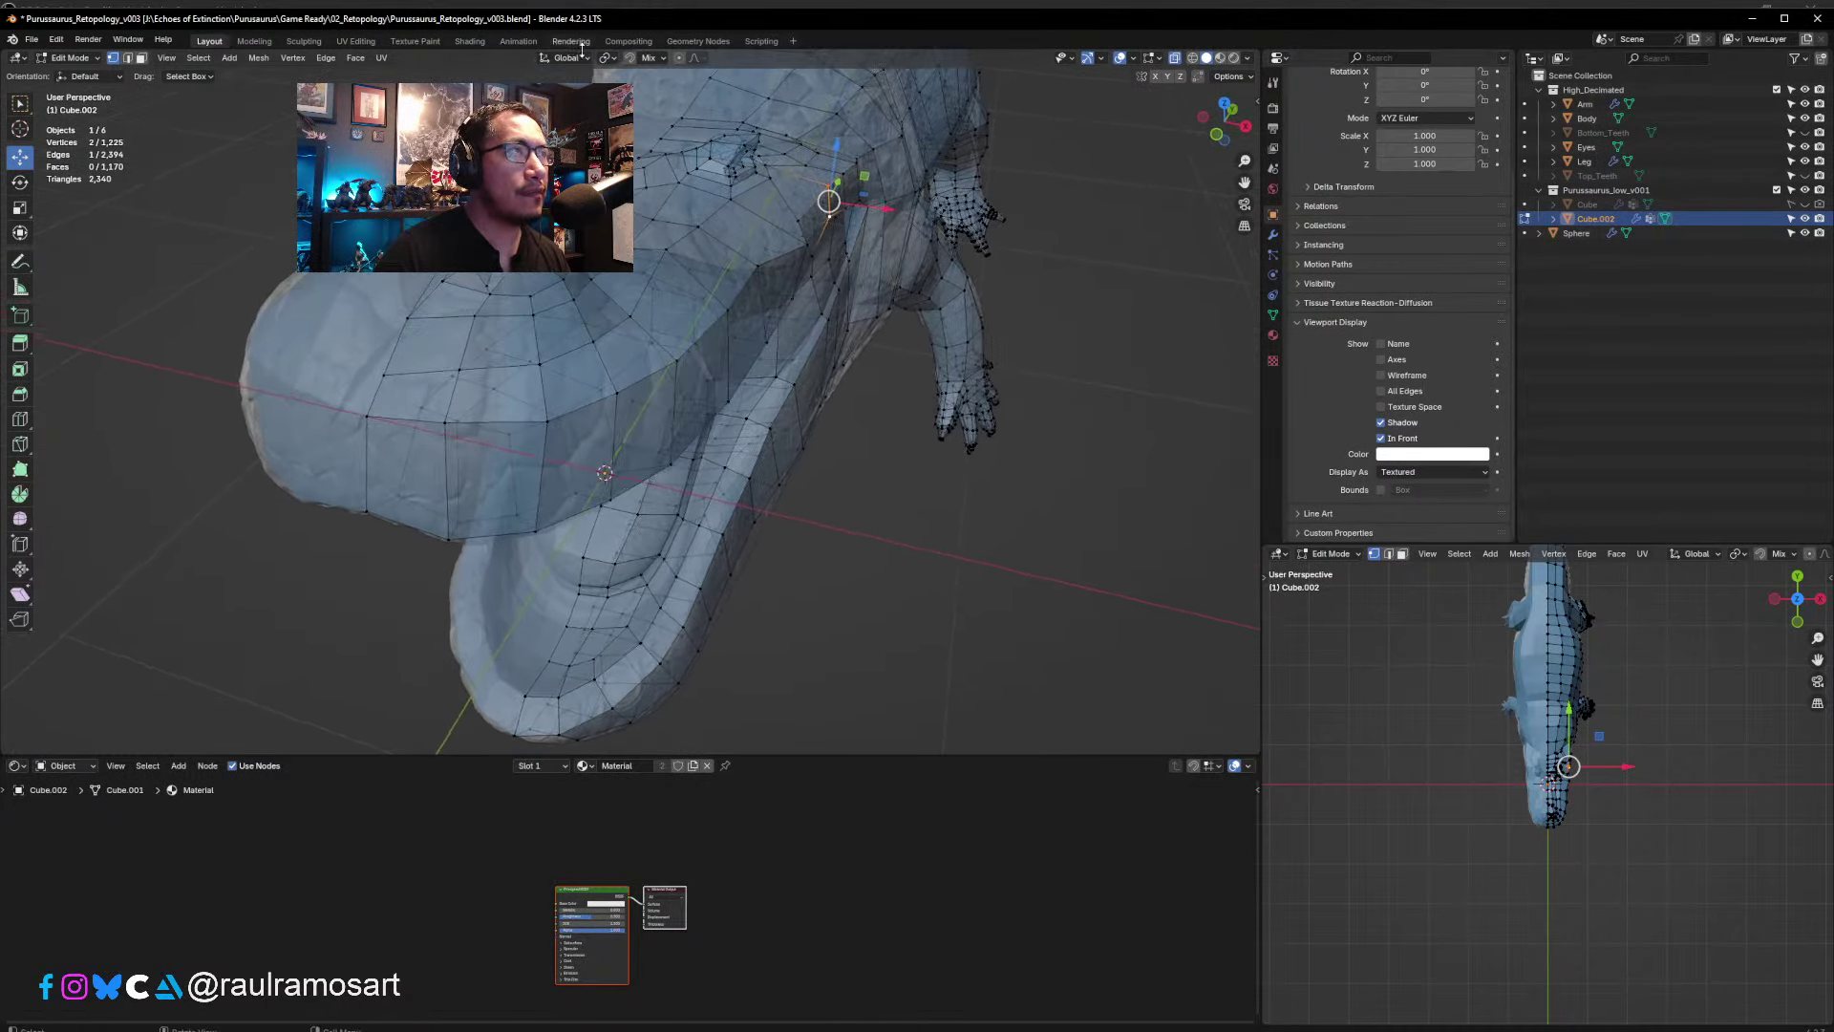
left_click(19, 444)
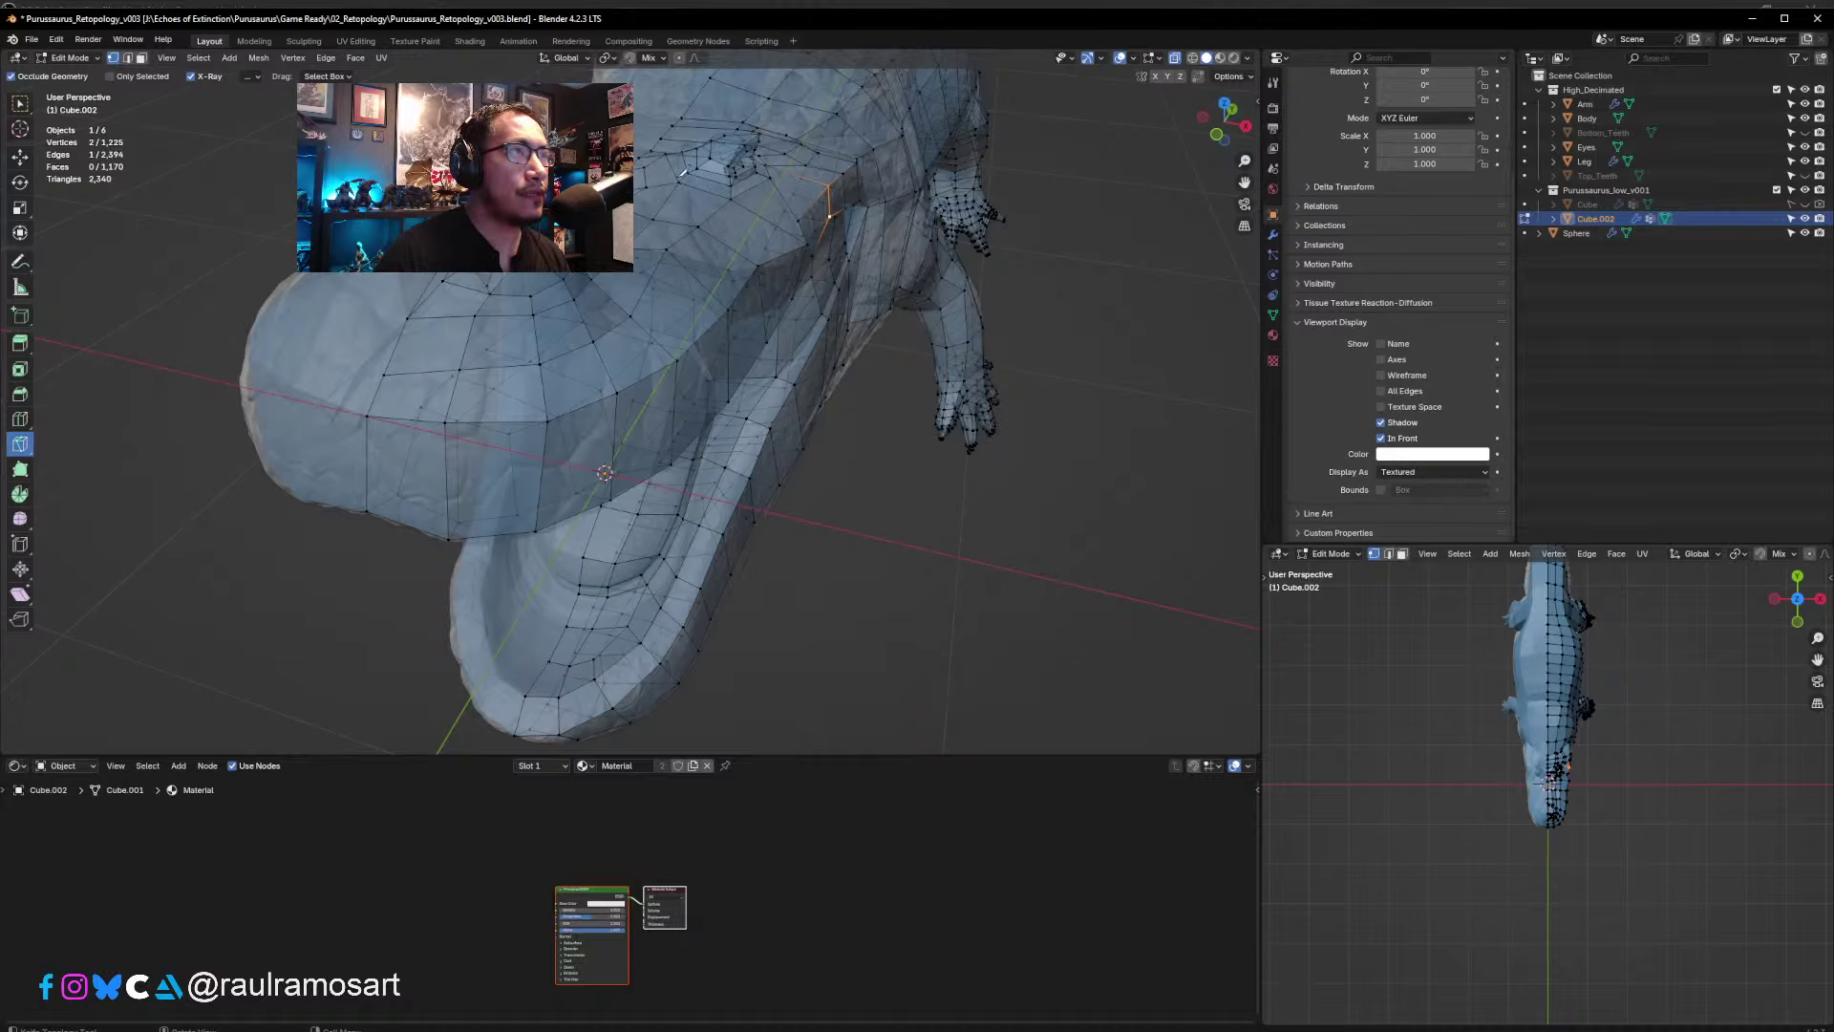
mouse_move(702, 266)
middle_mouse_down()
mouse_move(659, 301)
mouse_move(700, 242)
mouse_move(677, 281)
mouse_move(686, 263)
middle_mouse_up()
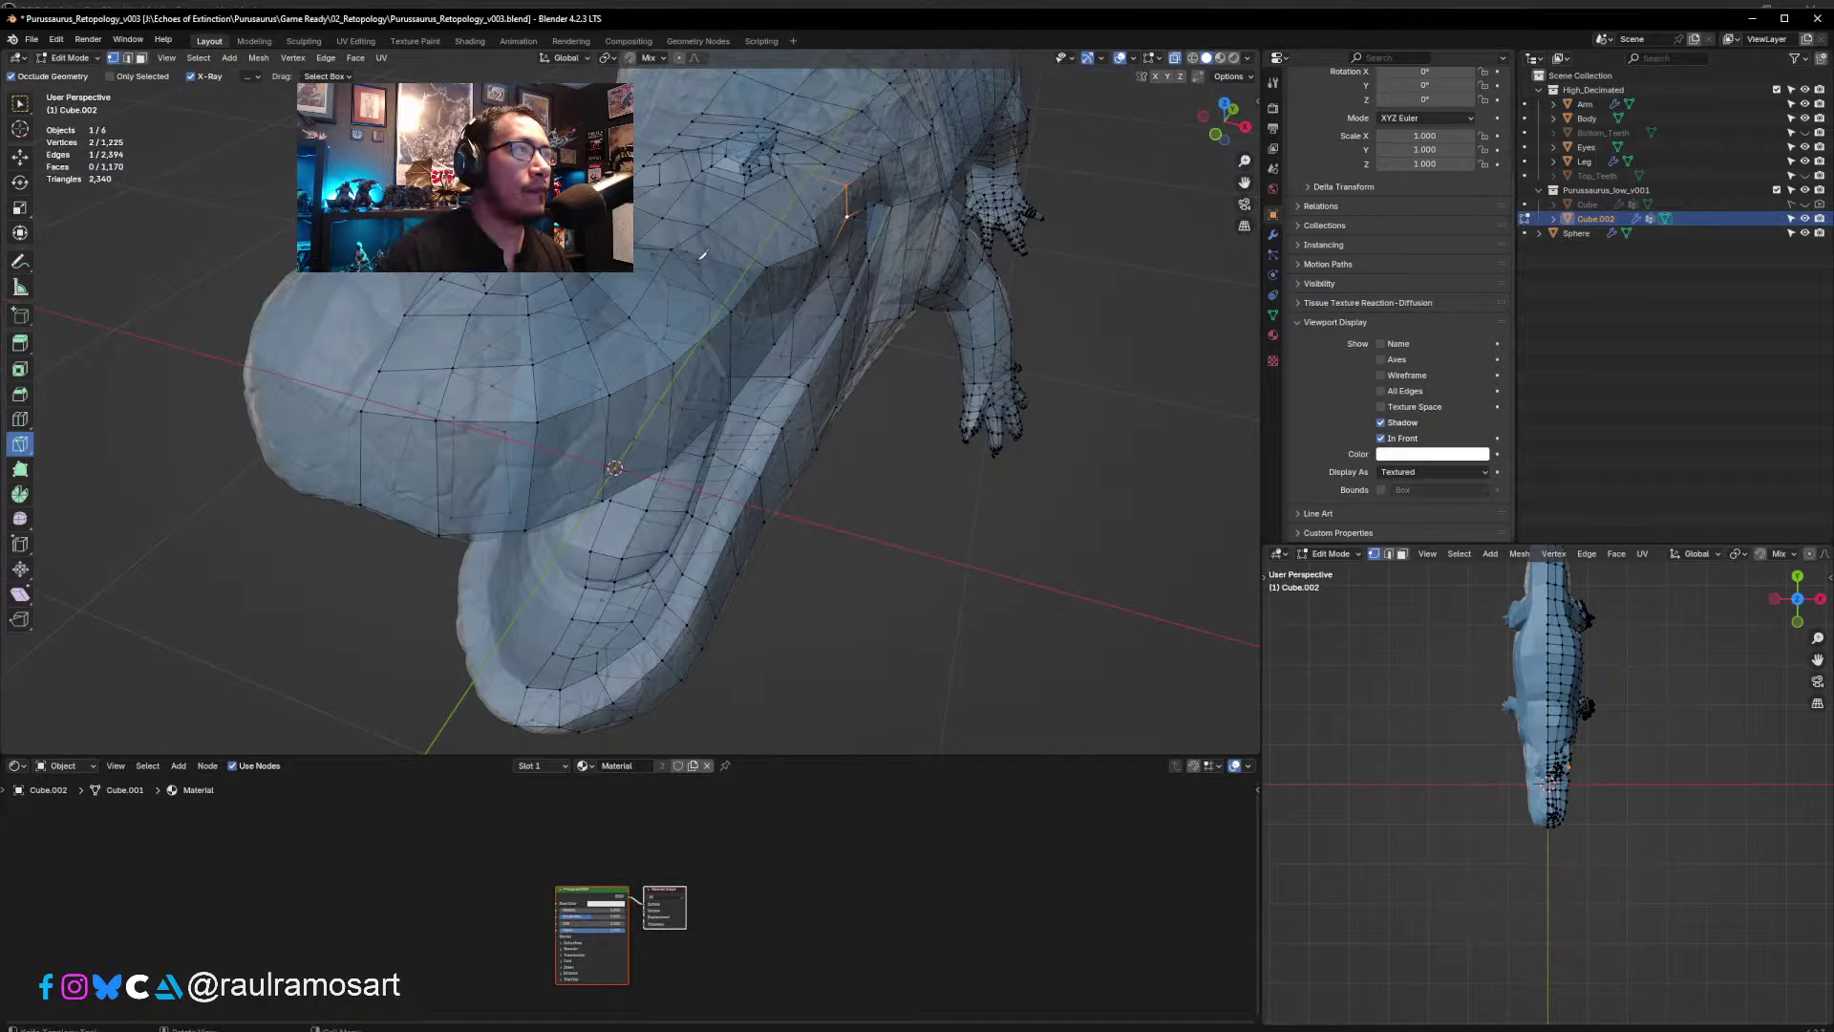
key("Tab")
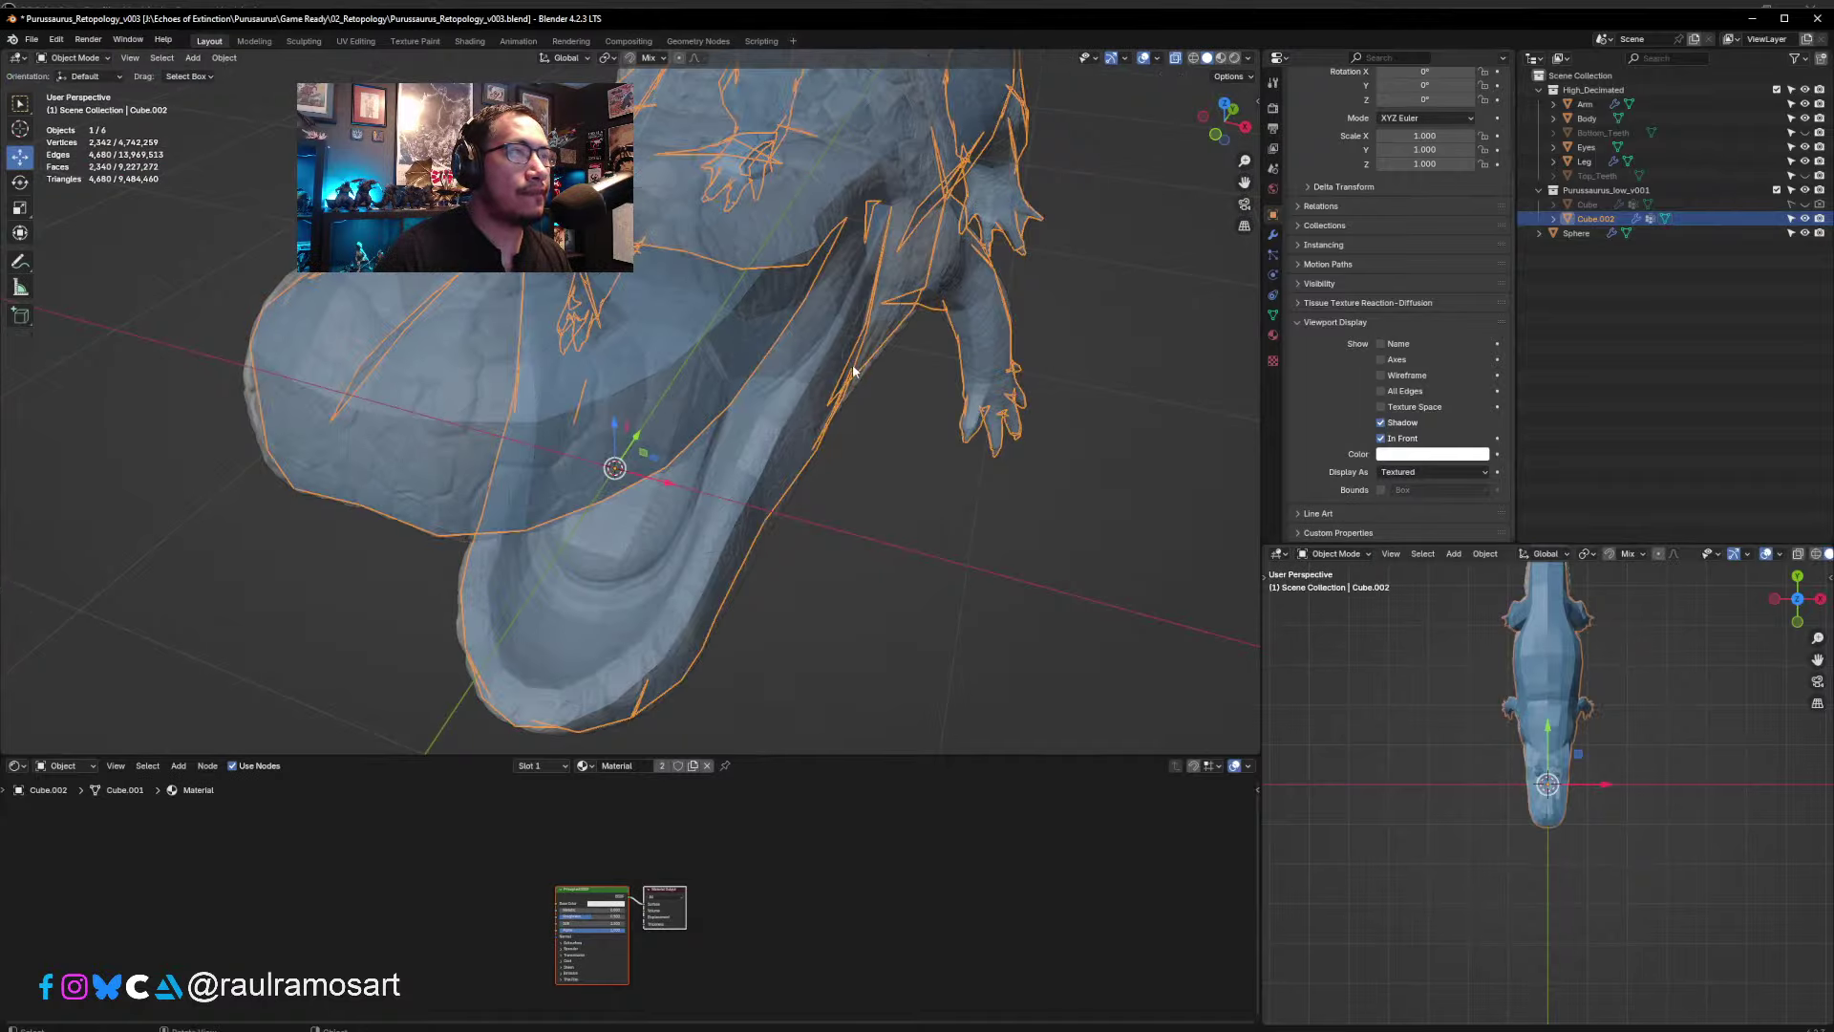
- Return the low-poly mesh to Edit Mode and inspect the edge flow along the lower jaw, cheek and neck
middle_click_drag(853, 371, 846, 375)
key("Tab")
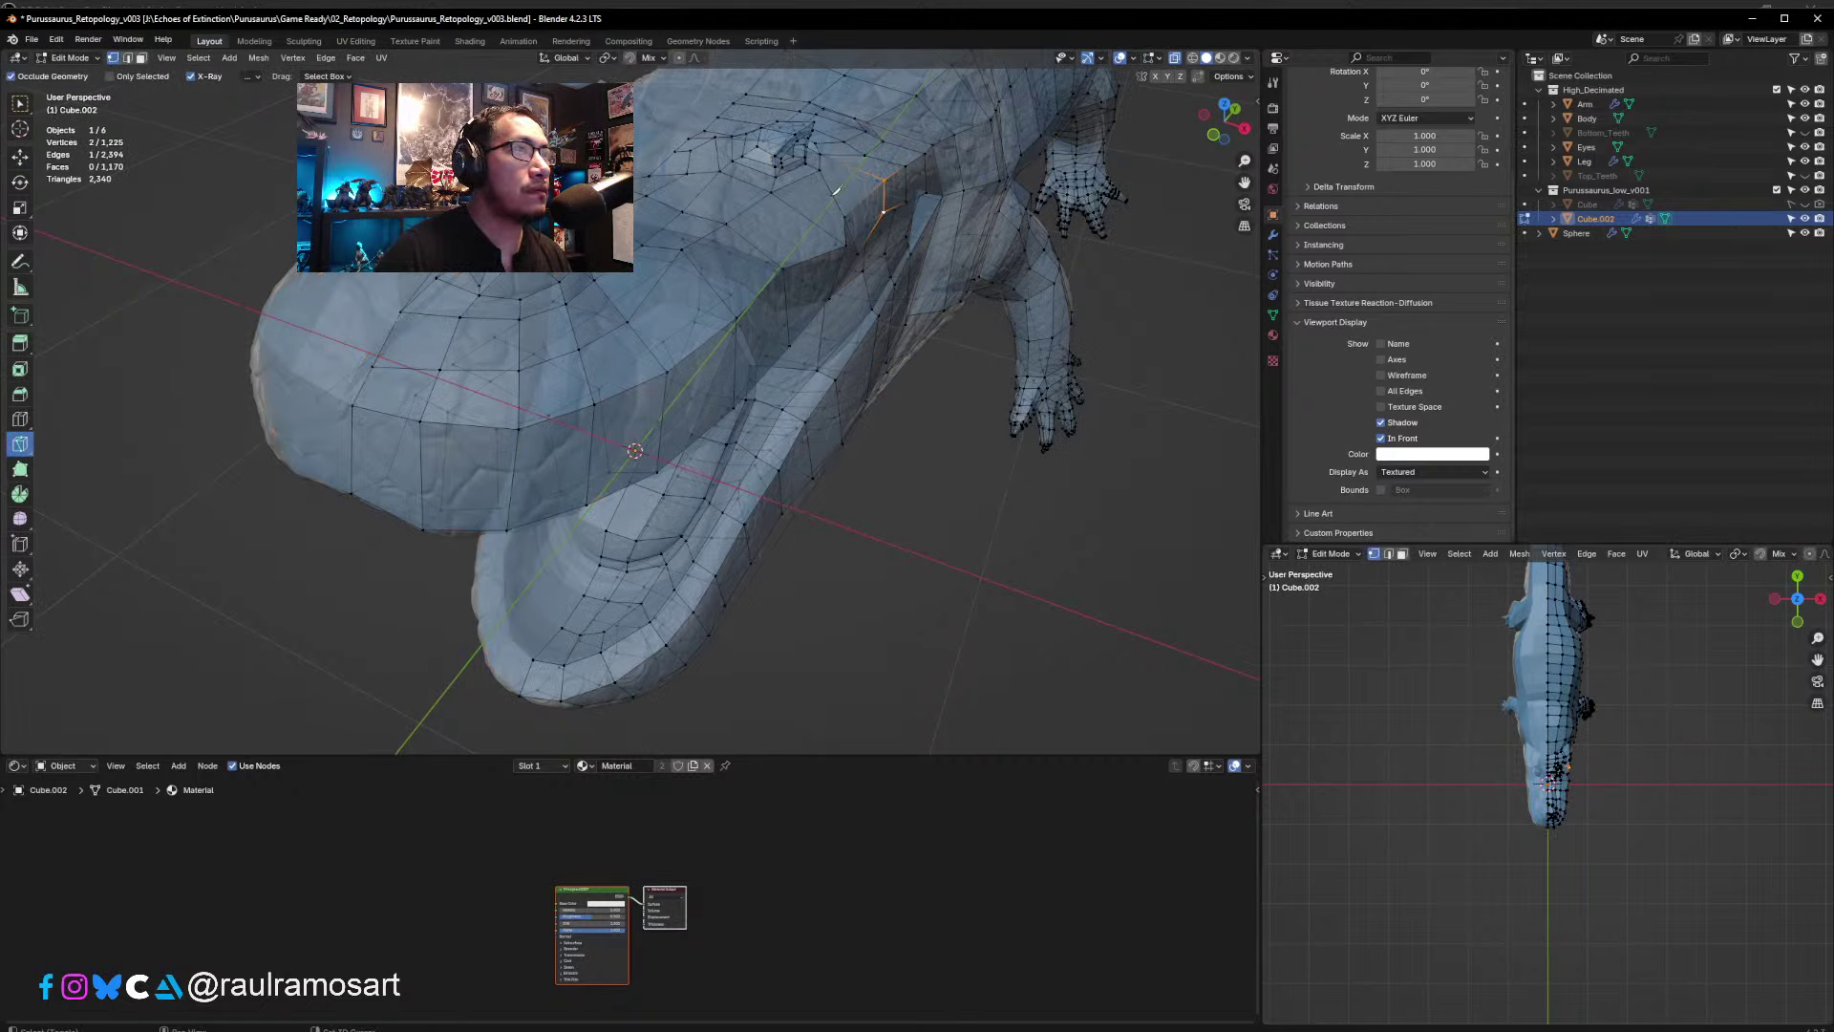
middle_click_drag(836, 190, 845, 376)
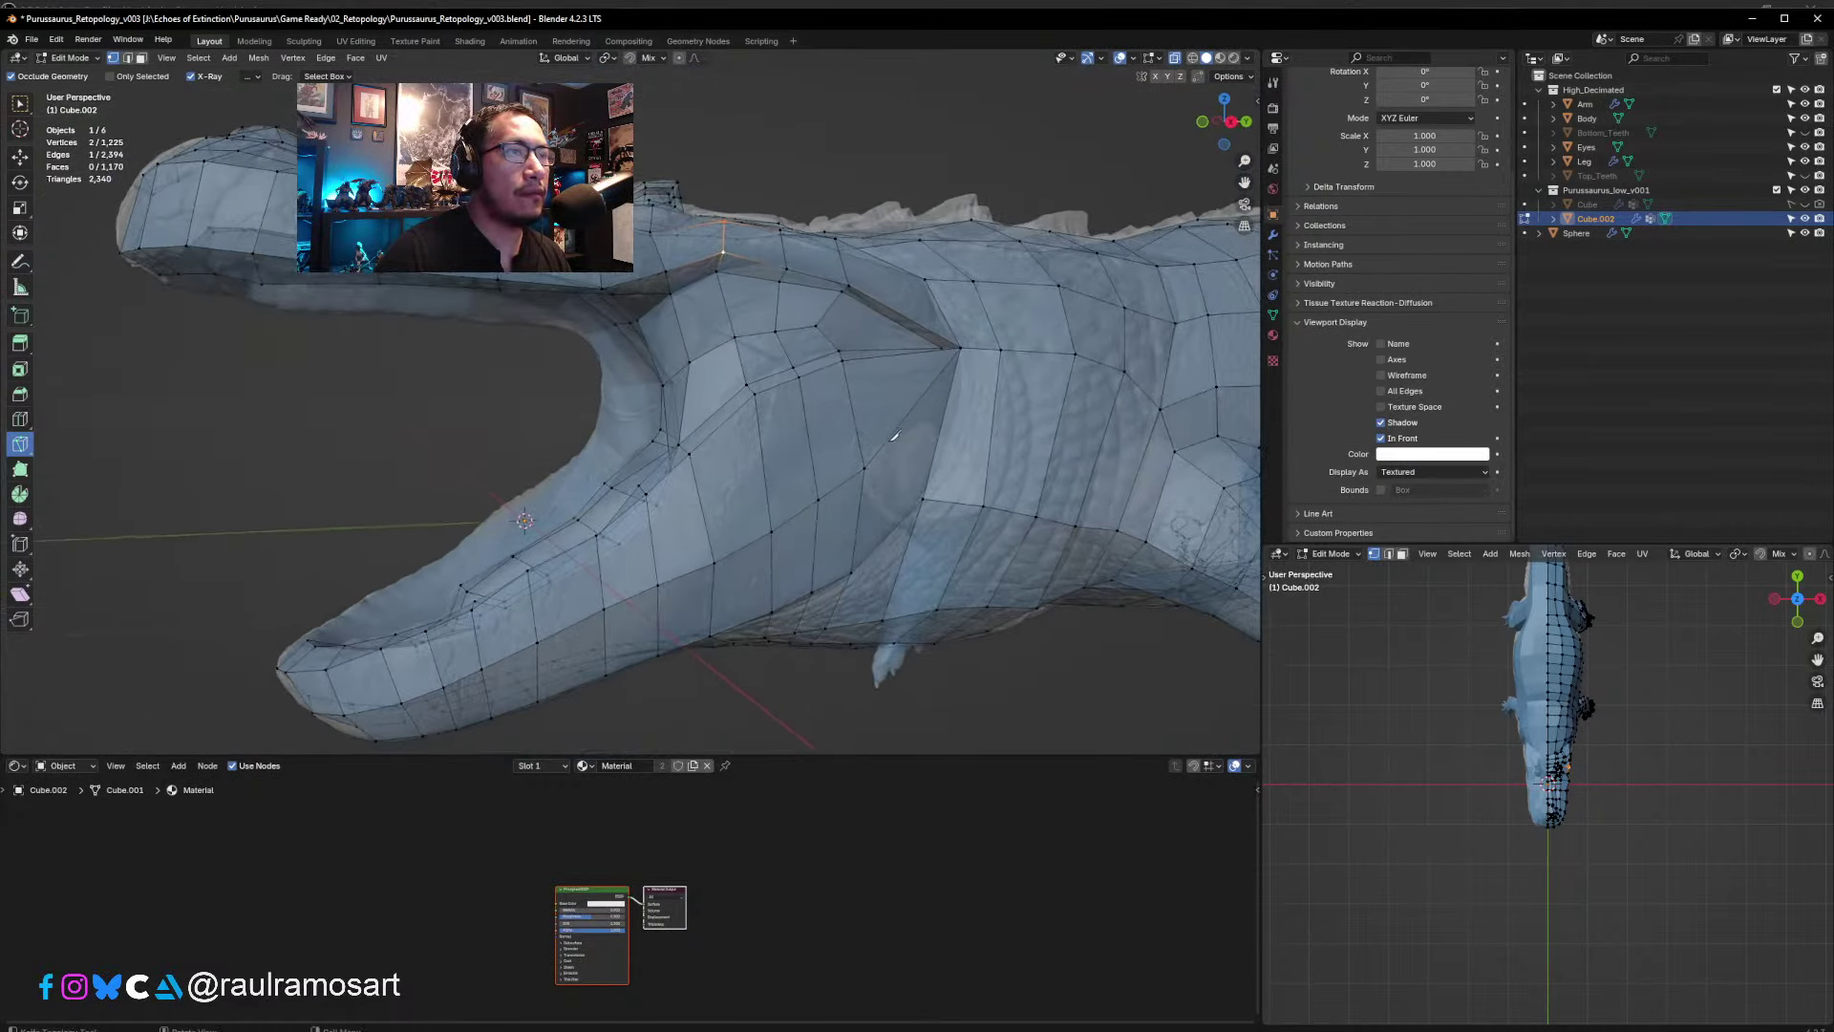
mouse_move(897, 446)
middle_mouse_down()
mouse_move(749, 406)
mouse_move(616, 451)
middle_mouse_up()
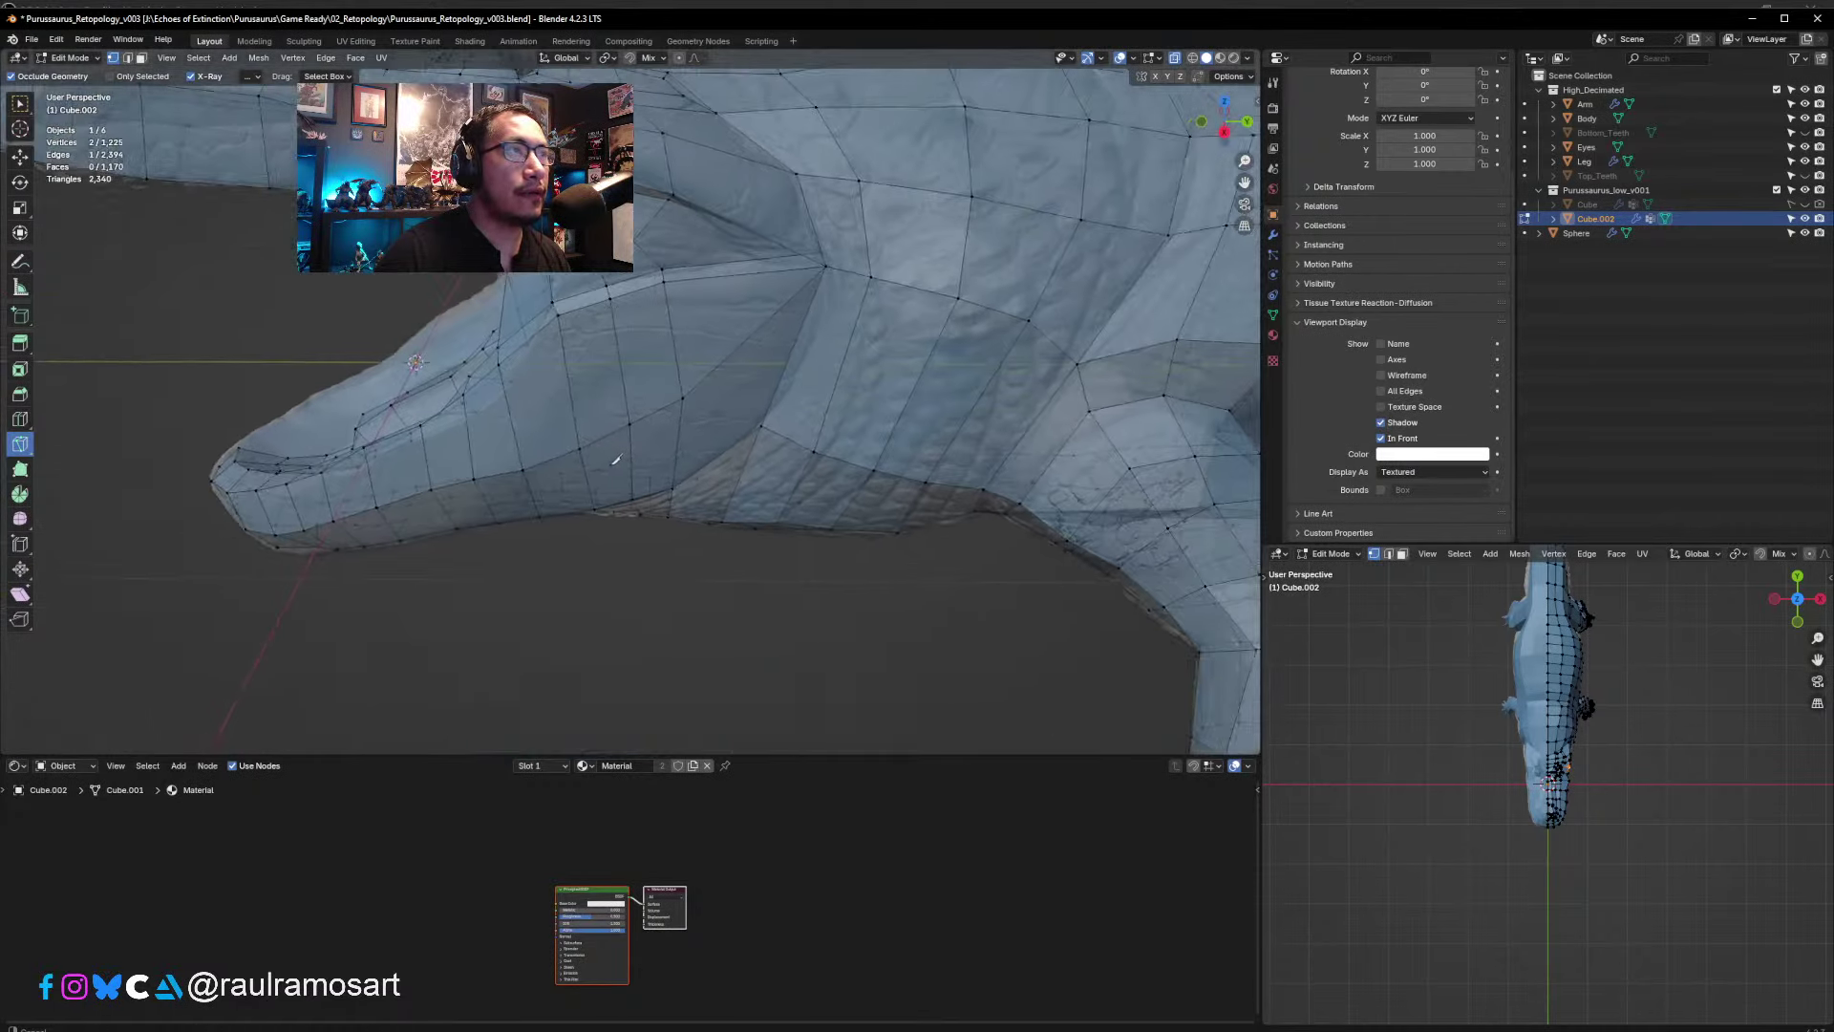
middle_click_drag(716, 423, 705, 381)
middle_click_drag(740, 457, 734, 401)
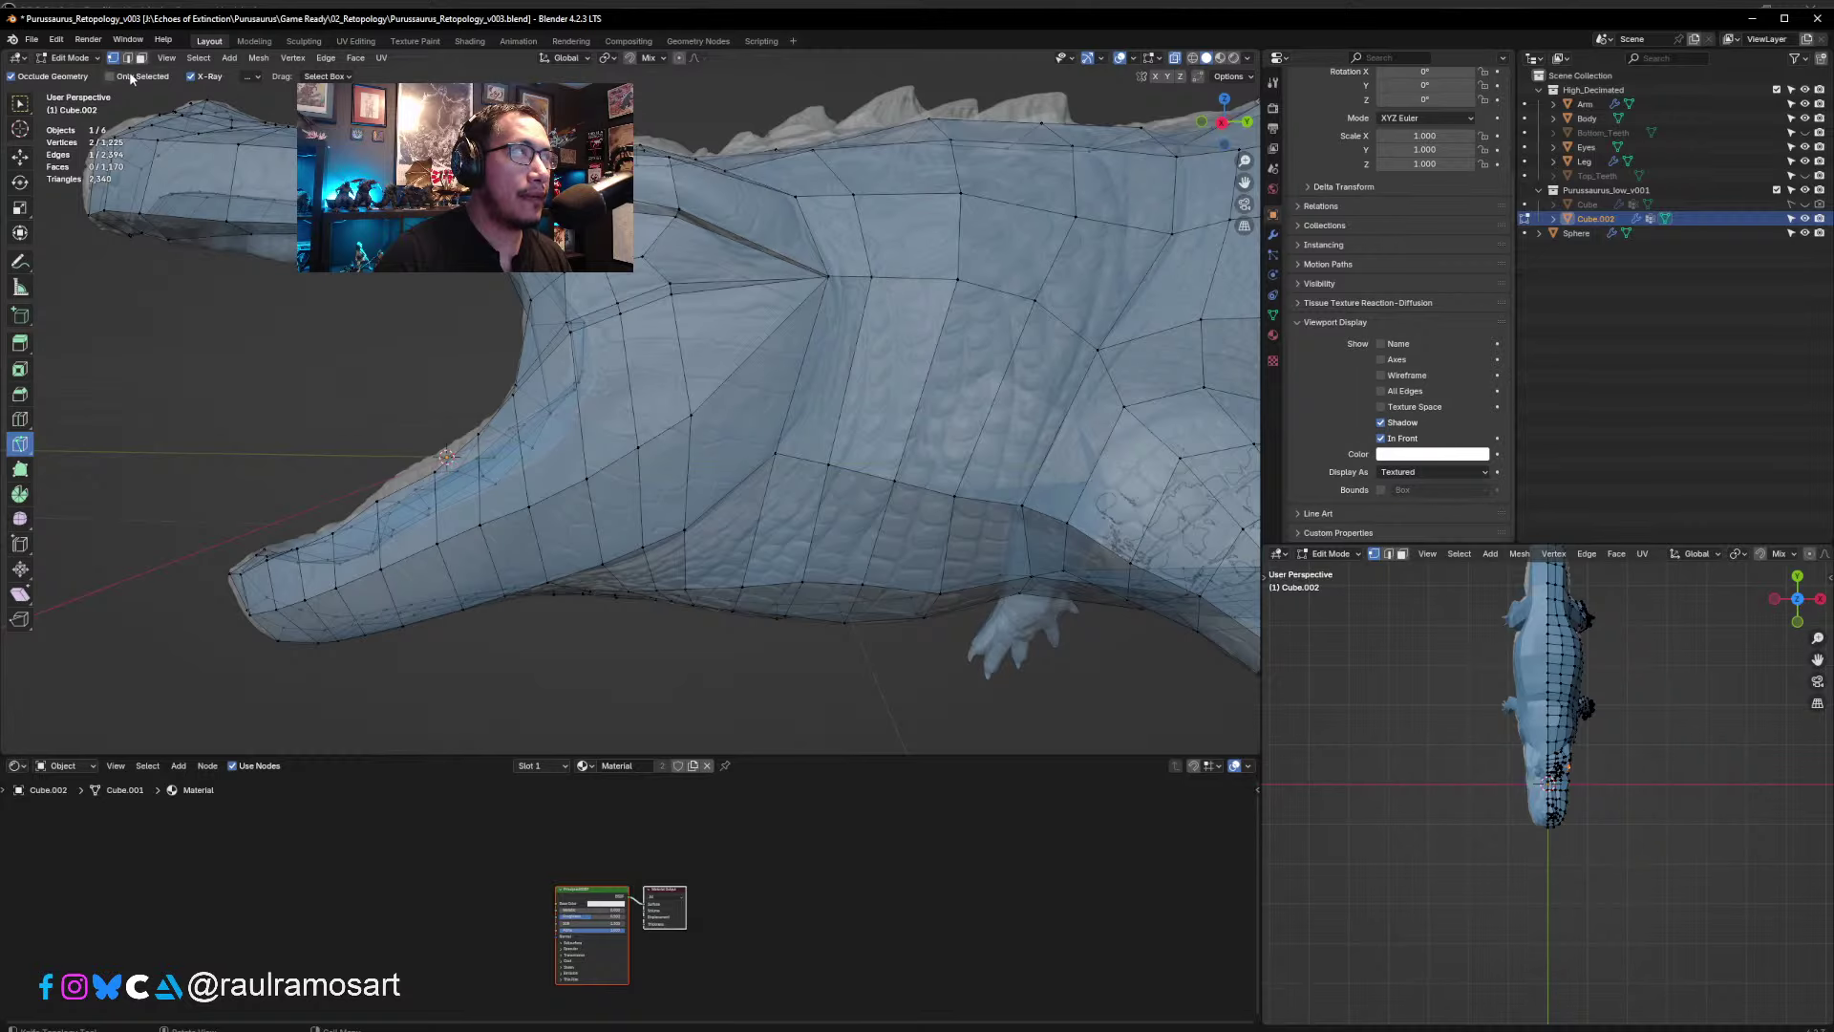
middle_click_drag(807, 360, 631, 343, "shift")
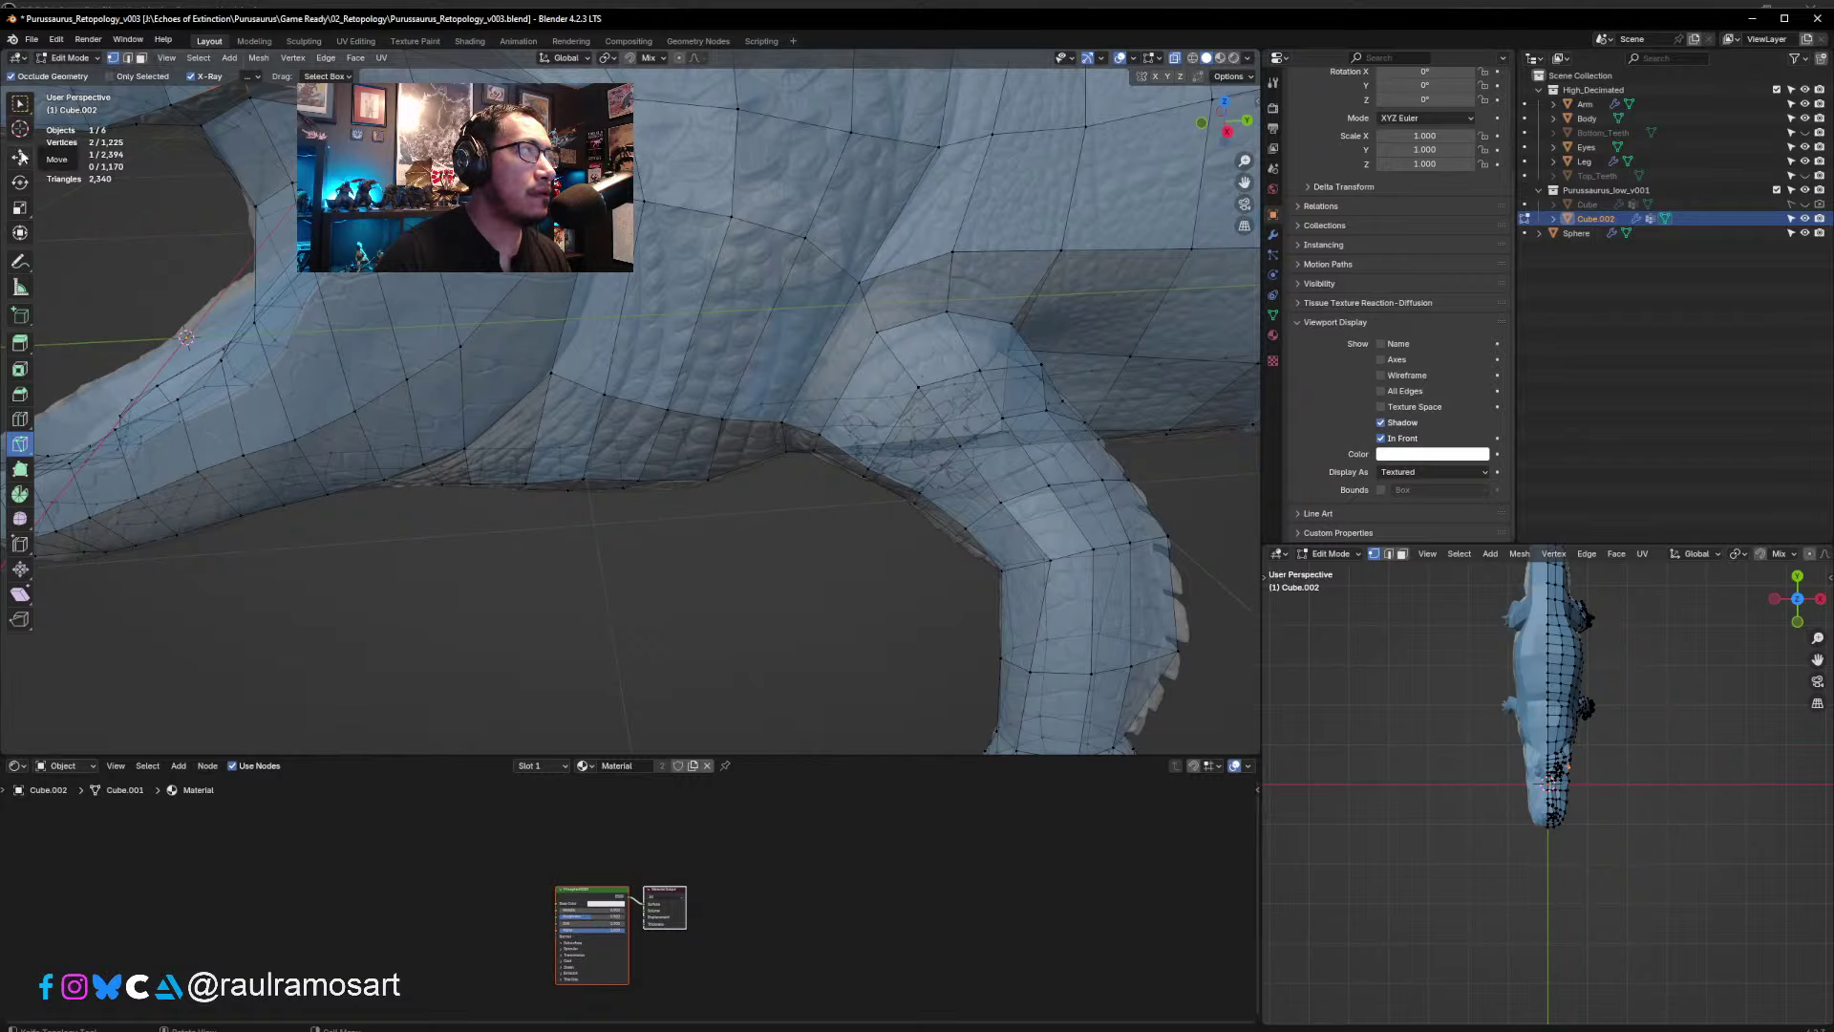
- Nudge the cheek vertex behind the mouth corner with the Move tool, then enable snapping and move it onto the sculpt surface
left_click(20, 103)
middle_click_drag(191, 97, 344, 153)
left_click(449, 182)
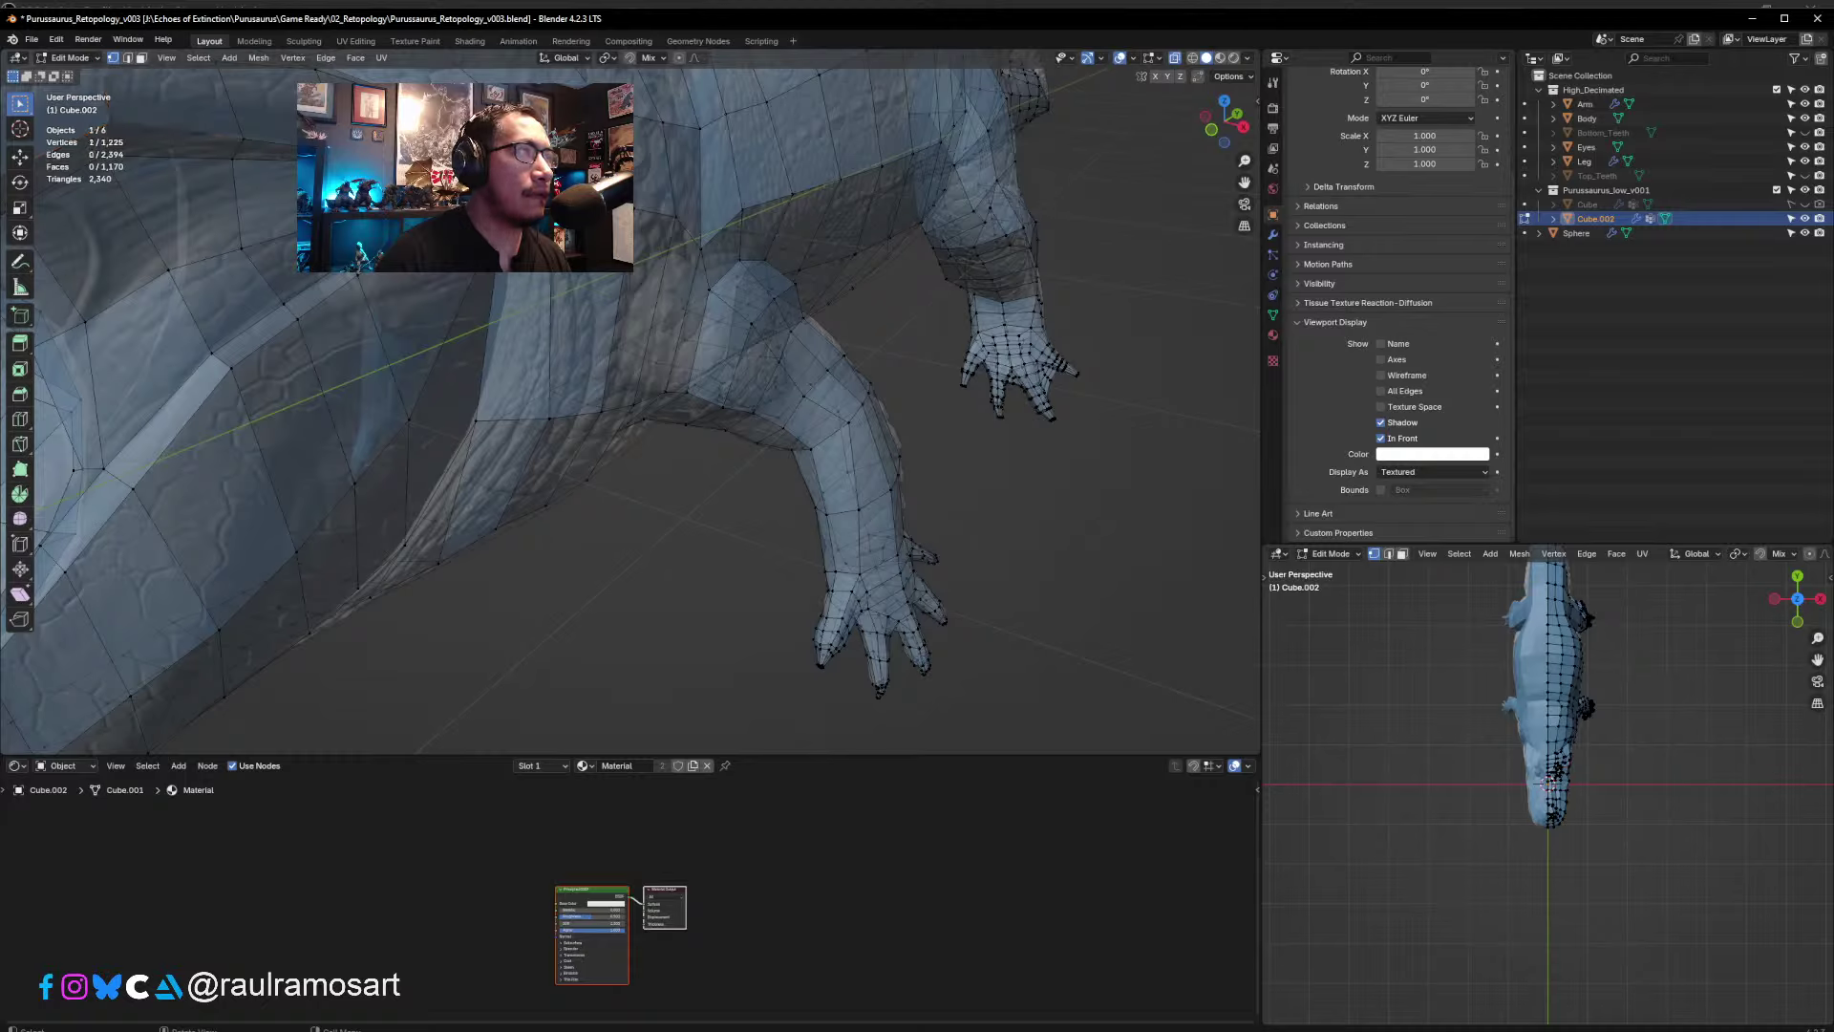
left_click(20, 156)
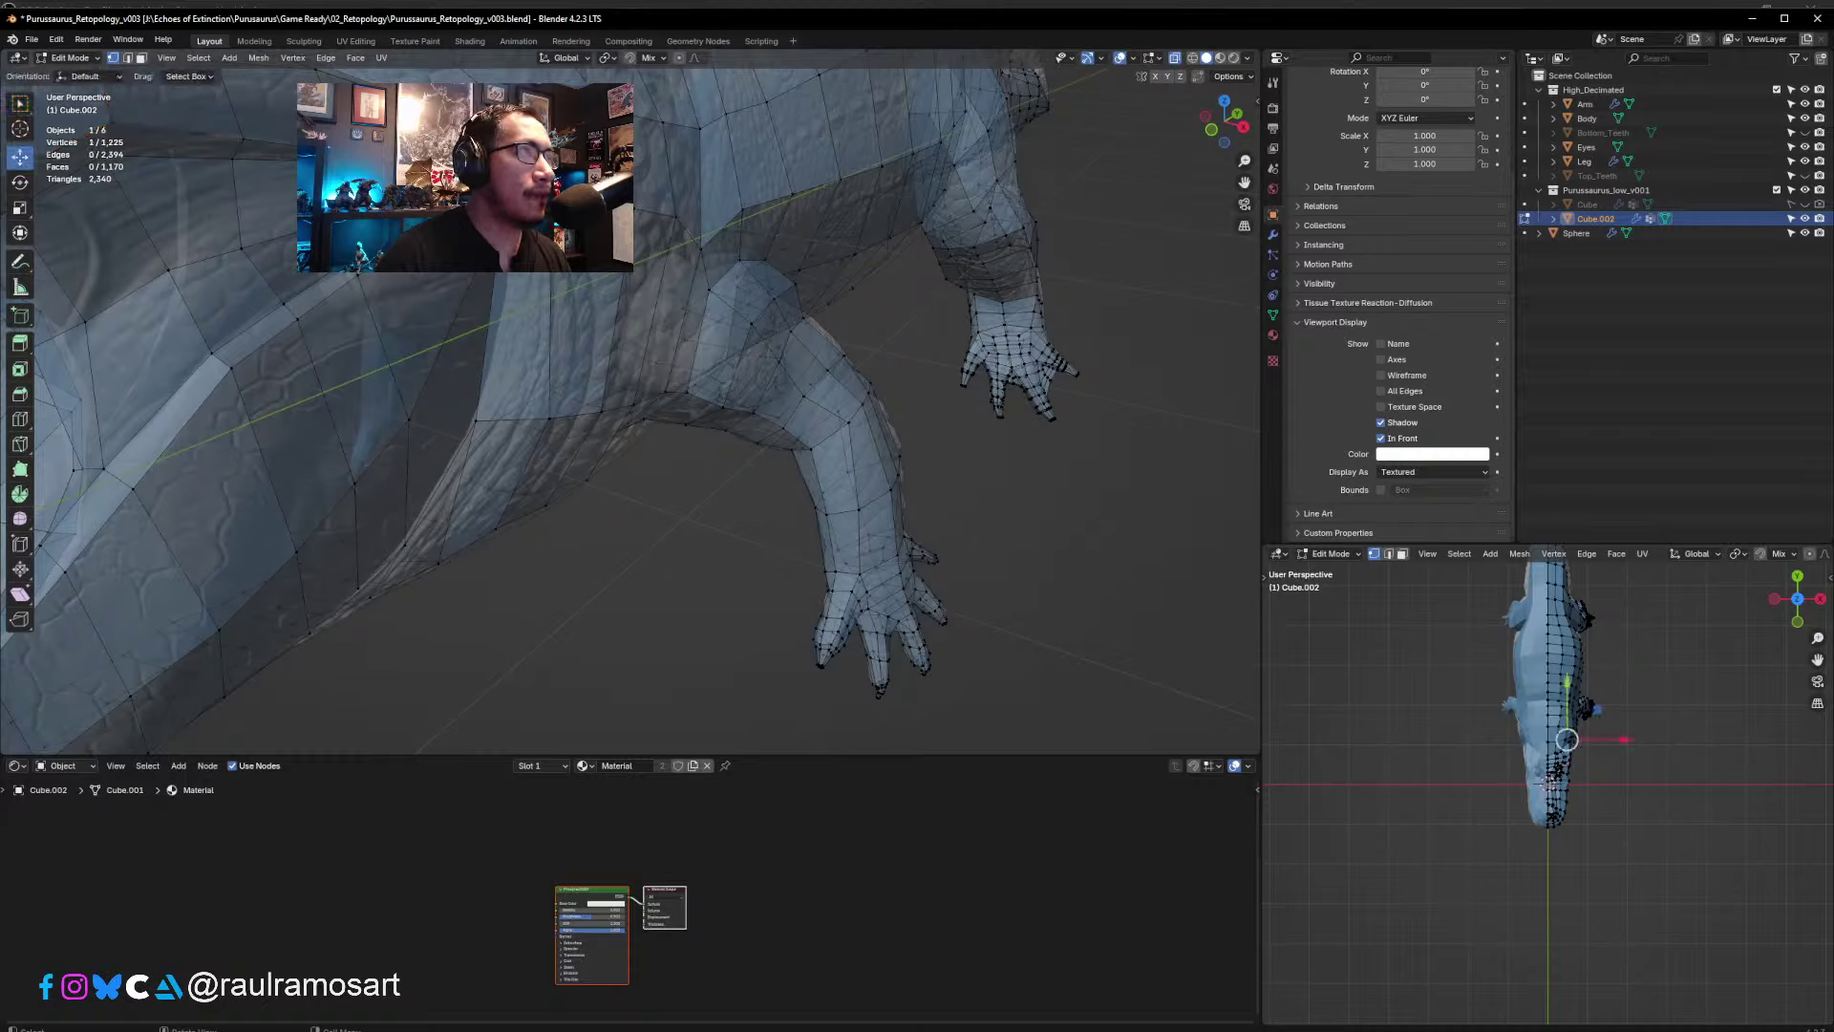
left_click_drag(449, 181, 441, 193)
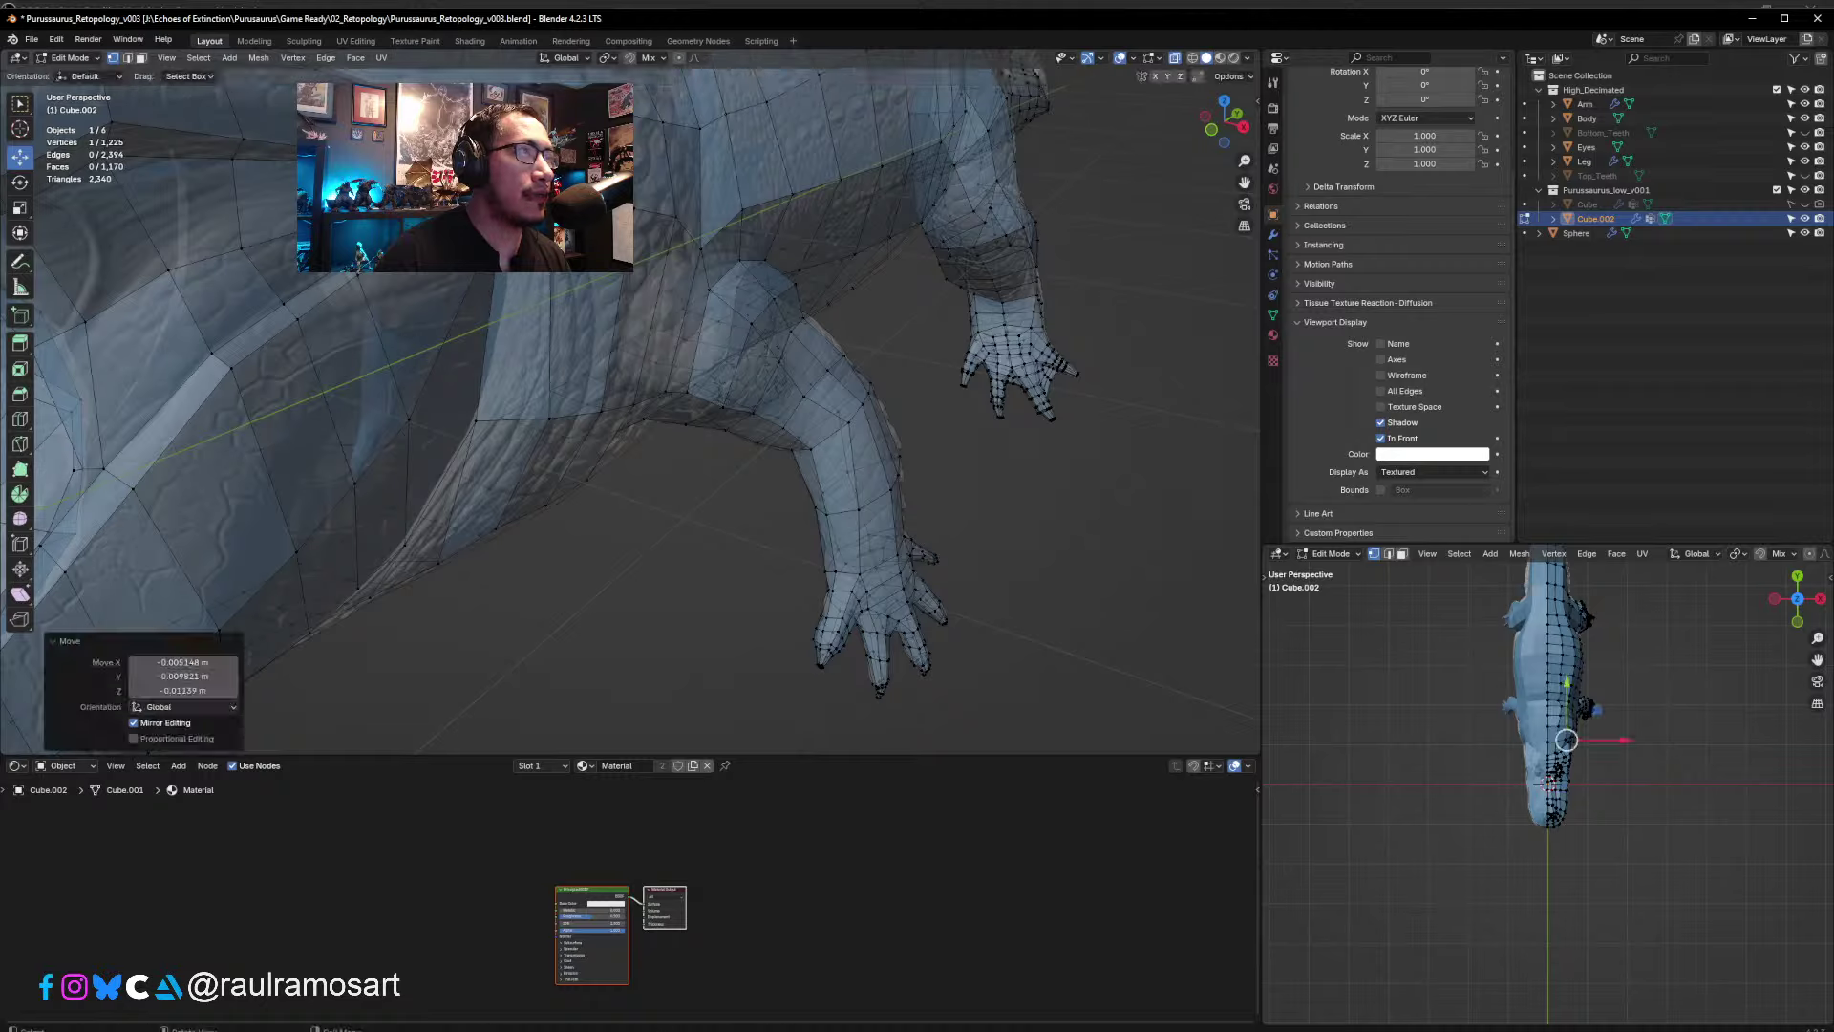
left_click(630, 58)
key("g")
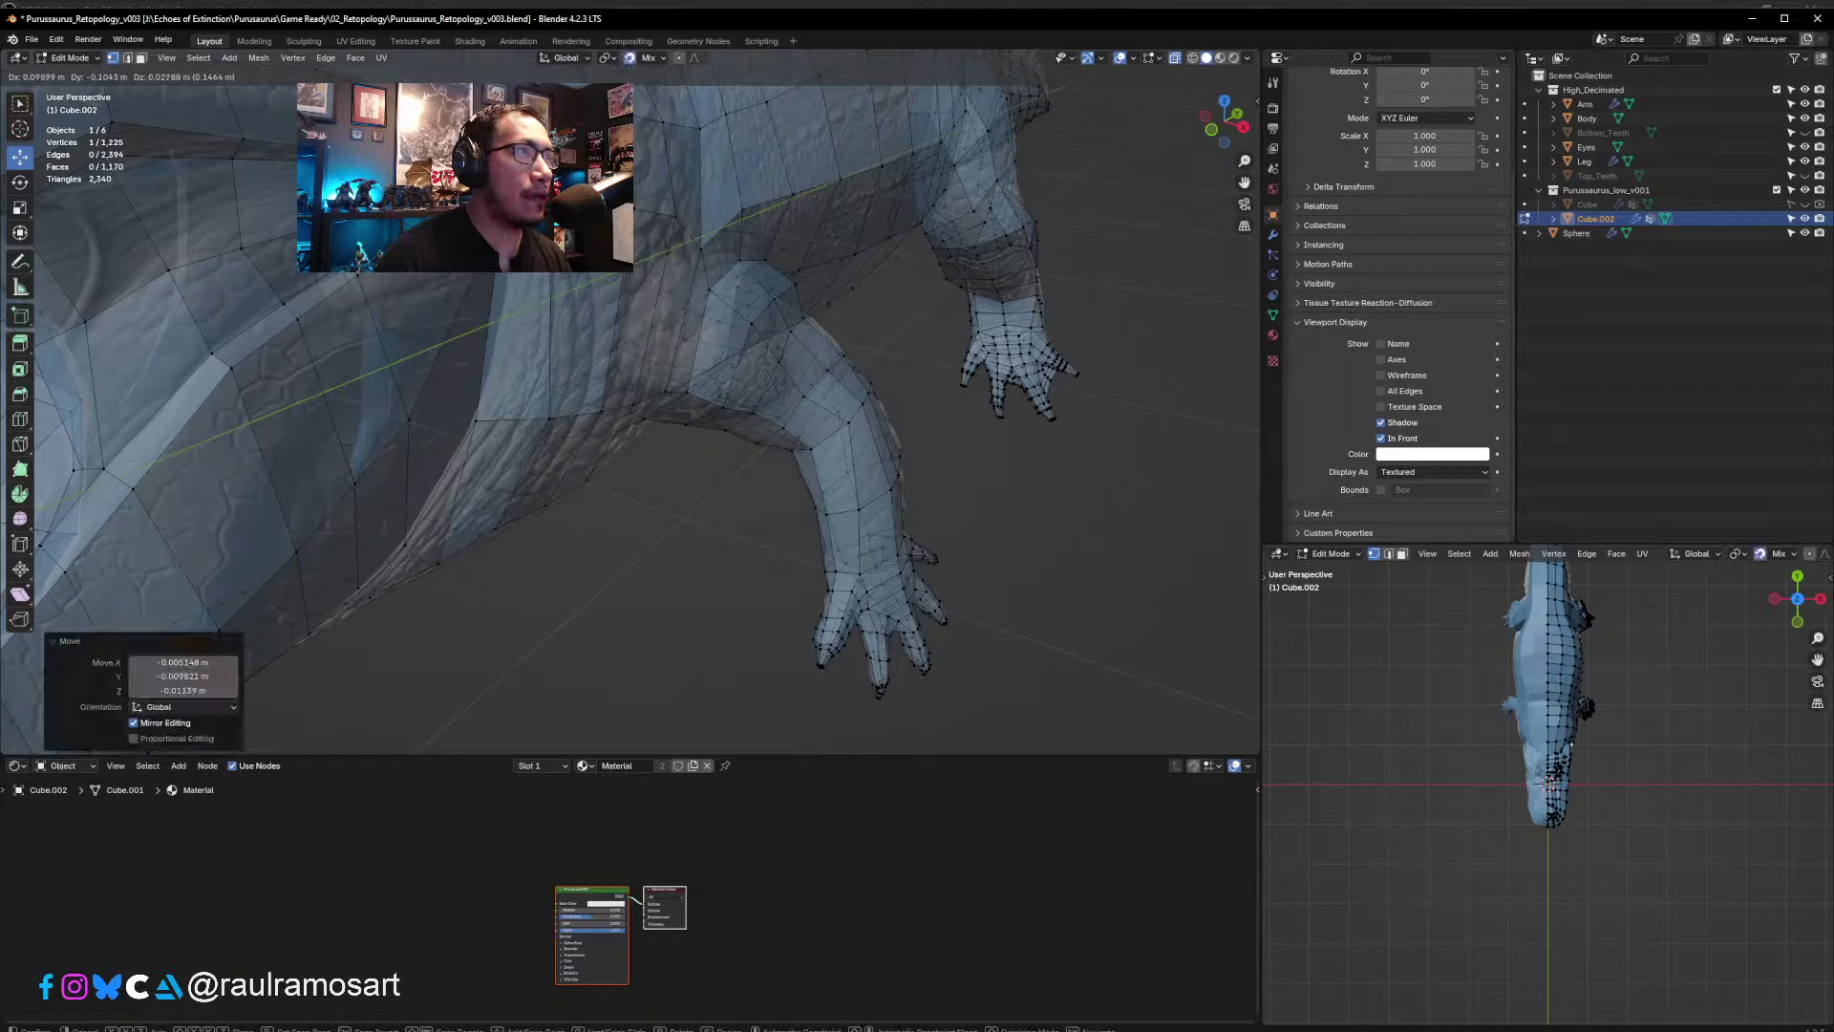
left_click(461, 220)
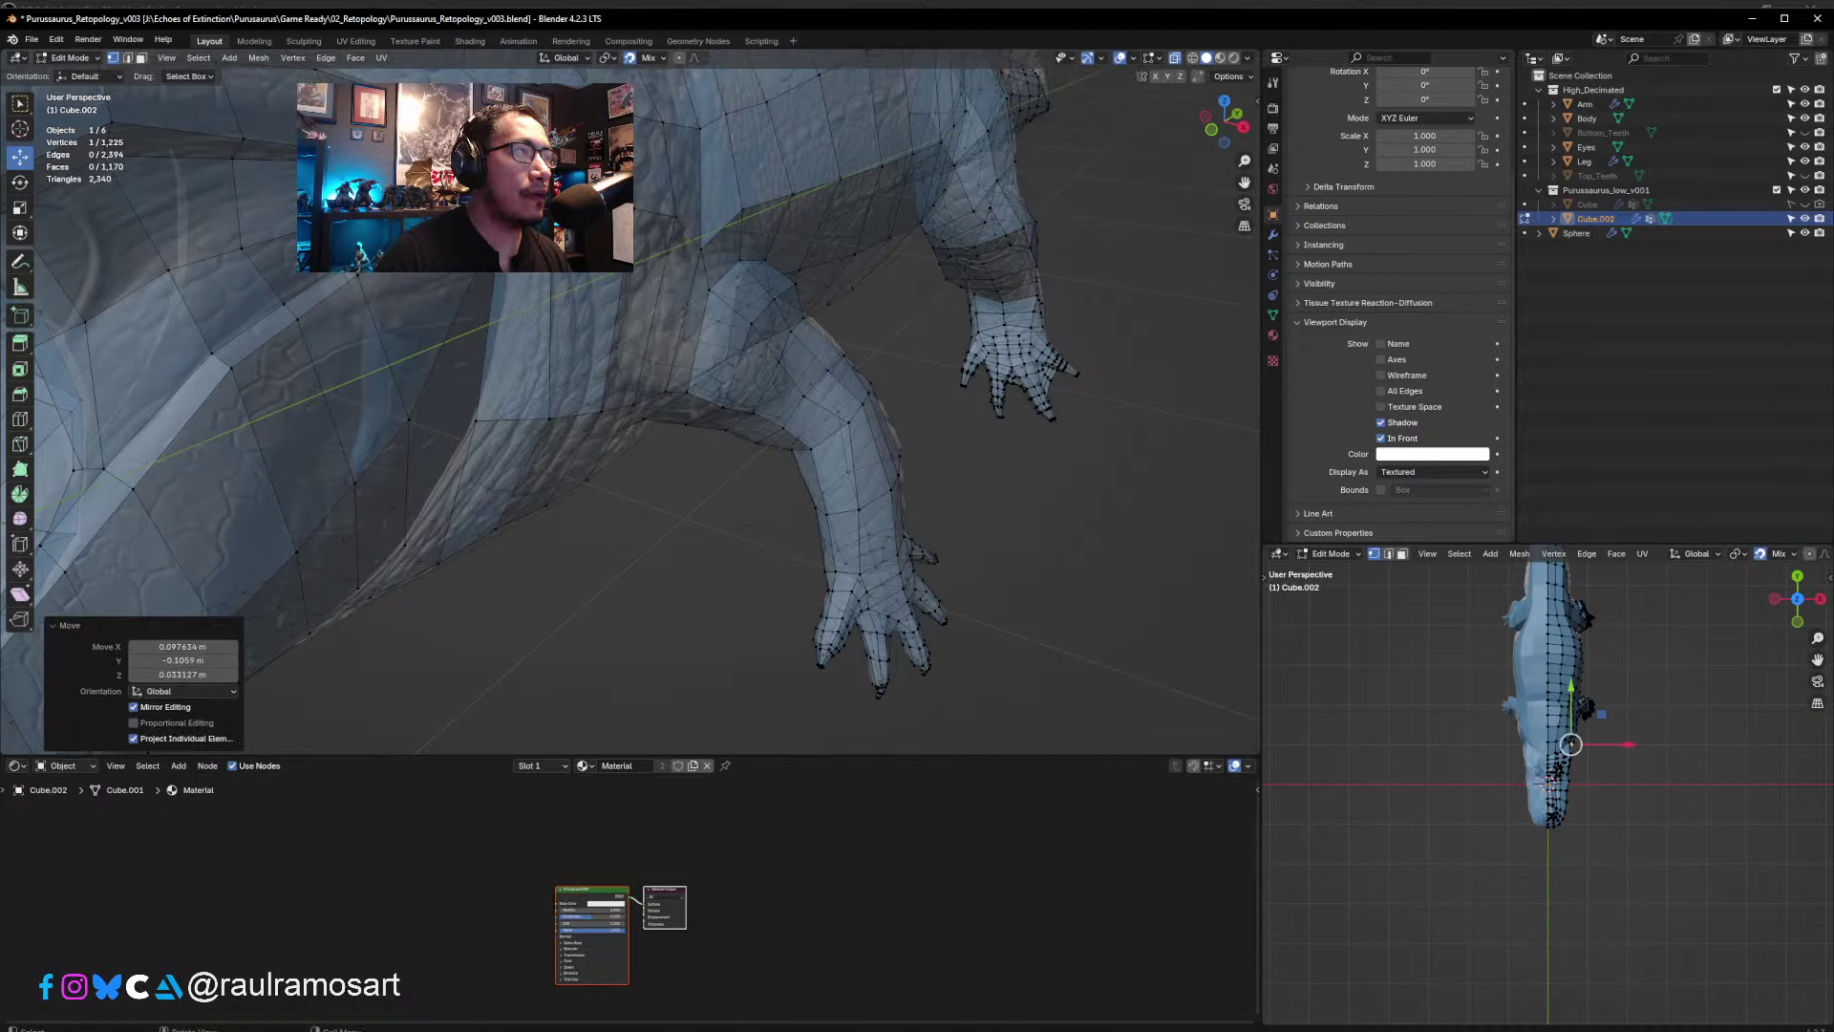
- Snap two cheek vertices closer to the mouth corner onto the high-poly surface
middle_click_drag(460, 220, 413, 222)
left_click(359, 242)
key("g")
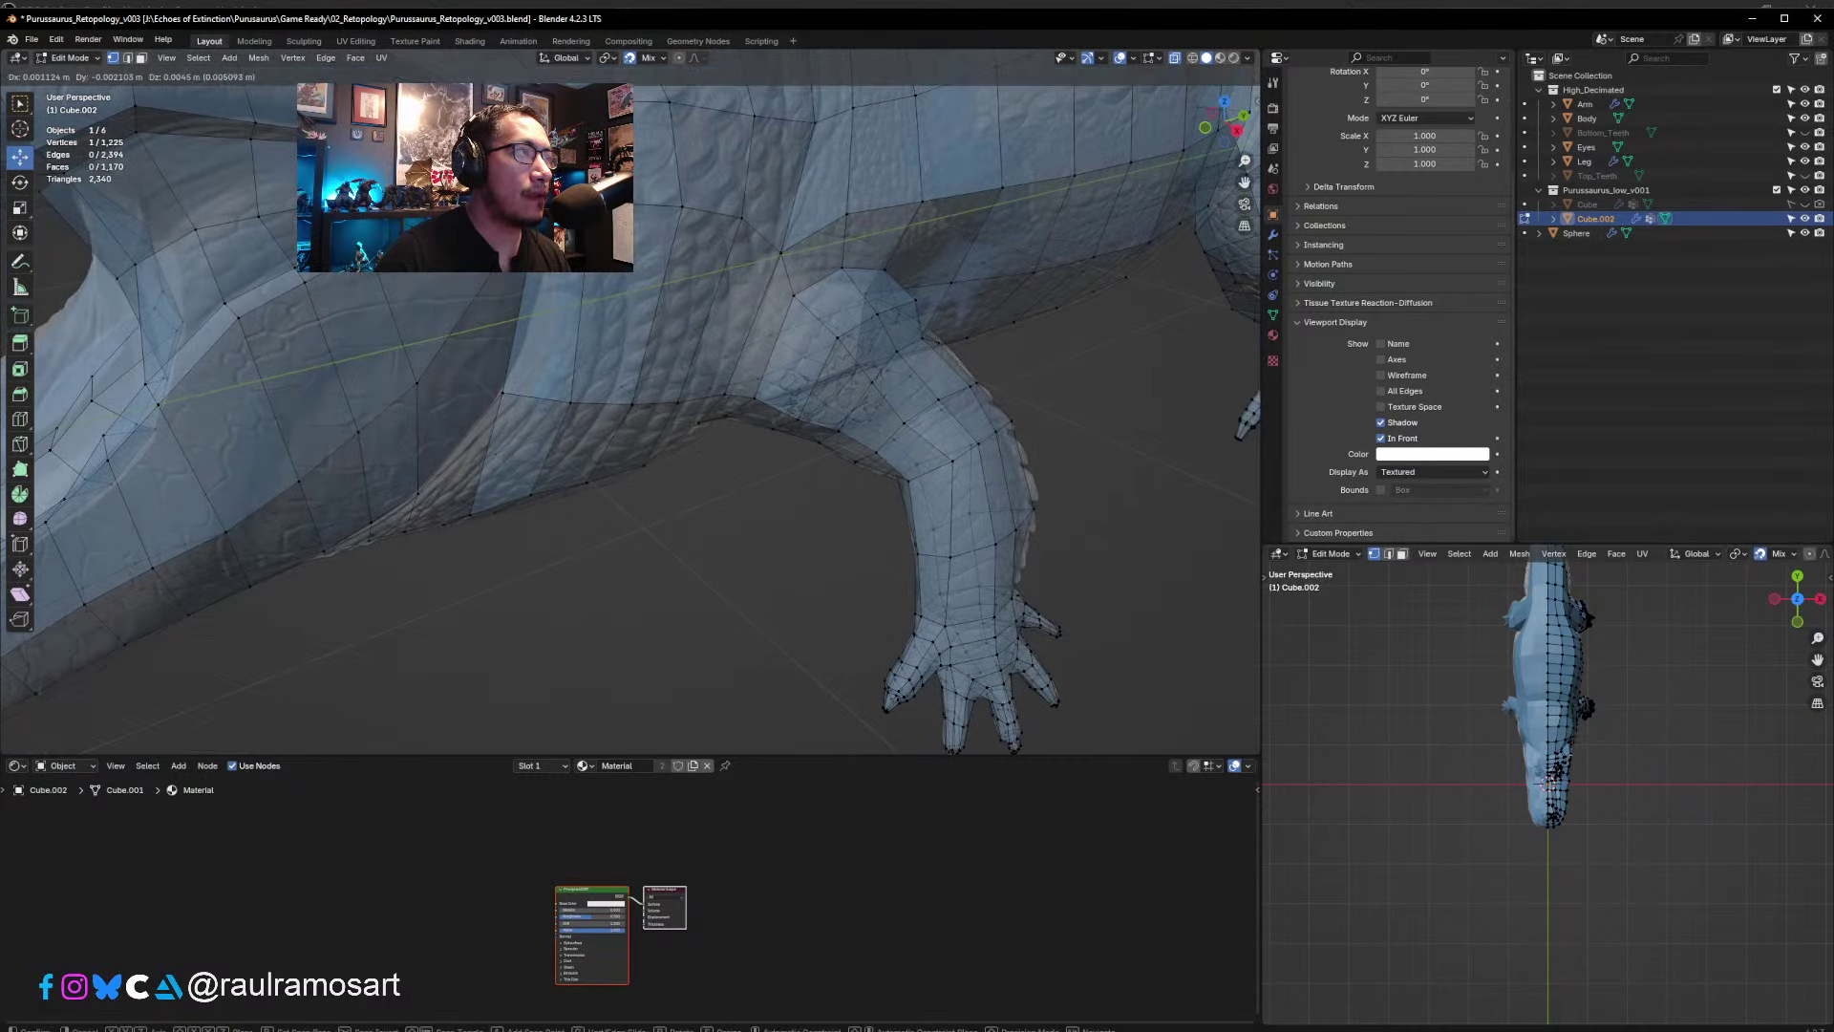
left_click(356, 246)
left_click(294, 269)
key("g")
left_click(296, 271)
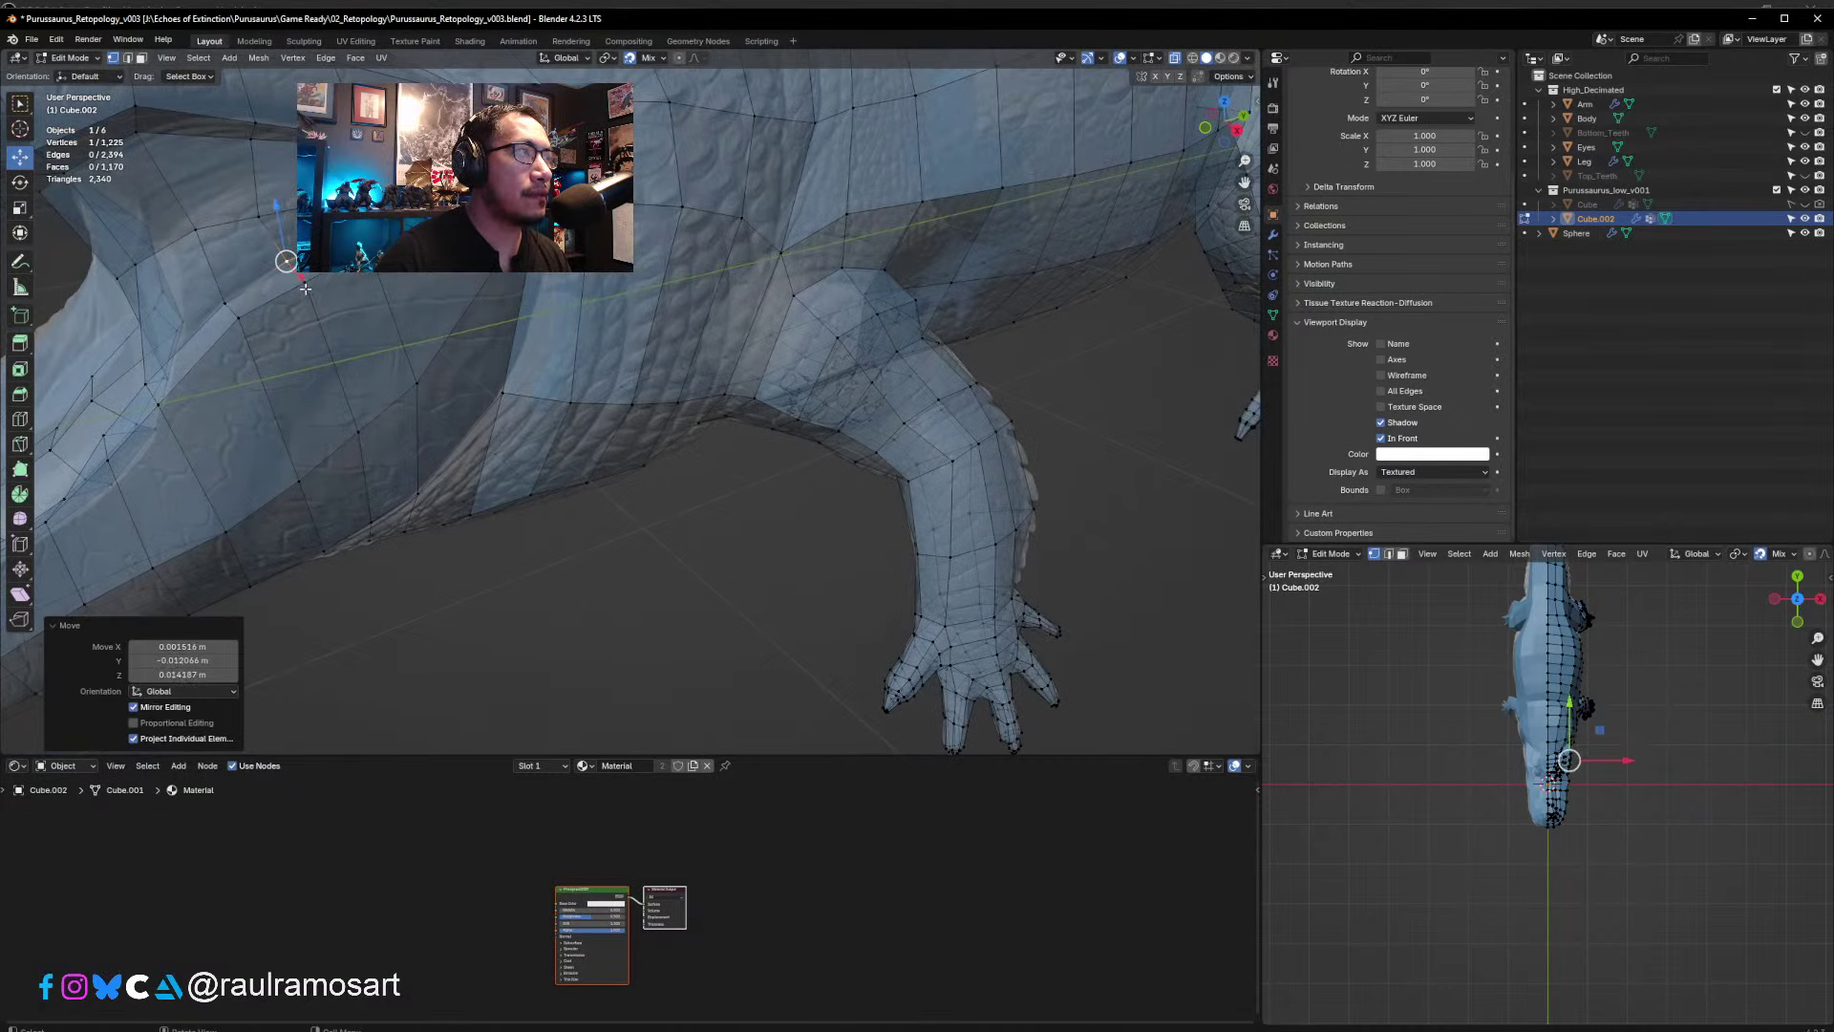
- Fine-tune the placement of the cheek vertices nearest the mouth corner against the sculpt
left_click(299, 274)
key("g")
left_click(296, 275)
left_click(295, 271)
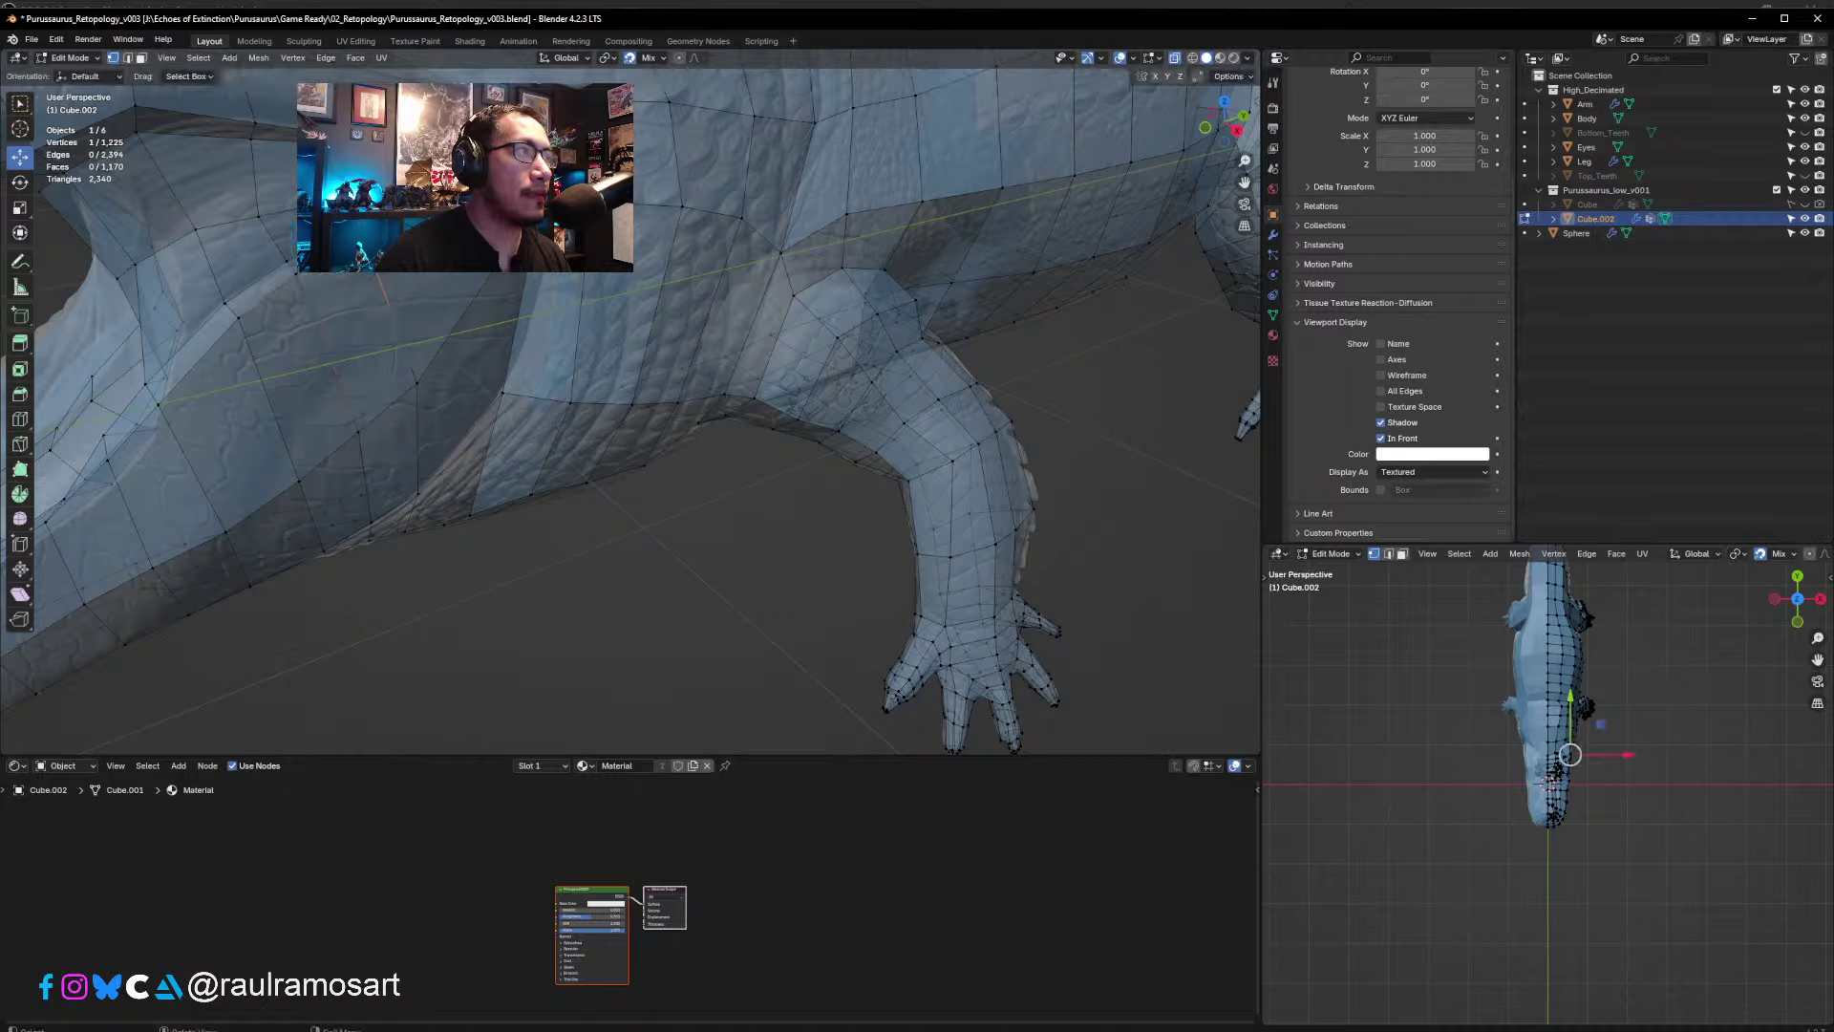
key("g")
left_click(293, 270)
- Readjust the mid-cheek vertex behind the mouth corner, finishing with a shift of about 0.007 m
left_click(375, 250)
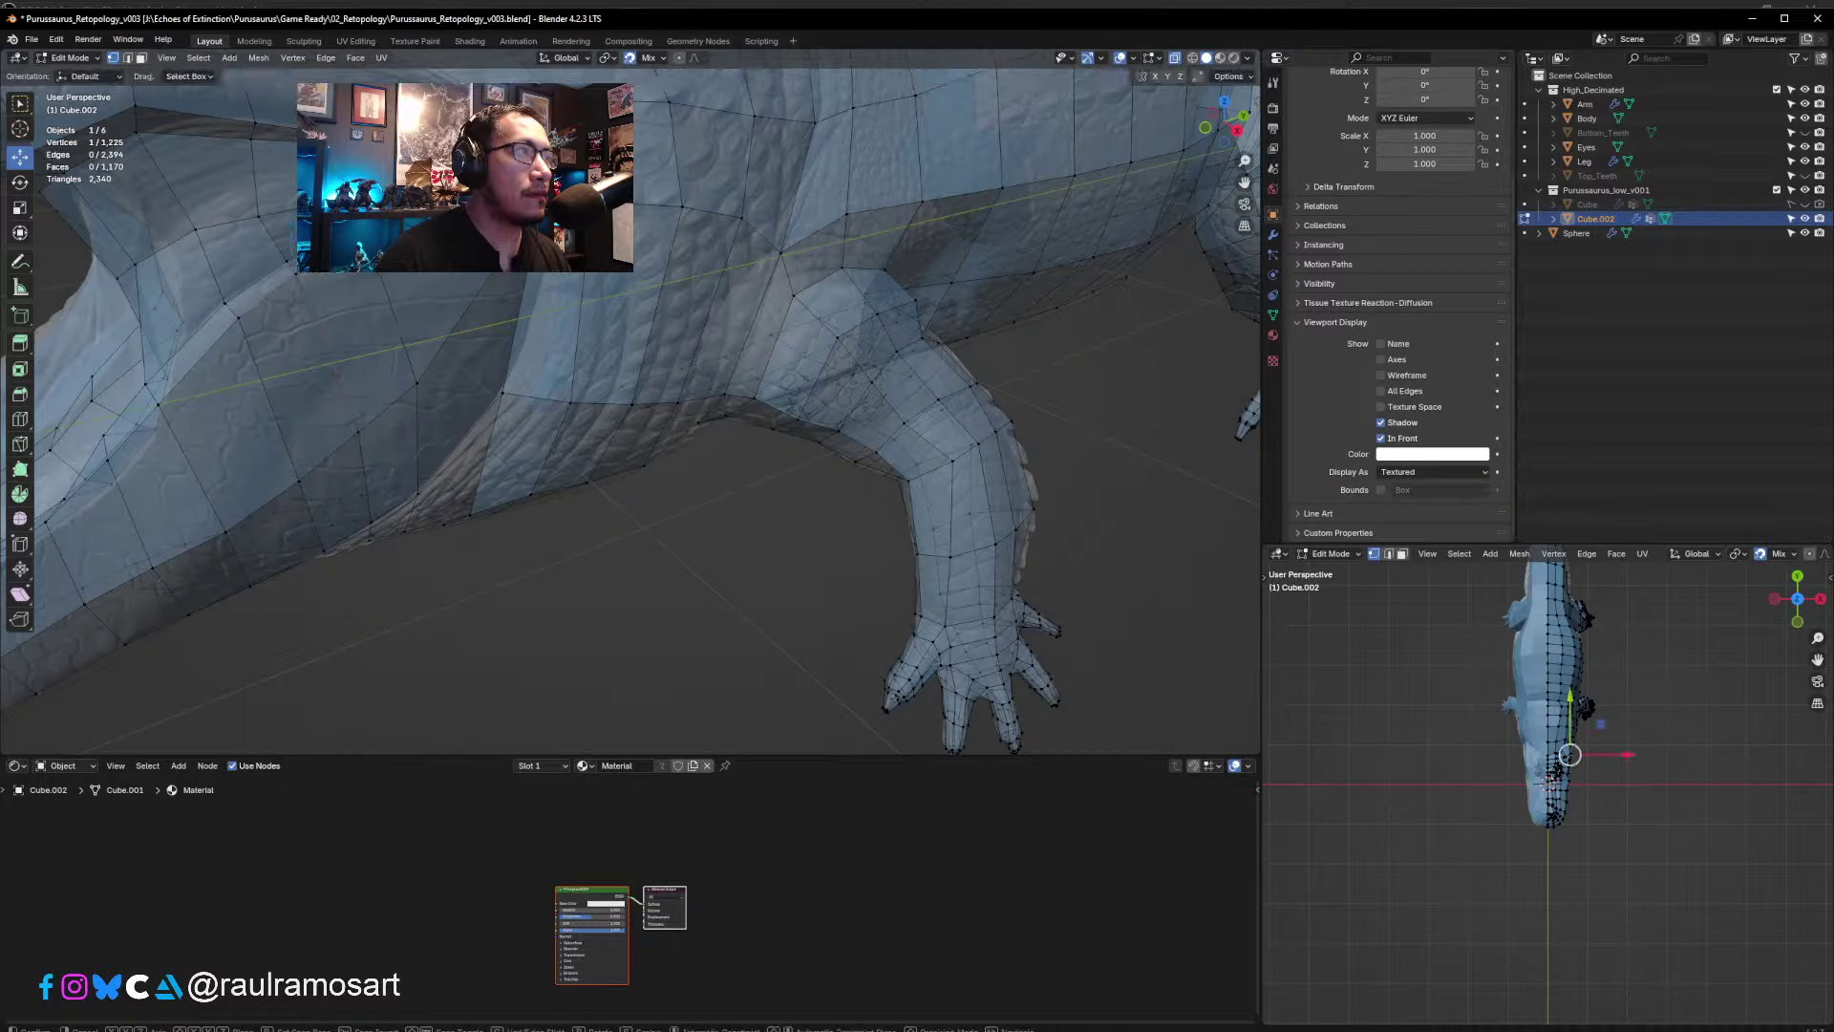
key("g")
left_click(375, 256)
key("g")
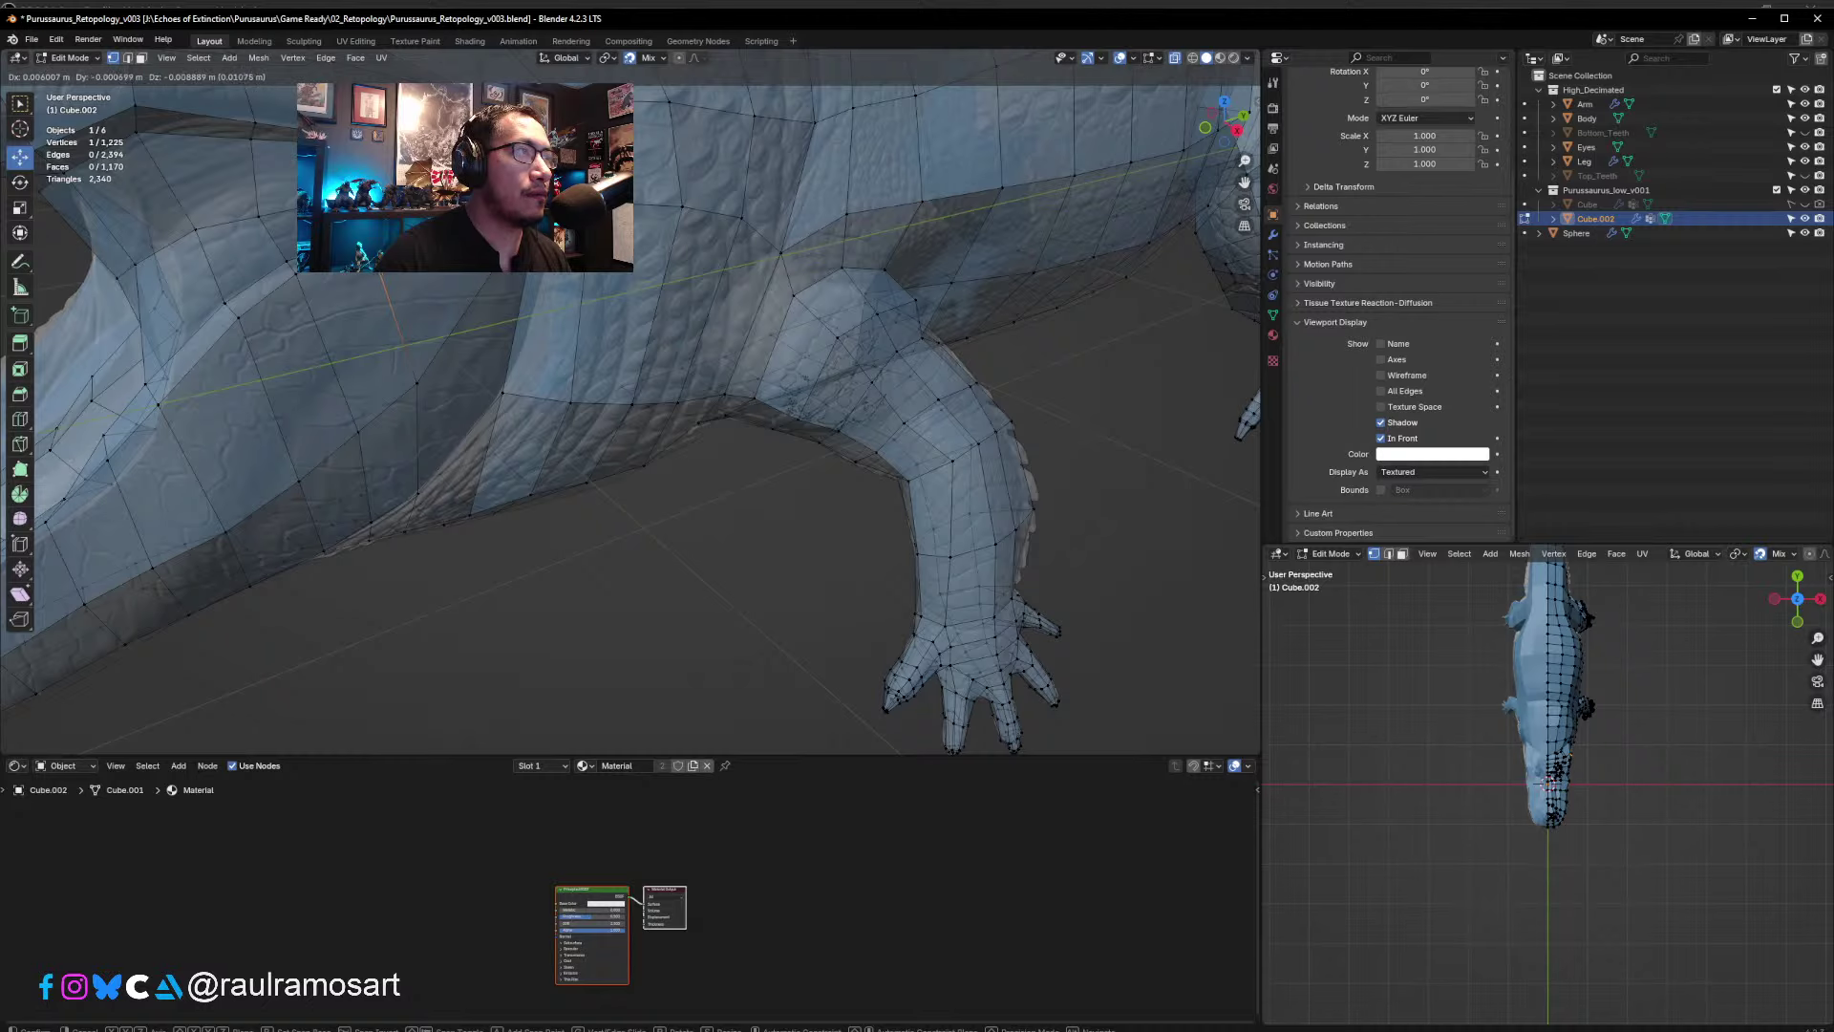
left_click(660, 327)
scroll(664, 326, "up", 2)
middle_click_drag(664, 325, 625, 296)
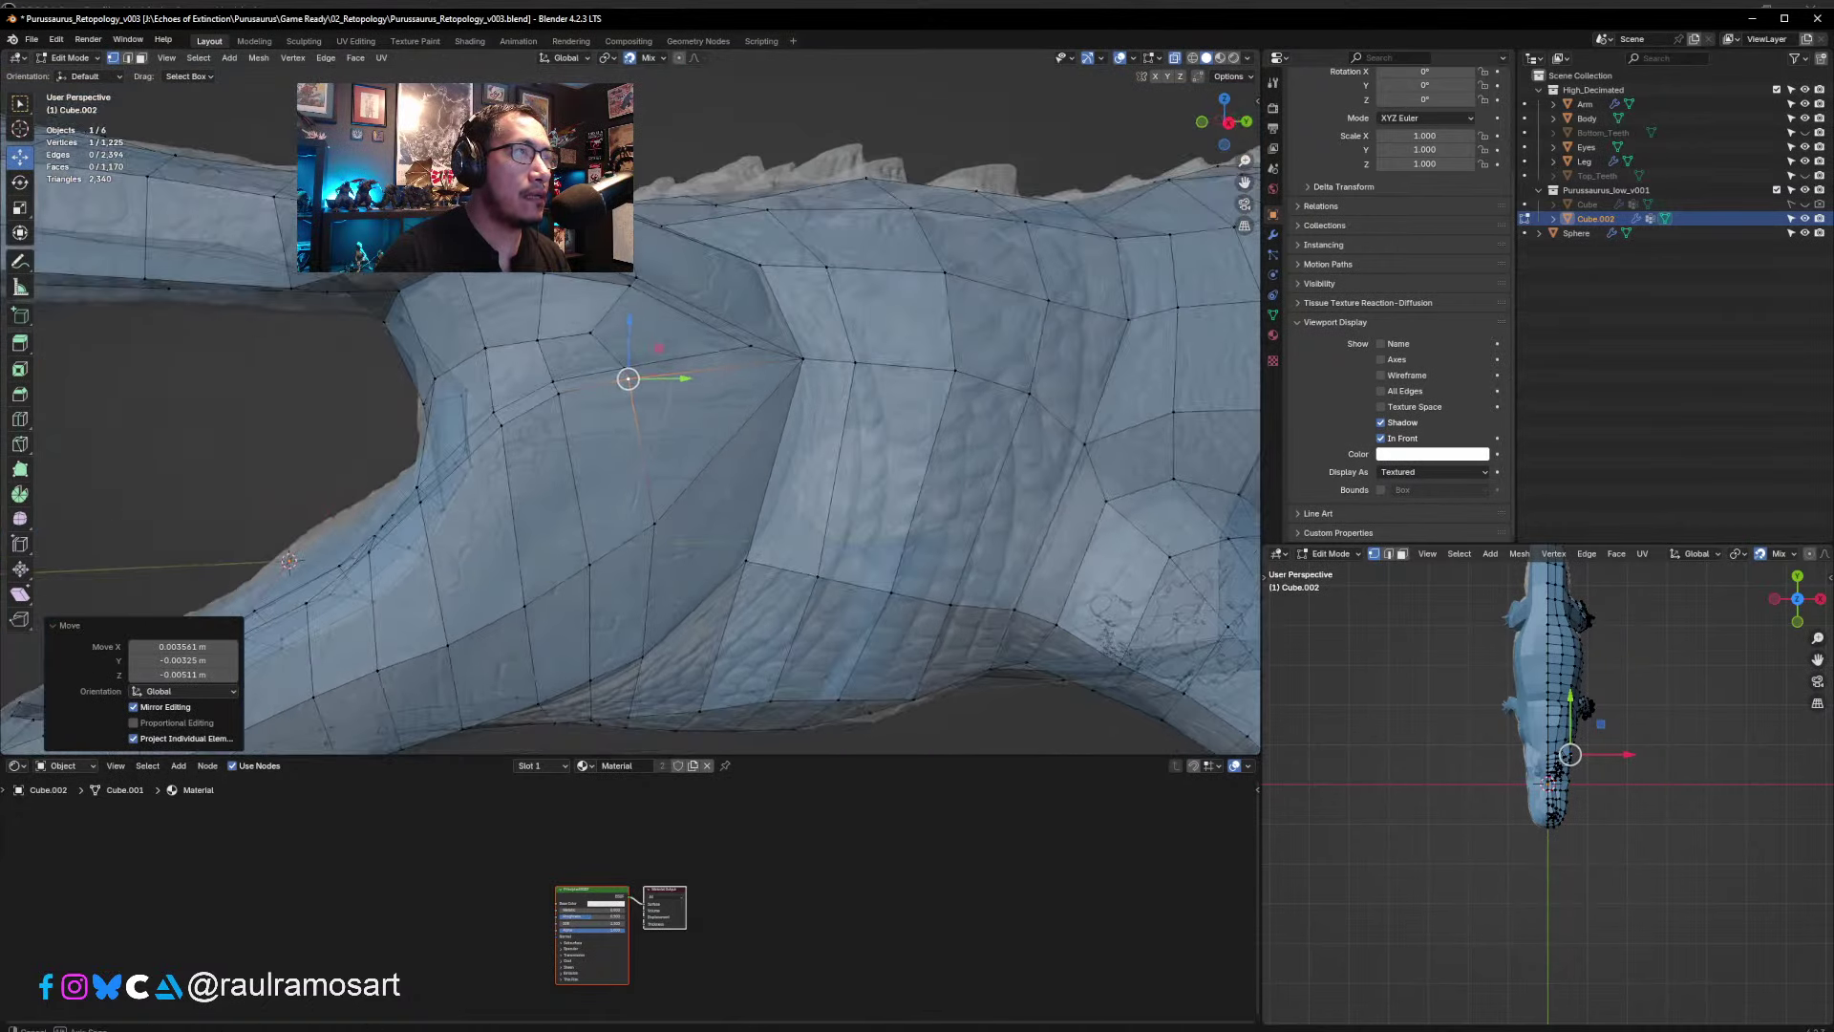
- Raise two upper-cheek vertices above the mouth corner along the sculpt surface, the first by about 0.04 m
left_click(549, 234)
key("g")
left_click(550, 231)
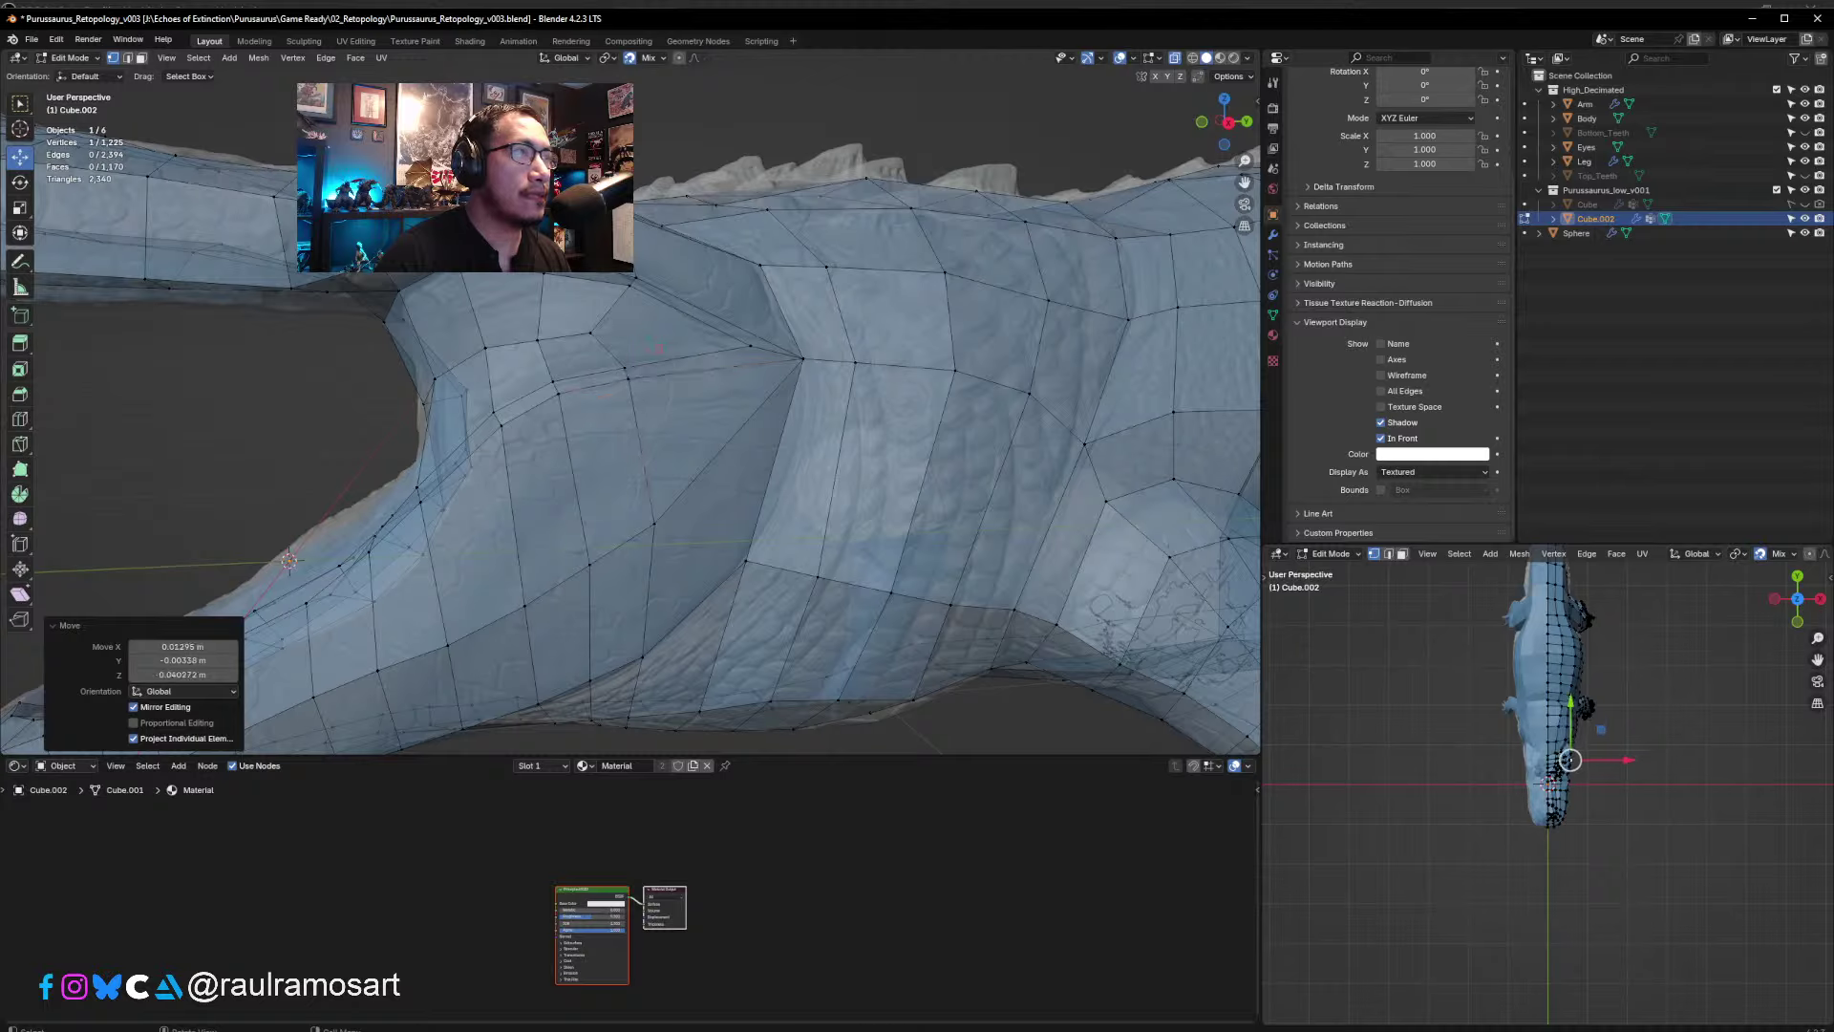
left_click(544, 275)
key("g")
left_click(546, 258)
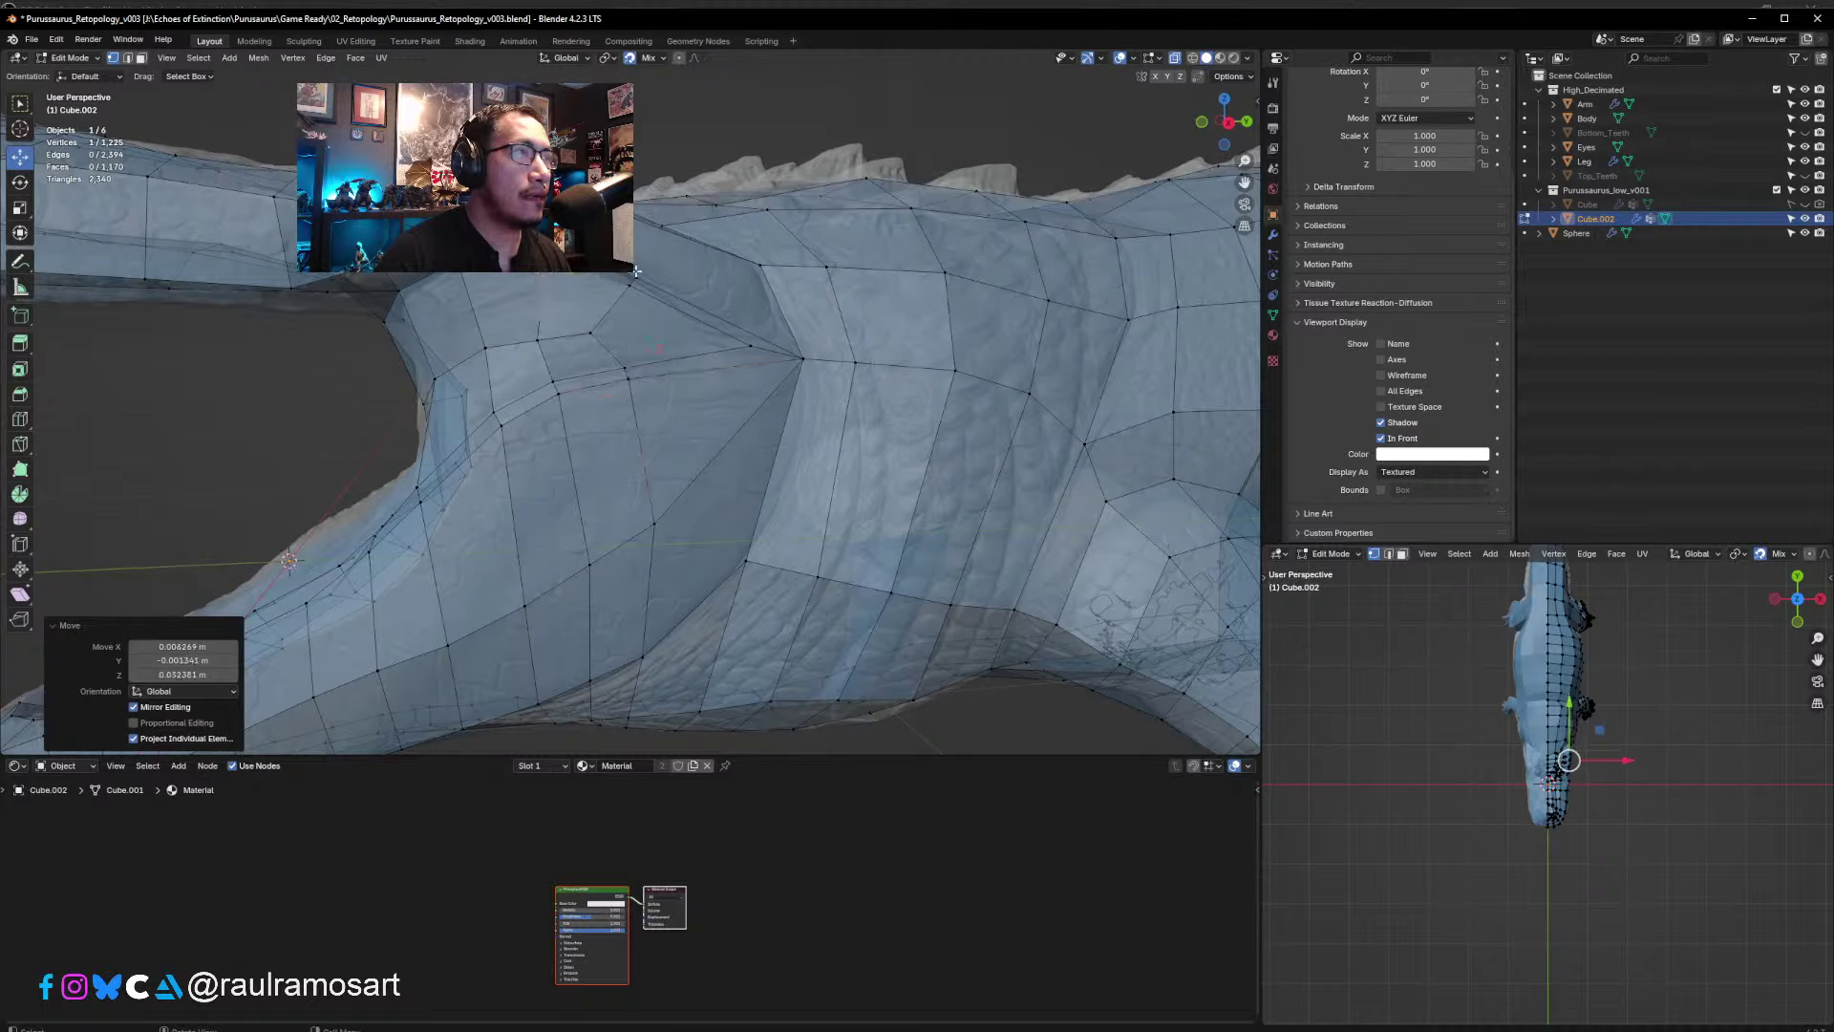
- Reposition the upper-cheek vertex in front of the jaw hinge fold in small snapped moves
left_click(636, 279)
key("g")
left_click(634, 271)
key("g")
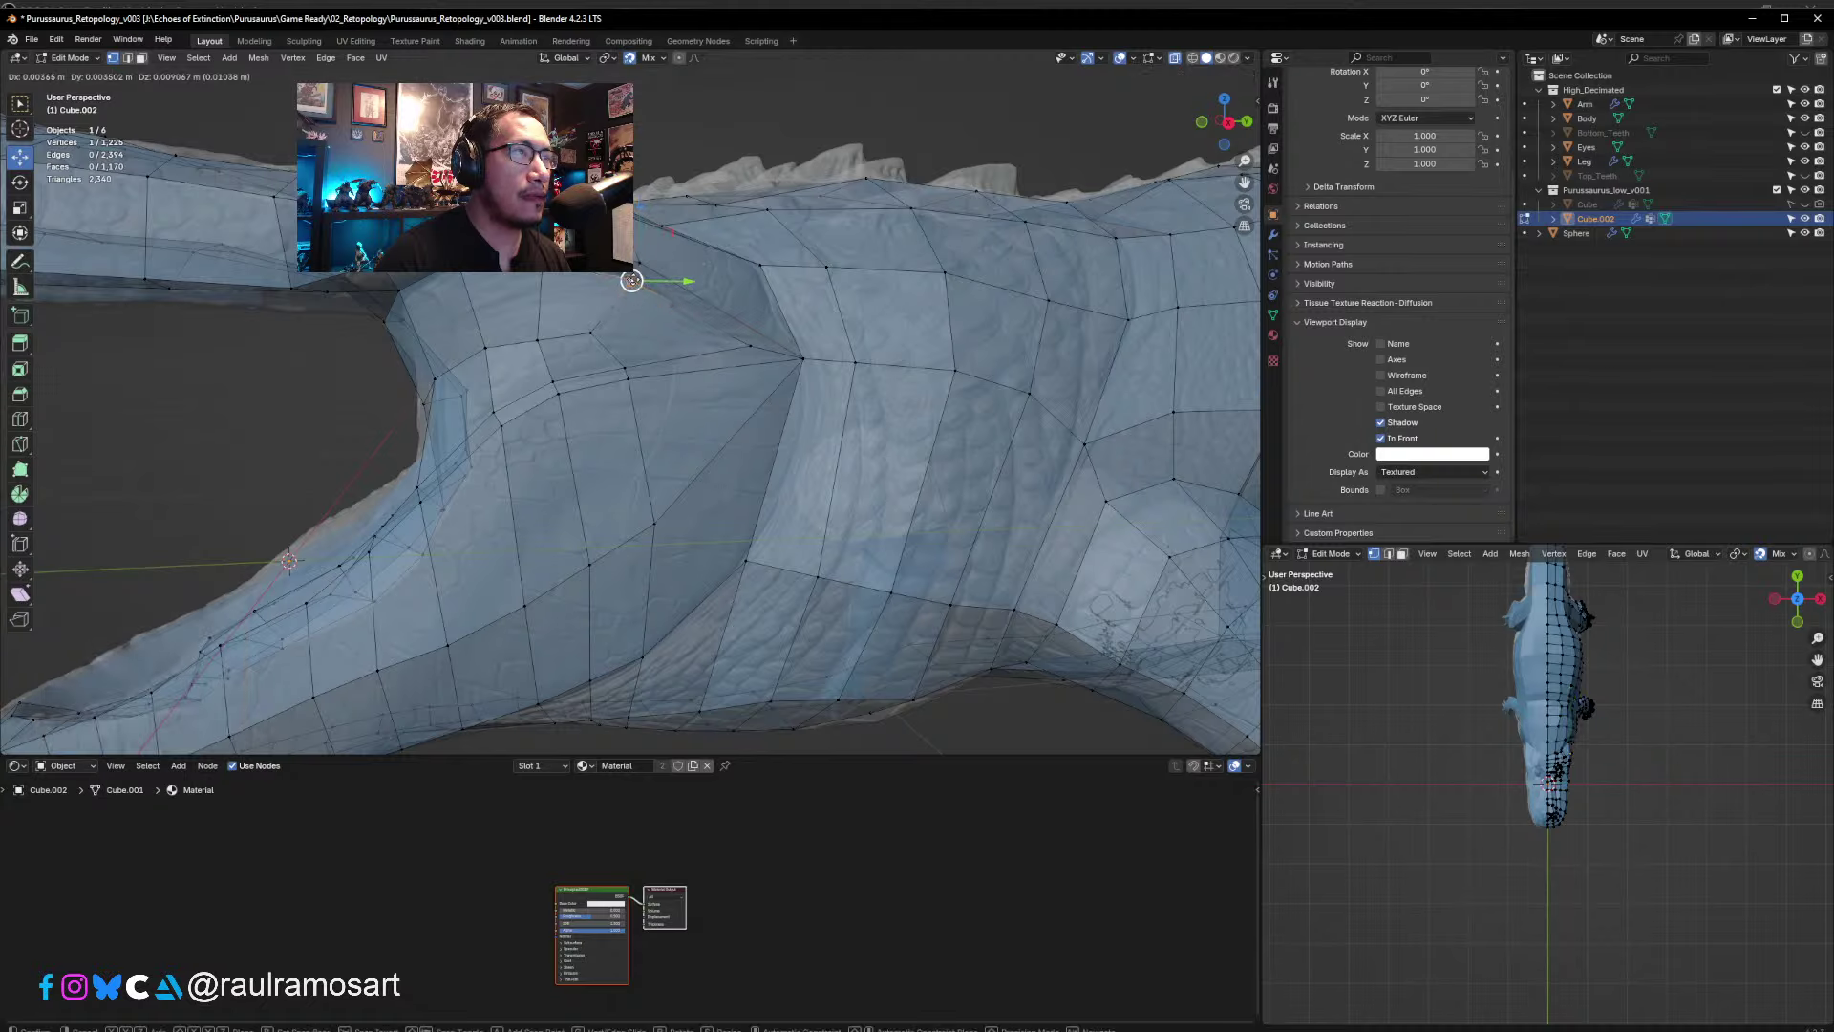
left_click(635, 279)
key("g")
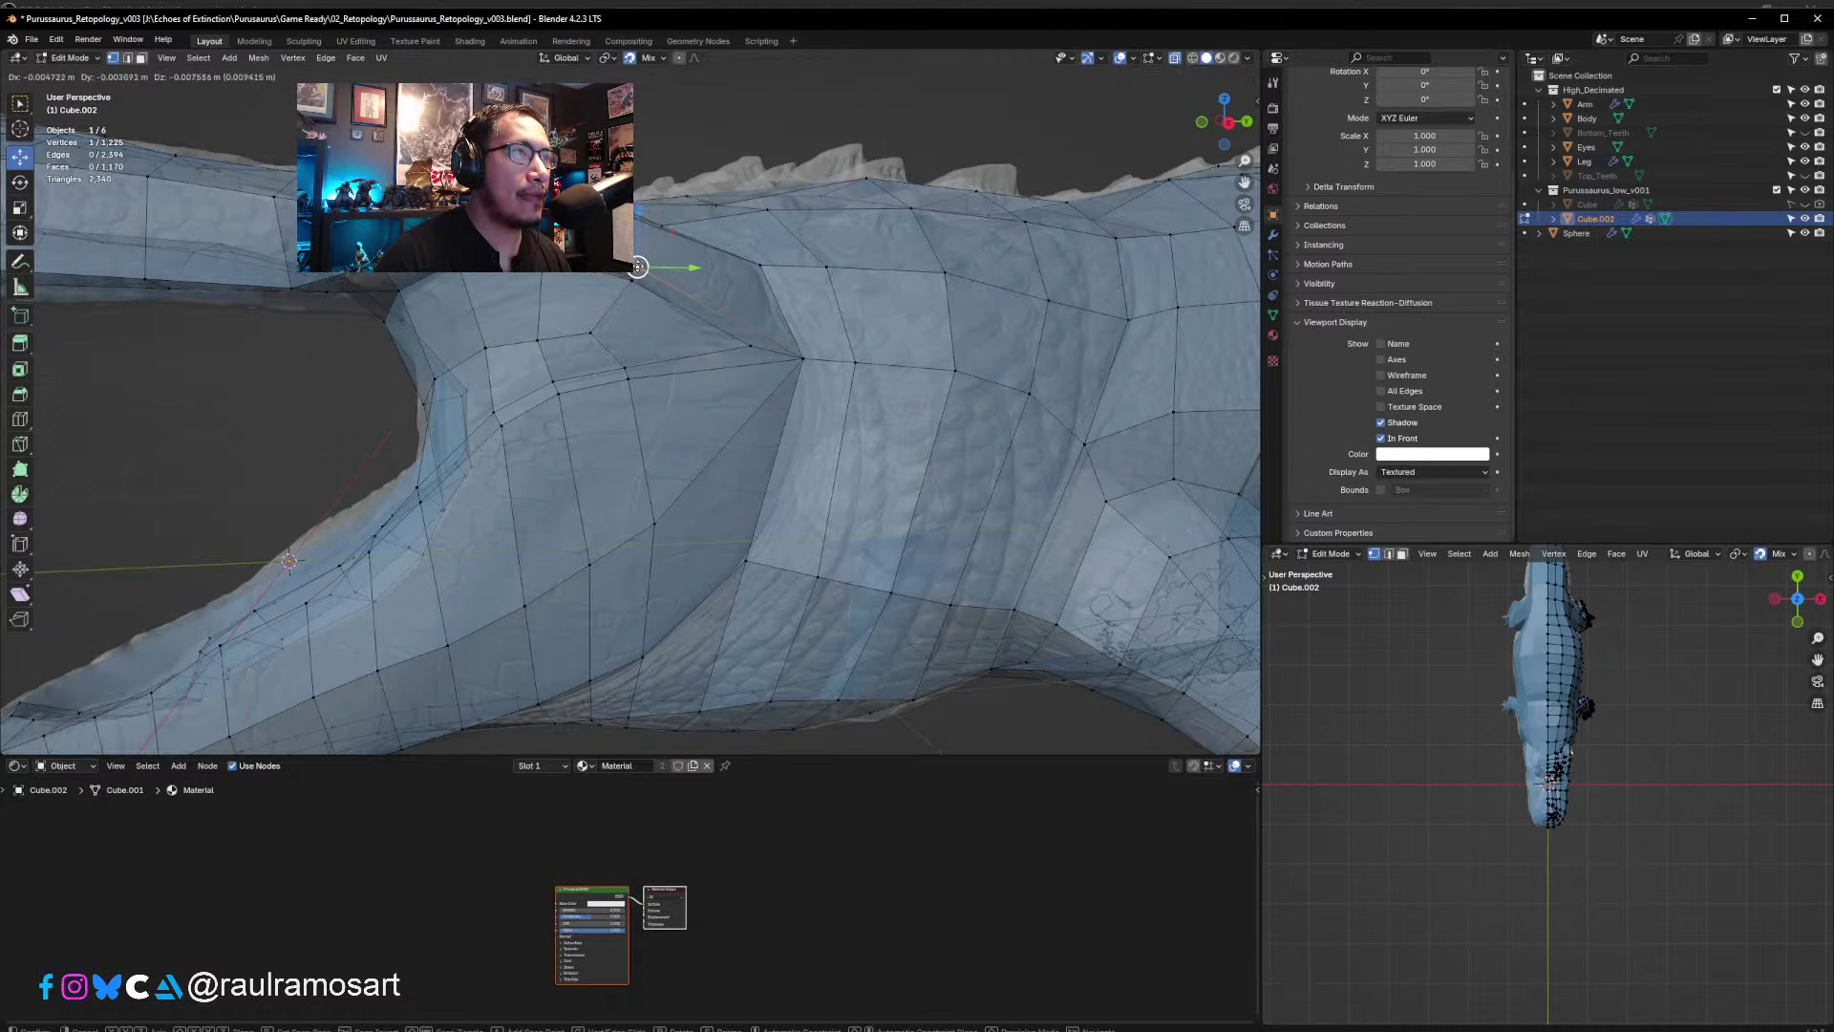
left_click(637, 271)
- Move the vertex on the back above the front leg slightly upward onto the sculpt surface
middle_click_drag(637, 272, 602, 379)
scroll(684, 346, "down", 2)
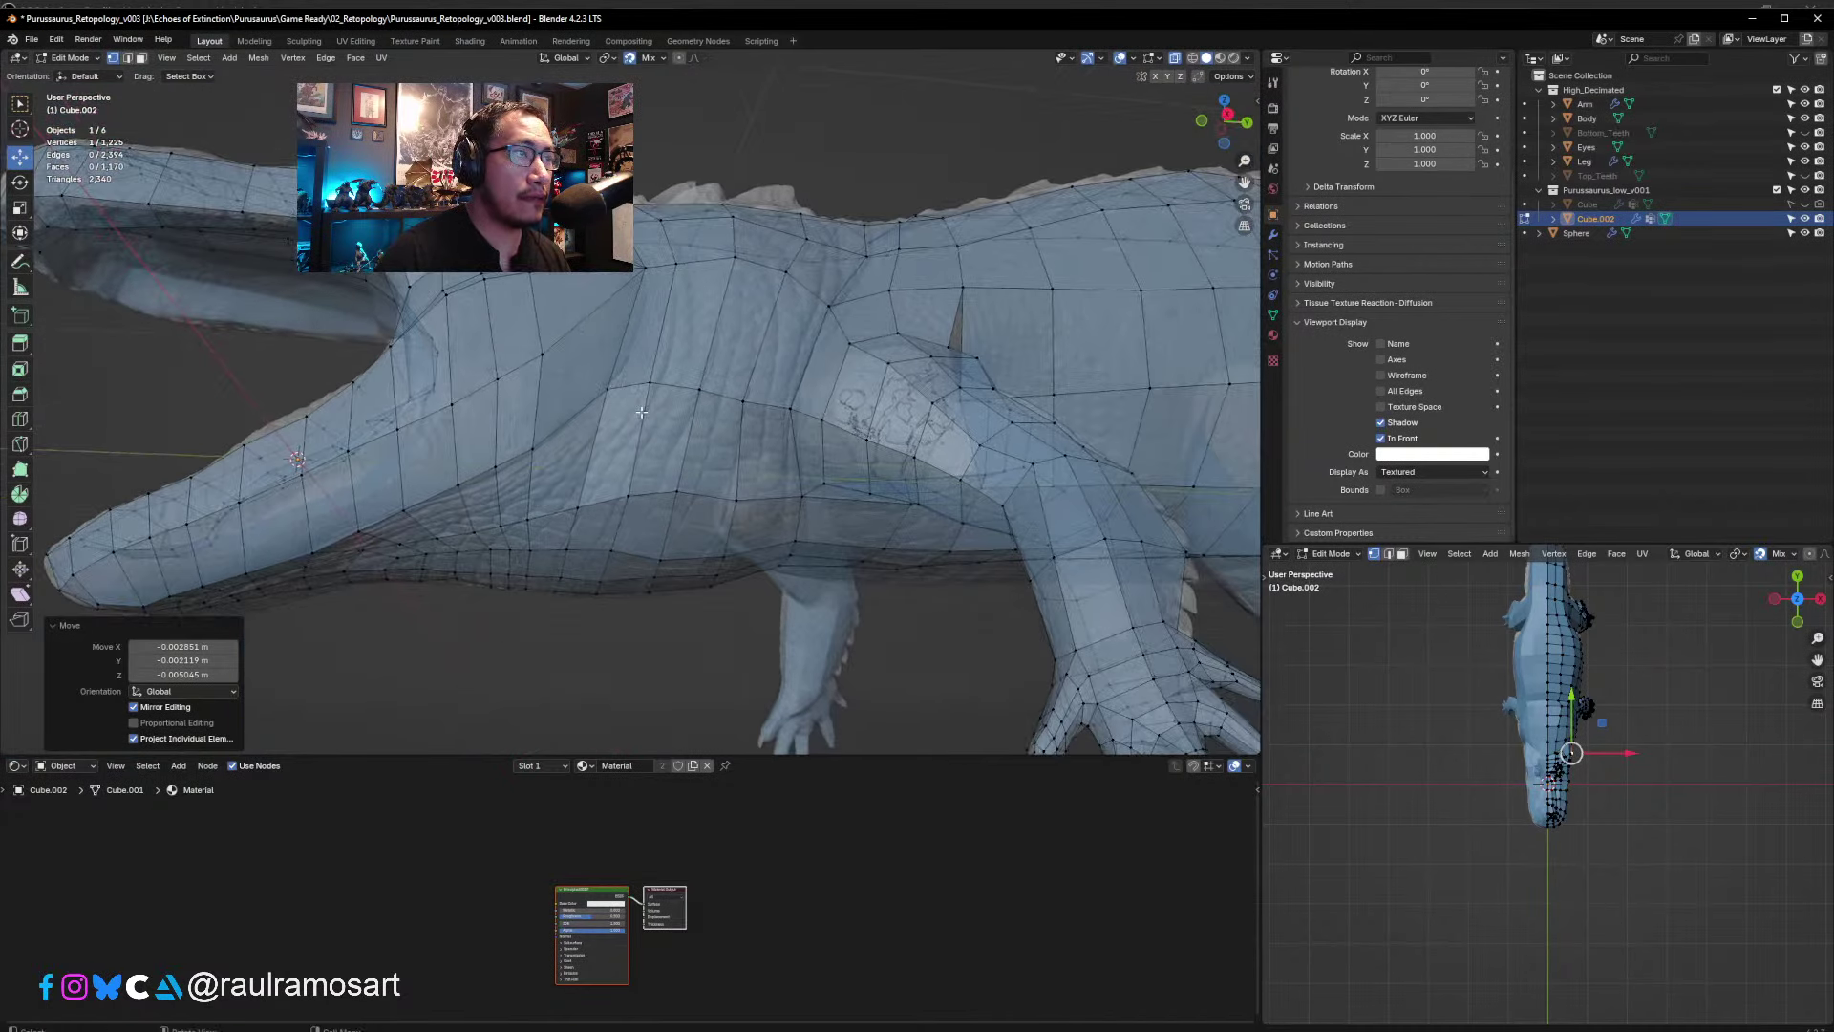
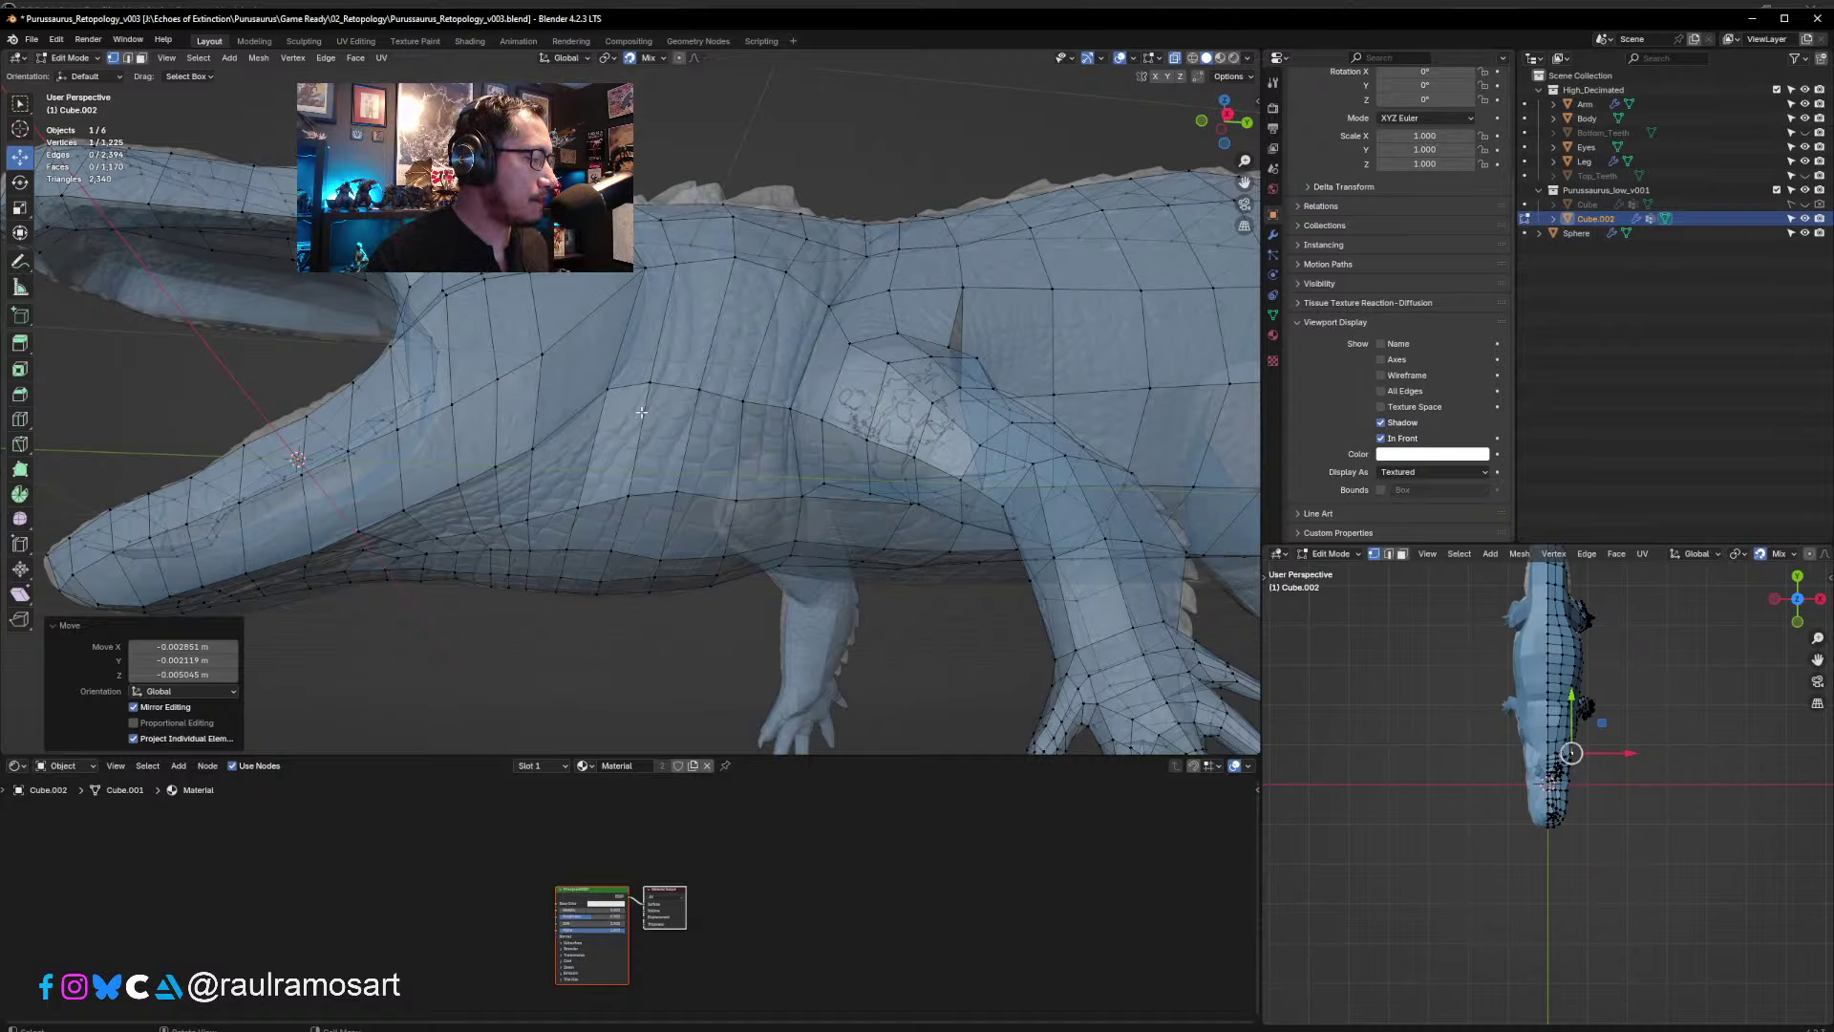
middle_click_drag(641, 412, 661, 379)
left_click(663, 373)
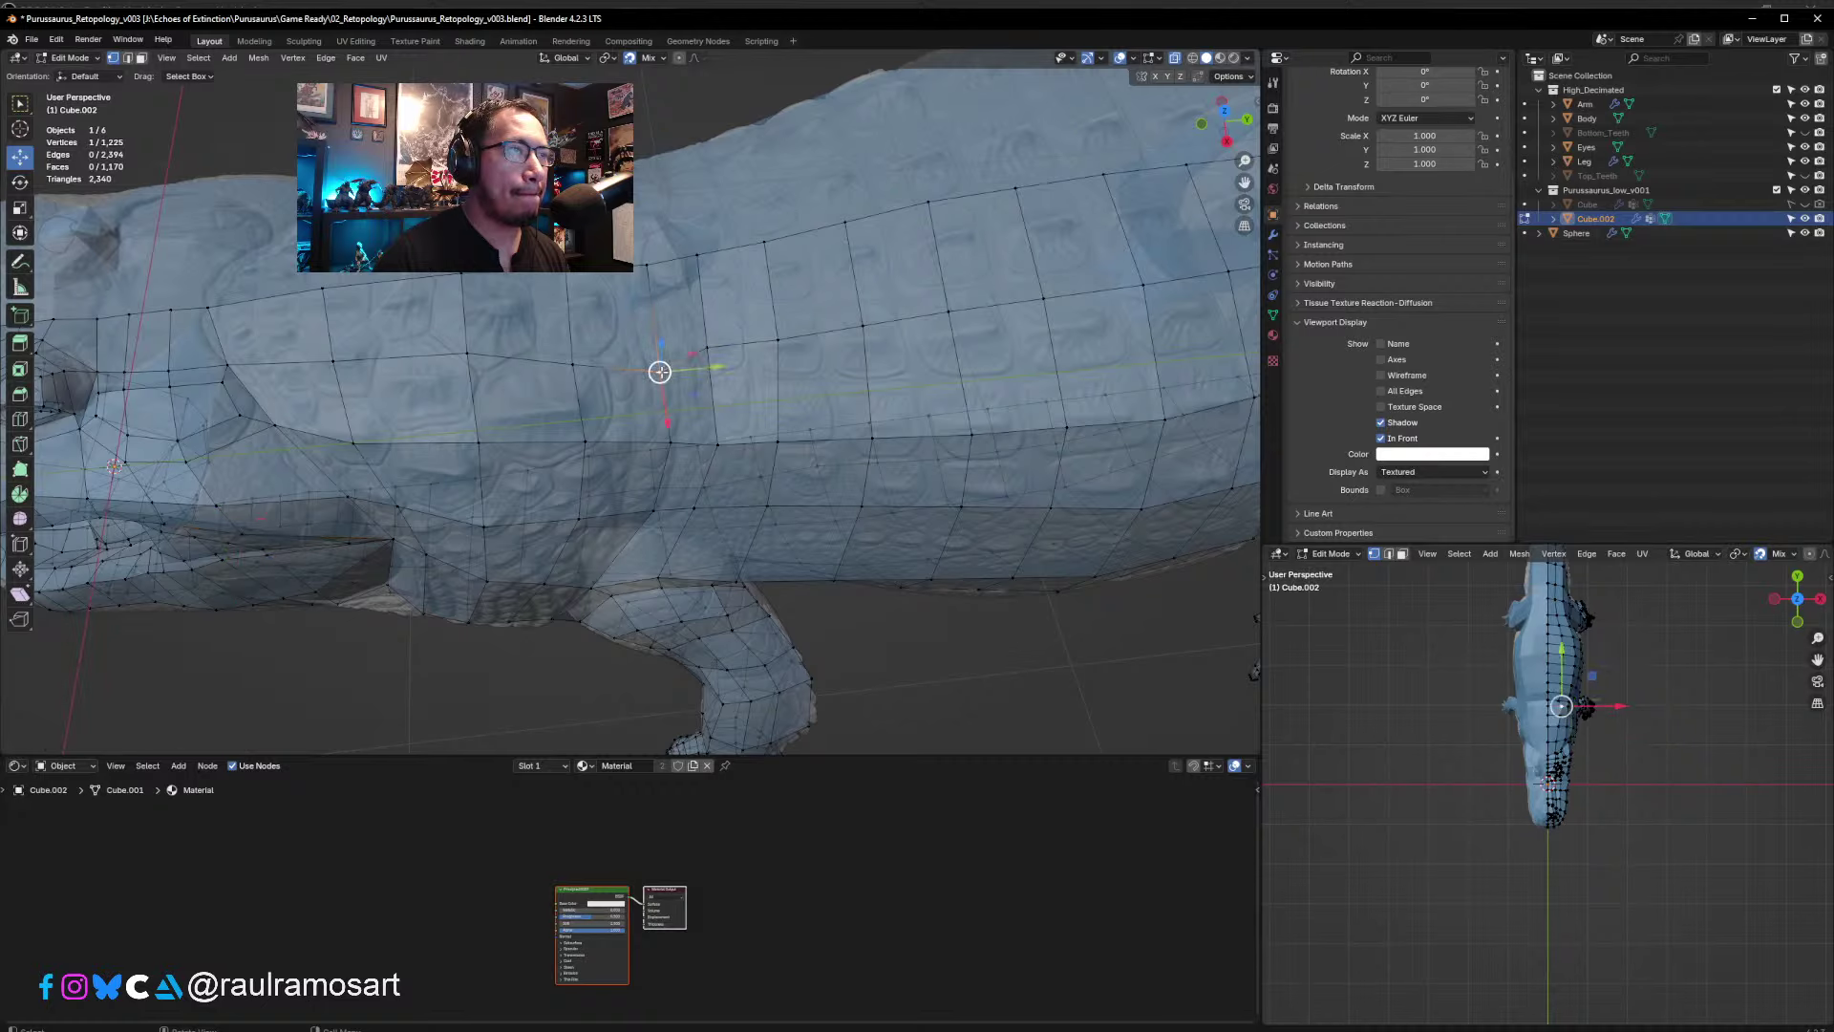
left_click_drag(663, 373, 660, 356)
- Snap the upper, middle and lower flank vertices just ahead of the hind leg onto the sculpt
middle_click_drag(659, 356, 765, 449)
left_click(803, 421)
key("g")
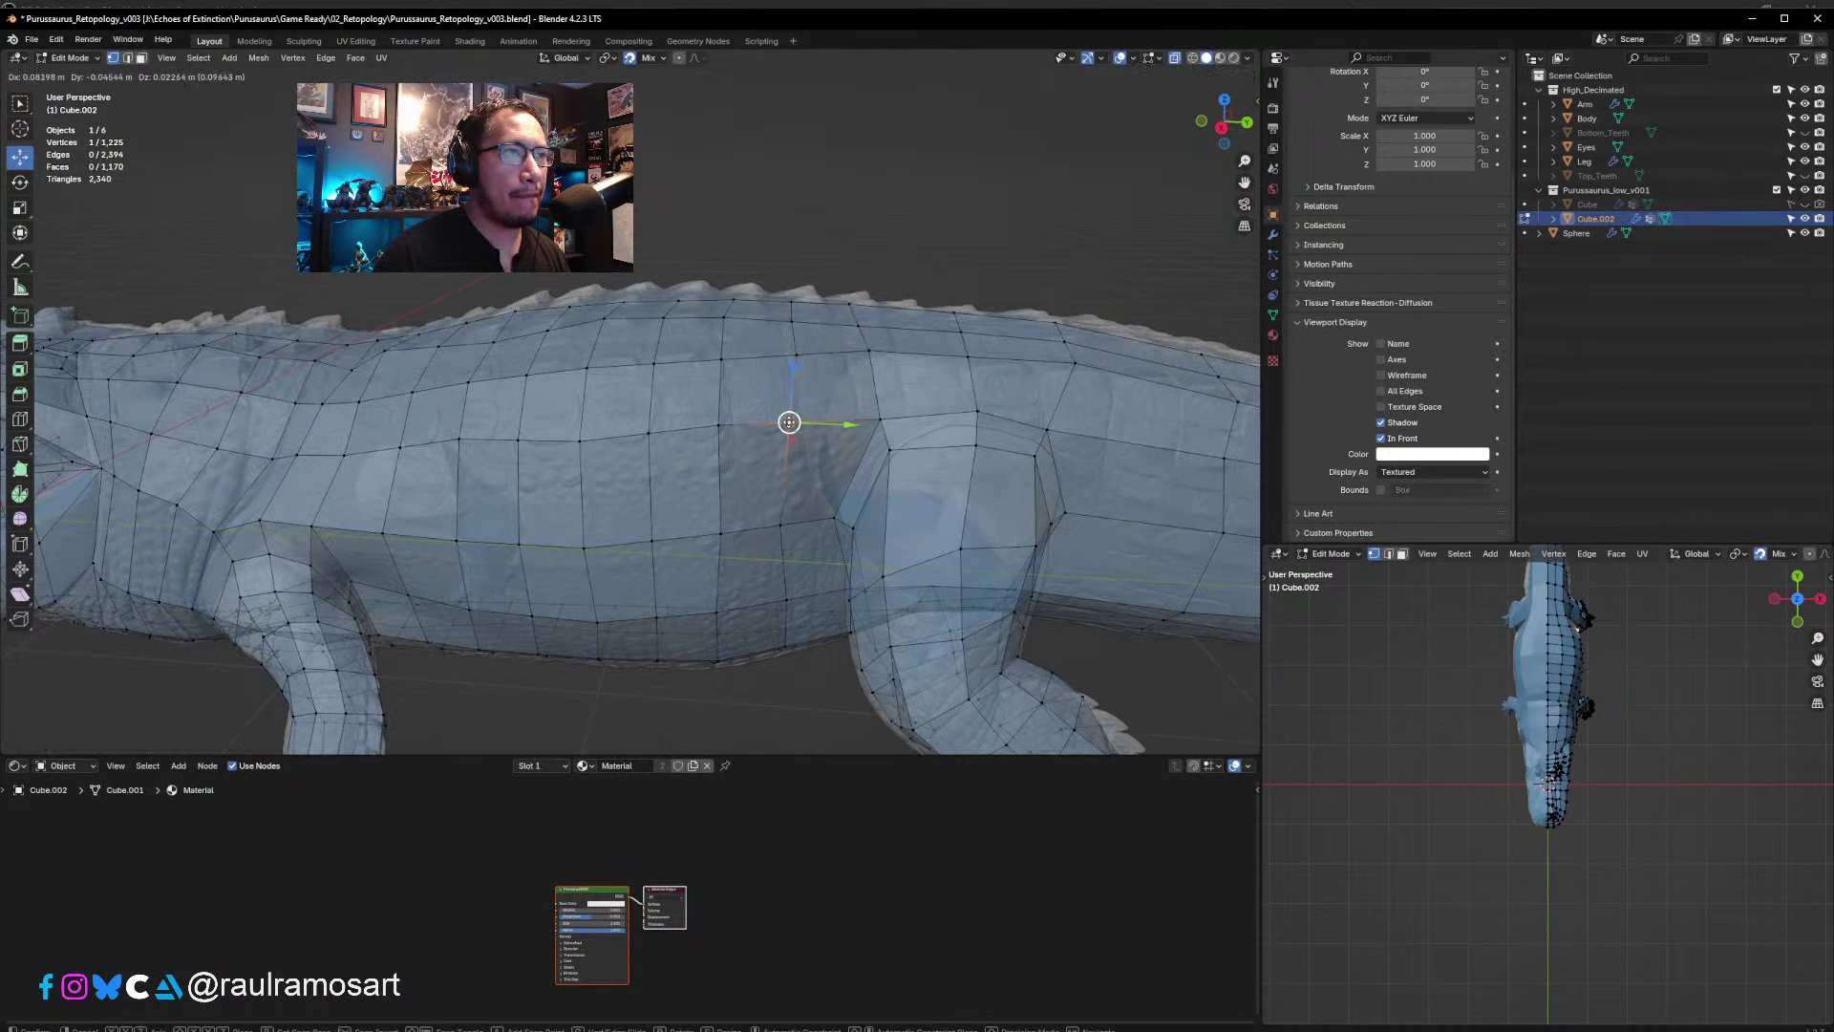
left_click(785, 418)
left_click(786, 529)
key("g")
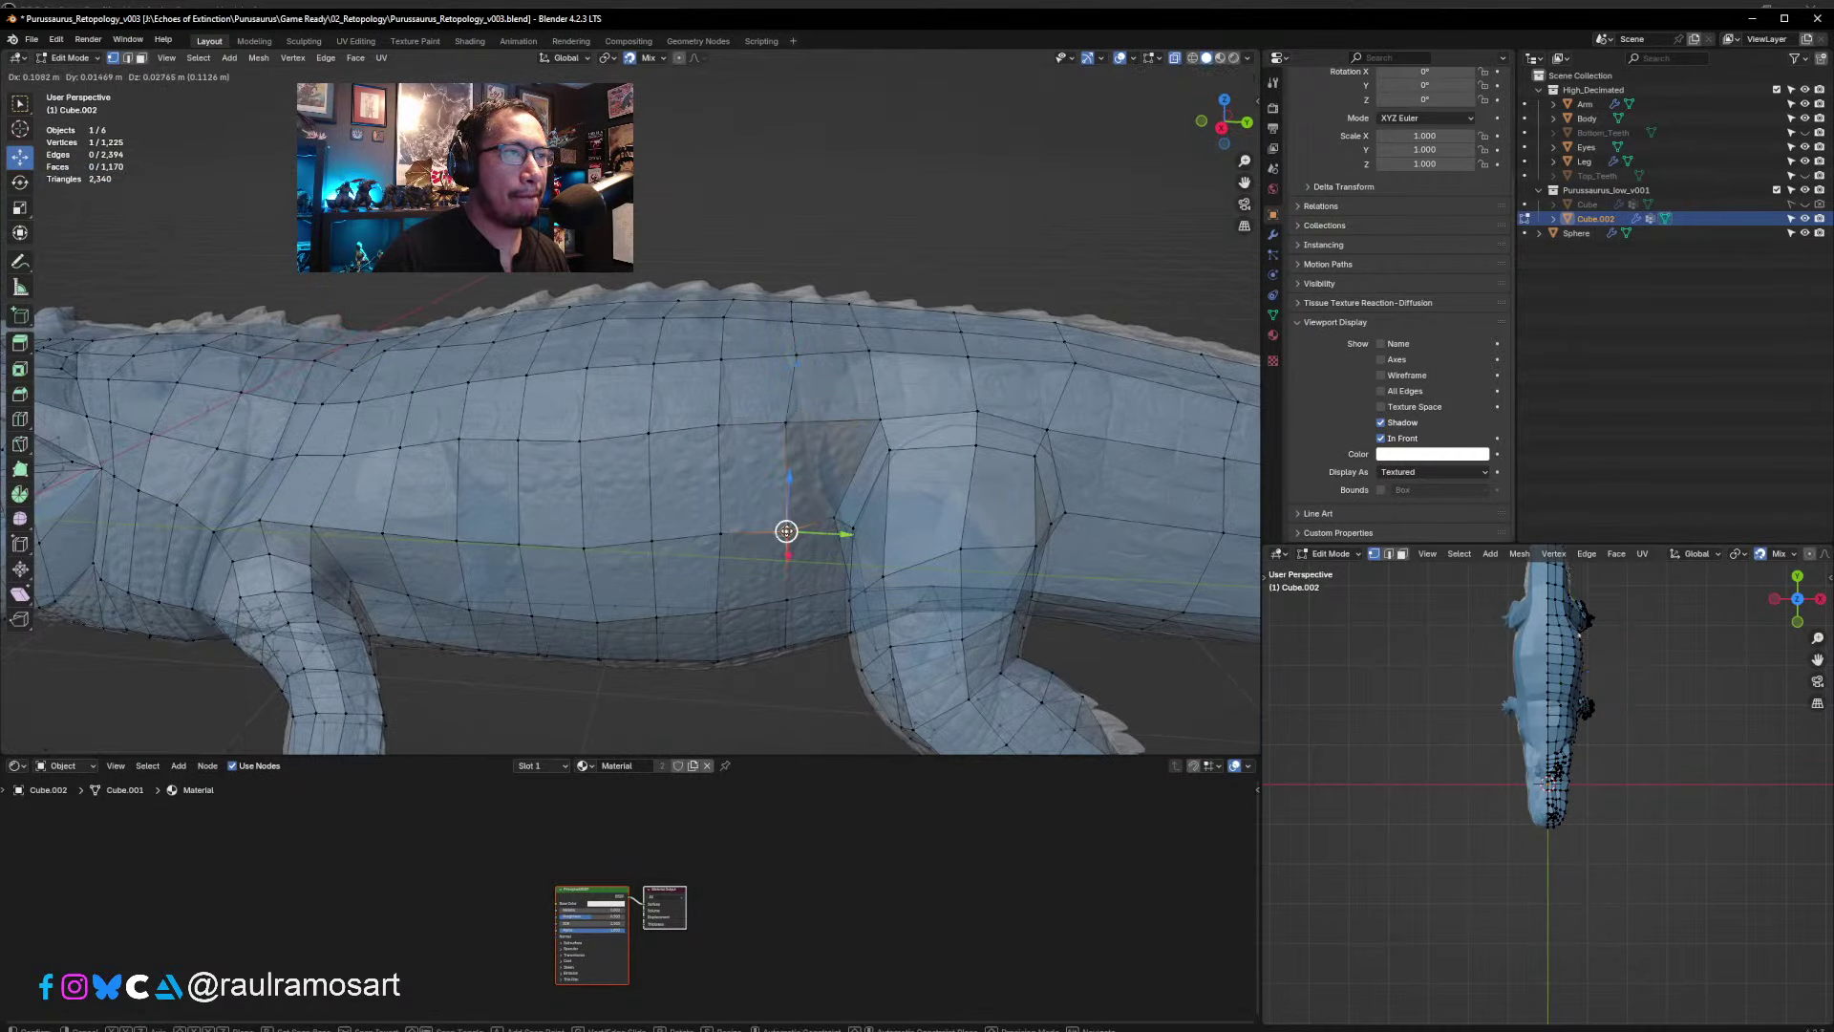
left_click(786, 533)
left_click(790, 602)
key("g")
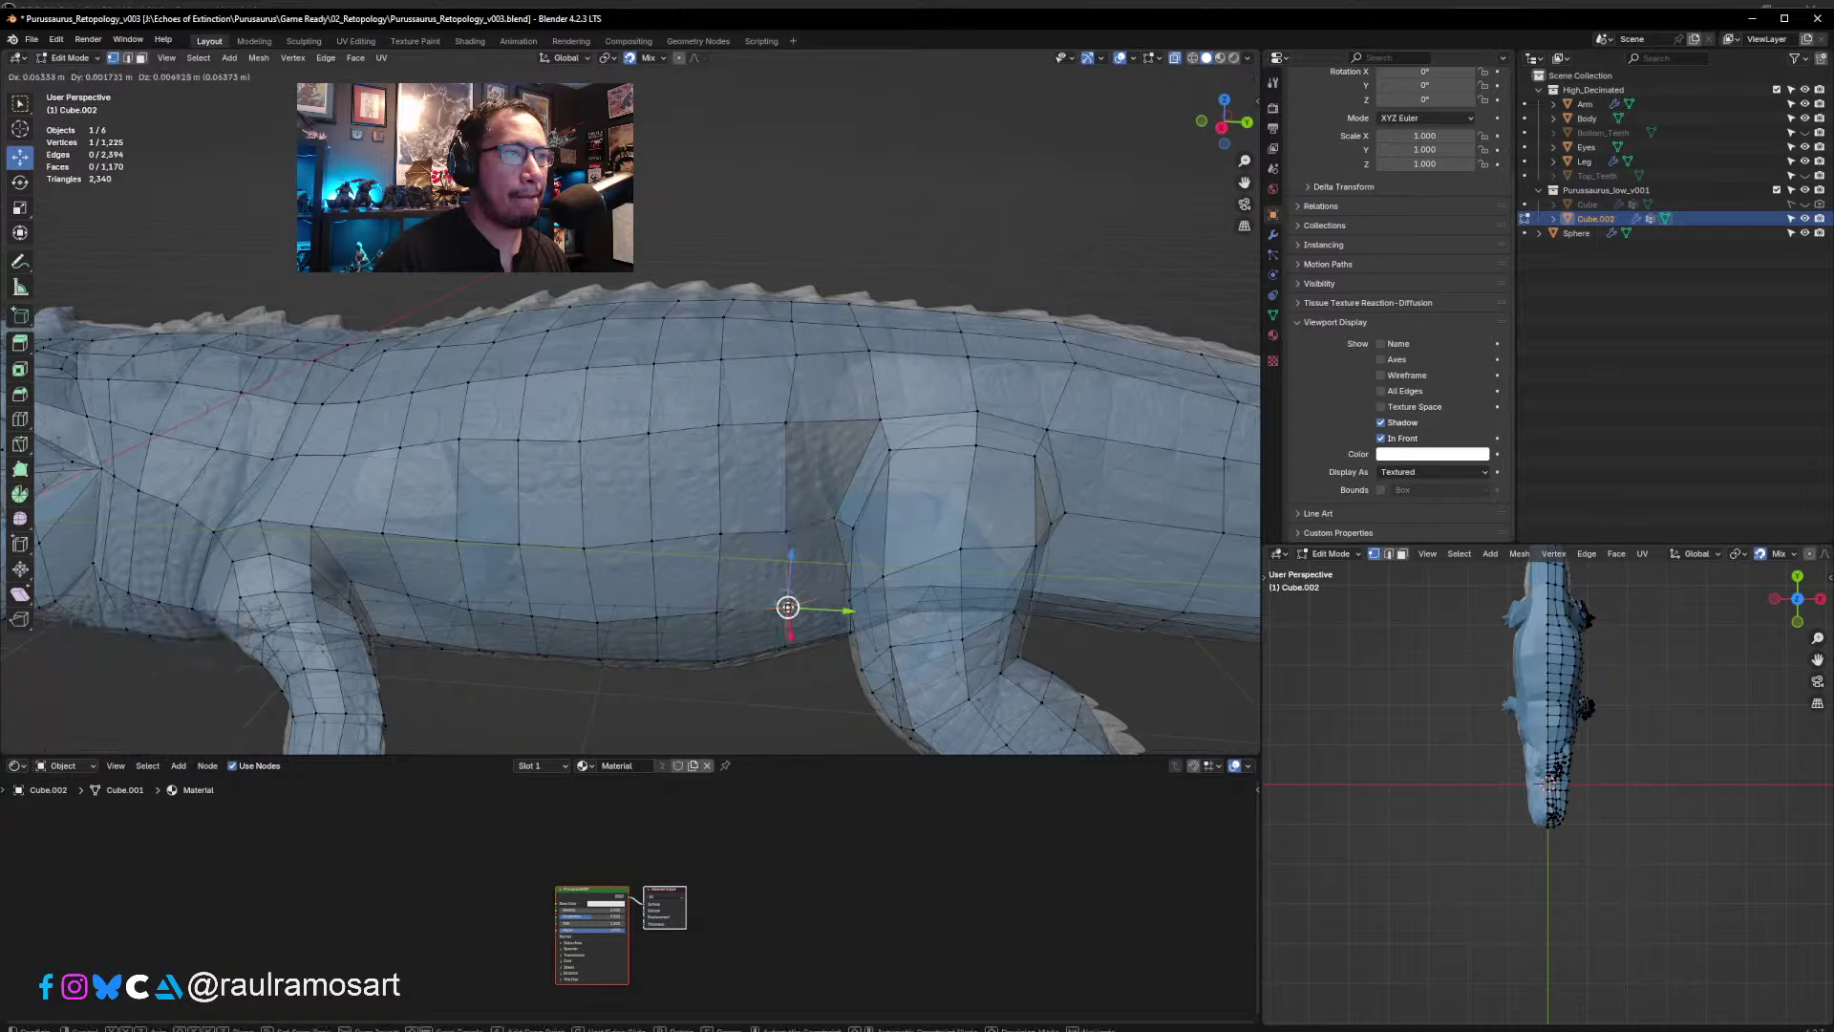
left_click(787, 607)
- Realign the lower, middle and upper flank vertices in the second column ahead of the hind leg
left_click(716, 608)
key("g")
left_click(719, 617)
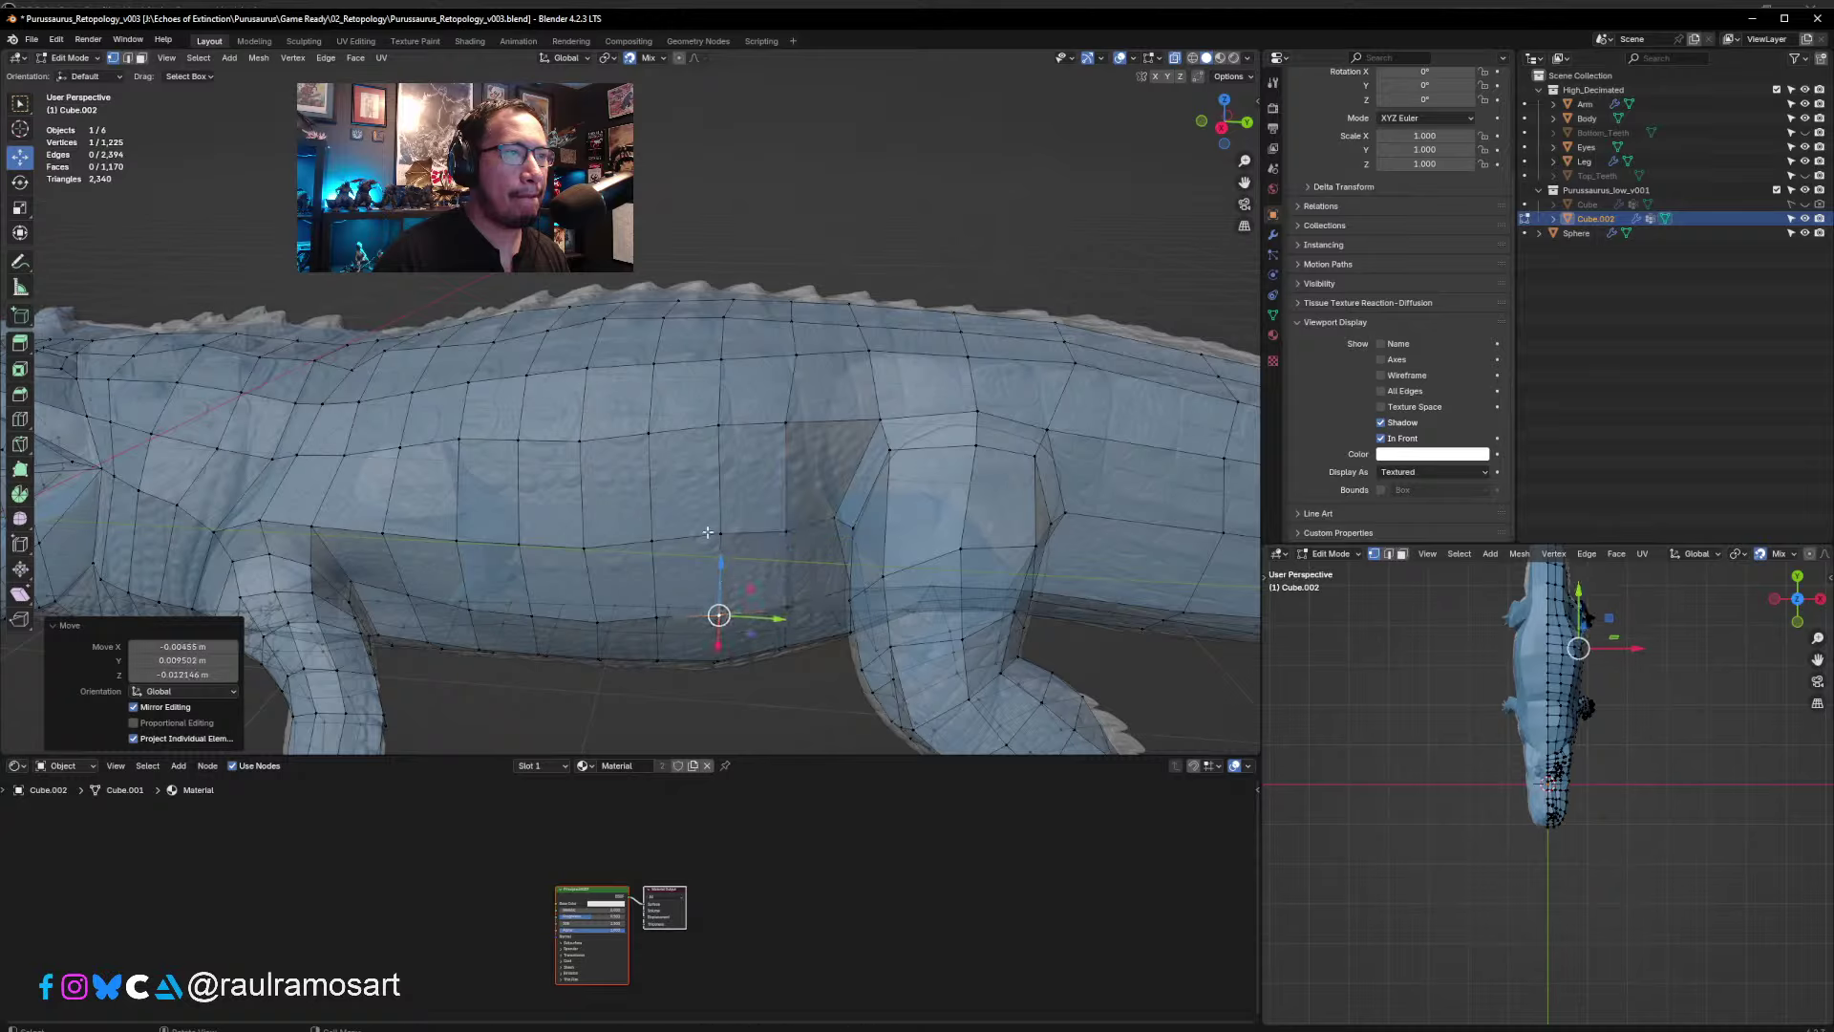
left_click(709, 533)
key("g")
left_click(718, 533)
left_click(718, 427)
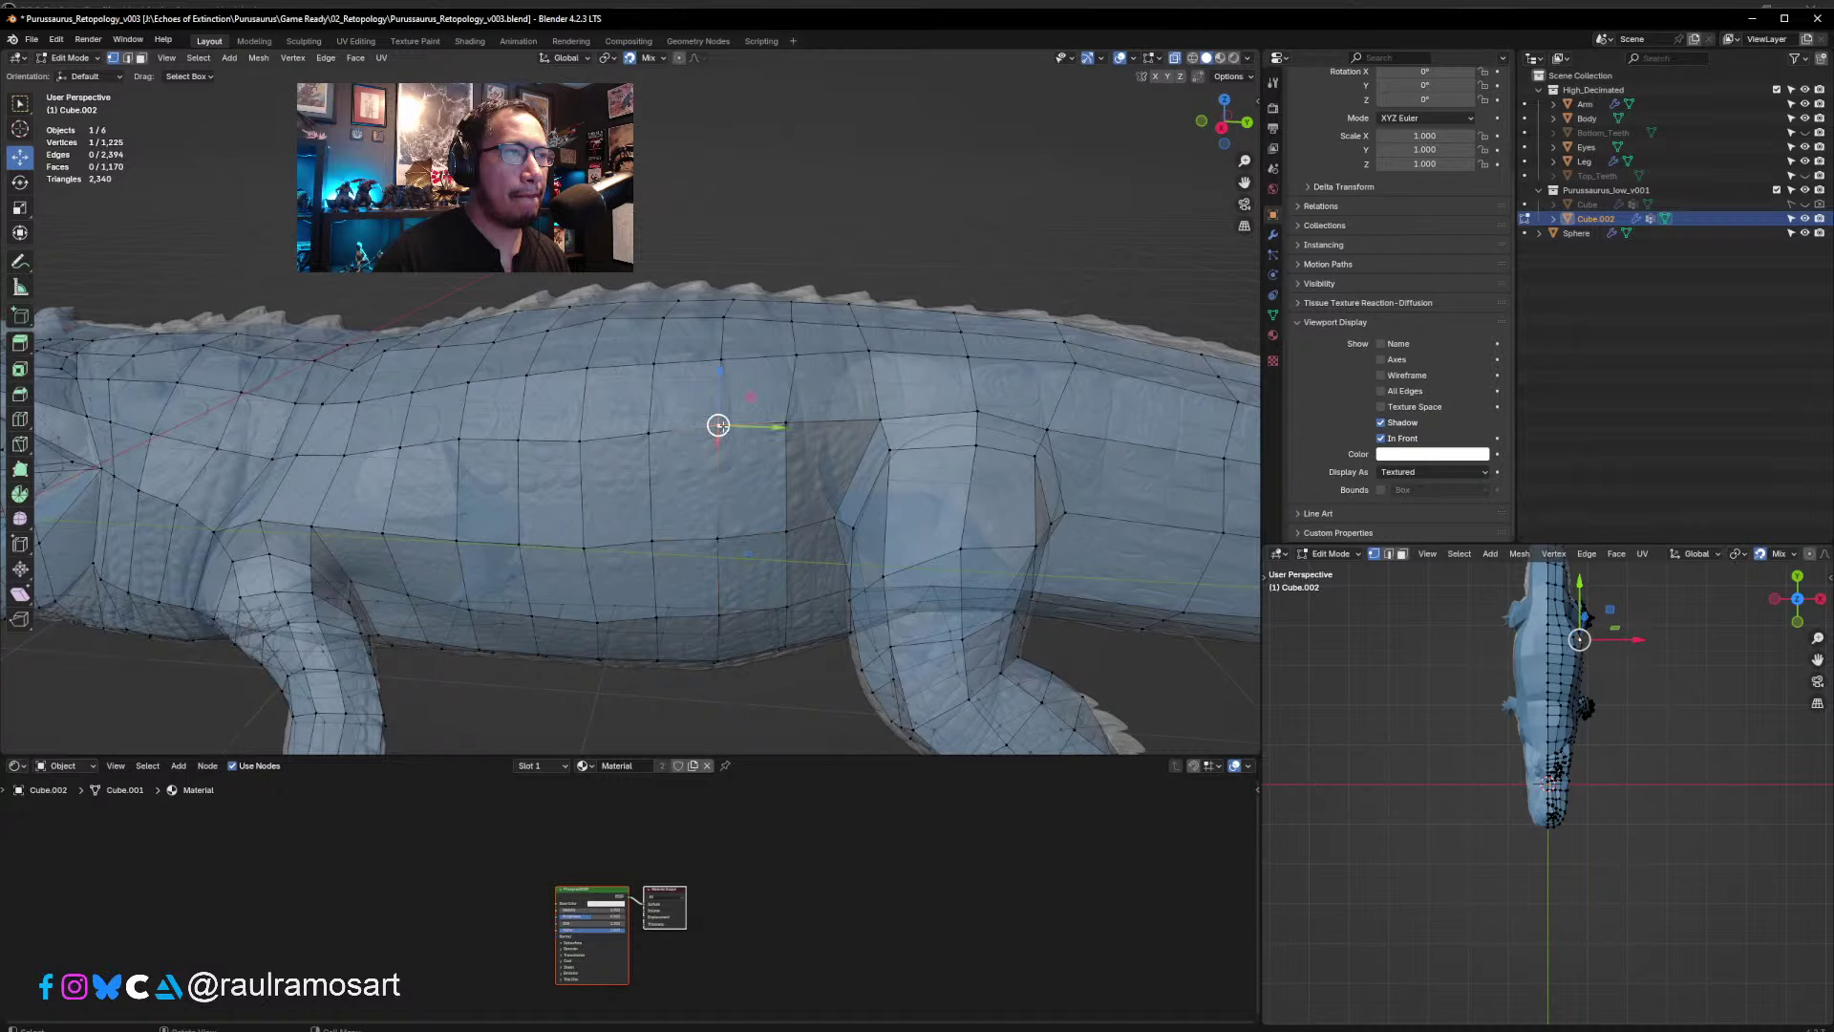
key("g")
left_click(721, 429)
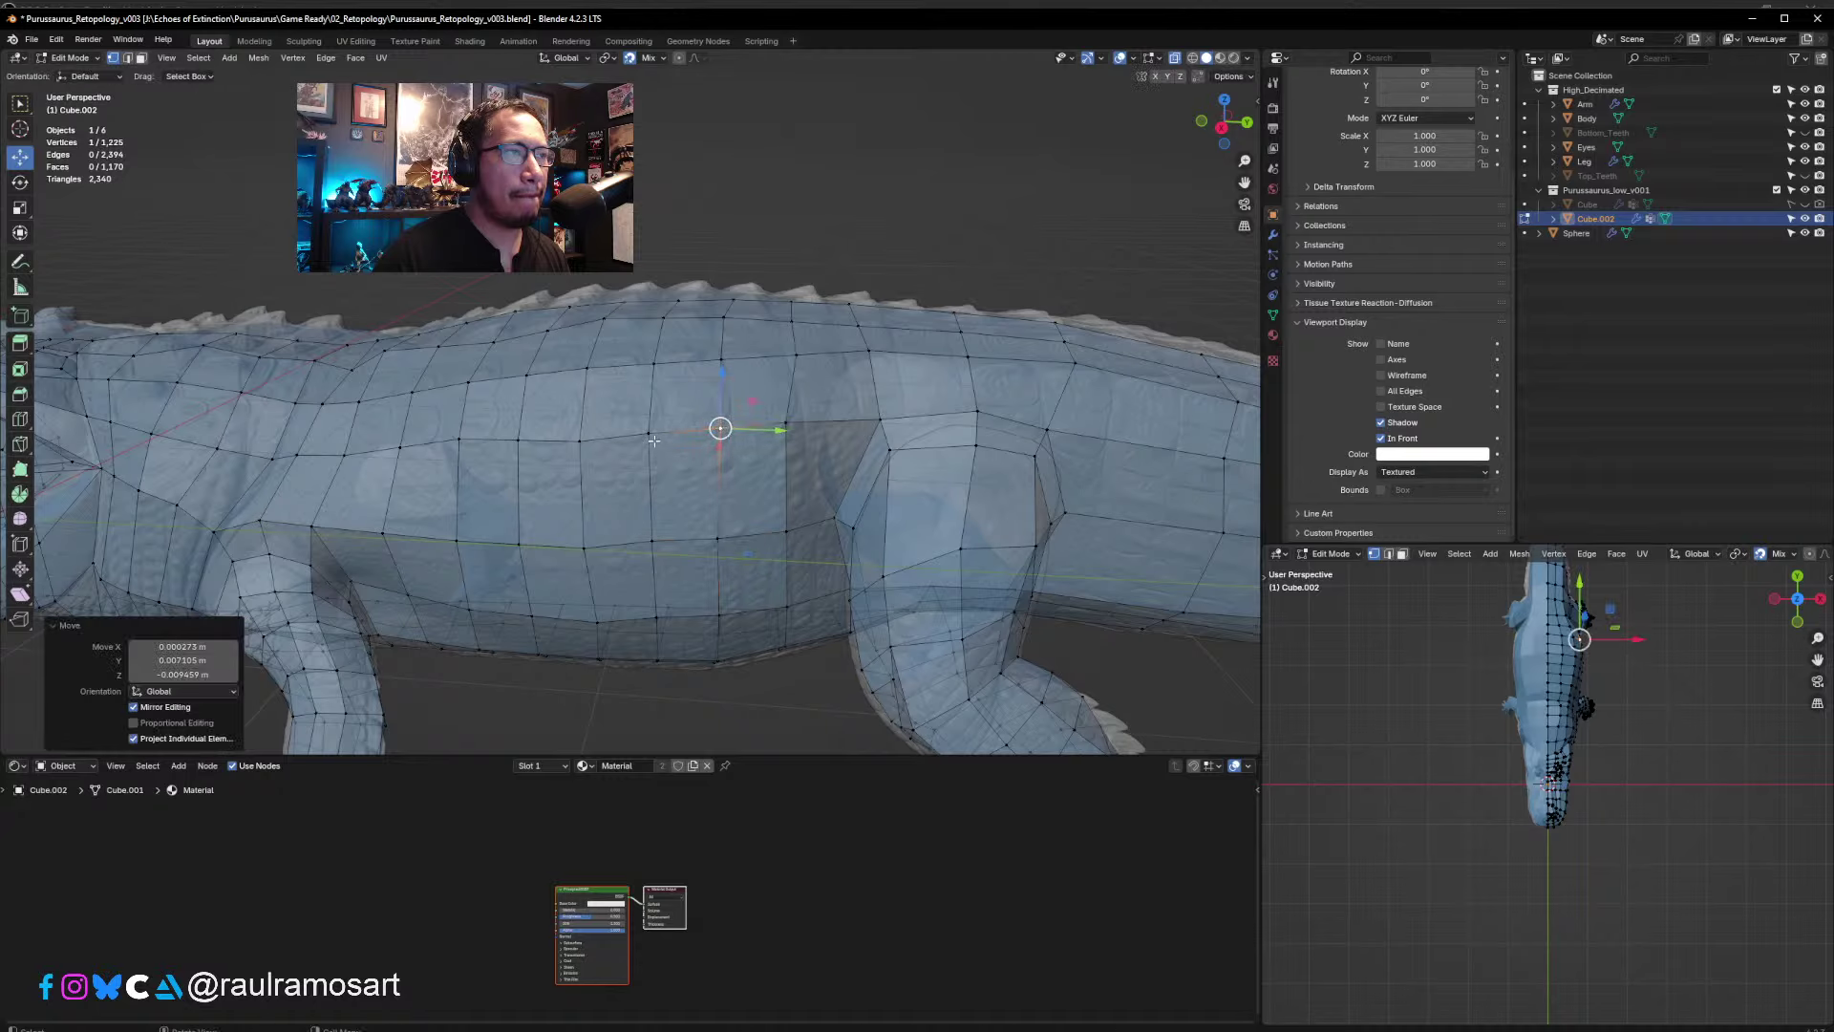
- Adjust the upper and middle flank vertices in the third column ahead of the hind leg to the sculpt
middle_click_drag(653, 441, 678, 449, "shift")
left_click(673, 446)
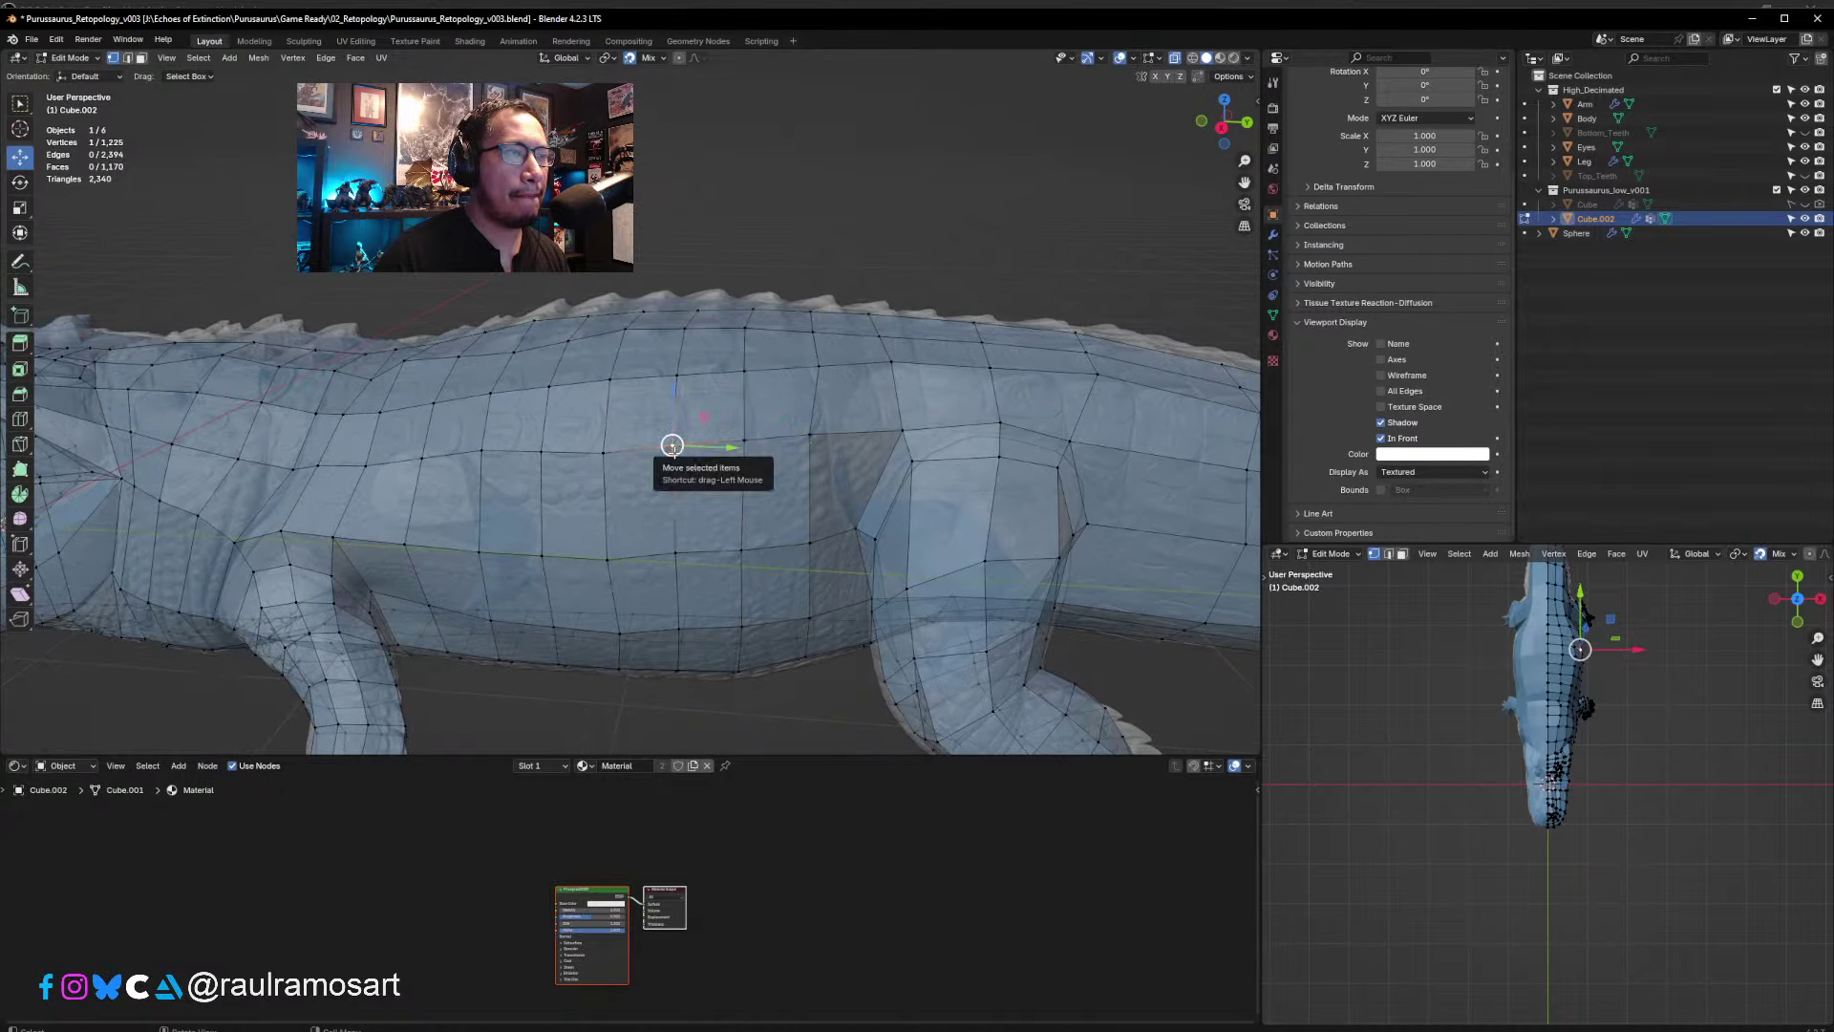
left_click_drag(673, 445, 676, 450)
middle_click_drag(676, 450, 843, 431, "shift")
left_click(835, 491)
key("g")
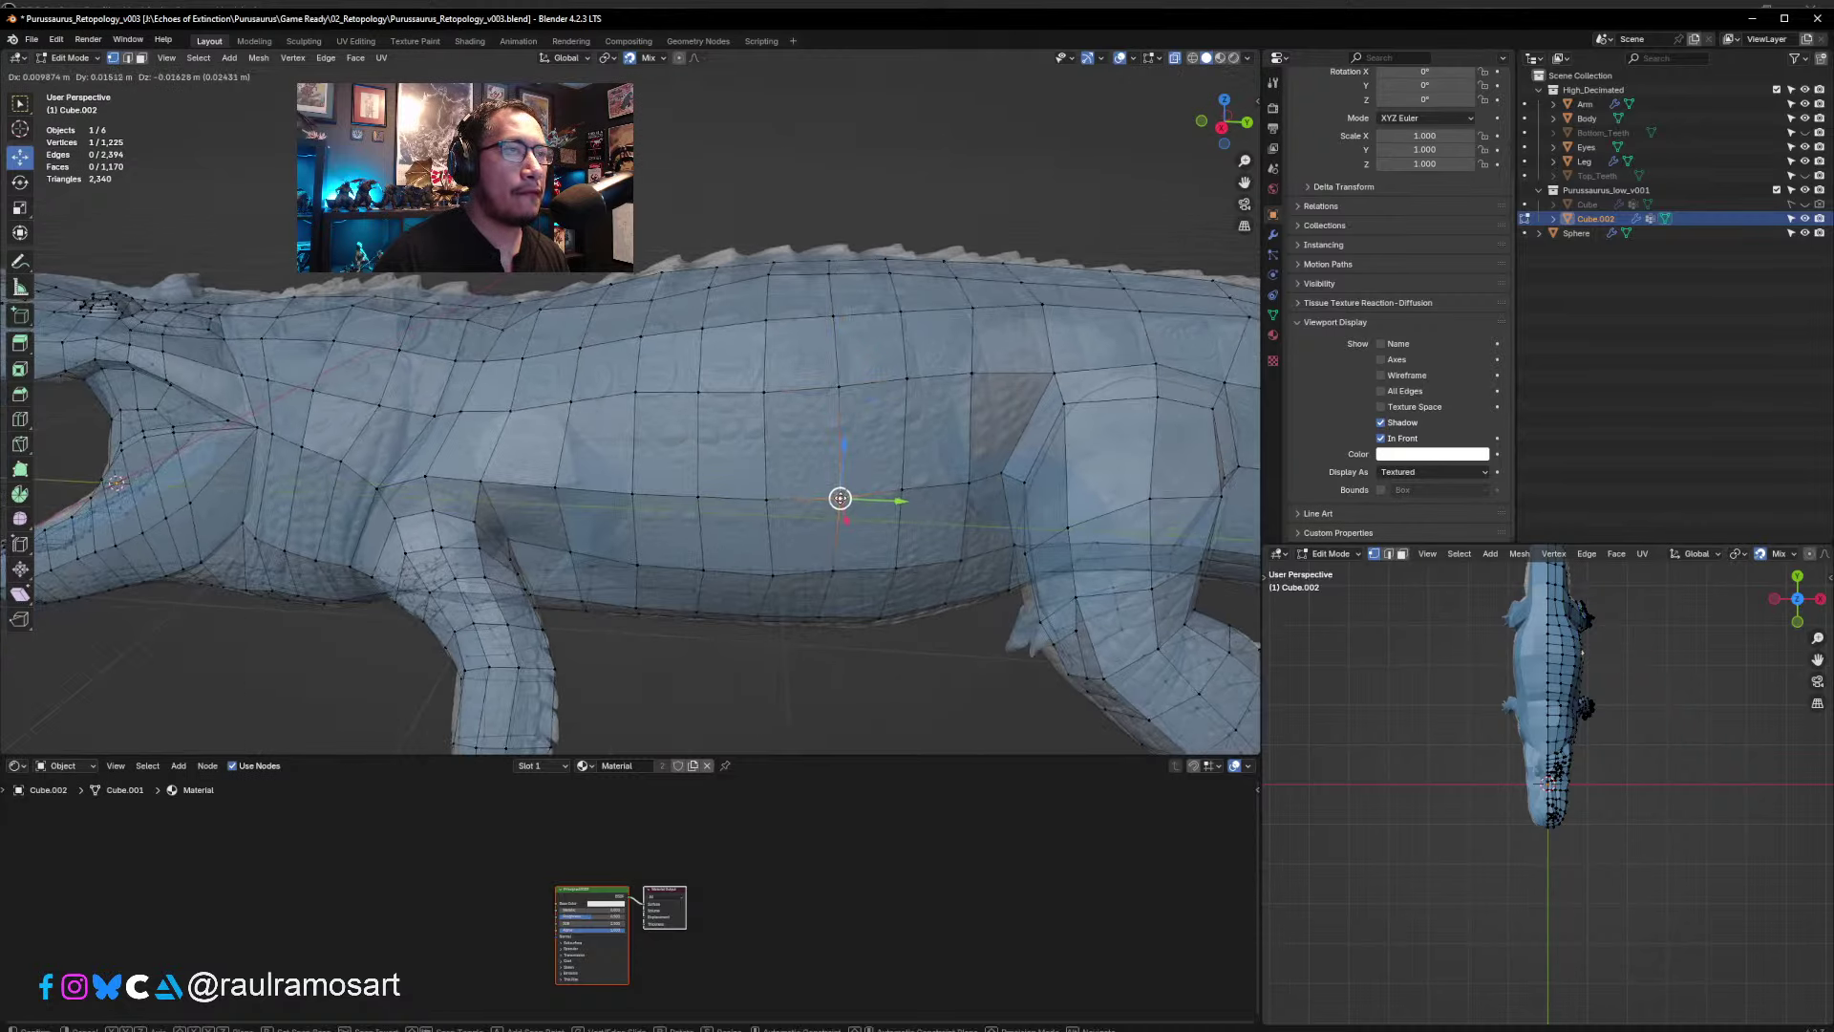
left_click(839, 498)
- Shift the middle and lower flank vertices in the fourth column ahead of the hind leg along the sculpt surface
left_click(772, 500)
key("g")
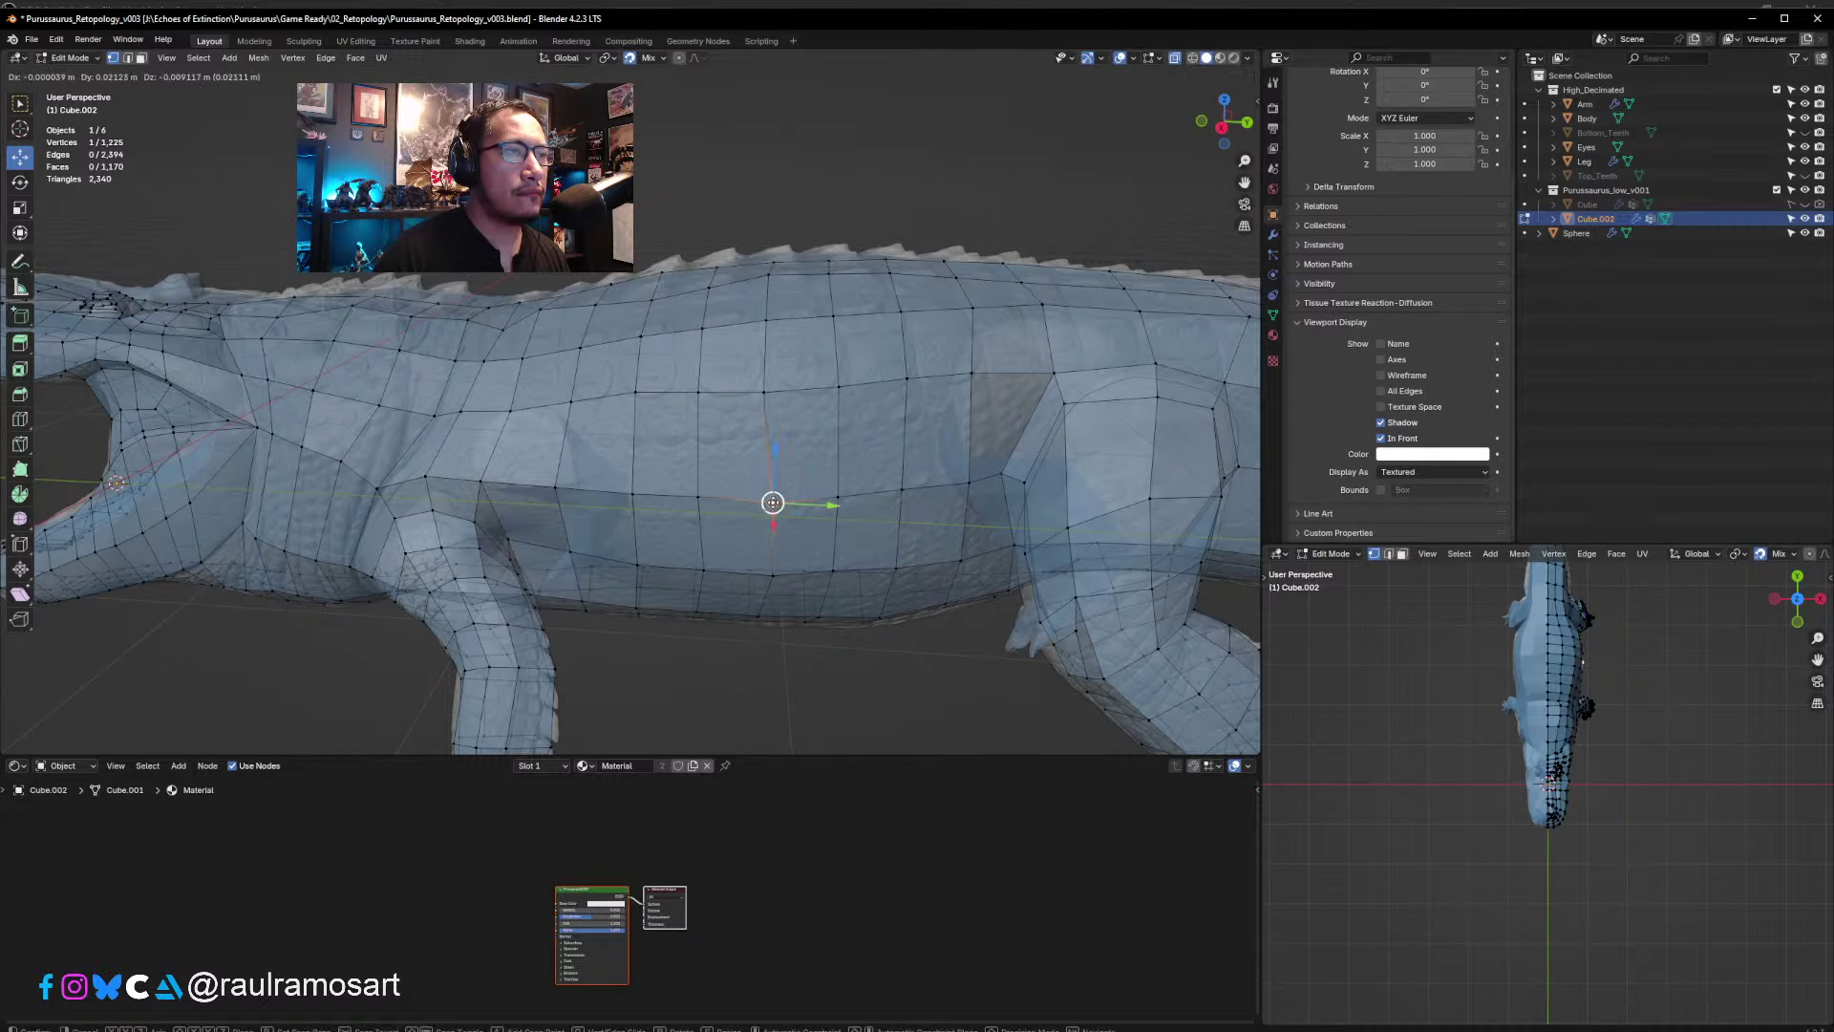
left_click(769, 503)
left_click(773, 573)
key("g")
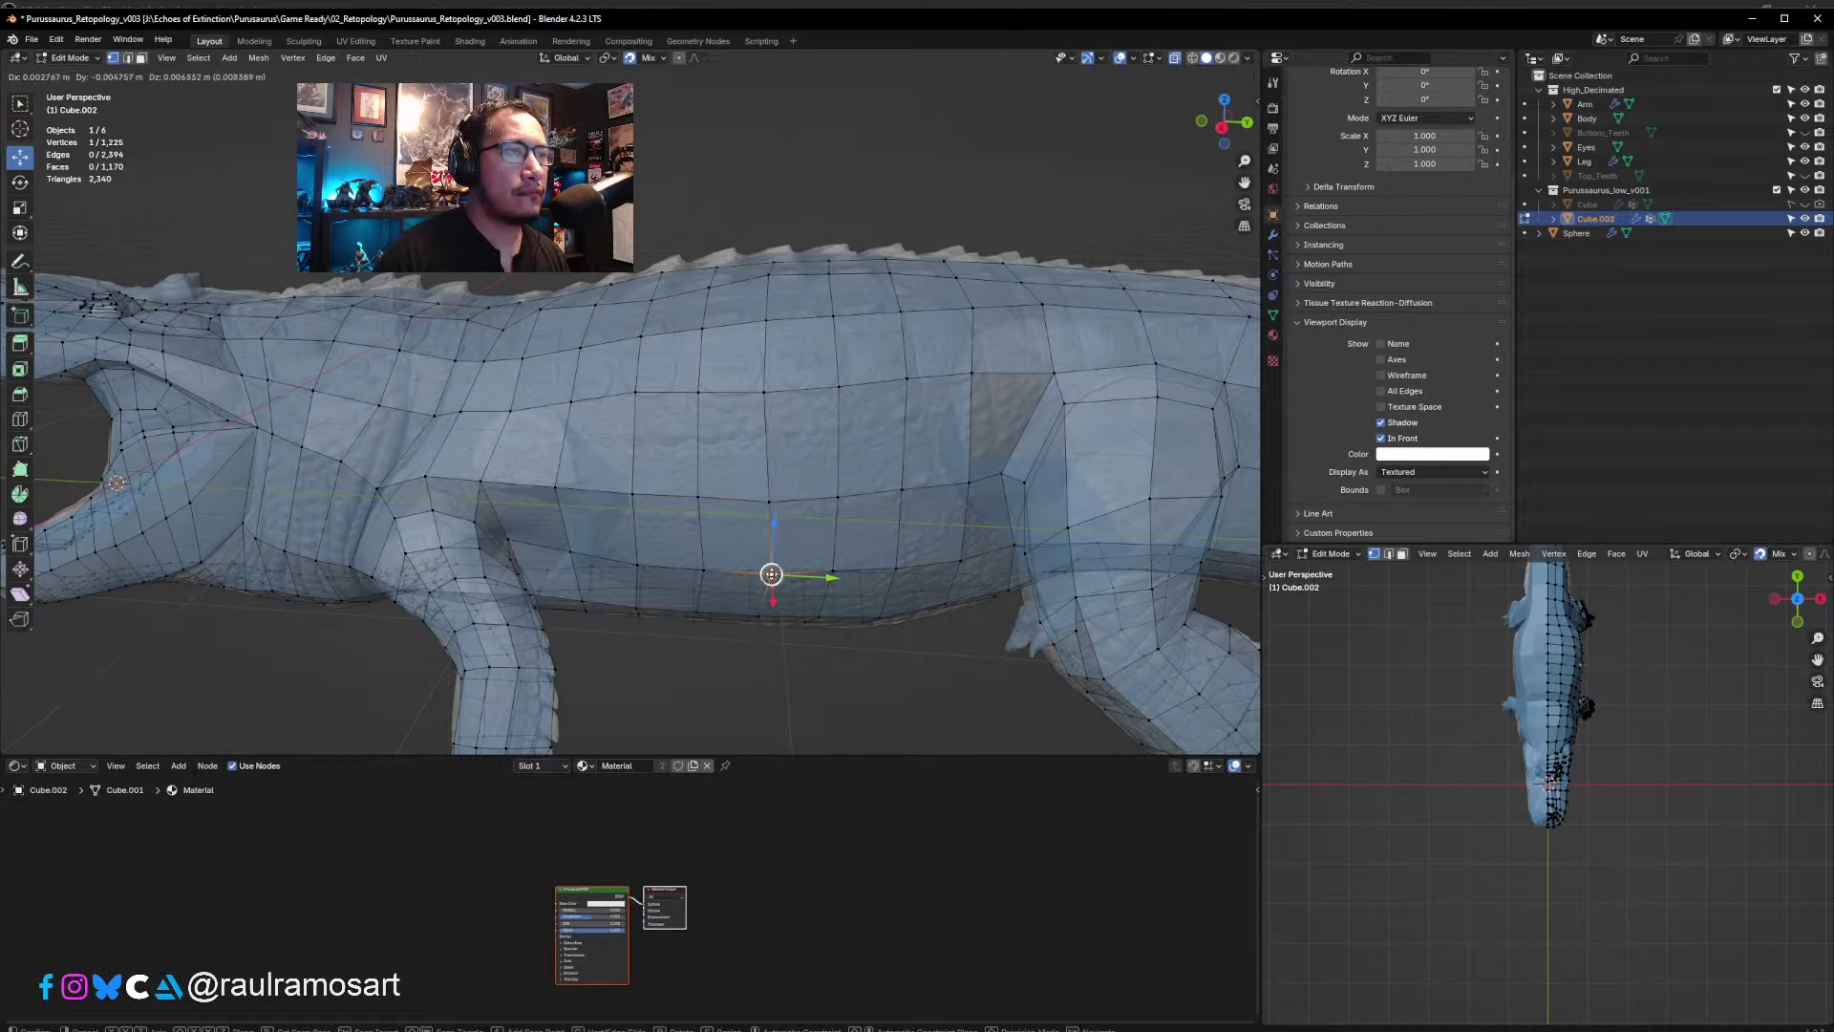
left_click(767, 573)
- Snap the mid-flank vertex one column further toward the front leg, moving it about 0.026 m
scroll(741, 536, "down", 4)
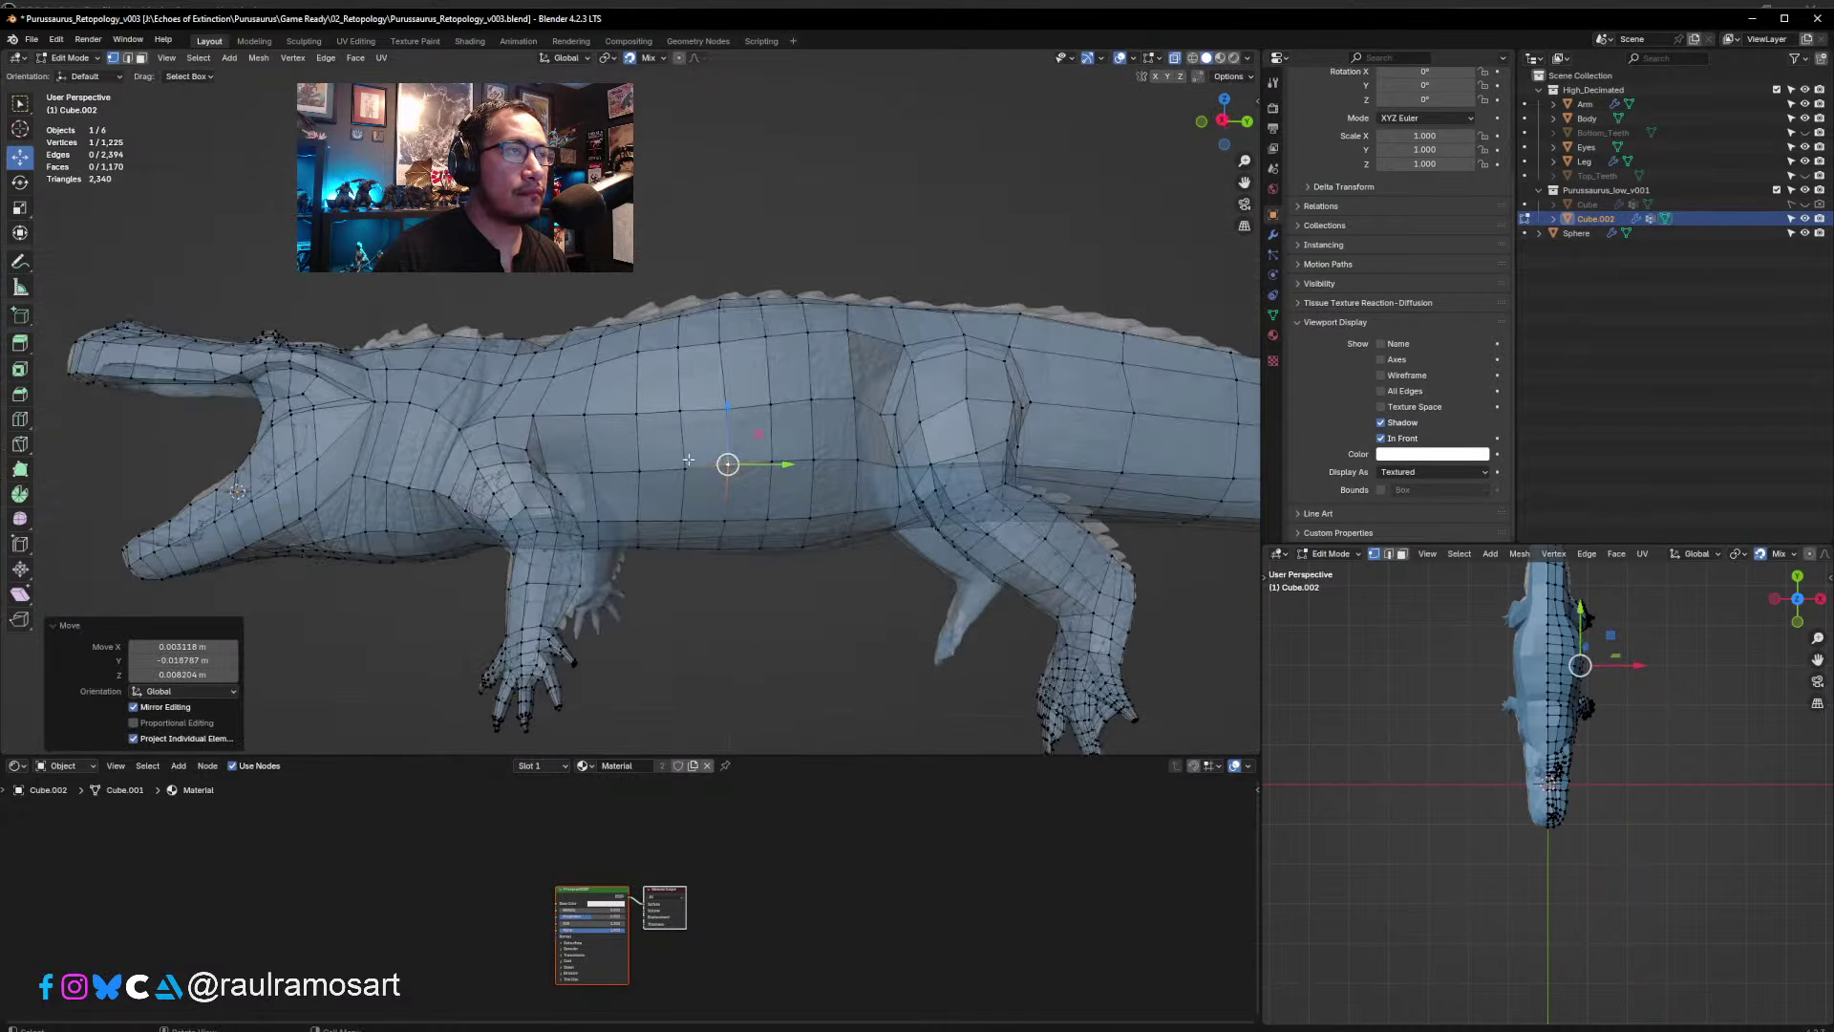
left_click(688, 460)
key("g")
left_click(685, 436)
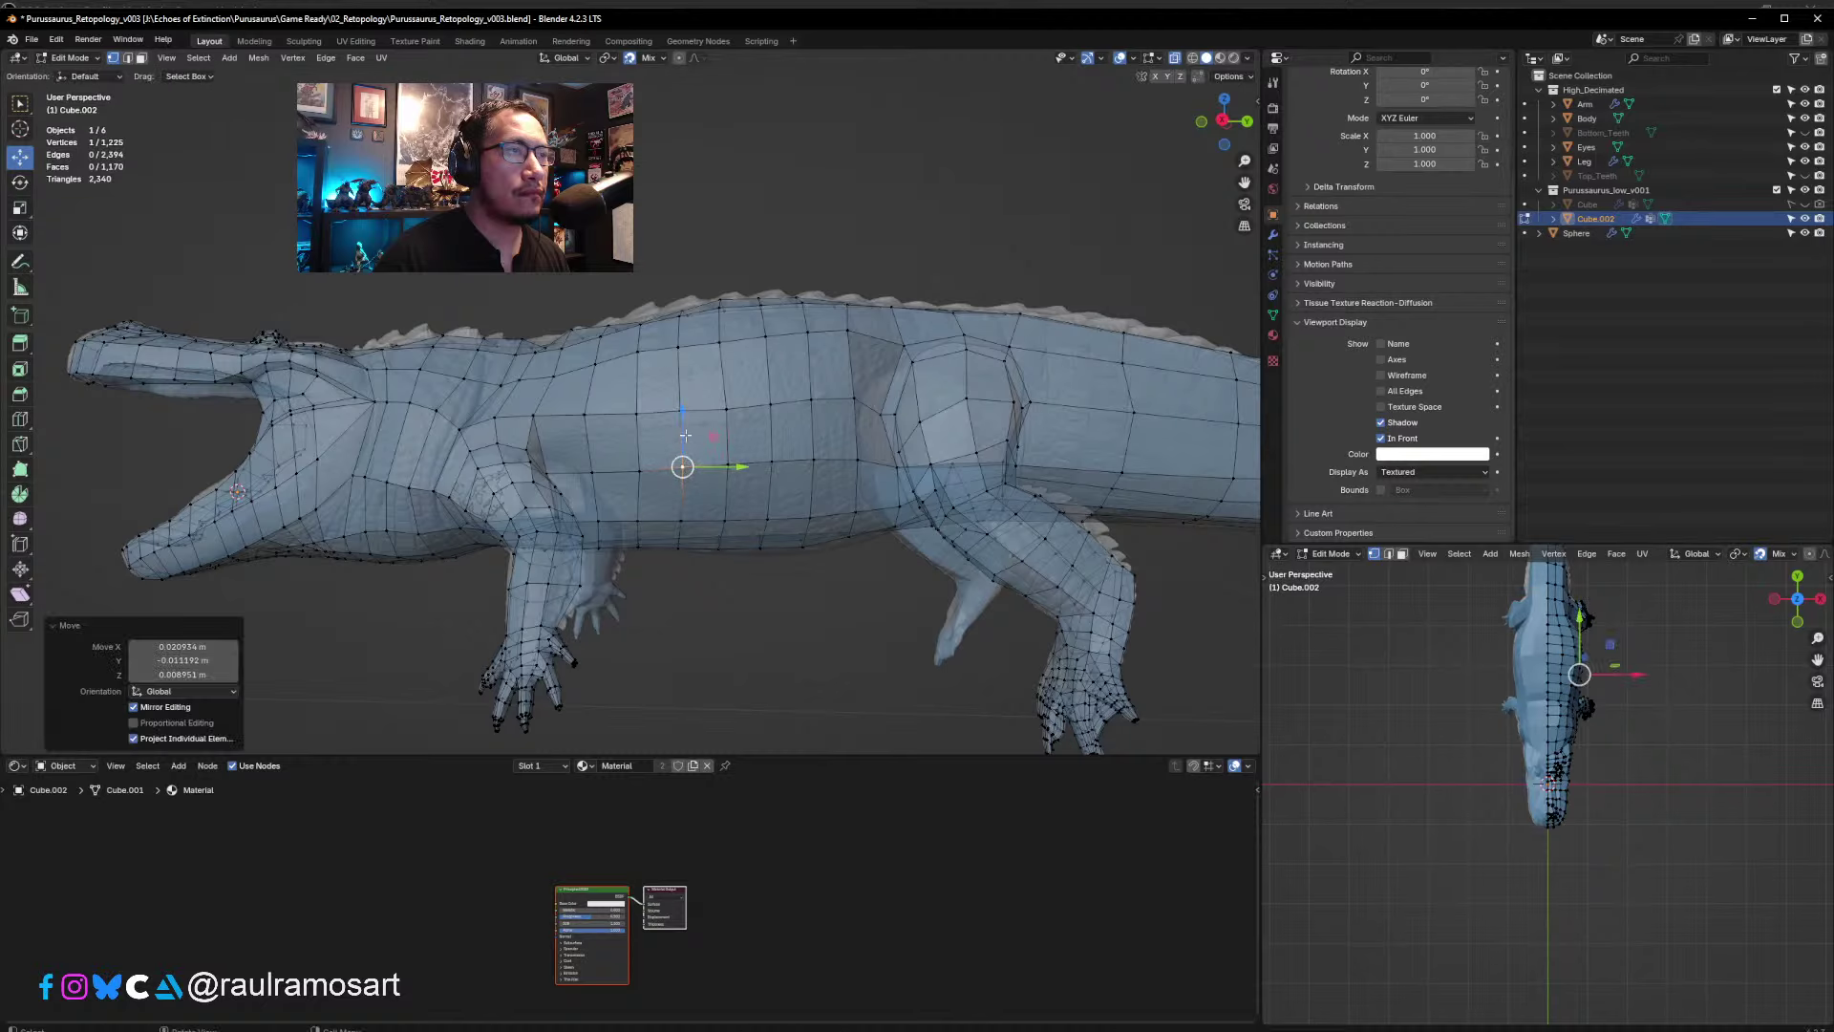
- Shift a third-row throat vertex, two rows outward from the midline, slightly toward the snout on the underside of the neck
scroll(686, 436, "down", 1)
middle_click_drag(912, 473, 637, 458, "shift")
middle_click_drag(784, 486, 724, 504)
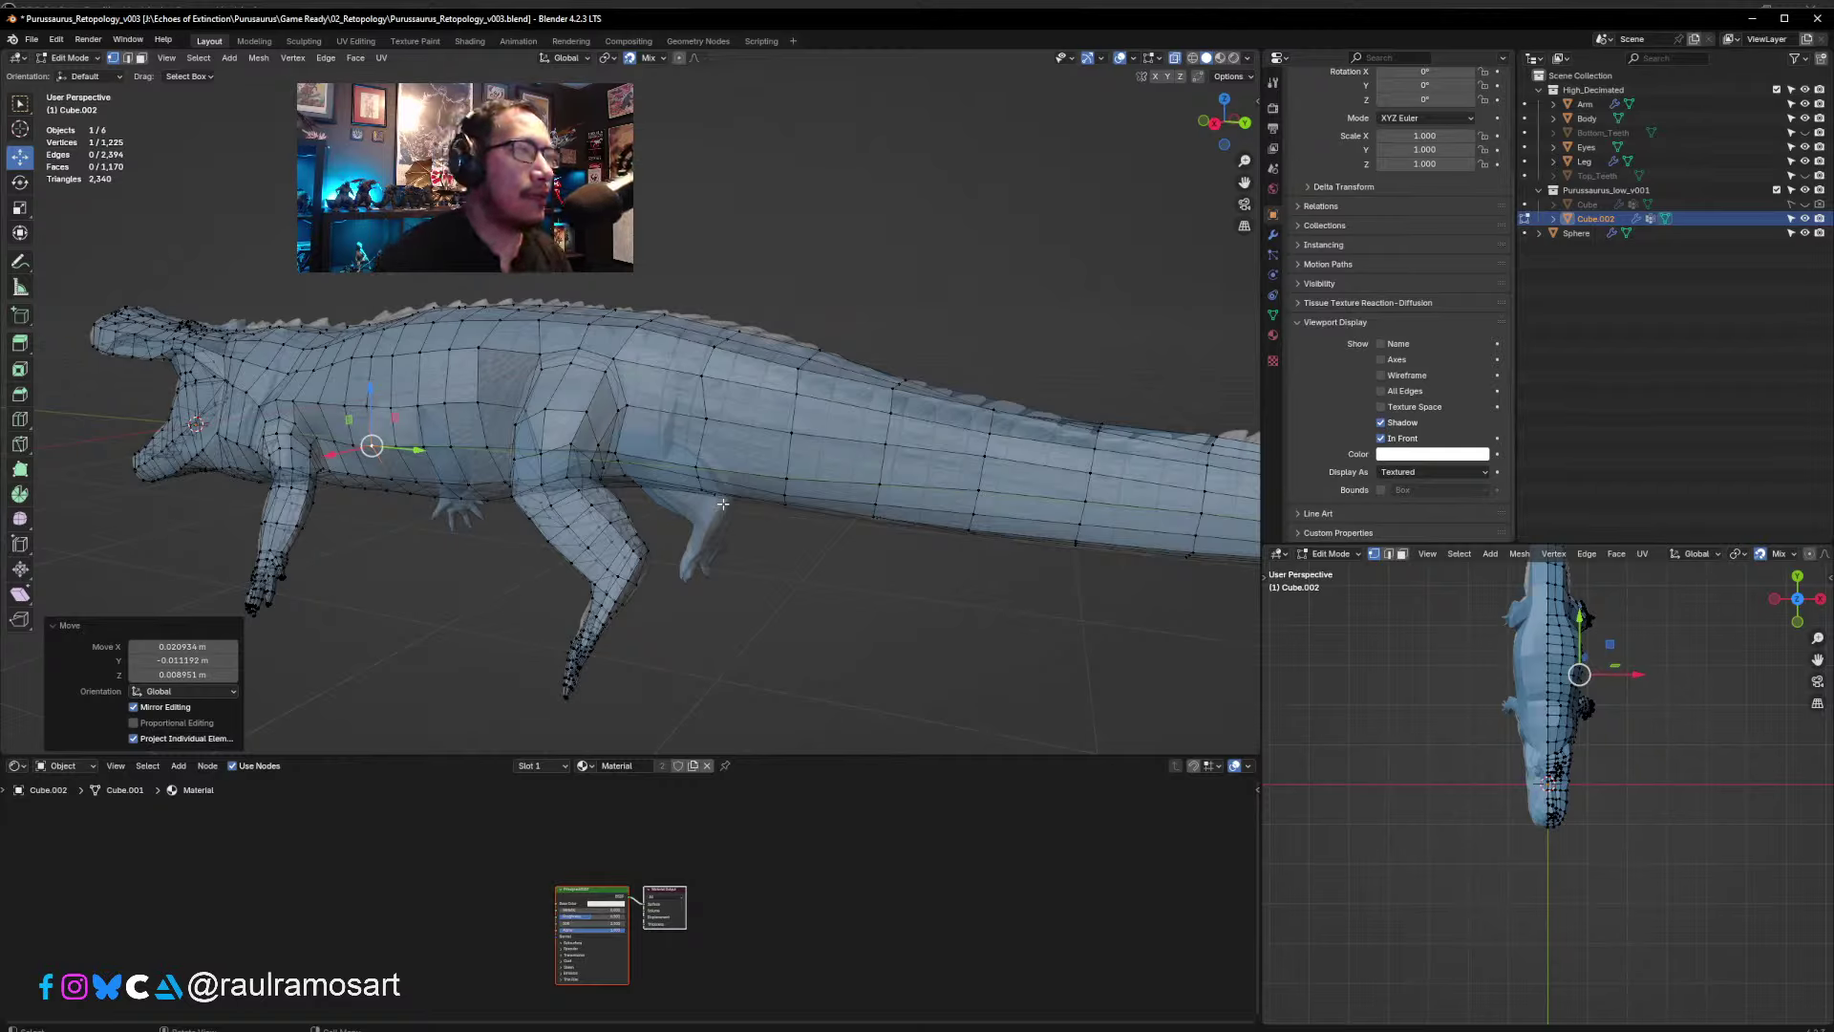
middle_click_drag(723, 503, 780, 401)
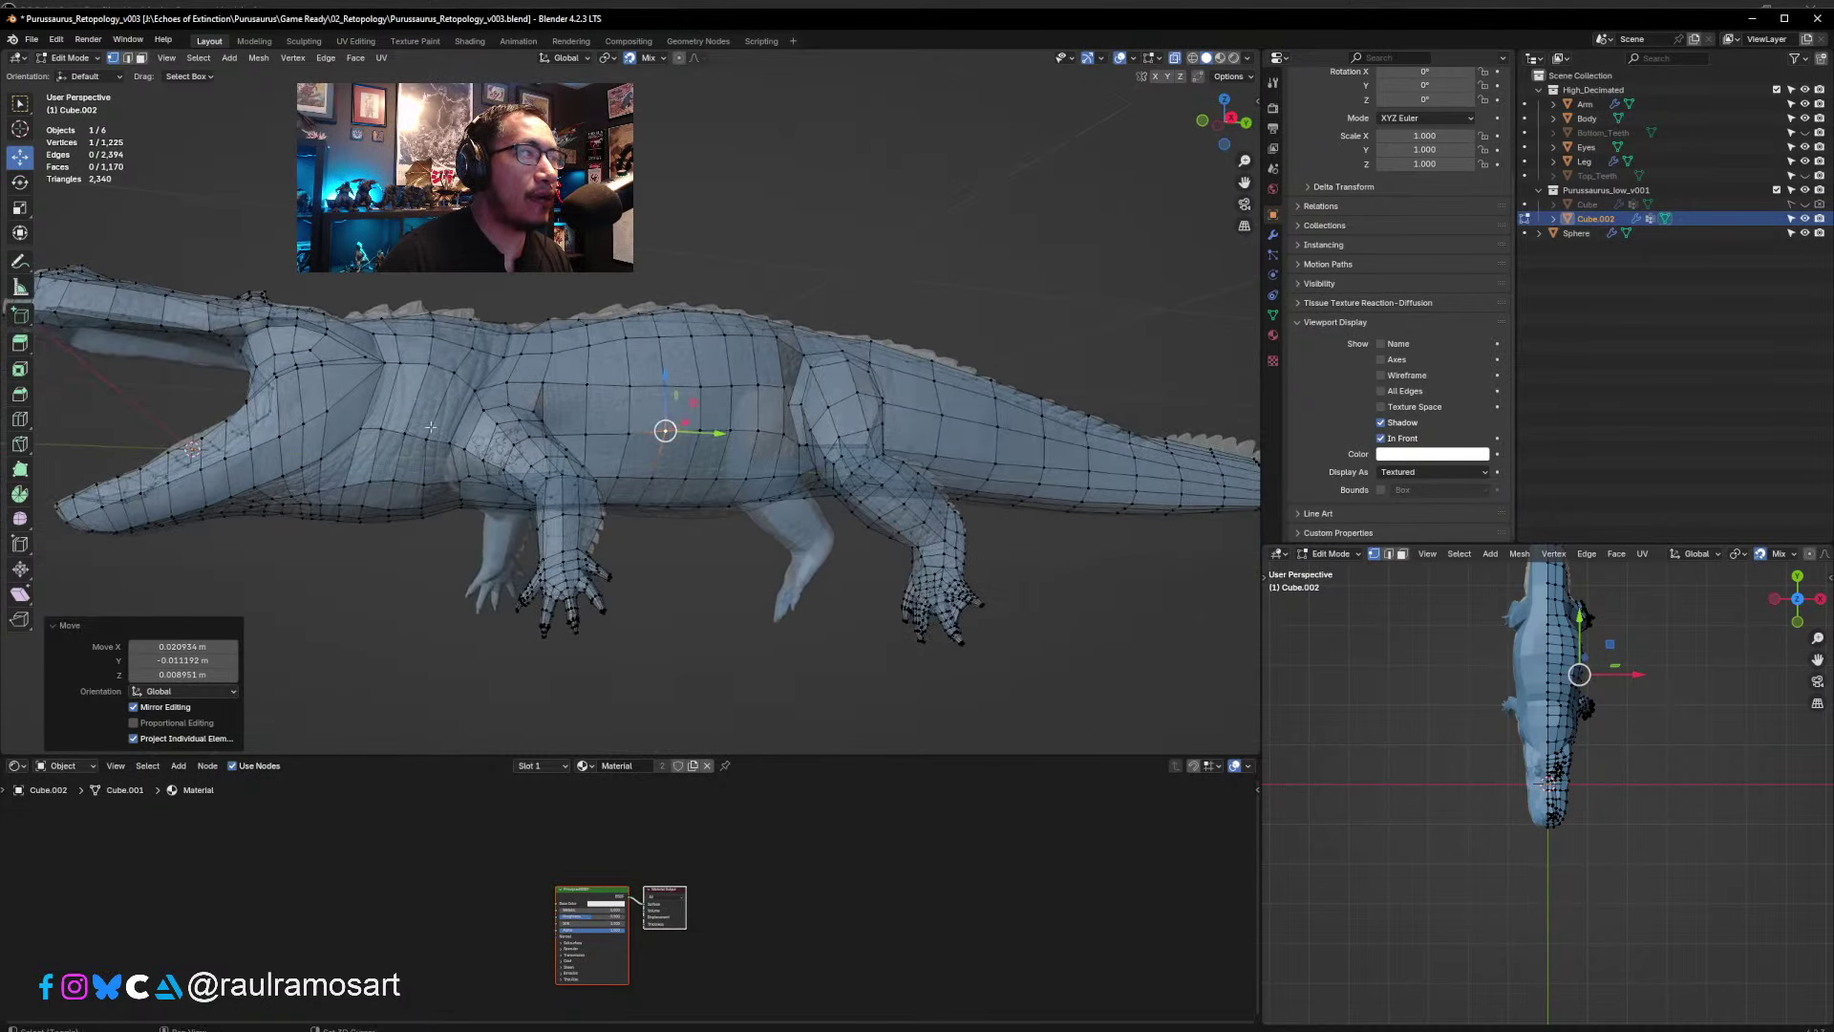
middle_click_drag(430, 426, 780, 405, "shift")
middle_click_drag(712, 460, 679, 354)
scroll(629, 353, "up", 3)
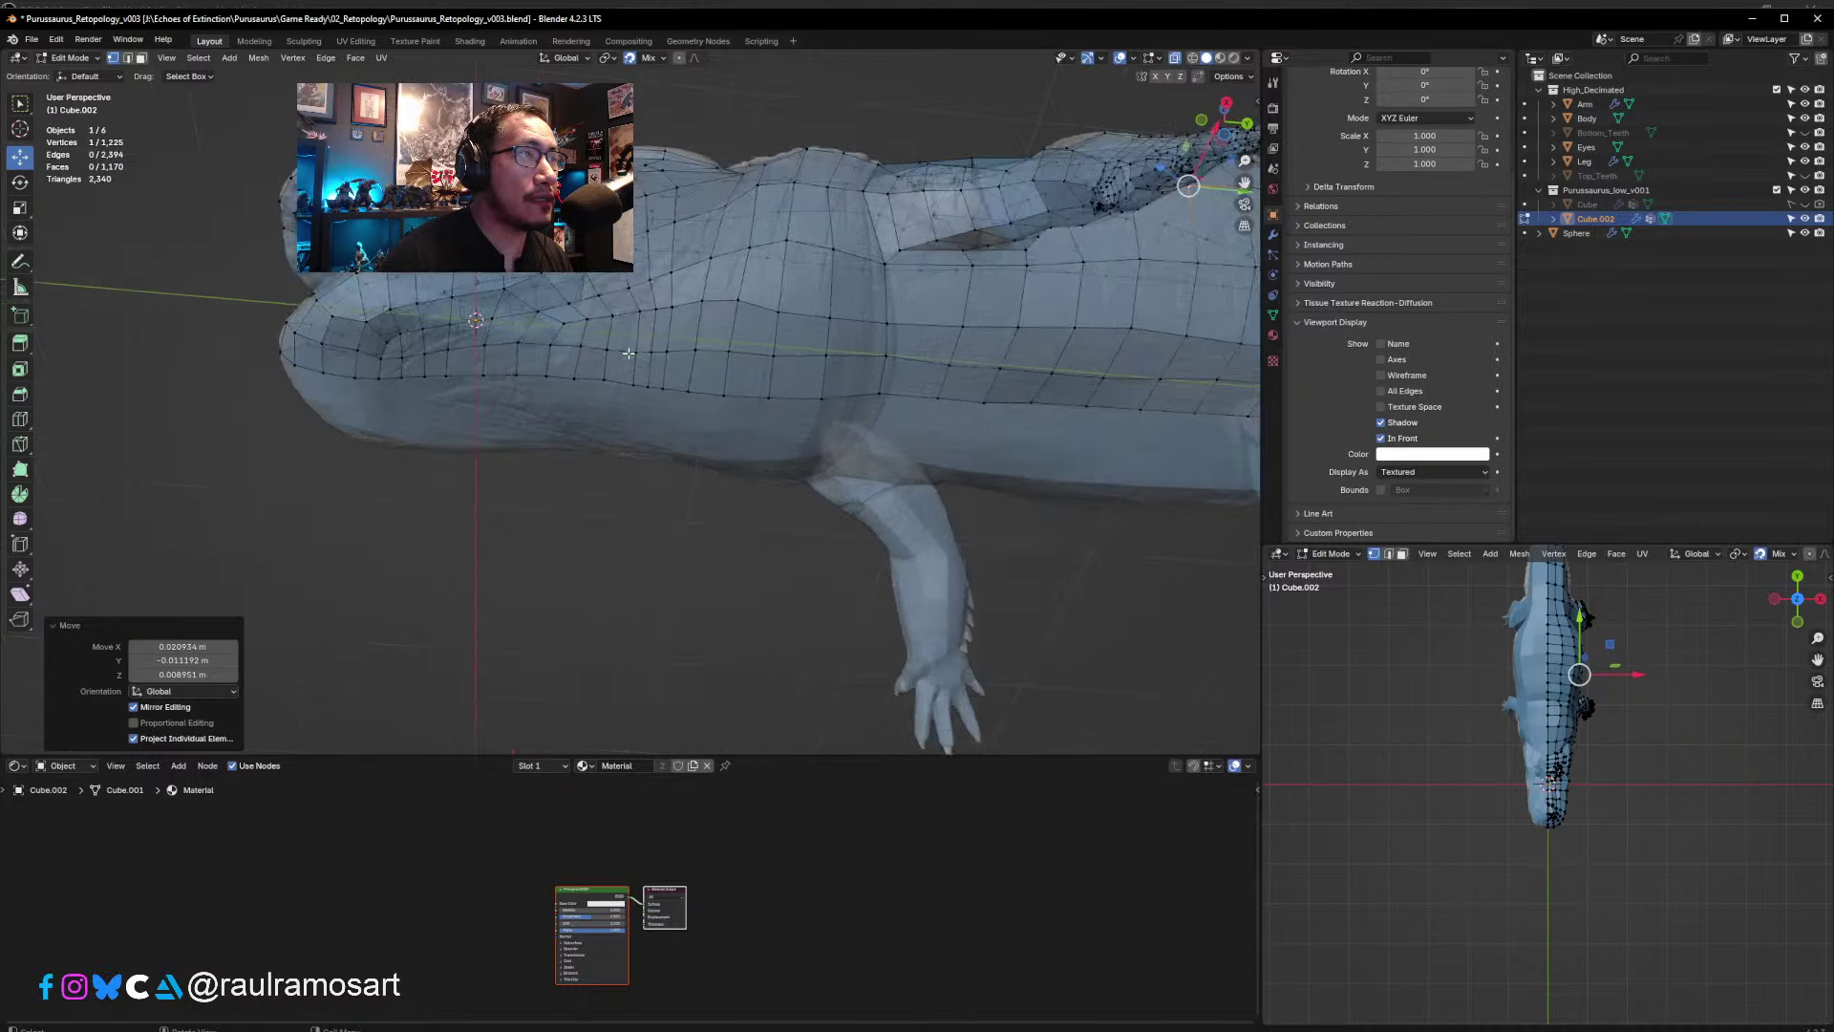
scroll(629, 353, "up", 3)
left_click(693, 331)
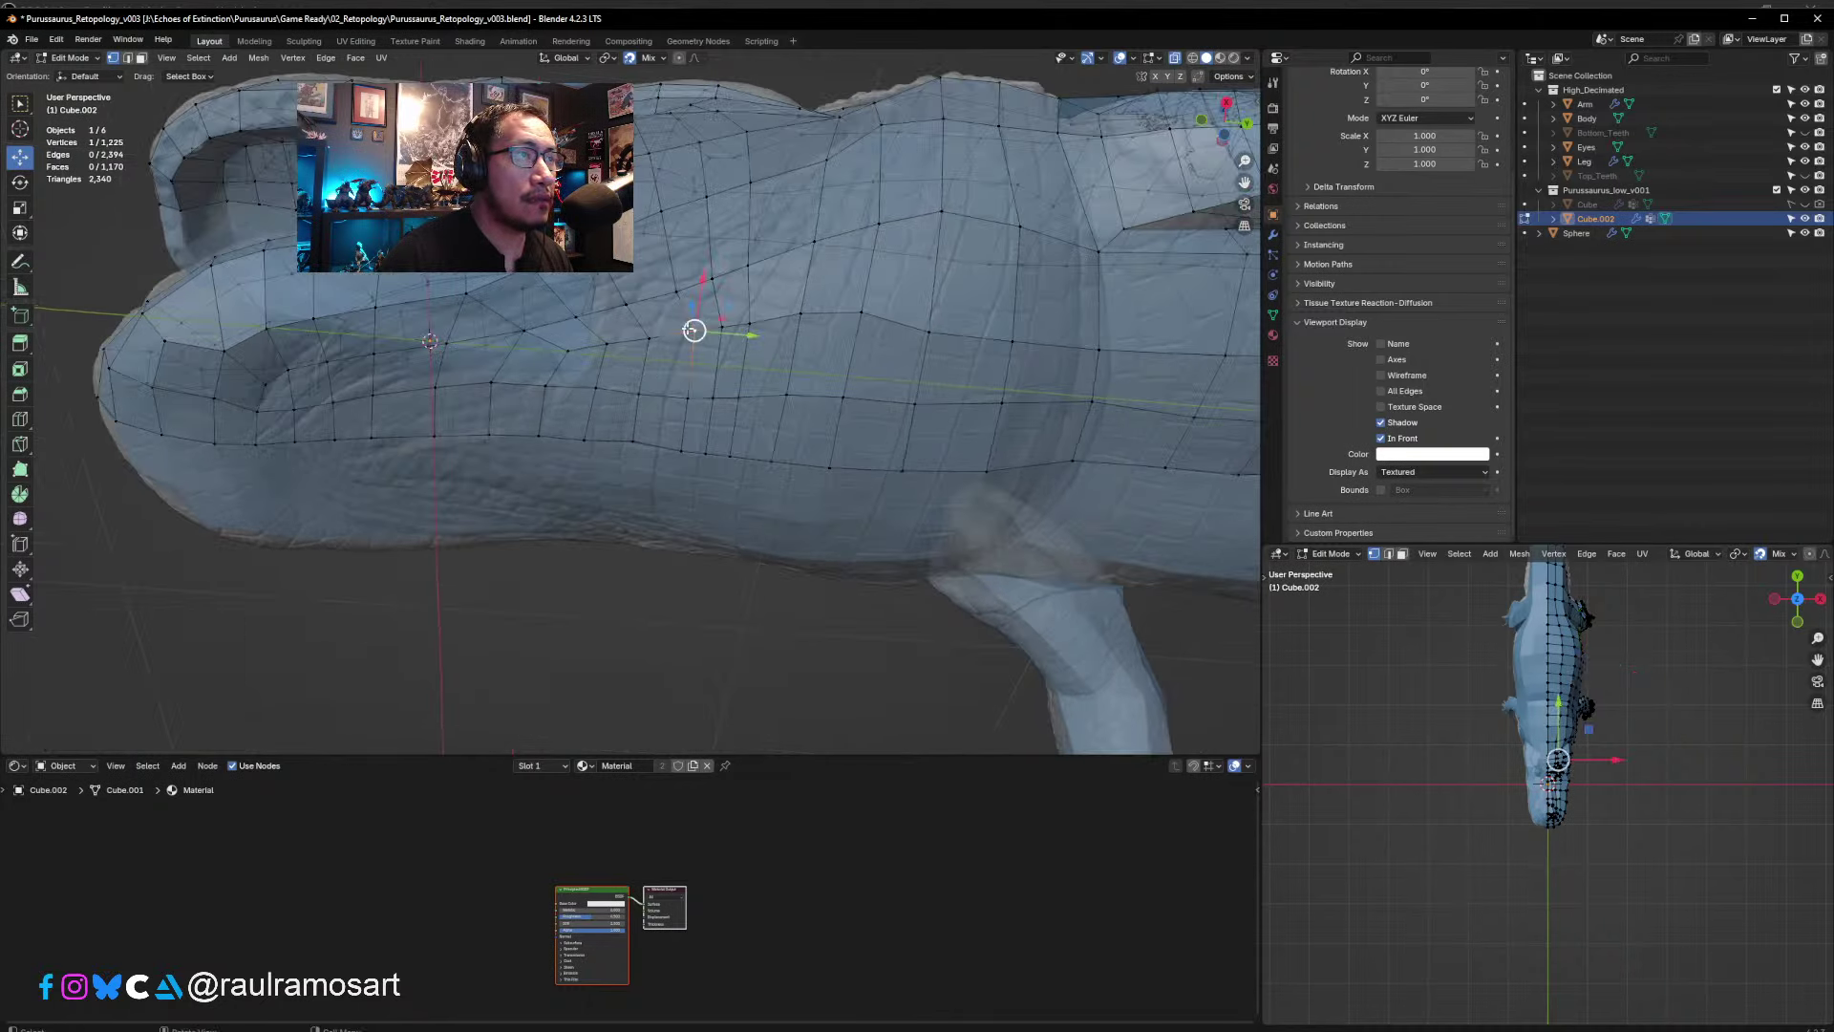
key("g")
key("g")
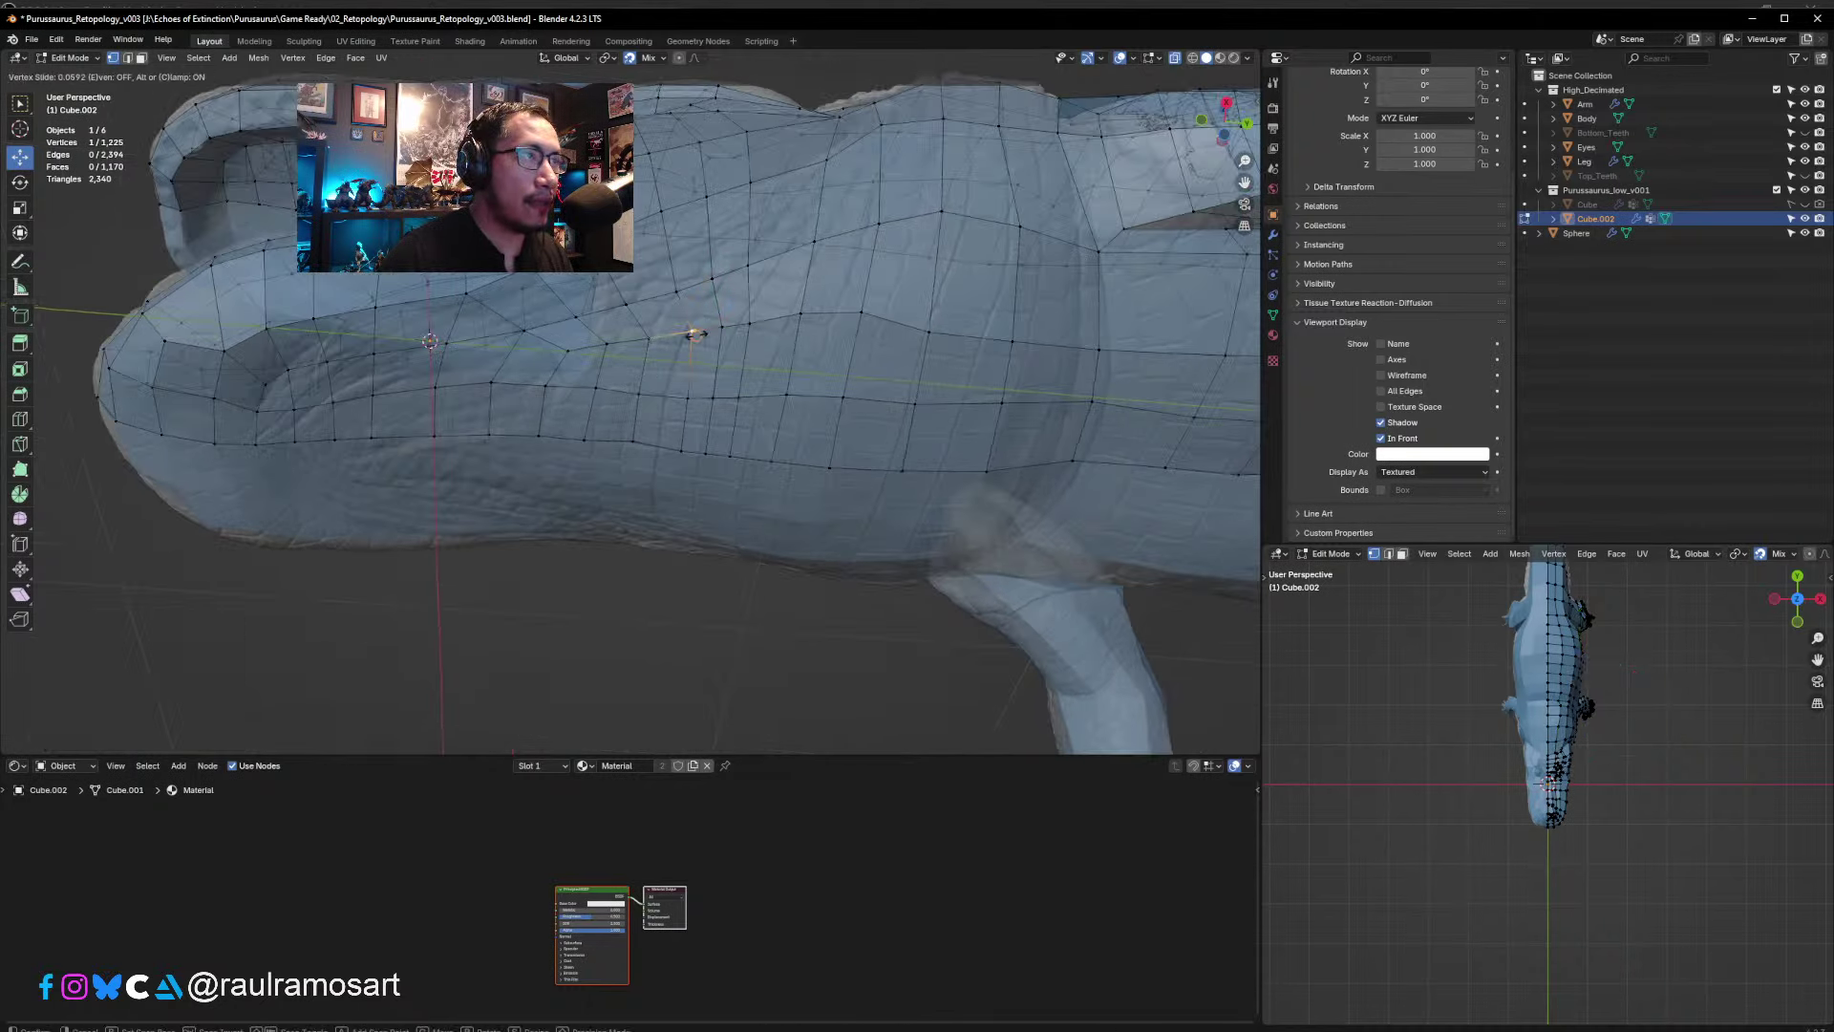
left_click(653, 338)
key("ctrl+z")
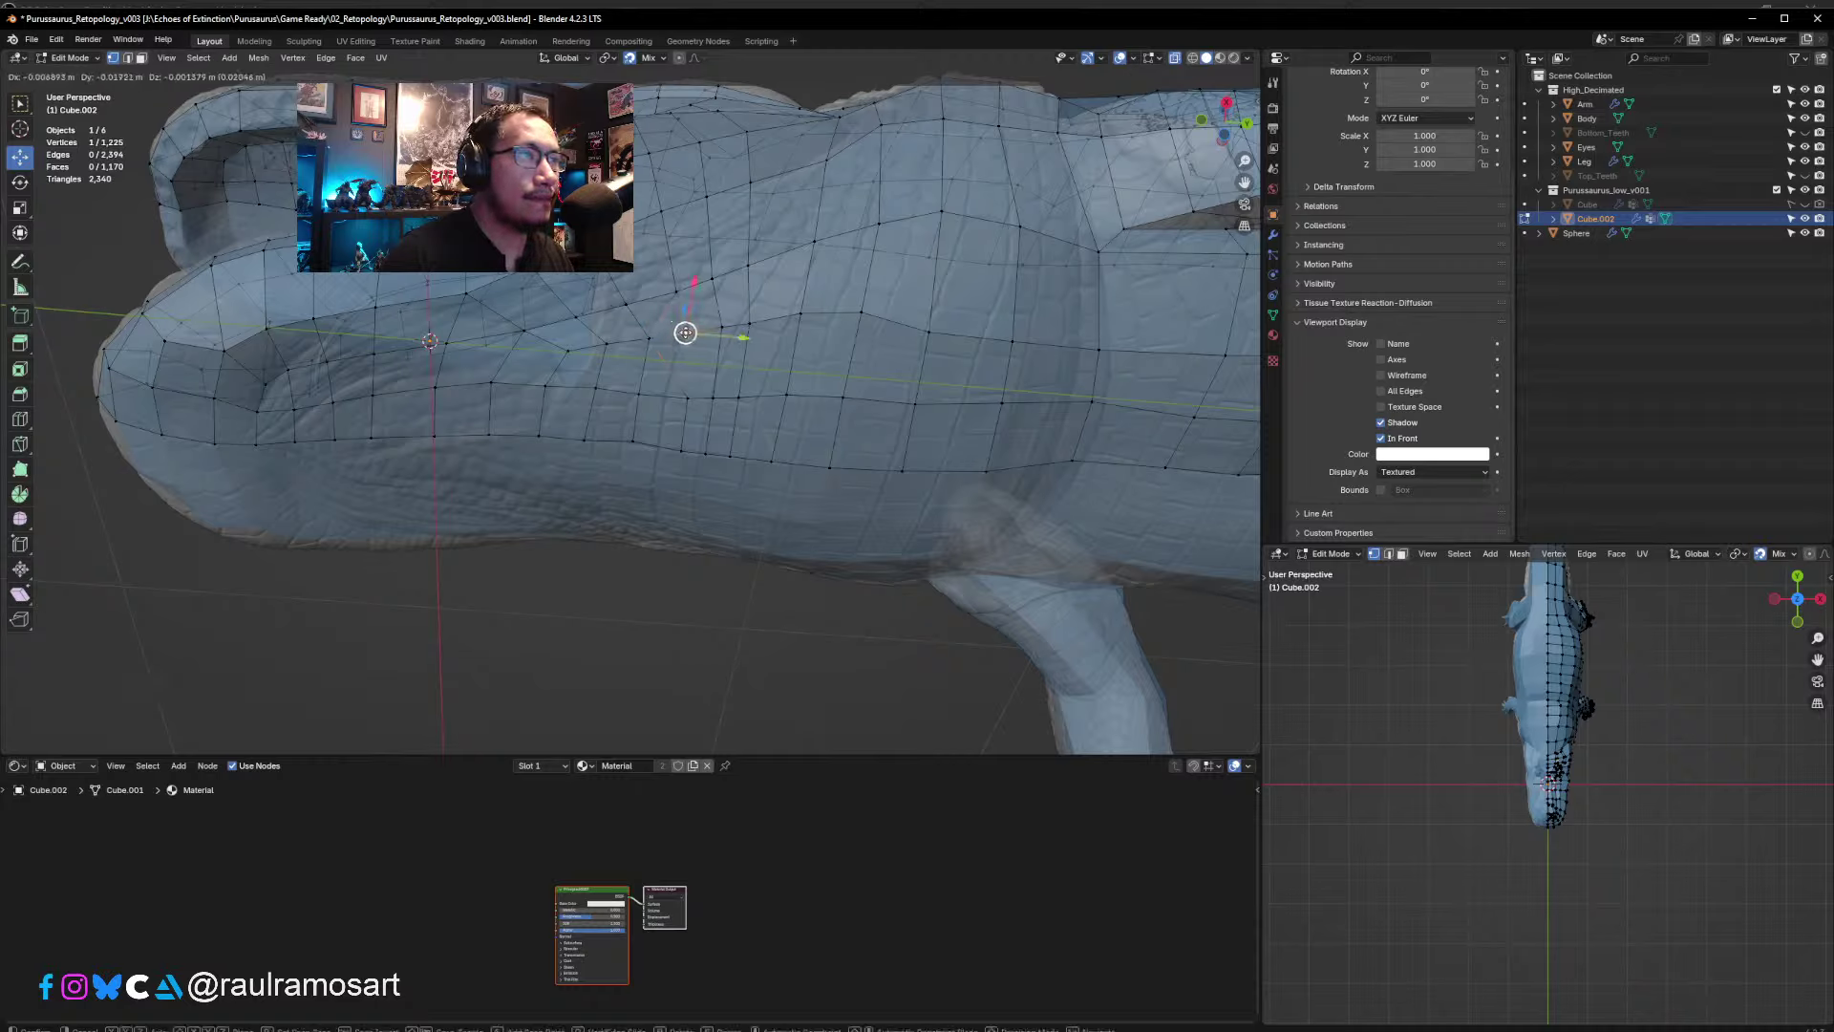
- Move the middle-row and midline throat vertices of the same column toward the snout
left_click(688, 399)
left_click(680, 450)
key("g")
key("g")
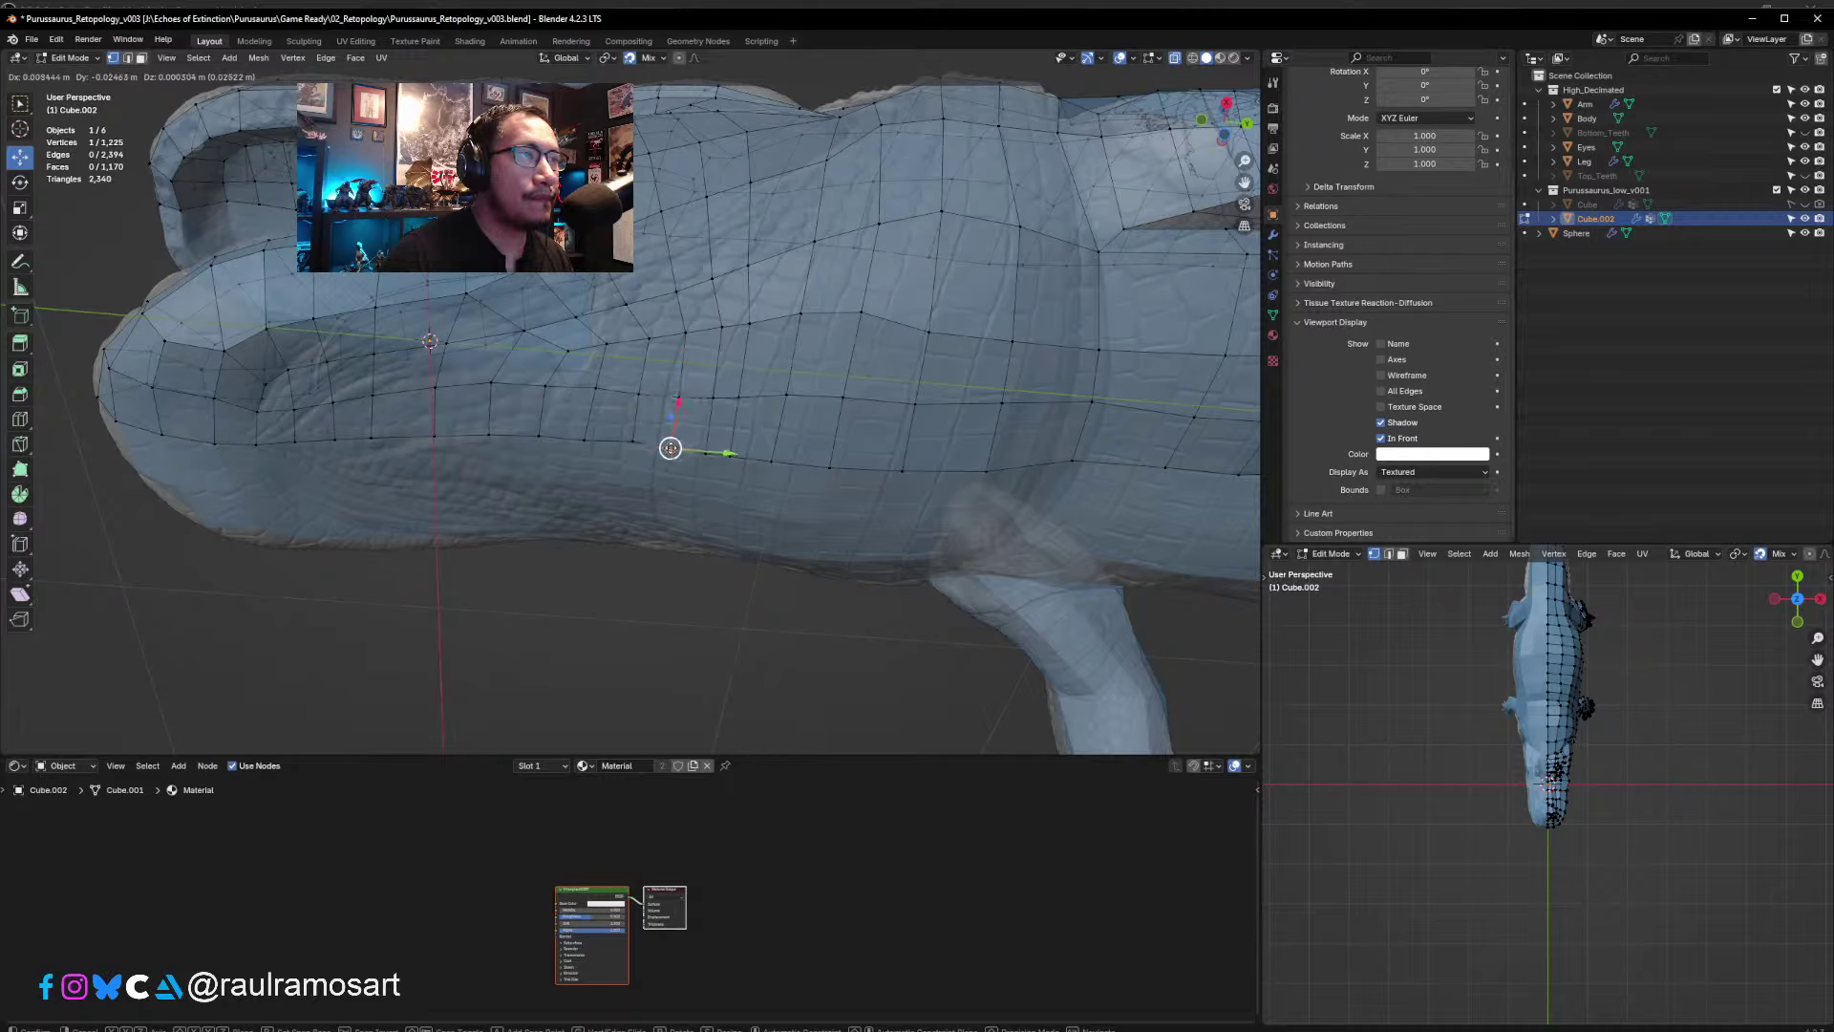
left_click(668, 444)
- Adjust the midline and middle-row throat vertices one column closer to the snout so the column spacing is even
left_click(633, 441)
key("g")
key("g")
left_click(622, 442)
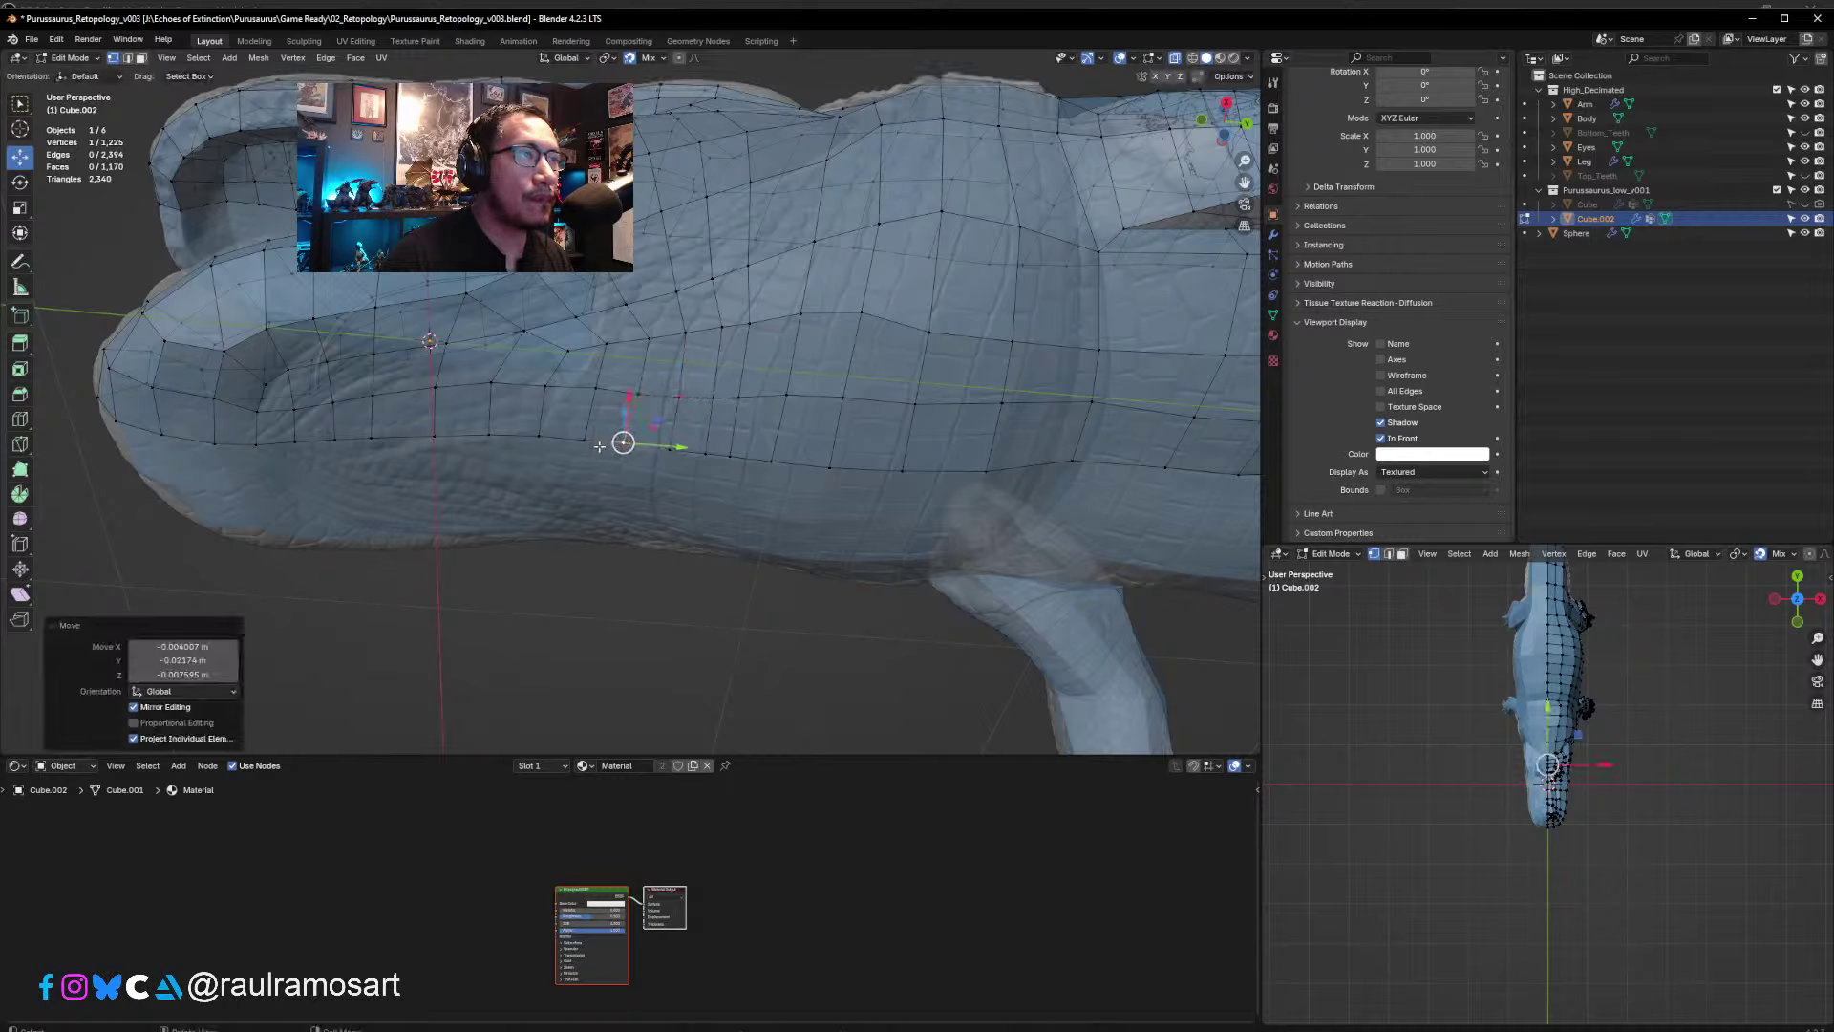
left_click(585, 439)
left_click(630, 394)
key("g")
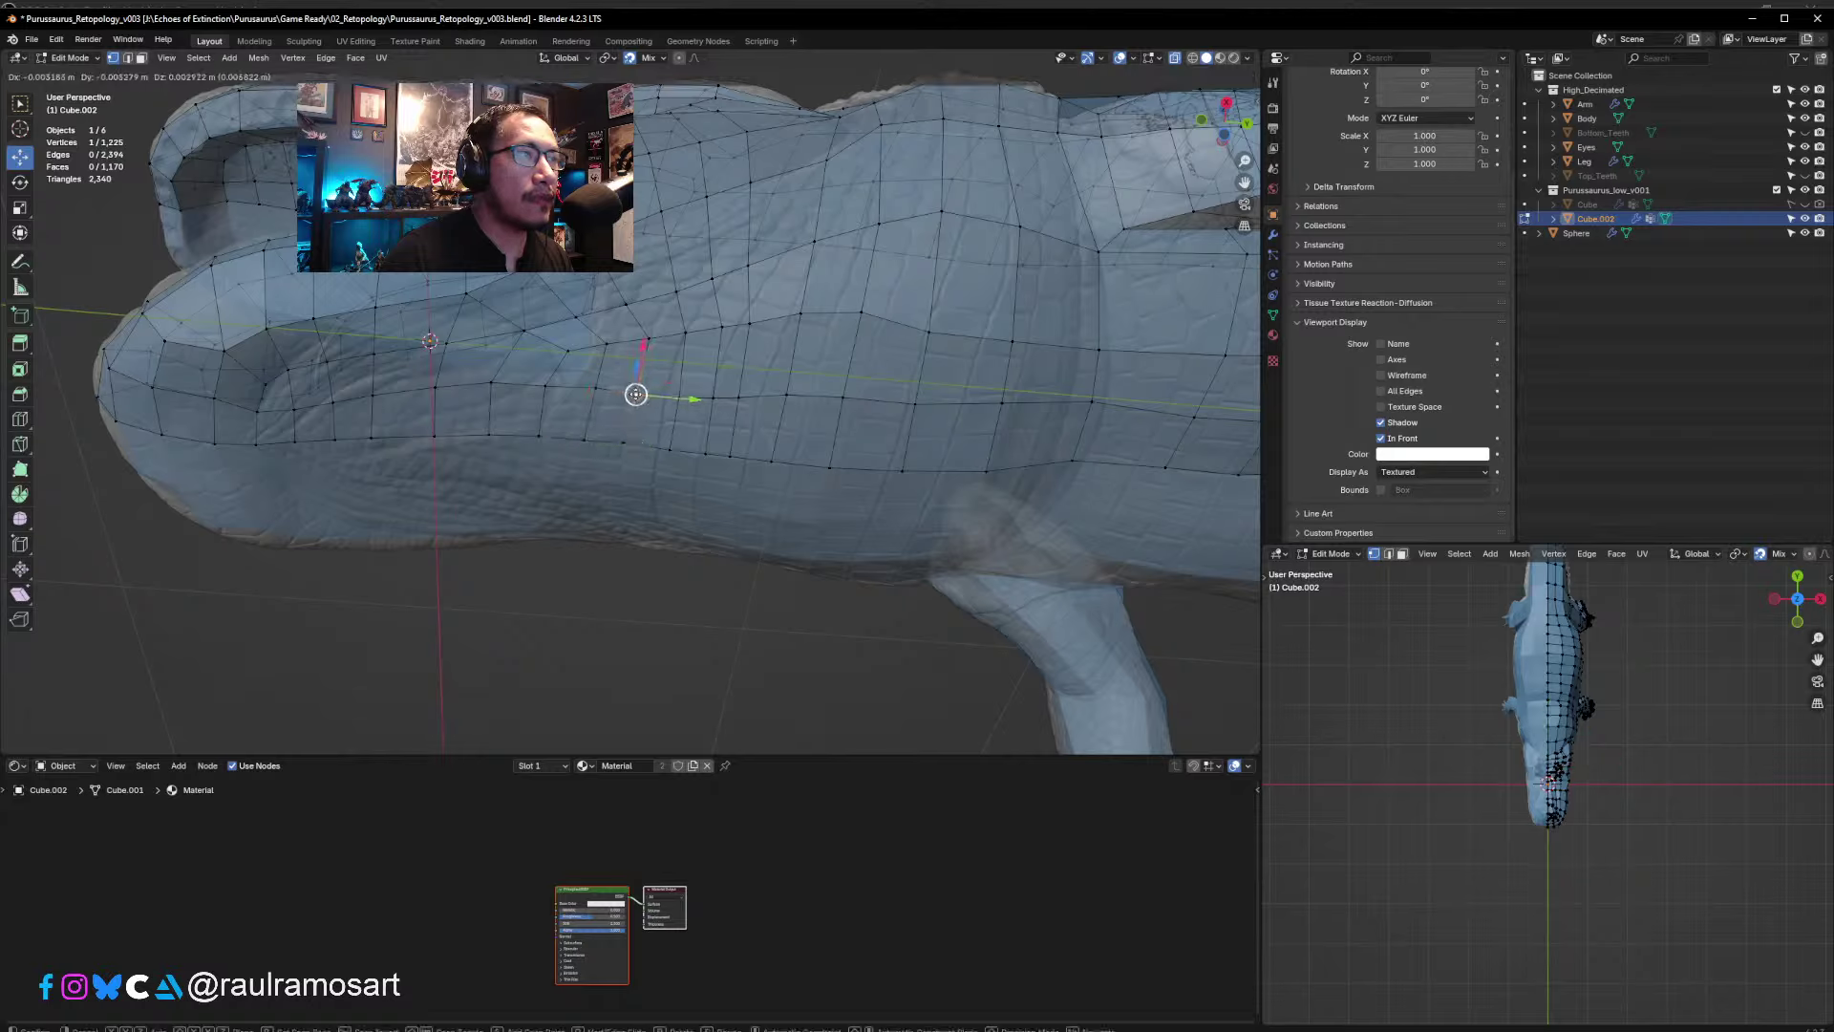
left_click(634, 394)
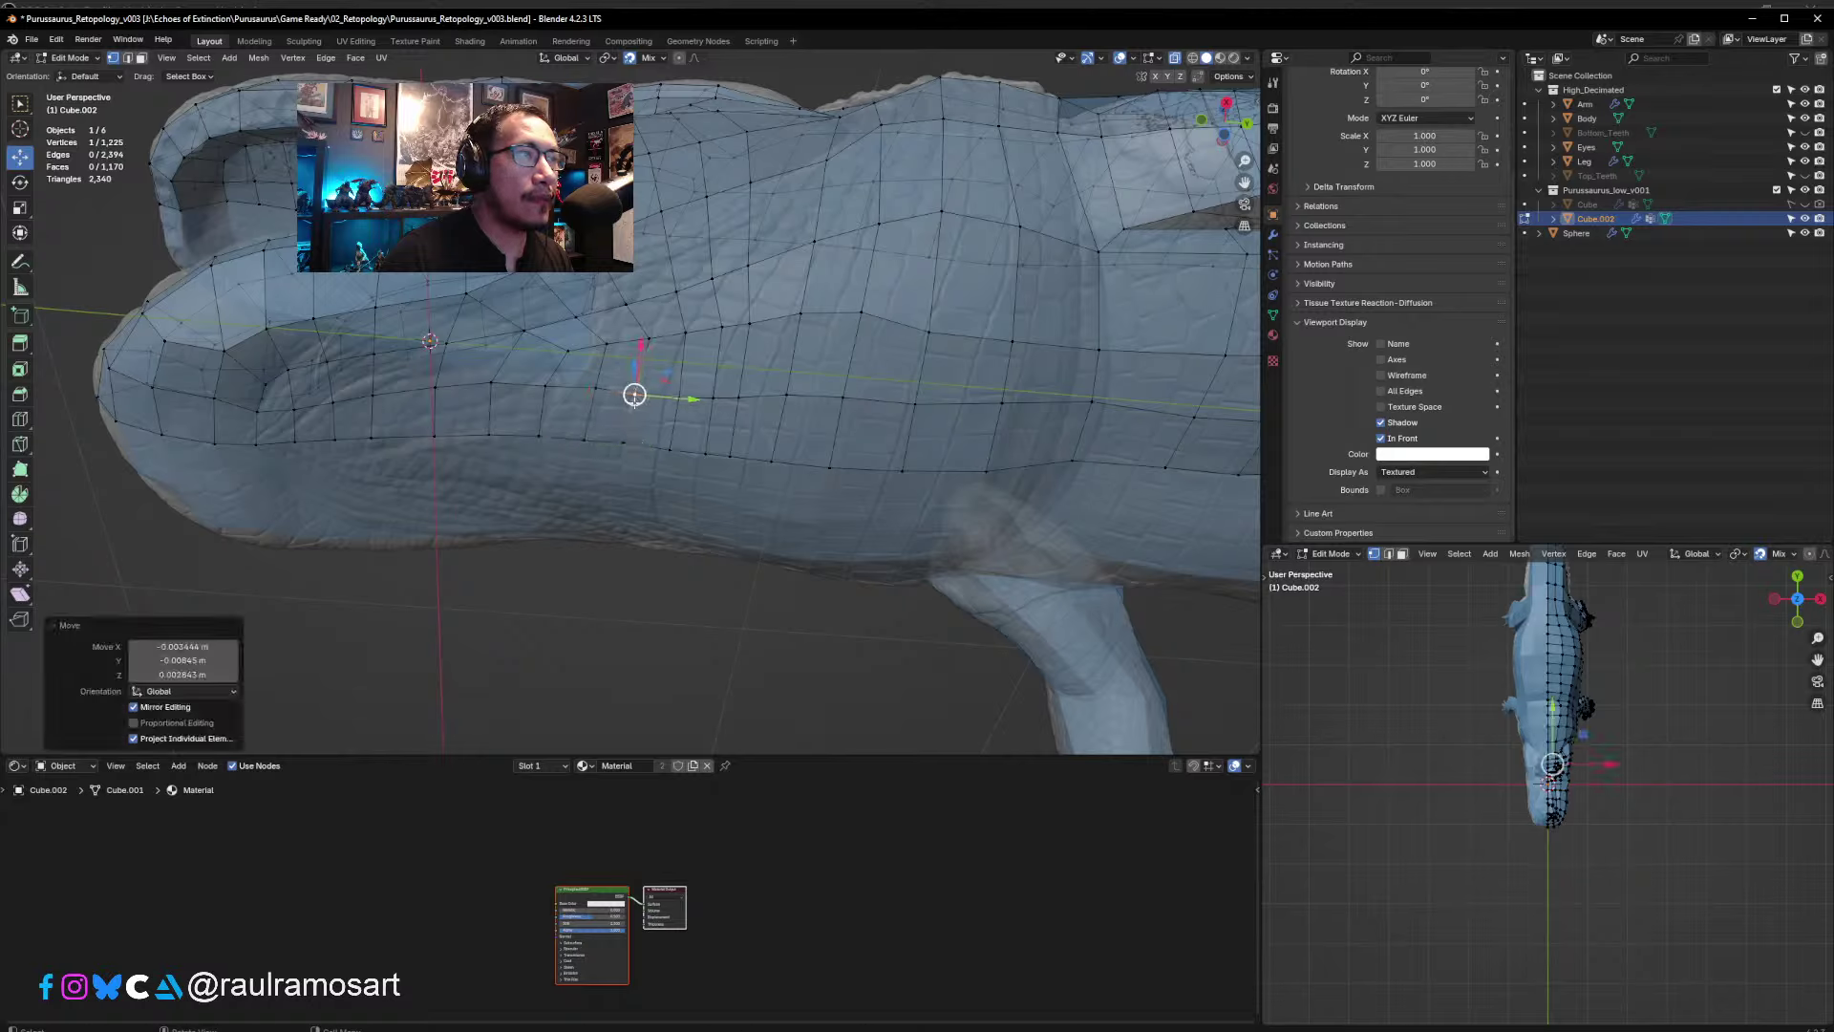
- Move the next outer-row throat vertex toward the snout and shift the vertex above the following column toward the body
left_click(714, 328)
key("g")
left_click(723, 325)
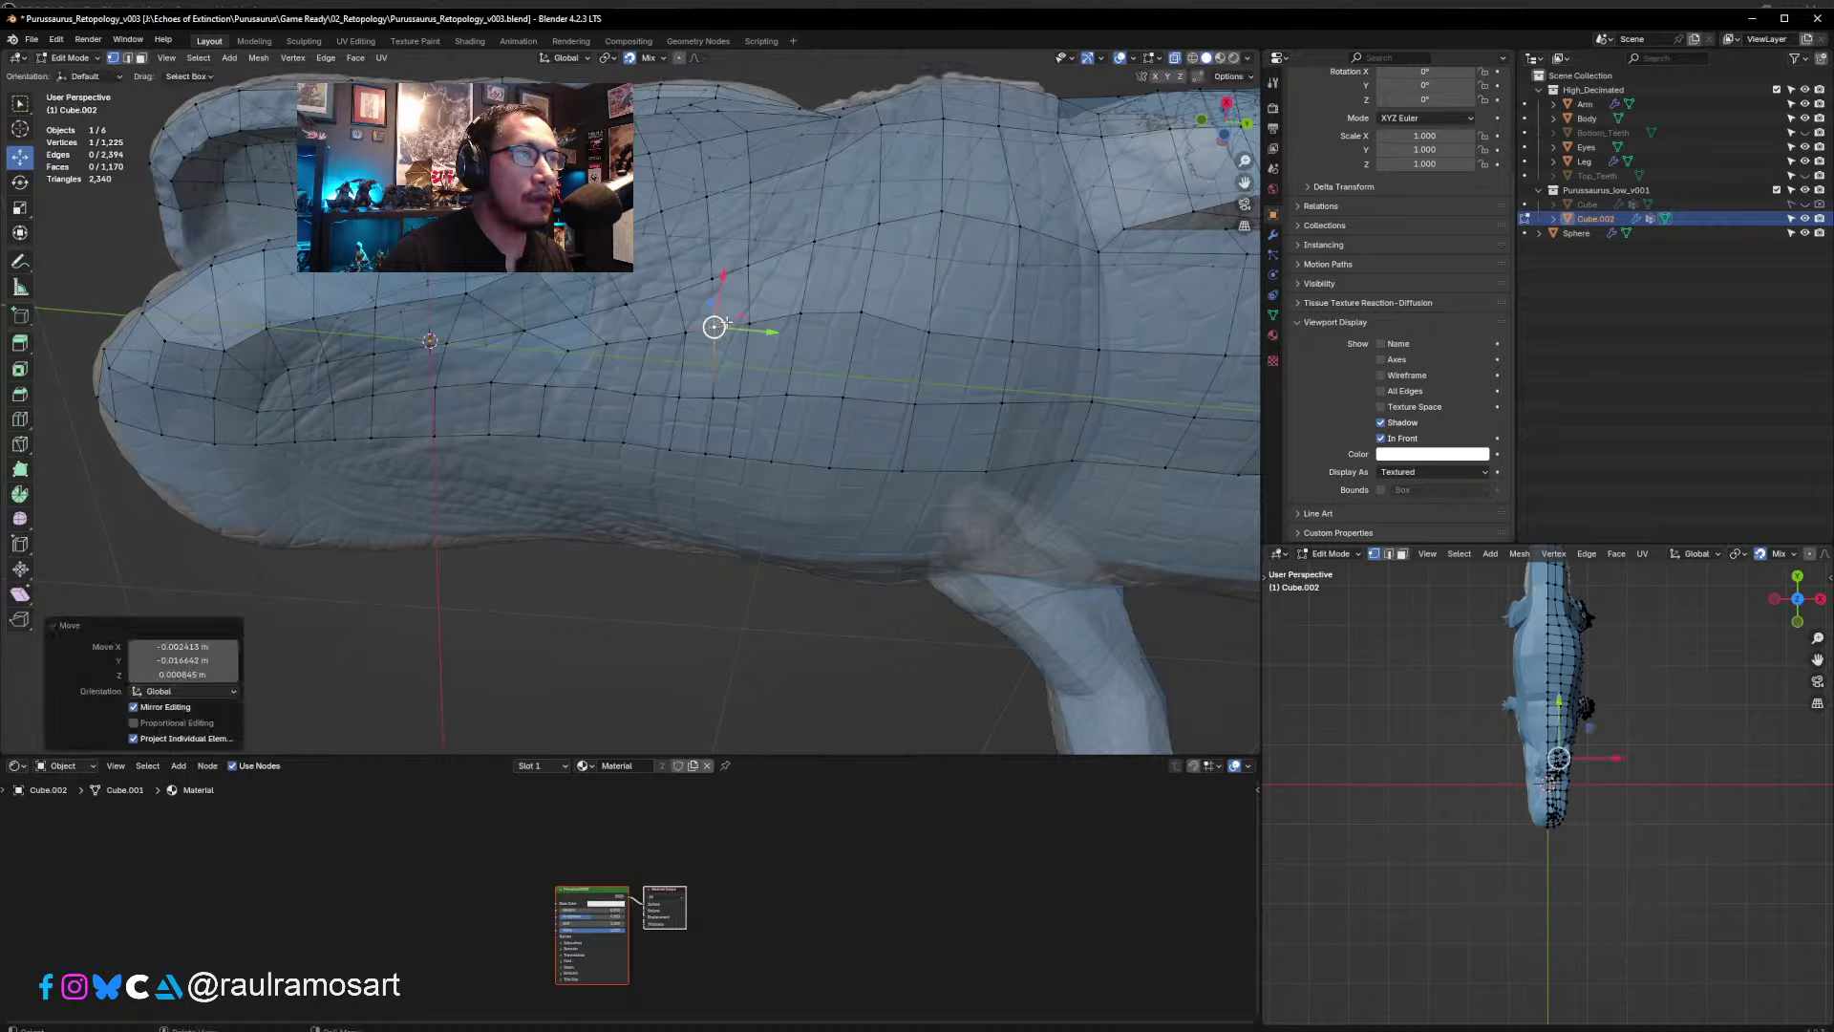
left_click(748, 321)
key("g")
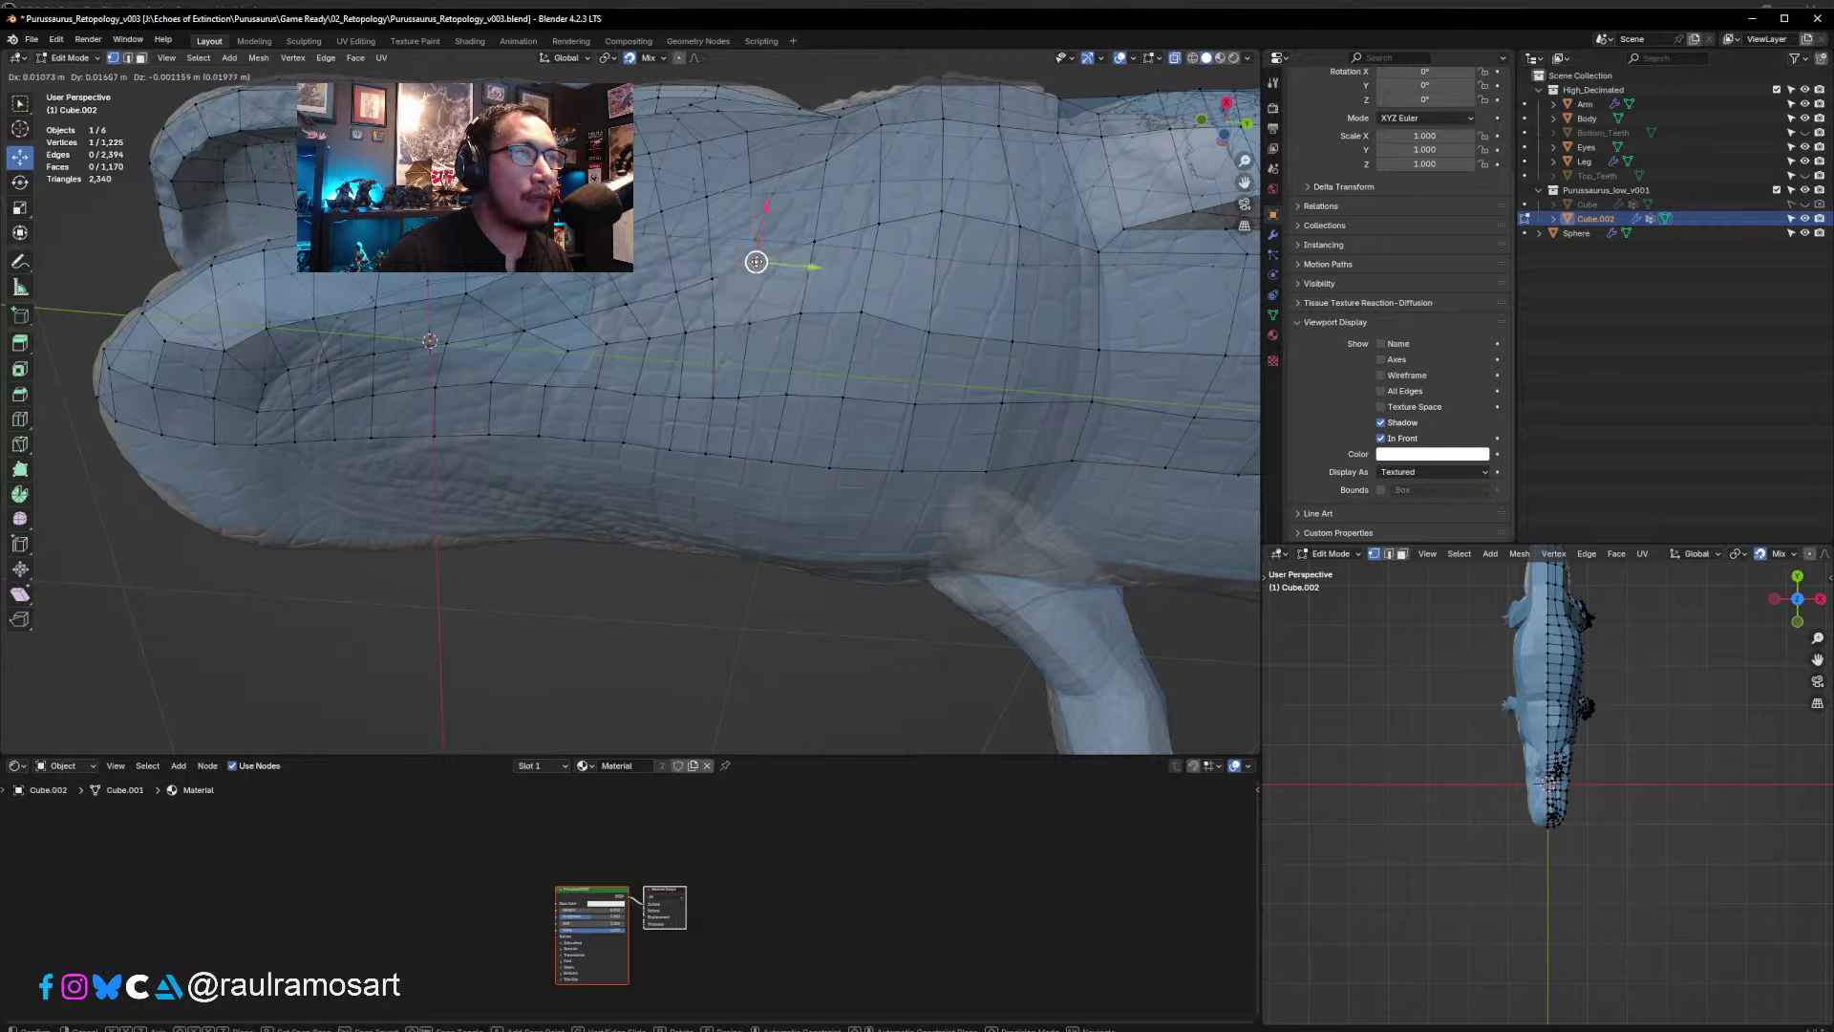
left_click(763, 259)
- Shift the outer, middle and midline vertices of the second throat column toward the front leg, spacing them along the sculpt
left_click(750, 323)
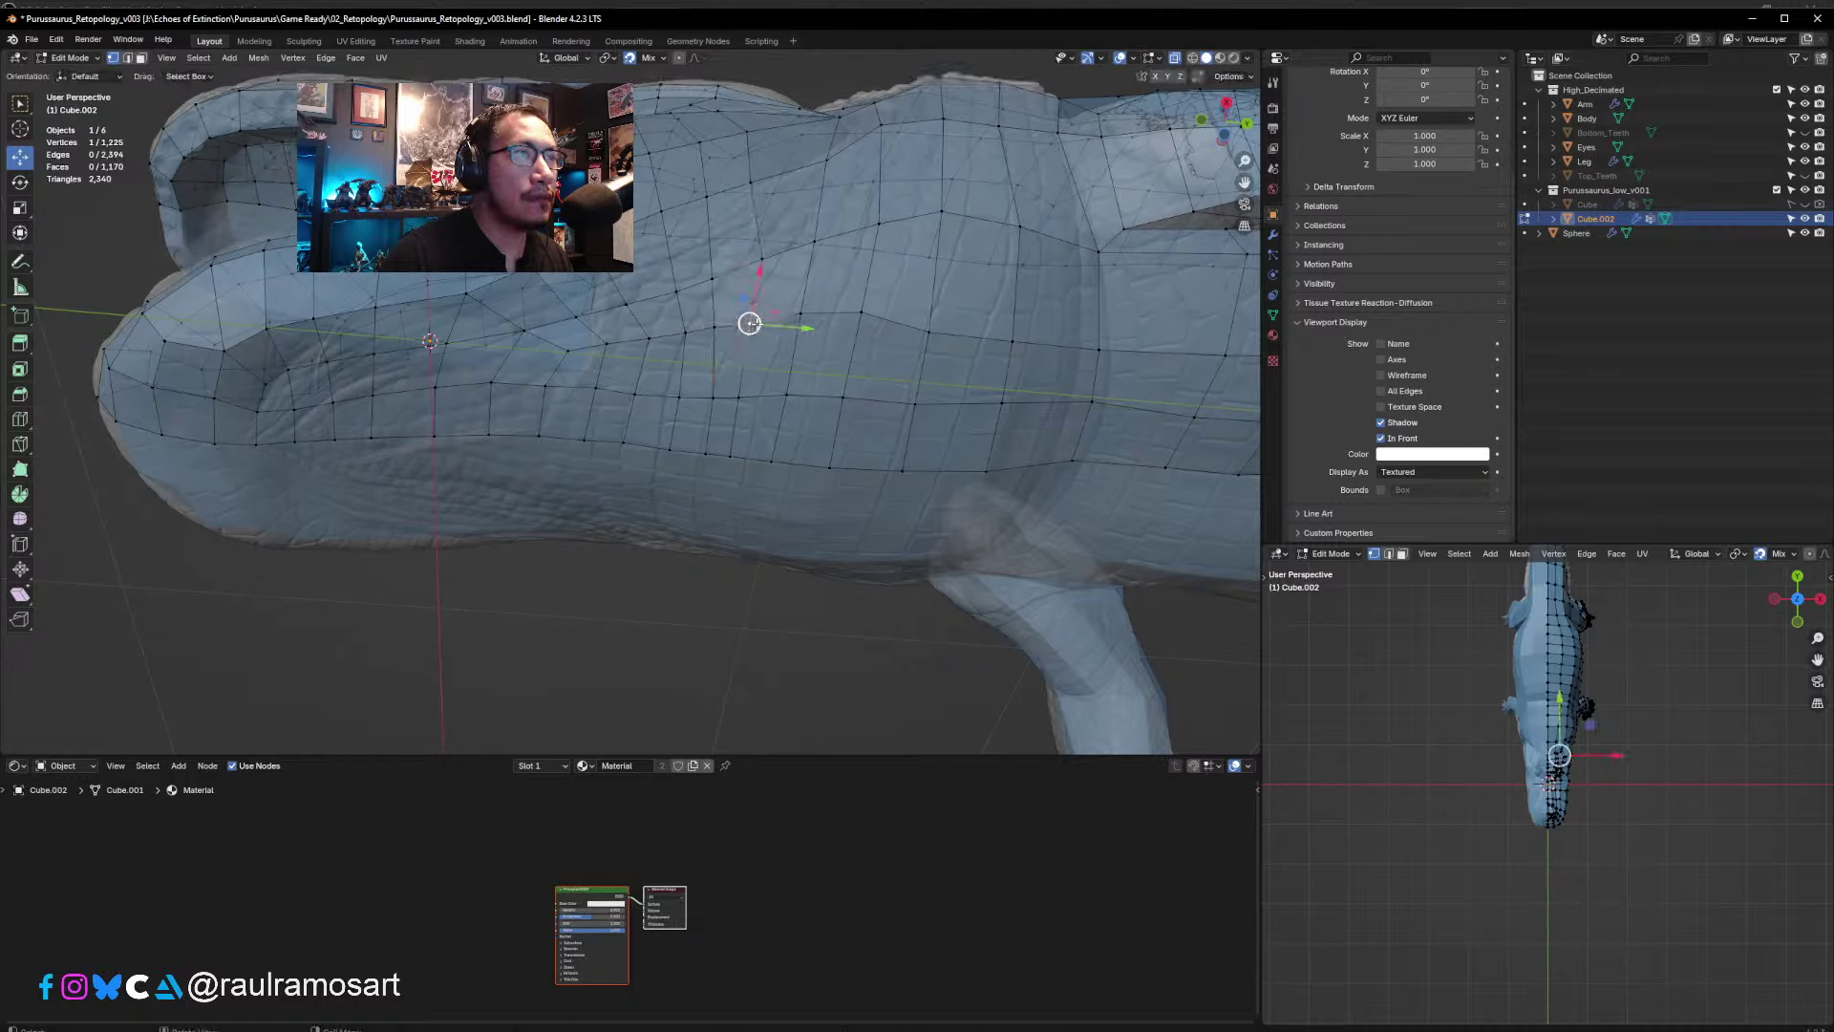
key("g")
left_click(761, 325)
left_click(745, 394)
key("g")
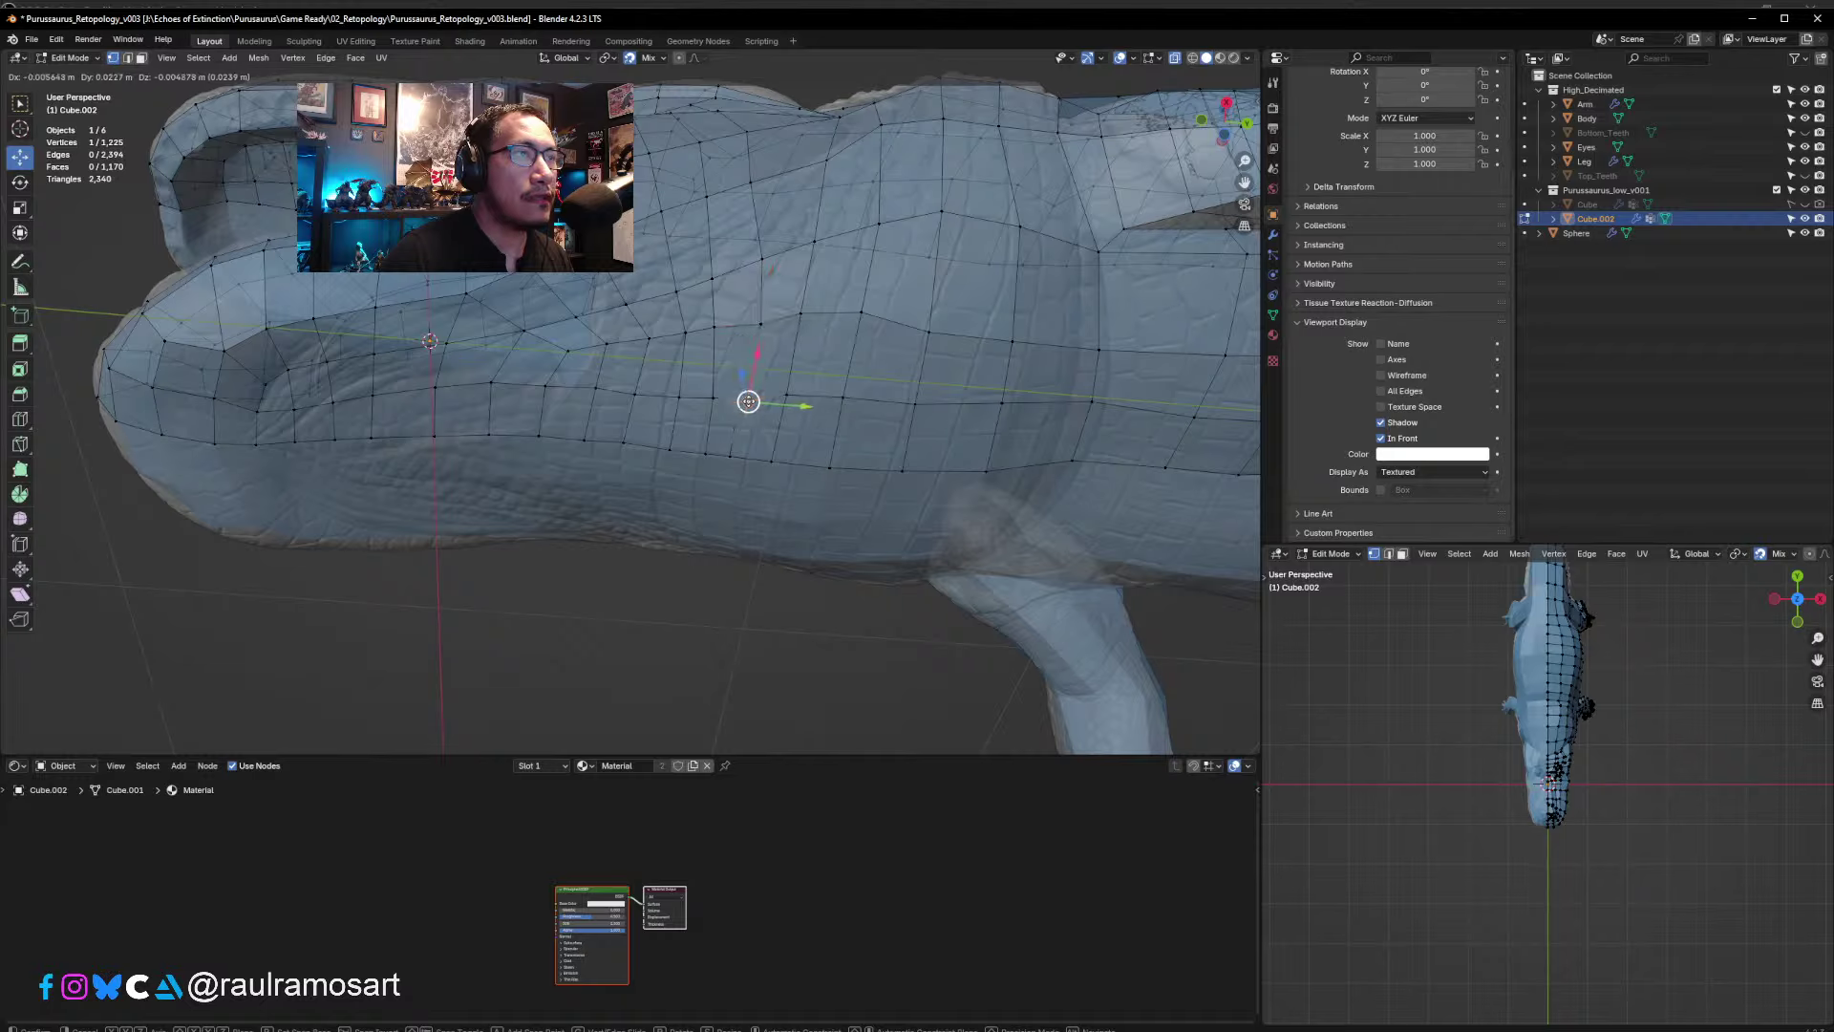
left_click(748, 401)
left_click(739, 455)
key("g")
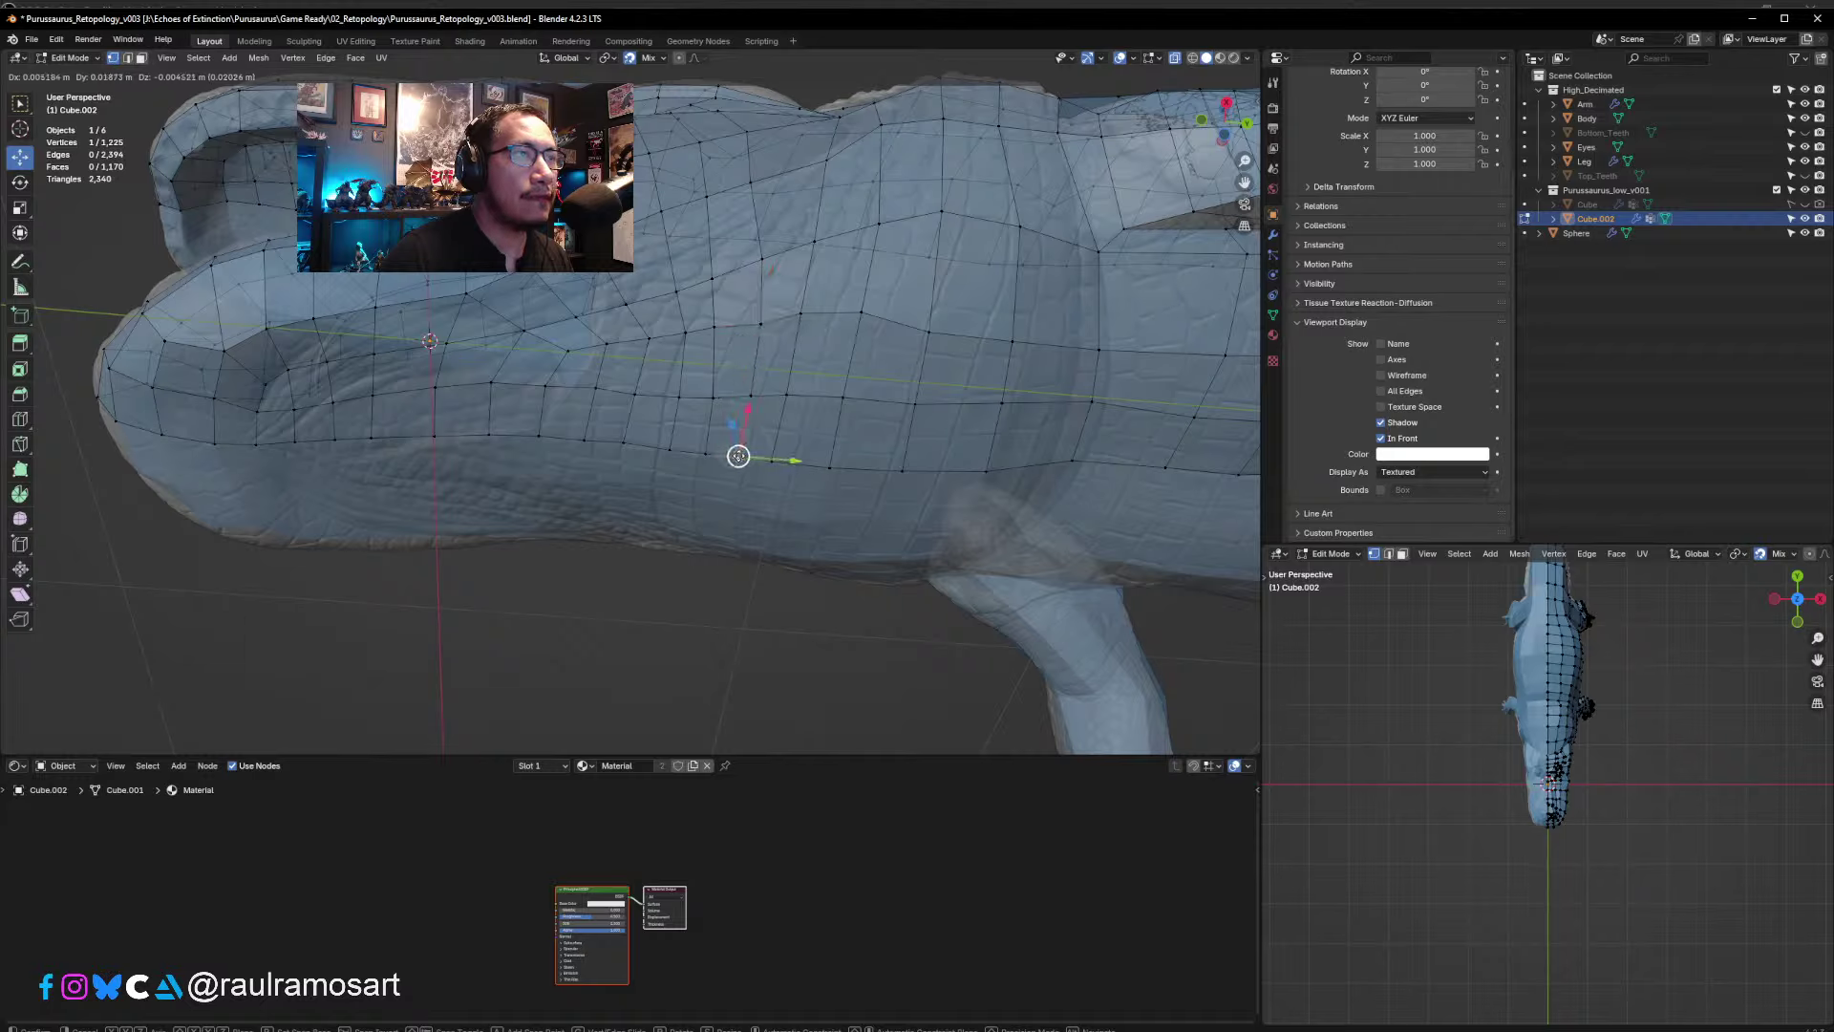
left_click(740, 457)
- Move the outer, middle and midline vertices of the third throat column back toward the front leg
left_click(802, 311)
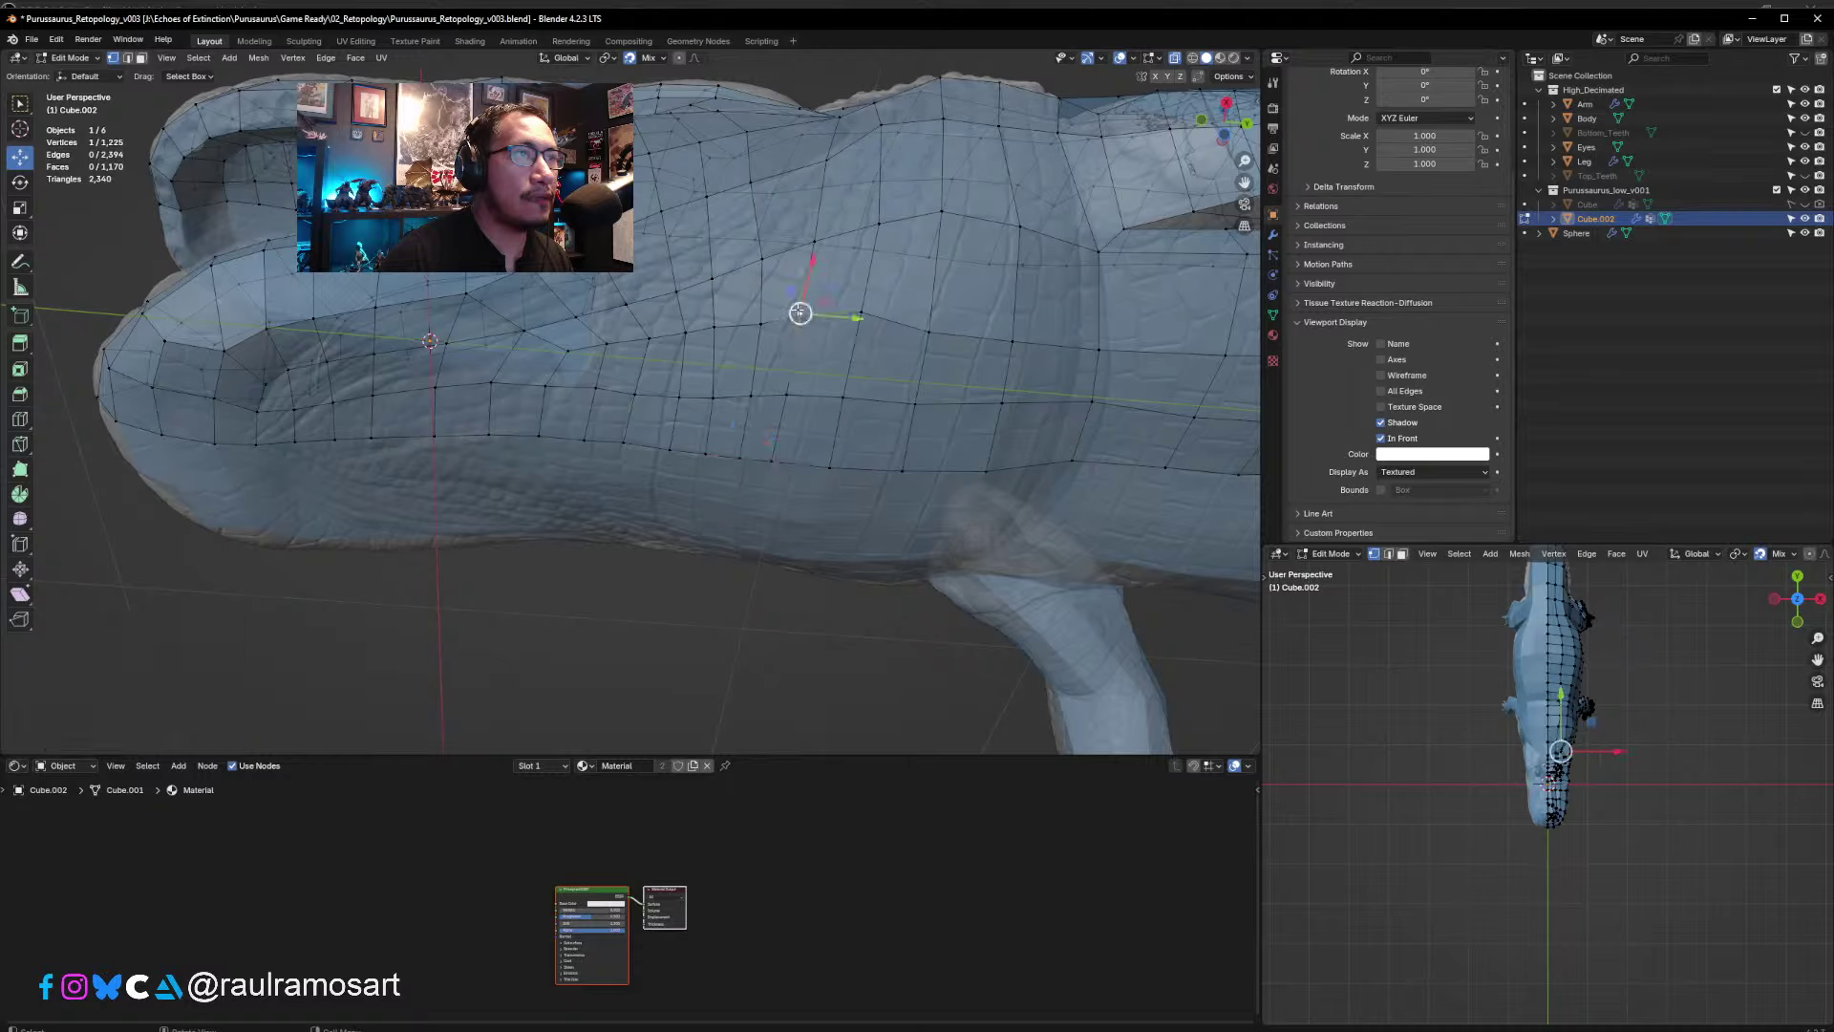
key("g")
left_click(812, 310)
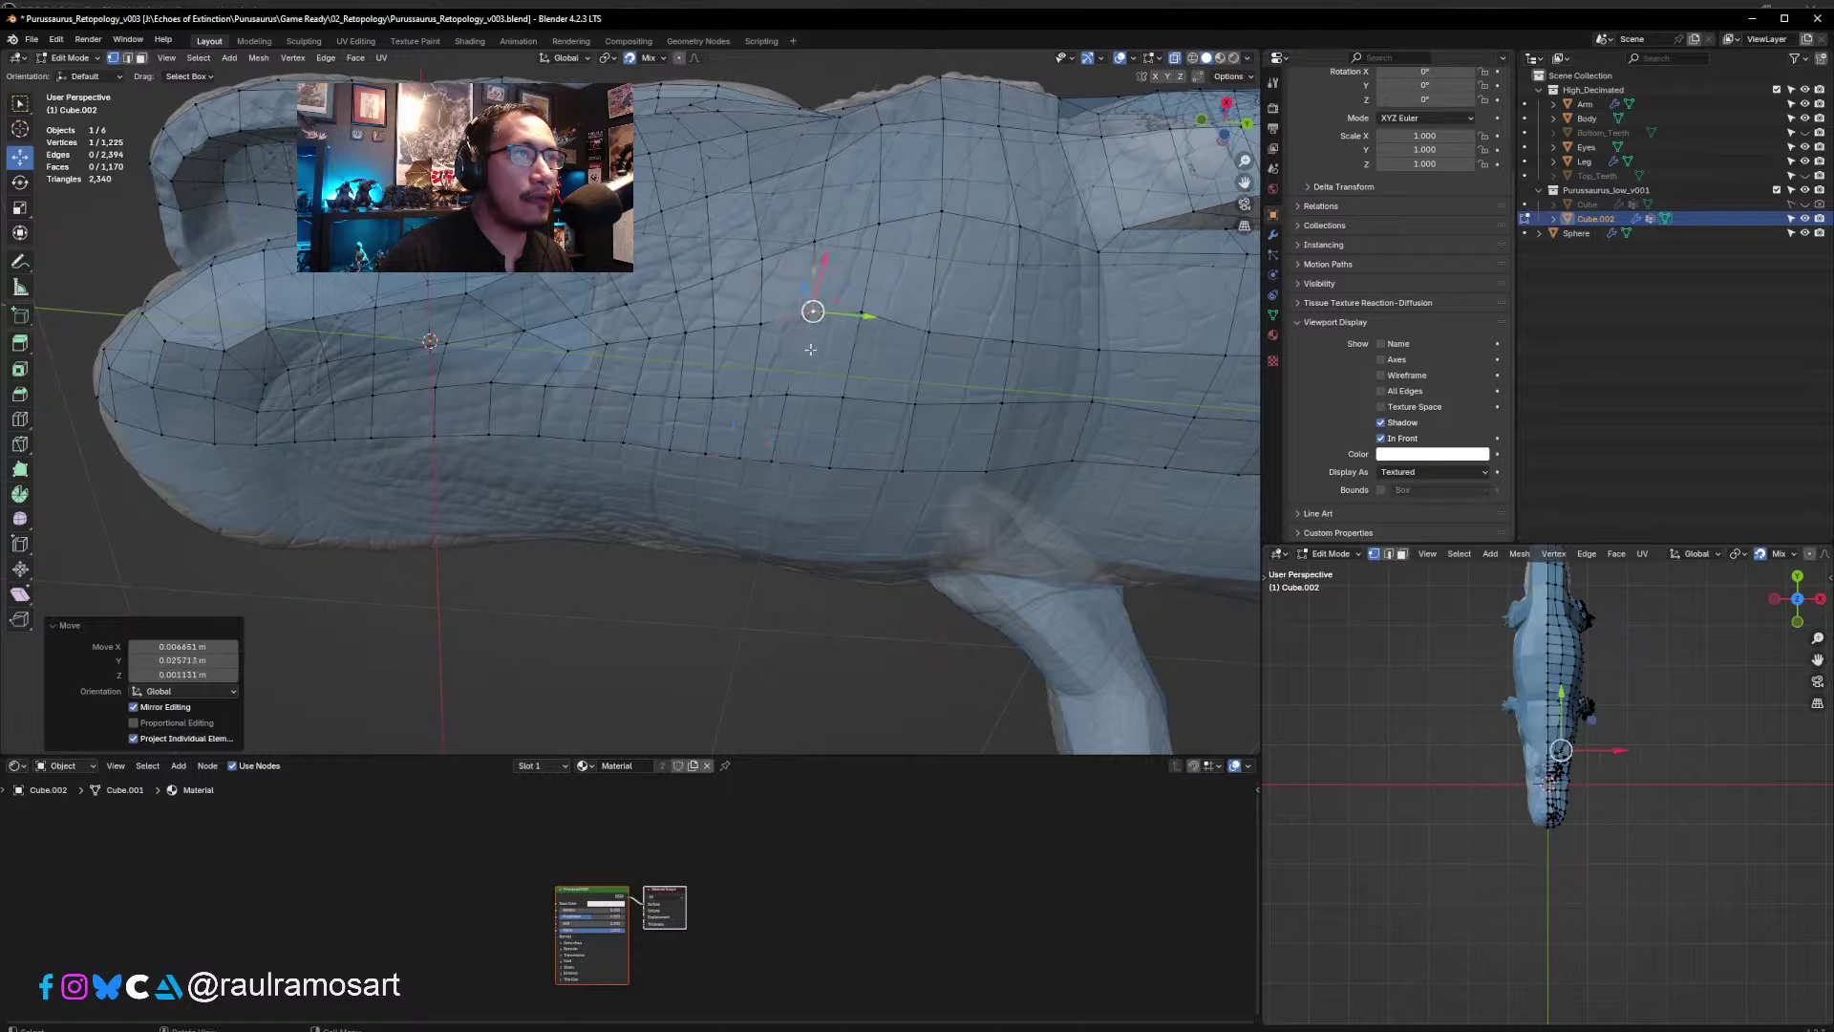
left_click(801, 395)
key("g")
left_click(804, 393)
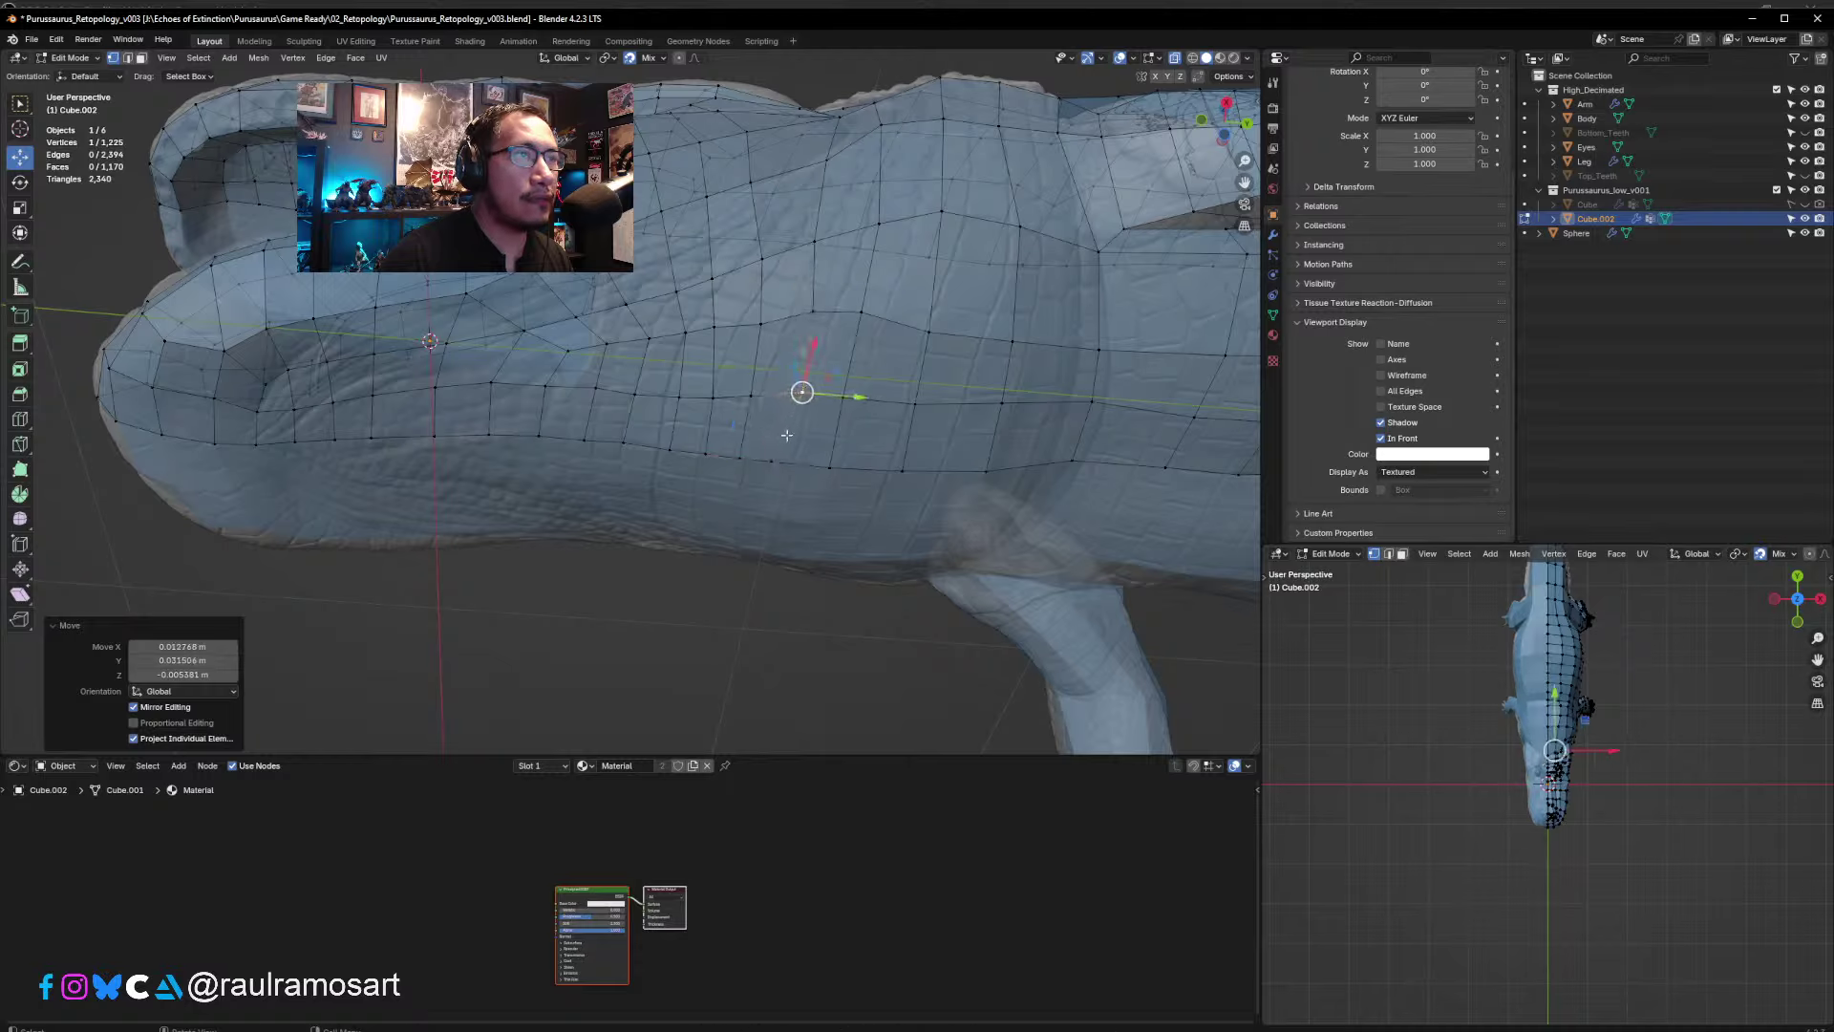
left_click(771, 450)
key("g")
left_click(786, 462)
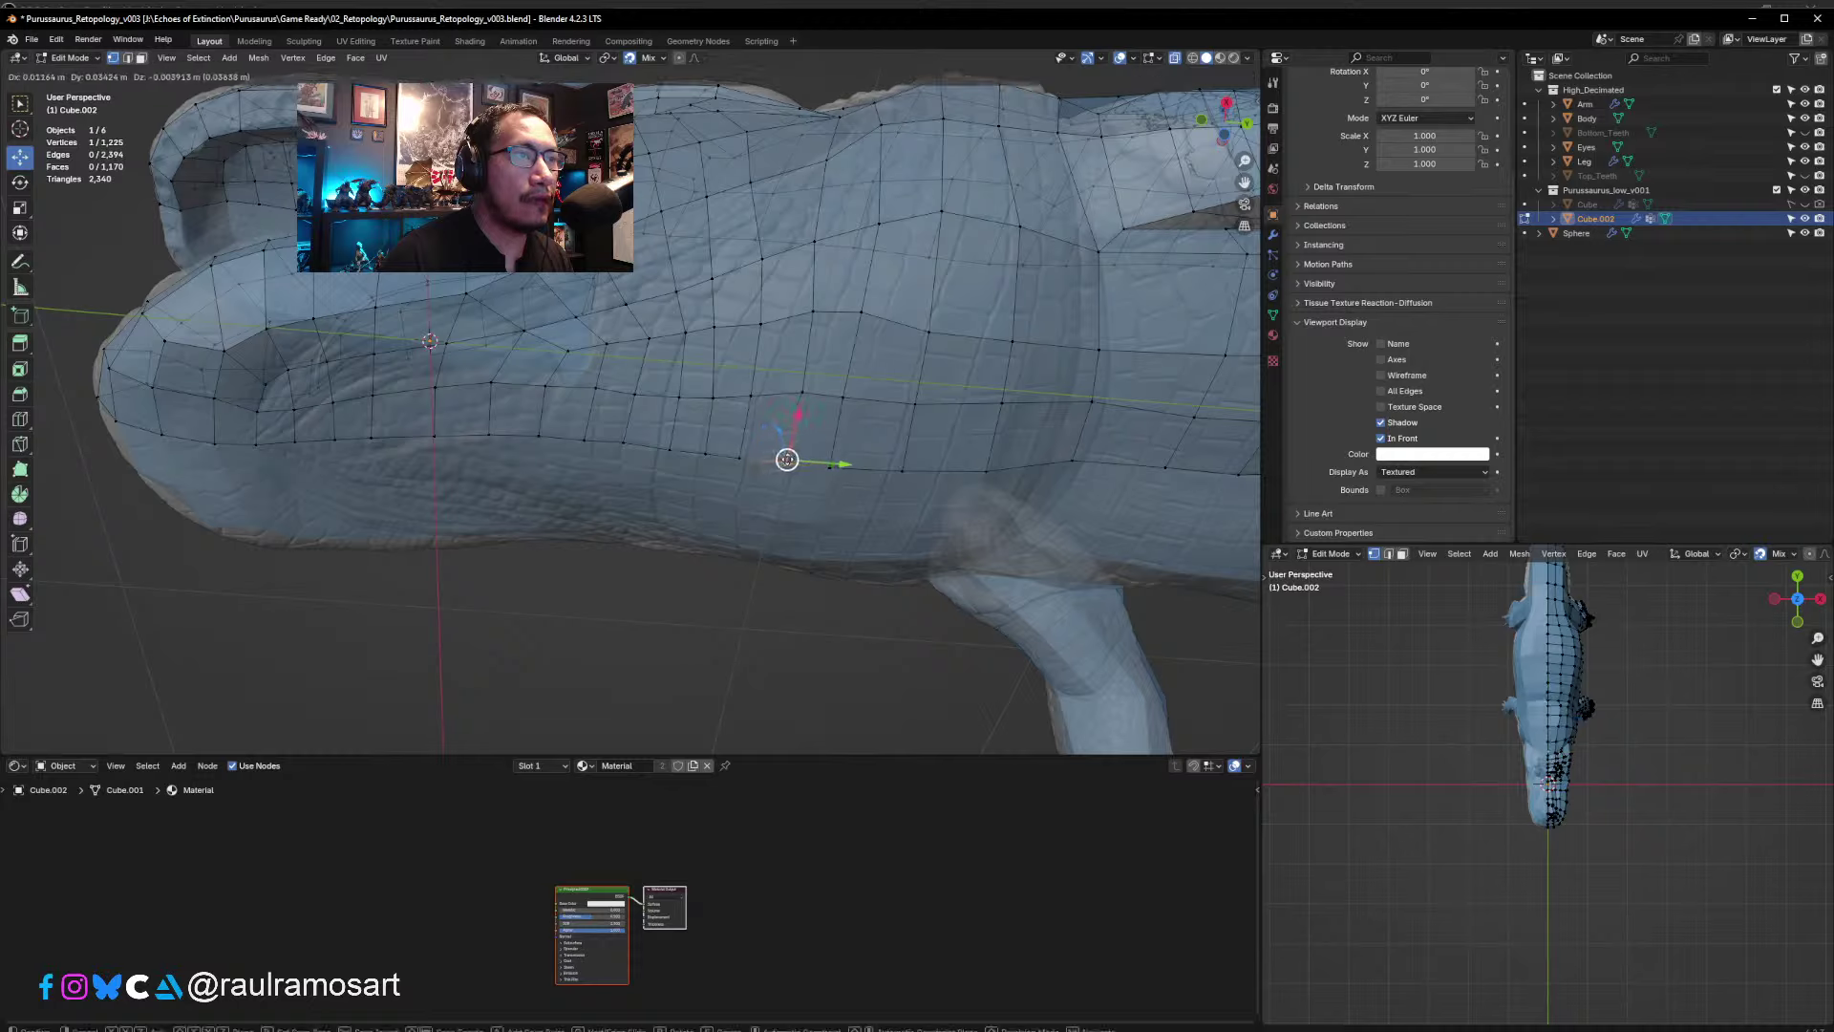
- Shift the outer, middle and midline vertices of the fourth throat column toward the body along the sculpt surface
left_click(862, 311)
key("g")
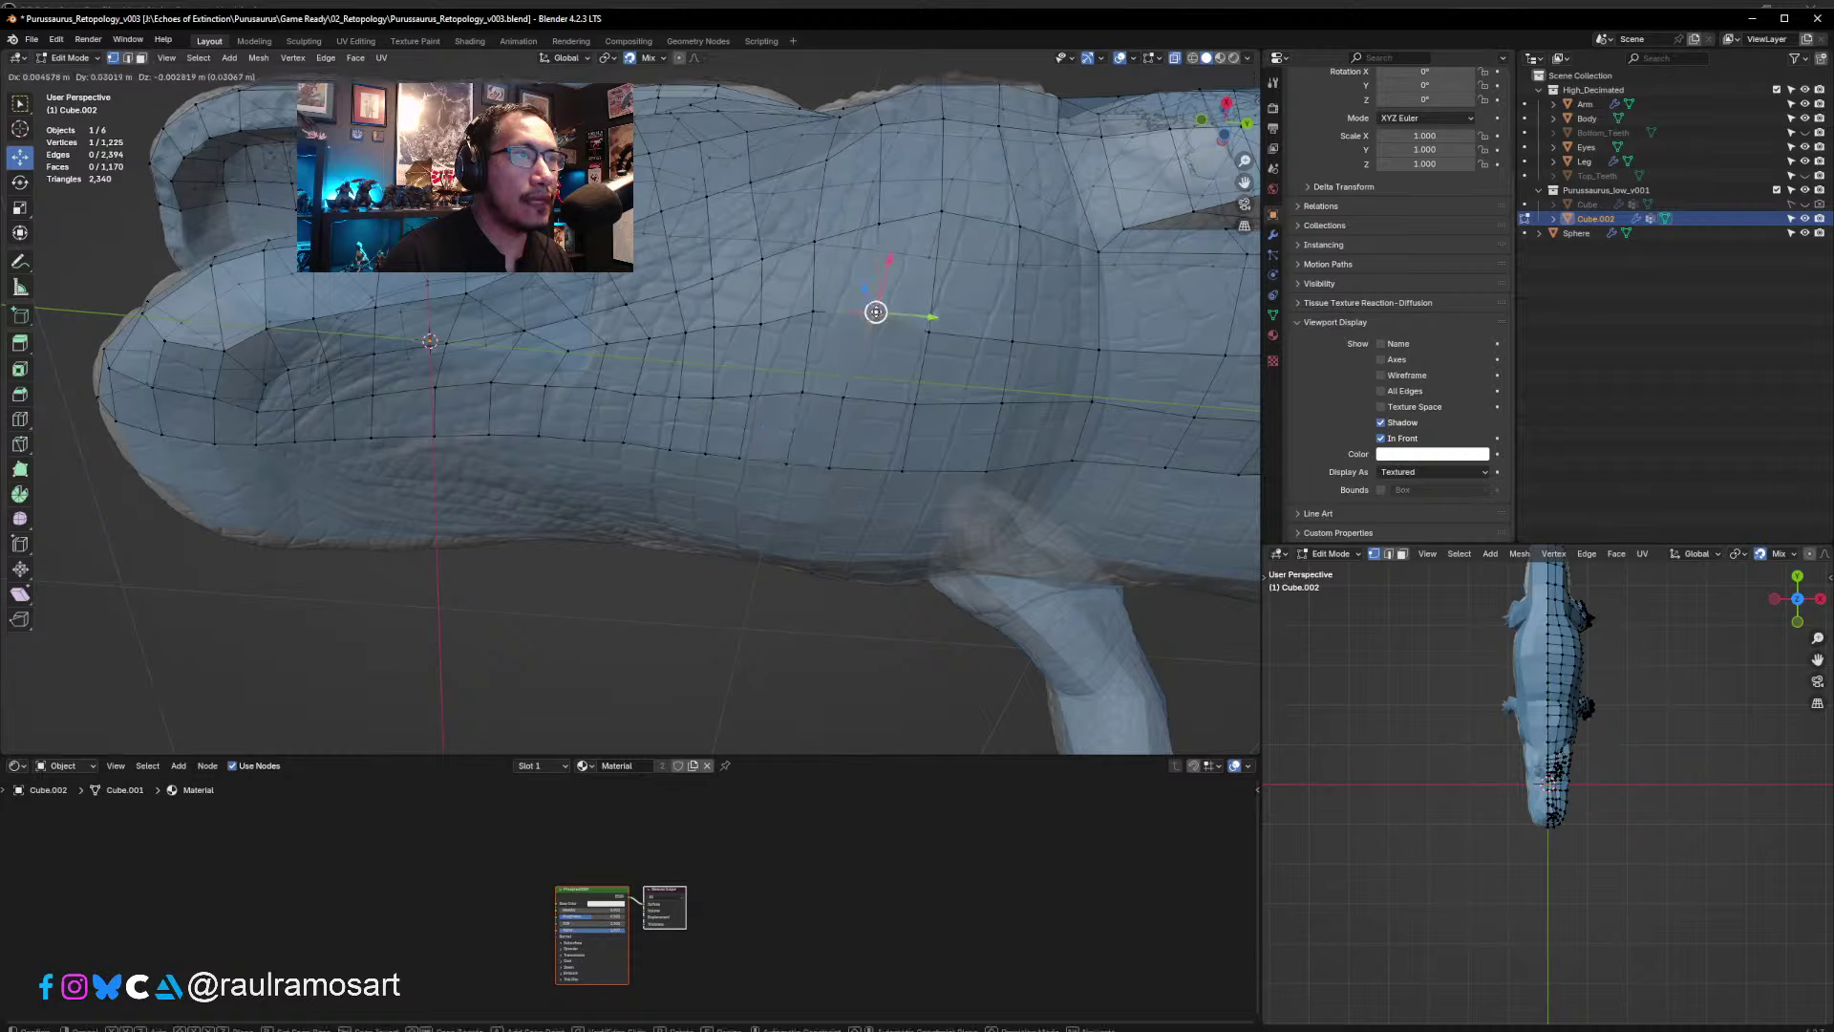
left_click(874, 312)
left_click(841, 398)
key("g")
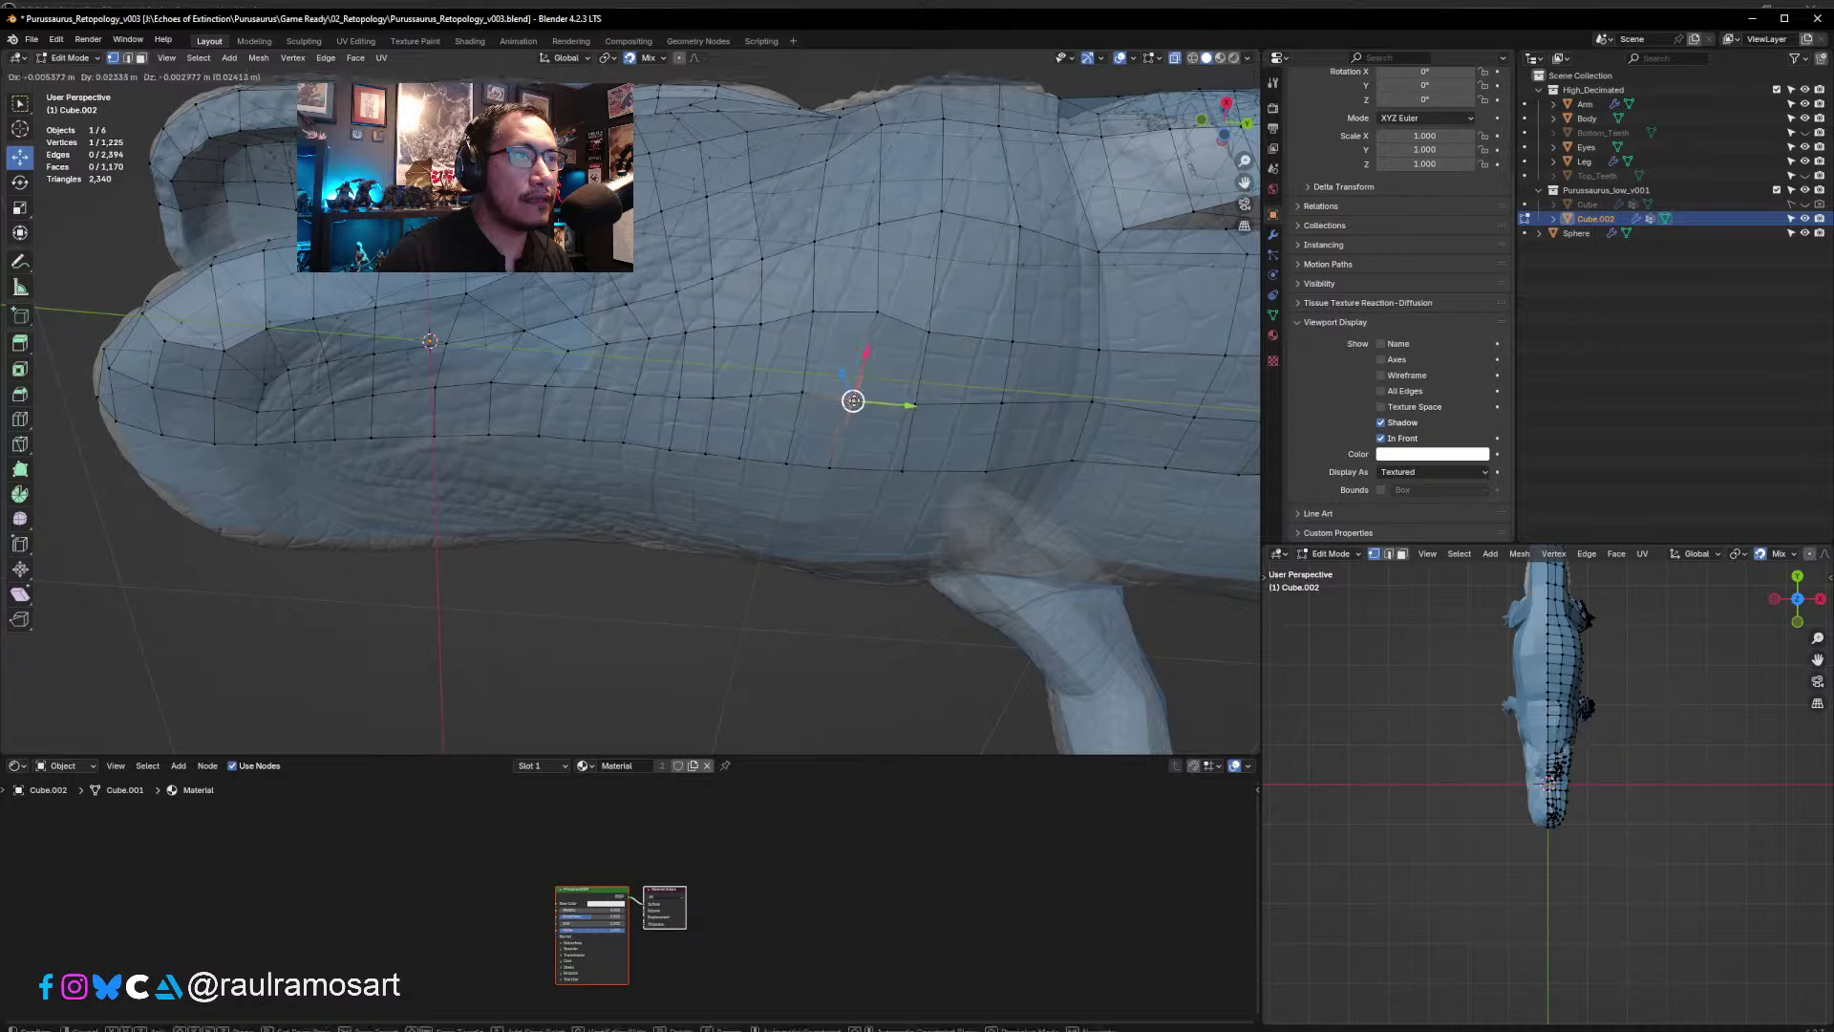
left_click(862, 398)
left_click(829, 468)
key("g")
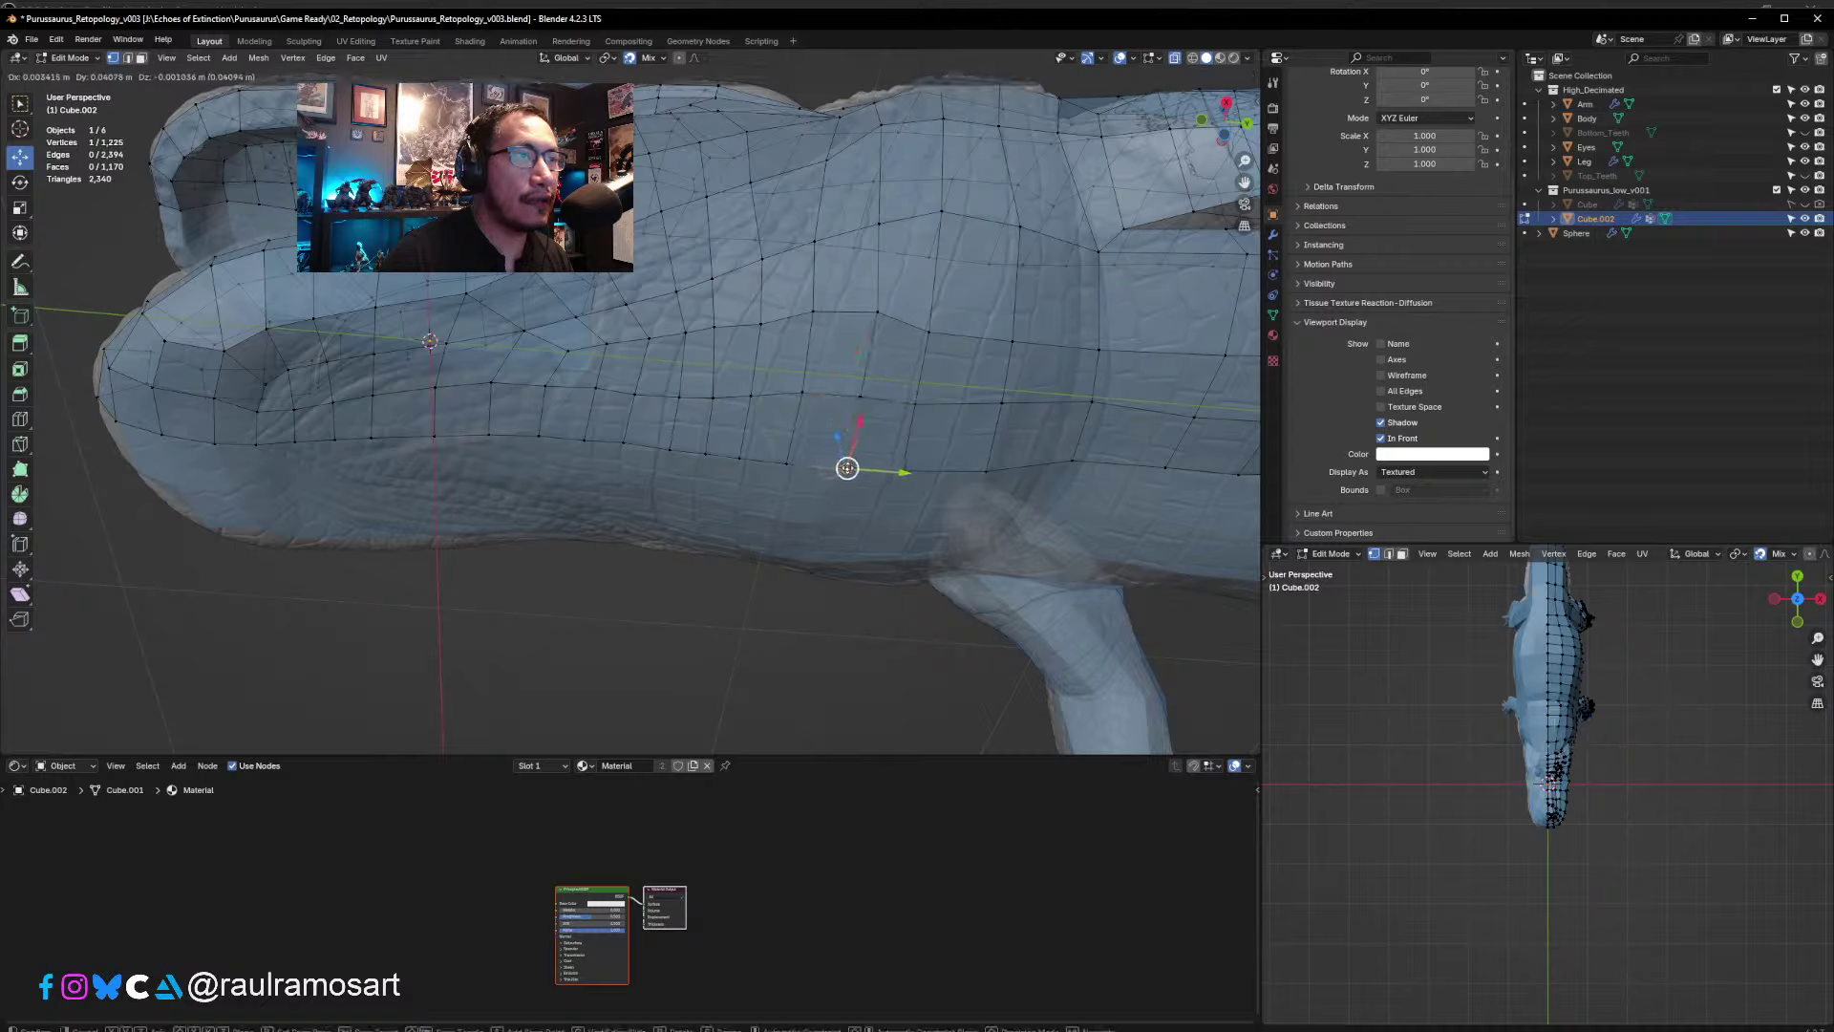
left_click(847, 464)
- Realign the three outer-row vertices just ahead of the front leg, pulling the two nearer the snout about 0.023 m inward
left_click(928, 332)
key("g")
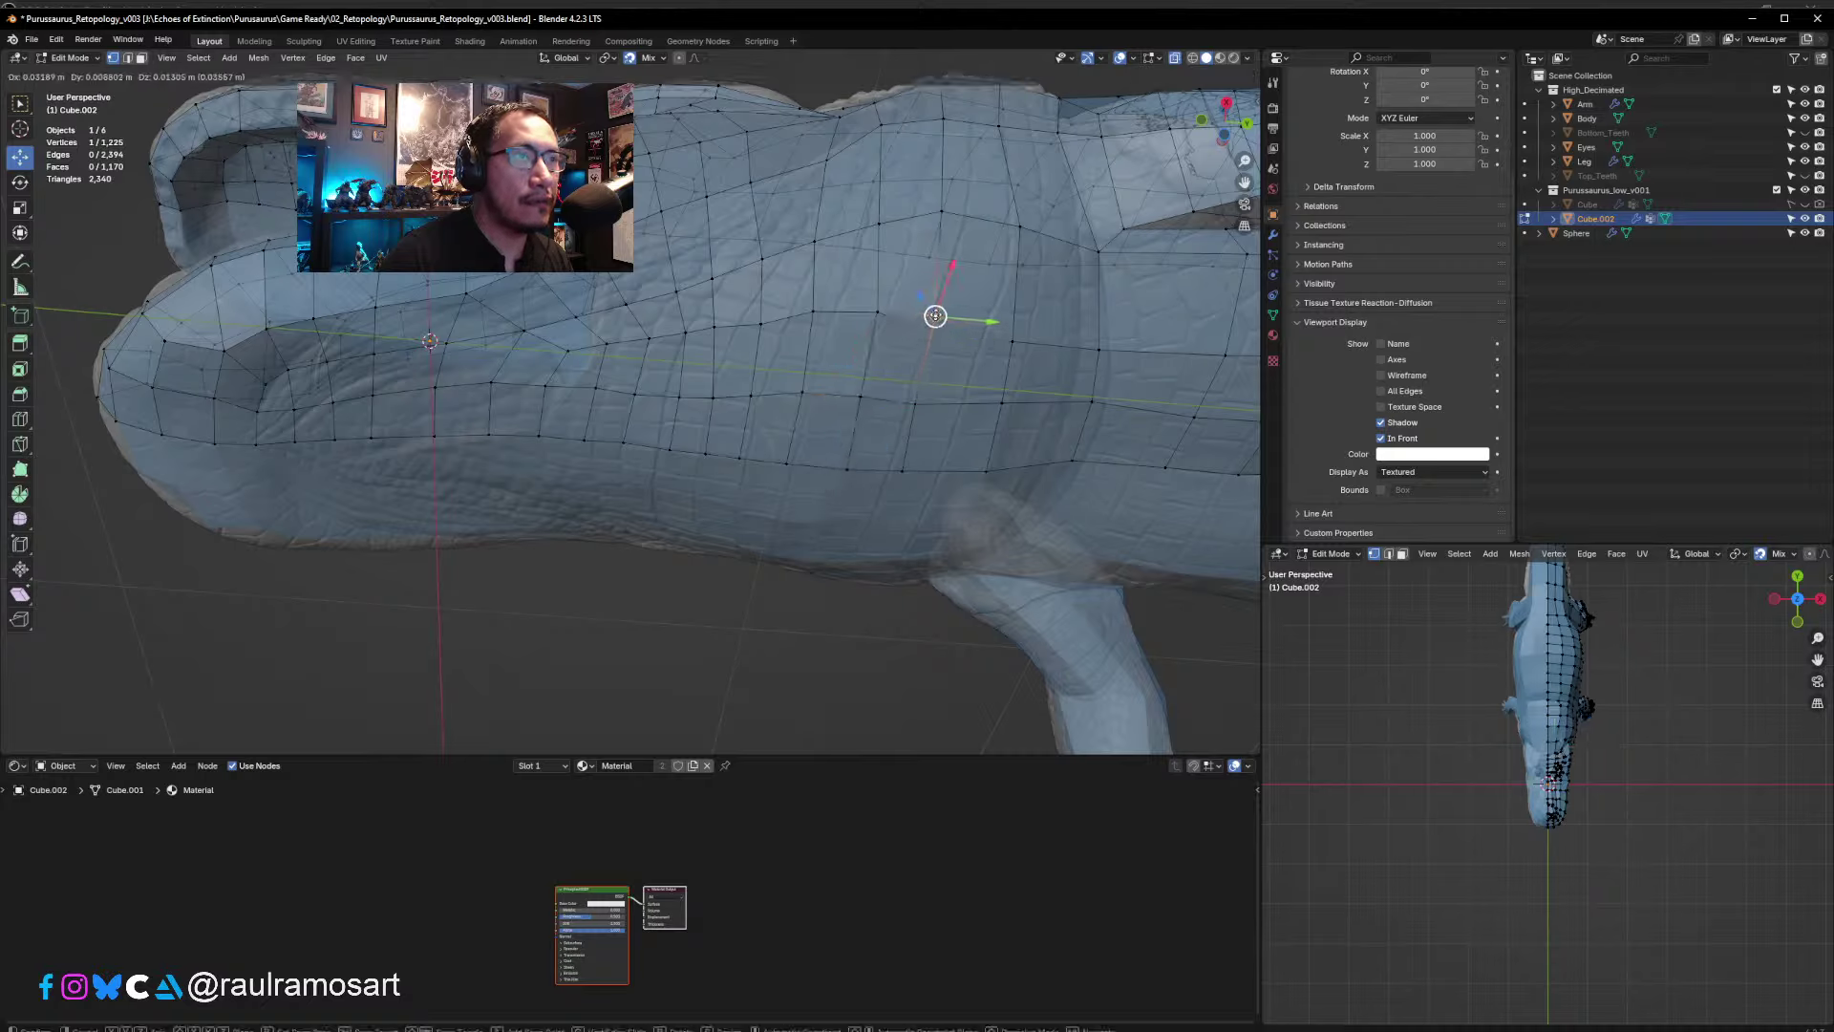
left_click(931, 331)
left_click(936, 366)
middle_click_drag(937, 366, 412, 328)
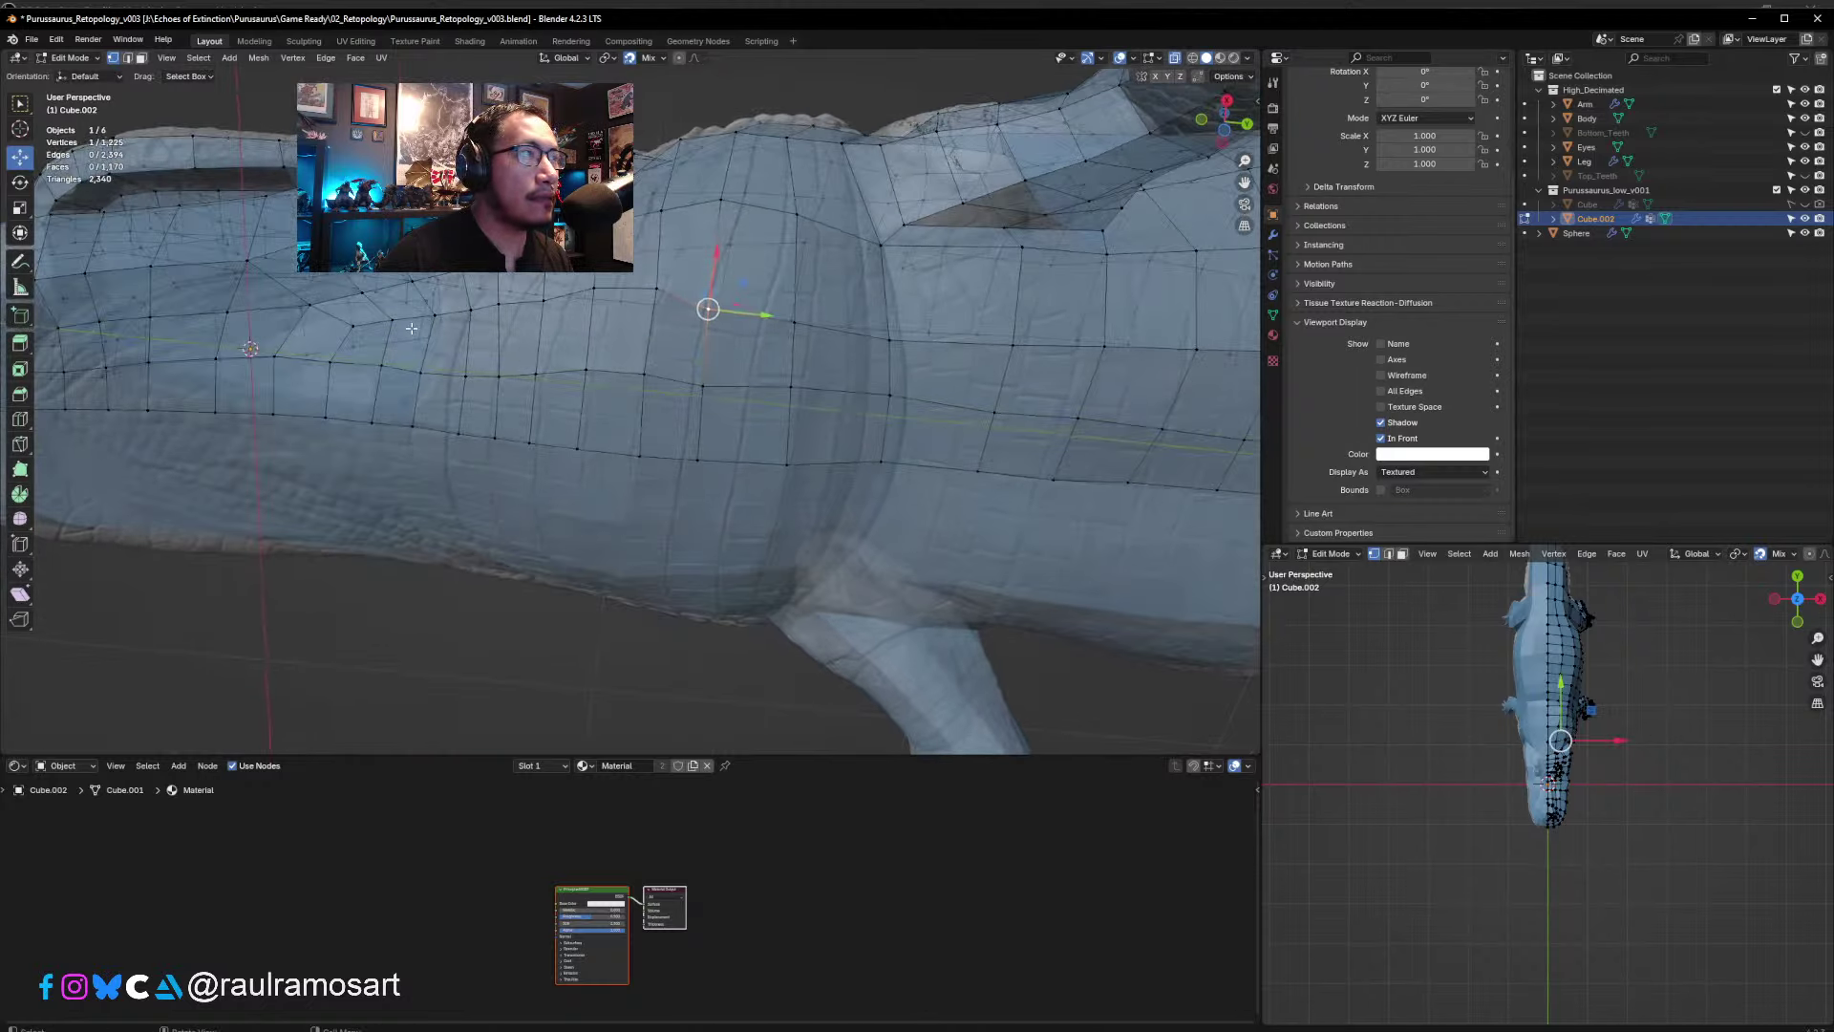
left_click(643, 289)
key("g")
left_click(653, 299)
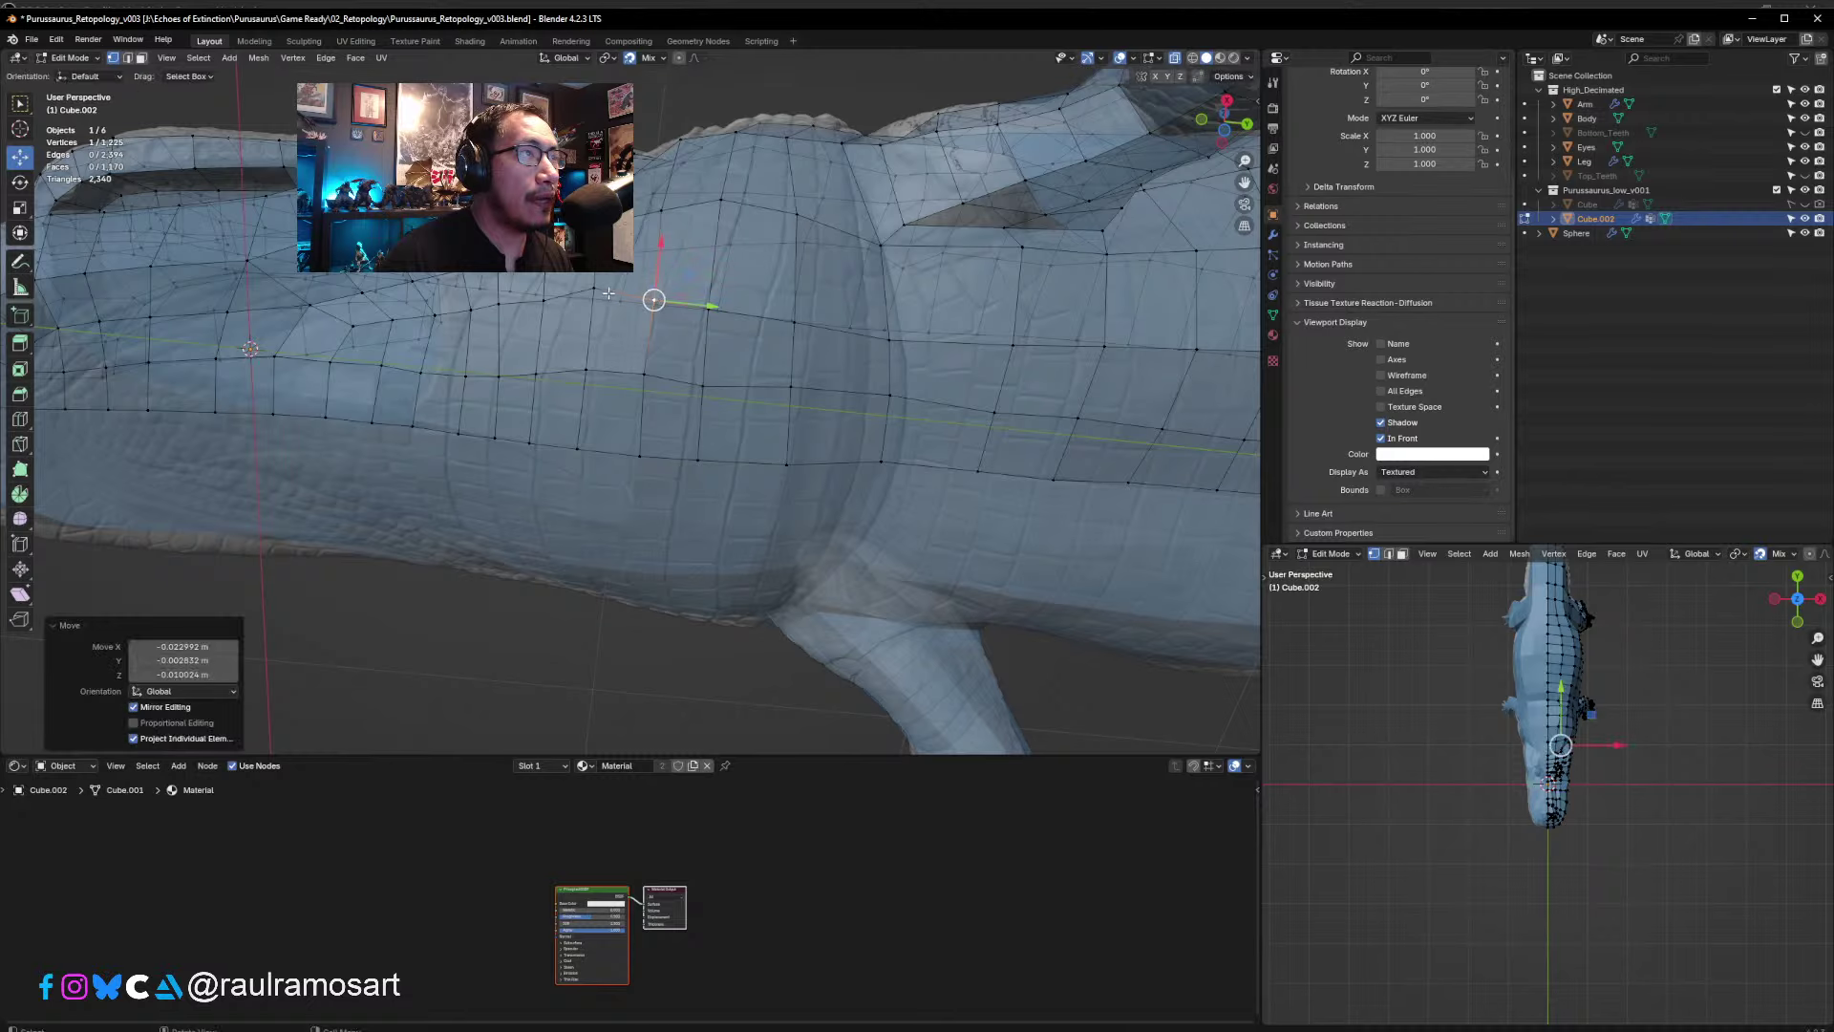
key("g")
left_click(593, 299)
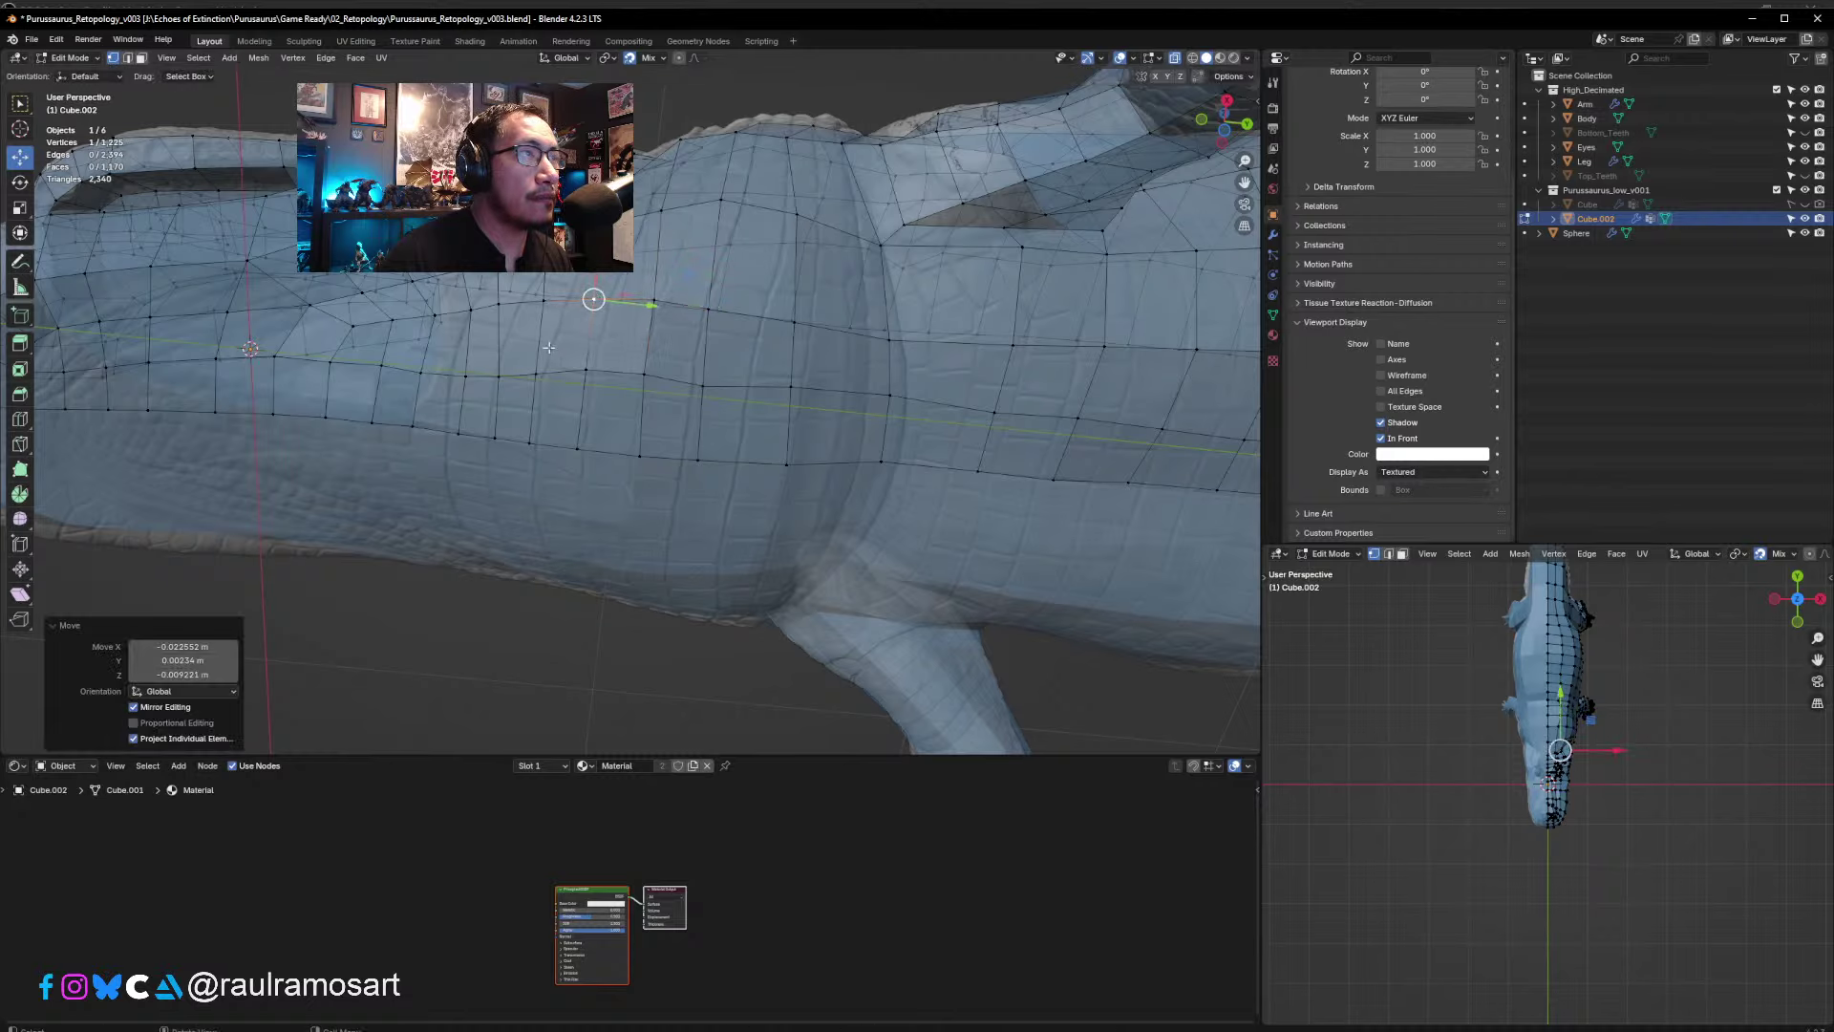
- Snap the remaining outer-row throat vertices toward the jaw and the vertex above them onto the sculpt
middle_click_drag(543, 311, 579, 394)
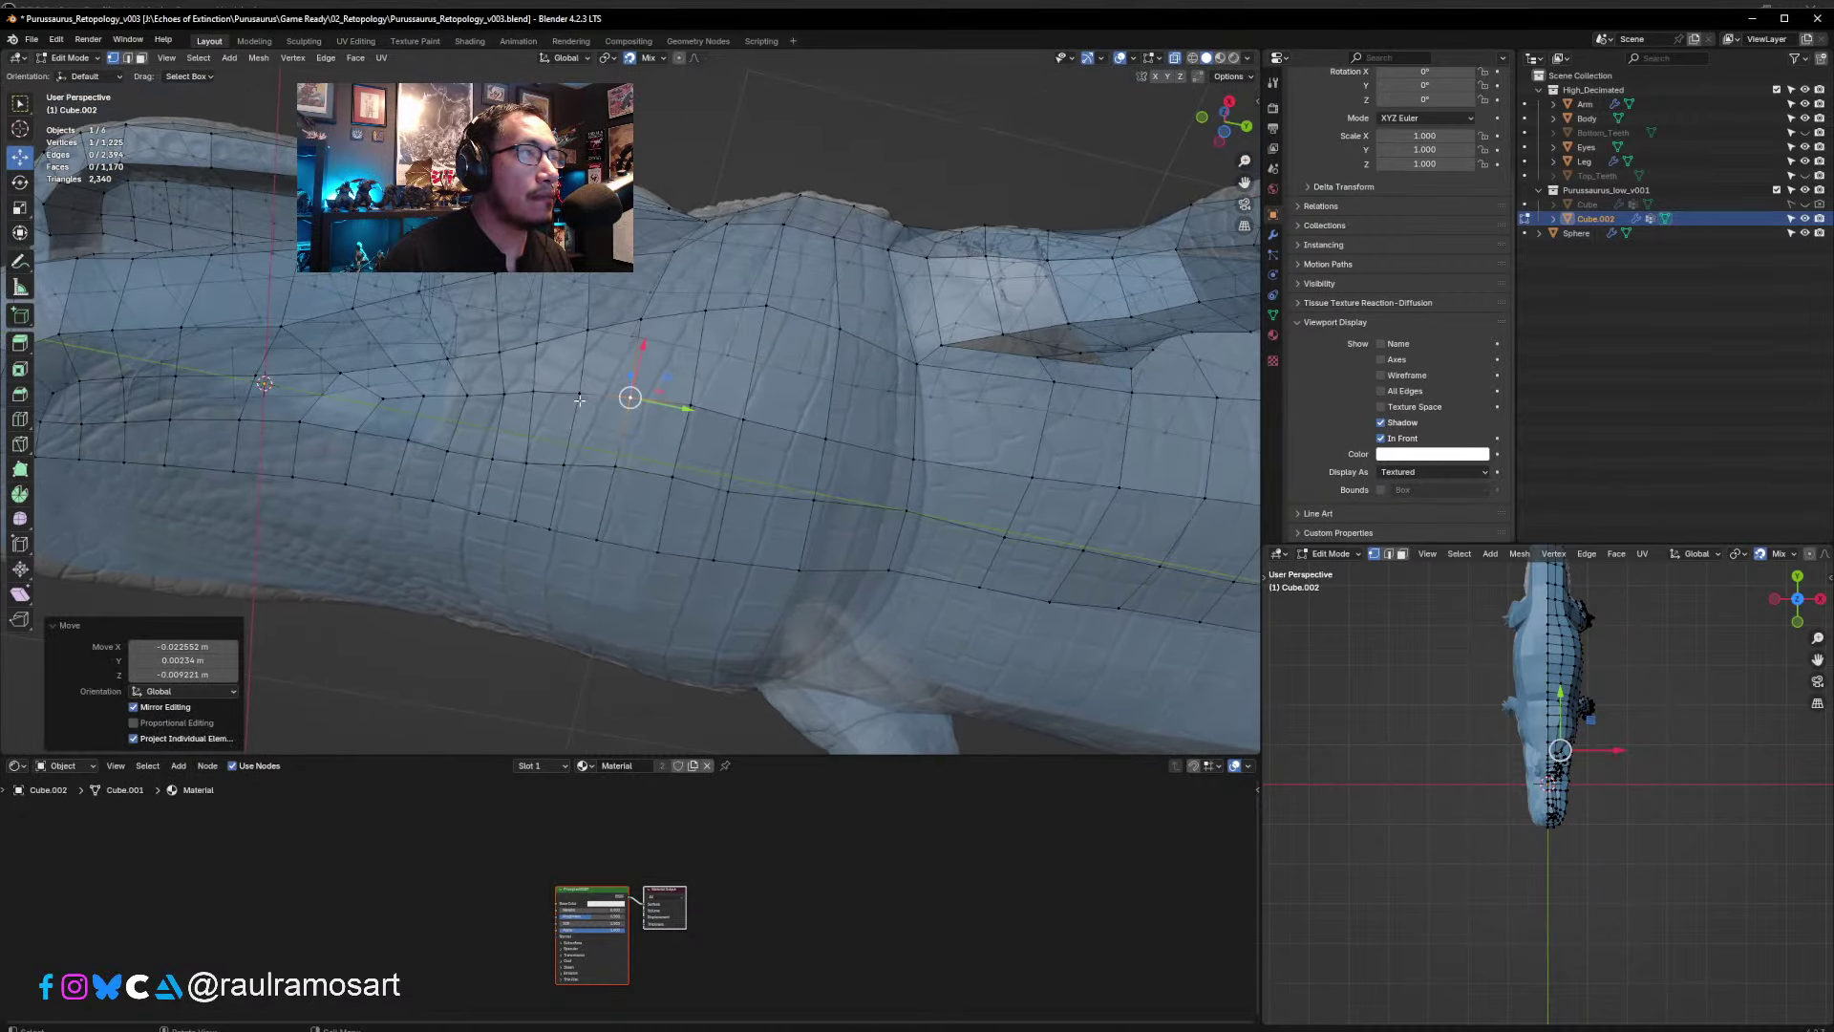
left_click(579, 394)
key("g")
left_click(580, 395)
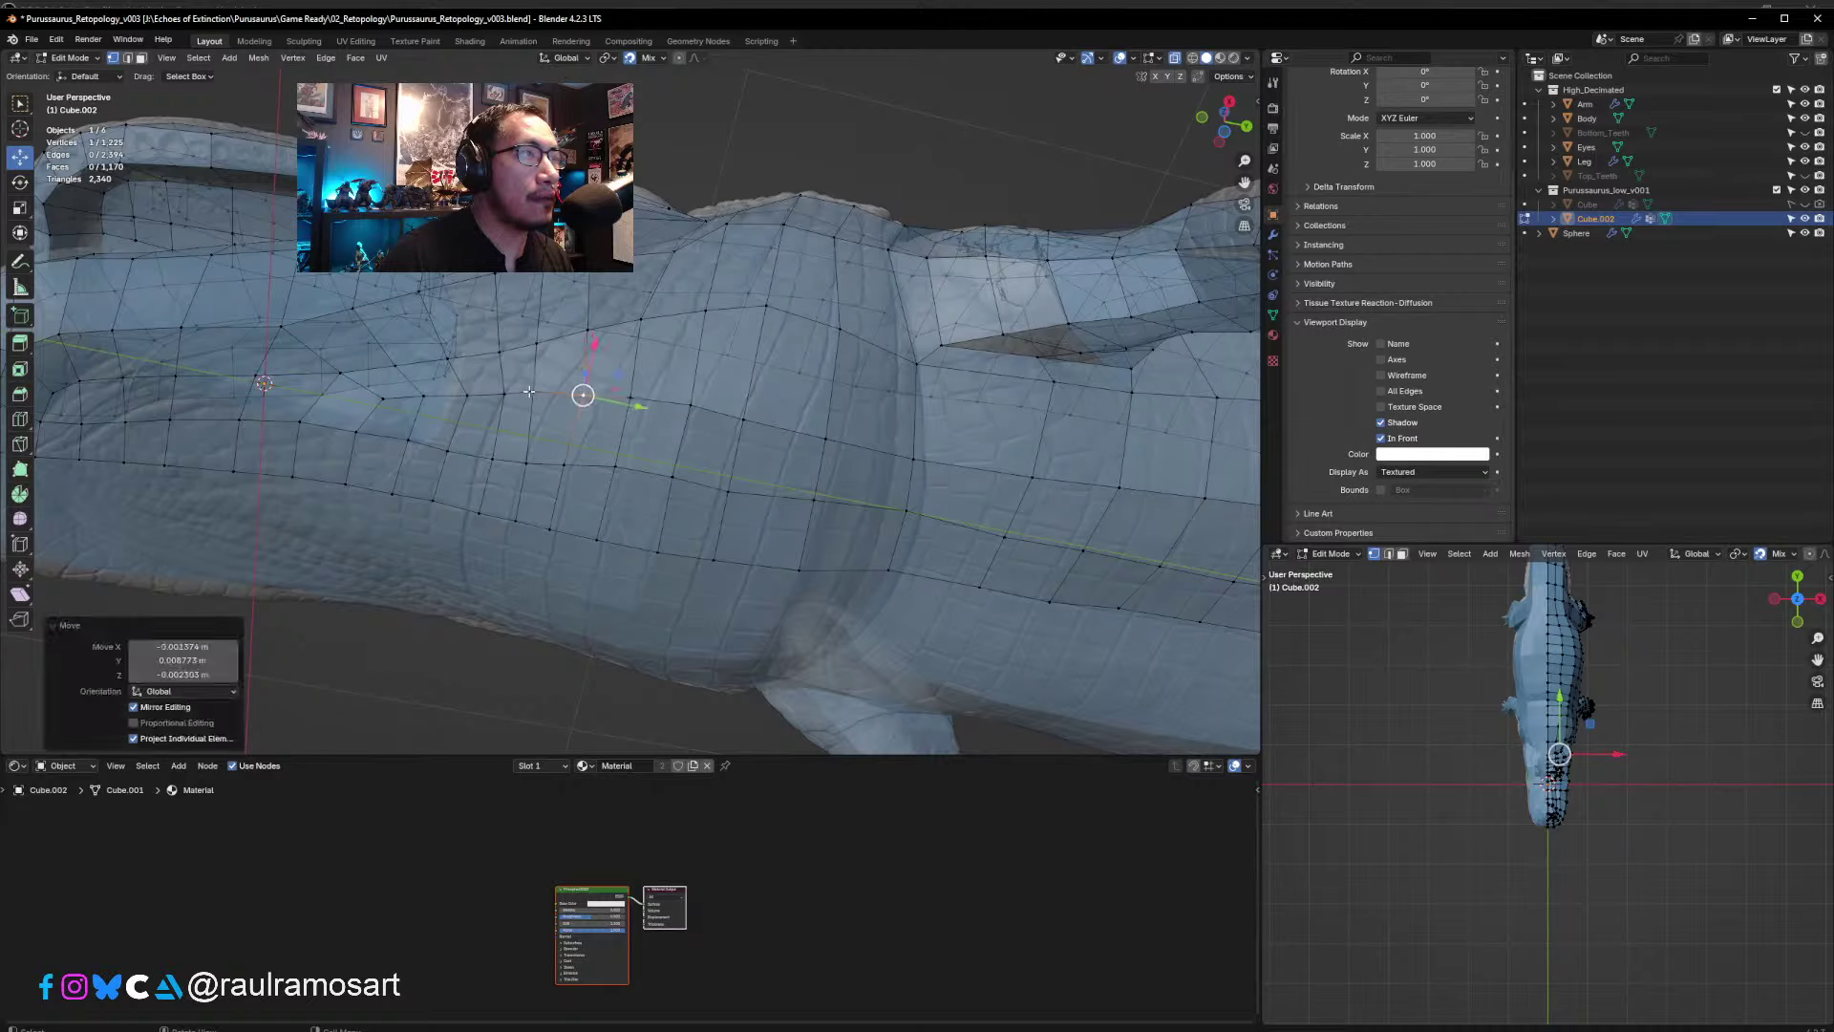
left_click(532, 391)
left_click_drag(532, 391, 537, 342)
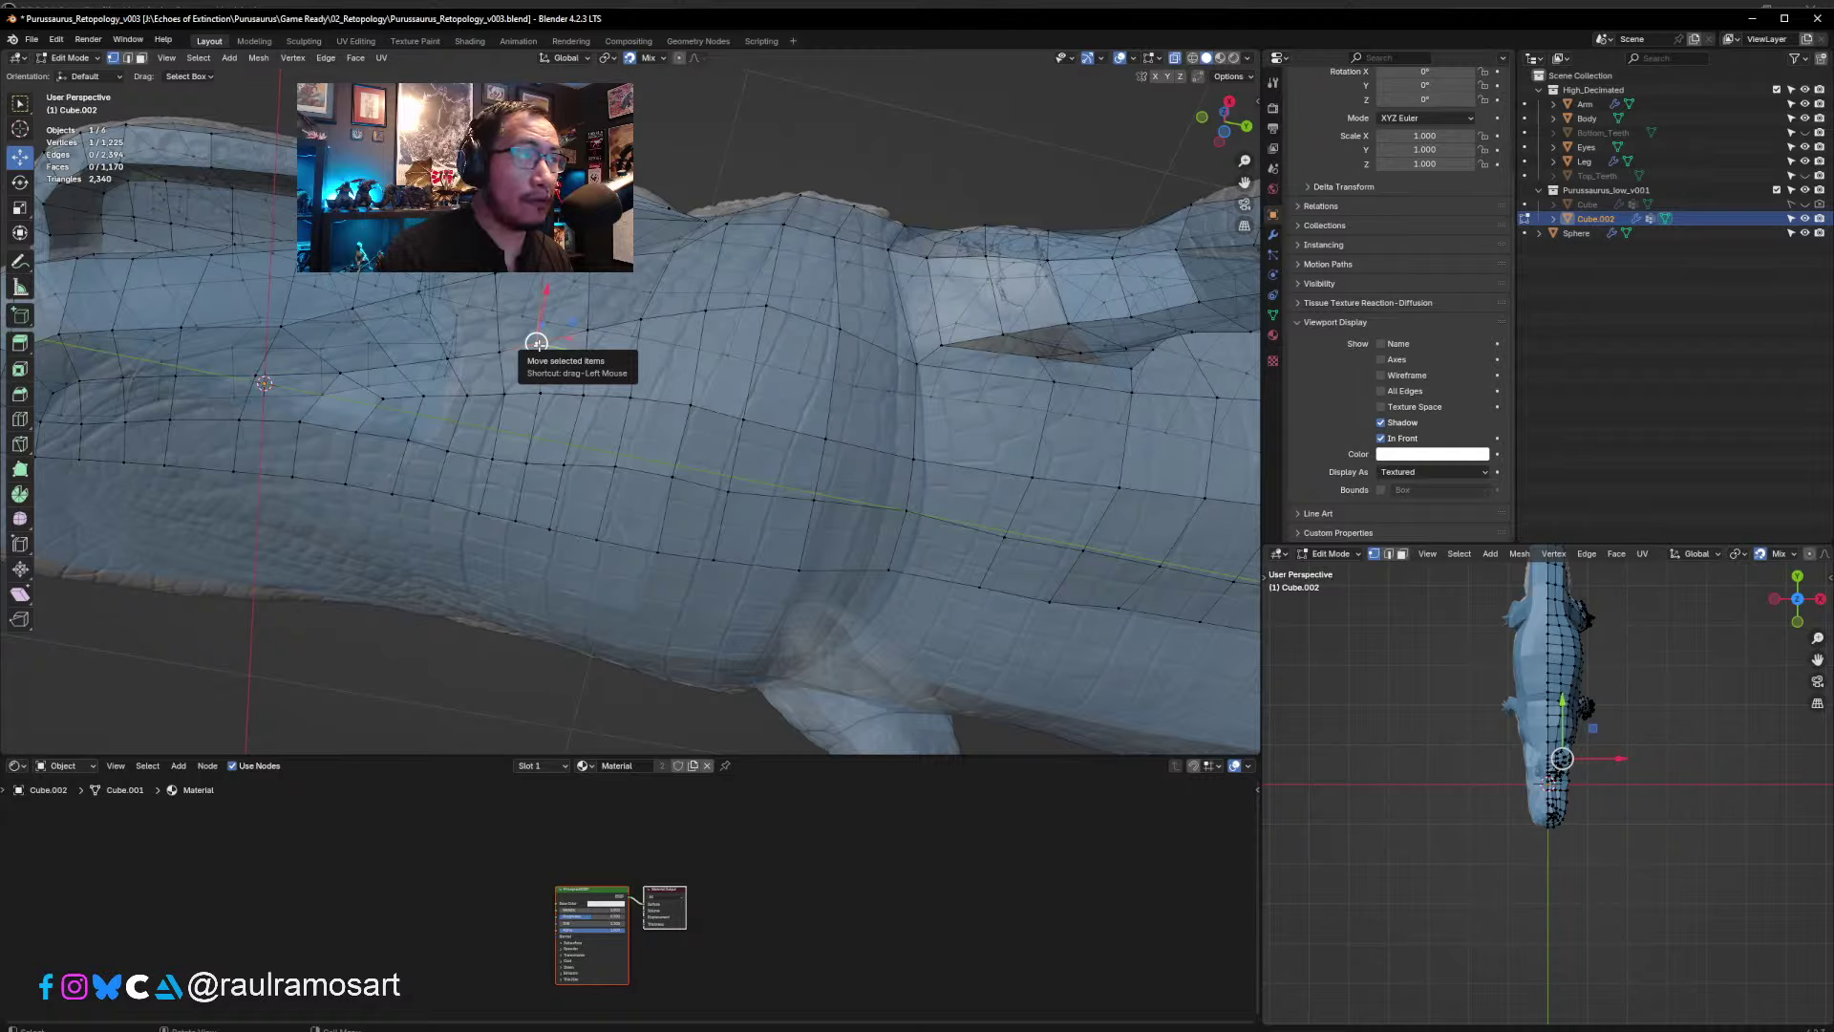
left_click_drag(537, 342, 543, 342)
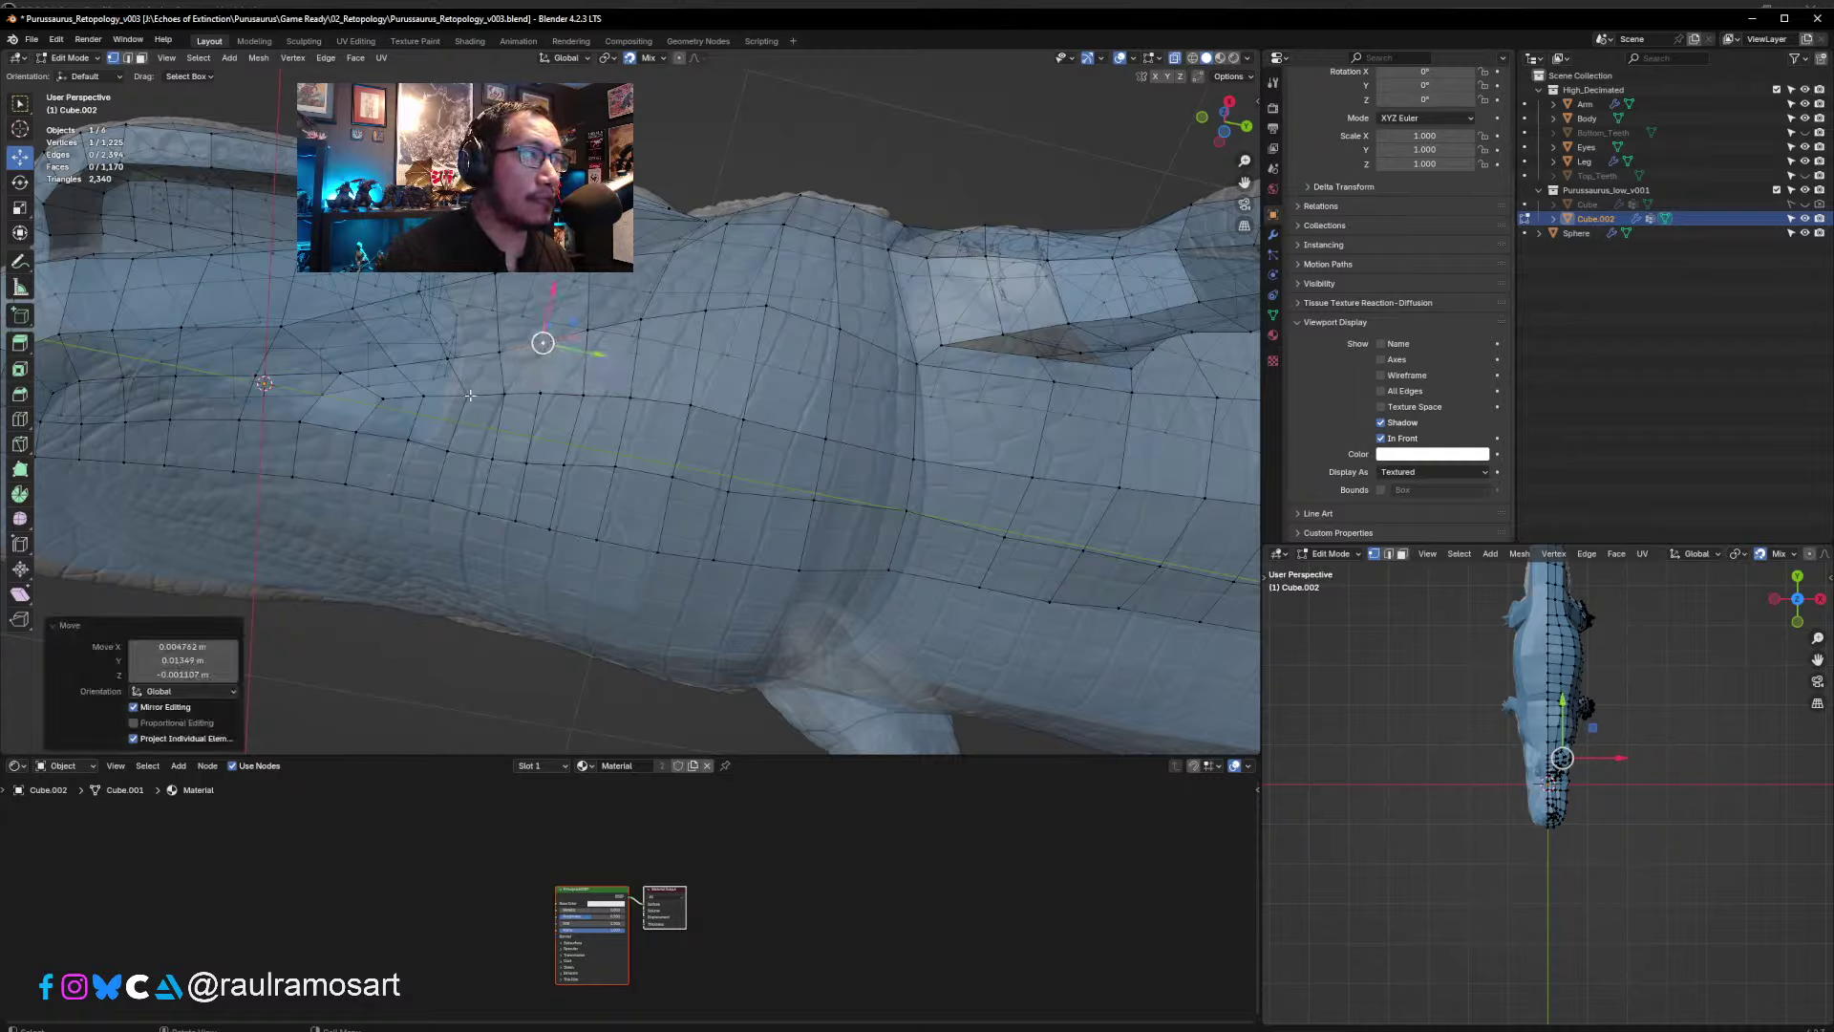
left_click_drag(459, 393, 461, 394)
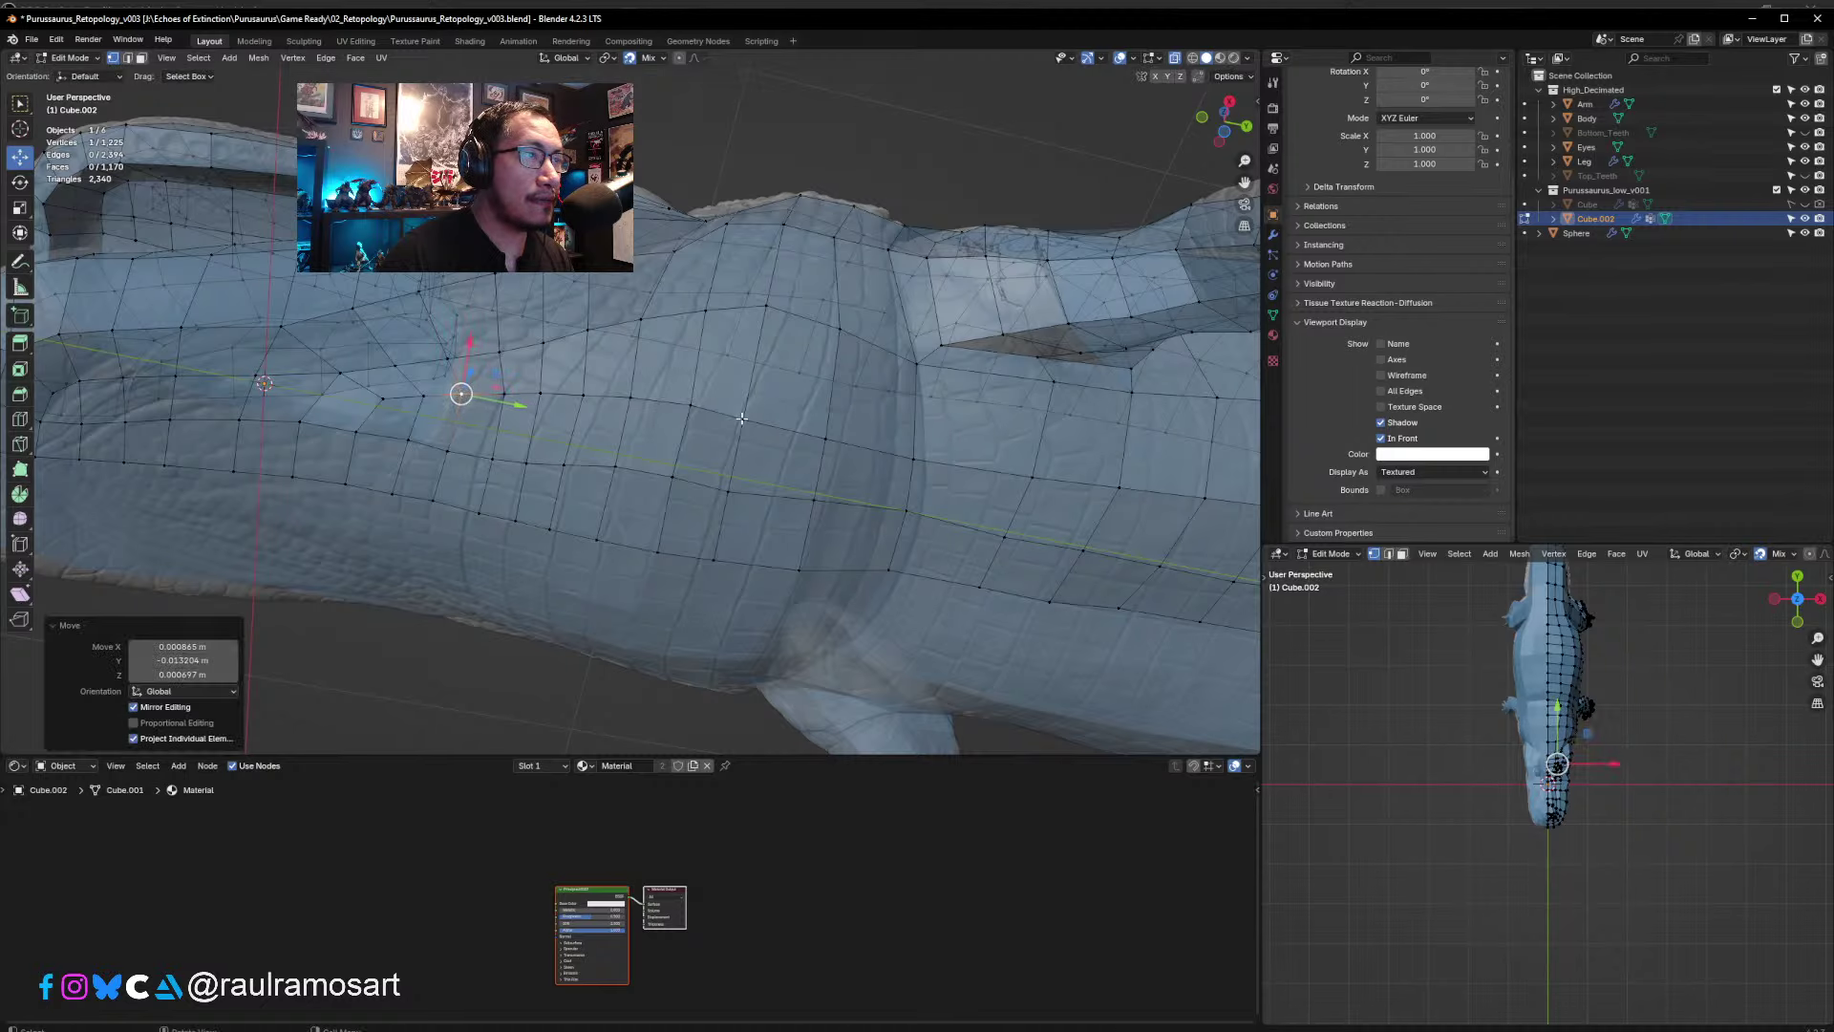
- Reposition several vertices across the underside and lower side of the neck to smooth the edge loops between jaw and front leg
middle_click_drag(742, 417, 648, 325)
left_click_drag(649, 327, 596, 345)
middle_click_drag(596, 345, 719, 452)
left_click_drag(719, 453, 717, 446)
left_click_drag(707, 377, 727, 375)
left_click_drag(723, 255, 737, 258)
- Adjust the lower side-neck vertices below the jaw corner, shifting the one nearest the jaw about 0.034 m toward the body
left_click(811, 274)
middle_click_drag(811, 274, 767, 390)
left_click(761, 396)
left_click_drag(761, 397, 714, 388)
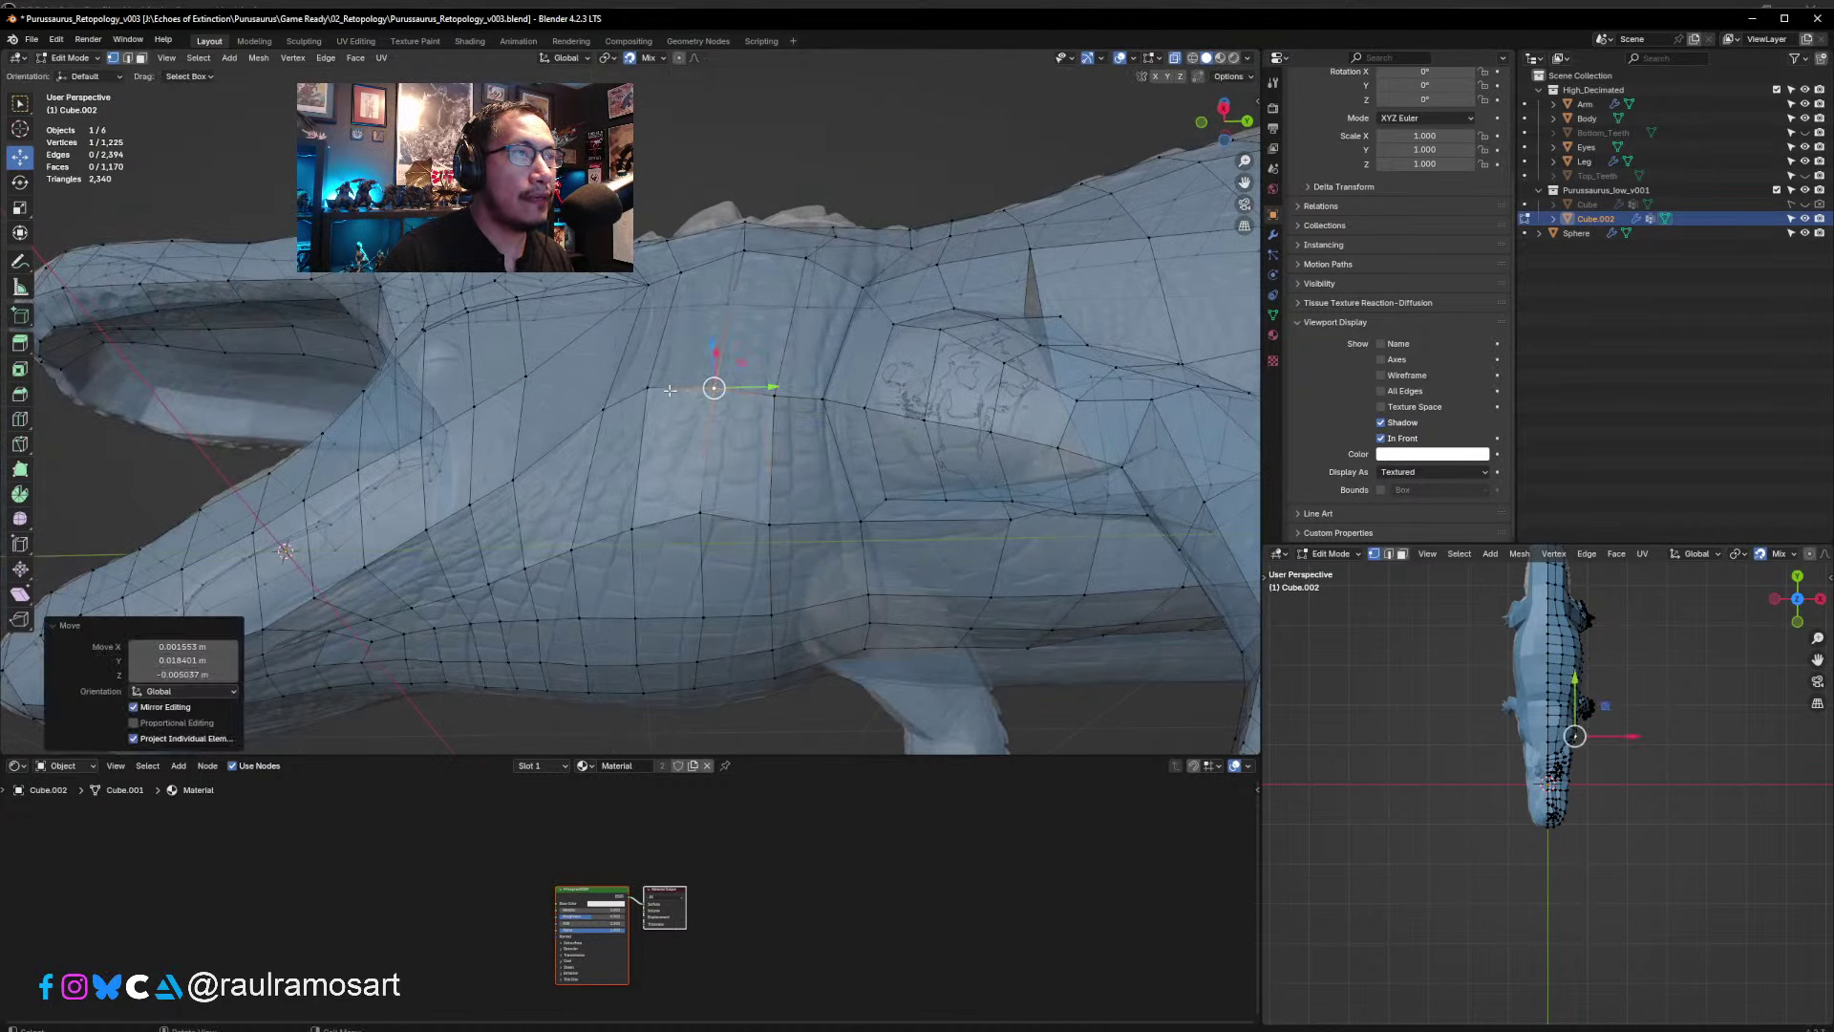
left_click(646, 388)
middle_click_drag(646, 389, 681, 429)
left_click_drag(682, 434, 697, 439)
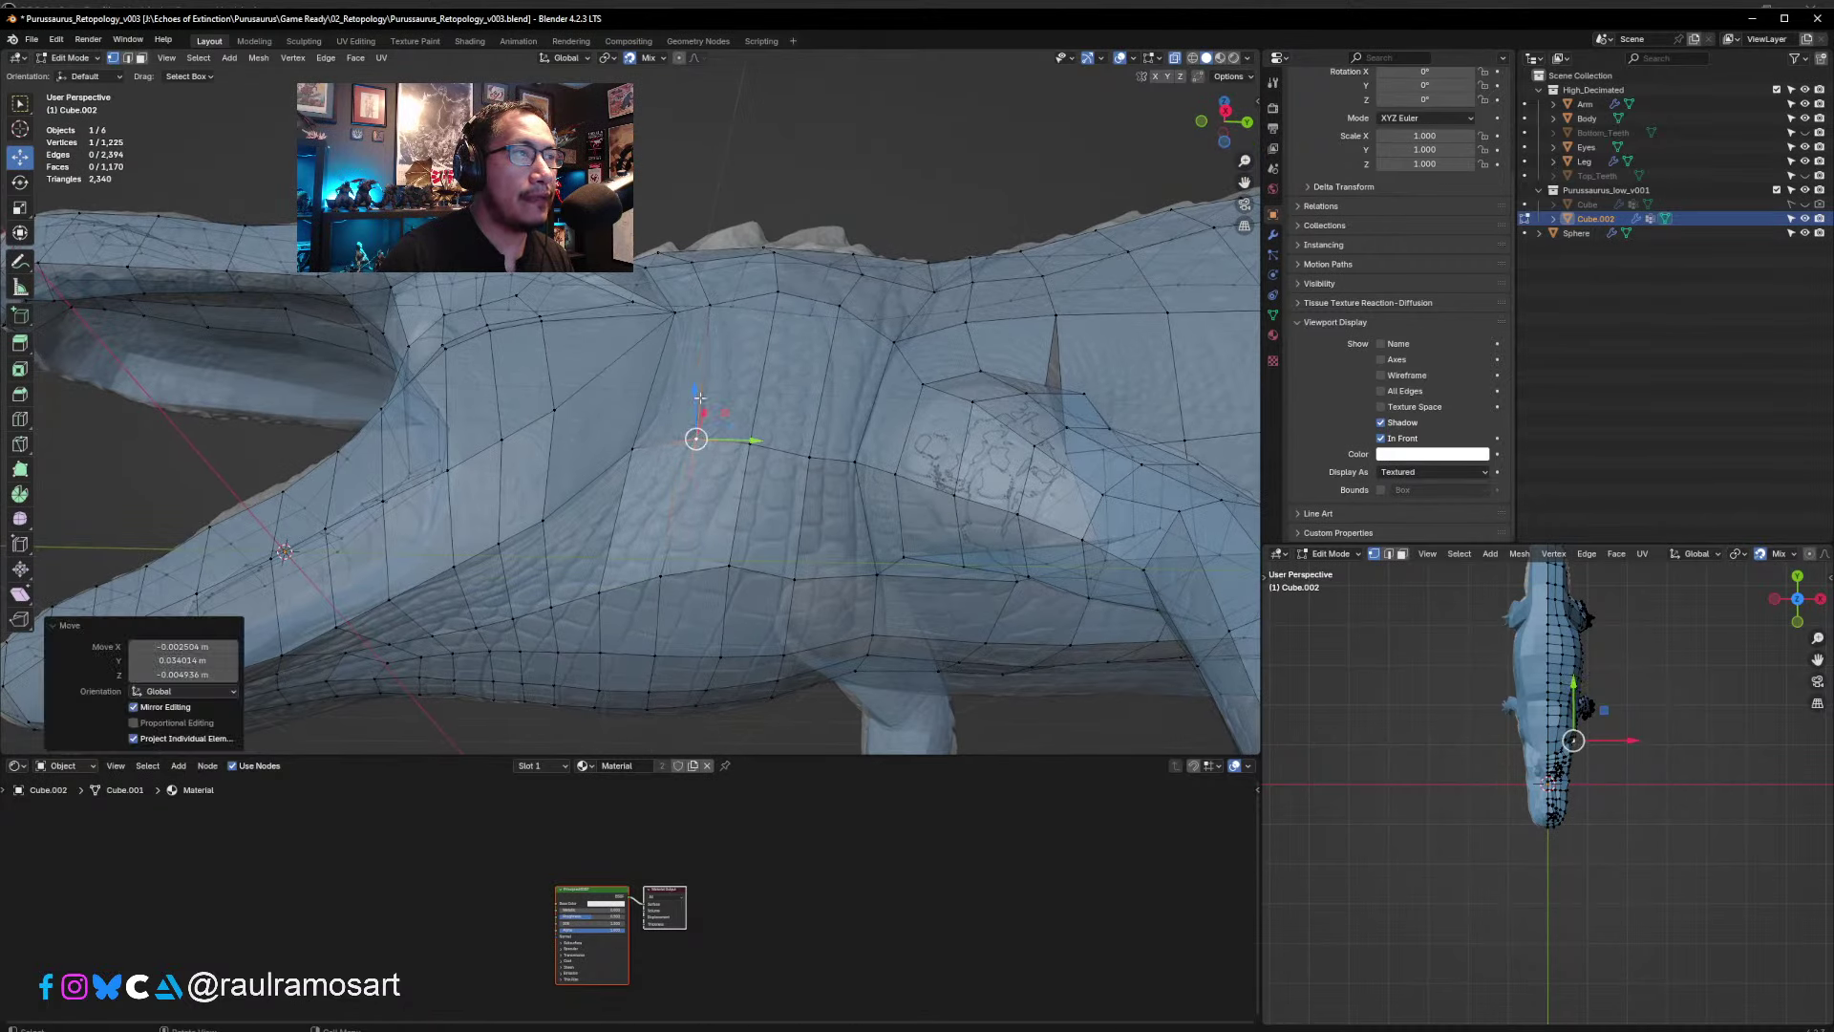
- Realign the two lower side-neck vertices just ahead of the front leg, raising the one nearer the jaw about 0.016 m
middle_click_drag(835, 403, 769, 427)
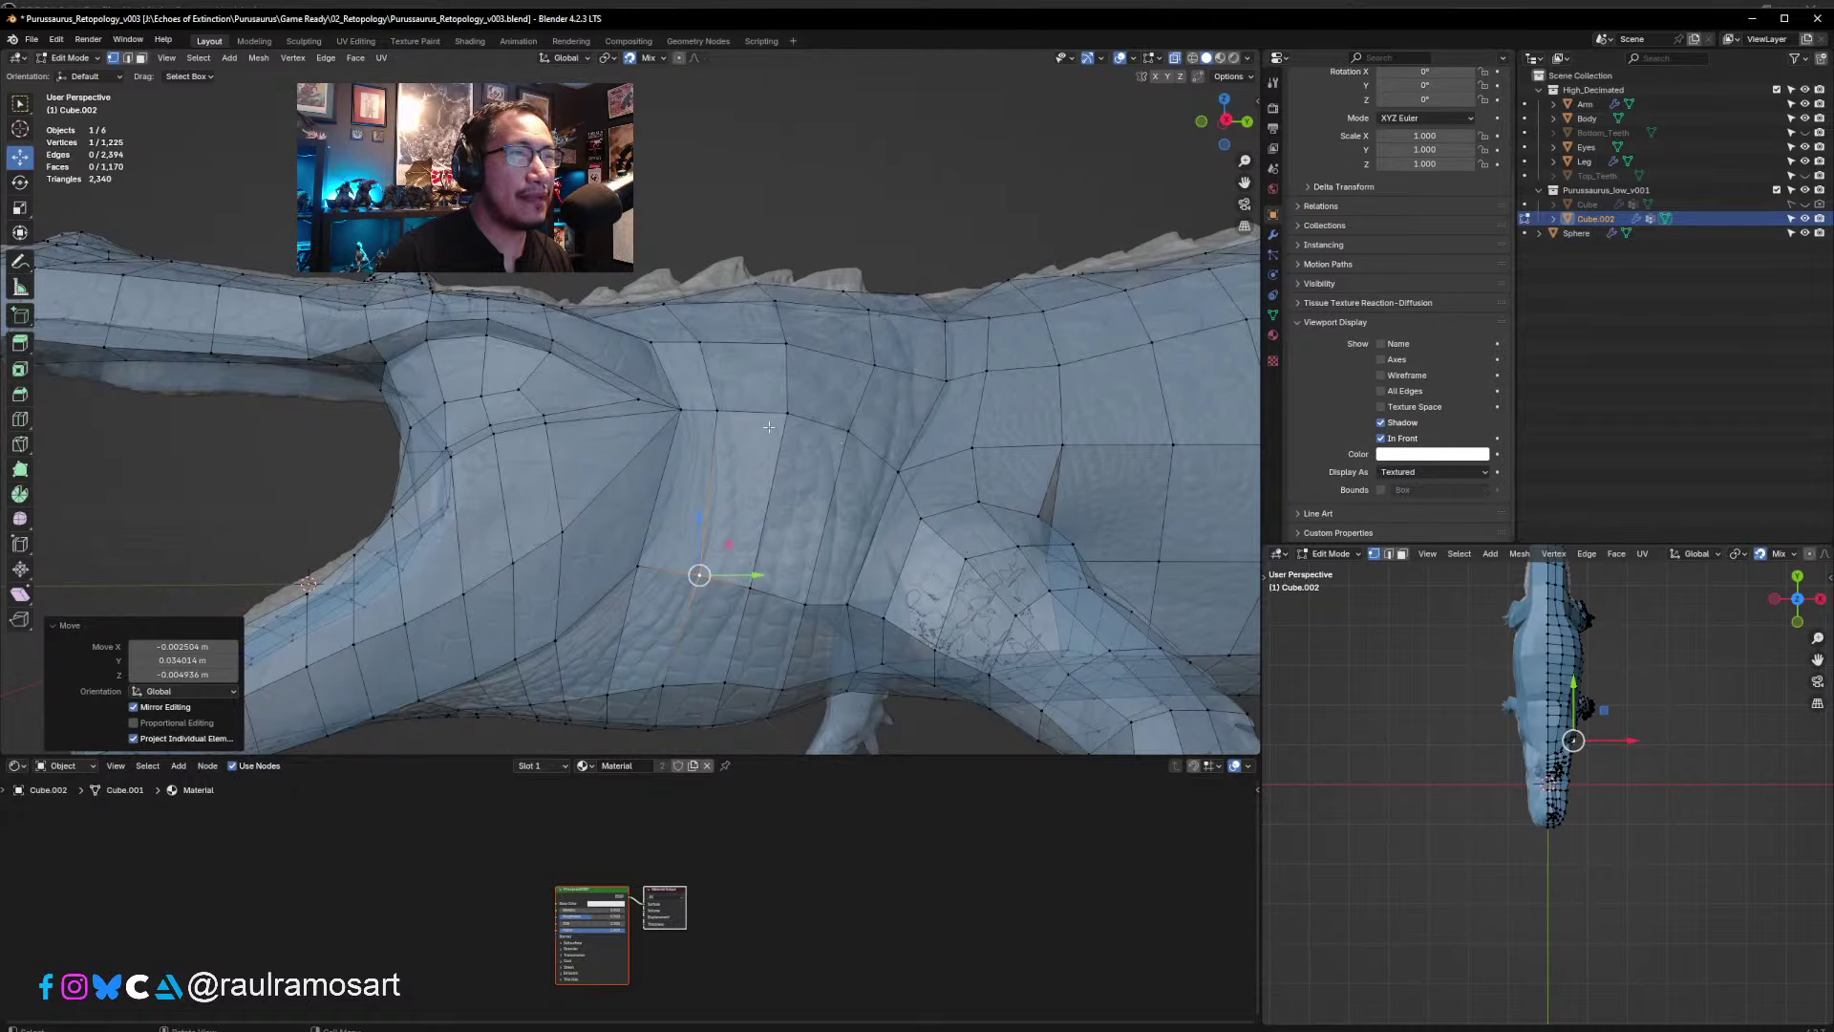
left_click(807, 604)
left_click_drag(807, 604, 751, 577)
left_click(750, 588)
middle_click_drag(831, 468, 807, 438)
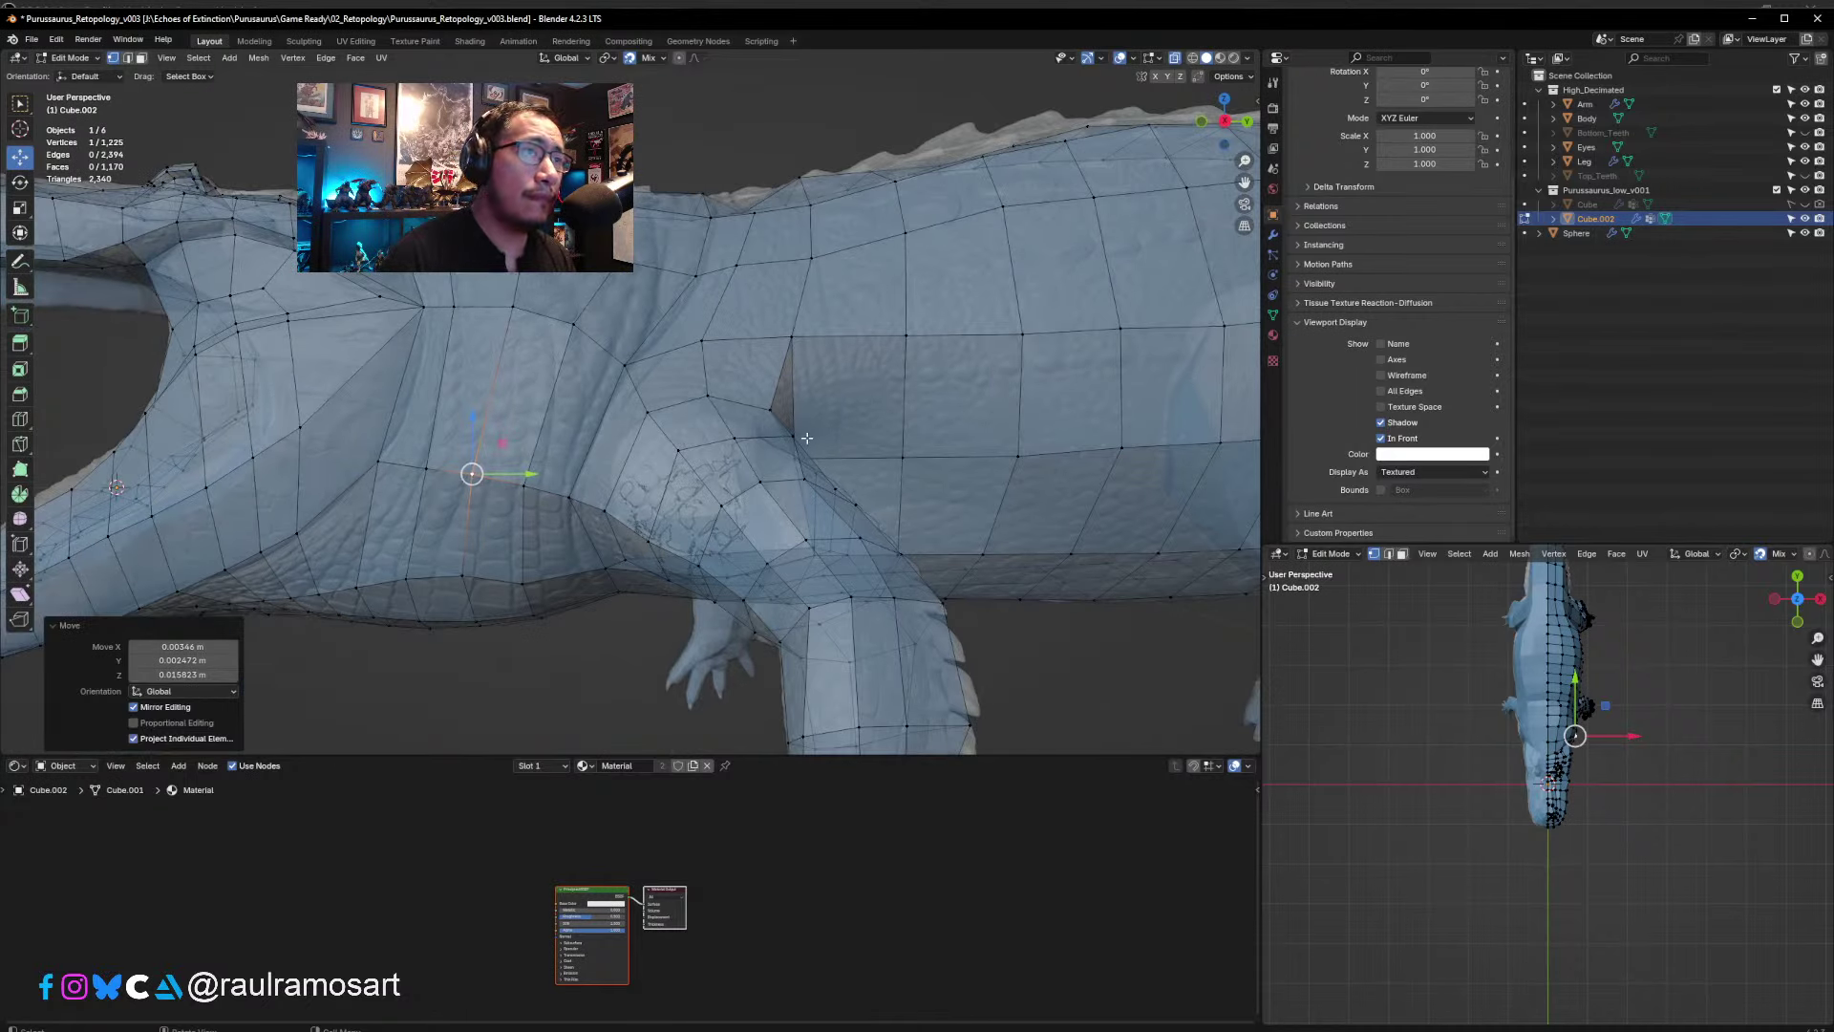
- Reposition the vertices where the back of the front leg meets the flank to follow the sculpt's shoulder
middle_click_drag(807, 438, 583, 494)
left_click(486, 514)
key("g")
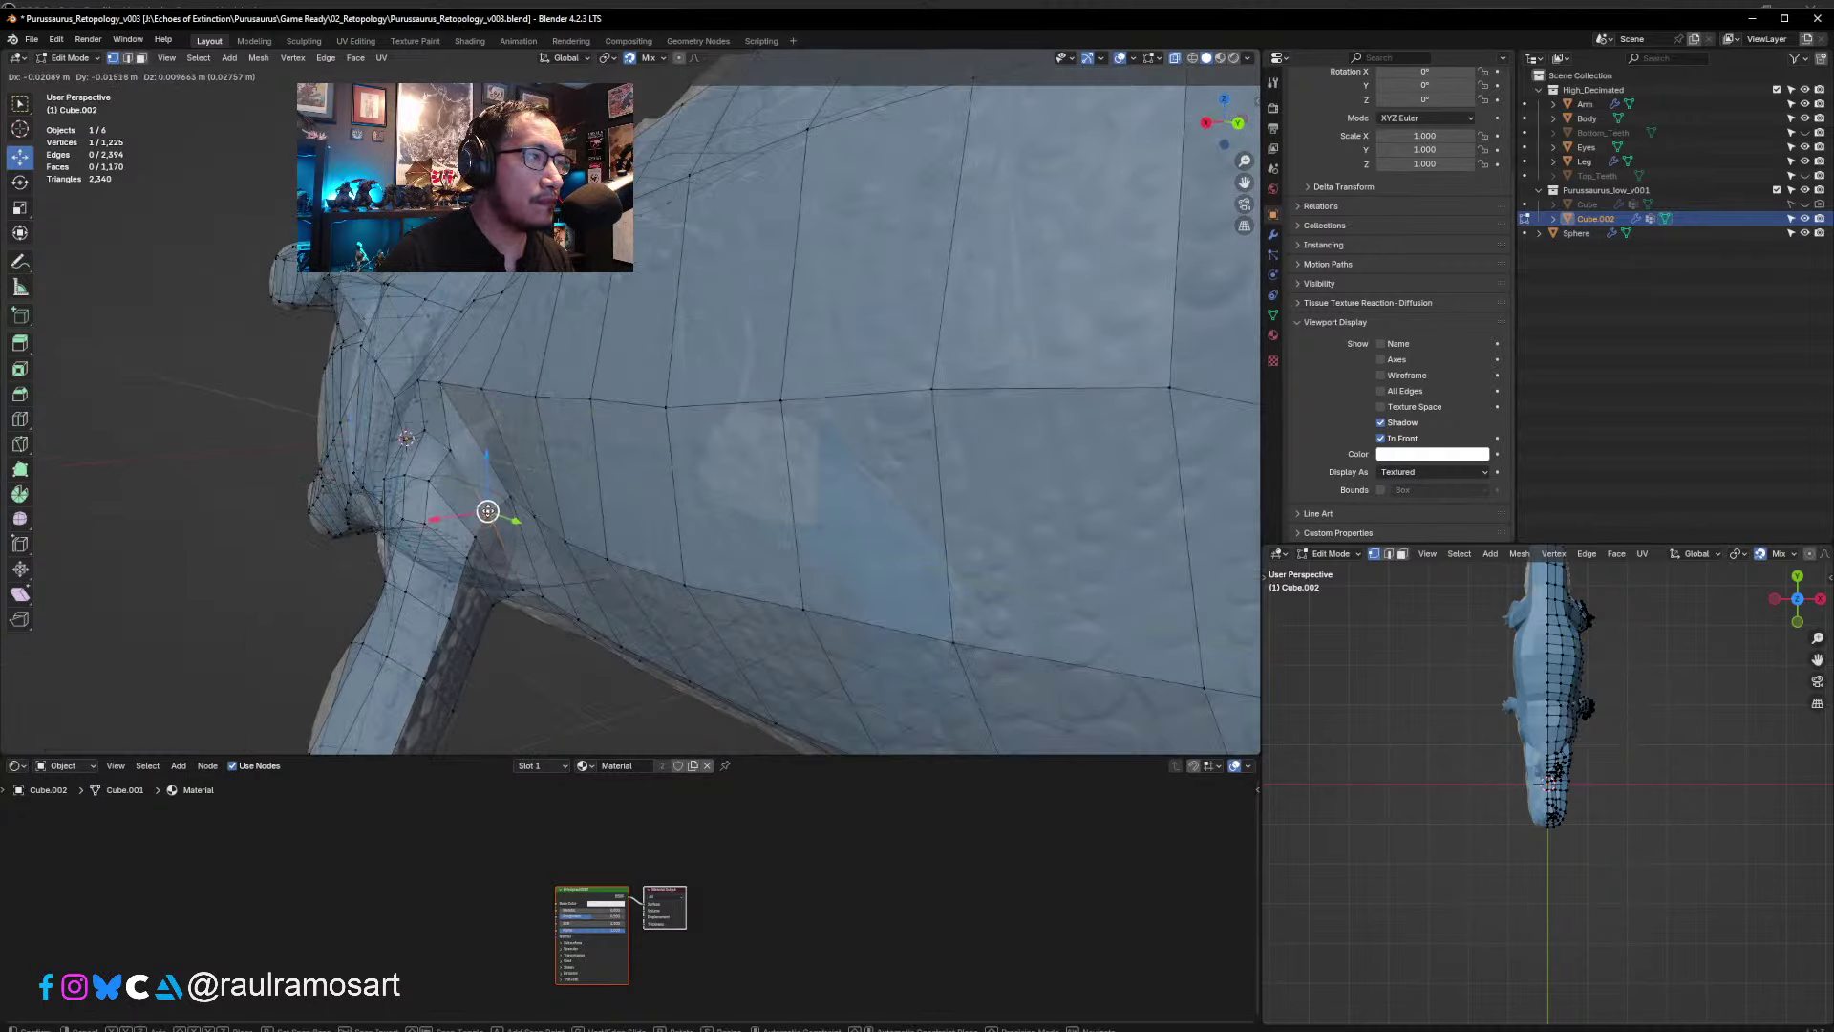
left_click(494, 509)
key("g")
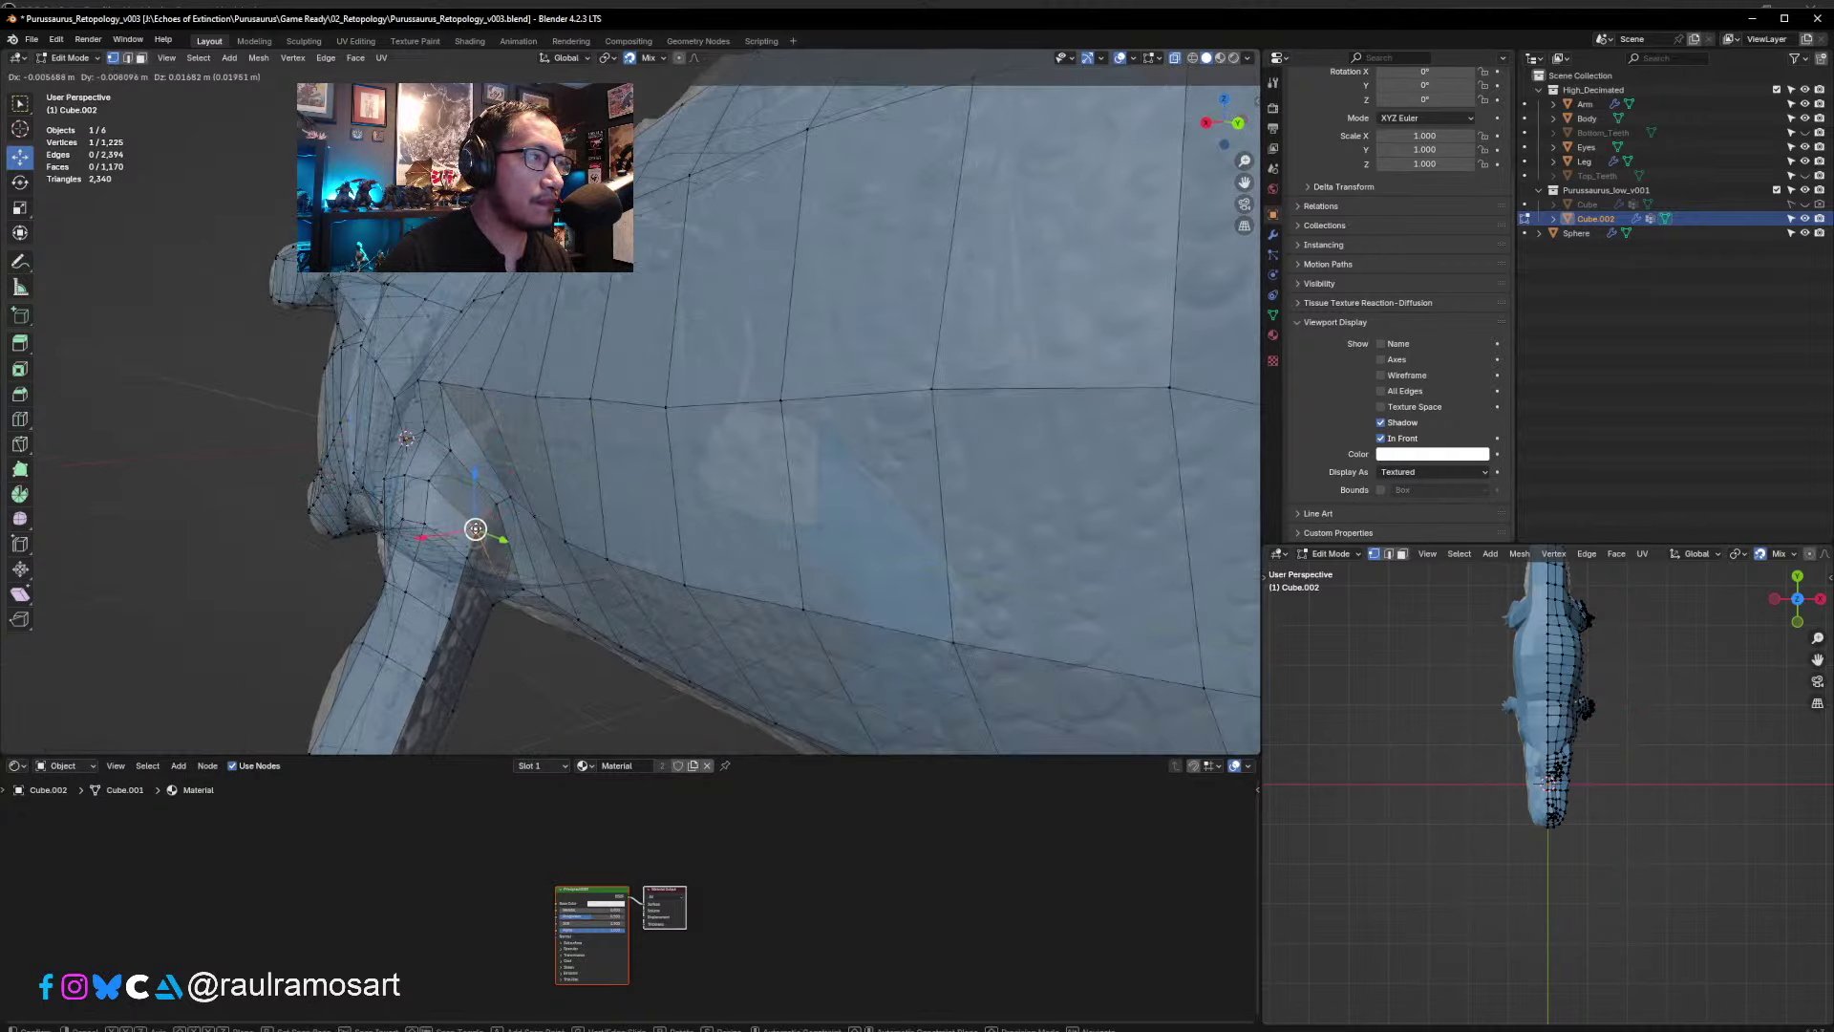
left_click(478, 520)
left_click(450, 451)
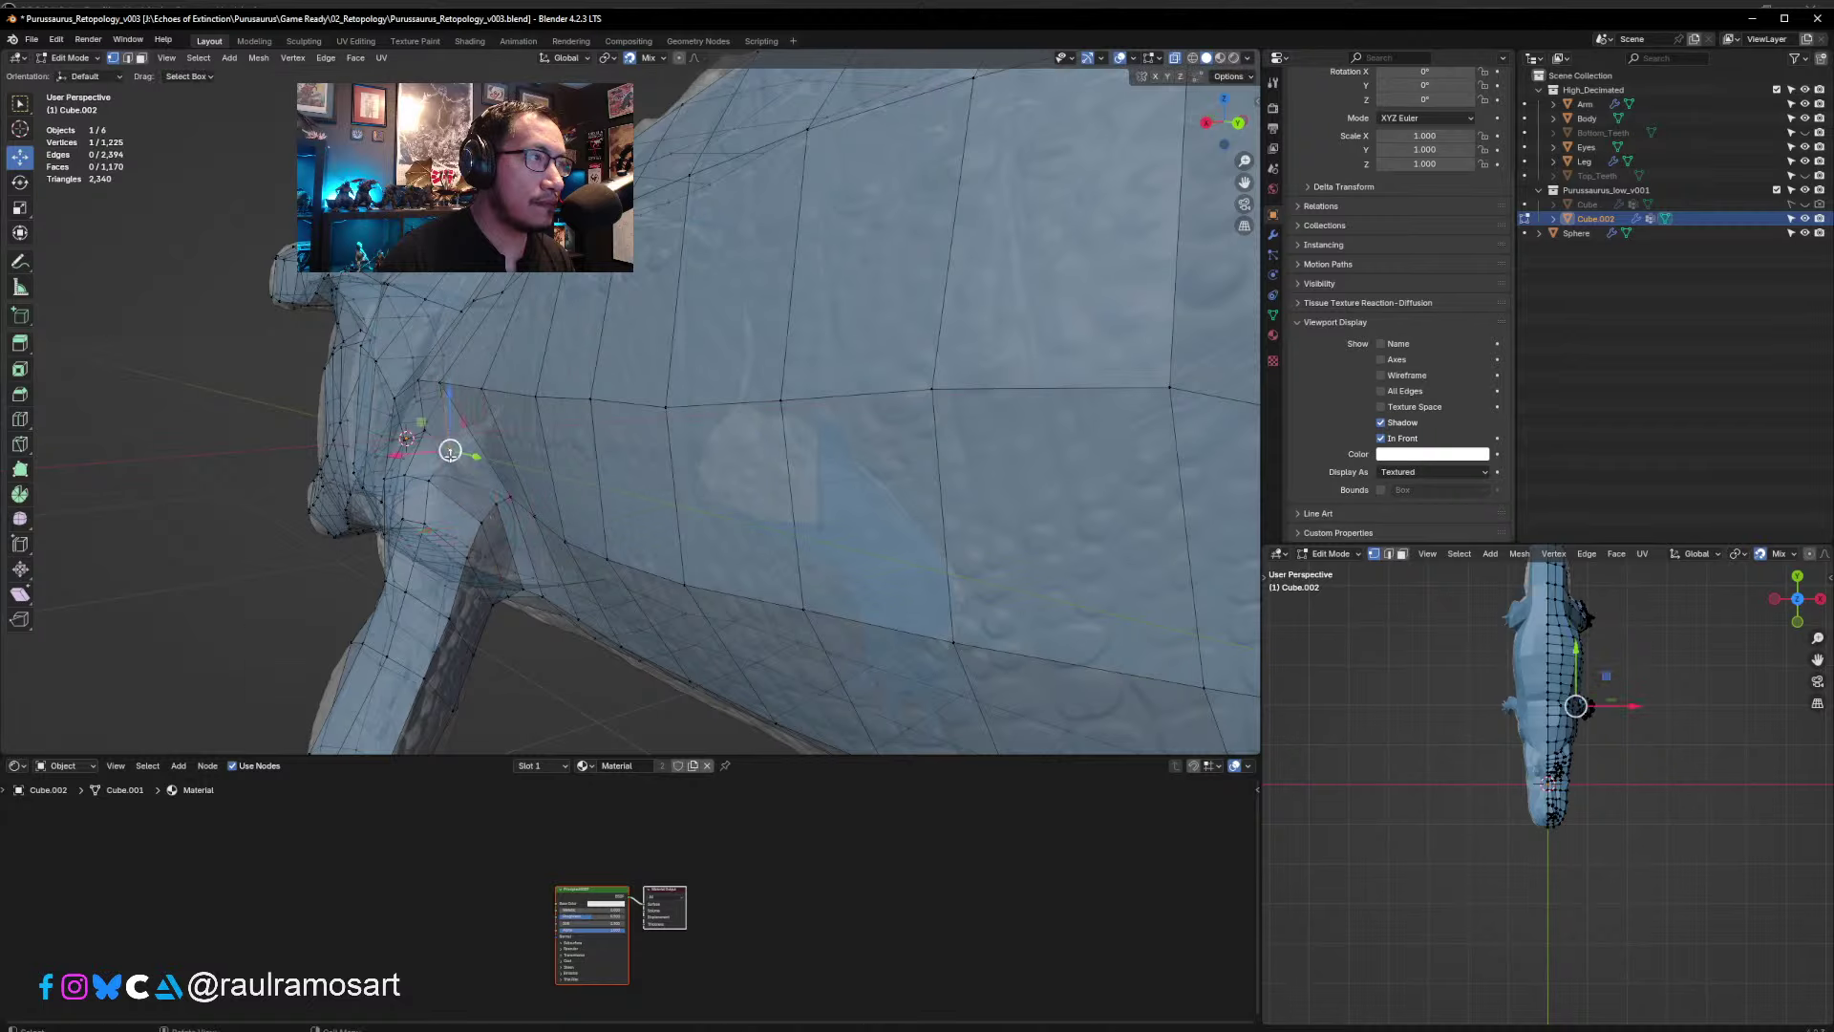
key("g")
left_click(447, 458)
- Snap the upper armpit vertices behind the front leg onto the sculpt, working from the underside
middle_click_drag(446, 458, 599, 464)
key("g")
left_click(455, 519)
key("g")
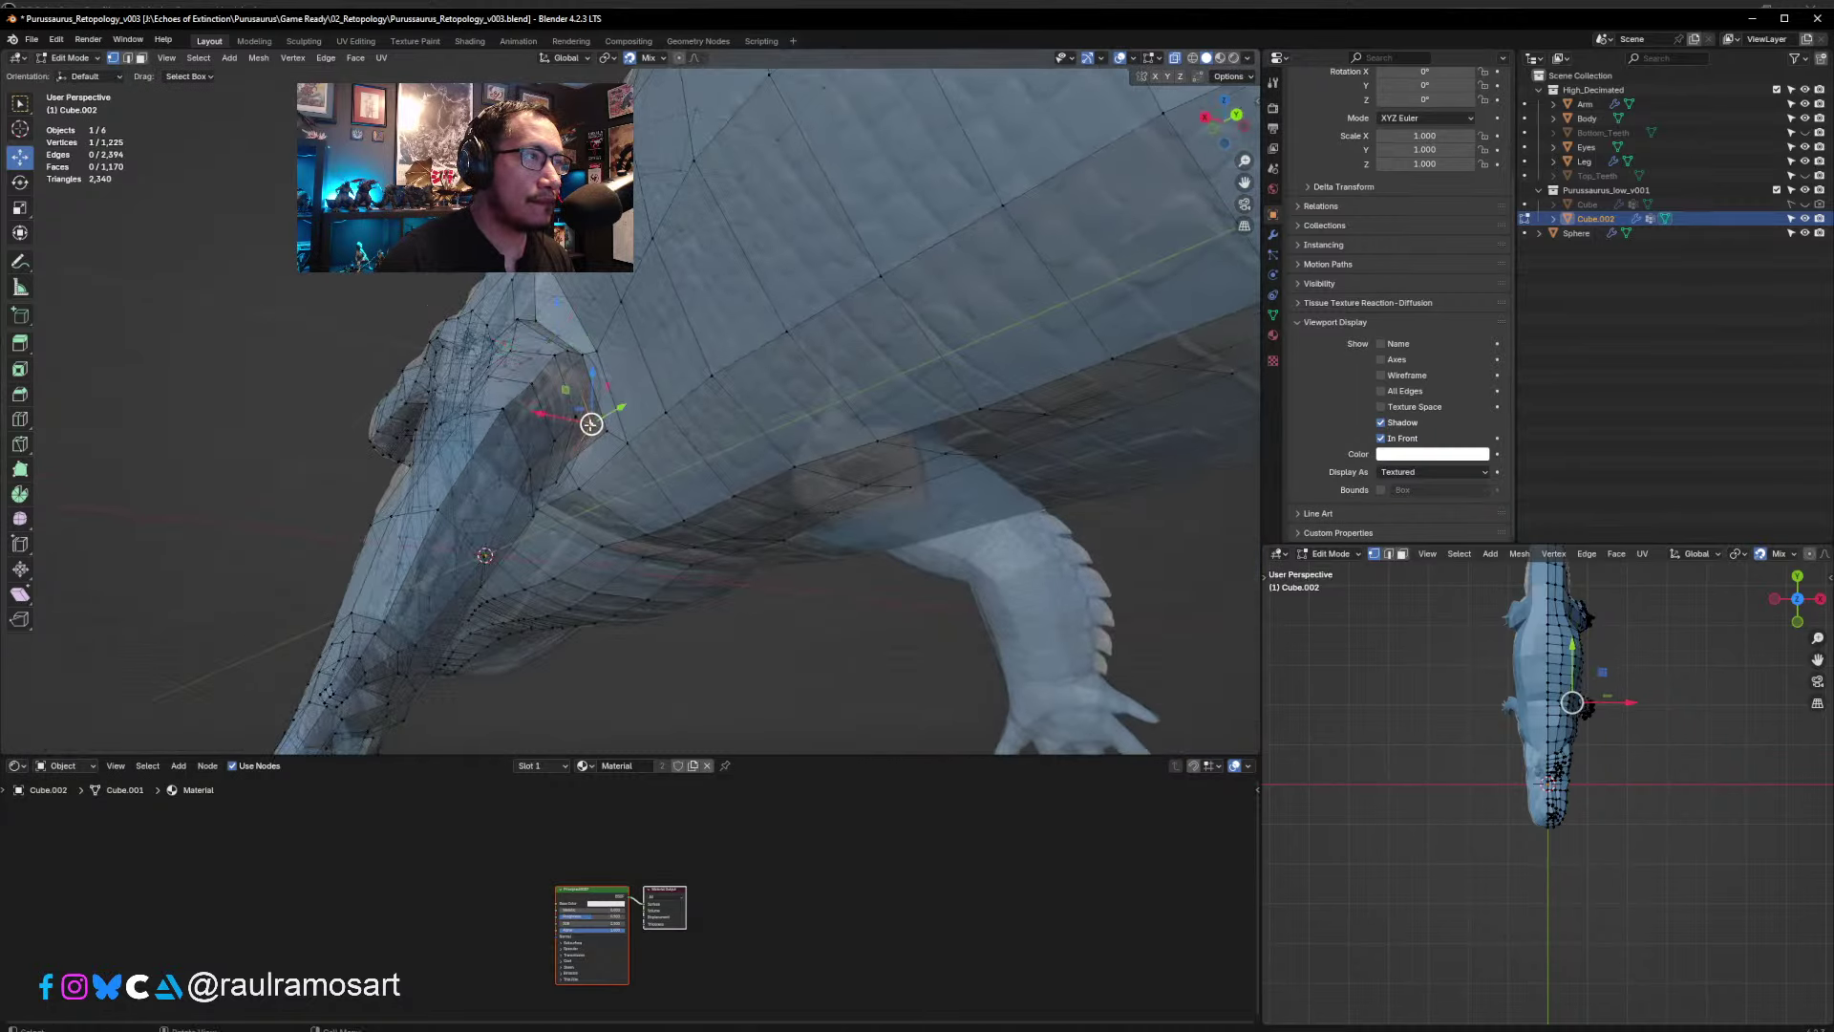
left_click(593, 422)
left_click(607, 431)
key("g")
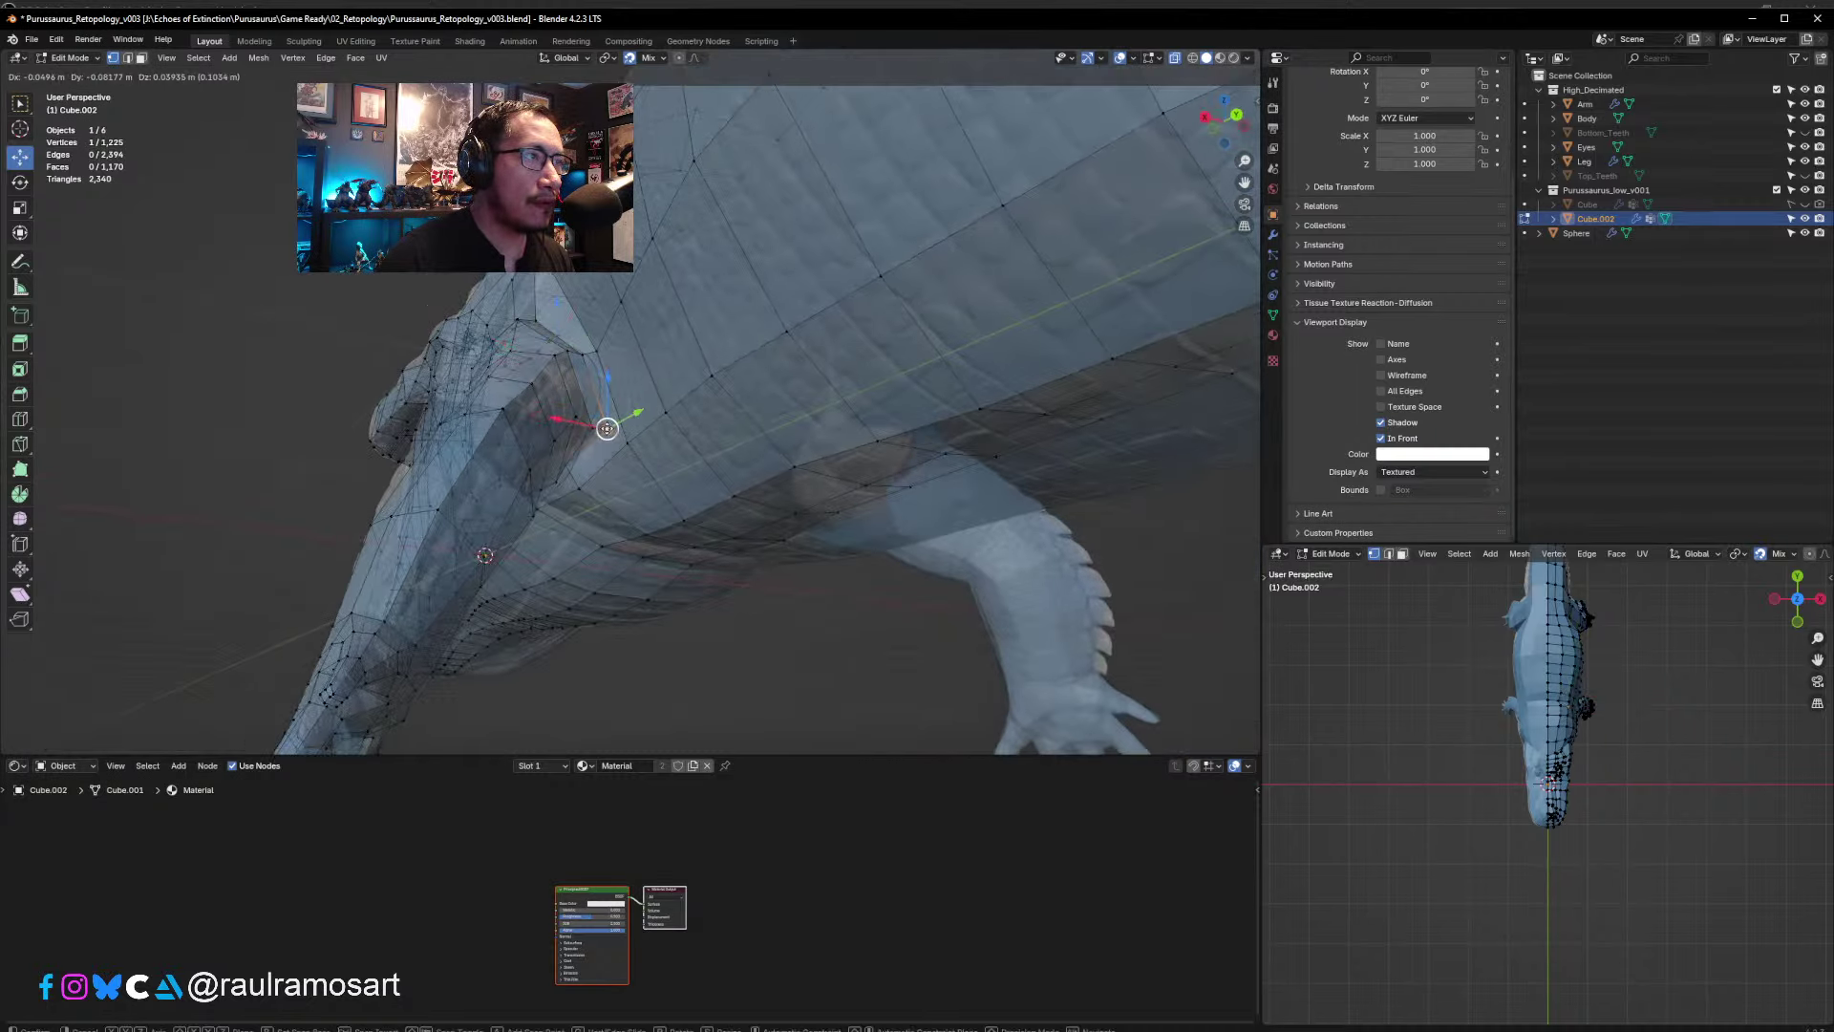
left_click(616, 438)
- Adjust the armpit vertices closest to the belly, shifting the lower one about 0.007 m toward the tail
left_click(627, 443)
key("g")
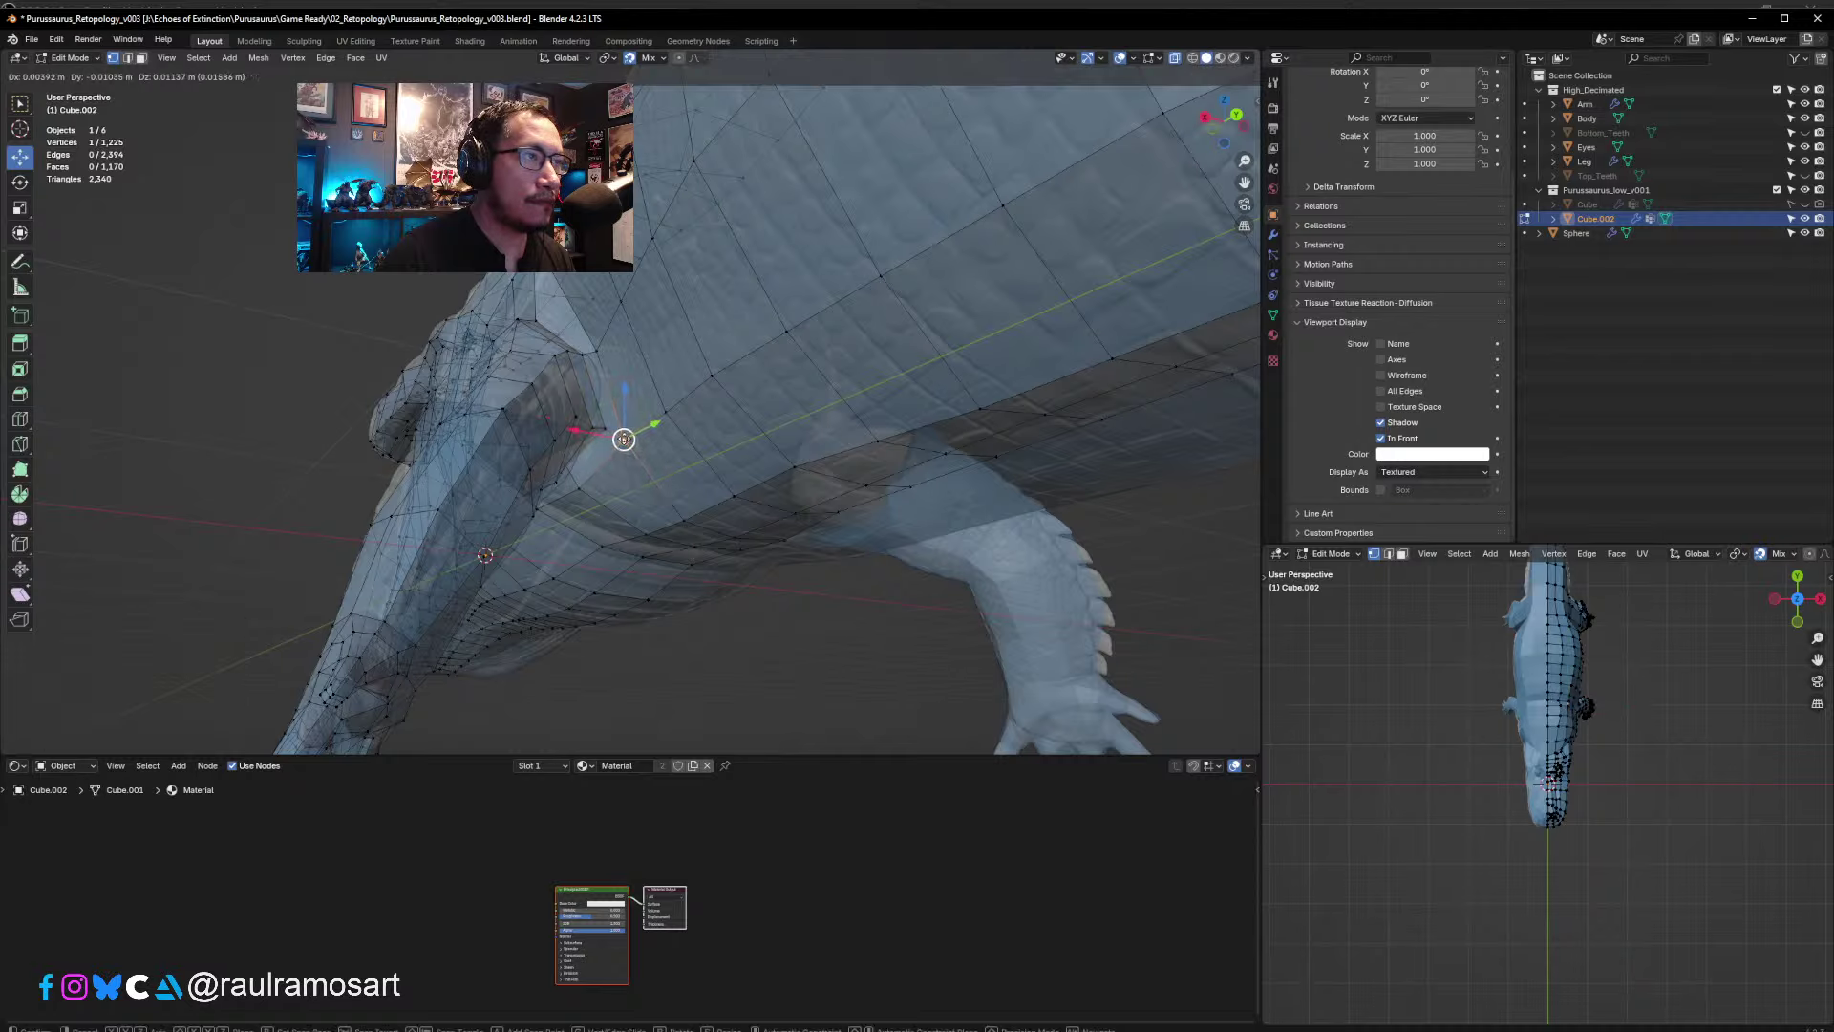
left_click(632, 424)
left_click(577, 483)
key("g")
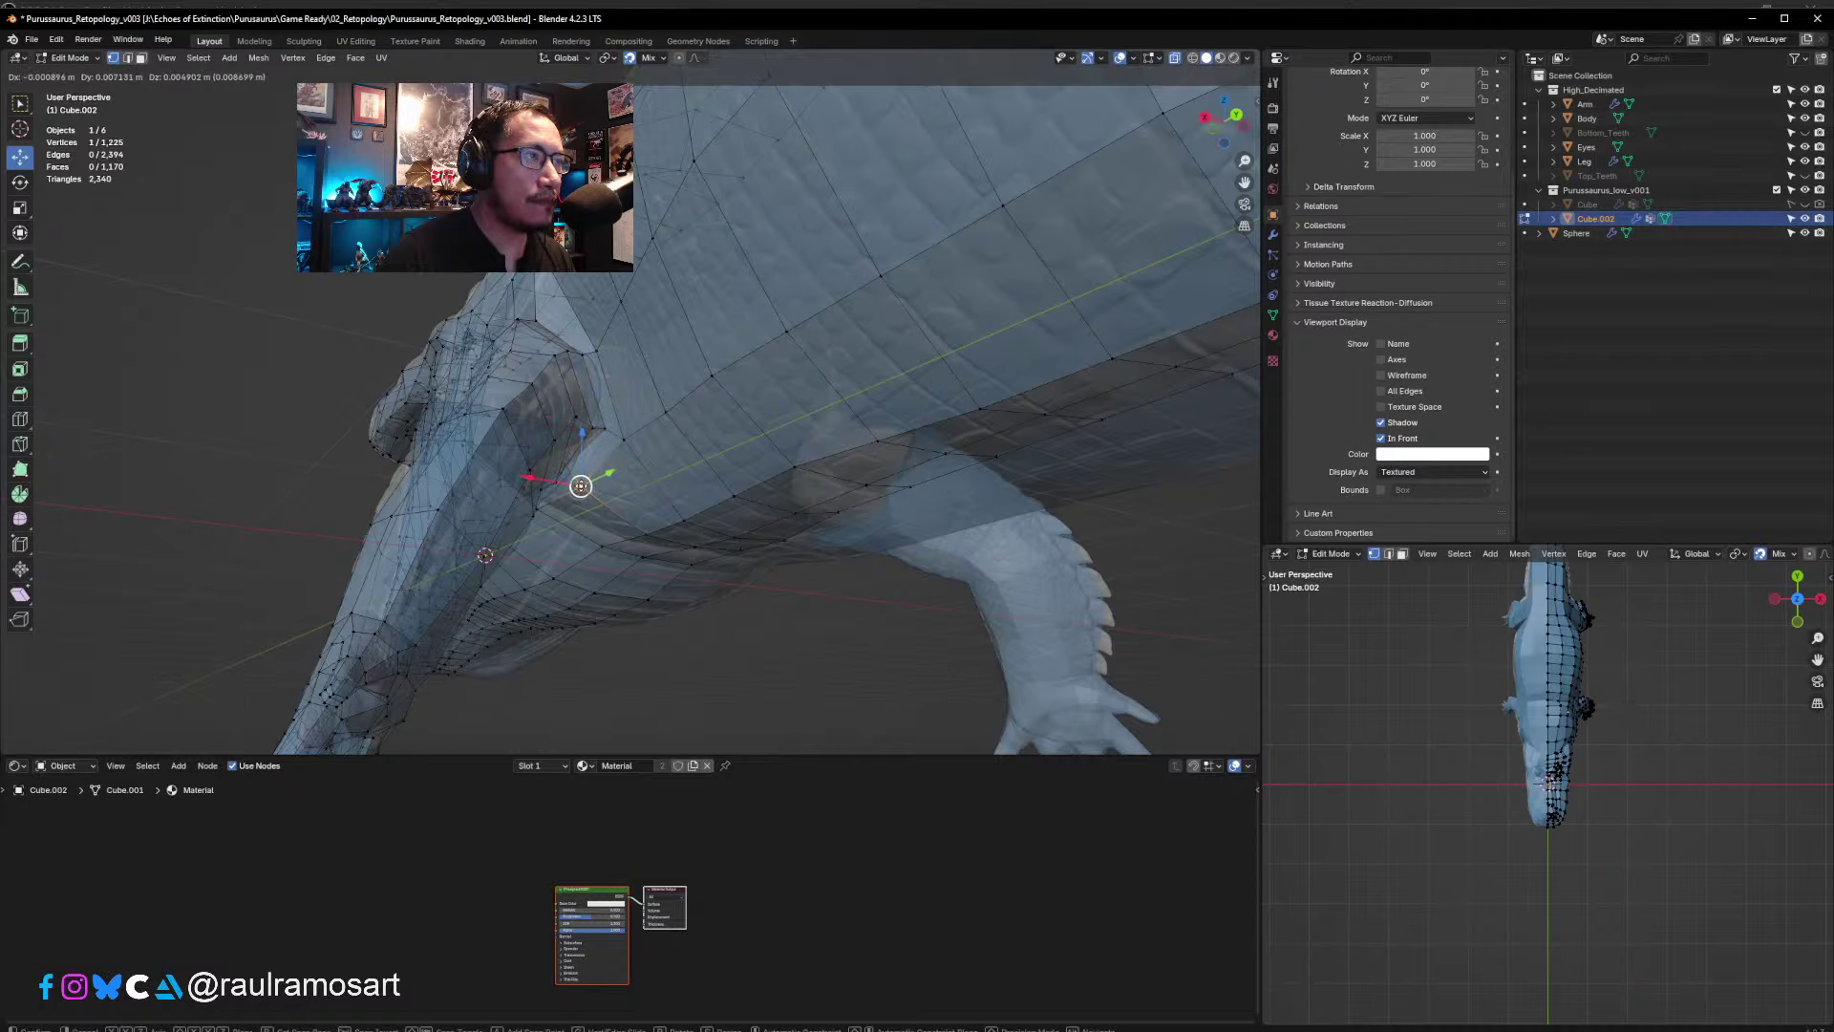
left_click(580, 483)
- Move three vertices across the underside of the chest between the front legs toward the tail, the last by about 0.026 m
middle_click_drag(580, 483, 610, 462)
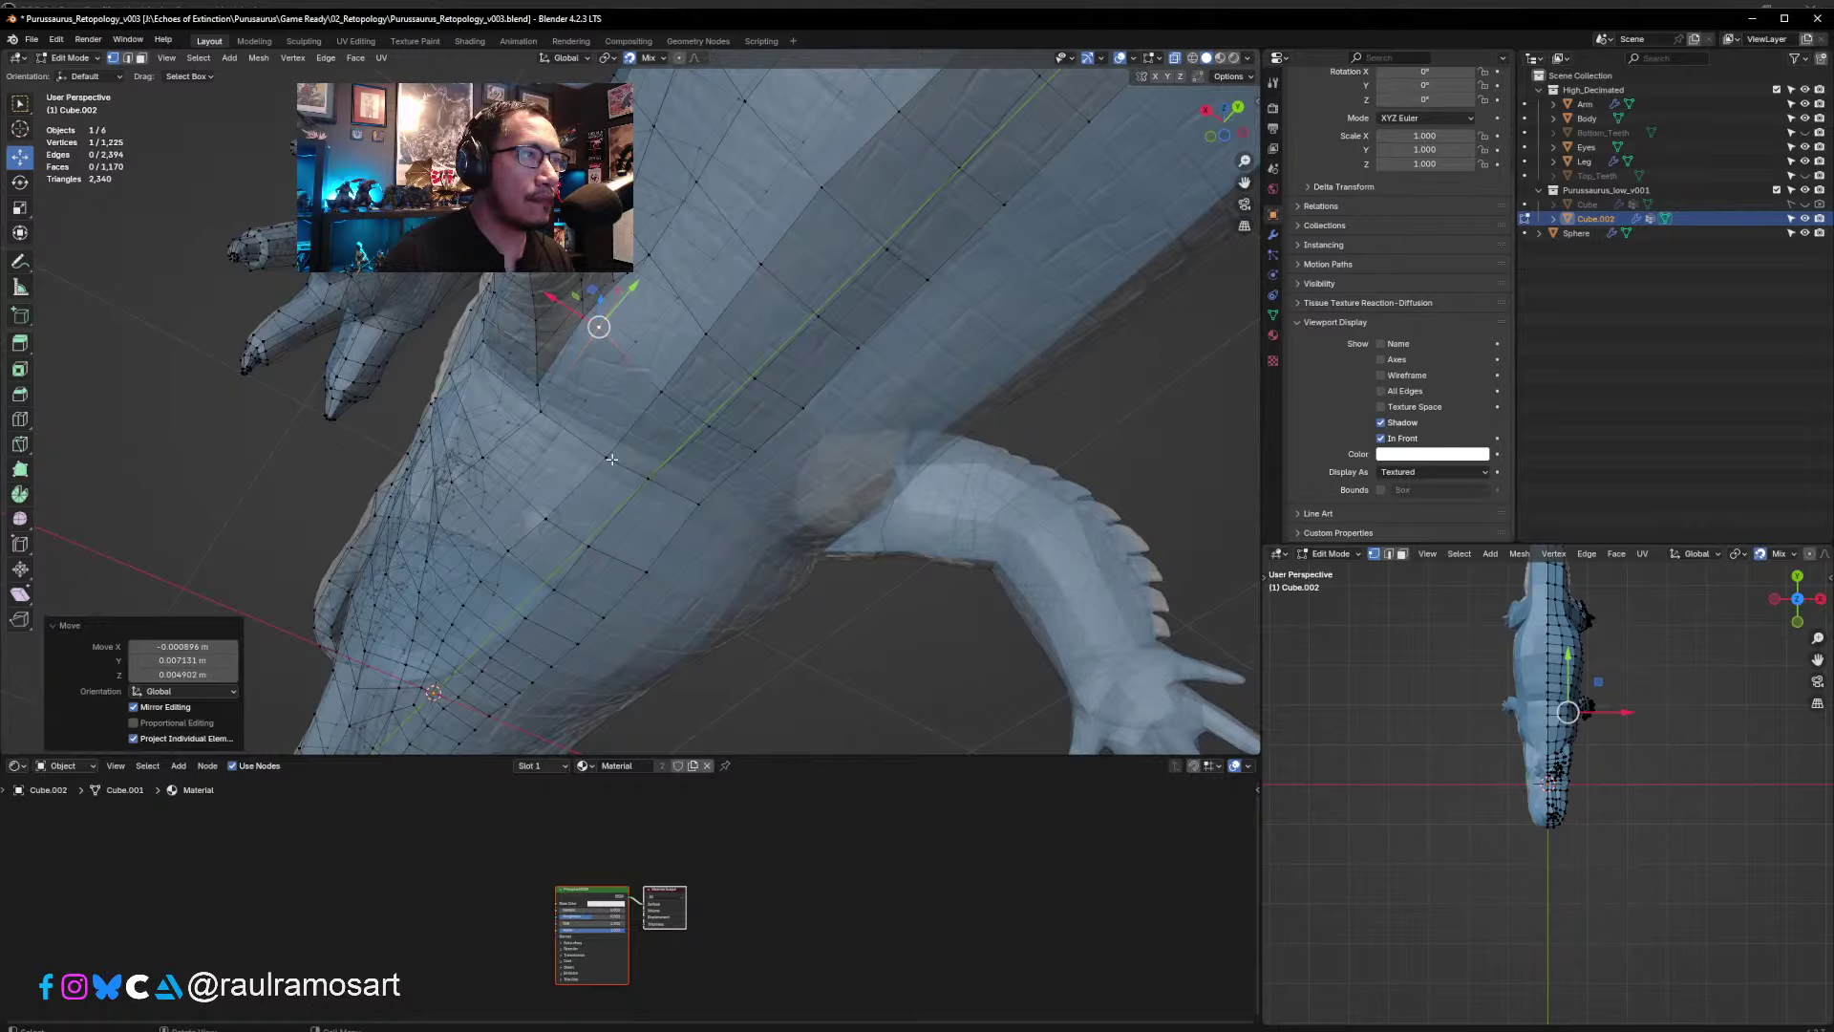
left_click(611, 459)
key("g")
left_click(614, 447)
left_click(649, 478)
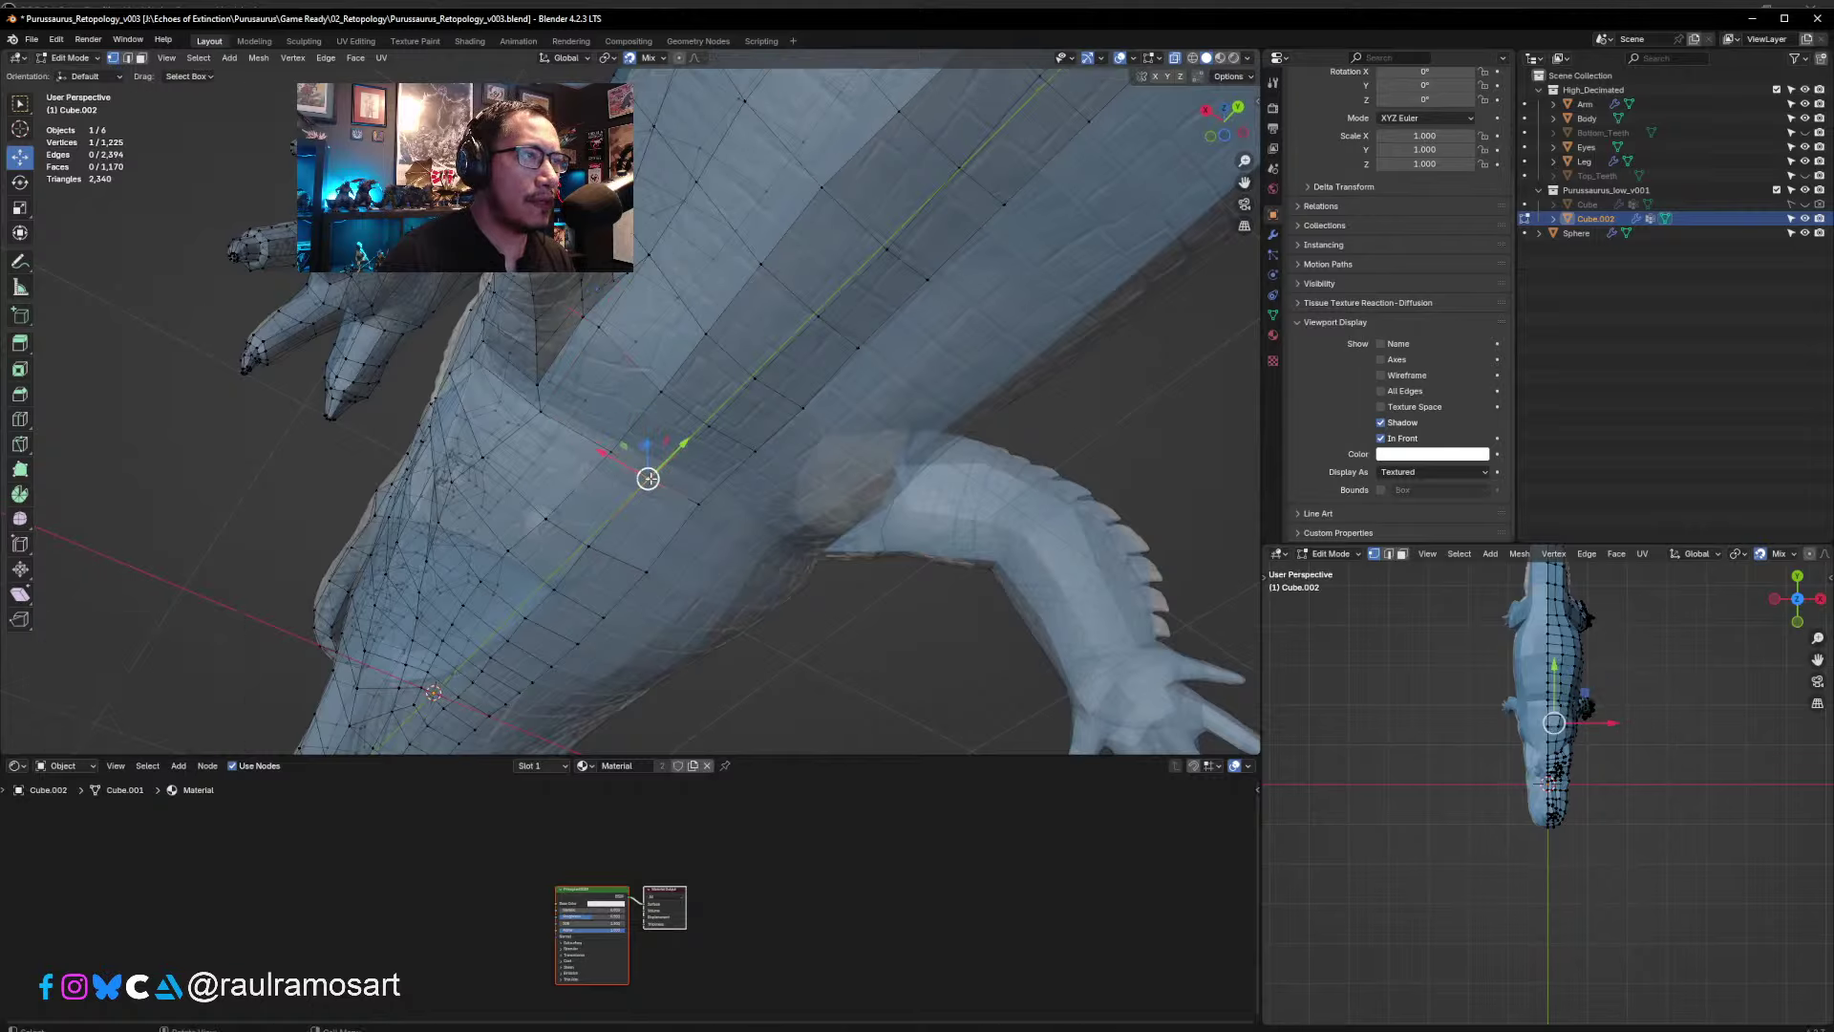
key("g")
left_click(655, 469)
left_click(690, 502)
key("g")
left_click(704, 497)
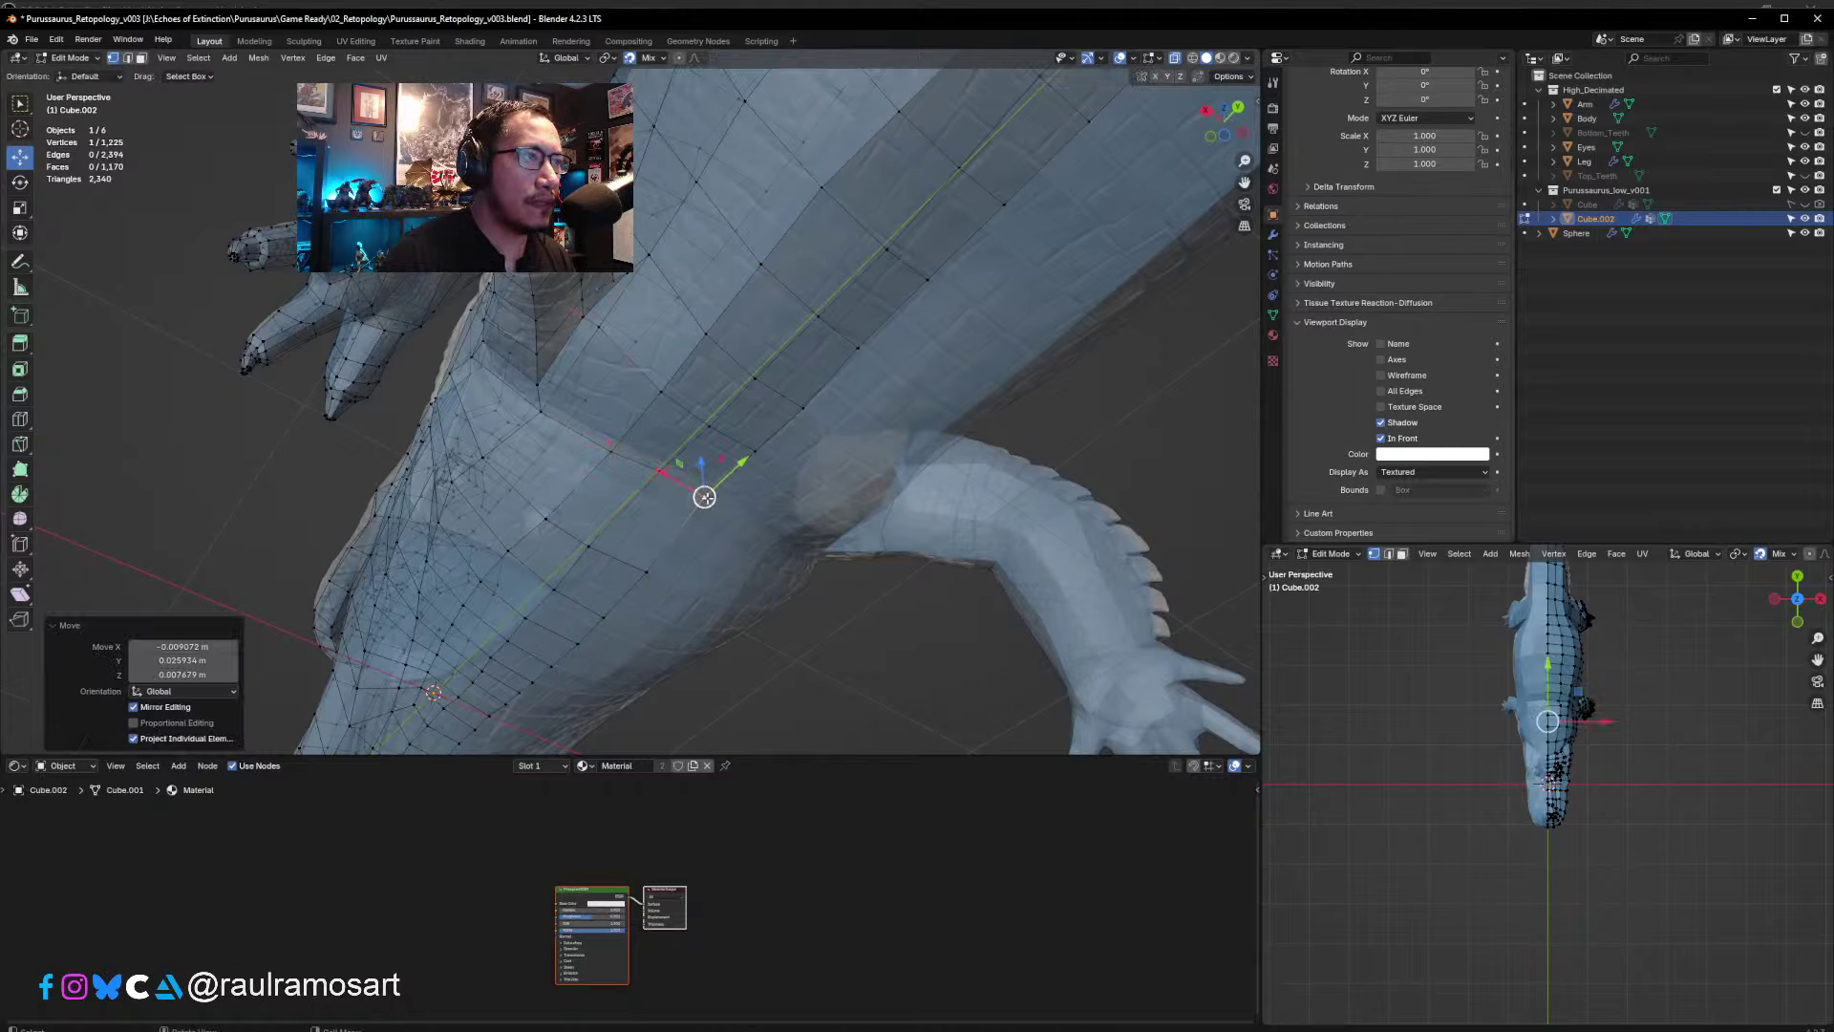
- Shift the two vertices just ahead of the front shoulder toward the tail, the lower by about 0.021 m and the upper about 0.037 m
middle_click_drag(573, 382, 684, 459)
left_click(678, 439)
key("g")
left_click(684, 437)
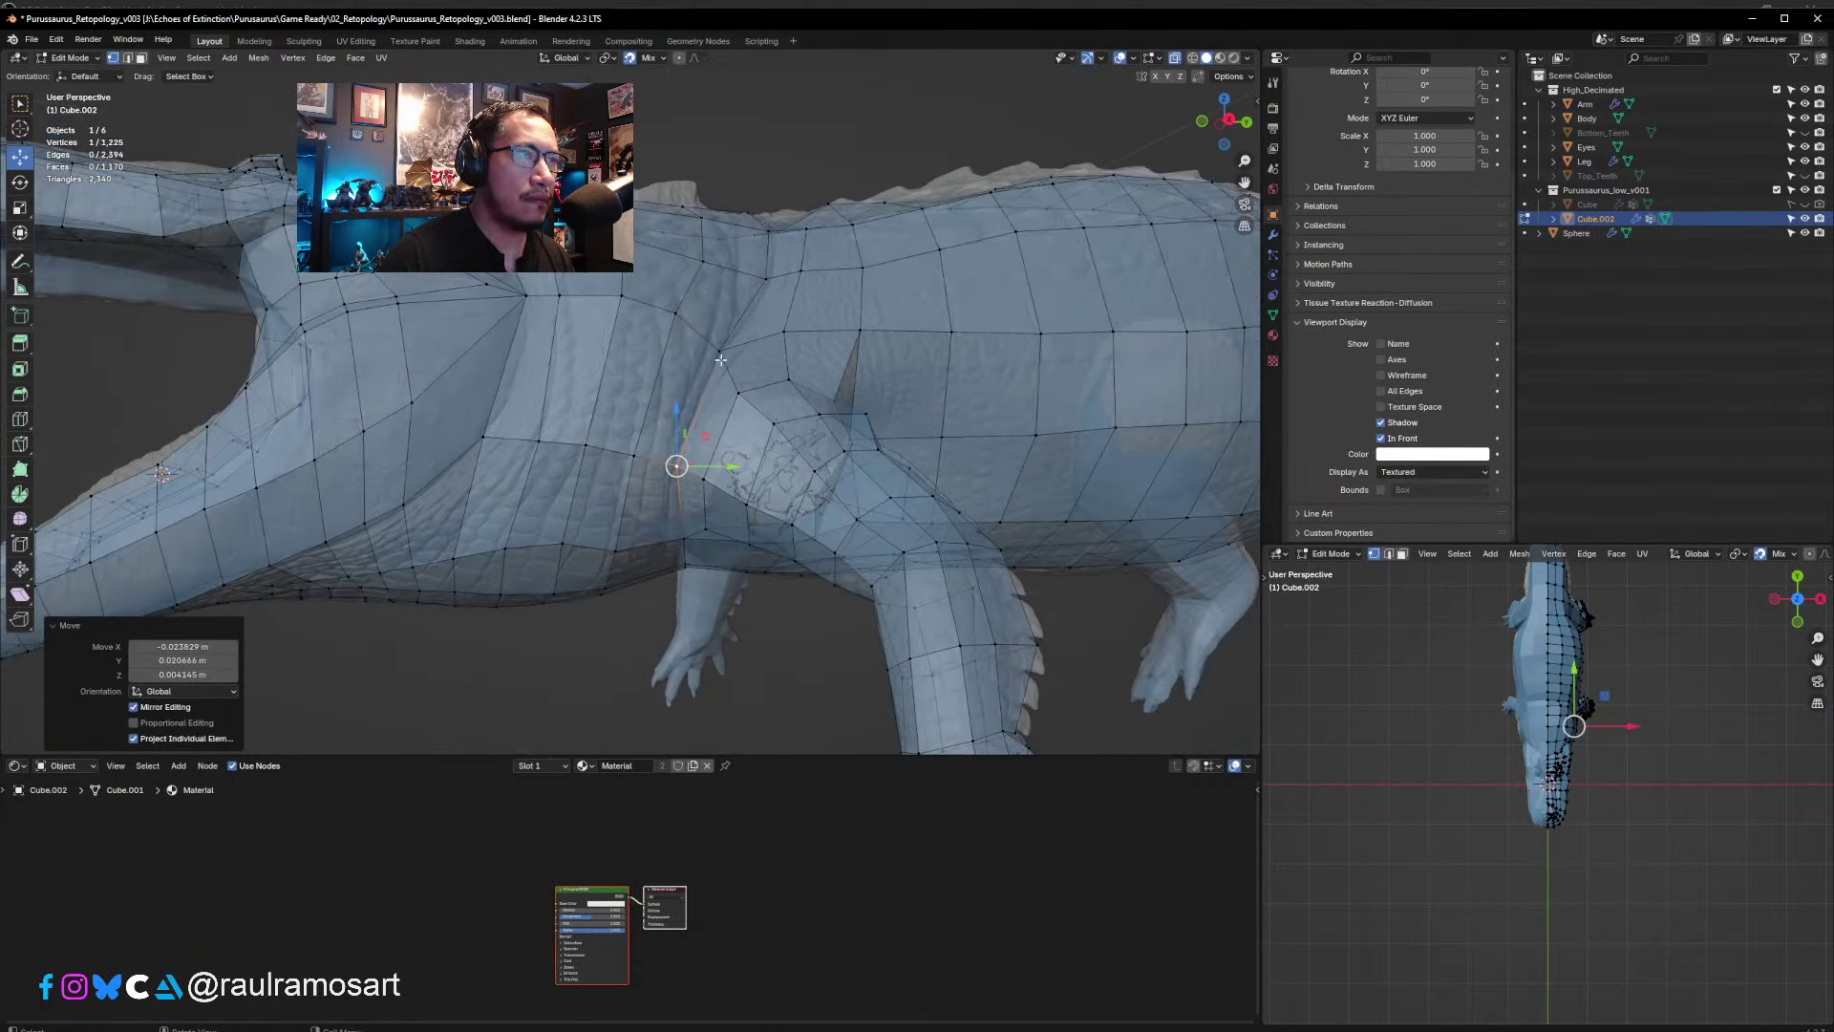
left_click(720, 359)
key("g")
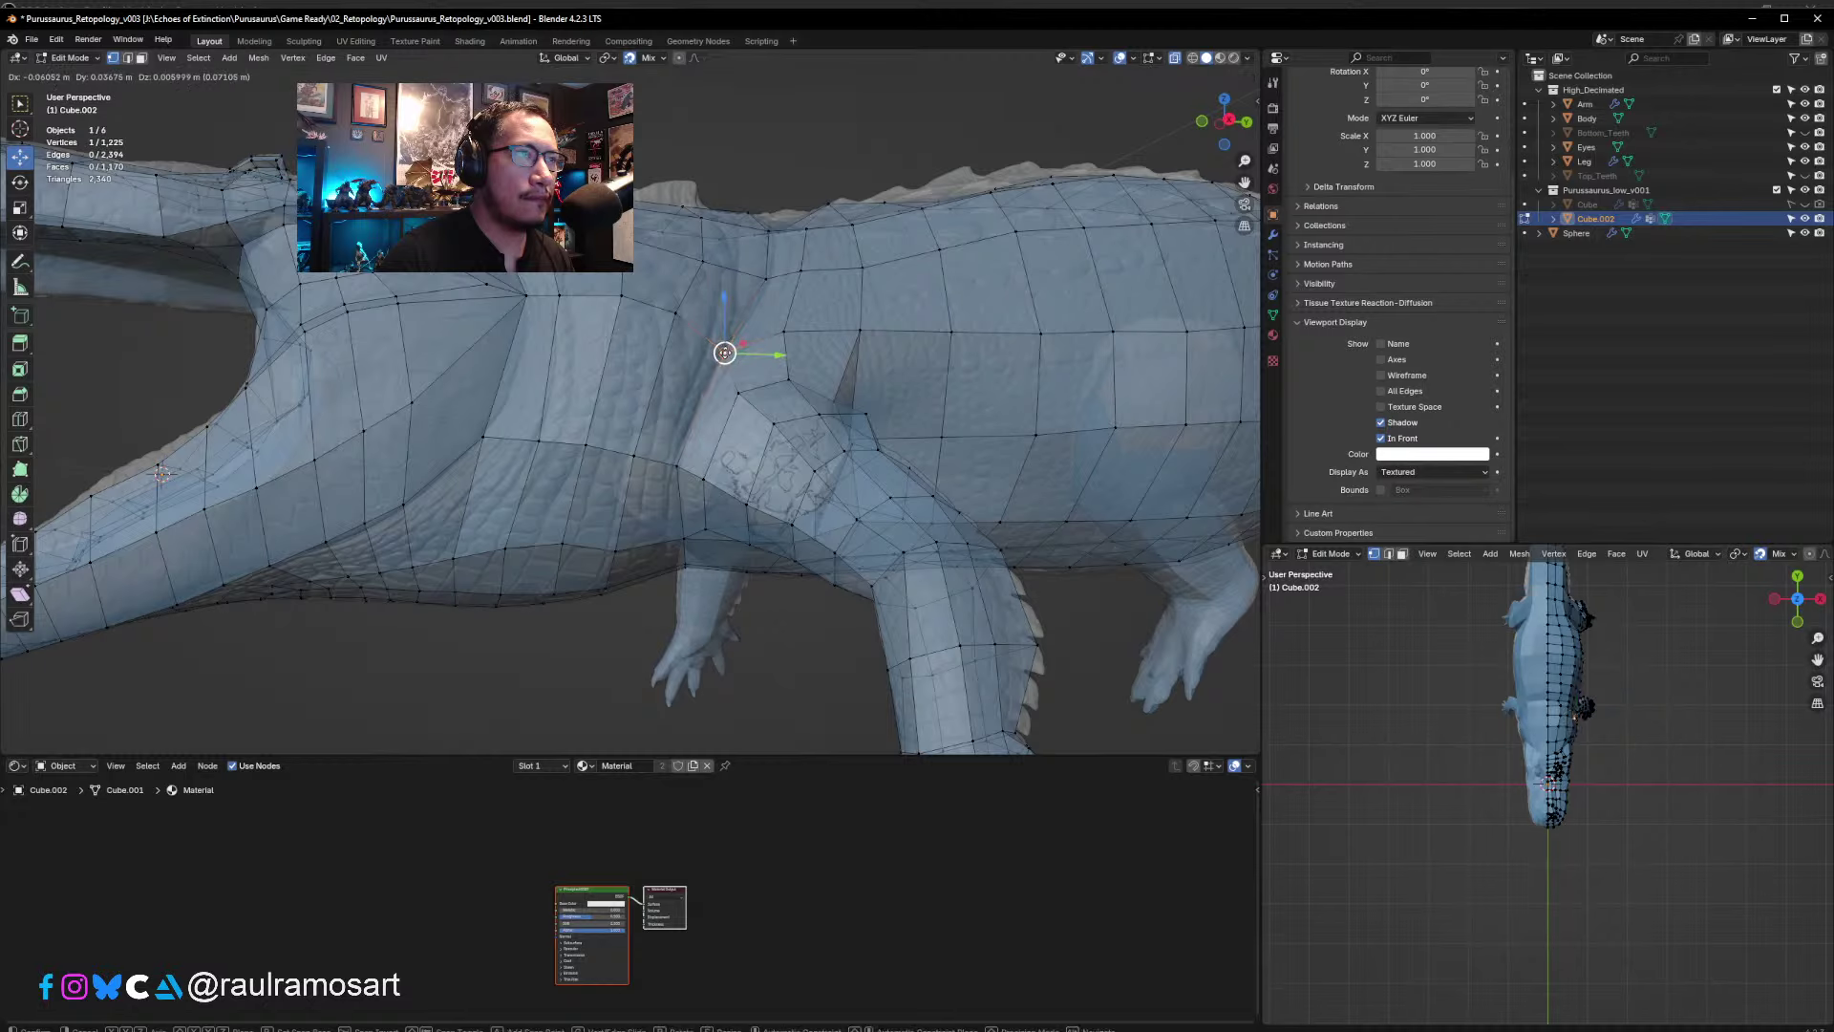
left_click(725, 352)
- Examine the edge flow and face spacing along the side and top of the neck behind the eye, selecting one lengthwise edge
scroll(674, 321, "down", 5)
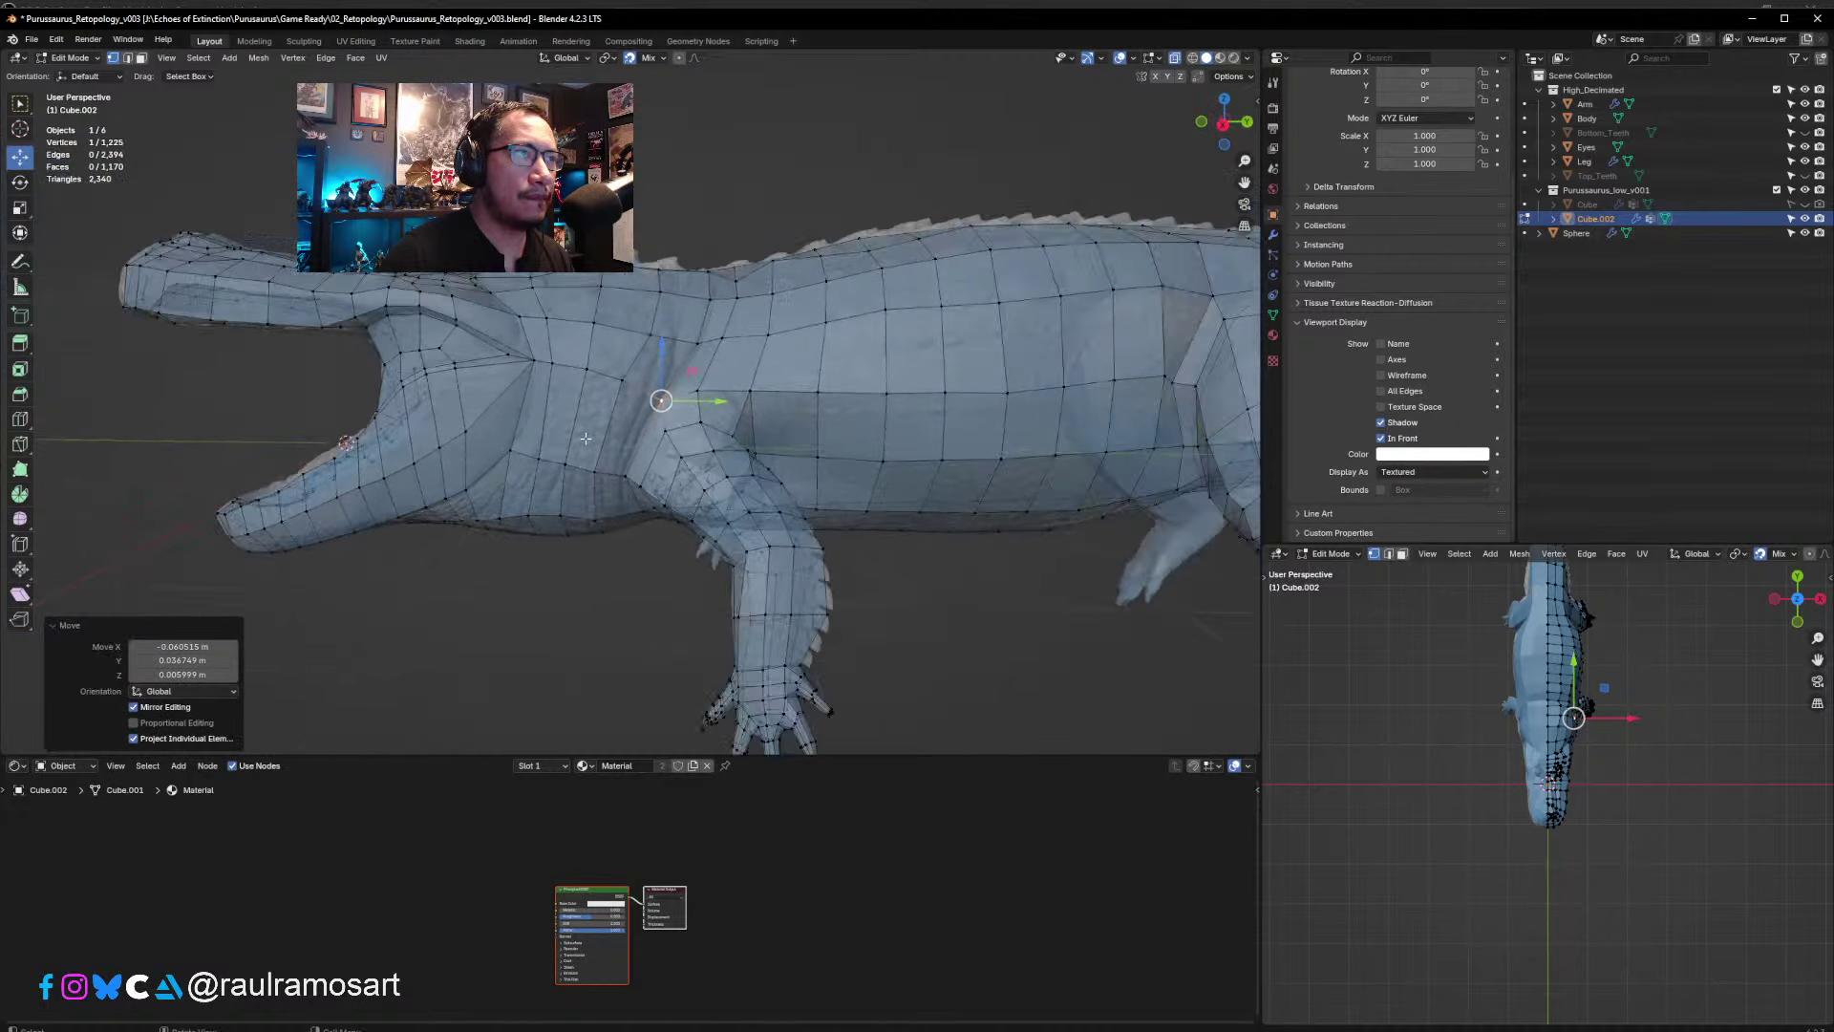
middle_click_drag(674, 321, 690, 435)
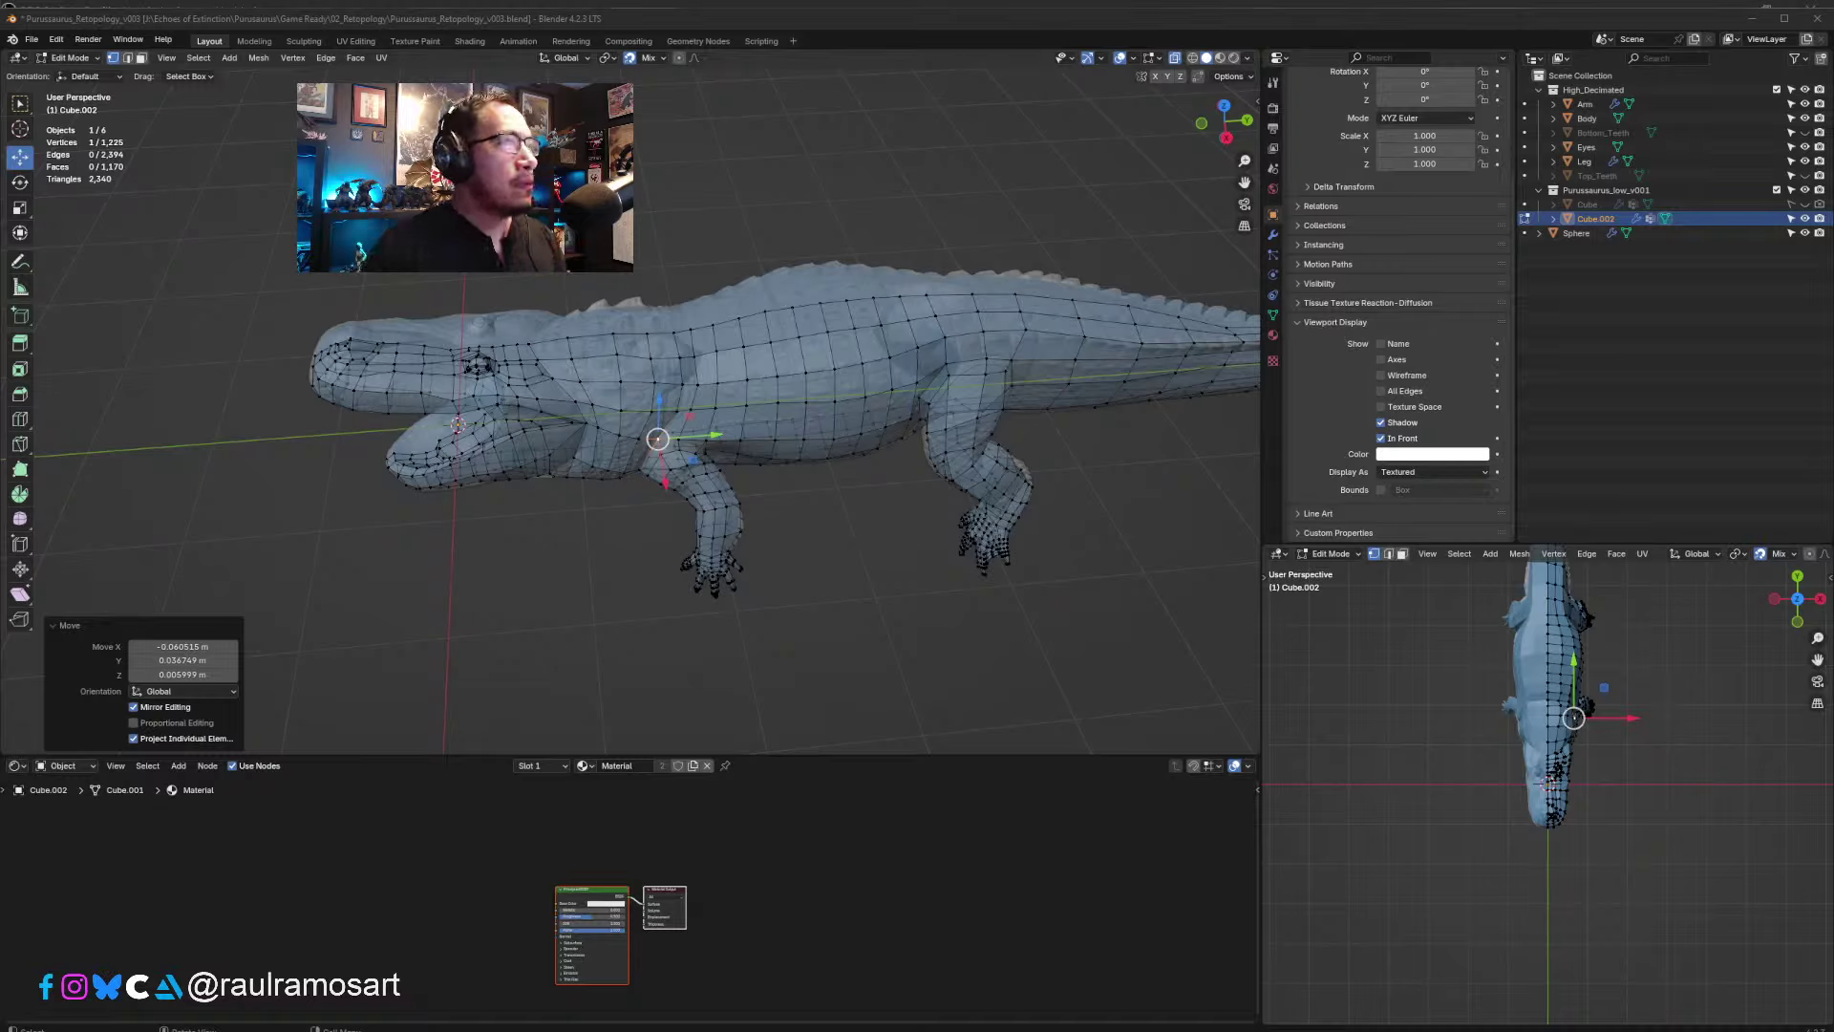
scroll(660, 377, "up", 6)
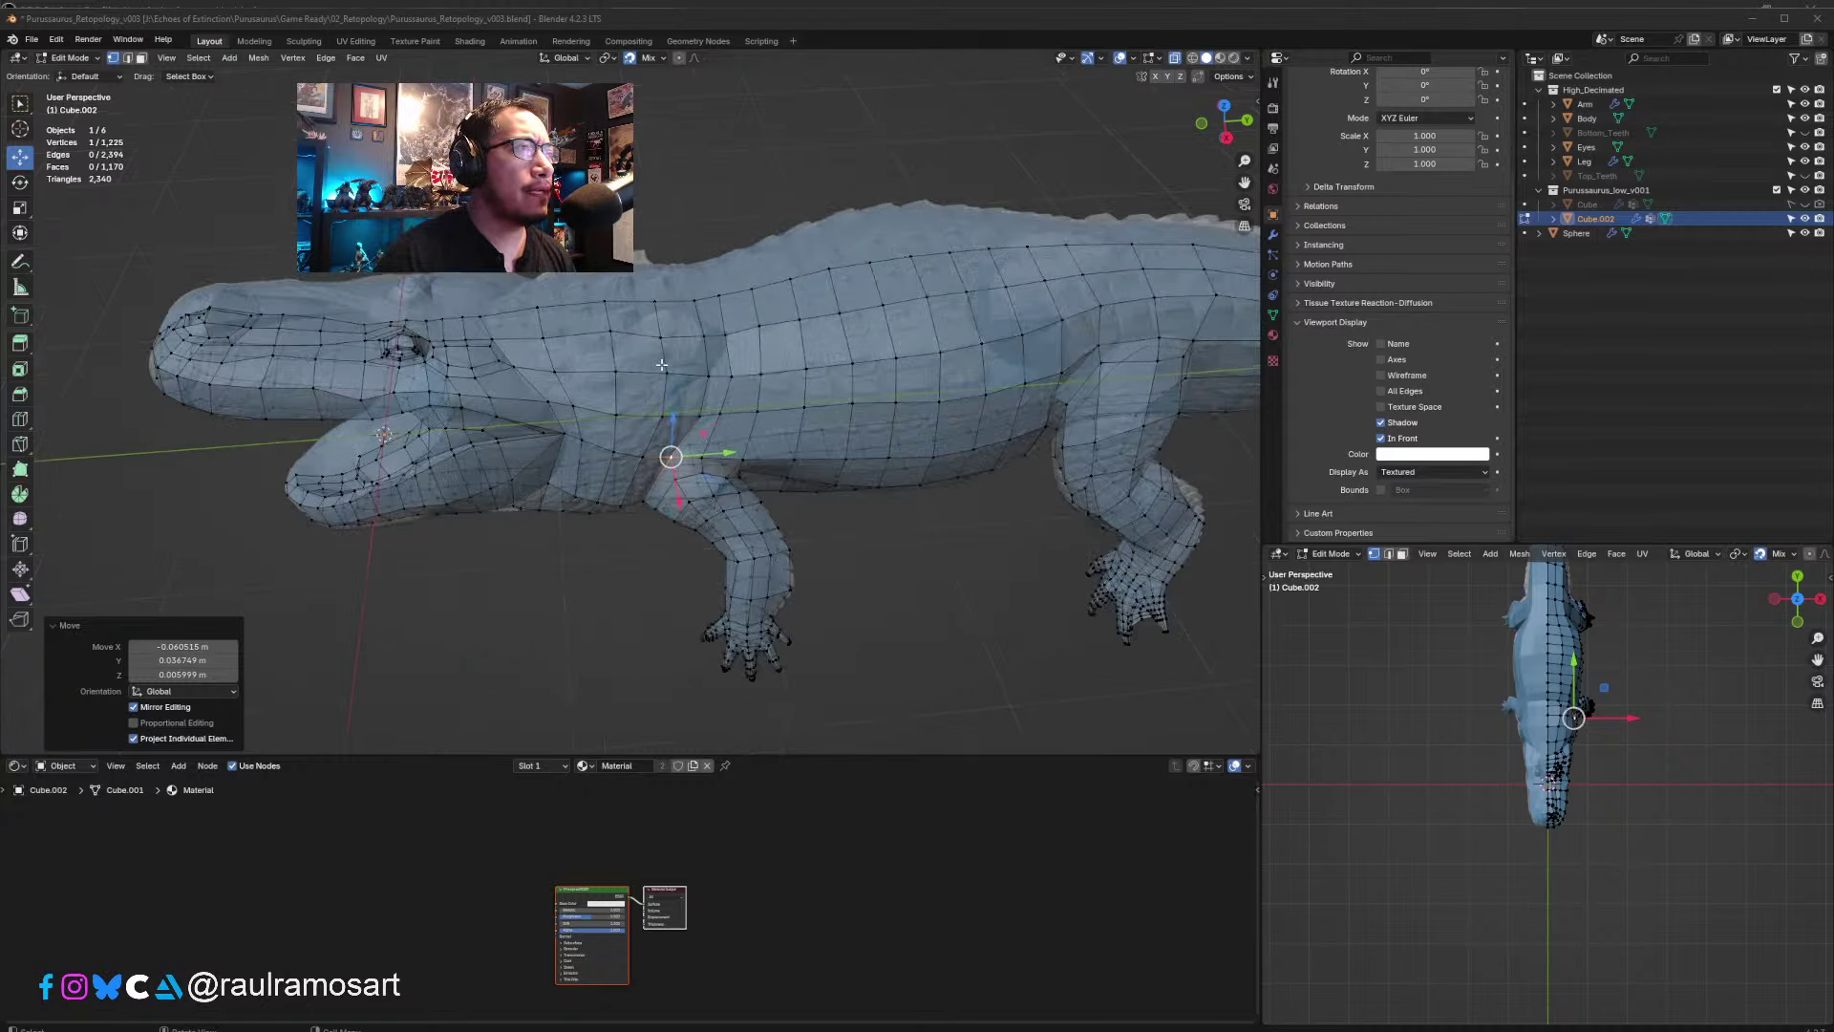
middle_click_drag(624, 394, 774, 423, "shift")
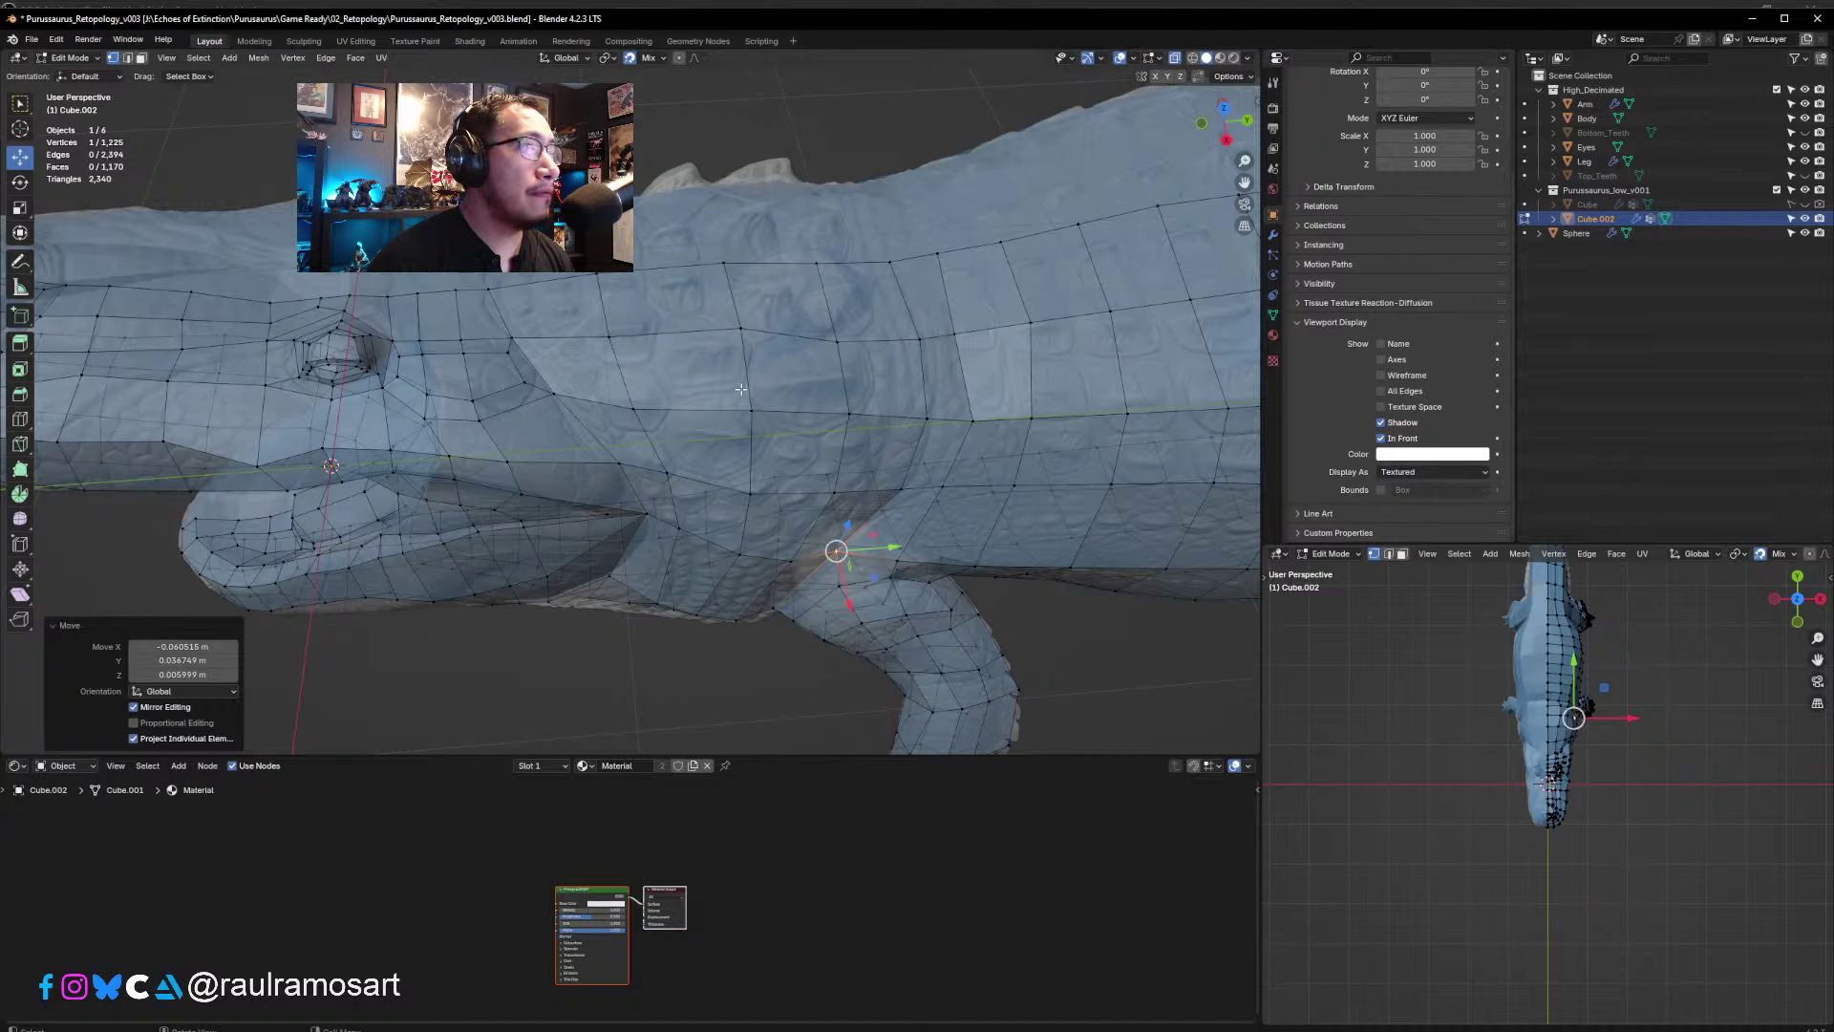
scroll(742, 389, "up", 1)
middle_click_drag(761, 464, 734, 489, "shift")
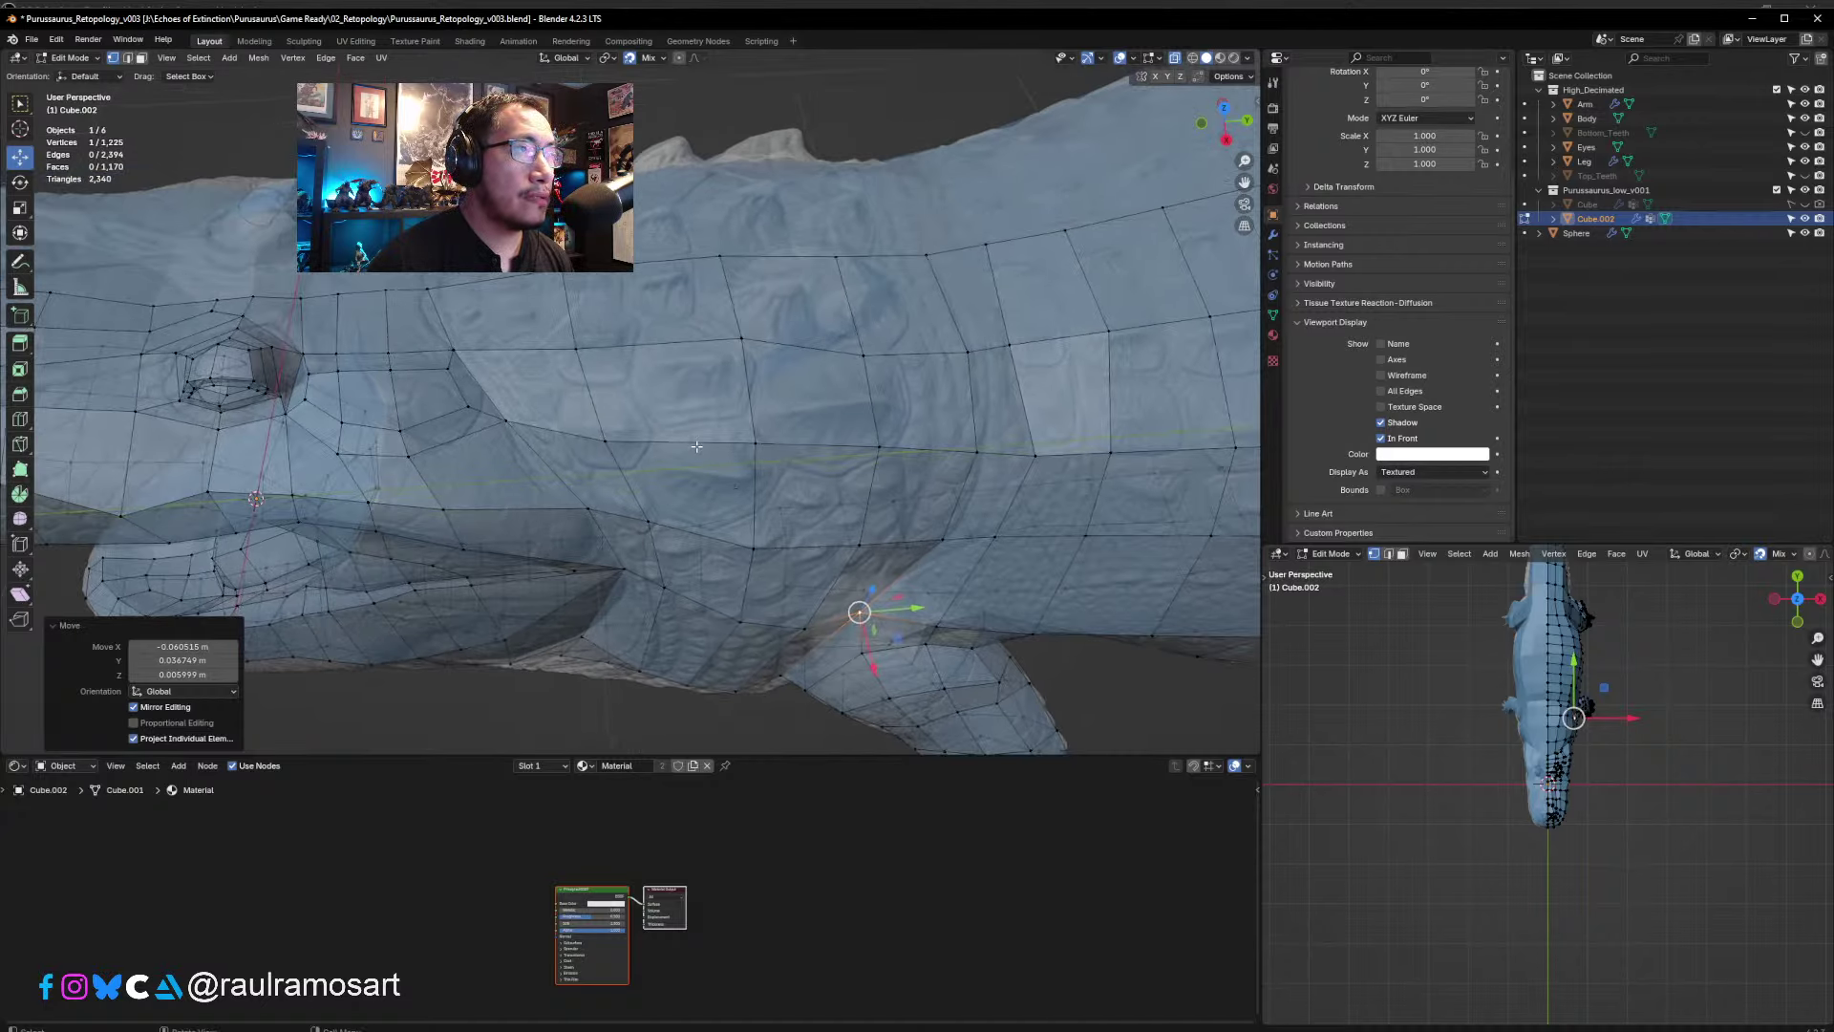
key("alt+a")
left_click(127, 58)
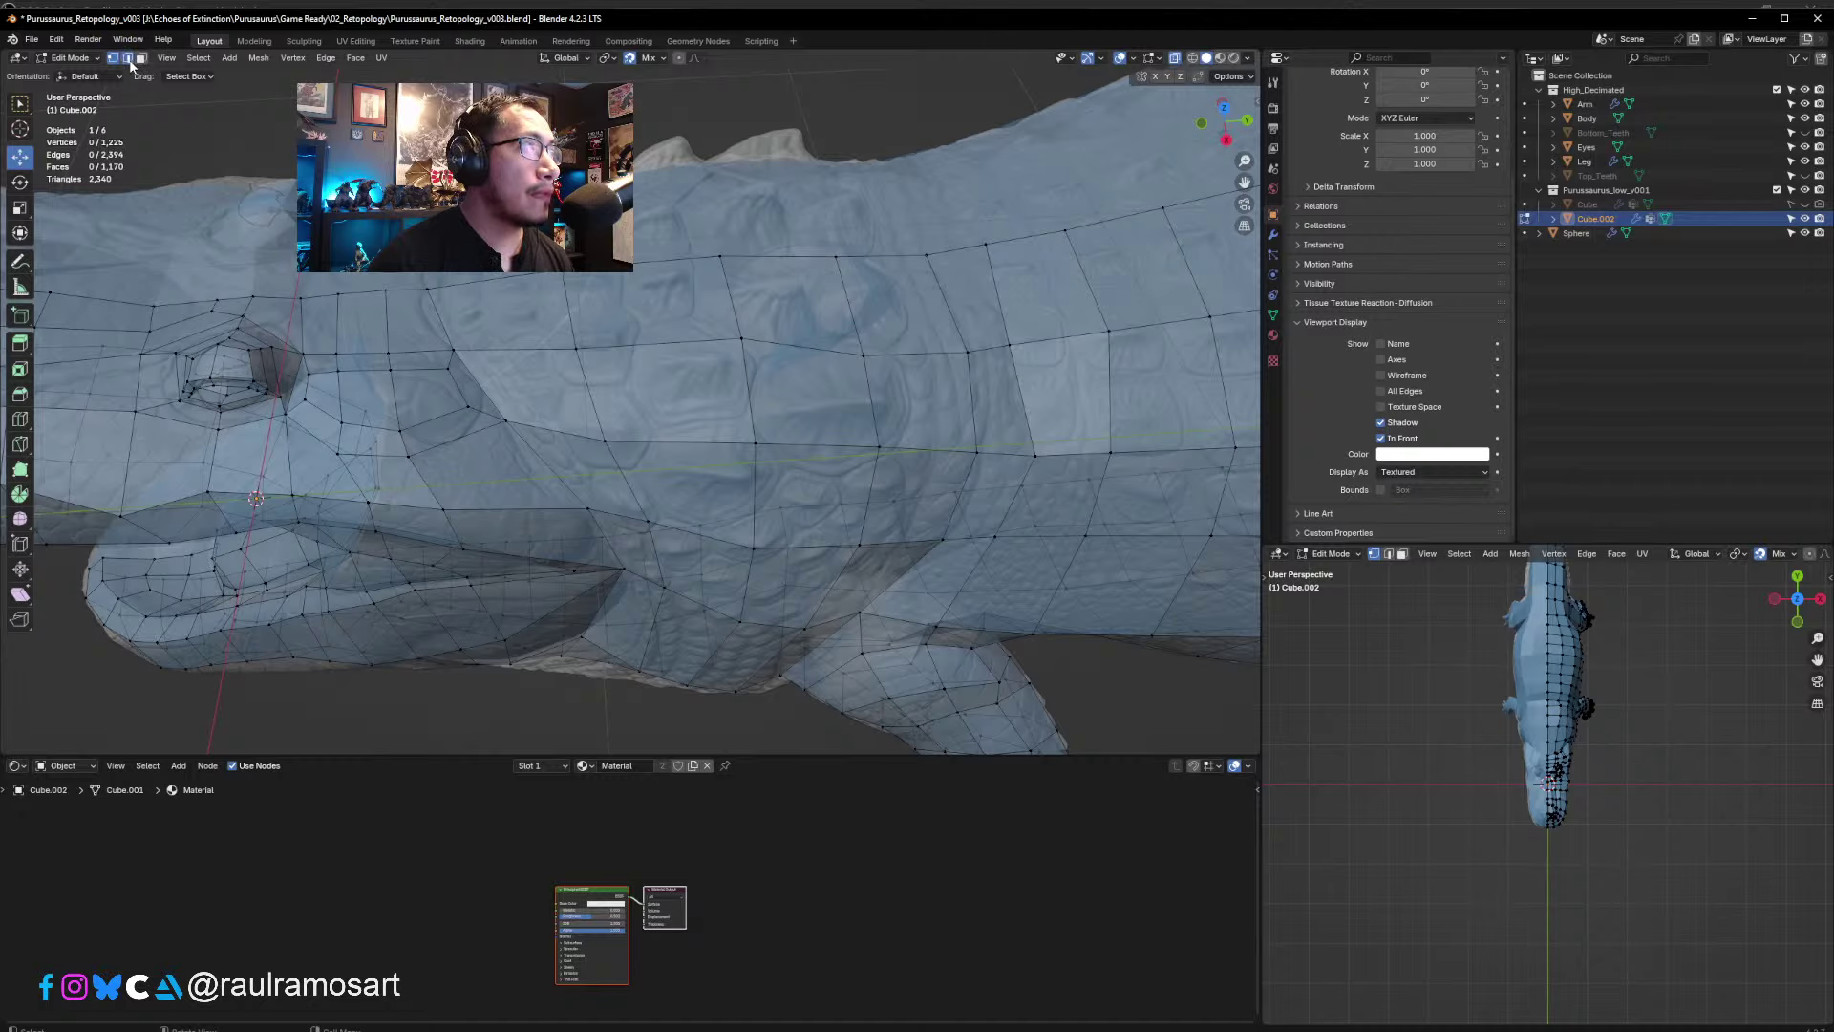
left_click(677, 440)
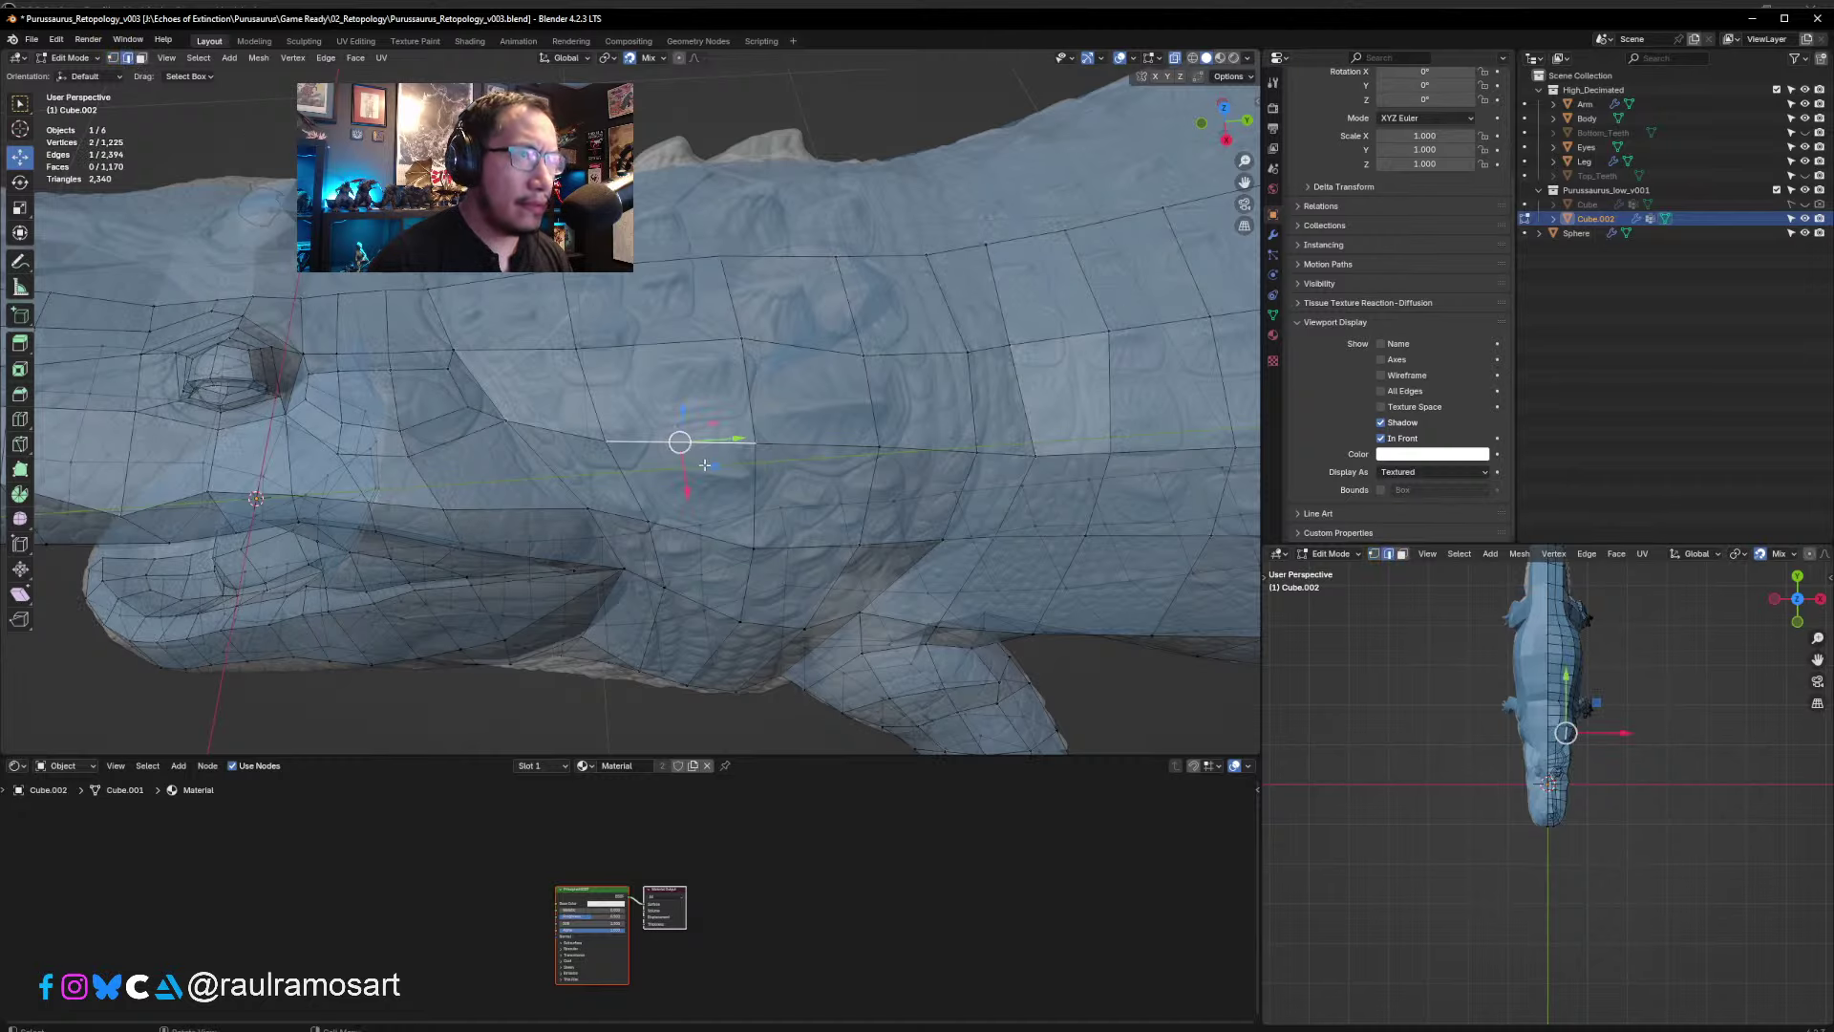
middle_click_drag(840, 463, 372, 372)
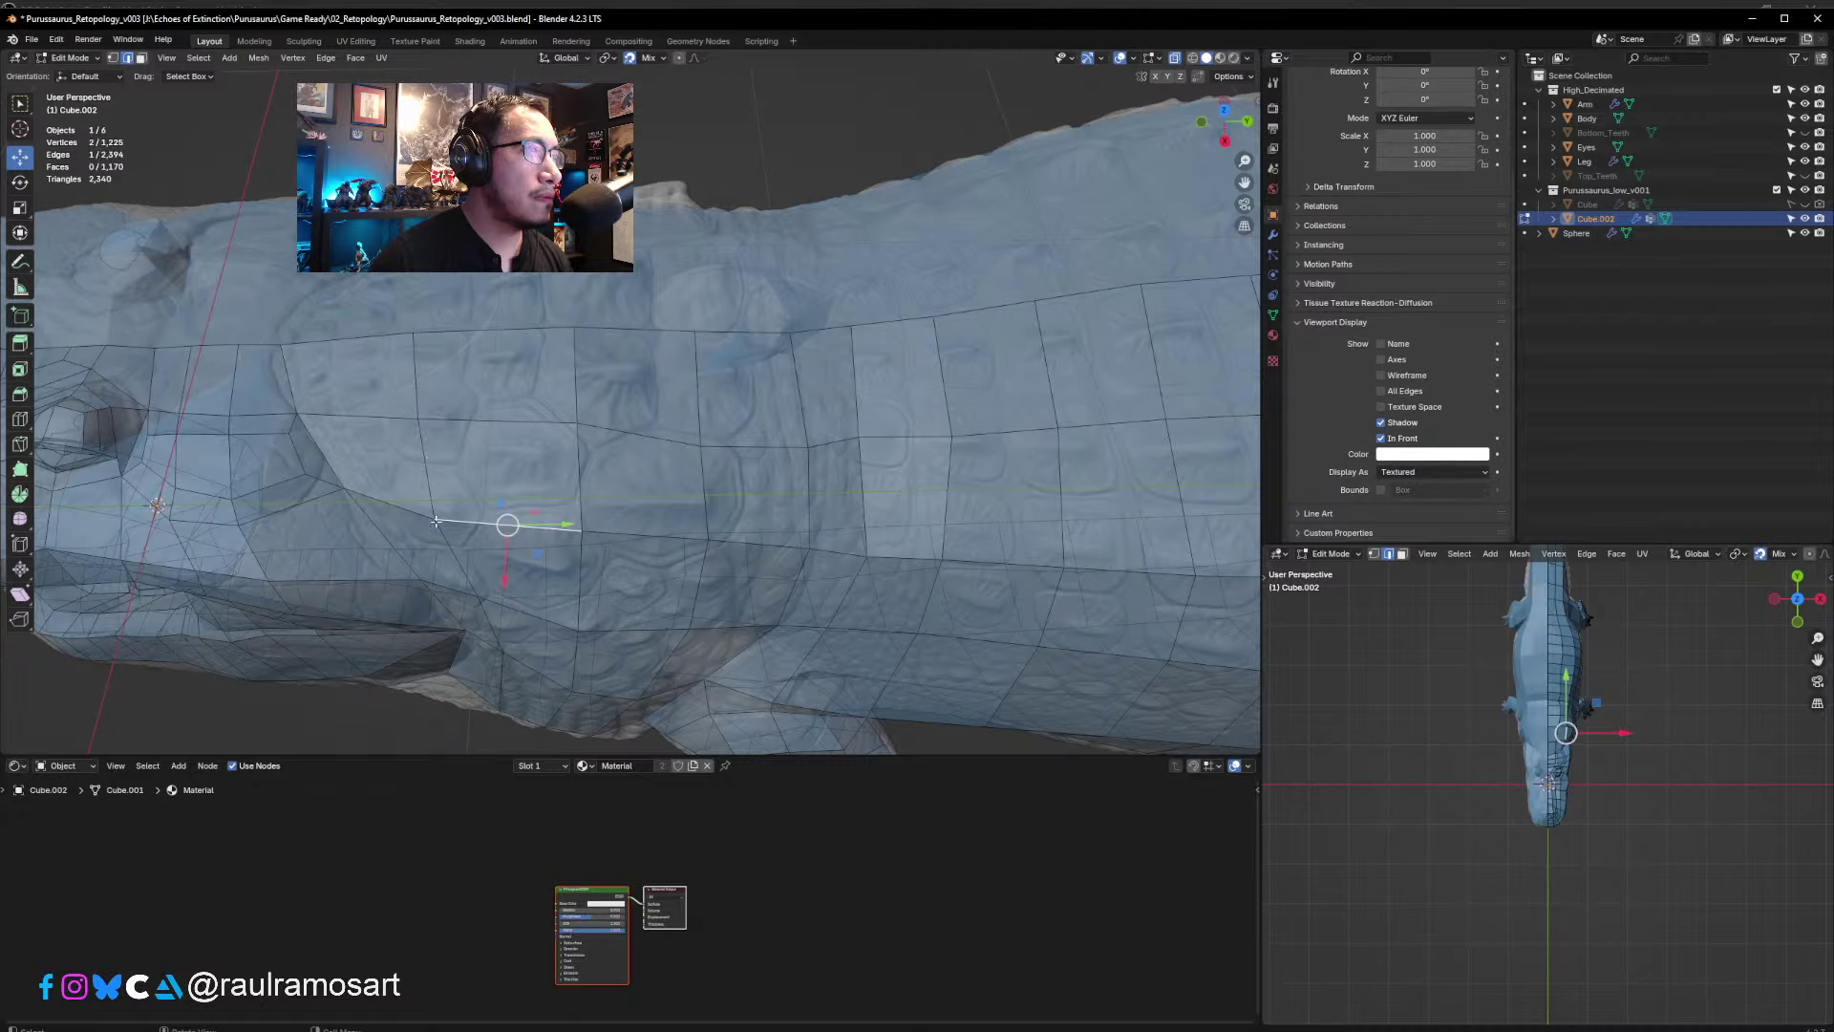
middle_click_drag(476, 588, 493, 550)
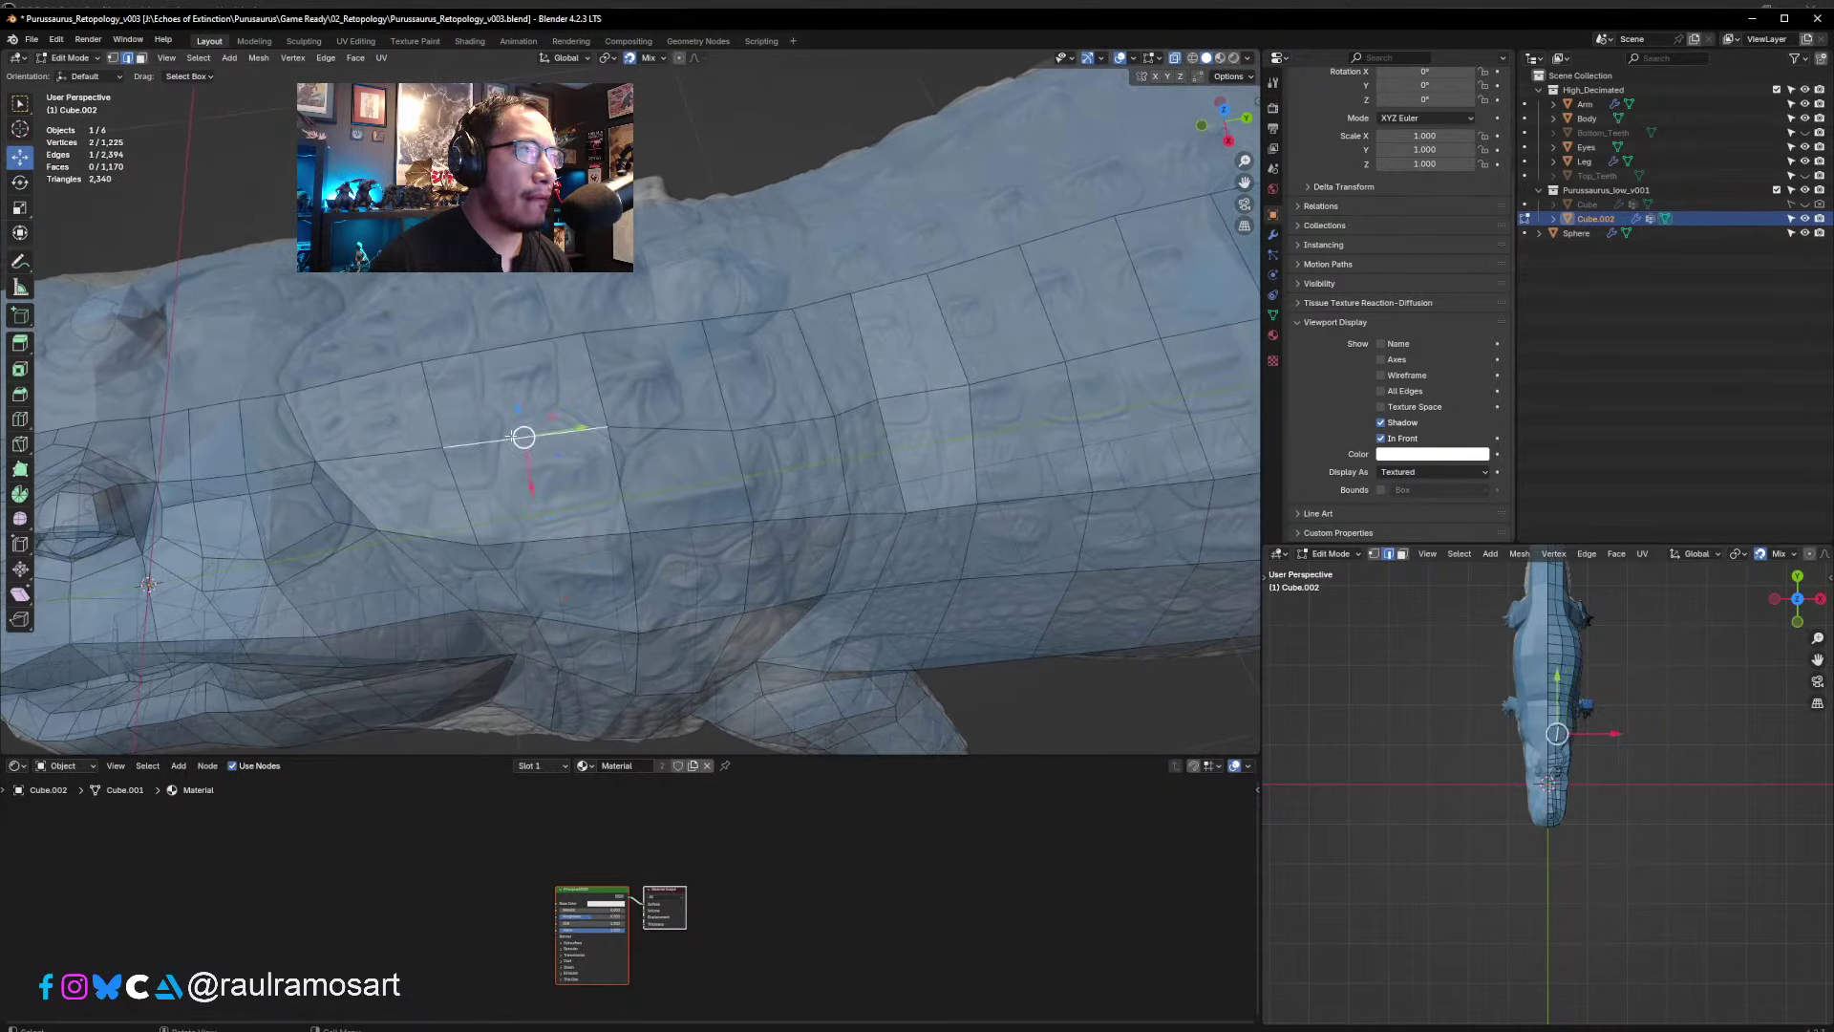
middle_click_drag(487, 432, 526, 404)
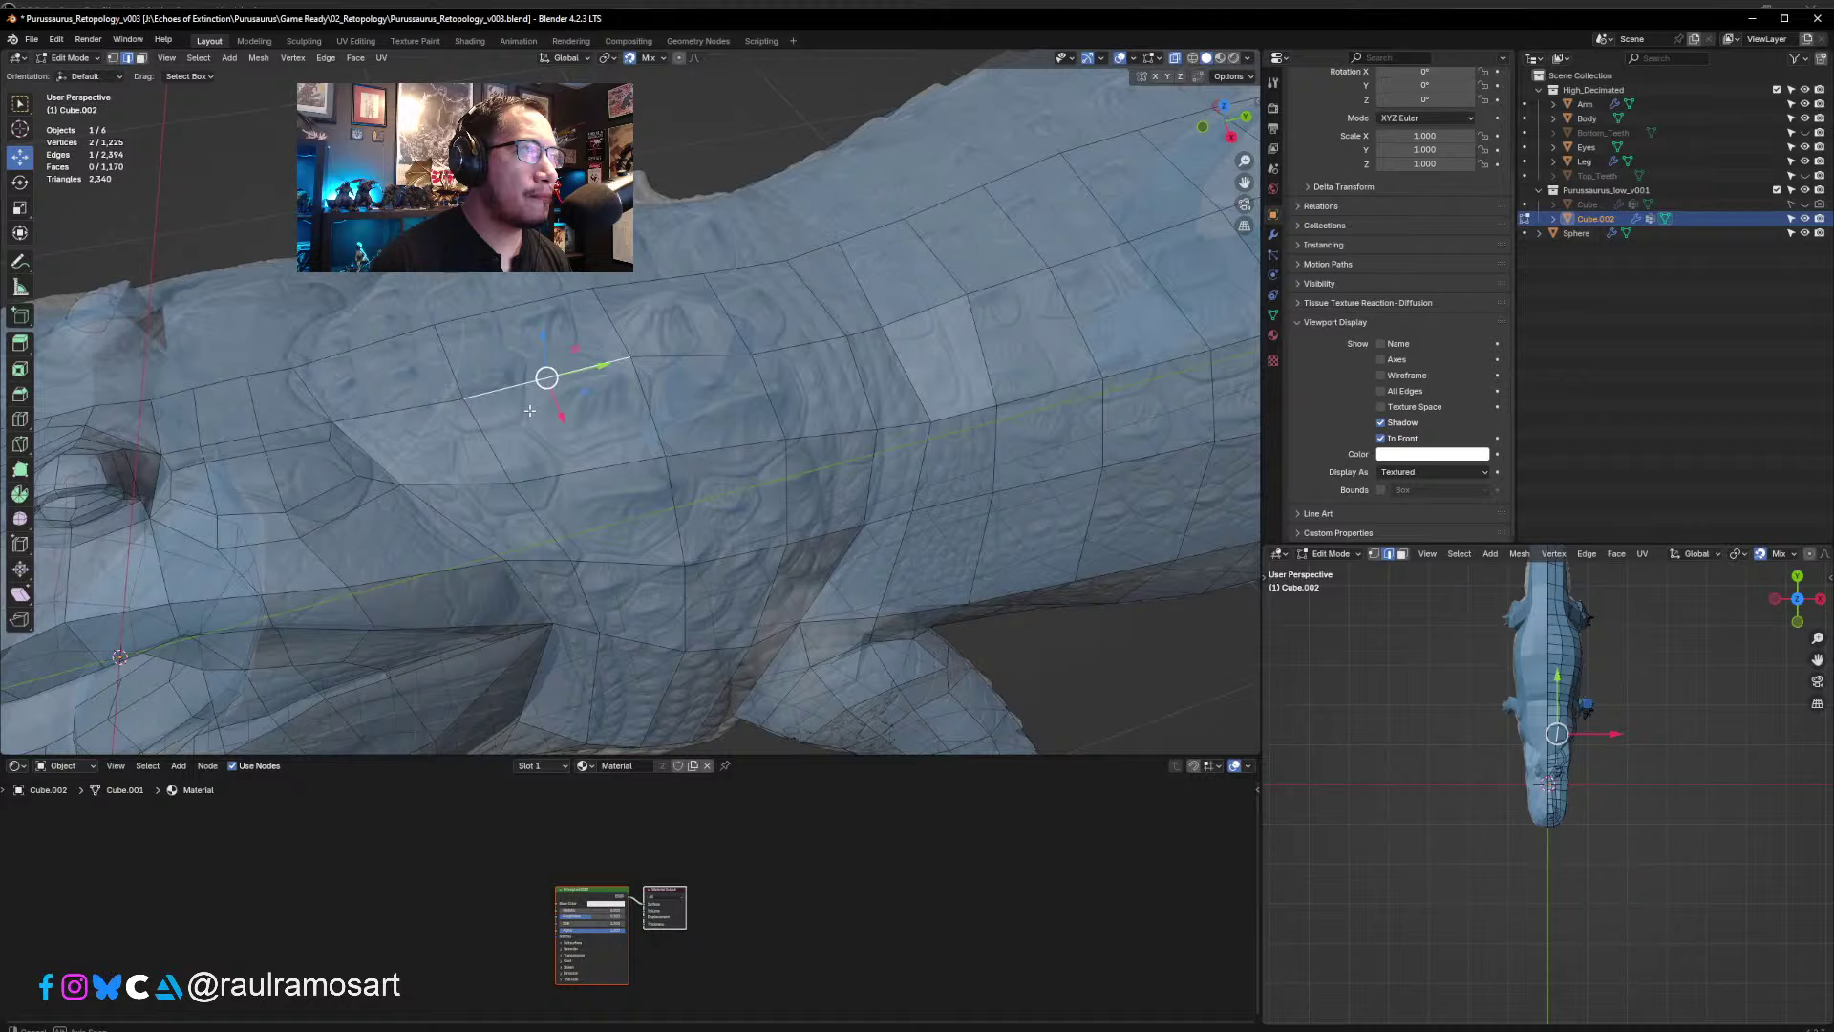
- Move the lower side-neck vertex below the jaw corner about 0.034 m toward the head in vertex mode
left_click(112, 59)
left_click(434, 323)
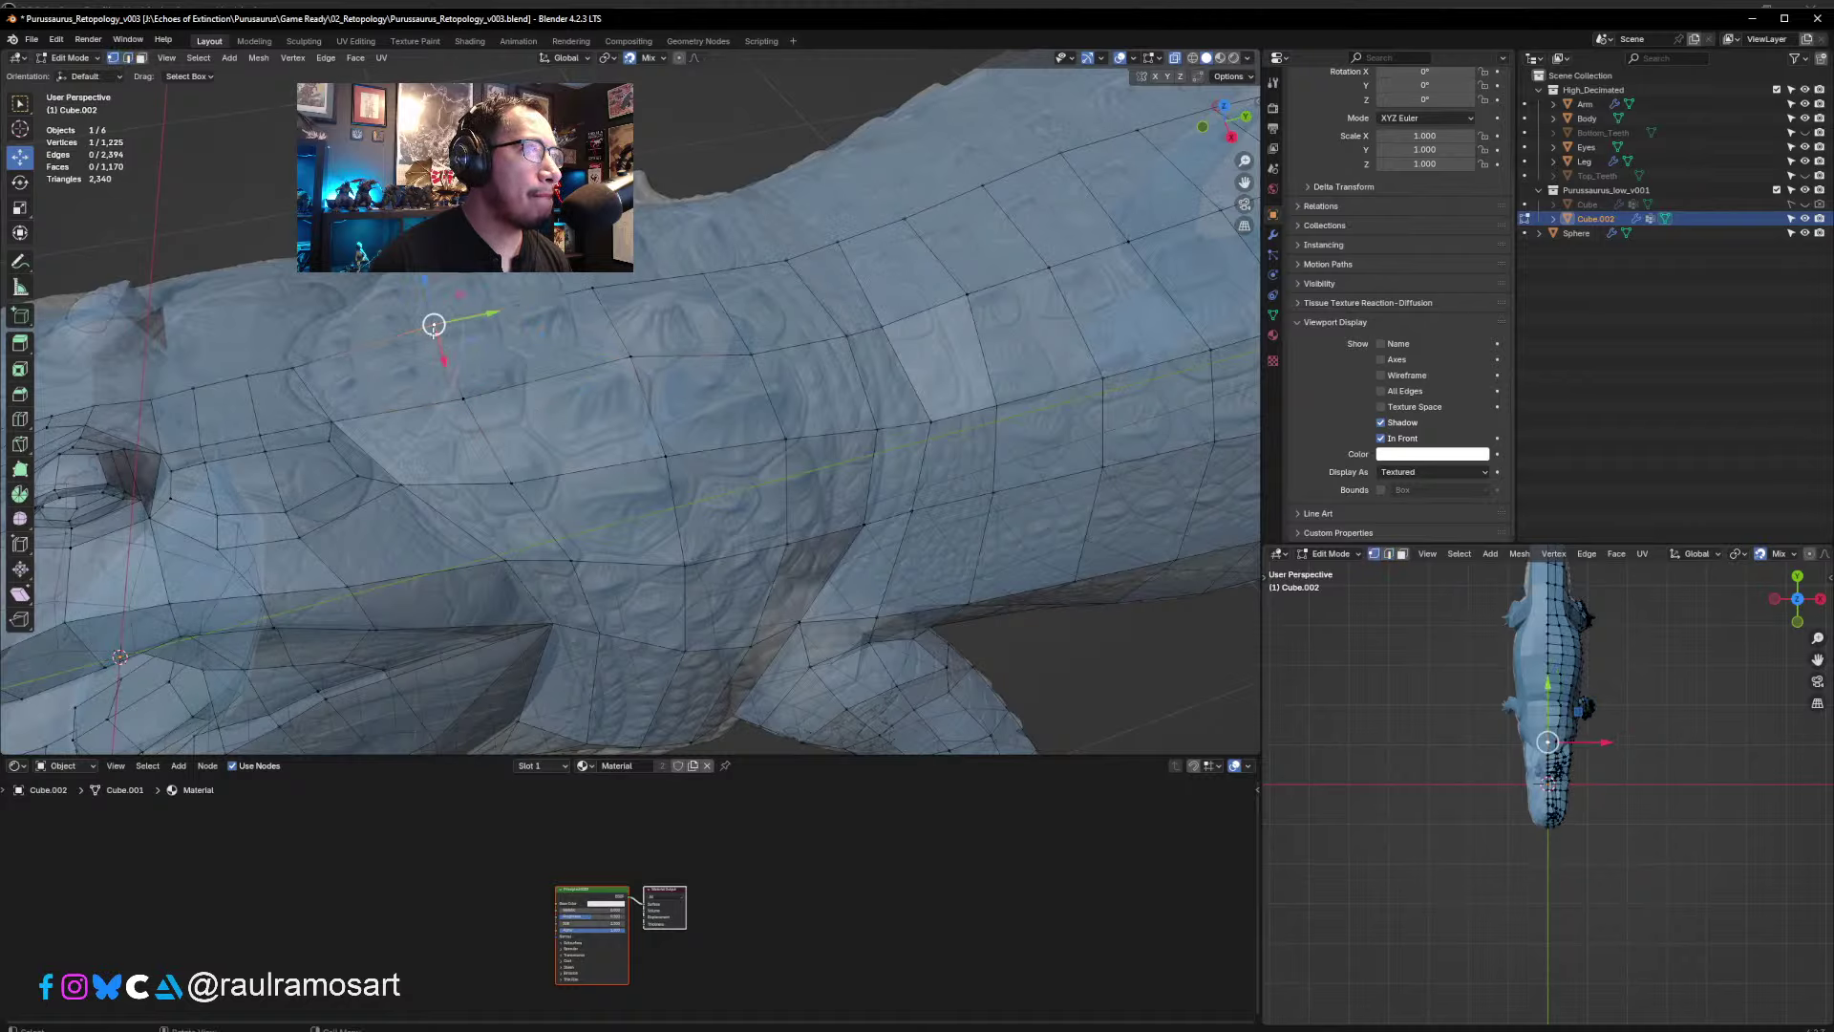
middle_click_drag(476, 403, 513, 394)
middle_click_drag(514, 370, 514, 347)
left_click_drag(577, 518, 544, 516)
middle_click_drag(544, 517, 616, 511)
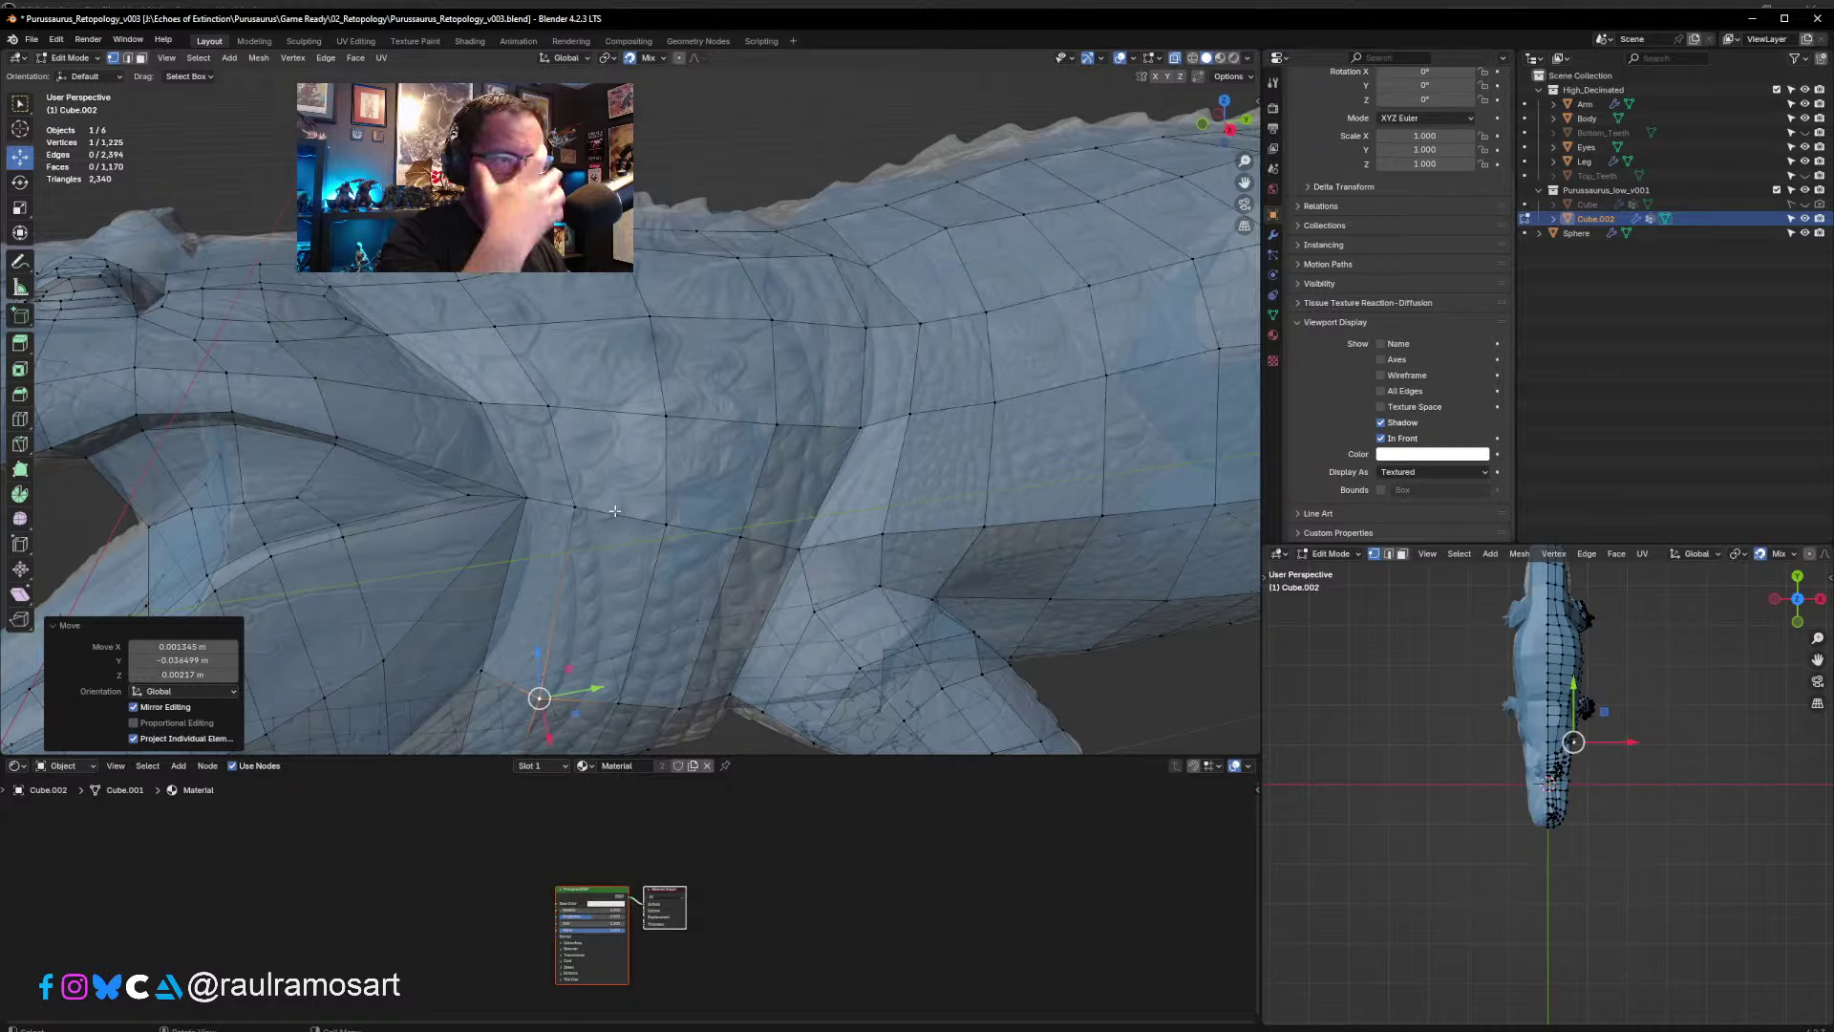
- Inspect the low-poly topology over the whole body and close up on the neck for areas needing more edges
mouse_move(703, 446)
middle_mouse_down()
mouse_move(621, 481)
mouse_move(702, 445)
mouse_move(701, 462)
middle_mouse_up()
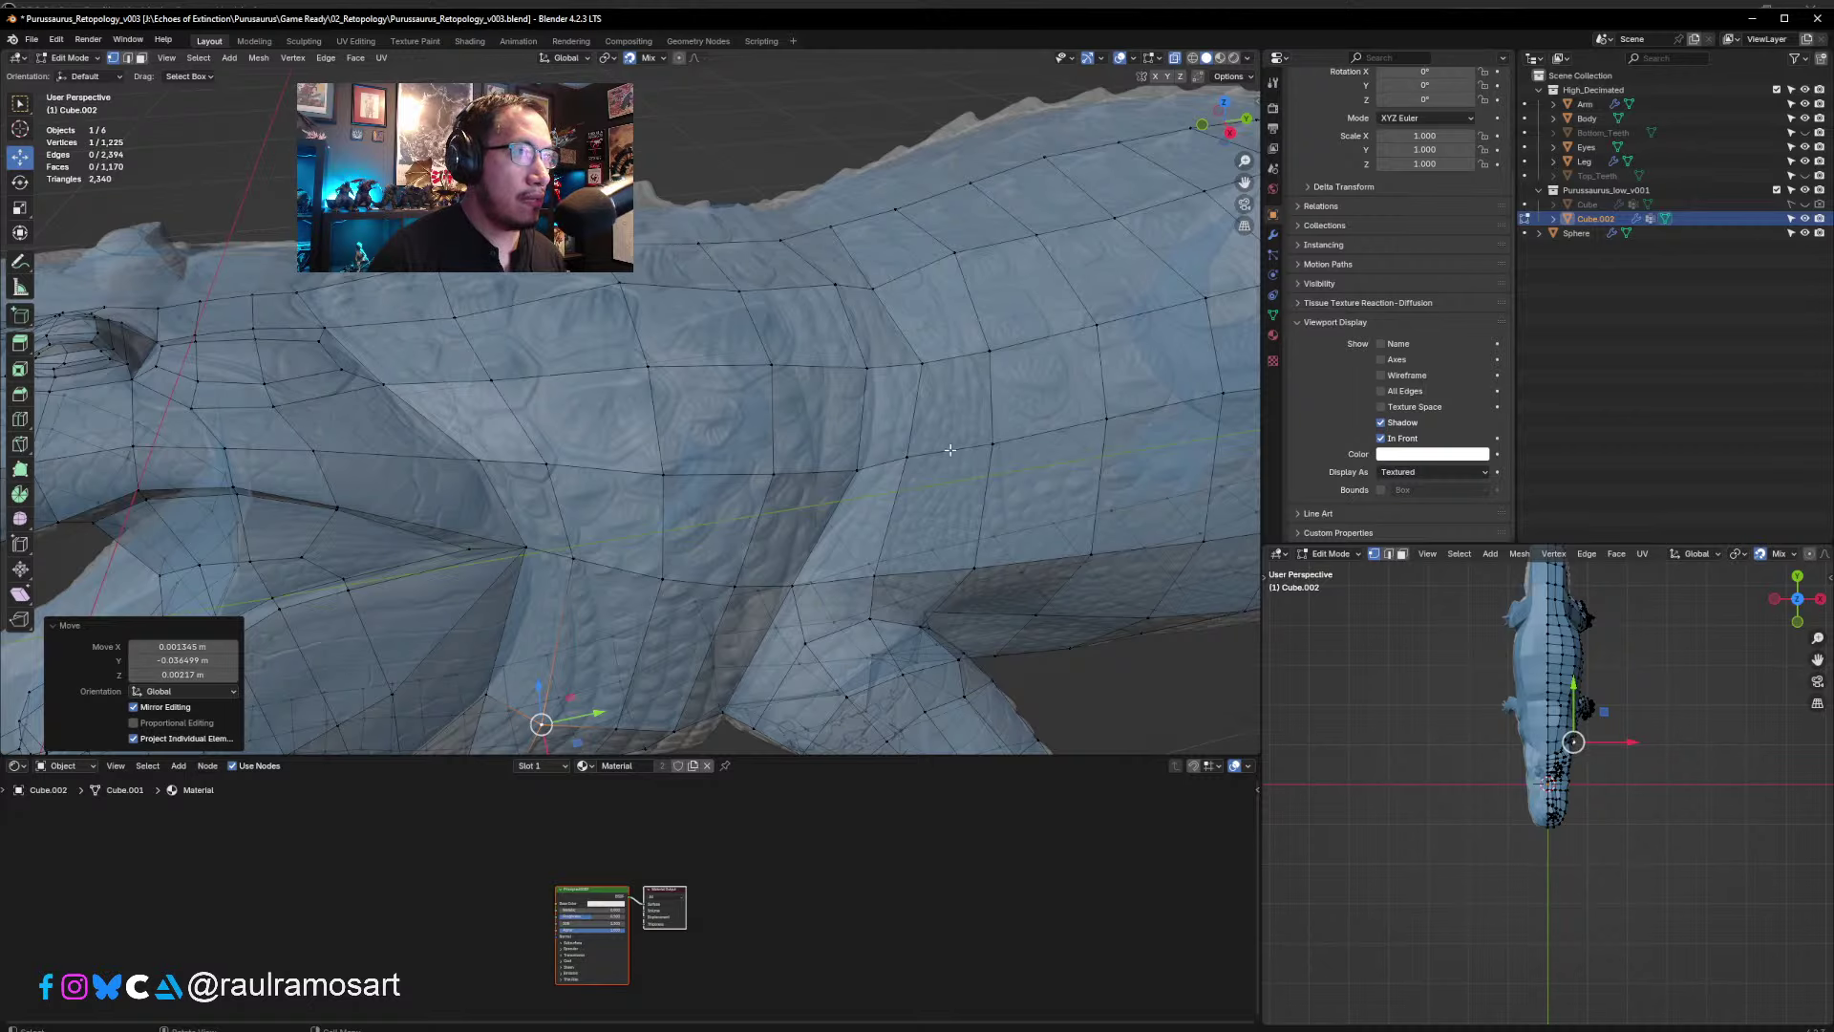
scroll(945, 456, "down", 6)
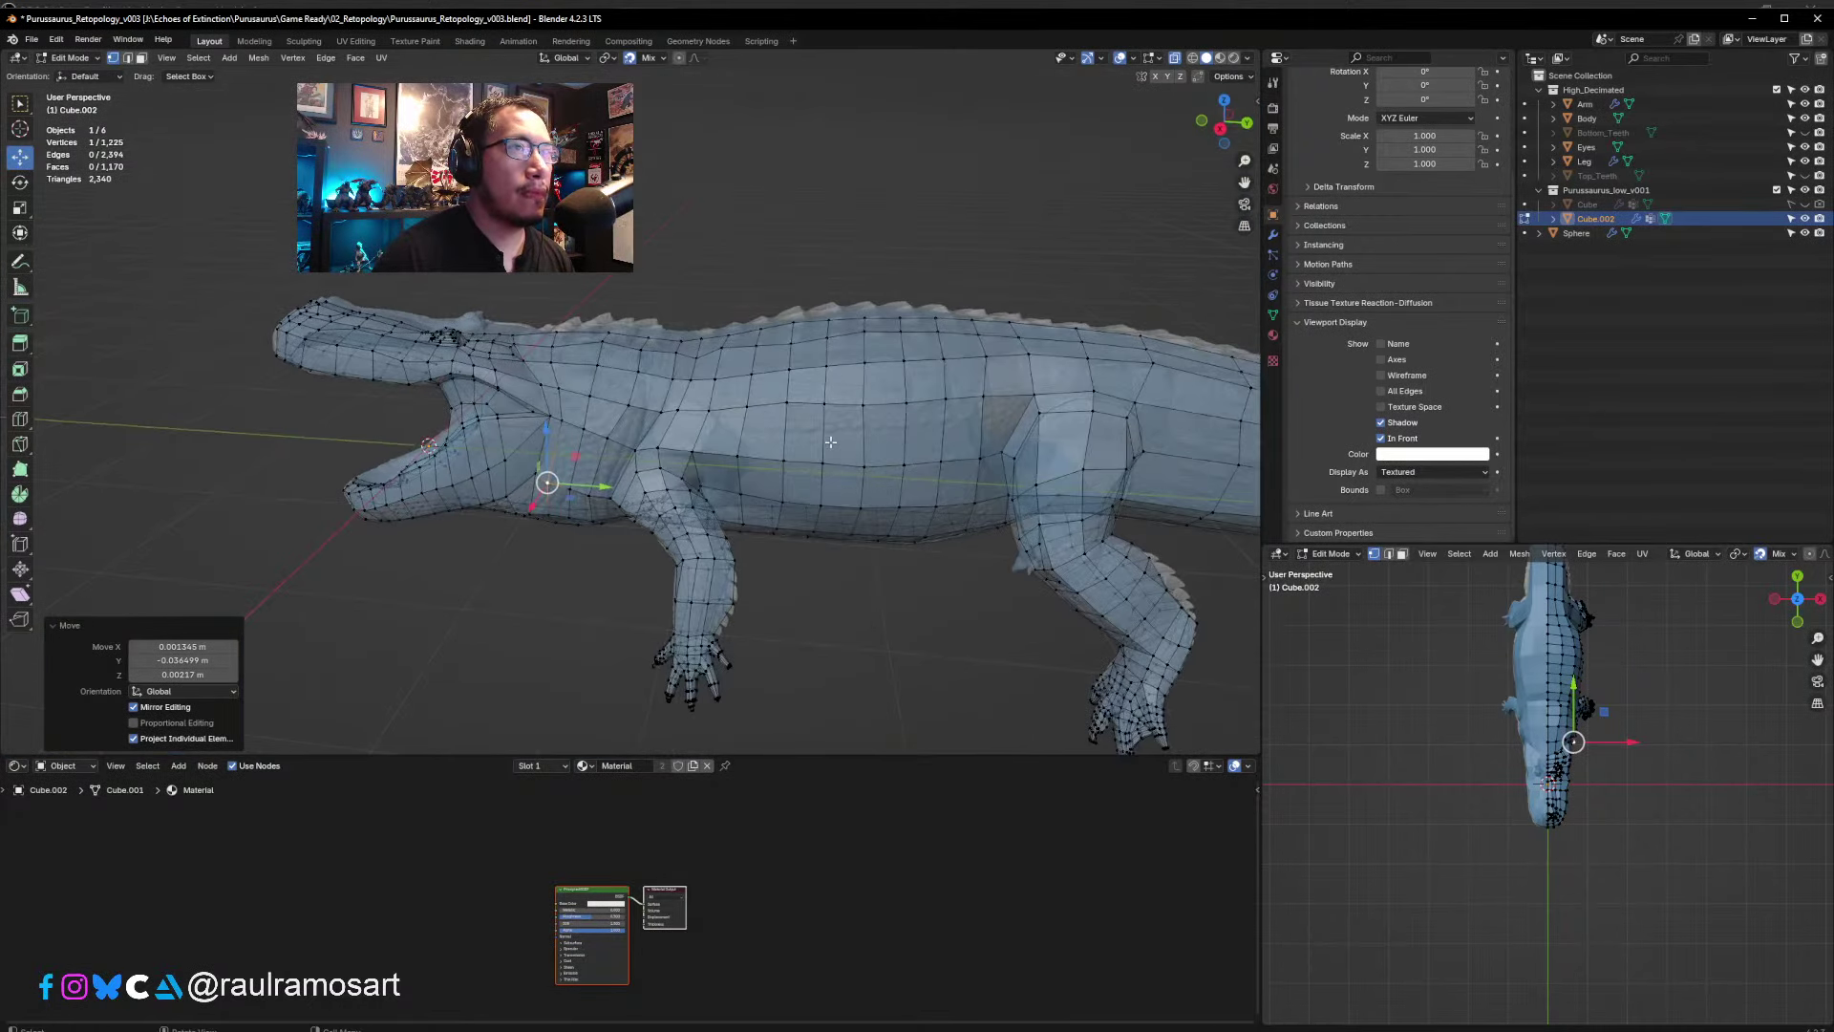
mouse_move(830, 442)
middle_mouse_down()
mouse_move(758, 445)
mouse_move(819, 461)
middle_mouse_up()
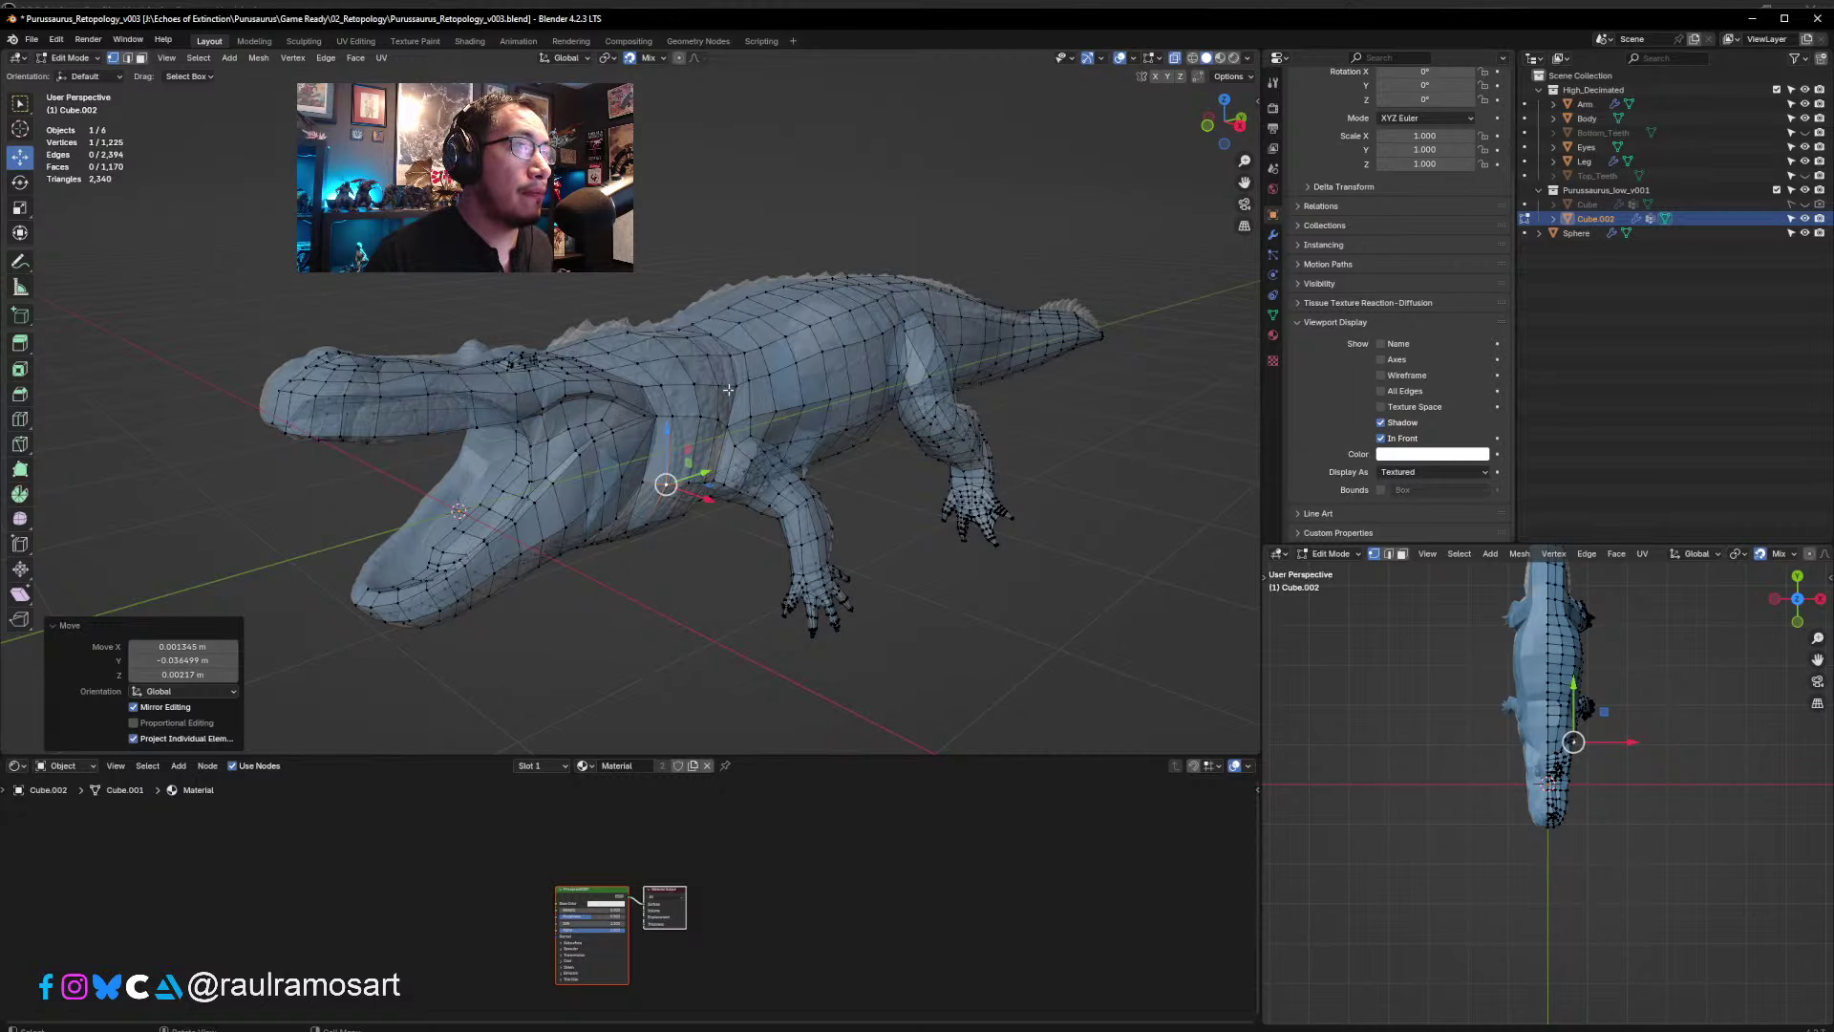
middle_click_drag(728, 389, 720, 416)
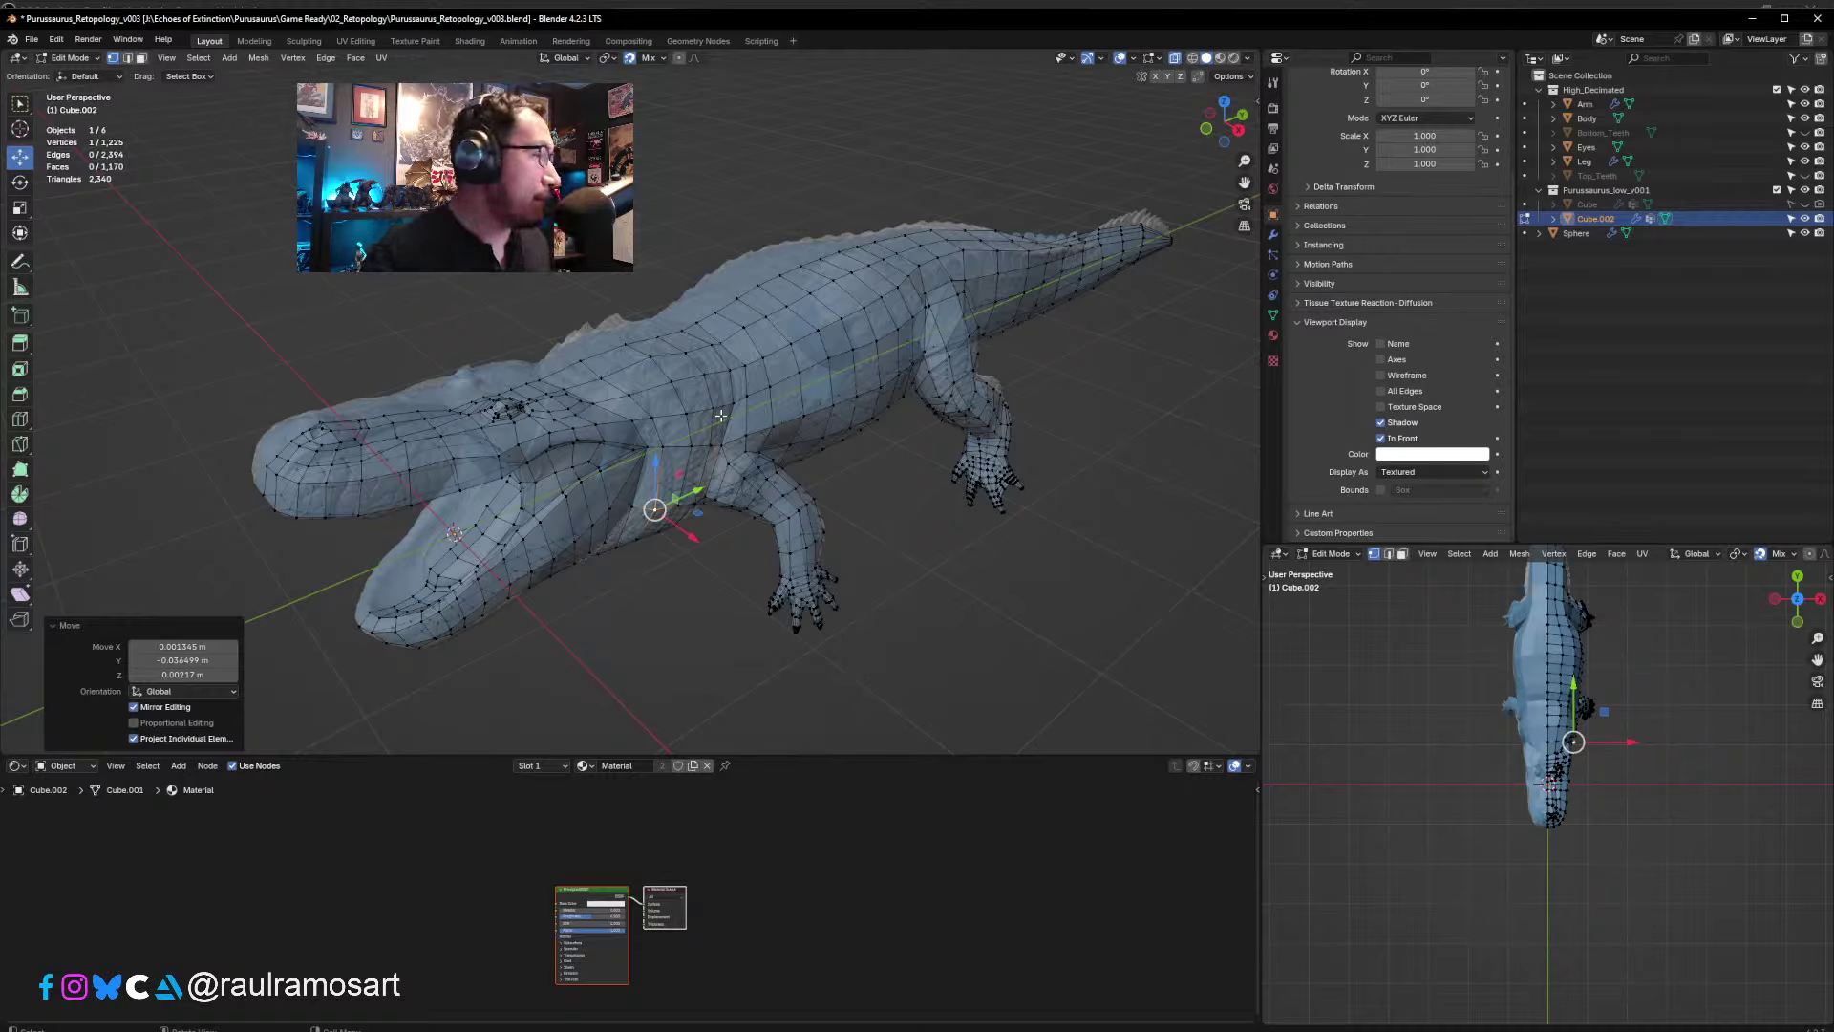
middle_click_drag(721, 416, 663, 397)
scroll(663, 397, "up", 2)
scroll(663, 398, "up", 4)
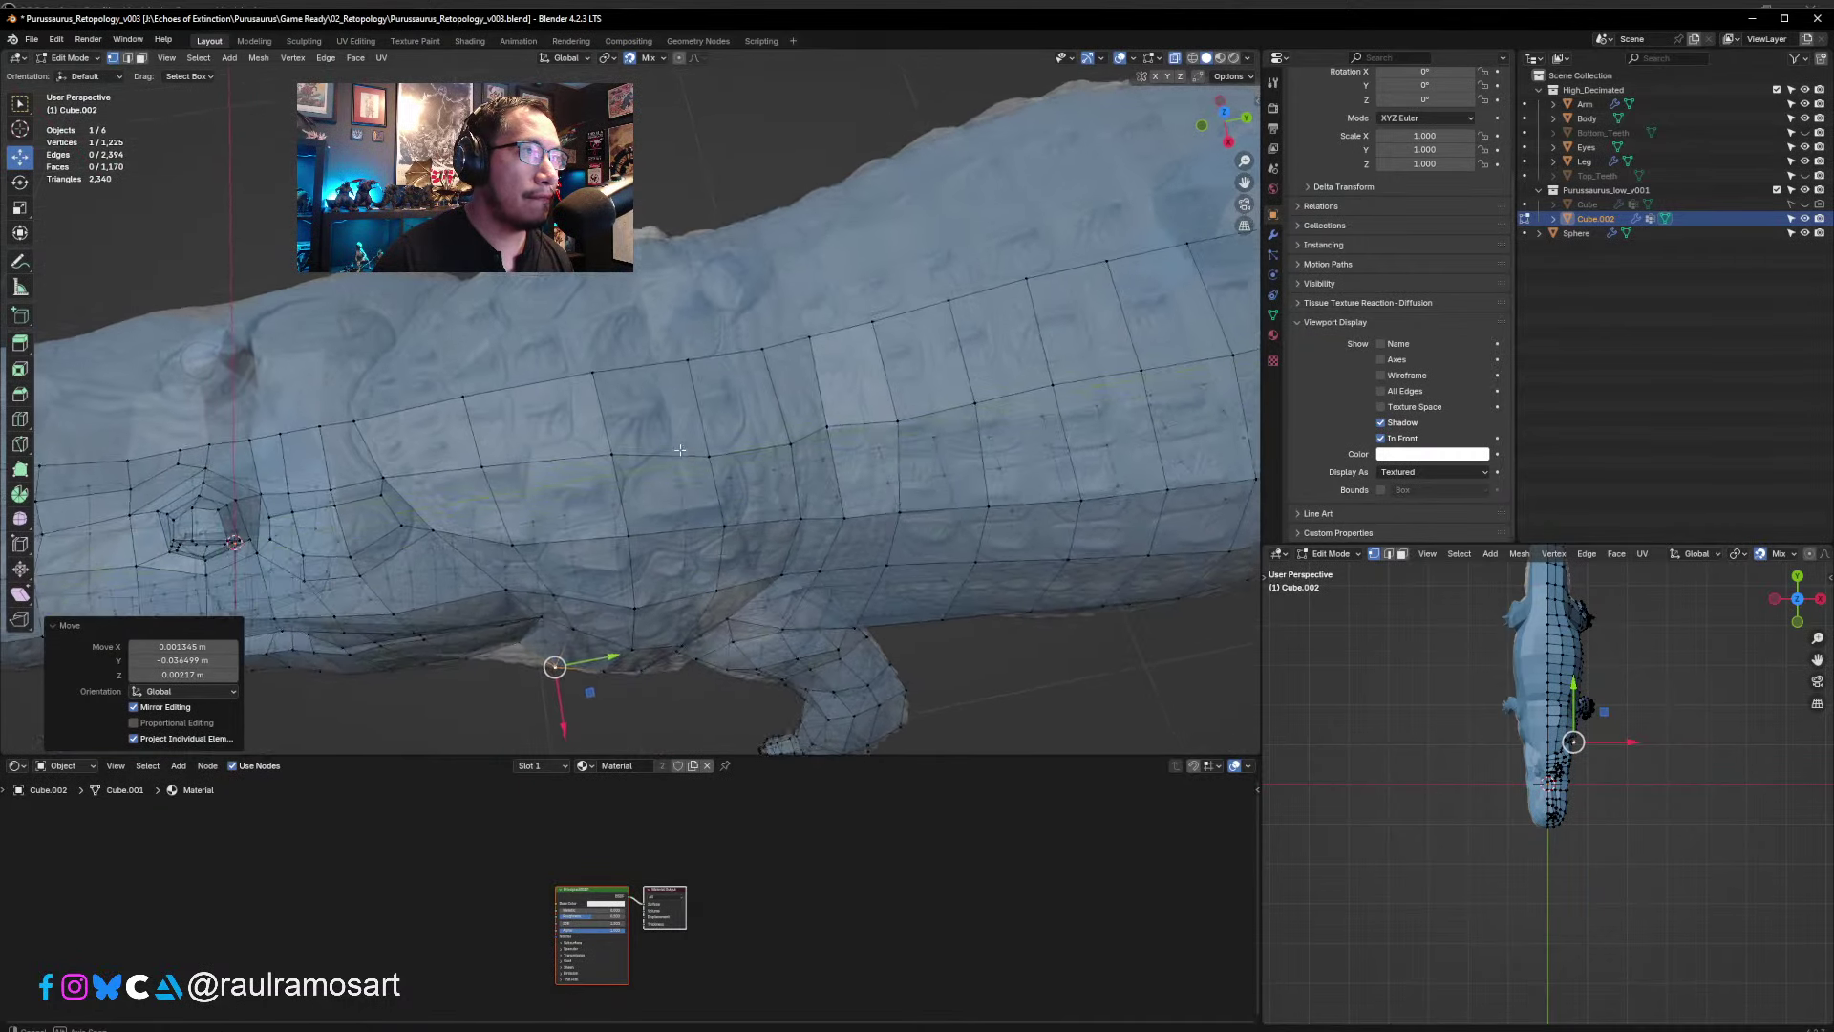
scroll(637, 433, "up", 2)
scroll(628, 421, "up", 2)
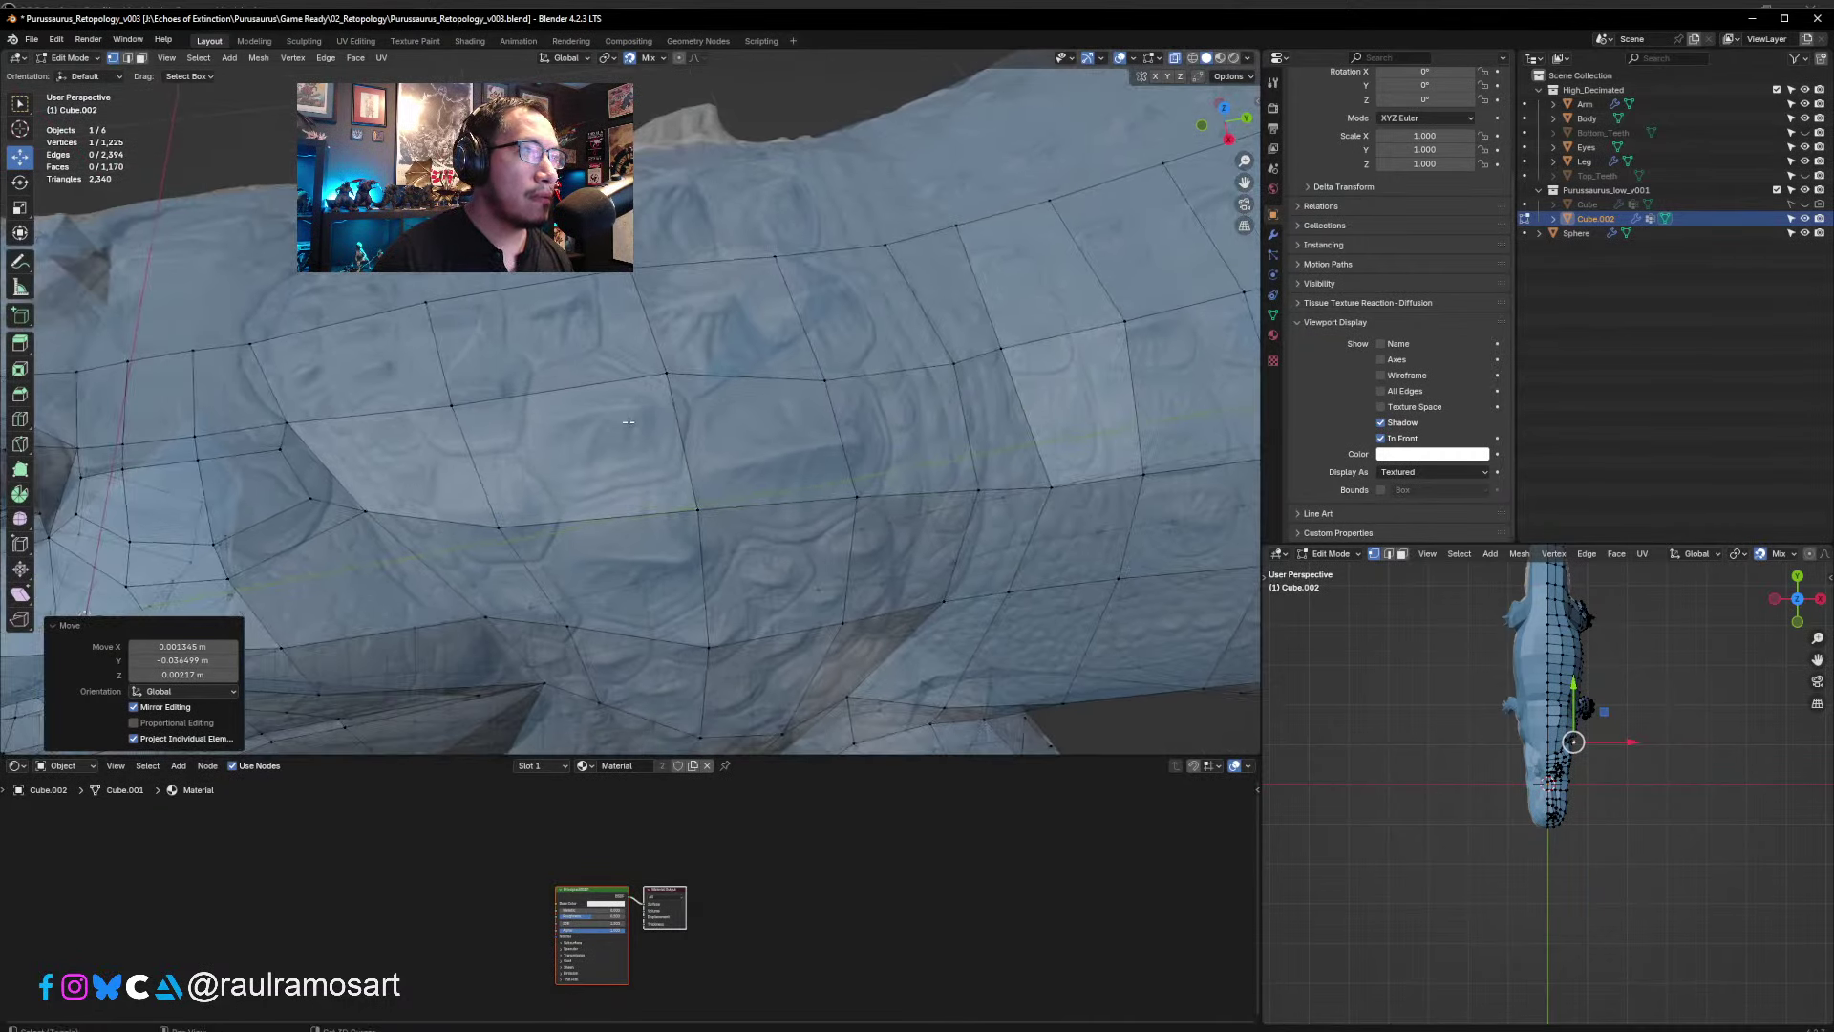
middle_click_drag(629, 421, 641, 423)
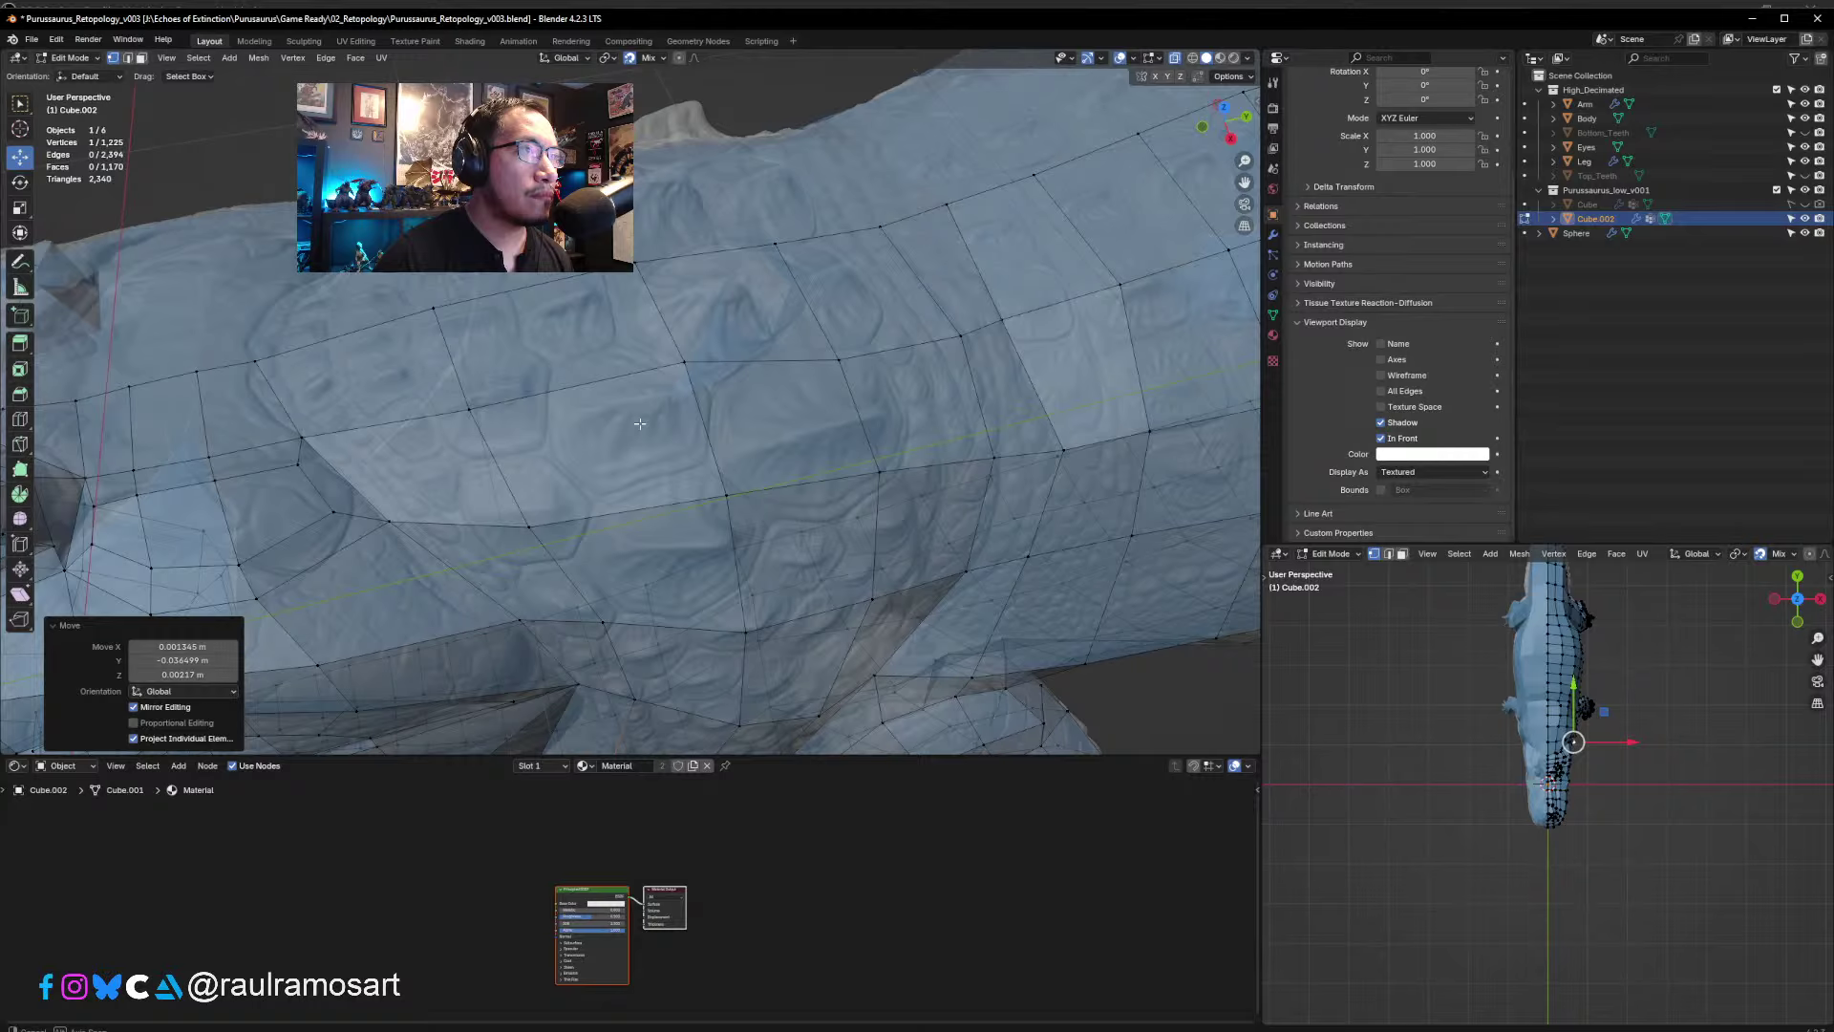
- Try to add a single loop cut around the neck through the lengthwise edge behind the head
left_click(634, 505)
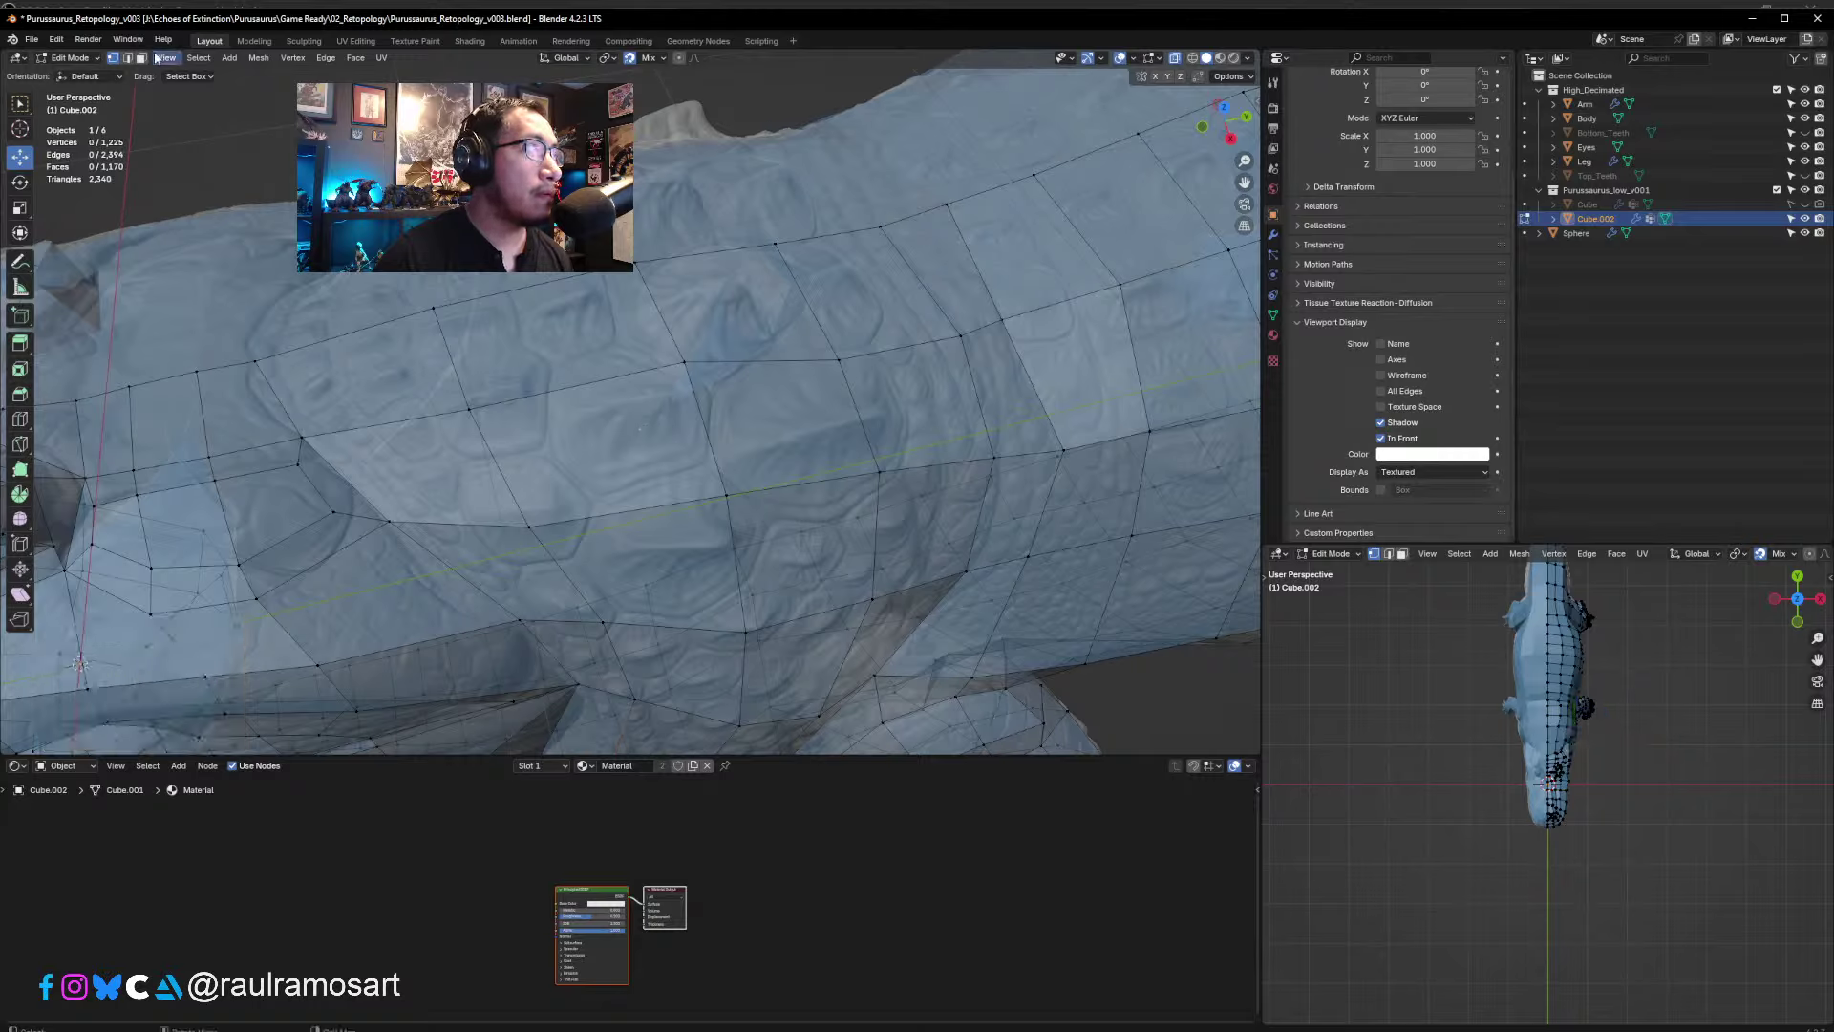
left_click(602, 384)
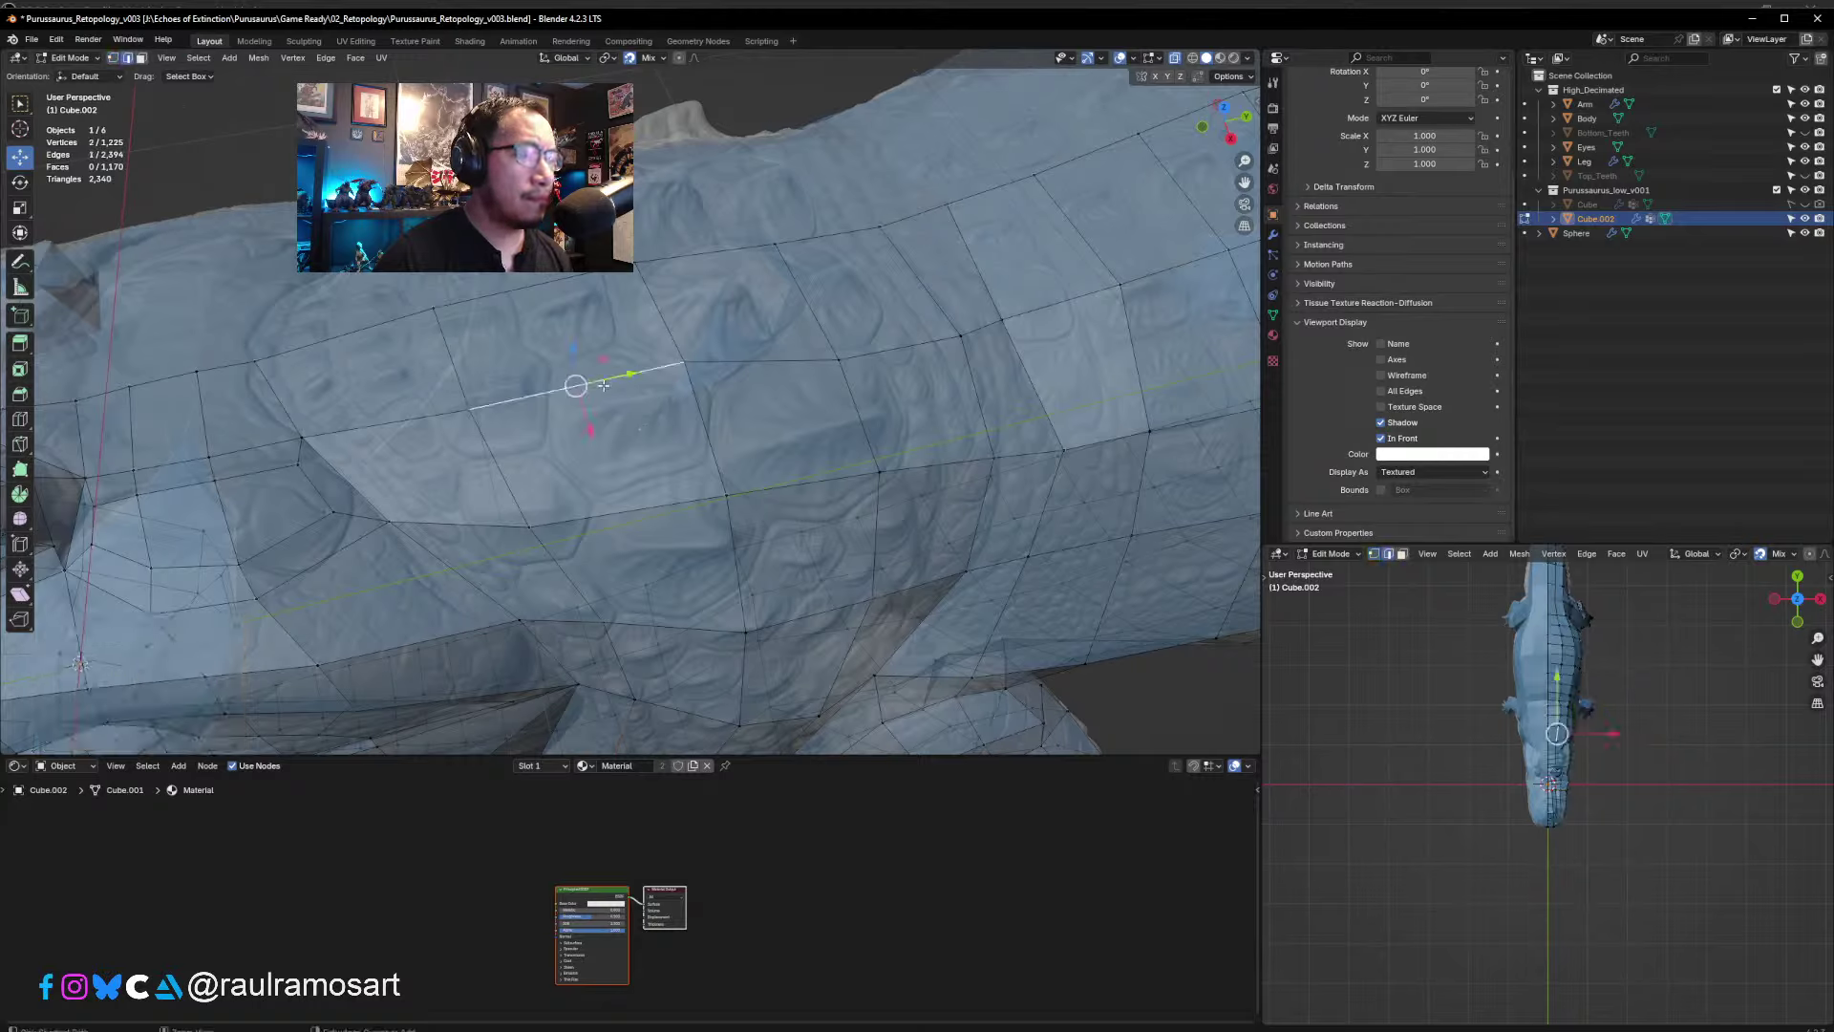
key("ctrl+r")
left_click(604, 386)
left_click(606, 386)
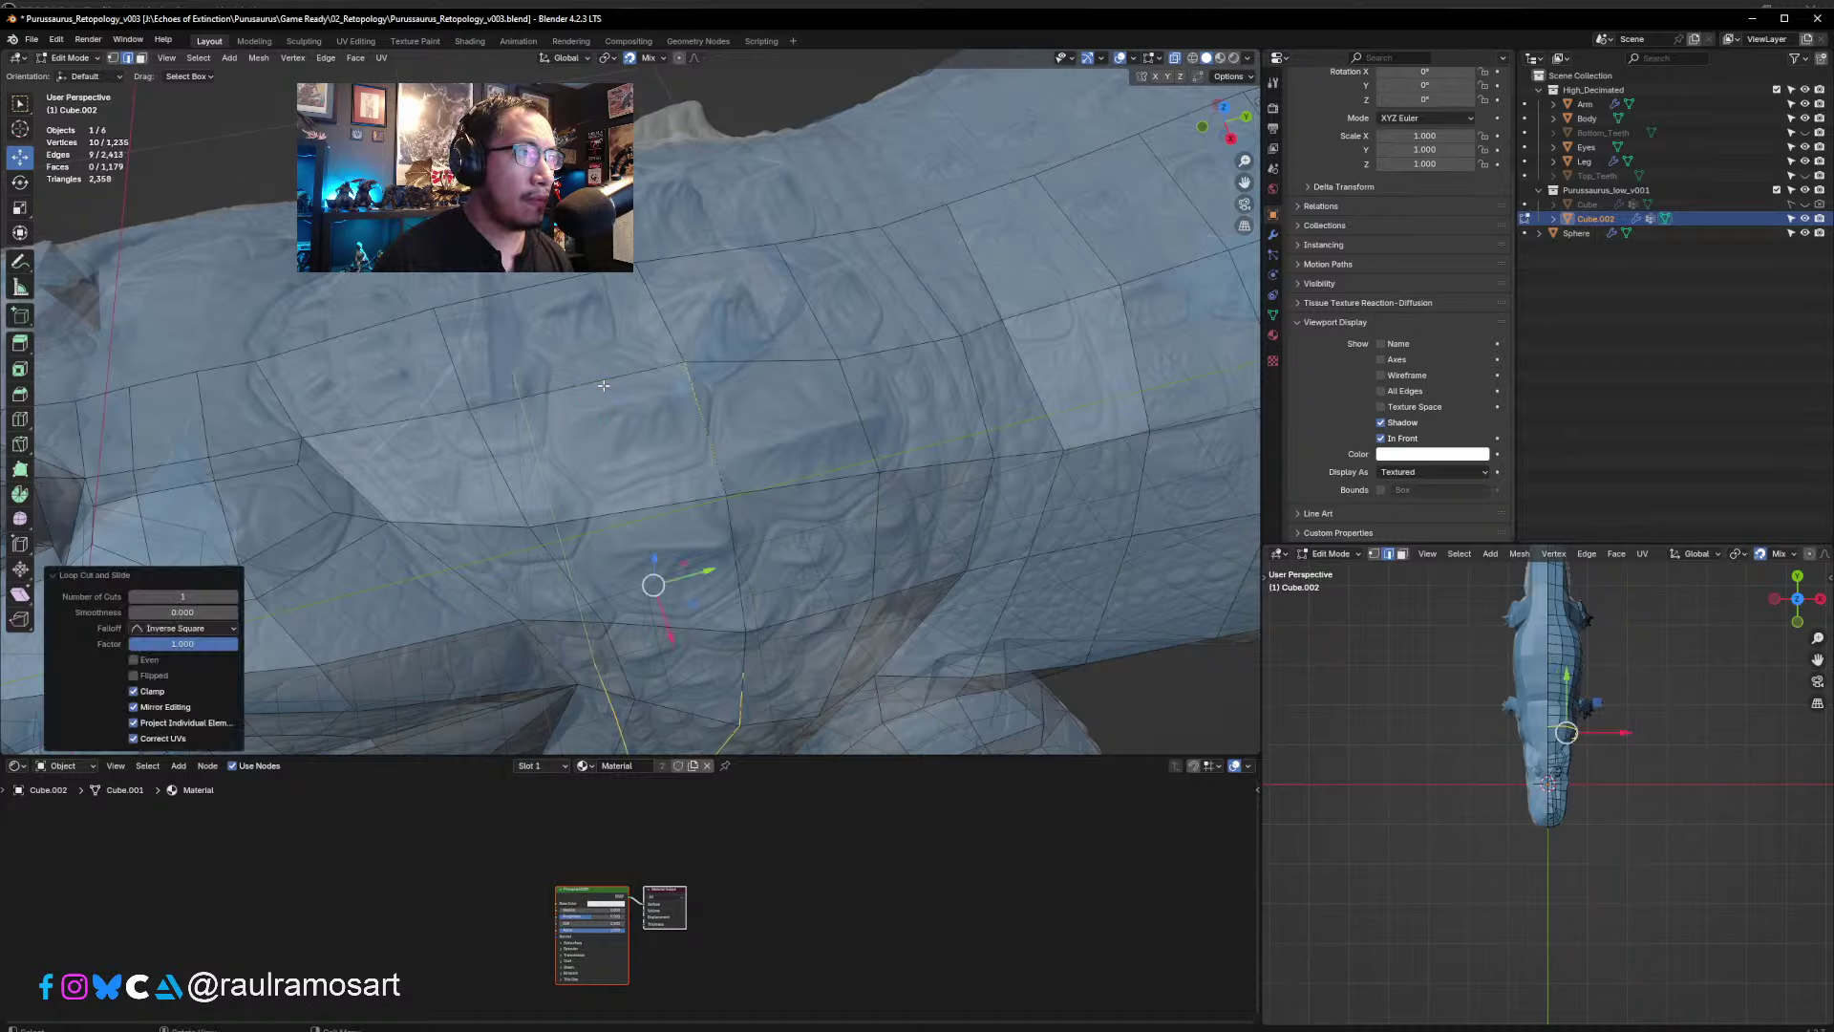
key("ctrl+z")
- Turn off snapping and add two separate single, centred loop cuts around the middle of the neck
left_click(630, 59)
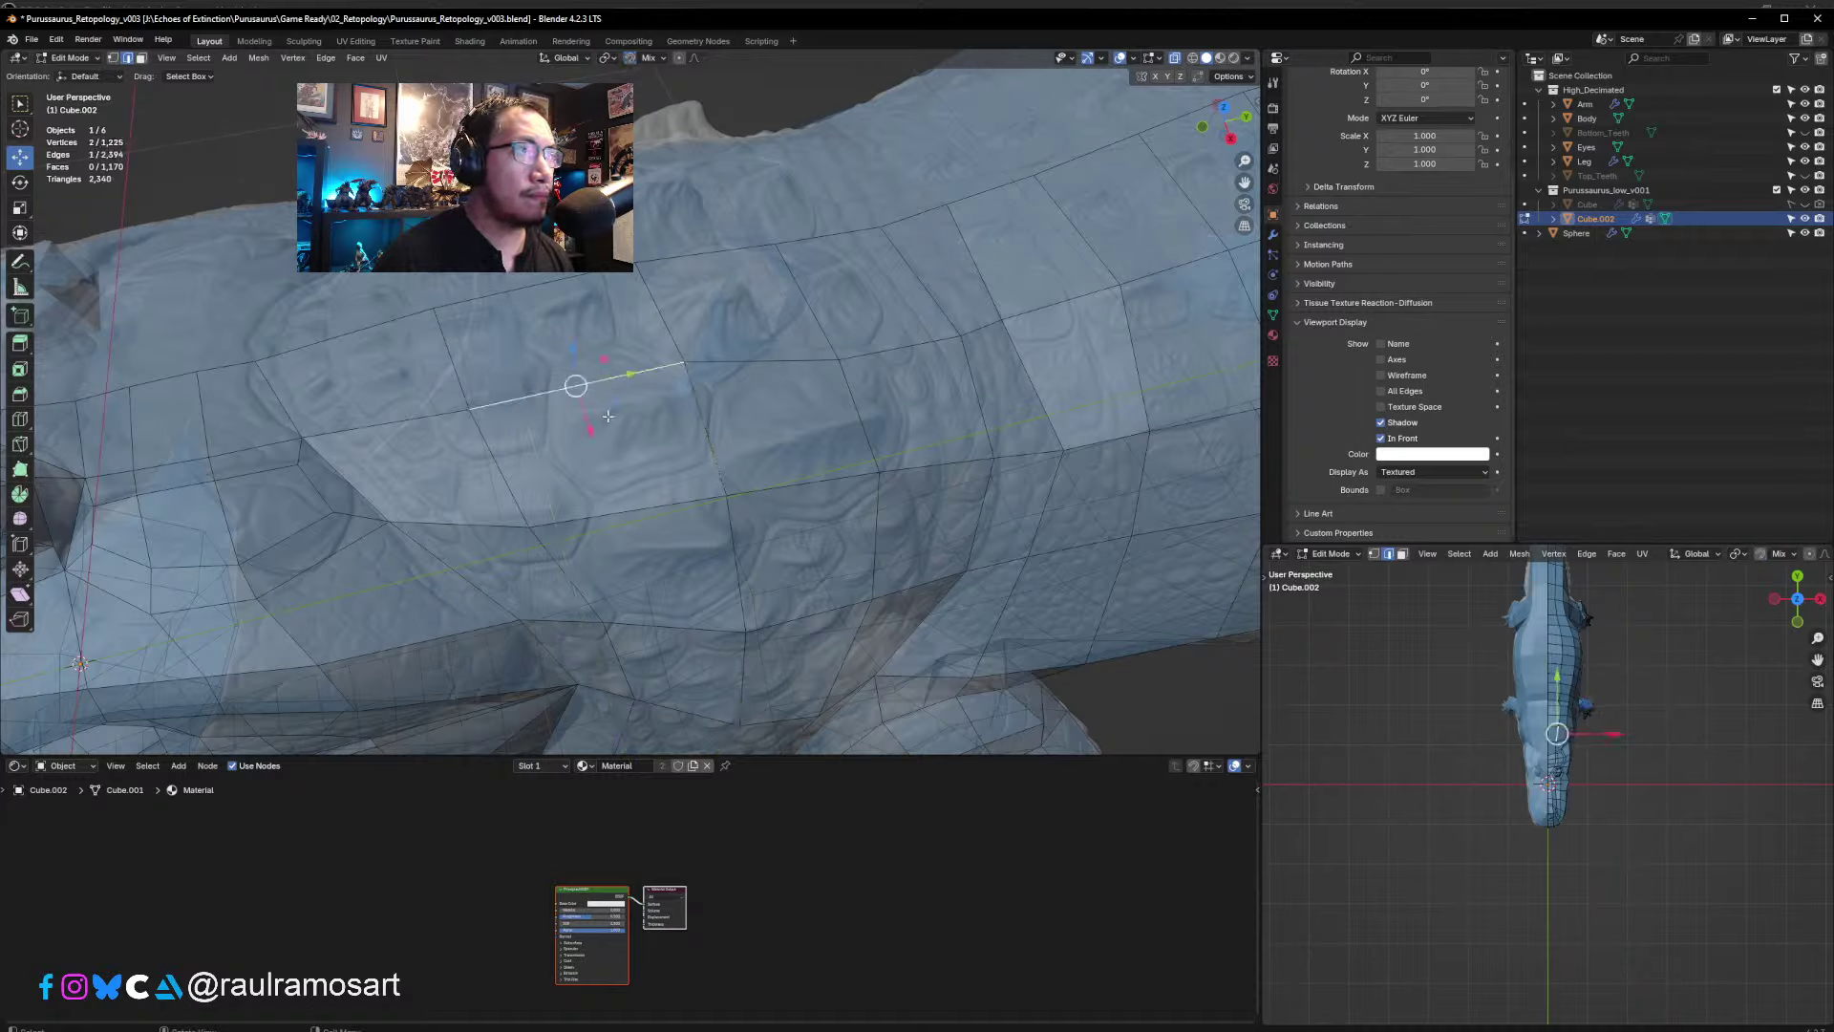
key("ctrl+r")
left_click(604, 413)
right_click(607, 416)
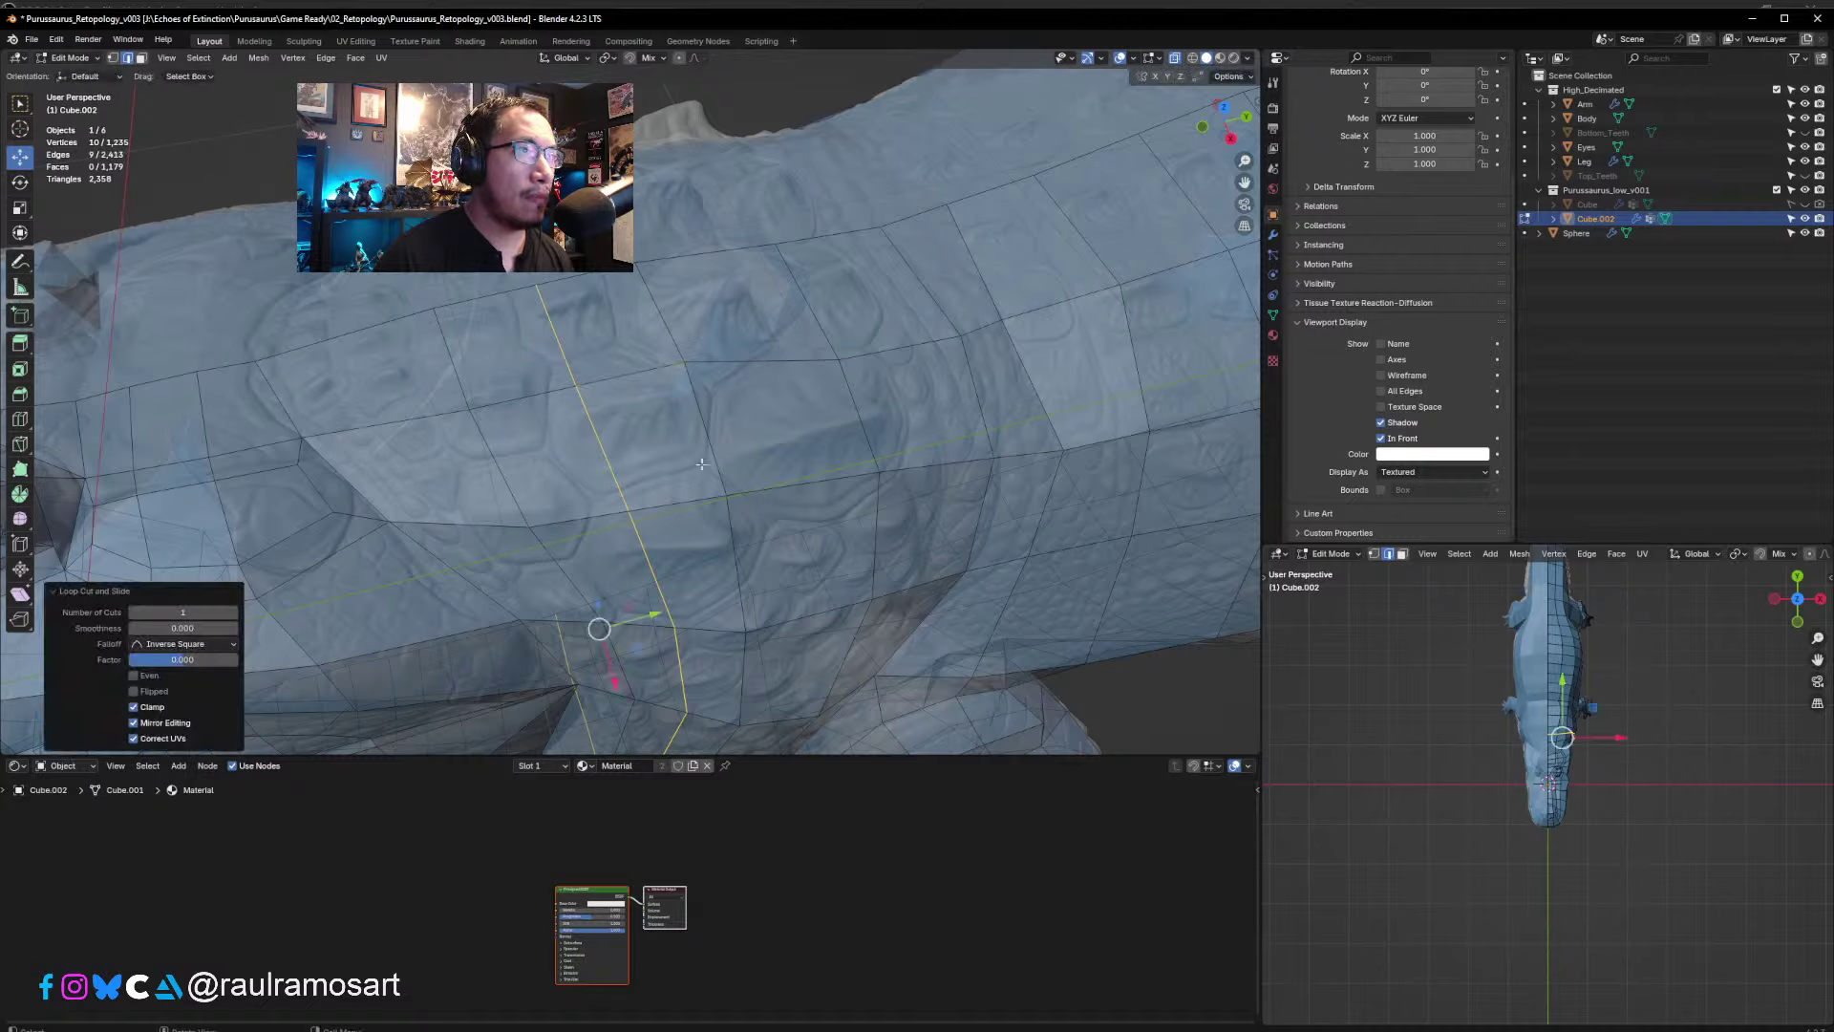
key("ctrl+r")
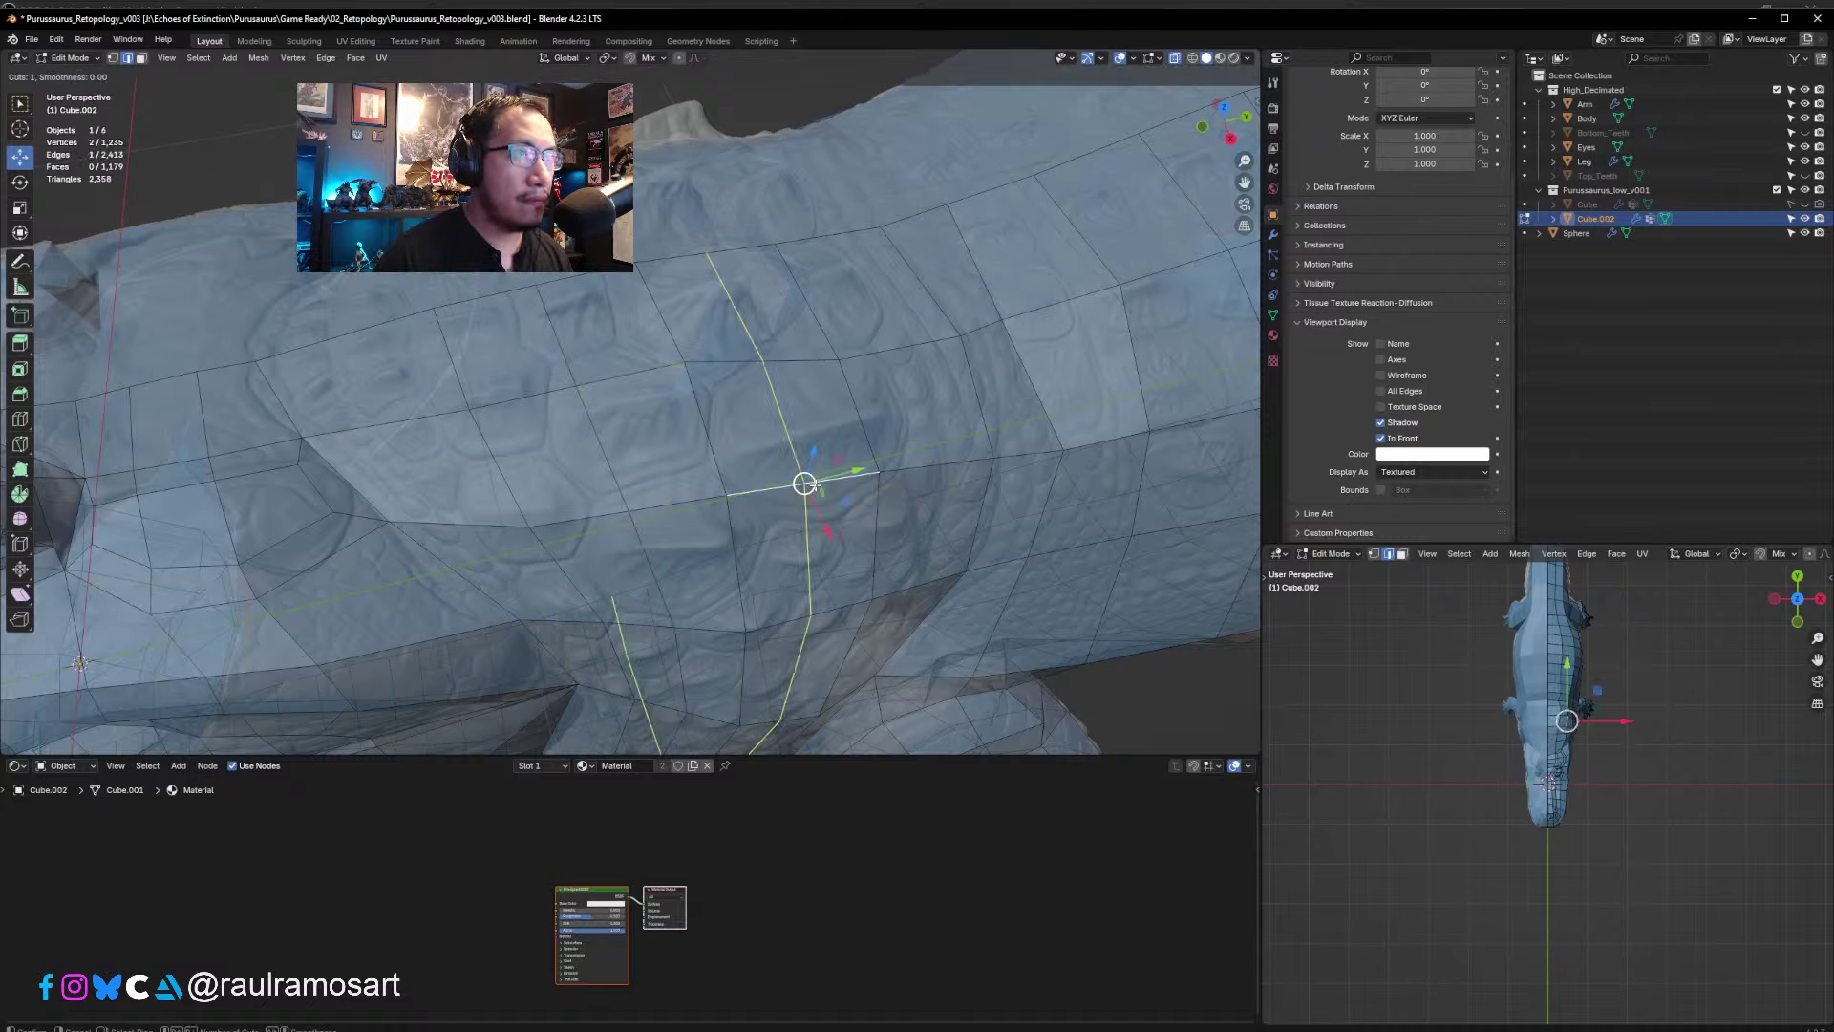
left_click(810, 485)
right_click(814, 485)
- Add two more single, centred loop cuts, one at the neck's rear near the shoulder and one behind the jaw corner
left_click(937, 464)
middle_click_drag(937, 464, 874, 453)
key("ctrl+r")
left_click(870, 455)
right_click(870, 455)
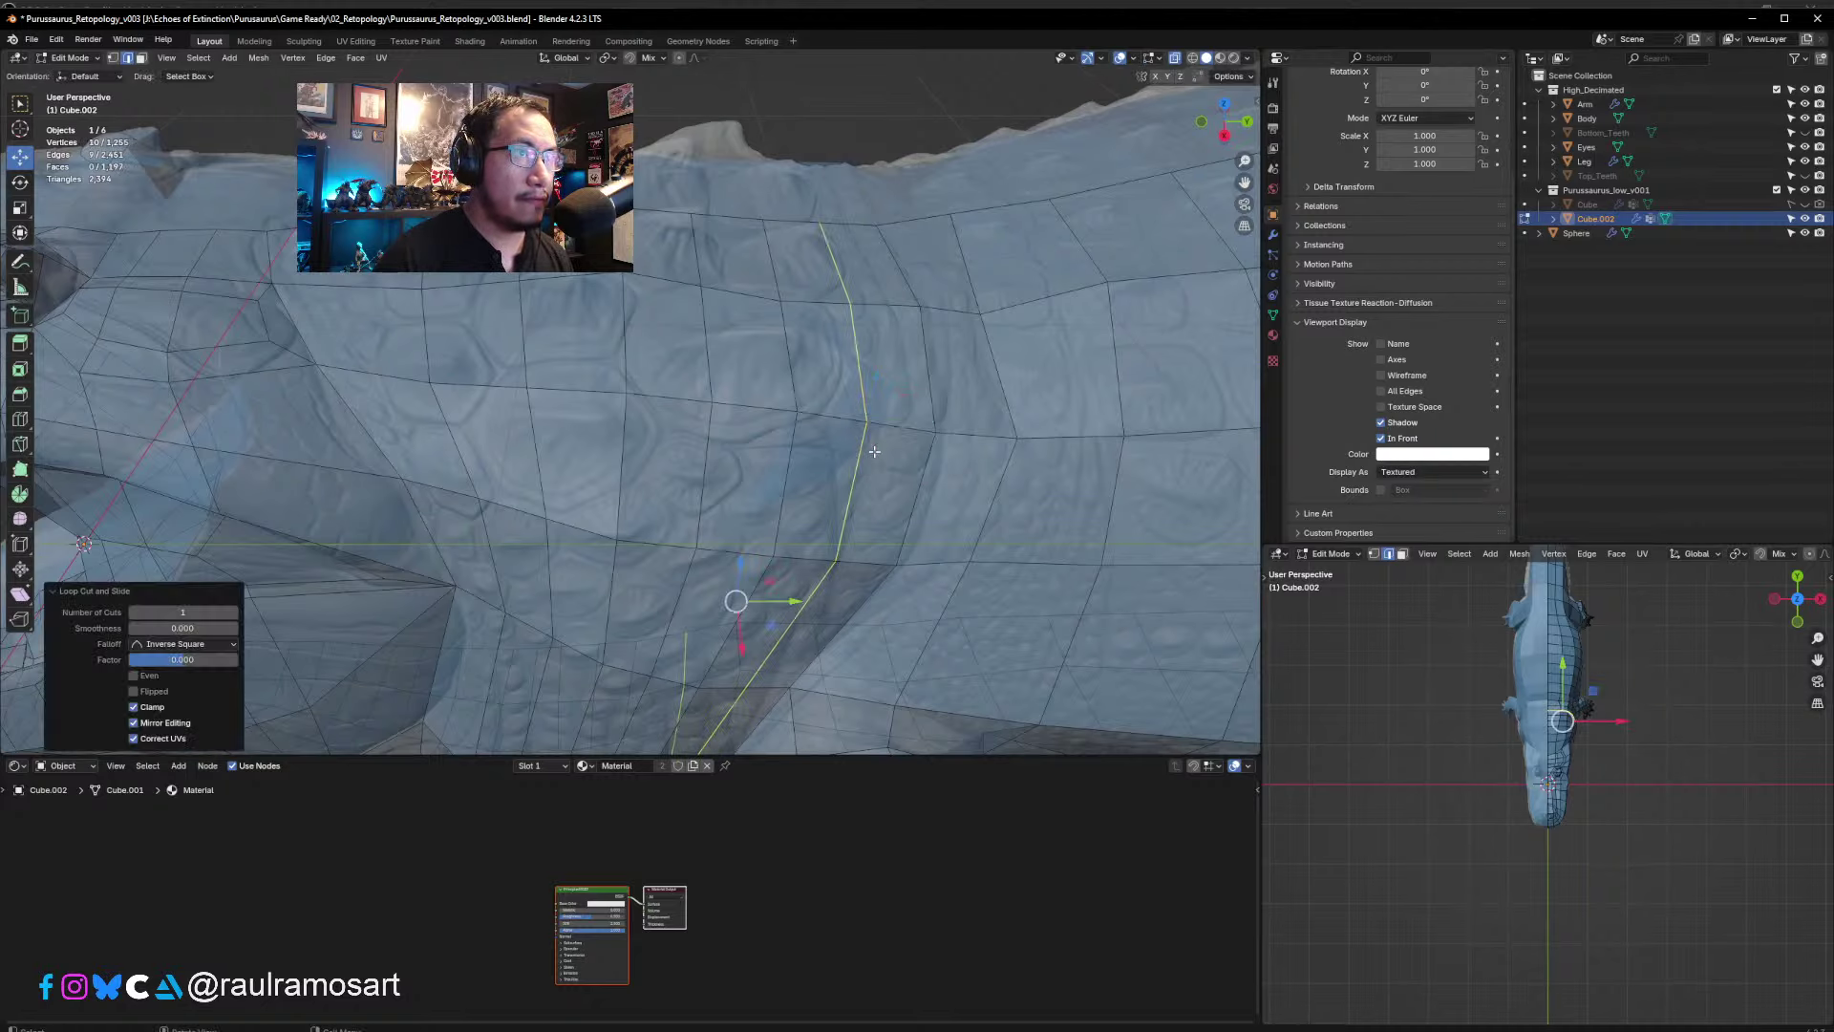
middle_click_drag(777, 494, 739, 487)
key("ctrl+r")
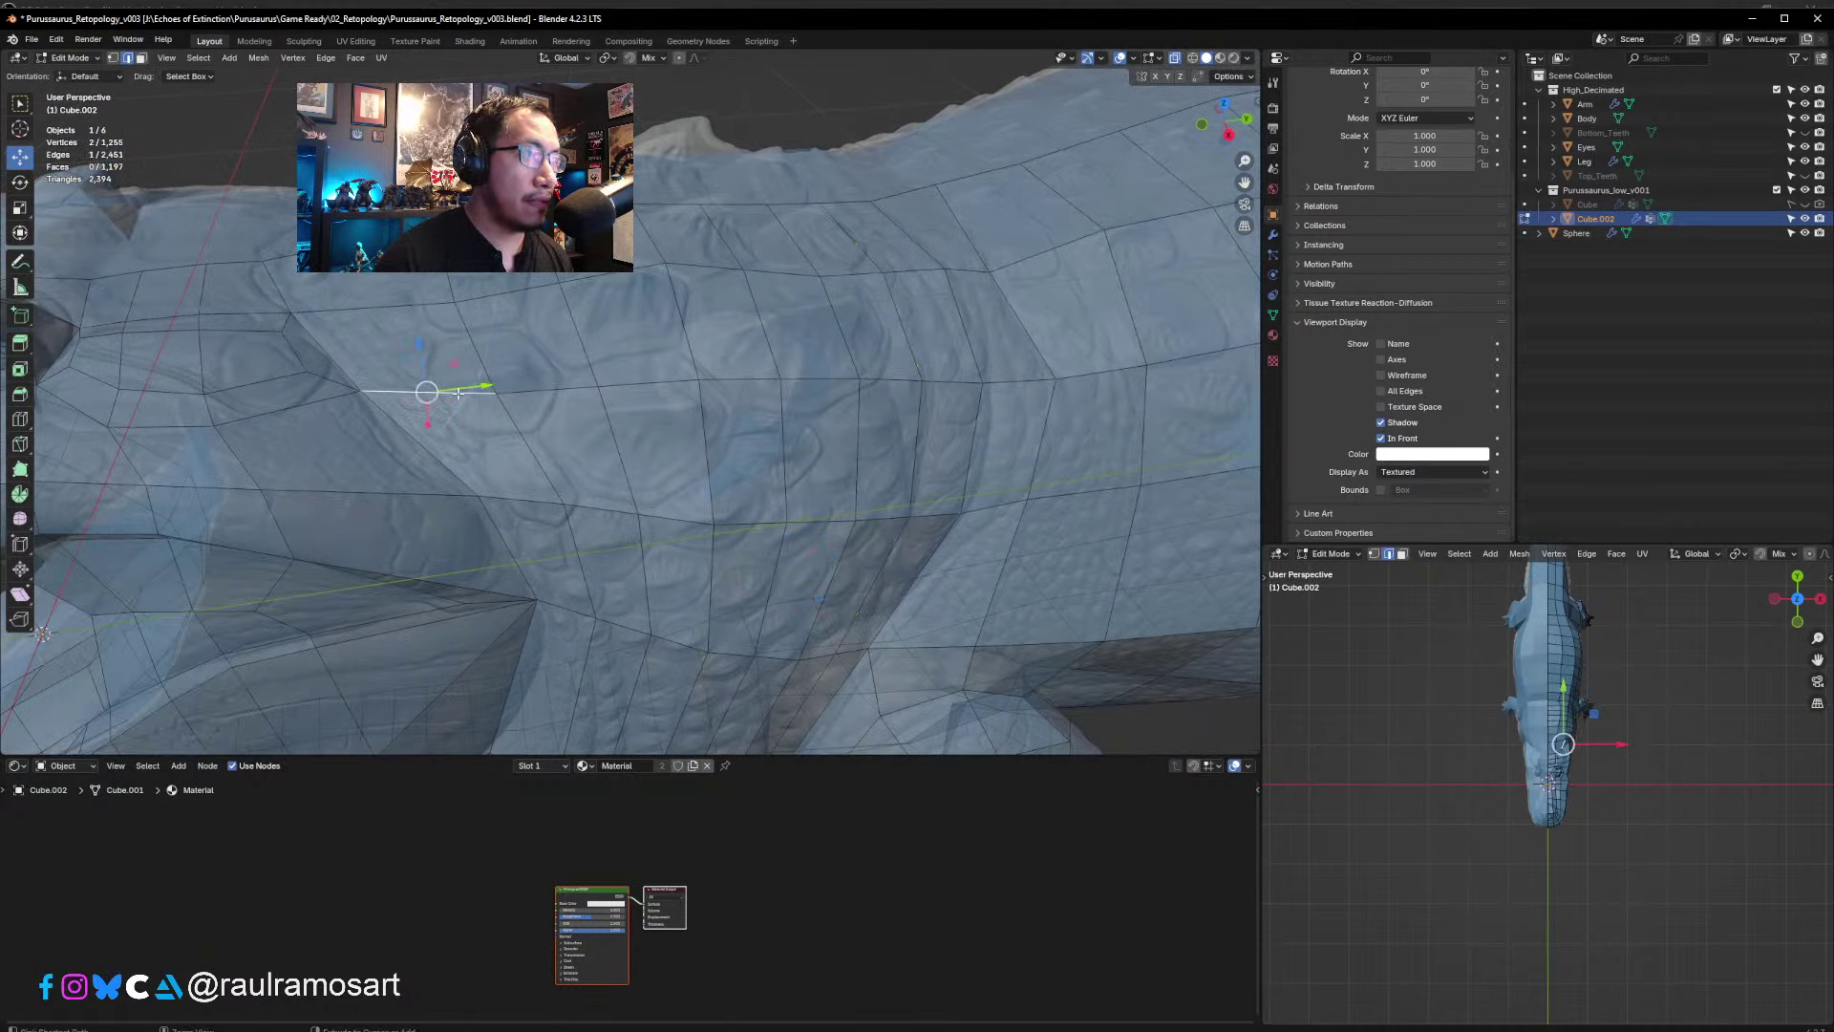
left_click(447, 394)
right_click(447, 393)
- In vertex mode, nudge three consecutive vertices of the lengthwise upper-neck edge line to smooth its flow along the scales
middle_click_drag(840, 559, 743, 476)
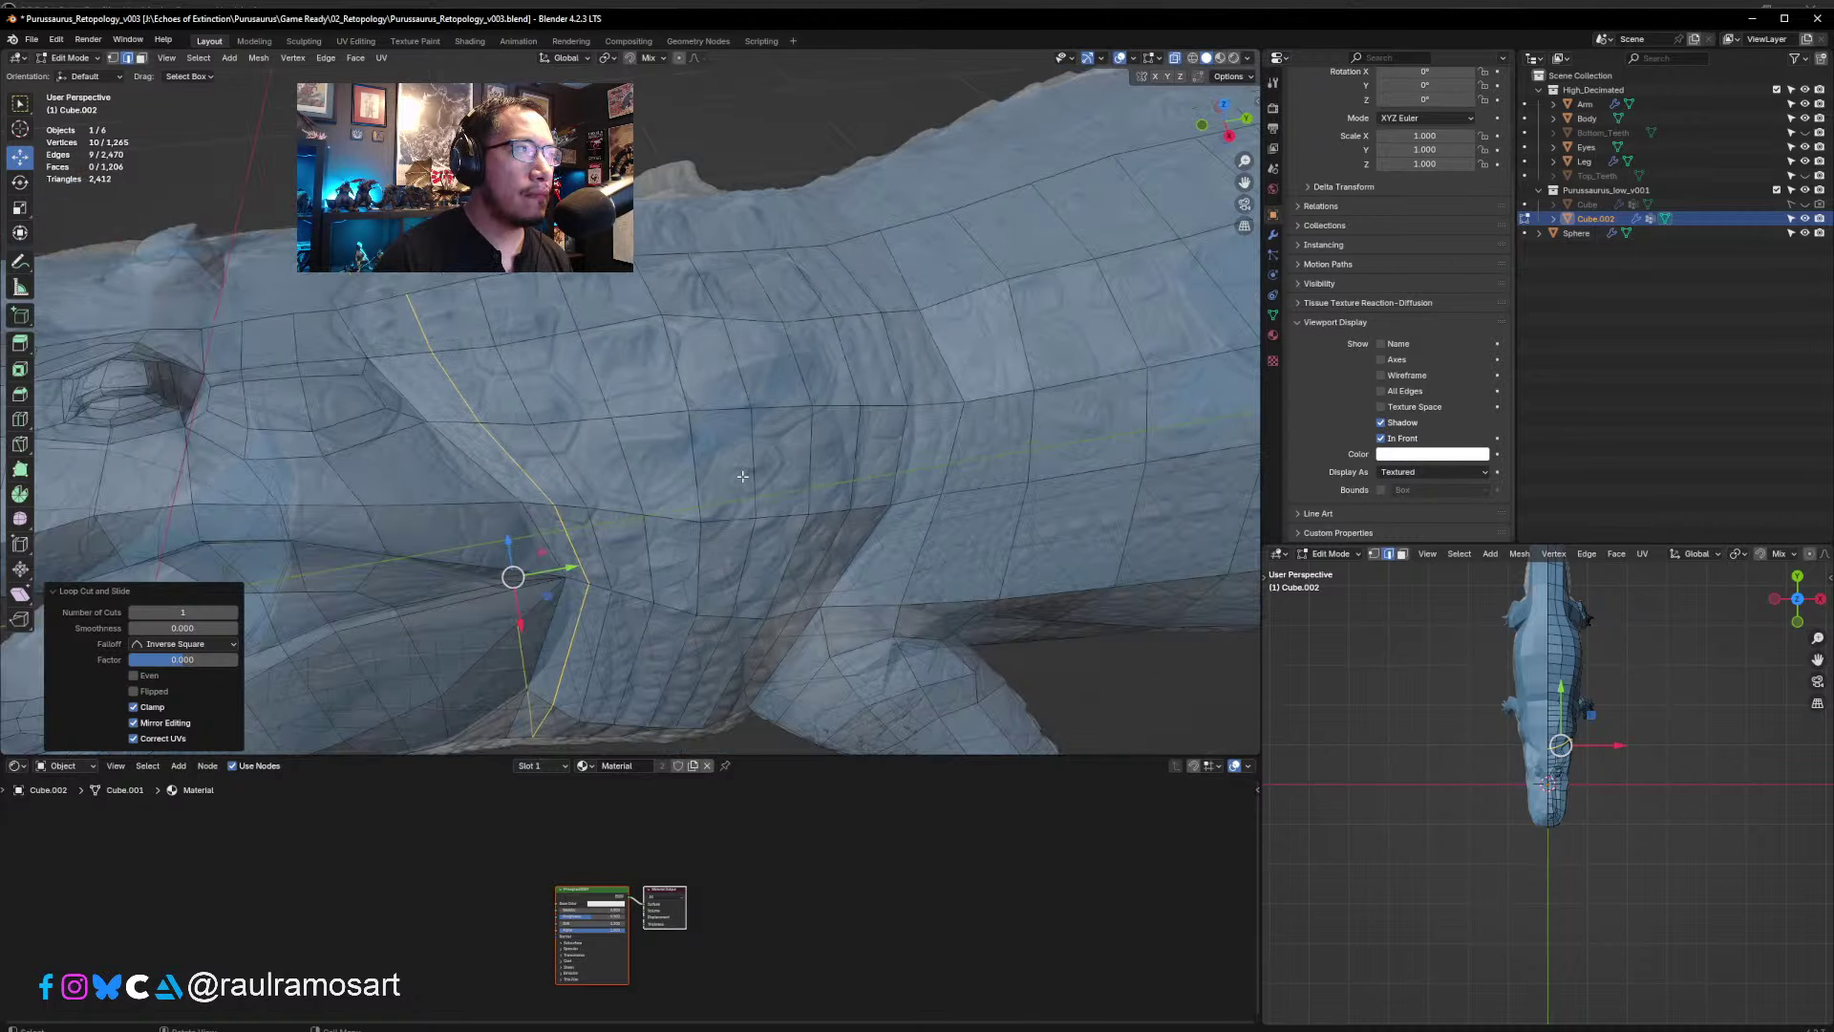
scroll(743, 476, "up", 3)
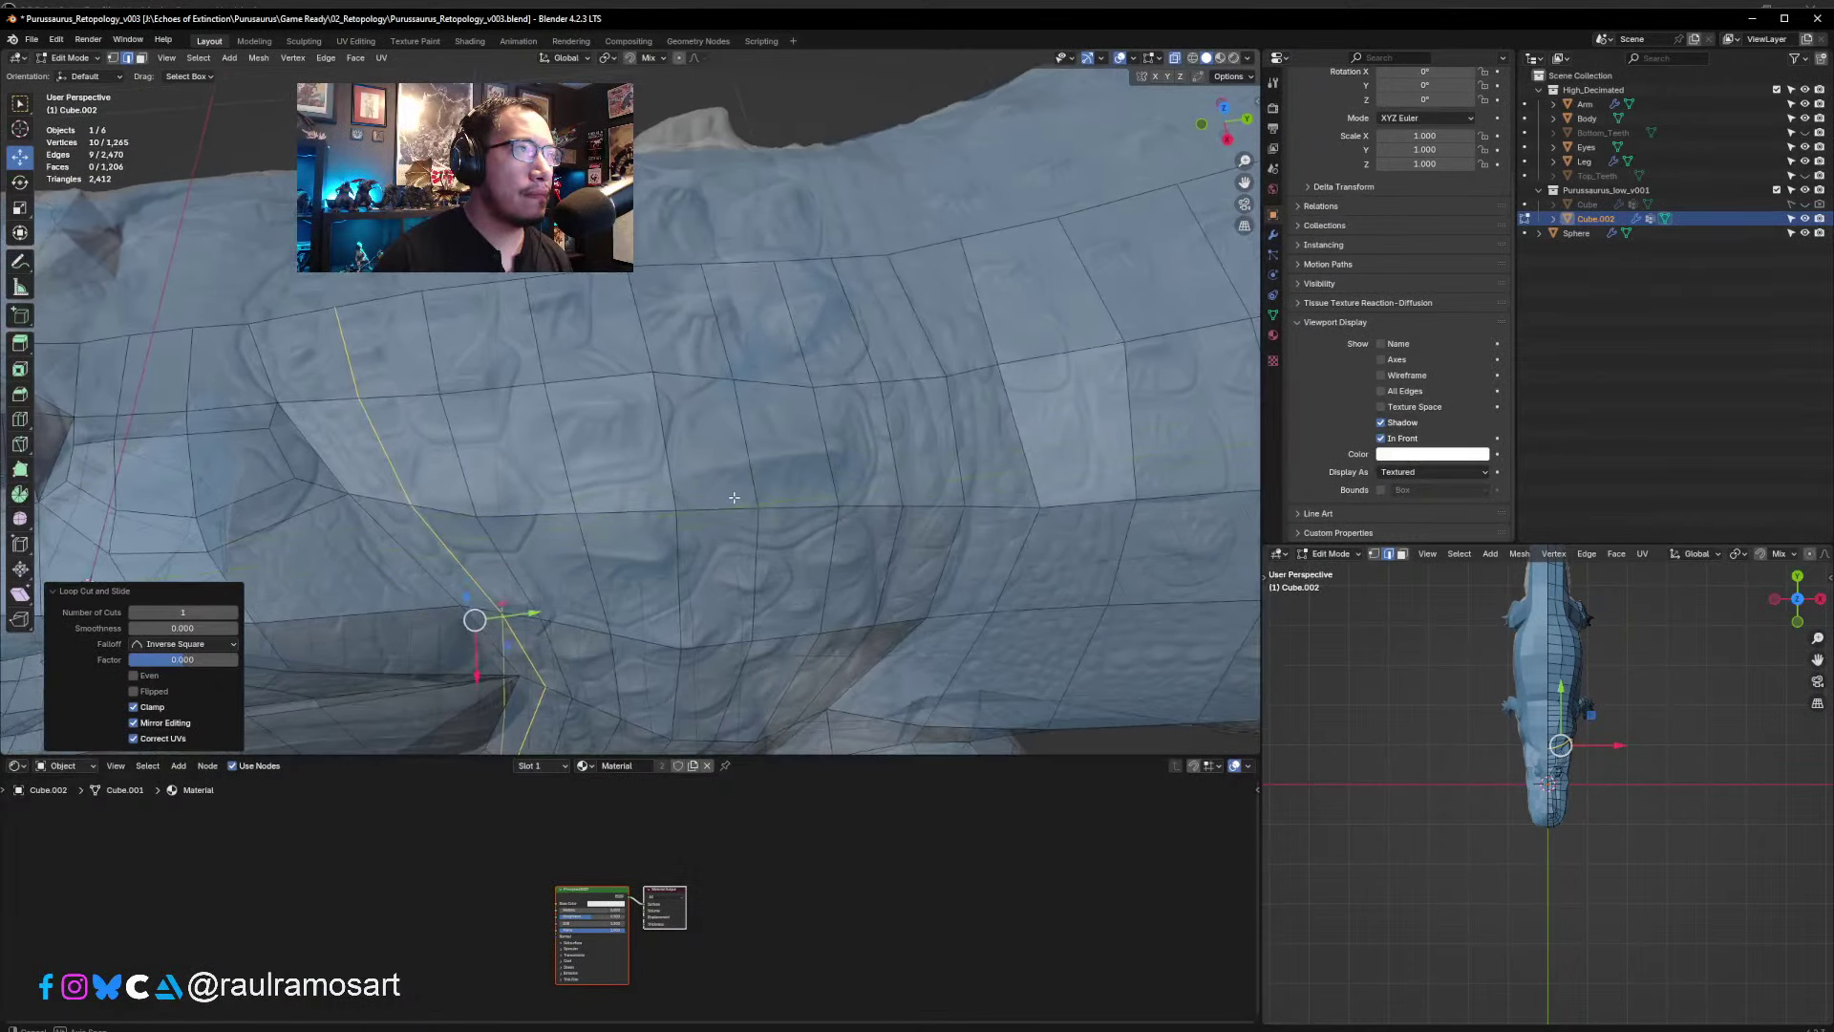
mouse_move(735, 491)
middle_mouse_down()
mouse_move(767, 401)
mouse_move(733, 491)
mouse_move(822, 430)
mouse_move(712, 498)
middle_mouse_up()
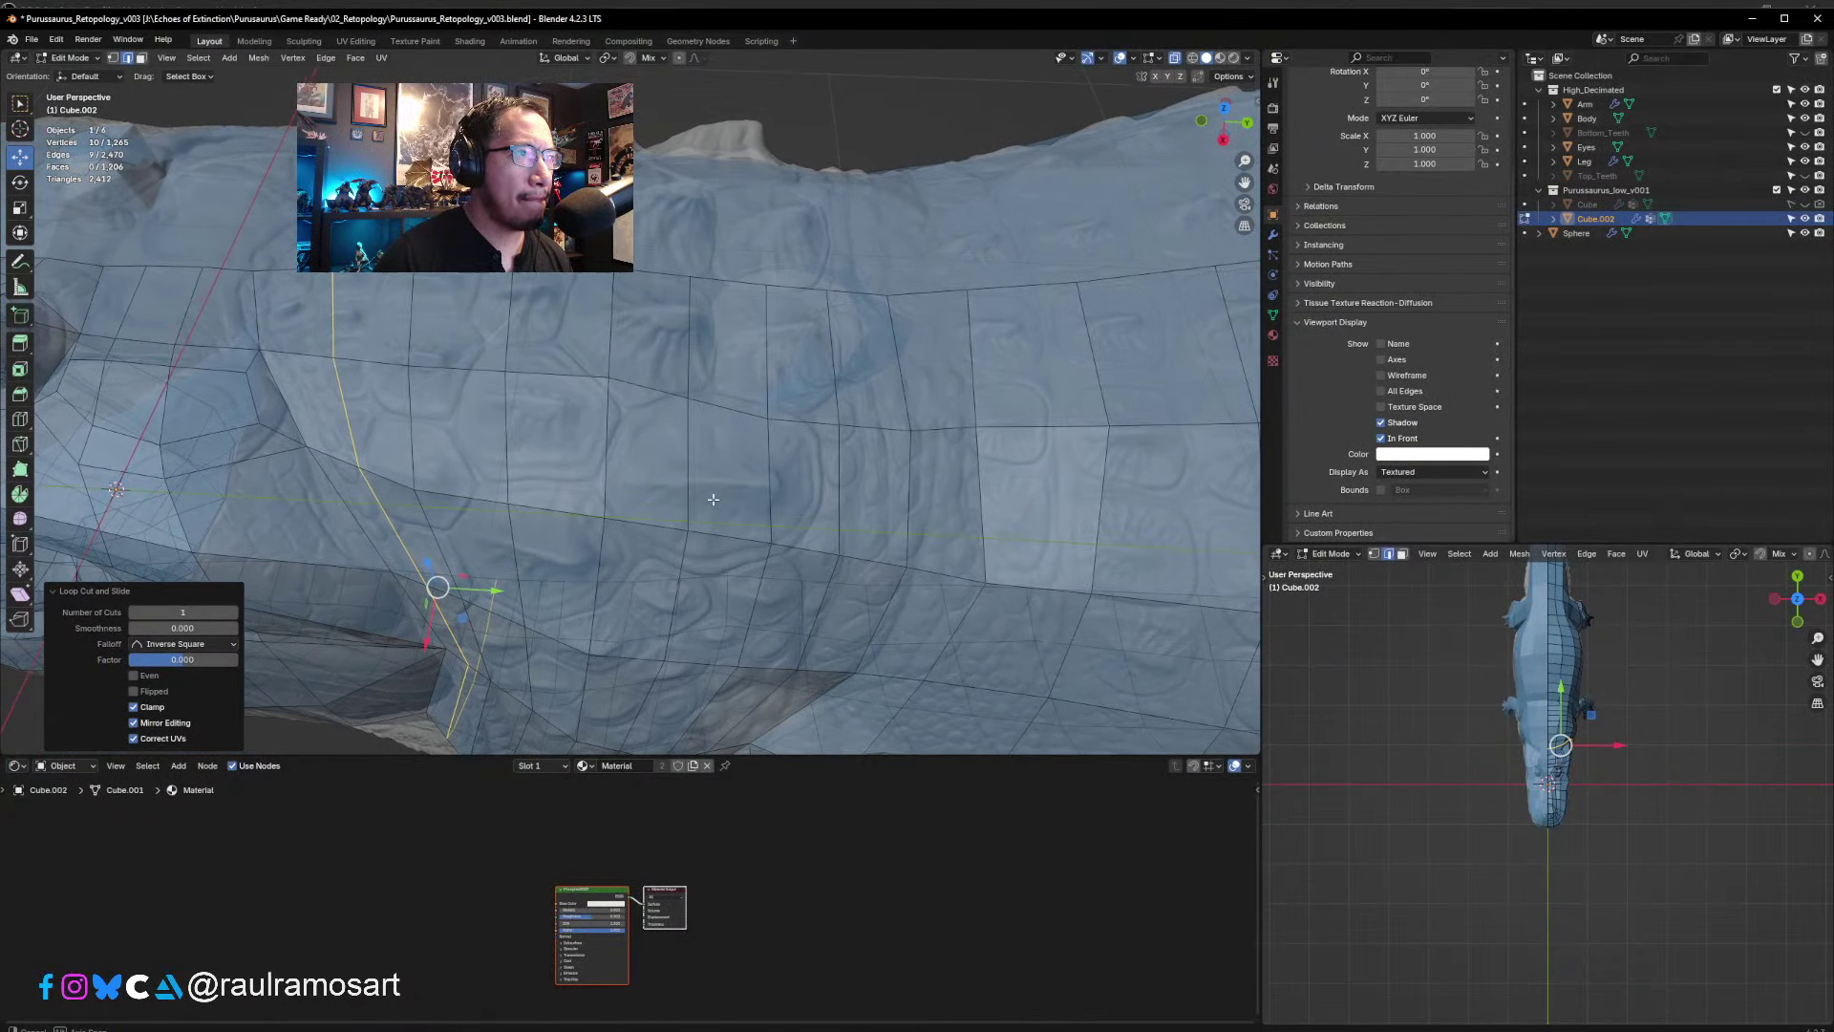
middle_click_drag(713, 499, 705, 495)
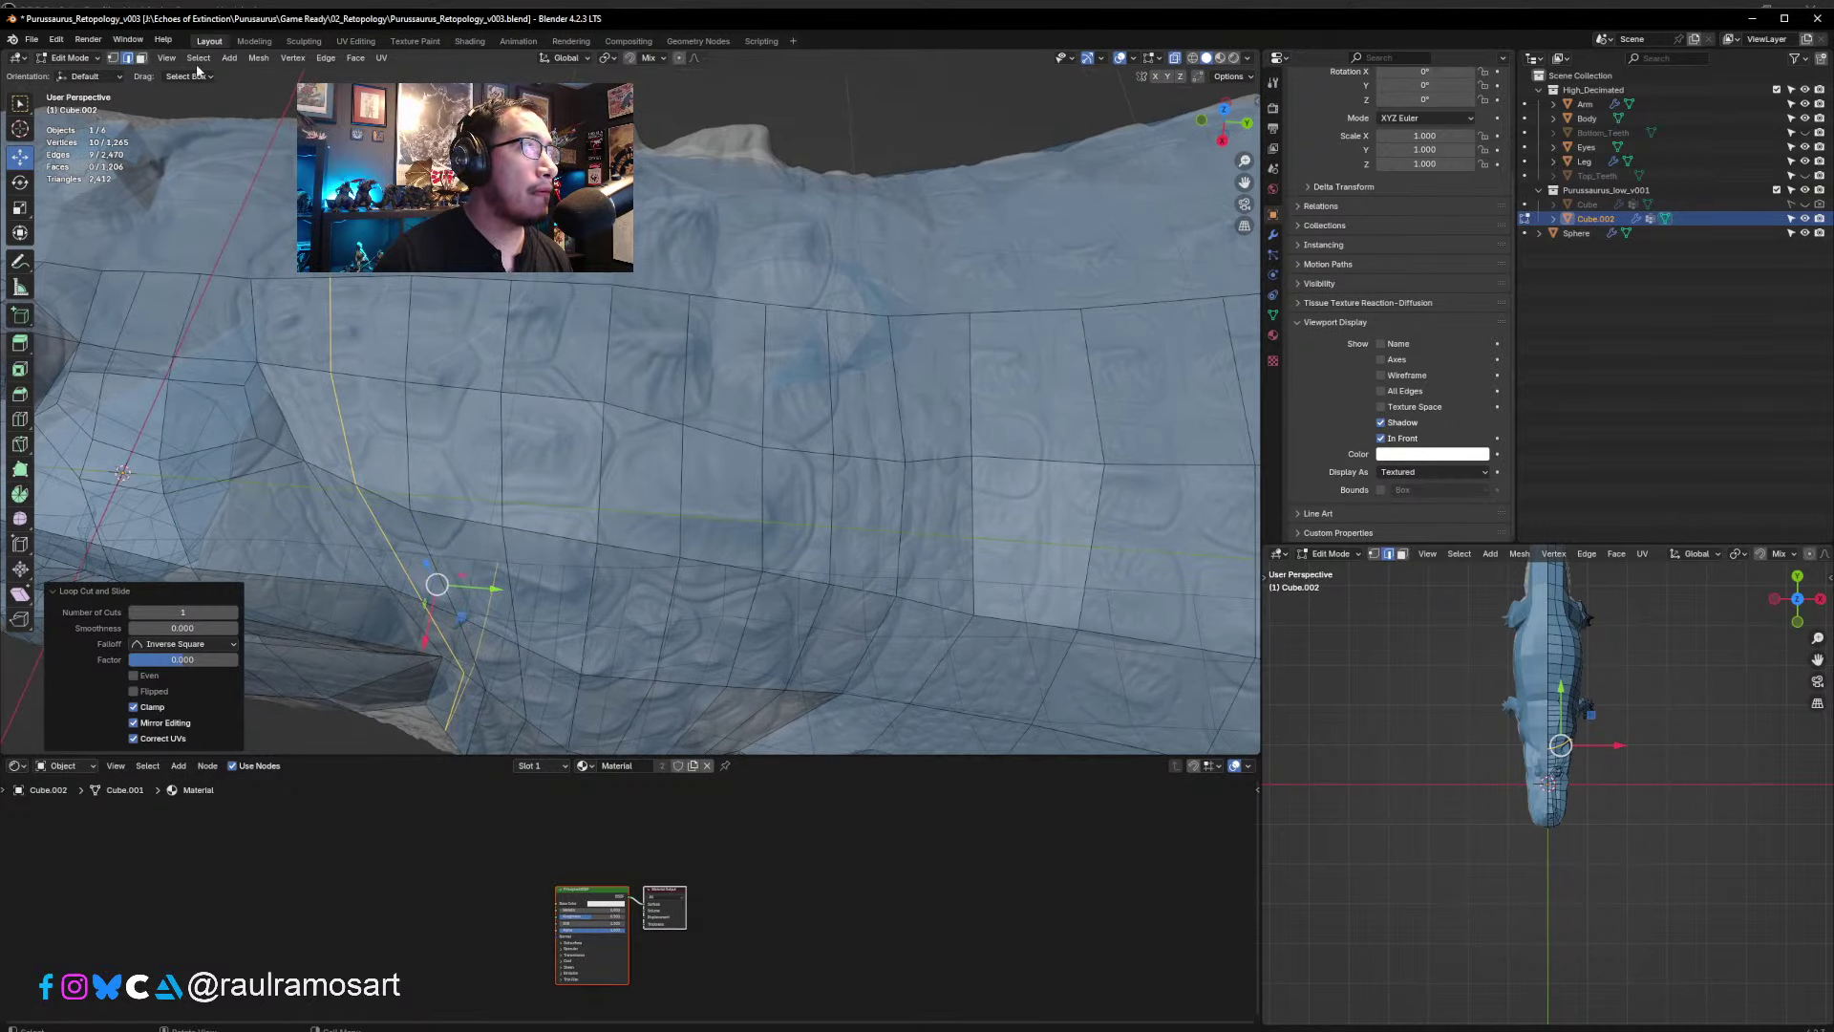
left_click(116, 59)
middle_click_drag(604, 417, 598, 442)
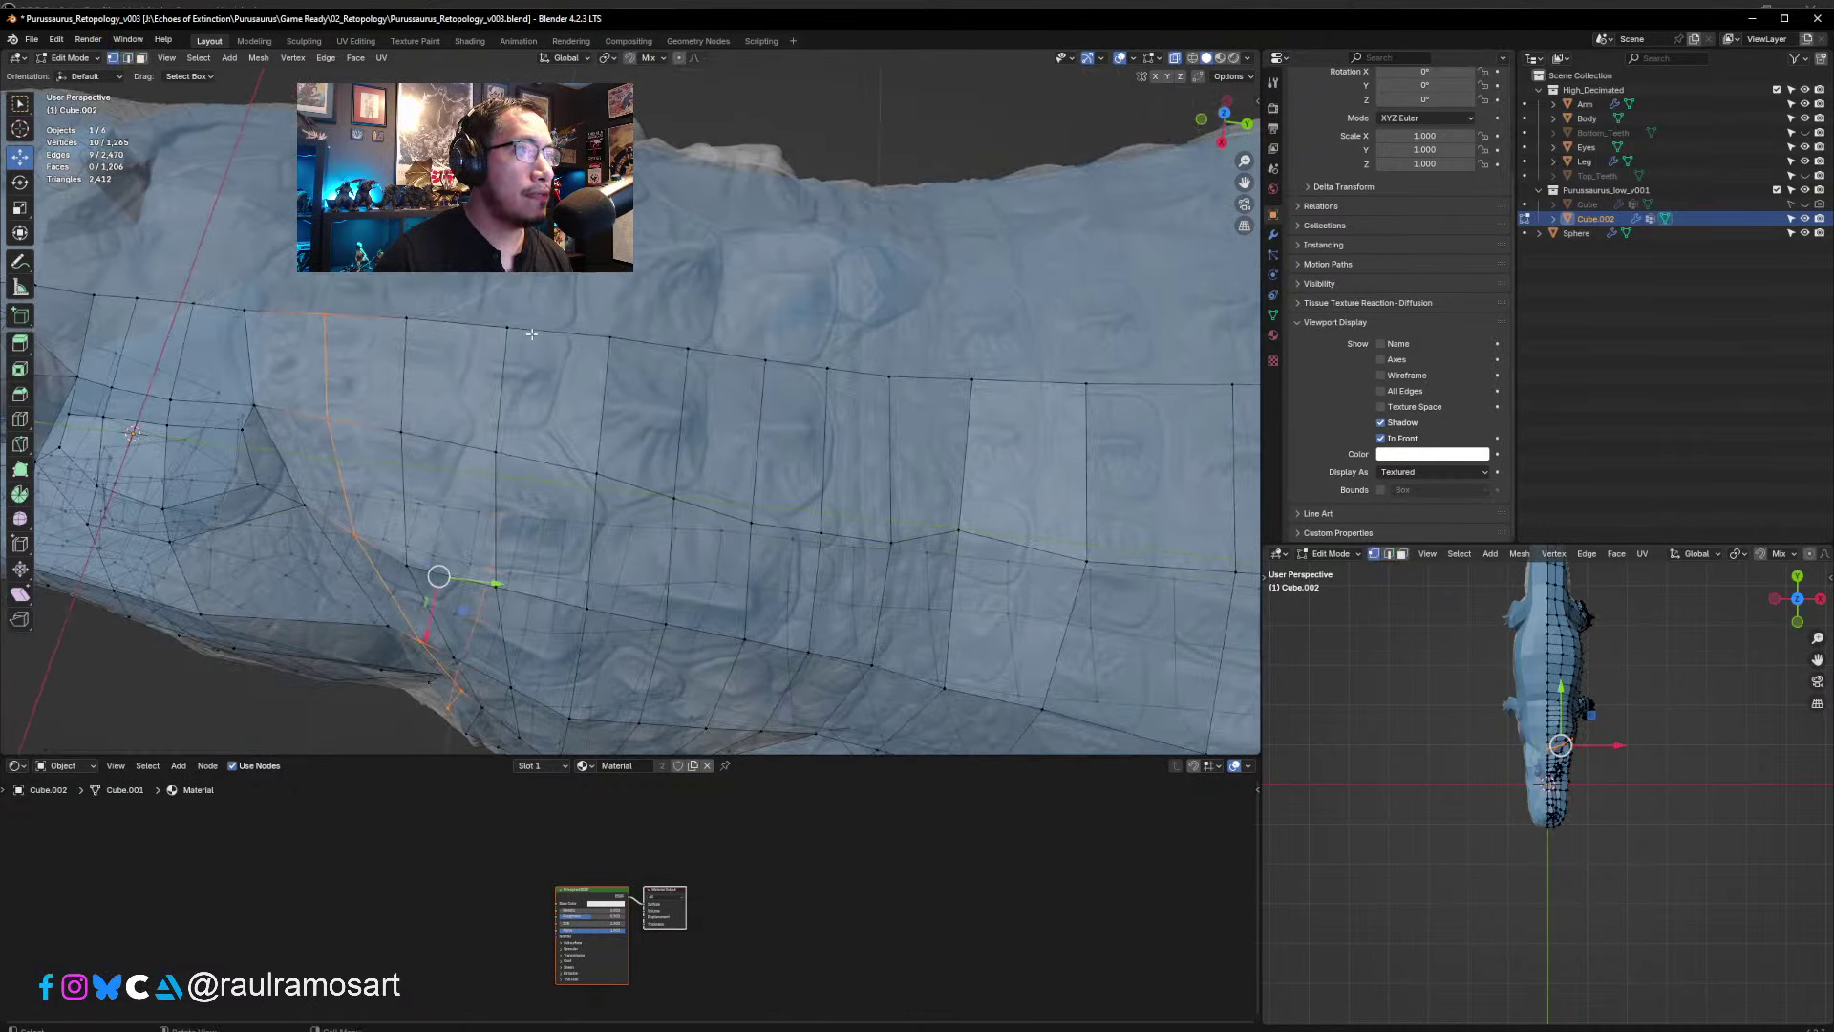
left_click(596, 476)
key("g")
left_click(599, 483)
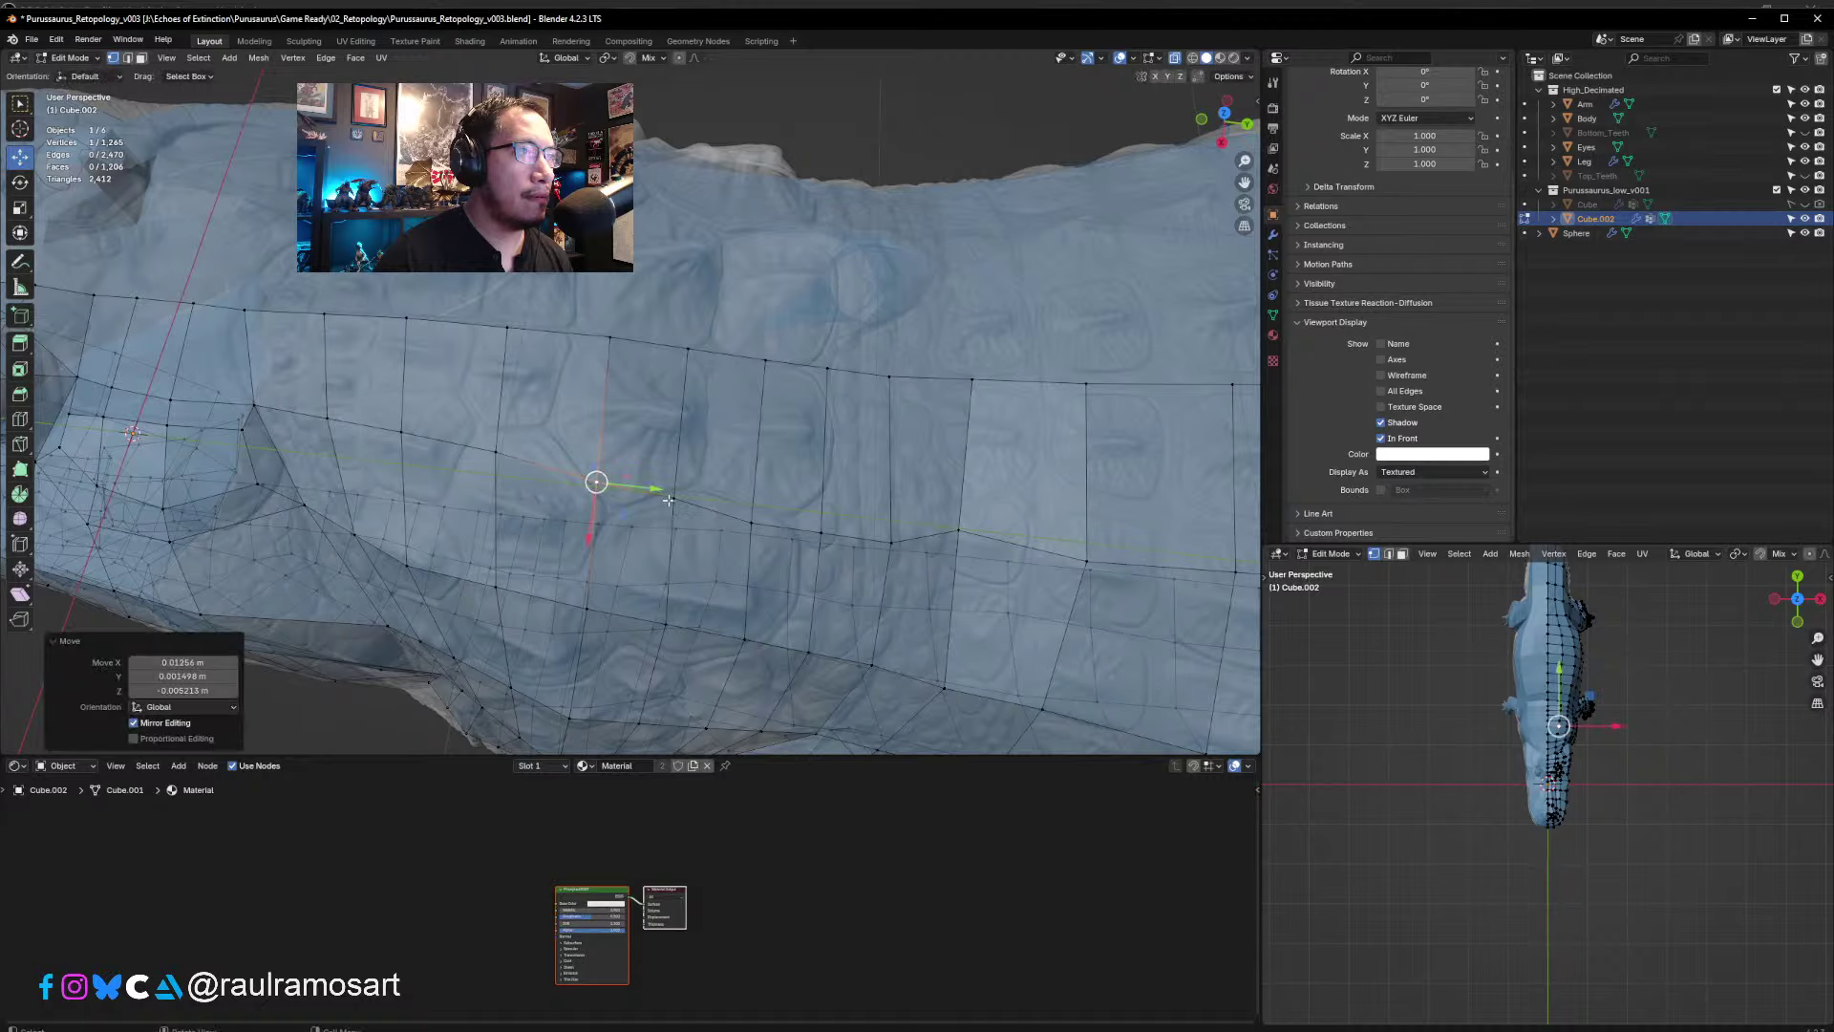
key("g")
left_click(675, 494)
key("g")
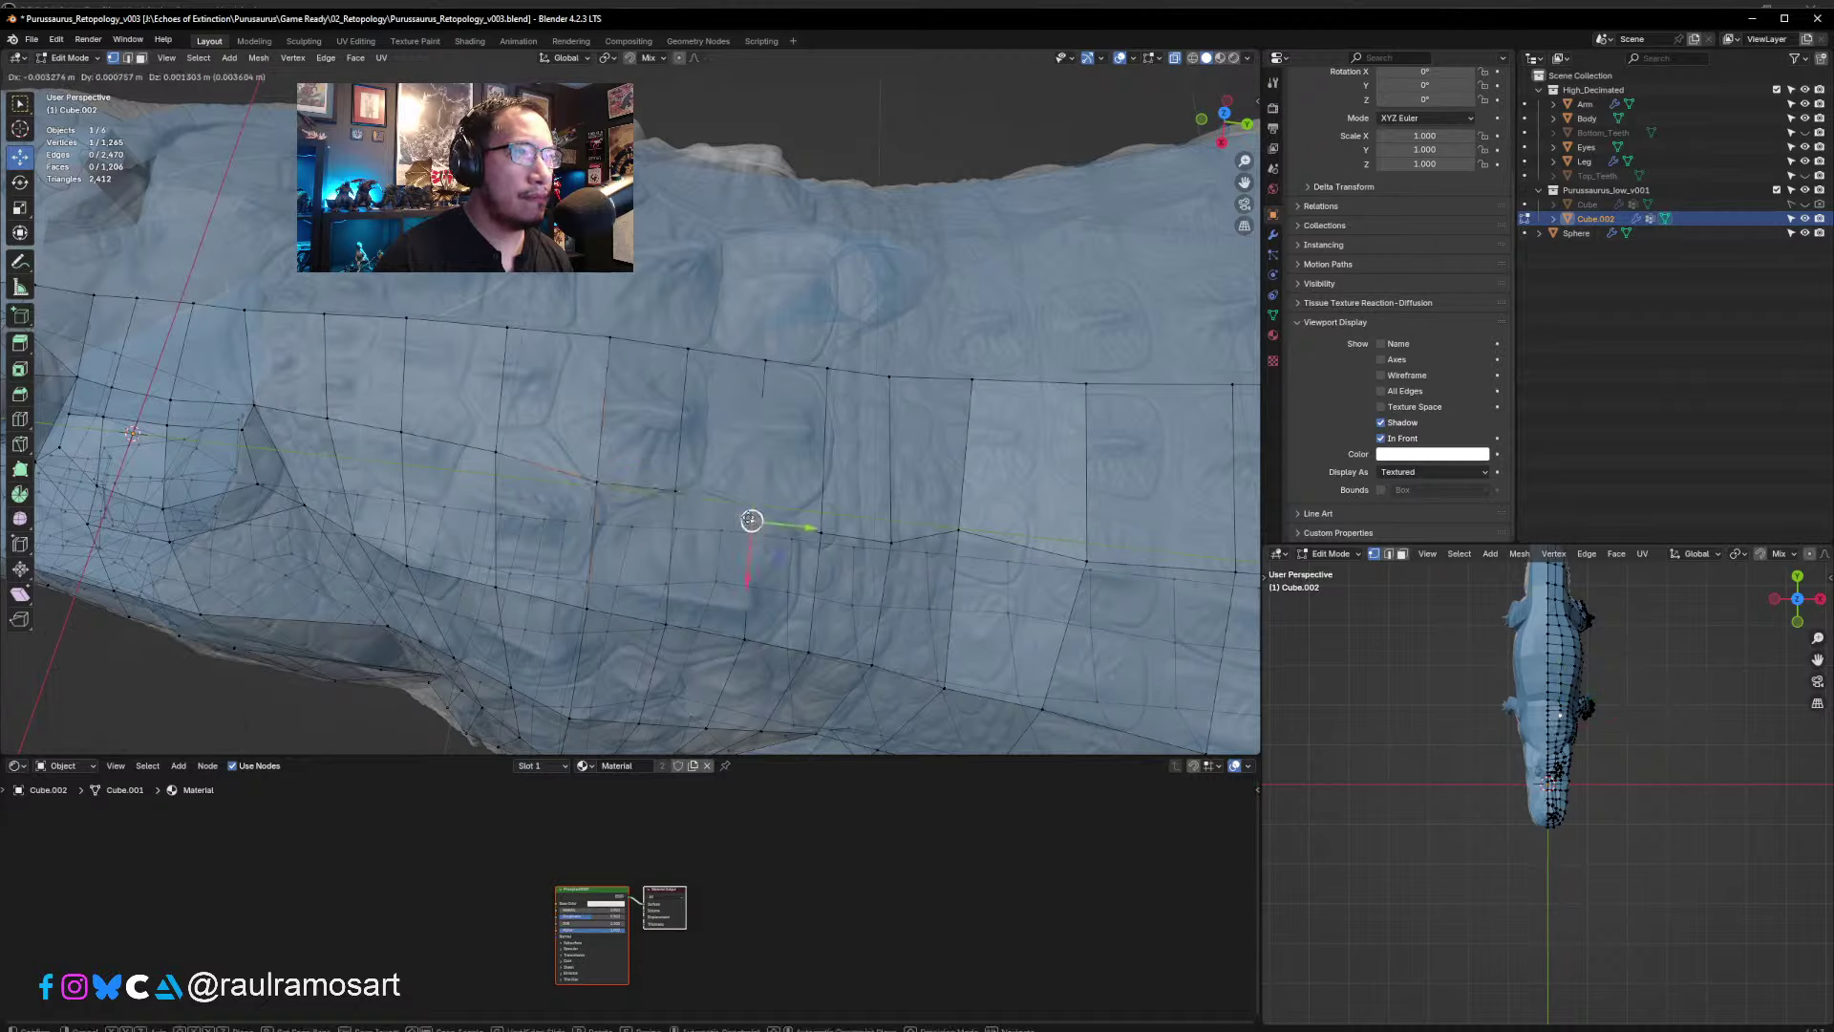
left_click(755, 511)
- Reposition the next vertices of the upper-neck edge line toward the shoulder so the line runs evenly
key("g")
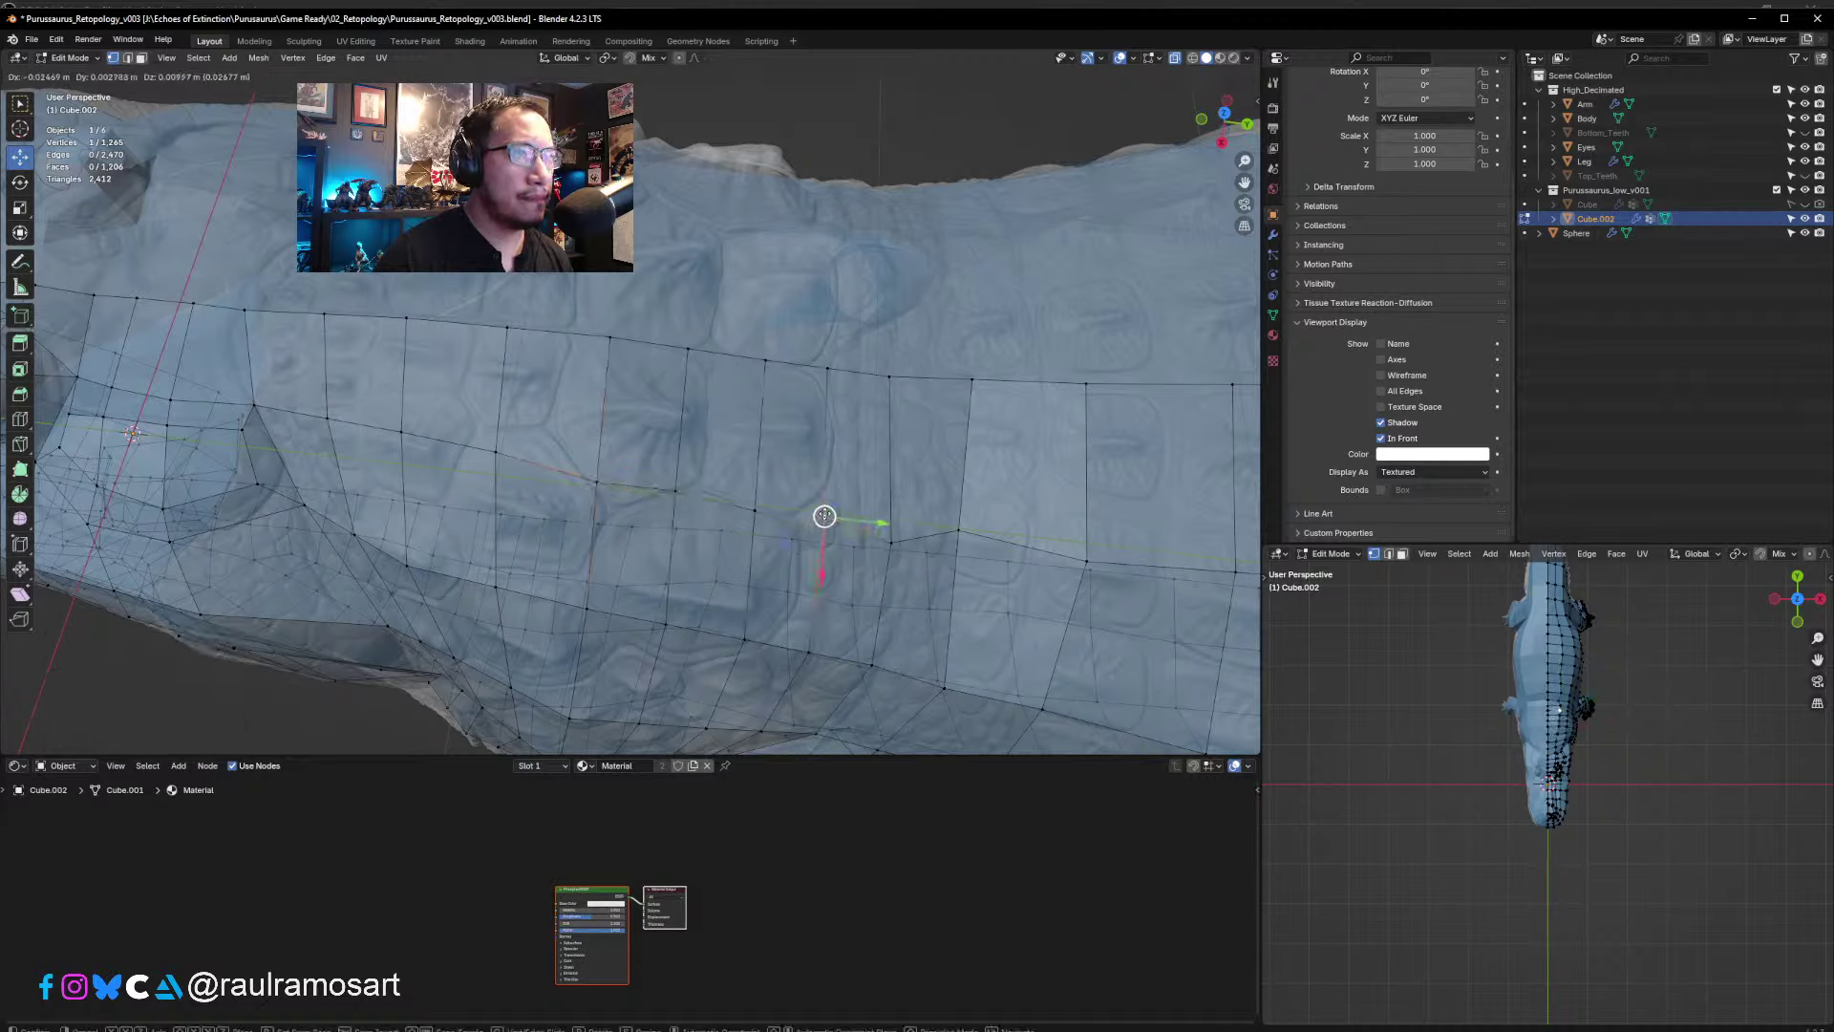
left_click(750, 511)
key("ctrl+z")
key("g")
left_click(835, 529)
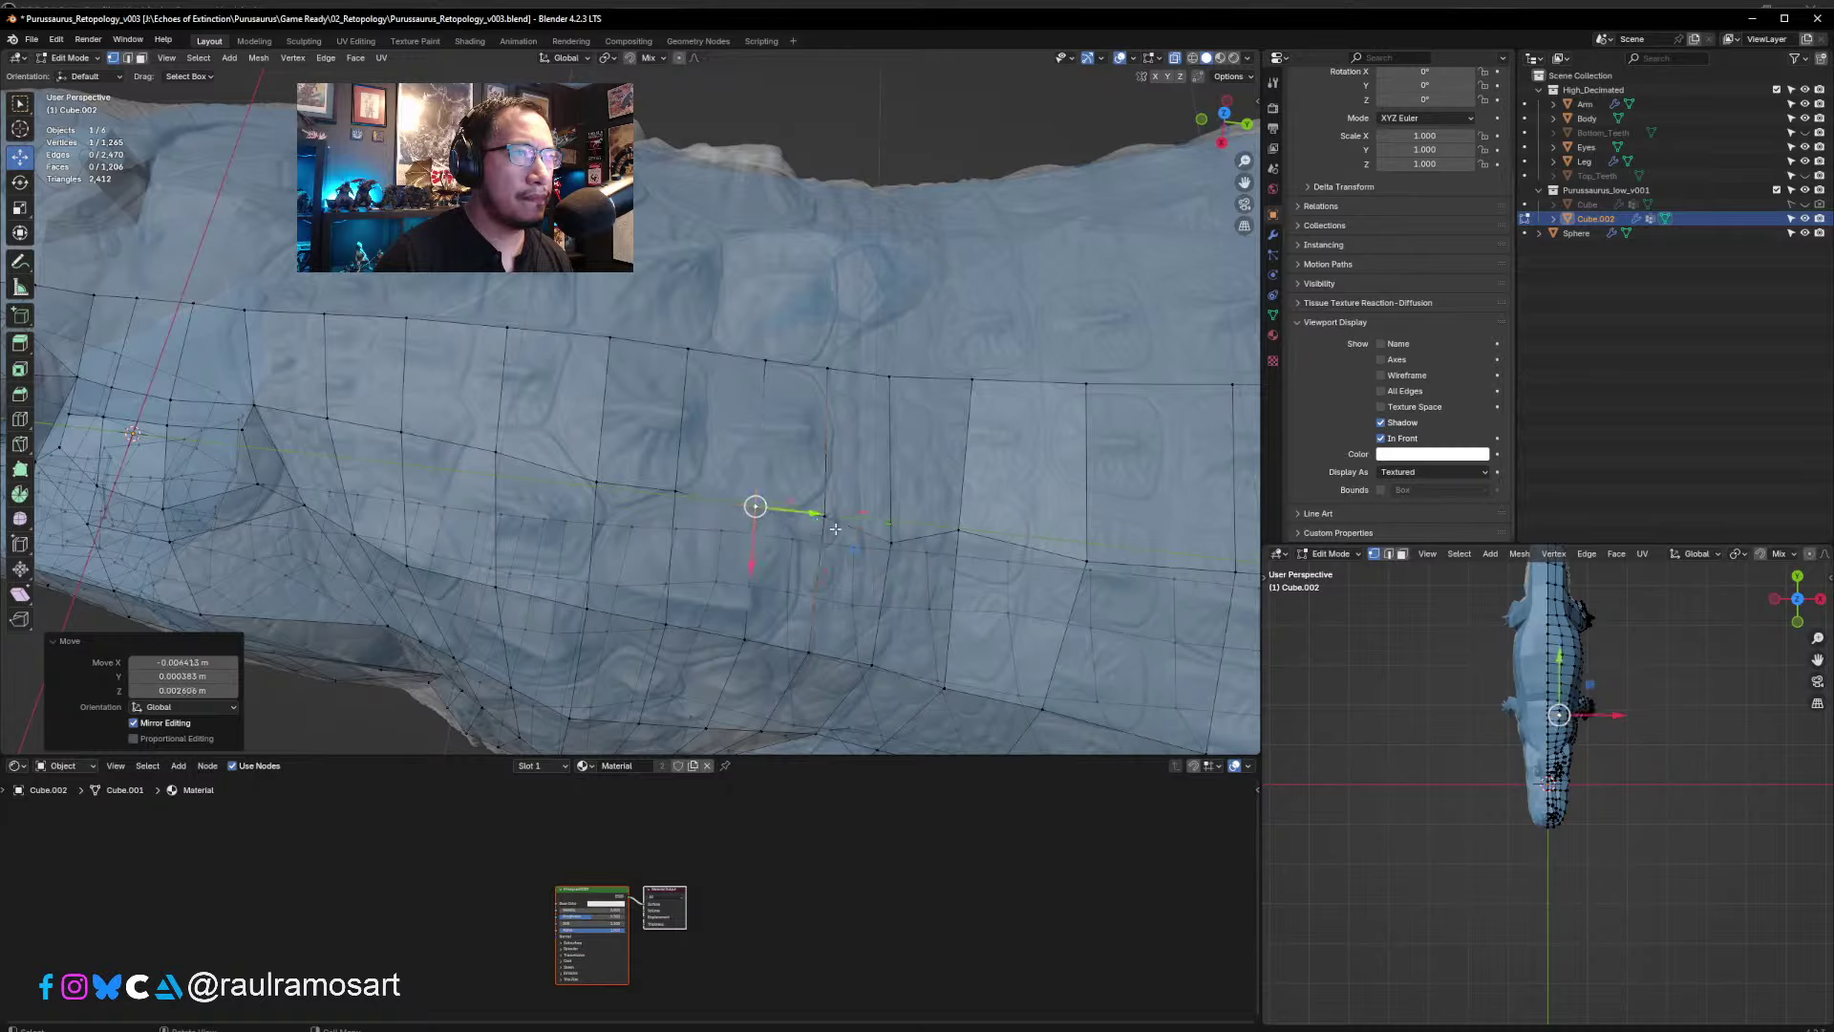
key("g")
left_click(1003, 549)
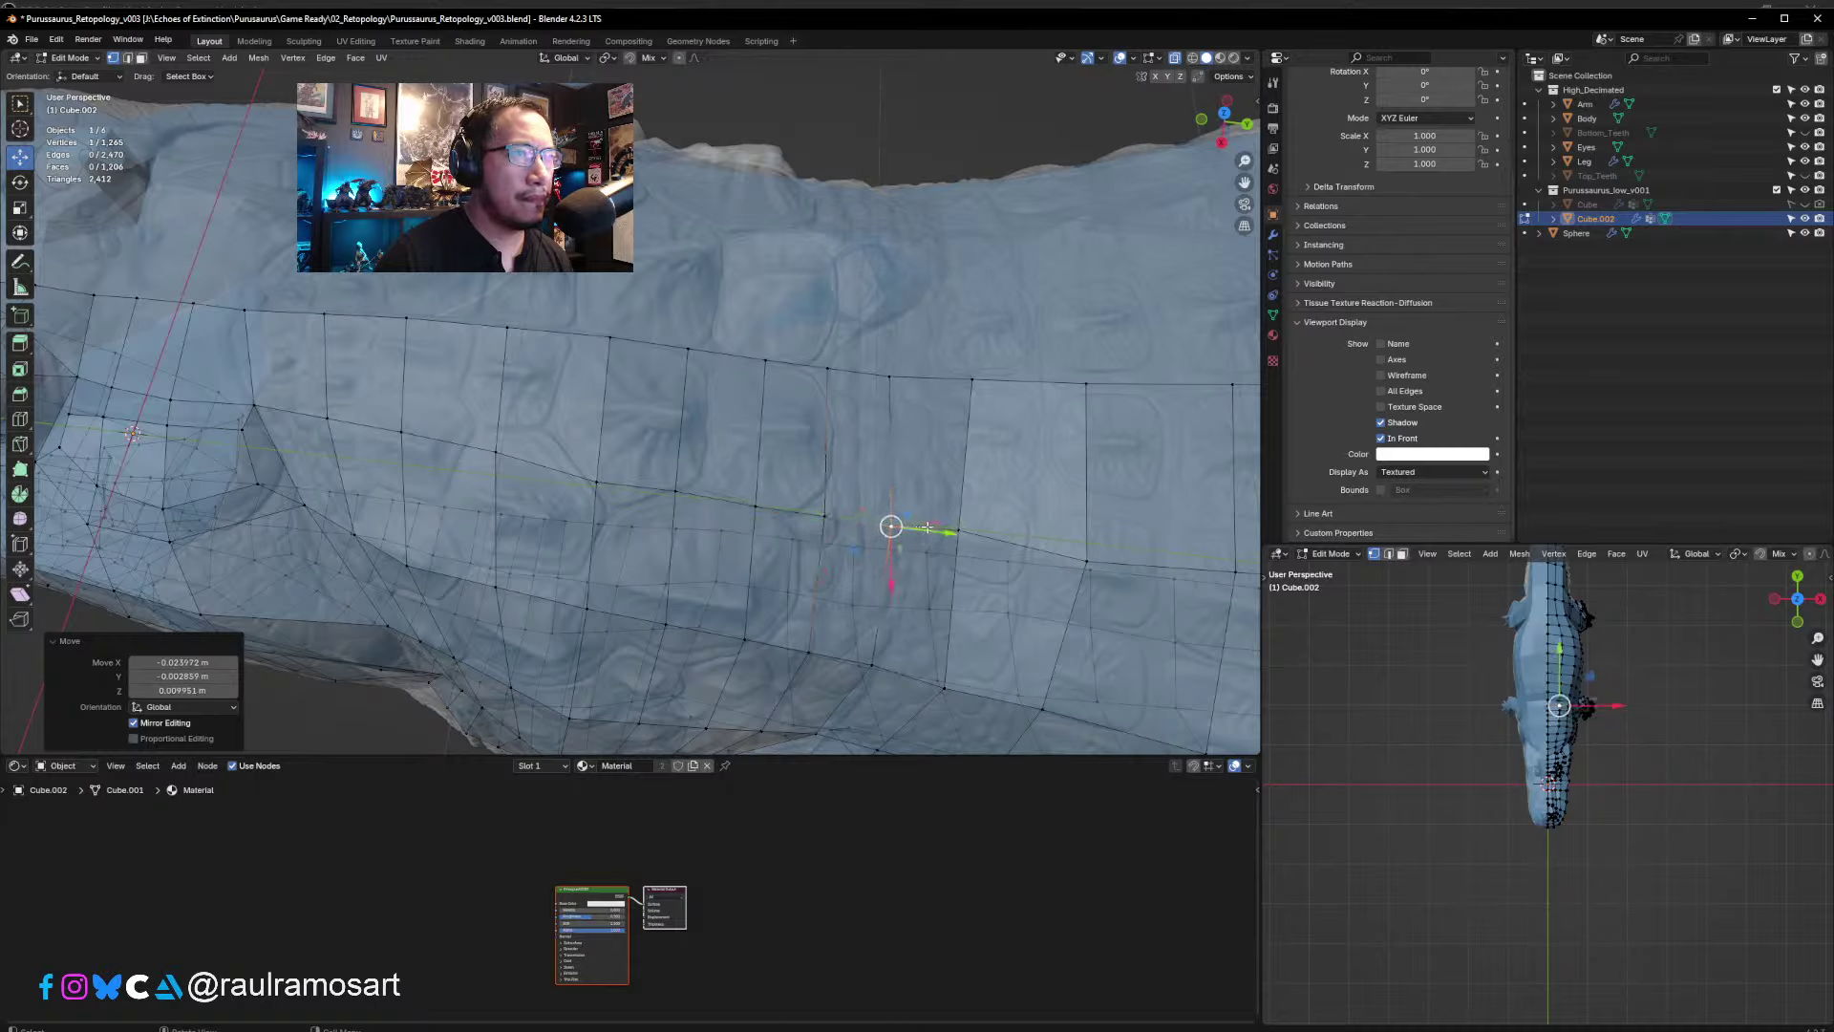
left_click(959, 529)
key("g")
left_click(960, 532)
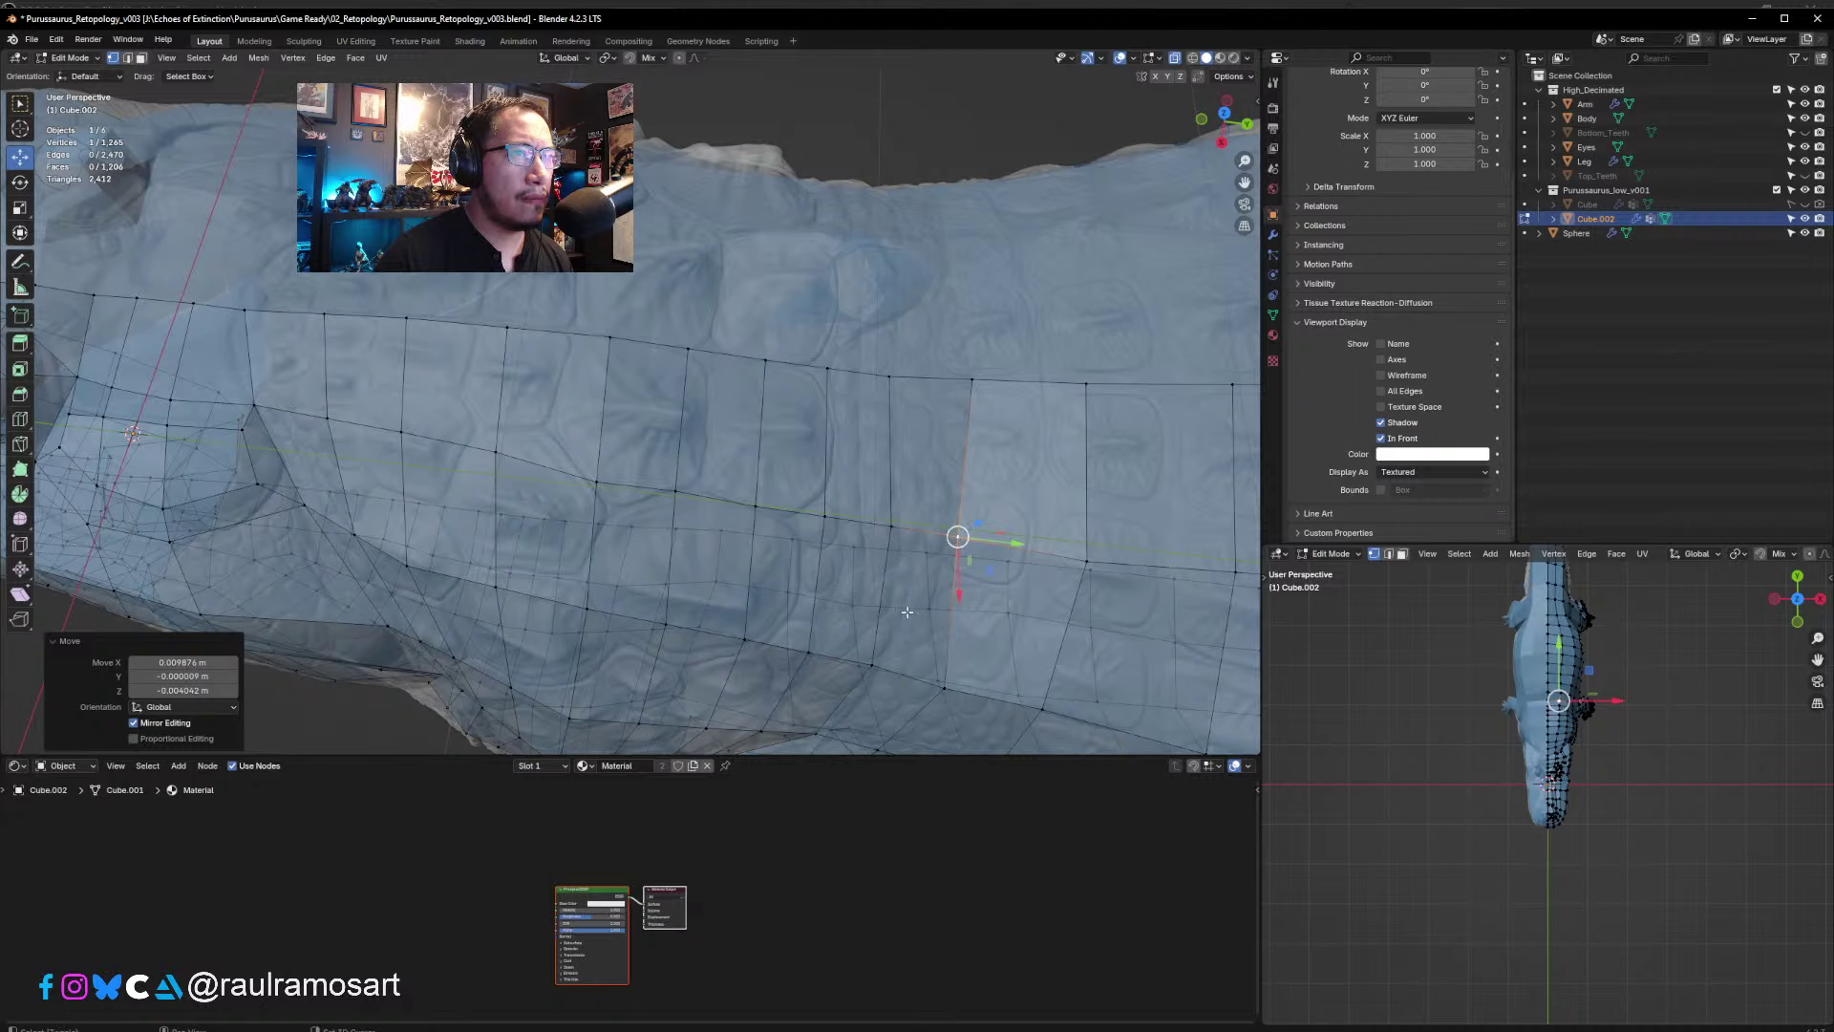
middle_click_drag(961, 532, 912, 541)
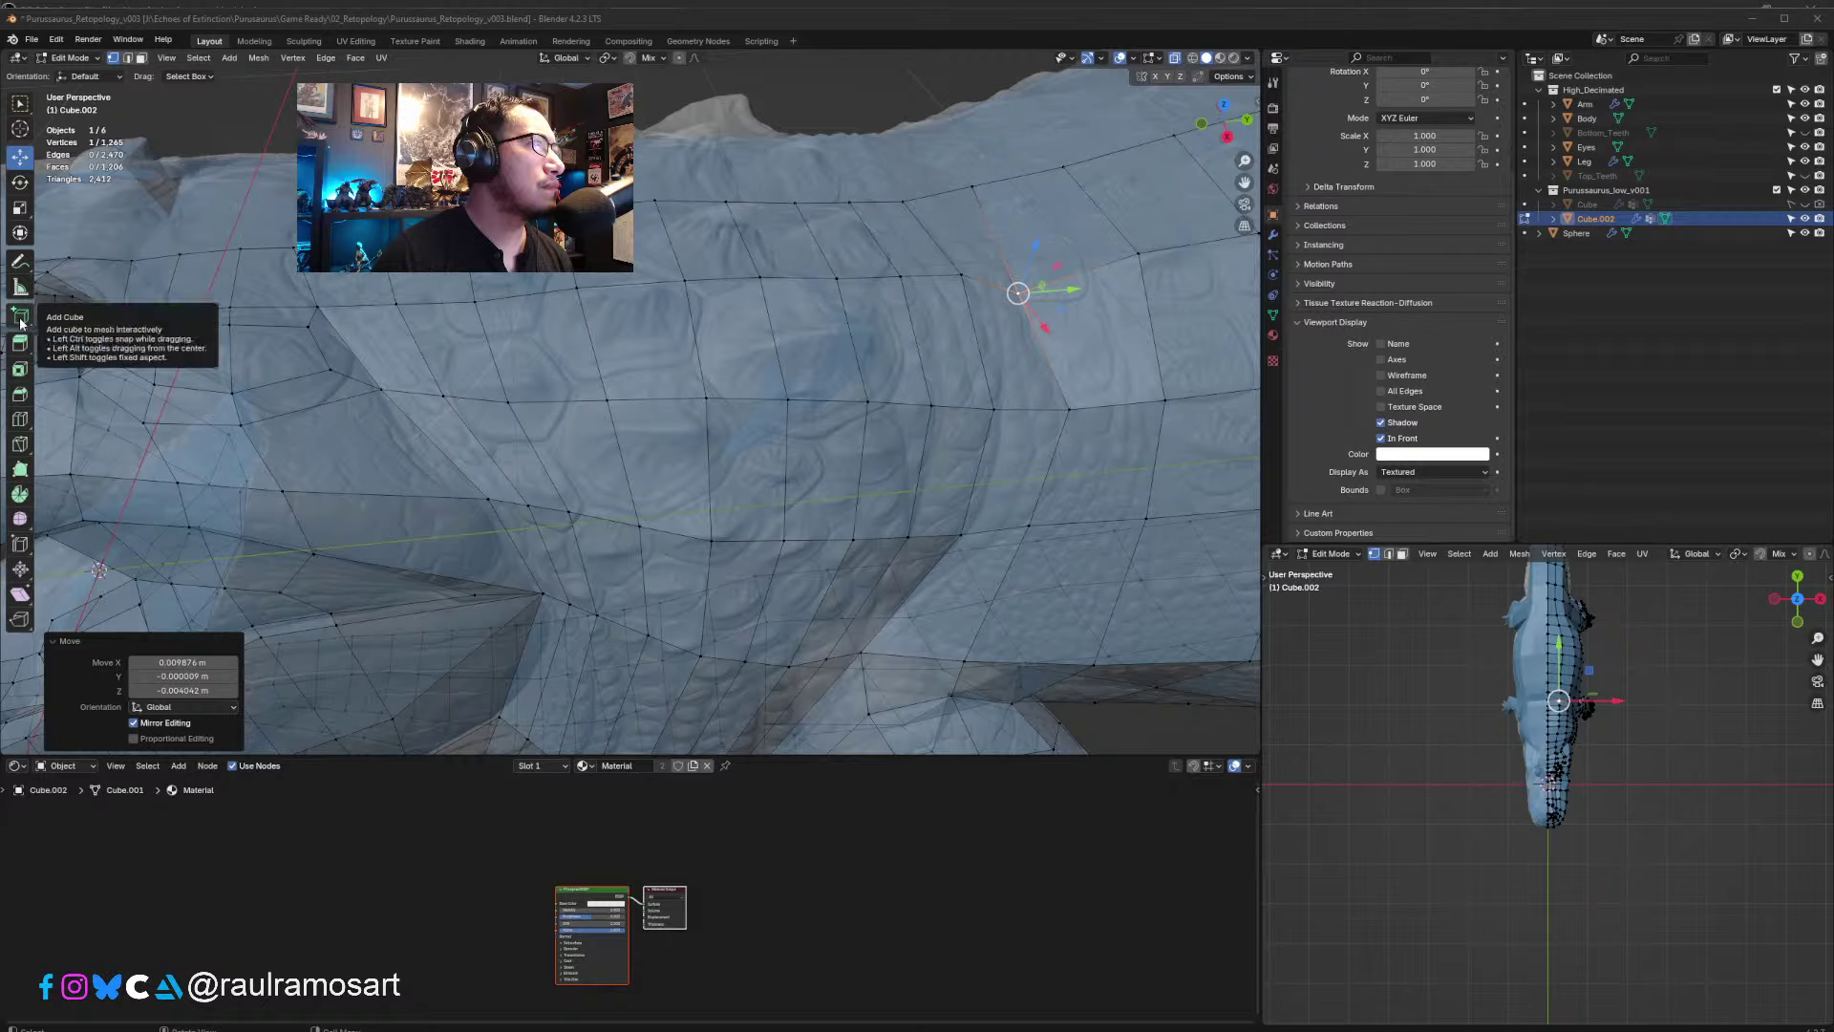
left_click(20, 469)
middle_click_drag(726, 411, 771, 438)
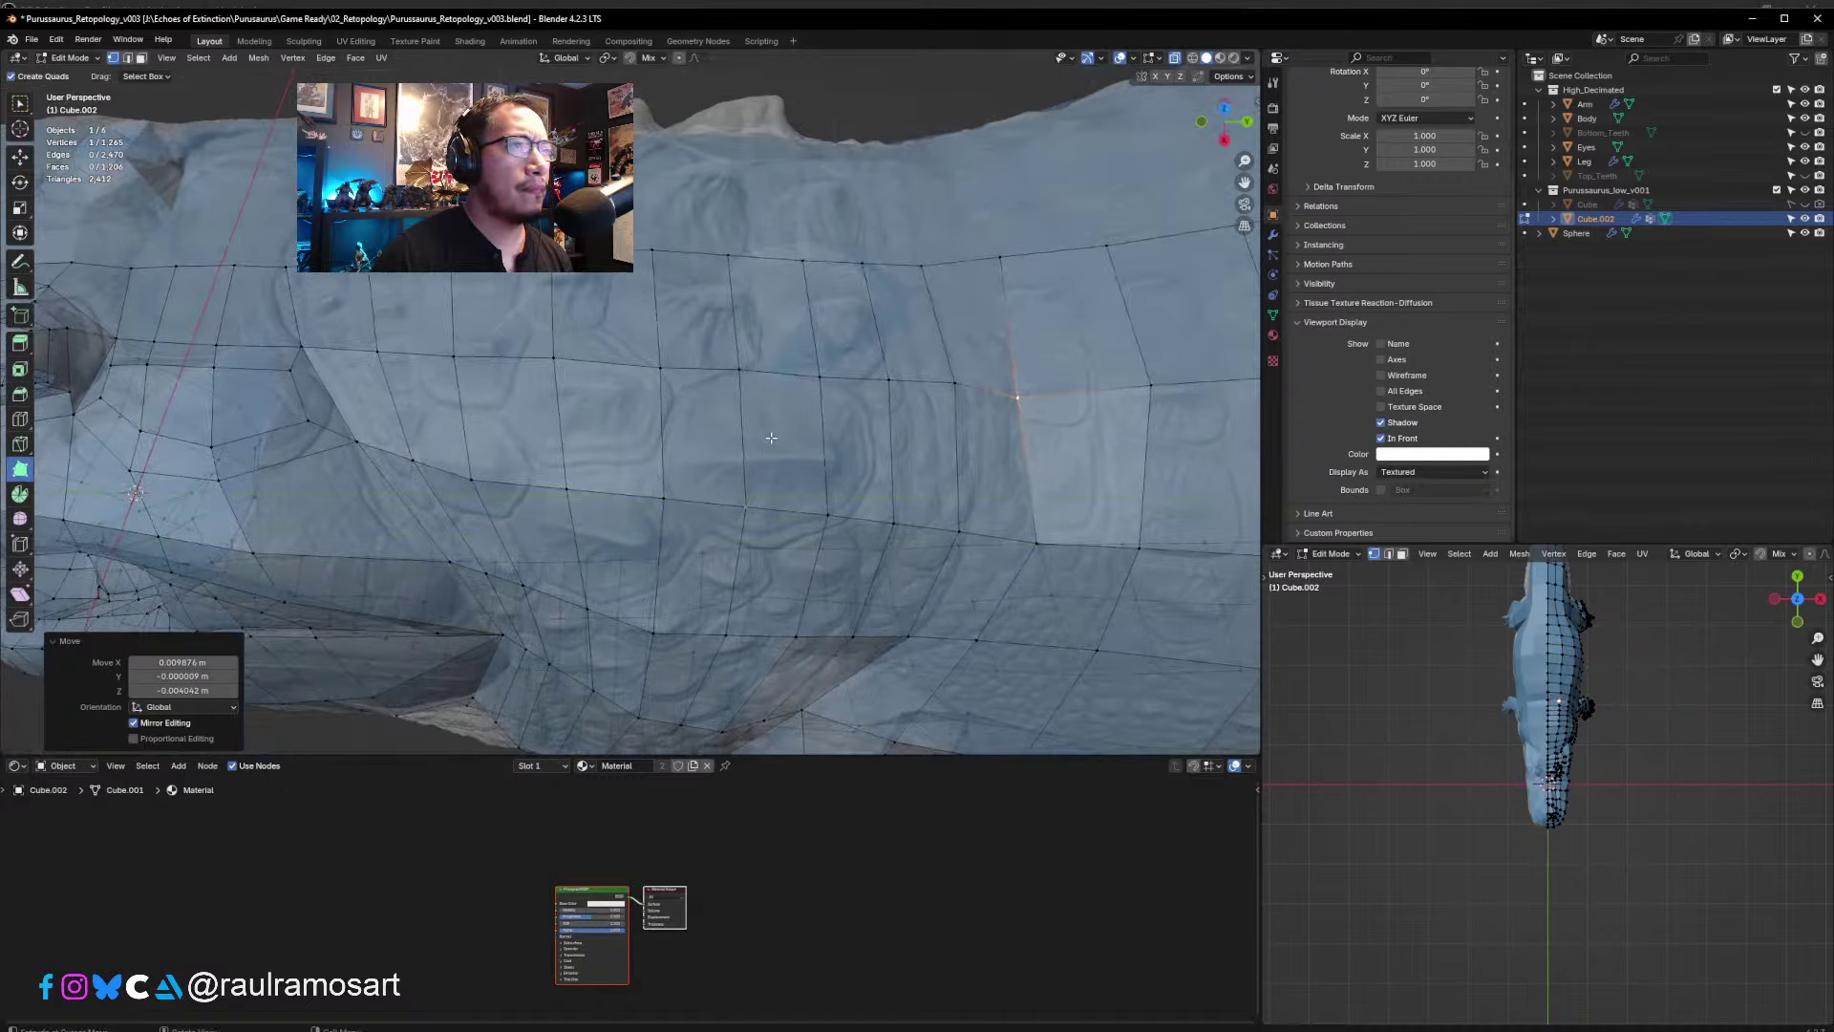
left_click(746, 506, "ctrl")
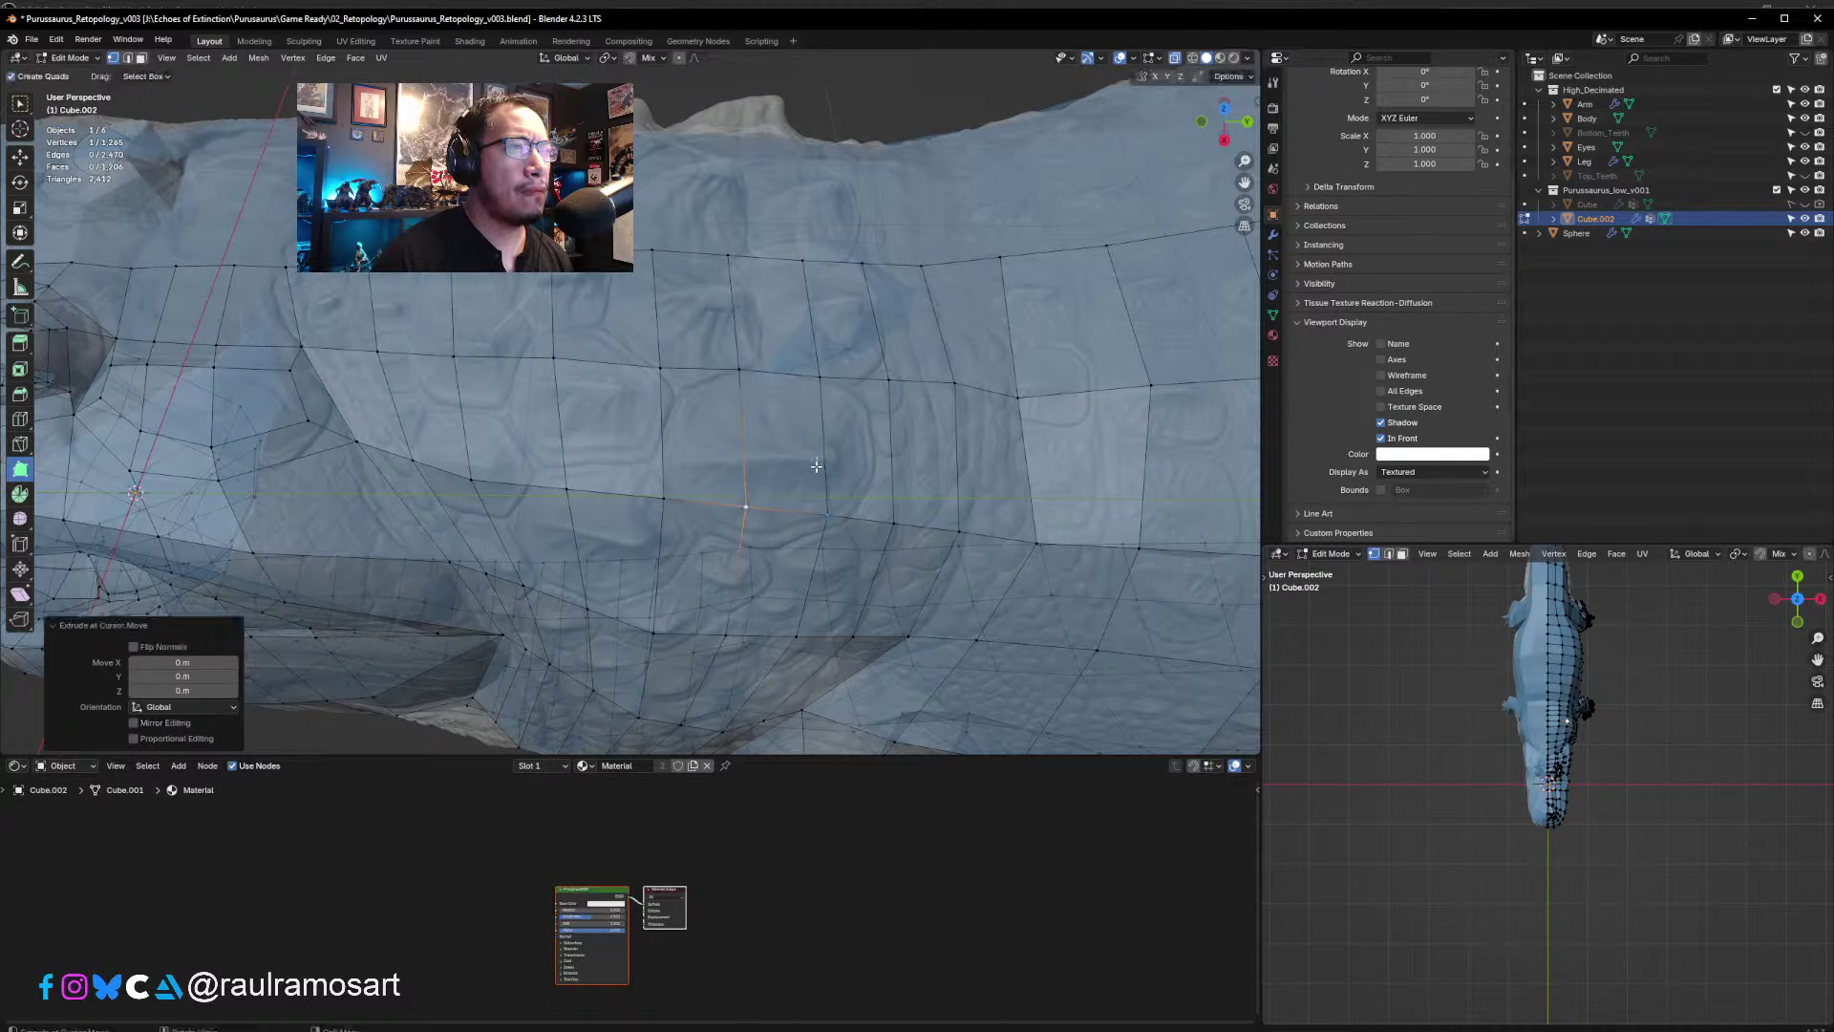
key("ctrl+z")
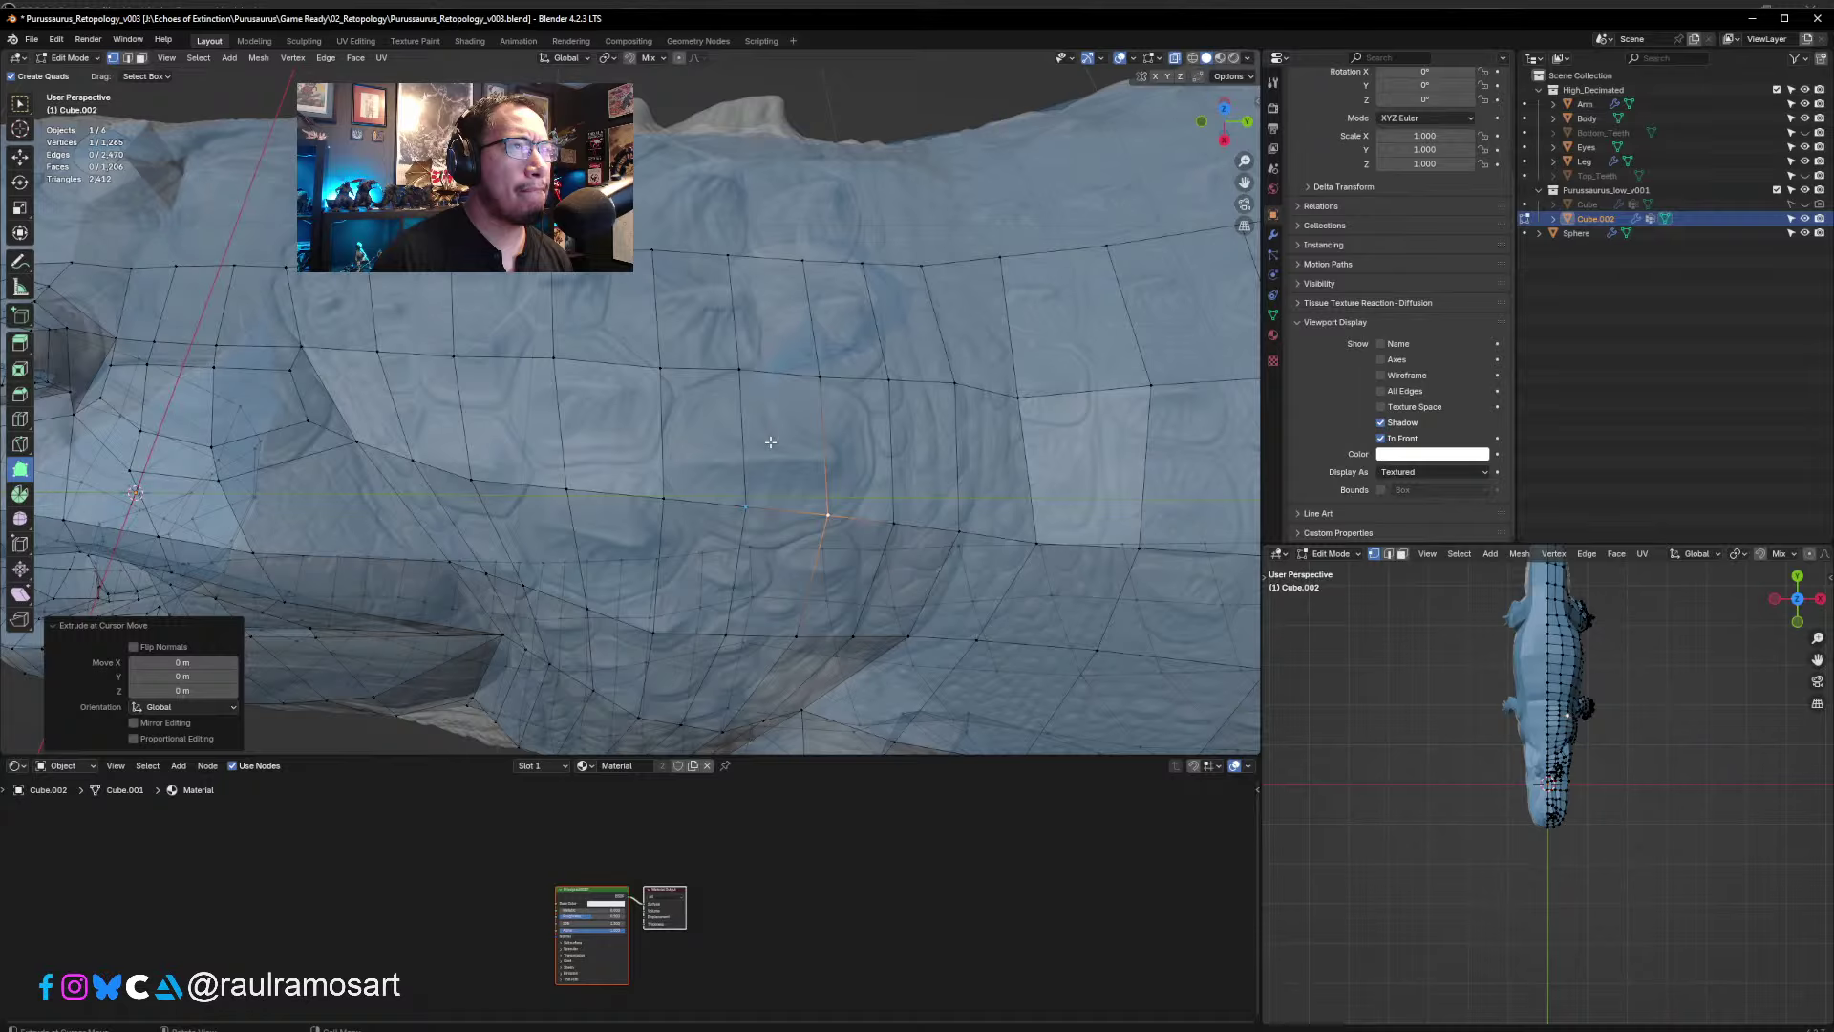
left_click(24, 163)
- Try to shift two adjacent side-neck vertices and one upper-neck vertex slightly lower on the sculpt
left_click(747, 508)
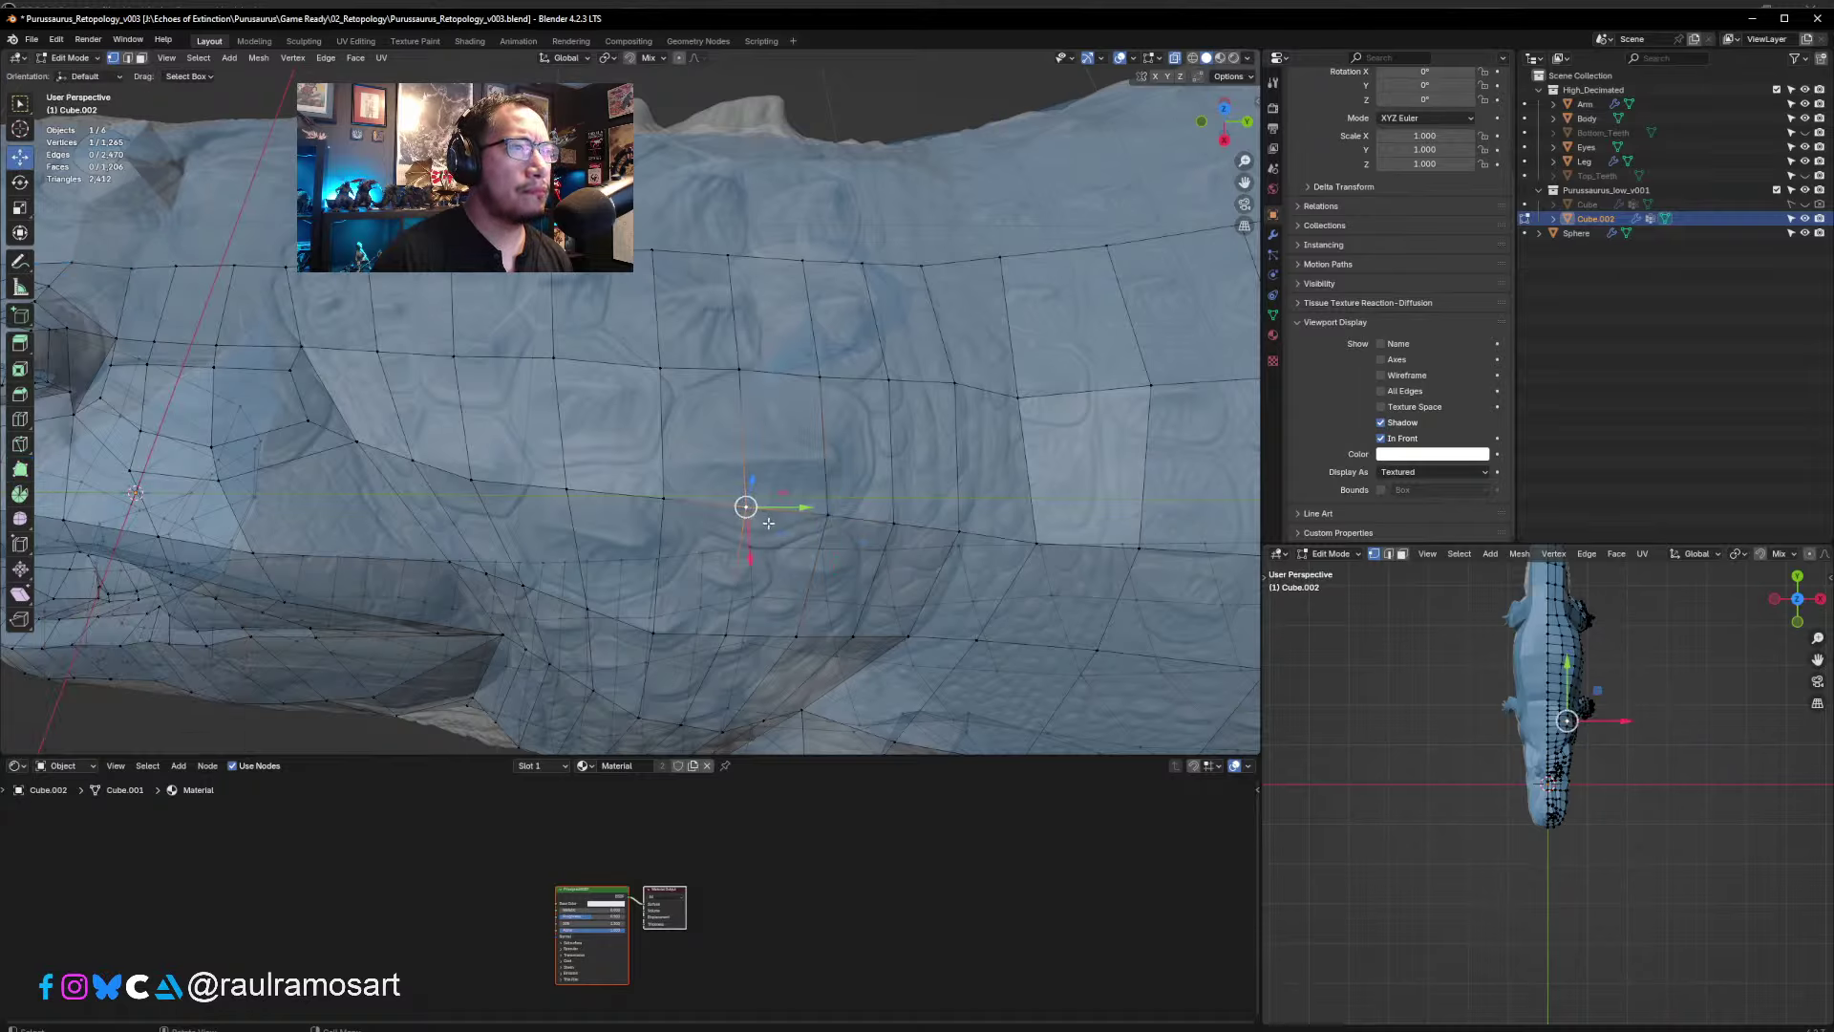
middle_click_drag(748, 510, 729, 477)
left_click_drag(726, 468, 732, 501)
left_click(806, 484, "alt")
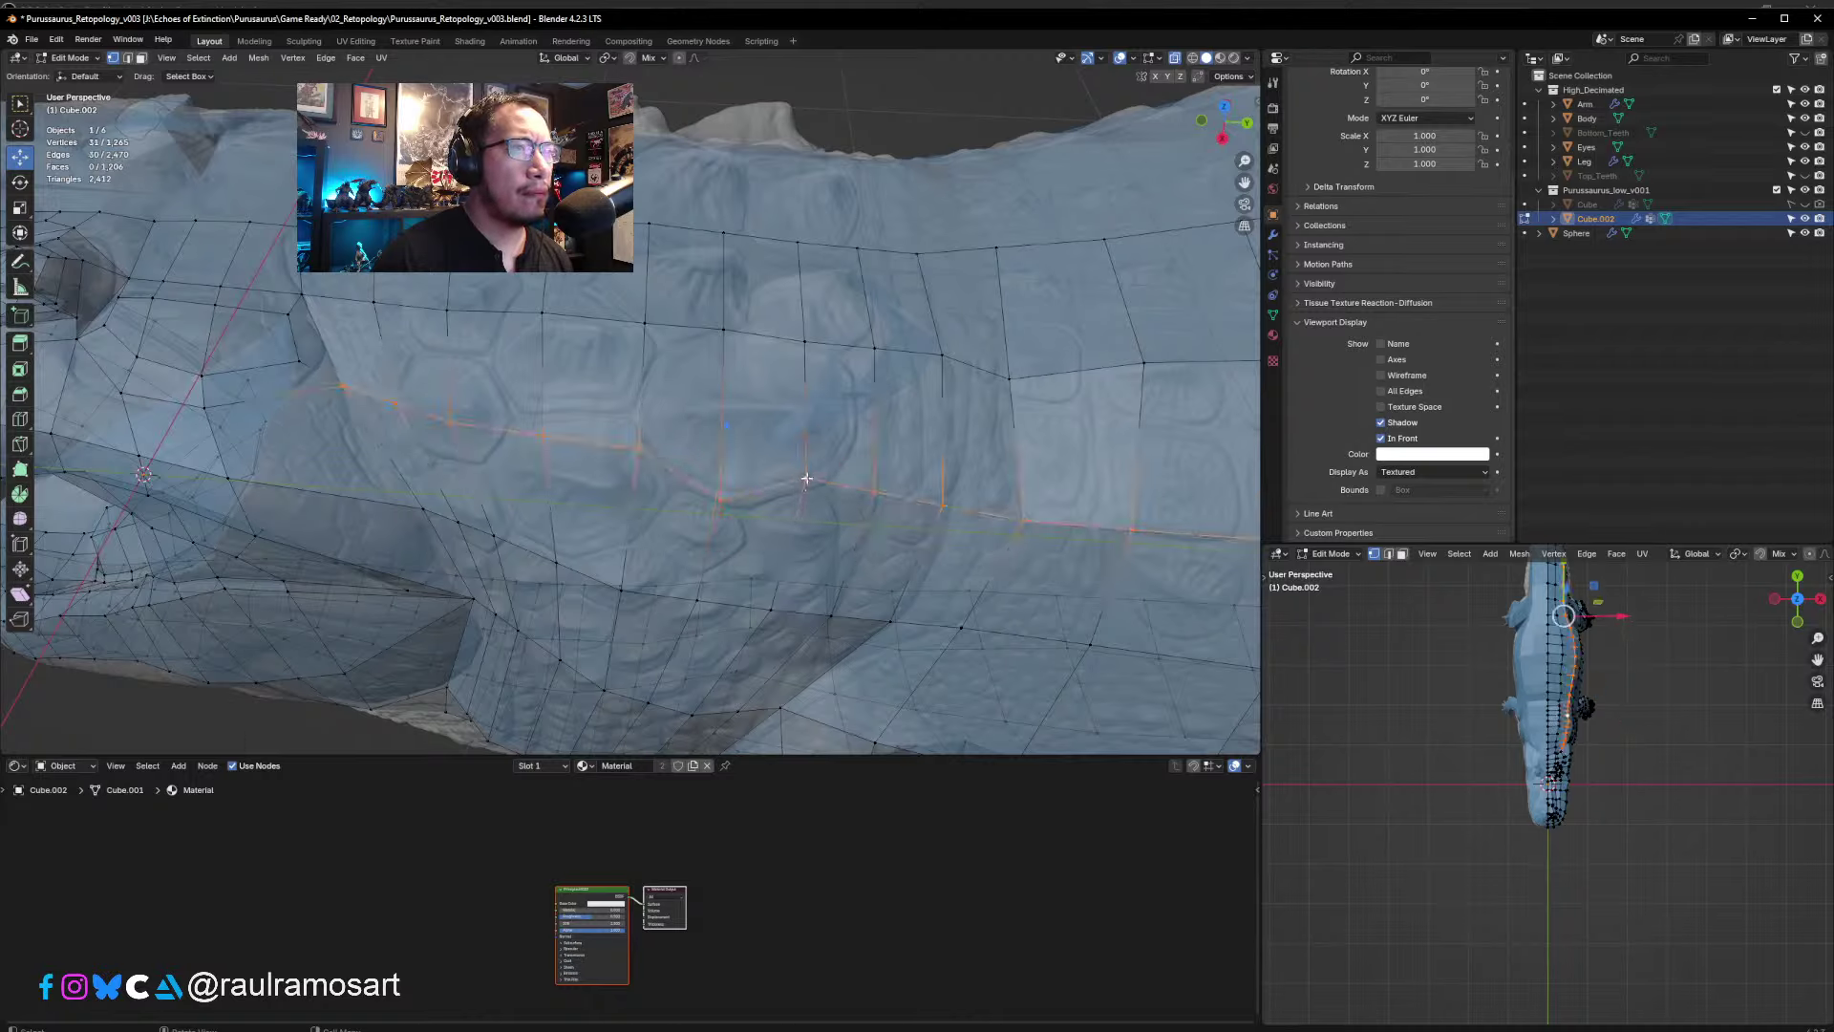
left_click(806, 478)
left_click_drag(806, 478, 806, 485)
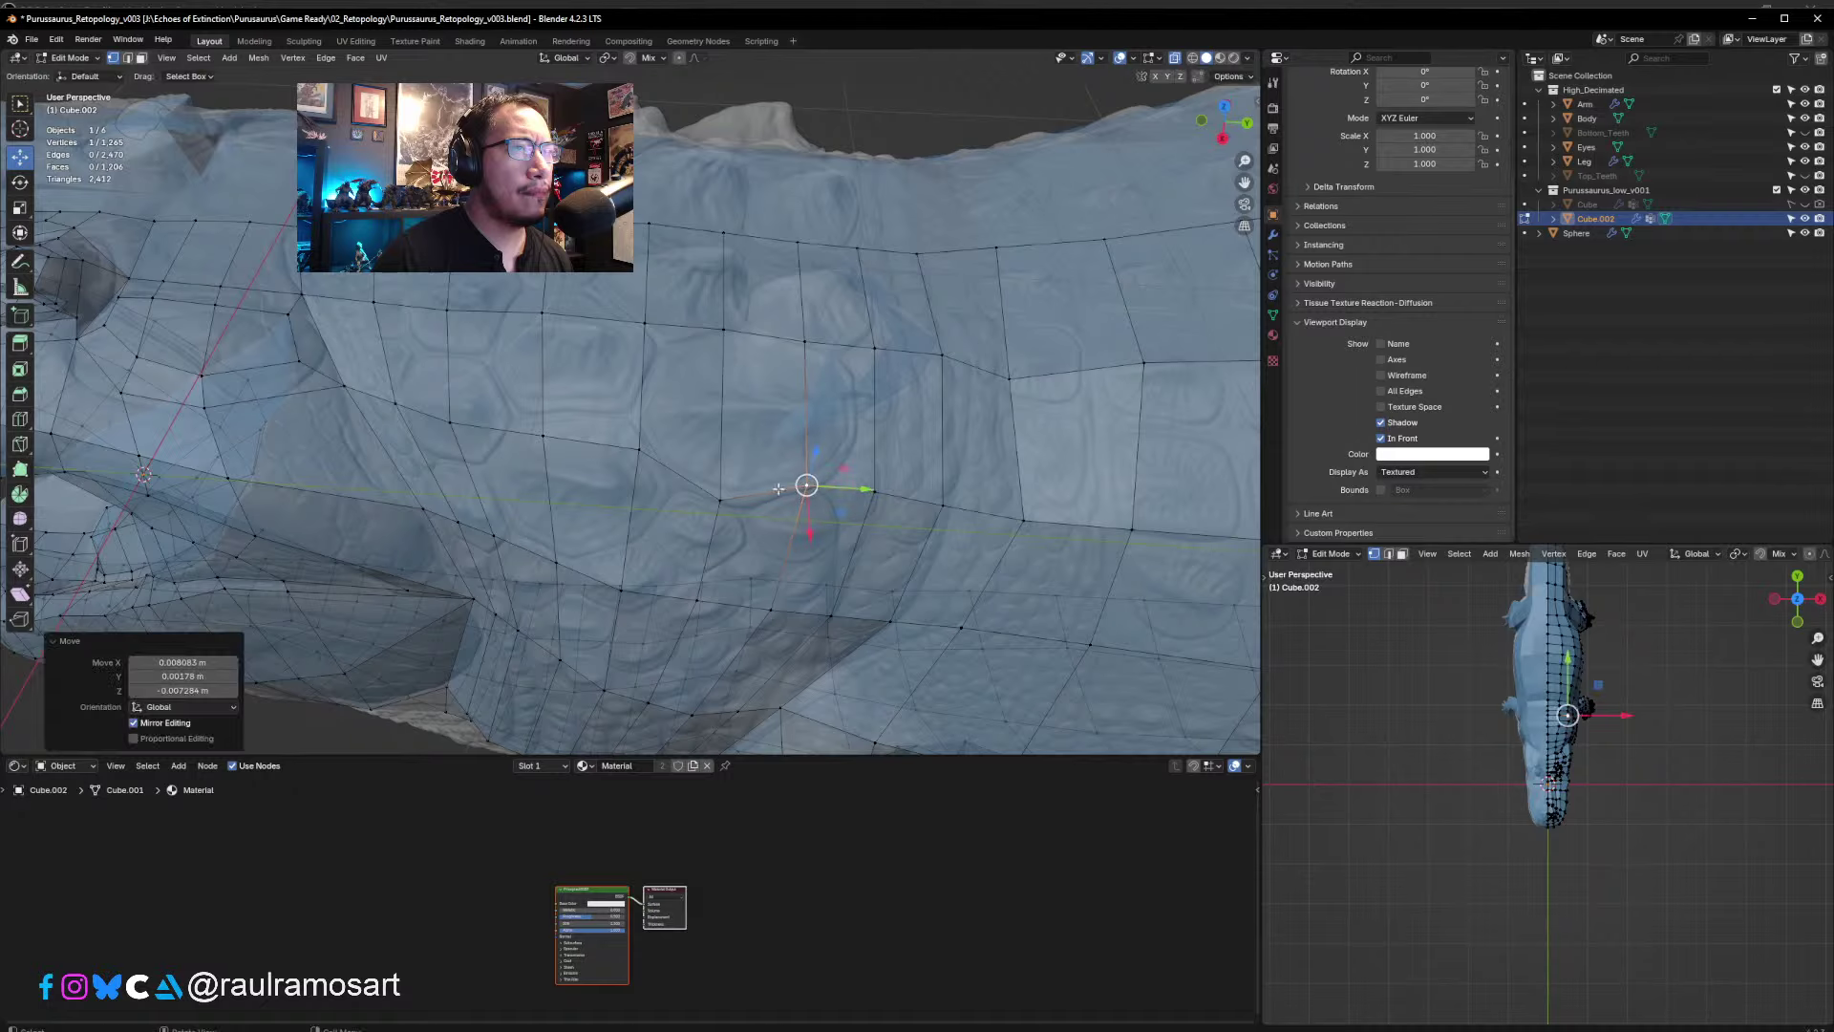
middle_click_drag(648, 426, 659, 391)
left_click(644, 331)
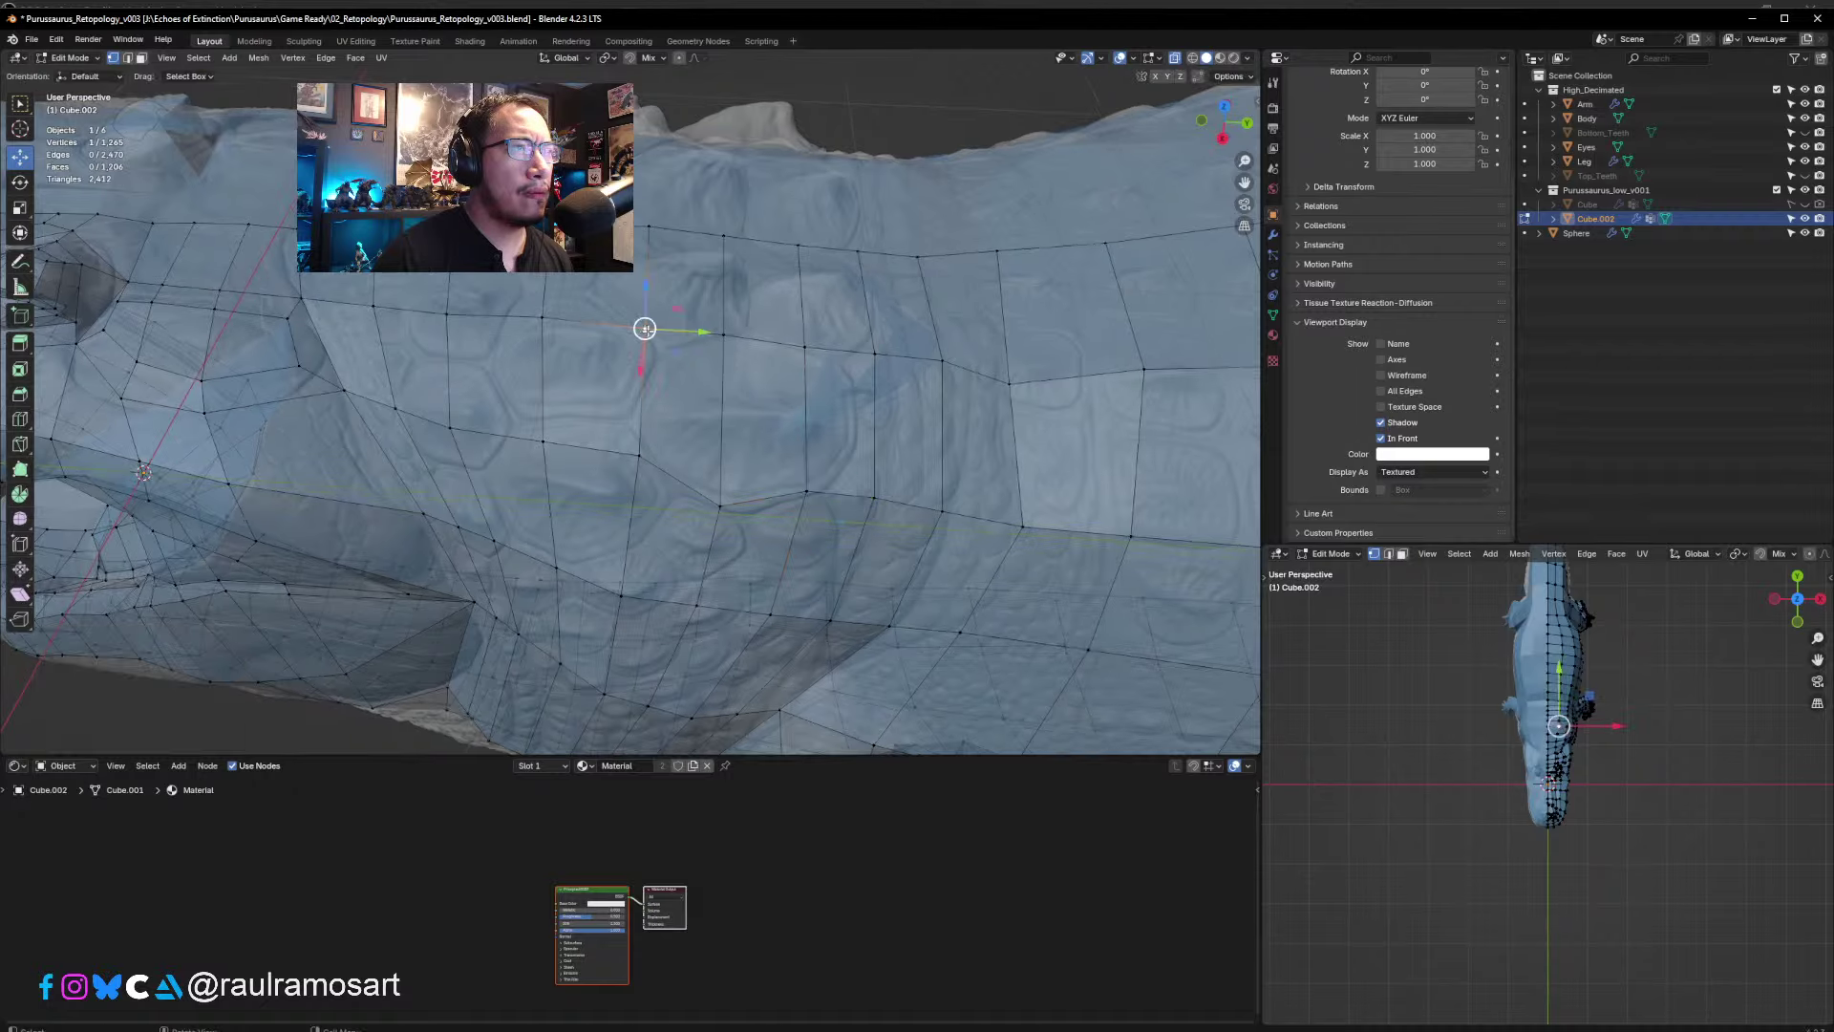
key("g")
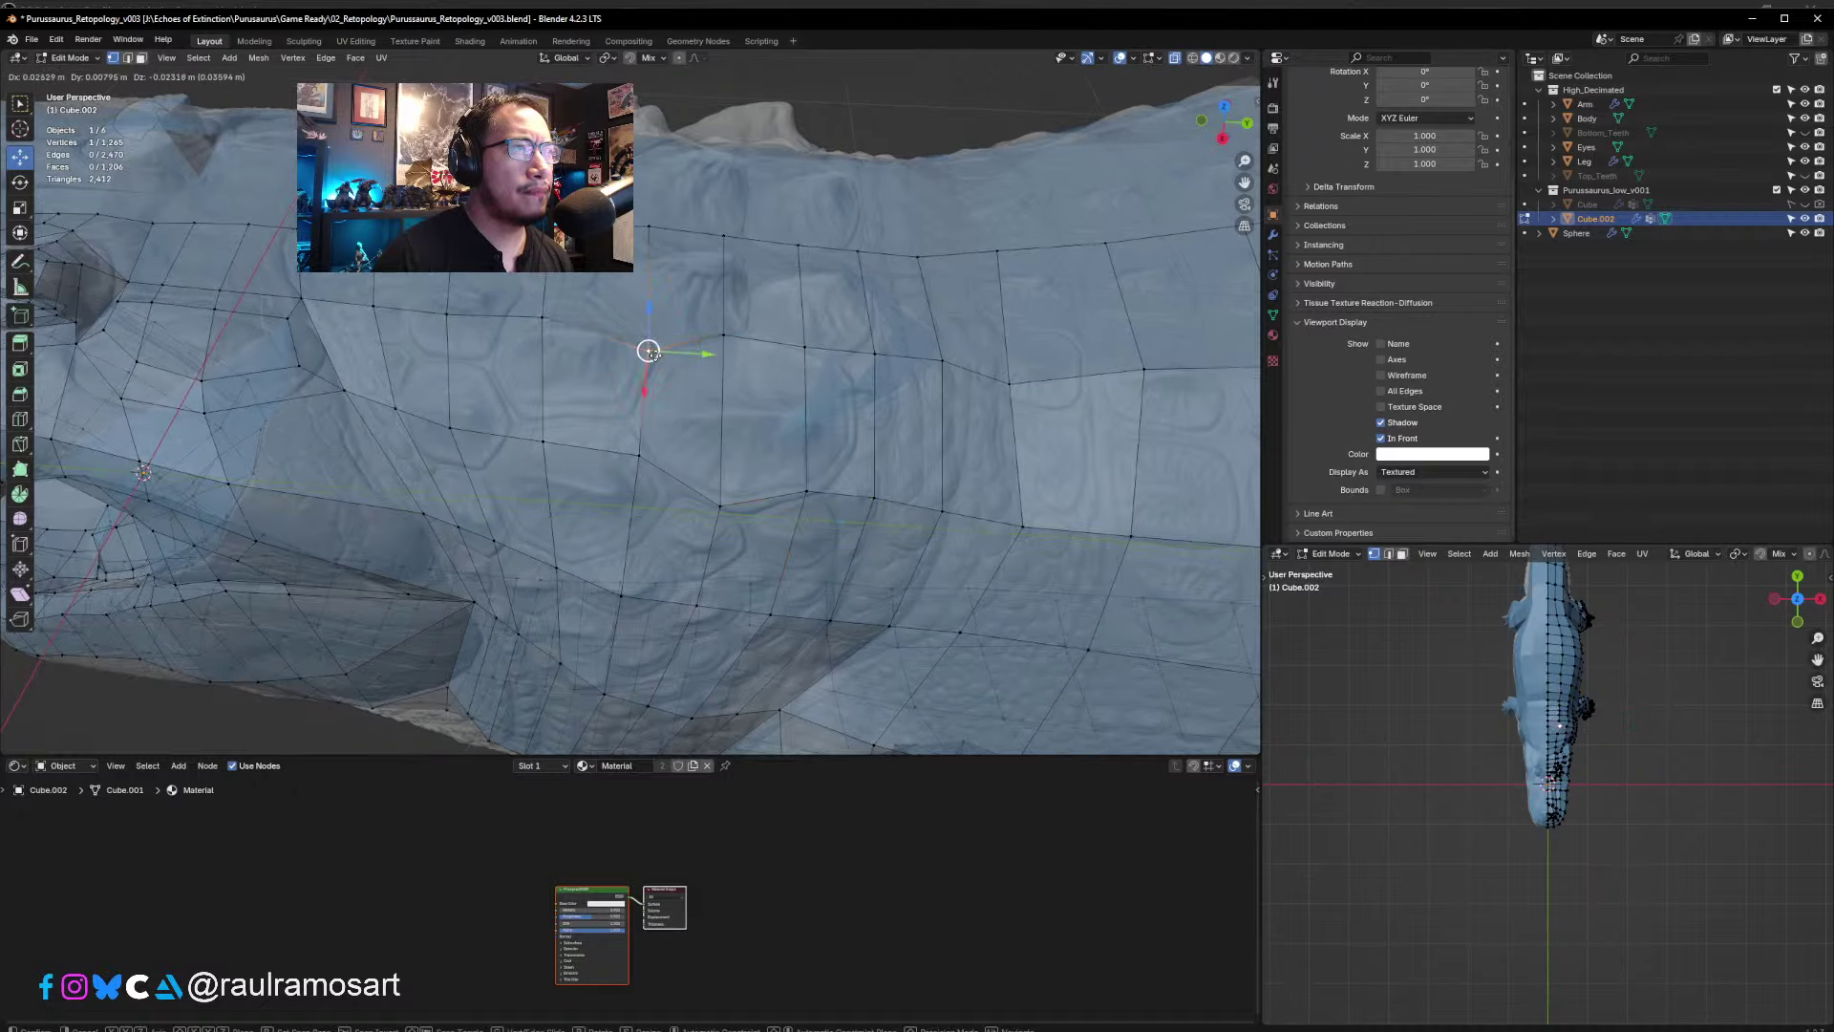
left_click(649, 350)
- Undo the last vertex moves on the side and upper neck
key("ctrl+z")
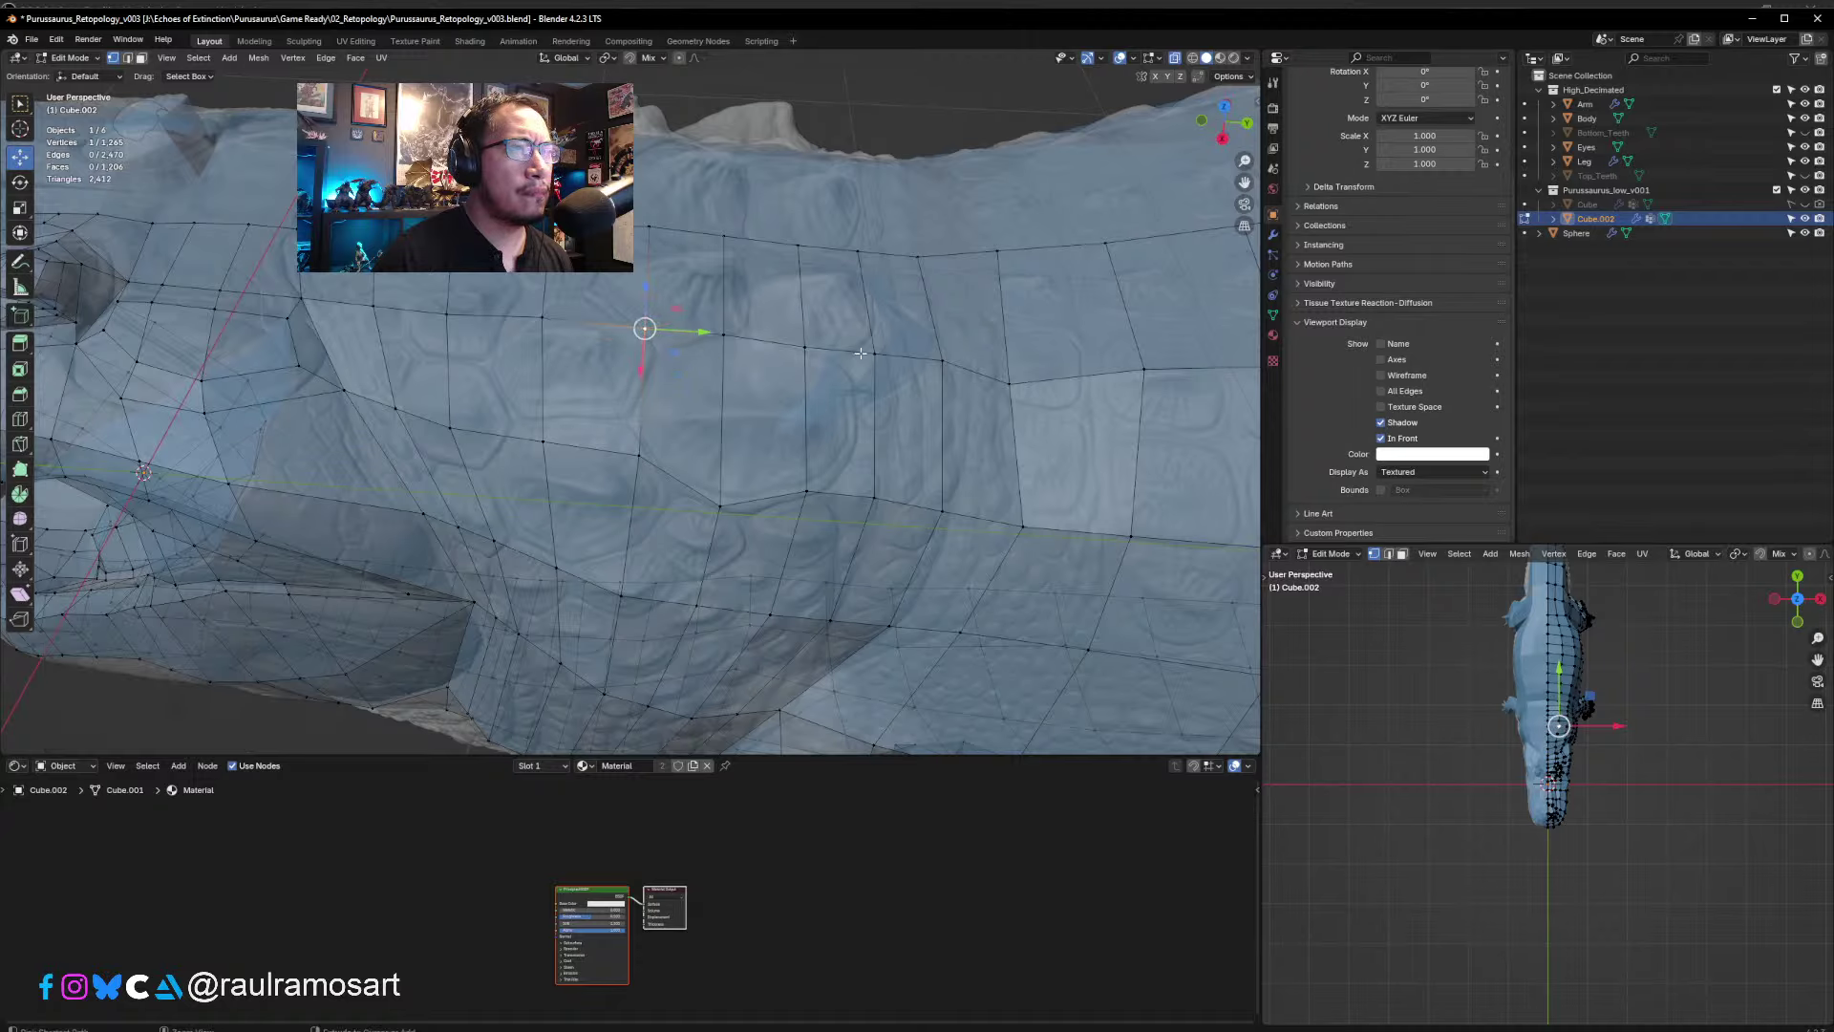
key("ctrl+z")
key("ctrl+z")
key("ctrl+z")
key("ctrl+shift+z")
key("ctrl+z")
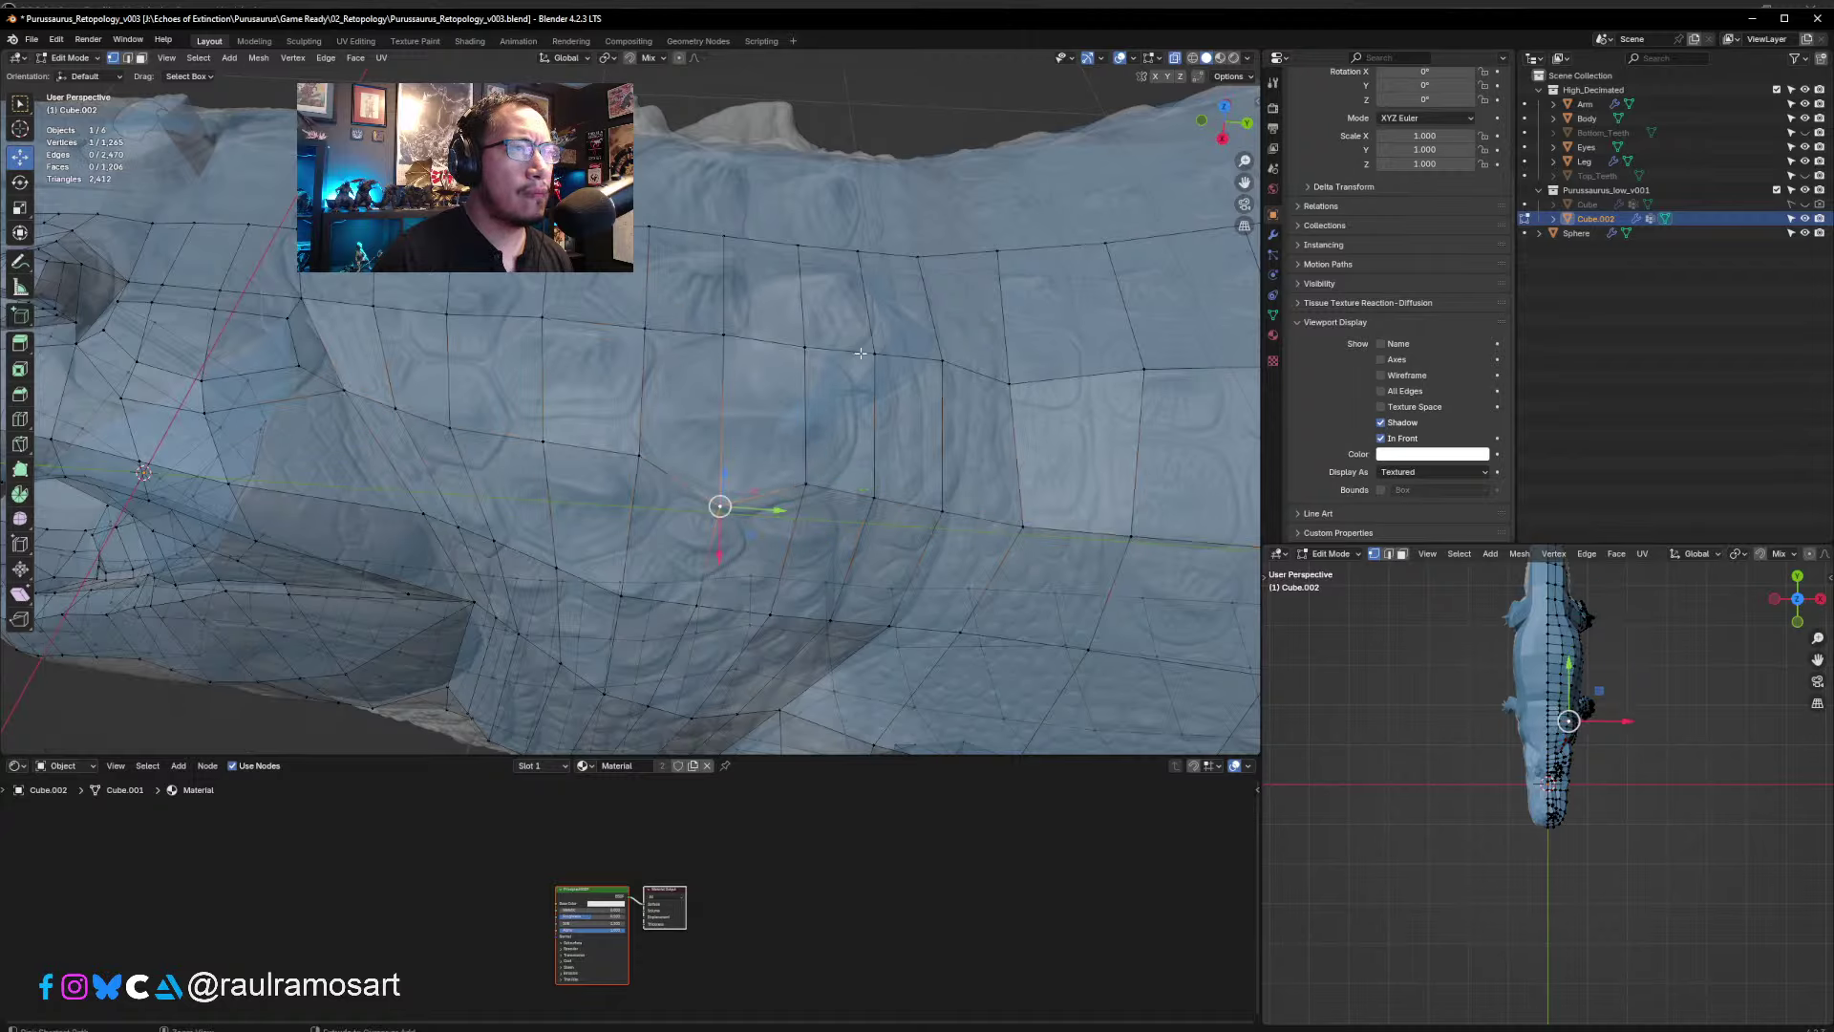
key("ctrl+z")
- Inspect the low-poly edge spacing from the neck and shoulder along the torso to the tail
scroll(836, 435, "down", 2)
middle_click_drag(821, 493, 822, 428)
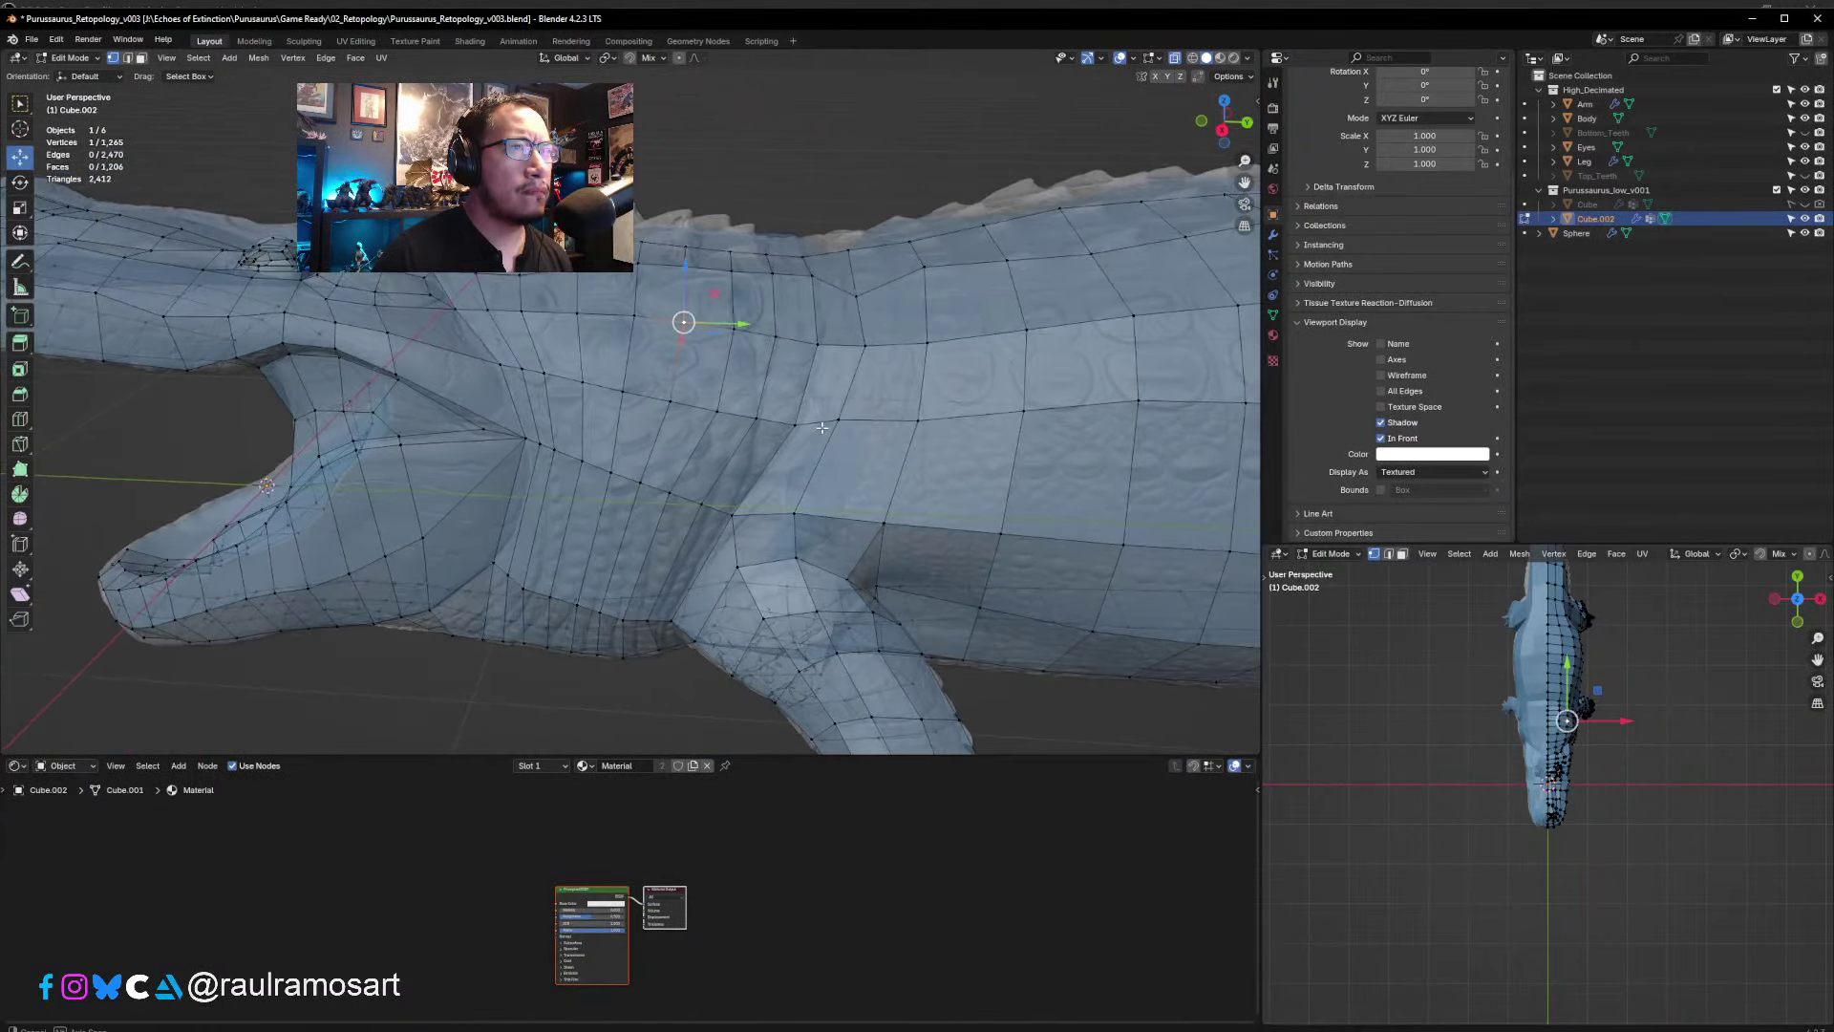
middle_click_drag(665, 449, 753, 456)
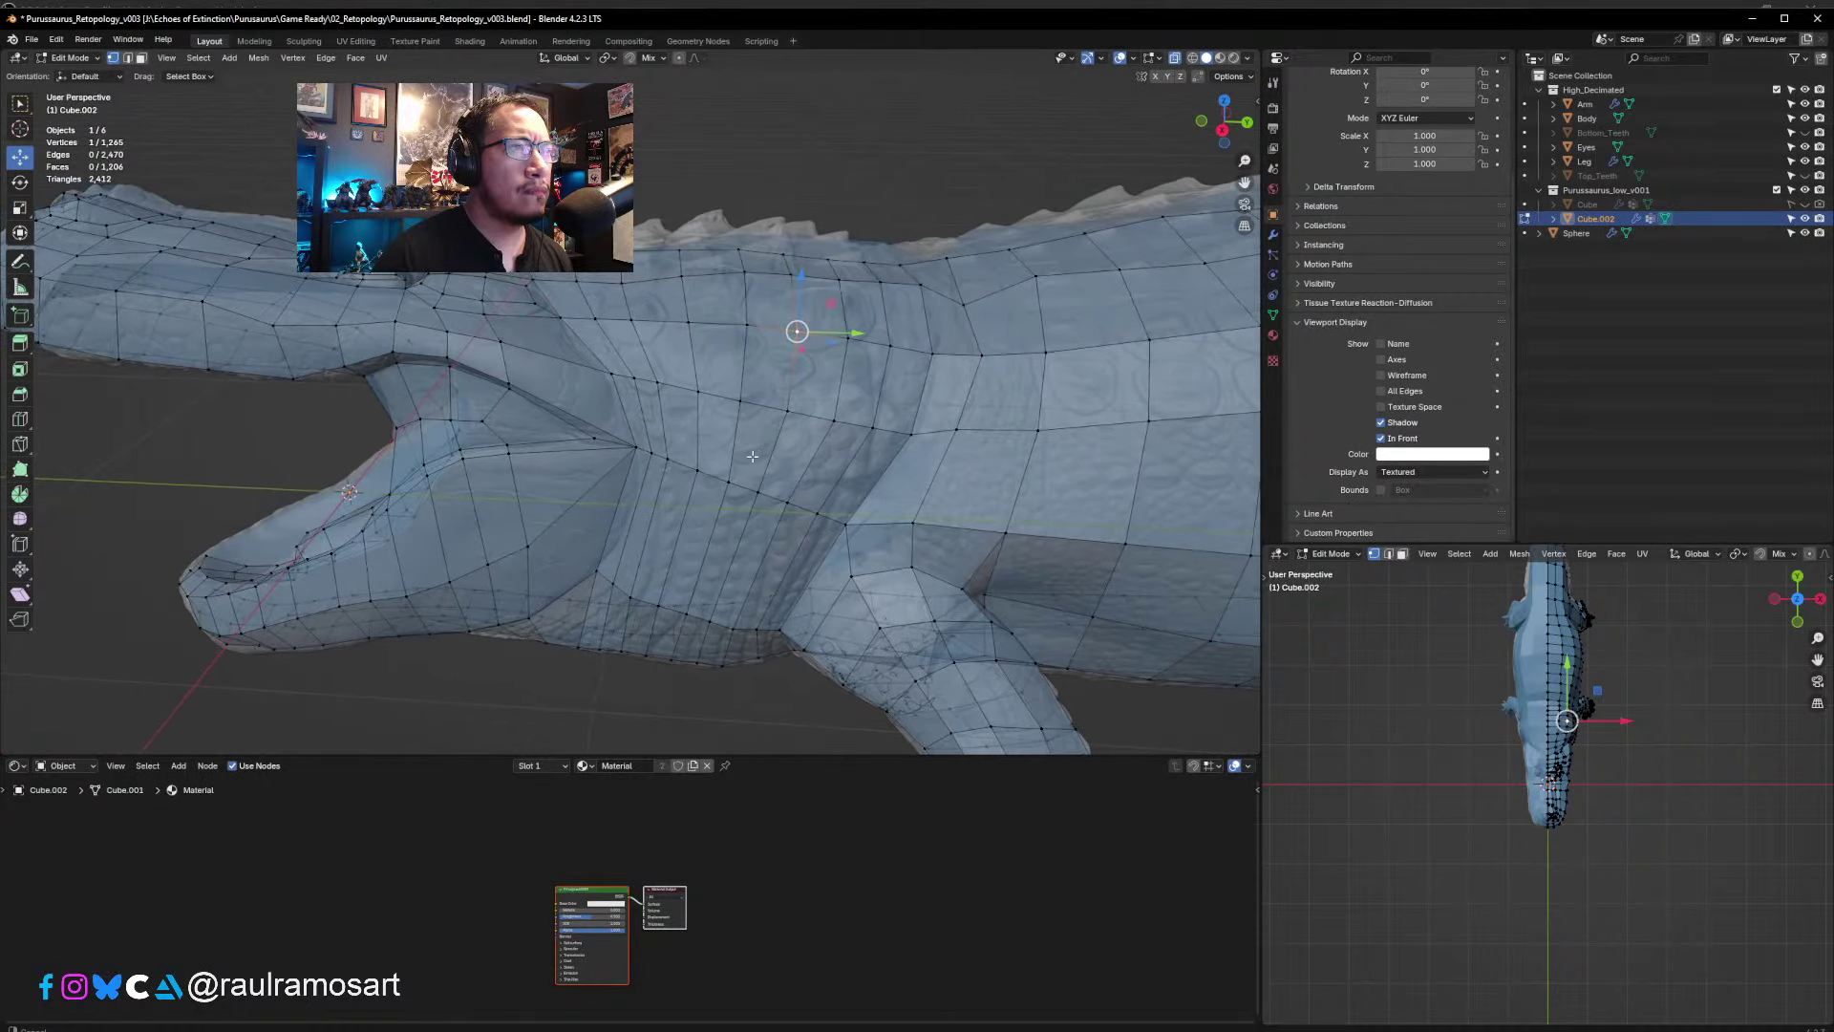
scroll(753, 457, "down", 3)
middle_click_drag(955, 464, 535, 442, "shift")
middle_click_drag(1147, 447, 643, 430, "shift")
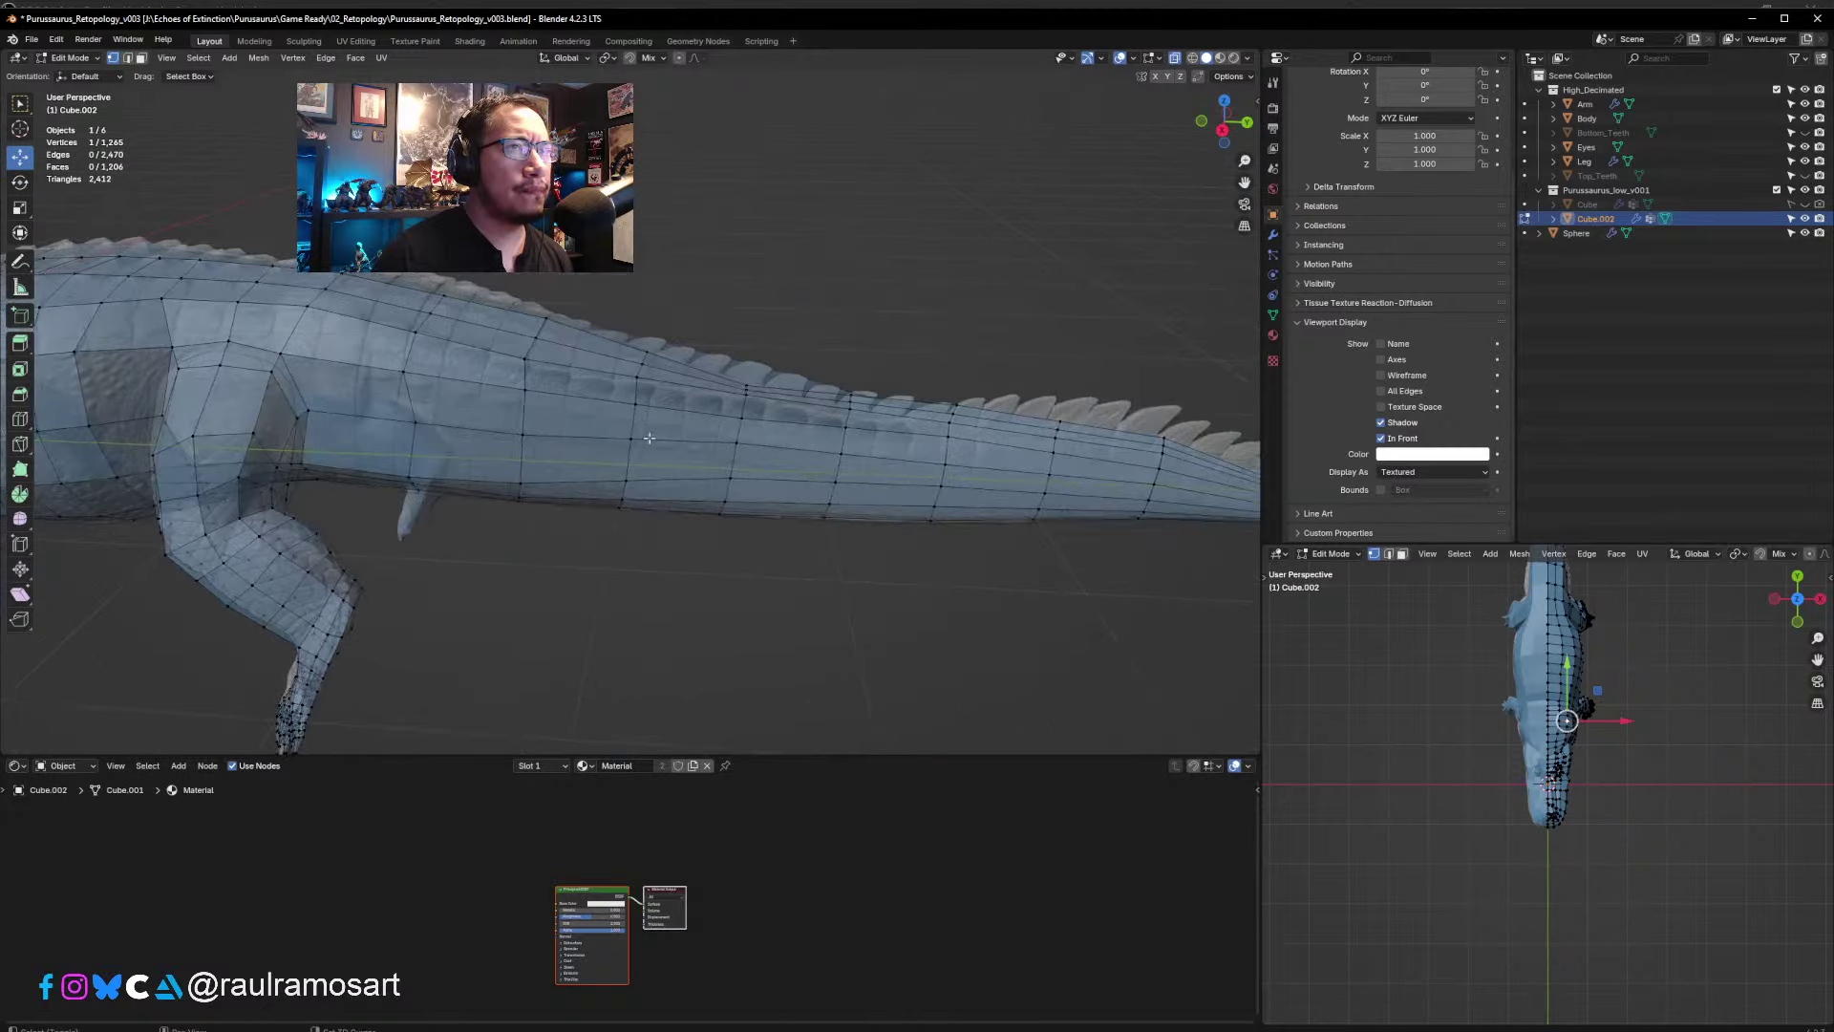
middle_click_drag(748, 411, 603, 461, "shift")
- In right orthographic view, reposition the upper vertices of the tail edge ring where the tall spikes begin to follow the scale groove
key("KP_3")
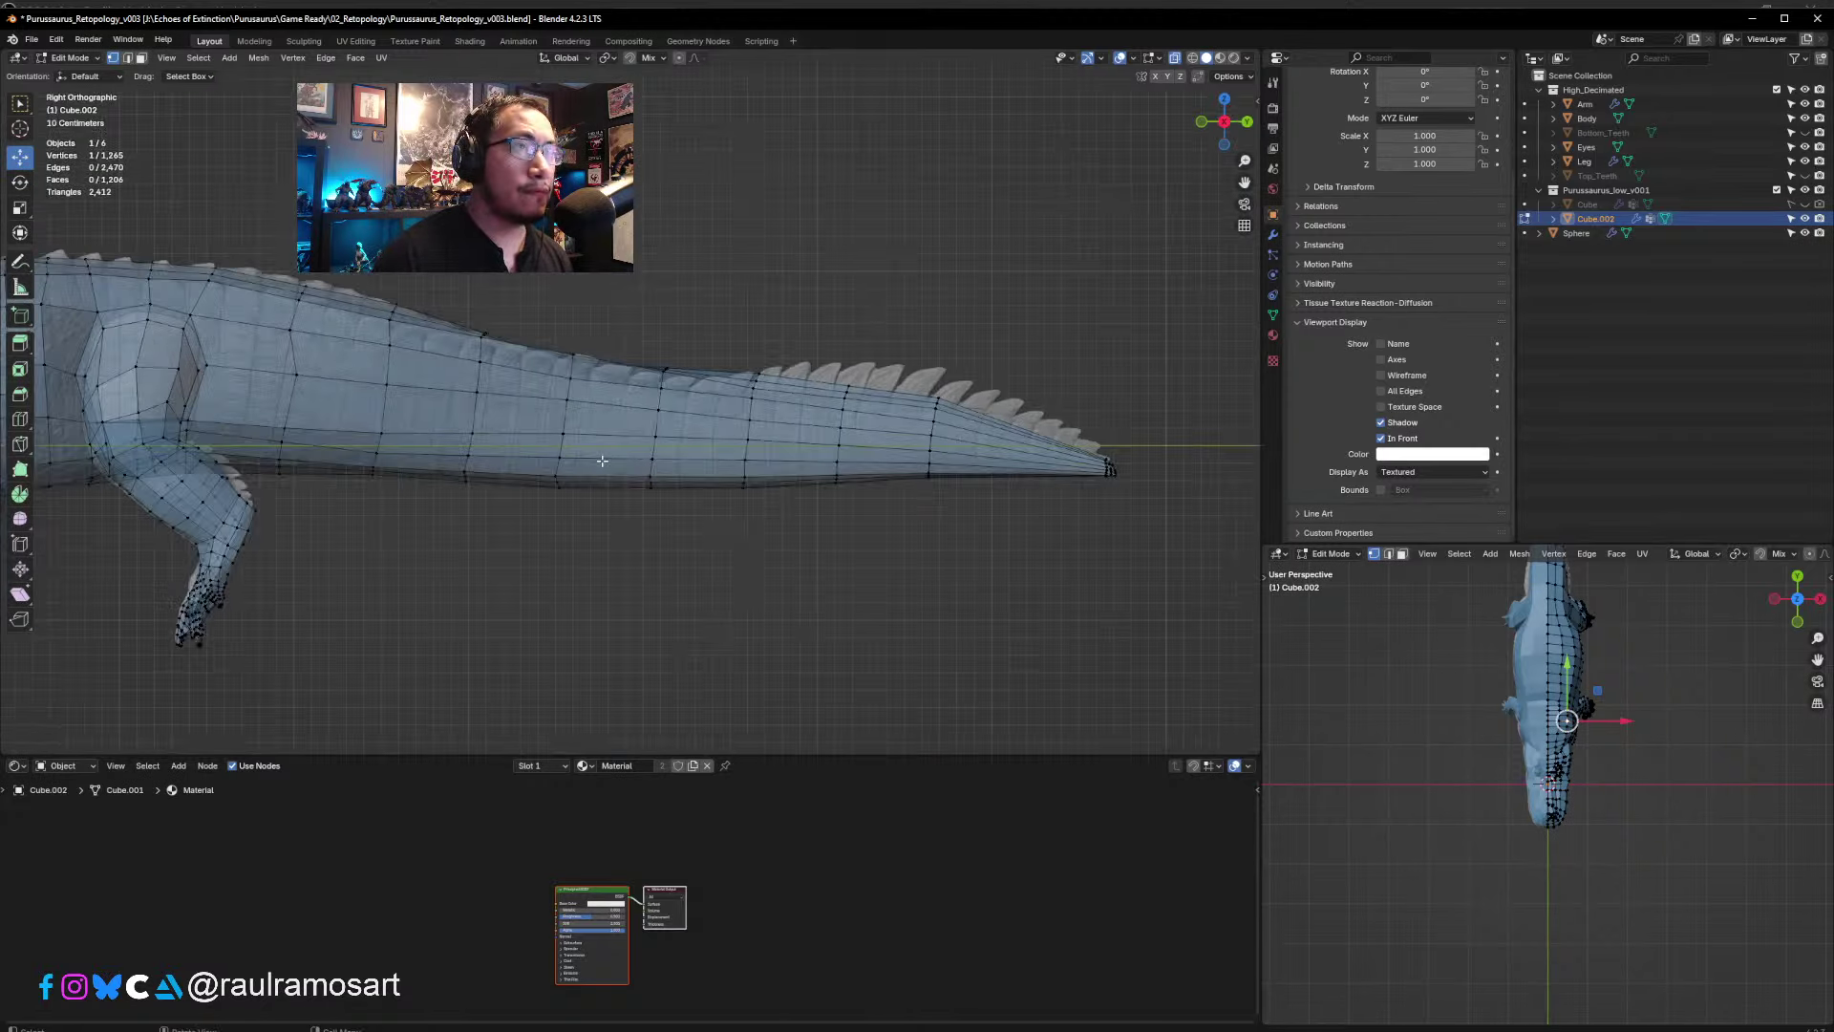
scroll(857, 415, "up", 6)
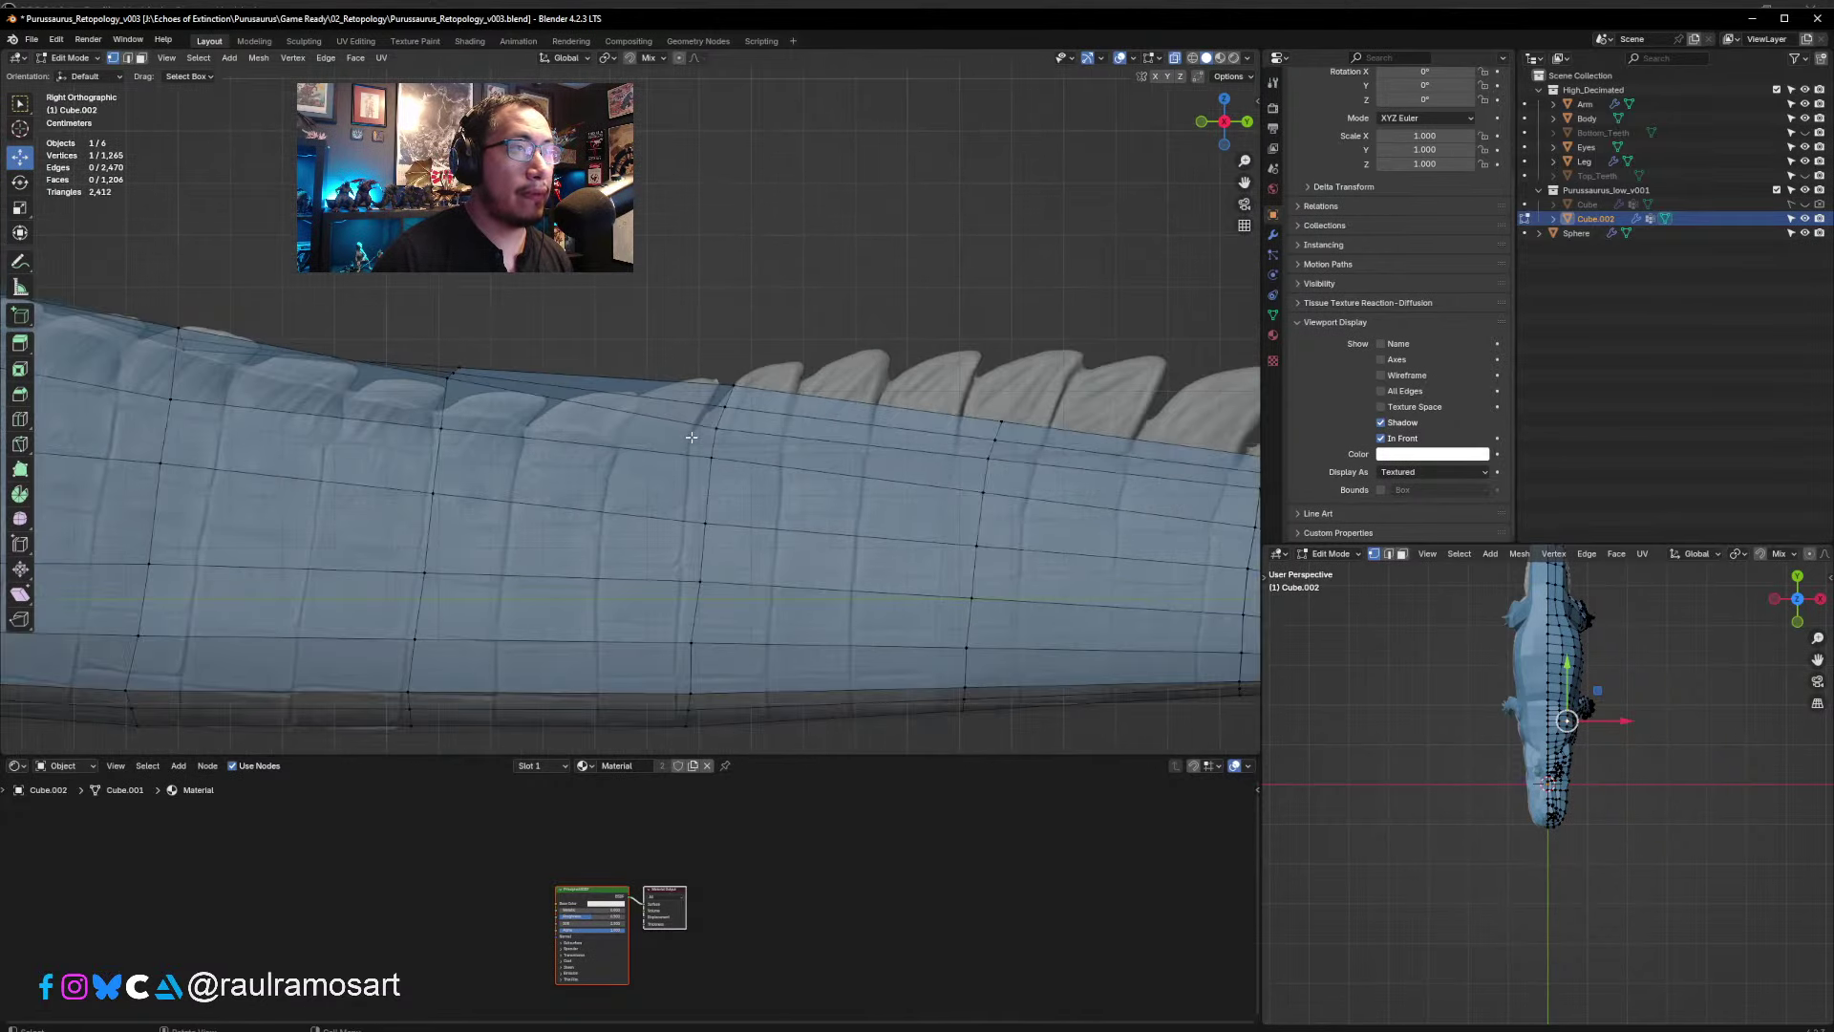
left_click(753, 381)
left_click_drag(753, 380, 729, 442)
middle_click_drag(728, 443, 774, 359, "shift")
left_click_drag(771, 358, 752, 392)
left_click(794, 311, "shift")
left_click(771, 357)
- Move the same tail ring's middle and lower vertices toward the head to align with the groove, the underside vertex by about 0.014 m
left_click(768, 462)
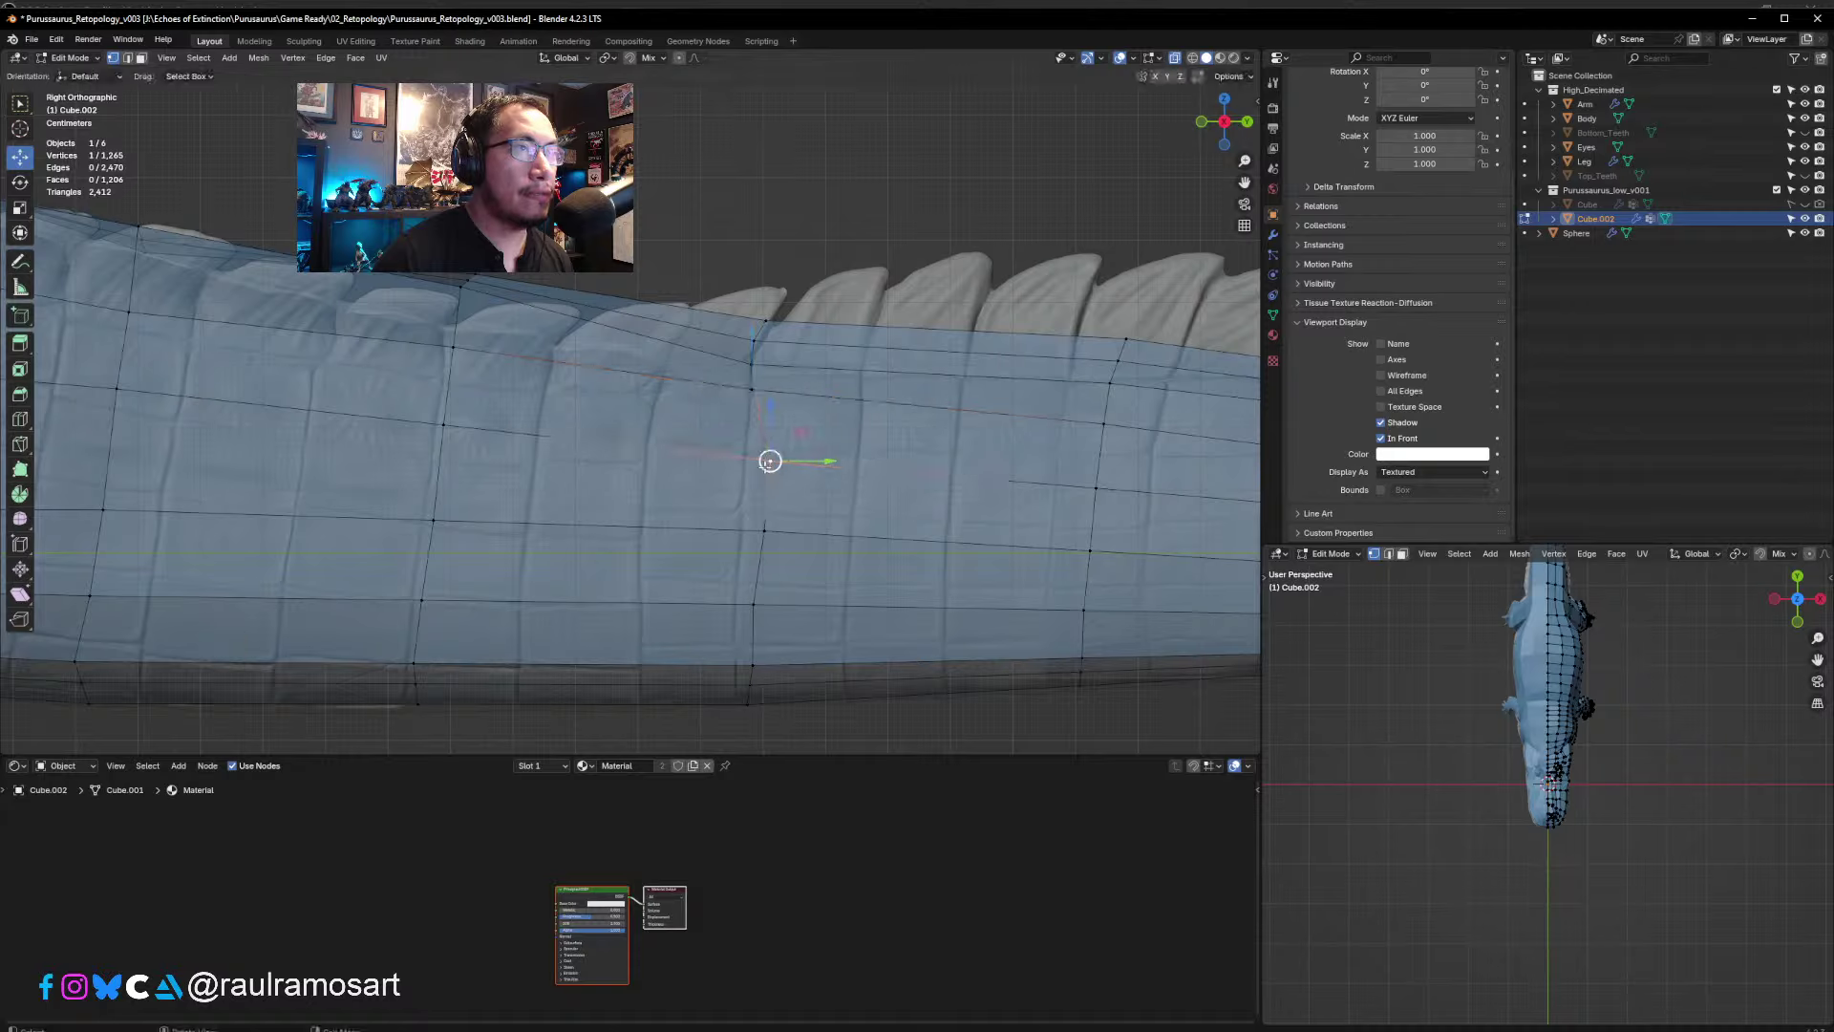
left_click_drag(765, 462, 749, 451)
left_click_drag(763, 529, 741, 527)
left_click_drag(770, 630, 739, 704)
left_click(755, 658)
left_click(751, 692)
left_click(747, 705)
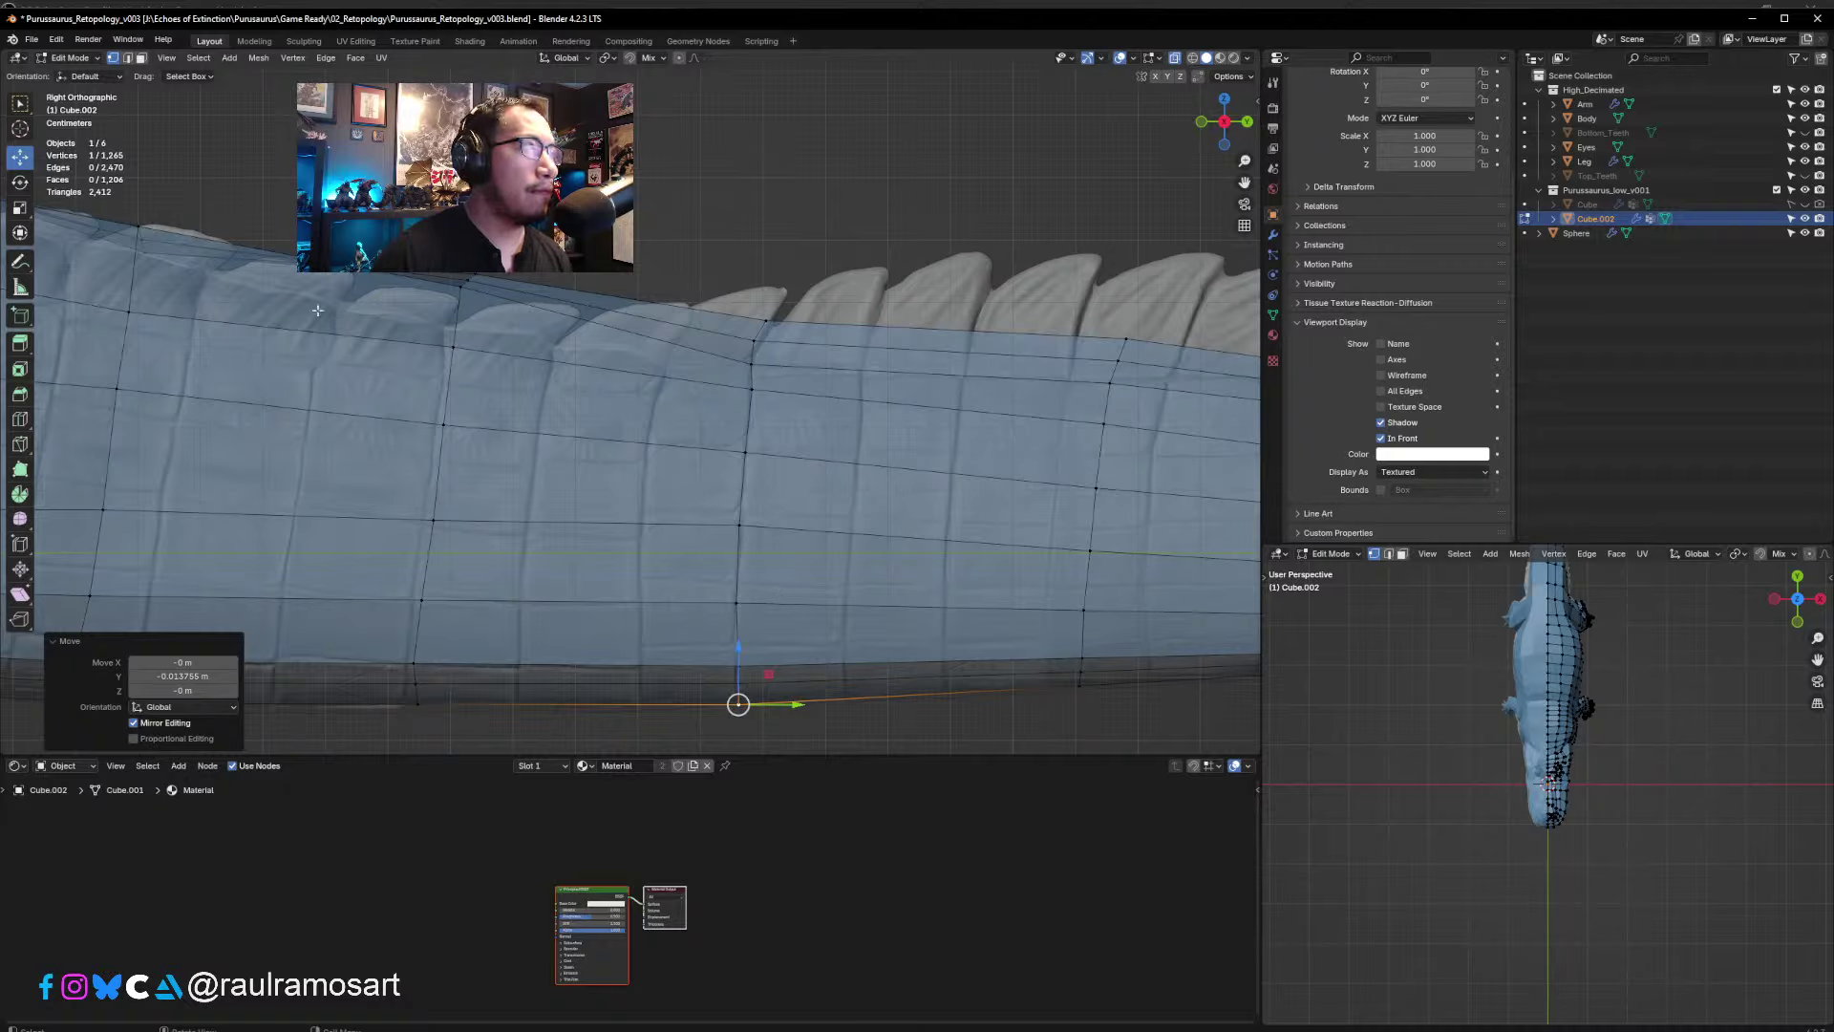
left_click(758, 376)
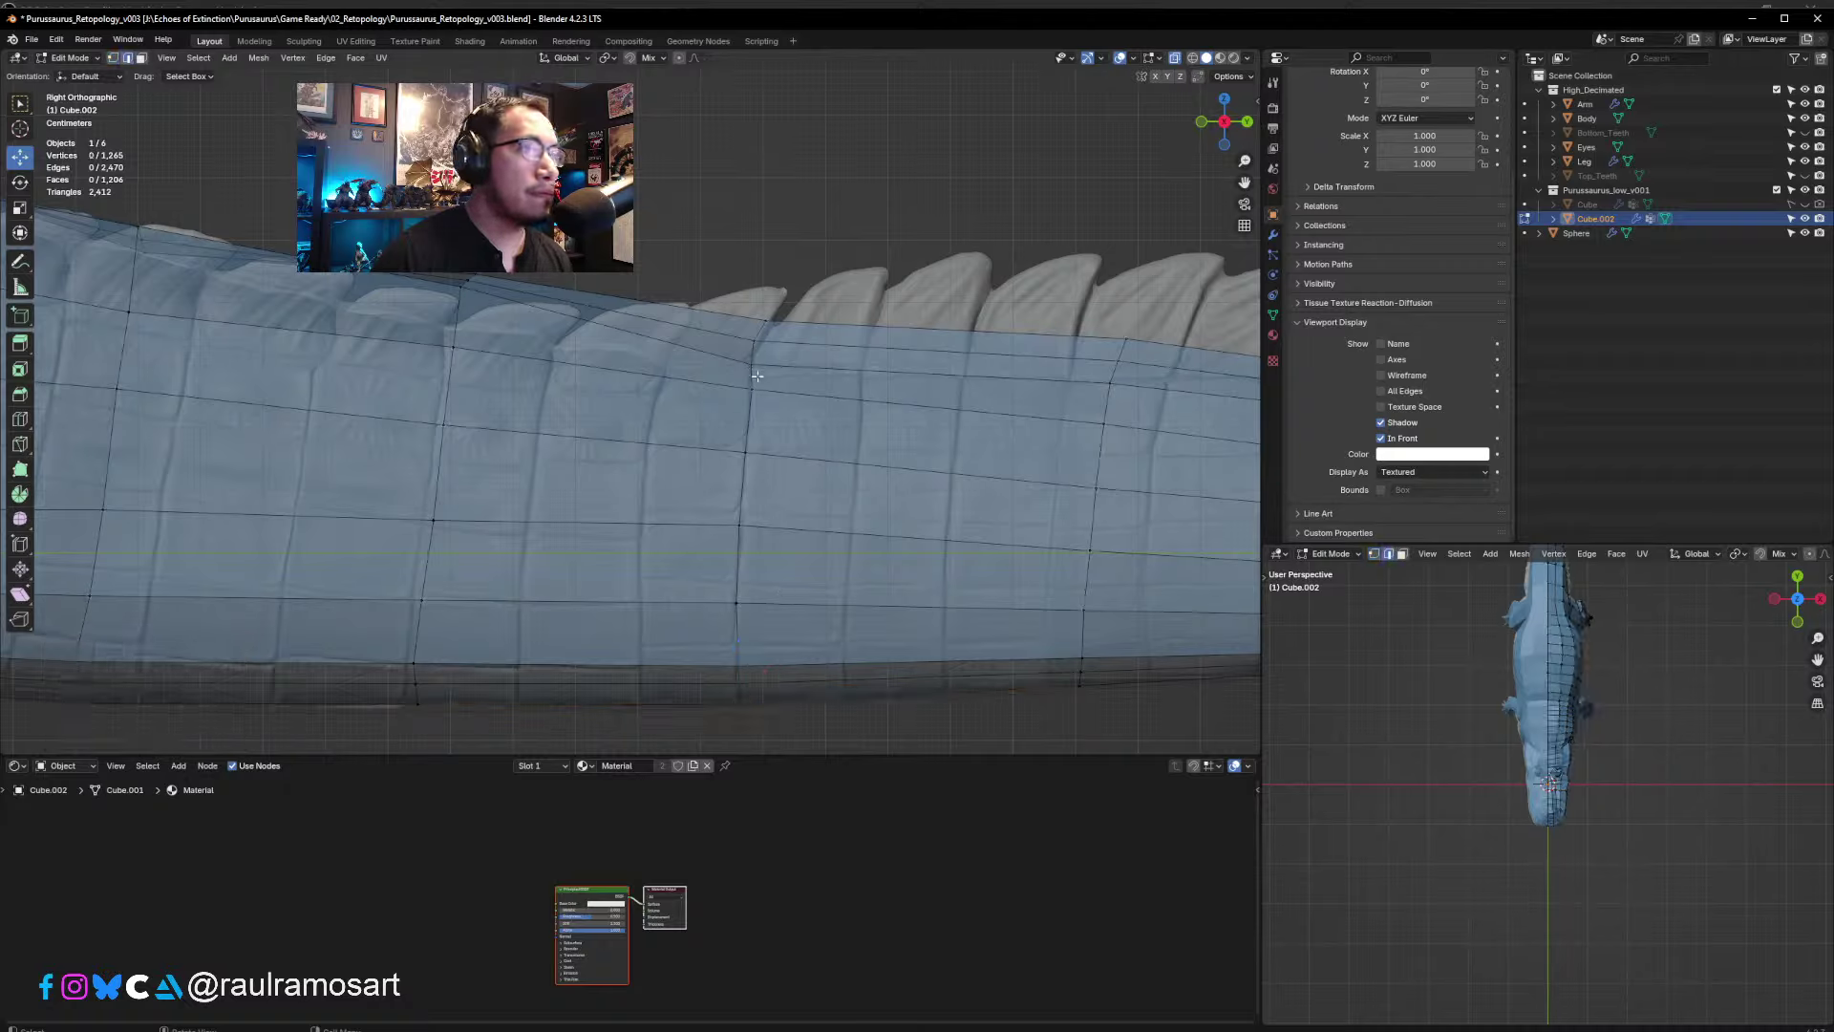
- Add one loop cut around the tail behind the adjusted ring and slide it toward the head to the next scale groove
left_click(851, 402)
key("ctrl+r")
left_click(850, 401)
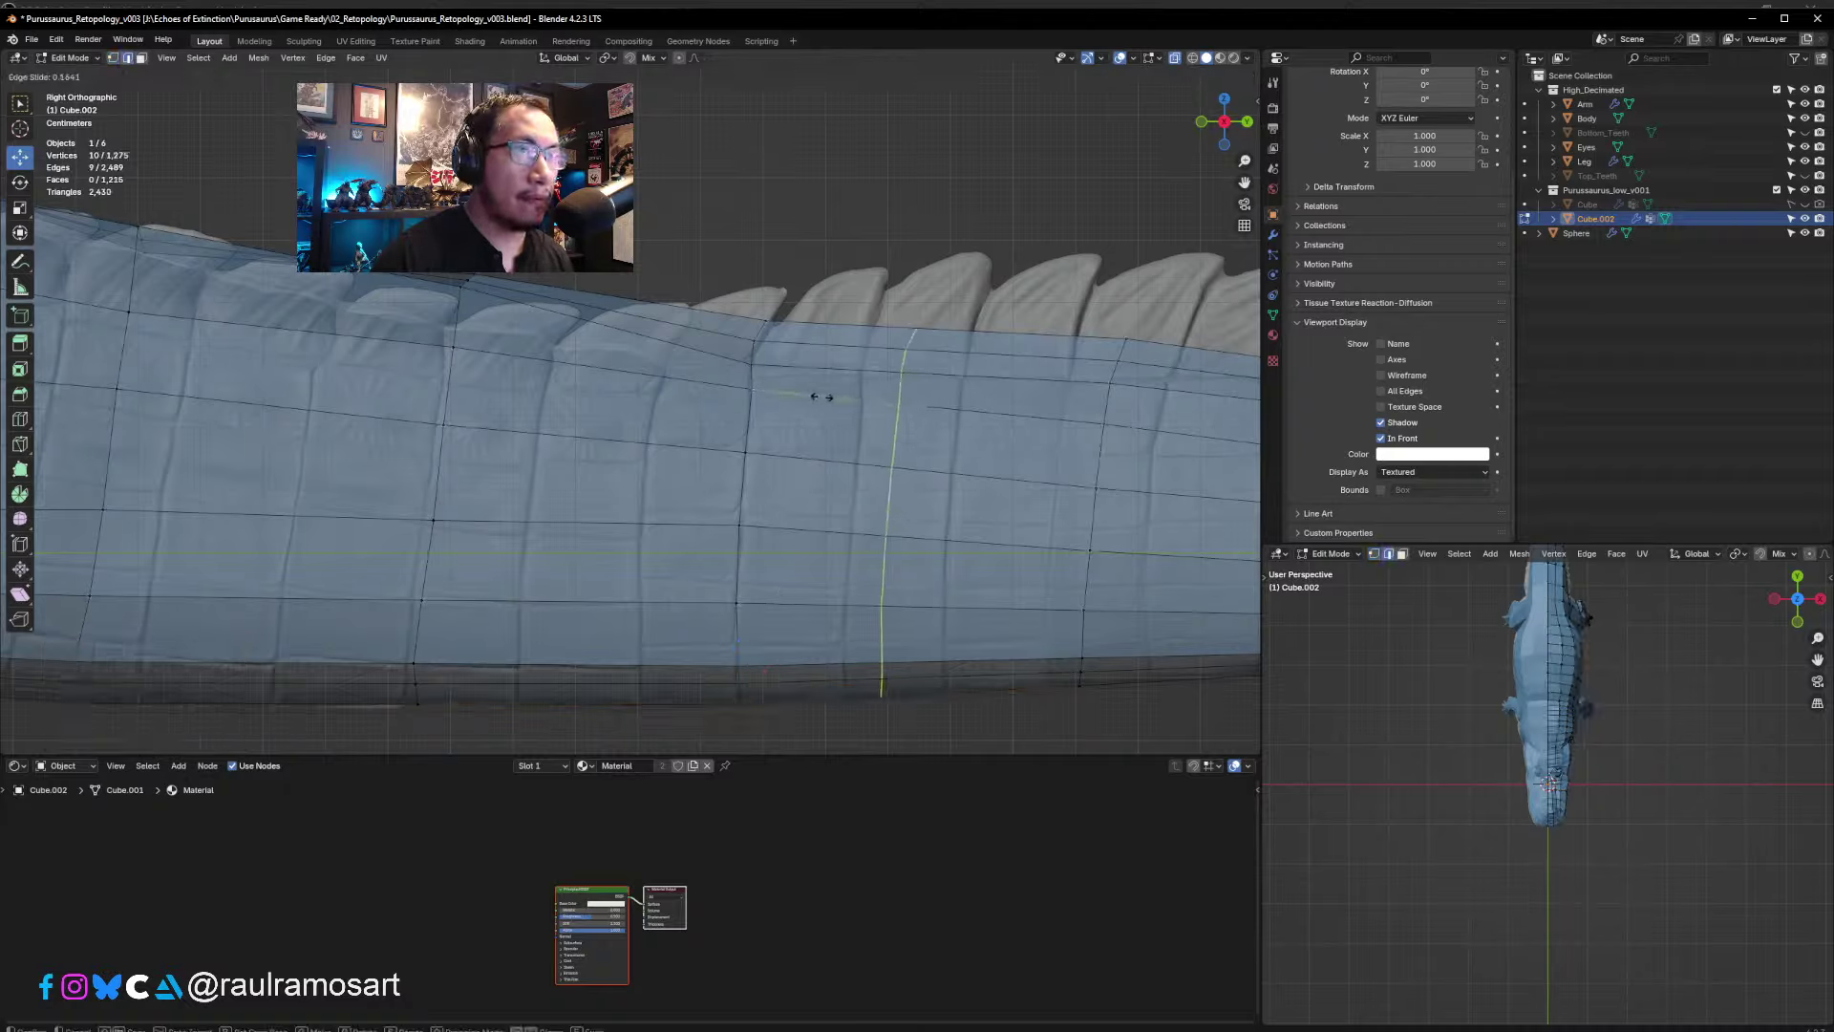
left_click(785, 394)
middle_click_drag(915, 402, 659, 355, "shift")
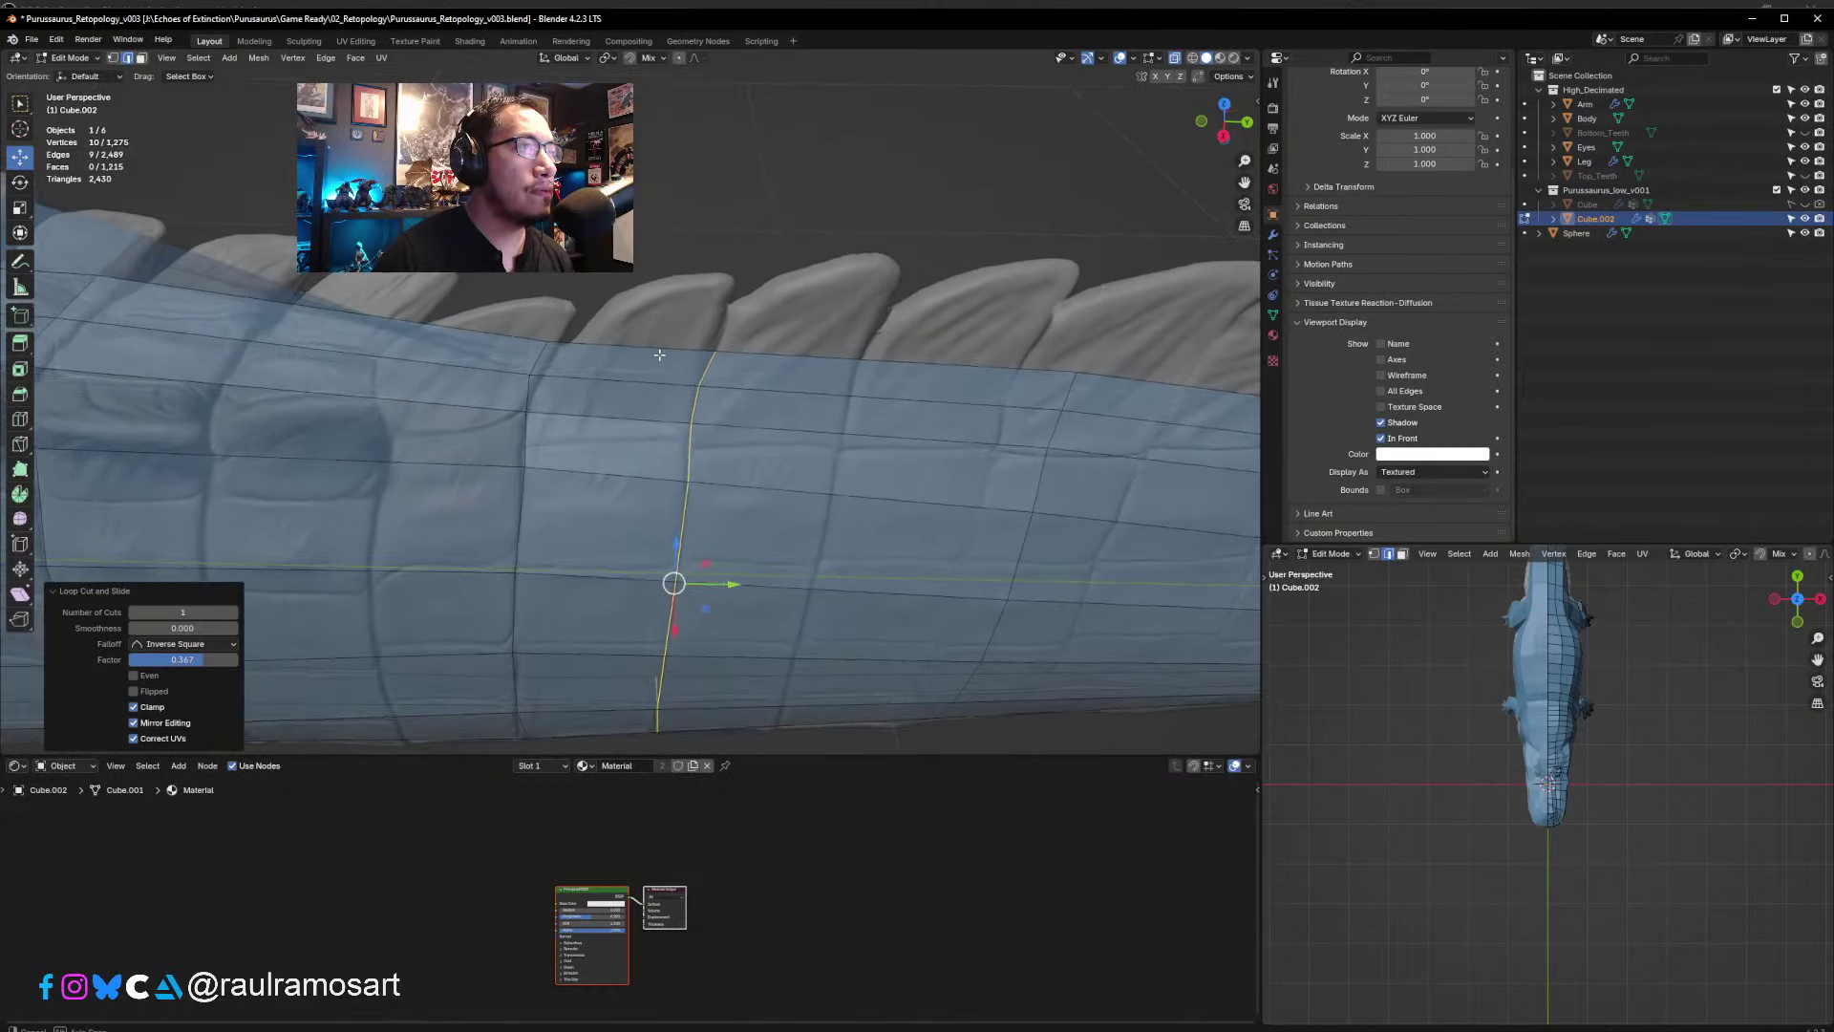
- Inset the two uppermost faces between the adjusted tail ring and the new loop by about 0.013 m
left_click(141, 58)
left_click(626, 365)
left_click(633, 399, "shift")
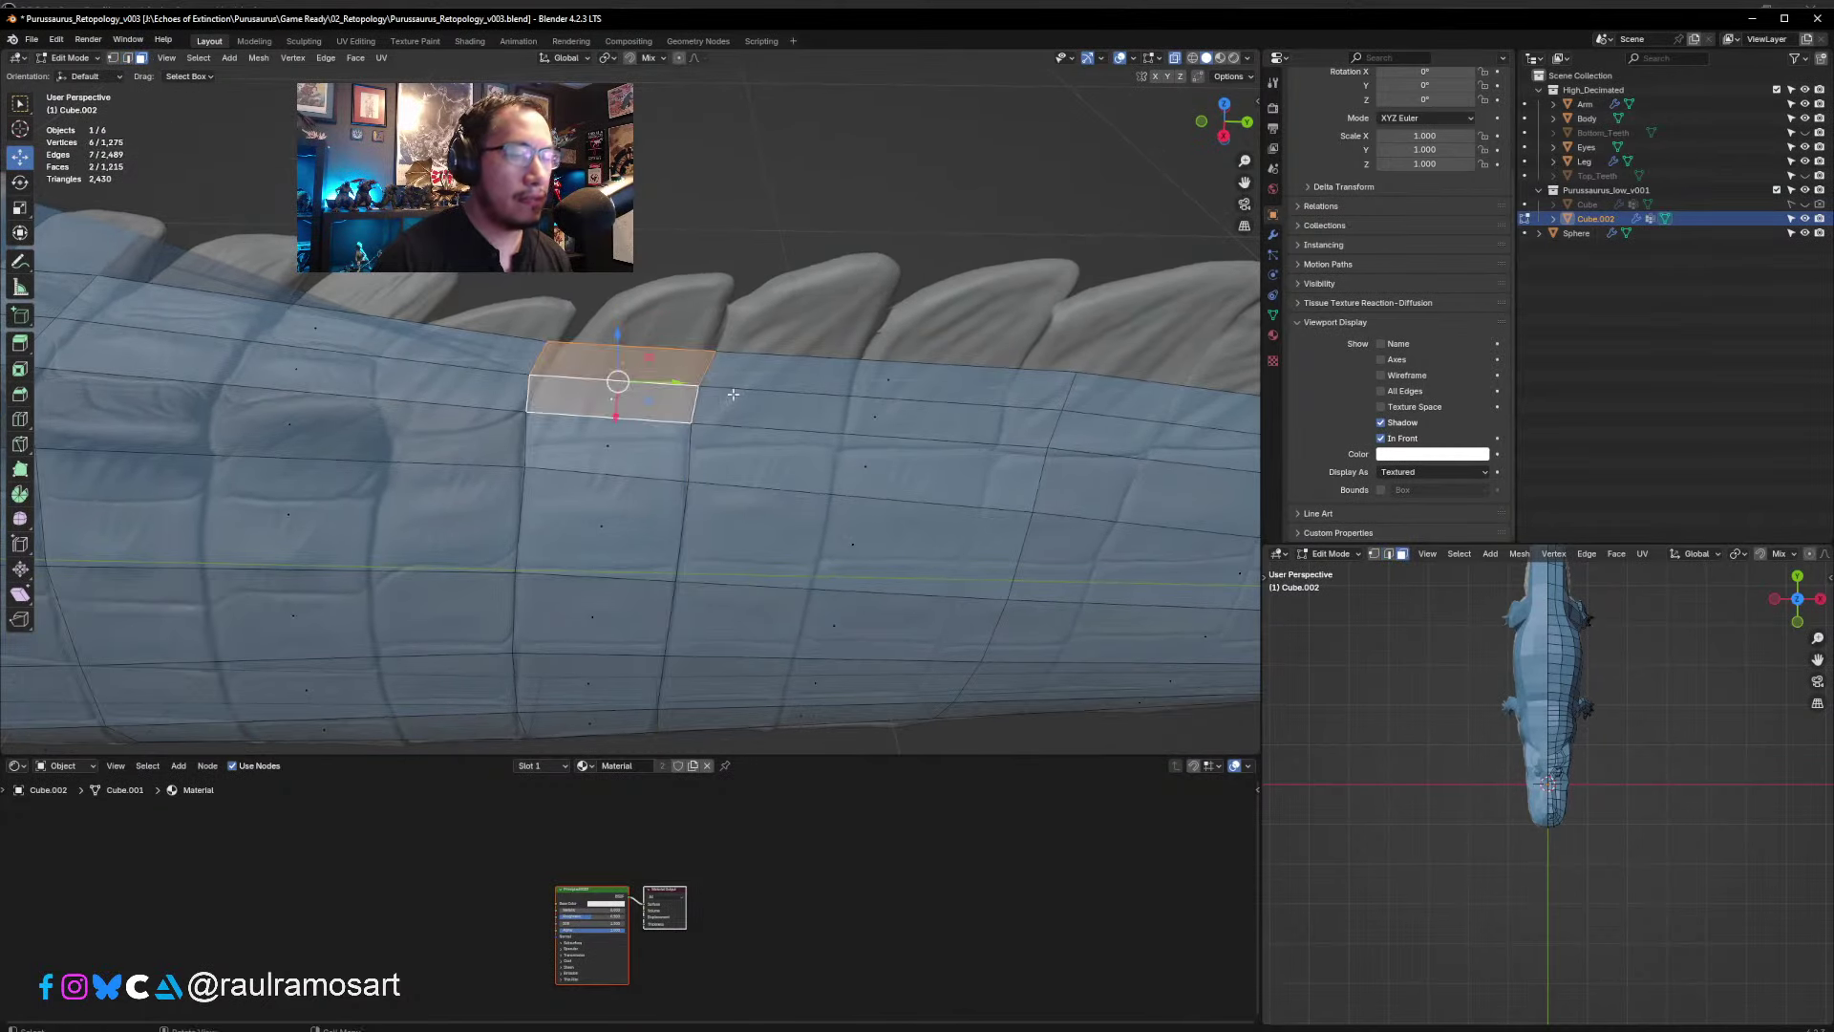
key("i")
left_click(654, 384)
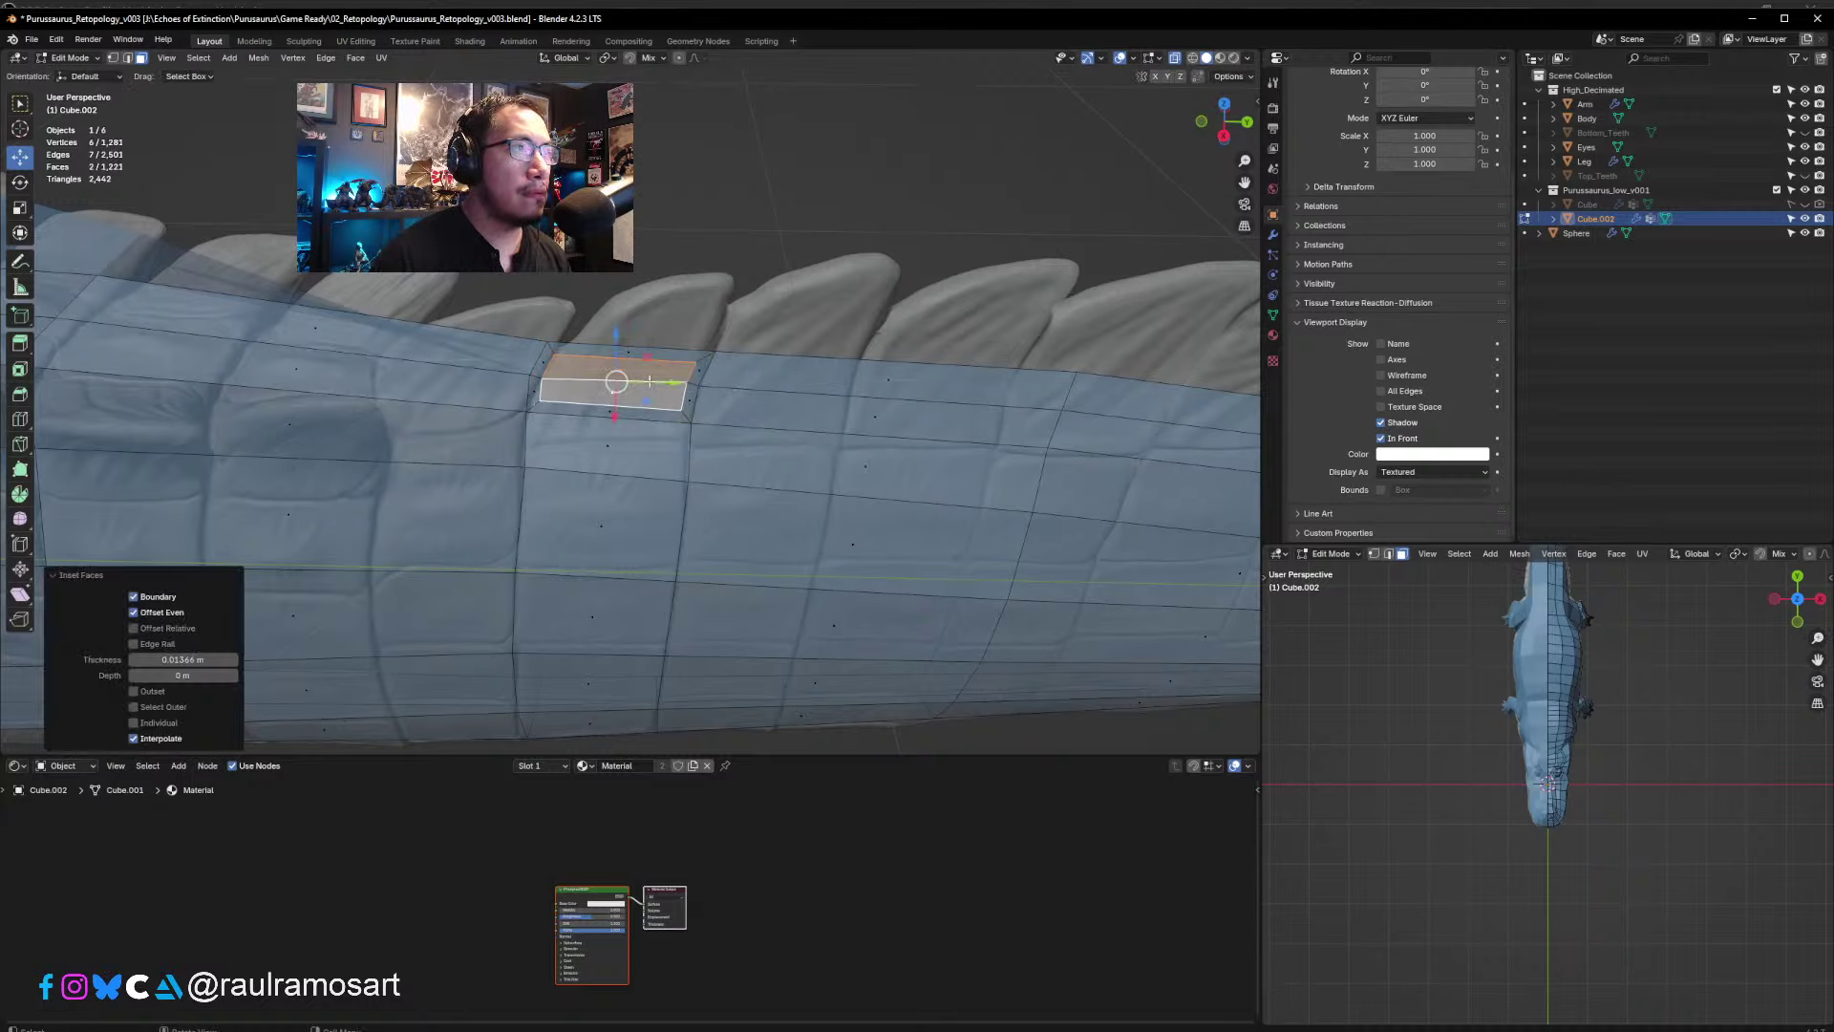
- In right orthographic view, raise the inset faces about 0.10 m and back about 0.04 m, and scale them to about 0.43 as a spike tip
key("KP_1")
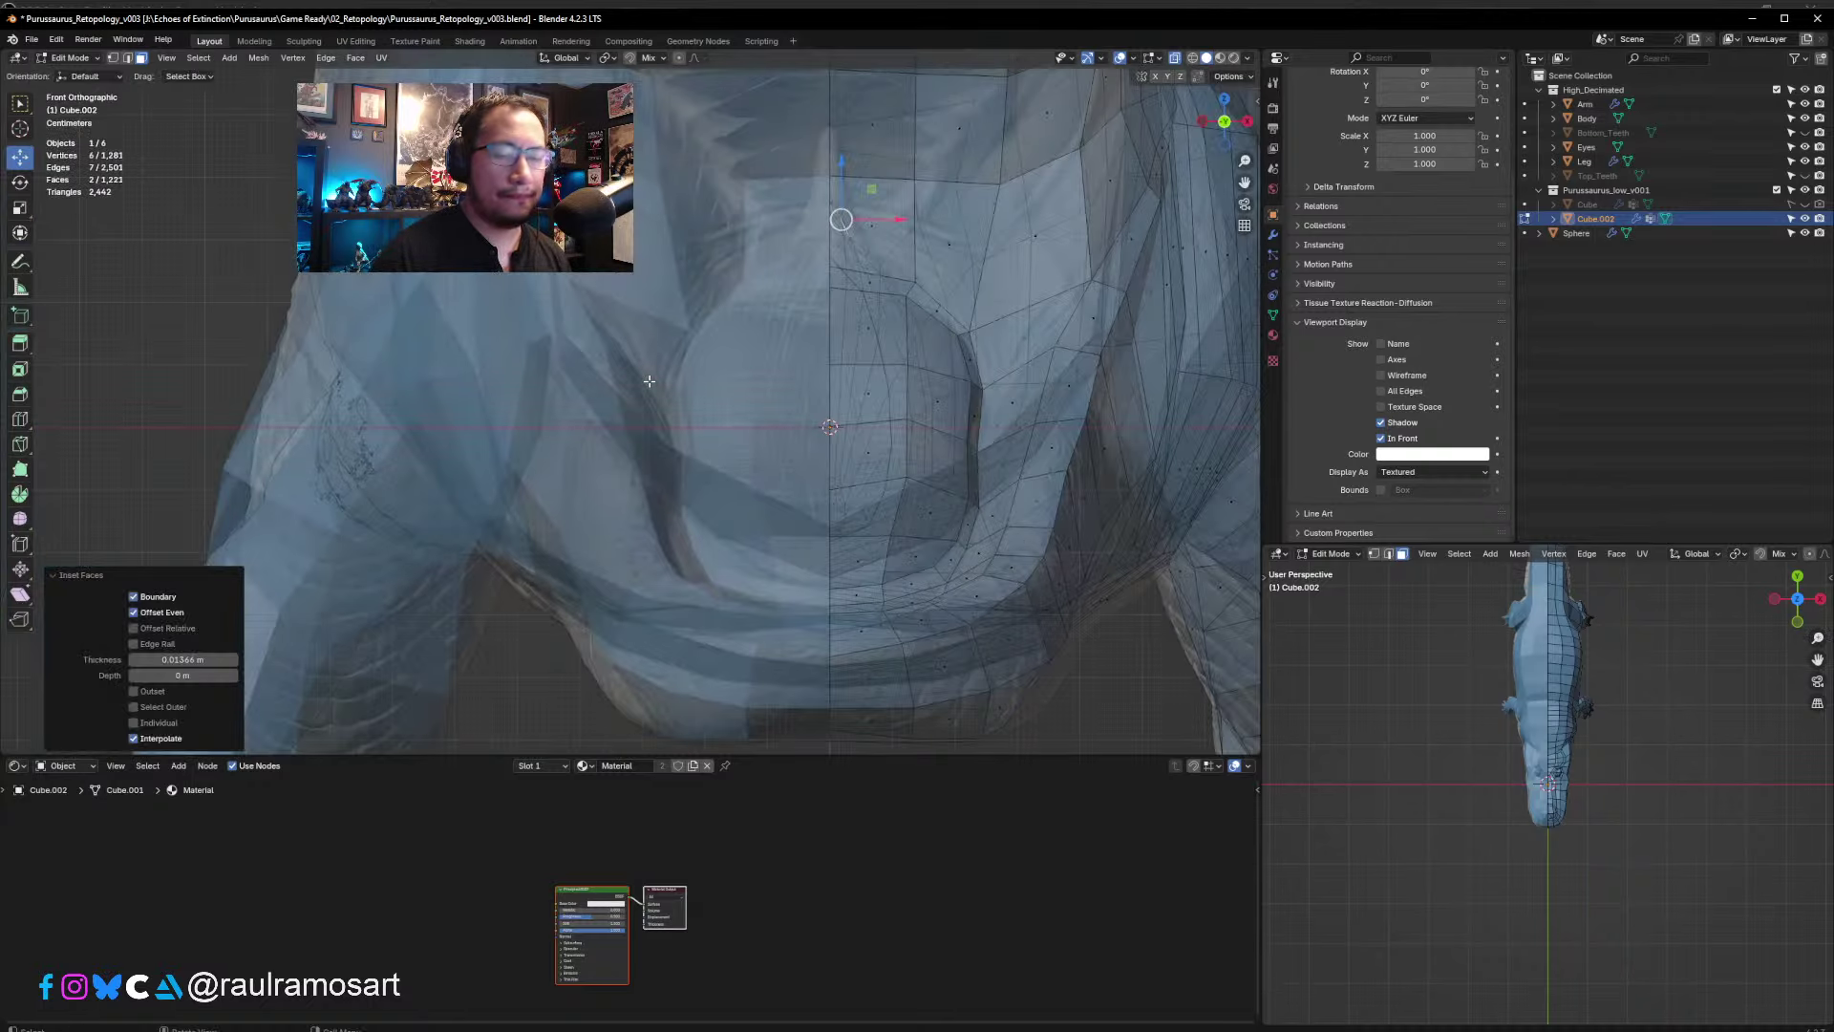
key("KP_3")
key("g")
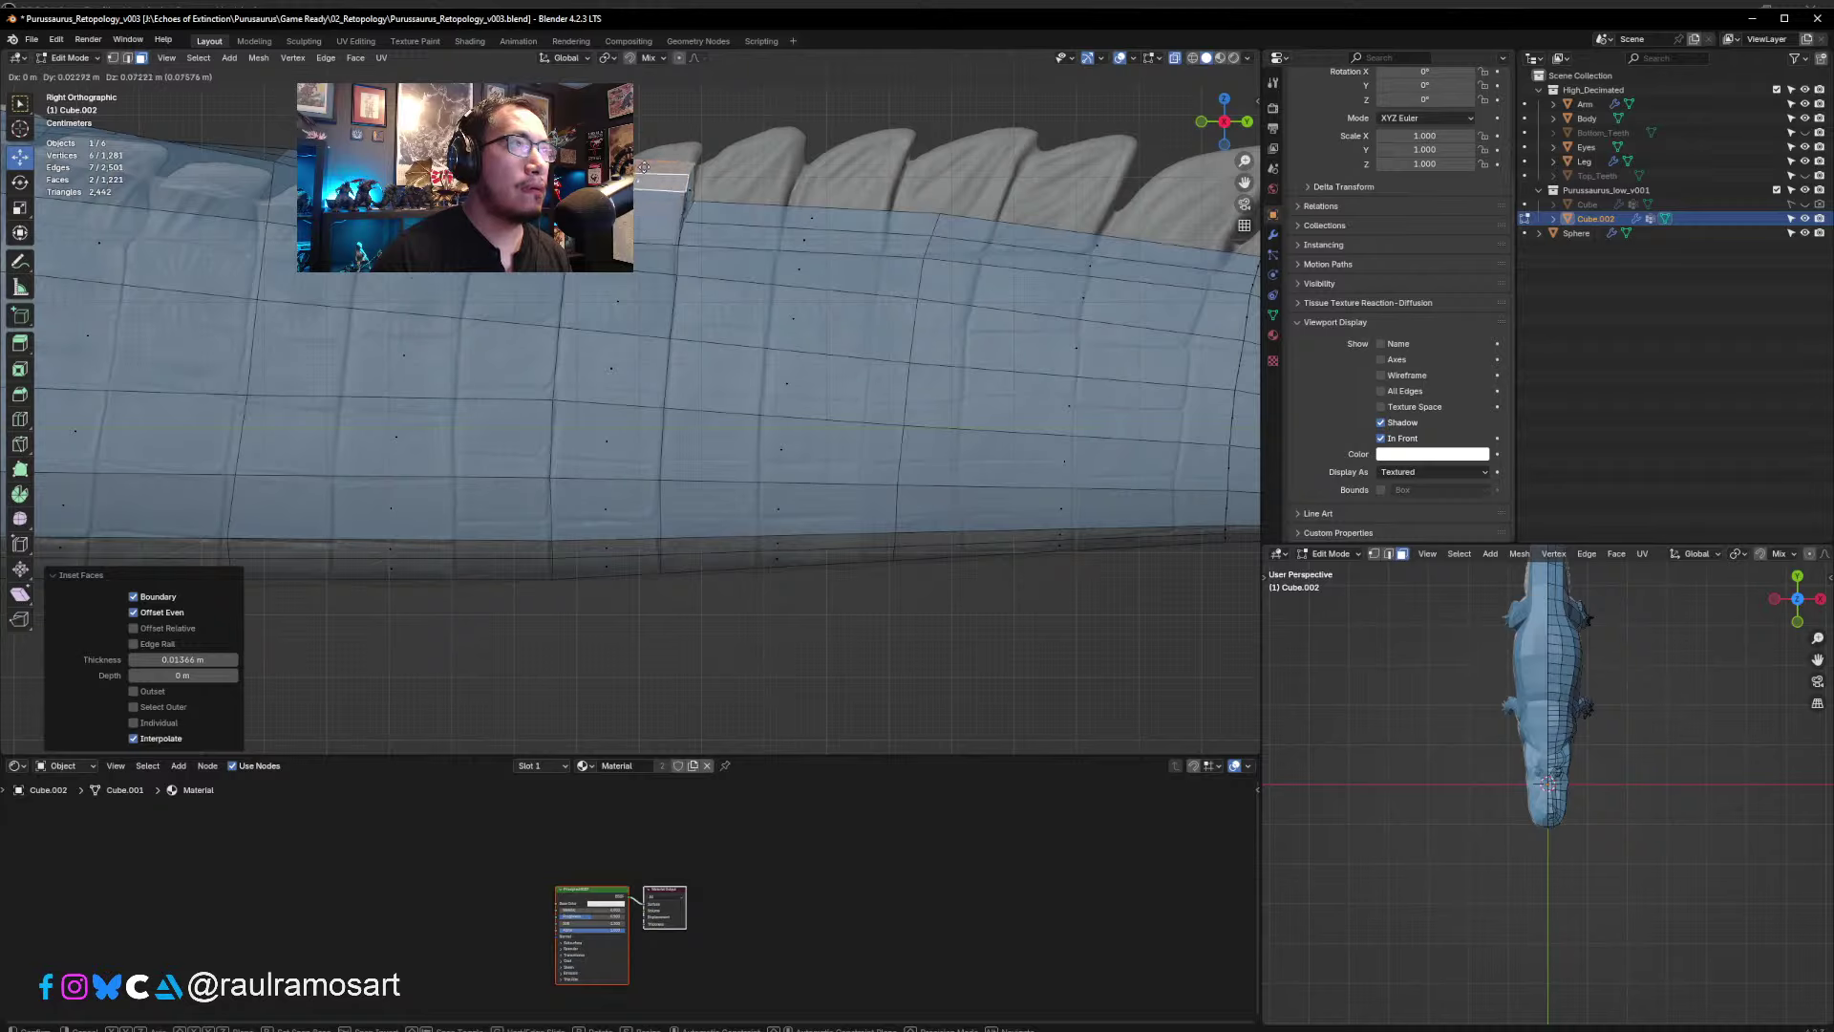
left_click(678, 290)
key("s")
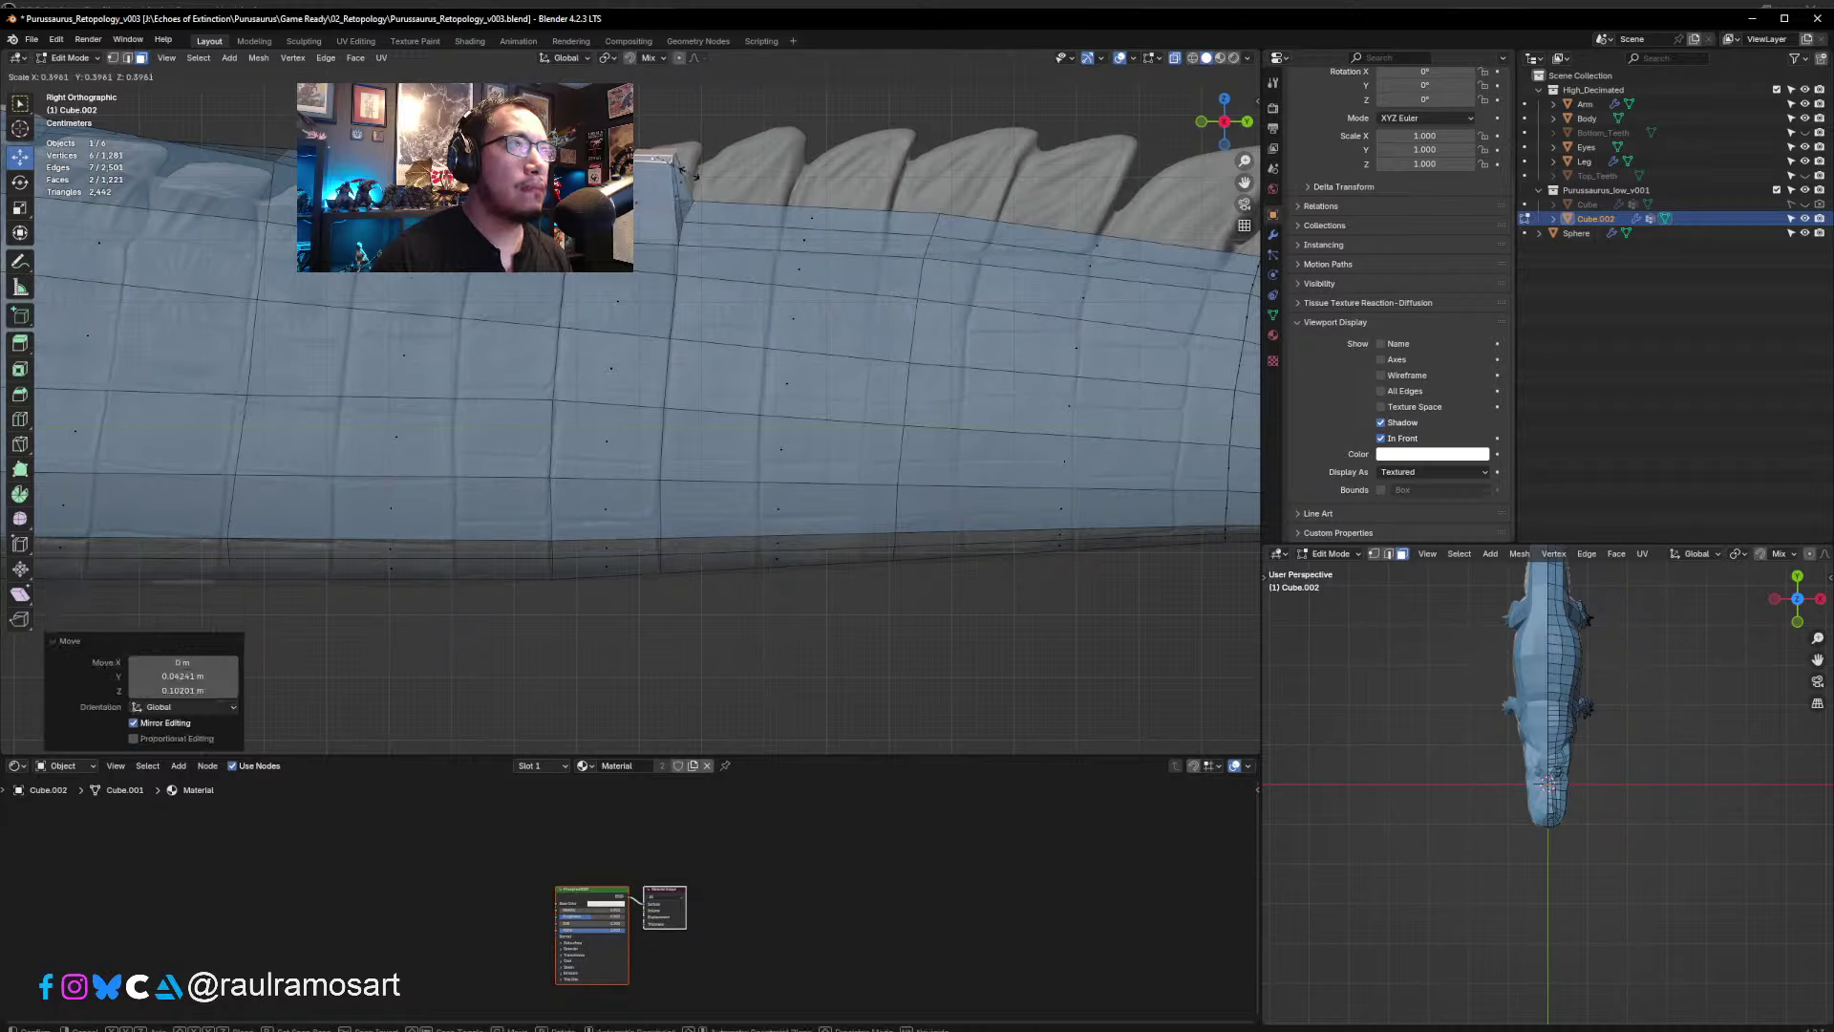
left_click(697, 177)
key("ctrl+z")
key("g")
left_click(755, 172)
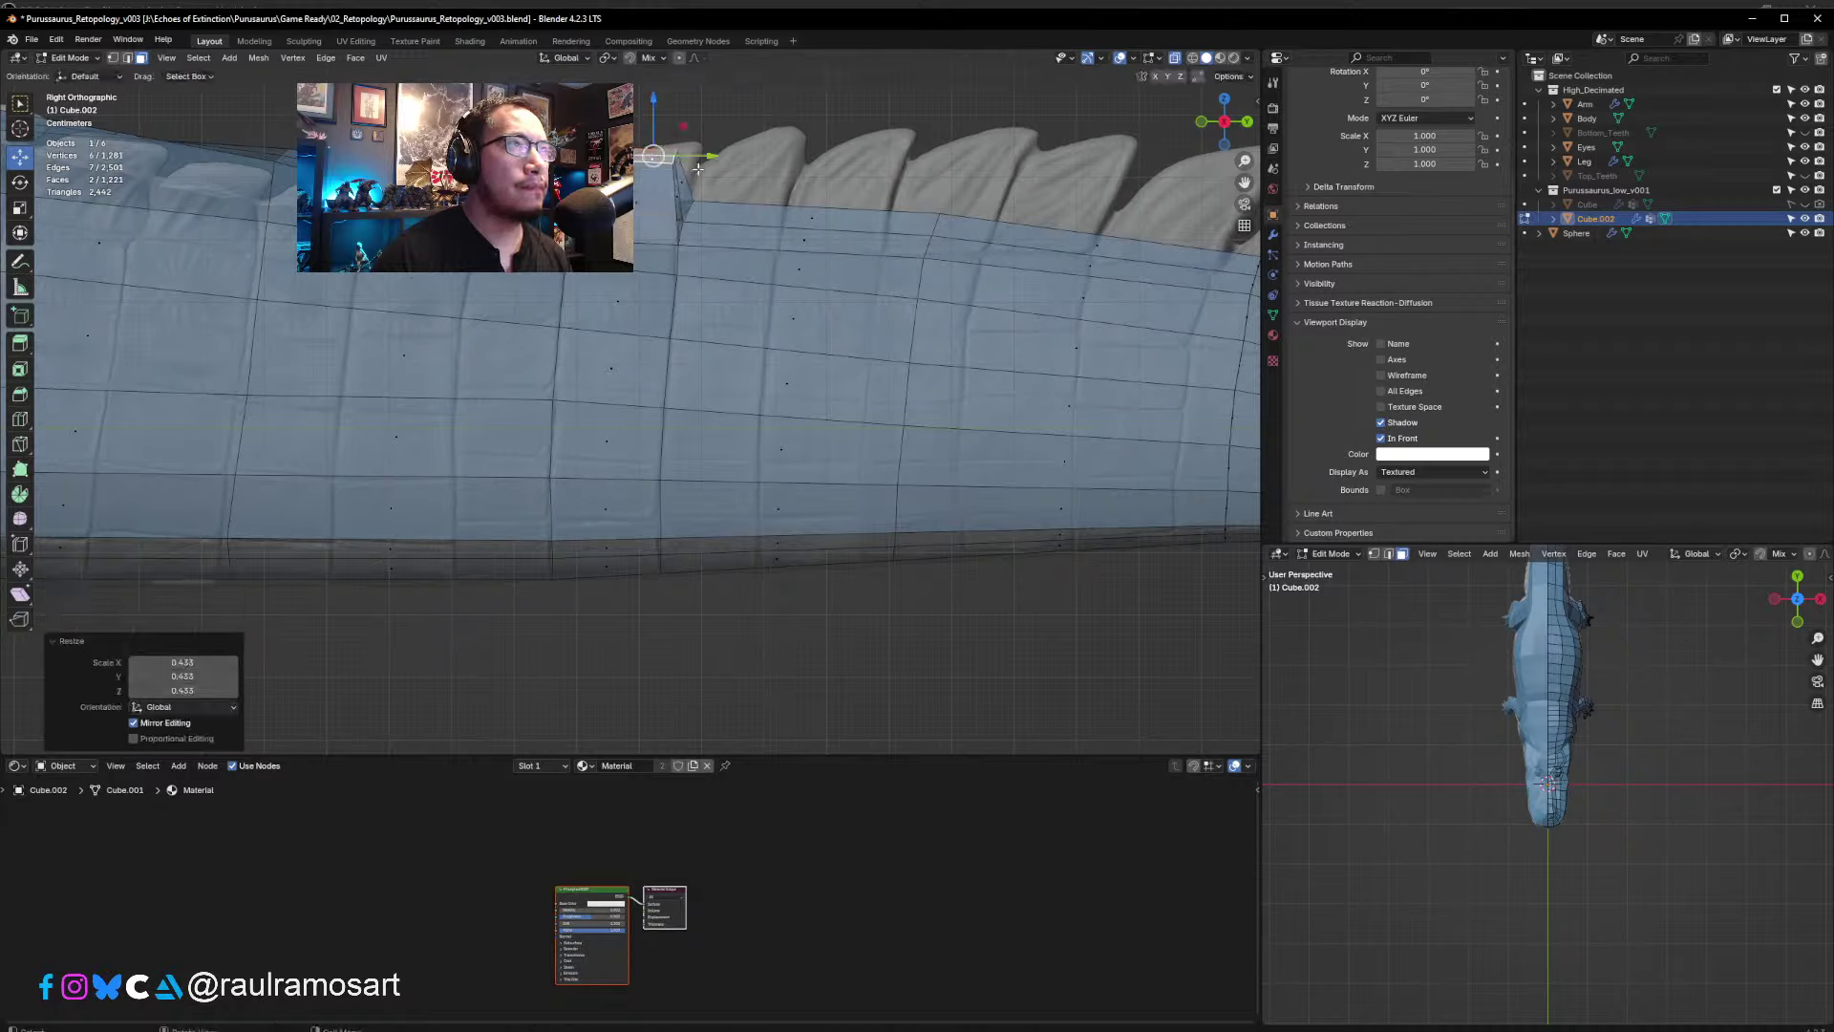
- Try dissolving the edges of the narrow centre-line face on the raised spike
middle_click_drag(755, 172, 654, 563)
left_click(643, 644)
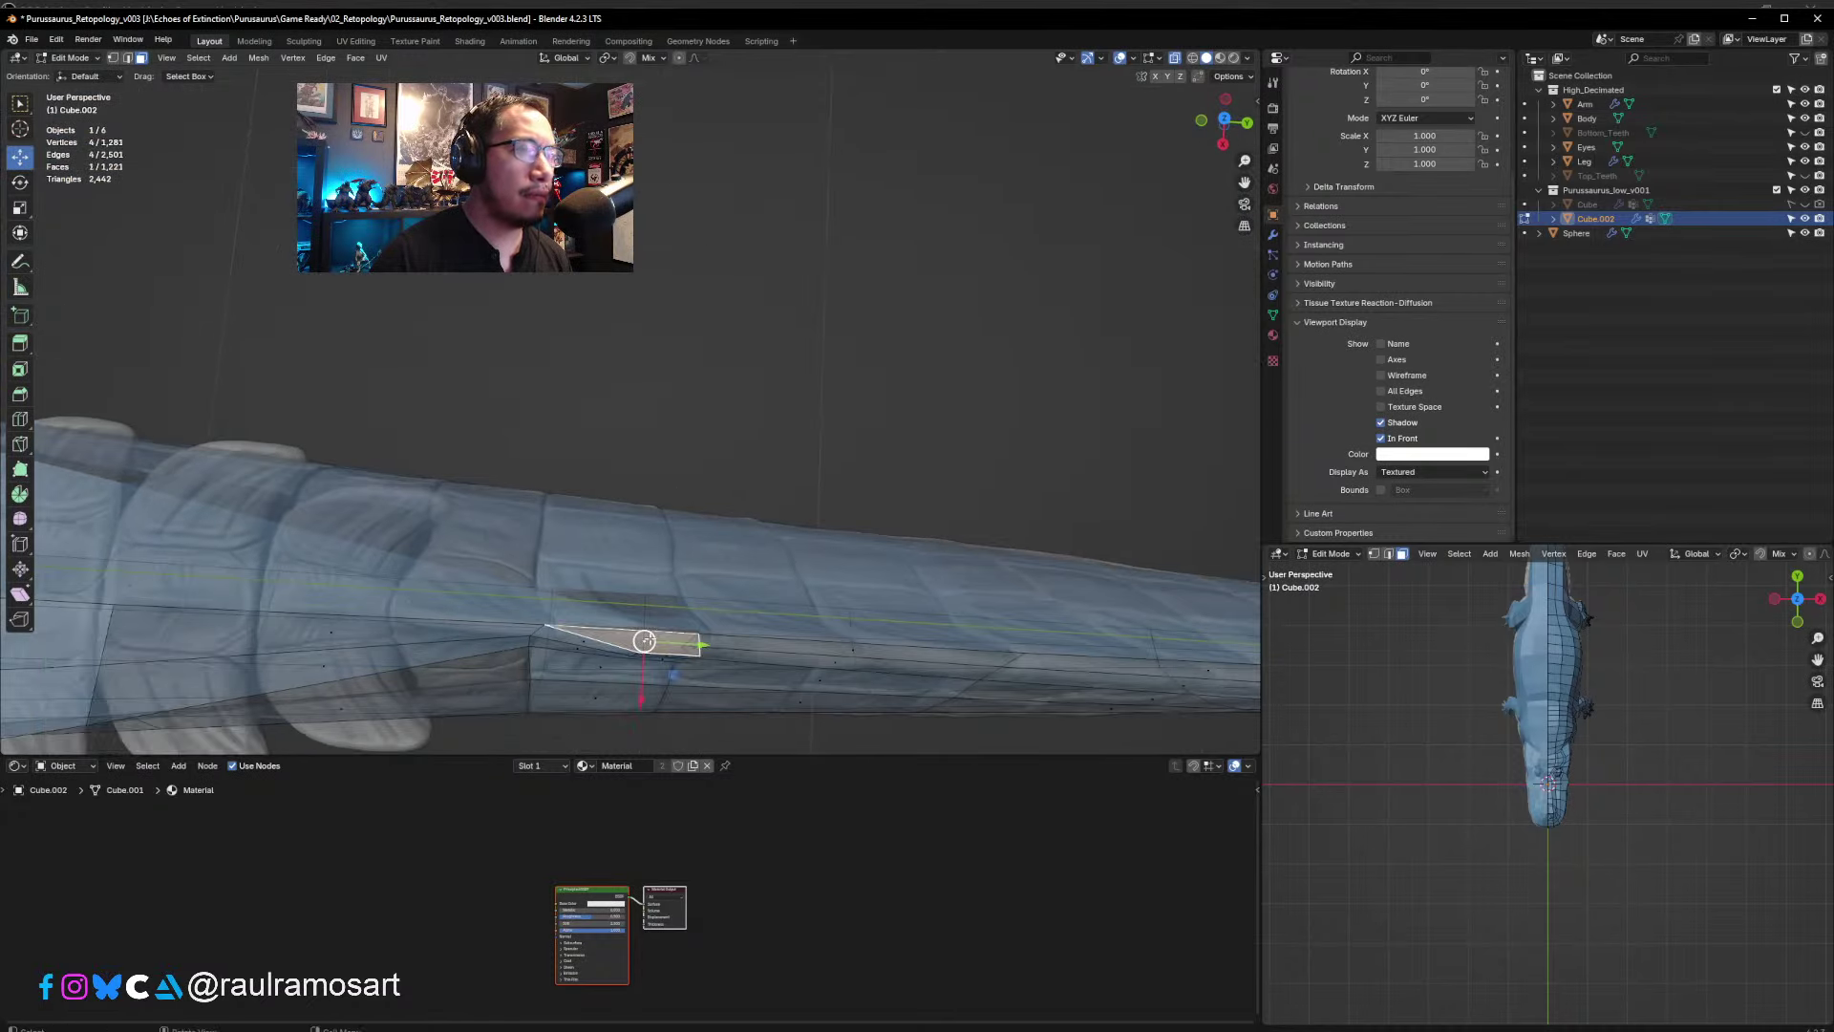
key("x")
left_click(650, 638)
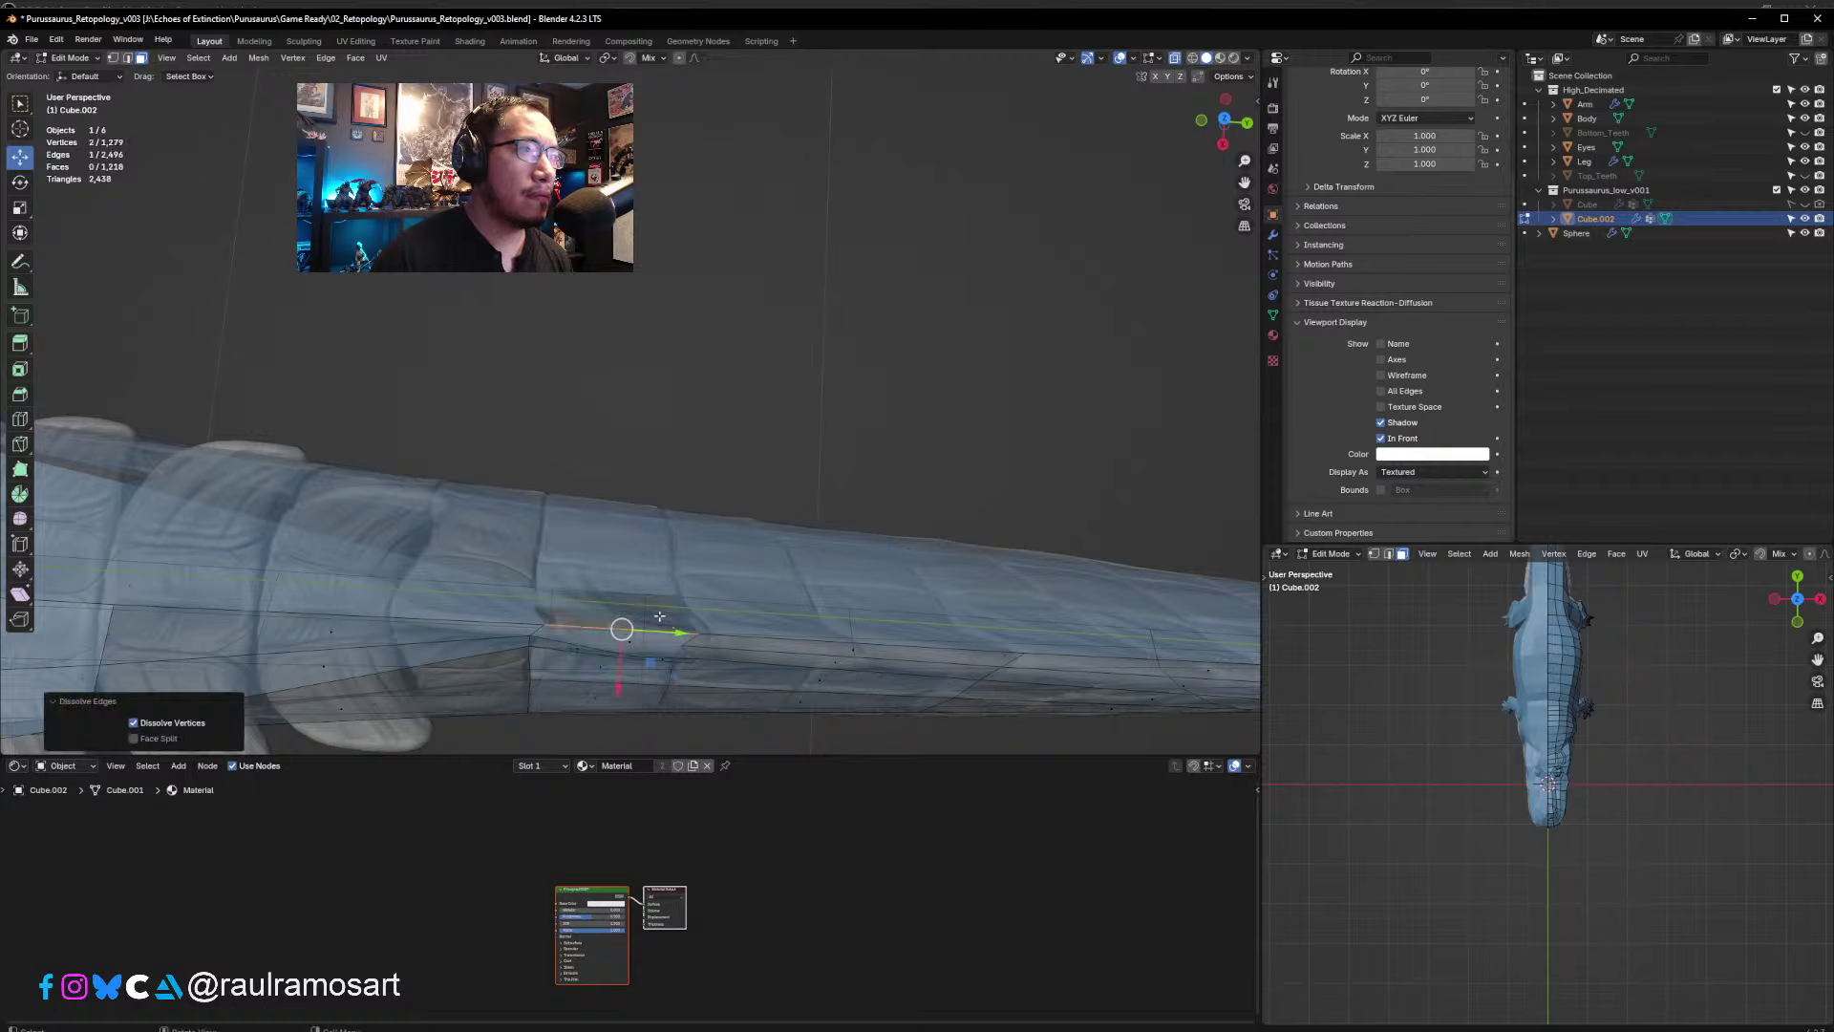
middle_click_drag(650, 638, 674, 519)
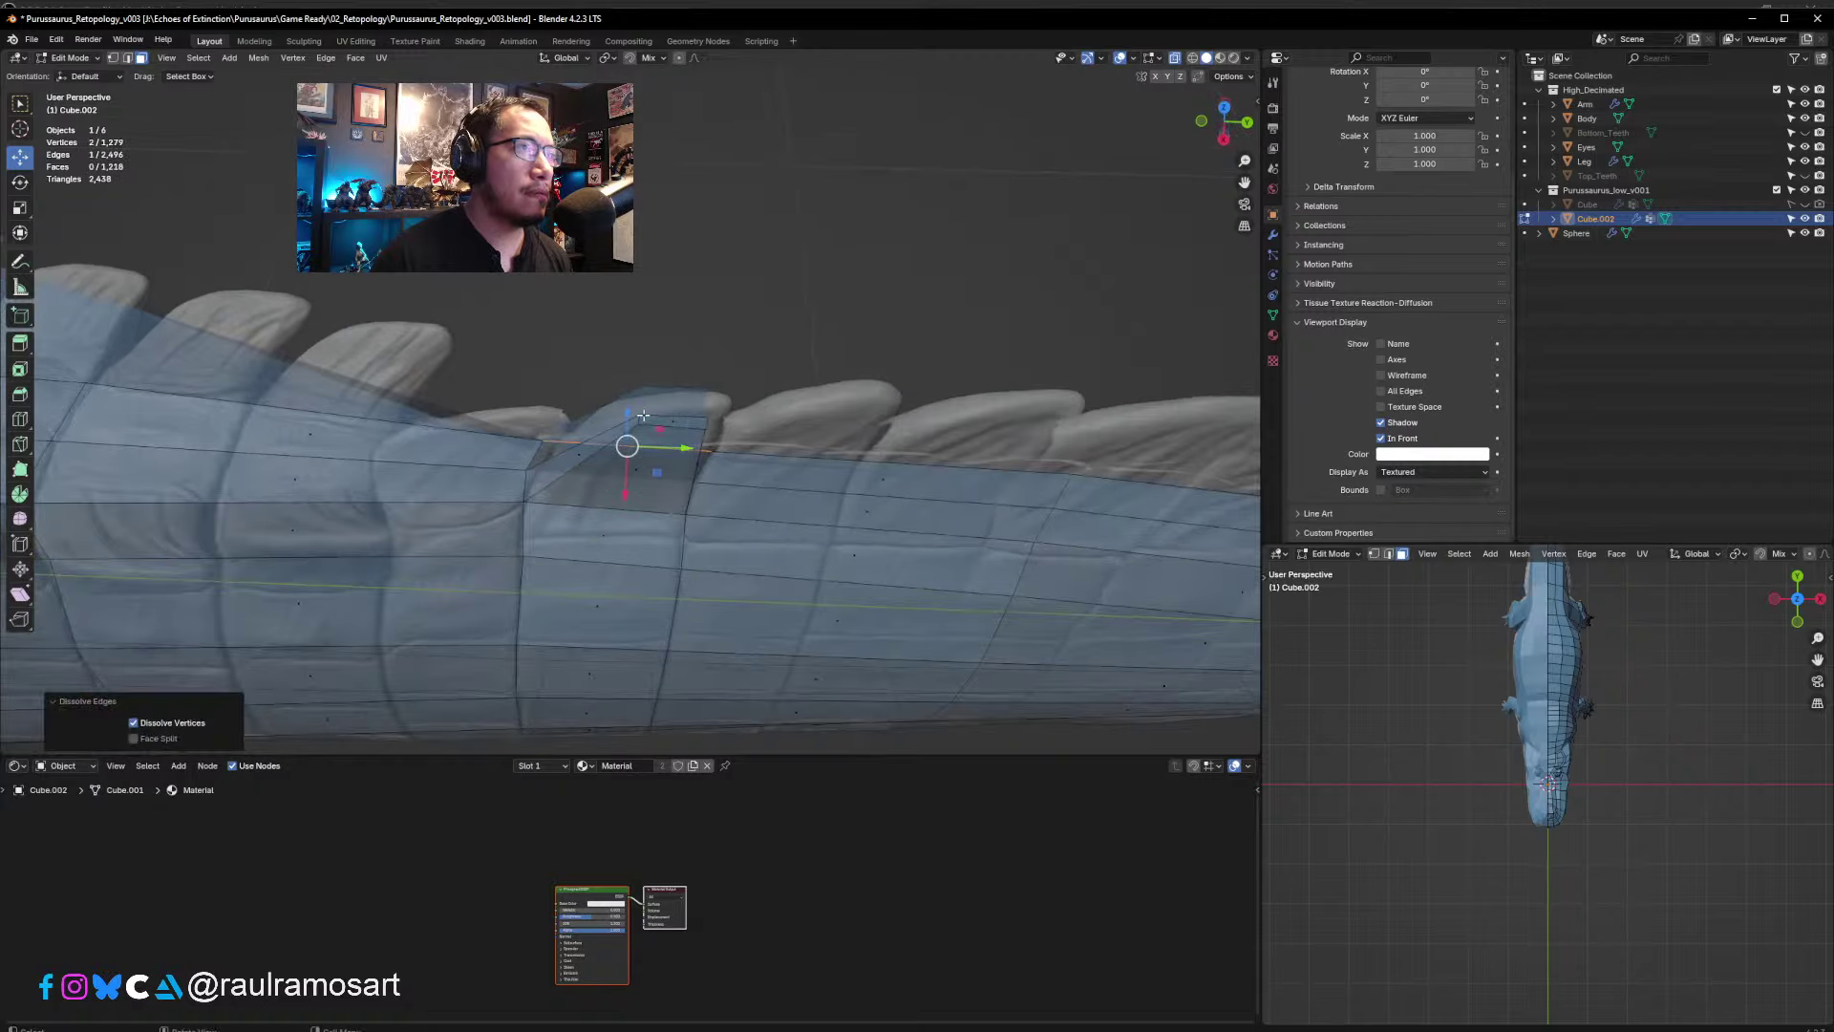
middle_click_drag(643, 416, 680, 387)
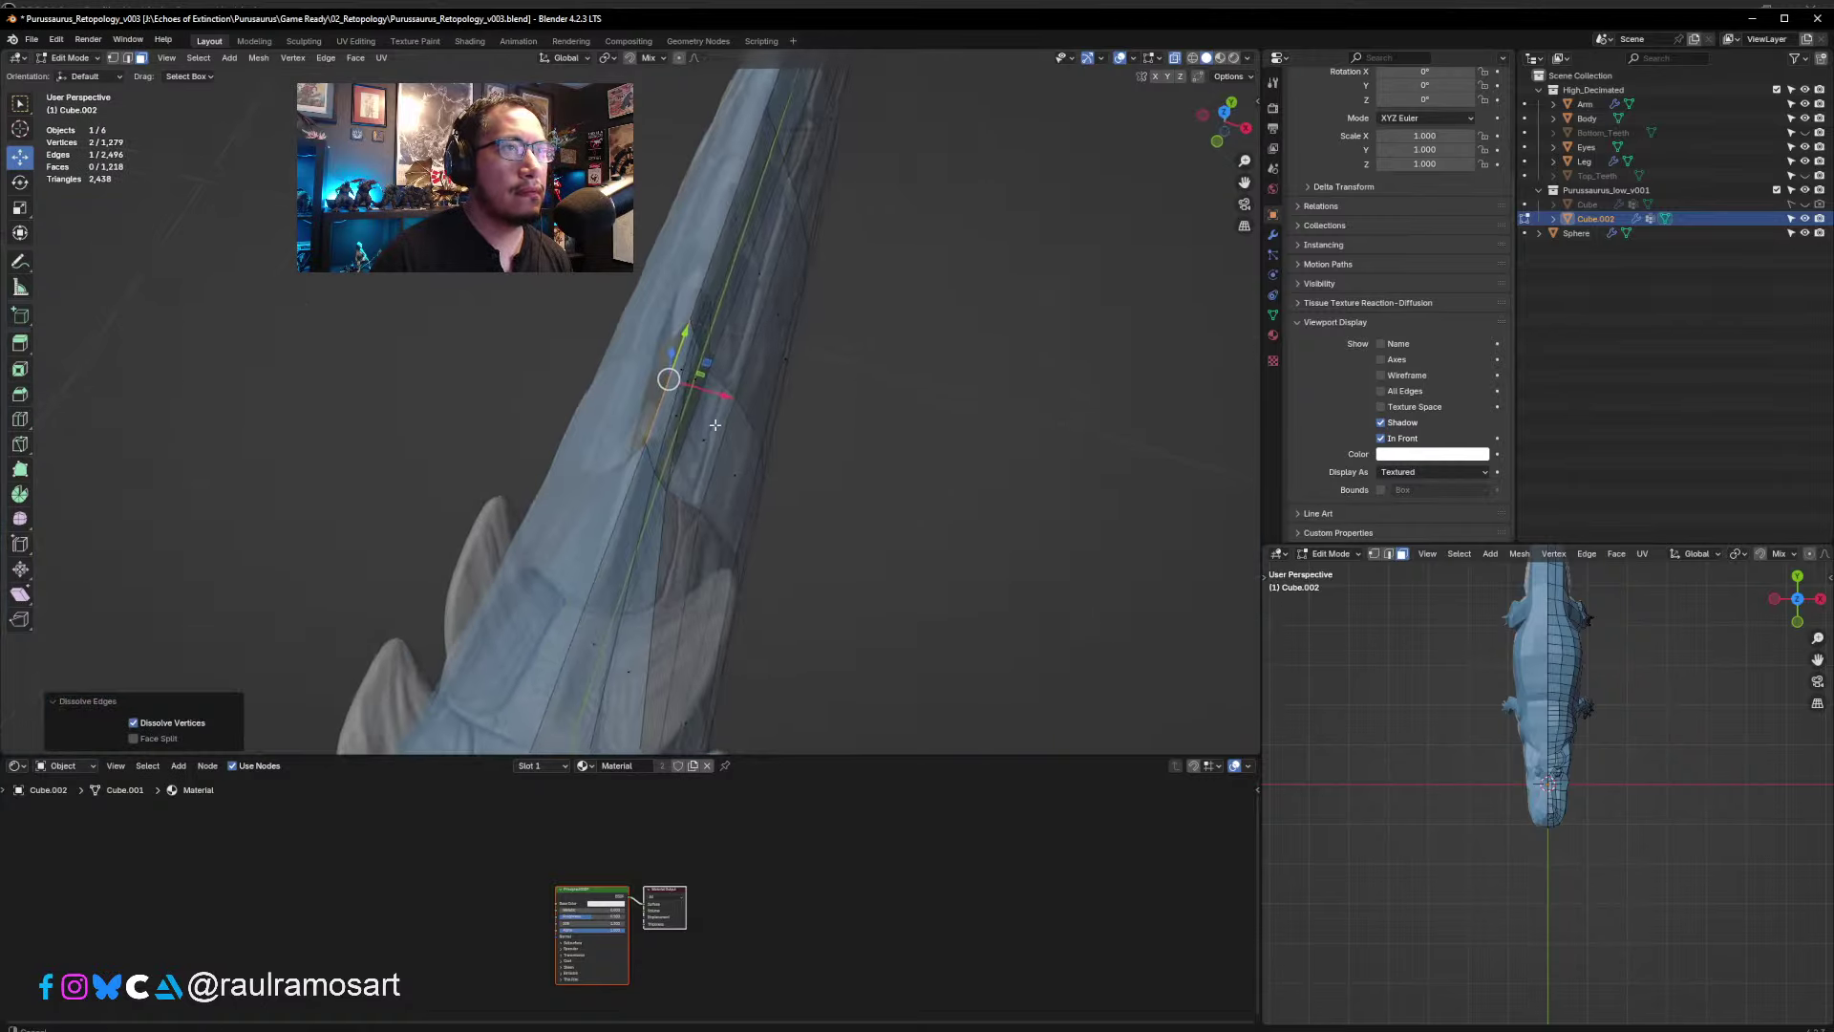
- Try shifting a small face at the spike's tip sideways, and undo both the shift and the edge dissolve
left_click(680, 333)
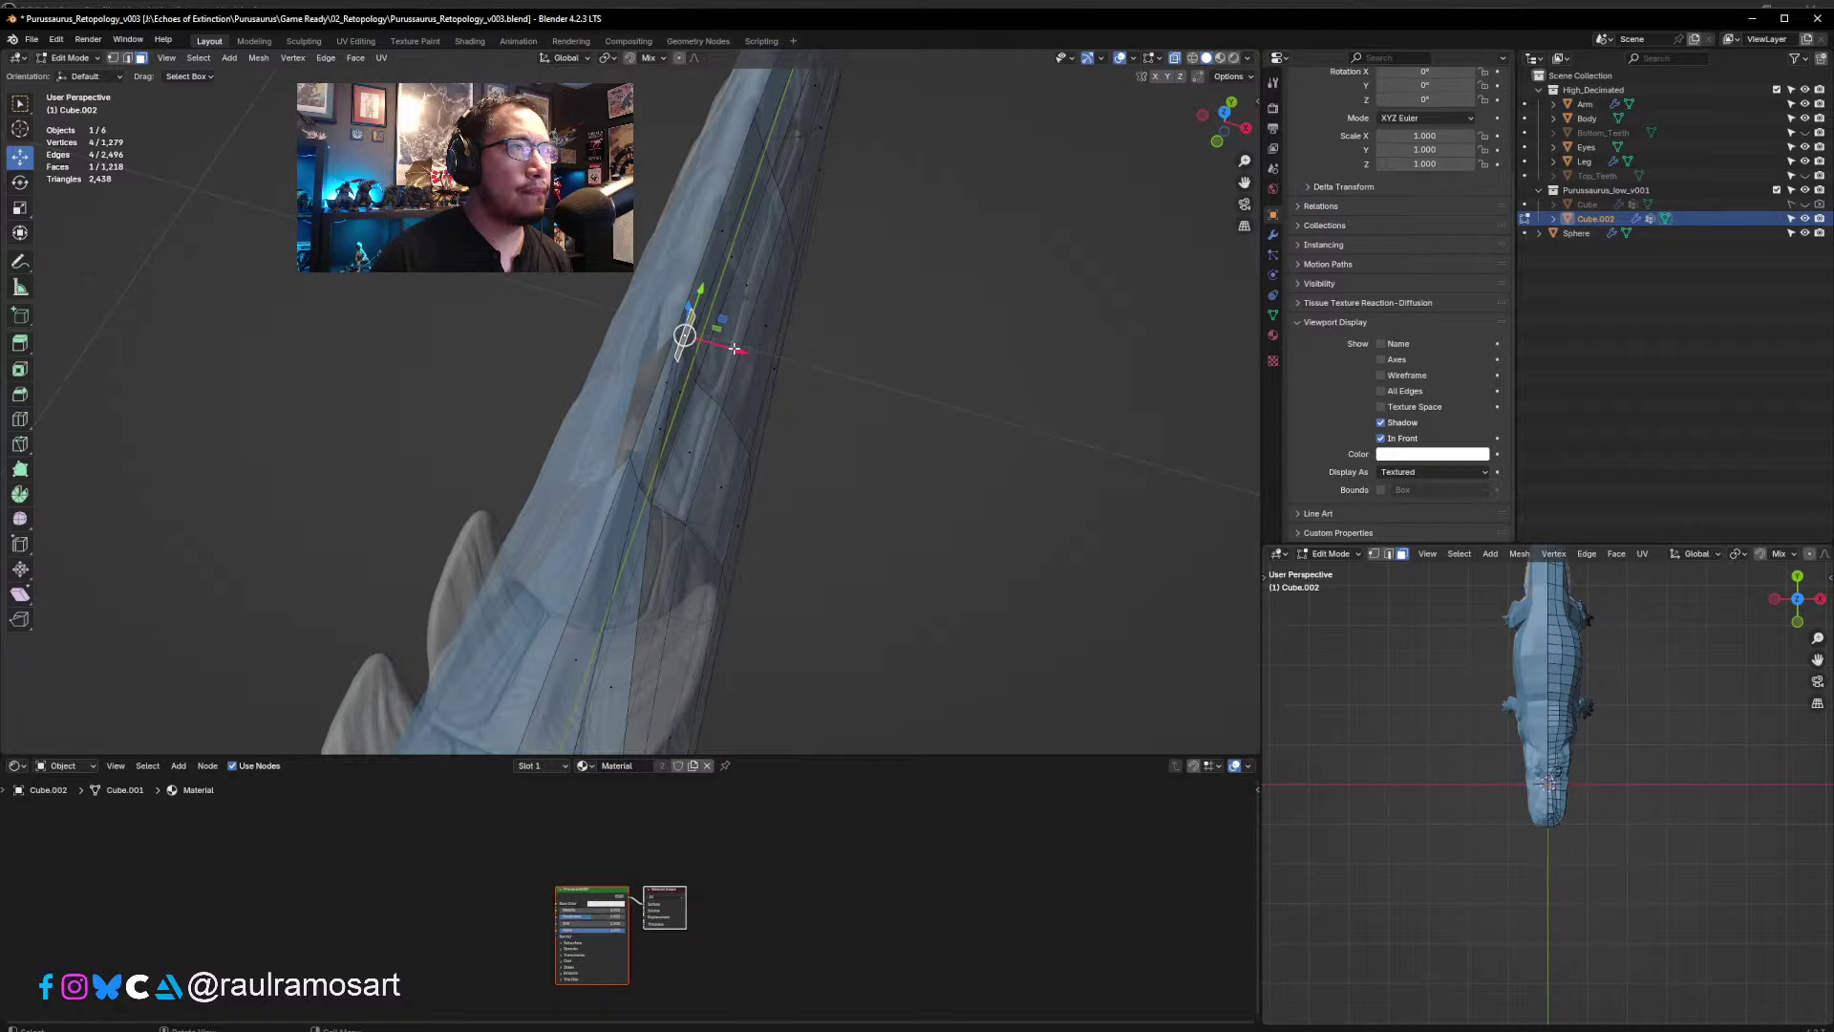
left_click_drag(733, 350, 694, 379)
middle_click_drag(694, 378, 419, 402)
scroll(621, 535, "up", 4)
scroll(583, 480, "down", 3)
scroll(419, 402, "up", 2)
key("ctrl+z")
key("ctrl+z")
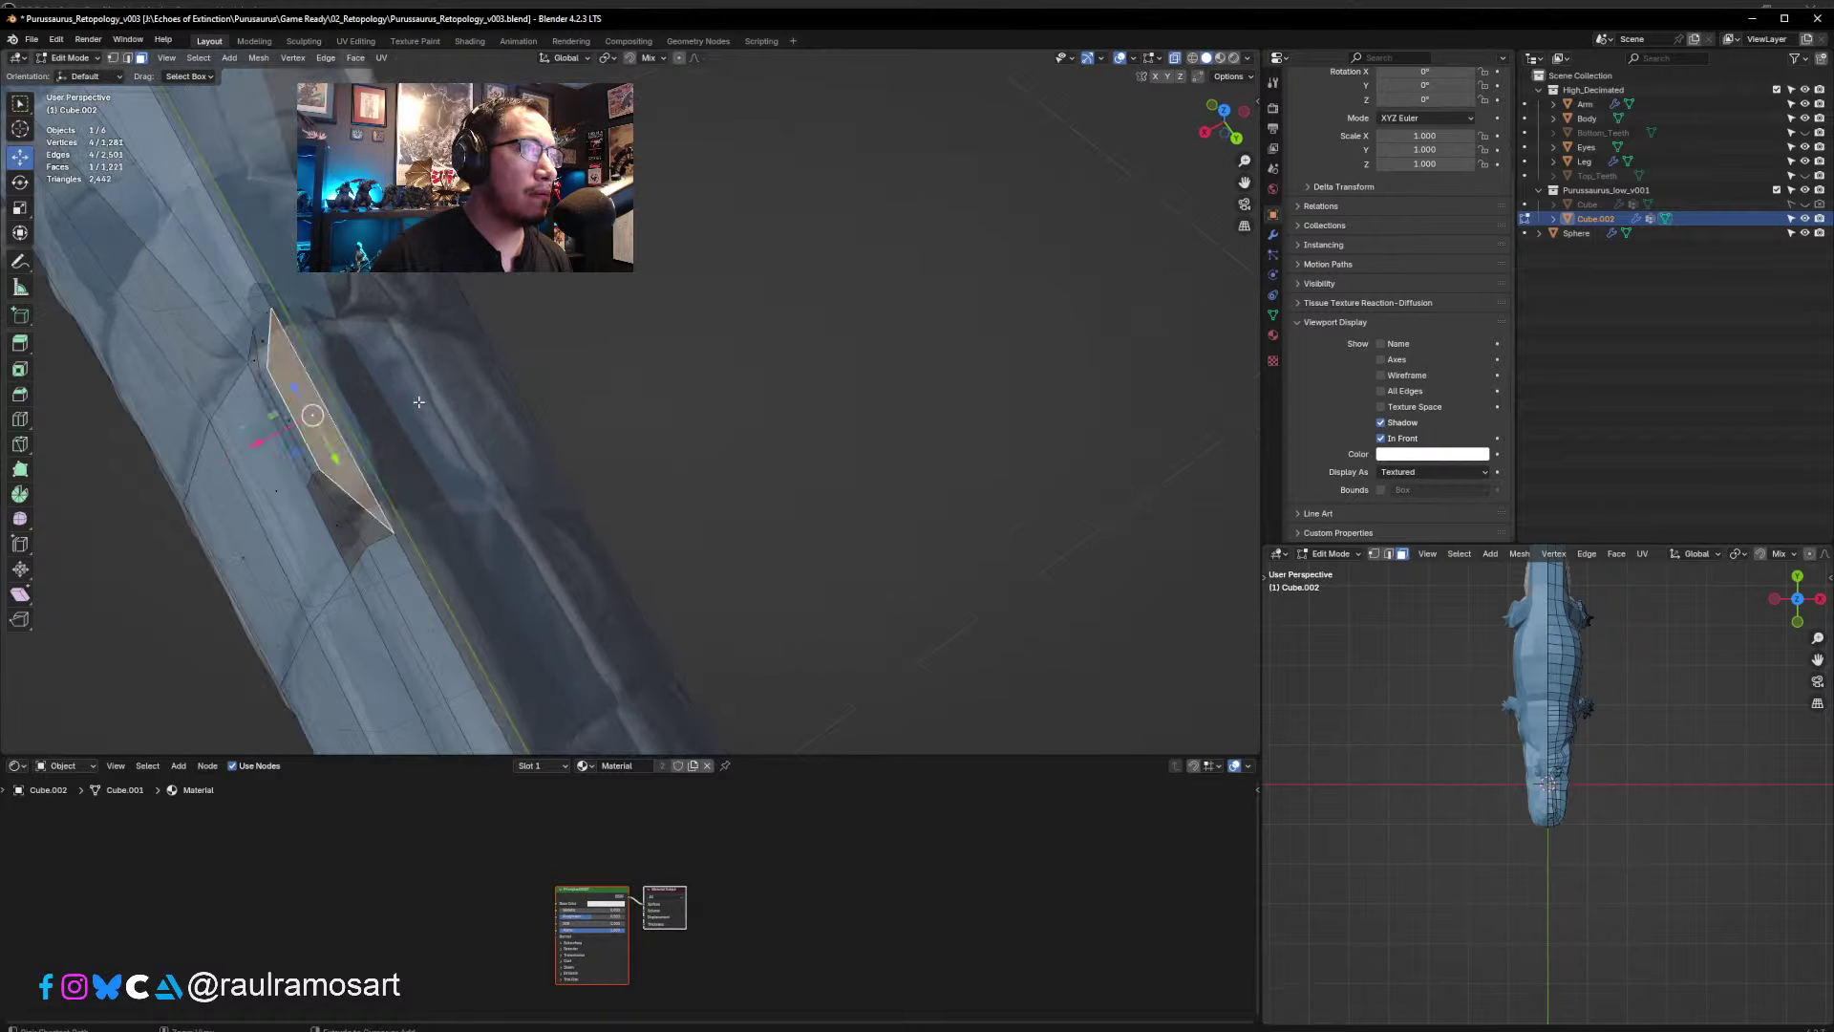
- Delete the narrow inner face along the spike's centre line with Only Edges & Faces
left_click(309, 408)
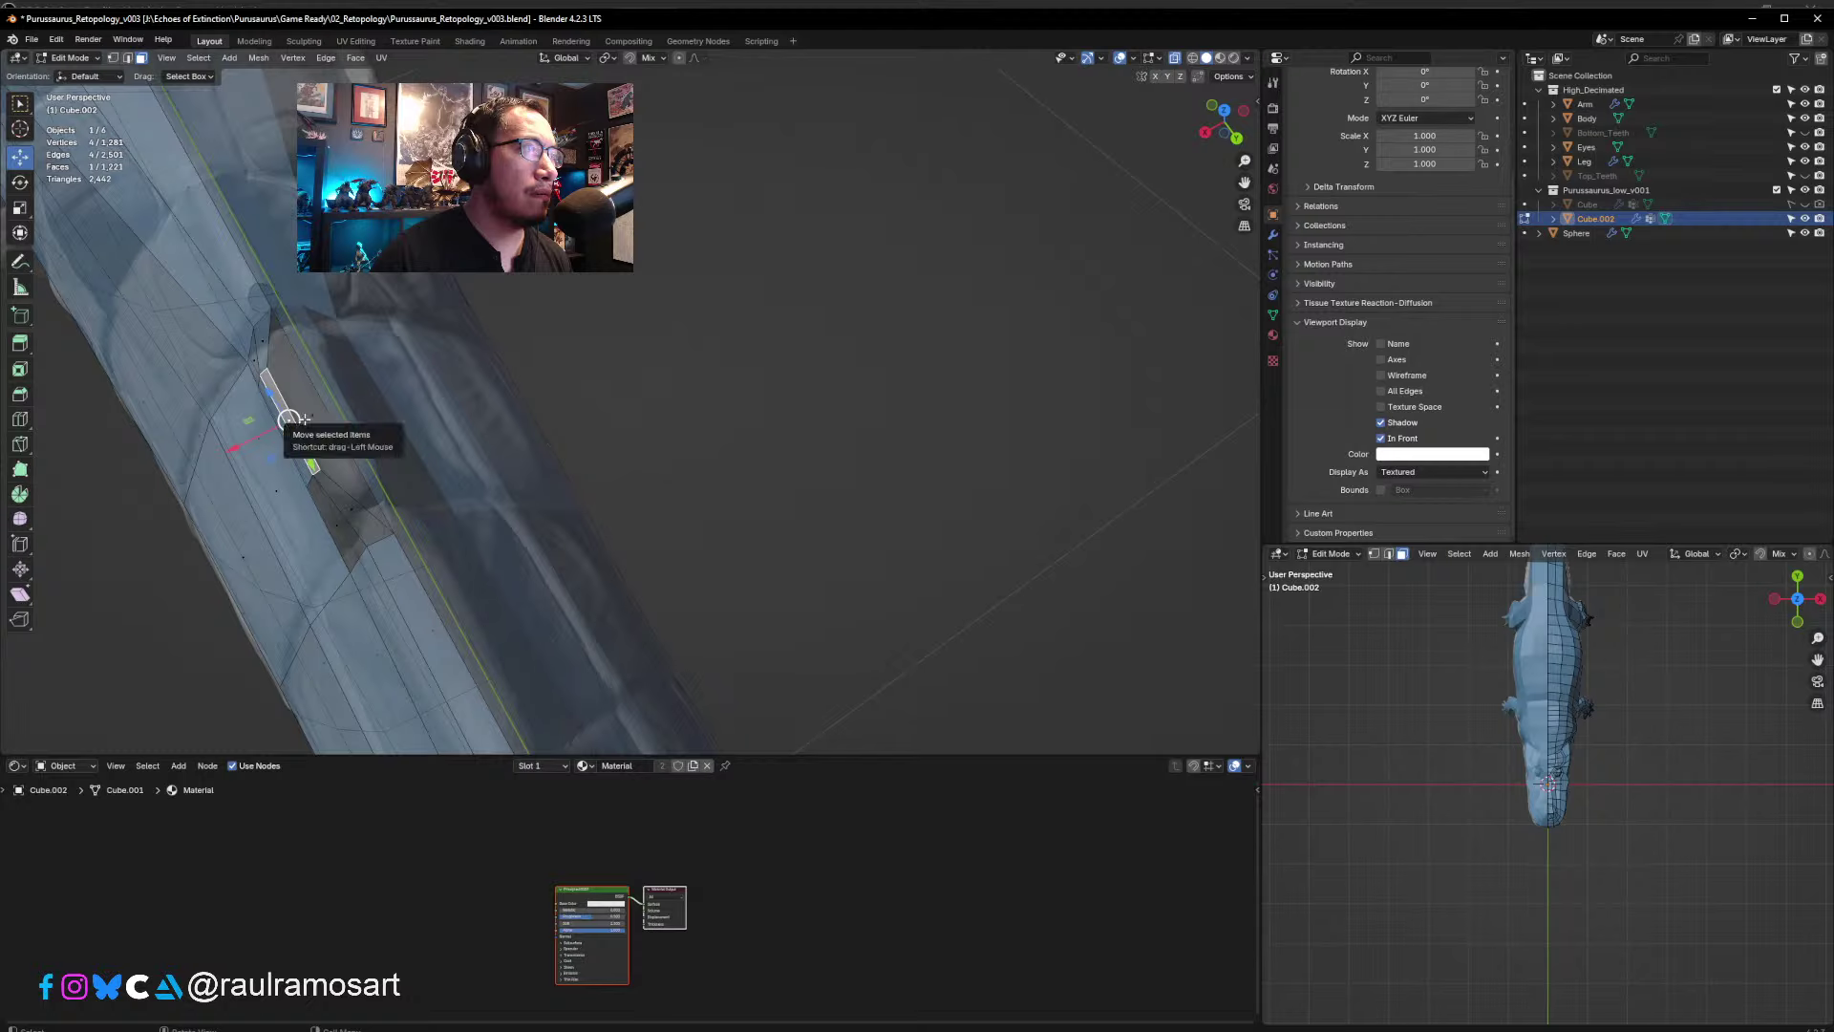
left_click(312, 413)
mouse_move(313, 413)
middle_mouse_down()
mouse_move(335, 411)
mouse_move(316, 381)
mouse_move(306, 392)
middle_mouse_up()
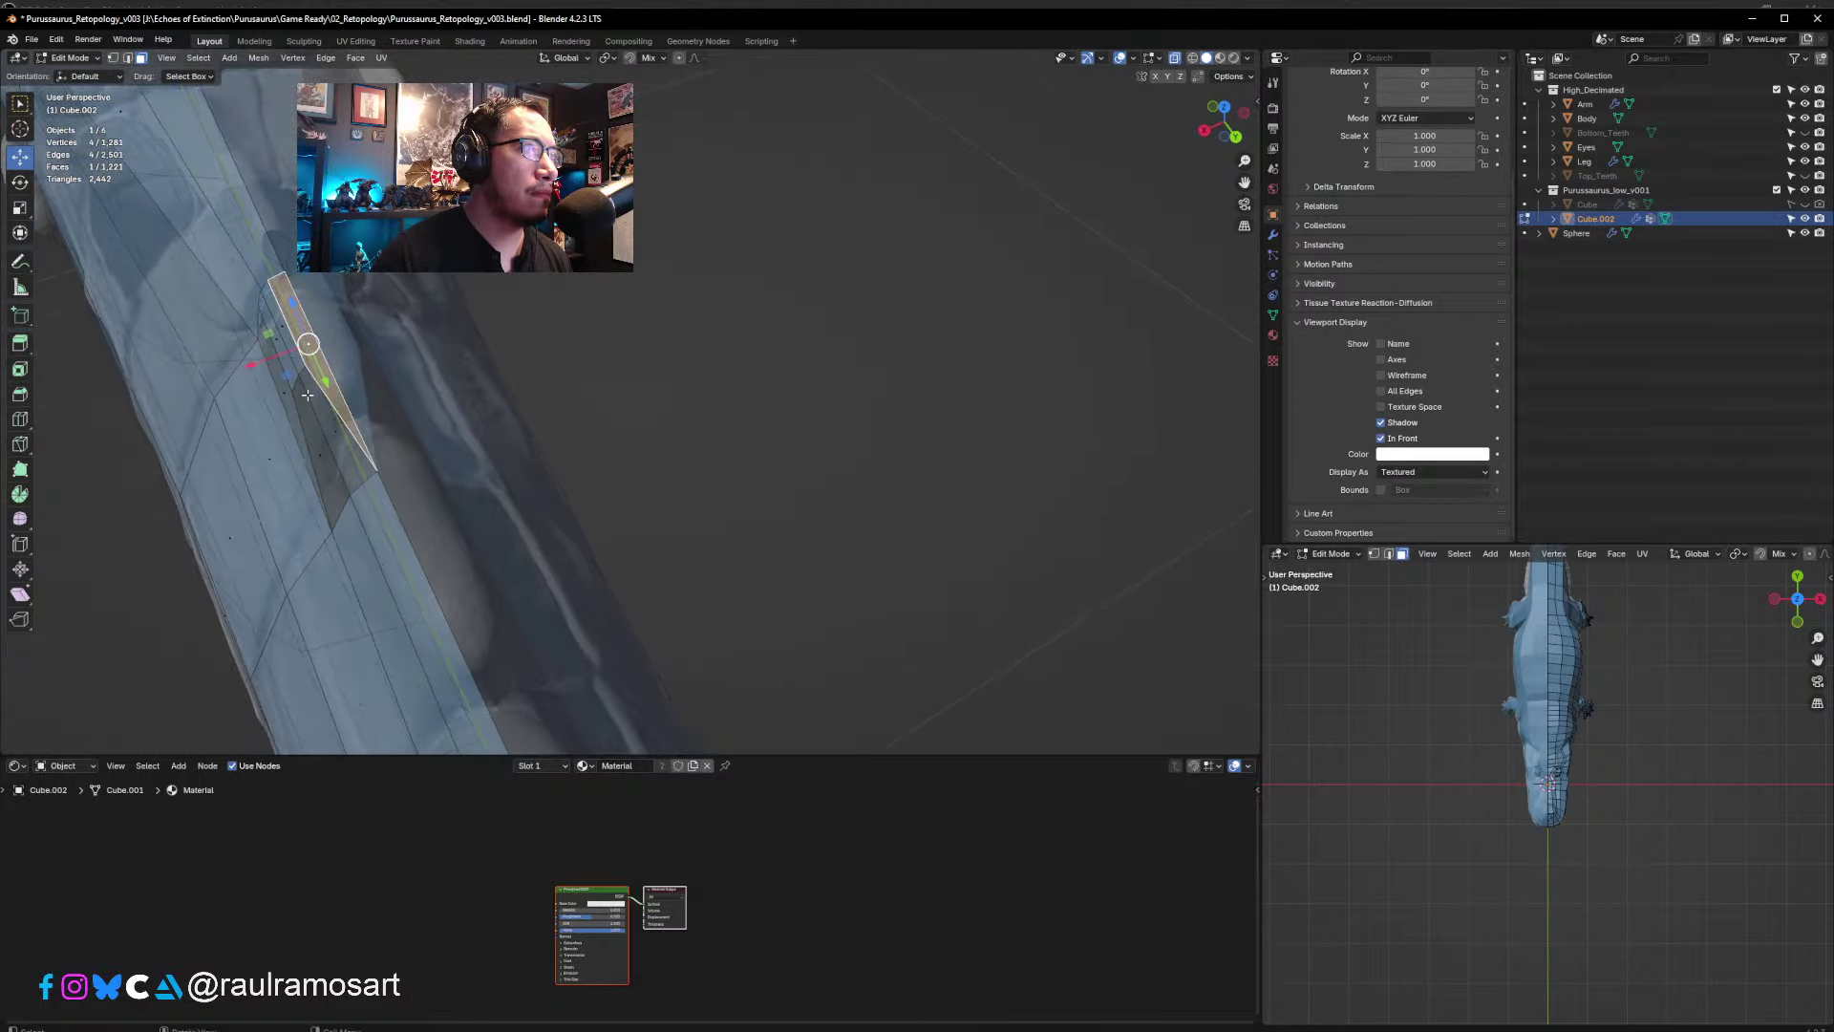
key("x")
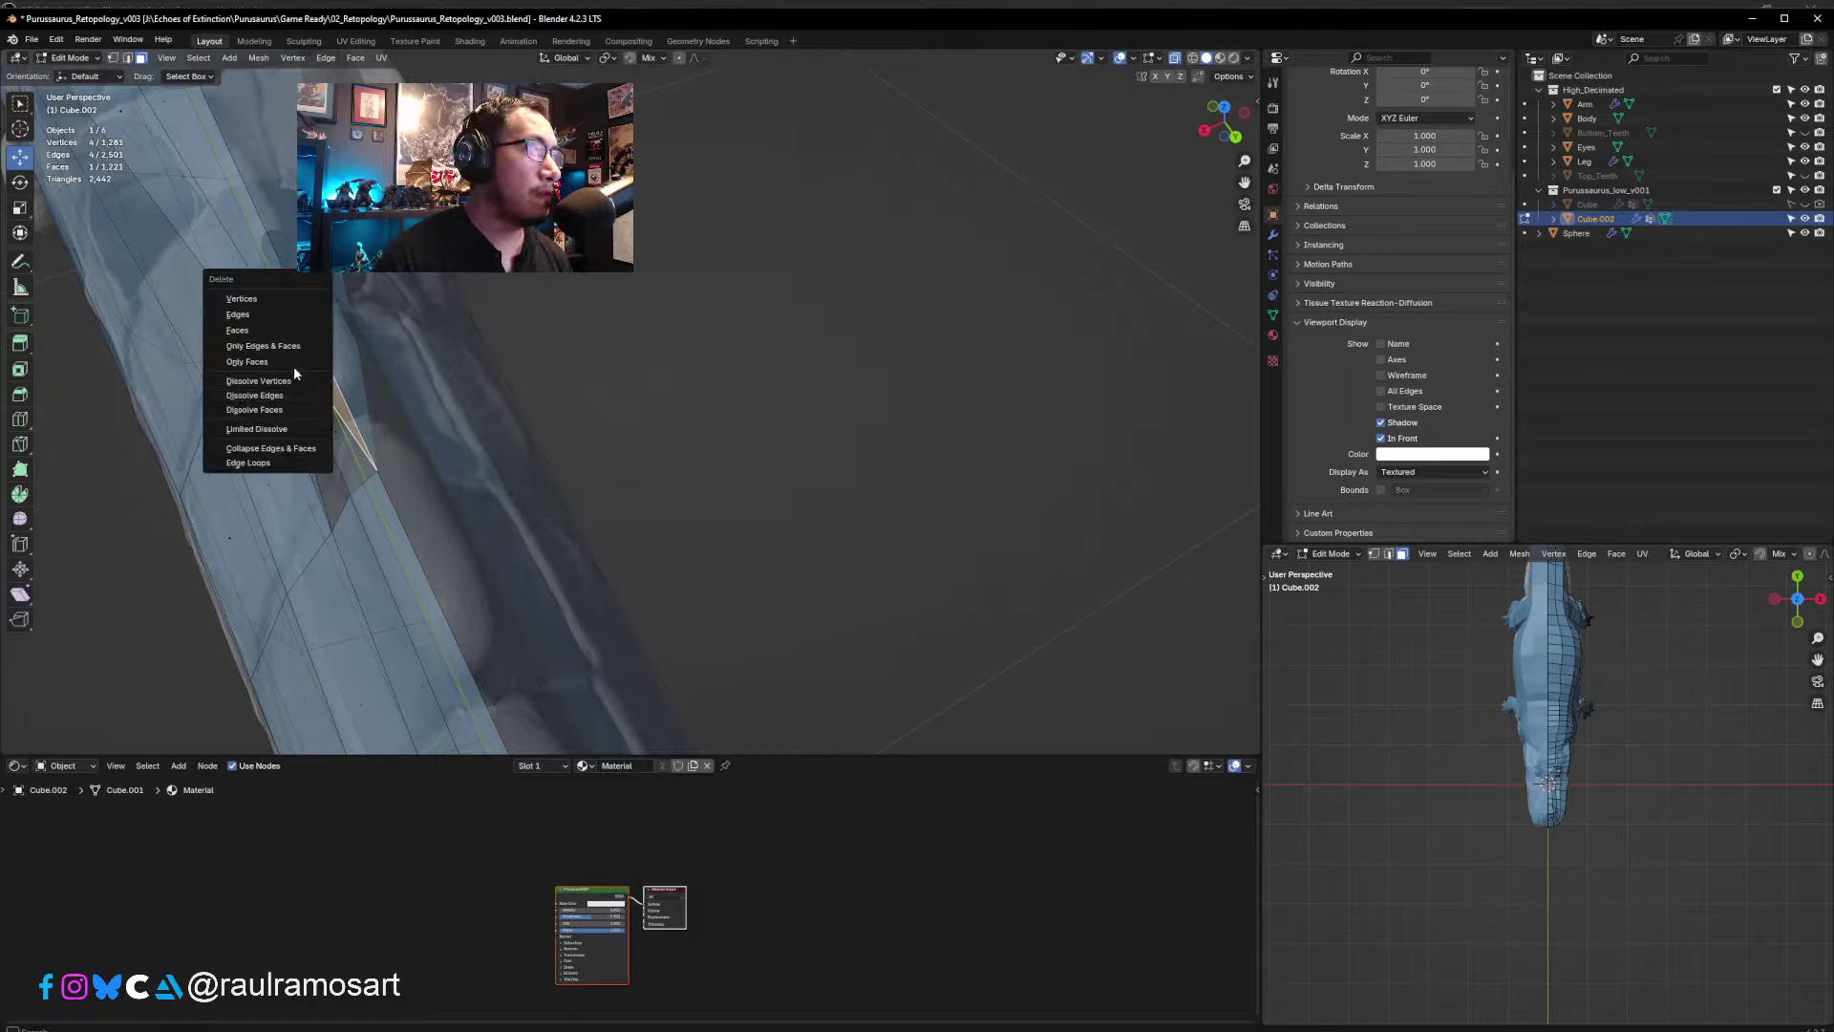
left_click(263, 345)
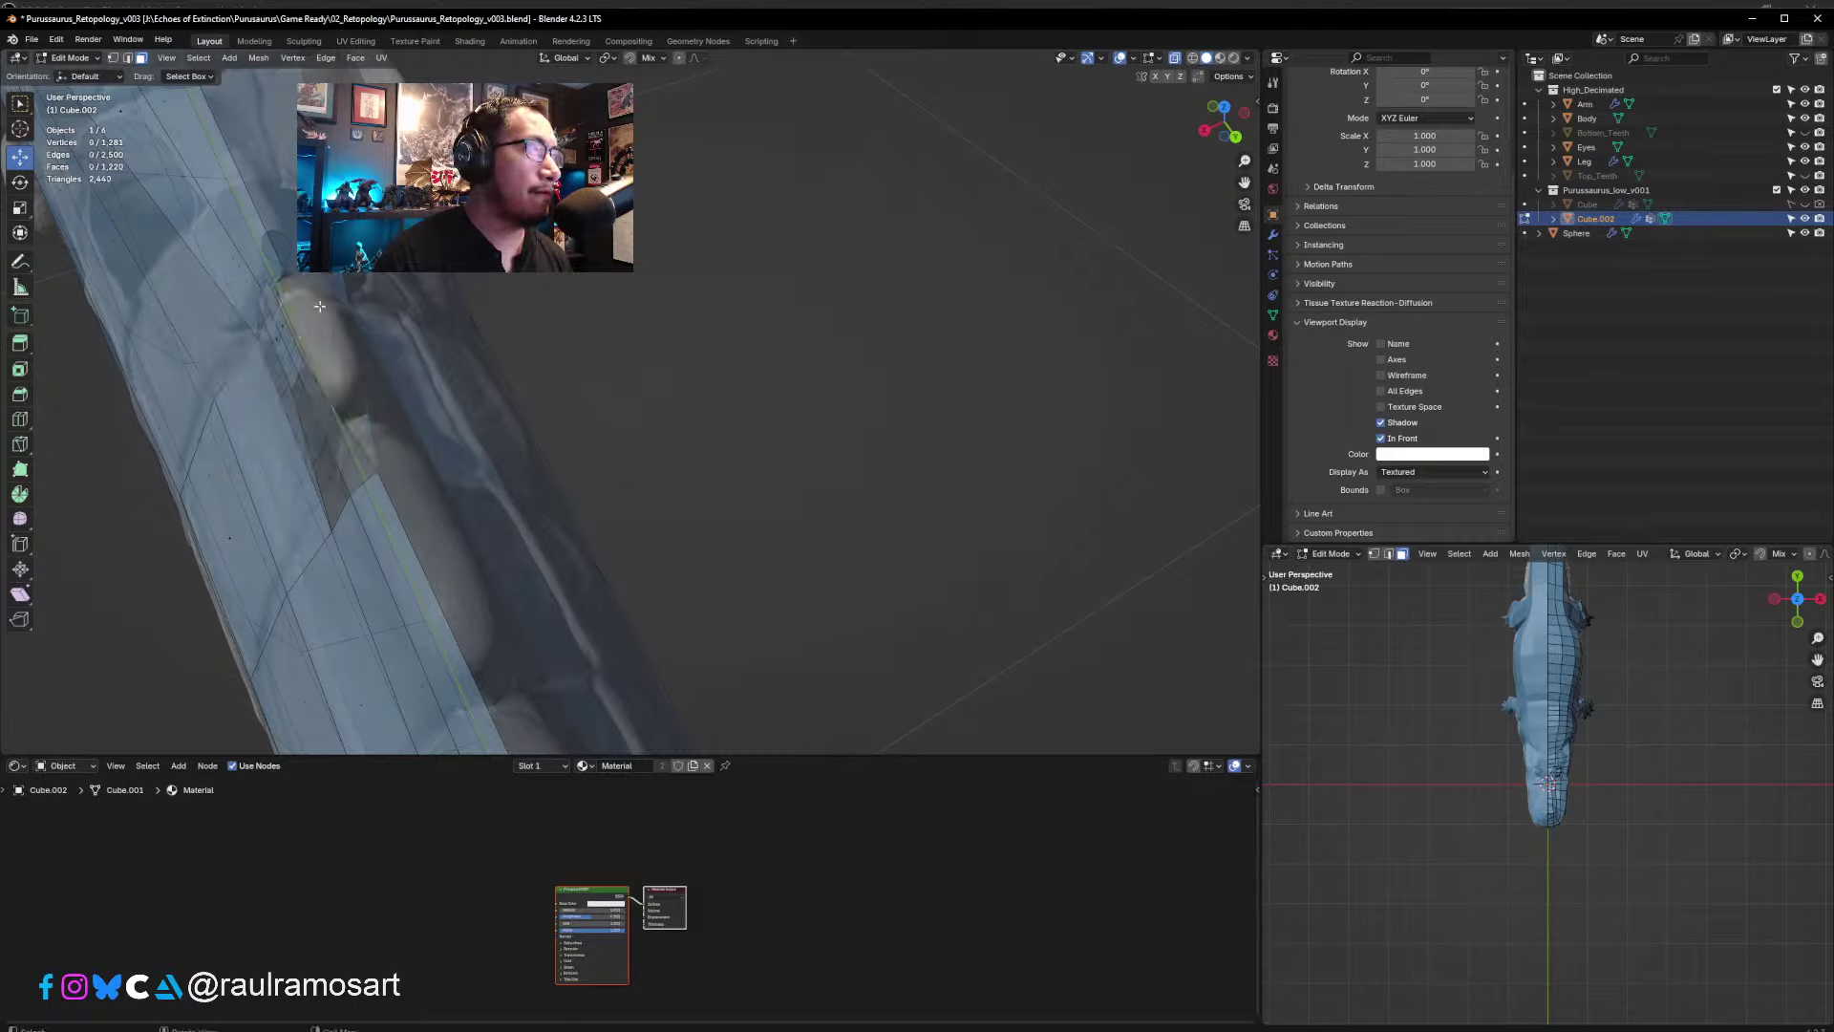
- Move the open spike's inner tip and base vertices along X toward the centre line, shifting one pair by about 0.011 m
left_click(113, 58)
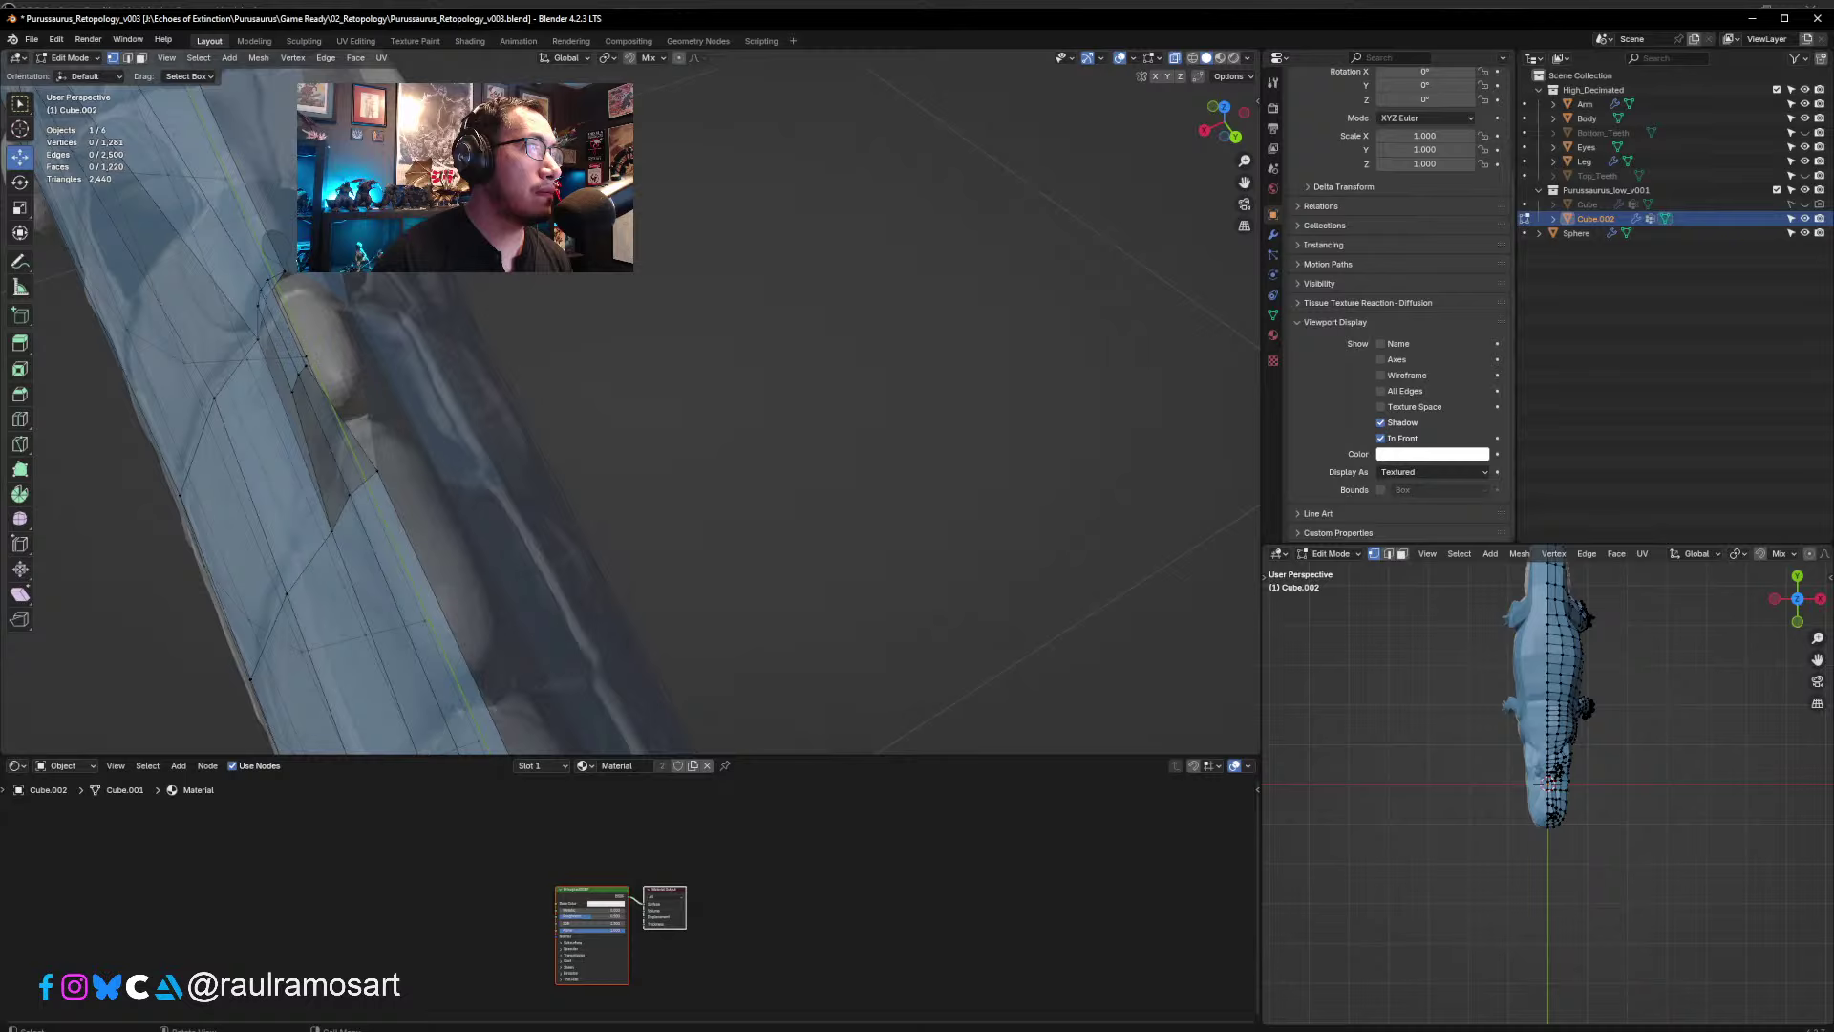
left_click(267, 281)
left_click_drag(195, 300, 244, 287)
left_click(308, 366)
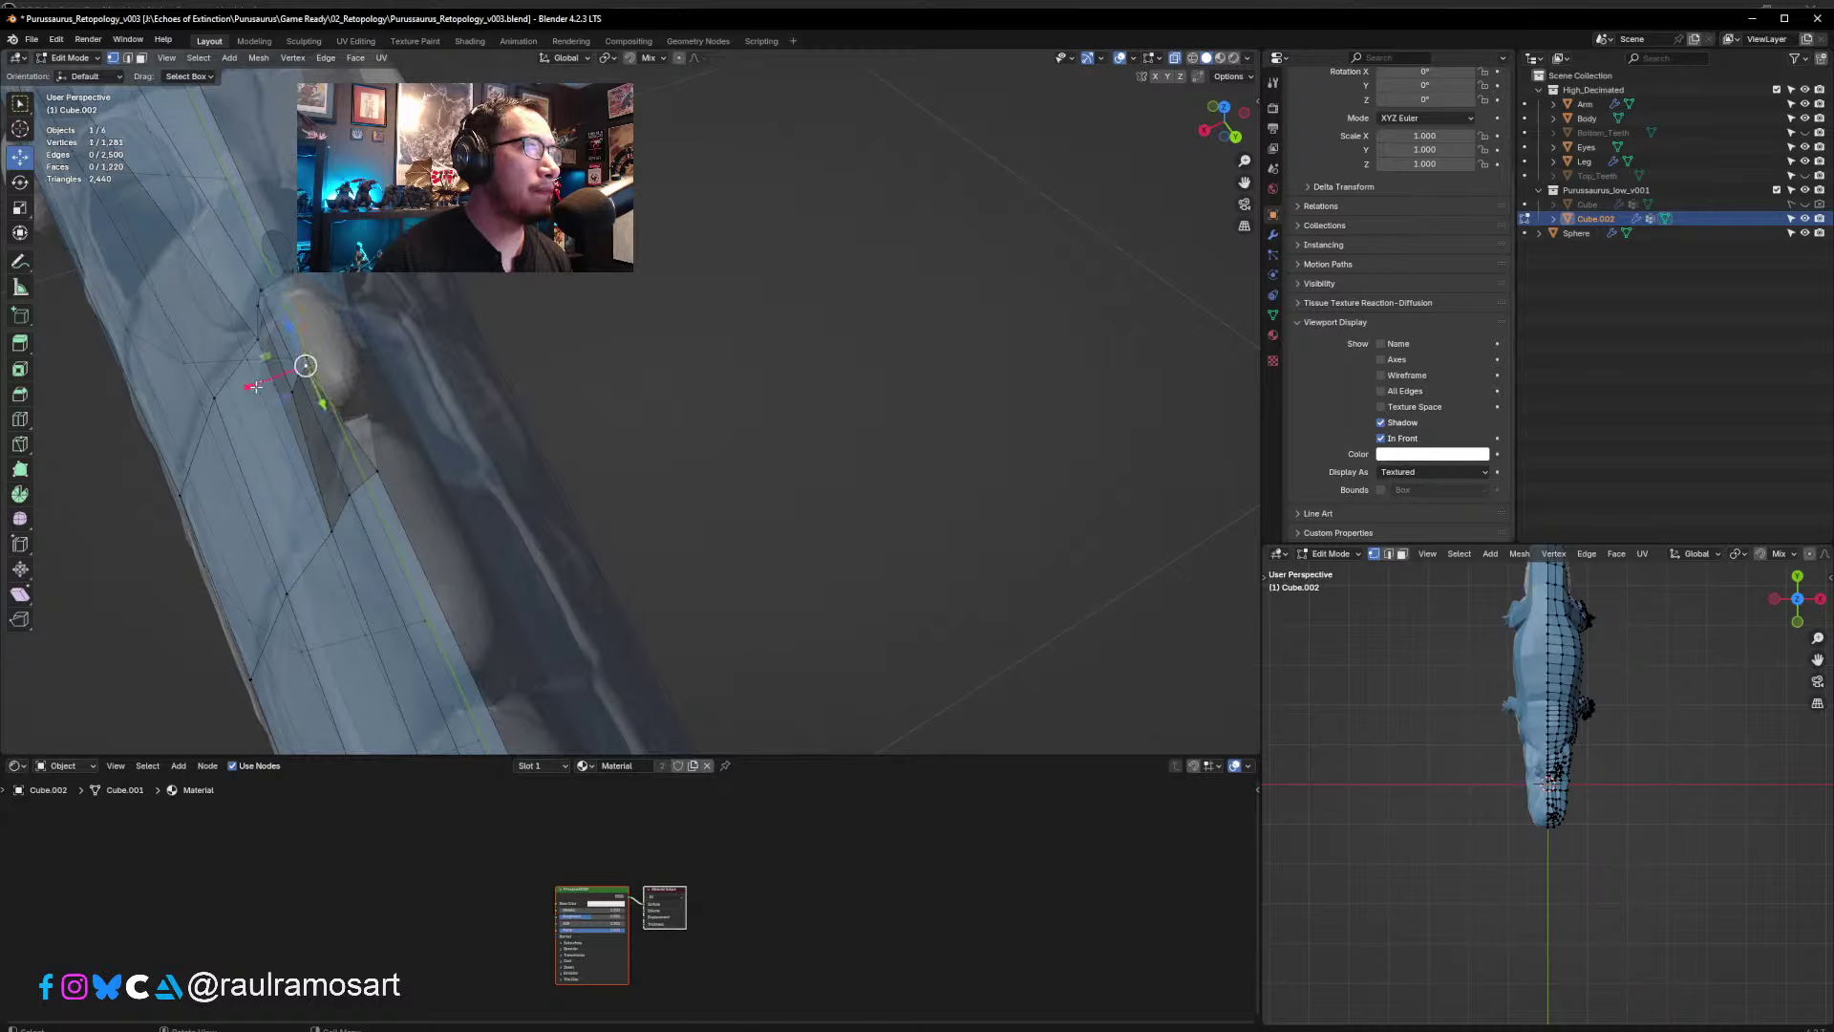
left_click_drag(256, 386, 266, 300)
left_click(261, 294, "shift")
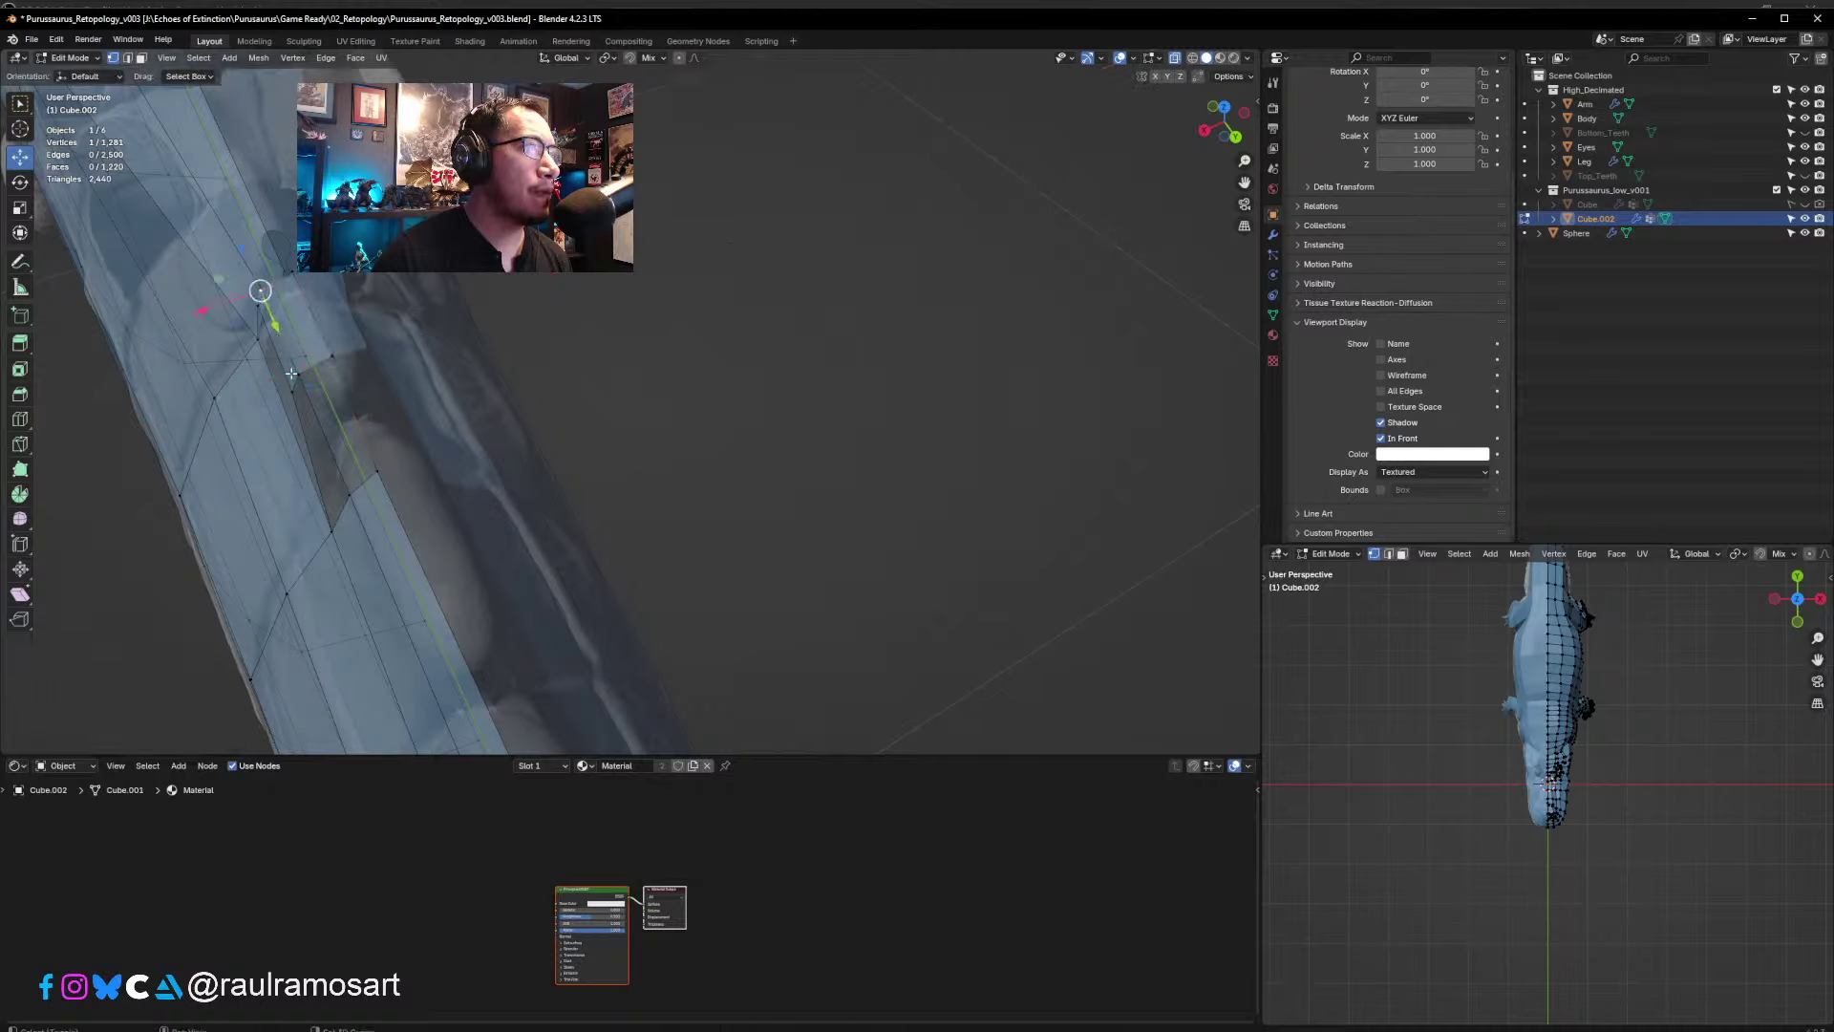
mouse_move(205, 359)
left_mouse_down()
mouse_move(309, 389)
mouse_move(238, 364)
left_mouse_up()
key("ctrl+z")
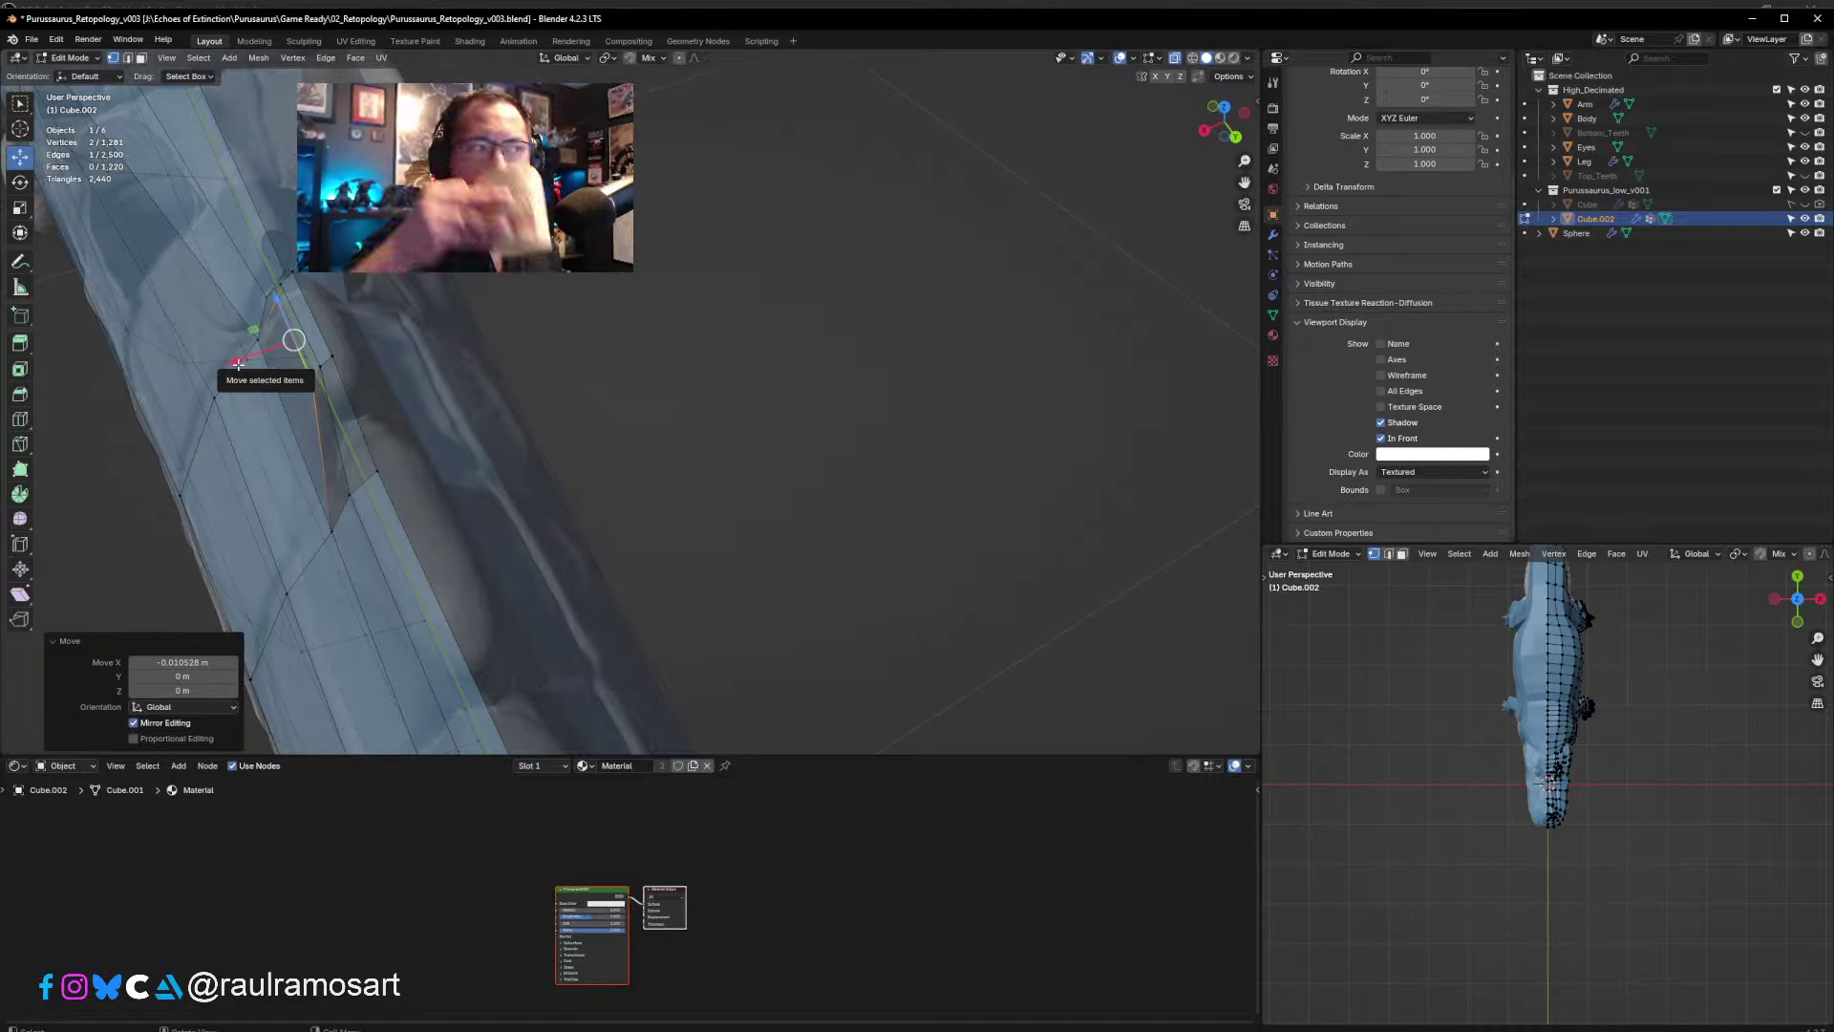
- In right orthographic view, reposition the spike's front and rear tip vertices to fit the tip of the high-poly scale
middle_click_drag(346, 416, 475, 361)
middle_click_drag(705, 196, 706, 188)
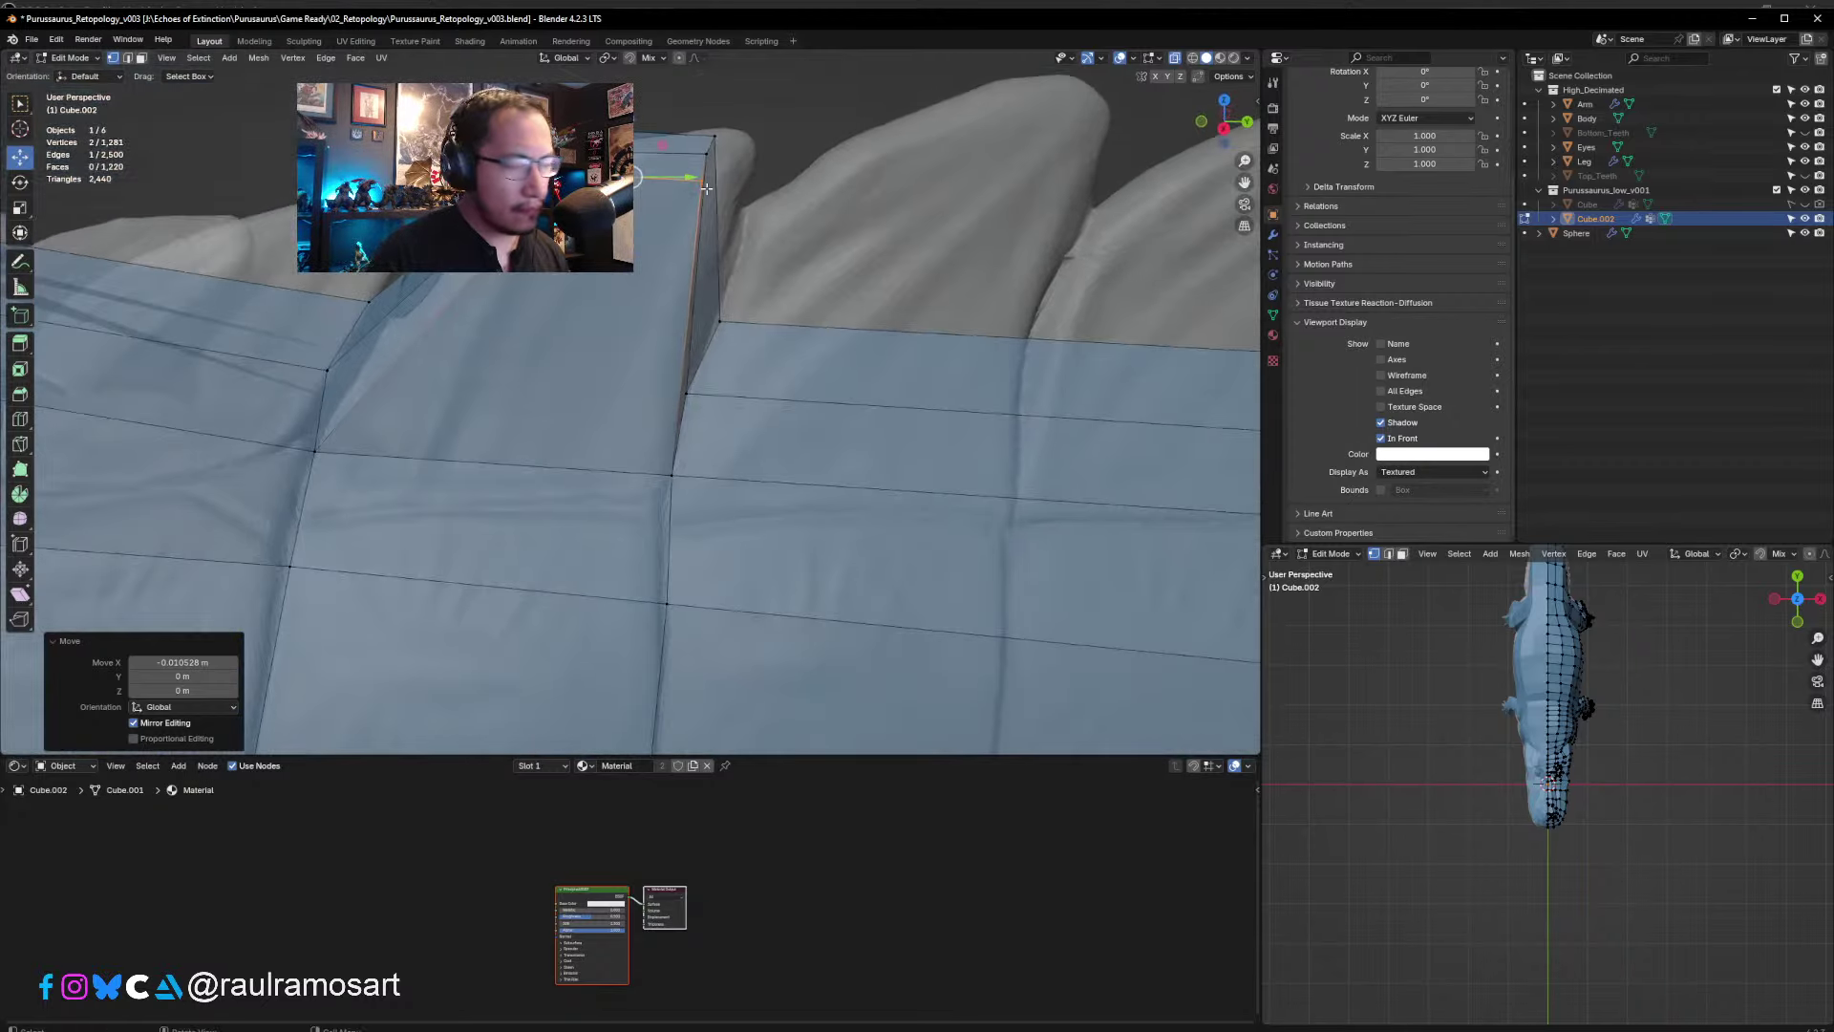
key("KP_3")
scroll(818, 250, "down", 4)
middle_click_drag(818, 251, 785, 542, "shift")
left_click_drag(630, 496, 670, 508)
left_click(689, 496)
left_click_drag(561, 447, 616, 510)
key("g")
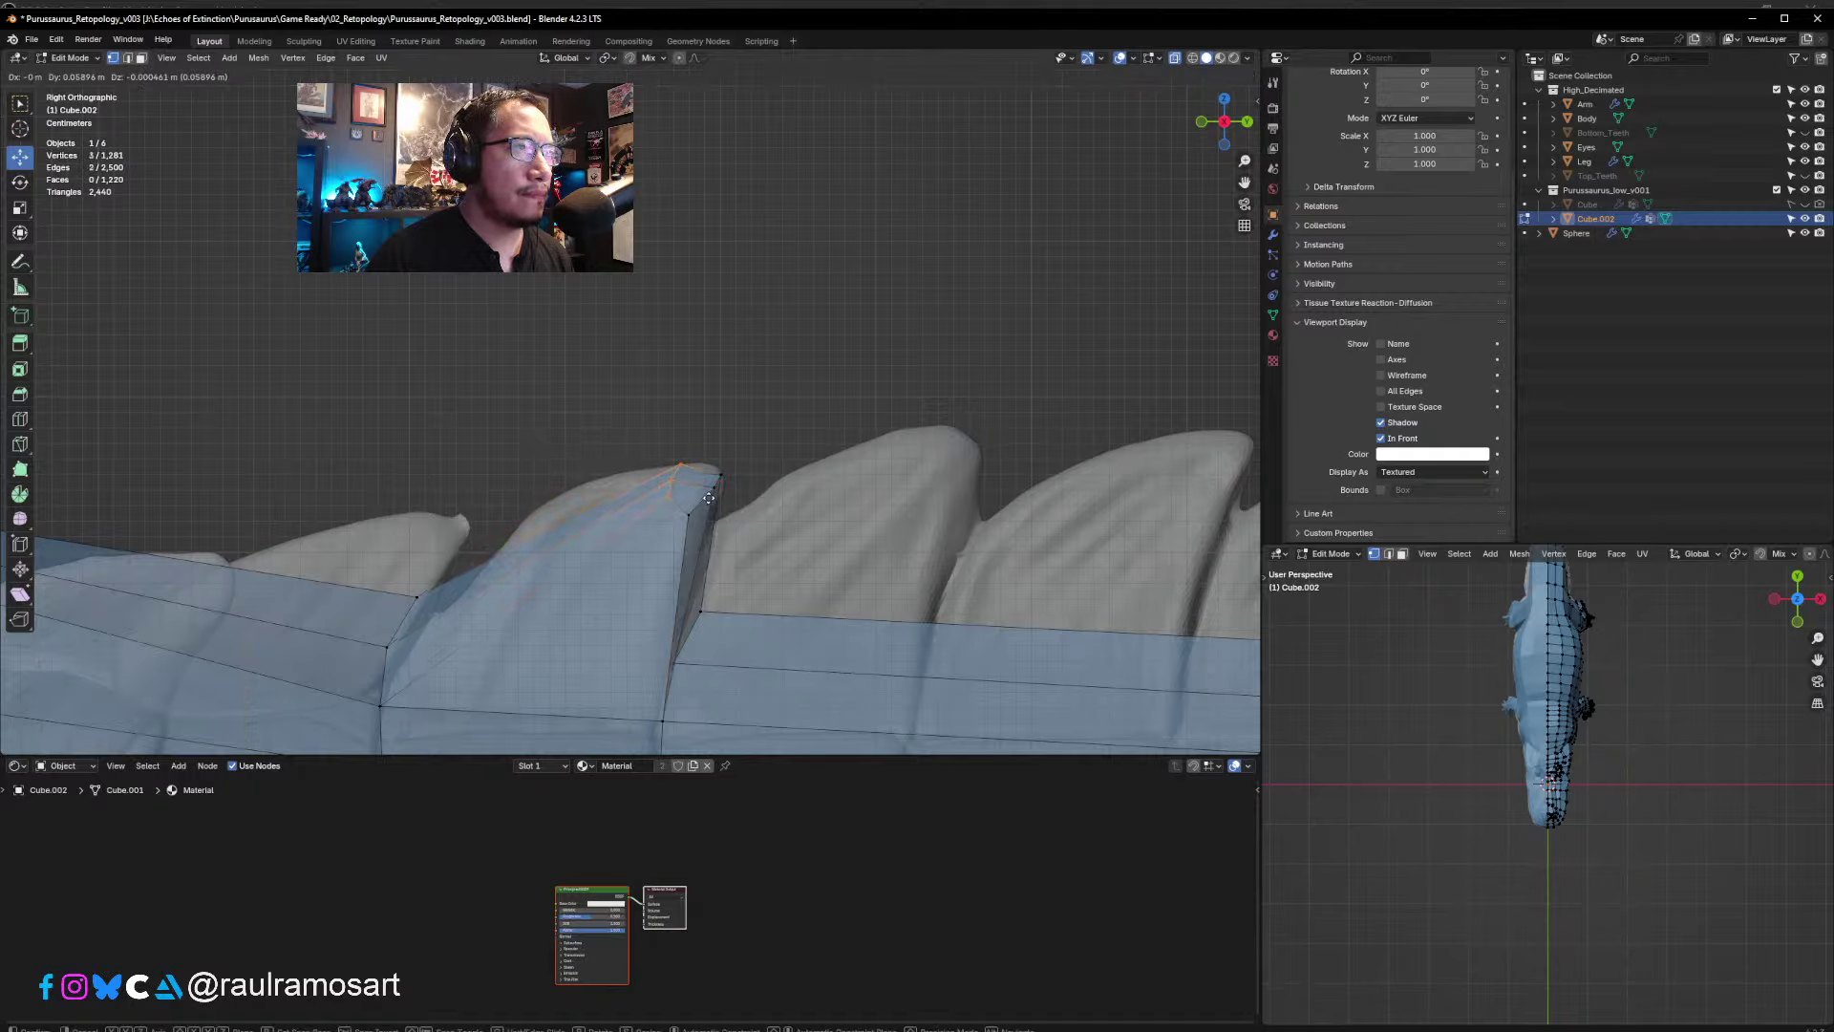
left_click(710, 499)
left_click(689, 518)
key("g")
left_click(699, 500)
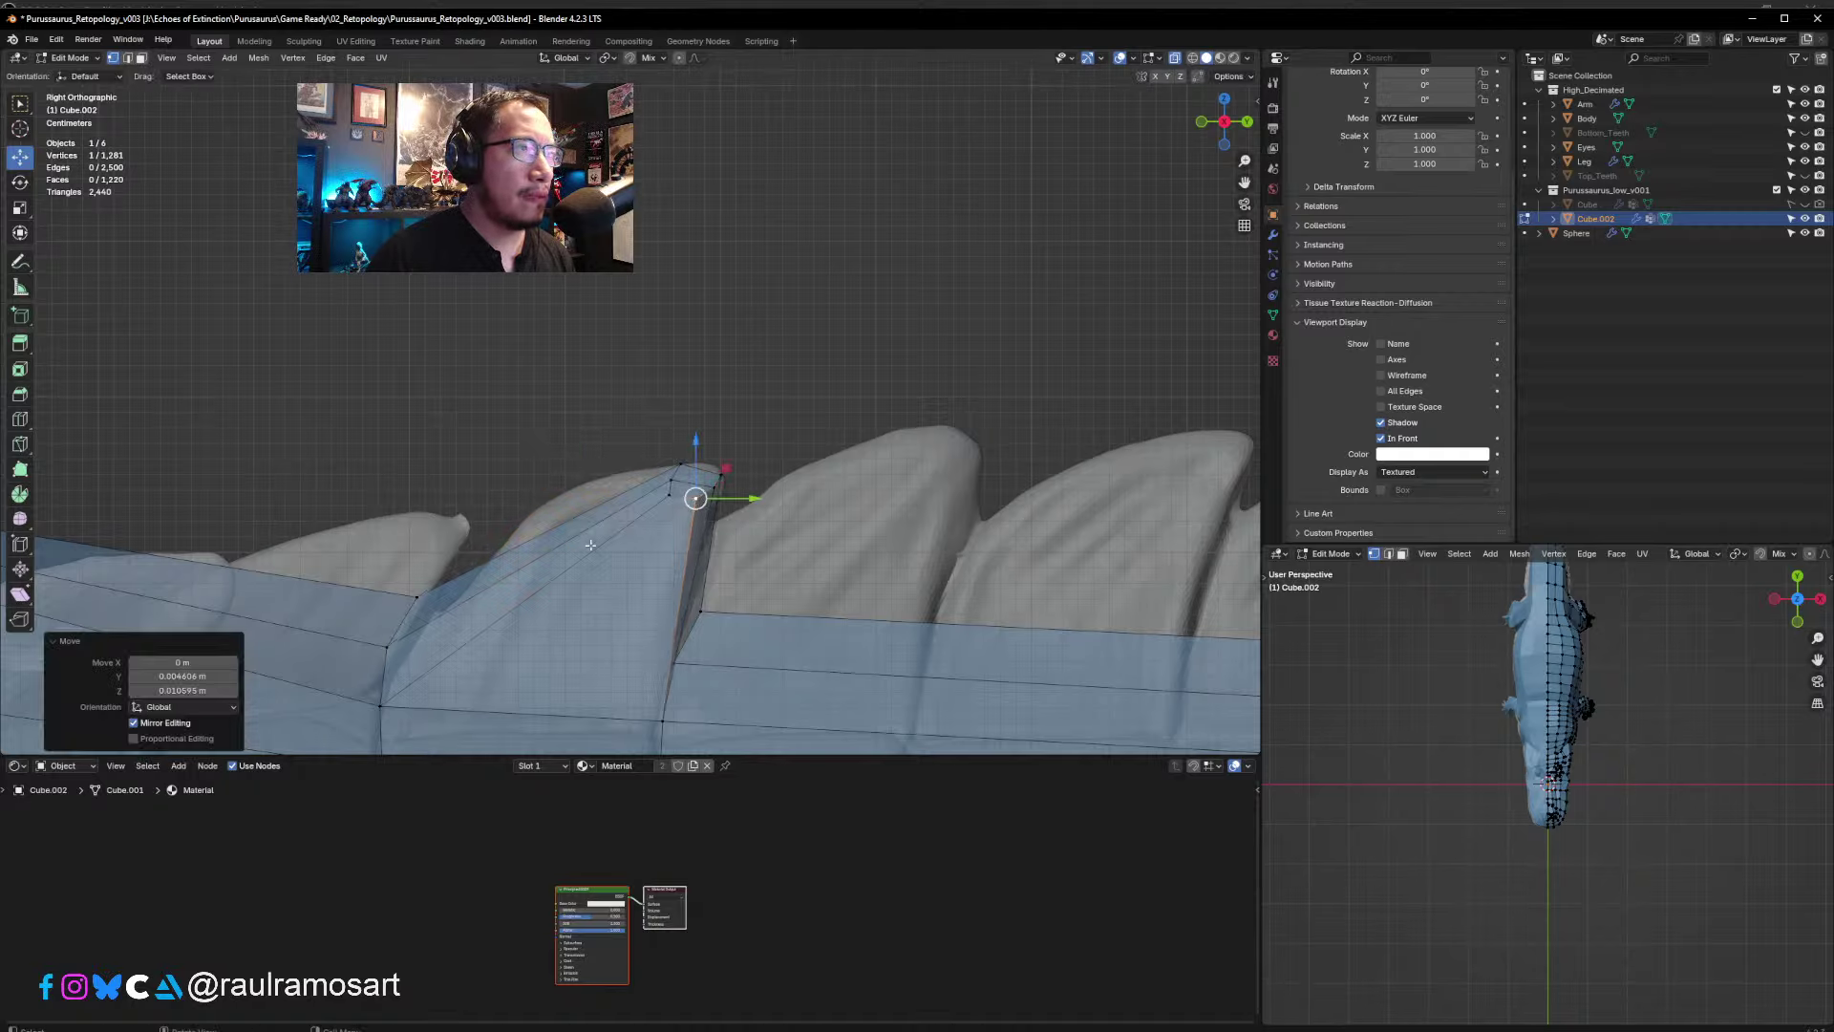
- Move the two upper vertices at the spike's front base down and back into the notch between the high-poly scales
middle_click_drag(698, 500, 753, 466, "shift")
left_click(471, 565)
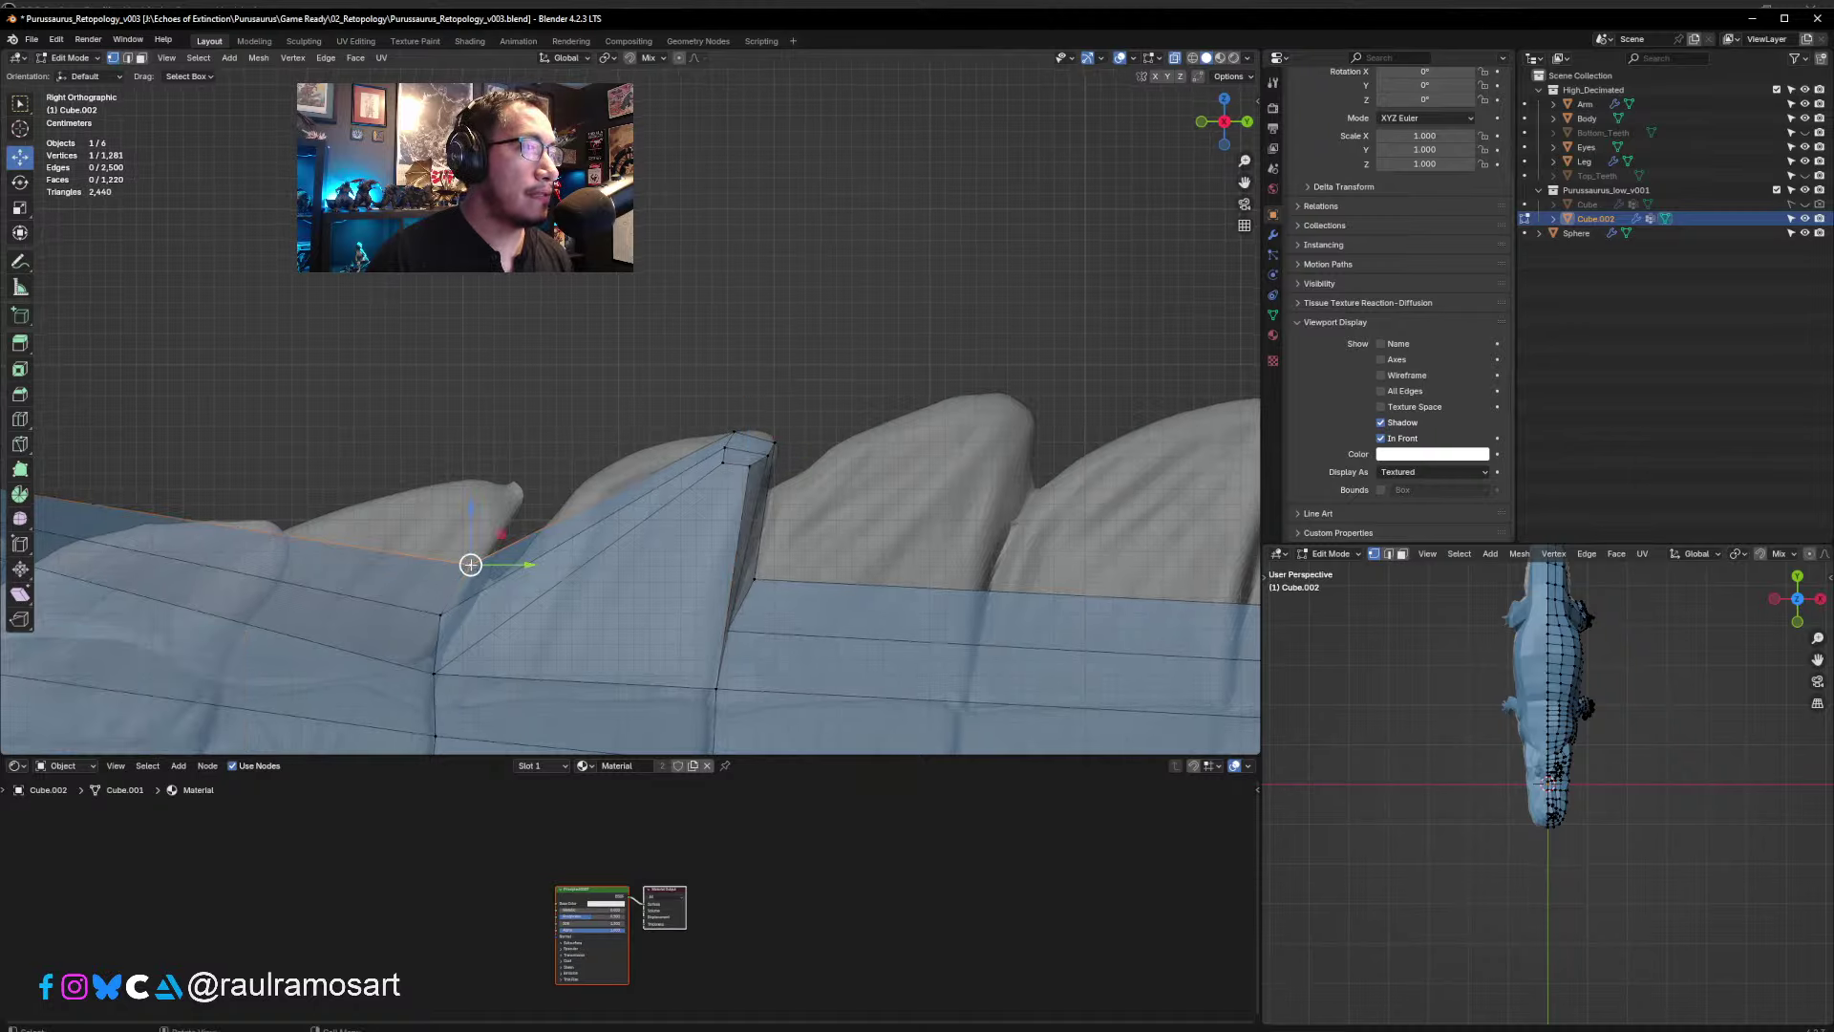
key("g")
left_click(483, 573)
key("g")
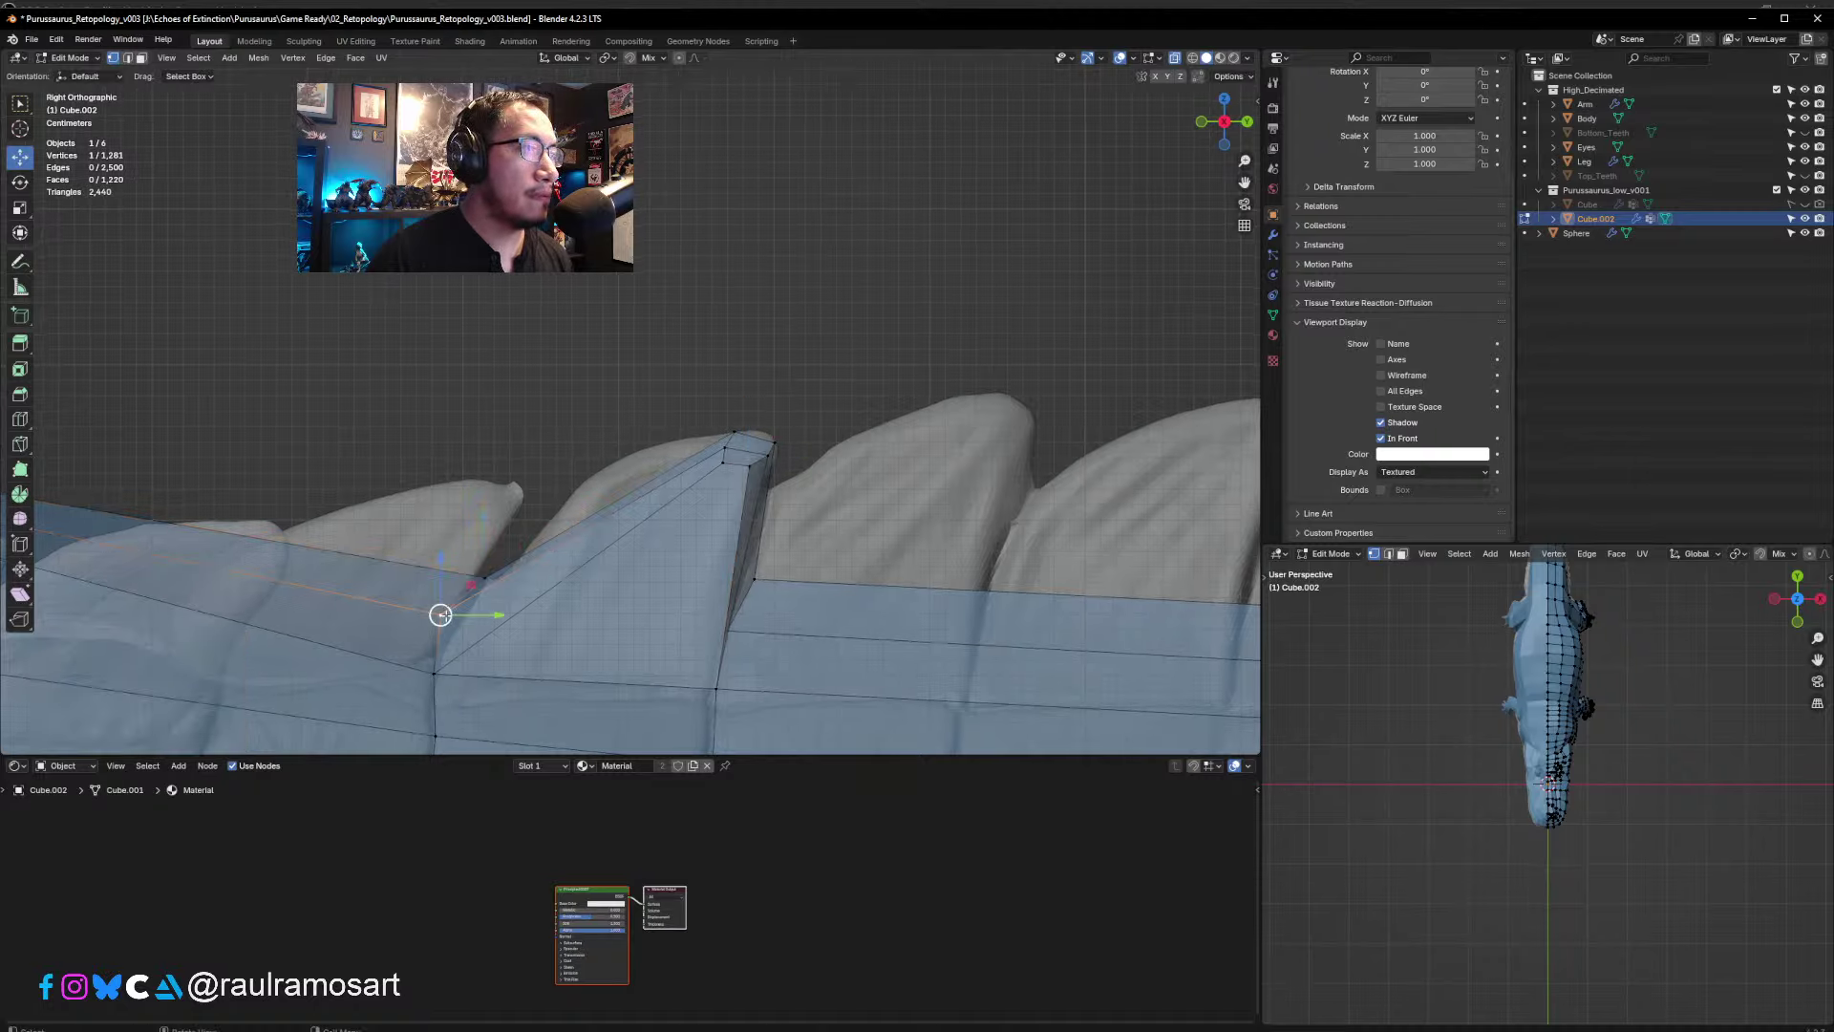
left_click(456, 628)
key("g")
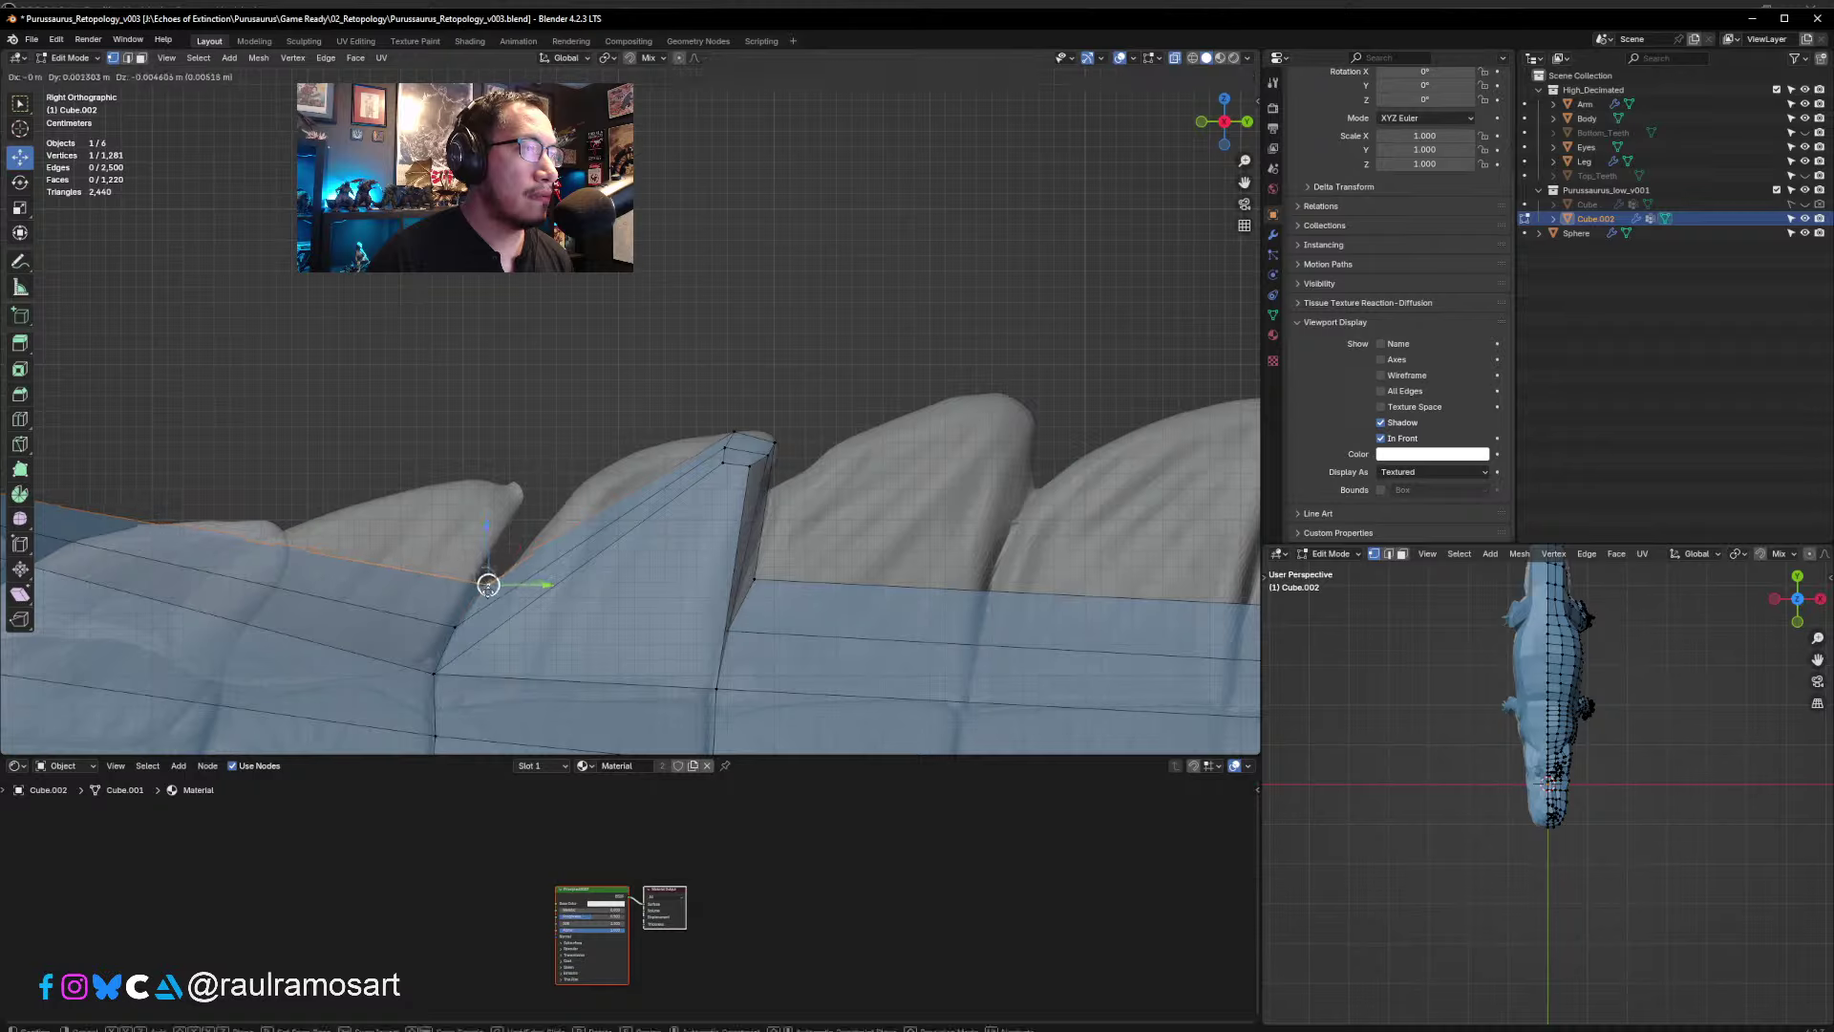
left_click(488, 584)
key("g")
left_click(458, 627)
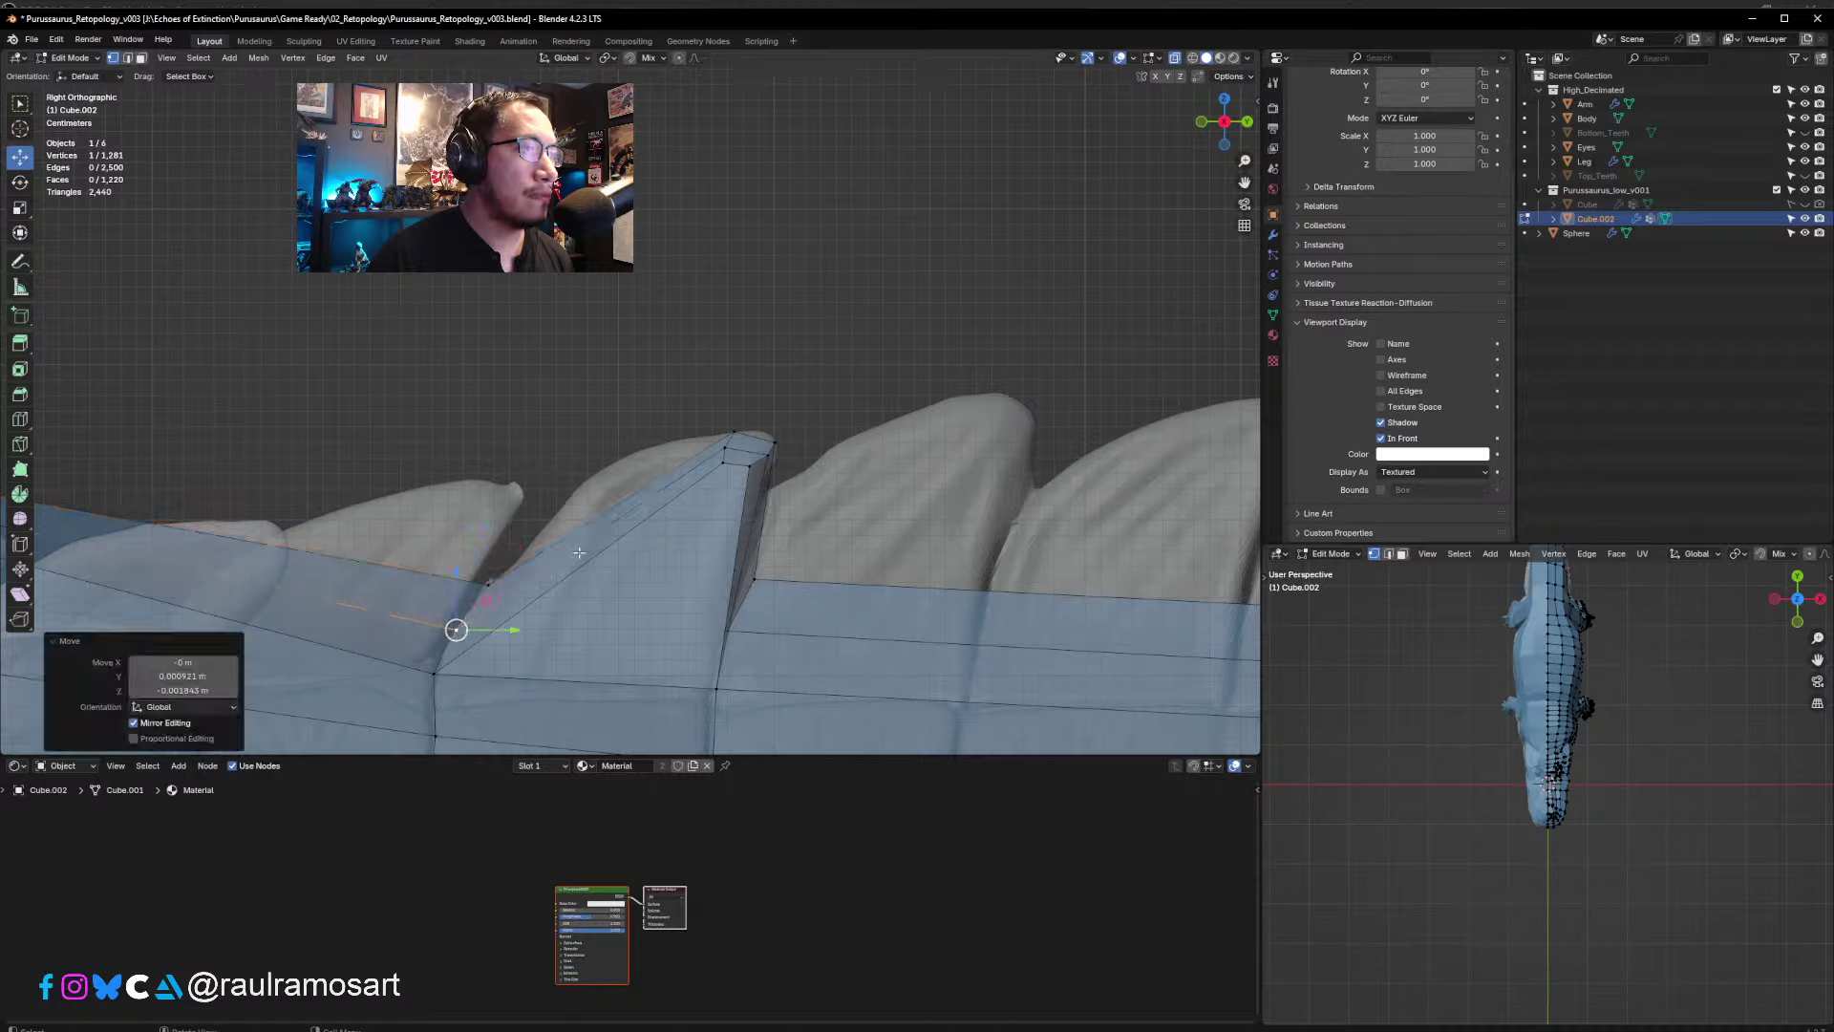
left_click(638, 518)
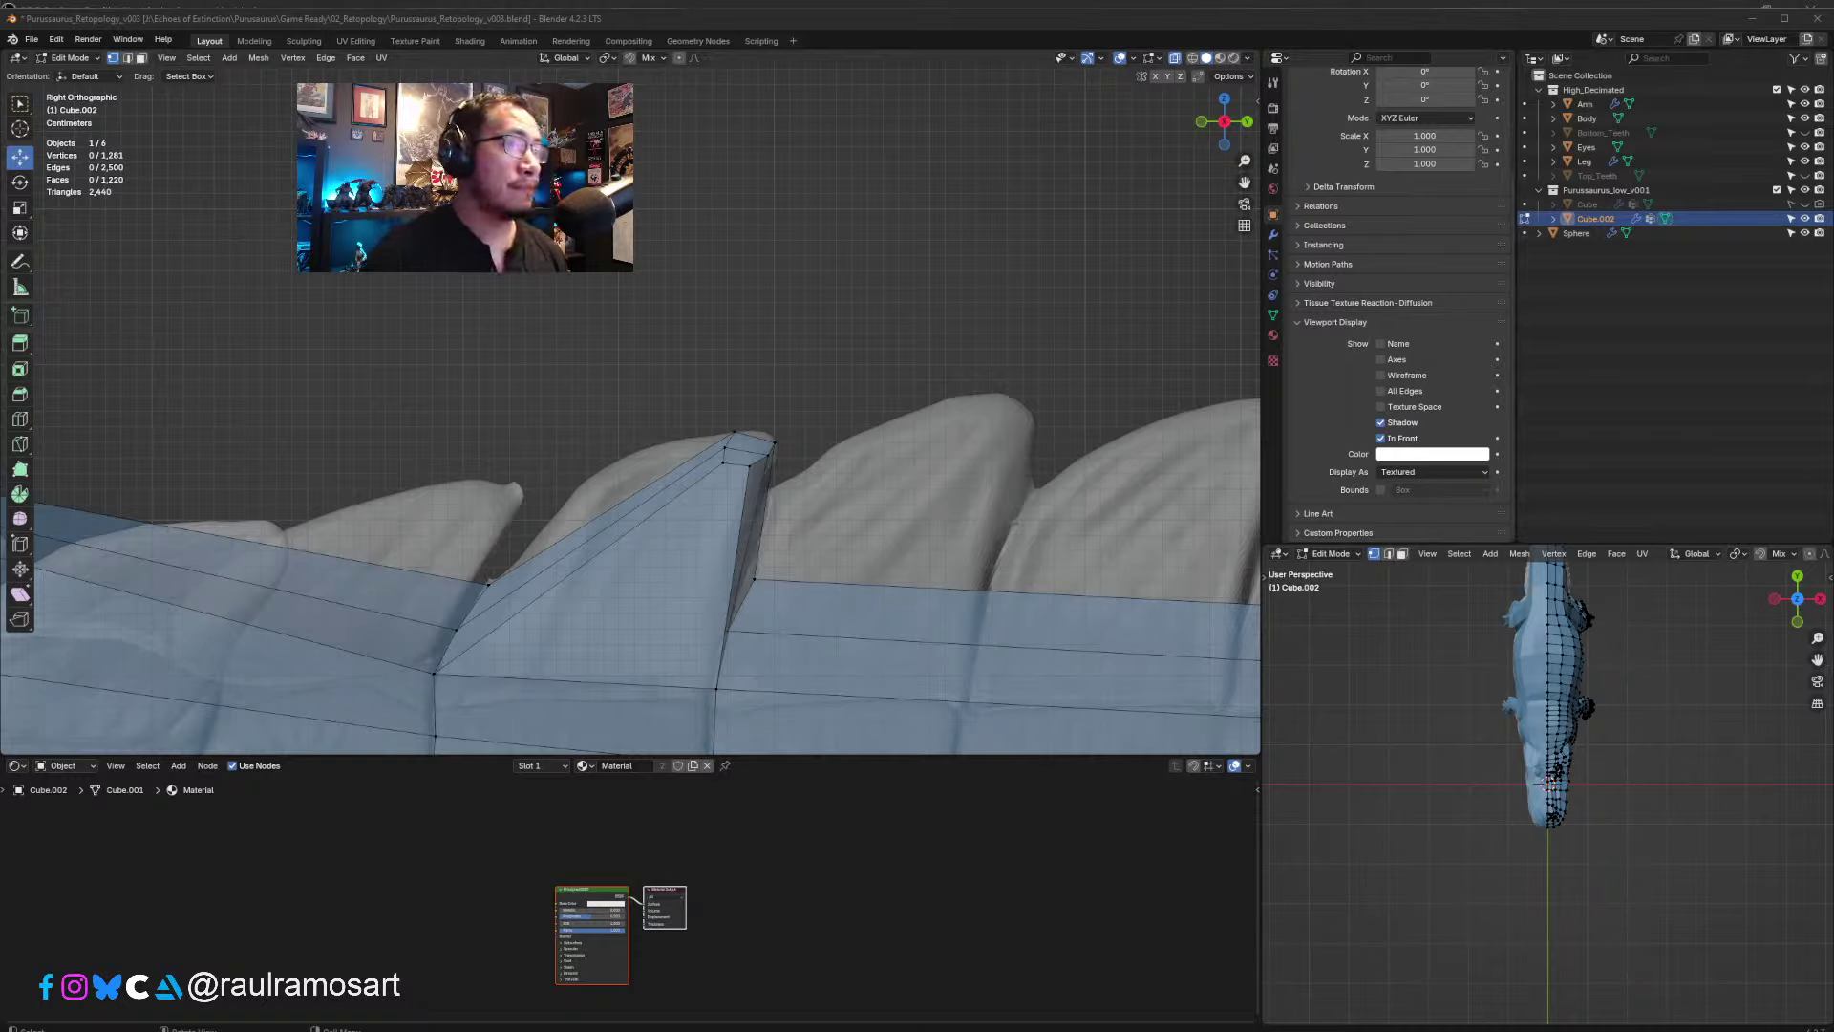
- Add a centred loop cut across the spike halfway up and raise it vertically to follow the scale's curved top
left_click(130, 59)
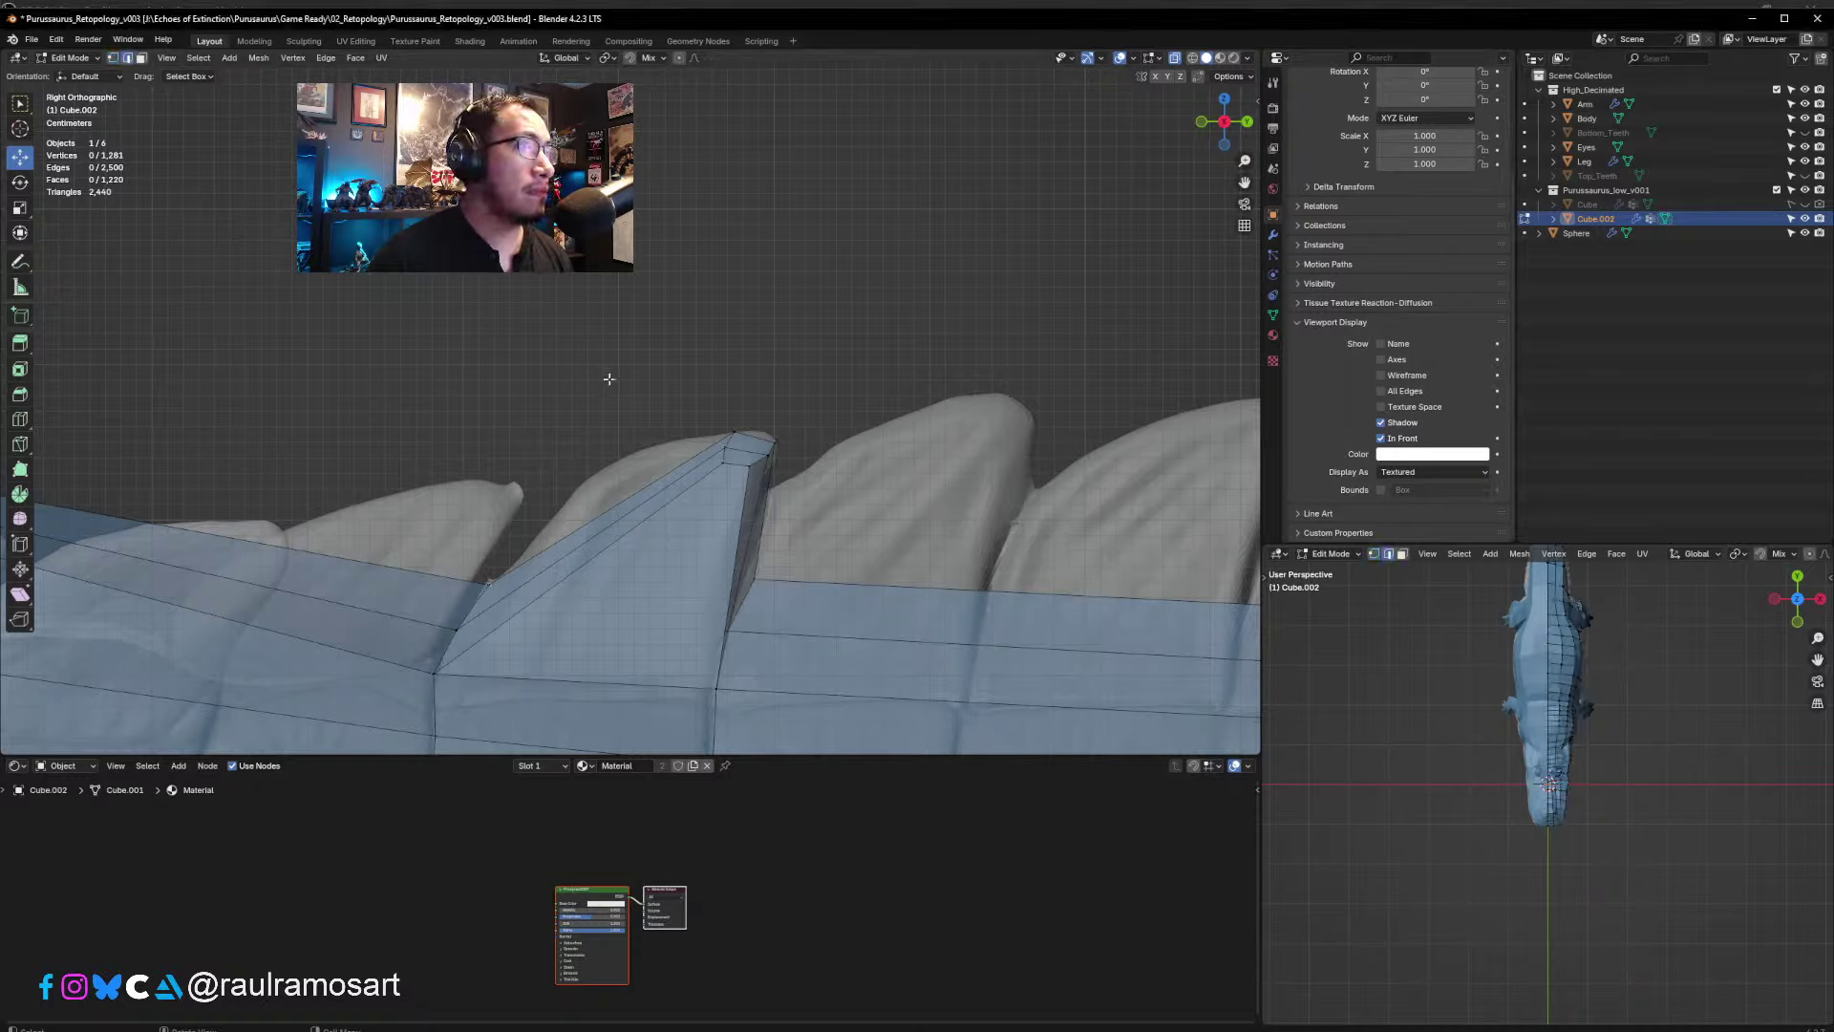
left_click(651, 500)
key("ctrl+r")
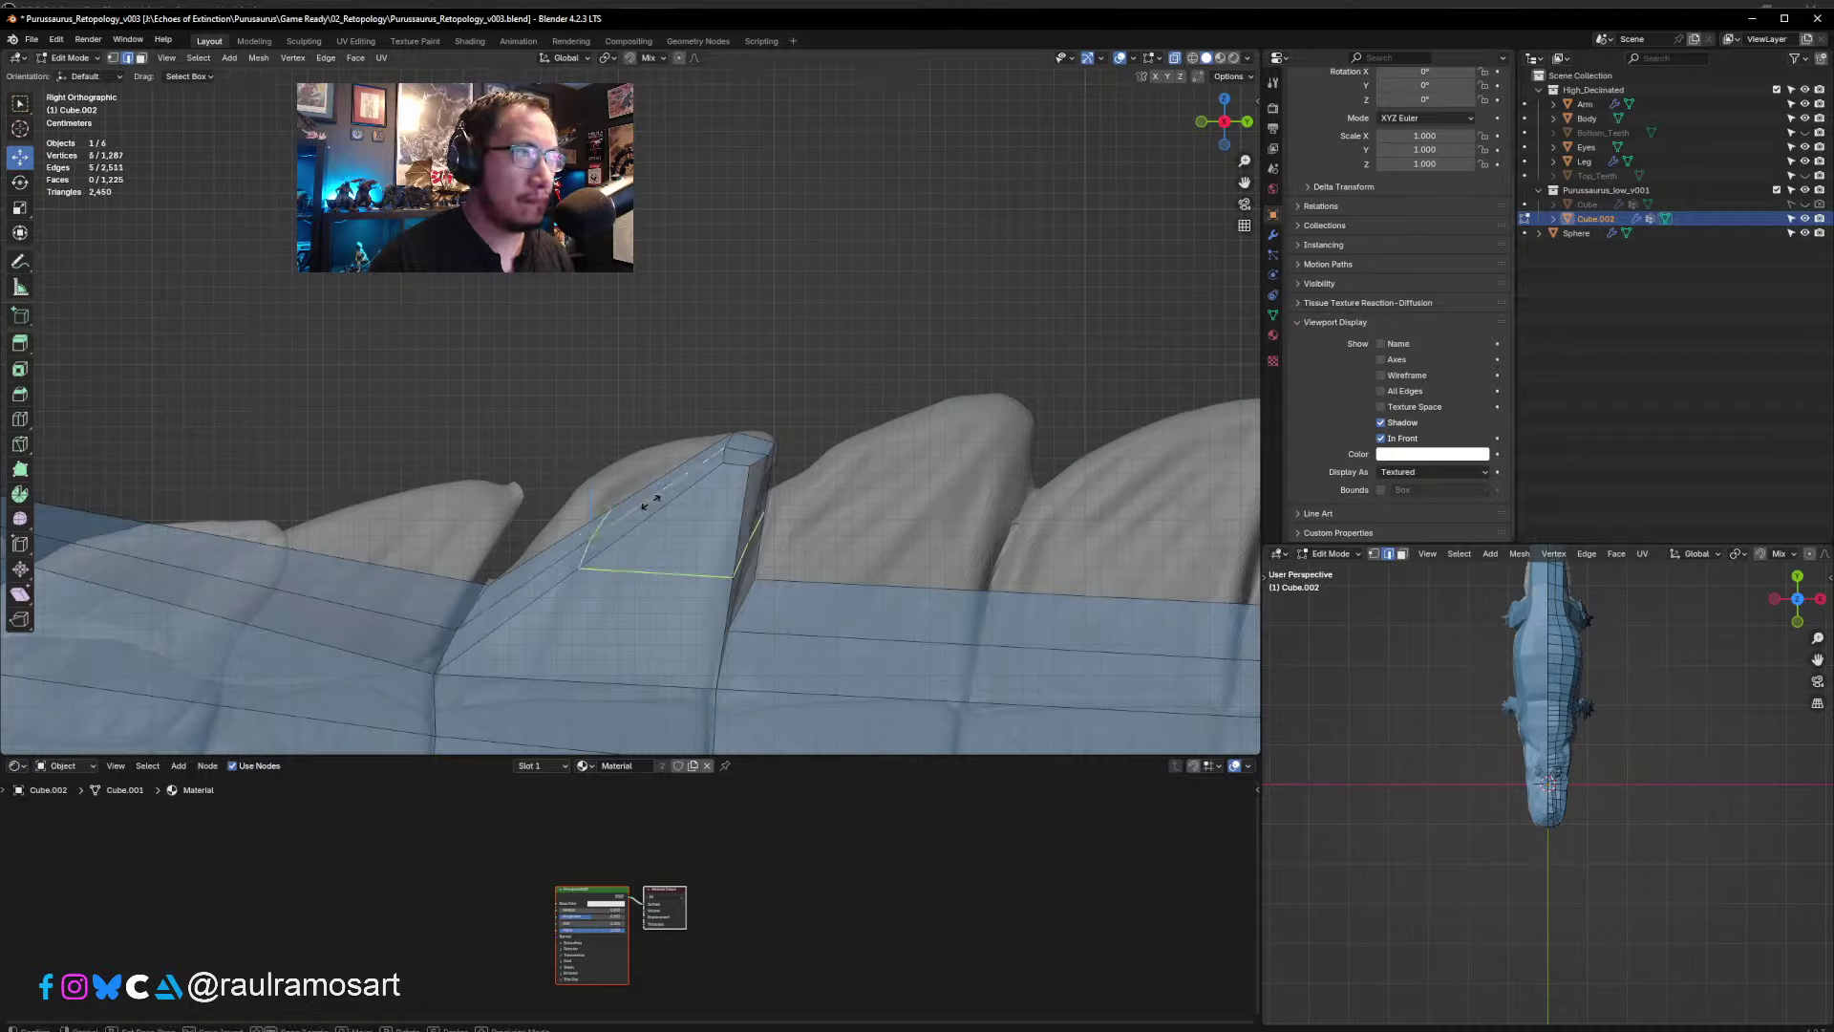
left_click(650, 499)
right_click(651, 499)
key("g")
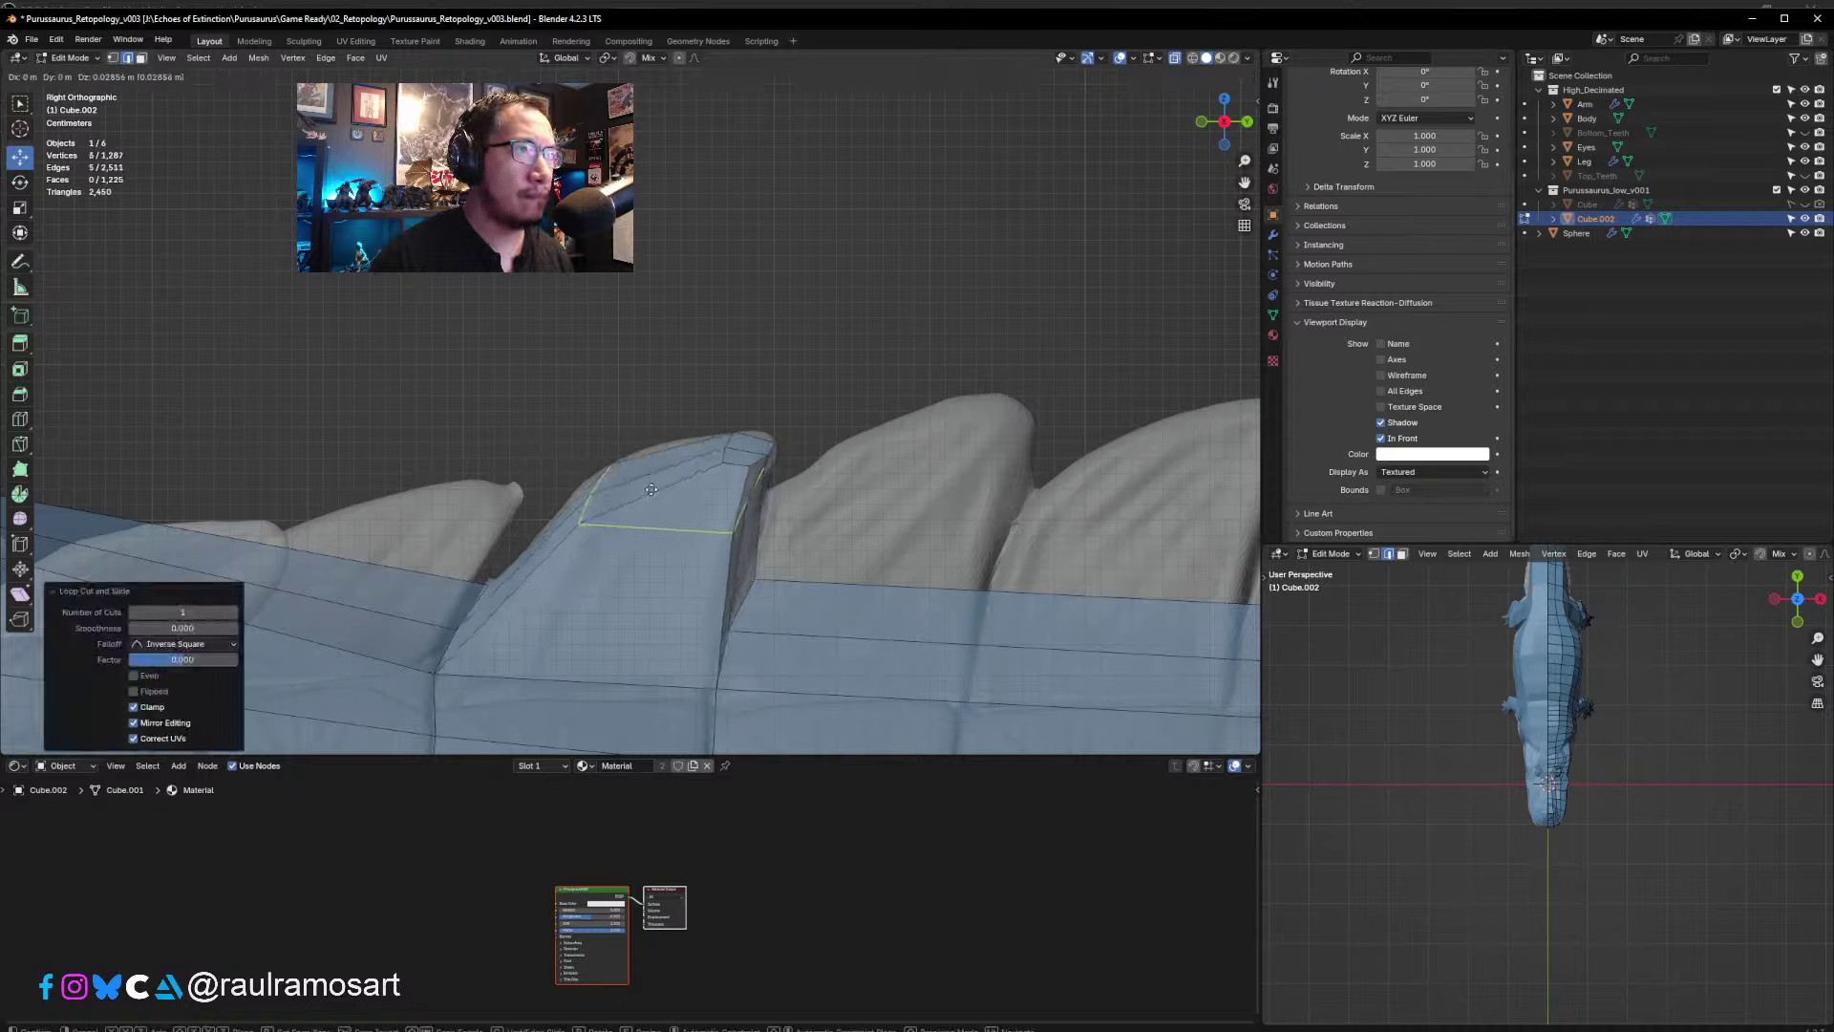
- Raise the first spike's new edge loop about 0.03 m and shift its vertices to follow the sculpted spike's contour
left_click(653, 489)
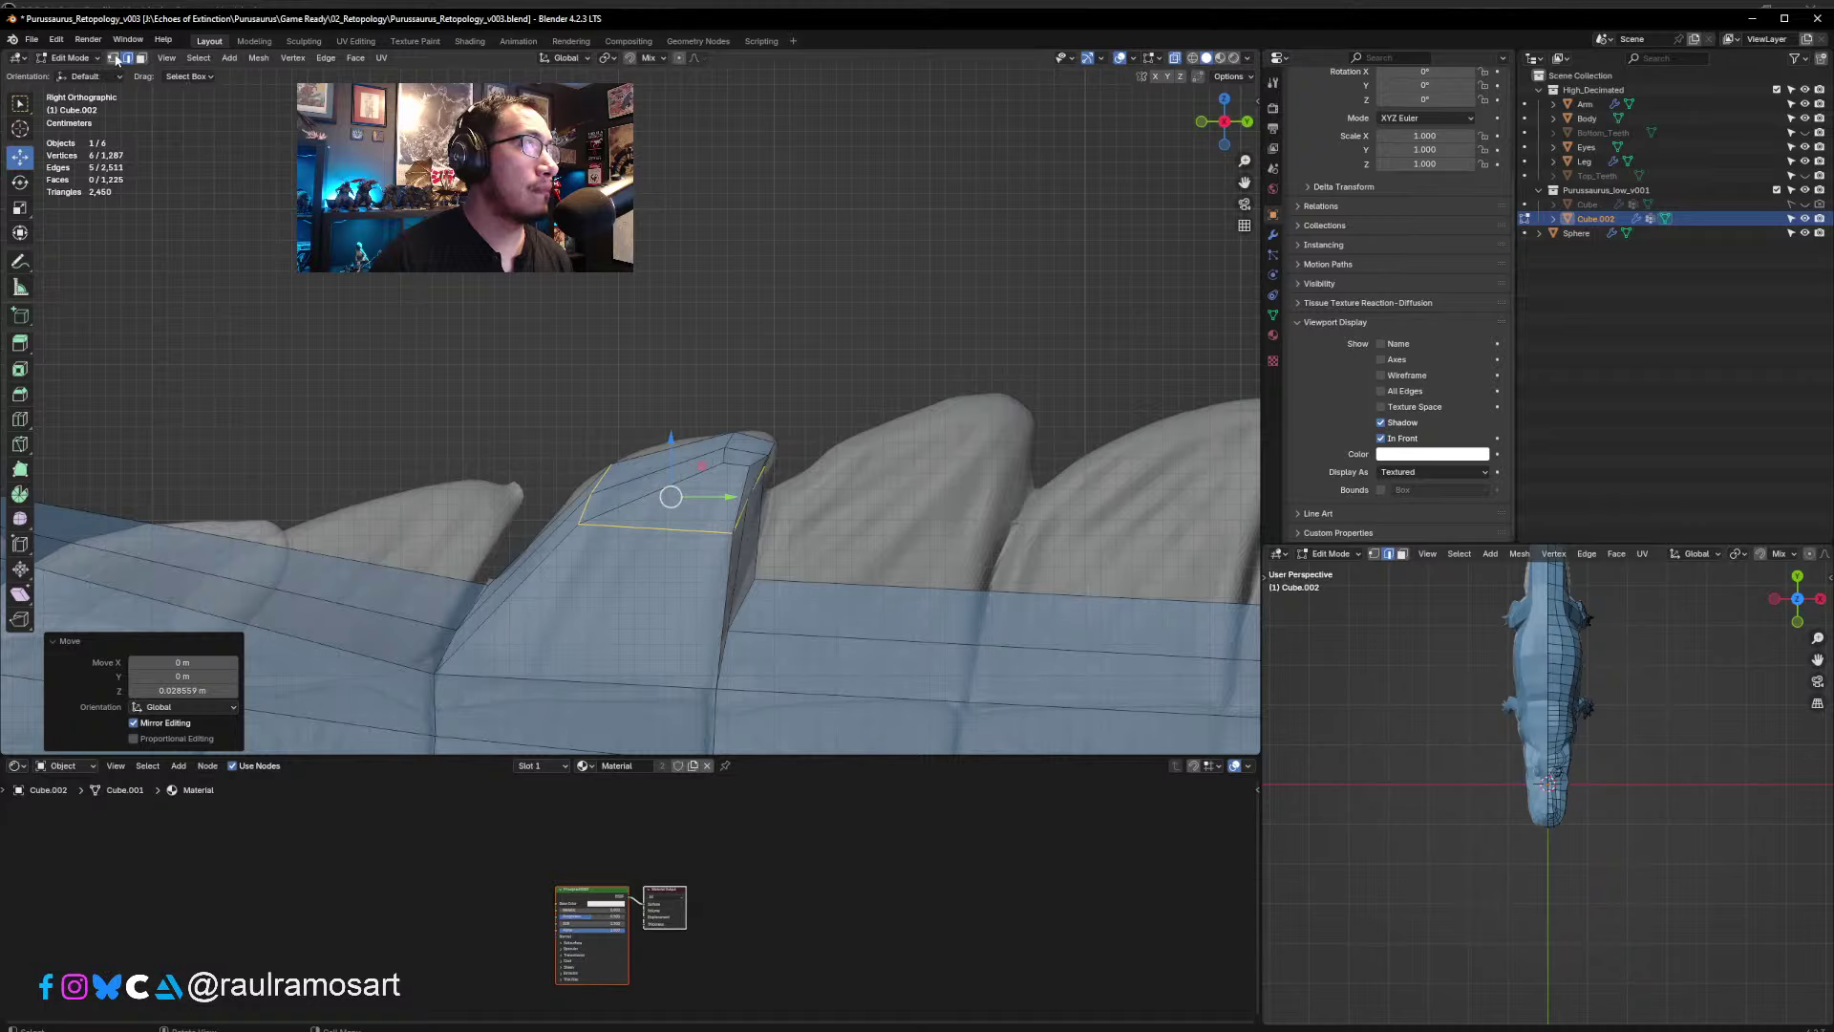
left_click(114, 58)
left_click(604, 470)
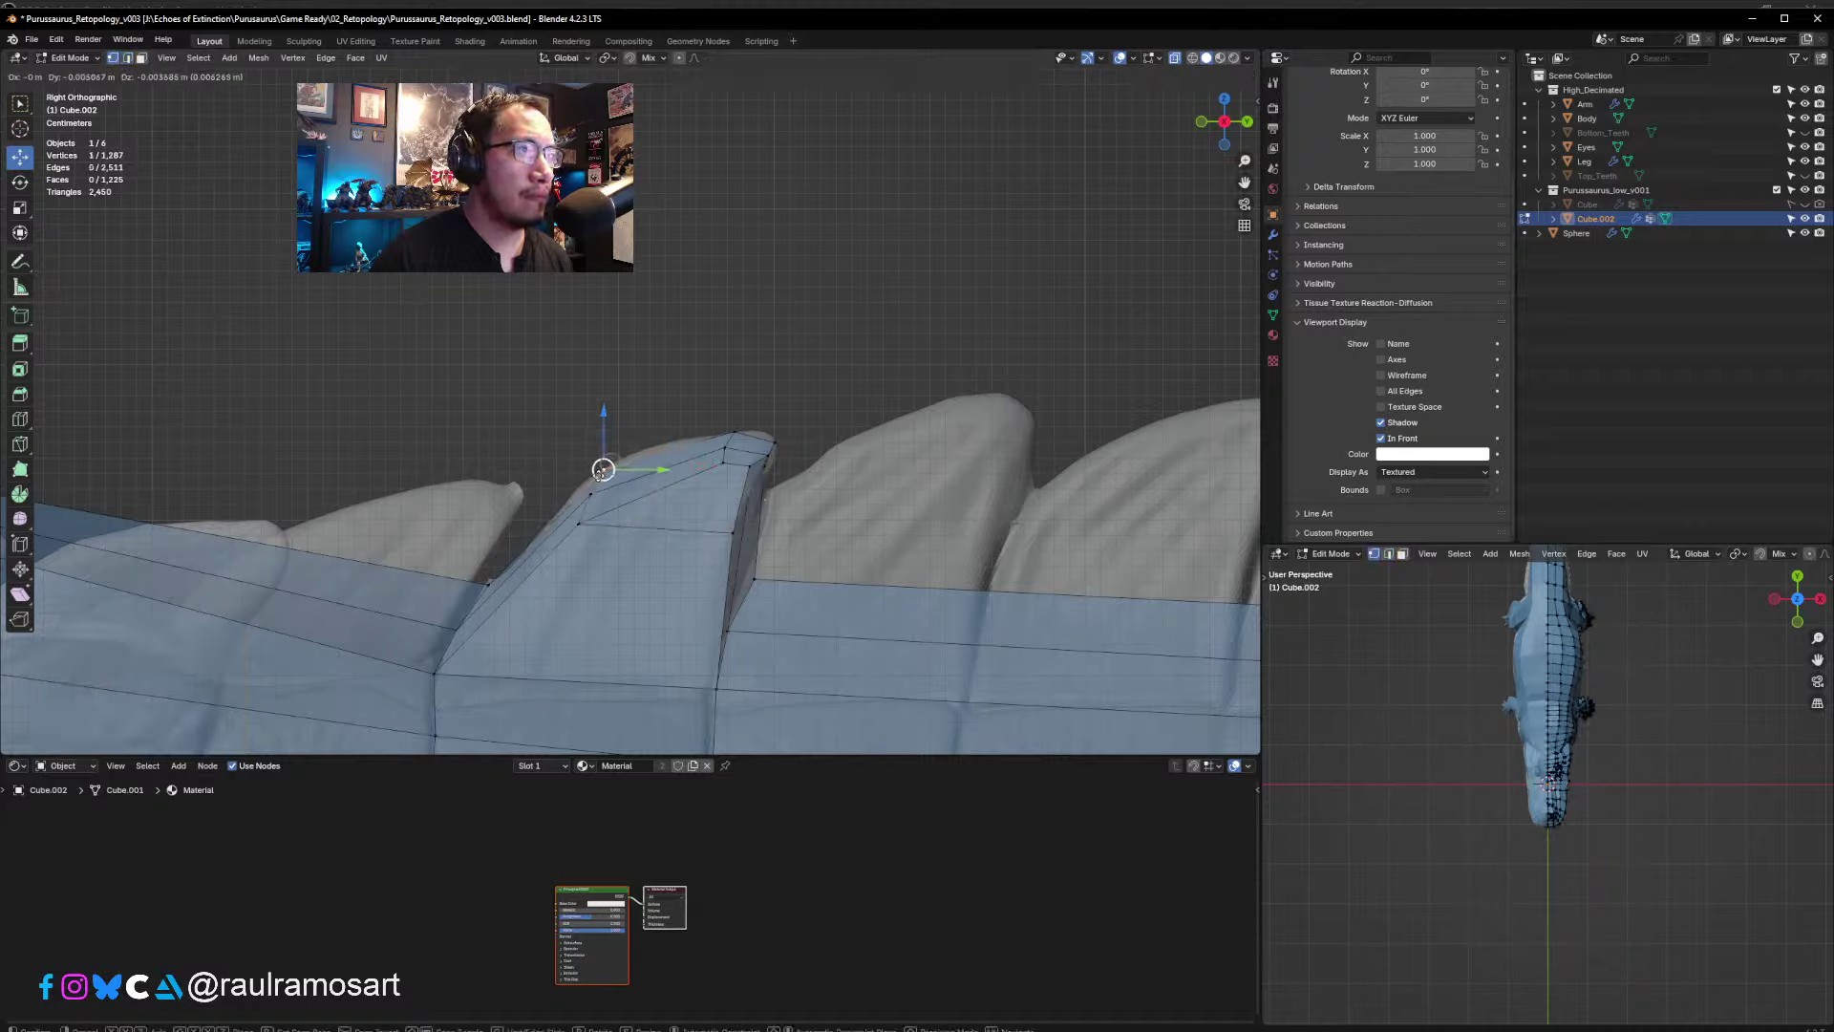
left_click_drag(599, 474, 607, 506)
left_click(594, 468)
left_click(587, 522)
left_click_drag(733, 535, 730, 525)
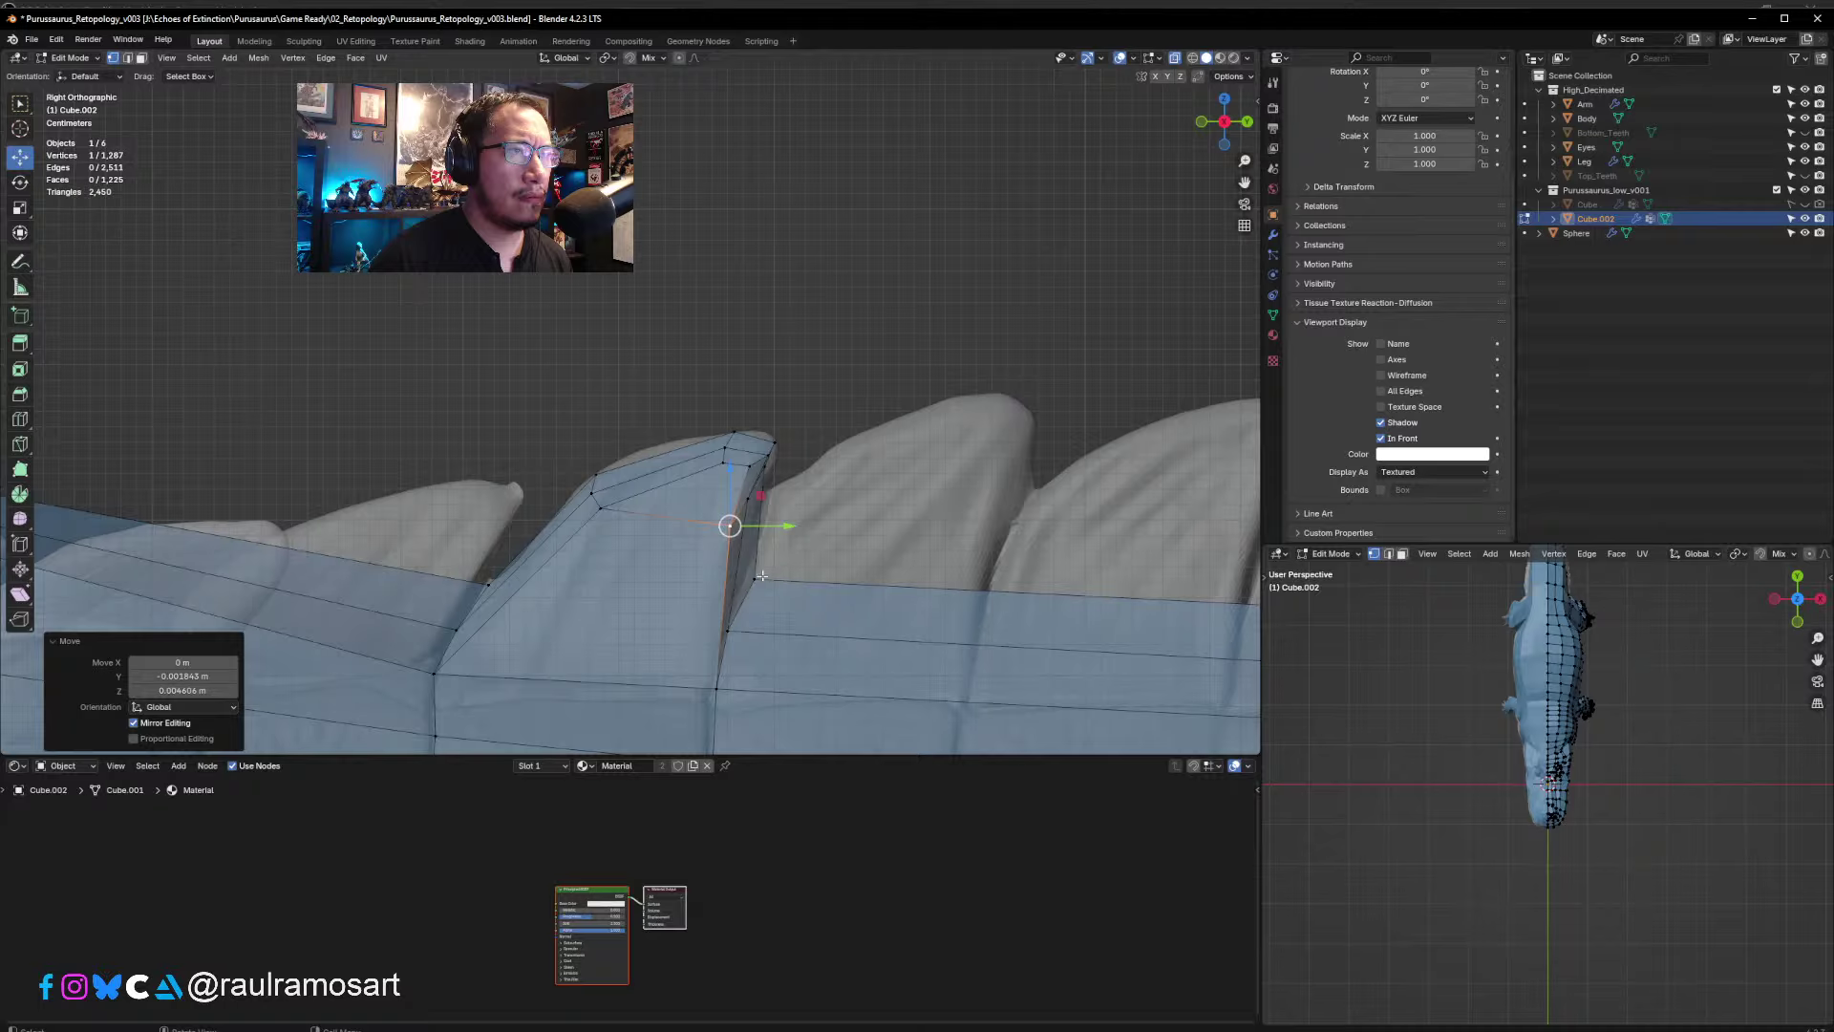
- Reposition the two upper vertices at the first spike's rear base, sliding the lower one slightly backward along Y
key("g")
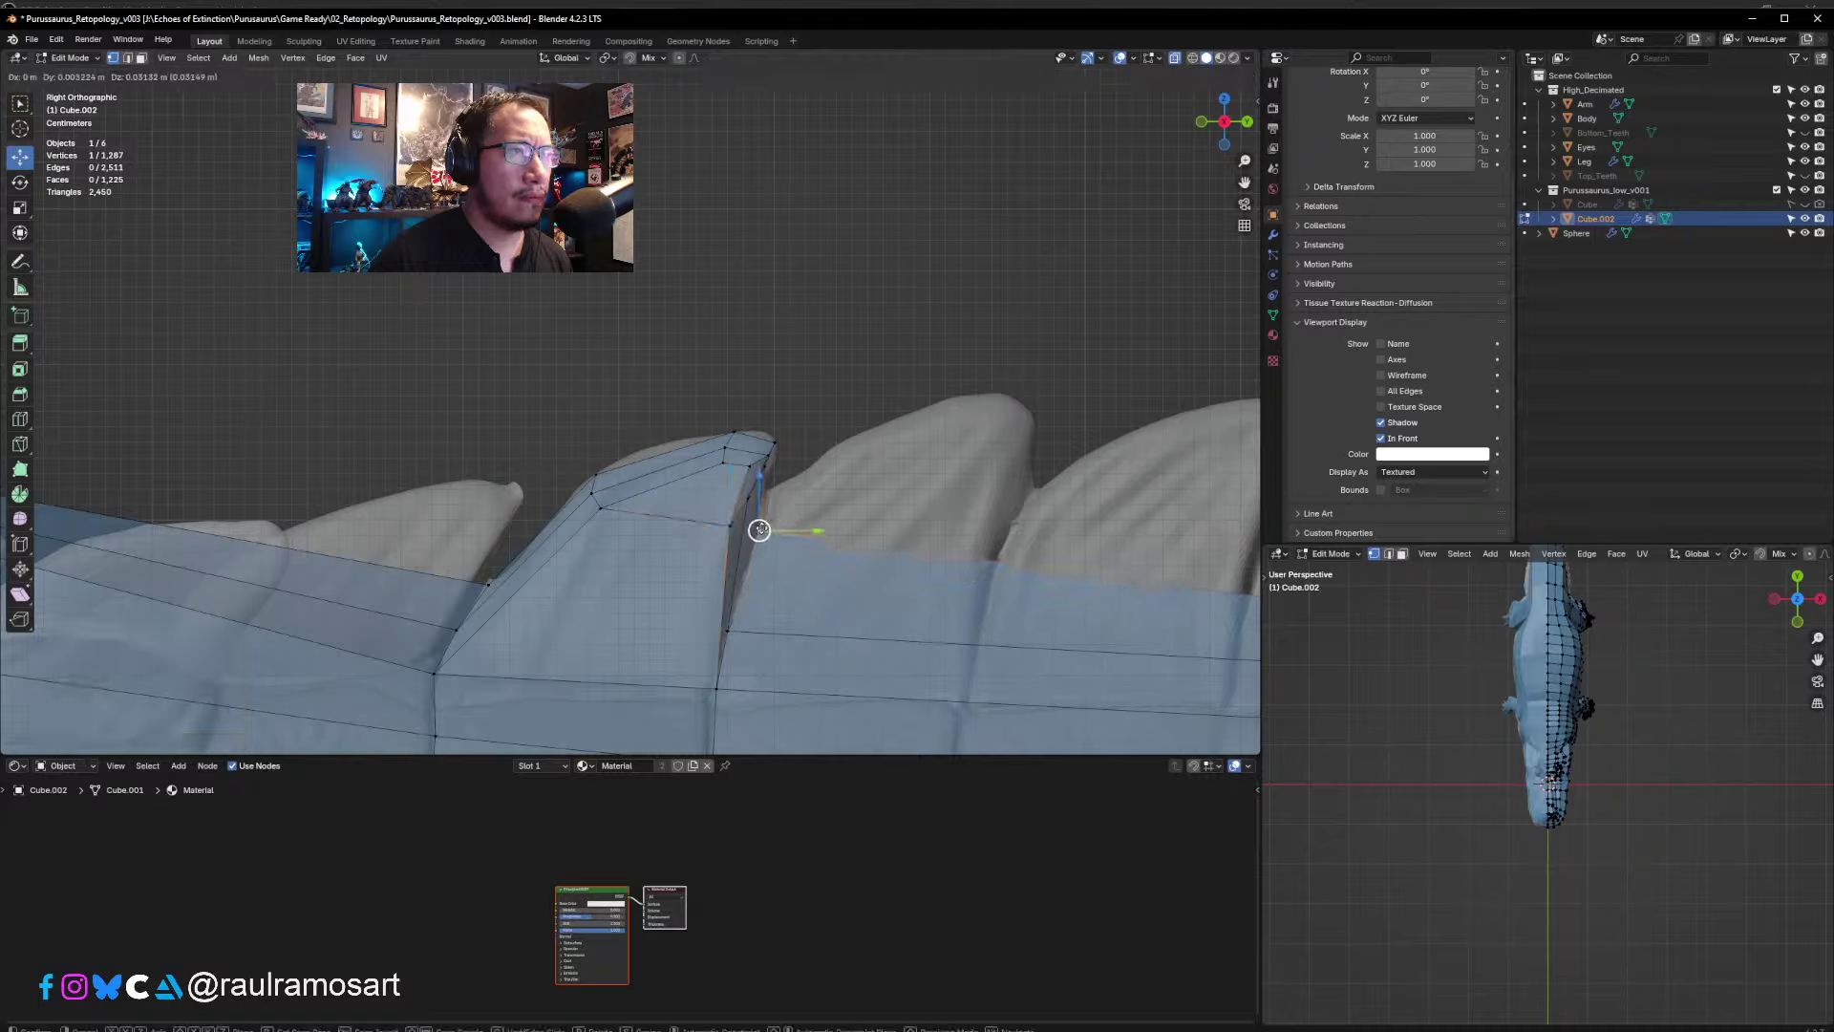
left_click(755, 557)
left_click(728, 630)
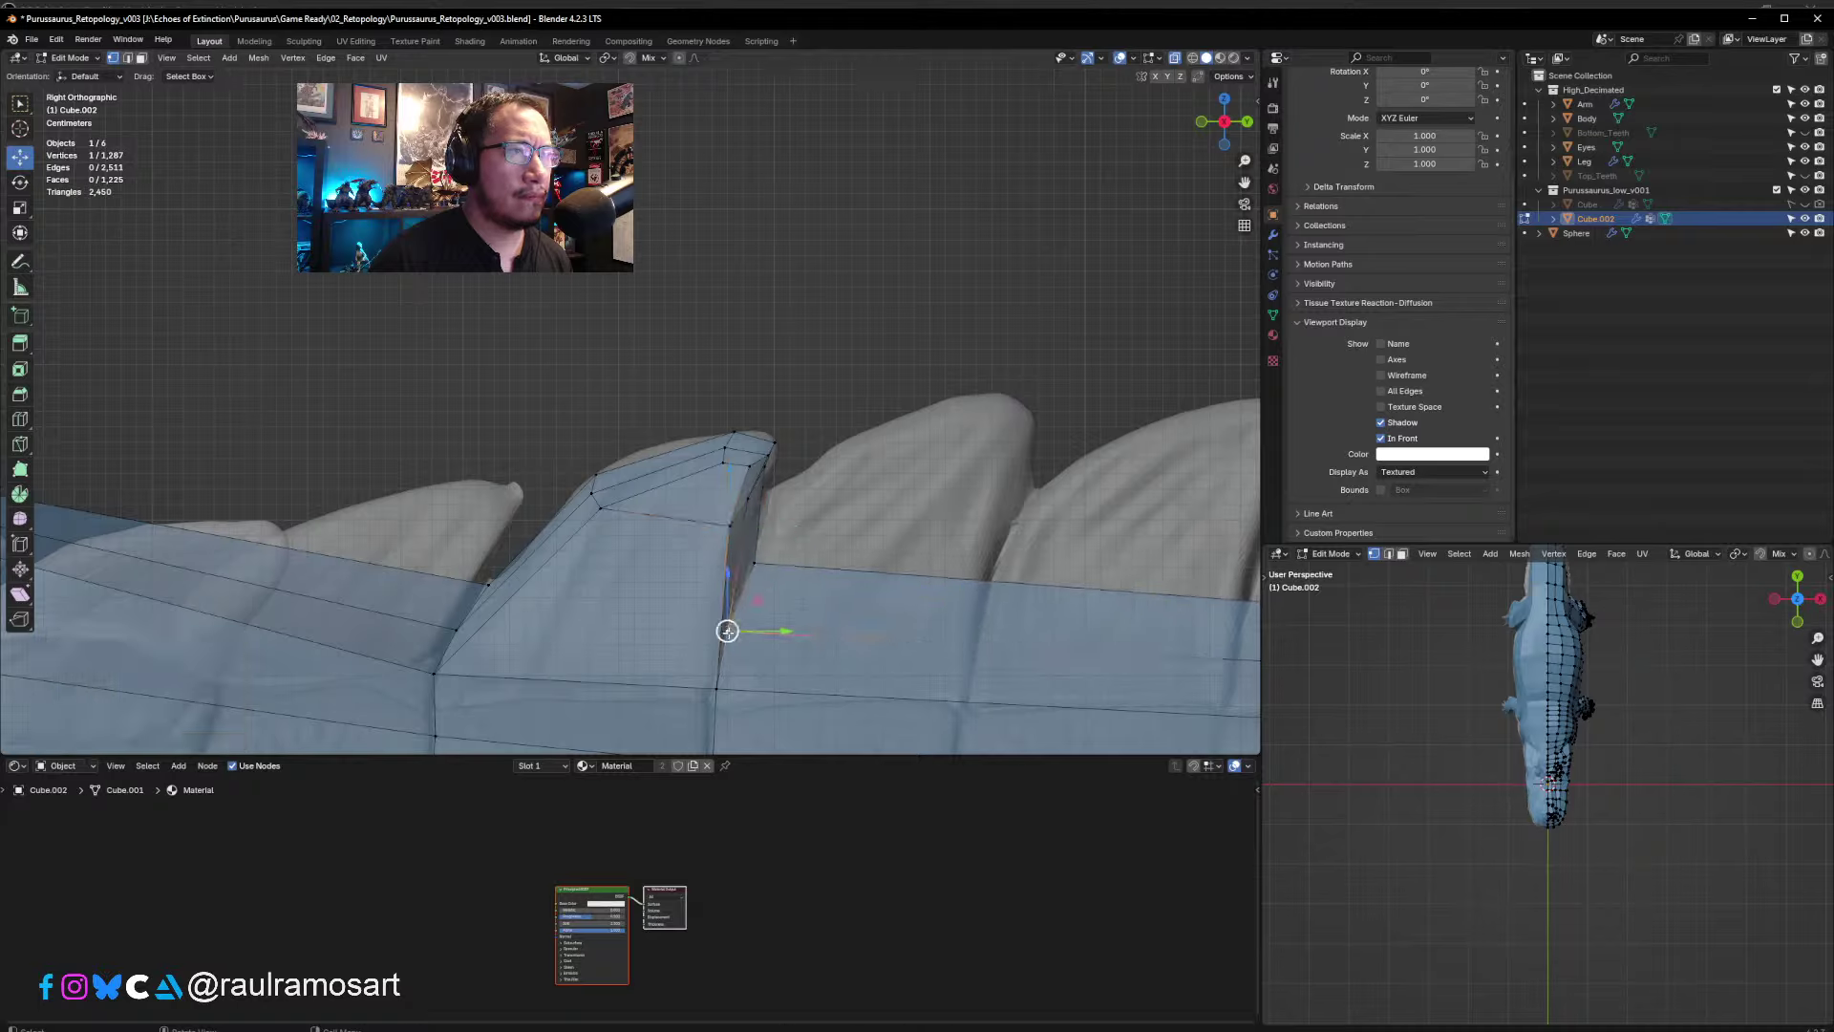
key("g")
key("y")
left_click(745, 627)
- Nudge the two body vertices directly below the first spike's rear edge forward to line up with the sculpted groove
middle_click_drag(745, 627, 845, 462, "shift")
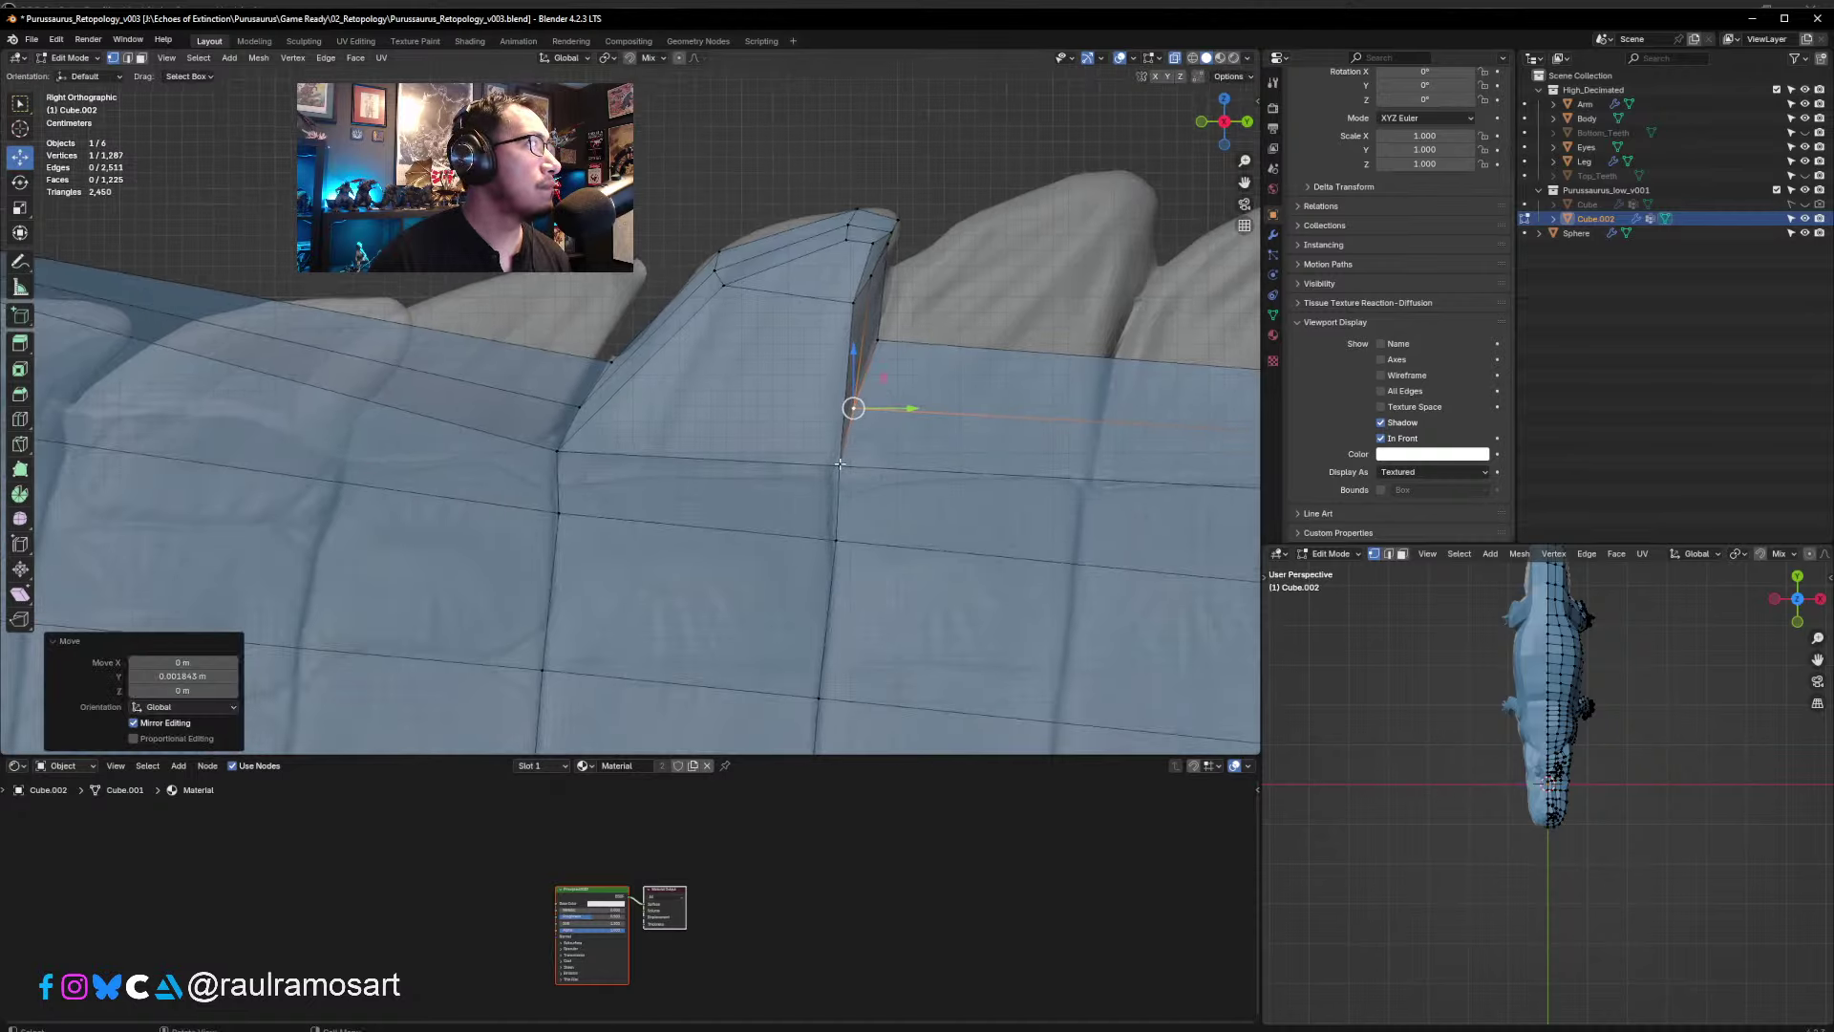
left_click(843, 466)
key("g")
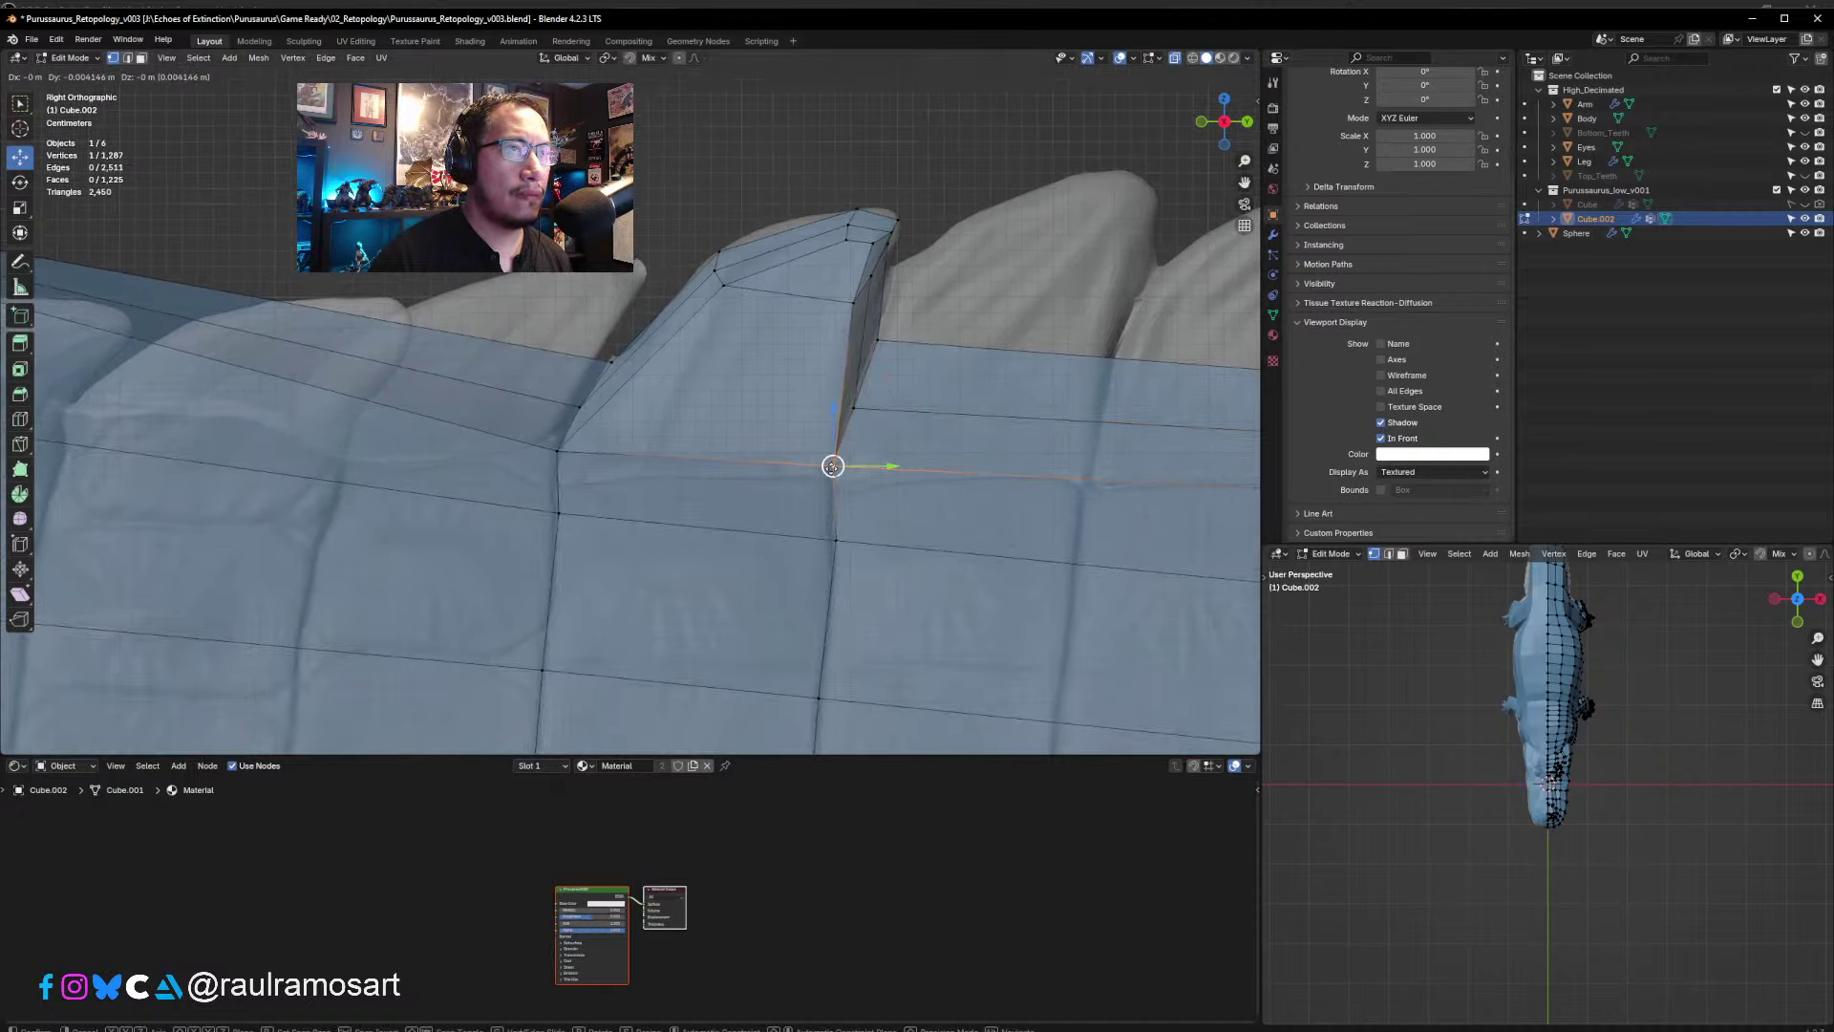
left_click(835, 466)
left_click(834, 541)
key("g")
left_click(832, 538)
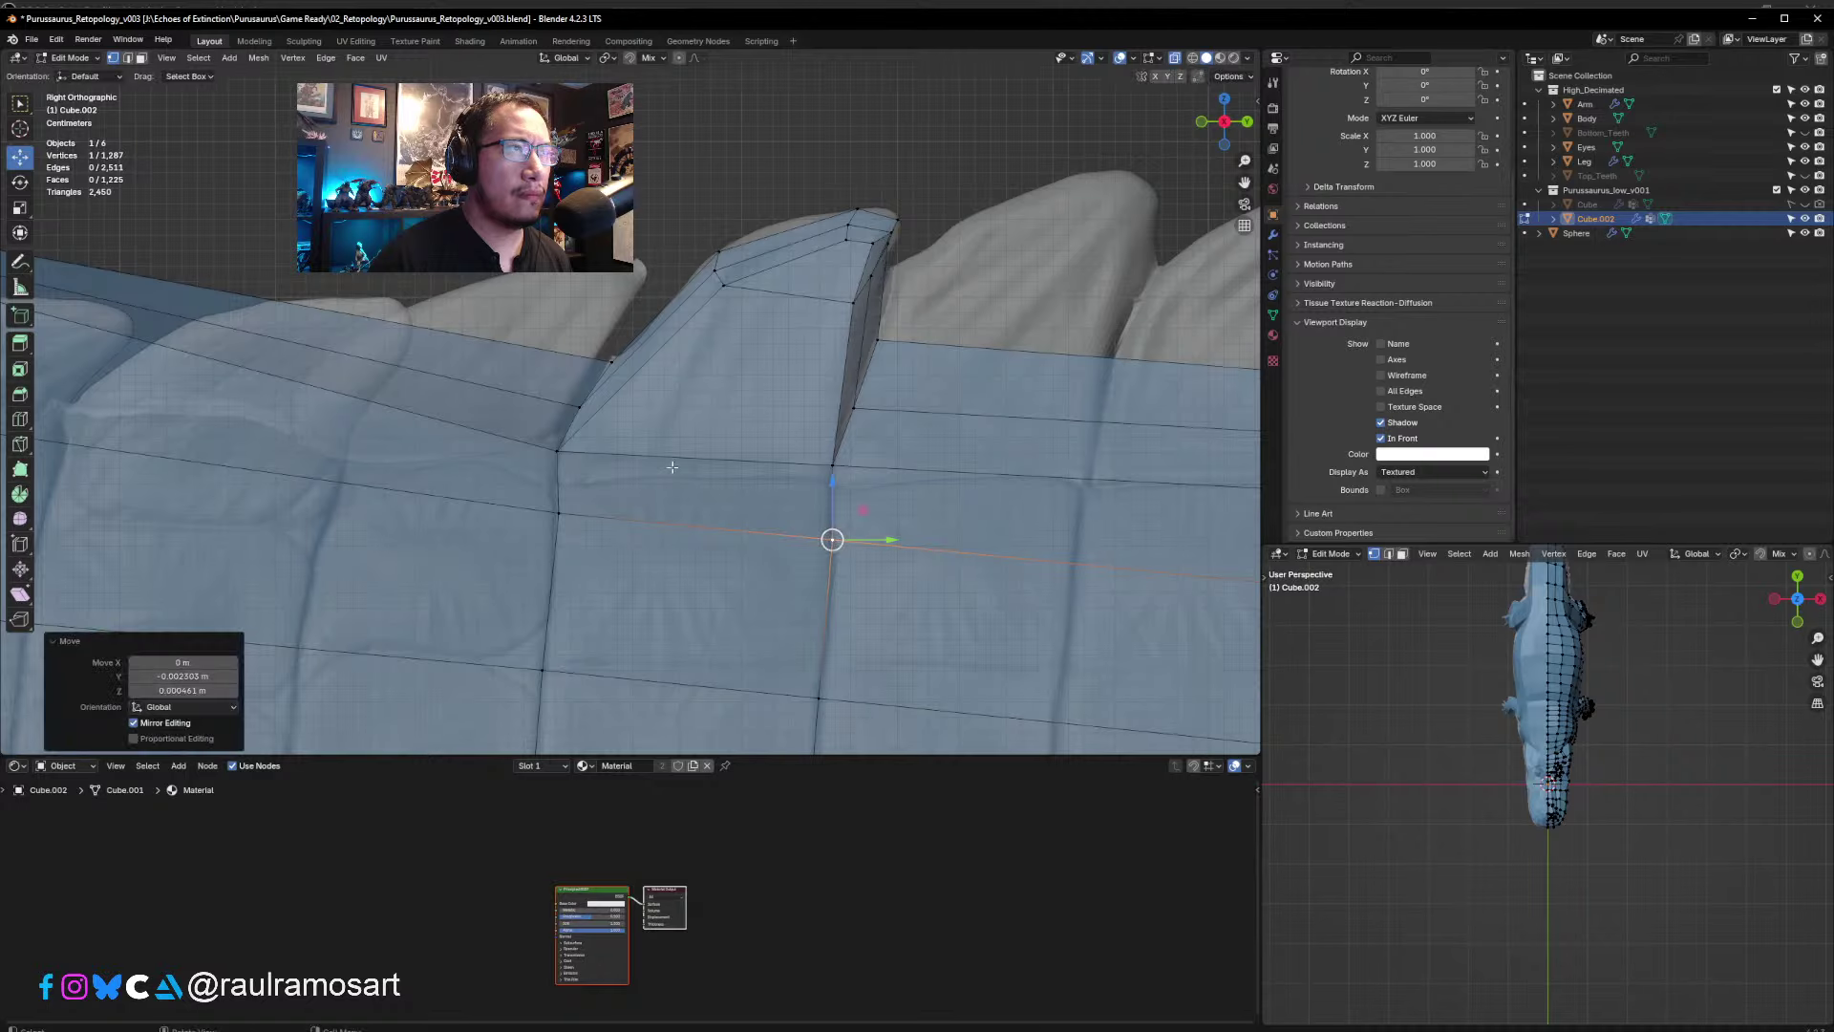
- Add one loop cut around the tail behind the first spike, slid to align with the next sculpted spike's rear base
scroll(672, 467, "down", 1)
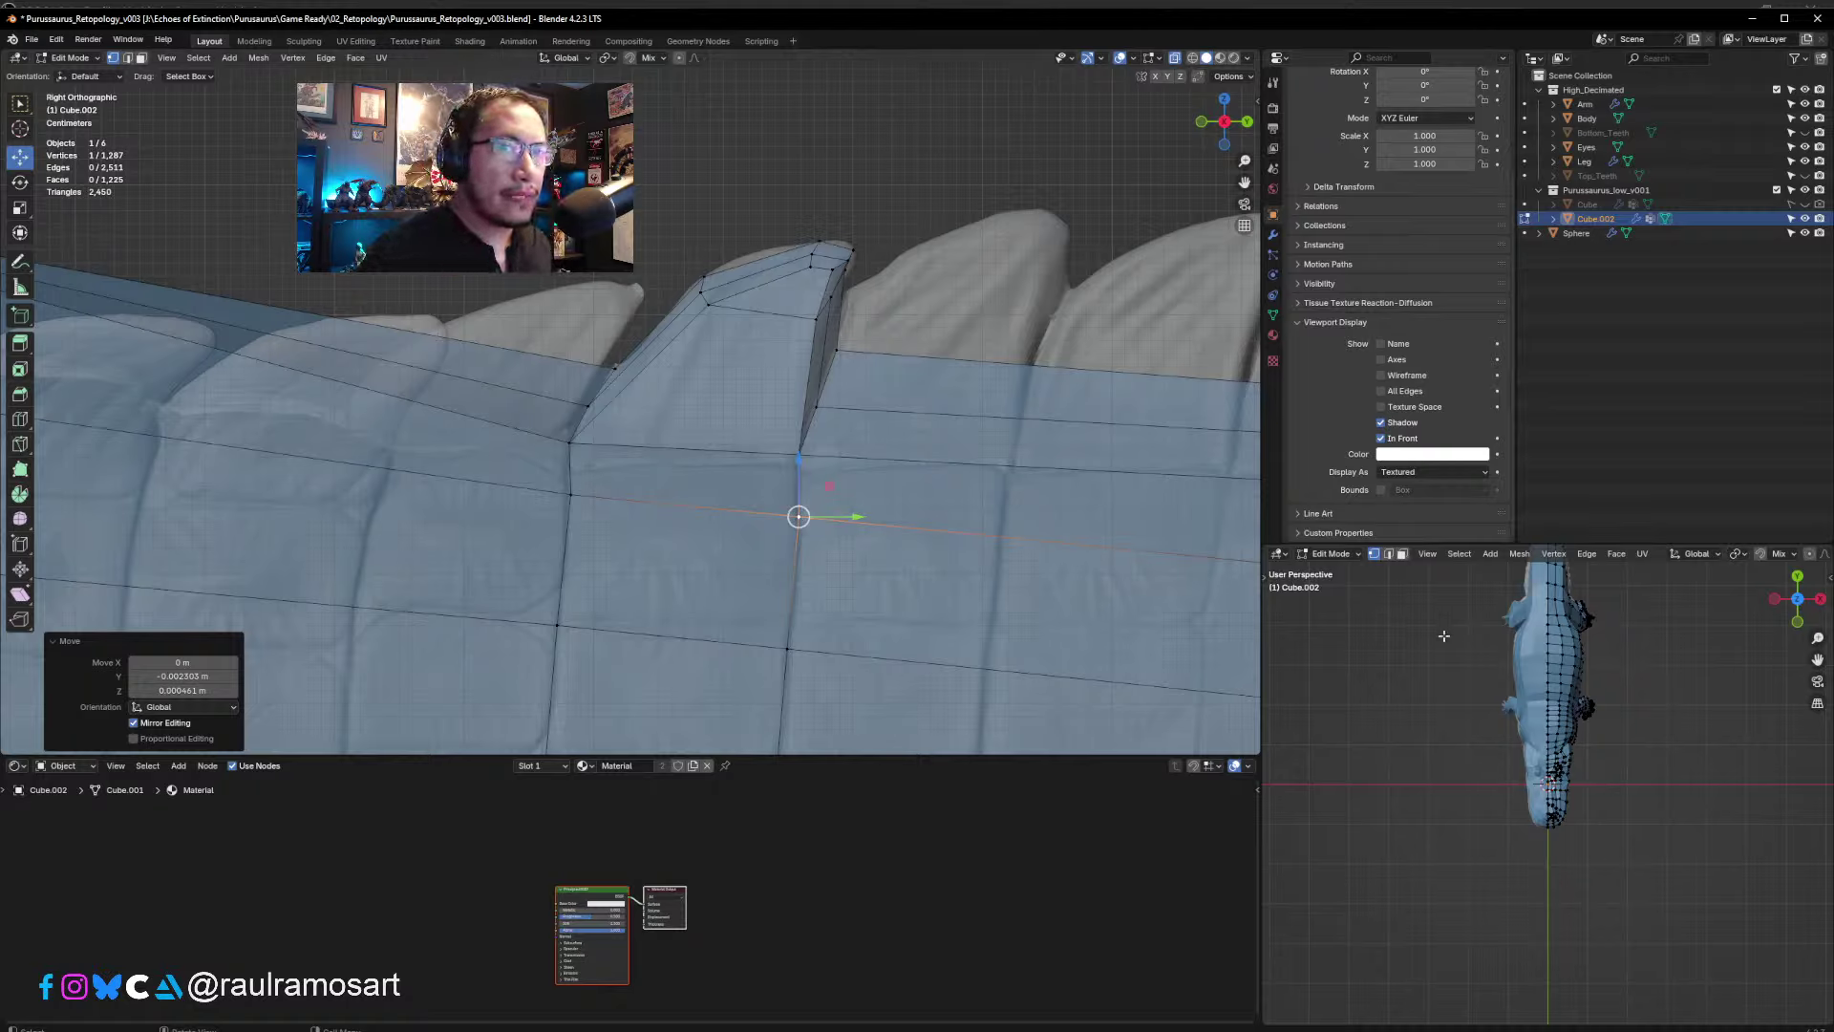
middle_click_drag(1444, 635, 1615, 833)
scroll(1658, 831, "up", 1)
scroll(1616, 829, "up", 2)
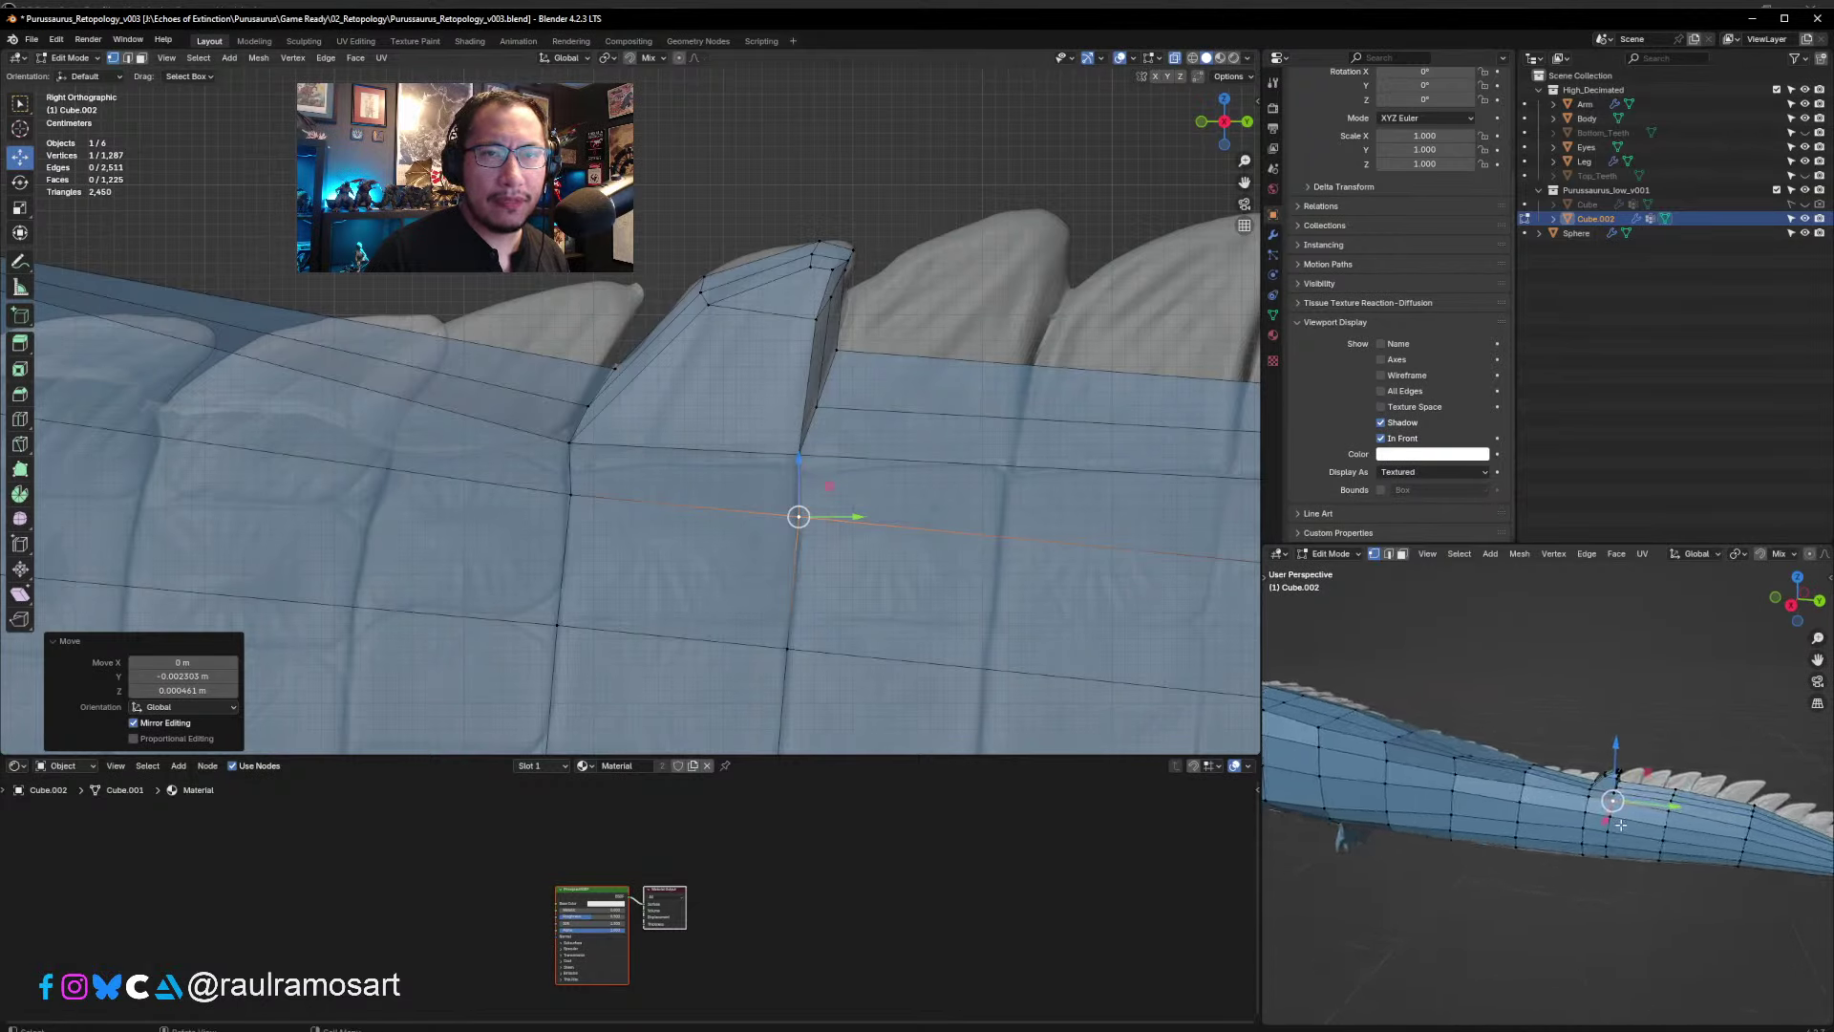
key("KP_Decimal")
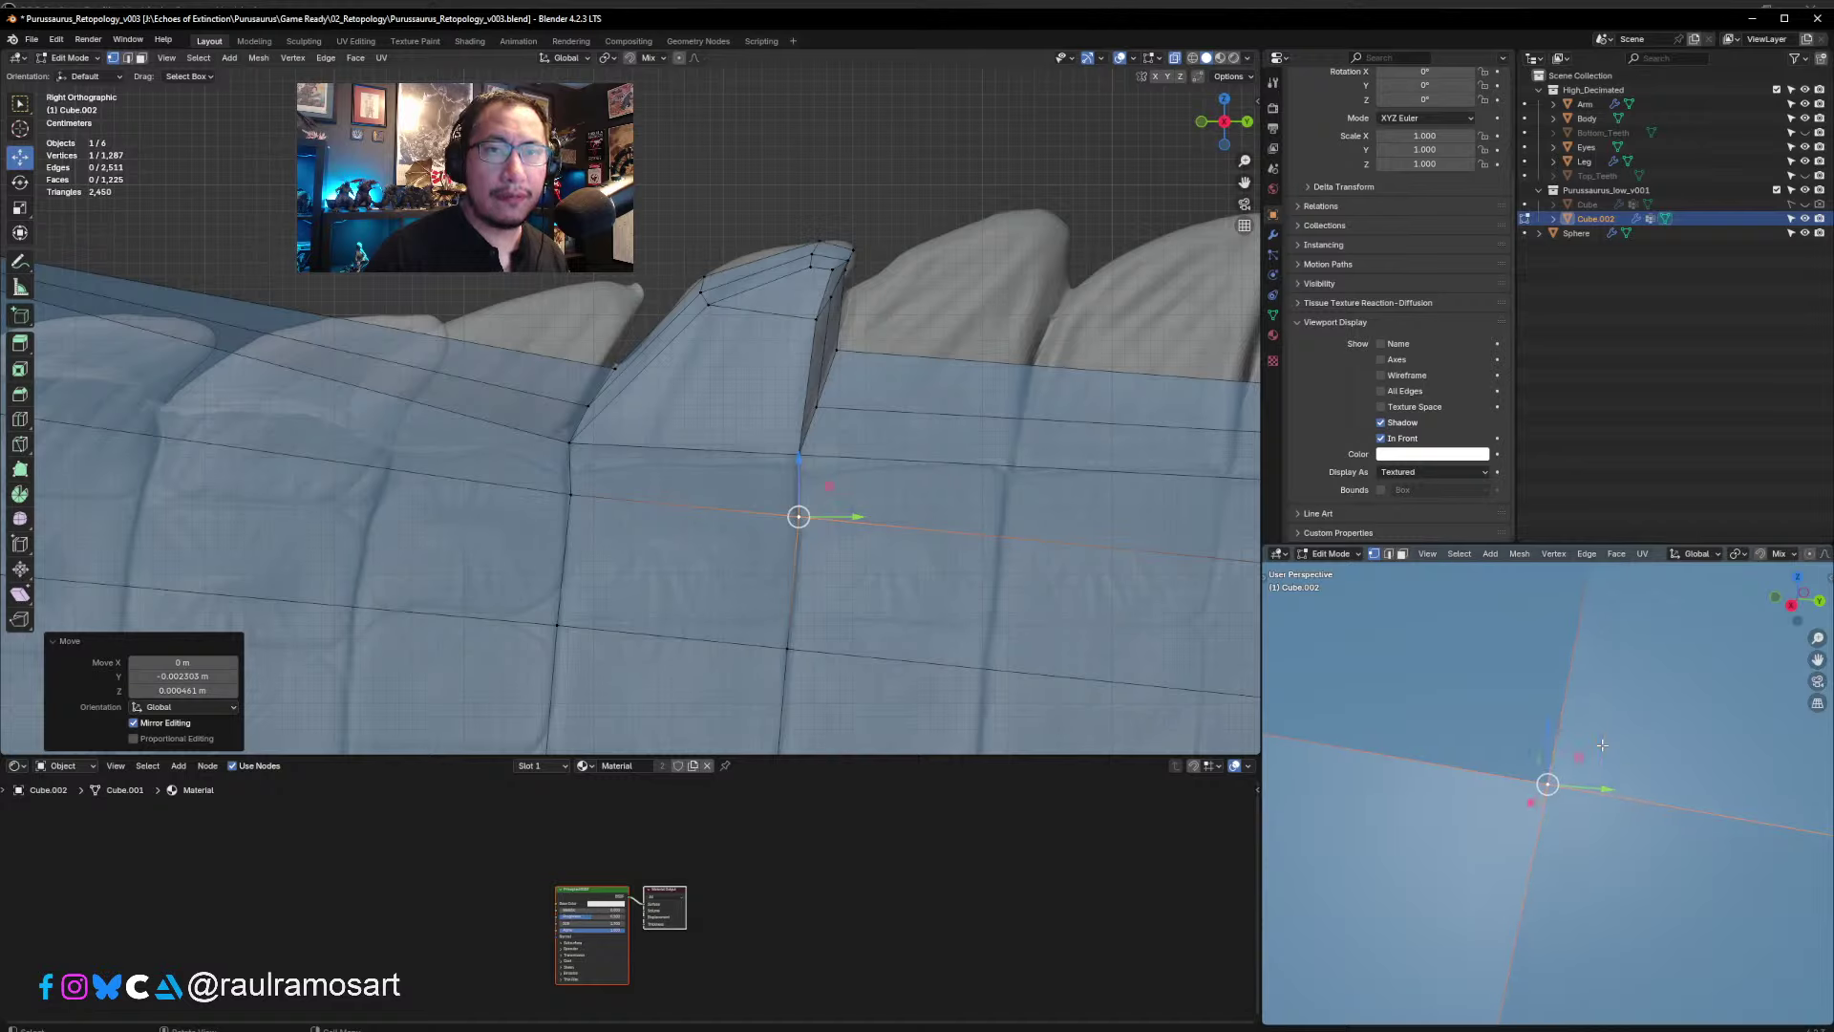
scroll(1615, 765, "down", 6)
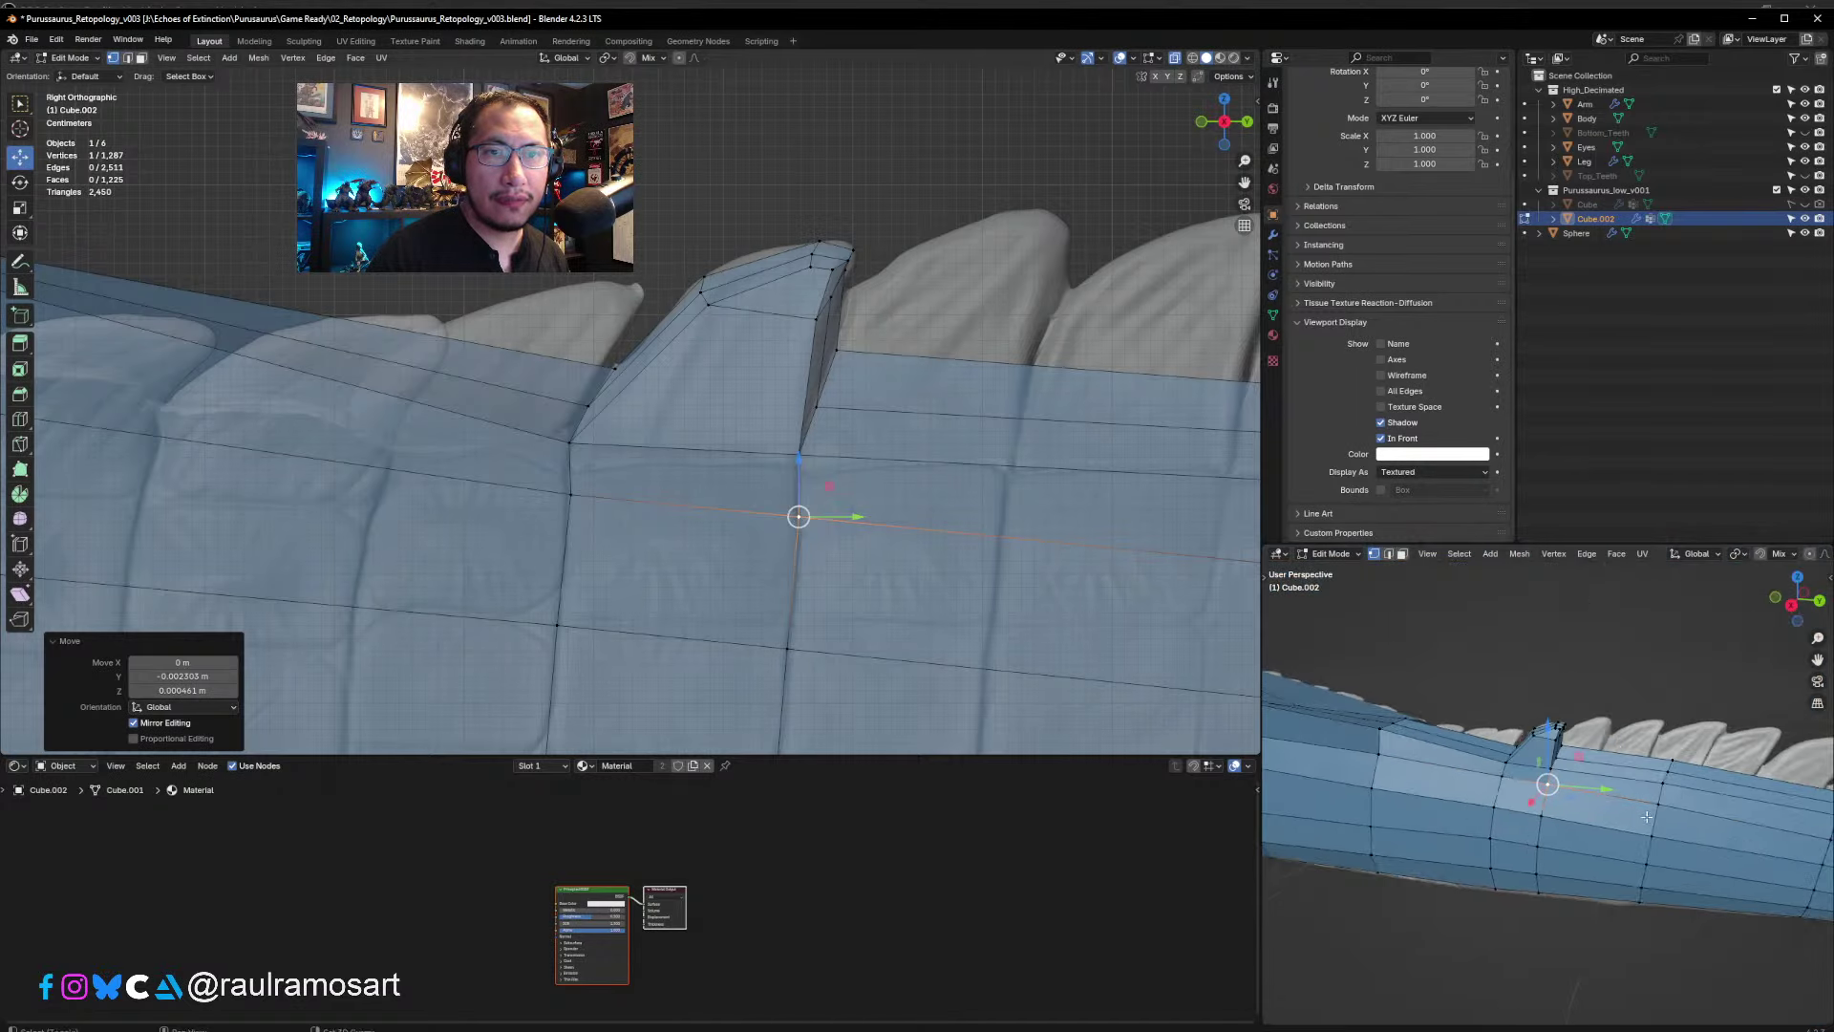
middle_click_drag(1646, 817, 1622, 850)
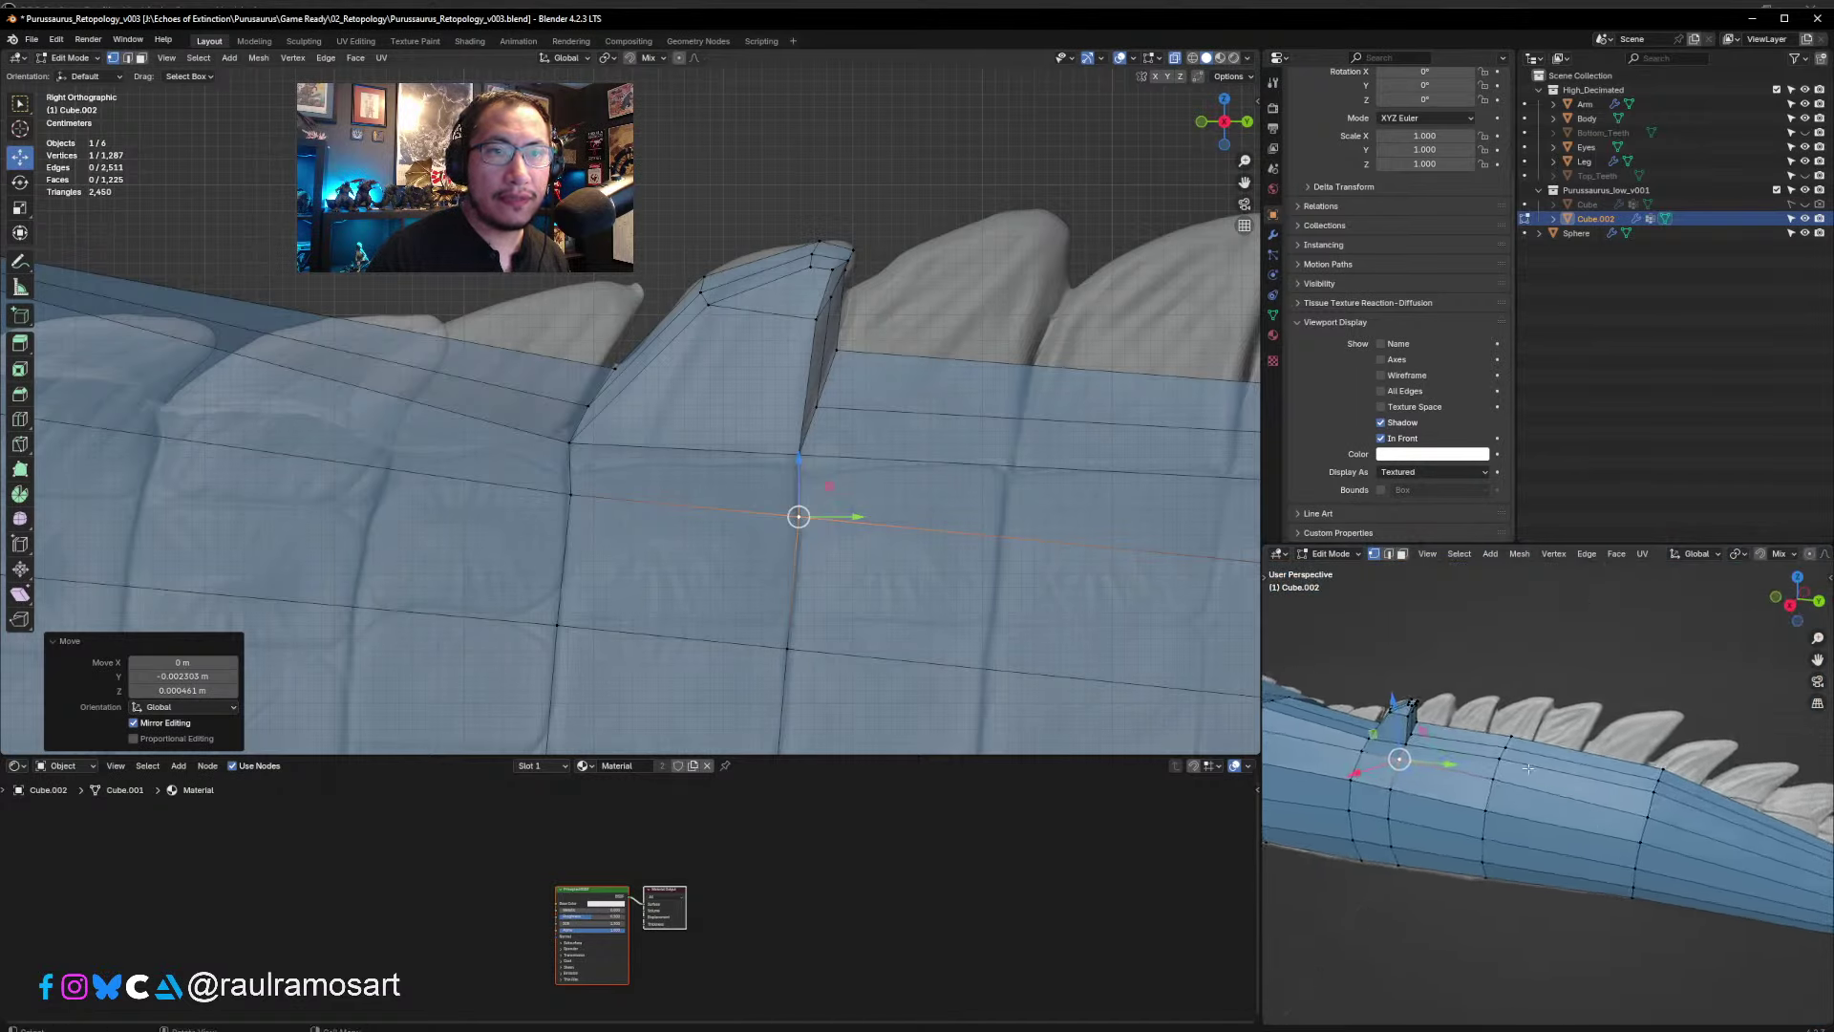
left_click(991, 473)
key("ctrl+r")
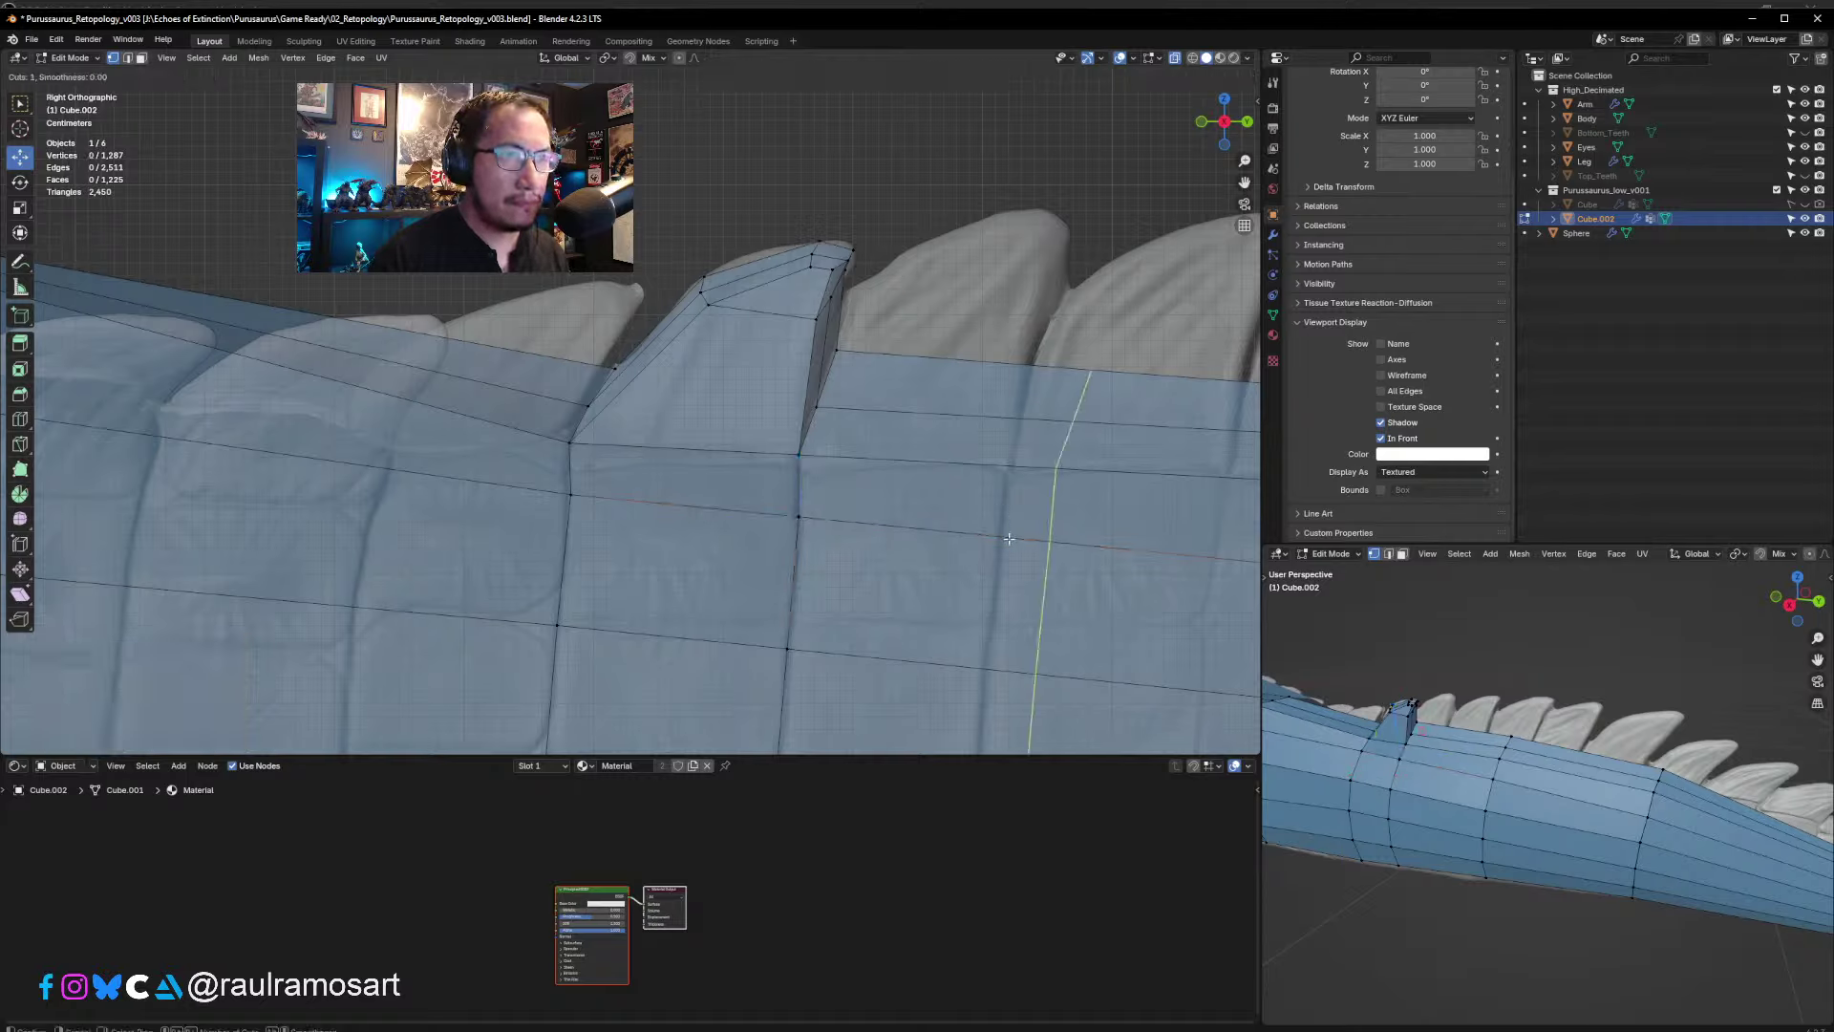
left_click(1014, 532)
left_click(958, 536)
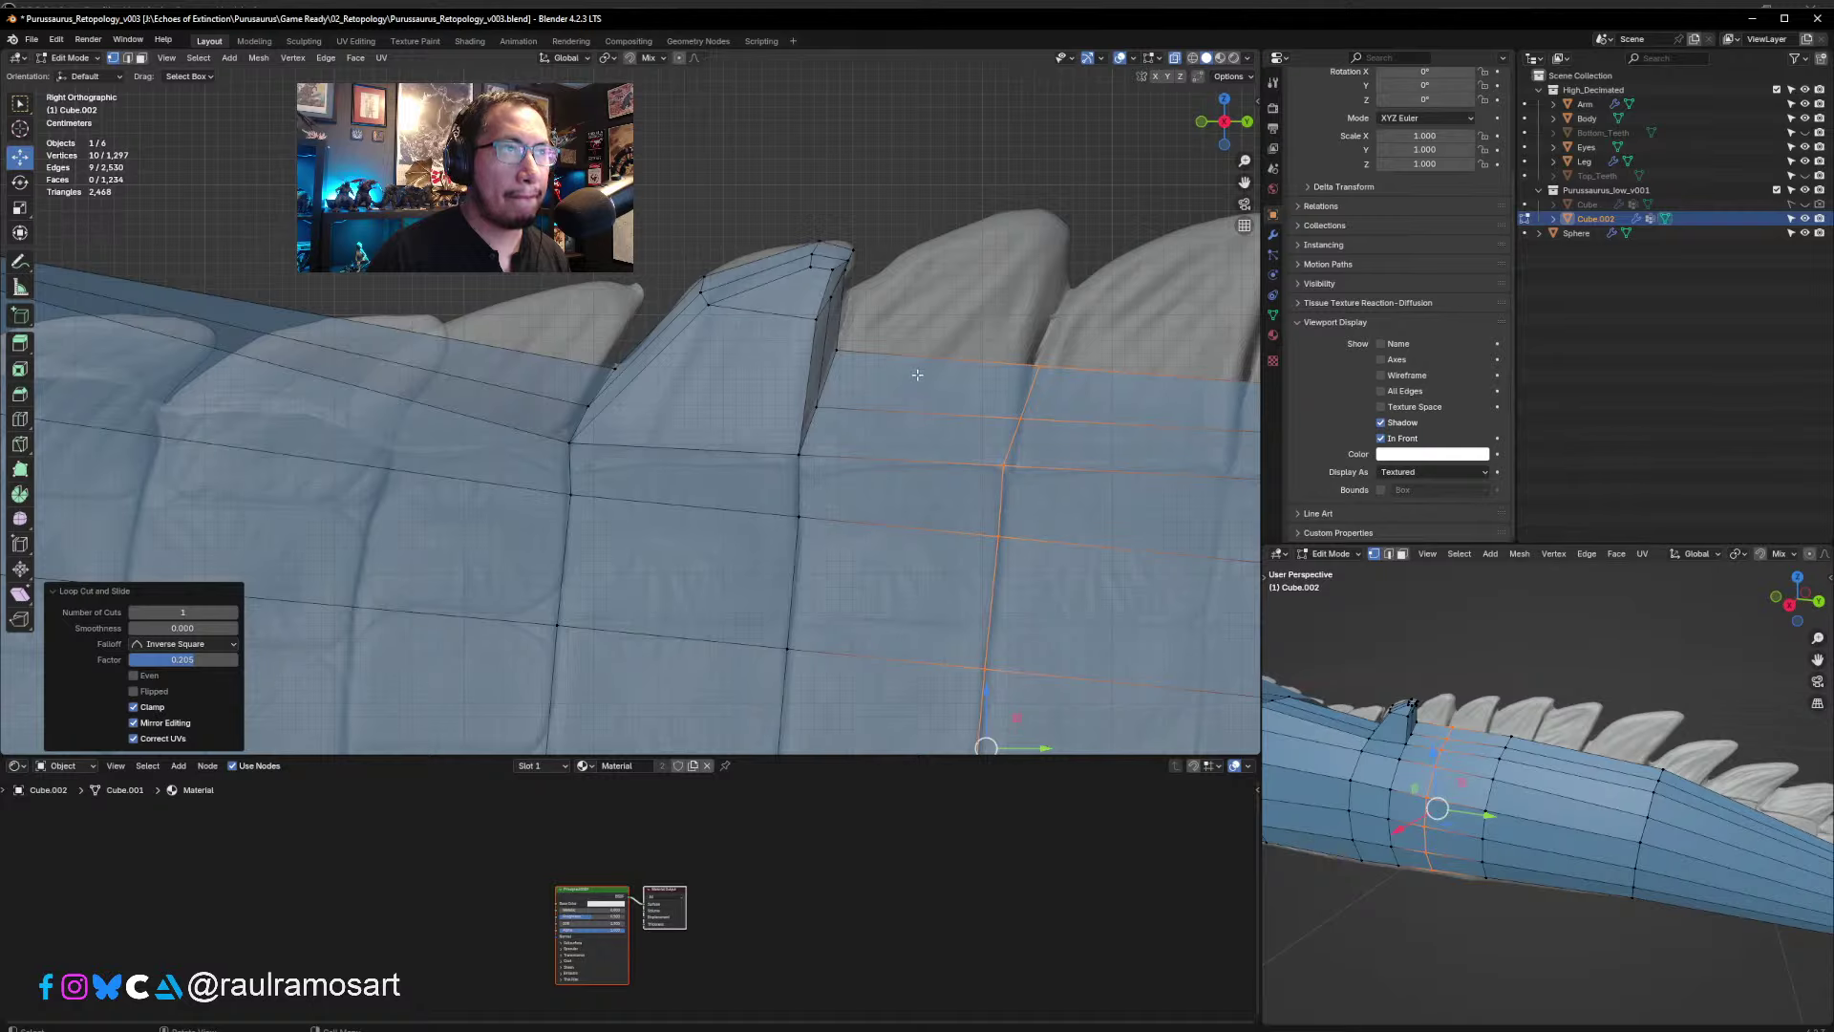
- Shift the vertices at the first spike's rear base slightly forward to tighten its back edge
left_click(884, 374)
left_click(142, 58)
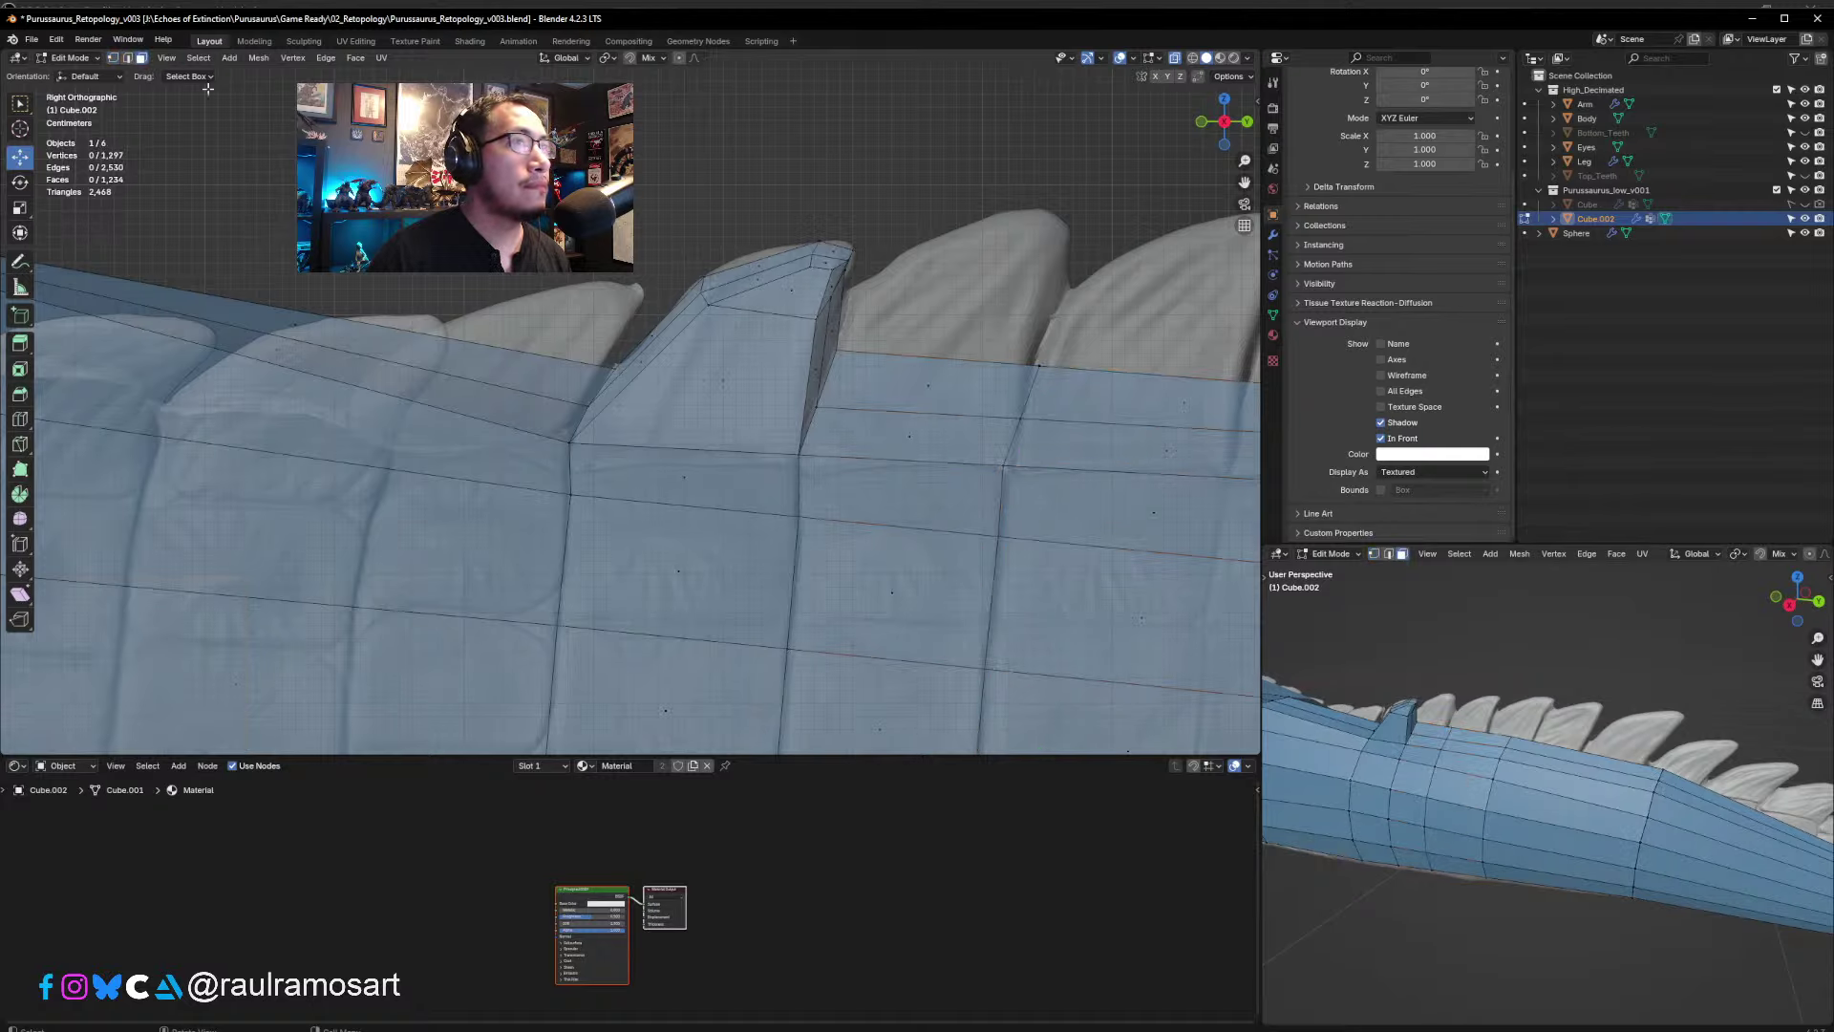
scroll(833, 390, "up", 3)
mouse_move(879, 342)
middle_mouse_down()
mouse_move(791, 339)
mouse_move(849, 341)
middle_mouse_up()
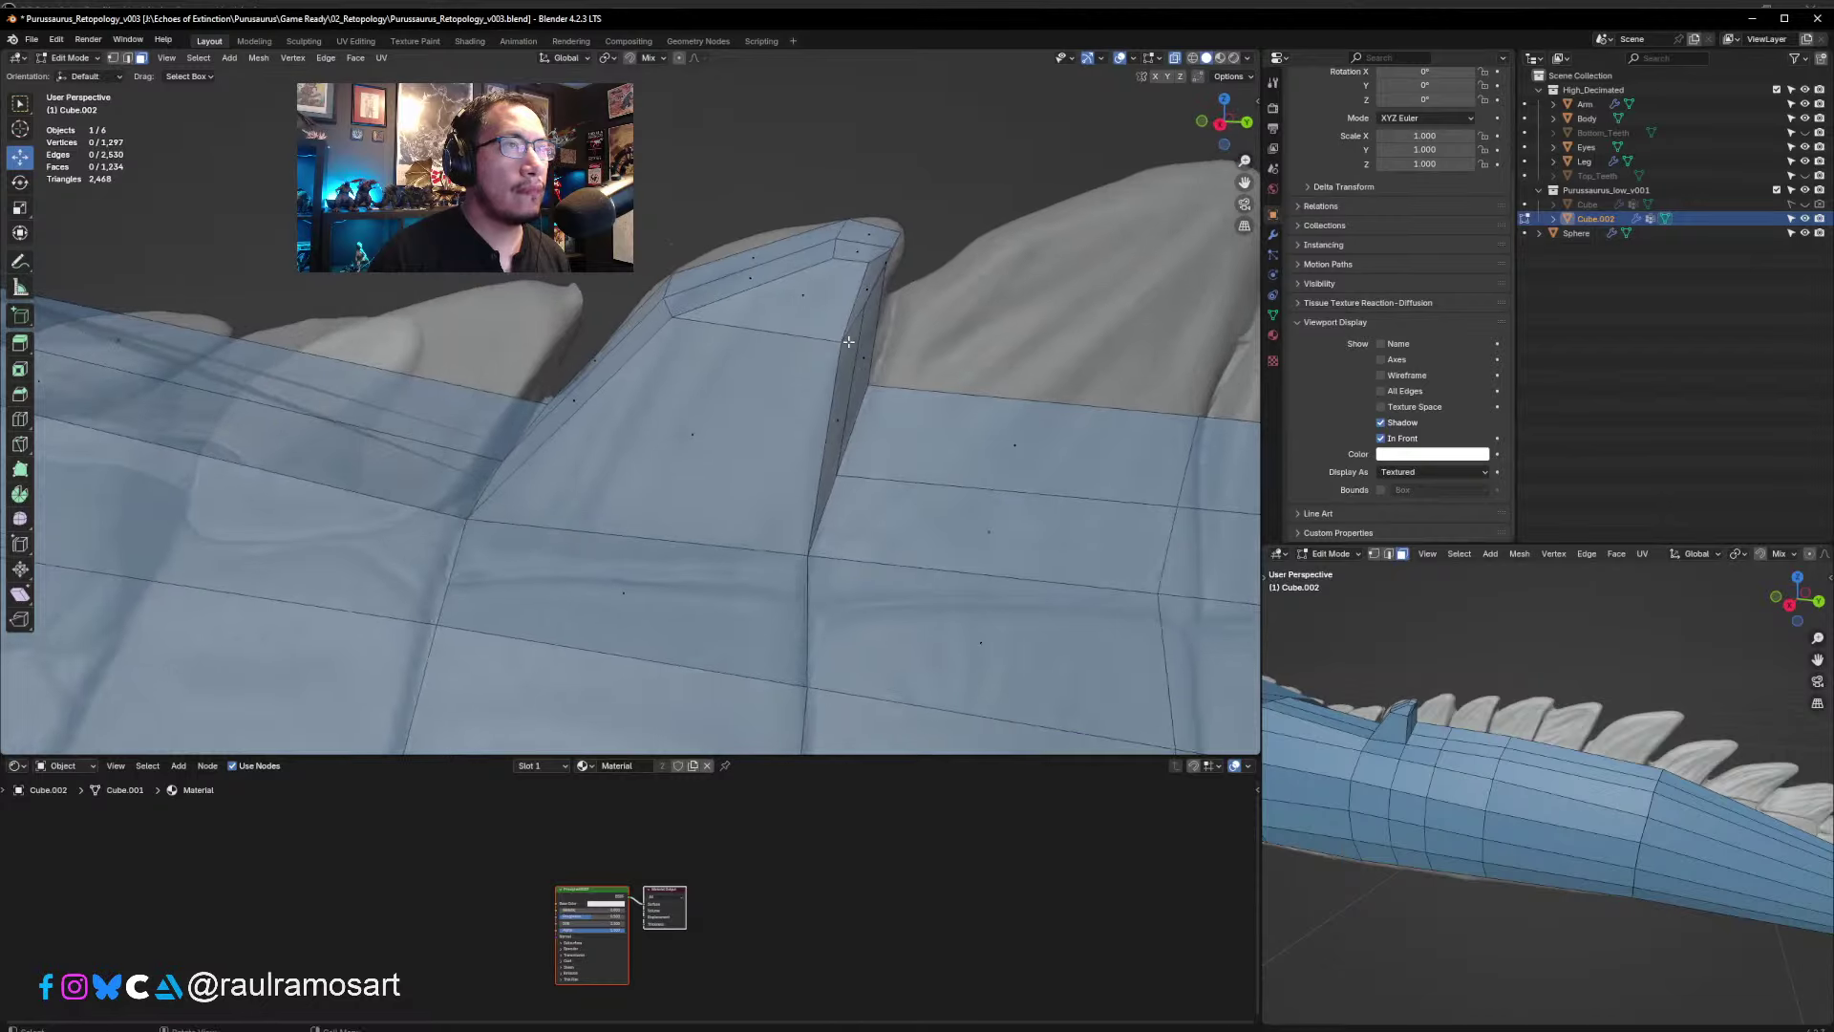
left_click(113, 58)
left_click(866, 388)
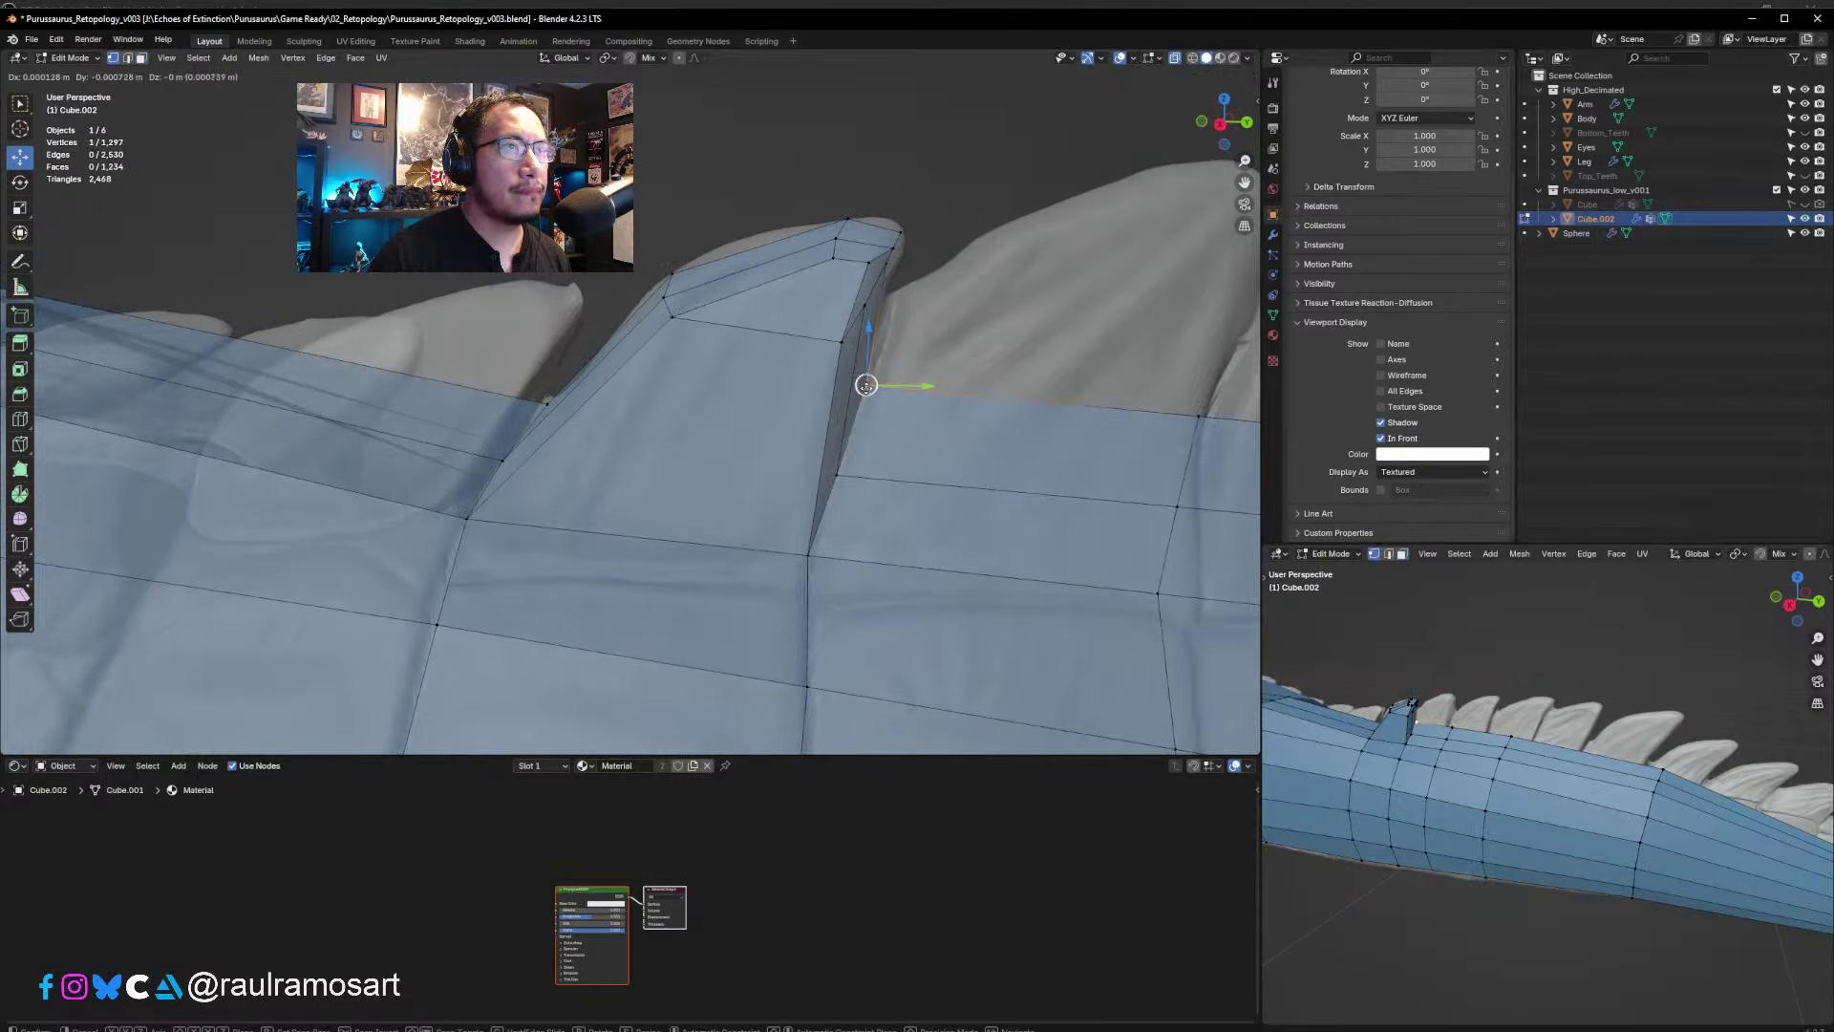
left_click_drag(860, 385, 832, 474)
middle_click_drag(909, 422, 753, 418)
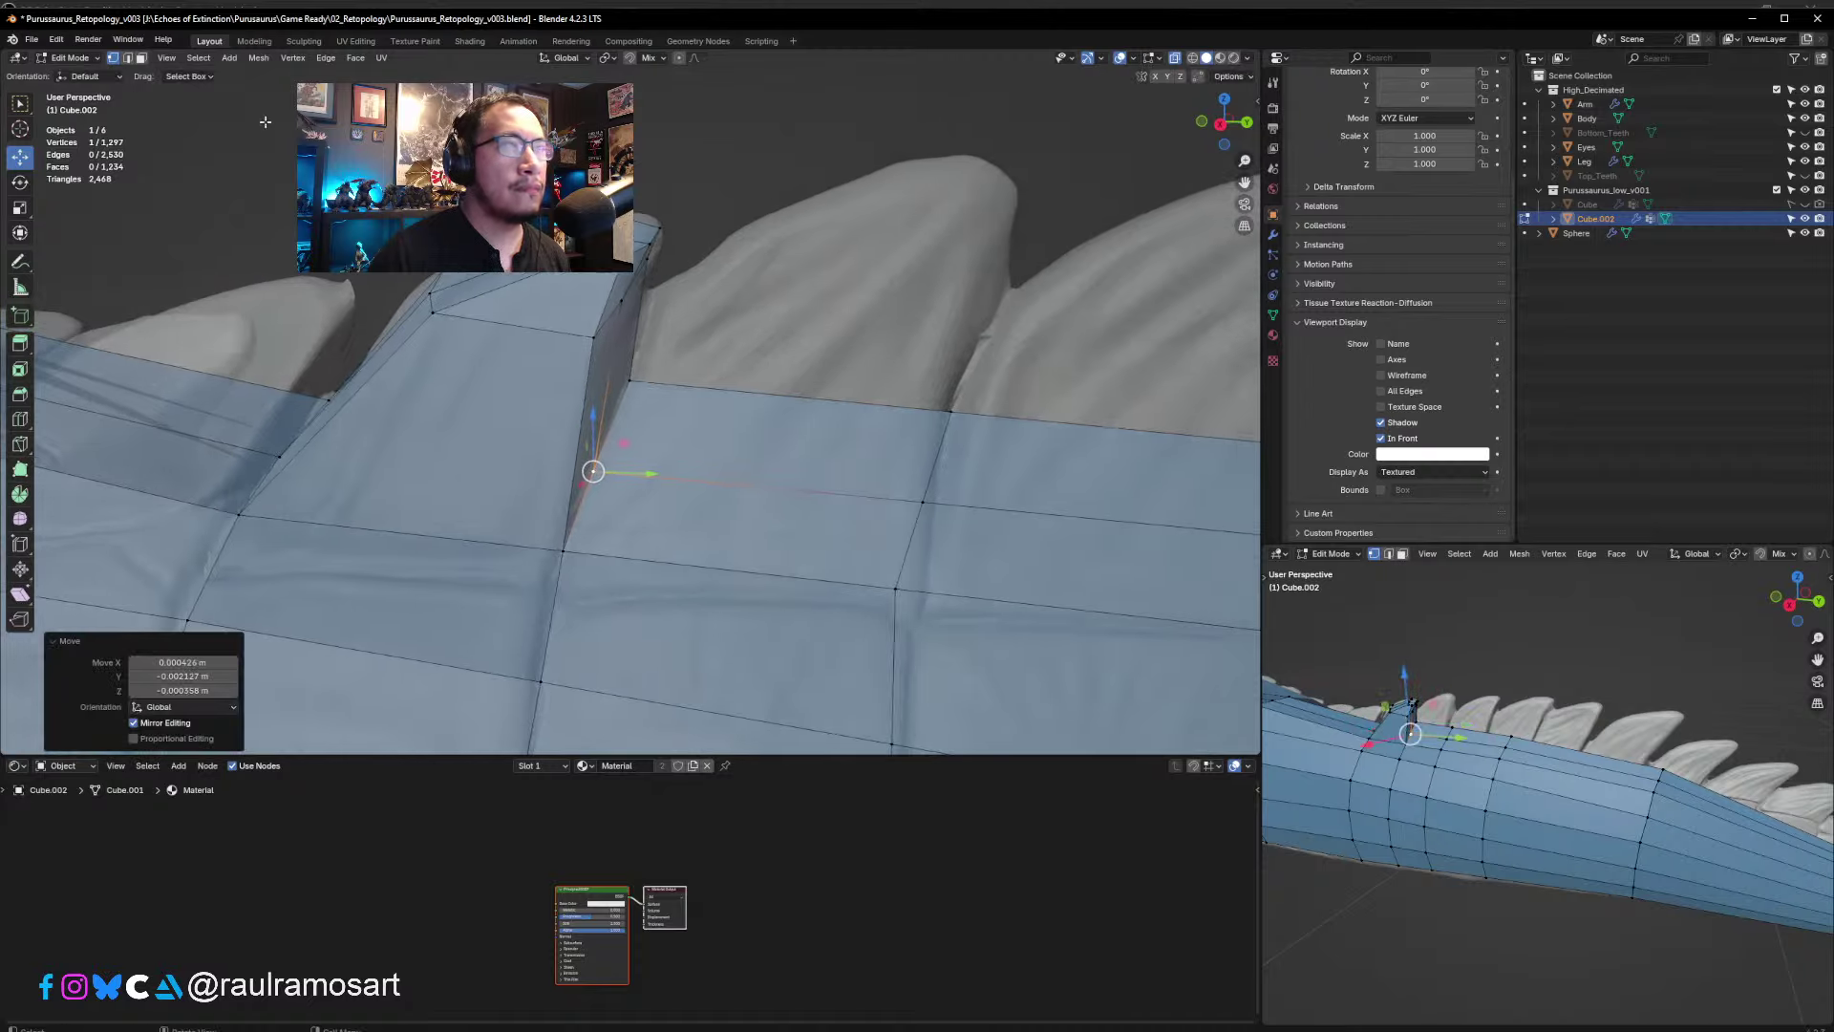
- Add one centred loop cut around the lower half of the first spike
left_click(141, 58)
left_click(766, 440)
left_click(750, 520, "shift")
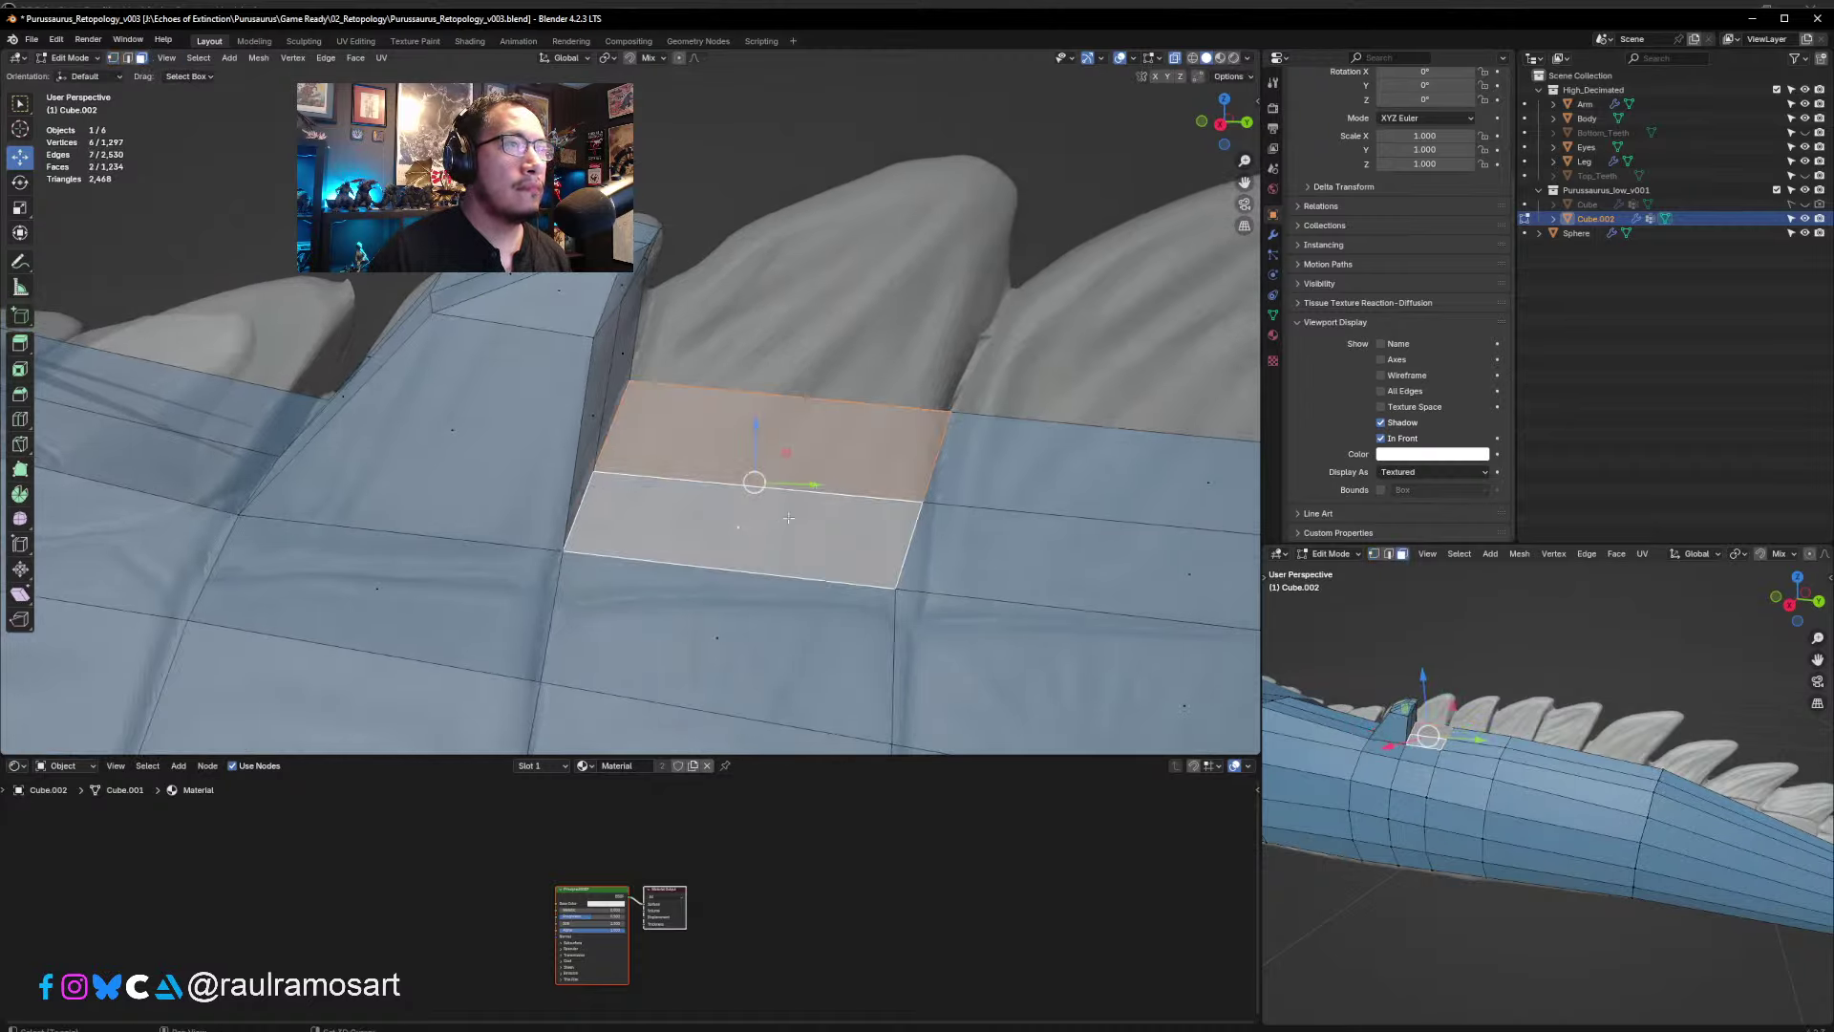
scroll(824, 480, "down", 3)
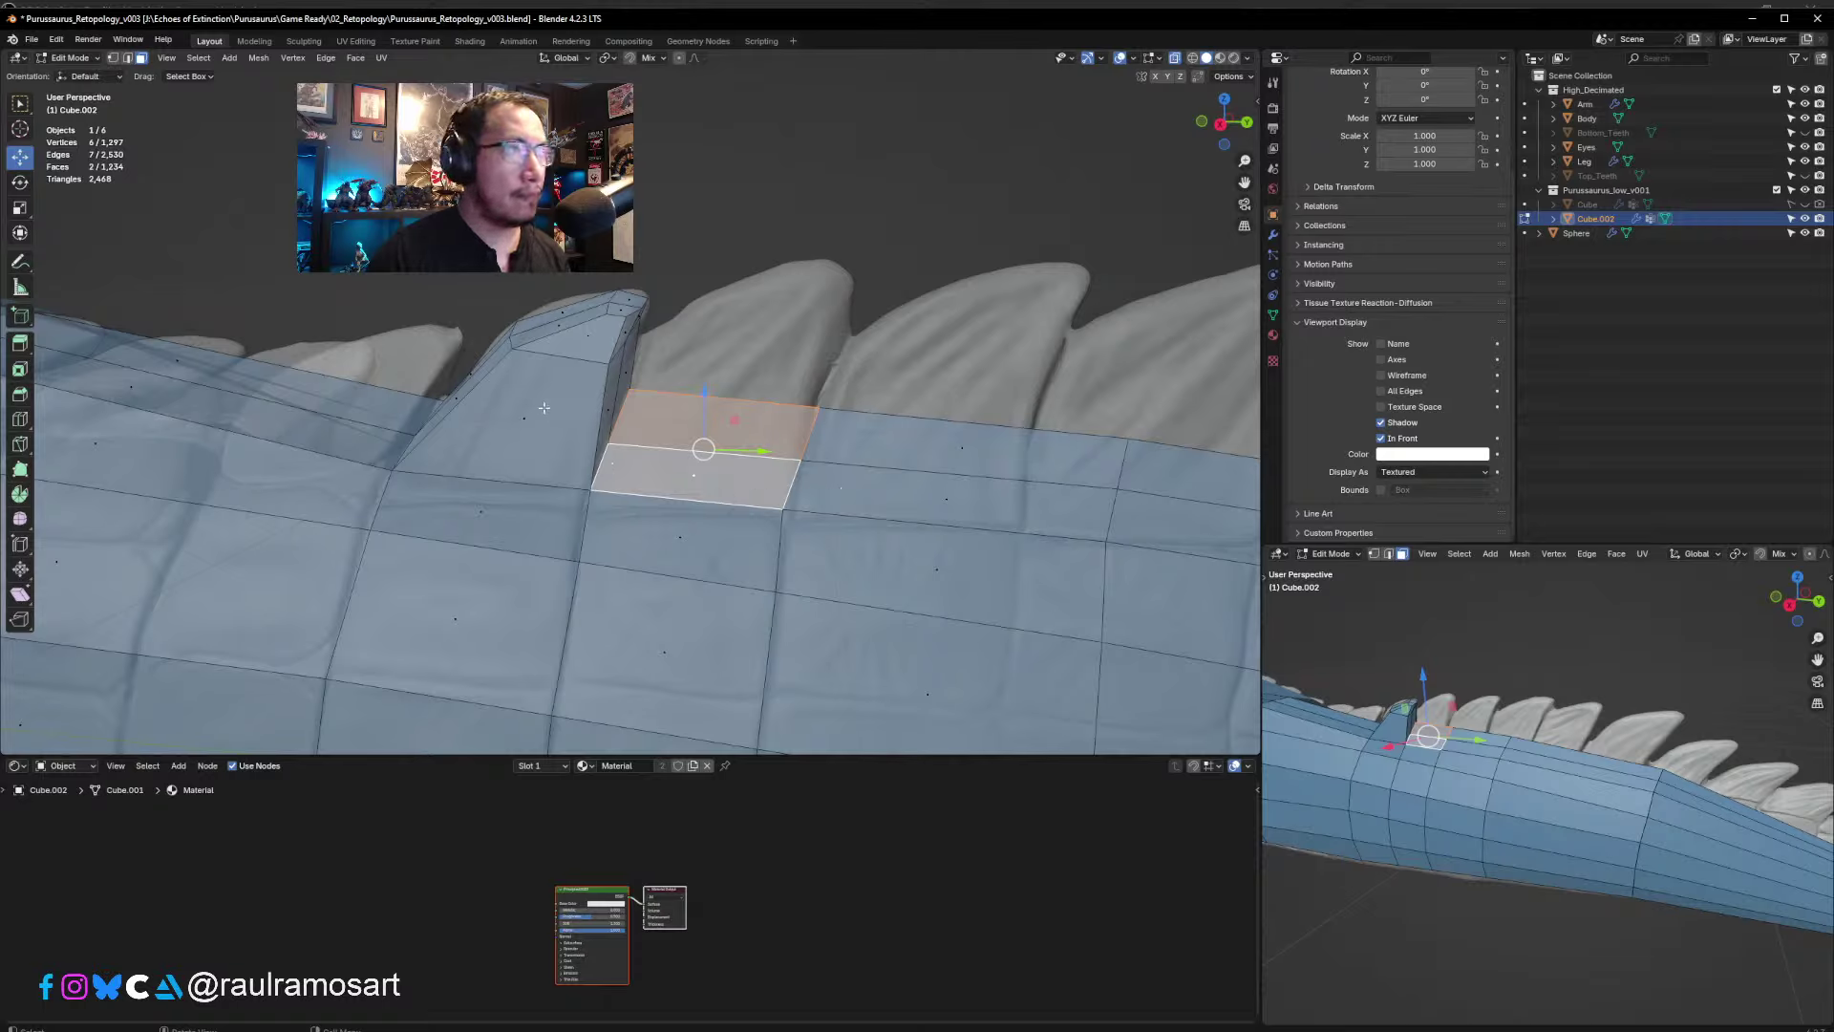
key("ctrl+r")
left_click(604, 392)
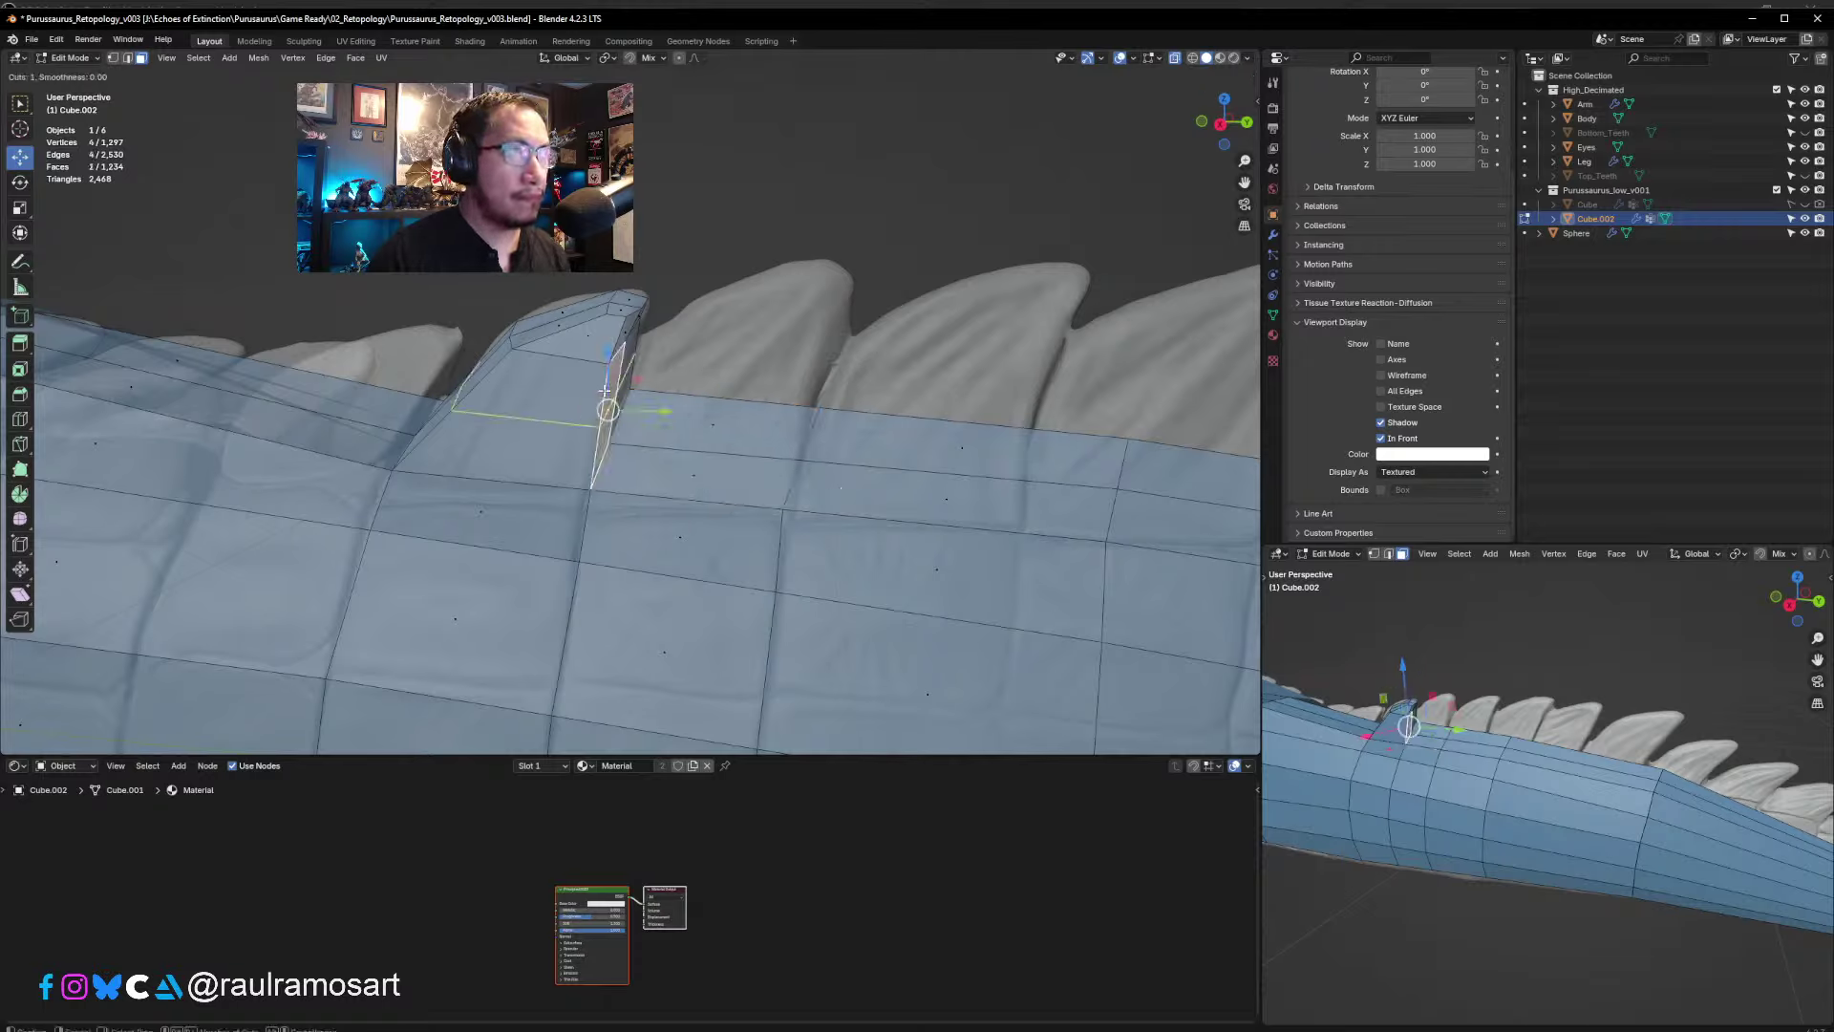
right_click(604, 392)
- Select the two top faces directly behind the first spike and extrude them about 0.16 m for a second spike
left_click(759, 445)
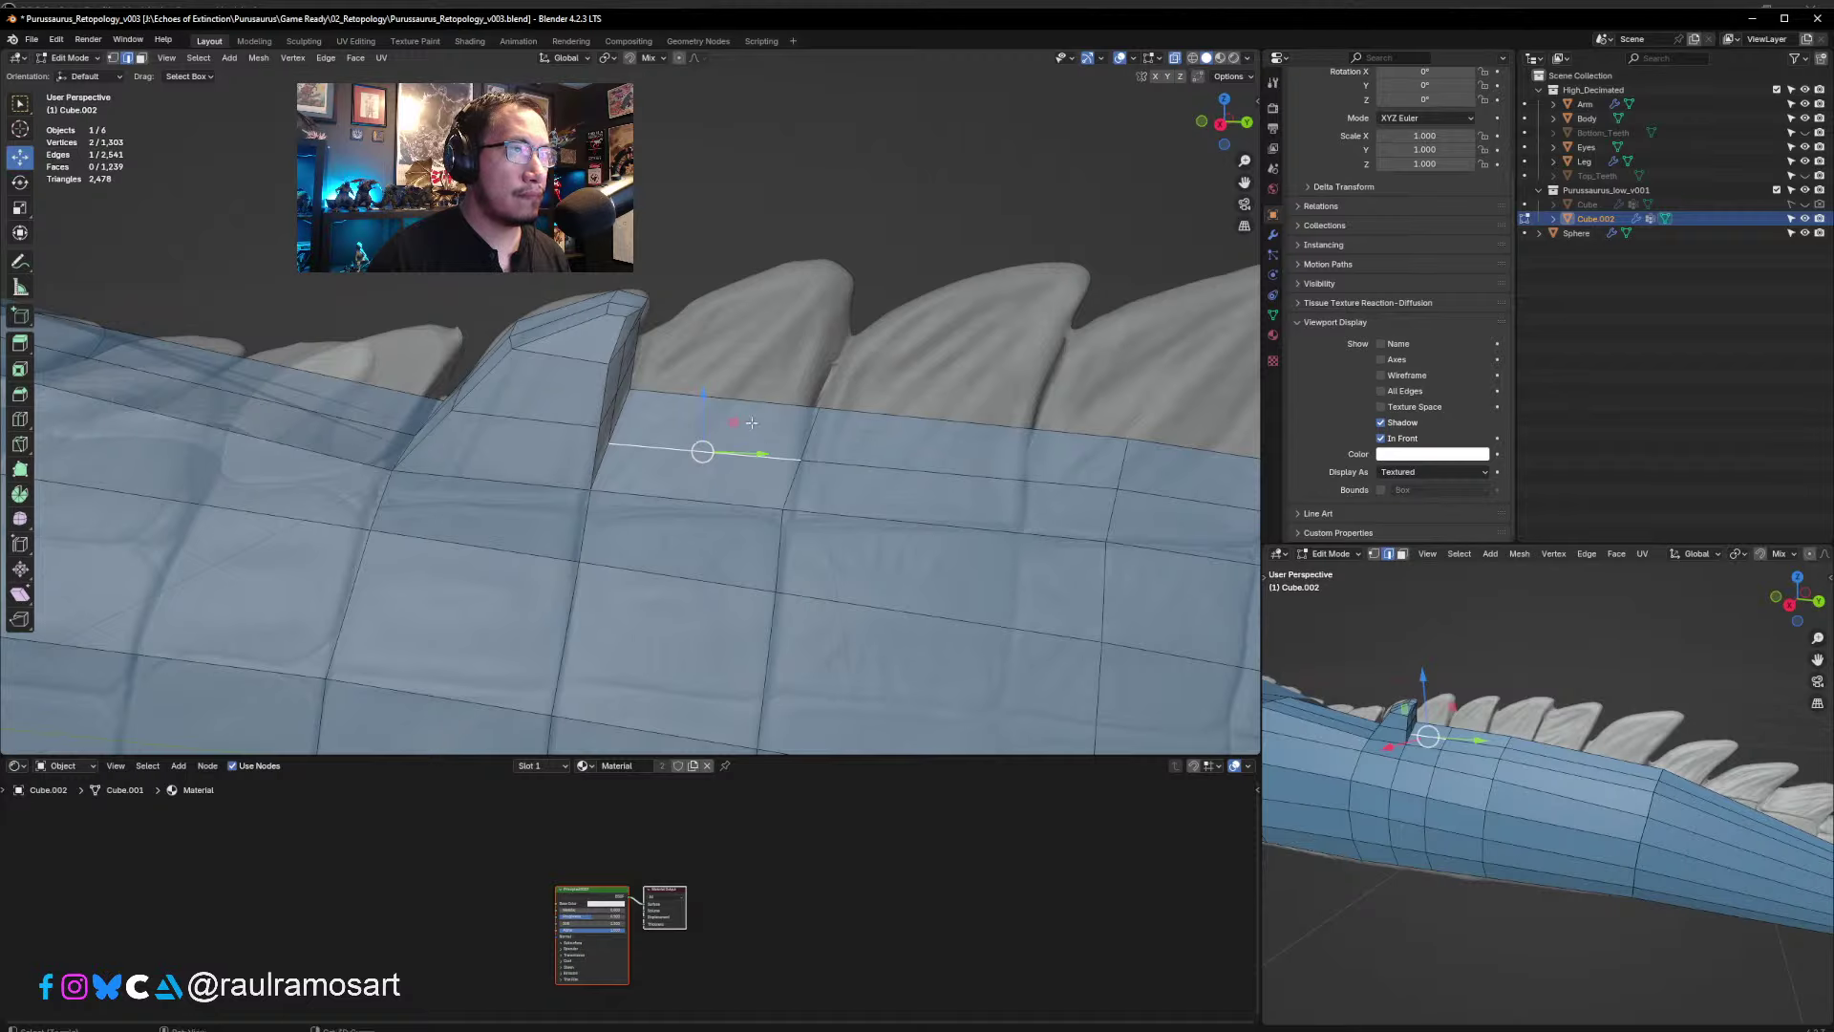
left_click(142, 58)
left_click(707, 421)
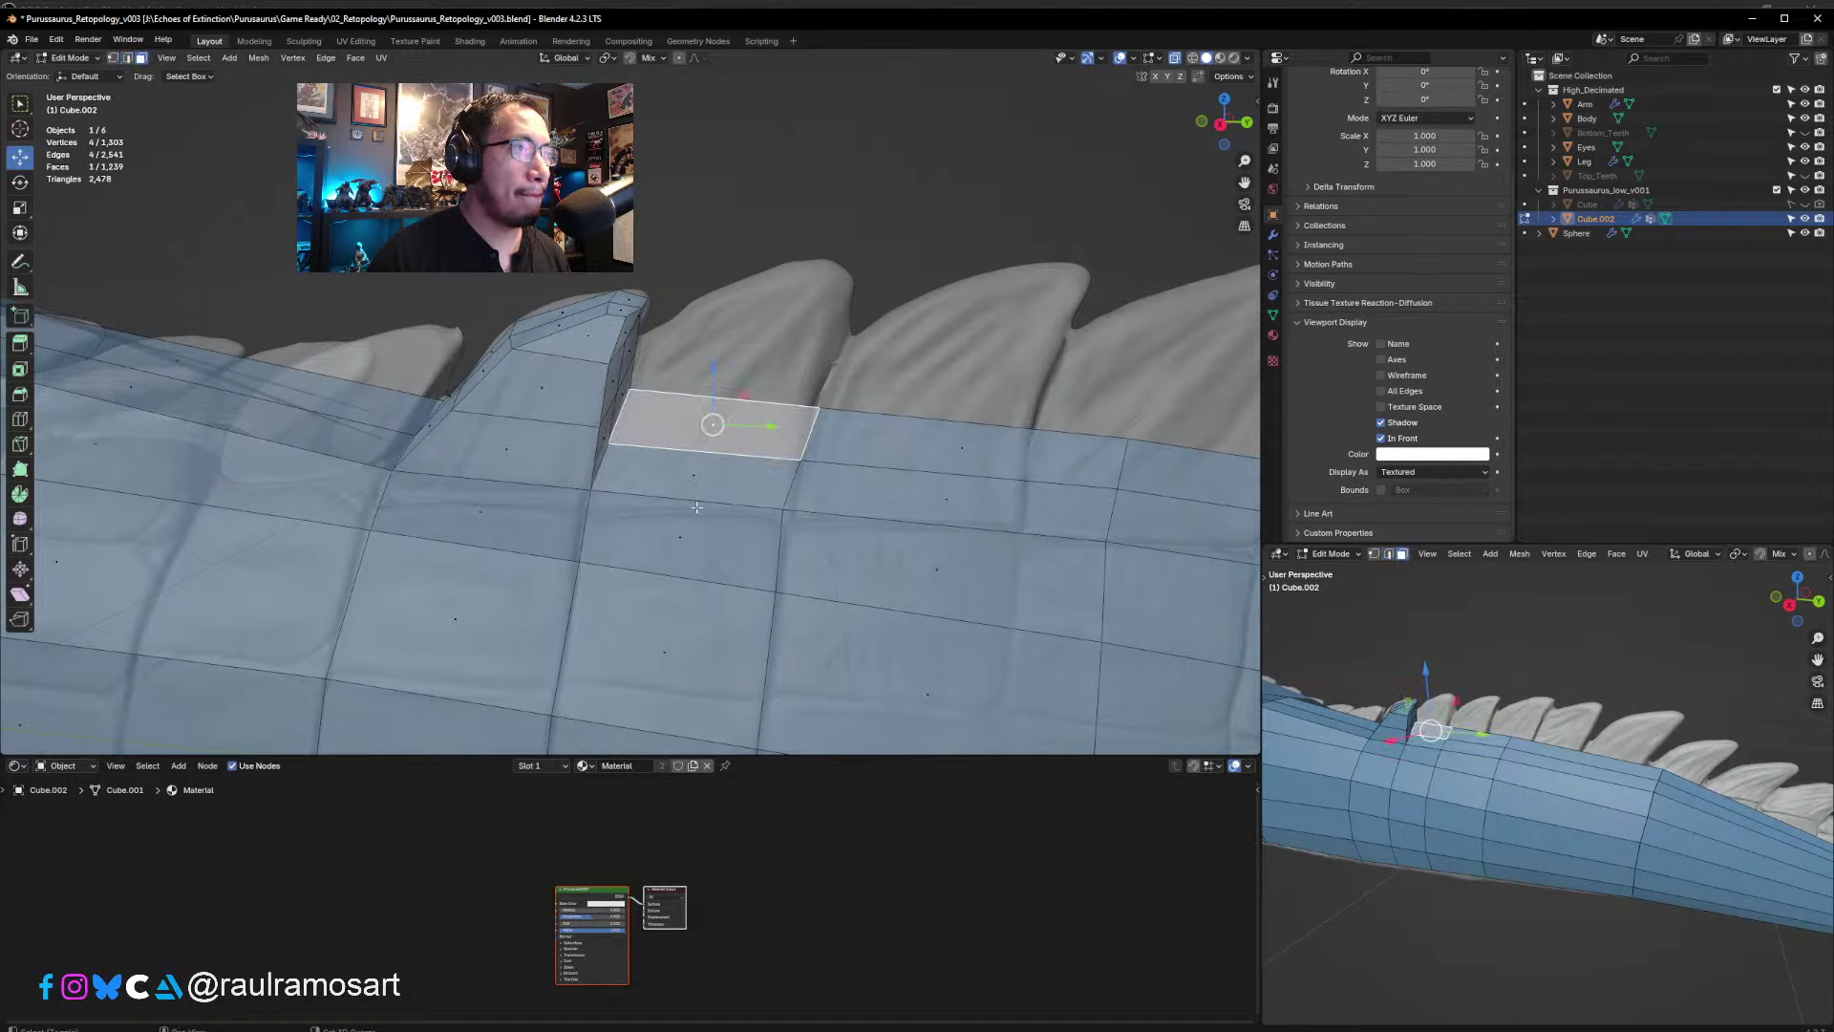
left_click(724, 489, "shift")
key("KP_3")
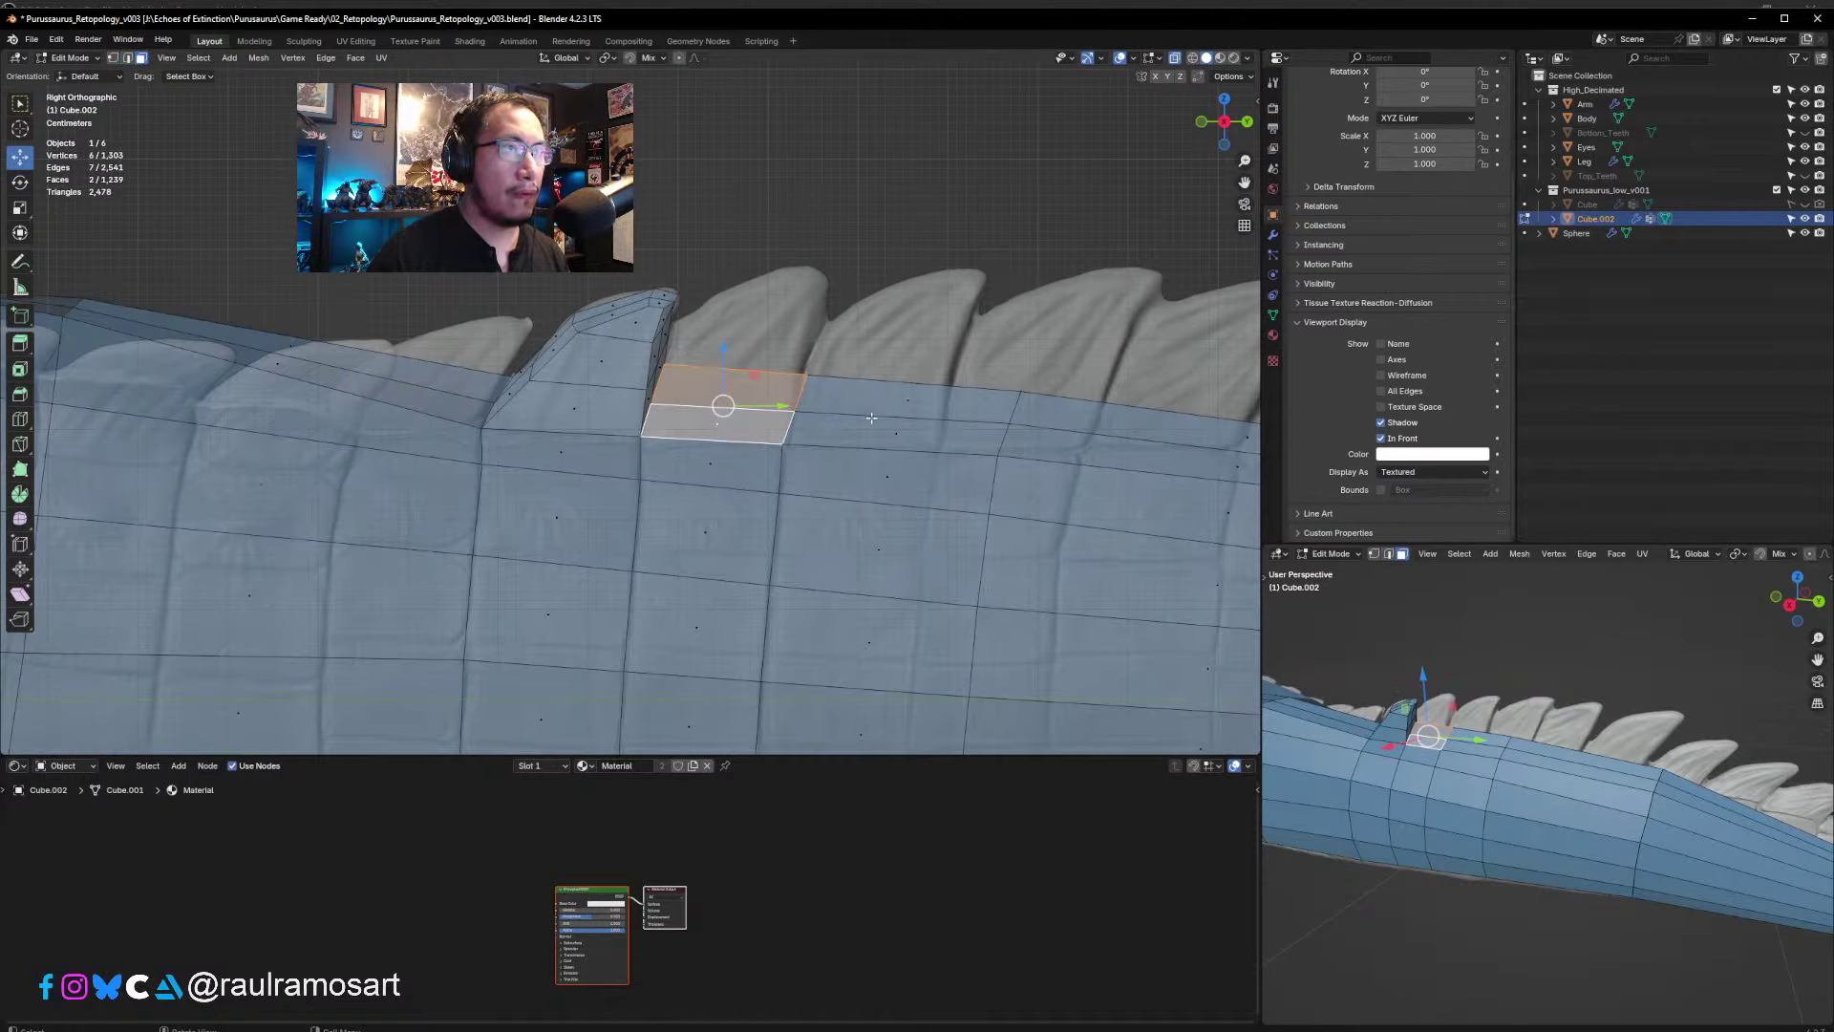
key("e")
left_click(802, 405)
- Scale down the extruded faces and move them about 0.08 m in Y and 0.07 m in Z toward the sculpted tip
key("s")
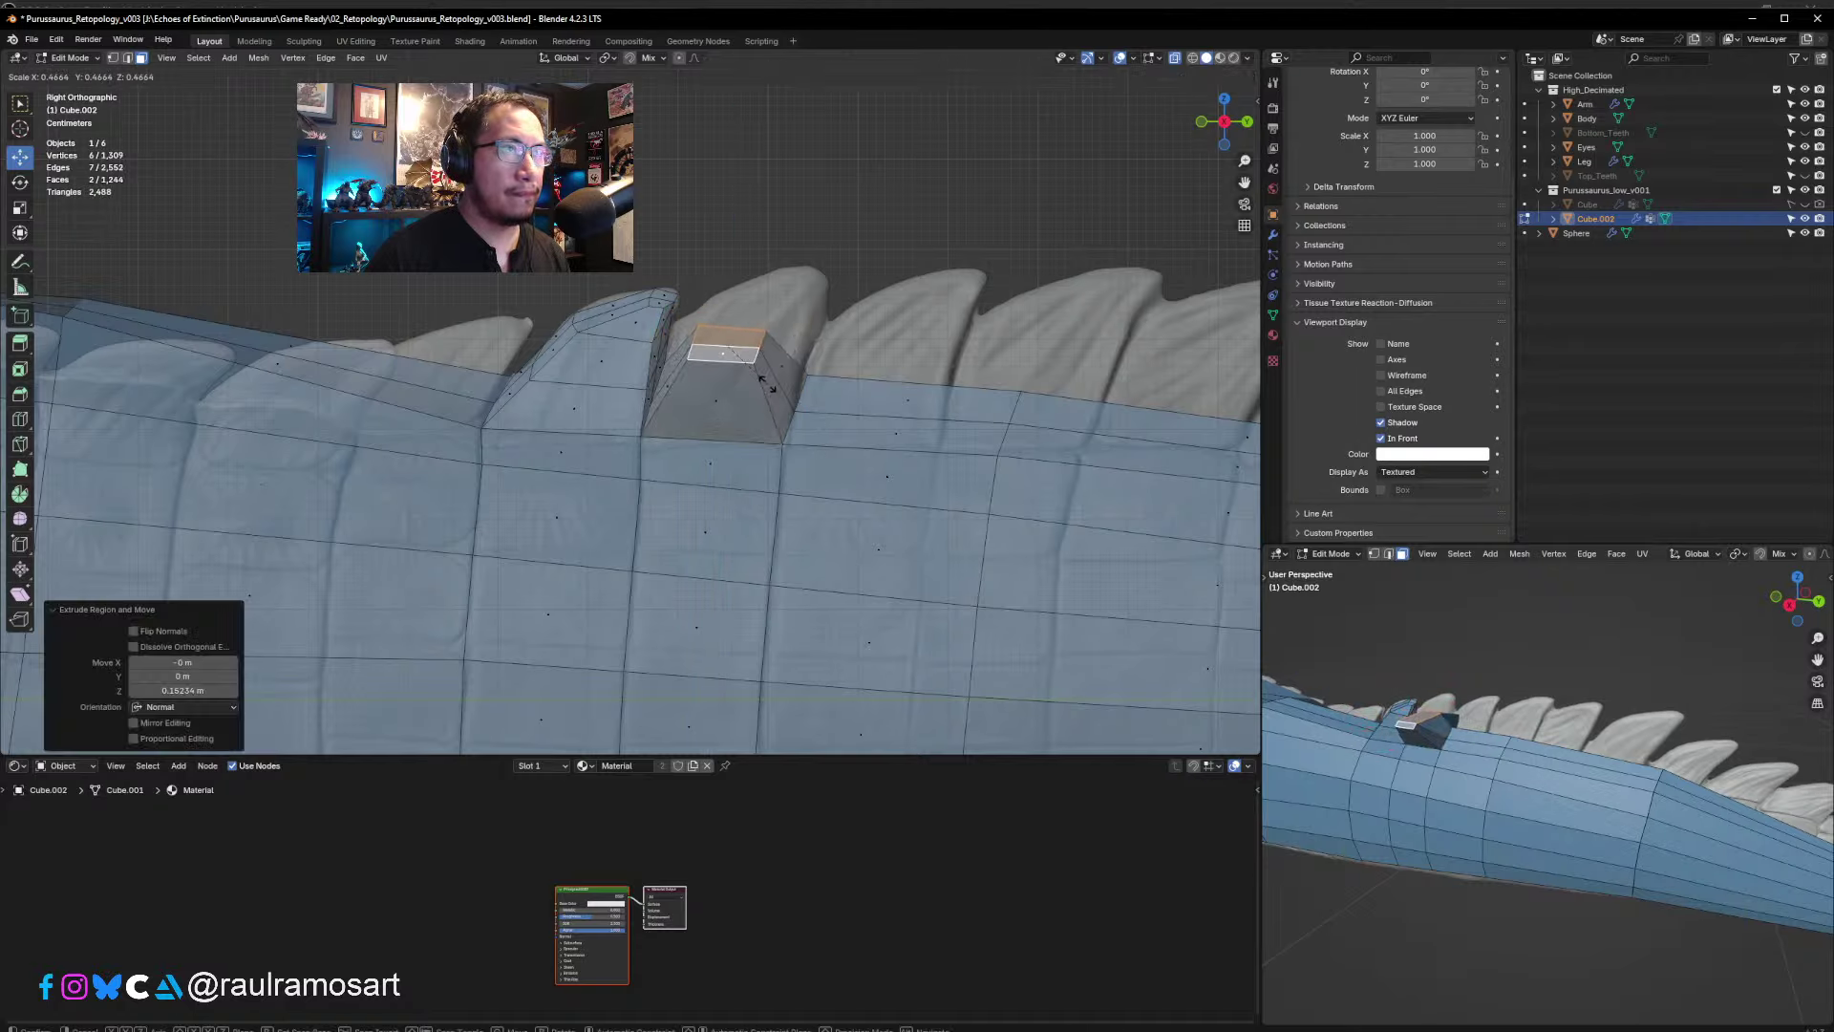
left_click(802, 344)
key("g")
left_click(843, 319)
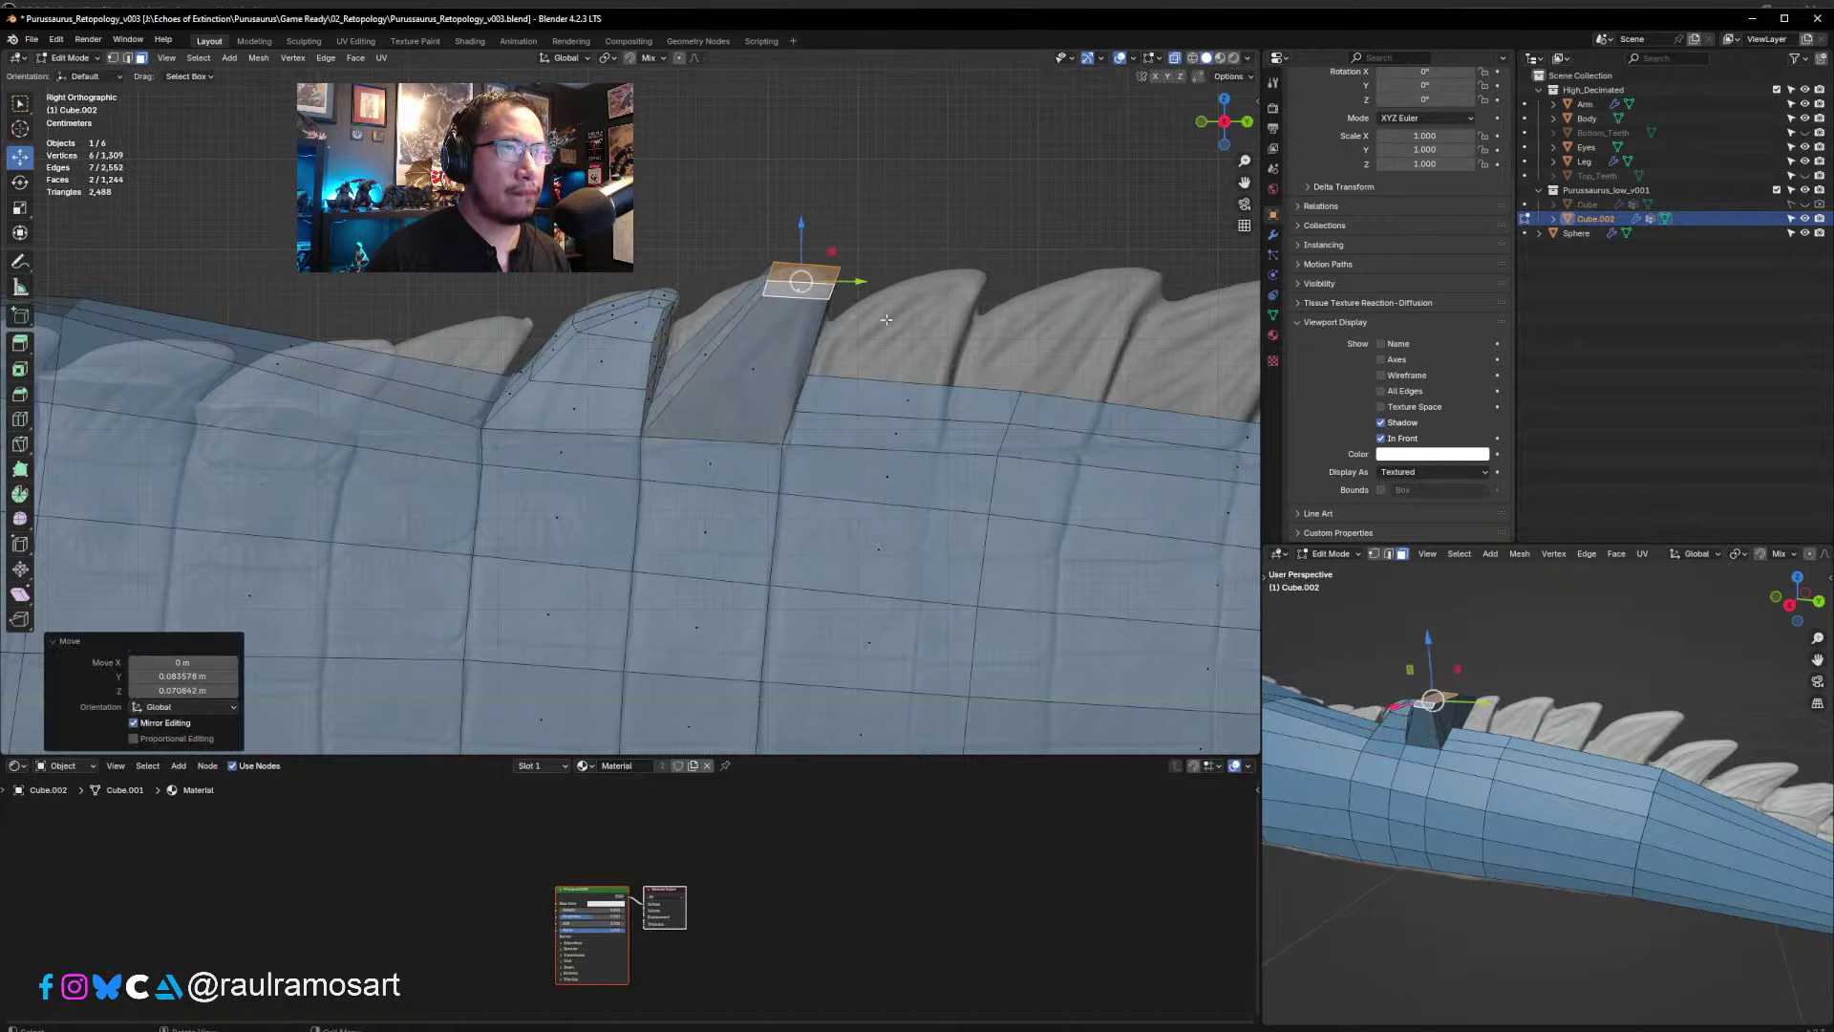
- Shift the second spike's tip faces about -0.12 m along X toward the body's centreline
middle_click_drag(887, 319, 934, 613)
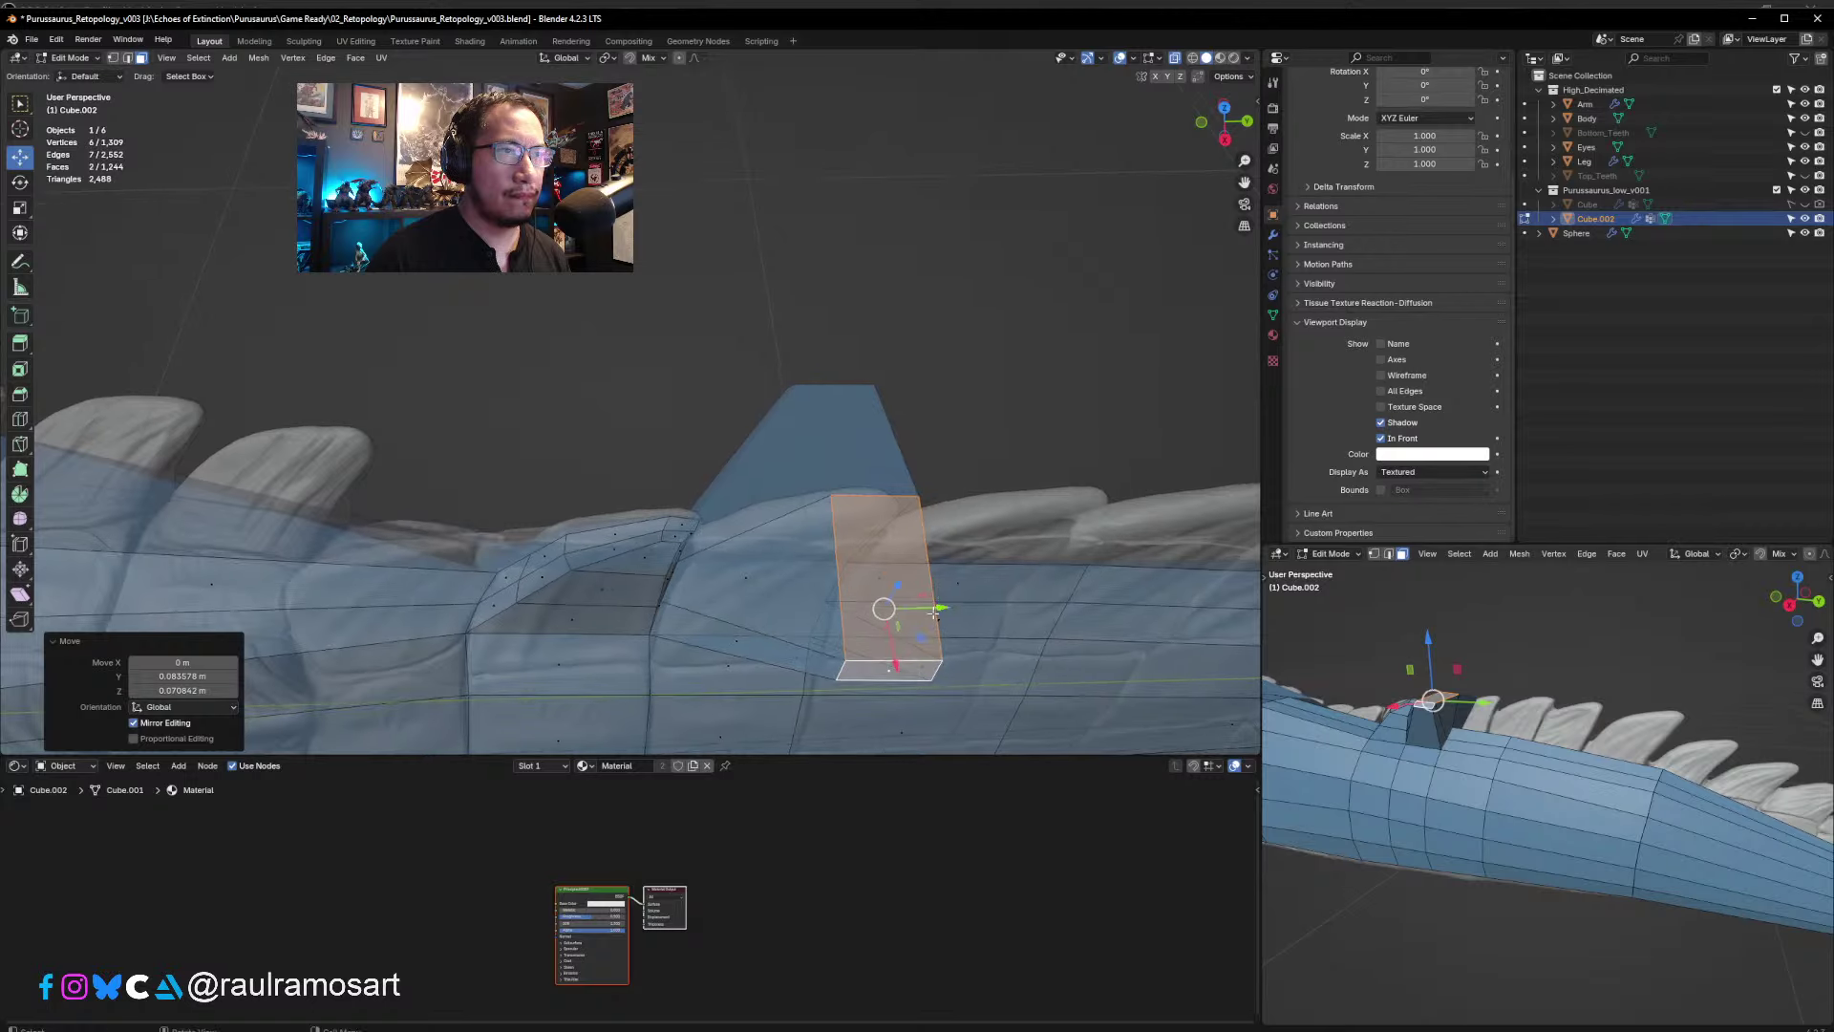
key("KP_7")
left_click_drag(972, 238, 858, 239)
key("KP_3")
- Scale the second spike's tip faces to about 0.625, rotate them, and position them at the sculpted spike's tip
scroll(857, 240, "up", 3)
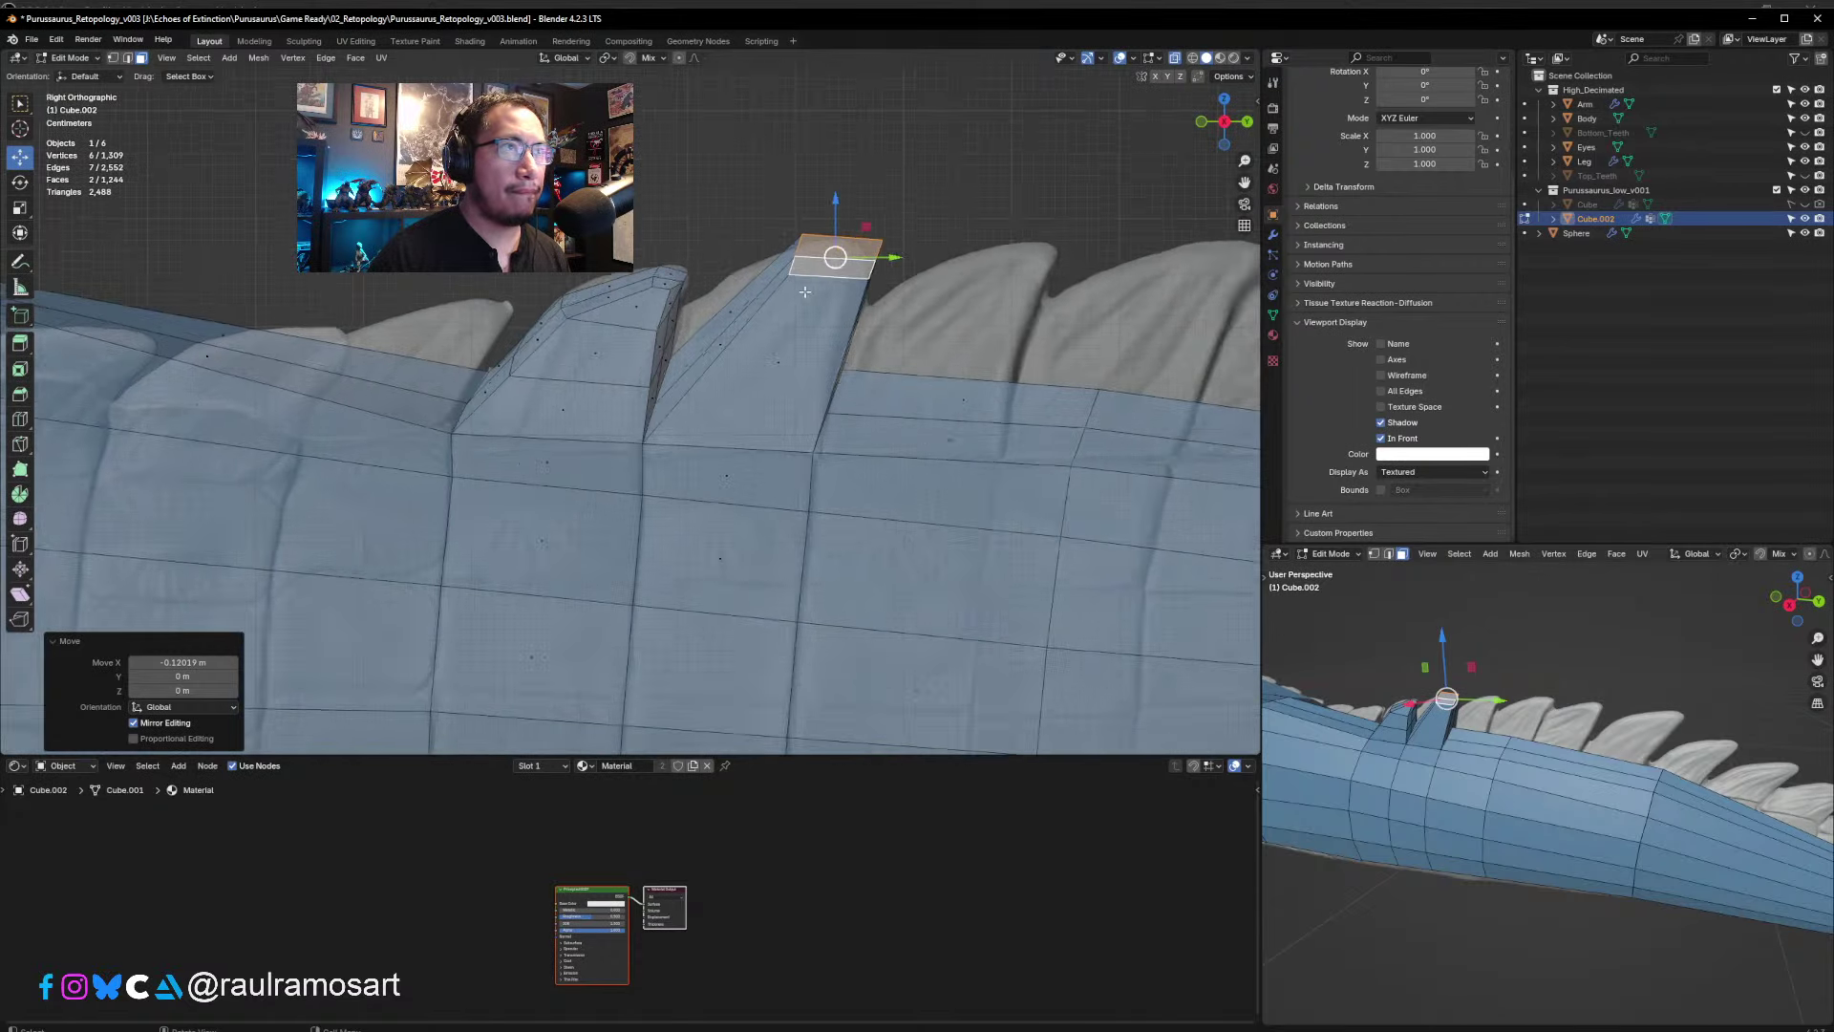
key("s")
left_click(836, 294)
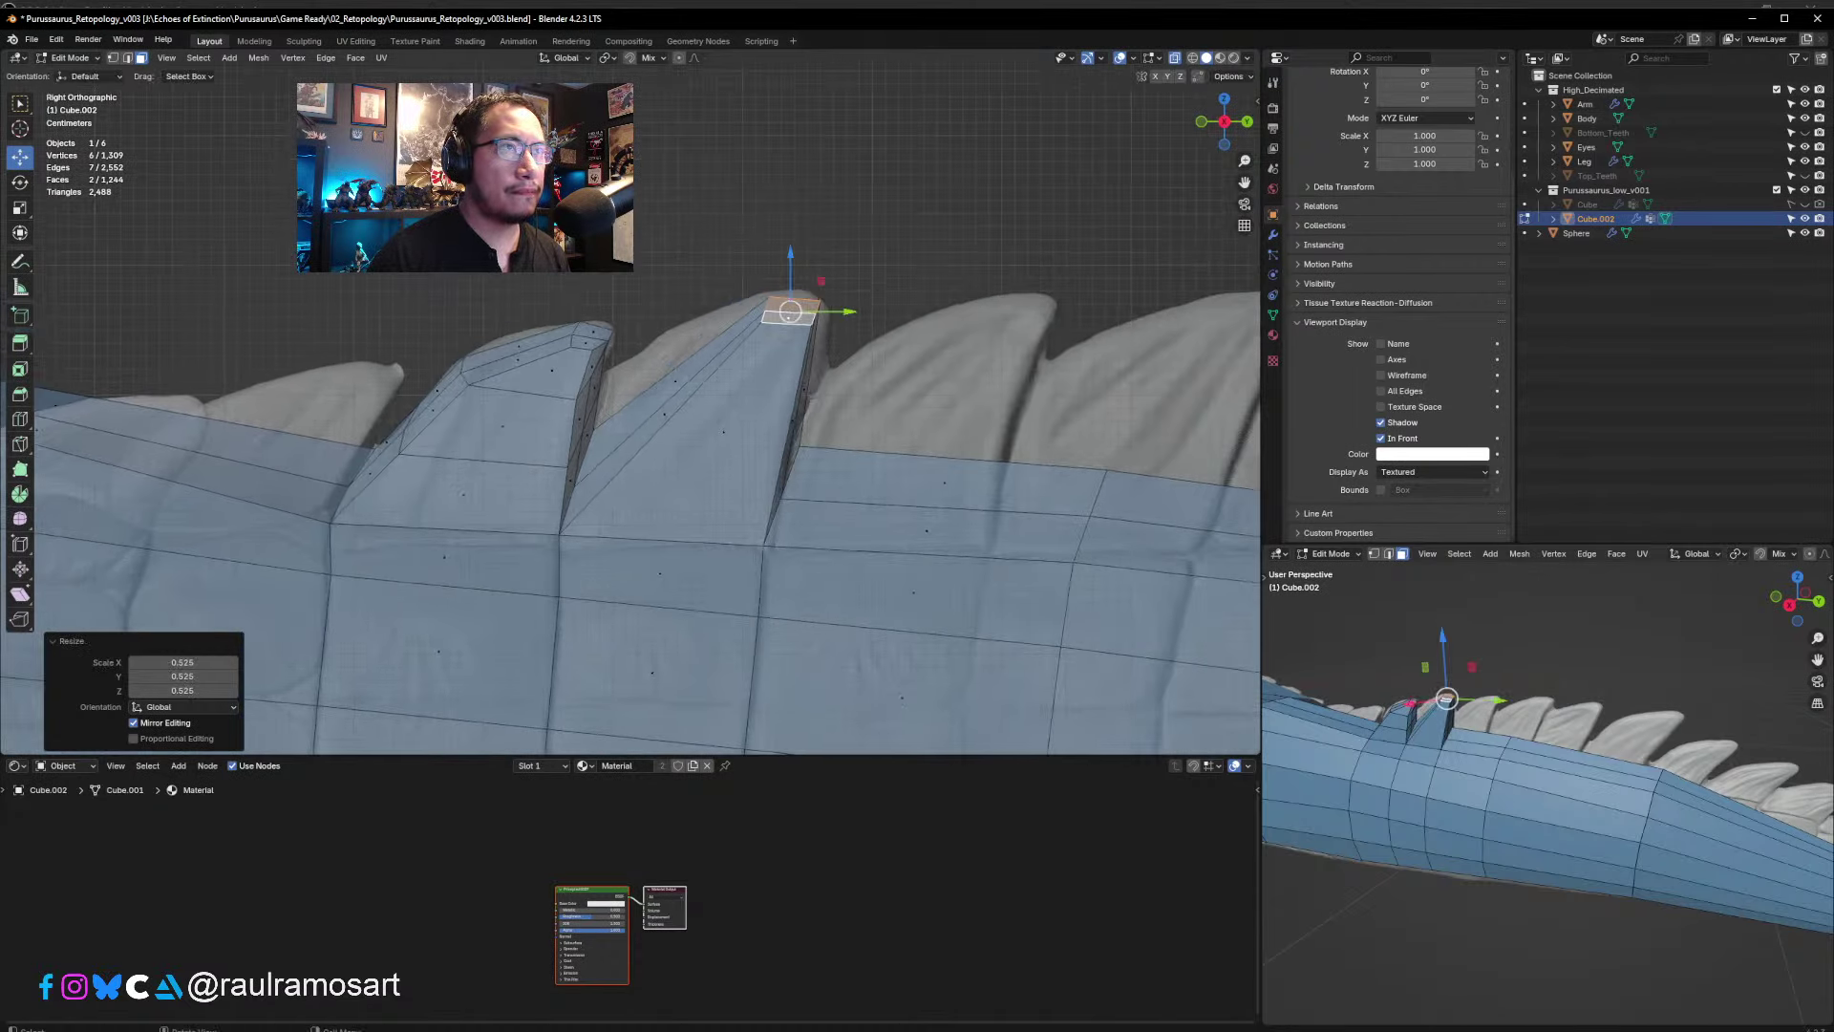
key("r")
left_click(835, 359)
key("g")
left_click(852, 355)
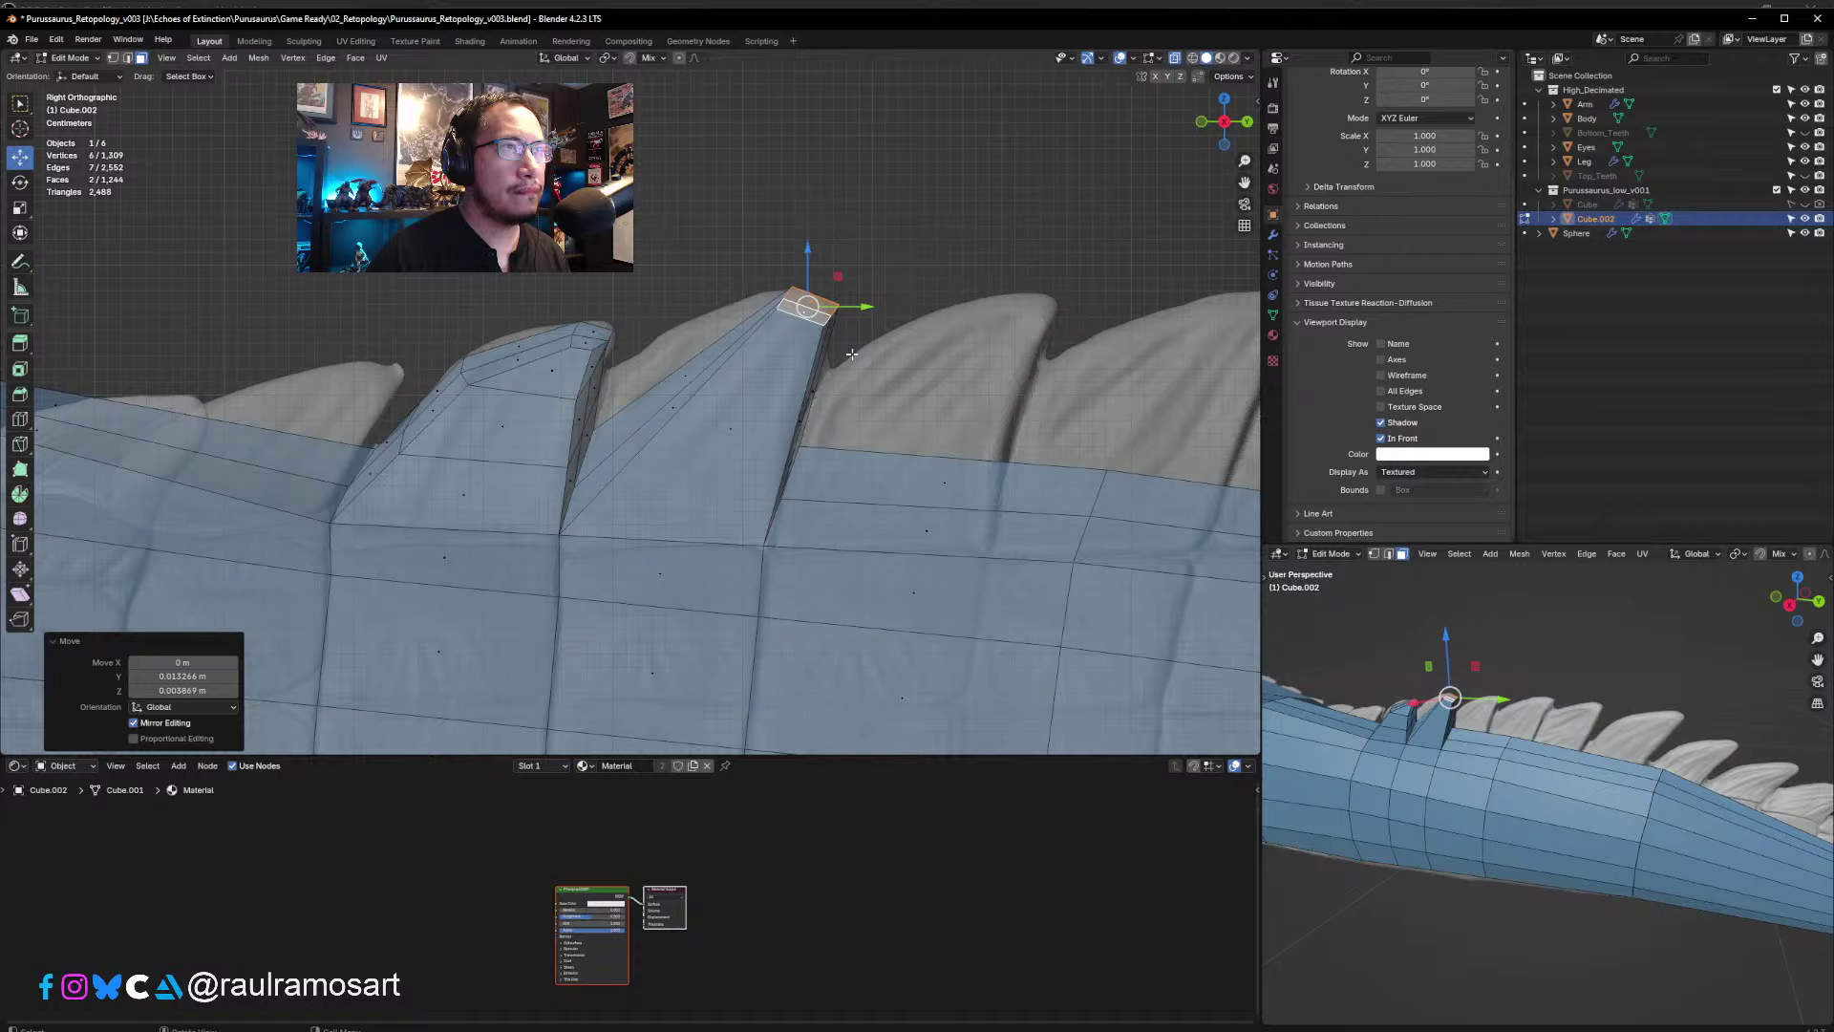
- Add a loop cut across the second spike, raise it about 0.02 m, and enlarge it to match the sculpted outline
key("ctrl+r")
left_click(729, 366)
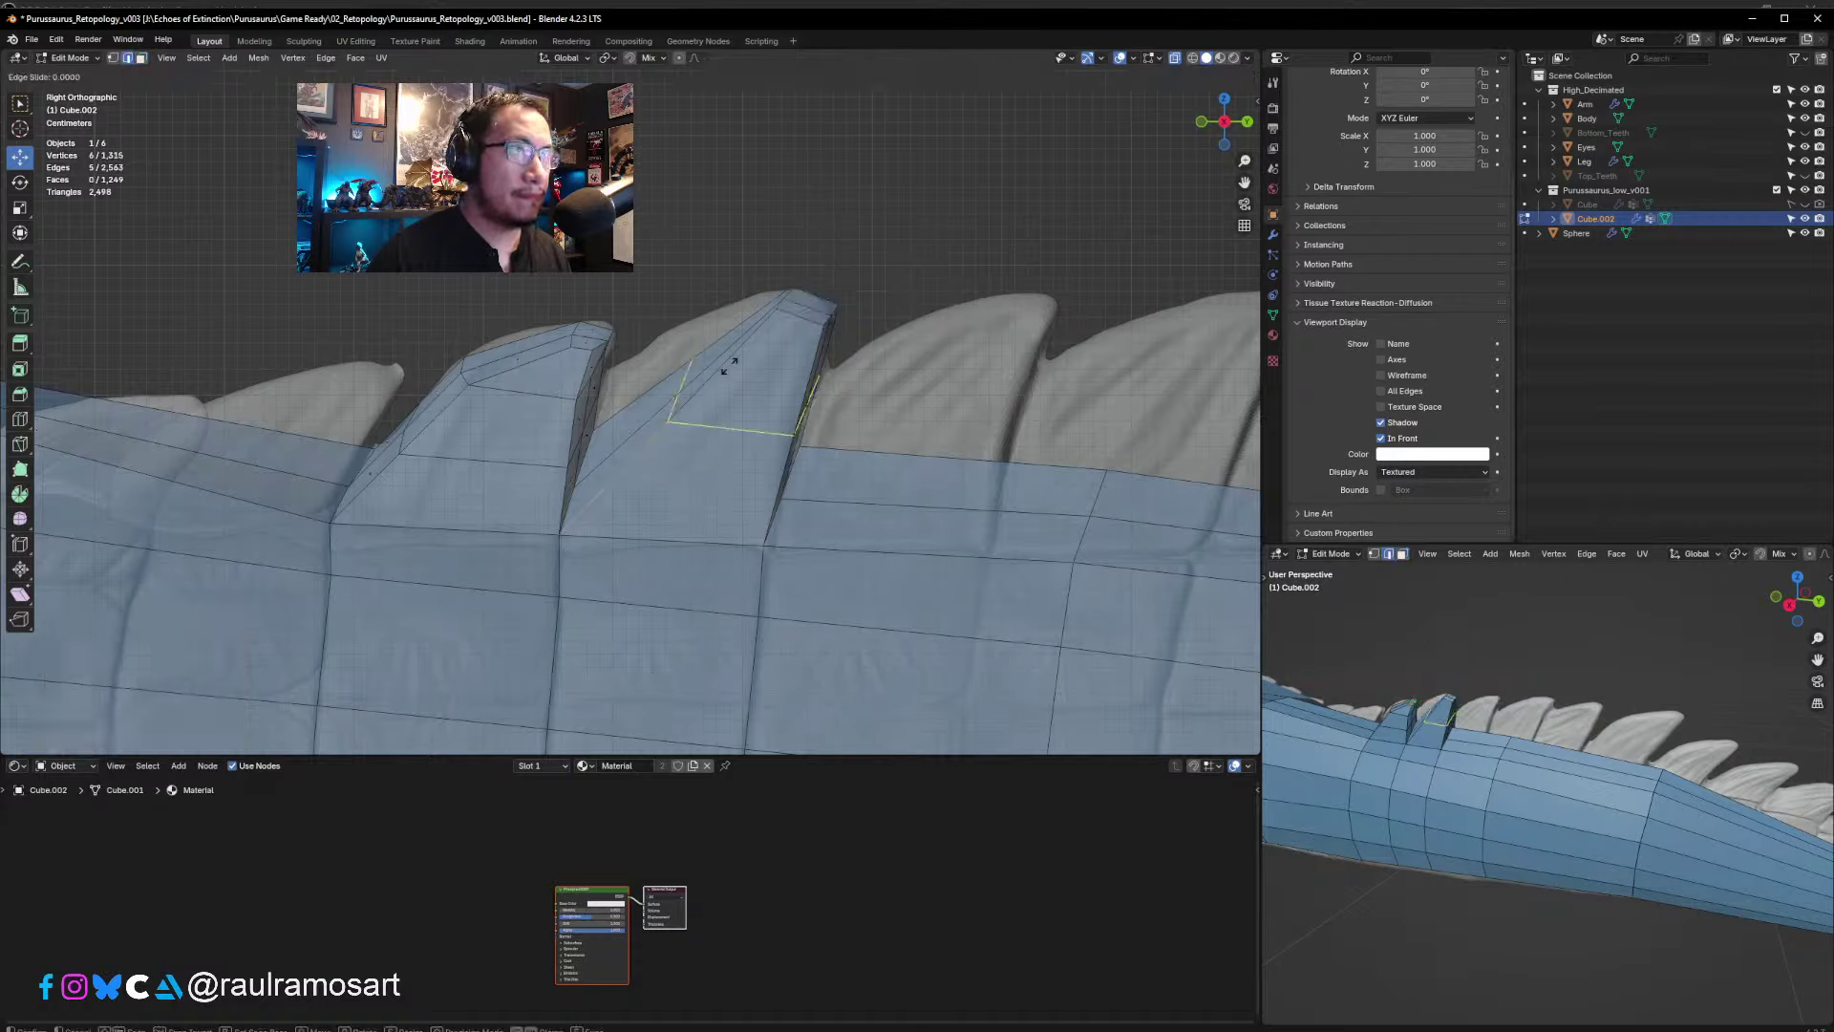
left_click(730, 367)
key("g")
left_click(741, 364)
key("s")
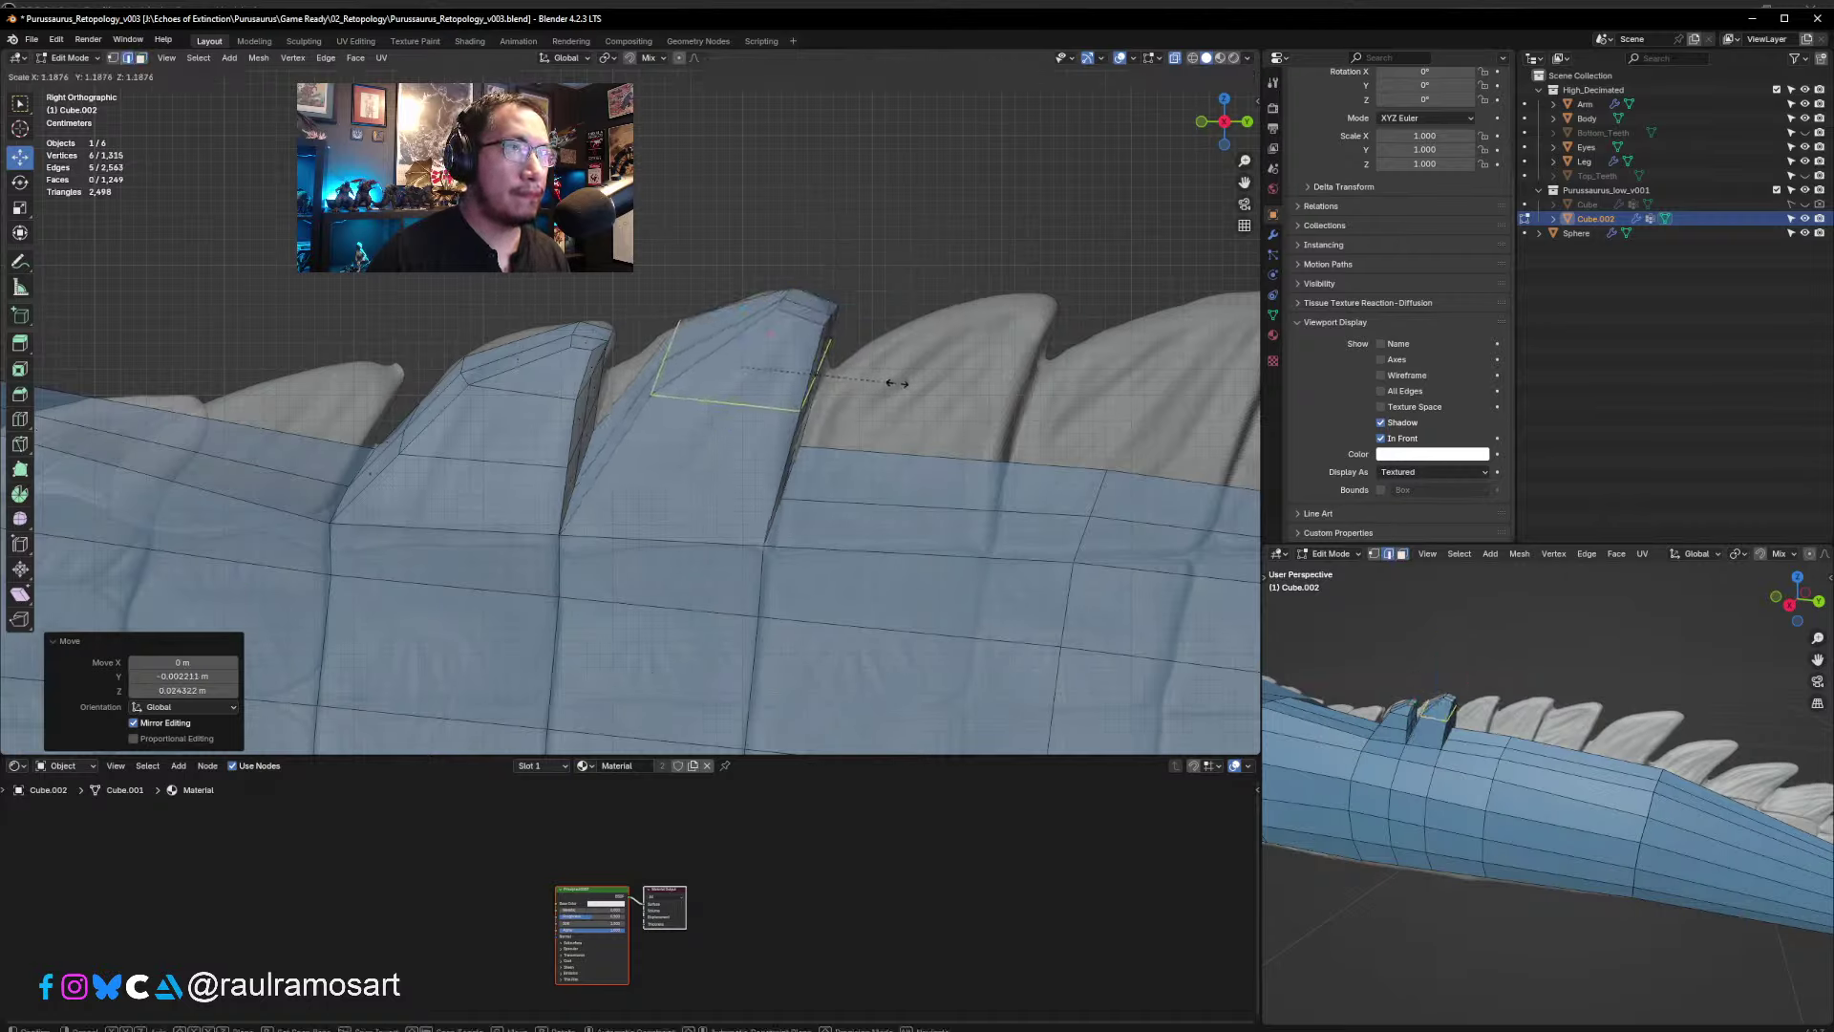
left_click(888, 387)
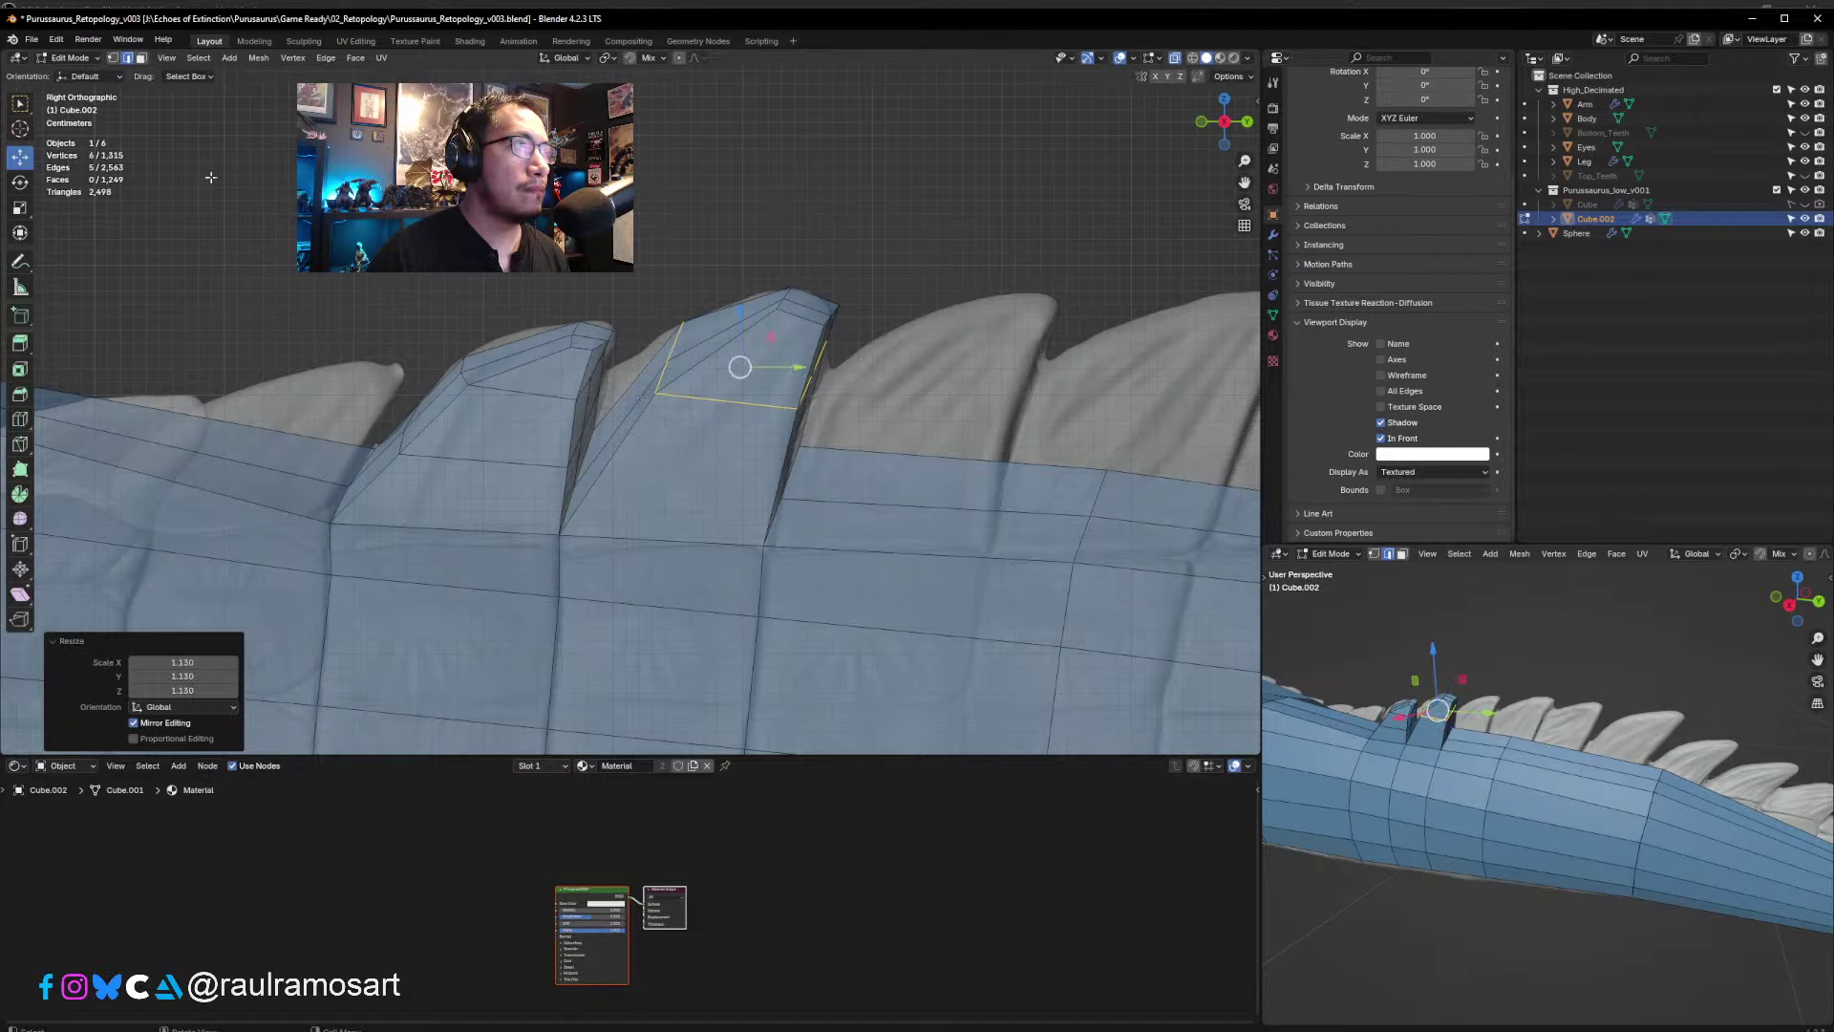
- Move the front vertices of the second spike's loop cut onto the sculpted spike's front edge
left_click(112, 58)
scroll(614, 299, "up", 1)
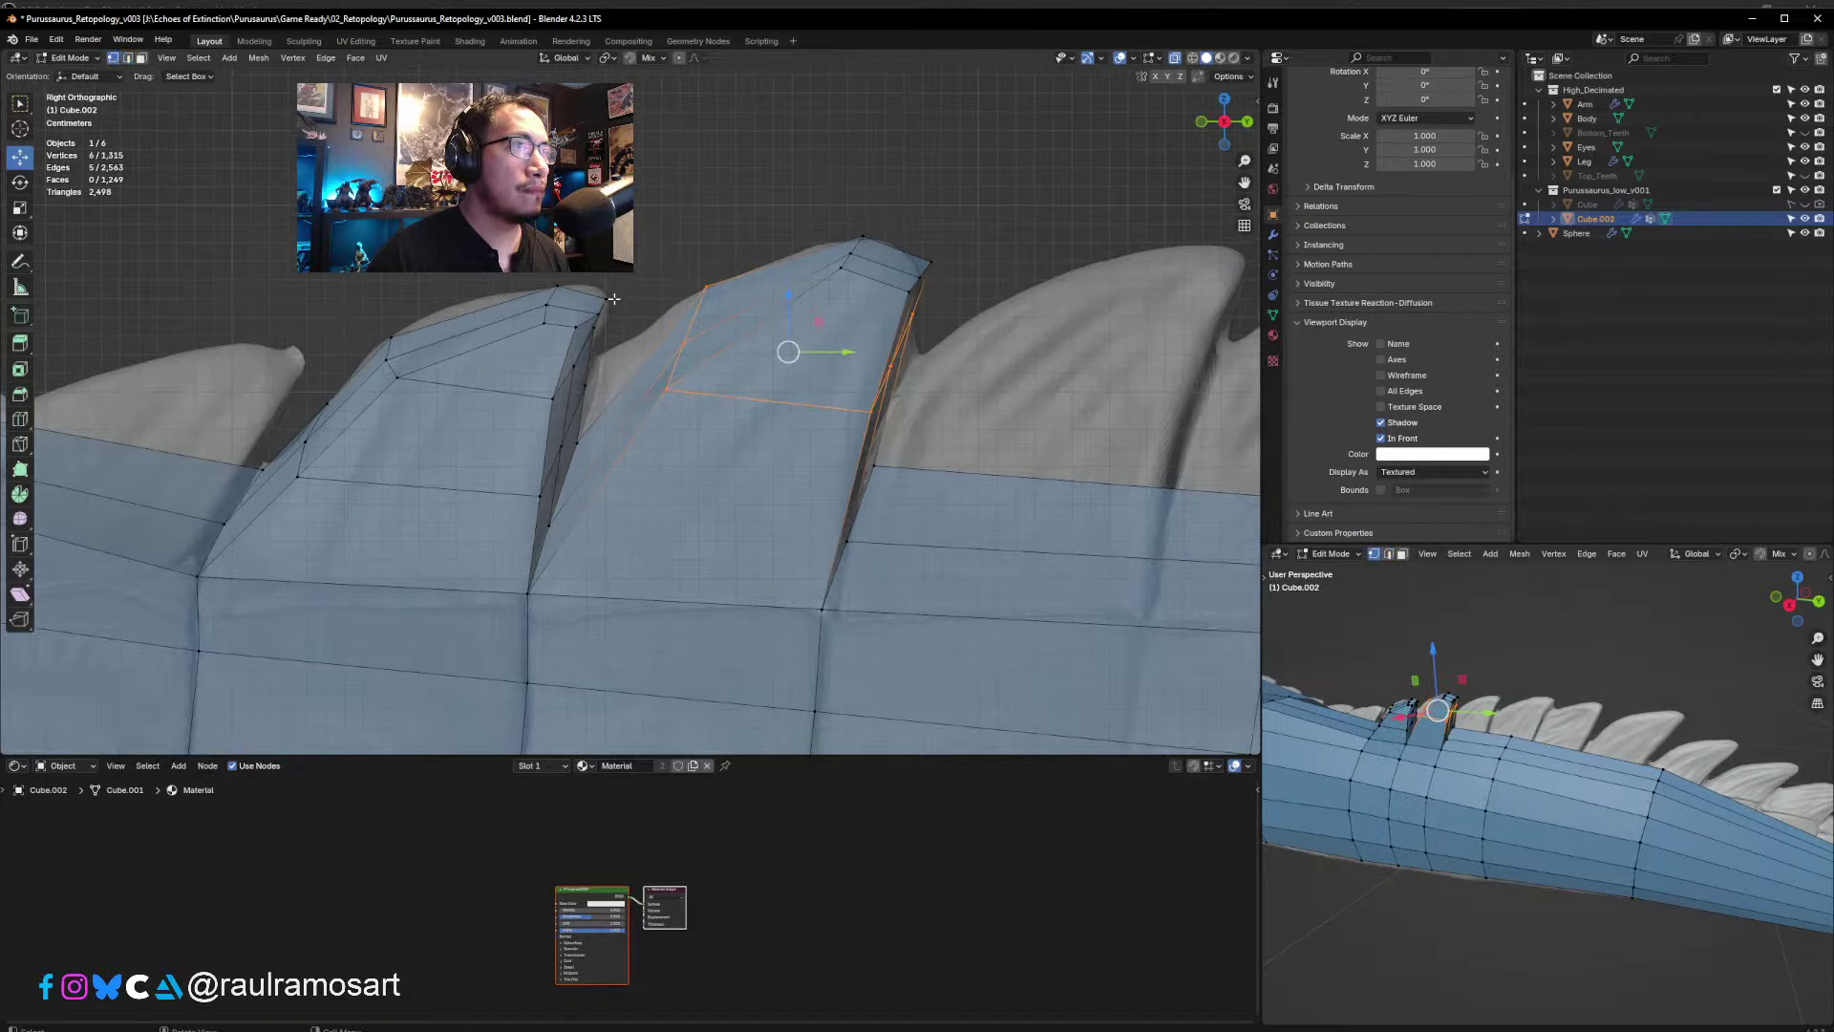
left_click(697, 289)
key("g")
left_click(698, 296)
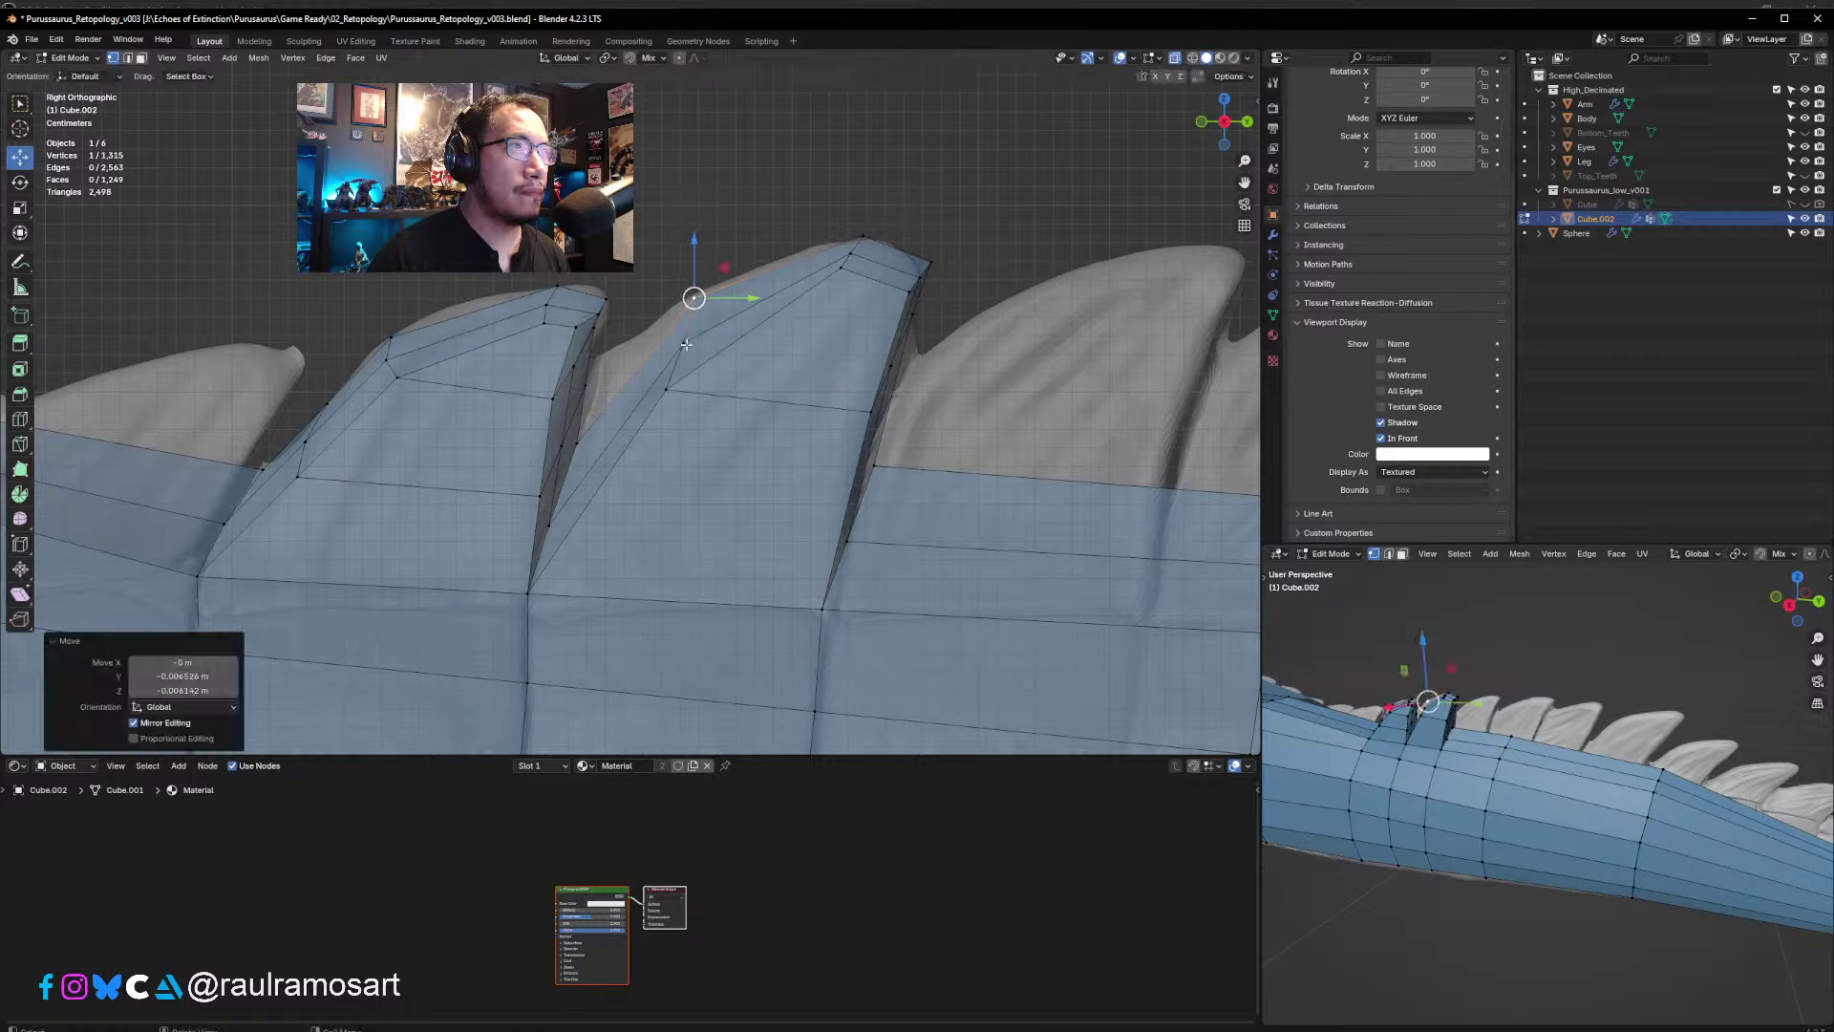
key("g")
left_click_drag(700, 332, 718, 314)
left_click(668, 389)
left_click_drag(670, 389, 723, 343)
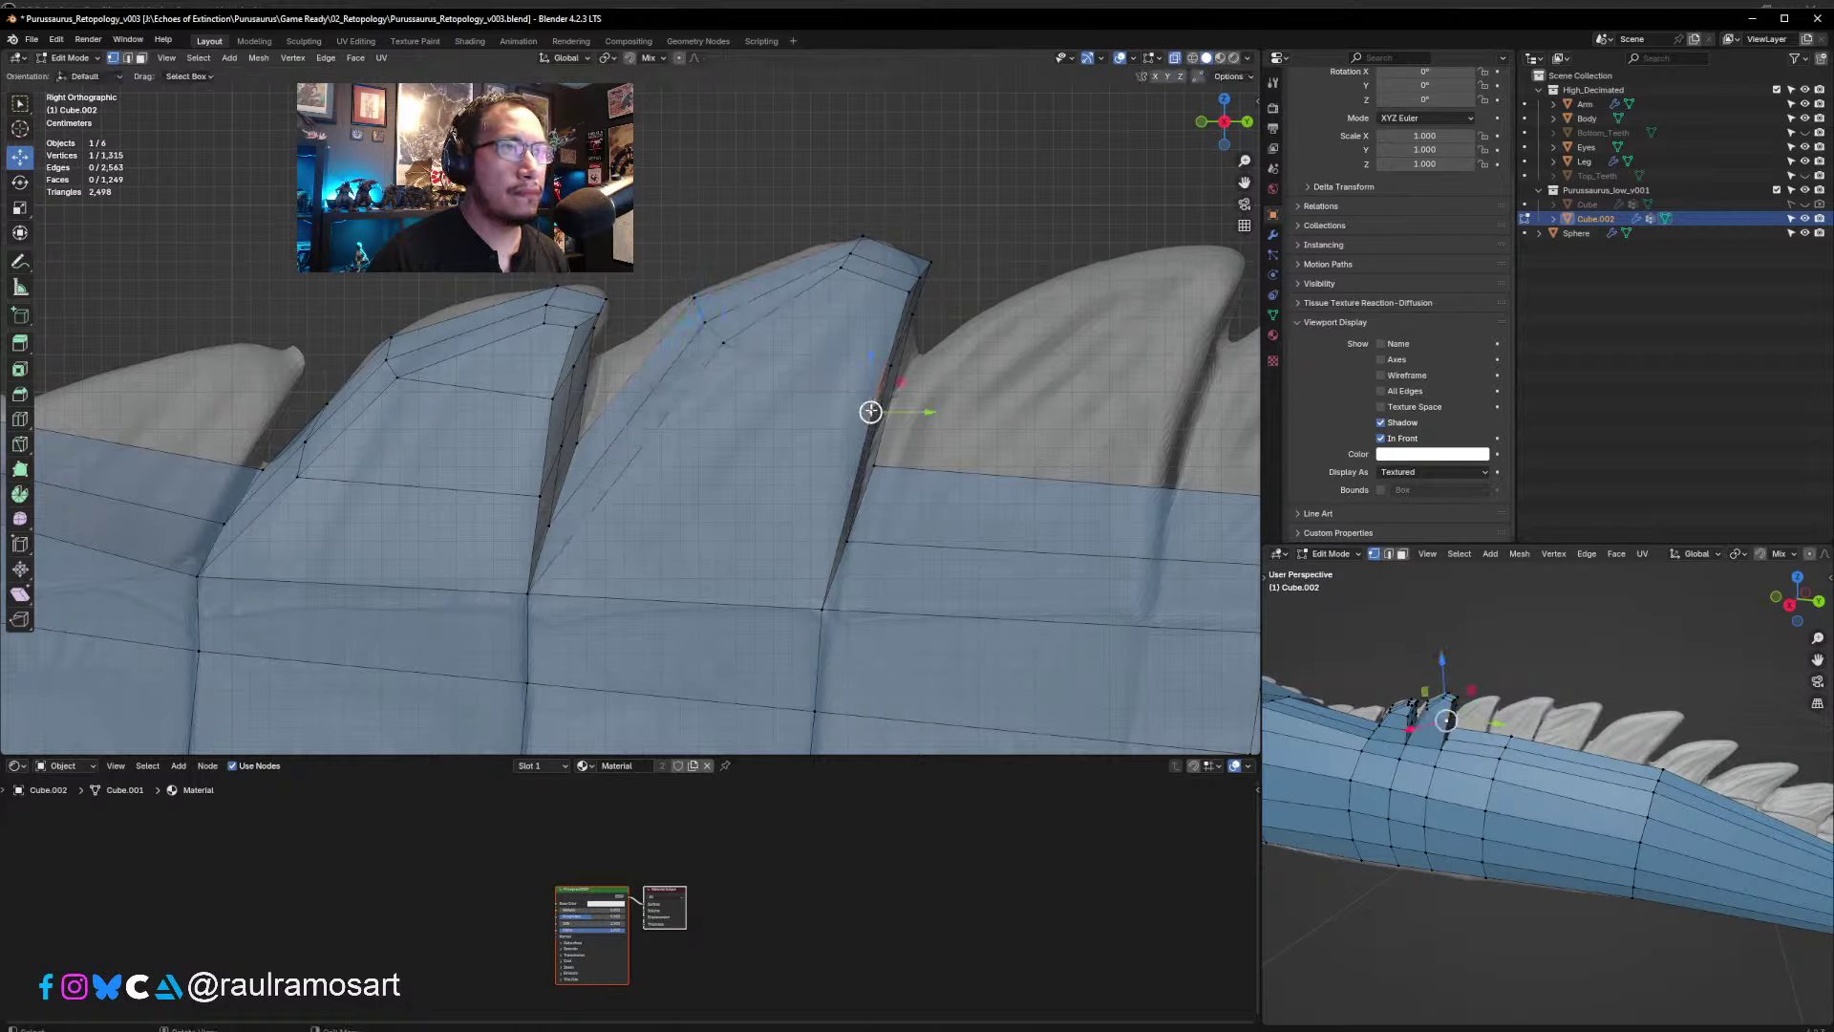
- Reposition the rear vertices of the second spike's loop to follow the sculpted back edge, shifting the outermost one about -0.01 m in Z
left_click(891, 353, "alt")
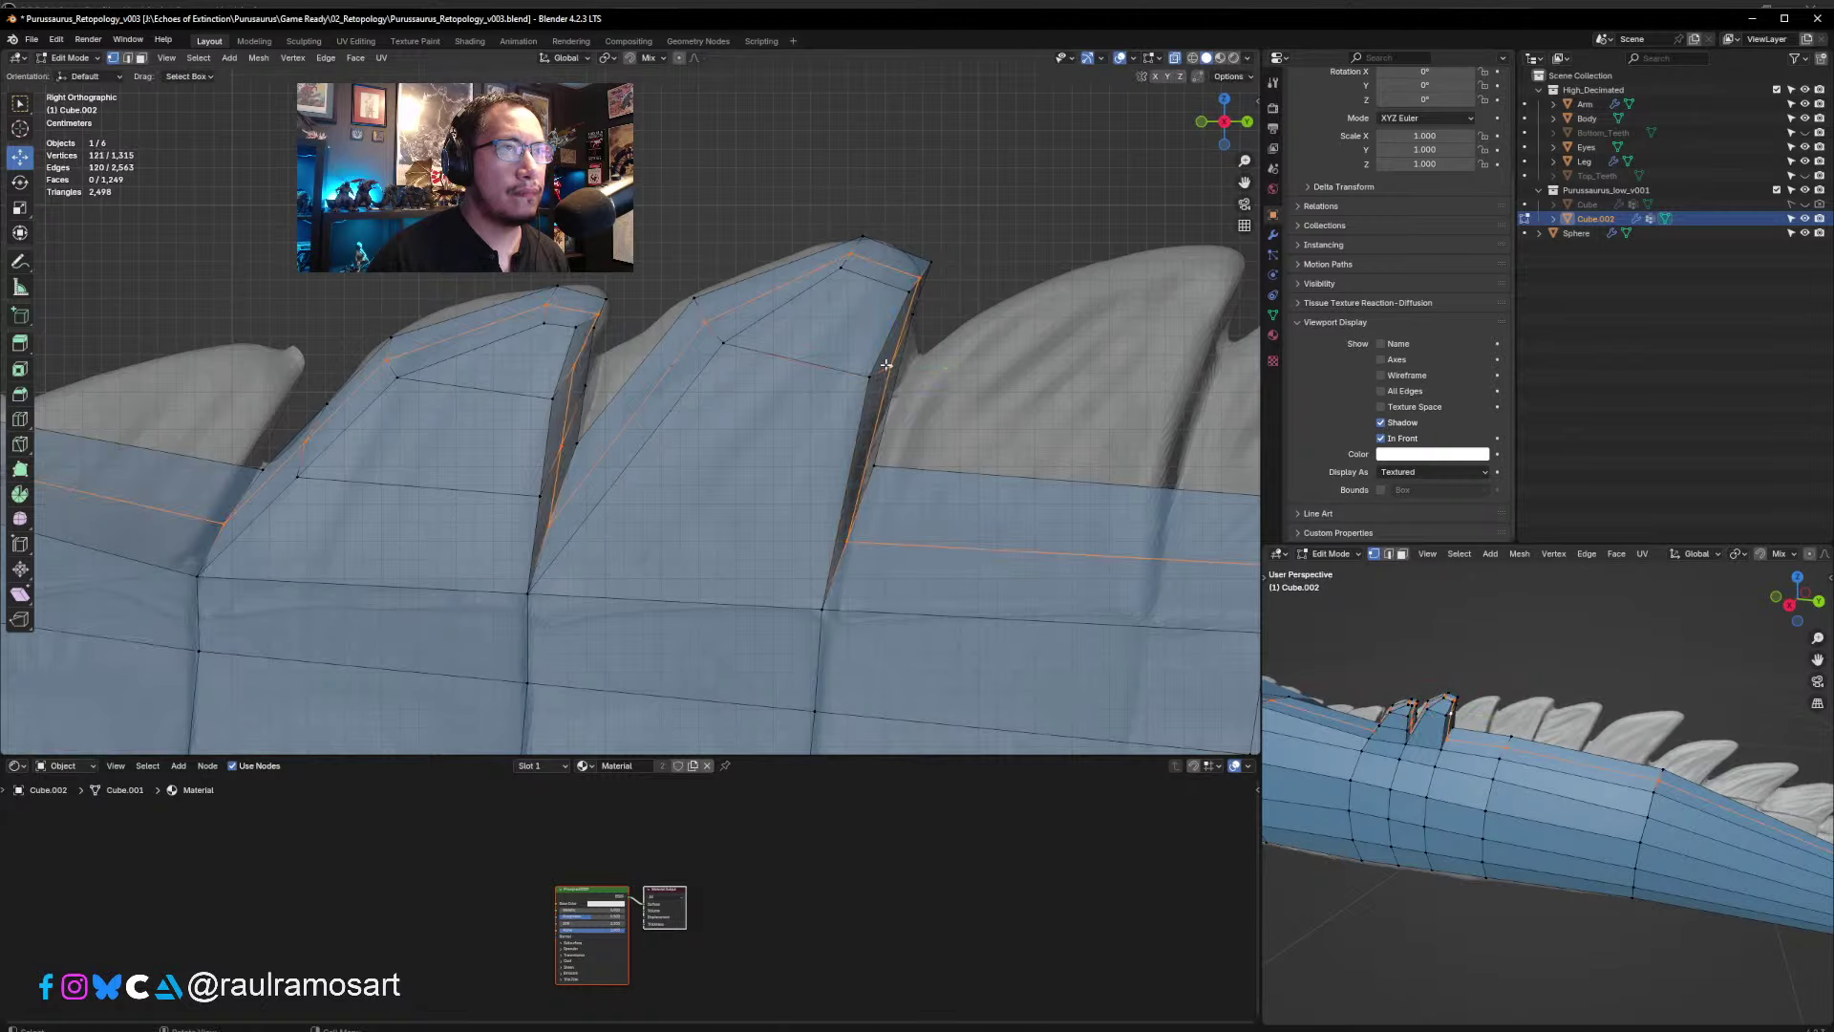
left_click(888, 365)
left_click_drag(888, 364, 892, 351)
middle_click_drag(893, 351, 784, 249)
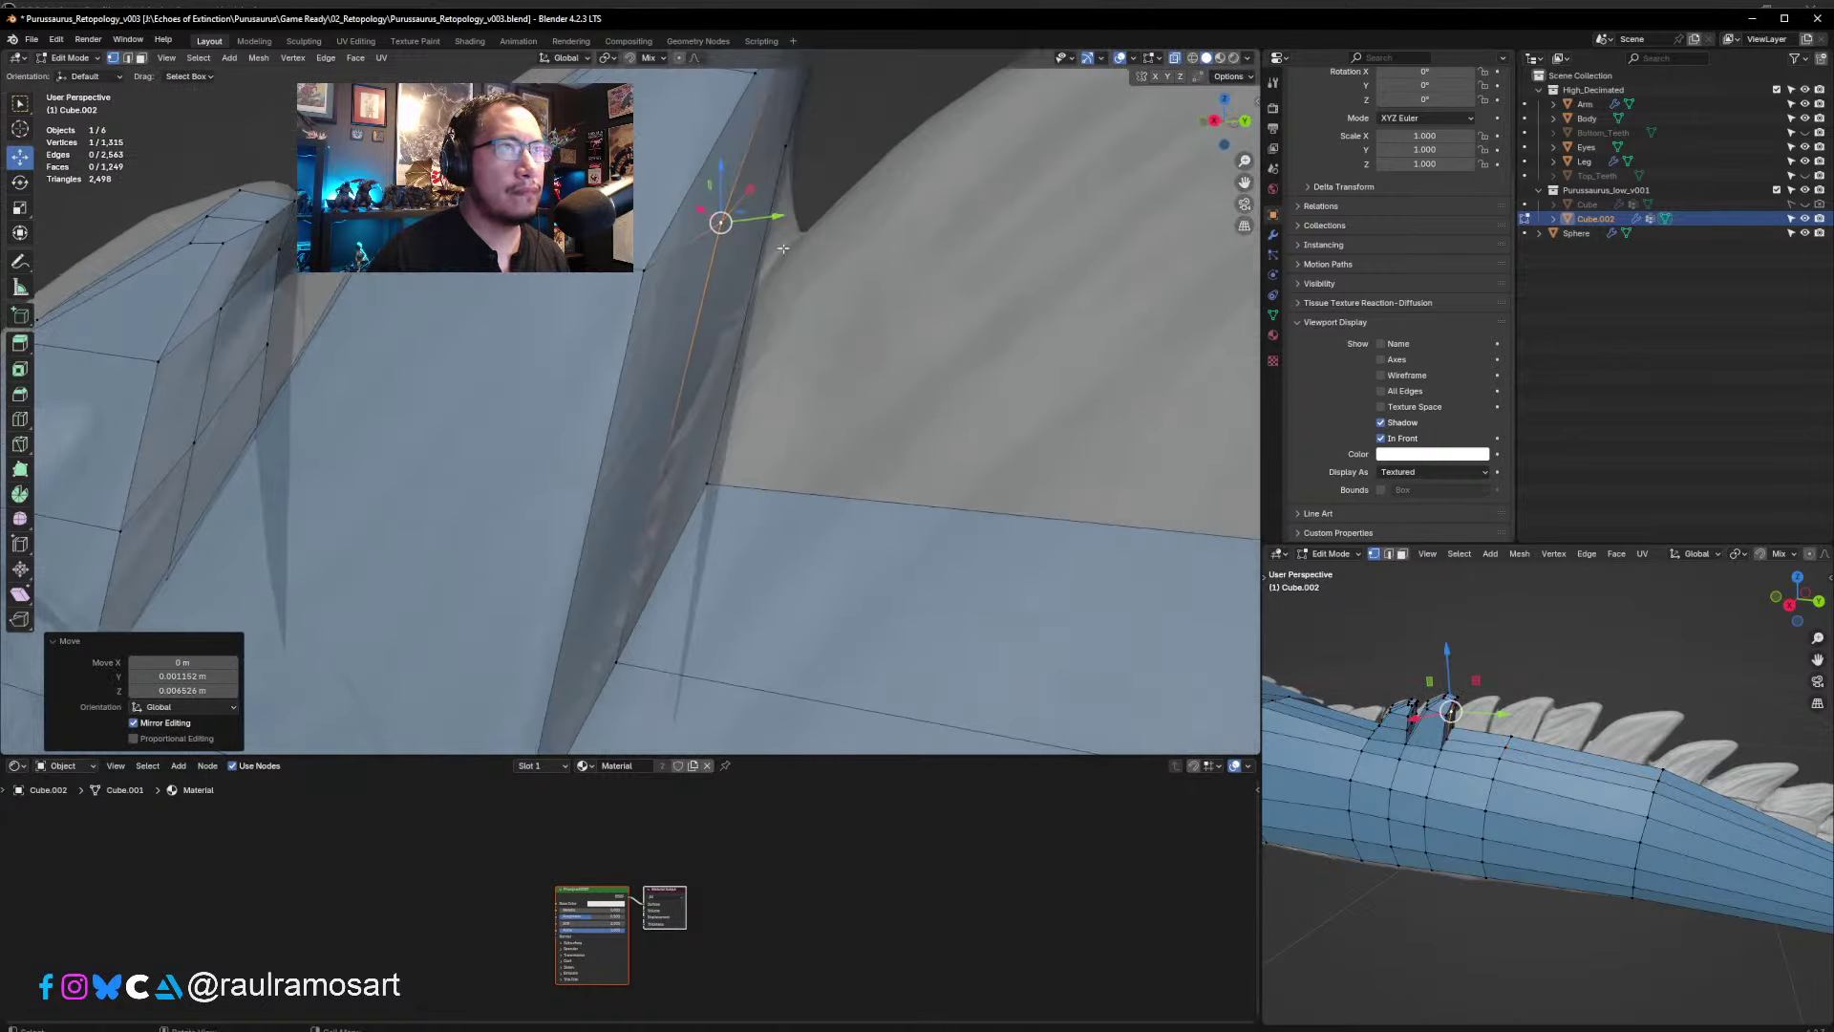
left_click_drag(789, 154, 790, 182)
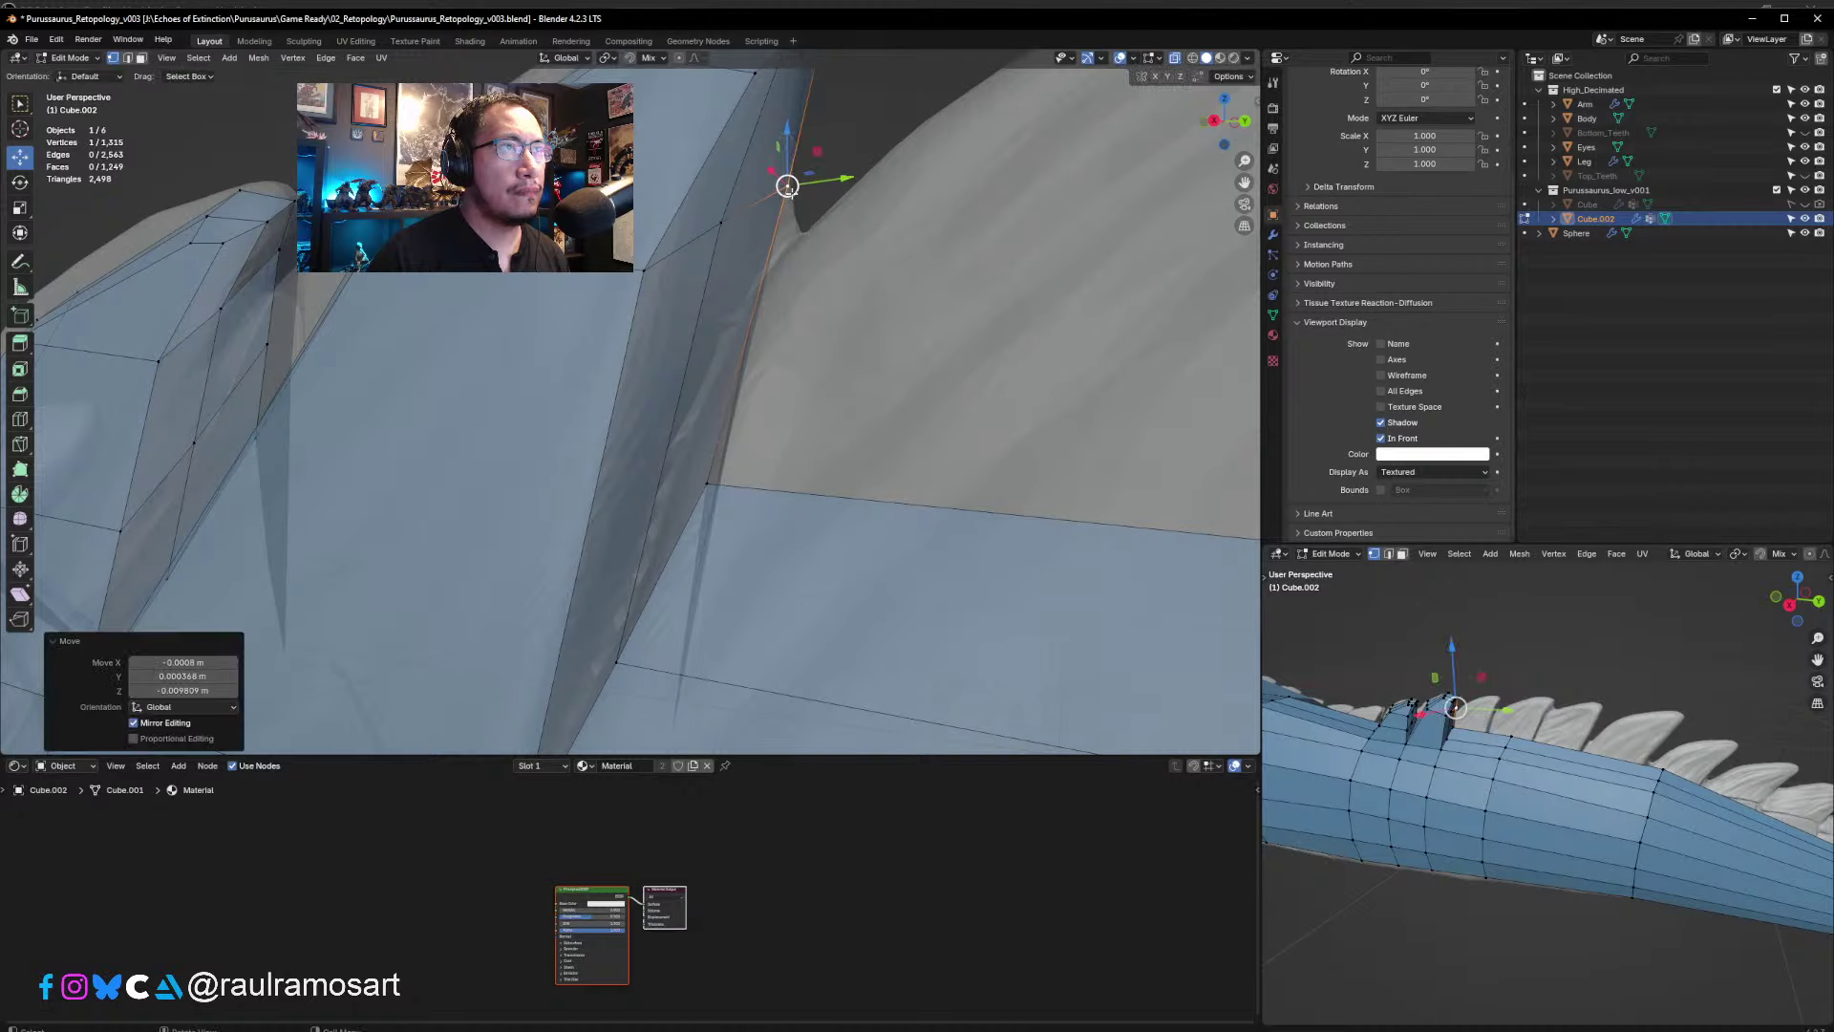
middle_click_drag(789, 182, 793, 199)
key("KP_3")
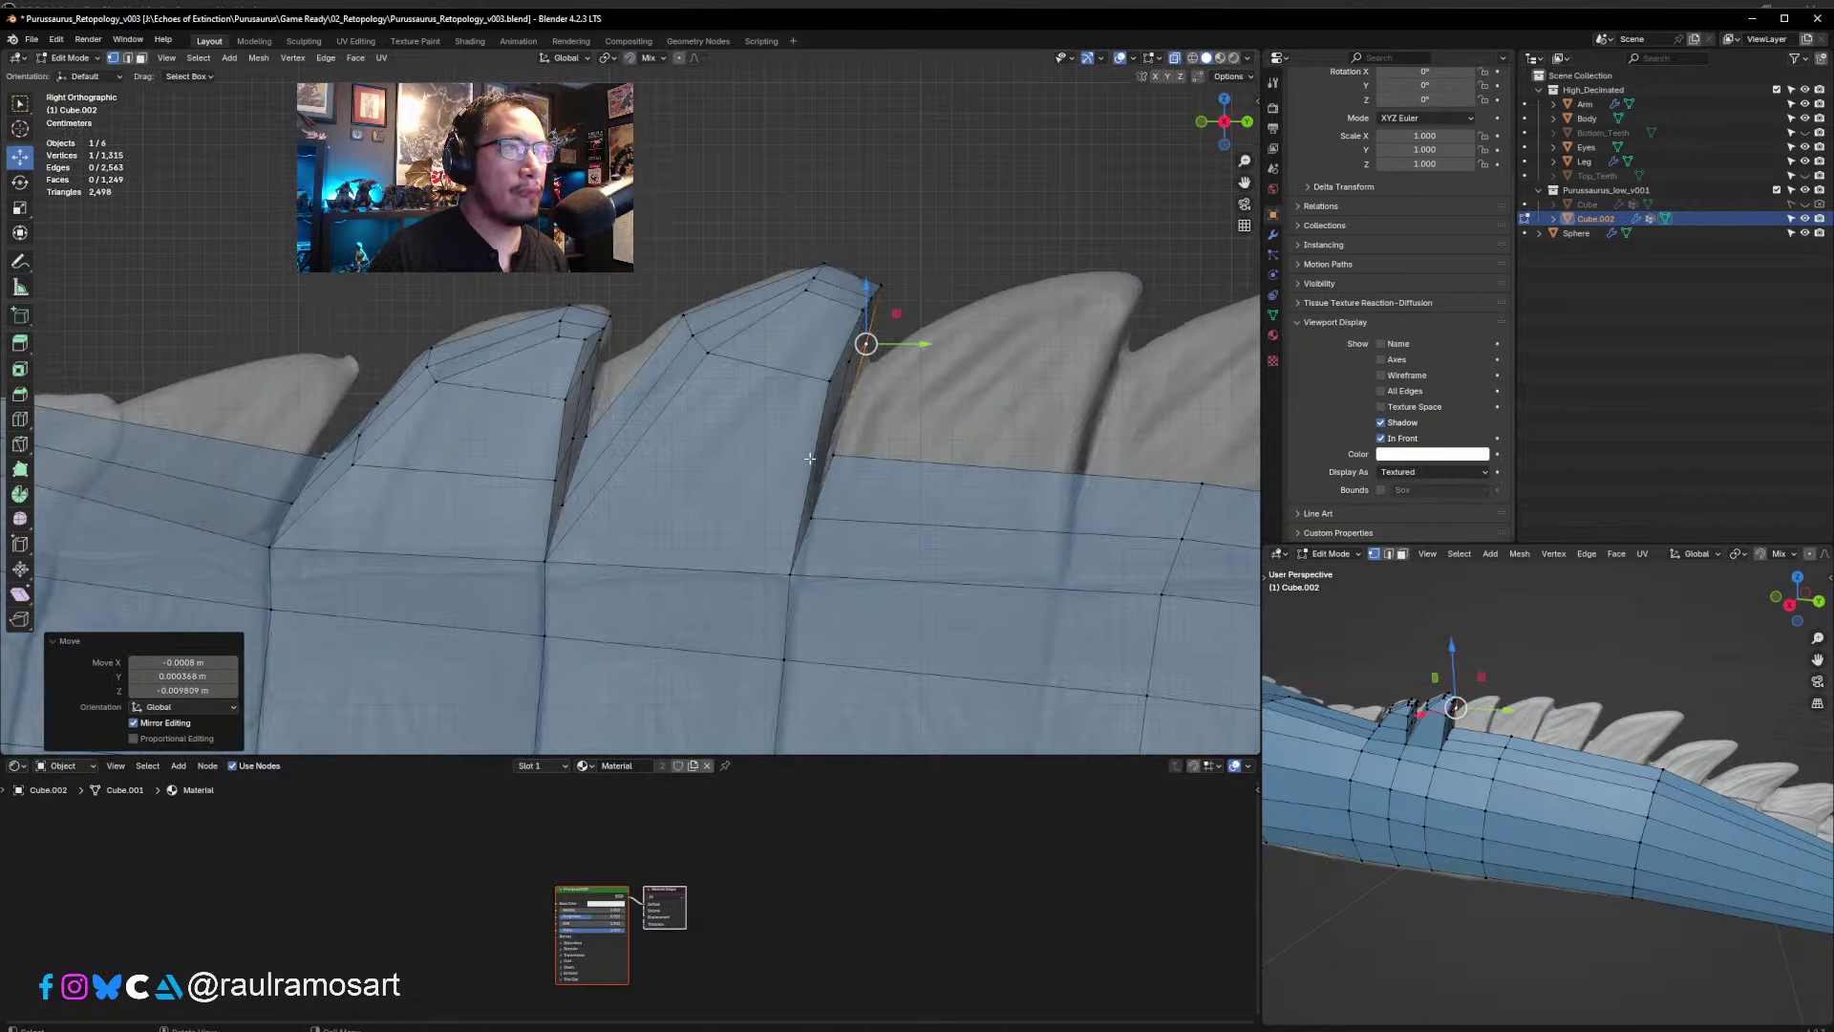
- Add a loop cut across the lower half of the second spike and raise it about 0.015 m in Z
left_click(128, 58)
left_click(666, 405)
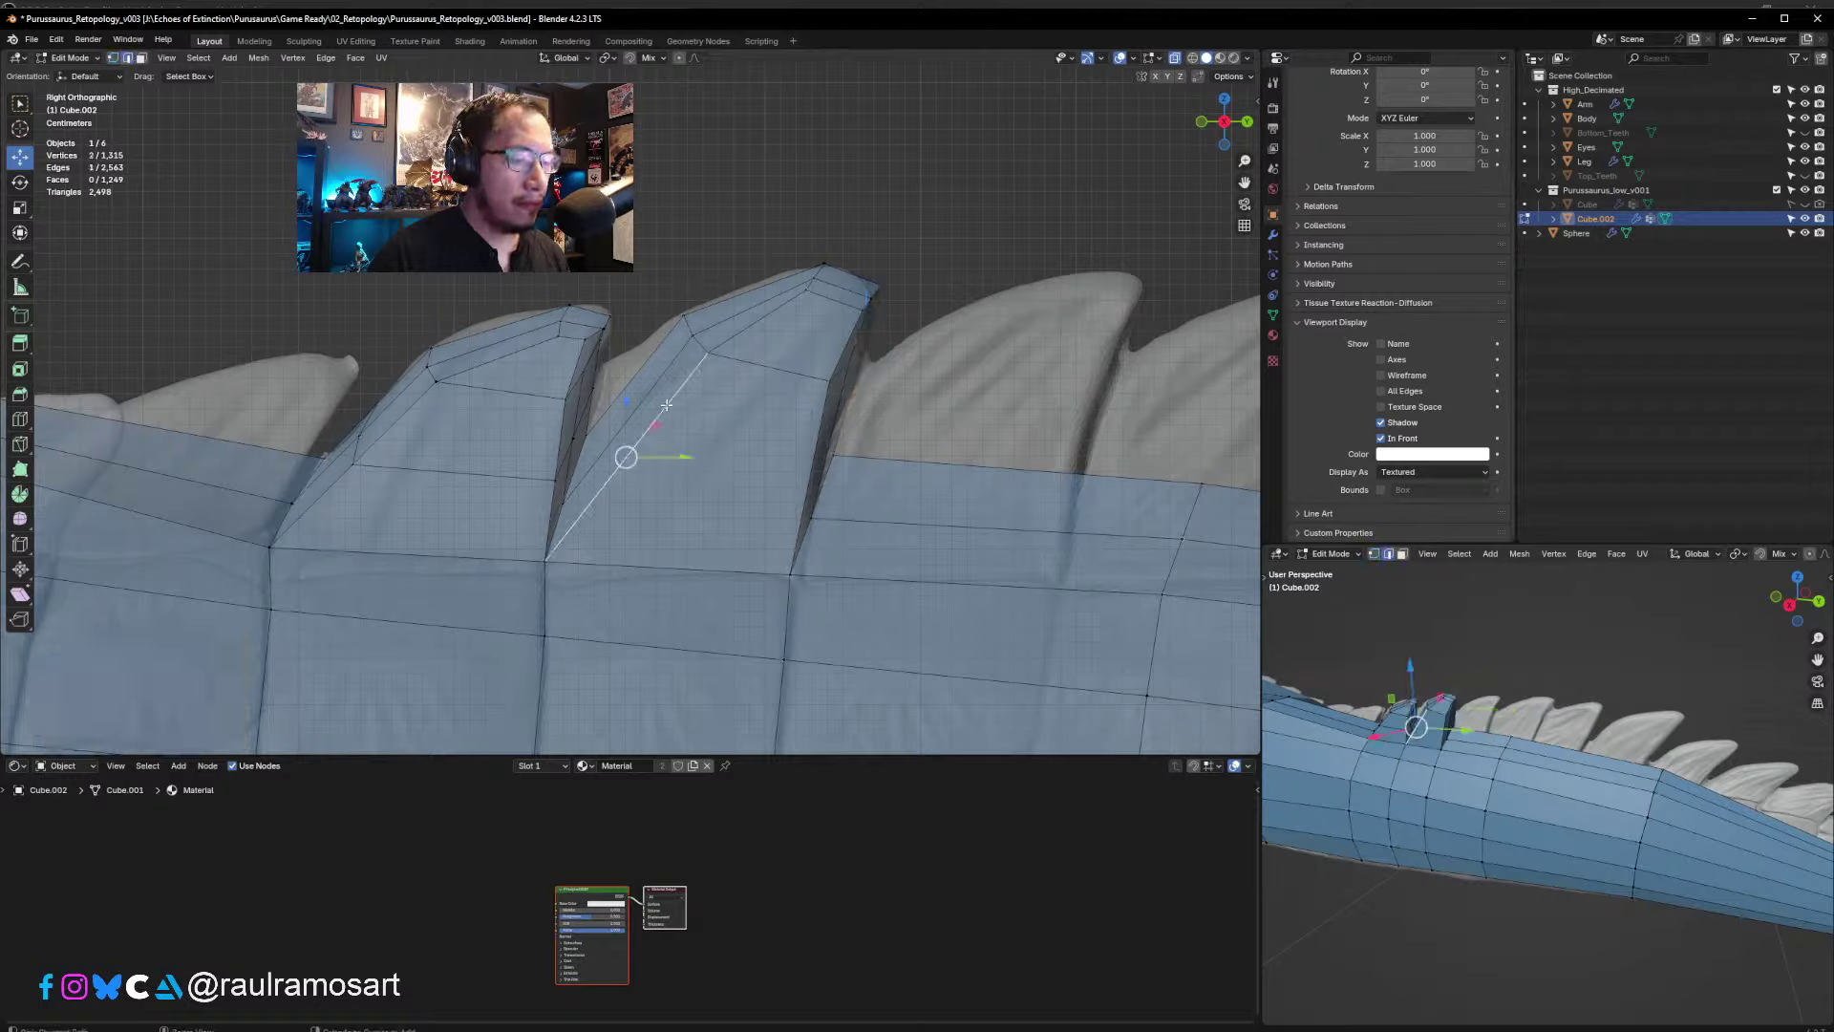
key("ctrl+r")
left_click(667, 405)
right_click(666, 405)
key("g")
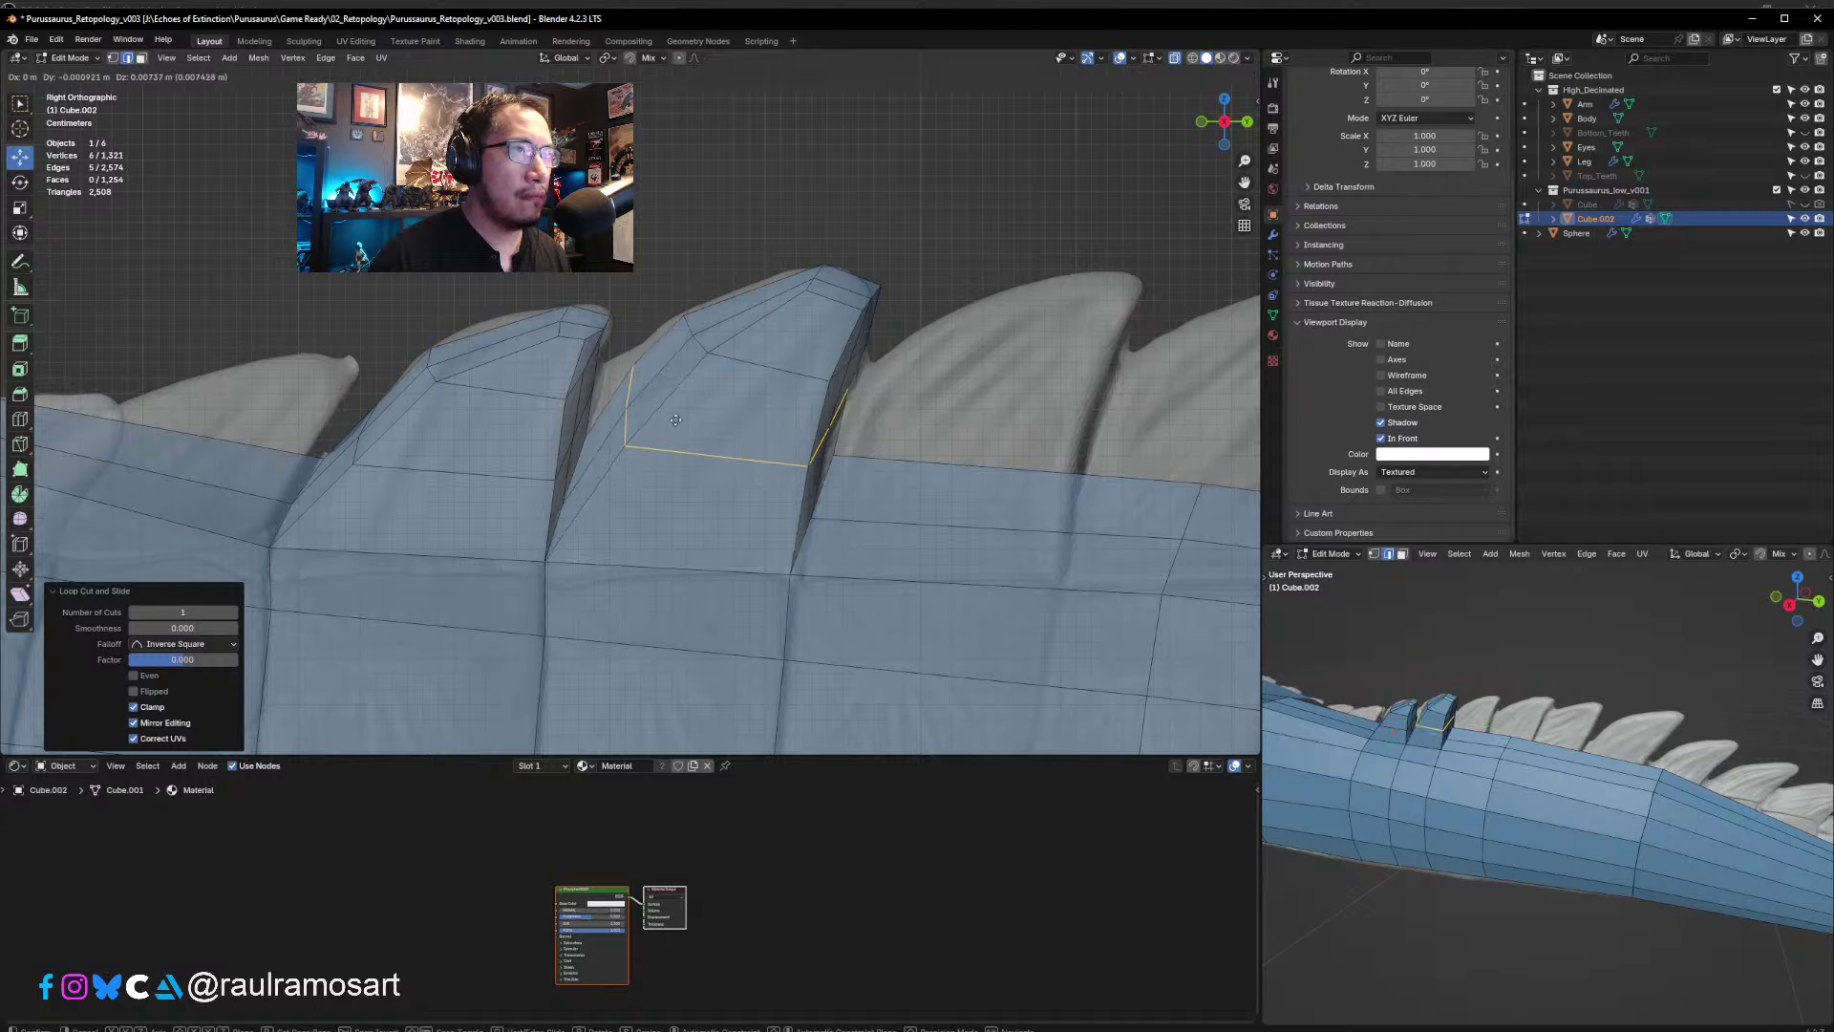
left_click(677, 408)
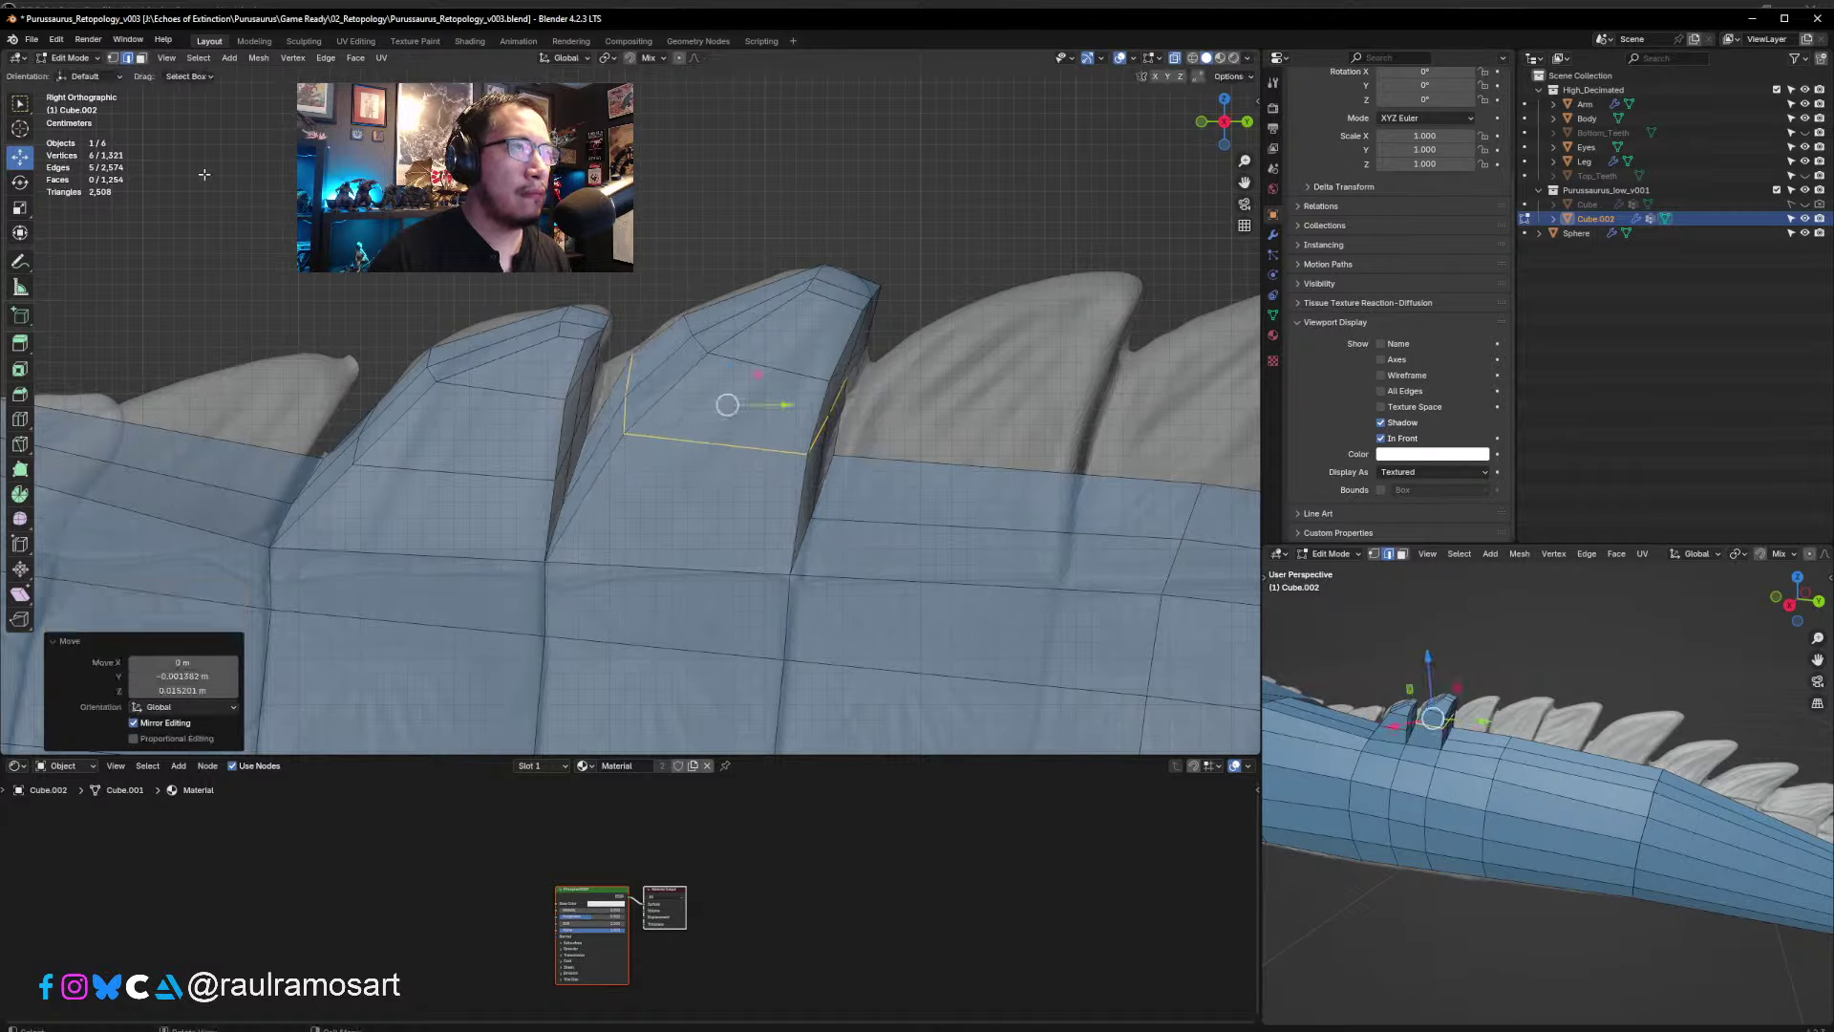
- Pull the front vertices of the second spike's lower loop onto the sculpted front outline
left_click(112, 58)
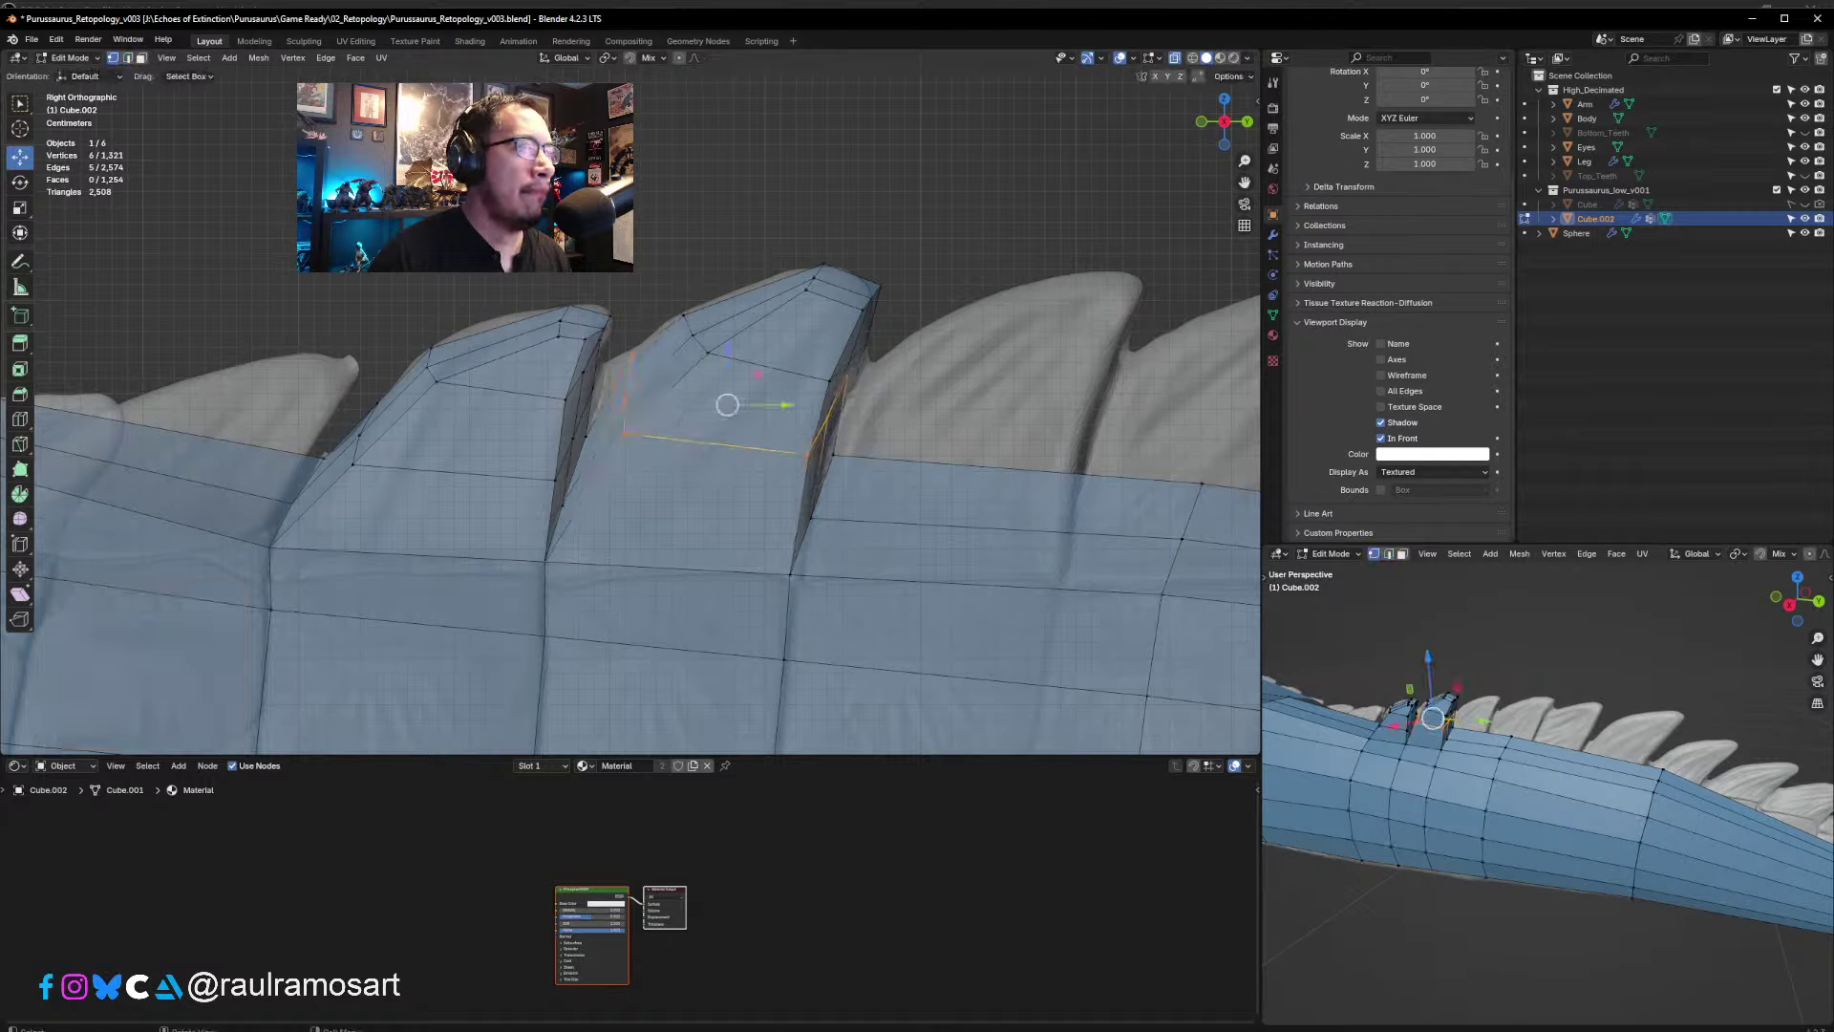
left_click(607, 341)
left_click(635, 353)
left_click_drag(635, 352, 645, 418)
left_click(627, 397)
left_click(625, 433)
- Adjust the rear vertices of the second spike's two loops to align with the sculpted spike's back edge
left_click(807, 454)
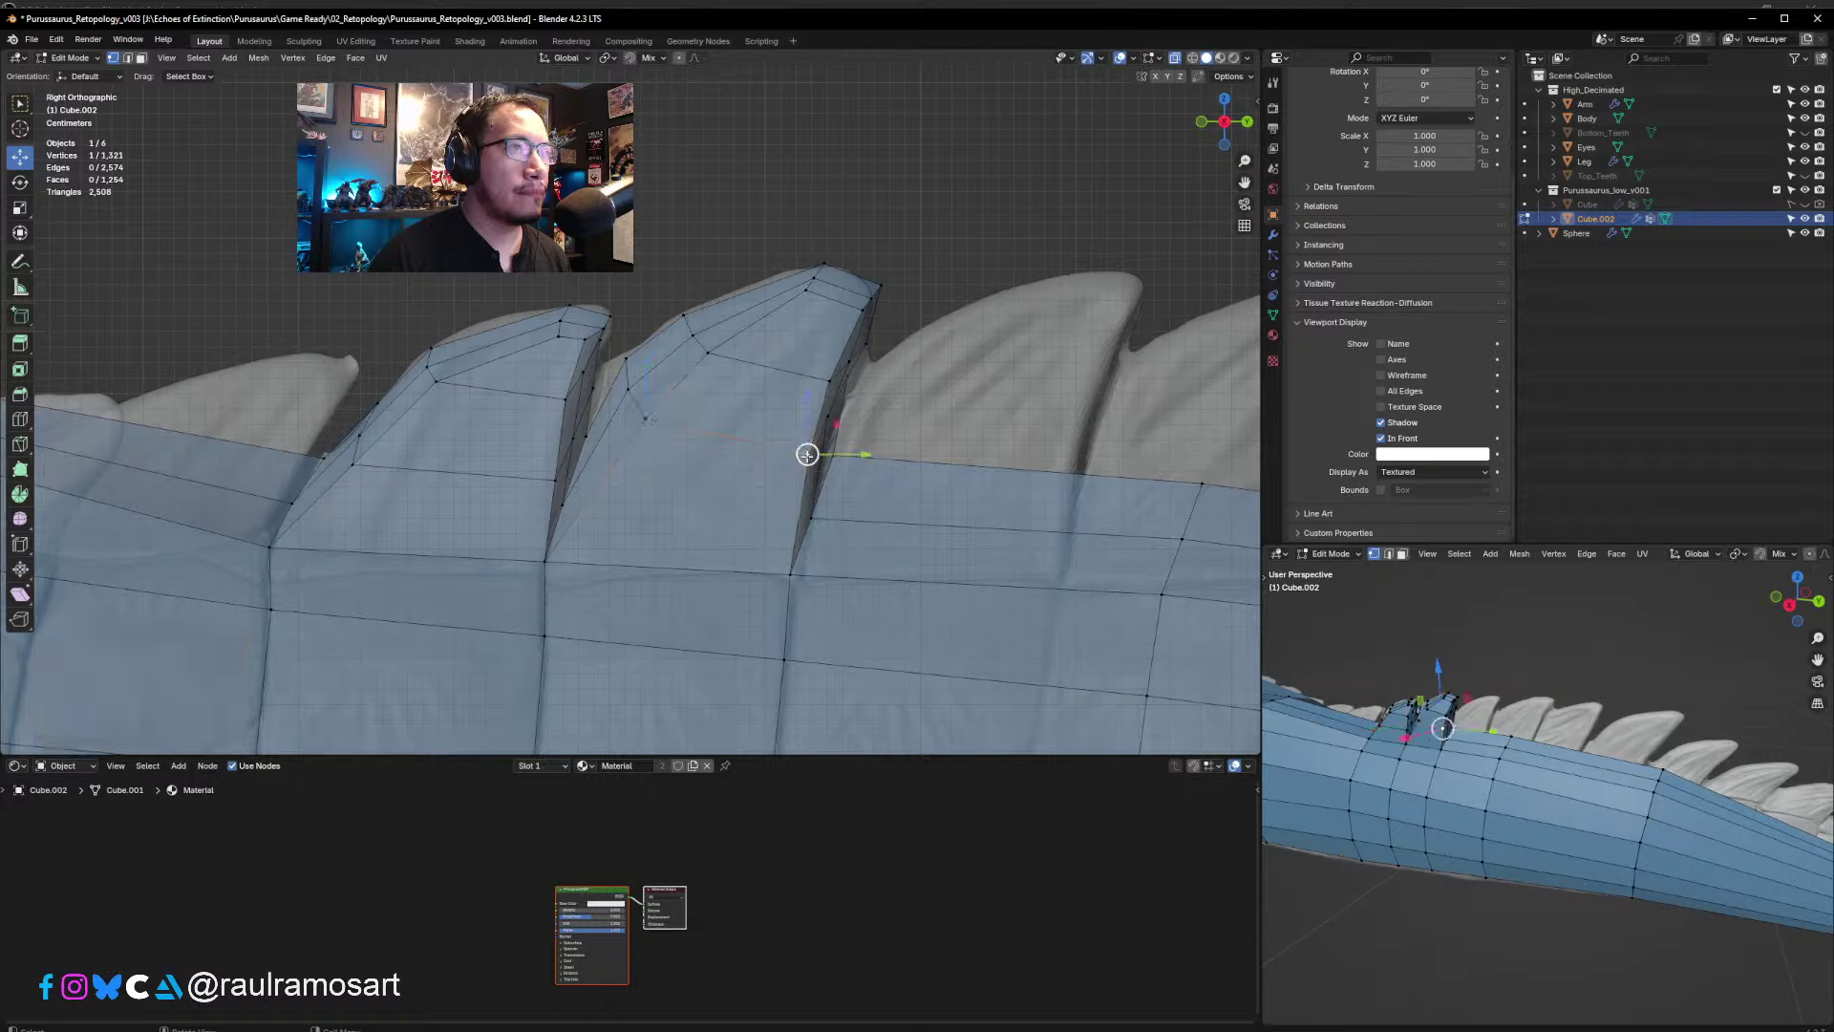
left_click_drag(807, 454, 799, 451)
left_click(828, 380)
mouse_move(827, 381)
left_mouse_down()
mouse_move(861, 345)
mouse_move(849, 381)
left_mouse_up()
left_click(853, 361)
left_click(864, 346)
left_click(851, 377)
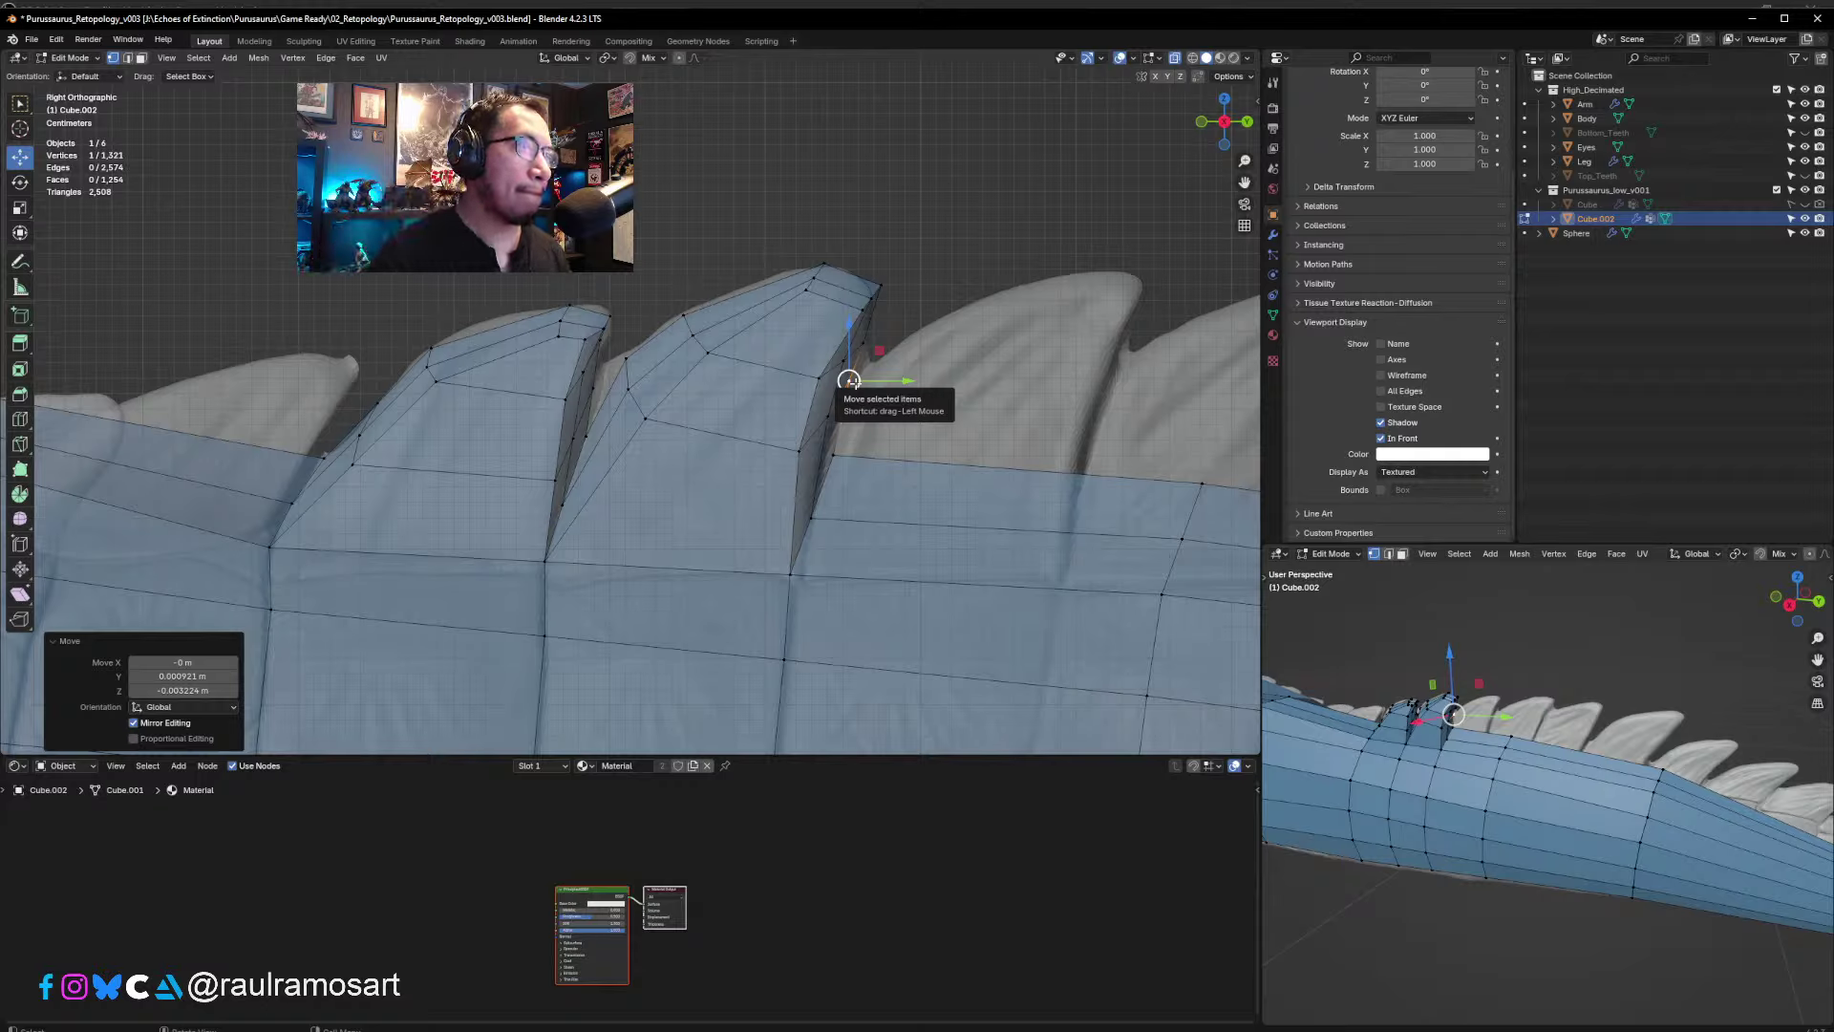
- Nudge the first spike's lower rear vertices forward, moving the side corner about -0.002 m along Y
left_click_drag(584, 433, 553, 481)
left_click(573, 440, "alt")
left_click(572, 440)
left_click(555, 480)
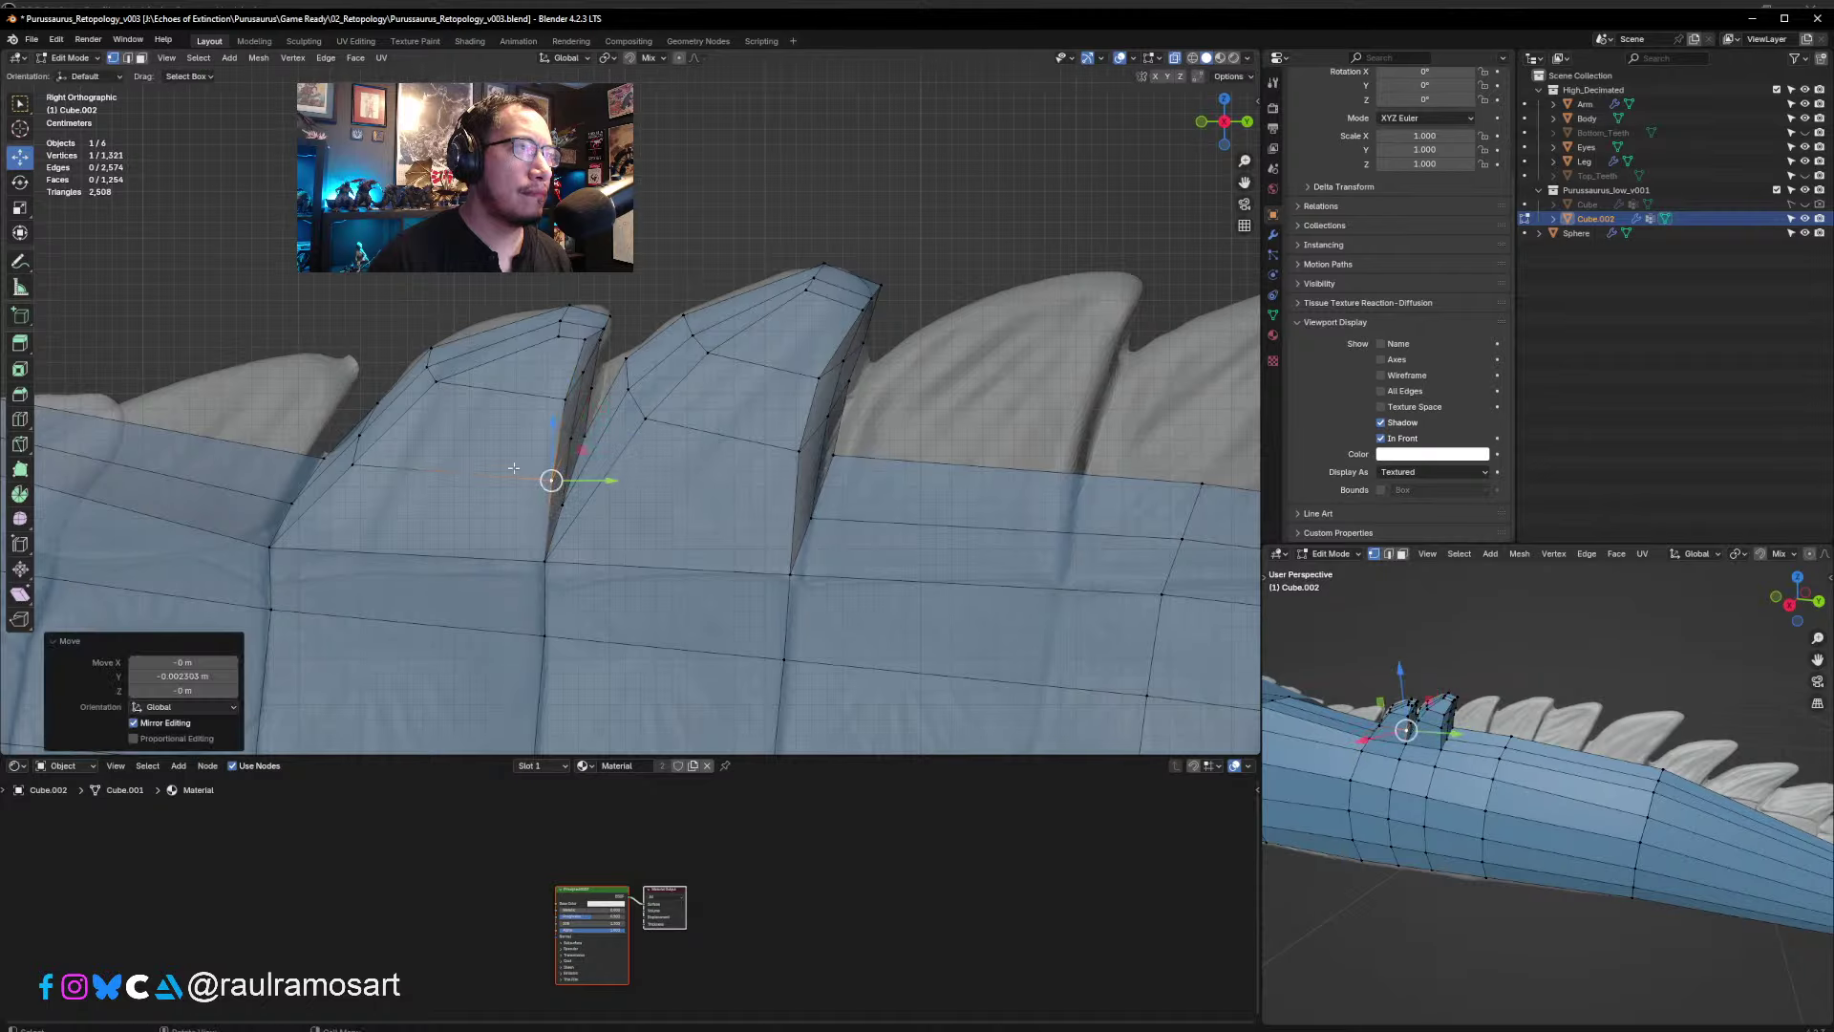
- Add a loop cut around the tail ahead of the first spike, slid to a factor of about -0.368
middle_click_drag(440, 442, 681, 418, "shift")
left_click(283, 453)
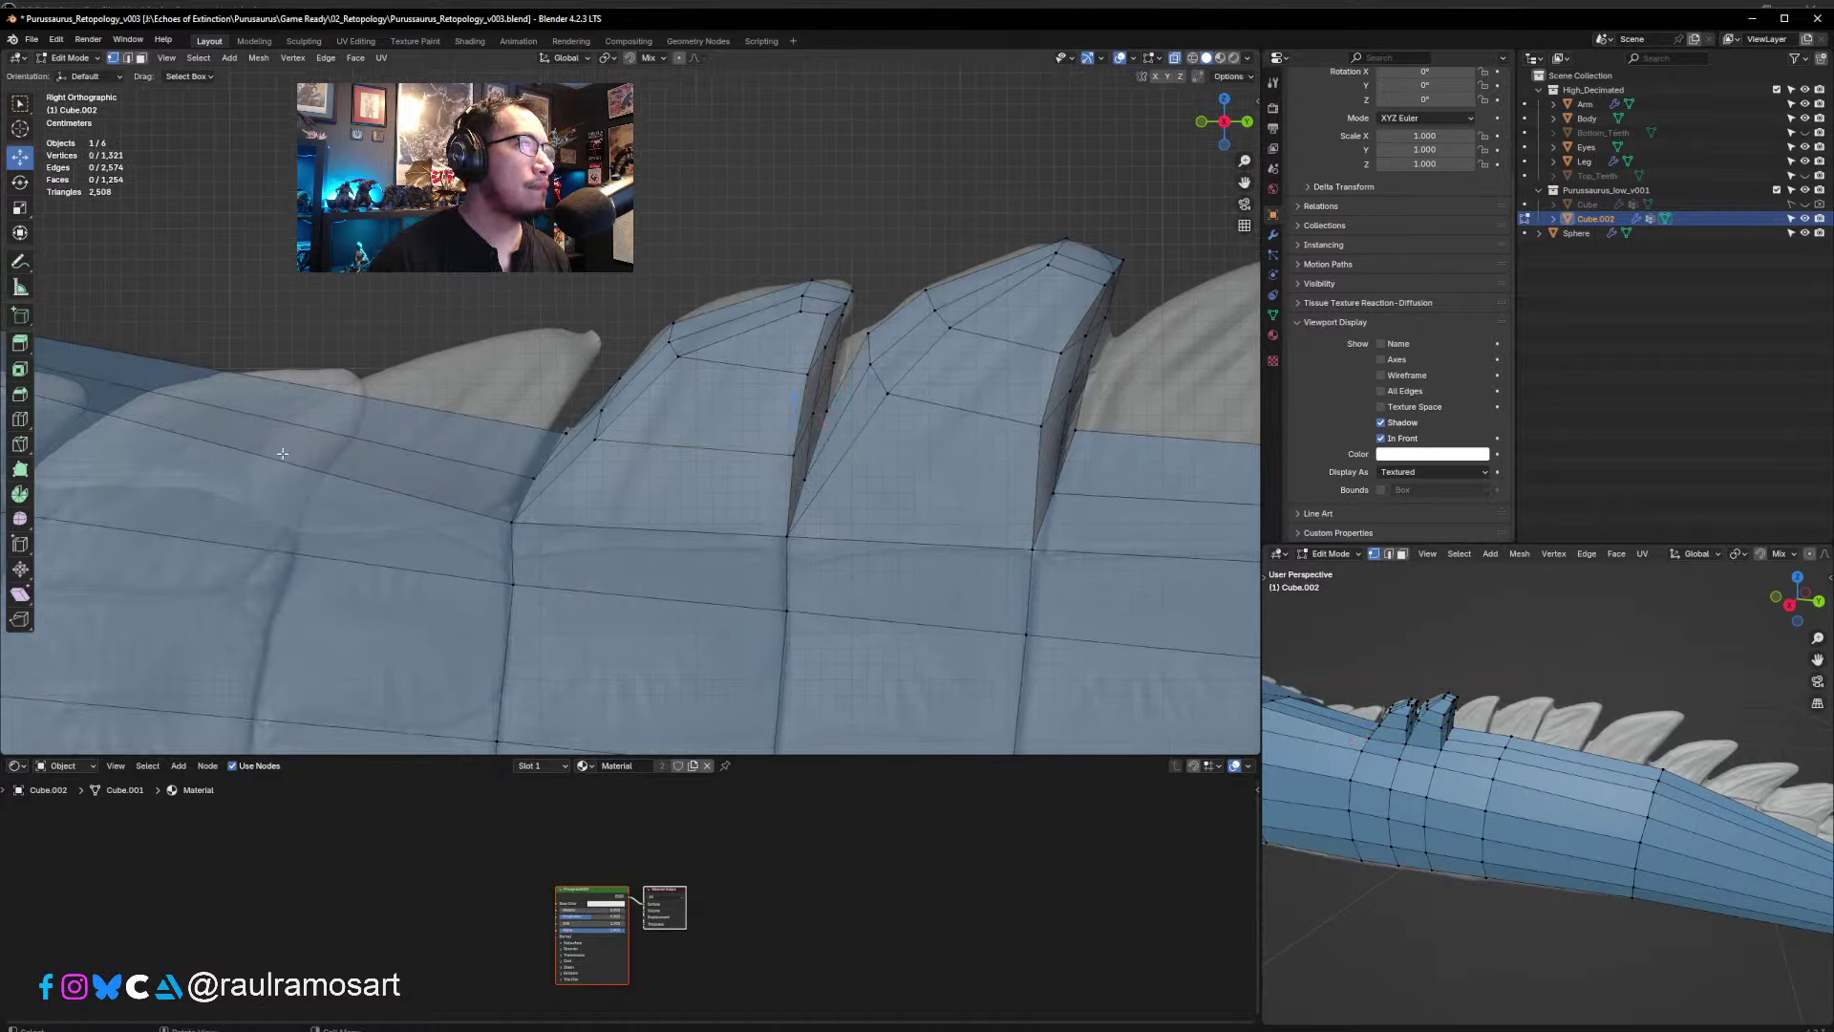
left_click(130, 61)
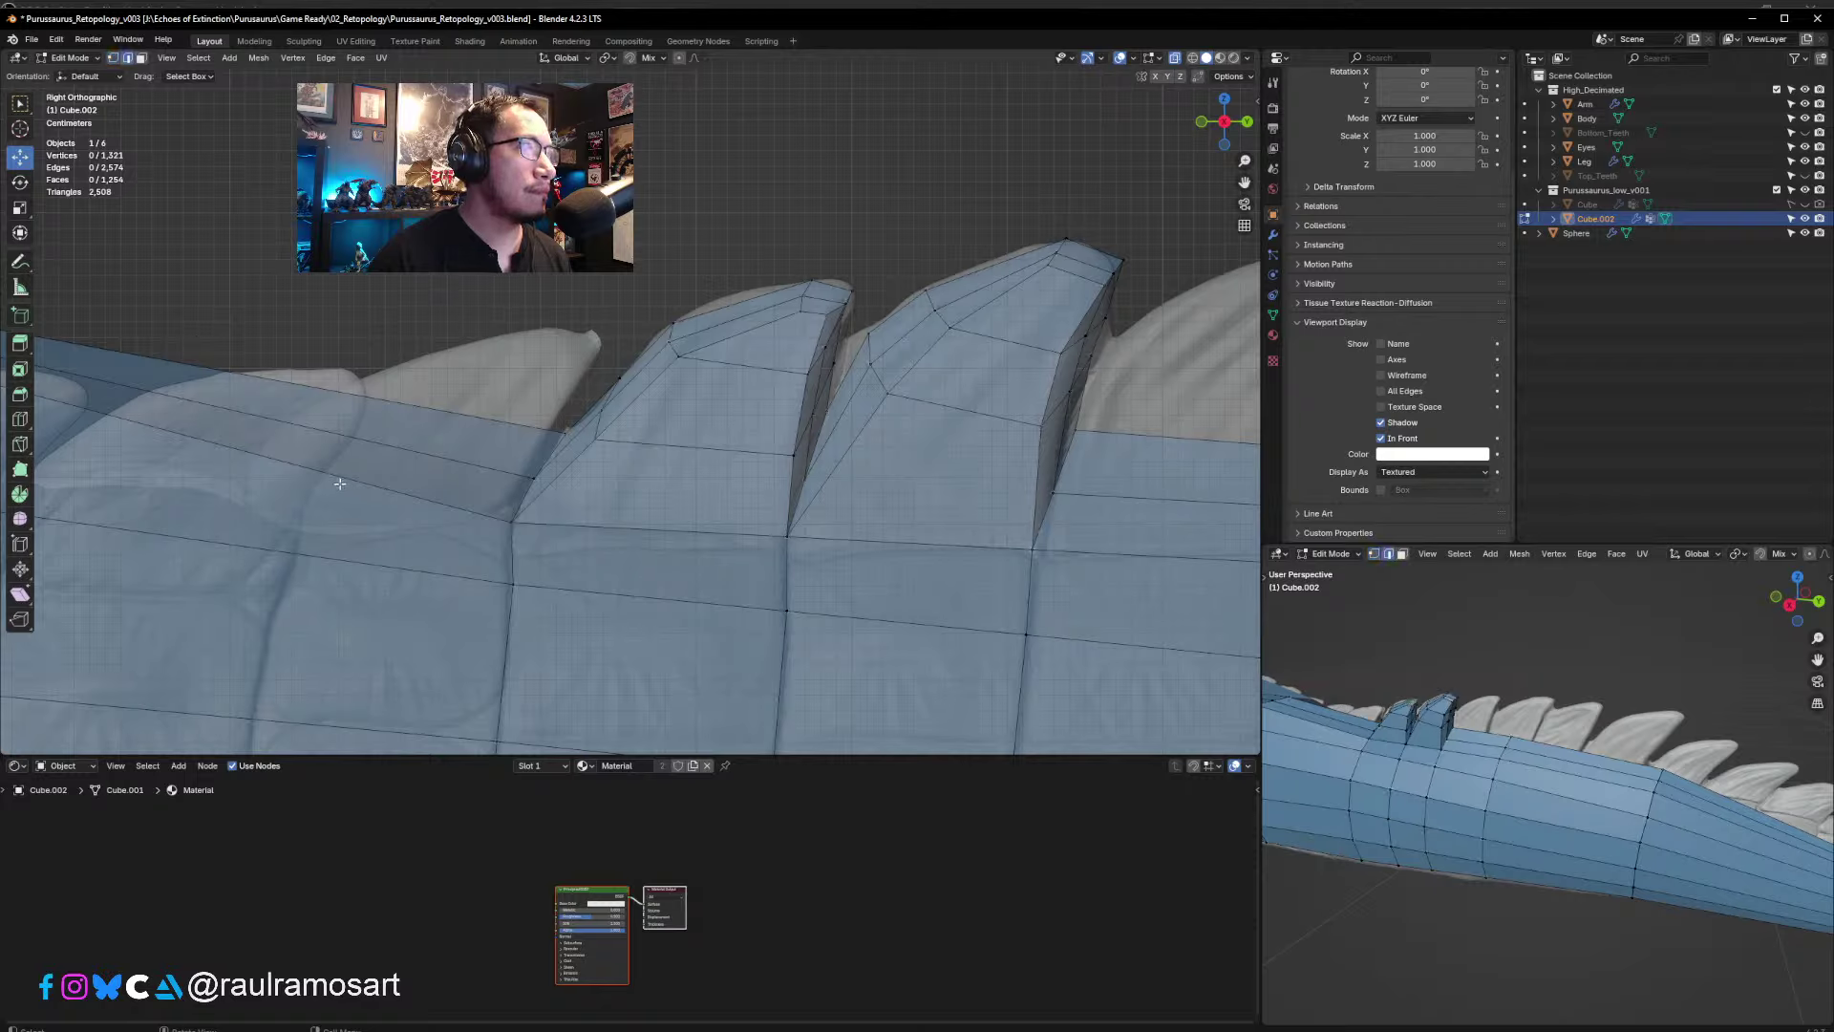
left_click(335, 481)
key("ctrl+r")
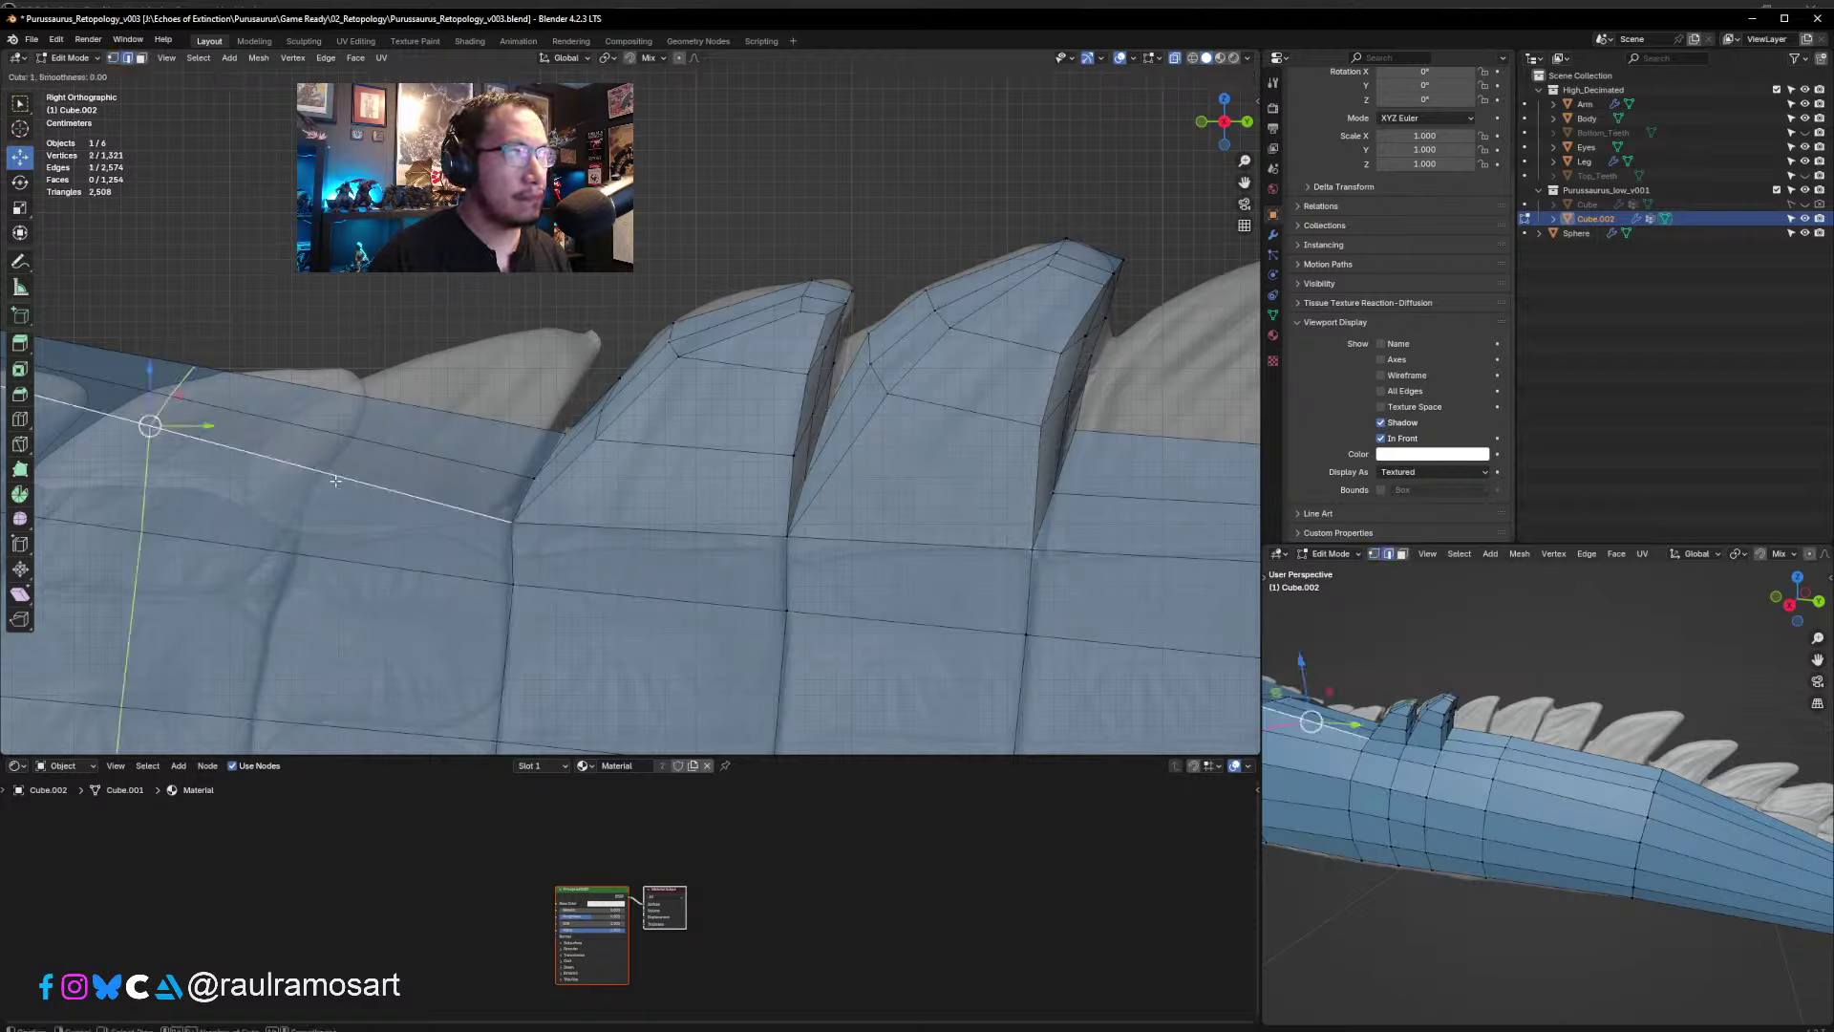
left_click(344, 484)
left_click(477, 508)
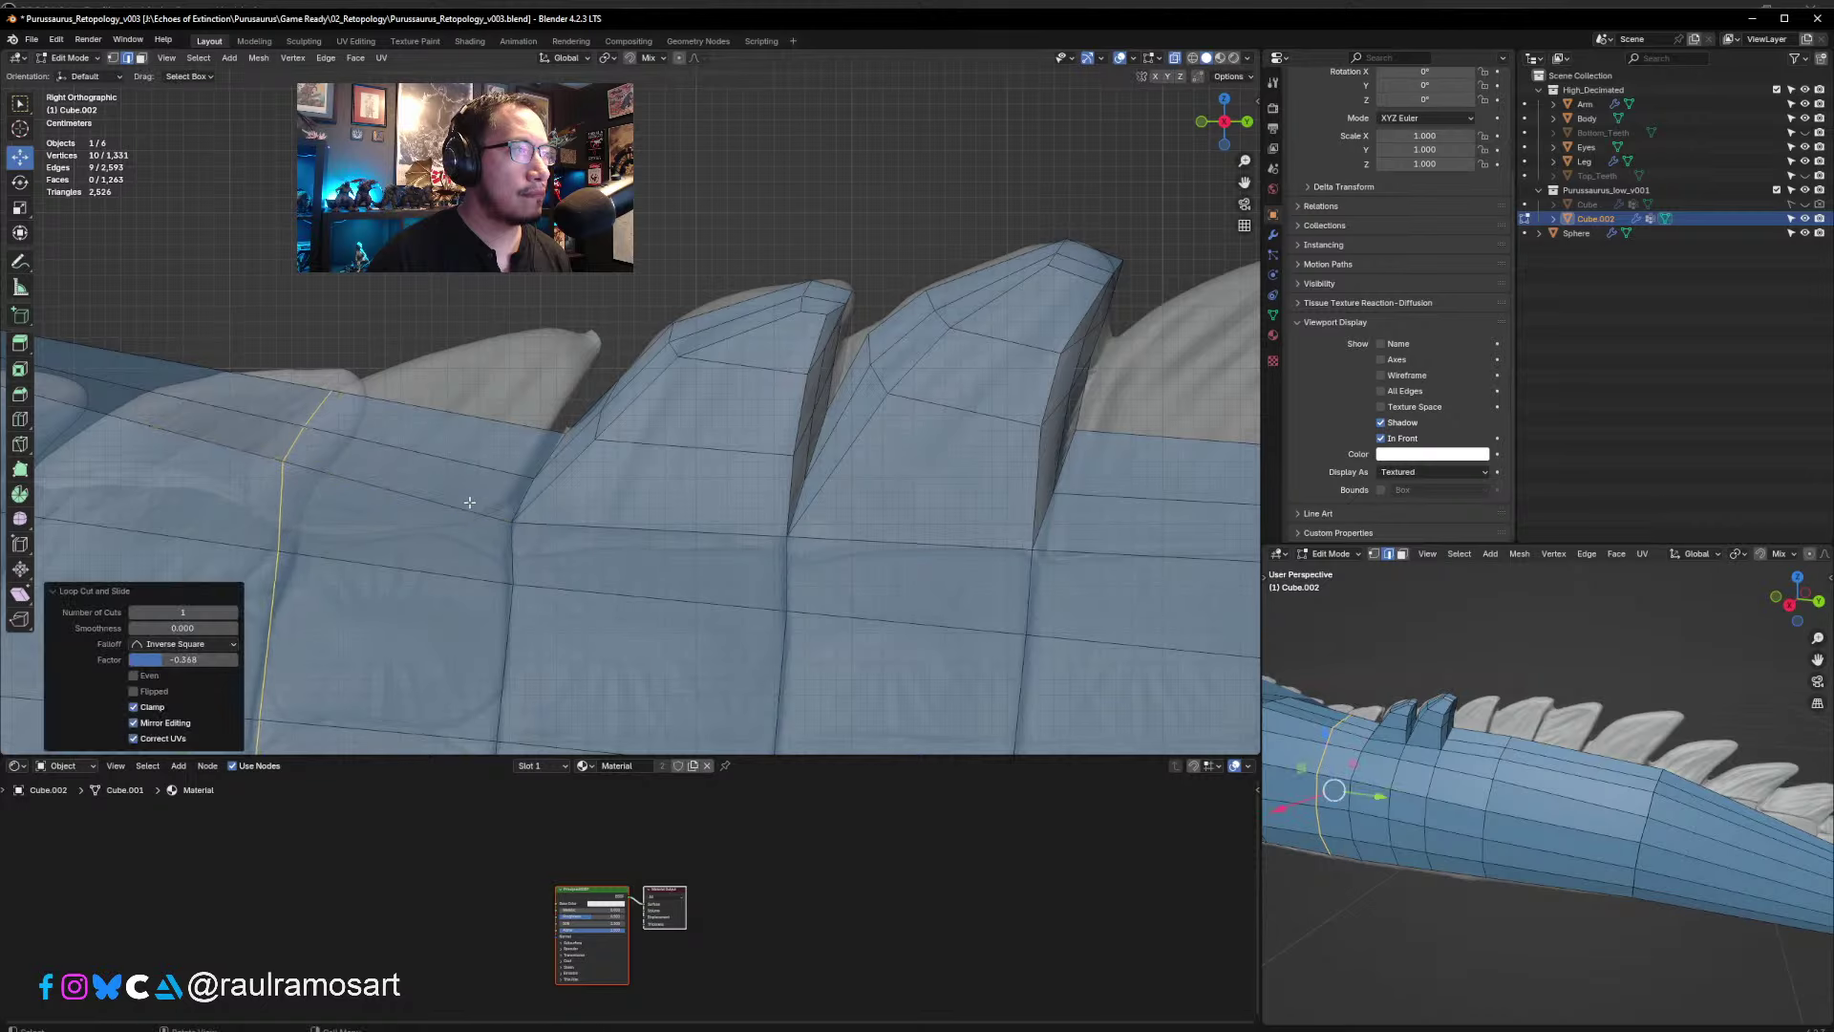
- Move the new tail loop's vertex beside the dorsal ridge onto the sculpt surface at the spike's base
middle_click_drag(468, 504, 589, 422)
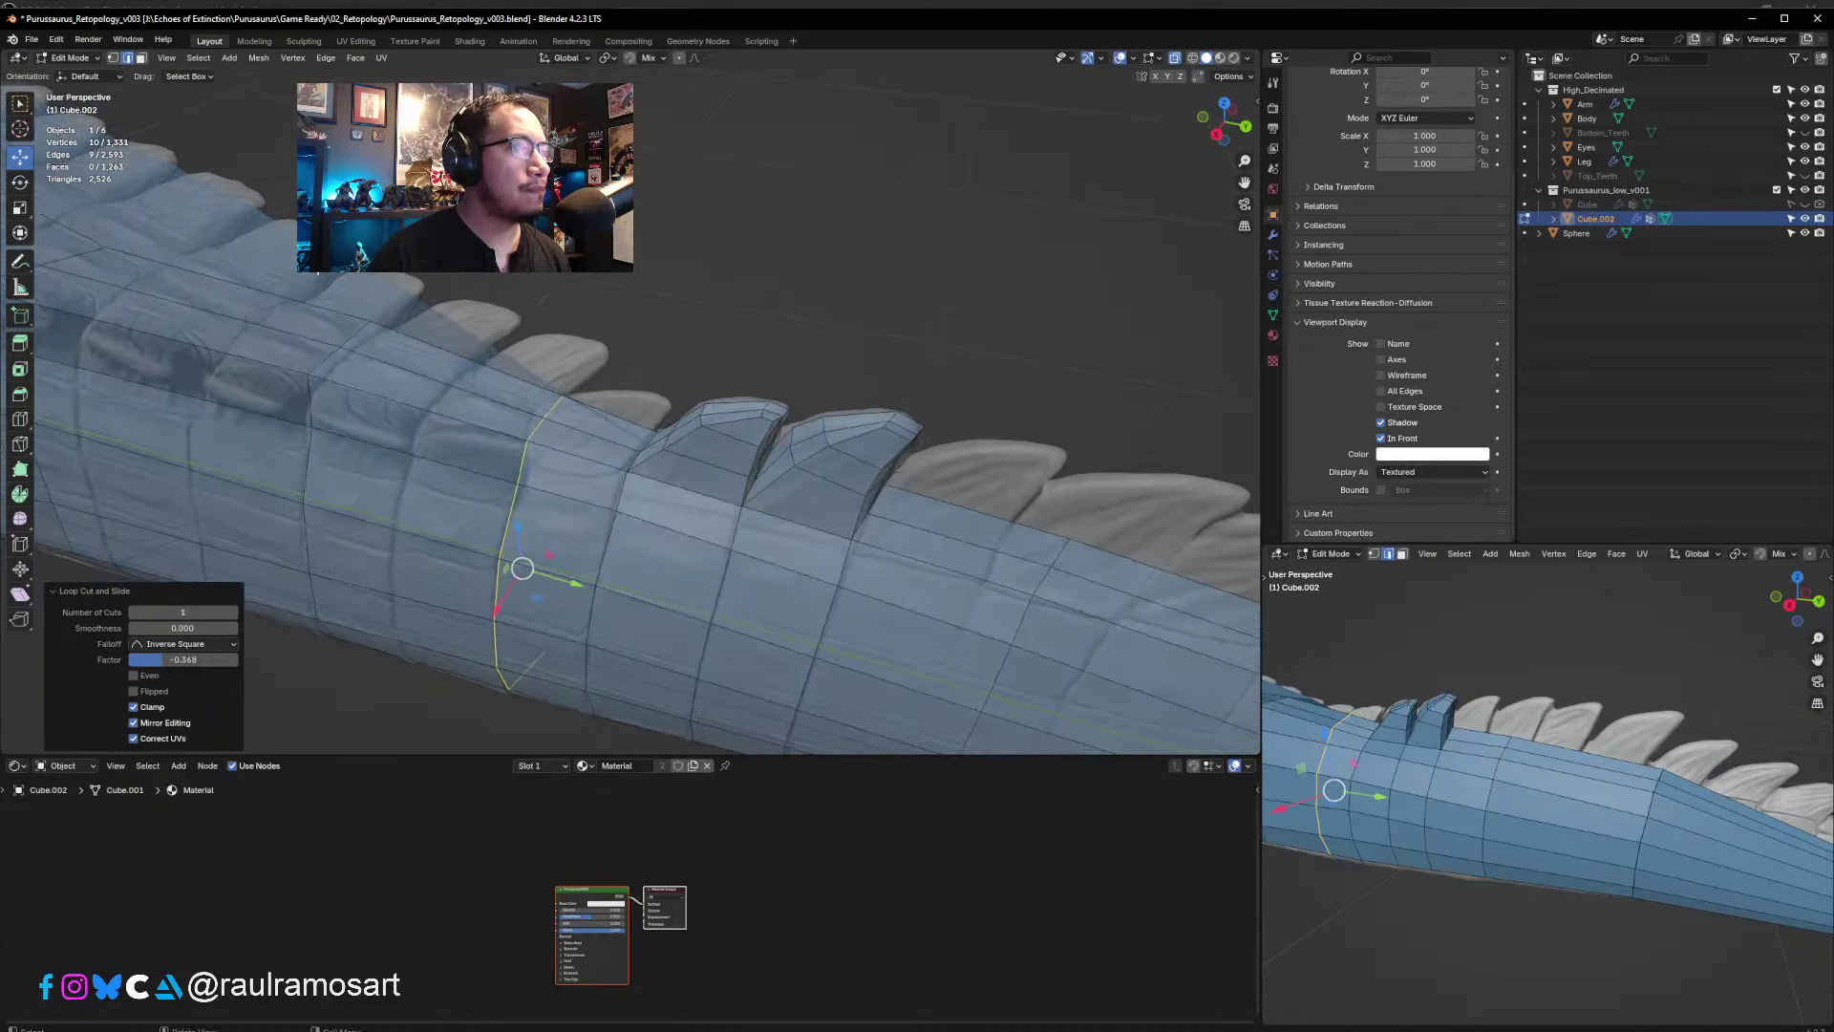
middle_click_drag(498, 337, 232, 222)
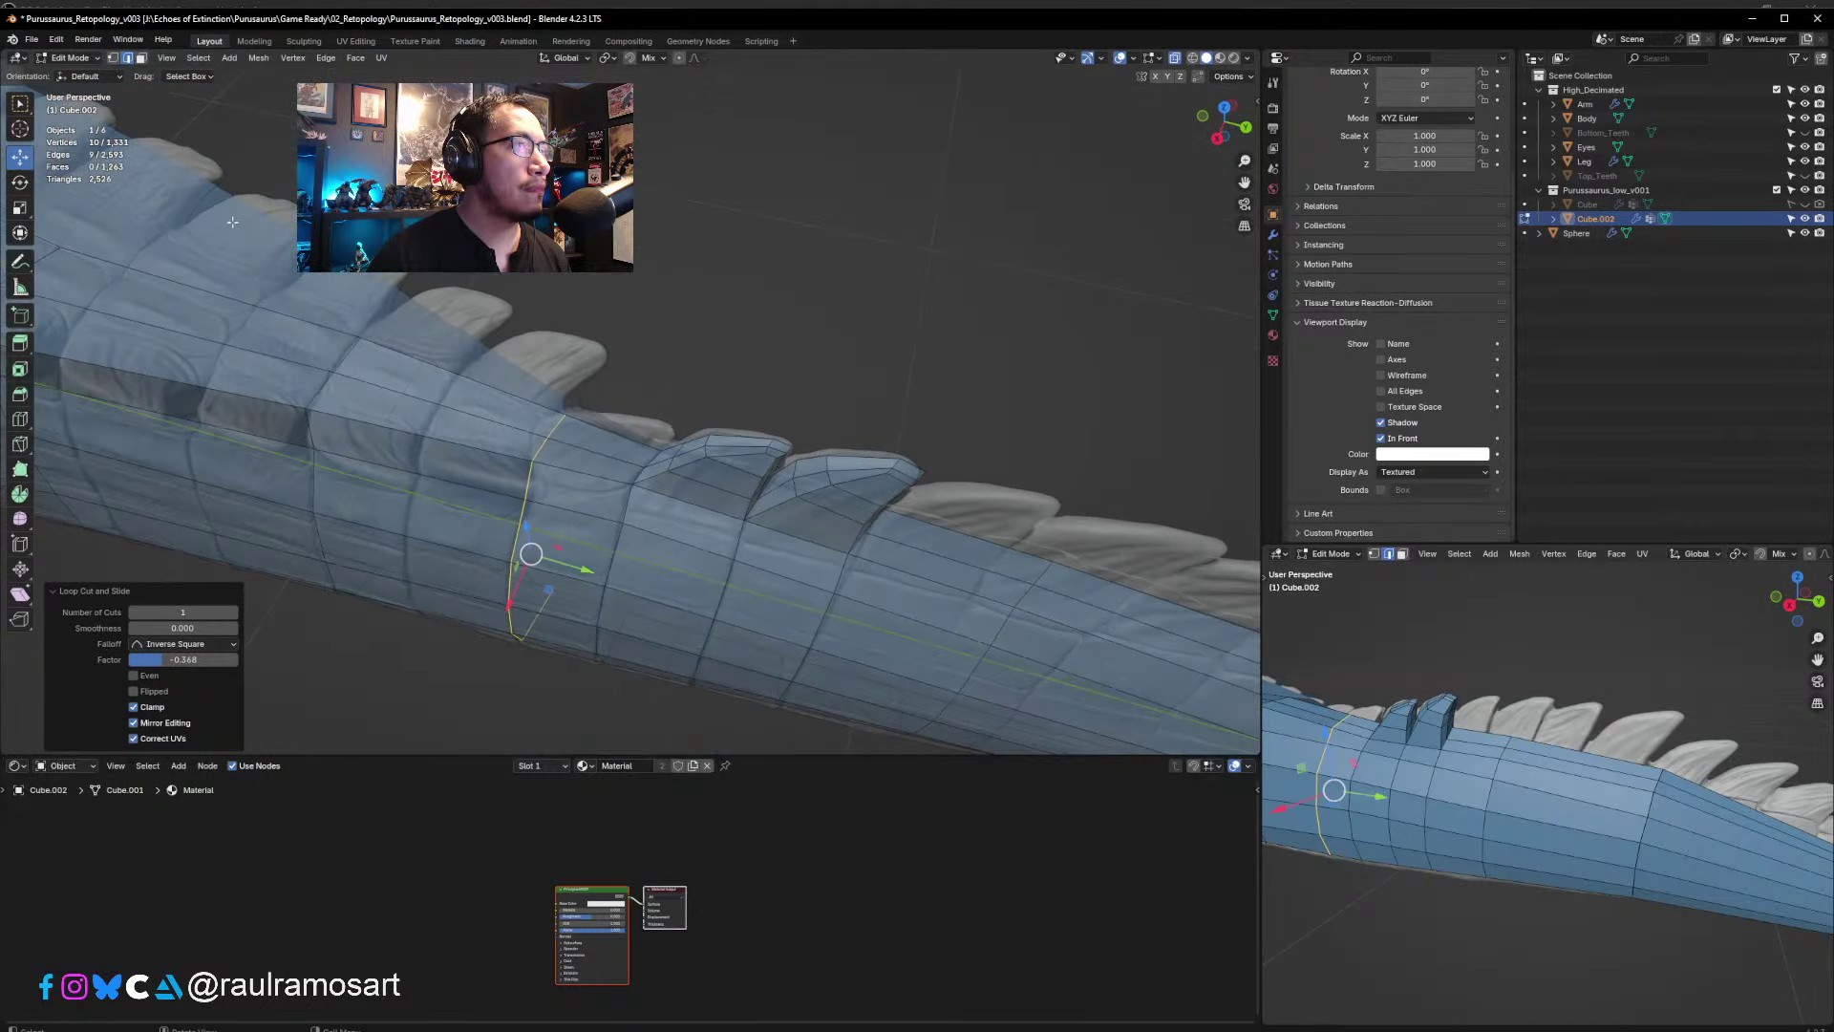
left_click(115, 60)
middle_click_drag(541, 365, 542, 430)
left_click(567, 436)
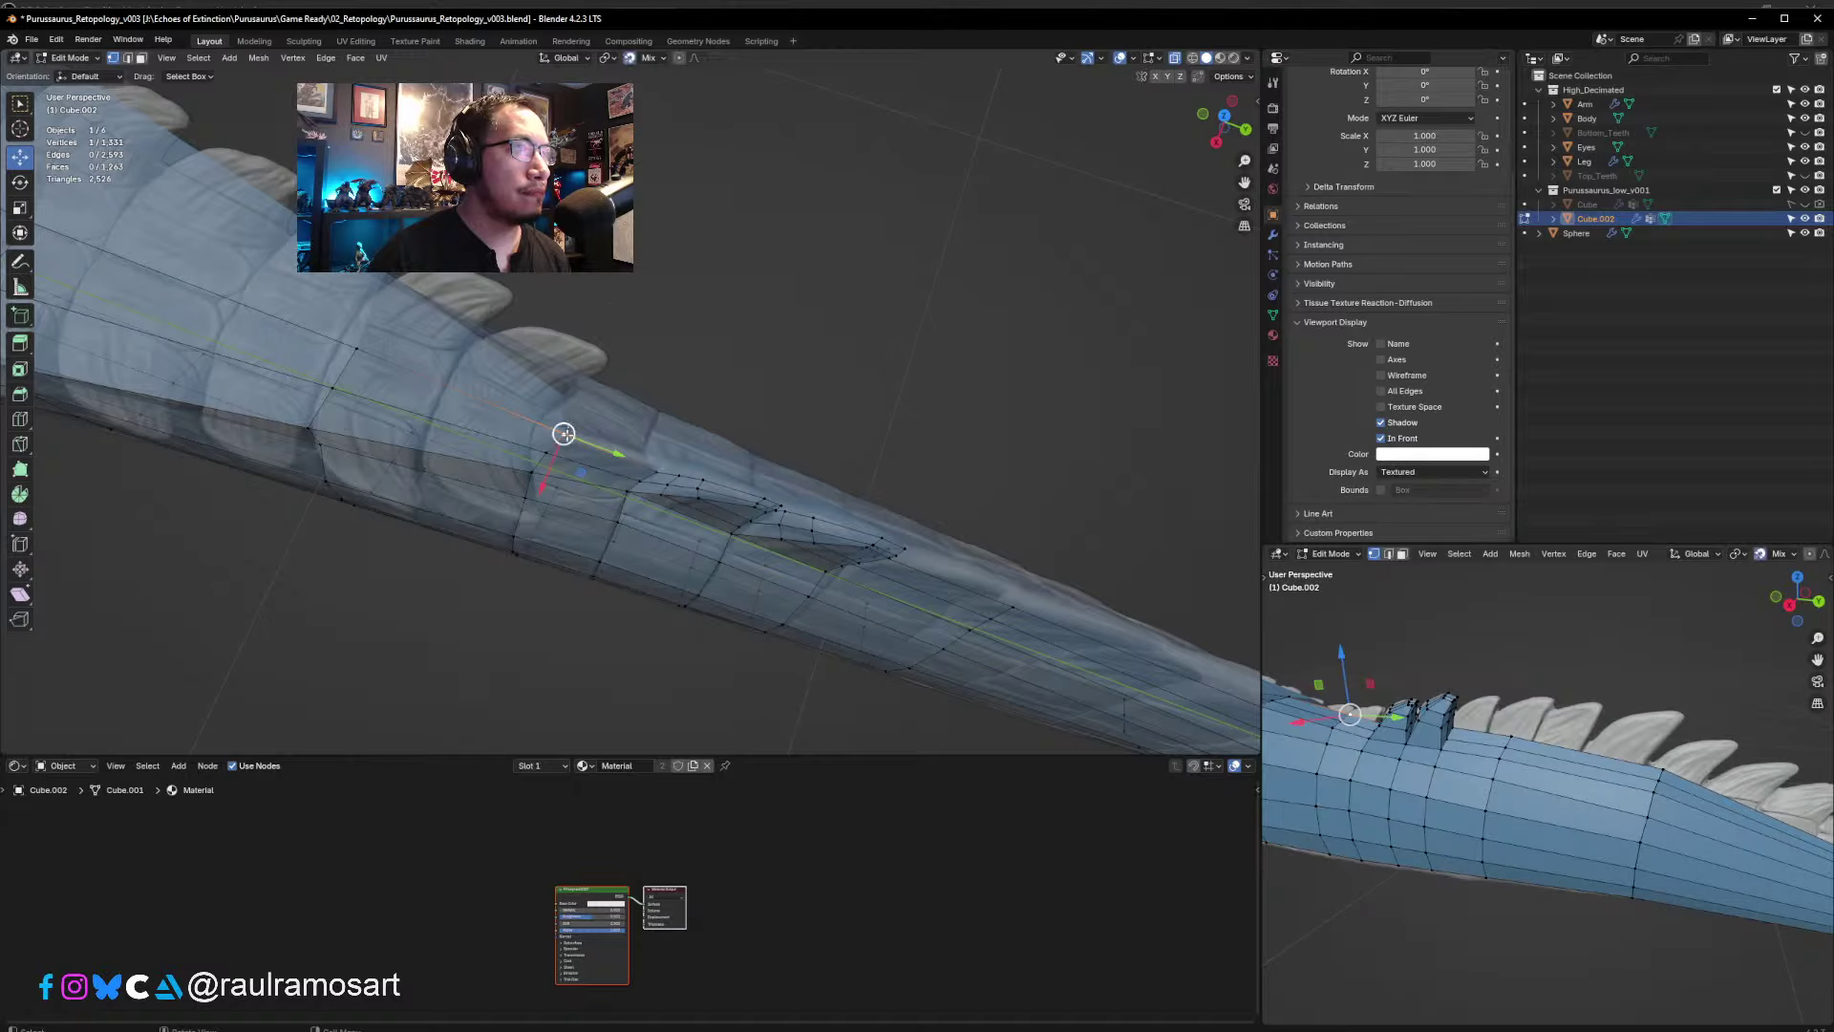
mouse_move(564, 434)
left_mouse_down()
mouse_move(538, 427)
mouse_move(537, 450)
mouse_move(532, 425)
left_mouse_up()
left_click(541, 430)
middle_click_drag(532, 425, 551, 413)
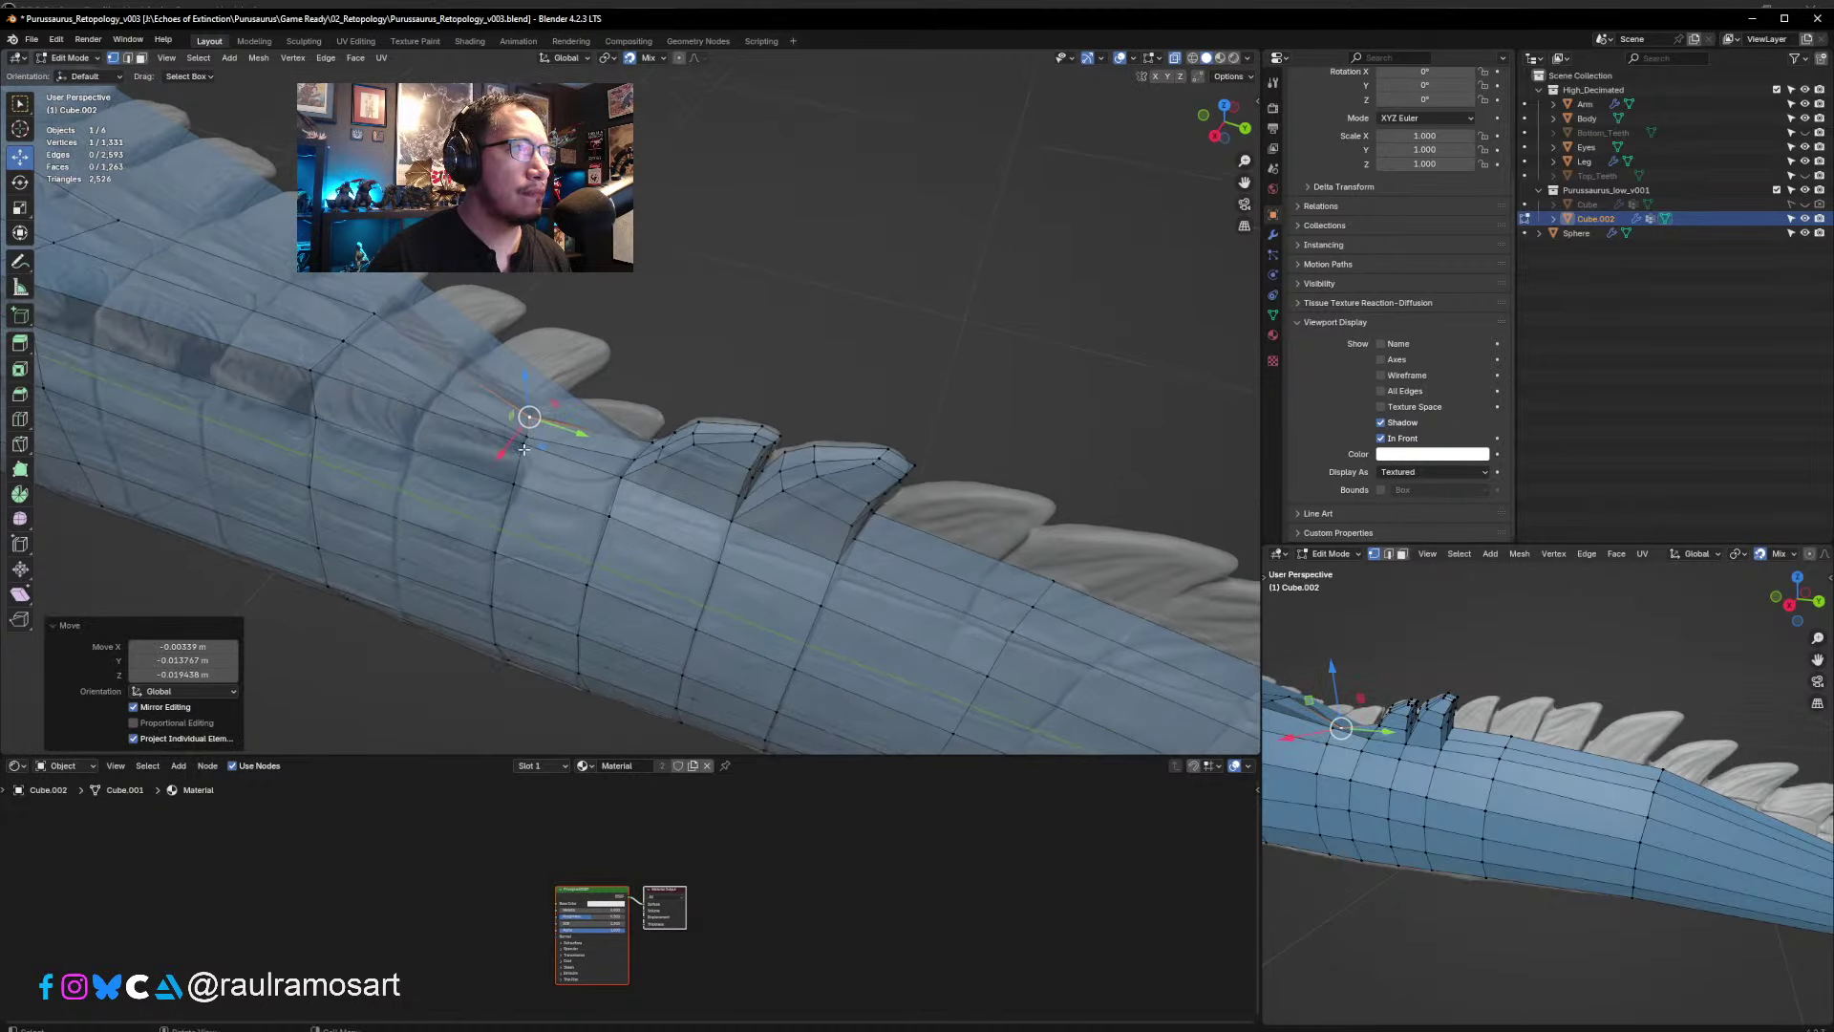
- Reposition the next vertex down the new tail loop so it sits snapped on the sculpt below the spike row
left_click_drag(524, 449, 526, 458)
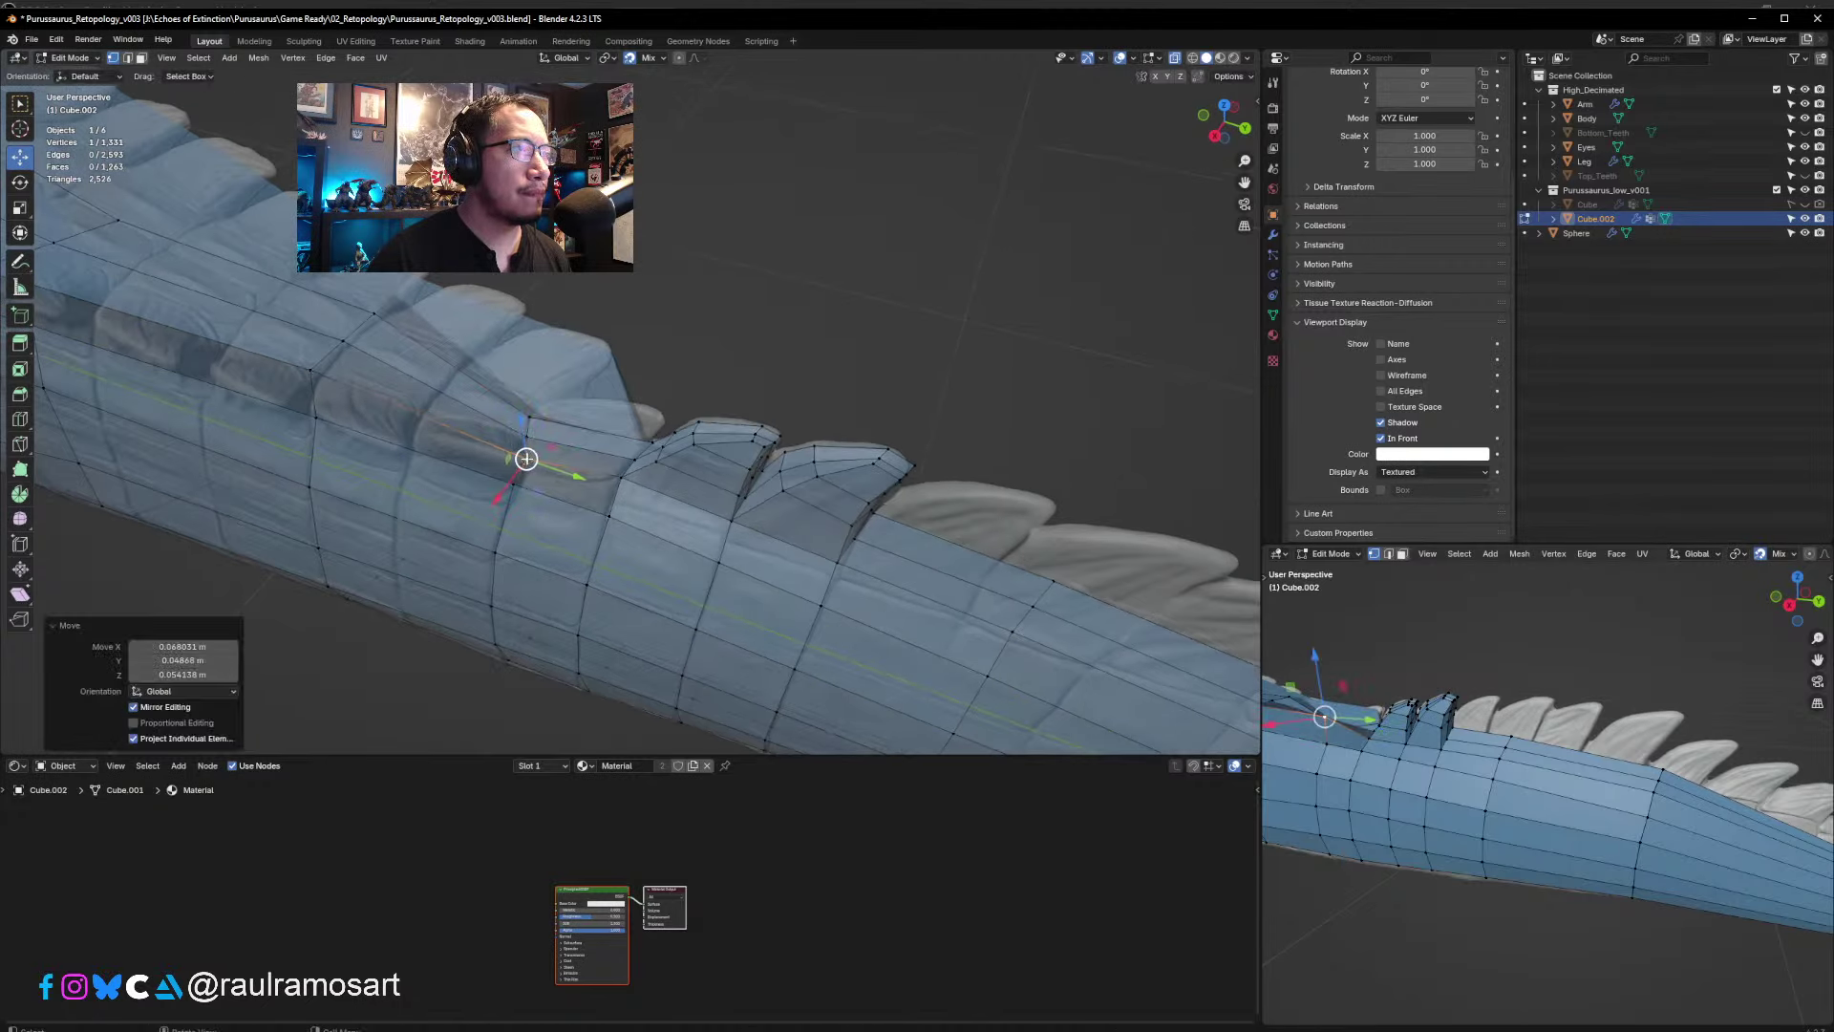
middle_click_drag(526, 459, 492, 407)
left_click(508, 405)
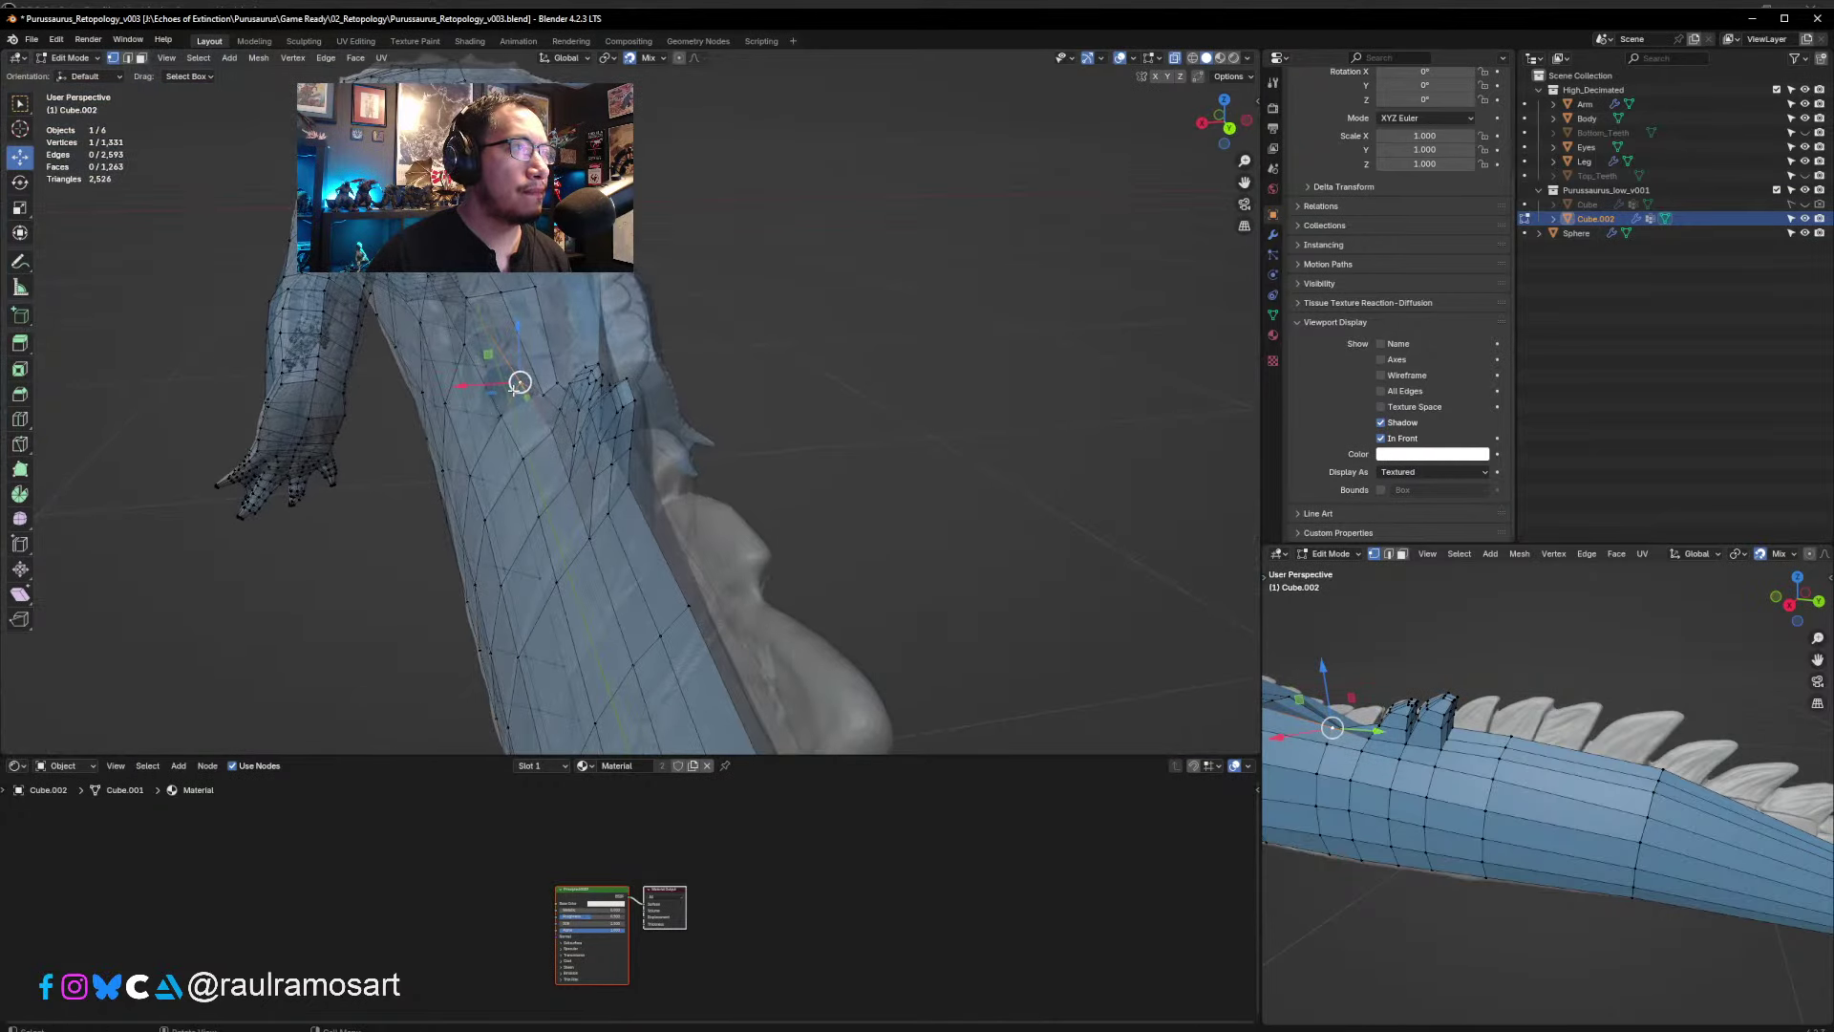
left_click_drag(516, 387, 496, 426)
middle_click_drag(495, 426, 565, 448)
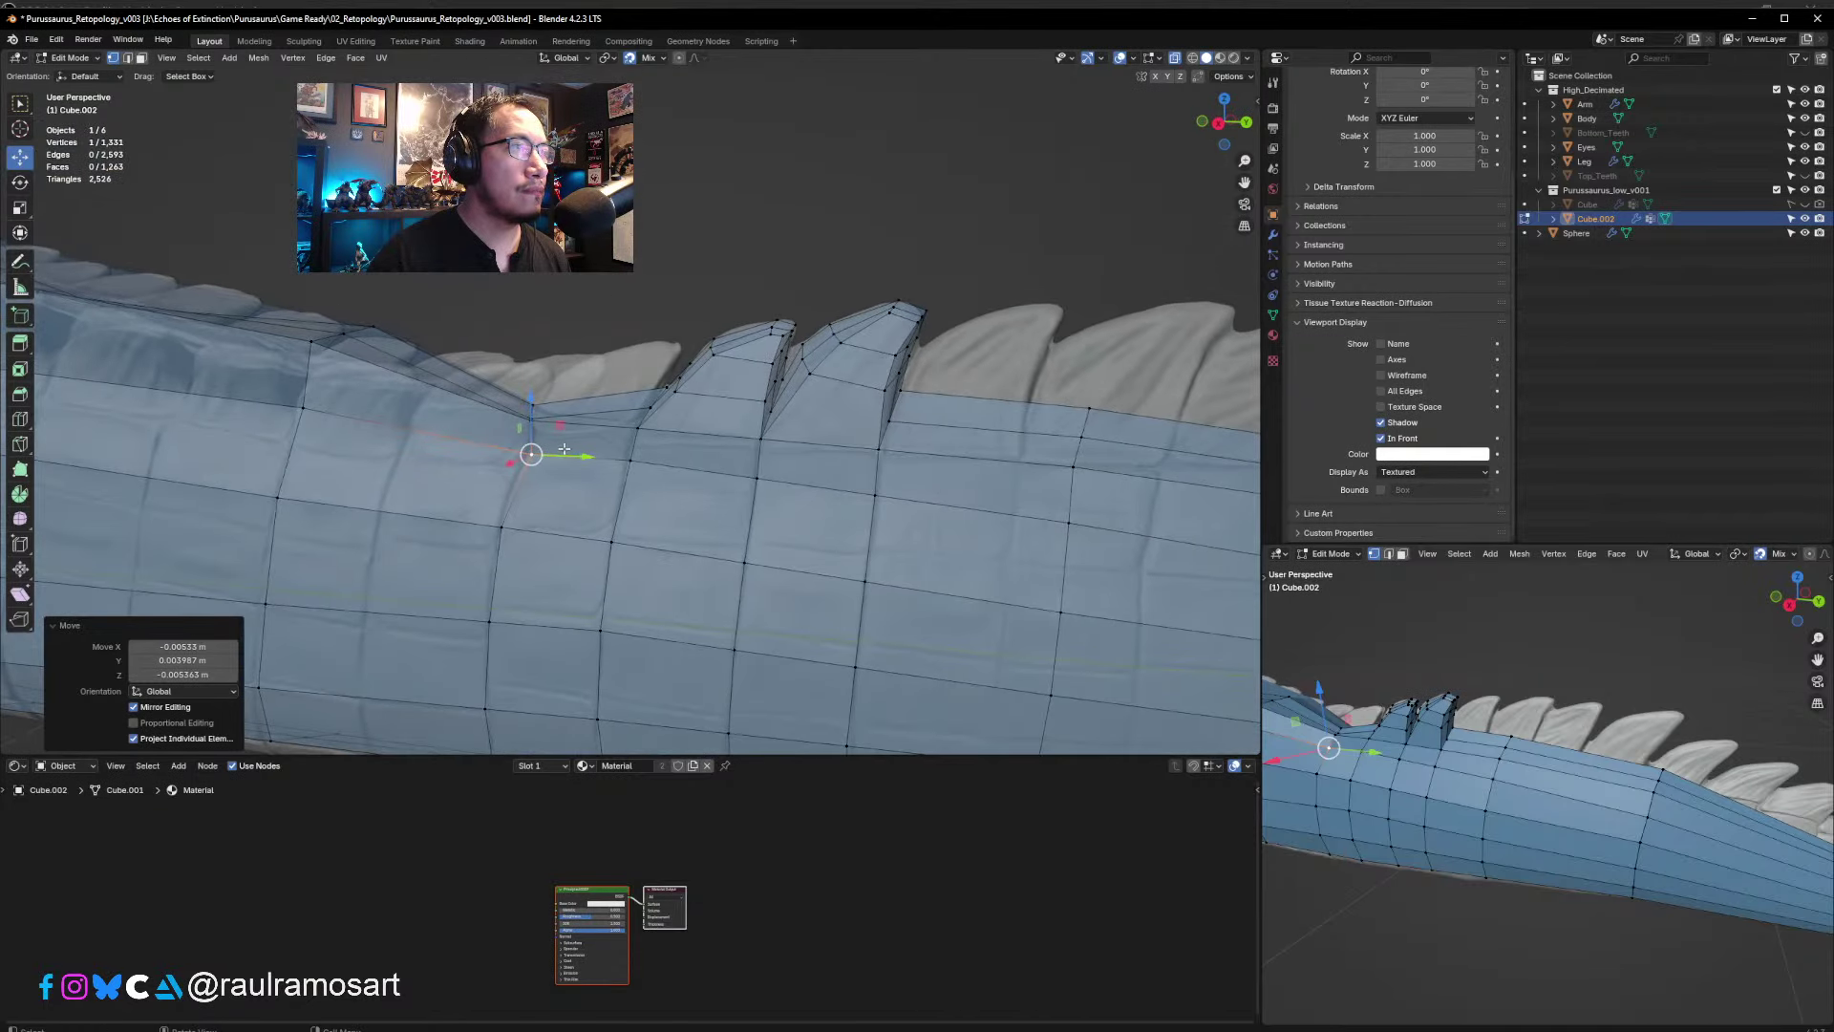
left_click_drag(519, 454, 528, 453)
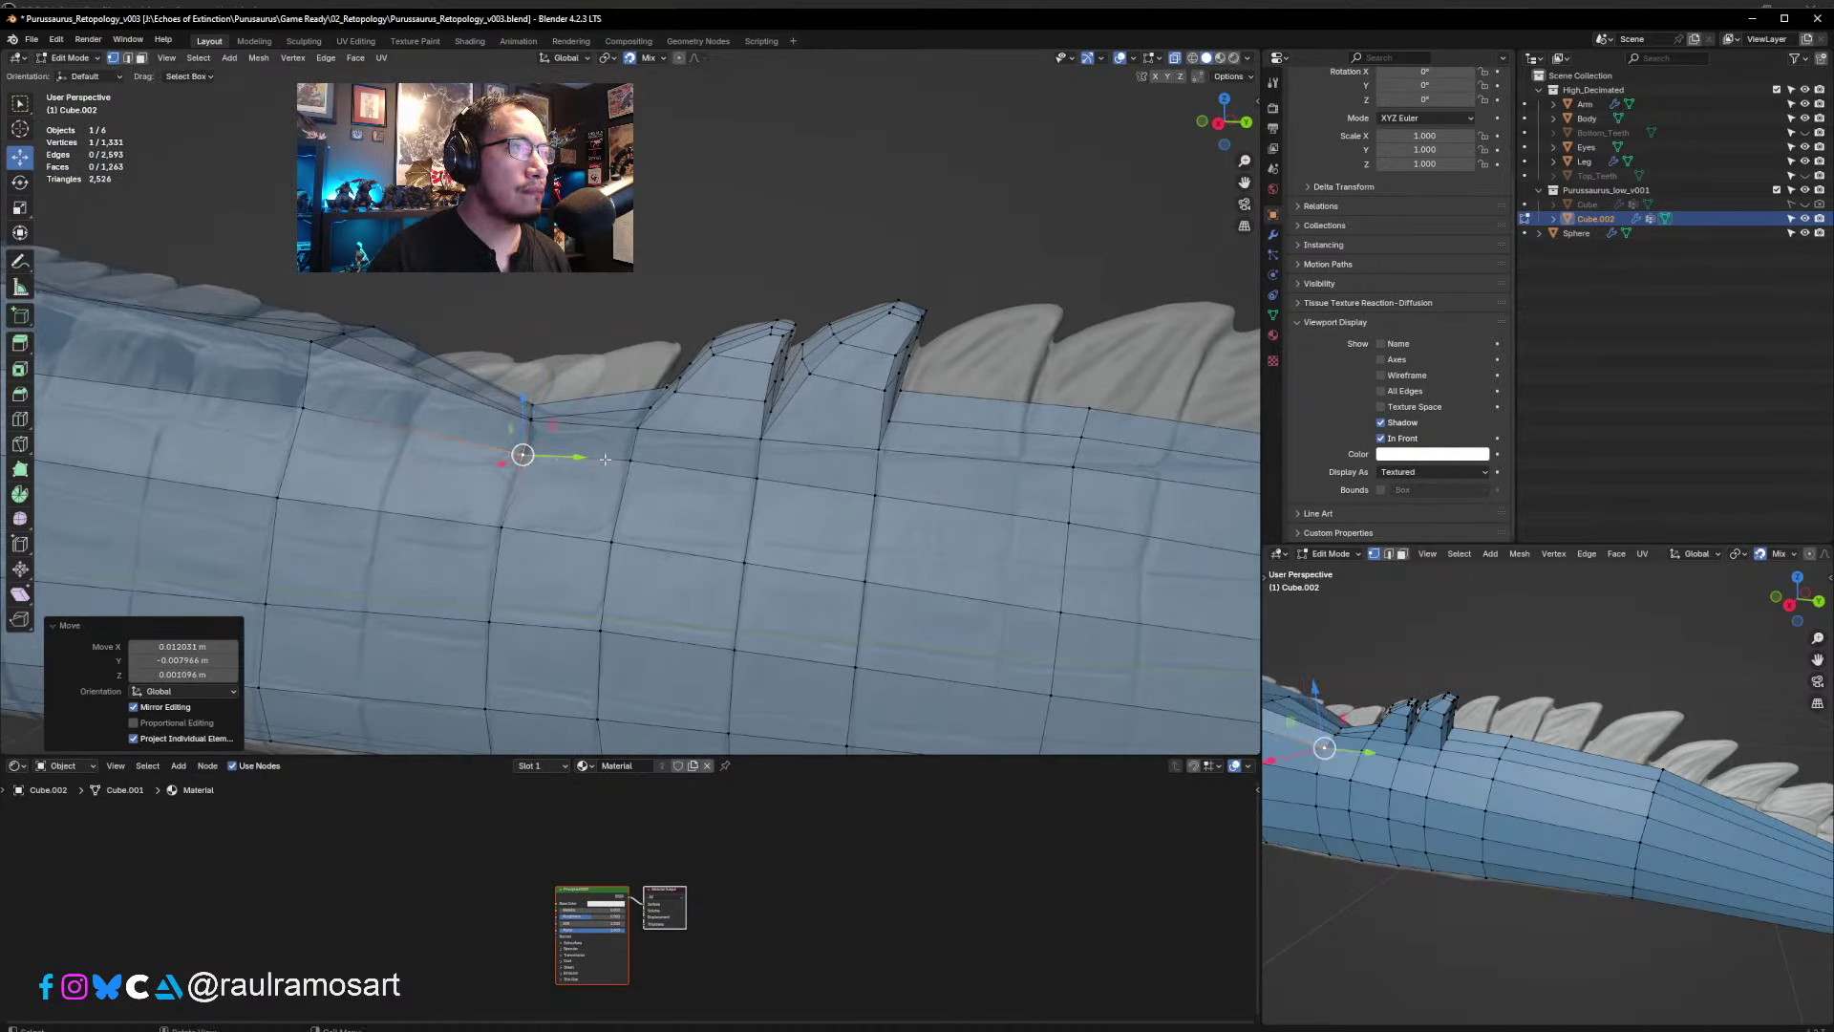
middle_click_drag(527, 453, 642, 562)
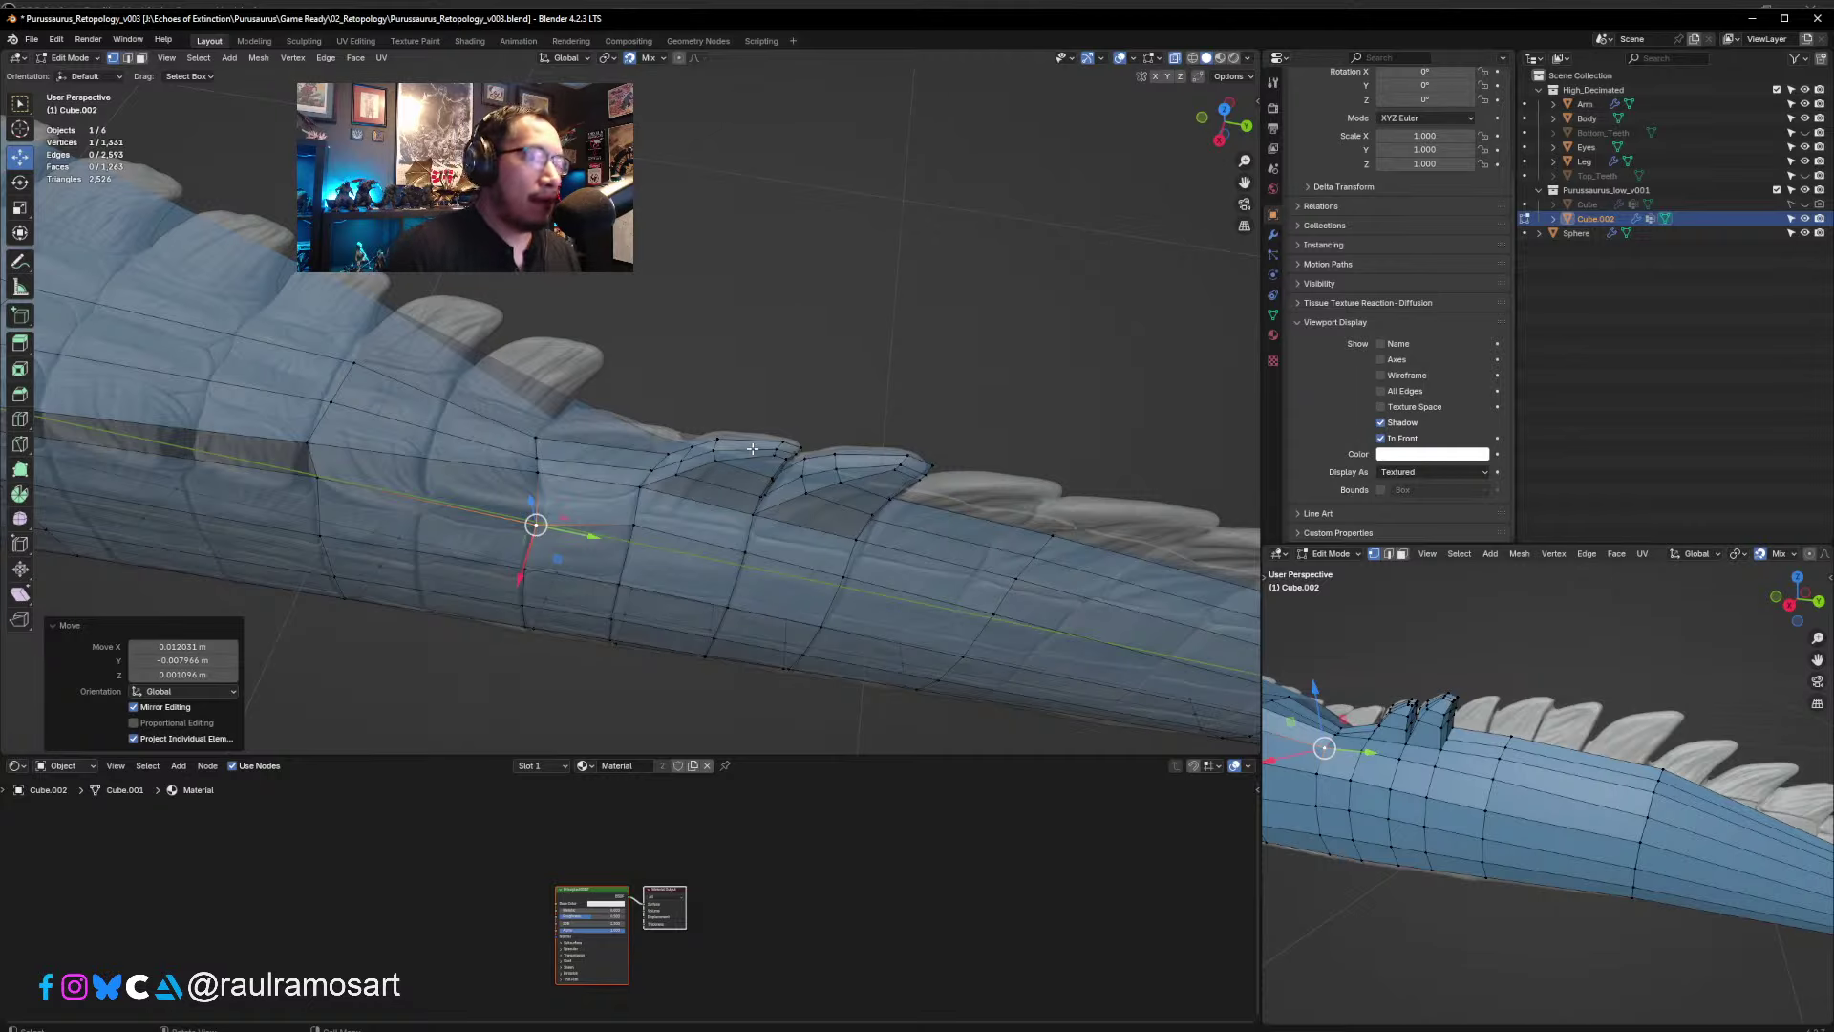
- Fine-tune the second spike's front outline vertices against the sculpted silhouette in the right side view
scroll(915, 502, "up", 2)
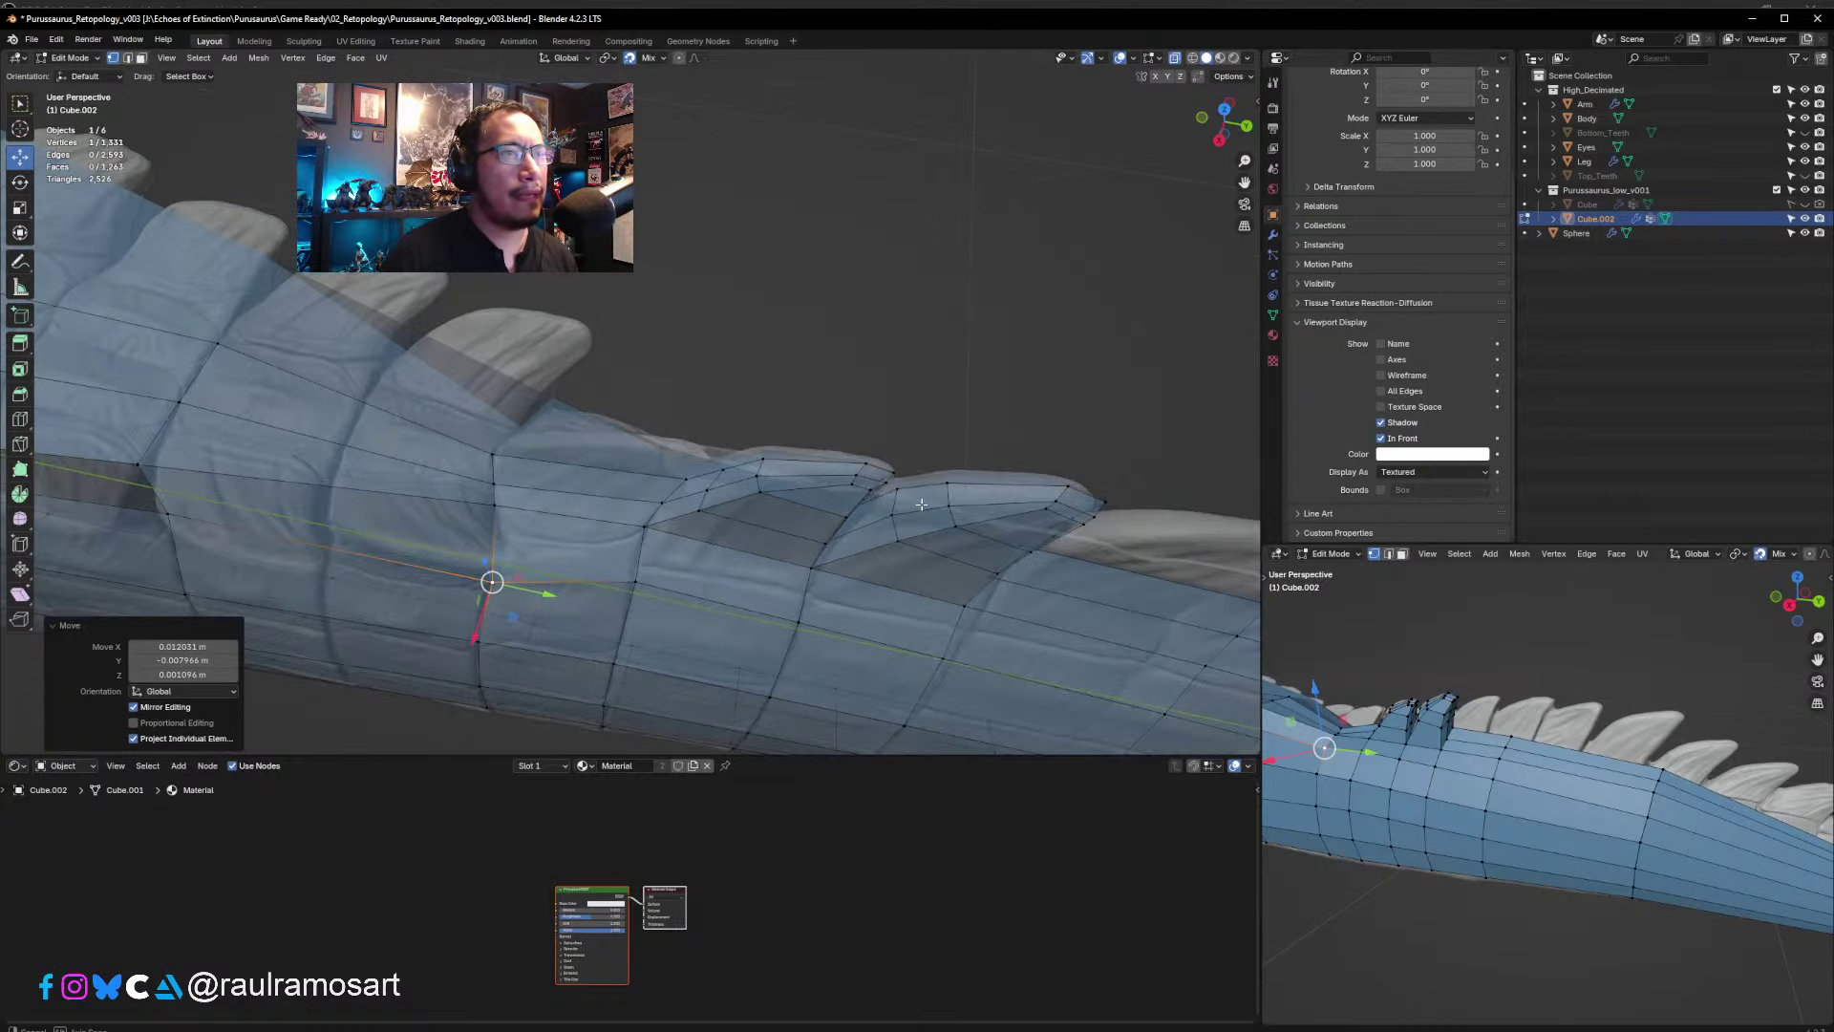
middle_click_drag(914, 502, 703, 433)
key("KP_3")
scroll(709, 433, "up", 2)
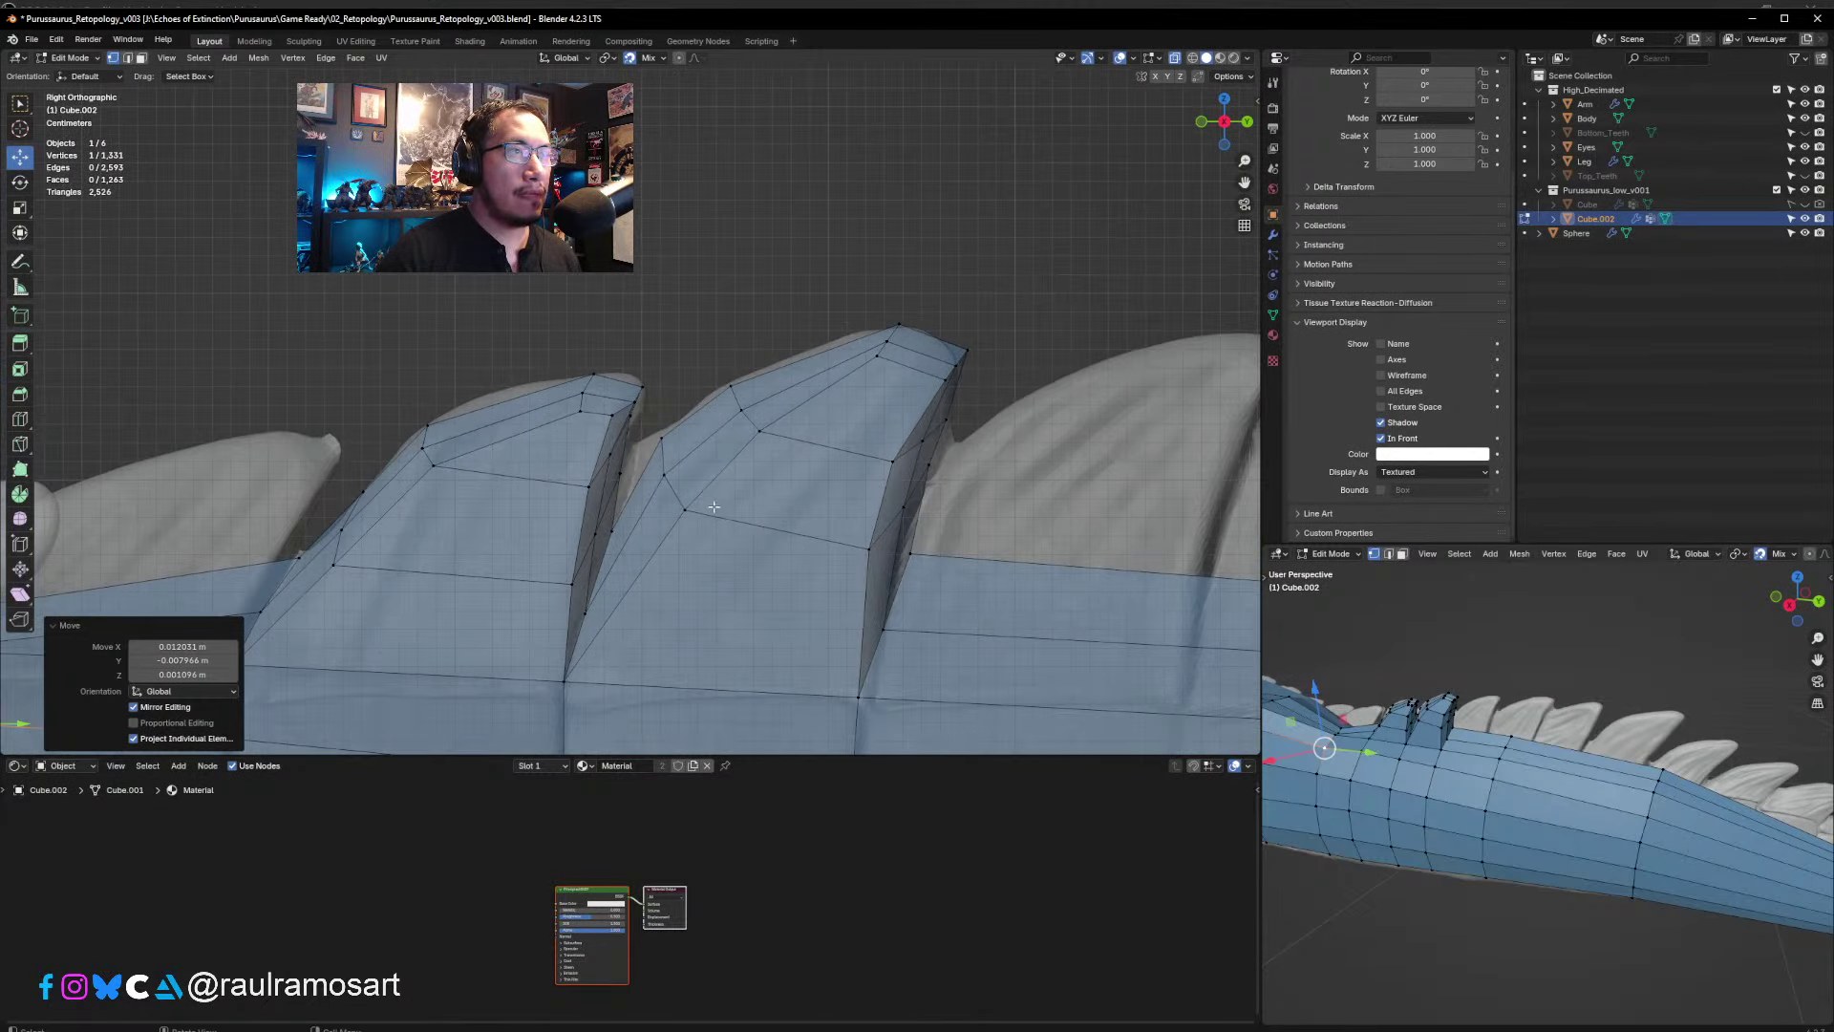
left_click_drag(666, 448, 661, 437)
left_click(734, 386)
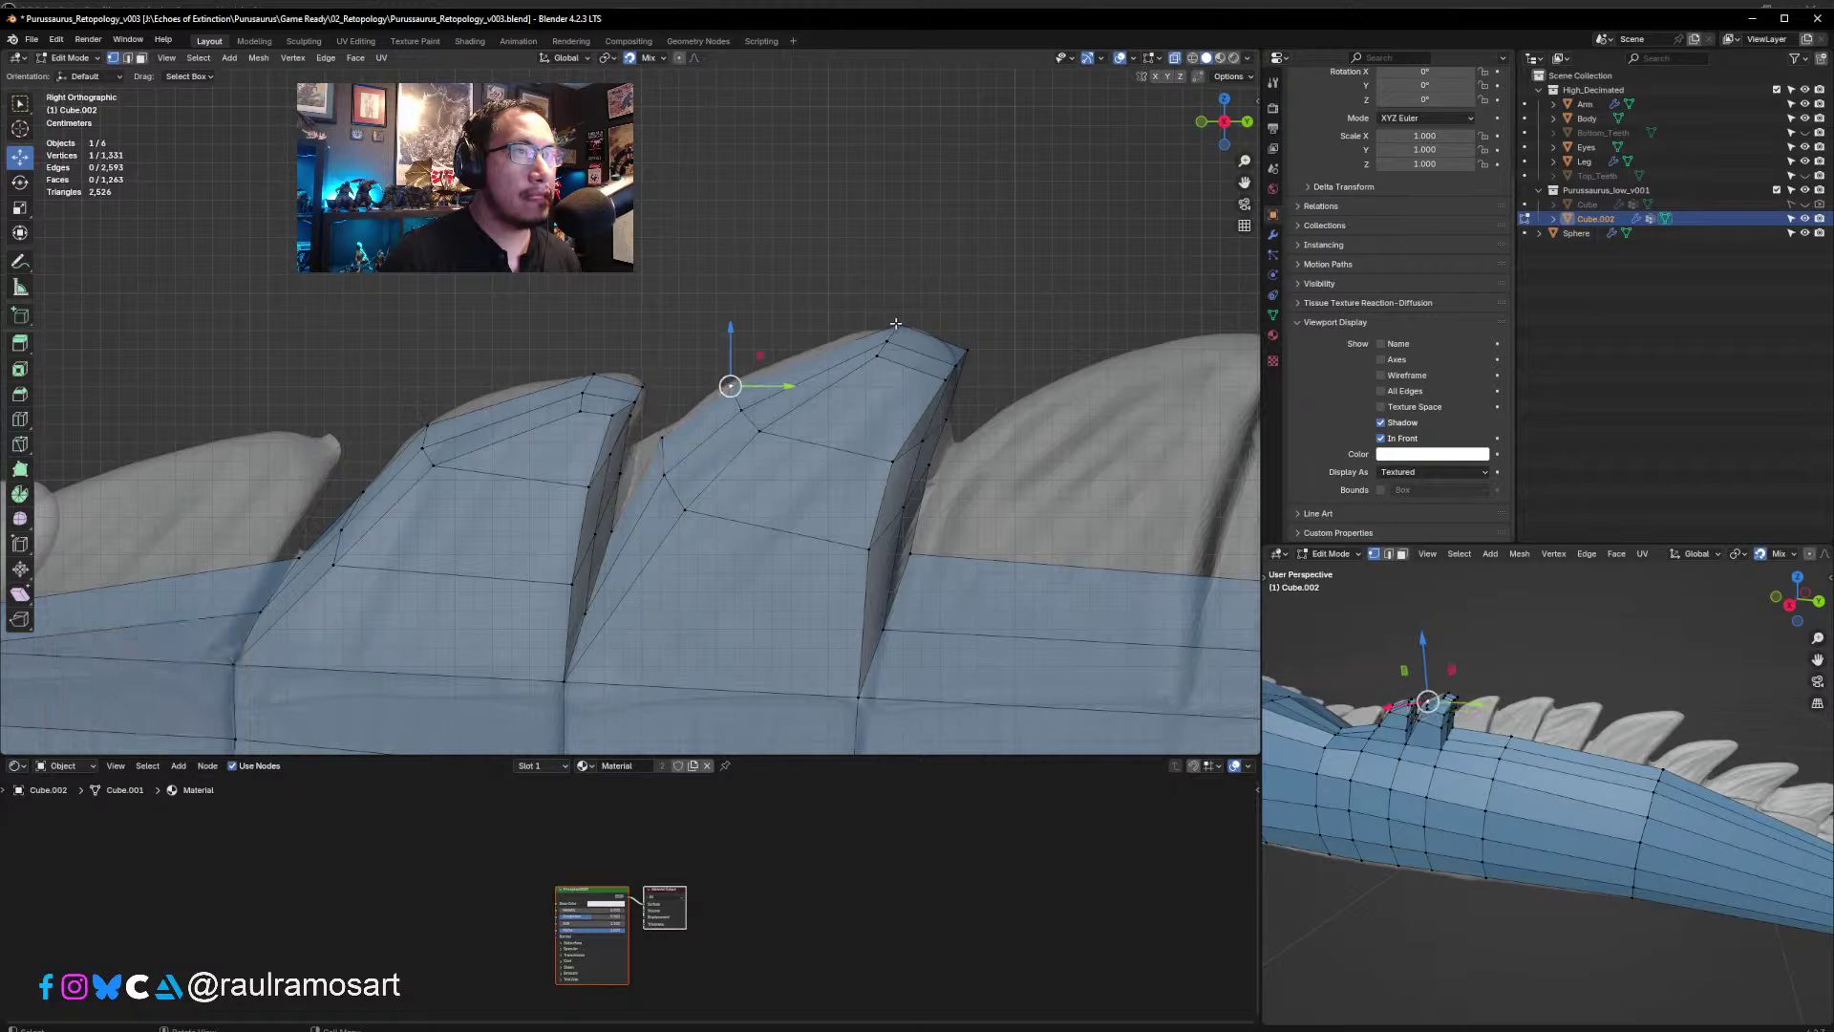
- Try shifting the second spike's crest vertex, undo it, and reposition the vertices along the spike's upper and rear side
left_click_drag(895, 324, 869, 333)
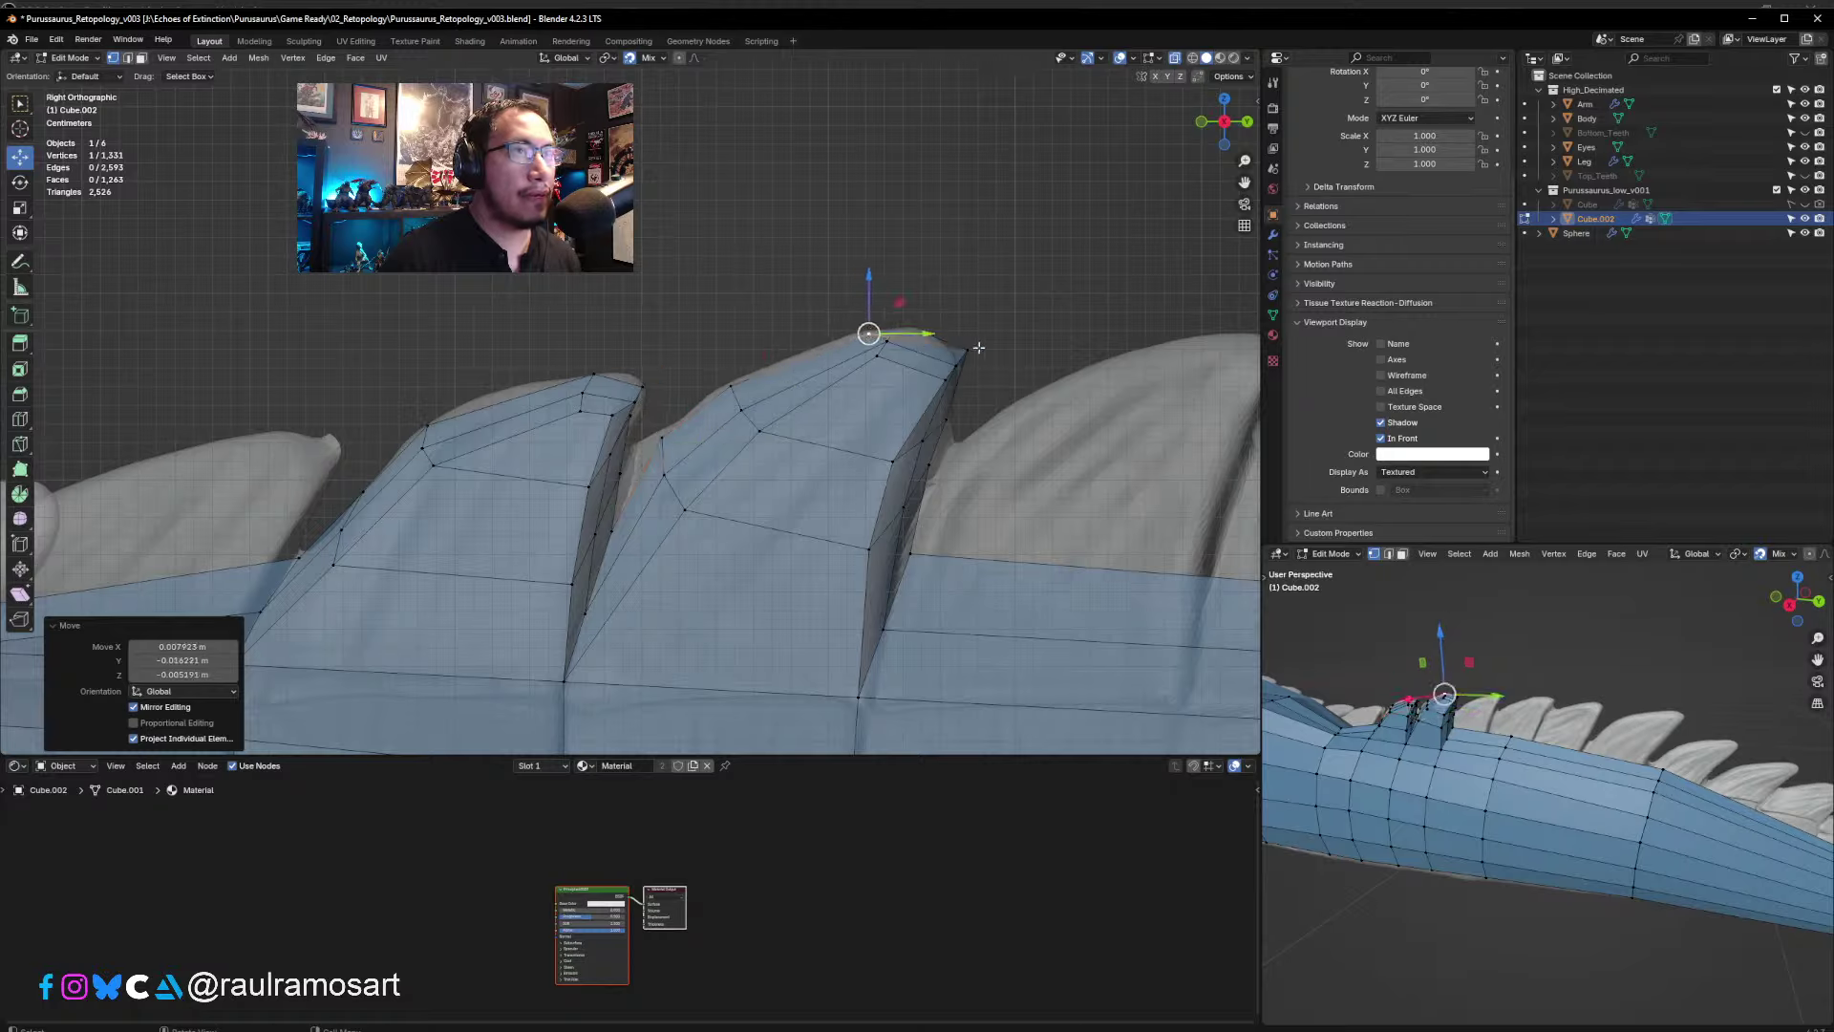
key("ctrl+z")
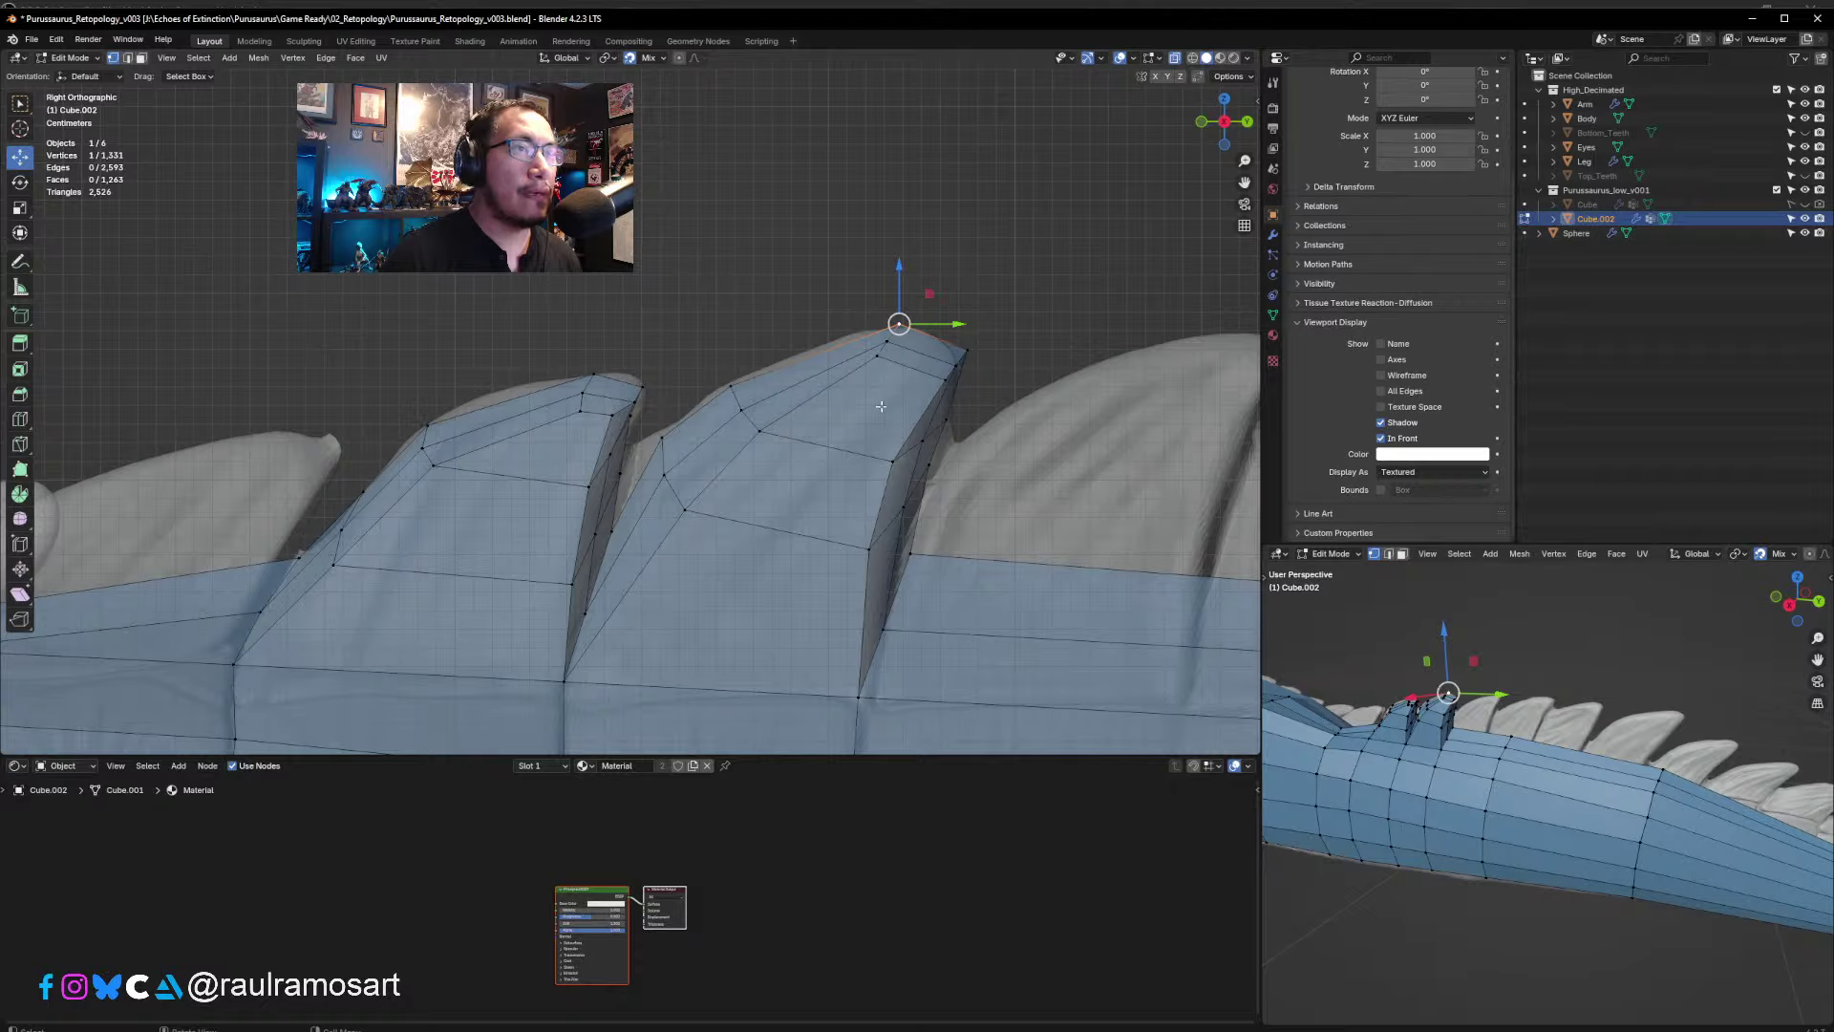
left_click_drag(887, 361, 884, 465)
left_click_drag(873, 552, 864, 536)
- Select the tail's edge loop behind the two modeled spikes, from the dorsal ridge around to the belly
middle_click_drag(945, 521, 639, 494, "shift")
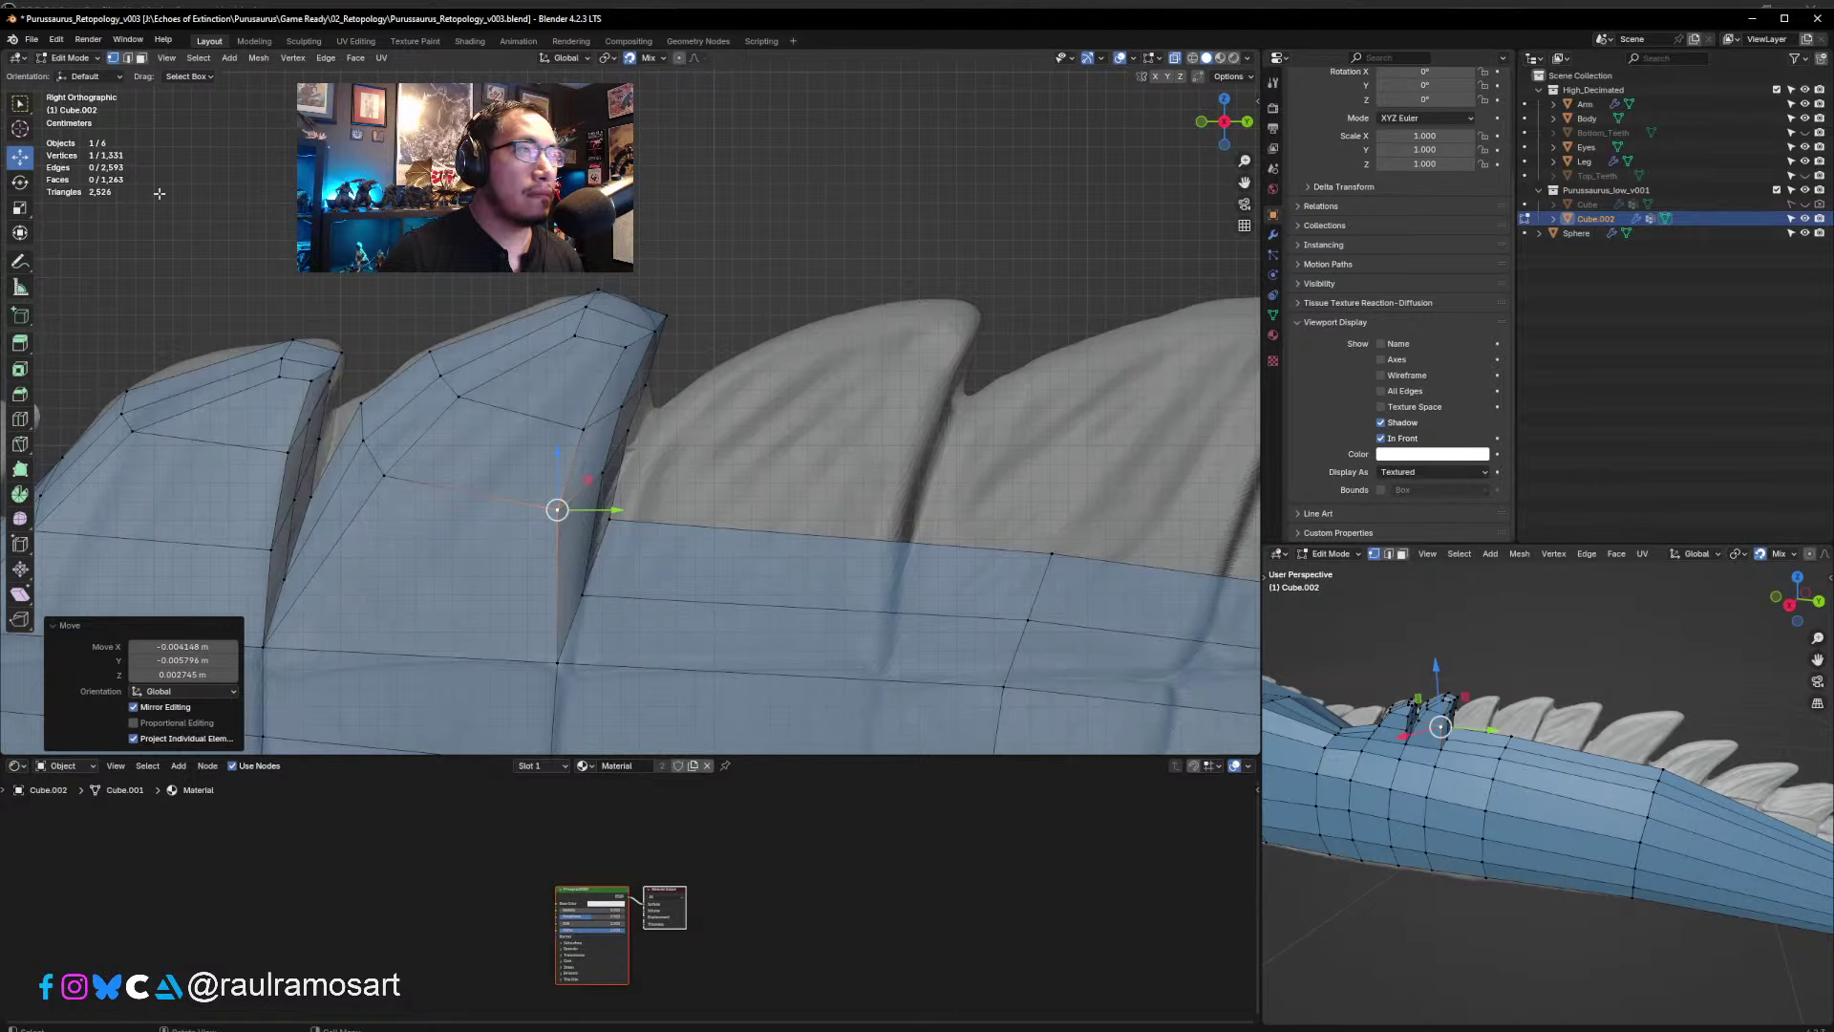
left_click(141, 58)
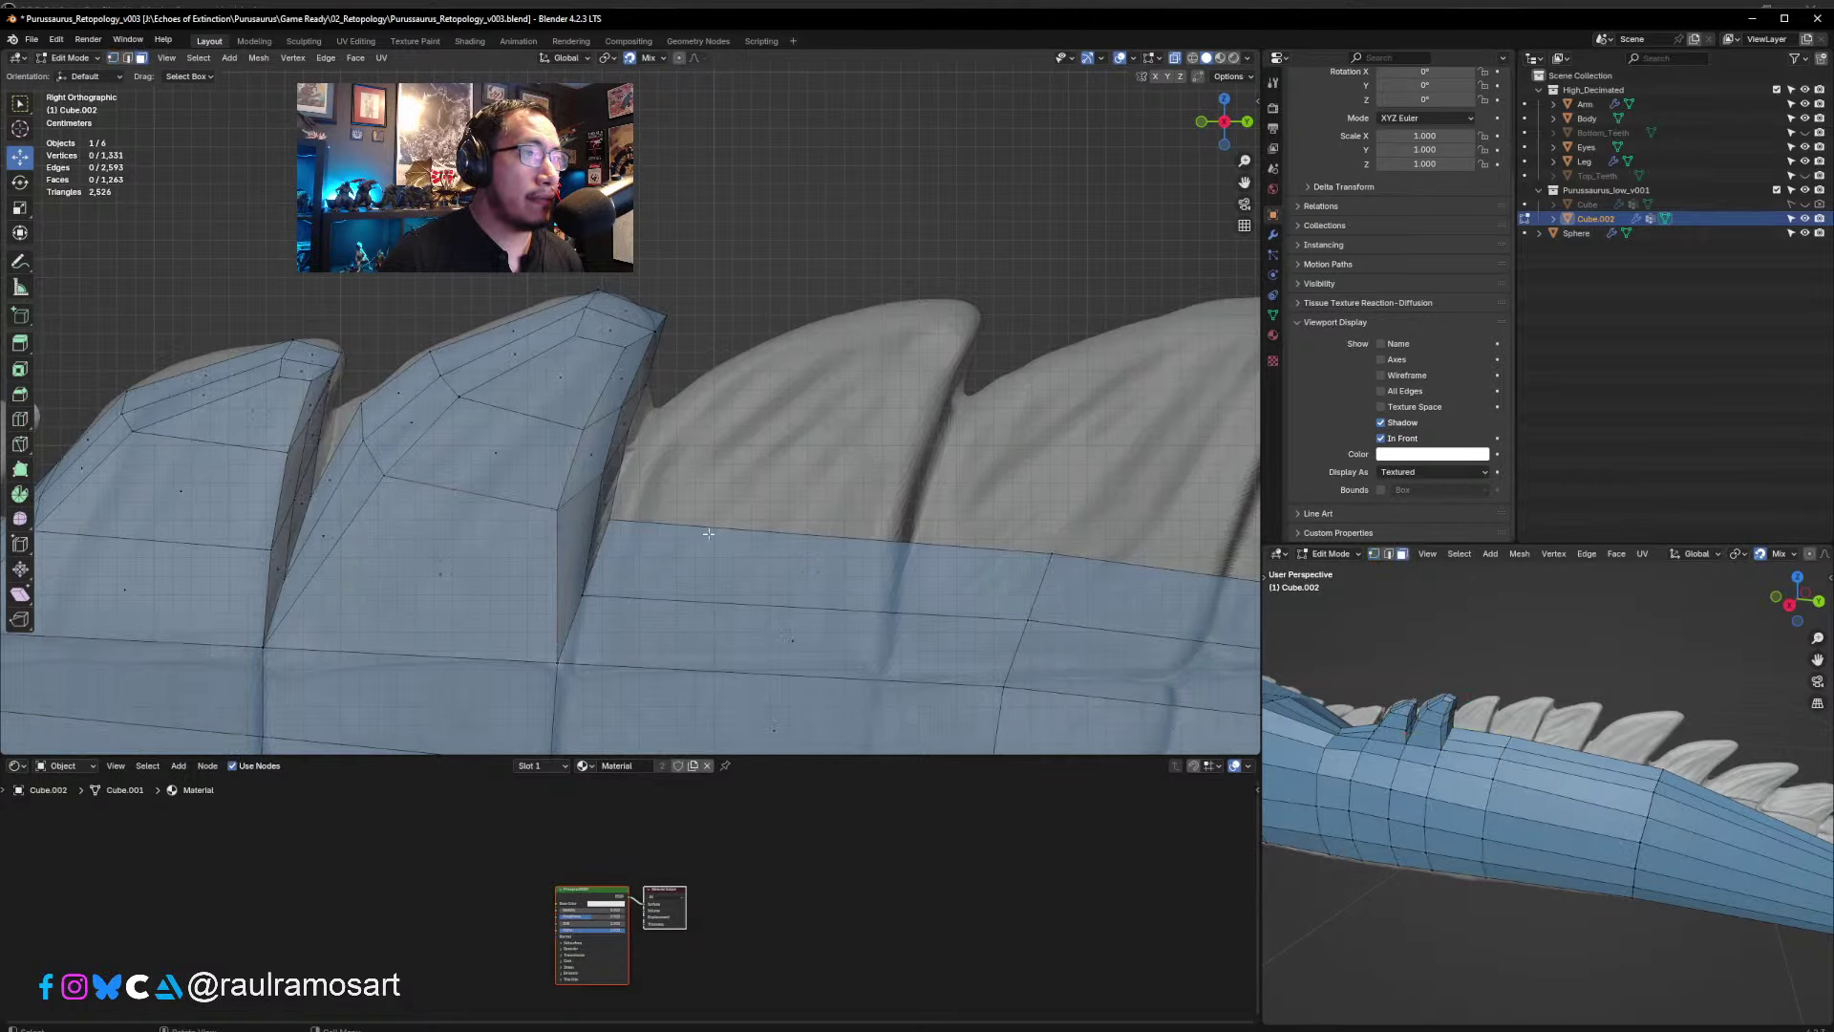
scroll(708, 534, "down", 2)
scroll(891, 551, "down", 2)
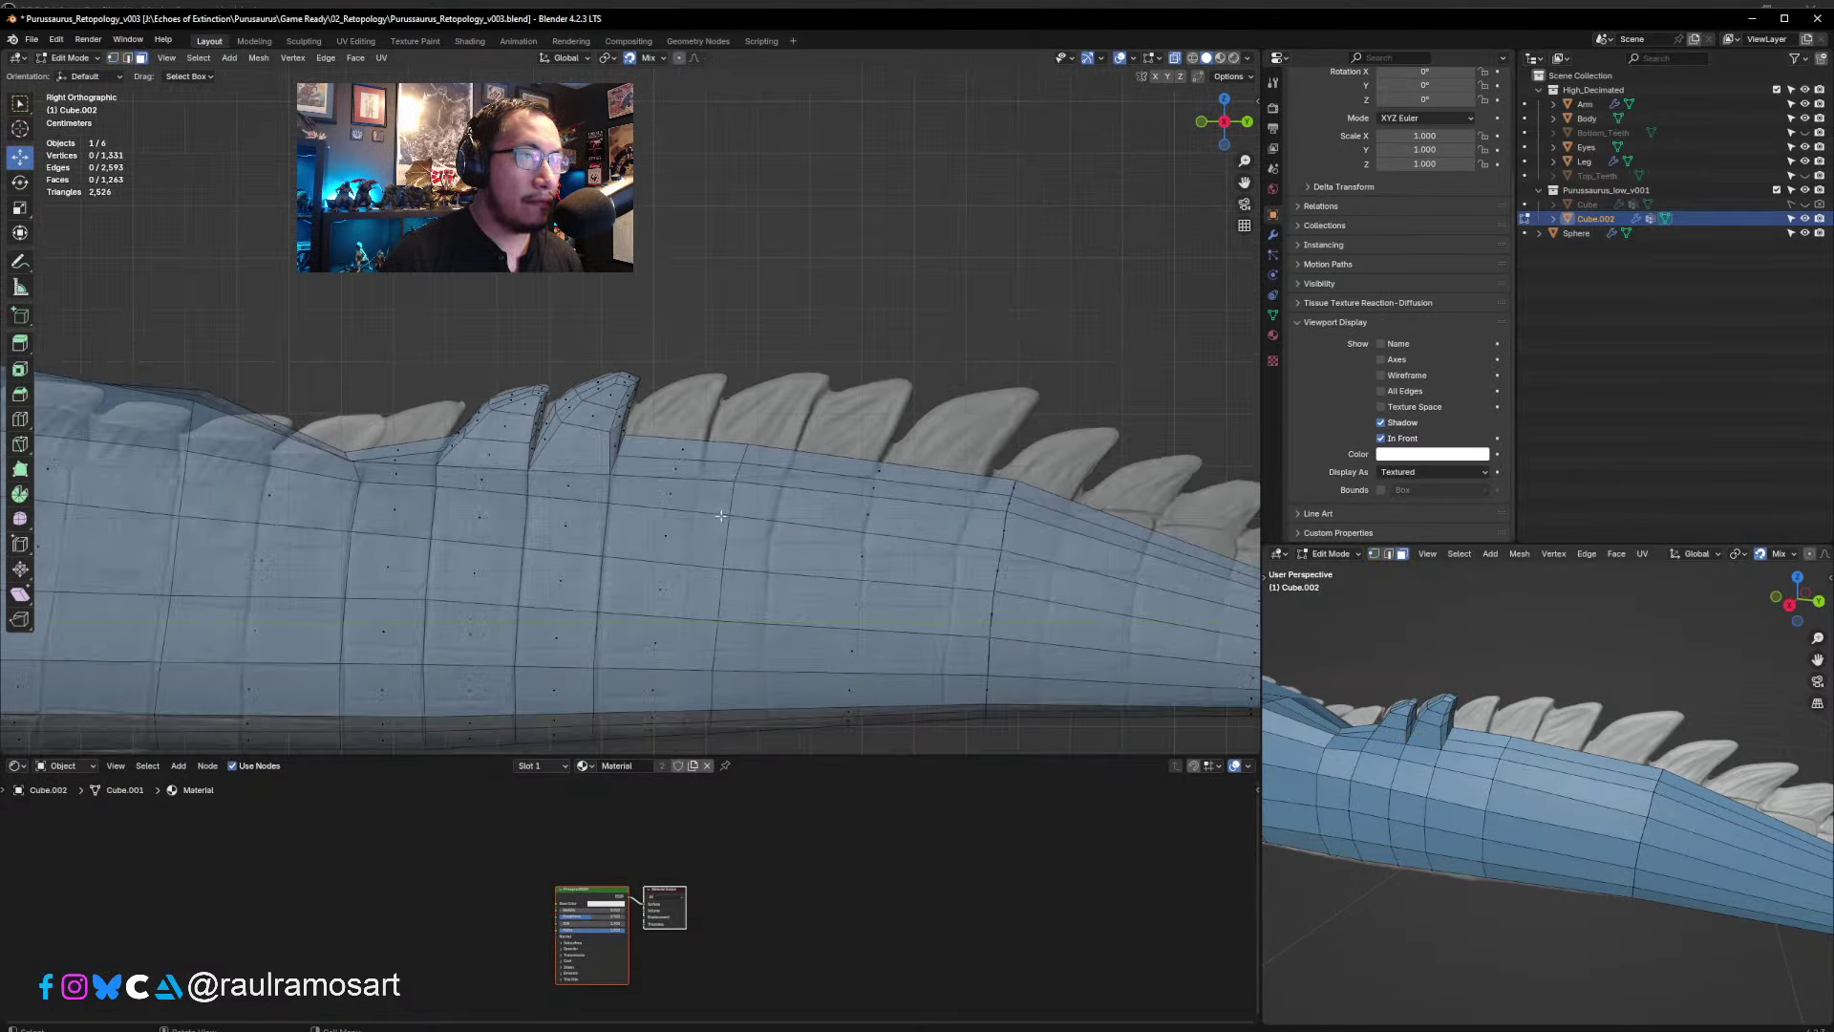
left_click(127, 59)
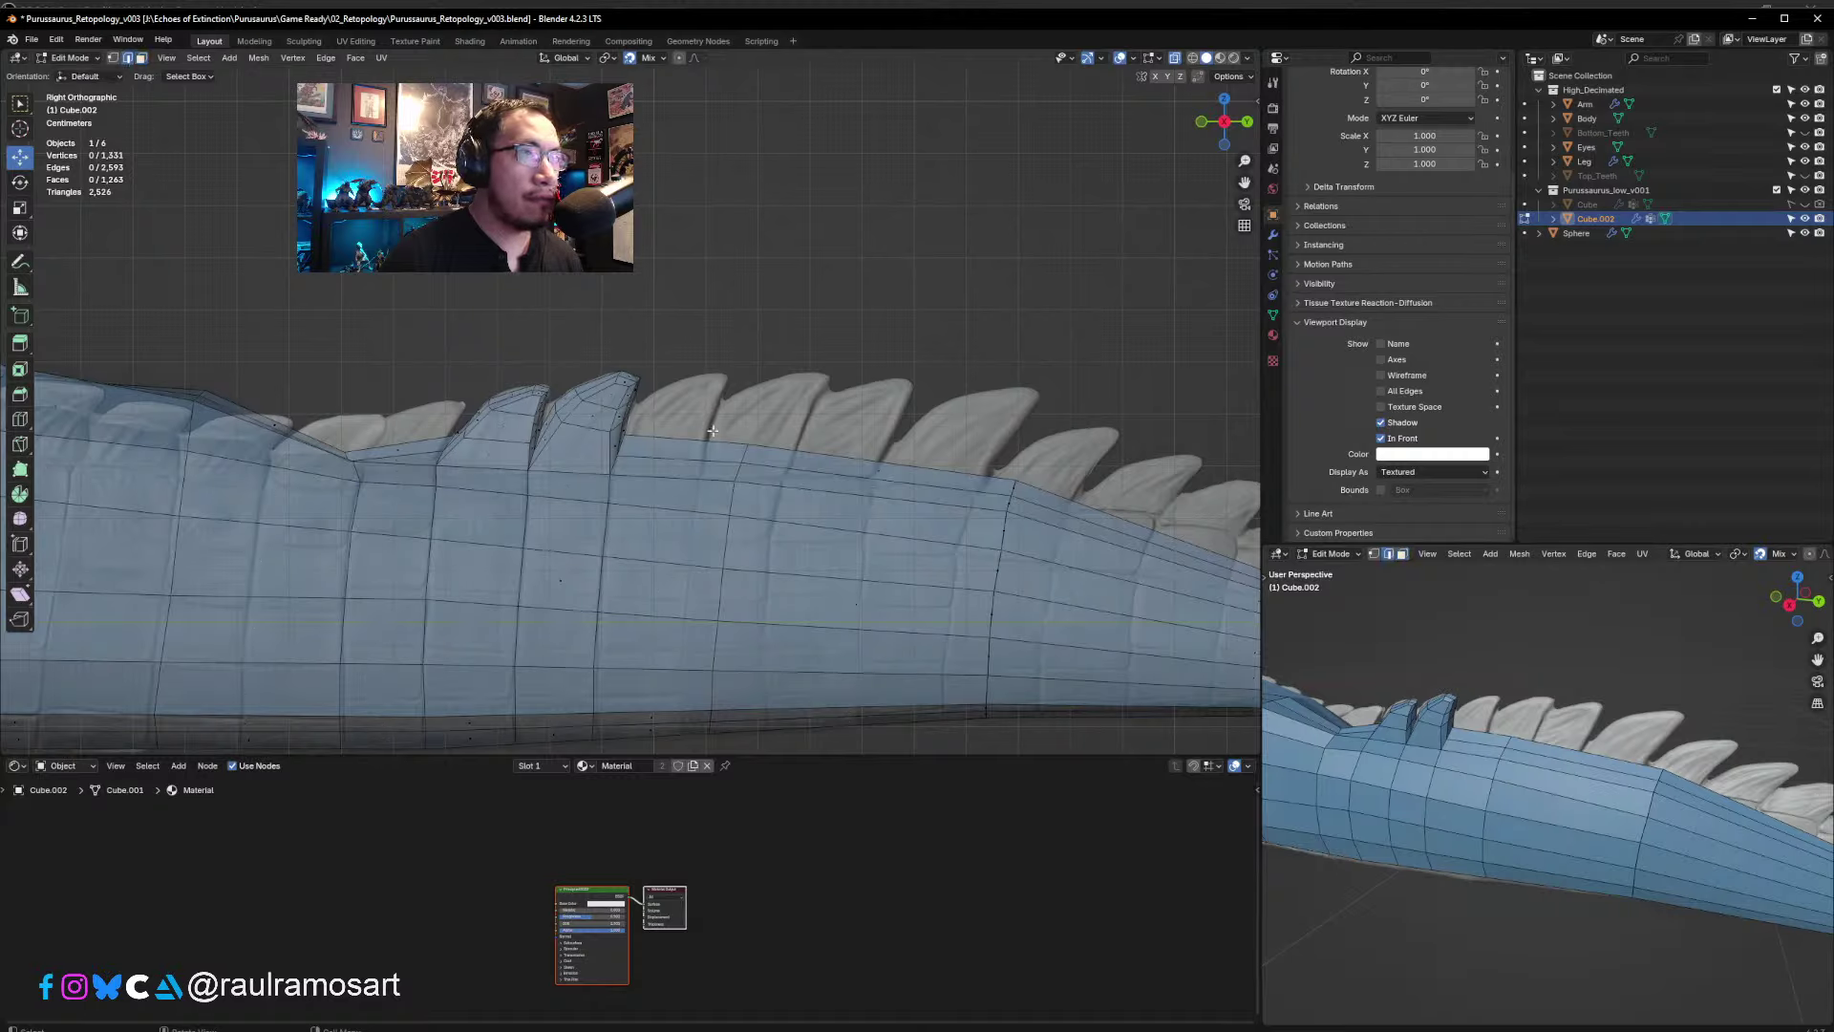
left_click(756, 470)
left_click(745, 451)
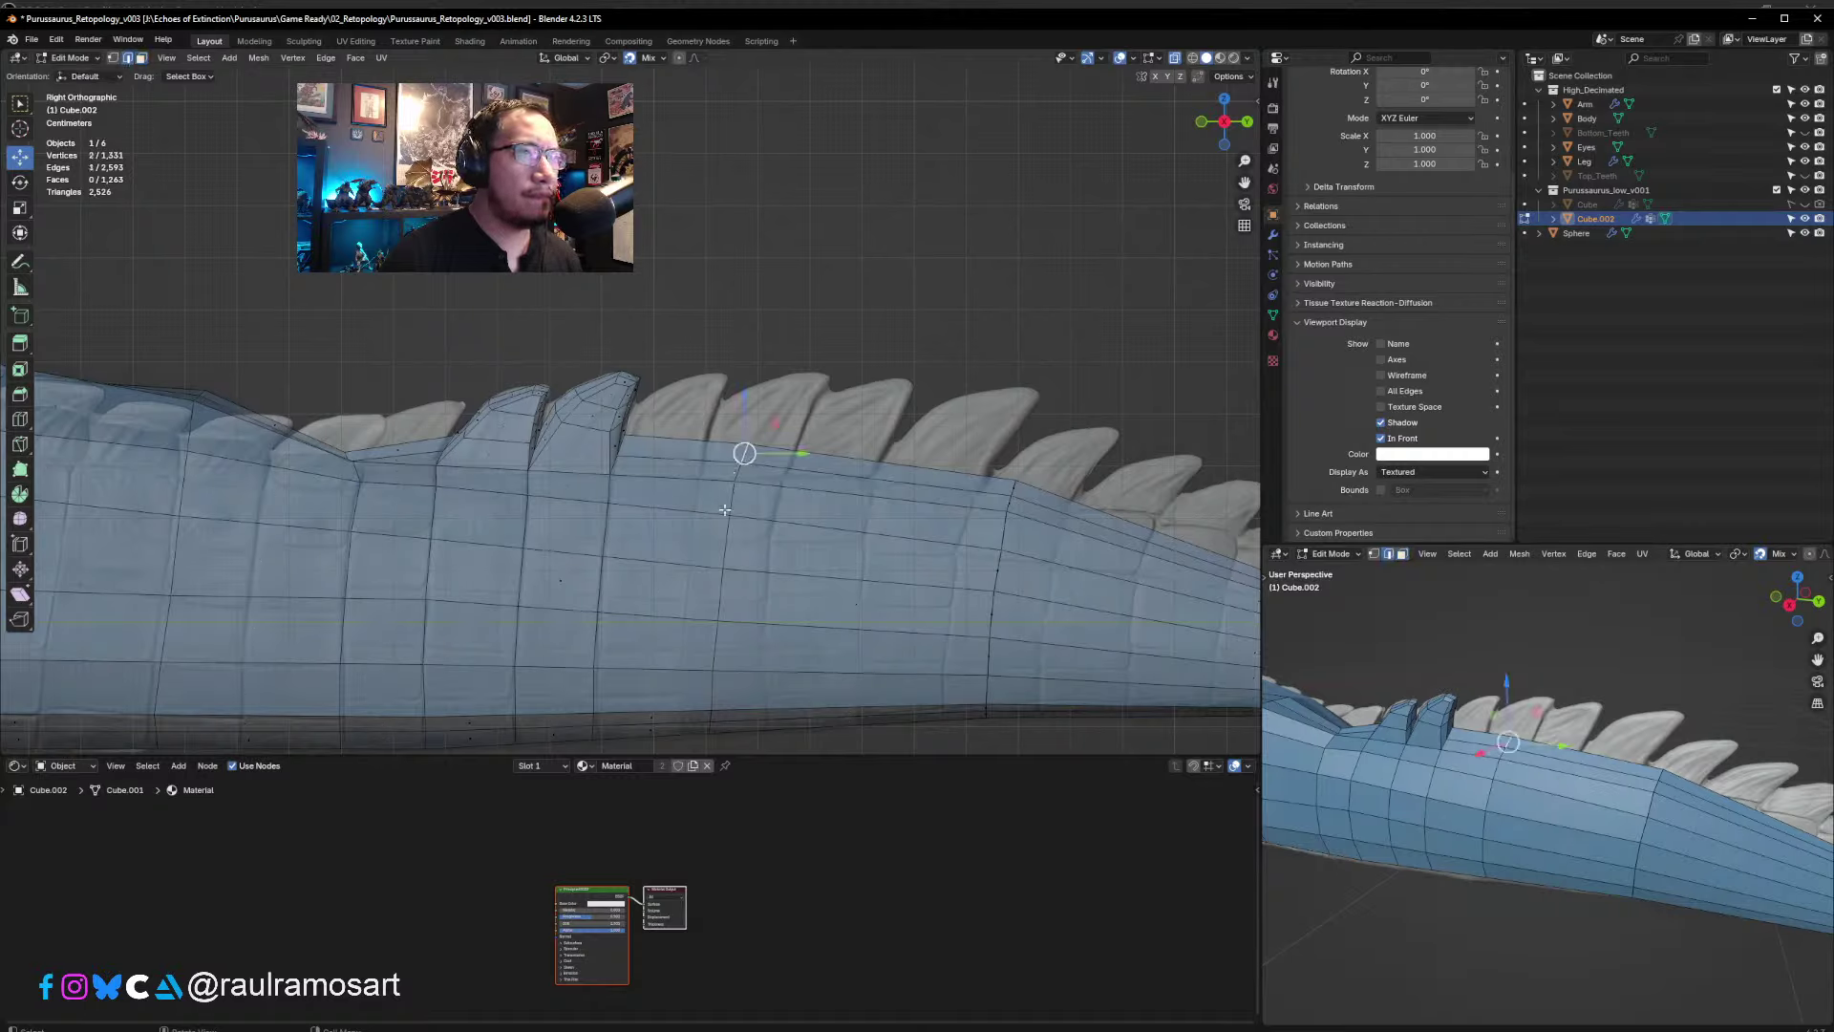
left_click(736, 670, "ctrl")
middle_click_drag(736, 670, 725, 541)
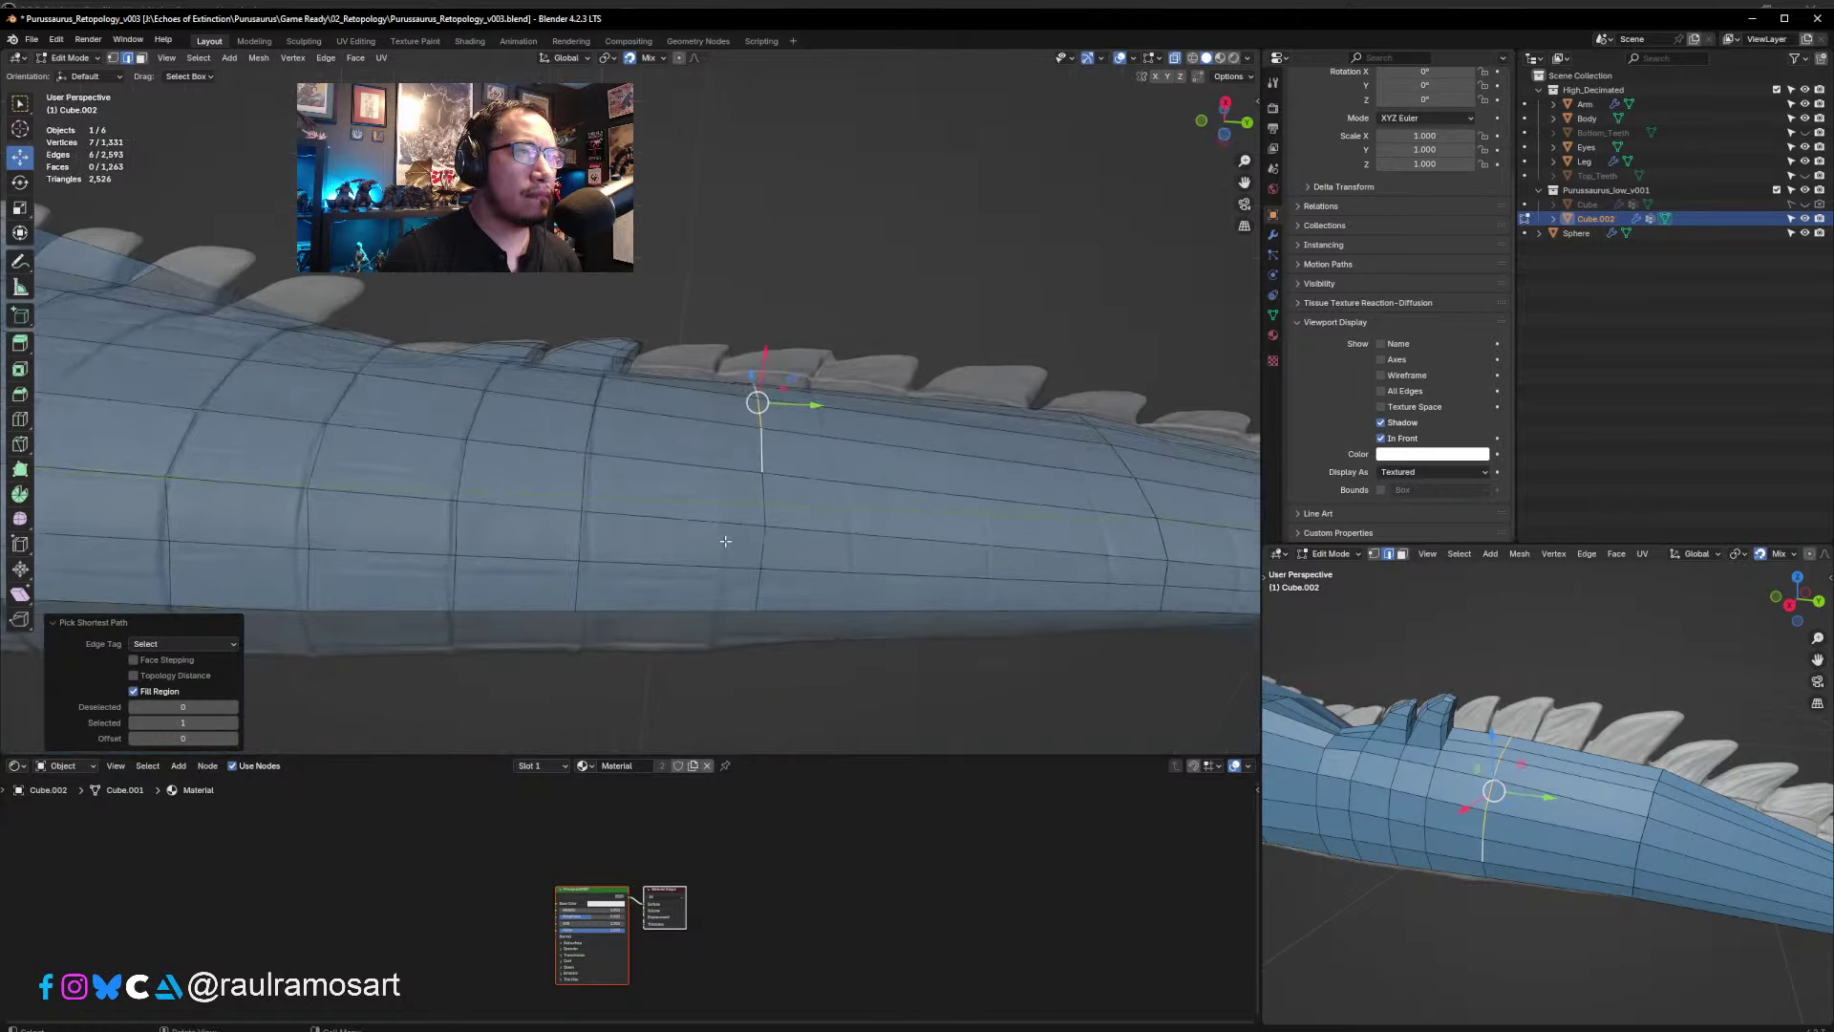
left_click(759, 583, "ctrl")
key("KP_3")
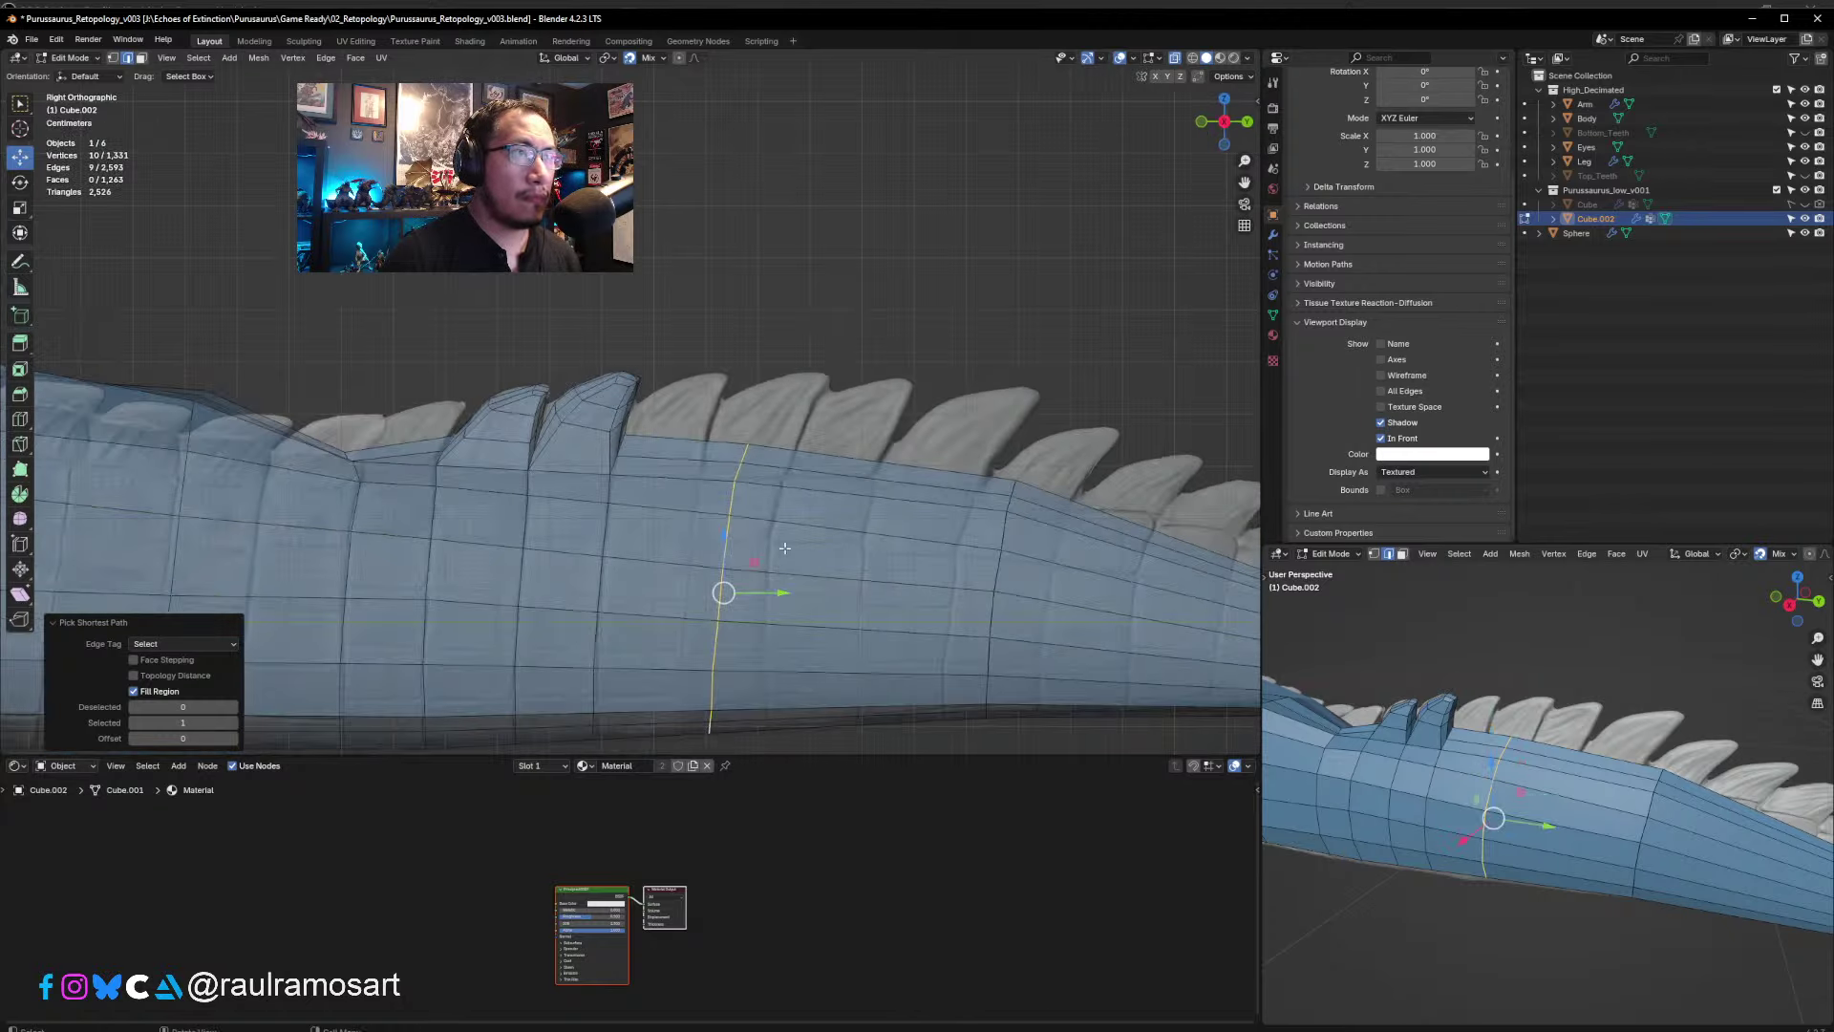
key("g")
left_click(831, 531)
key("ctrl+z")
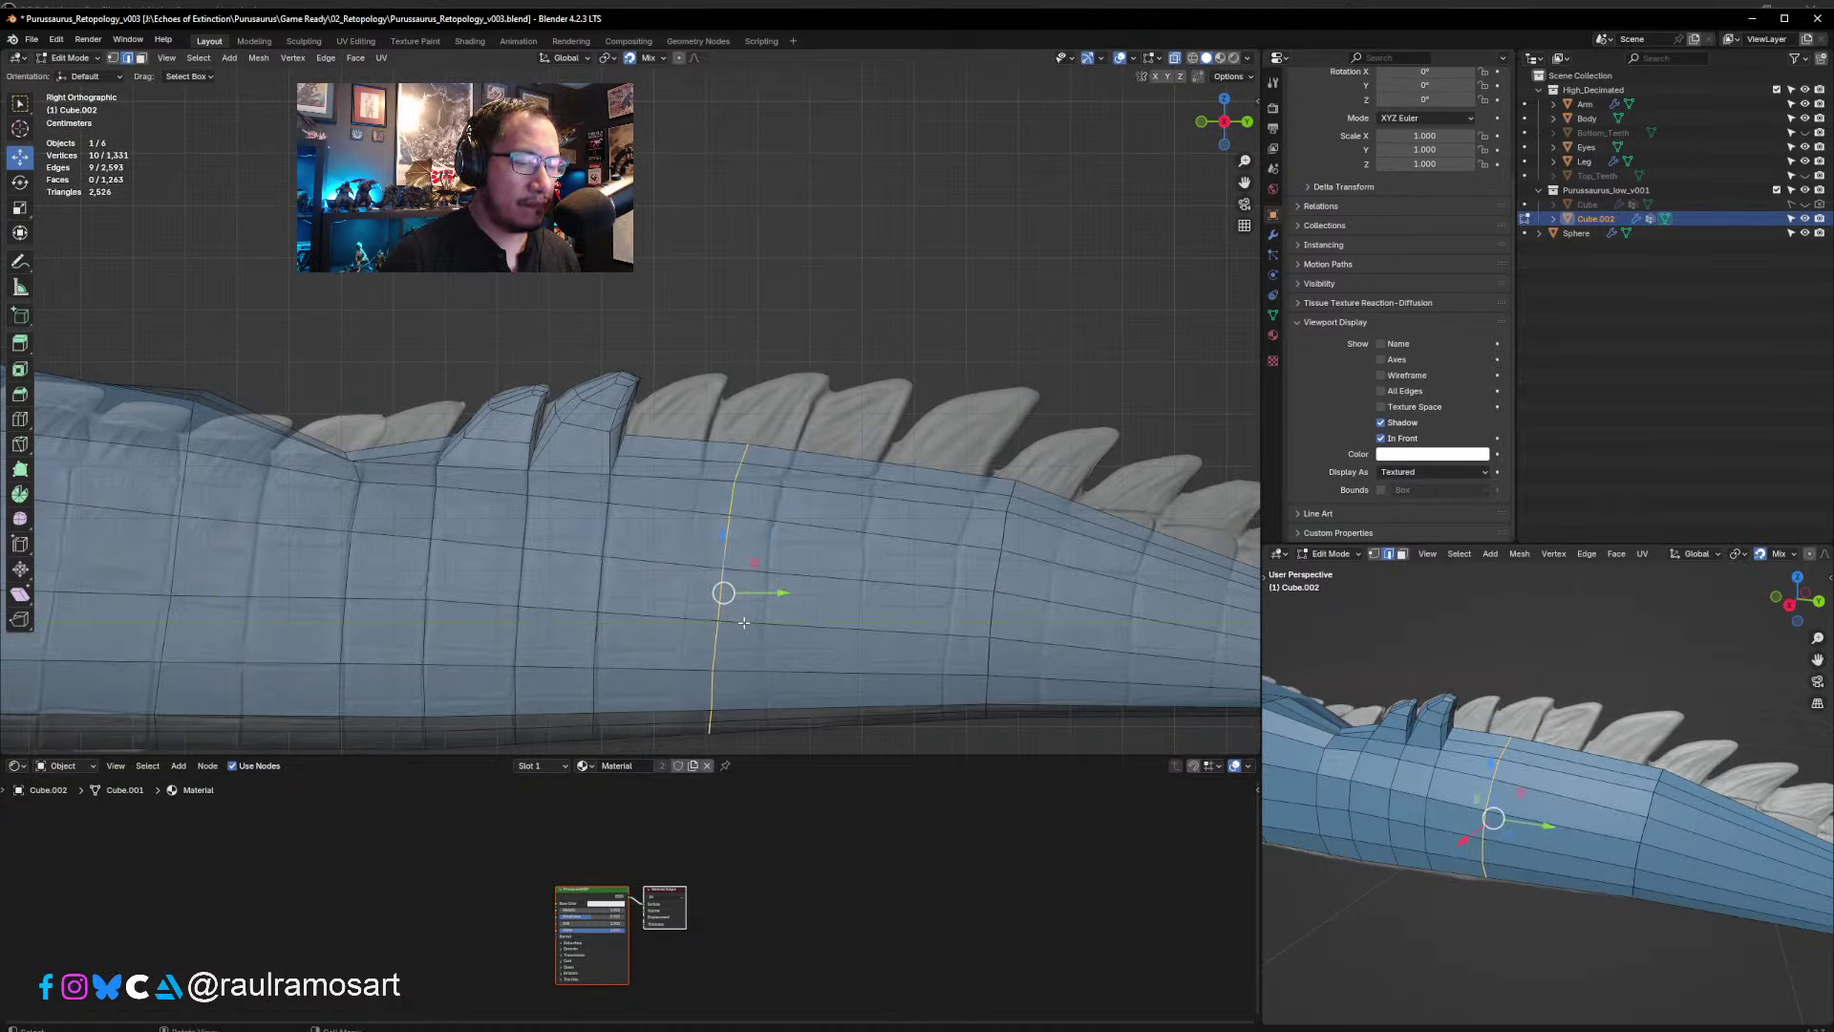
key("g")
left_click(717, 607)
key("ctrl+z")
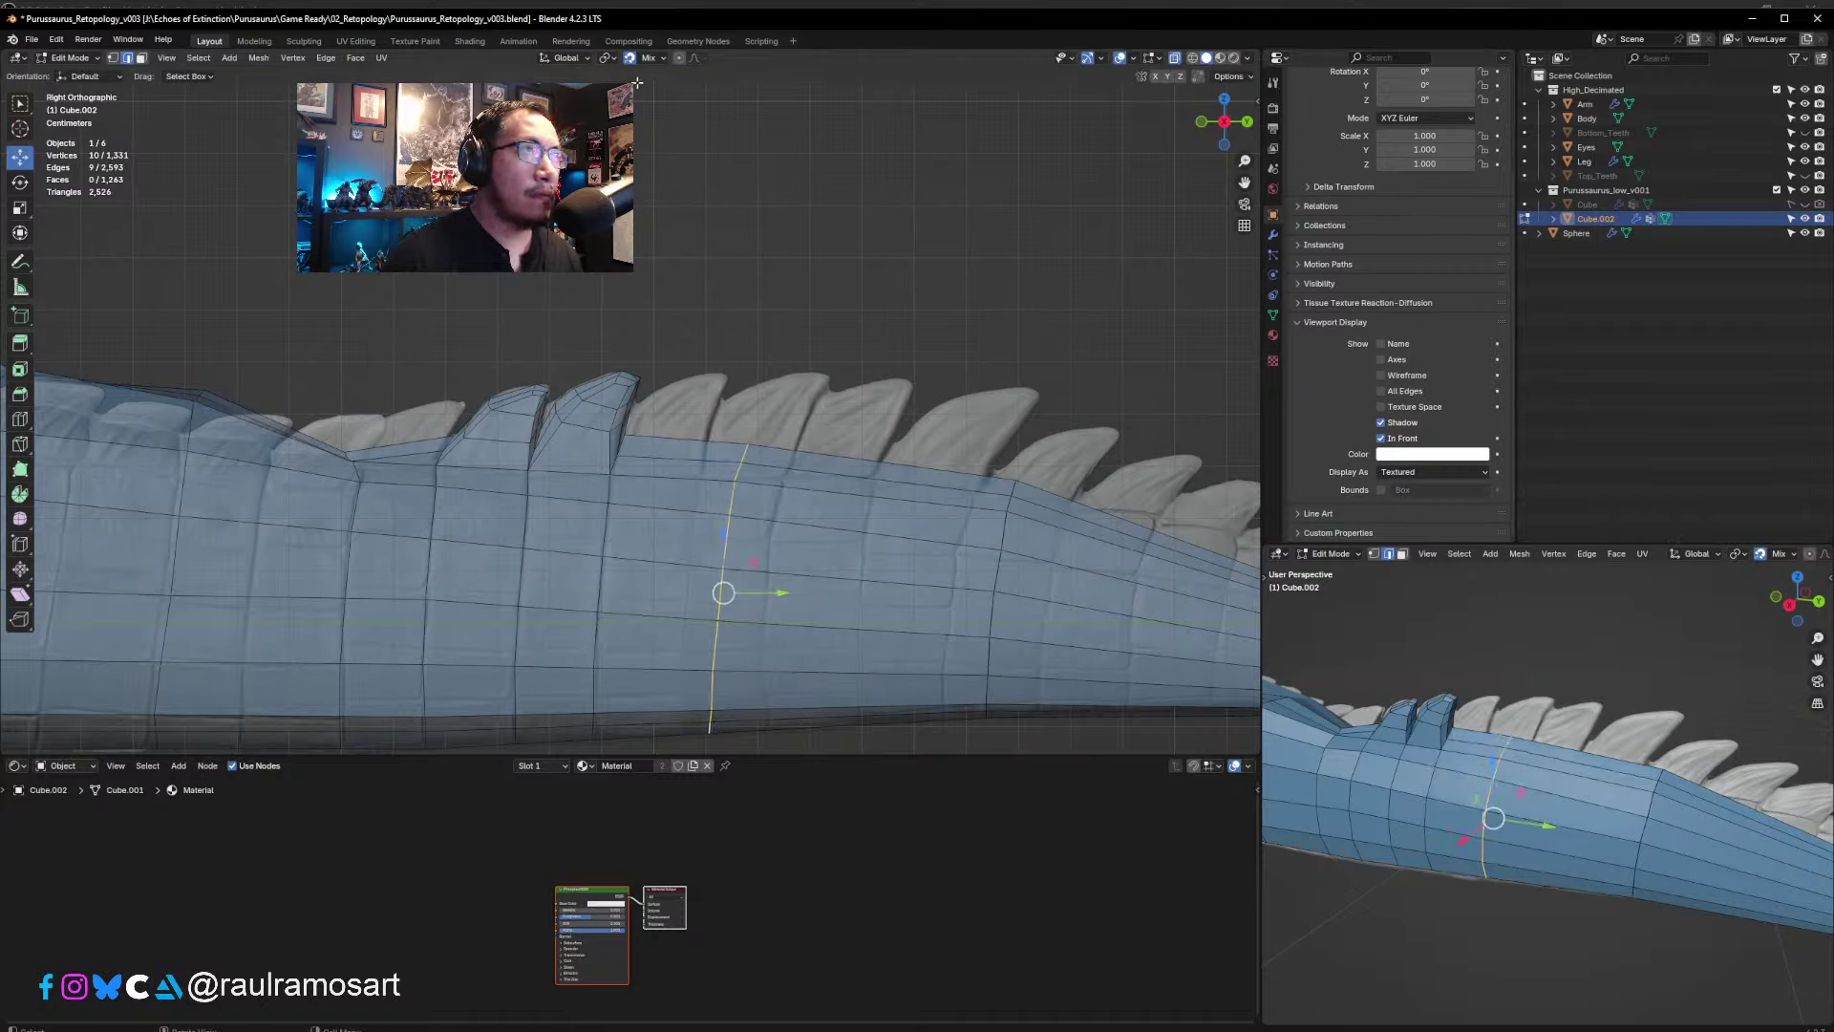
- Slide the selected loop toward the body to line up with the gap between the first two unmodeled spikes behind the modeled pair
key("g")
key("g")
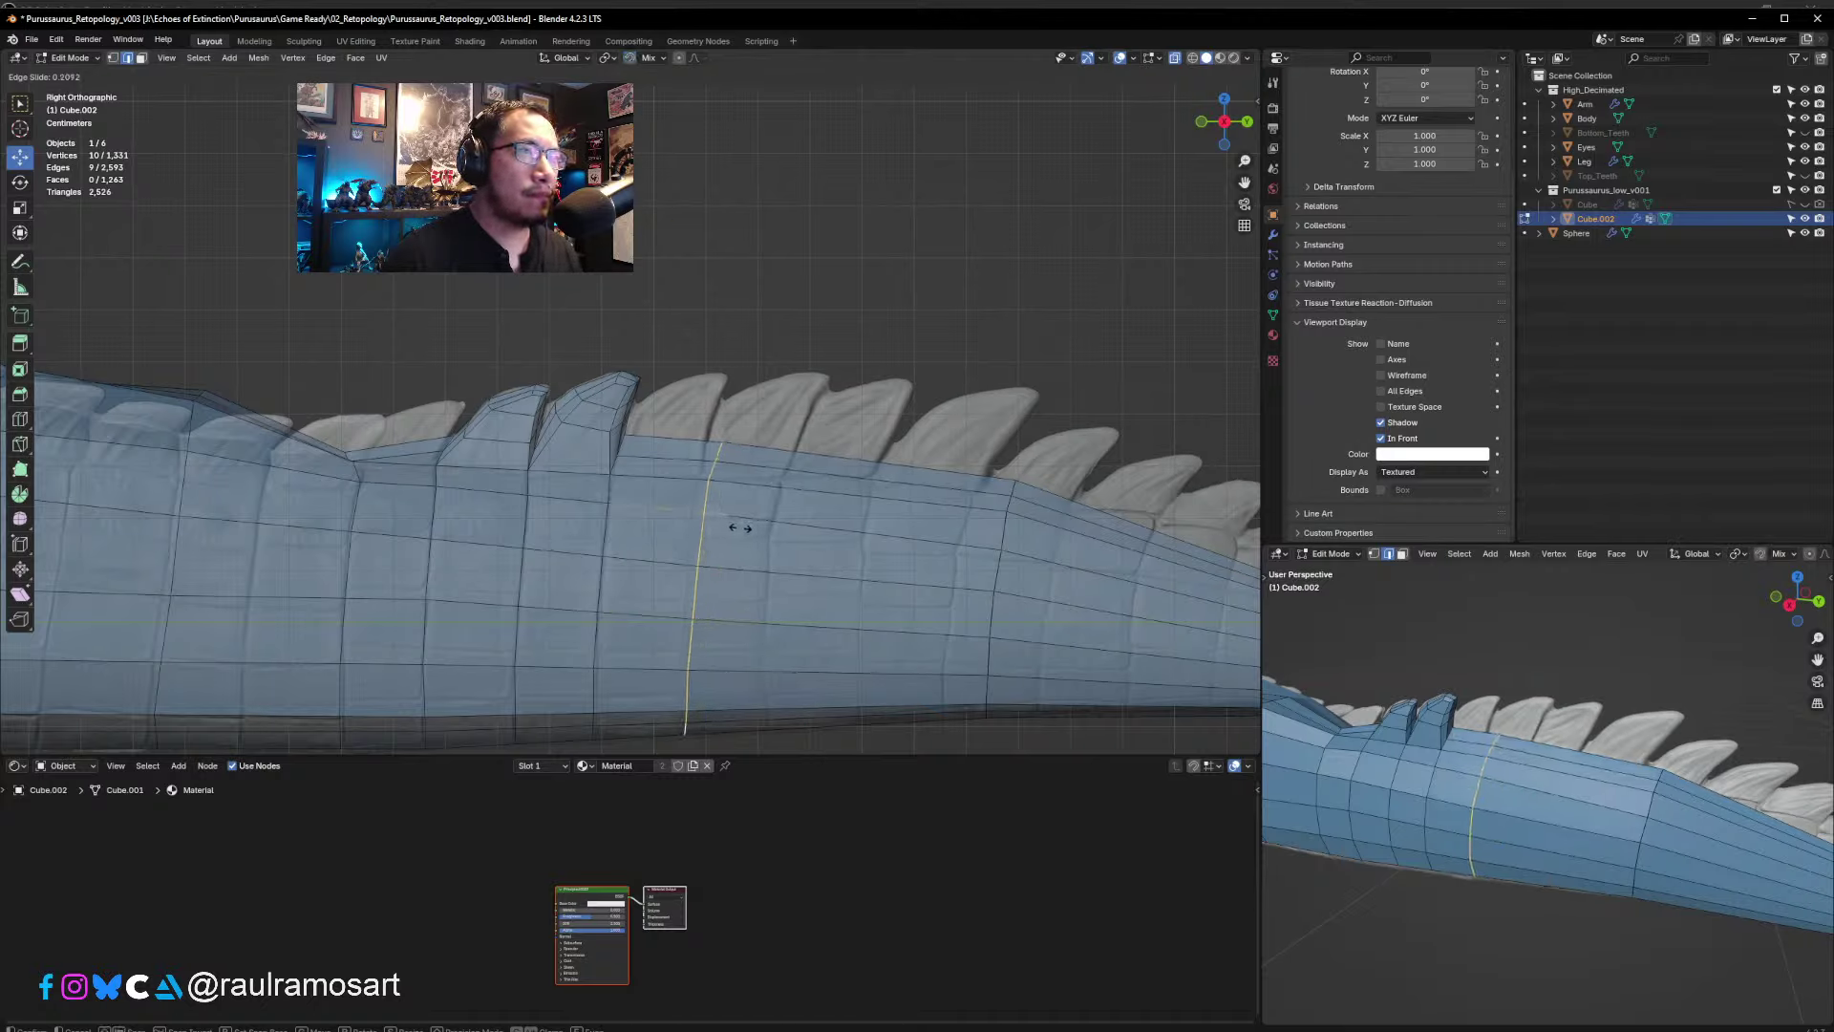
left_click(725, 528)
- Add two edge loops farther down the tail, aligned with the gaps on either side of the third unmodeled spike
key("ctrl+r")
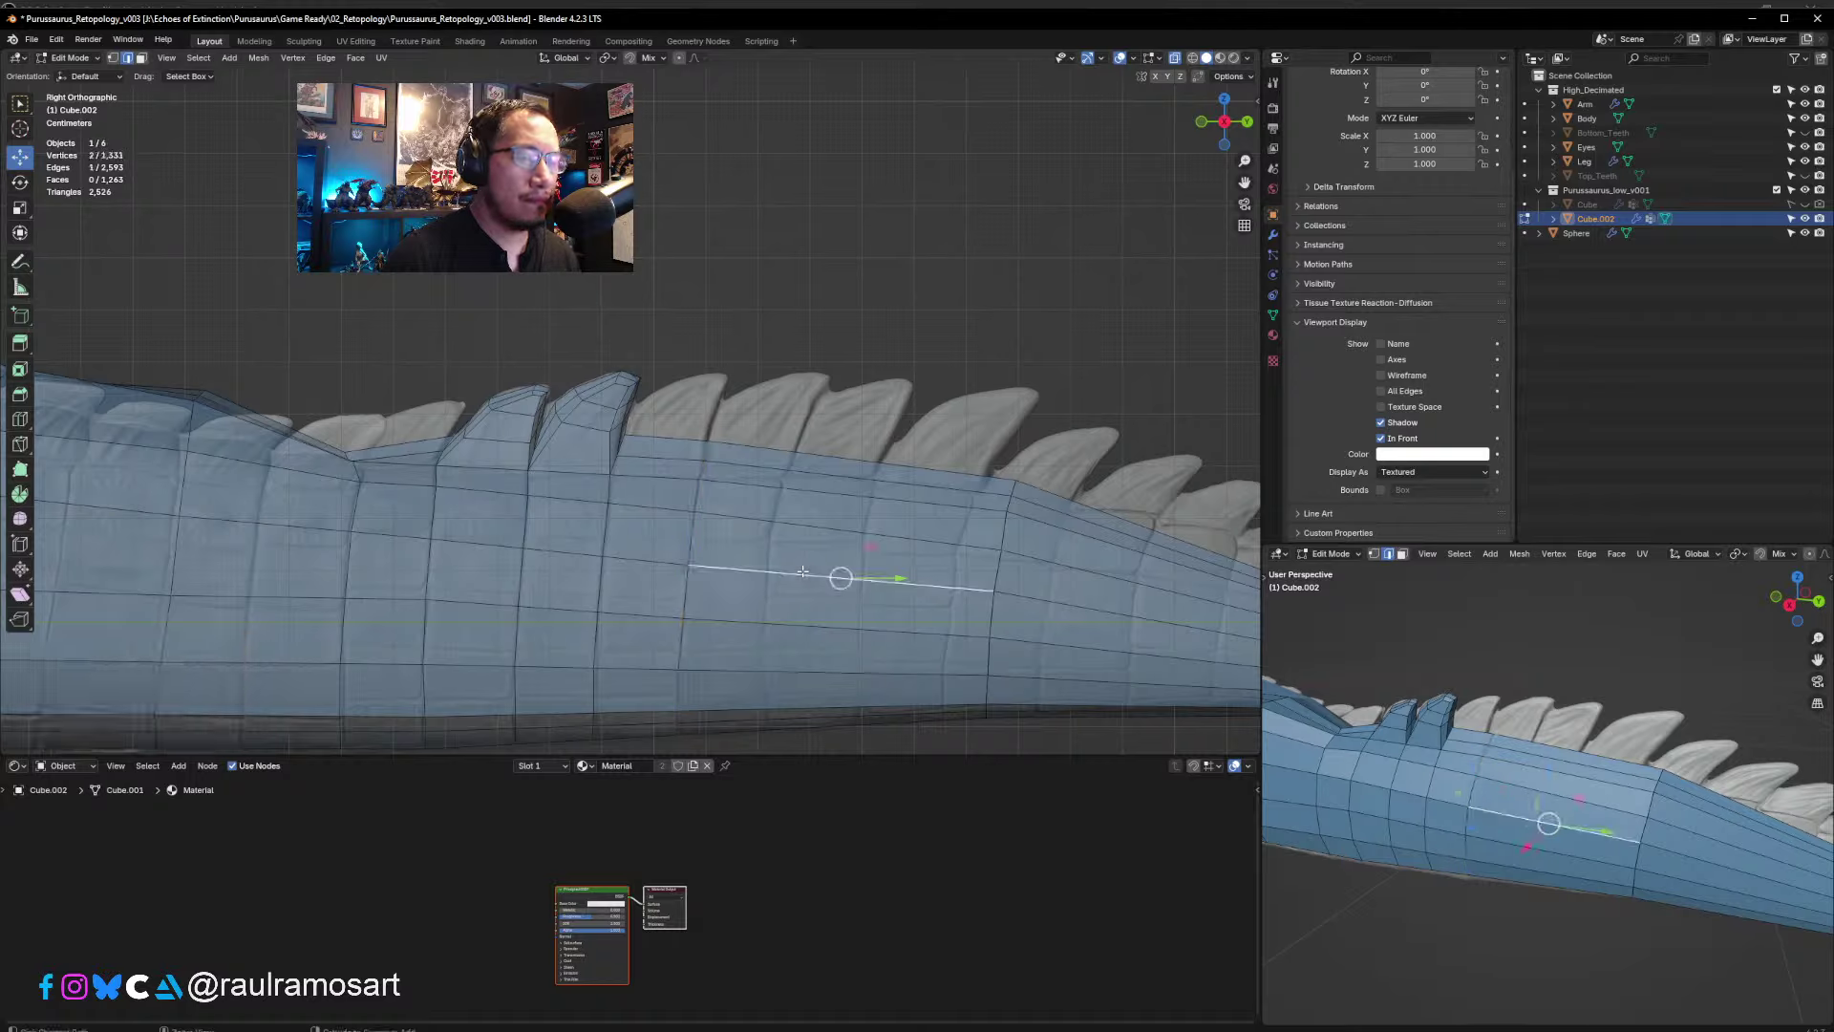
left_click(799, 569)
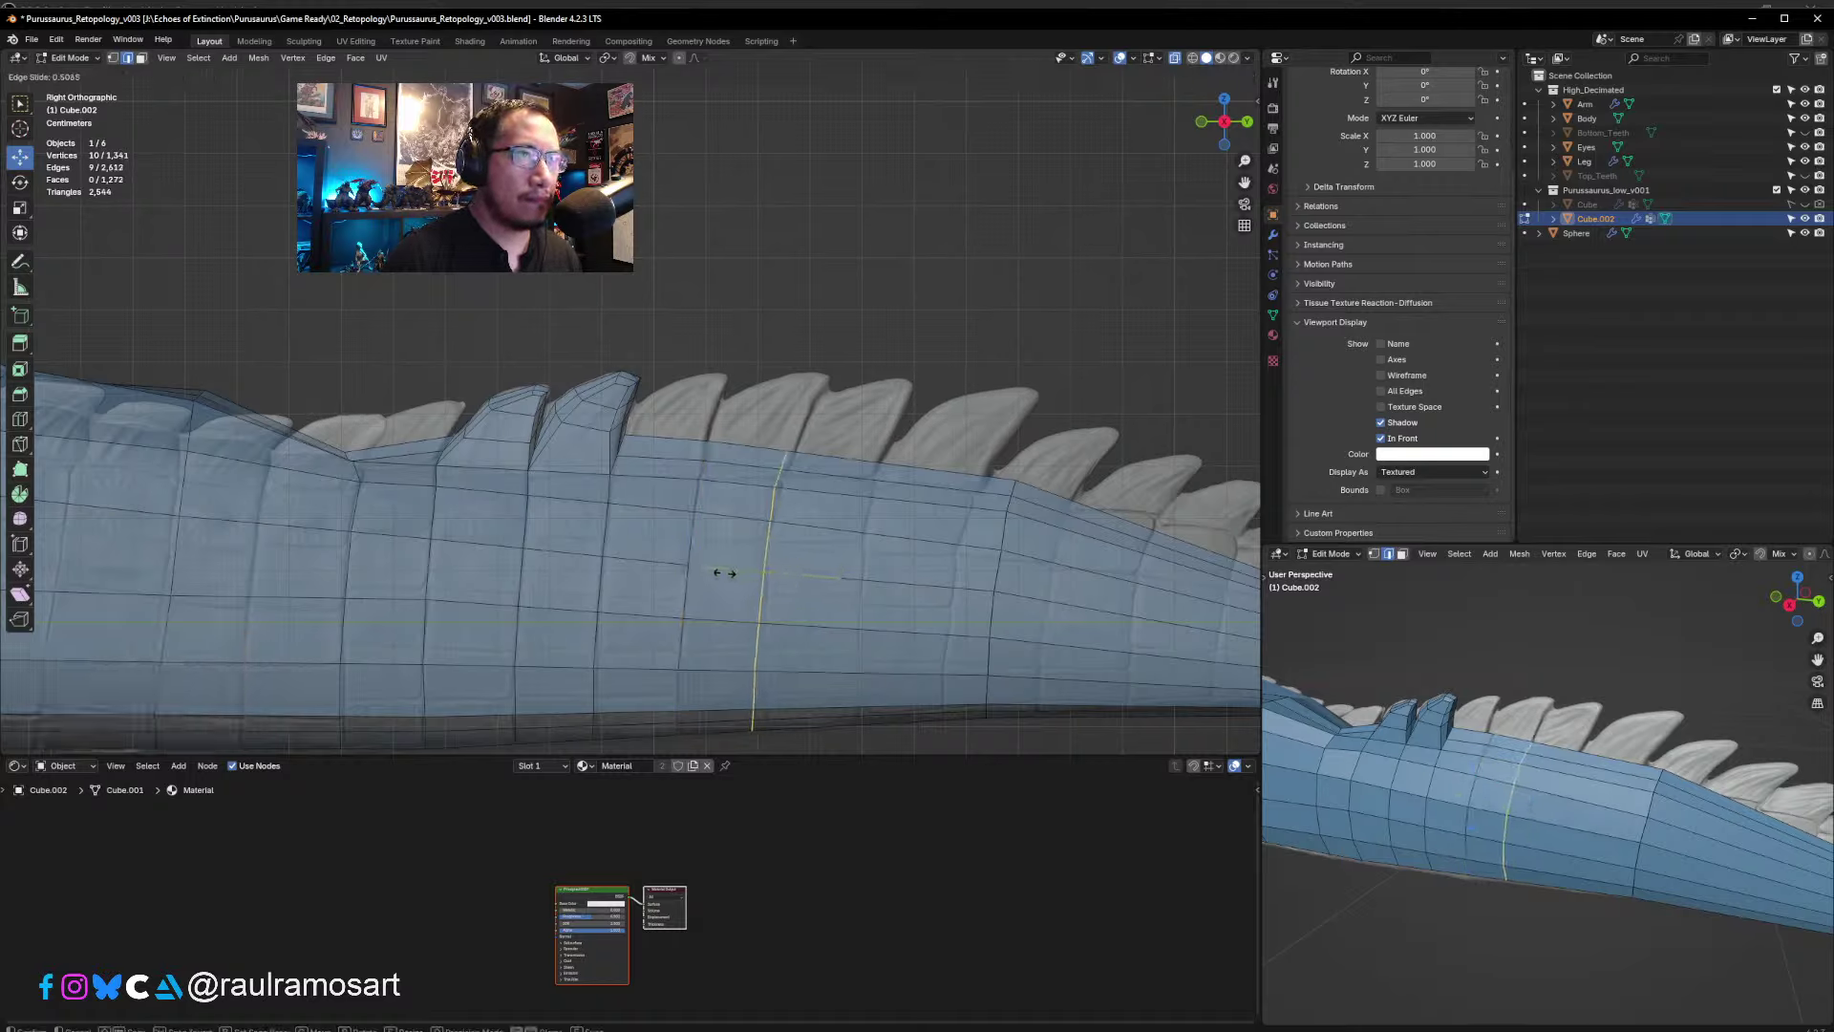
left_click(737, 571)
key("ctrl+r")
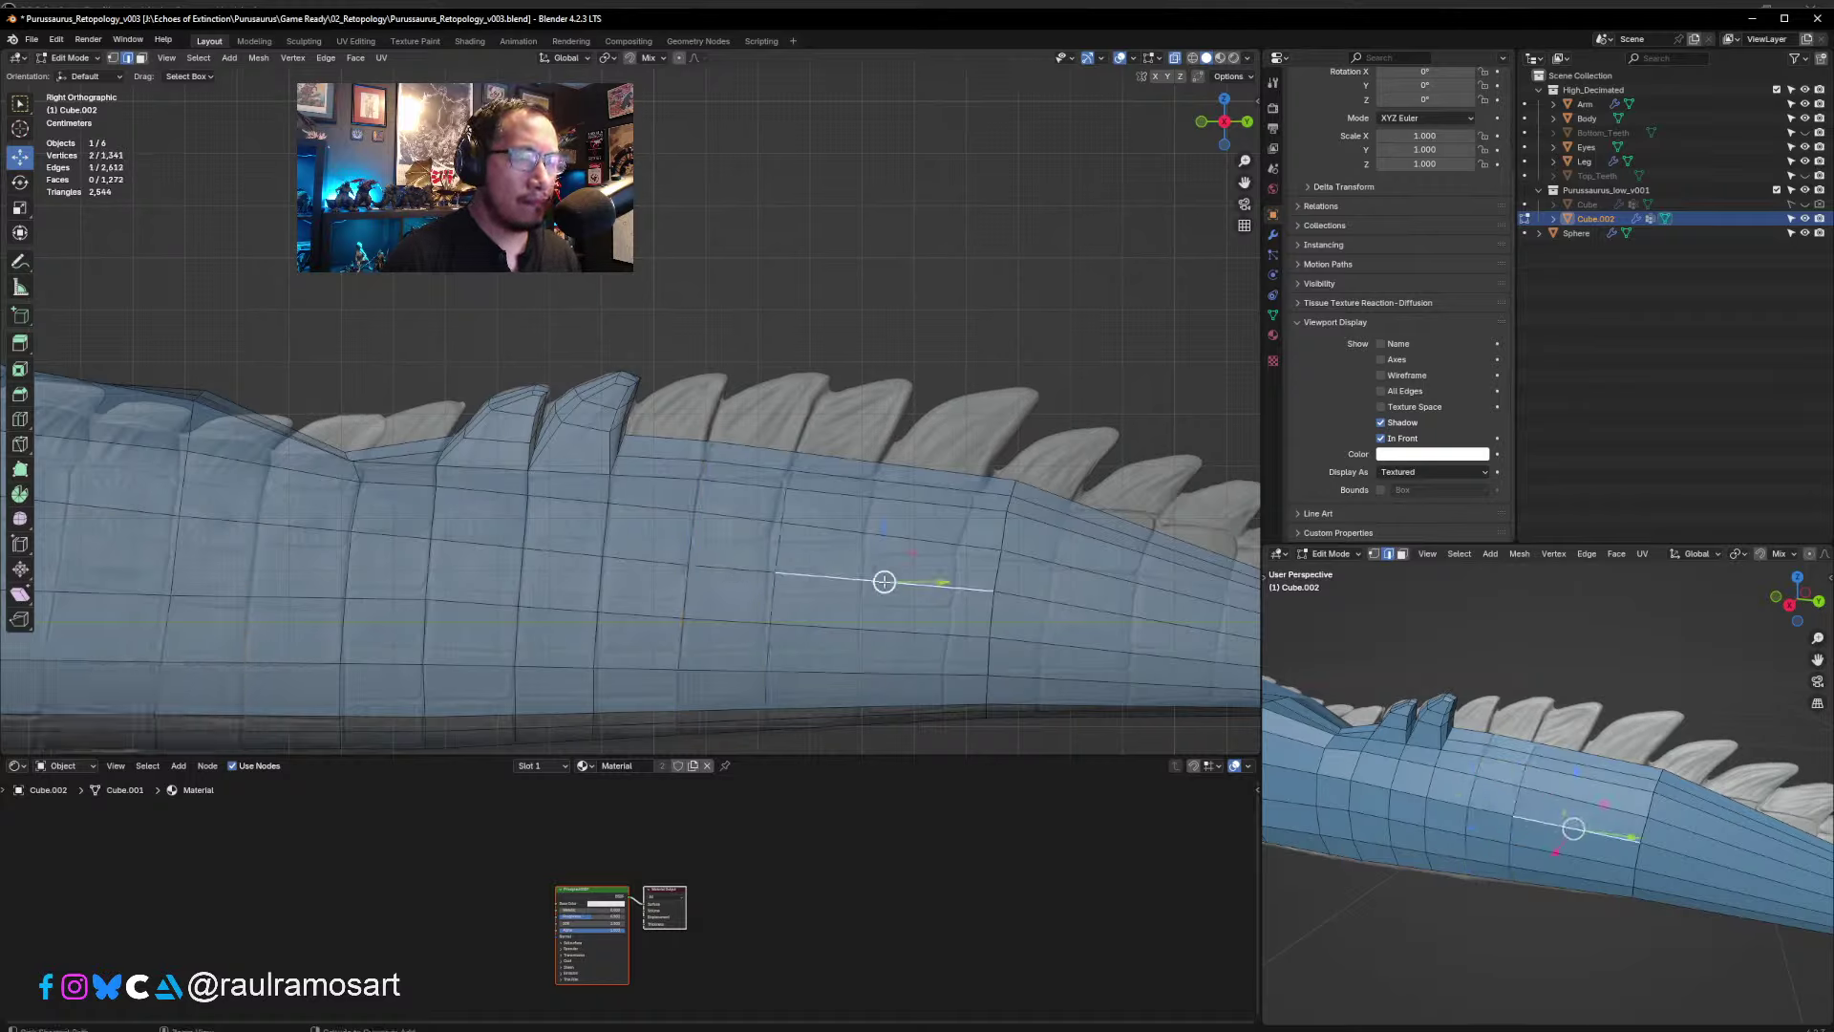
left_click(881, 578)
left_click(860, 580)
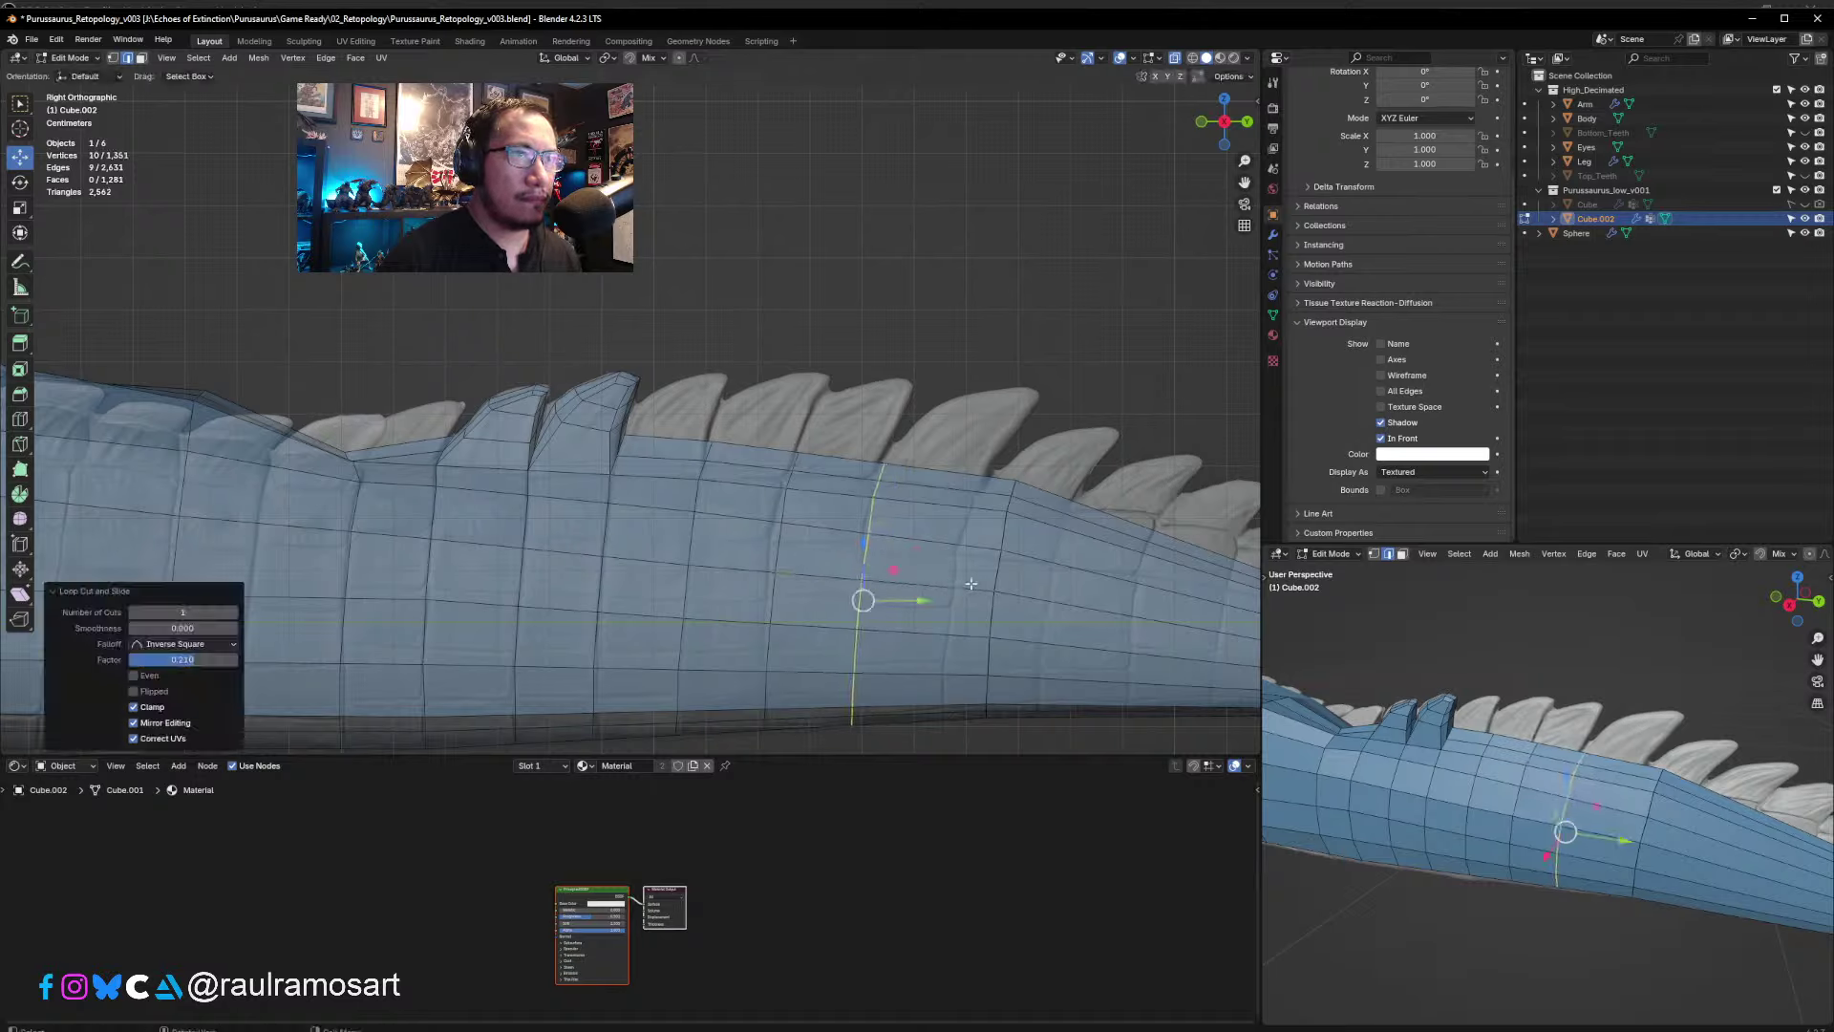
- Slide the edge loop at the bend of the tail toward the body, to the rear base of the large fourth unmodeled spike
left_click(1015, 533)
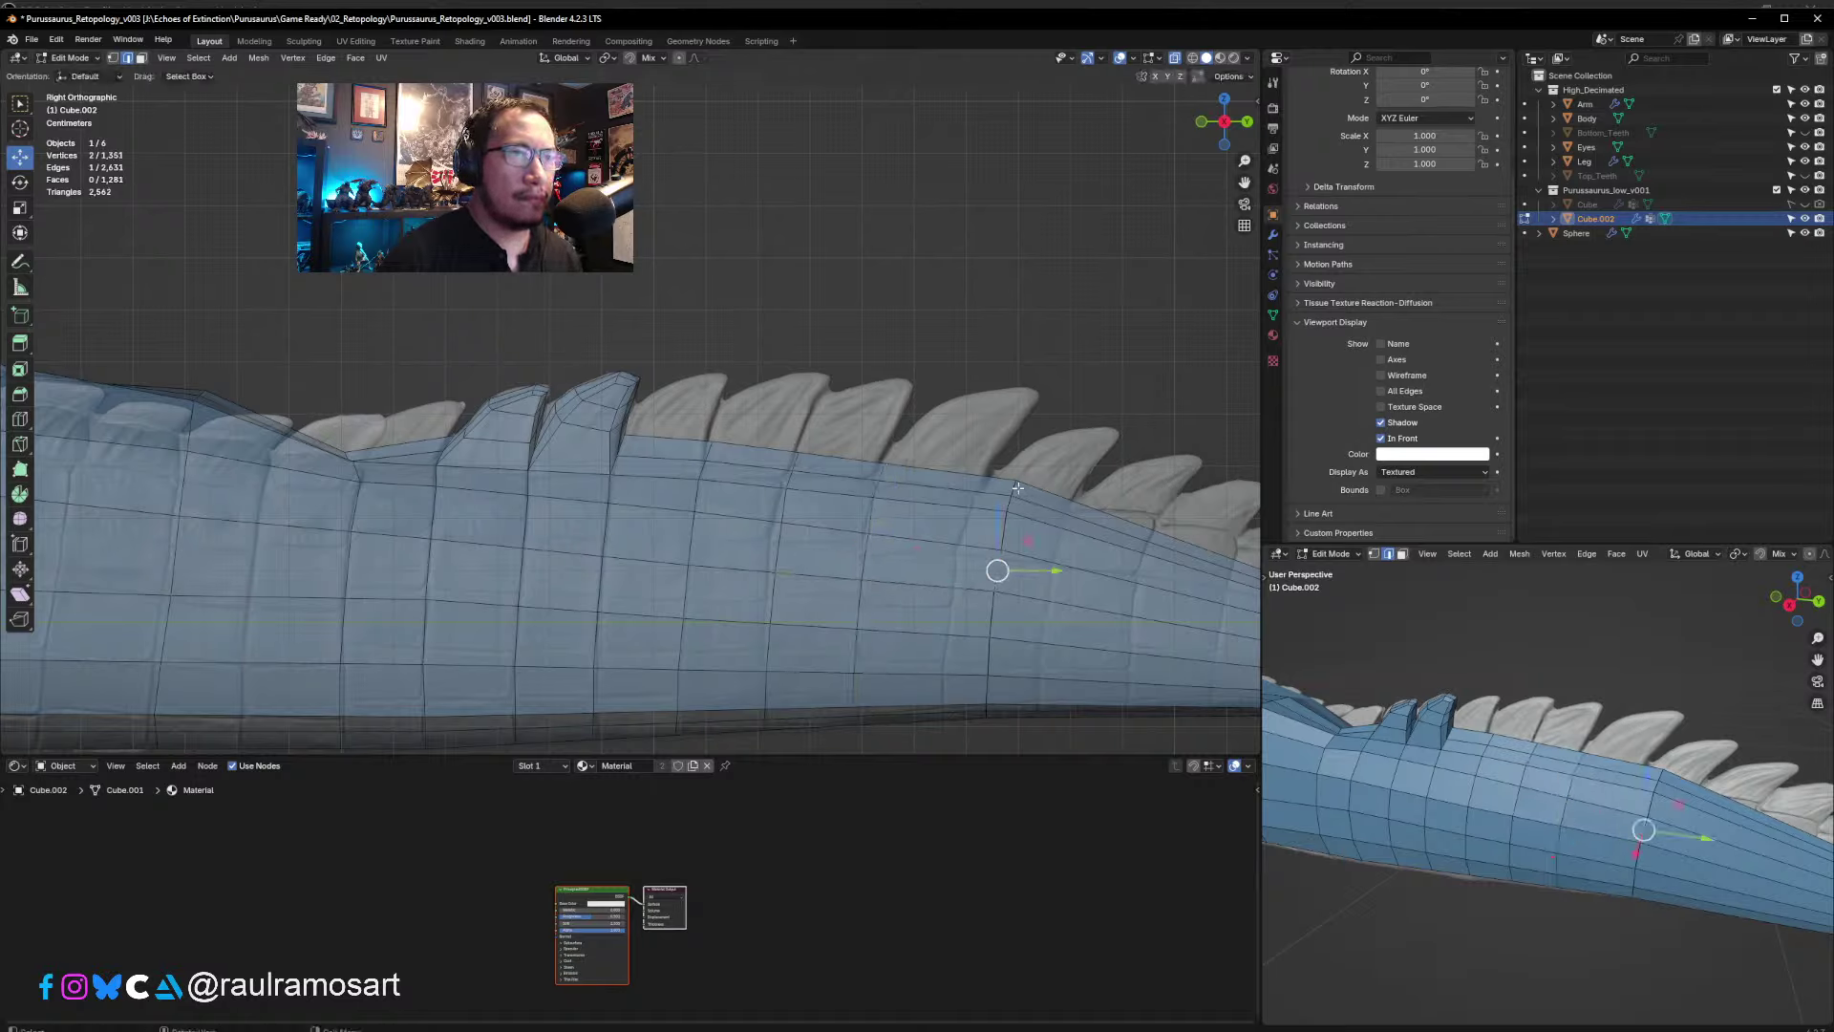
left_click(1018, 488)
left_click(984, 705, "ctrl")
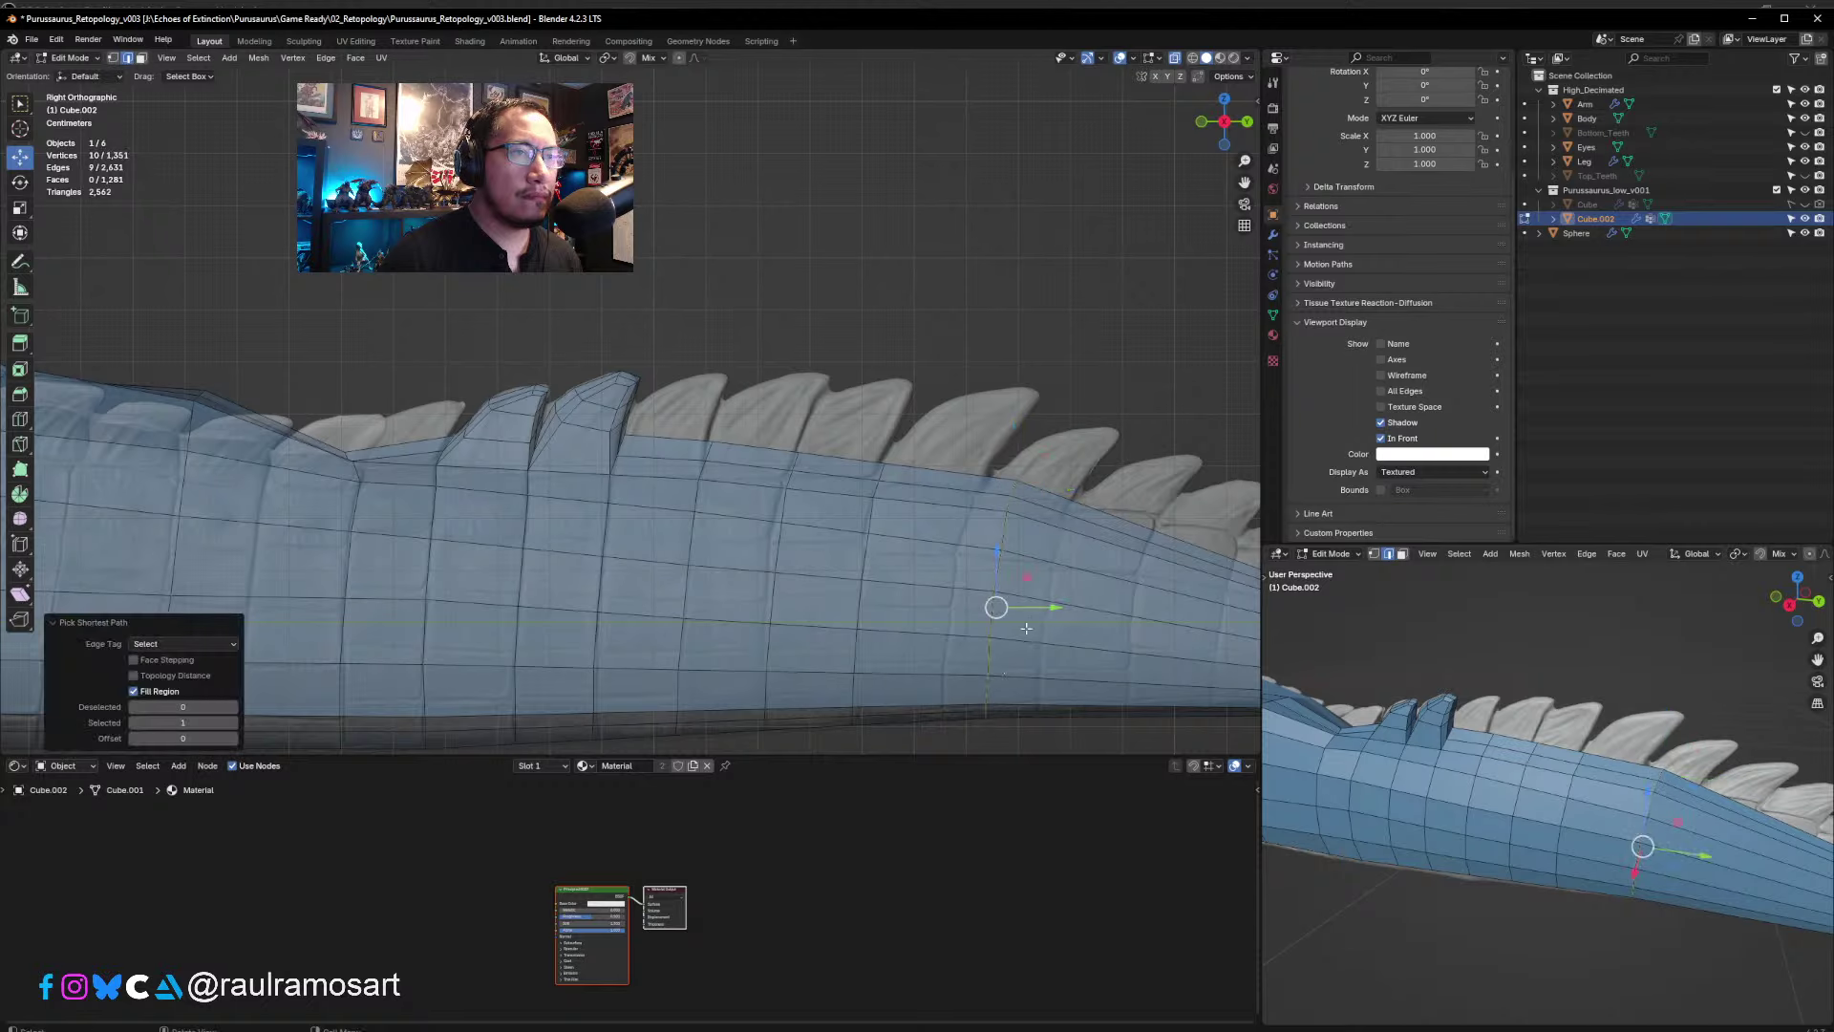
middle_click_drag(1030, 625, 1023, 544)
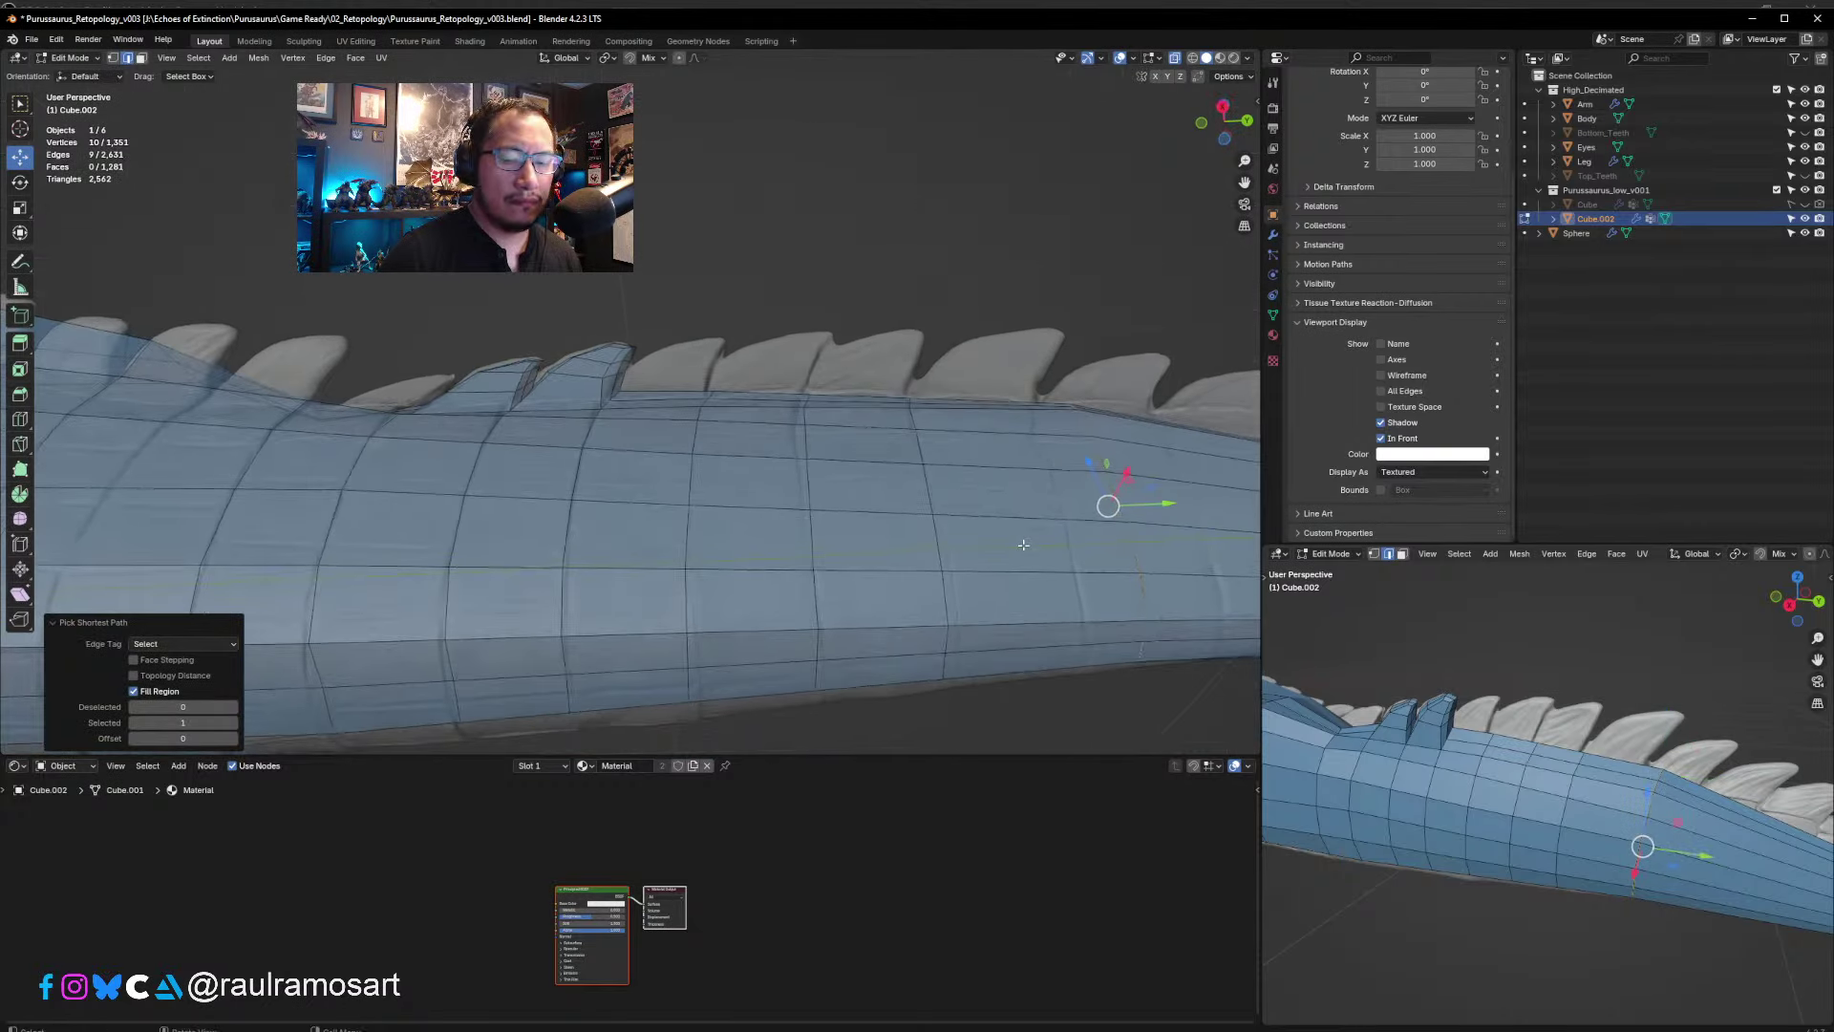
key("KP_3")
key("g")
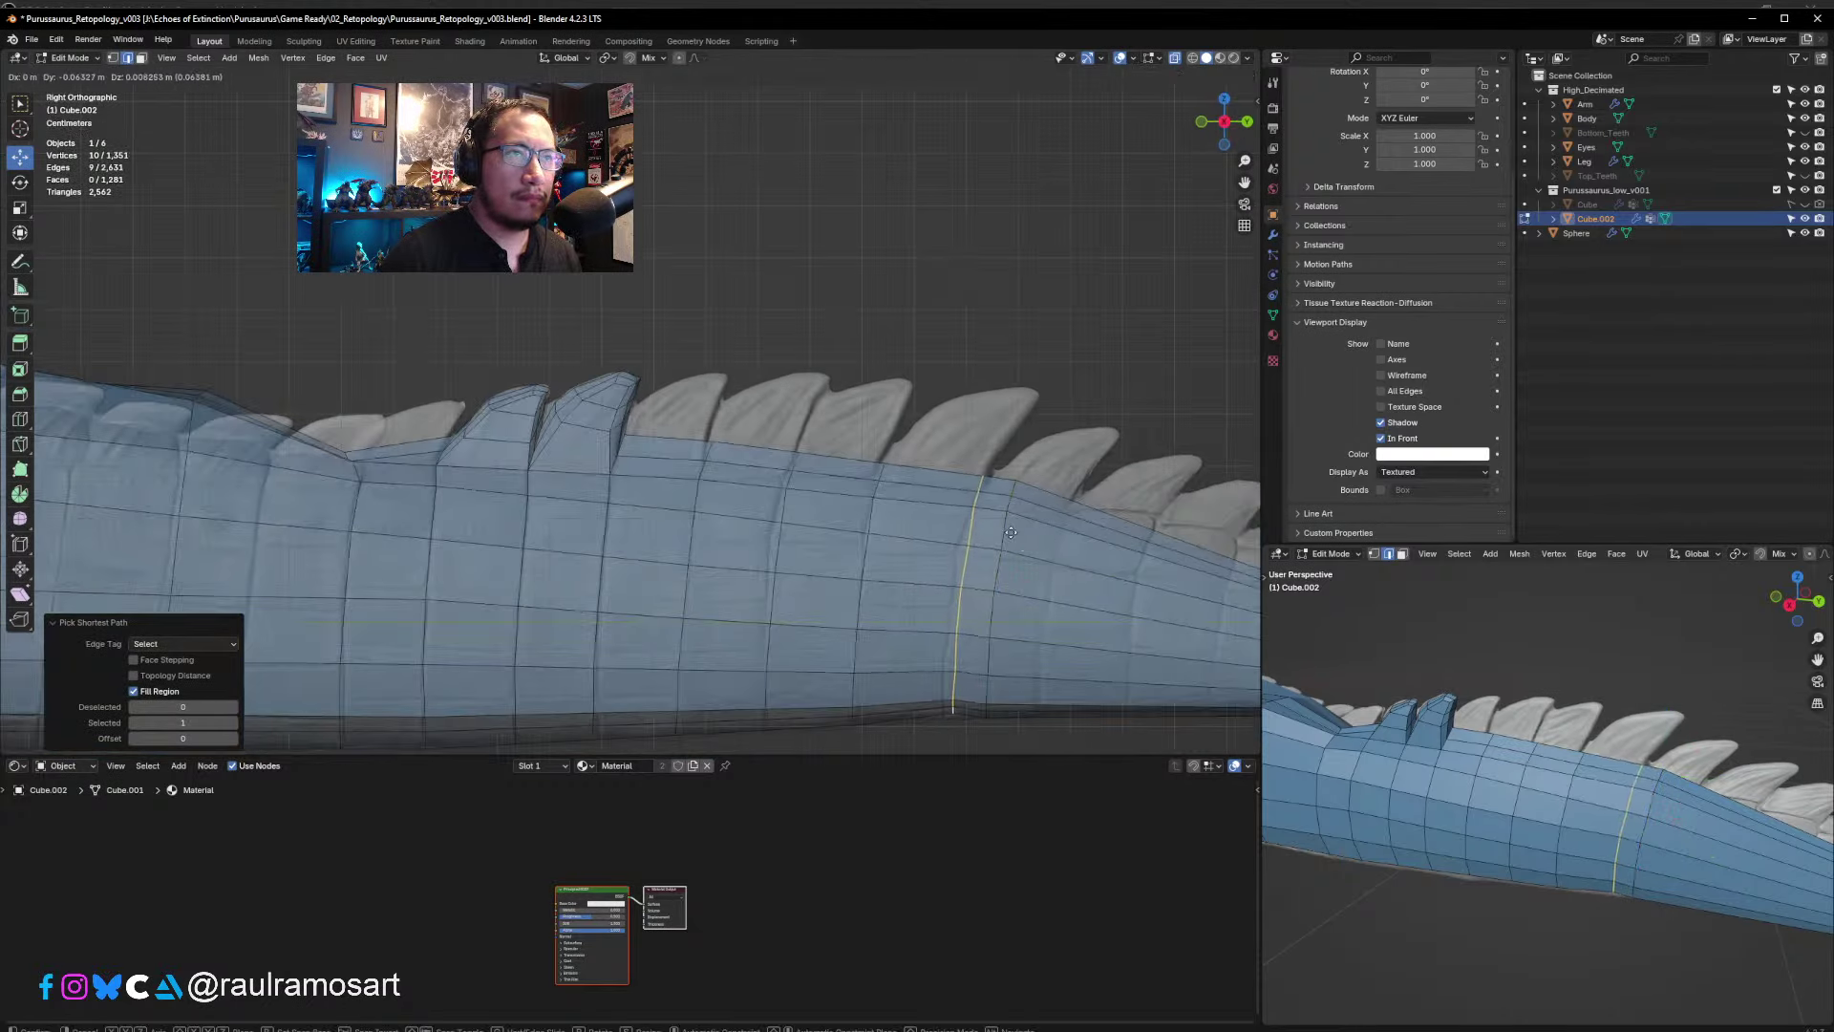
left_click(1011, 535)
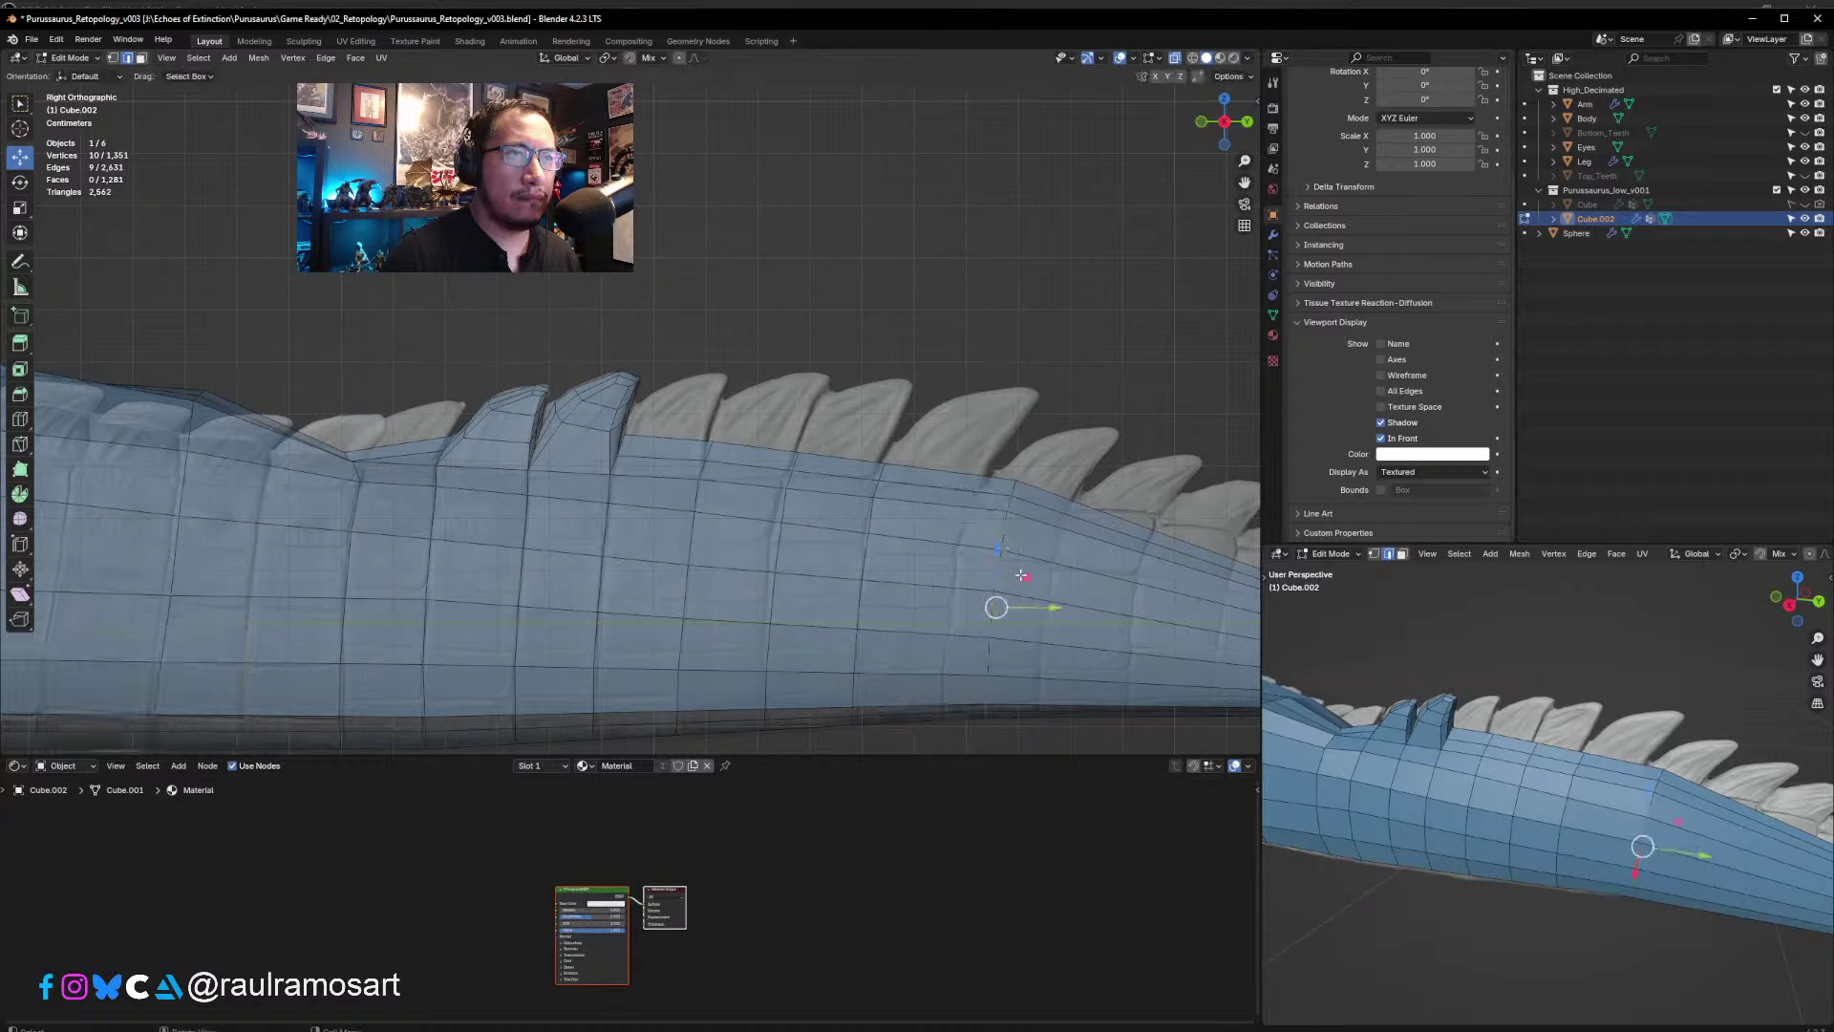
key("g")
key("g")
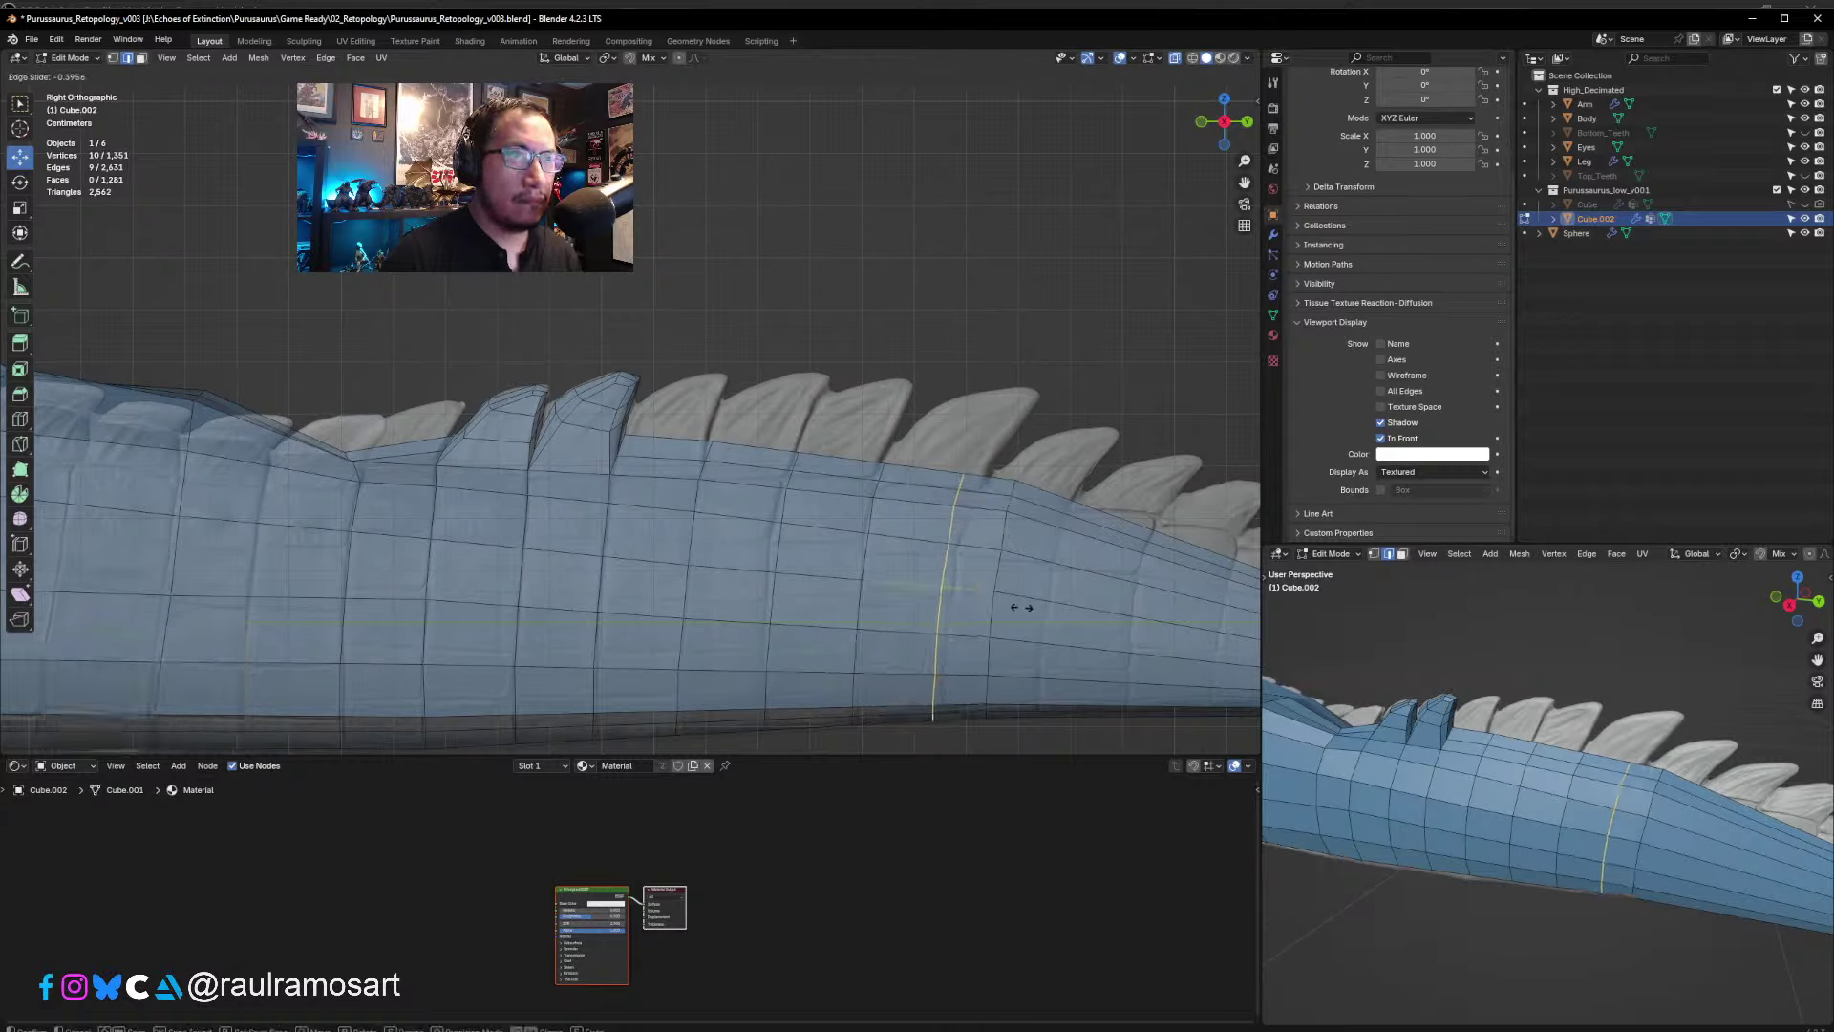
left_click(1029, 610)
- Select the remaining edge loop at the tail bend from the dorsal ridge down to the belly, without the faces toward the tip
left_click(1014, 489)
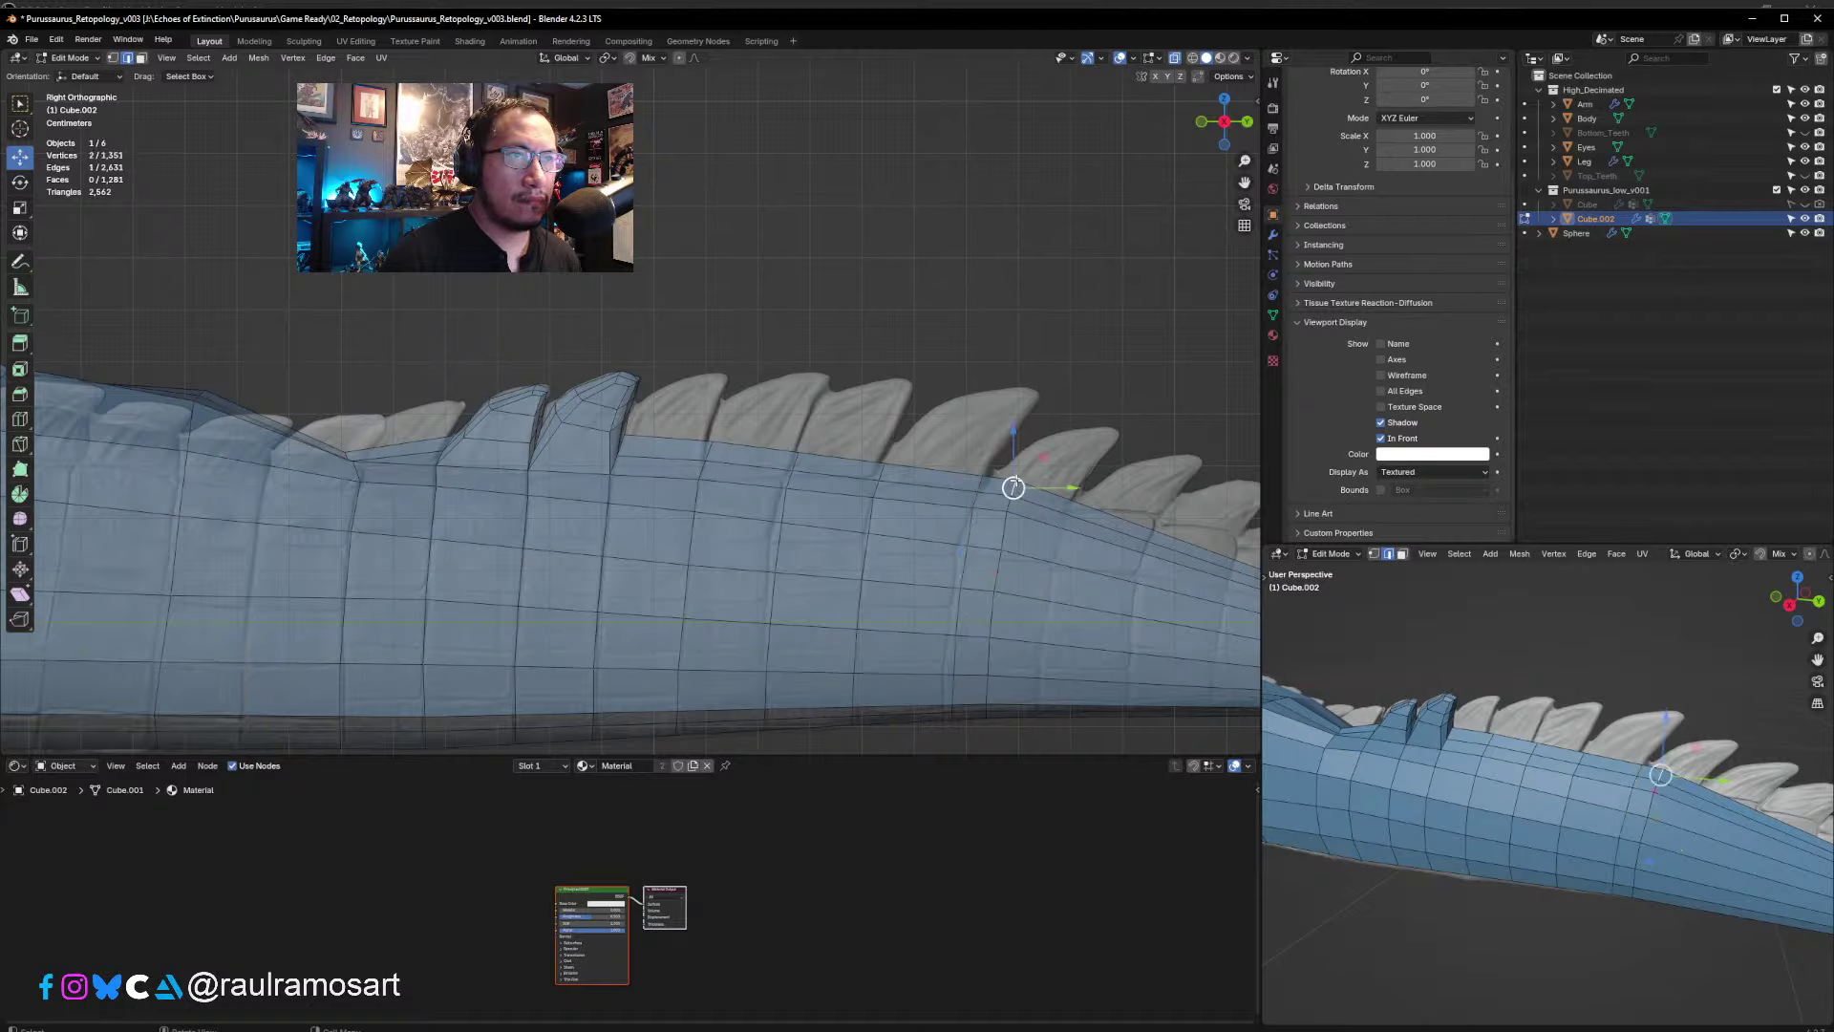
left_click(989, 714, "ctrl")
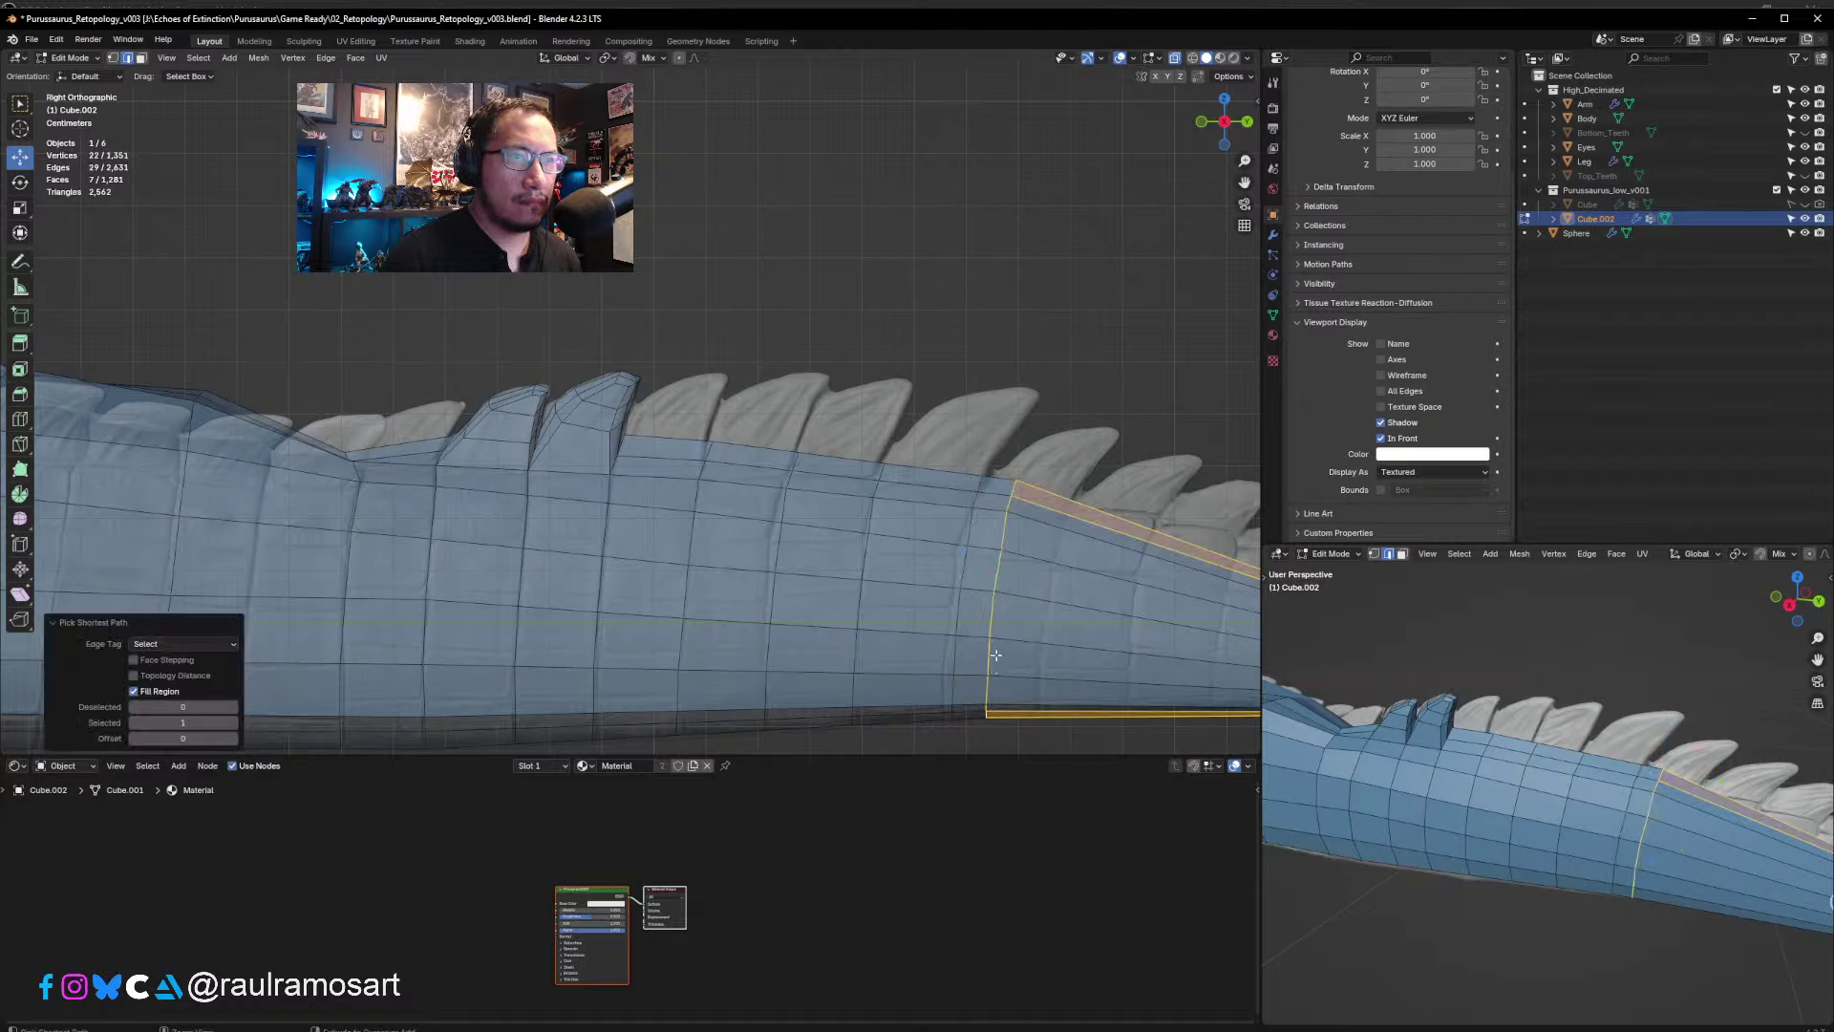
key("ctrl+z")
middle_click_drag(979, 708, 1055, 717)
left_click(1095, 722, "ctrl")
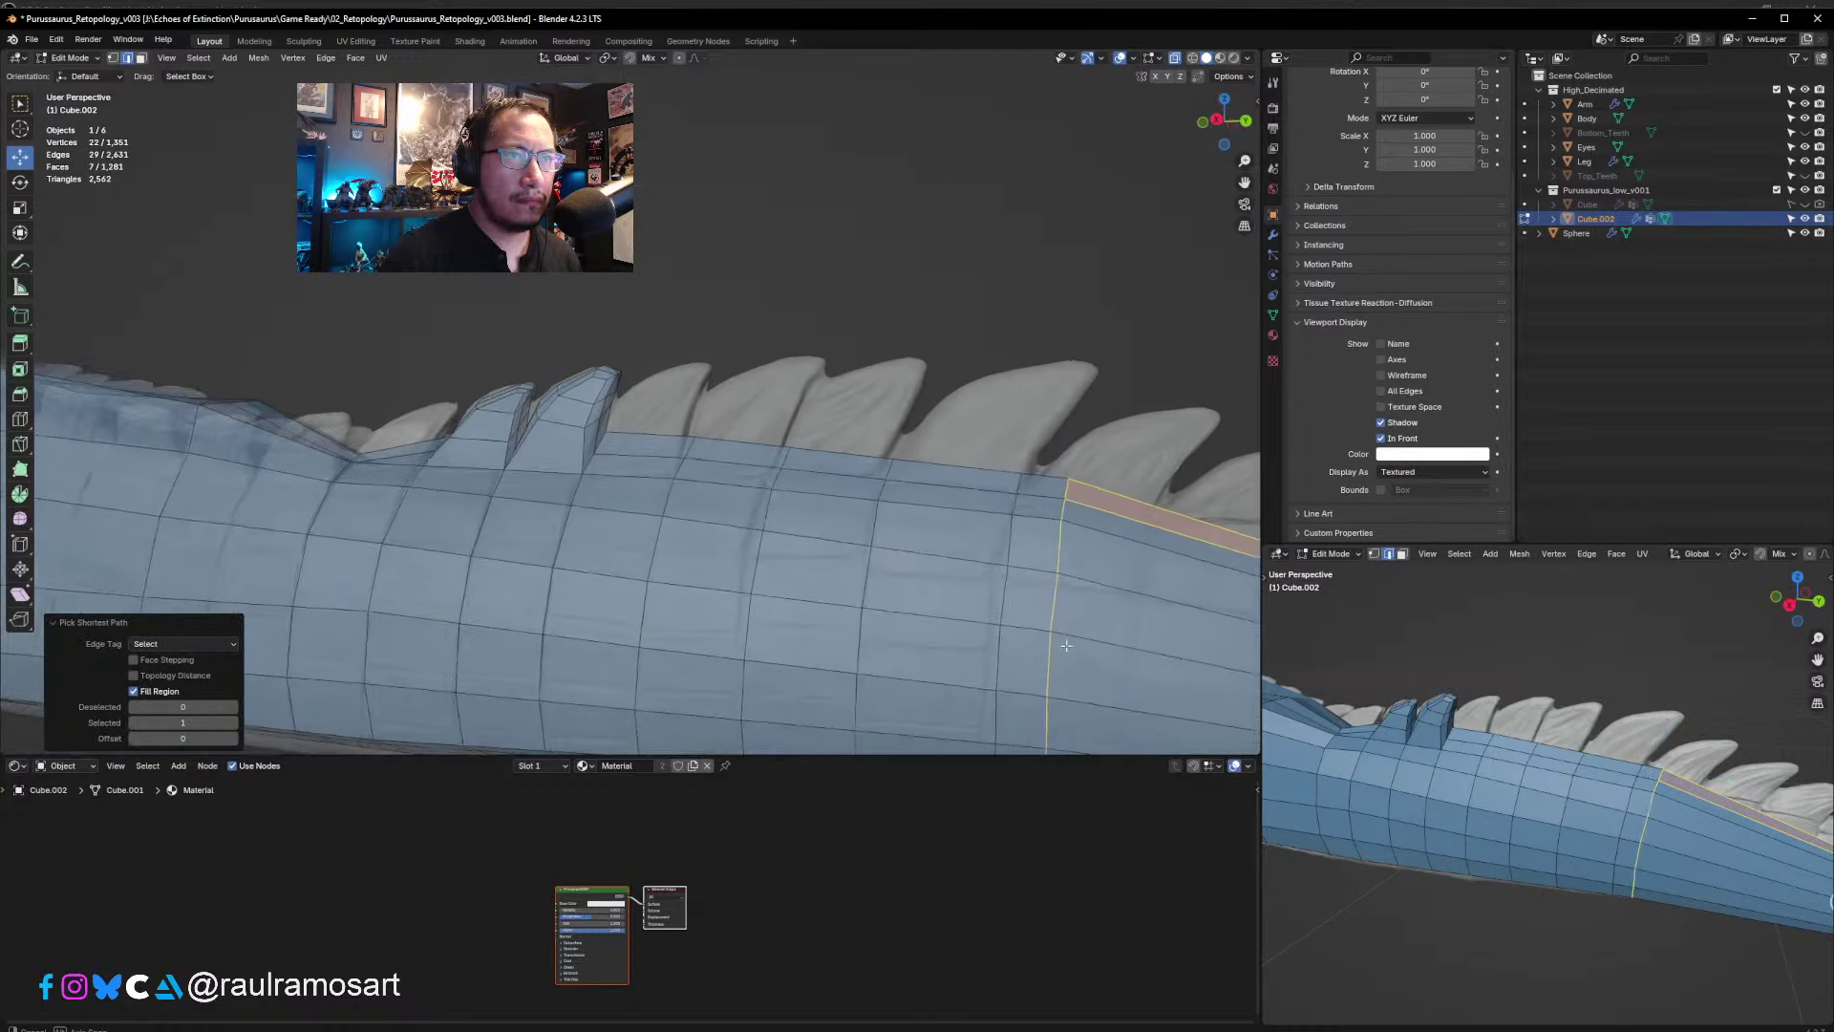
key("ctrl+z")
left_click(1058, 554, "ctrl")
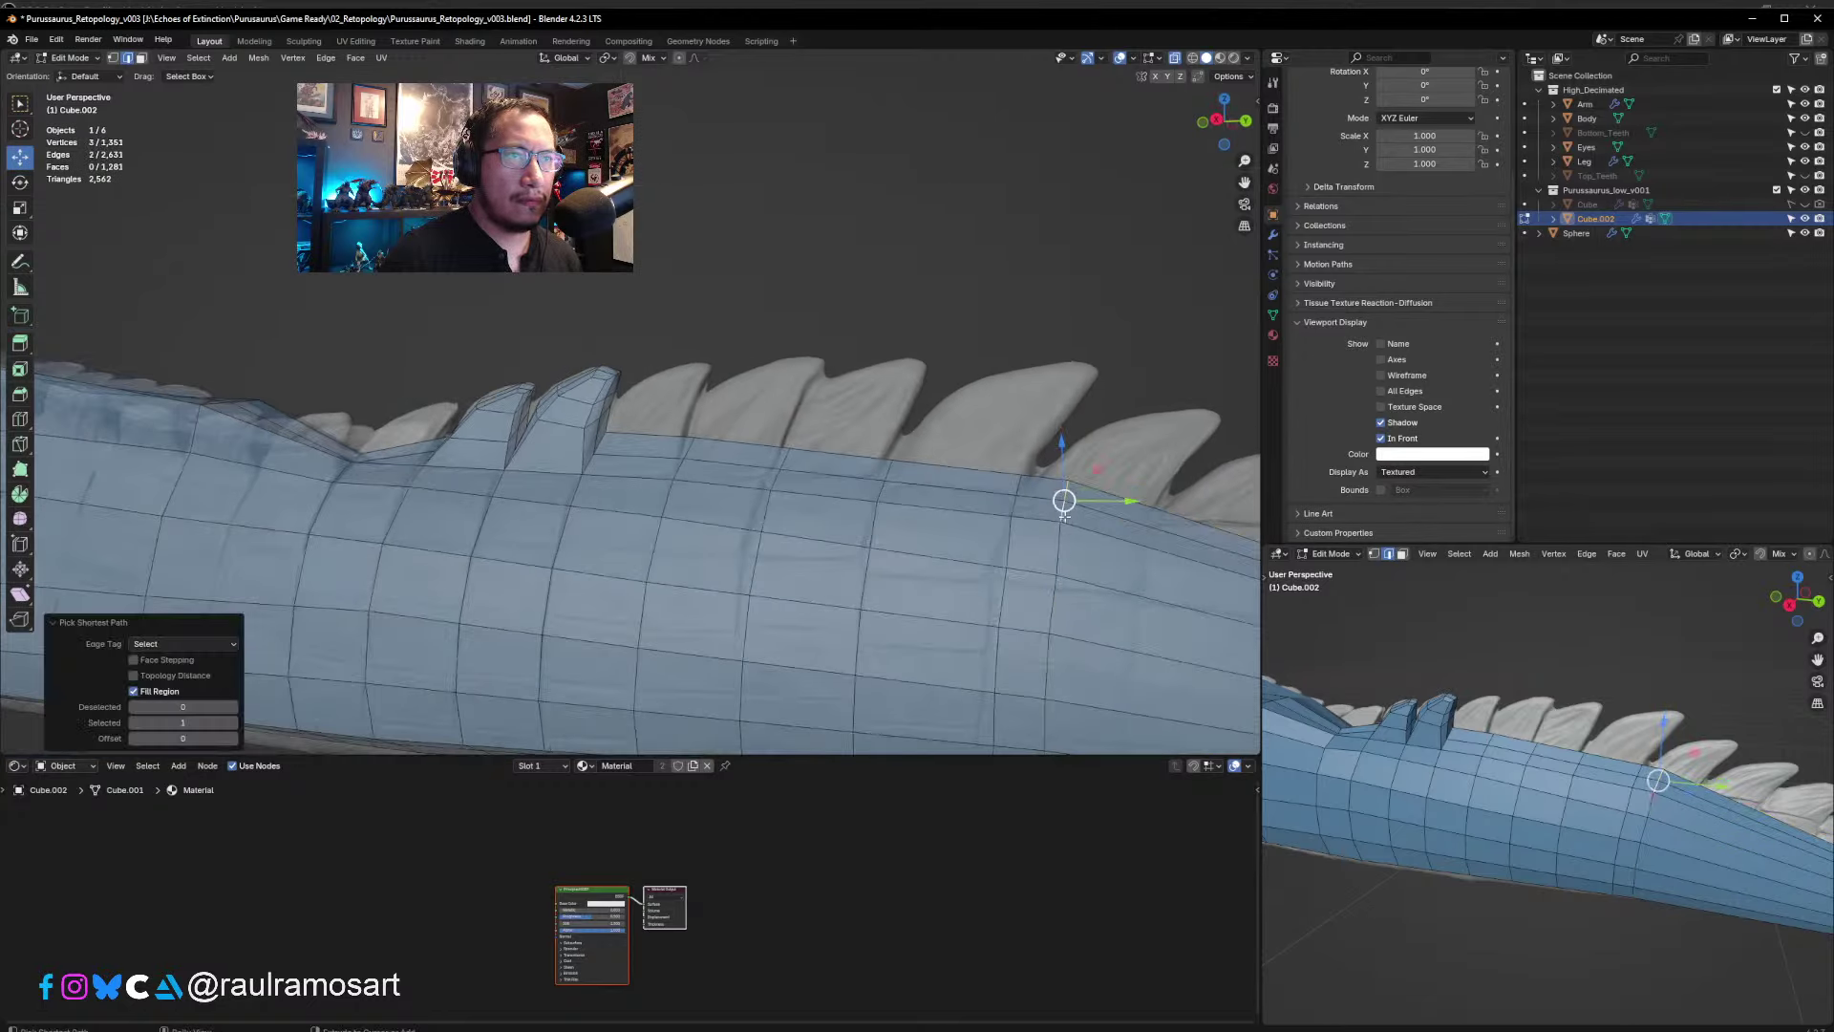
left_click(1050, 603, "ctrl")
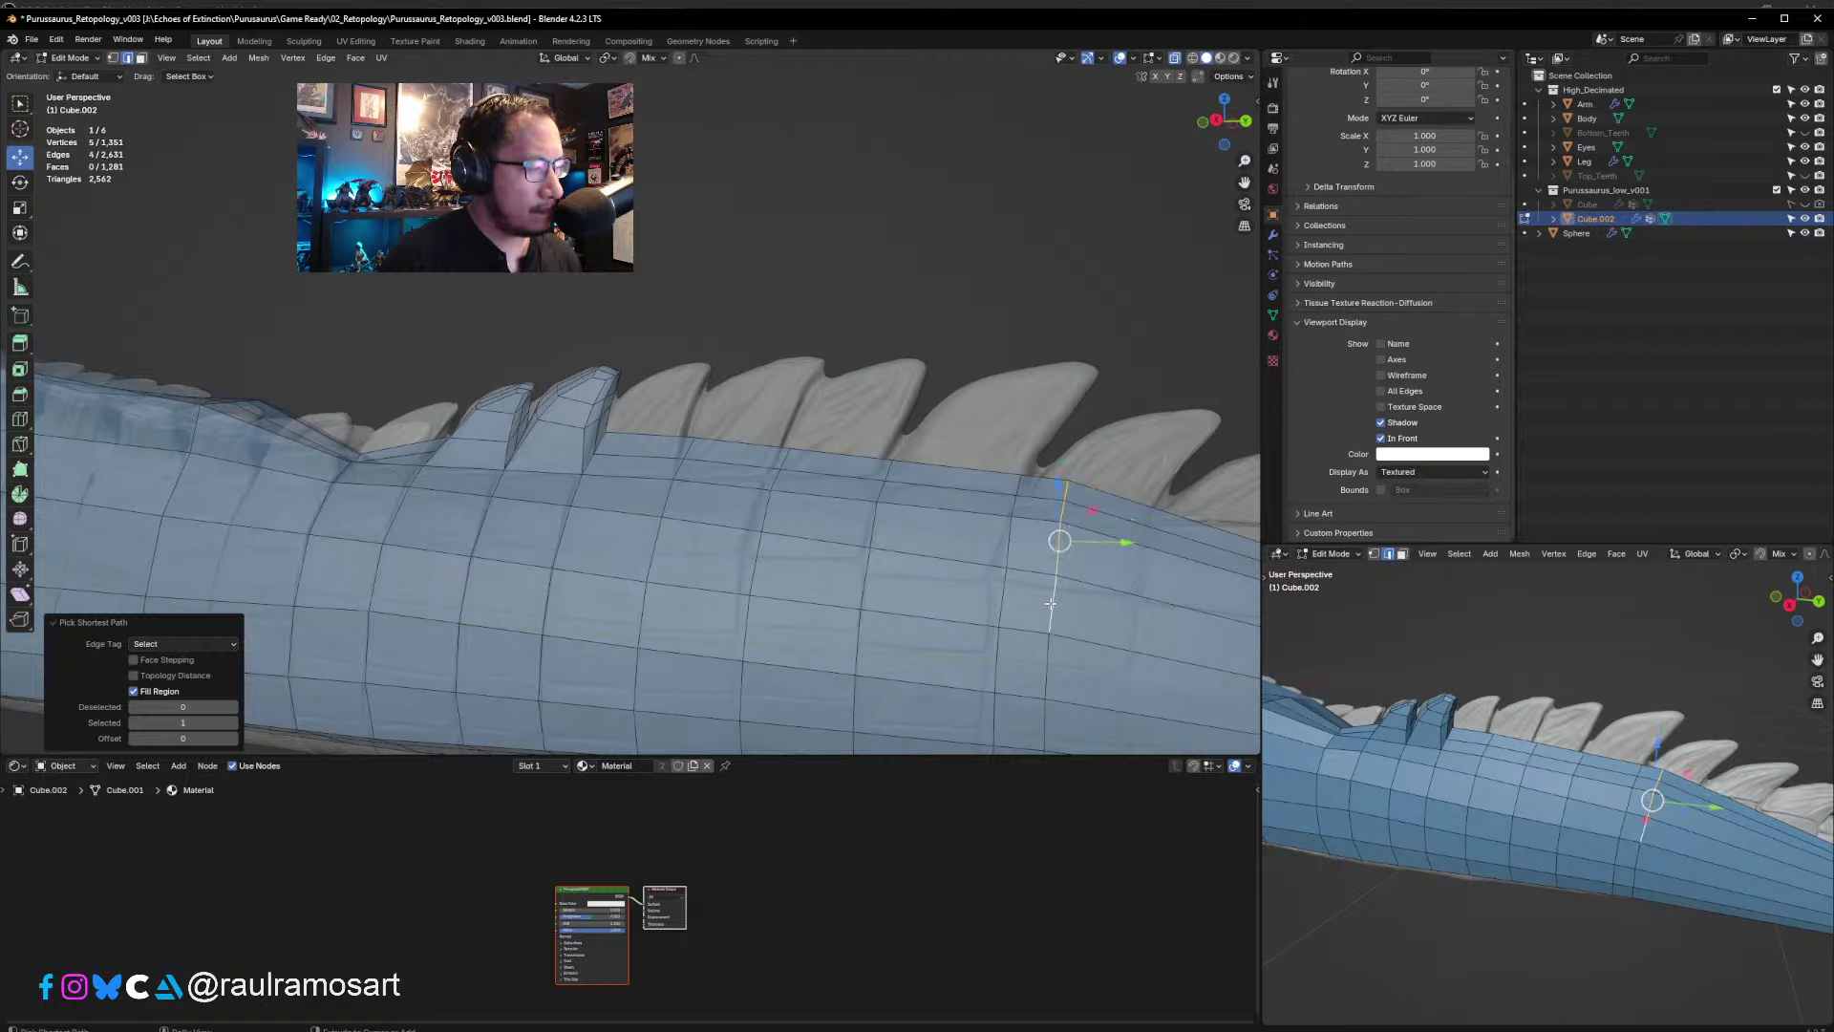
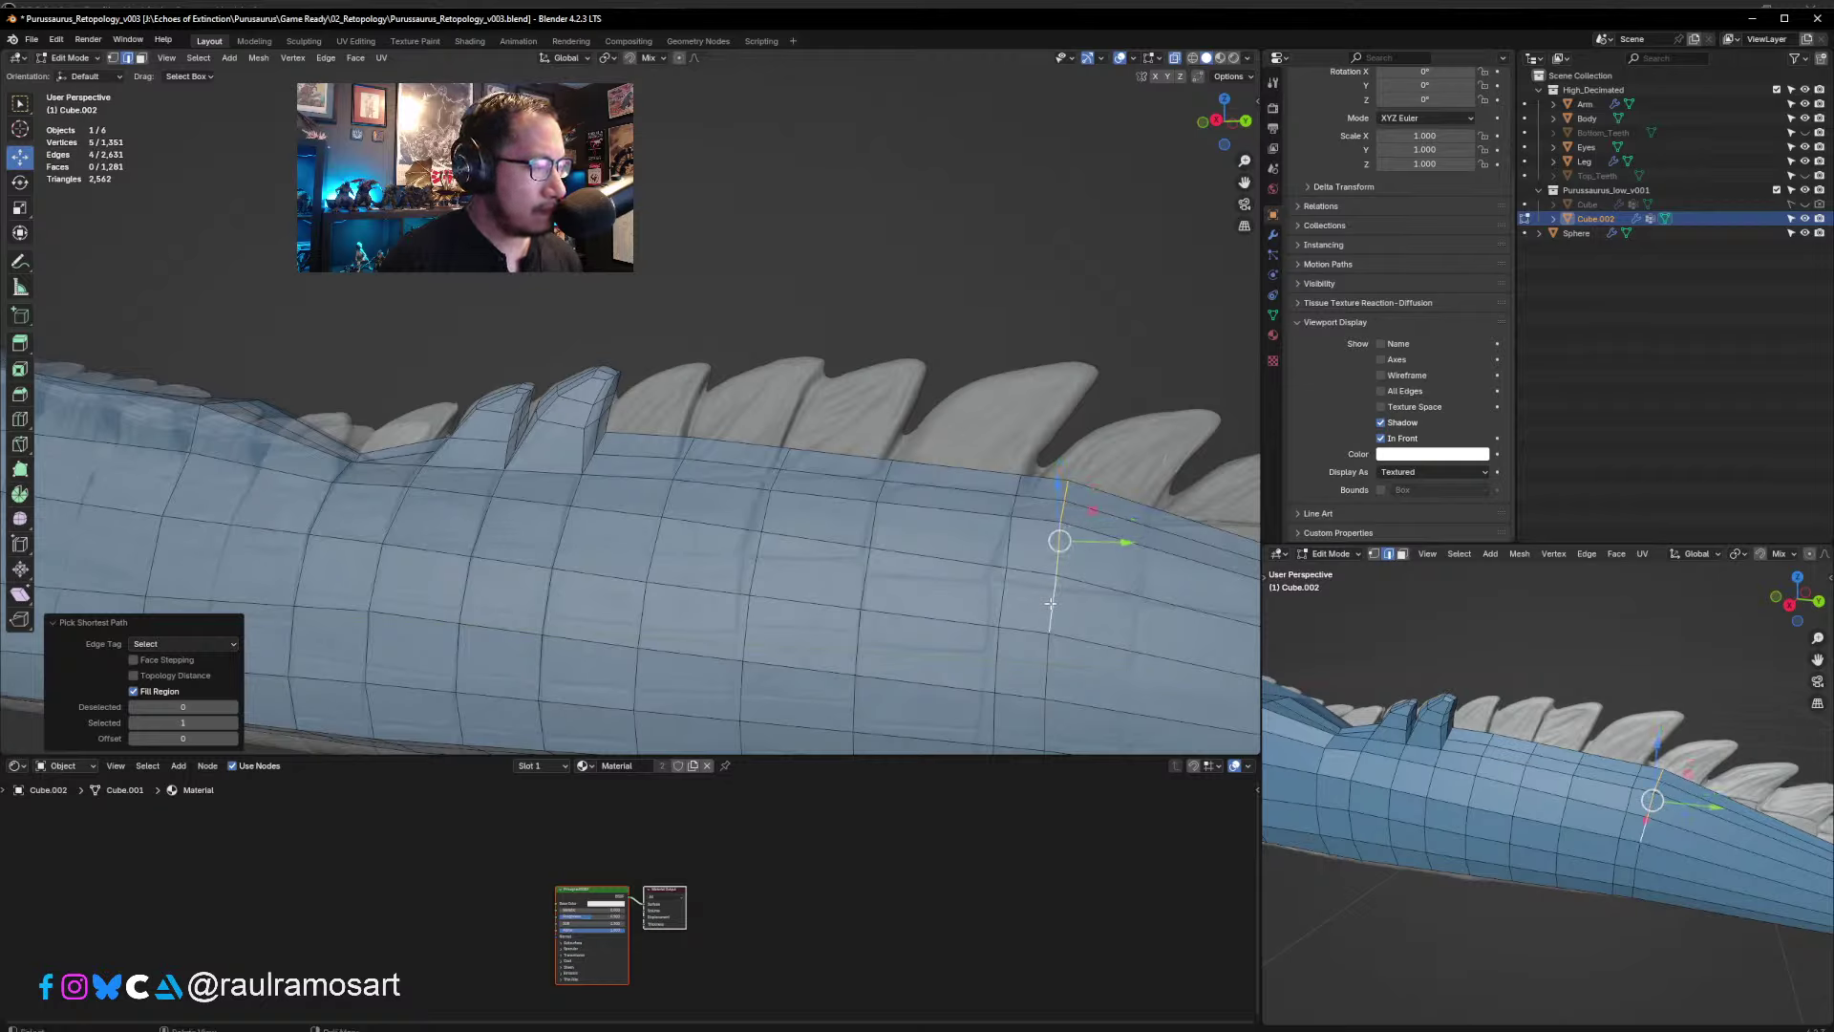
middle_click_drag(1050, 608, 1027, 571)
left_click(1007, 566, "ctrl")
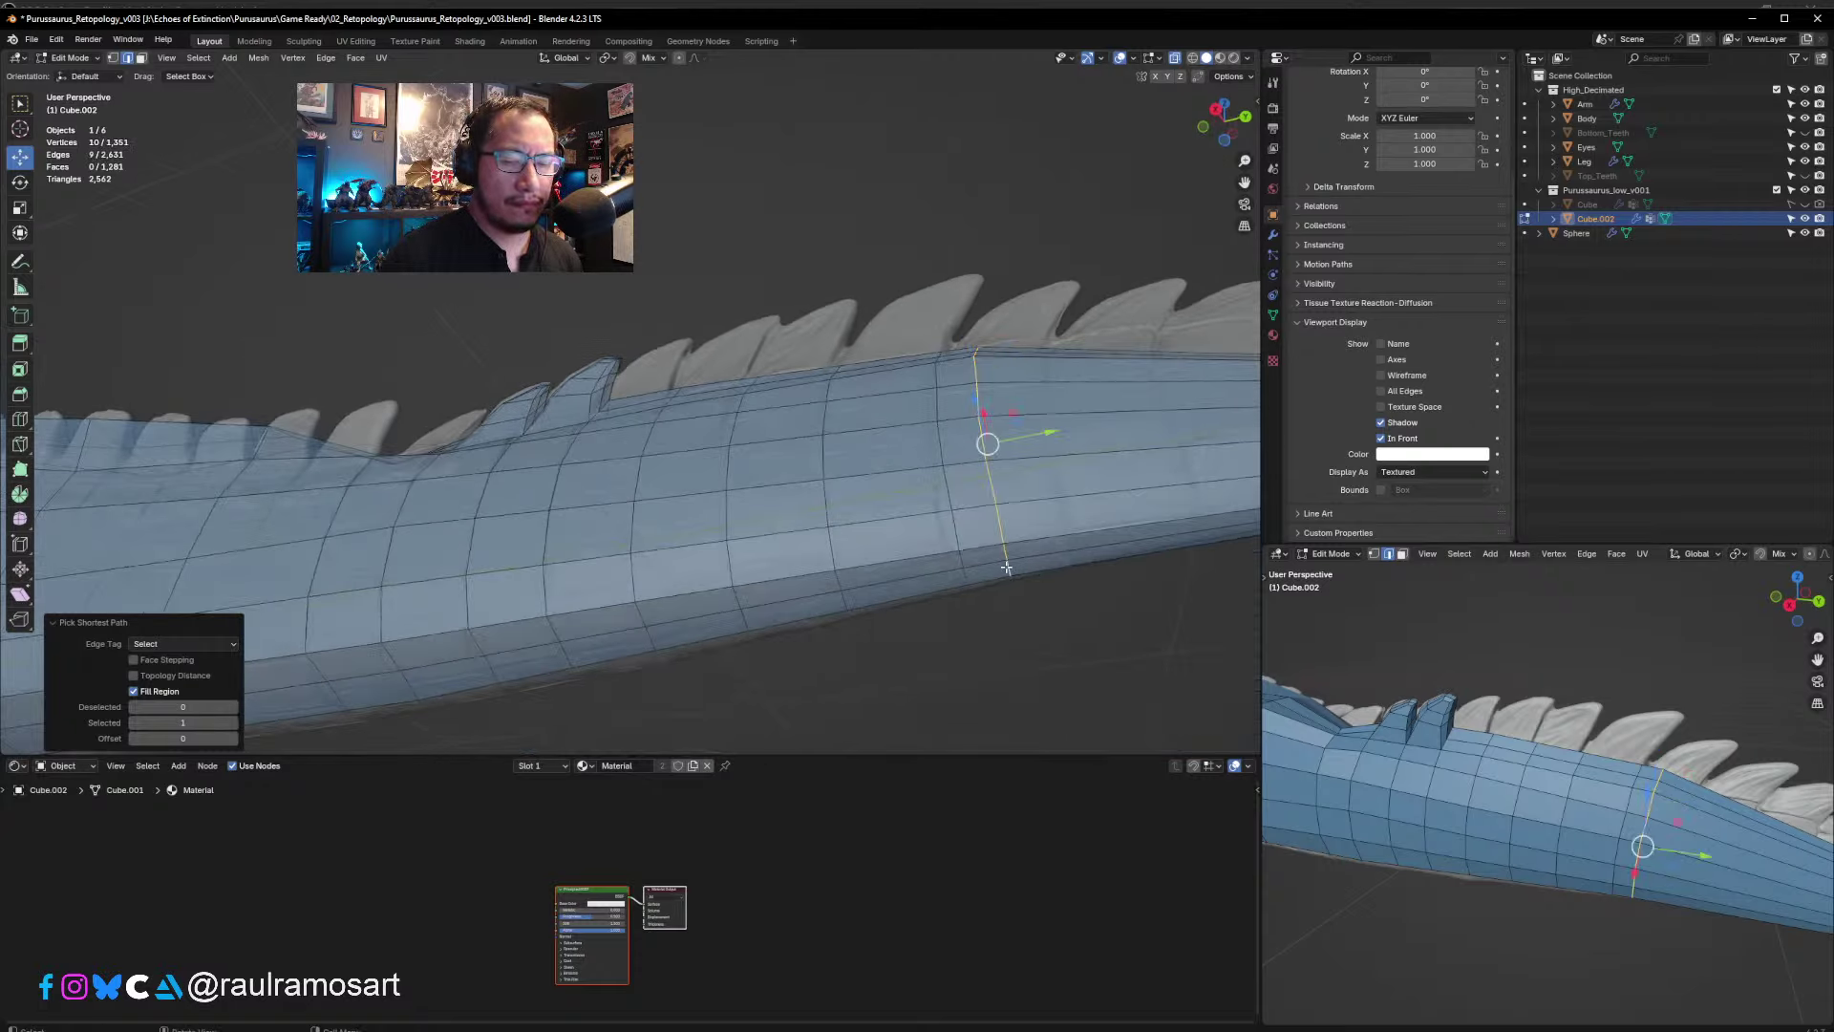
- Slide the selected bend loop toward the tail tip to sit near the rear base of the fifth unmodeled spike
key("KP_3")
key("g")
key("g")
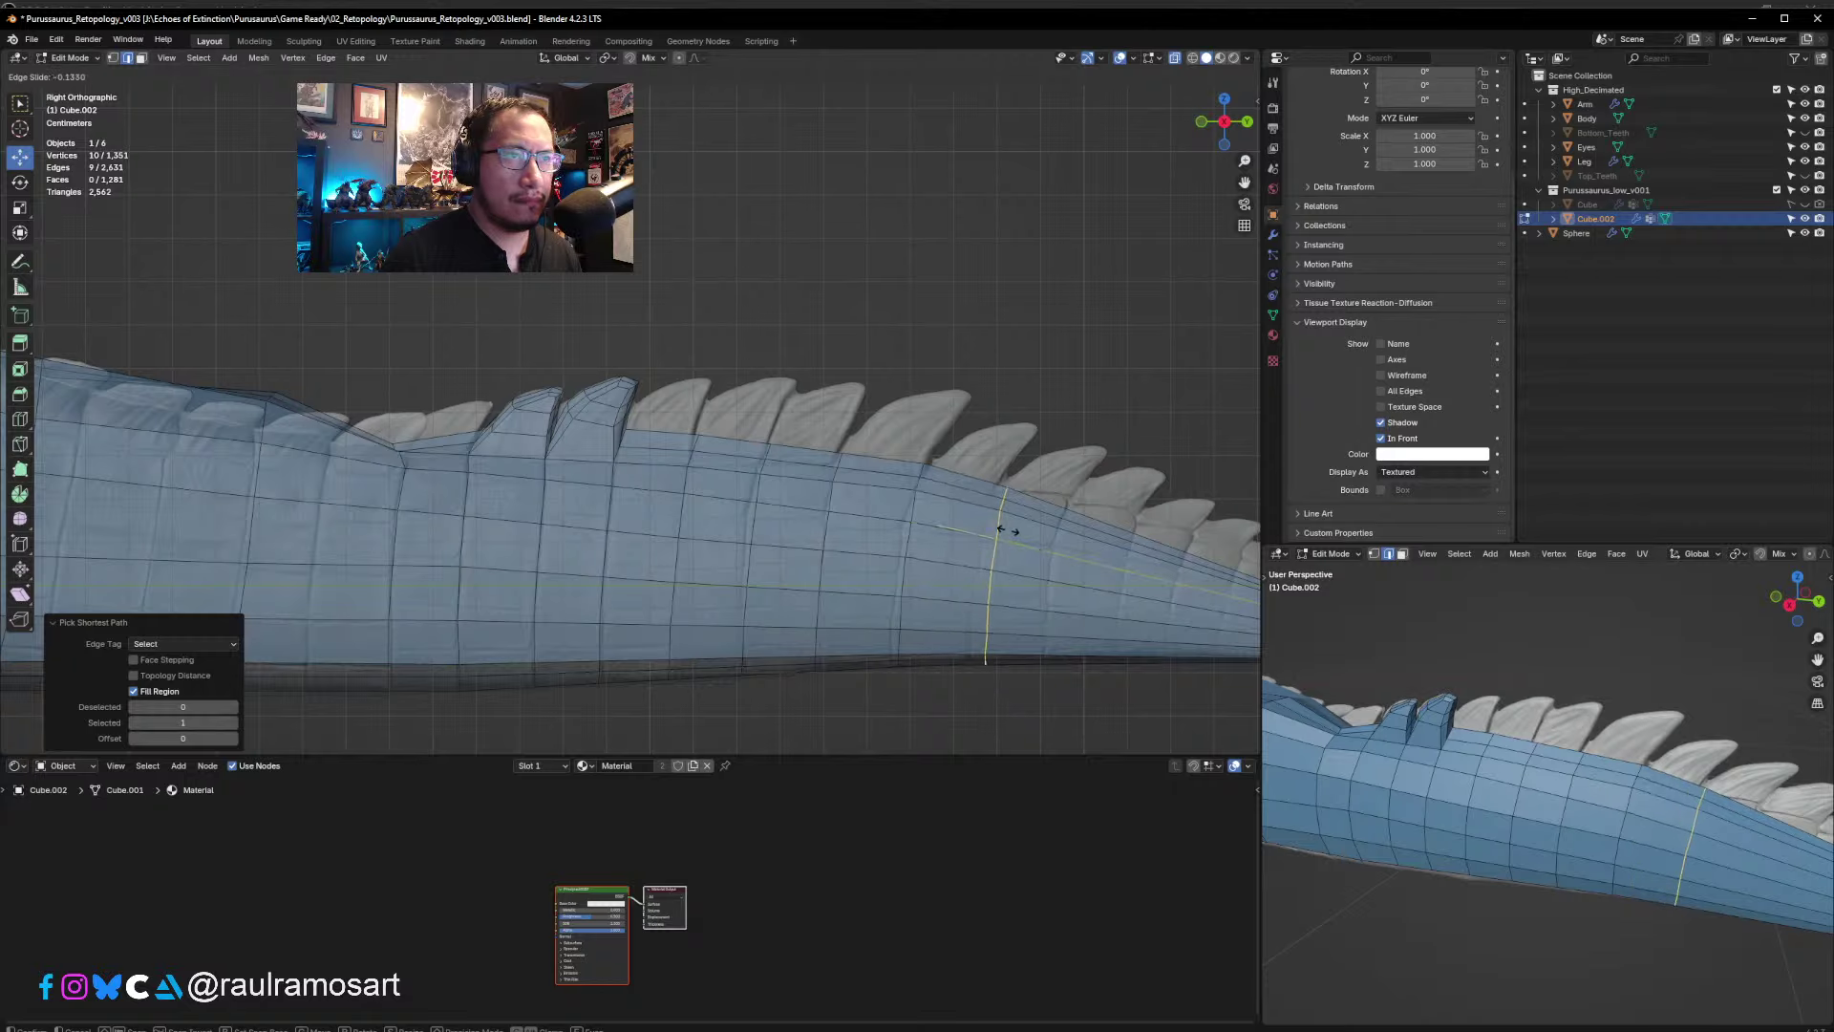
left_click(1000, 527)
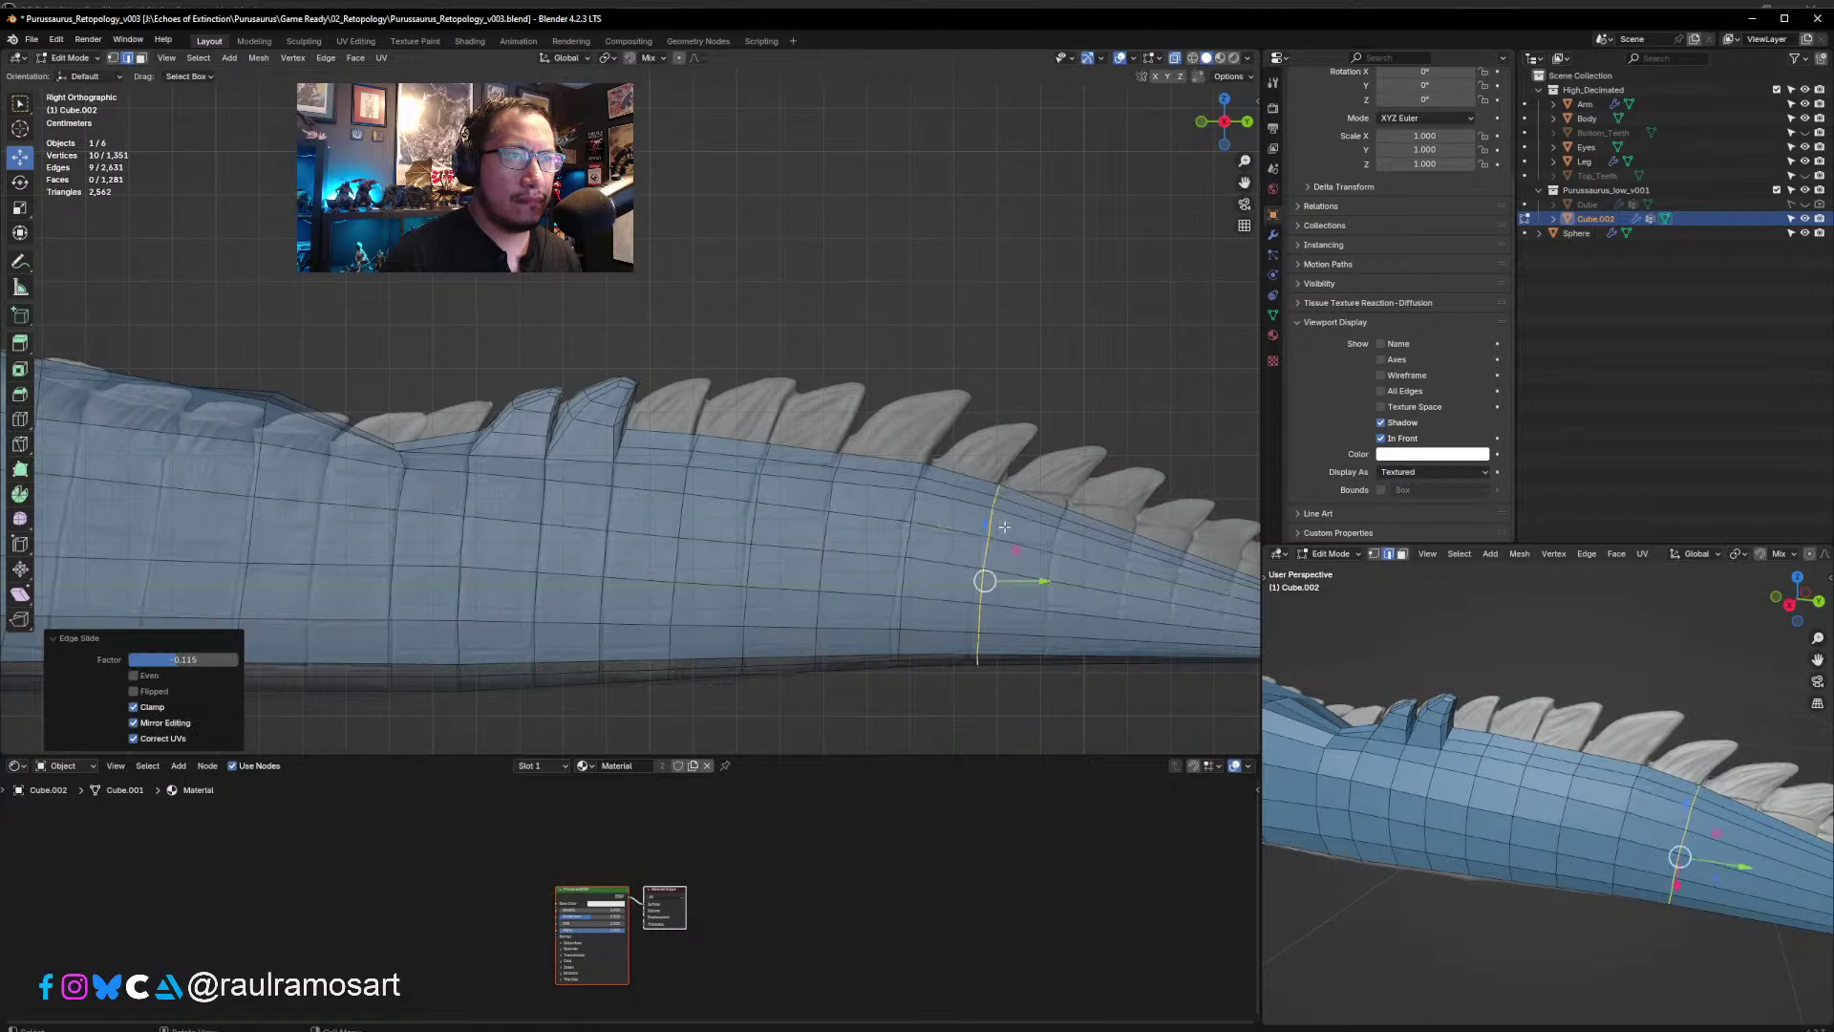
- Add an edge loop in the long tail-tip section and slide it forward to the gap behind the sixth unmodeled spike
middle_click_drag(1000, 527, 819, 539, "shift")
left_click(827, 526)
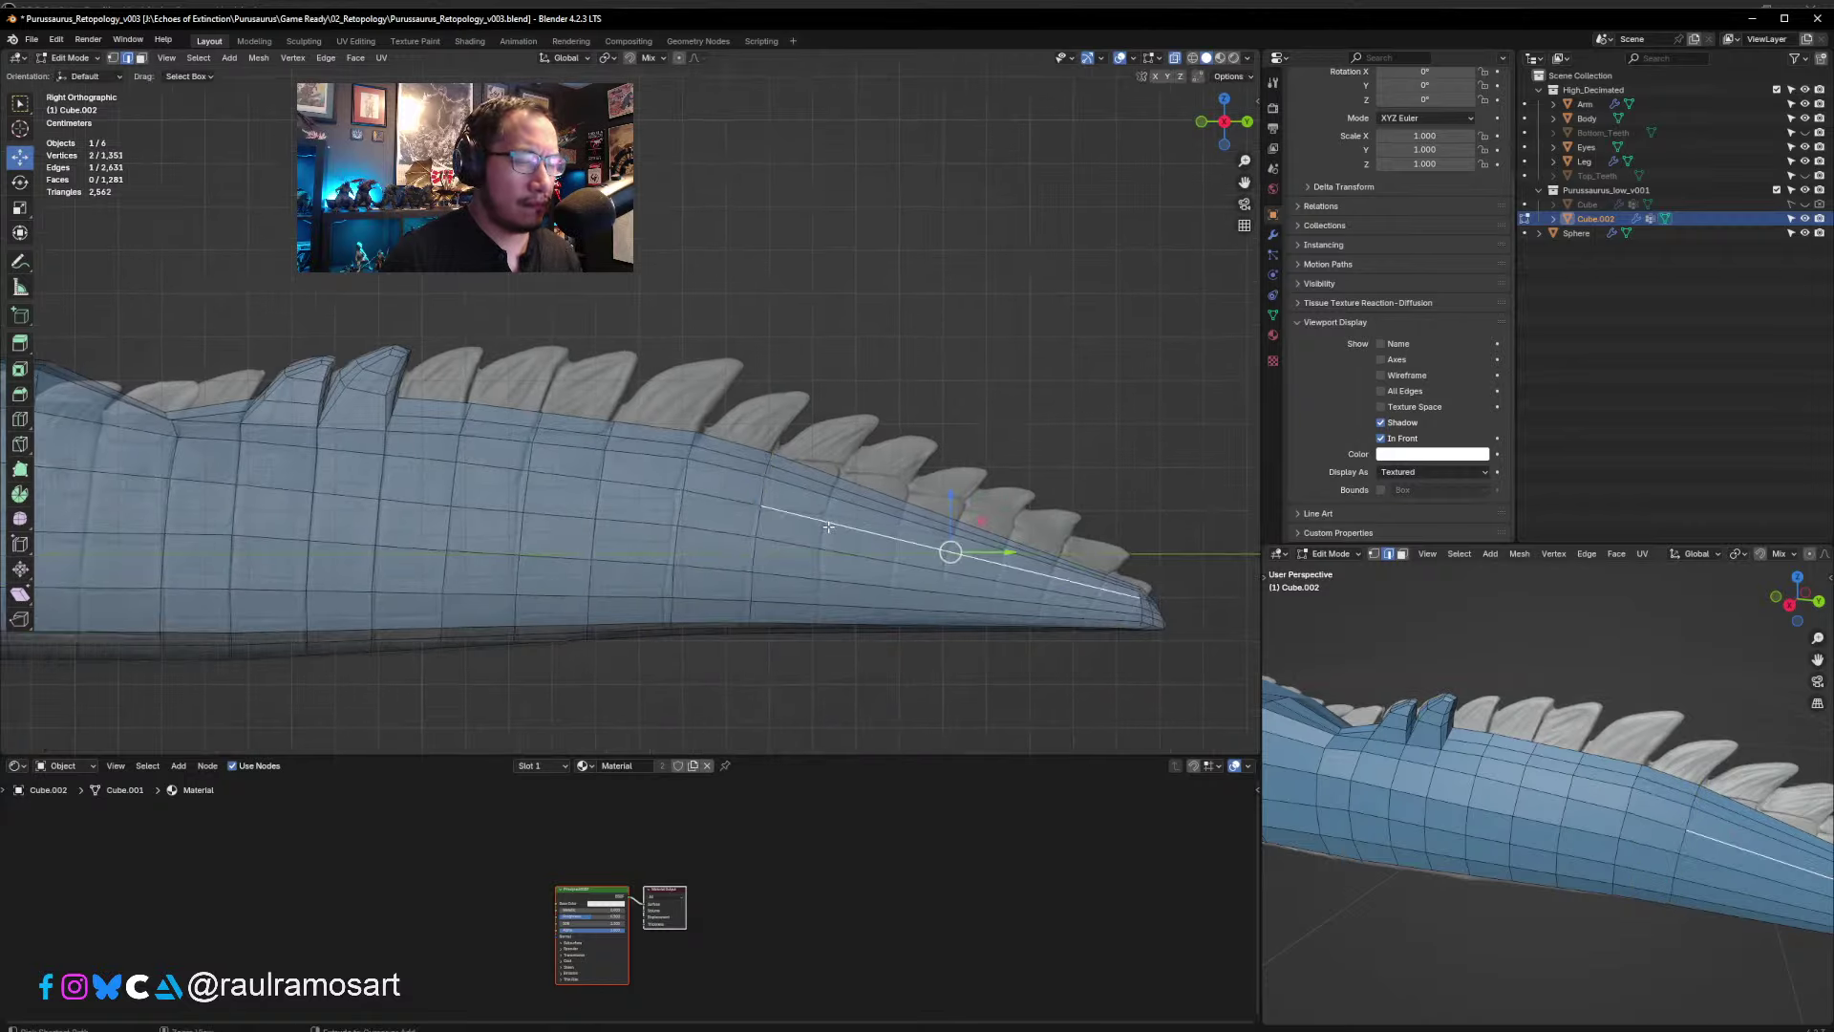
key("ctrl+r")
left_click(831, 520)
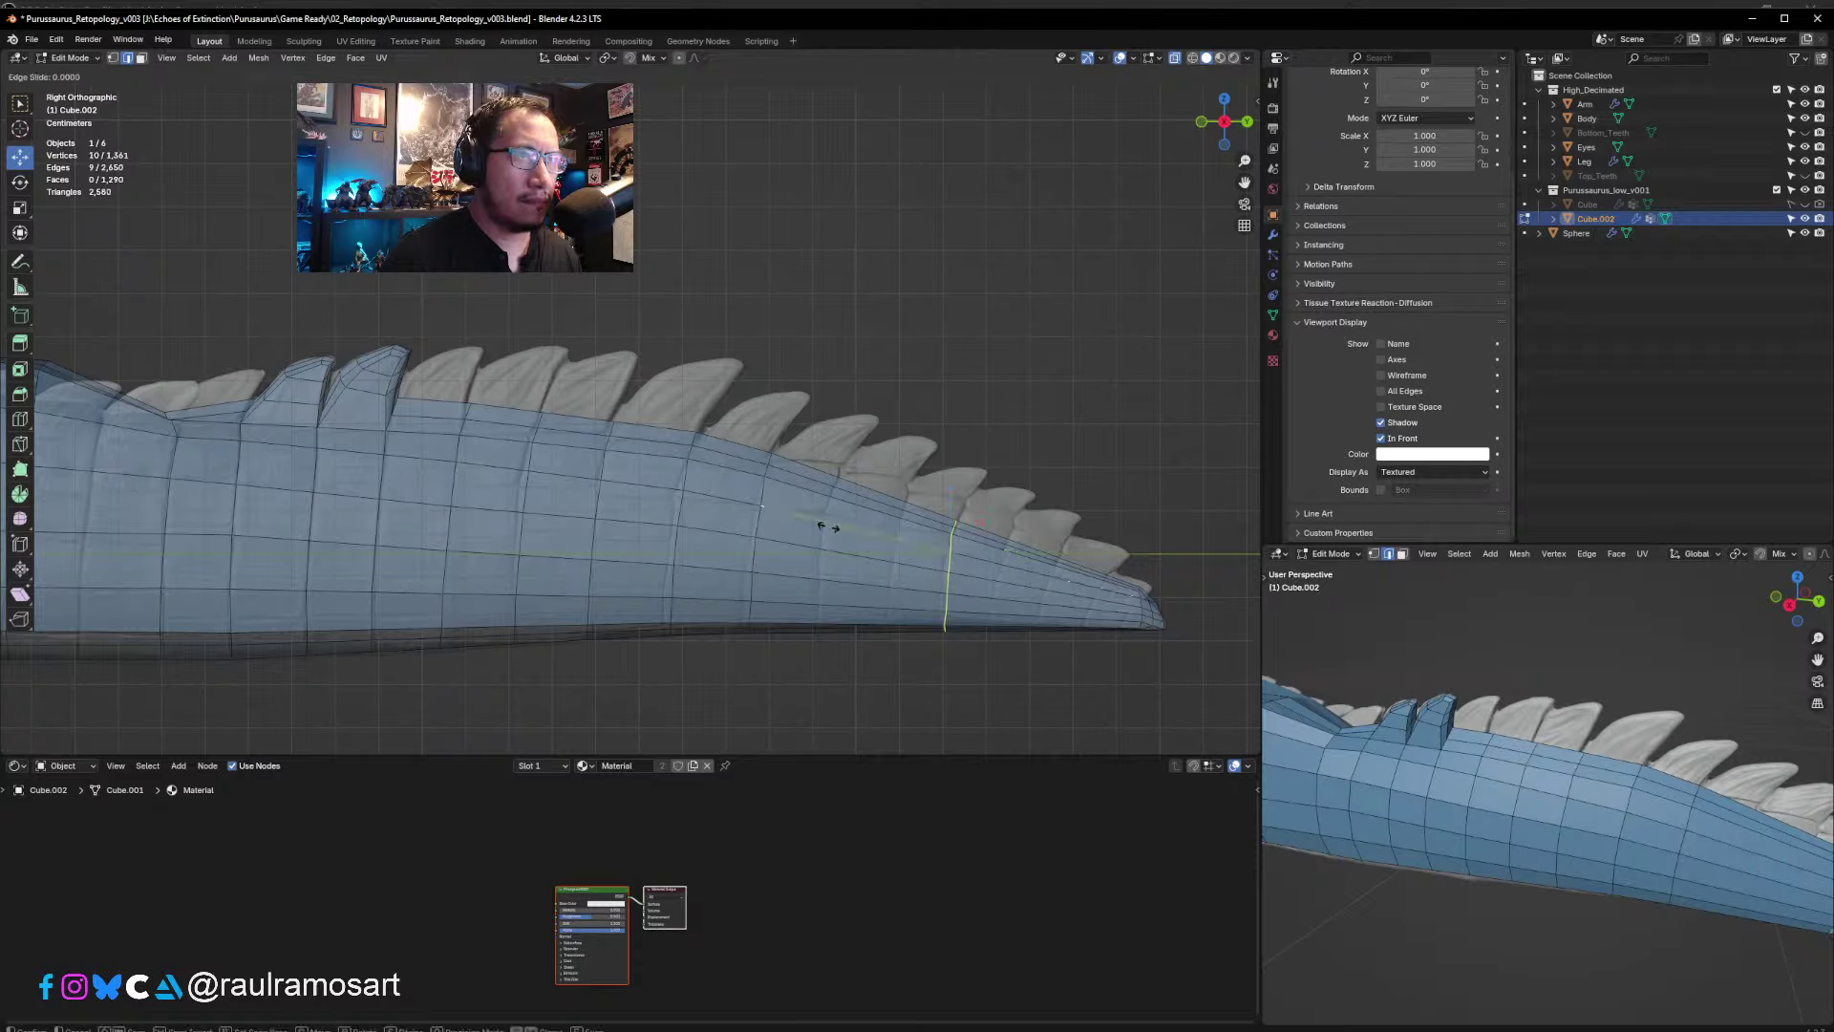
left_click(705, 508)
- Add two more edge loops toward the tail tip, aligned with the gaps behind the seventh and eighth unmodeled spikes
key("ctrl+r")
left_click(827, 529)
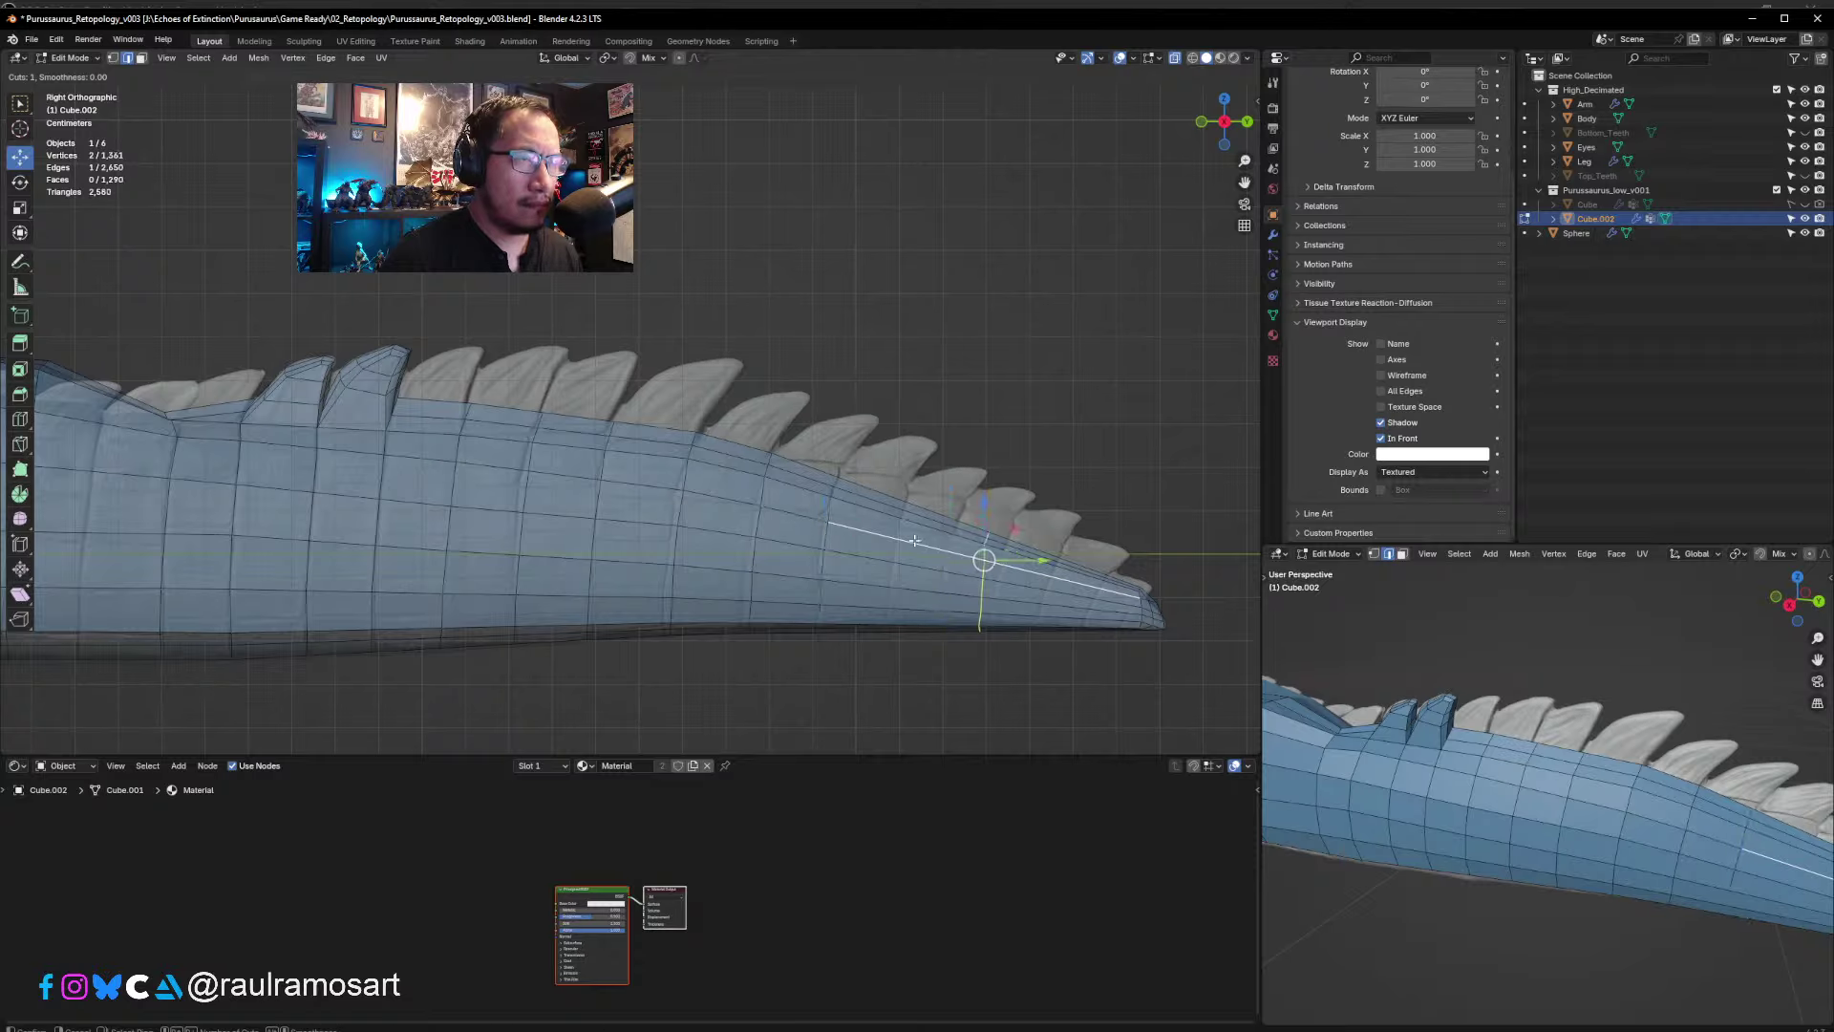
left_click(824, 528)
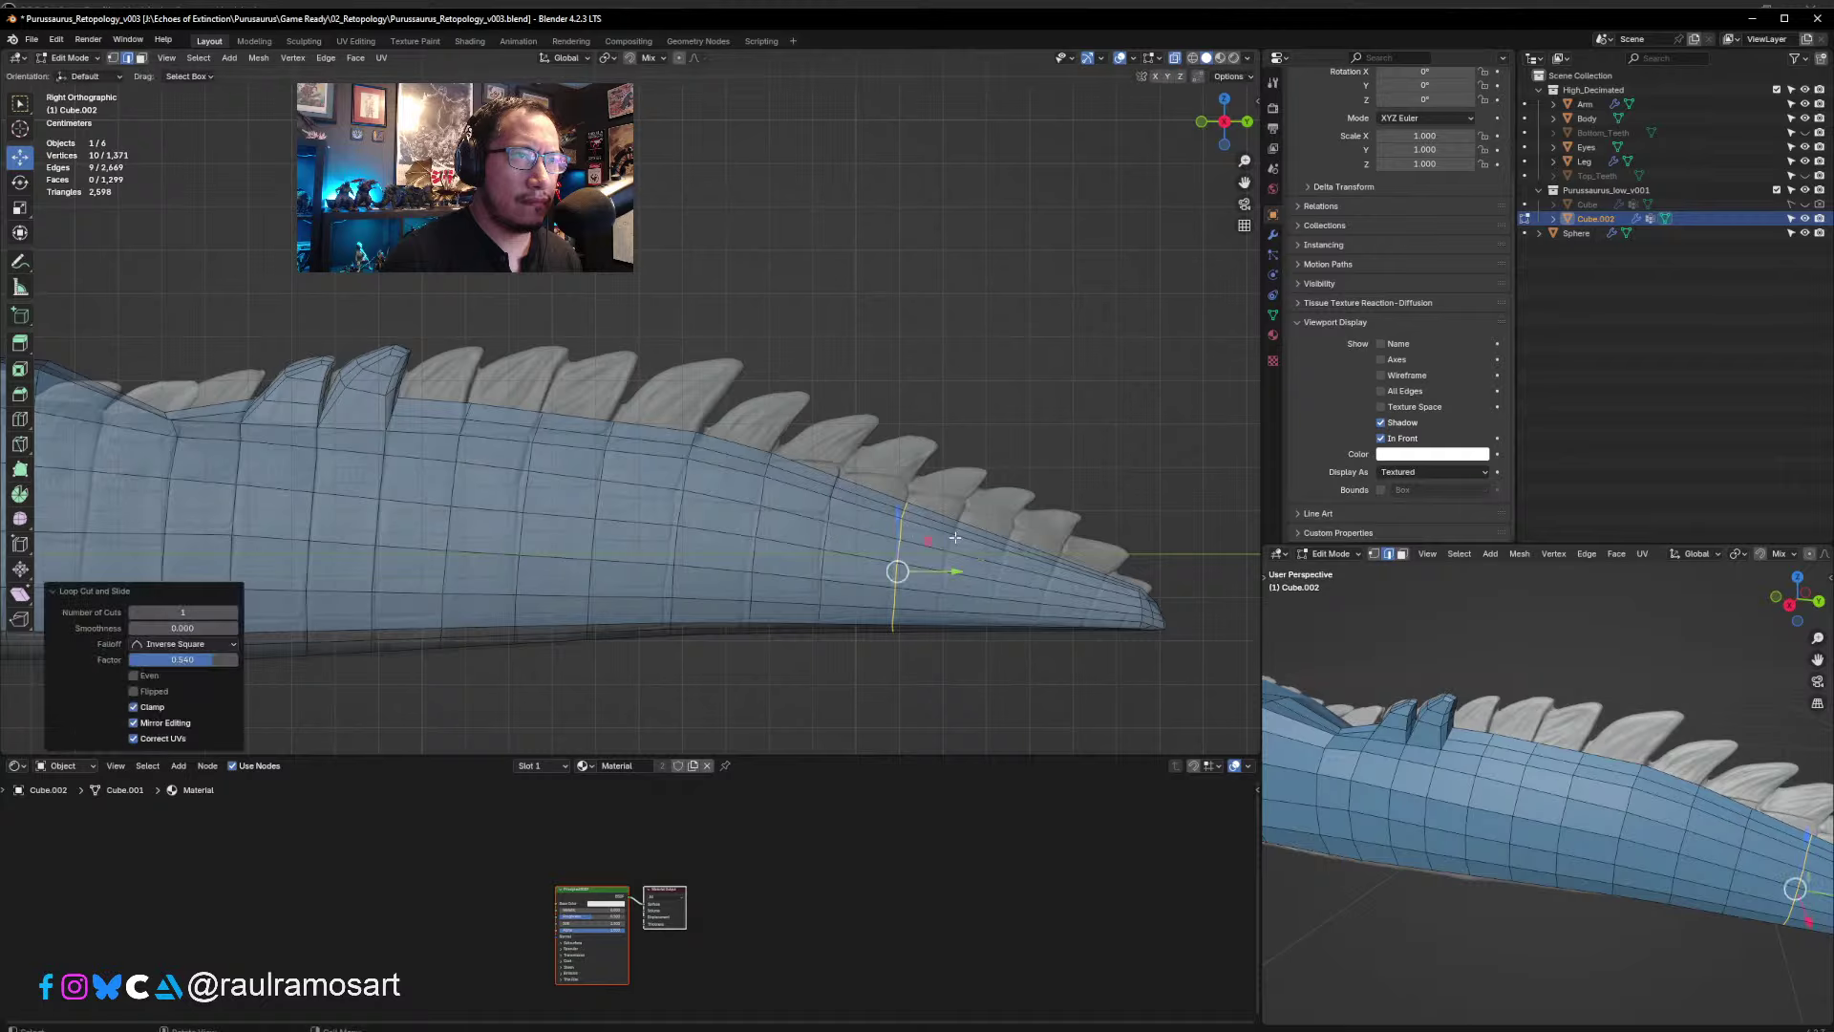
left_click(983, 546)
key("ctrl+r")
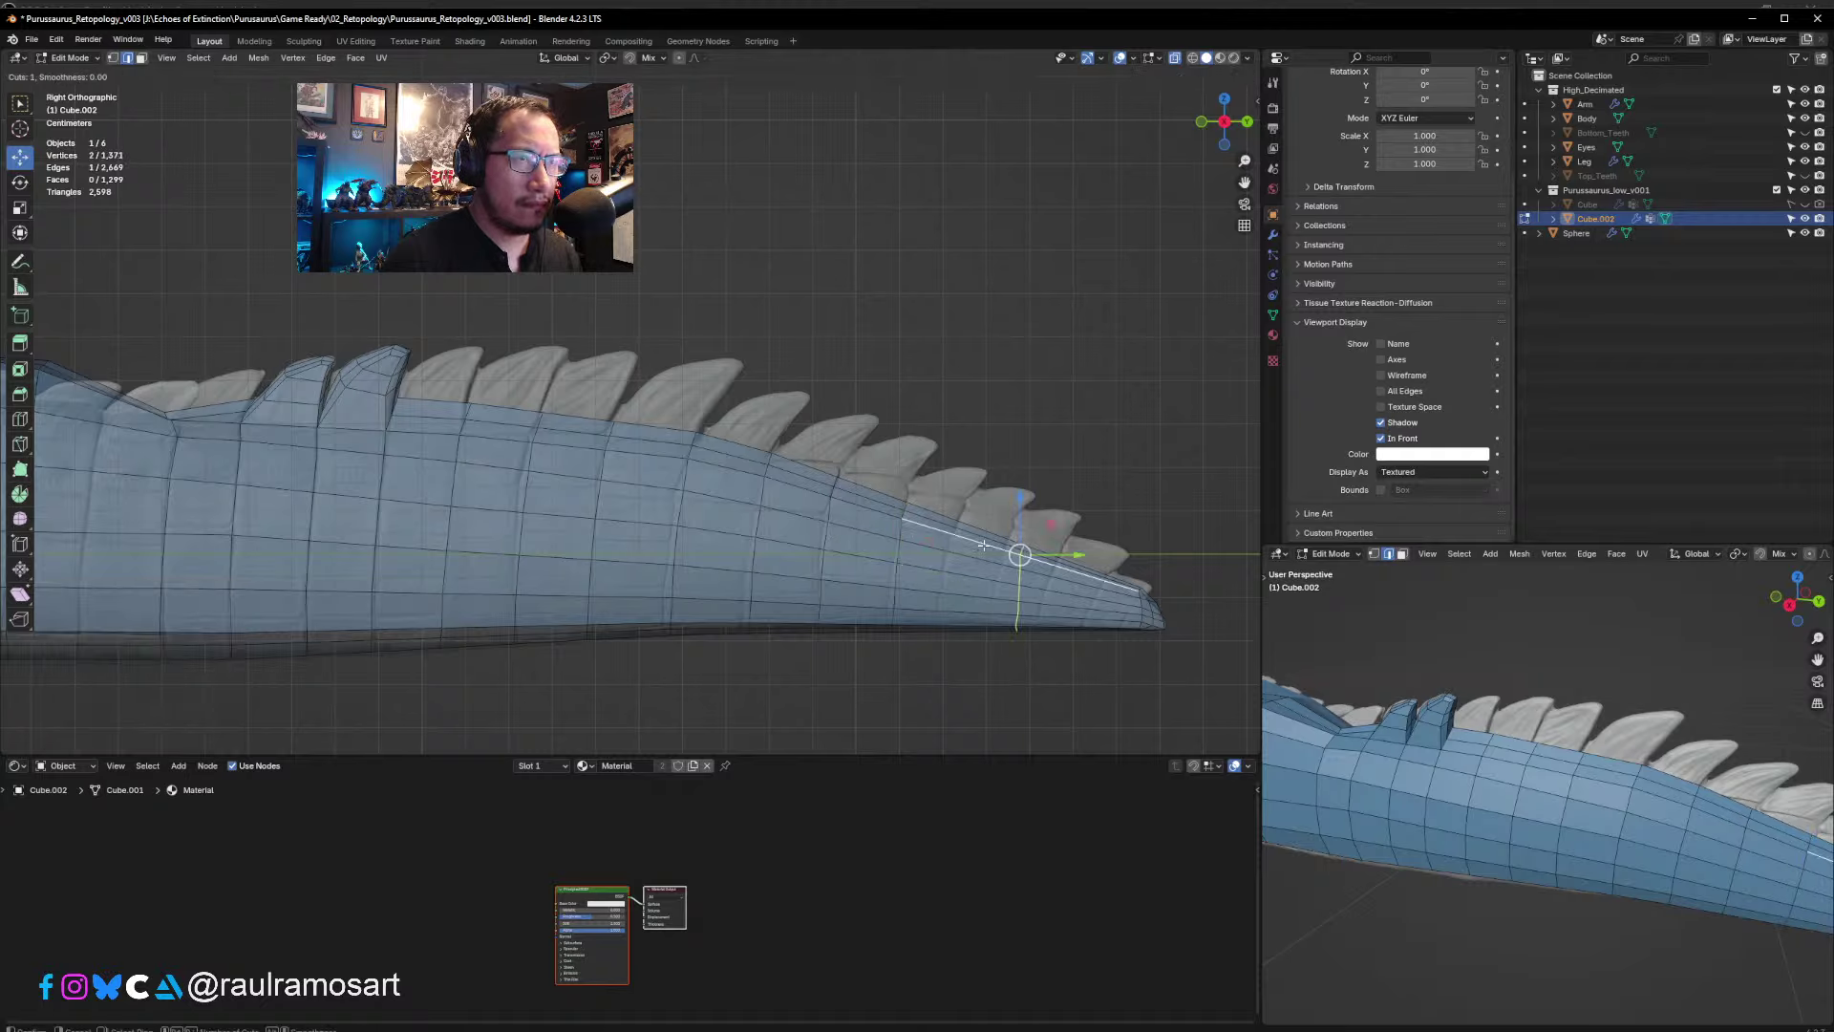
left_click(950, 542)
left_click(873, 529)
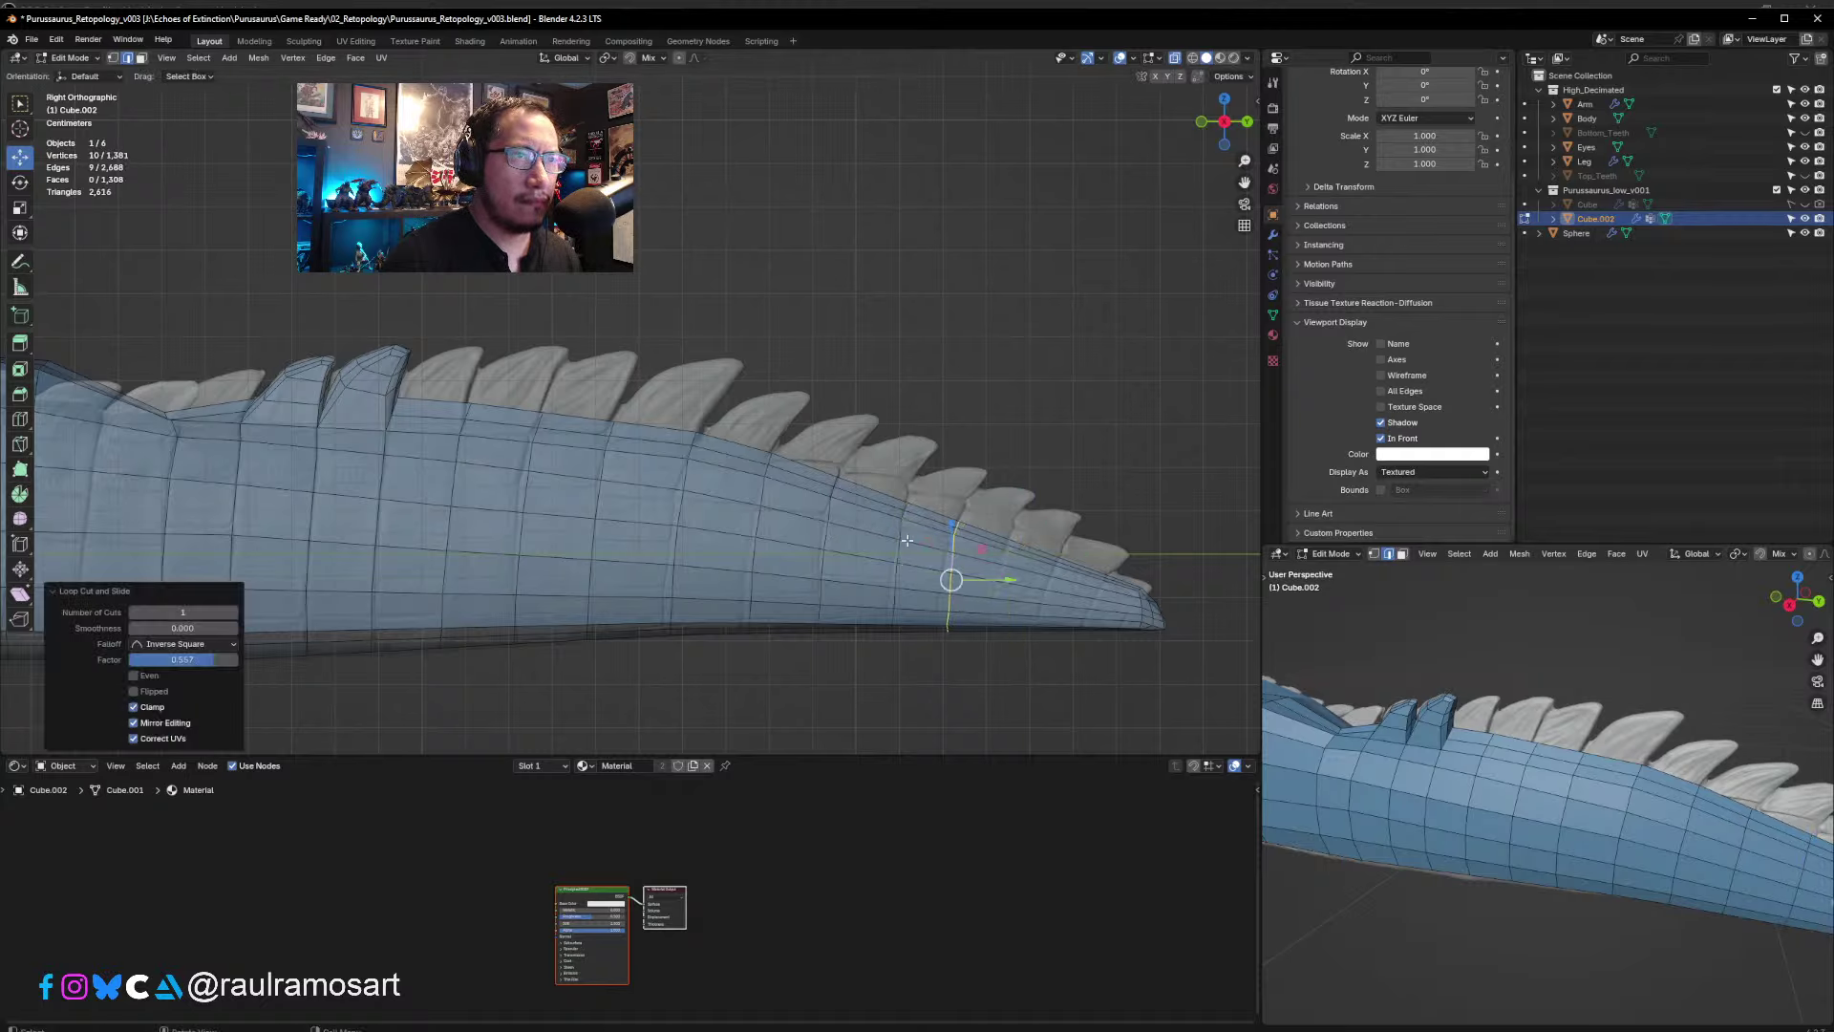
- Extrude the two dorsal faces beneath the first unmodeled spike upward, scale the top to about 0.57, and shift it toward the tail tip
middle_click_drag(696, 519, 715, 527, "shift")
scroll(715, 527, "up", 5)
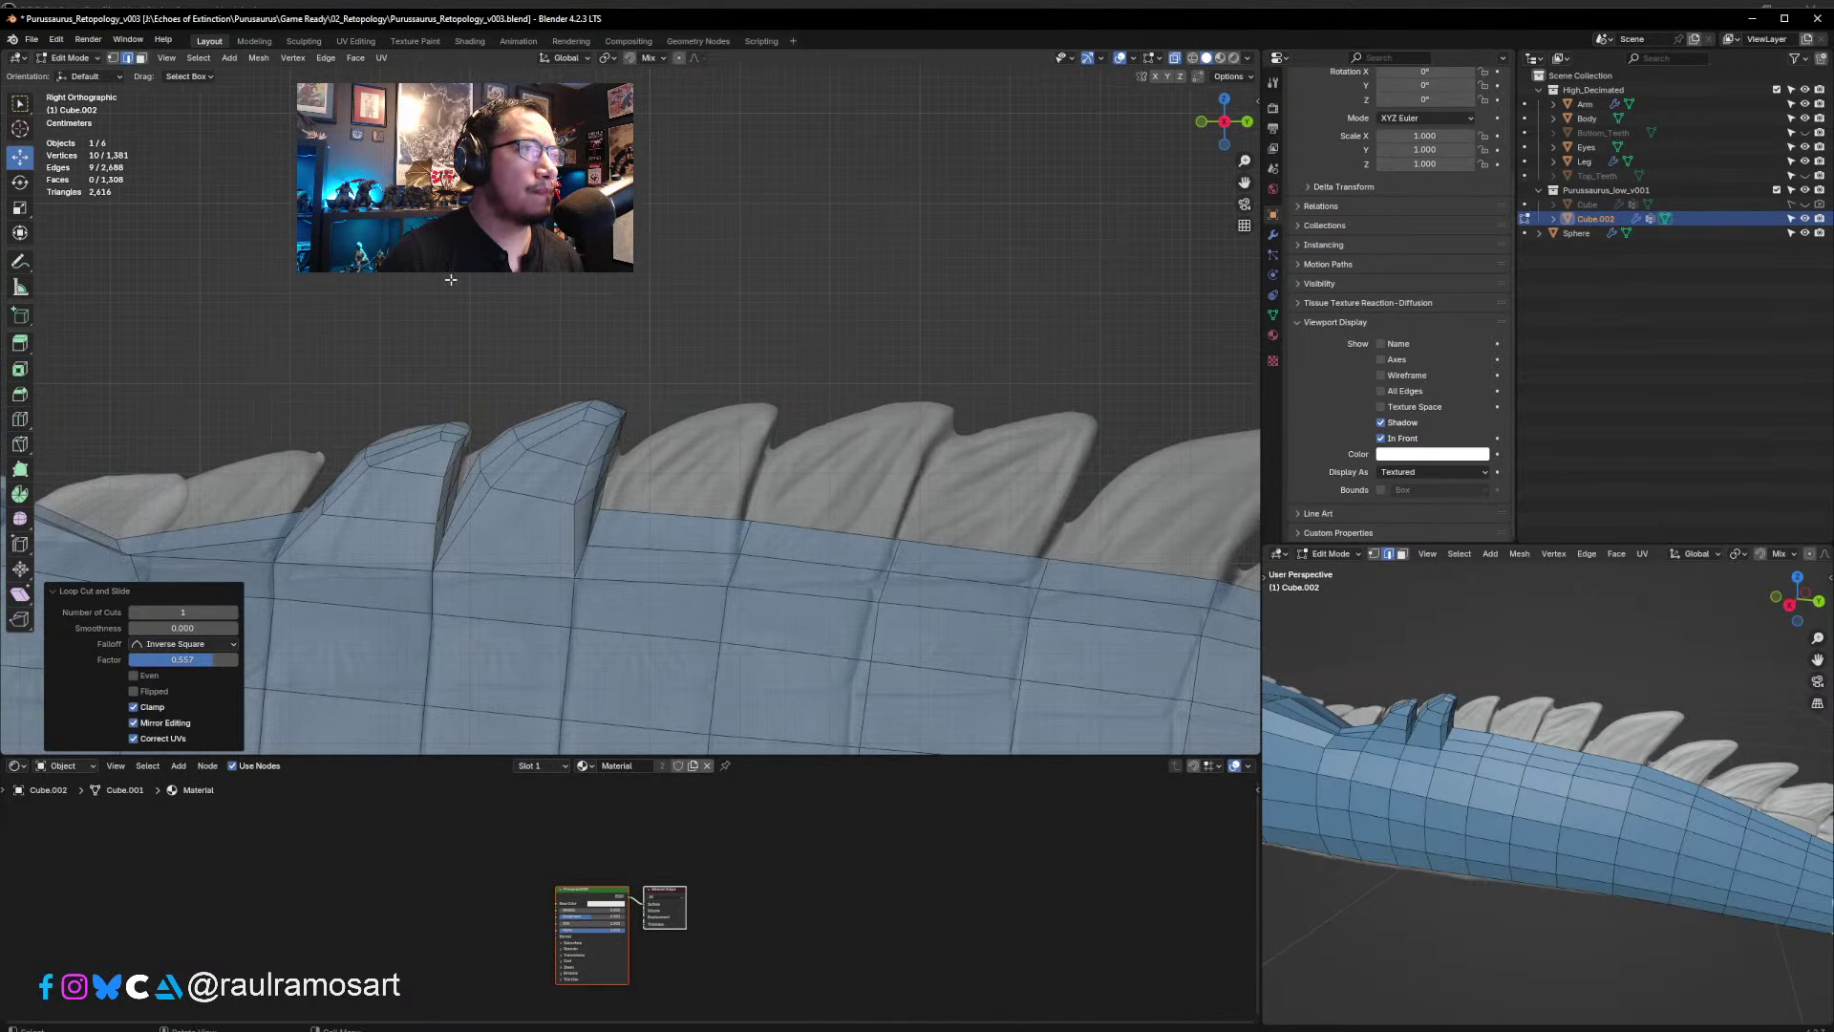
key("3")
left_click(680, 522)
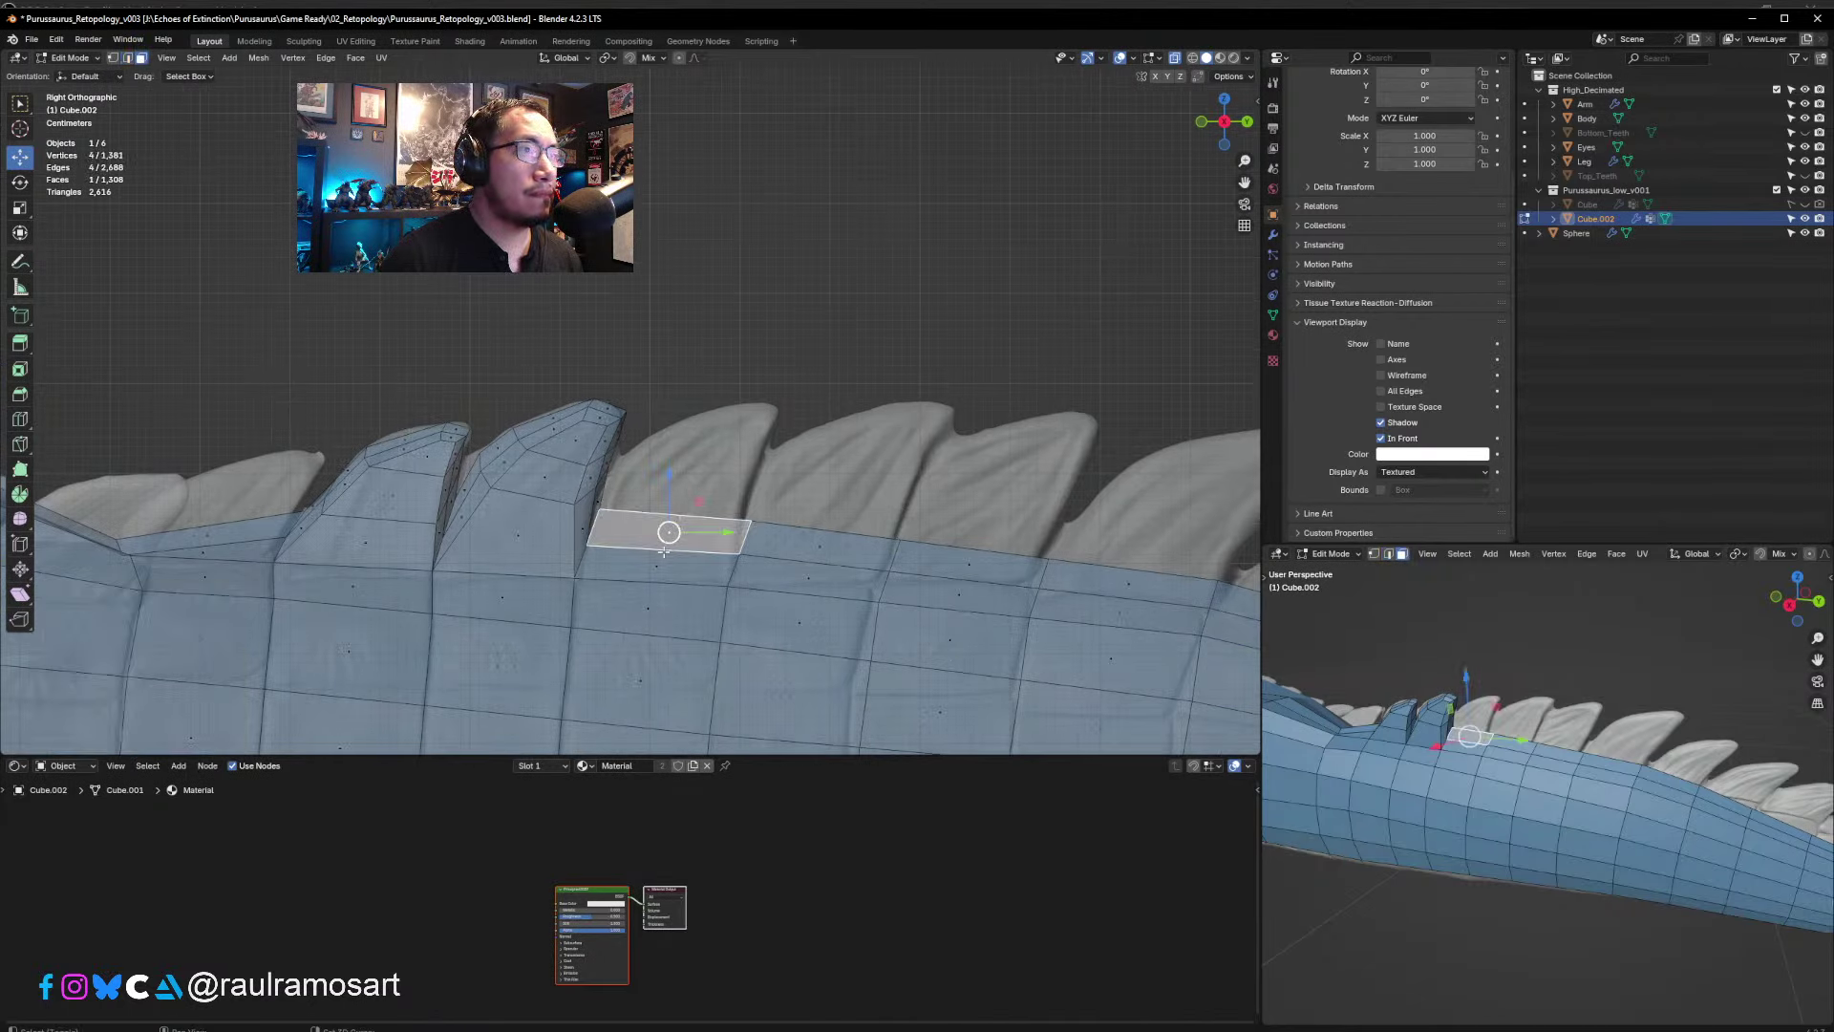
left_click(659, 564, "shift")
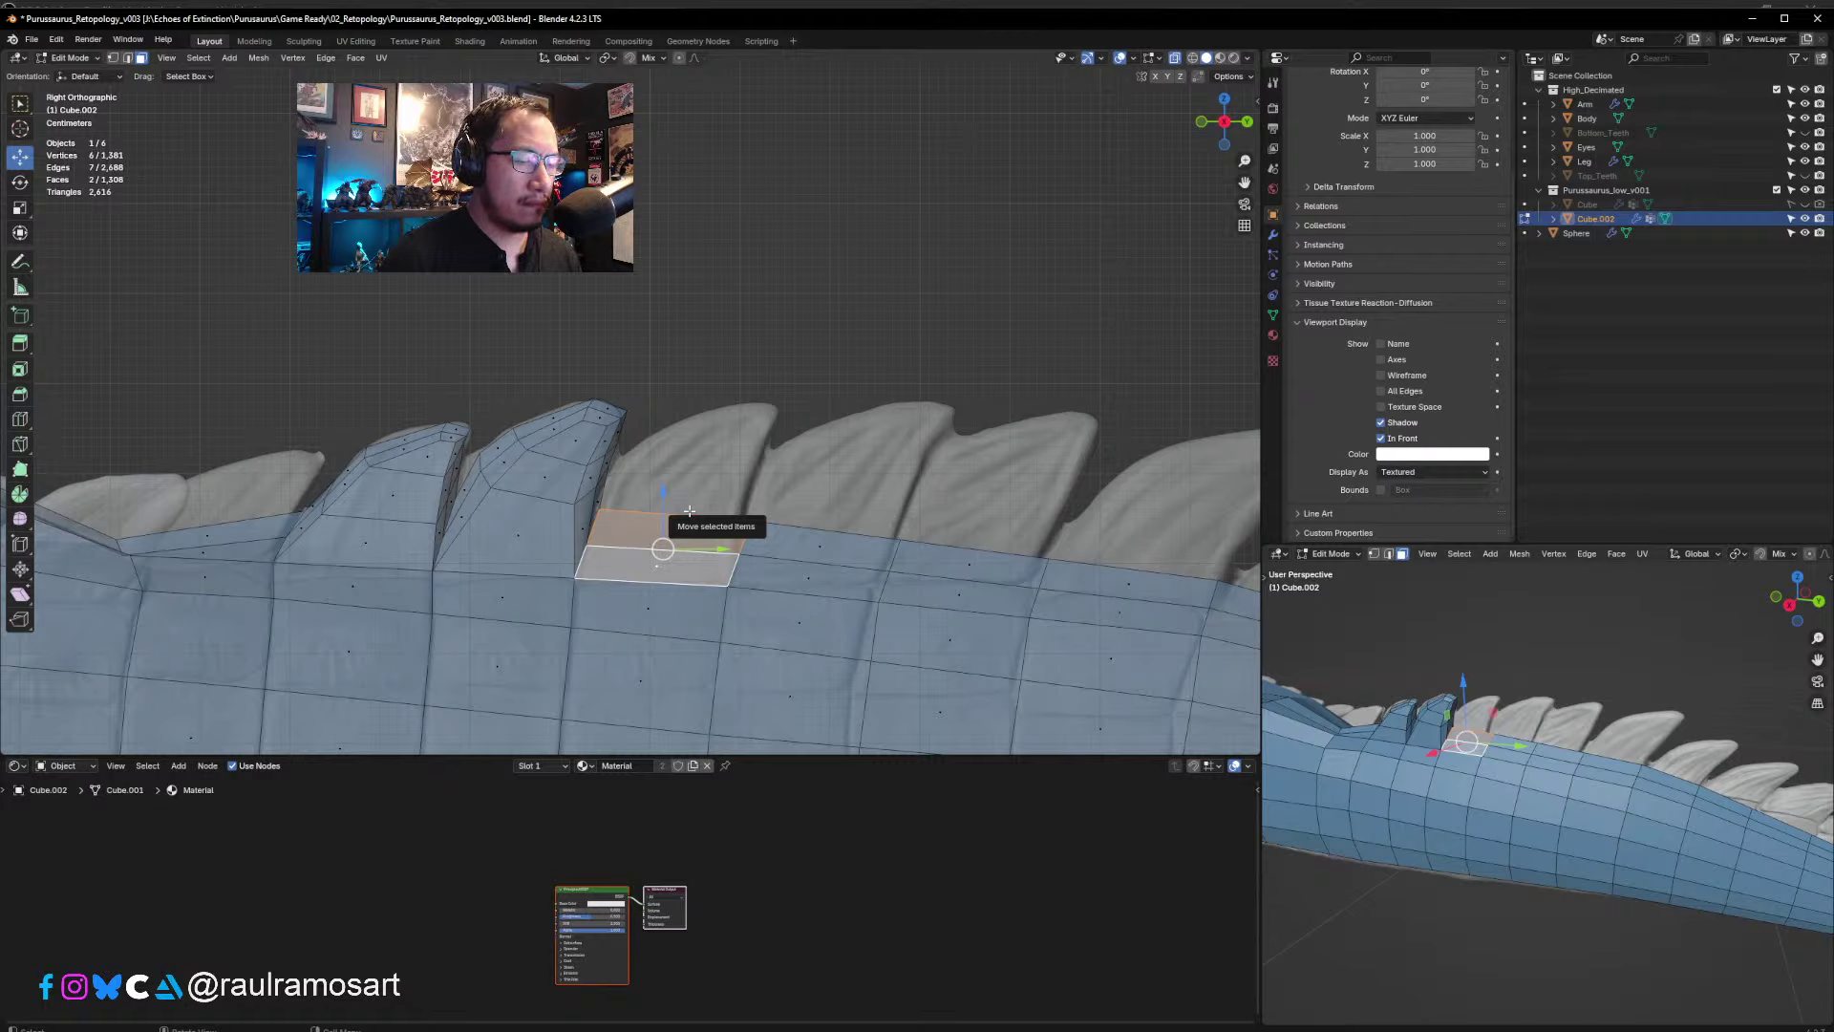
key("e")
left_click(692, 429)
key("s")
left_click(792, 476)
key("g")
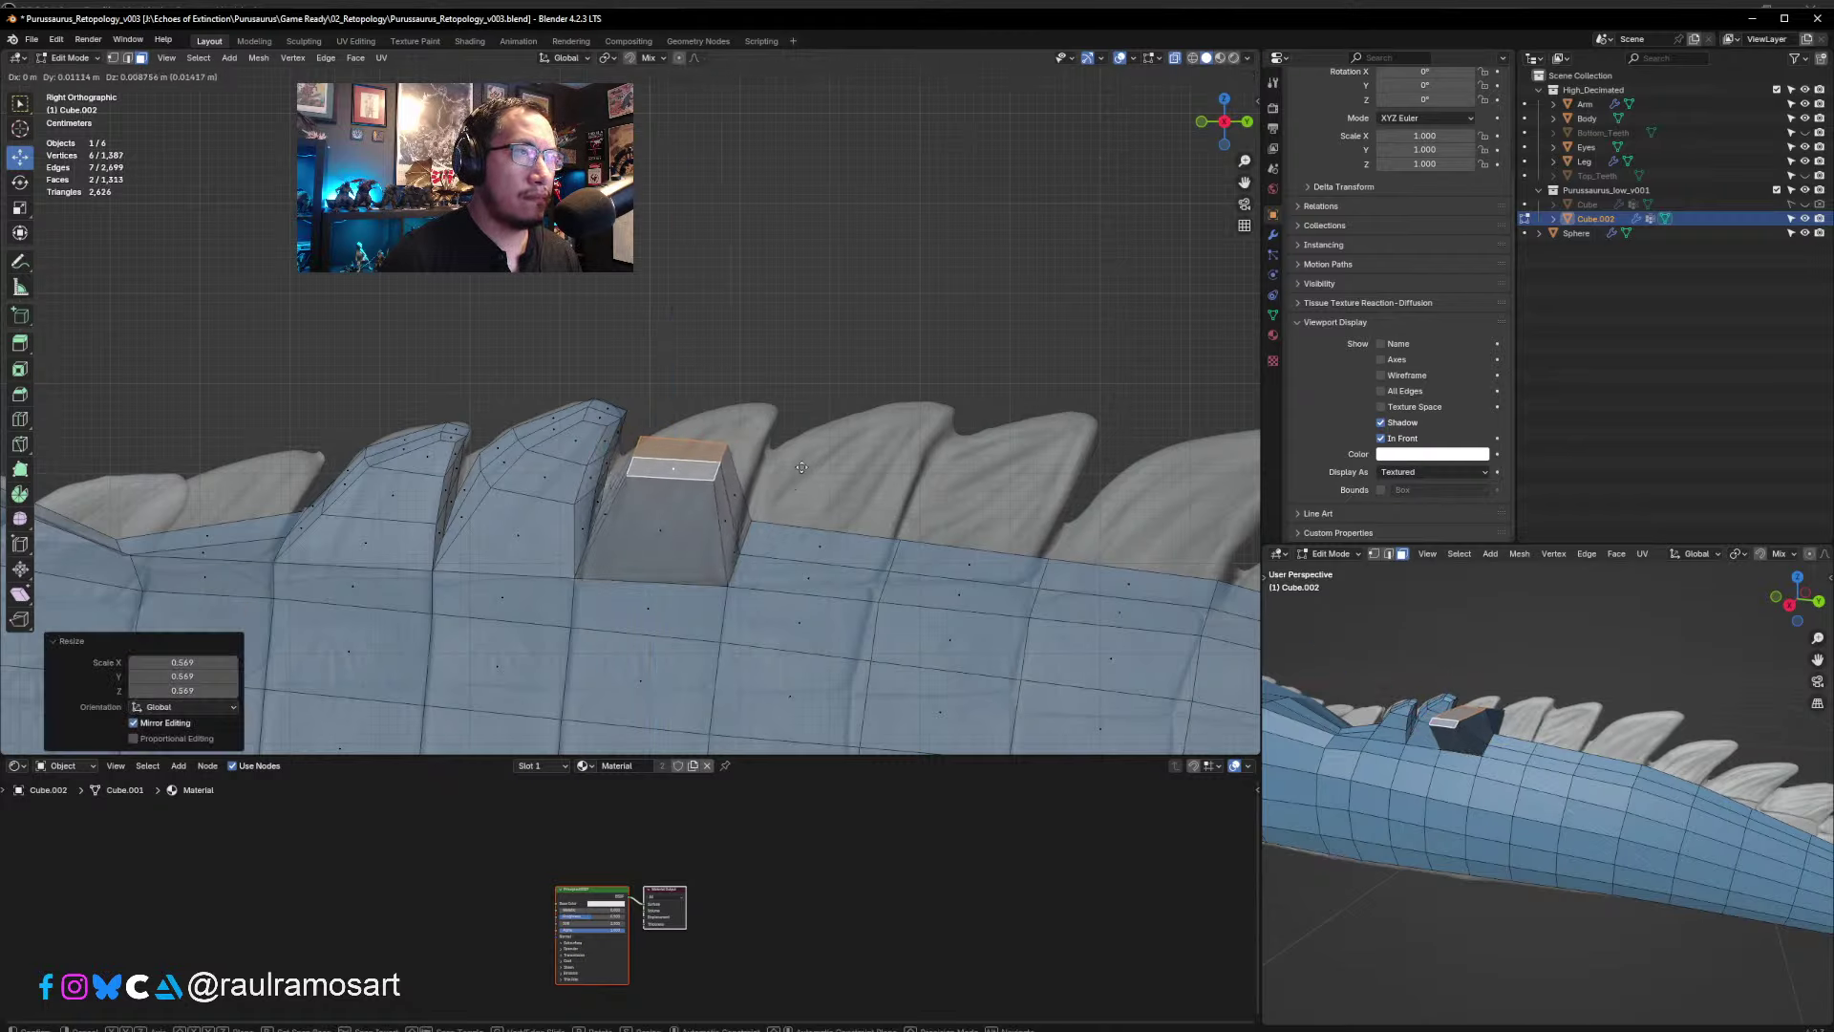
left_click(808, 449)
- Move the new spike's extruded top about -0.158 m along X, back over the tail's centerline
middle_click_drag(848, 382, 673, 509)
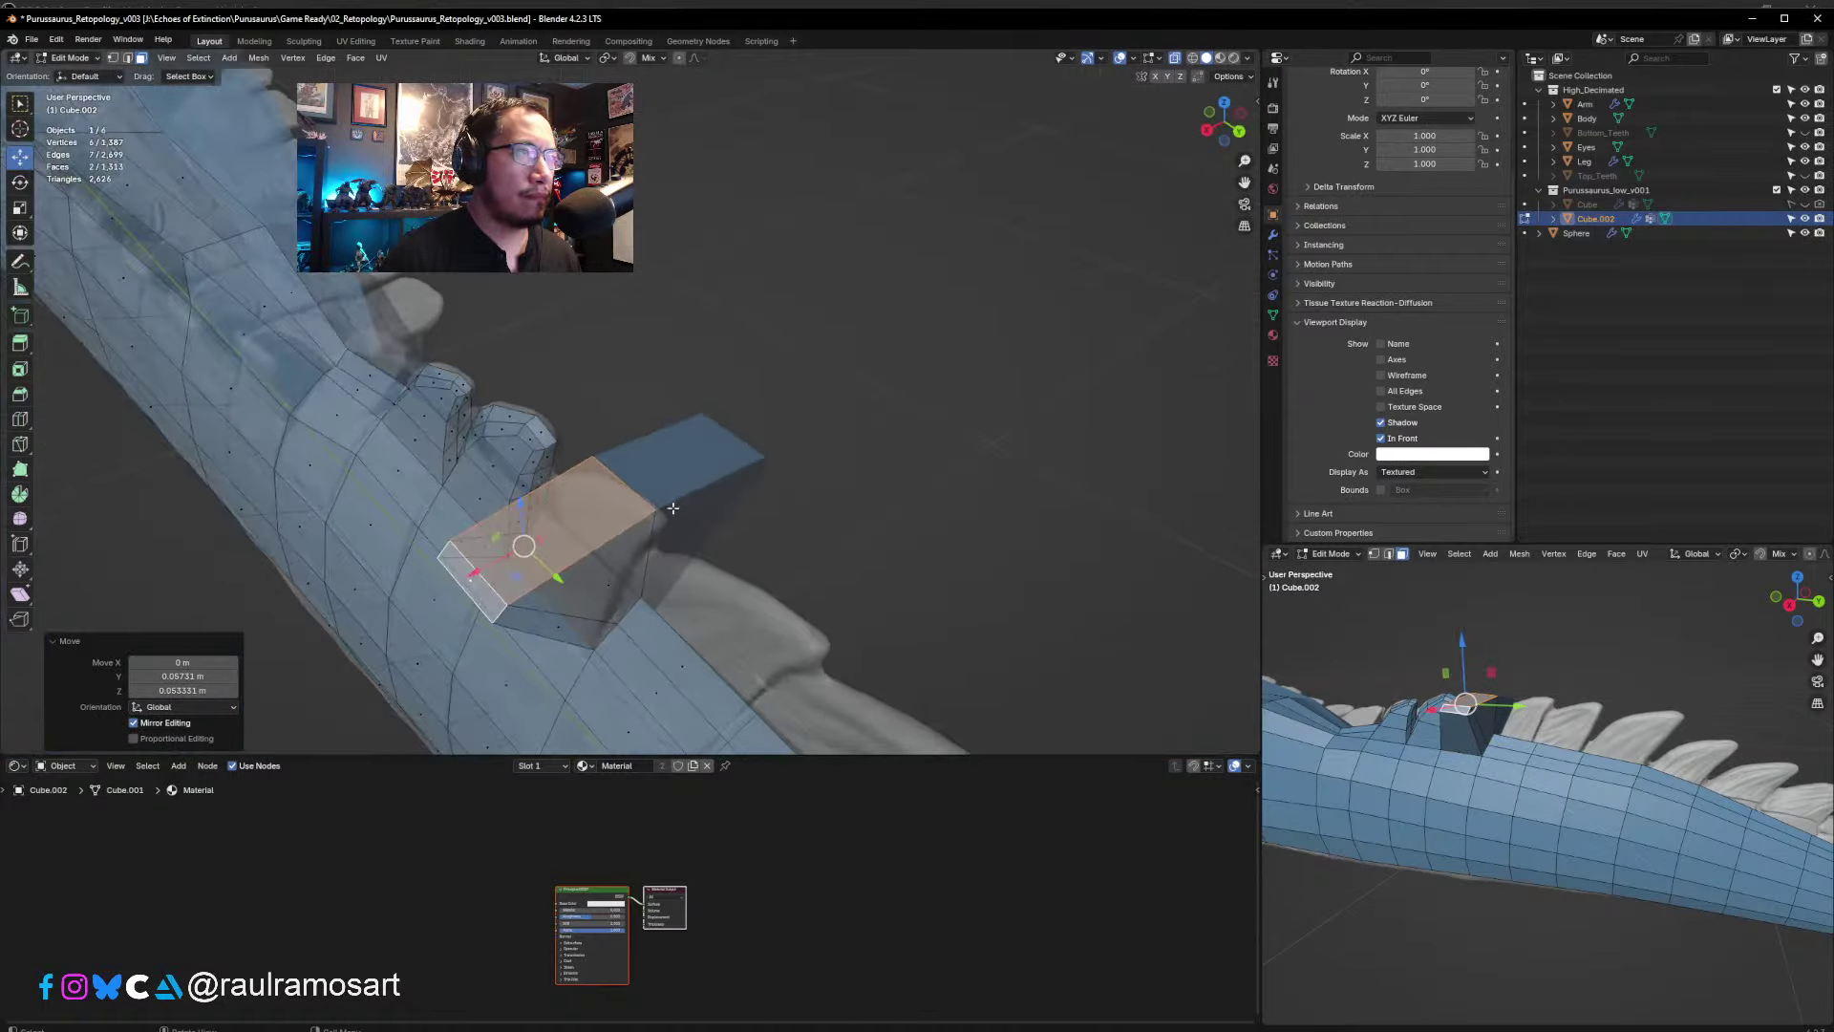
key("g")
key("x")
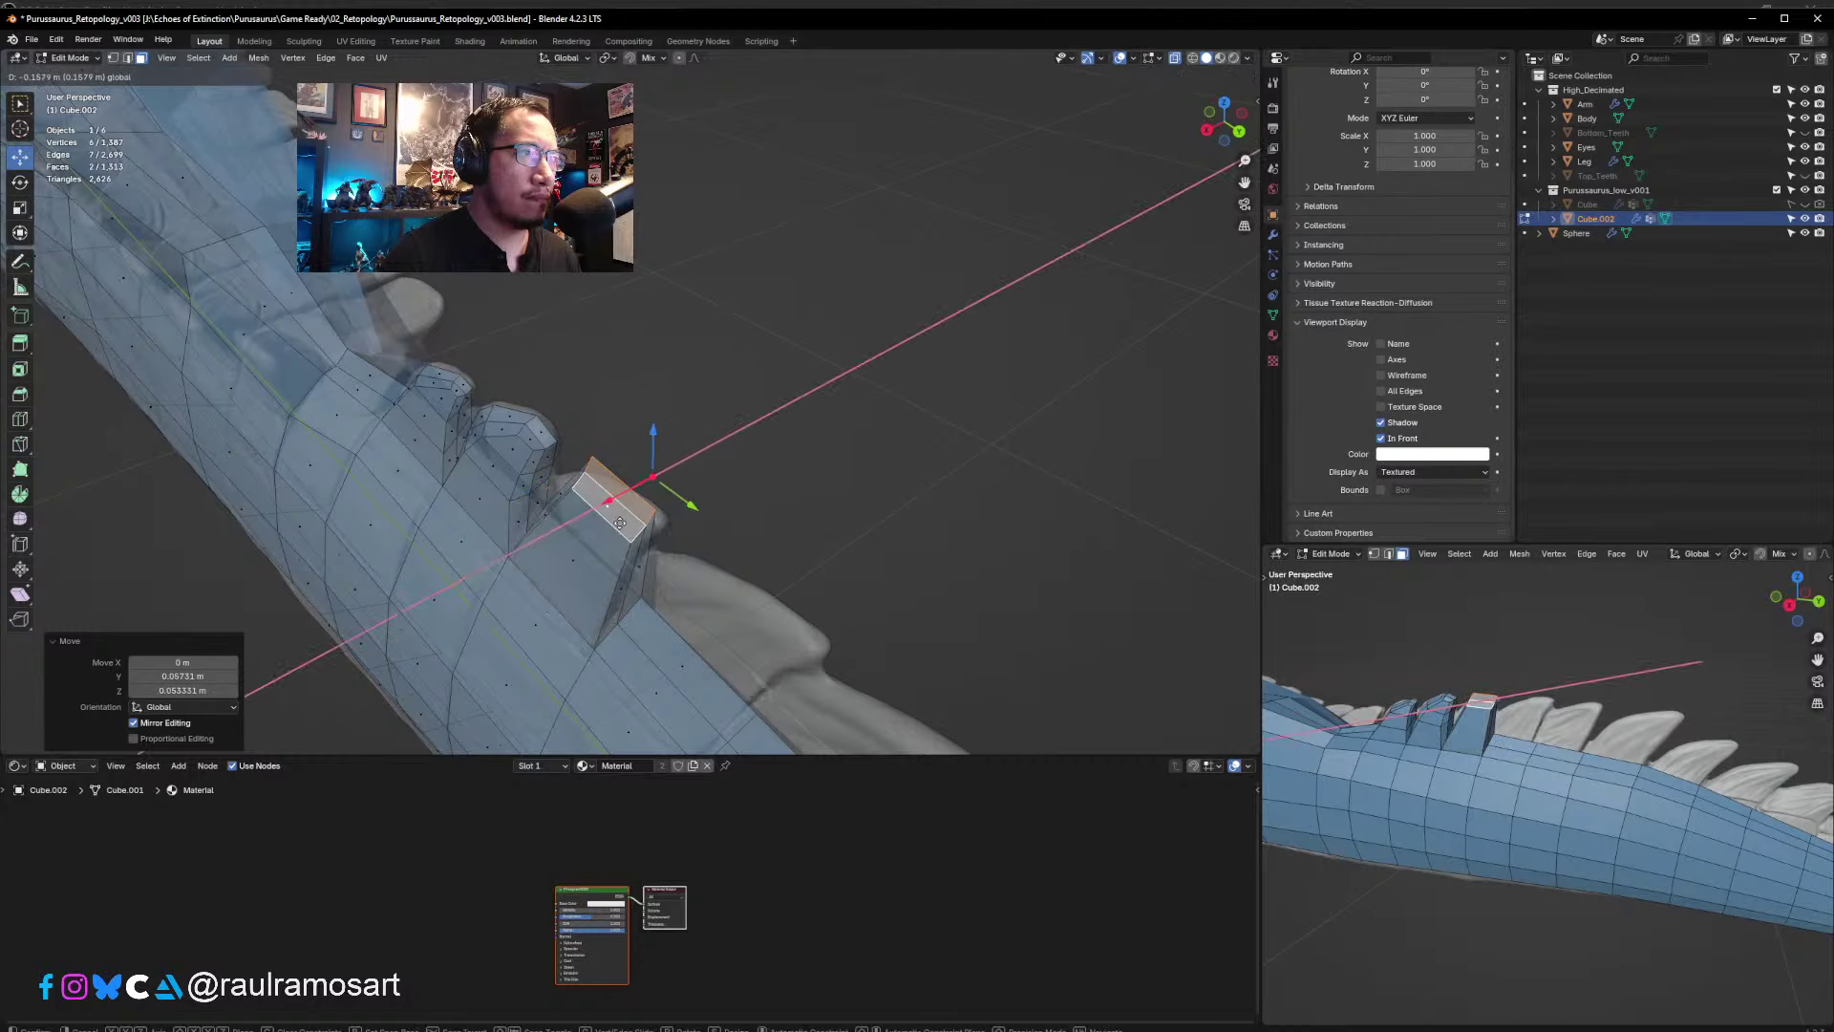
left_click(620, 524)
- Scale the new spike's top faces to about 0.4 and move them onto the sculpted spike's tip
middle_click_drag(620, 523, 785, 441)
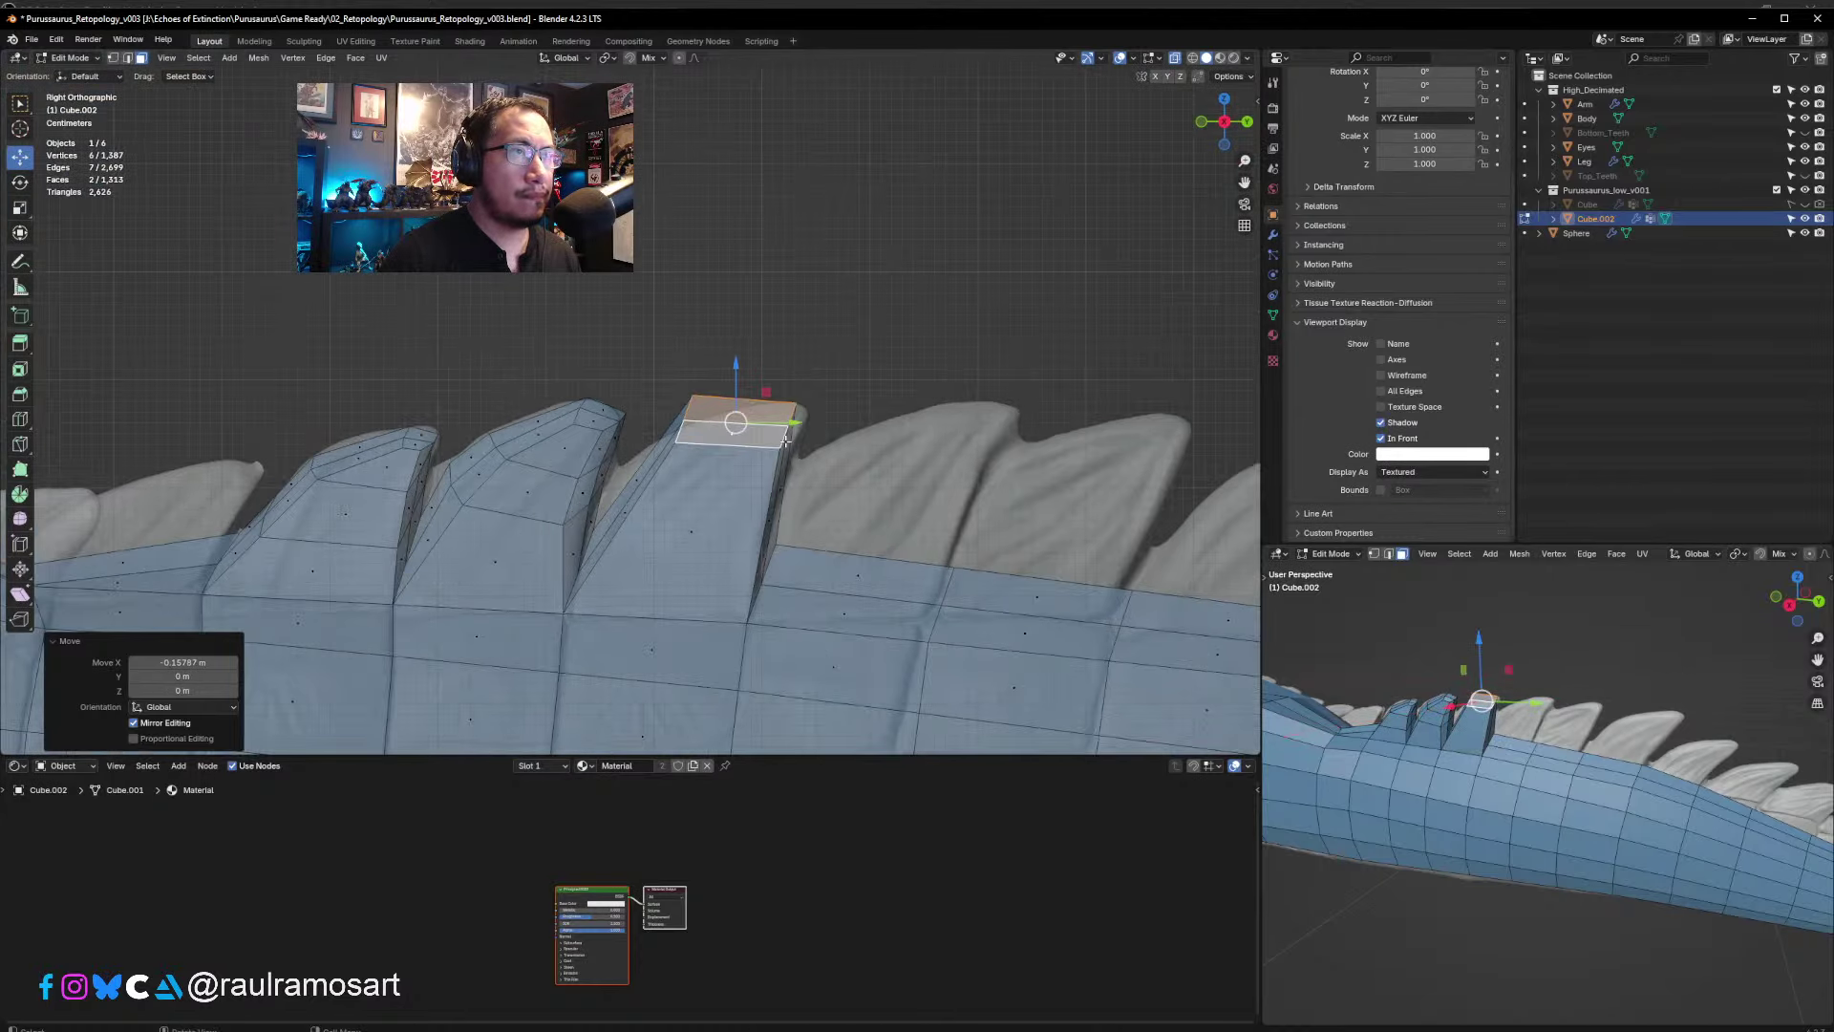
scroll(785, 441, "up", 4)
key("s")
left_click(946, 406)
key("g")
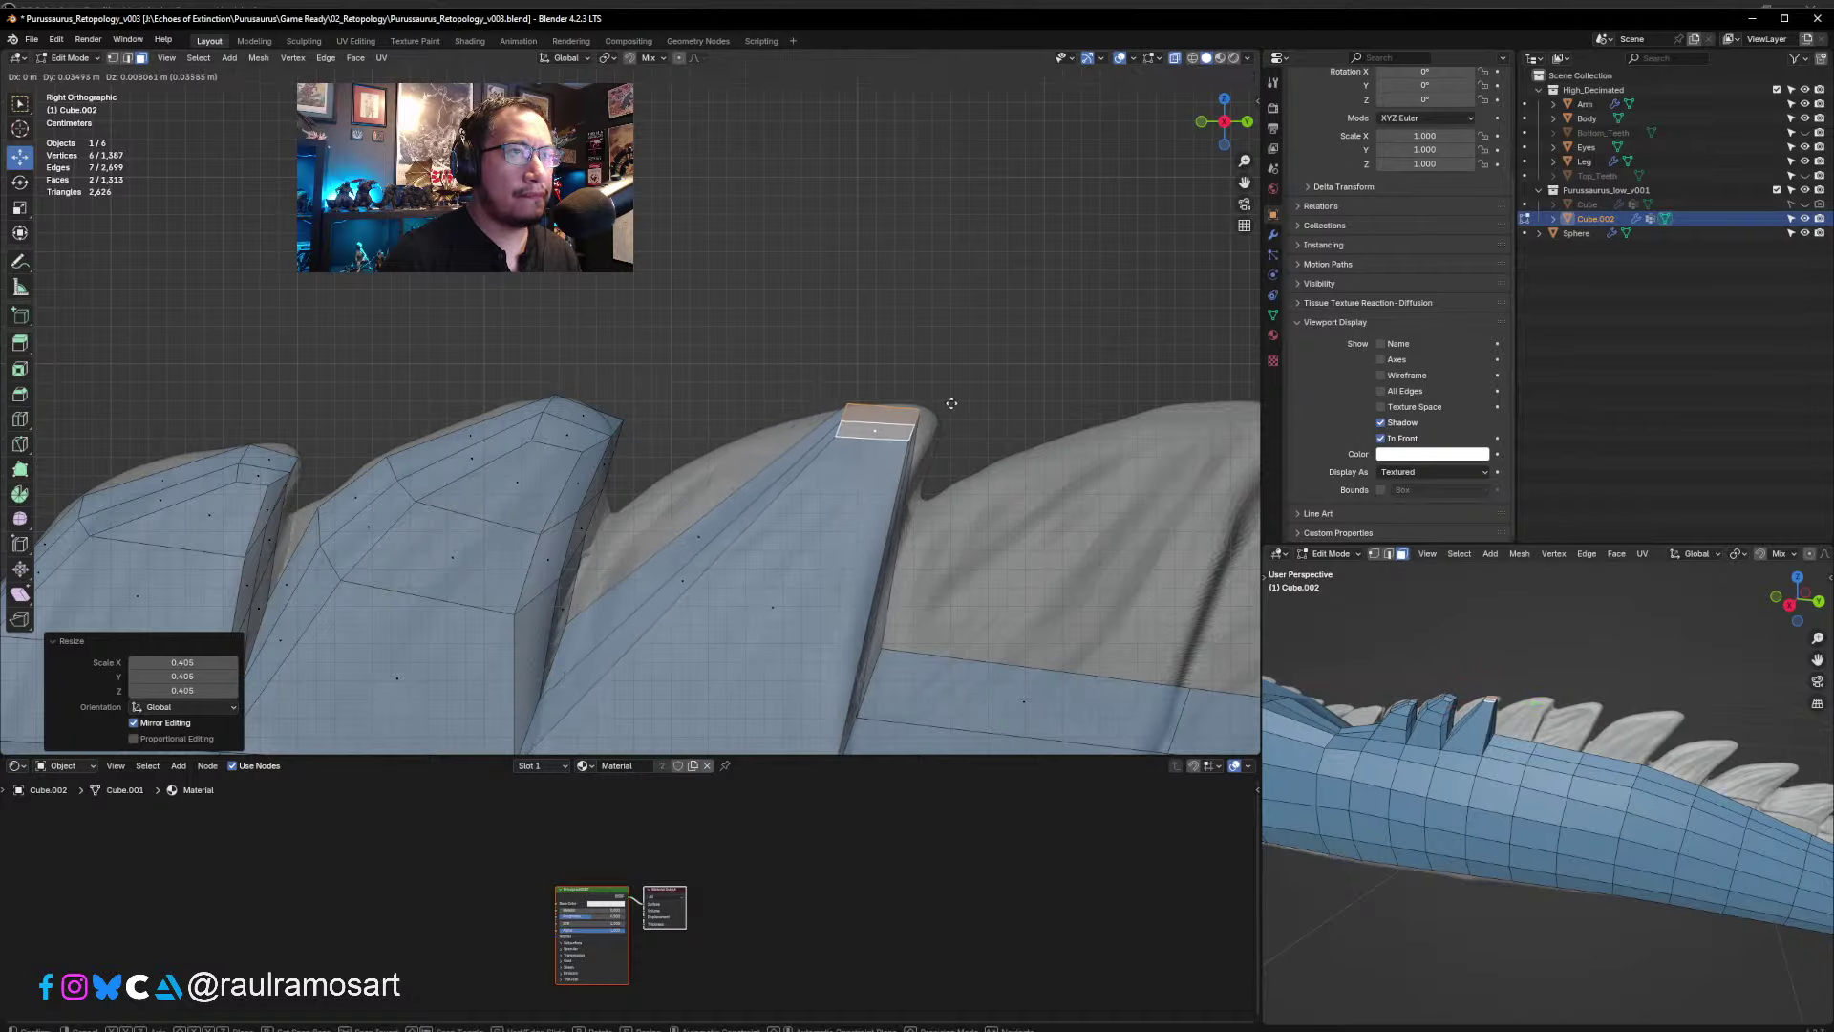
left_click(950, 434)
- Add an edge loop around the middle of the new spike, scale it to about 1.24, and shift it slightly toward the spike's front
key("ctrl+r")
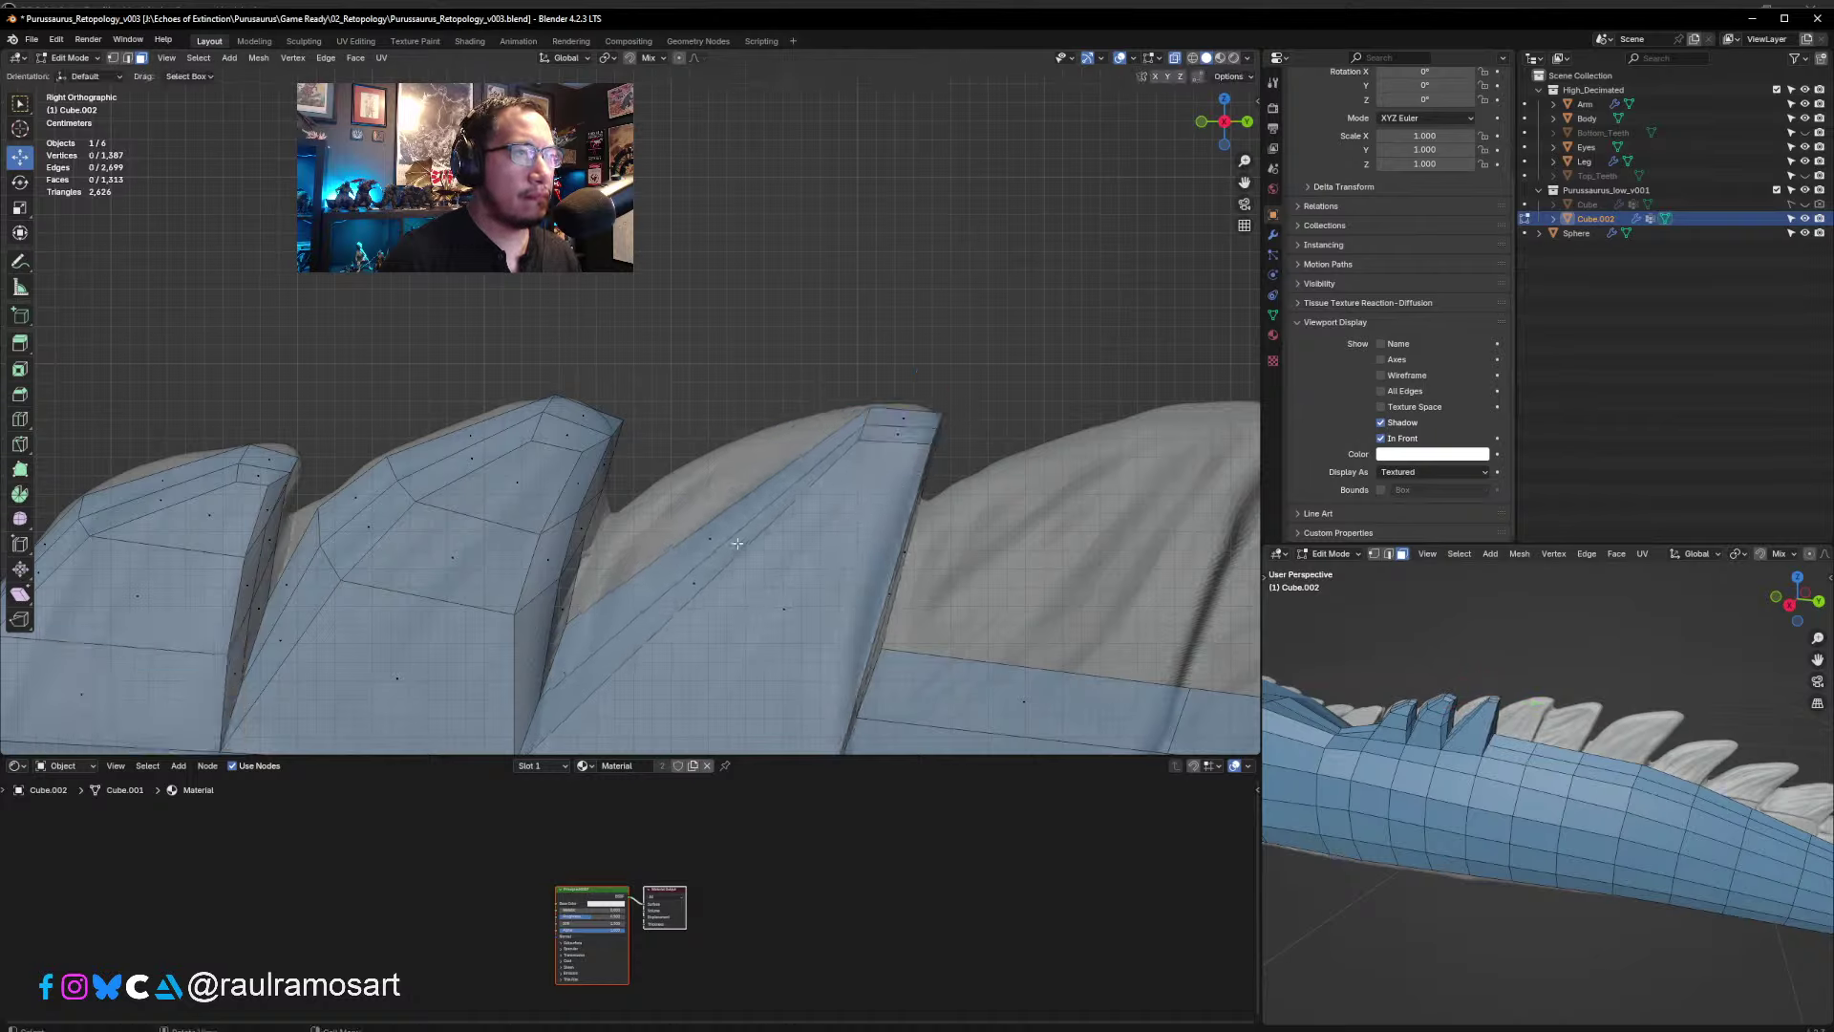
left_click(759, 552)
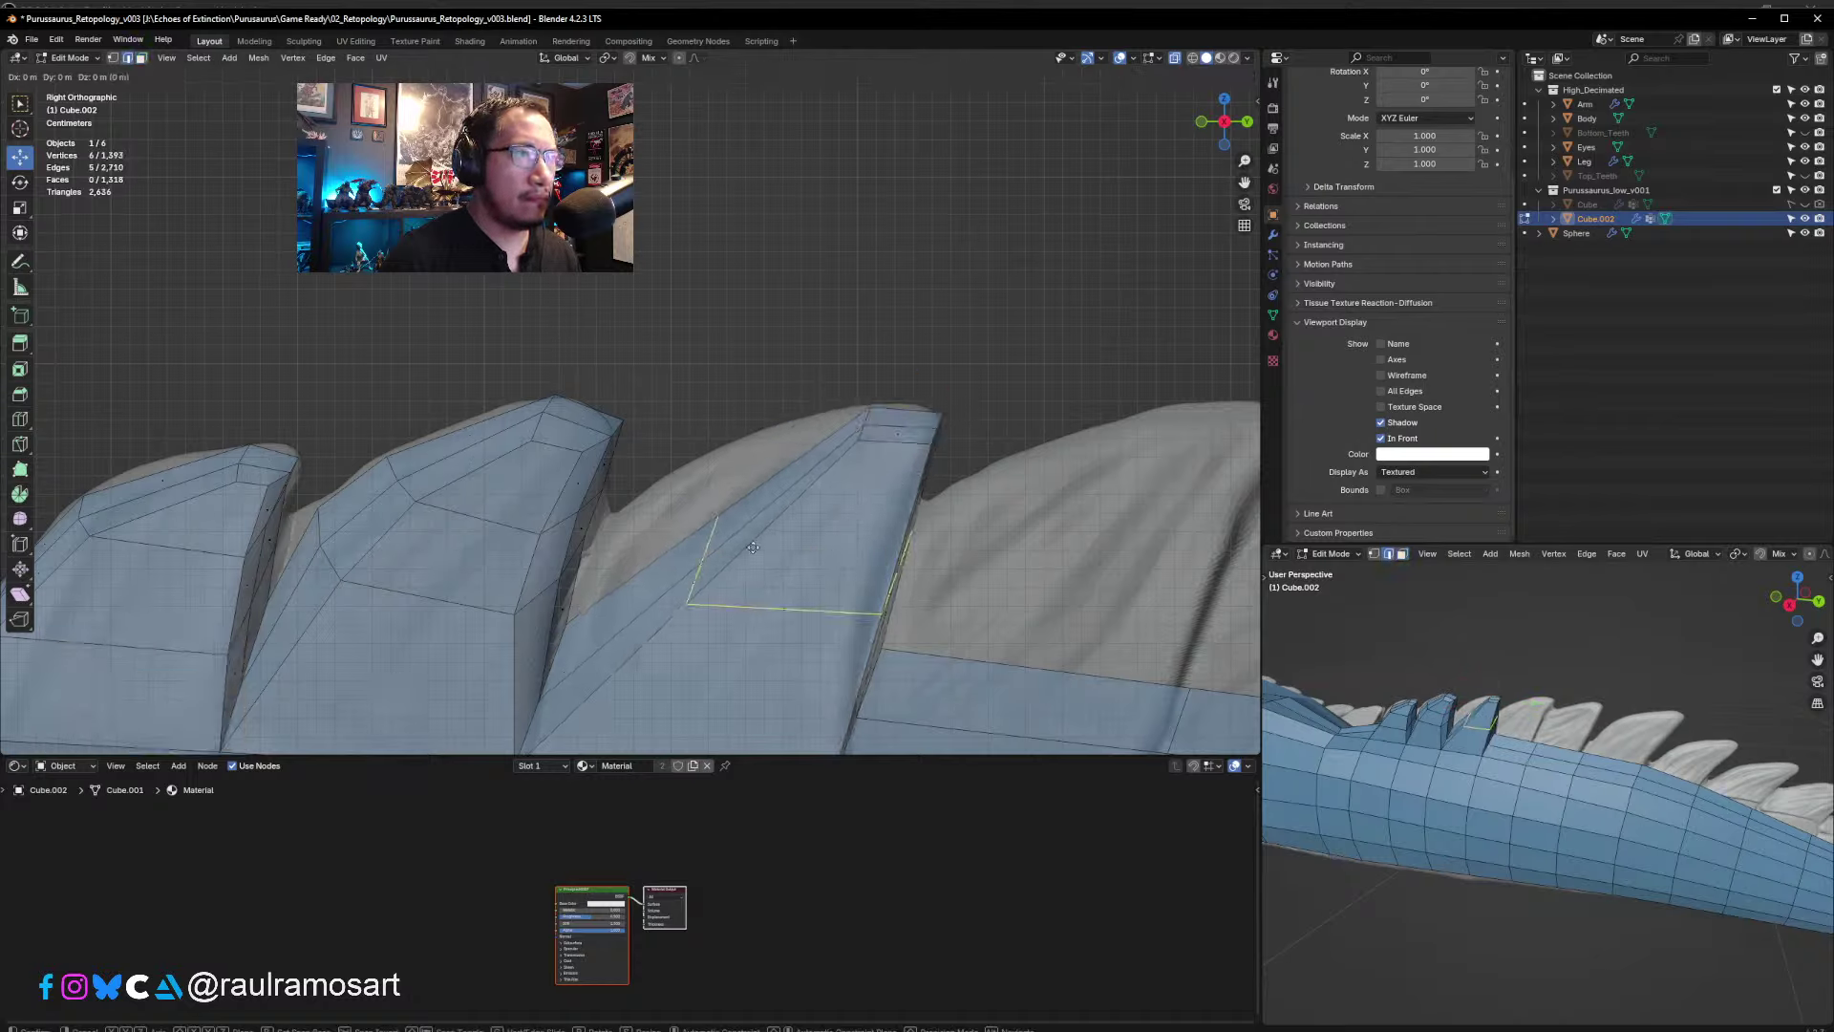
left_click(759, 546)
key("s")
left_click(1012, 564)
key("g")
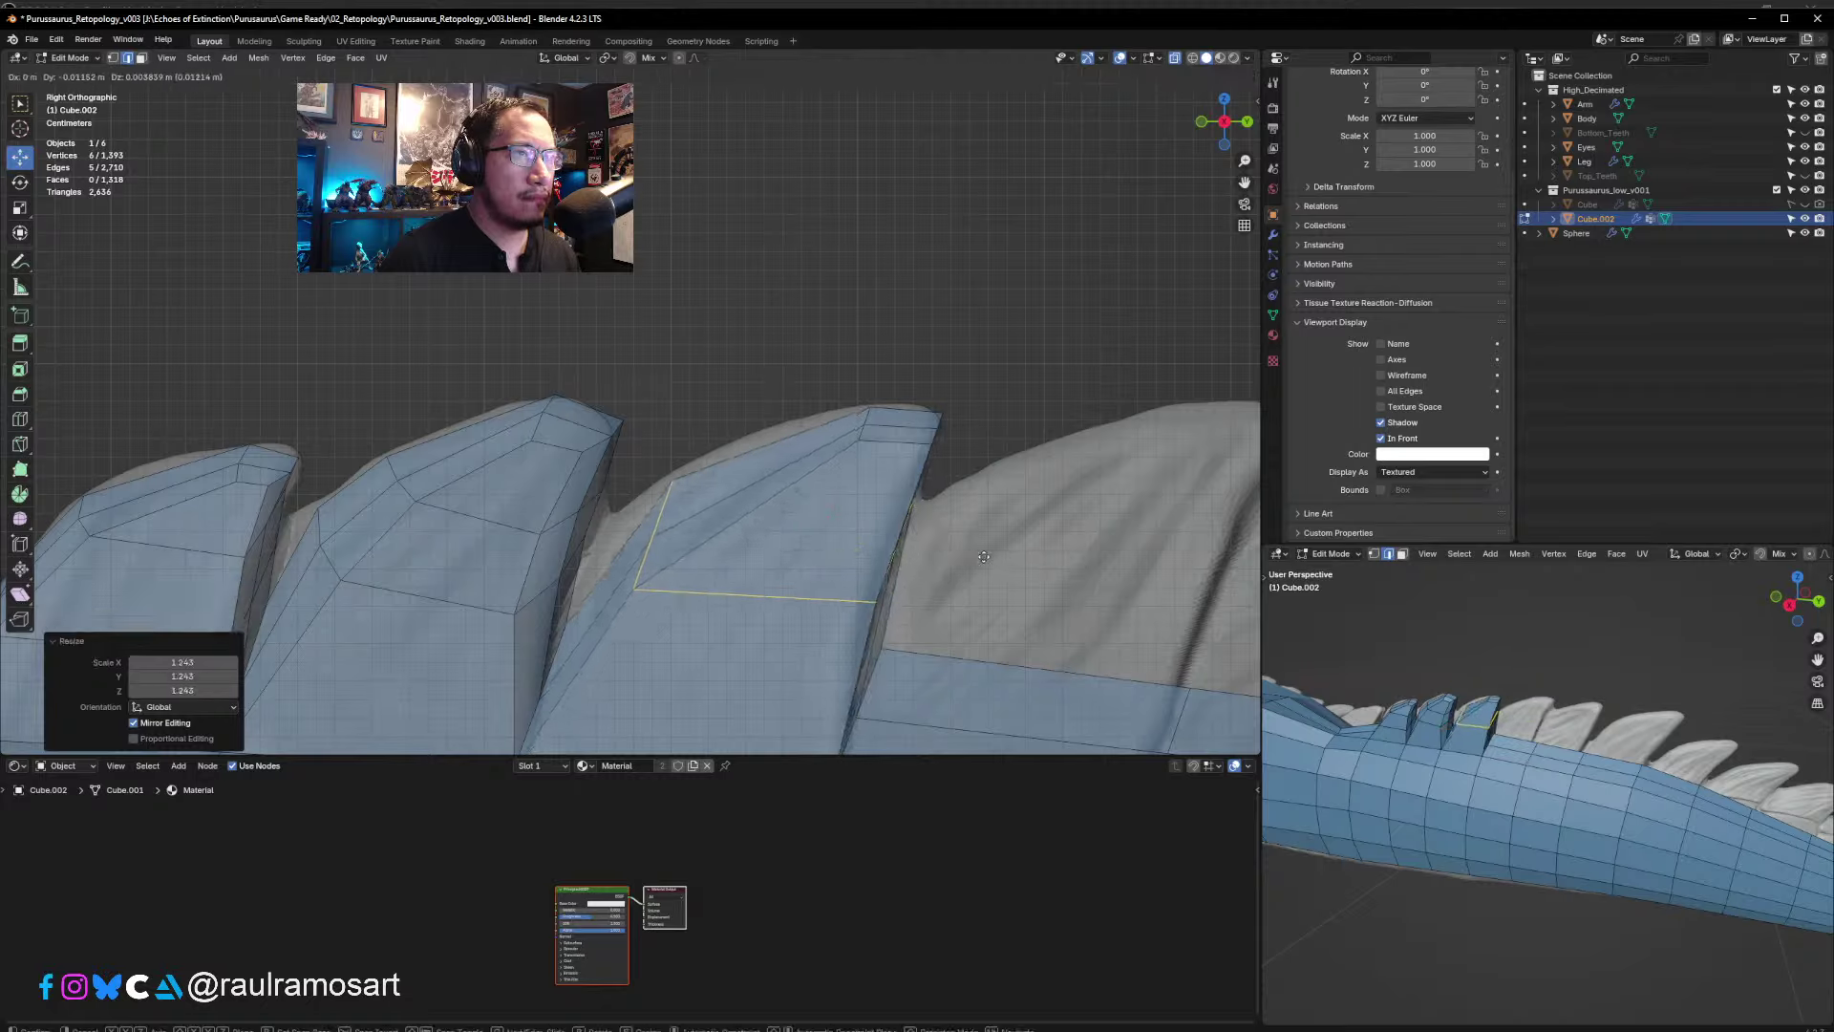
left_click(863, 578)
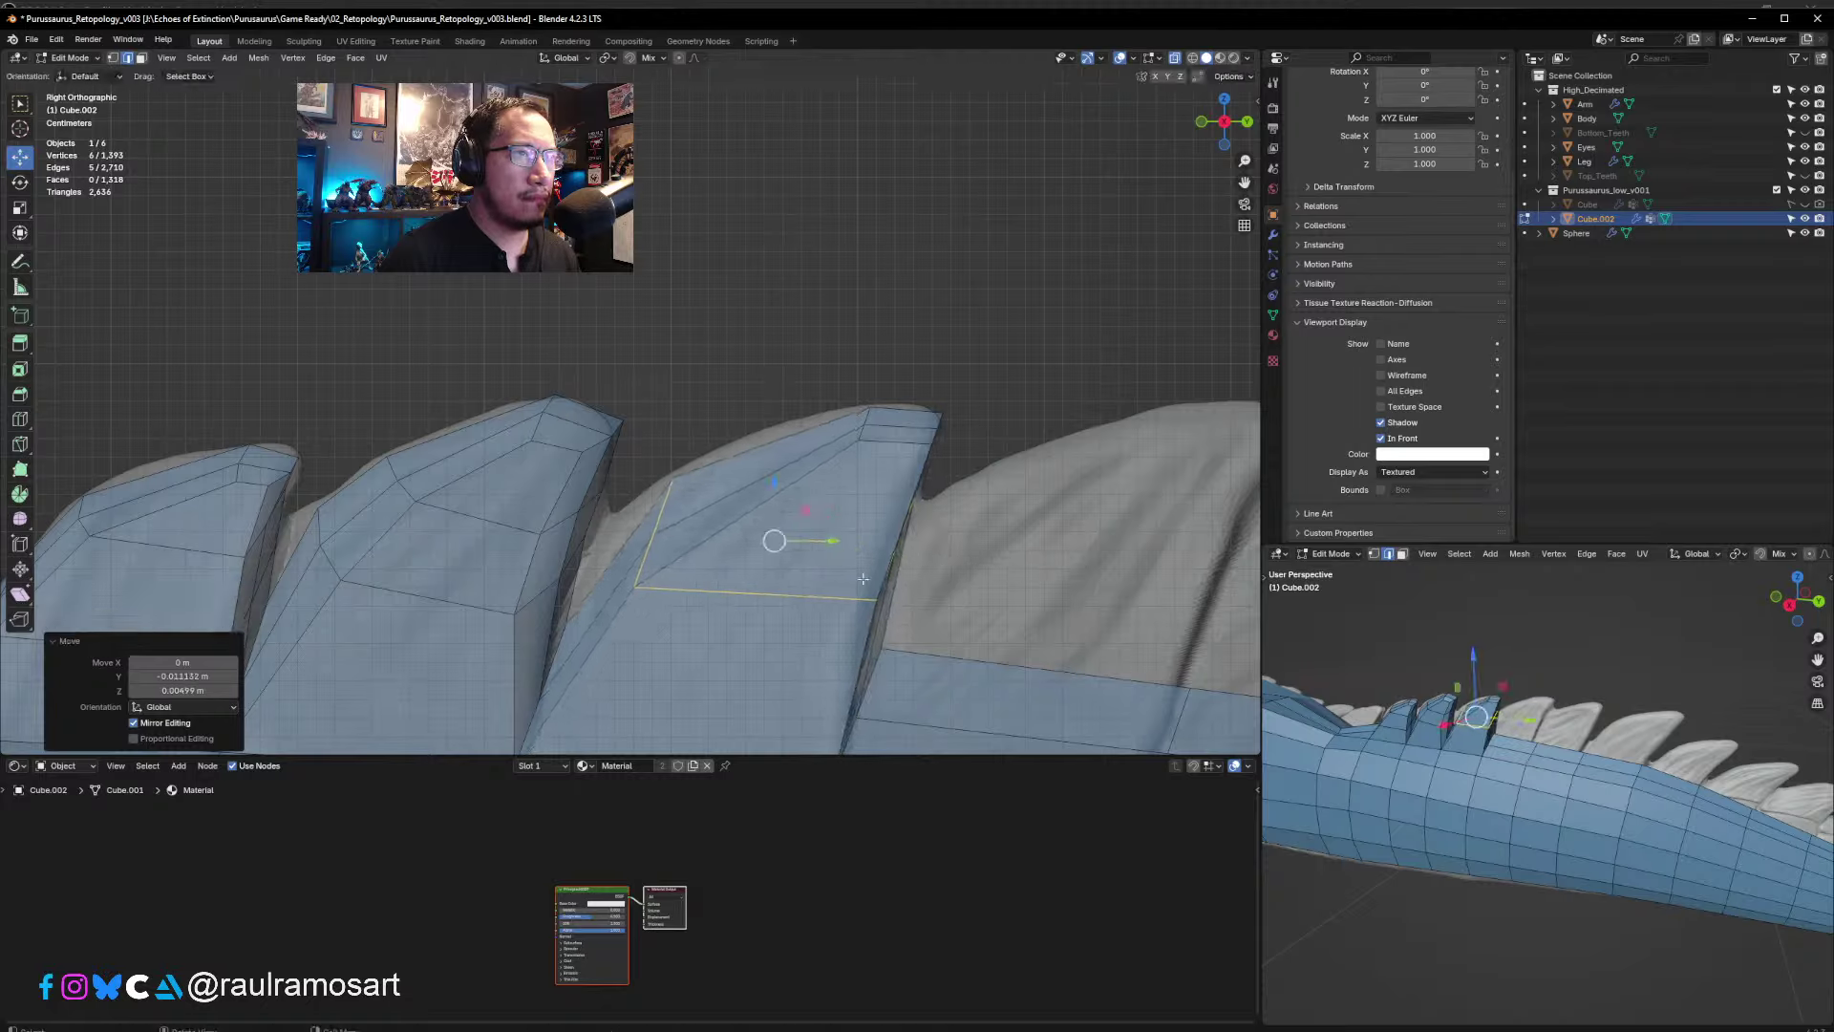
- Move the loop's three front vertices up and back along the sculpted spike's leading edge
left_click(661, 484)
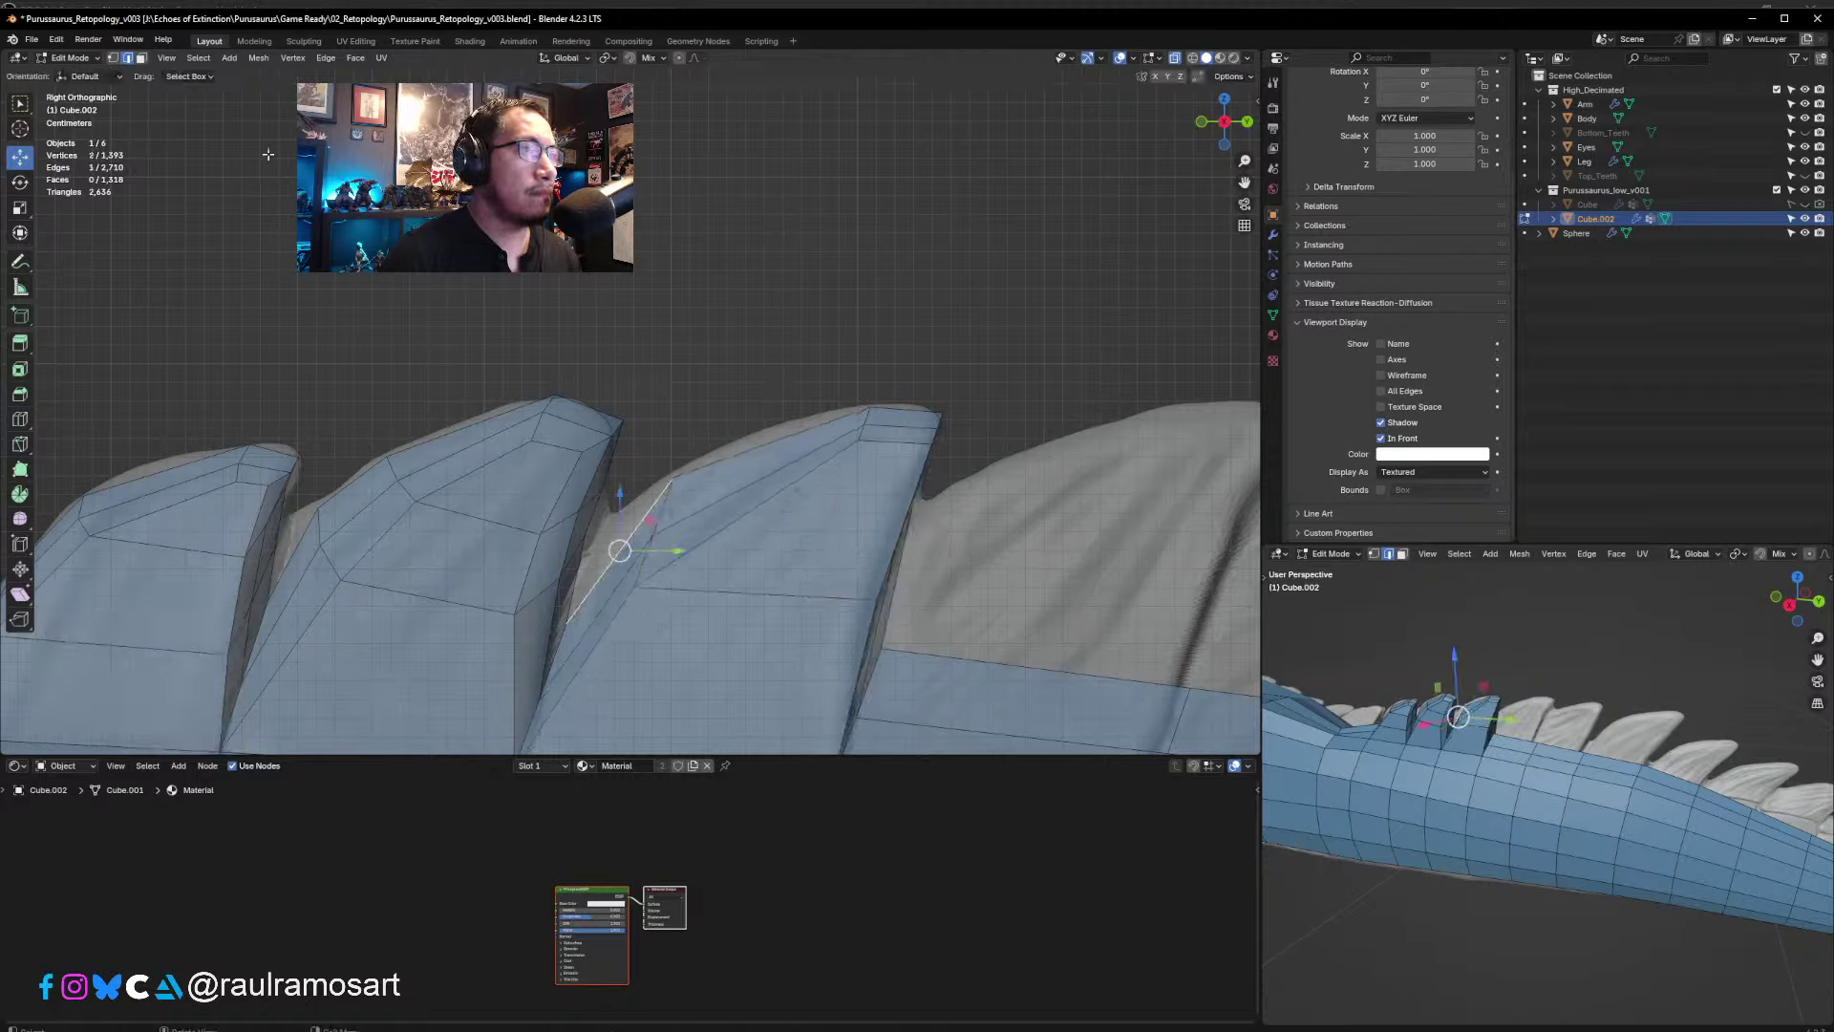
left_click(113, 57)
left_click(686, 472)
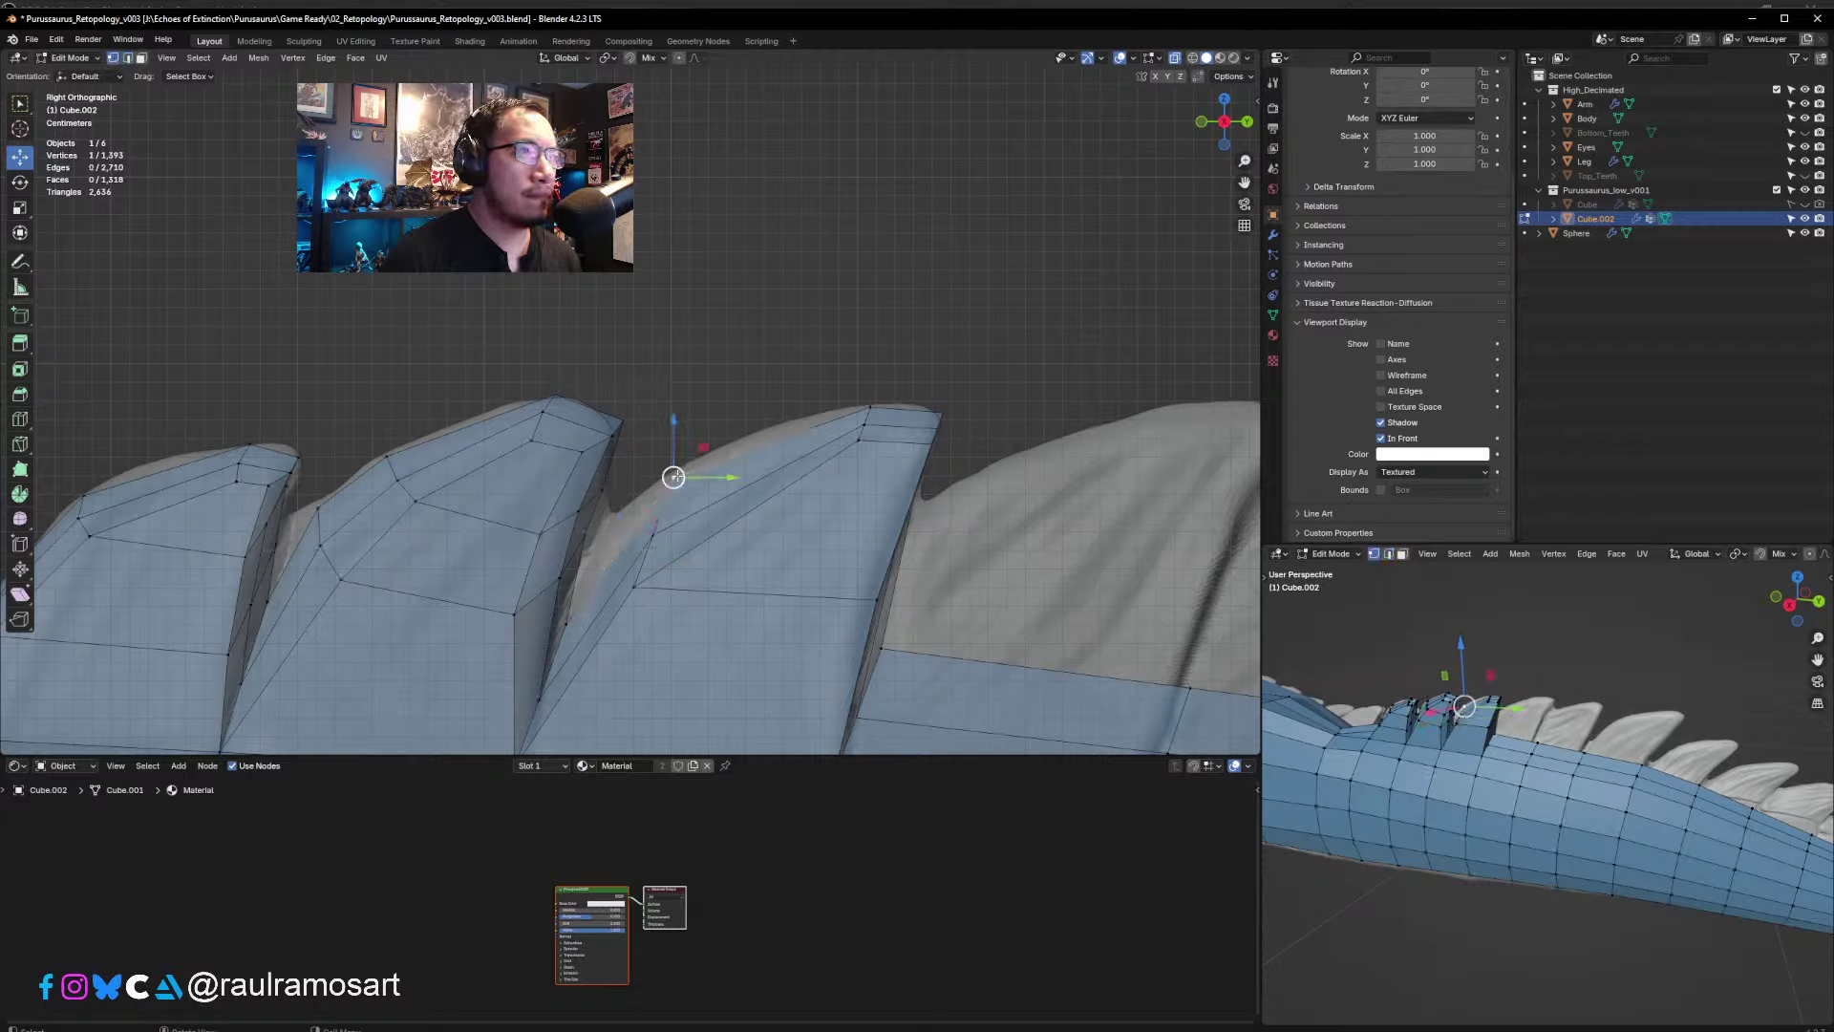
key("g")
left_click(700, 457)
left_click(657, 538)
key("g")
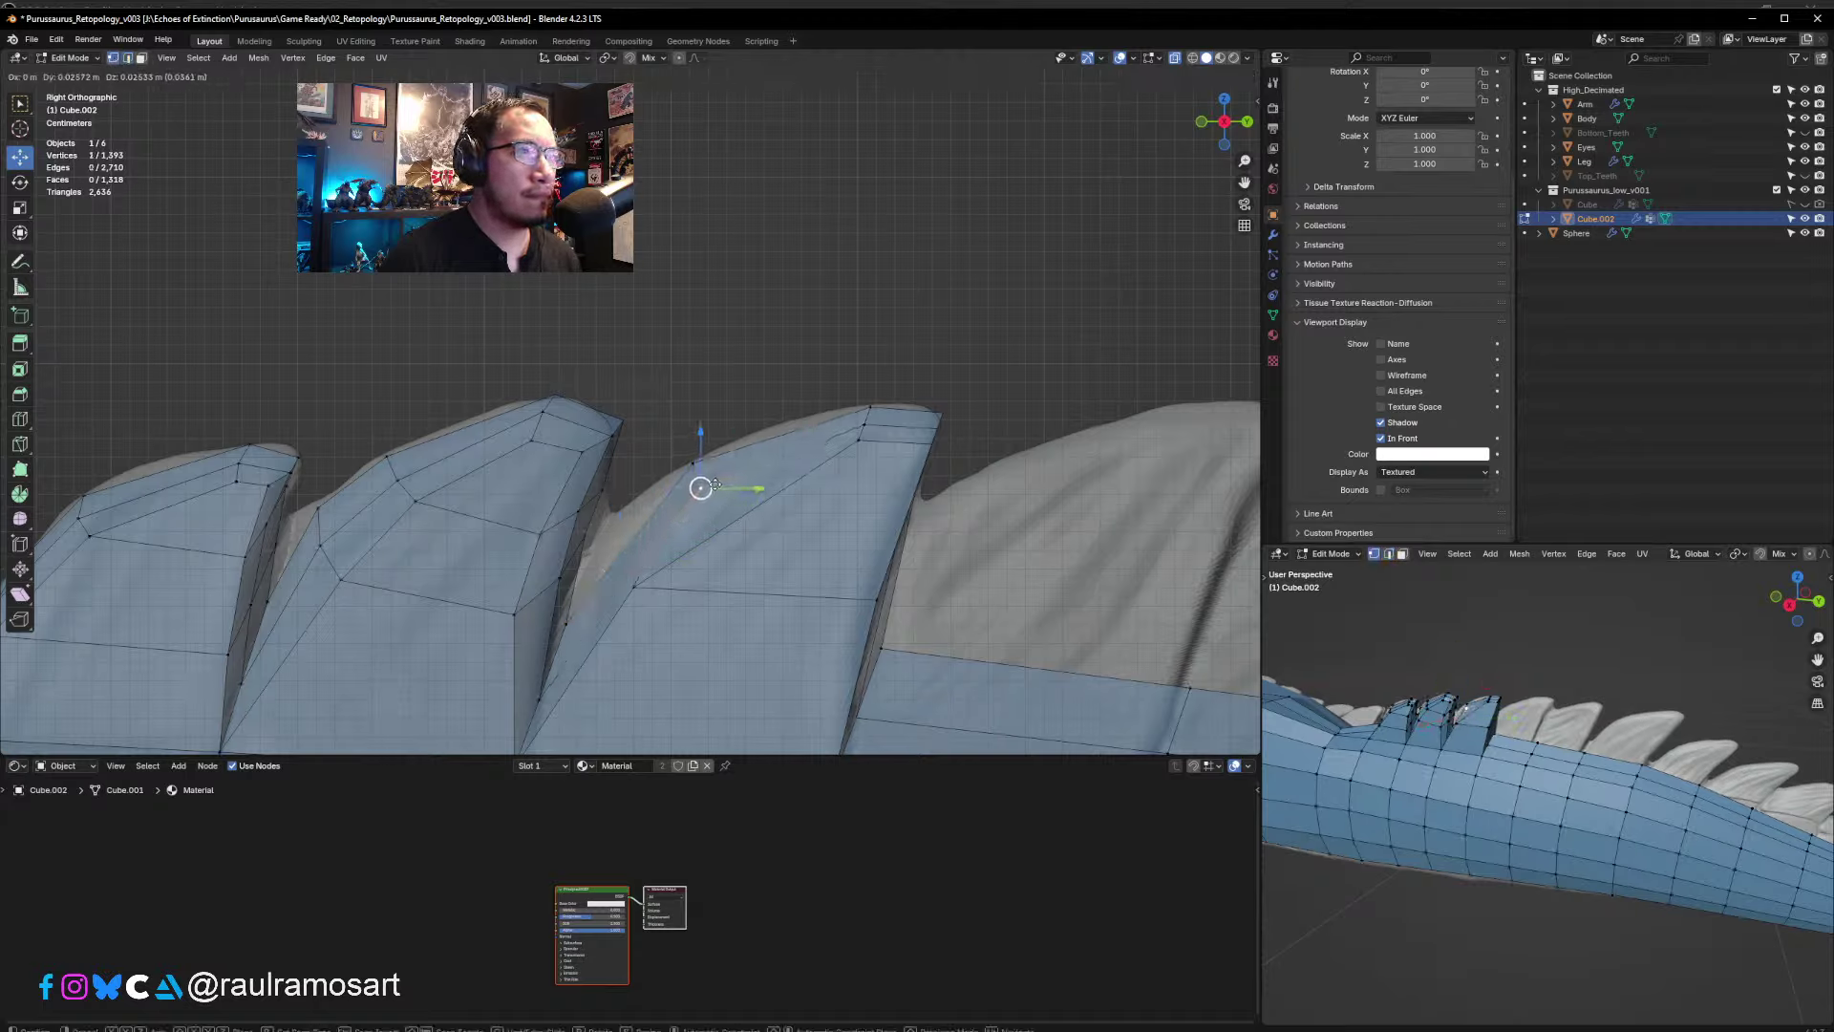
left_click(703, 486)
left_click(645, 582)
key("g")
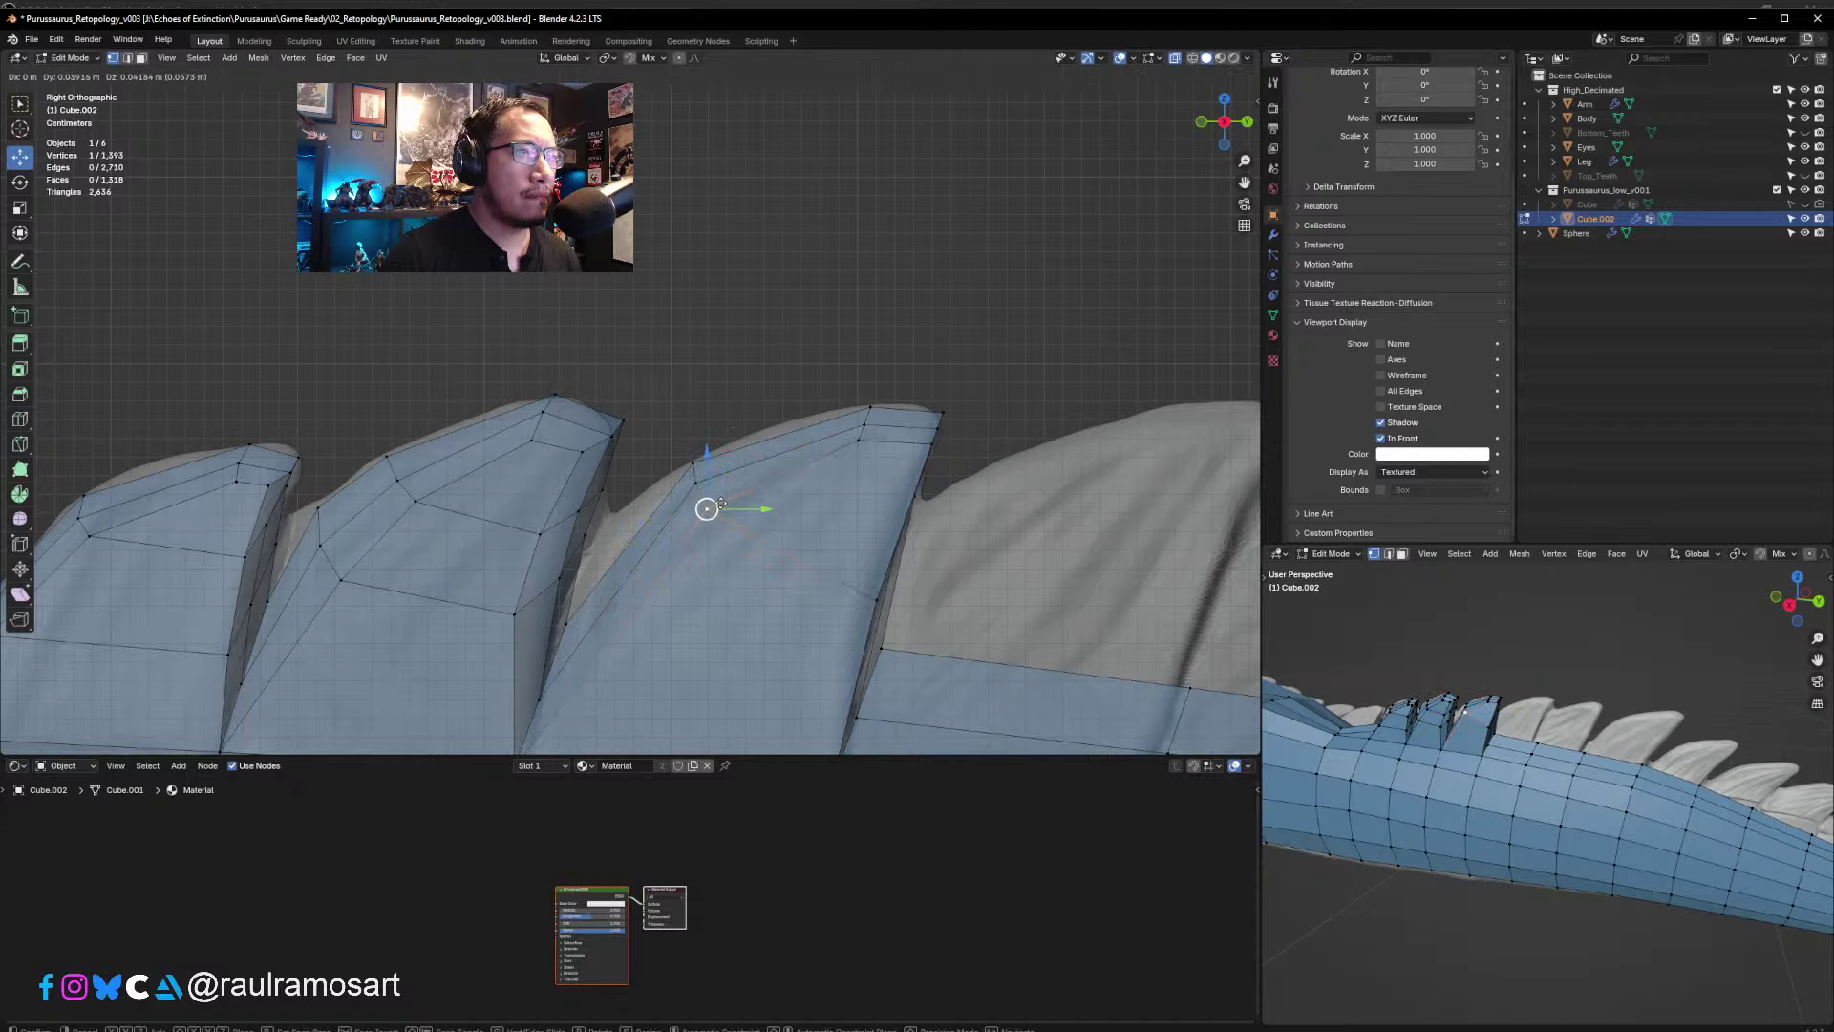
left_click(718, 499)
- Raise the loop's rear vertex by about 0.02 m along the spike's back edge
scroll(910, 564, "down", 1)
middle_click_drag(911, 564, 785, 519)
left_click(624, 533)
key("g")
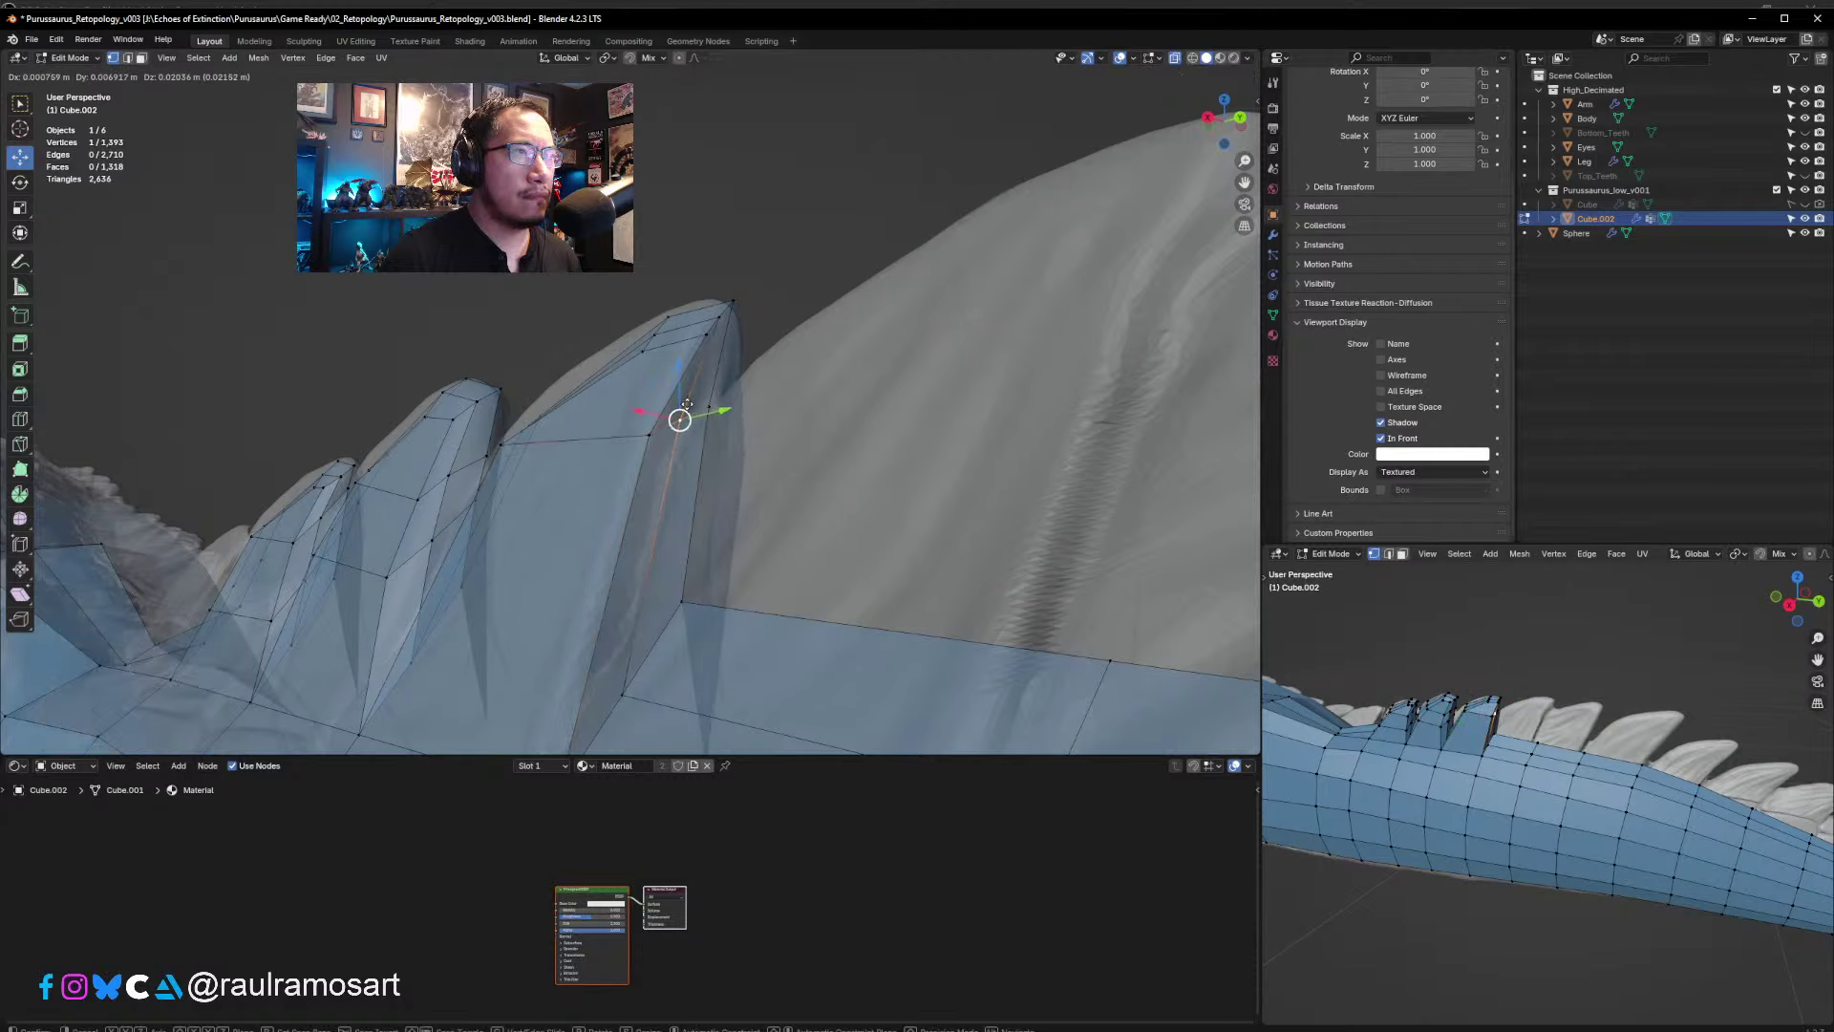
left_click(677, 430)
- Nudge the rear vertices of the spike's tip slightly forward and down to match the sculpted tip
middle_click_drag(677, 430, 761, 435, "alt")
scroll(764, 437, "up", 1)
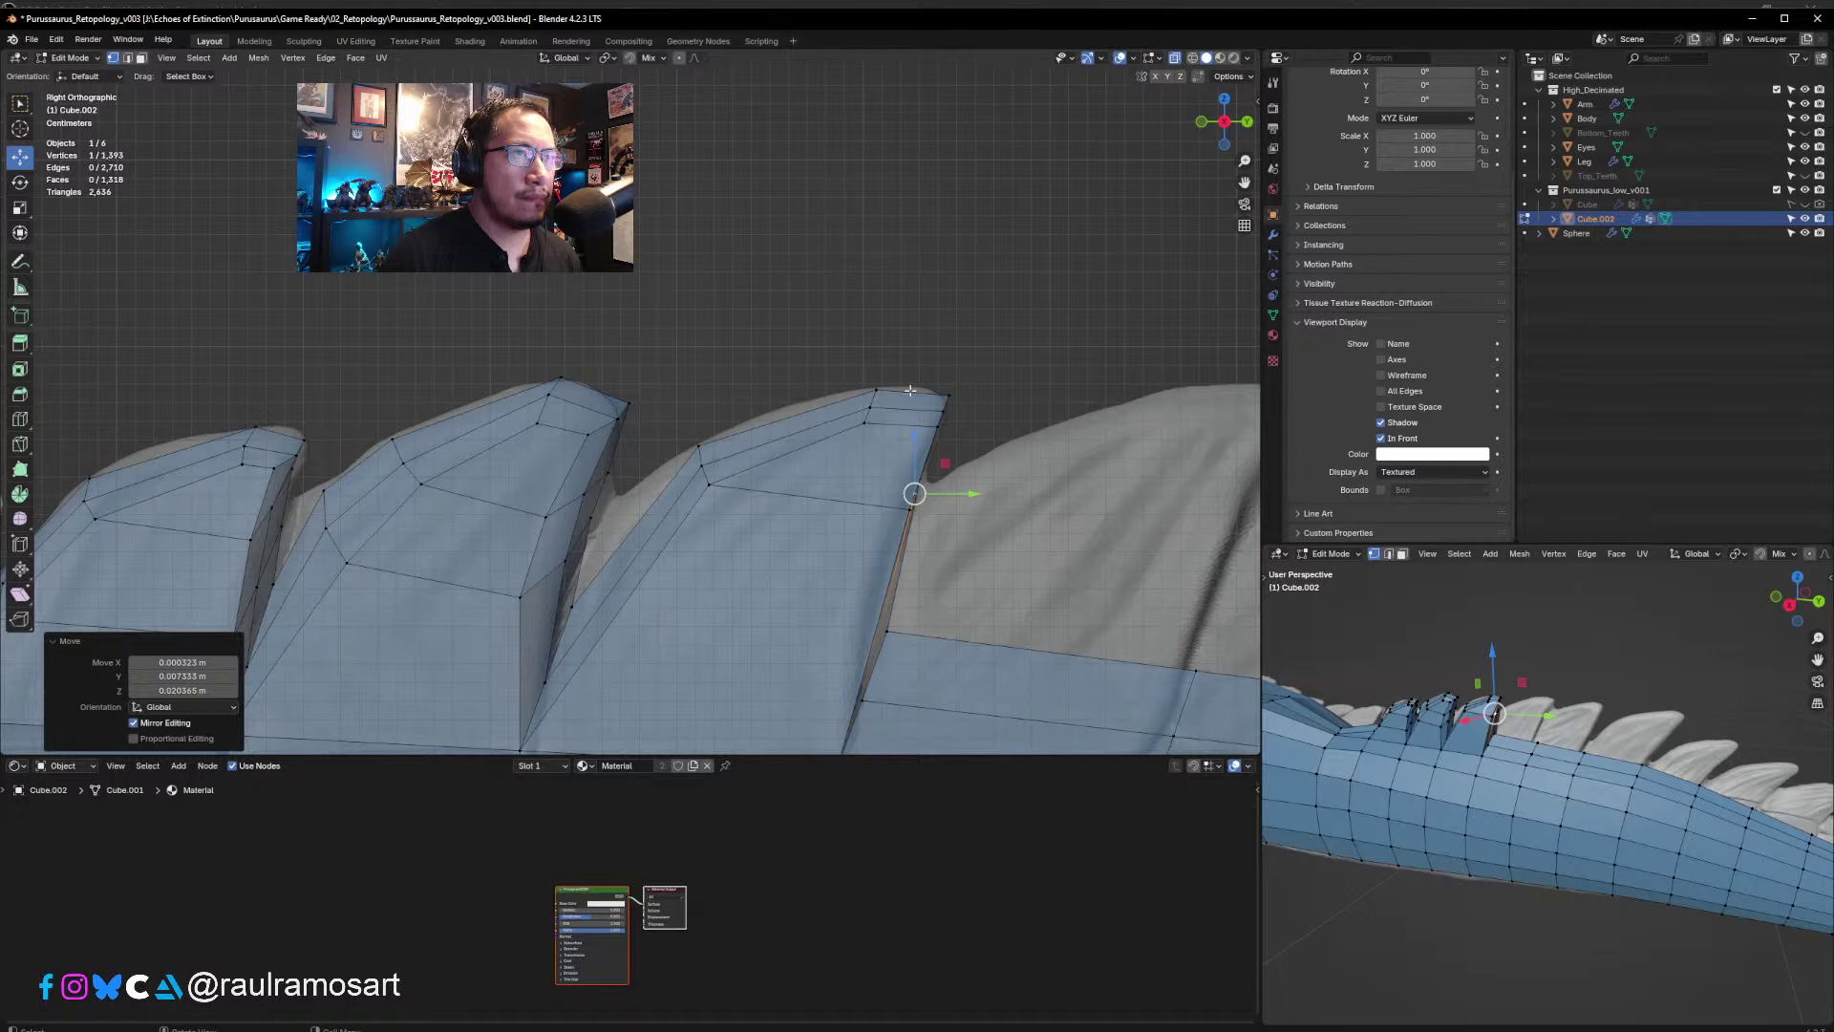
scroll(940, 387, "up", 2)
middle_click_drag(940, 387, 857, 462, "shift")
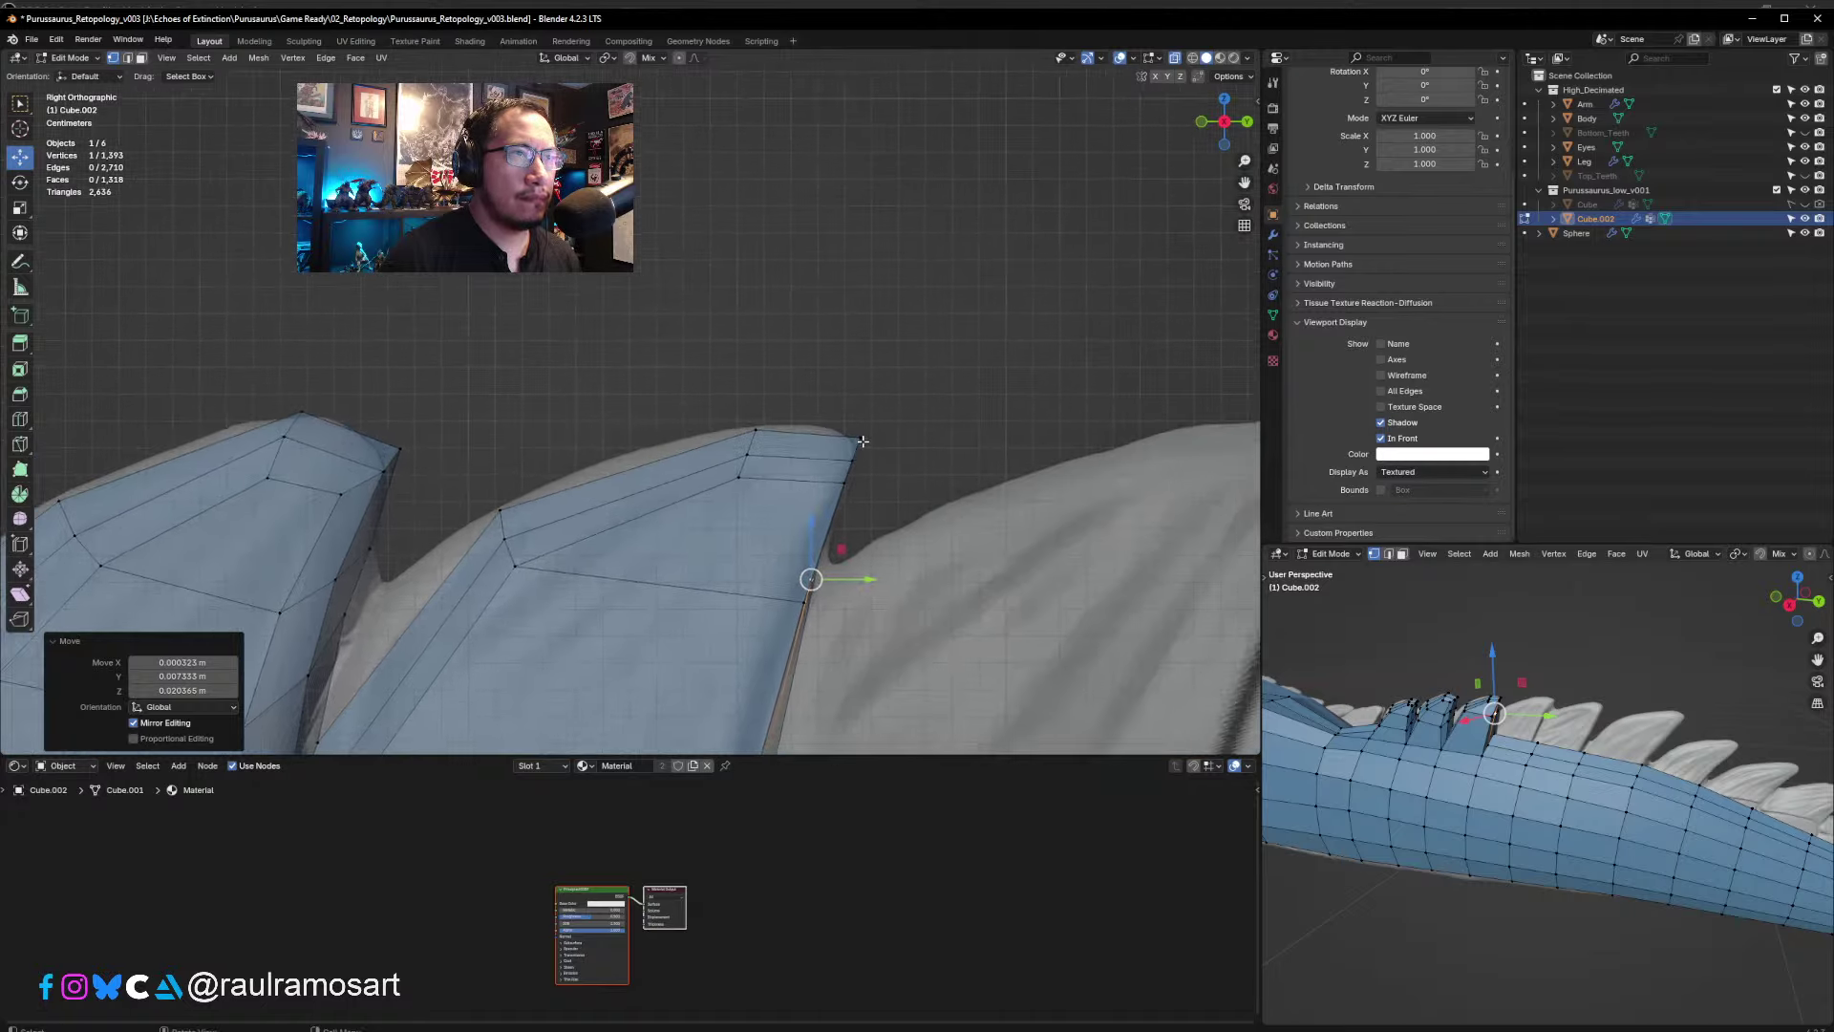
key("g")
left_click(849, 460)
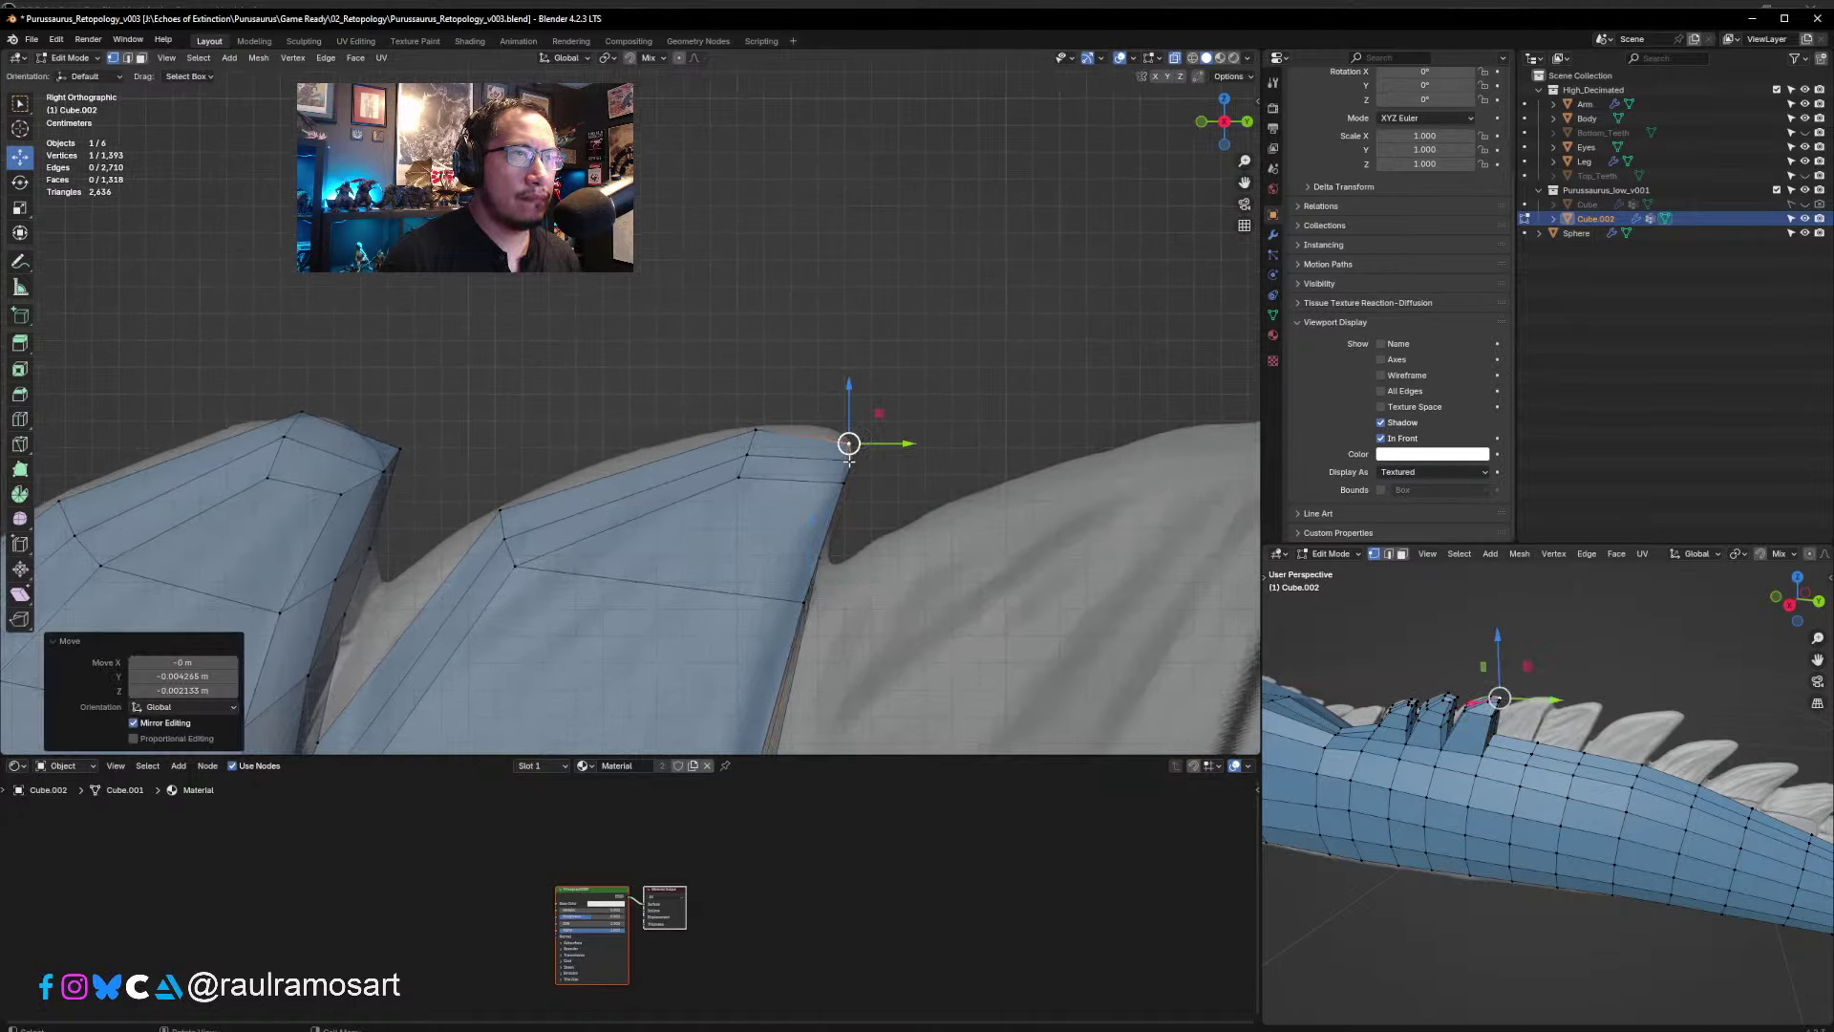
key("g")
left_click(850, 473)
key("g")
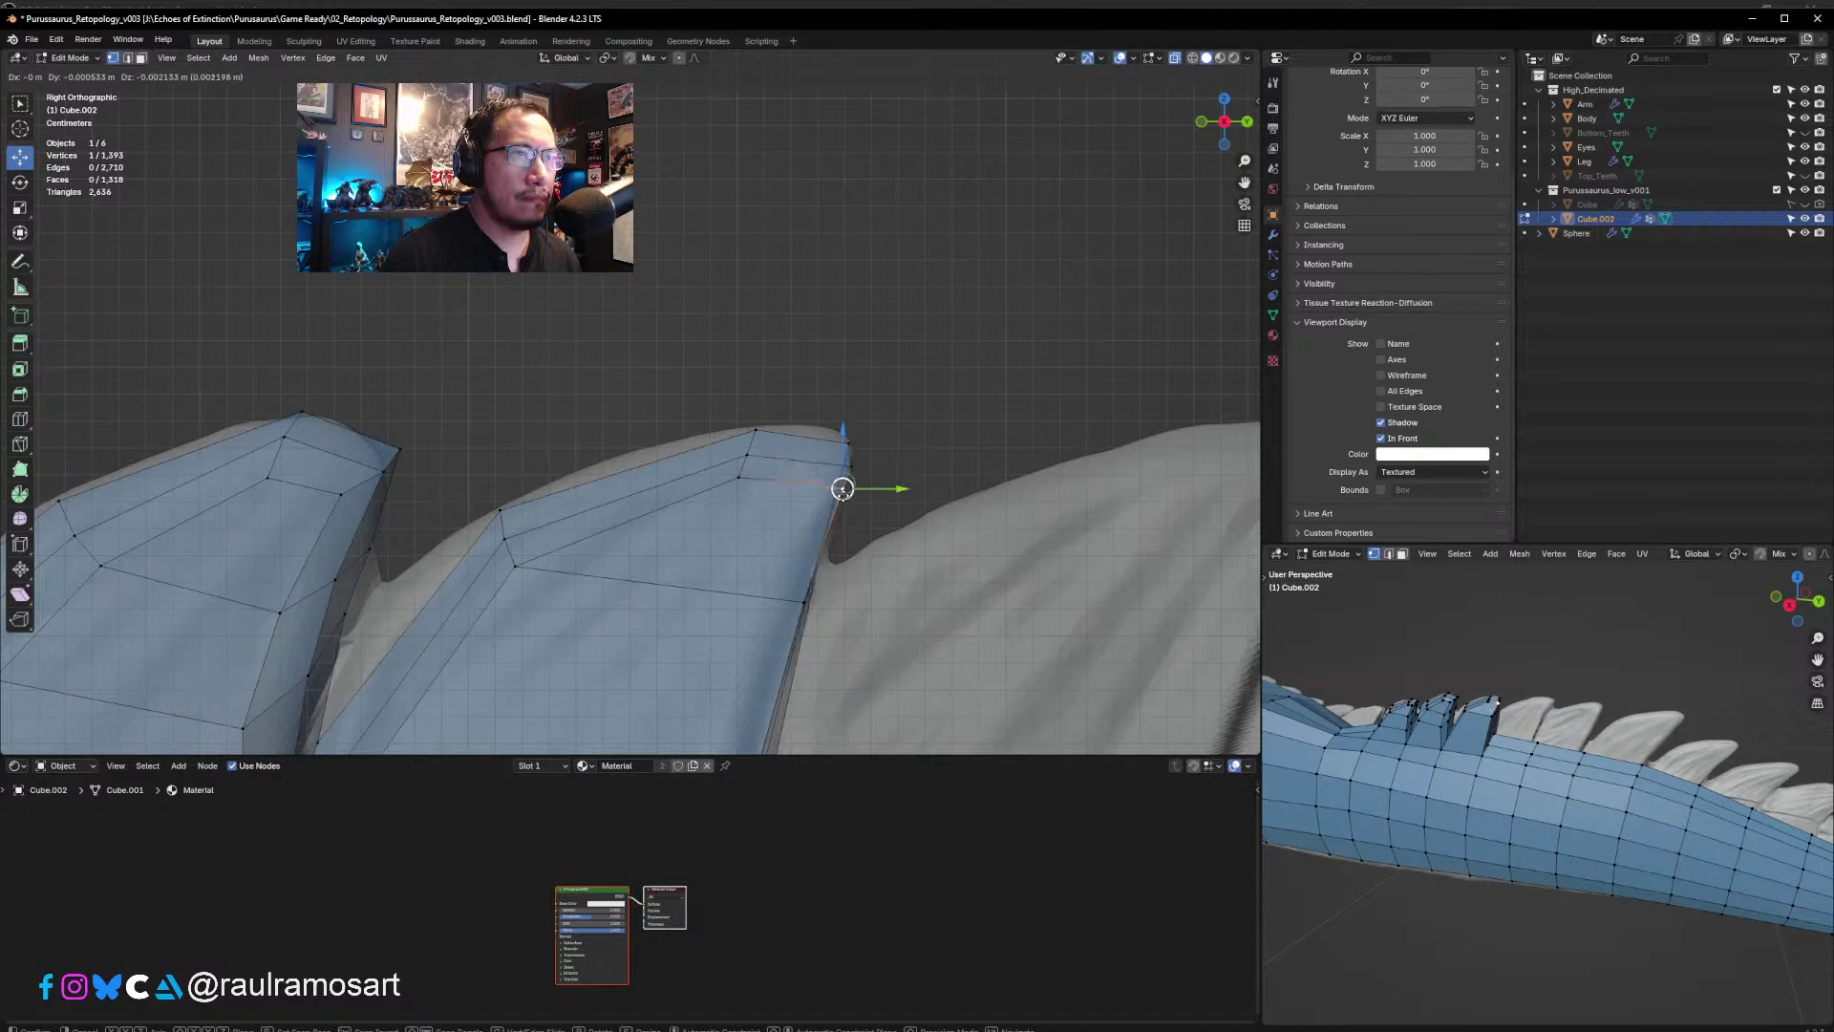
left_click(843, 489)
key("super")
key("super")
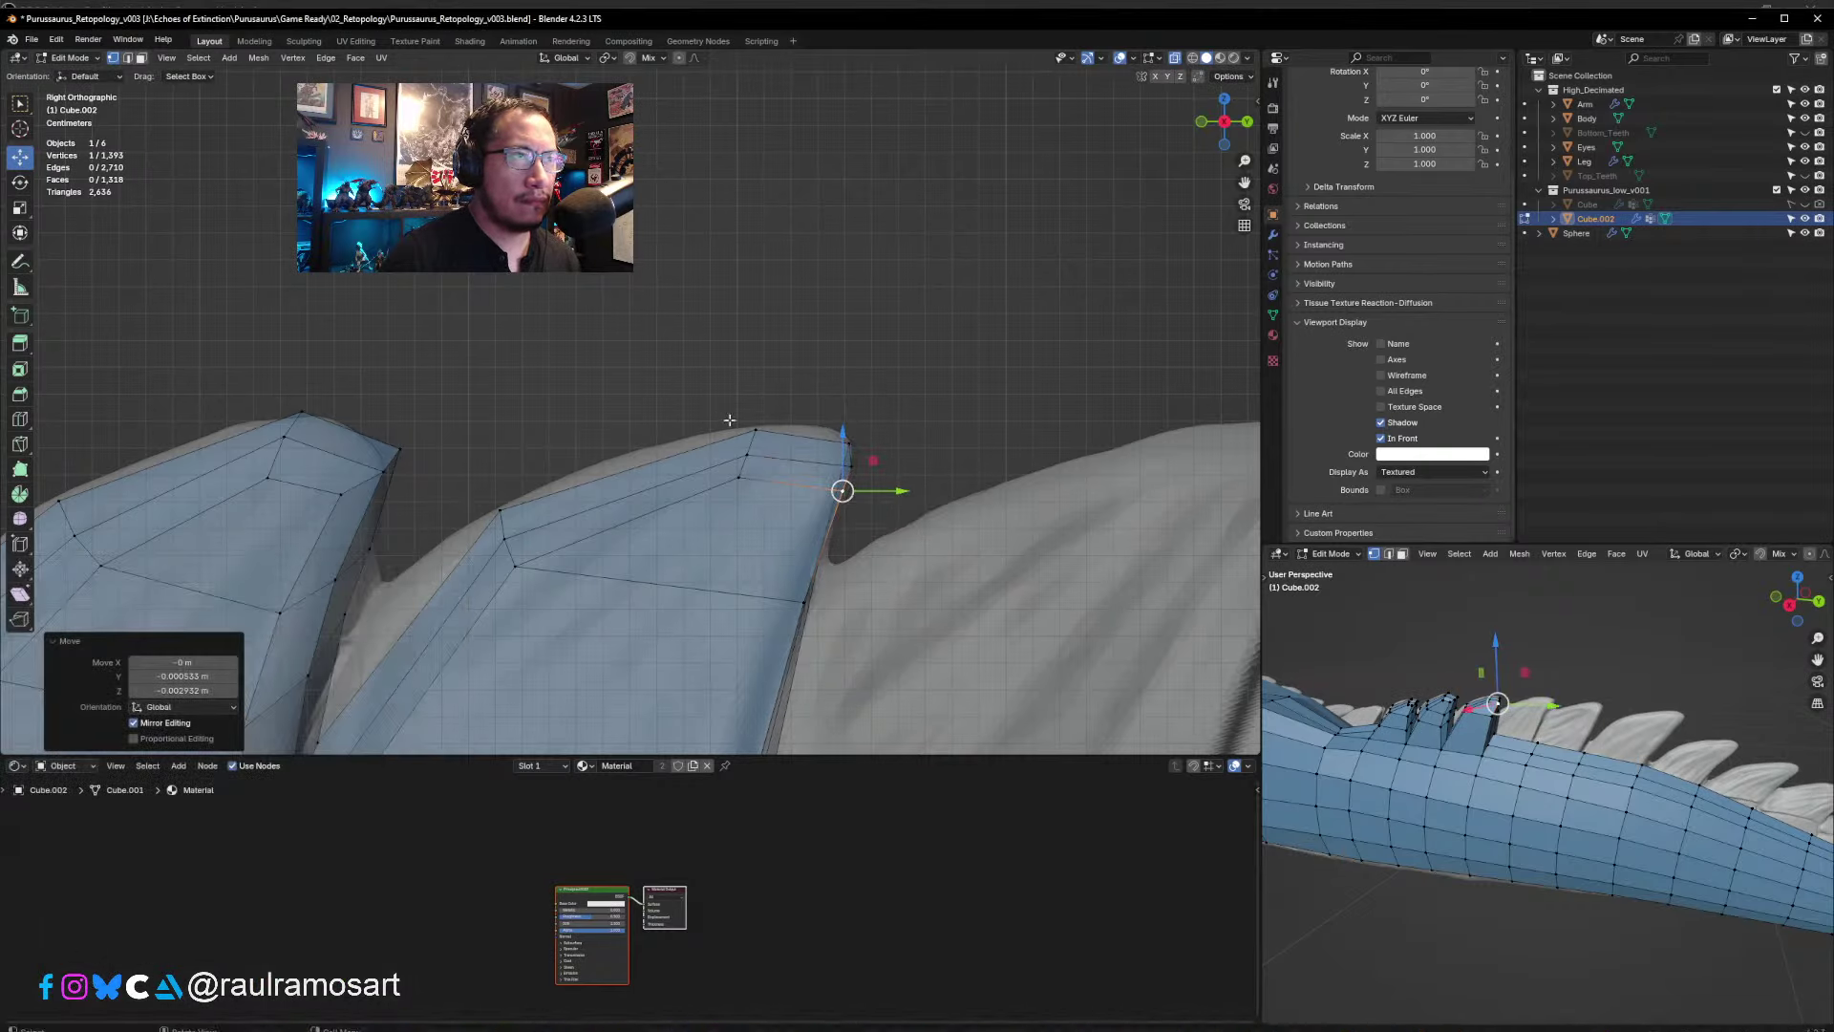
- Select the front vertices of the spike's tip and move them about 0.011 m forward along the sculpted outline
left_click_drag(748, 413, 783, 509)
left_click_drag(689, 412, 772, 499)
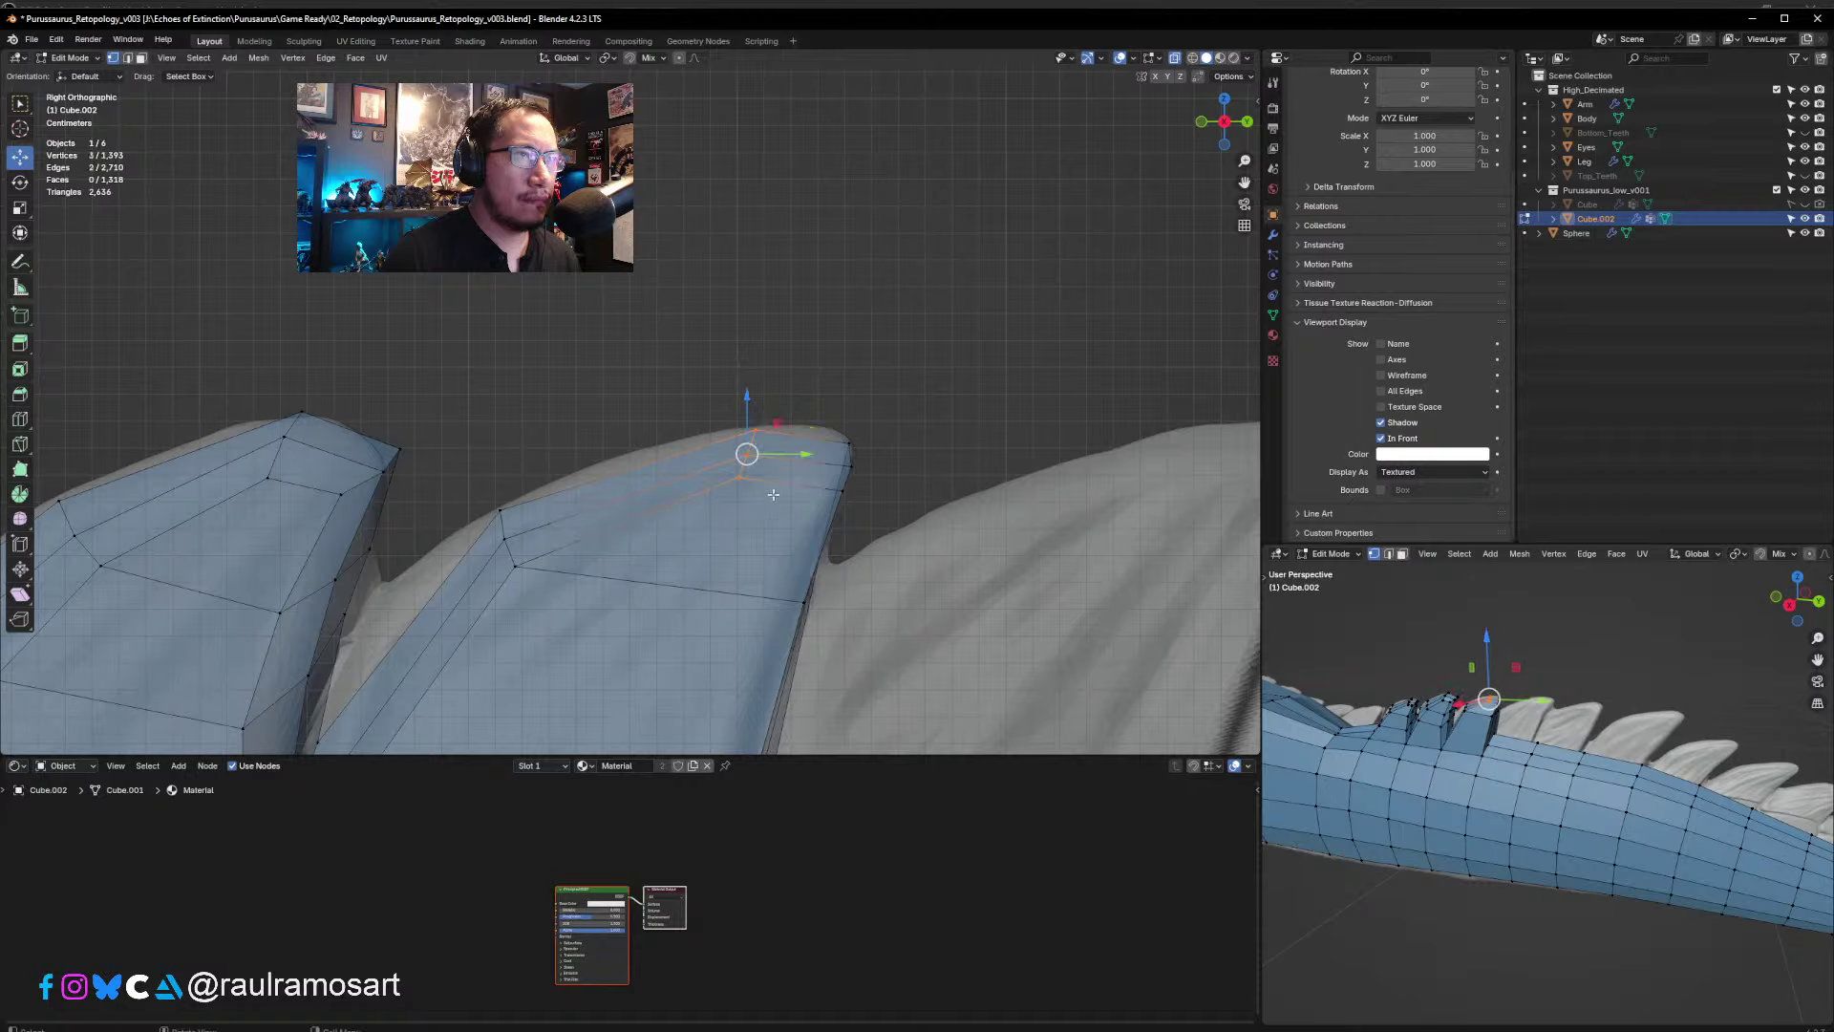
key("g")
left_click(708, 538)
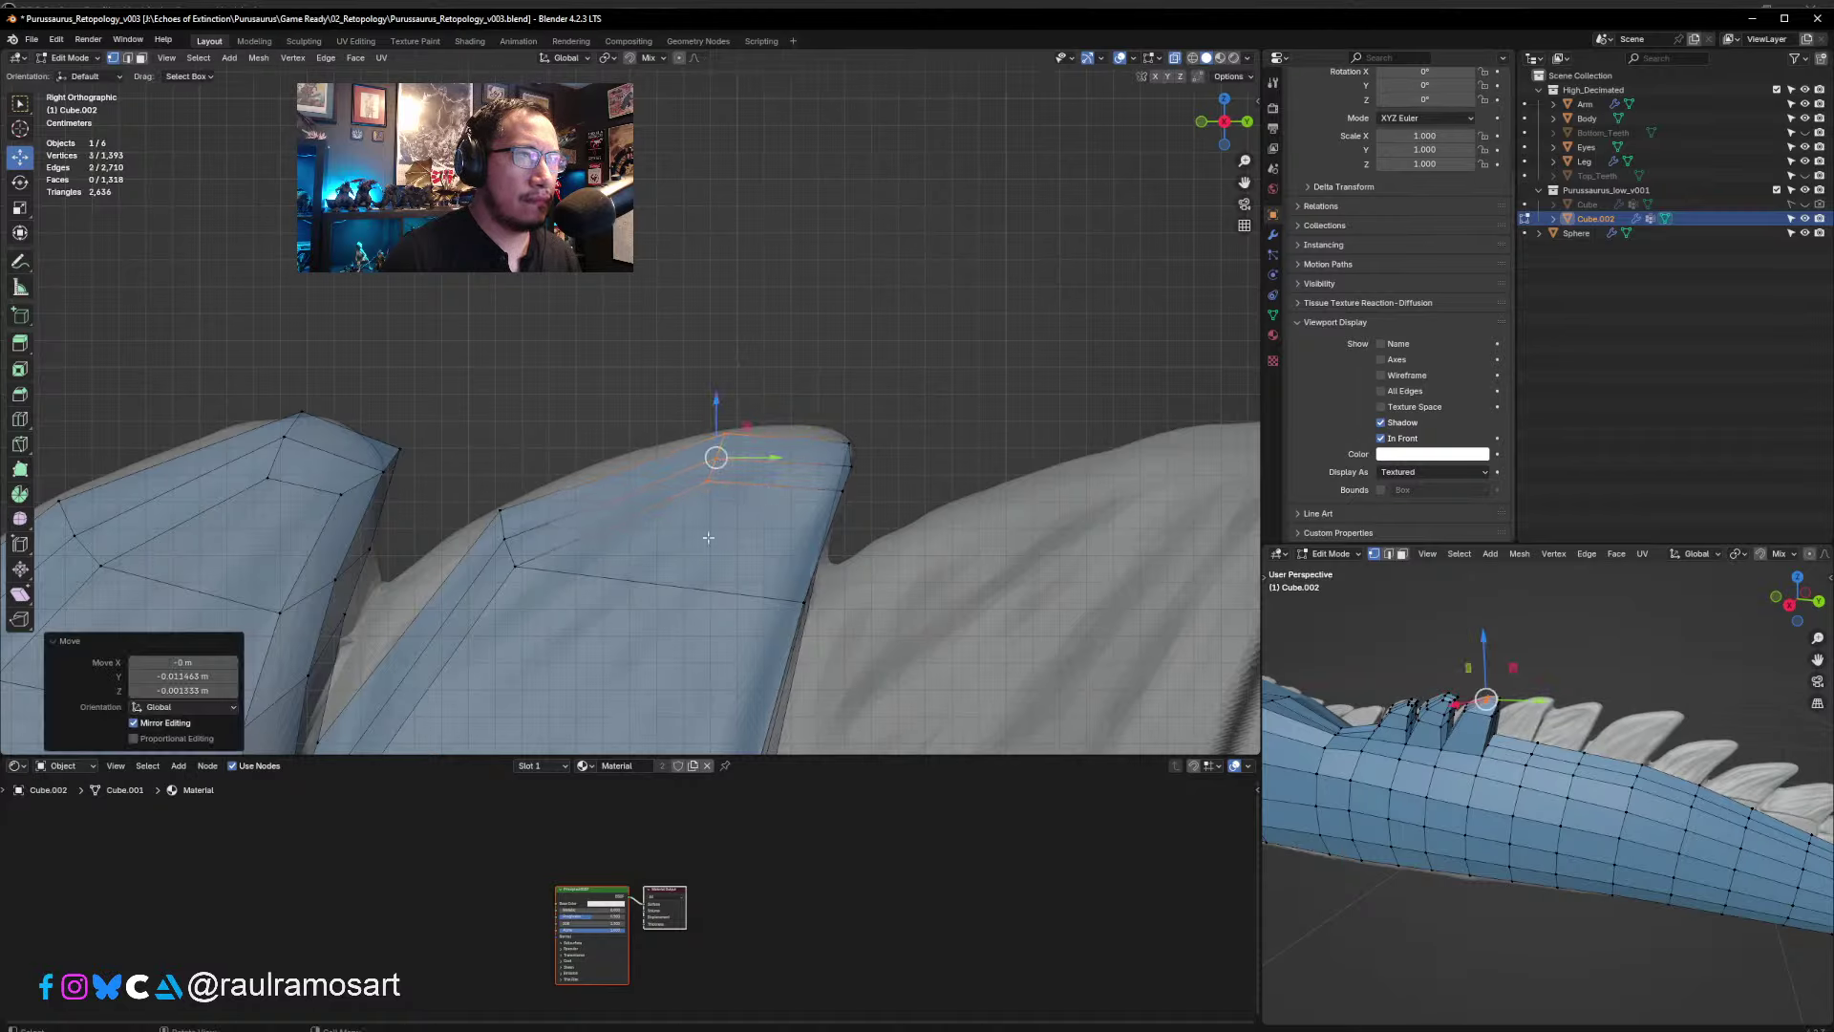
- Add a second edge loop across the spike's lower half, then widen and reposition it to fit the sculpt
middle_click_drag(637, 584, 744, 333, "shift")
left_click(576, 423)
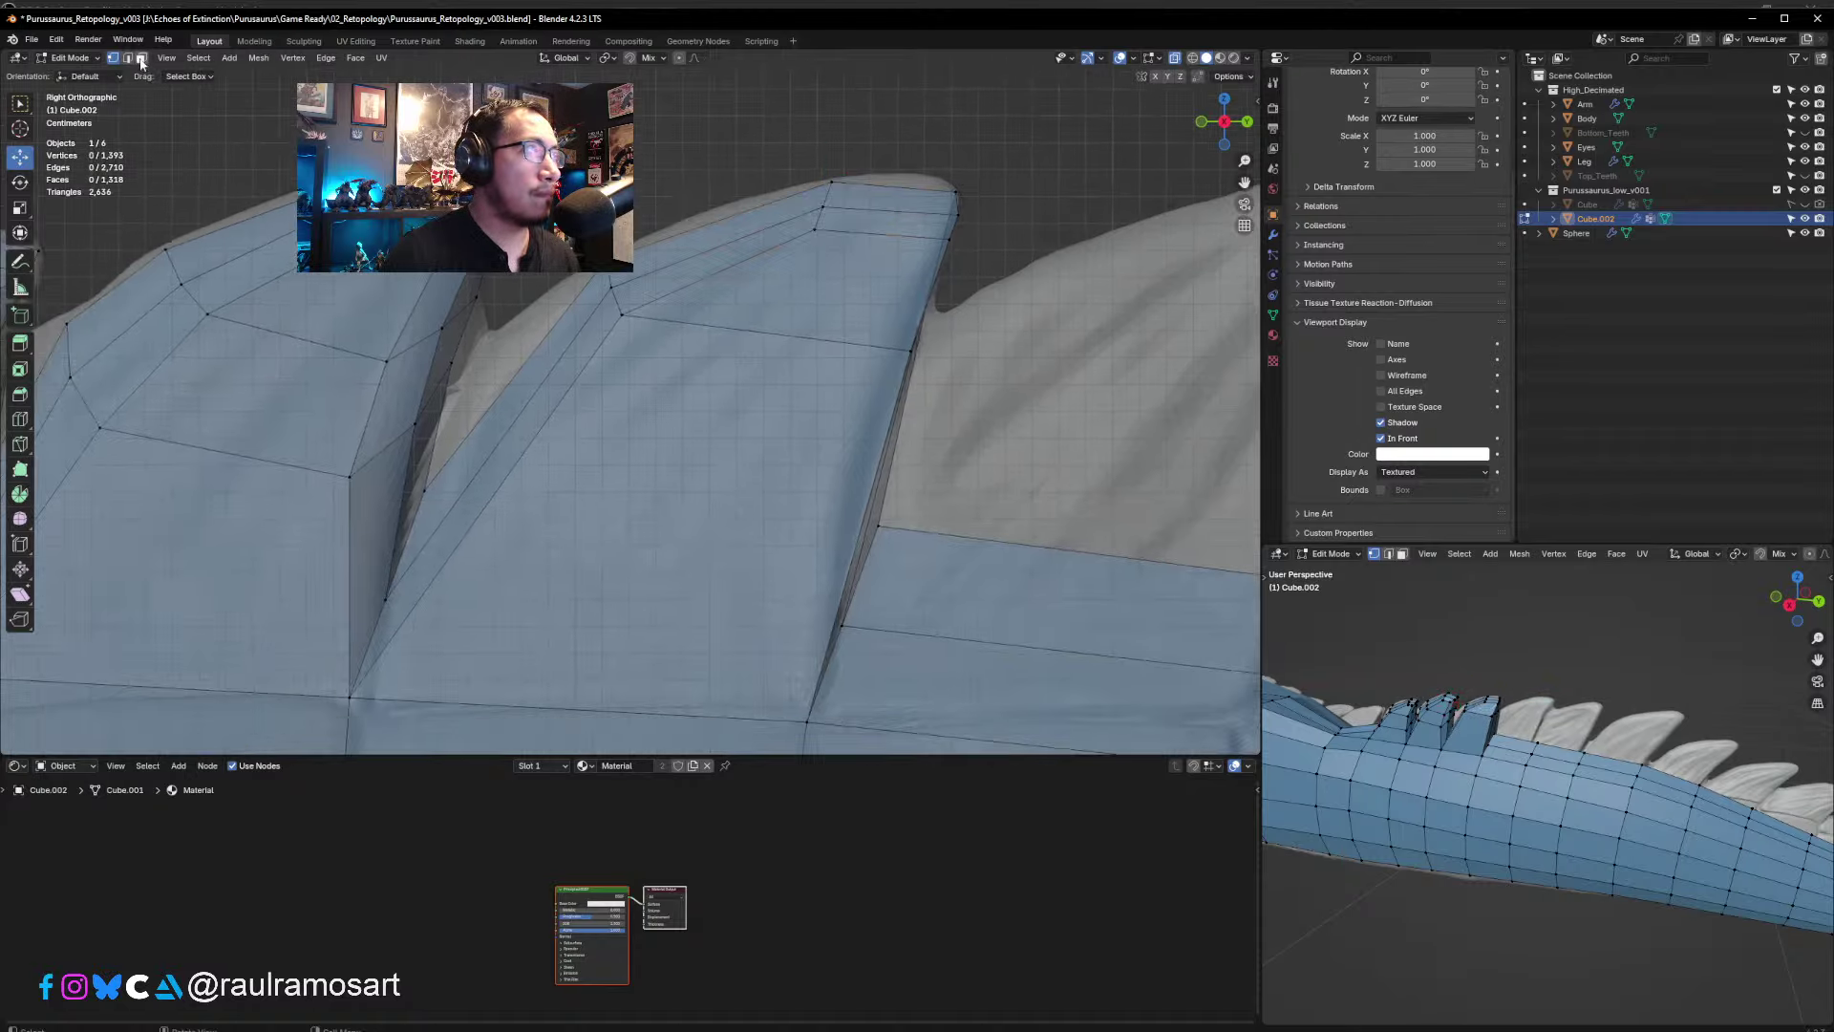
key("ctrl+r")
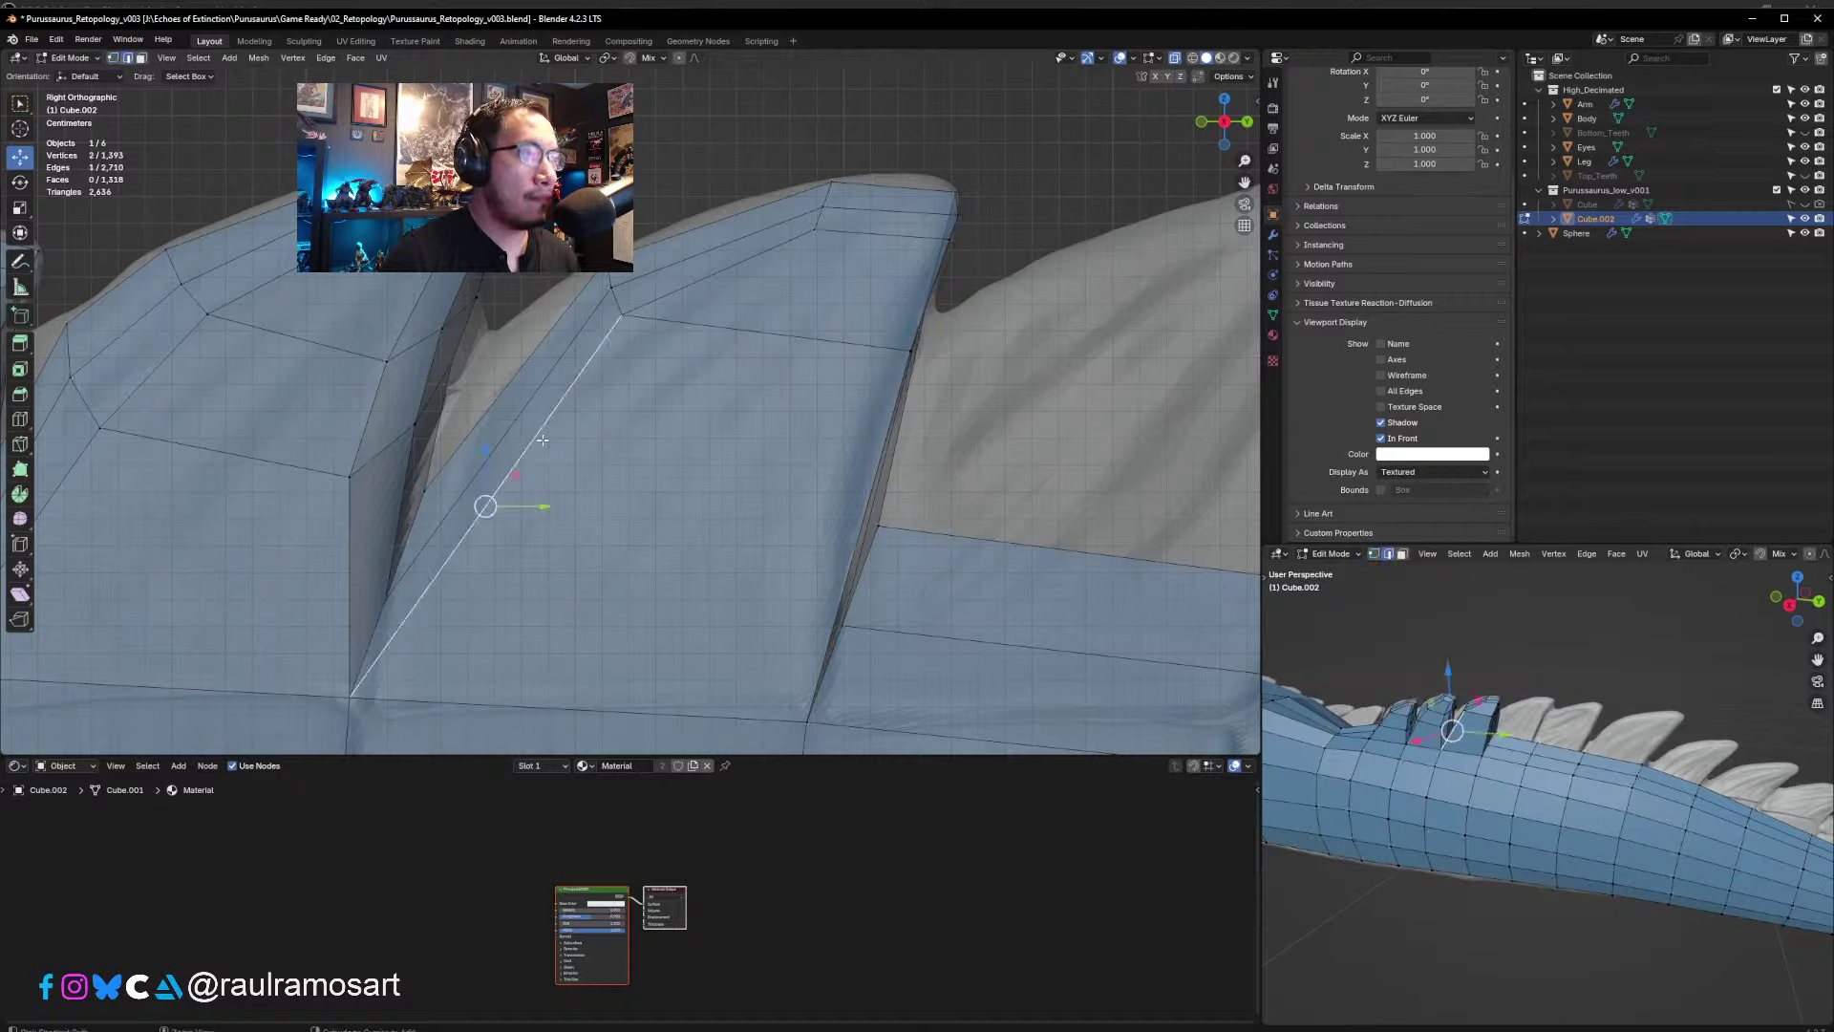
left_click_drag(484, 499, 542, 377)
key("s")
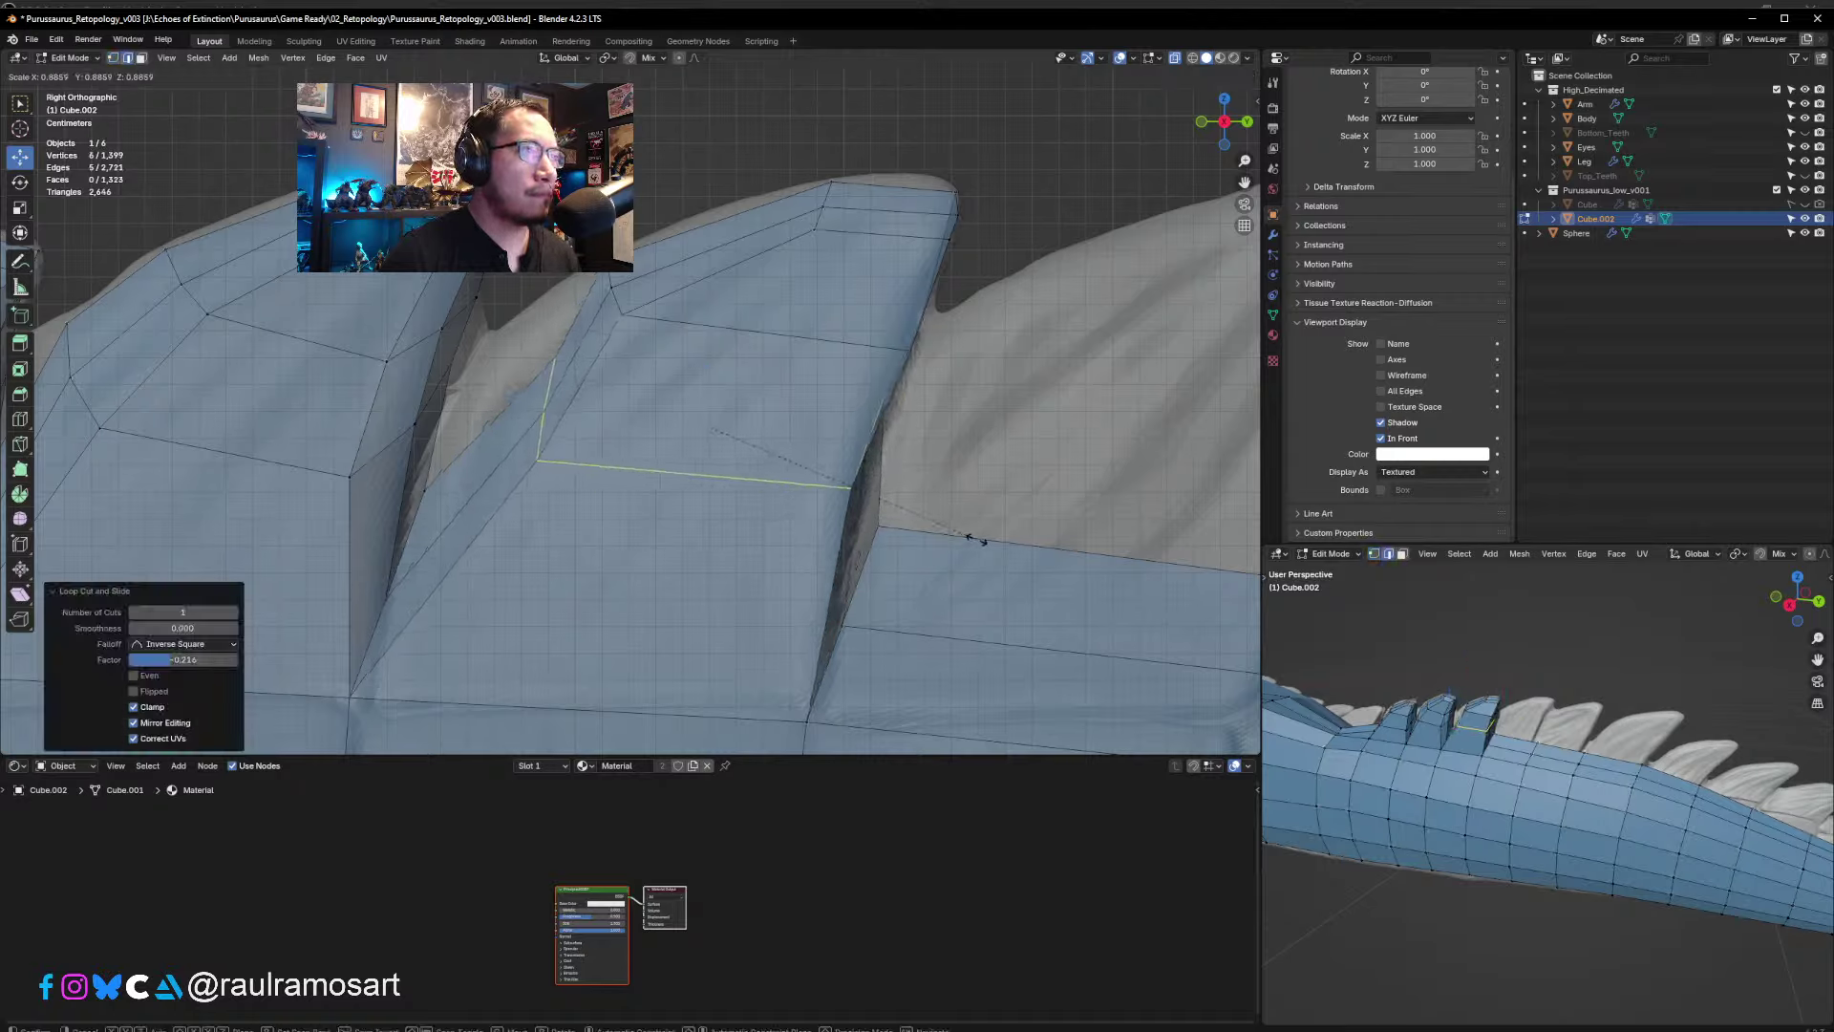
left_click(1054, 558)
key("g")
left_click(945, 522)
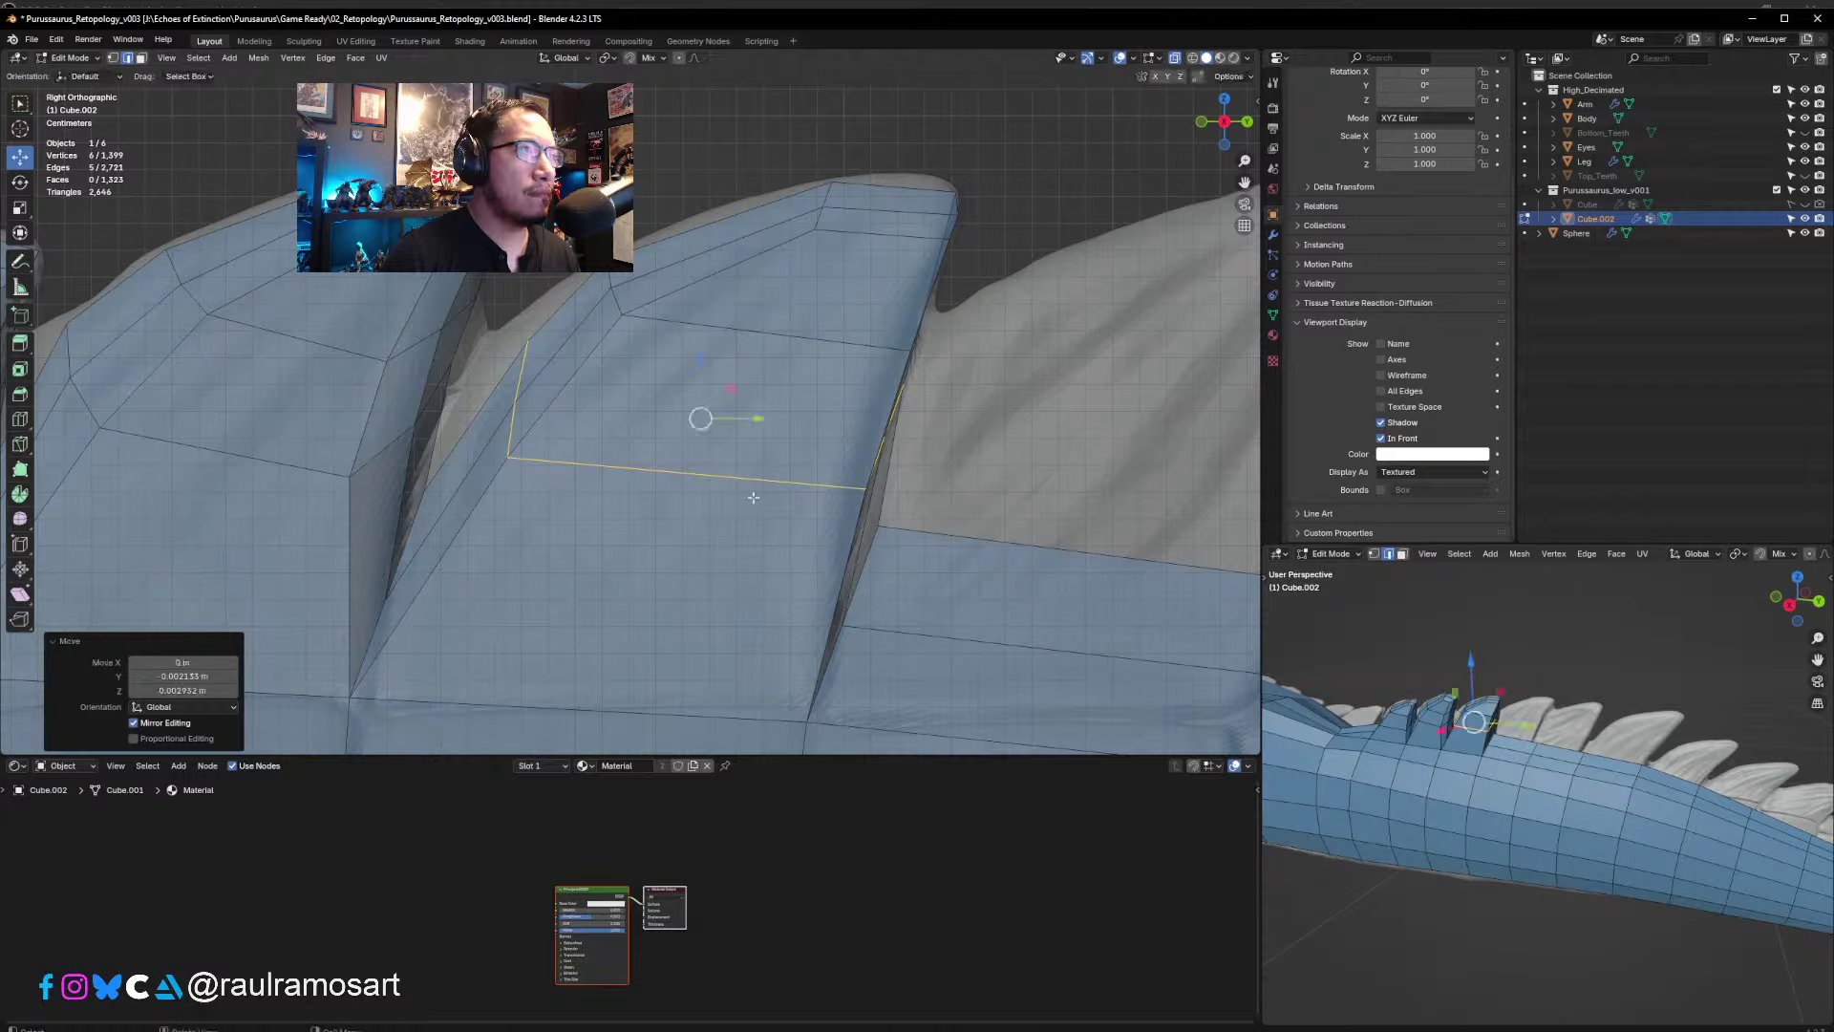
- Move the lower loop's front edges about 0.009 m forward and 0.004 m up to meet the sculpted leading edge
left_click(504, 332)
left_click_drag(504, 331, 535, 464)
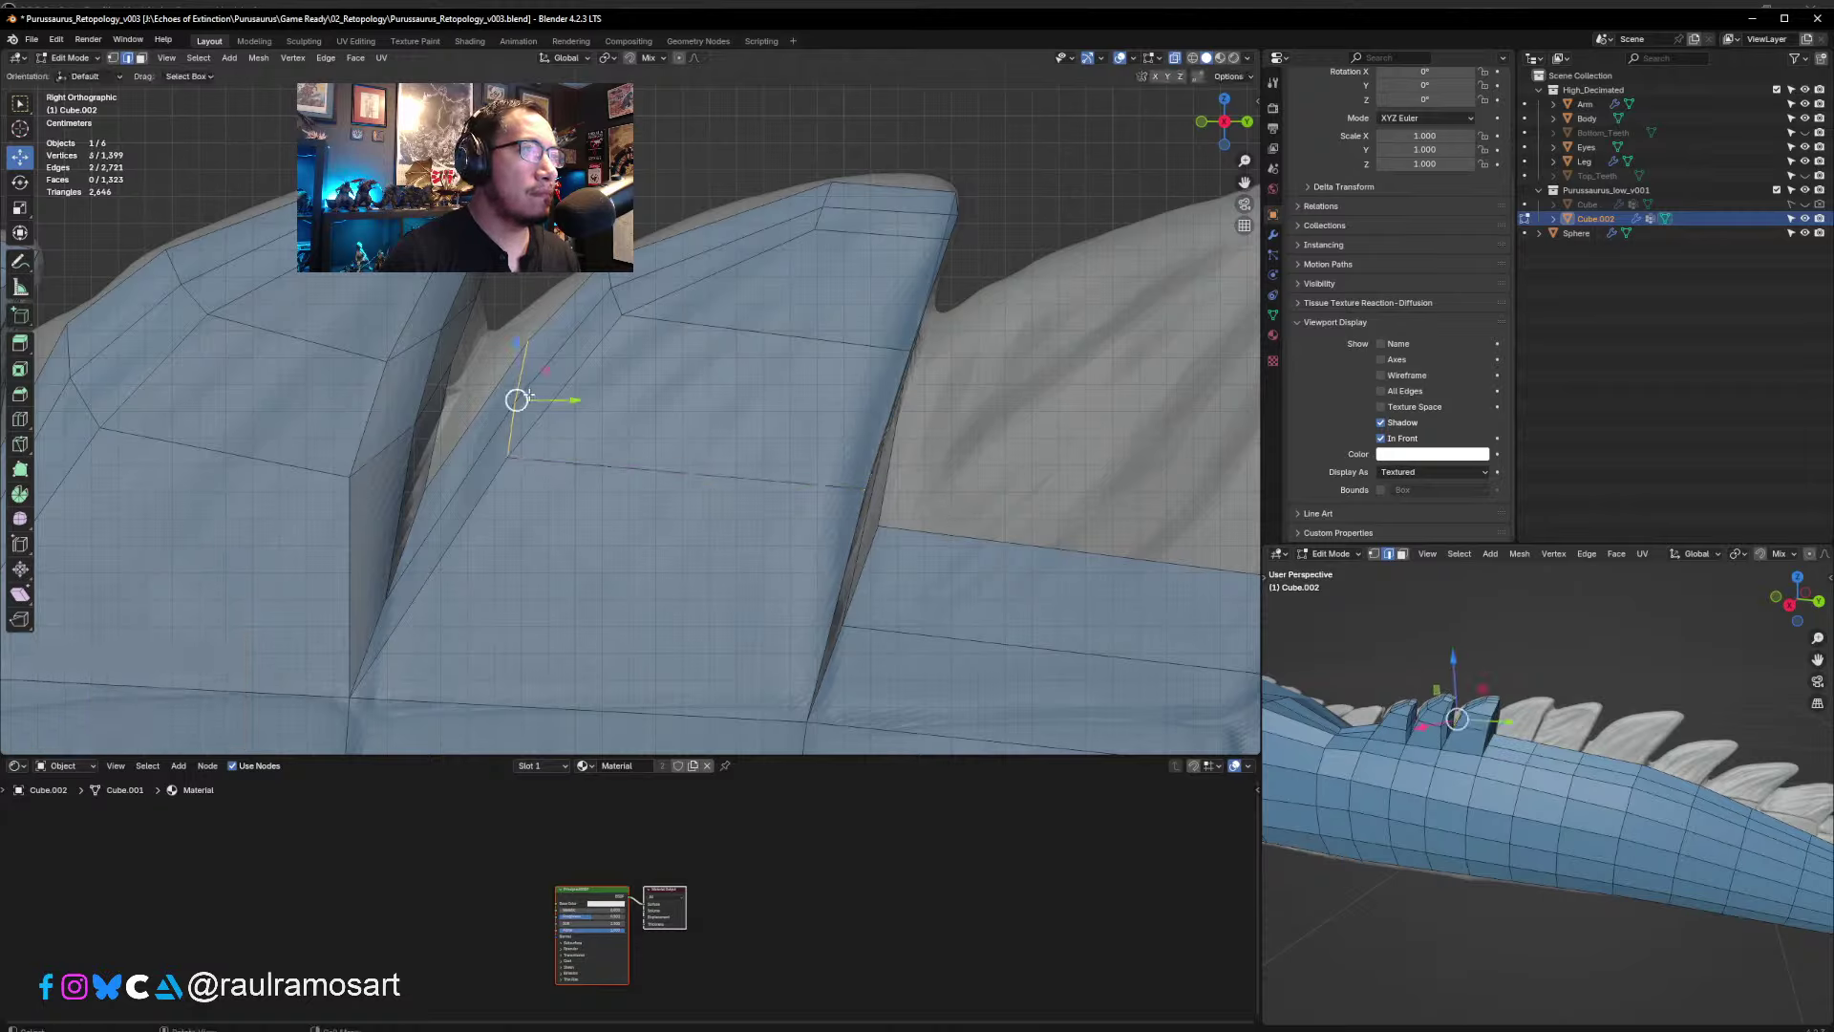
key("g")
left_click(495, 396)
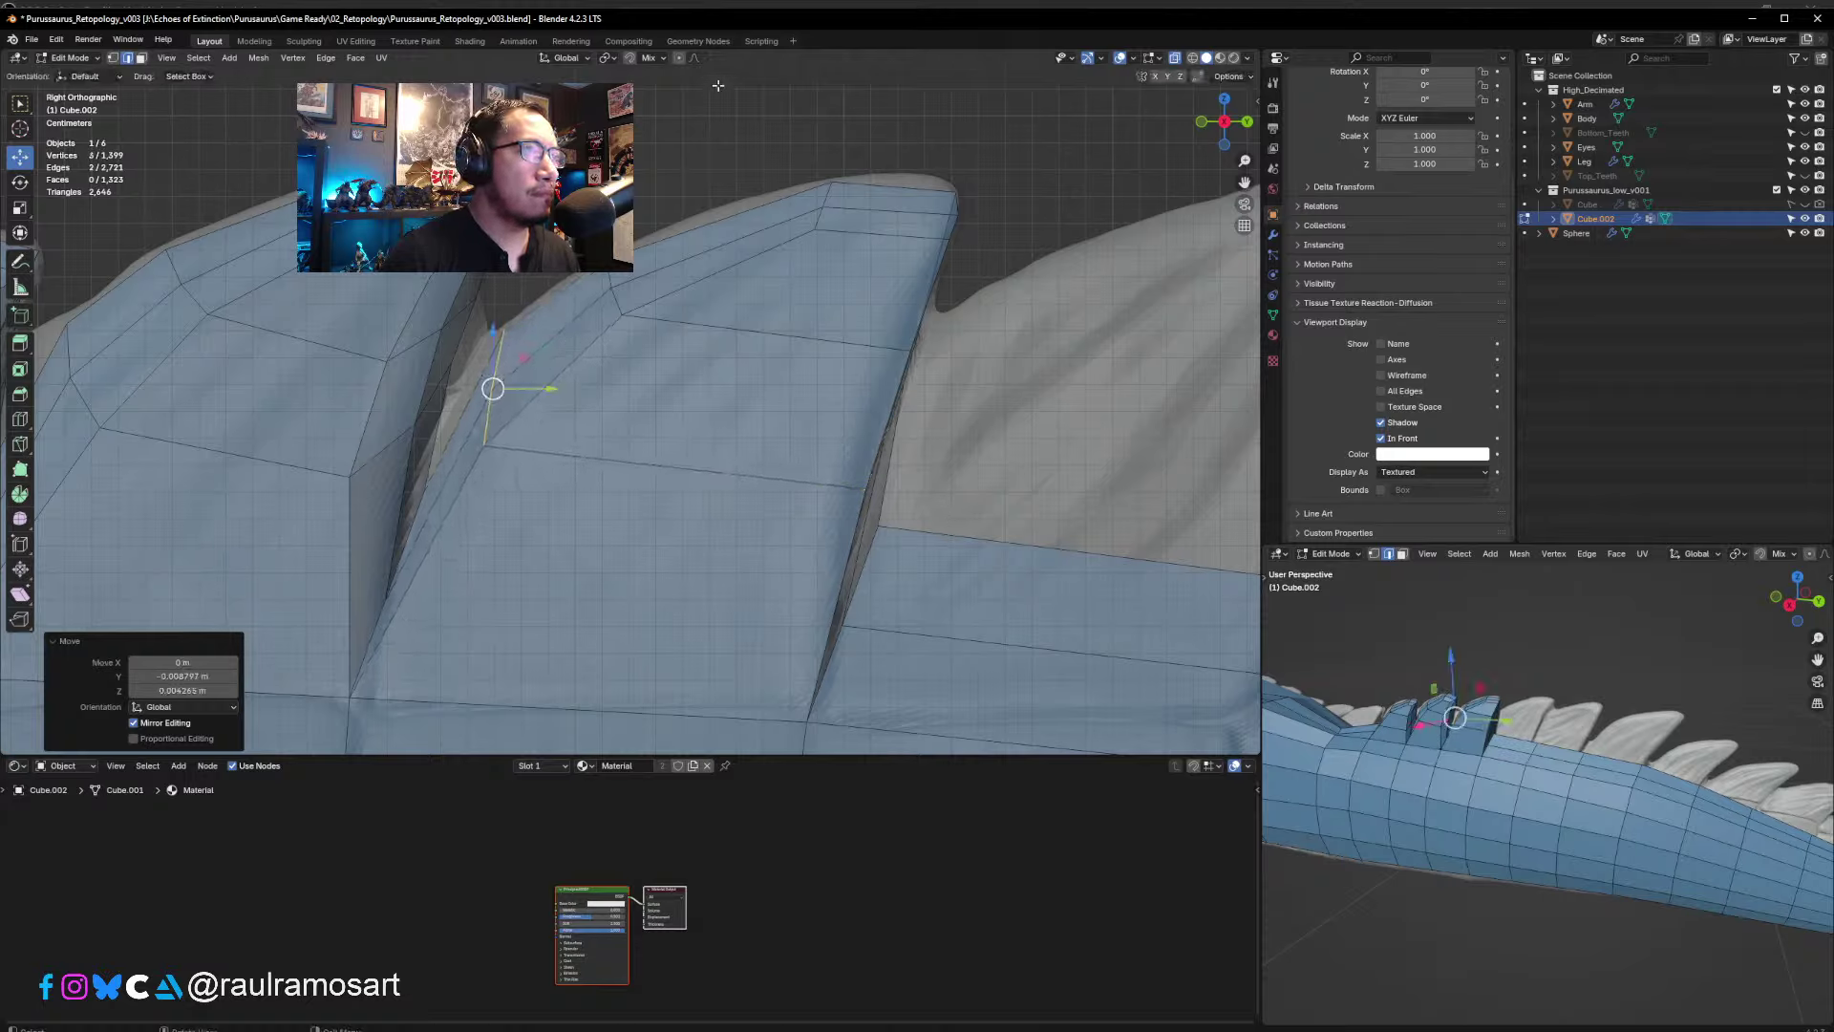
- Reposition the upper loop's front edges along the sculpted outline and raise its rear edge slightly
key("alt+a")
scroll(838, 265, "down", 3)
left_click(632, 322, "alt")
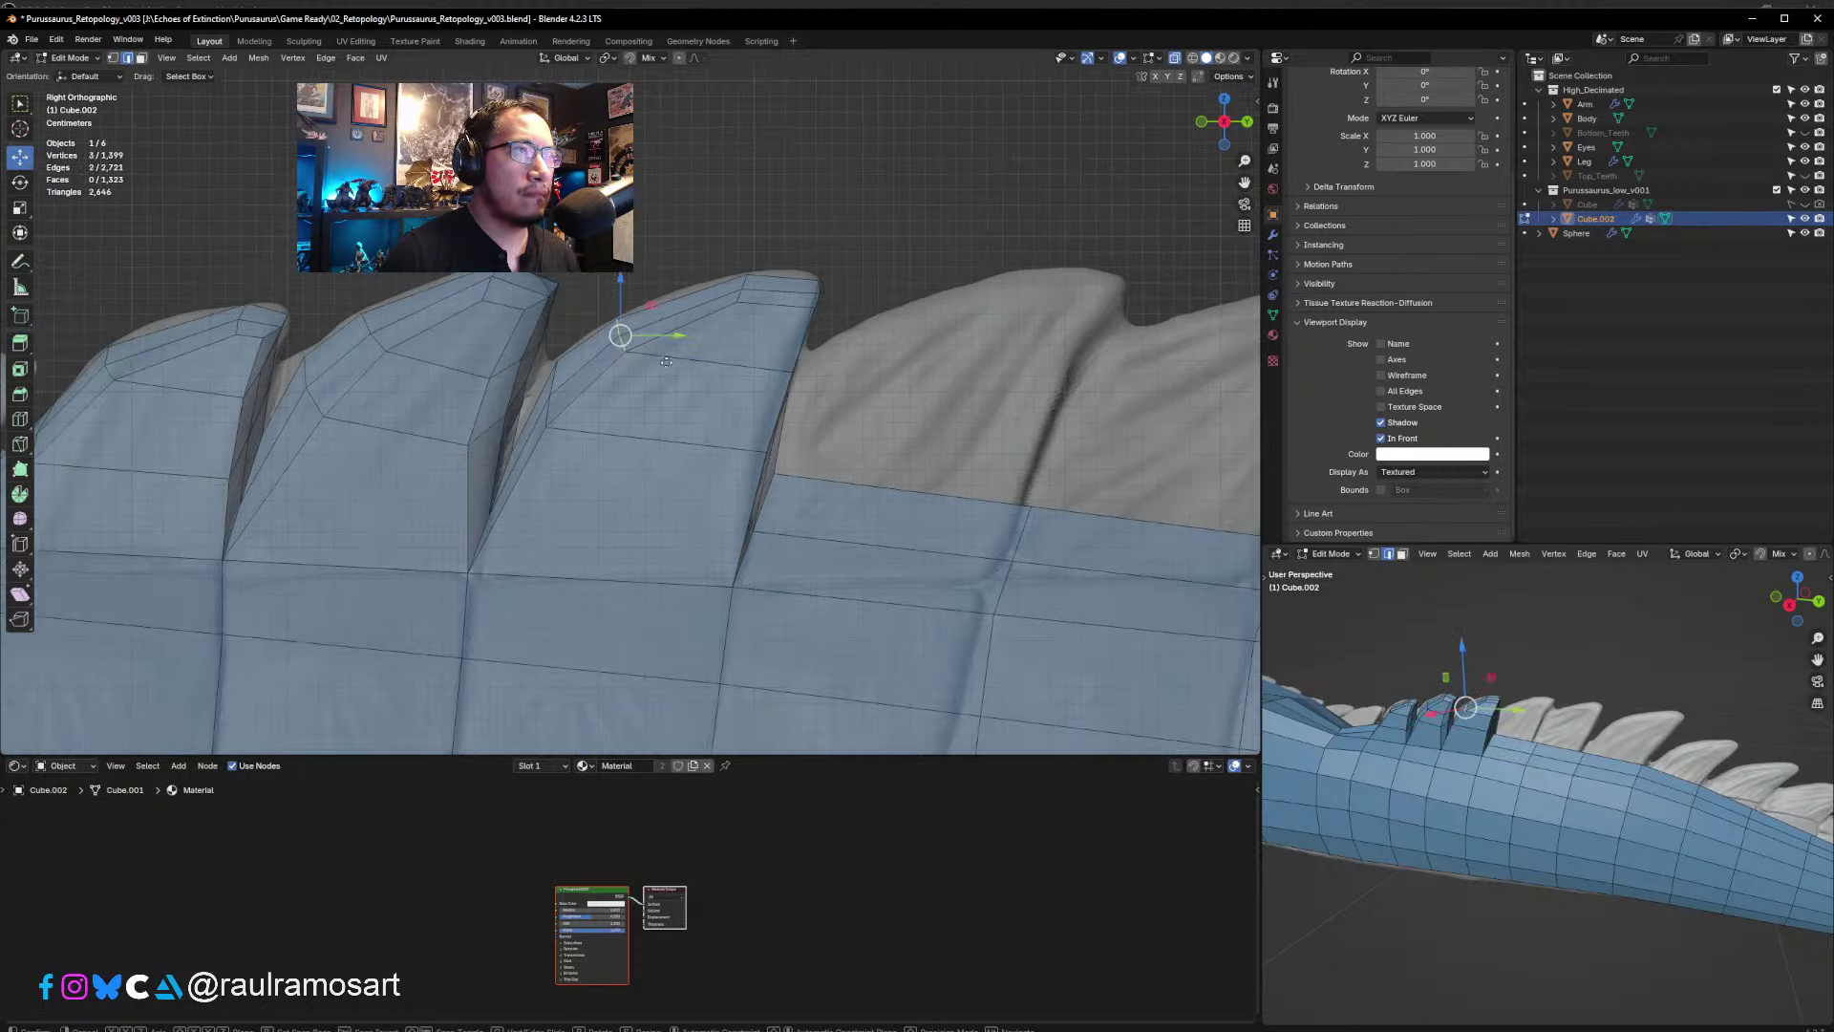
key("g")
left_click(643, 315)
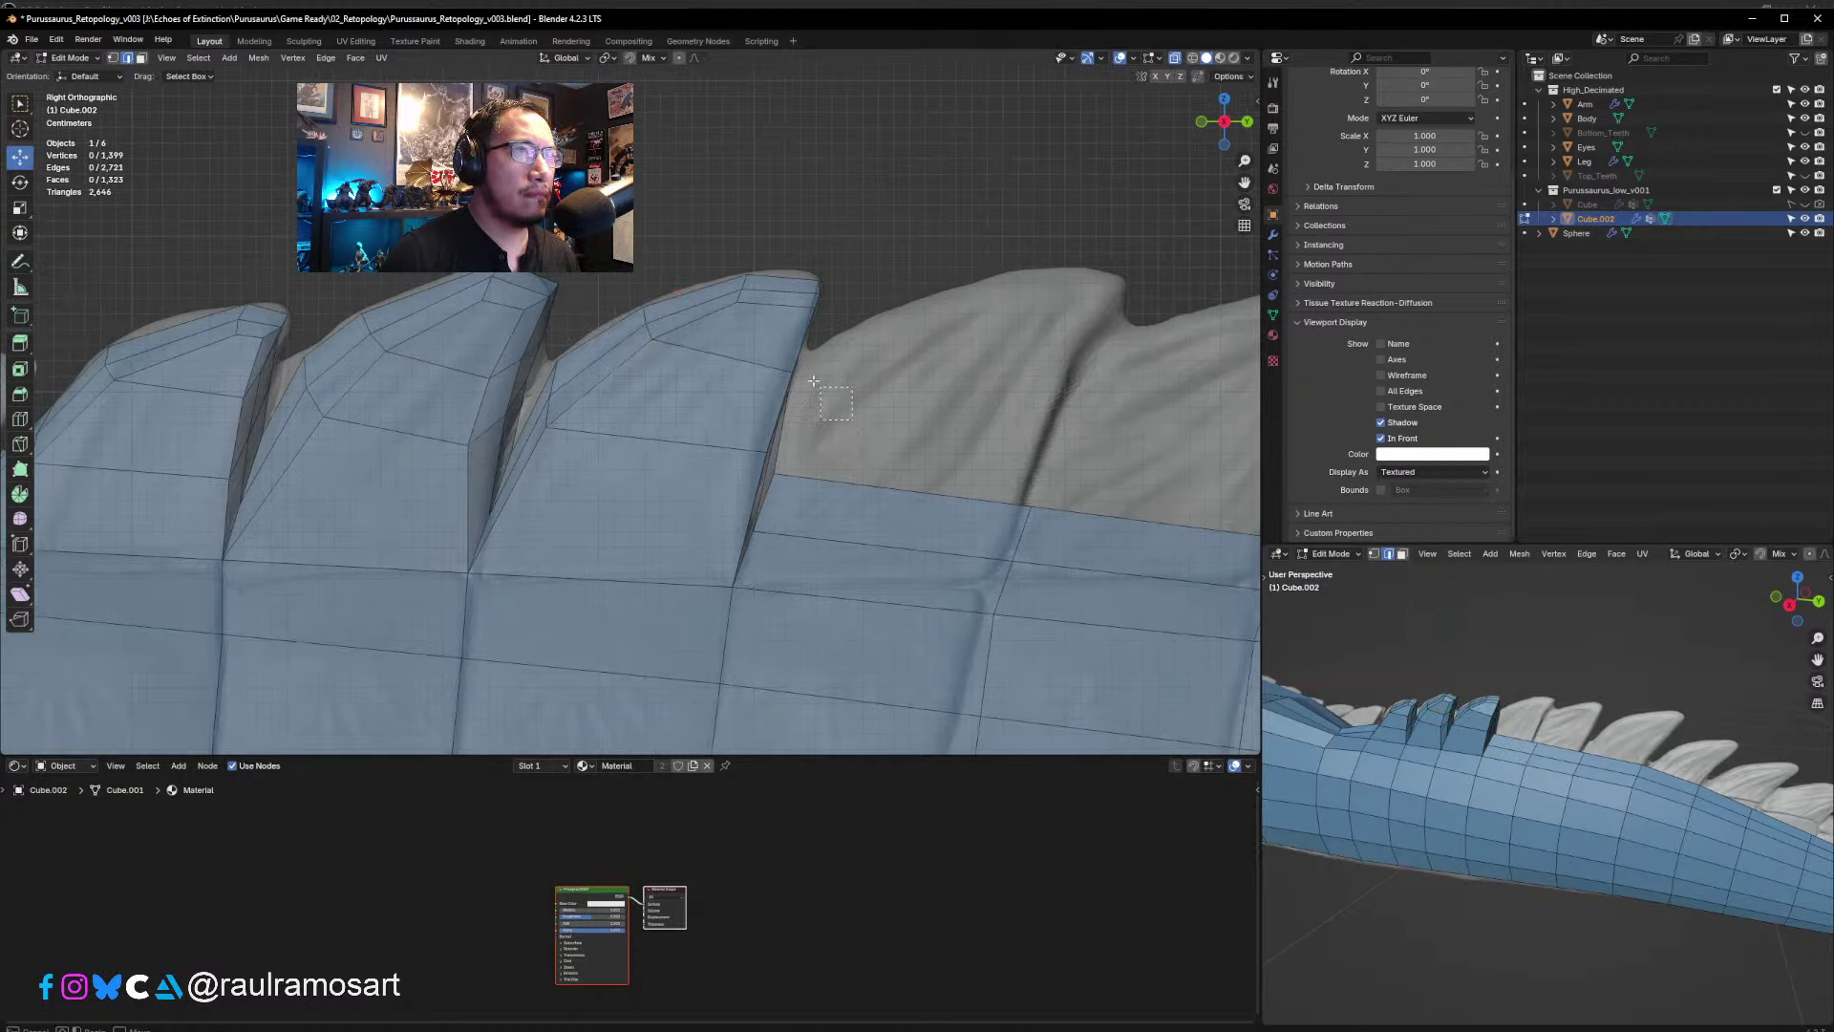
left_click_drag(806, 381, 782, 358)
key("g")
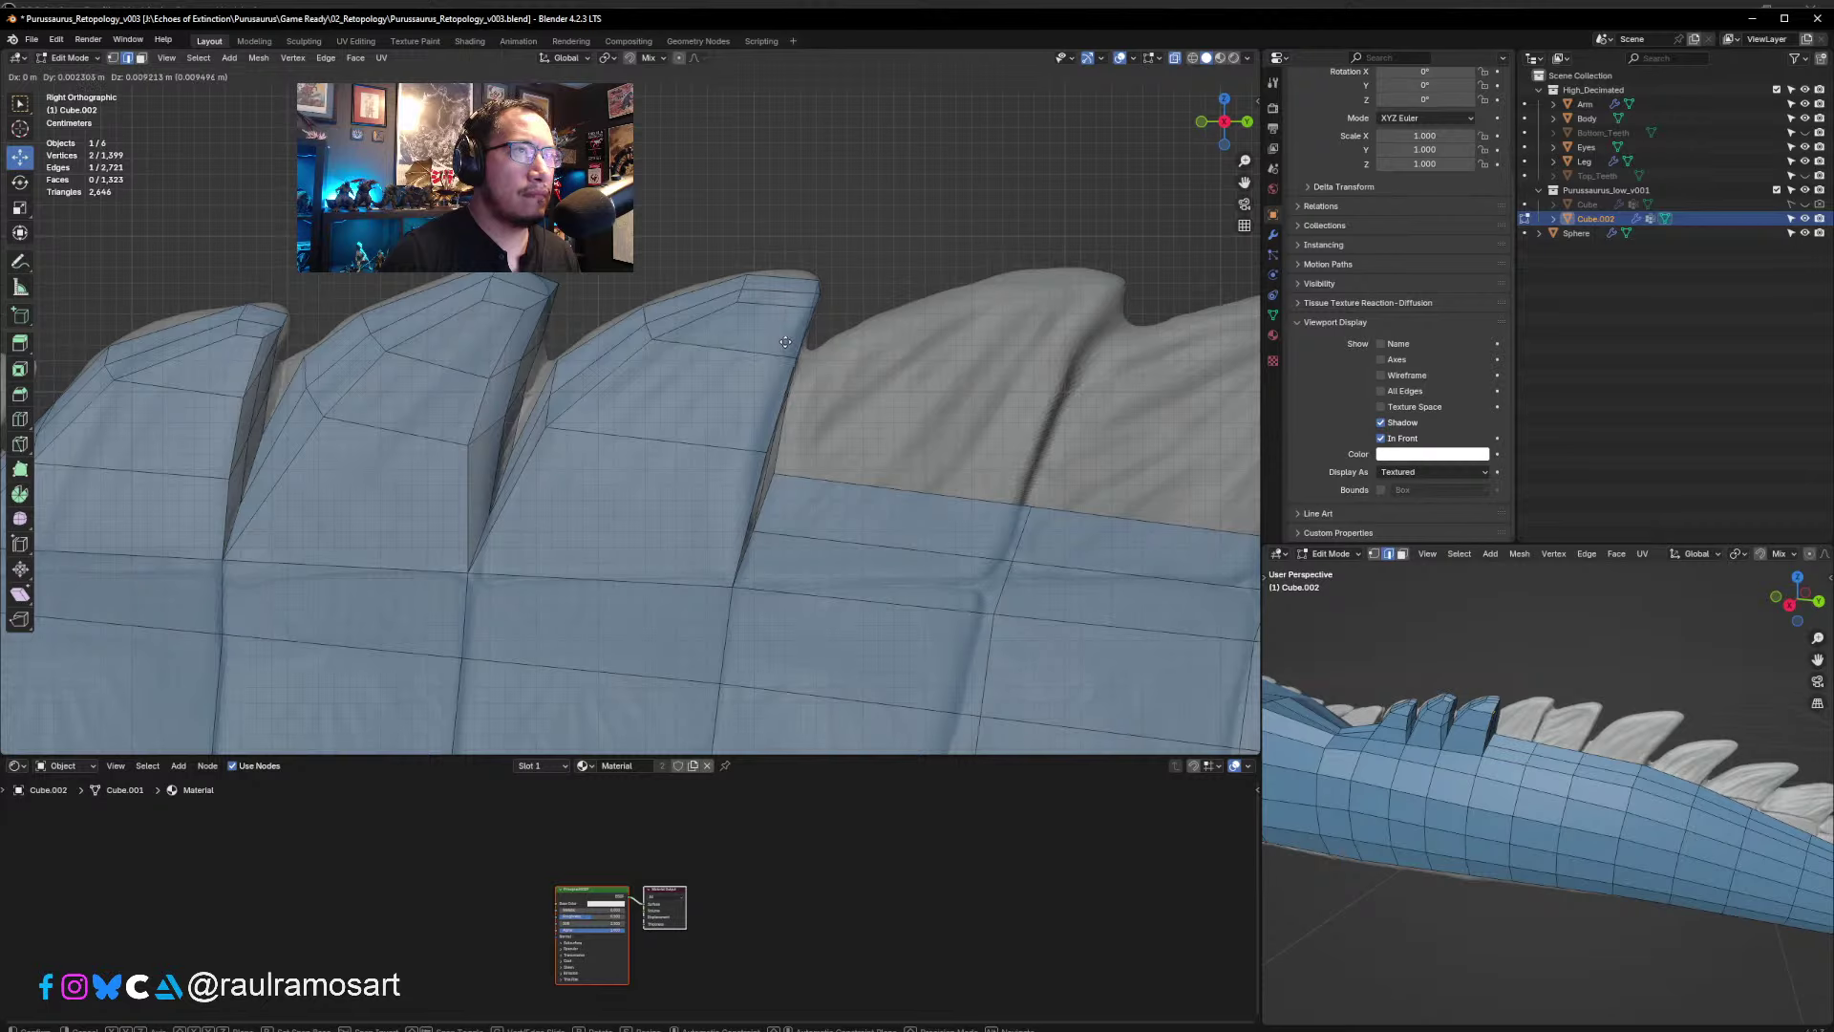
left_click(785, 342)
key("alt+a")
middle_click_drag(819, 512, 710, 507)
middle_click_drag(540, 358, 759, 455)
key("KP_3")
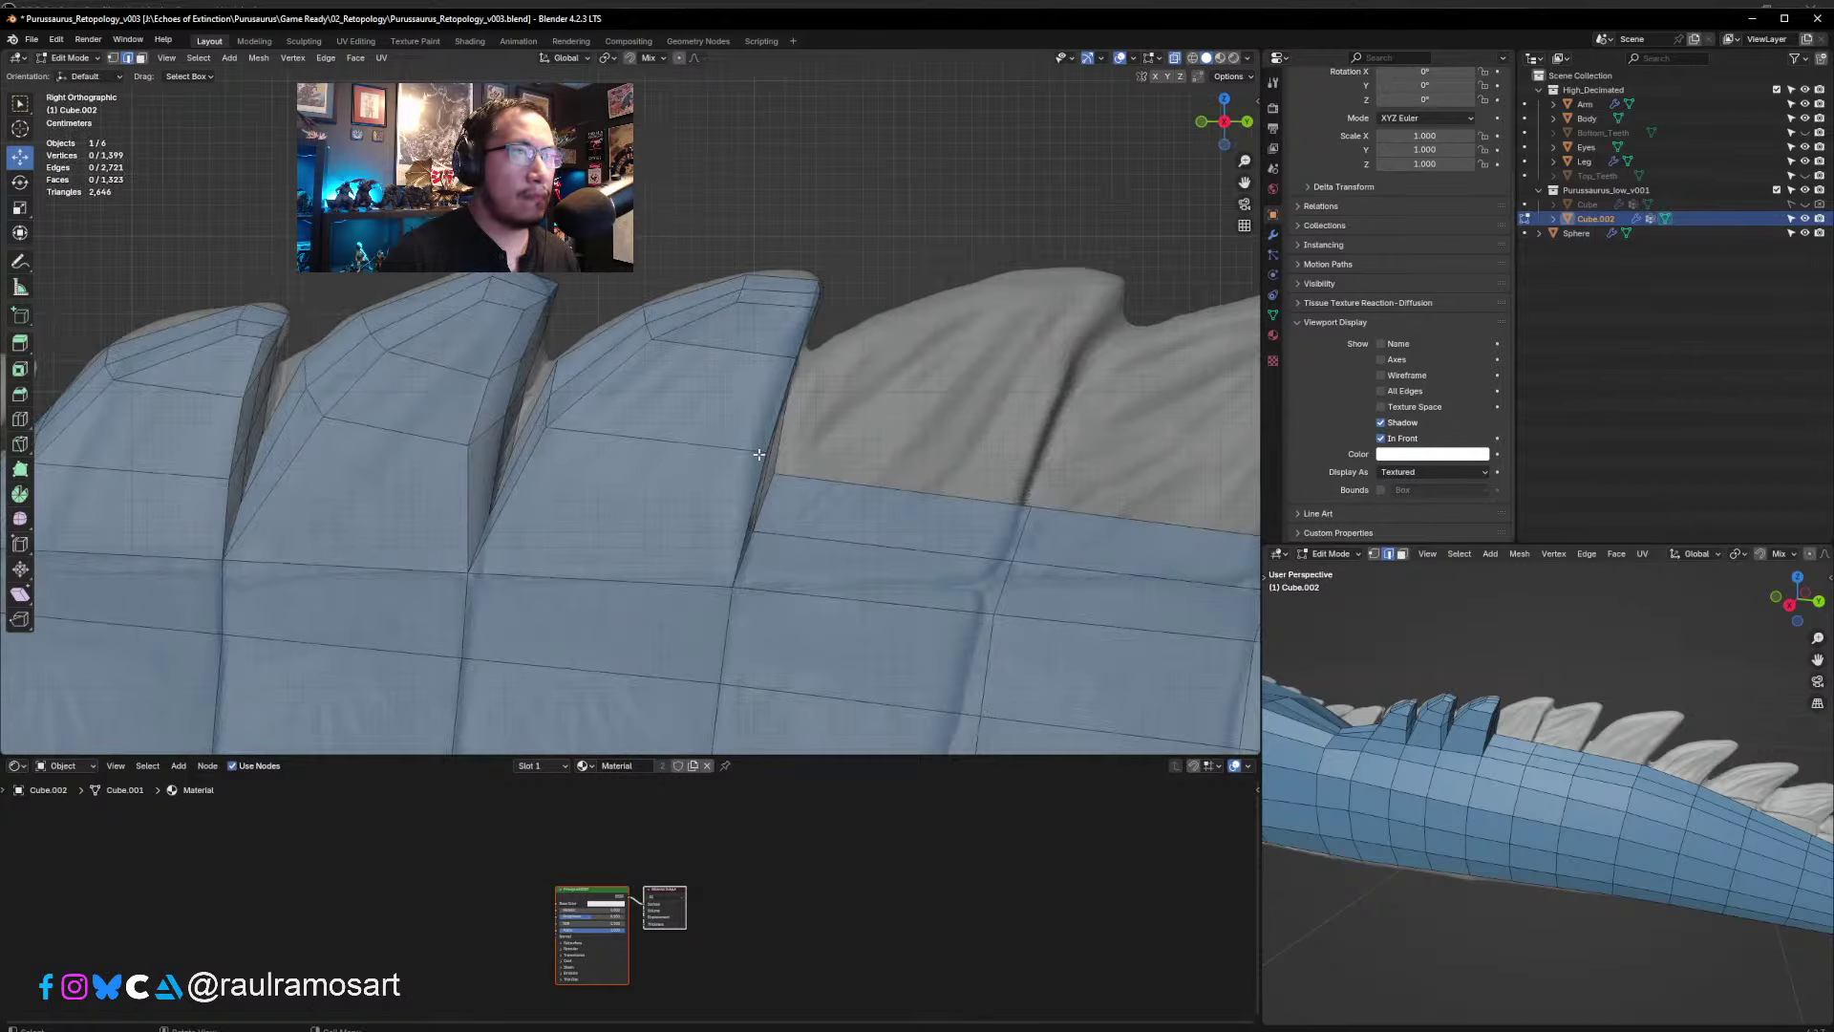
scroll(759, 455, "down", 4)
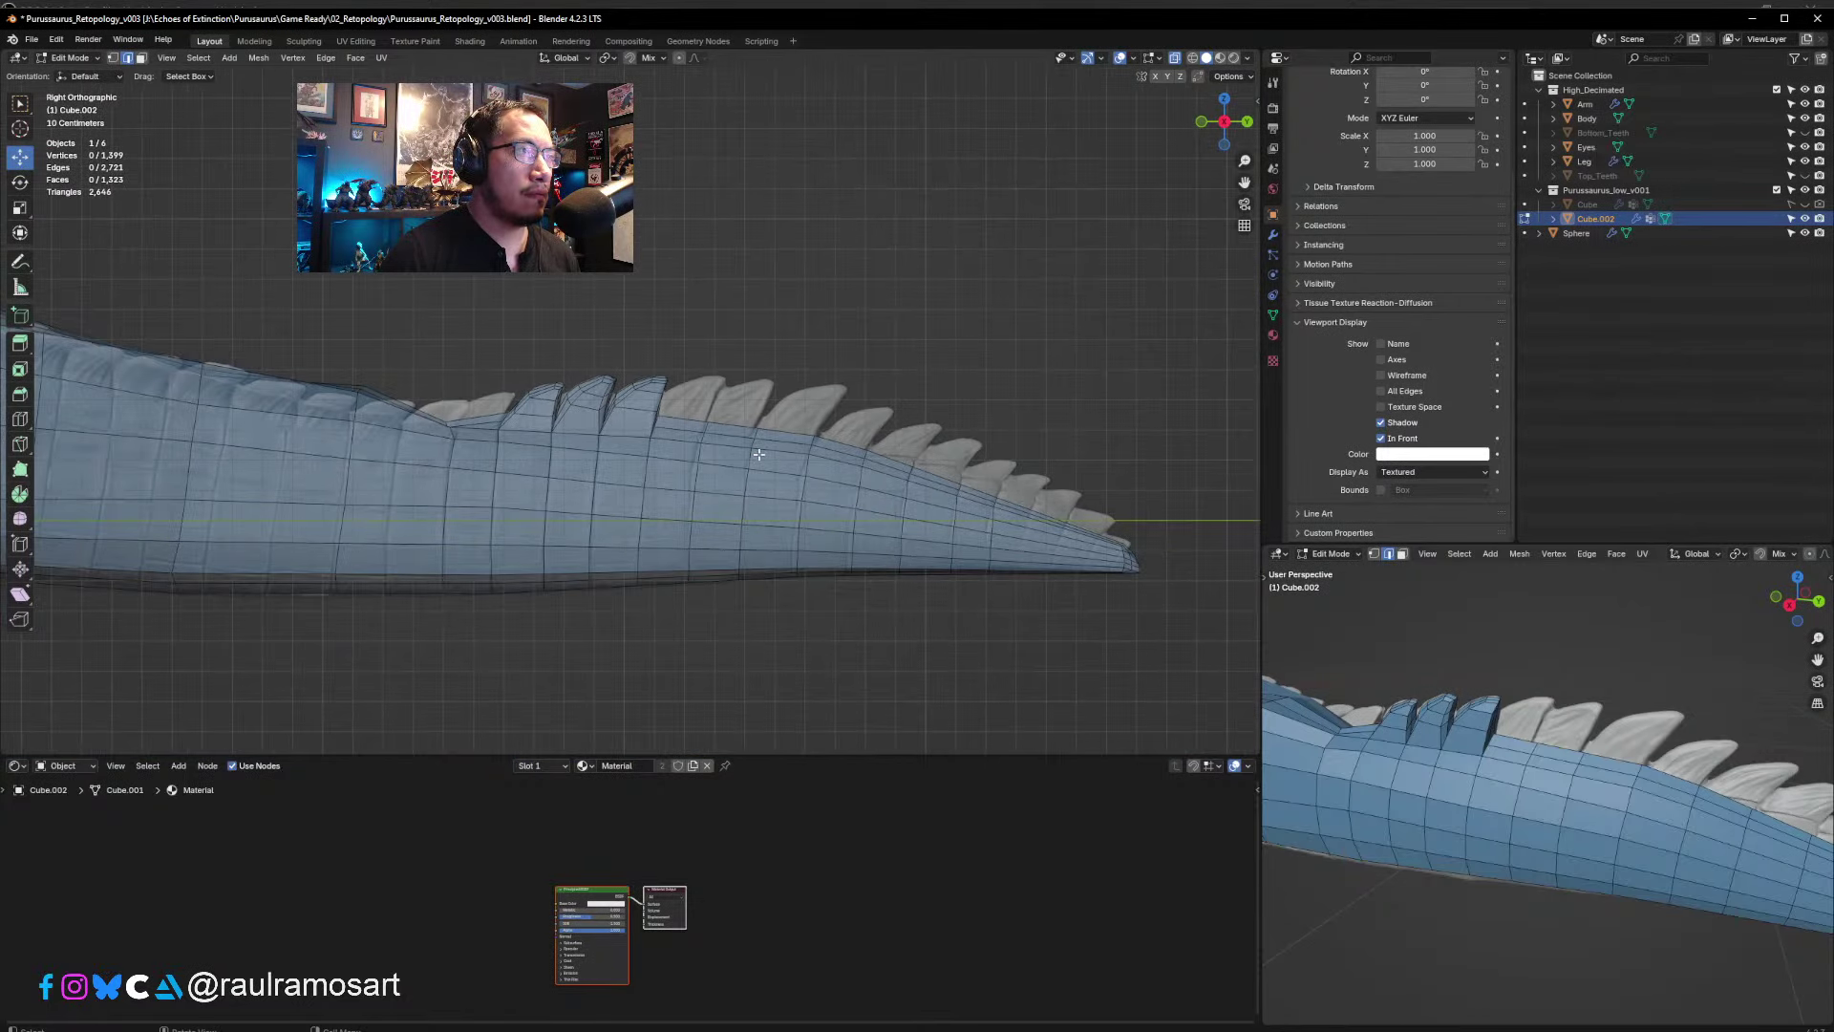
- Extrude the two top tail faces behind the last finished spike about 0.23 m upward and shrink the extruded end
scroll(759, 491, "down", 1)
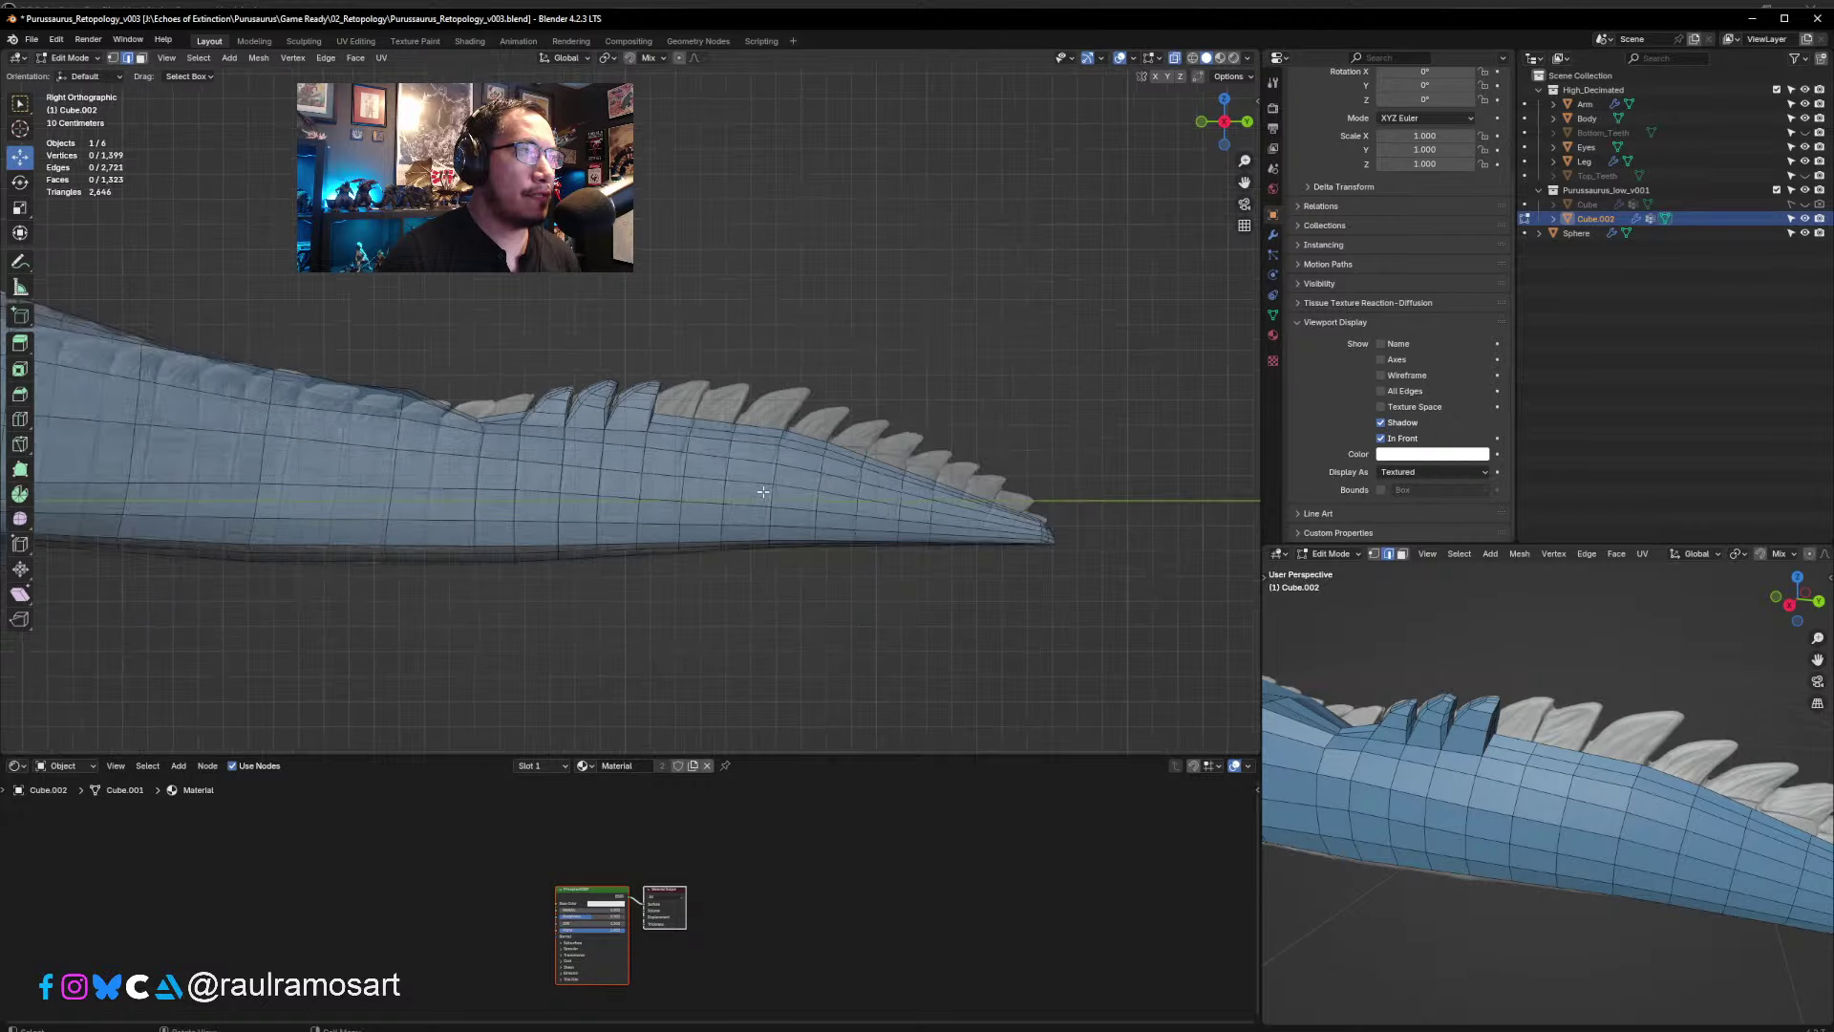
scroll(707, 505, "up", 2)
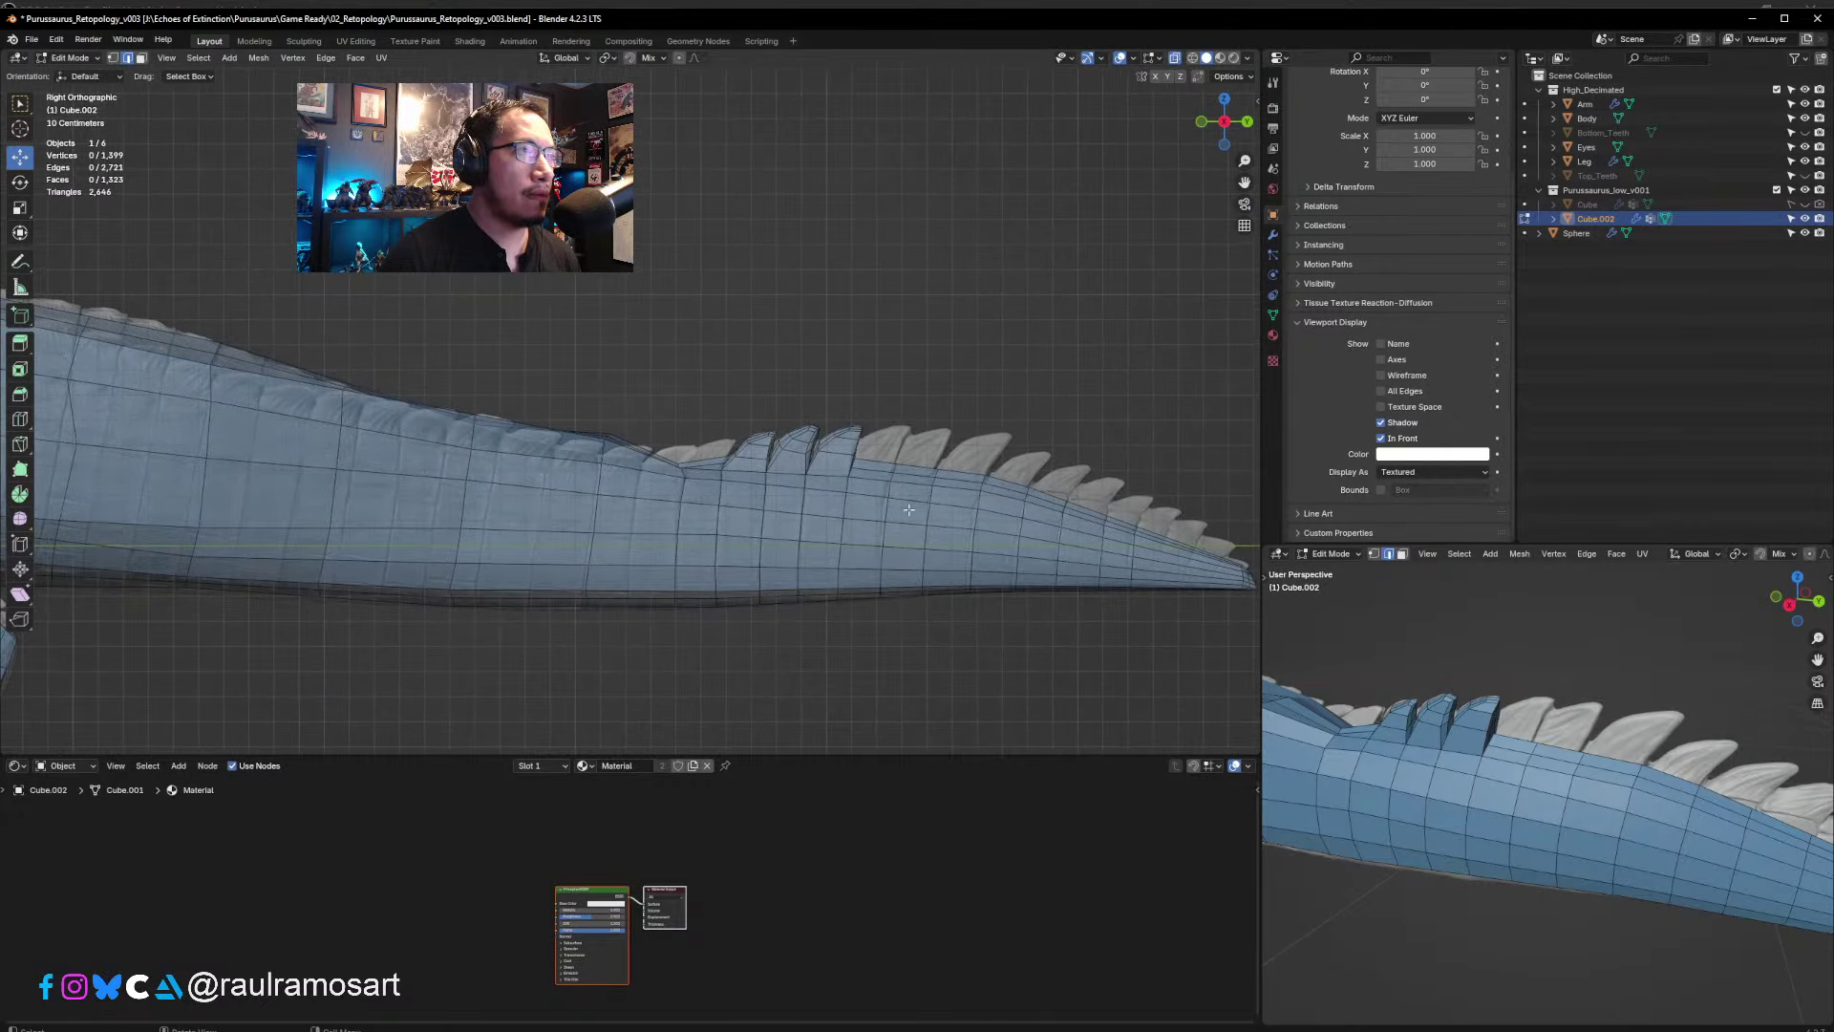
scroll(909, 509, "up", 4)
middle_click_drag(909, 506, 340, 471, "shift")
scroll(582, 477, "up", 2)
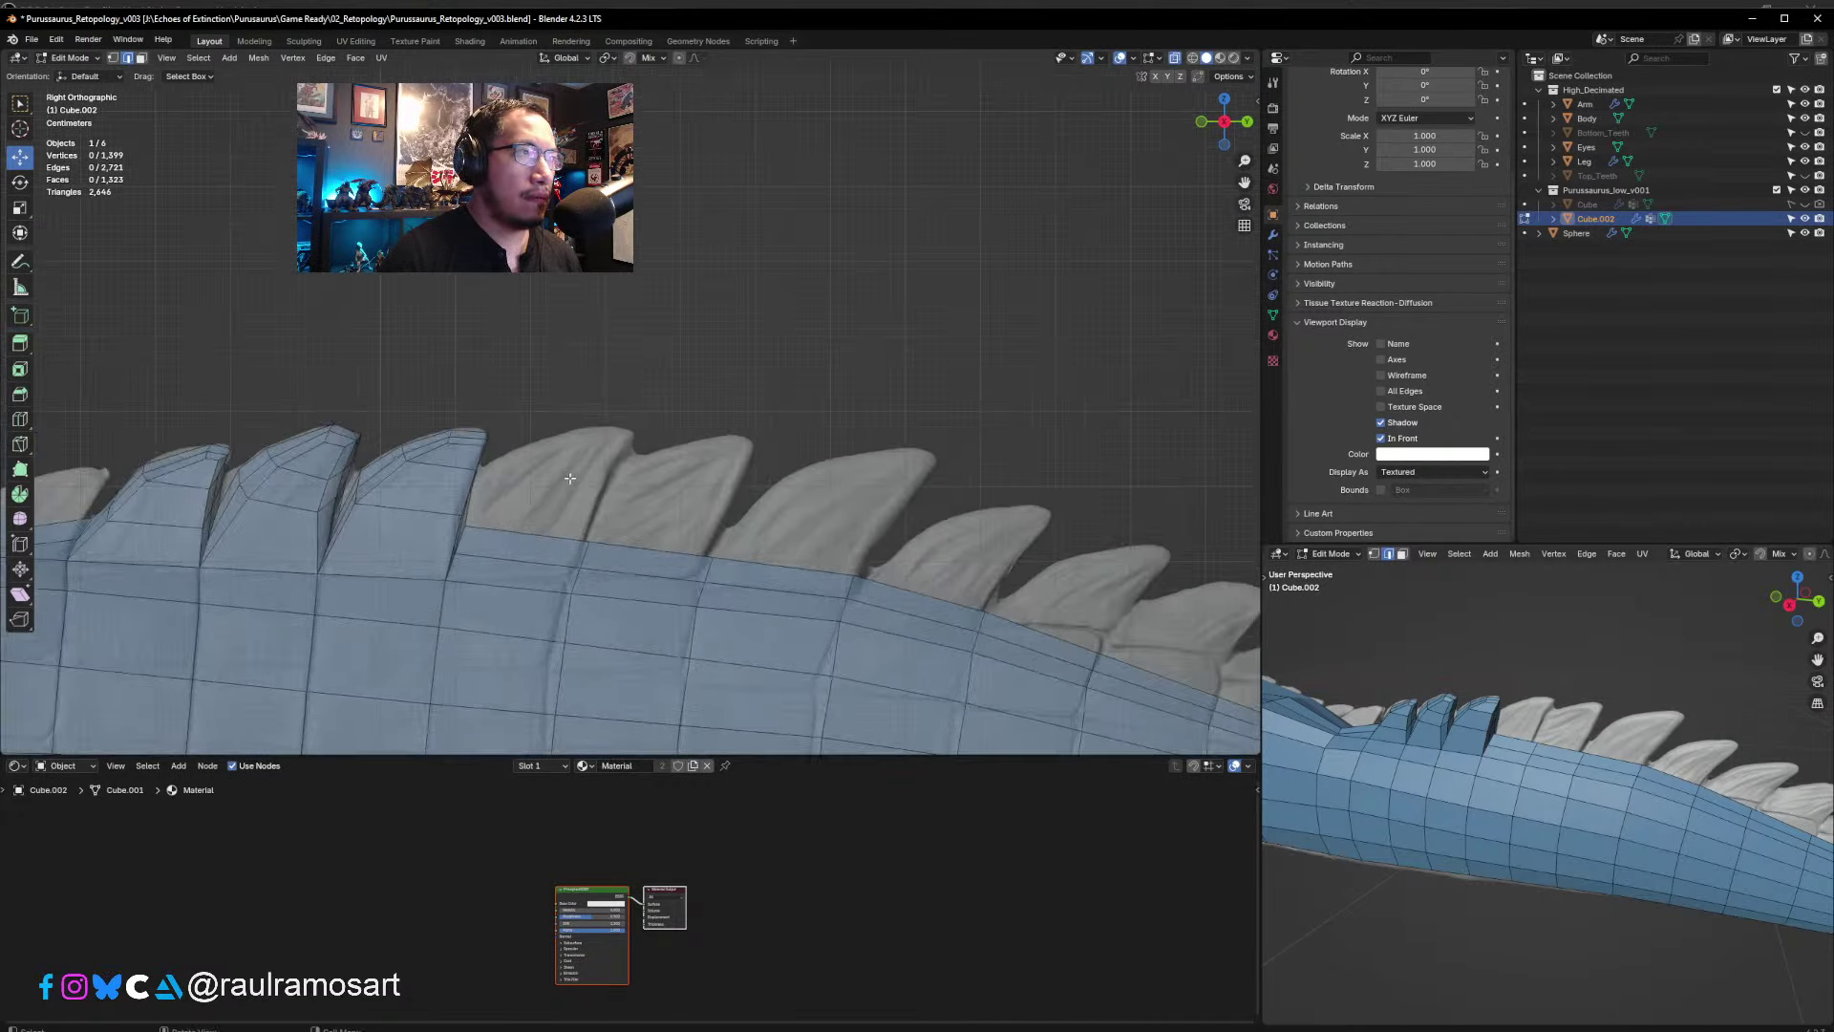
left_click(141, 58)
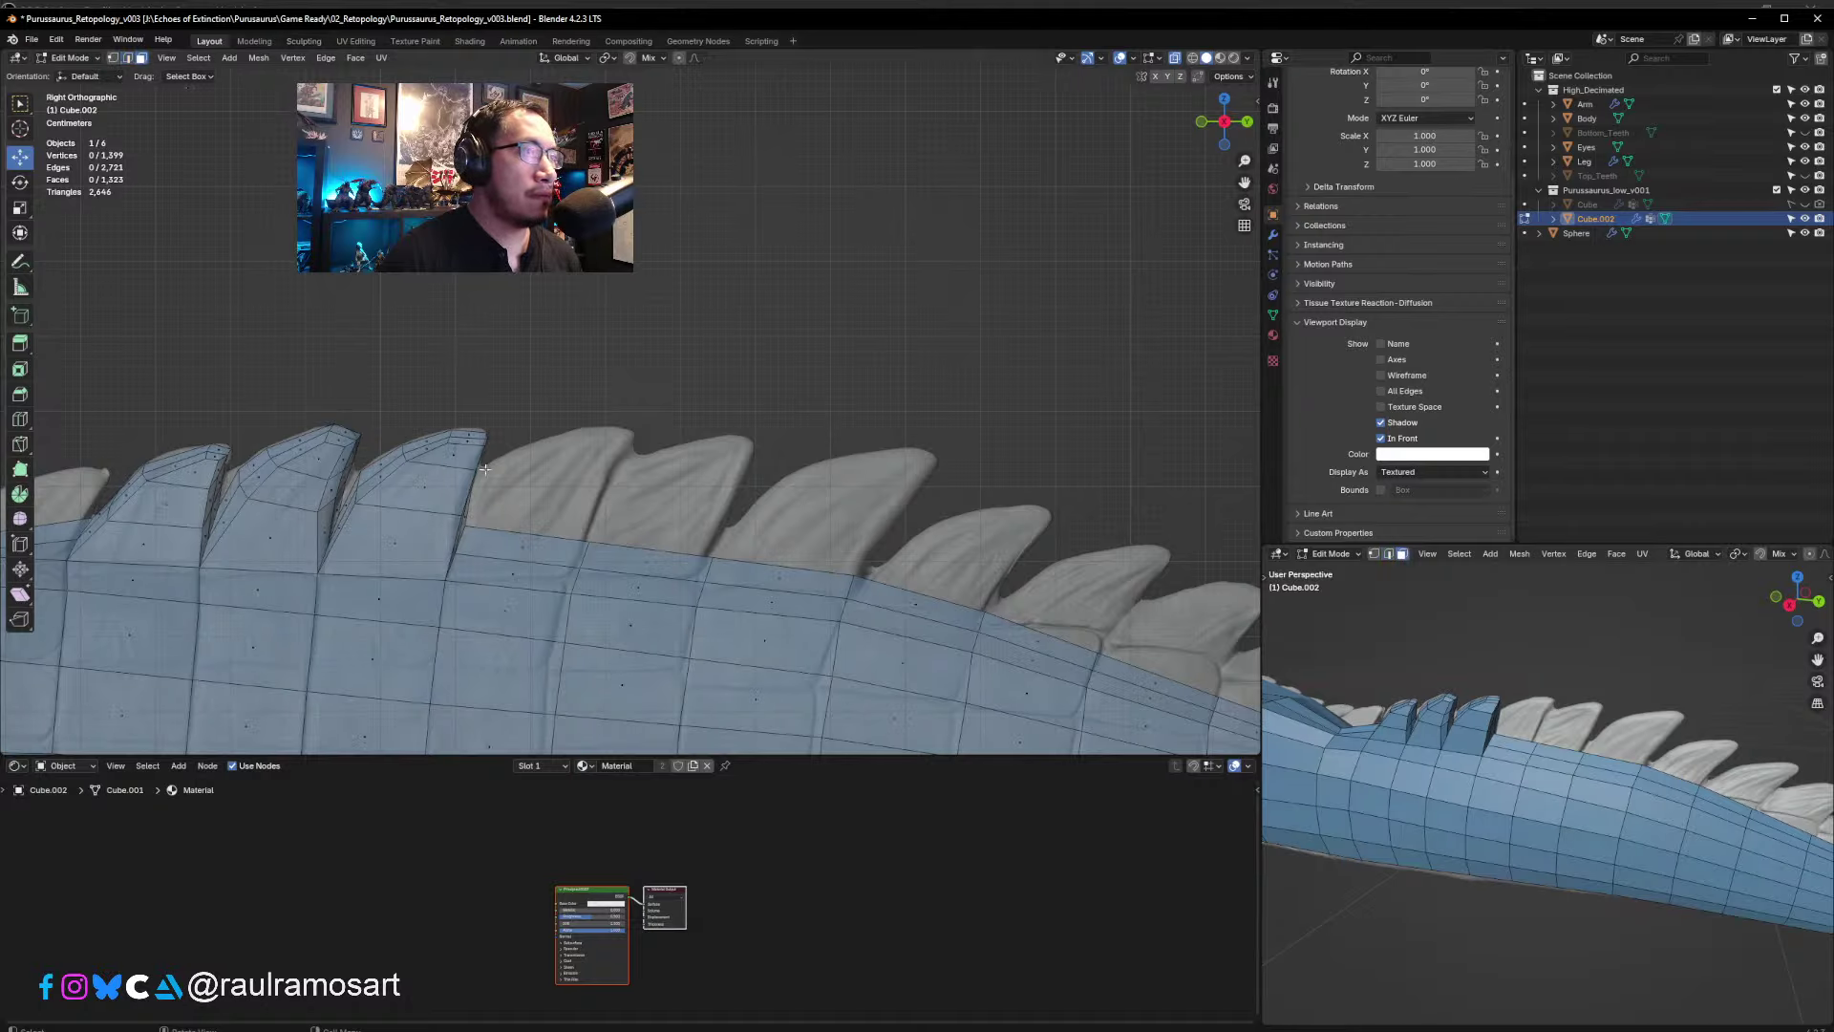
left_click(524, 541)
left_click(530, 566, "shift")
middle_click_drag(531, 543, 593, 523, "shift")
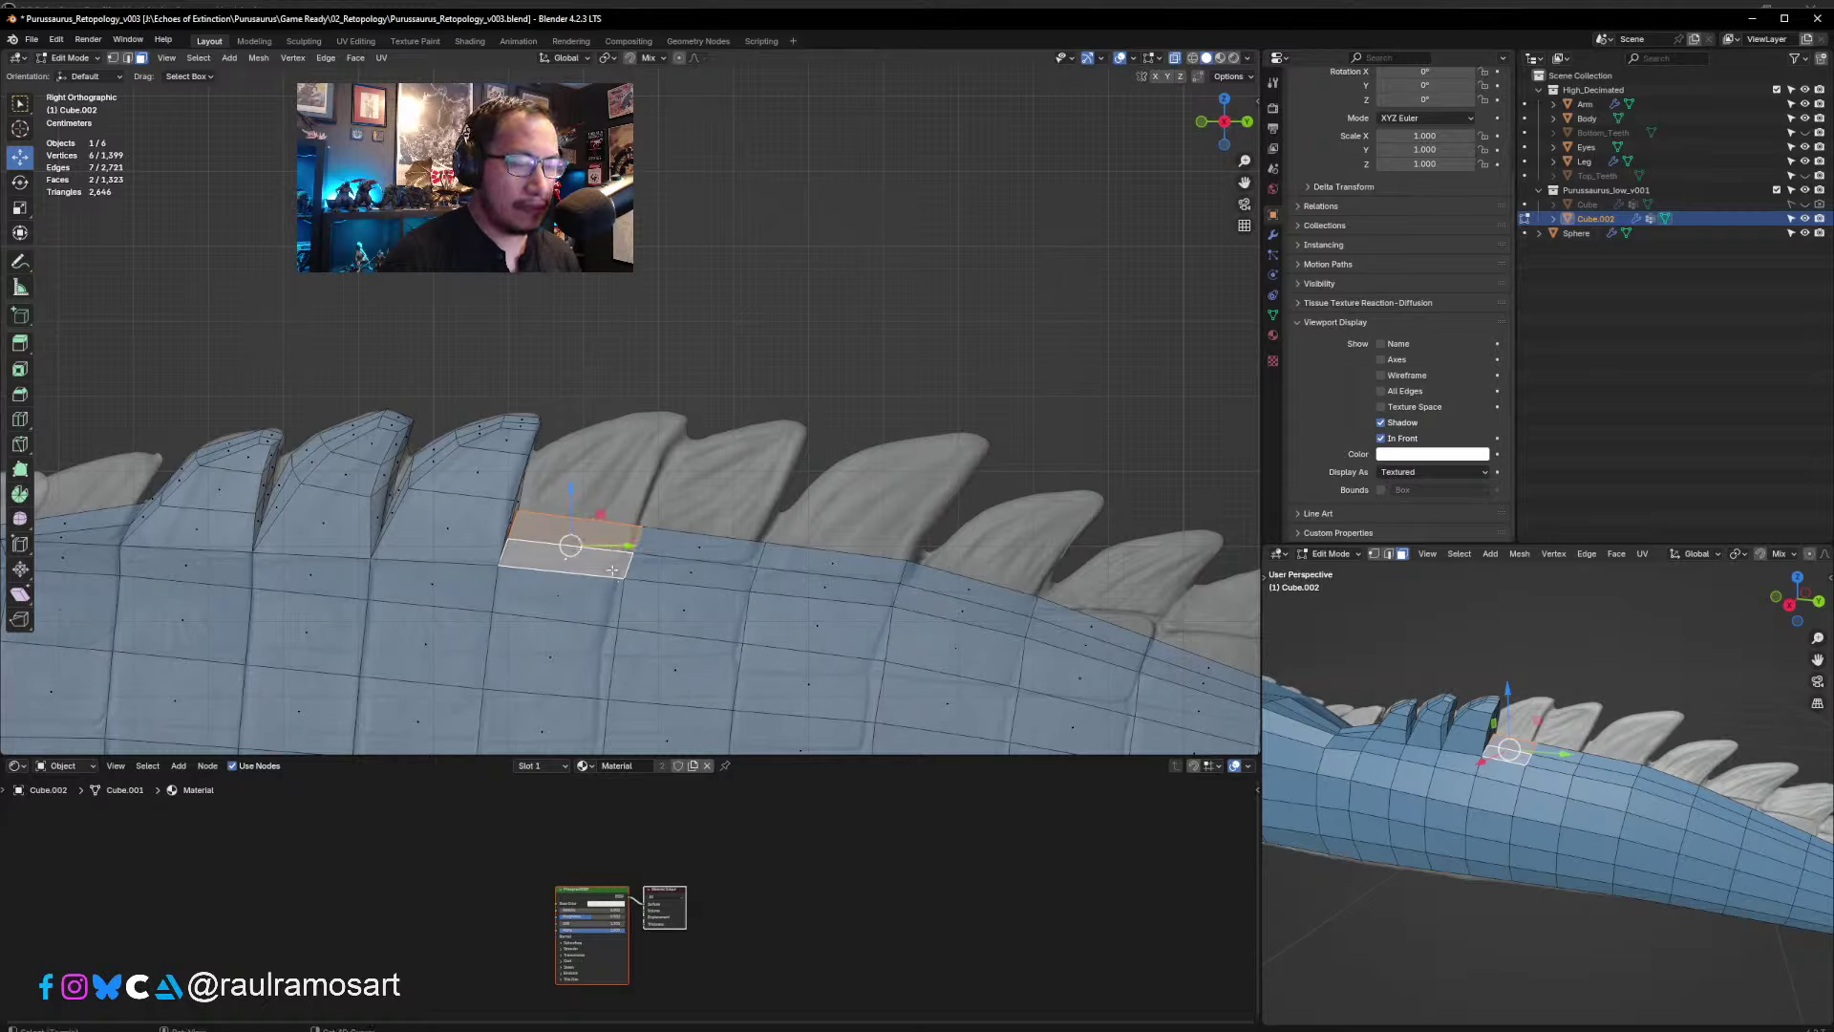
key("e")
left_click(659, 478)
key("s")
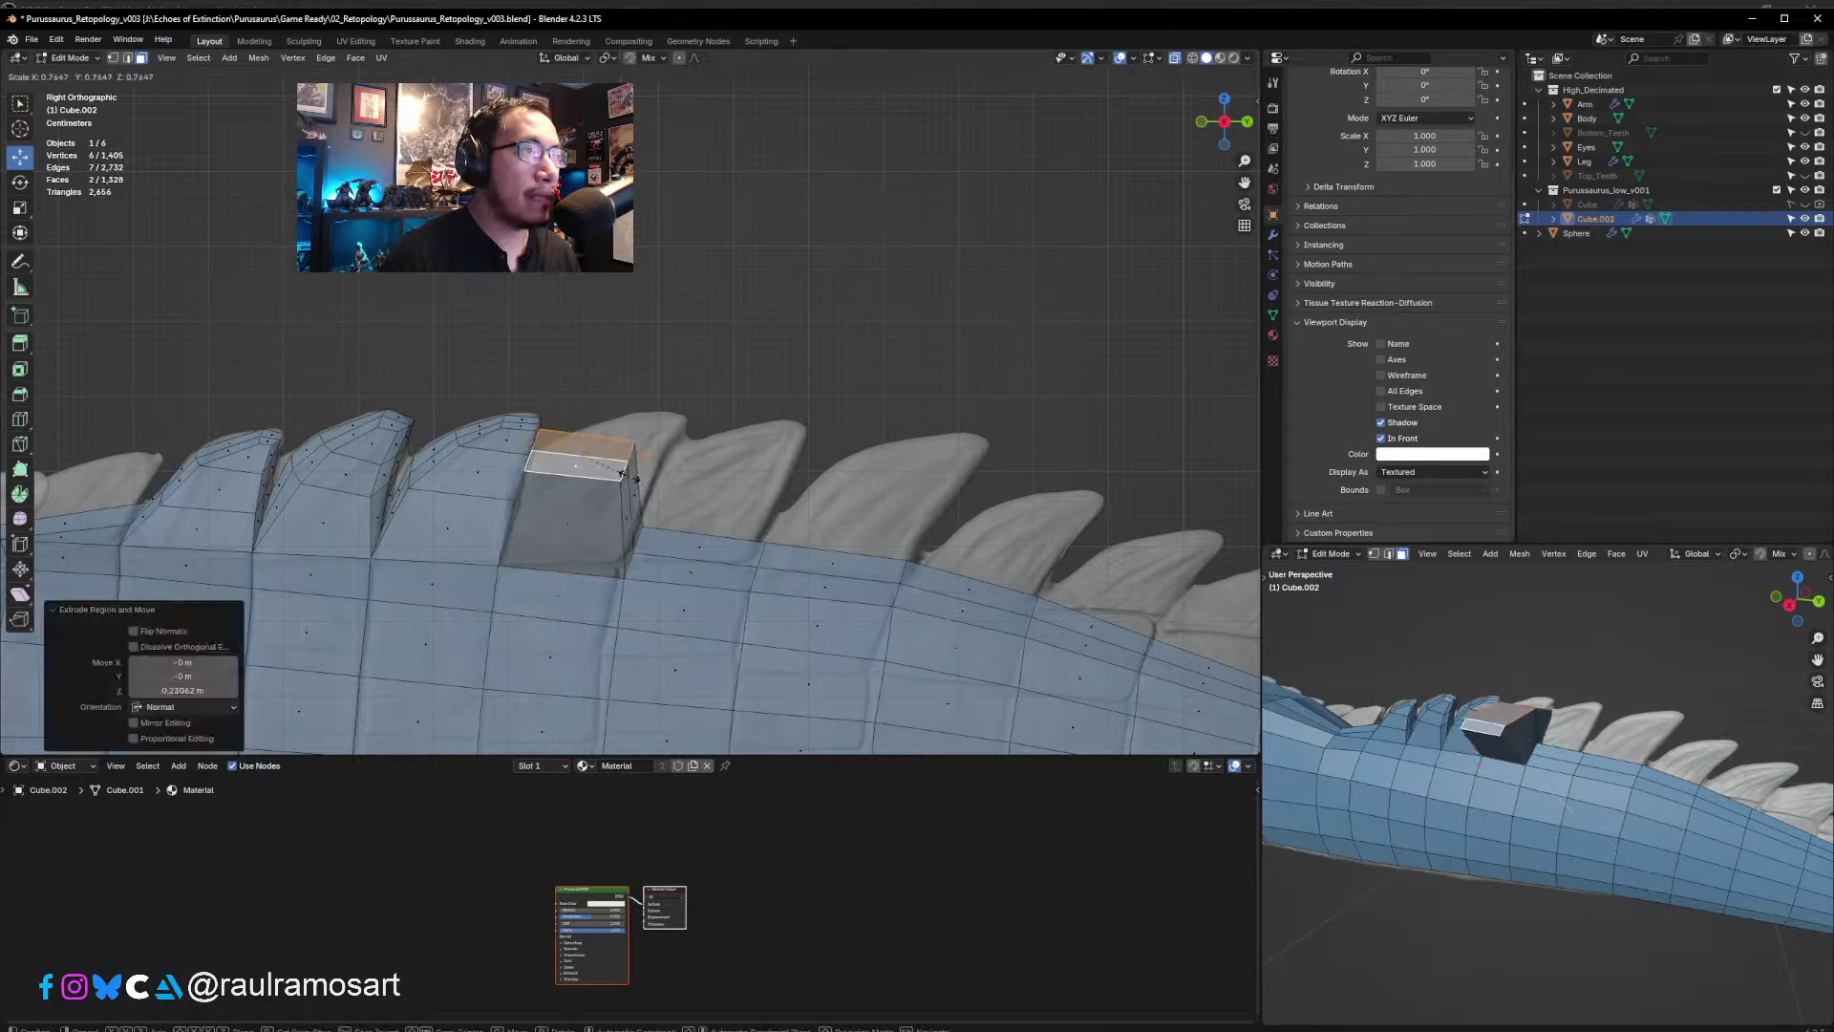
left_click(621, 467)
- Move the extruded end about 0.074 m toward the tail tip, raise it, and shift it about 0.157 m inward
key("g")
left_click(677, 439)
middle_click_drag(751, 413, 591, 526)
key("g")
key("x")
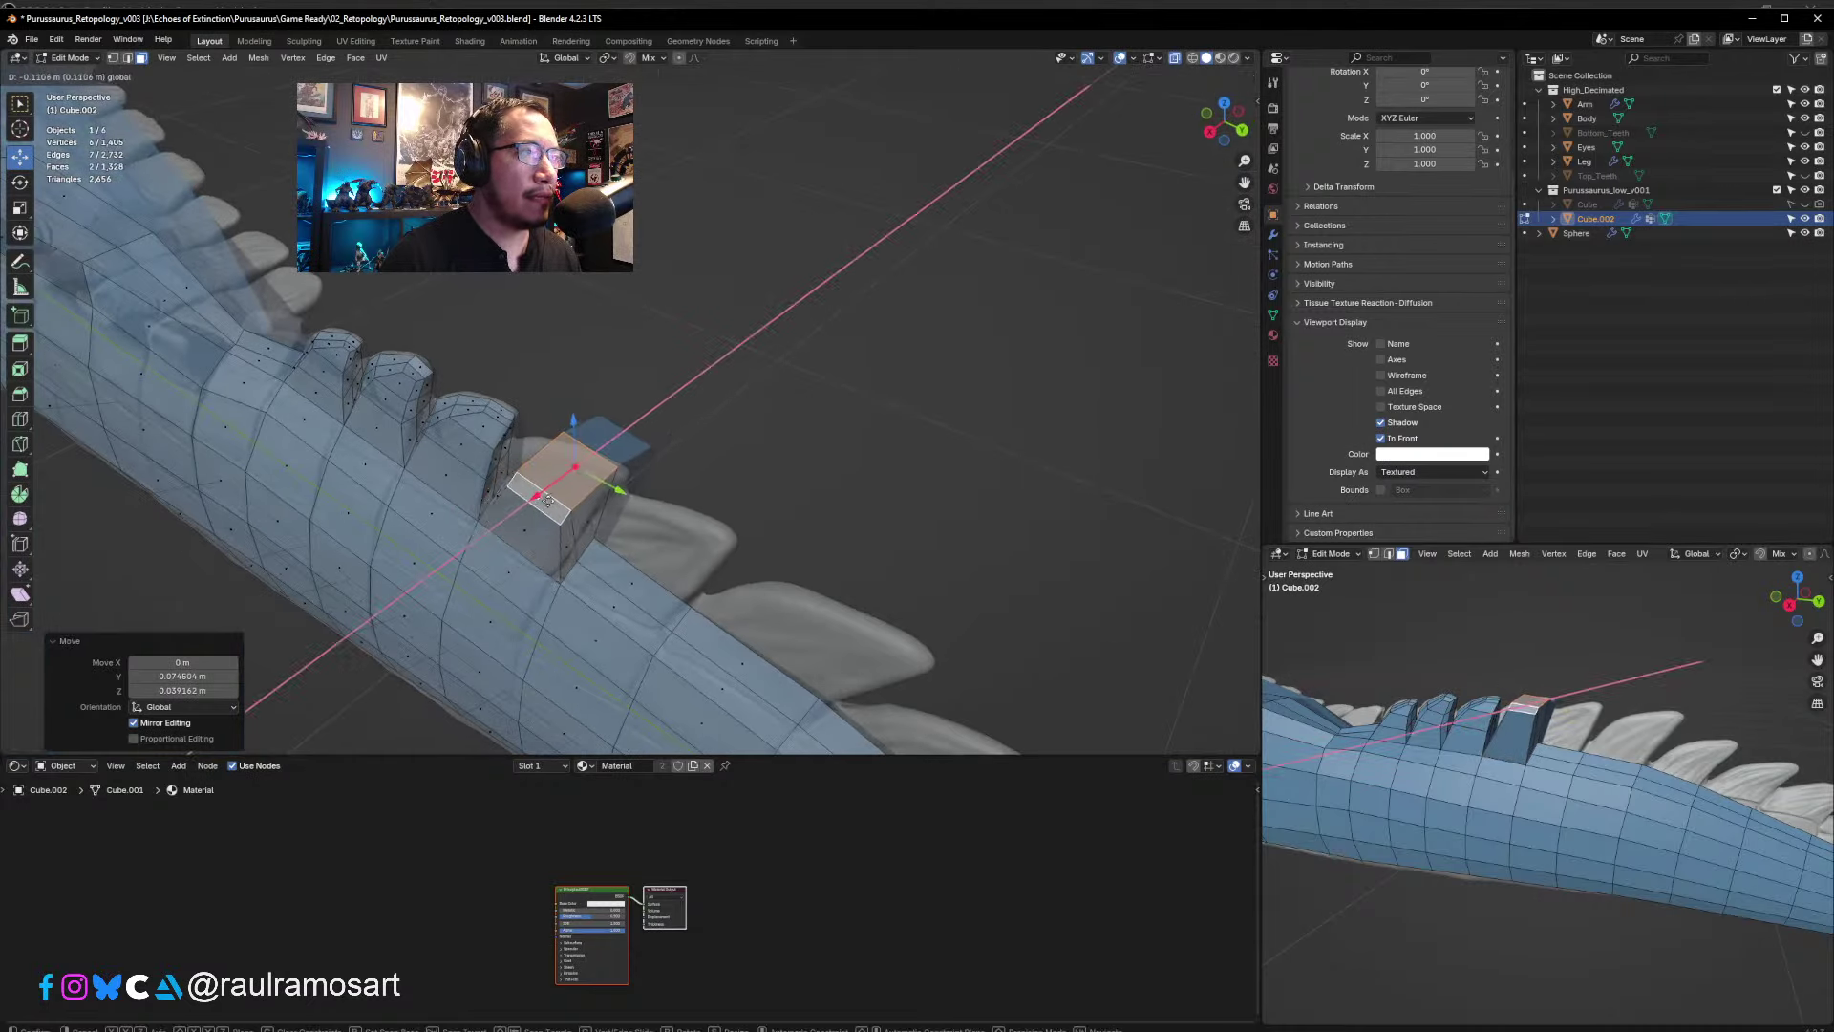
left_click(570, 490)
middle_click_drag(665, 562, 776, 402)
scroll(653, 456, "up", 4)
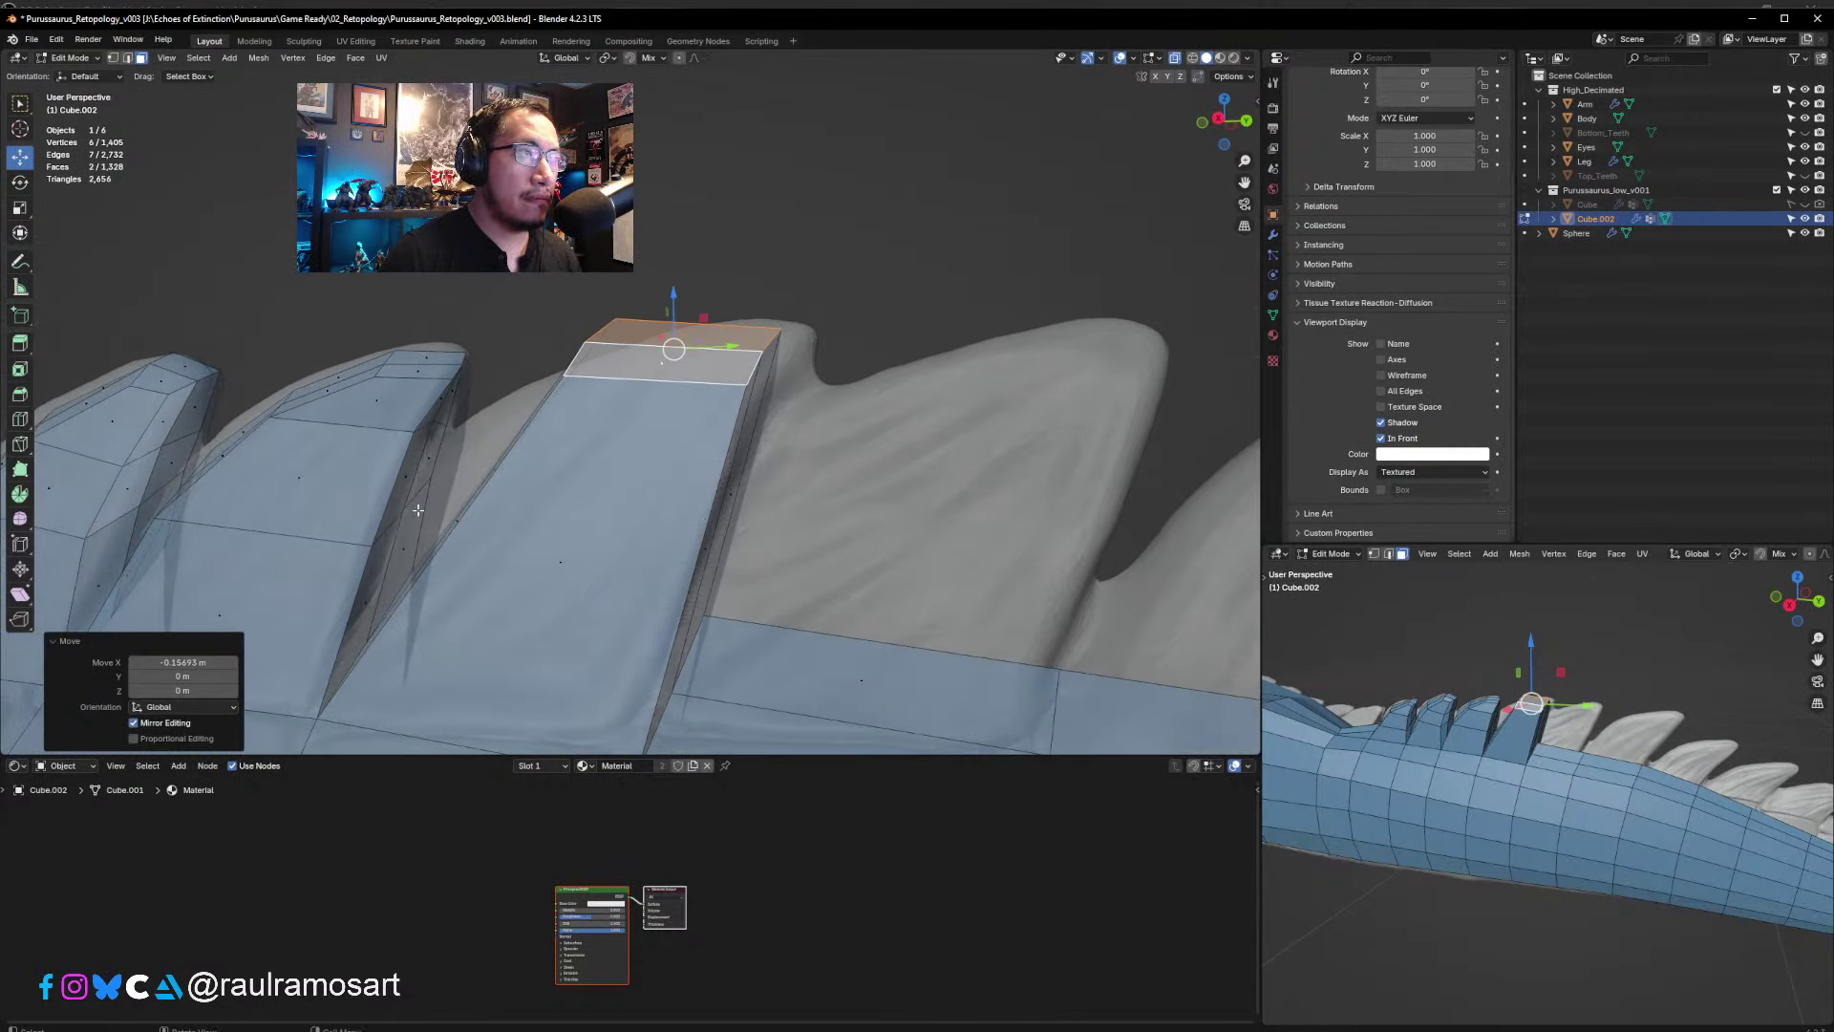
- Select the new spike's top faces and move them about 0.017 m toward the tail tip
left_click(408, 462)
left_click(502, 331)
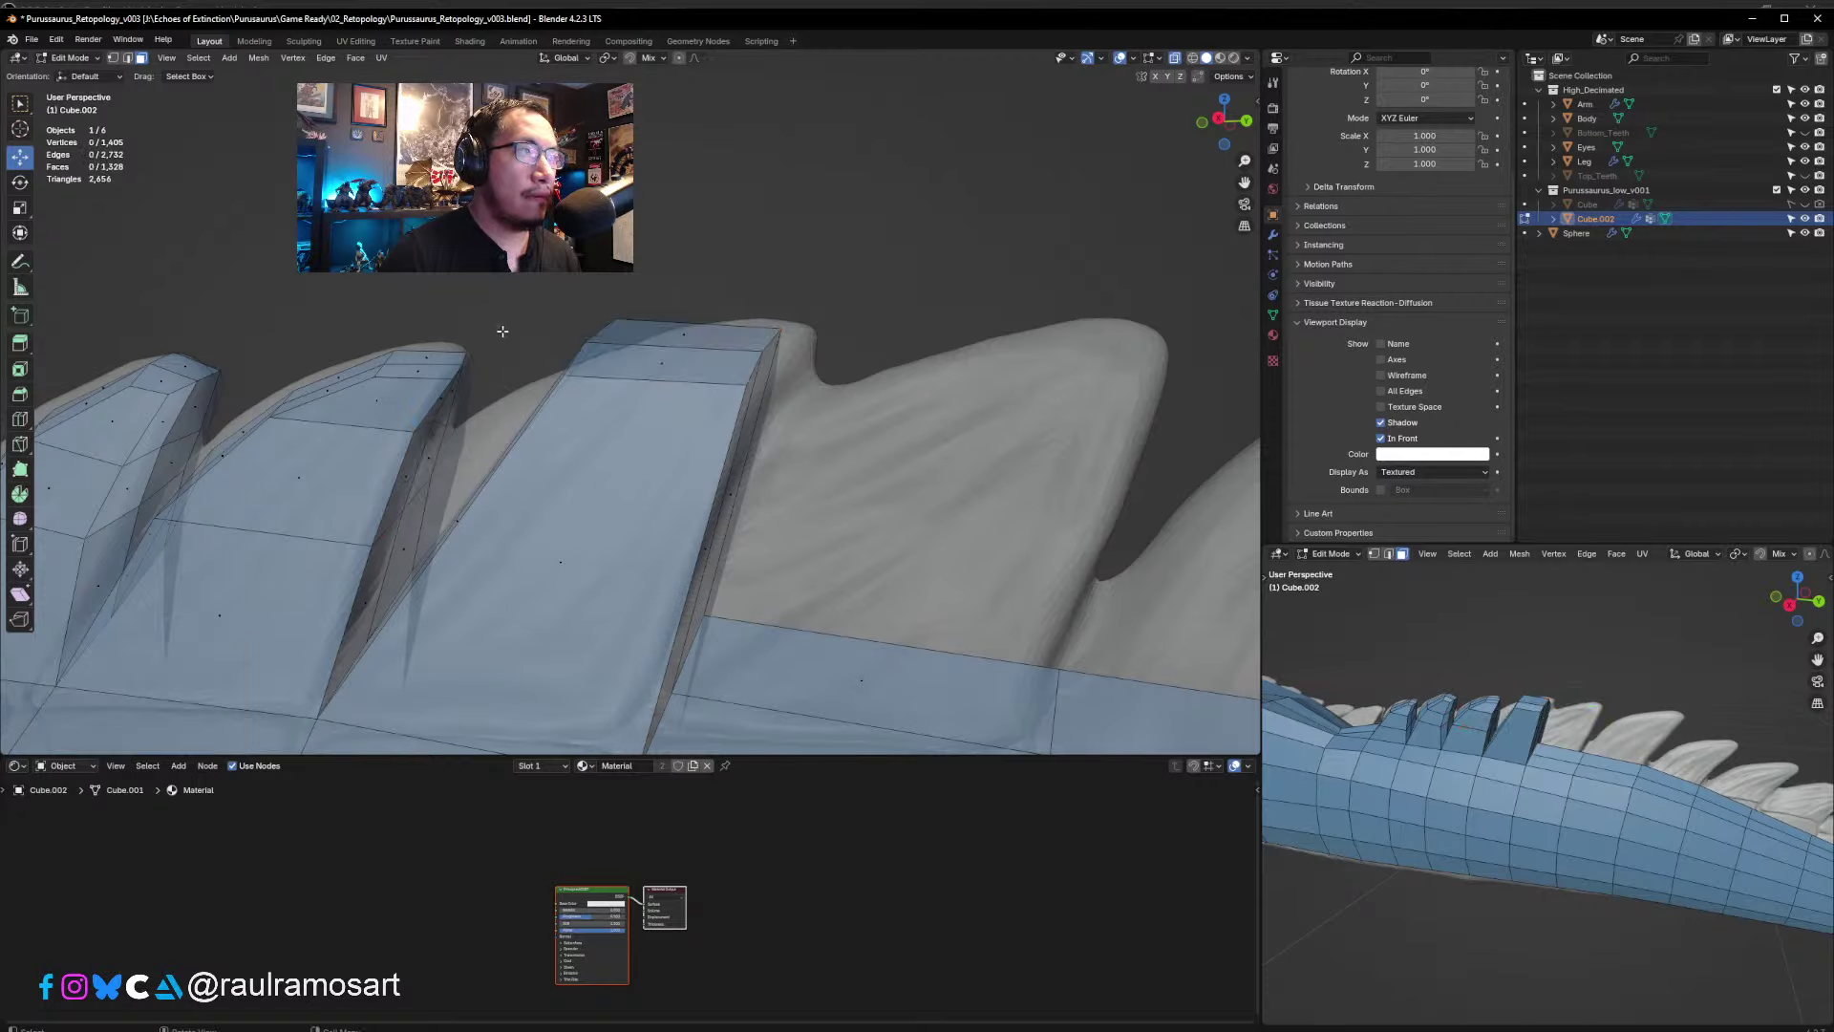
key("KP_3")
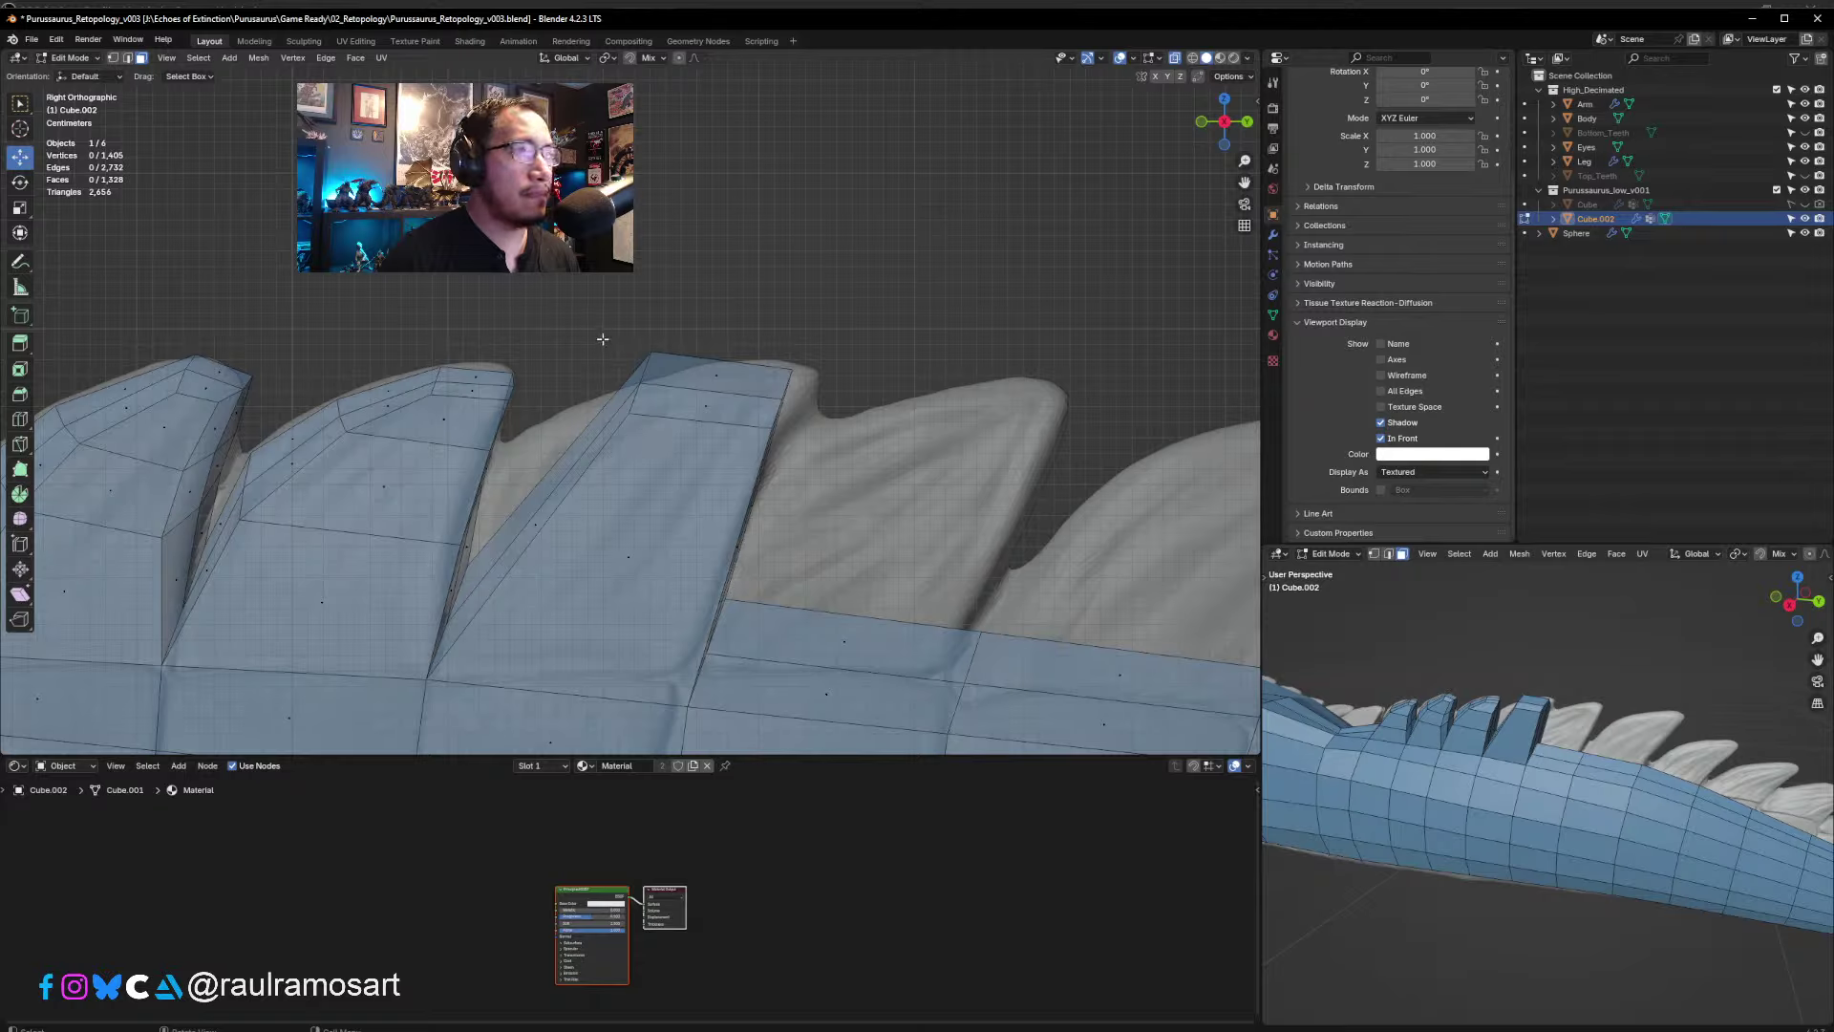
left_click_drag(602, 338, 819, 441)
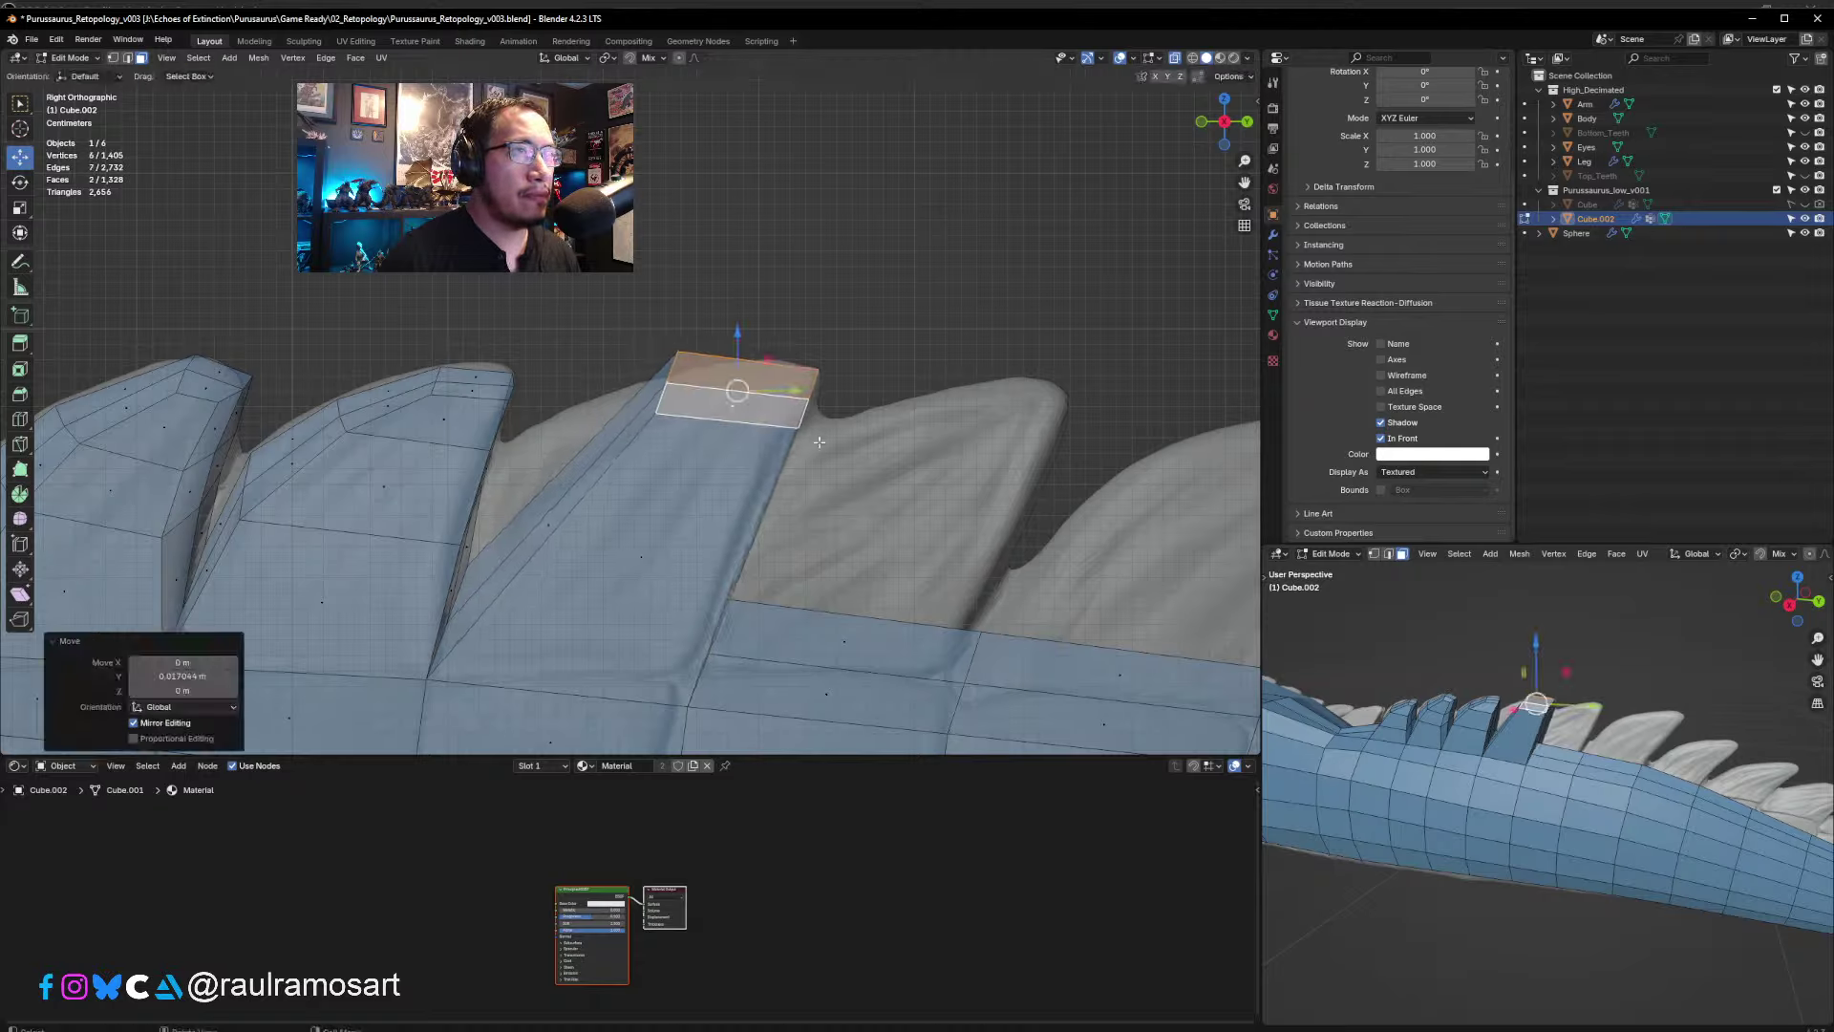
left_click(643, 338)
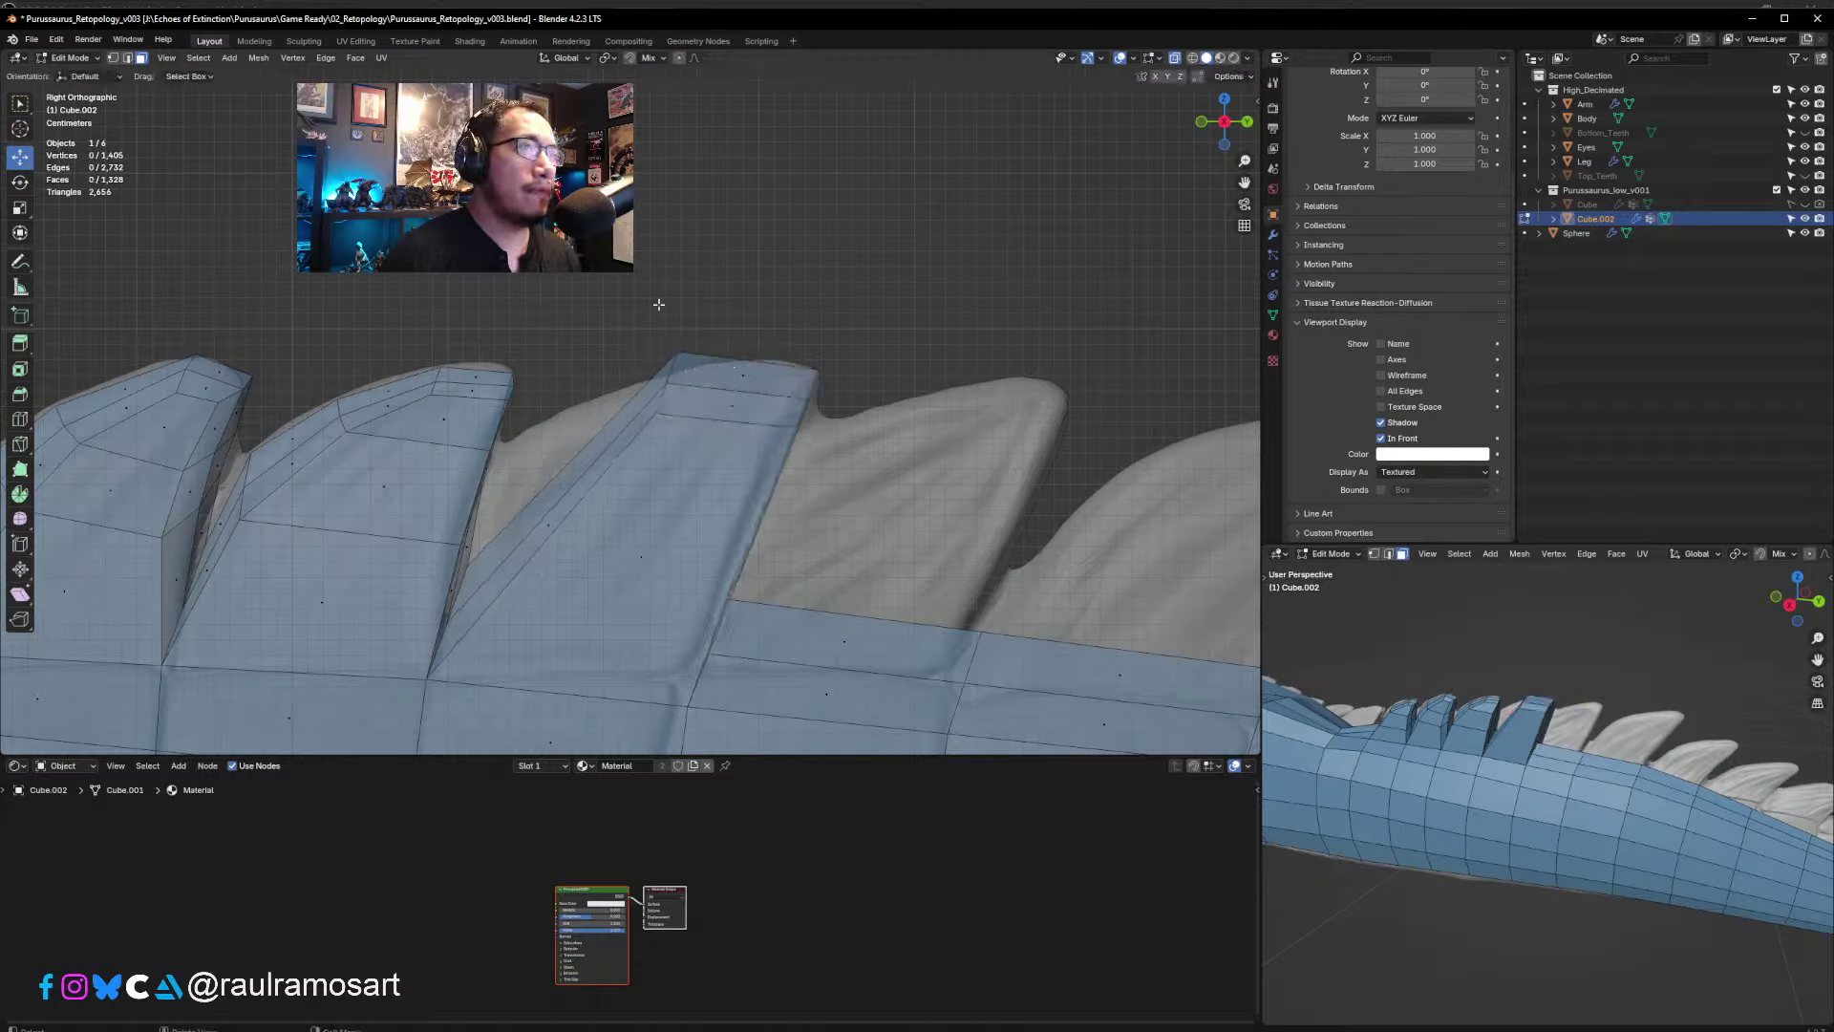
- Scale the new spike's top faces to 0.483 and reposition them at the sculpted spike's tip
left_click_drag(622, 278, 848, 442)
key("s")
left_click(737, 360)
key("g")
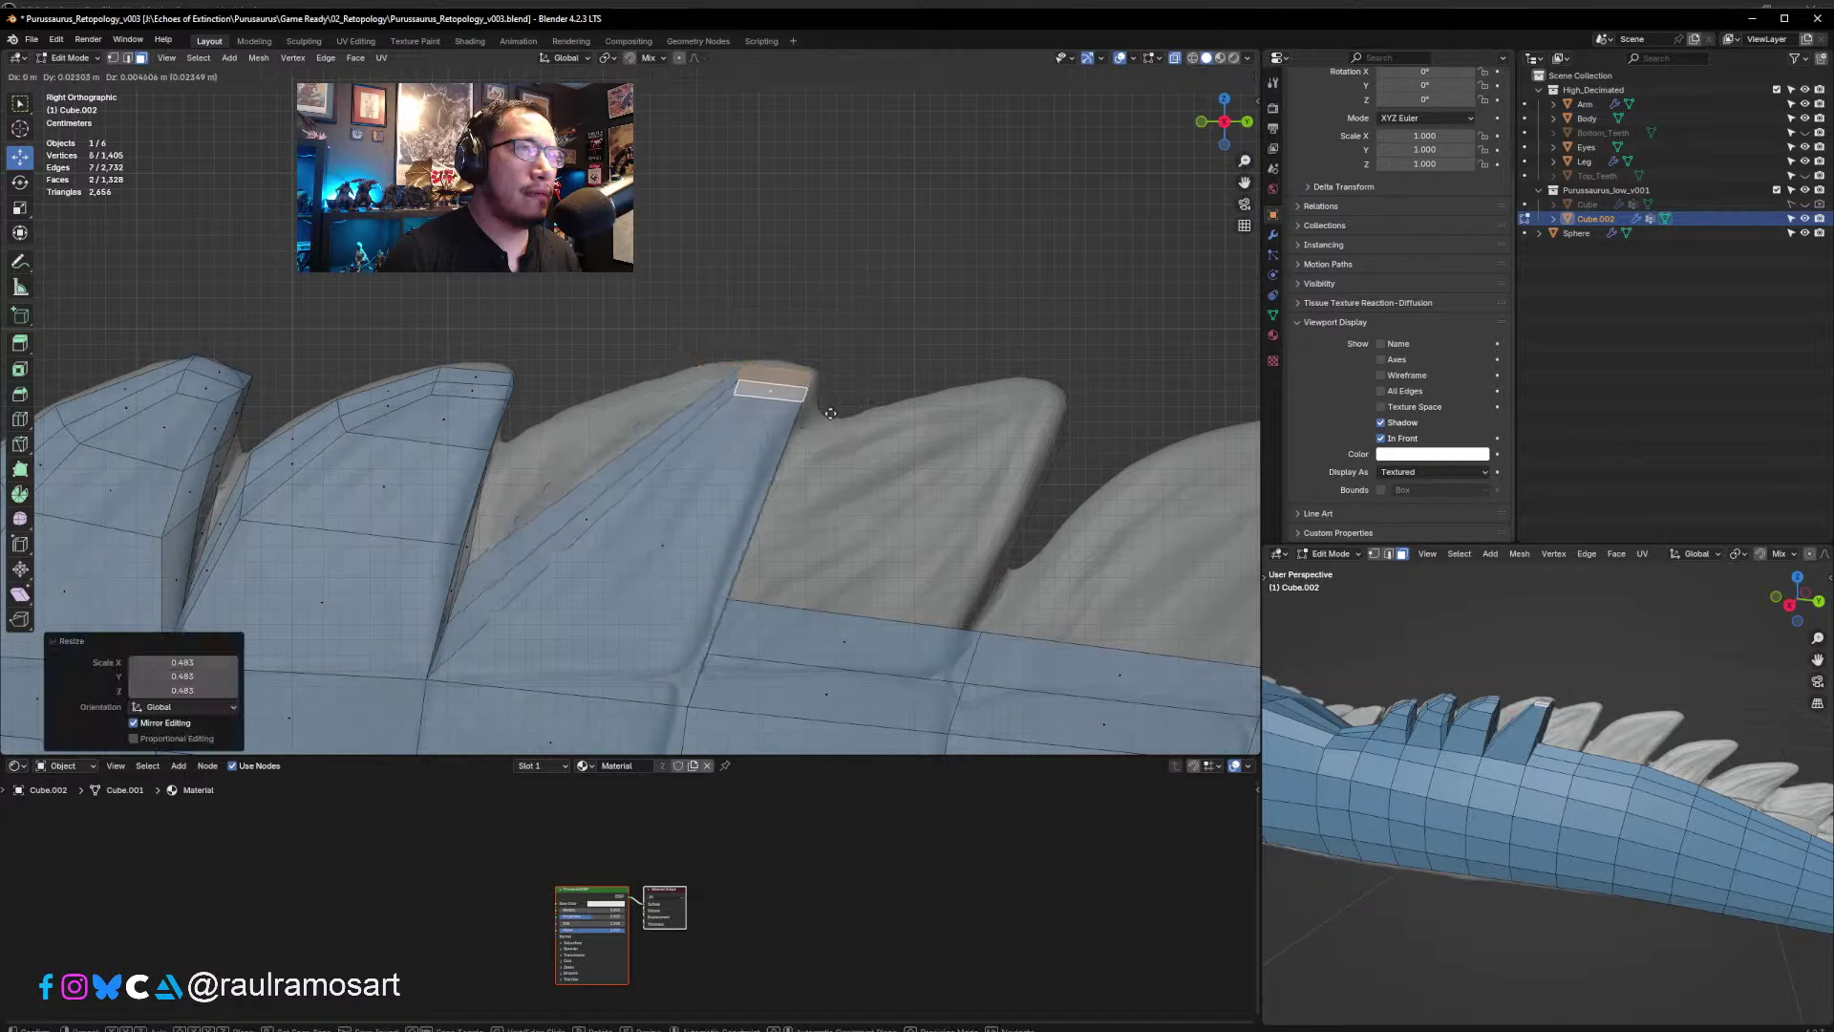
left_click(834, 410)
key("alt+a")
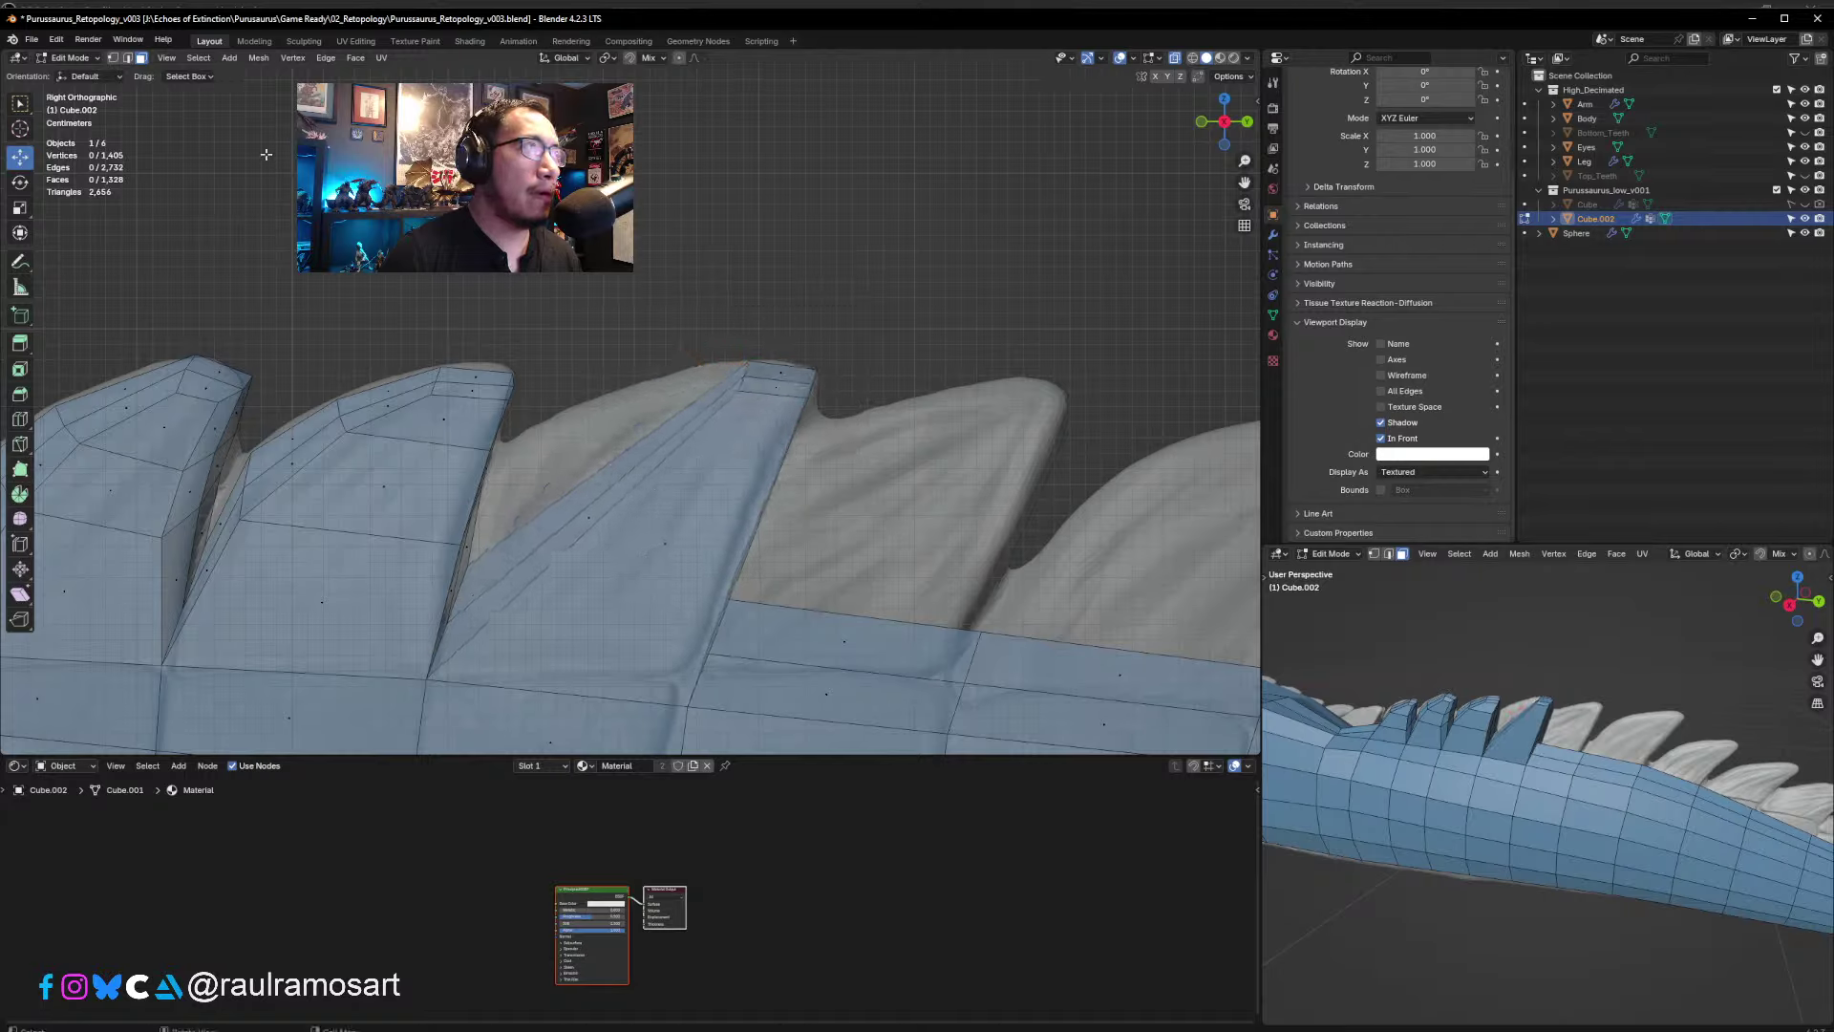
- Add an edge loop across the middle of the new spike and scale it to about 0.751
left_click(128, 59)
left_click(645, 486)
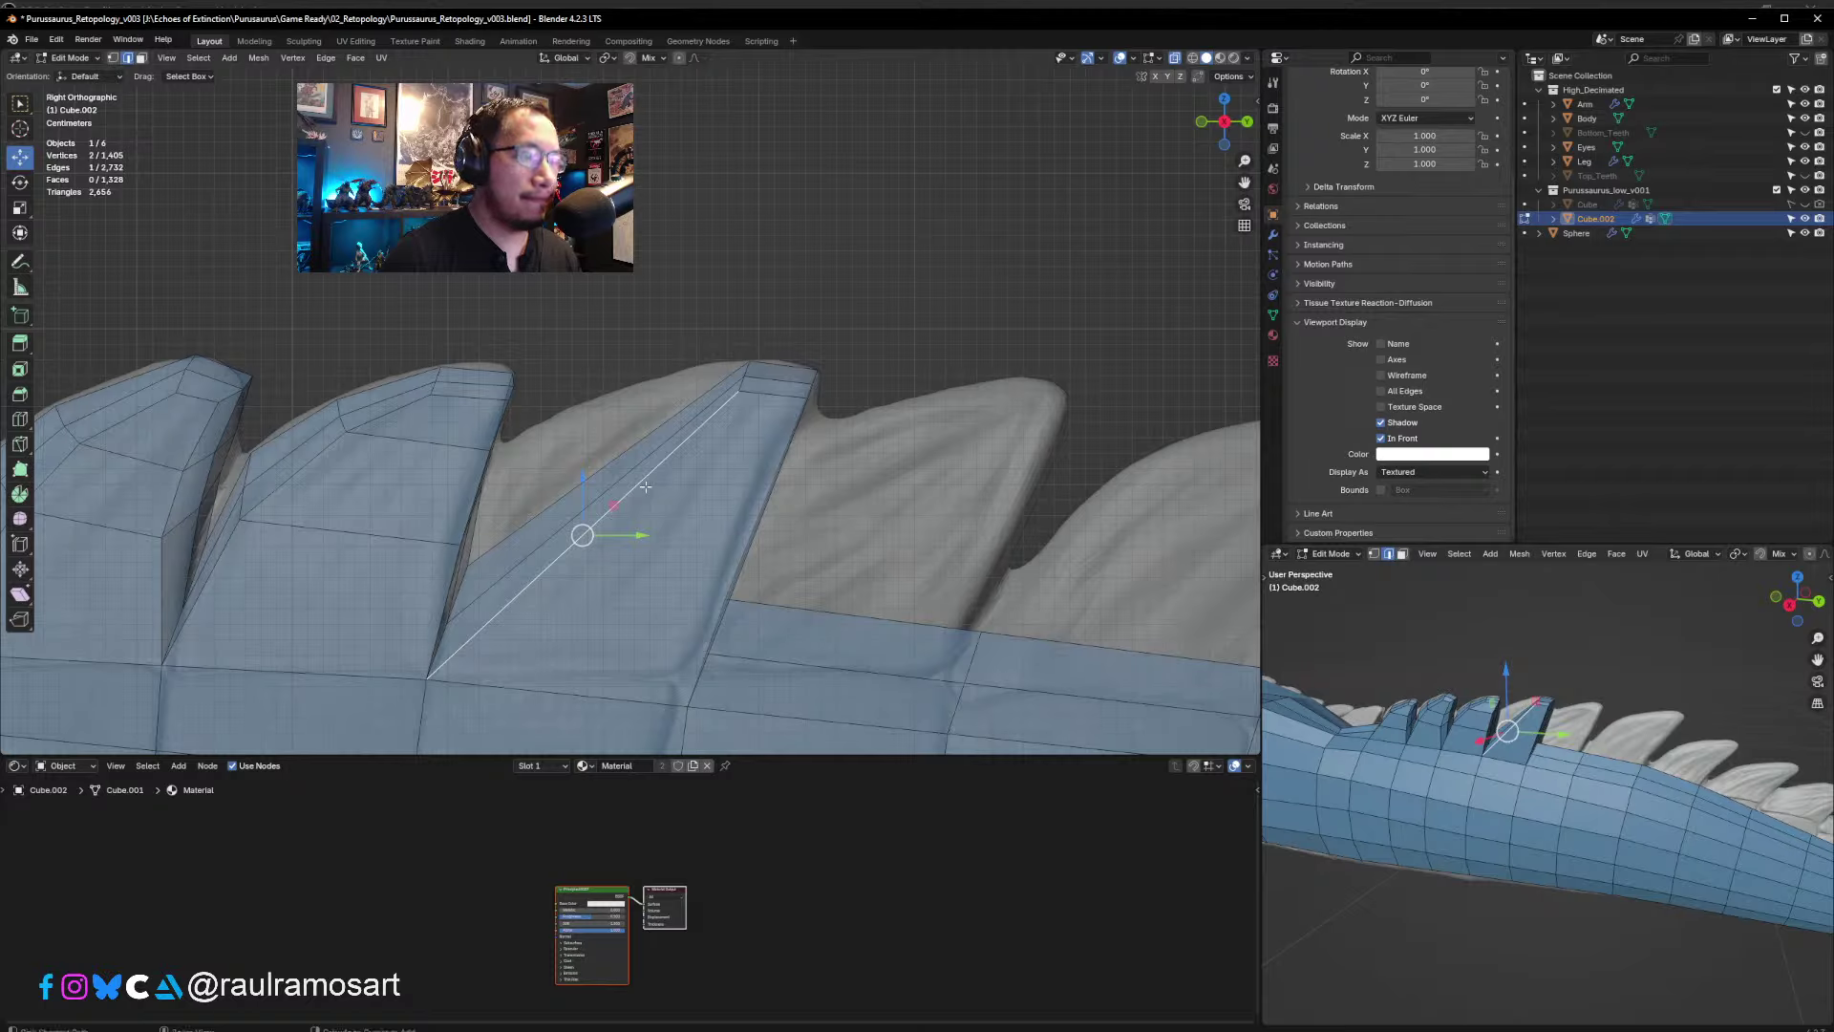
key("ctrl+r")
left_click(644, 485)
right_click(644, 486)
key("s")
left_click(641, 483)
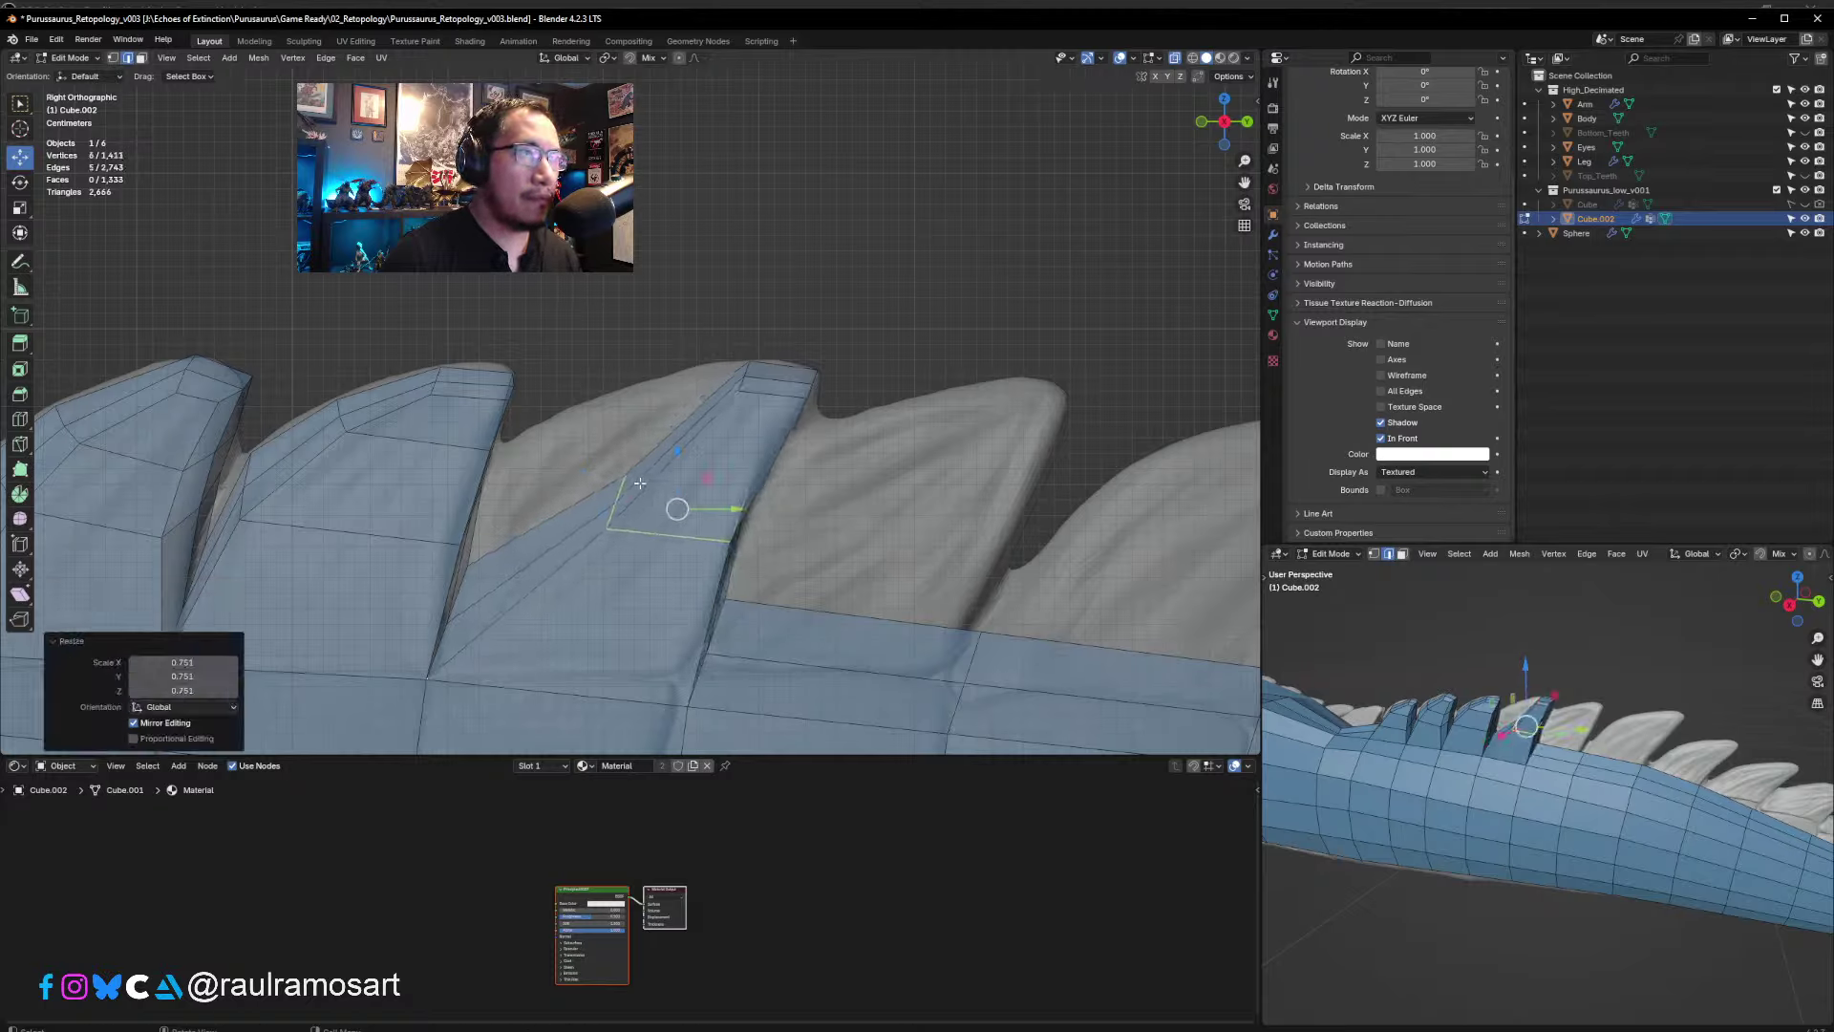
- Resize and raise the middle edge loop toward the sculpted outline, finishing with a scale of 1.115
key("s")
left_click(860, 550)
key("g")
left_click(866, 513)
key("s")
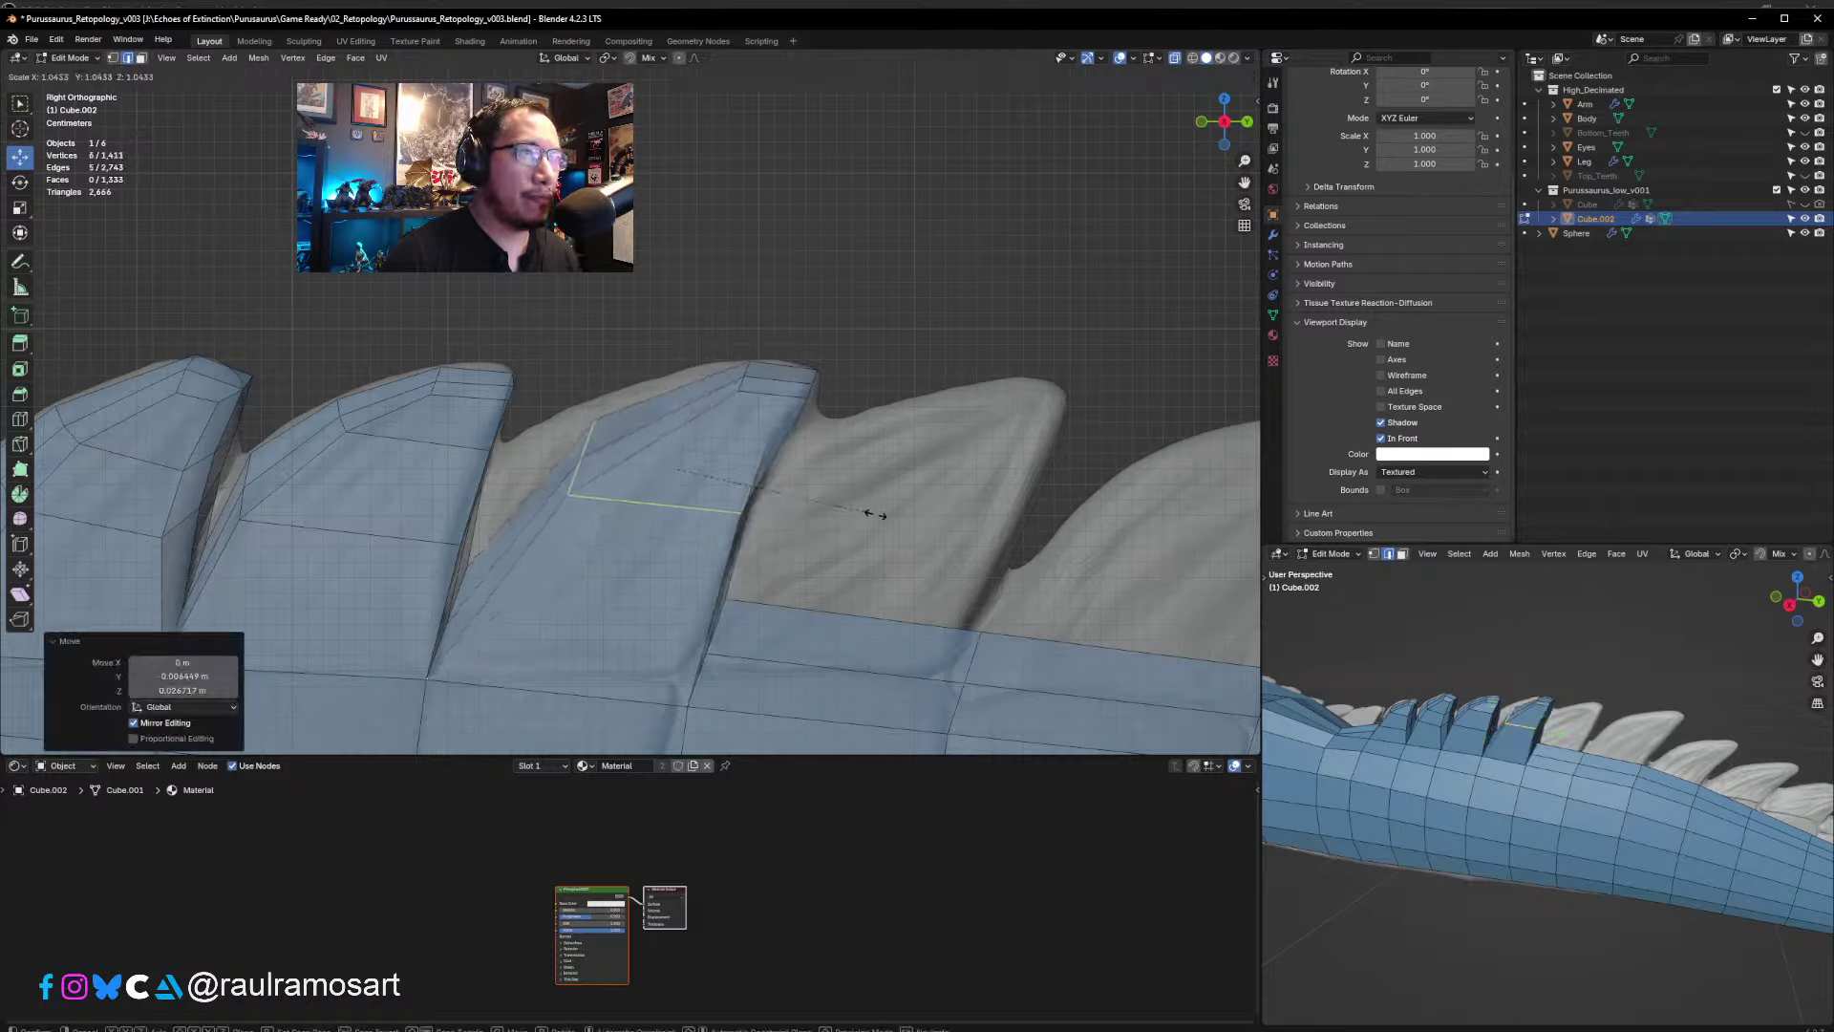
left_click(876, 523)
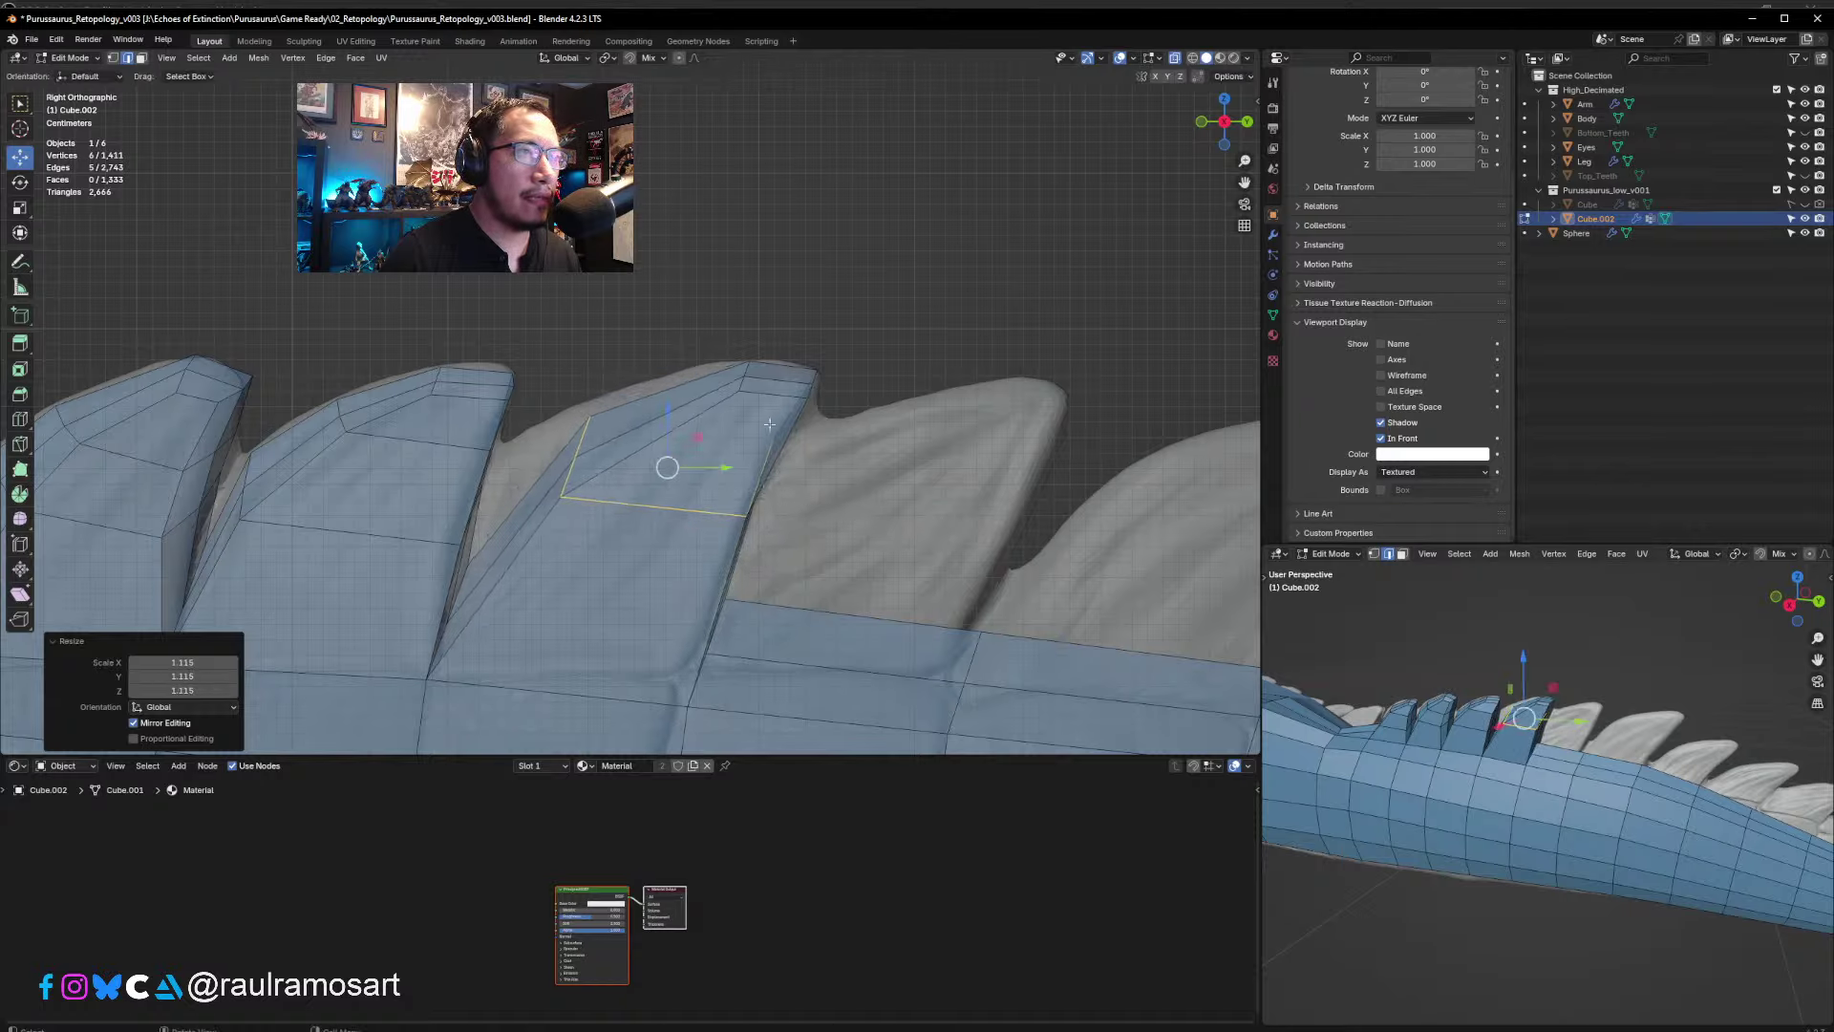
- Move the side face at the new spike's tip about 0.018 m inward along X
middle_click_drag(770, 424, 721, 540)
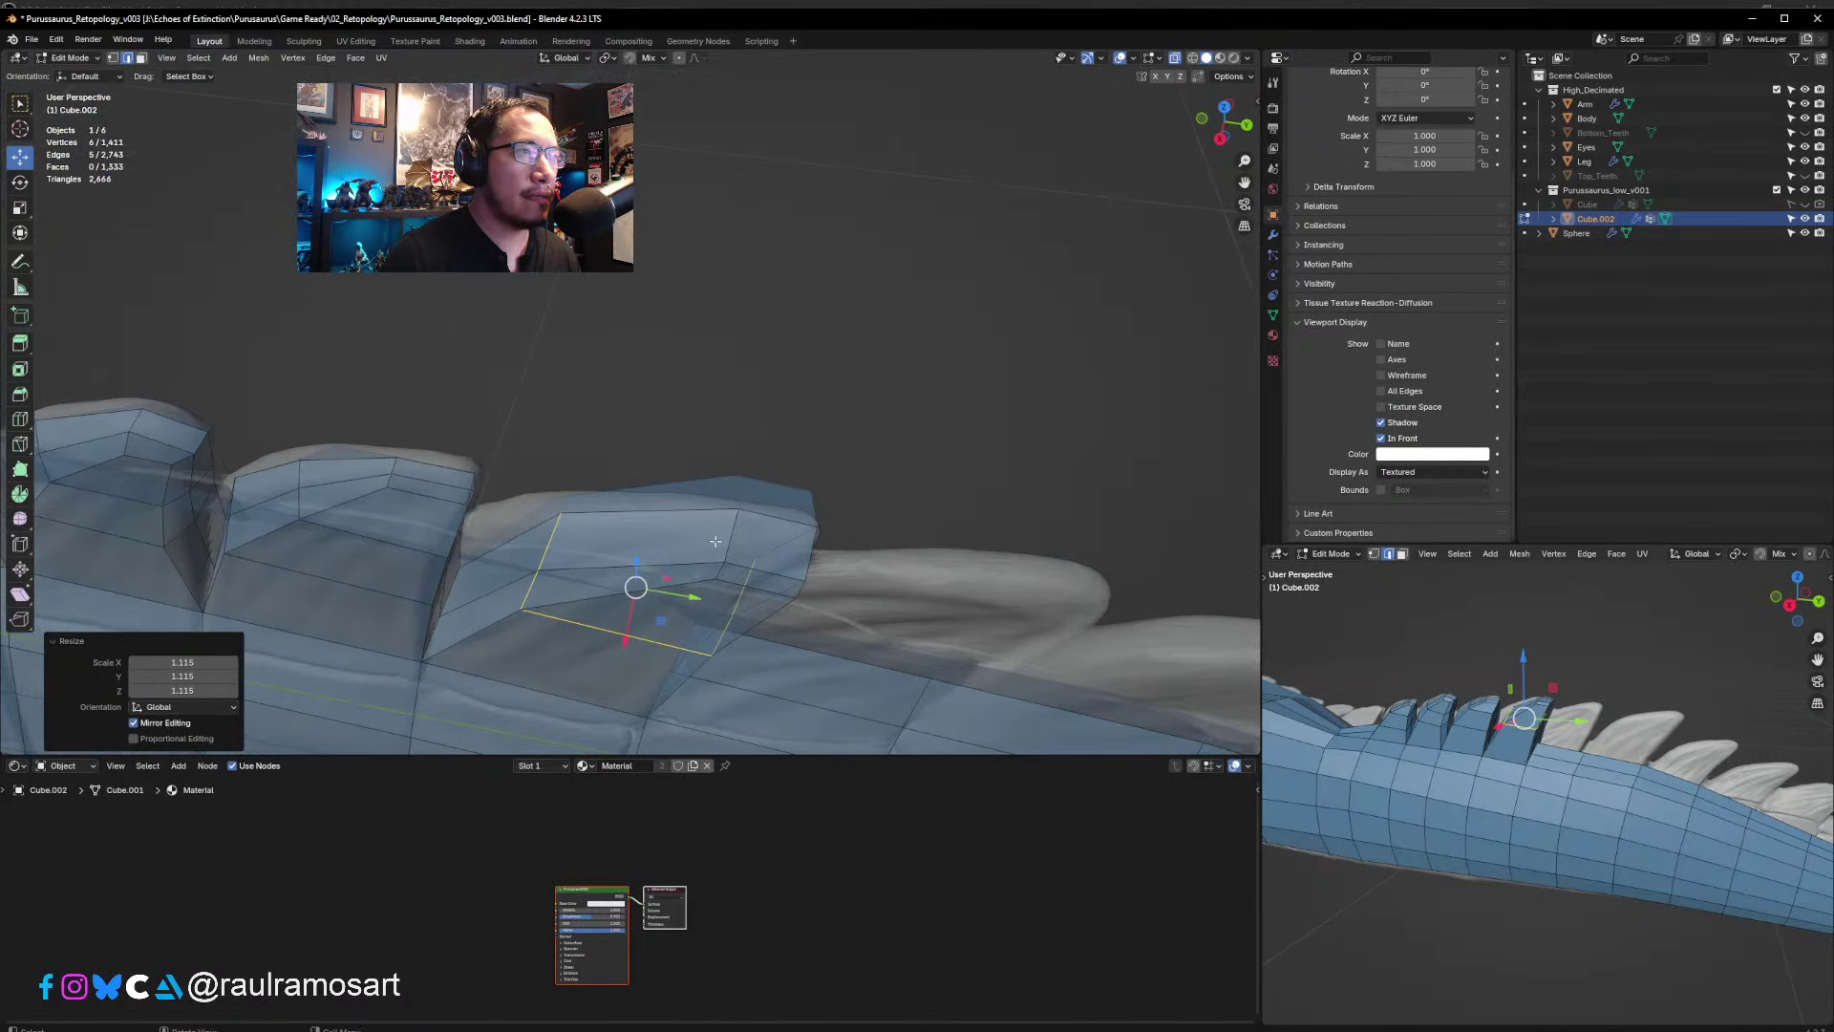
left_click(210, 102)
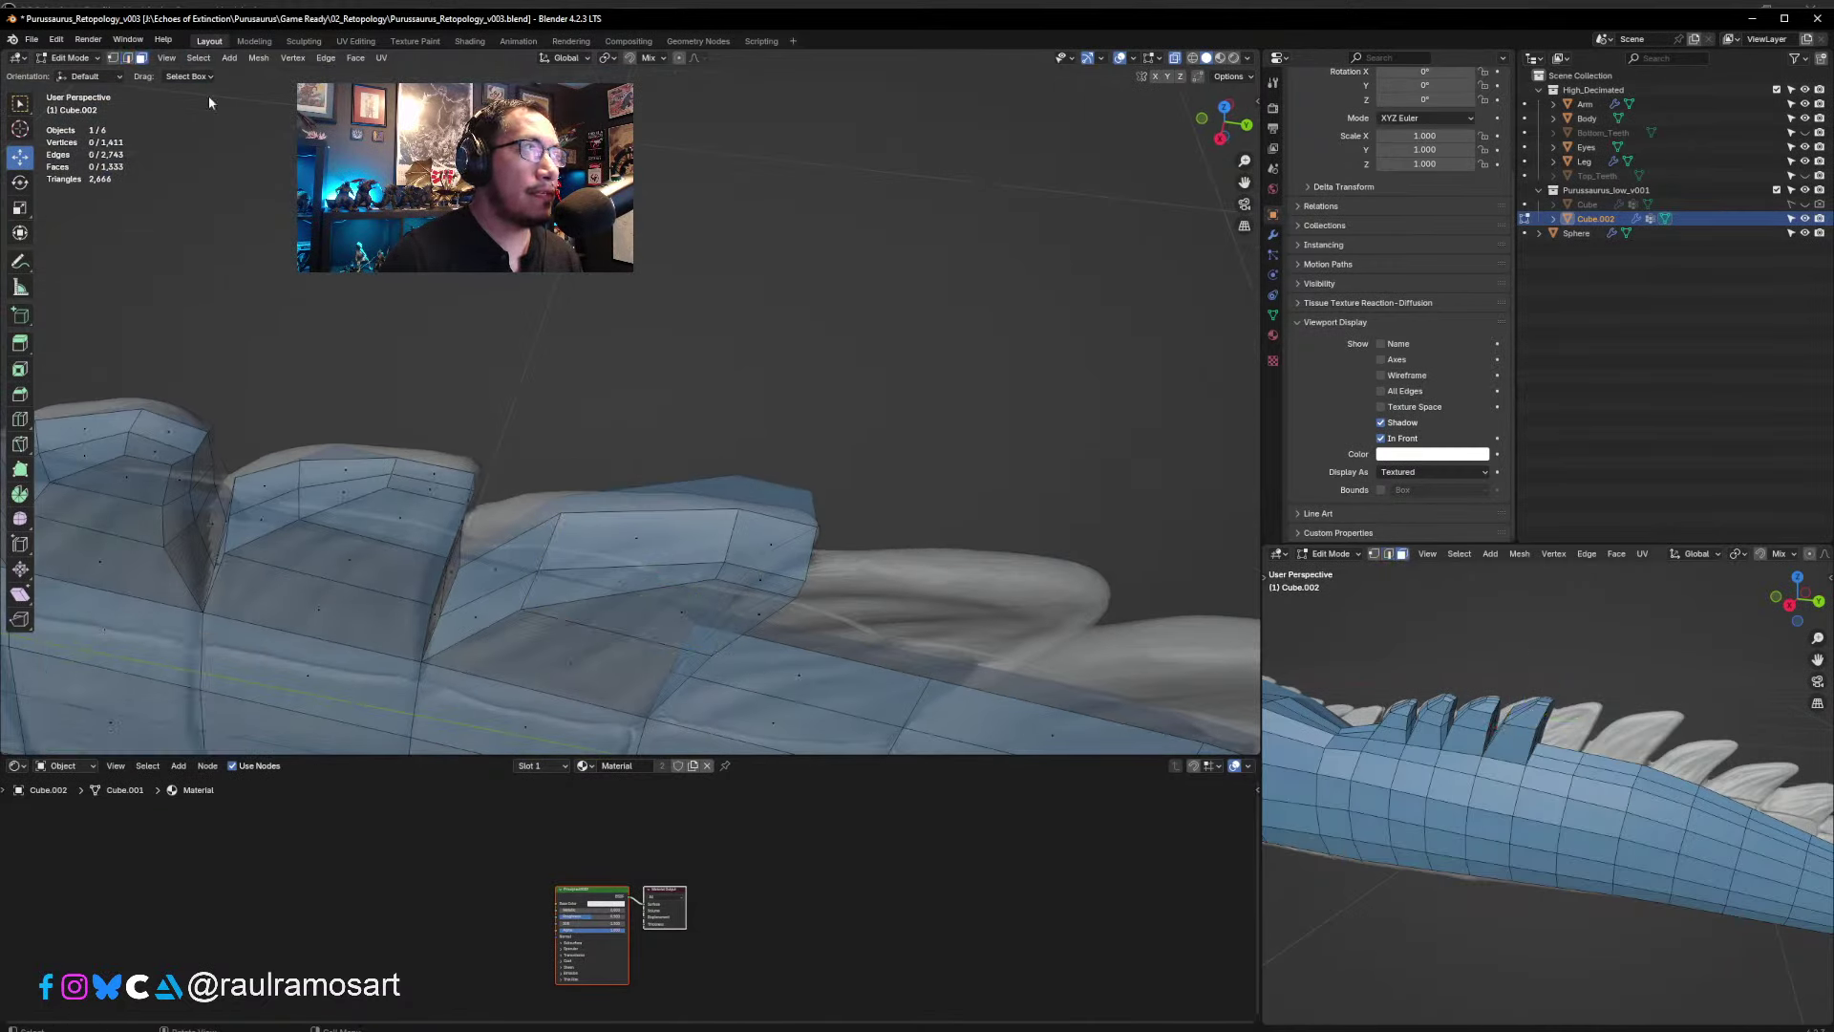
left_click(762, 574)
key("KP_7")
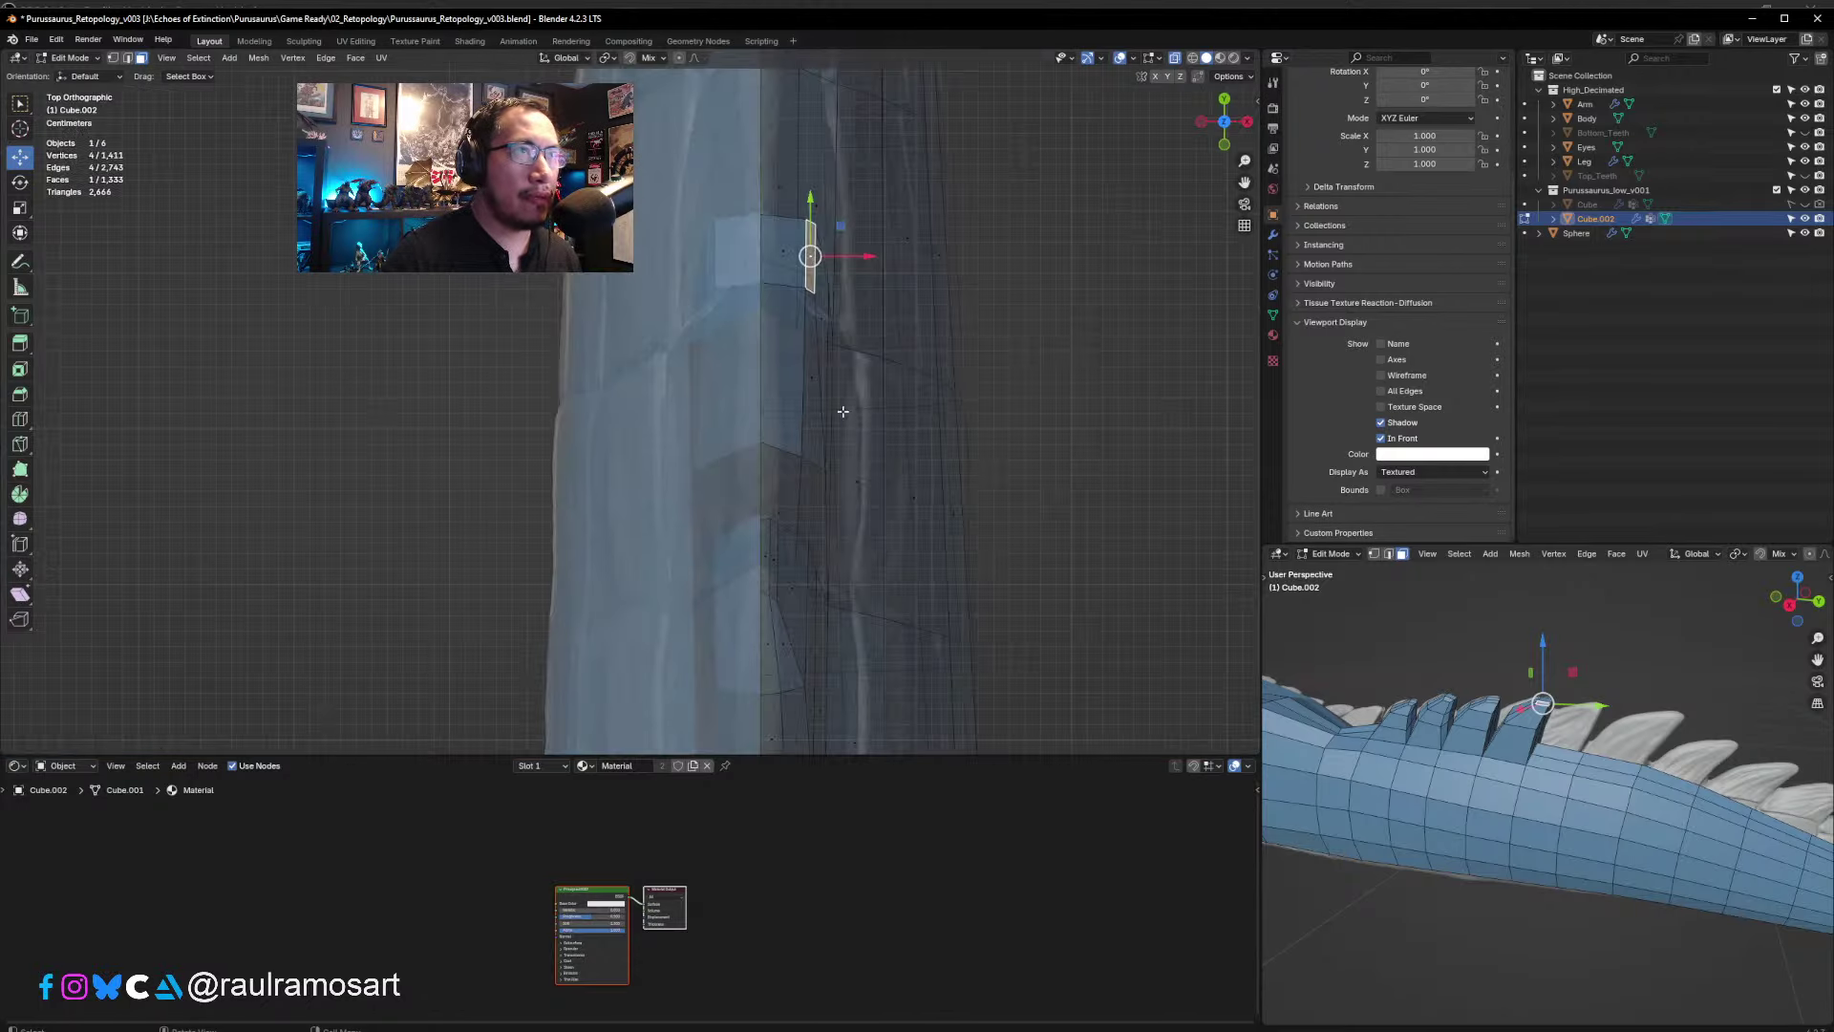
left_click_drag(863, 250, 823, 253)
middle_click_drag(823, 252, 43, 210)
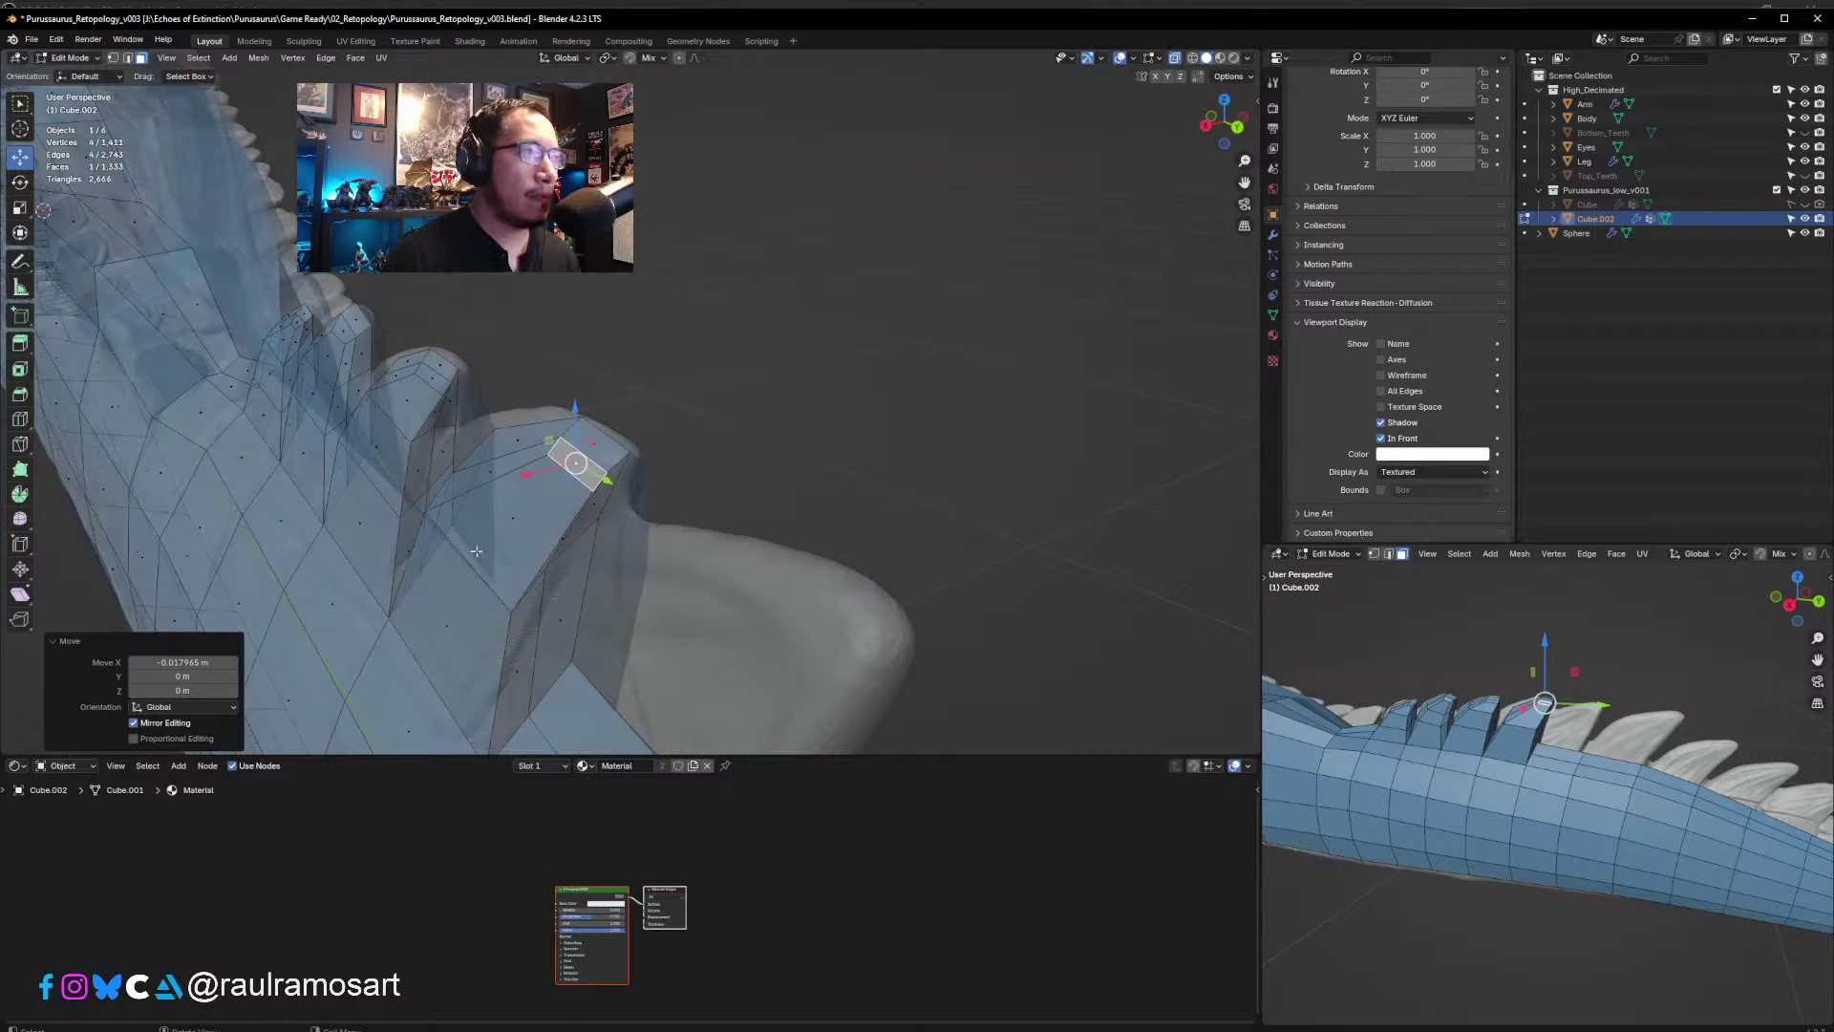
- Select the two larger side faces of the new spike and move them about 0.005 m inward along X
left_click(504, 528)
left_click(454, 626, "shift")
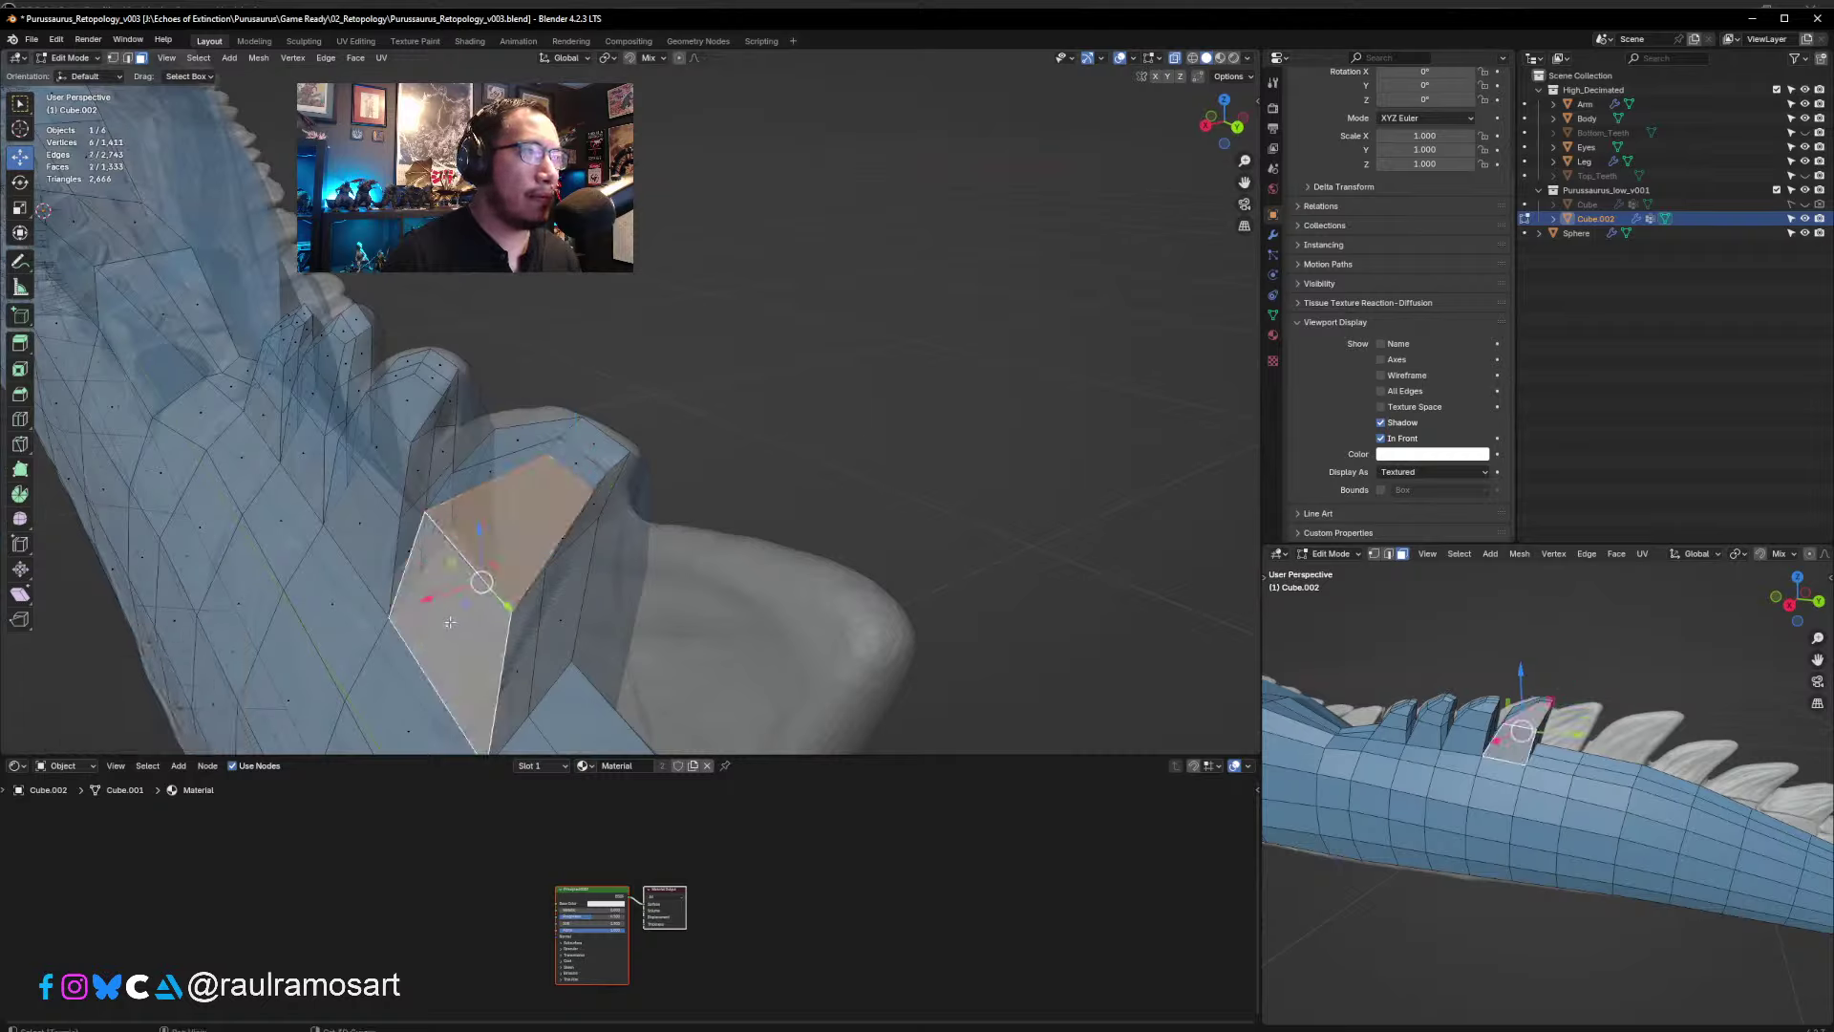
key("g")
key("x")
left_click(447, 604)
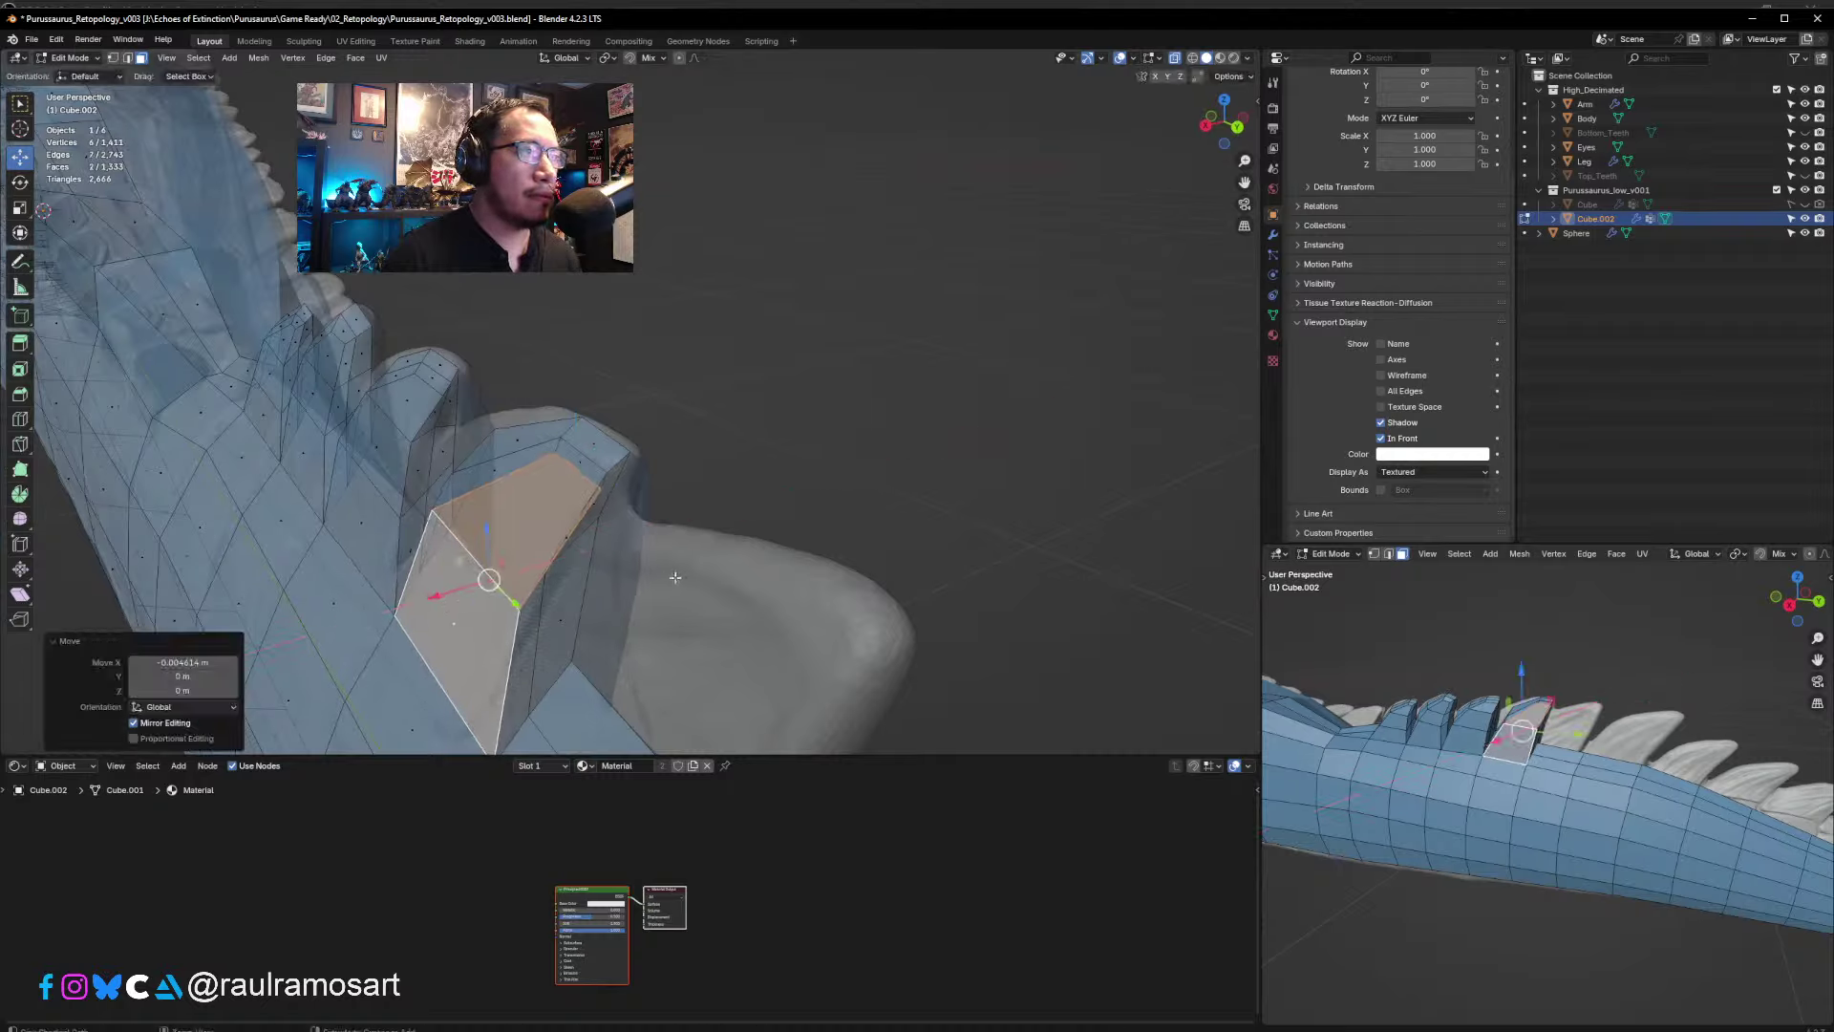
middle_click_drag(449, 597, 535, 466)
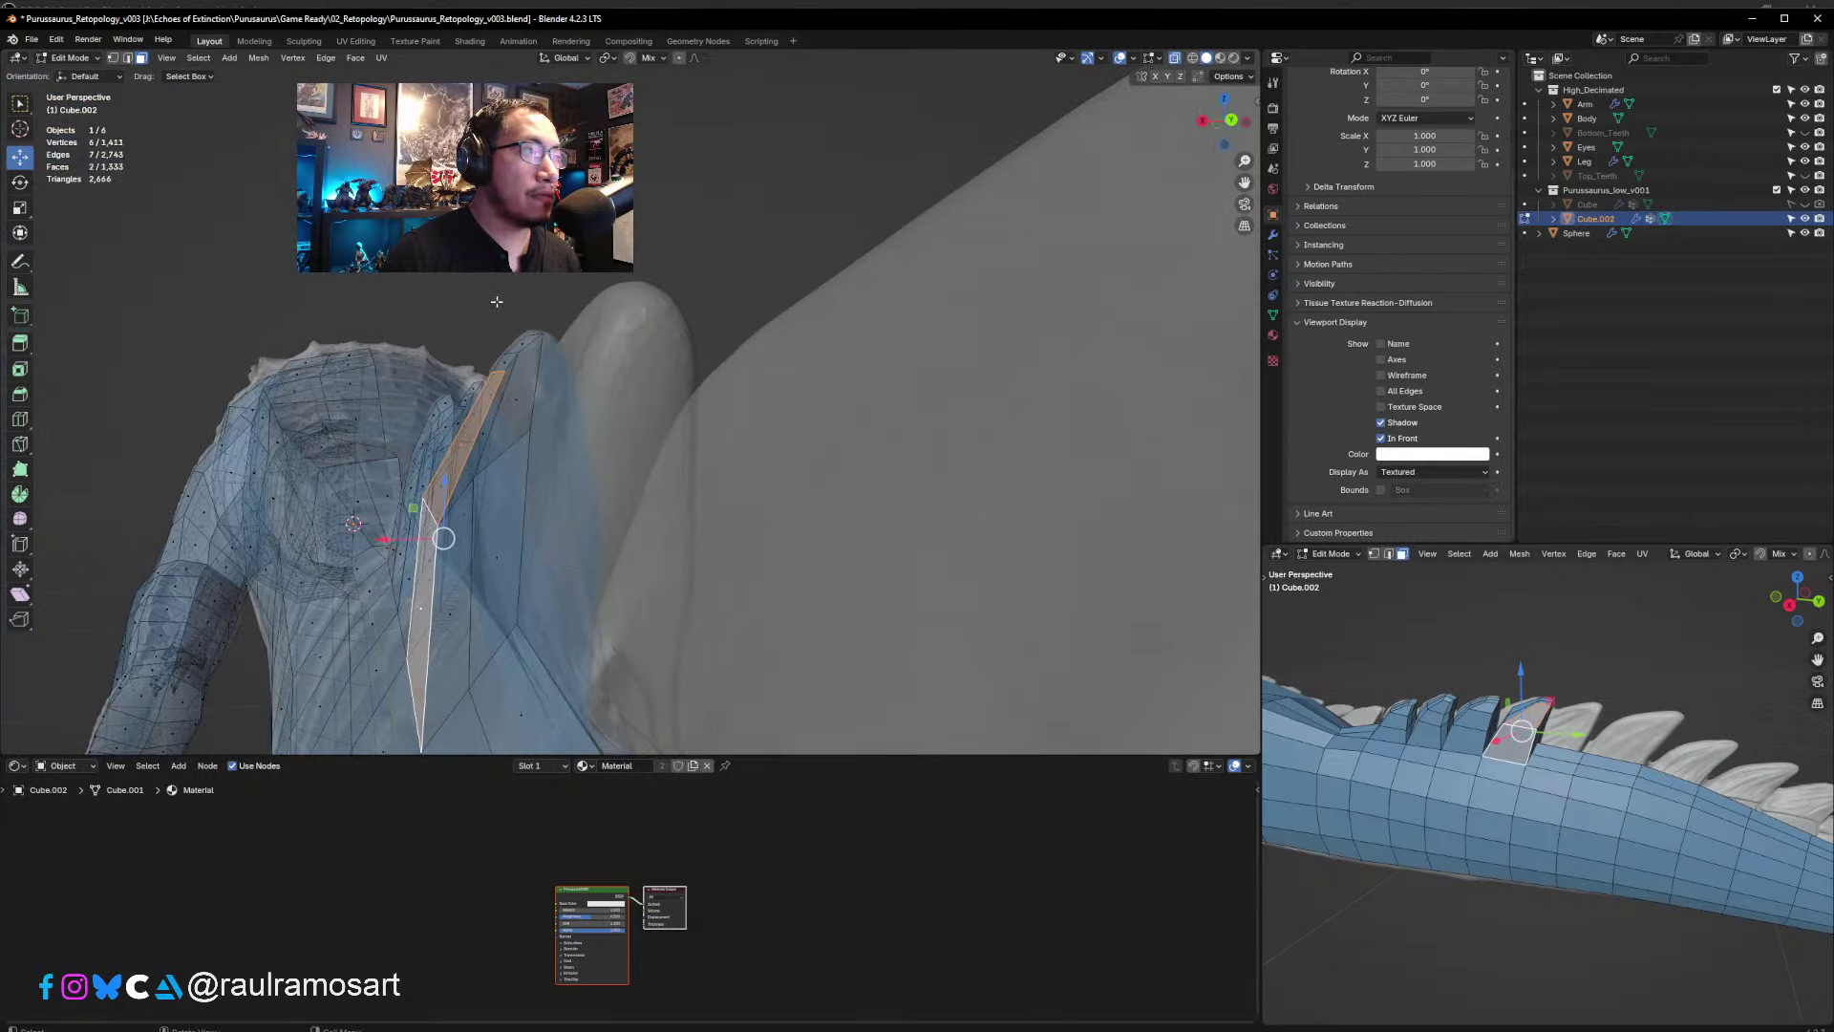
- Move the middle loop's trailing-edge vertex about 0.01 m inward and nudge the tip's rear vertex about 0.001 m inward
left_click(112, 59)
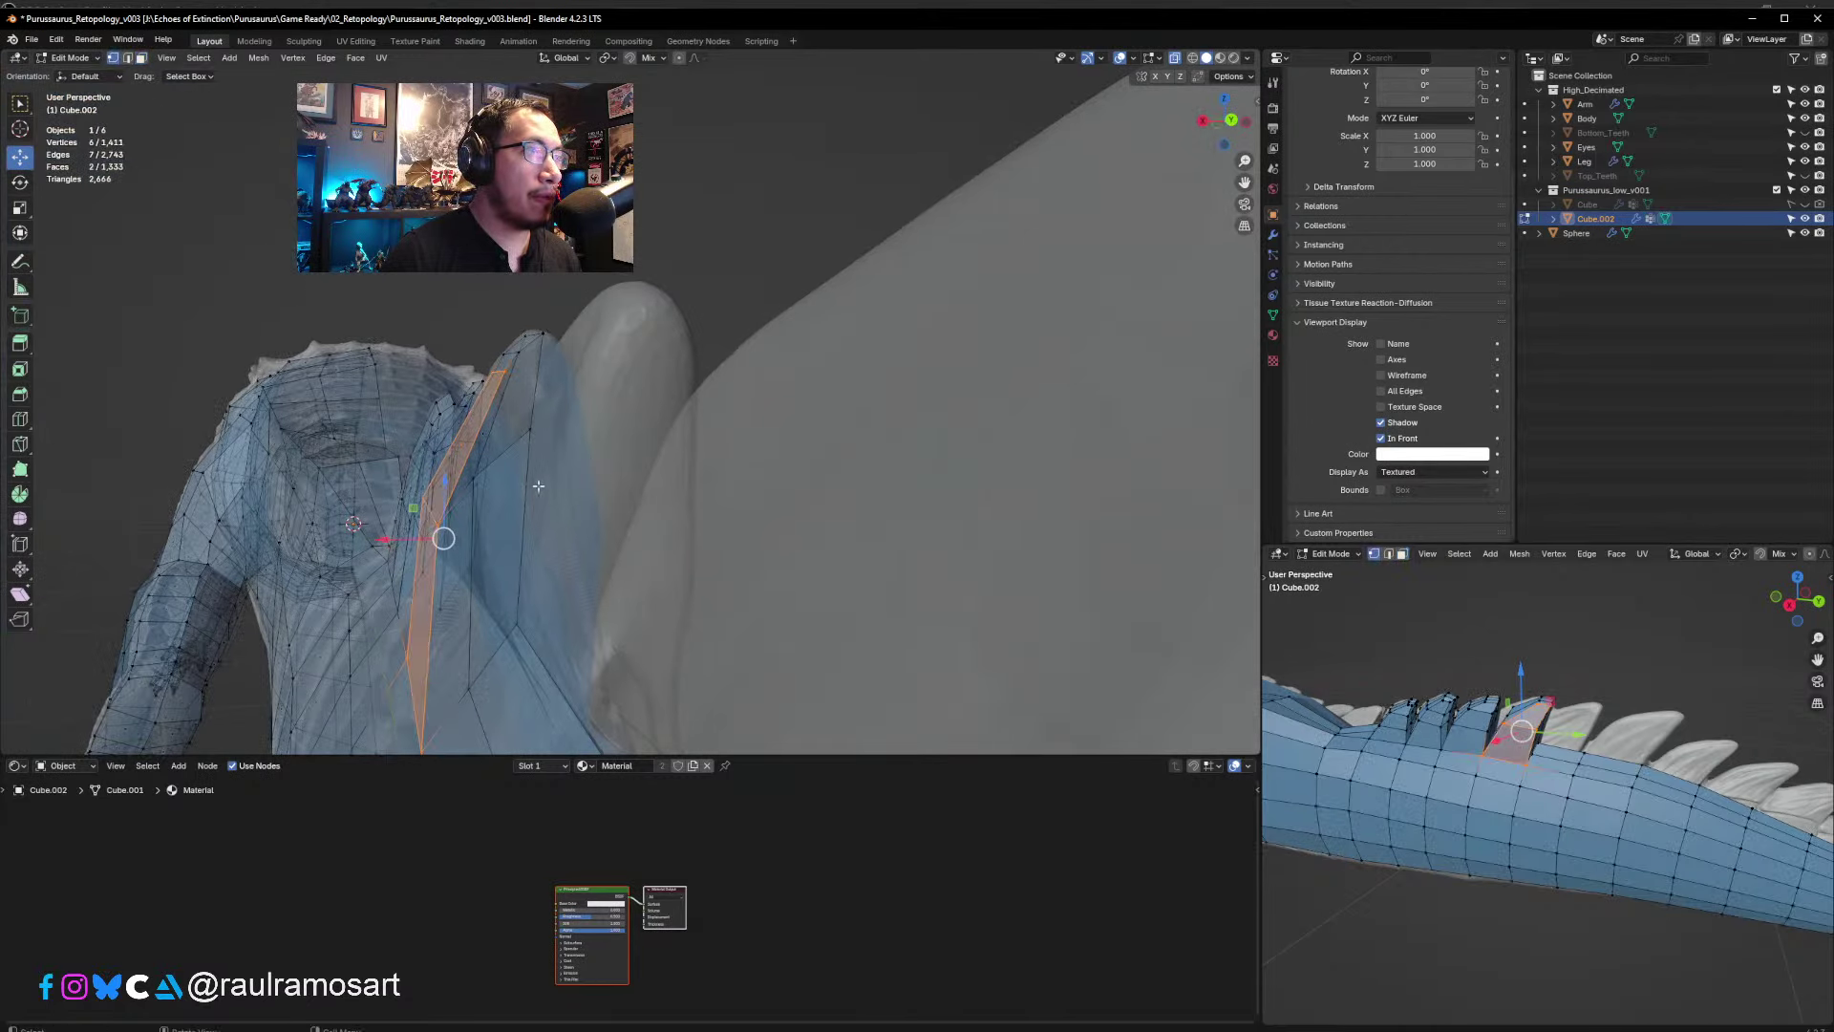
left_click(490, 471)
key("g")
left_click(514, 406)
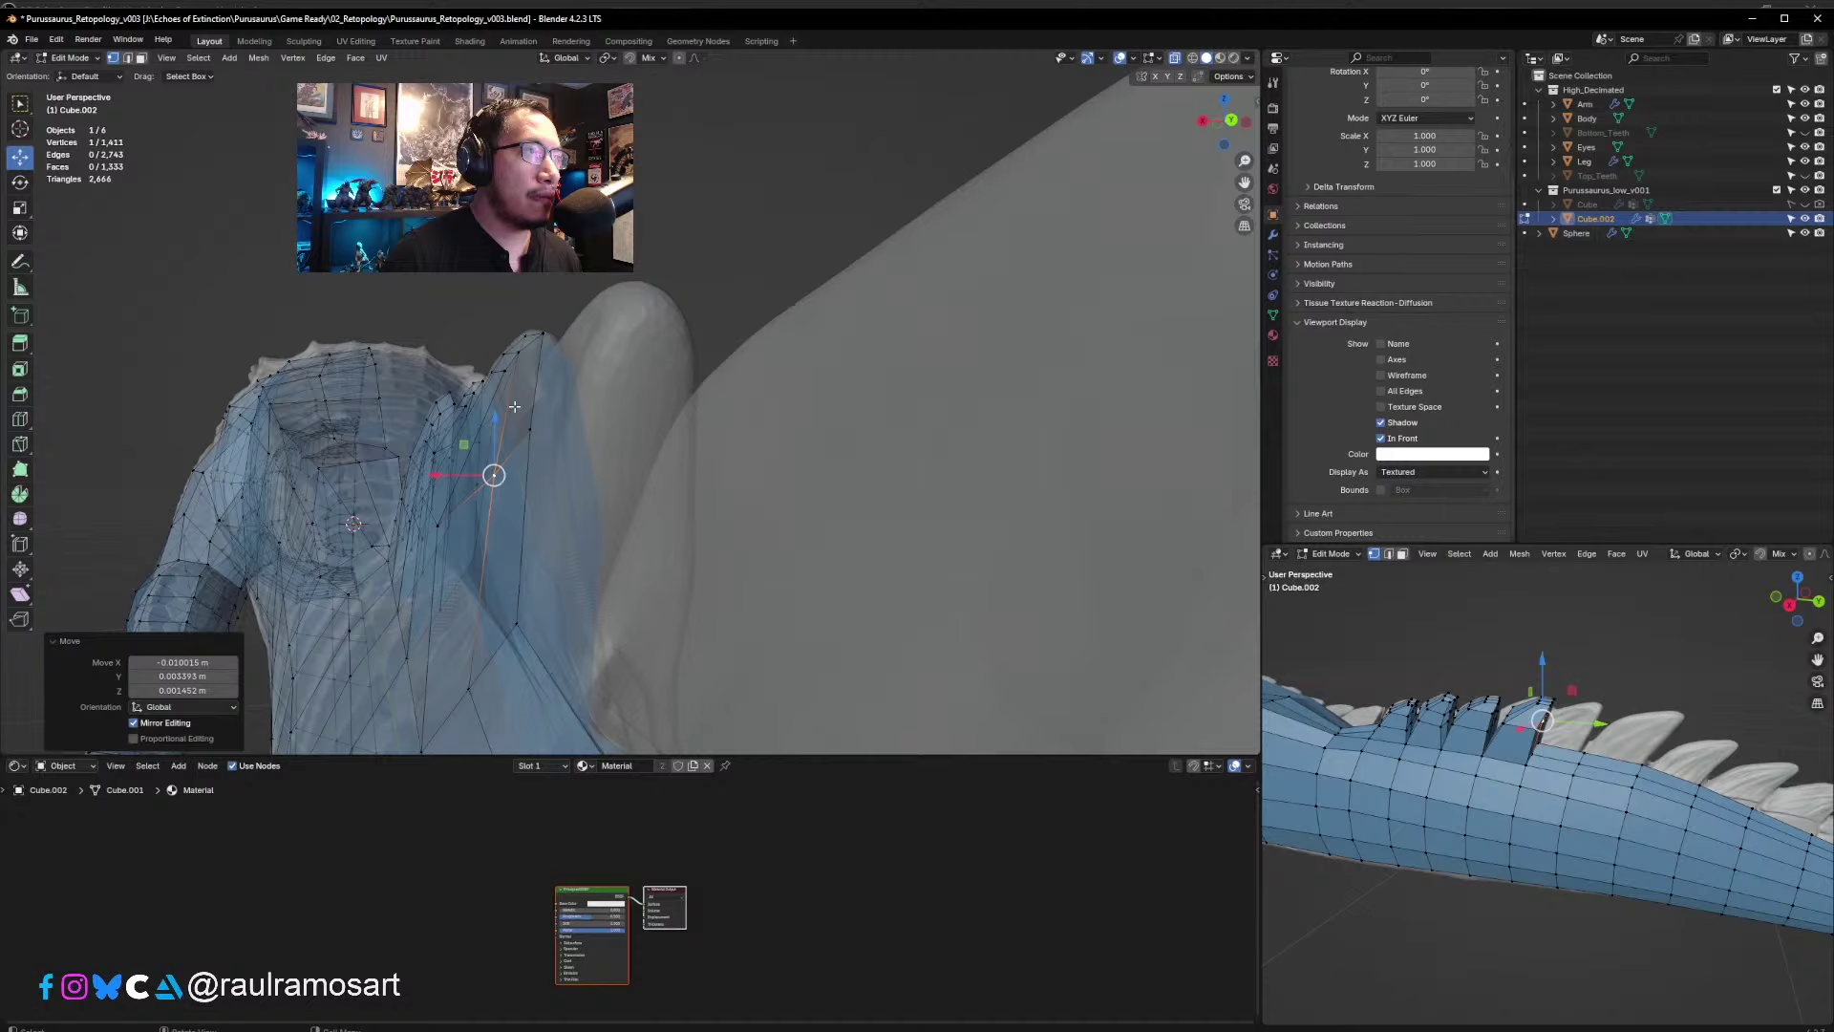
left_click(517, 359)
key("g")
left_click(520, 356)
middle_click_drag(506, 463, 603, 460)
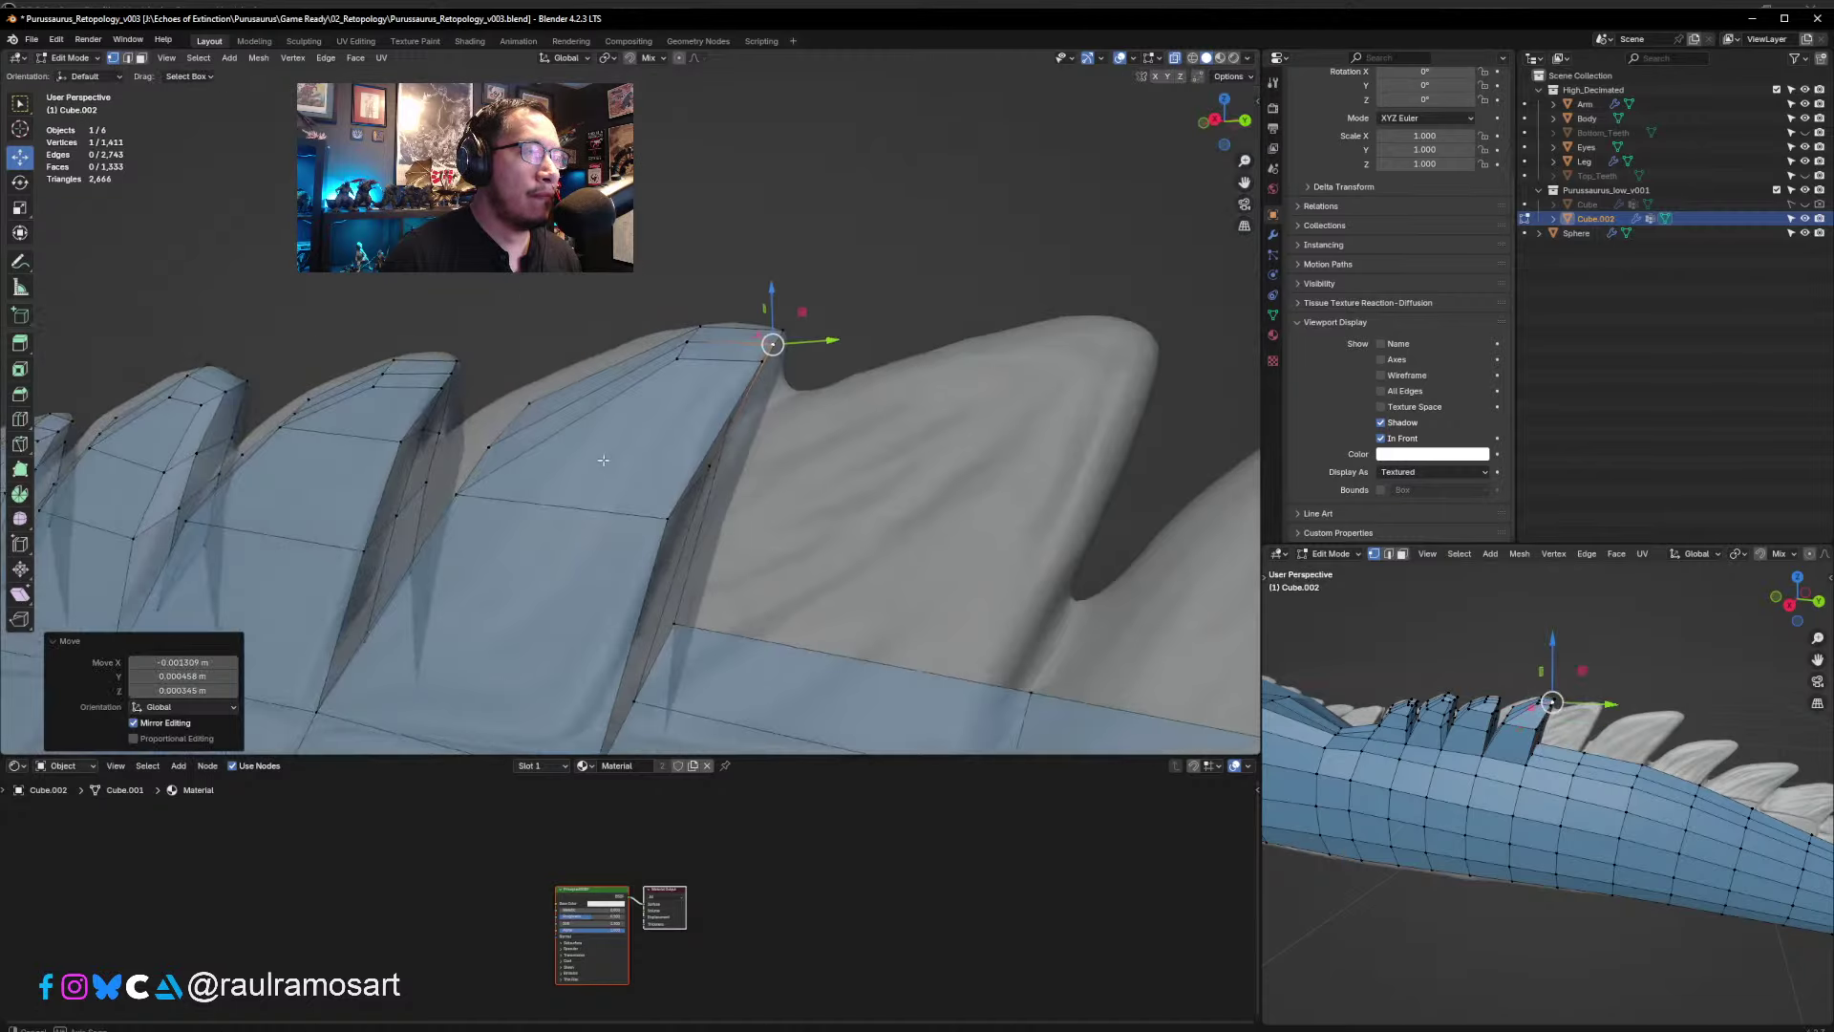
key("KP_3")
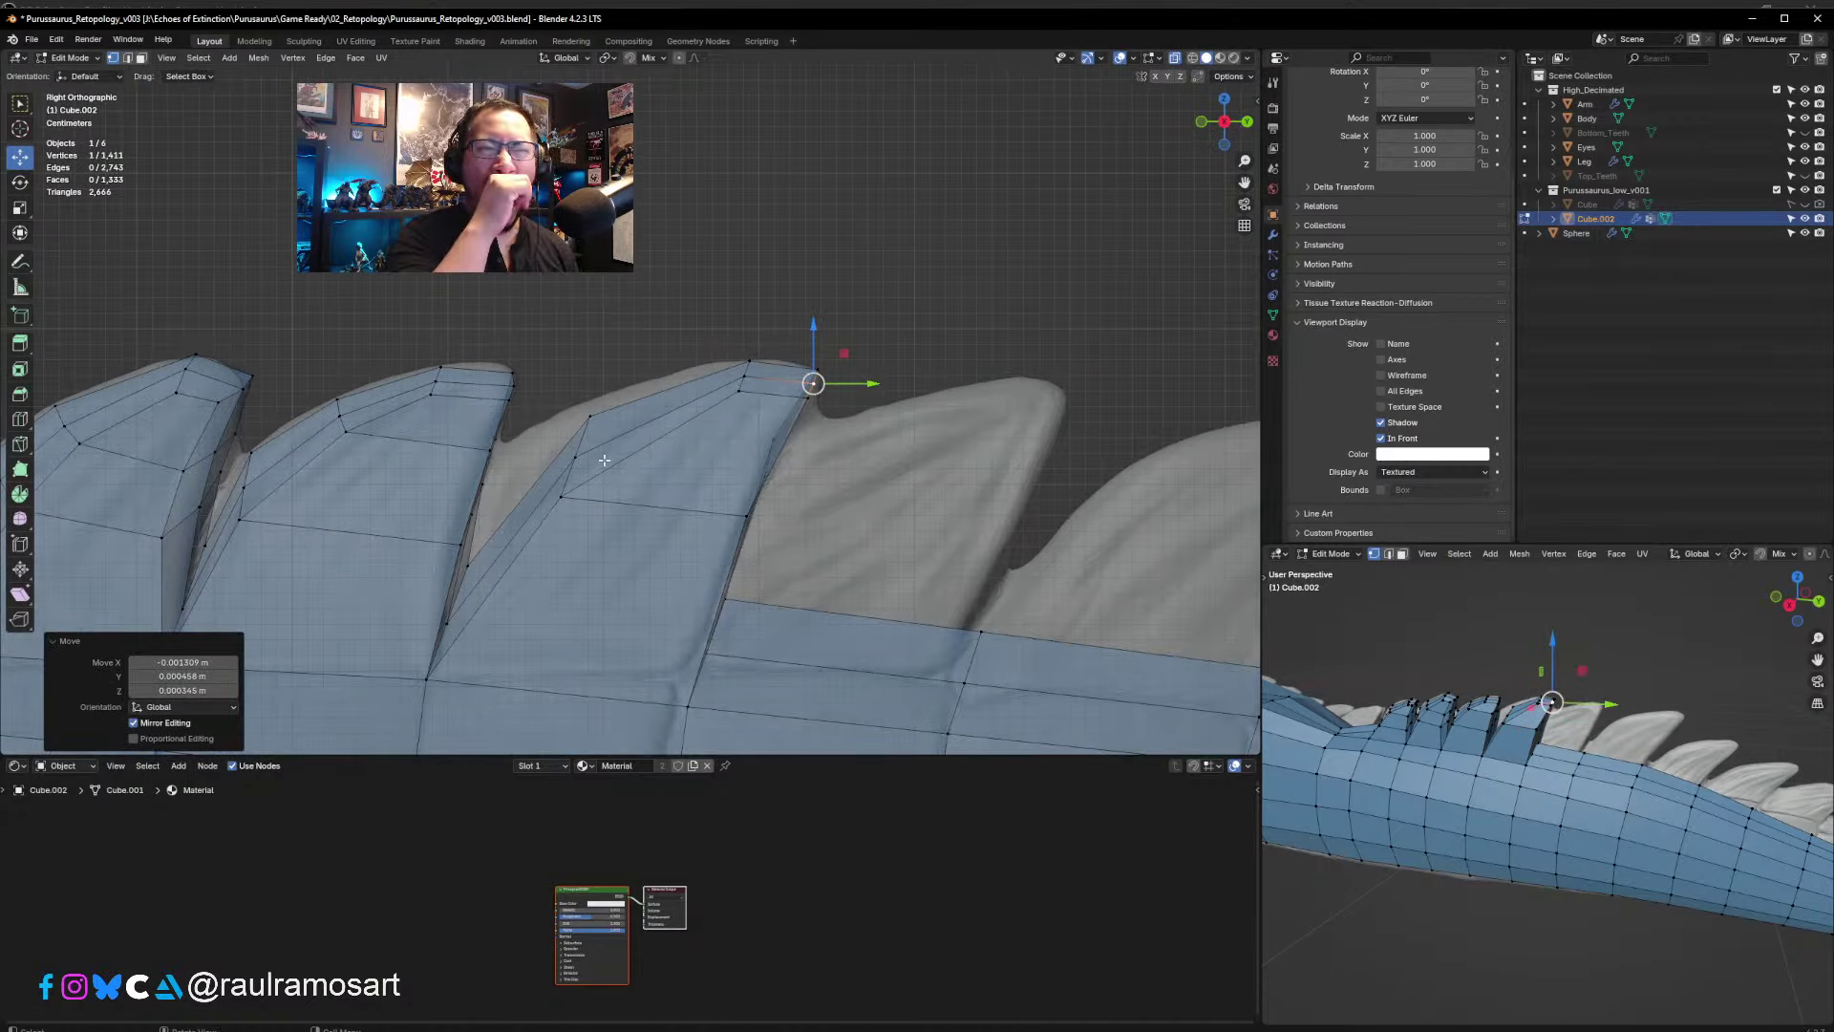
left_click(467, 566)
scroll(572, 400, "down", 5)
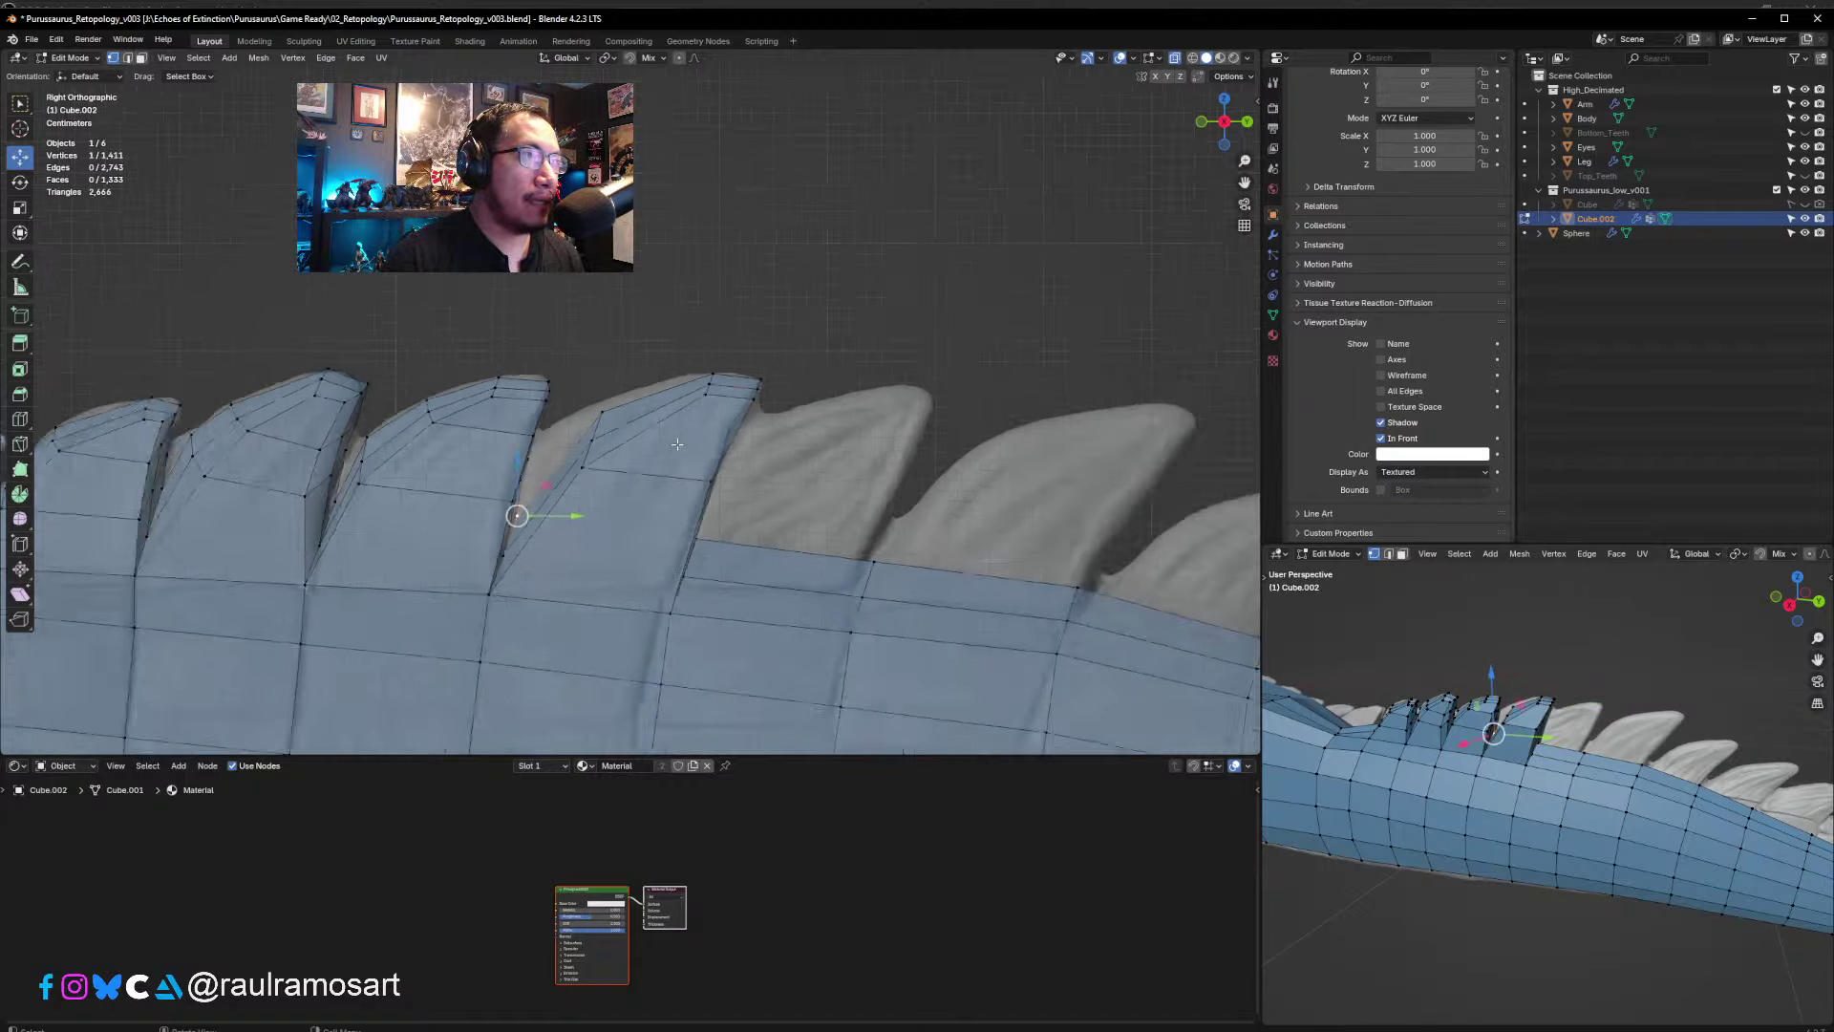
scroll(681, 445, "up", 3)
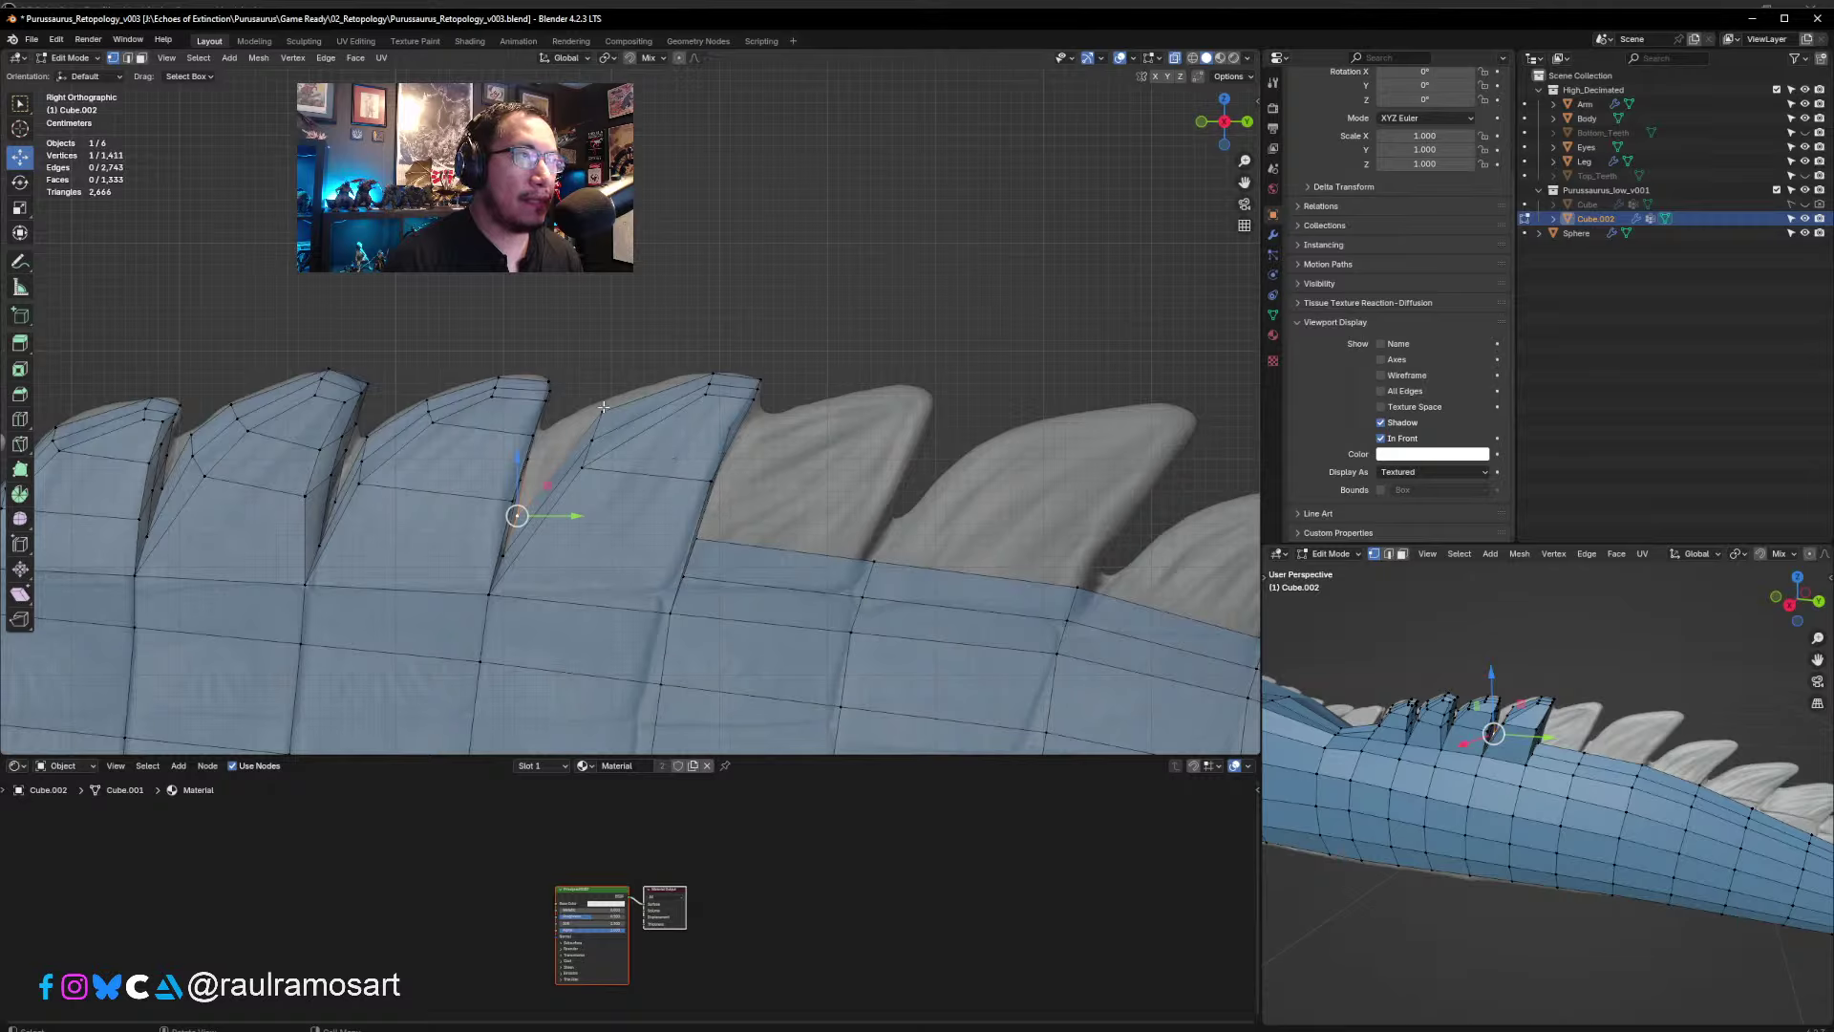
key("g")
key("g")
left_click(577, 394)
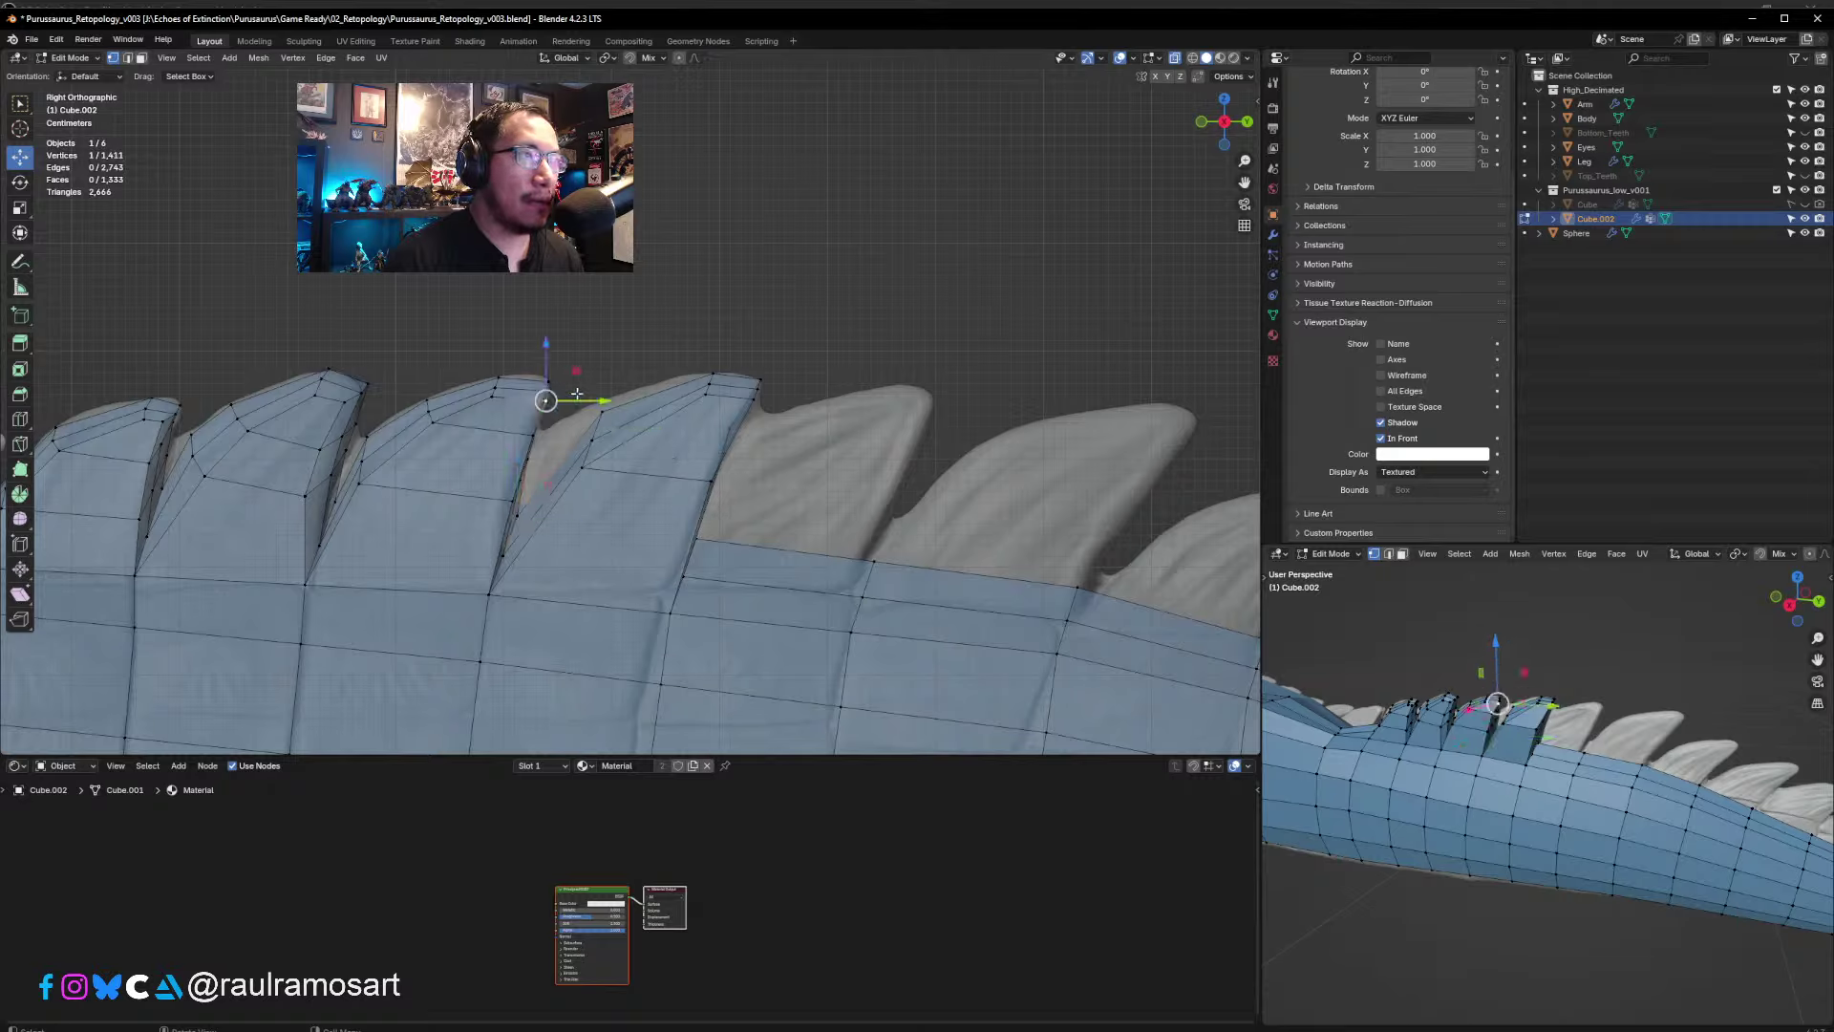
key("g")
key("g")
left_click(602, 411)
key("g")
key("g")
left_click(581, 384)
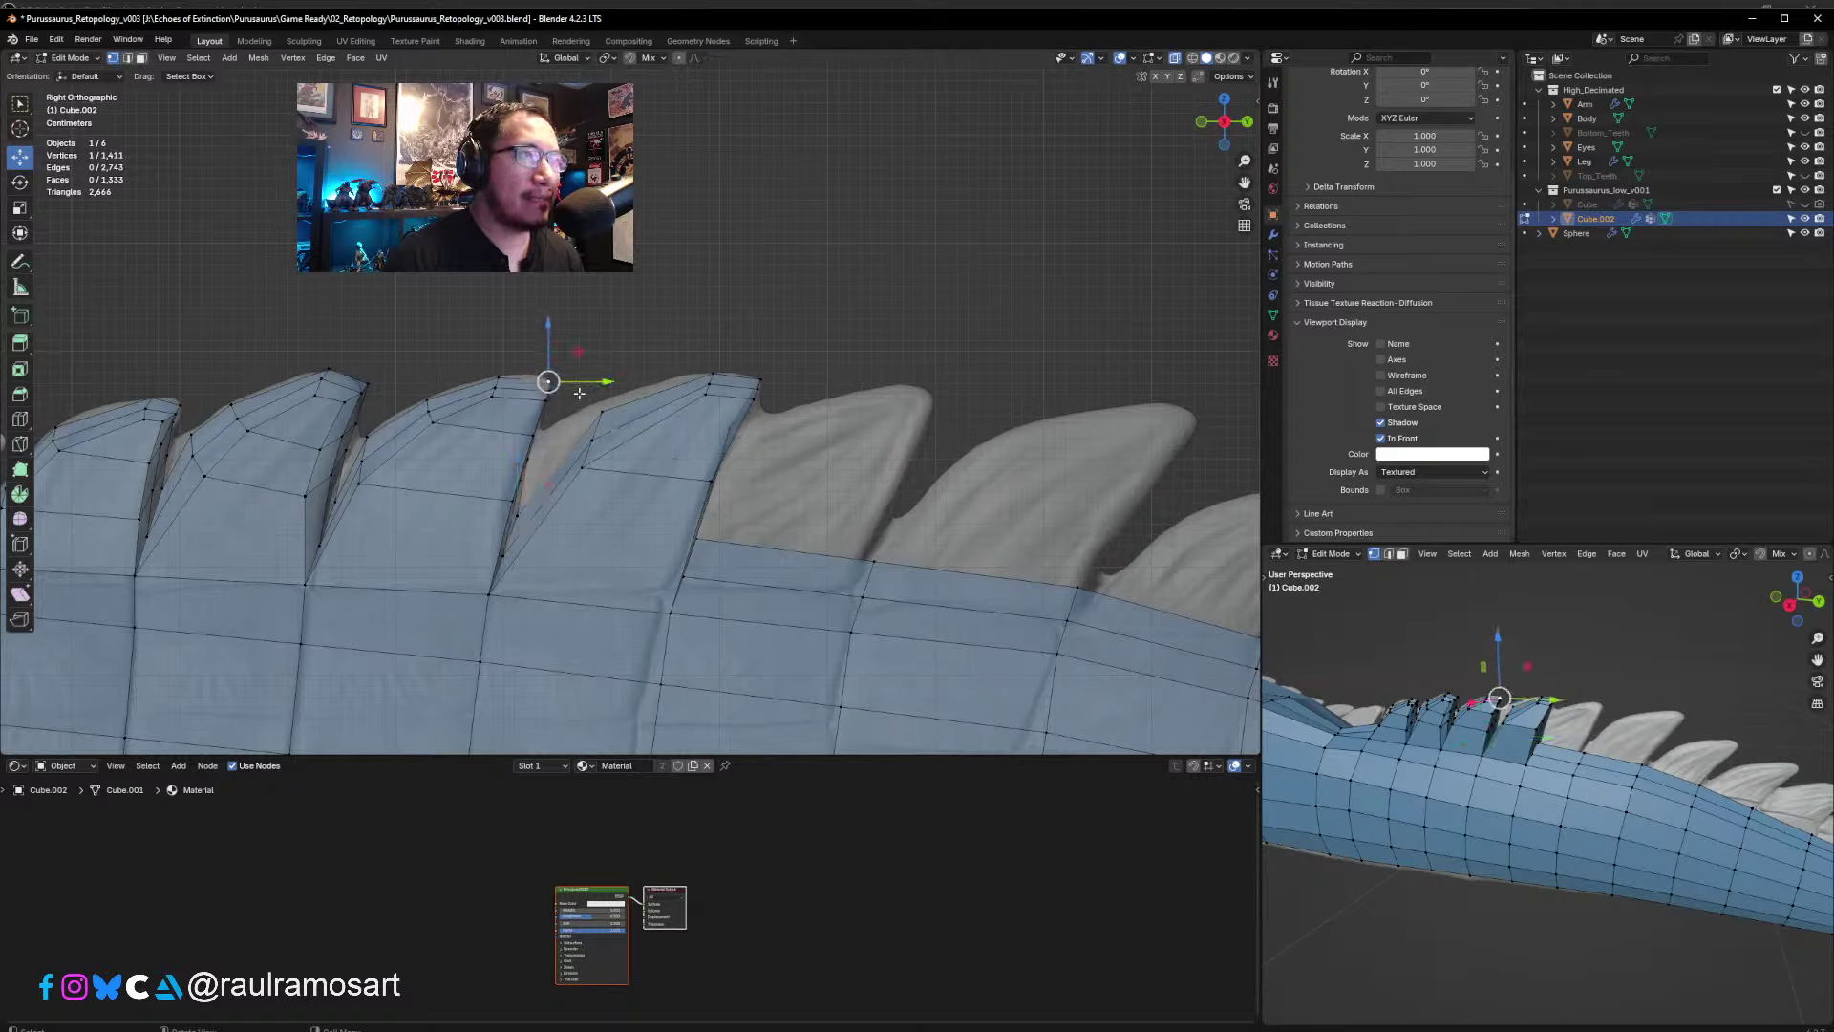
- Reshape the upper leading-edge vertices of the newest spike to the sculpted outline, rotating them about 9° and adjusting their size and position
left_click_drag(571, 391, 628, 480)
key("g")
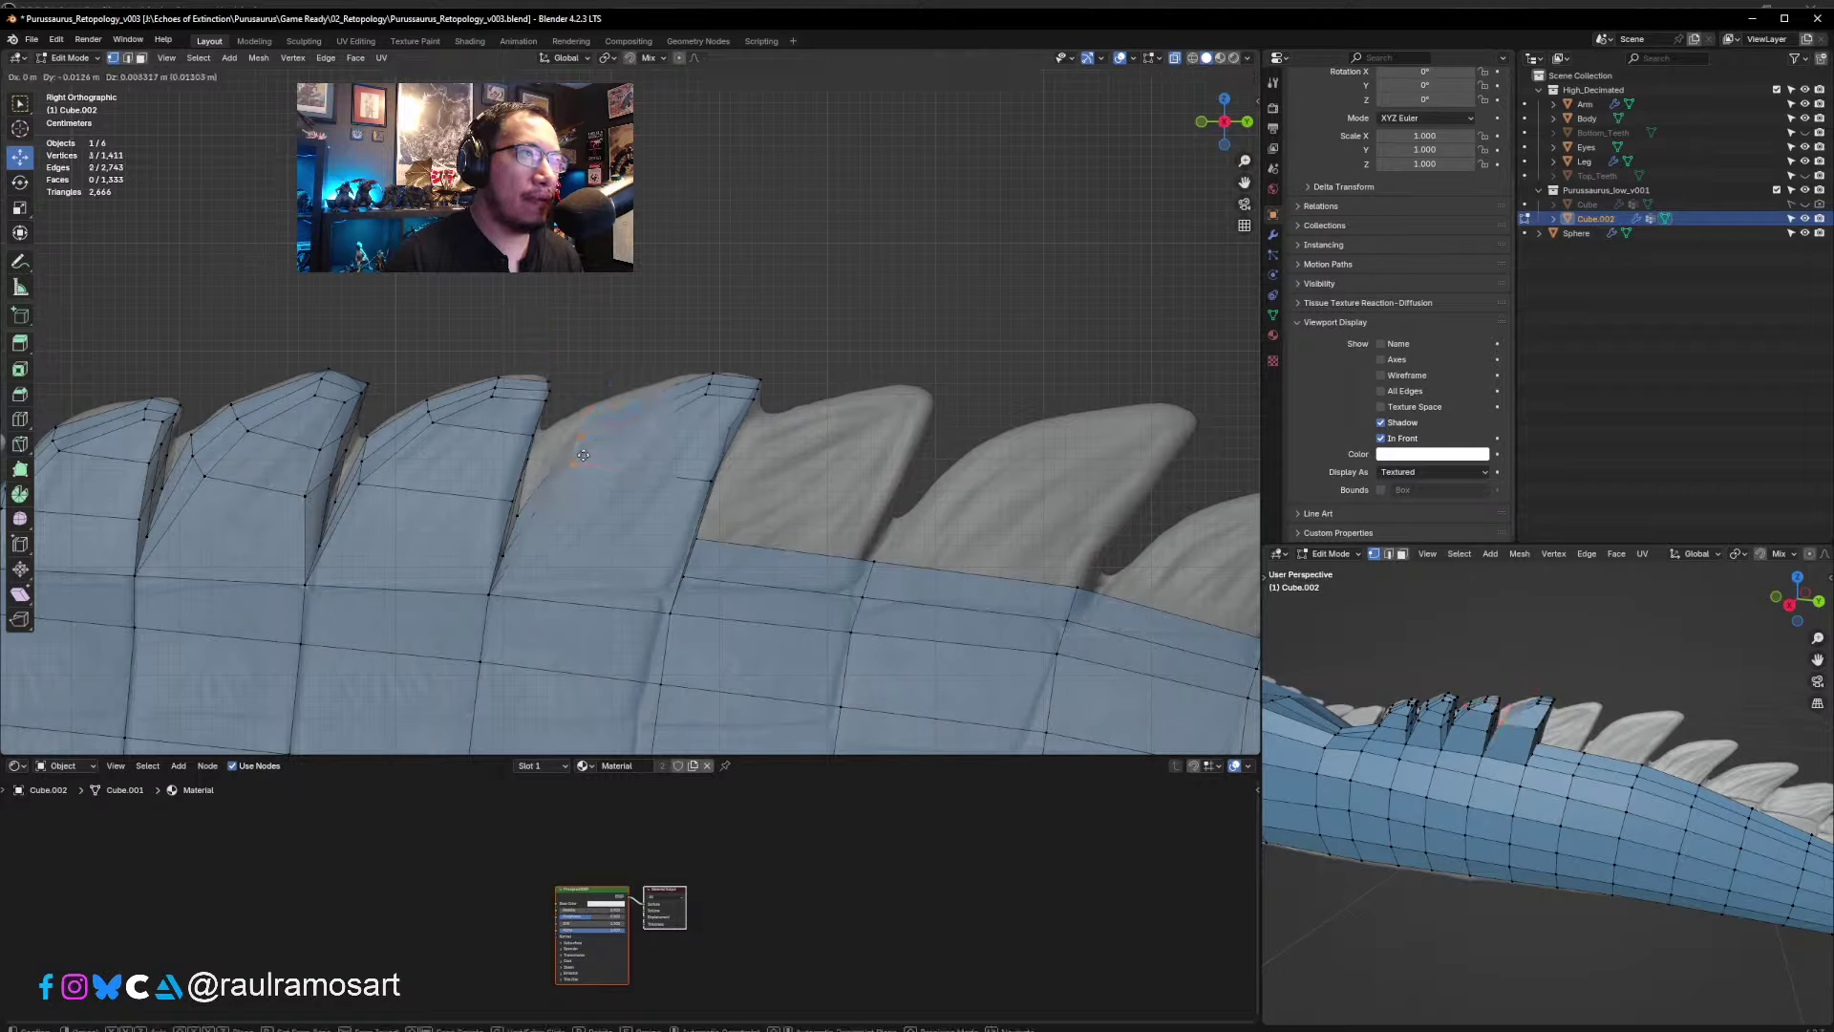
left_click(579, 428)
key("r")
left_click(577, 426)
key("s")
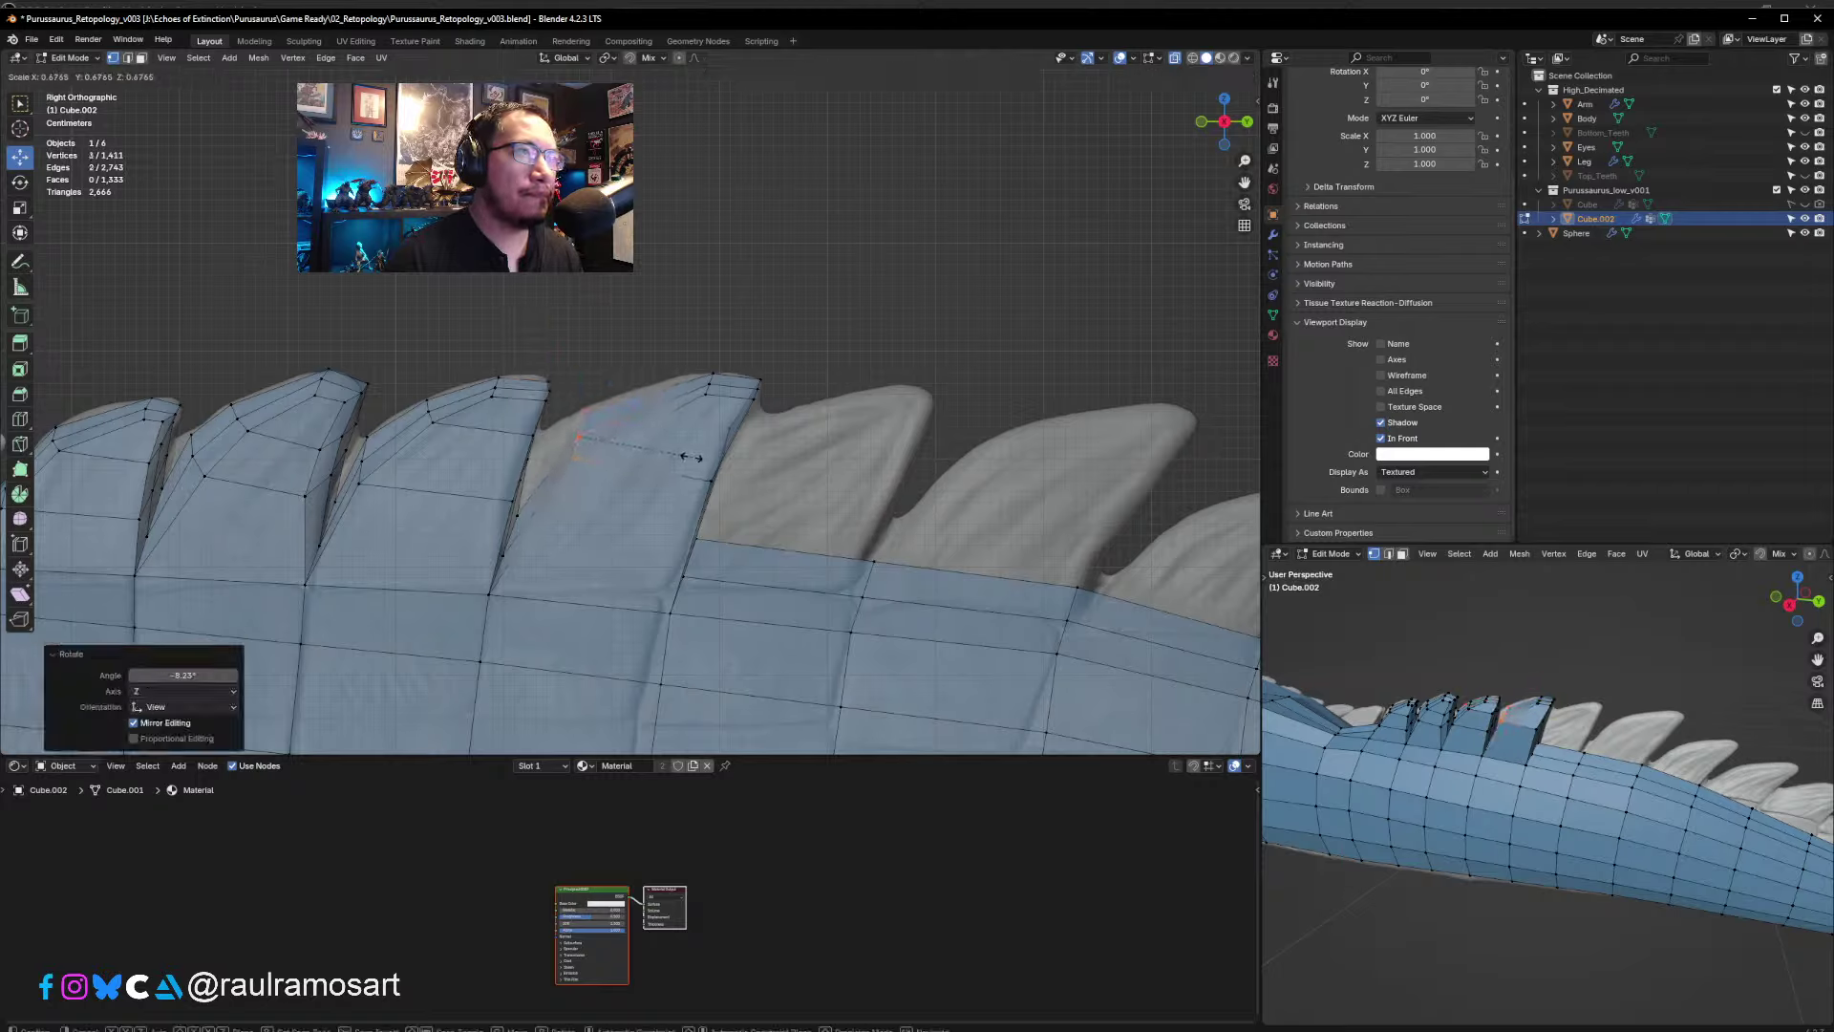
left_click(692, 458)
key("g")
left_click(709, 446)
left_click(590, 607)
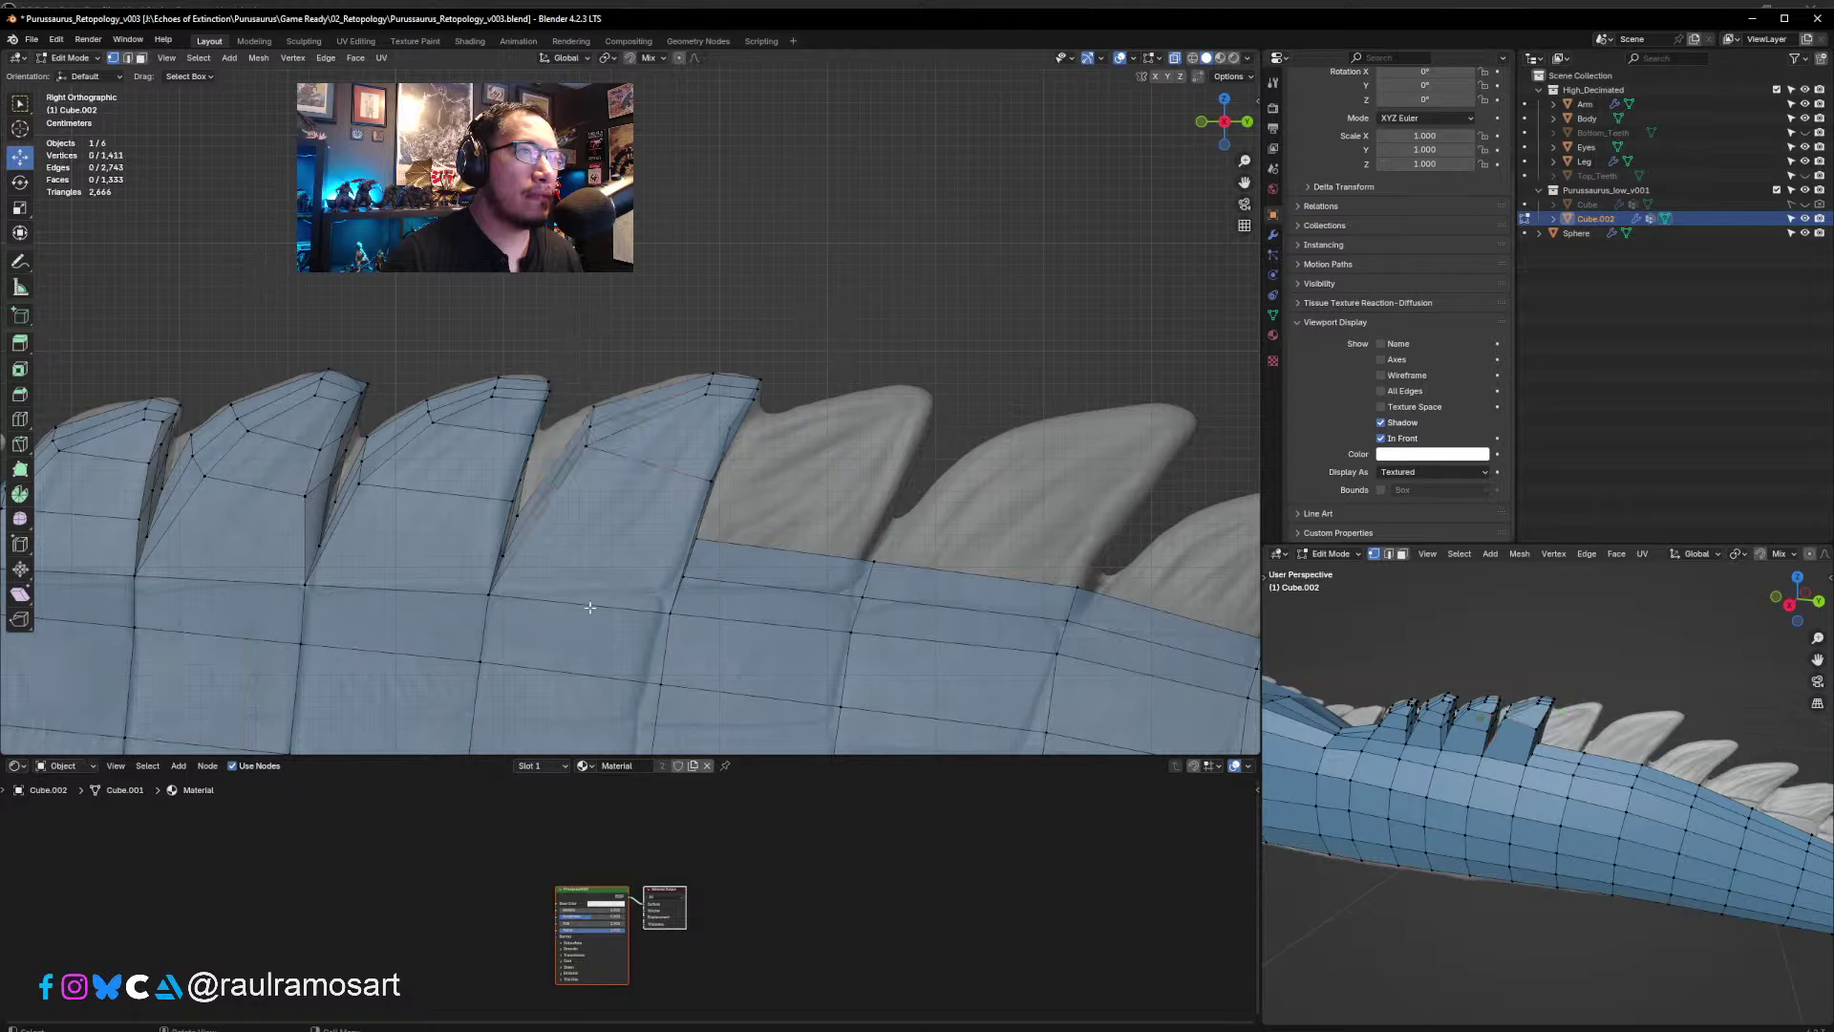
- Add an edge loop across the lower half of this spike, scale it to 1.020 and raise it about 0.009 m
left_click(546, 508)
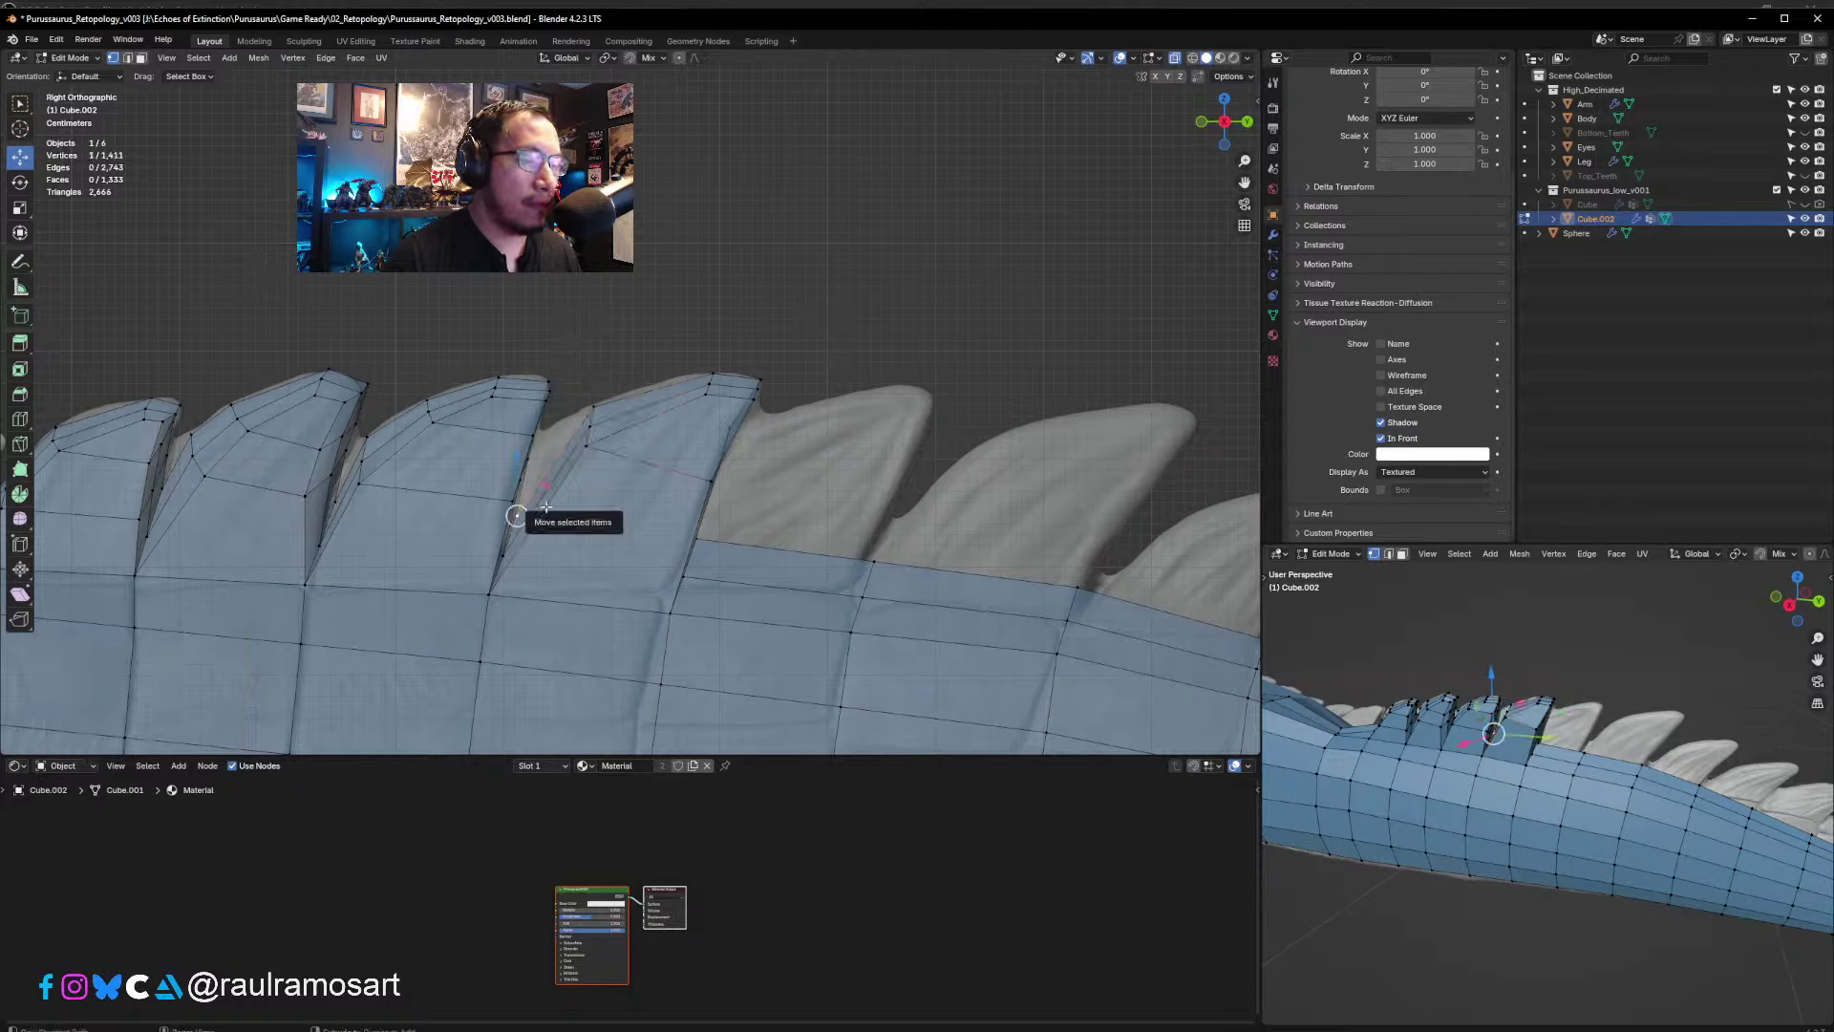
key("ctrl+r")
left_click(622, 499)
right_click(622, 498)
key("s")
left_click(798, 539)
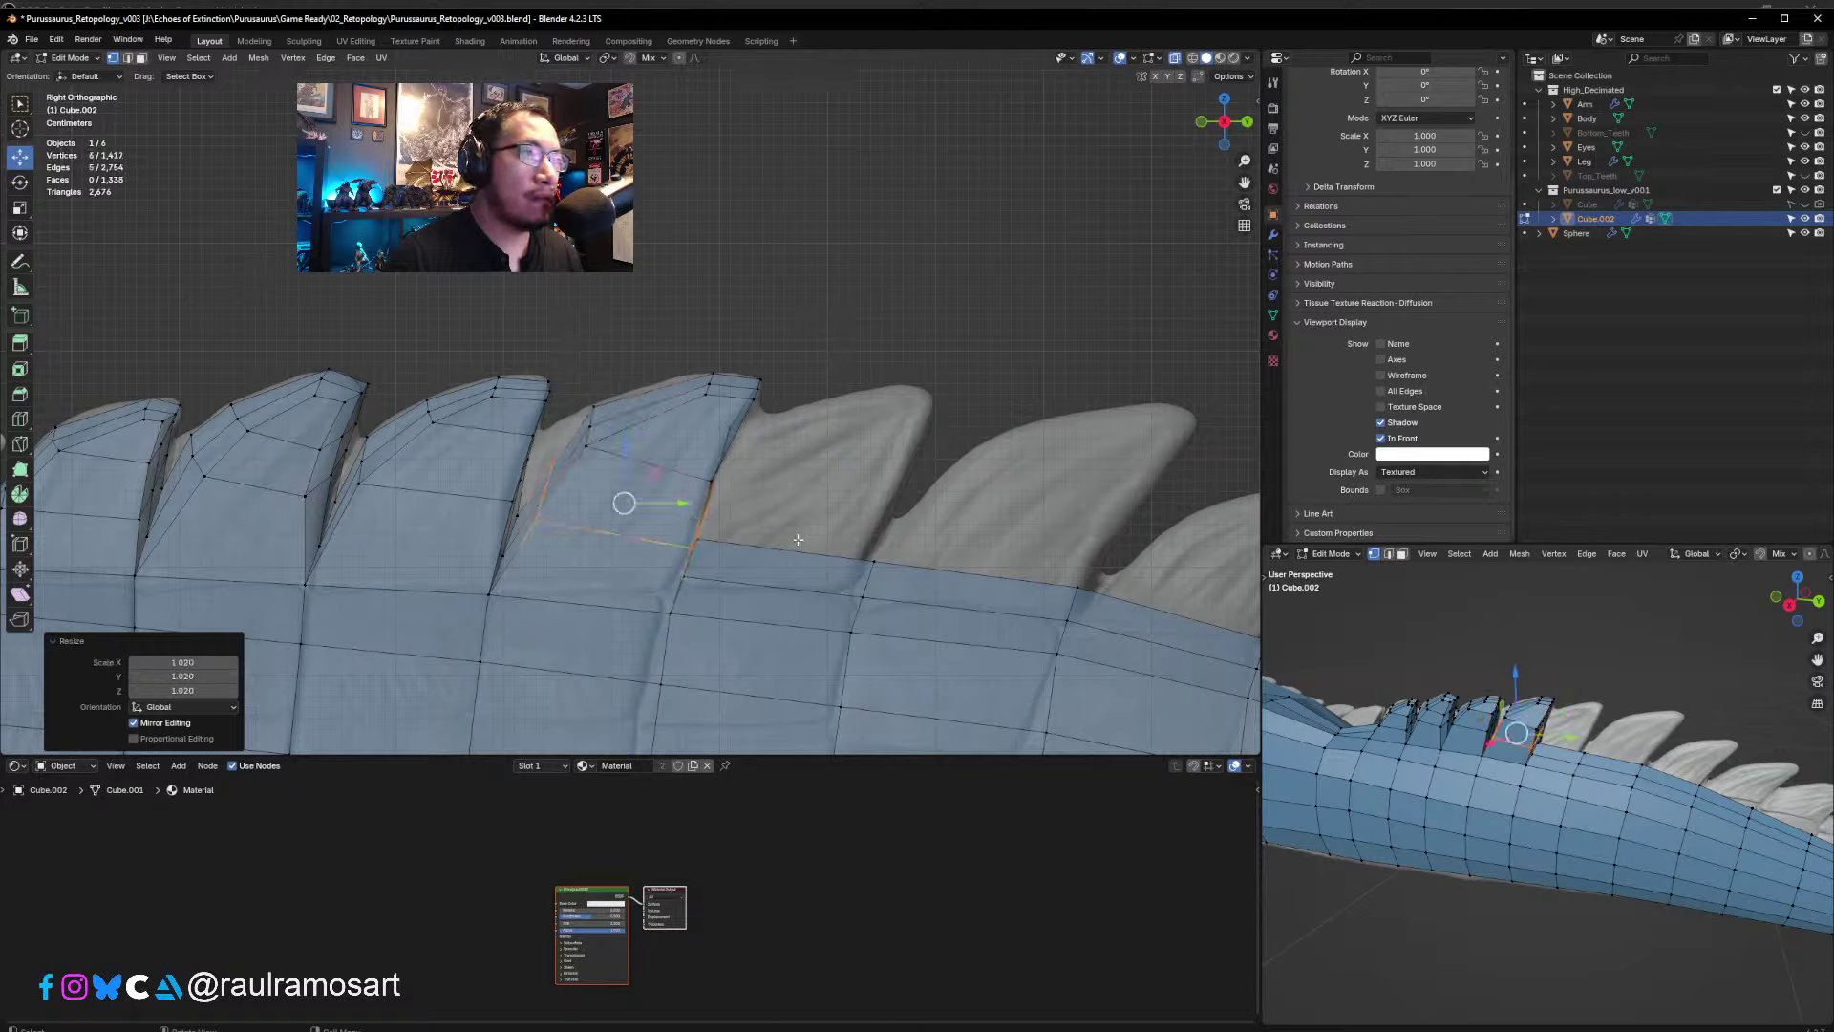
key("g")
left_click(817, 313)
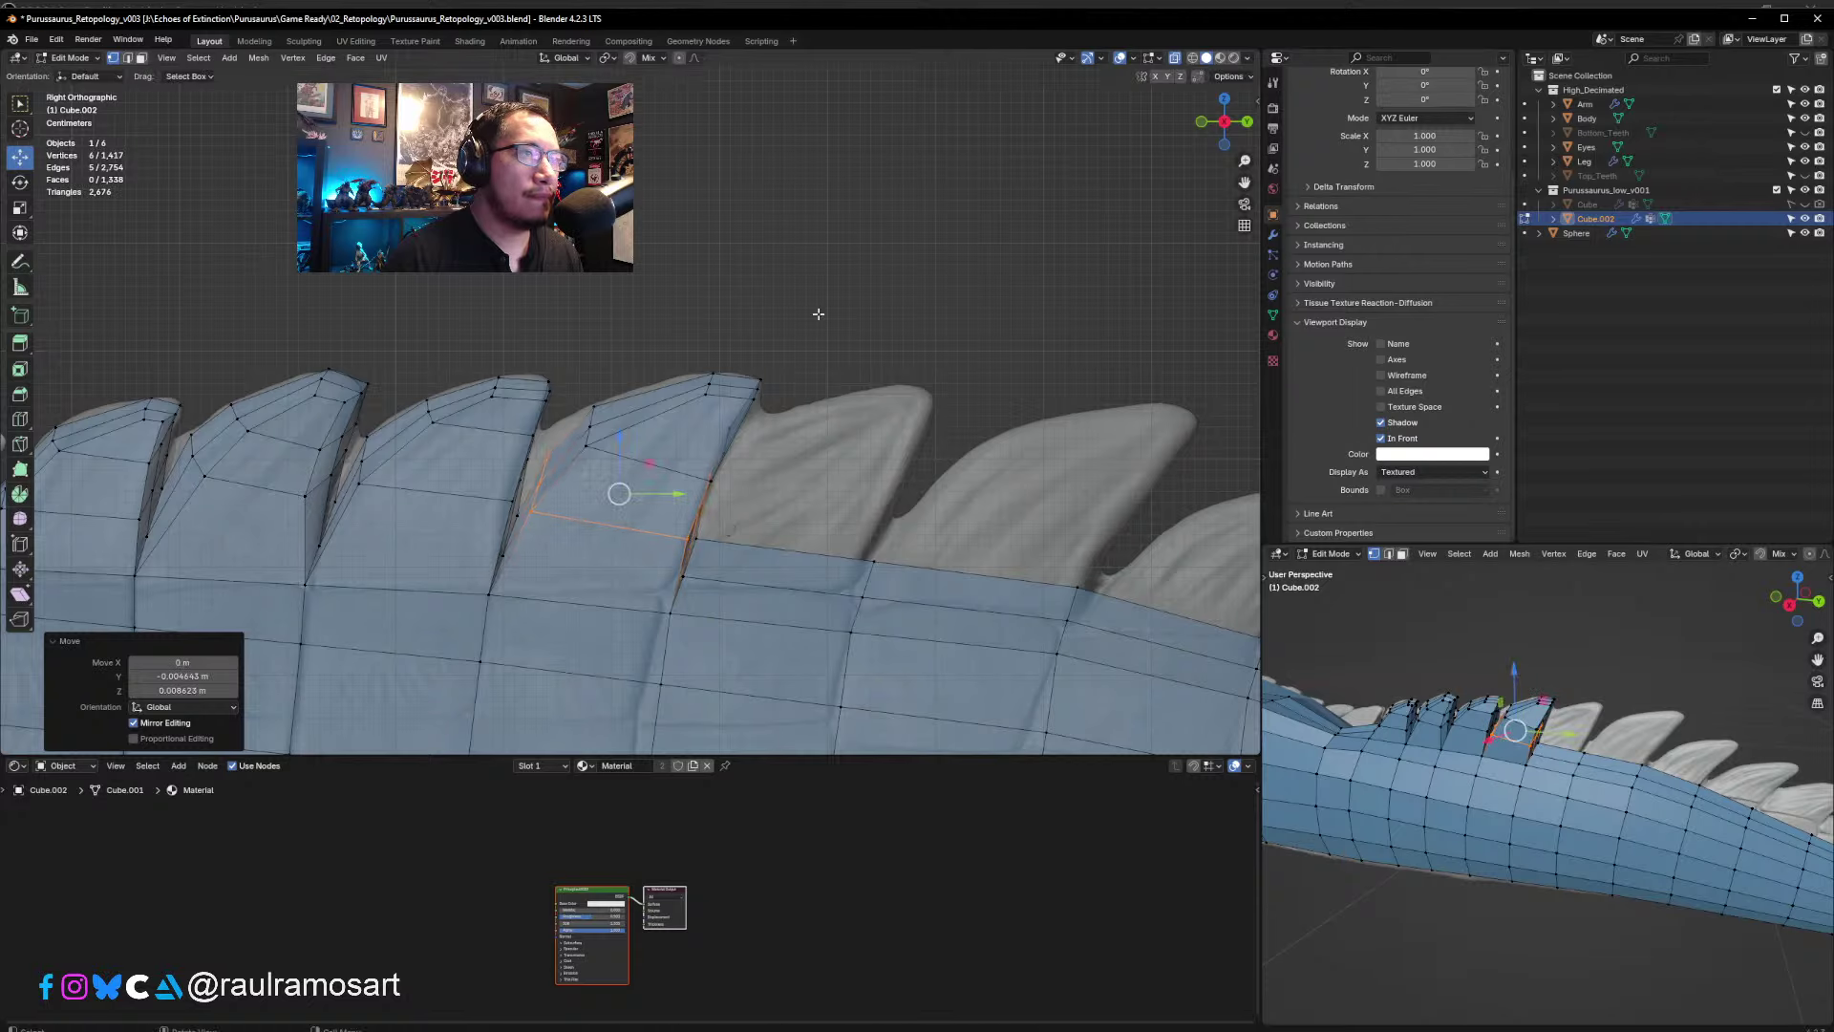
left_click(818, 313)
- Extrude the two ridge faces under the next sculpted spike, scale them to 0.459 and move them about 0.092 m along Y and 0.034 m up
scroll(779, 513, "down", 6)
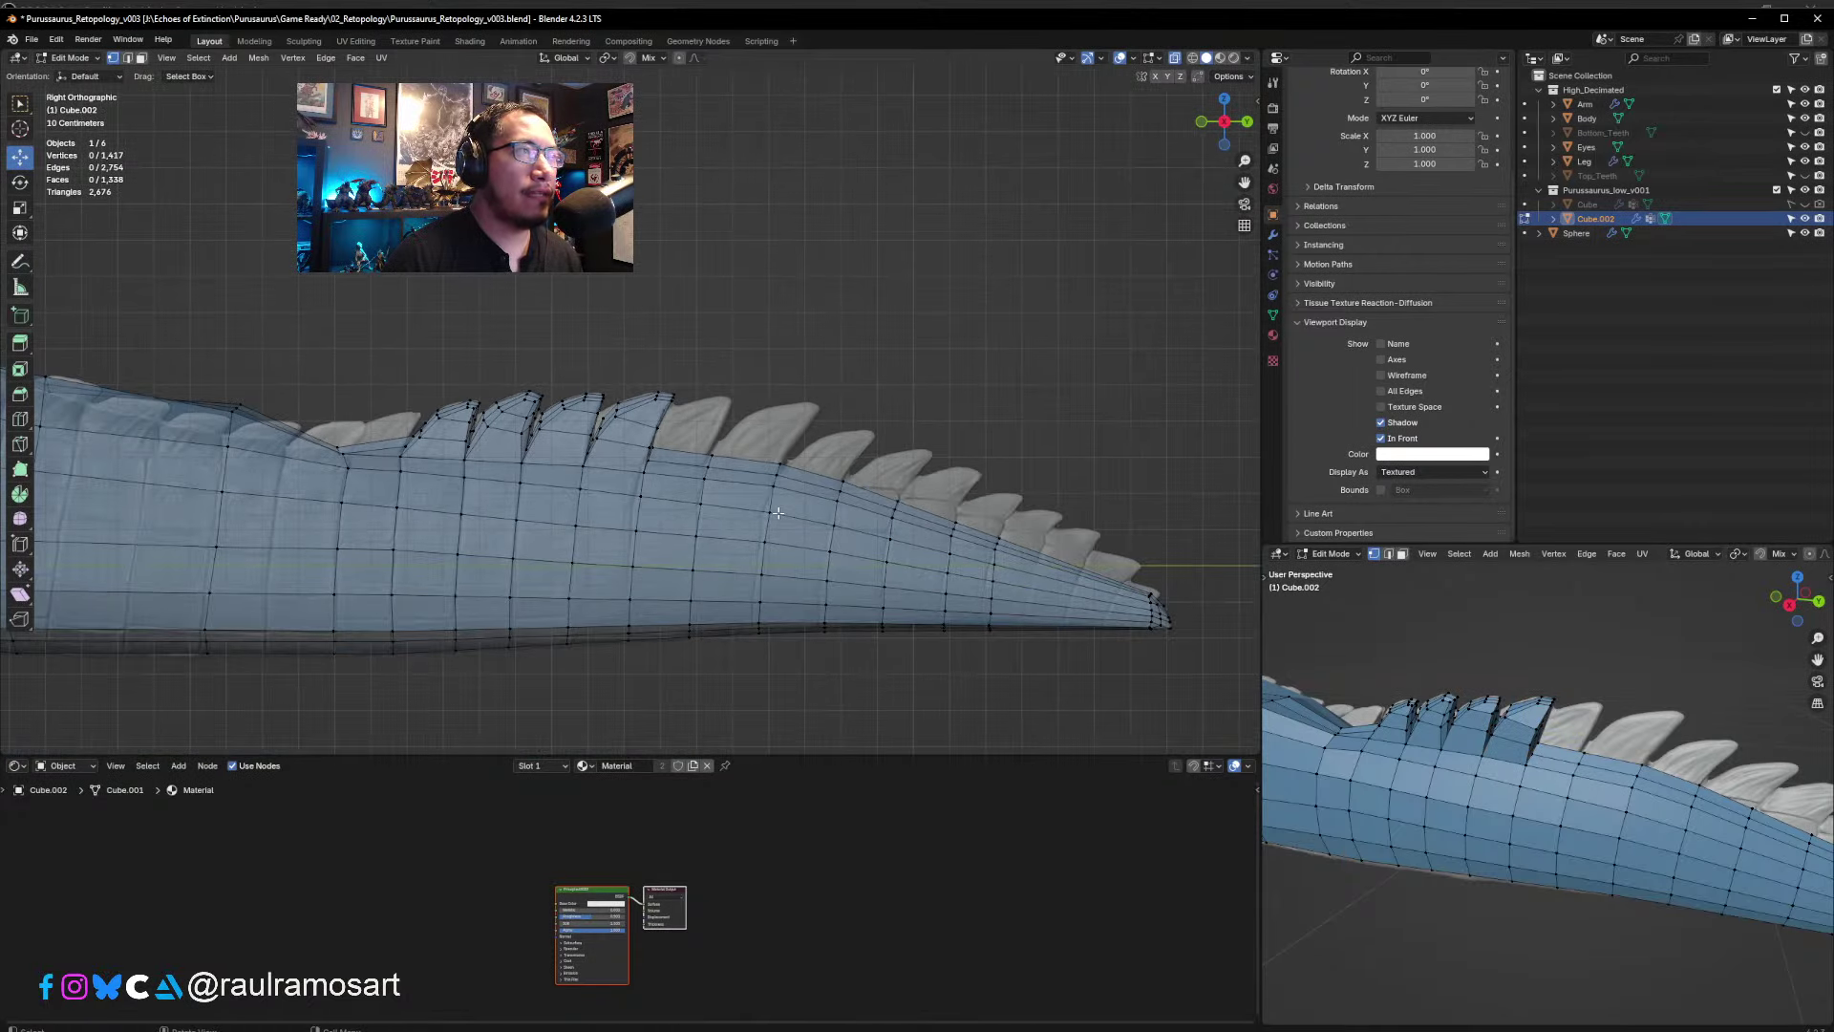
scroll(673, 524, "up", 6)
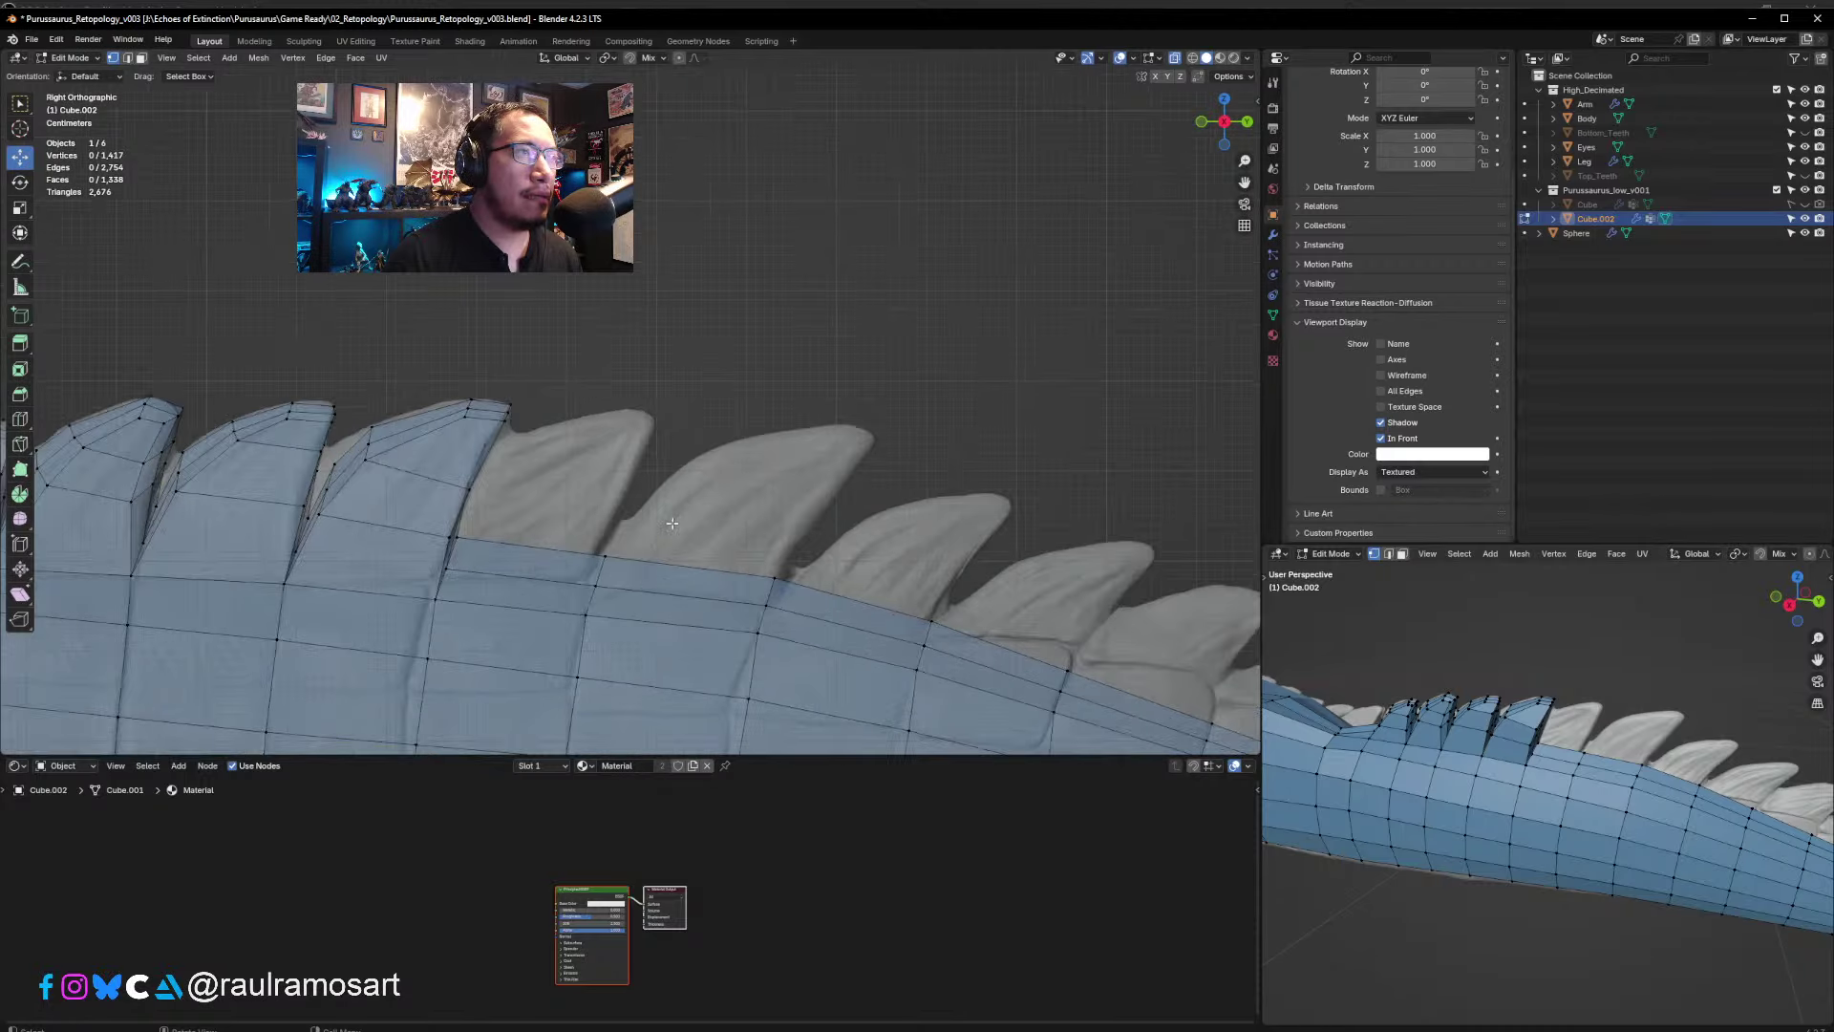
left_click(144, 59)
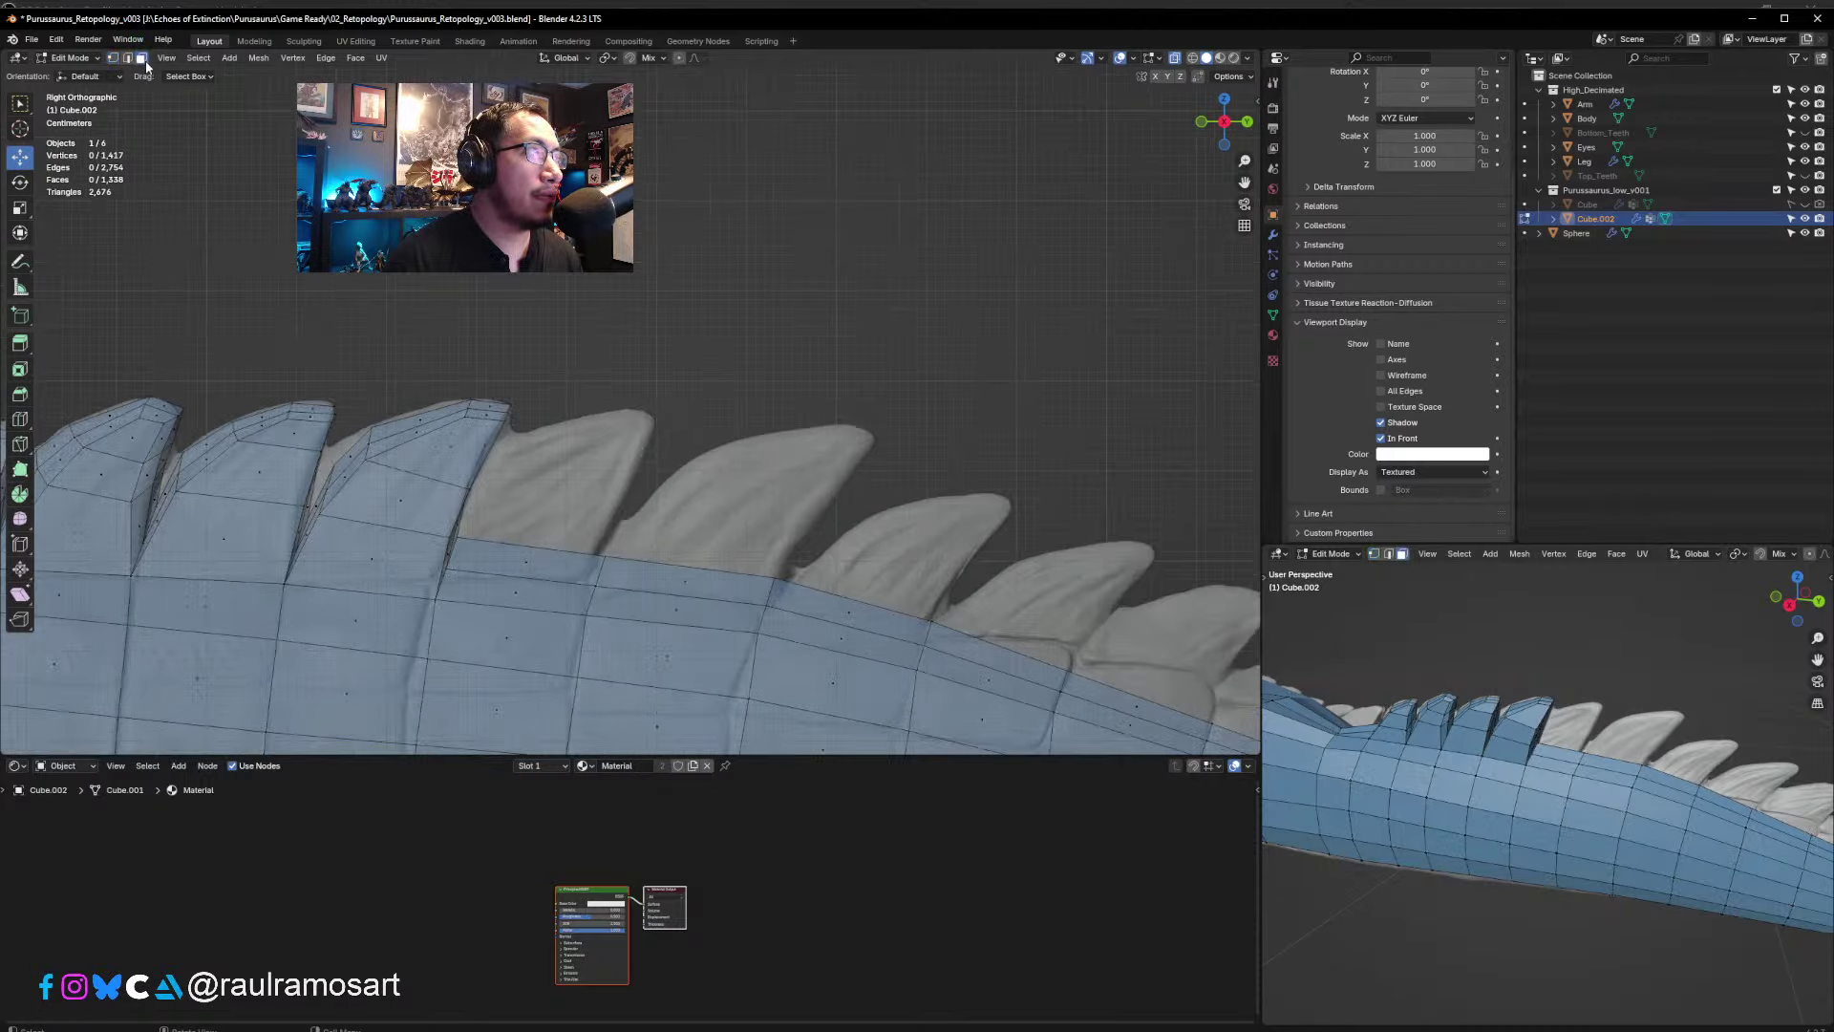
left_click(543, 565)
key("e")
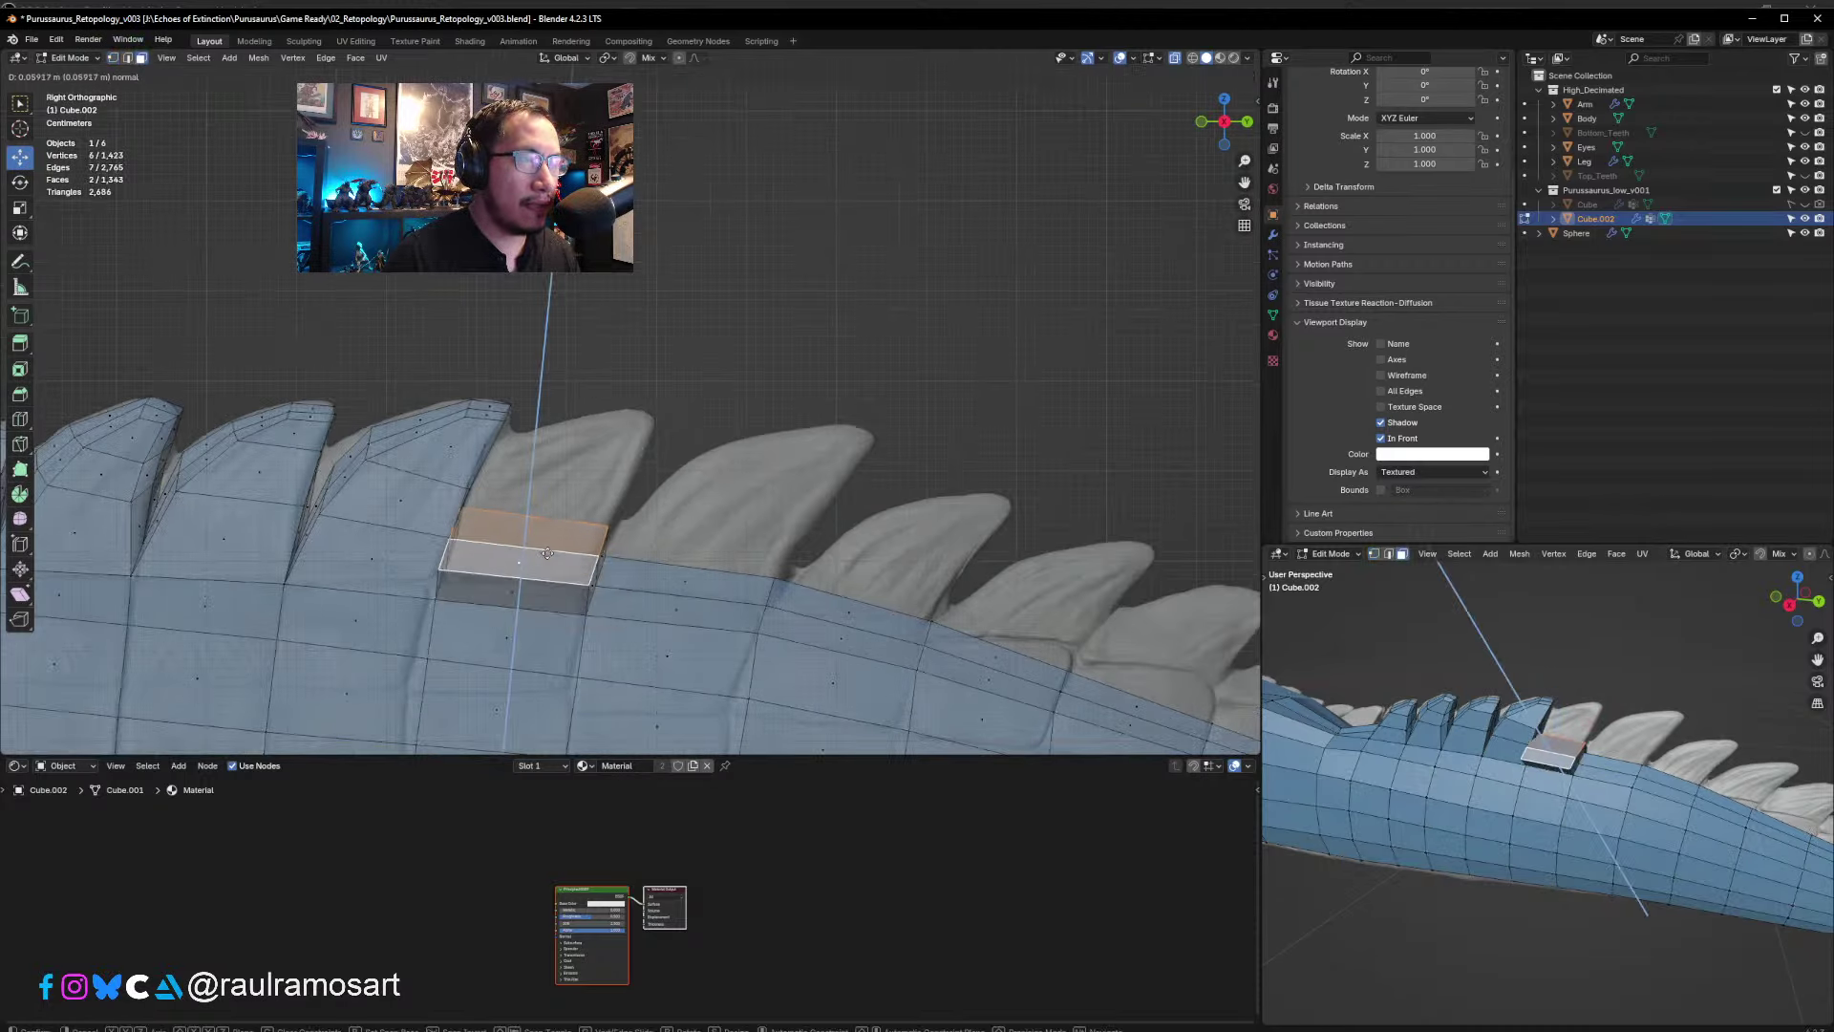
left_click(547, 555)
key("s")
left_click(520, 410)
key("g")
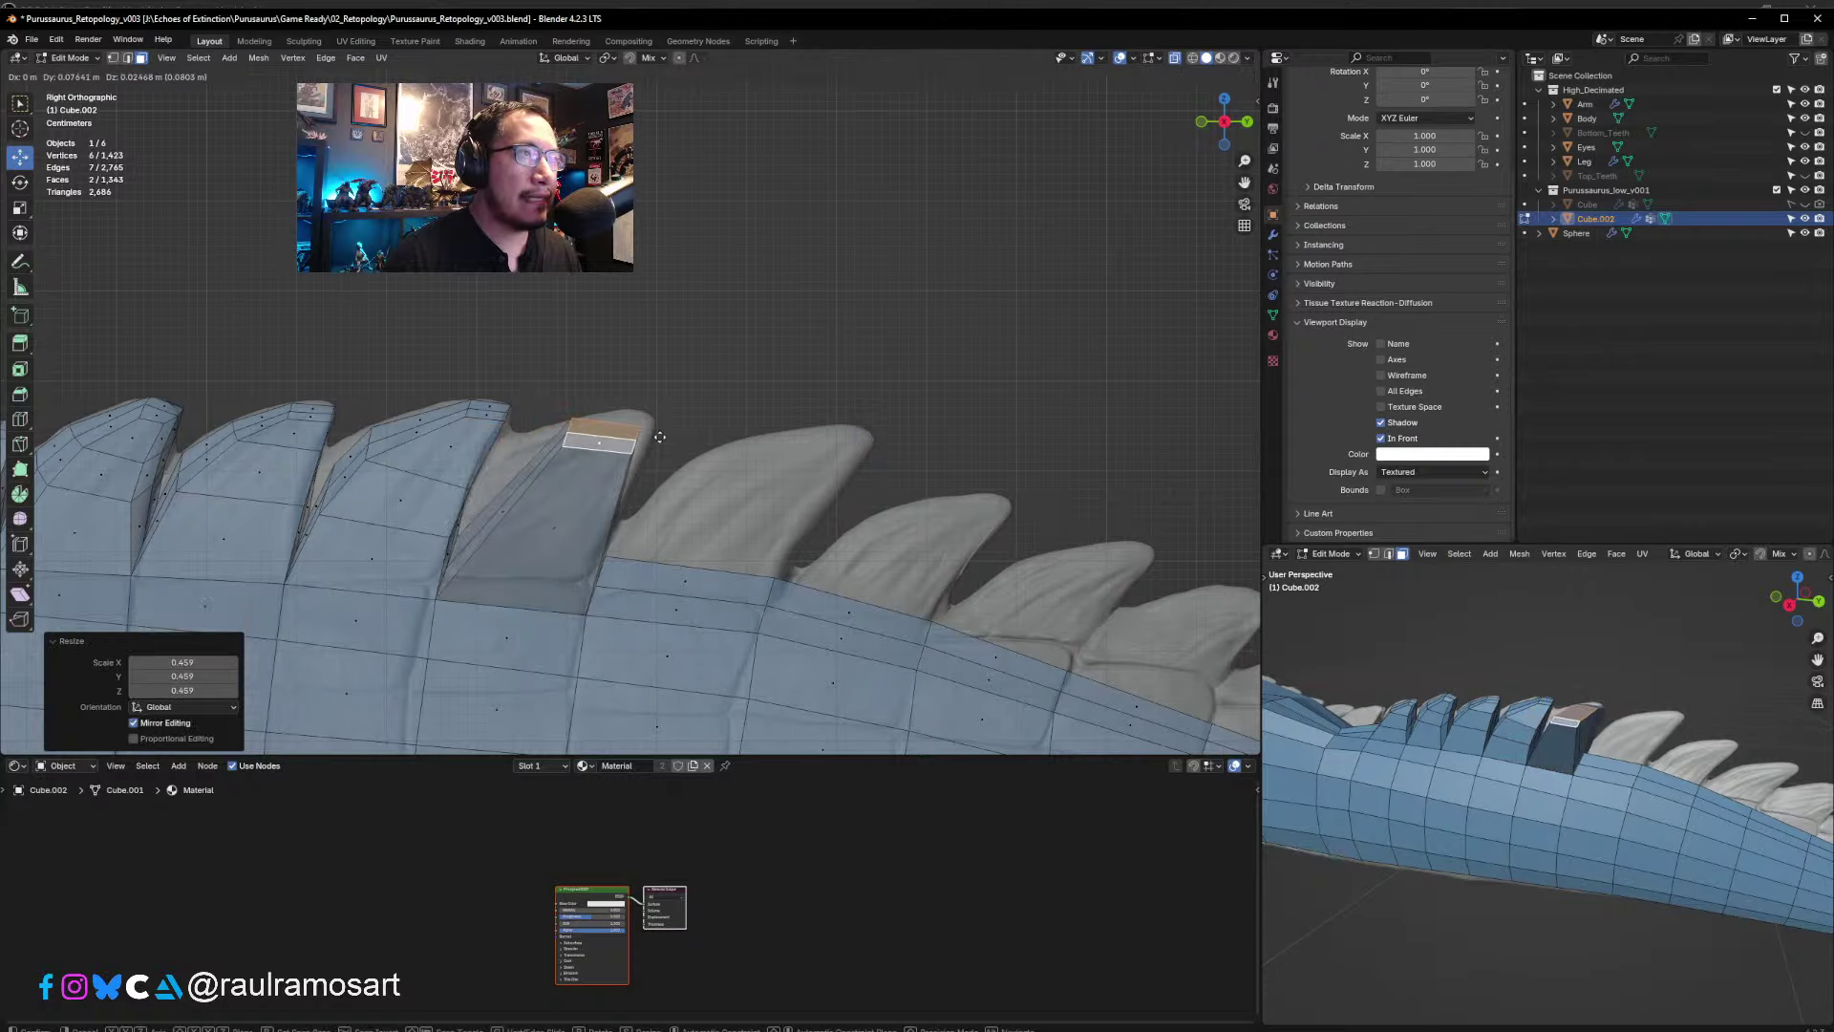
left_click(658, 427)
- Move the extruded spike's tip faces about 0.174 m inward along X to the body's centre line
key("KP_7")
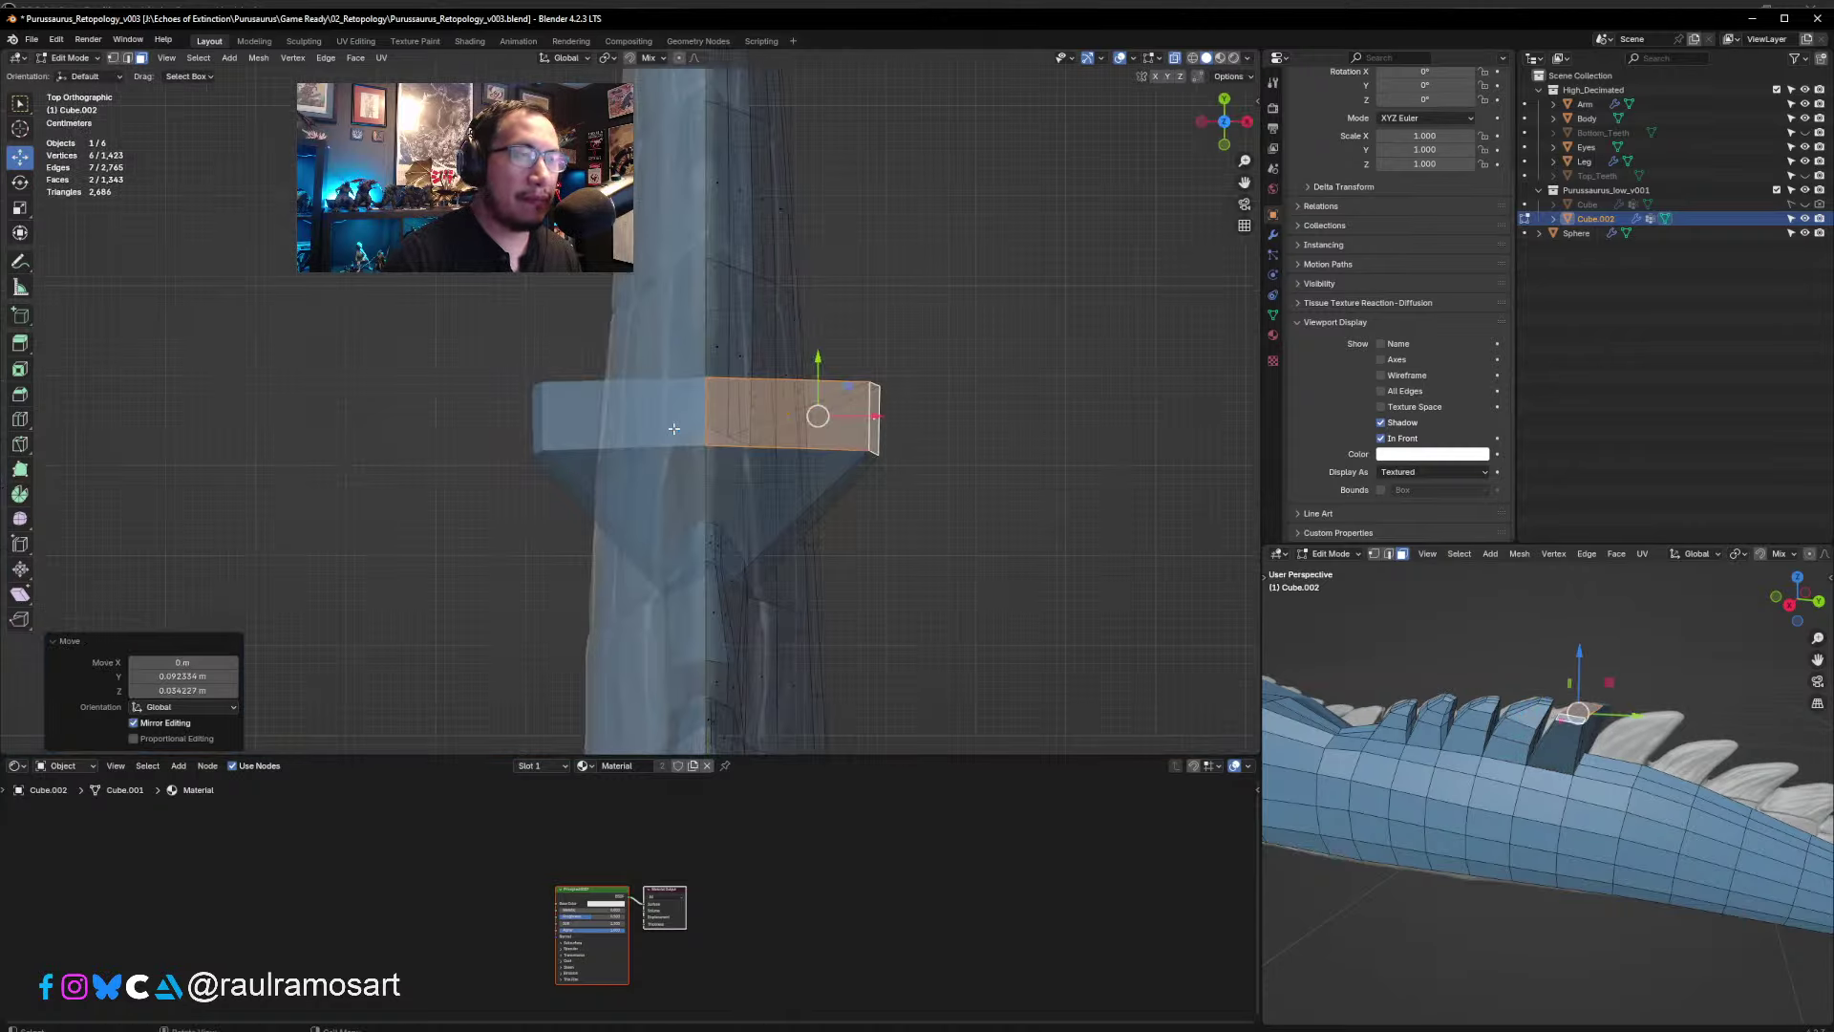
key("g")
key("x")
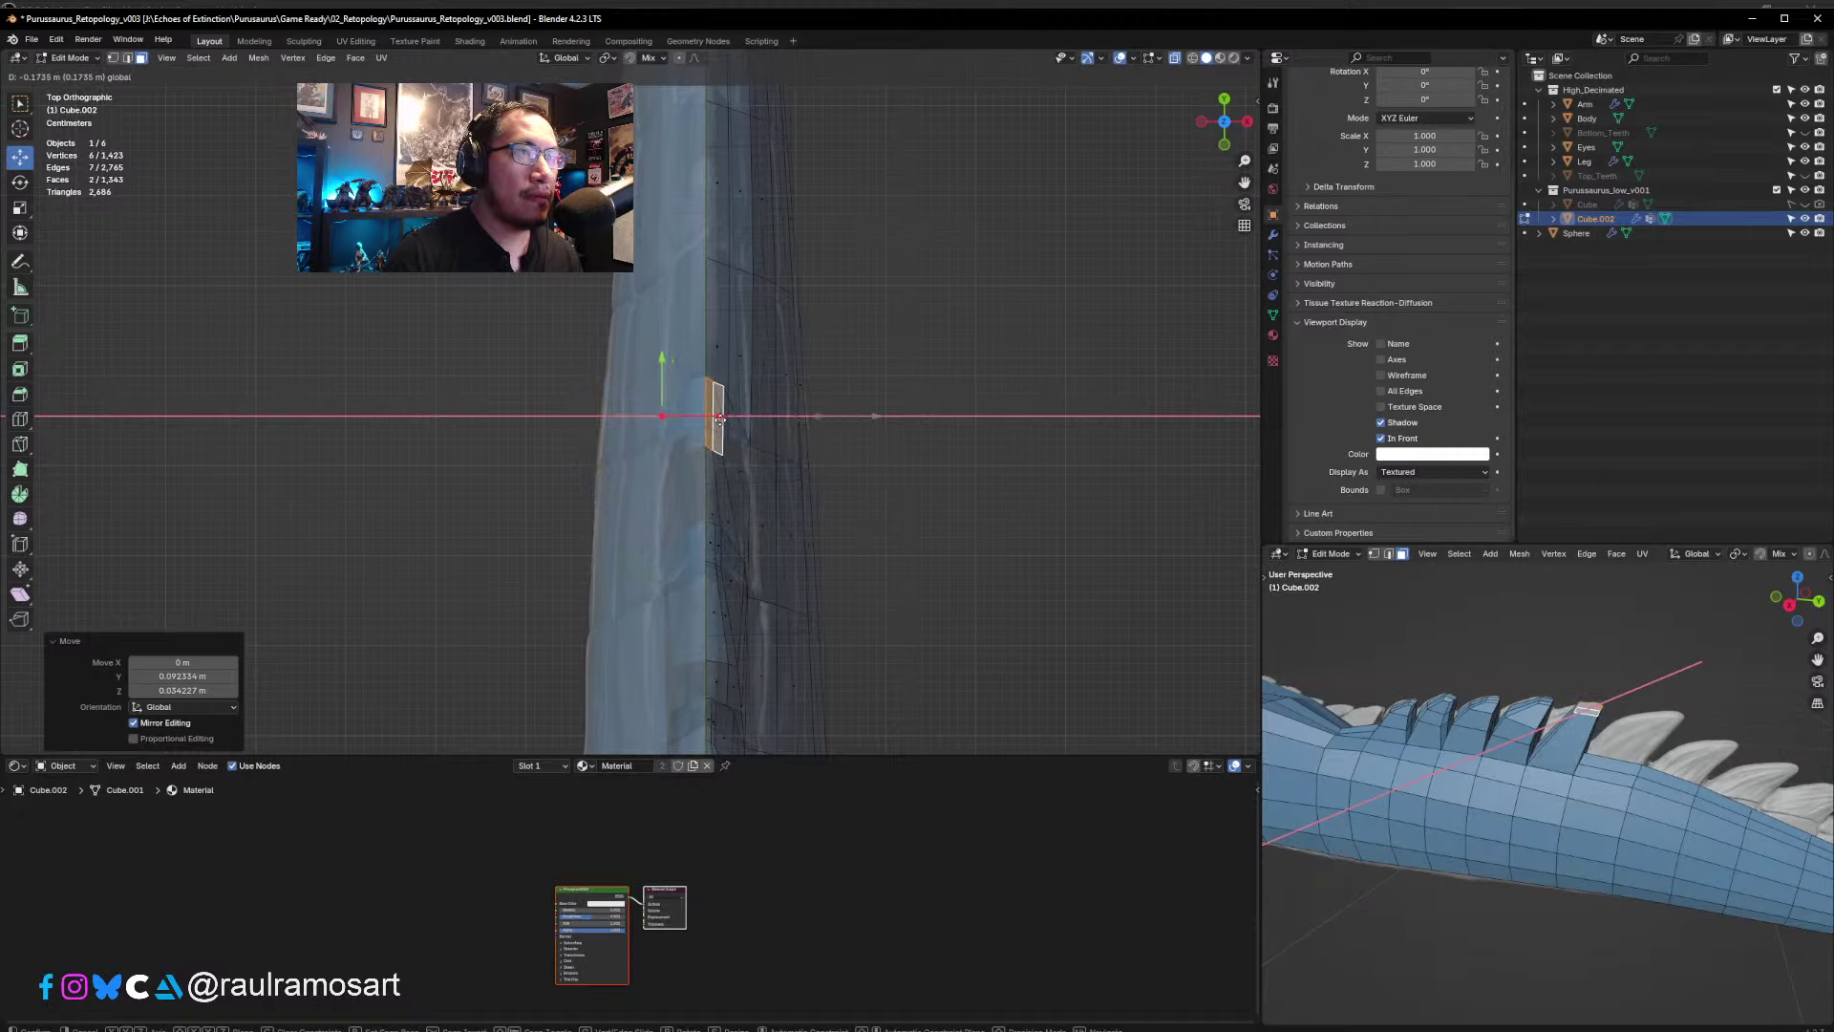
left_click(723, 418)
- Fit the tip faces to the sculpted spike's point by shrinking, moving and tilting them, finishing with a scale of about 0.857 and a small rearward move
key("KP_3")
key("g")
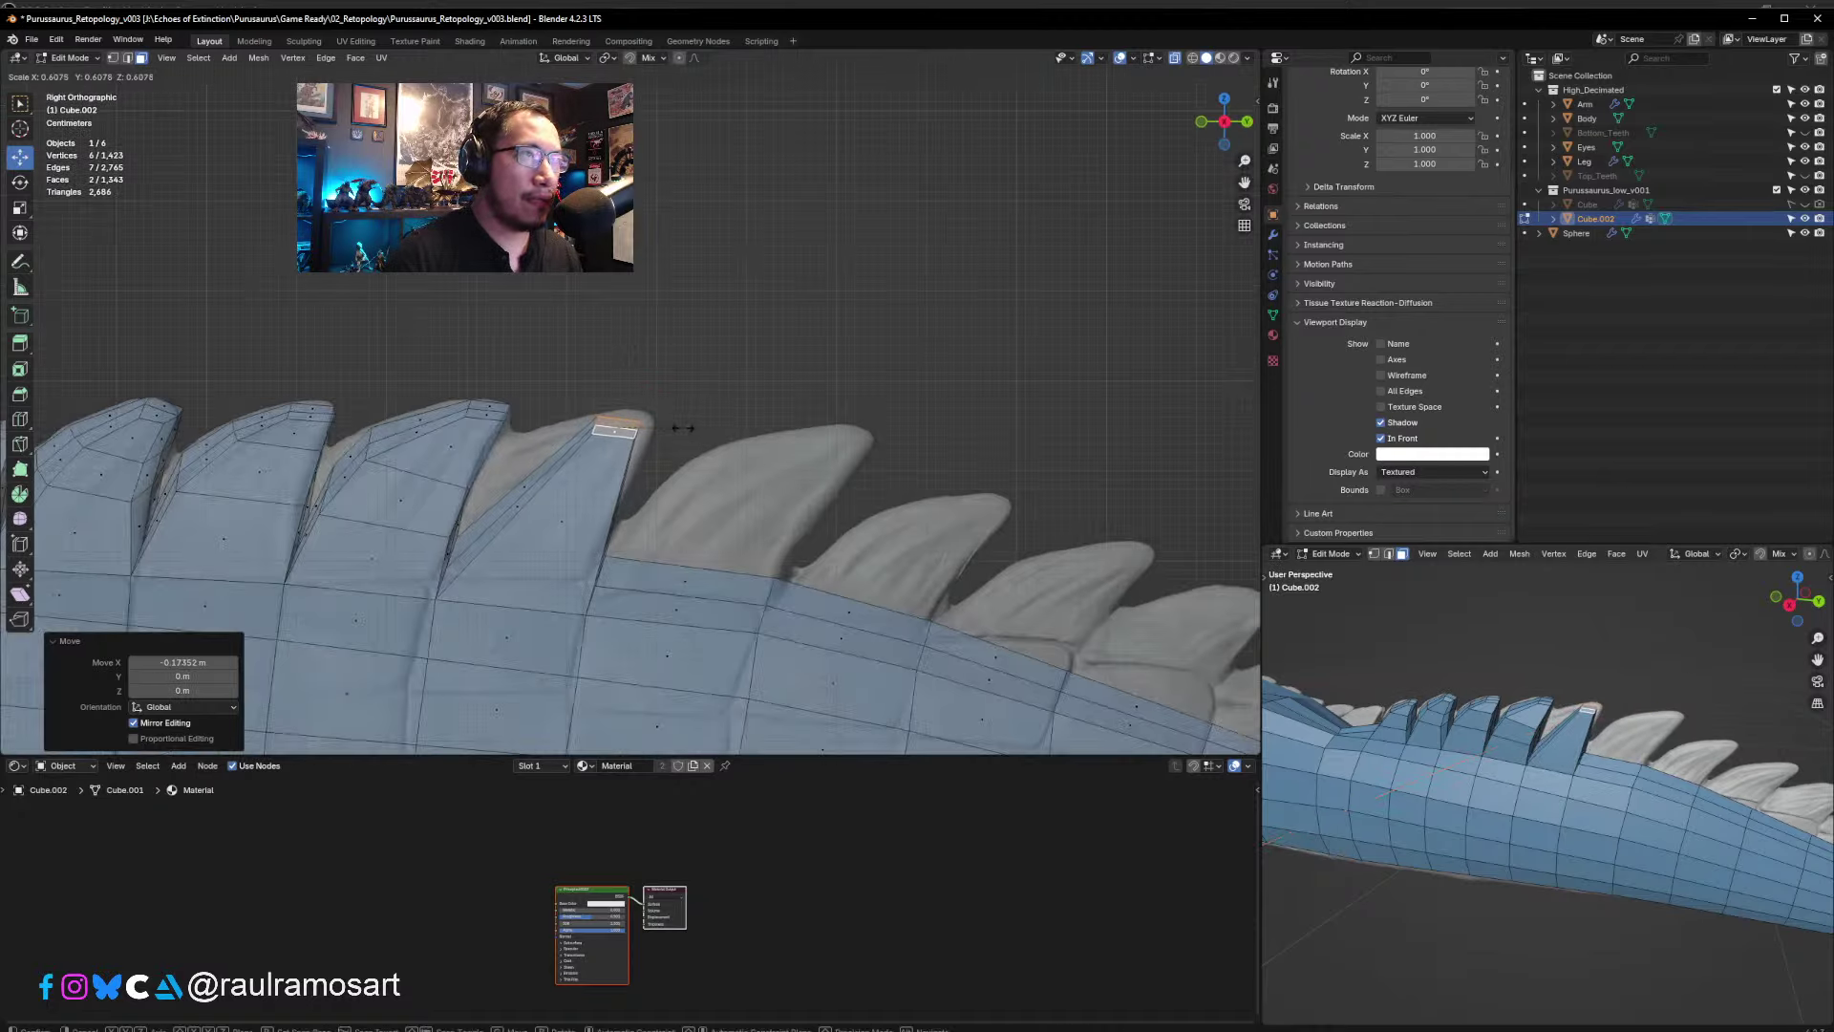
left_click(695, 424)
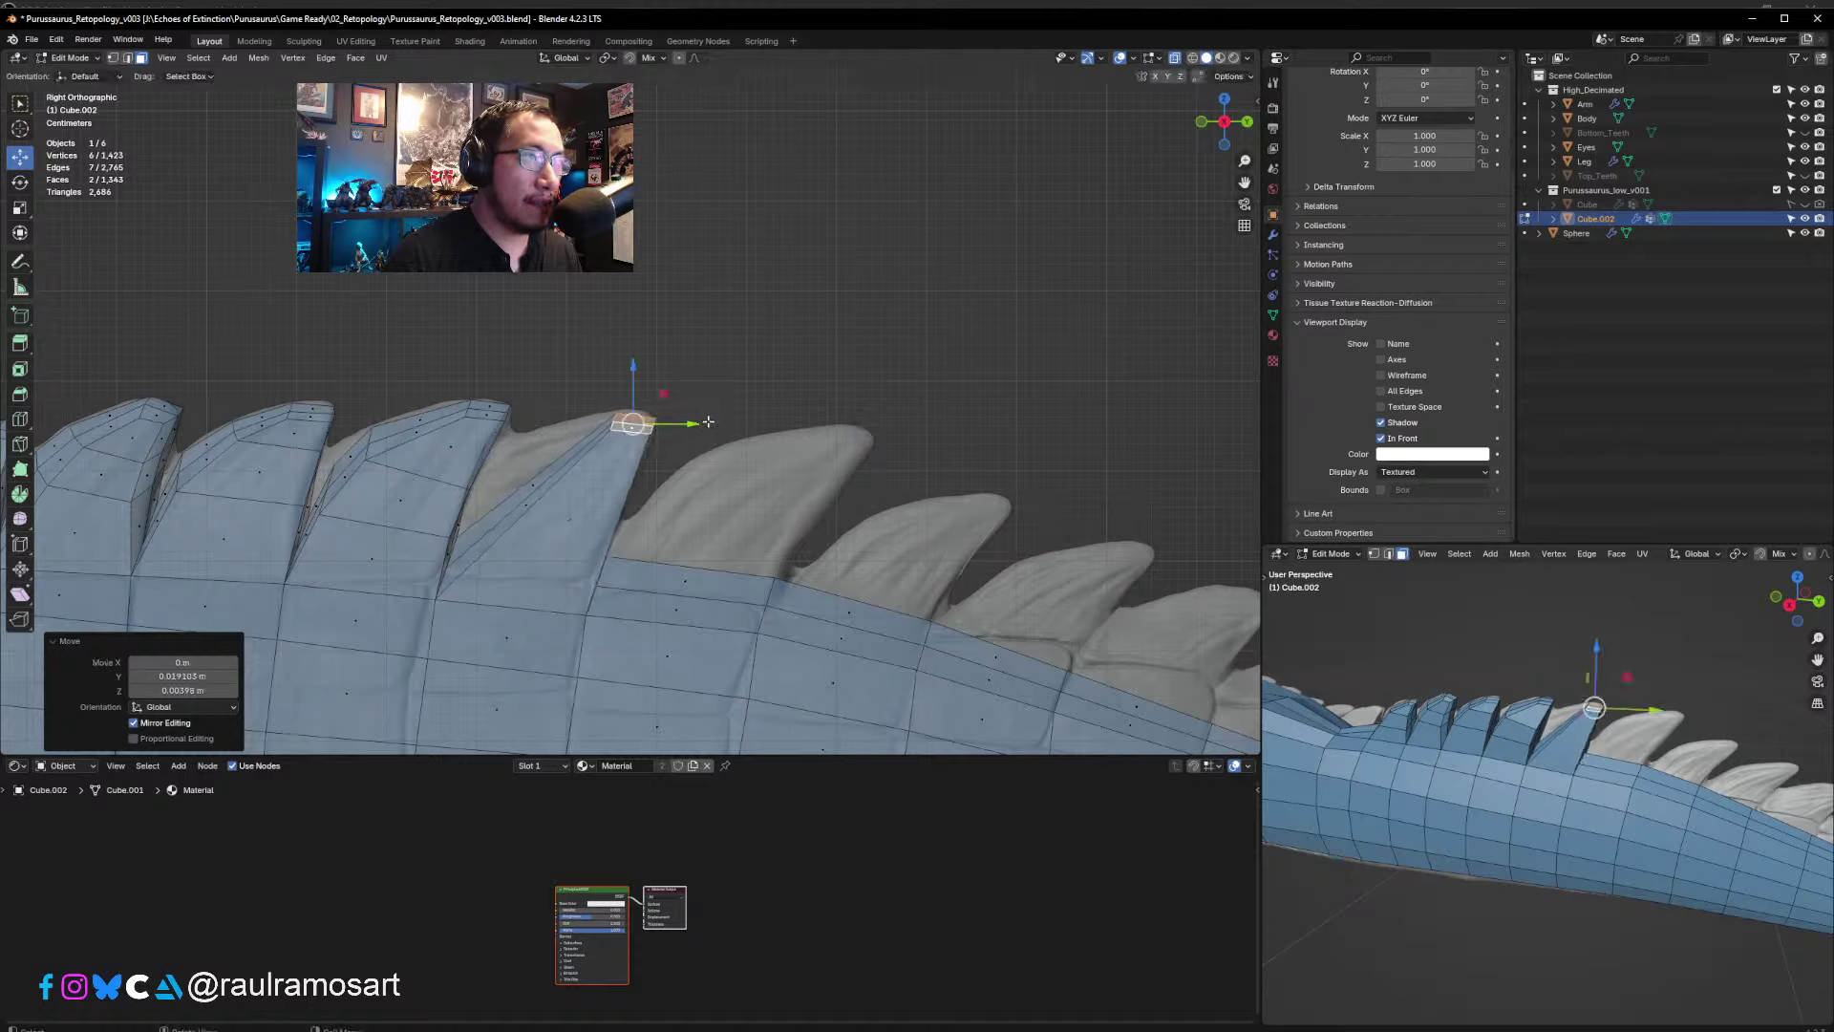
key("r")
left_click(705, 444)
key("s")
left_click(697, 437)
key("g")
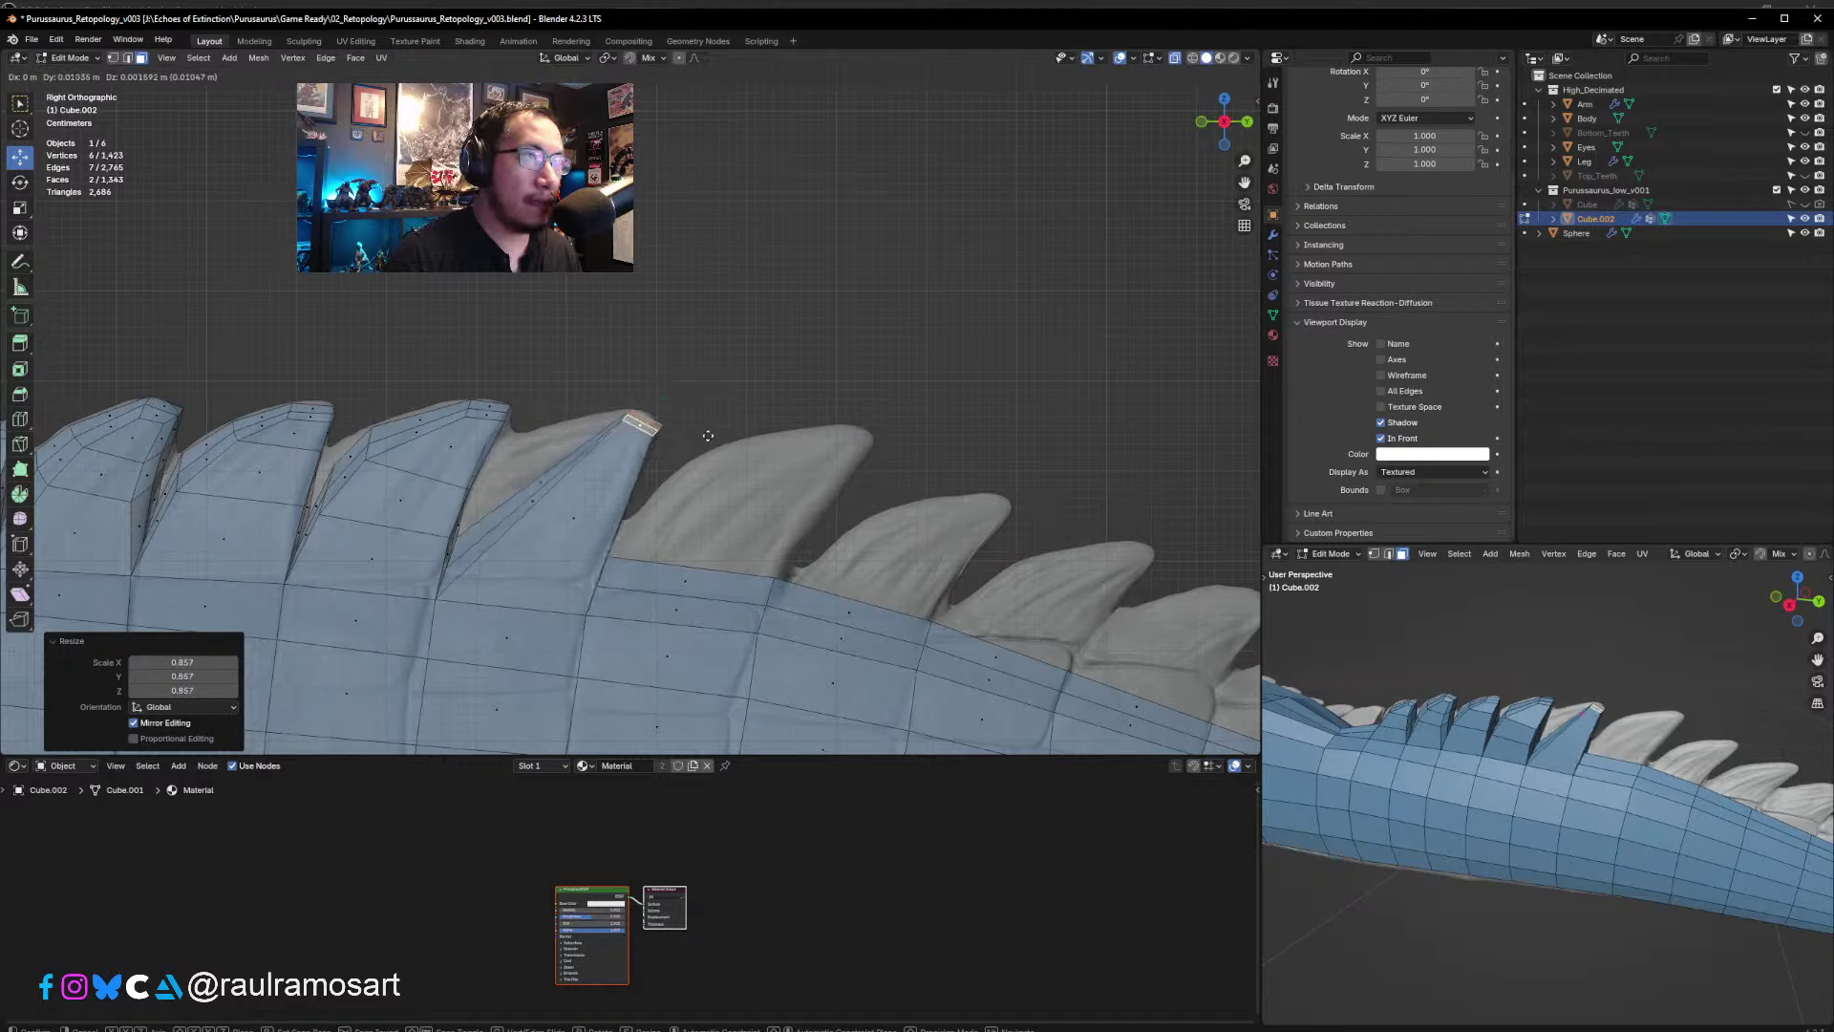
left_click(708, 435)
- Add an edge loop around the middle of the new spike and scale it to 1.271
key("ctrl+r")
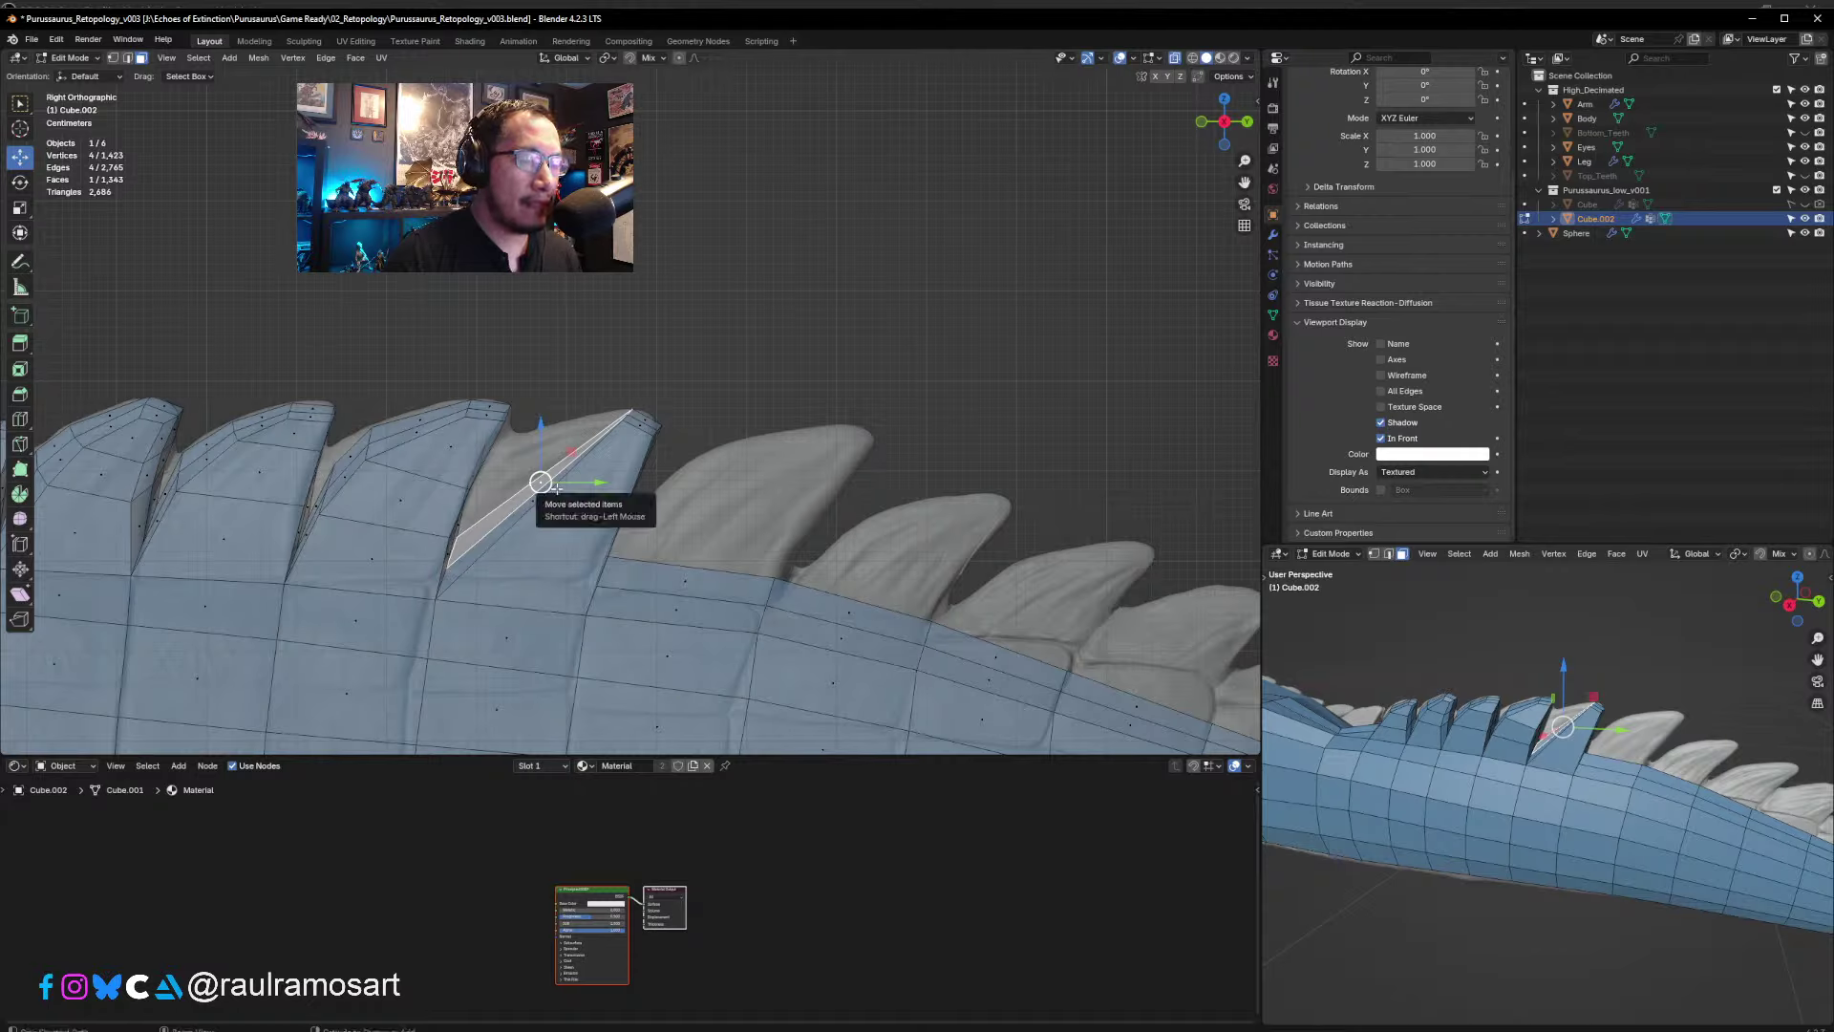
left_click(573, 491)
right_click(573, 491)
key("s")
left_click(640, 486)
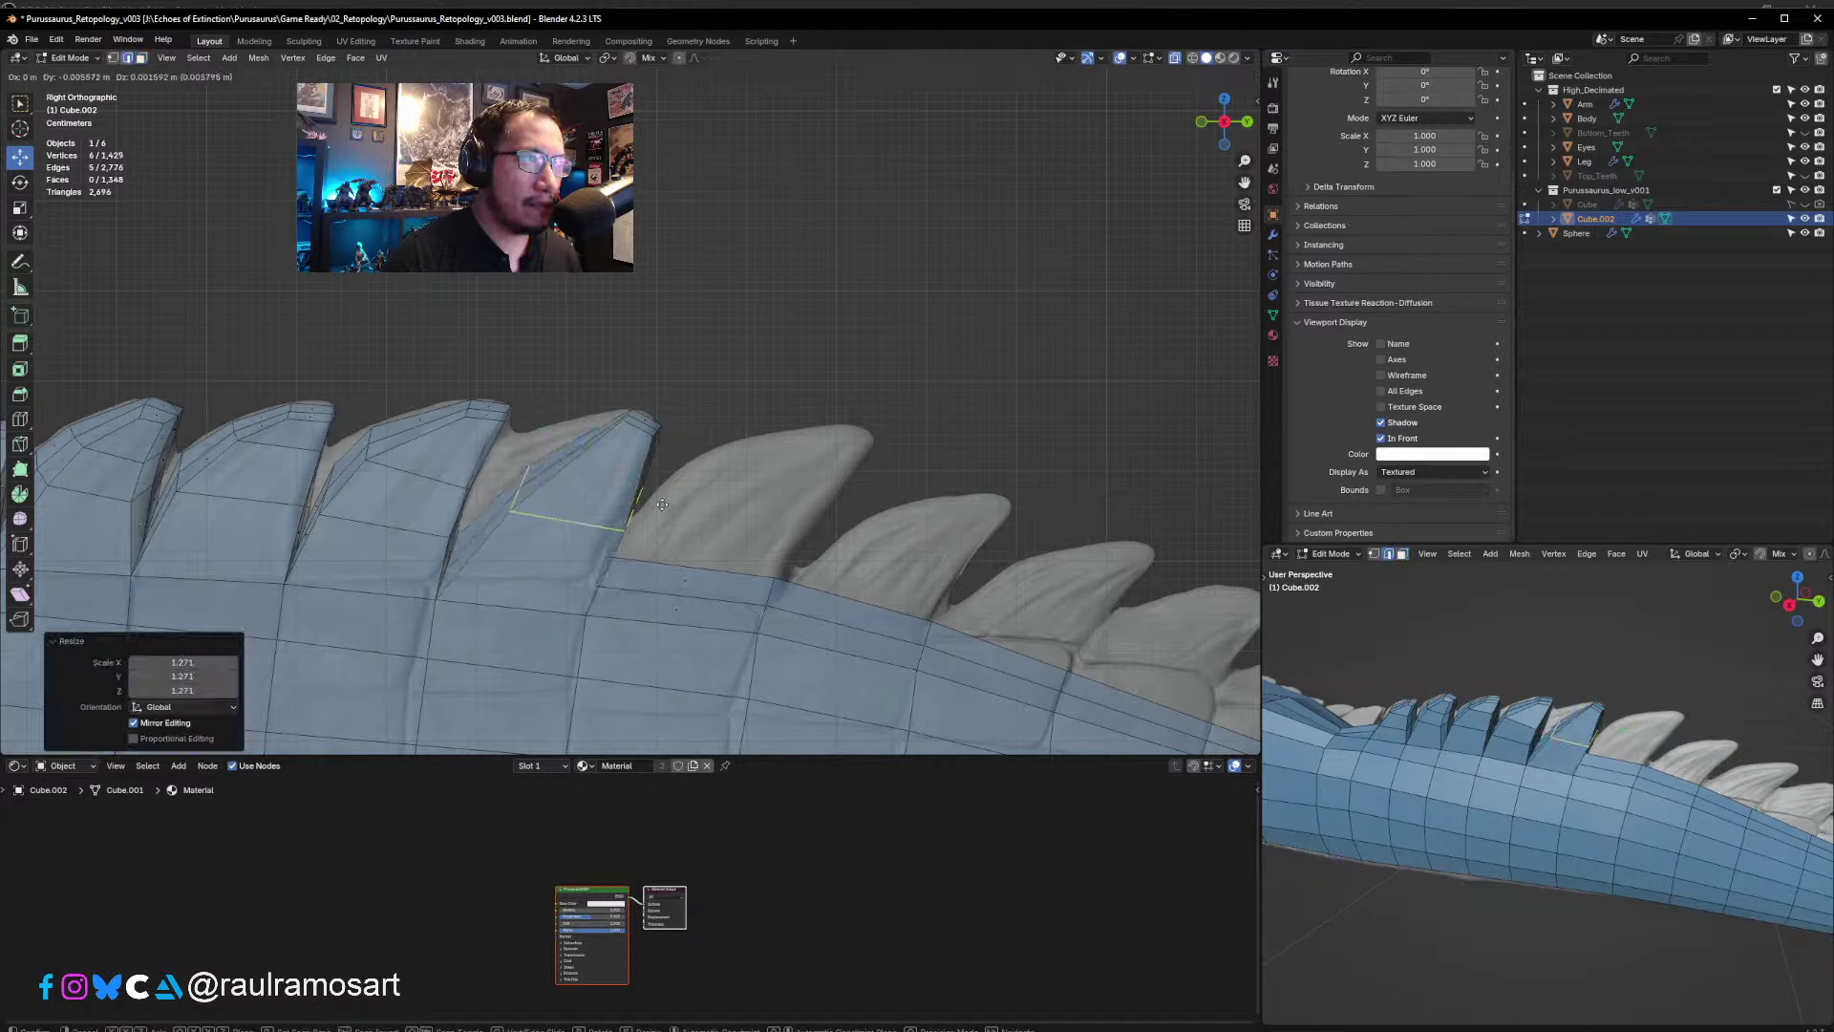
- Raise the middle loop toward the sculpted outline, scale it to about 1.234 and shift it about 0.012 m along Y and 0.013 m up
key("g")
right_click(656, 483)
key("s")
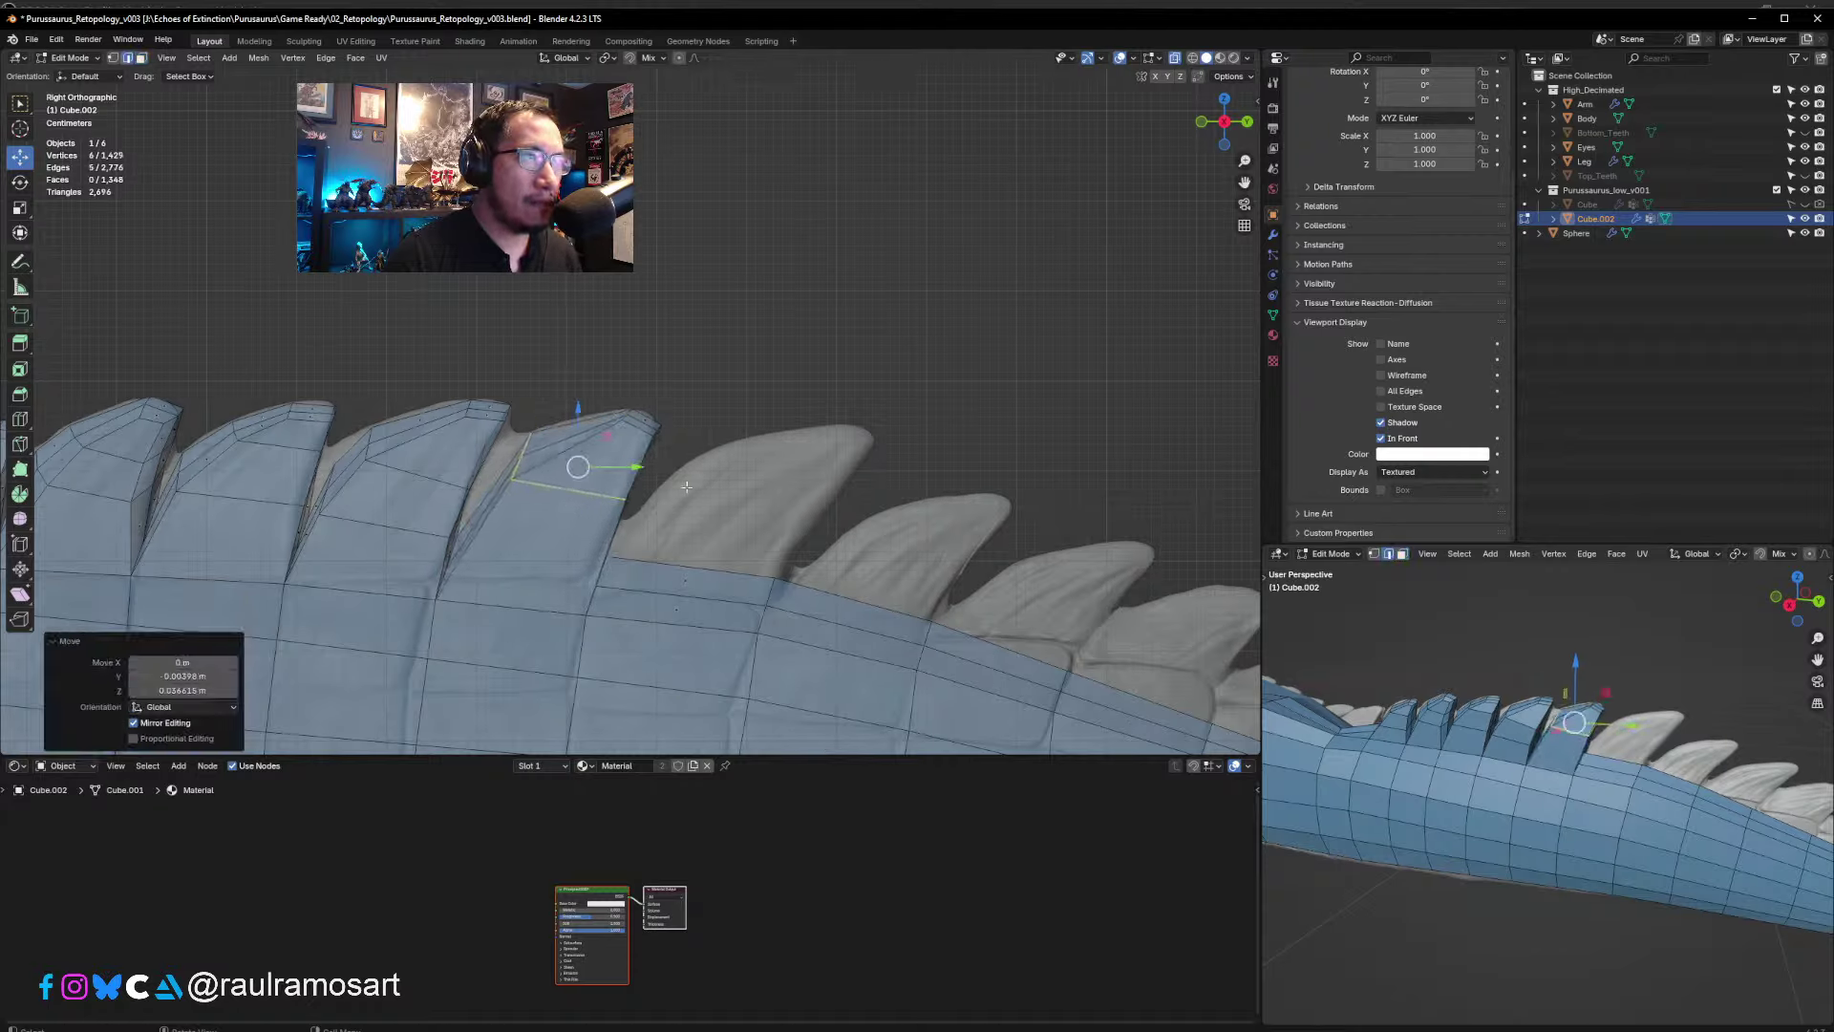
left_click(666, 476)
key("s")
left_click(688, 466)
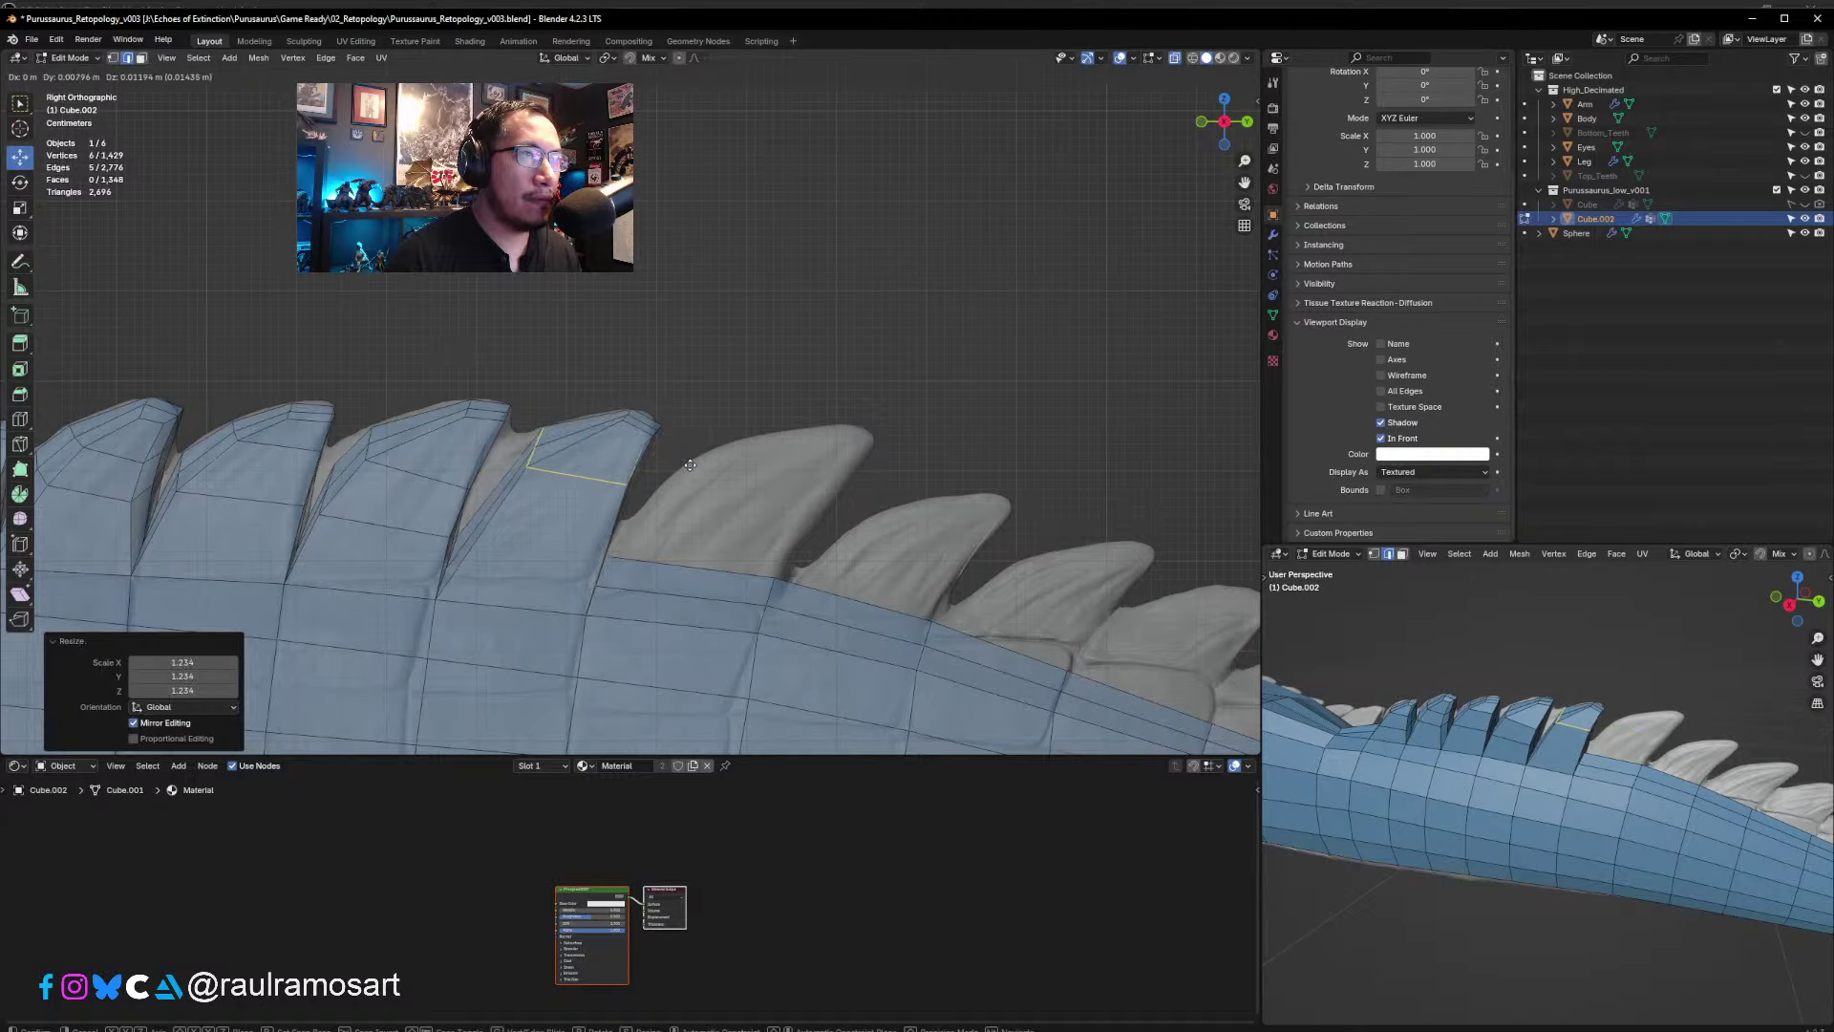
key("g")
left_click(695, 465)
- Add a second edge loop to the spike's lower half, scale it to 1.088 and move it to follow the sculpted outline
middle_click_drag(586, 425, 628, 462)
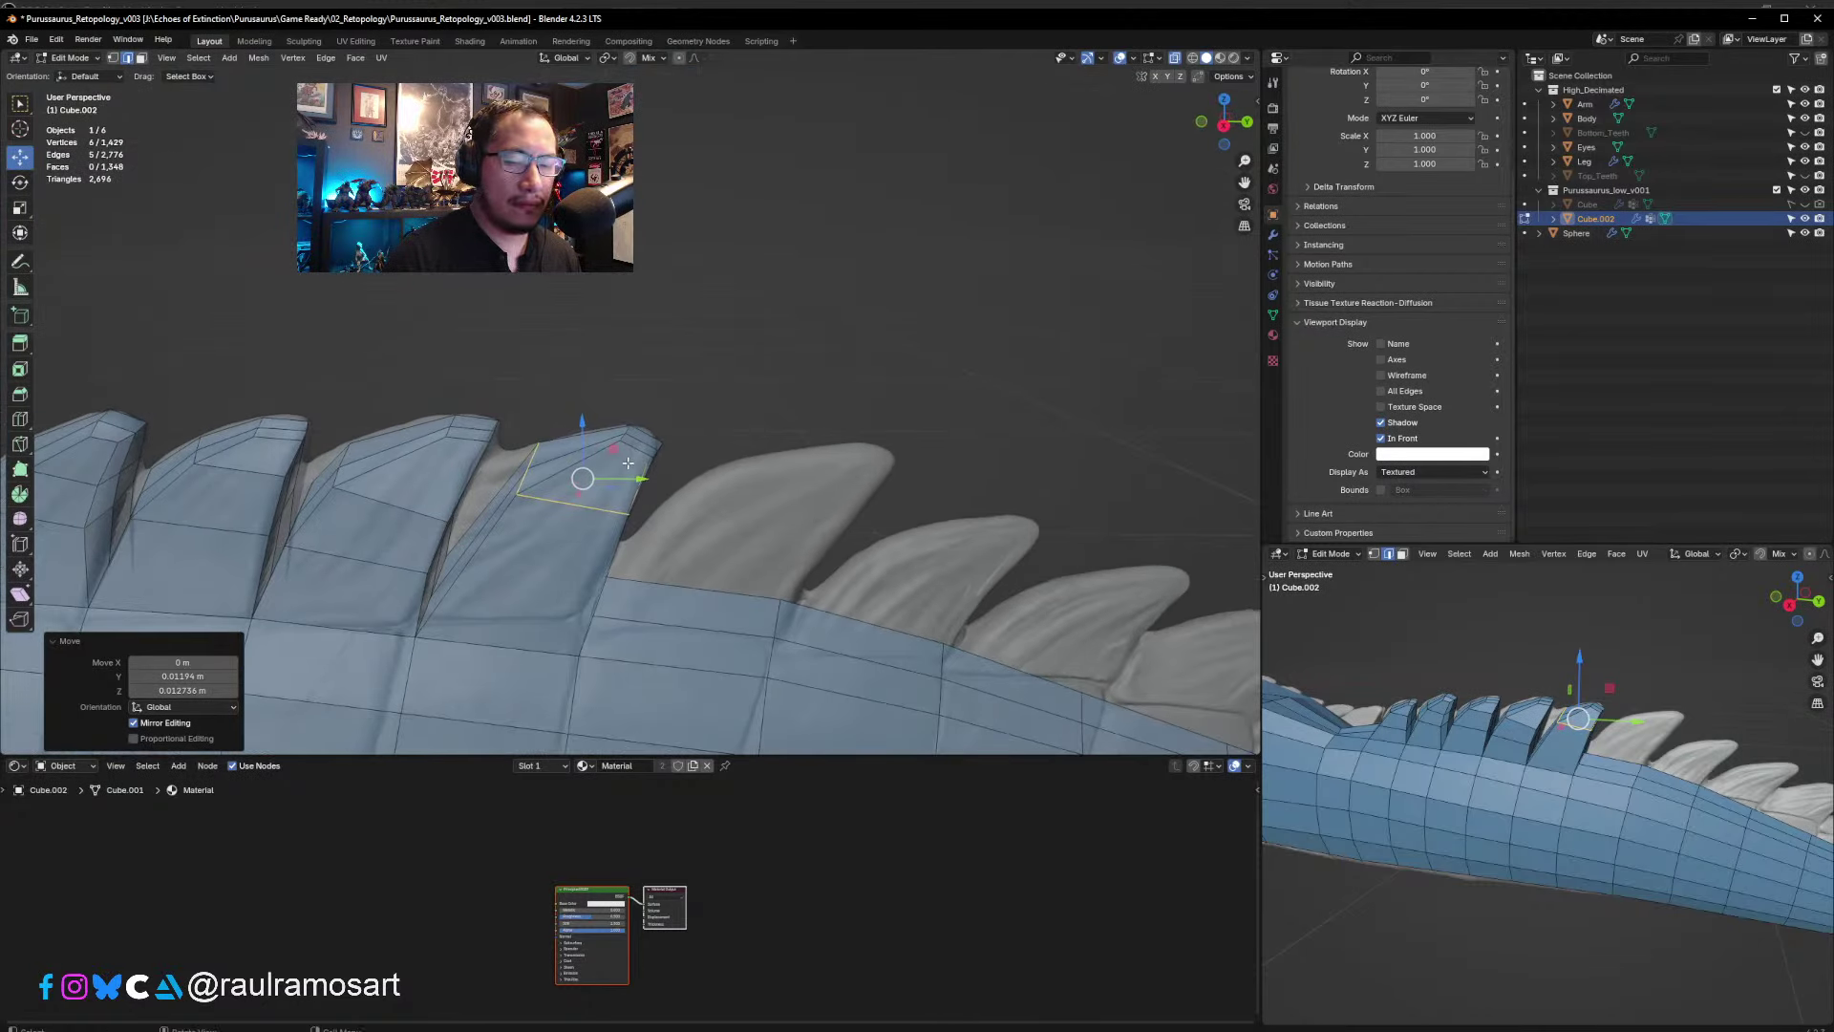
key("KP_3")
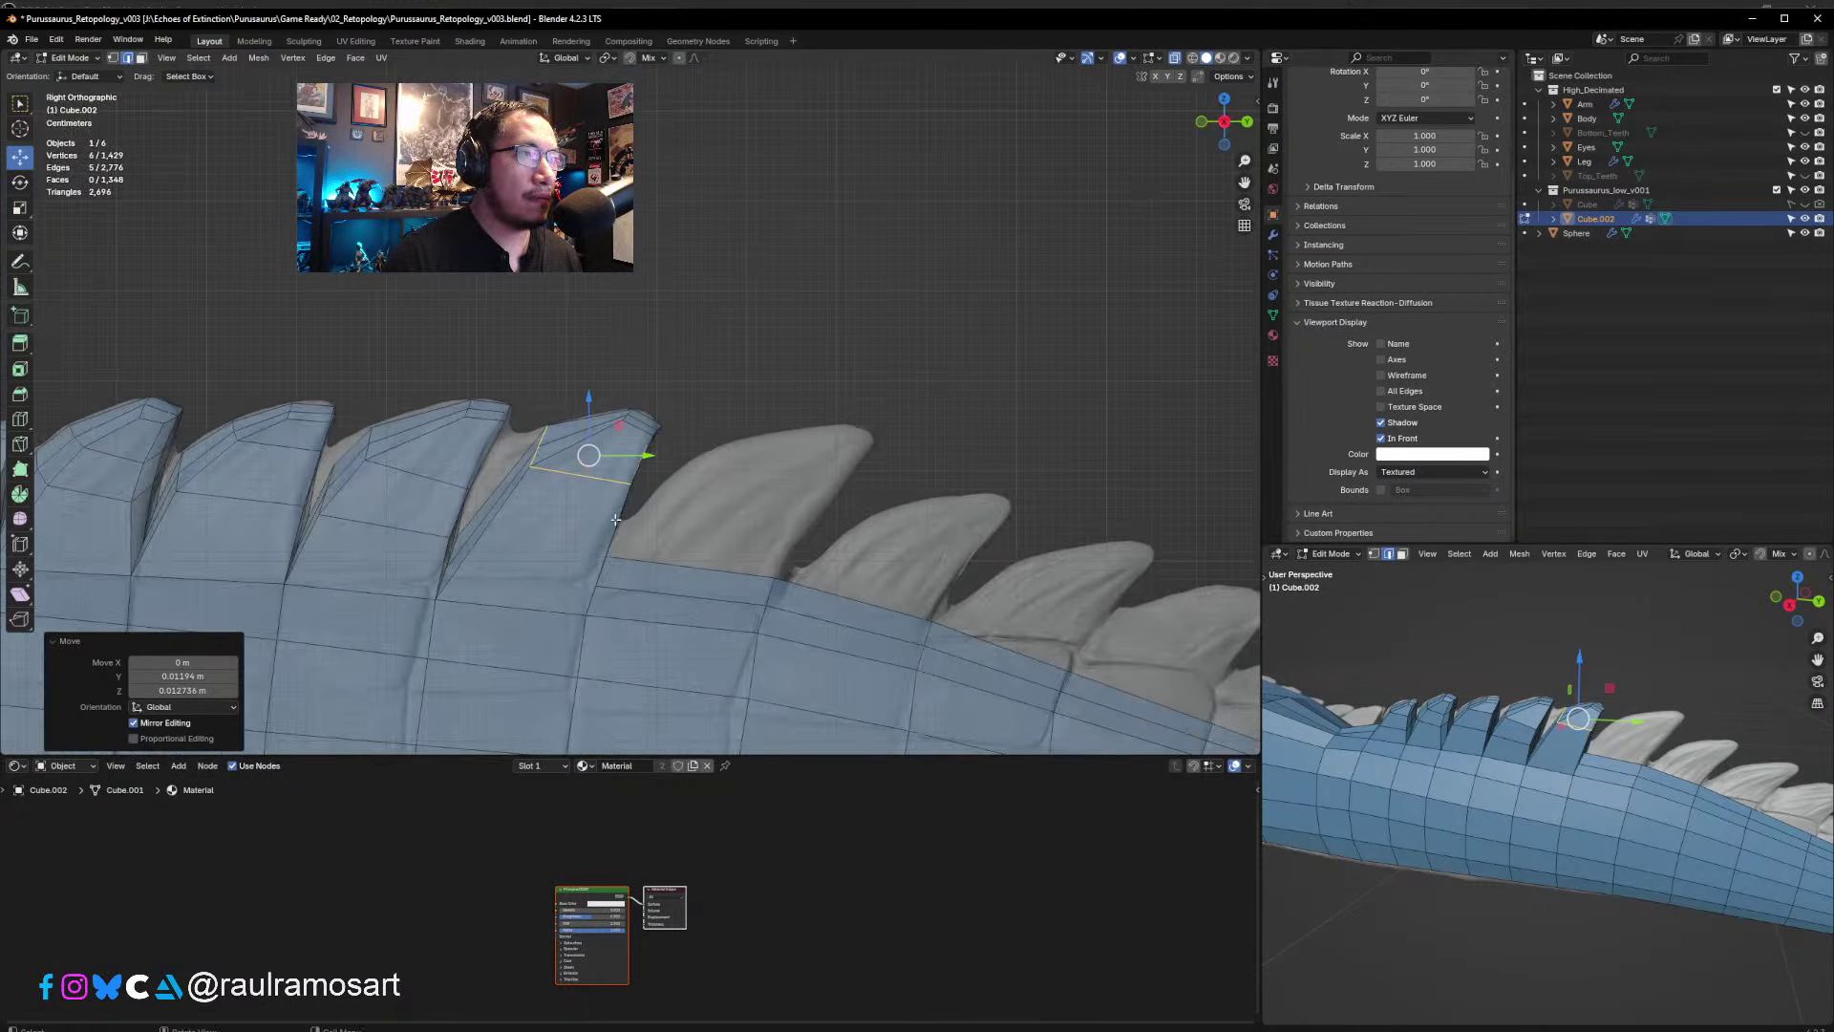
scroll(616, 520, "down", 2)
middle_click_drag(1155, 603, 923, 514, "shift")
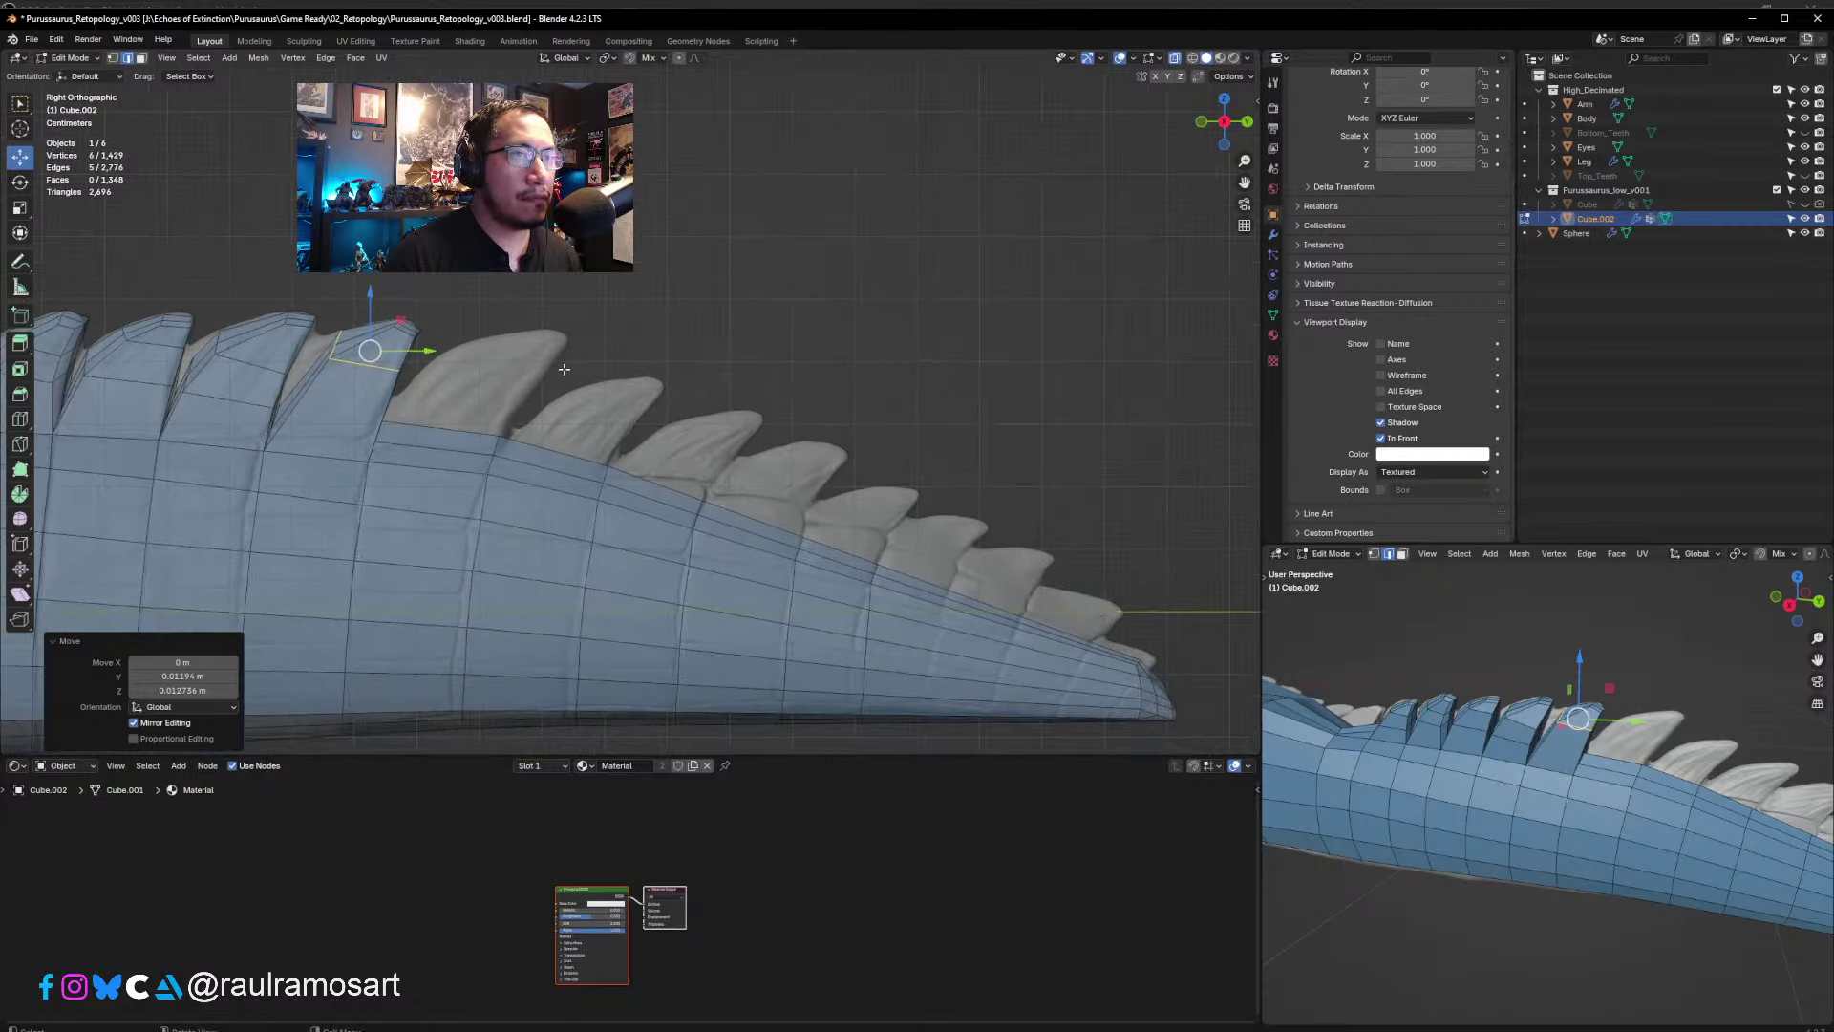
middle_click_drag(270, 387, 568, 426, "shift")
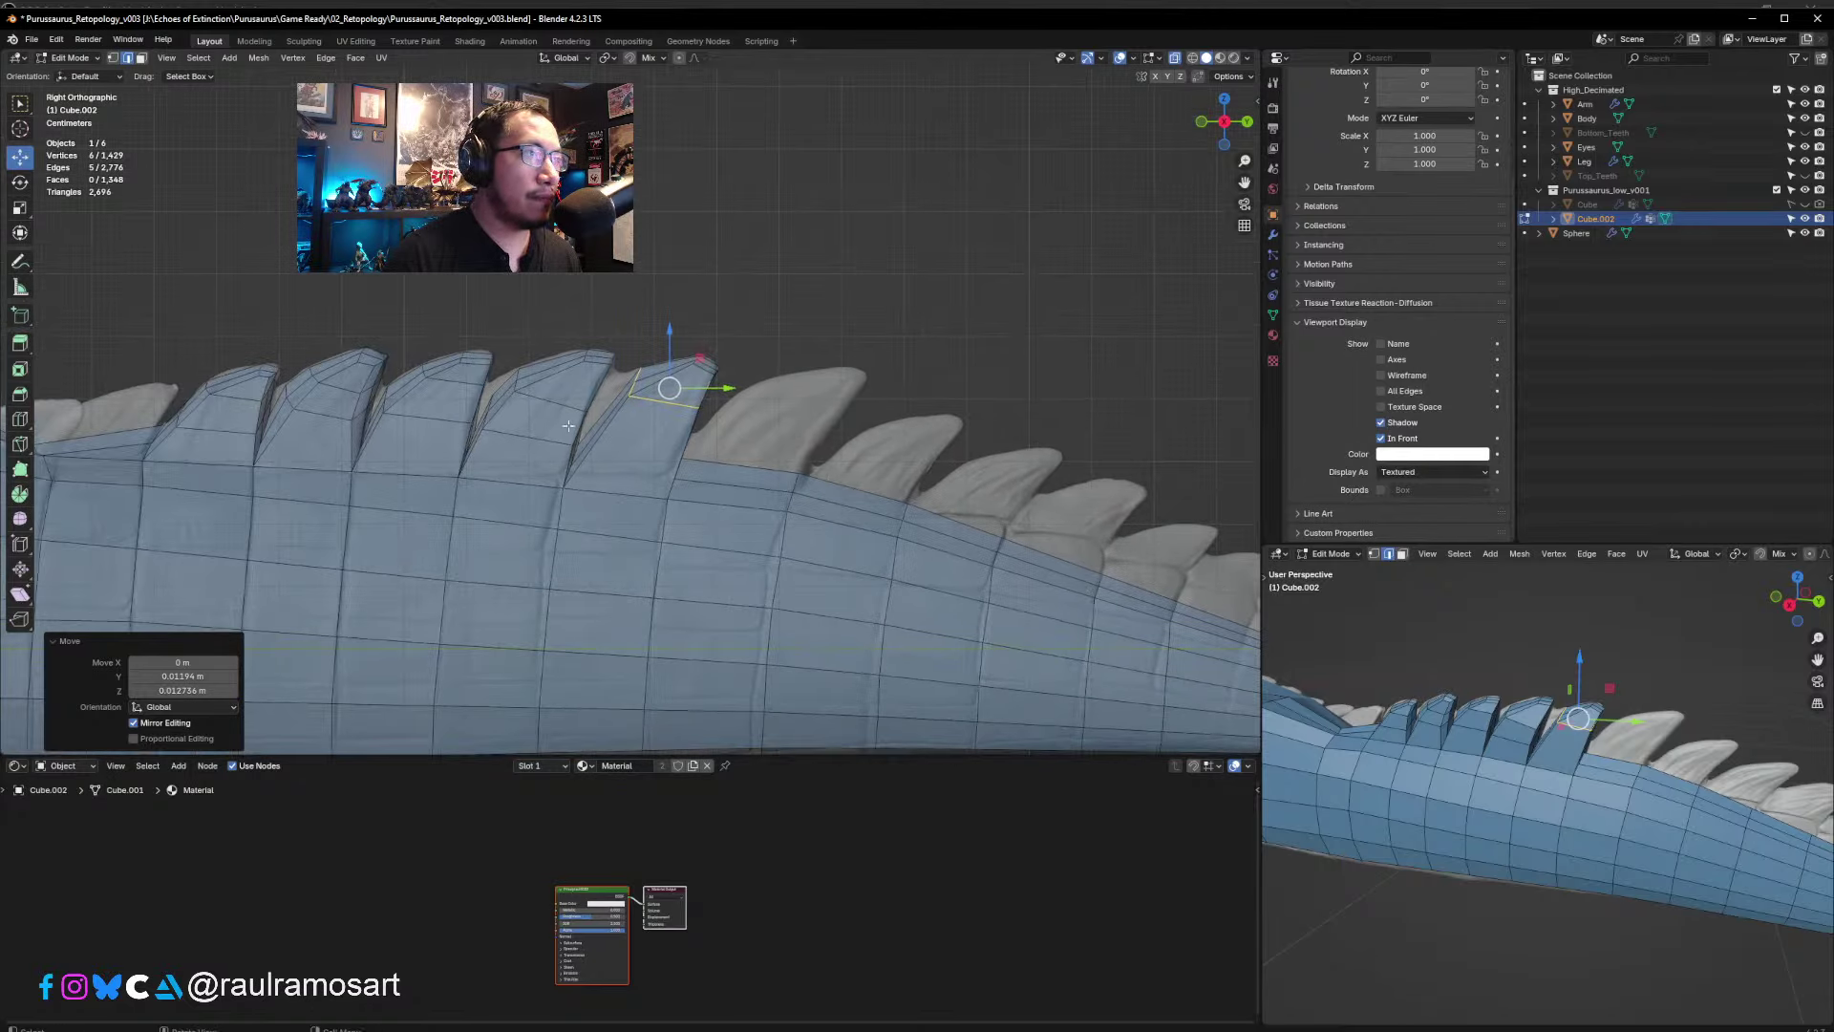
key("ctrl+r")
left_click(616, 416)
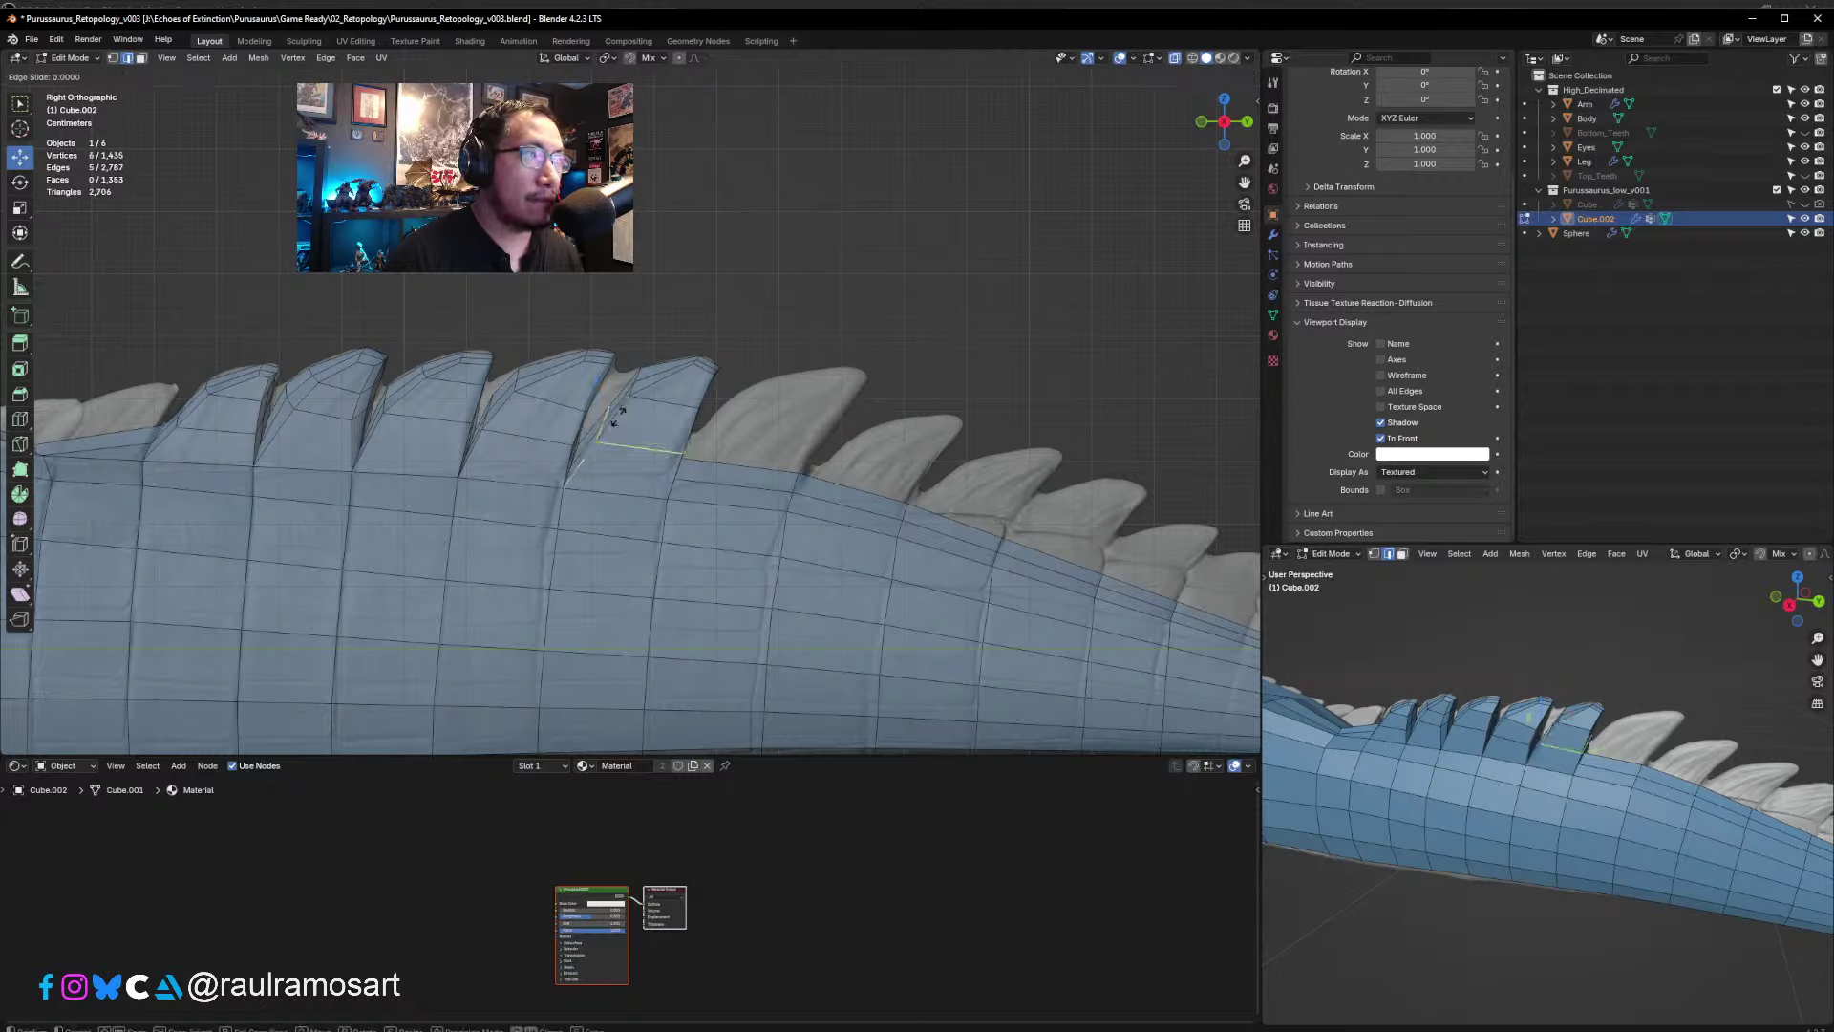
left_click(620, 417)
key("s")
left_click(799, 475)
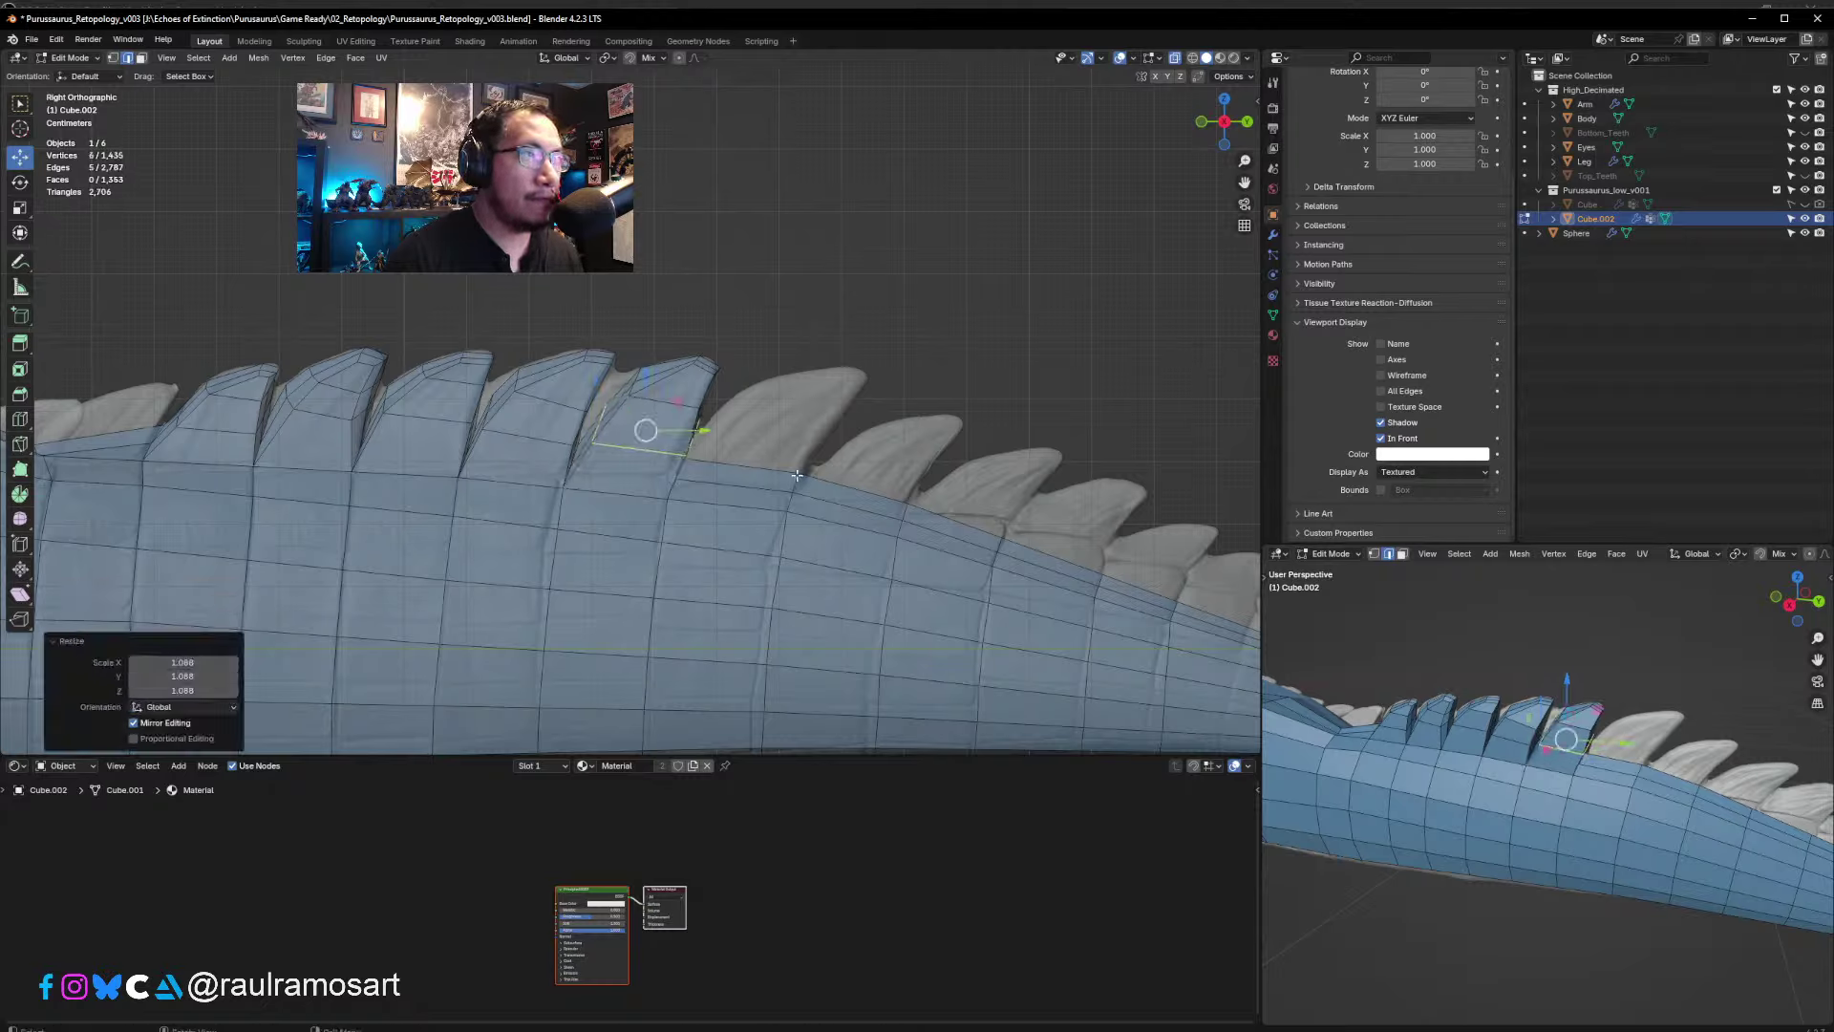
key("g")
left_click(790, 464)
left_click(747, 267)
- Extrude the two ridge faces beneath the next sculpted spike toward the tail tip by about 0.184 m
scroll(803, 408, "down", 3)
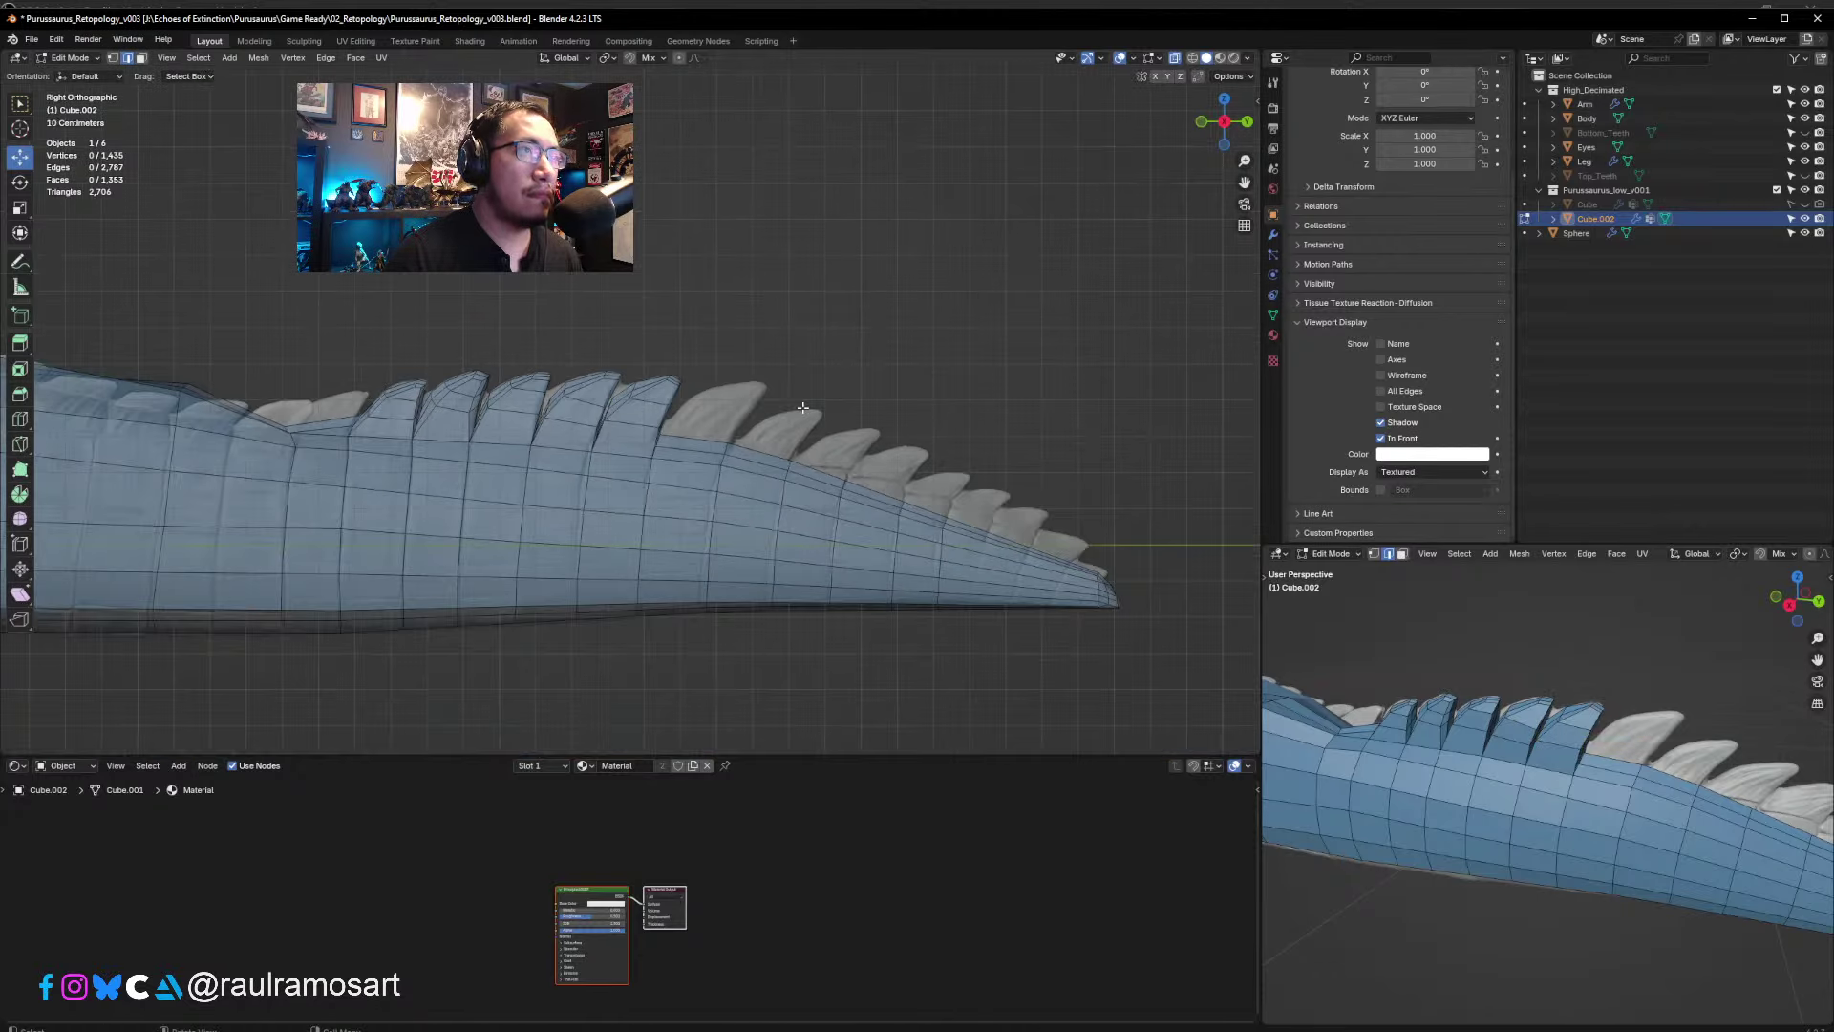
middle_click_drag(705, 474, 735, 468)
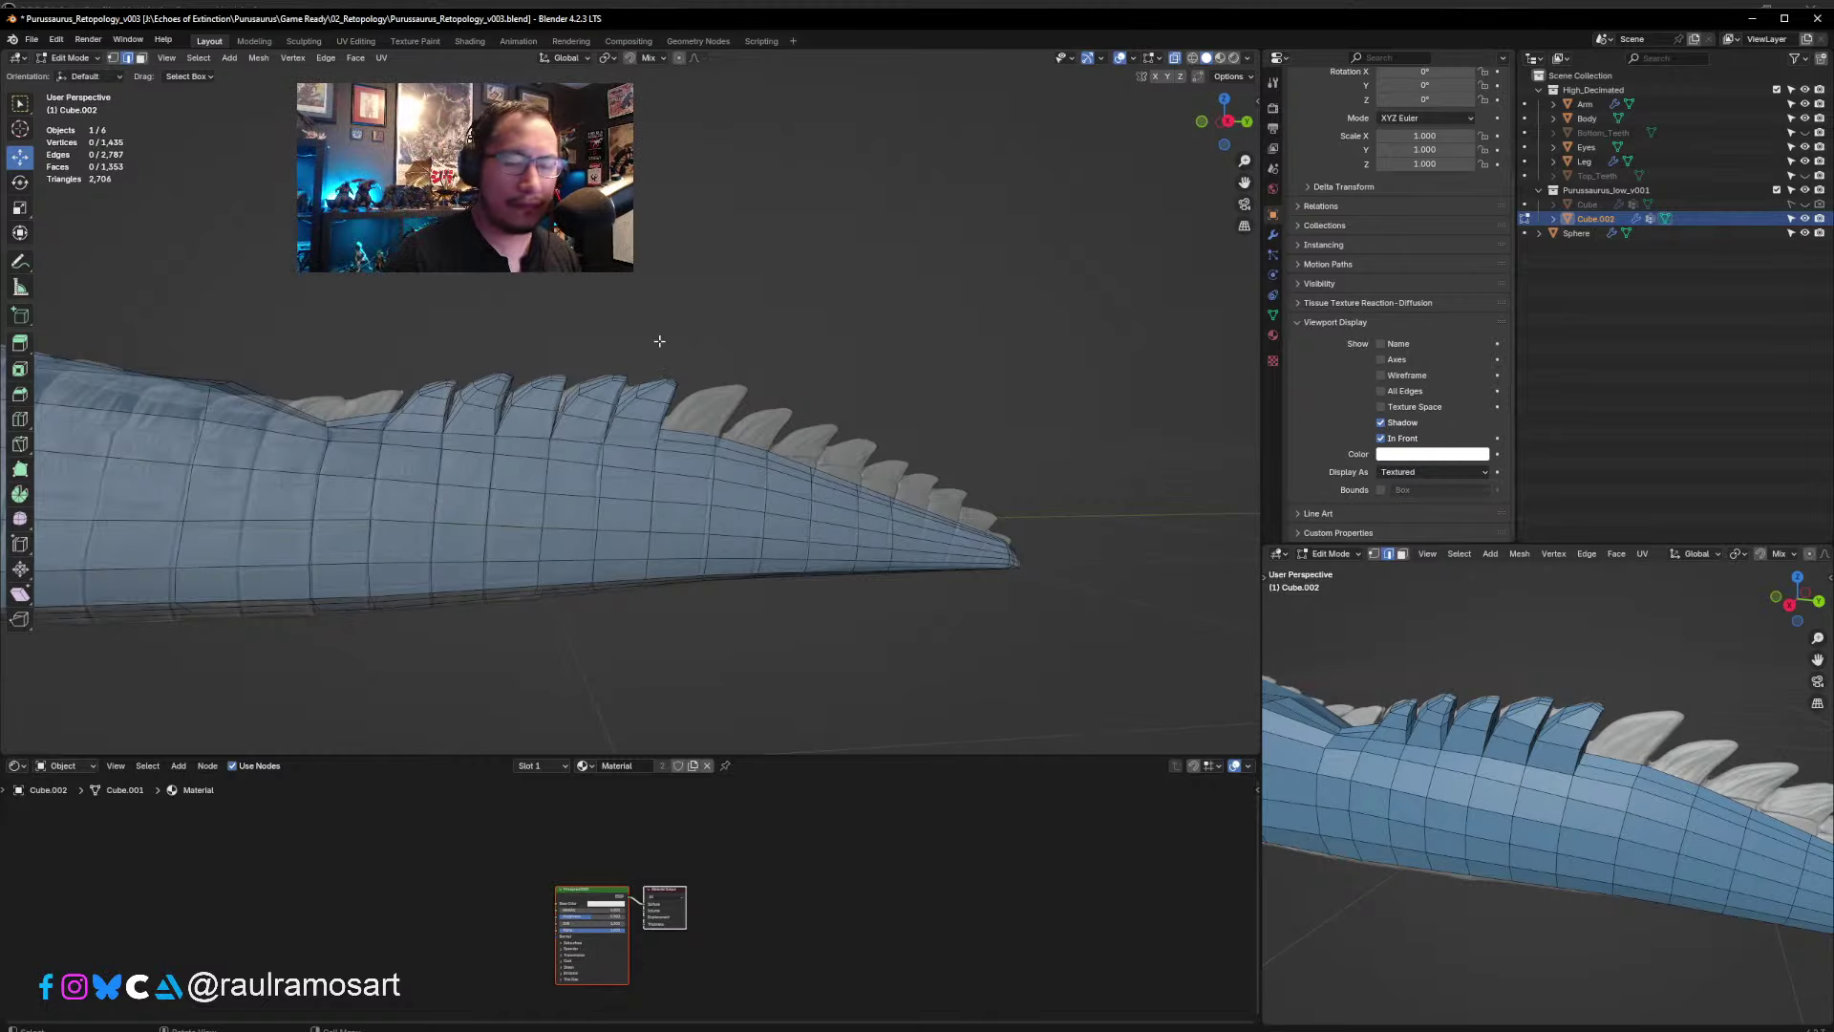
key("KP_3")
scroll(640, 399, "up", 5)
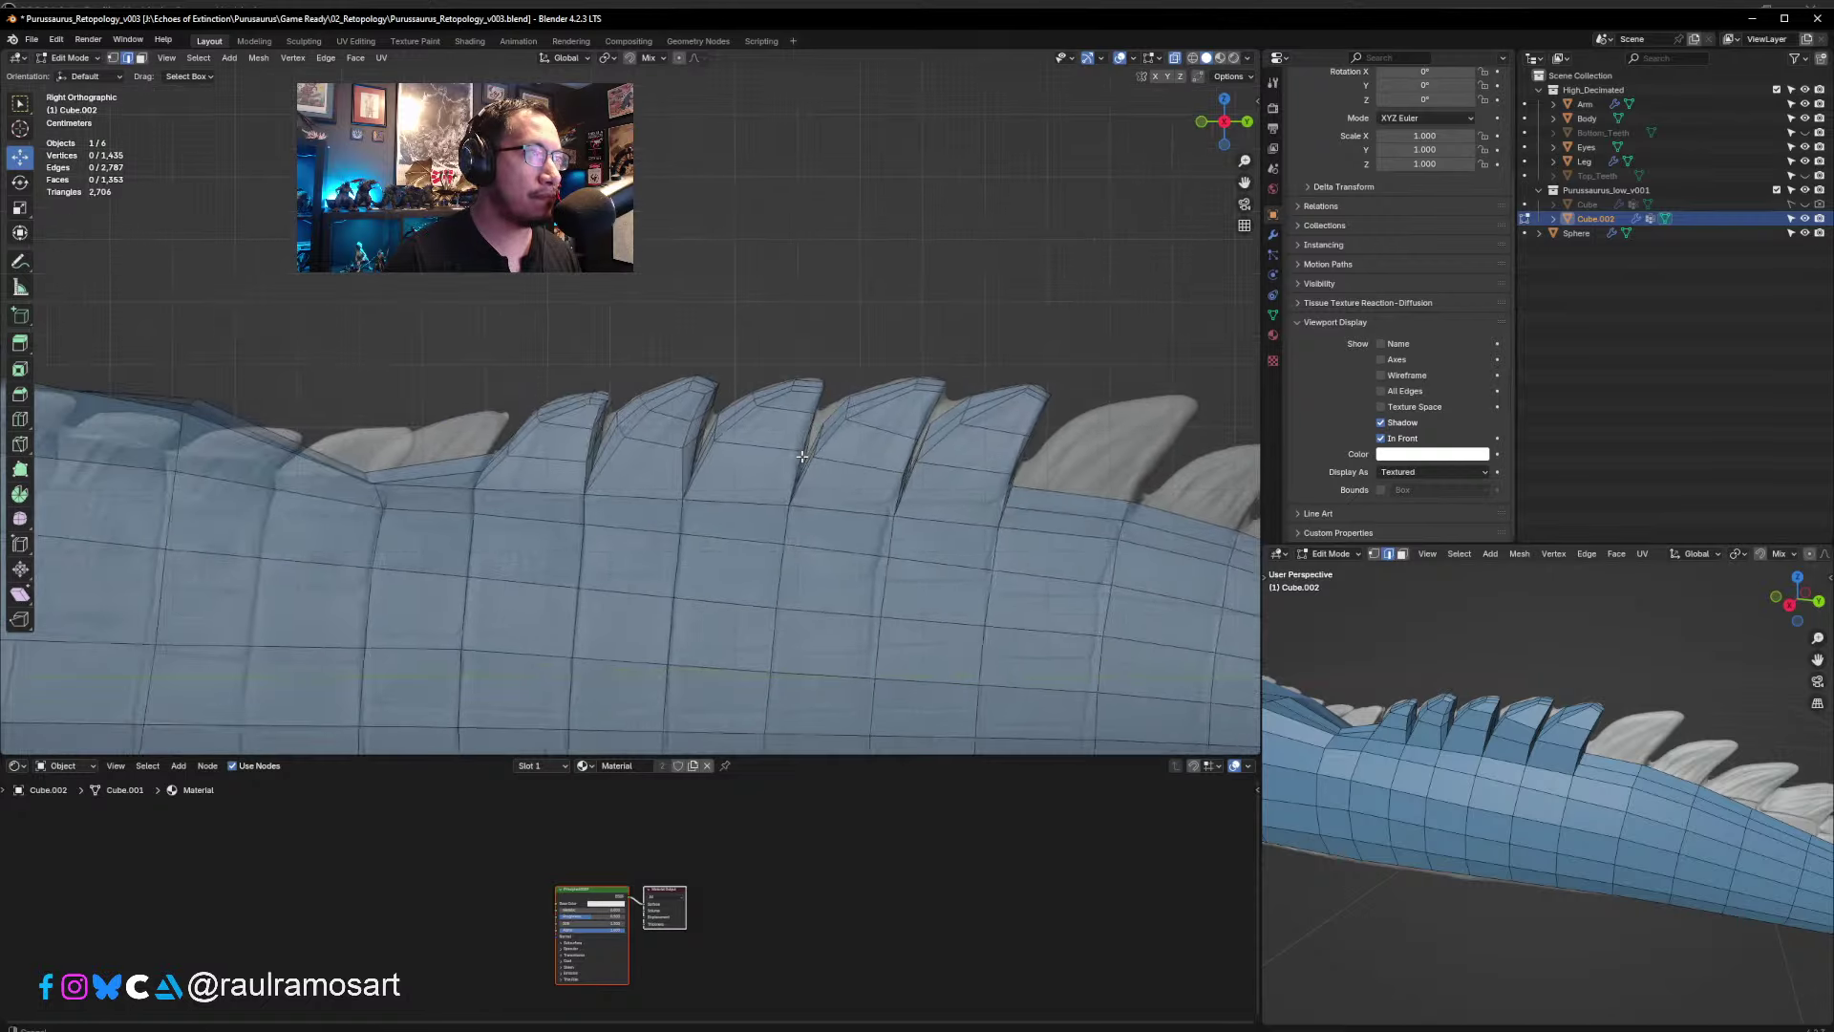
middle_click_drag(796, 463, 583, 497, "shift")
middle_click_drag(956, 513, 672, 531, "shift")
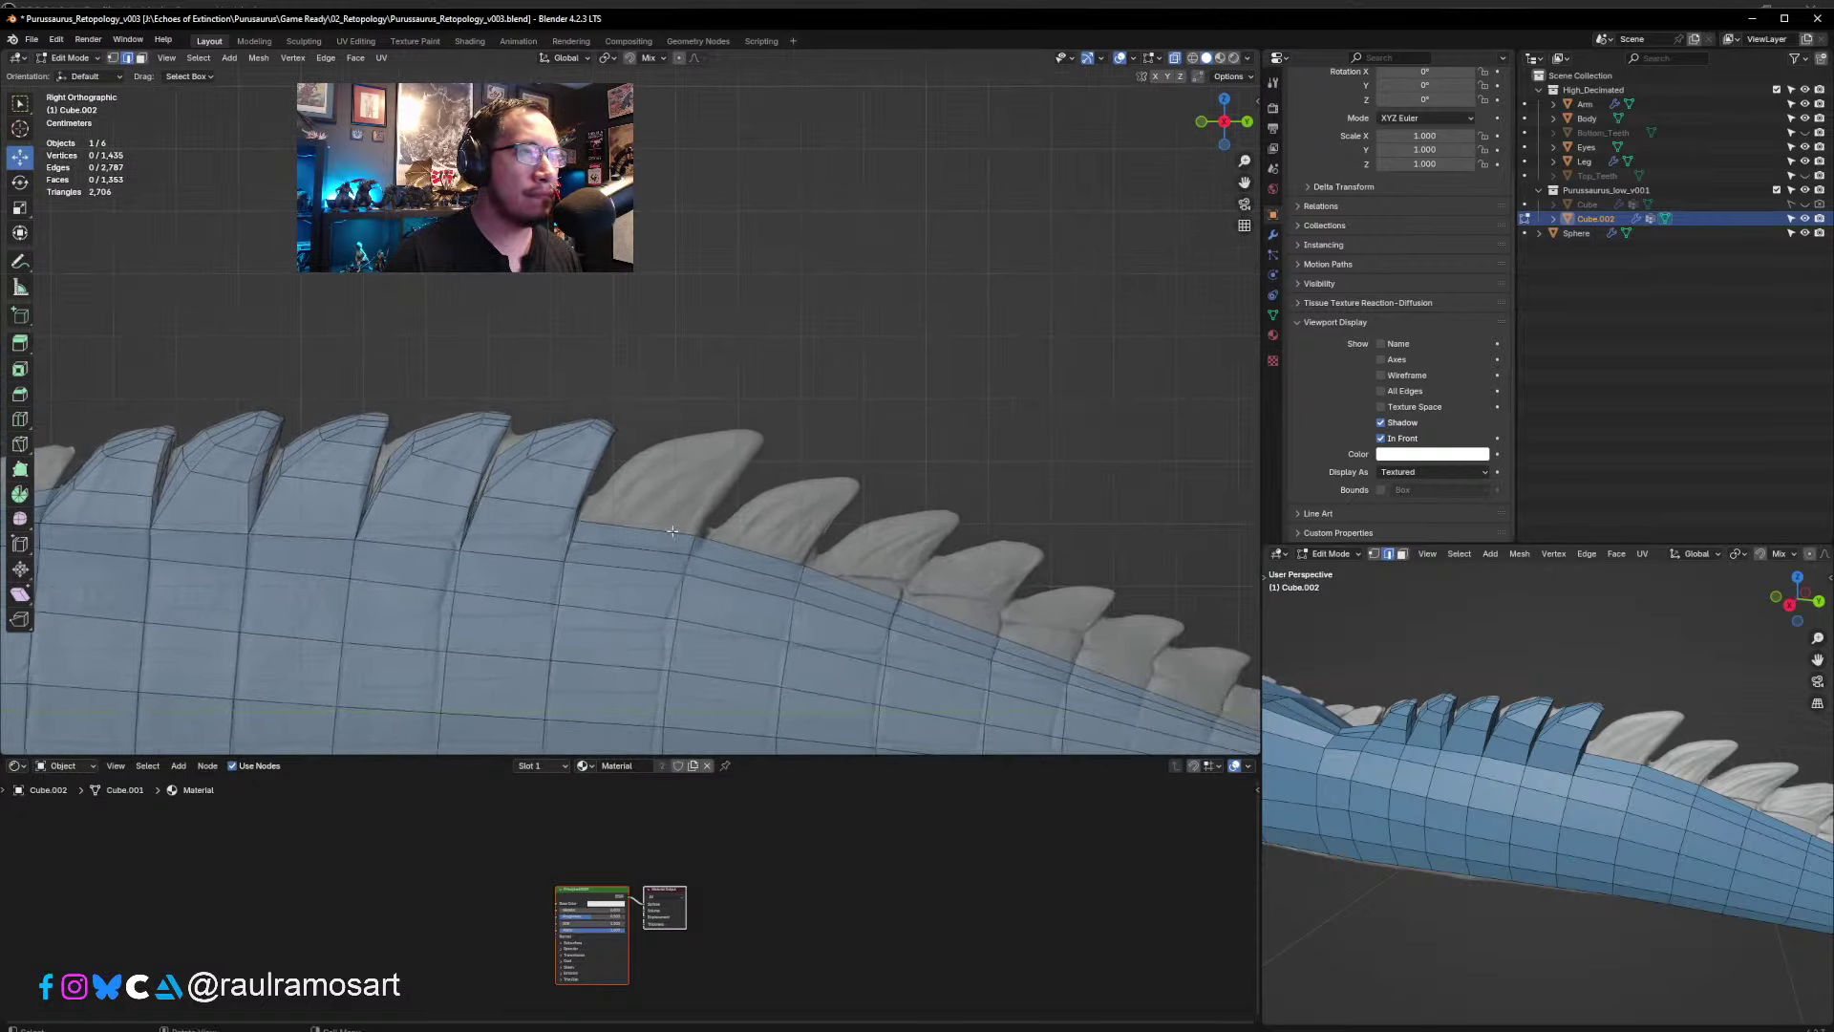
left_click(648, 542)
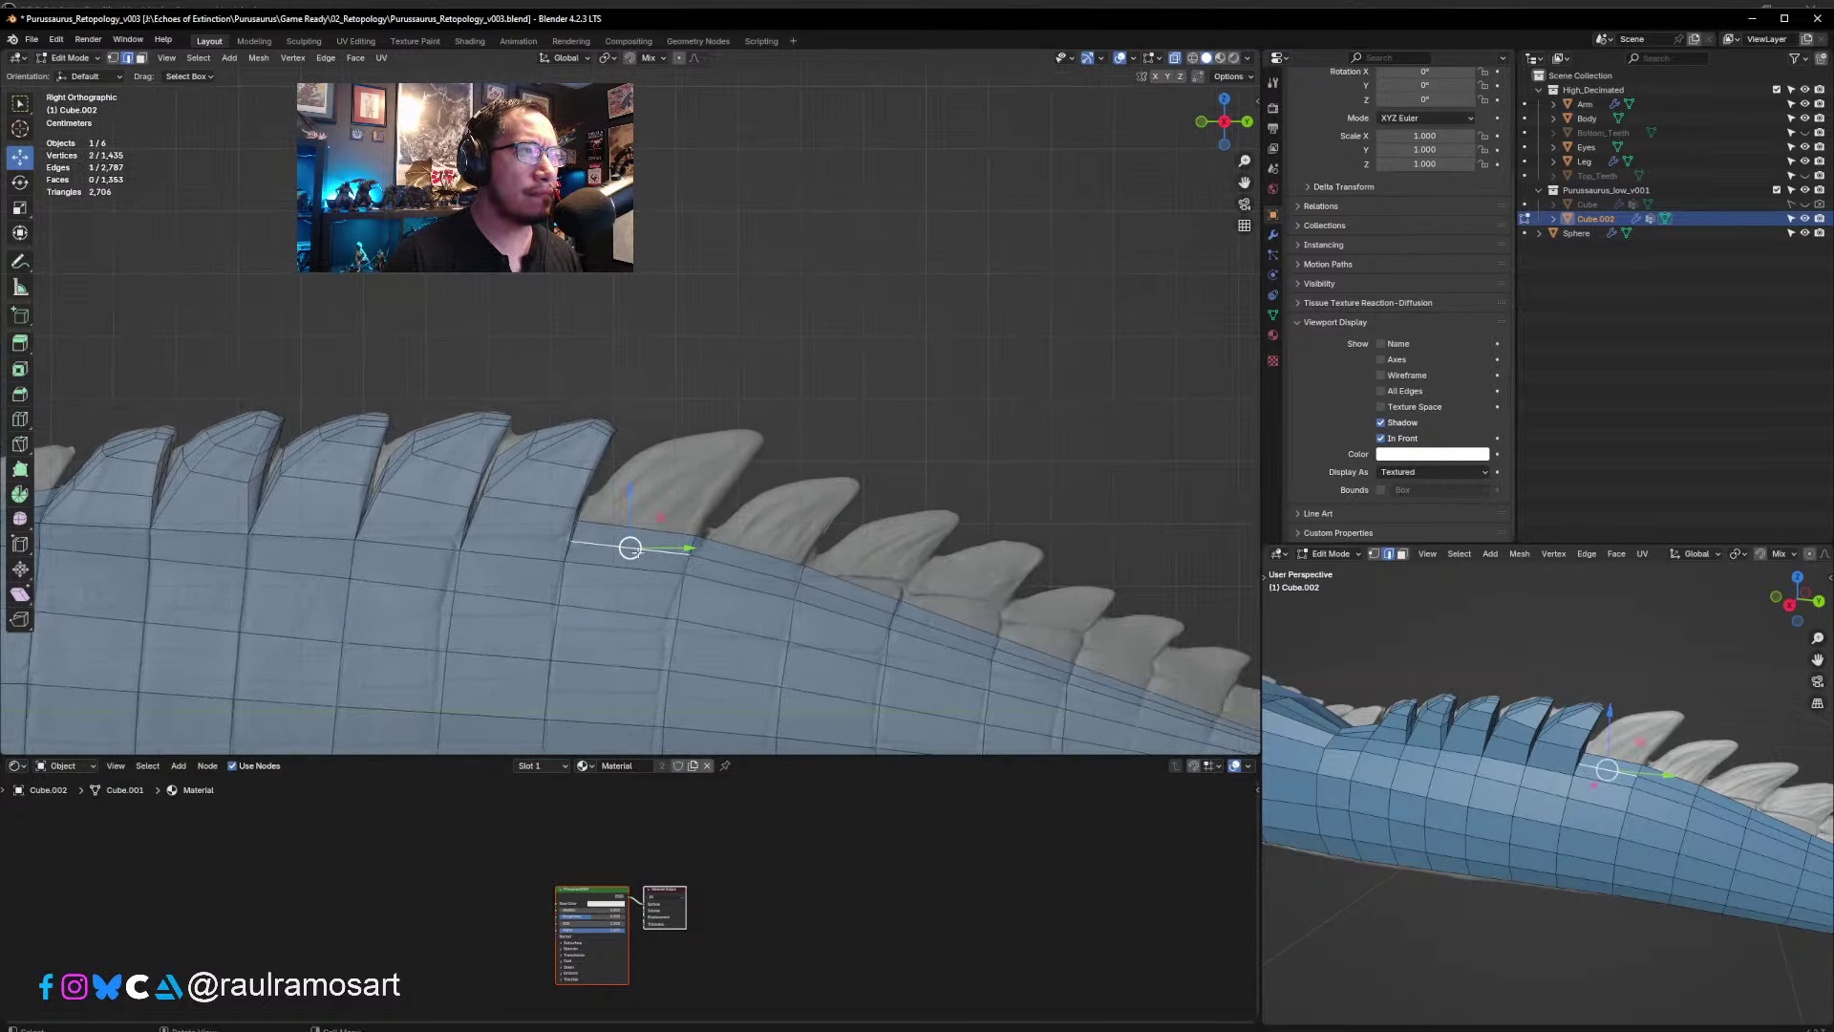
left_click(141, 58)
left_click(635, 532)
left_click(629, 553, "shift")
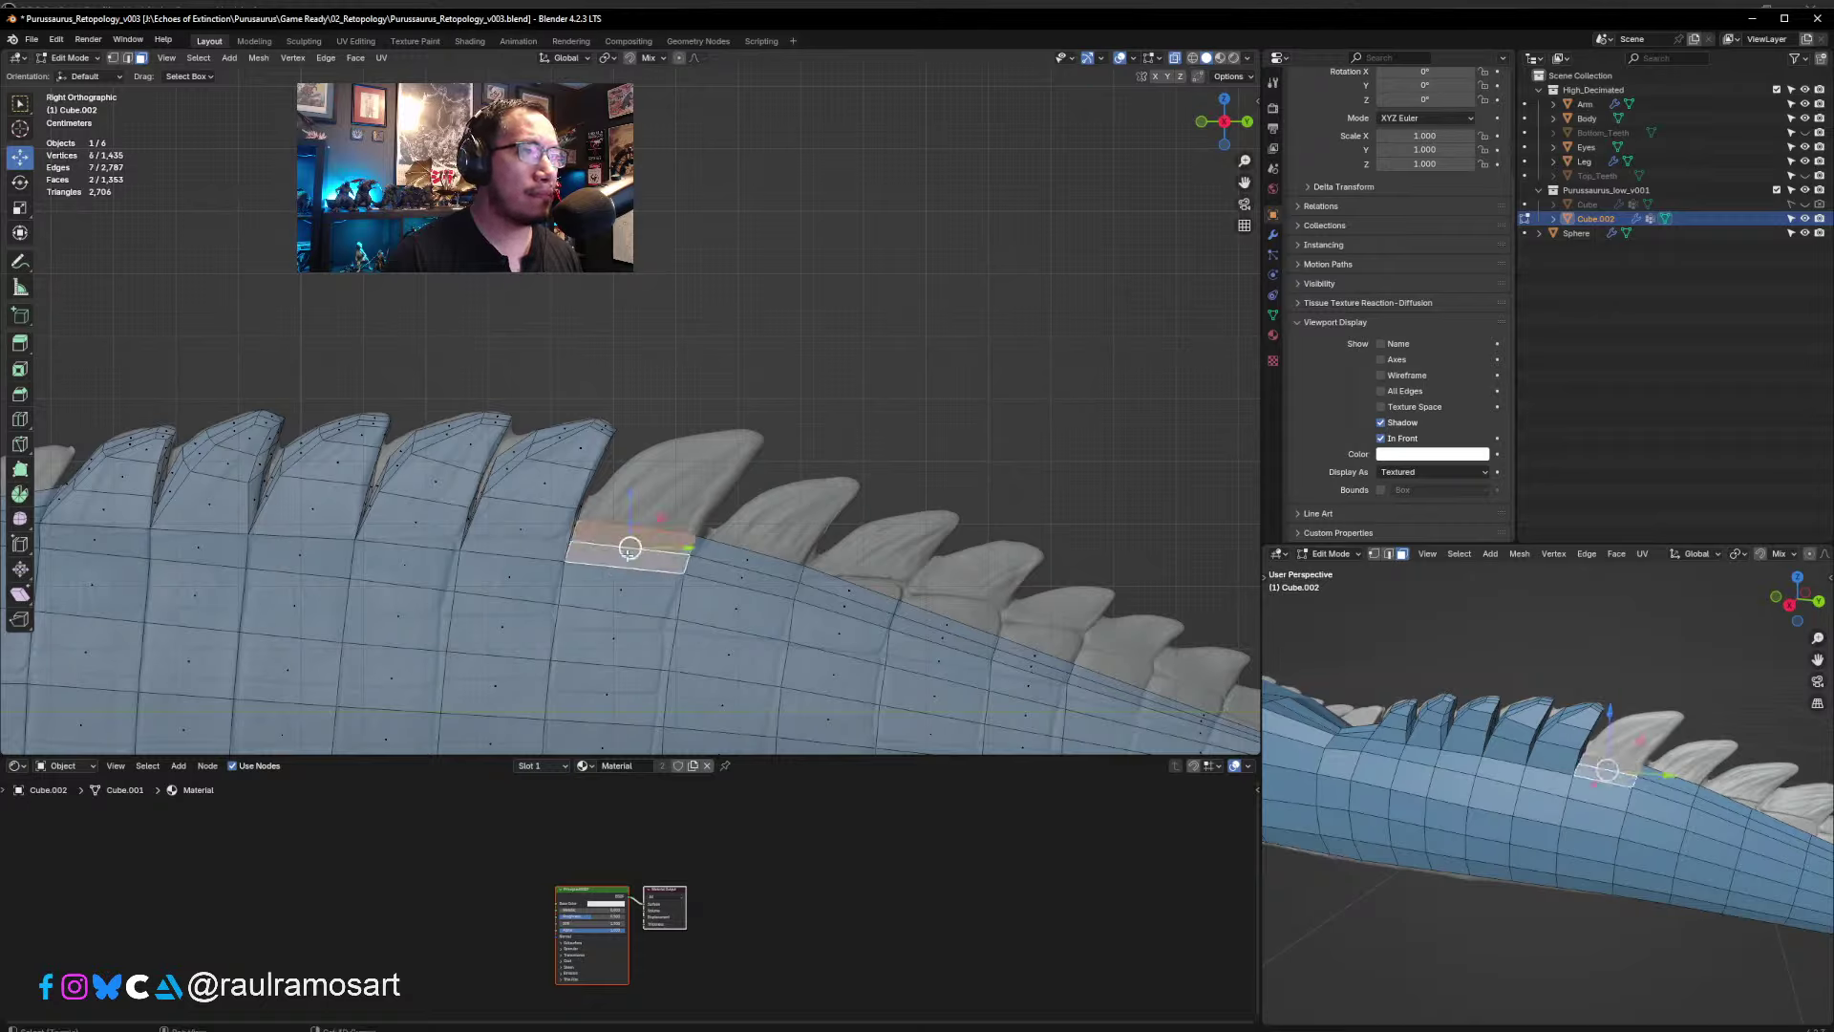
key("e")
left_click(633, 482)
- Scale the extruded faces to 0.245 and move them about 0.178 m along Y and 0.06 m up to the sculpted spike's point
key("s")
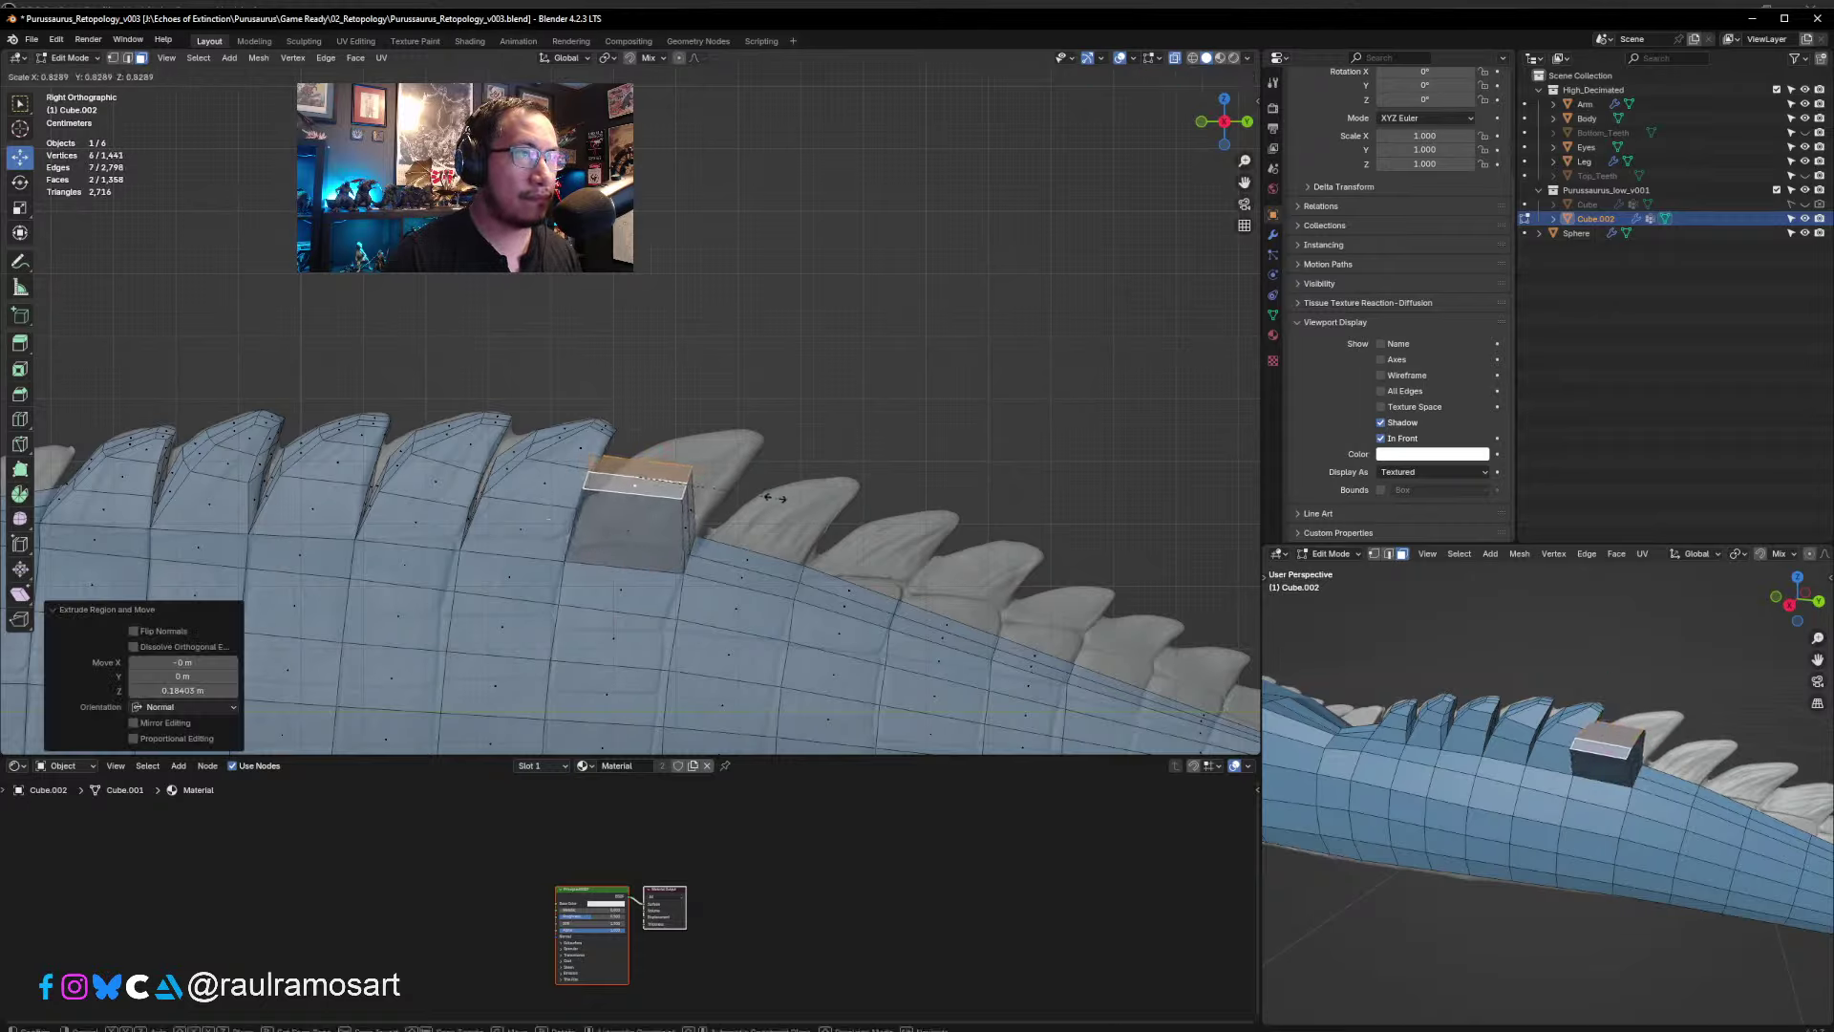
left_click(638, 481)
key("g")
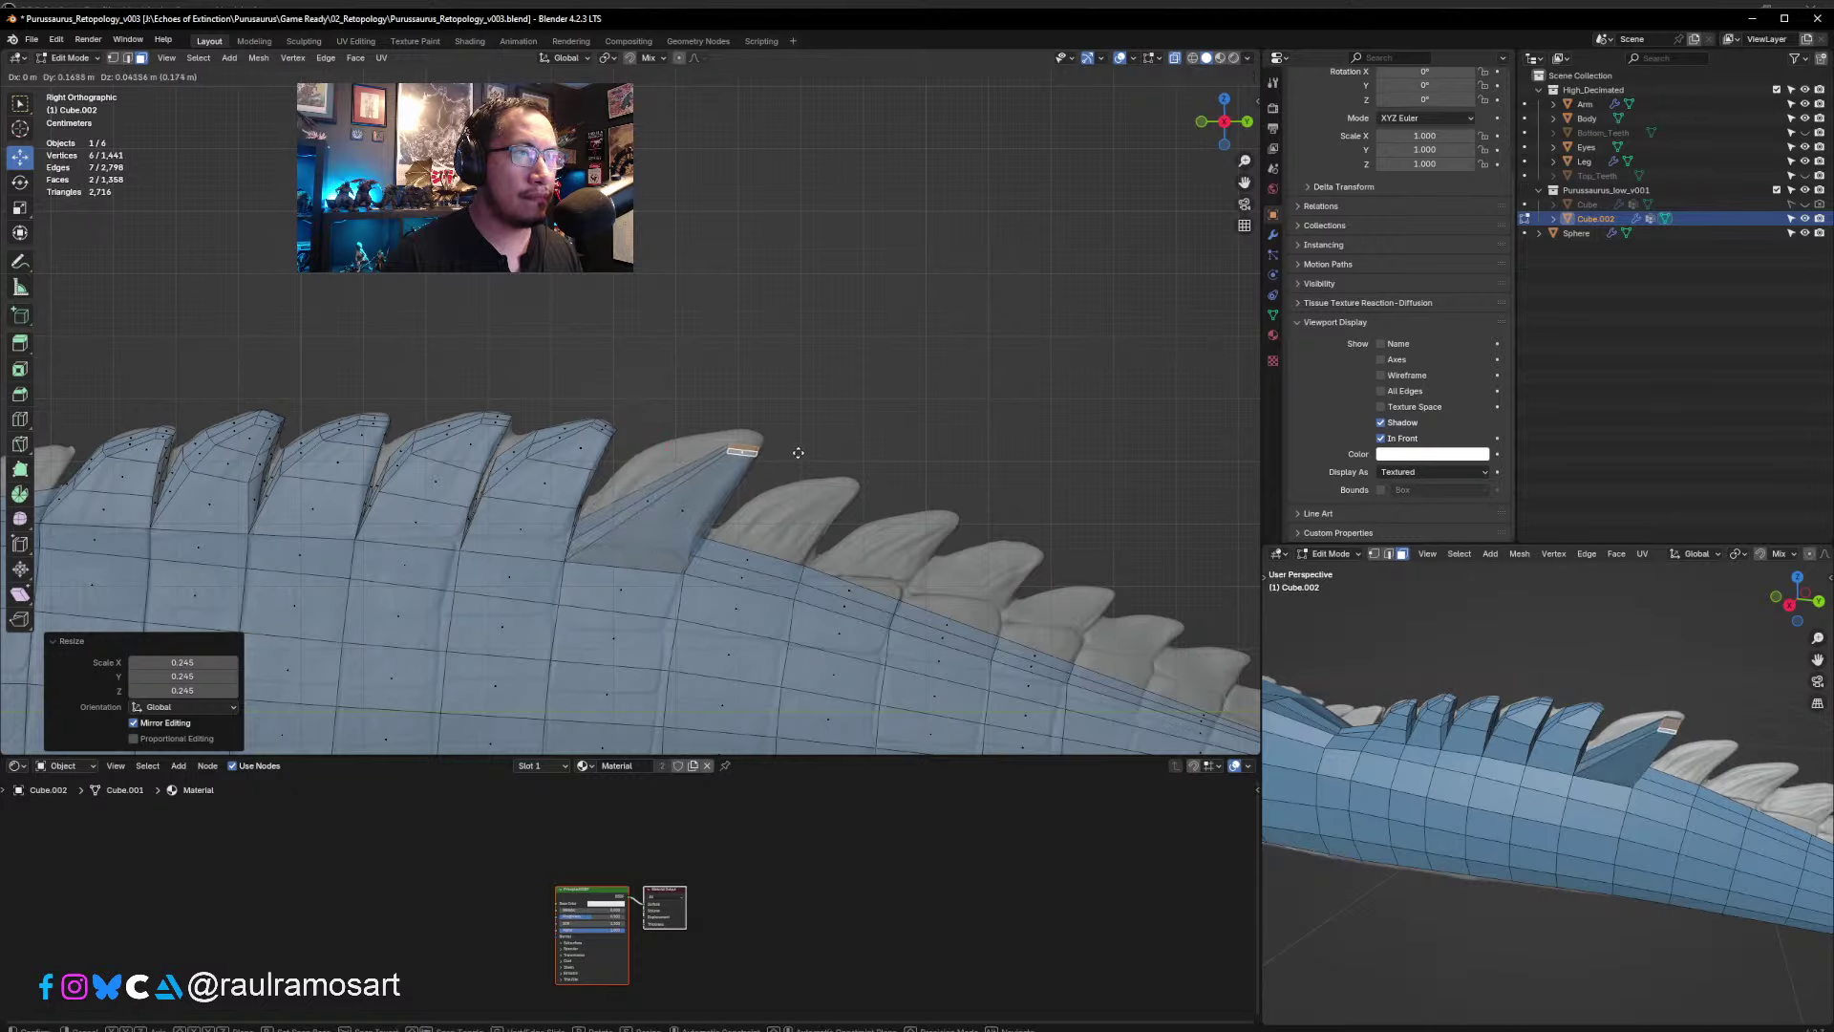
left_click(805, 444)
key("KP_7")
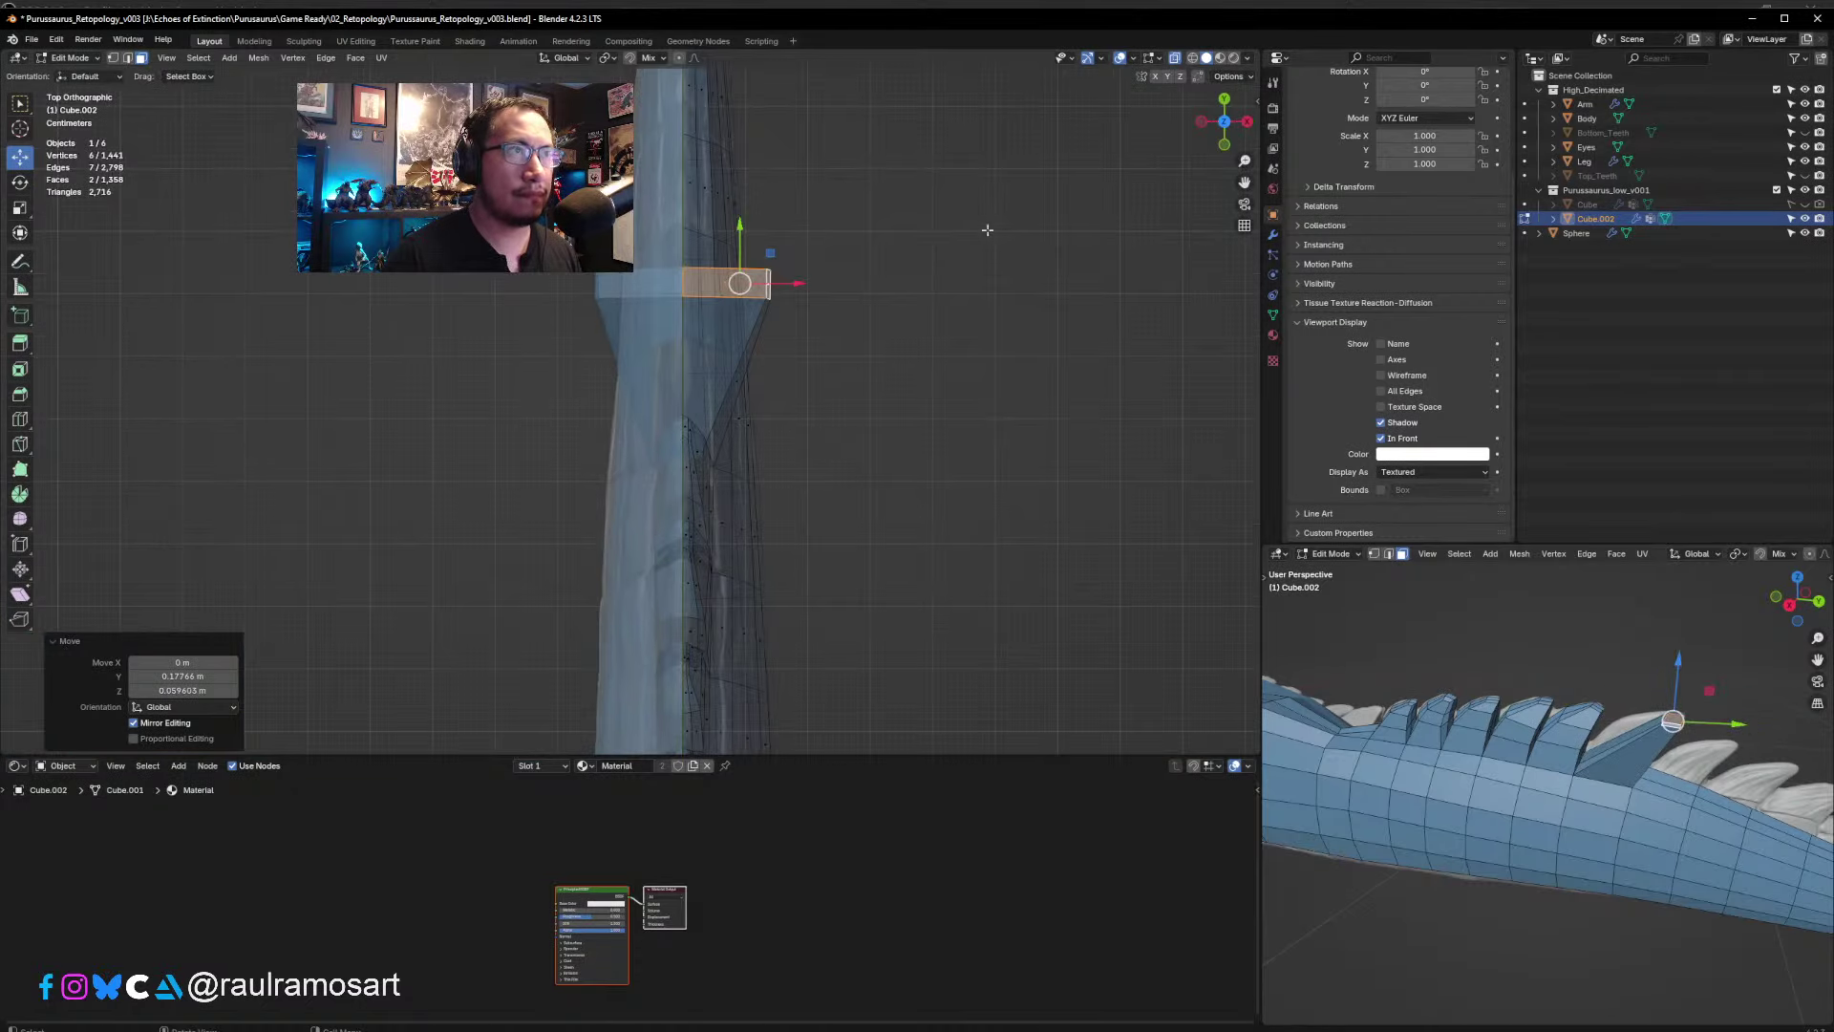
- Shift the new spike's tip faces about 0.127 m along negative X, then rotate and move them onto the sculpted point
left_click_drag(806, 286, 719, 286)
key("KP_3")
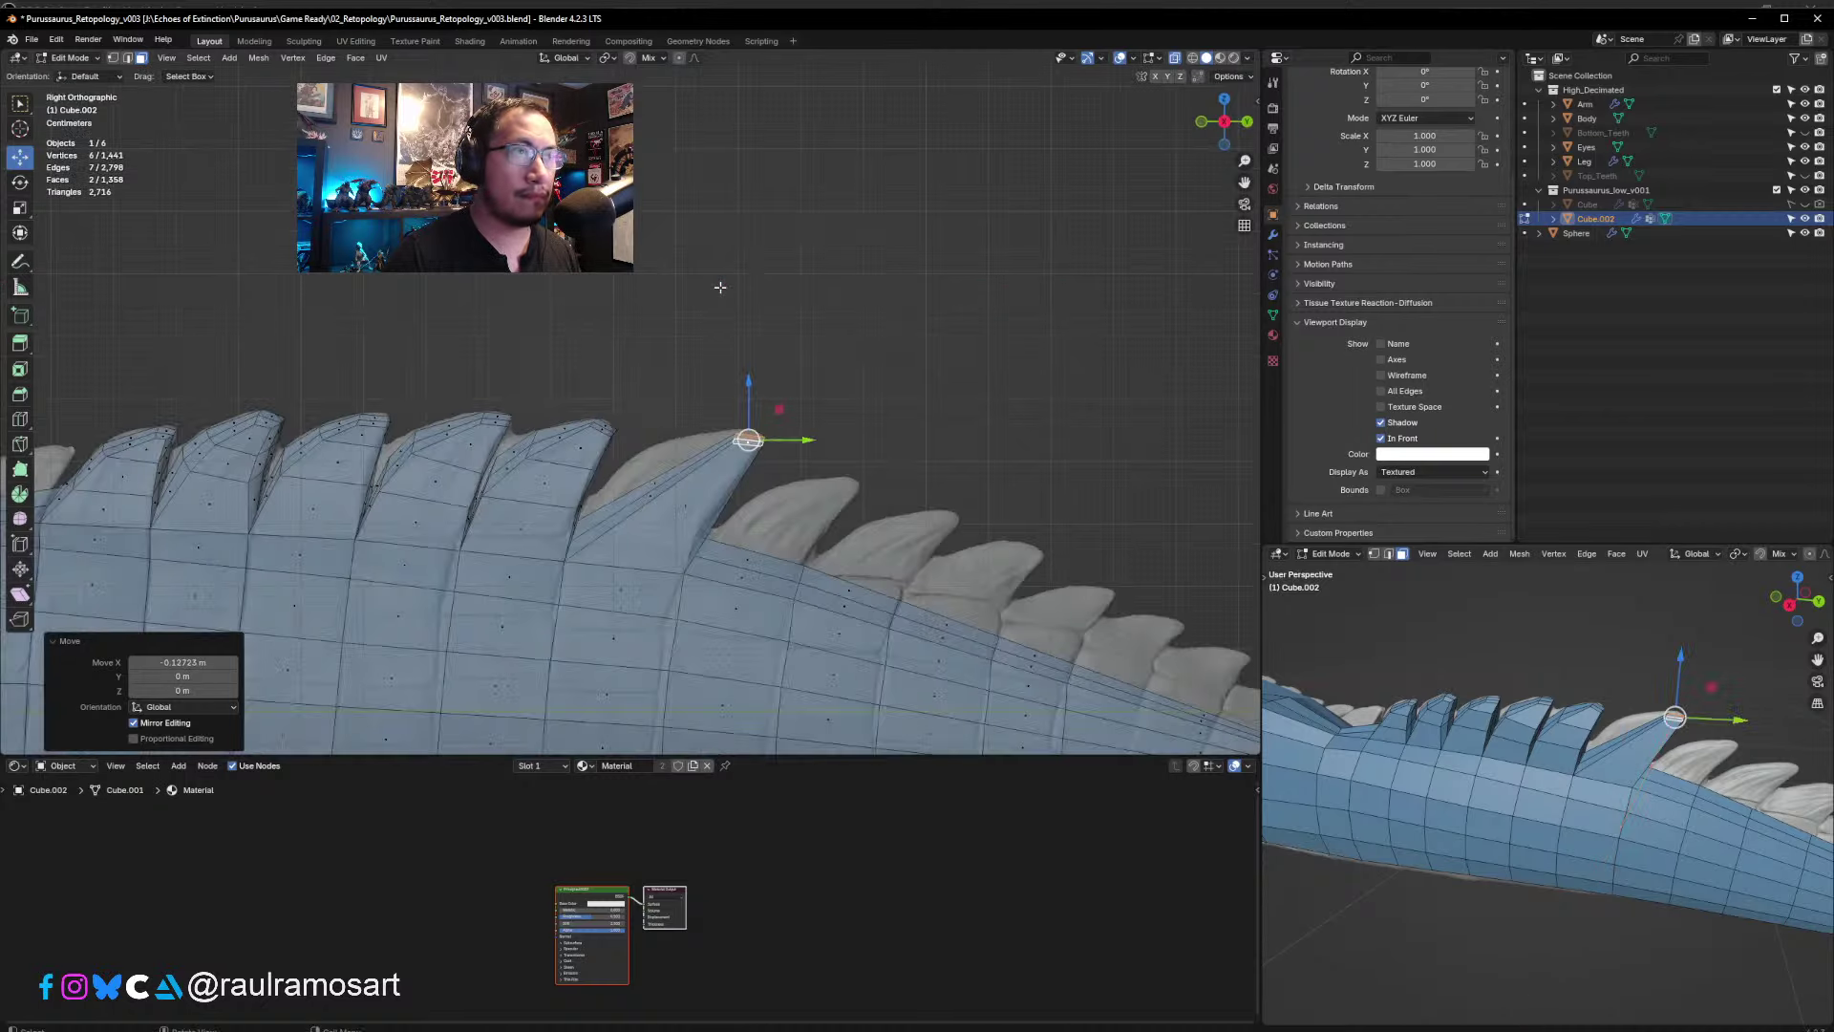
scroll(719, 458, "up", 6)
middle_click_drag(1072, 513, 981, 402, "shift")
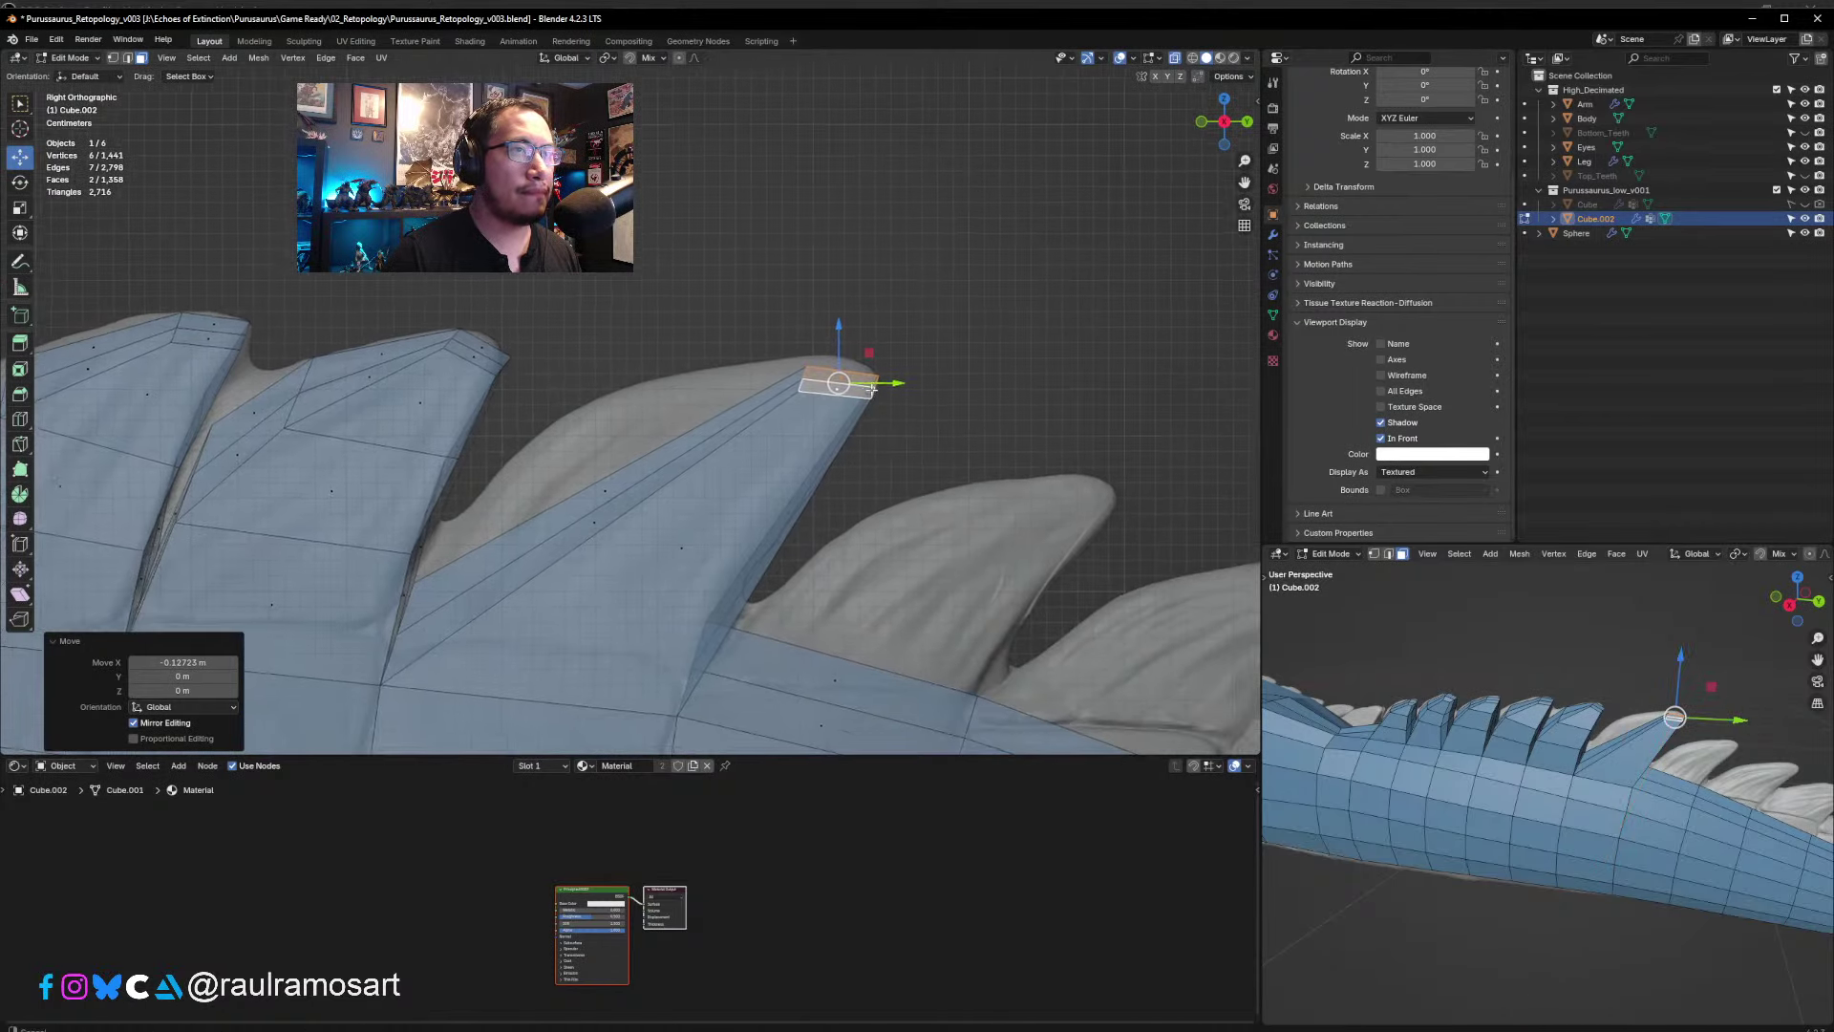
key("s")
key("Escape")
key("r")
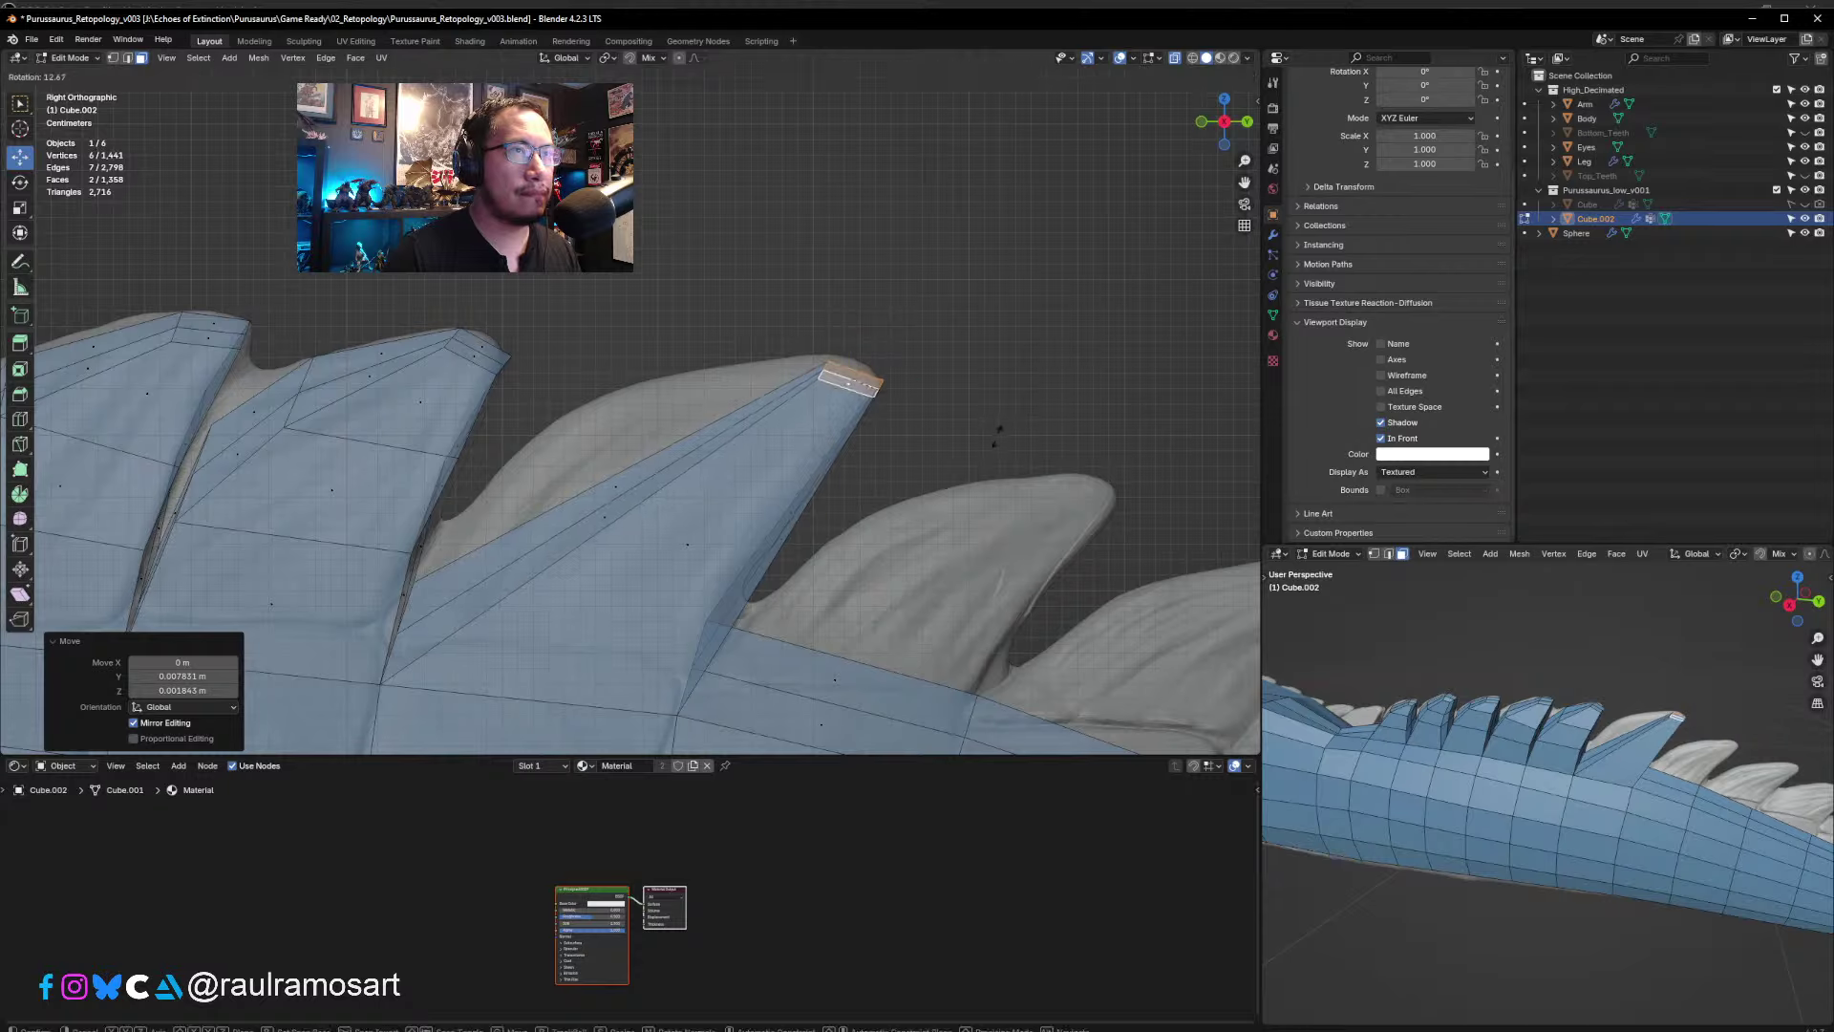
left_click(987, 439)
key("g")
left_click(958, 414)
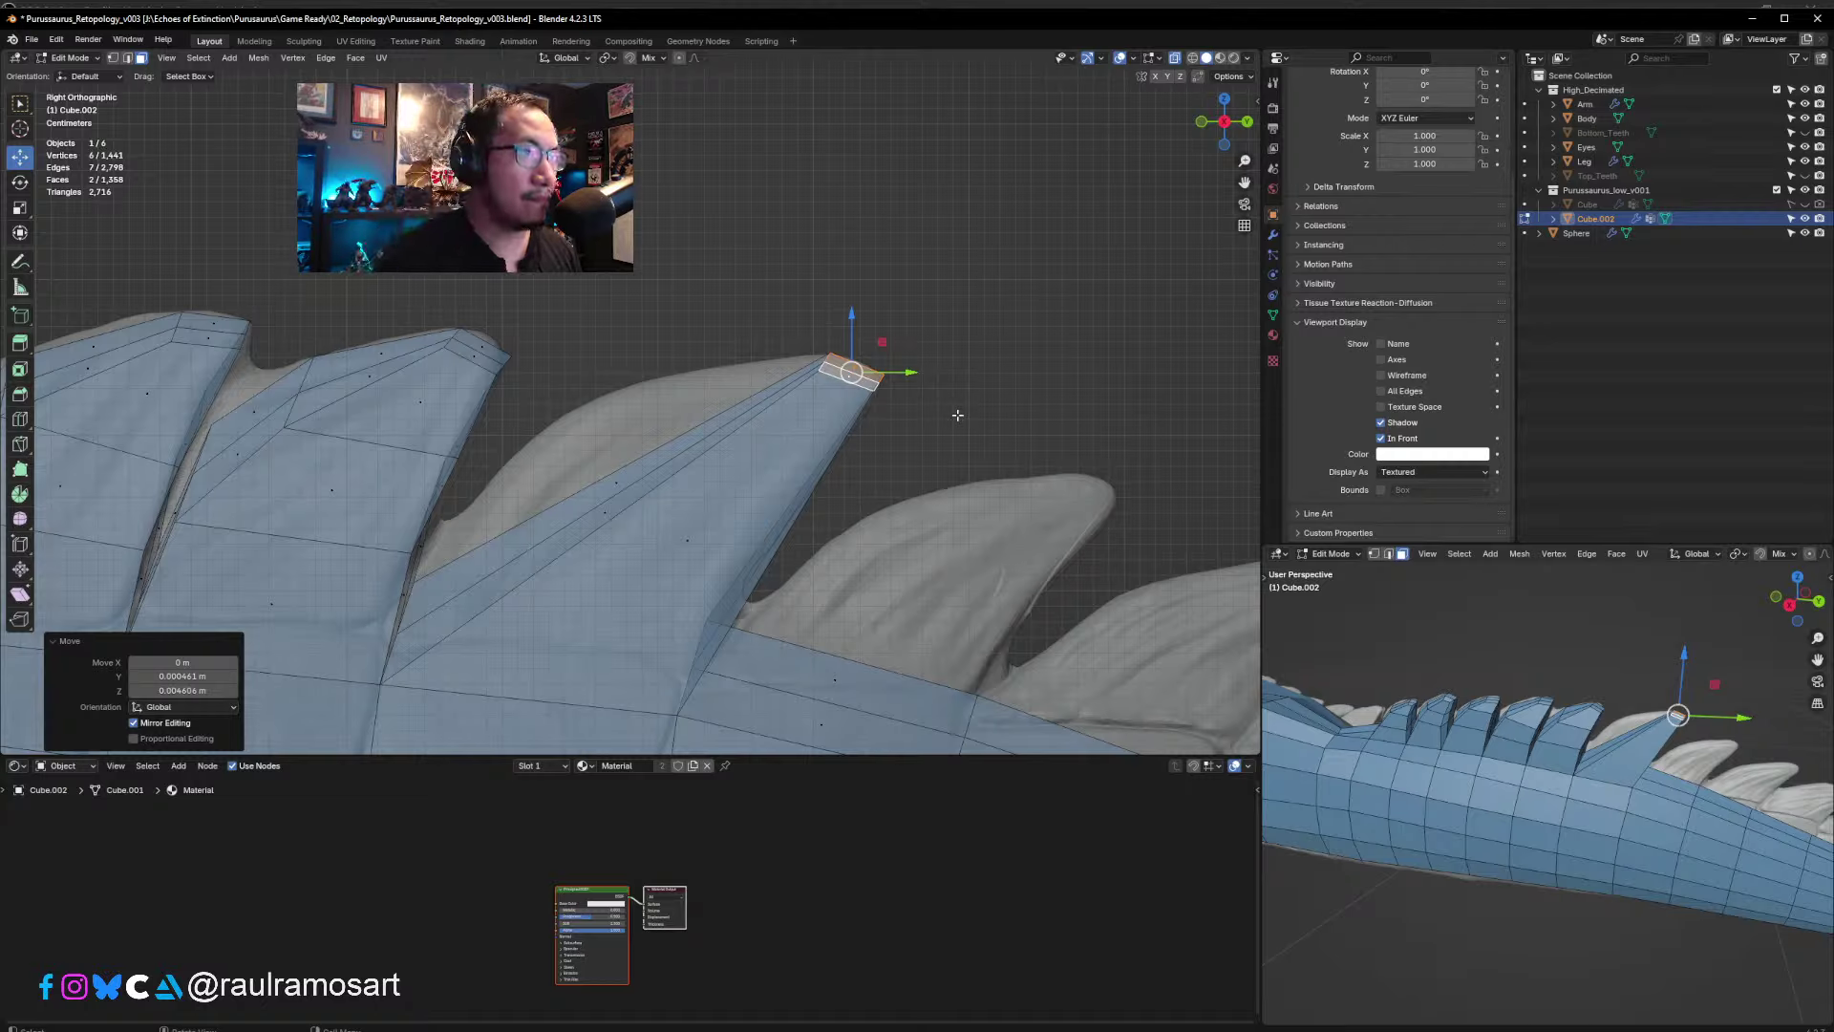
key("alt+a")
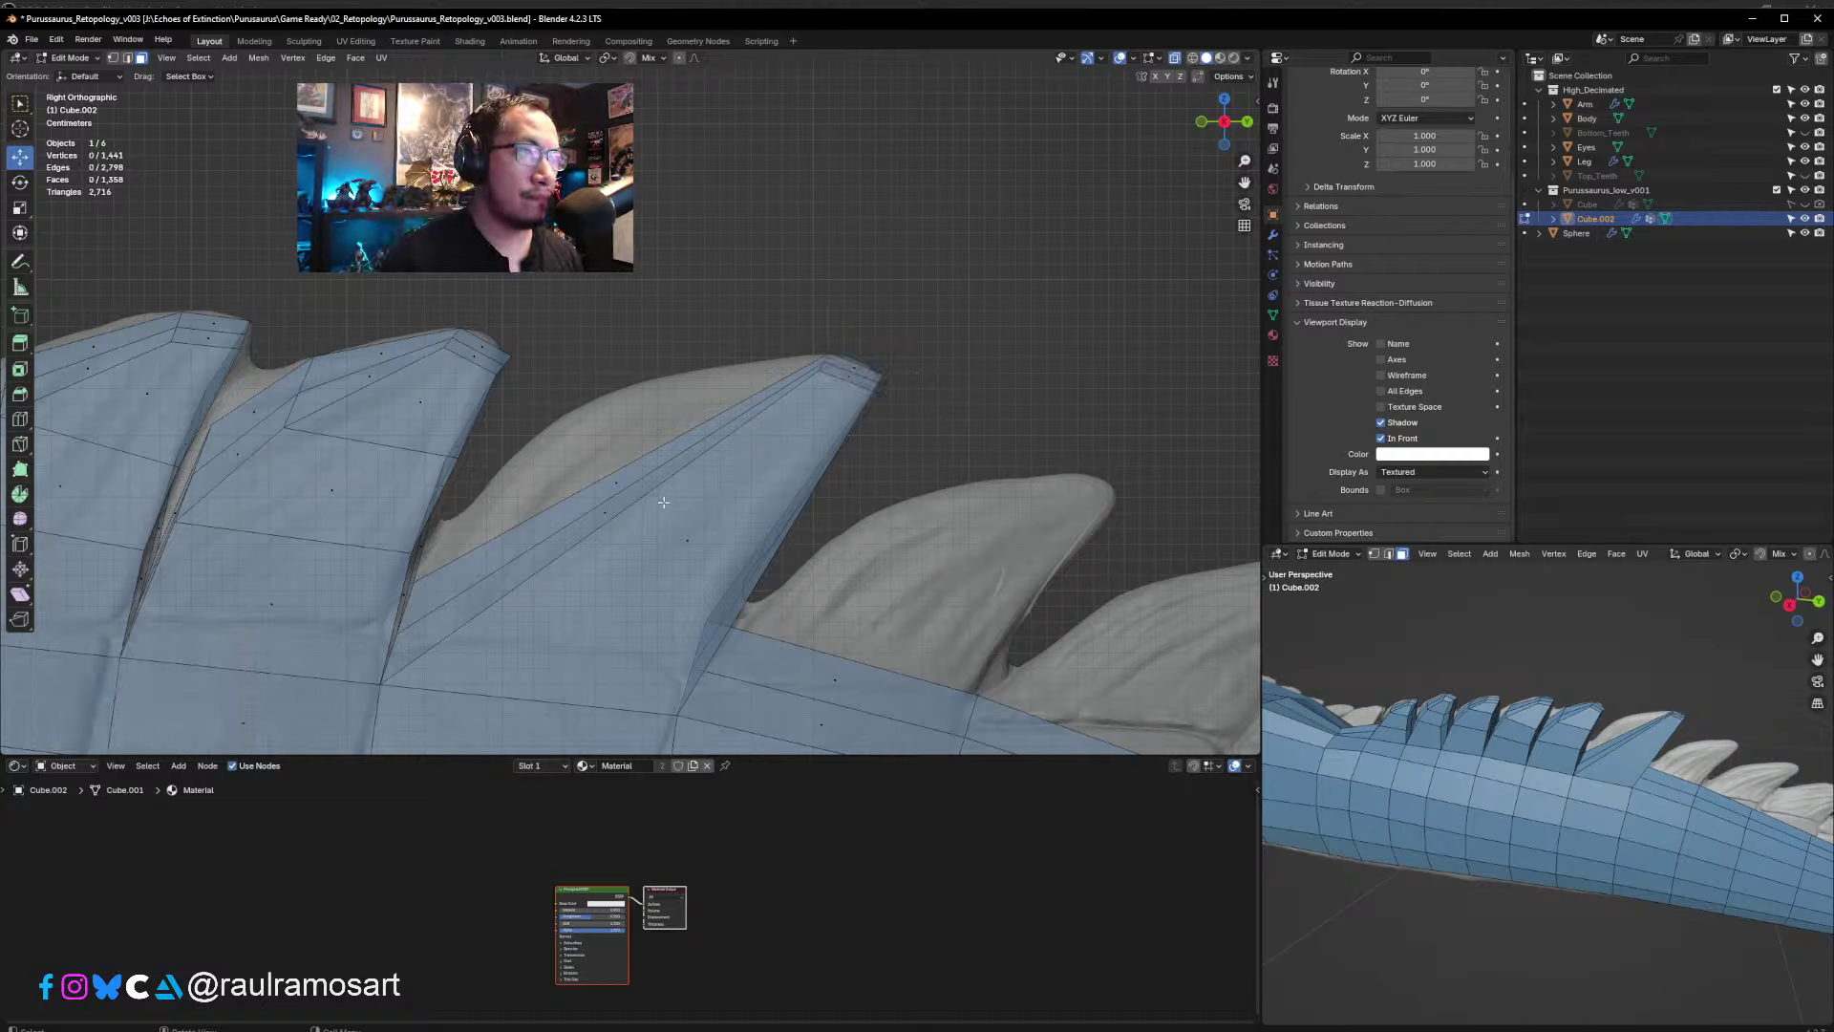
- Add an edge loop across the middle of the spike and raise it toward the sculpted outline
left_click(674, 516)
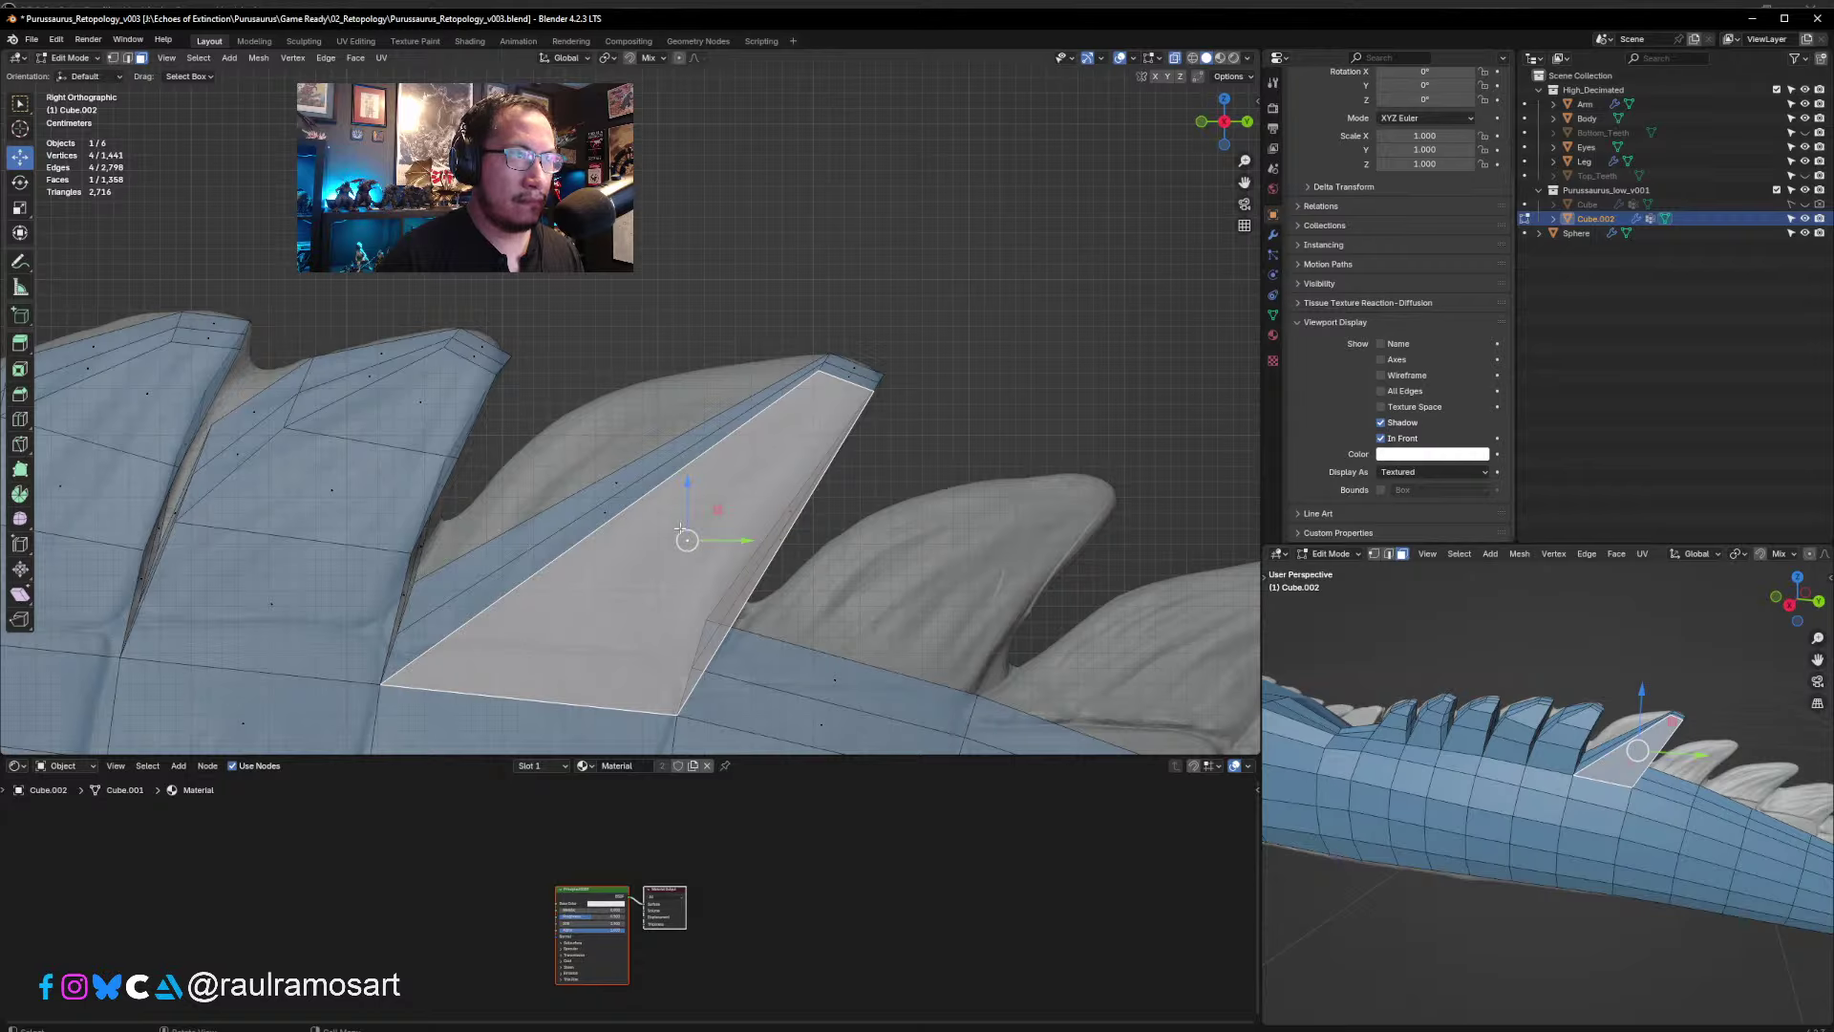
key("ctrl+r")
left_click(742, 512)
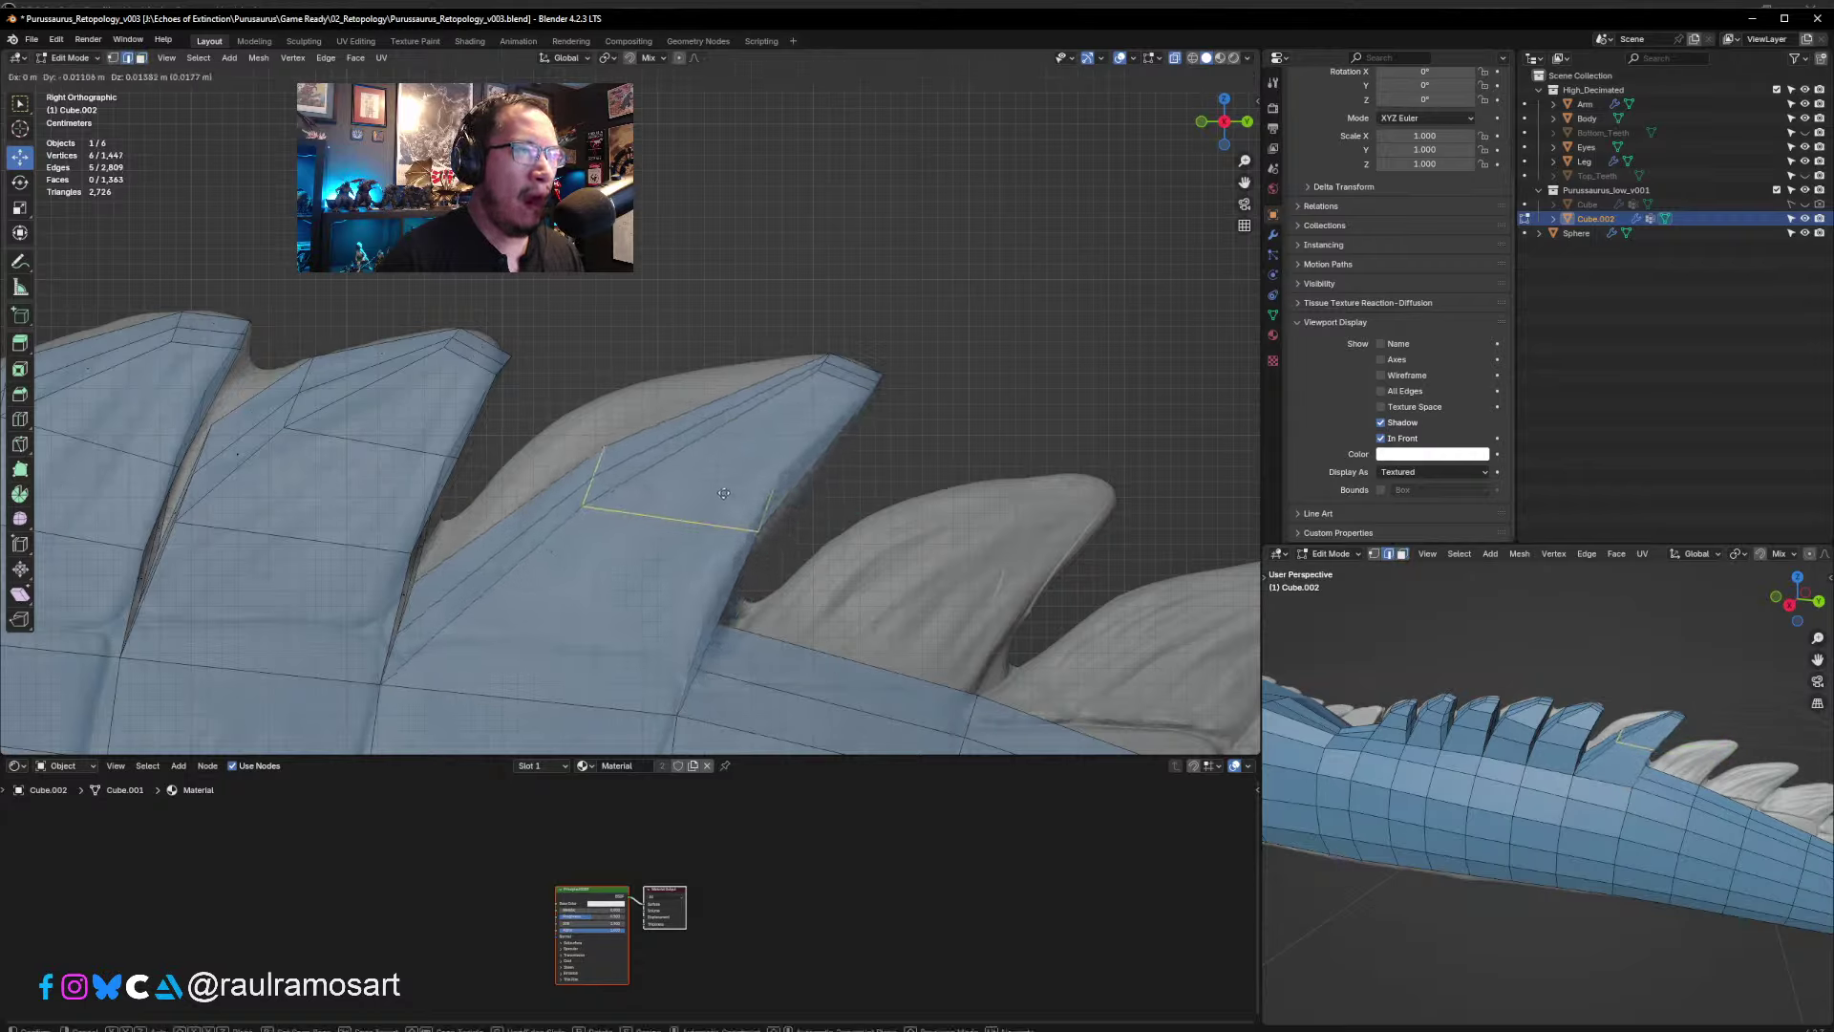
left_click(725, 493)
key("g")
left_click(842, 466)
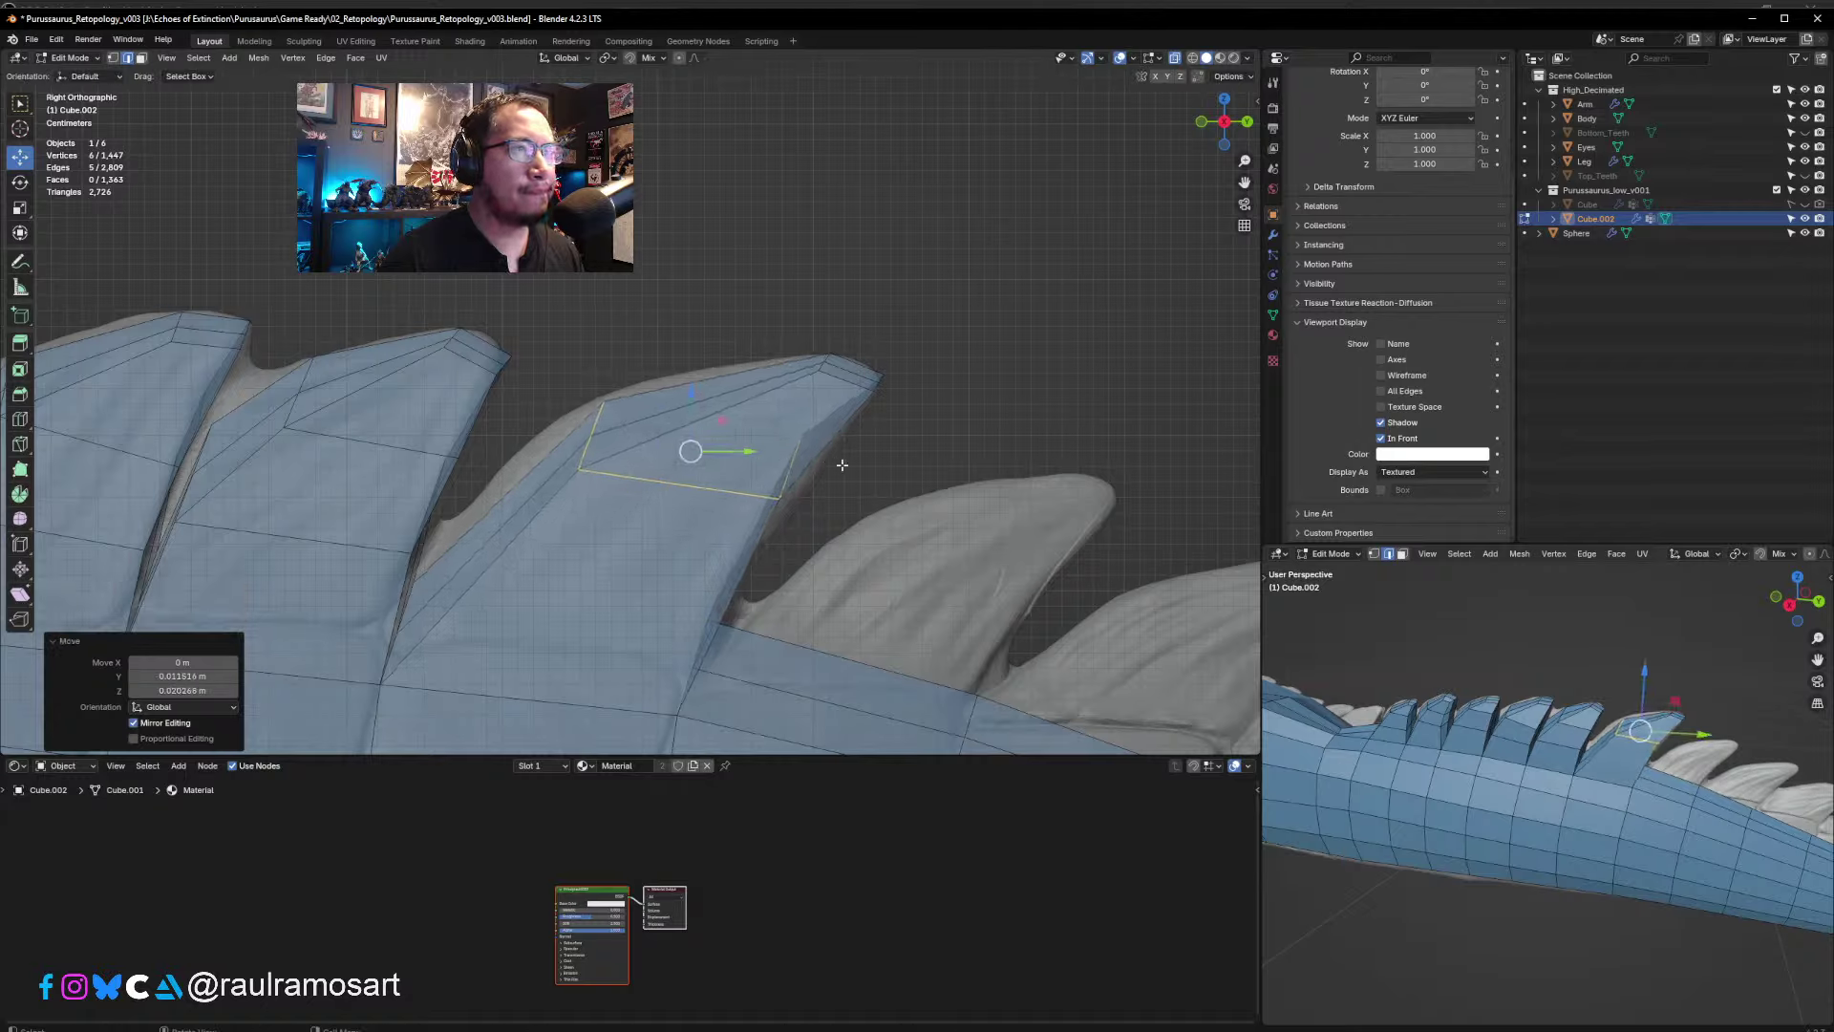
- Rotate the new loop by about 23°, scale it and move it up near the spike's tip
key("r")
left_click(847, 512)
key("g")
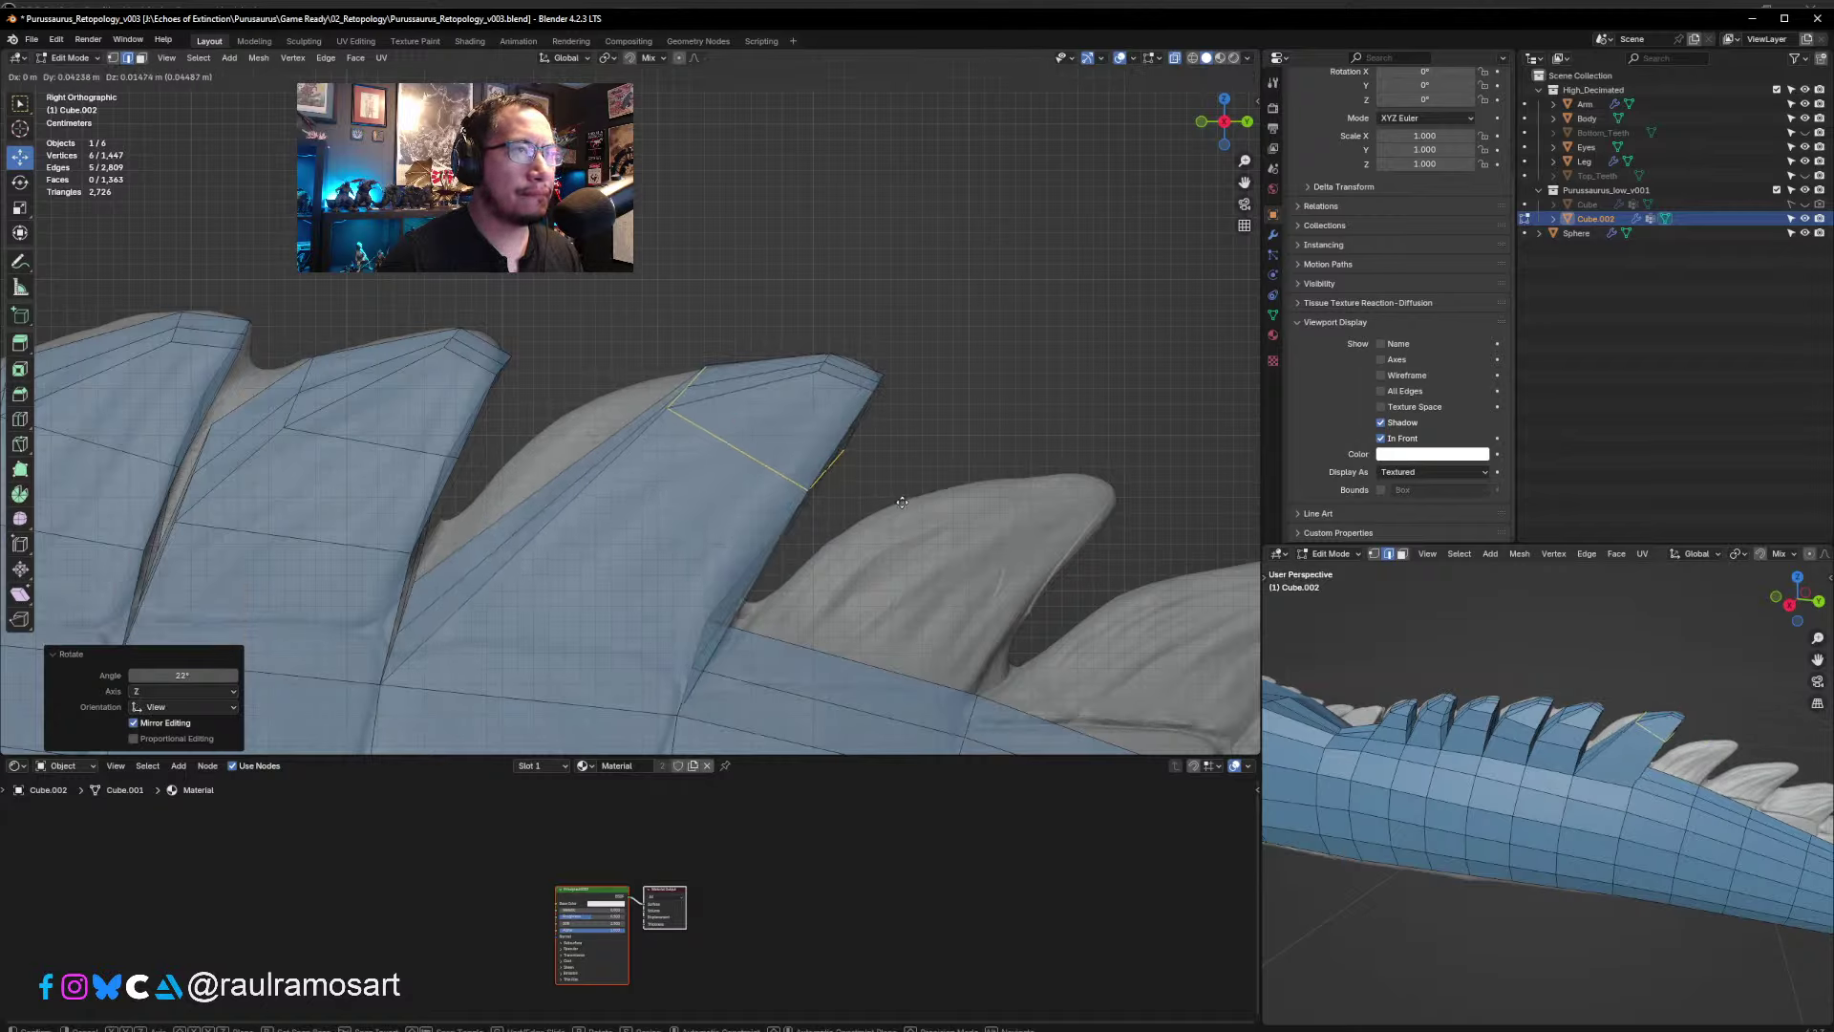
key("s")
left_click(866, 481)
left_click(883, 471)
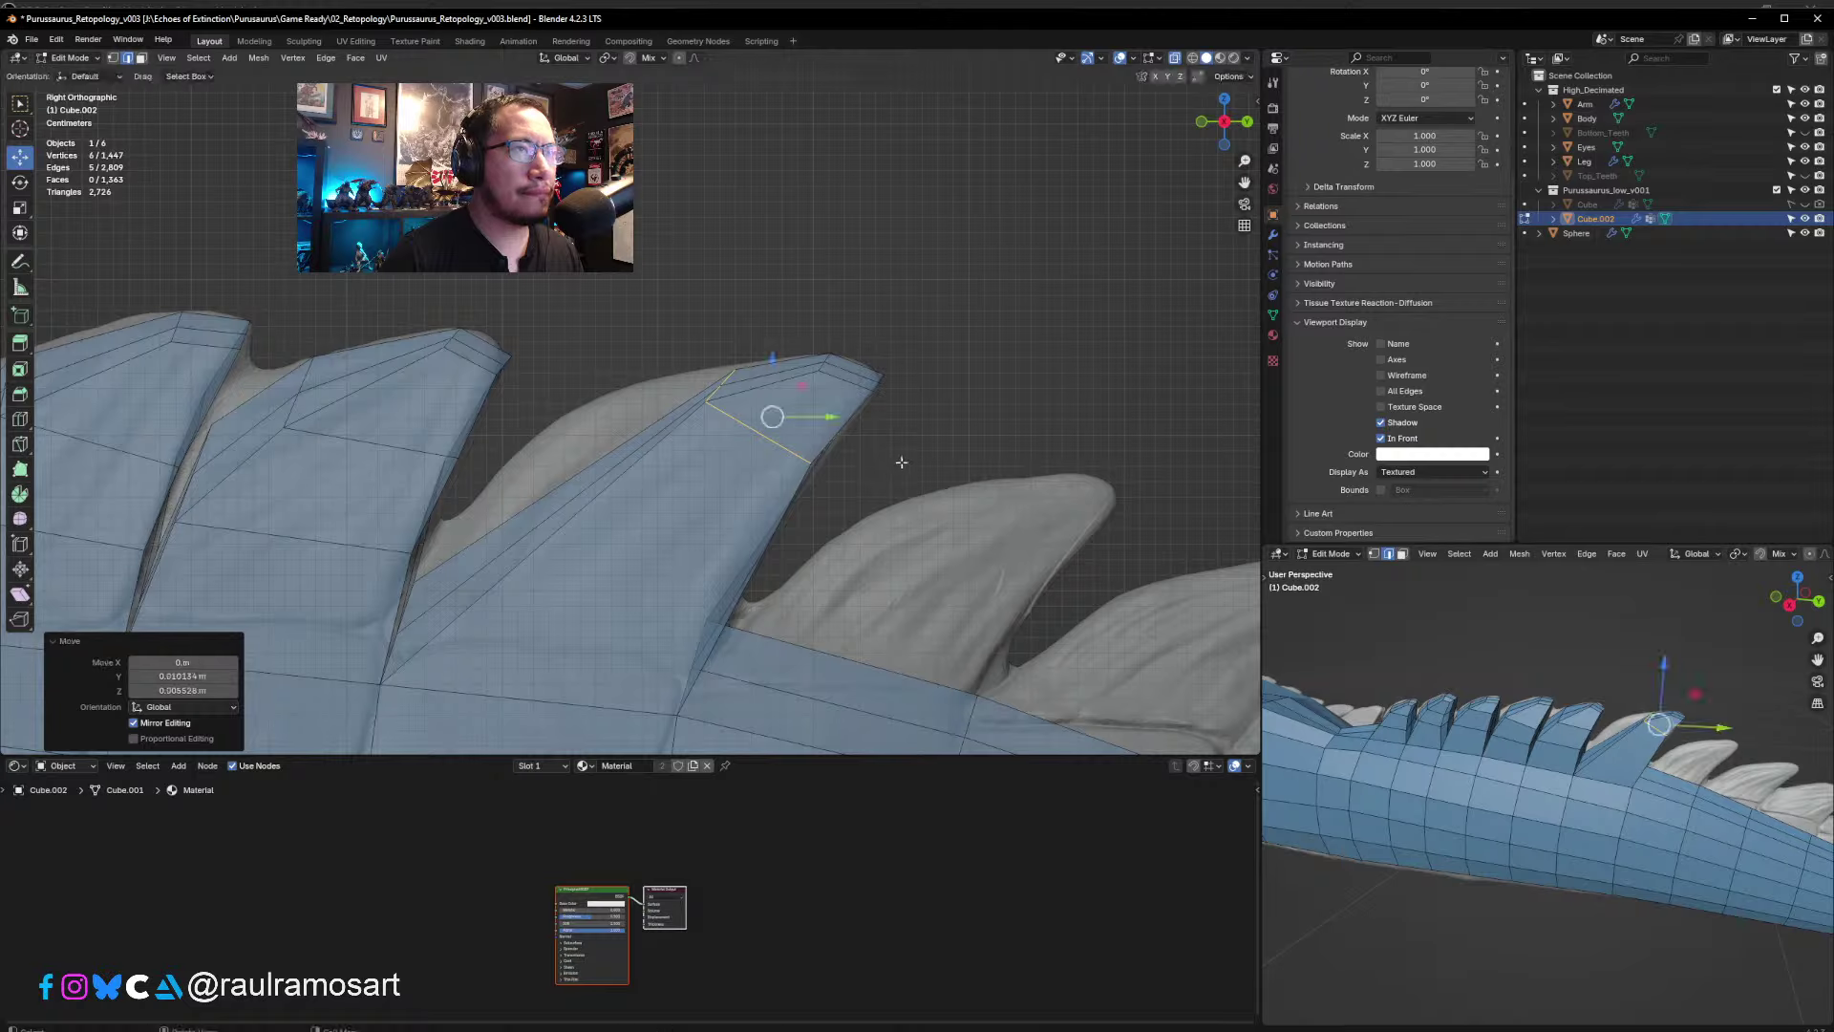
- Move the upper loop's ridge vertices in vertex selection mode to follow the sculpted spike's top edge
left_click(1016, 331)
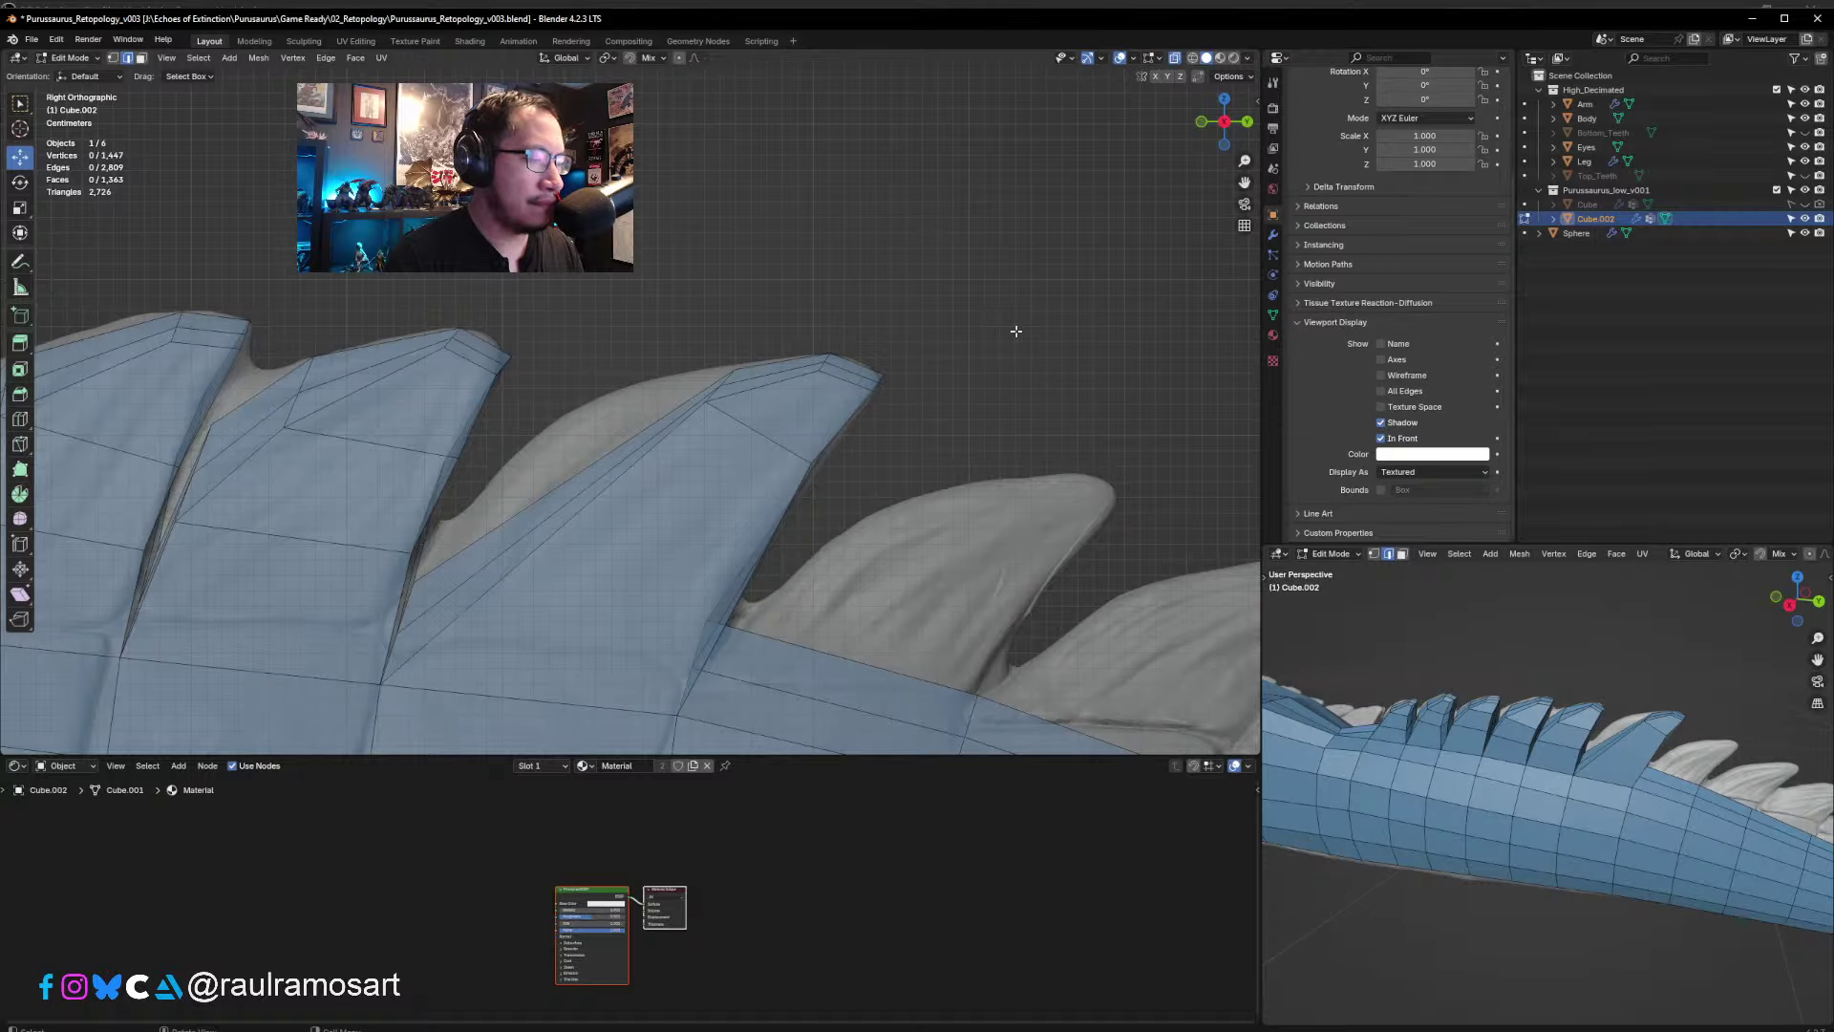
left_click(757, 432)
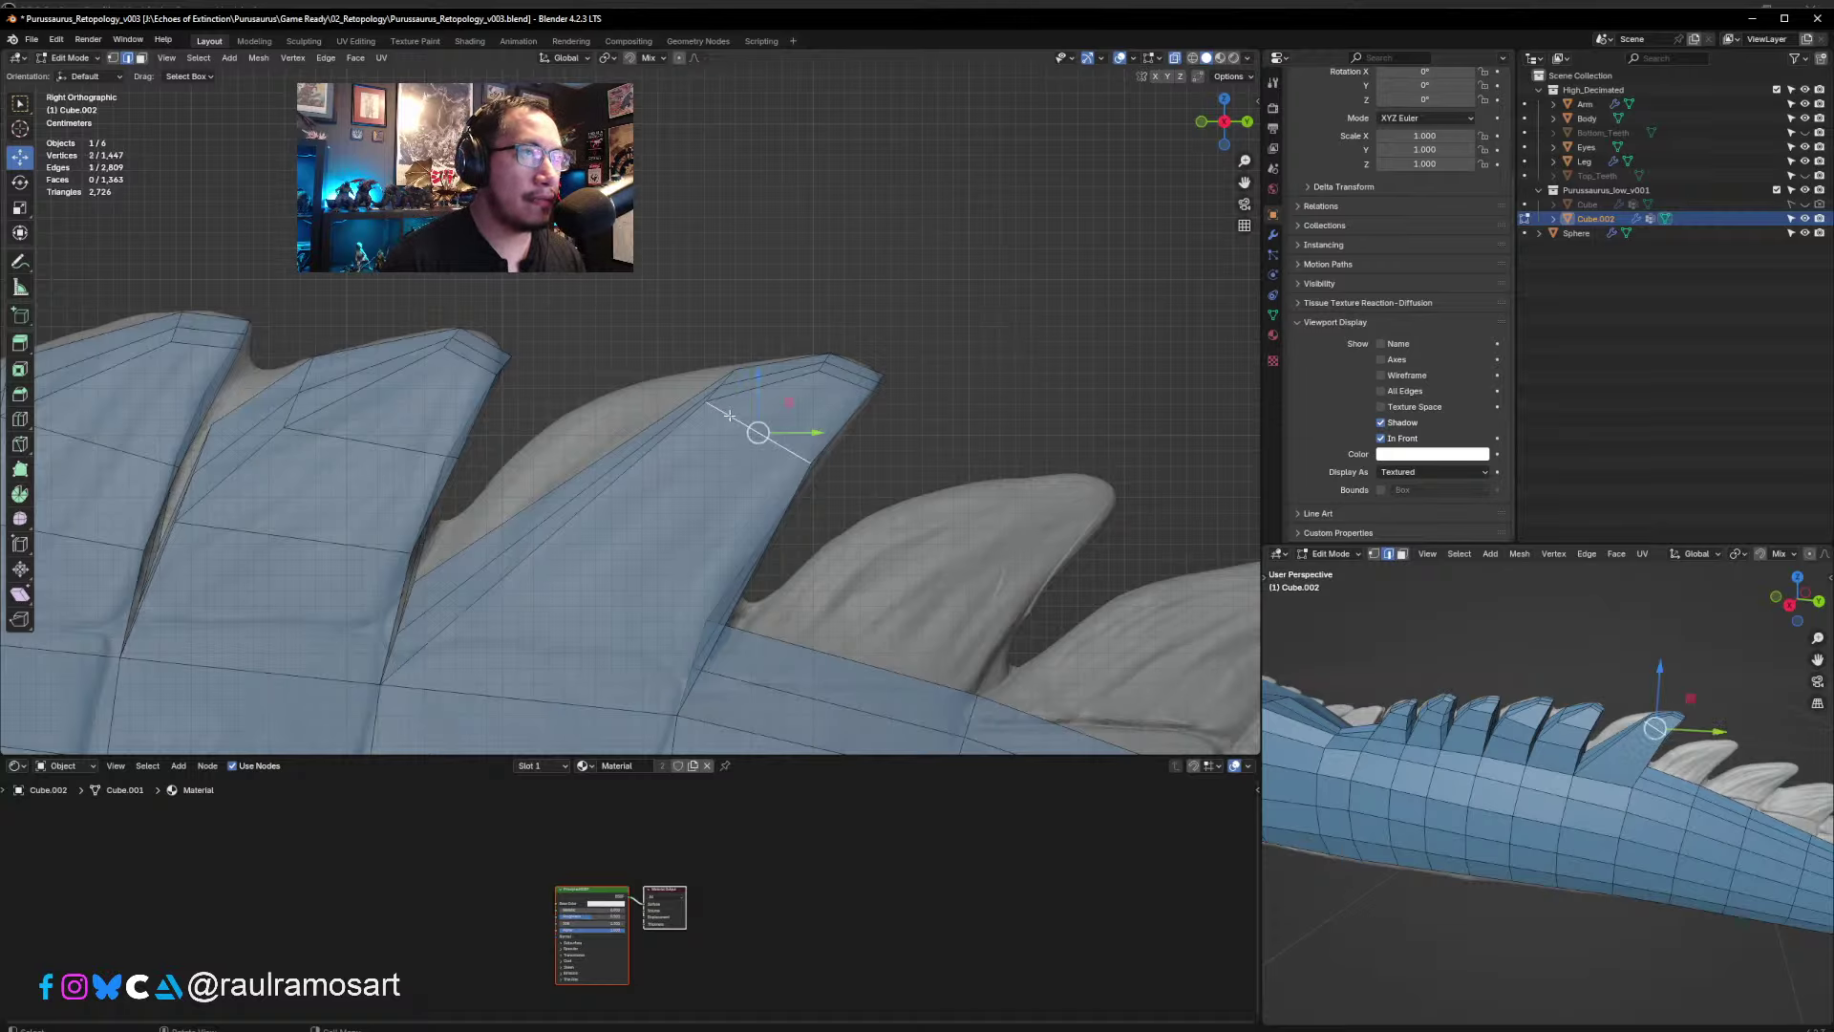
middle_click_drag(757, 432, 746, 547)
key("KP_3")
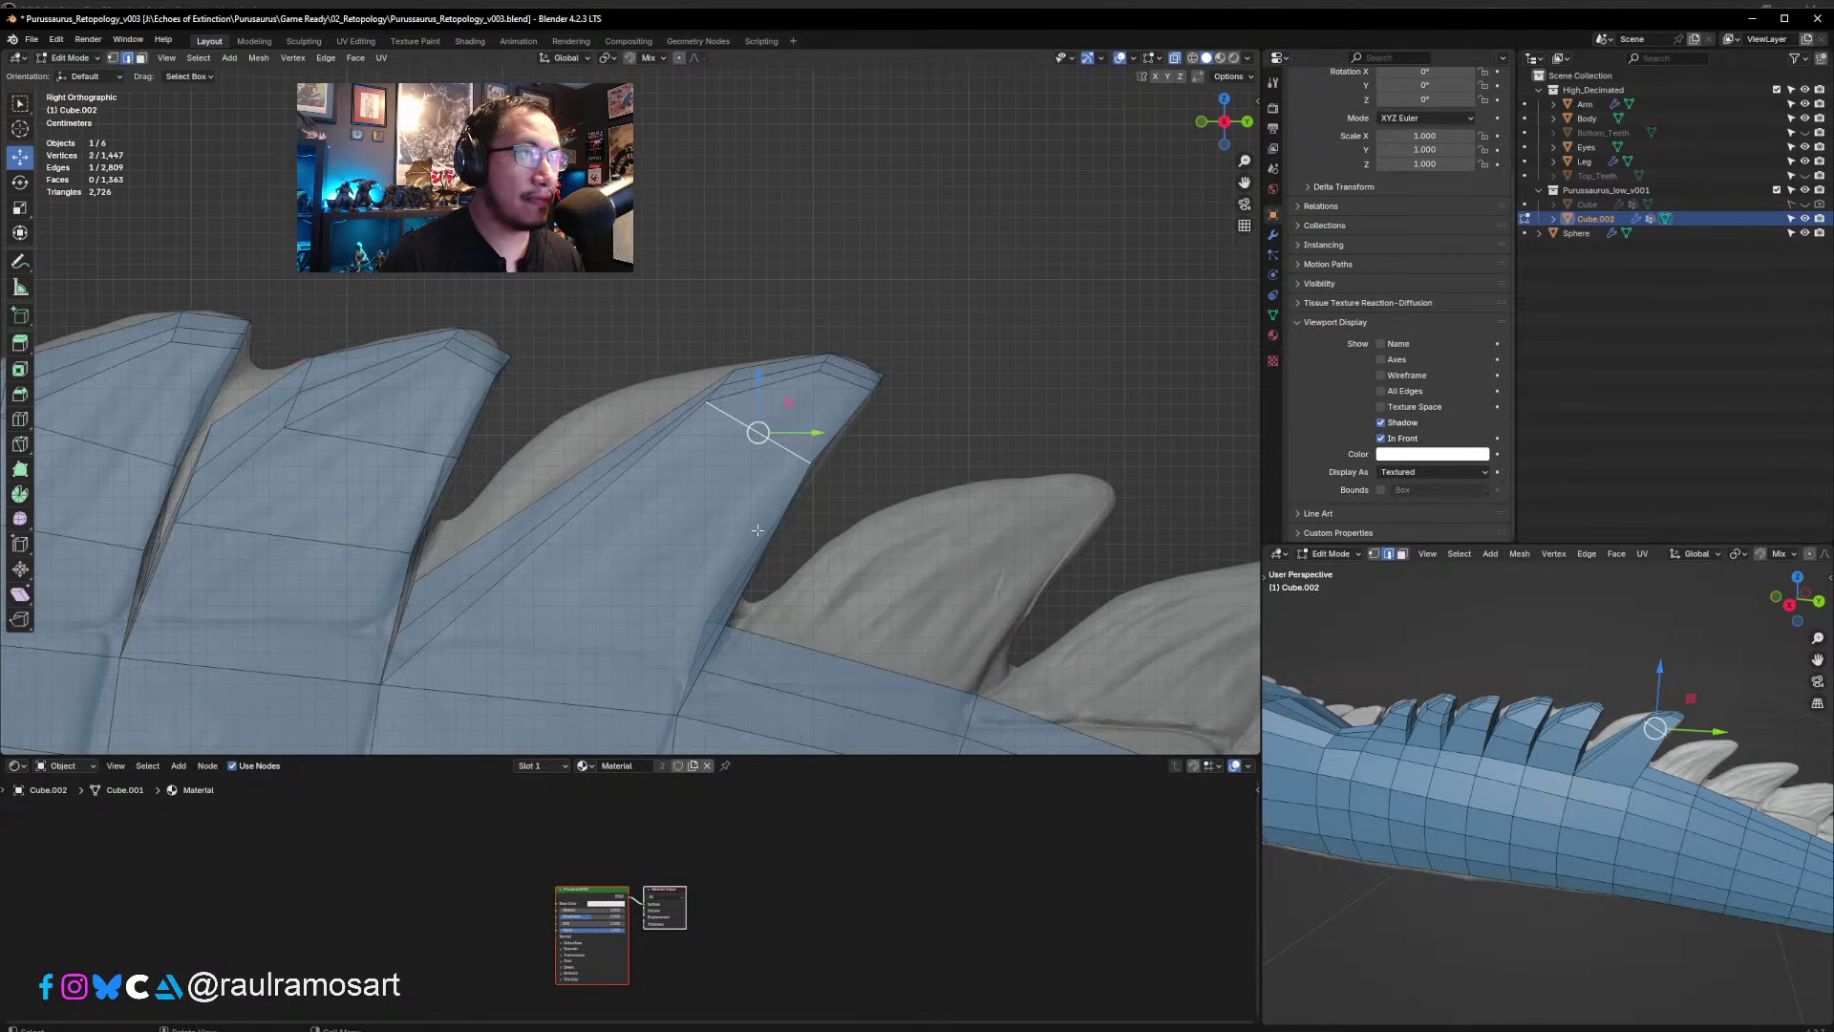
left_click(726, 378)
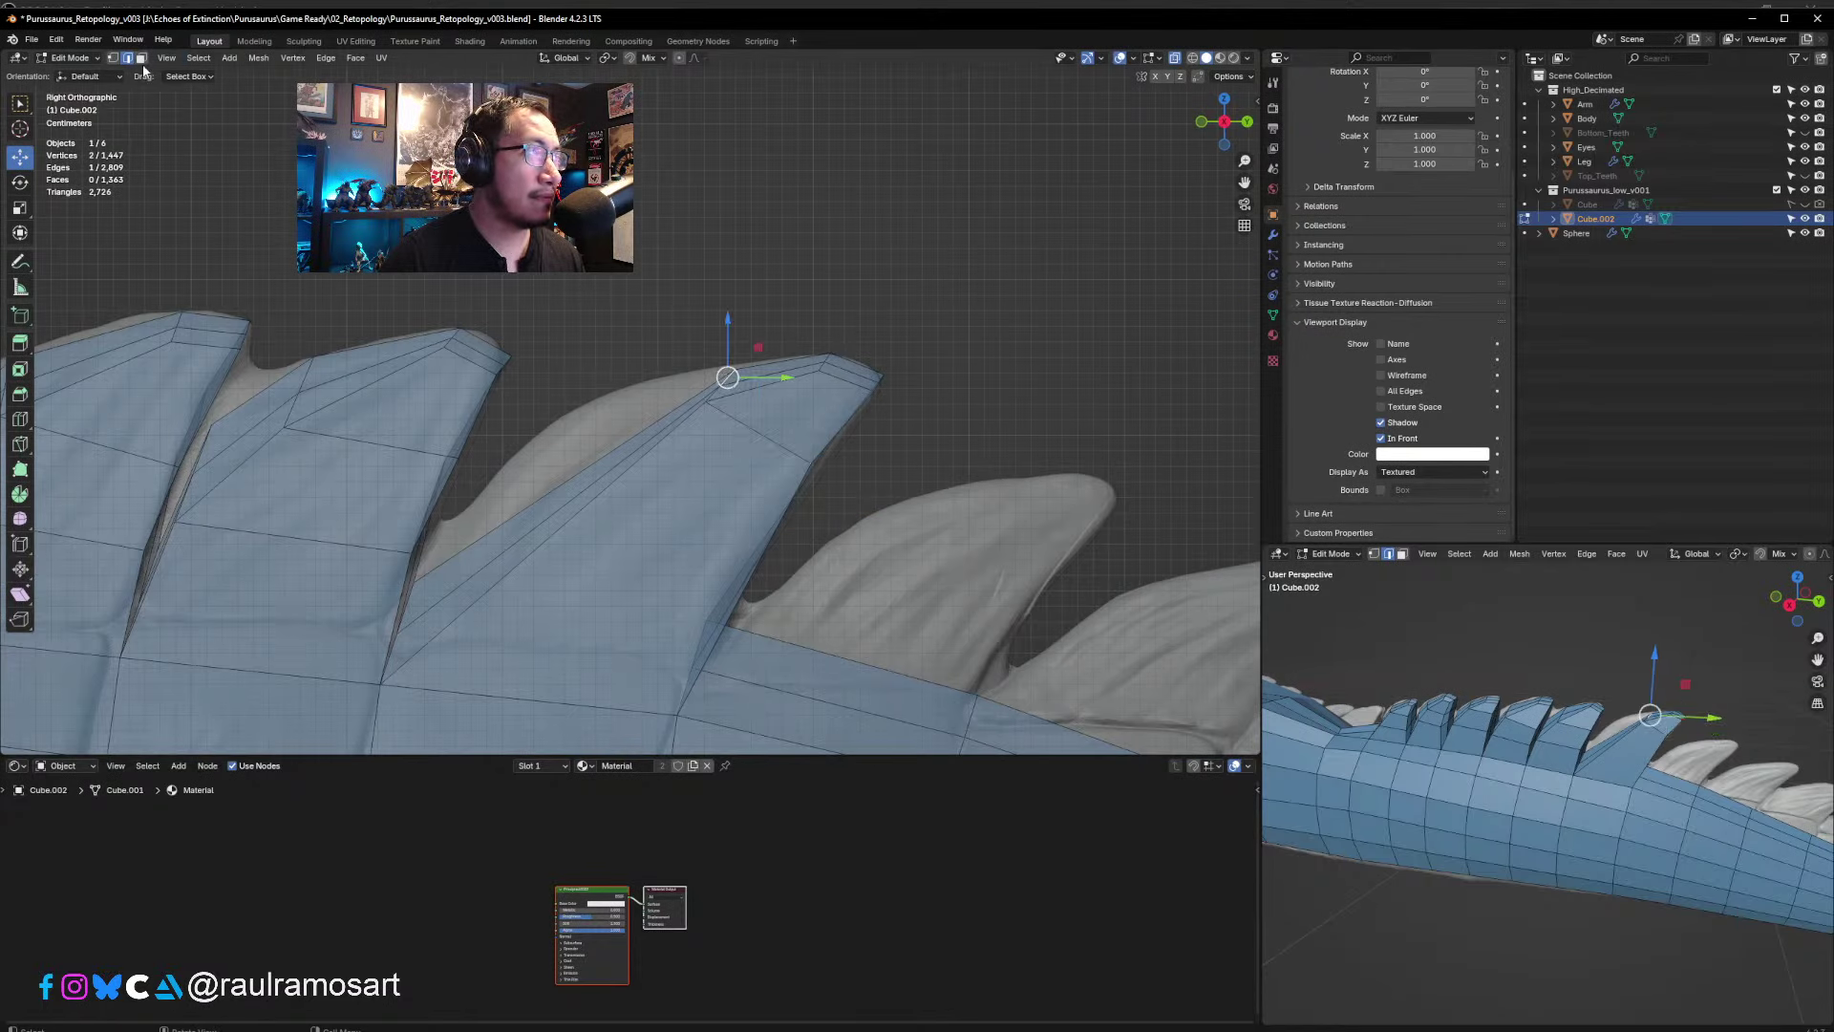
left_click(113, 58)
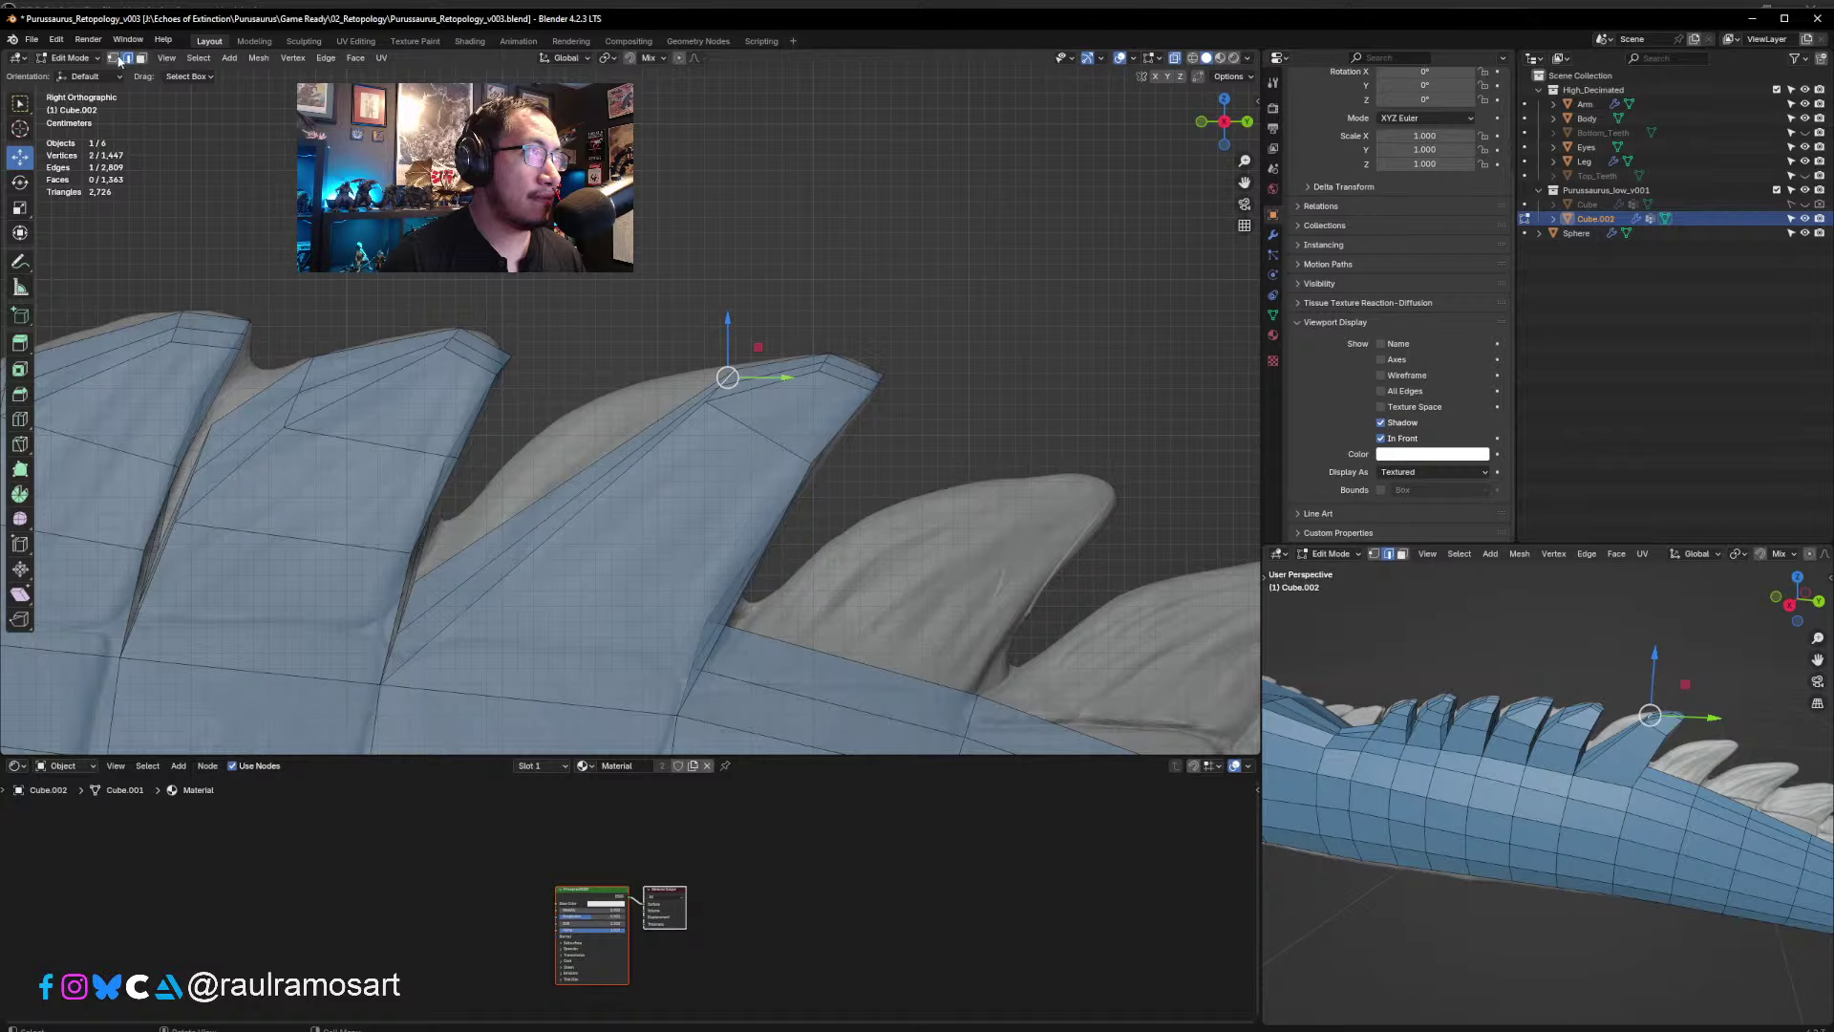
left_click(734, 367)
mouse_move(735, 368)
left_mouse_down()
mouse_move(705, 401)
mouse_move(736, 403)
mouse_move(711, 381)
left_mouse_up()
left_click(720, 385)
- Select the upper loop's vertices on the spike's rear edge and move them onto the sculpted outline
left_click_drag(874, 463, 790, 414)
middle_click_drag(840, 438, 733, 343)
left_click(724, 350)
key("KP_3")
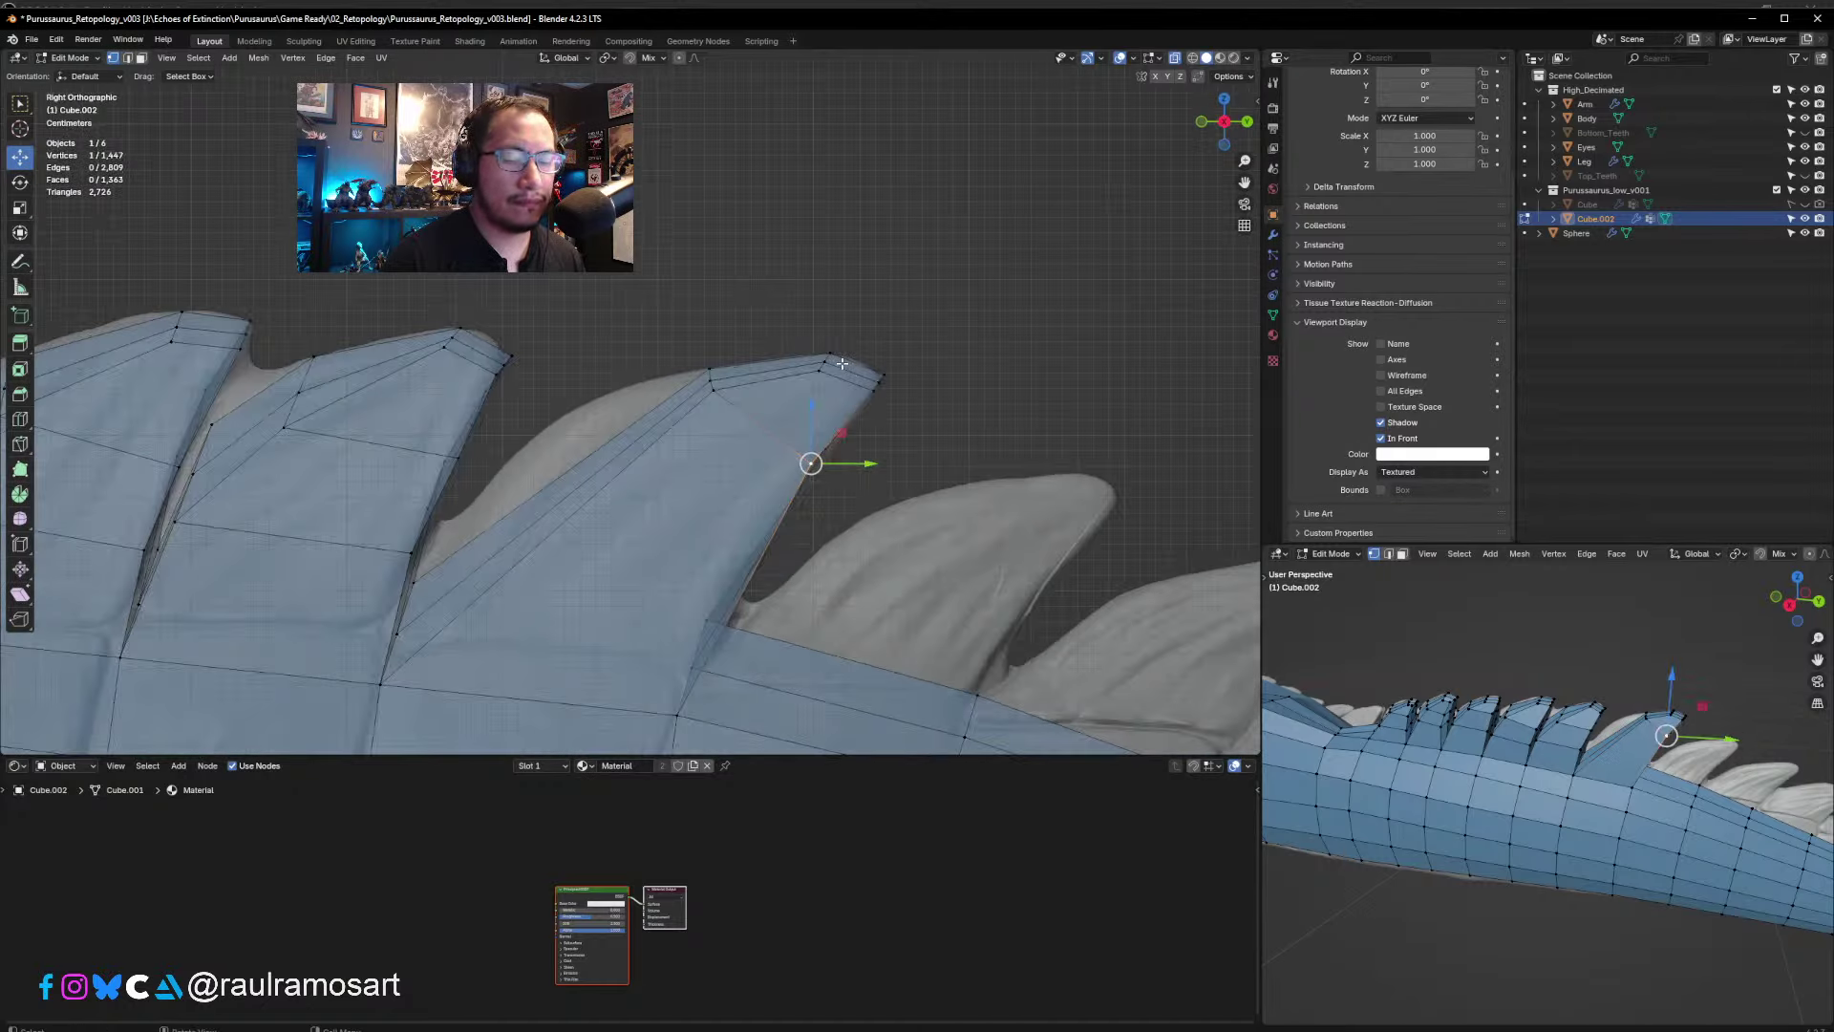
left_click_drag(877, 499, 762, 422)
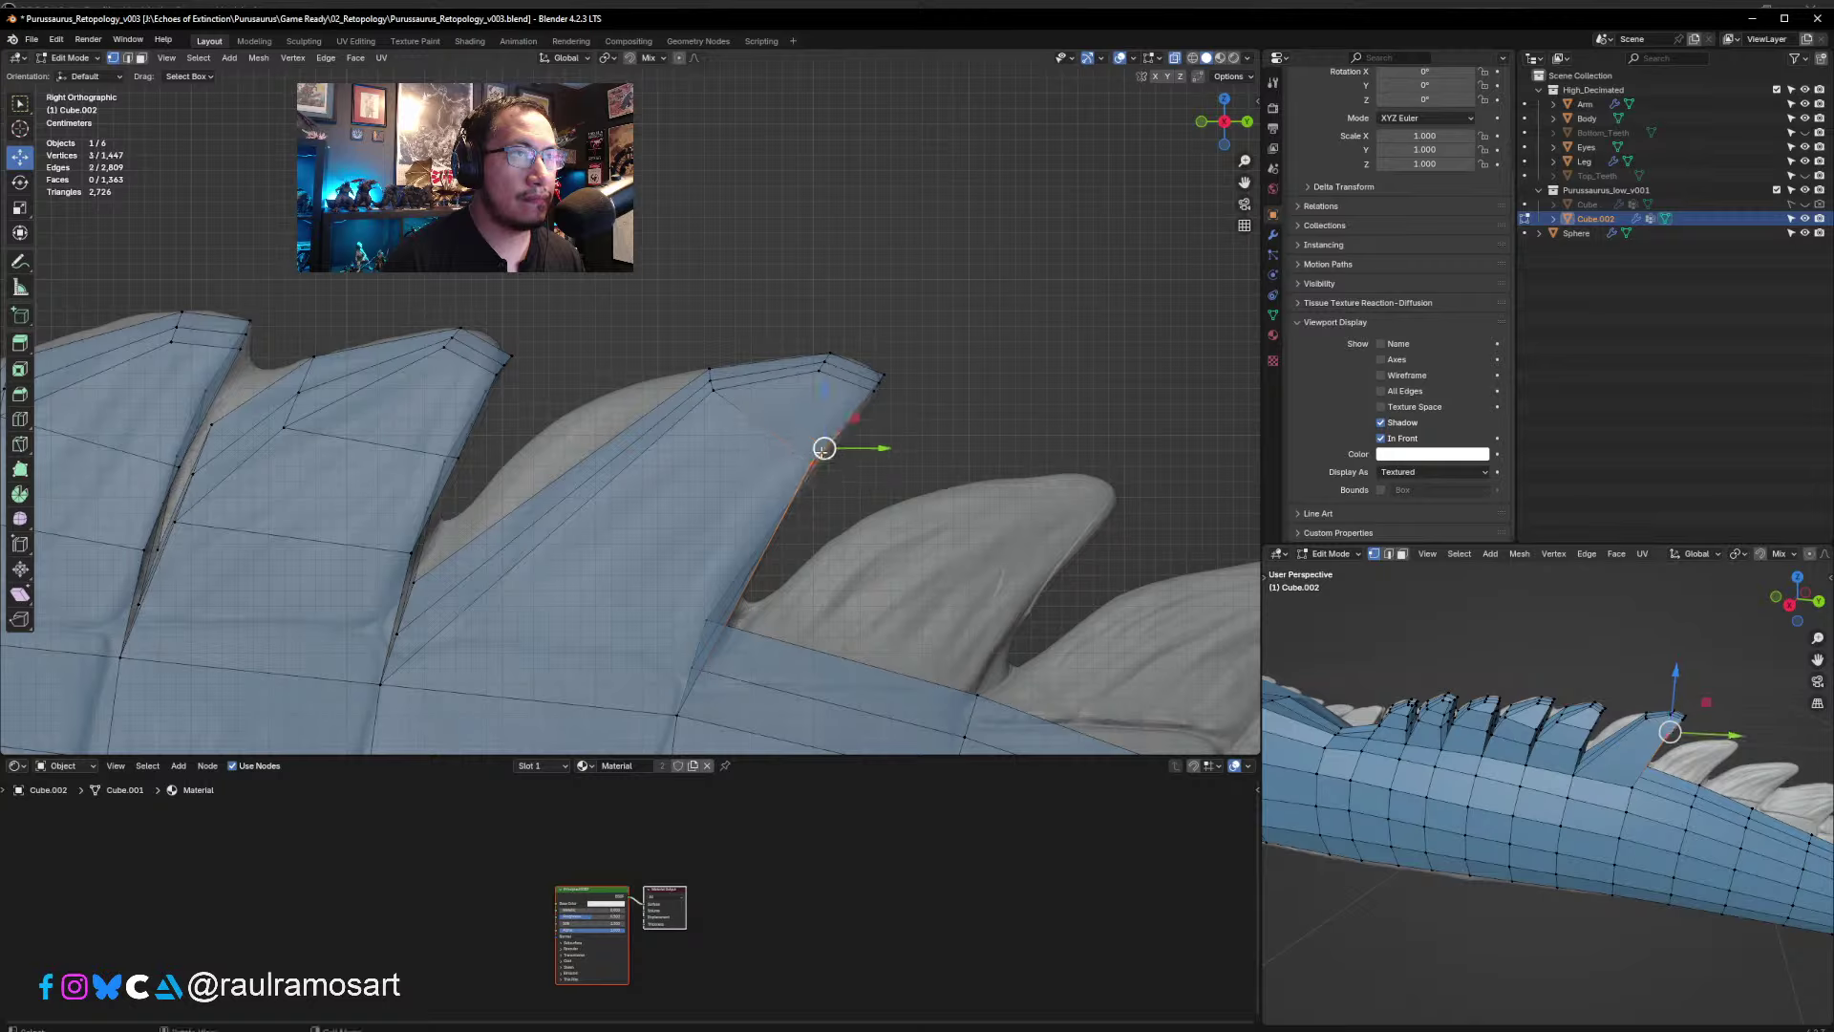
key("g")
left_click(839, 449)
- Add a second edge loop across the spike's lower half
left_click(614, 486)
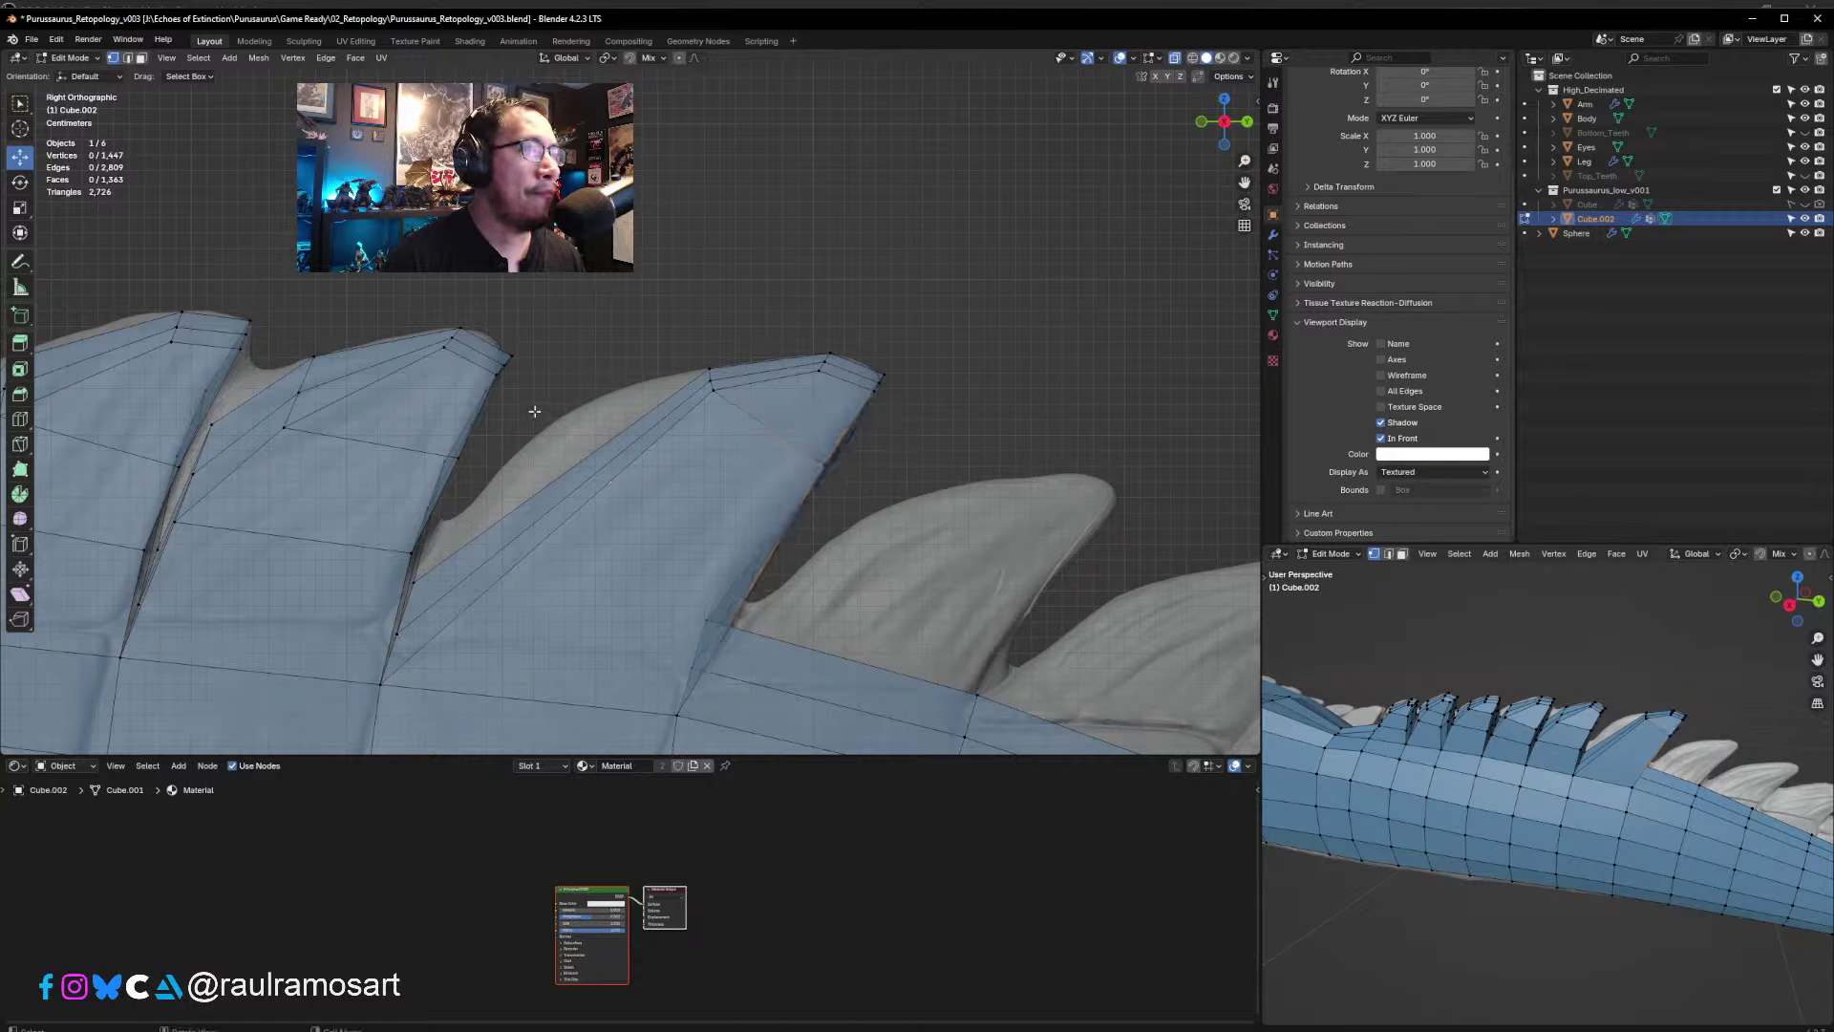
key("ctrl+r")
left_click(653, 464)
left_click(651, 444)
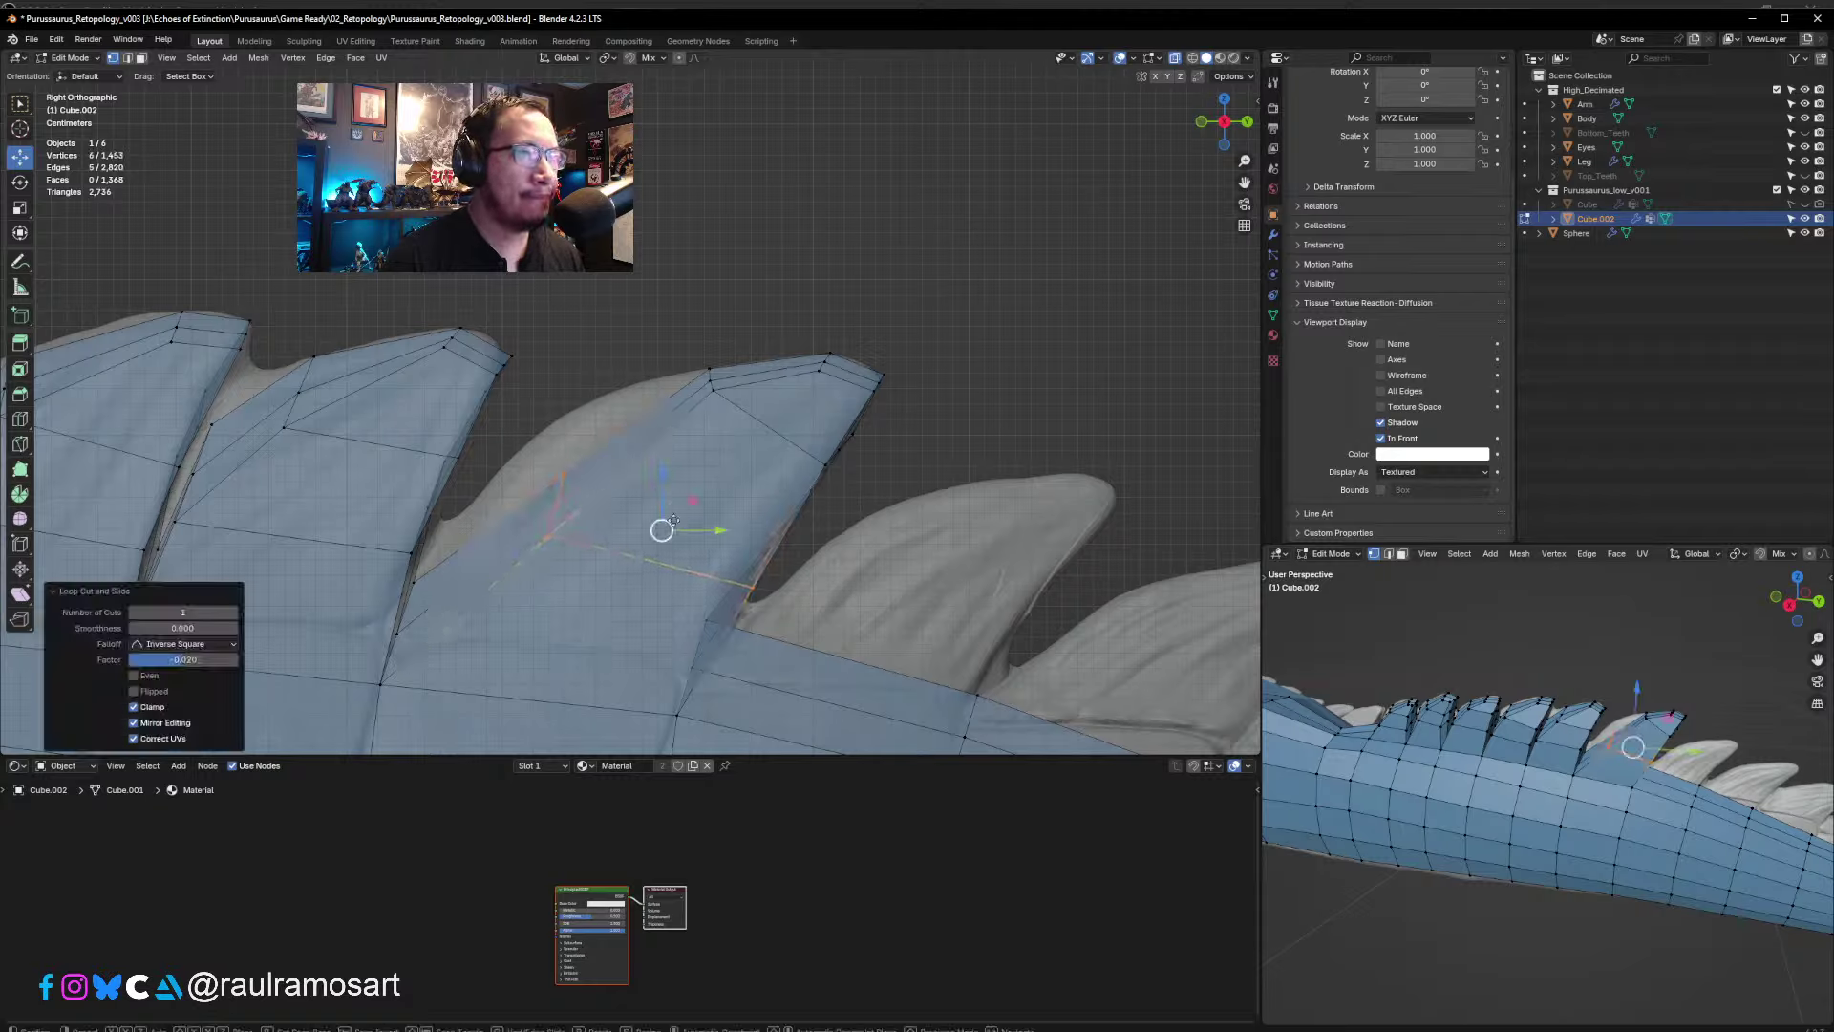
- Move and scale the lower loop's front vertices to match the curve of the sculpted spike's front edge
left_click(549, 461)
left_click_drag(526, 441, 577, 545)
key("g")
left_click(574, 482)
key("s")
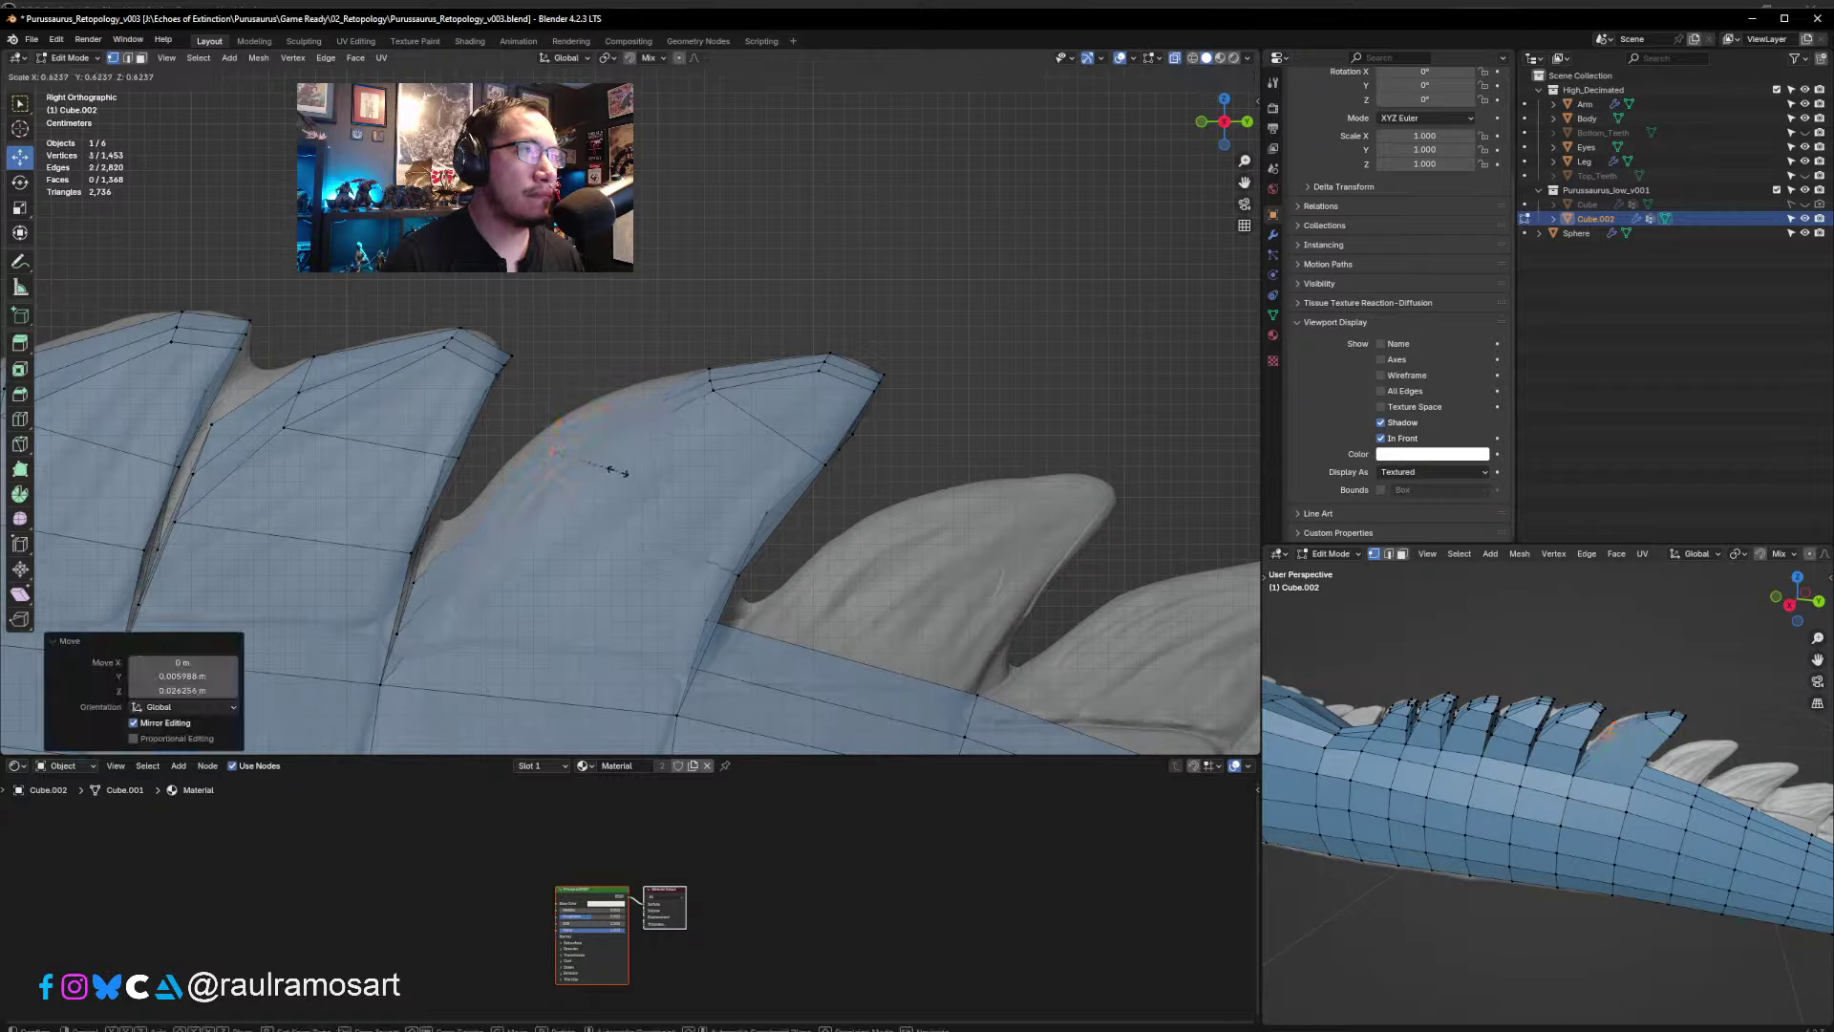
left_click(617, 471)
key("g")
left_click(614, 462)
left_click(645, 284)
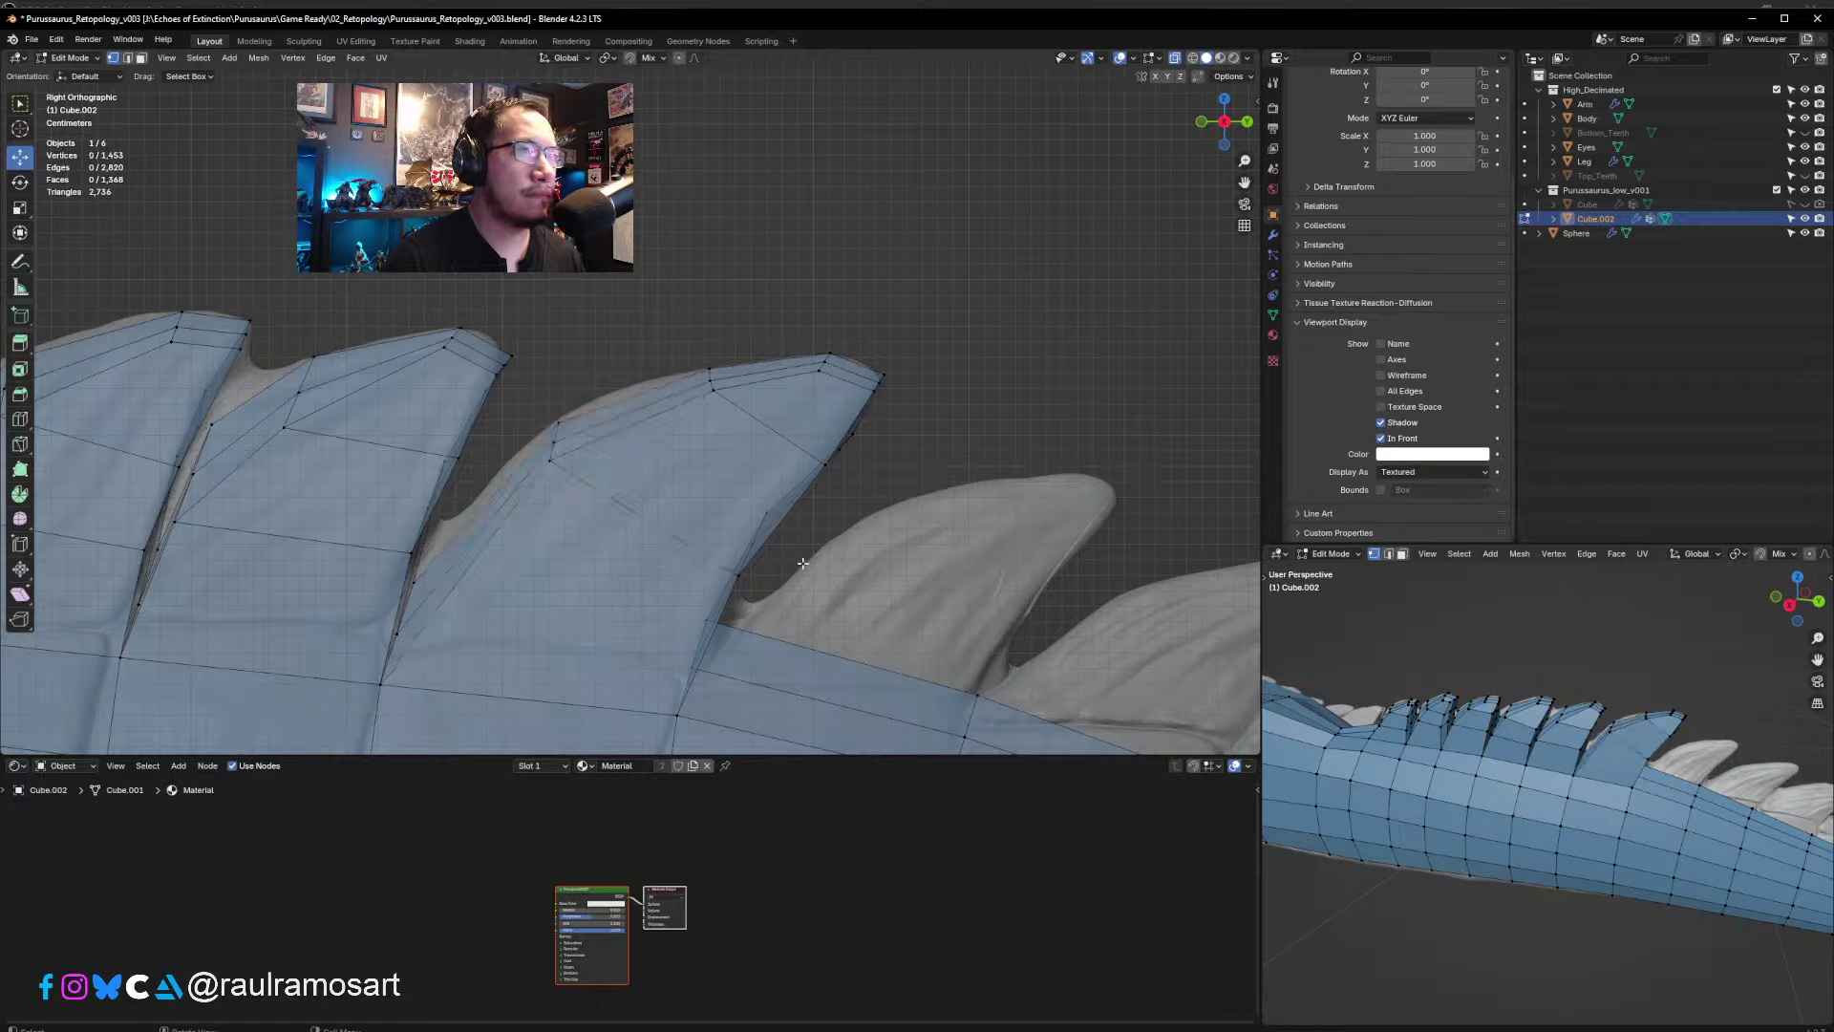
- Move the lower loop's rear vertex onto the sculpted spike's trailing edge
left_click(771, 515)
key("g")
left_click(759, 528)
key("g")
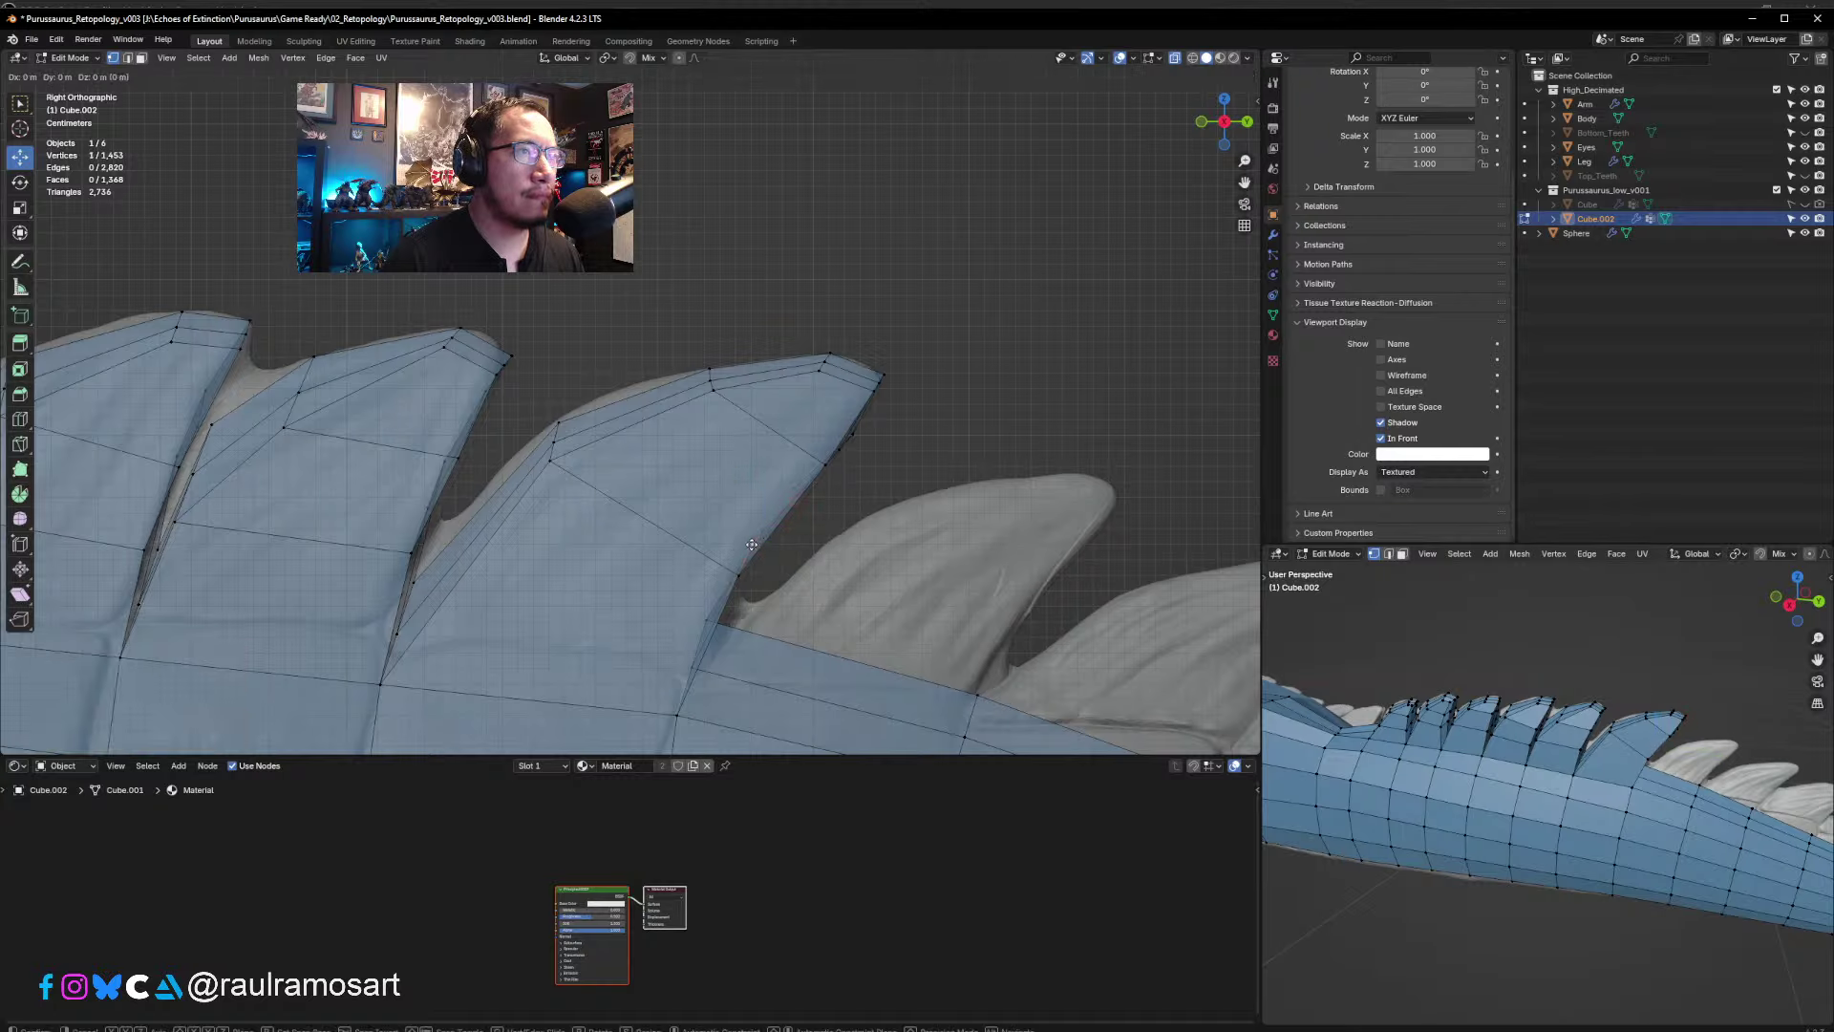
left_click(755, 548)
key("g")
left_click(761, 536)
middle_click_drag(762, 536, 701, 554)
key("KP_3")
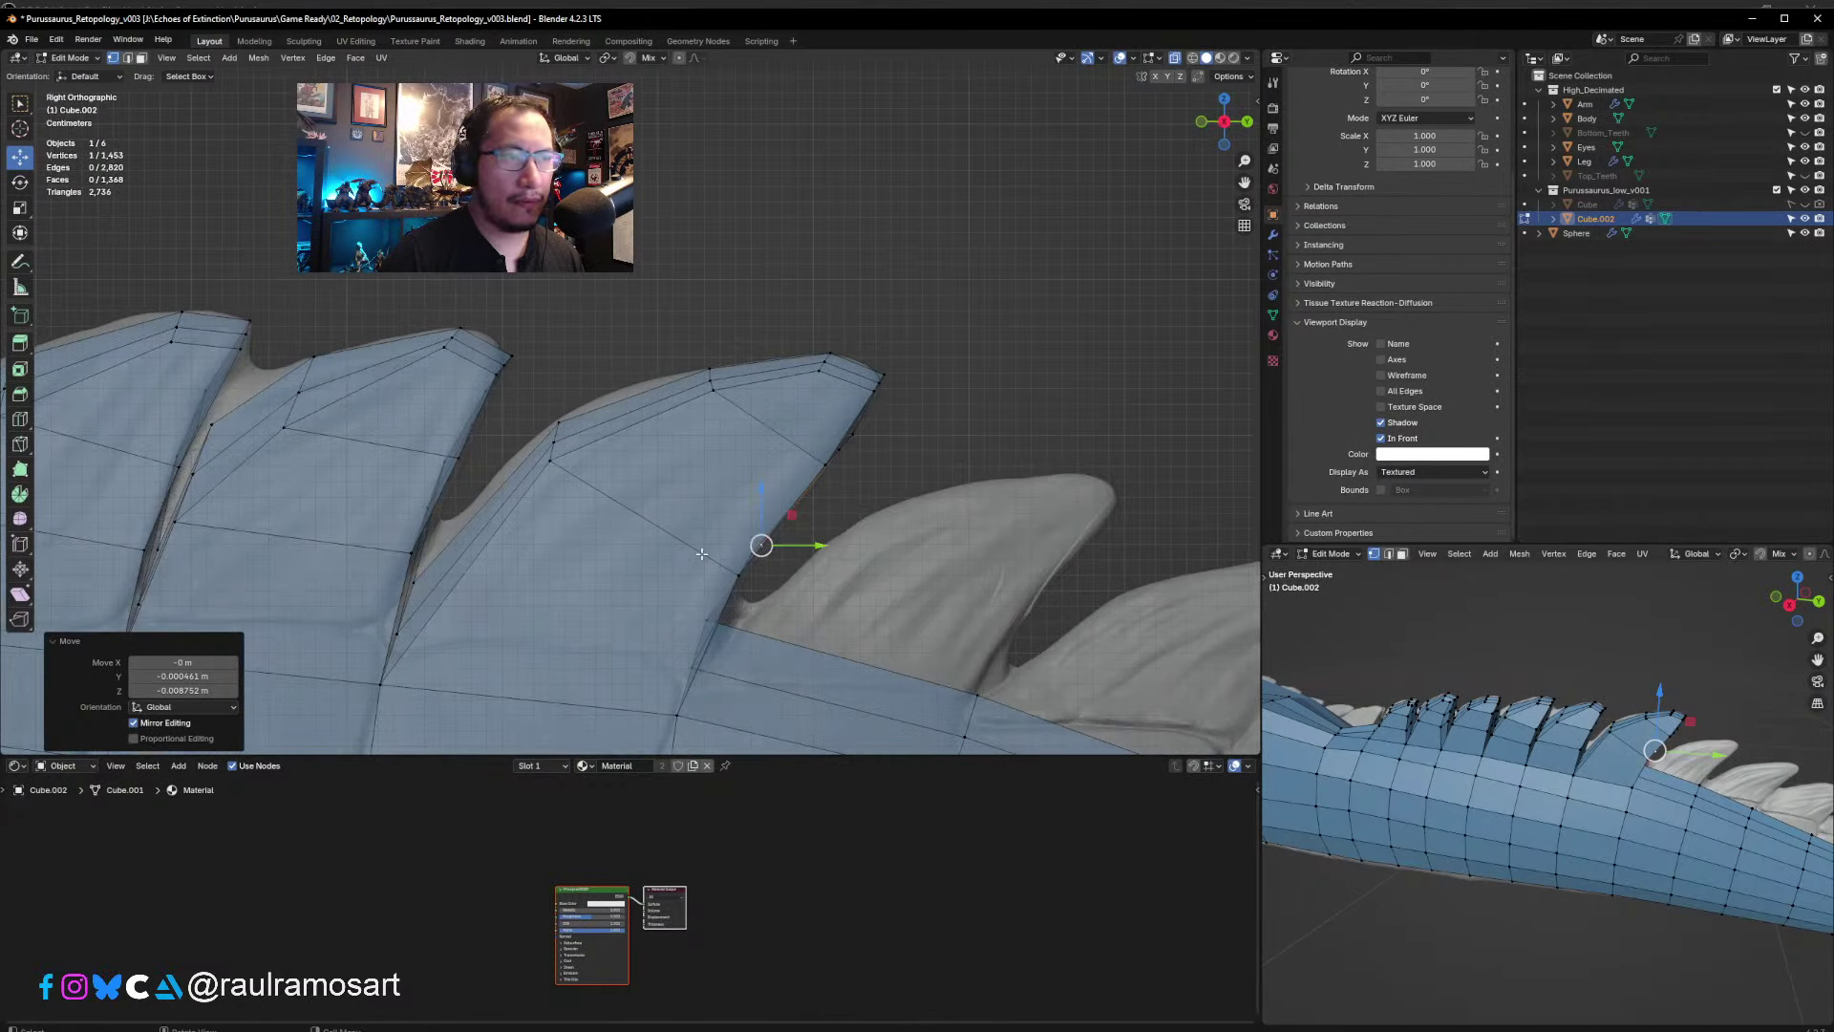
- Select the vertices at the spike's rear base, then move and rotate them to fit the sculpted notch
left_click_drag(695, 607, 766, 686)
key("g")
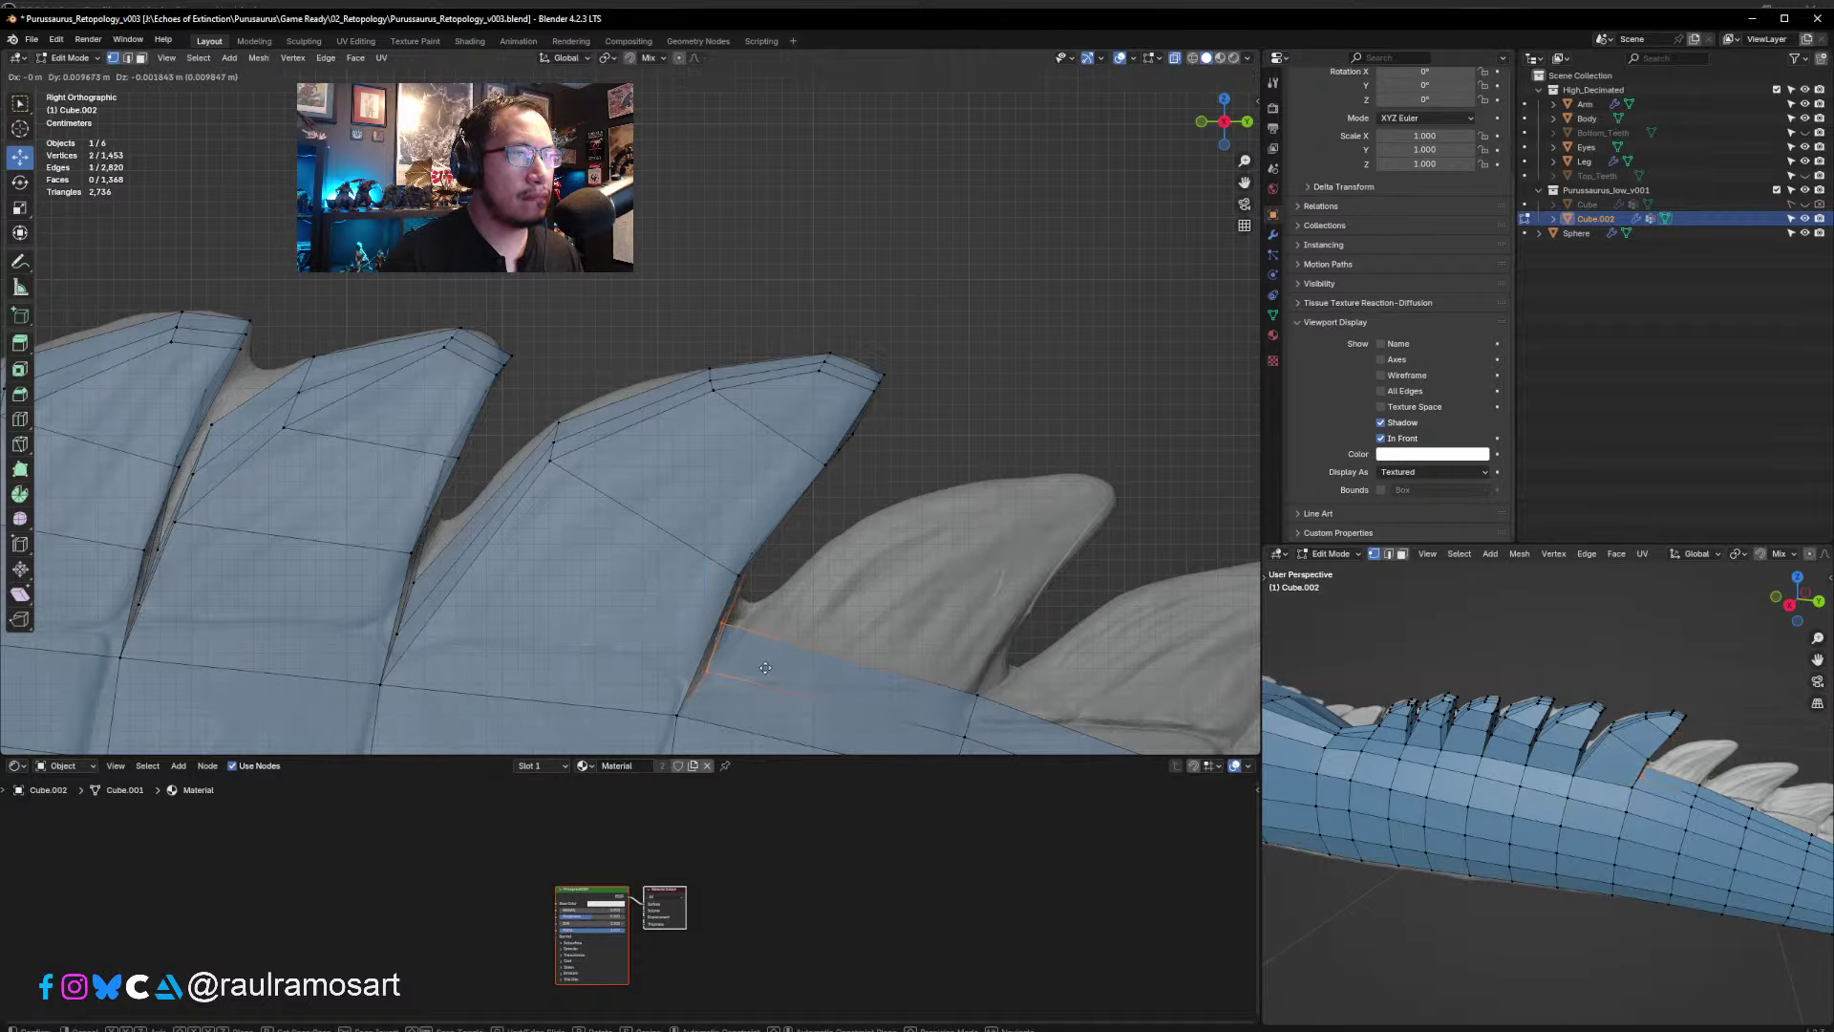
left_click(831, 682)
key("r")
left_click(873, 675)
key("g")
left_click(874, 675)
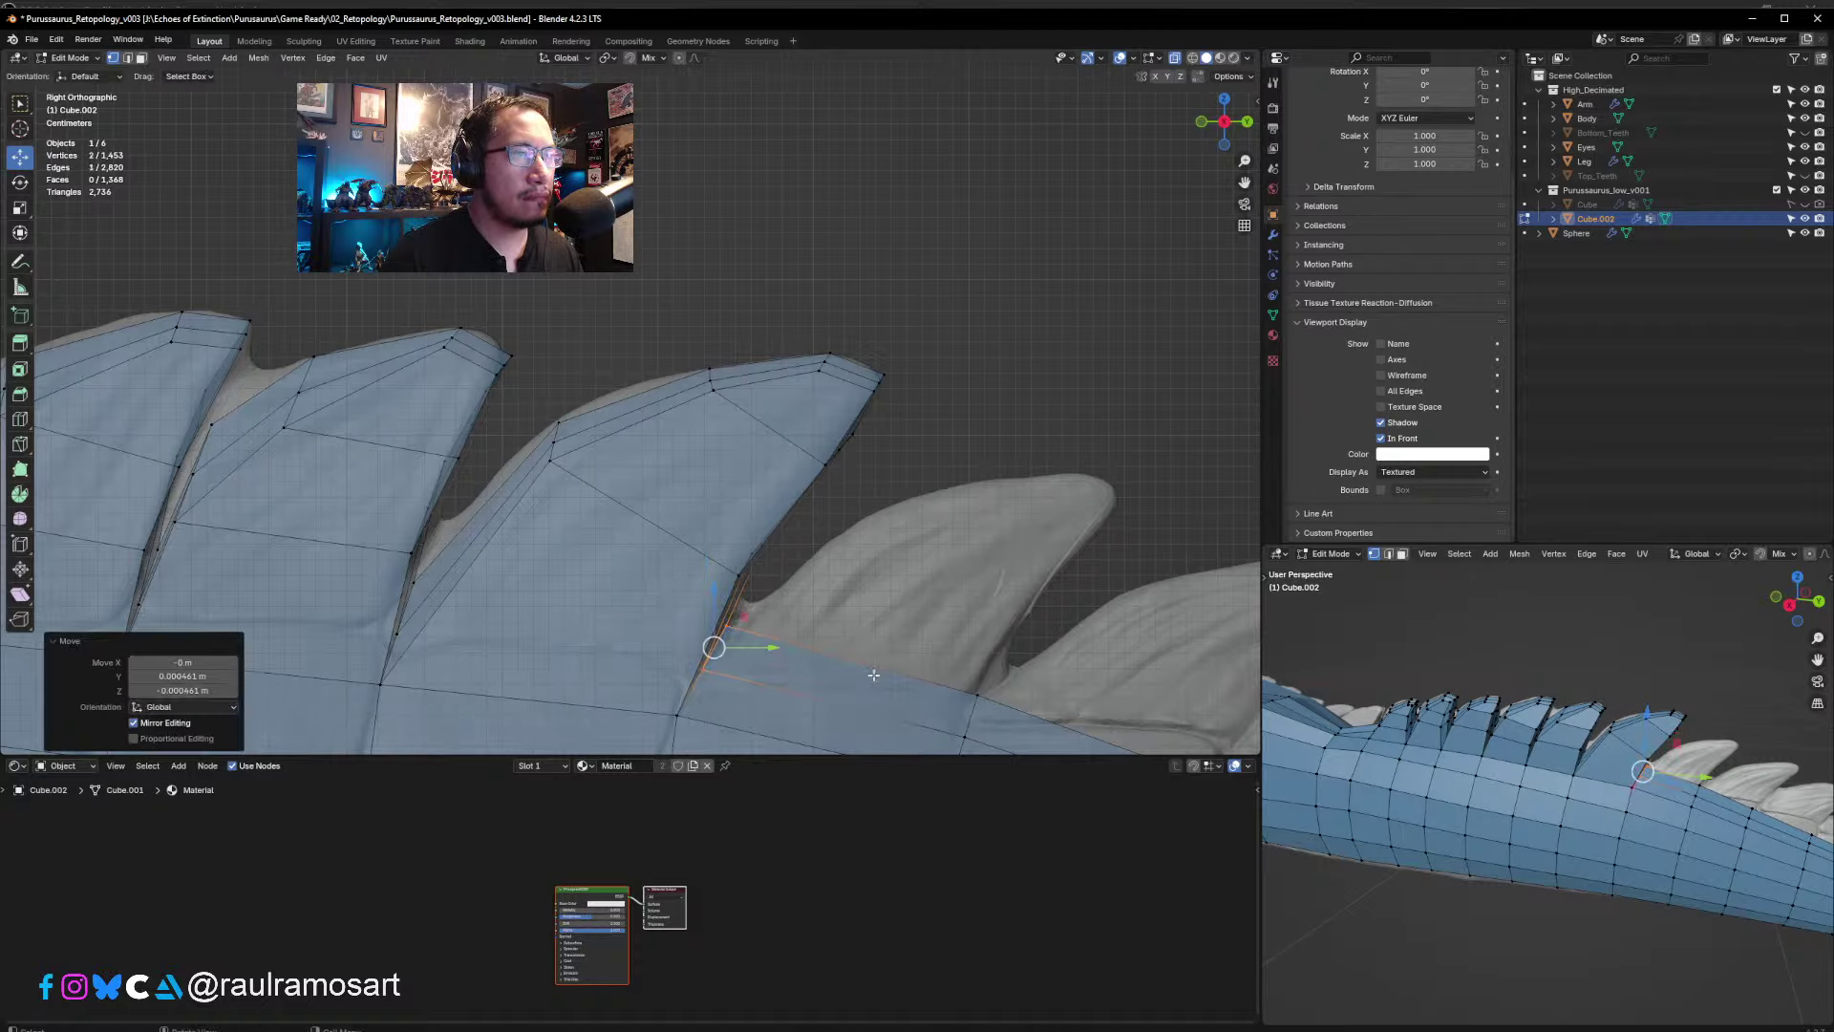
left_click(956, 449)
- Move the ridge vertex at the front base of the foremost modelled spike about 0.002 m along negative Y
scroll(955, 449, "down", 6)
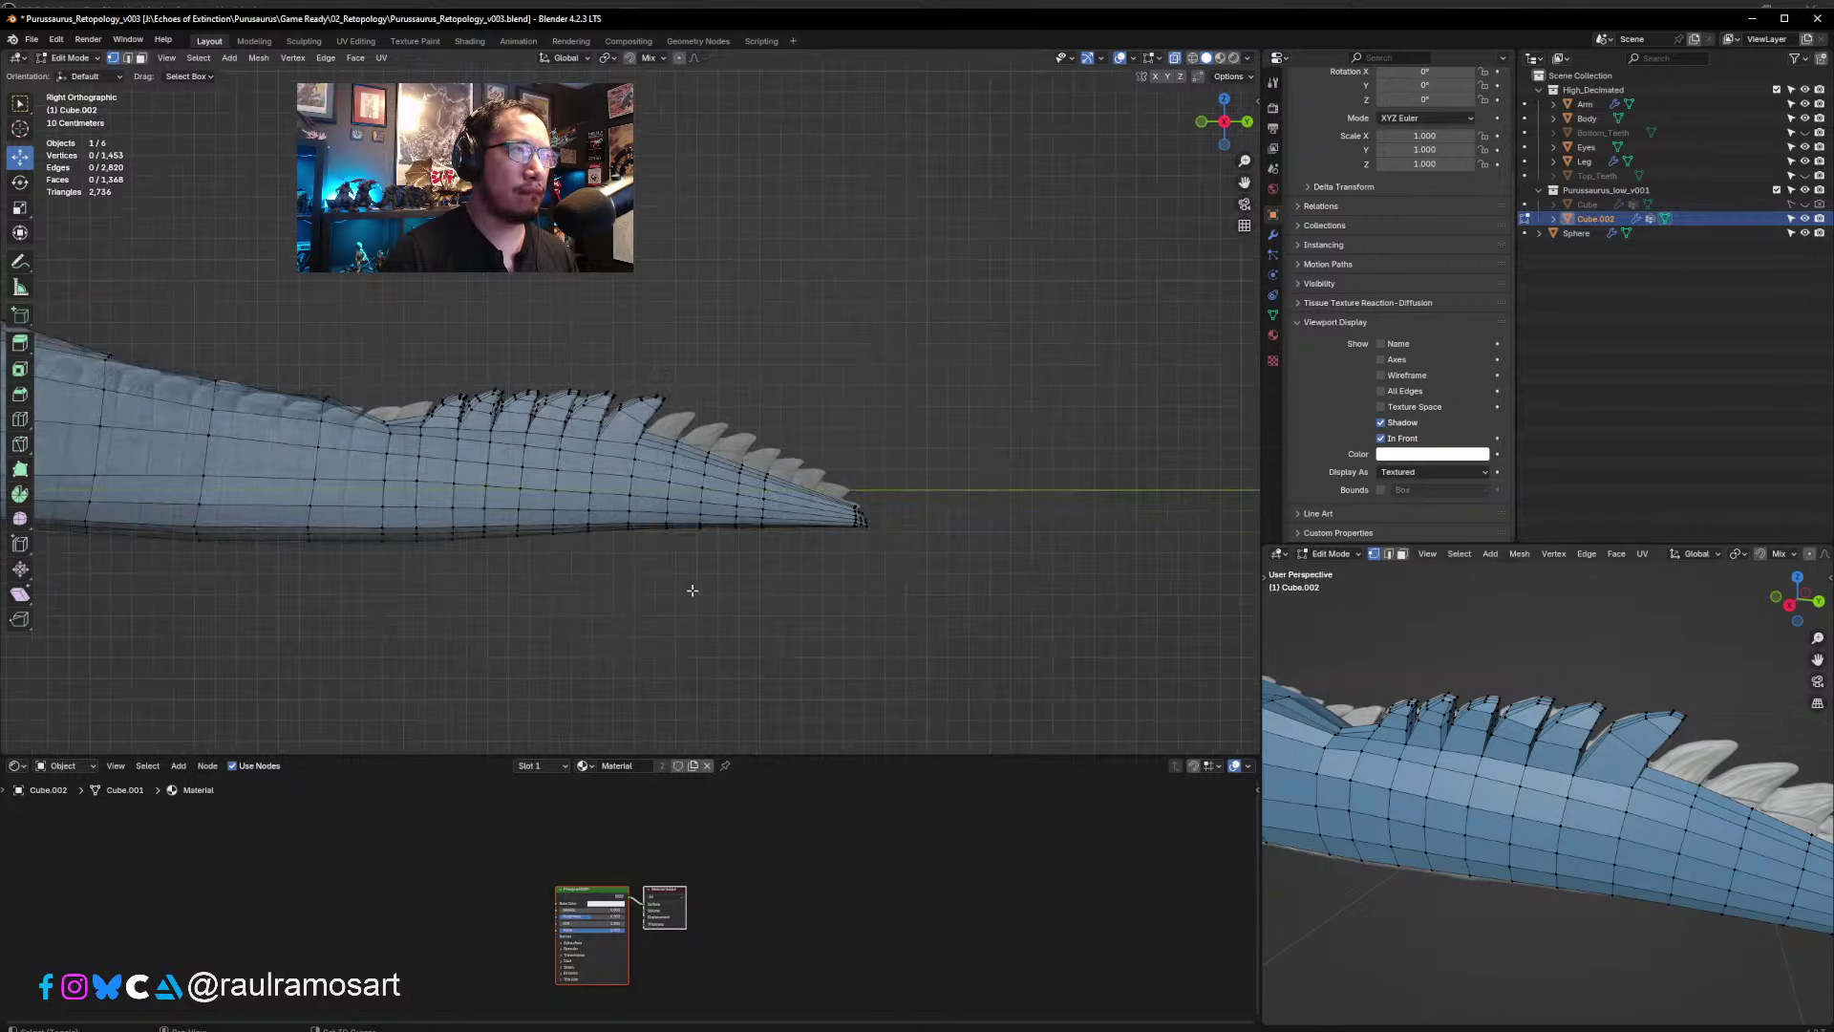
scroll(916, 588, "up", 2)
scroll(915, 588, "down", 3)
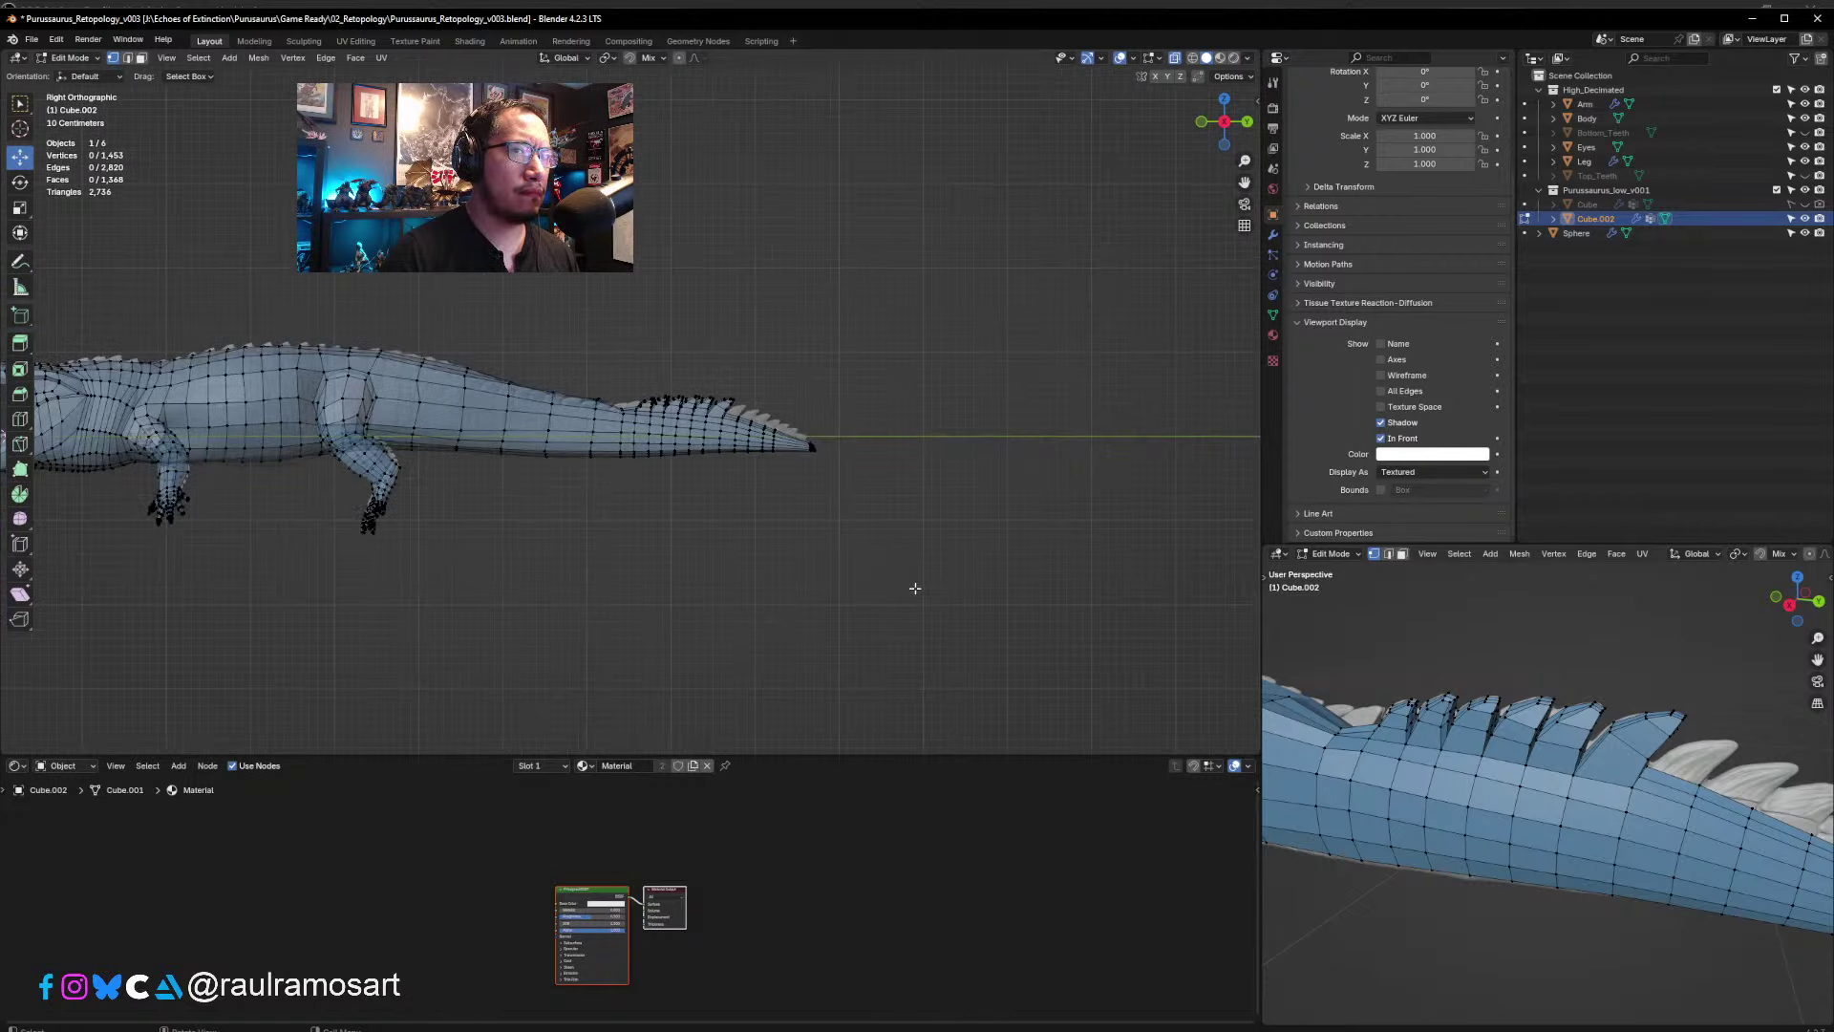
mouse_move(1554, 833)
middle_mouse_down()
mouse_move(1540, 852)
mouse_move(1422, 843)
mouse_move(1391, 787)
mouse_move(1450, 772)
mouse_move(1559, 835)
mouse_move(1513, 801)
mouse_move(1519, 834)
middle_mouse_up()
scroll(619, 404, "up", 6)
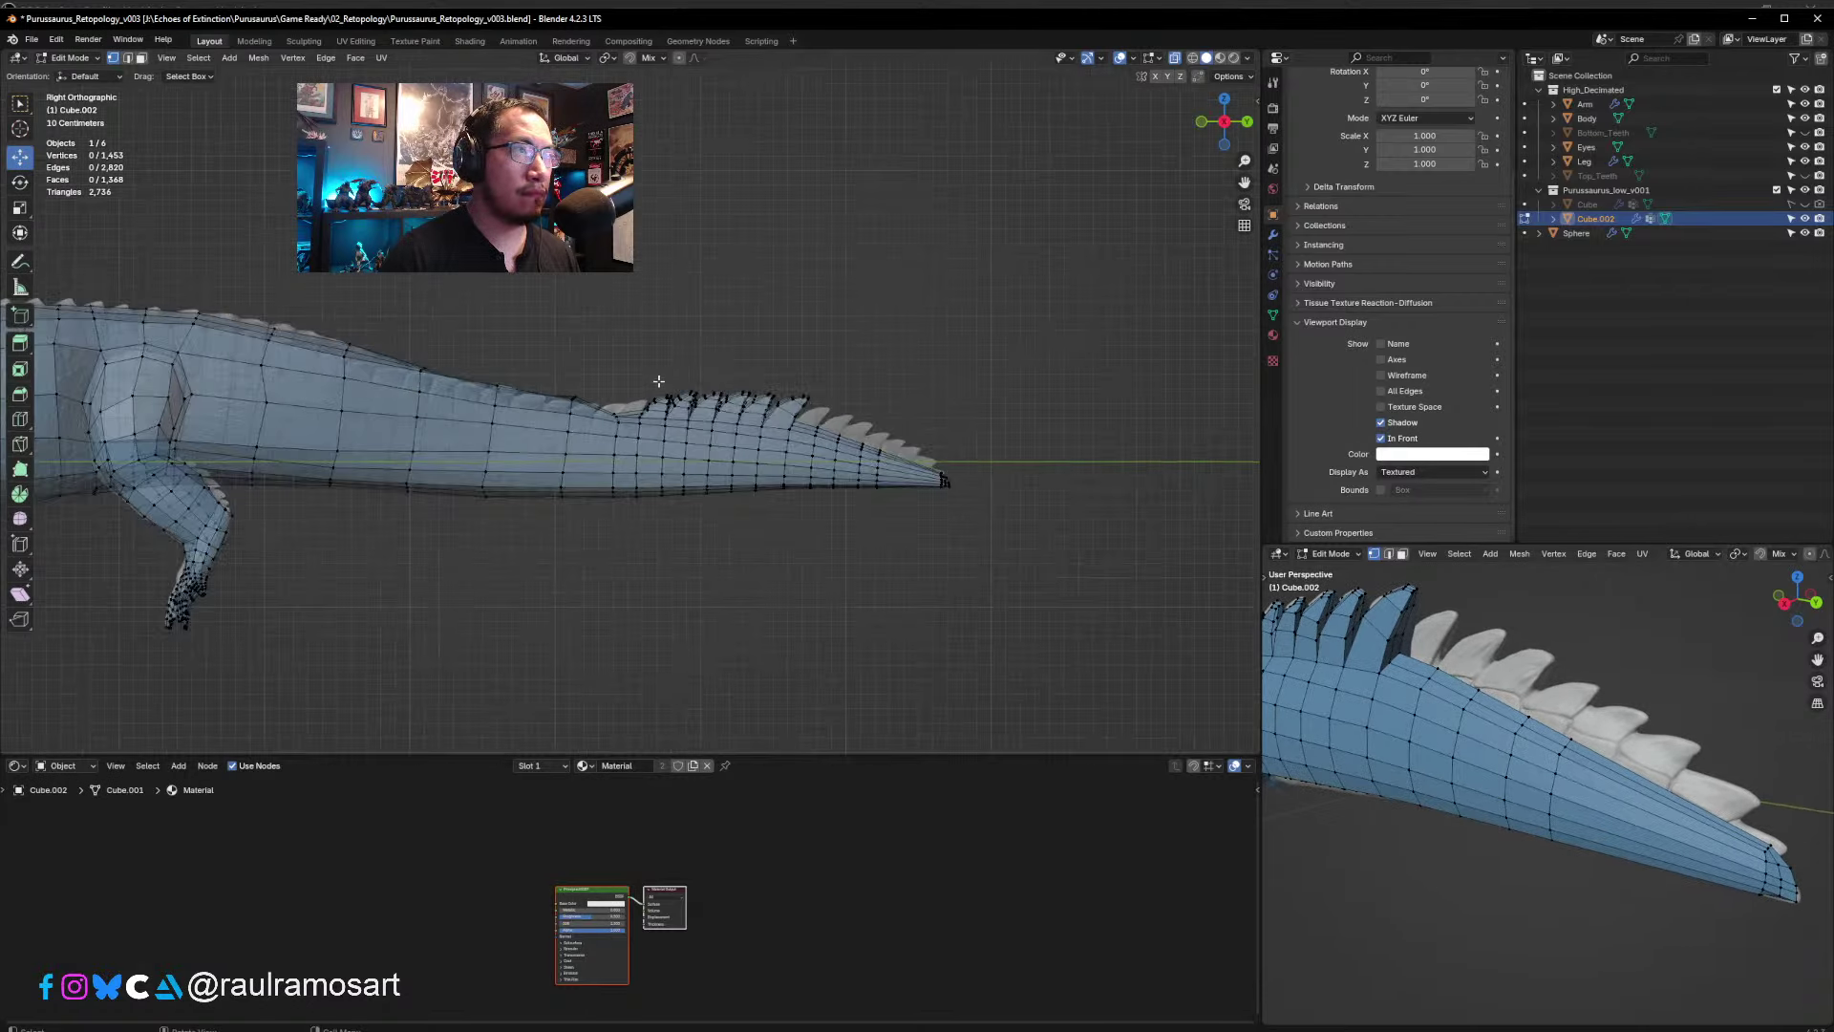
middle_click_drag(619, 404, 718, 493)
left_click(716, 491)
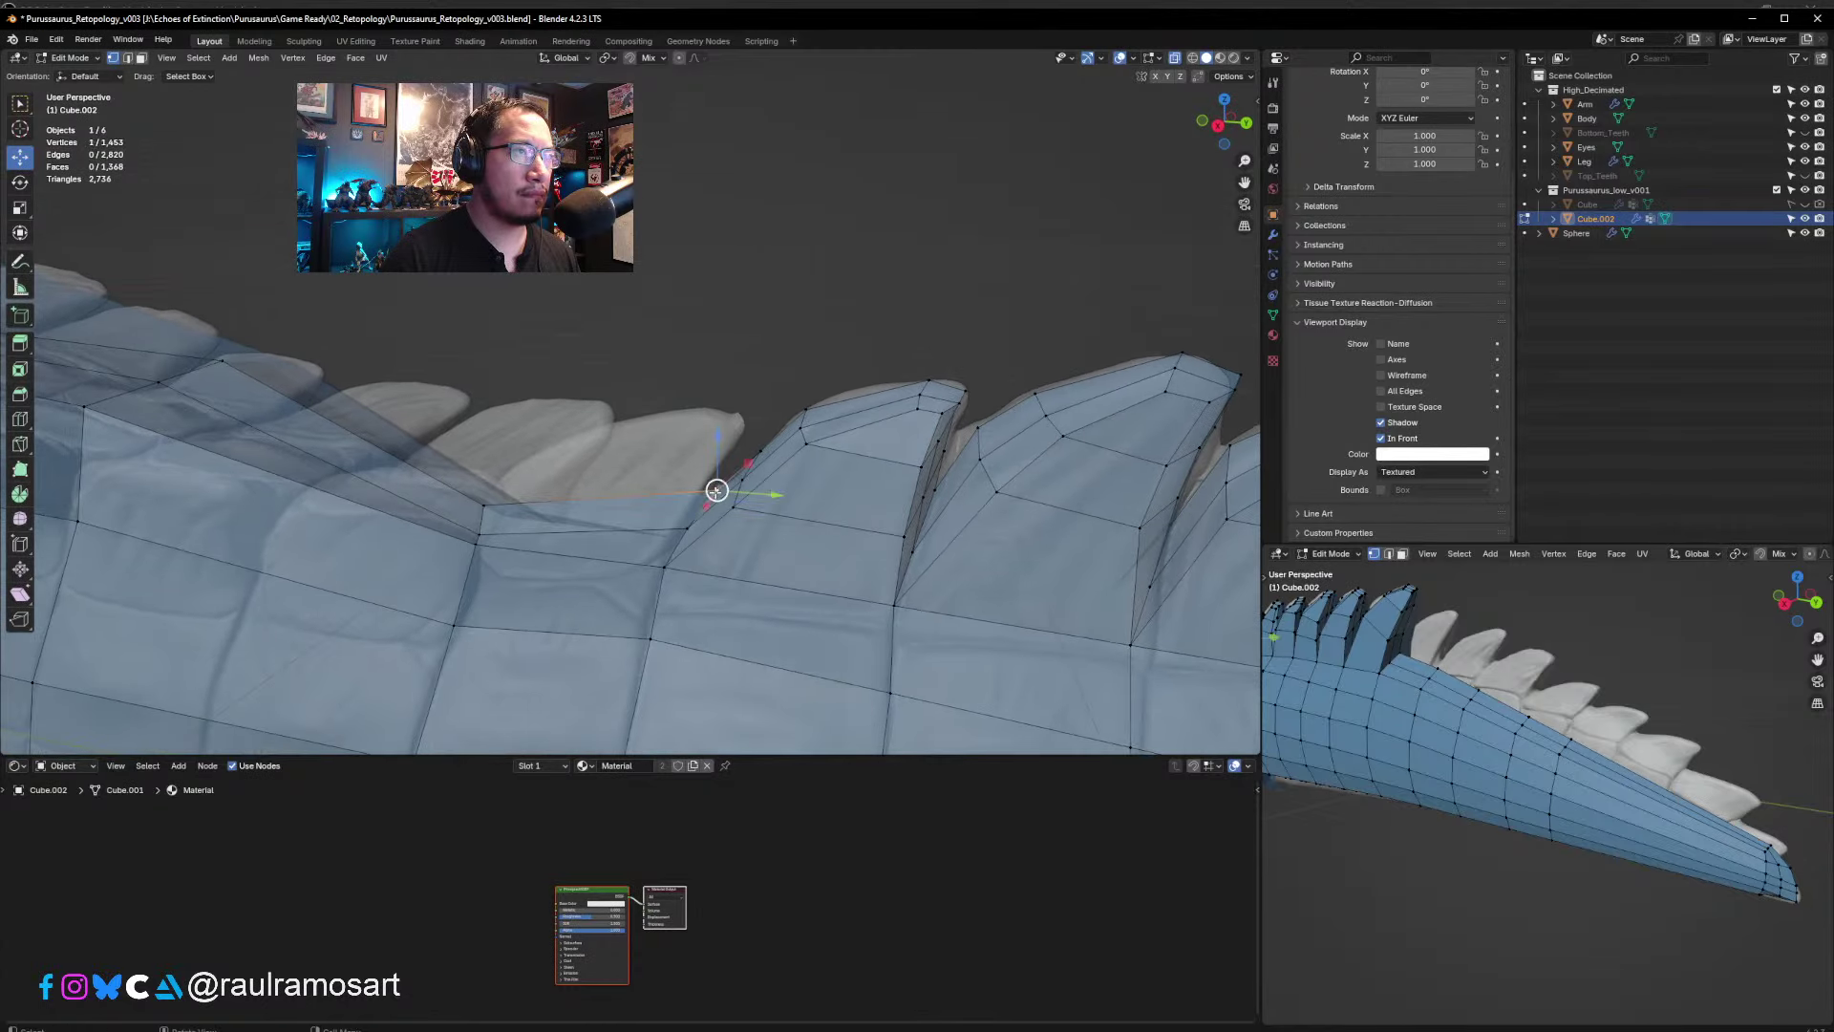
left_click_drag(714, 491, 710, 490)
middle_click_drag(390, 249, 373, 298)
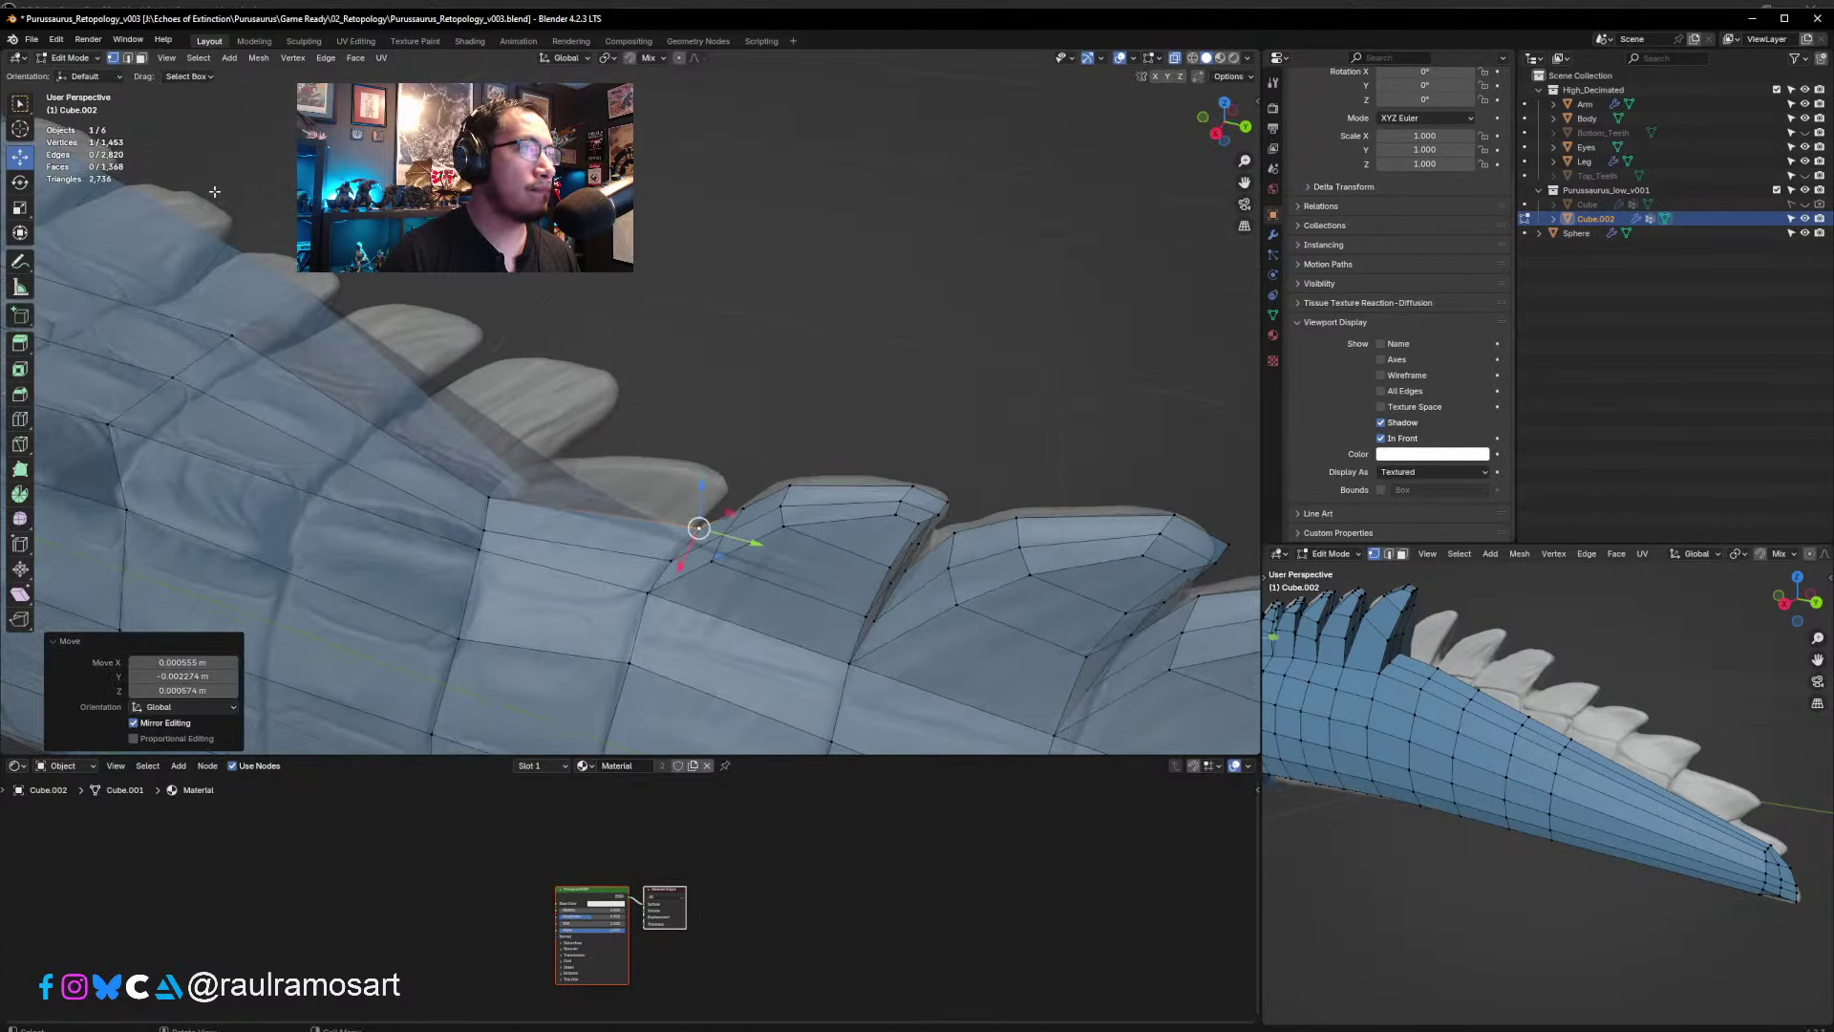
- Extrude the two ridge faces in front of the foremost modelled spike upward by about 0.064 m
left_click(141, 57)
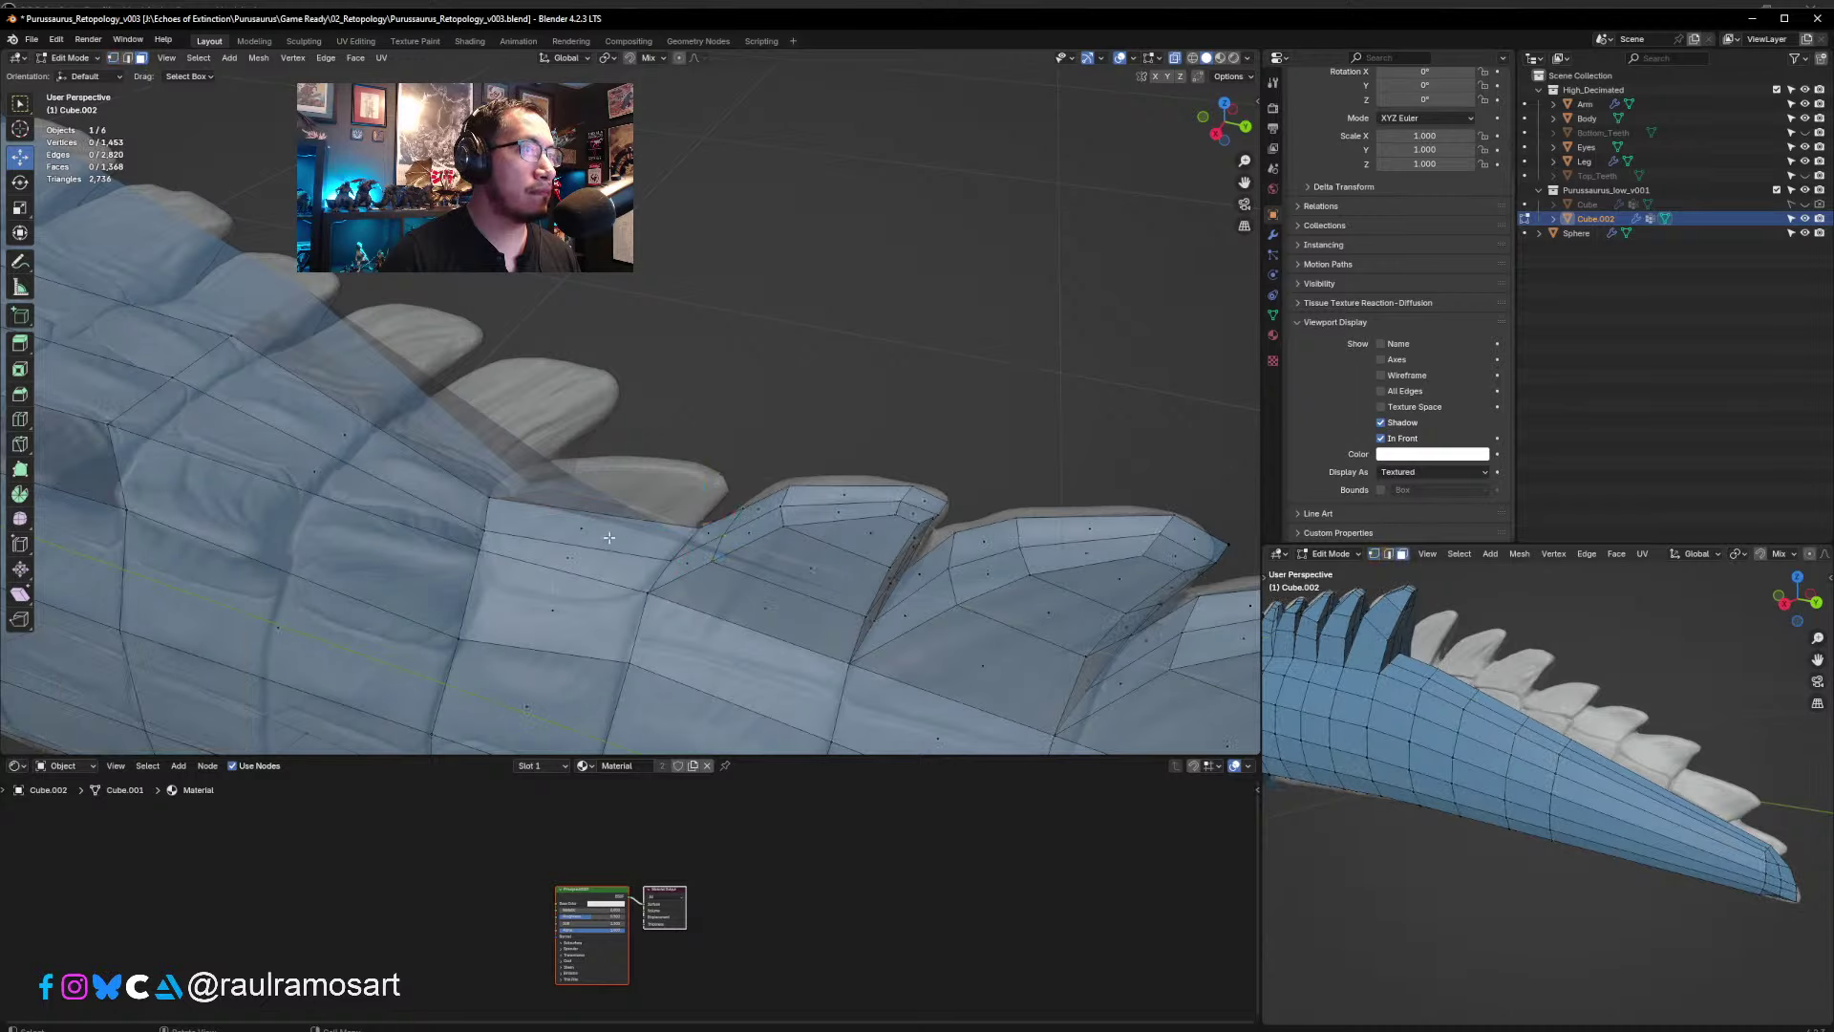
left_click(578, 540)
left_click(575, 566, "shift")
key("KP_3")
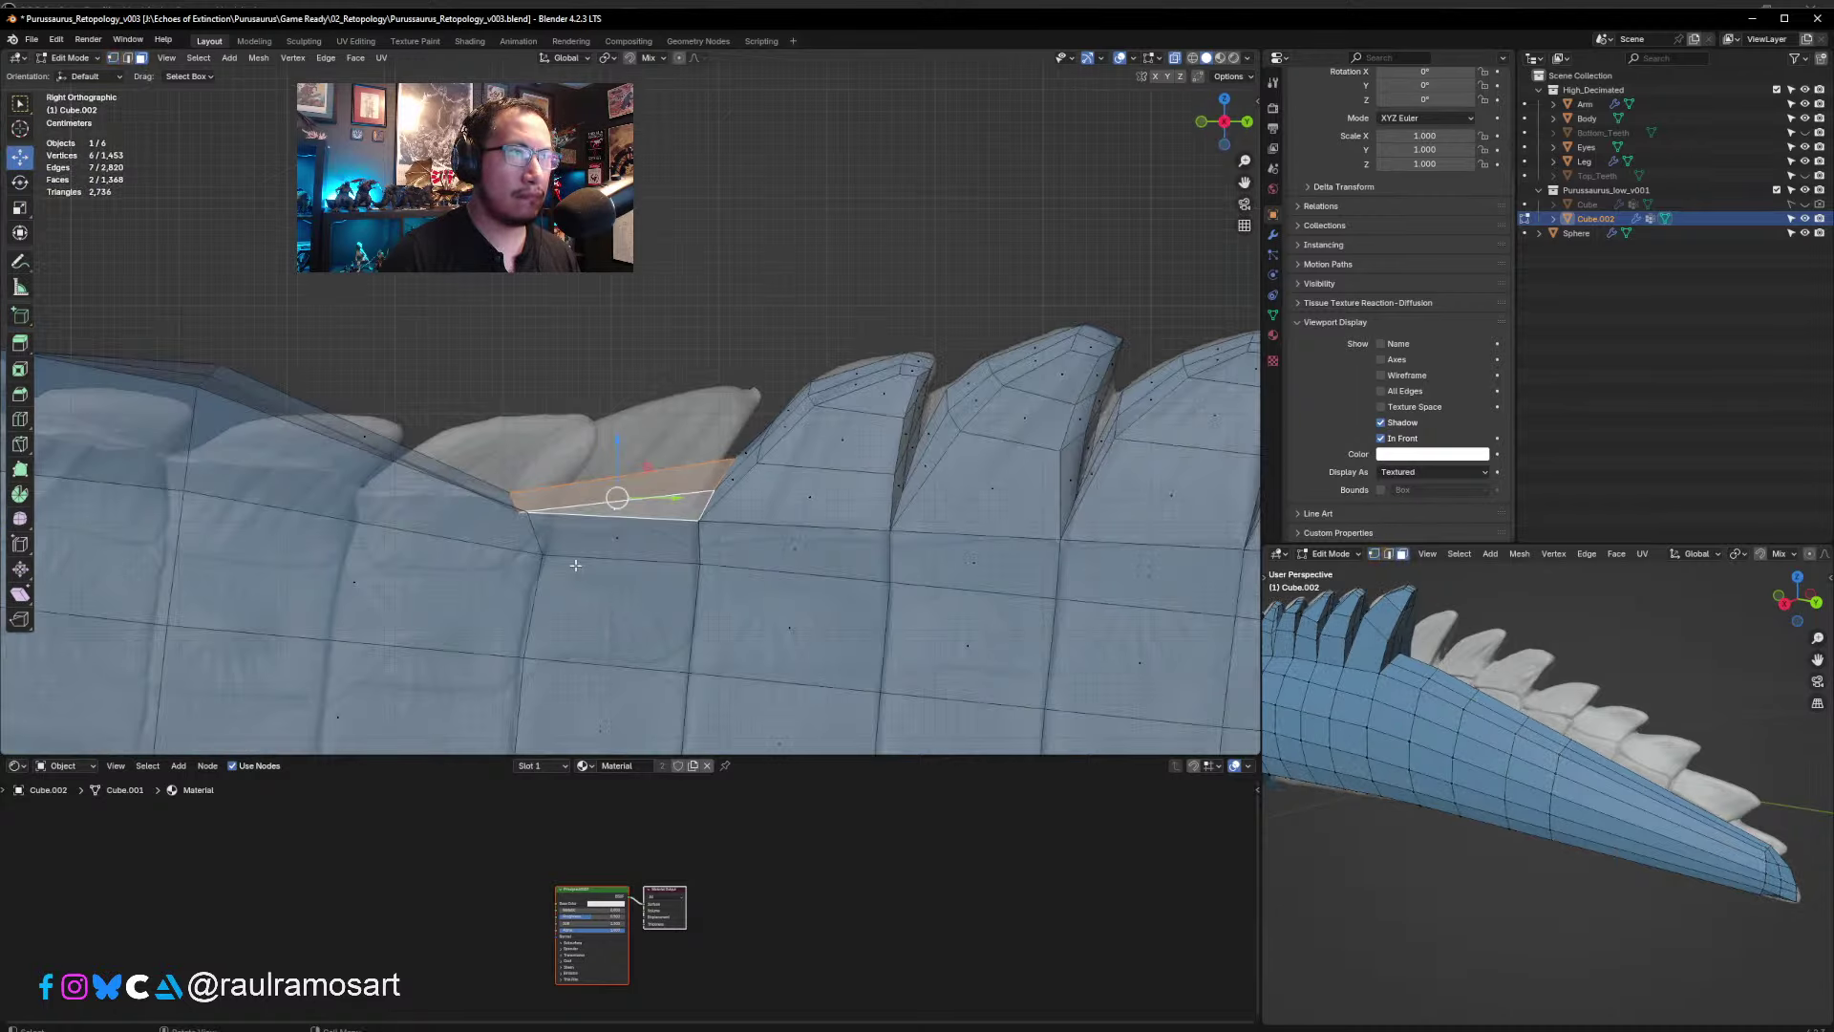
key("e")
left_click(614, 401)
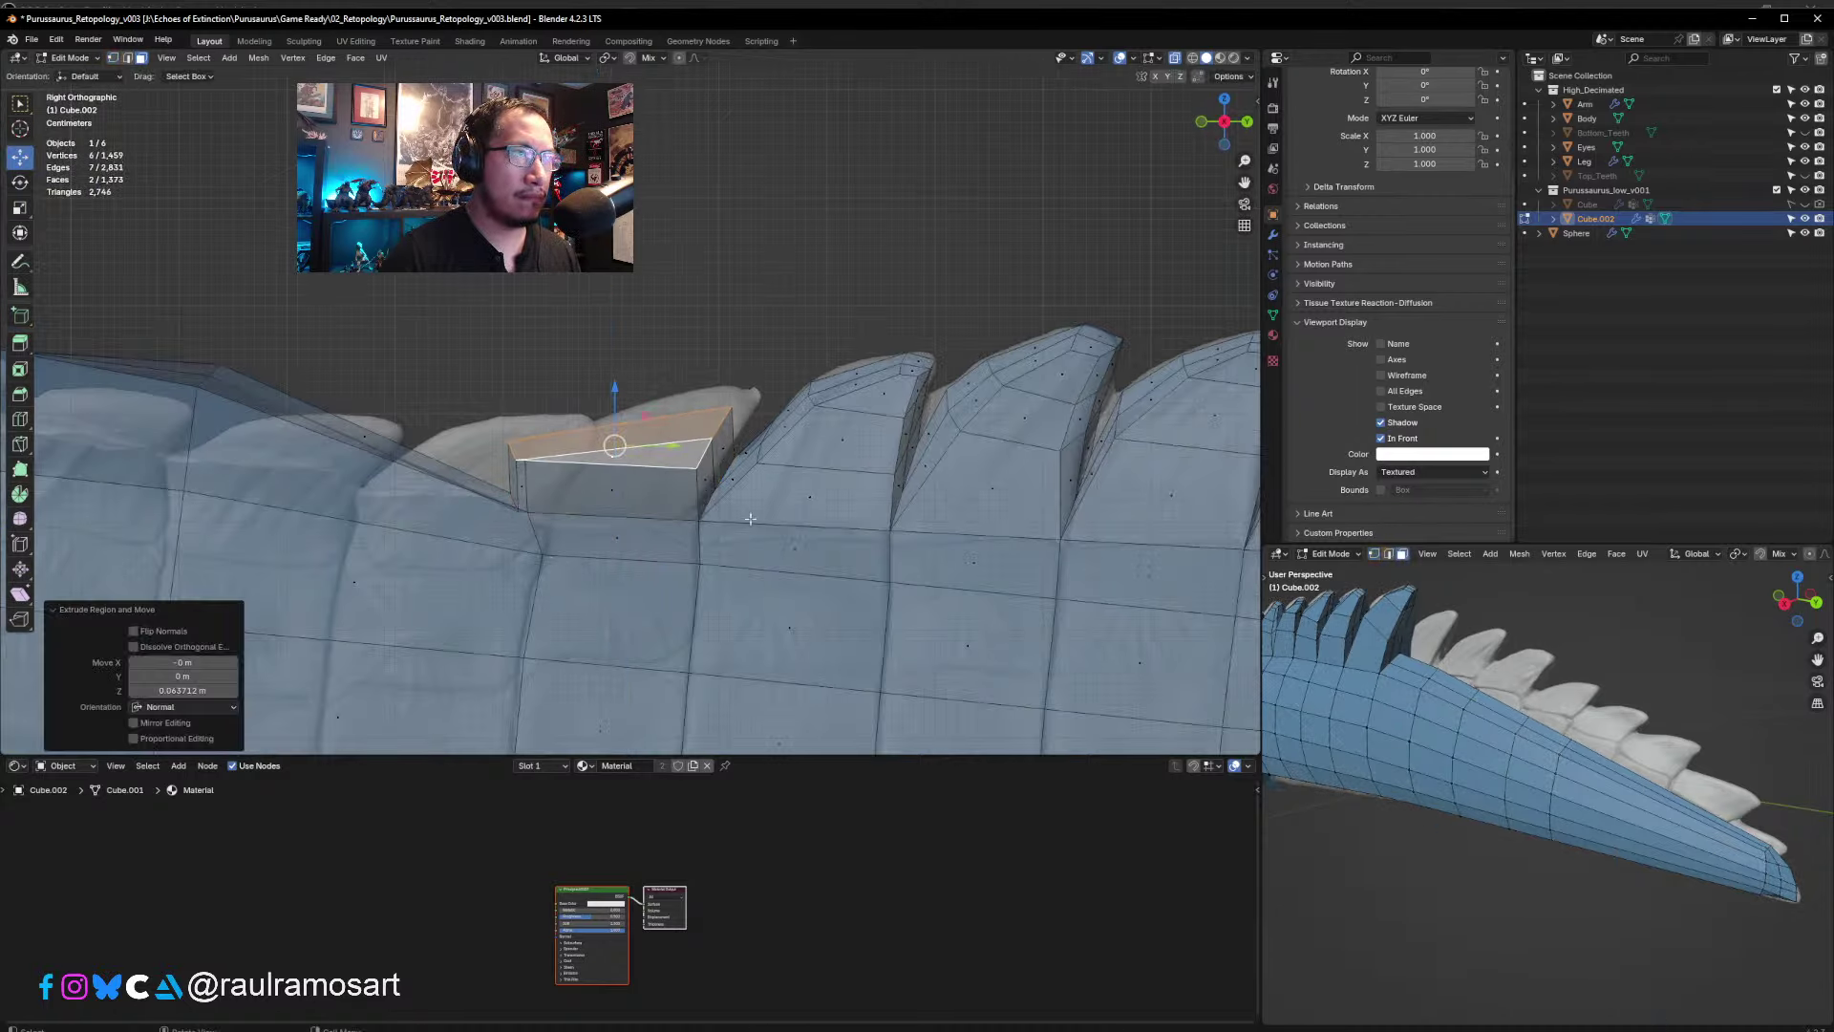
- Scale down, rotate and move the extruded top faces to fit the tip of the sculpted spike
key("s")
left_click(762, 462)
key("g")
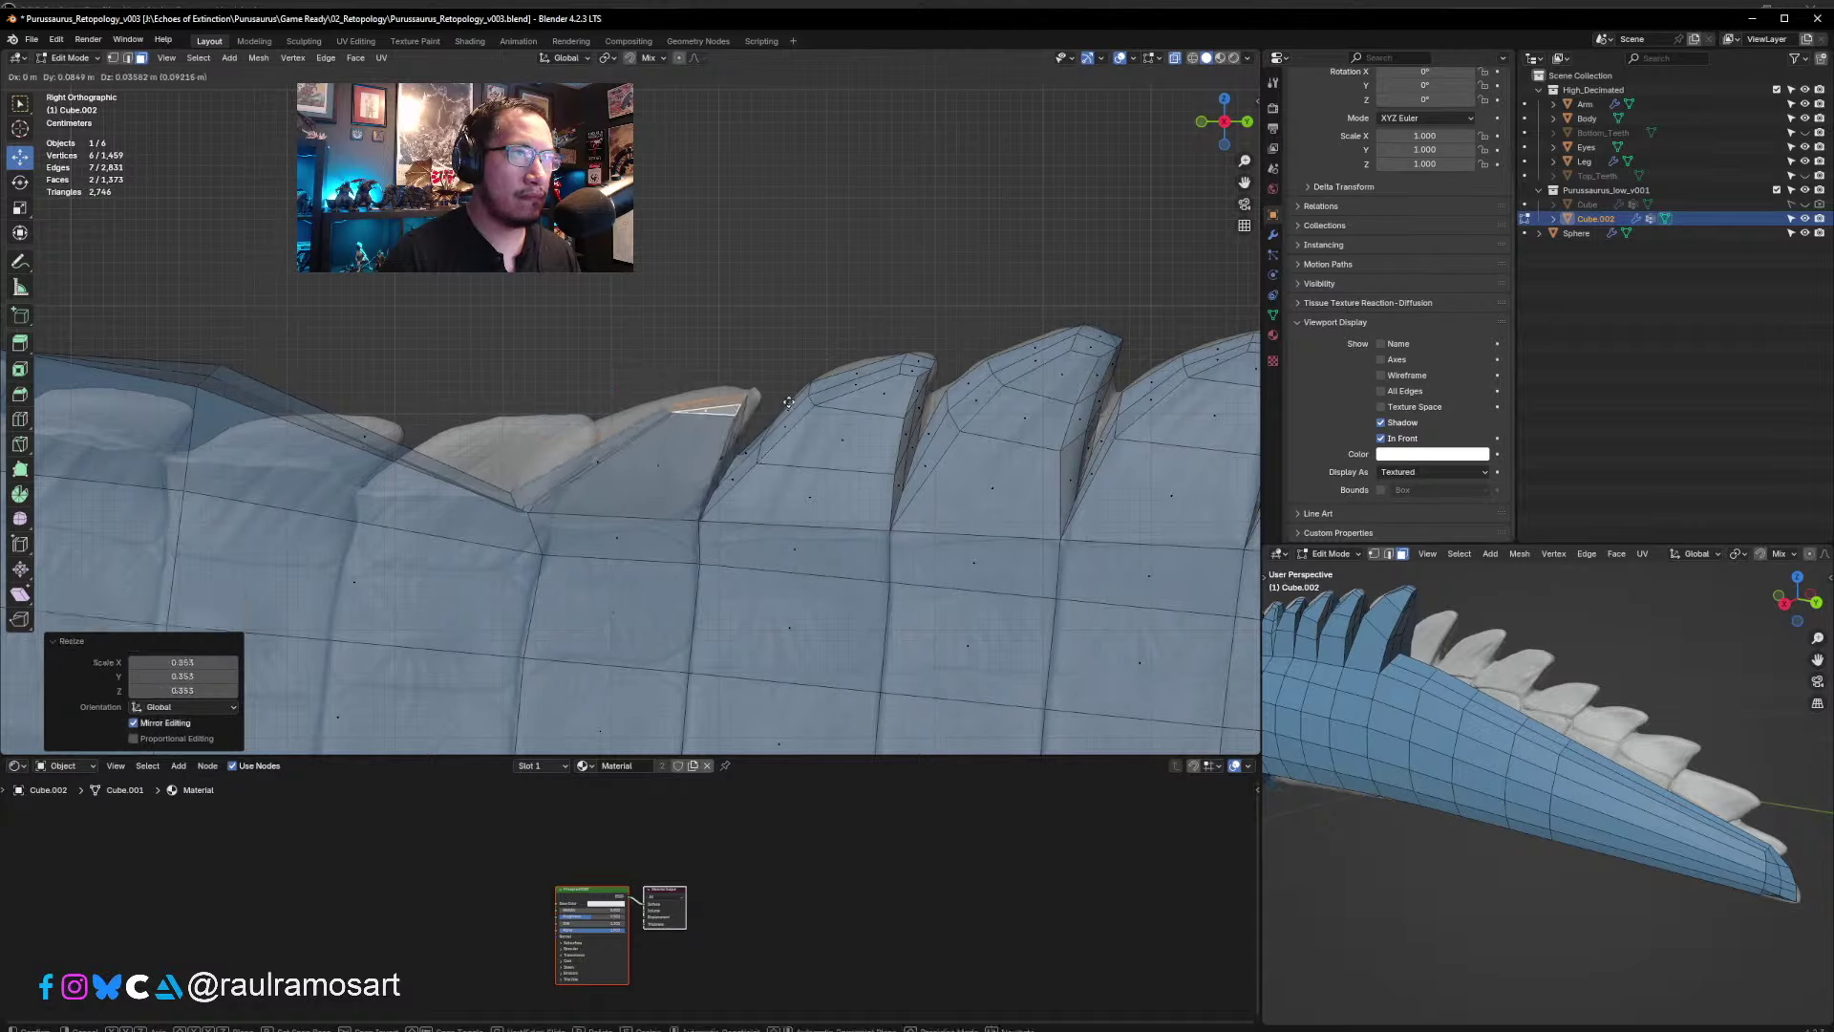
left_click(803, 406)
key("s")
left_click(777, 417)
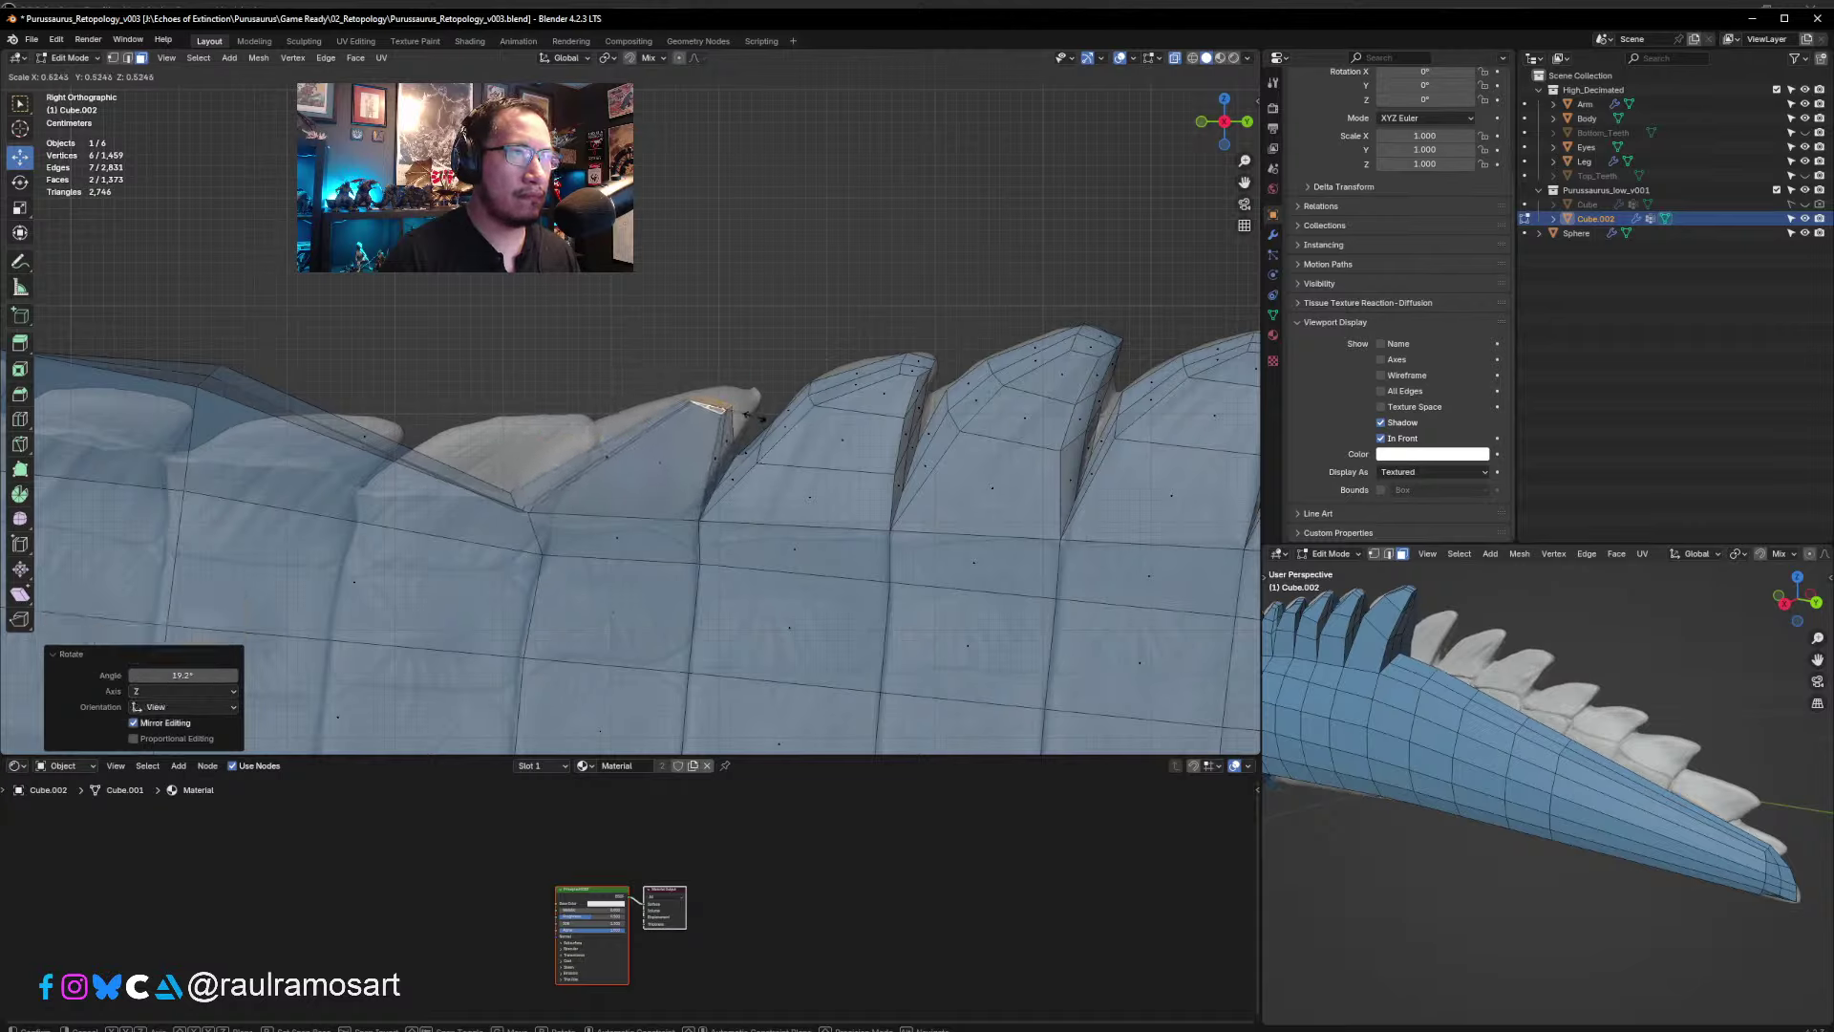
key("g")
left_click(781, 403)
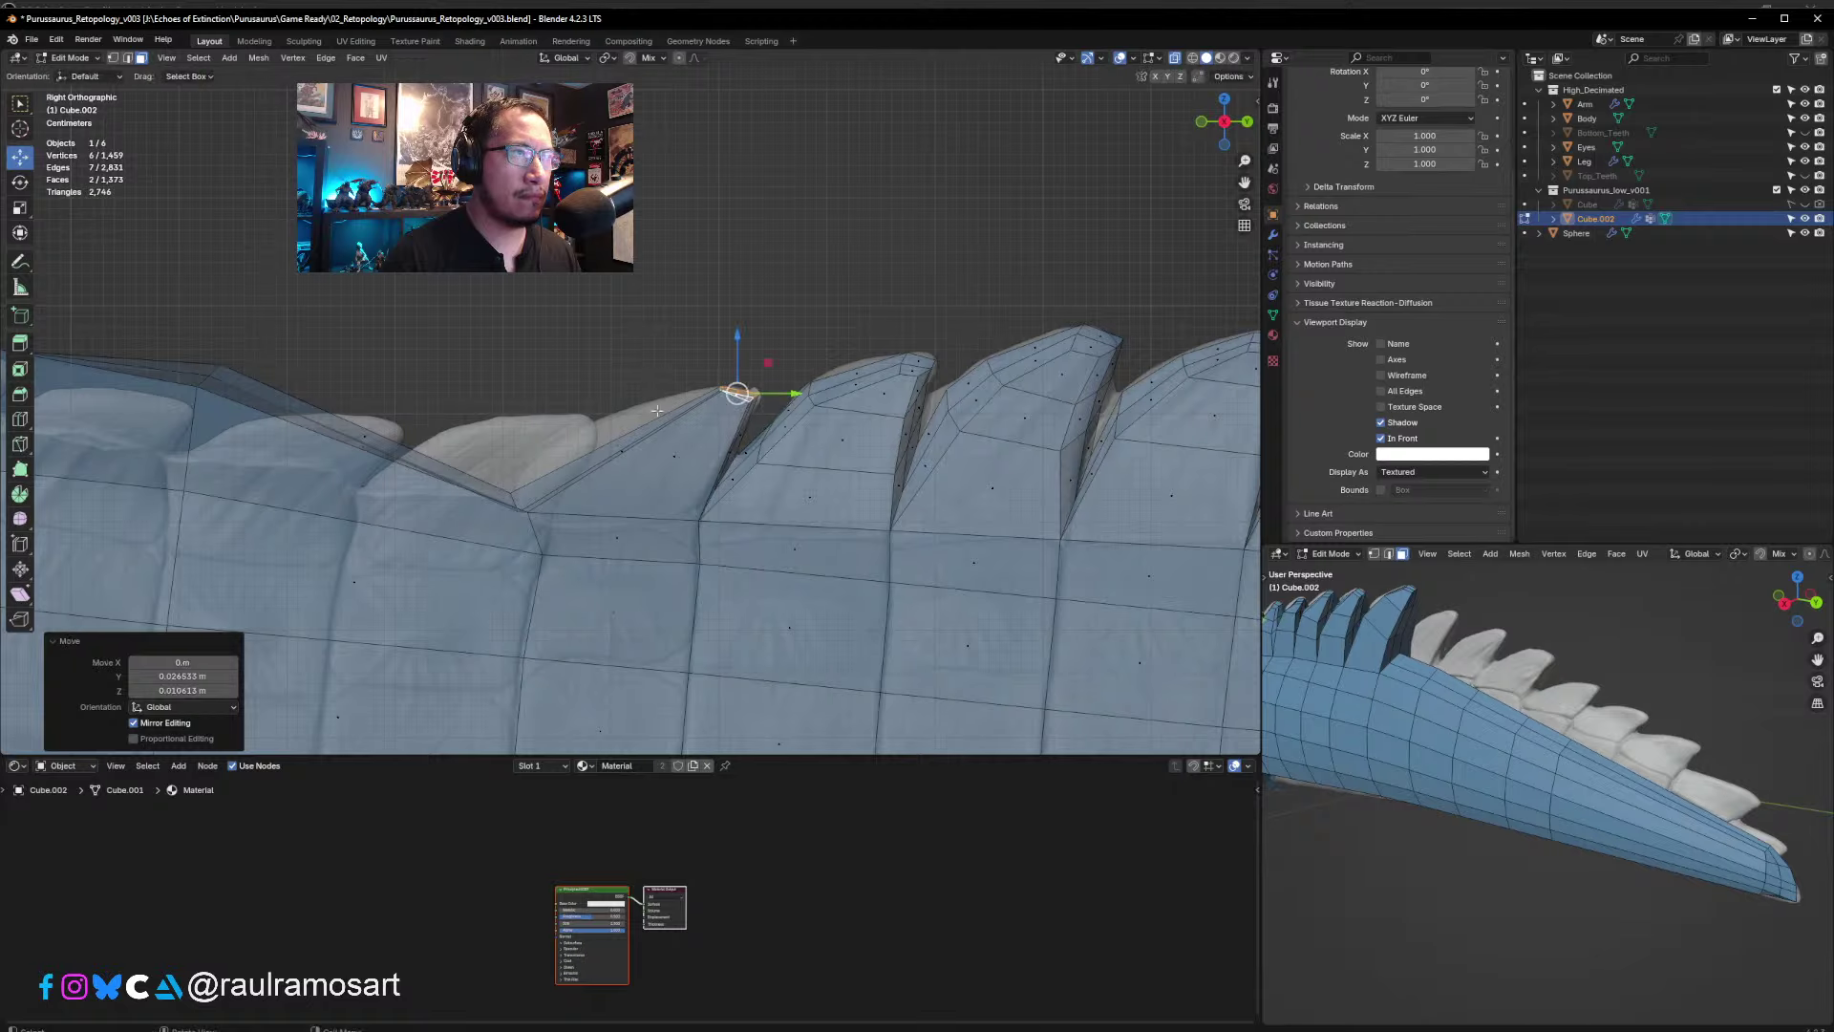
- Adjust the individual vertices of the new spike's tip with snapping enabled to fit the sculpted tip
left_click(112, 58)
left_click(630, 57)
scroll(787, 400, "up", 4)
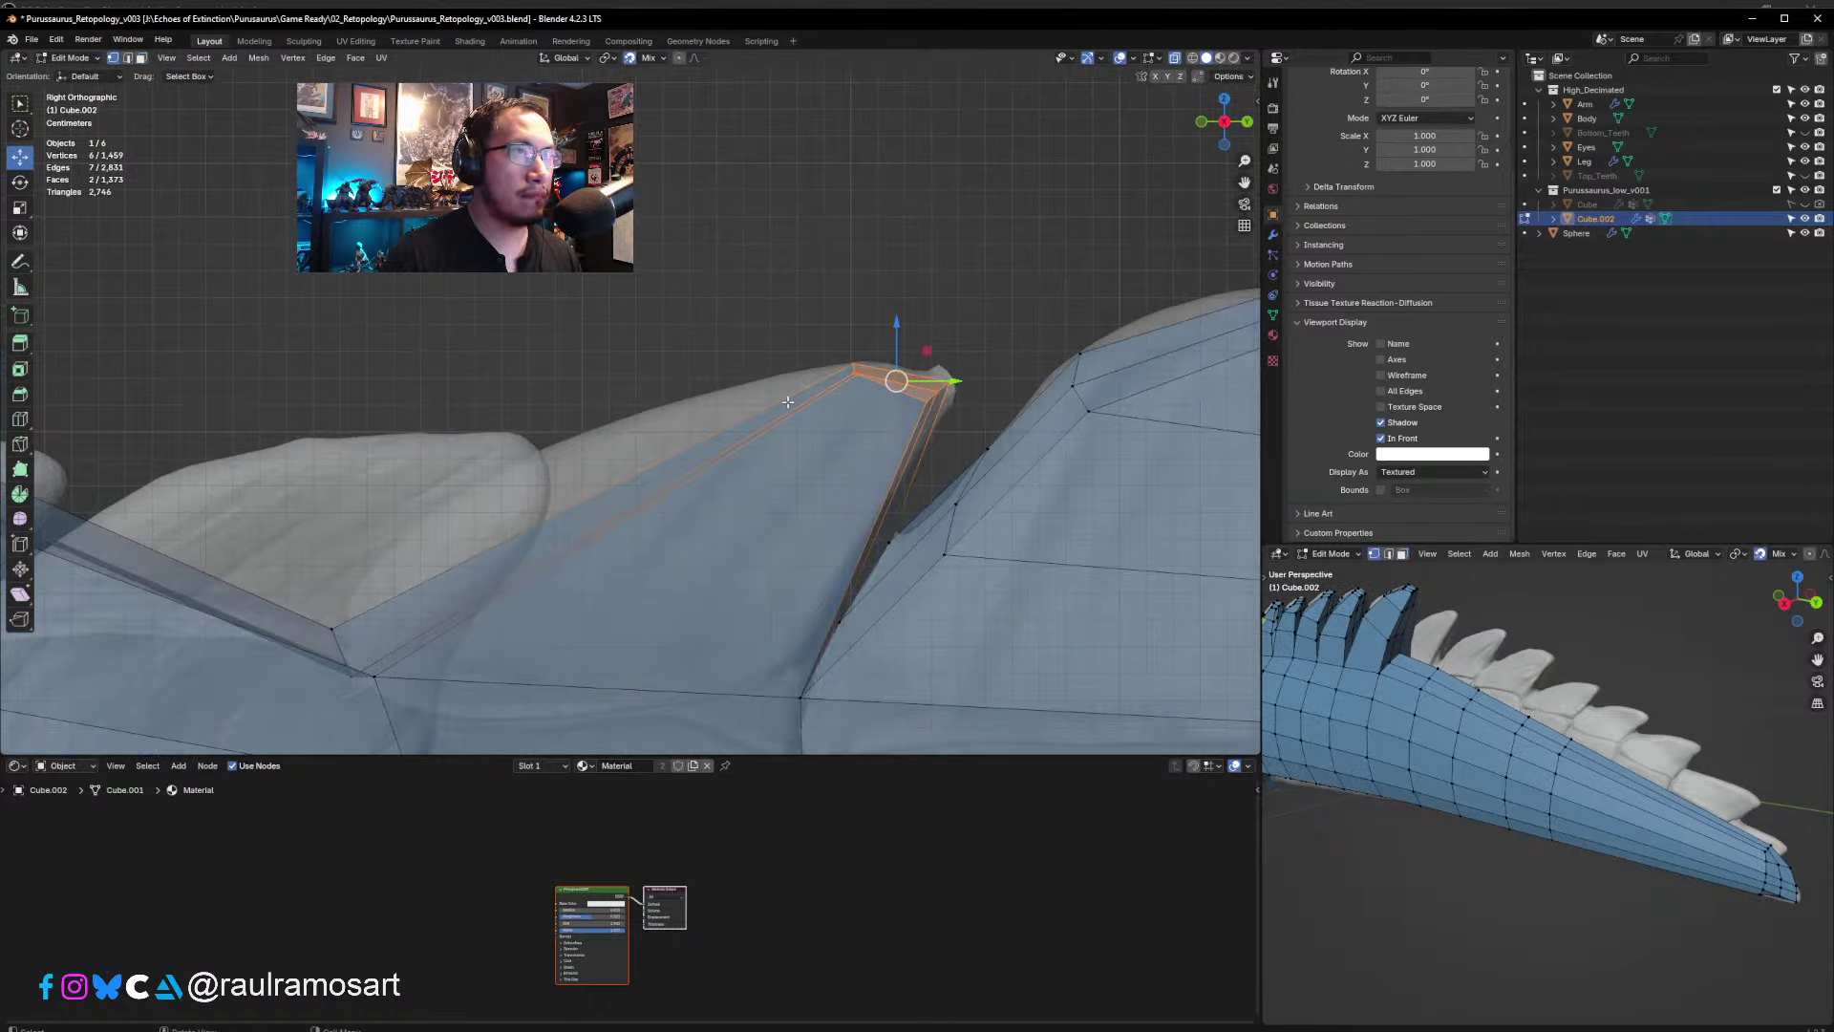
left_click(857, 375)
left_click_drag(857, 376, 960, 379)
left_click(919, 406)
left_click(950, 384)
left_click(854, 364)
left_click(908, 414)
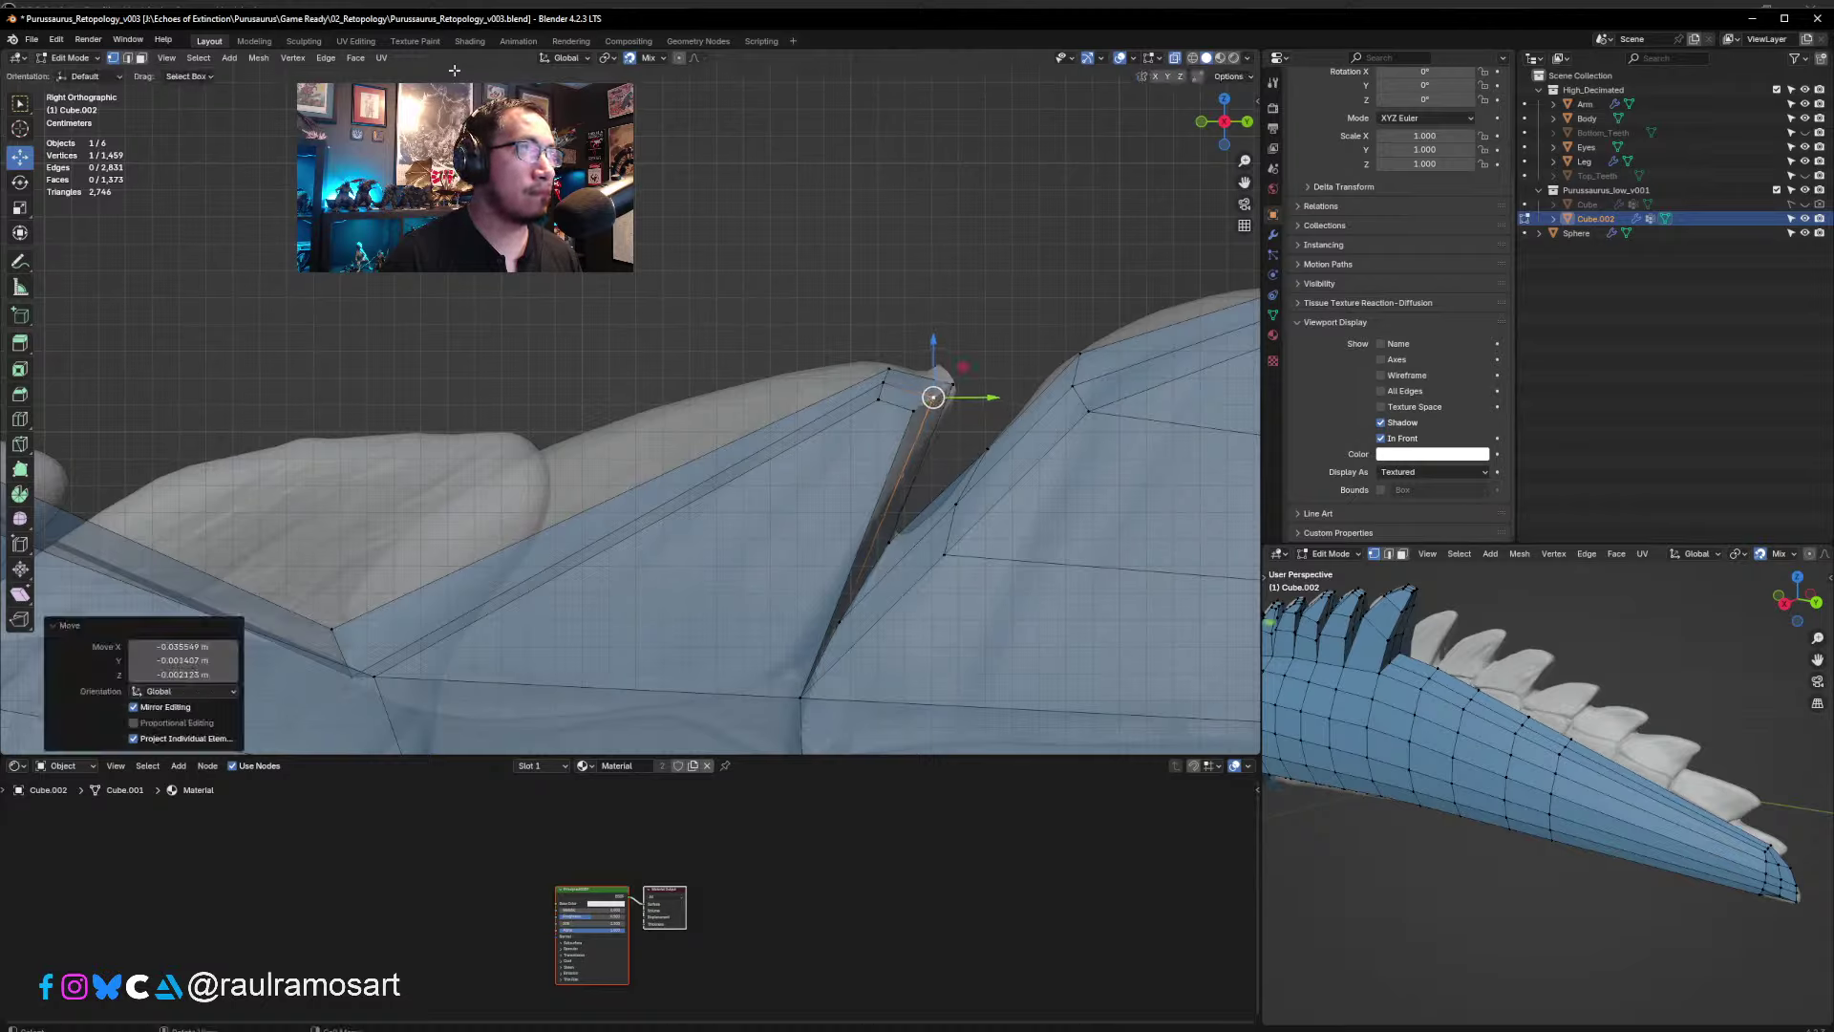
left_click(660, 515)
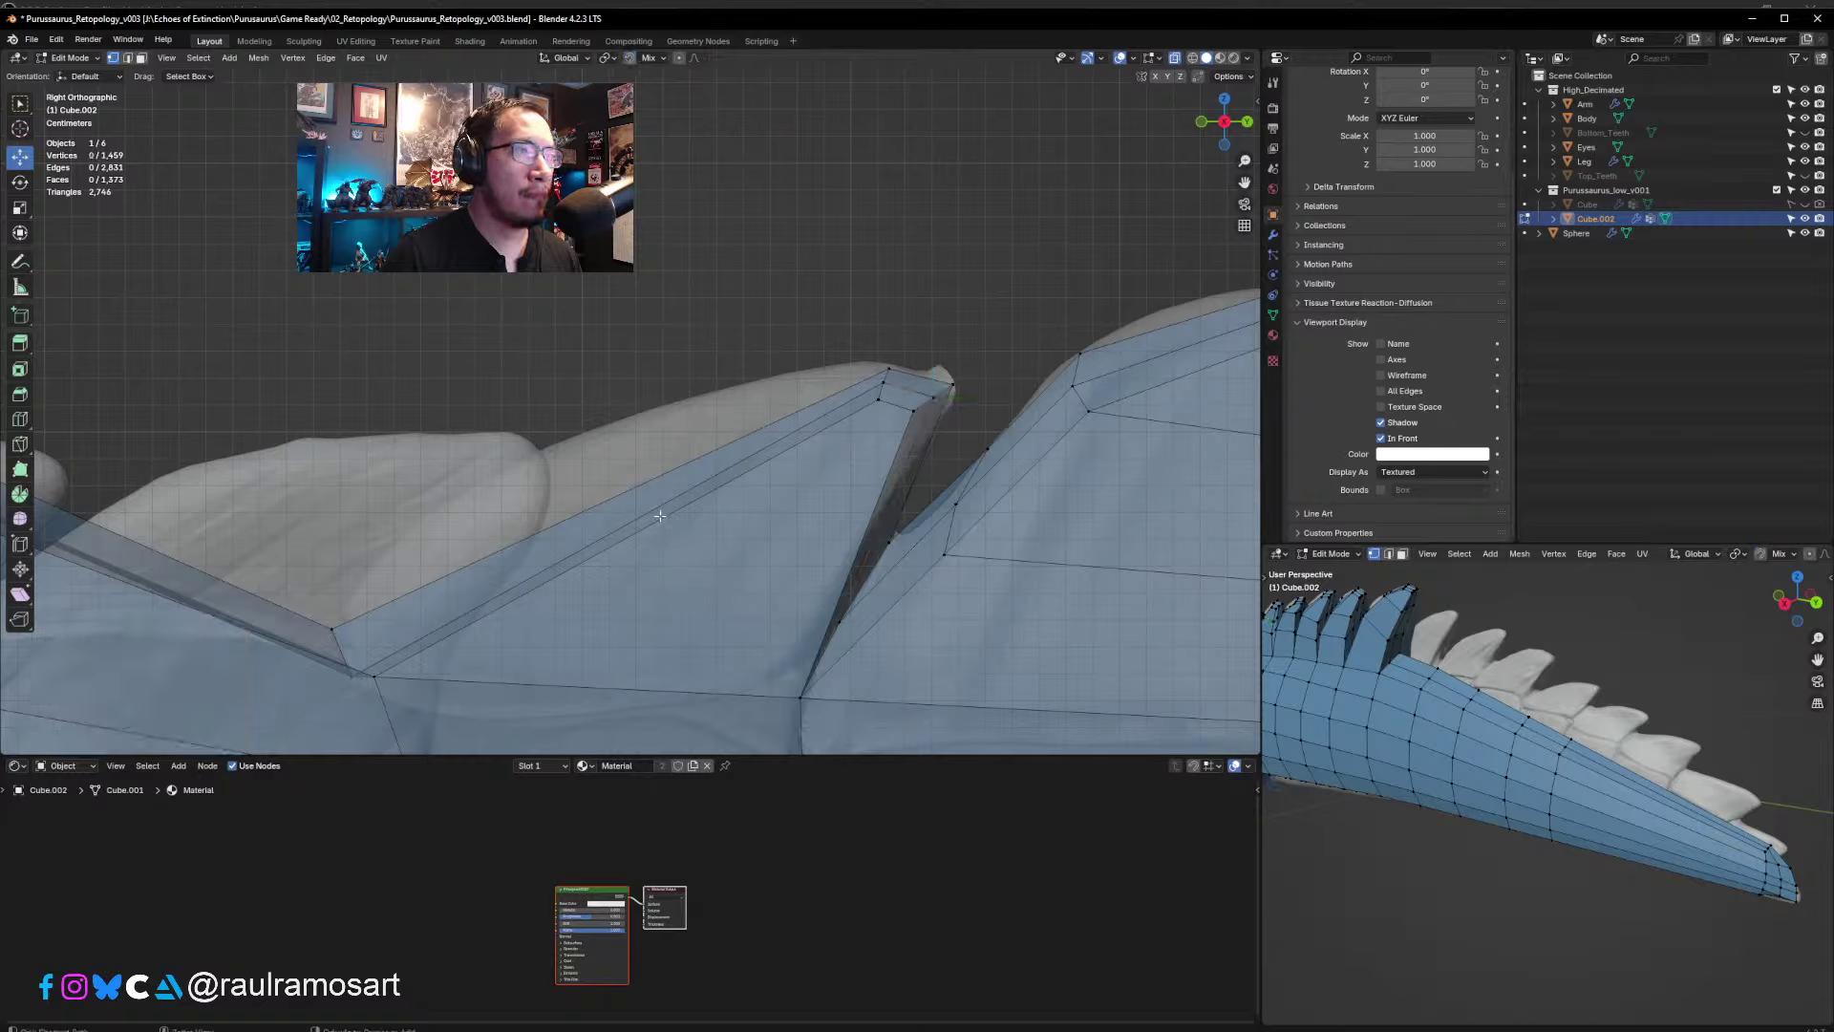
- Add one centred loop cut around the new spike and move it about 0.004 m along Y and 0.010 m along Z
key("2")
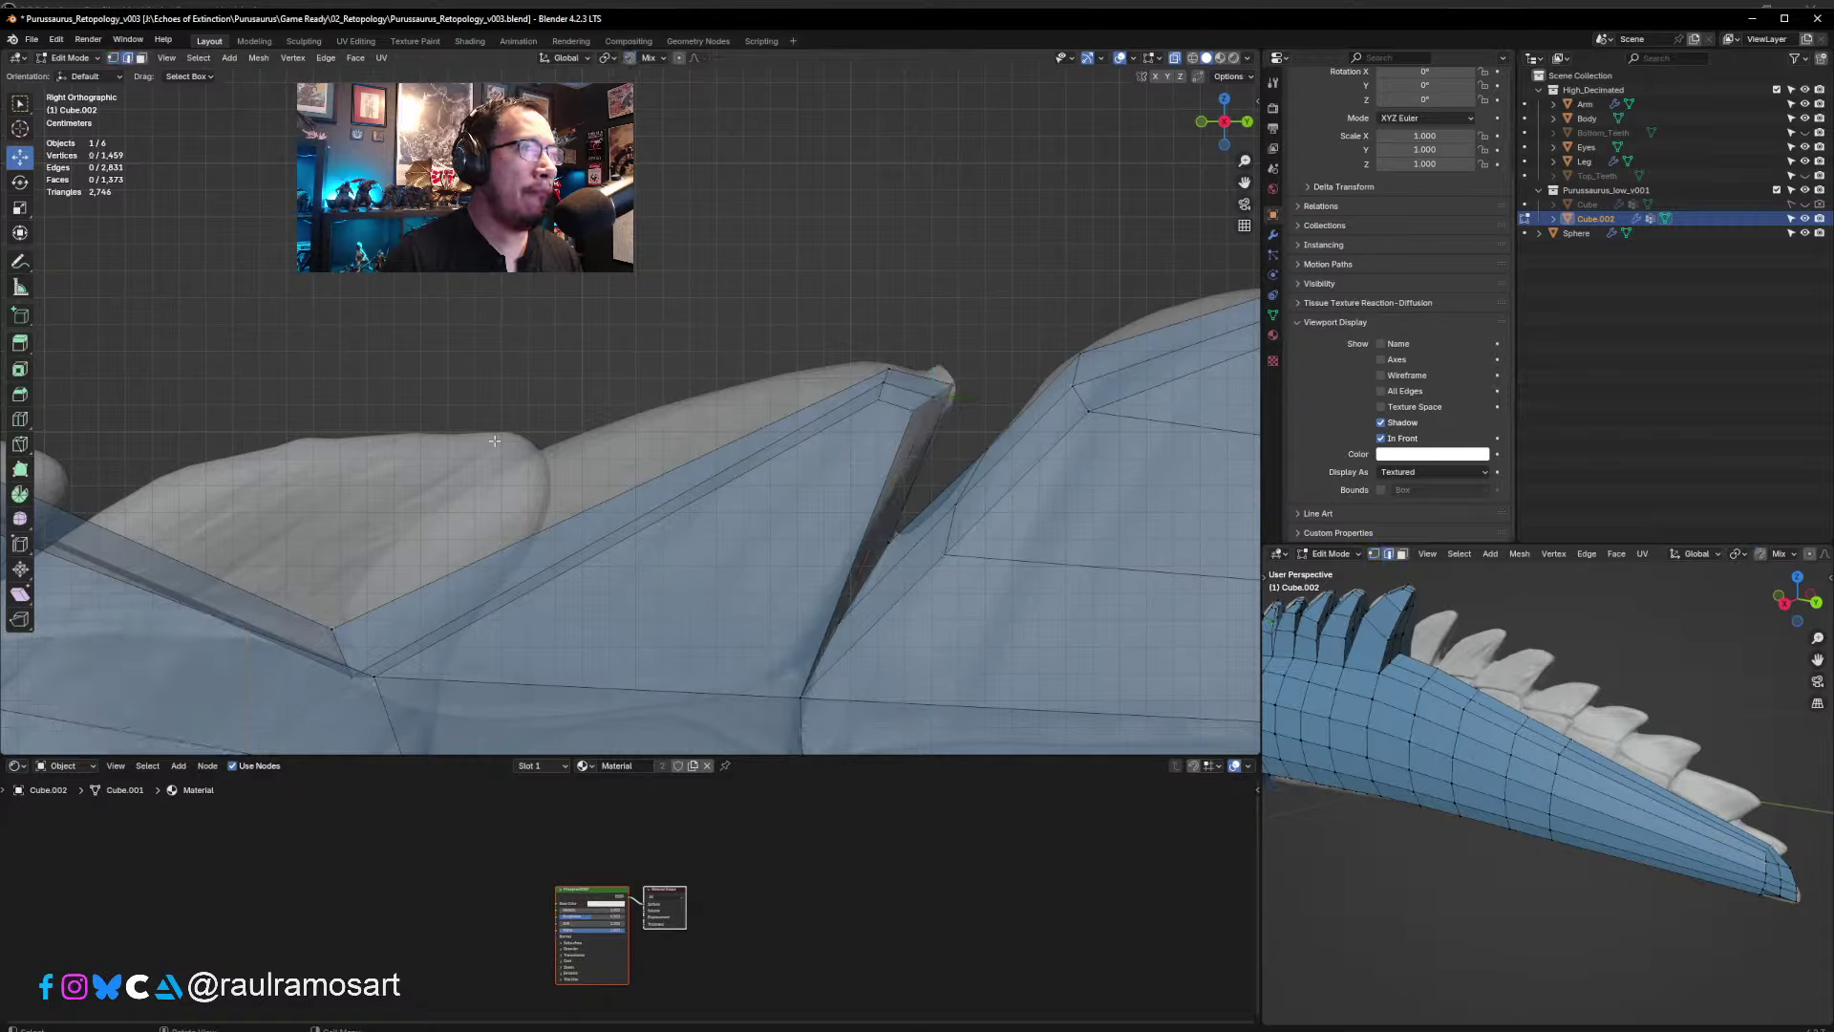
left_click(598, 507)
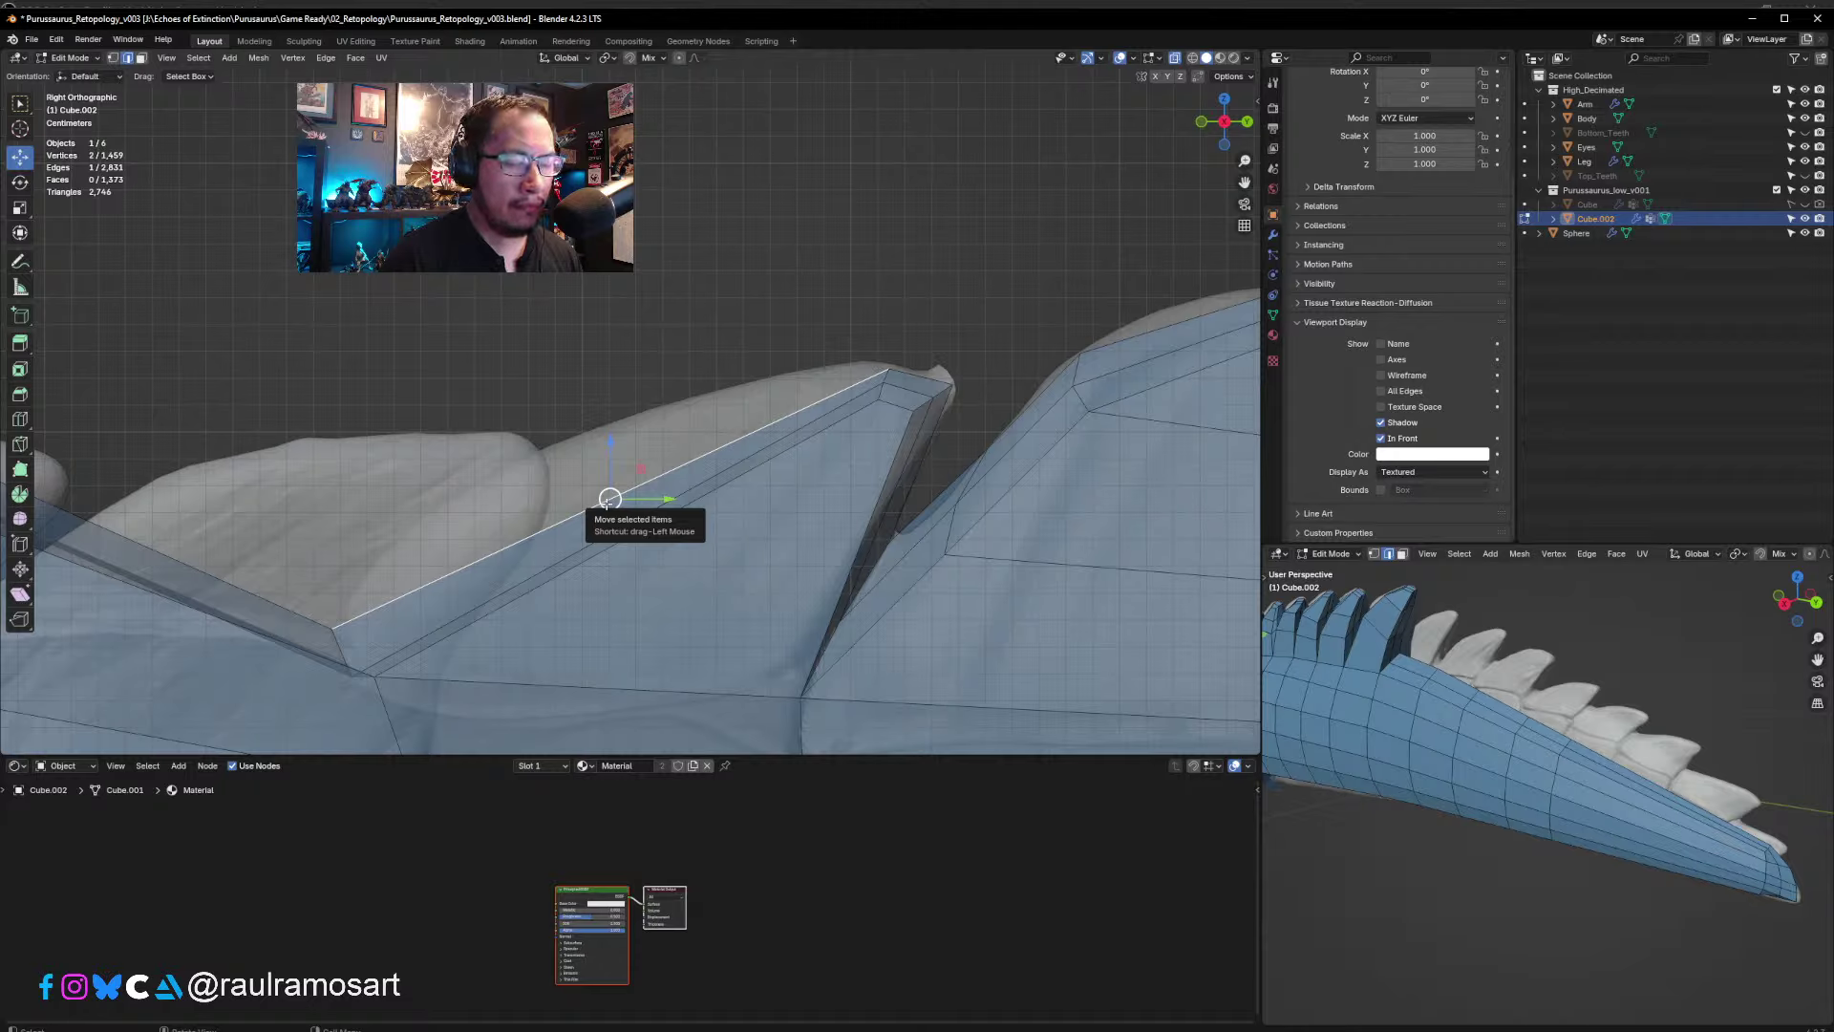
key("ctrl+r")
left_click(607, 504)
right_click(607, 503)
key("g")
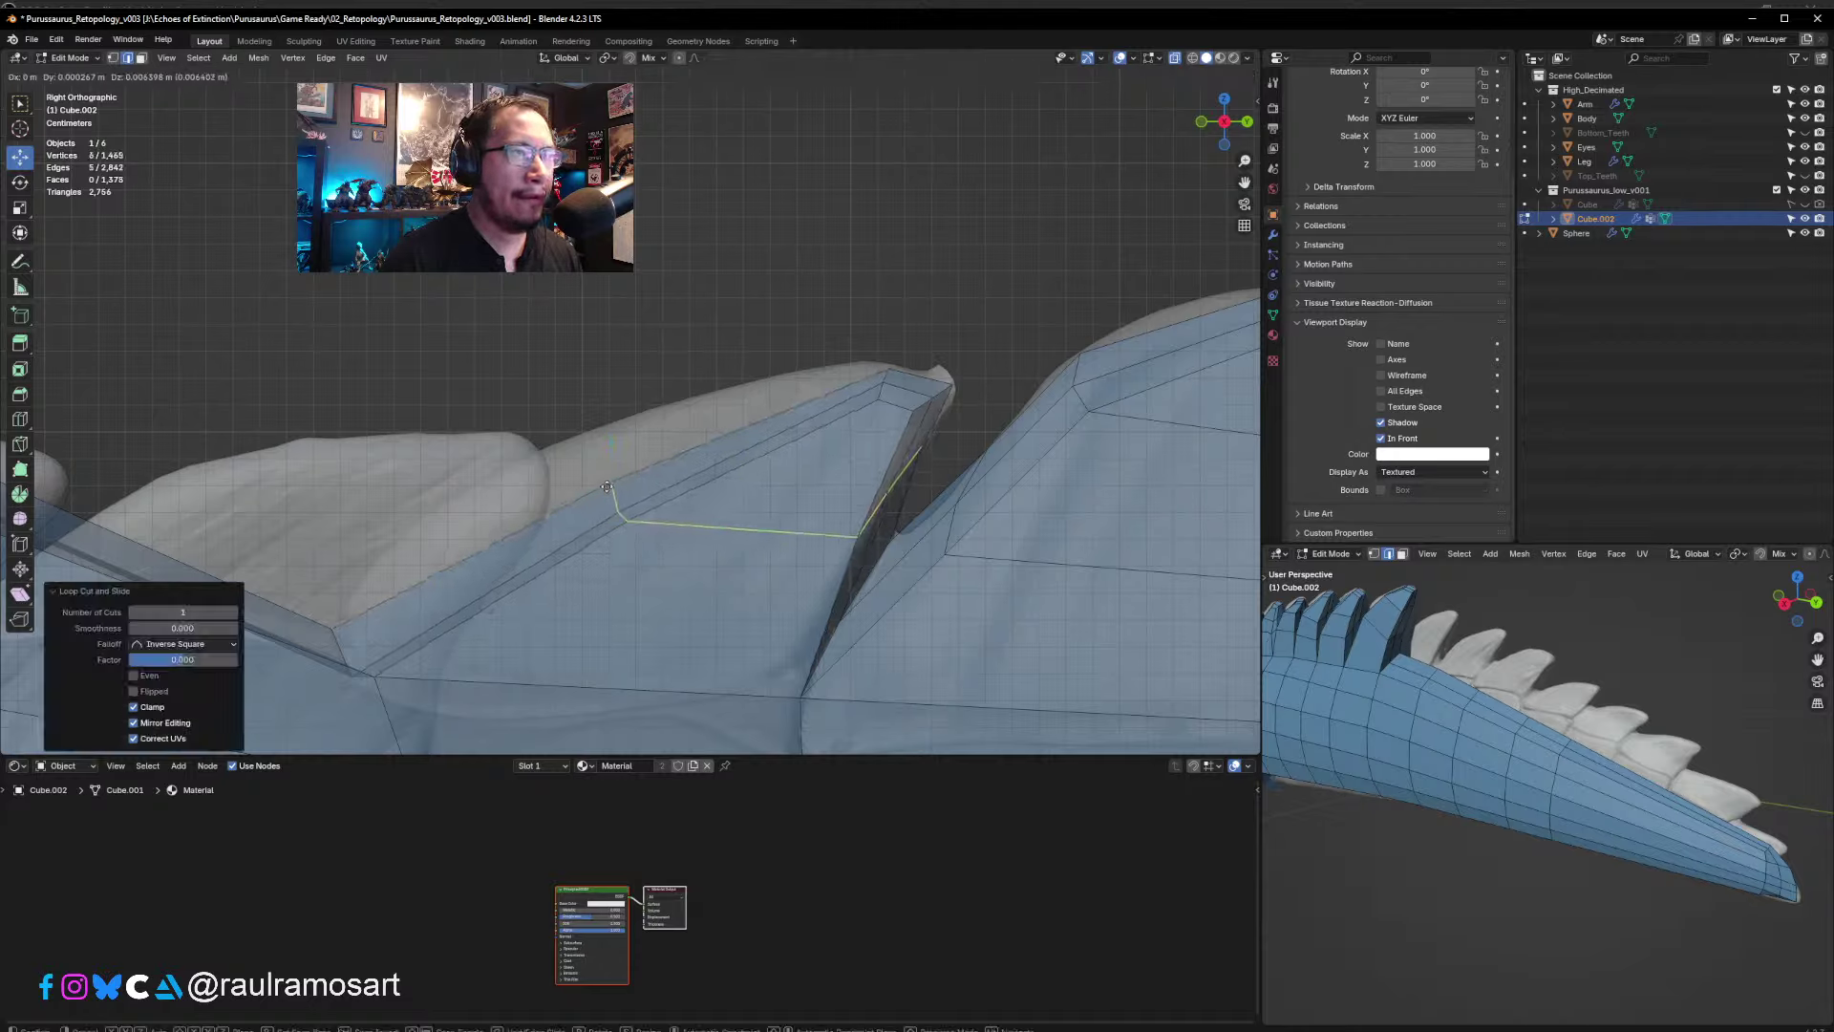
left_click(616, 477)
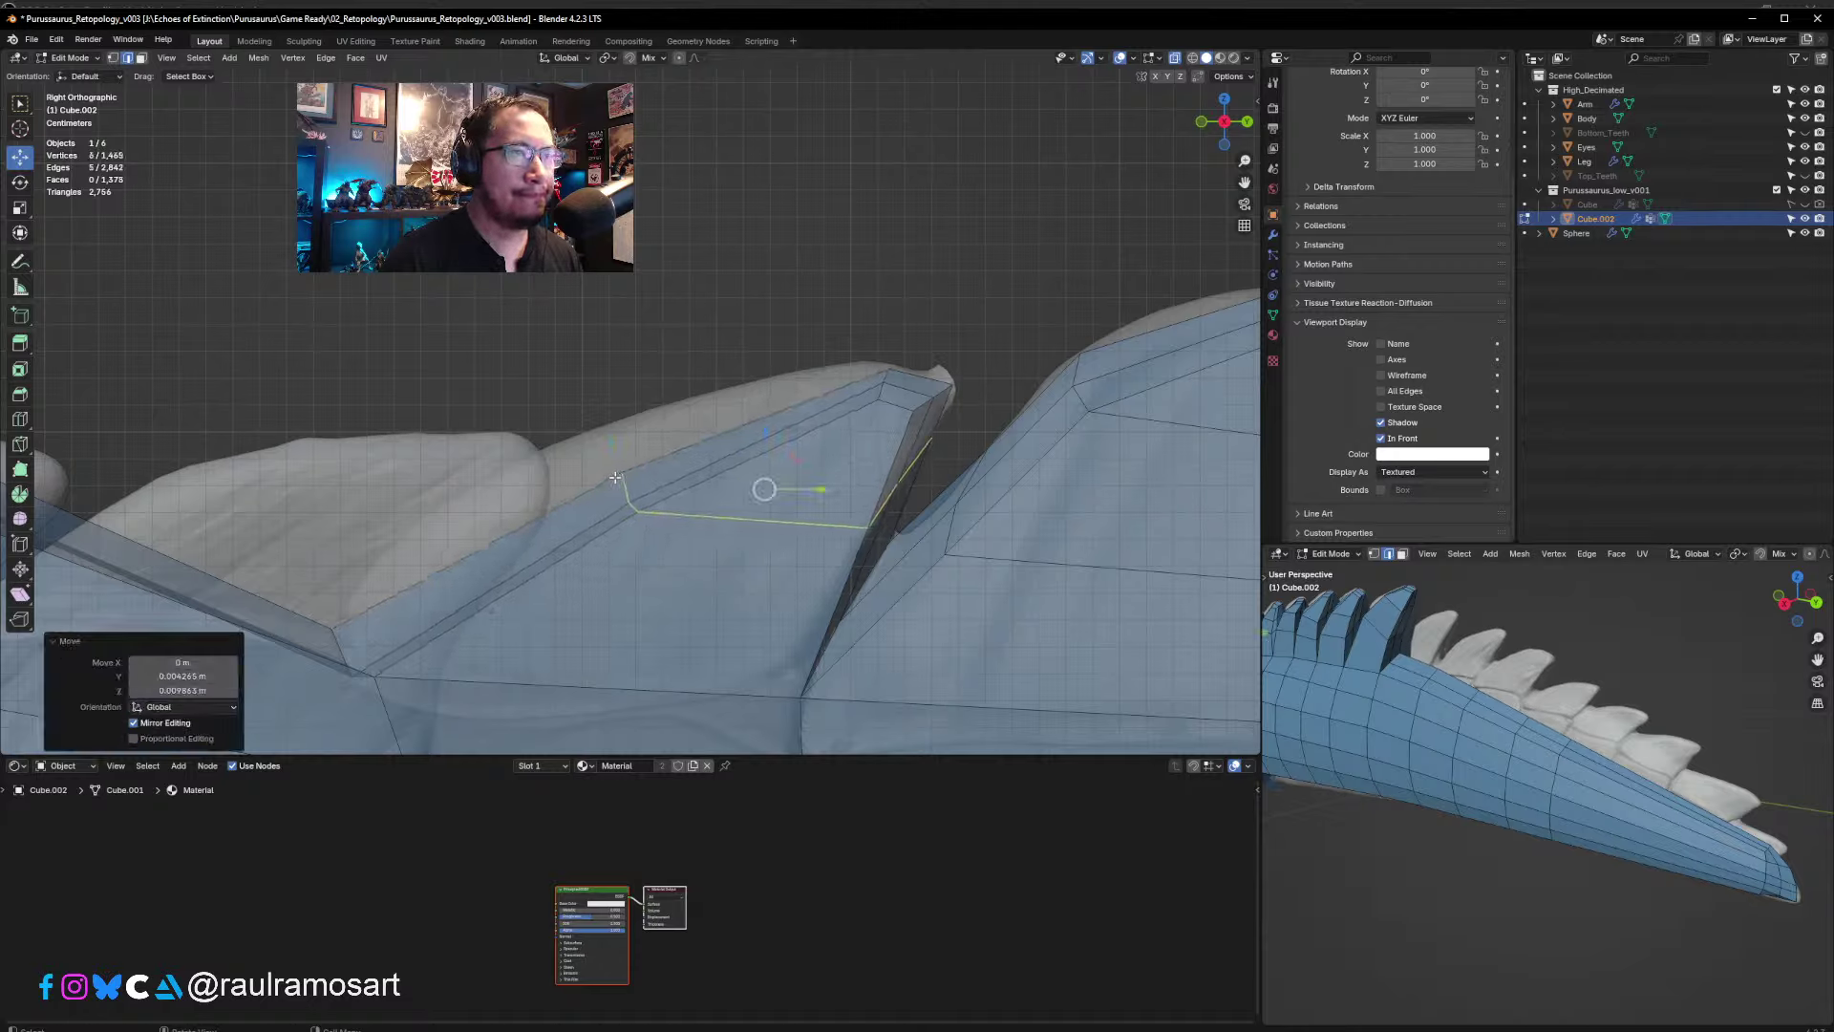
- Select the new loop's front vertices and move them up and back to the sculpted spike's leading edge
left_click(113, 58)
left_click_drag(528, 384, 633, 531)
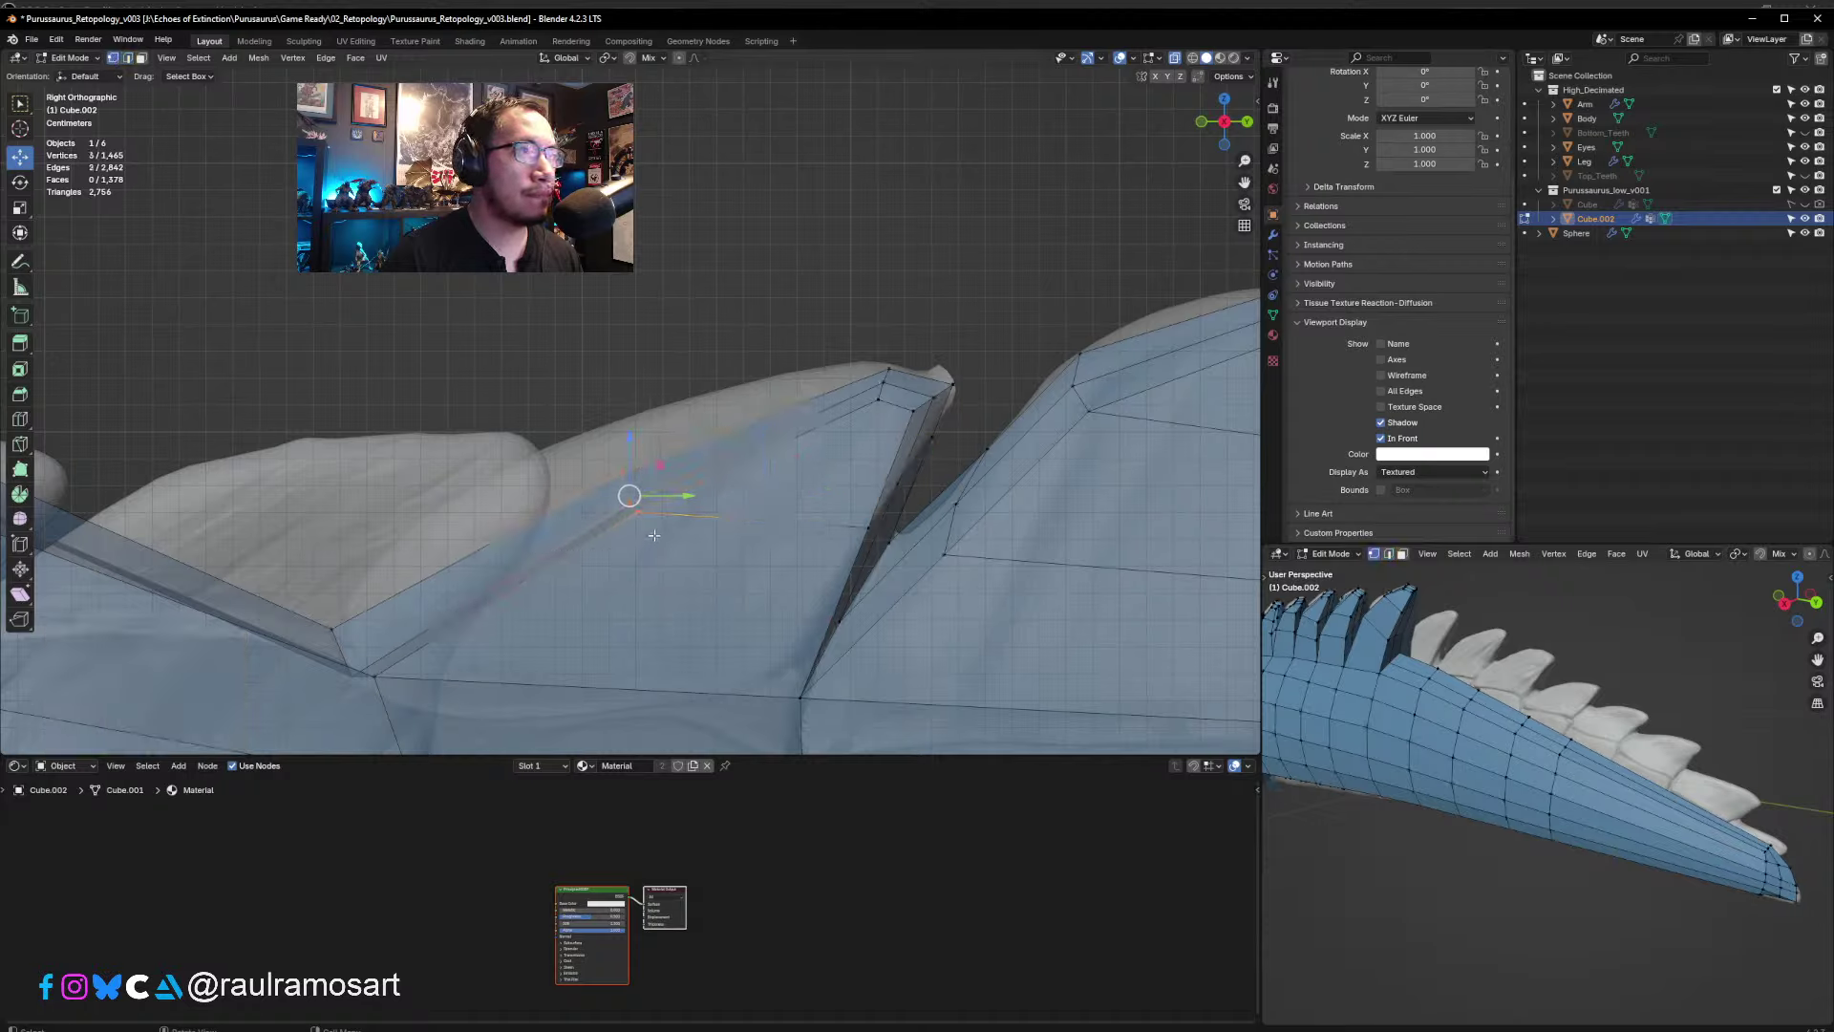
key("g")
left_click(693, 477)
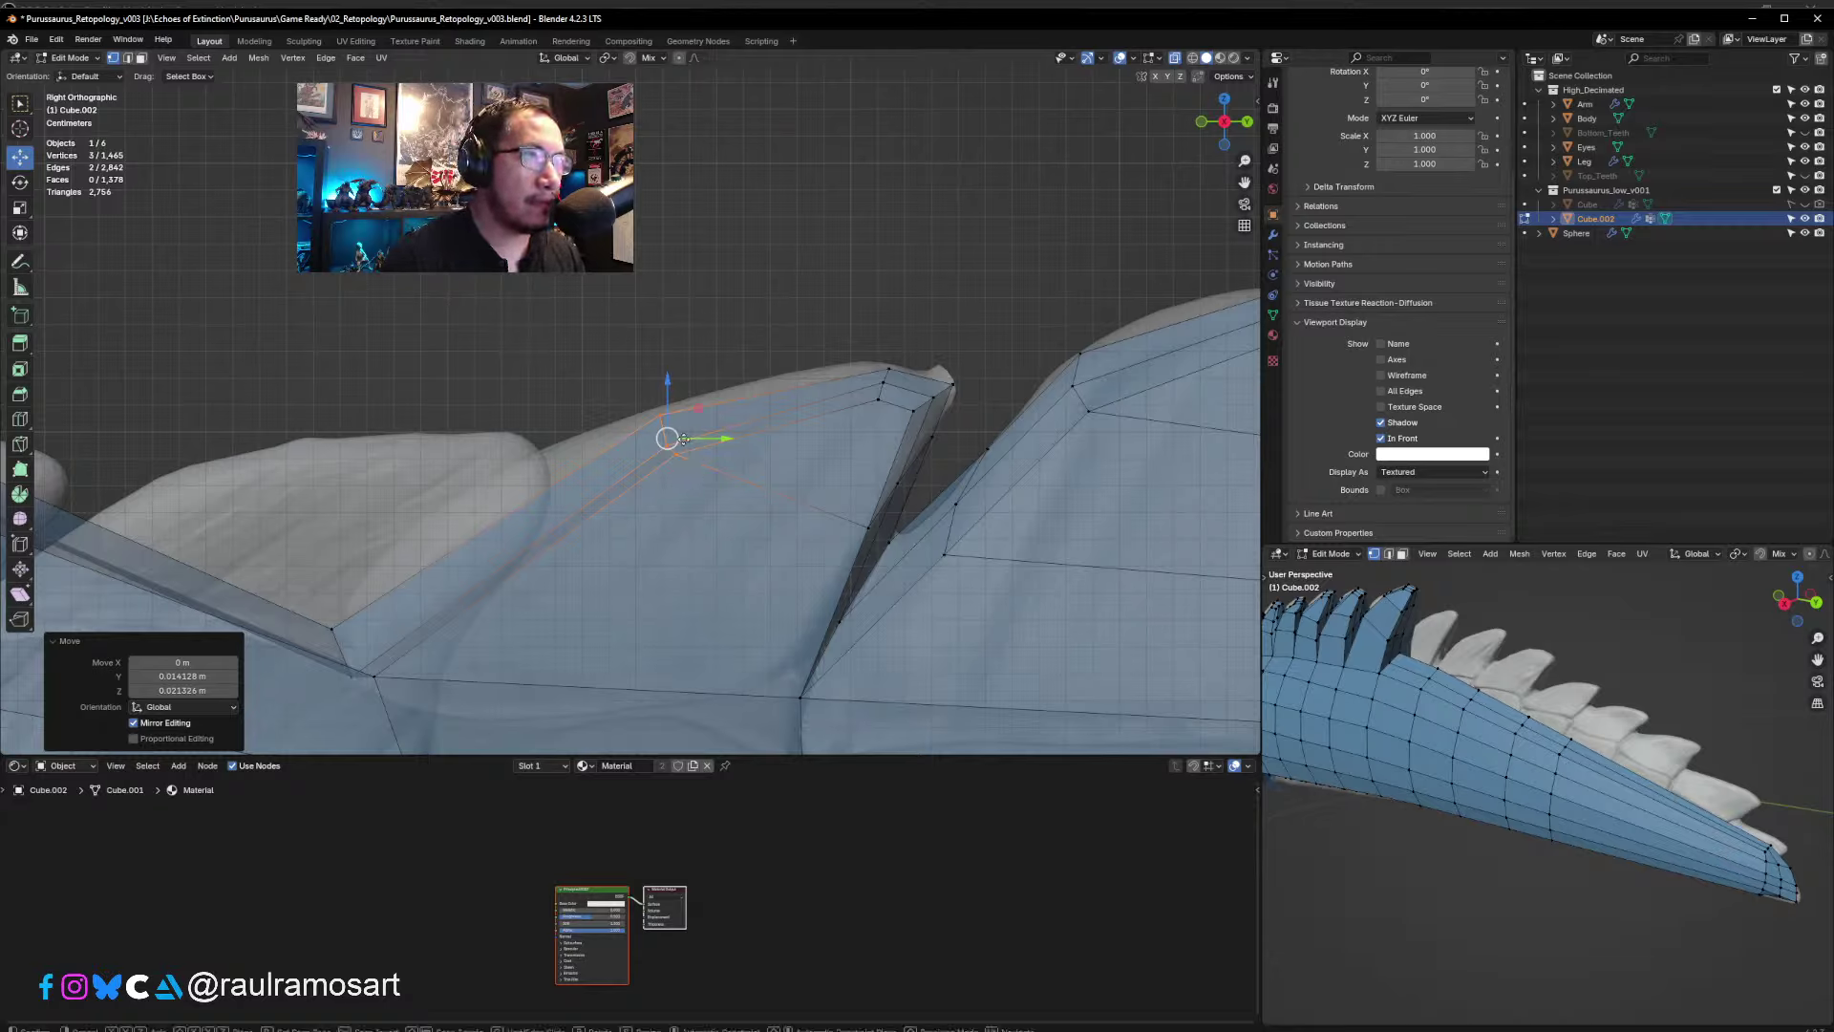
key("g")
left_click(728, 422)
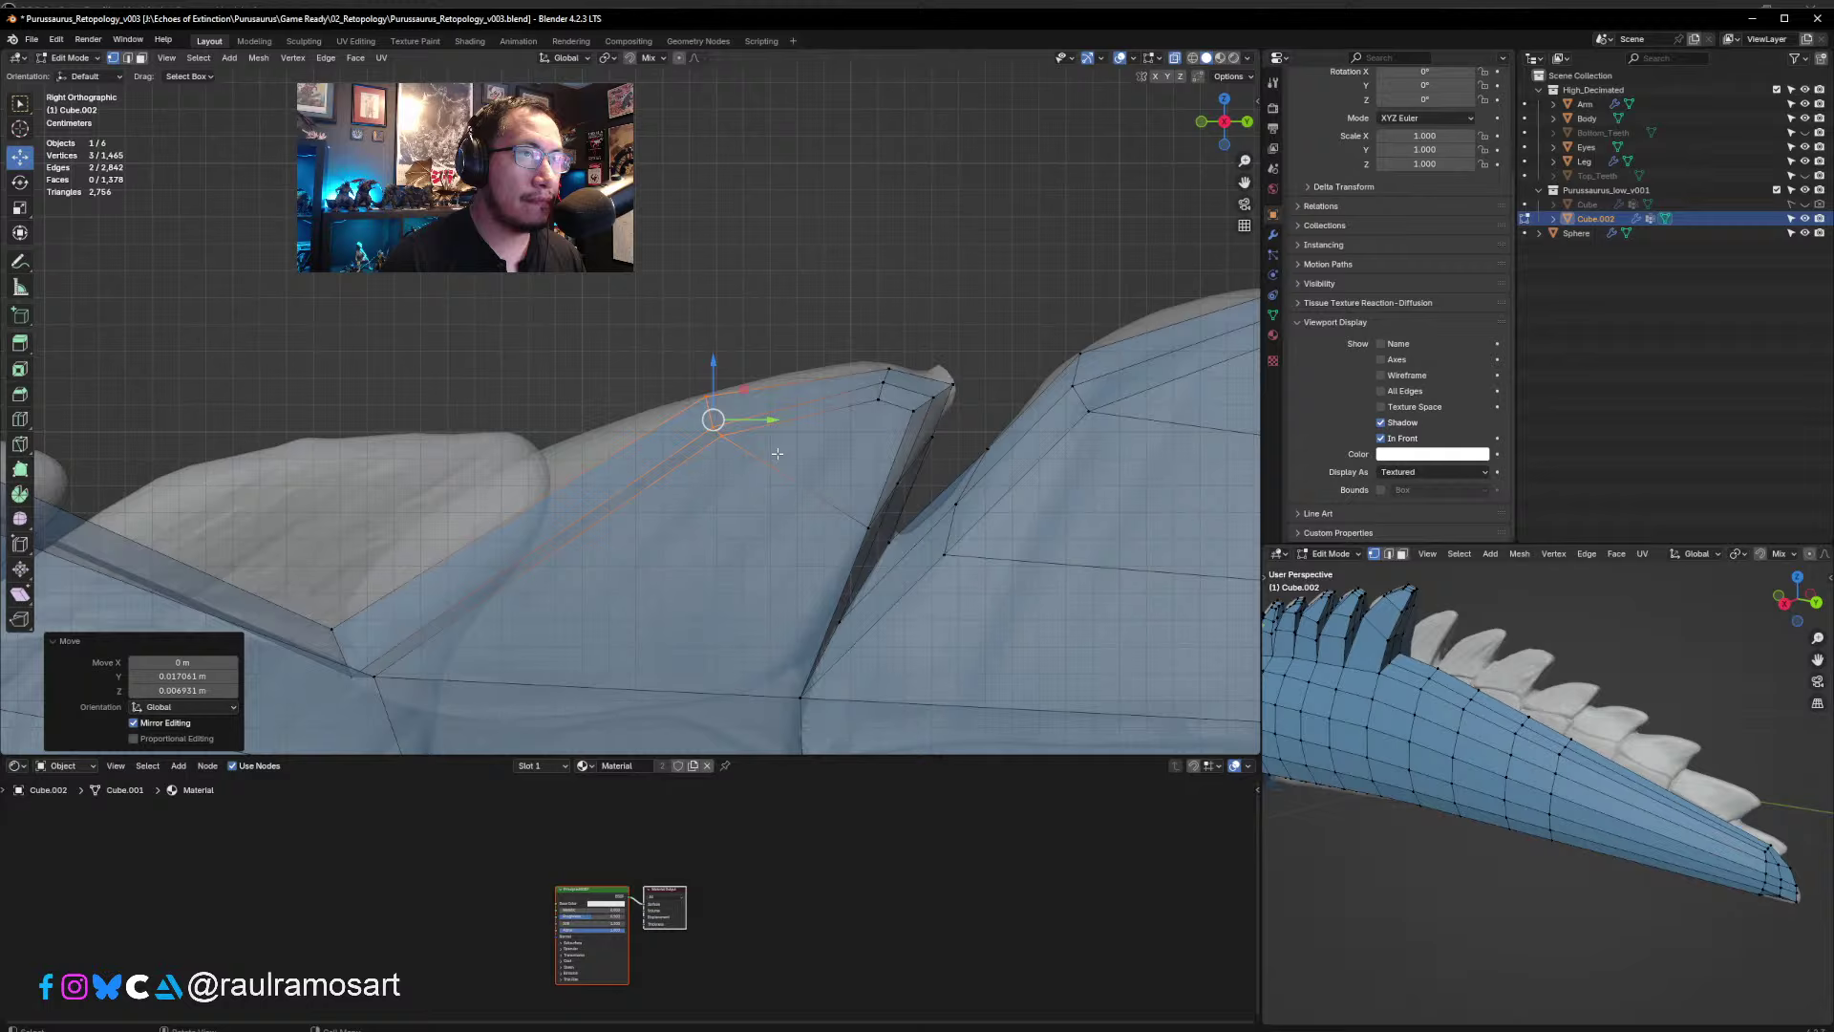
- Move the loop's rear side and centre vertices up and back along the sculpted spike's trailing edge
left_click(864, 523)
key("g")
left_click(878, 488)
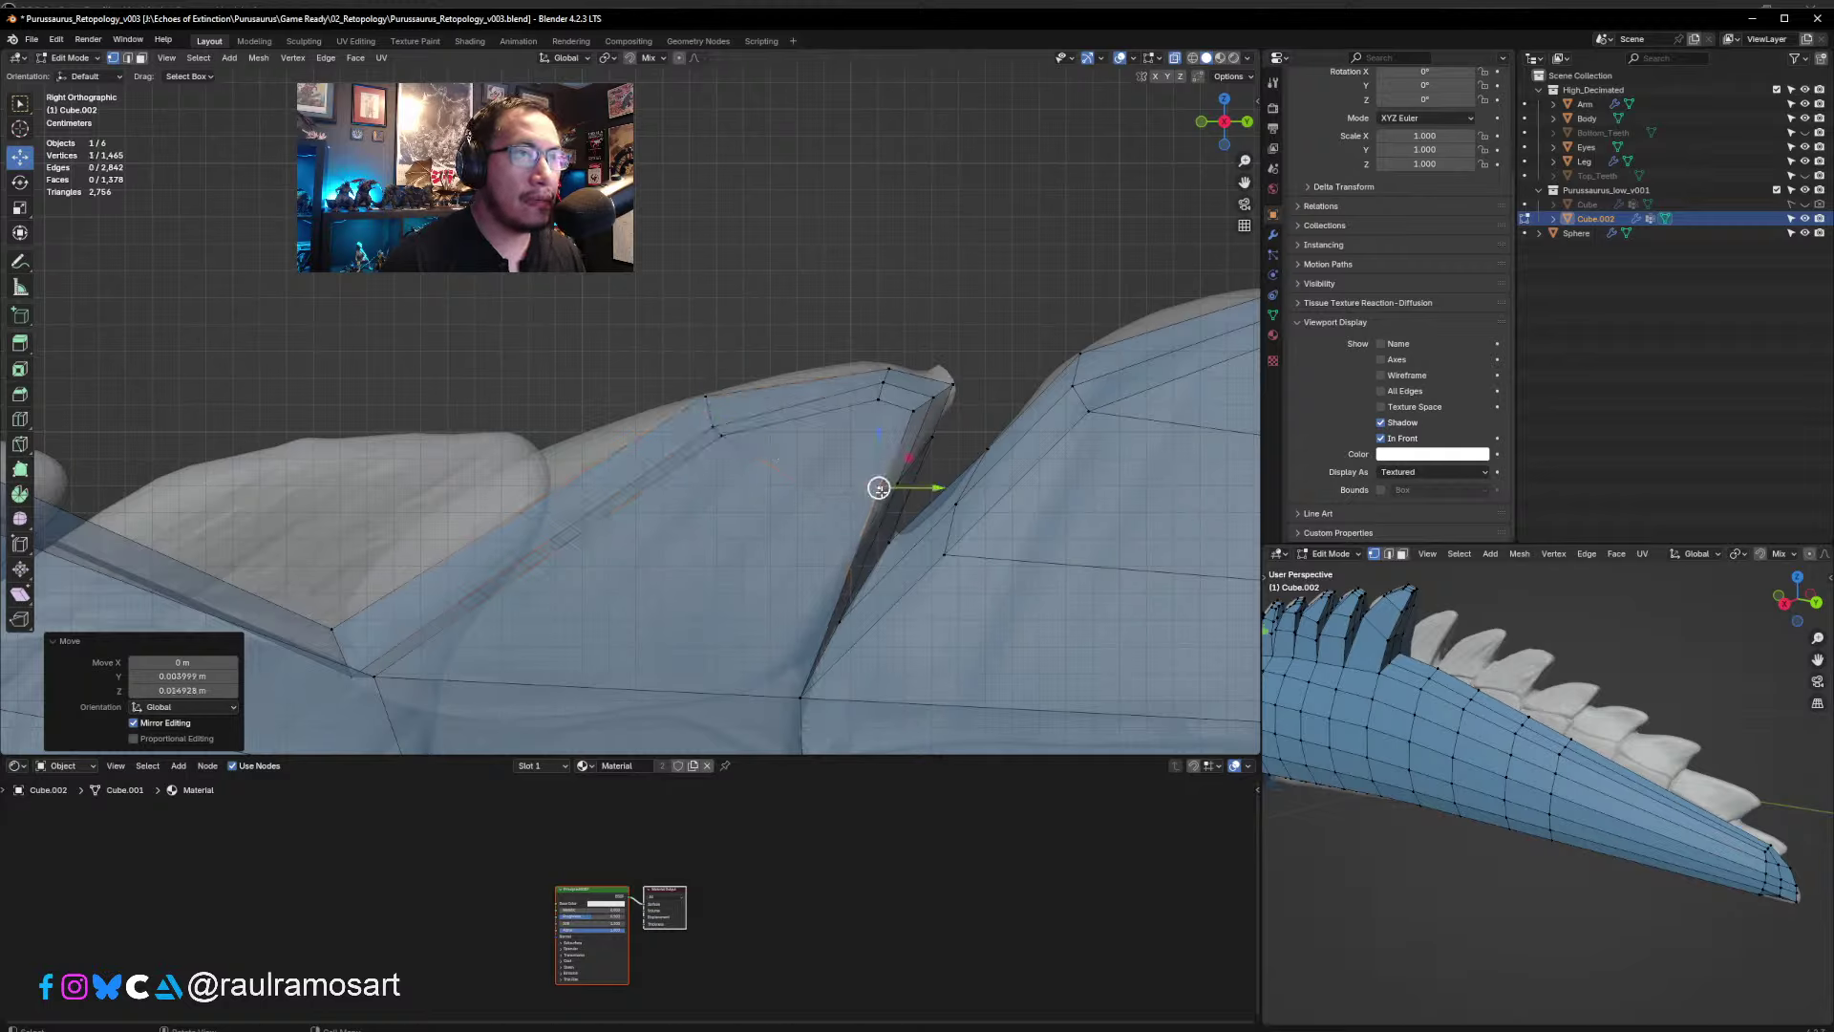
key("g")
left_click(906, 467)
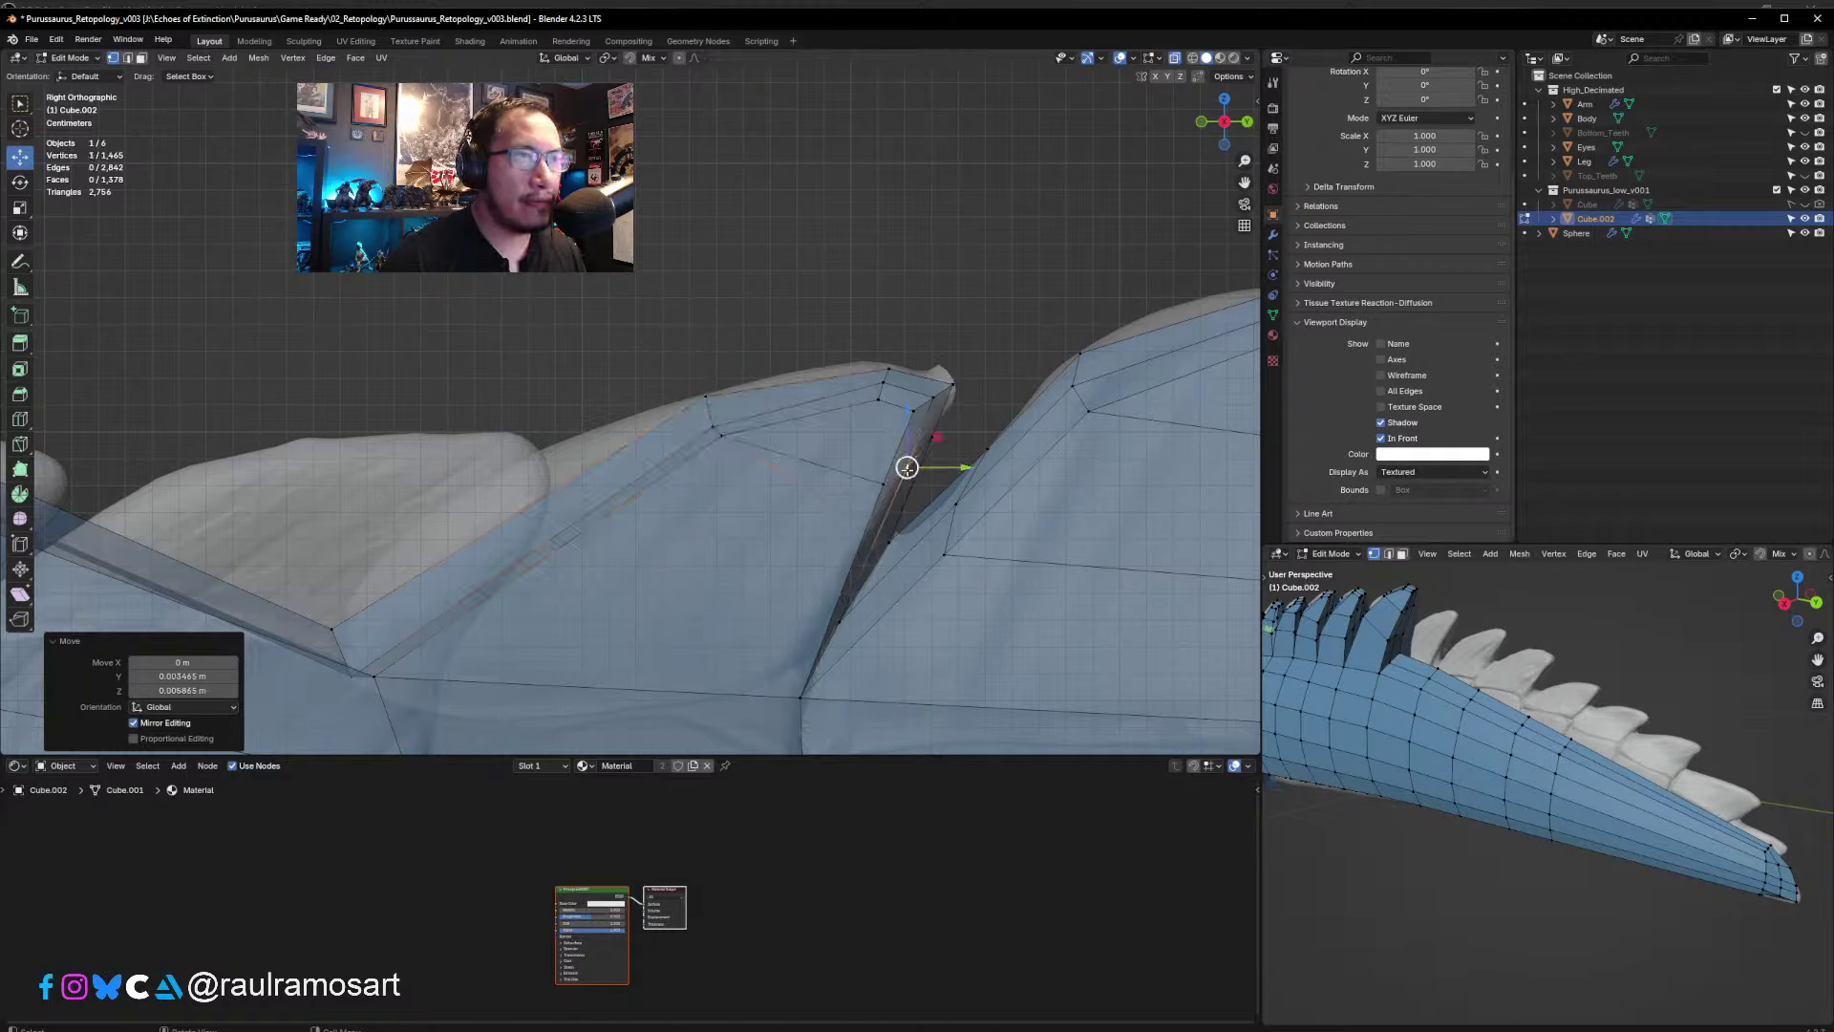
key("g")
left_click(923, 460)
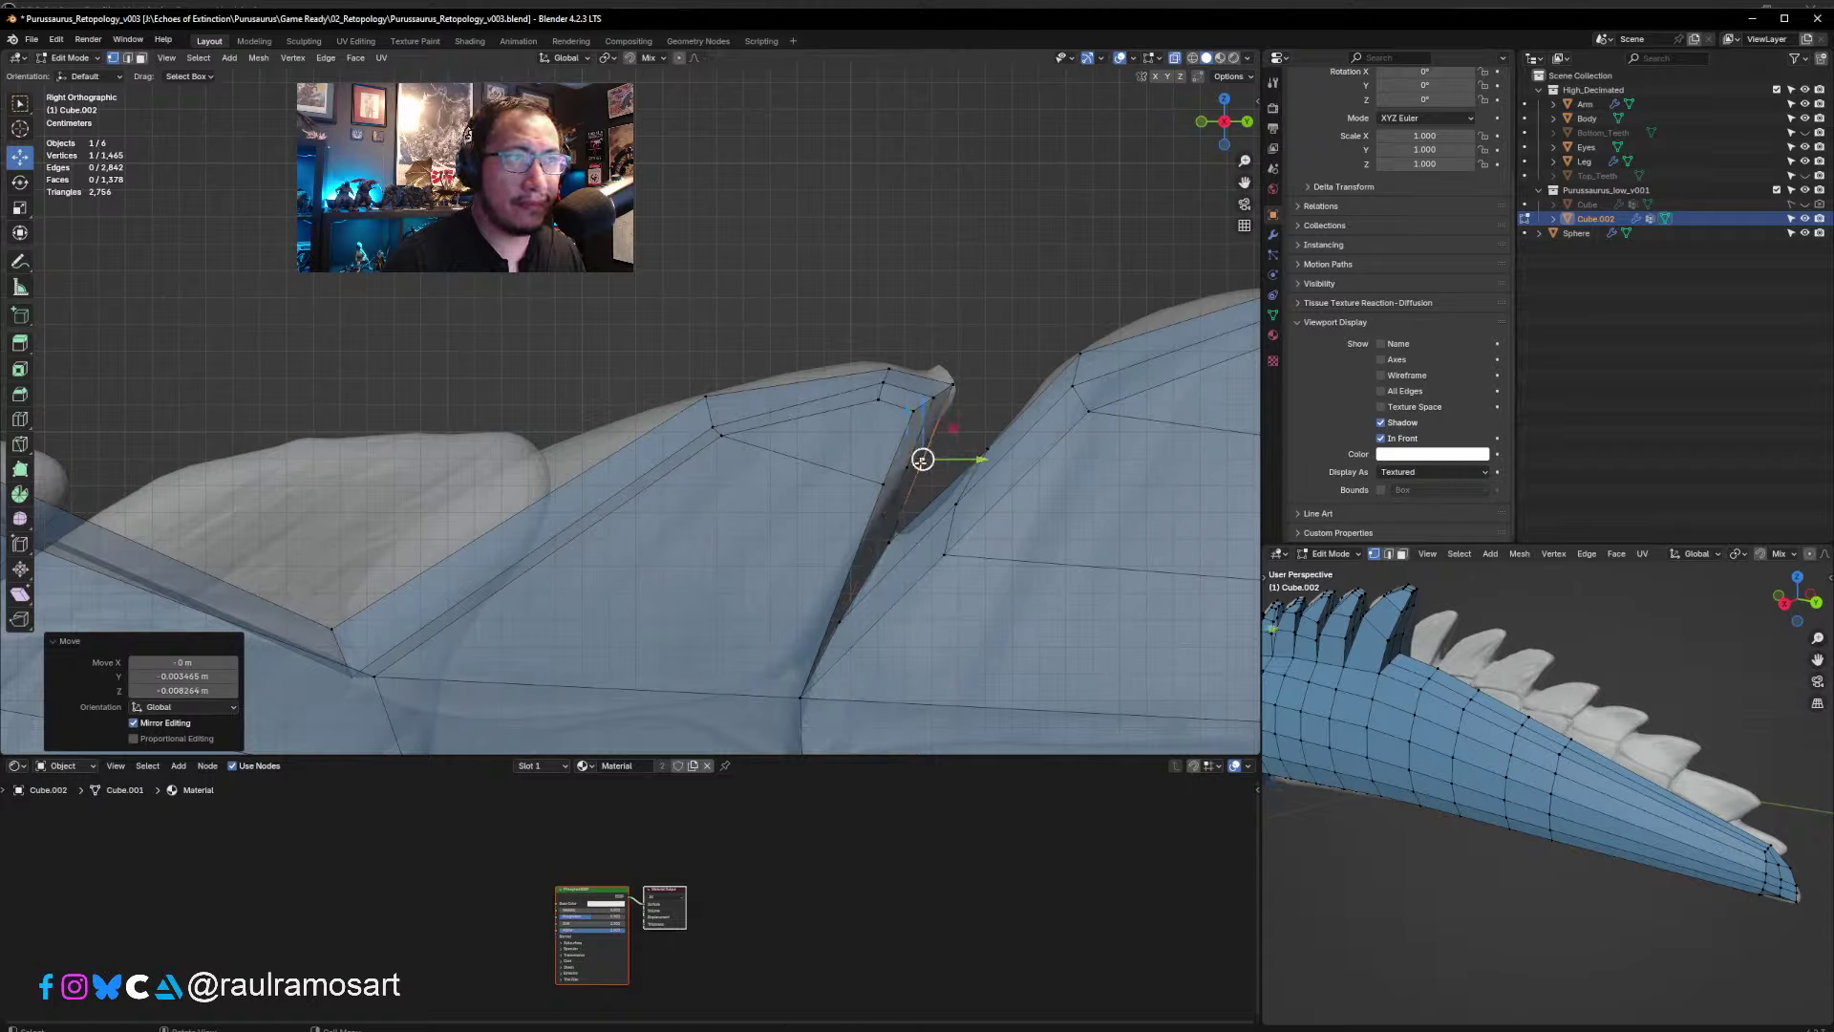
- Move the upper loop's individual front vertices up and back to follow the curve of the sculpted leading edge
left_click(702, 419)
key("g")
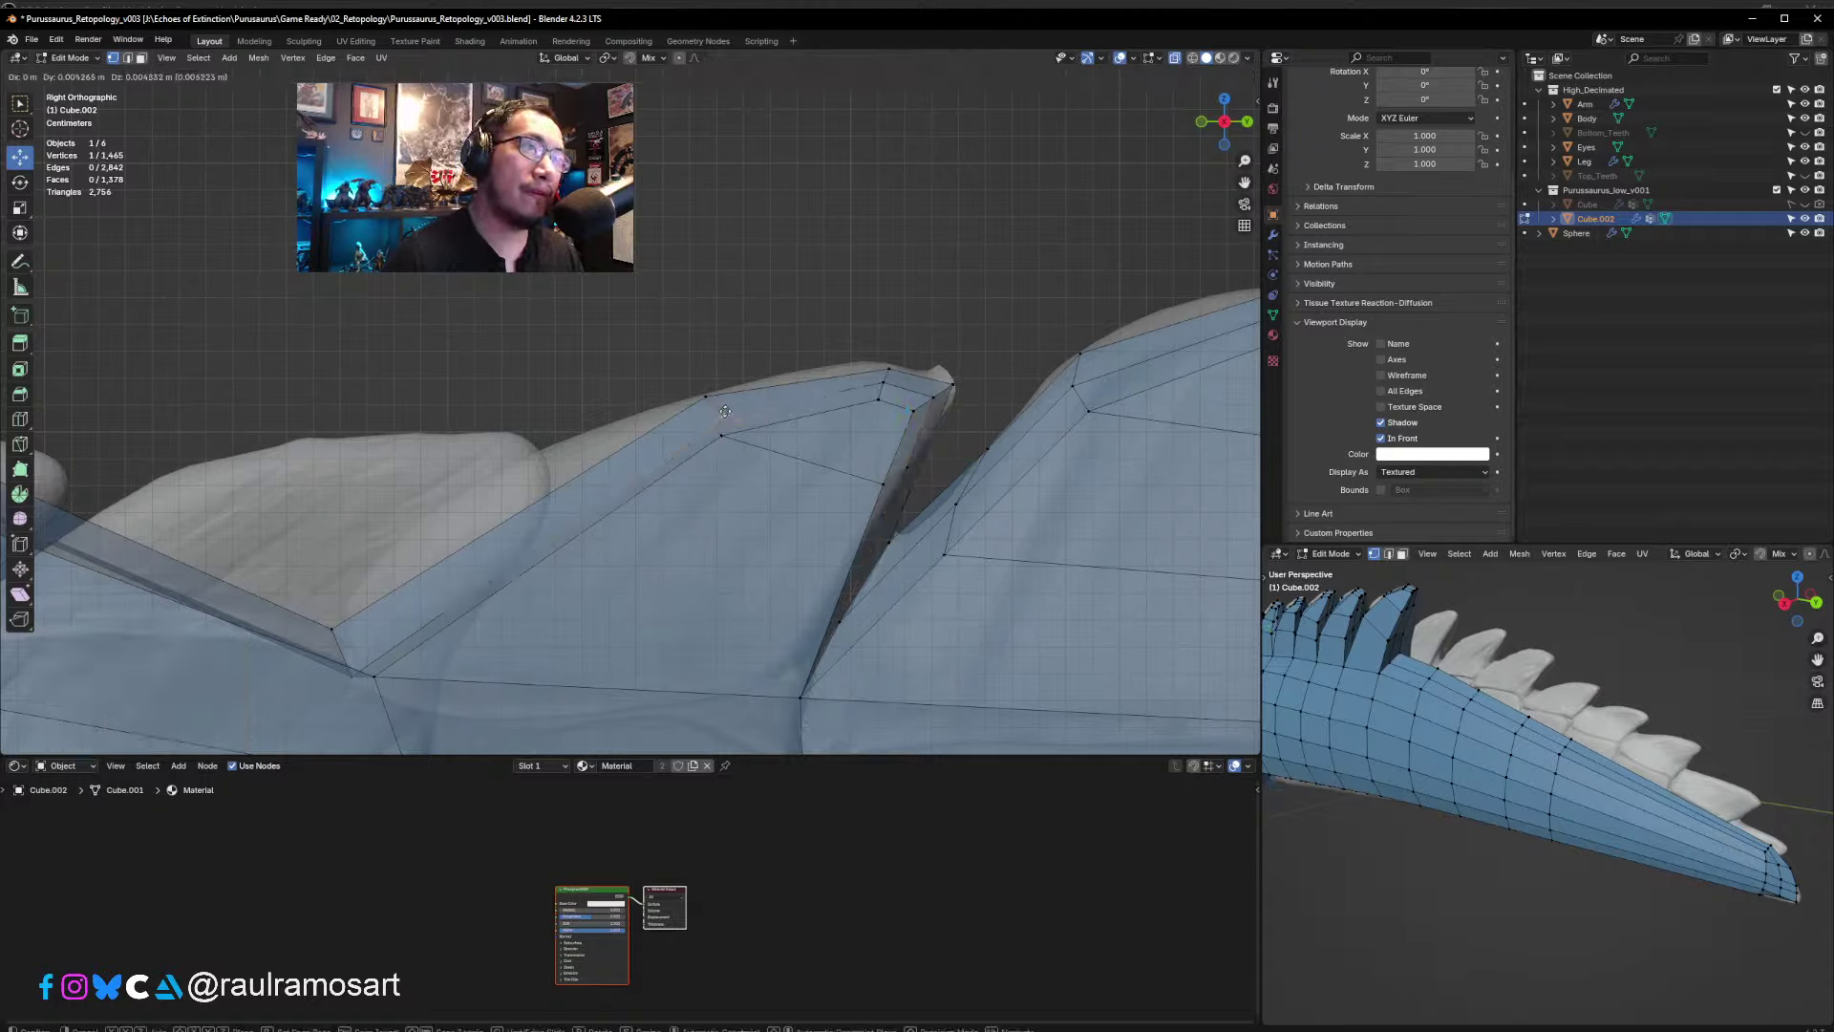
left_click(718, 411)
left_click(703, 391)
key("g")
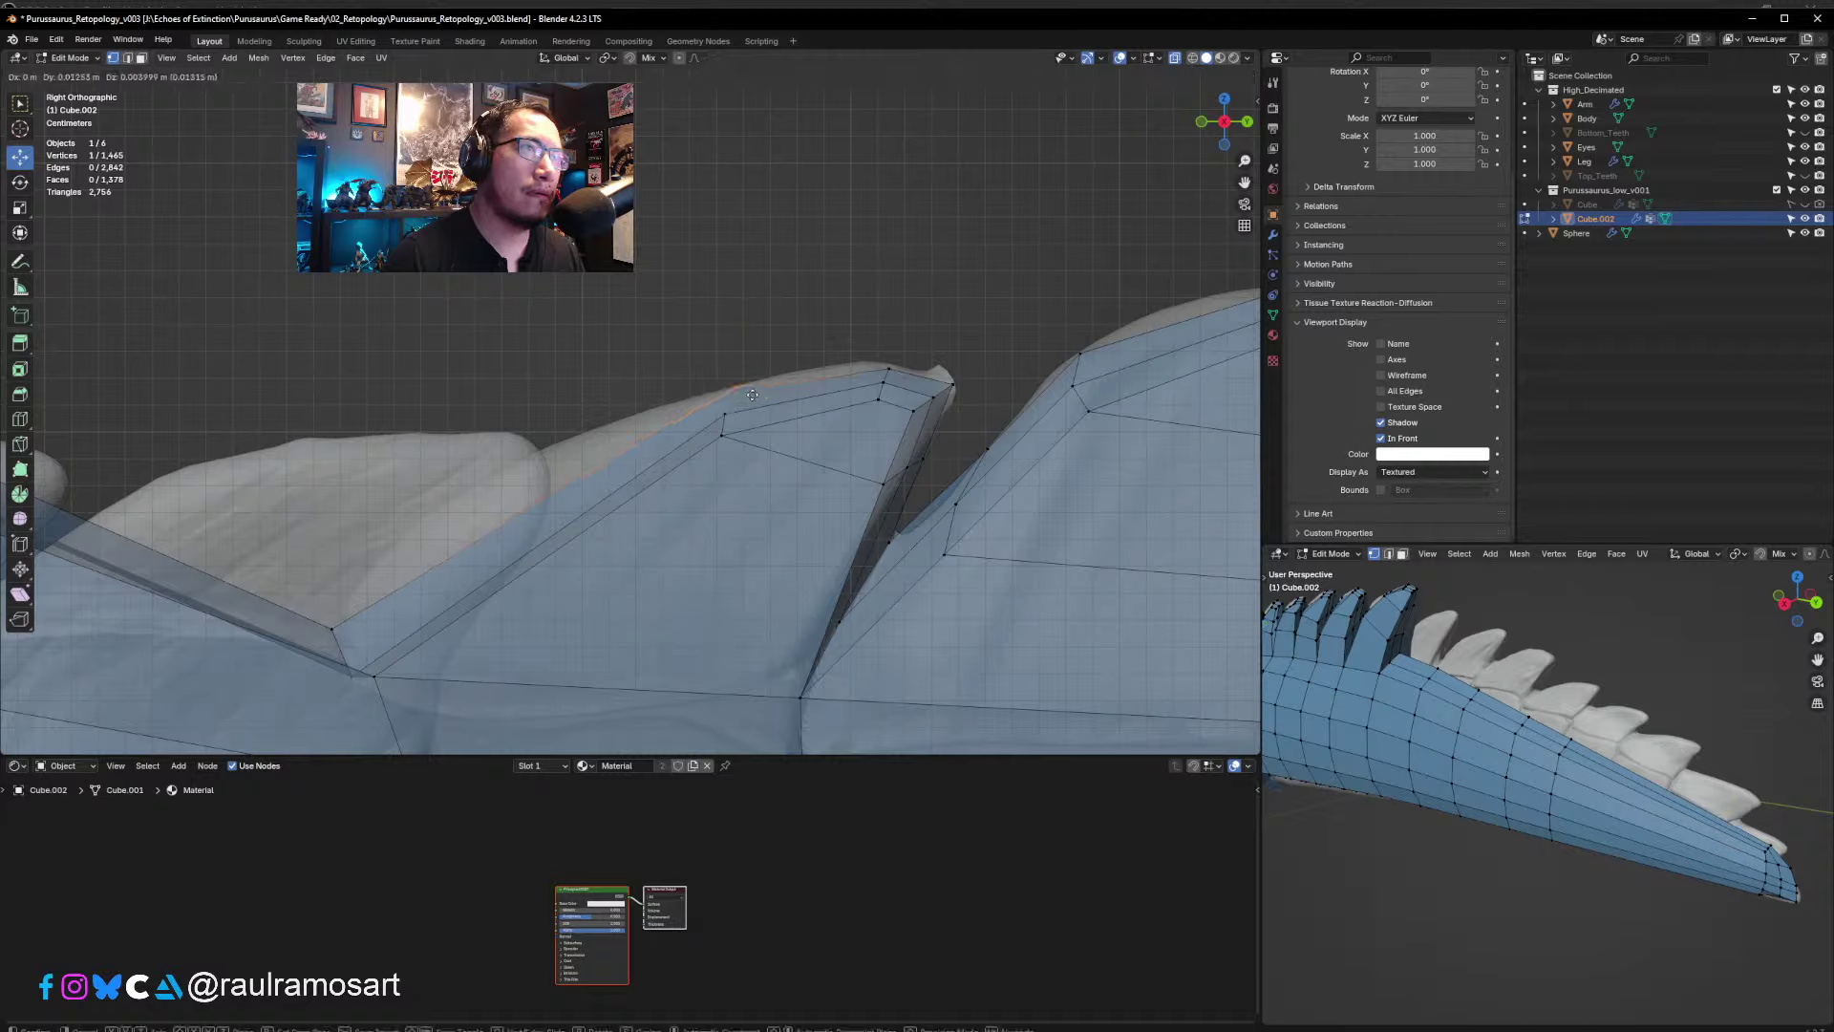
left_click(744, 397)
left_click(720, 417)
key("g")
left_click(733, 405)
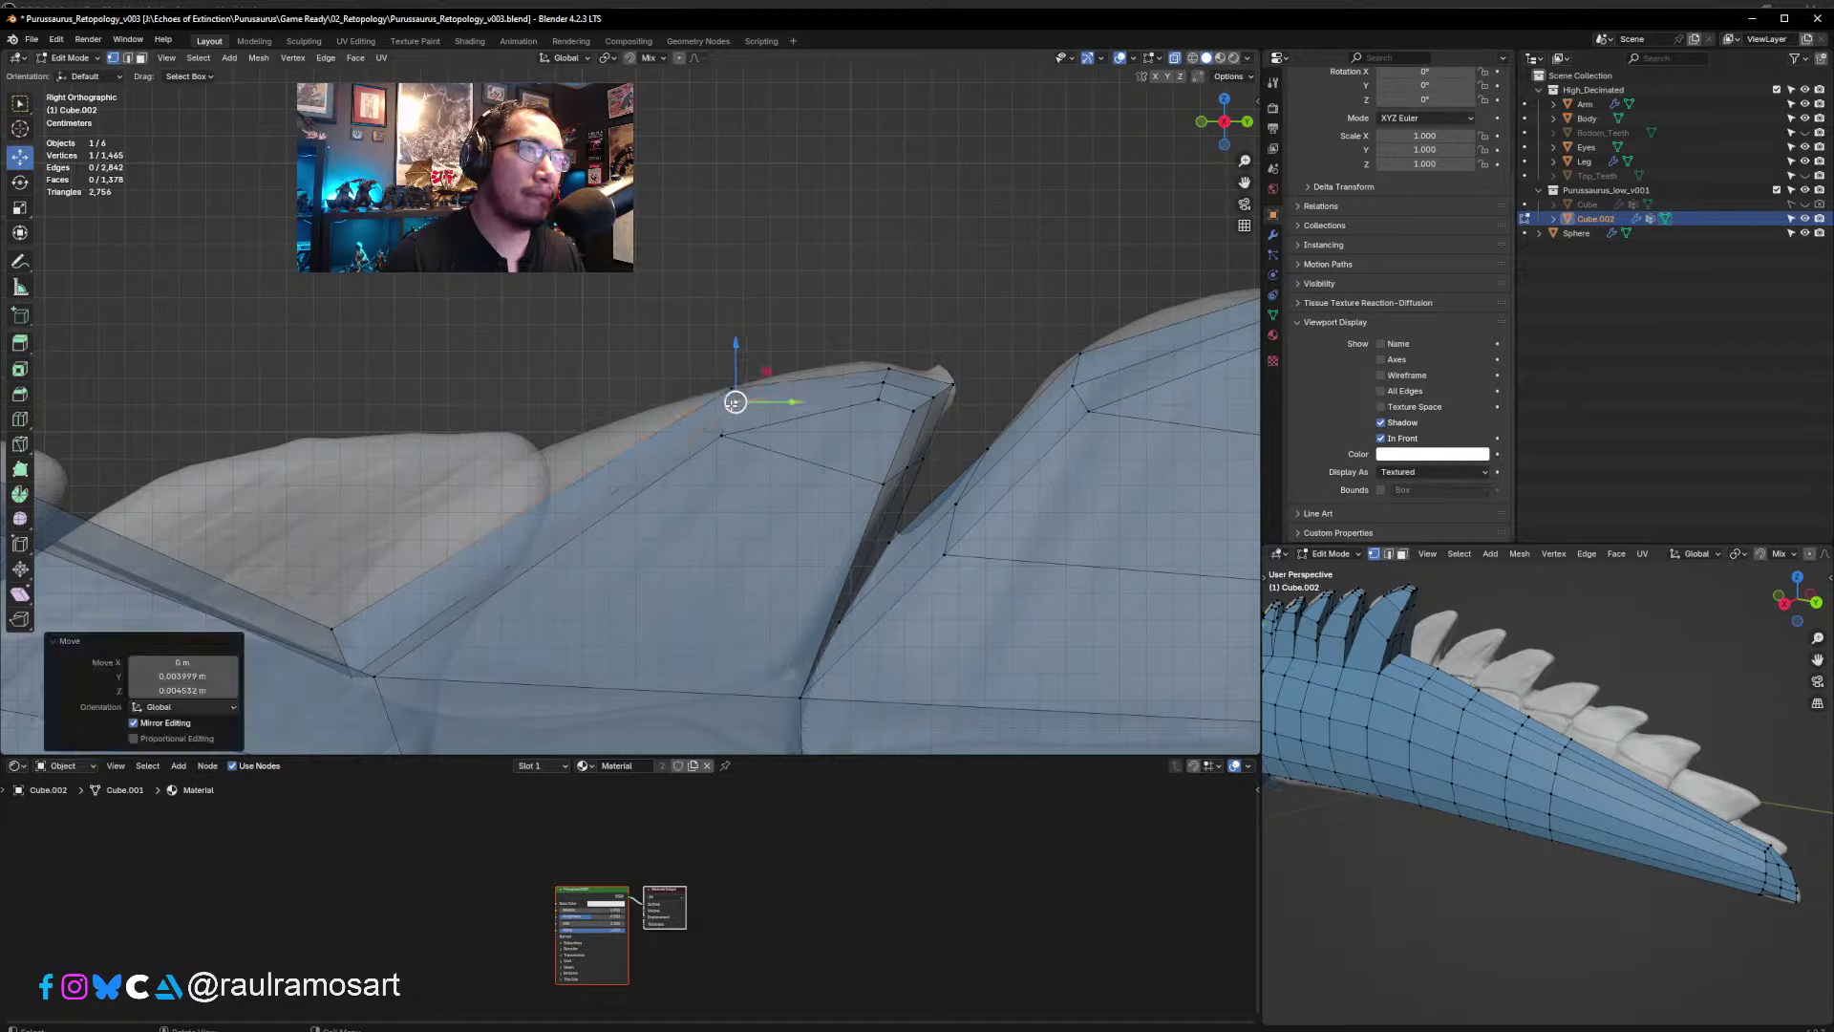
left_click(717, 436)
key("g")
left_click(750, 422)
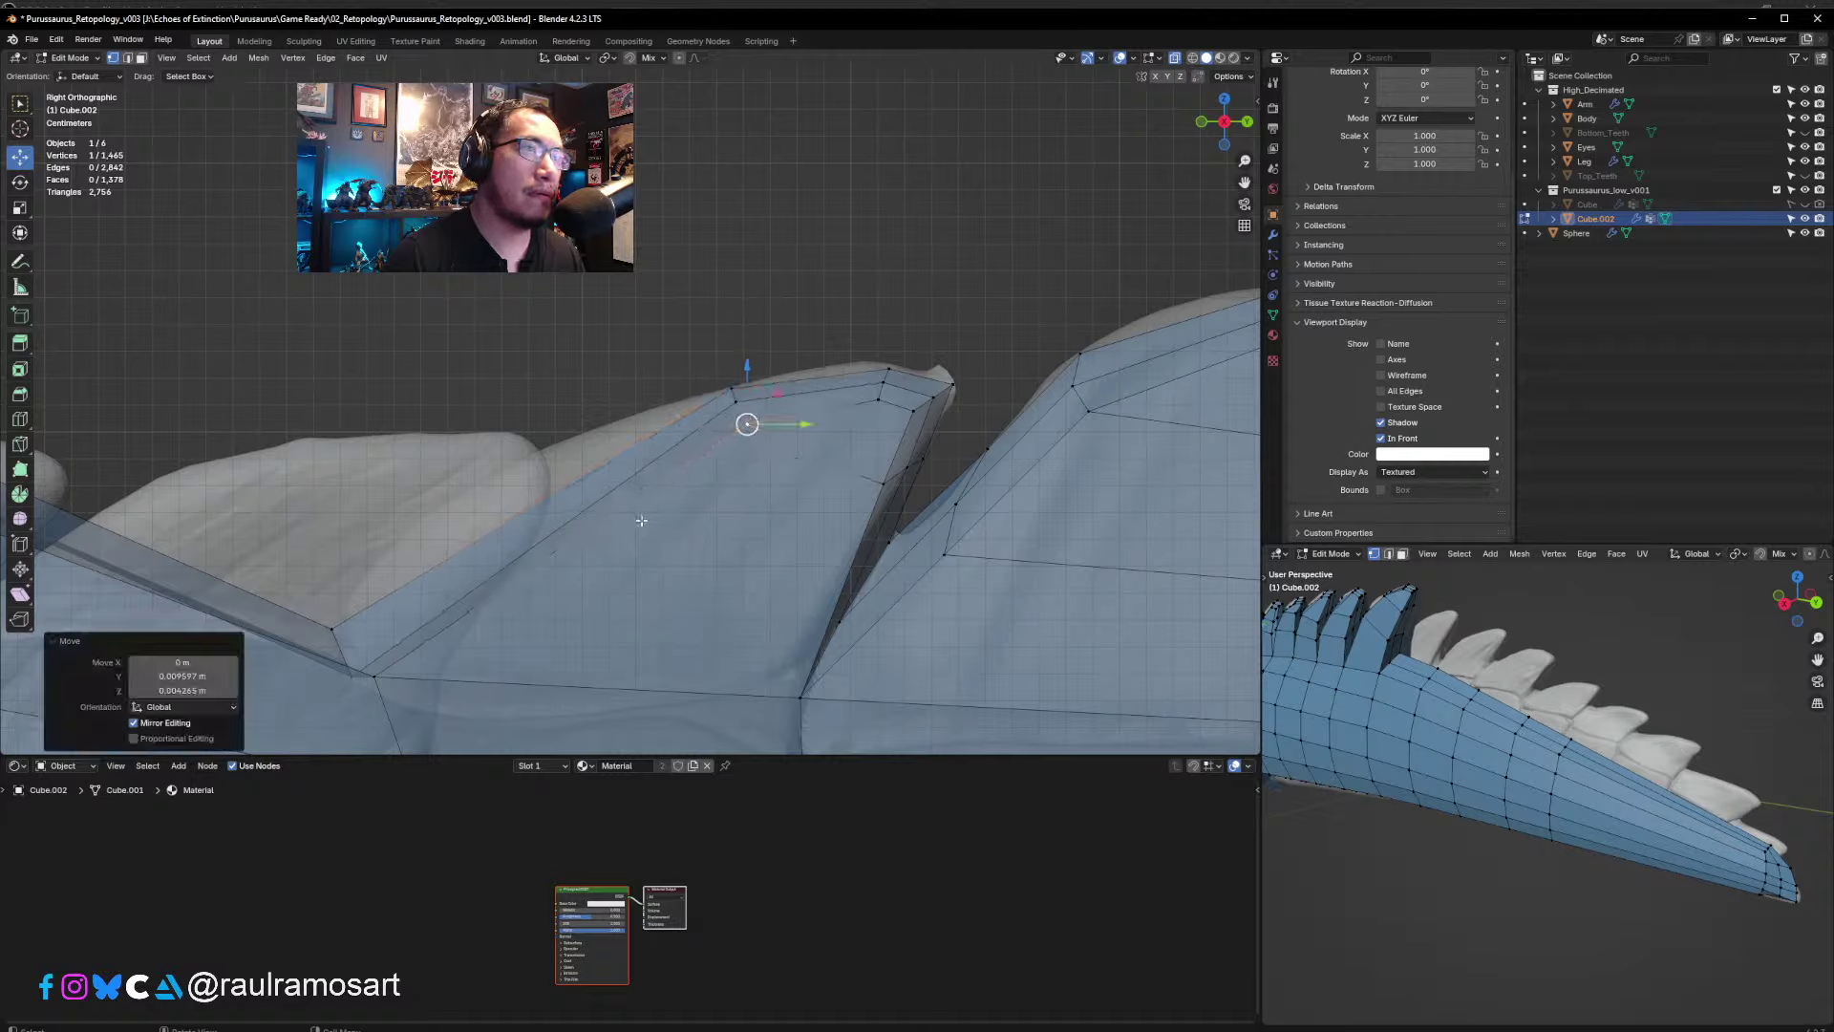
- Add a second centred loop cut between the spike's base and the upper loop, and shift it slightly
left_click(128, 58)
left_click(595, 533)
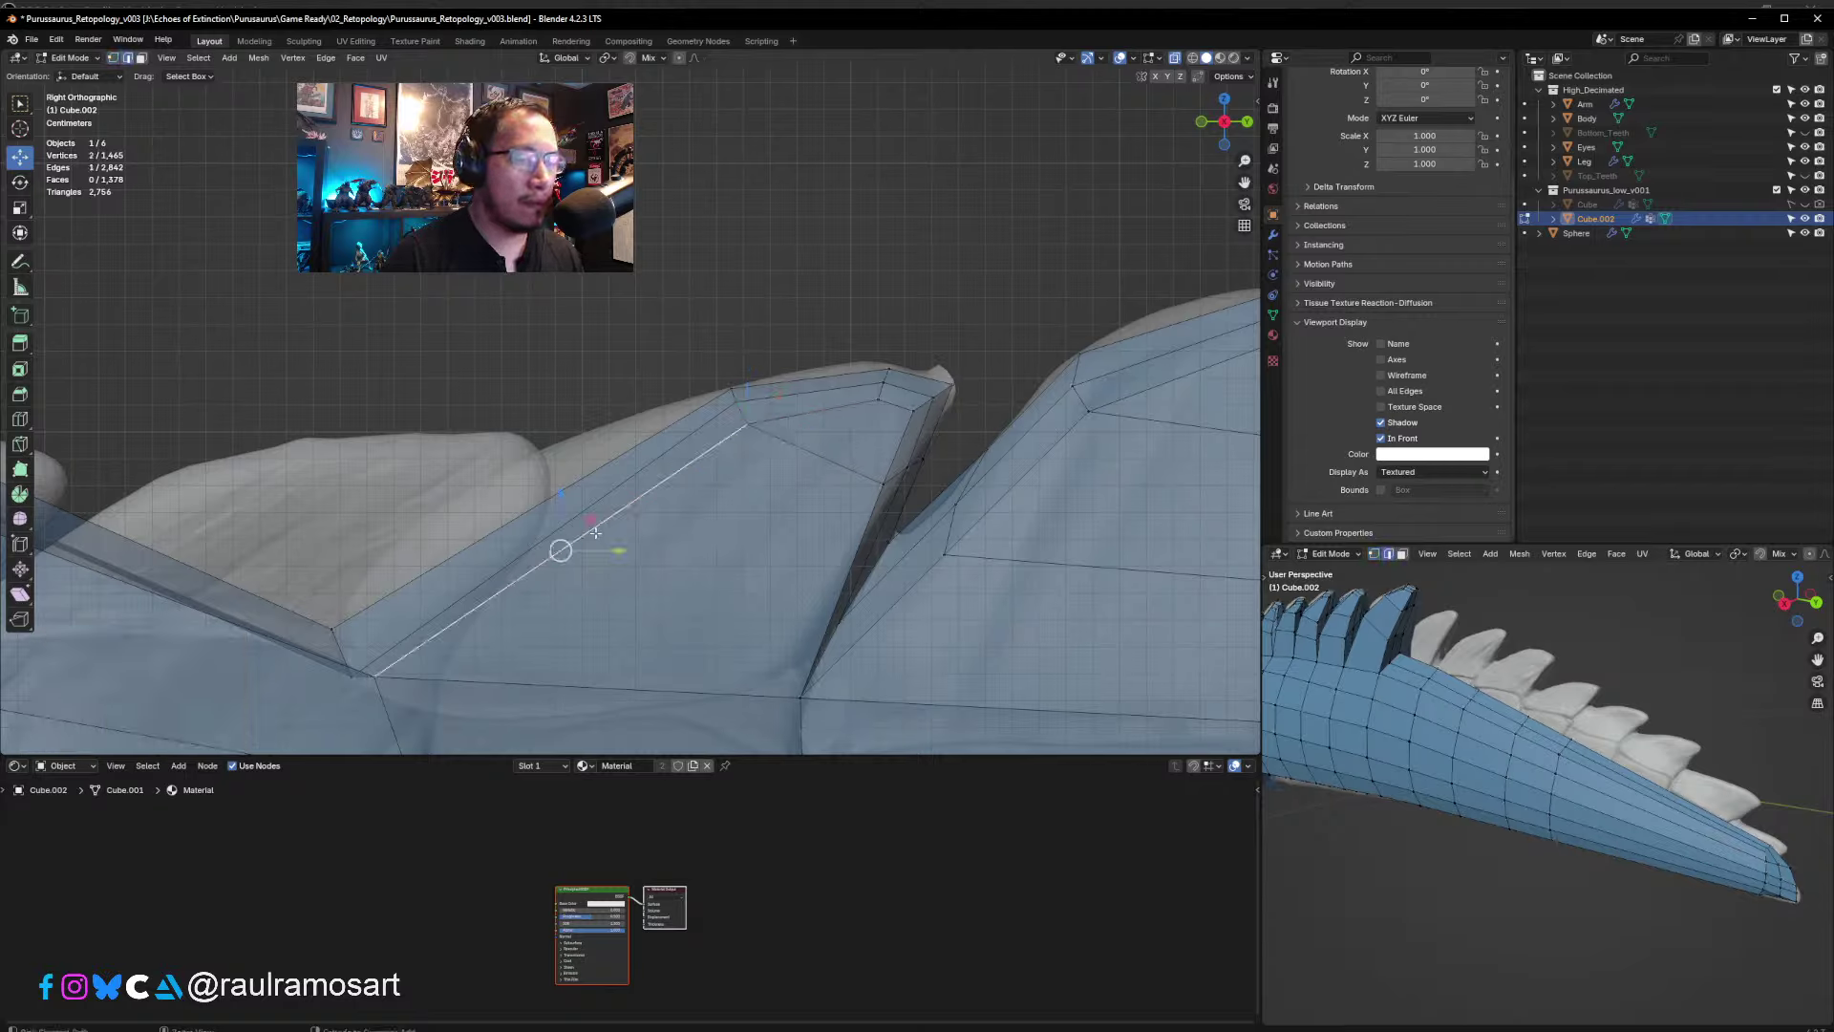
key("ctrl+r")
left_click(597, 532)
right_click(599, 531)
key("g")
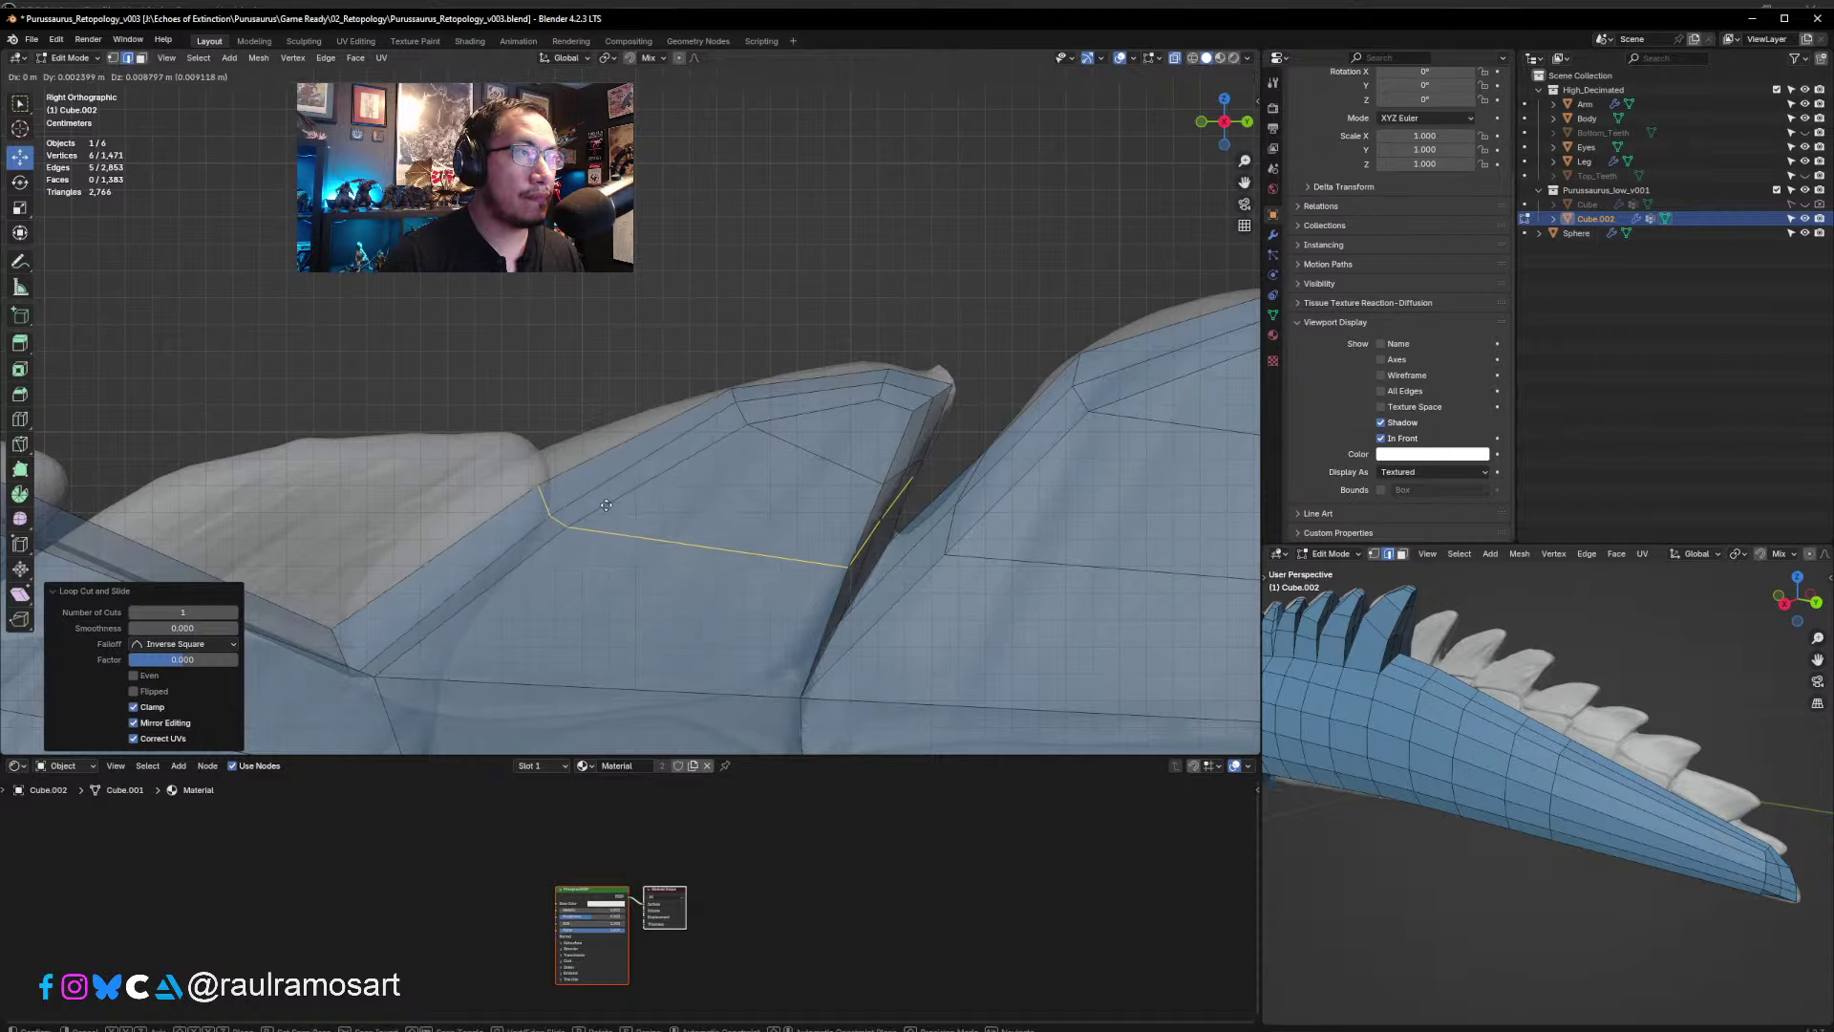
left_click(600, 516)
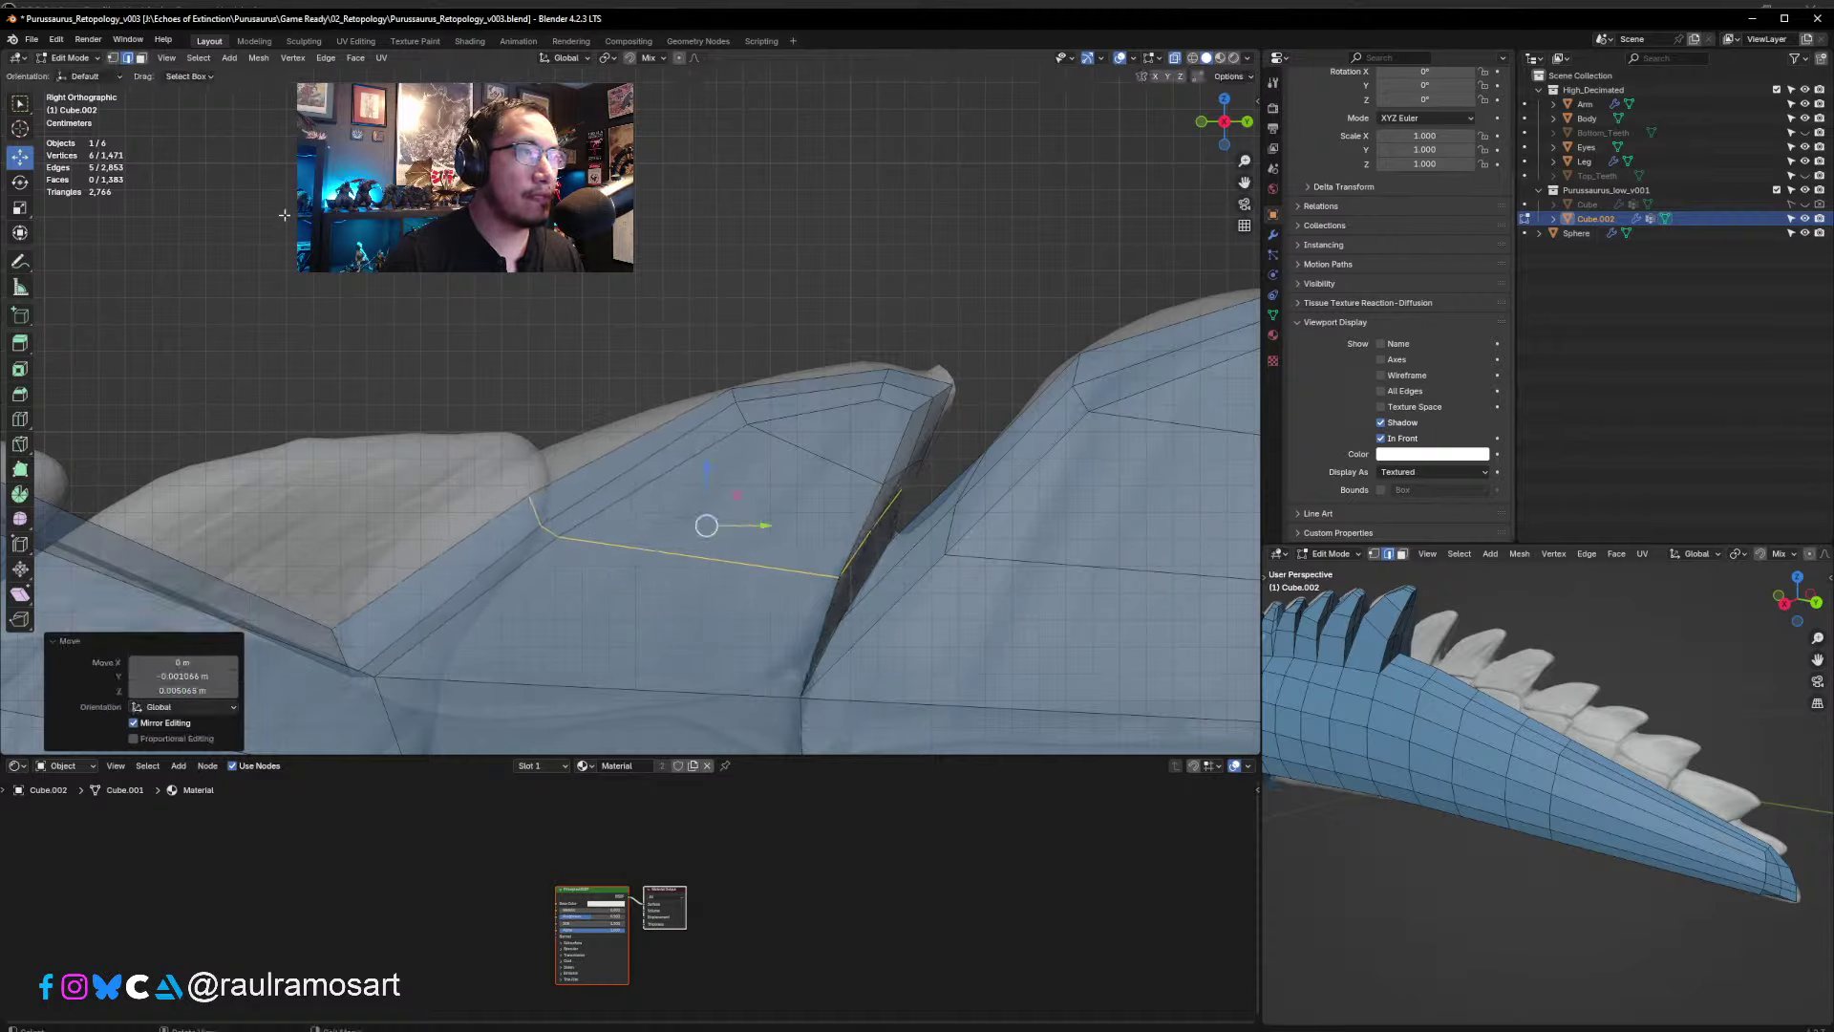
- Move the lower loop's front vertices up to the sculpted leading edge, then adjust its middle front vertex separately
left_click(113, 58)
left_click(485, 396)
left_click_drag(486, 418, 577, 569)
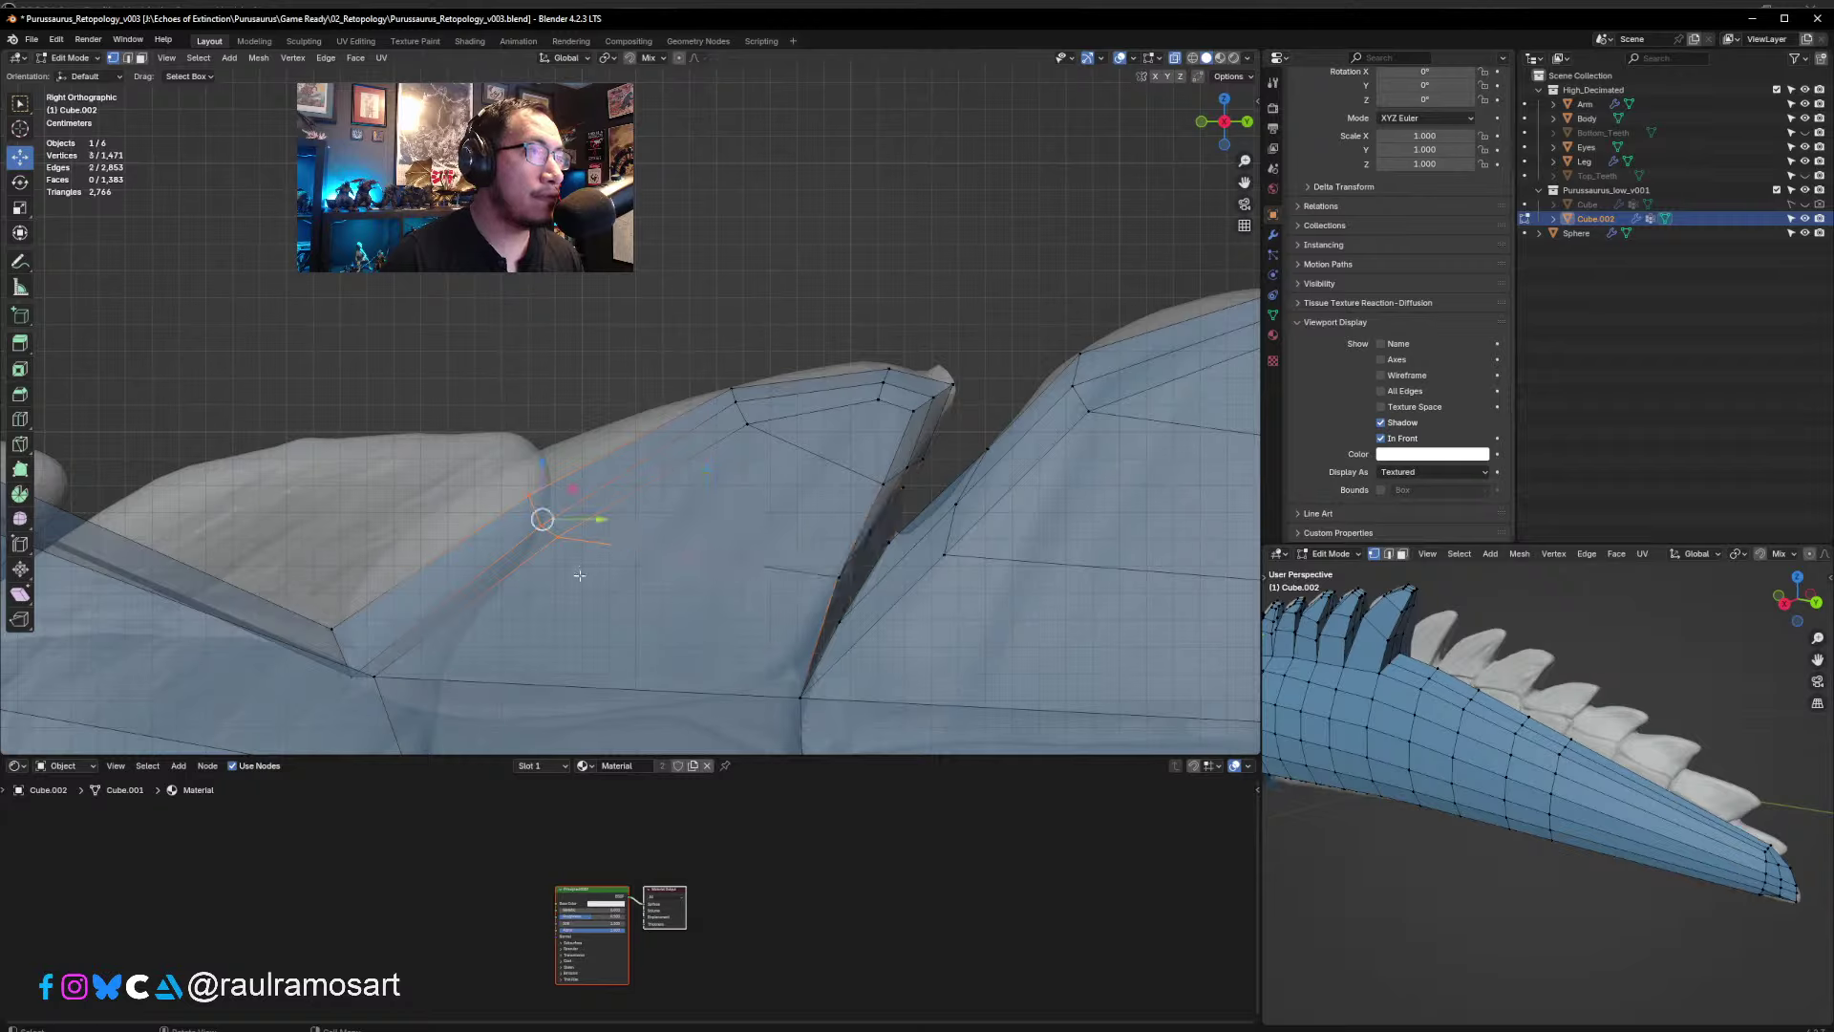
key("g")
left_click(567, 543)
left_click(606, 344)
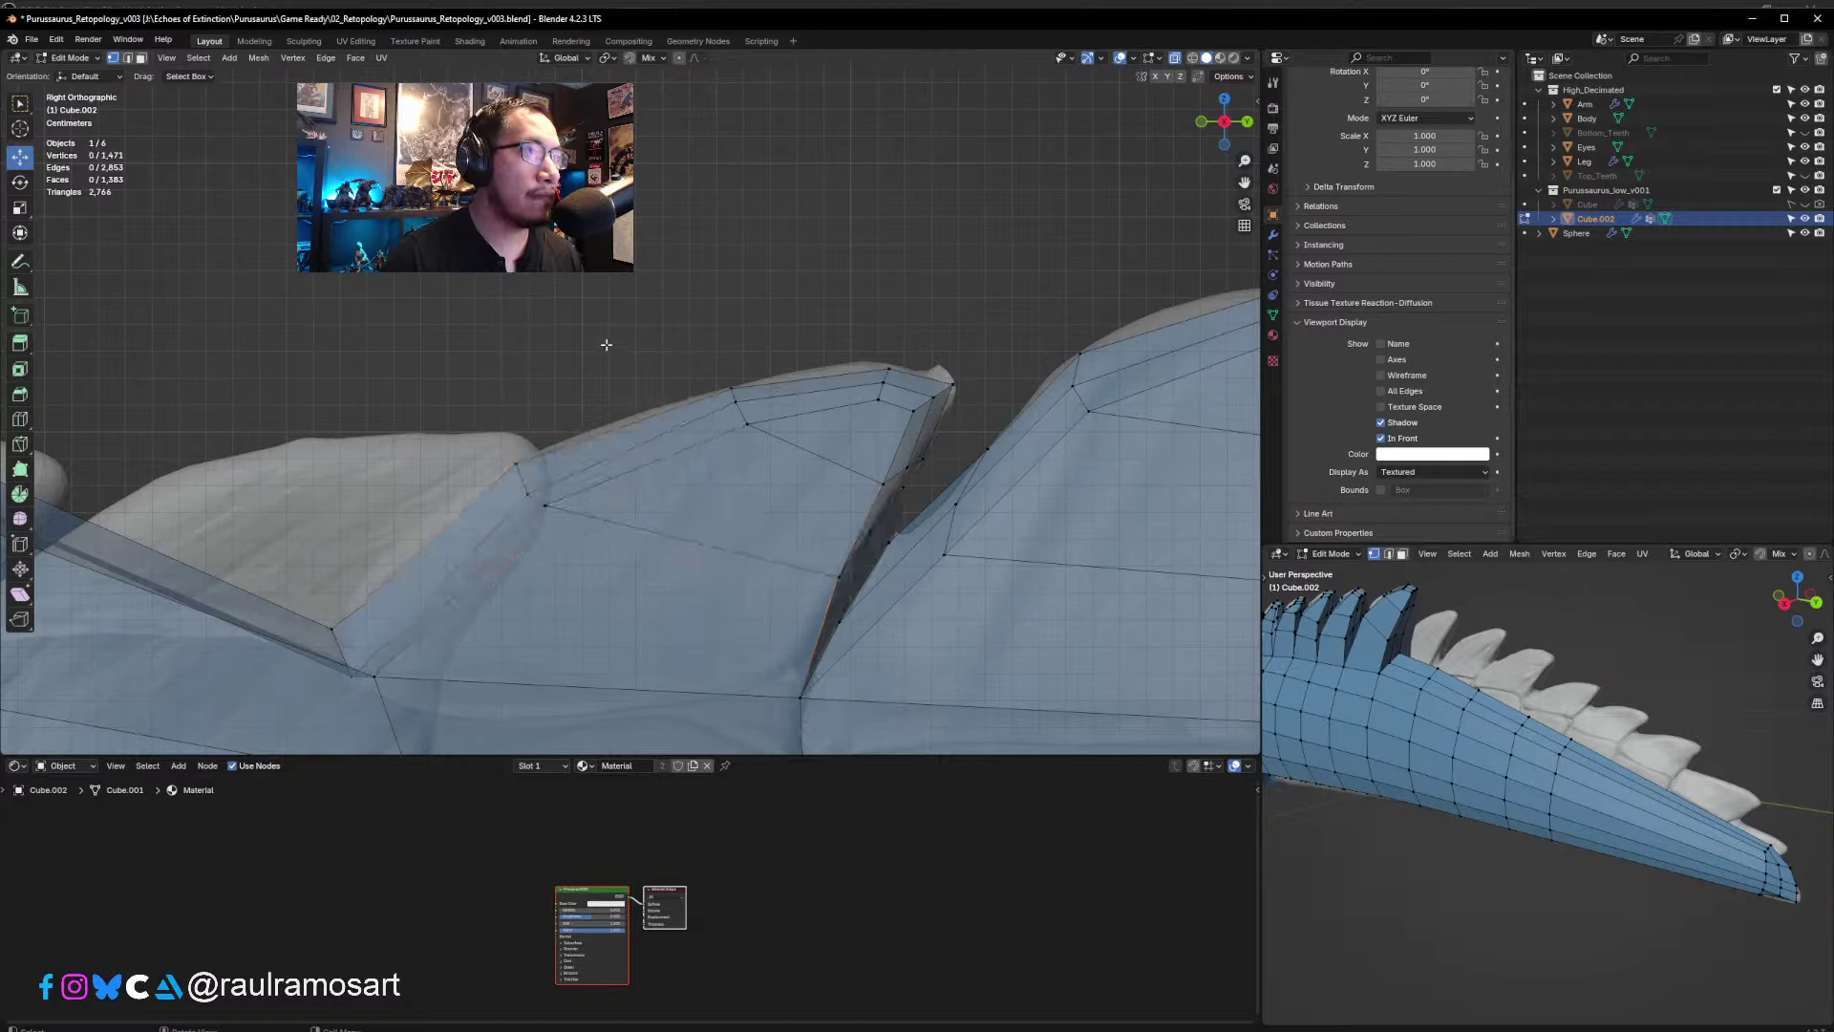
left_click(531, 497)
key("g")
left_click(527, 485)
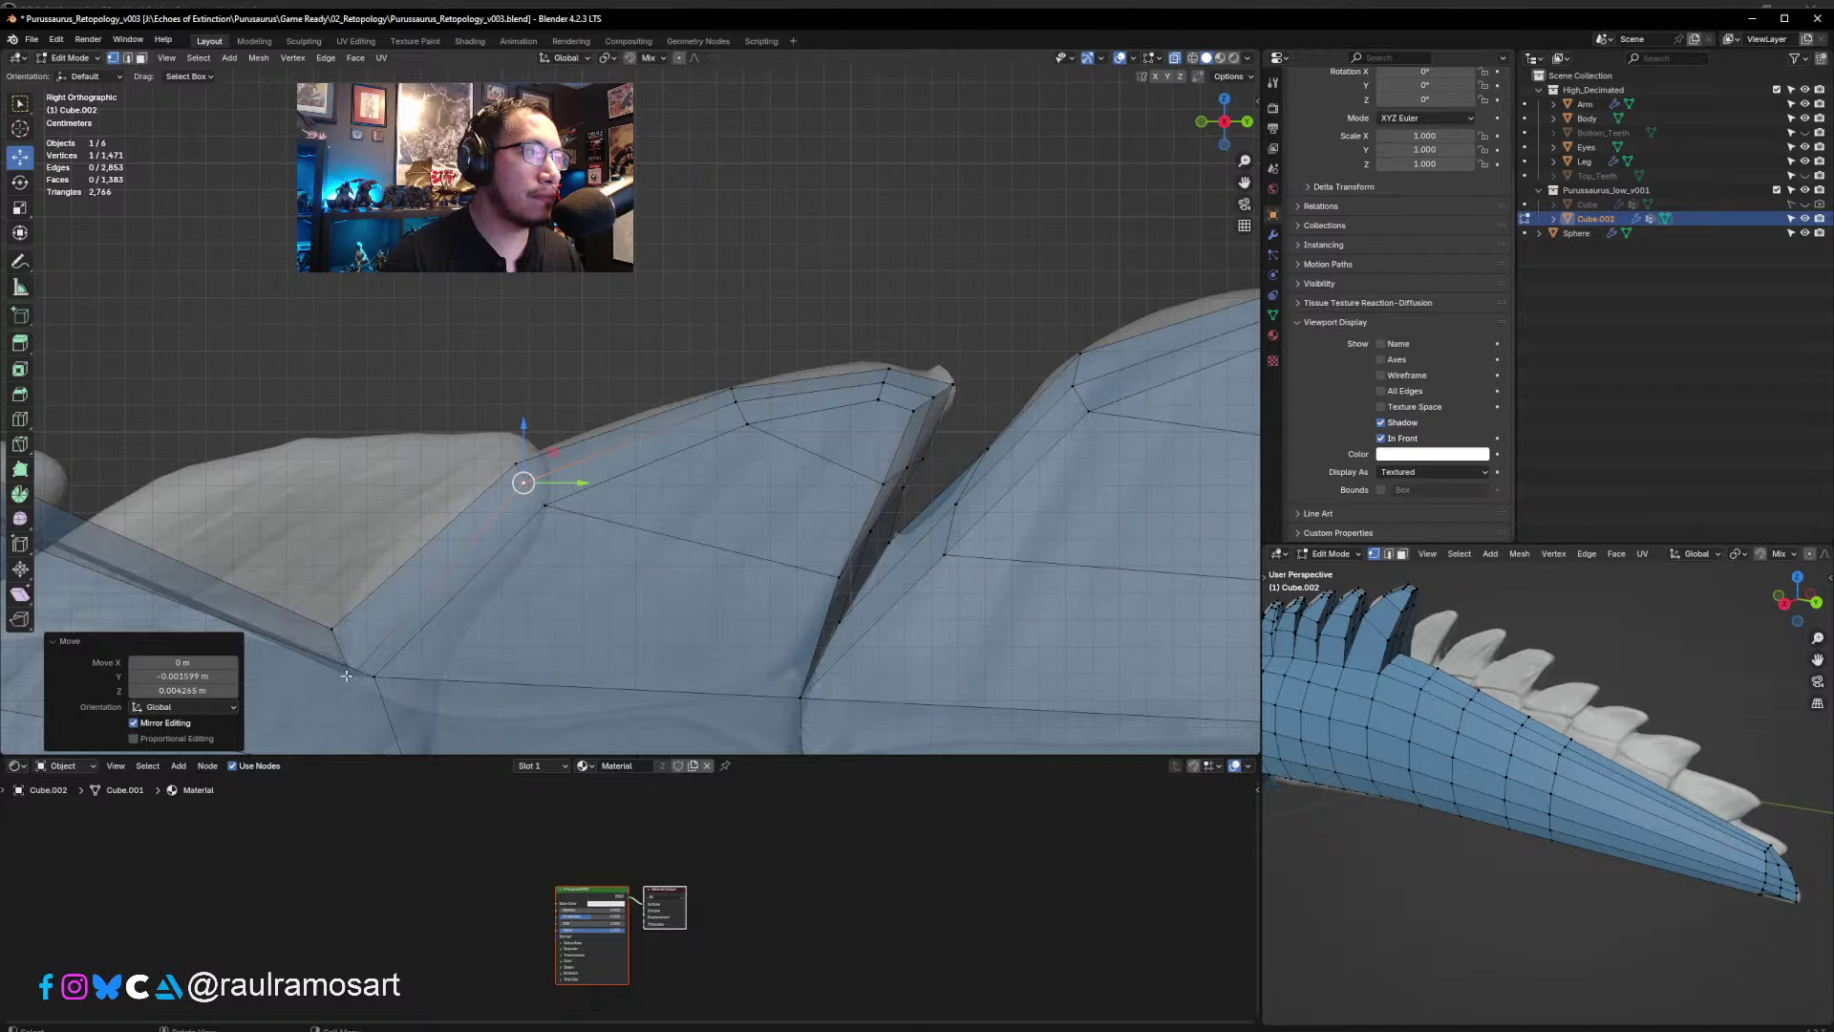
- Move the middle and ridge vertices at the spike's front base up and slightly forward
left_click(345, 676)
key("g")
left_click(334, 636)
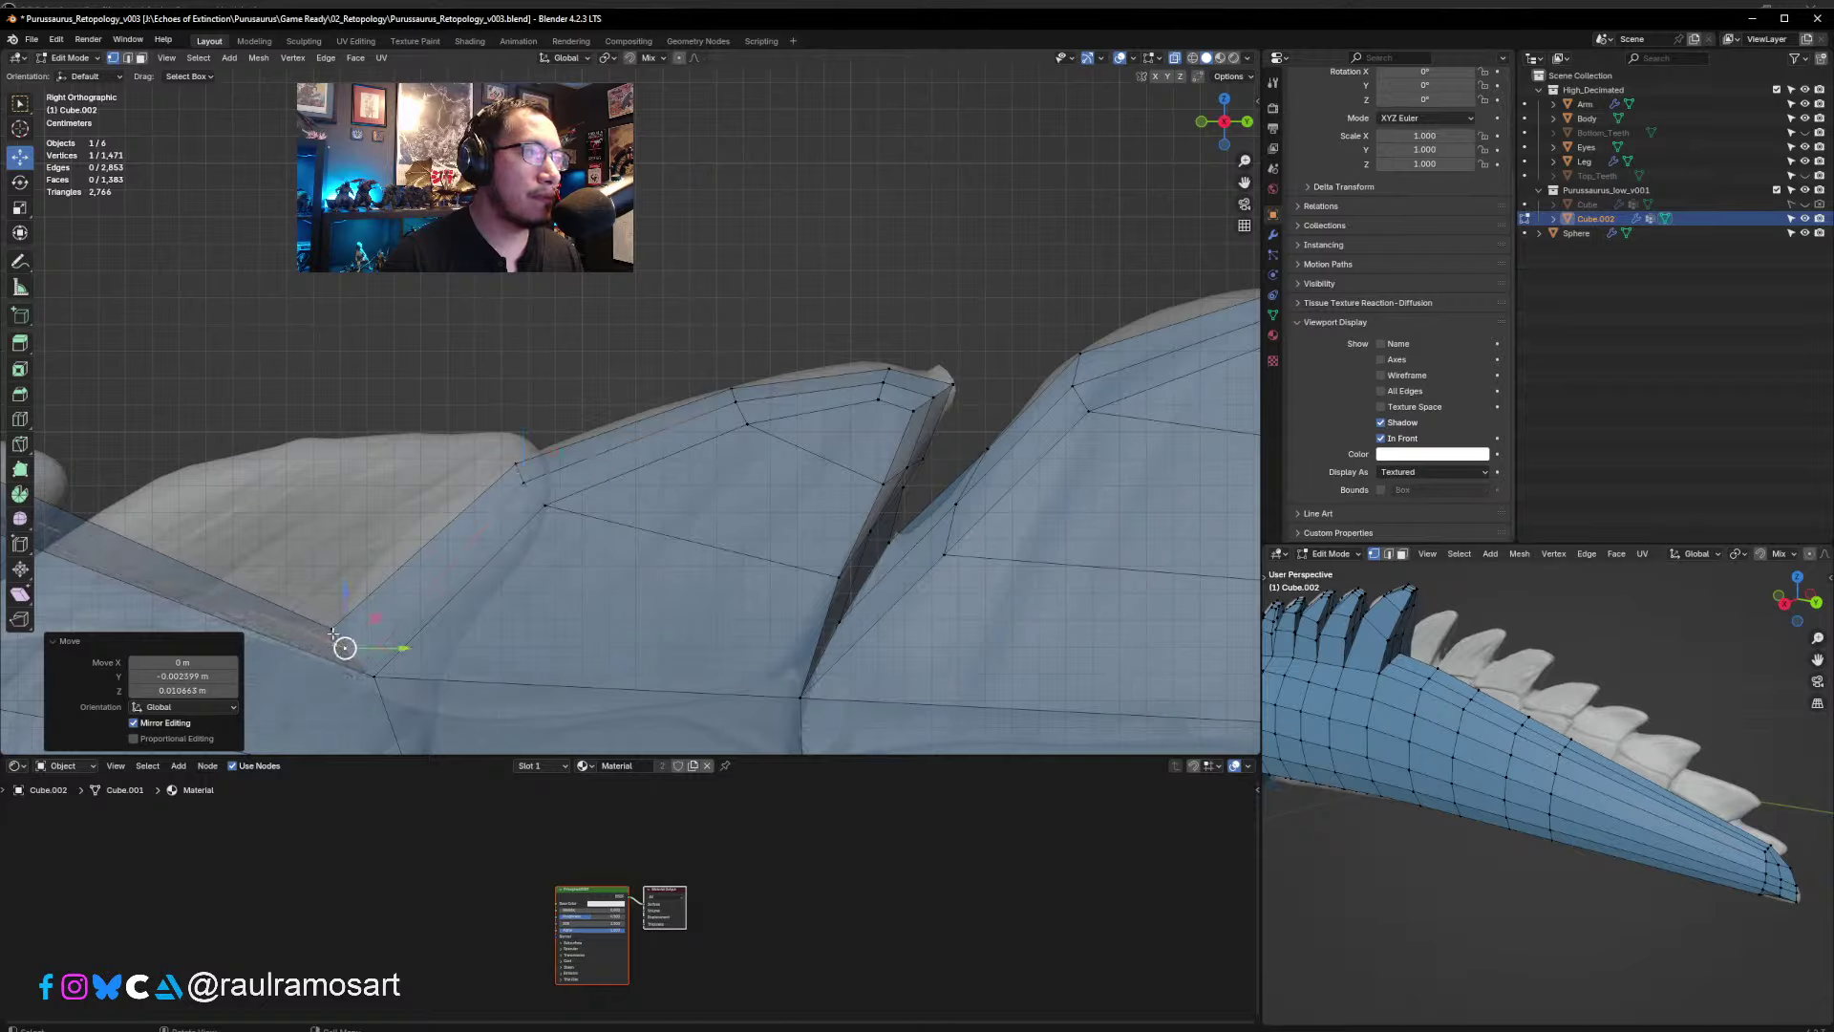
key("g")
left_click(323, 612)
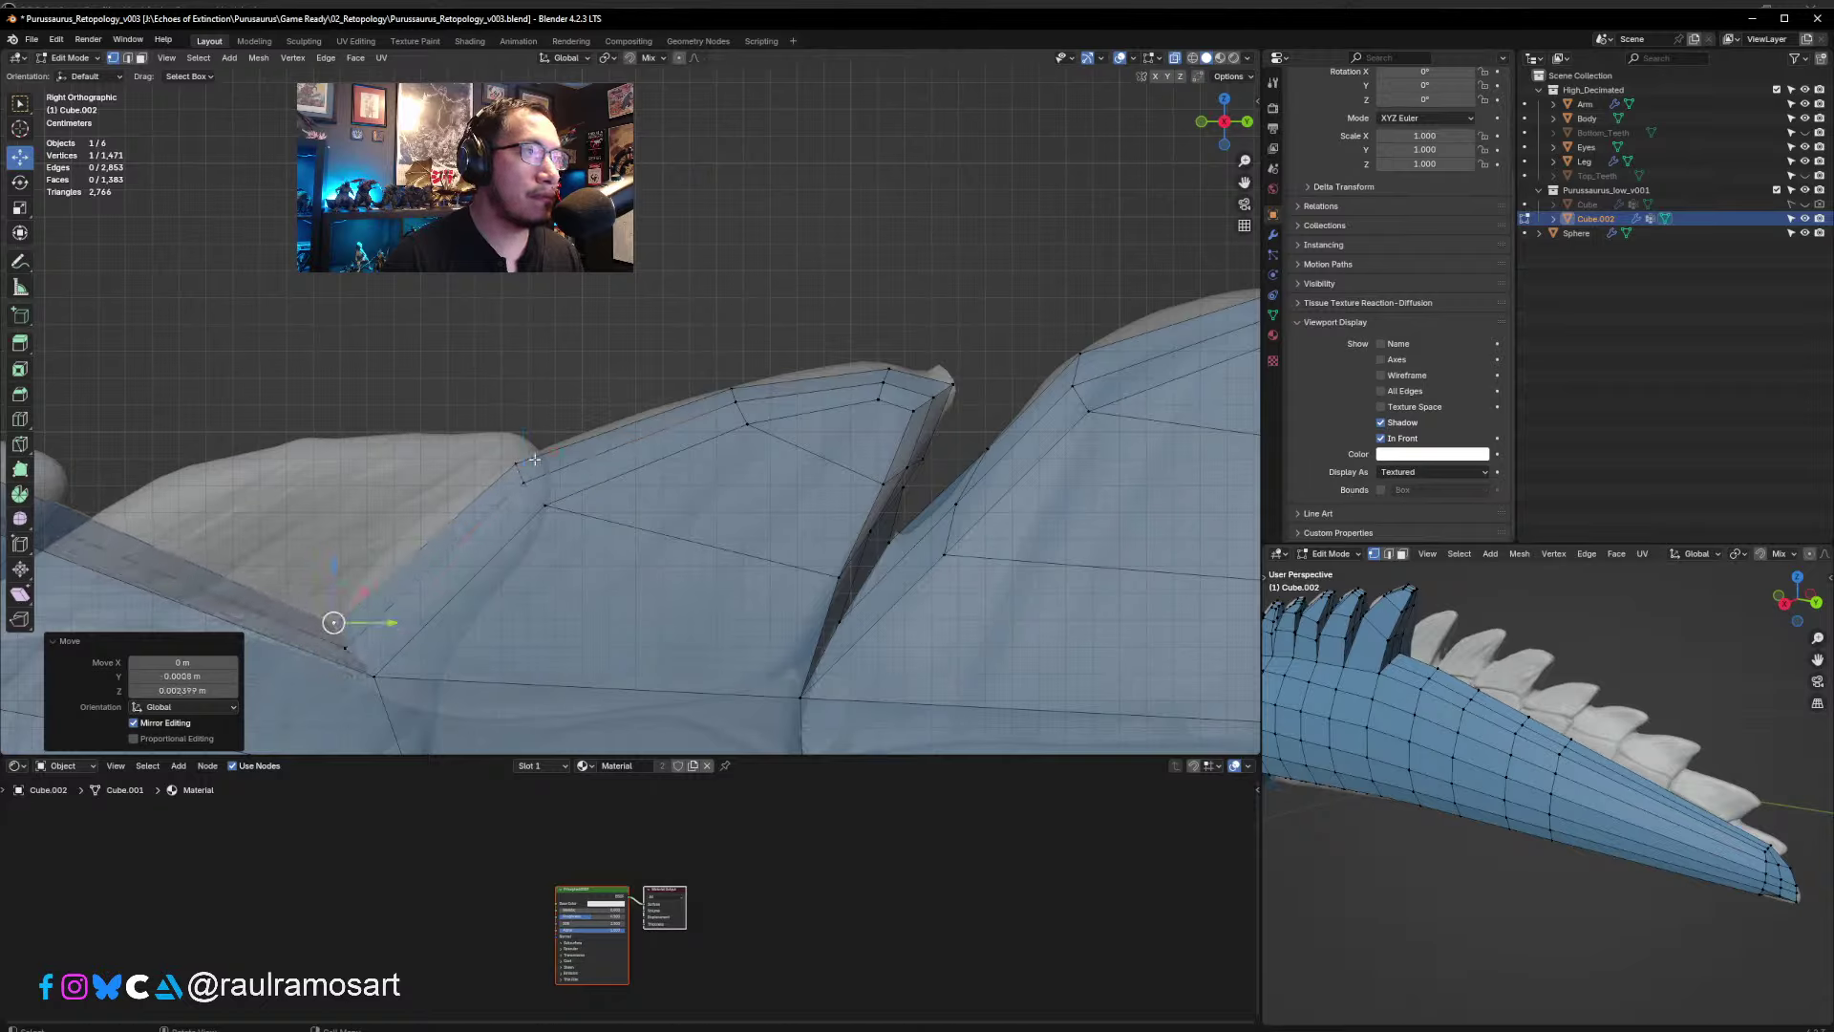
- Select the lower loop's front vertices and shift them rearward to fit the sculpted spike's leading edge
left_click_drag(489, 425, 562, 530)
key("g")
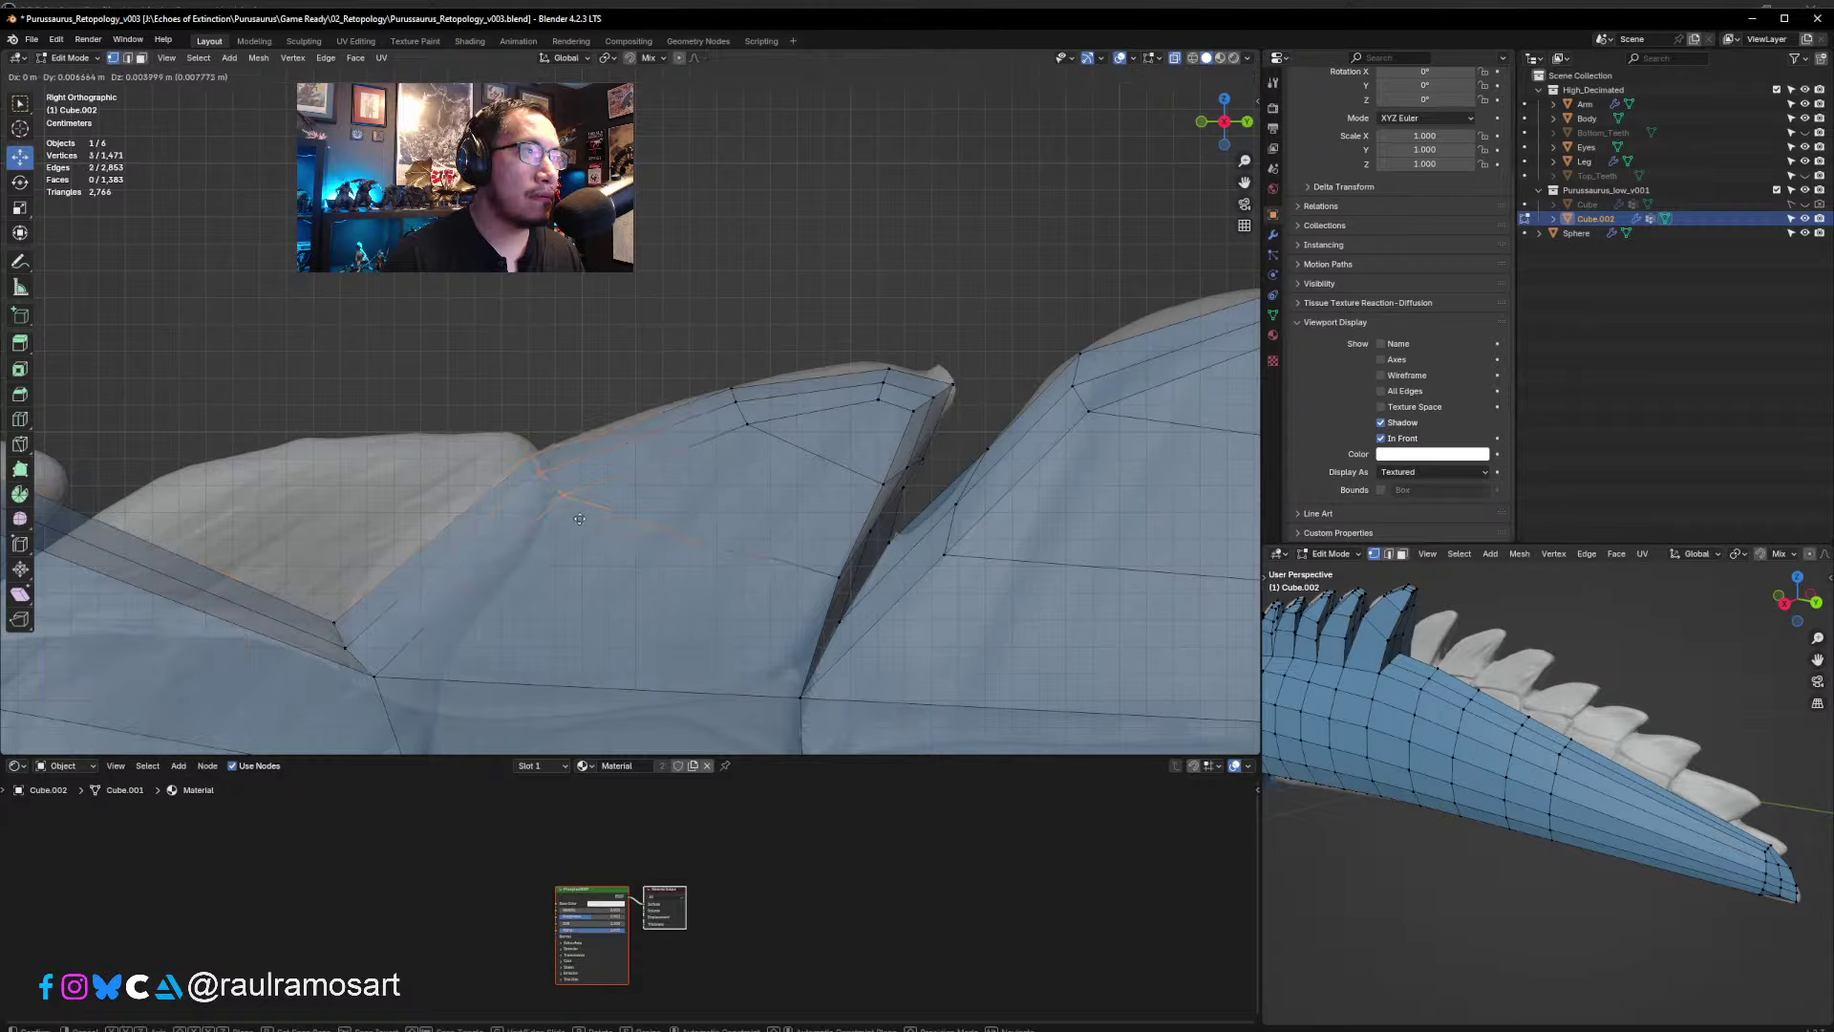
left_click(579, 519)
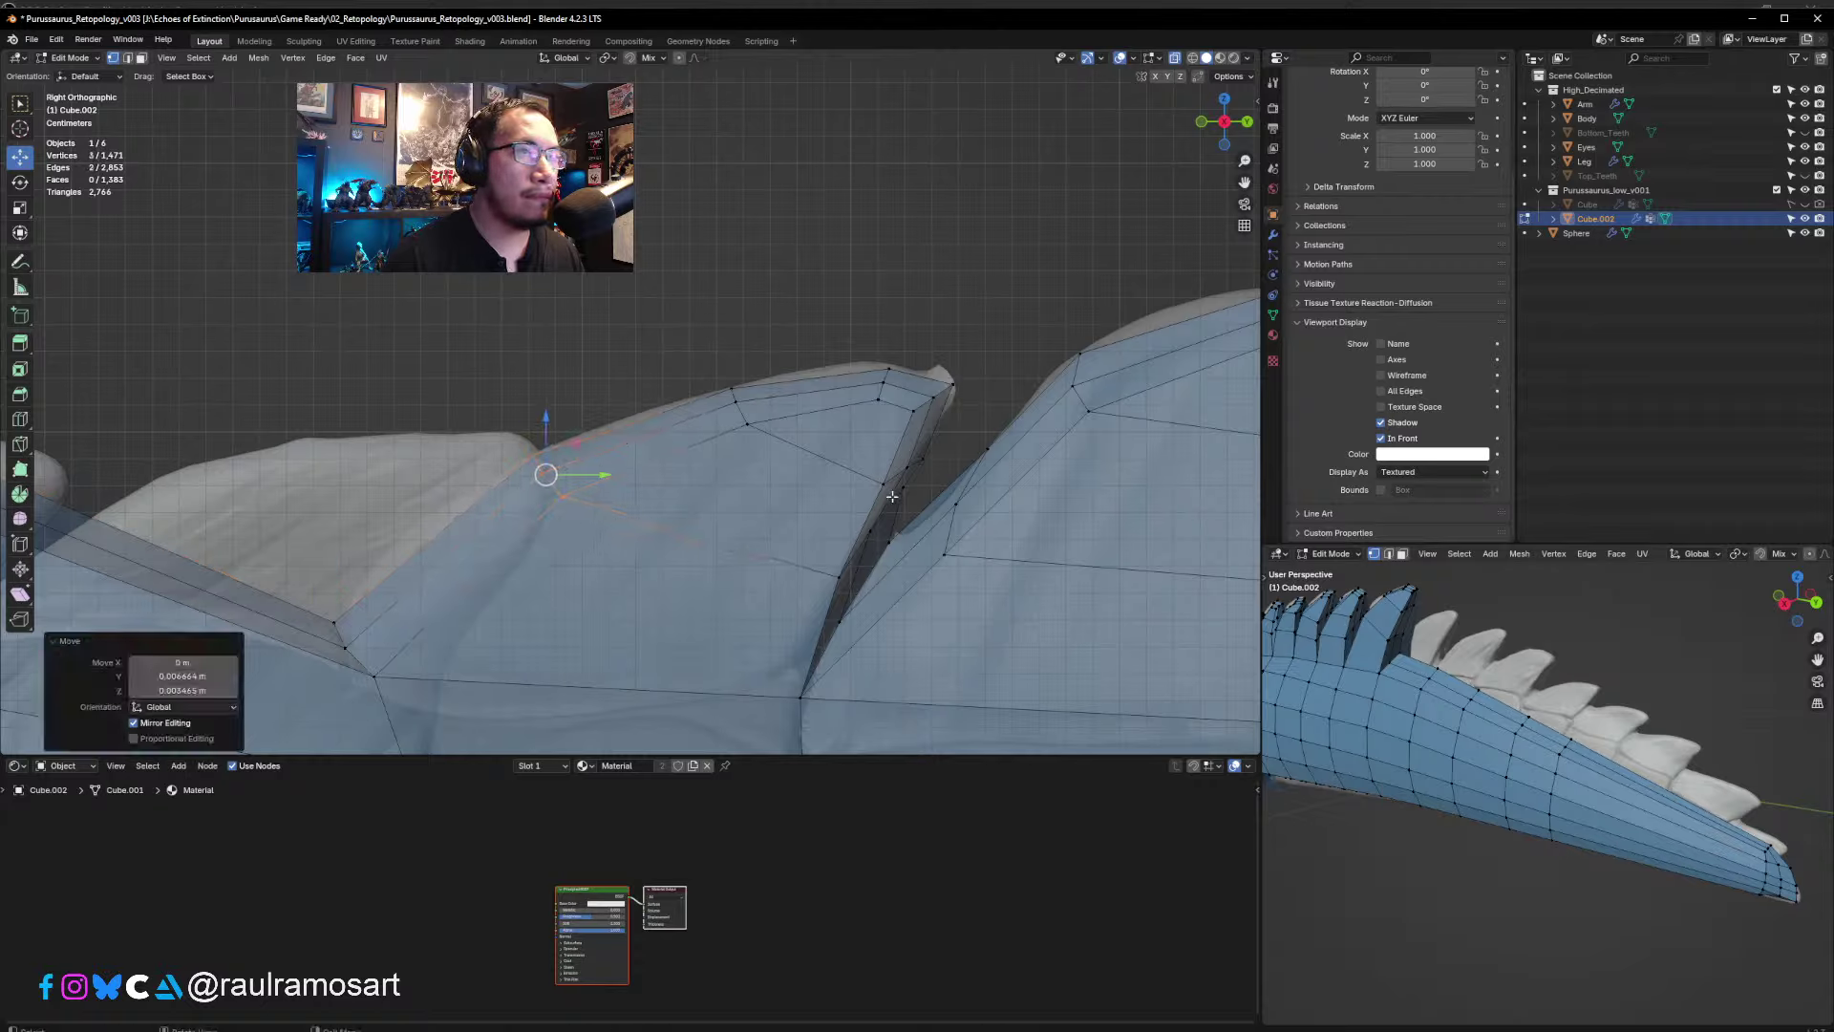
left_click(884, 541)
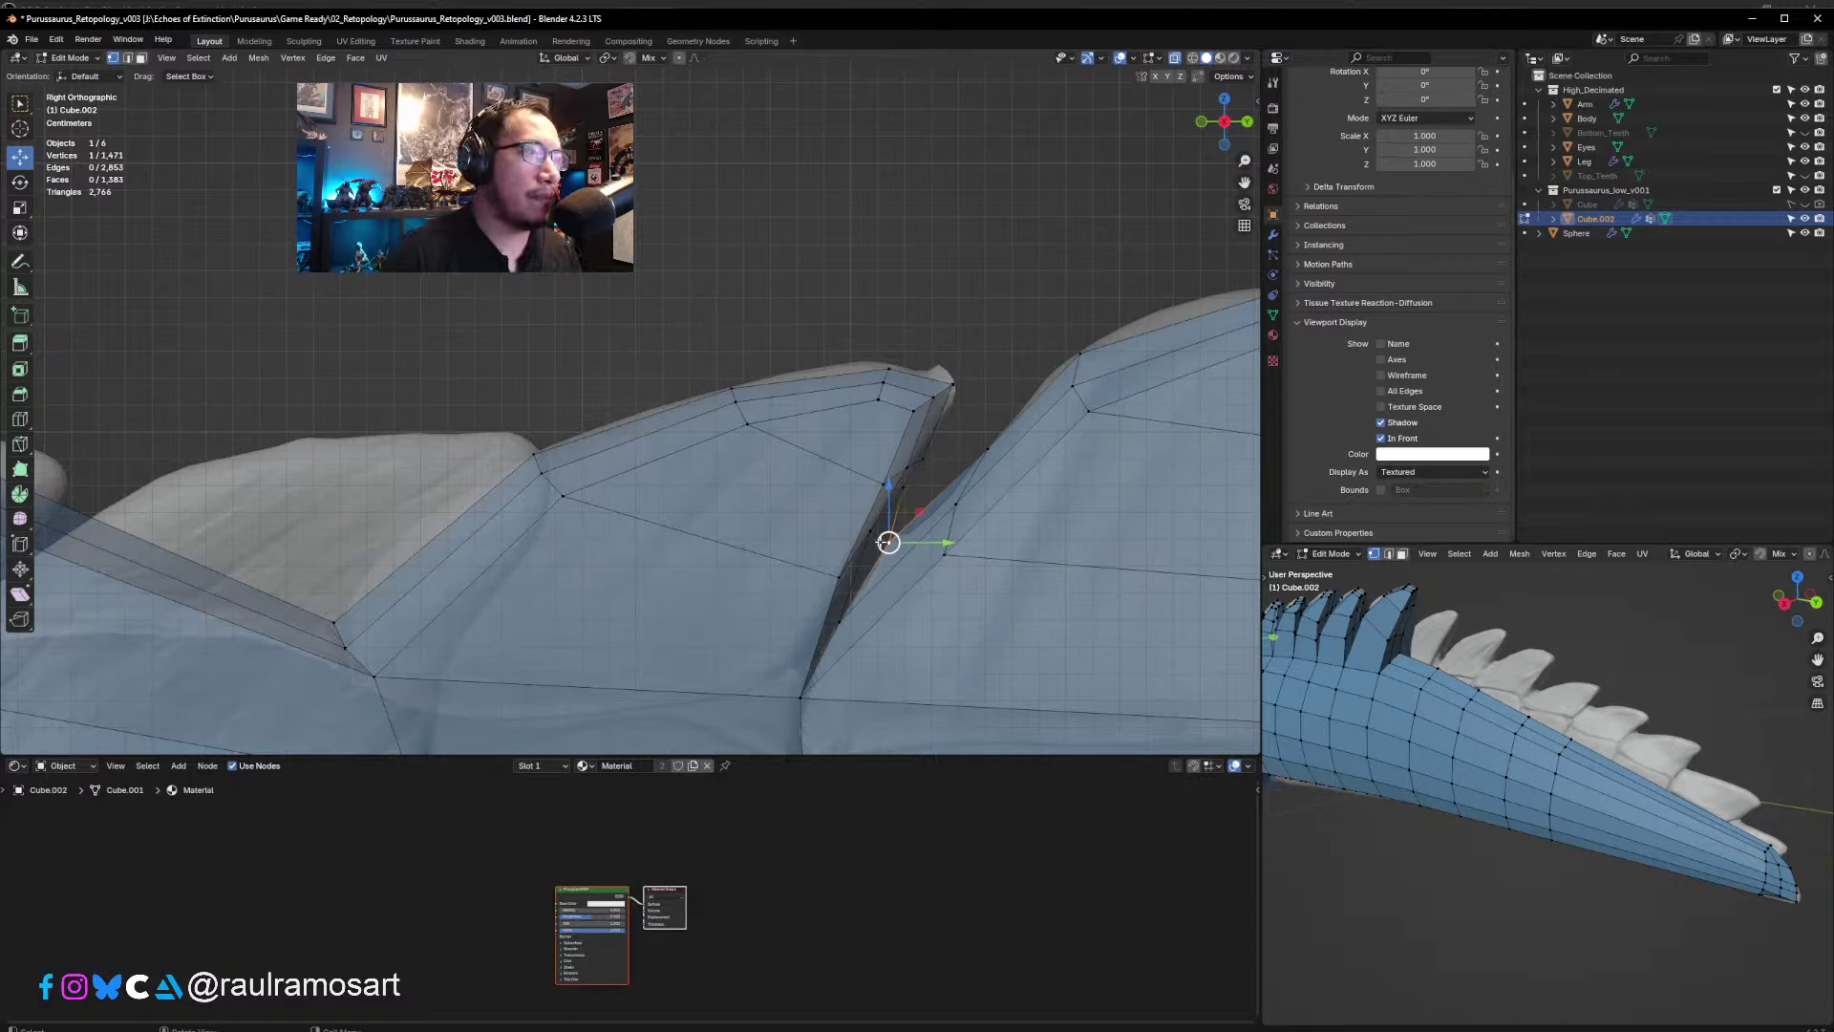
left_click_drag(521, 435, 582, 517)
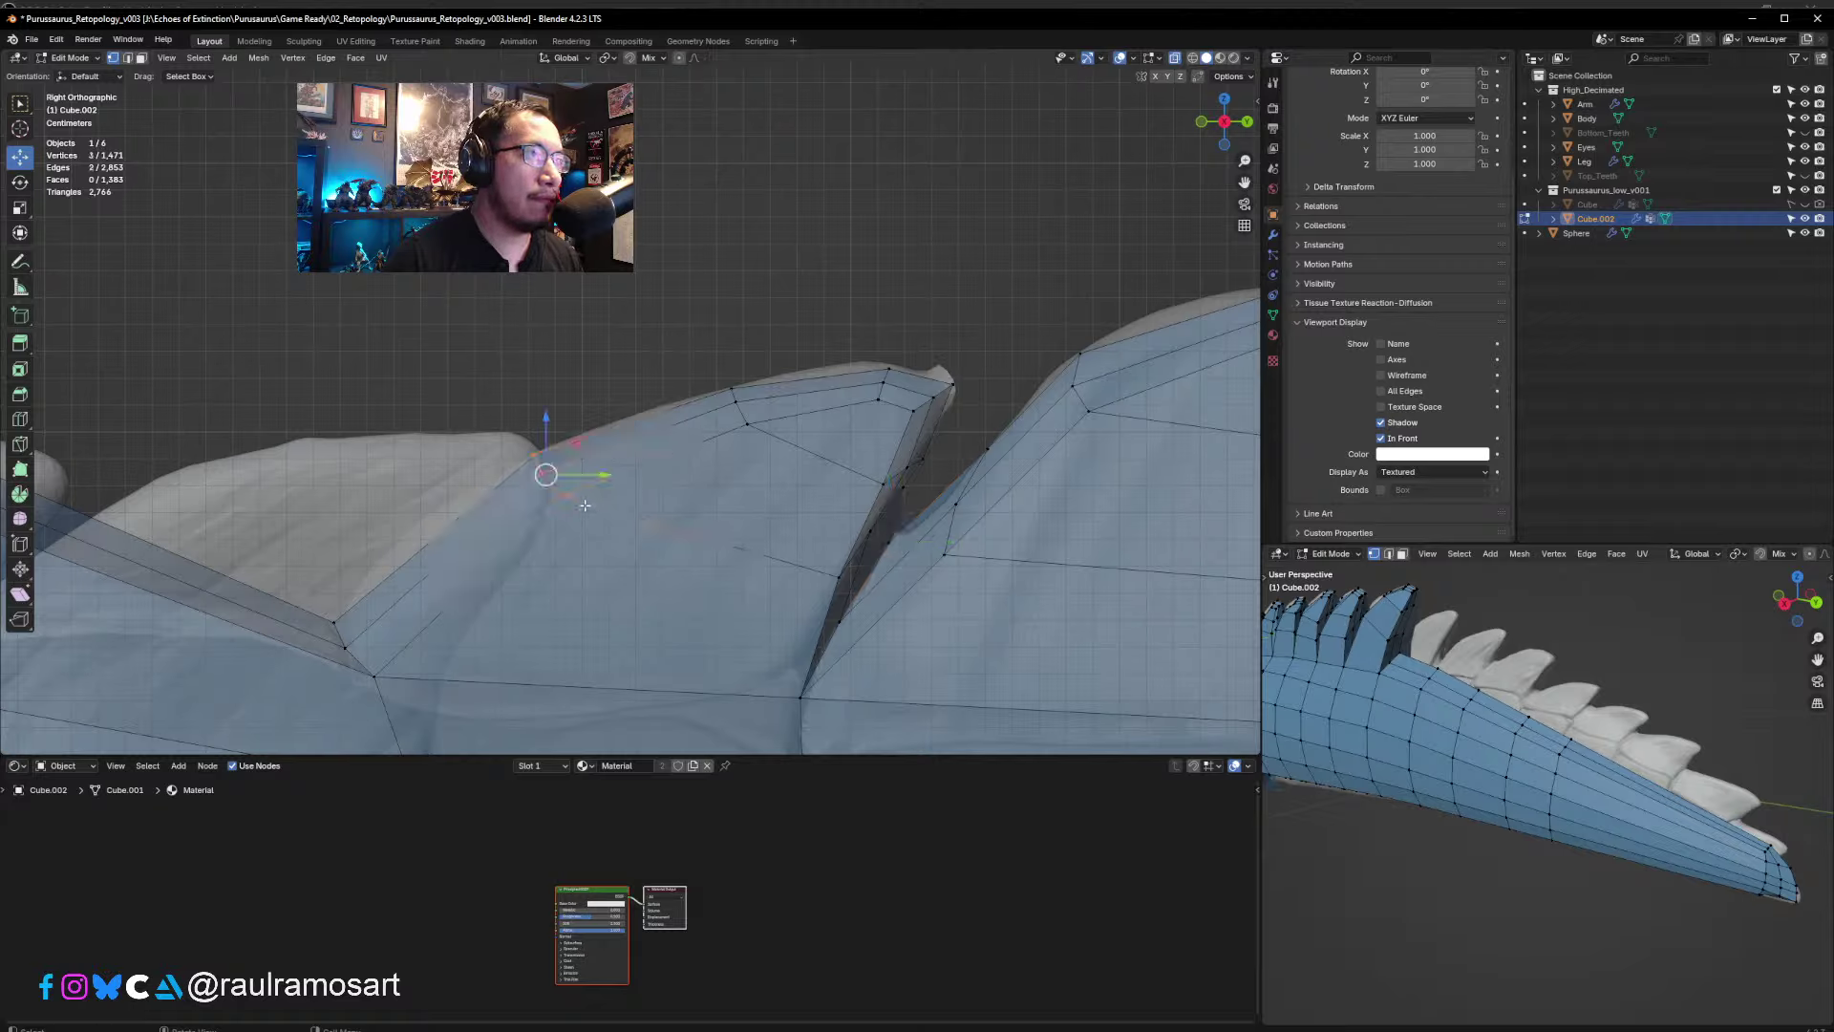
key("g")
left_click(594, 503)
- Select the upper loop's front vertices and nudge them slightly rearward along the sculpted spike
left_click_drag(709, 376, 772, 439)
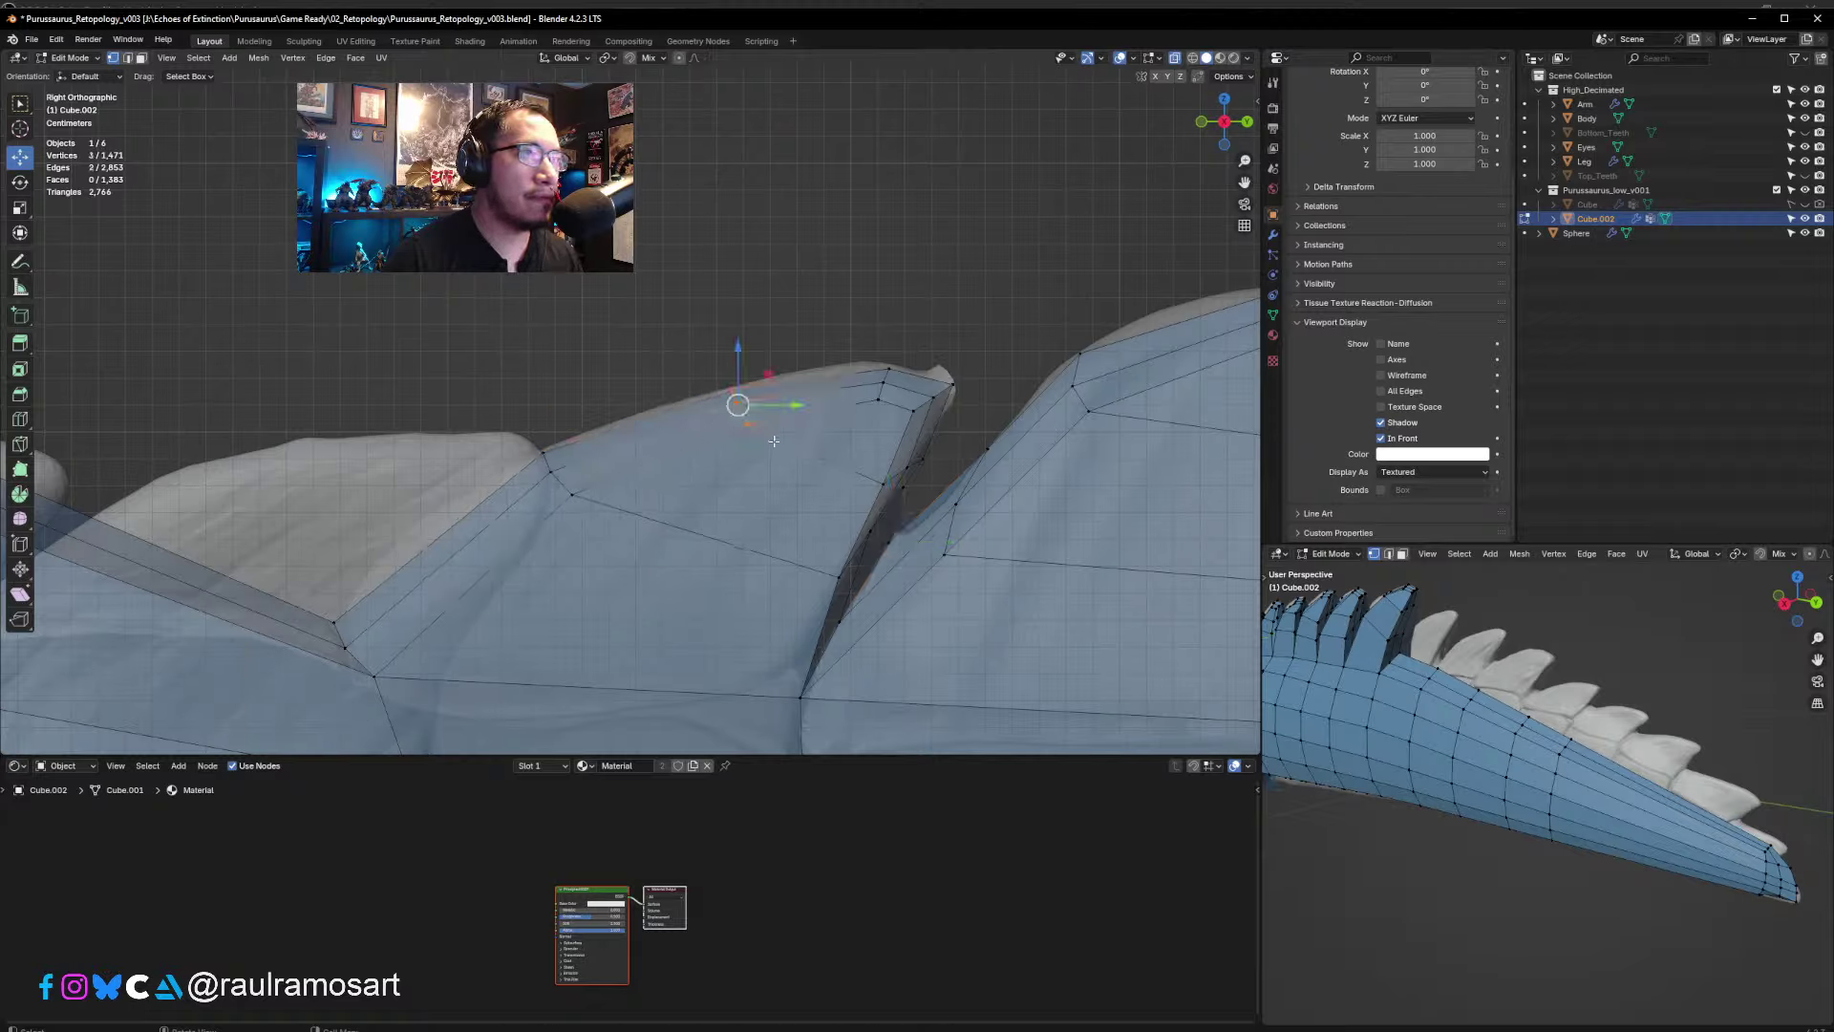
key("g")
left_click(777, 442)
- Move the ridge vertex and middle vertex just ahead of the spike's tip forward to follow the sculpted top edge
left_click(904, 338)
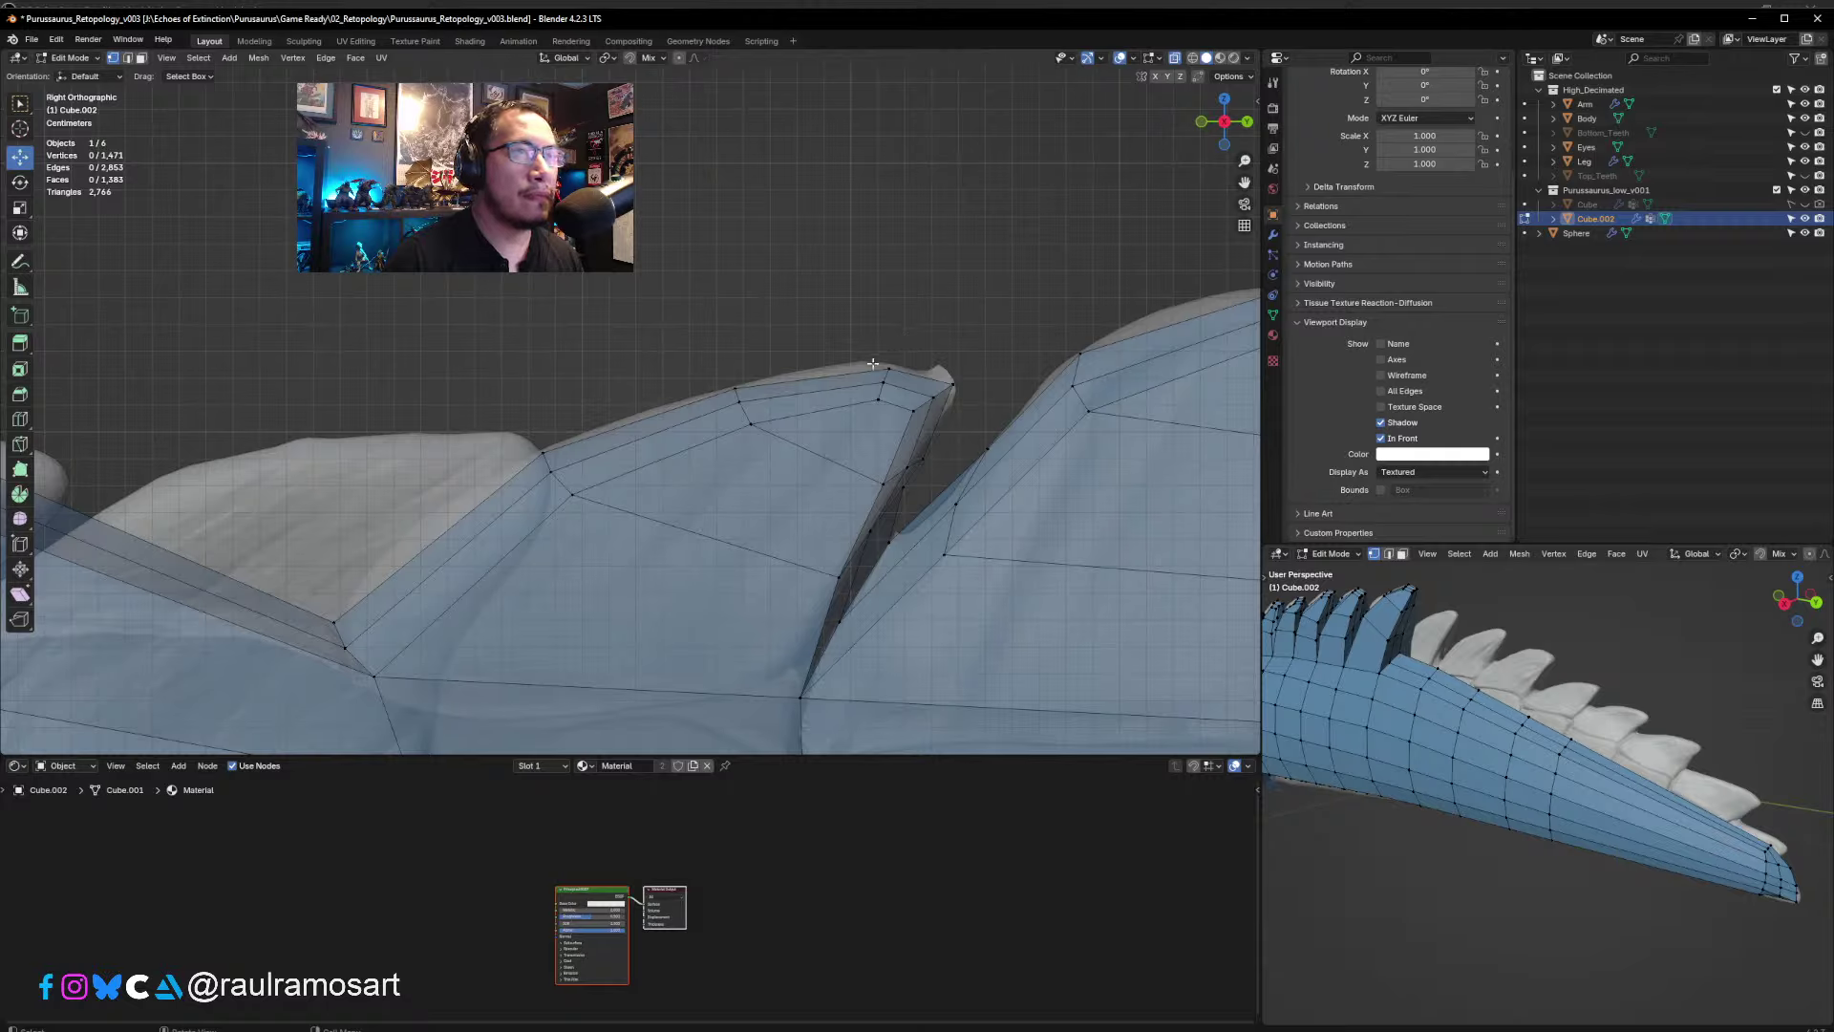
left_click(881, 379)
key("g")
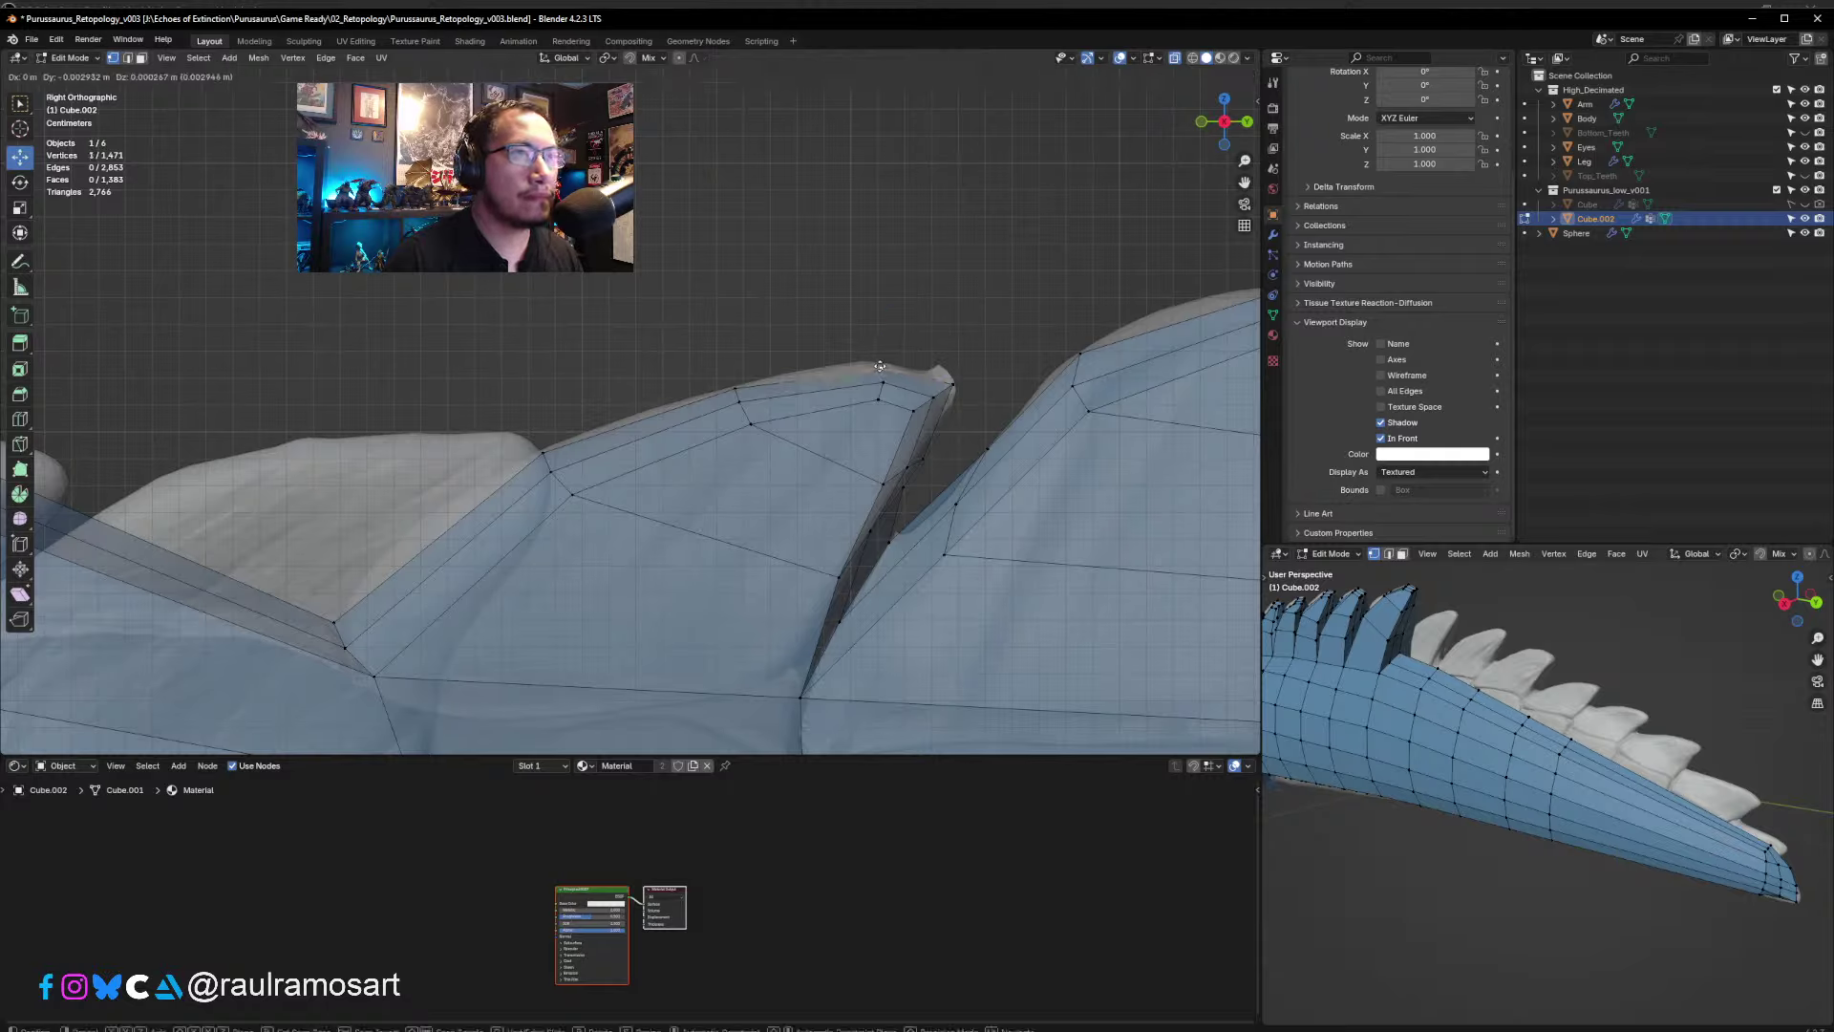
left_click(870, 366)
key("g")
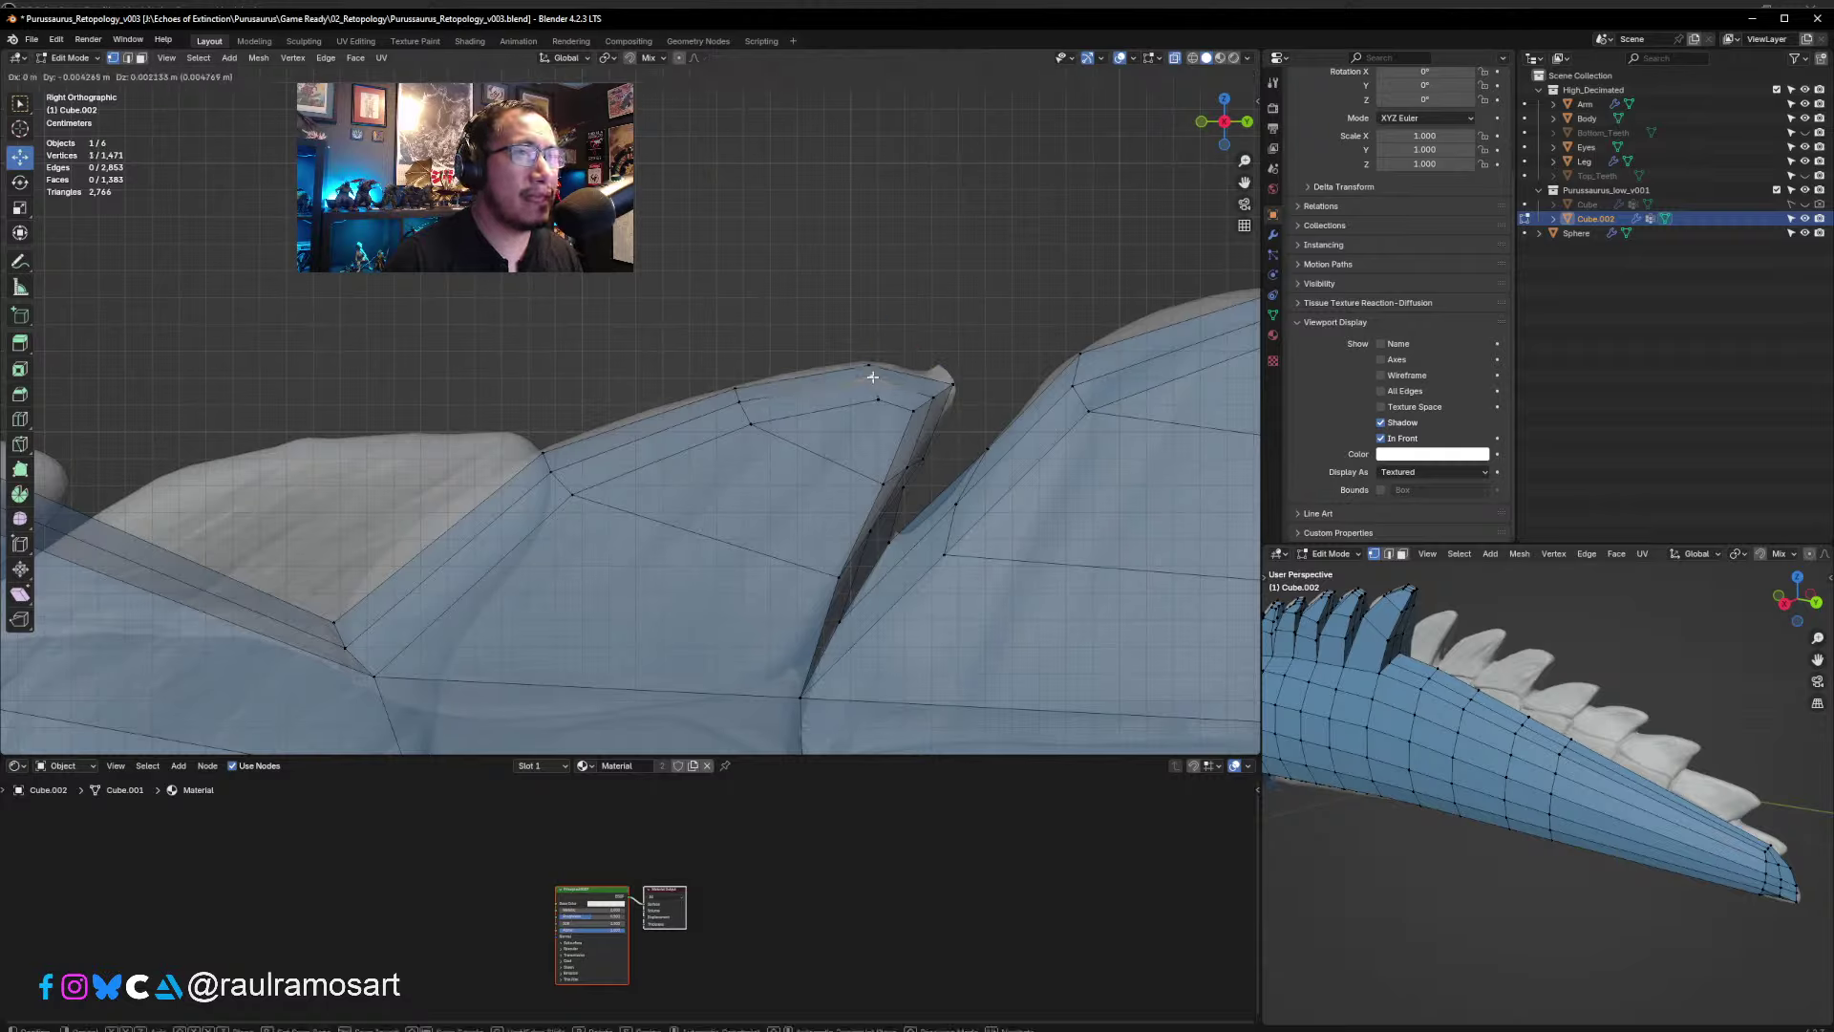
left_click(869, 380)
- Nudge the outer side vertex ahead of the spike's tip up, and lower the tip vertex slightly
key("g")
left_click(875, 393)
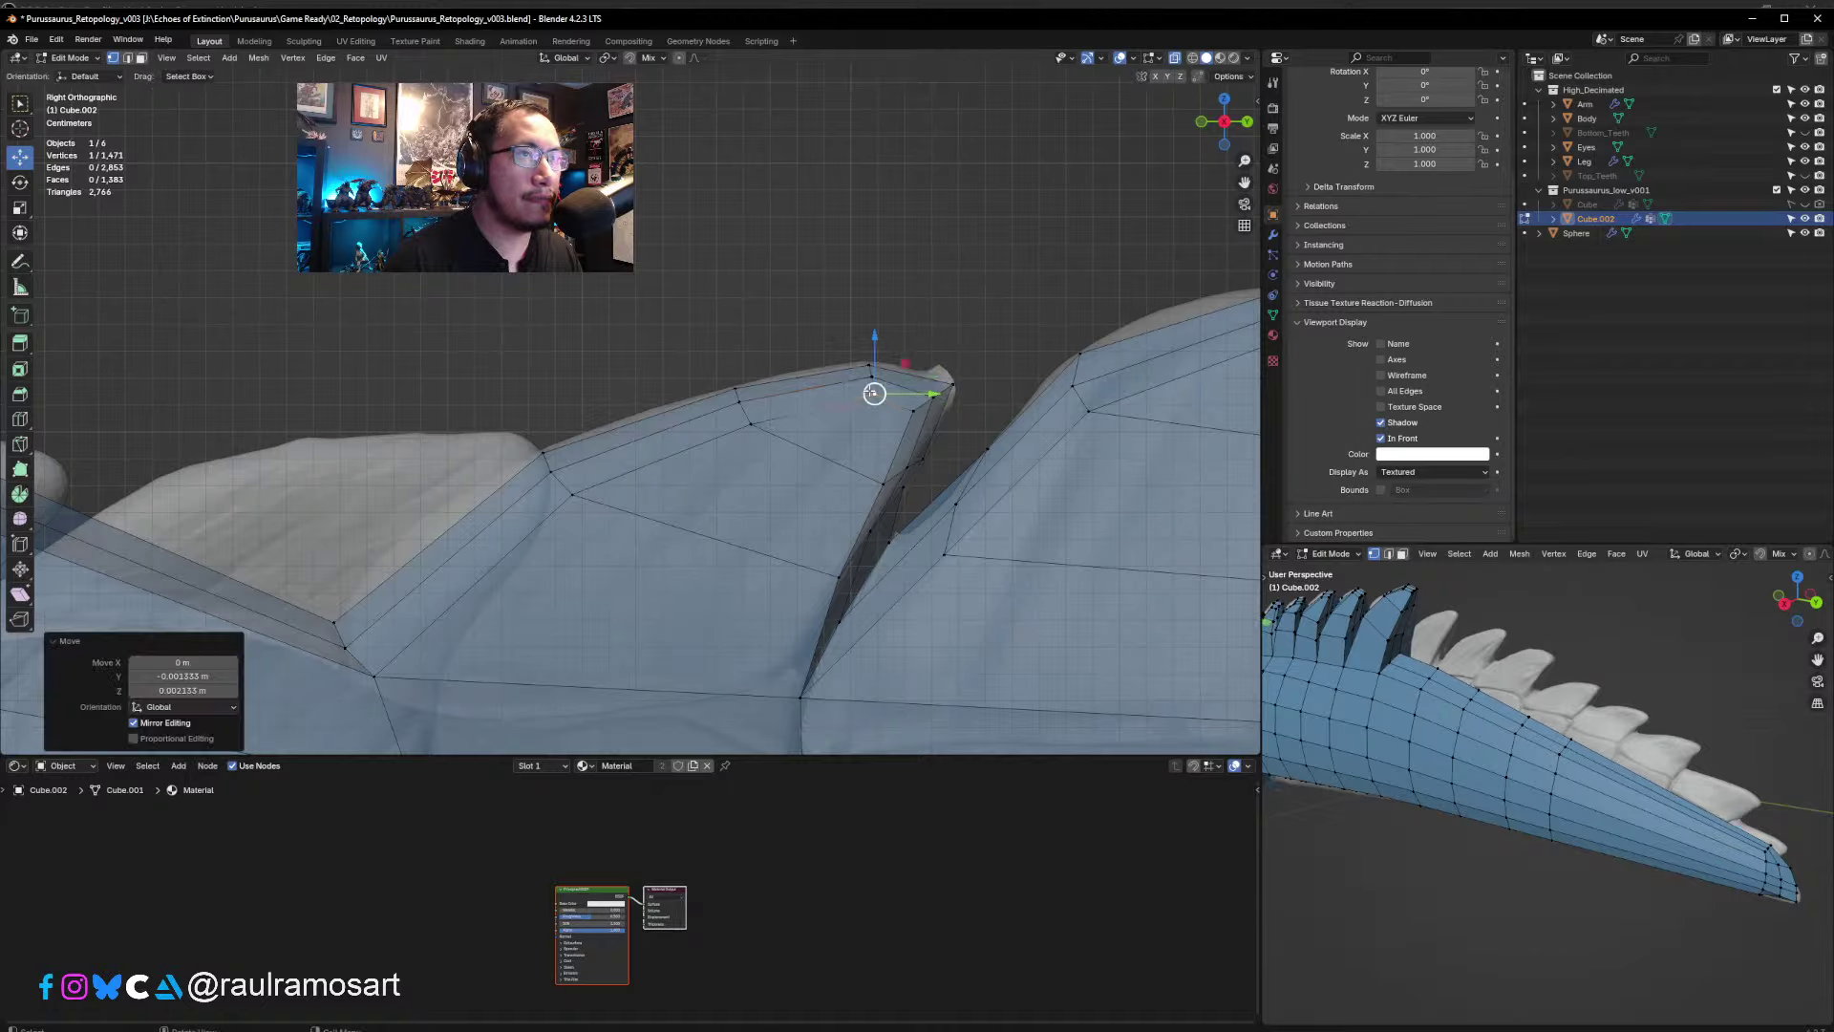
key("g")
left_click(951, 390)
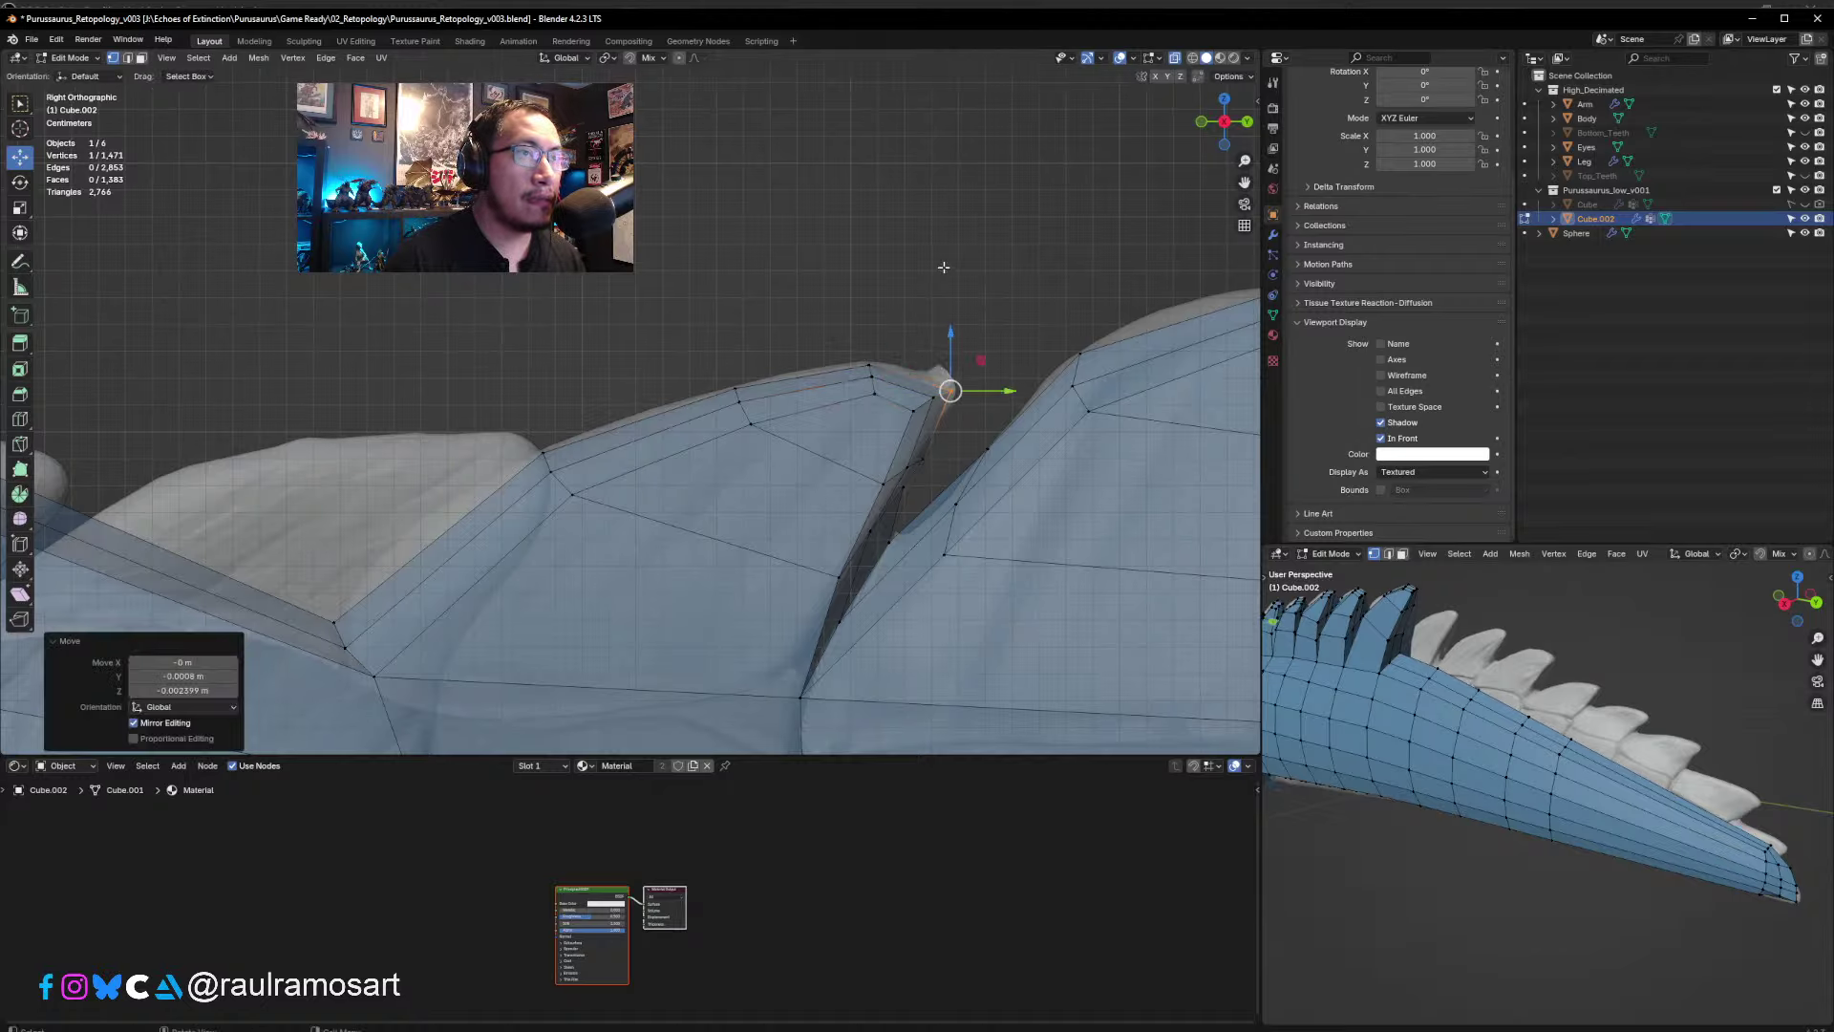
left_click(944, 268)
- Move two side vertices in the middle of the spike inward along X to narrow its profile
middle_click_drag(944, 268, 764, 478)
mouse_move(669, 519)
middle_mouse_down()
mouse_move(593, 517)
mouse_move(723, 520)
mouse_move(671, 493)
middle_mouse_up()
scroll(671, 492, "up", 2)
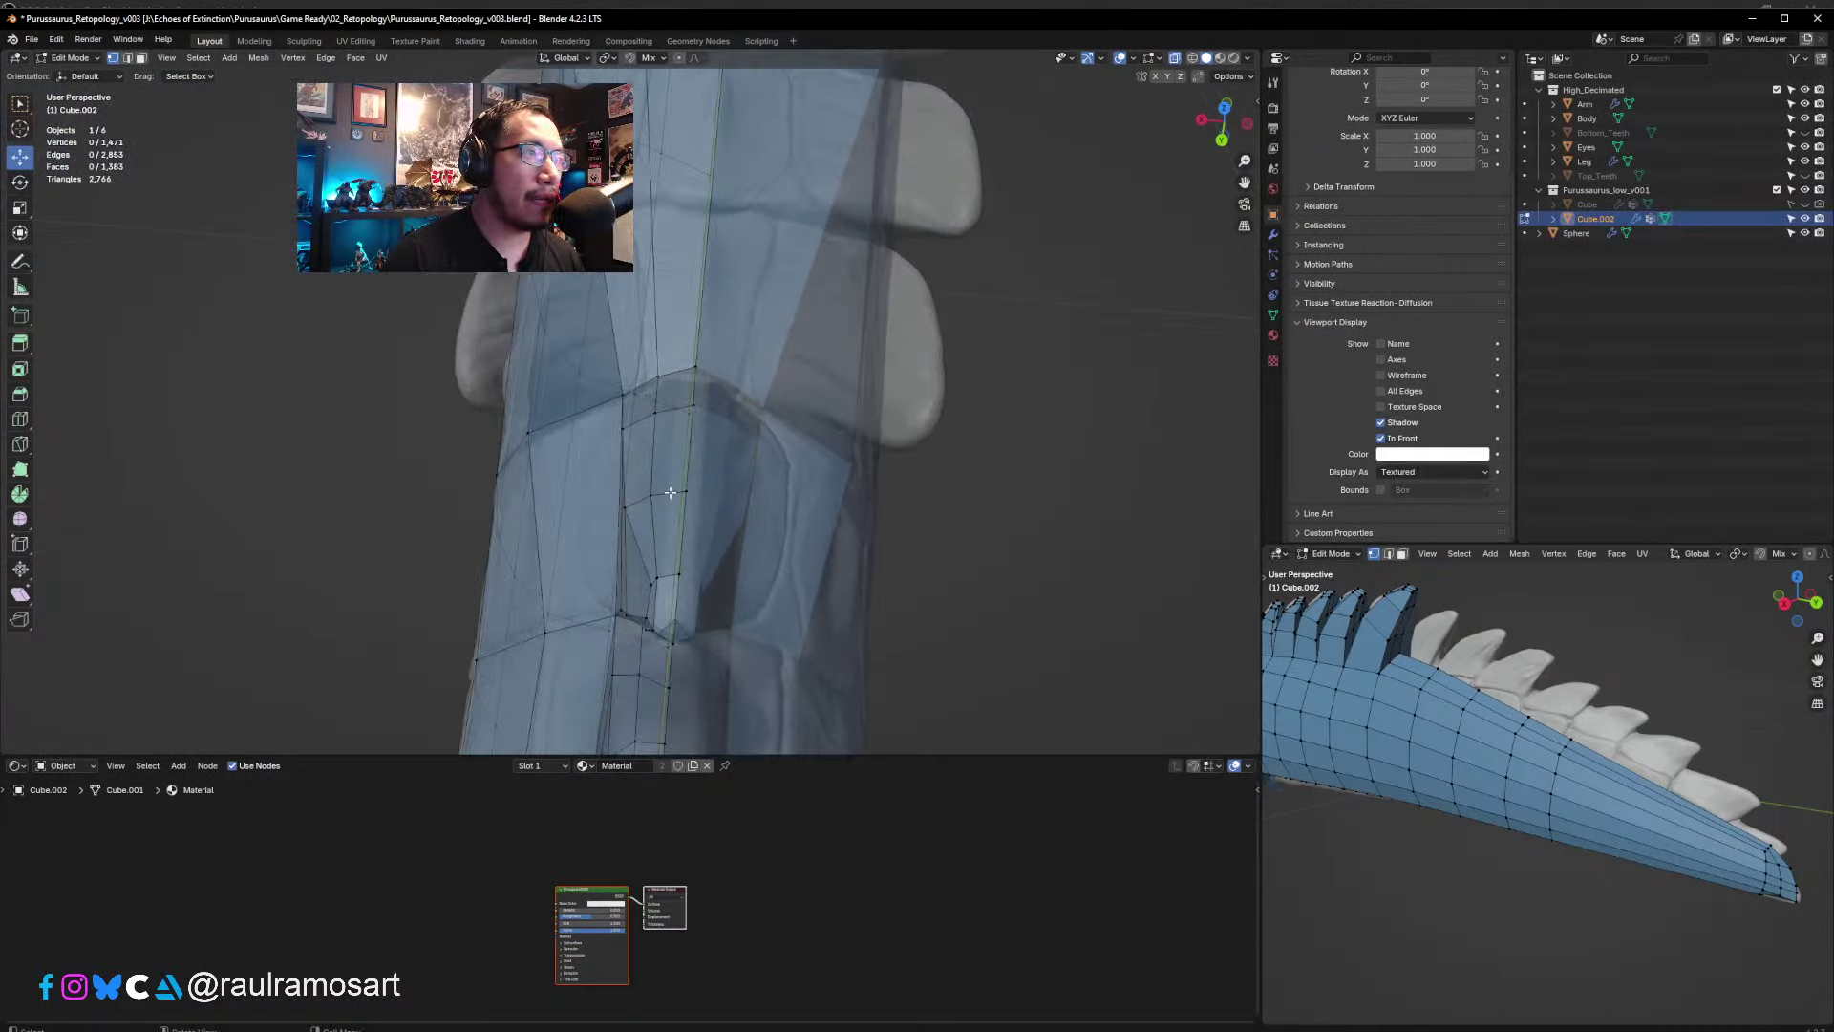
left_click(629, 507)
key("g")
key("x")
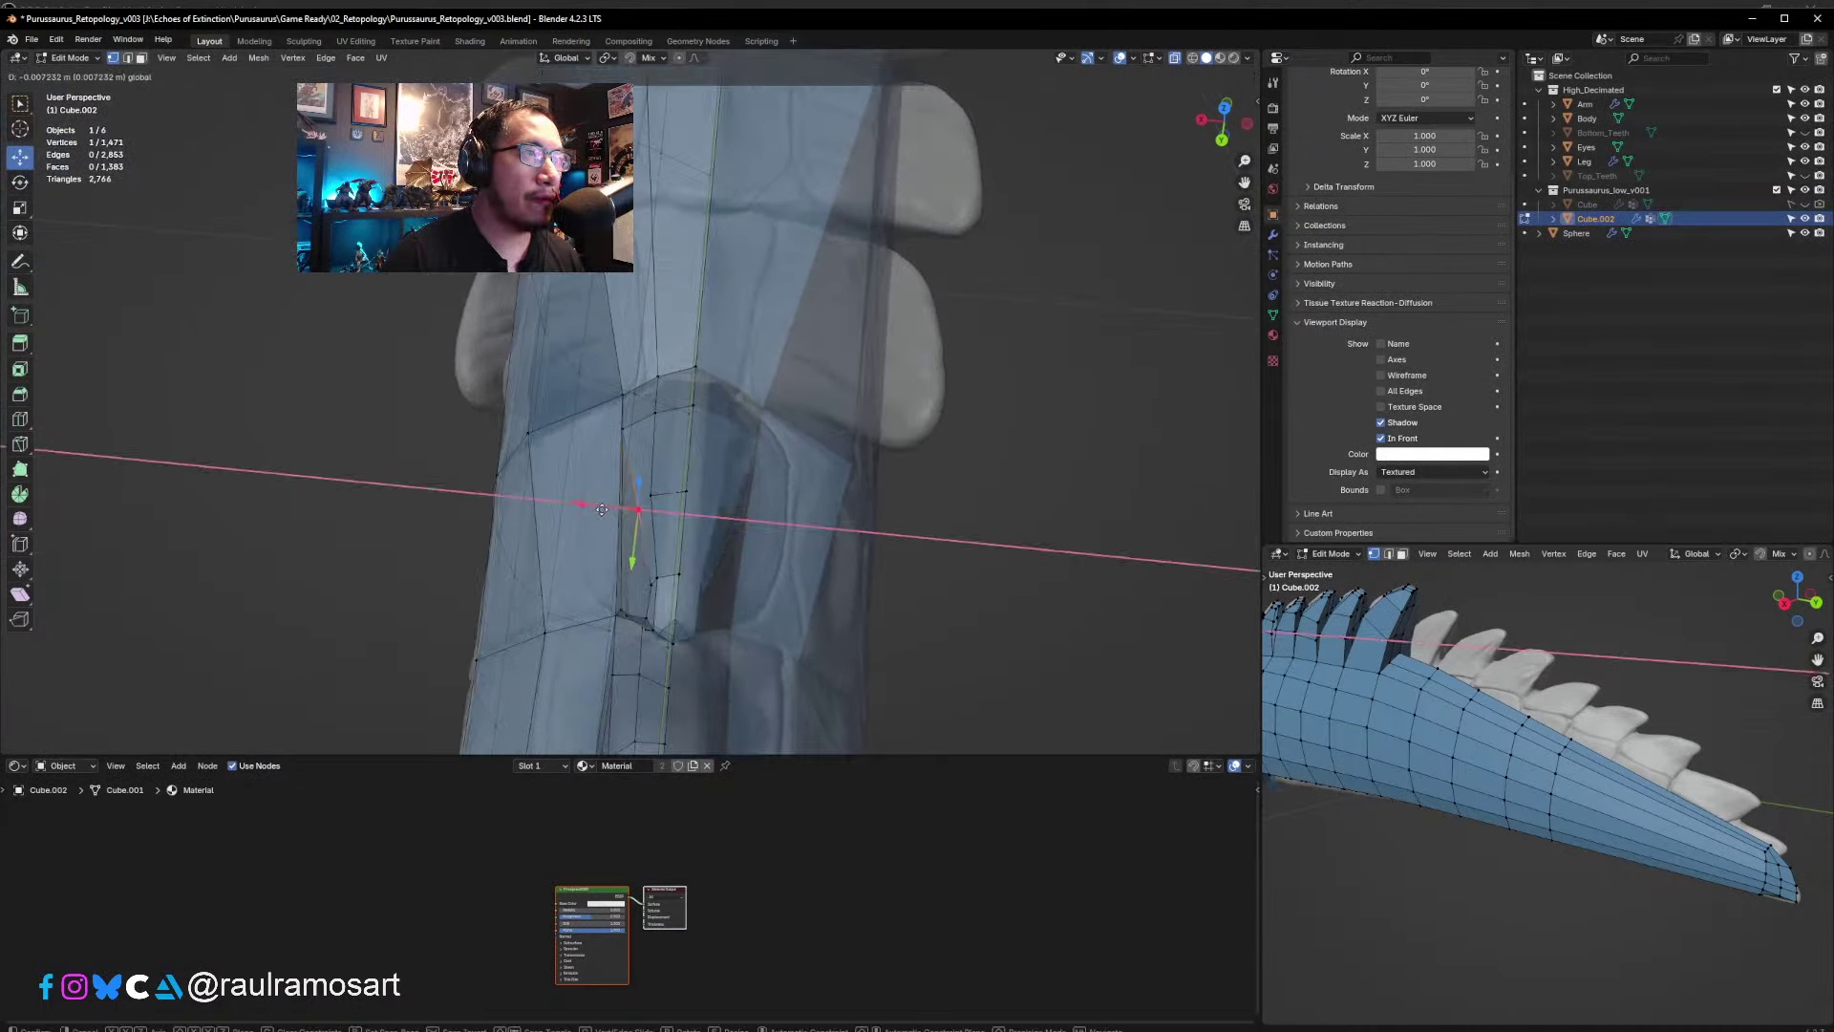
left_click(606, 510)
key("g")
key("x")
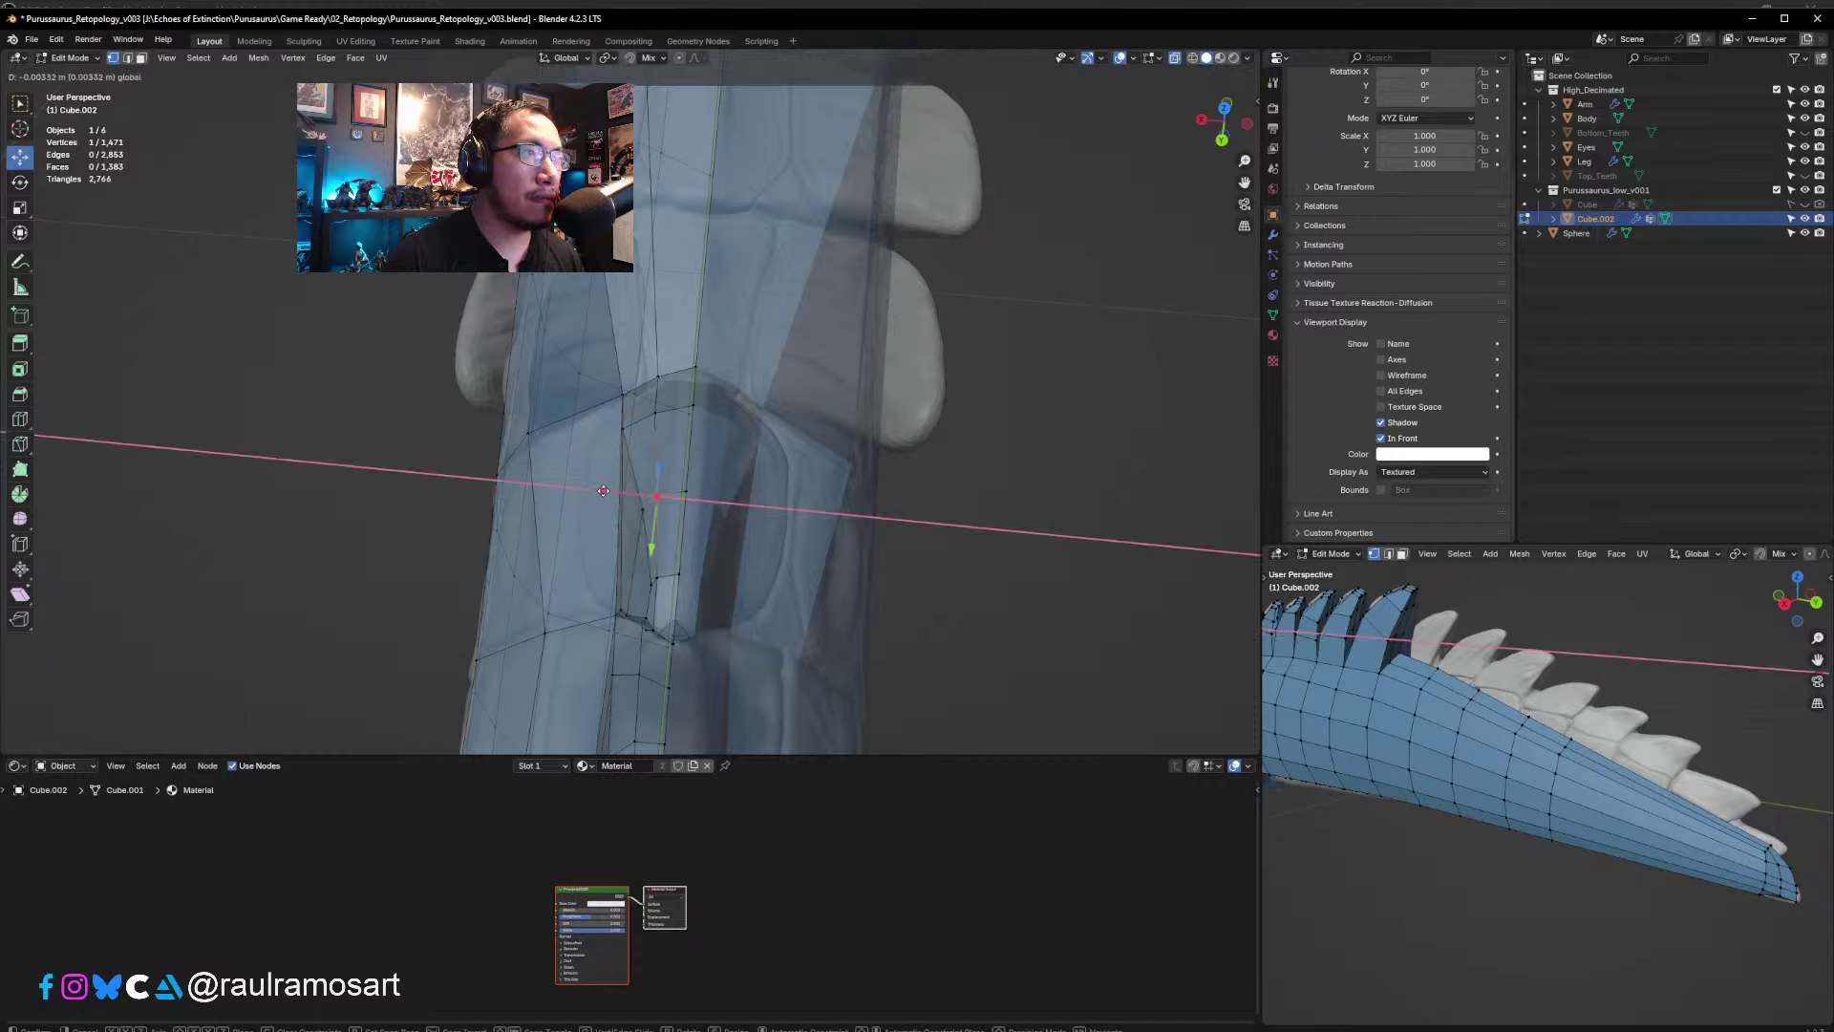
left_click(606, 491)
- Move the spike's forward side vertices inward along X, then bring its middle outer vertex further in
left_click(654, 411)
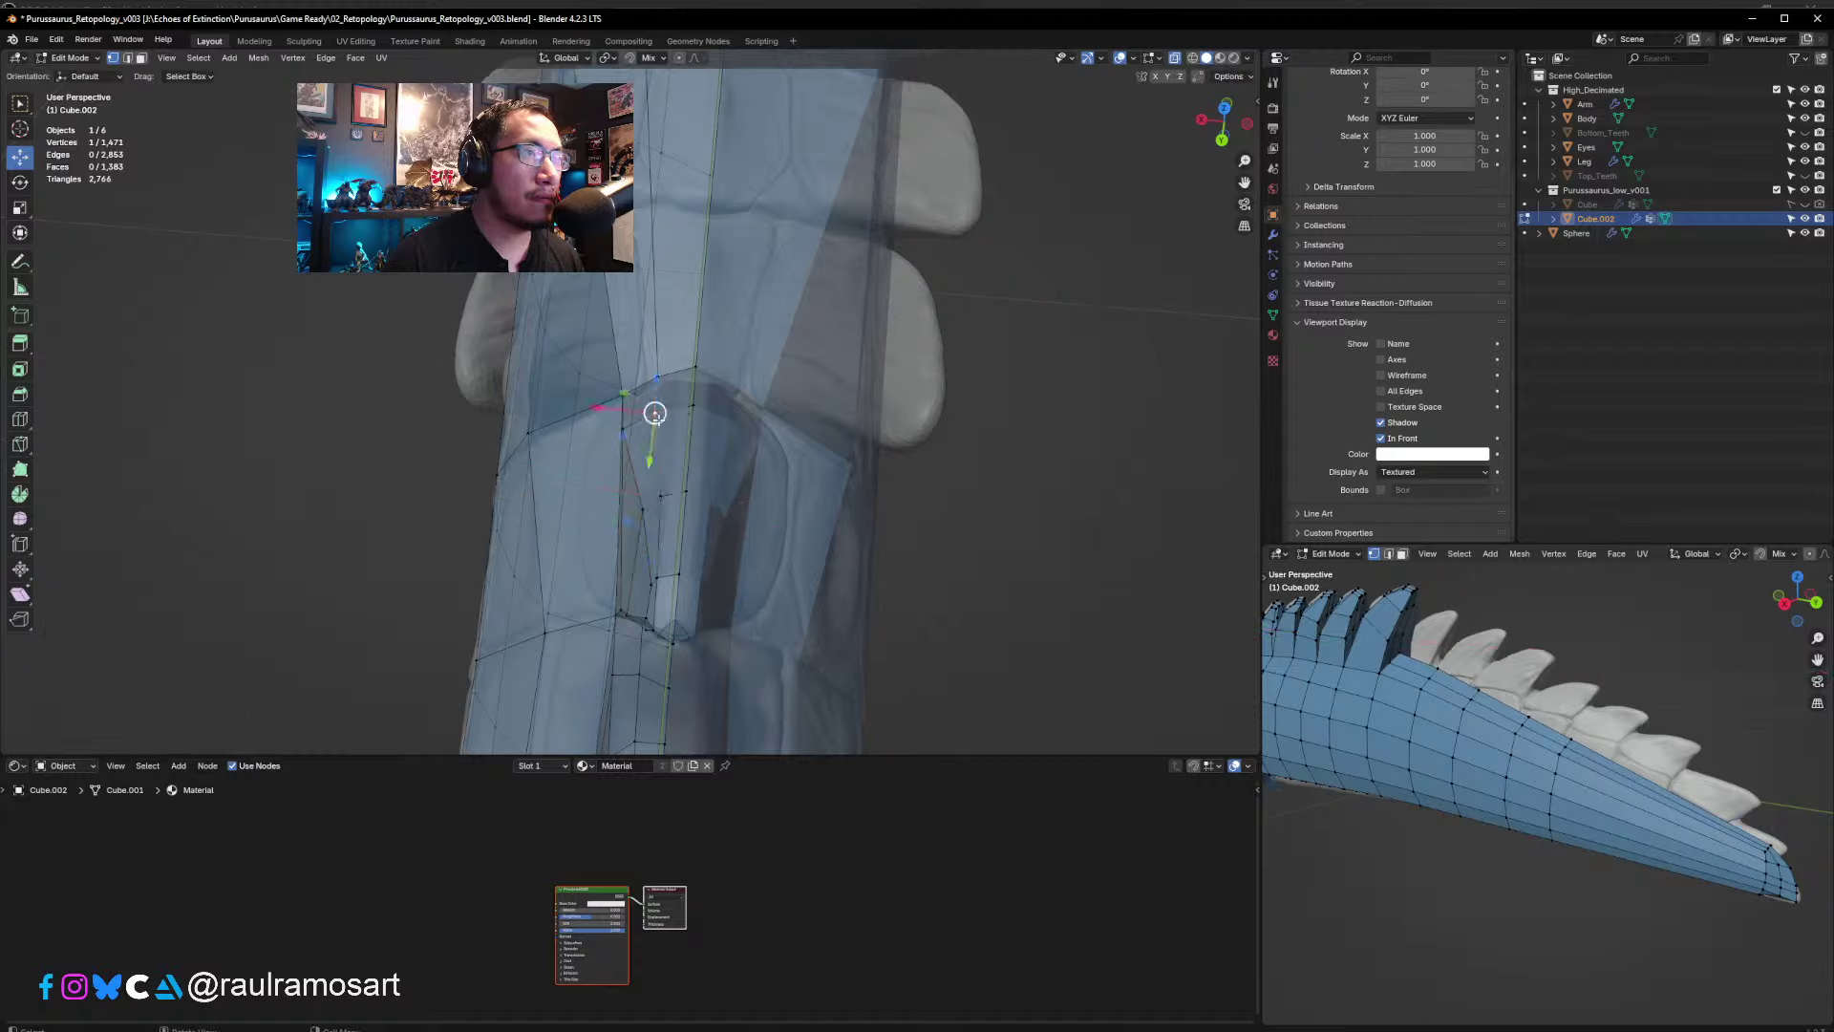
key("g")
key("x")
left_click(608, 411)
left_click(622, 429)
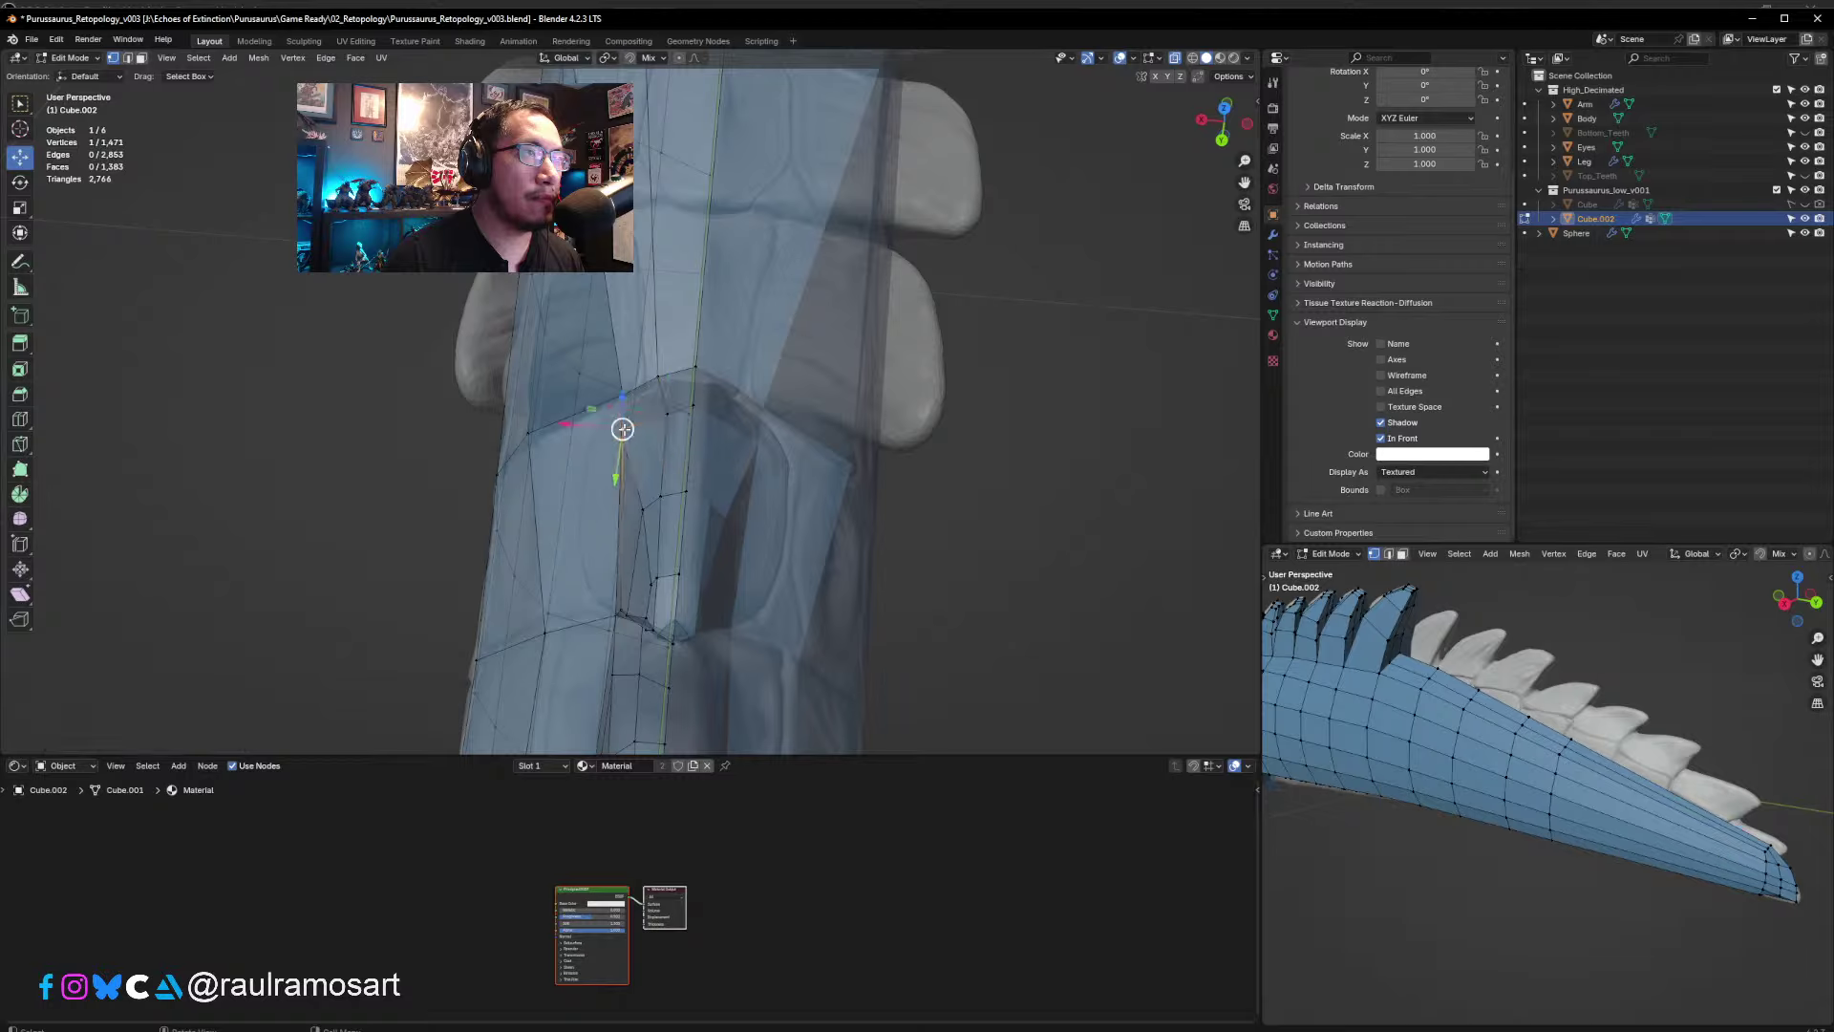
key("g")
key("x")
left_click(588, 431)
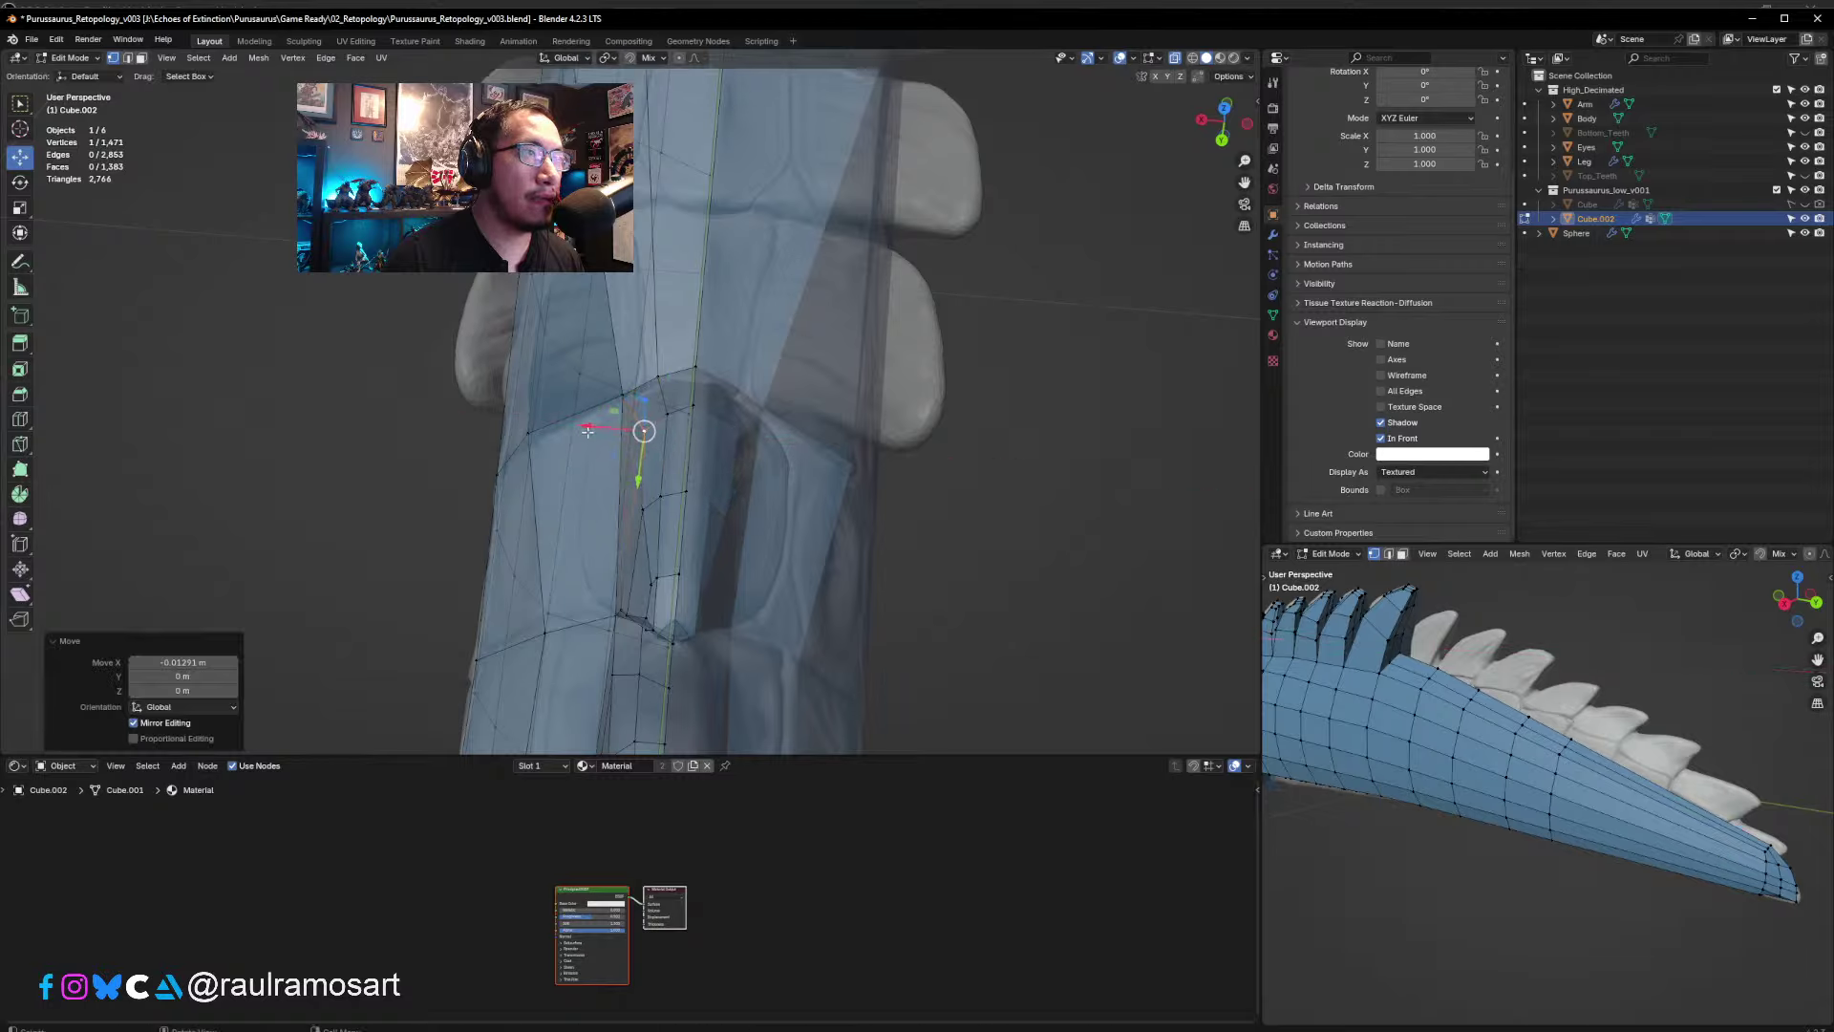
left_click(642, 517)
key("g")
key("x")
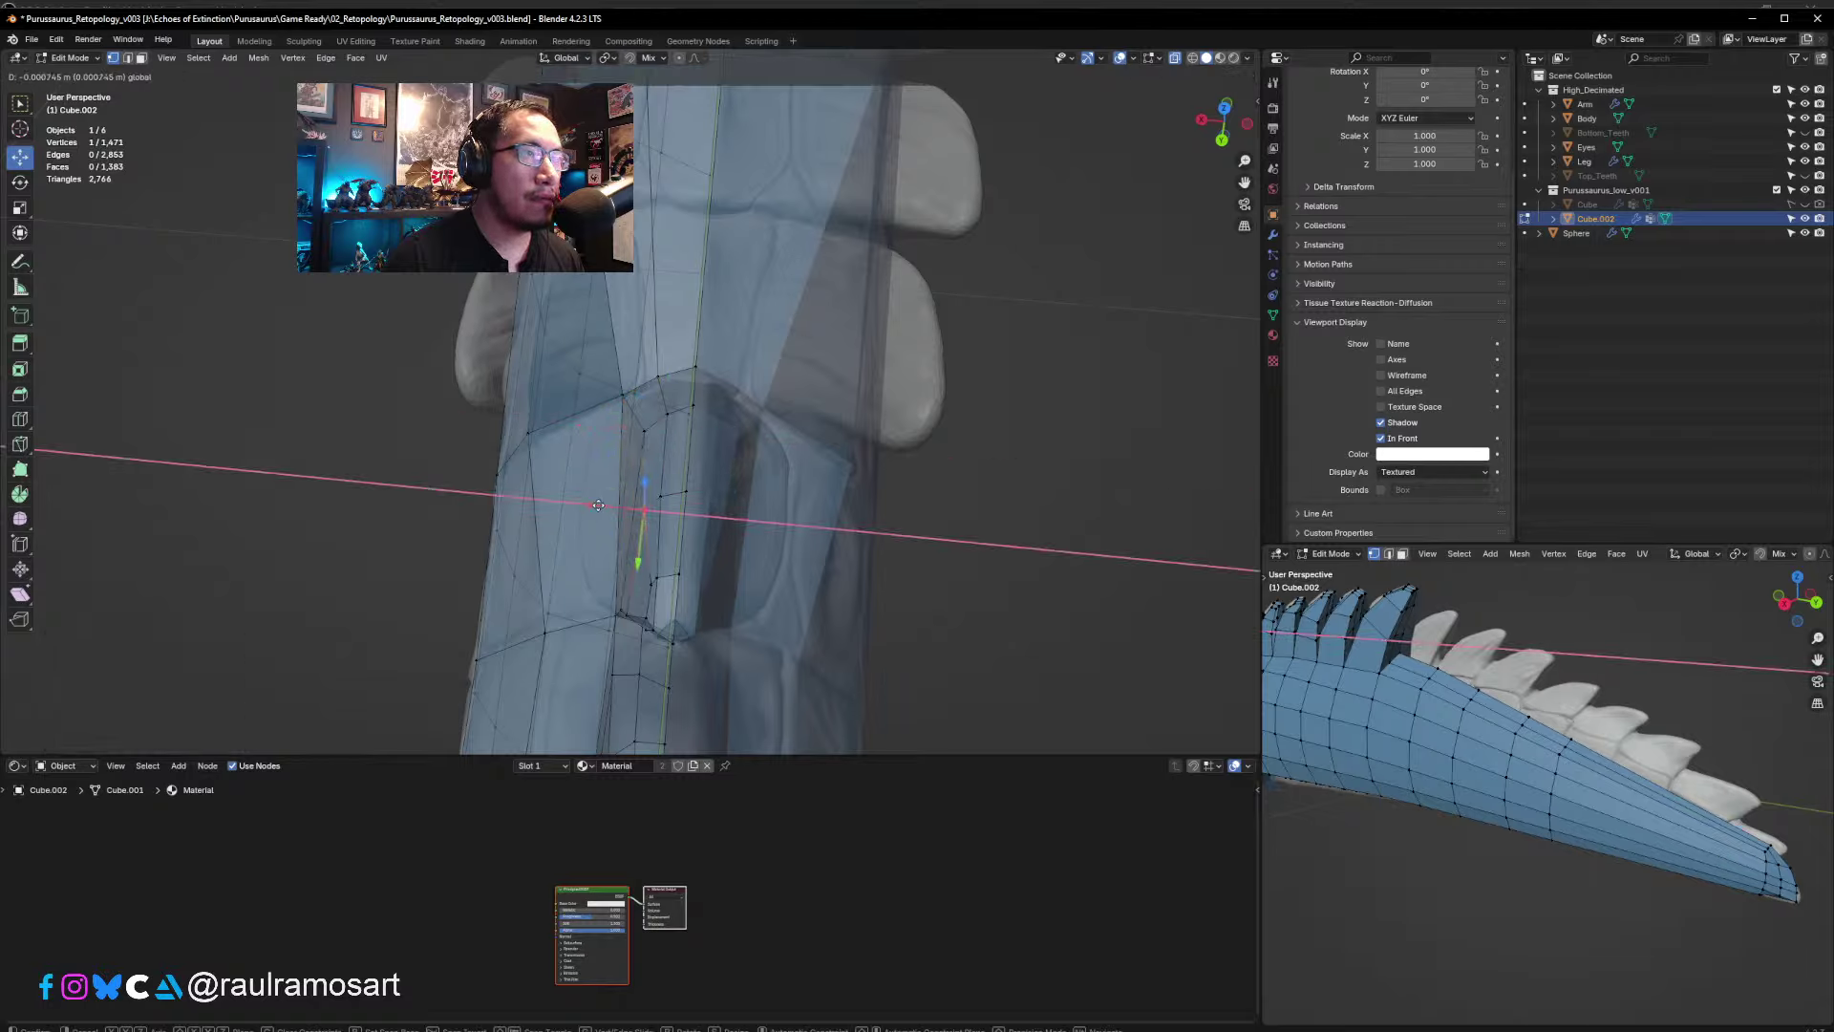
left_click(605, 508)
- Shift a vertex on the spike's far side by about -0.002 m and the forward outer vertex by about -0.006 m along X
middle_click_drag(624, 611, 621, 585)
left_click(674, 579)
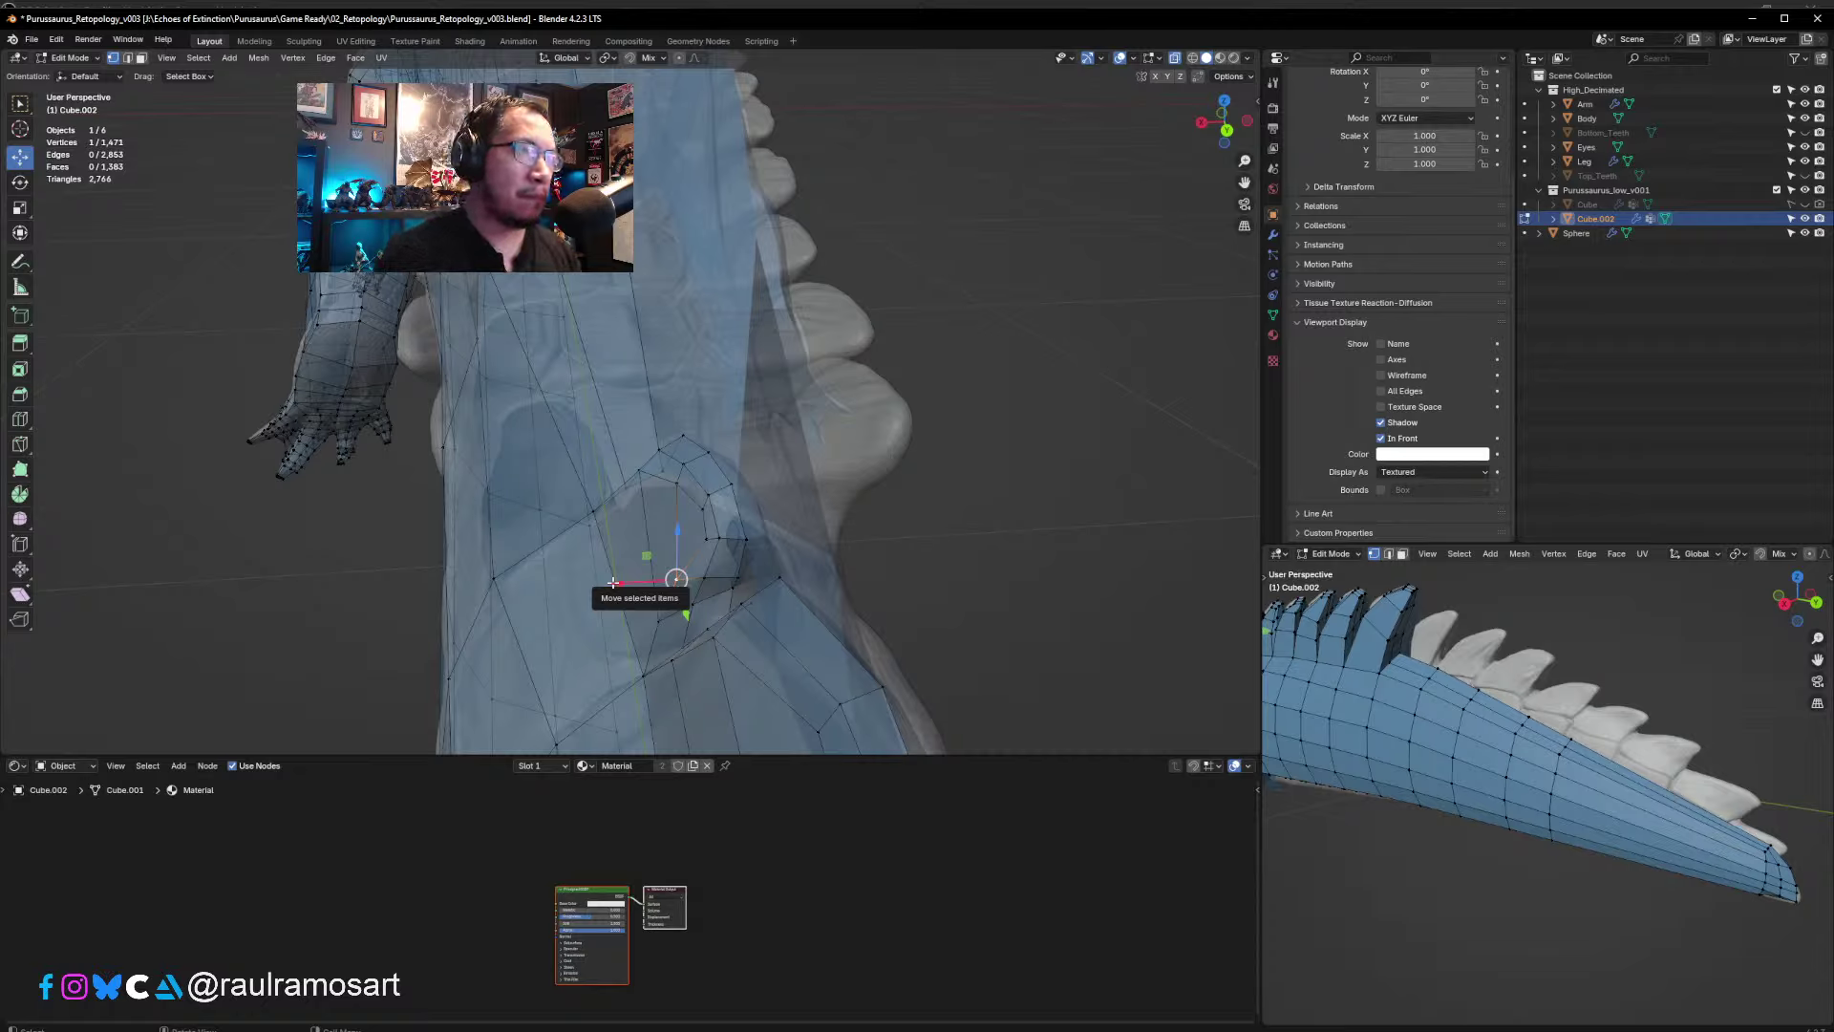
mouse_move(612, 582)
left_mouse_down()
mouse_move(662, 616)
mouse_move(611, 608)
mouse_move(619, 592)
left_mouse_up()
left_click(659, 621)
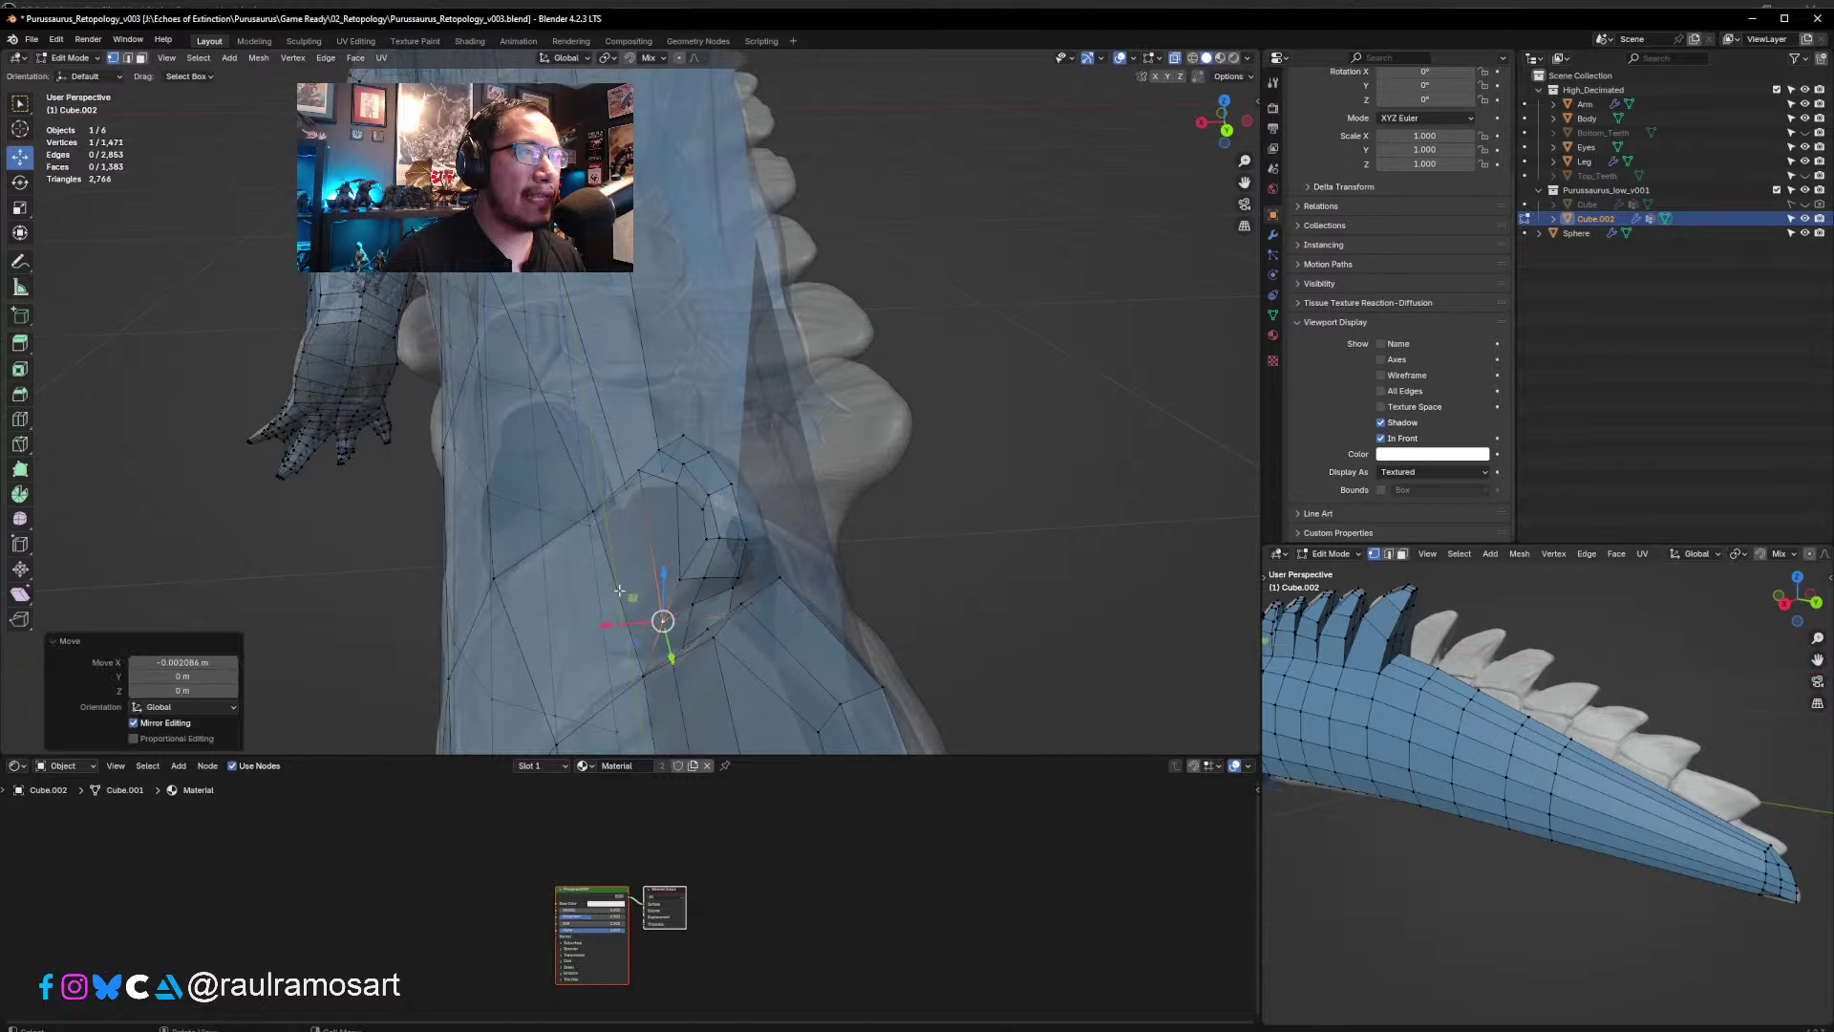
middle_click_drag(636, 501, 651, 491)
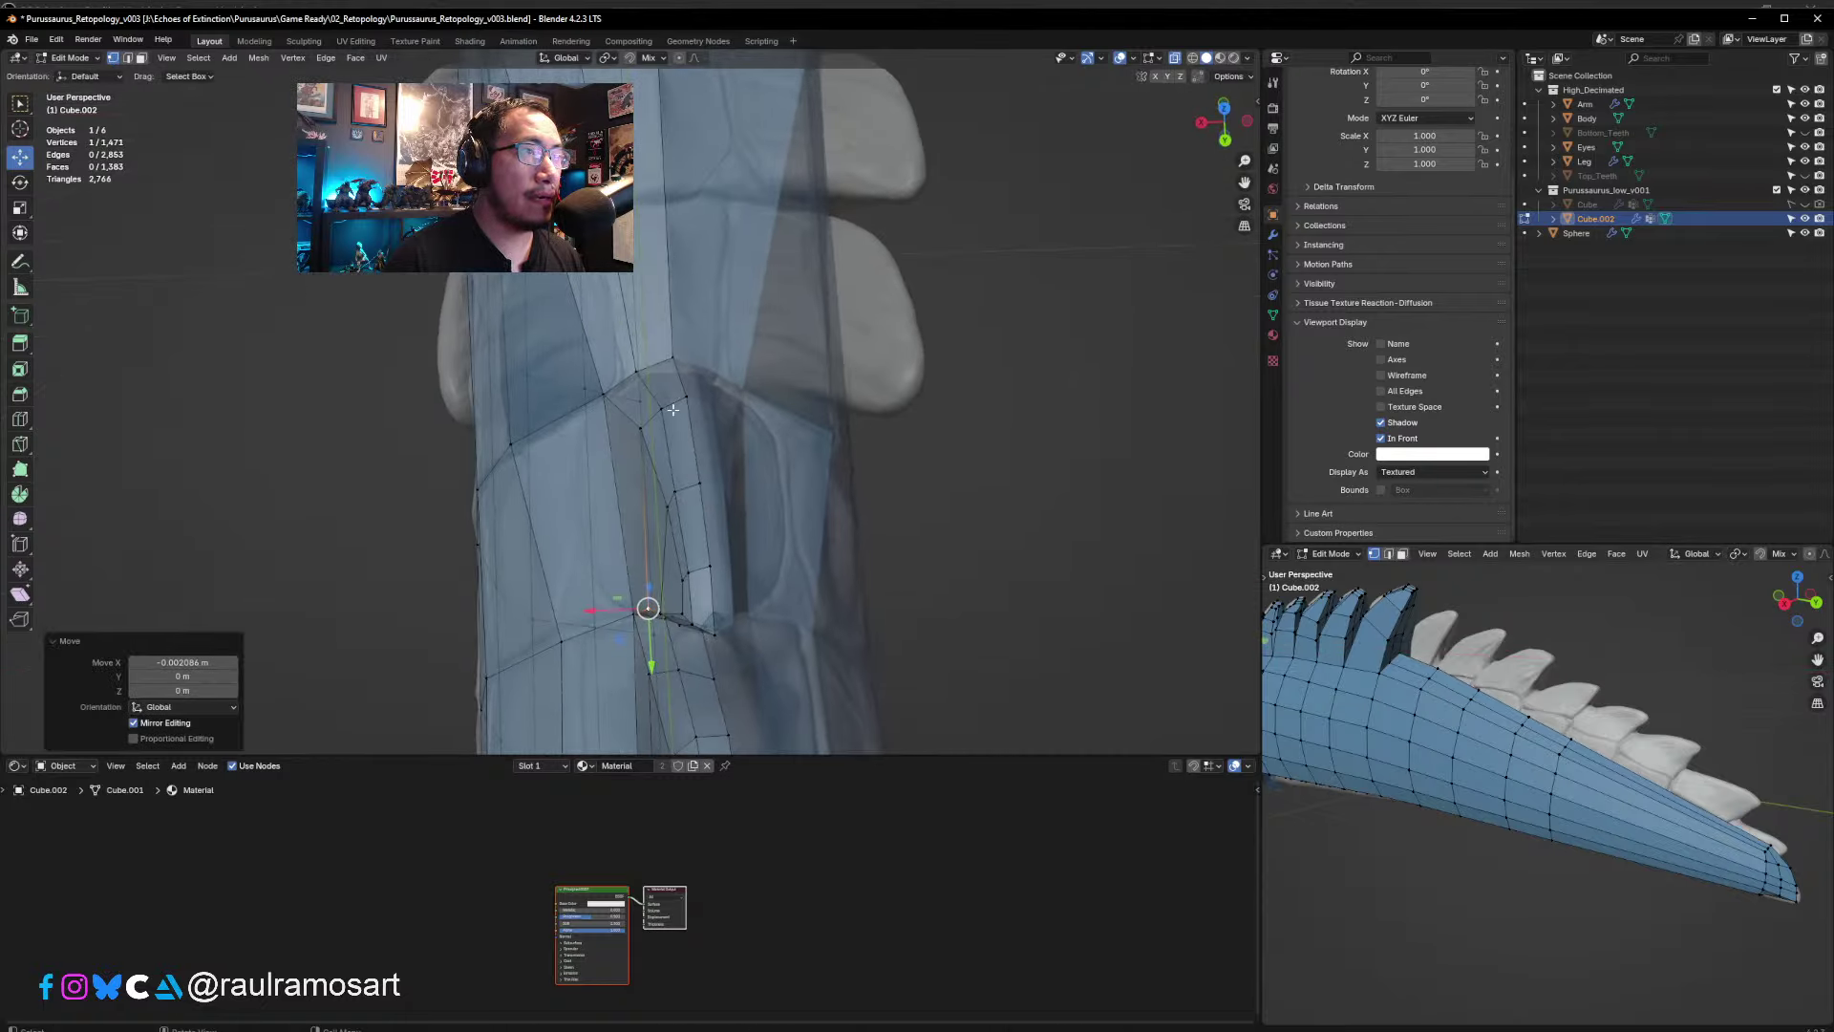
left_click(641, 430)
key("g")
key("x")
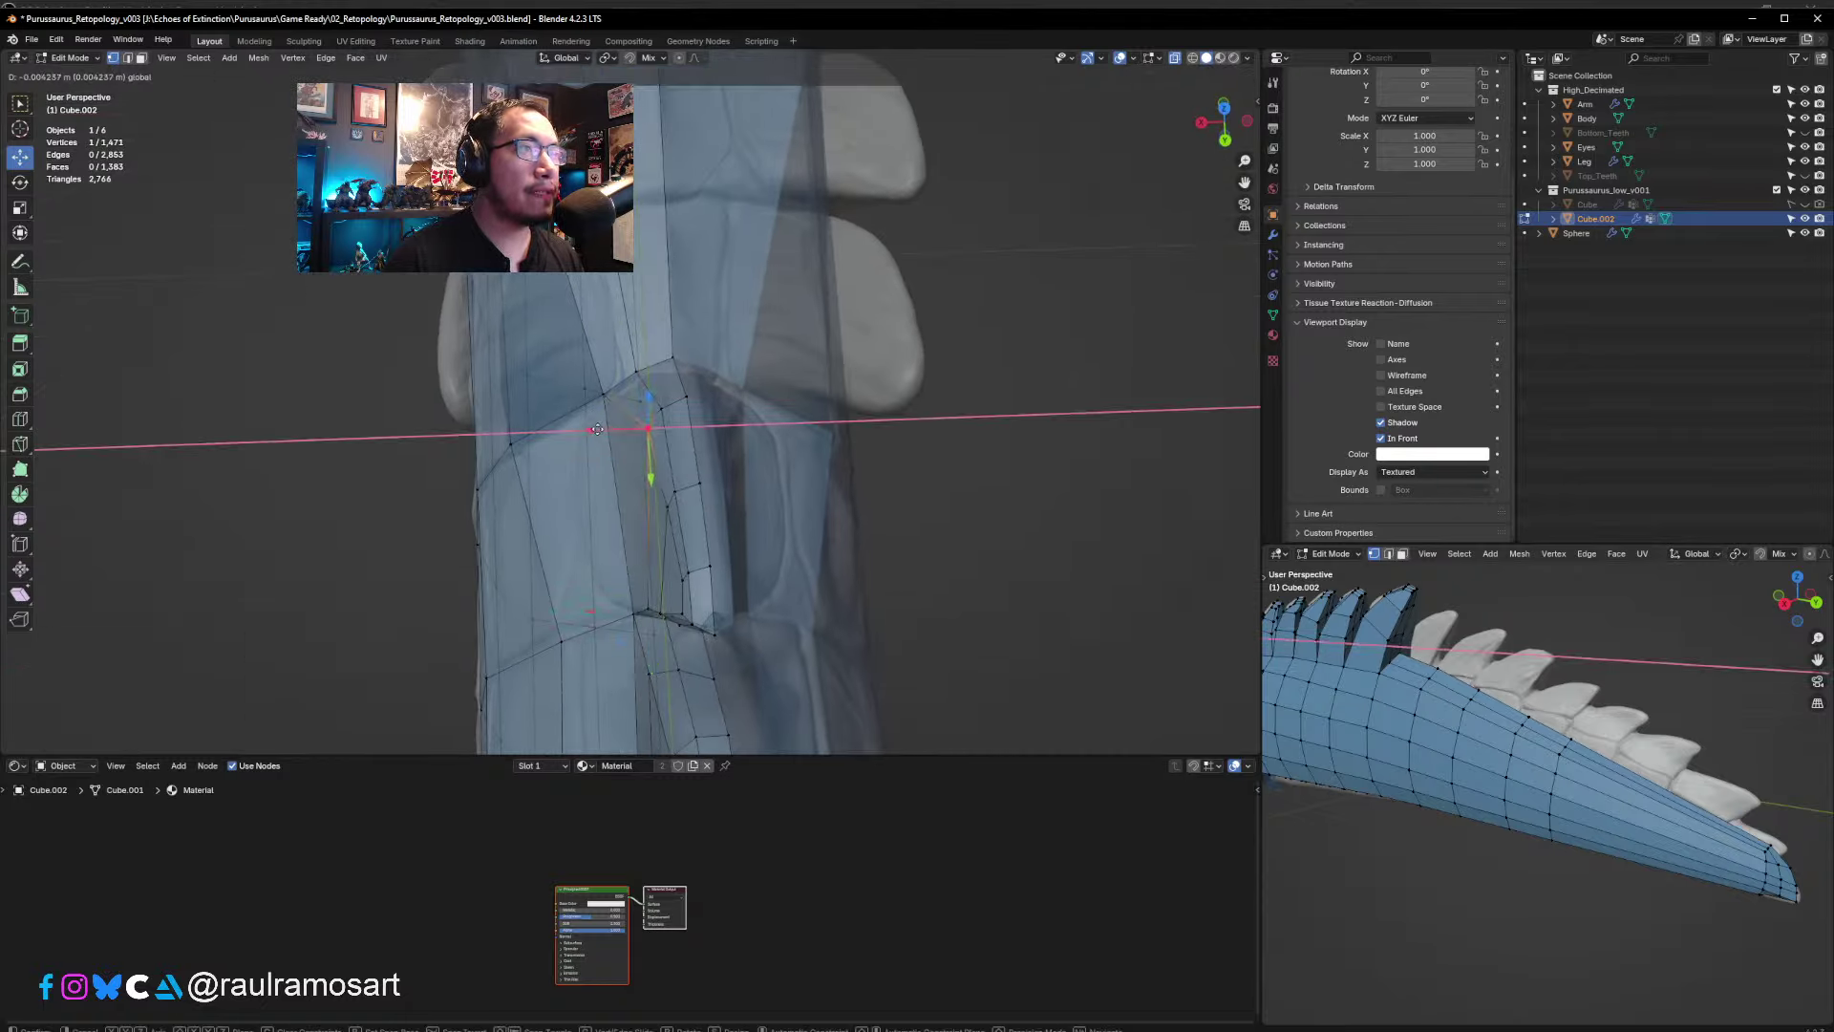
left_click(599, 430)
- Extrude the two top faces behind the rearmost finished spike upward to start the next spike
key("KP_3")
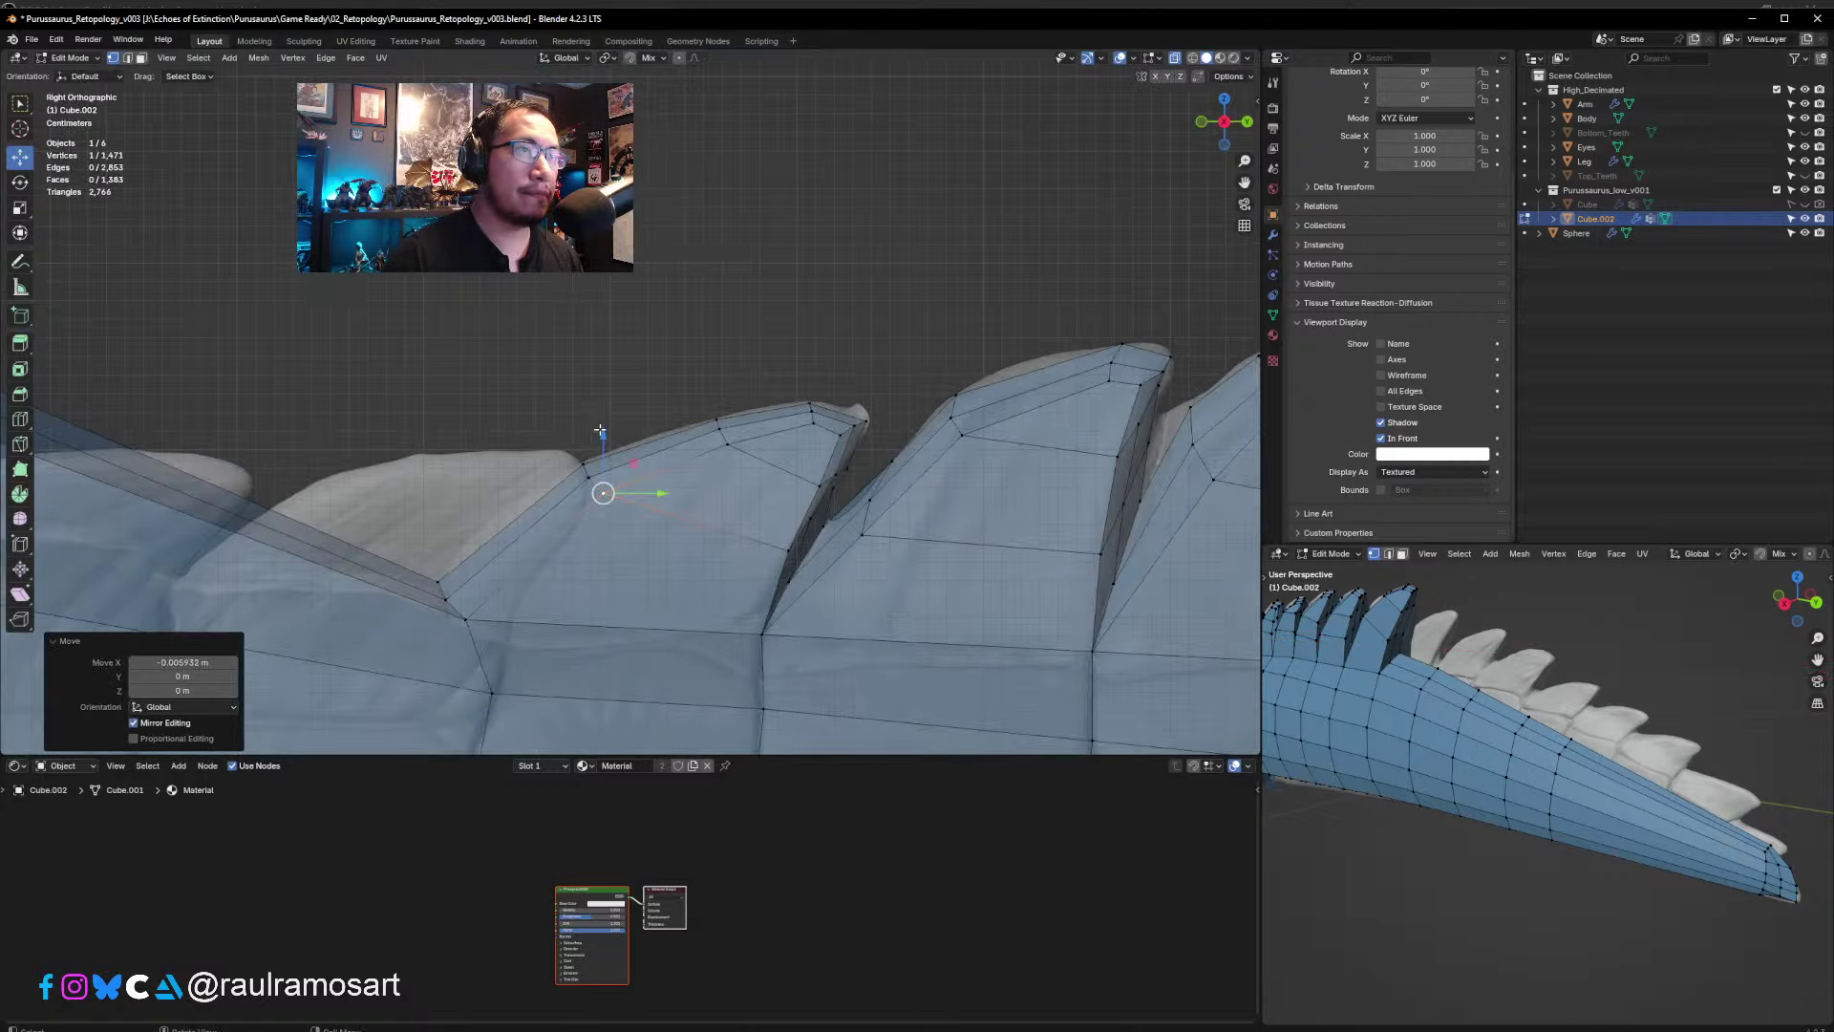
scroll(705, 366, "down", 4)
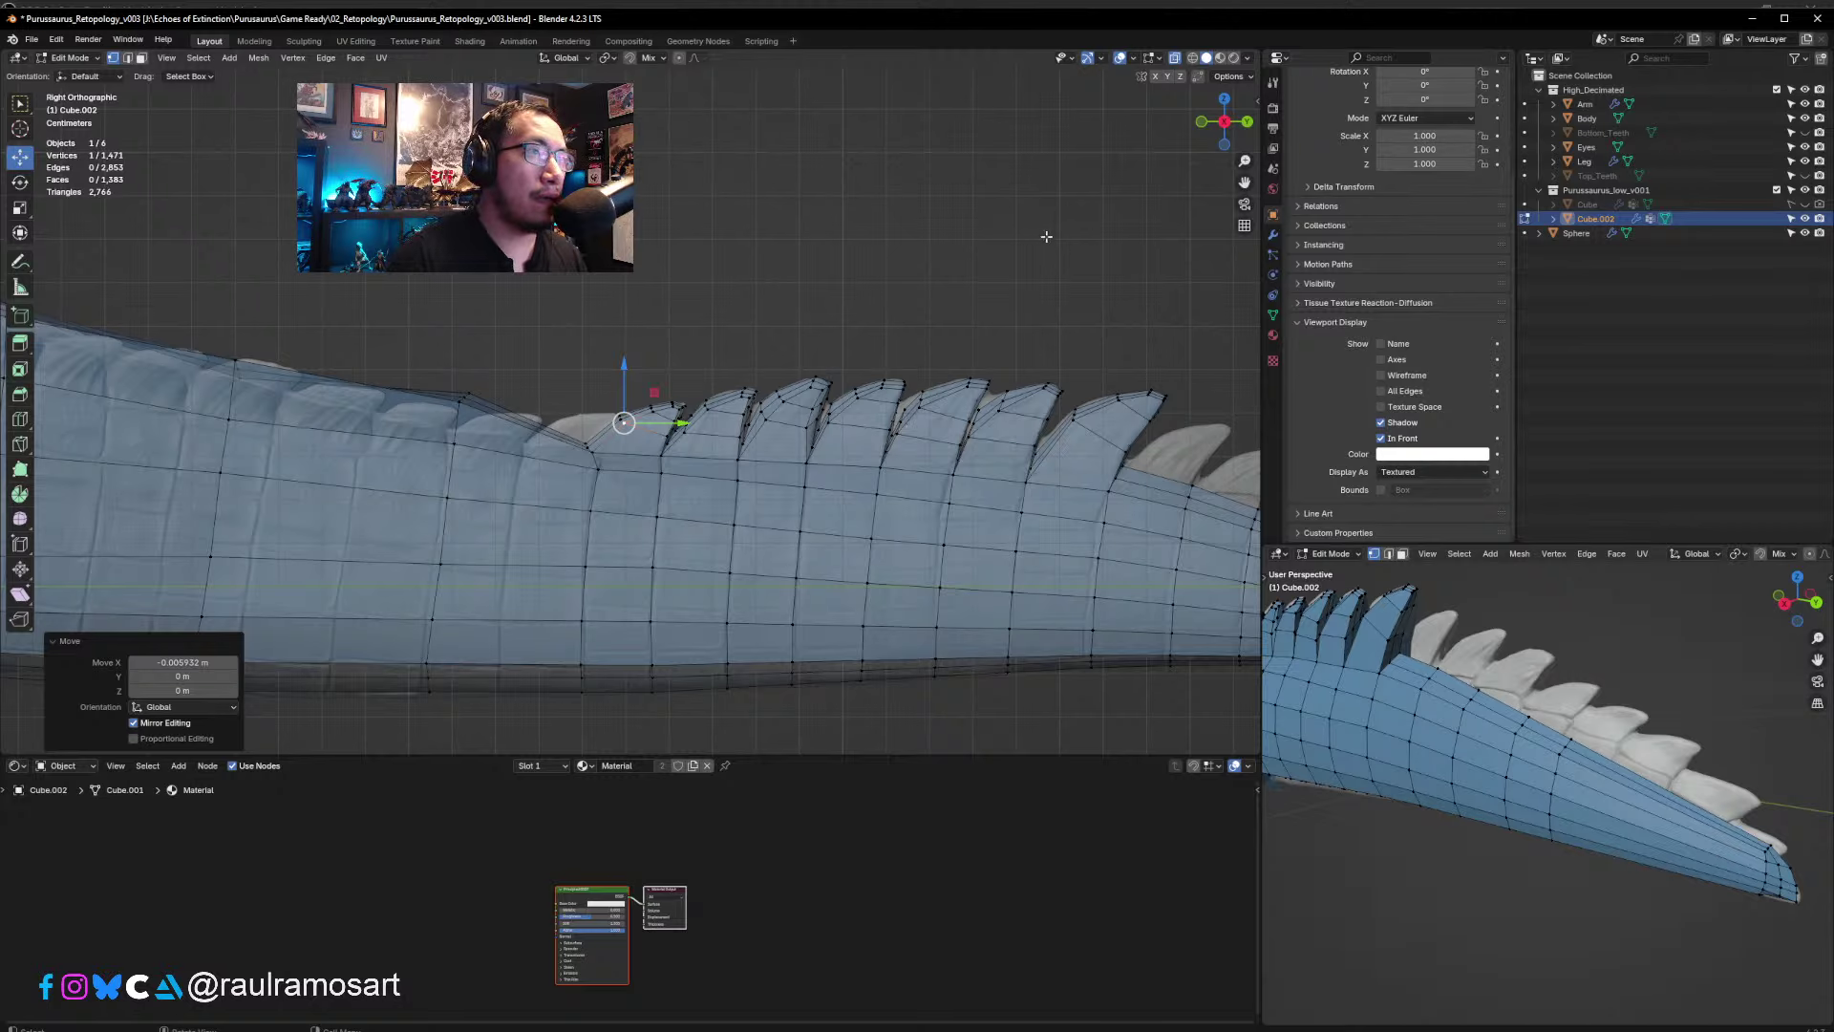
scroll(1047, 236, "down", 3)
scroll(743, 509, "up", 6)
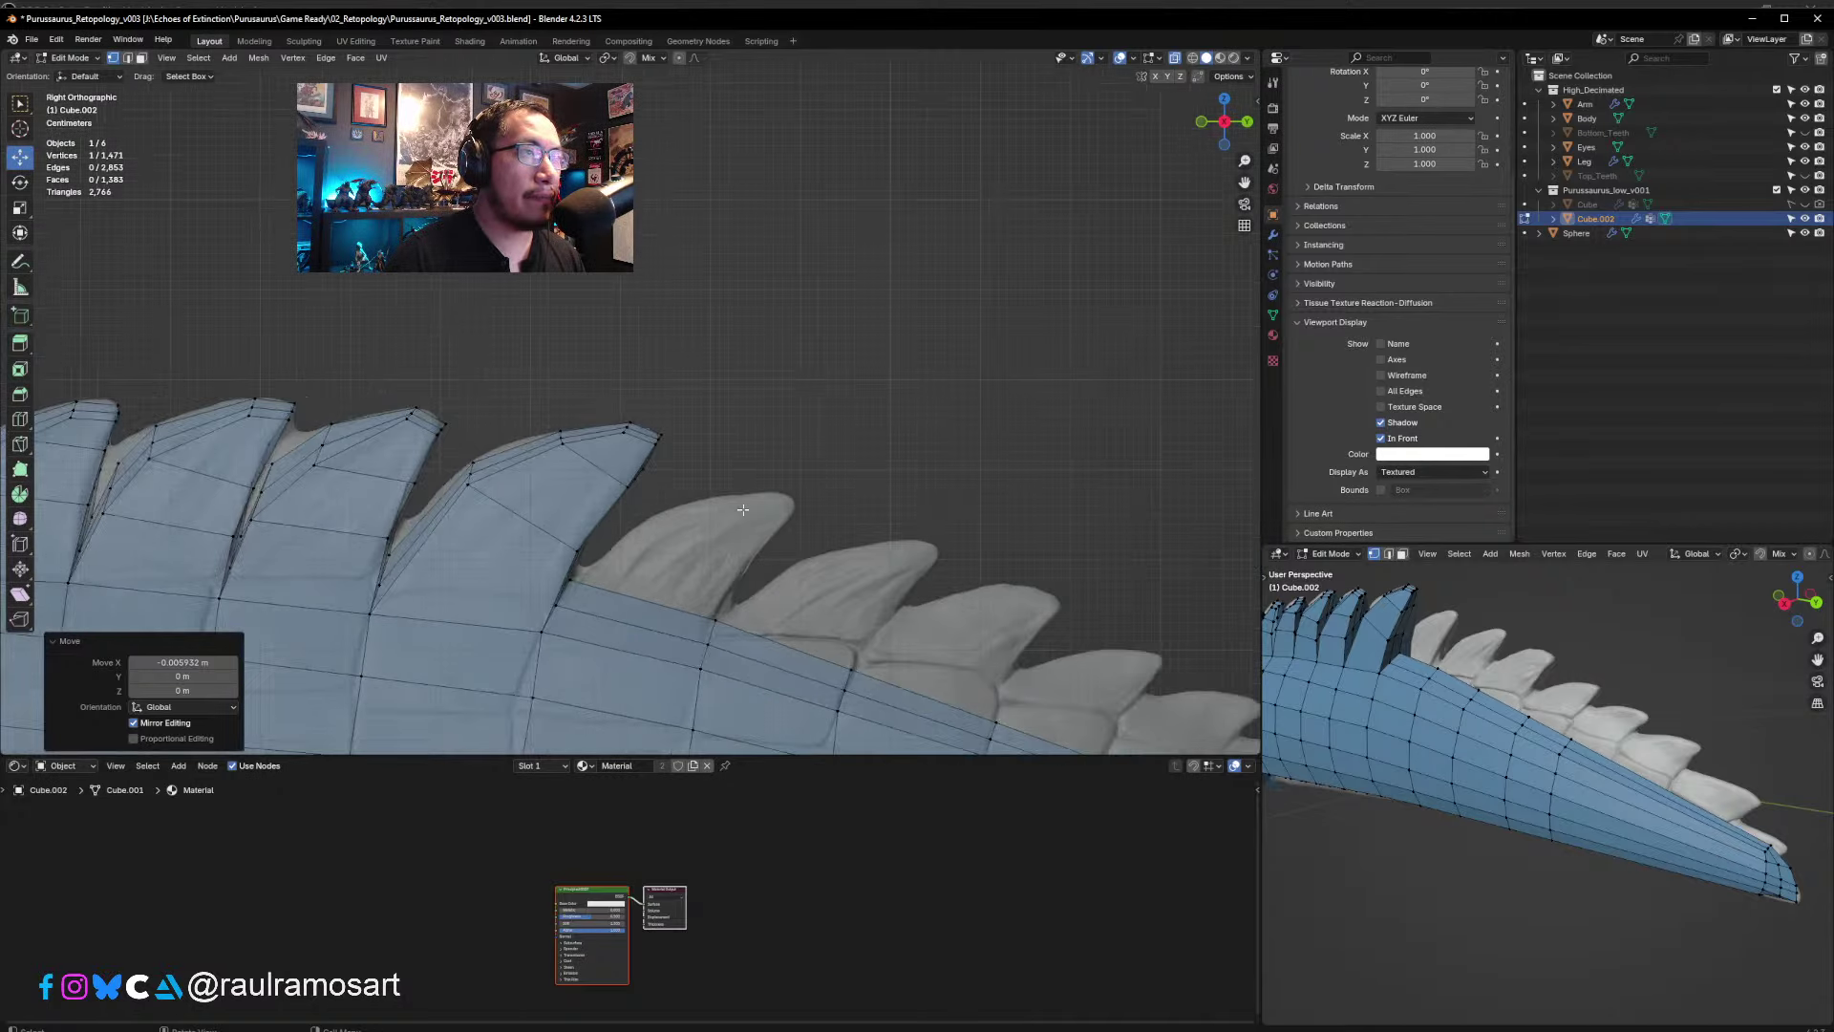
middle_click_drag(743, 509, 694, 400, "shift")
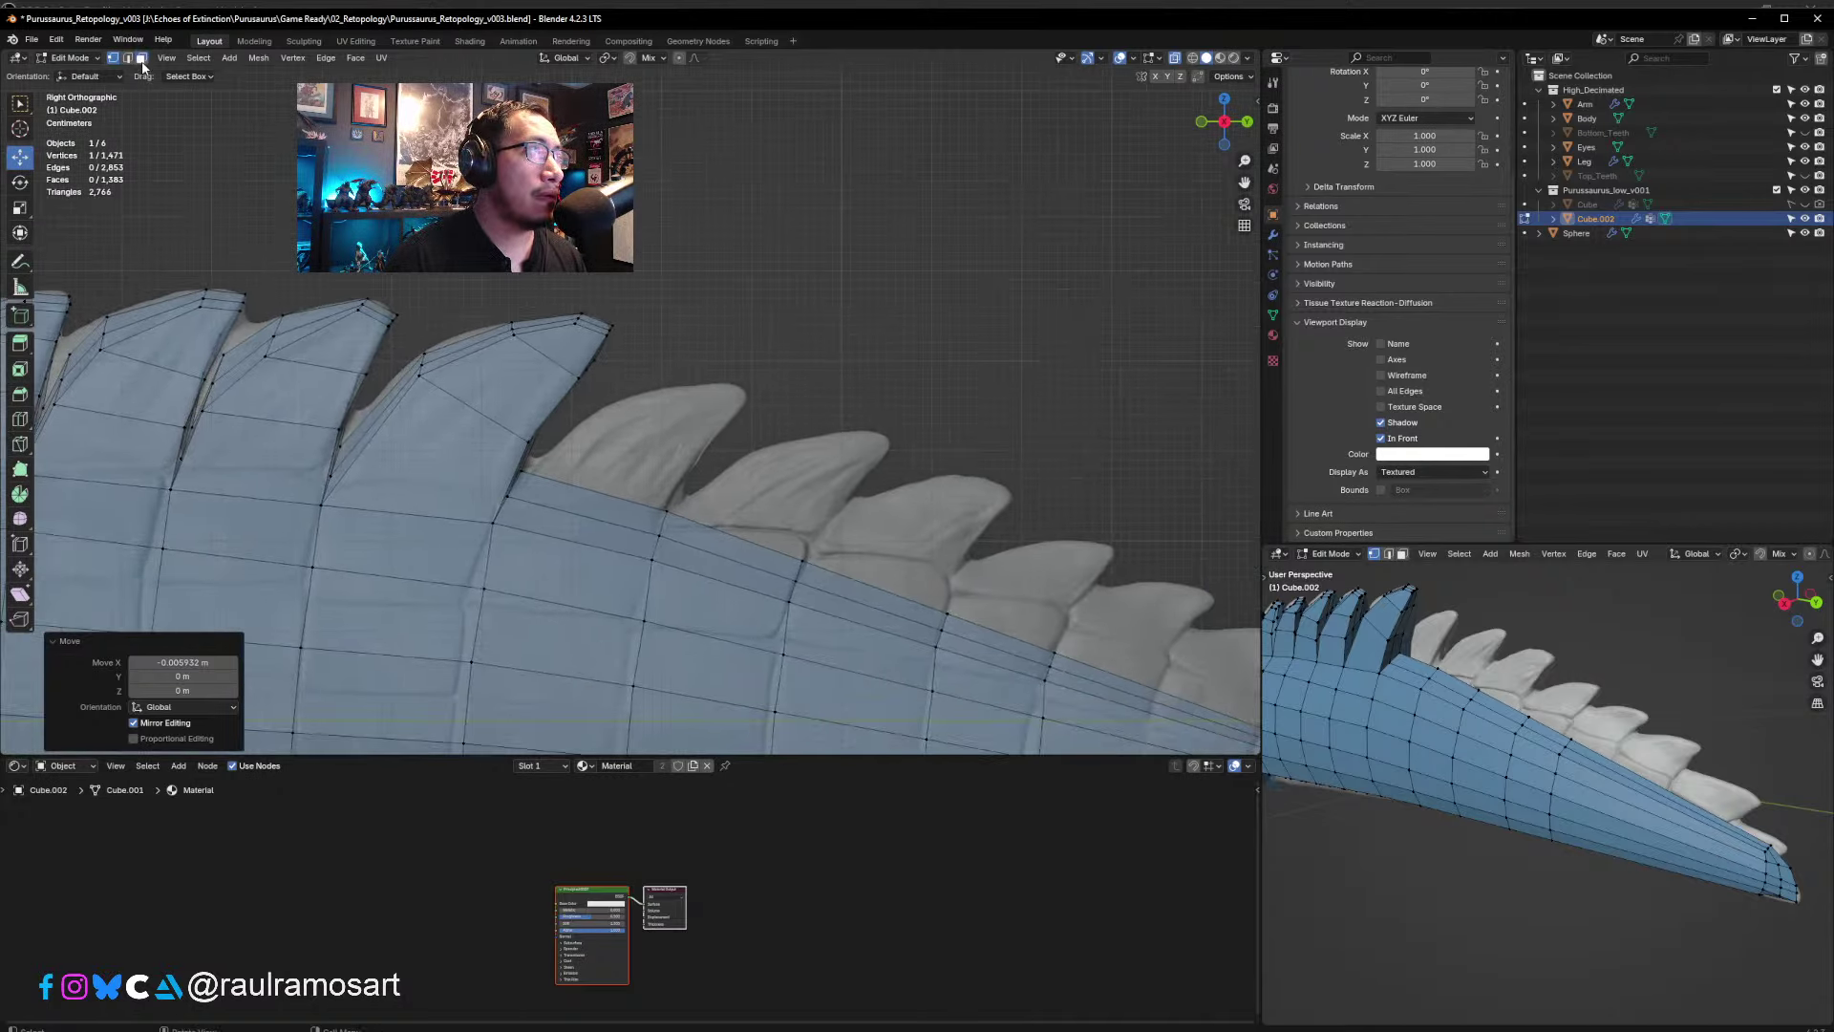
left_click(141, 57)
left_click(581, 491)
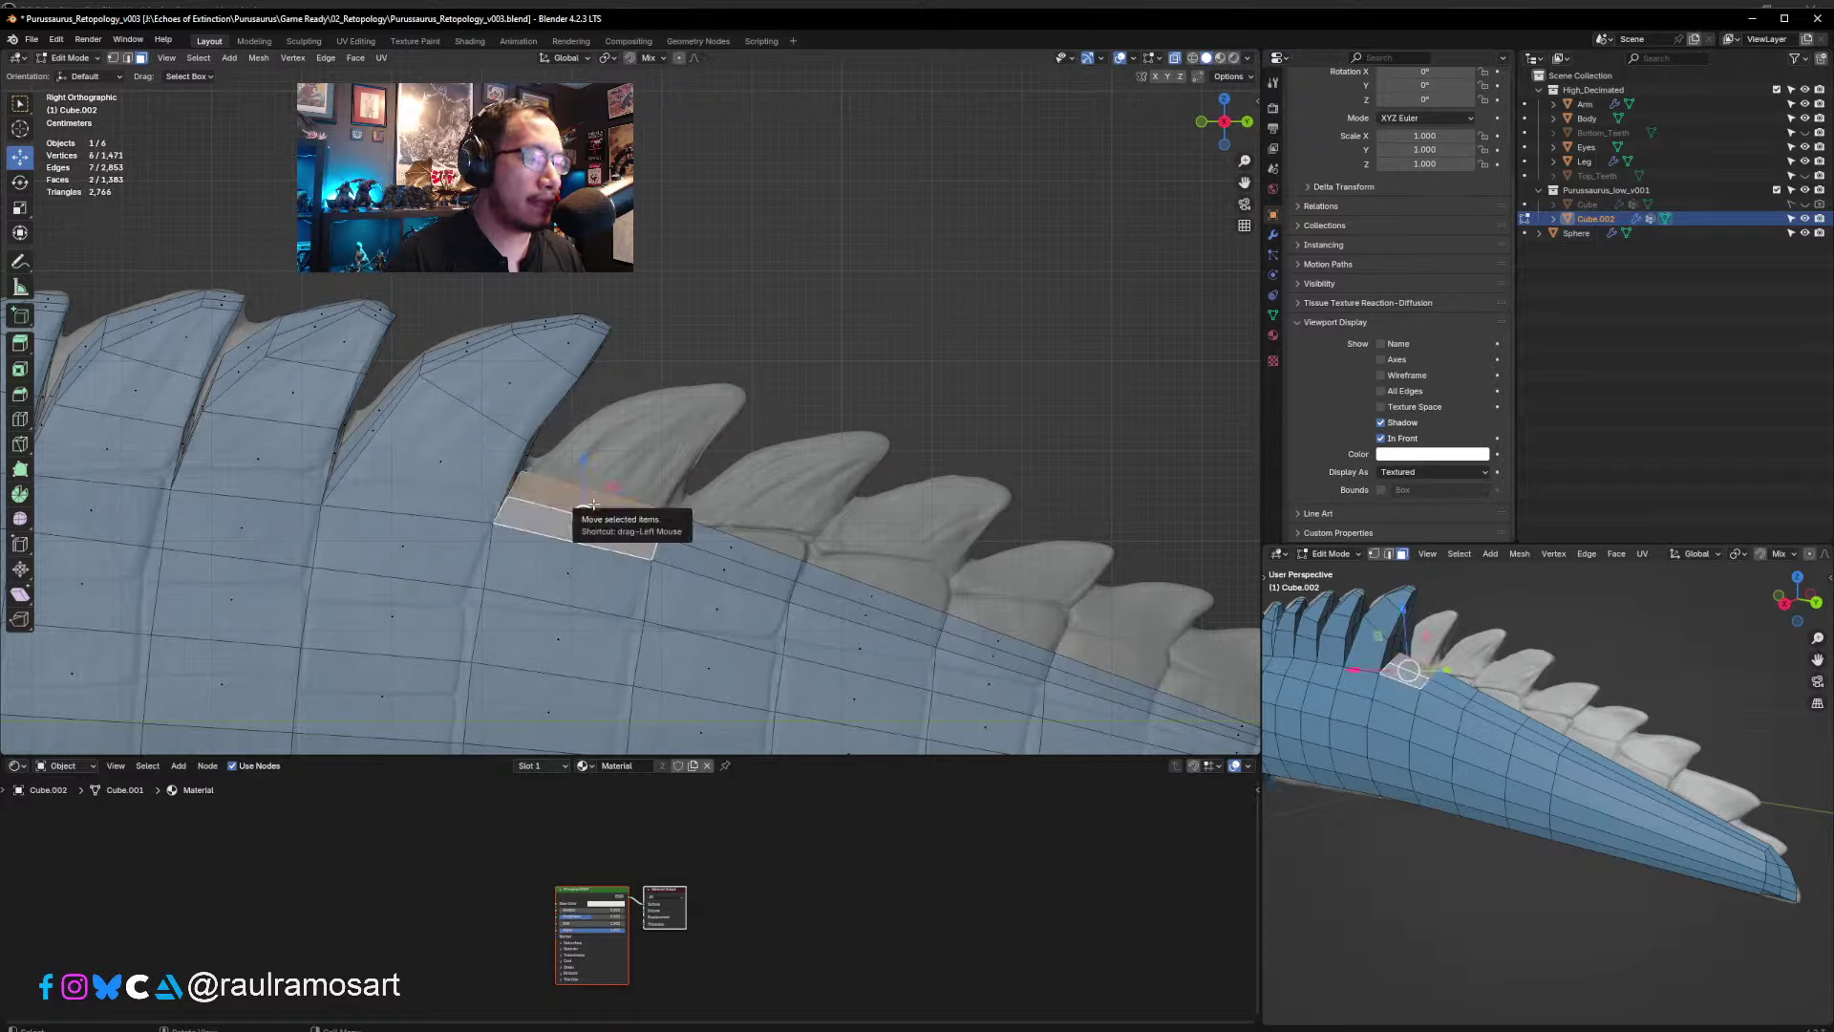
key("e")
left_click(636, 465)
- Scale down the extruded faces, move them toward the sculpted spike's tip, and shift them about -0.079 m in X toward the centerline
key("s")
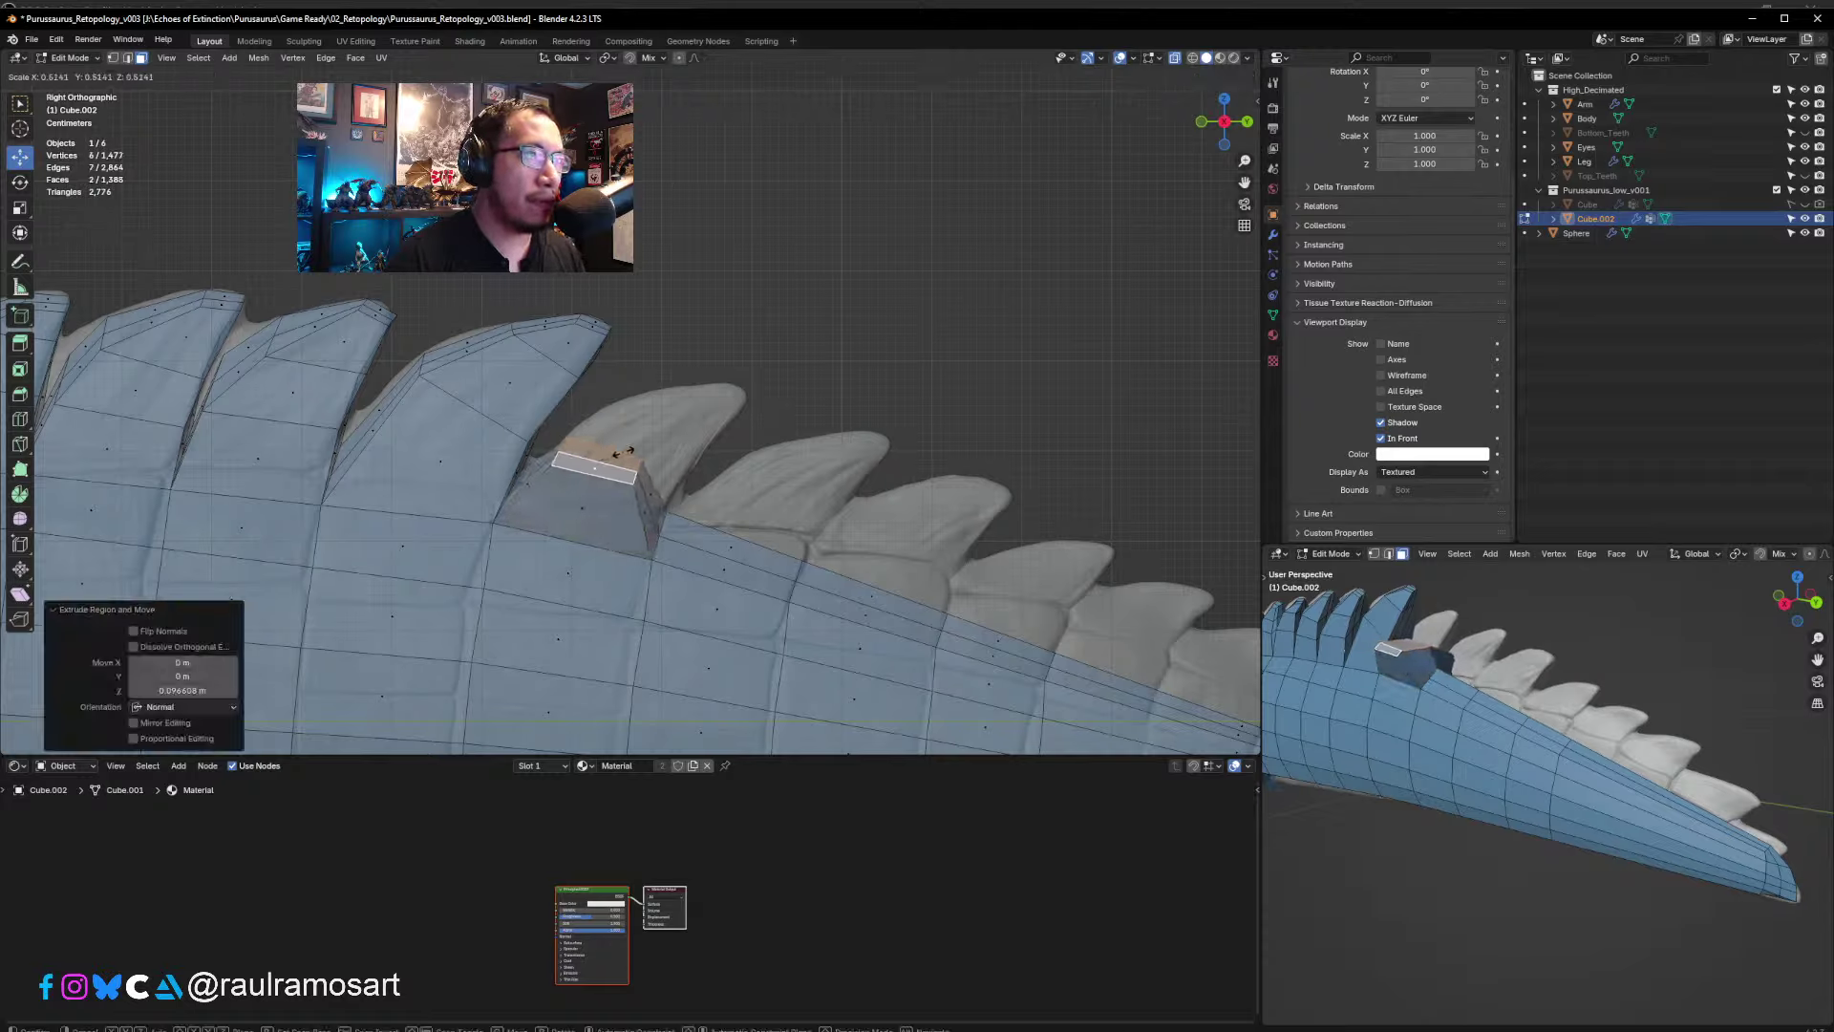
left_click(619, 453)
key("g")
left_click(742, 379)
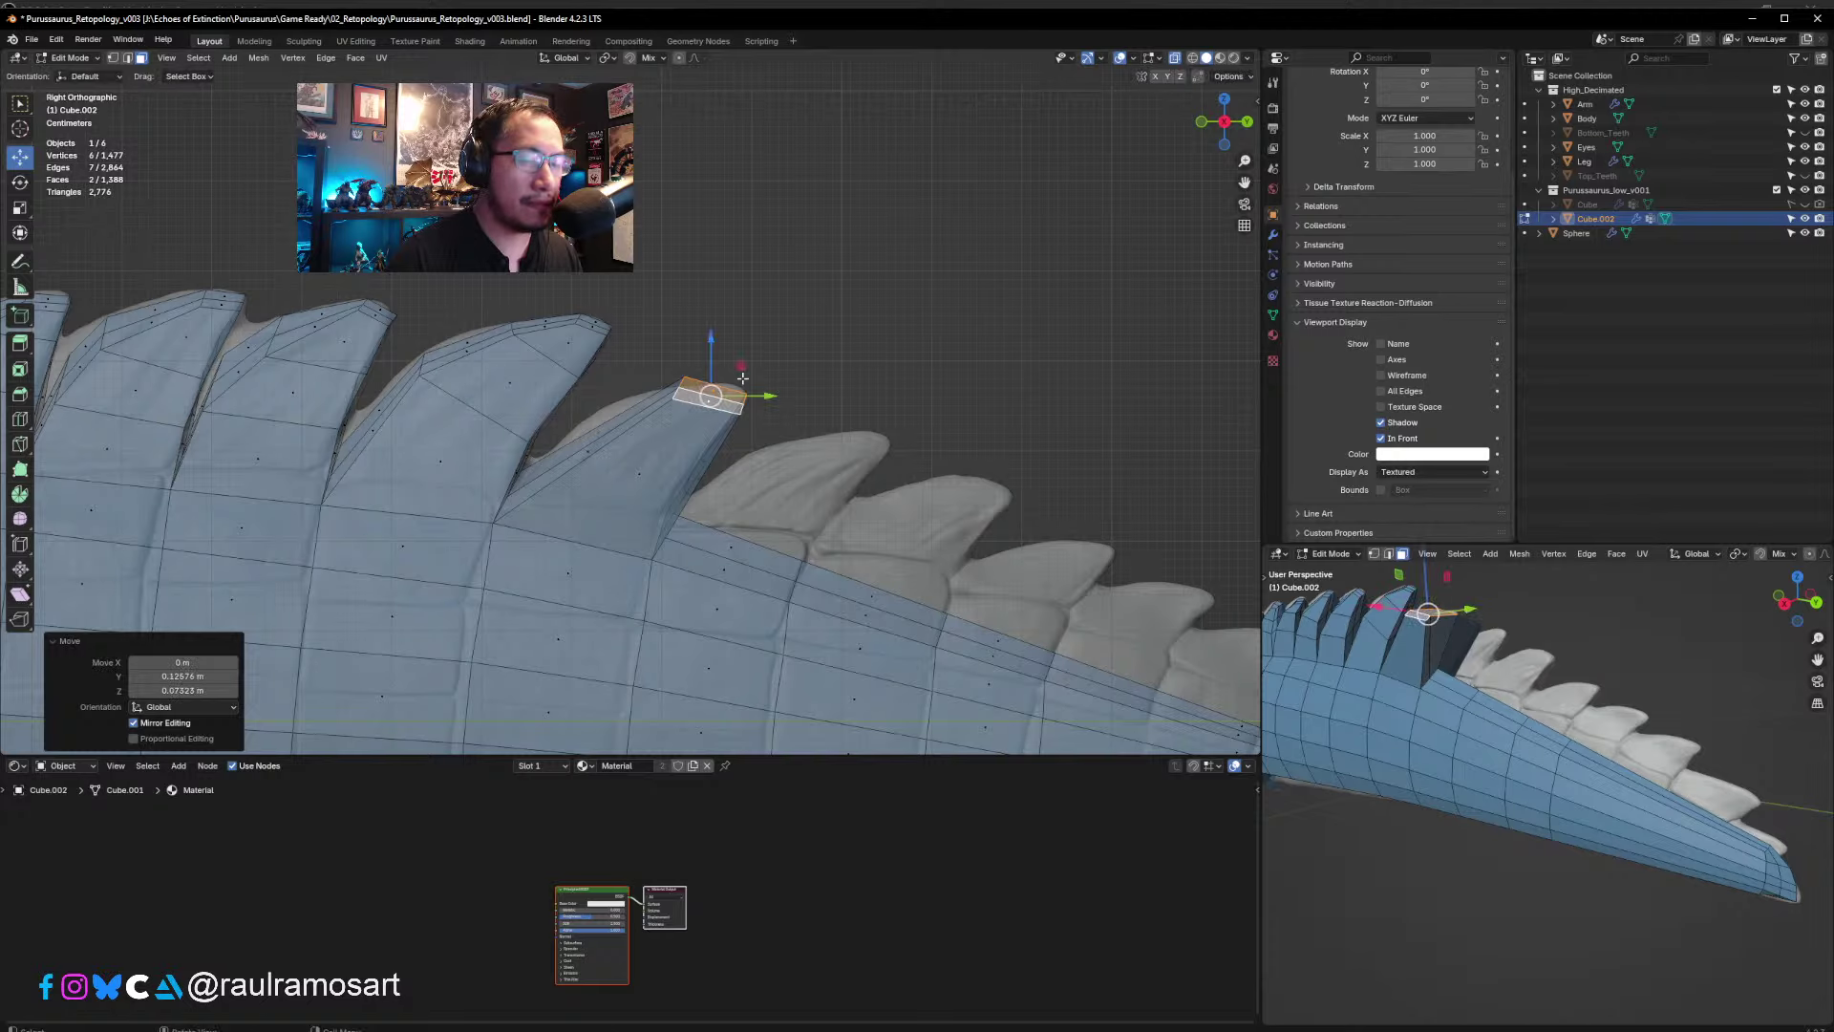
key("KP_7")
left_click_drag(711, 327, 641, 329)
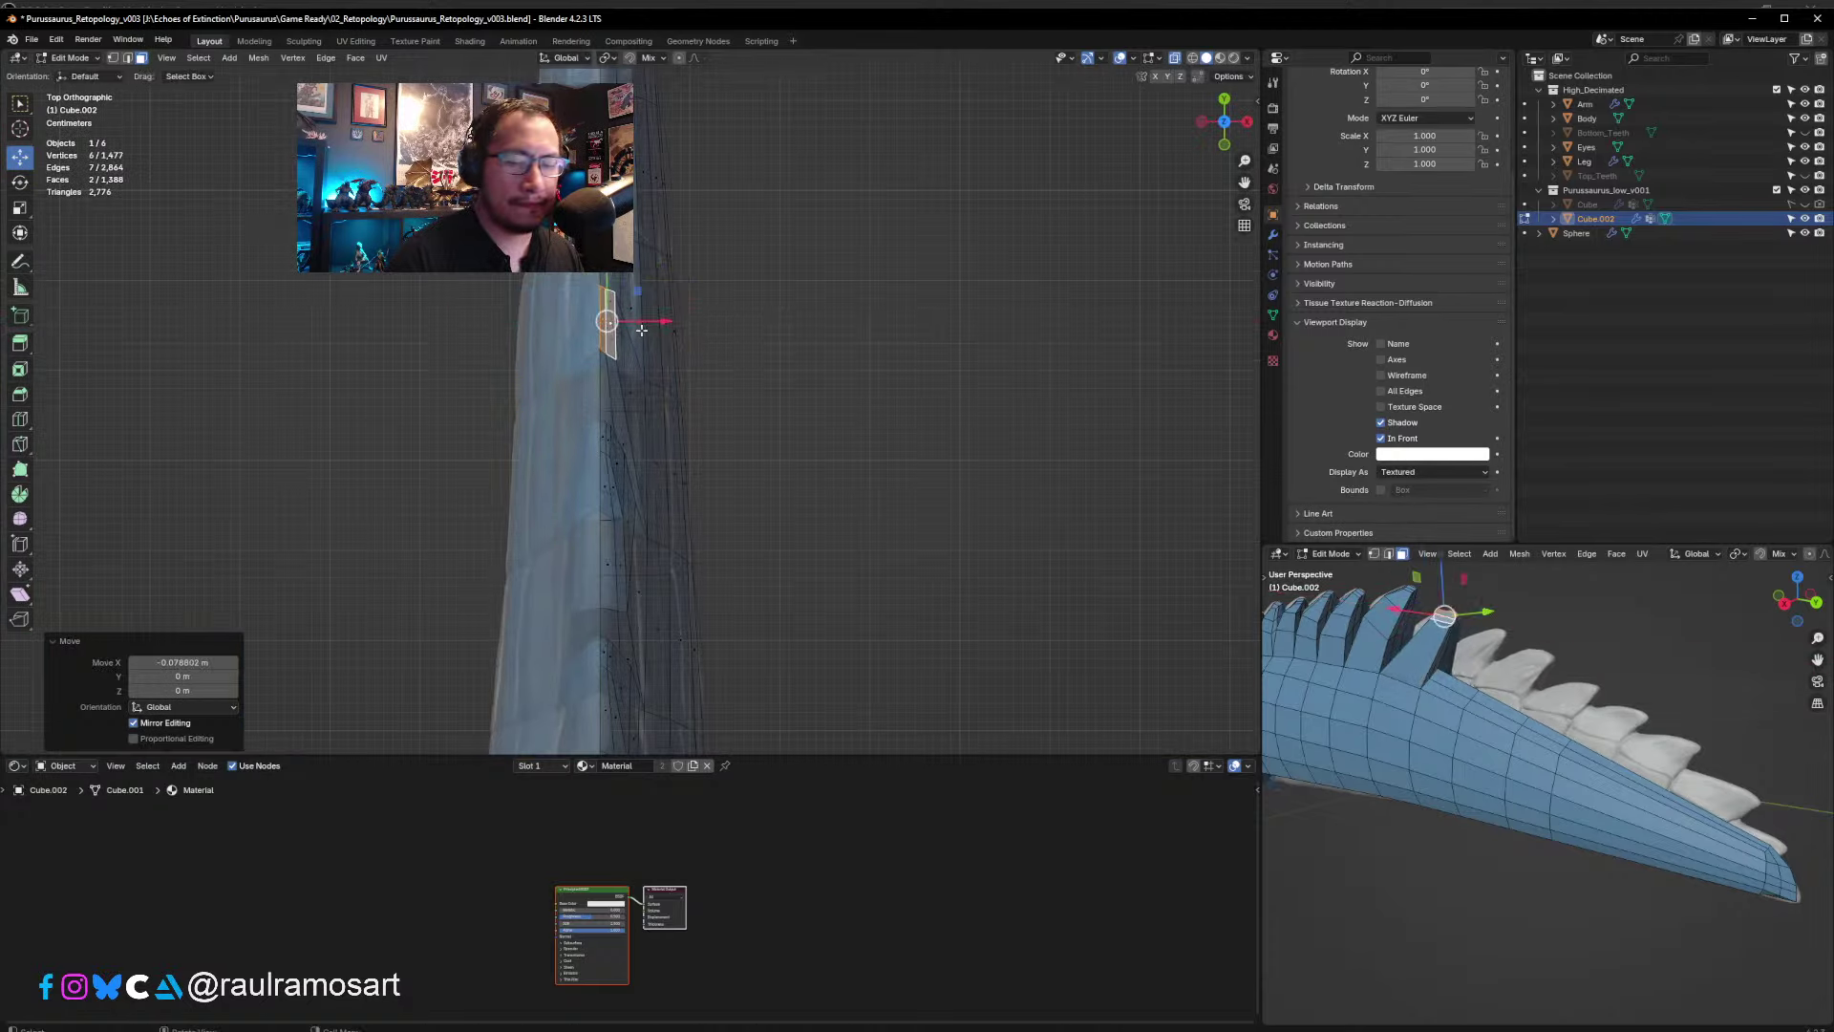
- Shrink the new spike's end faces further, then move and rotate them to match the sculpted tip
key("KP_3")
scroll(885, 400, "up", 8)
key("s")
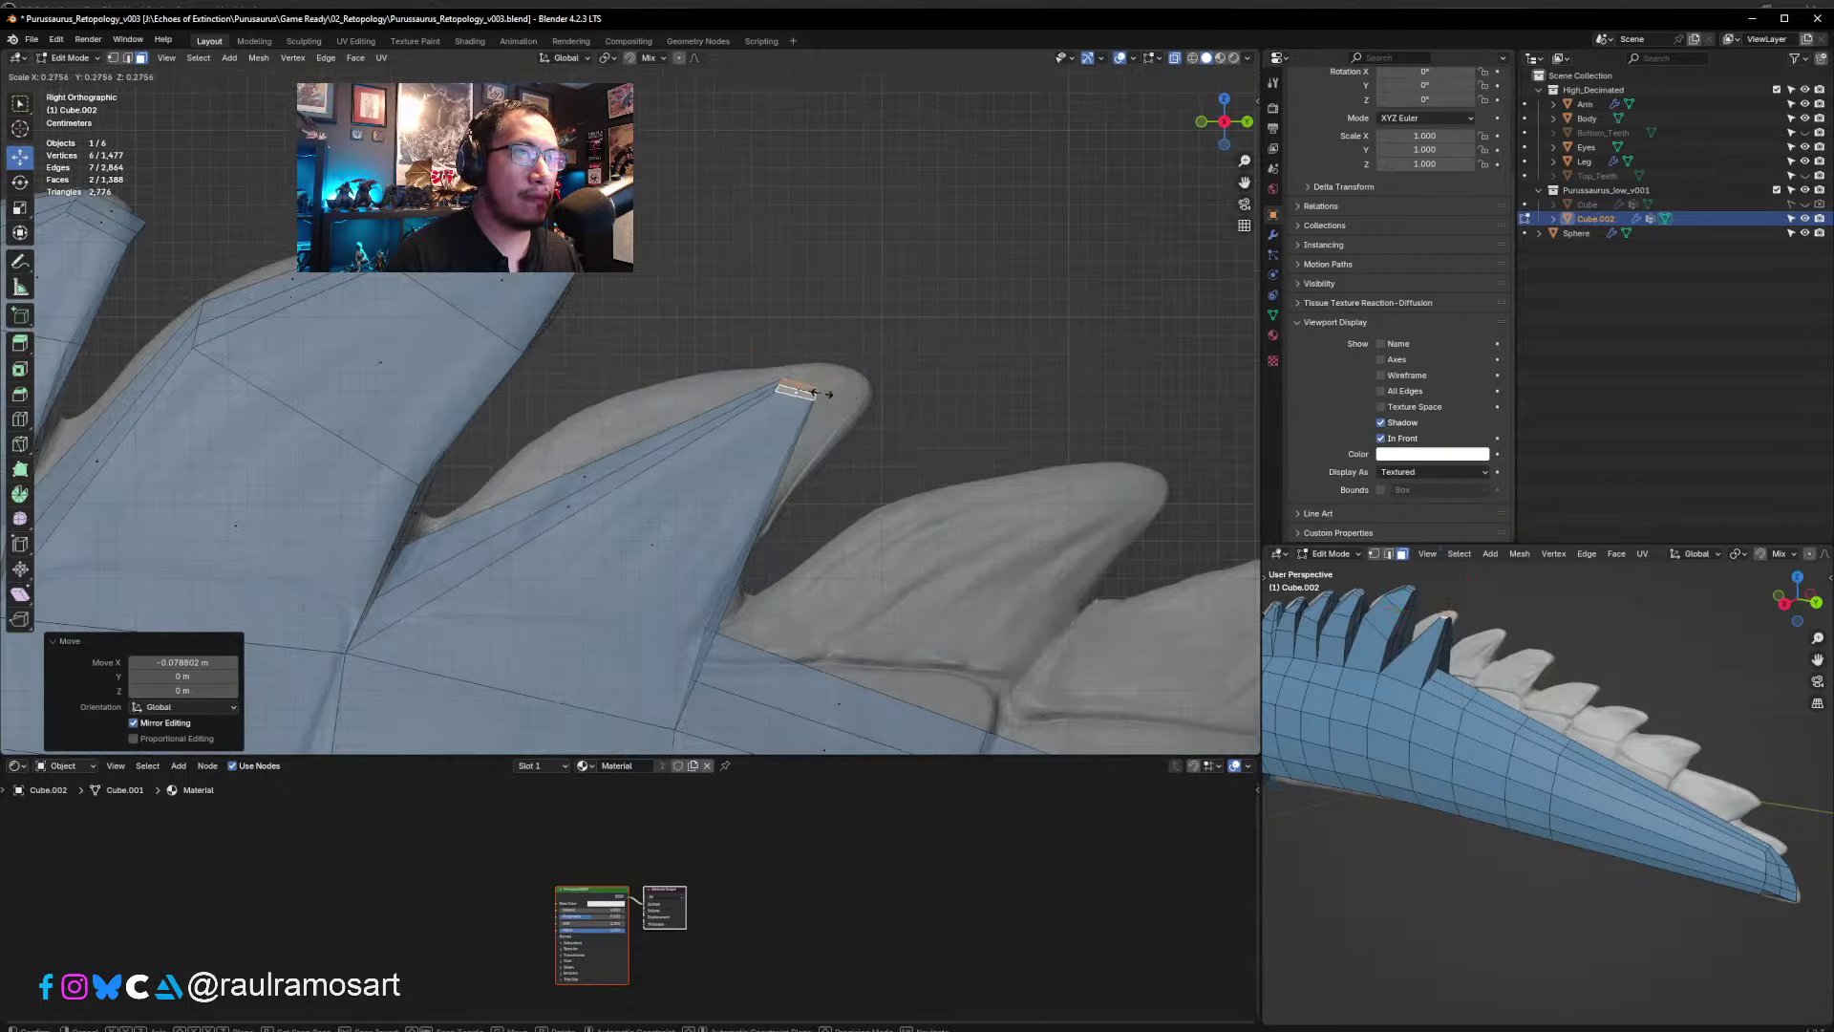
left_click(833, 391)
key("g")
key("r")
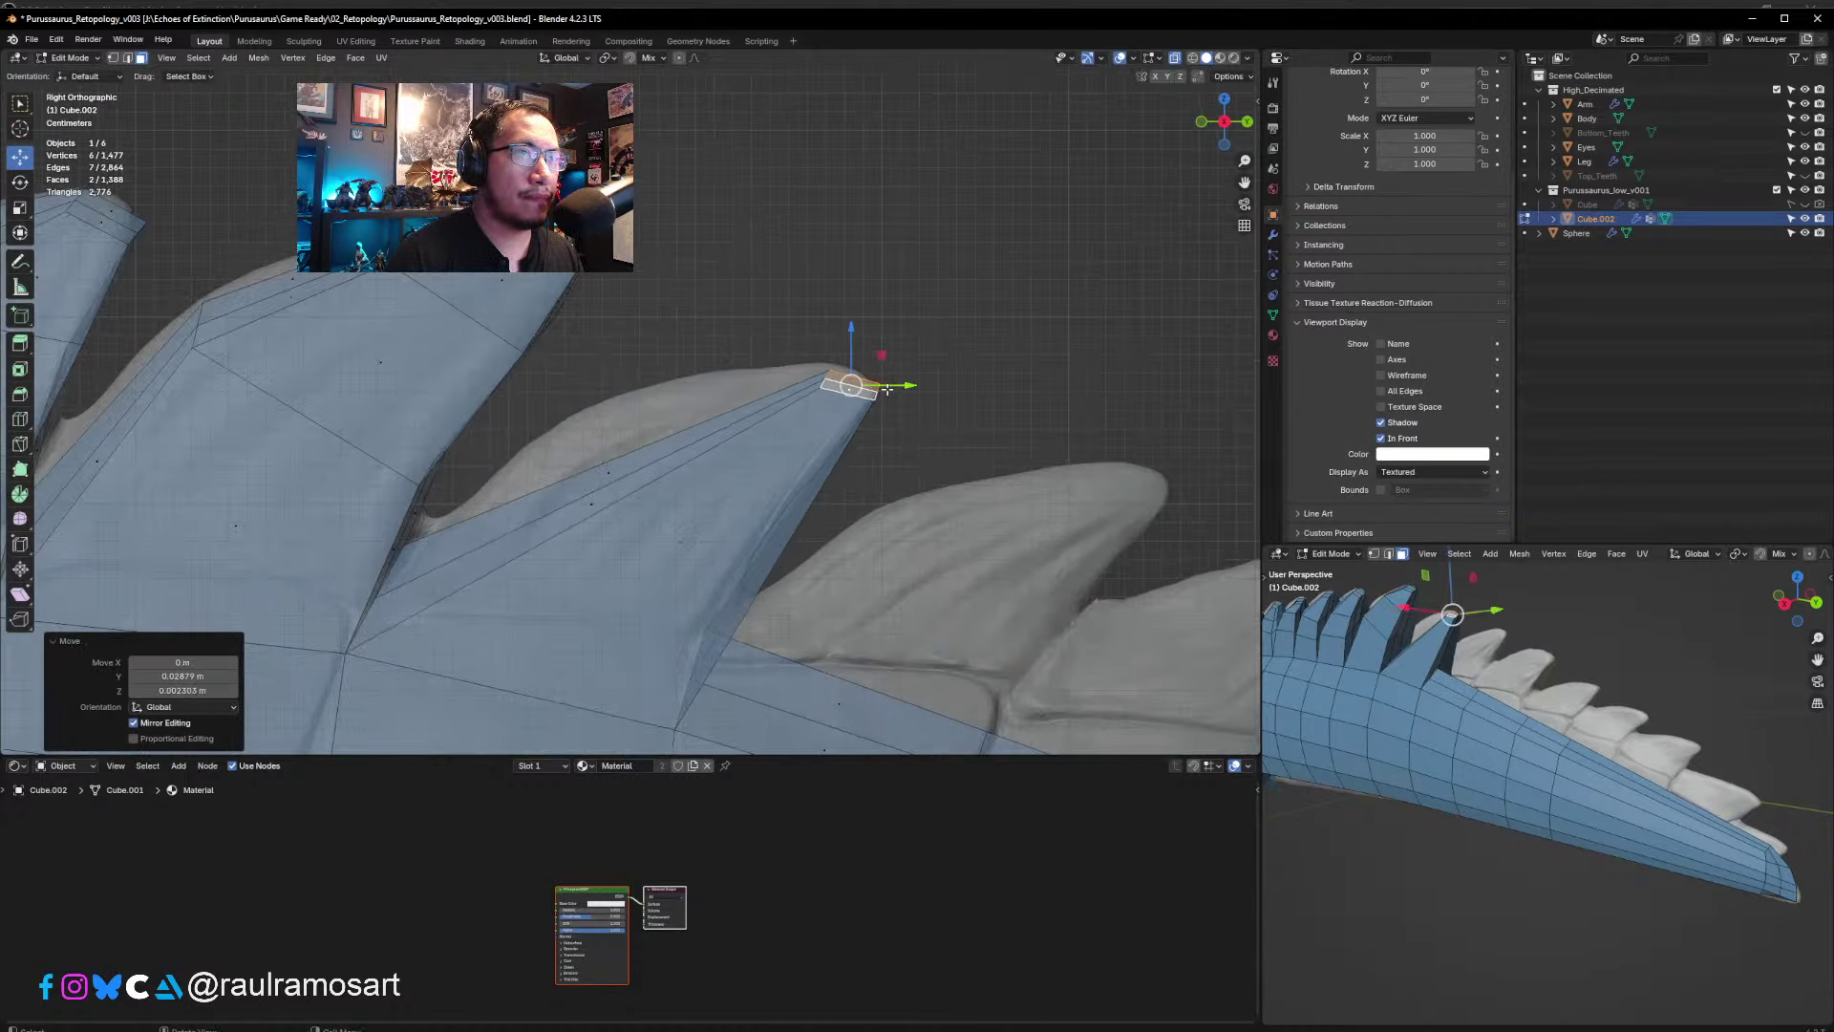
left_click(922, 425)
- Scale the spike's tip faces by about 0.685, then rotate and reposition them inside the rounded sculpted tip
key("s")
left_click(914, 389)
key("r")
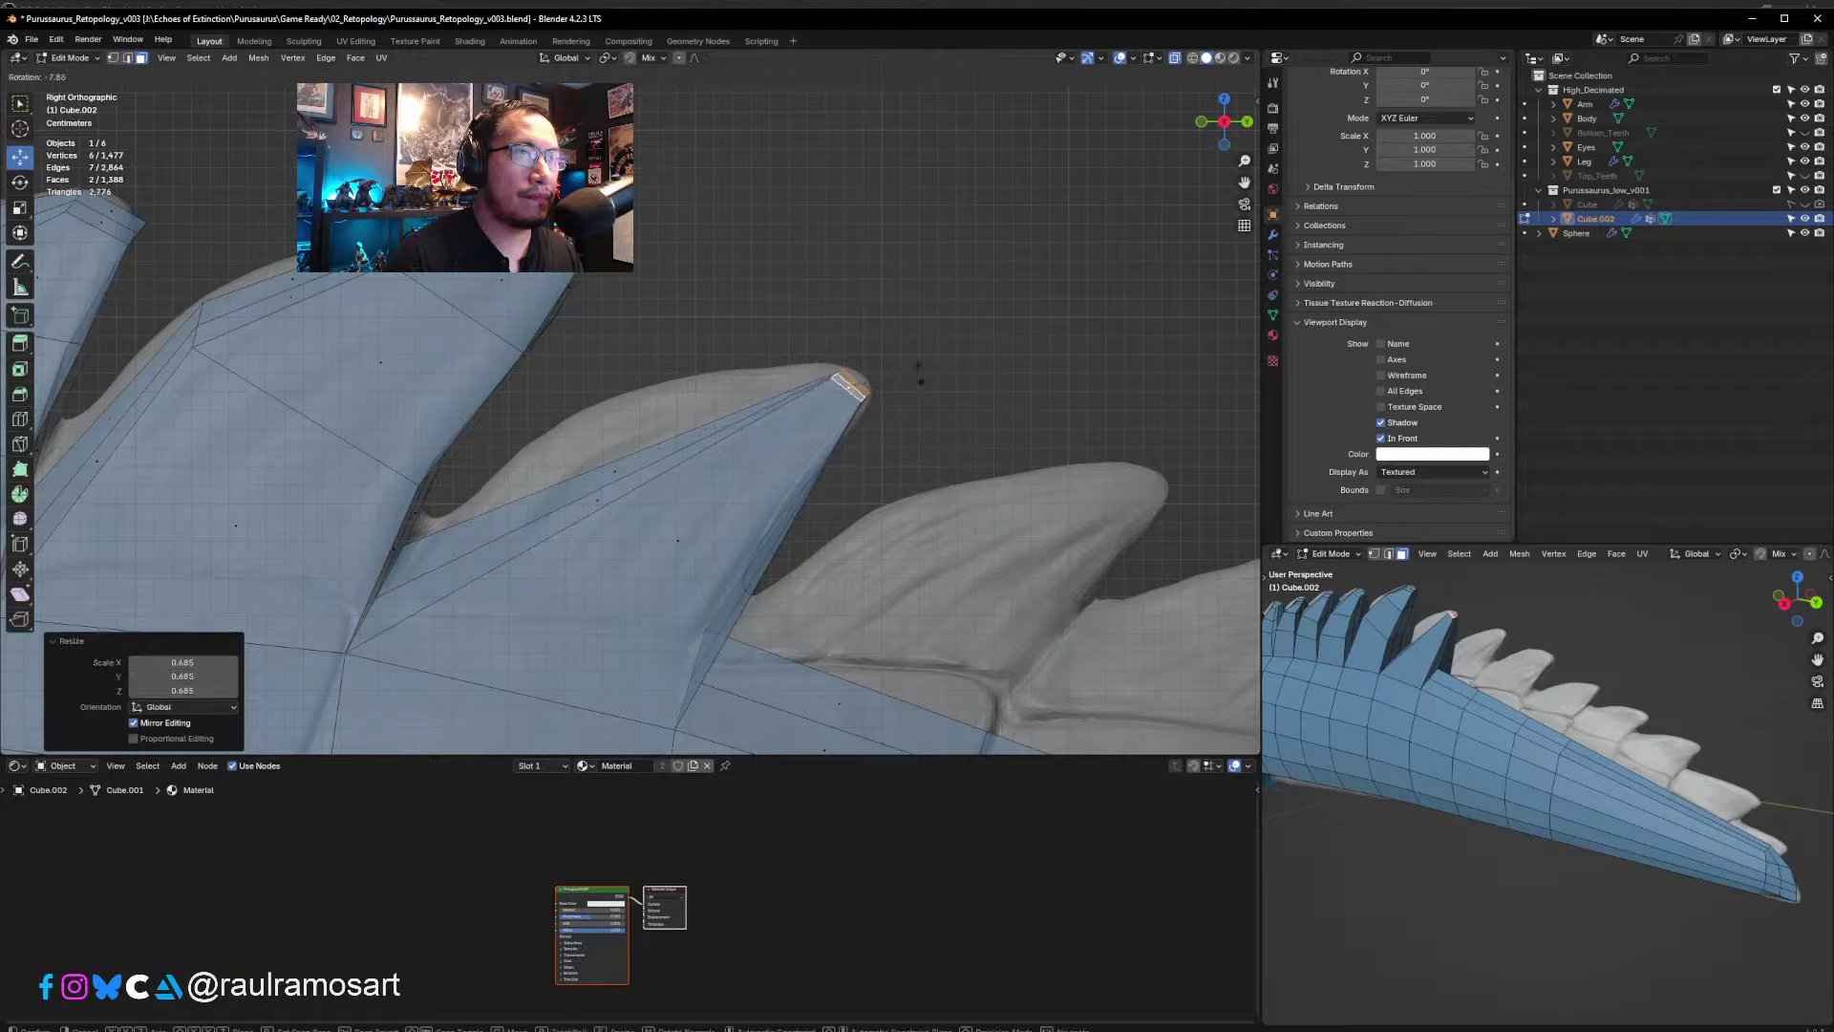
left_click(920, 351)
key("g")
left_click(925, 349)
- Add a loop cut around the middle of the new spike, scale it by 1.097, and move it up to the sculpted outline
left_click(692, 461)
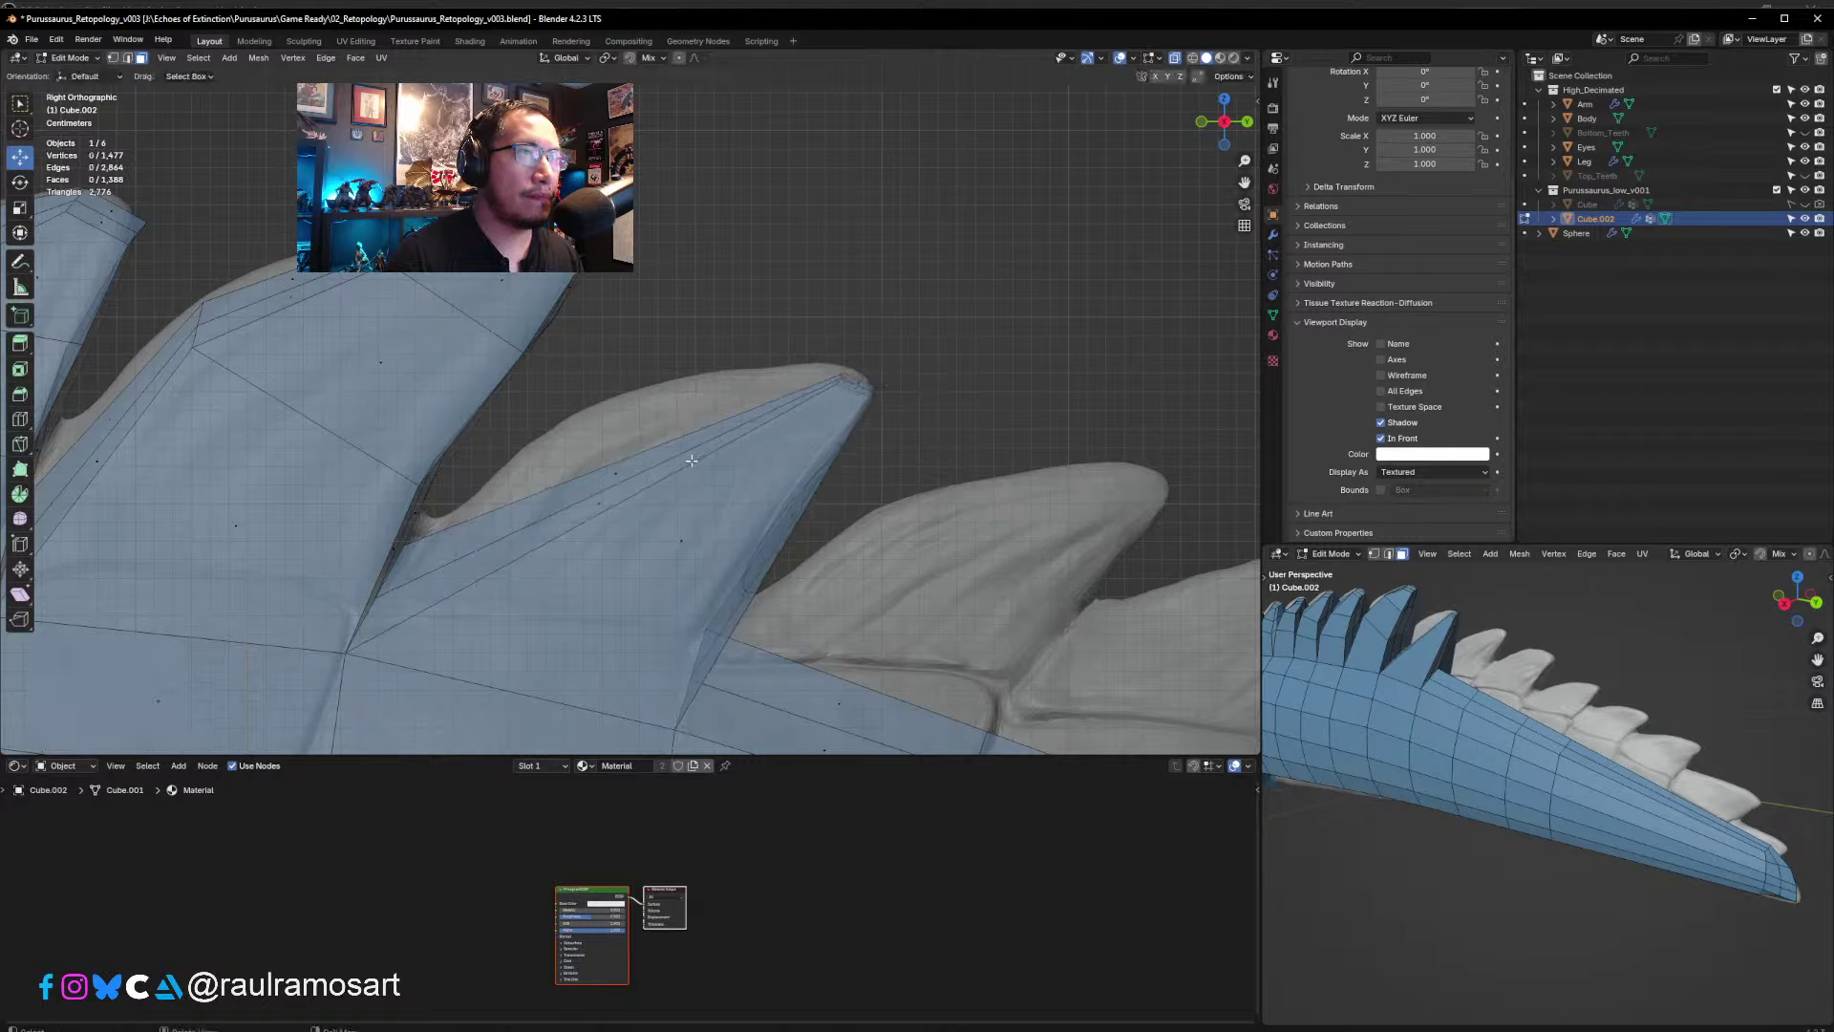
left_click(127, 58)
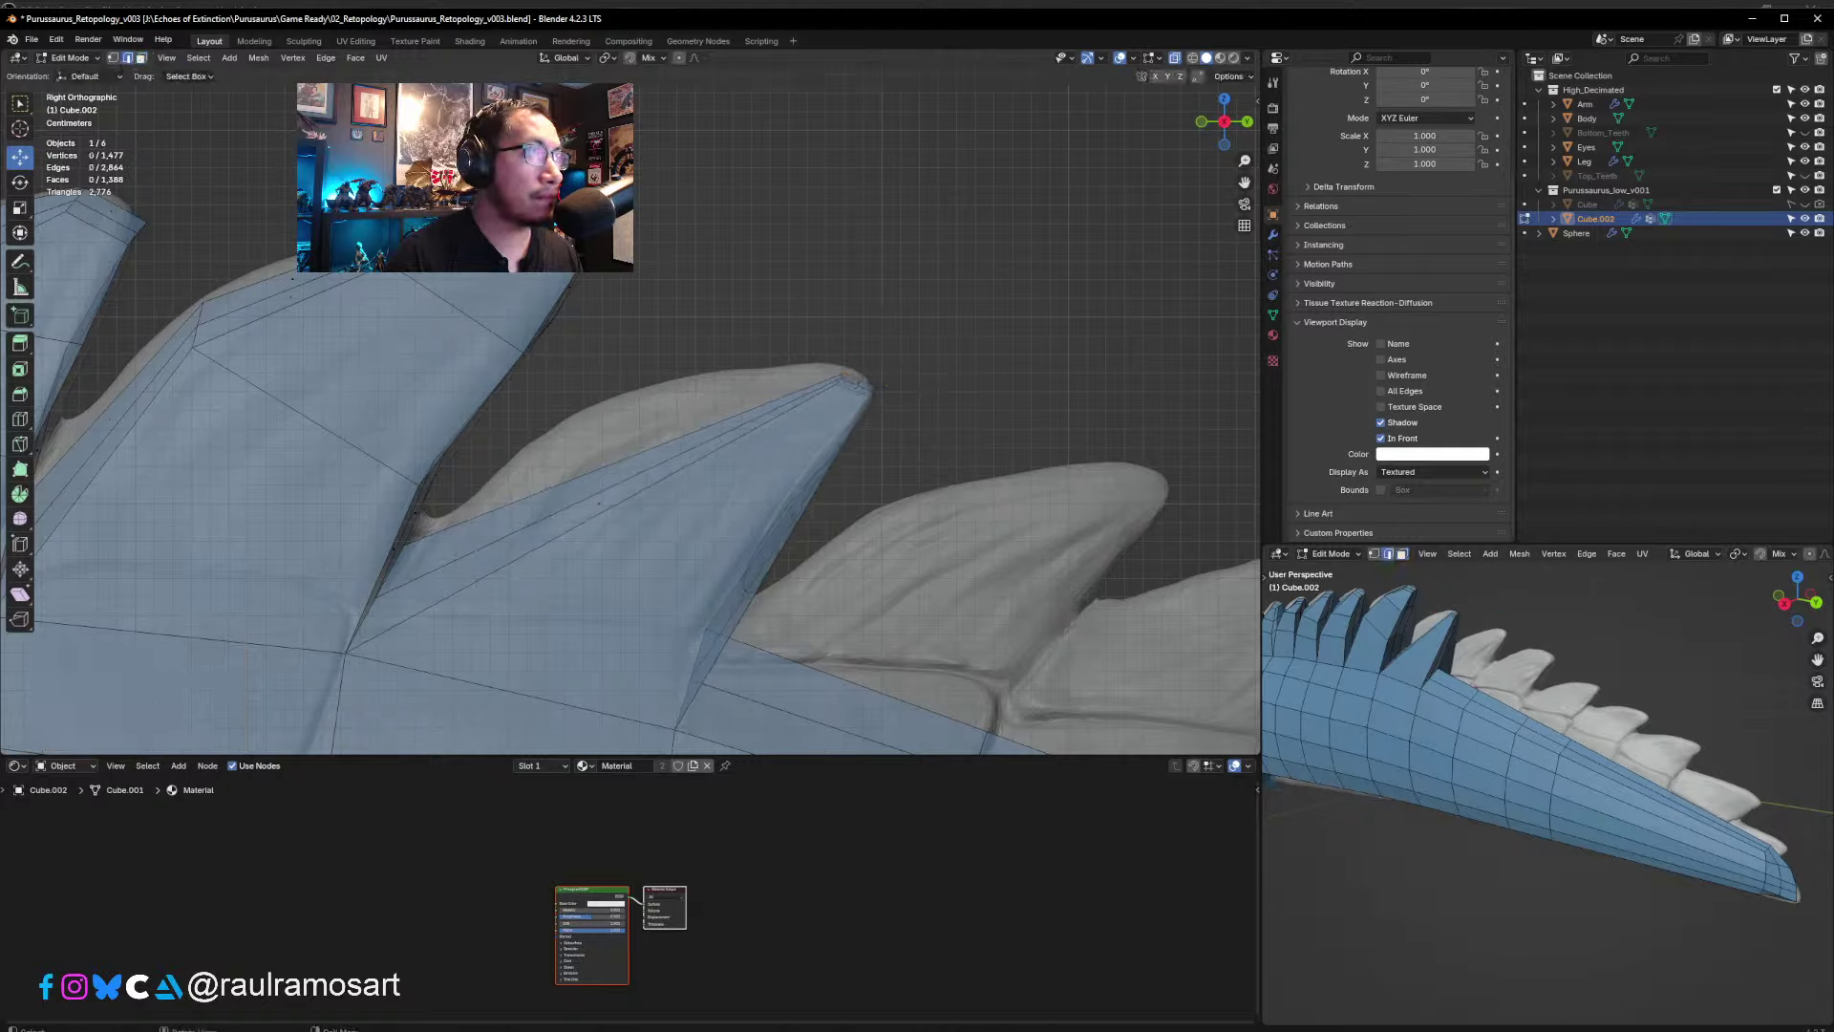
key("ctrl+r")
left_click(618, 479)
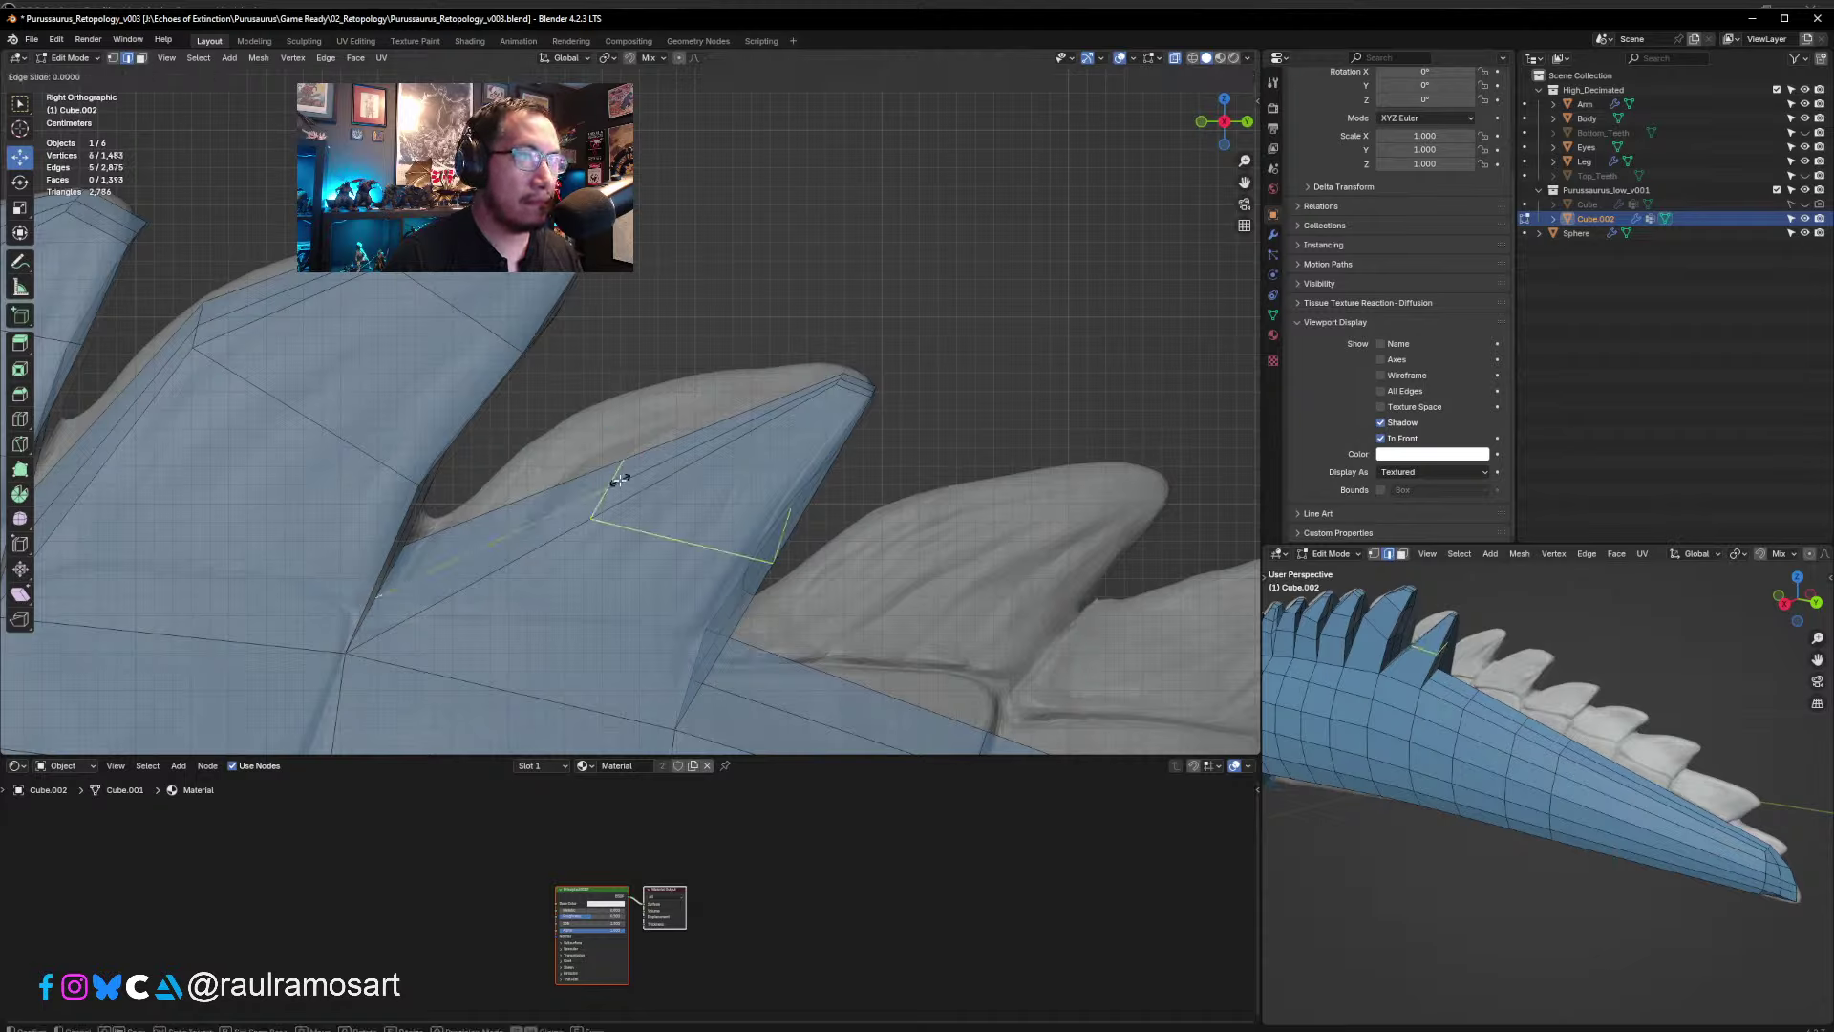
key("g")
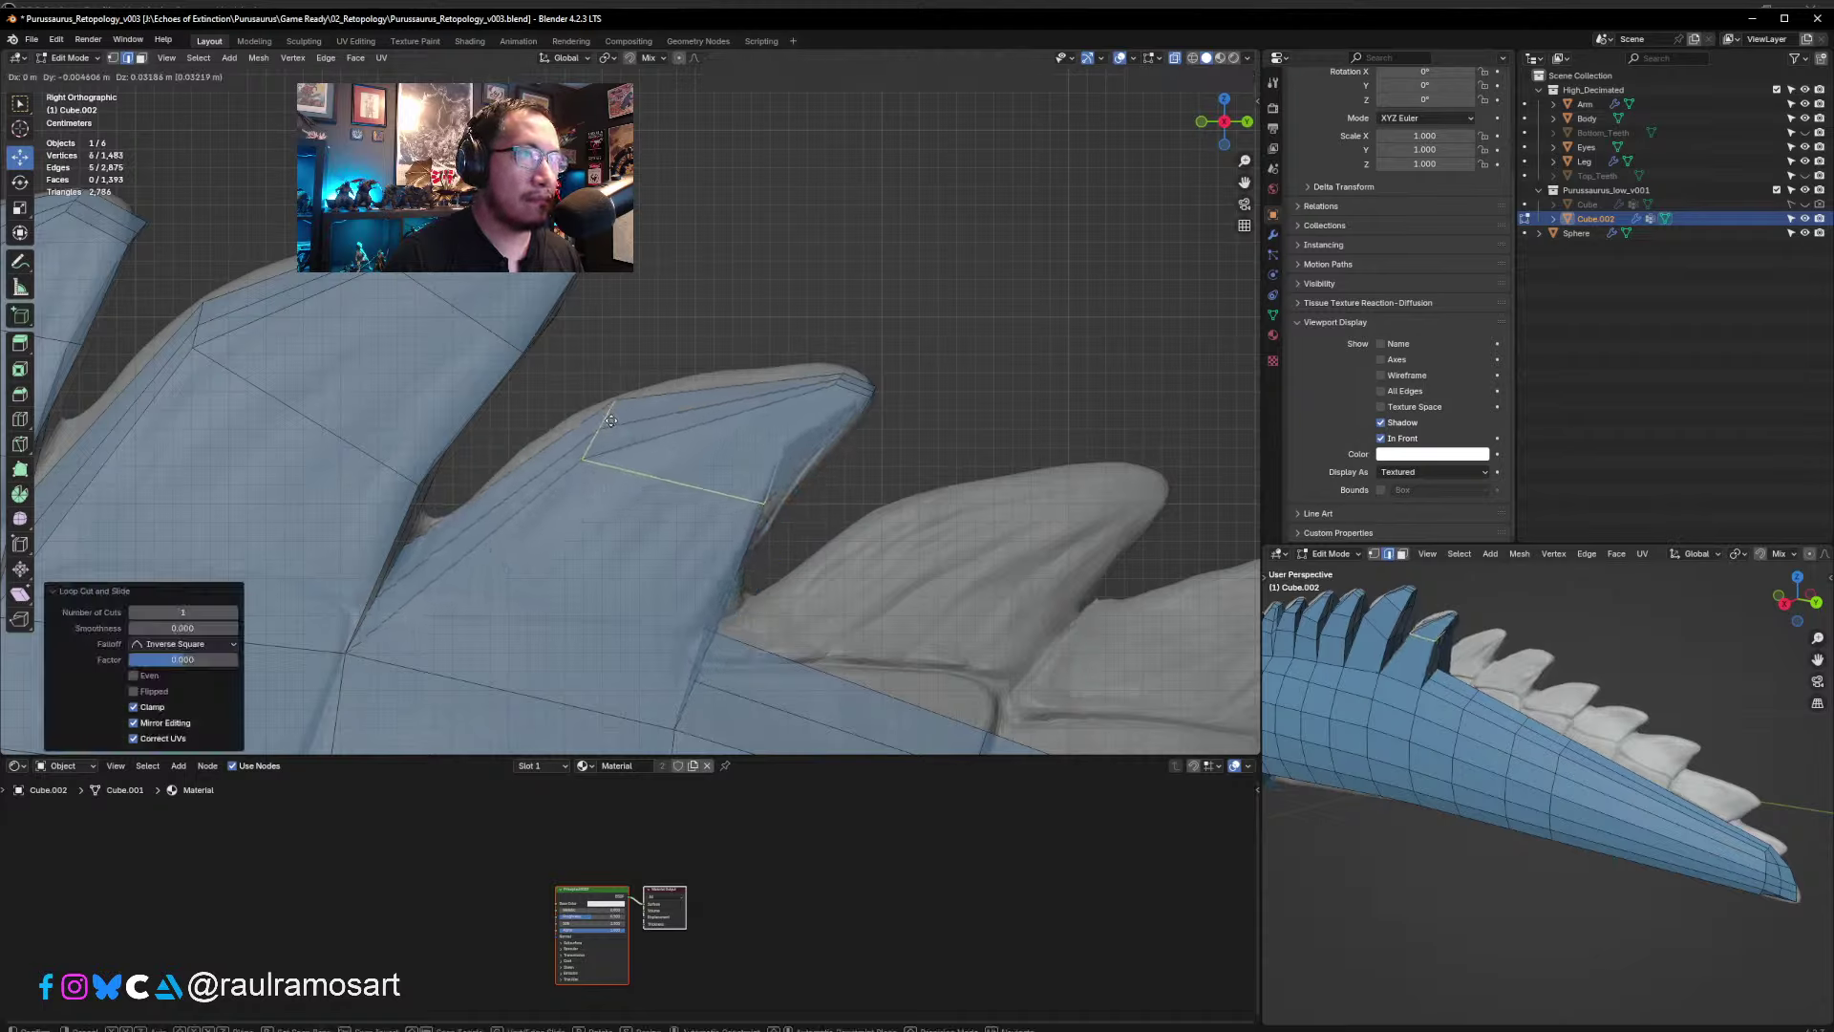
left_click(611, 421)
key("g")
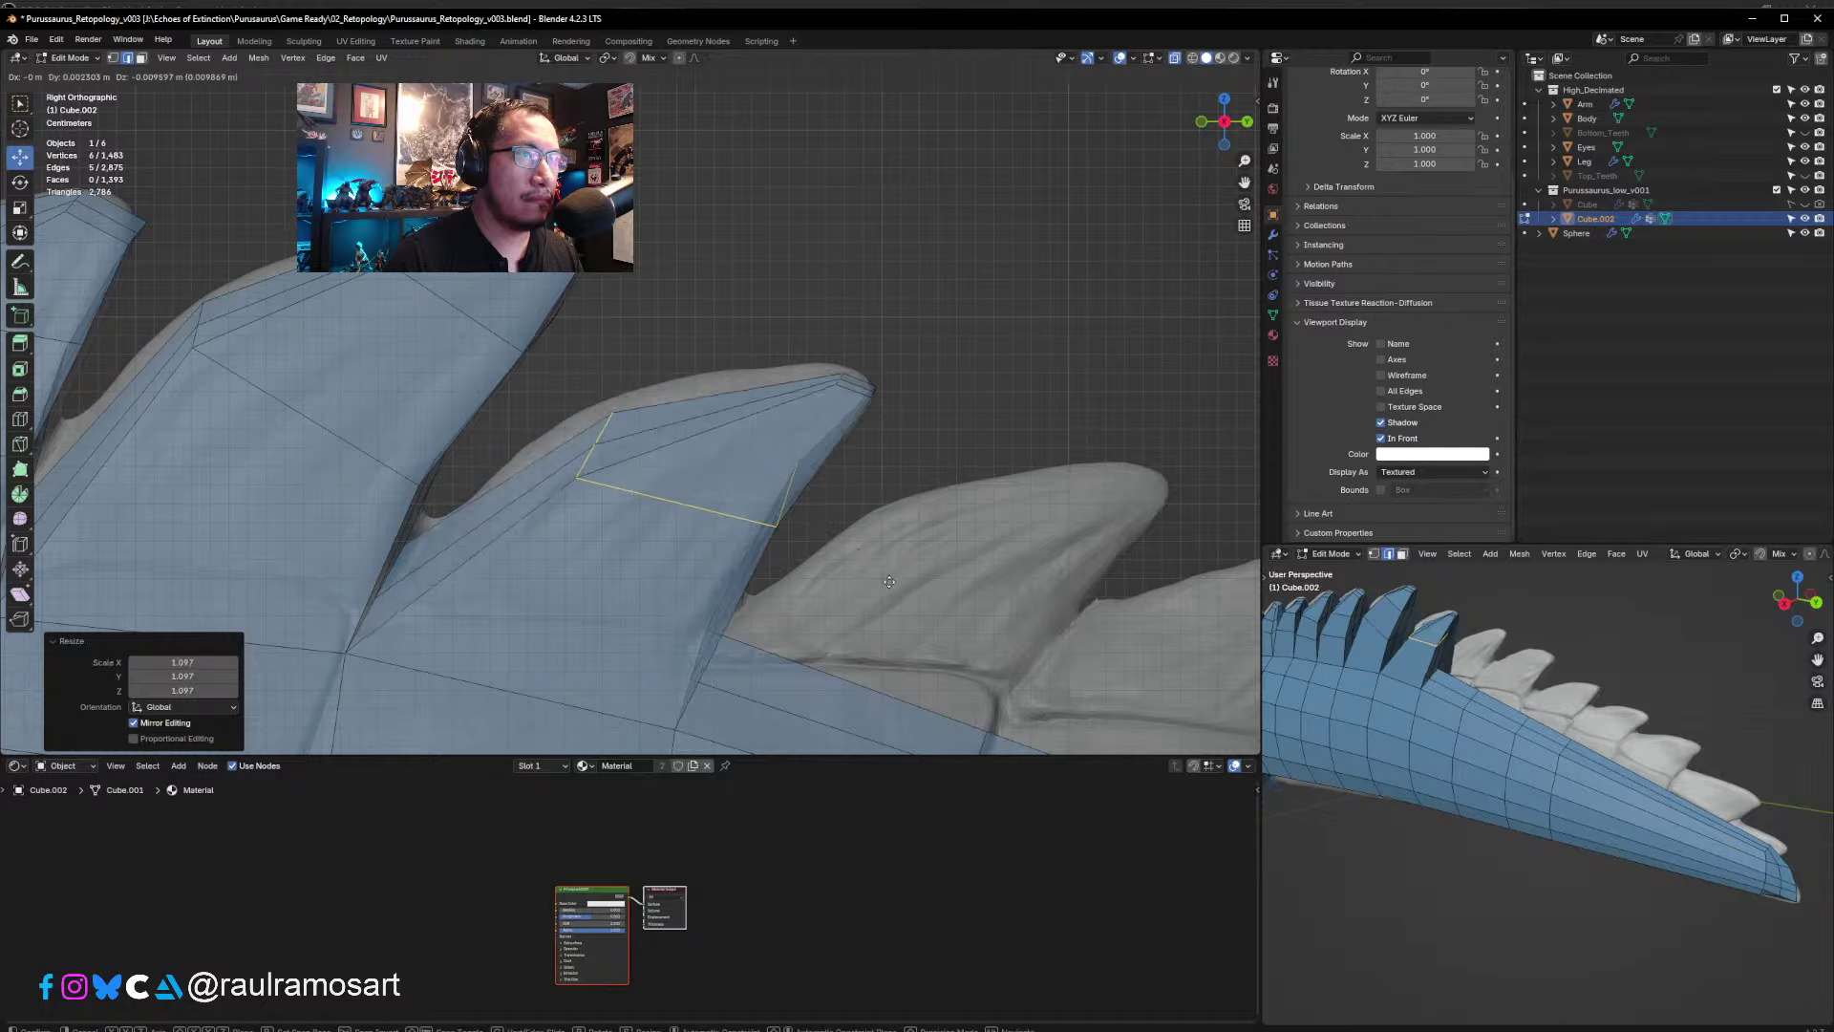
left_click(886, 581)
key("g")
left_click(890, 559)
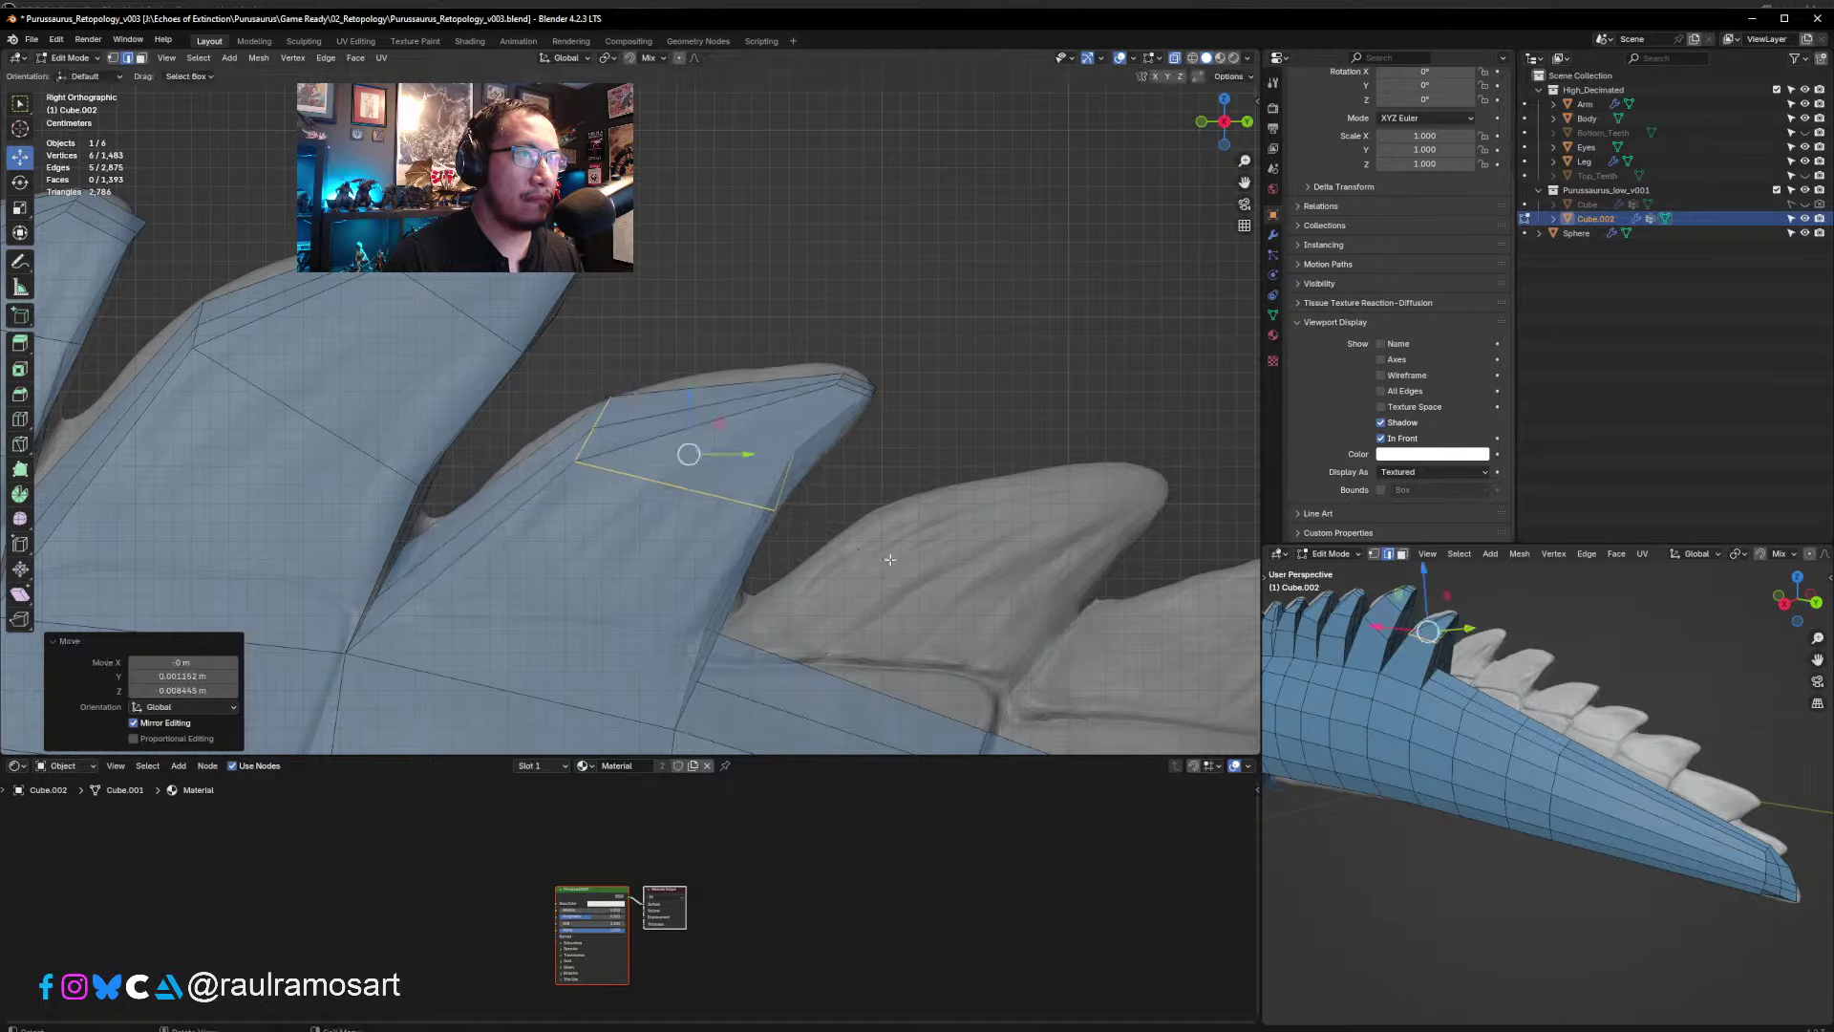
- Add a second loop cut across the lower half of the new spike, between its base and the first loop
left_click(506, 527)
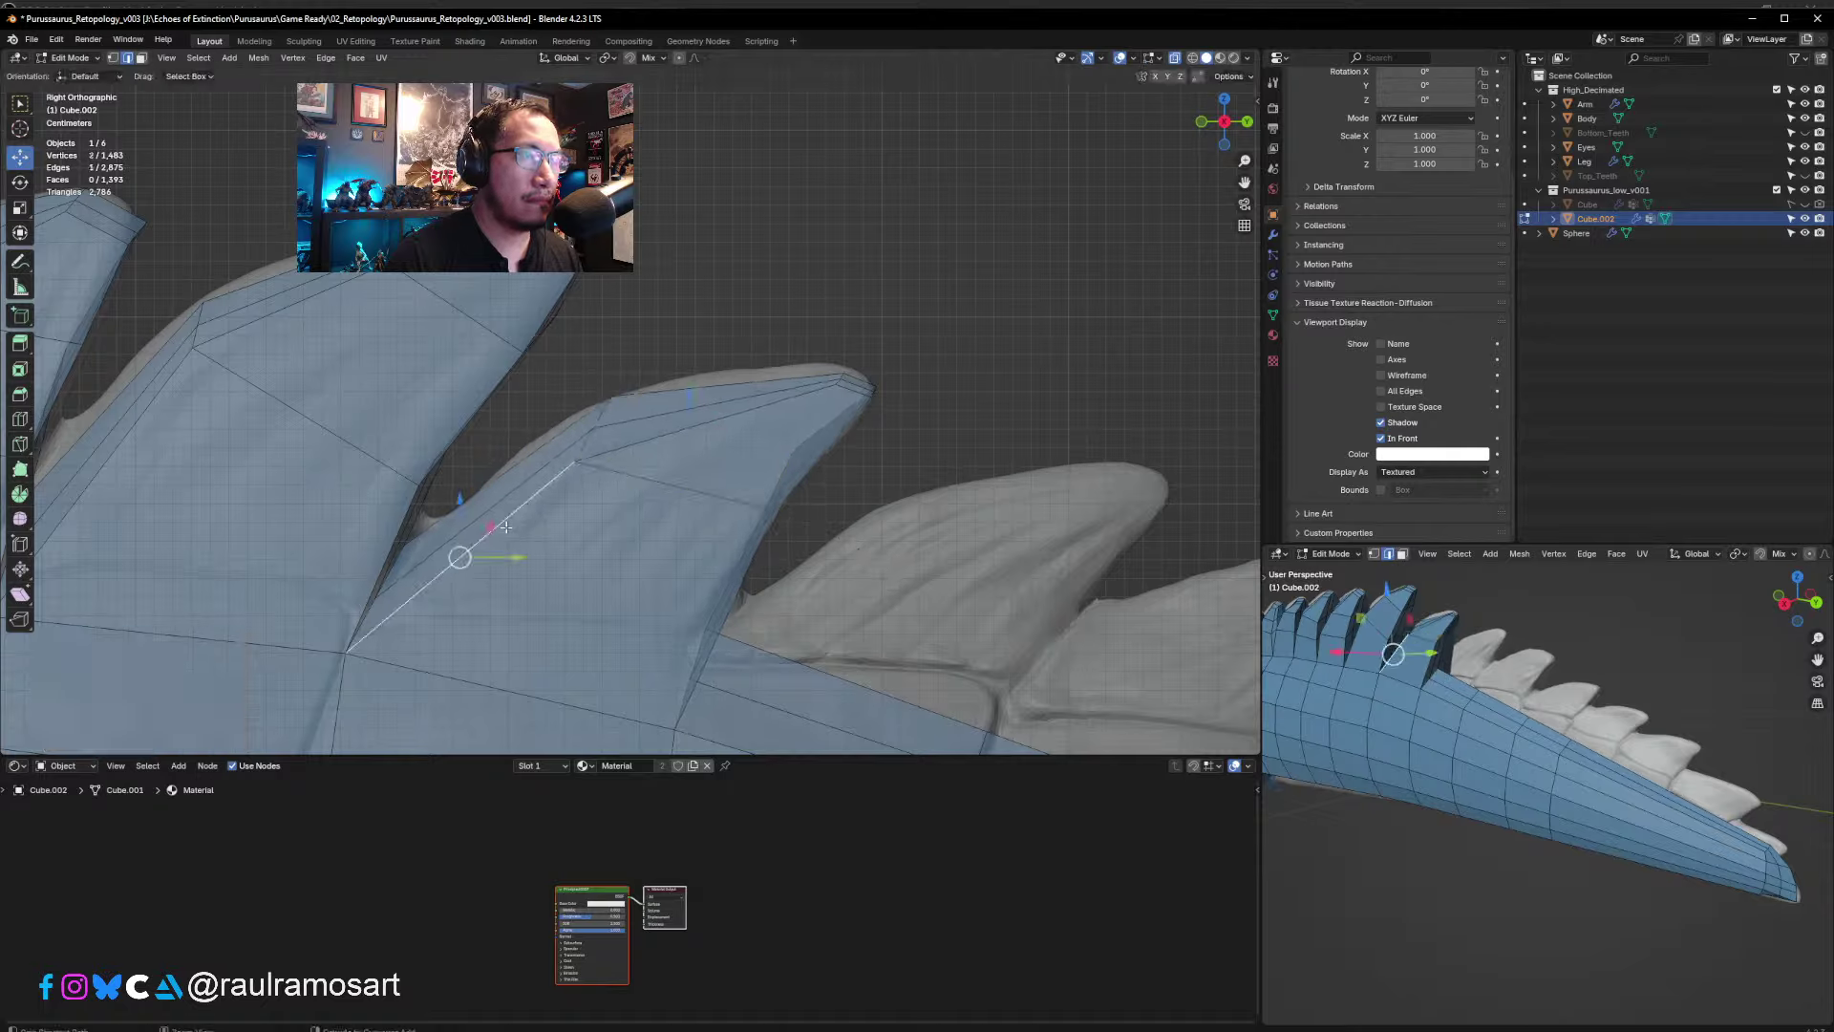
key("ctrl+r")
left_click(512, 514)
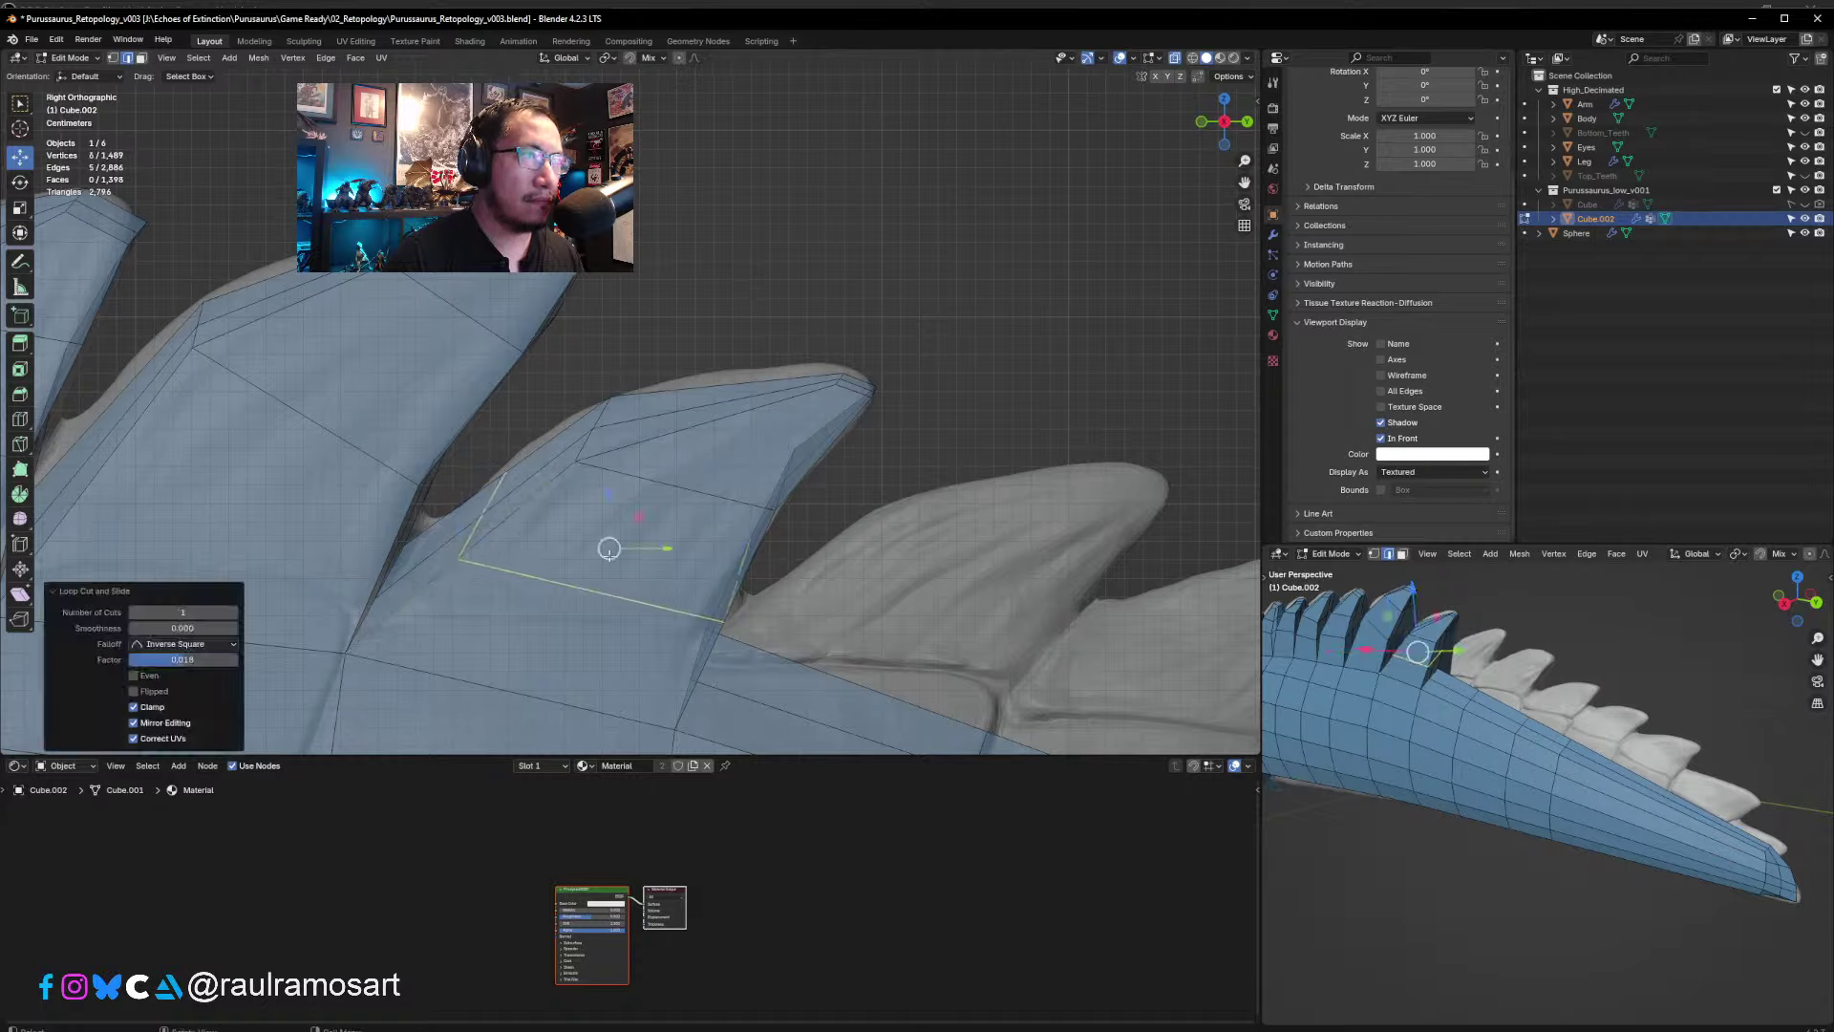
- Scale the new spike's lower edge loop and shift it slightly to fit the sculpted sides
key("s")
left_click(809, 587)
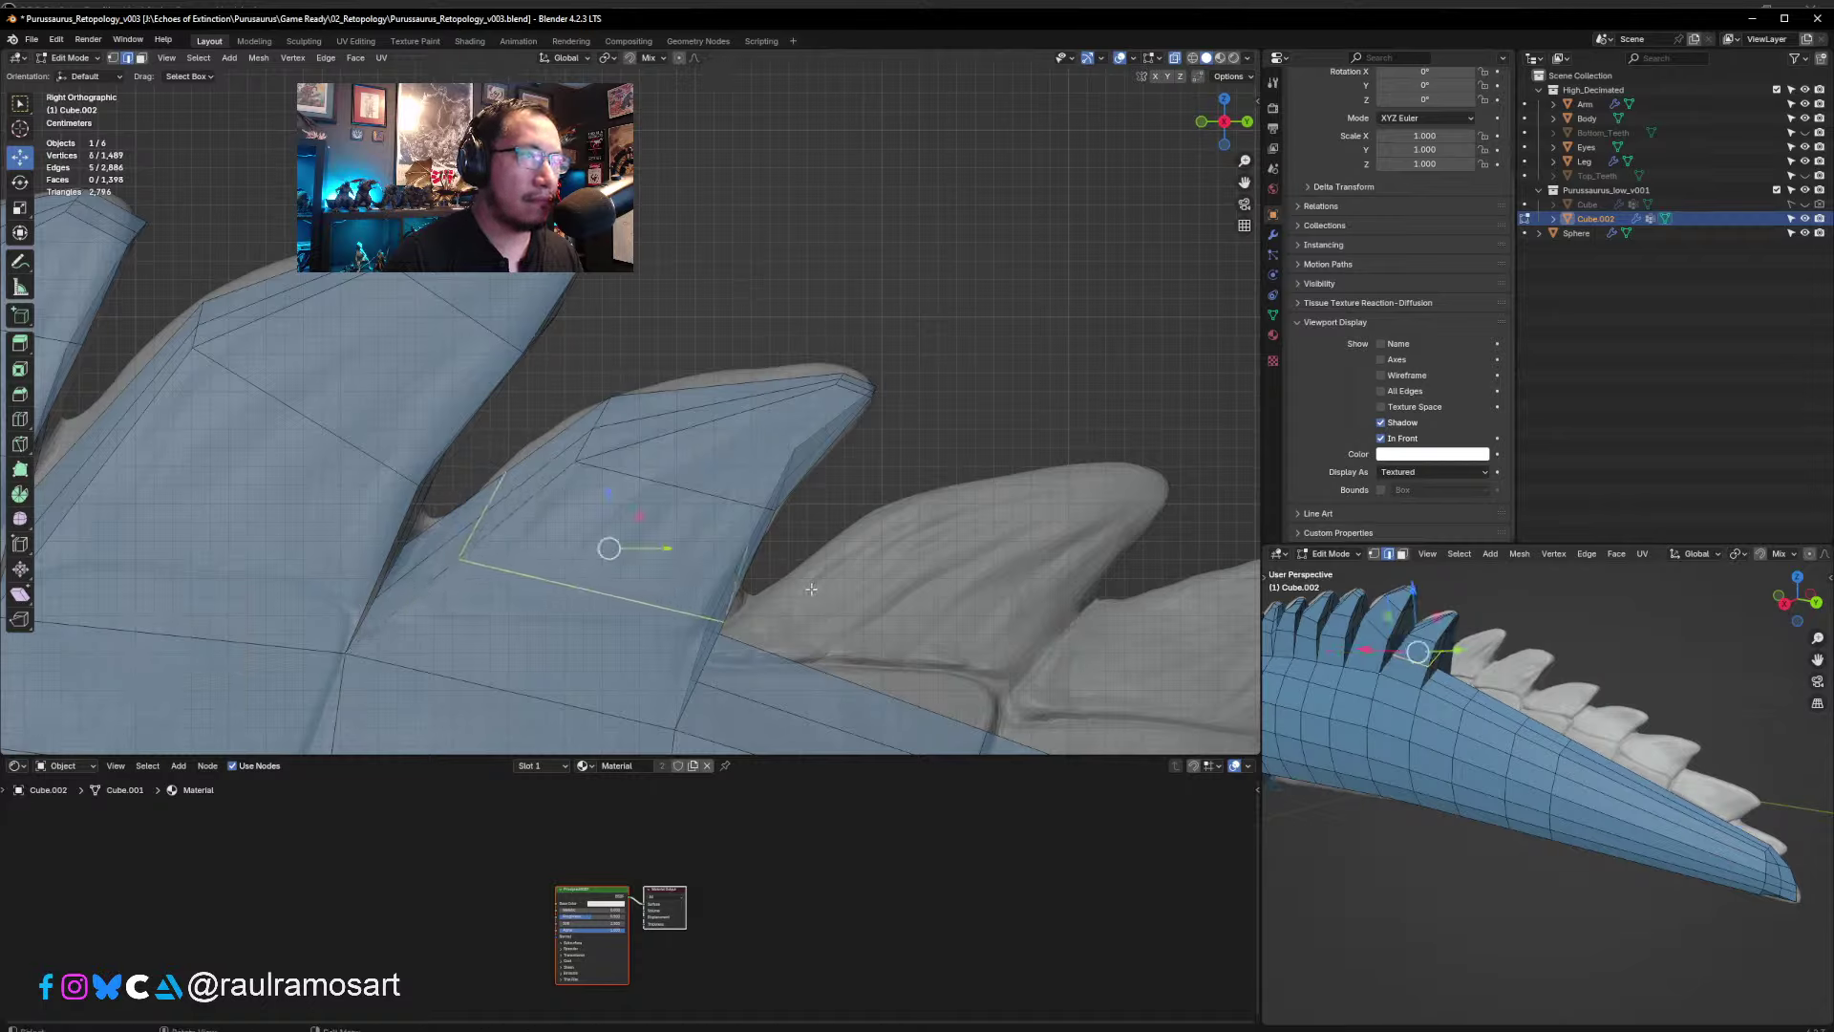
key("g")
left_click(807, 581)
left_click(995, 303)
scroll(806, 399, "down", 1)
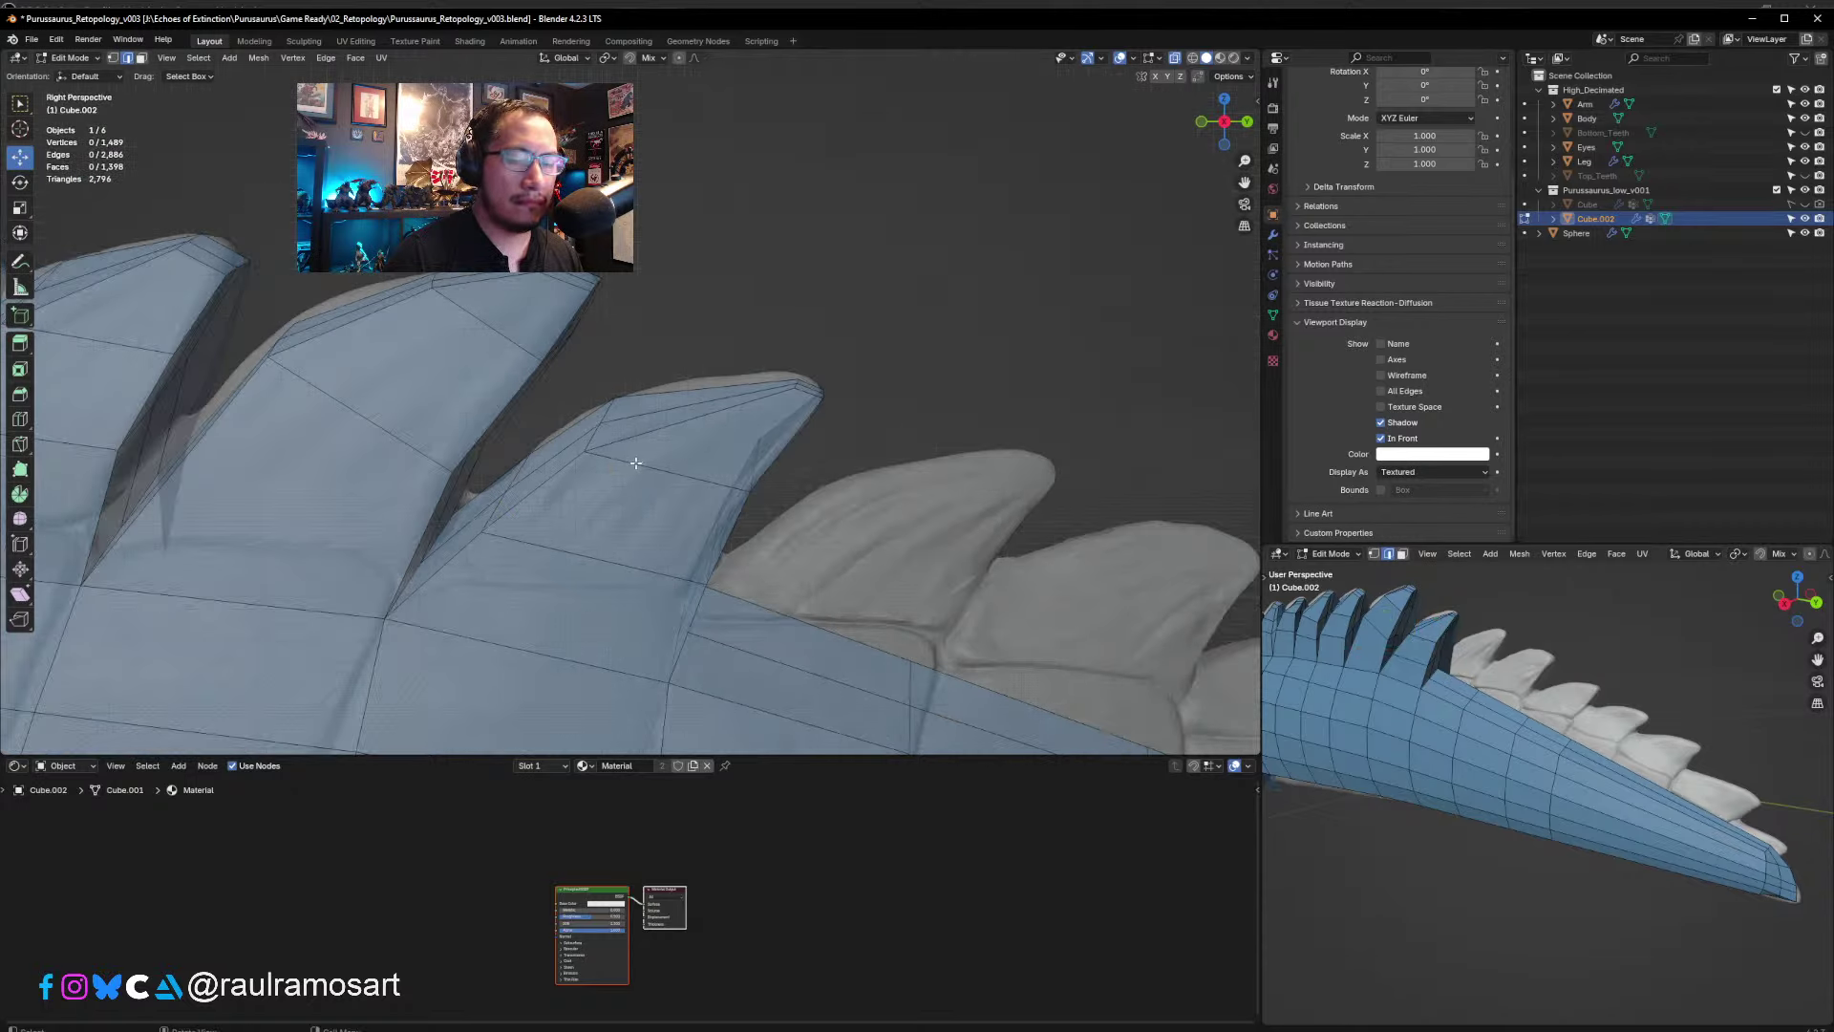
- Shrink the front vertices of the spike's middle loop by about 0.622 and move them onto the upper sculpted curve
left_click(115, 58)
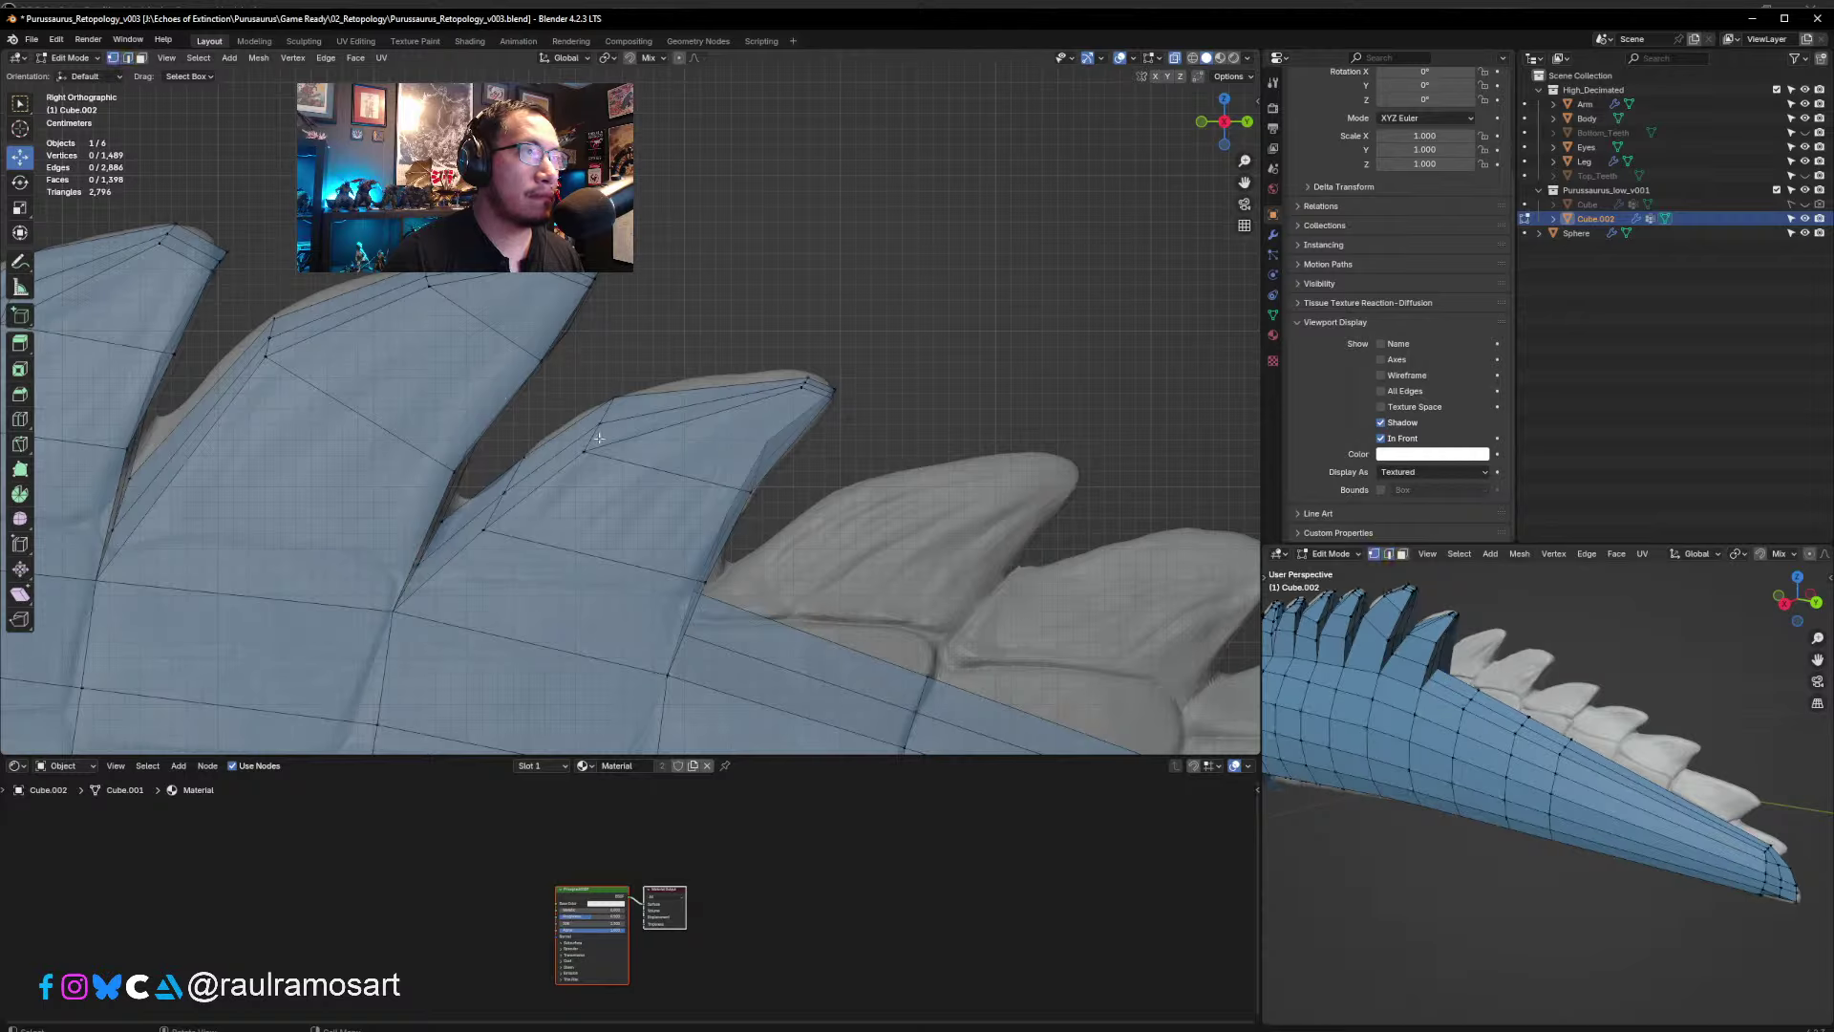
left_click_drag(571, 406, 686, 496)
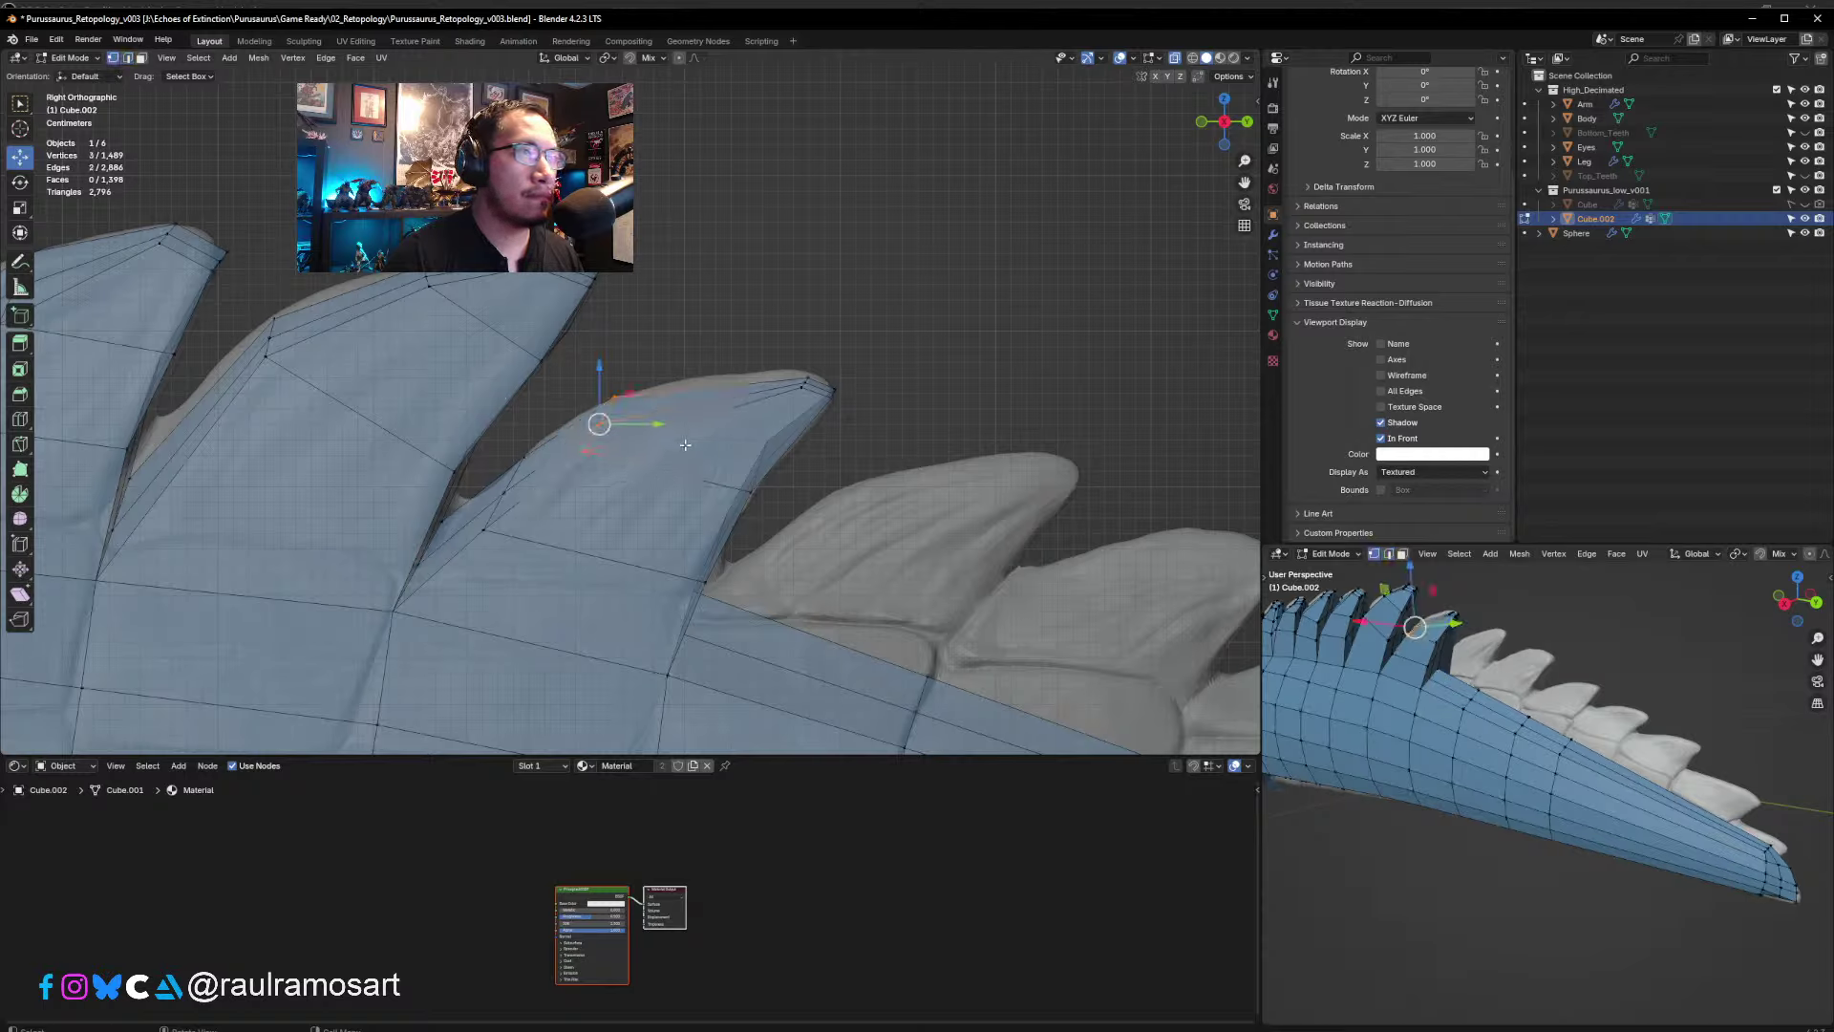
key("s")
left_click(712, 420)
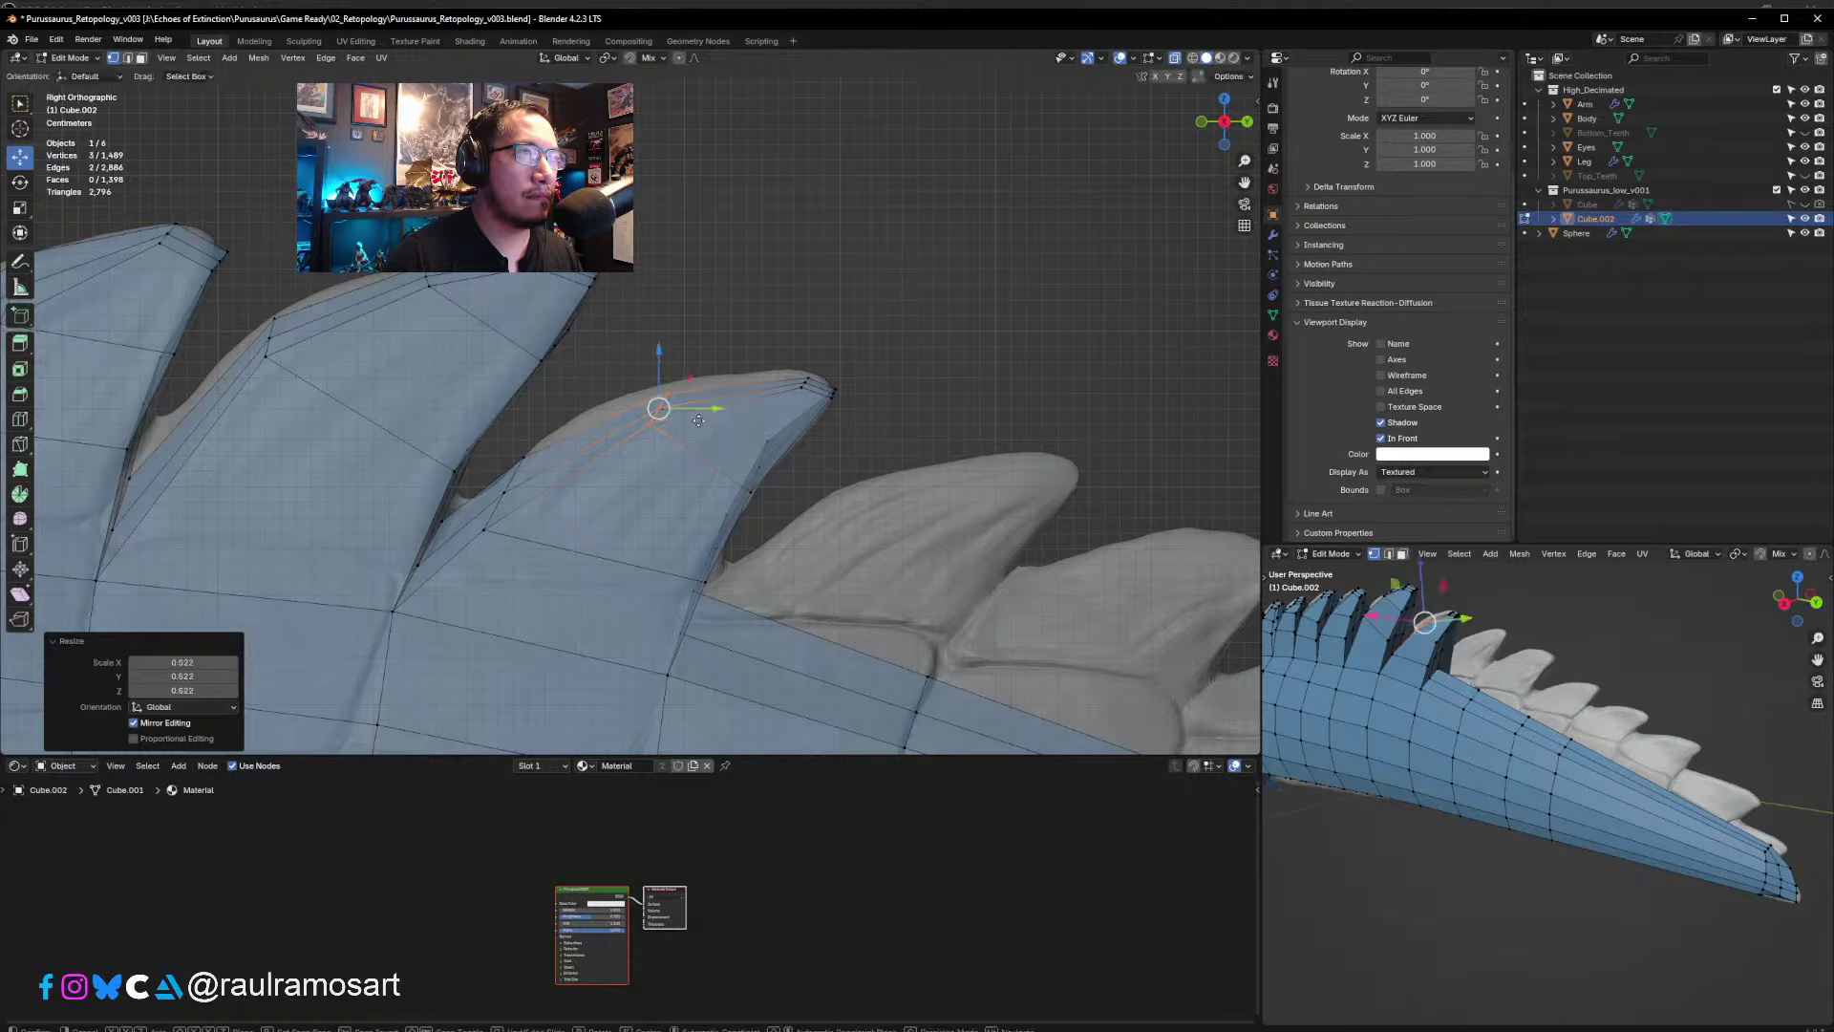
key("g")
left_click(703, 414)
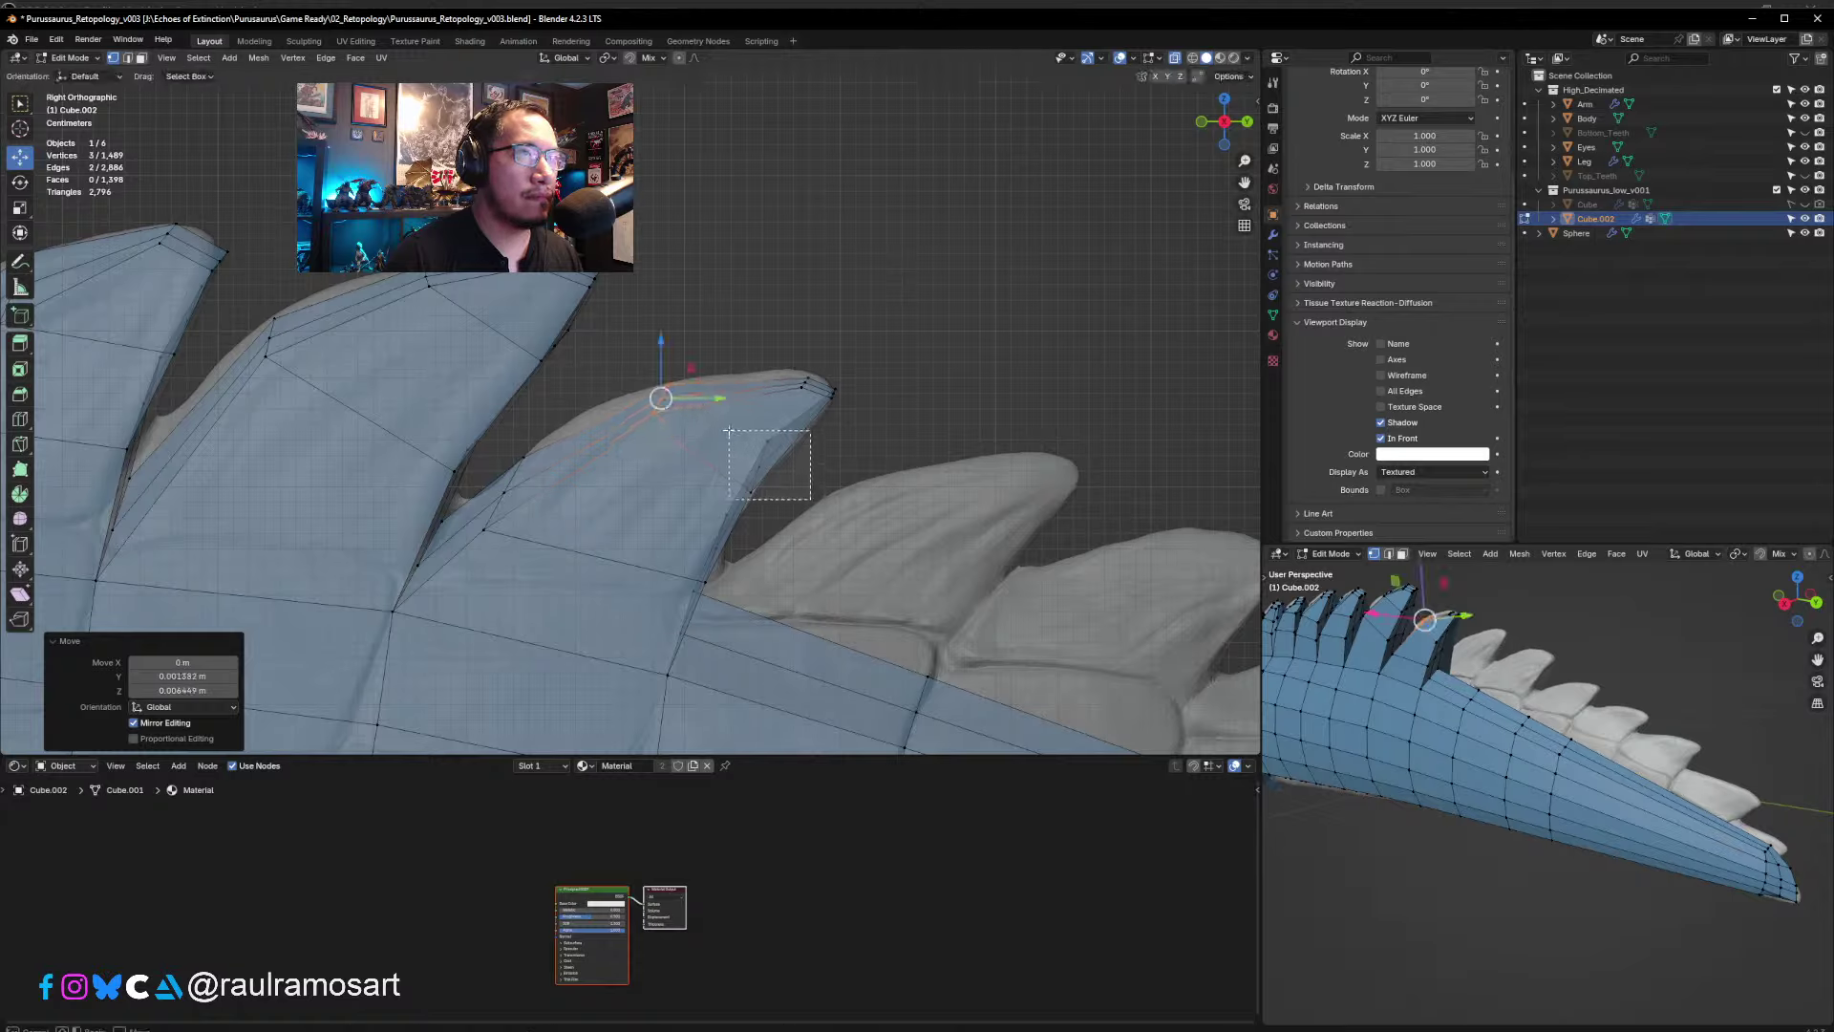
- Move and scale the rear vertices of the spike's middle loop to follow the sculpted back edge
key("g")
left_click(769, 455)
key("s")
left_click(828, 464)
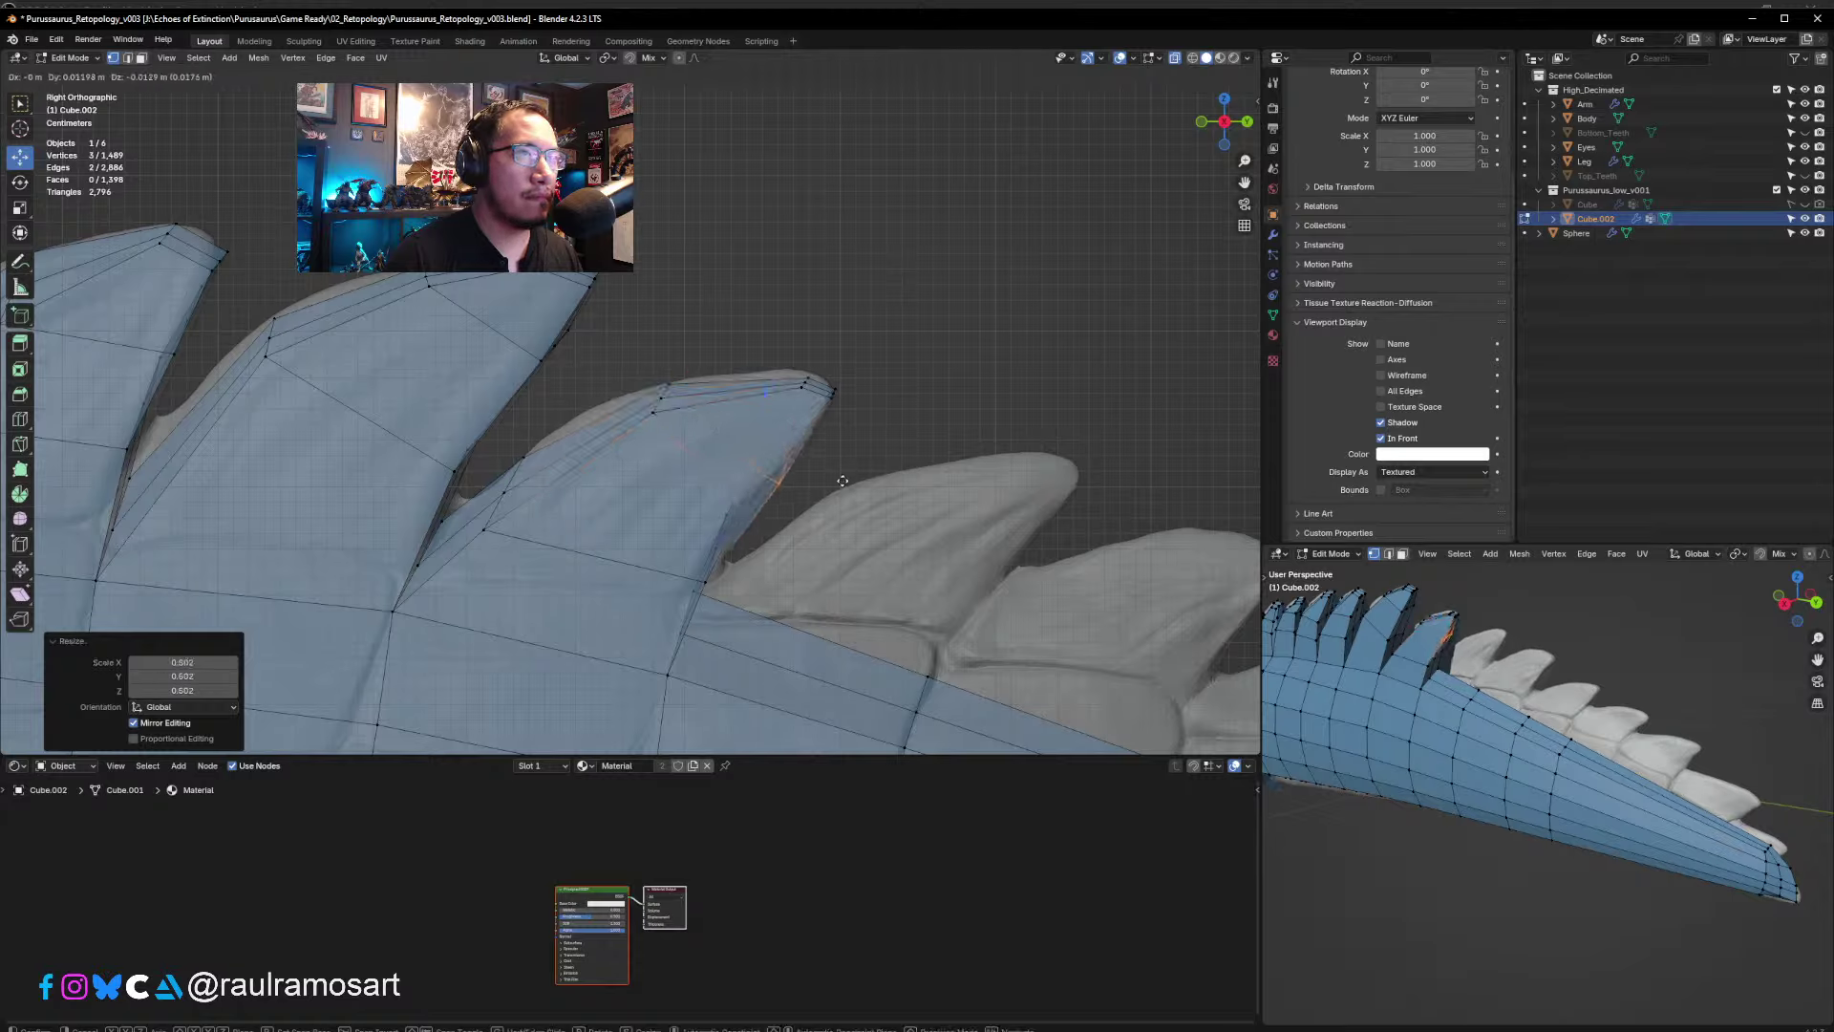
left_click(676, 529)
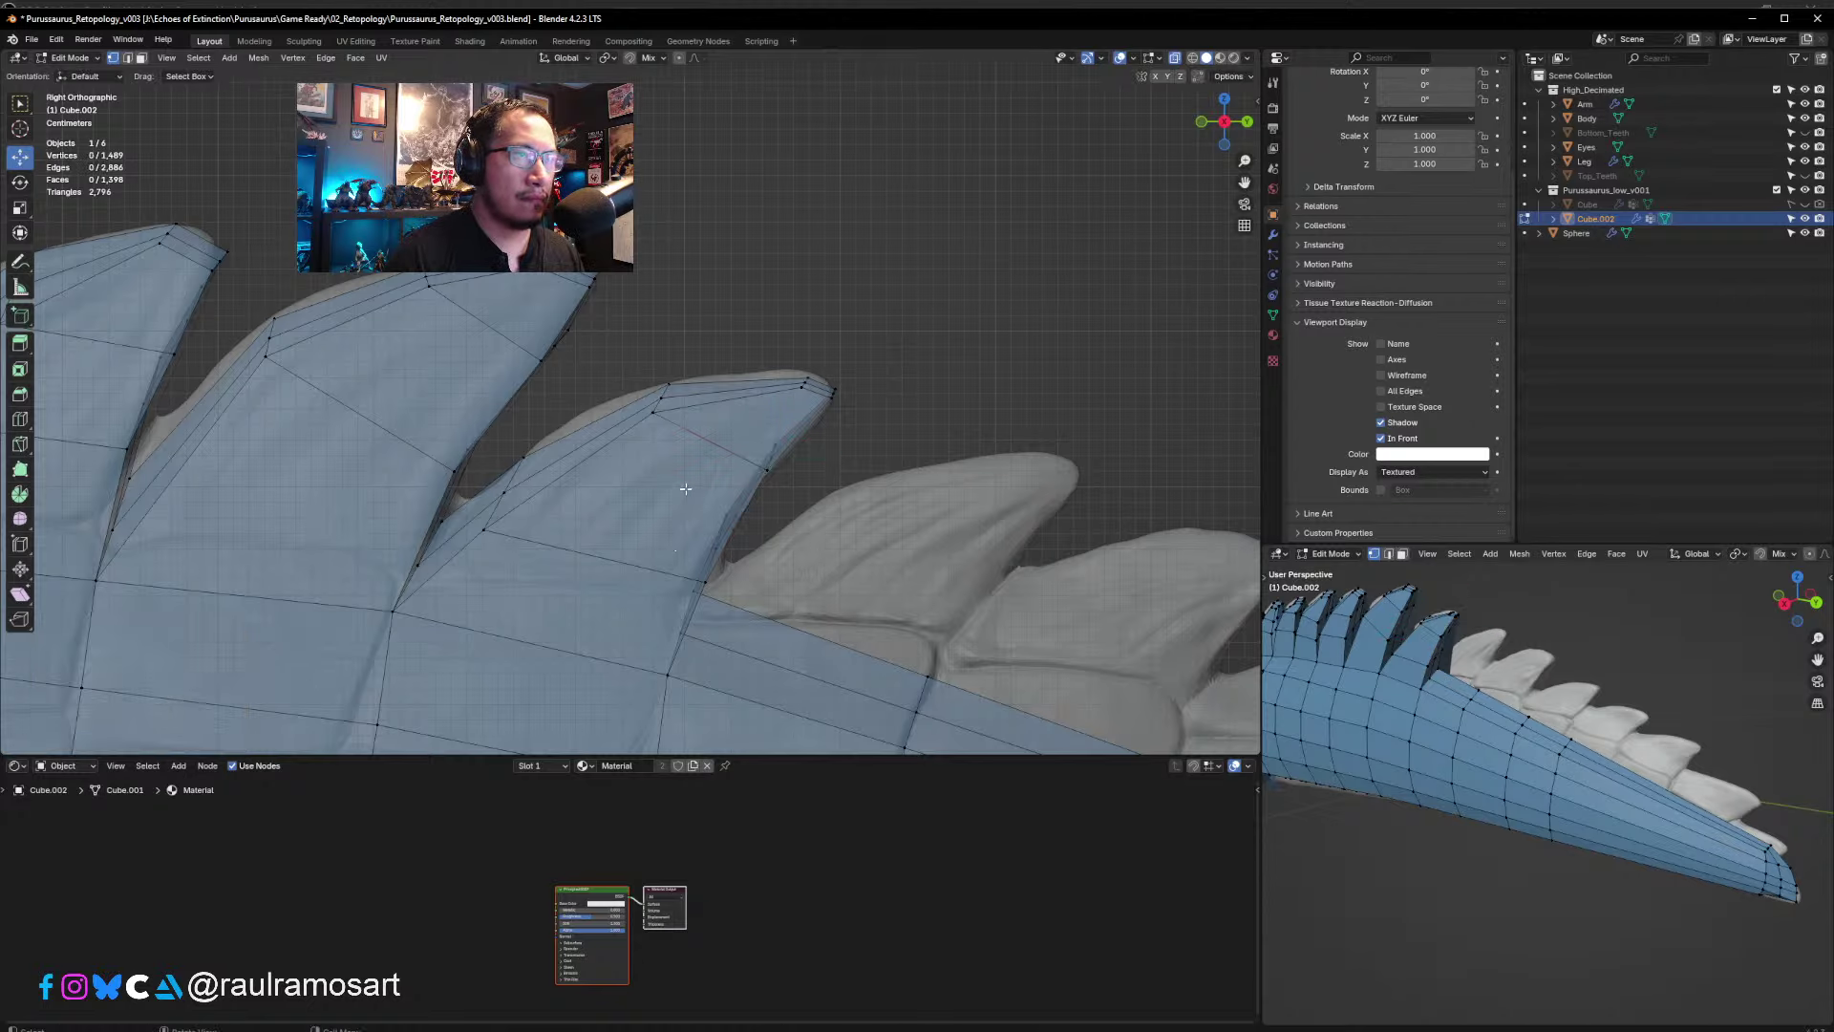
- Examine the spike progress along the tail and the mesh around the hind leg against the sculpt
scroll(685, 488, "down", 5)
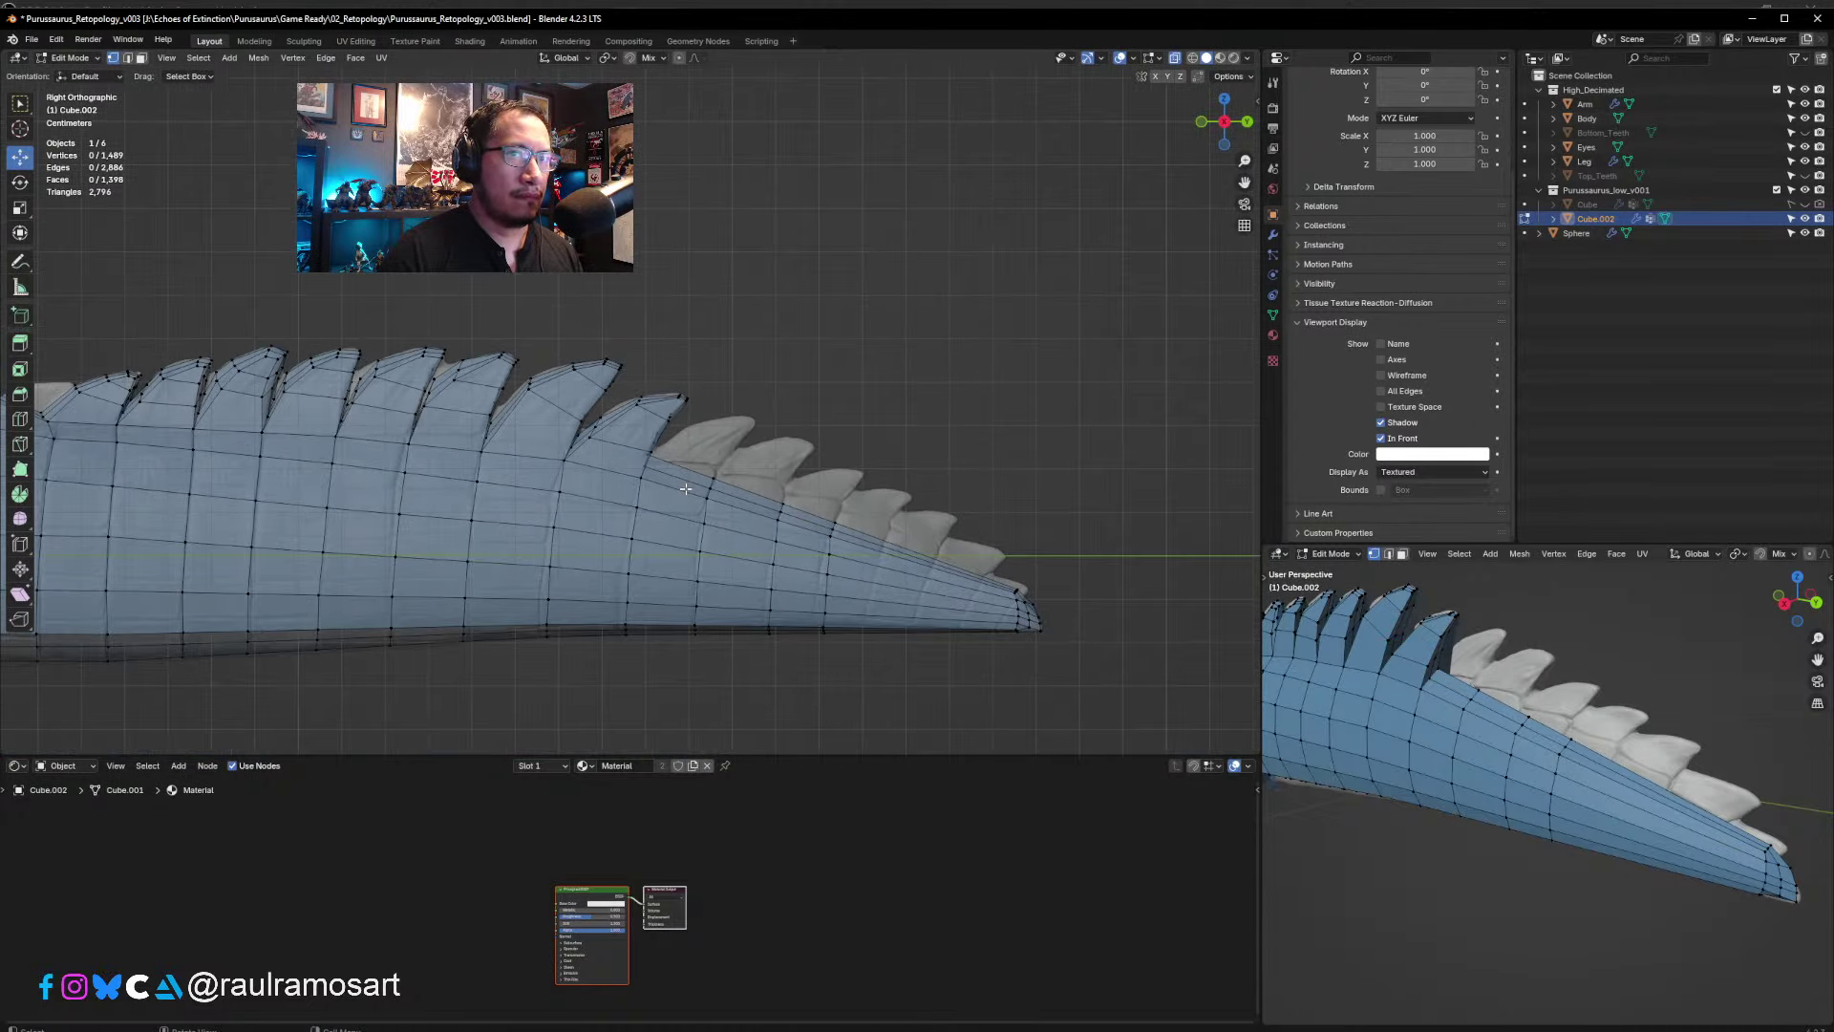
middle_click_drag(1427, 739, 1471, 820)
scroll(1526, 794, "down", 4)
scroll(676, 524, "up", 3)
scroll(676, 523, "down", 5)
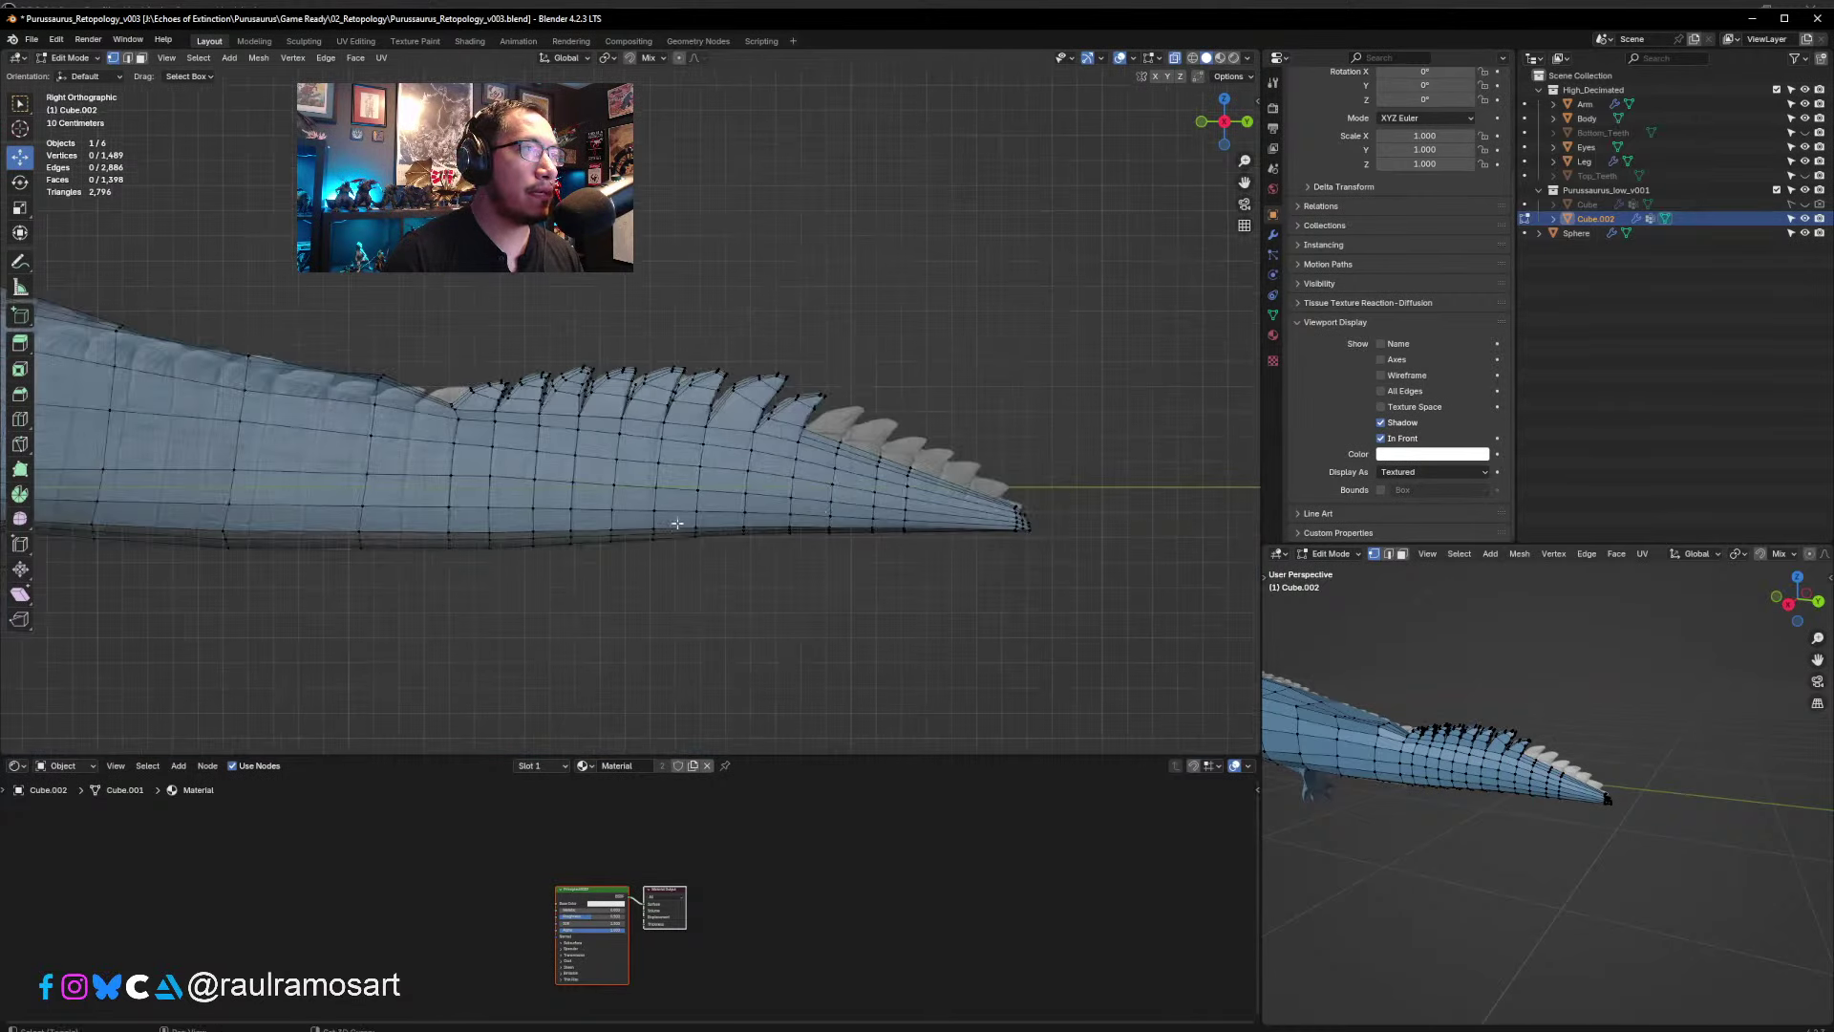
middle_click_drag(677, 524, 681, 467)
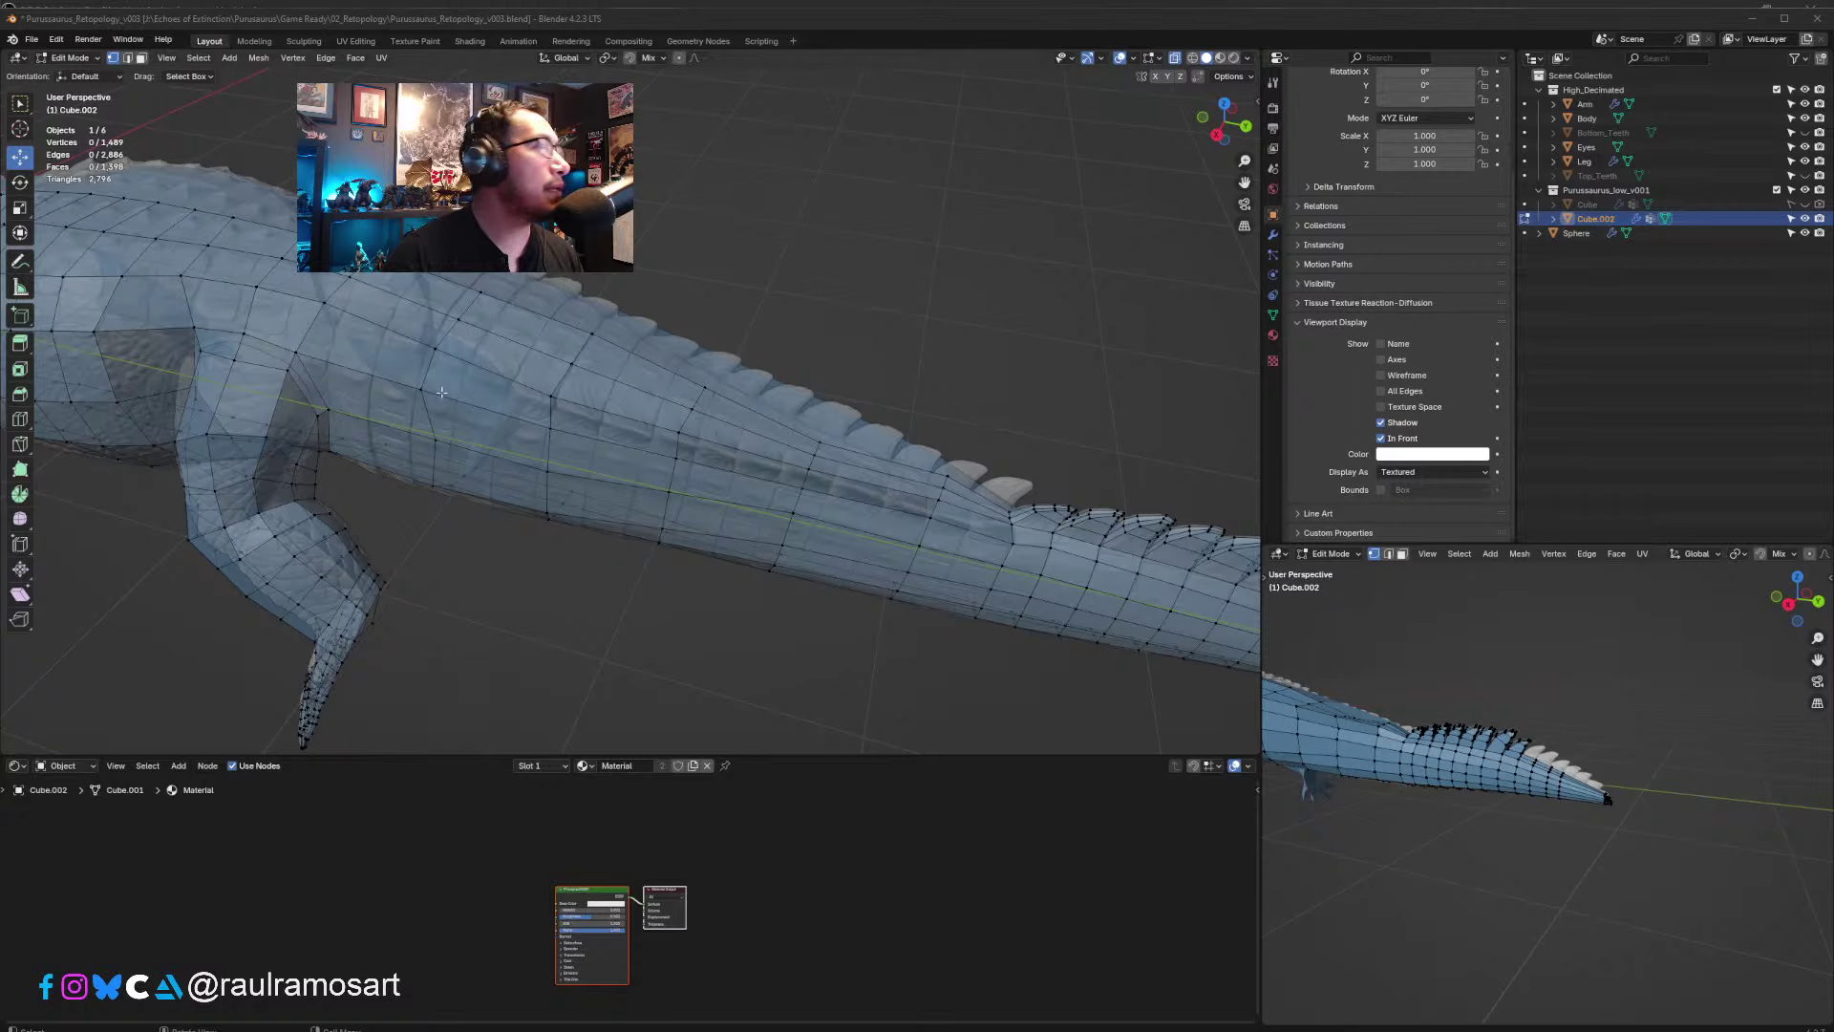
scroll(442, 393, "down", 1)
middle_click_drag(498, 392, 746, 414)
- Rotate and reposition the top vertices of the tail ring just behind the hind leg, then shift its mid-side vertex forward
key("KP_3")
scroll(501, 350, "up", 2)
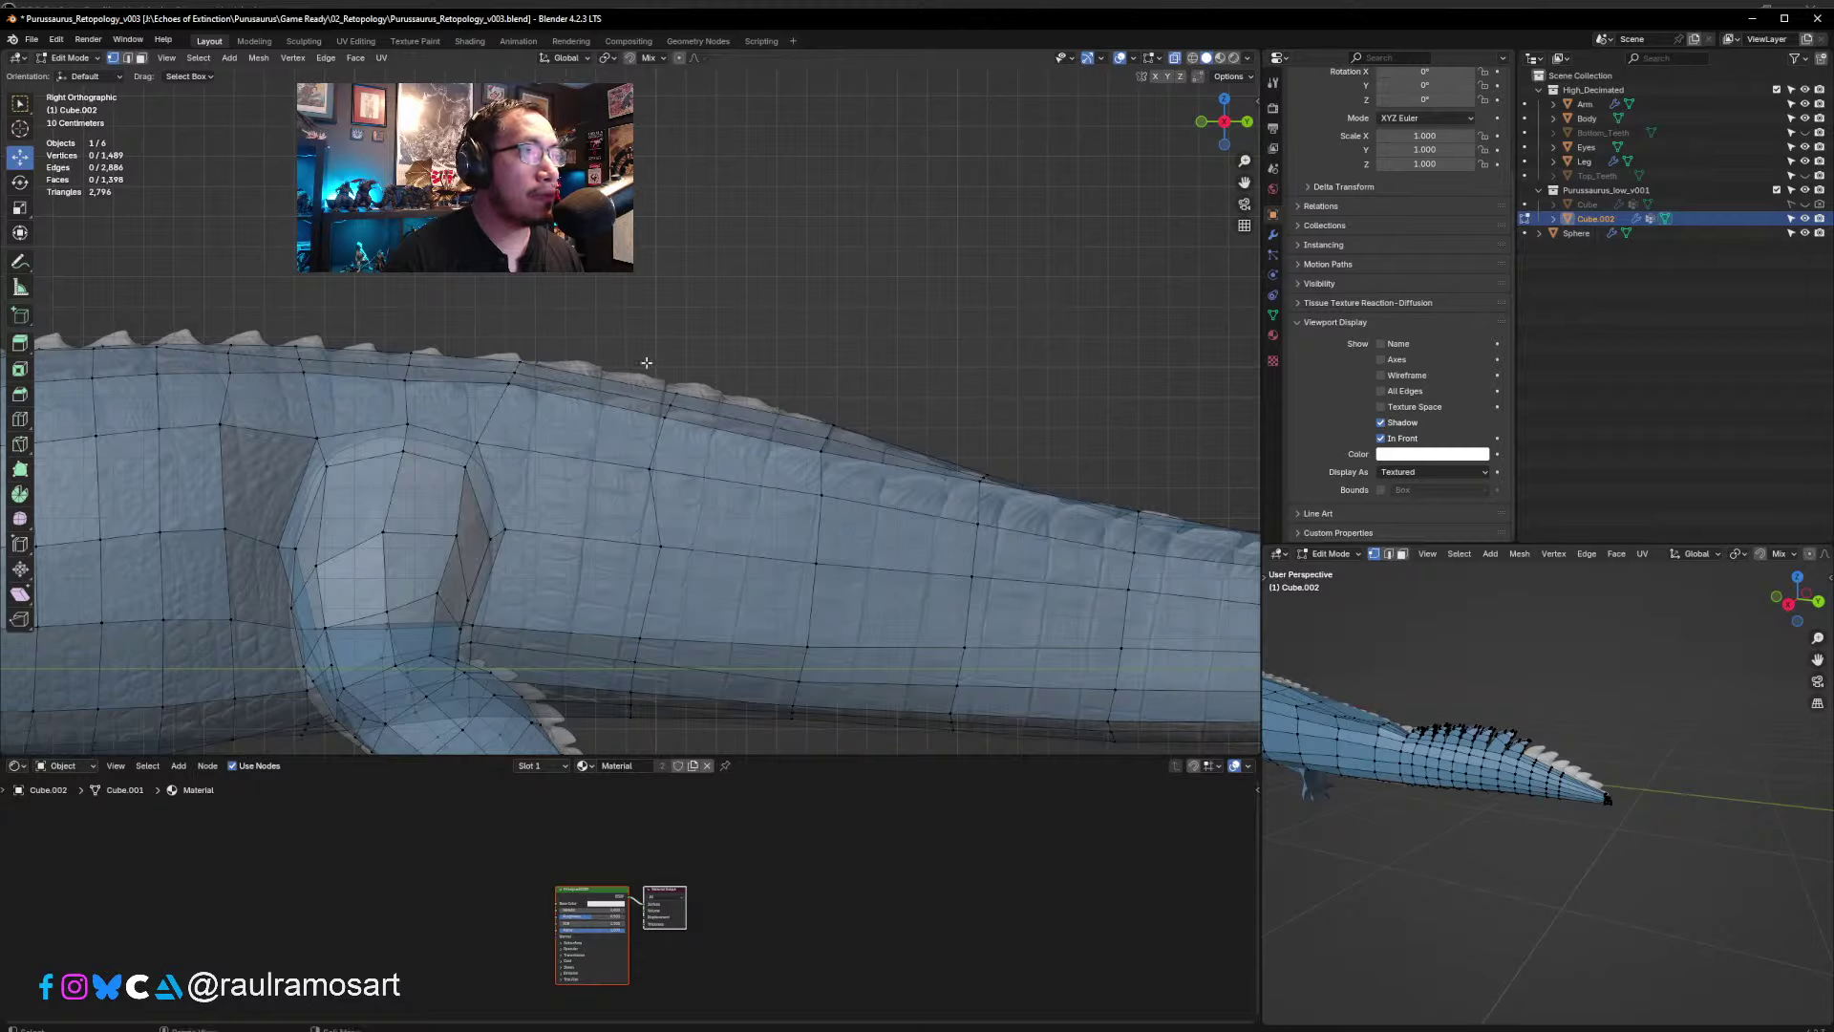
left_click_drag(647, 362, 710, 445)
key("r")
left_click(712, 392)
key("g")
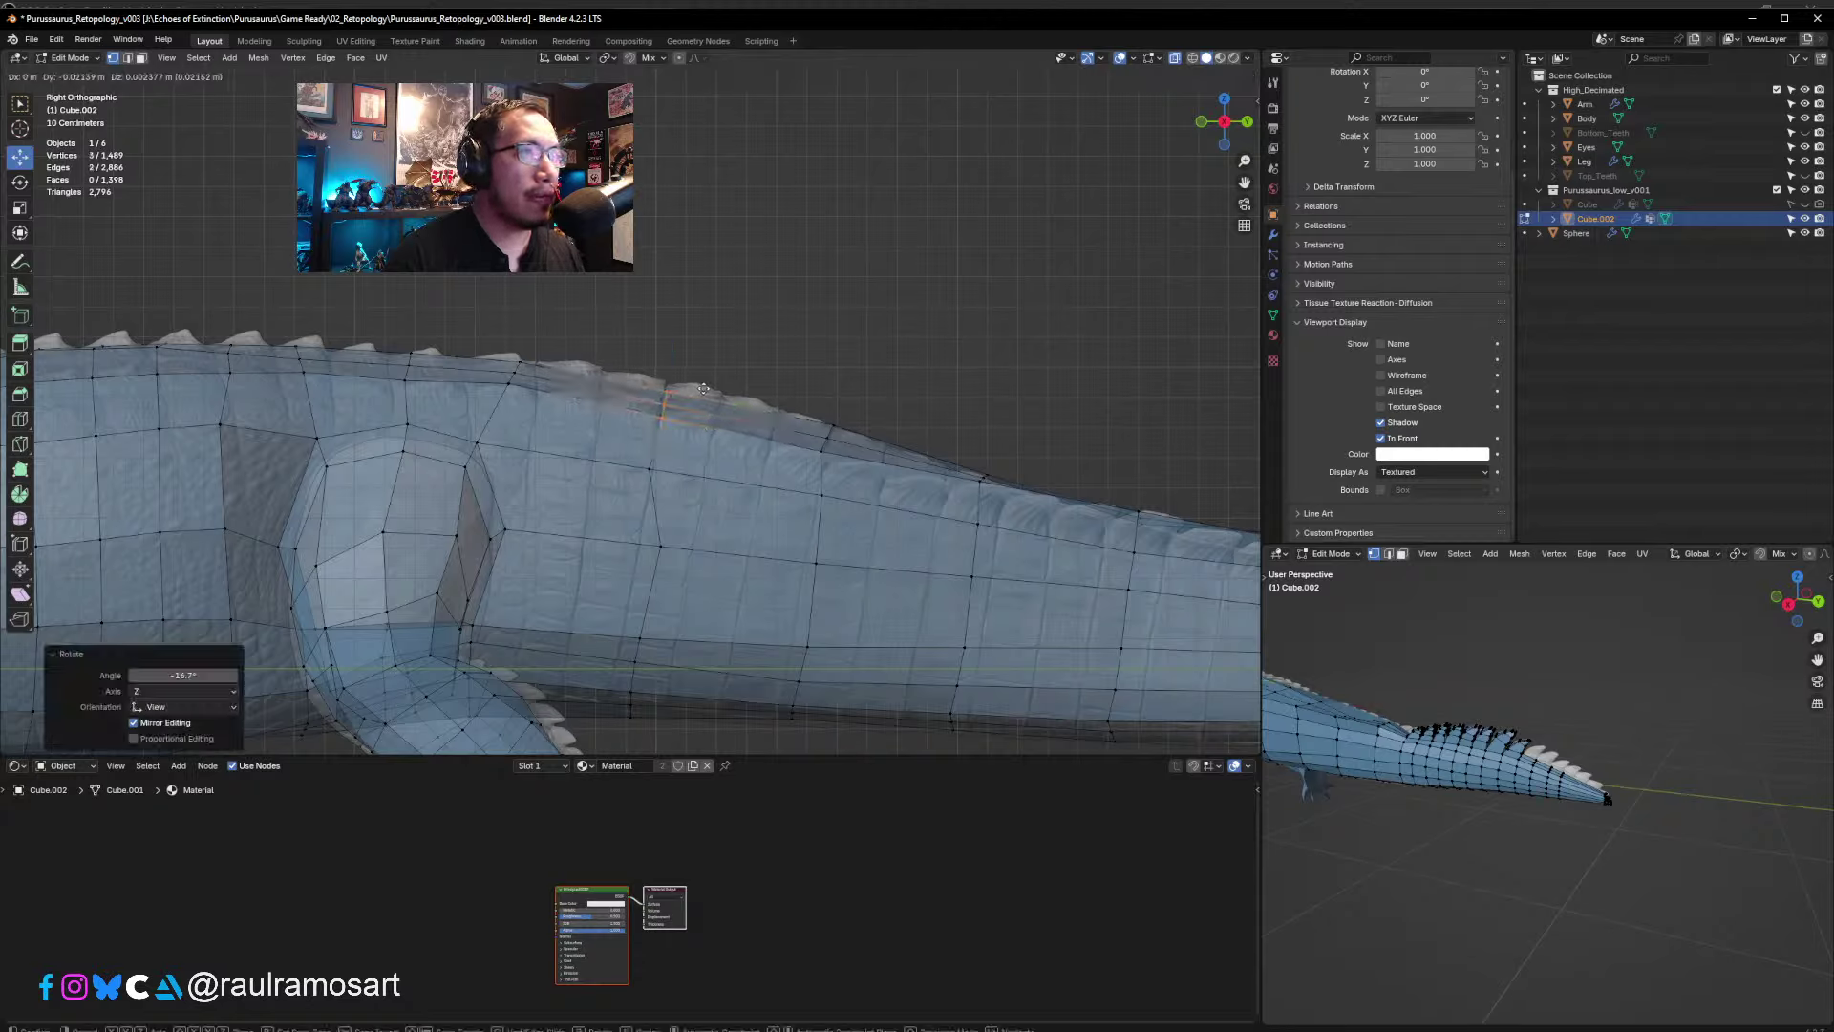
left_click(704, 386)
left_click(659, 544)
key("g")
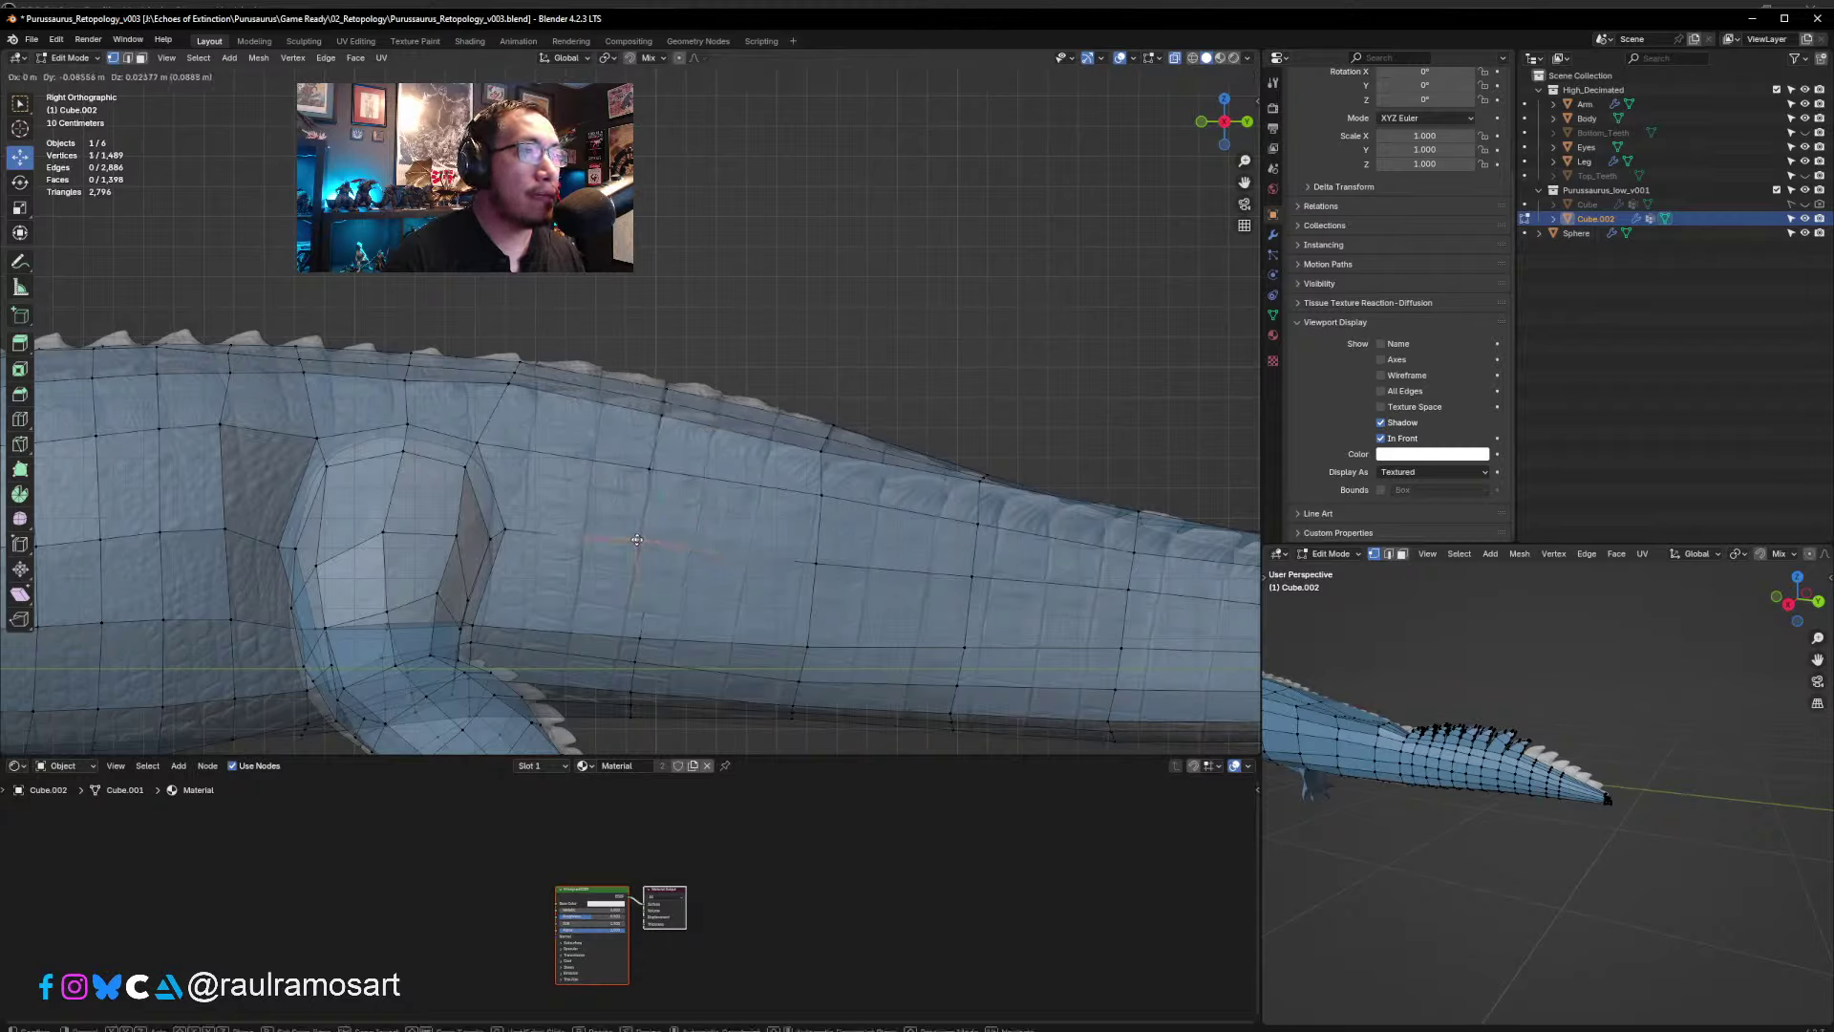
left_click(642, 548)
- Move the same ring's underside vertices toward the hind leg, rotate them, and align the lower side vertex with them
middle_click_drag(679, 751, 696, 702, "shift")
left_click_drag(708, 691, 611, 587)
key("g")
left_click(613, 593)
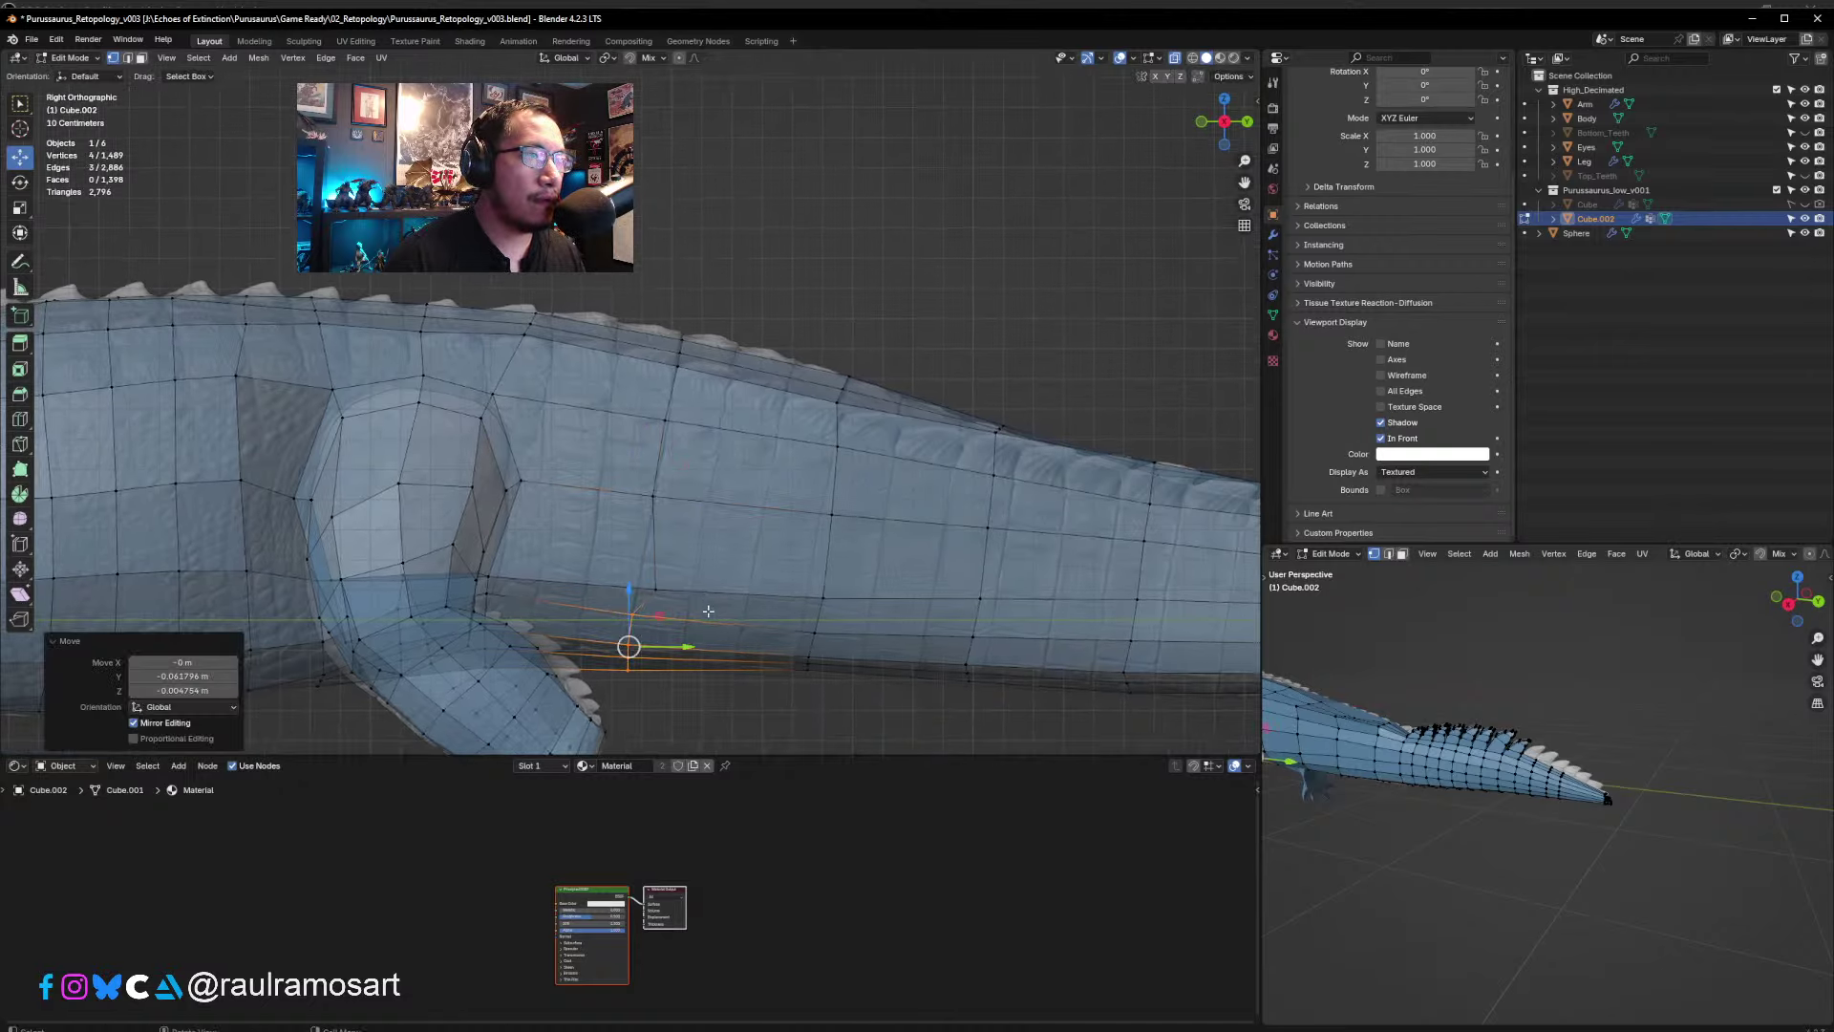
key("r")
left_click(709, 626)
key("g")
left_click(705, 626)
left_click(753, 716)
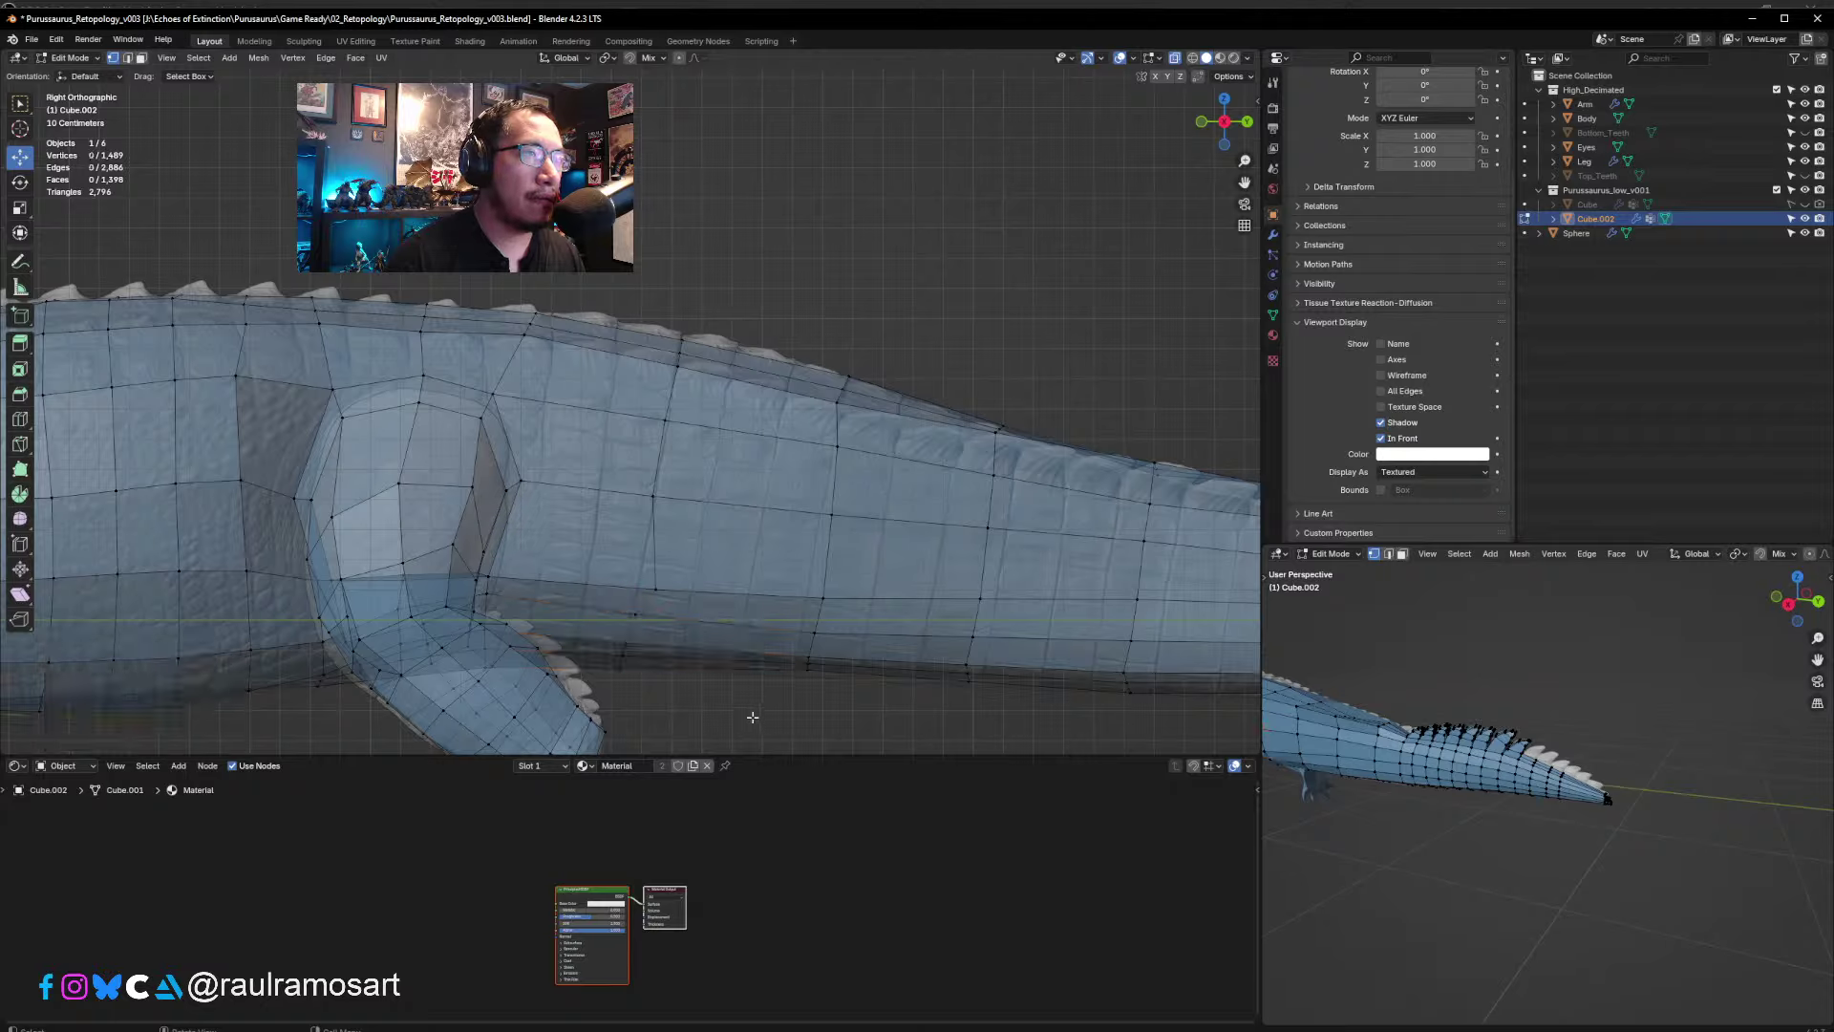
left_click(656, 589)
key("g")
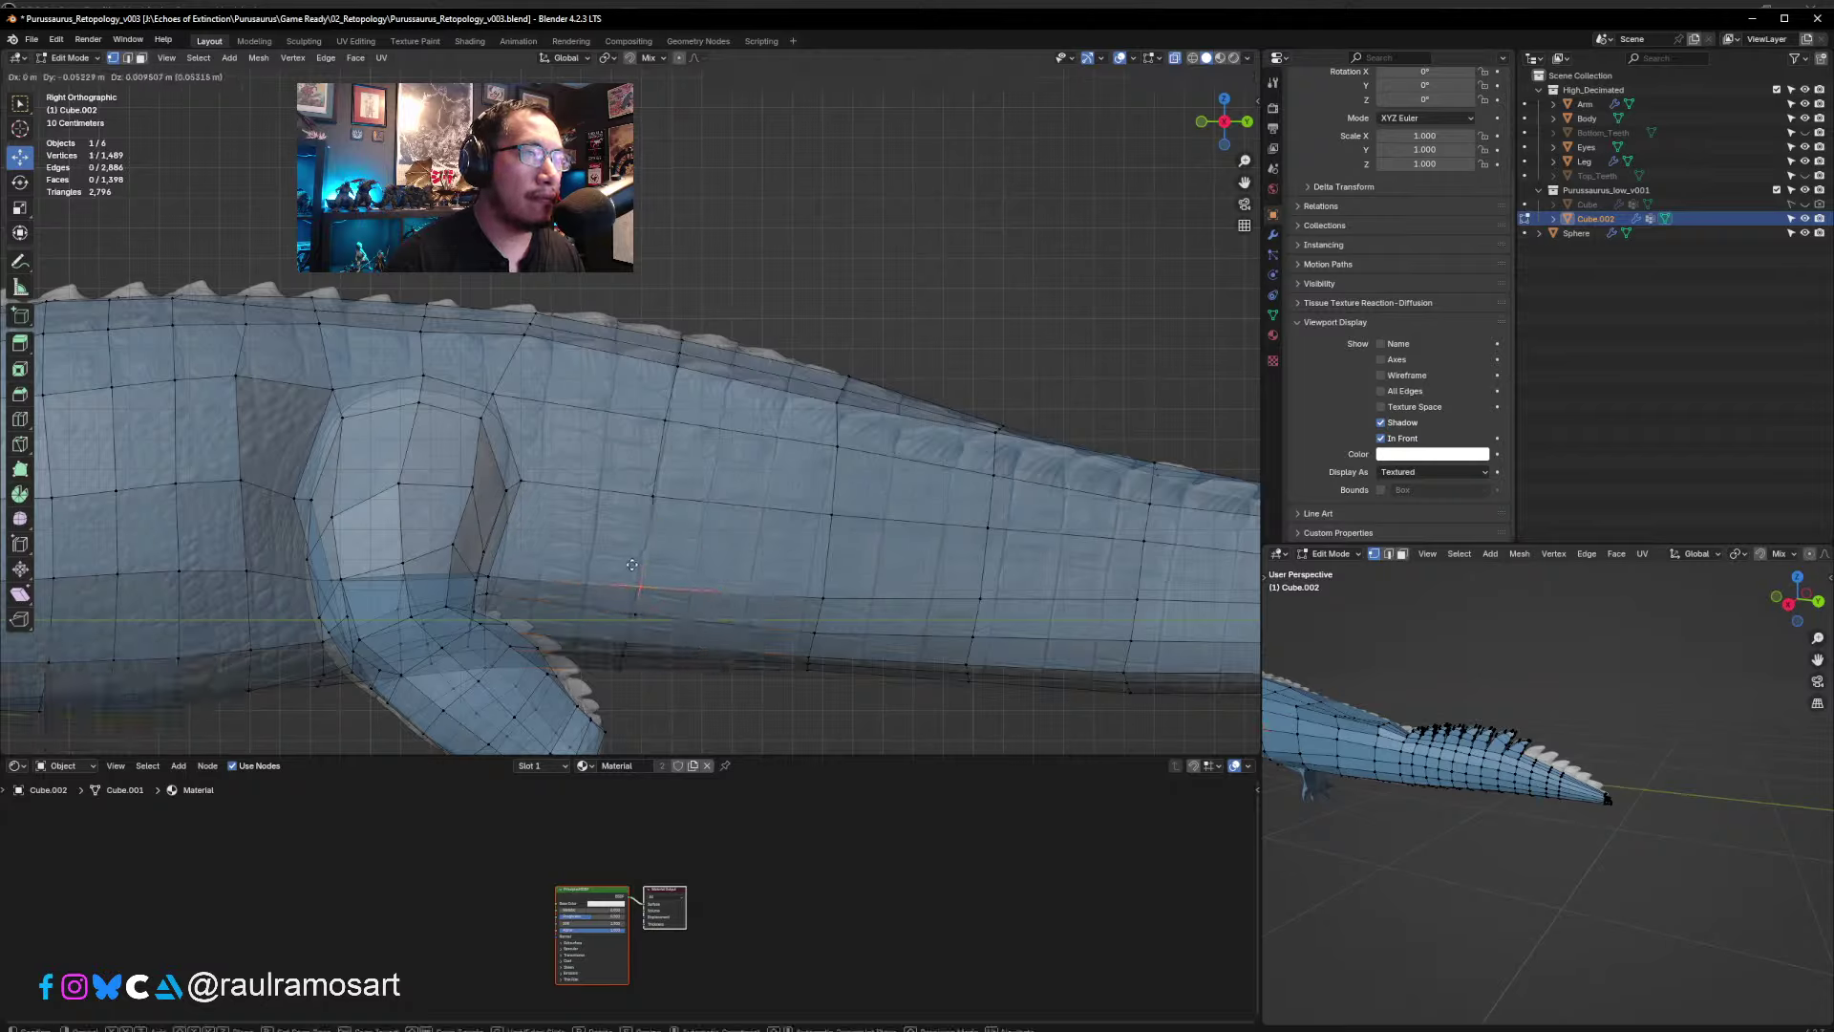
left_click(640, 585)
- Shift the next tail ring's underside vertices toward the hind leg, then rotate and move its two side vertices into line
left_click_drag(889, 723, 776, 596)
key("g")
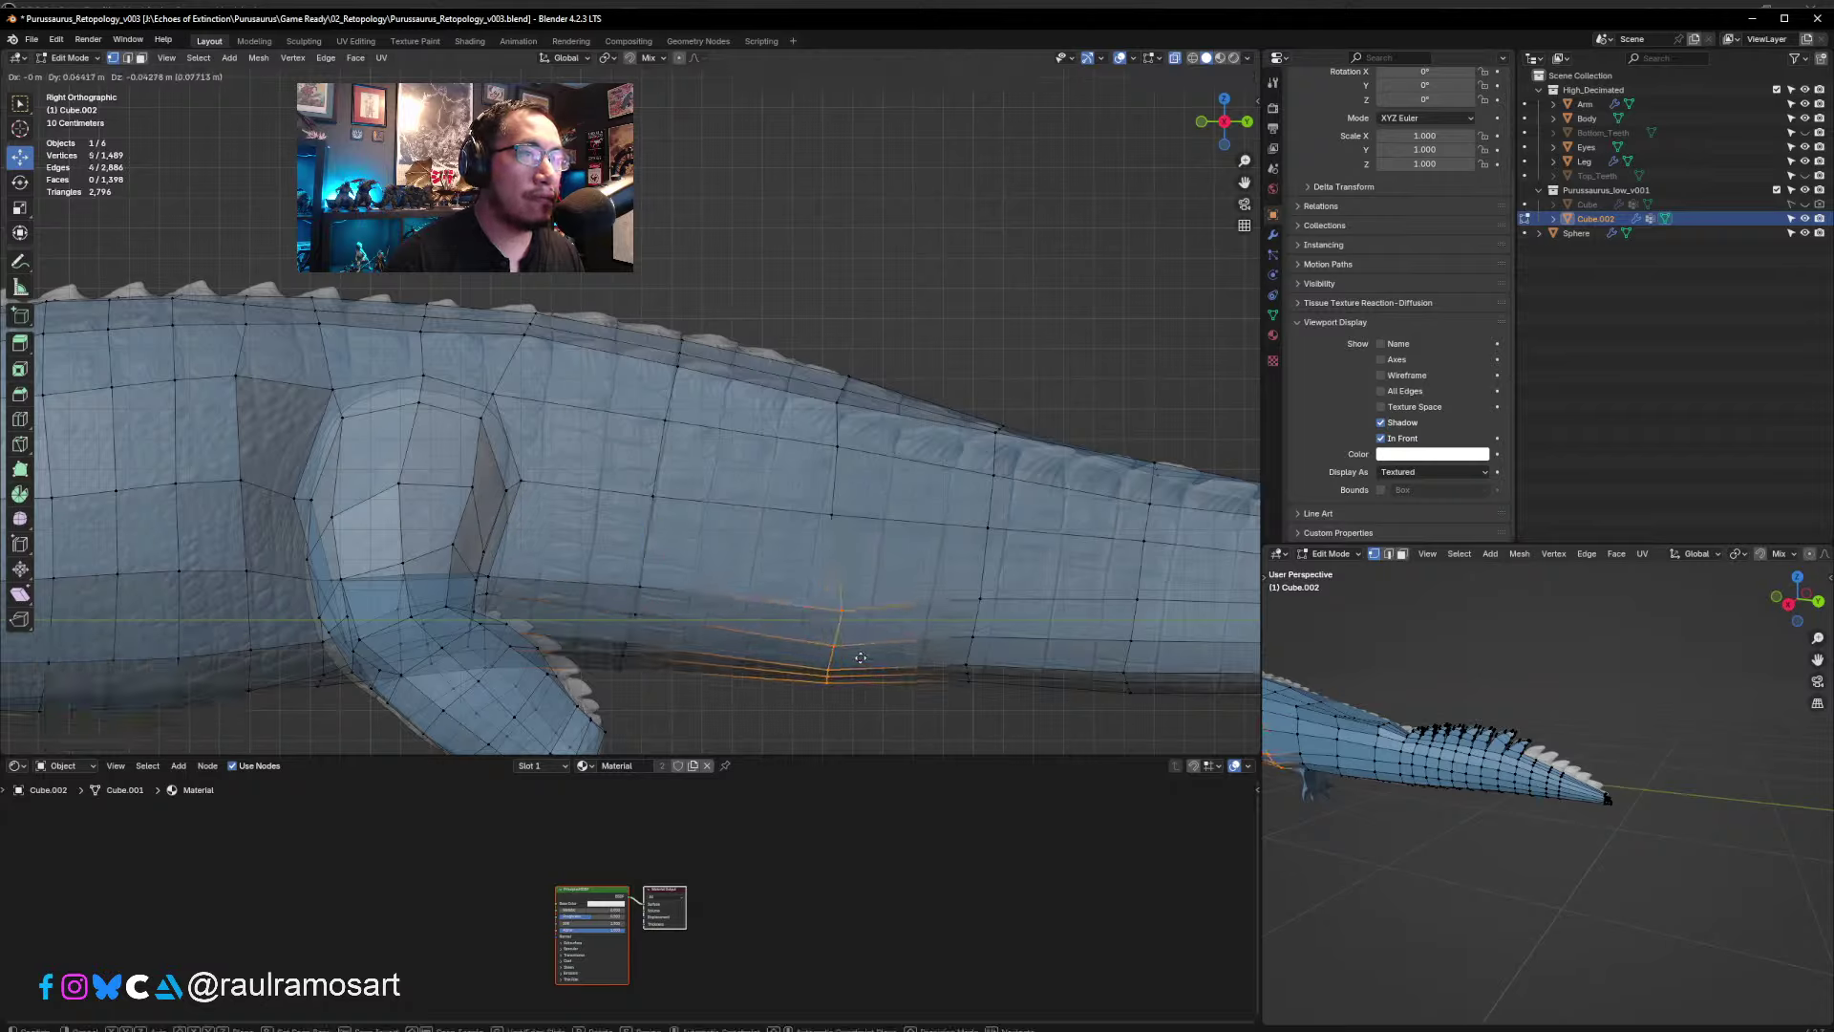
left_click(827, 649)
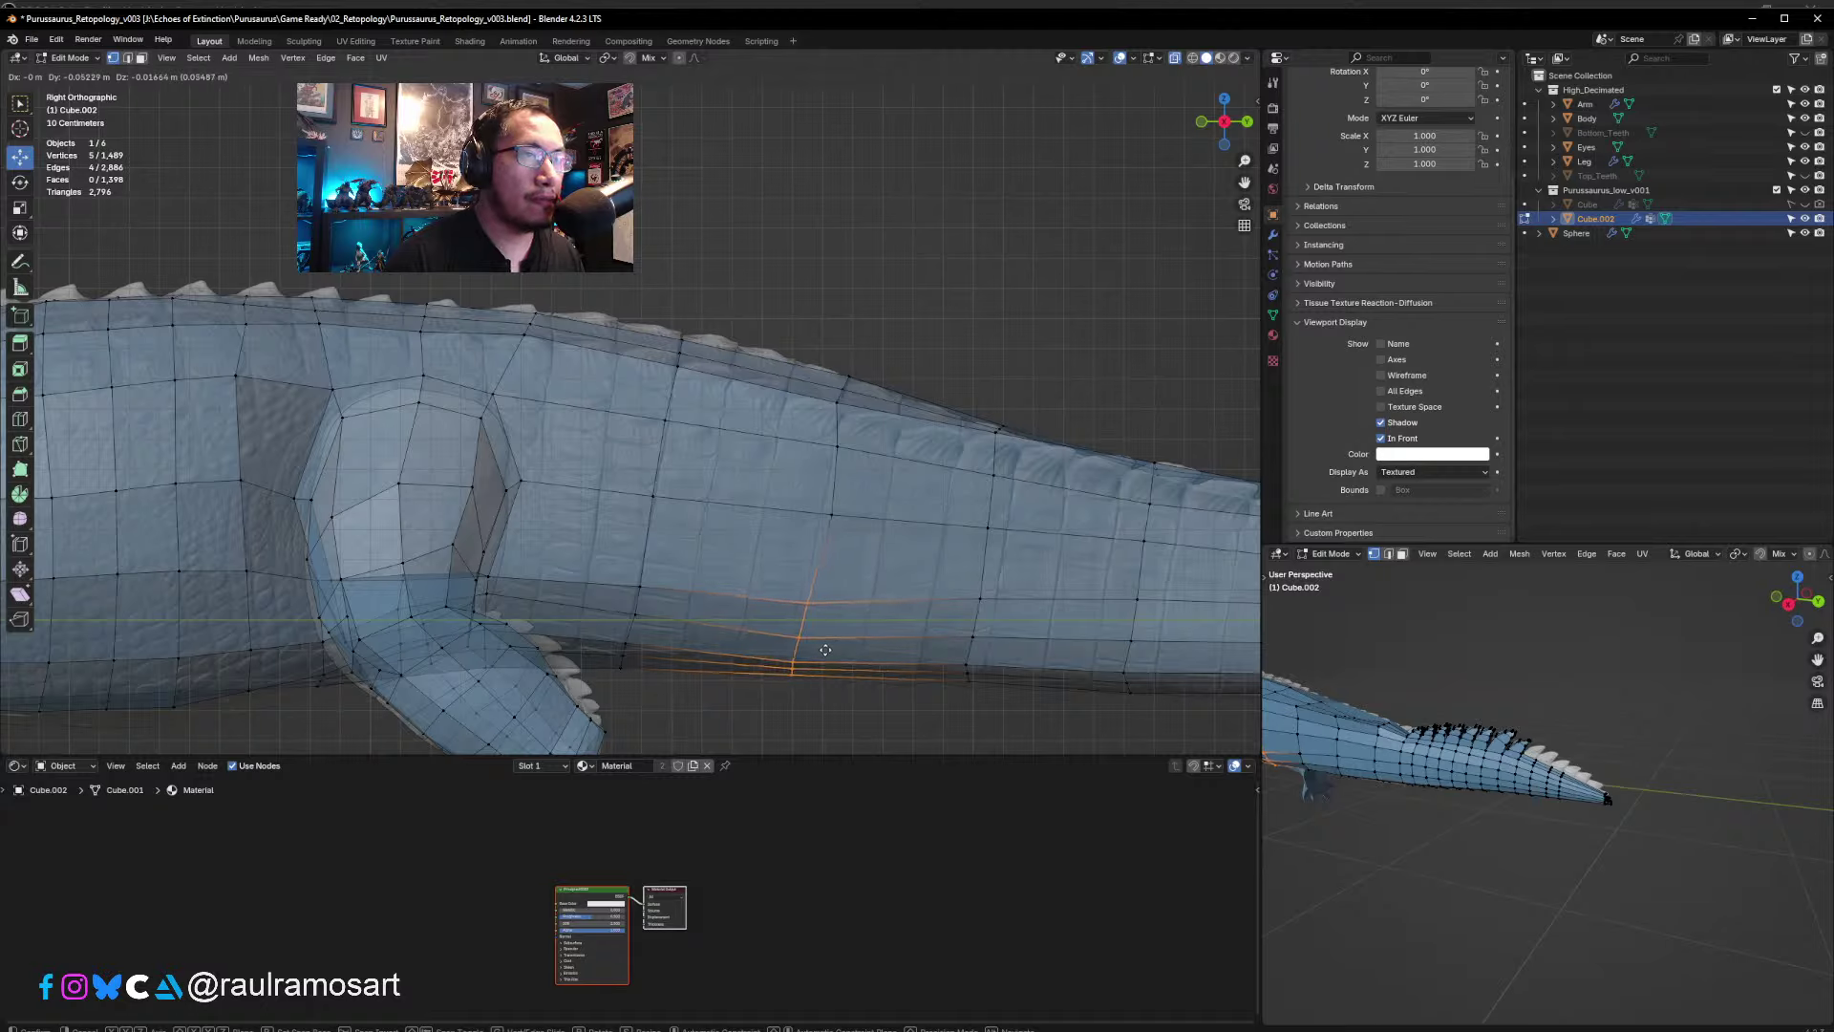
left_click(827, 478)
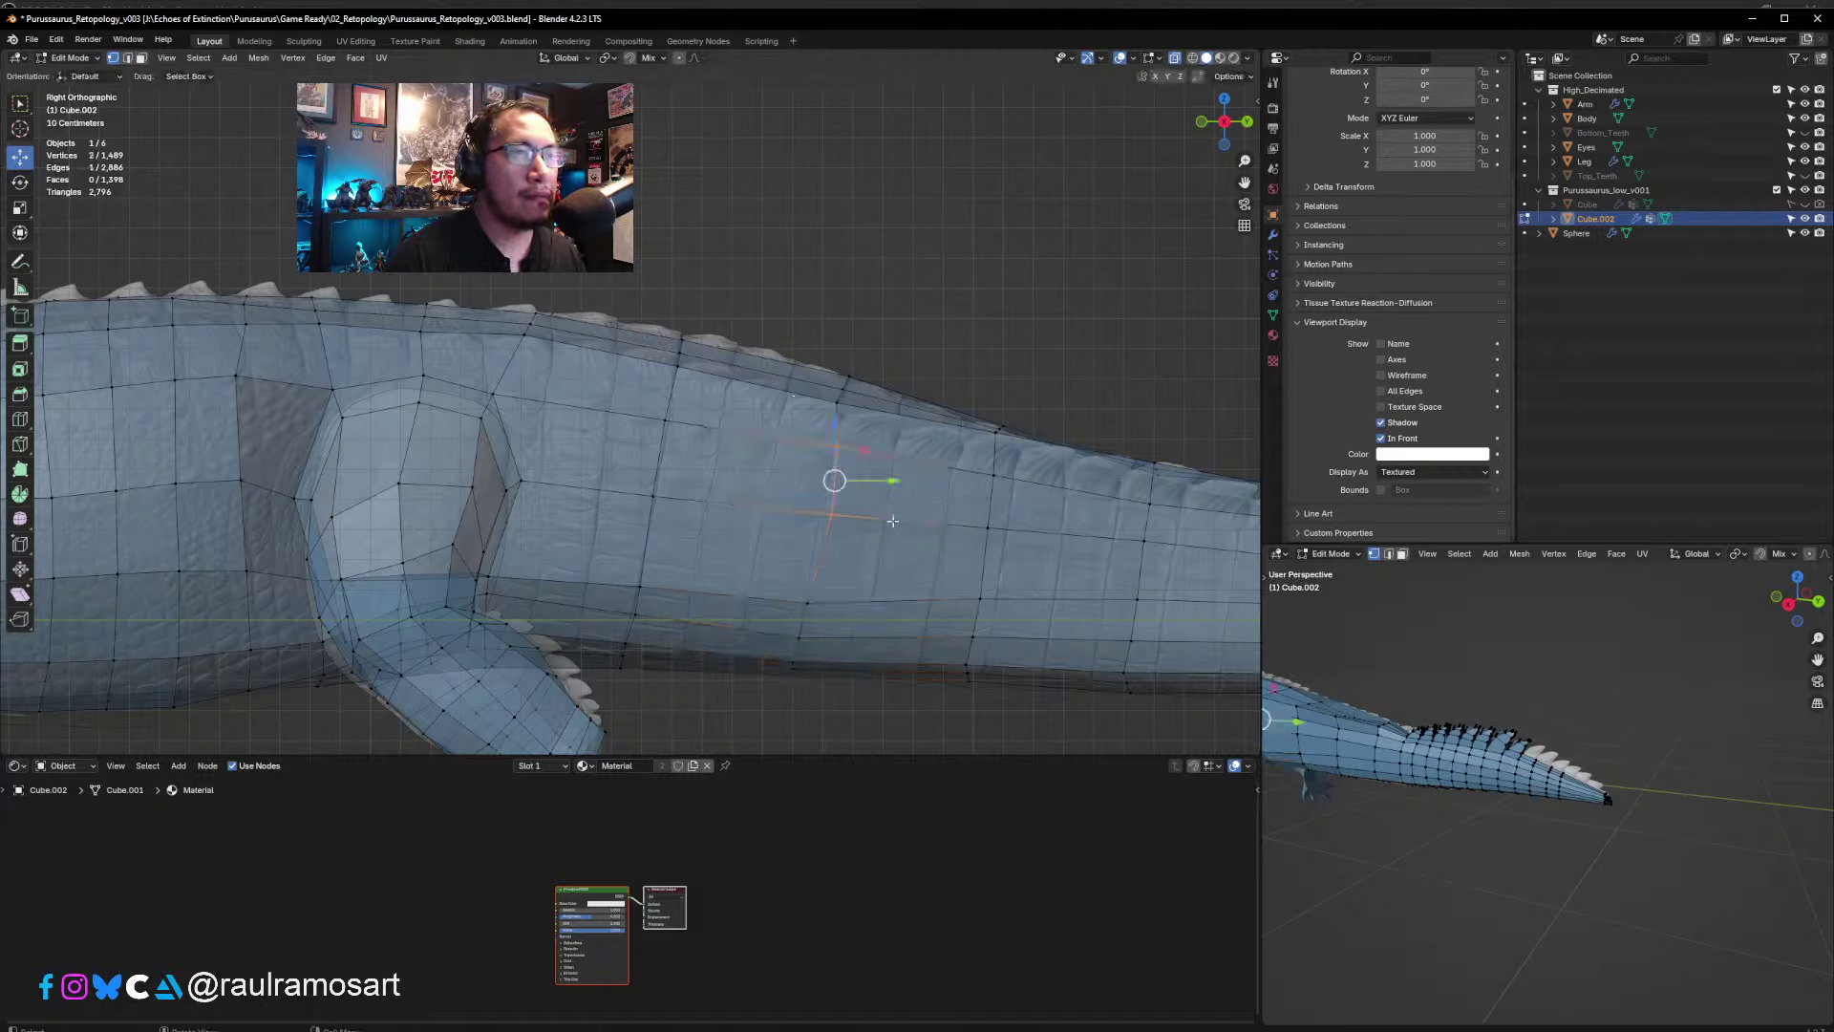
key("r")
left_click(903, 514)
key("g")
left_click(896, 510)
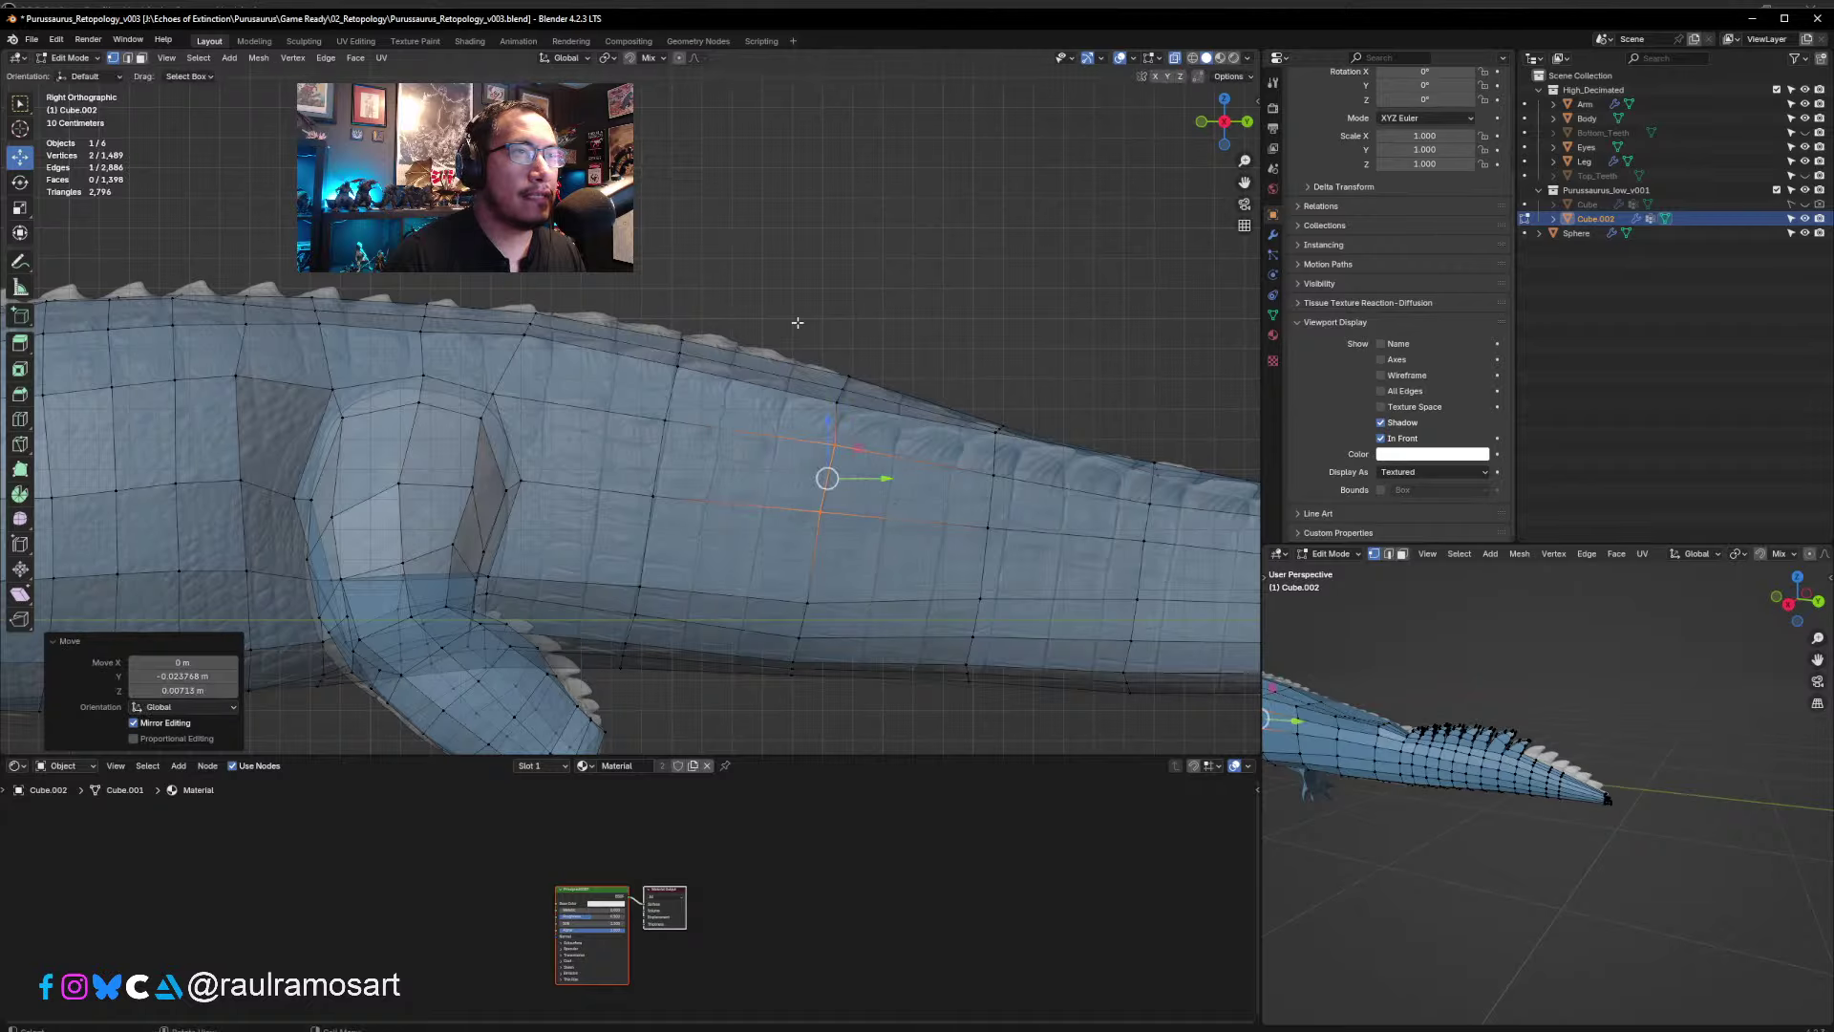
- Rotate that ring's top vertices by about -14.9° and move them about 0.012 m back and down along the tail's upper outline
left_click_drag(799, 320, 872, 421)
key("r")
left_click(895, 382)
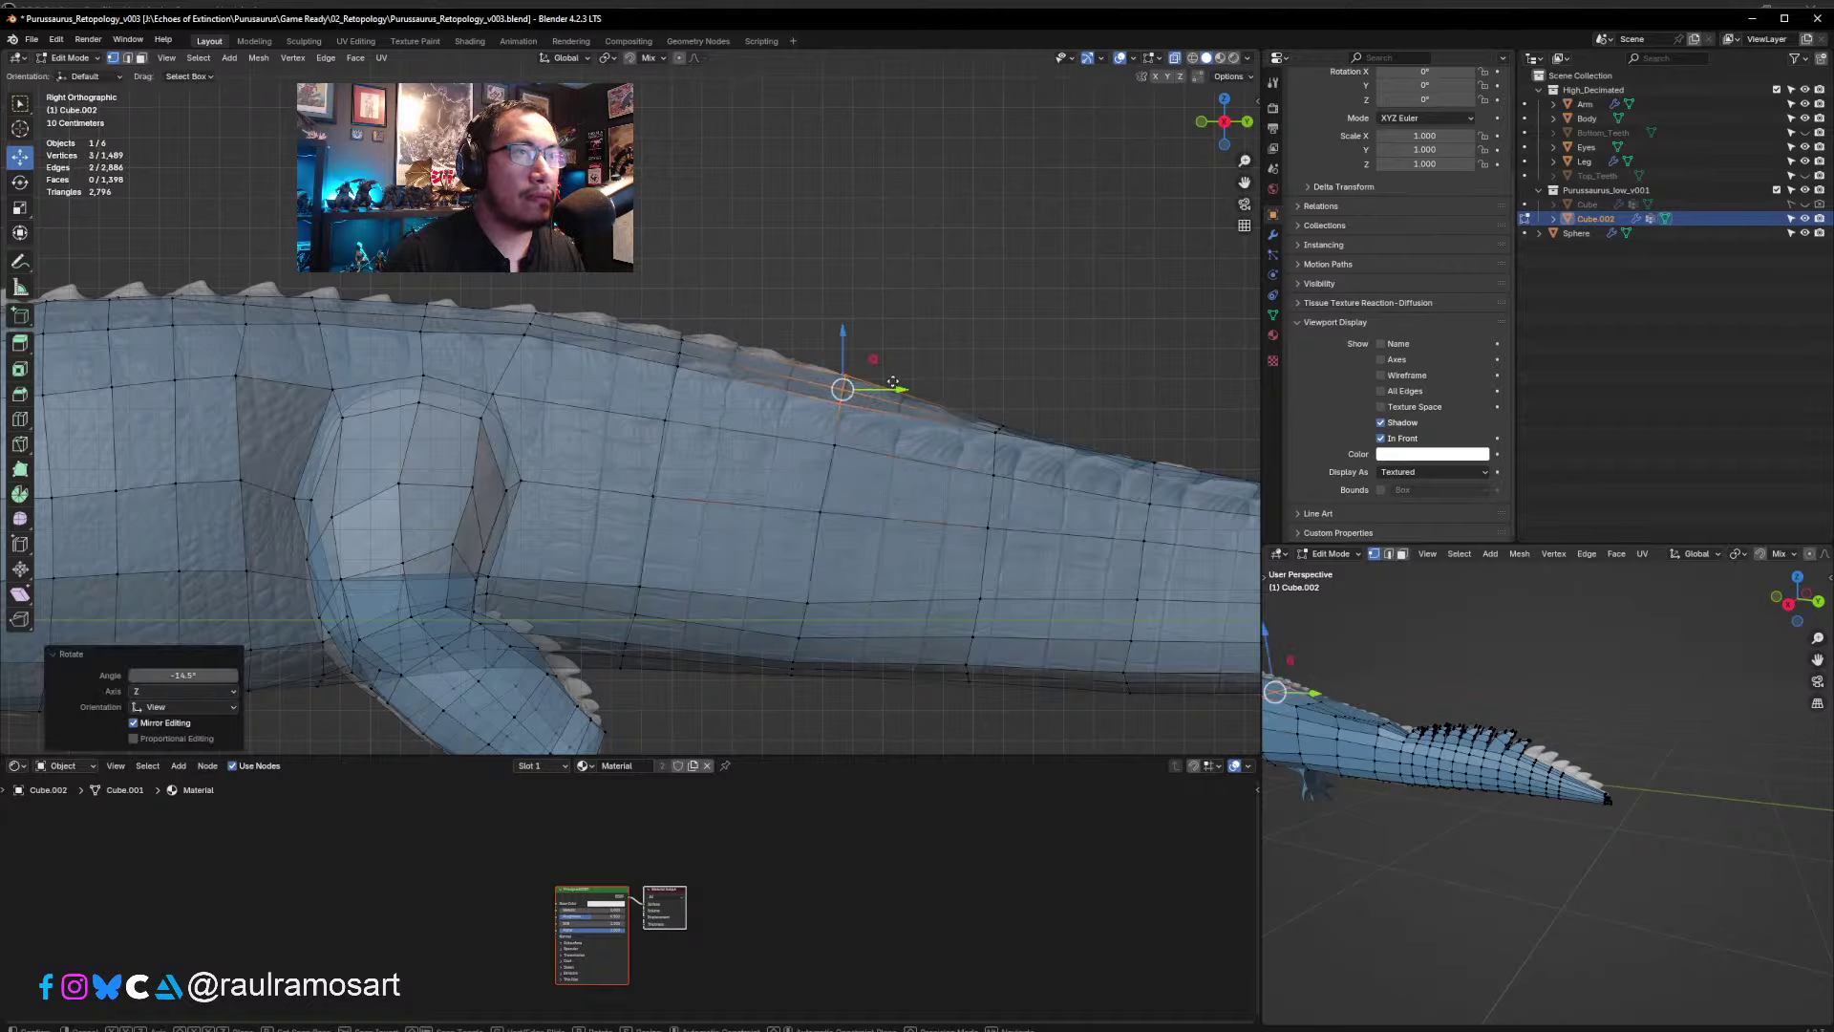
key("g")
left_click(925, 392)
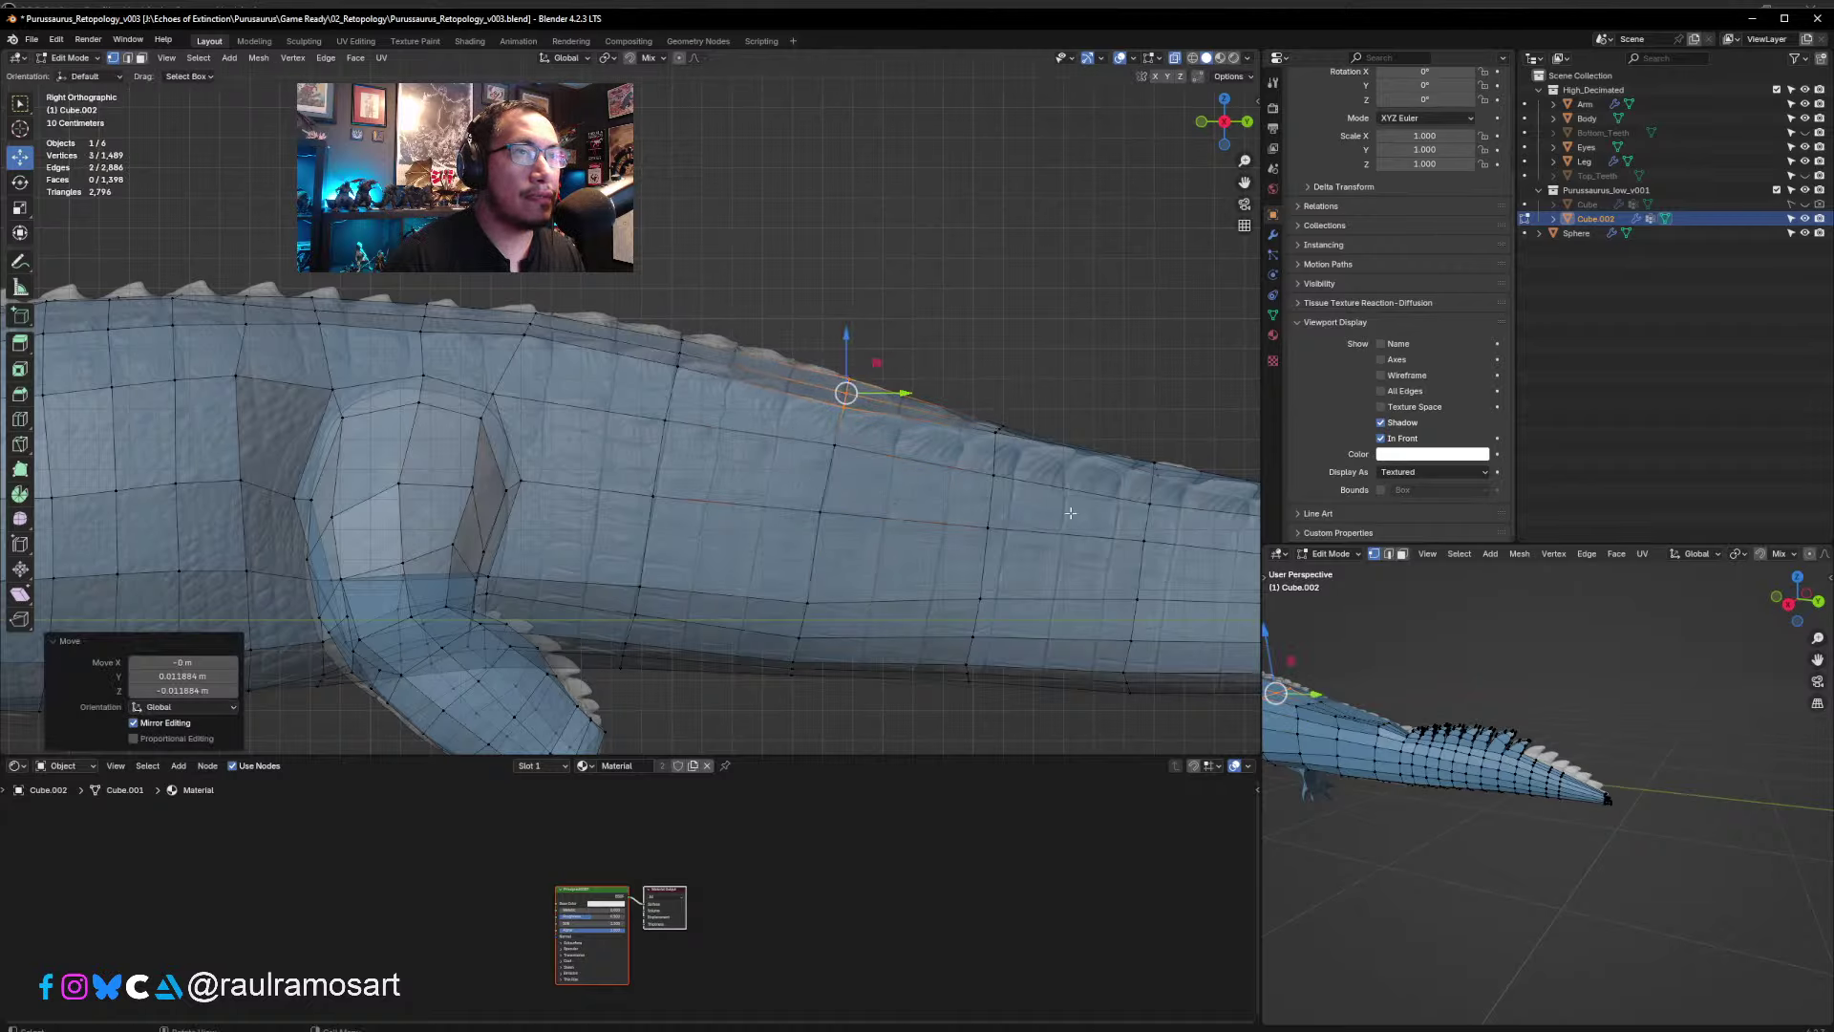
middle_click_drag(1070, 513, 962, 463, "shift")
key("alt+a")
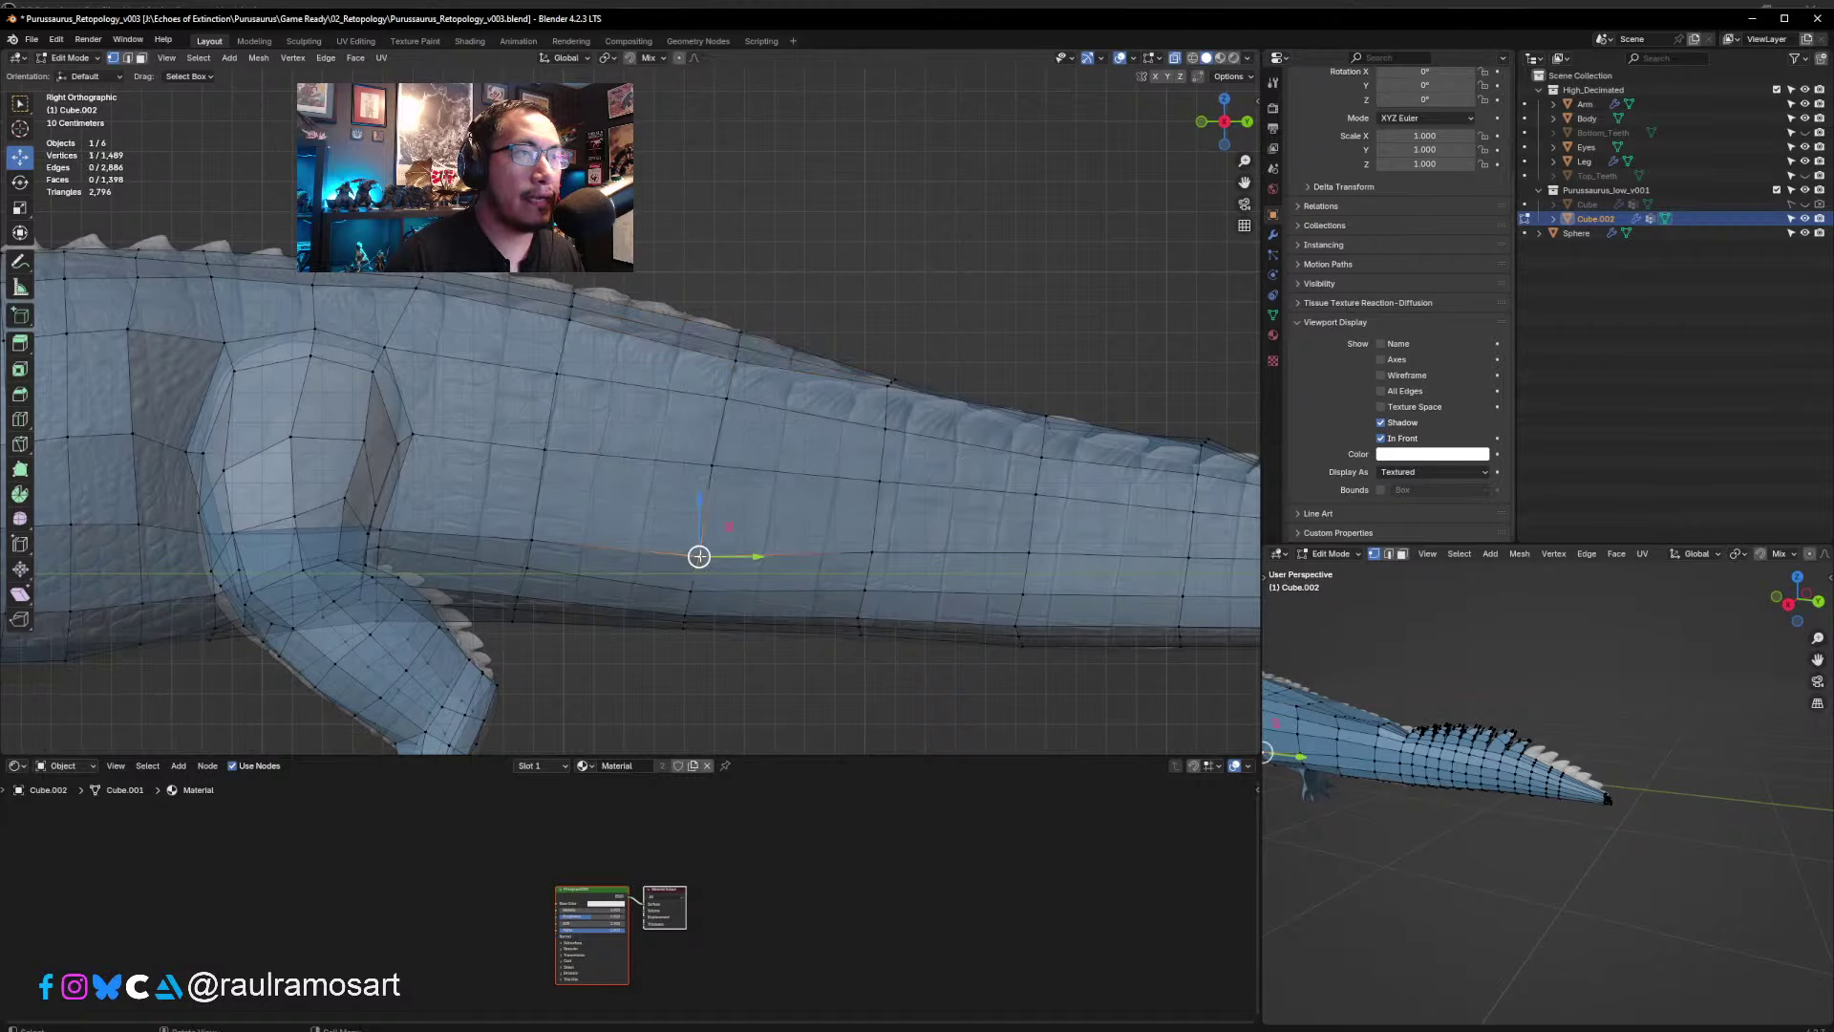
- Adjust the upper vertices just before the tip of the frontmost tail spike to follow the sculpted outline
scroll(693, 389, "down", 3, "ctrl")
scroll(693, 389, "up", 4)
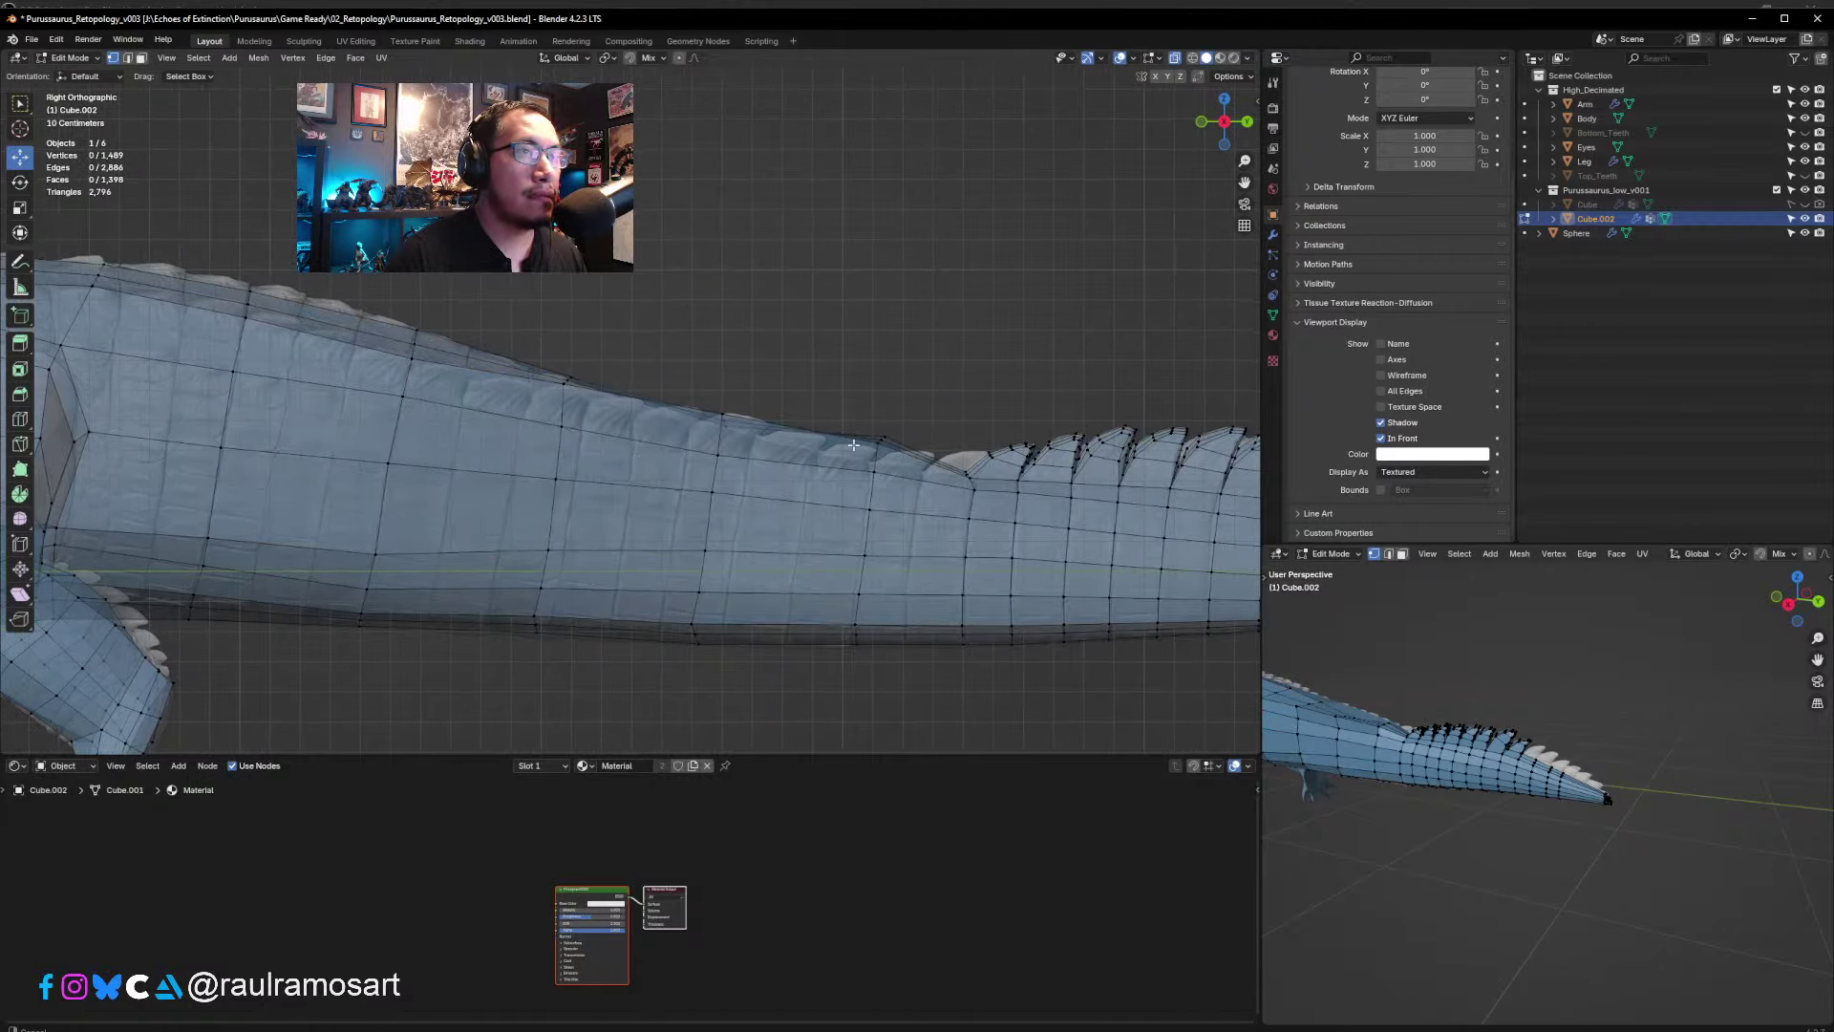
middle_click_drag(837, 513, 674, 436, "shift")
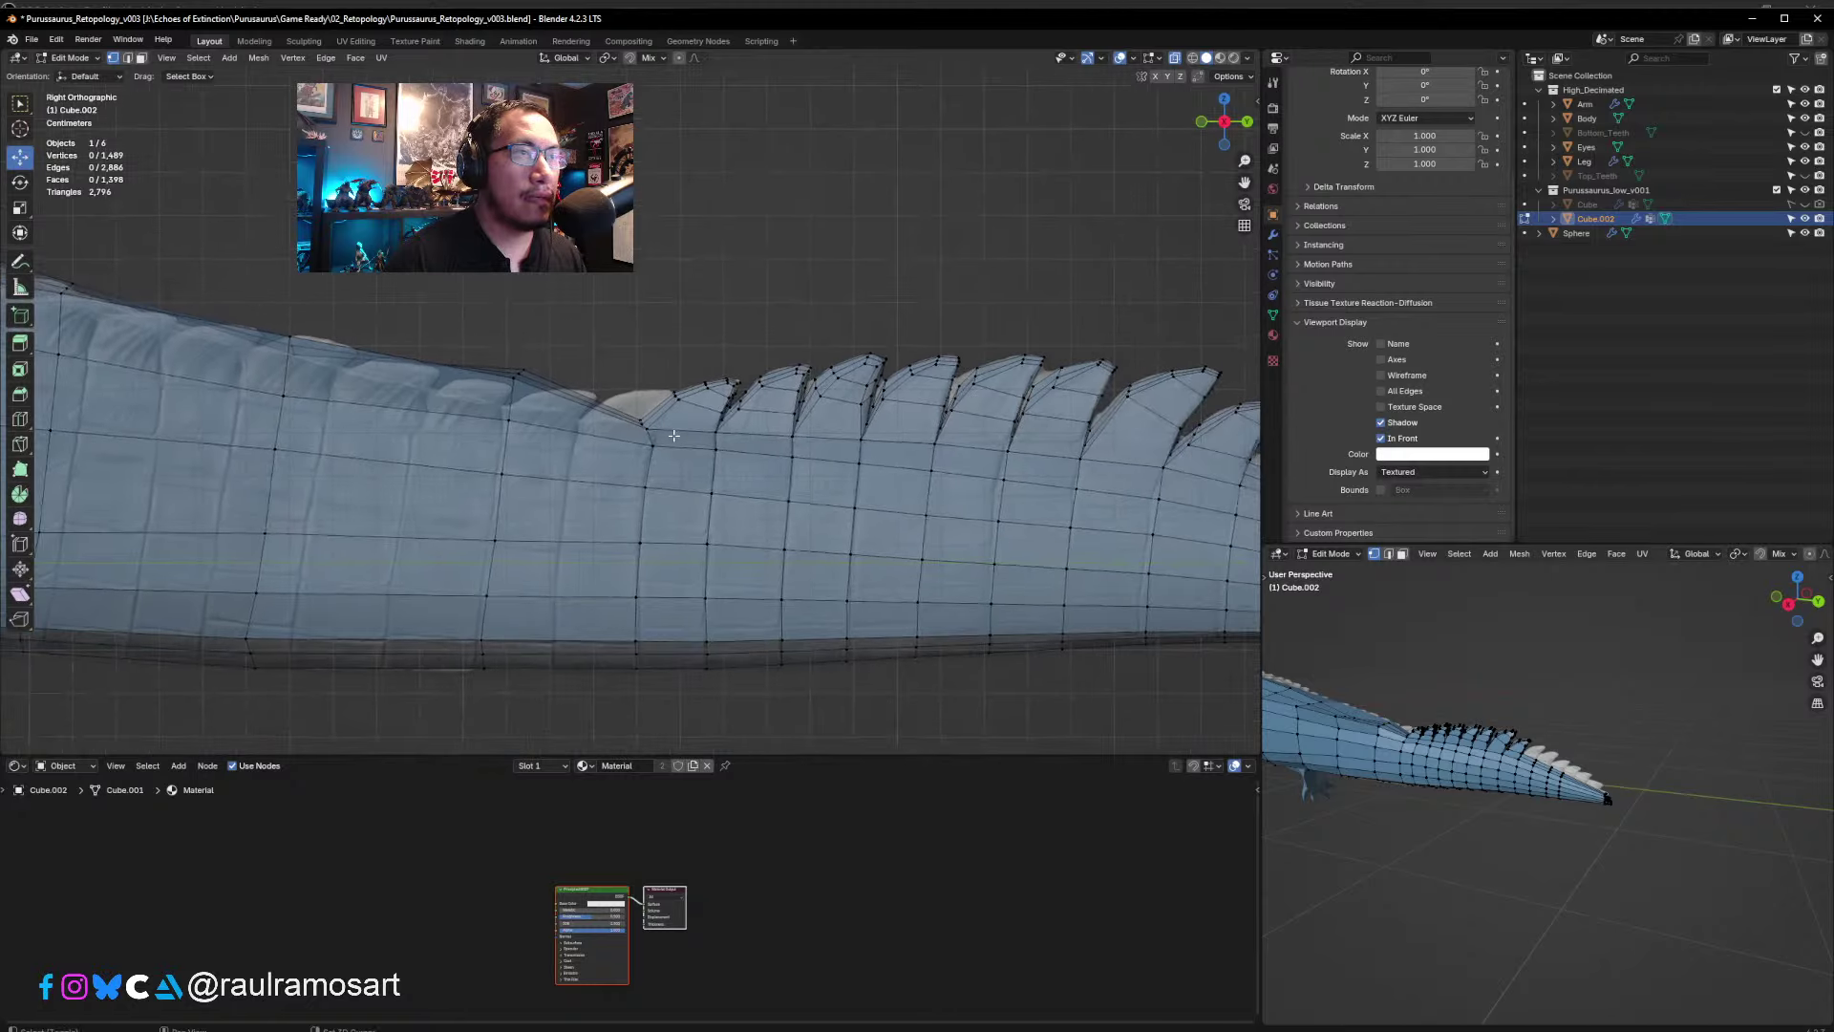
scroll(646, 440, "up", 3)
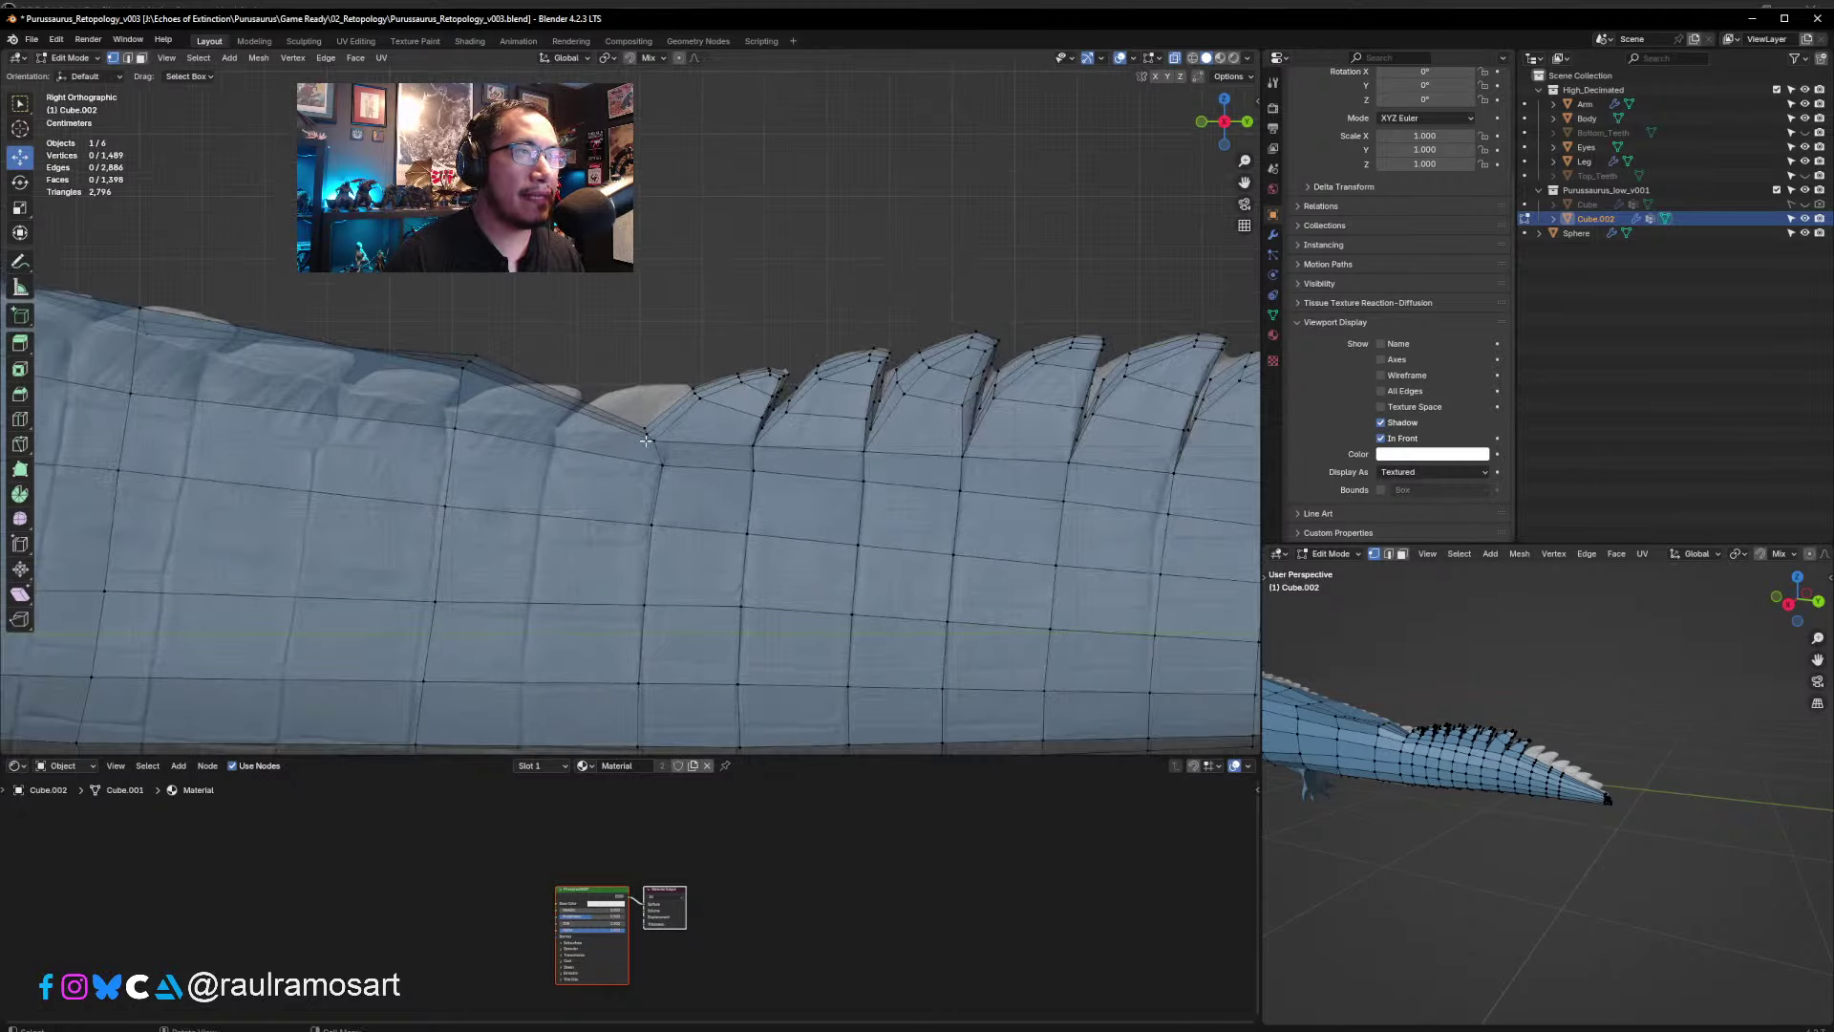
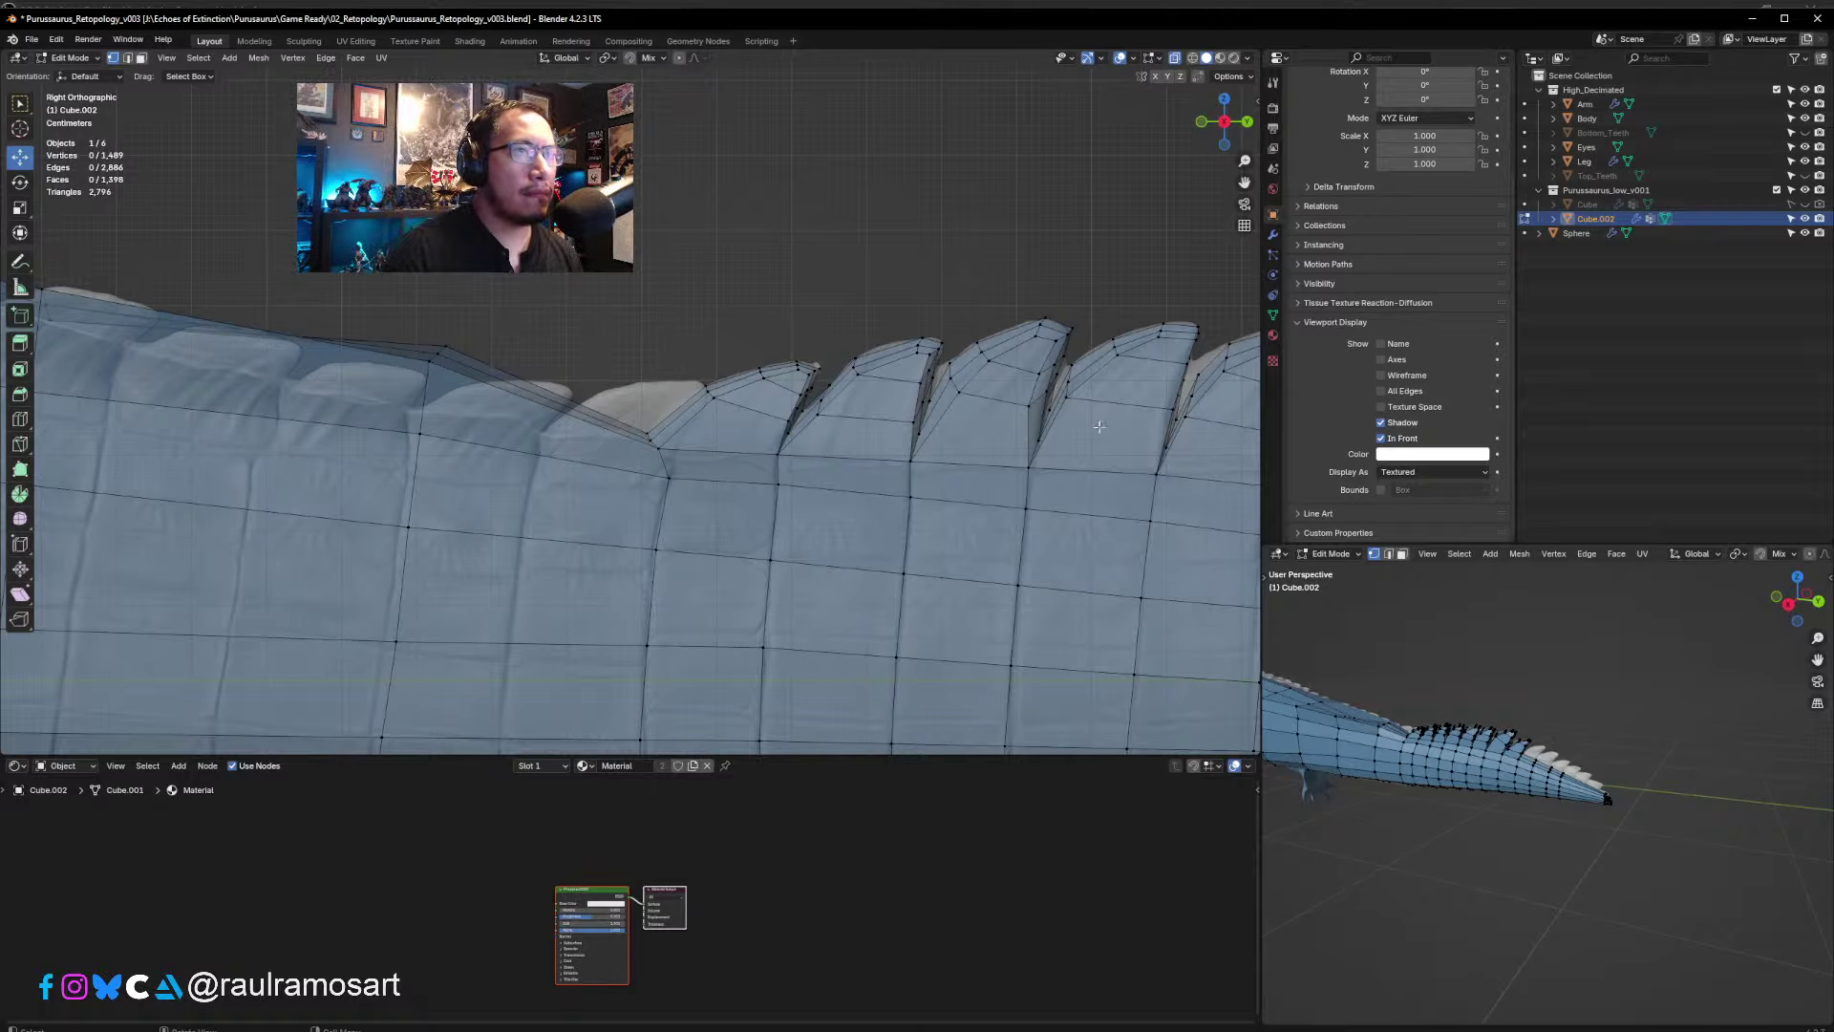
scroll(1098, 427, "up", 4)
scroll(609, 432, "up", 2)
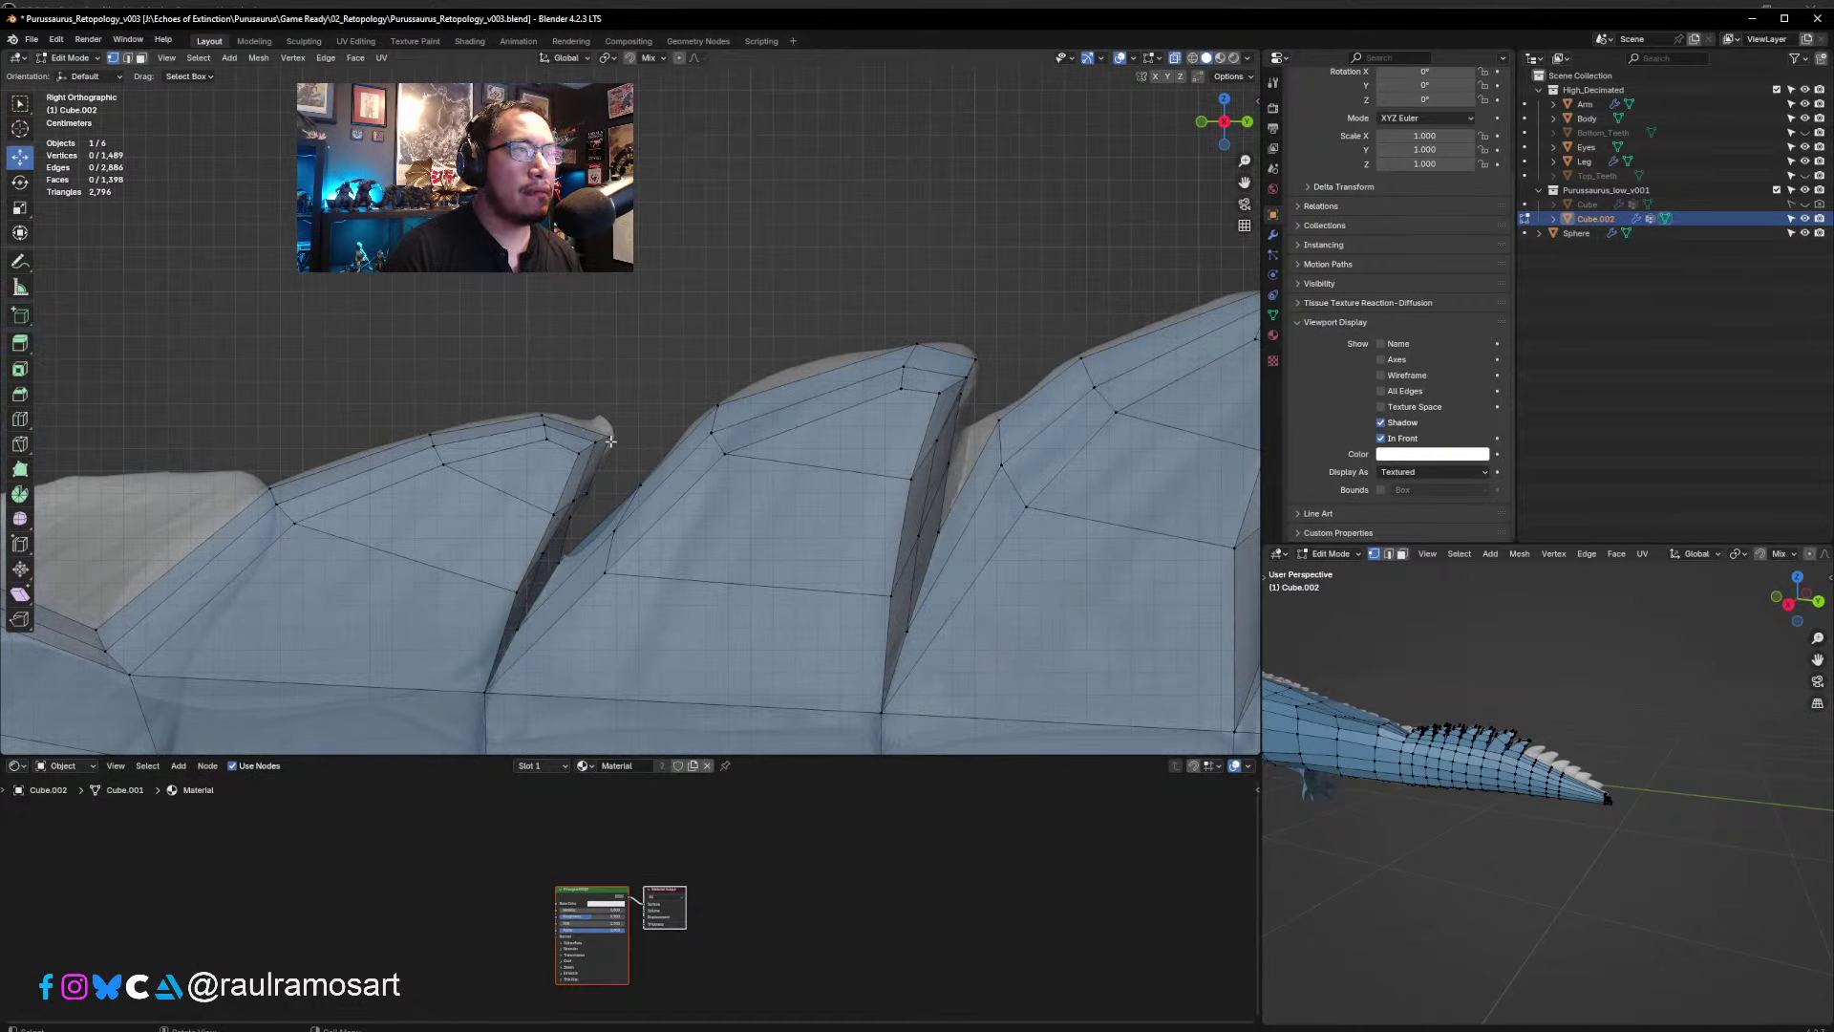
mouse_move(619, 468)
left_mouse_down()
mouse_move(562, 426)
mouse_move(597, 442)
left_mouse_up()
left_click(597, 443)
left_click_drag(502, 372, 557, 465)
key("g")
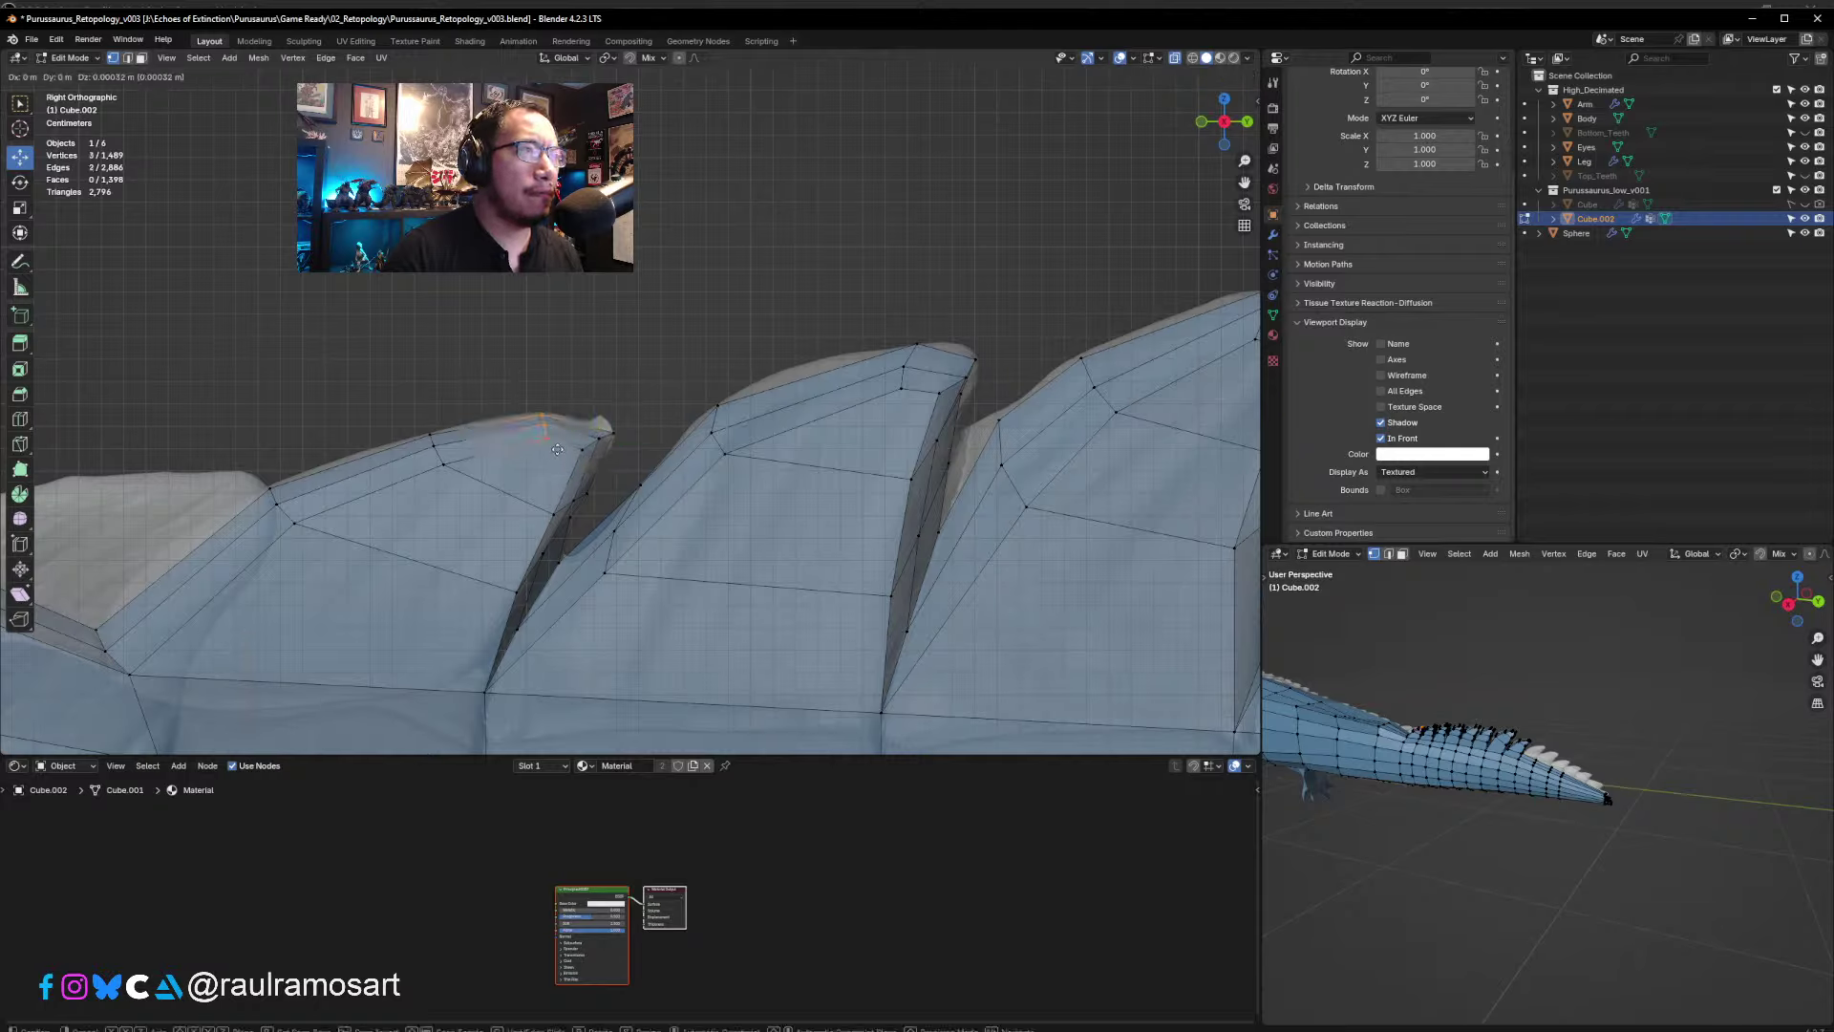
left_click(559, 446)
- Move the frontmost spike's middle and lower front vertex rows onto the sculpted front curve
left_click_drag(418, 416, 482, 478)
key("g")
left_click(338, 491)
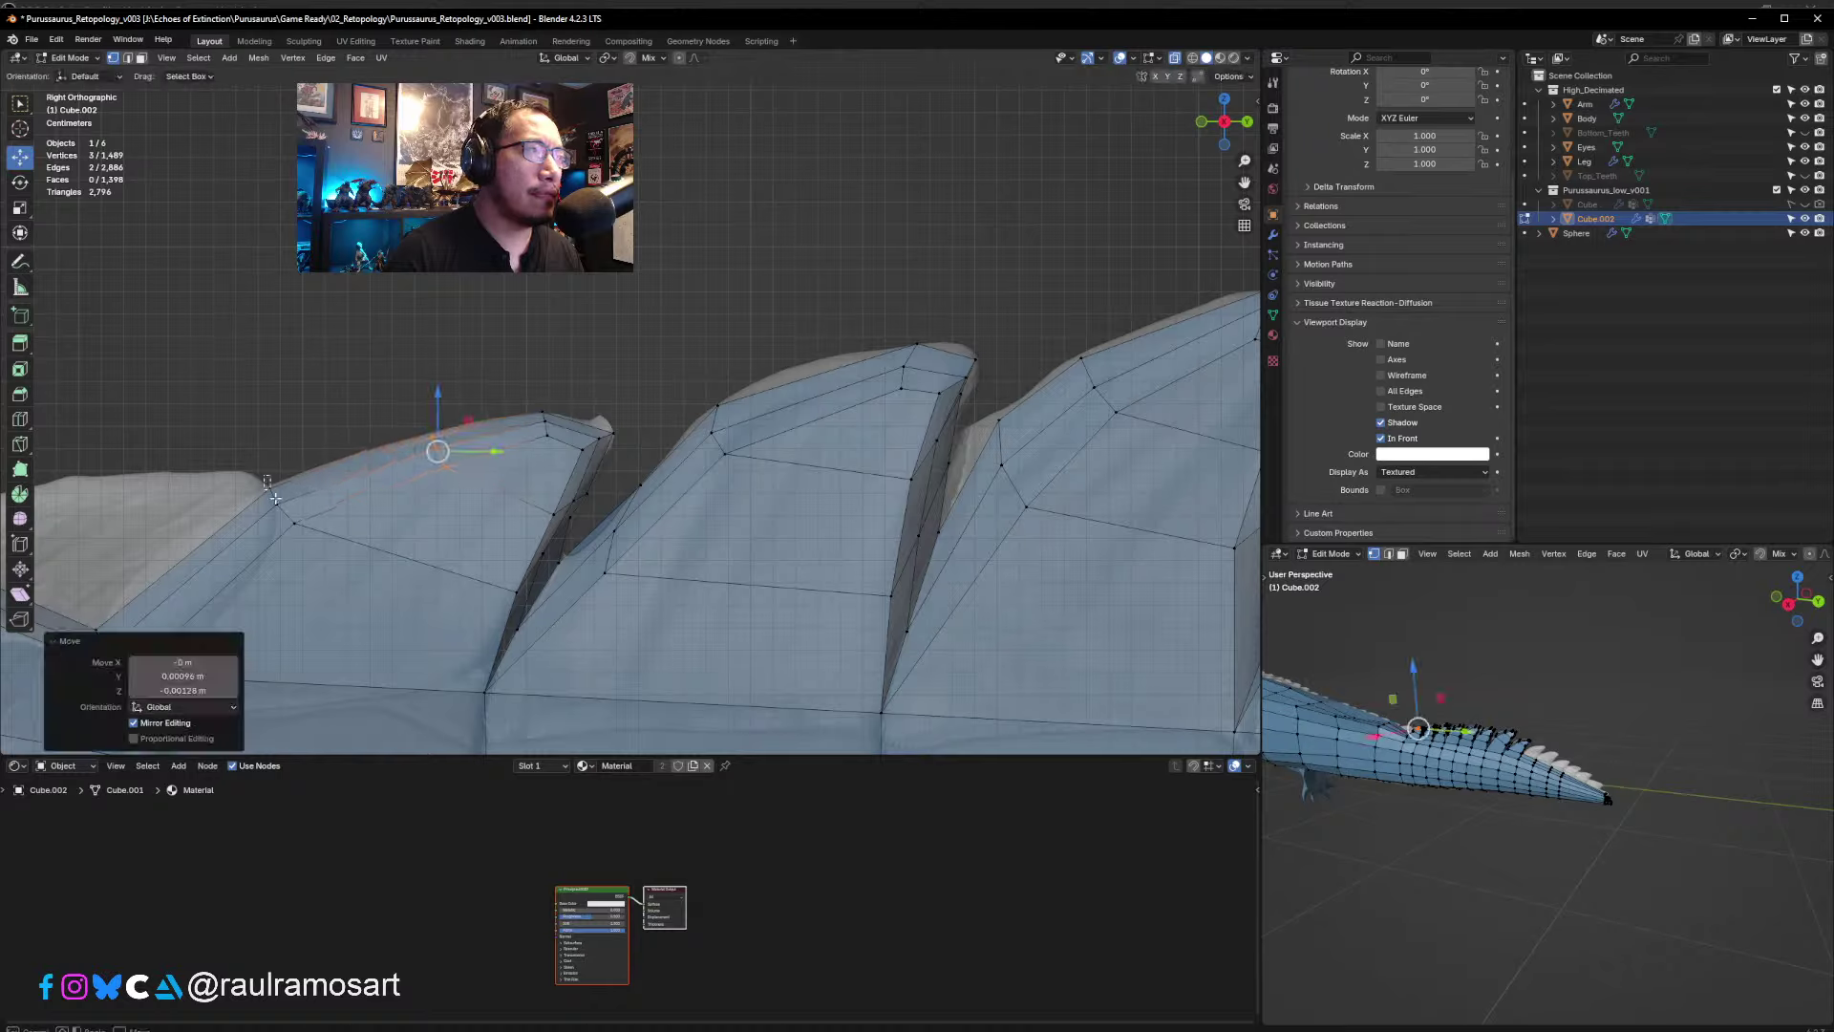
left_click_drag(265, 473, 302, 531)
key("g")
left_click(324, 541)
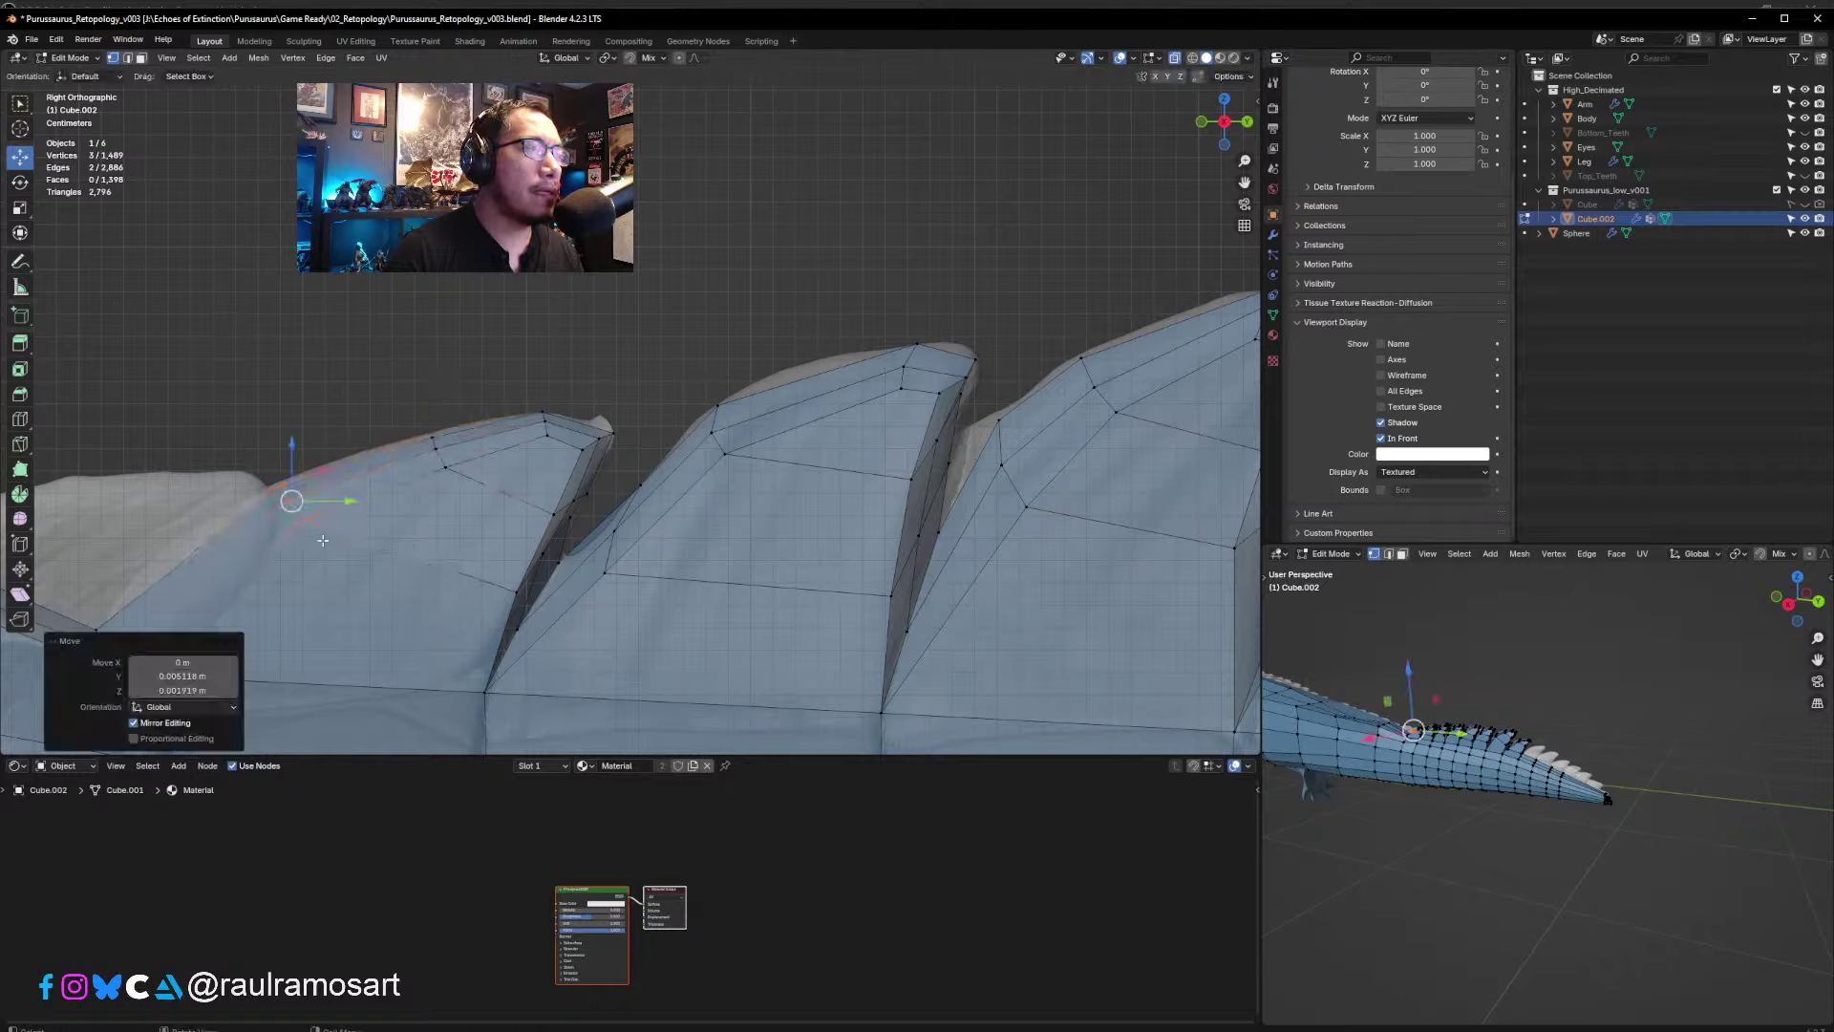
- Reposition the second spike's middle front vertices and the row before its tip to follow the sculpted curve
left_click(692, 392)
left_click_drag(764, 466, 766, 466)
key("g")
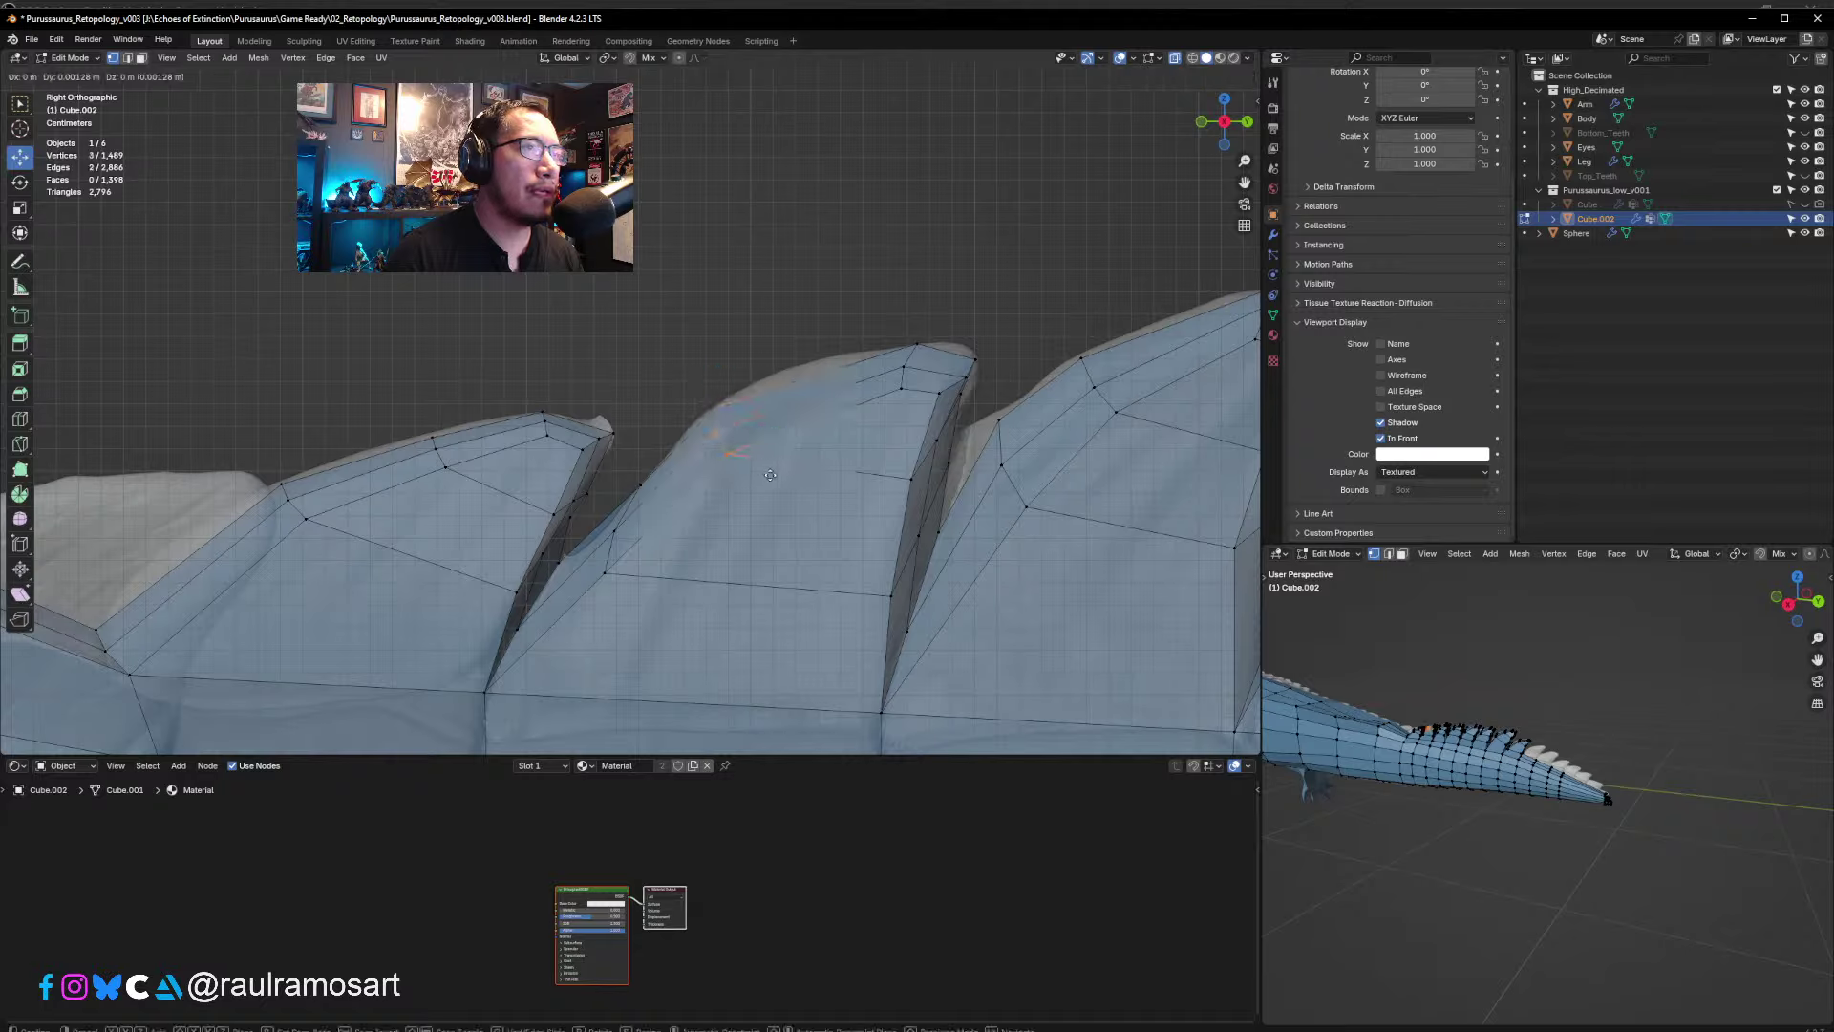
left_click(781, 467)
left_click_drag(873, 315, 920, 402)
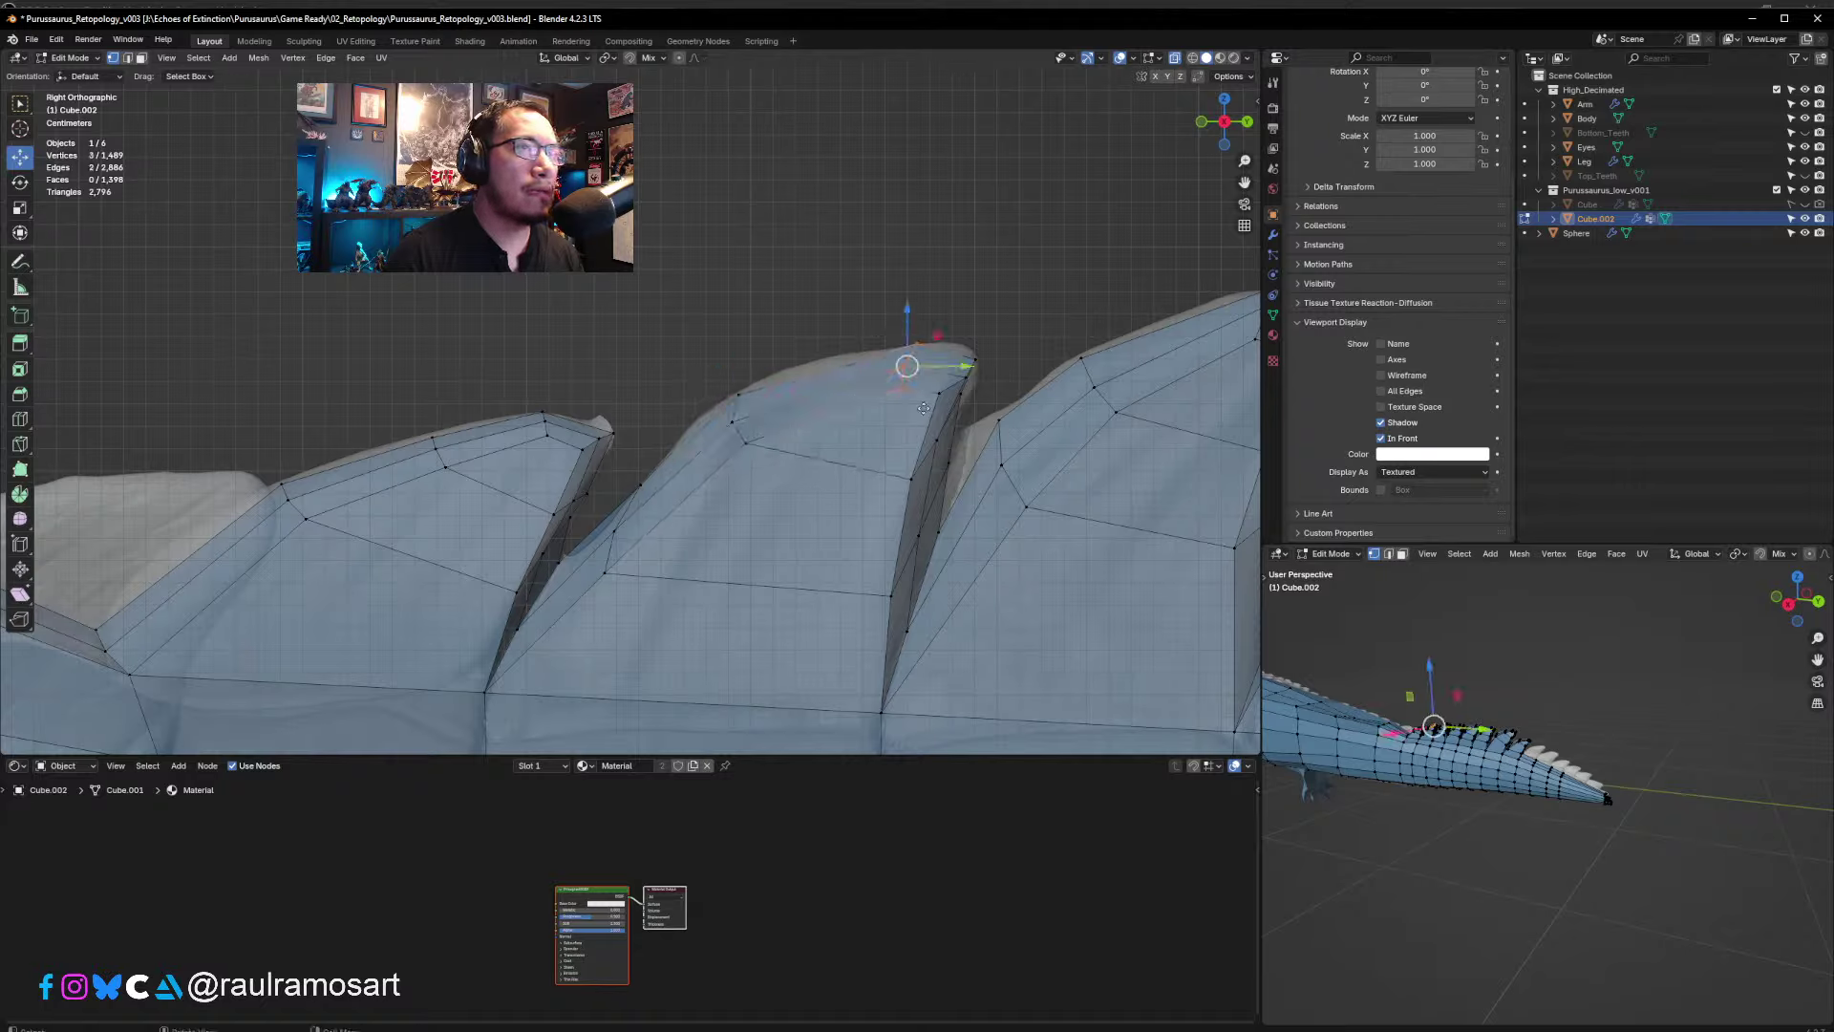
key("g")
left_click(889, 414)
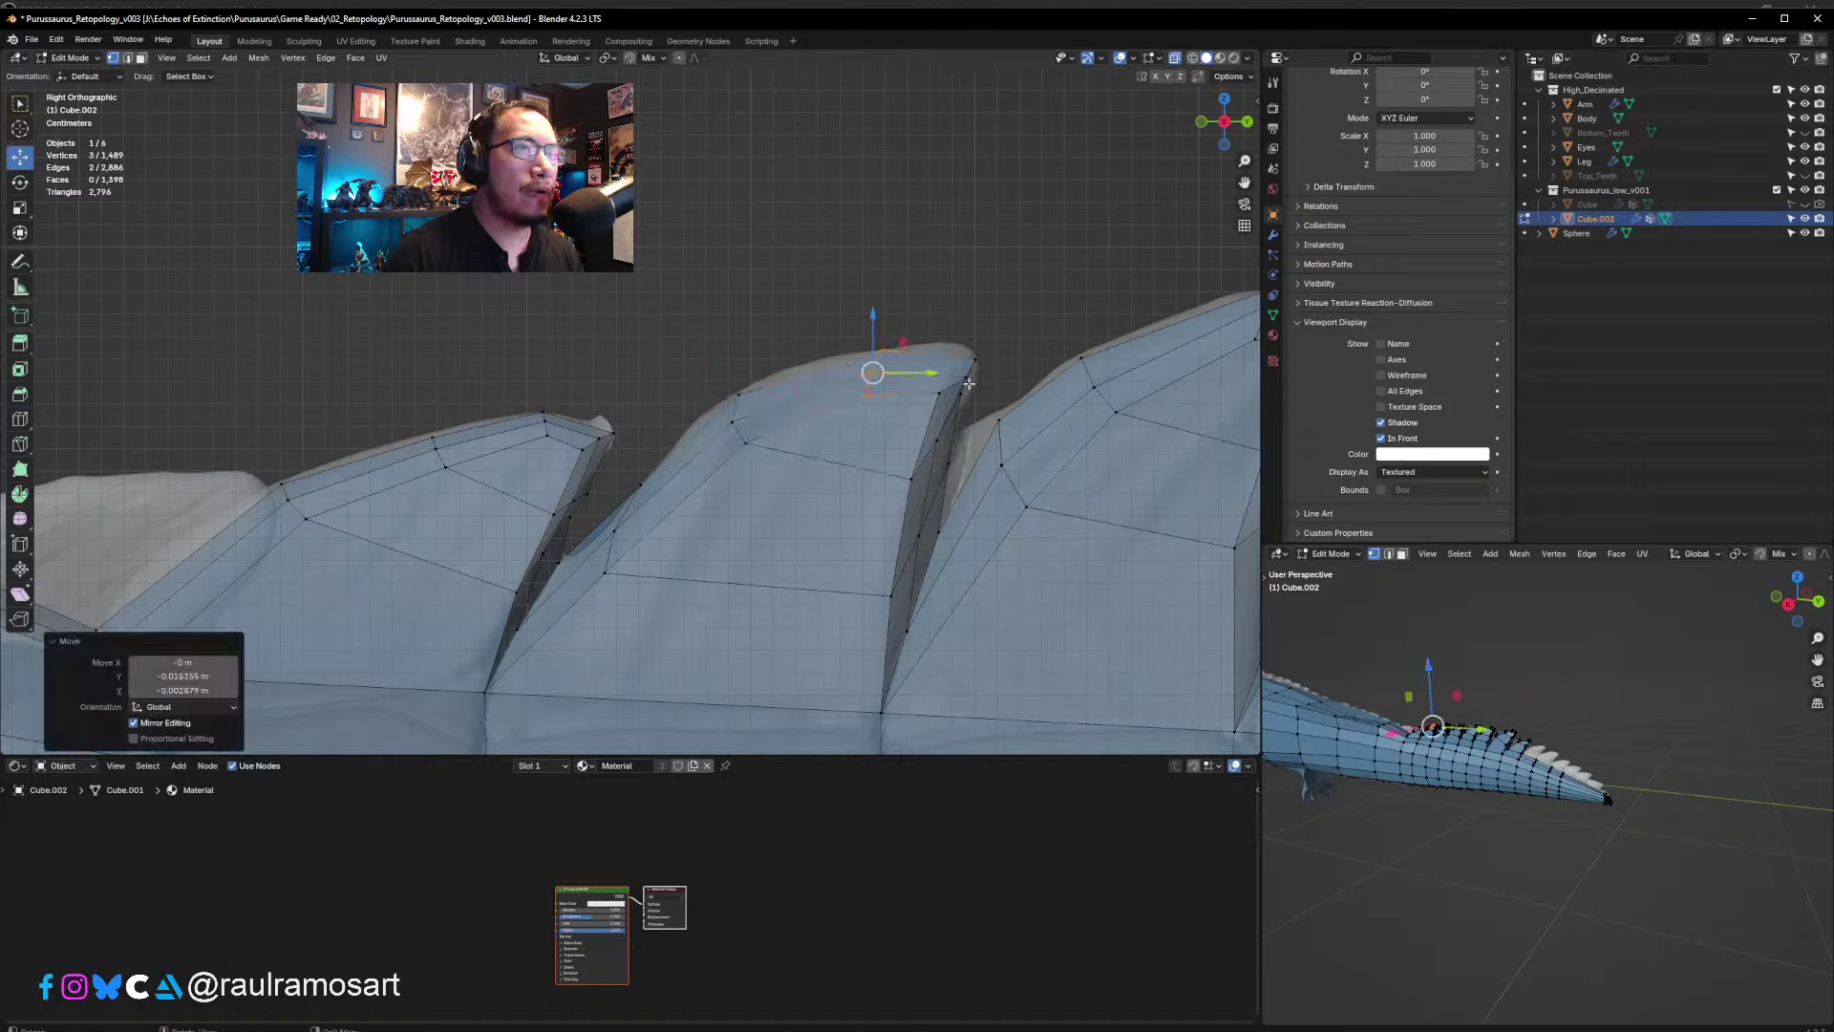
- Adjust the second spike's tip vertices to fit the rounded sculpted tip
left_click(968, 380)
key("g")
left_click(956, 375)
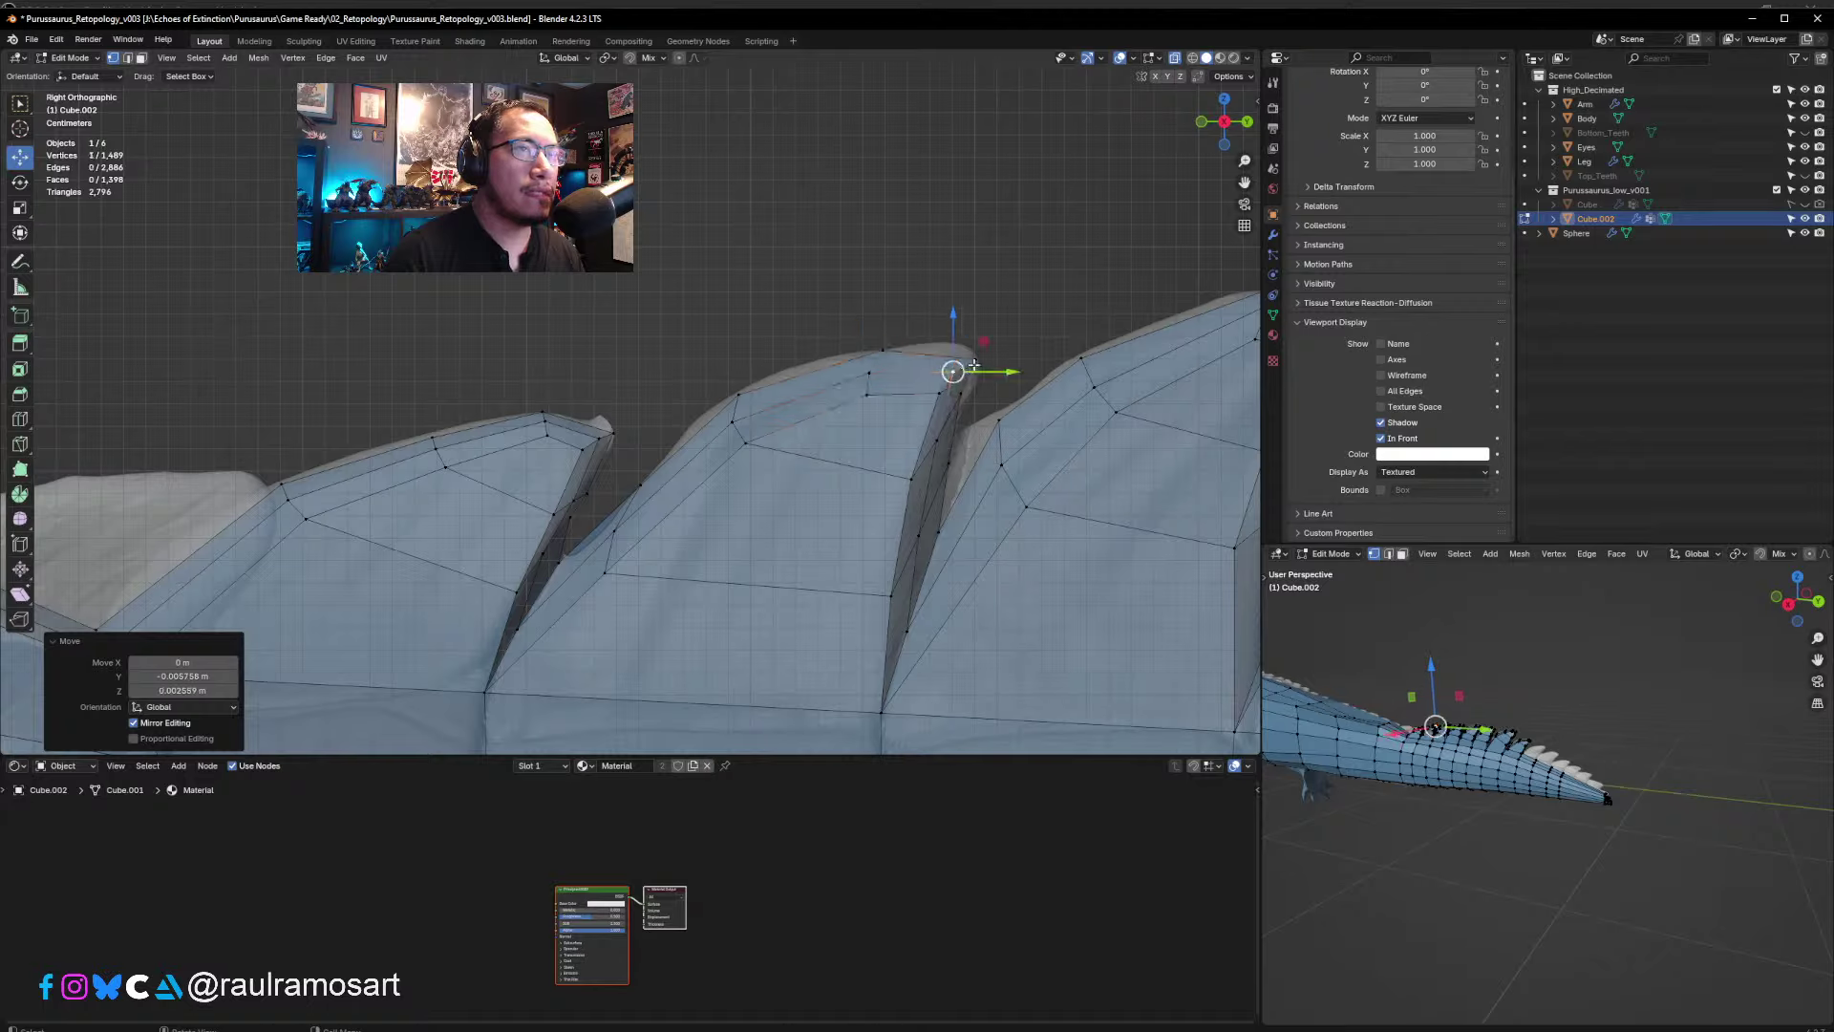
left_click(976, 361)
left_click_drag(975, 360, 976, 403)
scroll(664, 502, "down", 5)
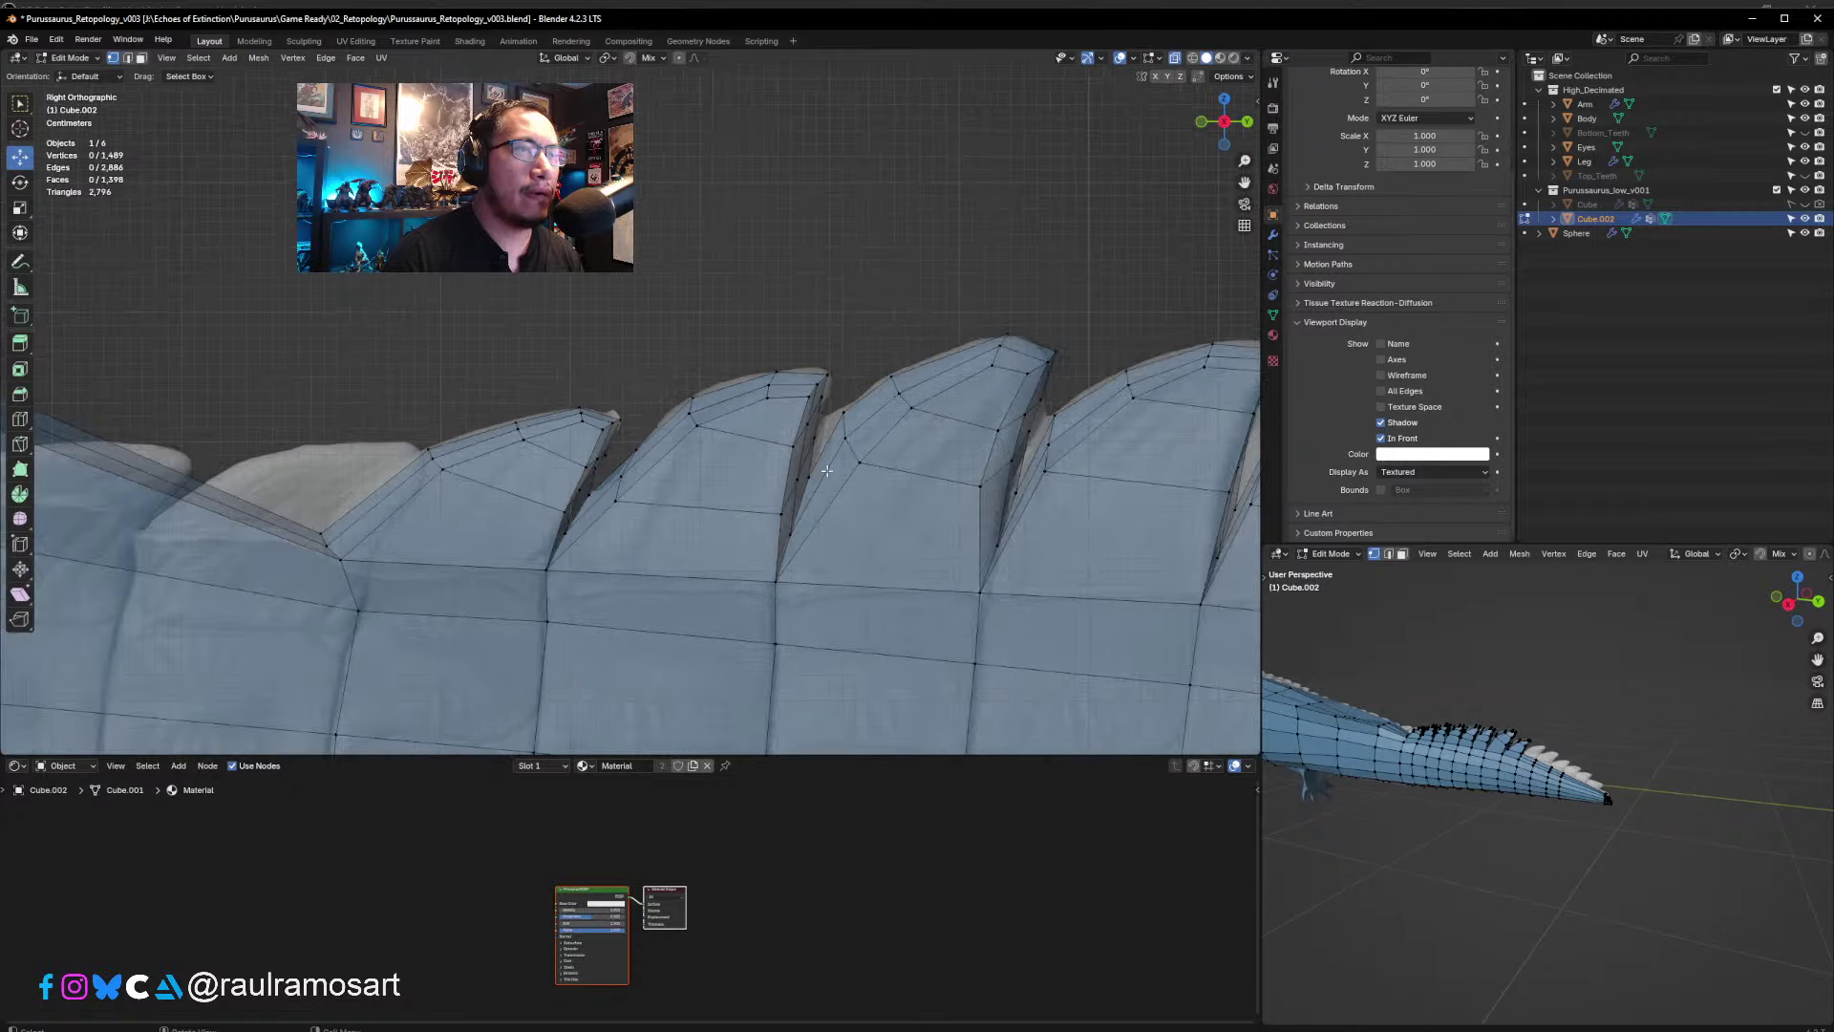
scroll(373, 524, "down", 3)
middle_click_drag(373, 525, 677, 598)
scroll(245, 490, "up", 3)
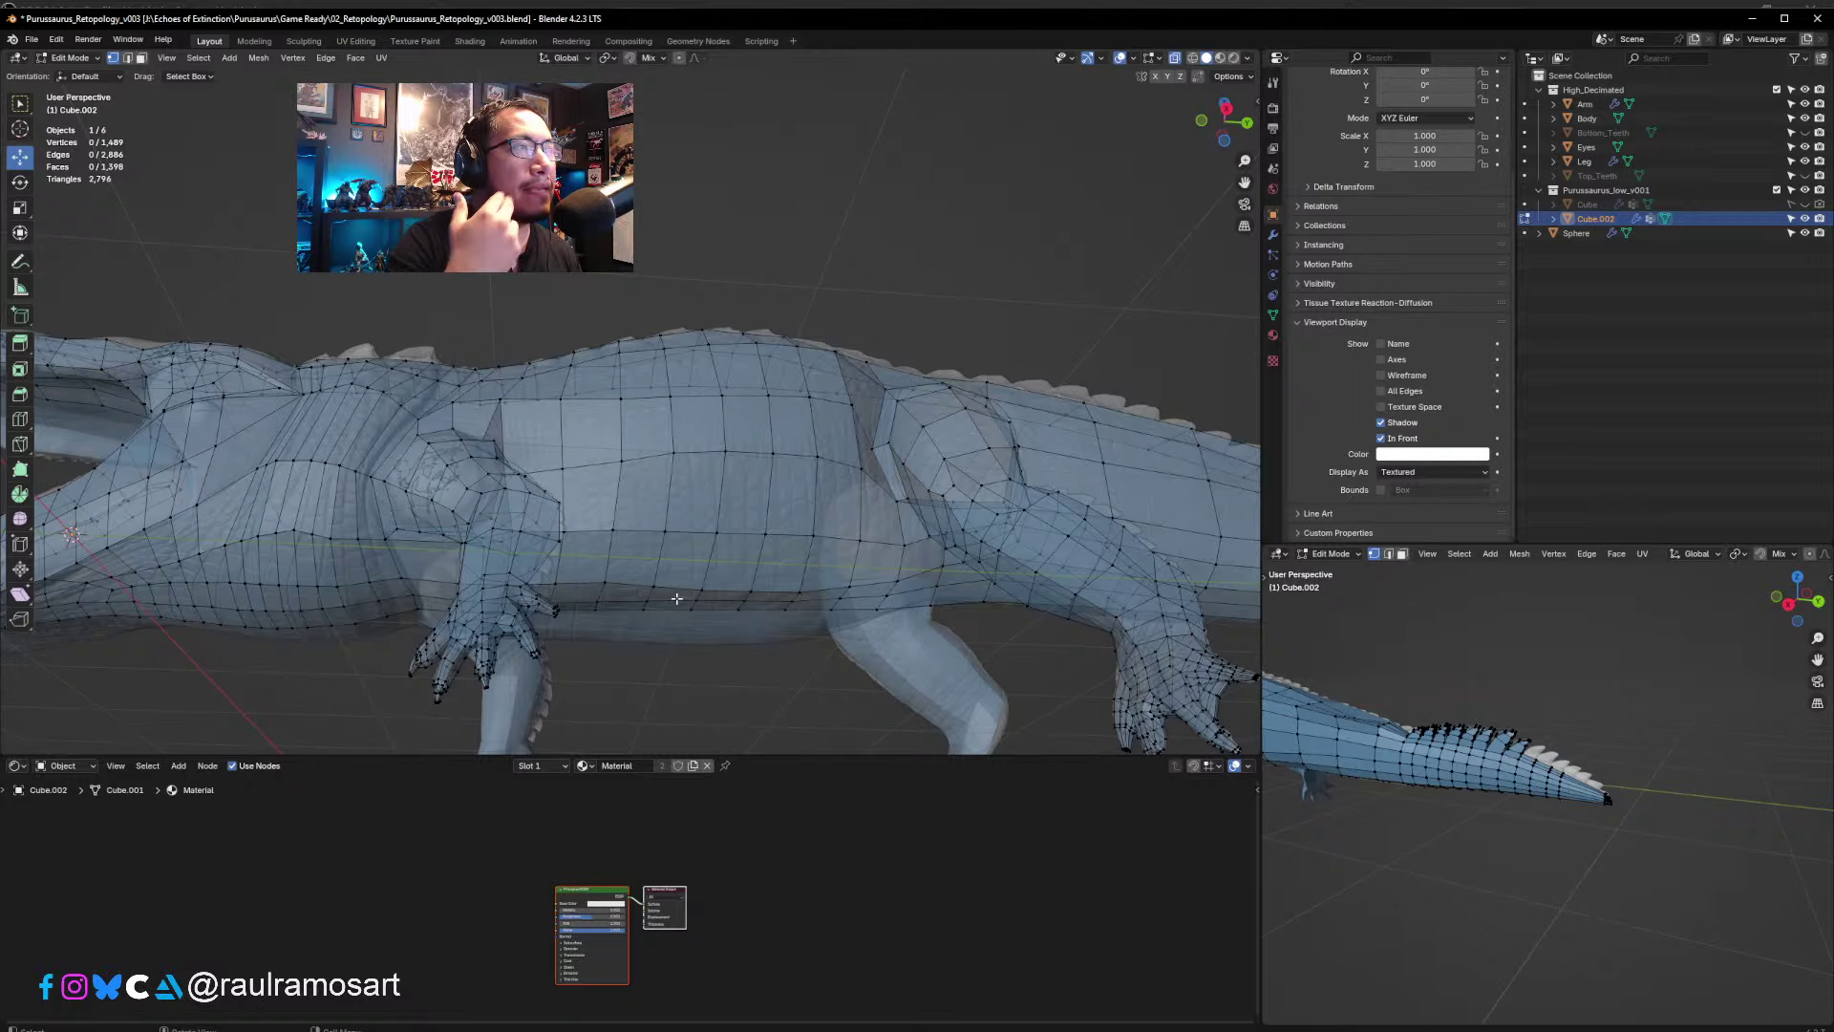
- Extrude the two top faces below the first uncovered tail spike by about -0.0125 m along their normal
middle_click_drag(694, 487, 697, 541)
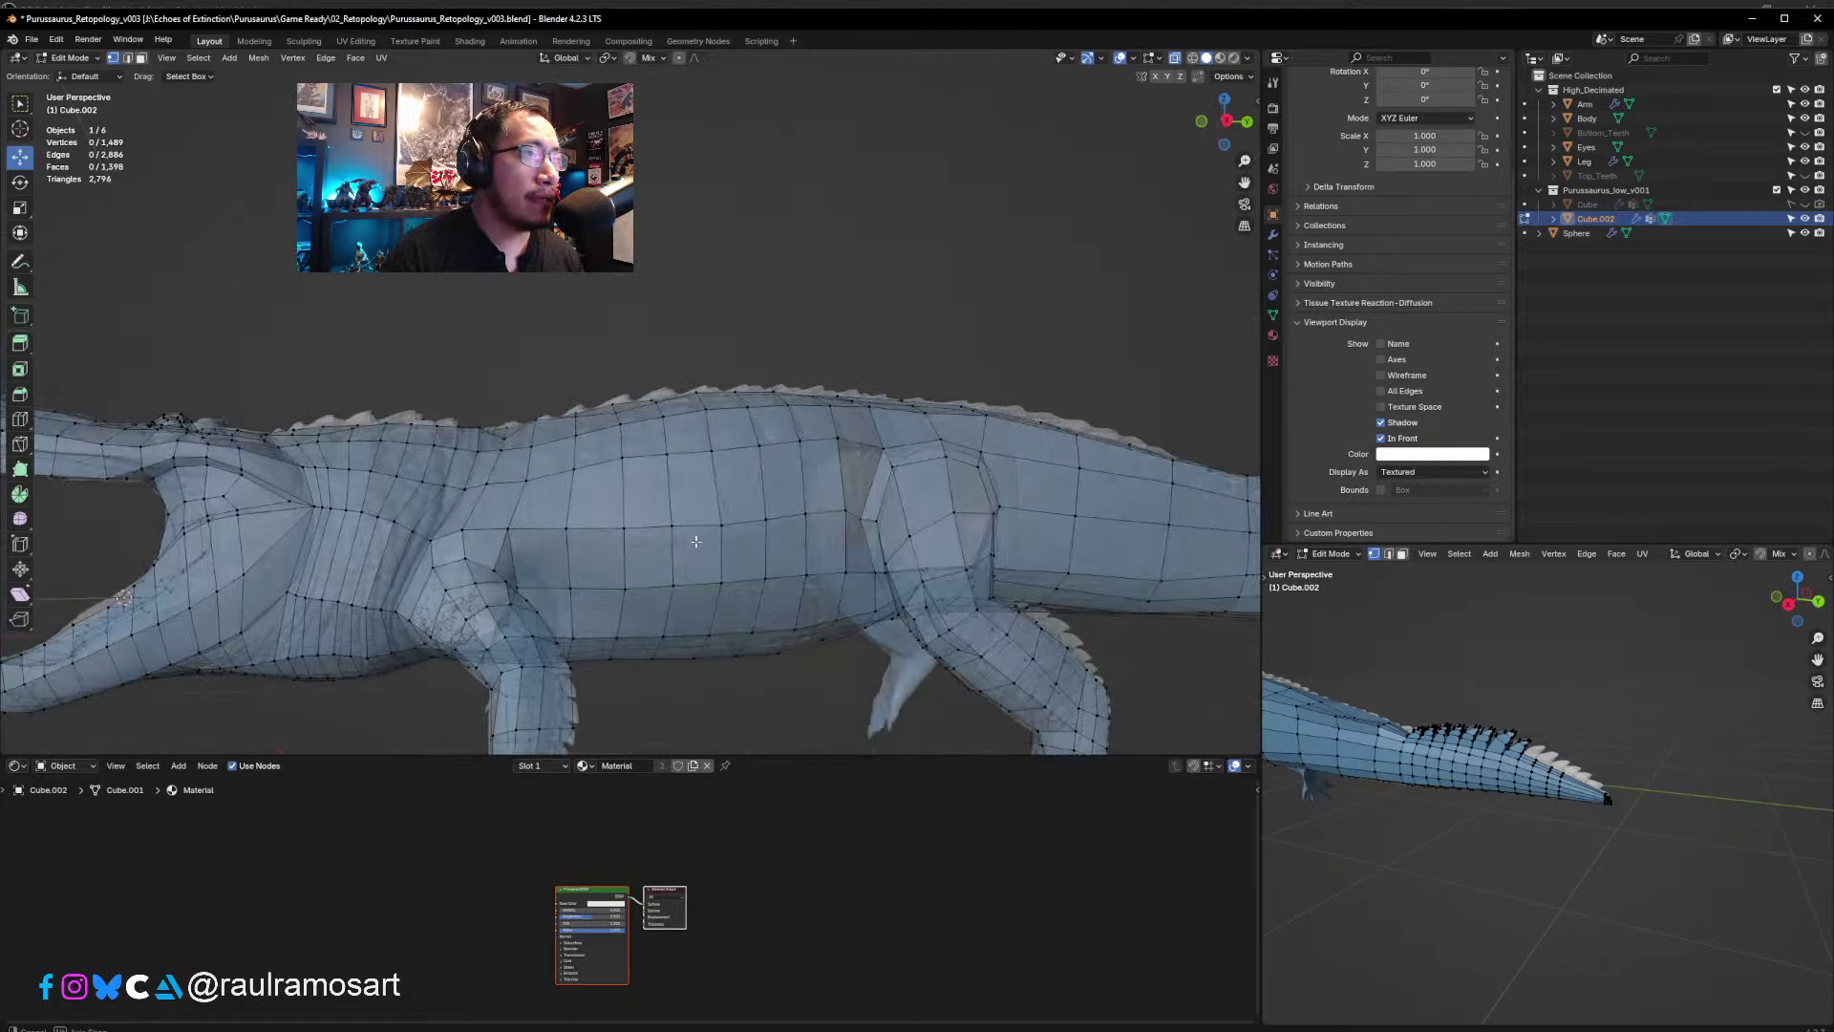
key("KP_3")
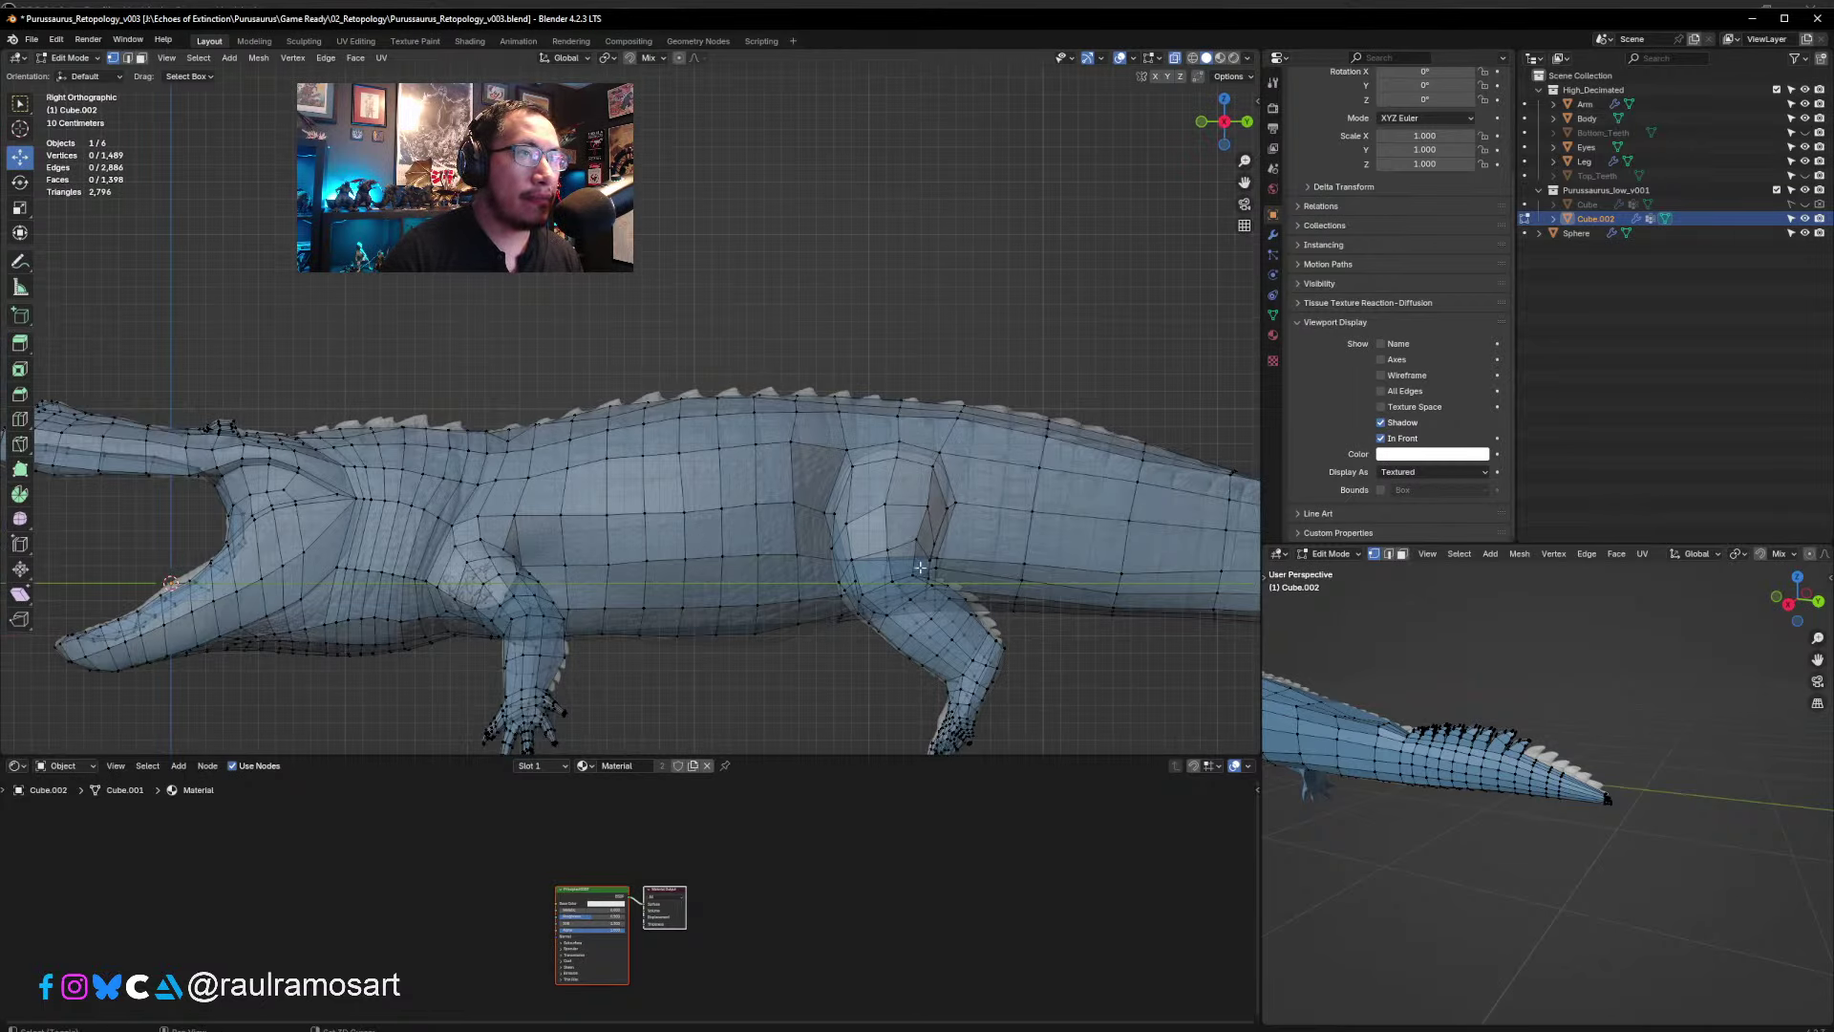
middle_click_drag(921, 567, 510, 559, "shift")
scroll(839, 581, "down", 1)
middle_click_drag(858, 610, 577, 598, "shift")
scroll(1065, 556, "up", 3)
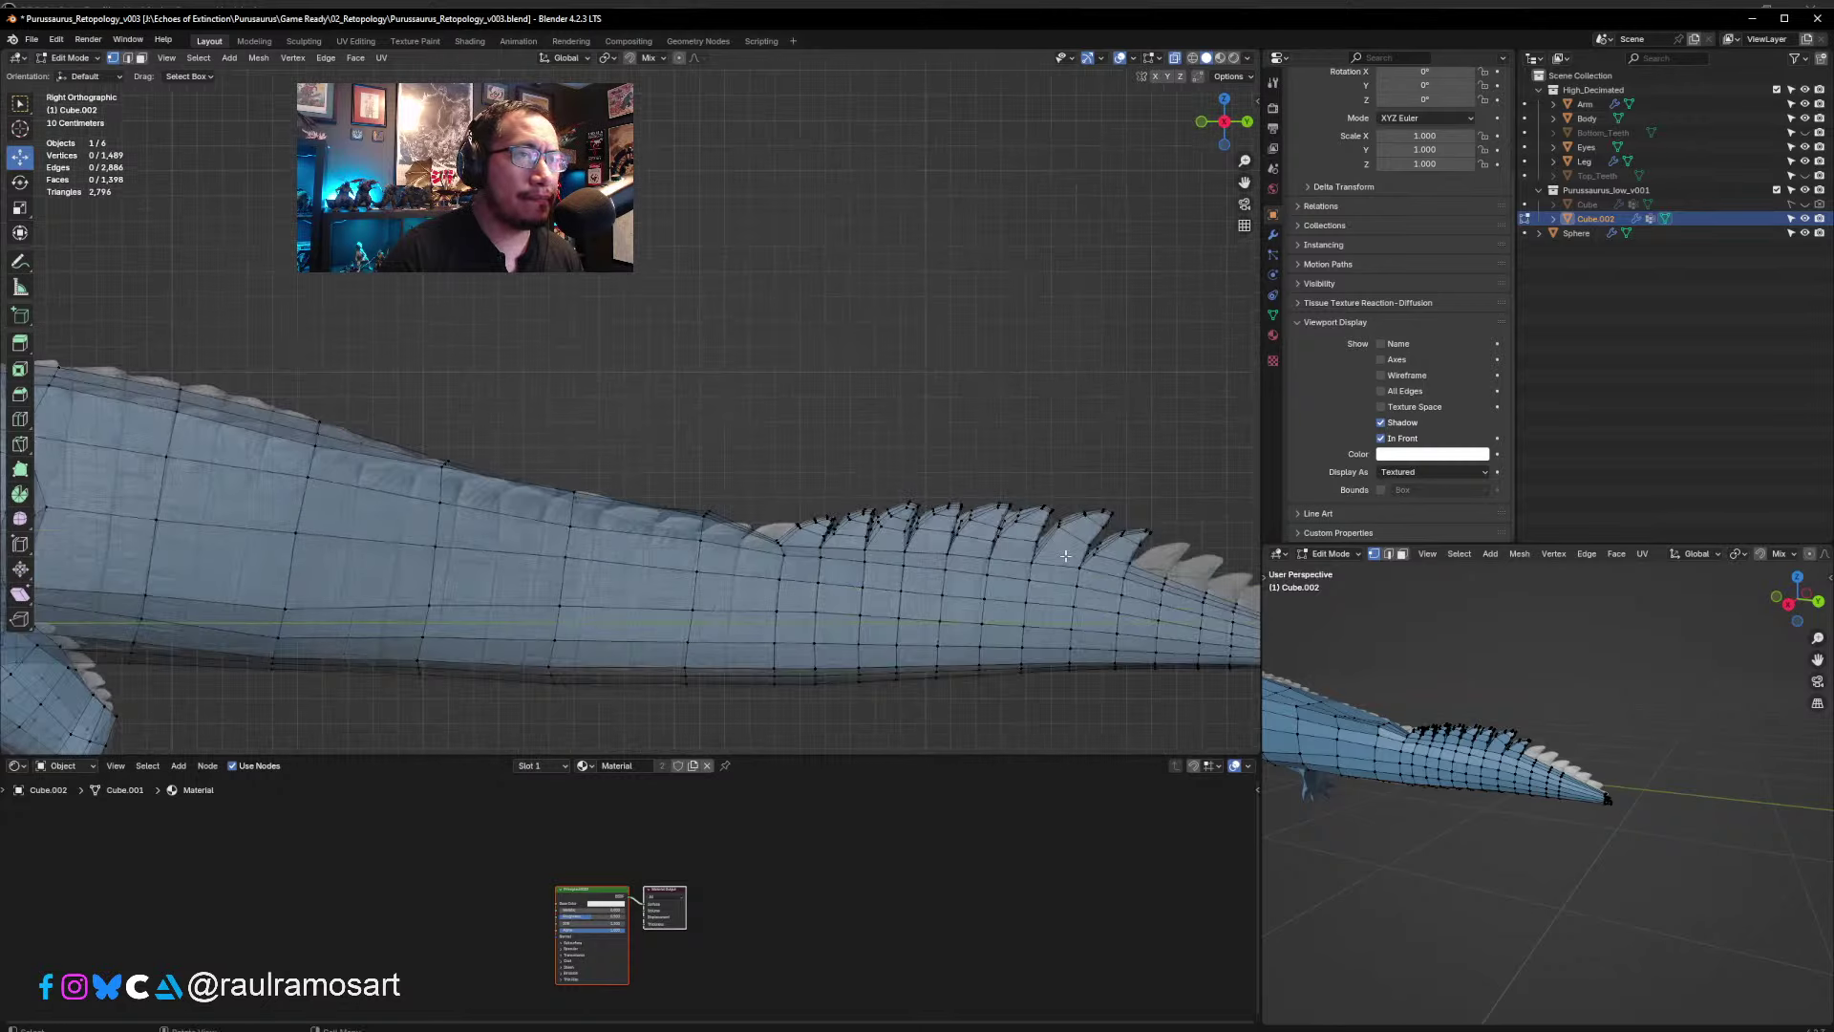
middle_click_drag(1065, 556, 699, 472, "shift")
scroll(751, 525, "up", 5)
scroll(751, 525, "up", 2)
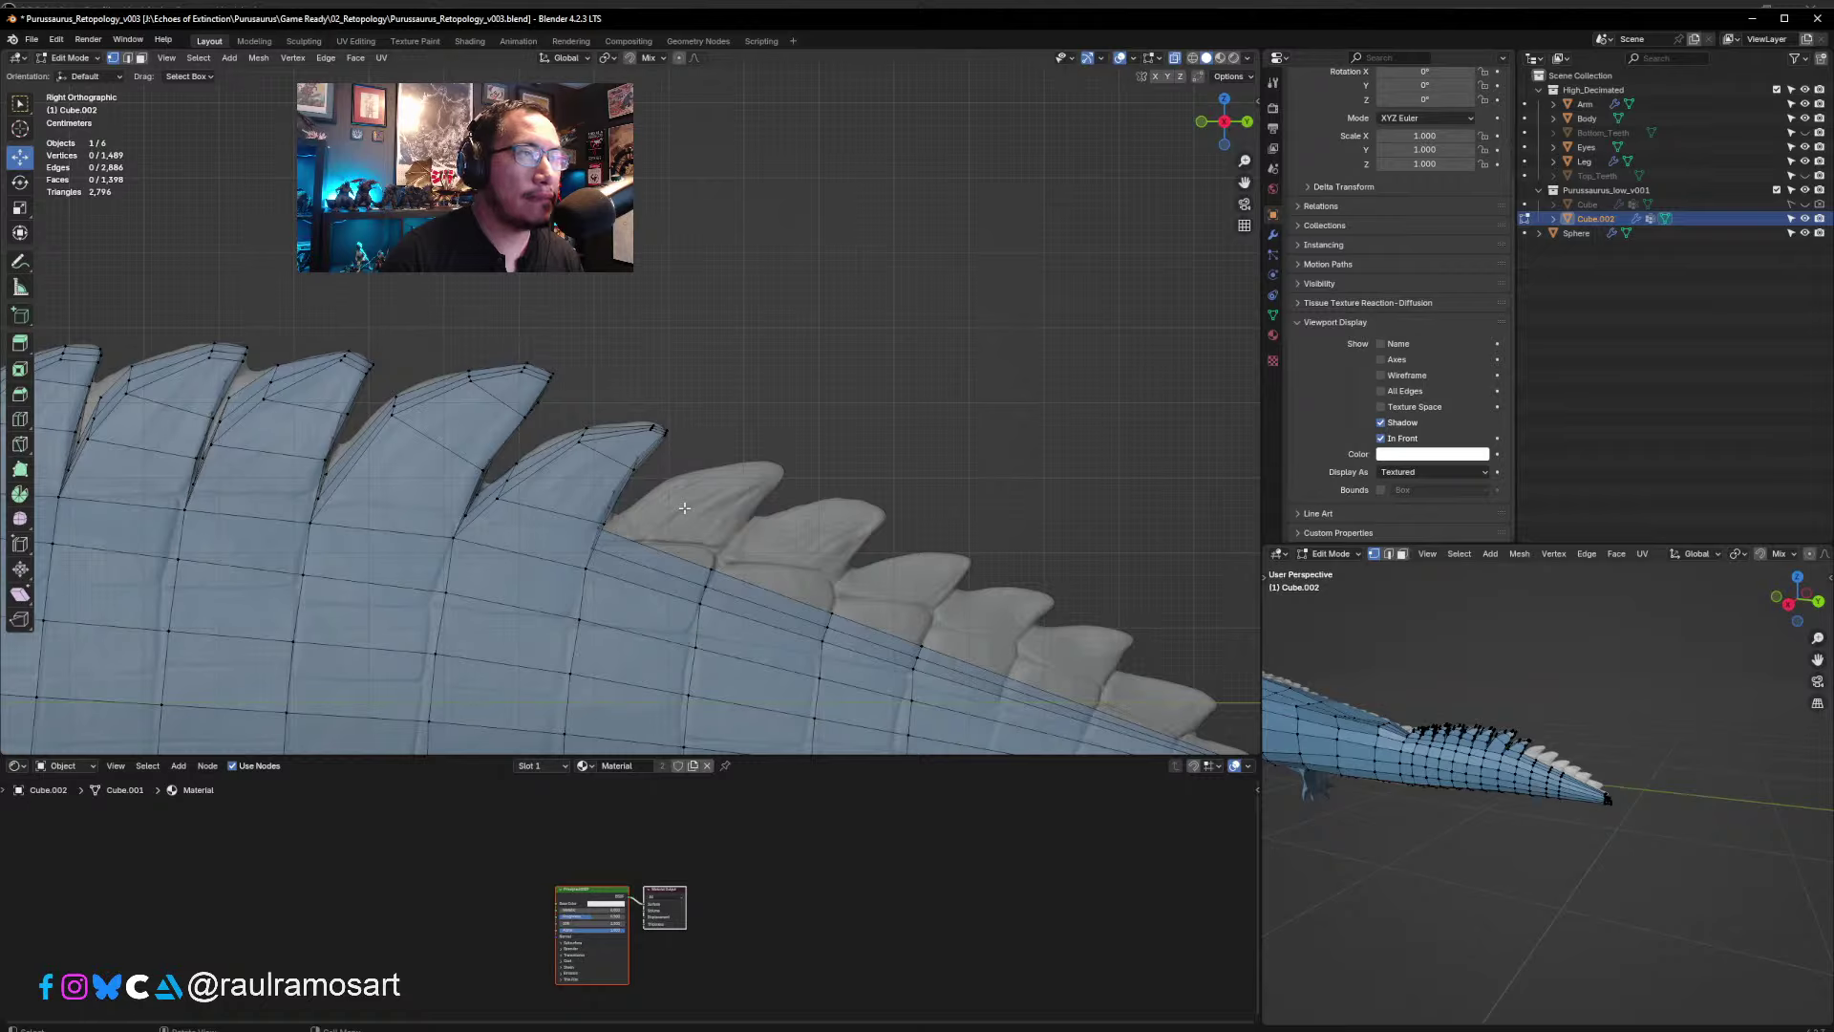
key("3")
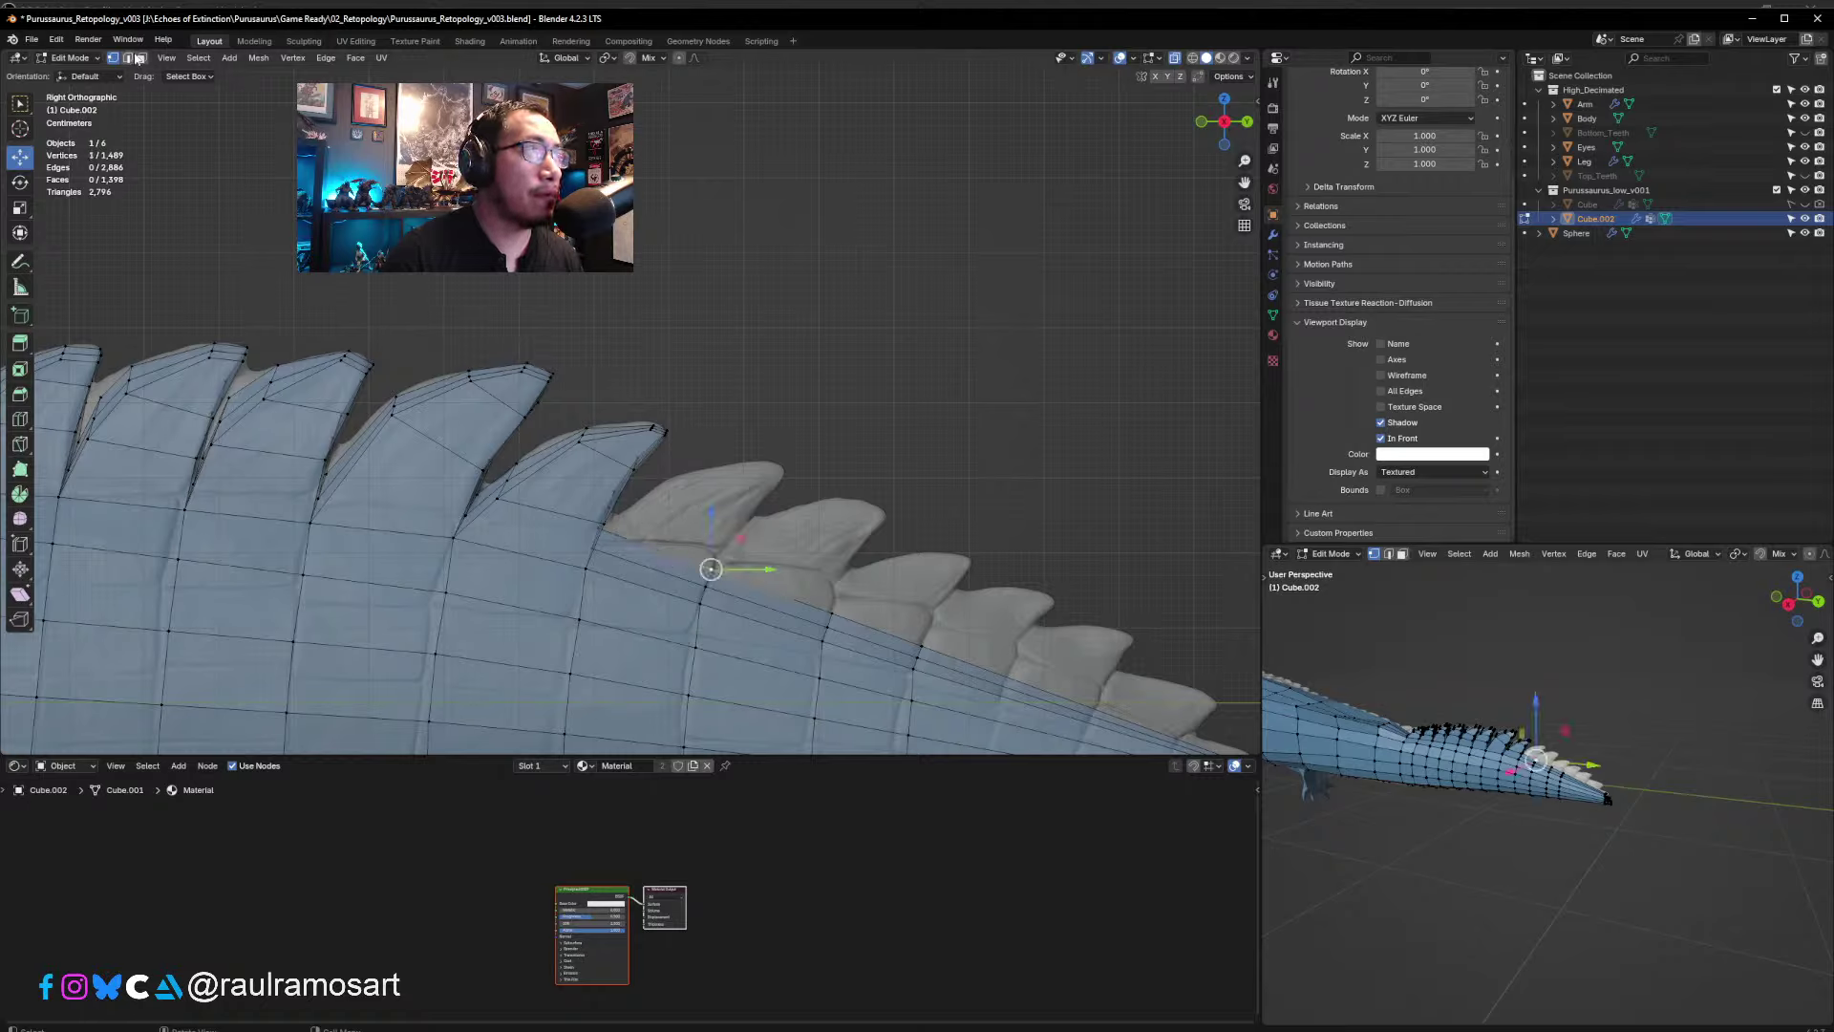
left_click(648, 556)
left_click(651, 576, "shift")
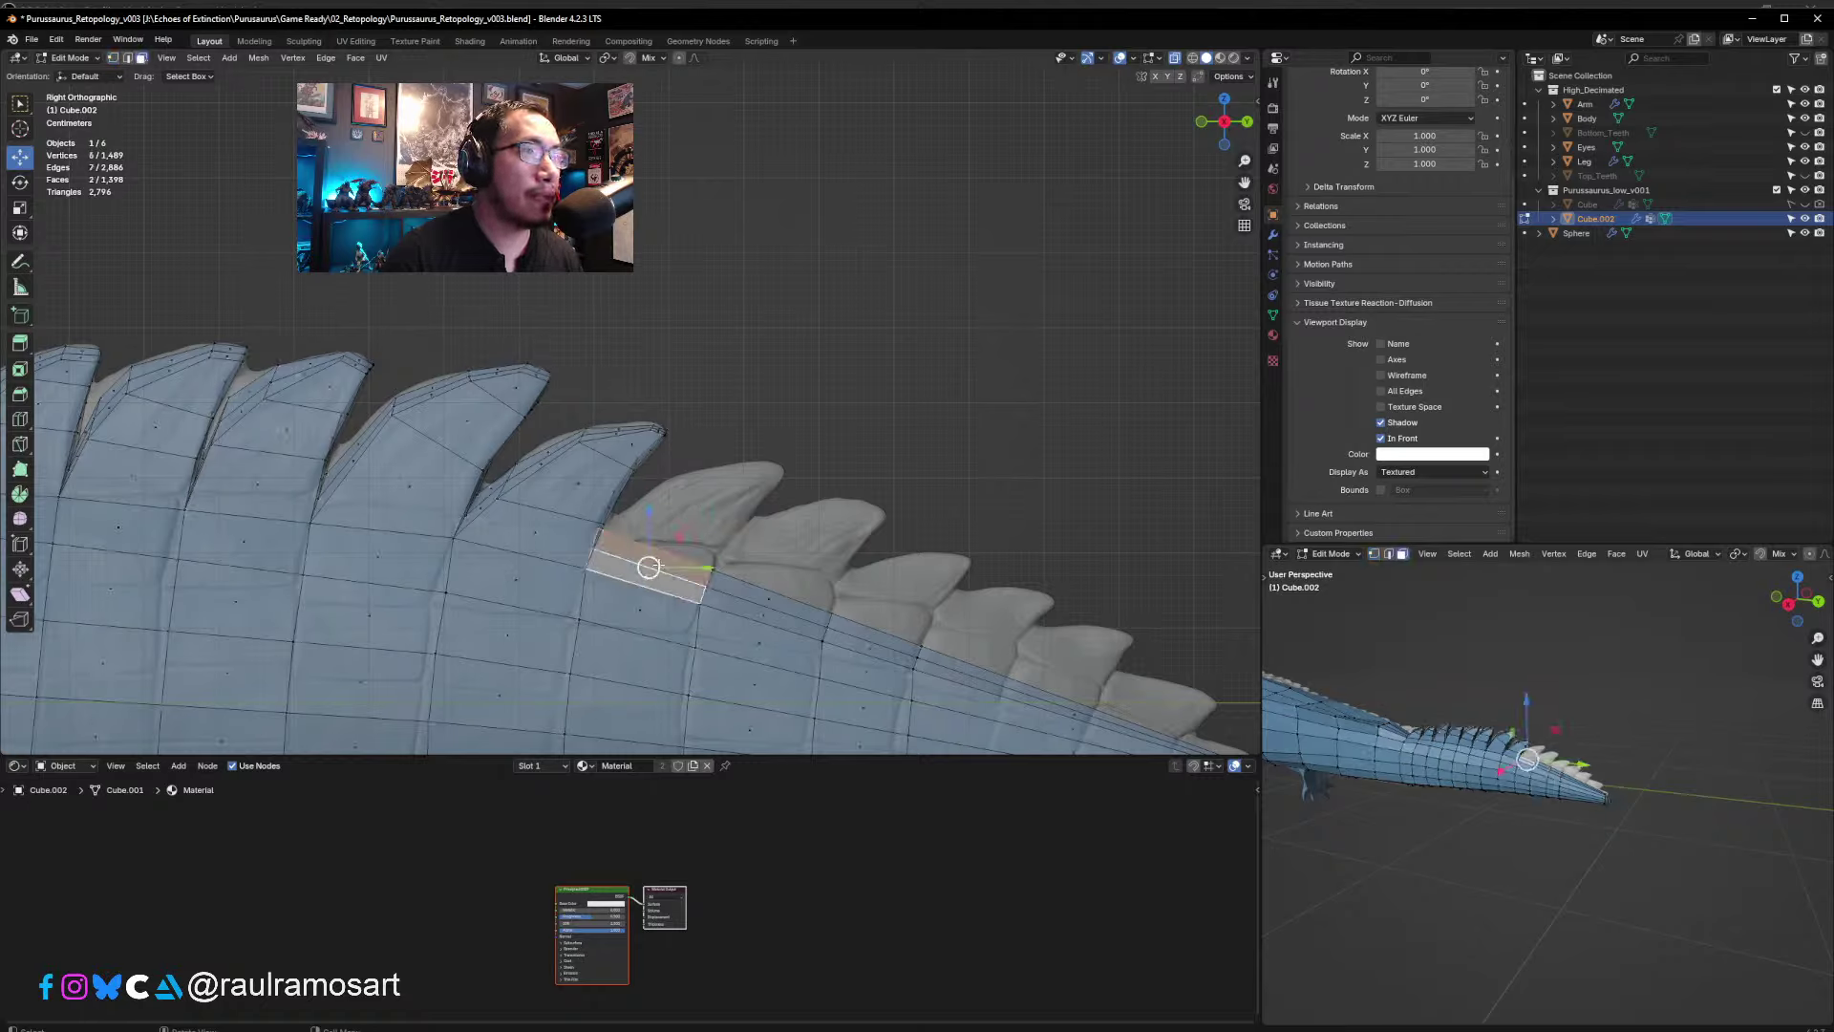
key("e")
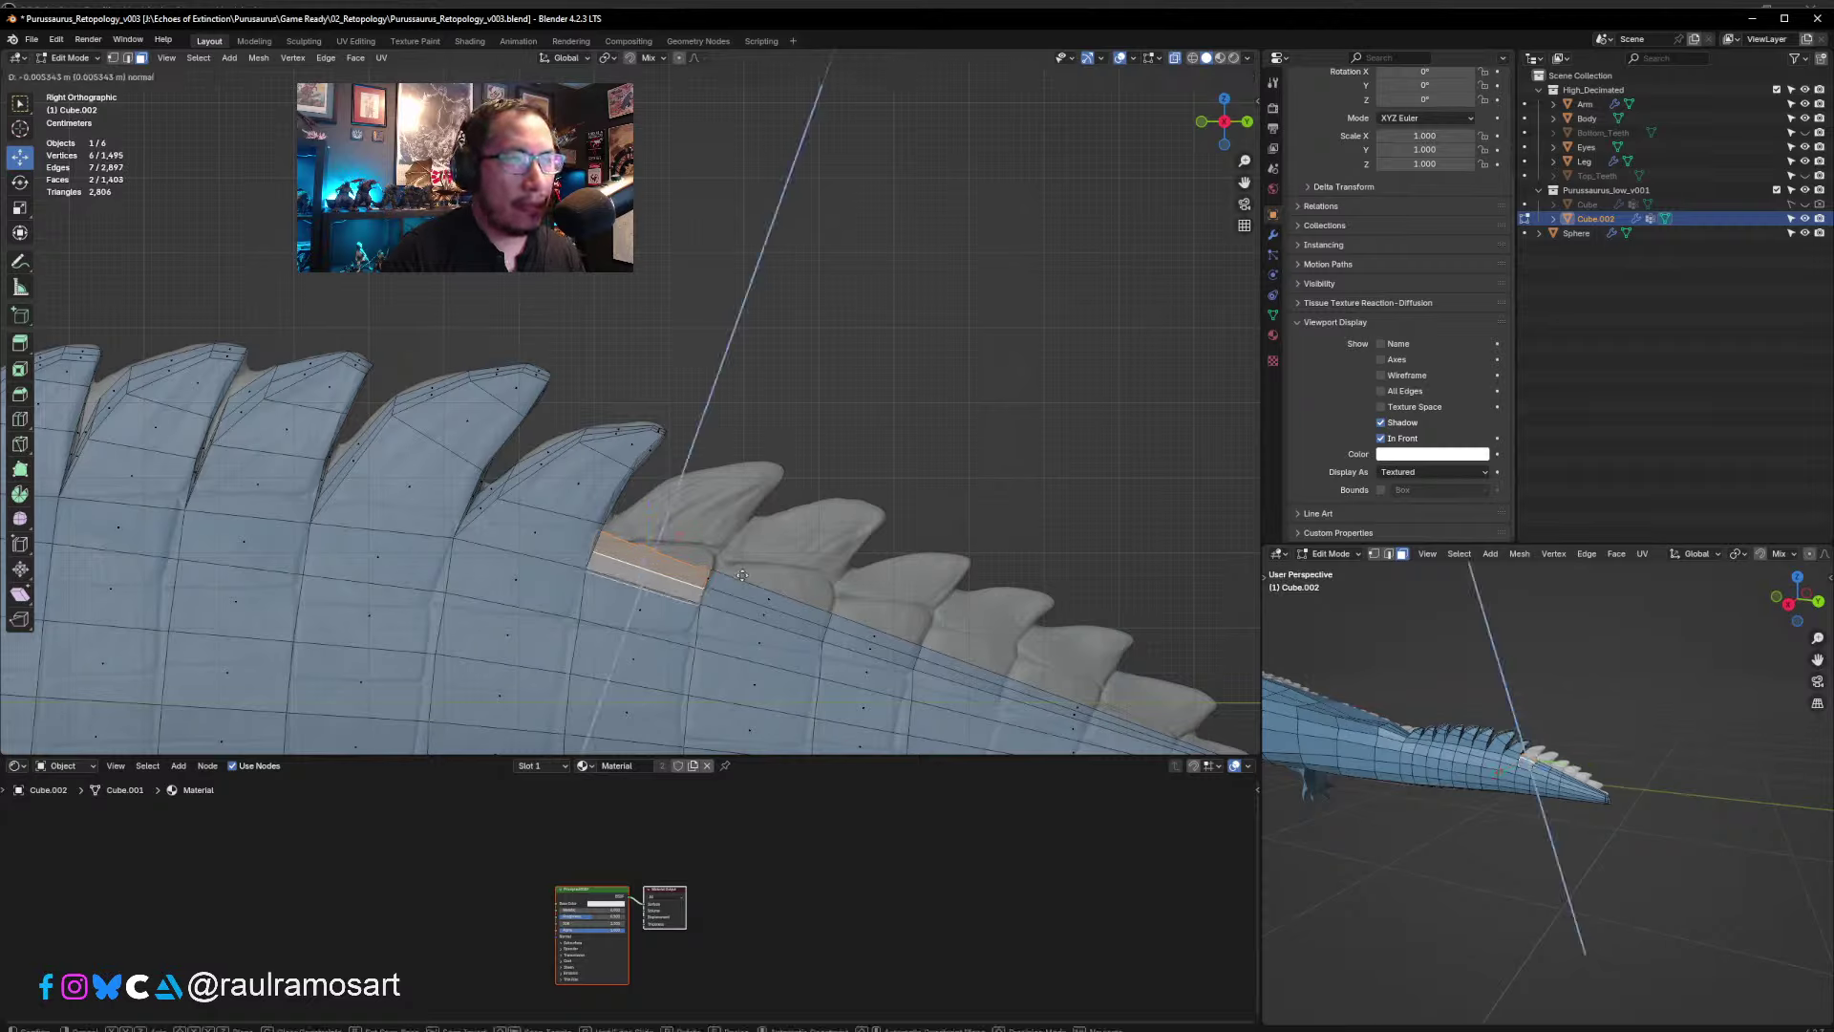
left_click(729, 567)
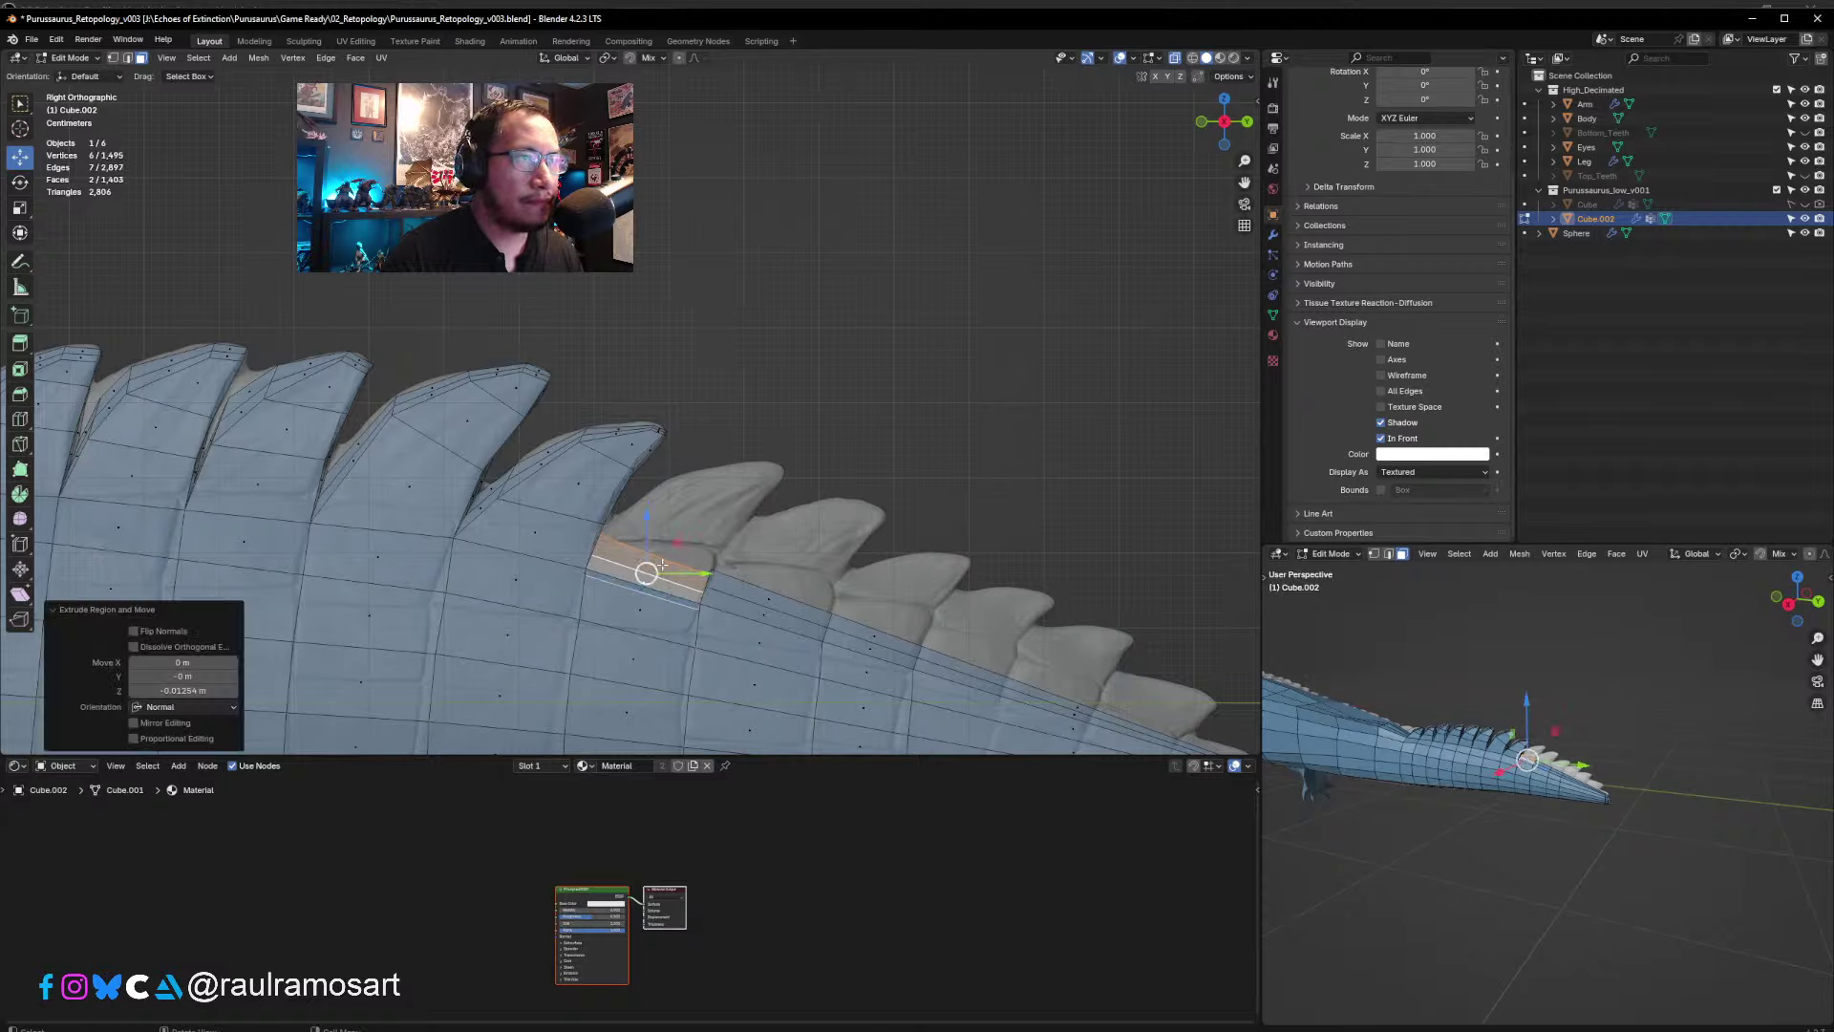
- Move the extruded faces up to the sculpted spike's tip and scale them down to about 0.329
key("g")
left_click(827, 489)
key("s")
left_click(823, 485)
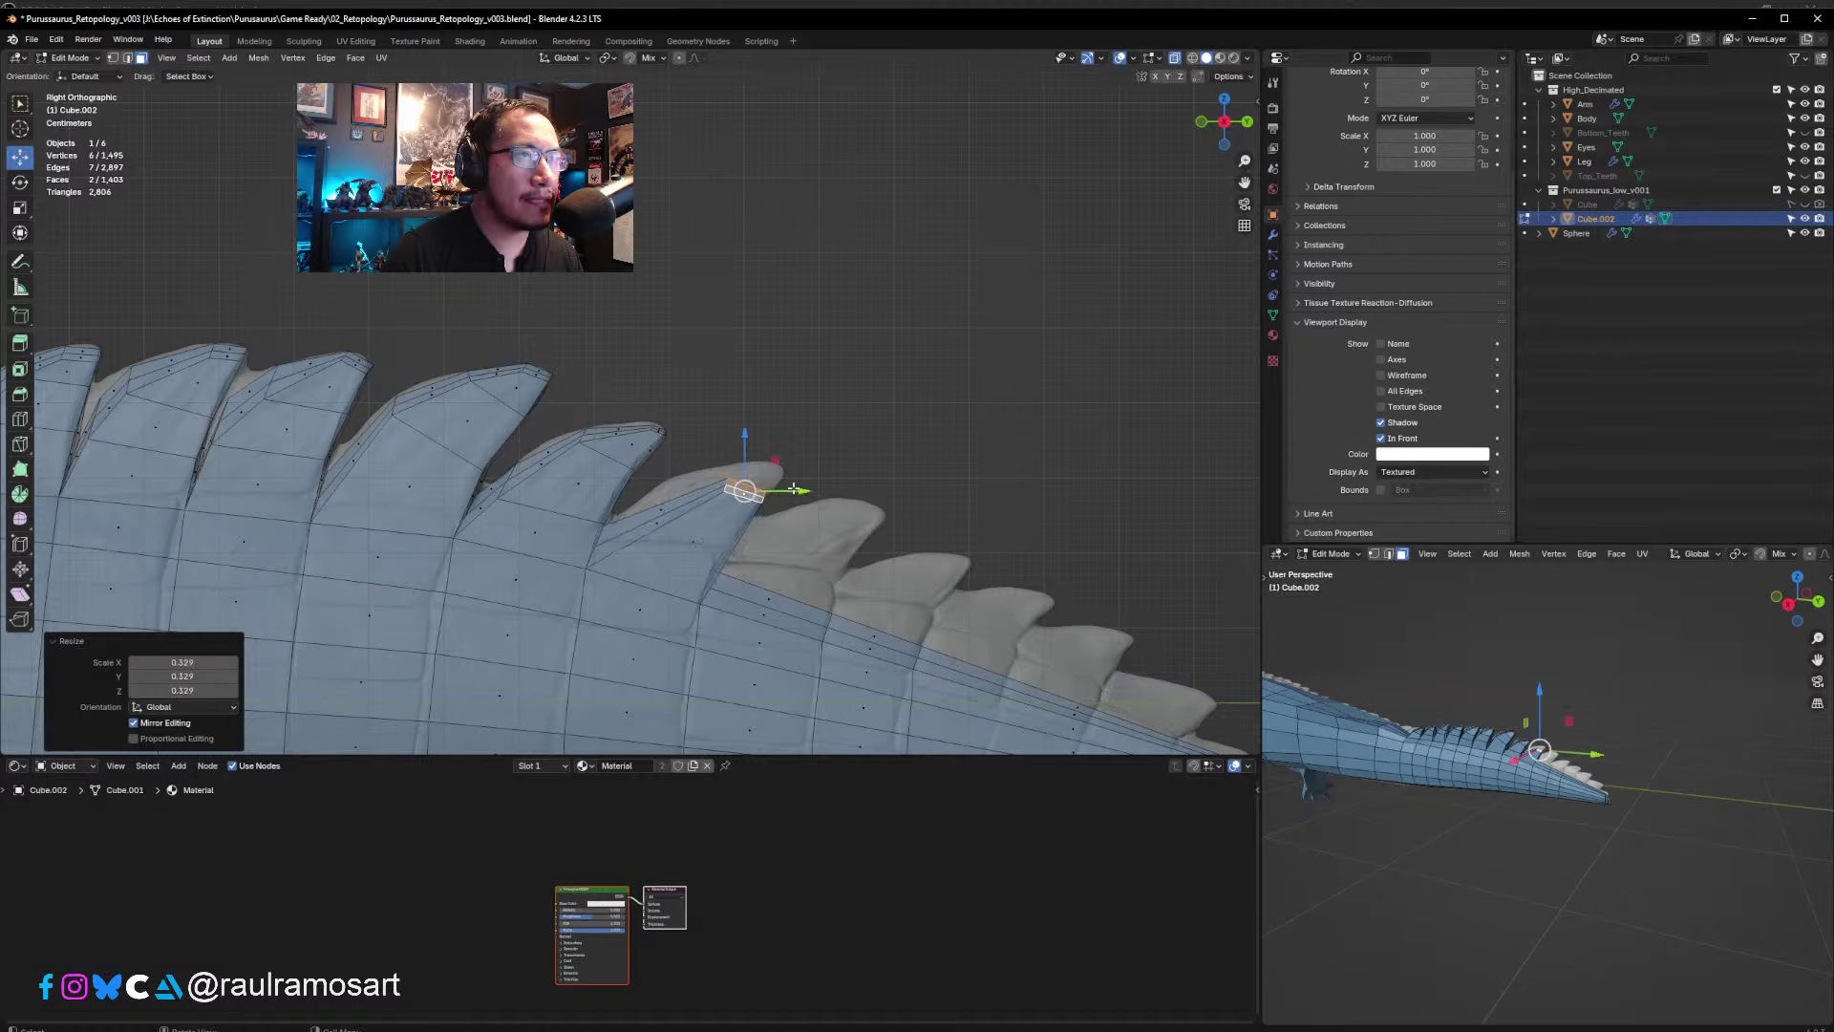
key("g")
left_click(816, 462)
- Reselect the spike's two end faces, scale them to about 0.579, and rotate and move them to fit the tip
middle_click_drag(816, 461, 612, 568)
left_click_drag(503, 589, 535, 583)
left_click(525, 531)
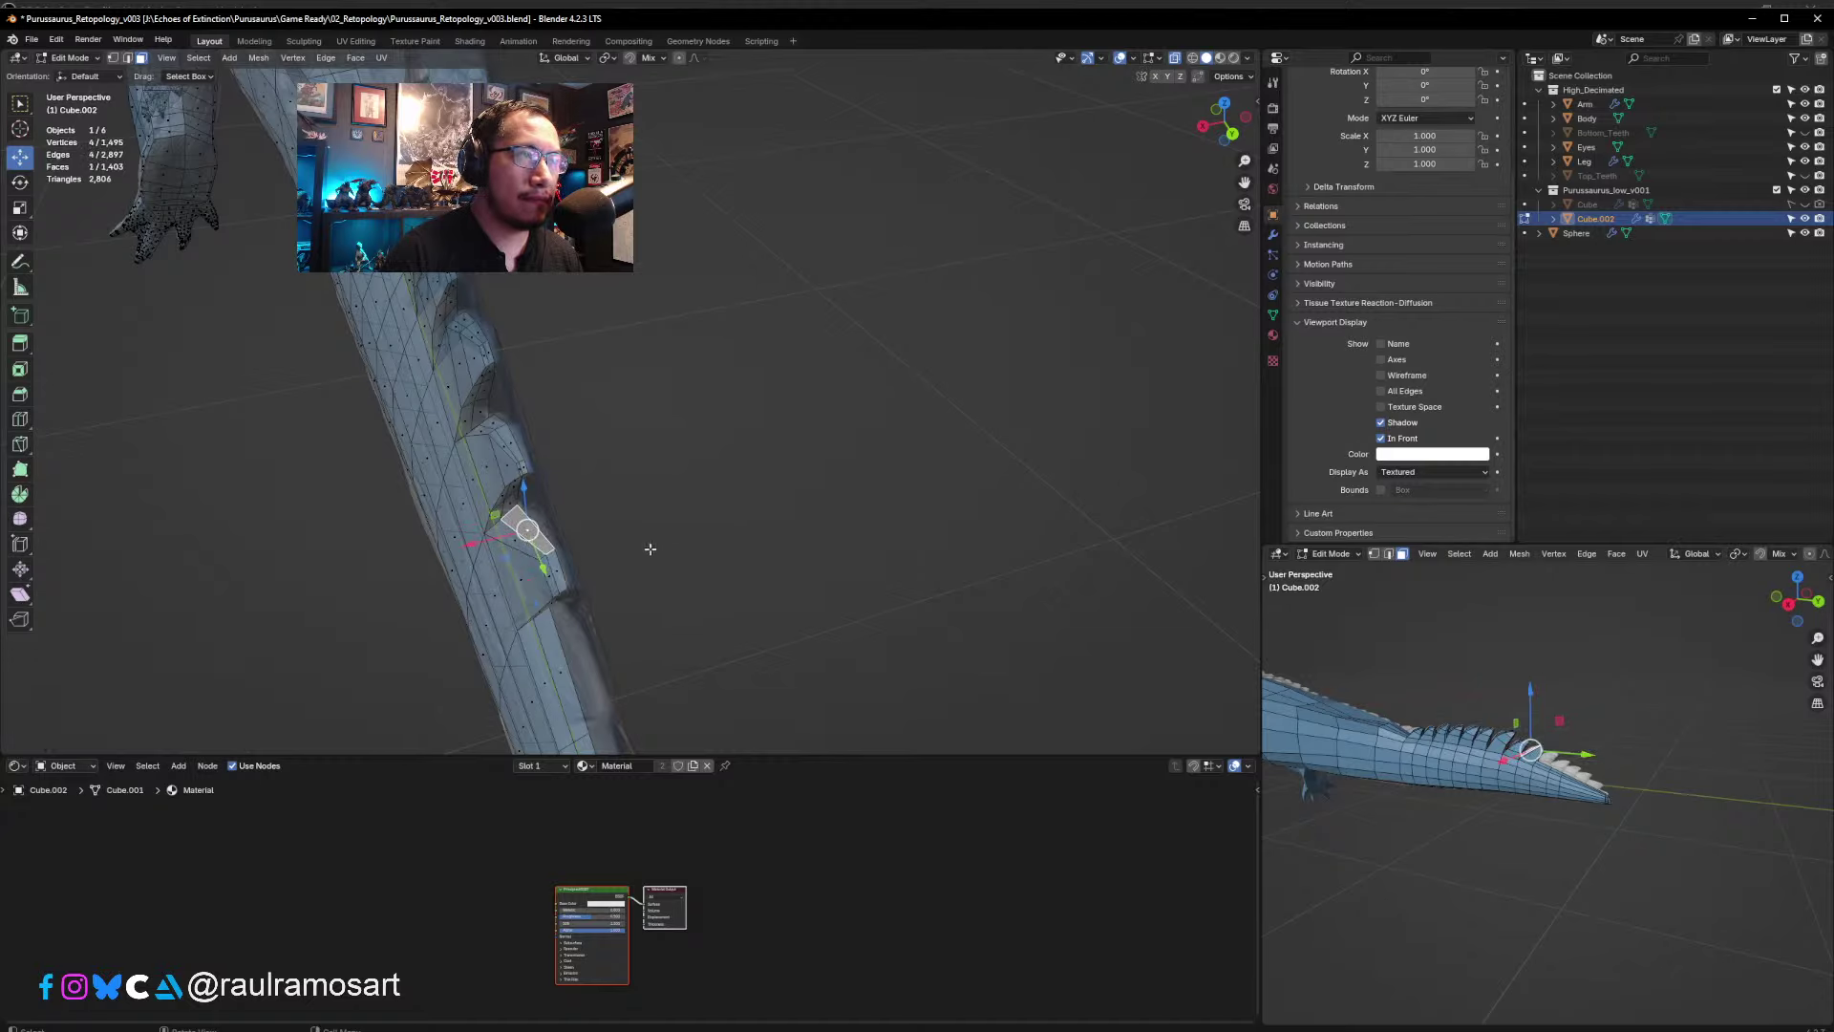
left_click(610, 554, "ctrl")
key("KP_Decimal")
key("KP_3")
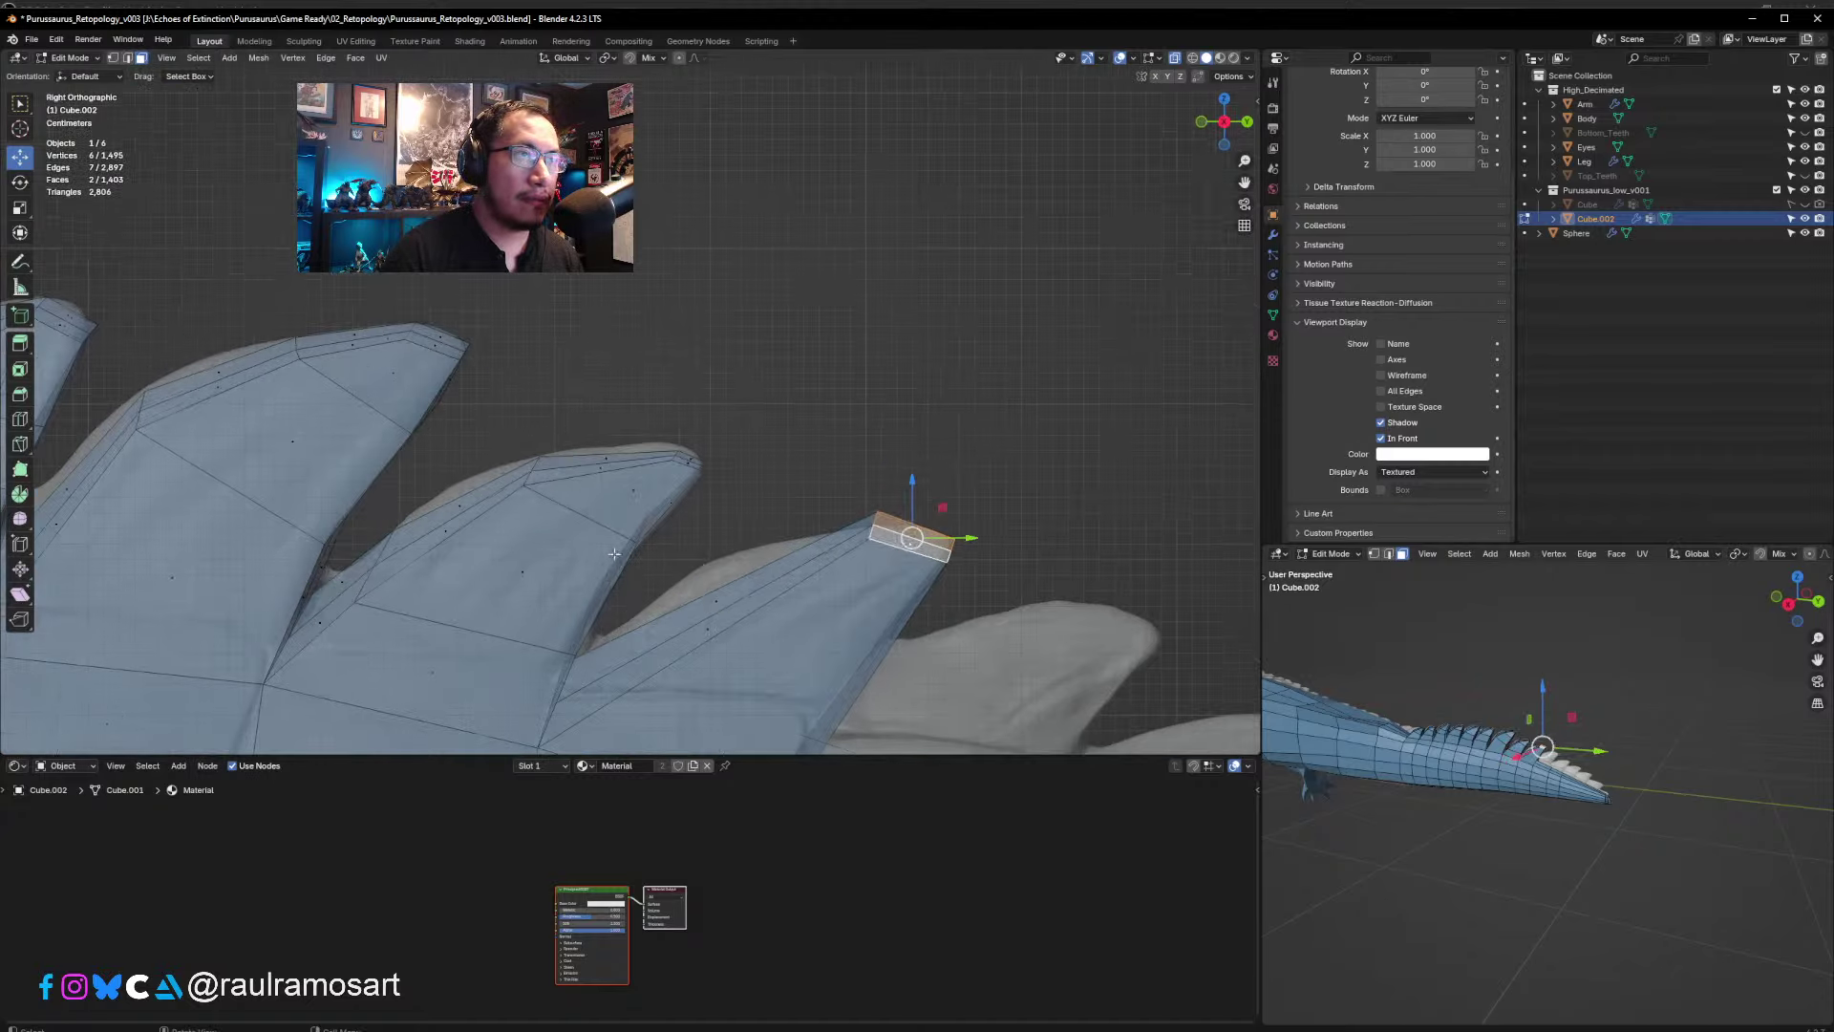
key("r")
left_click(1027, 585)
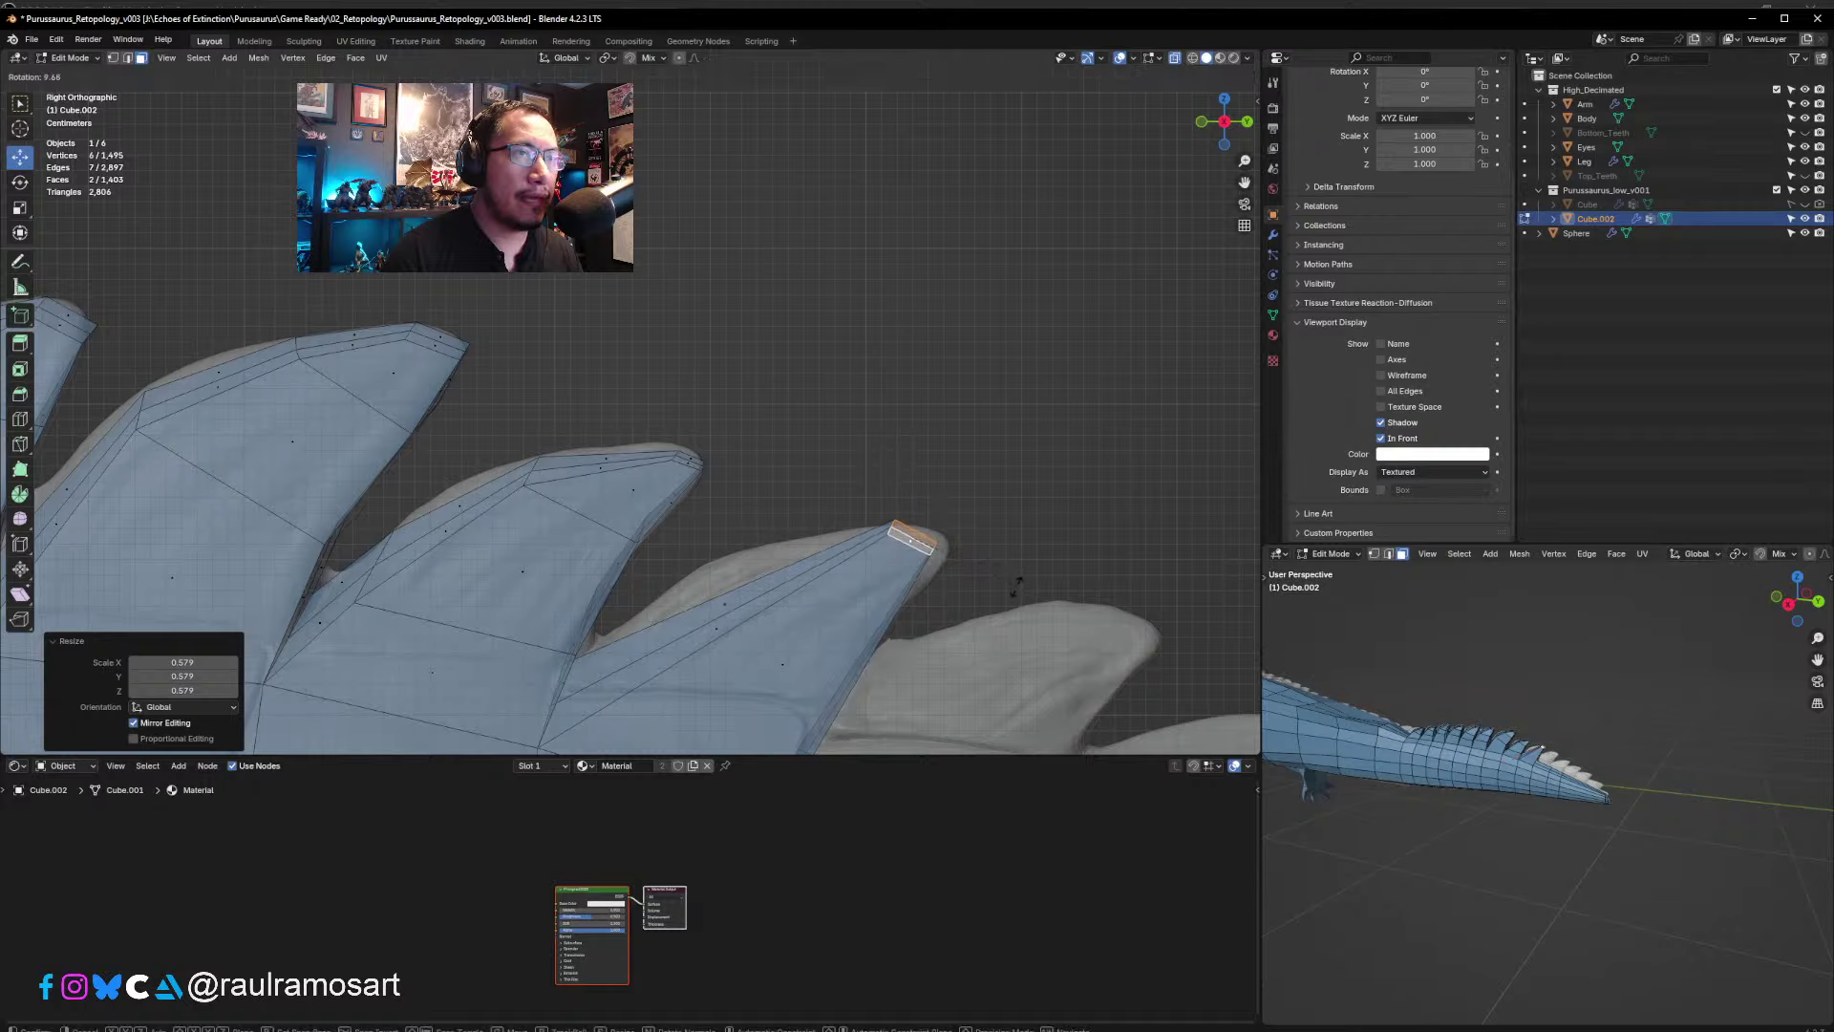
key("g")
left_click(1036, 599)
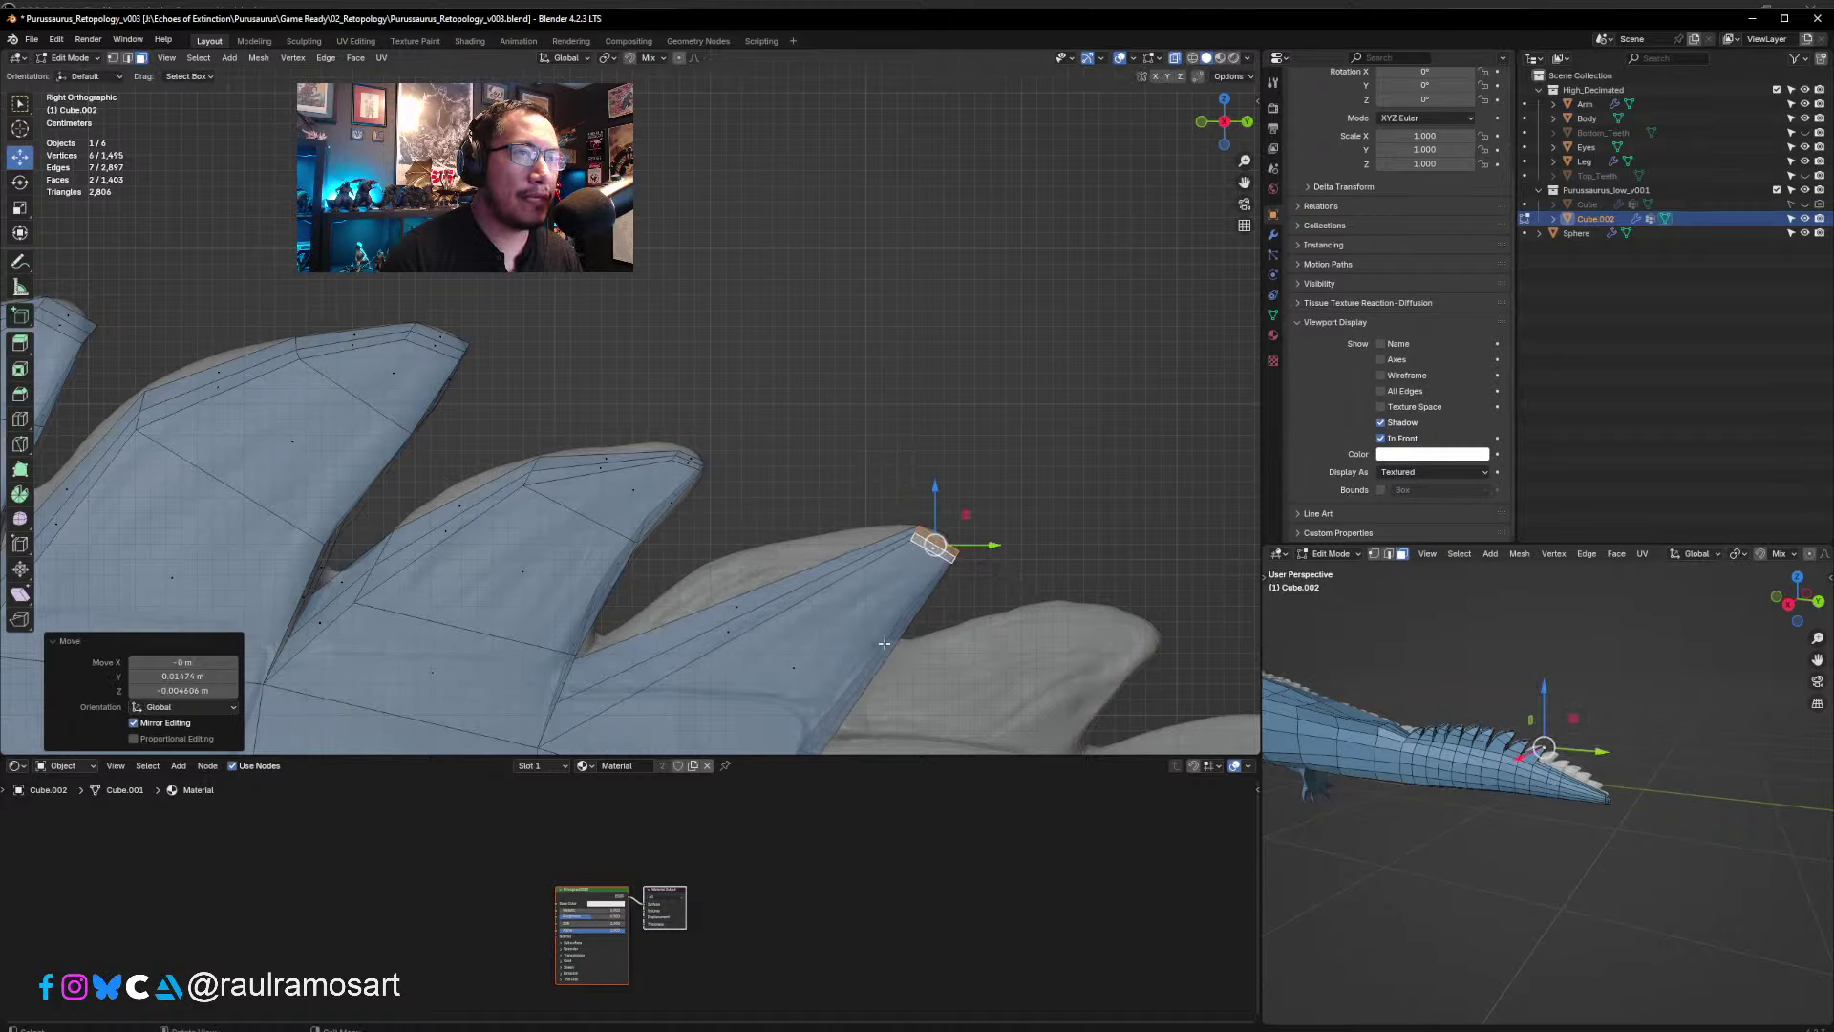
- Add one loop cut across the middle of the new spike and move it up to the sculpt's outline
left_click(774, 628)
middle_click_drag(814, 648, 800, 594, "shift")
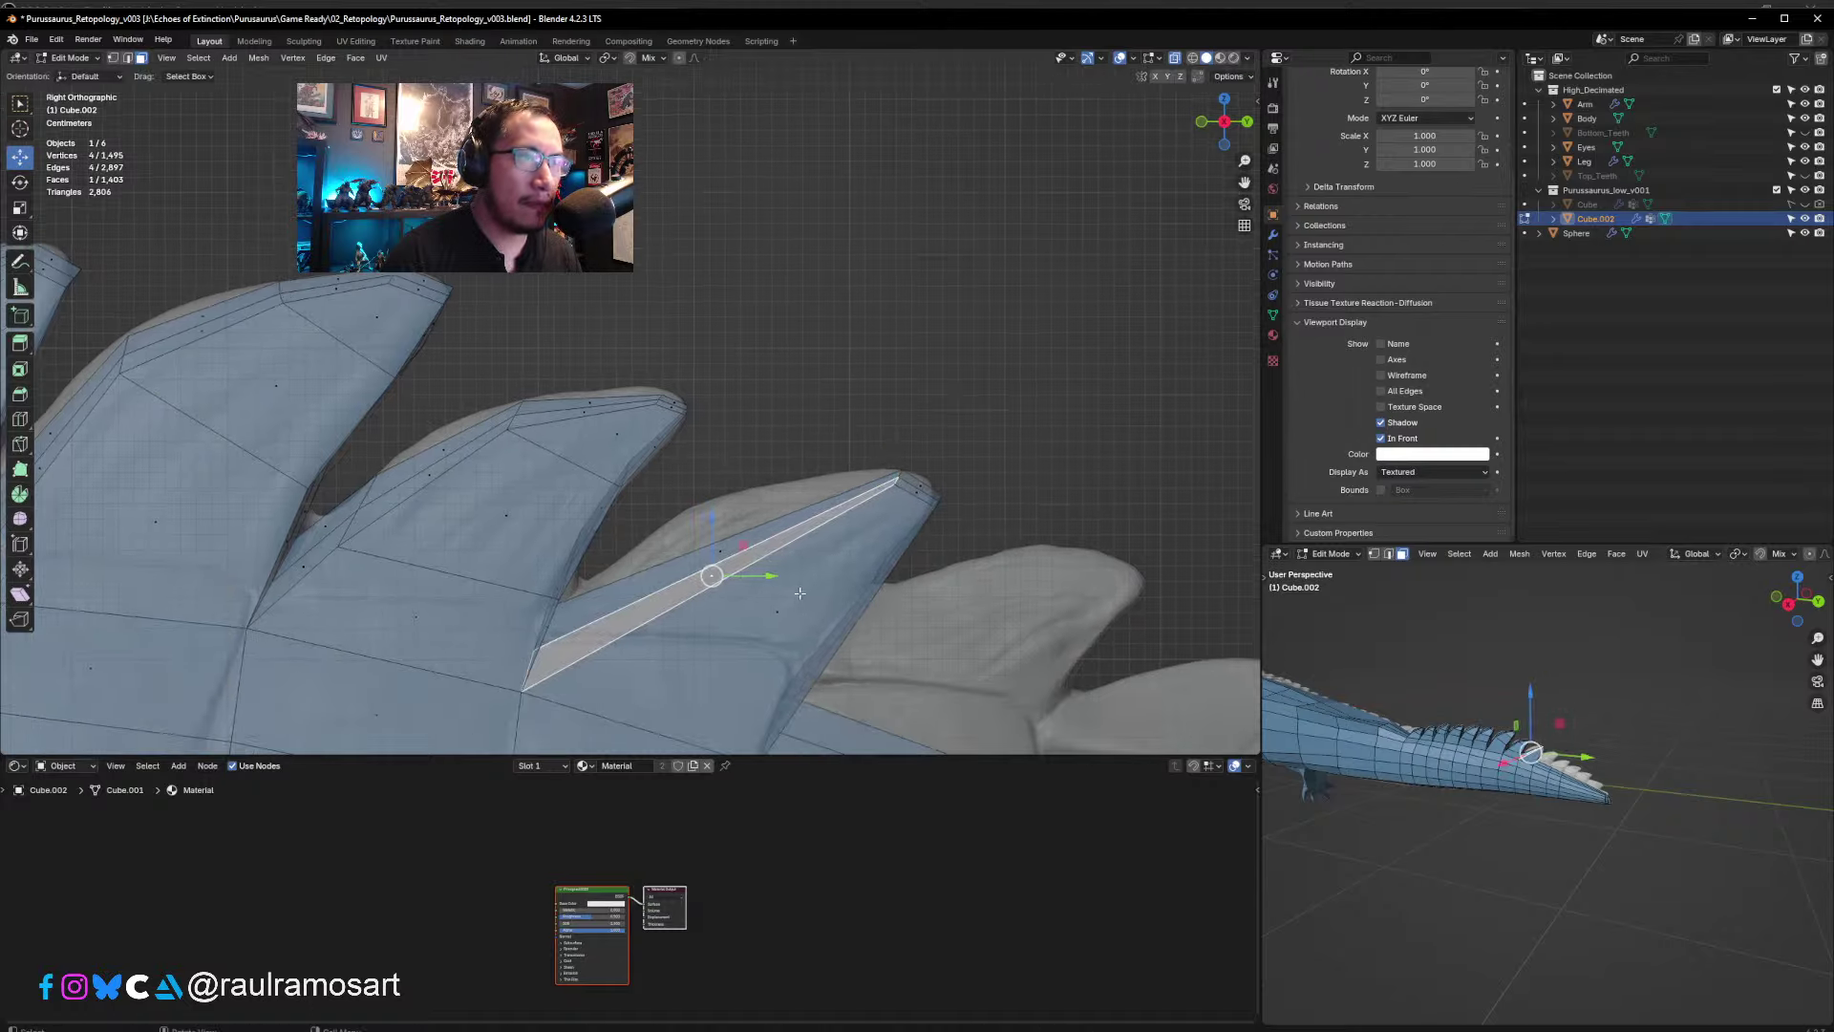
left_click(724, 552)
left_click(751, 573)
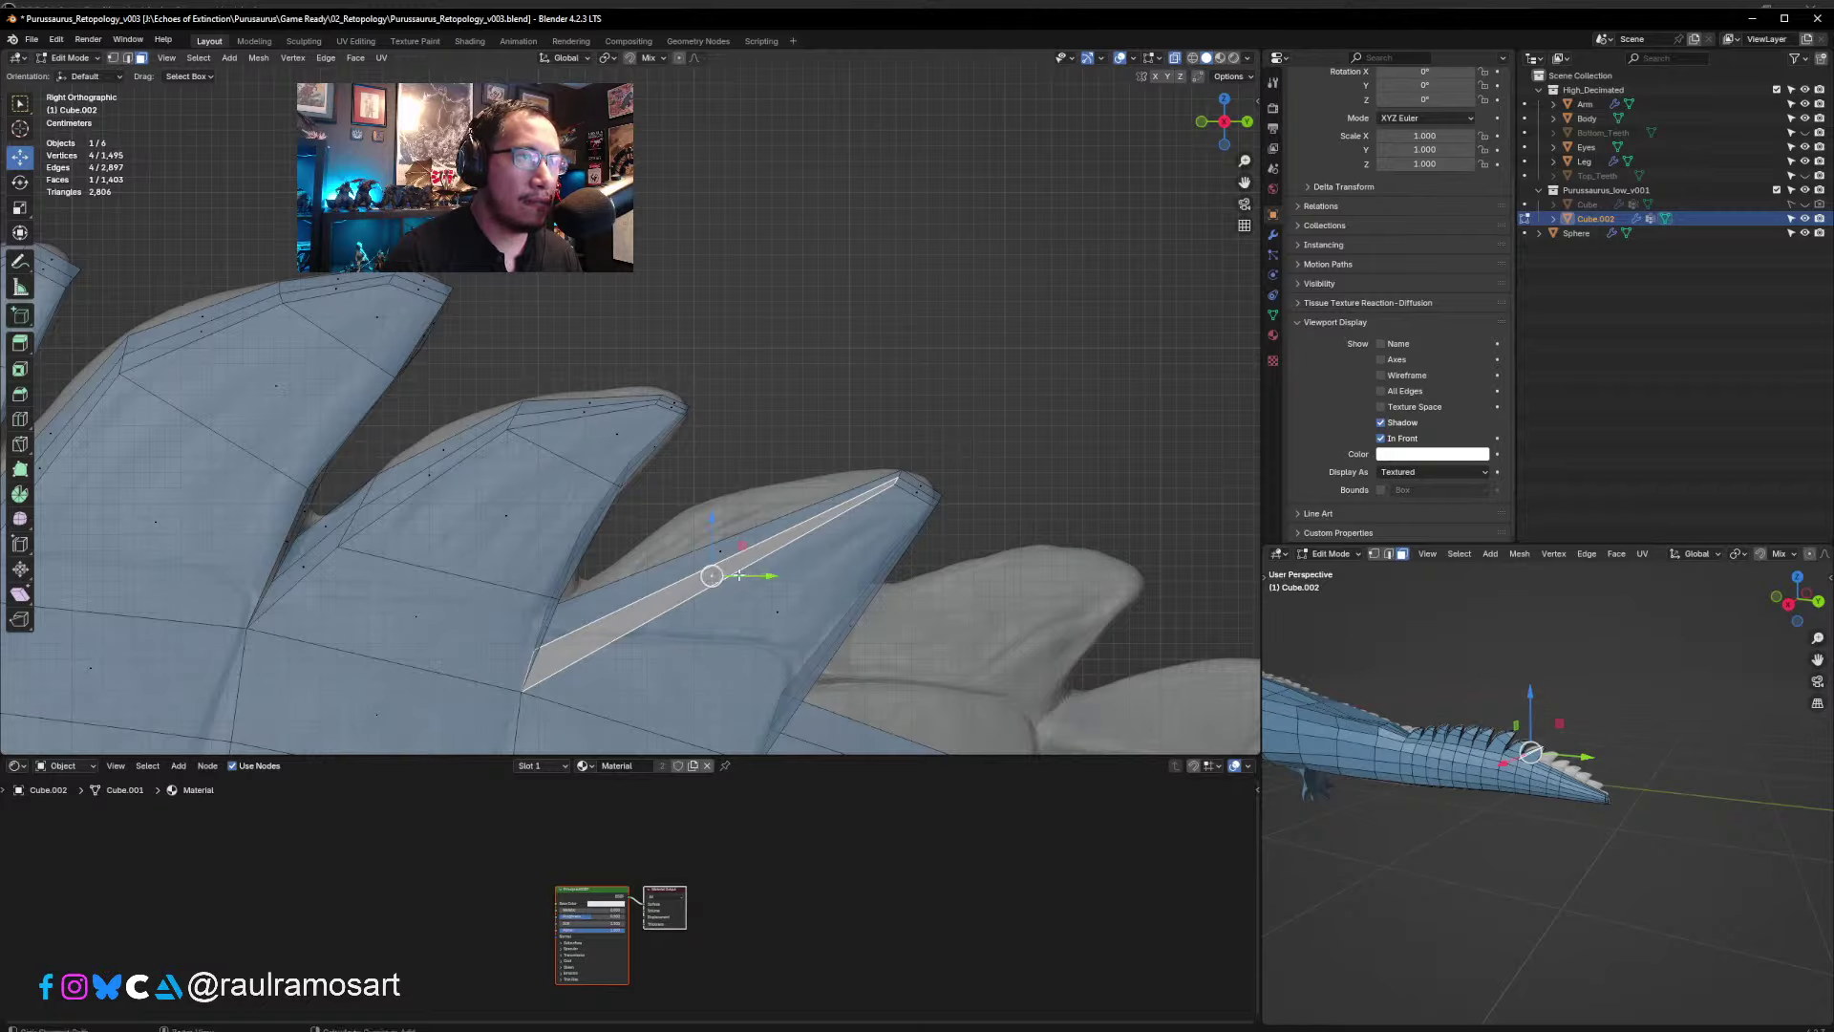
key("ctrl+r")
left_click(713, 575)
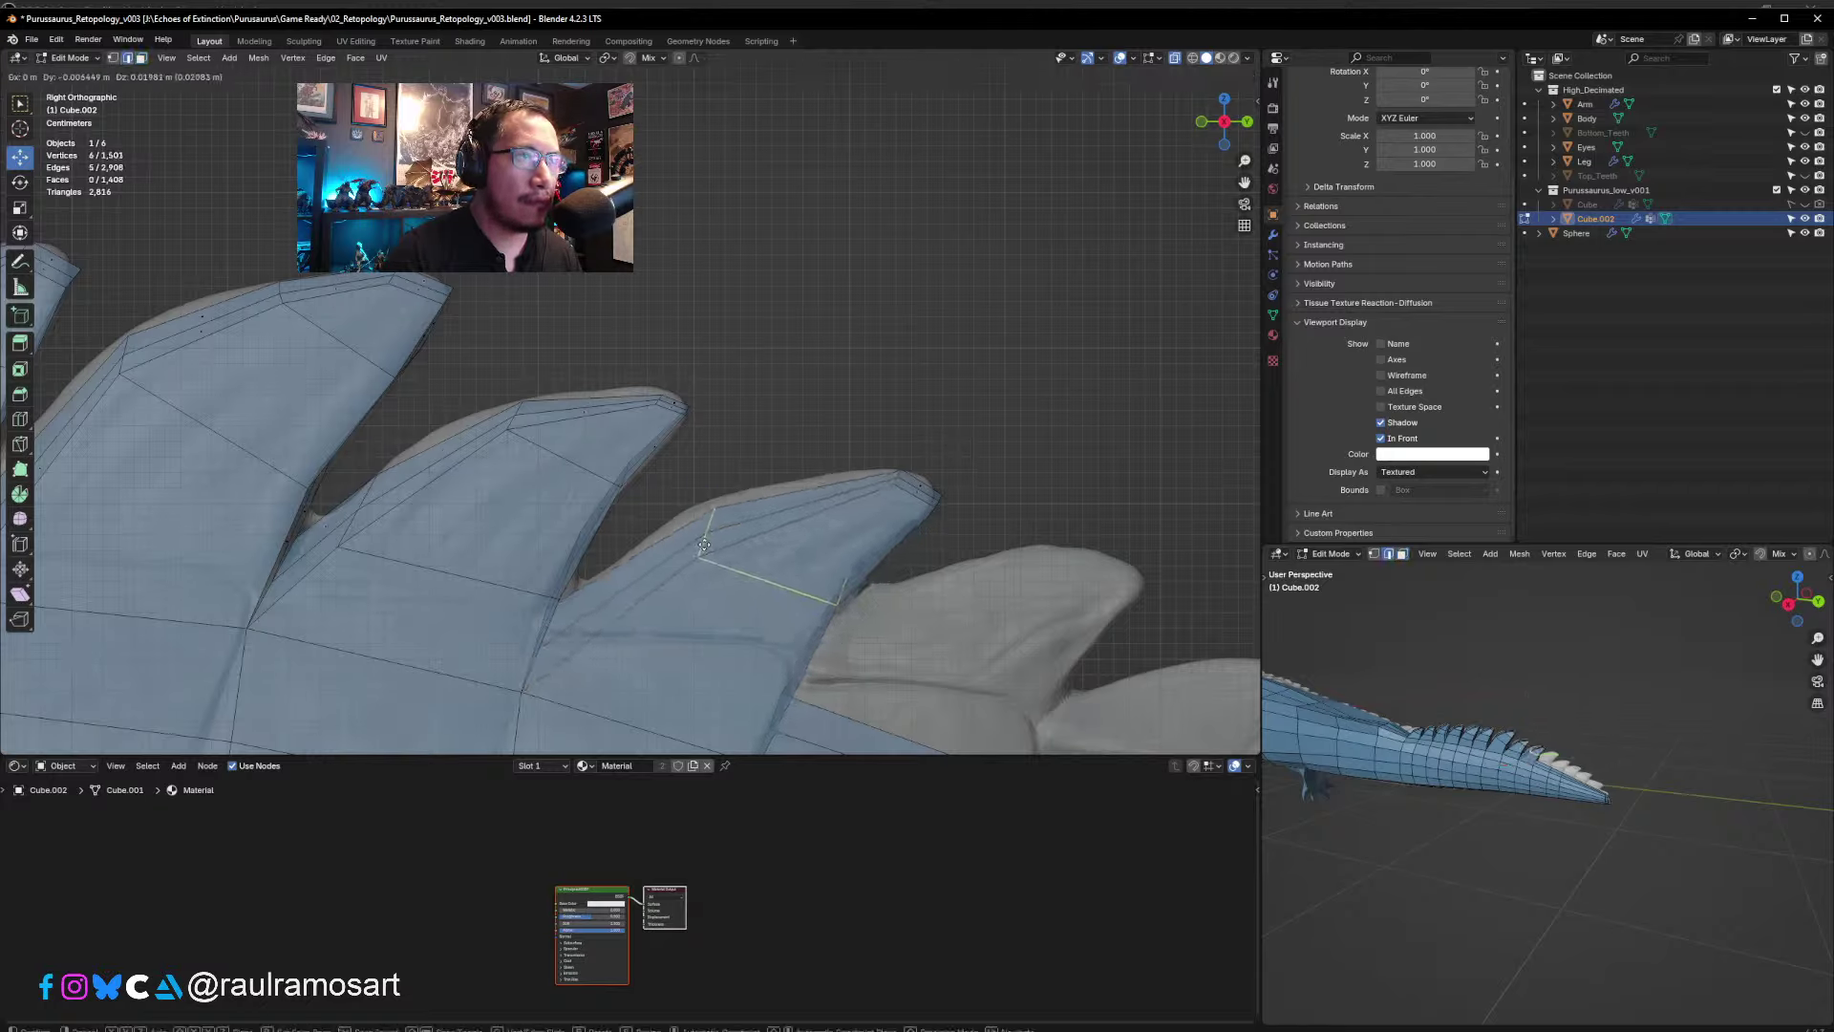
left_click(745, 552)
- Scale and move the new edge loop closer to the spike's tip so it spans the sculpted outline
key("s")
left_click(937, 623)
key("g")
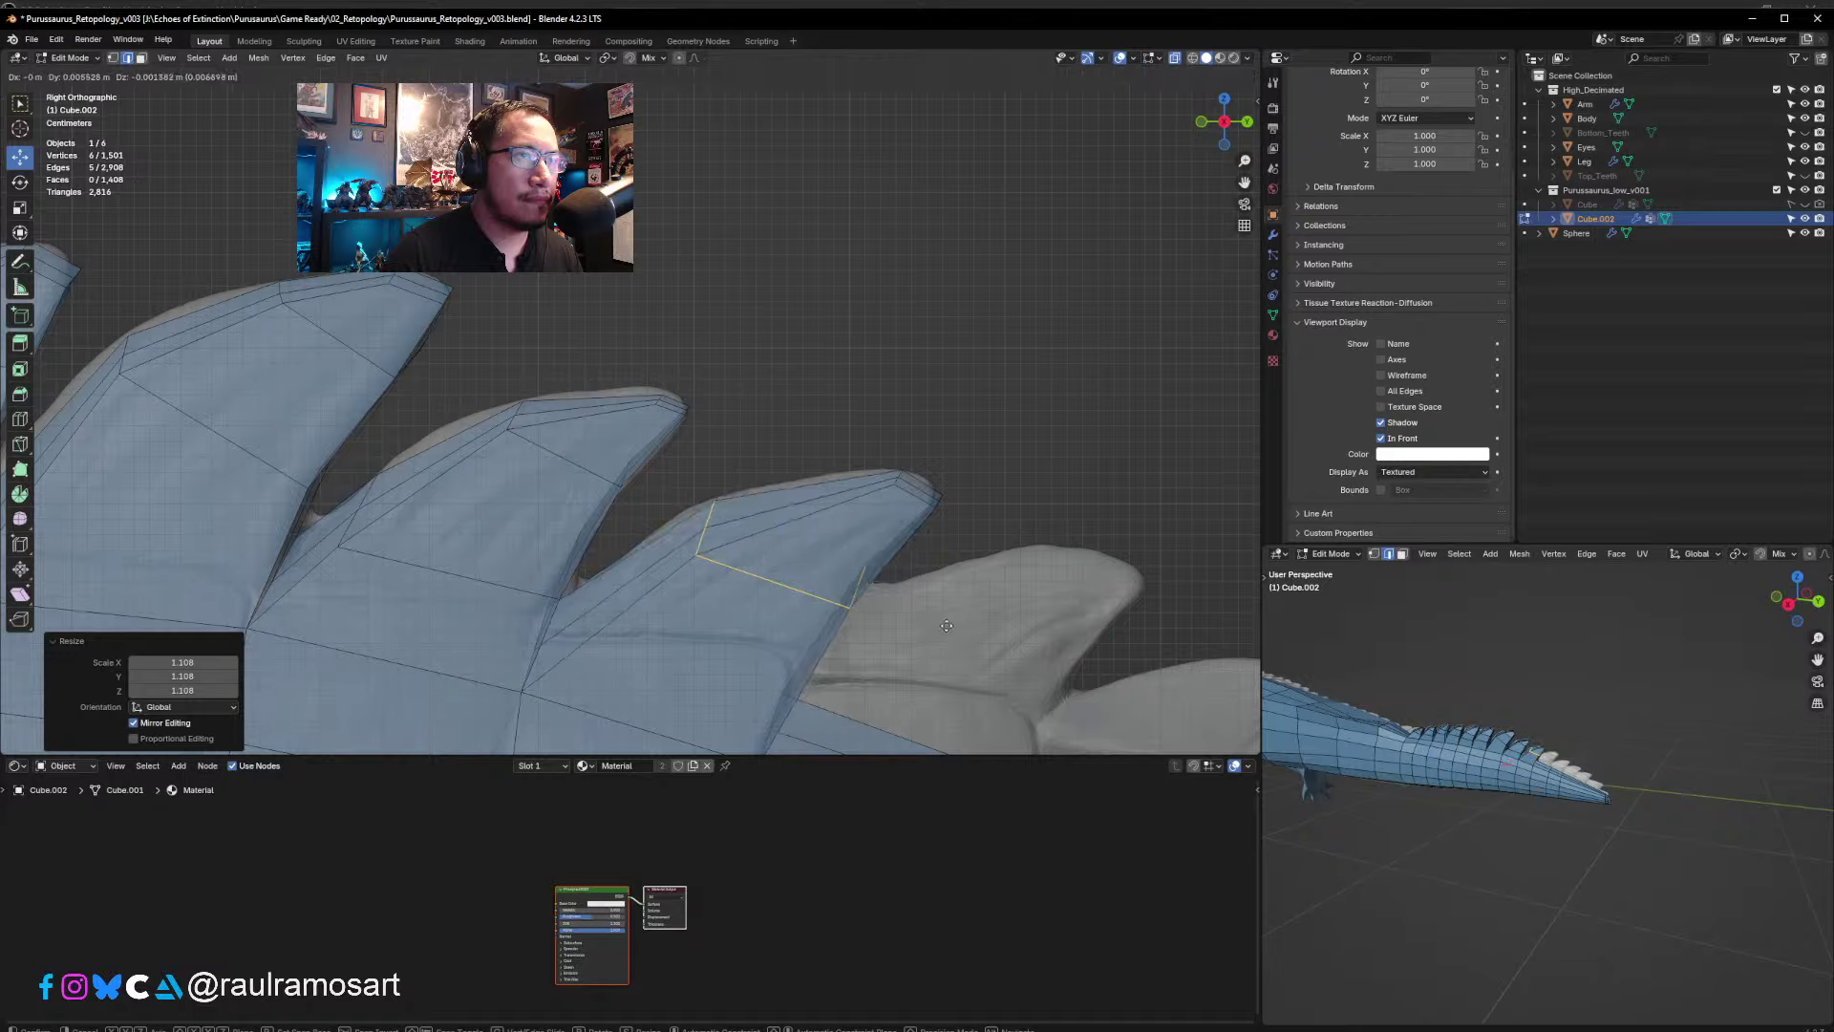
left_click(946, 624)
key("s")
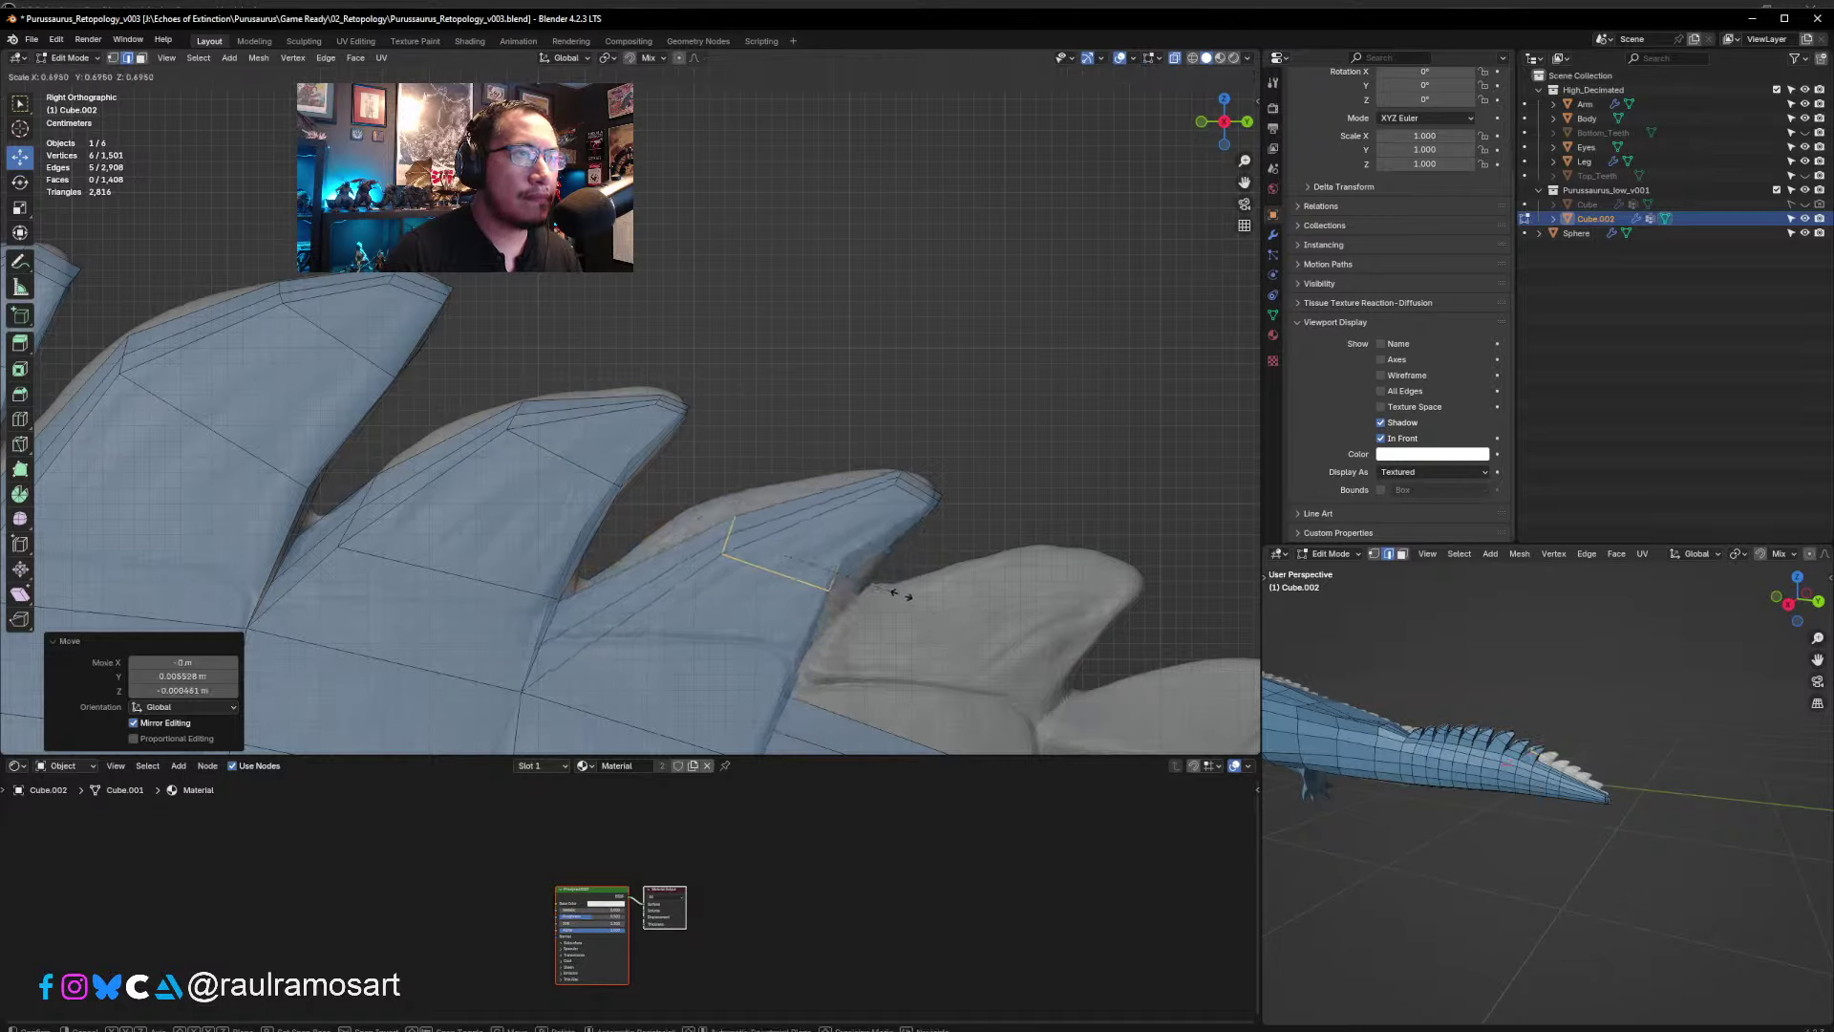
left_click(908, 587)
key("g")
key("s")
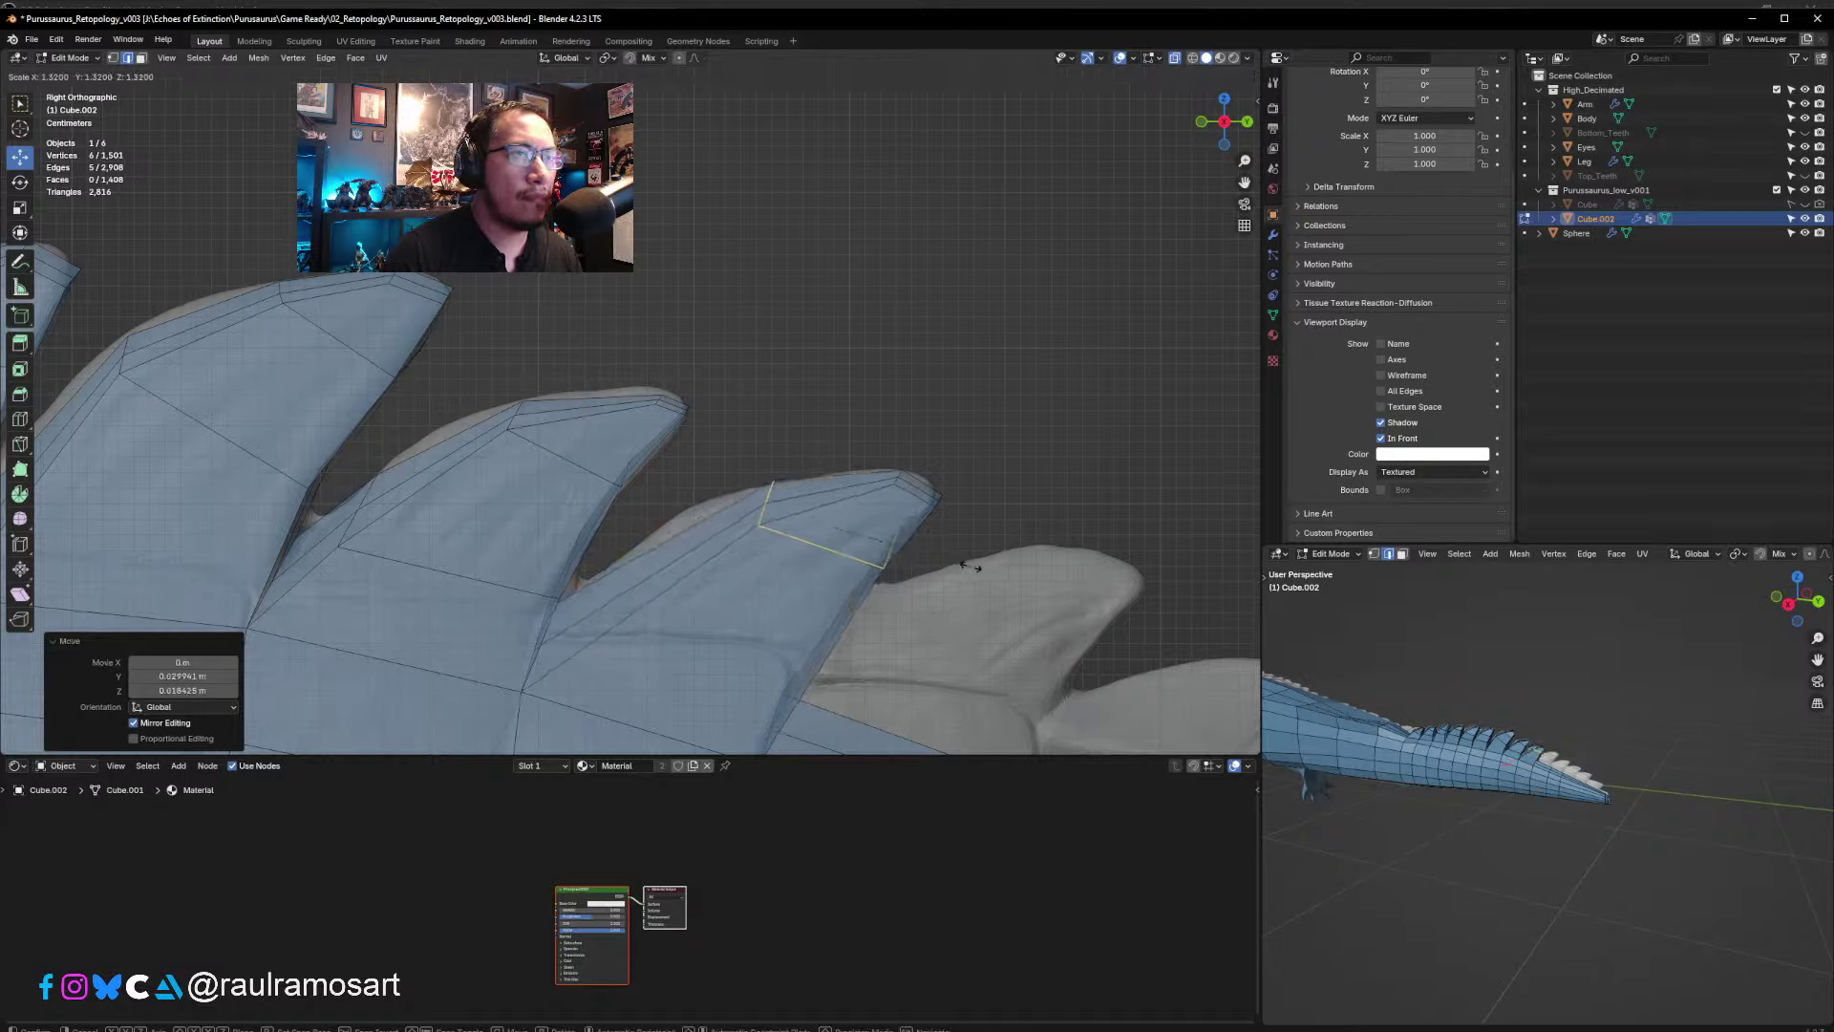
left_click(943, 586)
- Add a second loop cut in the lower half of the spike and move it to match the sculpt's curved outline
left_click(688, 578)
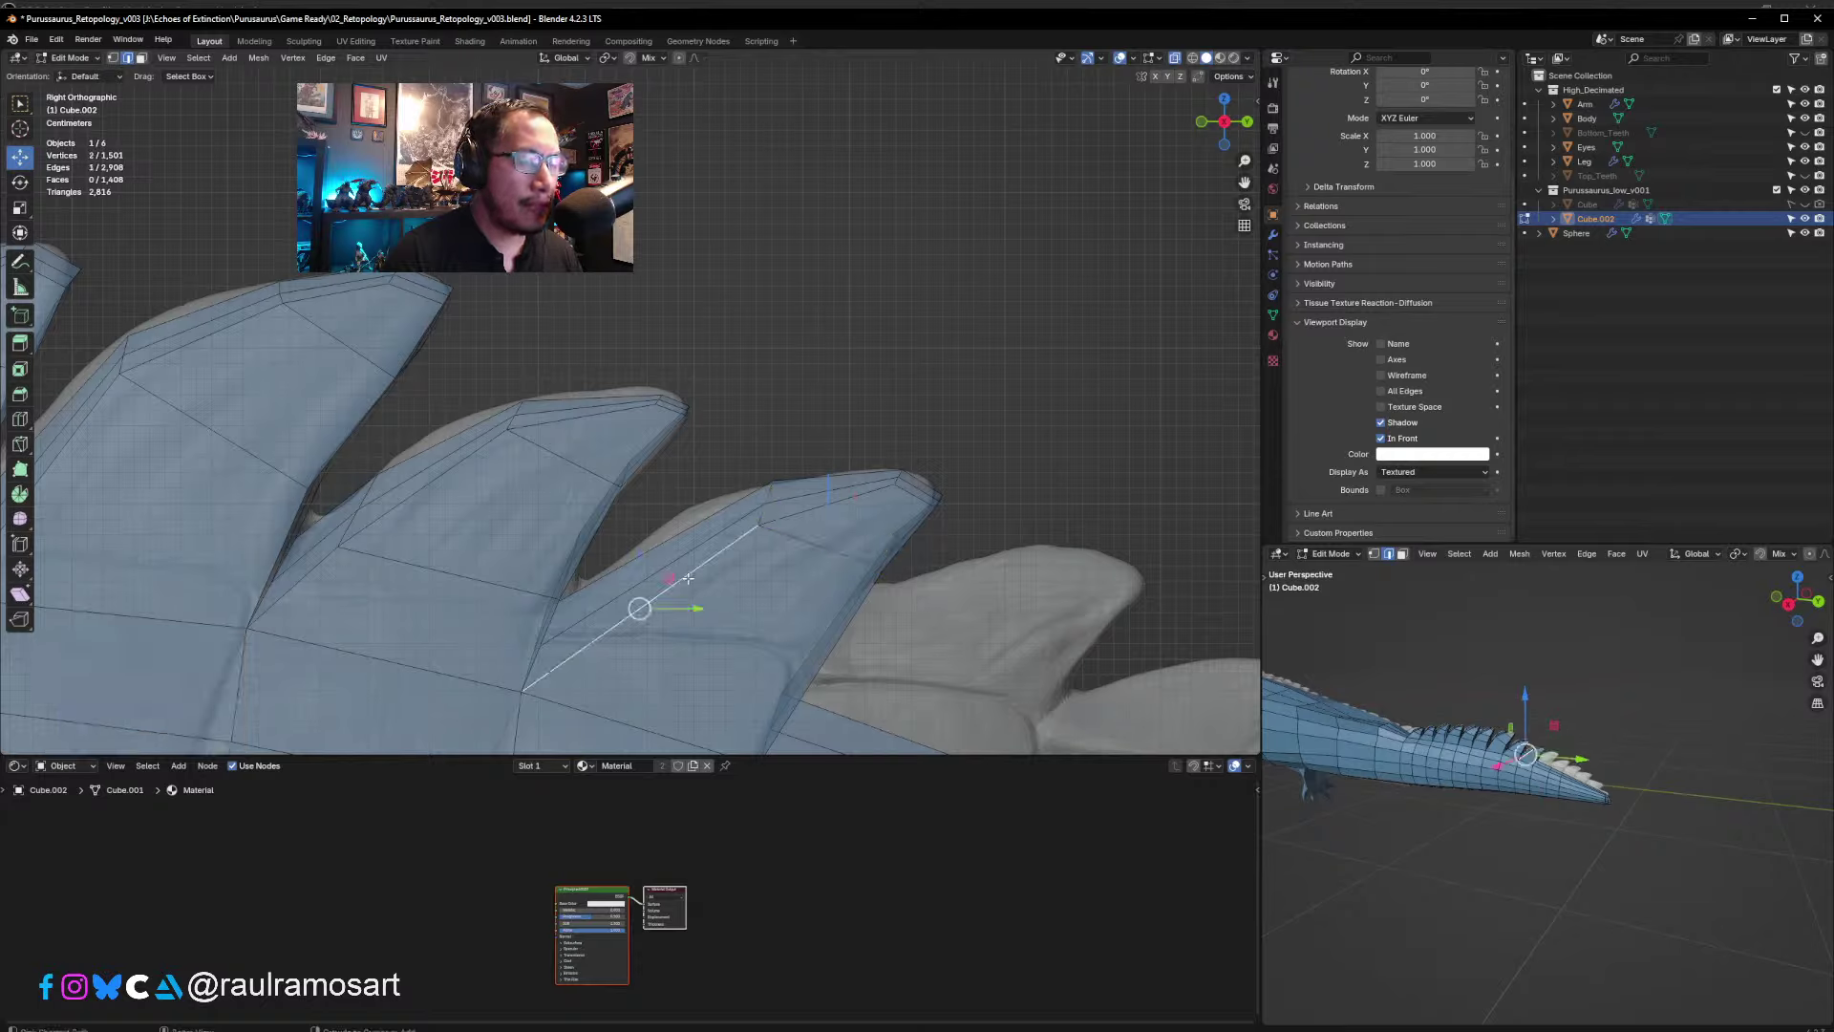
key("ctrl+r")
left_click(687, 578)
left_click(688, 578)
key("g")
left_click(686, 565)
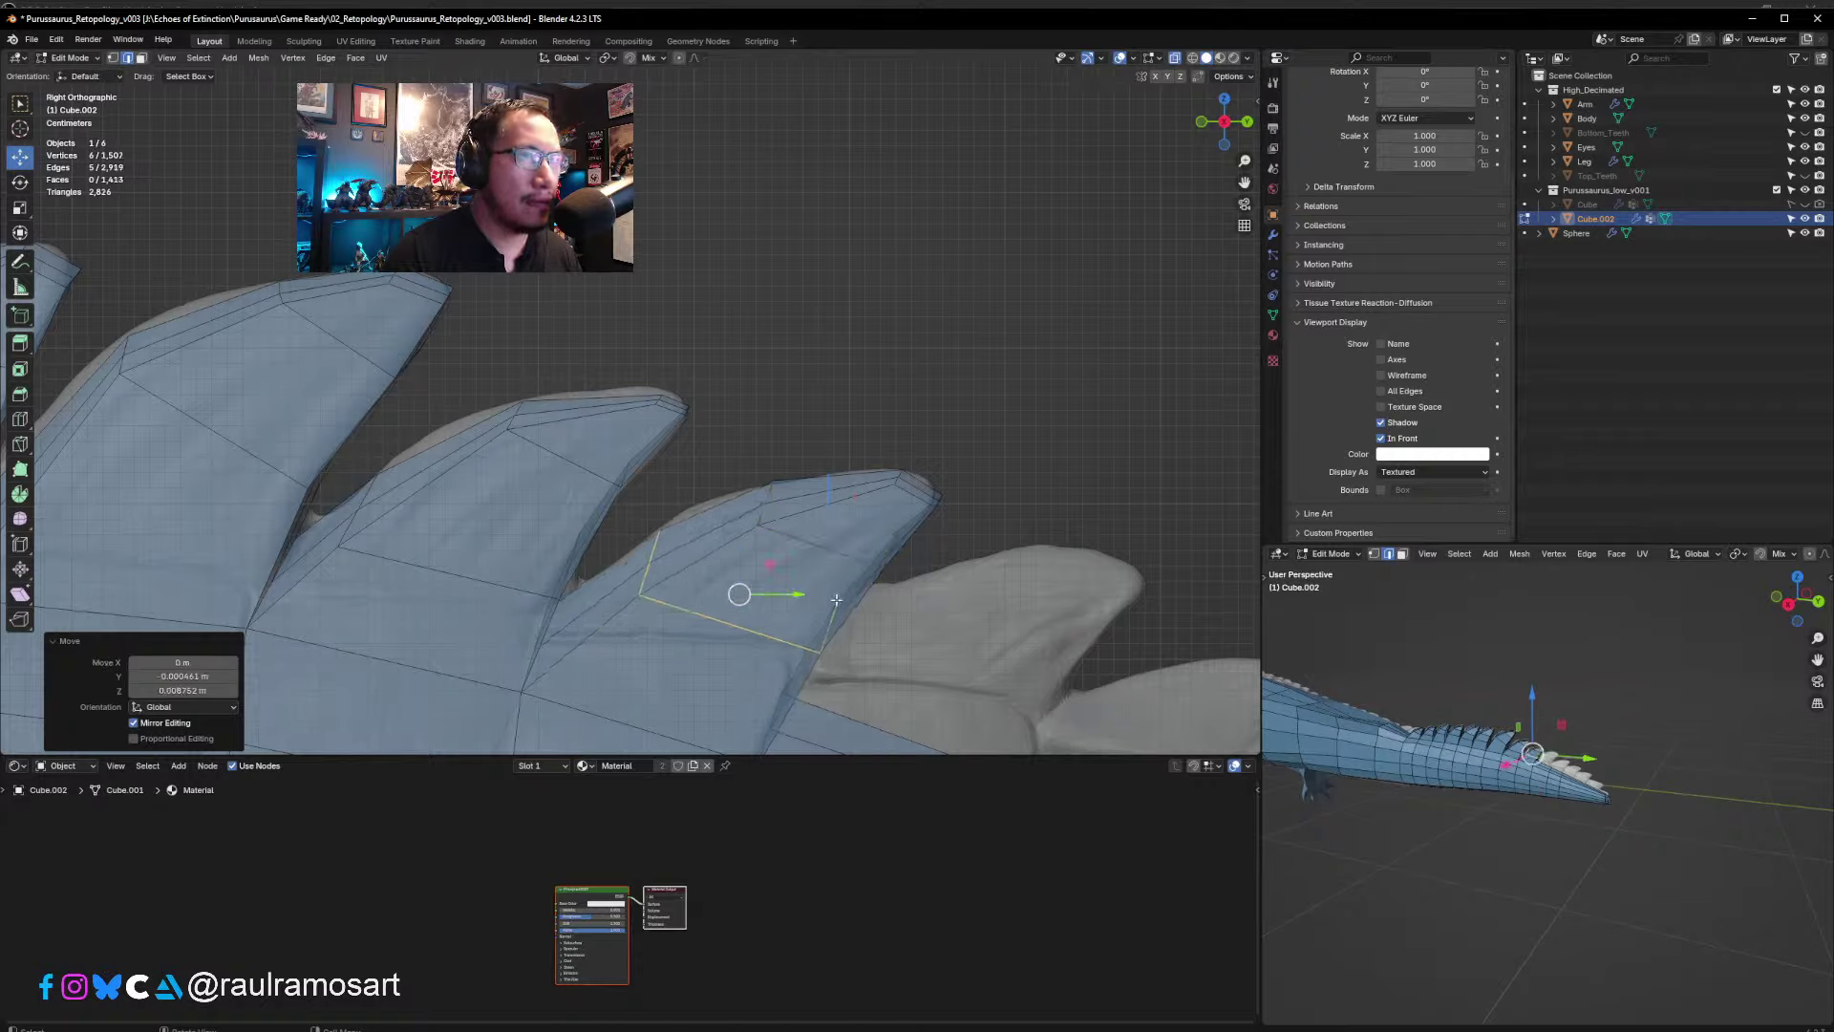
key("g")
left_click(917, 624)
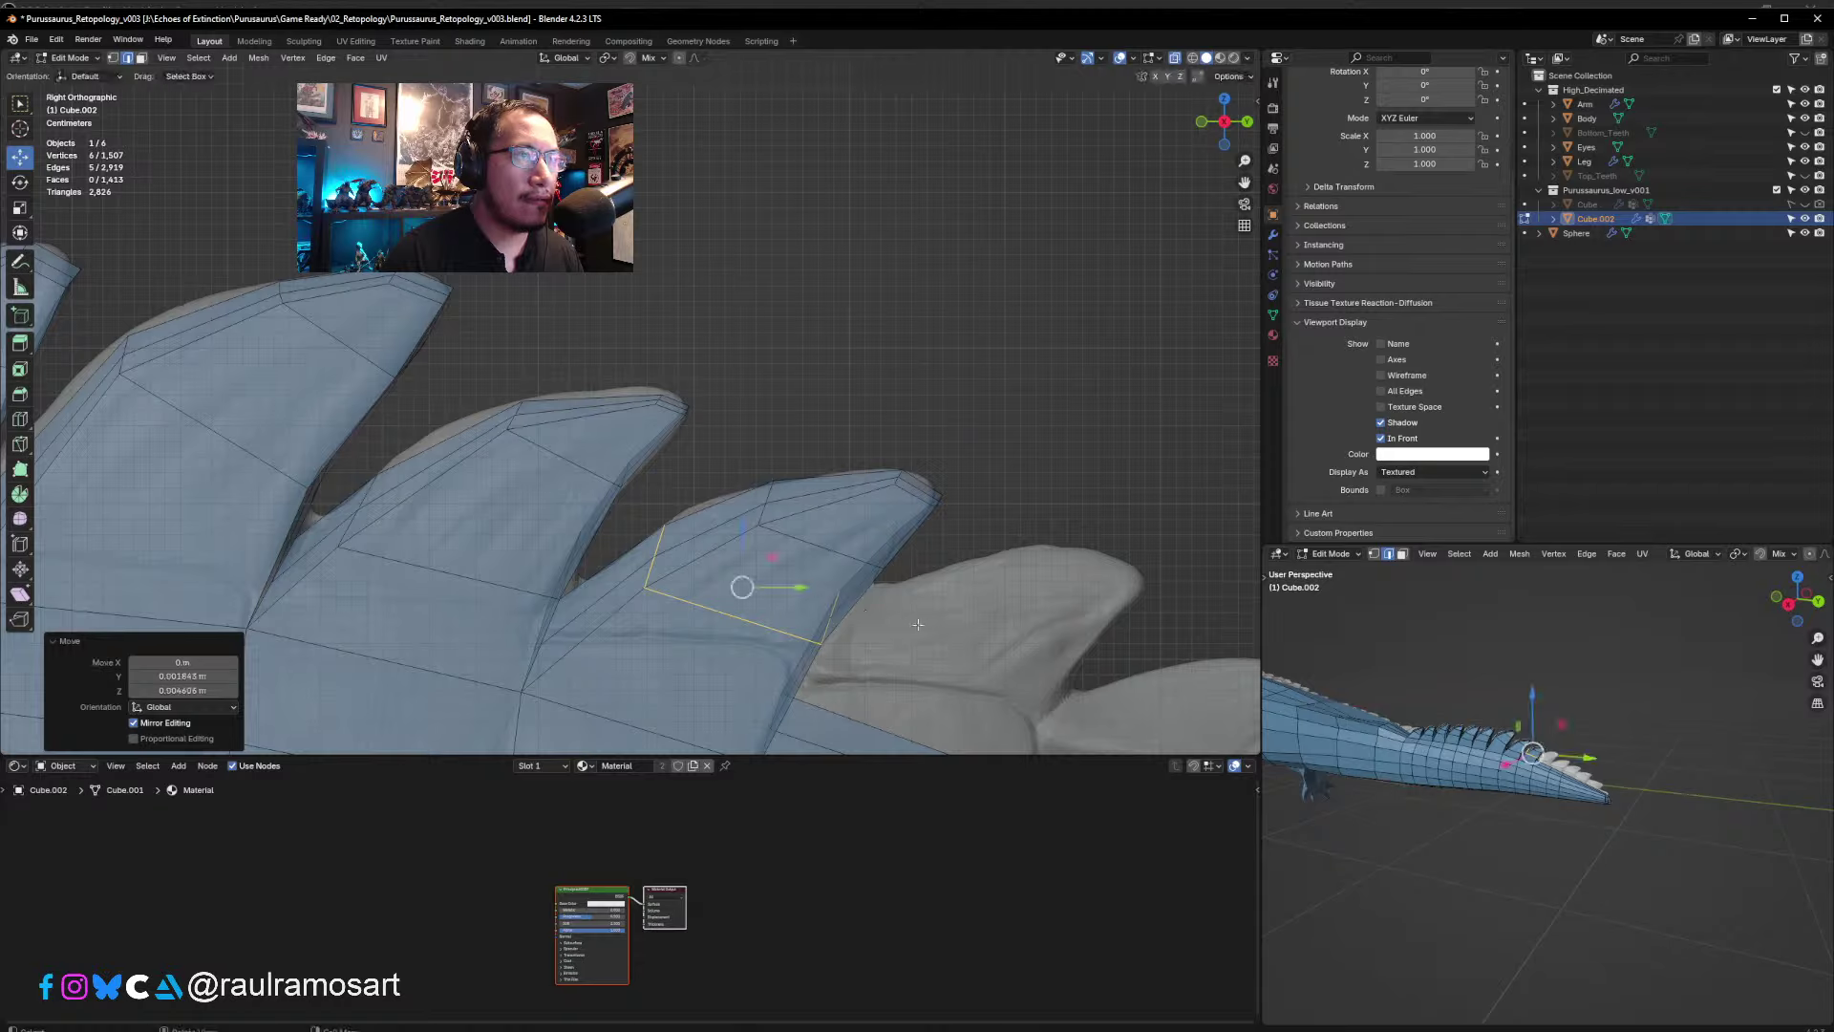
key("alt+a")
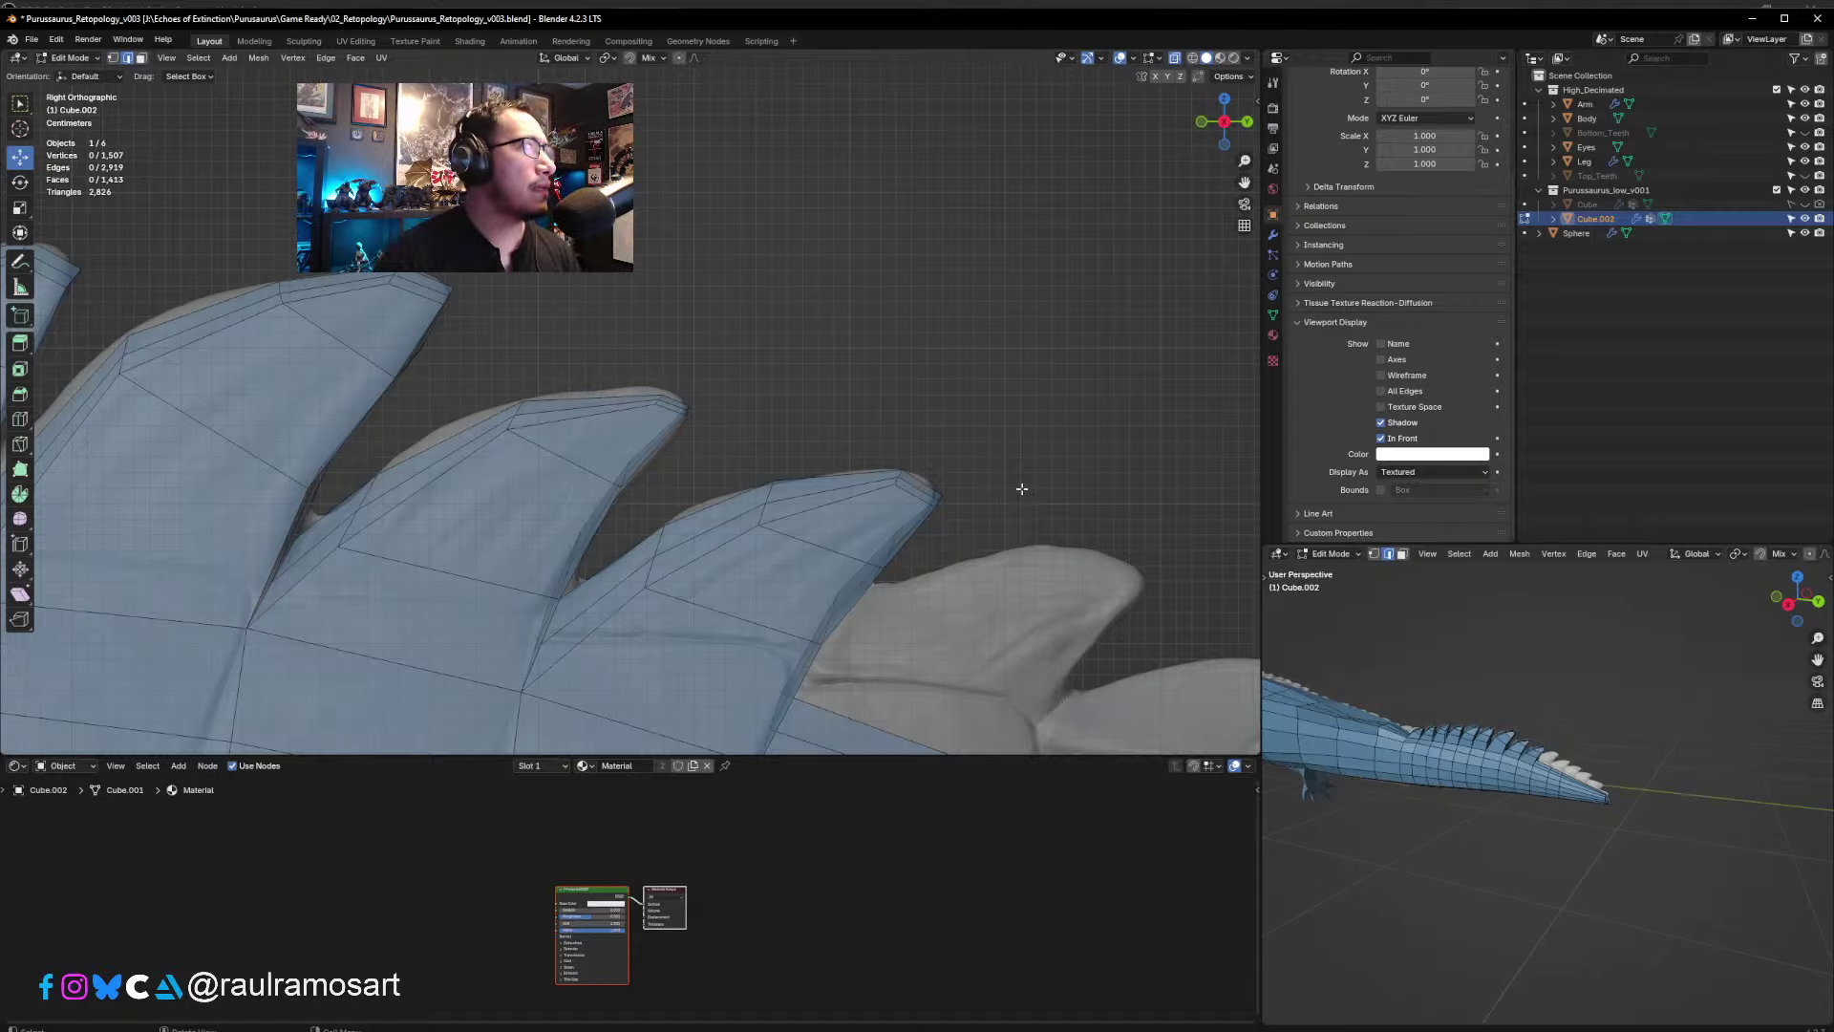
- Extrude the two top faces under the next uncovered tail spike by about 0.05 m and scale them down
middle_click_drag(889, 516, 828, 452, "shift")
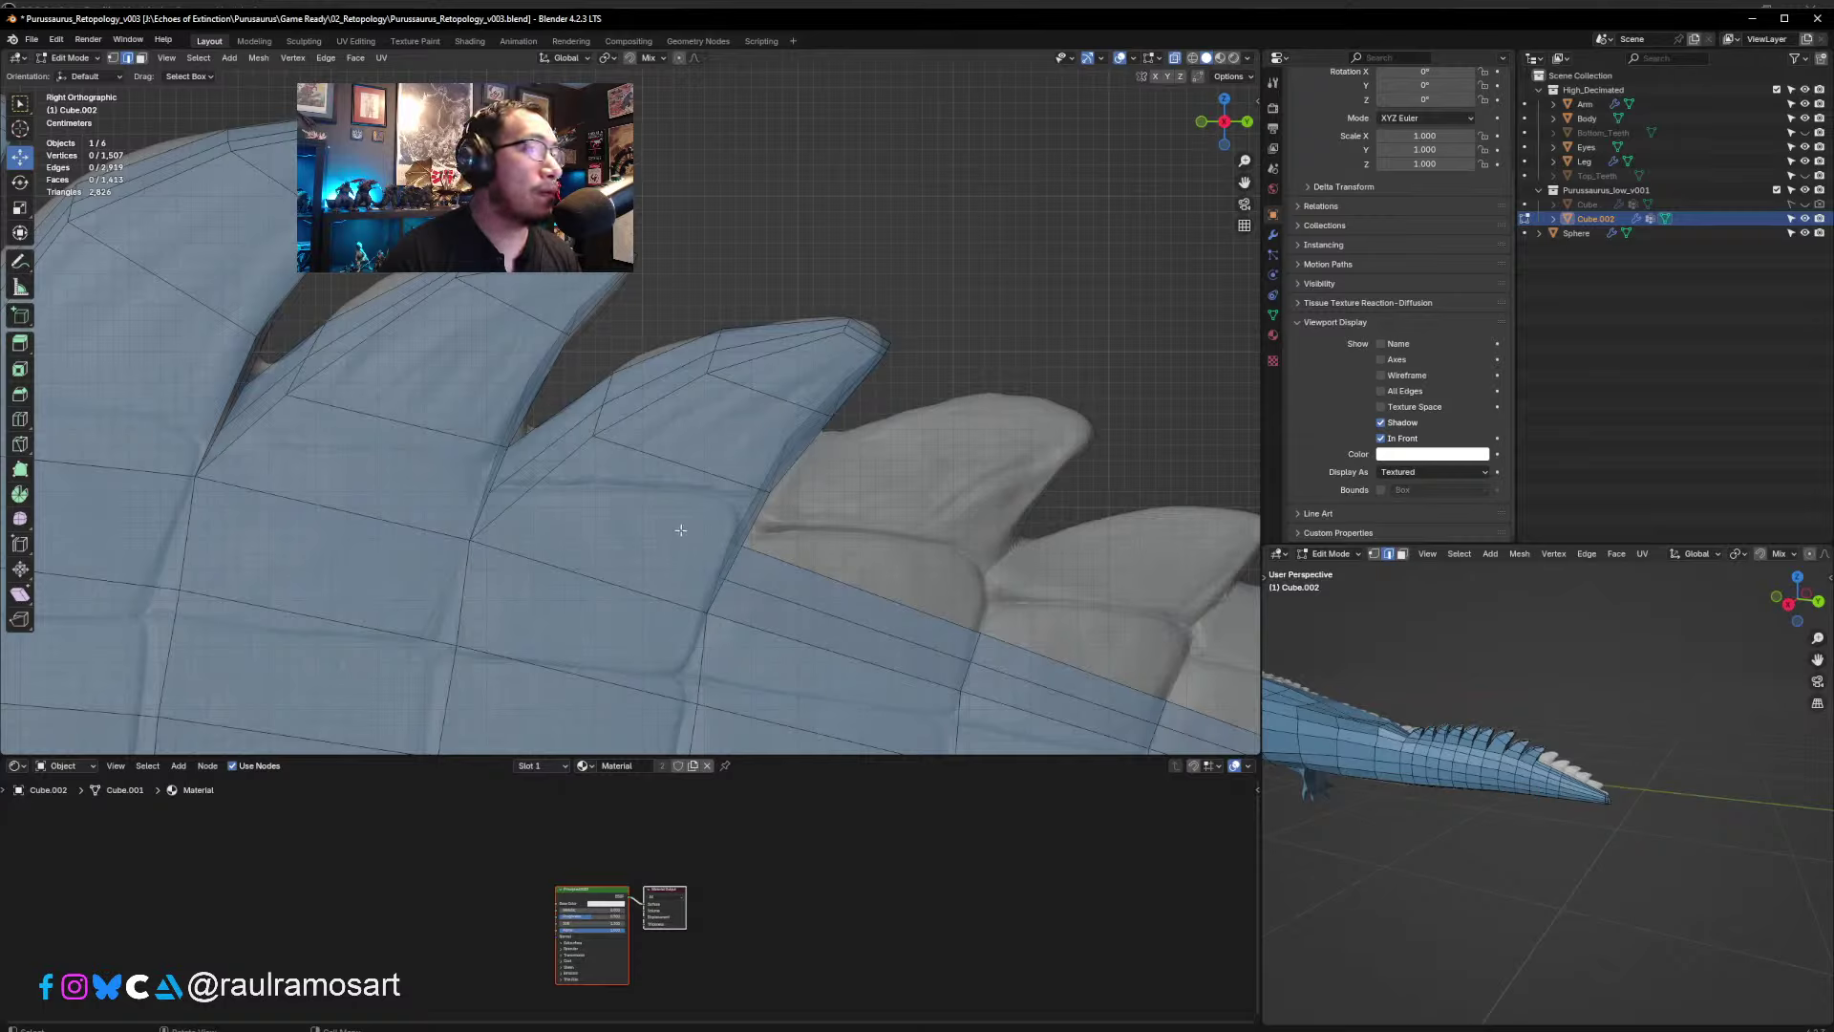
left_click(851, 599)
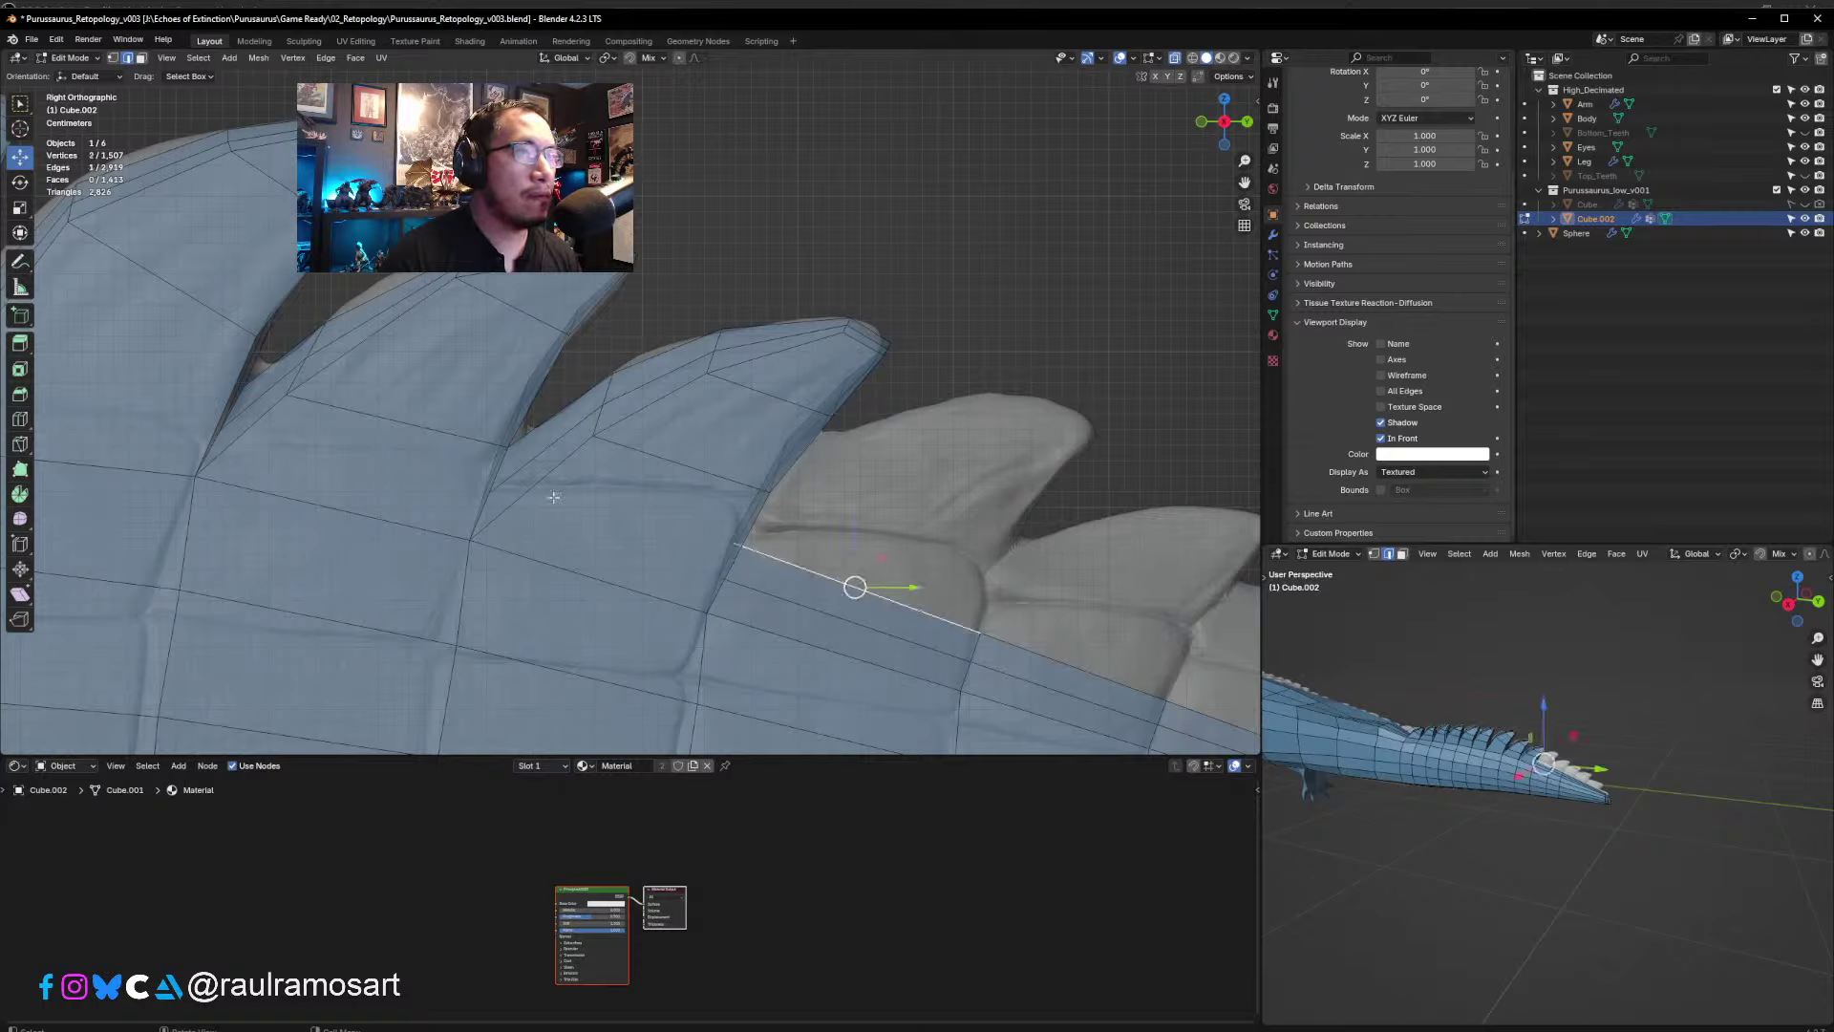
left_click(141, 58)
left_click(904, 610)
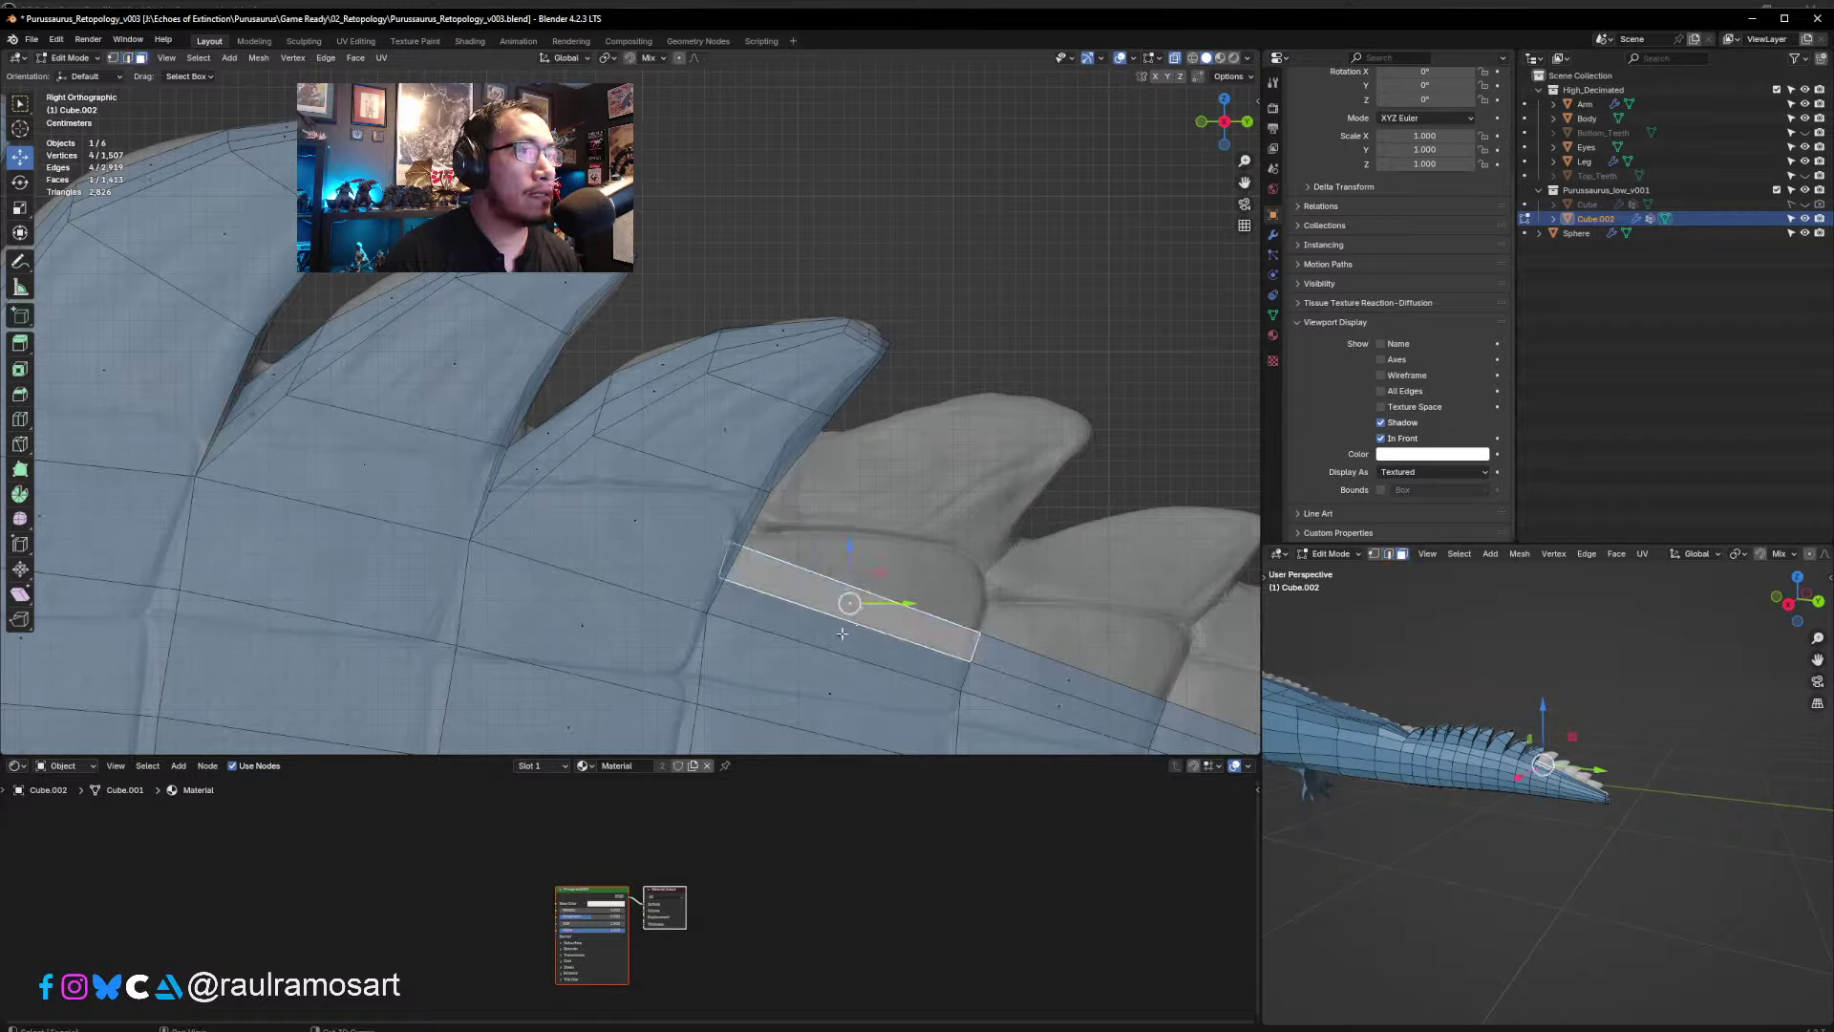
left_click(841, 616, "shift")
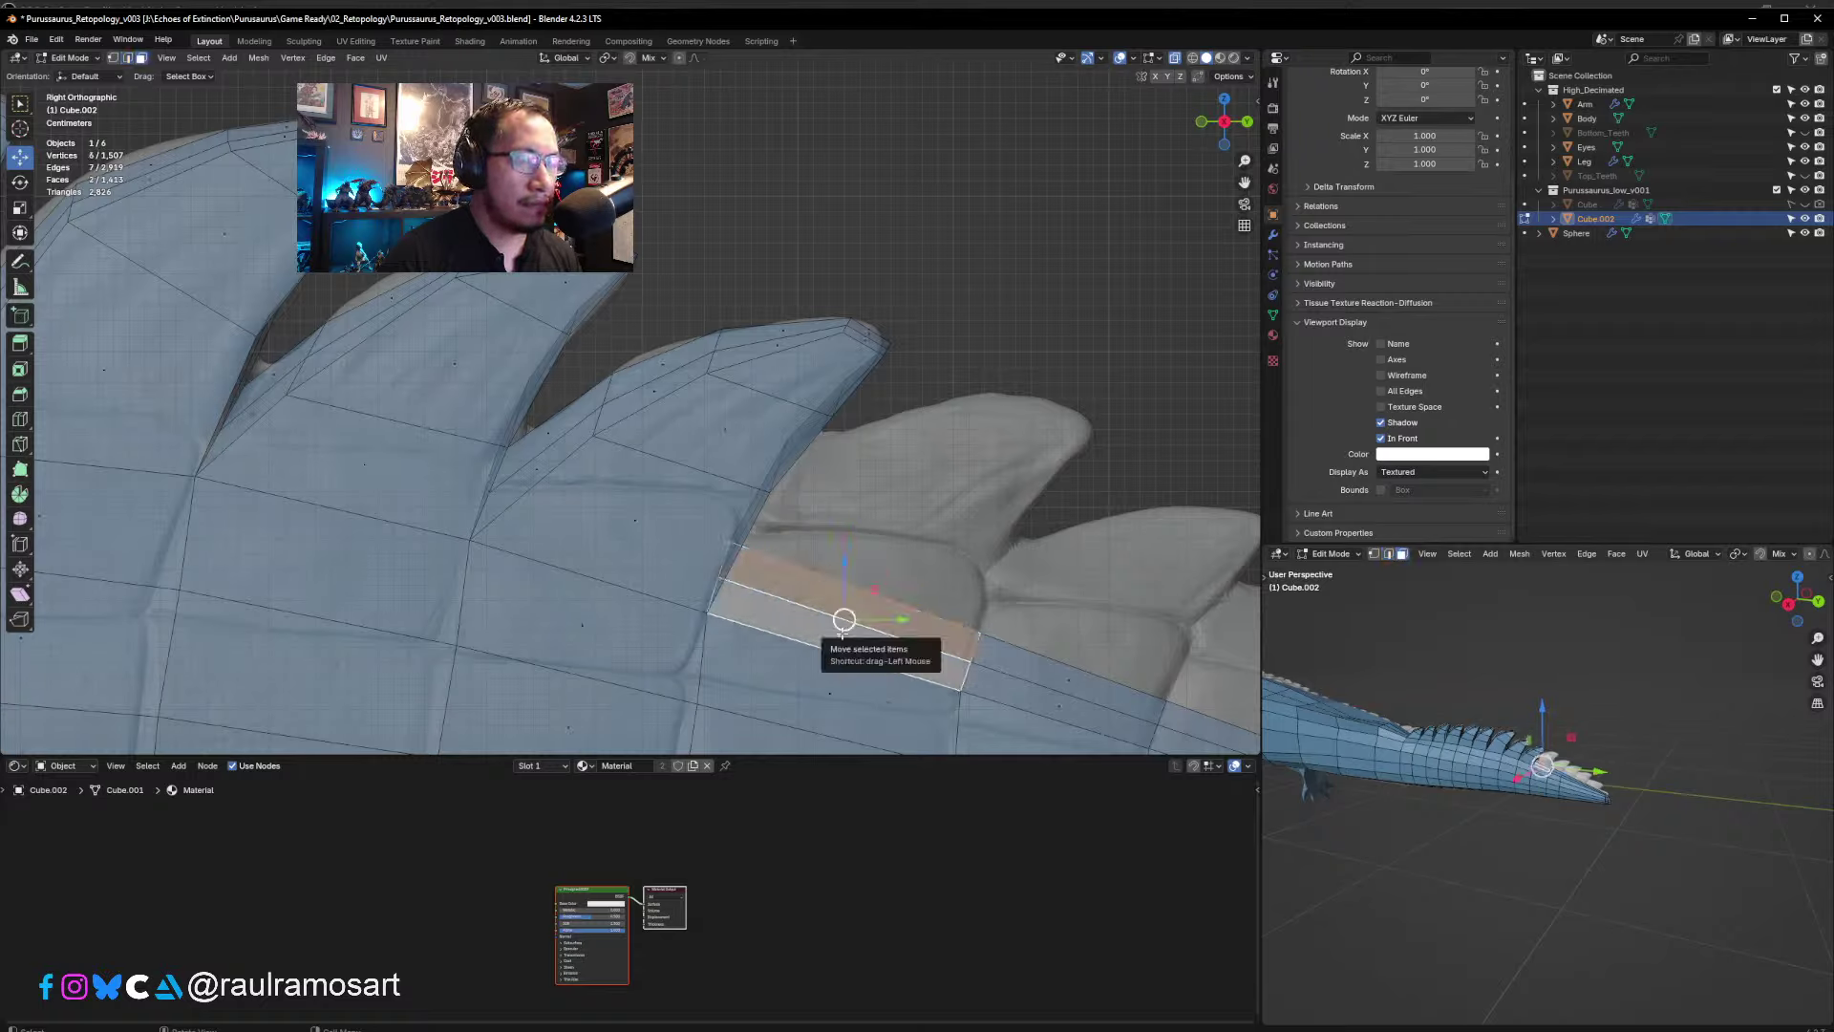
key("e")
left_click(994, 578)
key("s")
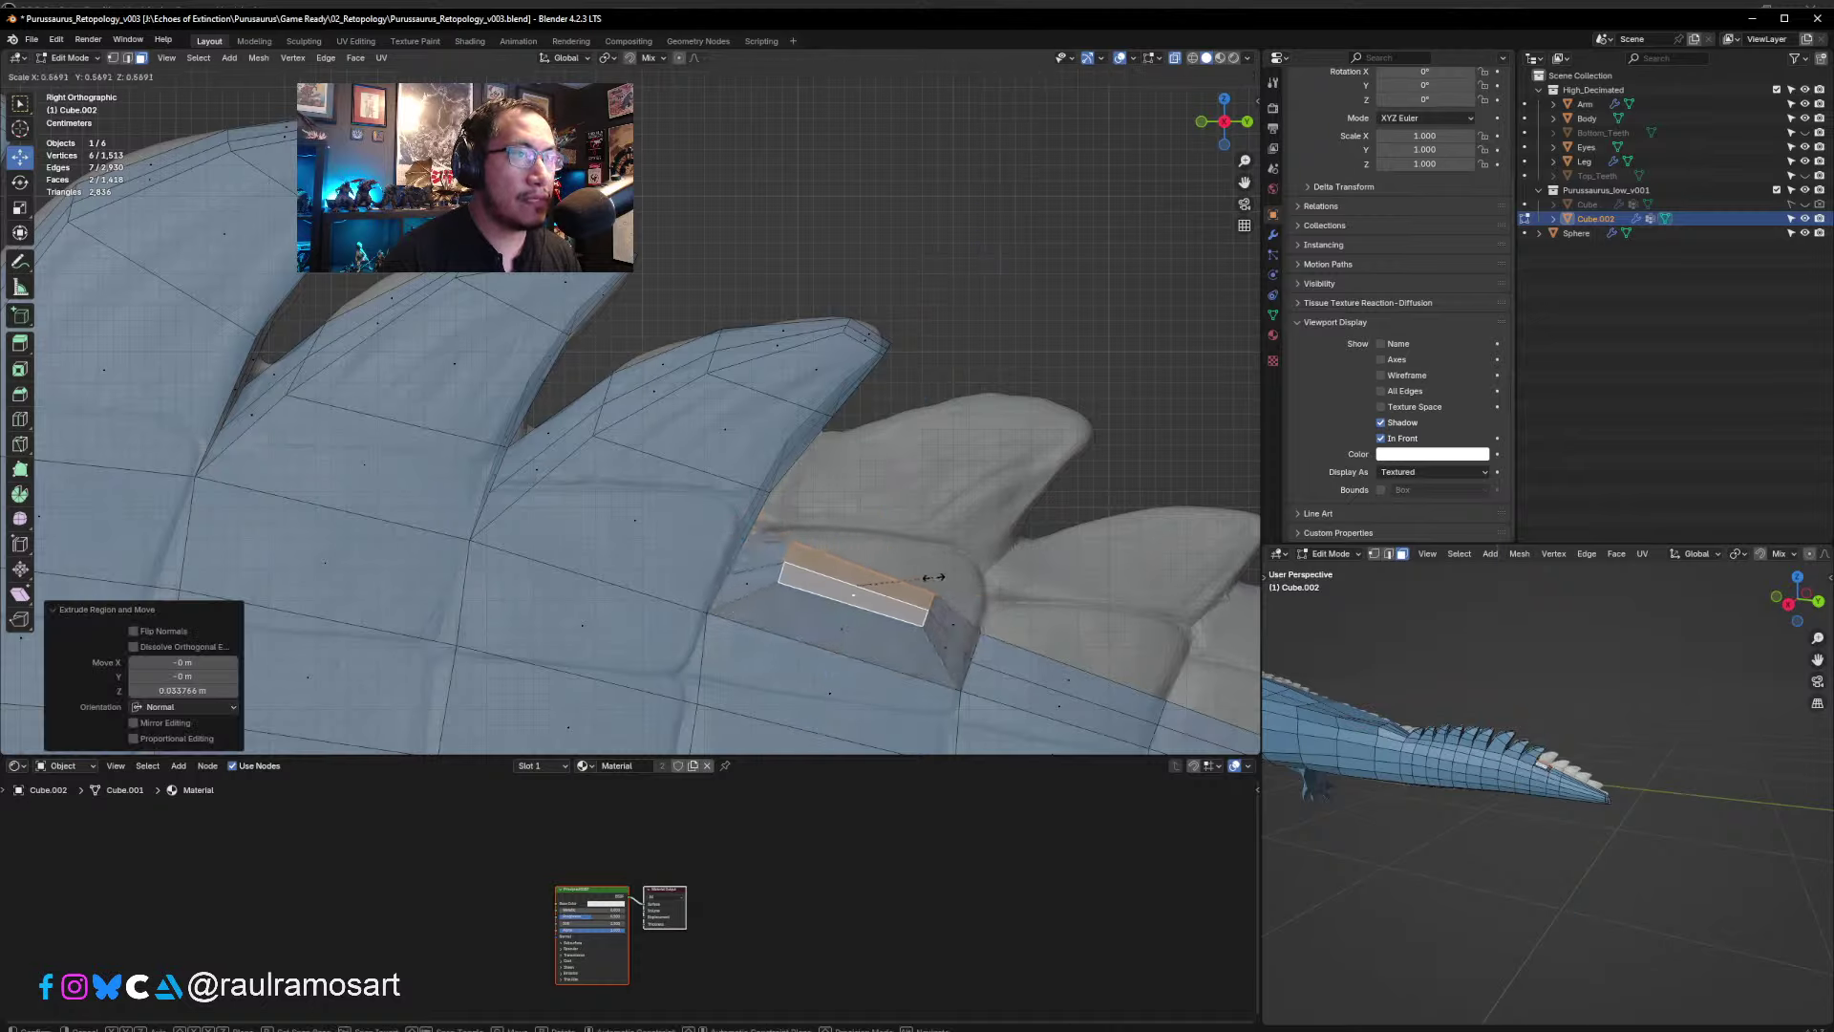
left_click(922, 579)
- Move the extruded faces to the second spike's tip, shrinking and angling them to fit its narrow end
key("g")
left_click(1097, 418)
key("s")
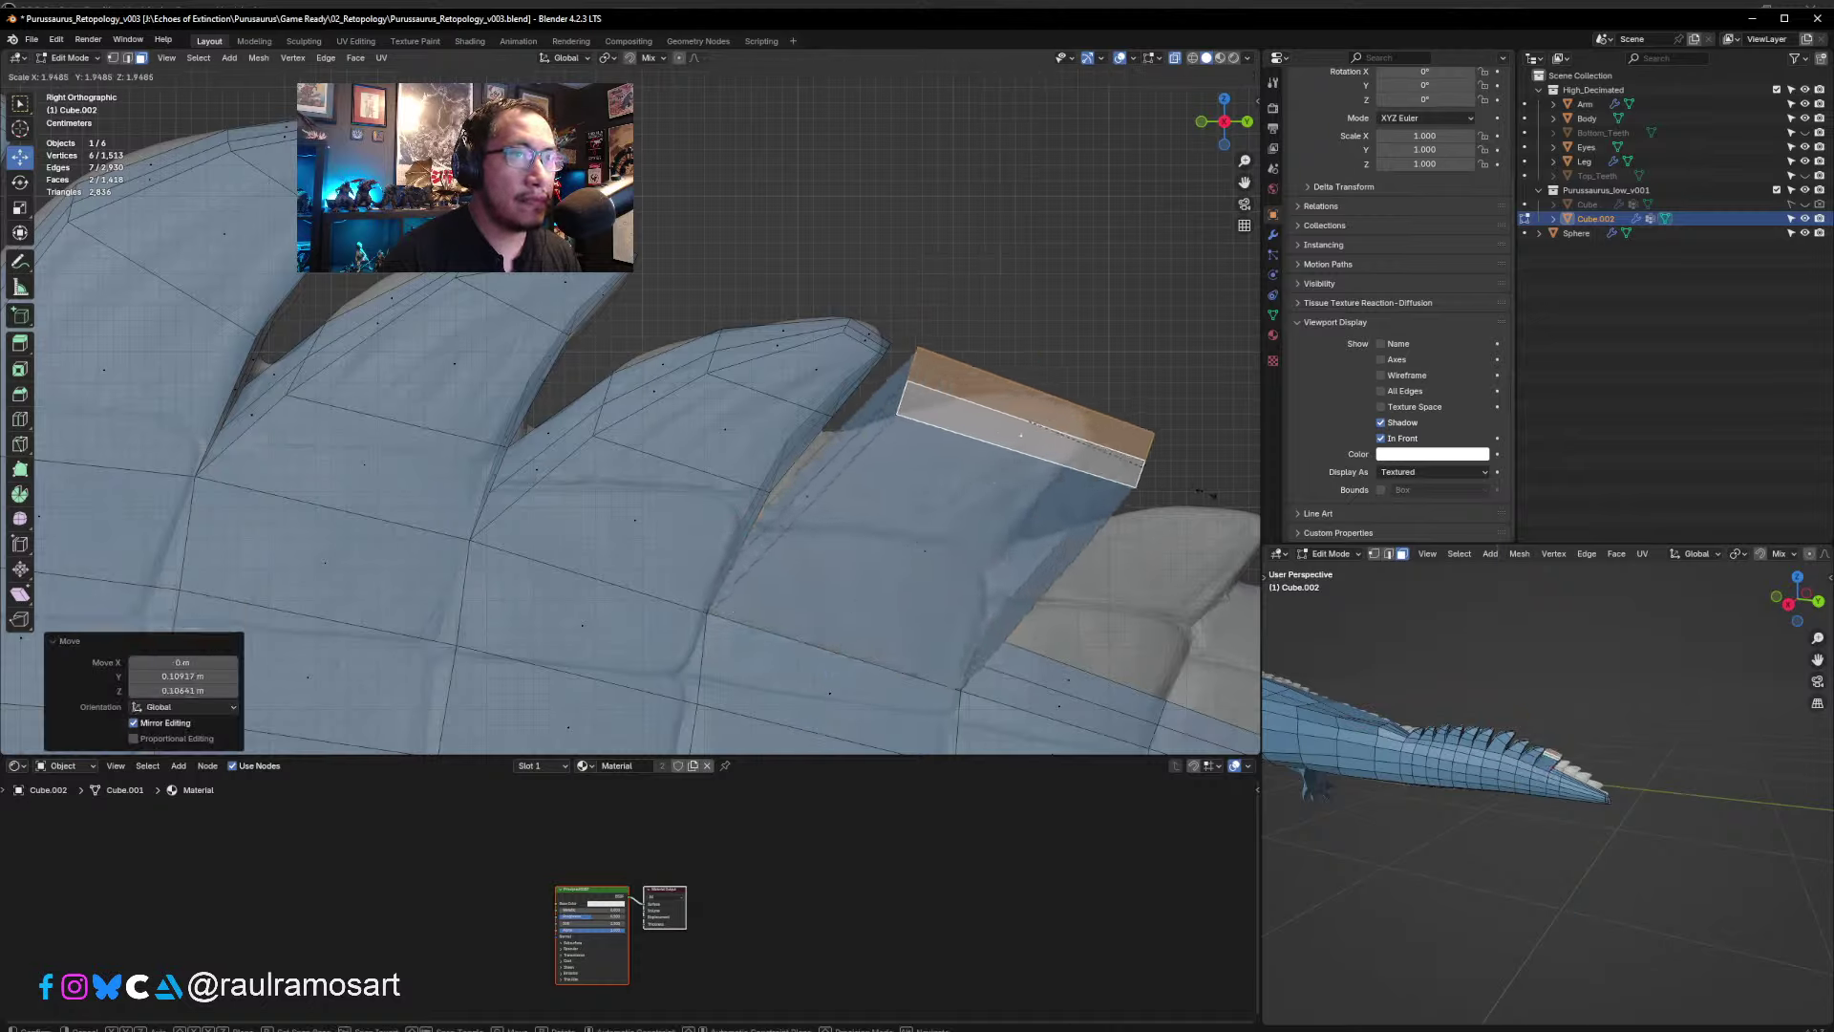
left_click(1084, 451)
key("g")
left_click(1119, 456)
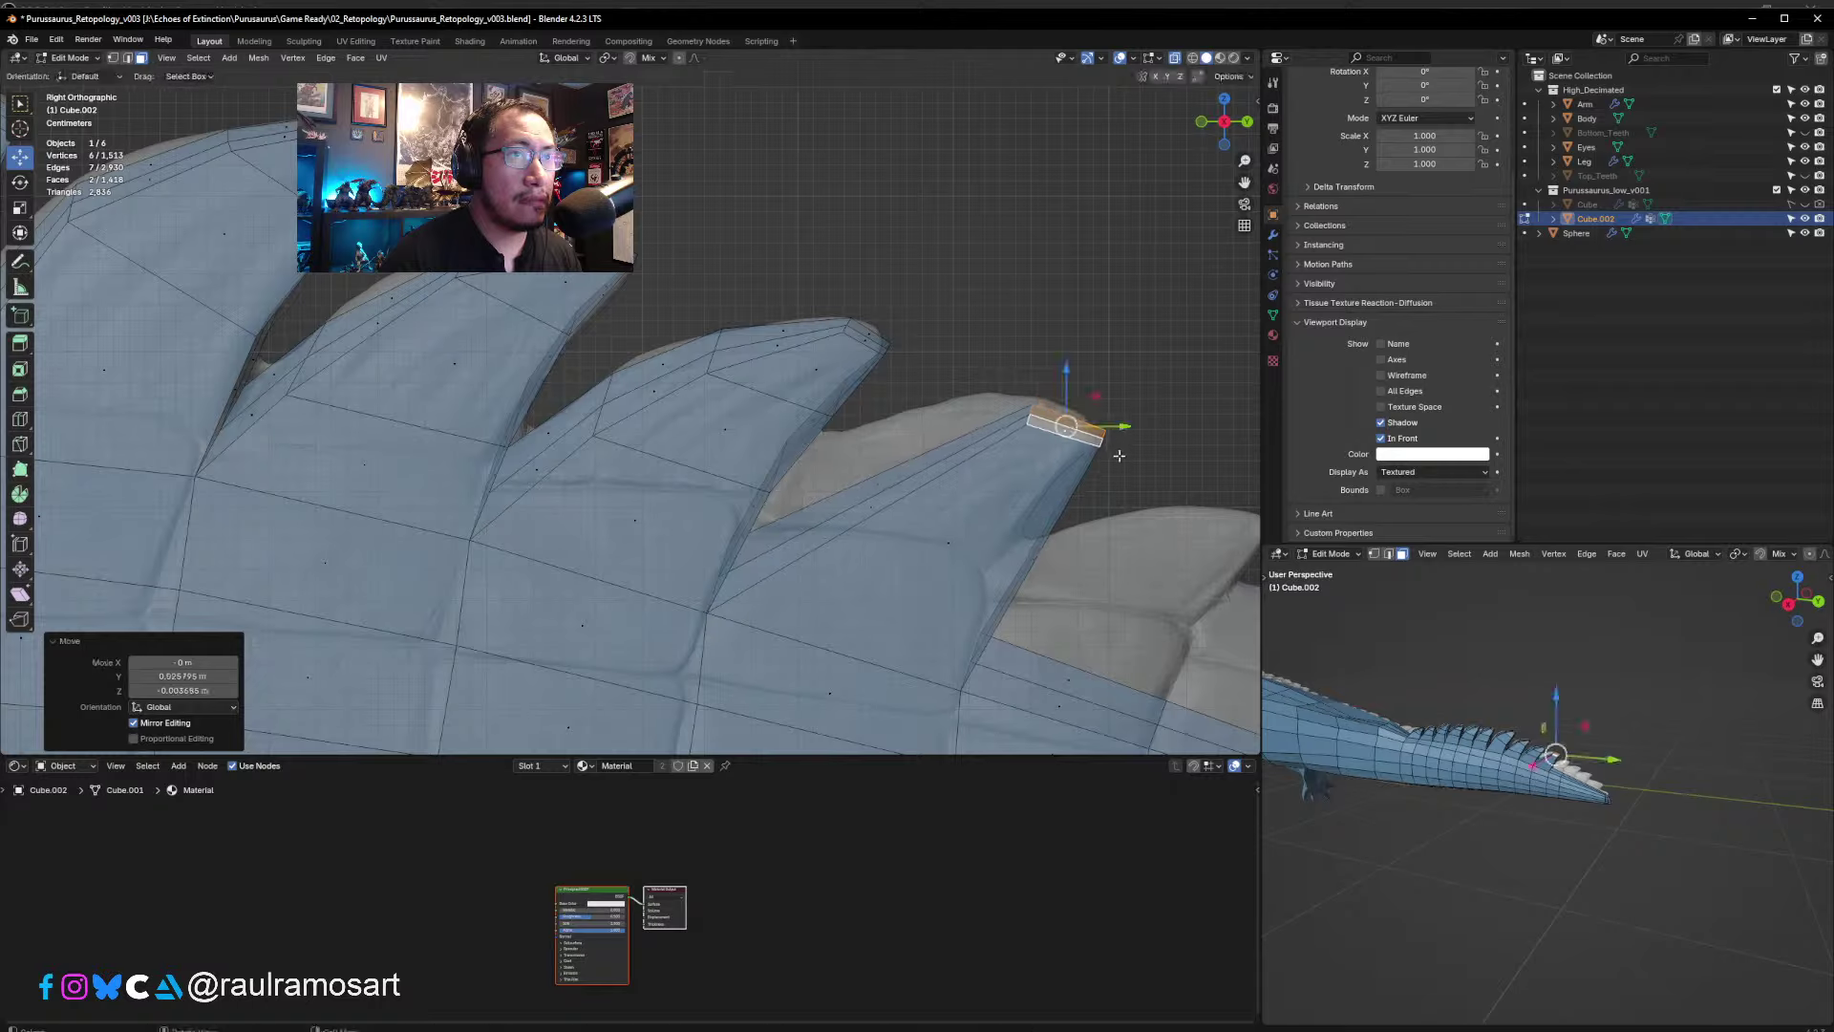
key("s")
left_click(1096, 442)
key("g")
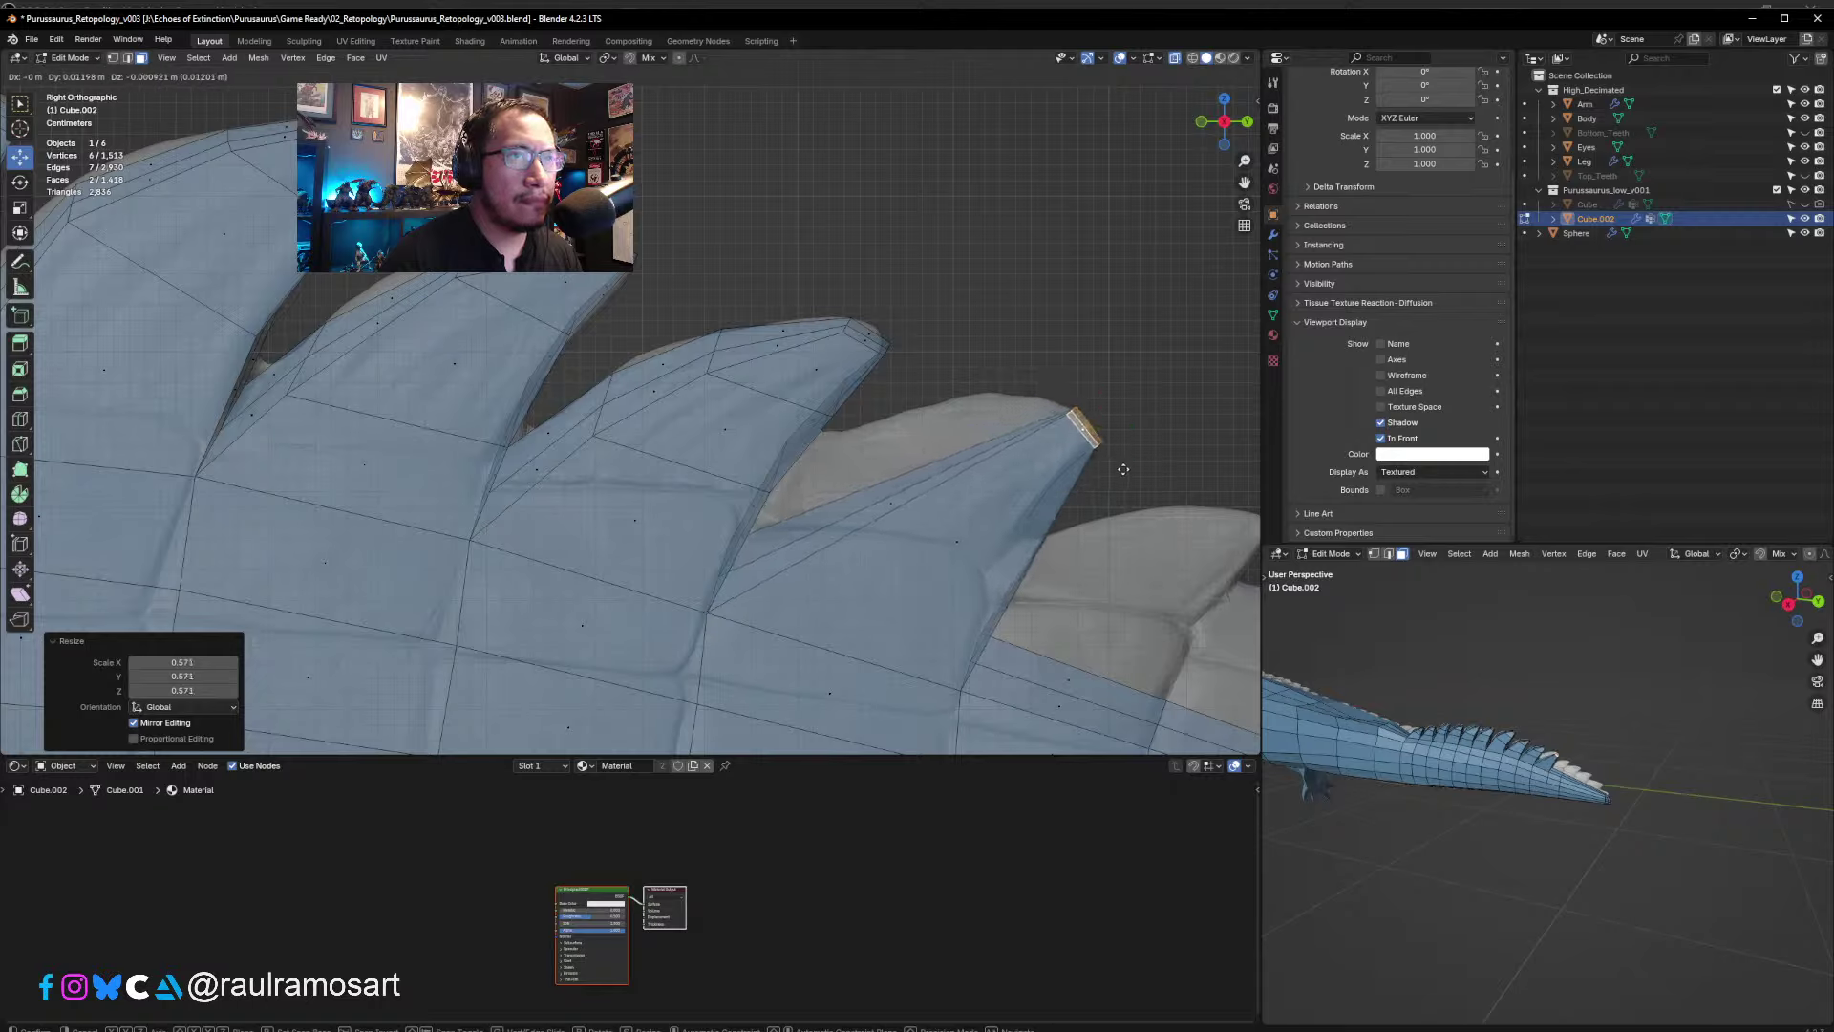
left_click(1124, 468)
- Add one loop cut across the middle of the second spike and raise it about 0.035 m toward the sculpt's upper outline
left_click(904, 515)
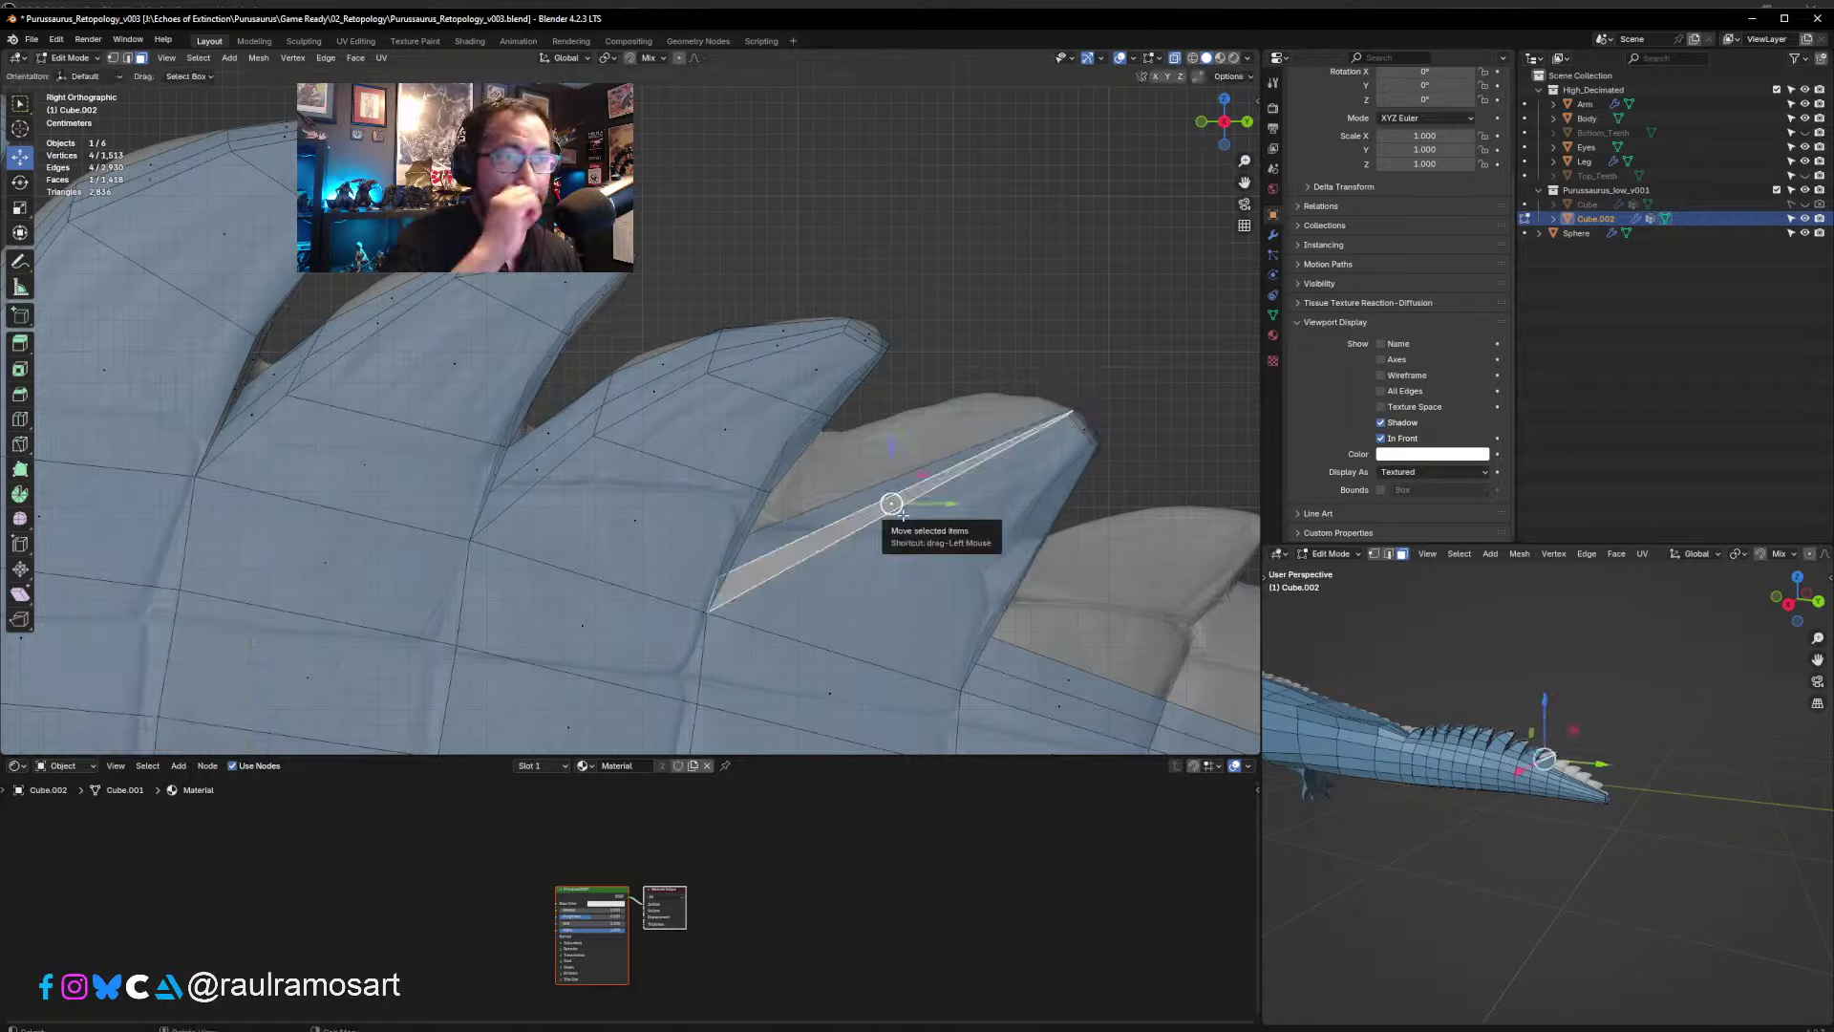
key("ctrl+r")
left_click(903, 515)
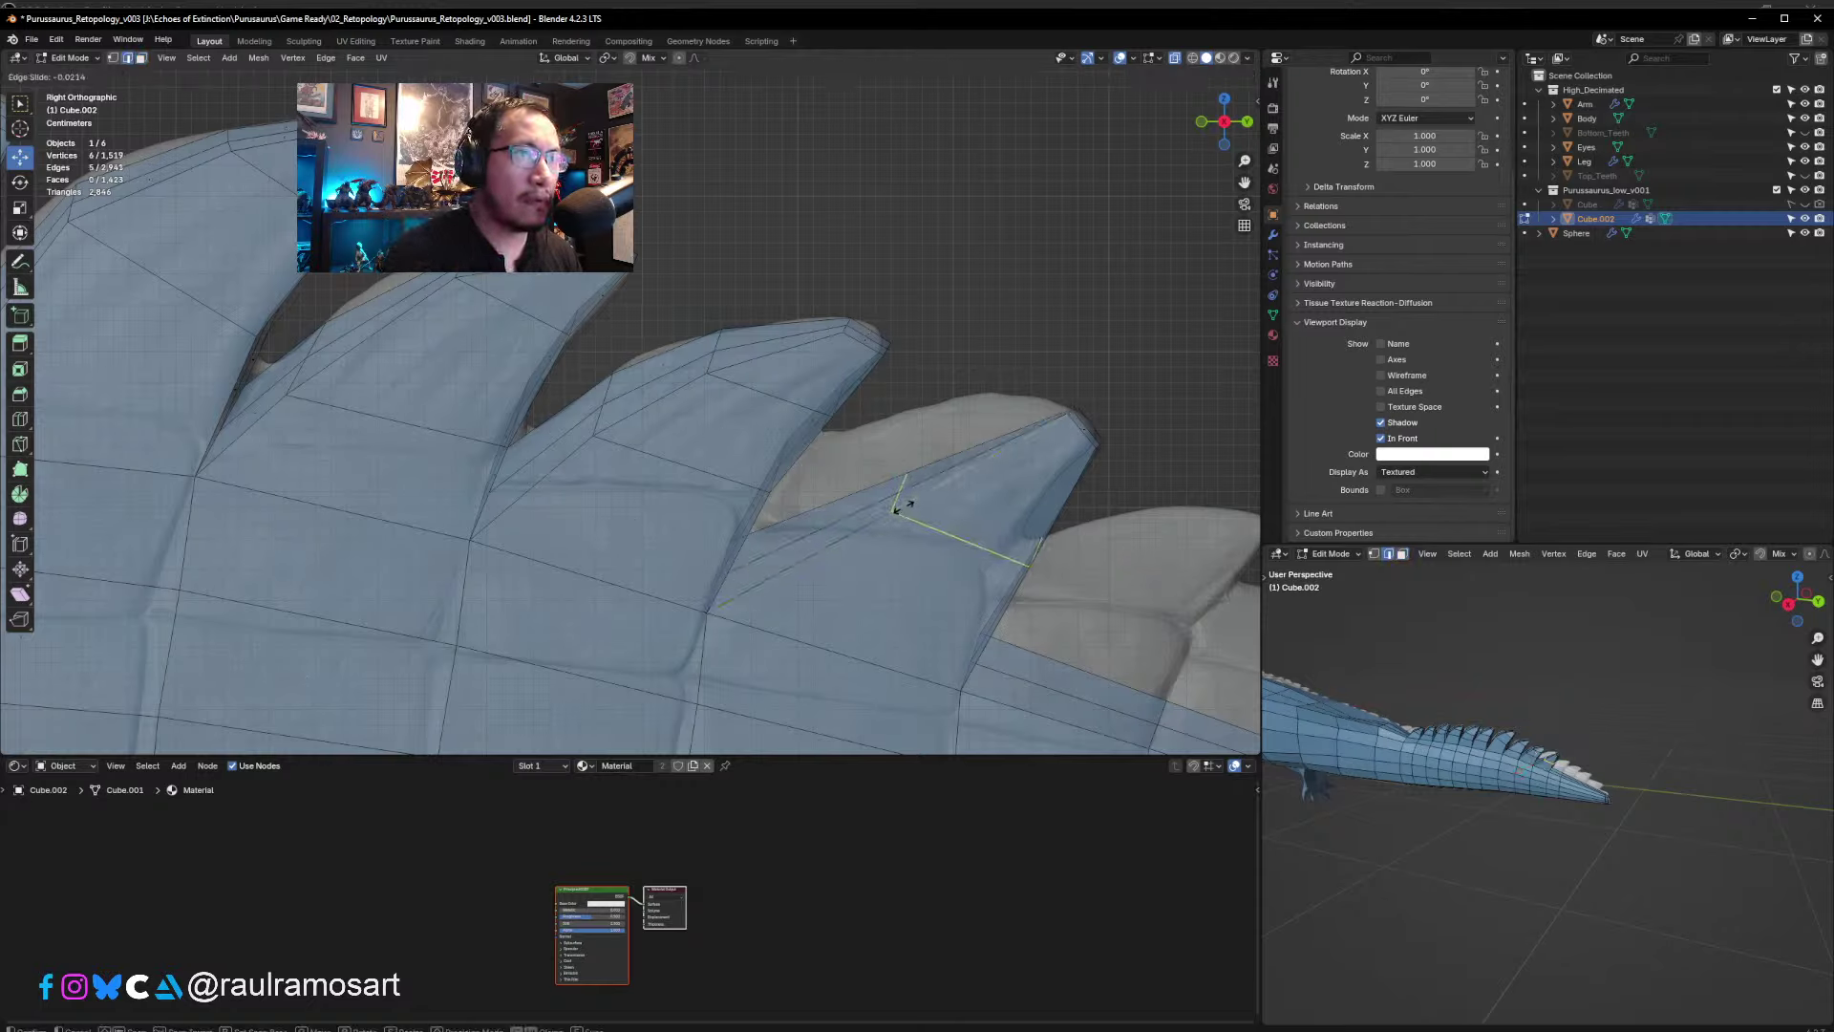
right_click(903, 512)
key("g")
left_click(890, 462)
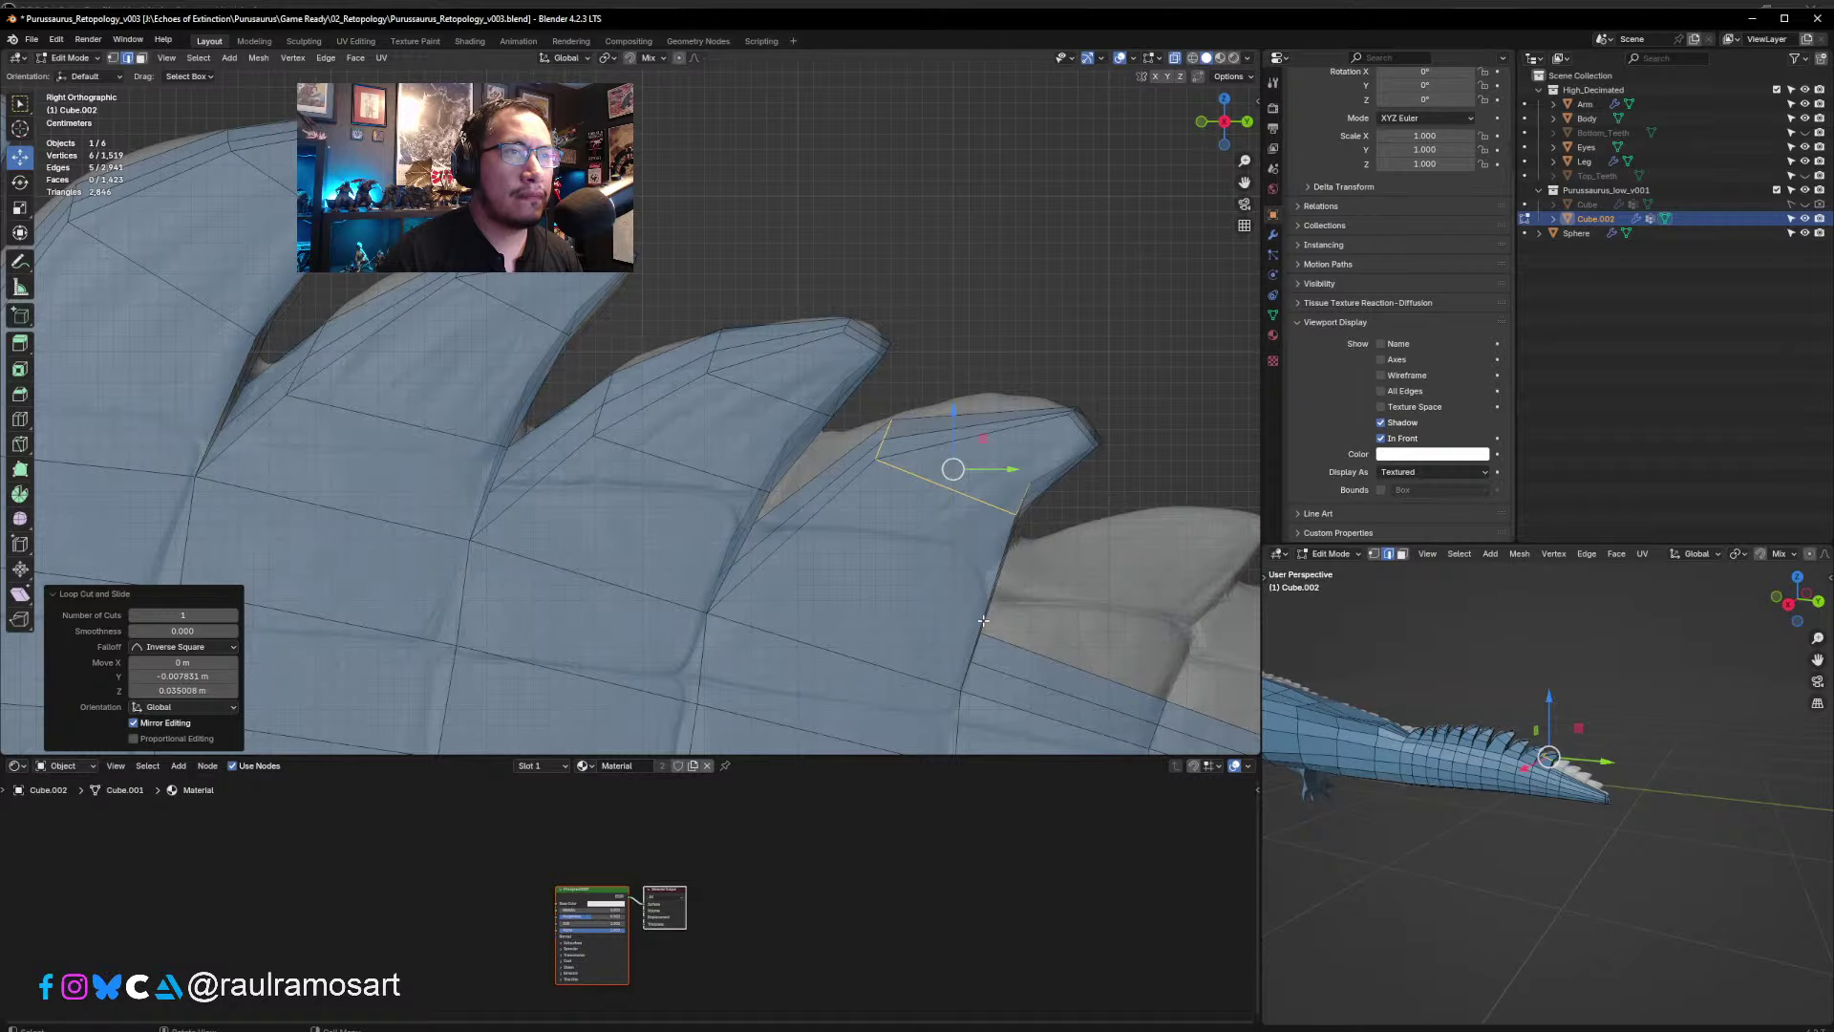
middle_click_drag(863, 664, 753, 594, "shift")
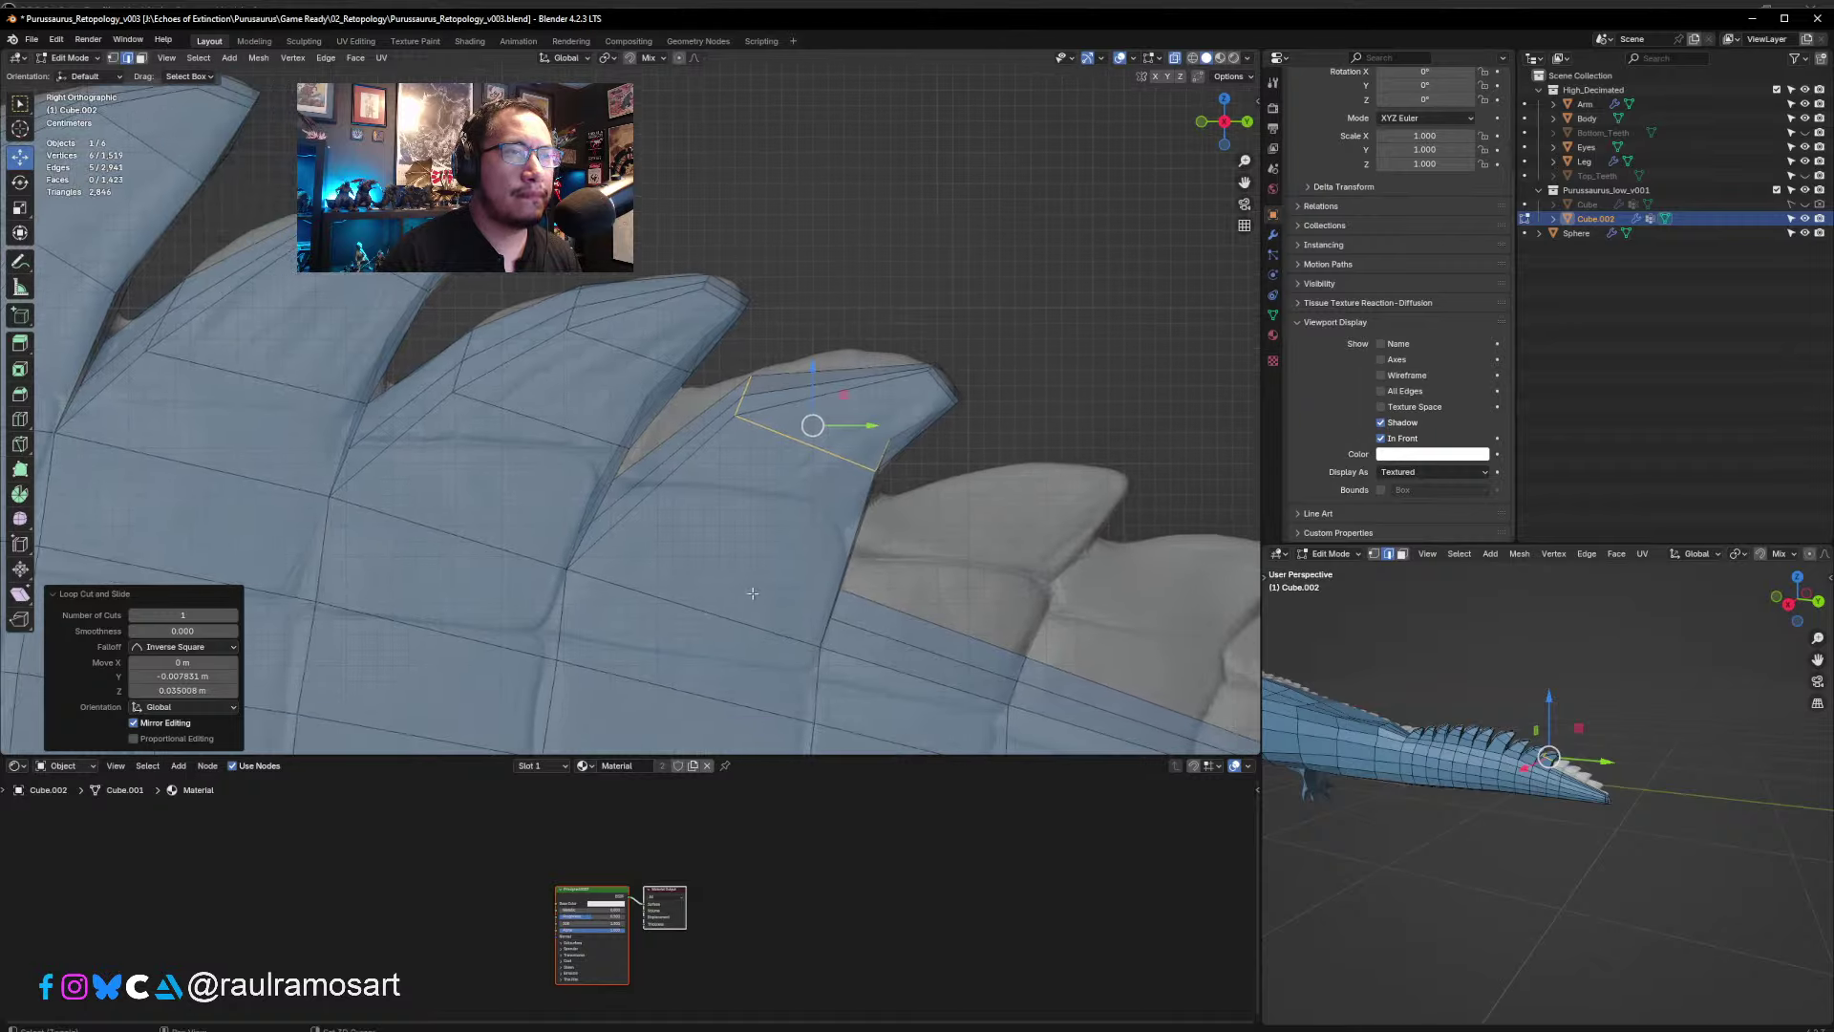
- Scale, rotate and reposition the second spike's loop near its tip to follow the sculpt's upper and lower outline
key("s")
left_click(925, 481)
key("r")
left_click(913, 499)
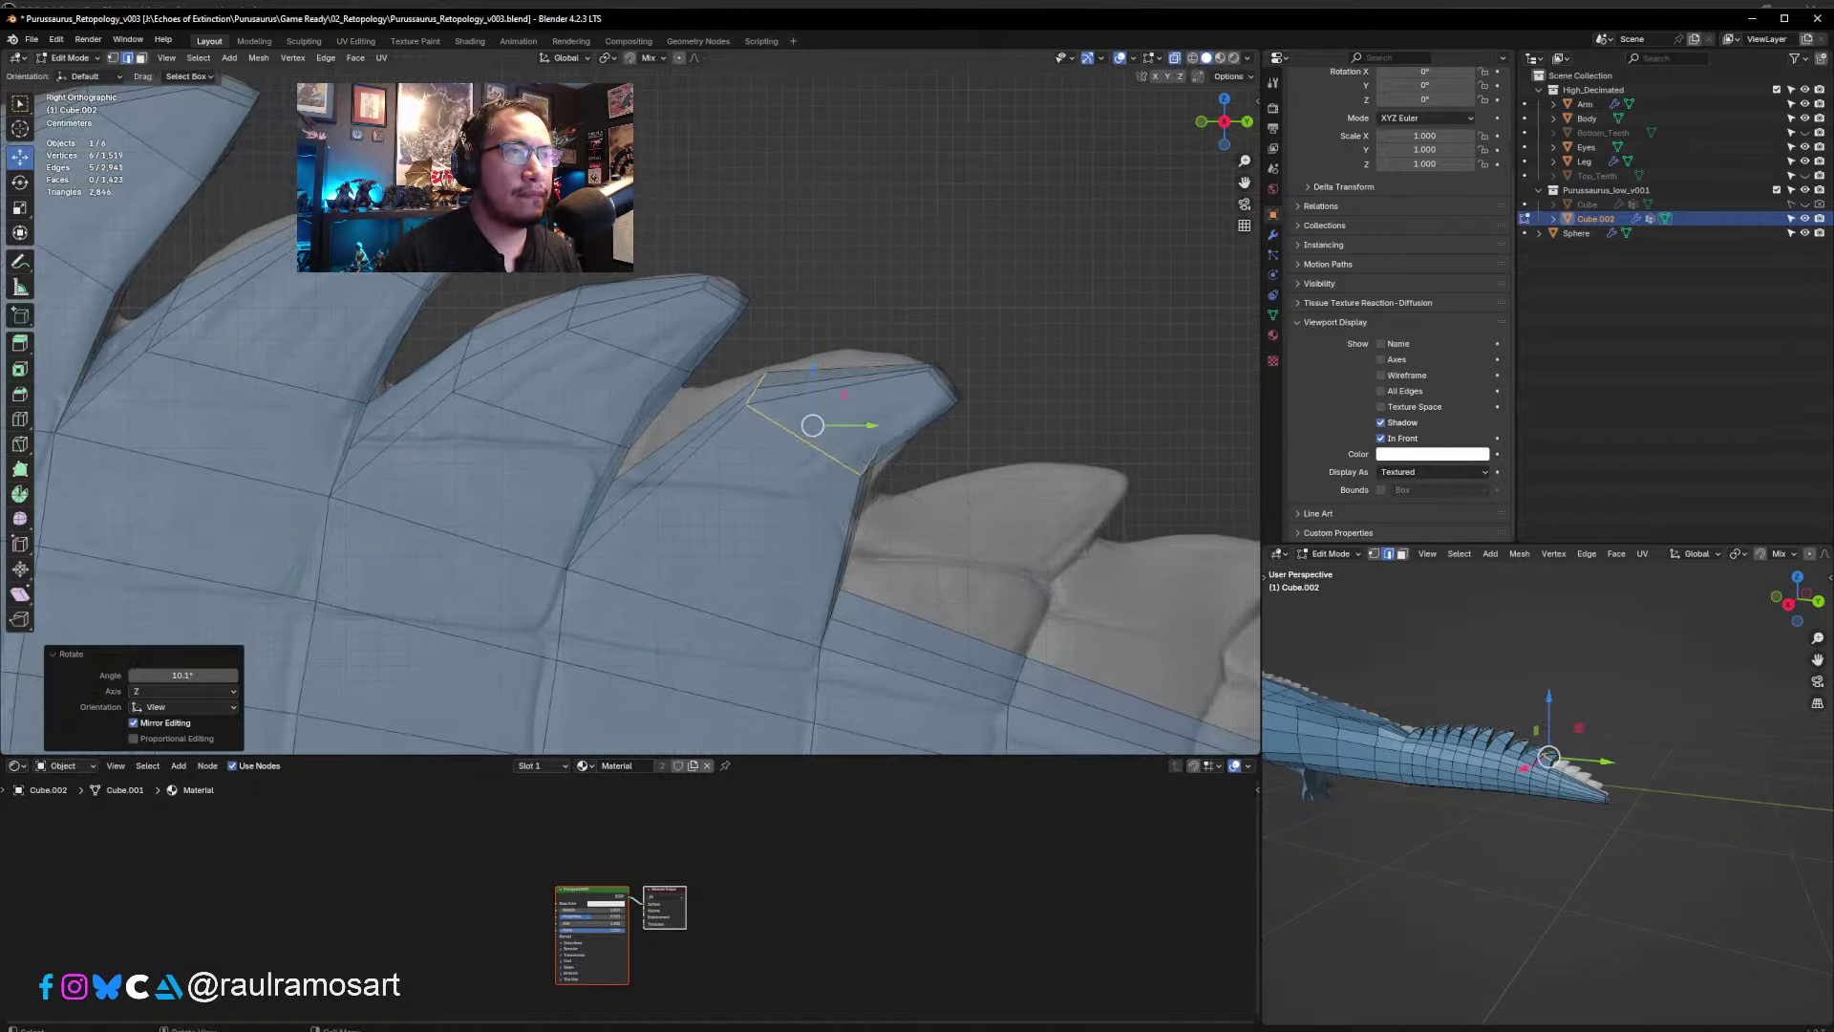
key("g")
left_click(966, 507)
key("s")
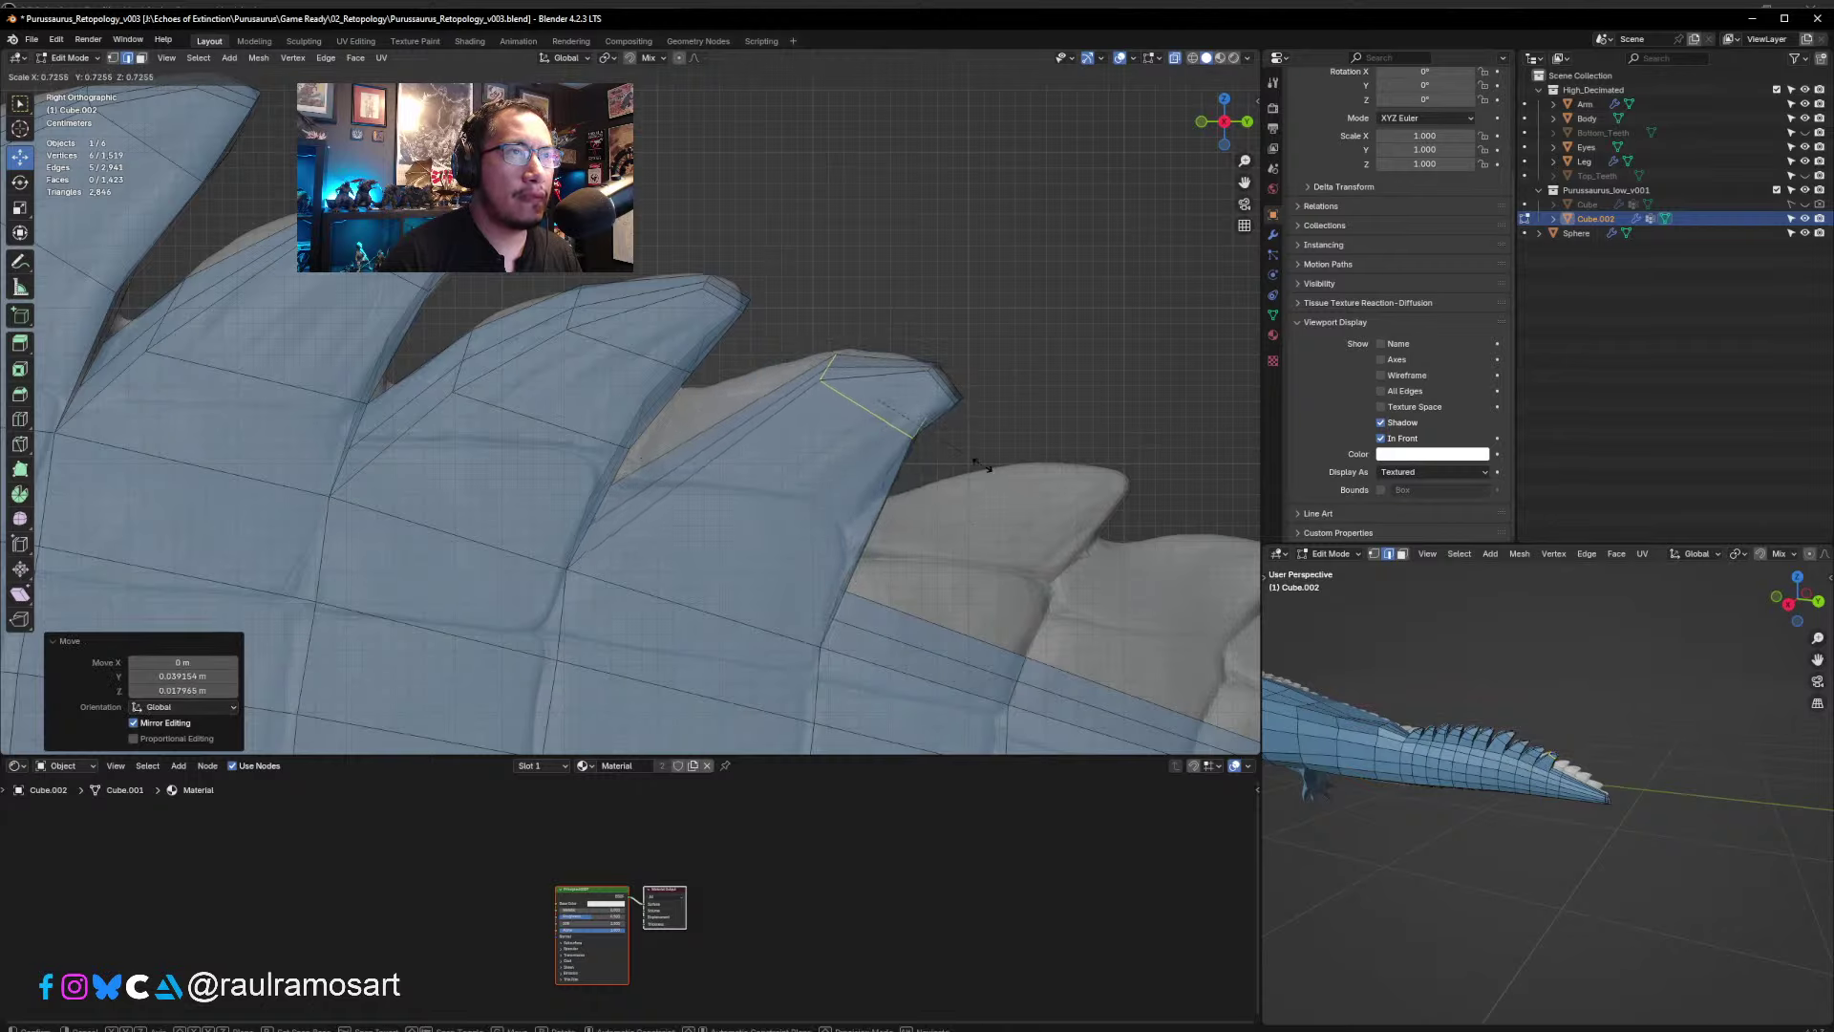
left_click(978, 460)
key("g")
left_click(969, 467)
- Move the underside face near the second spike's tip inward along X by about 0.02 m
middle_click_drag(998, 399, 785, 543)
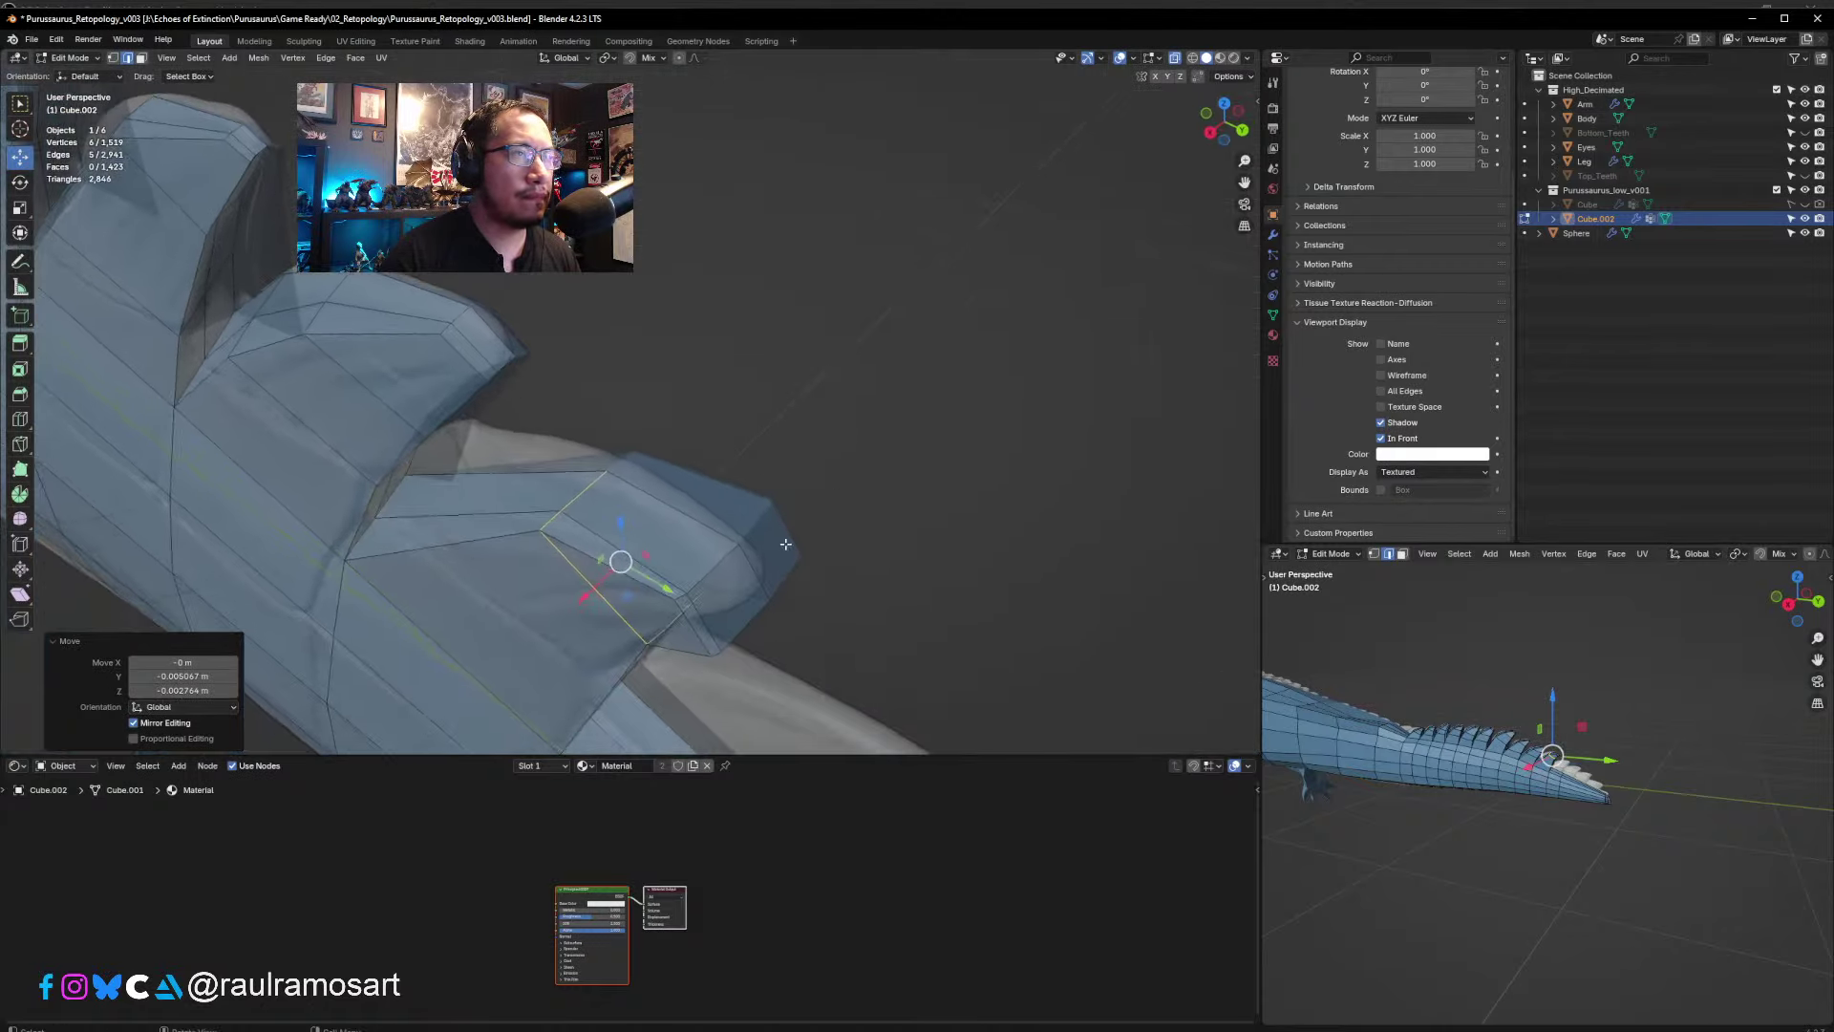
left_click(142, 59)
left_click(685, 629)
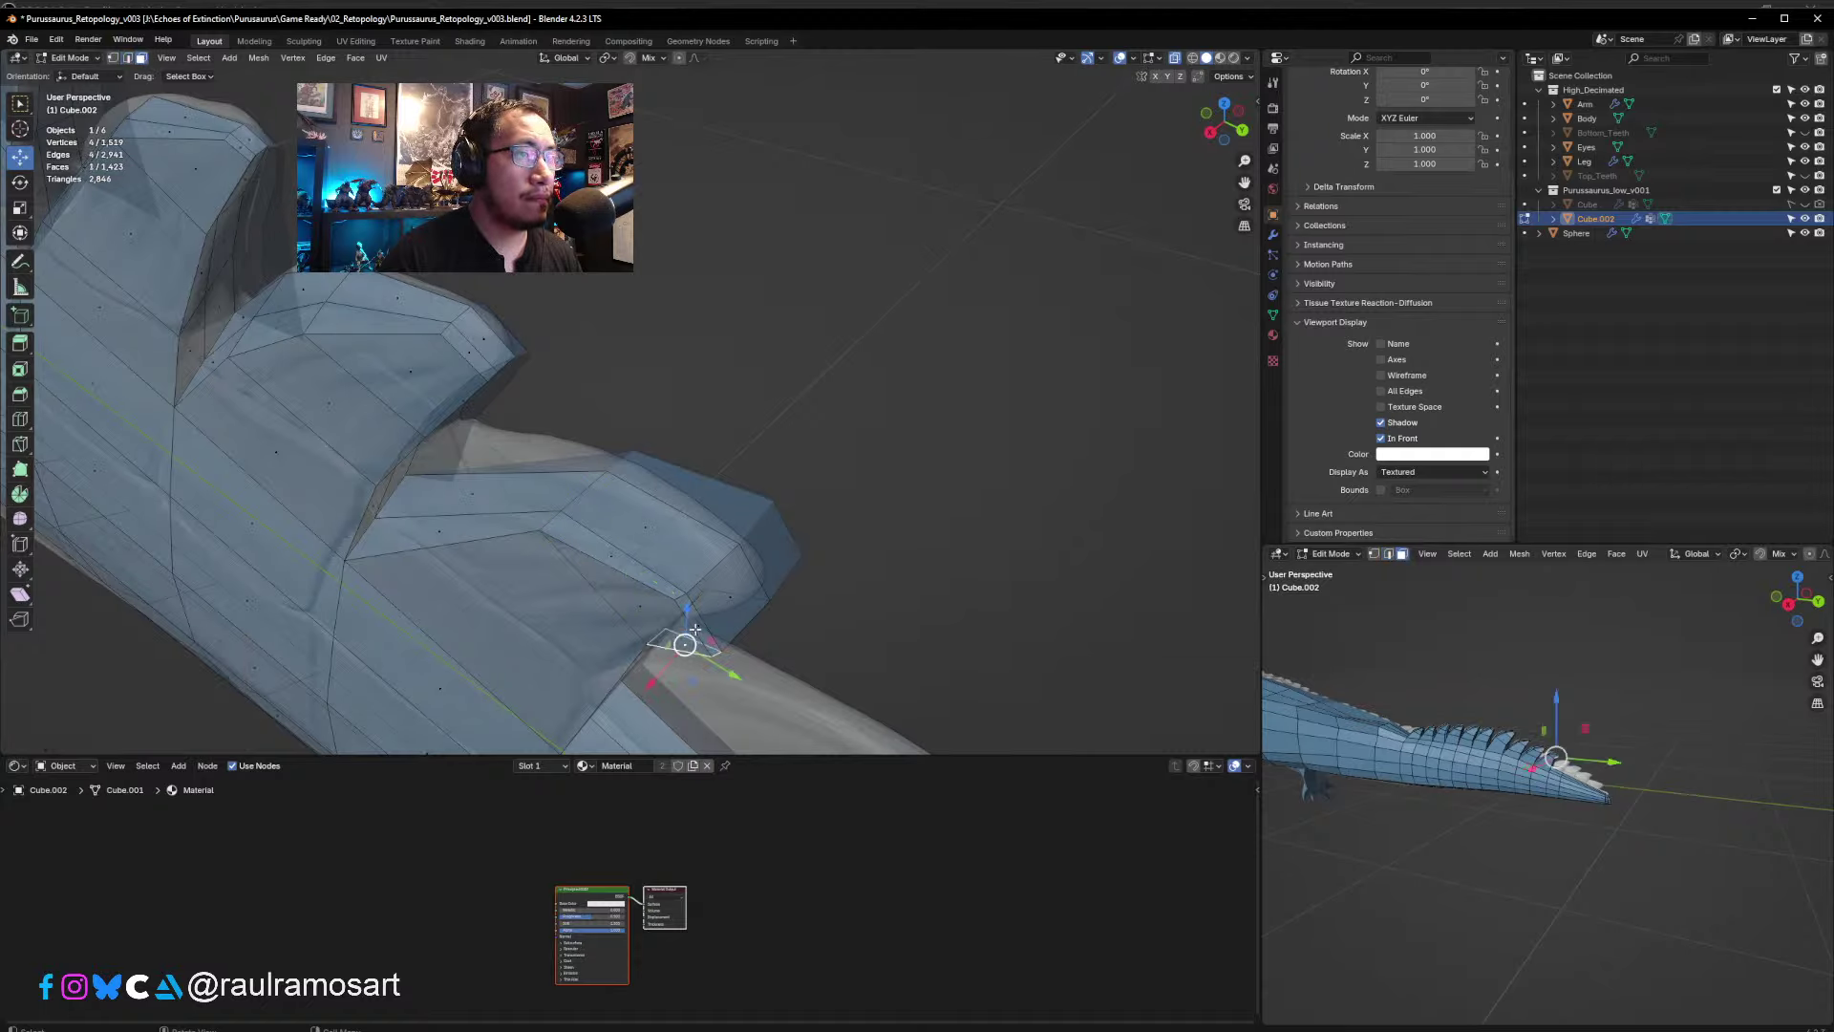
key("KP_7")
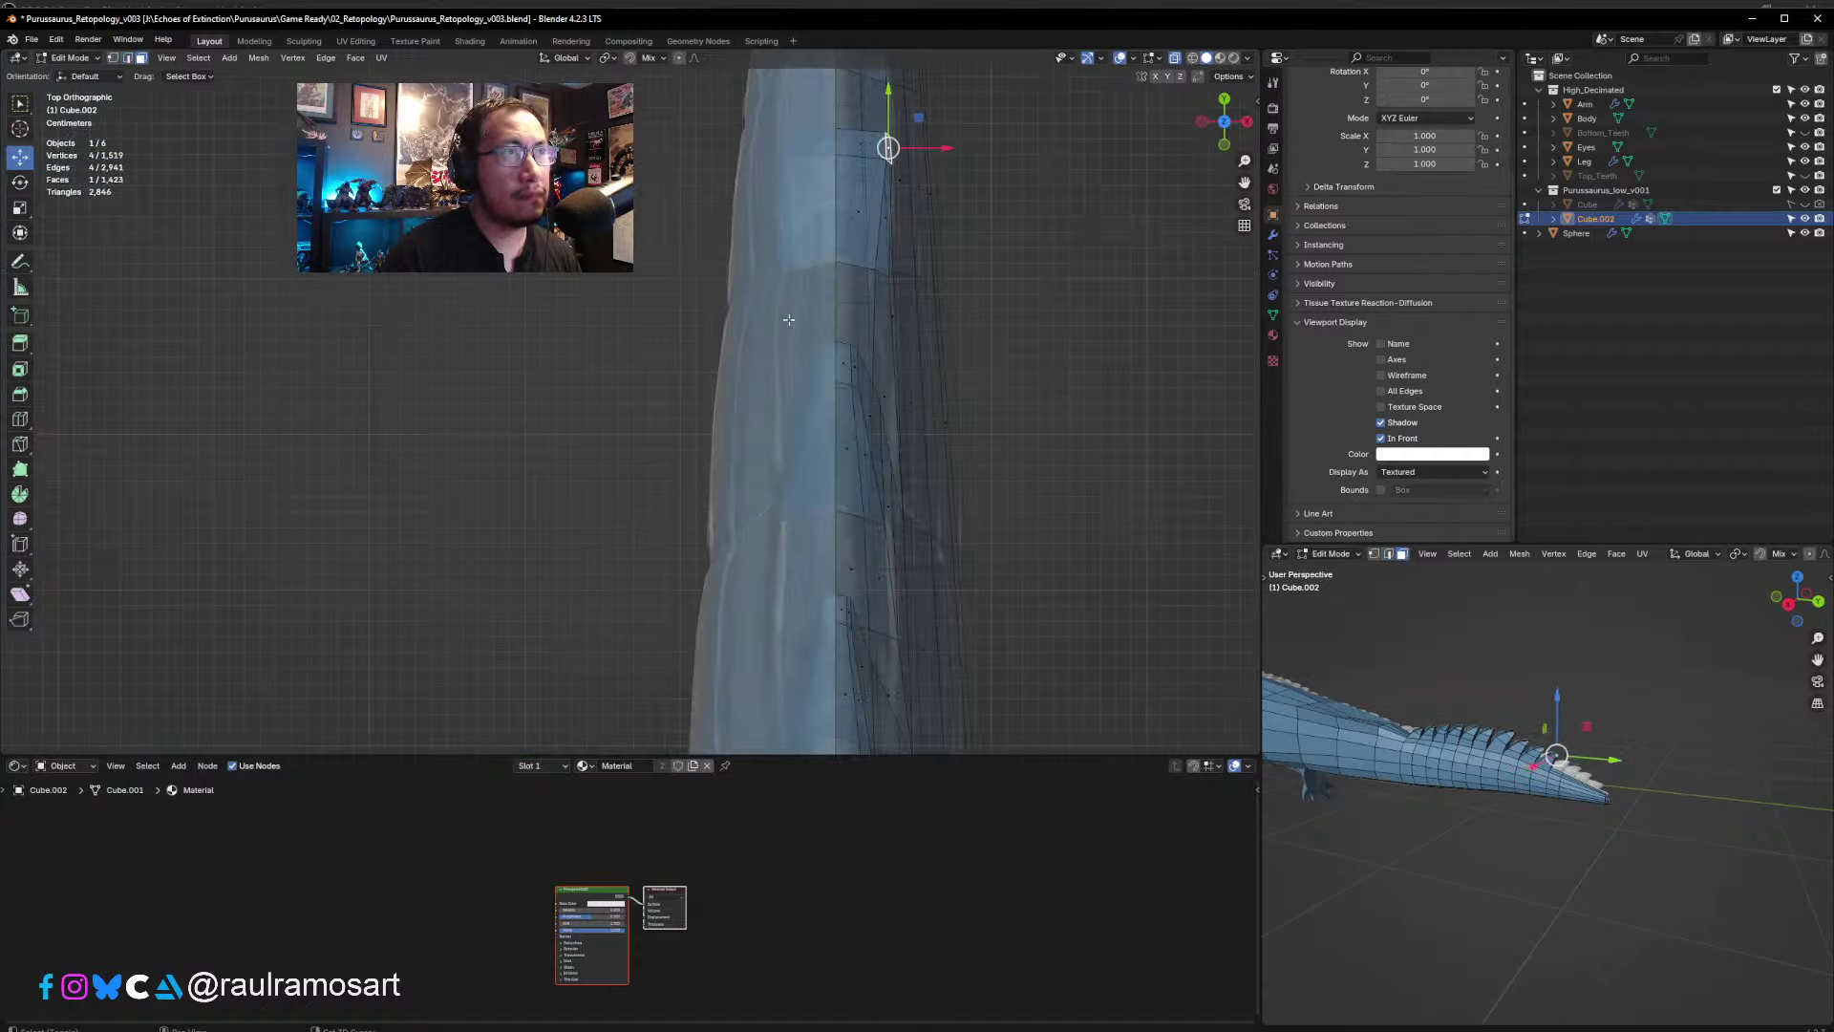
middle_click_drag(789, 320, 748, 450, "shift")
key("g")
key("x")
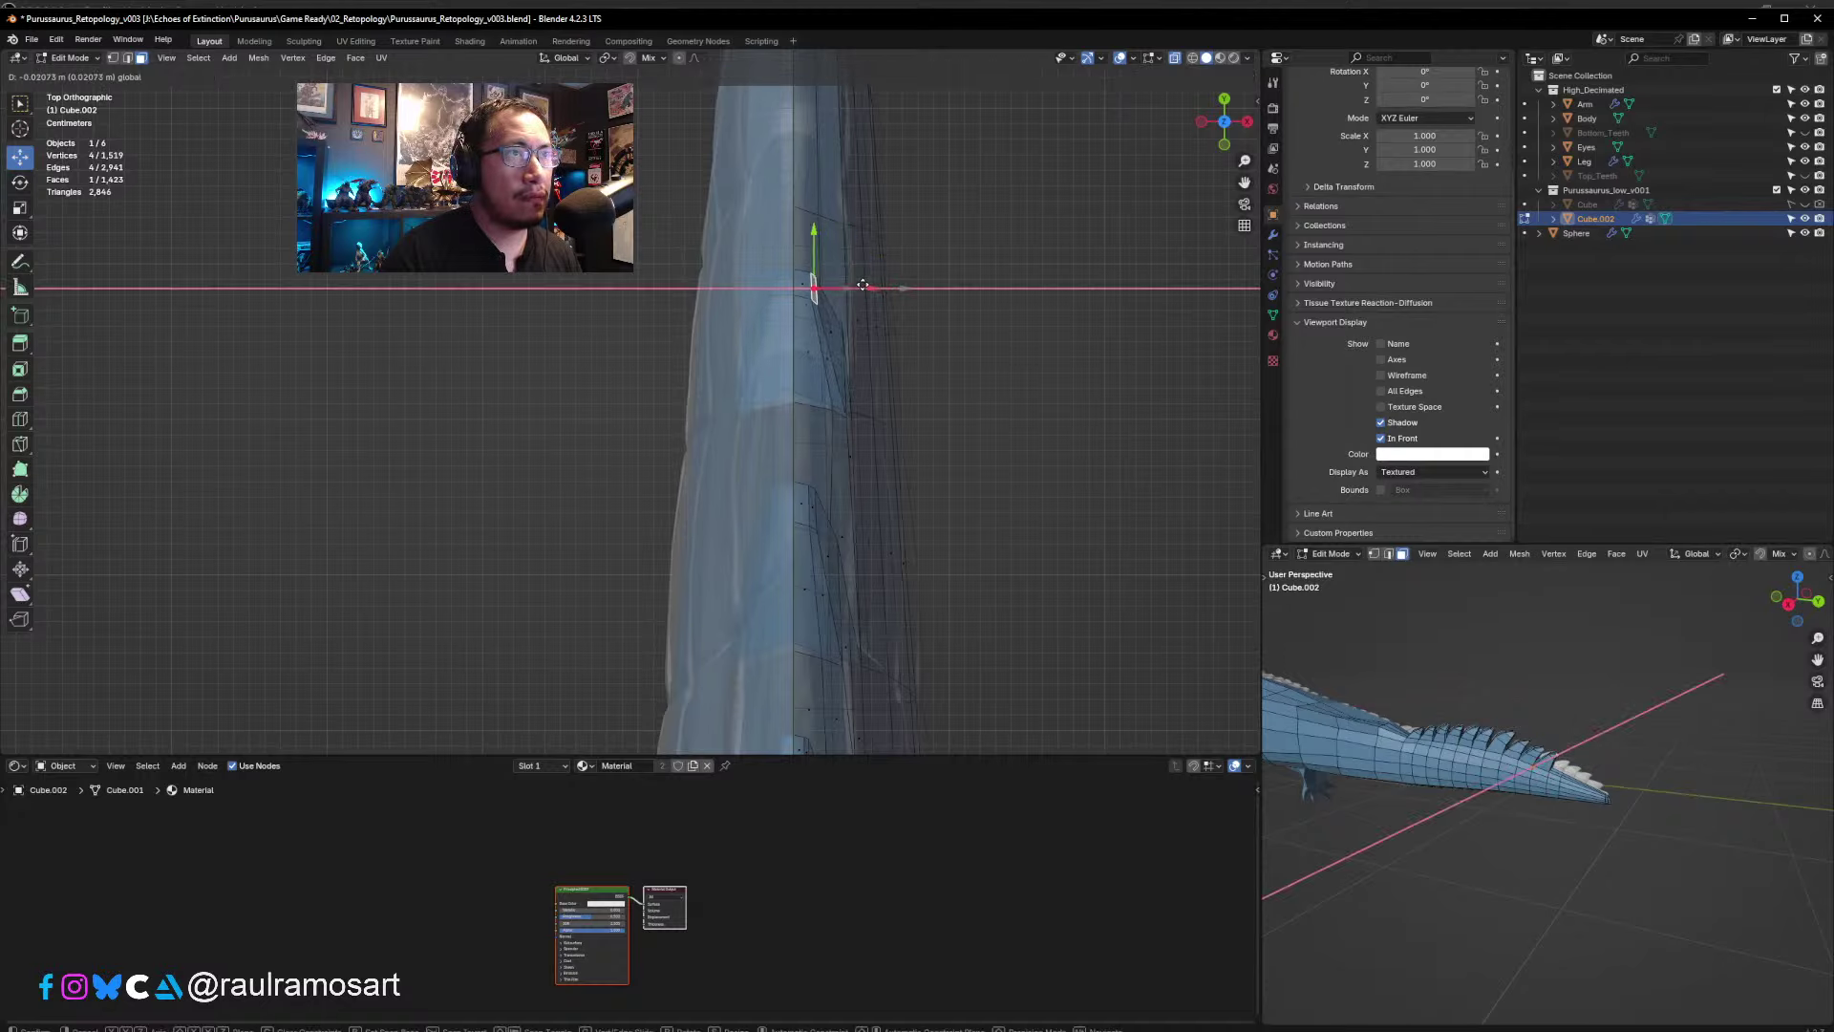
left_click_drag(863, 285, 858, 285)
- Move the side edge at the second spike's middle loop inward along X about 0.007 m and scale it to about 0.77
middle_click_drag(835, 360, 633, 240)
left_click(128, 58)
middle_click_drag(544, 182, 464, 213)
left_click(459, 478)
left_click_drag(409, 497, 419, 478)
key("s")
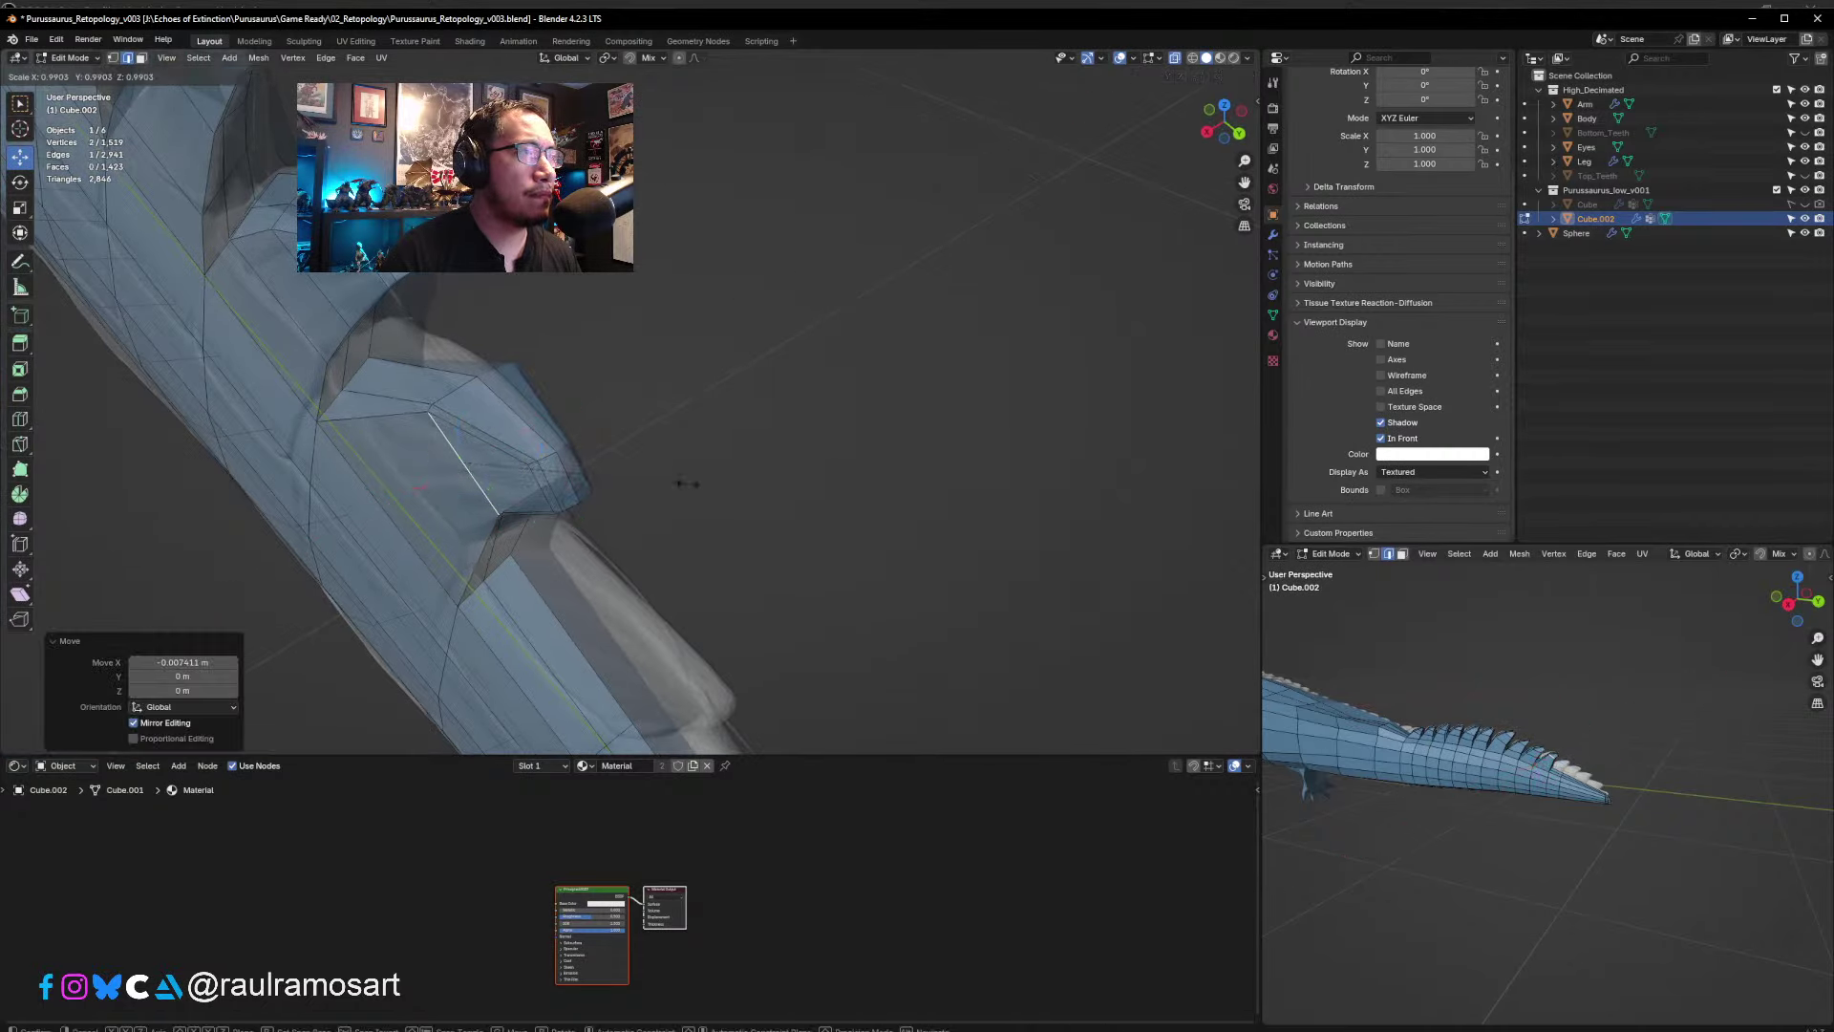
left_click(639, 464)
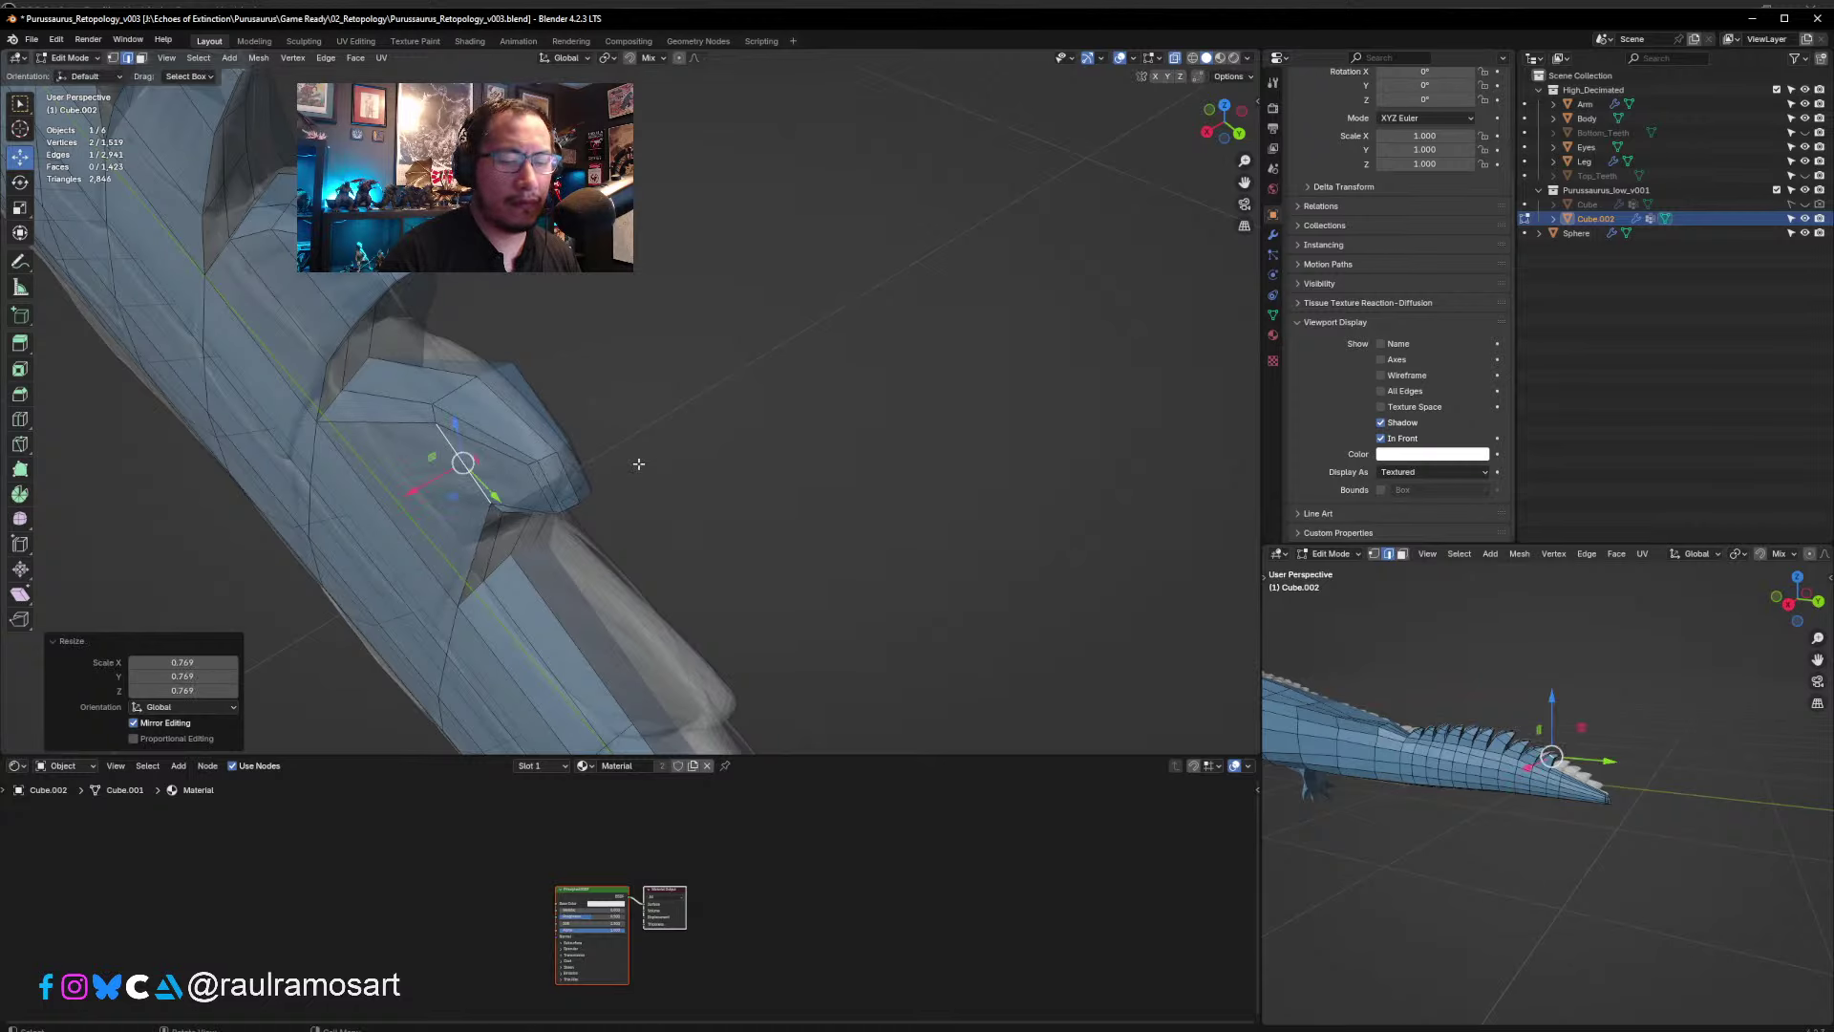
- Add one centred loop cut across the lower half of the second spike
key("KP_3")
left_click(554, 356)
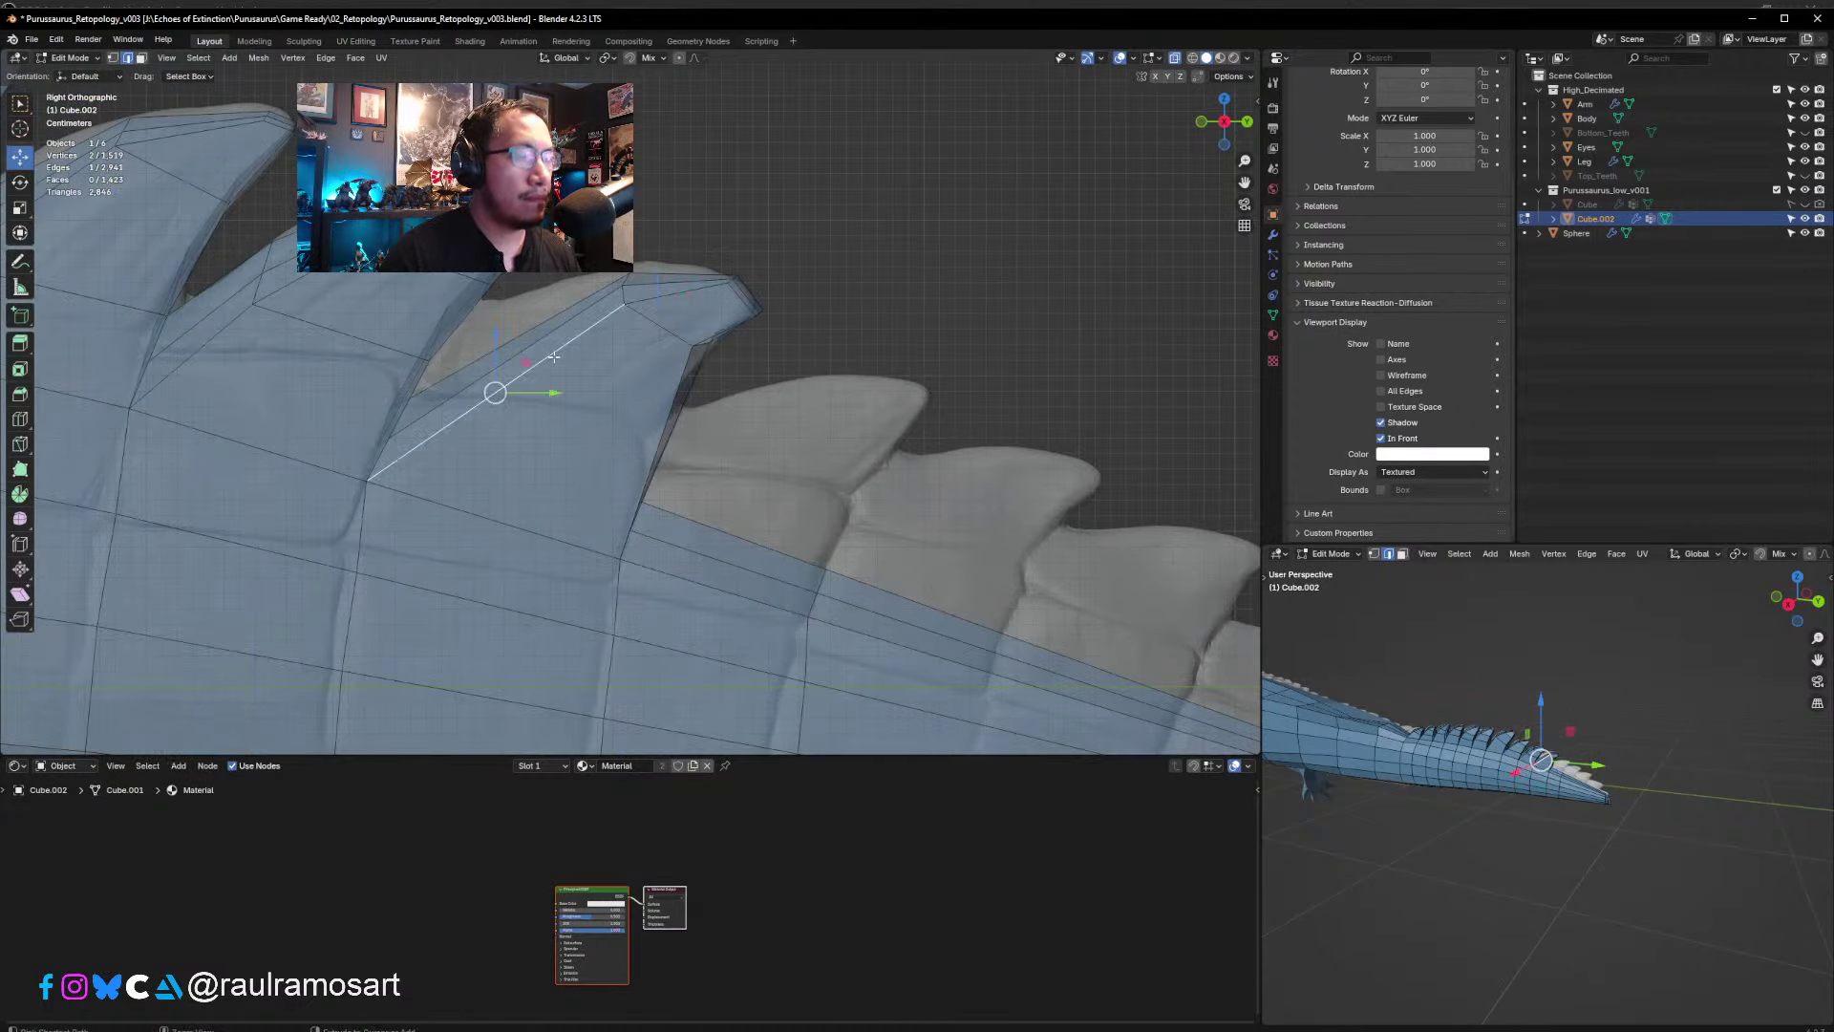
key("ctrl+r")
left_click(554, 357)
right_click(554, 357)
- Scale and move the lower loop of the second spike to match the sculpt's curved outline
key("s")
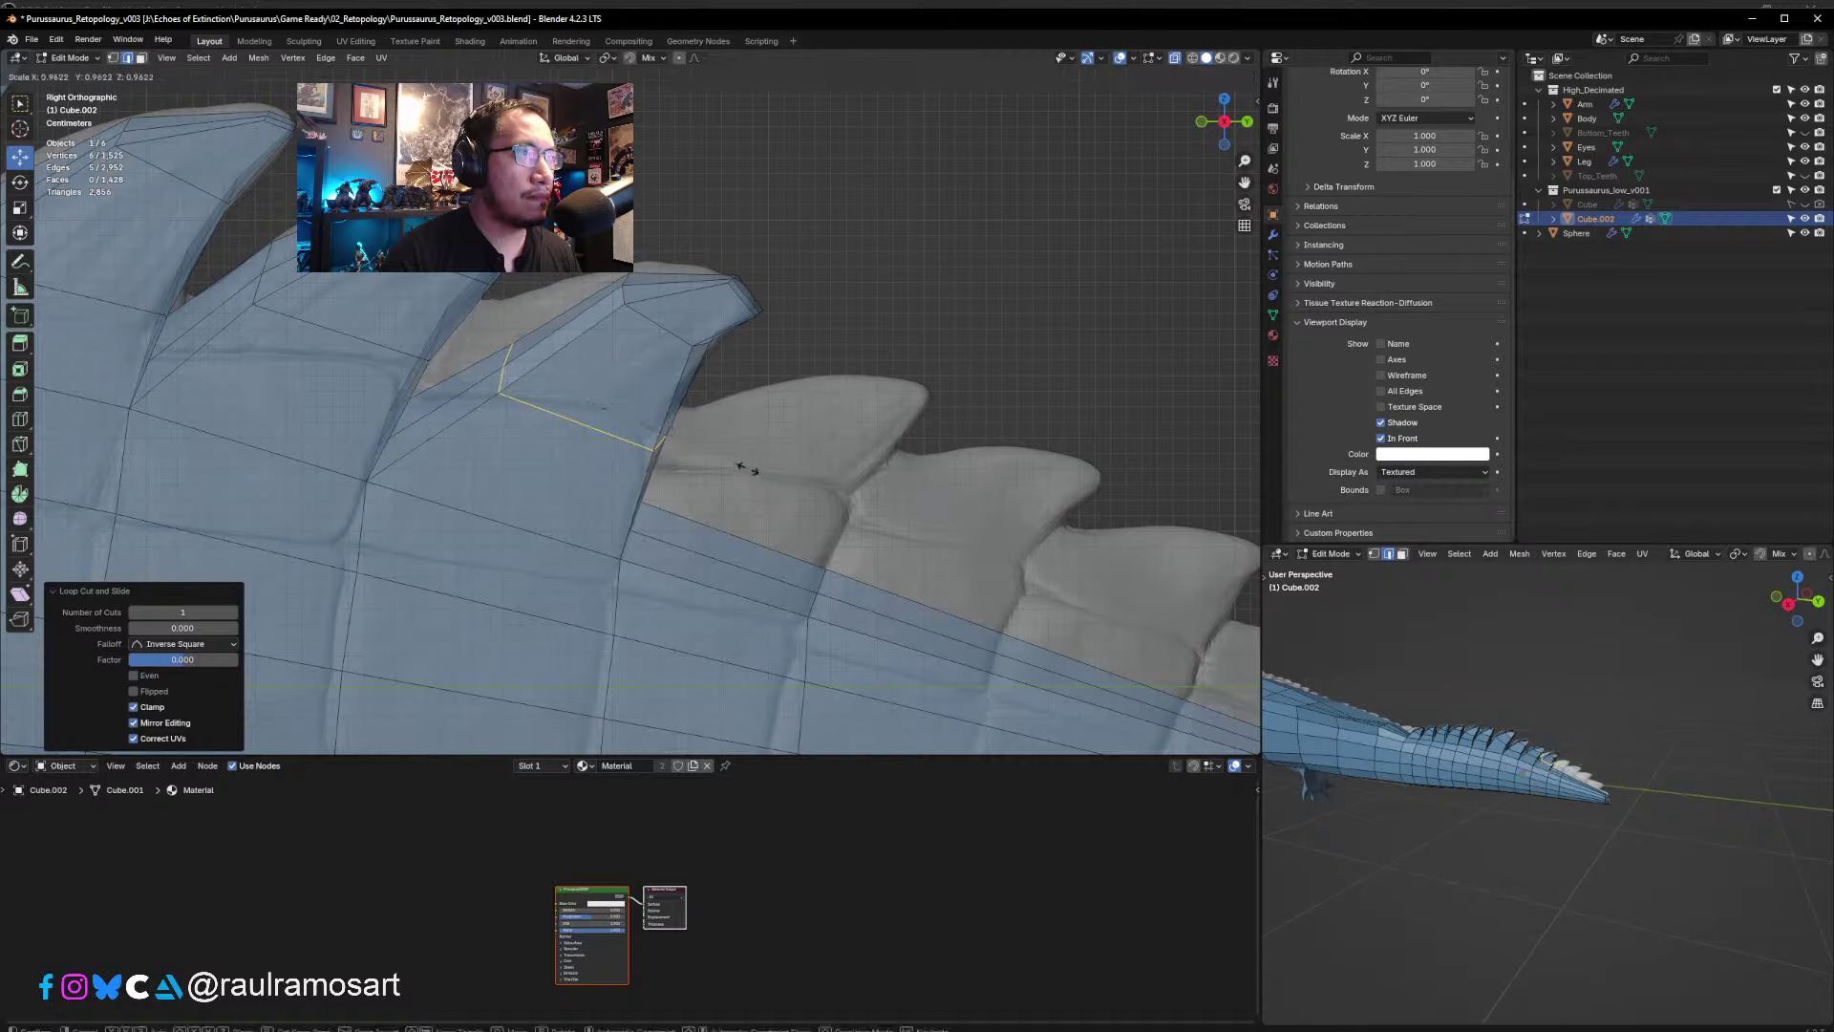
left_click(743, 468)
key("g")
left_click(735, 447)
key("s")
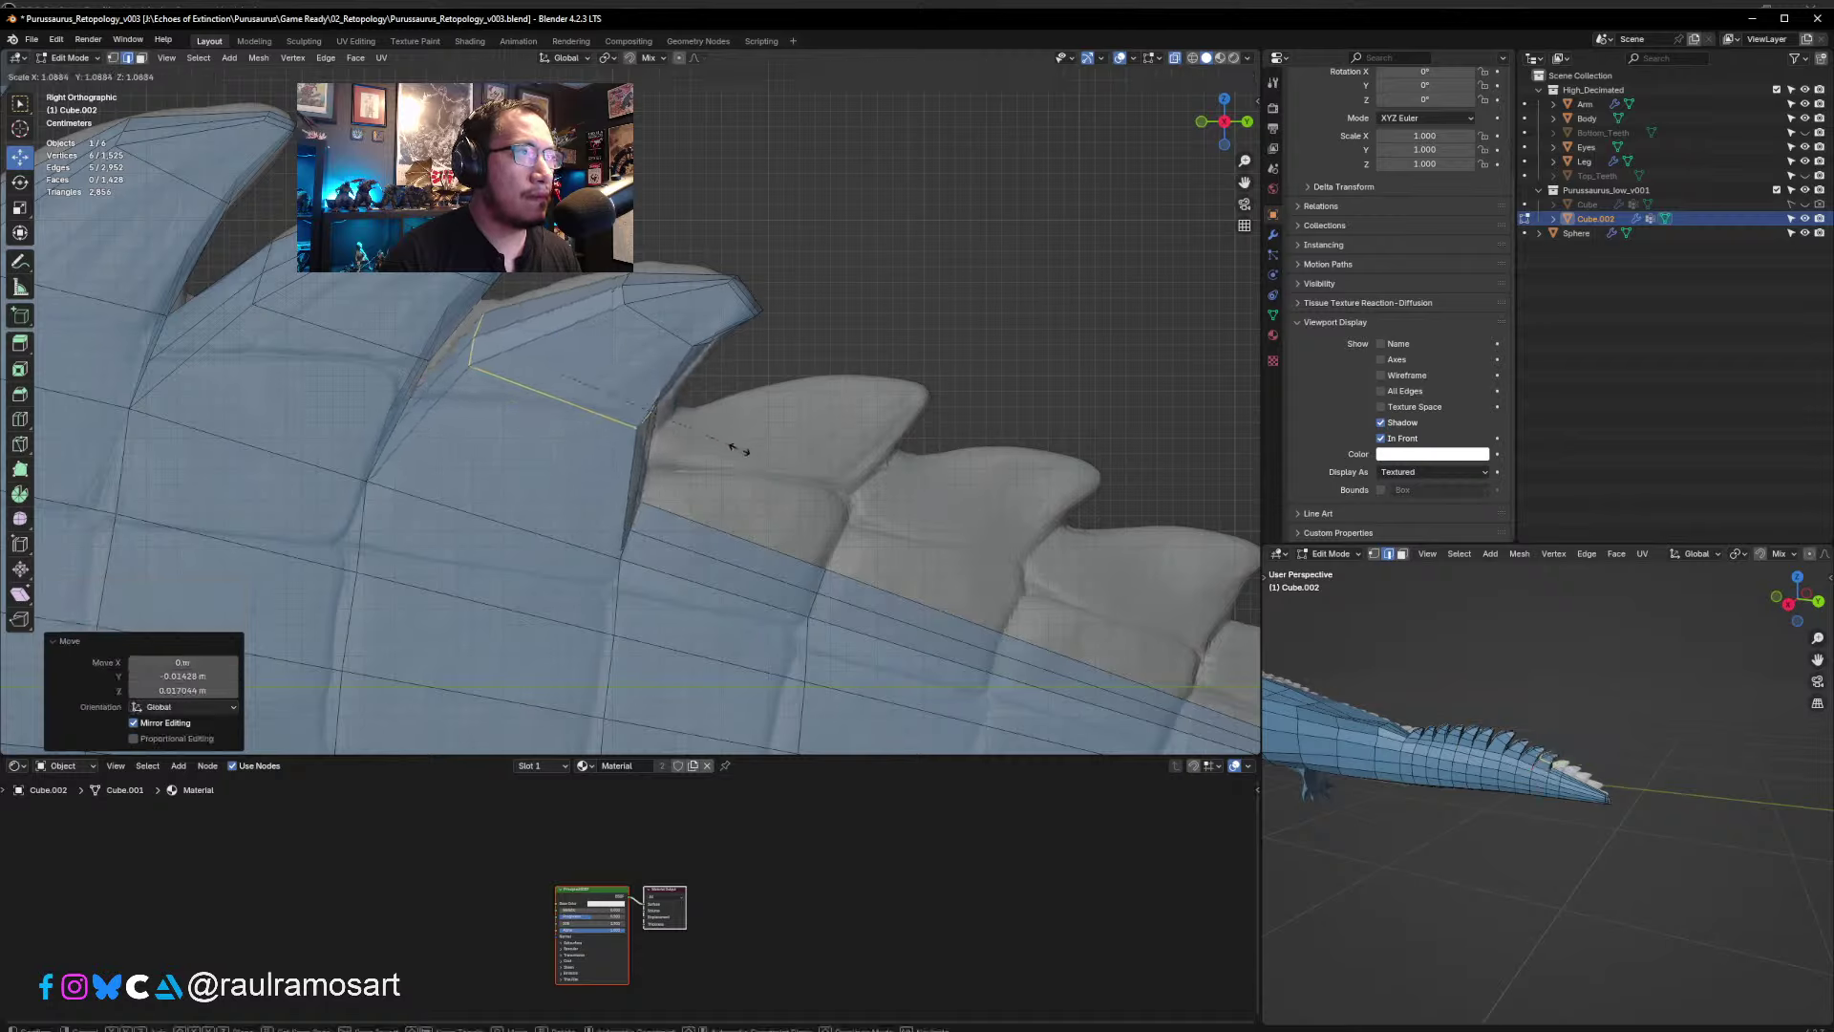
left_click(742, 449)
key("g")
left_click(760, 451)
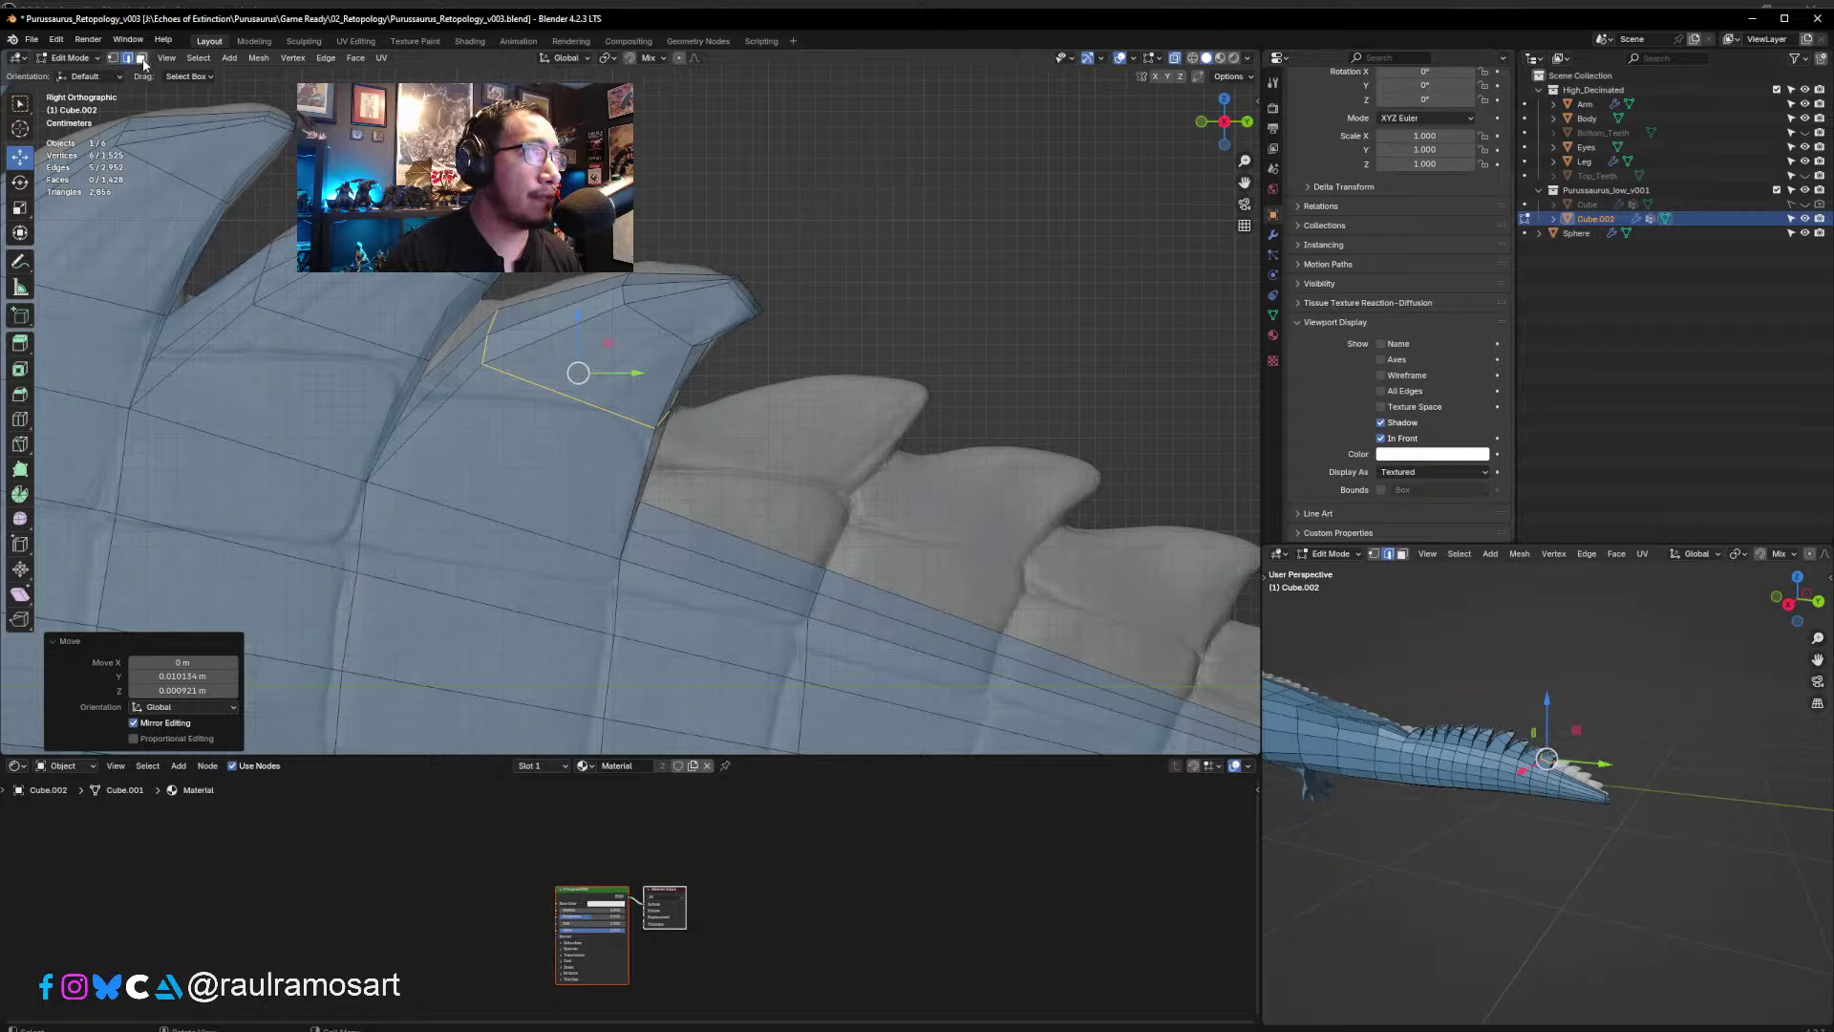
- Scale the second spike's tip faces to about 0.75, then rotate and move them to fit the sculpt's tip
left_click_drag(822, 332, 717, 265)
key("s")
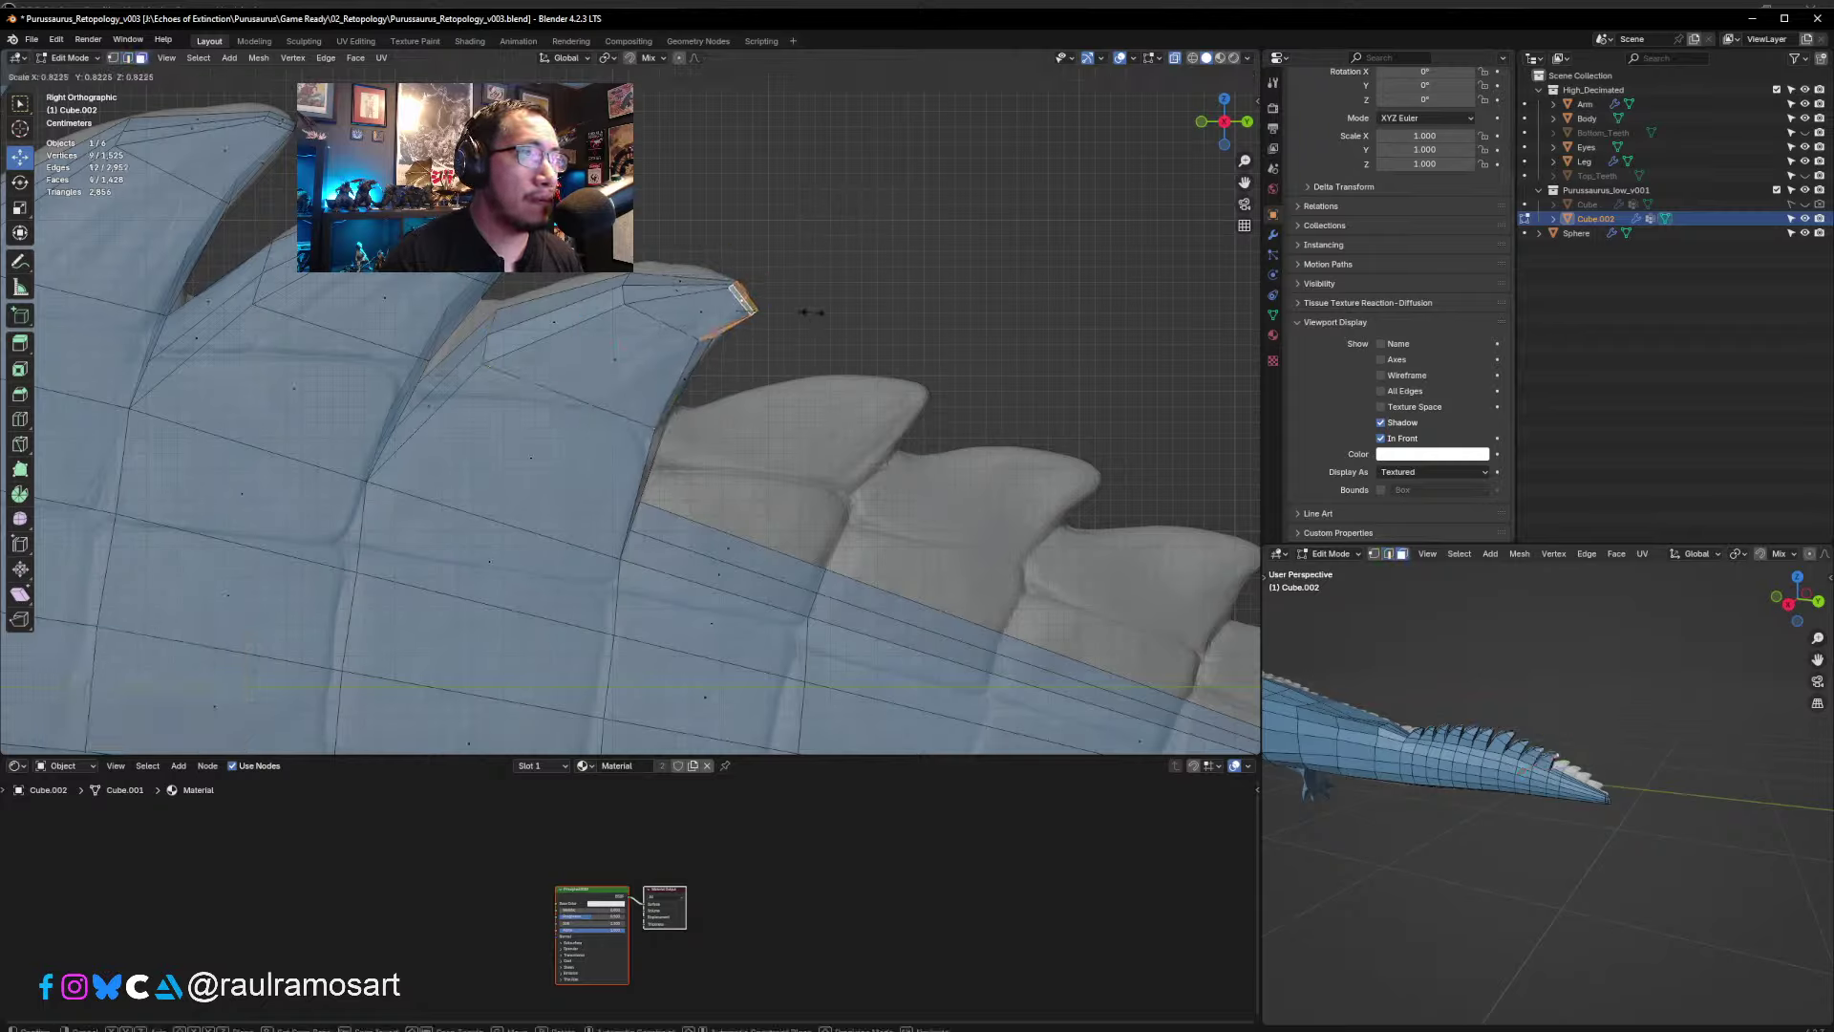
left_click(778, 304)
key("r")
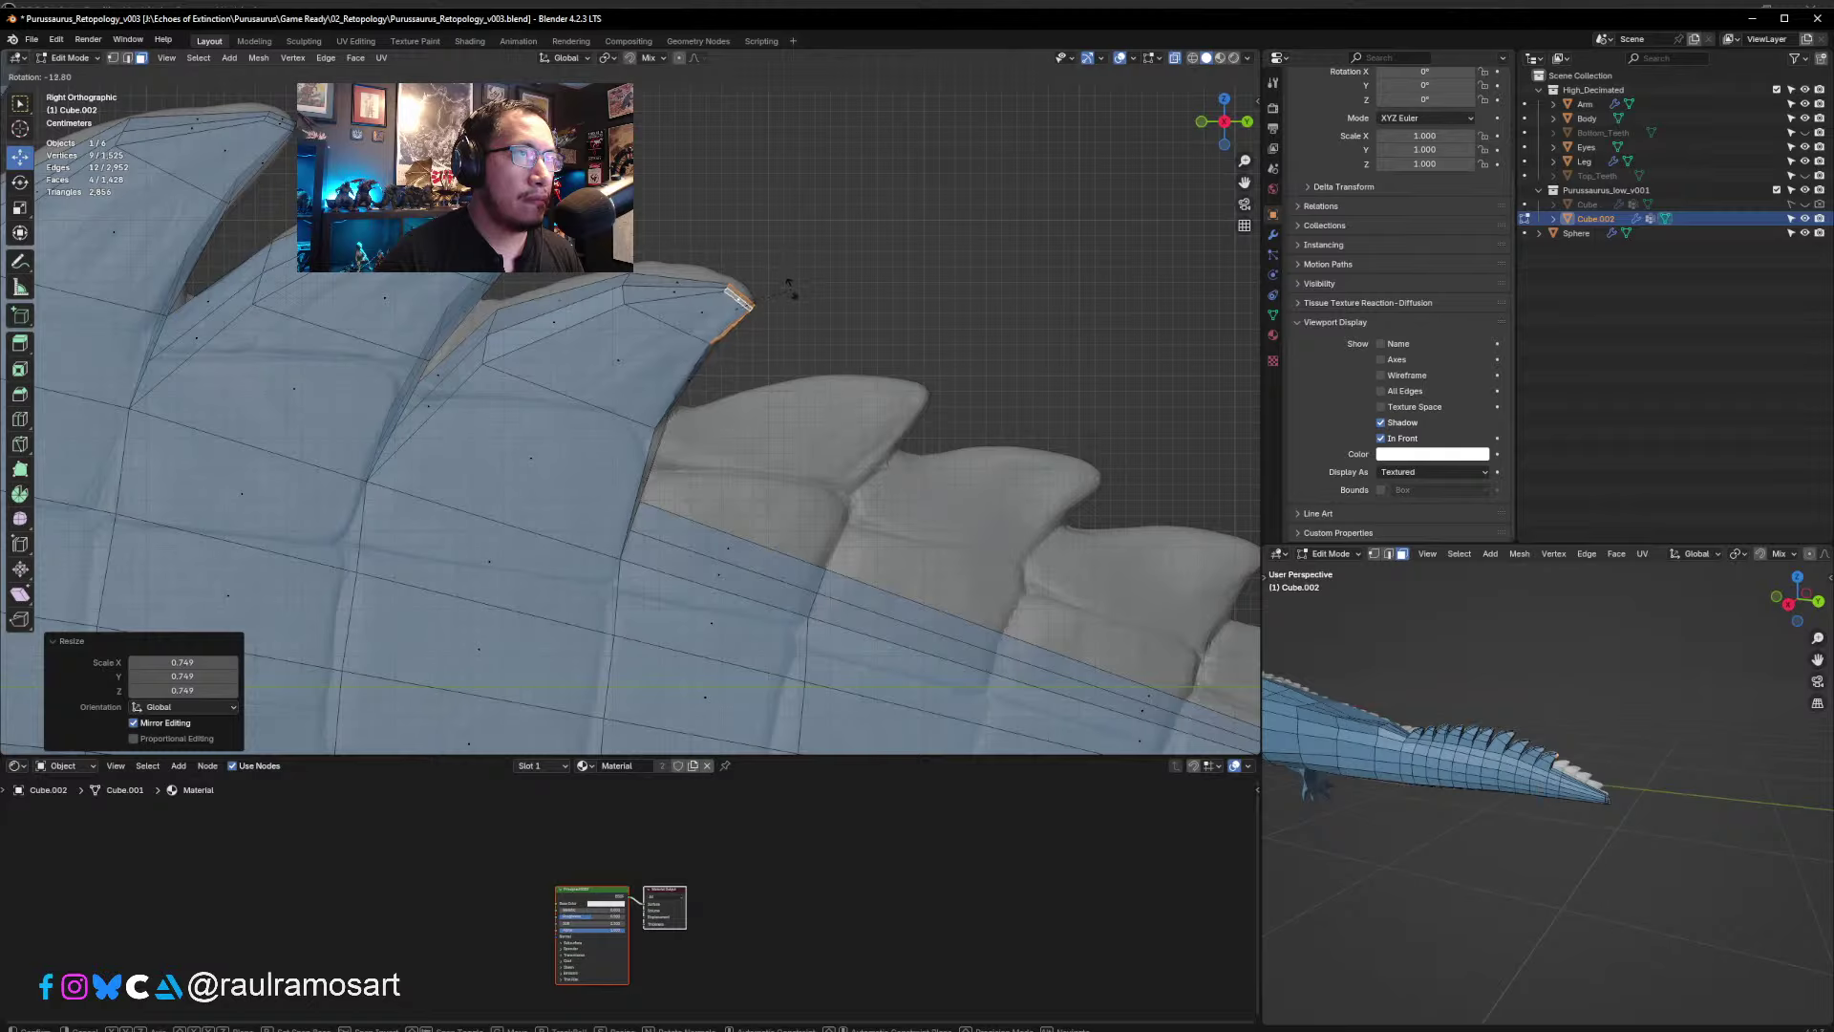
left_click(791, 287)
key("g")
left_click(783, 289)
- Select the two top faces under the third uncovered spike and raise them about 0.042 m into the sculpt's base
left_click(606, 304)
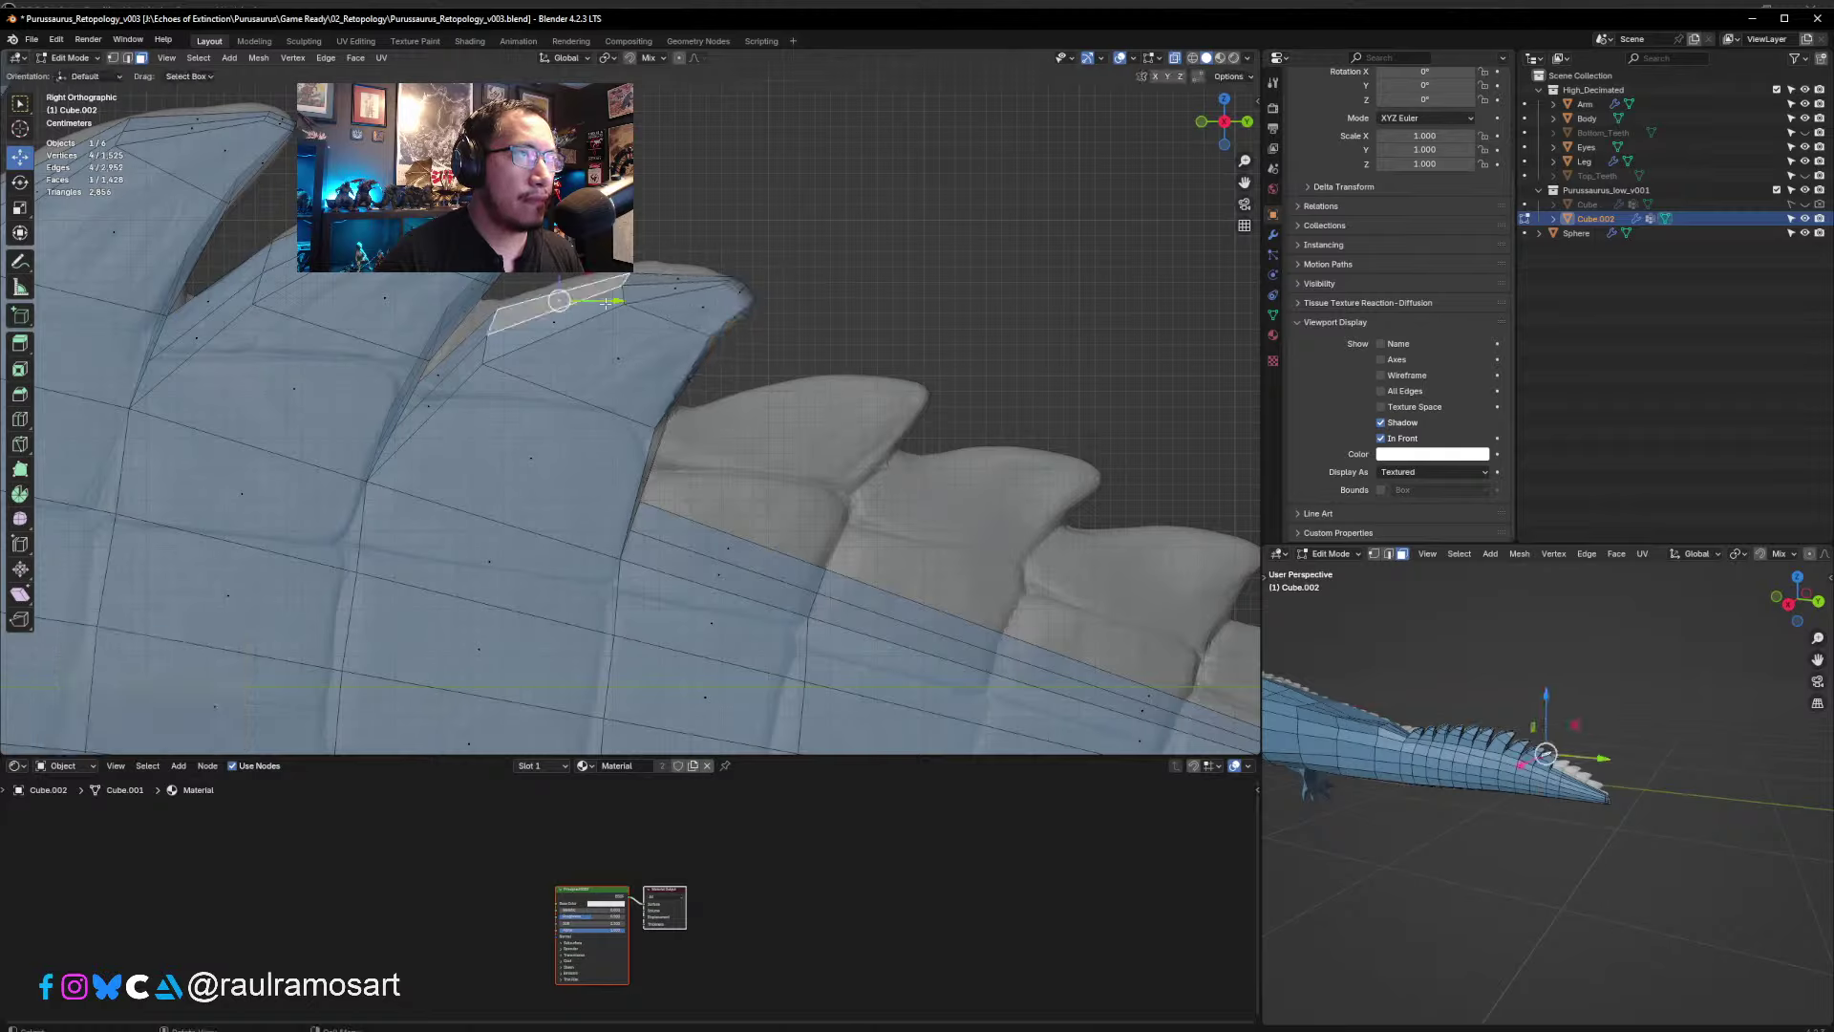
left_click(444, 410)
left_click(718, 551)
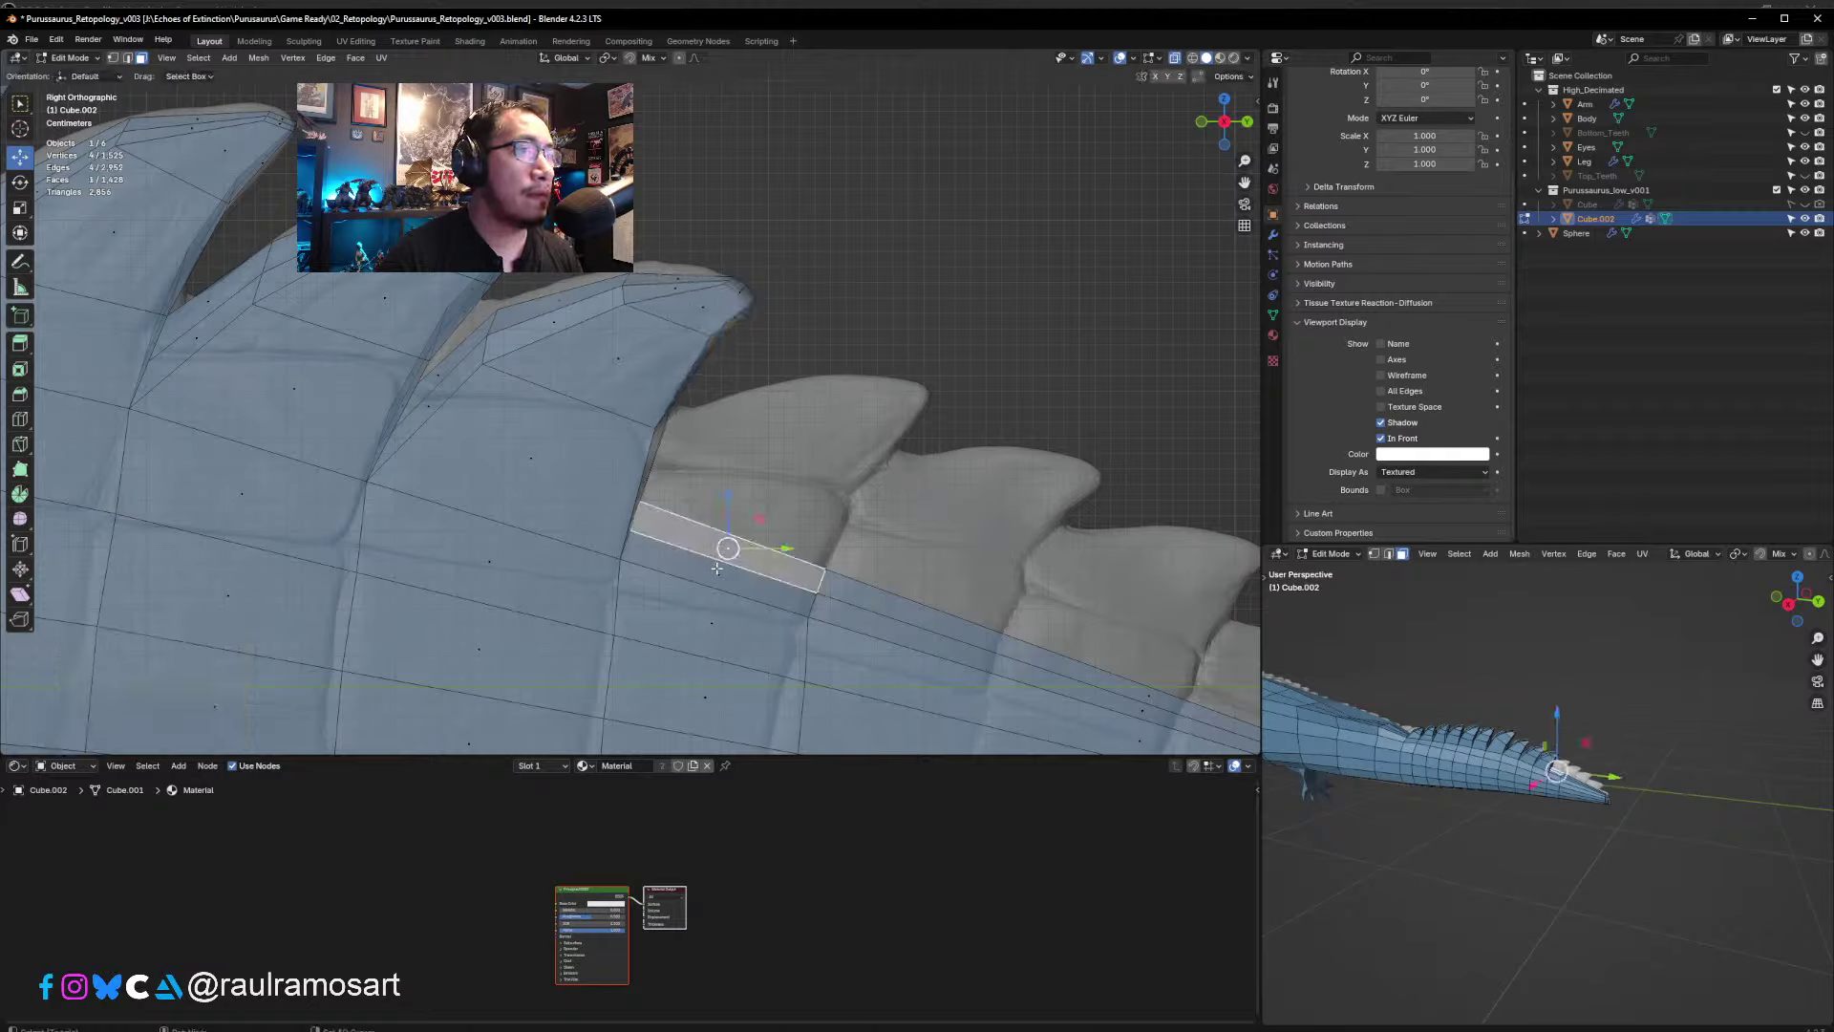
left_click(772, 571, "shift")
scroll(777, 570, "down", 2)
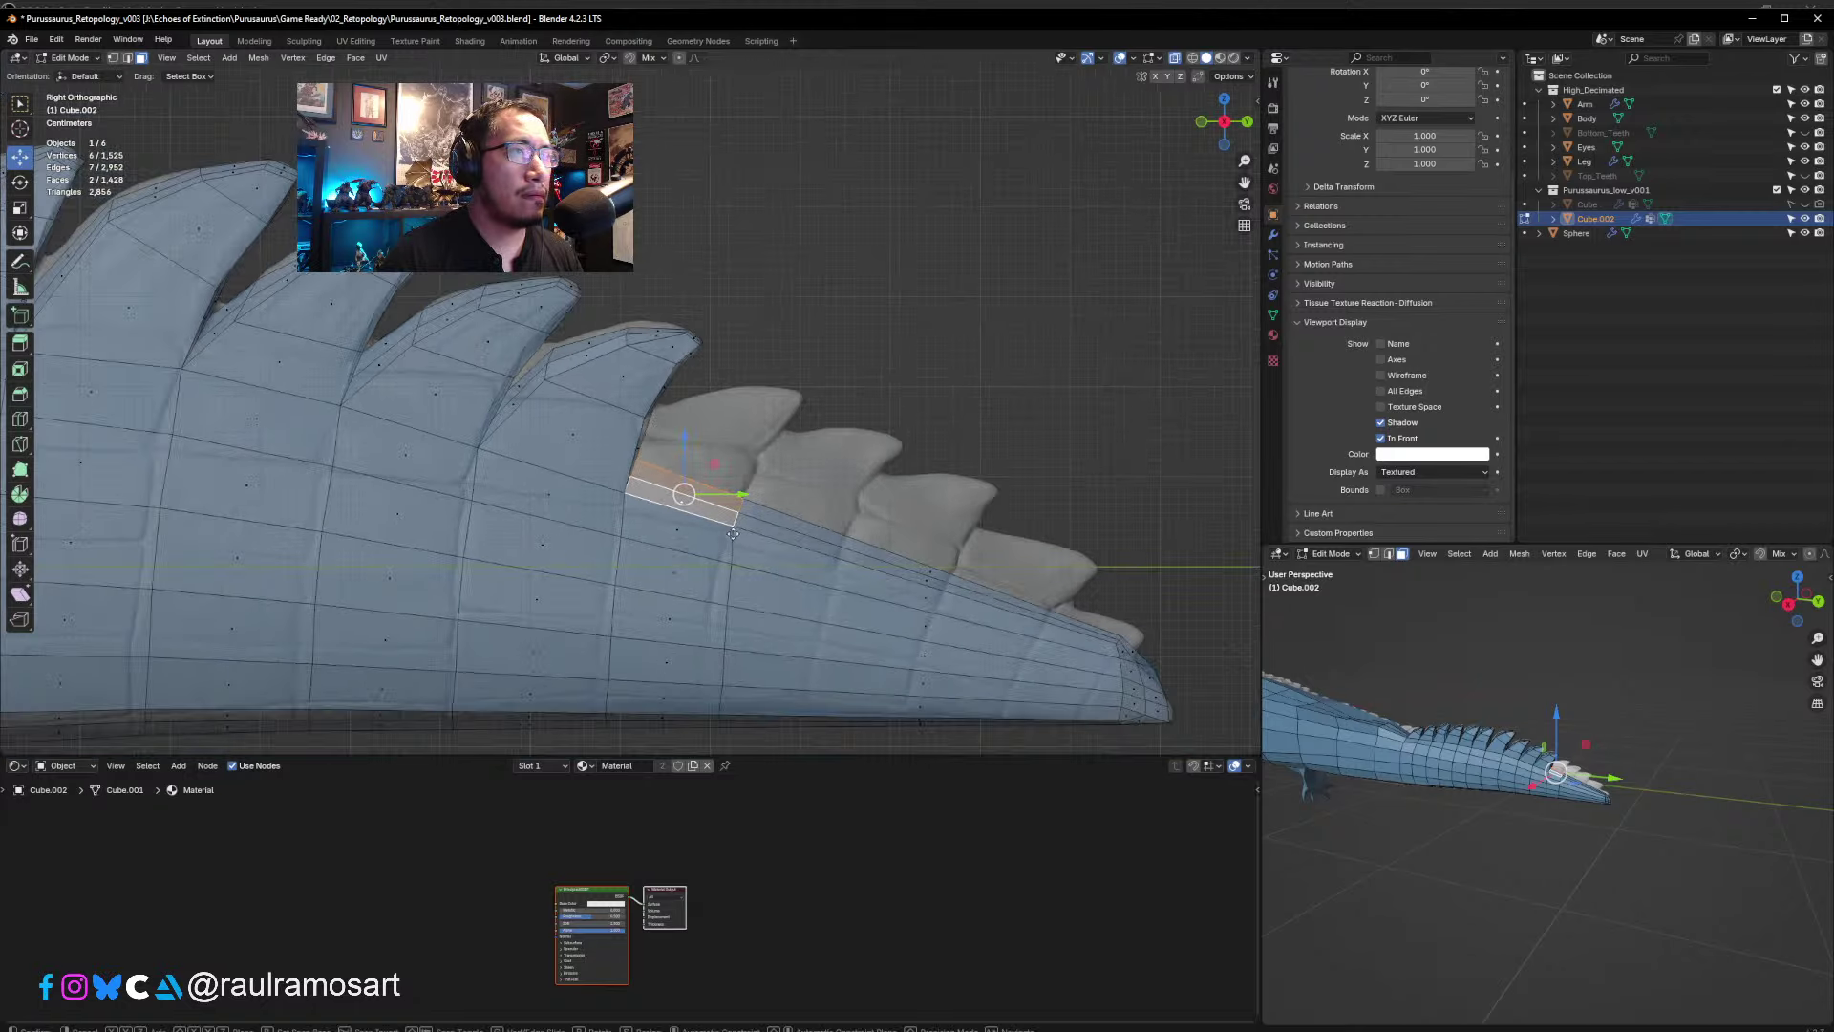
key("g")
left_click(723, 503)
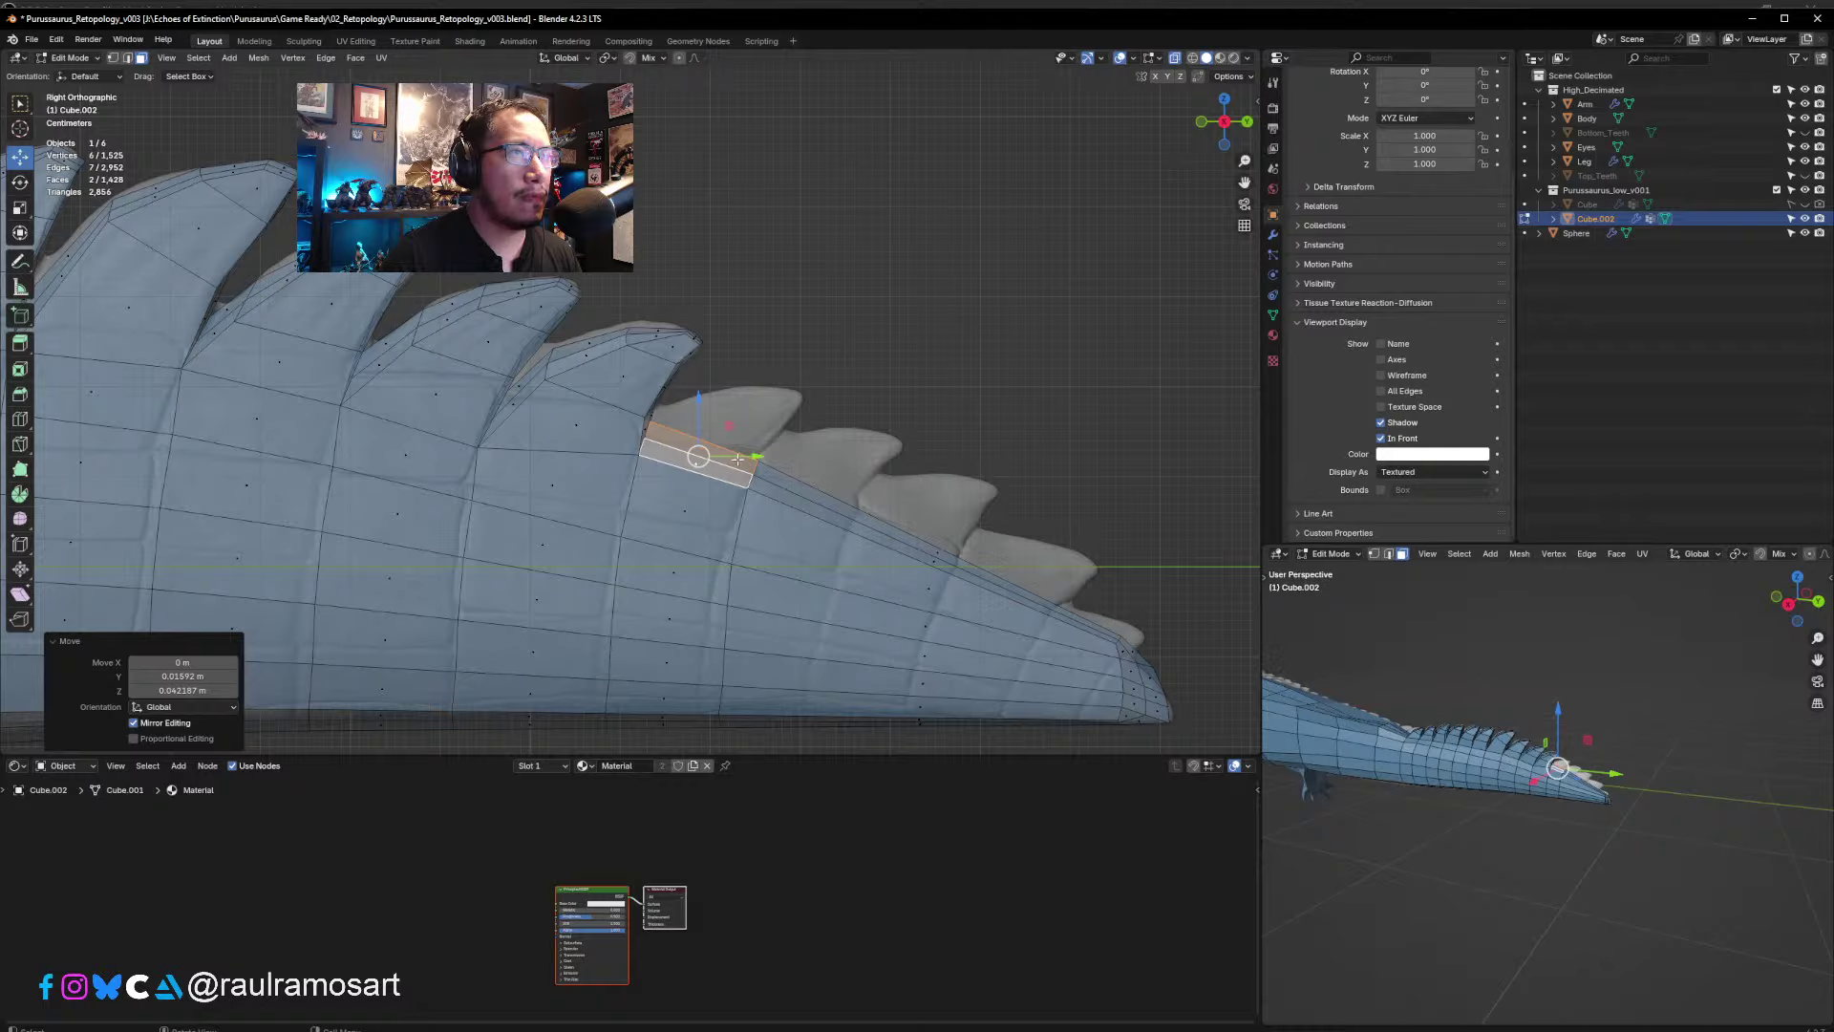
- Extrude the two faces about 0.048 m and move them to the third spike's tip, scaling them down to fit
key("e")
left_click(765, 434)
key("s")
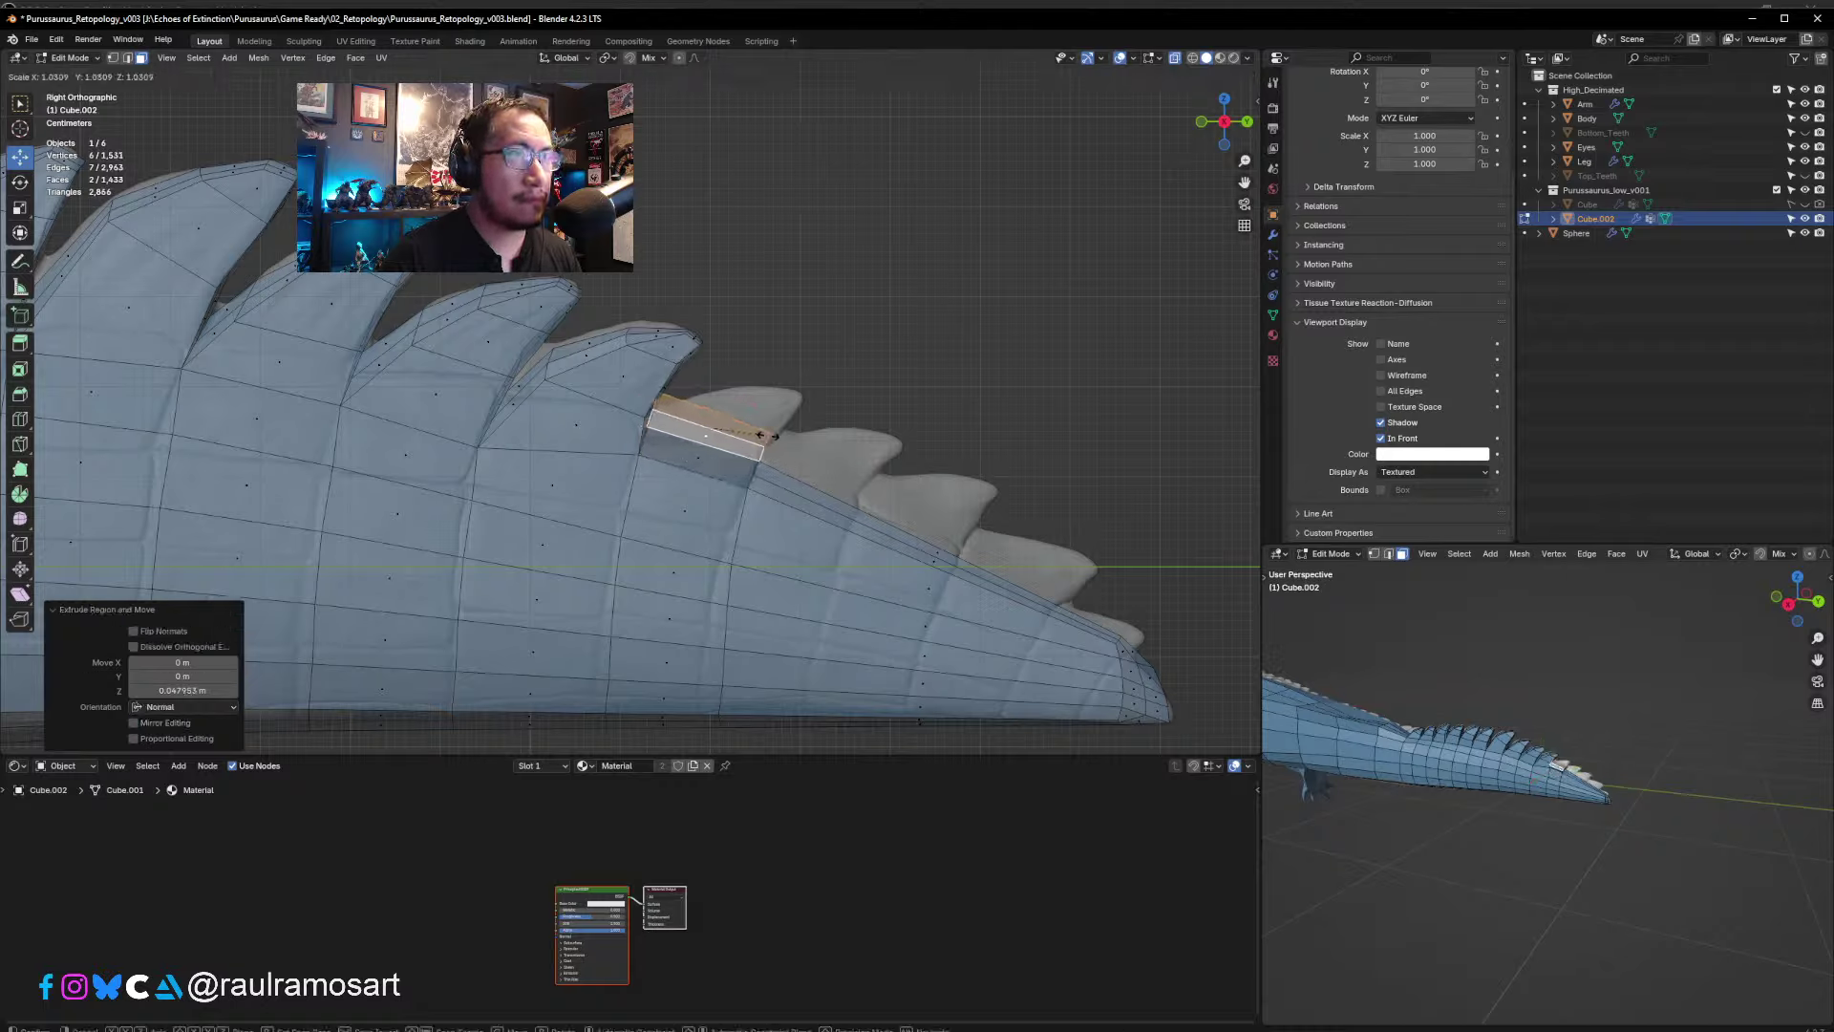
left_click(738, 427)
key("g")
left_click(782, 395)
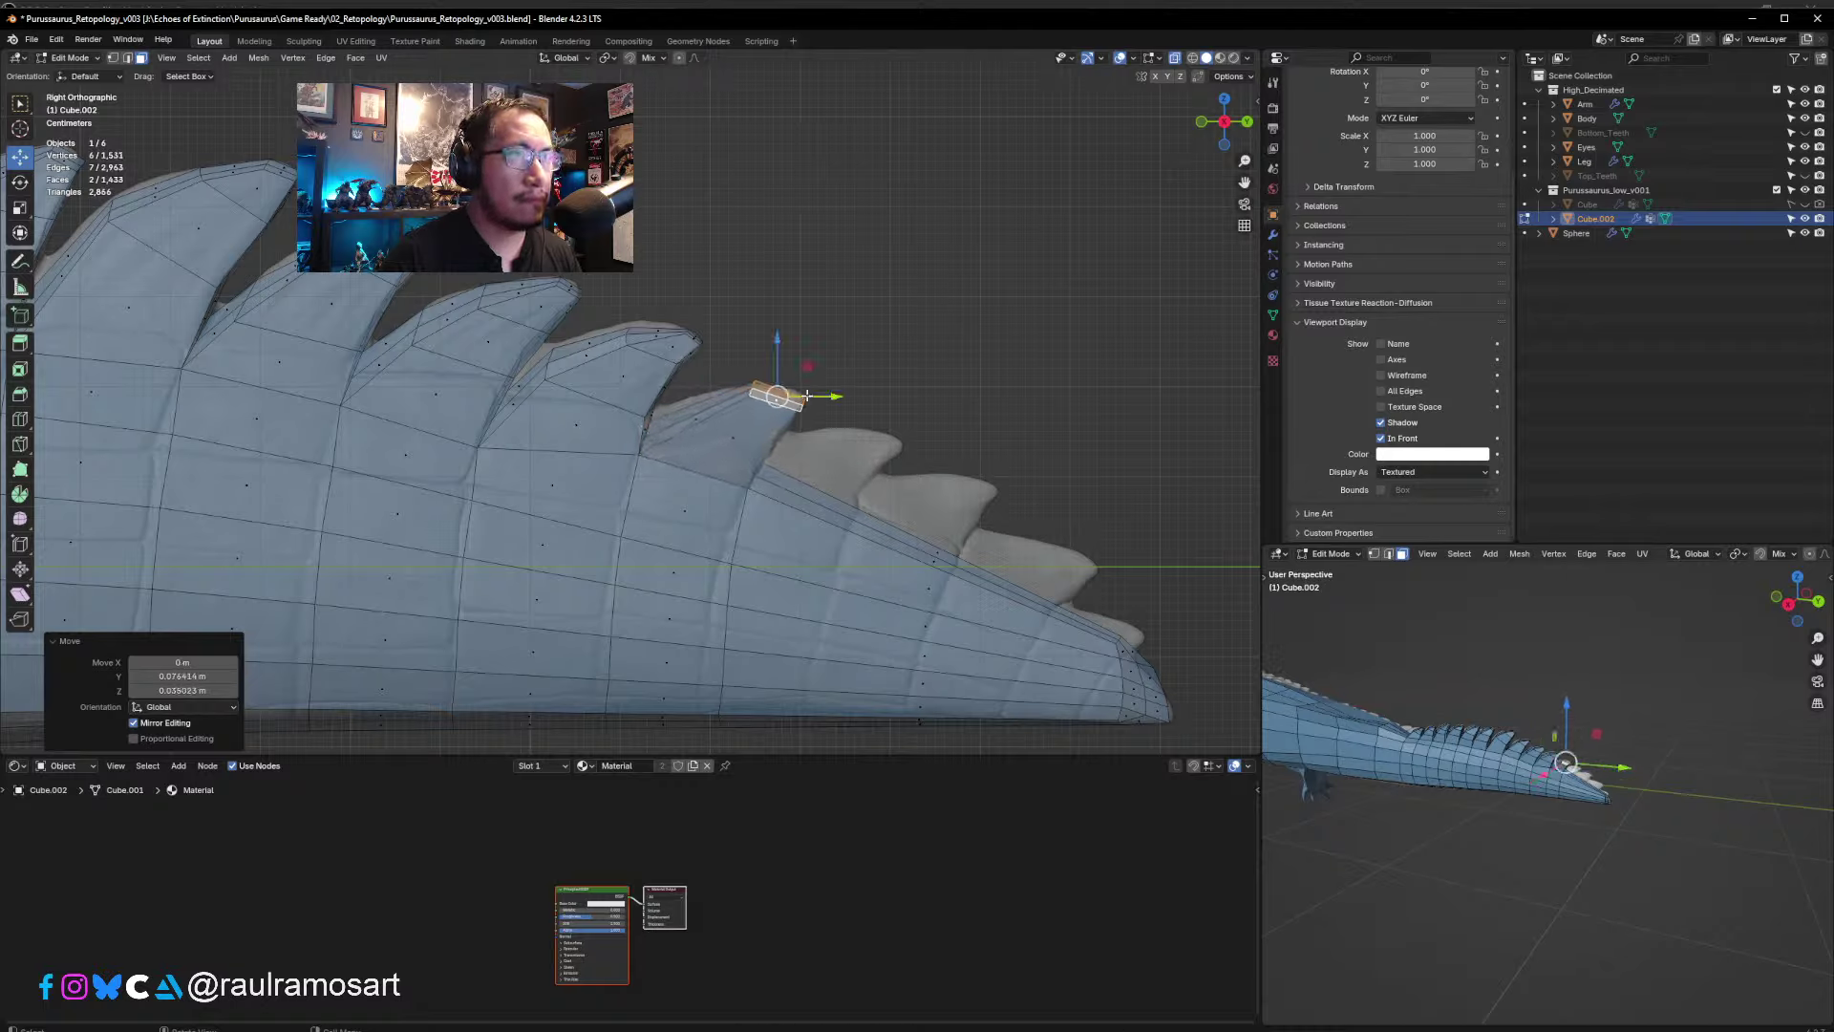
key("s")
left_click(780, 397)
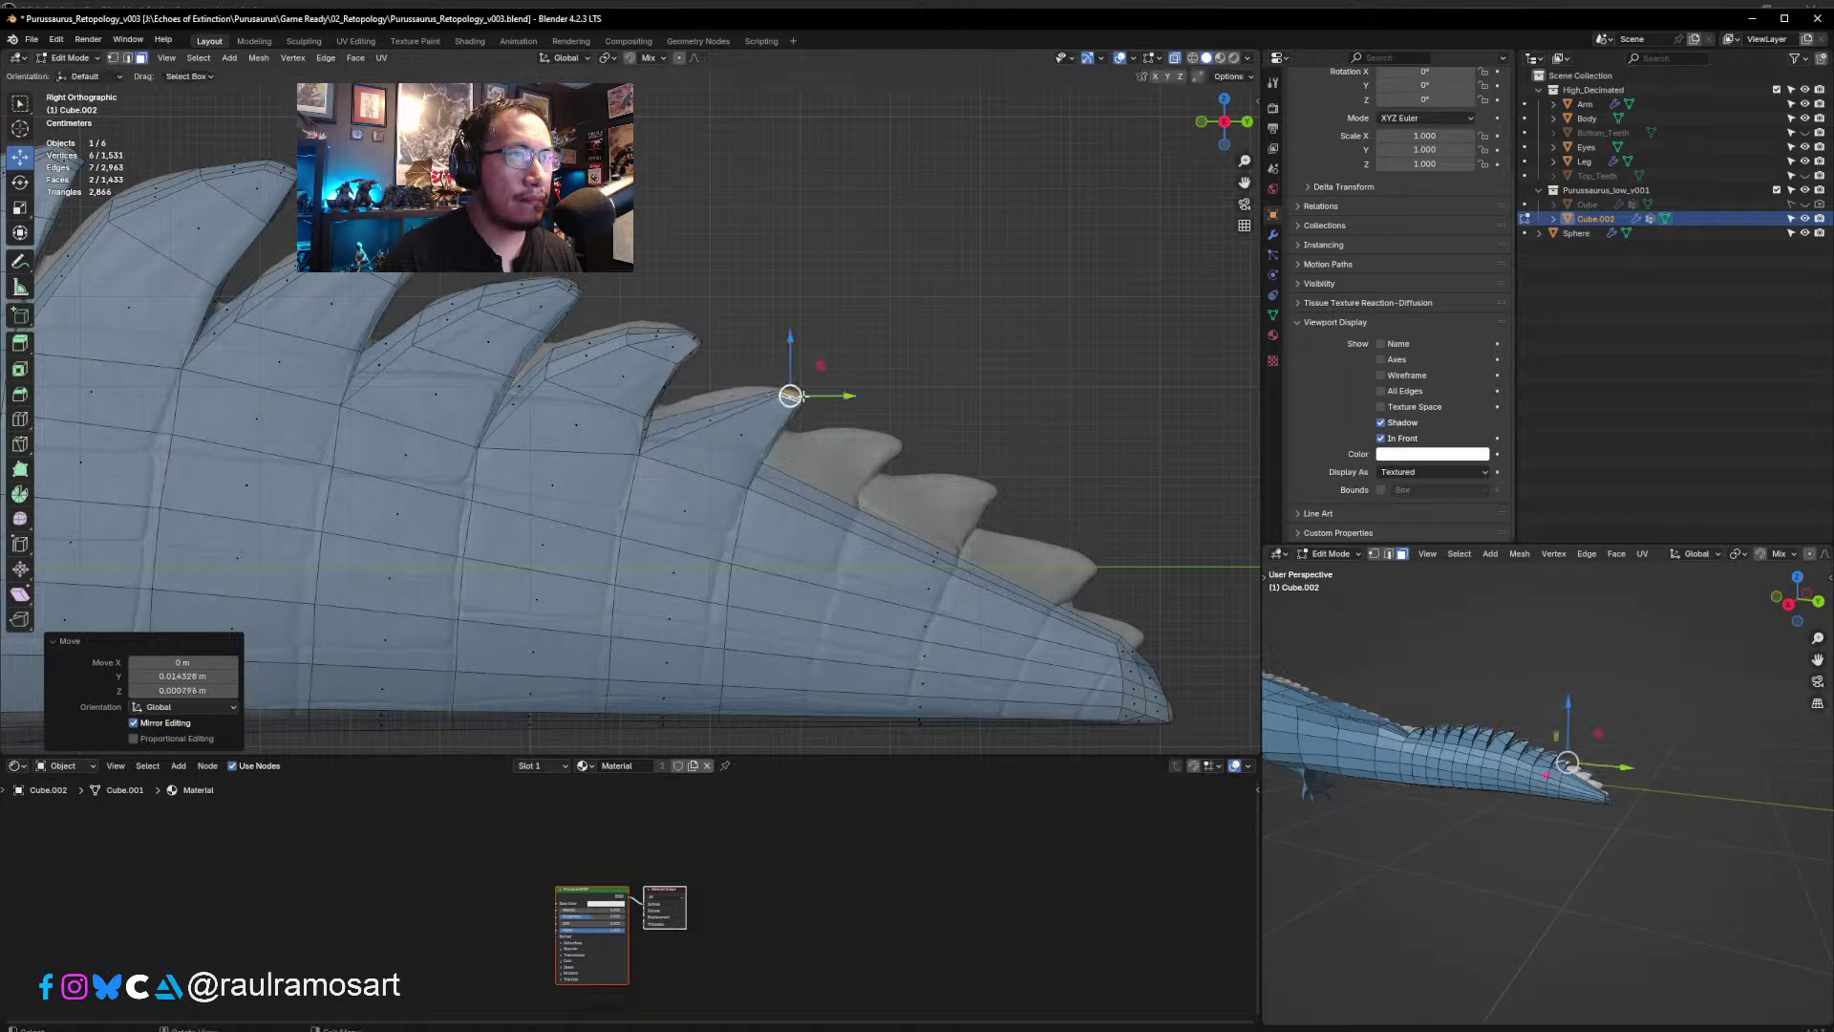
- Add one loop cut across the middle of the third spike, then scale and move it to match the sculpt's outline
left_click(743, 416)
key("ctrl+r")
left_click(743, 416)
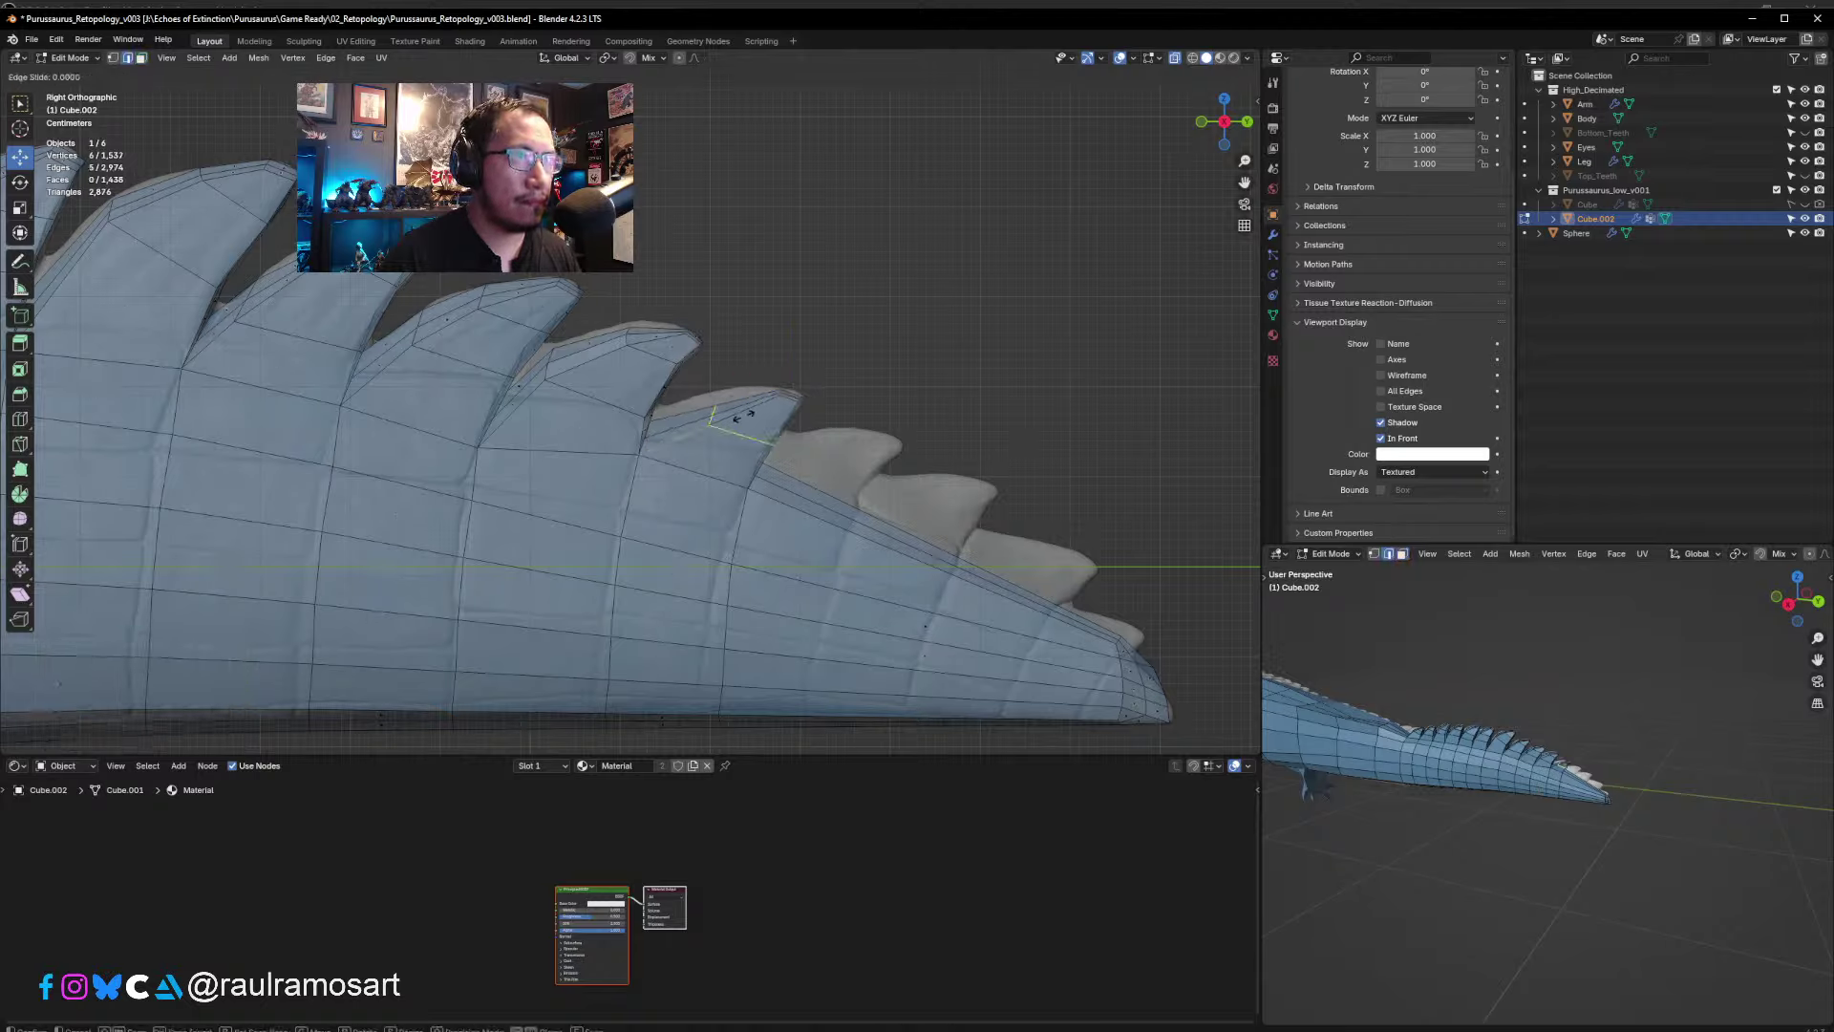
right_click(743, 416)
key("s")
left_click(743, 416)
key("g")
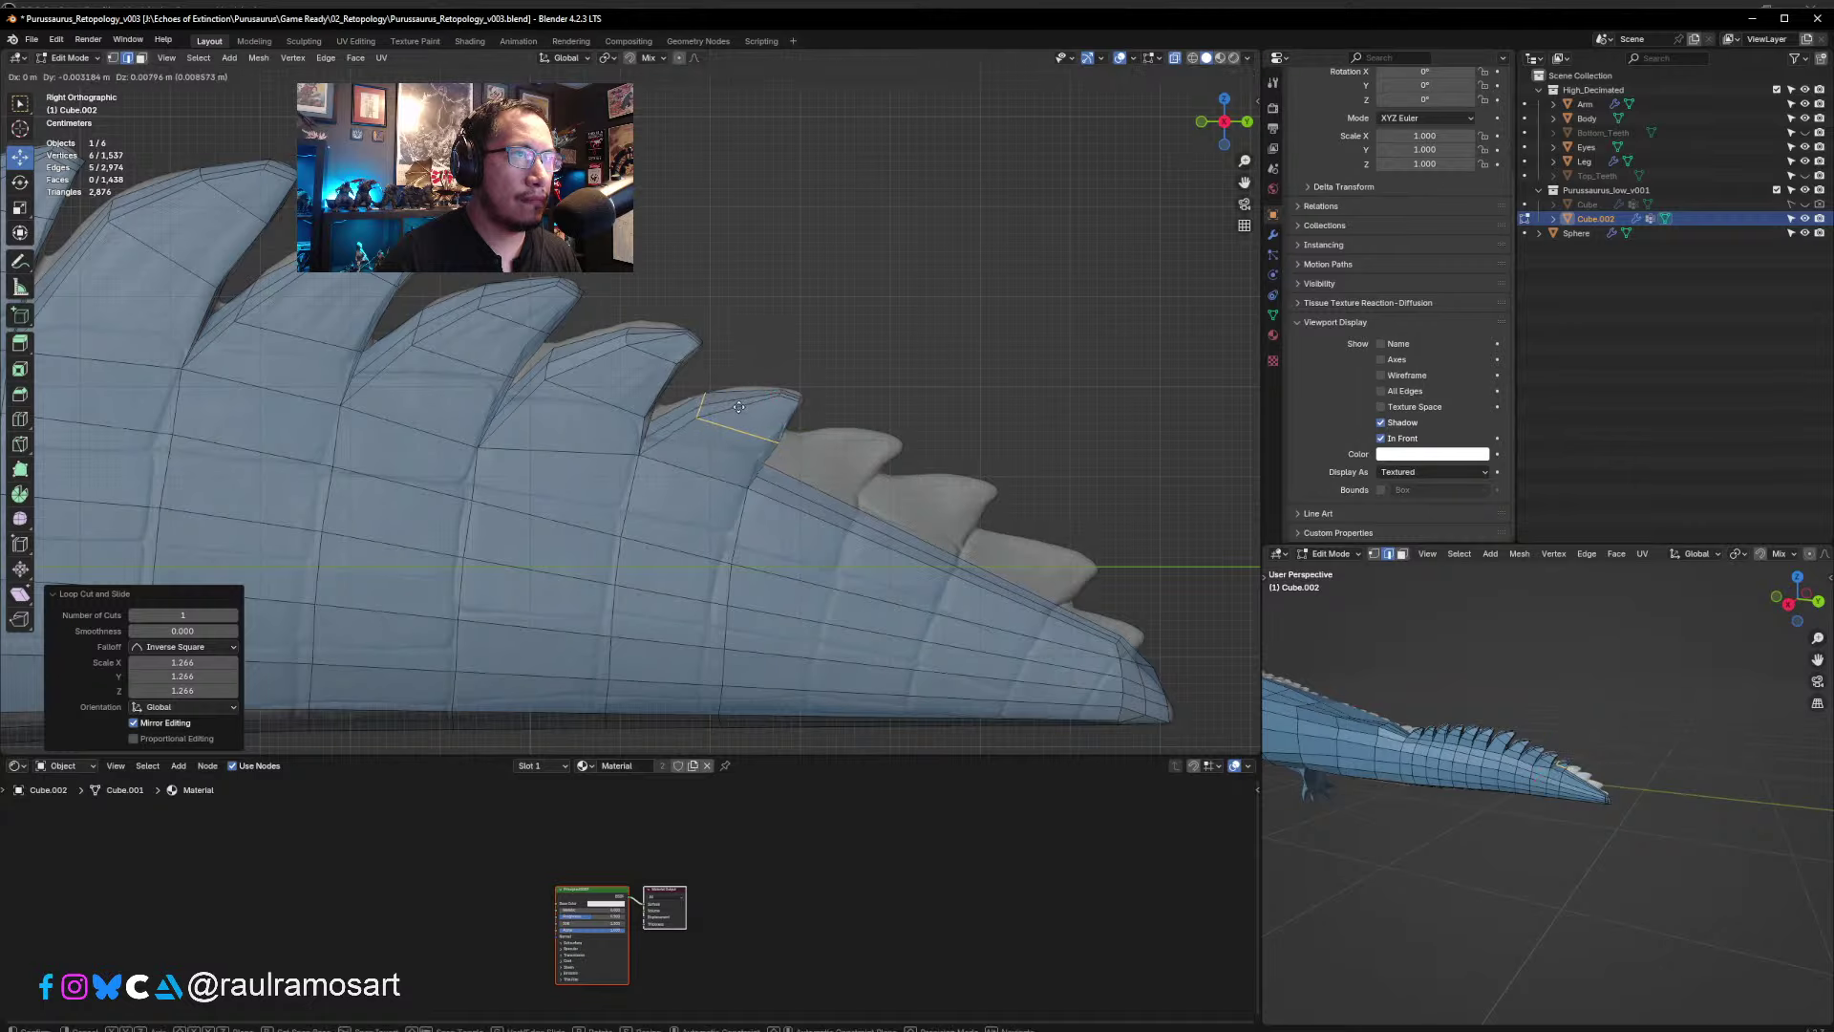
left_click(741, 413)
key("s")
left_click(867, 477)
key("g")
left_click(866, 475)
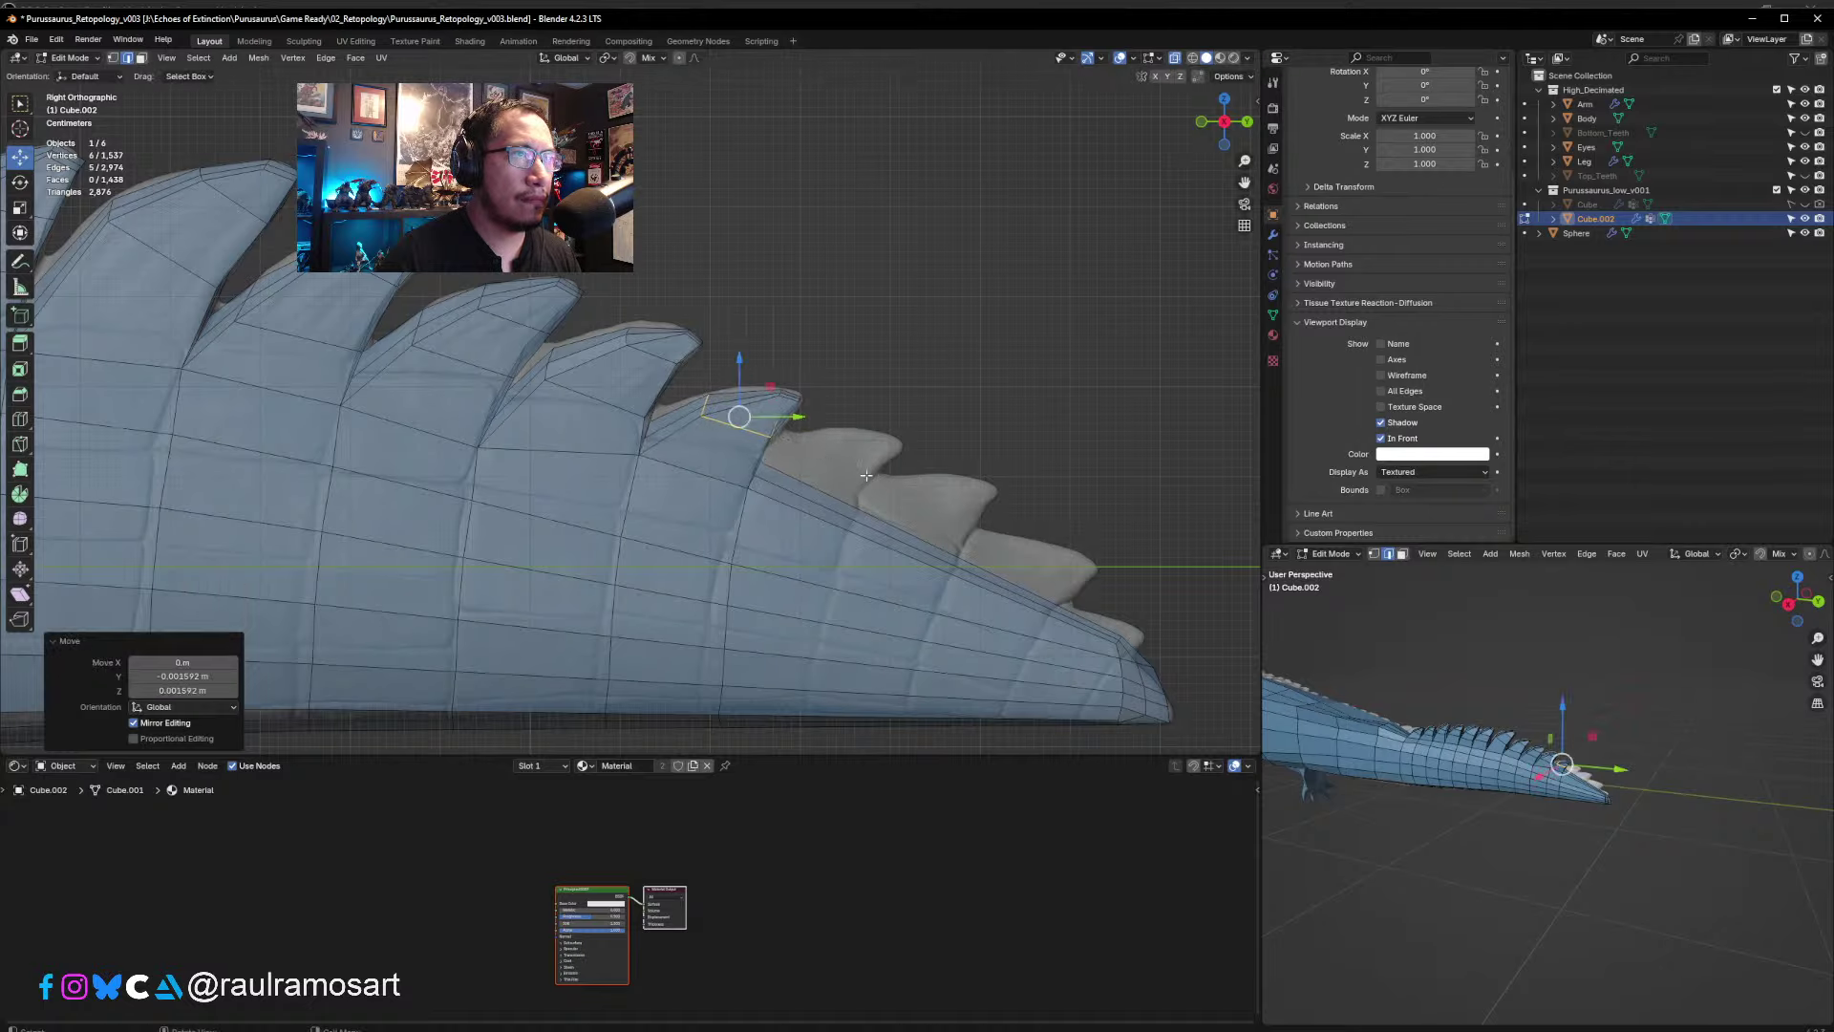
- Move the side face at the third spike's tip inward along X by about 0.029 m
middle_click_drag(934, 398, 732, 499)
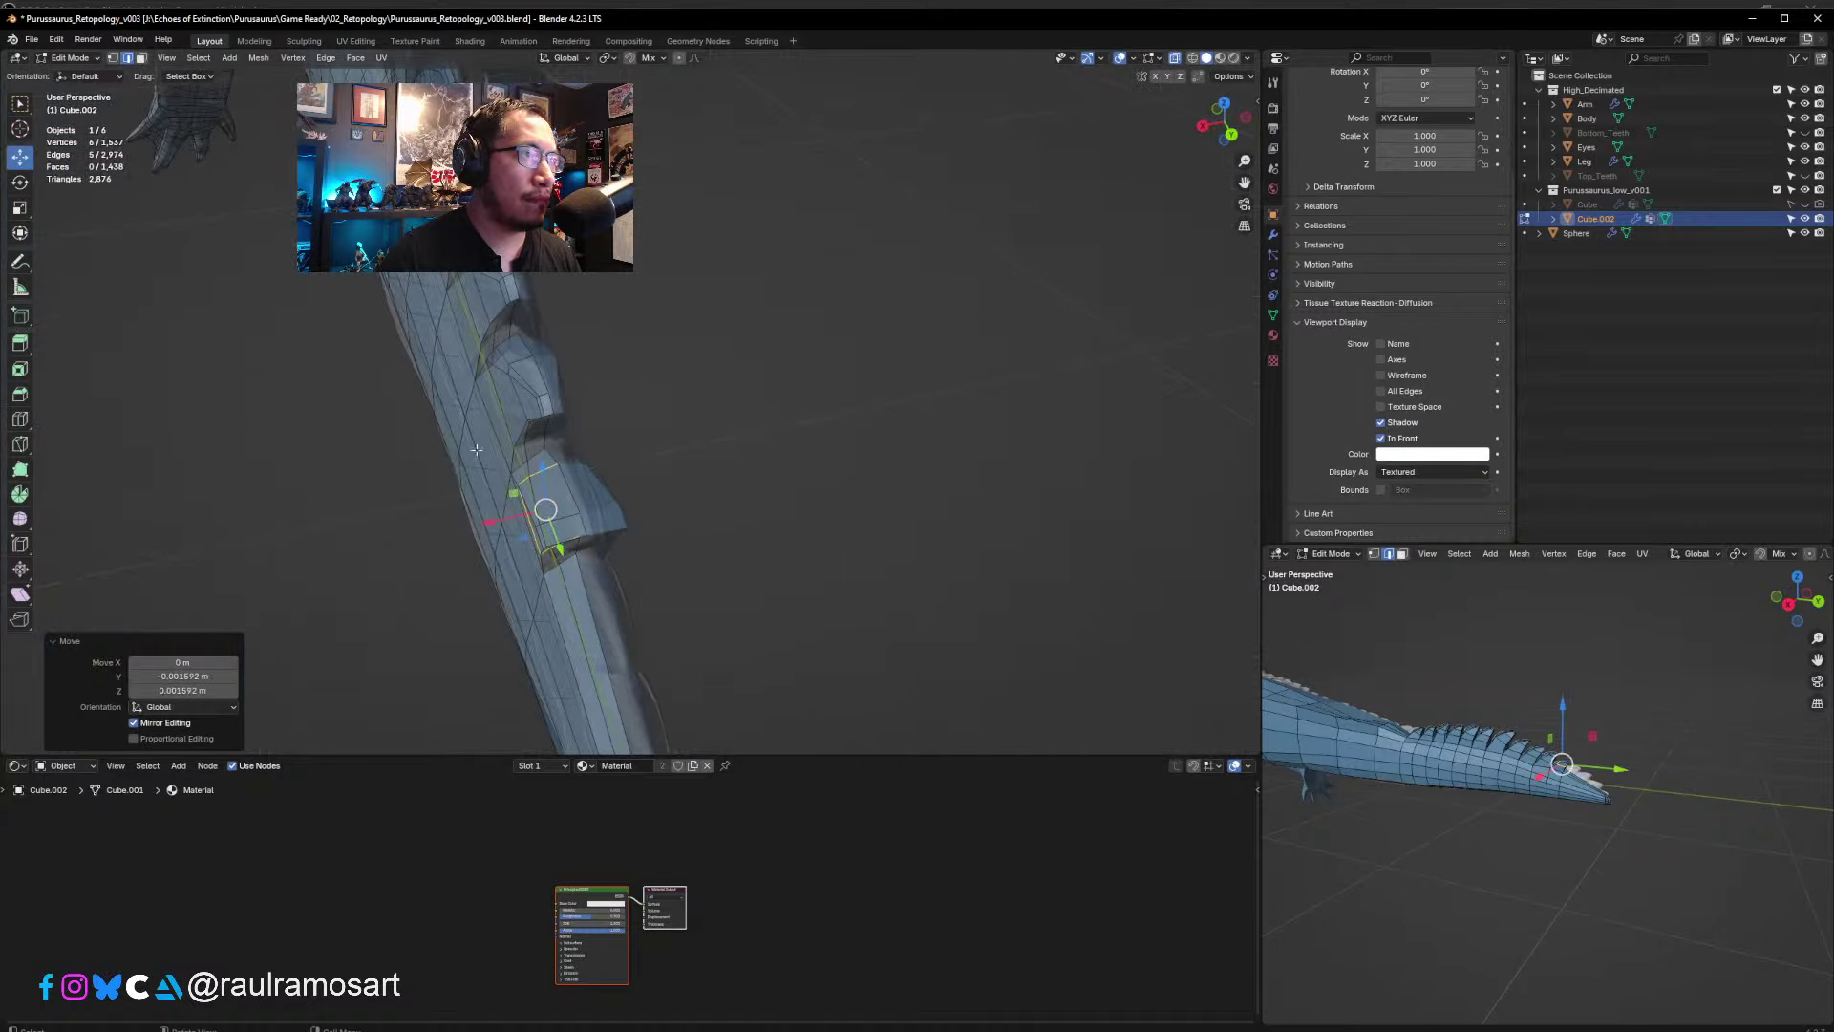
left_click(141, 59)
left_click(540, 534)
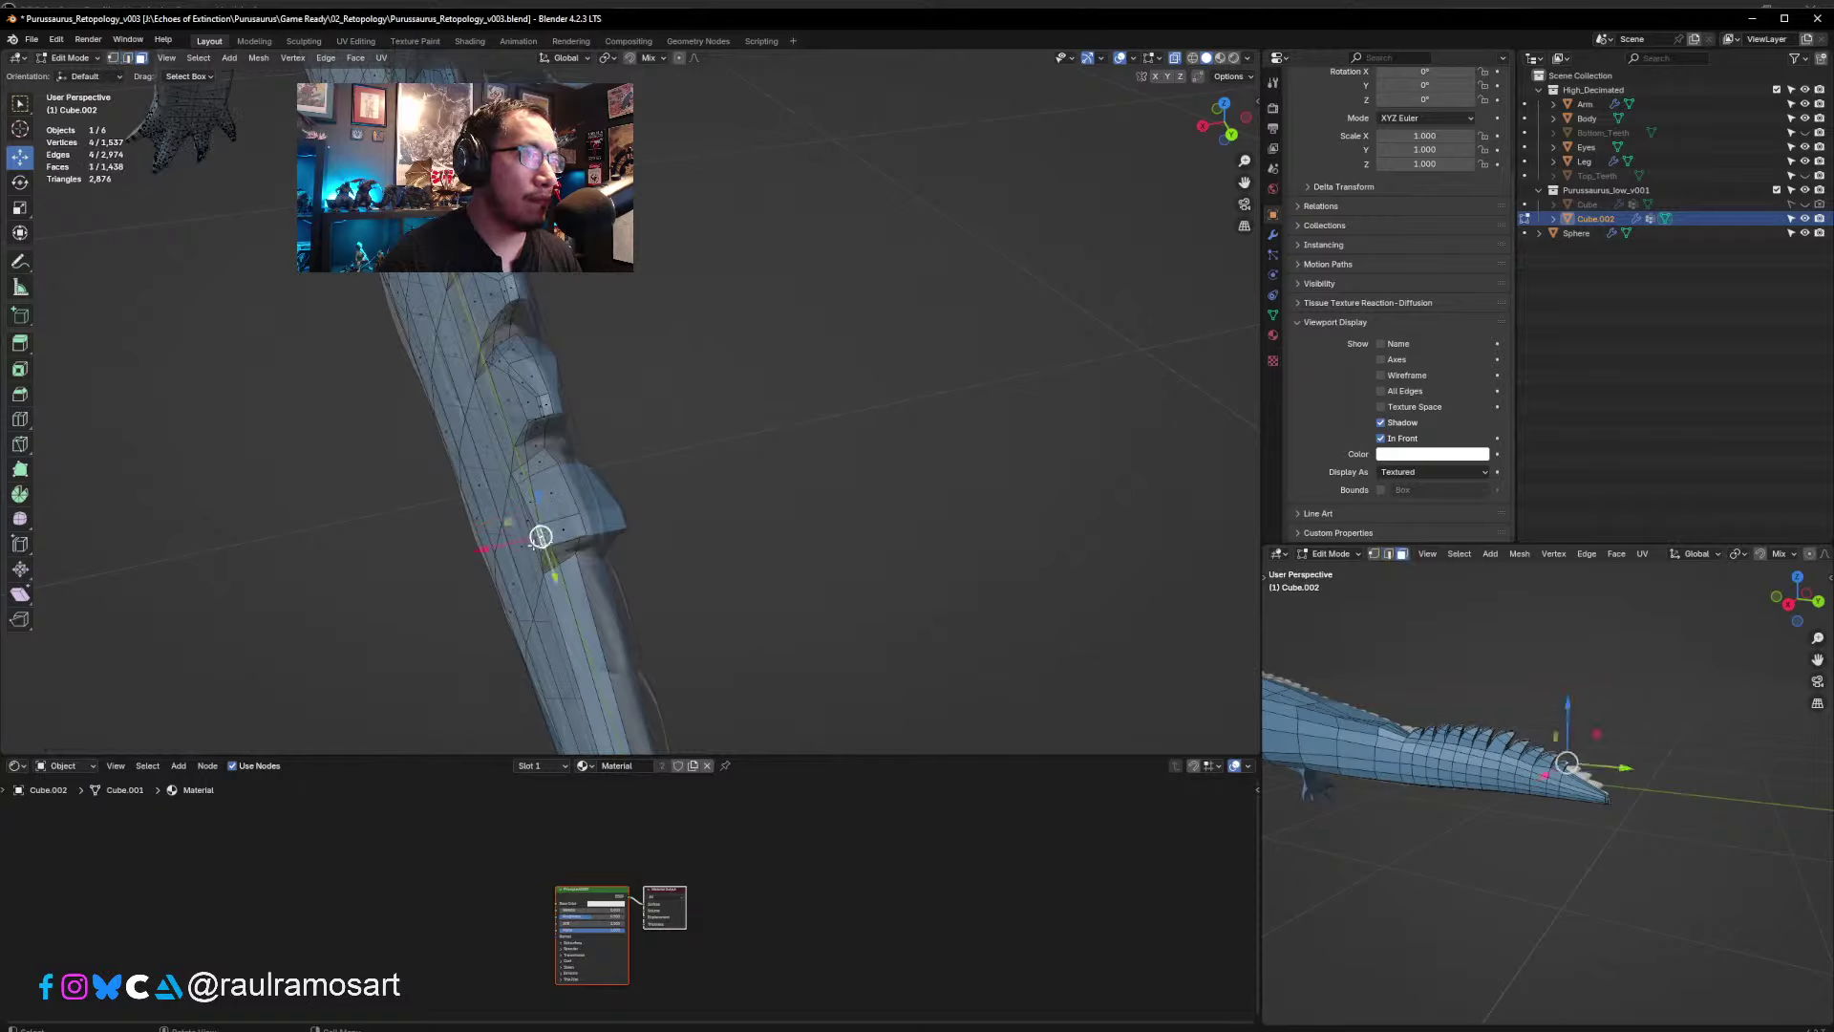
left_click_drag(488, 551, 512, 549)
left_click(517, 545)
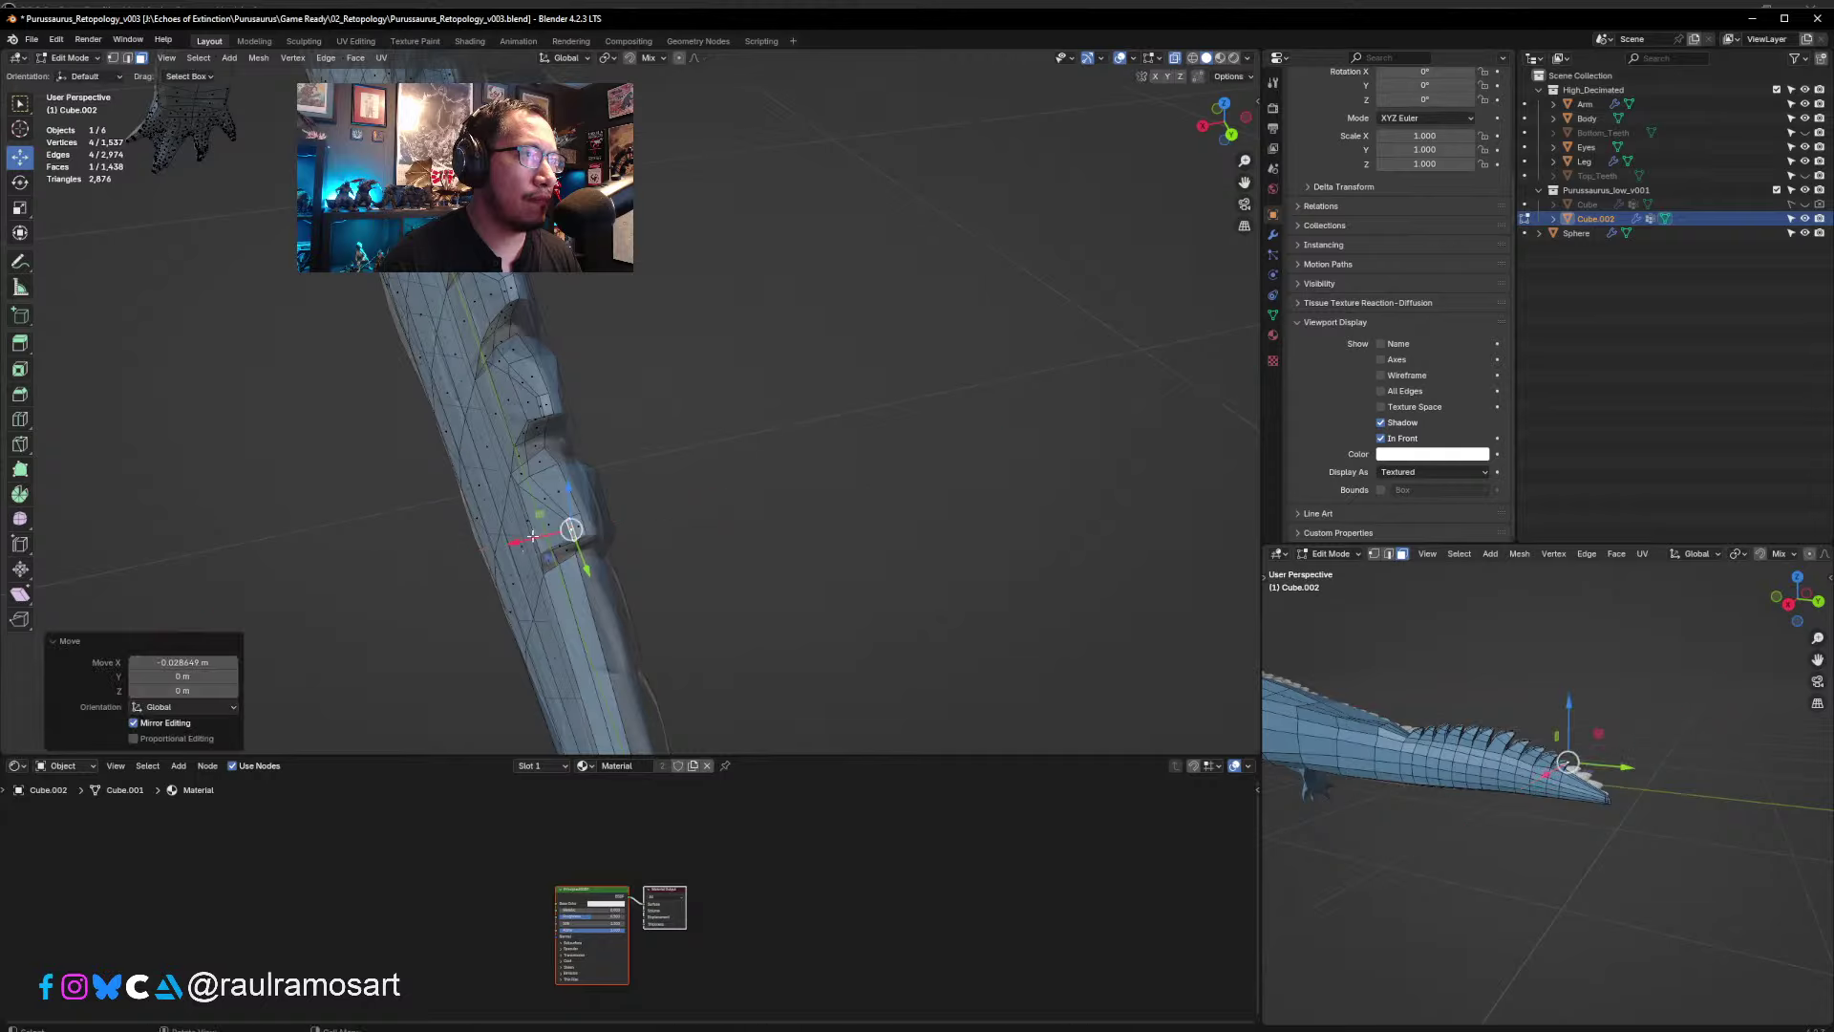
- Move the side edge of the third spike's middle loop inward along X
key("2")
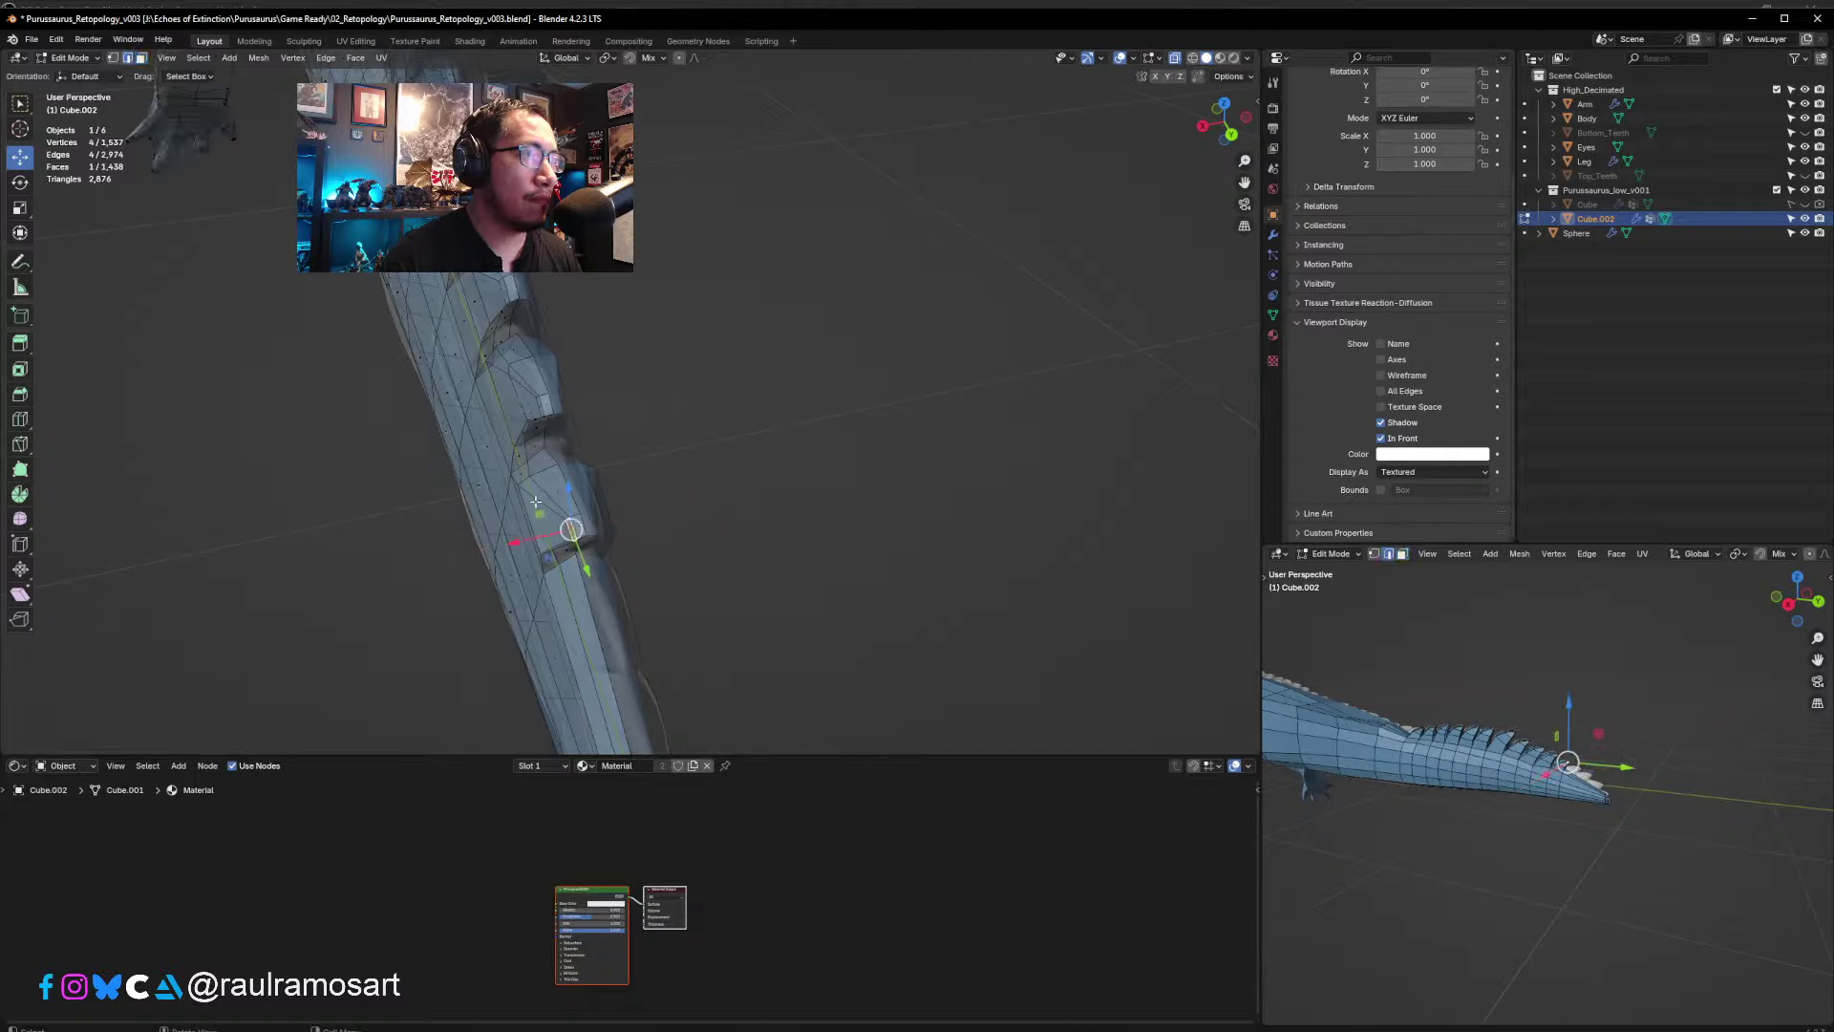
left_click(529, 517)
key("g")
key("x")
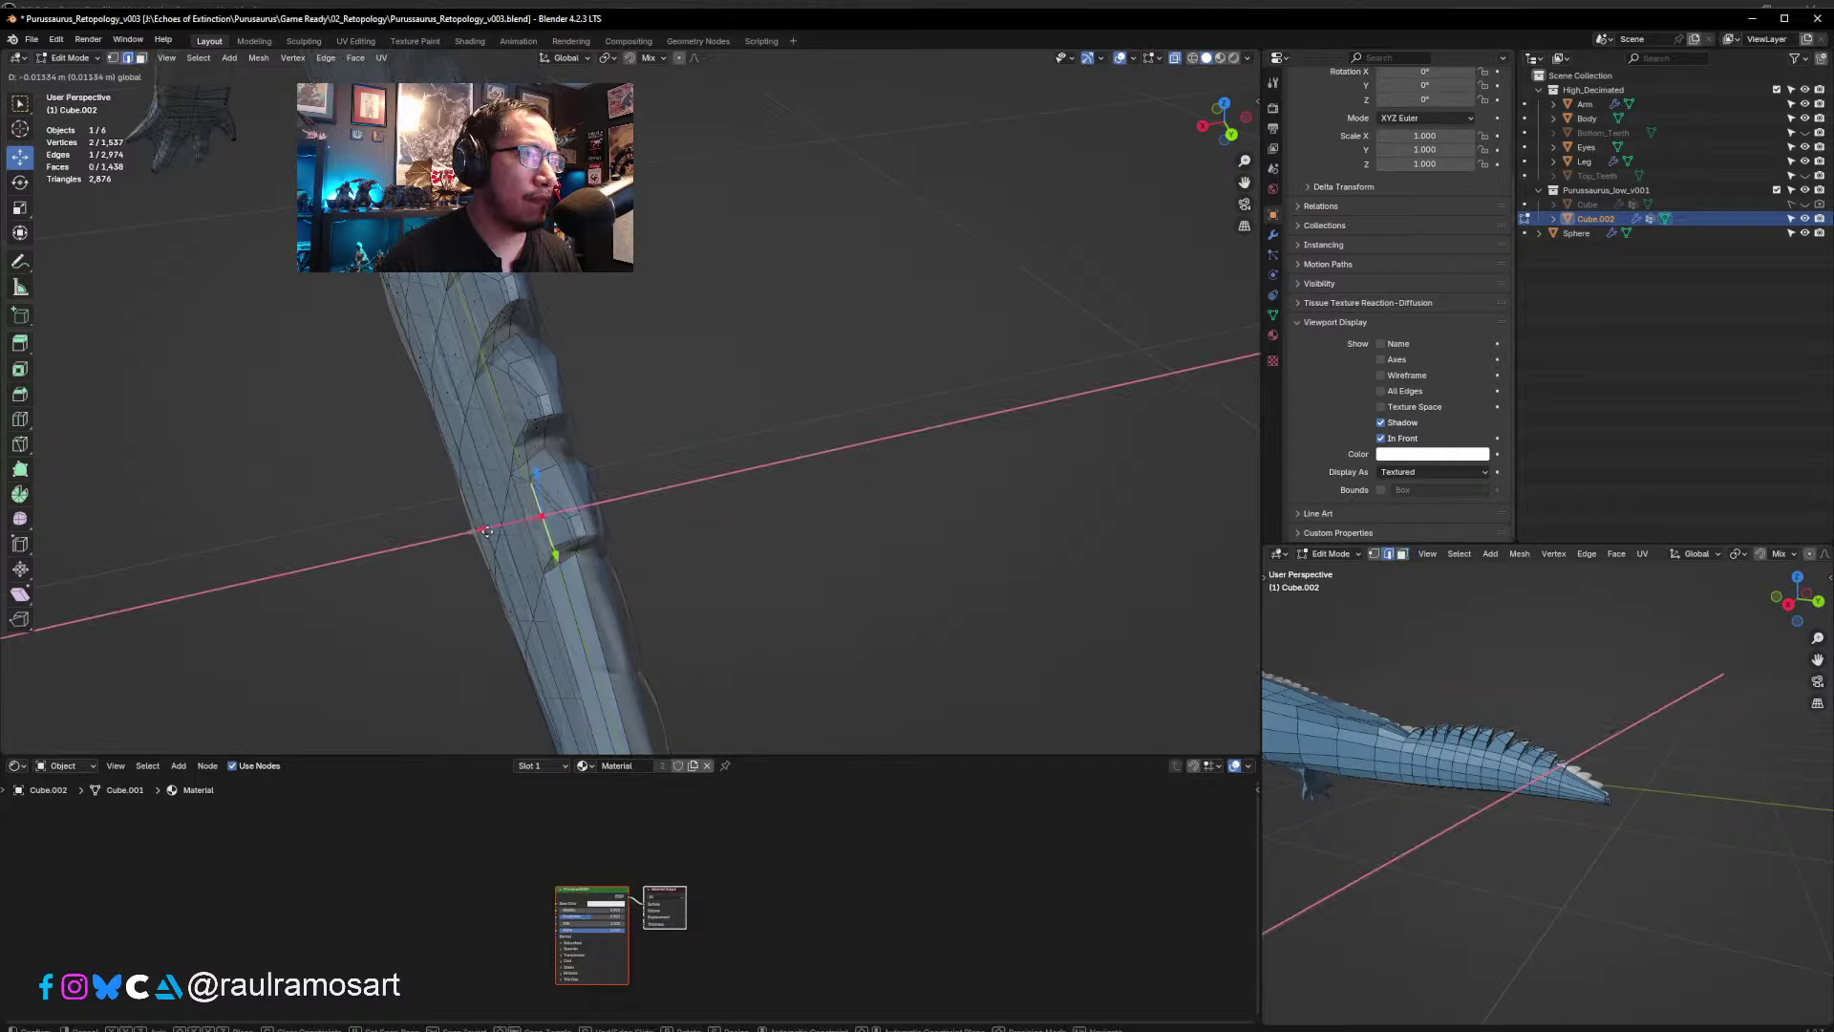
left_click(484, 528)
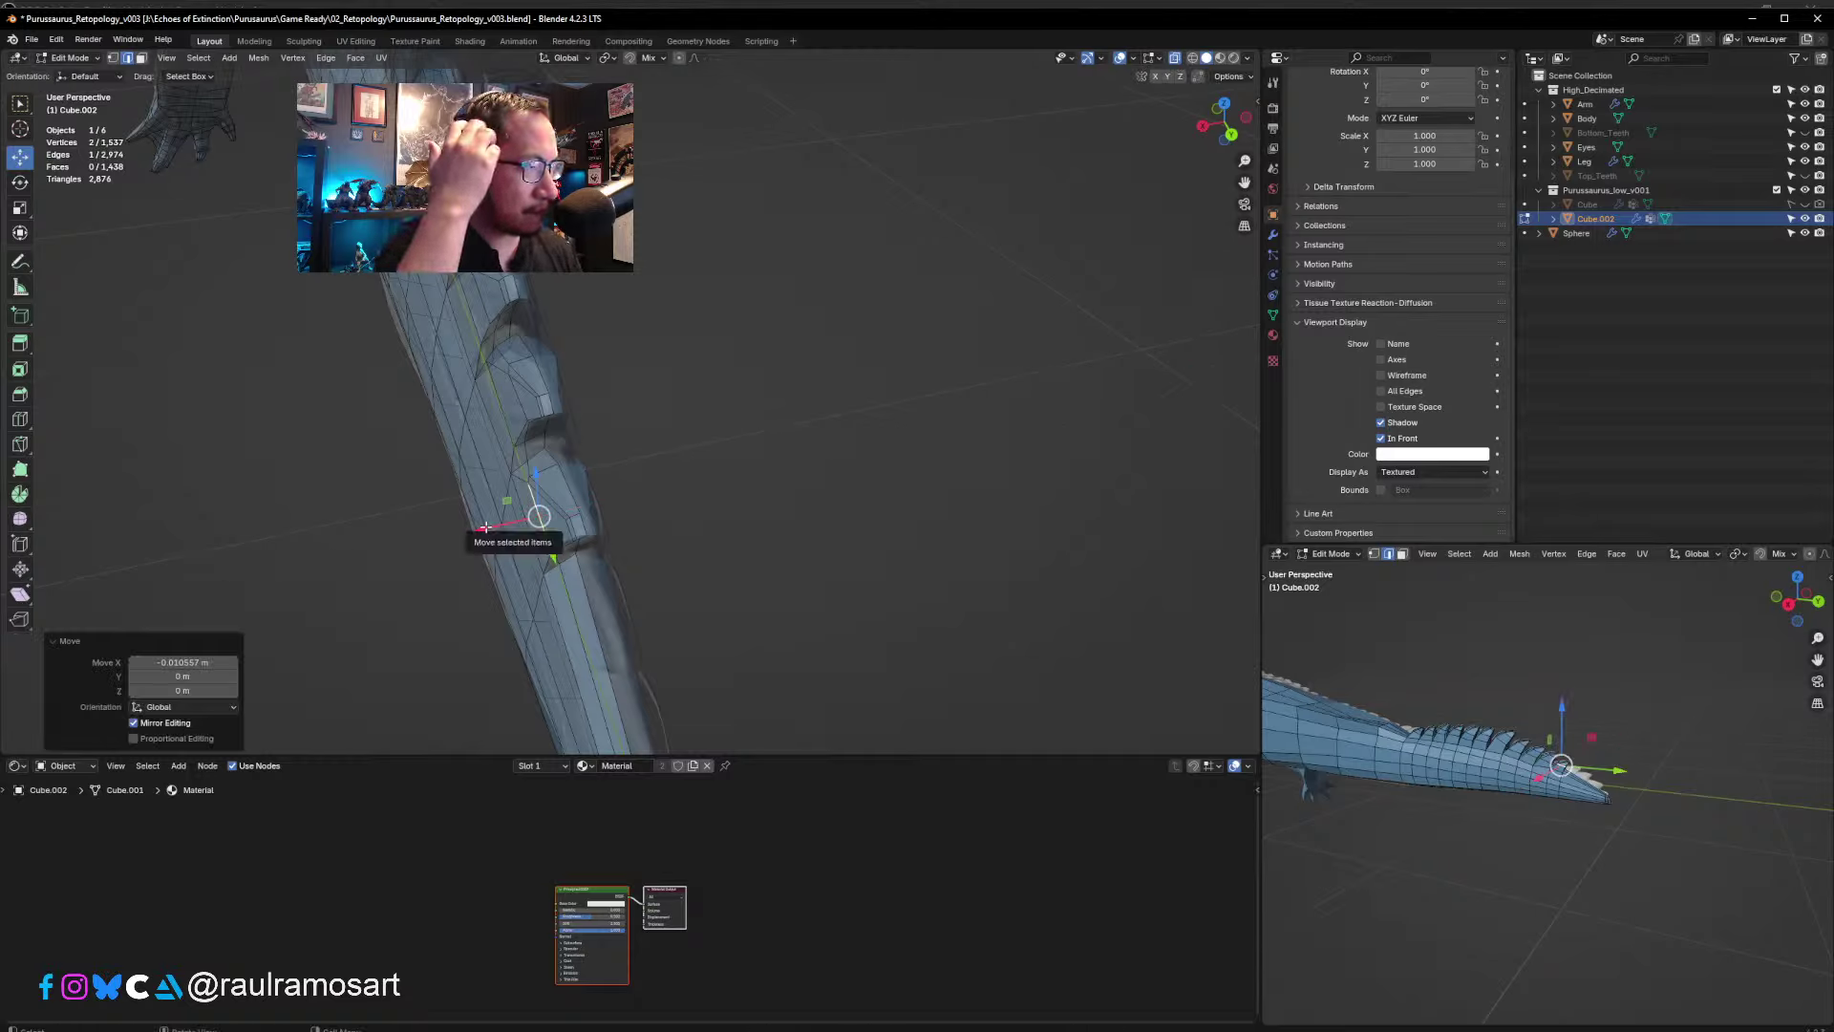
- Scale the third spike's middle side edge to 0.76 and nudge it slightly up and back along the tail
key("KP_3")
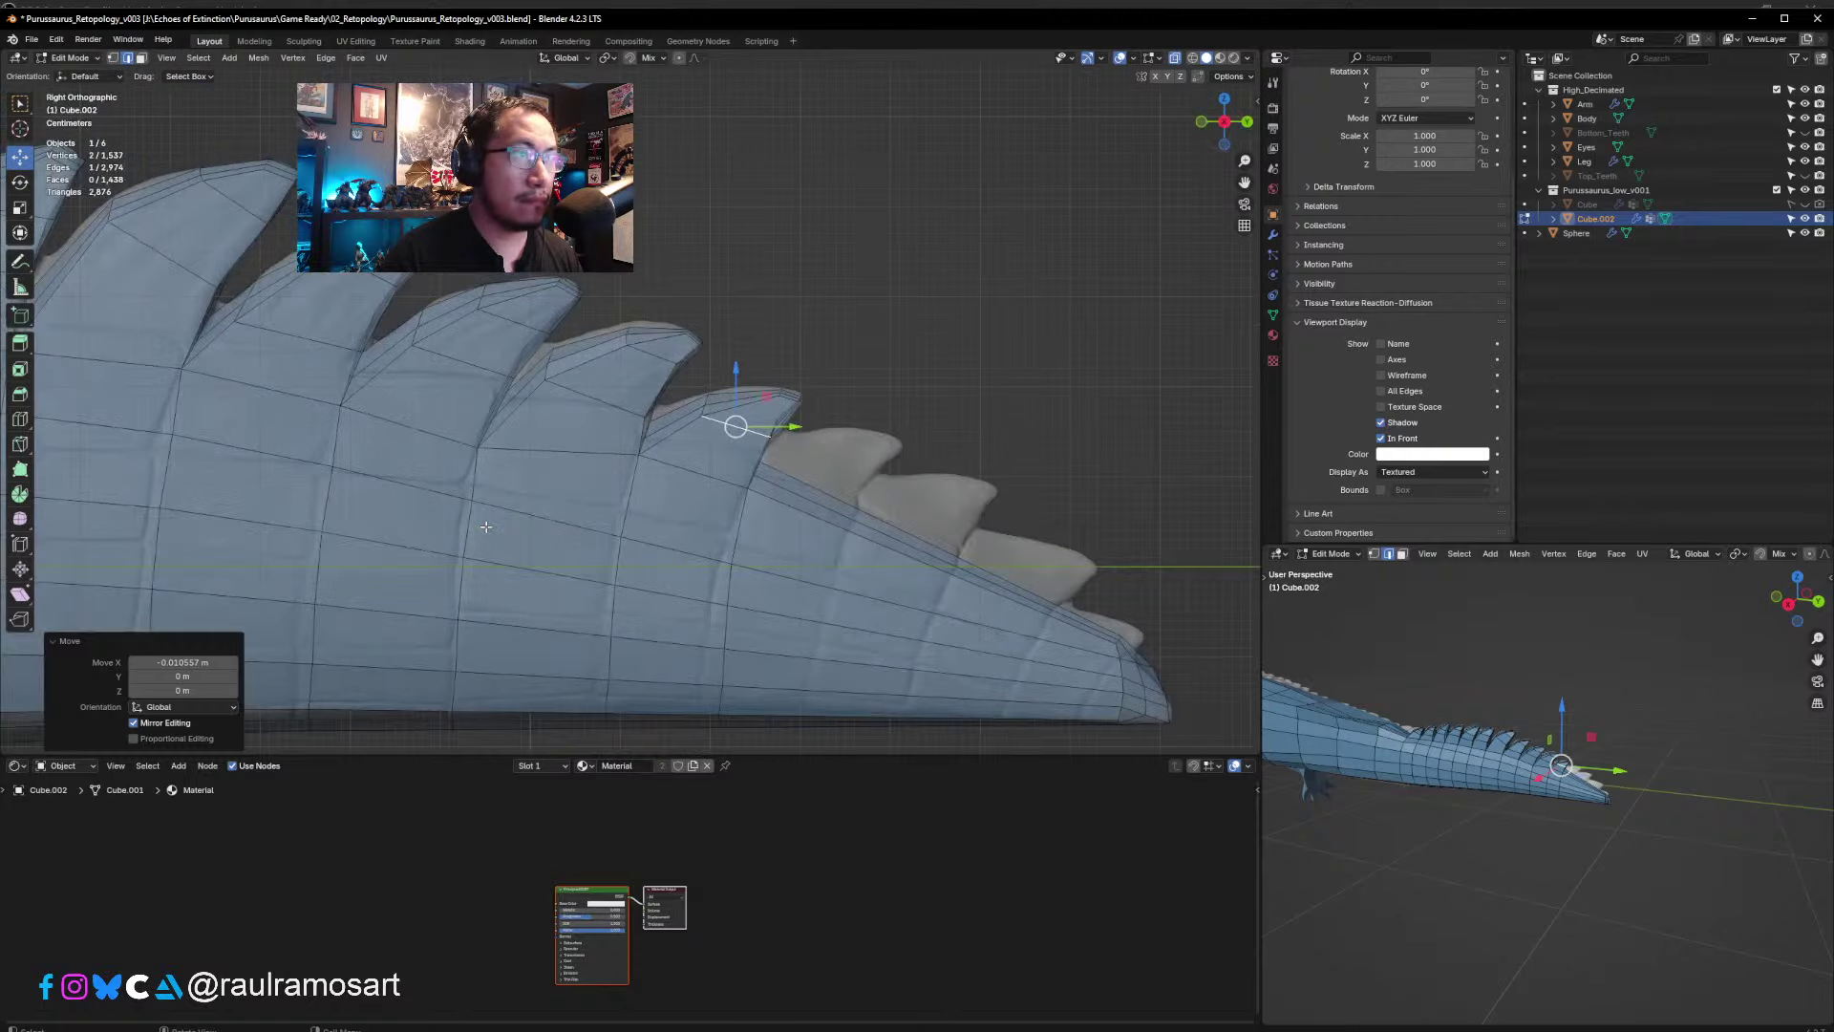
key("s")
left_click(743, 452)
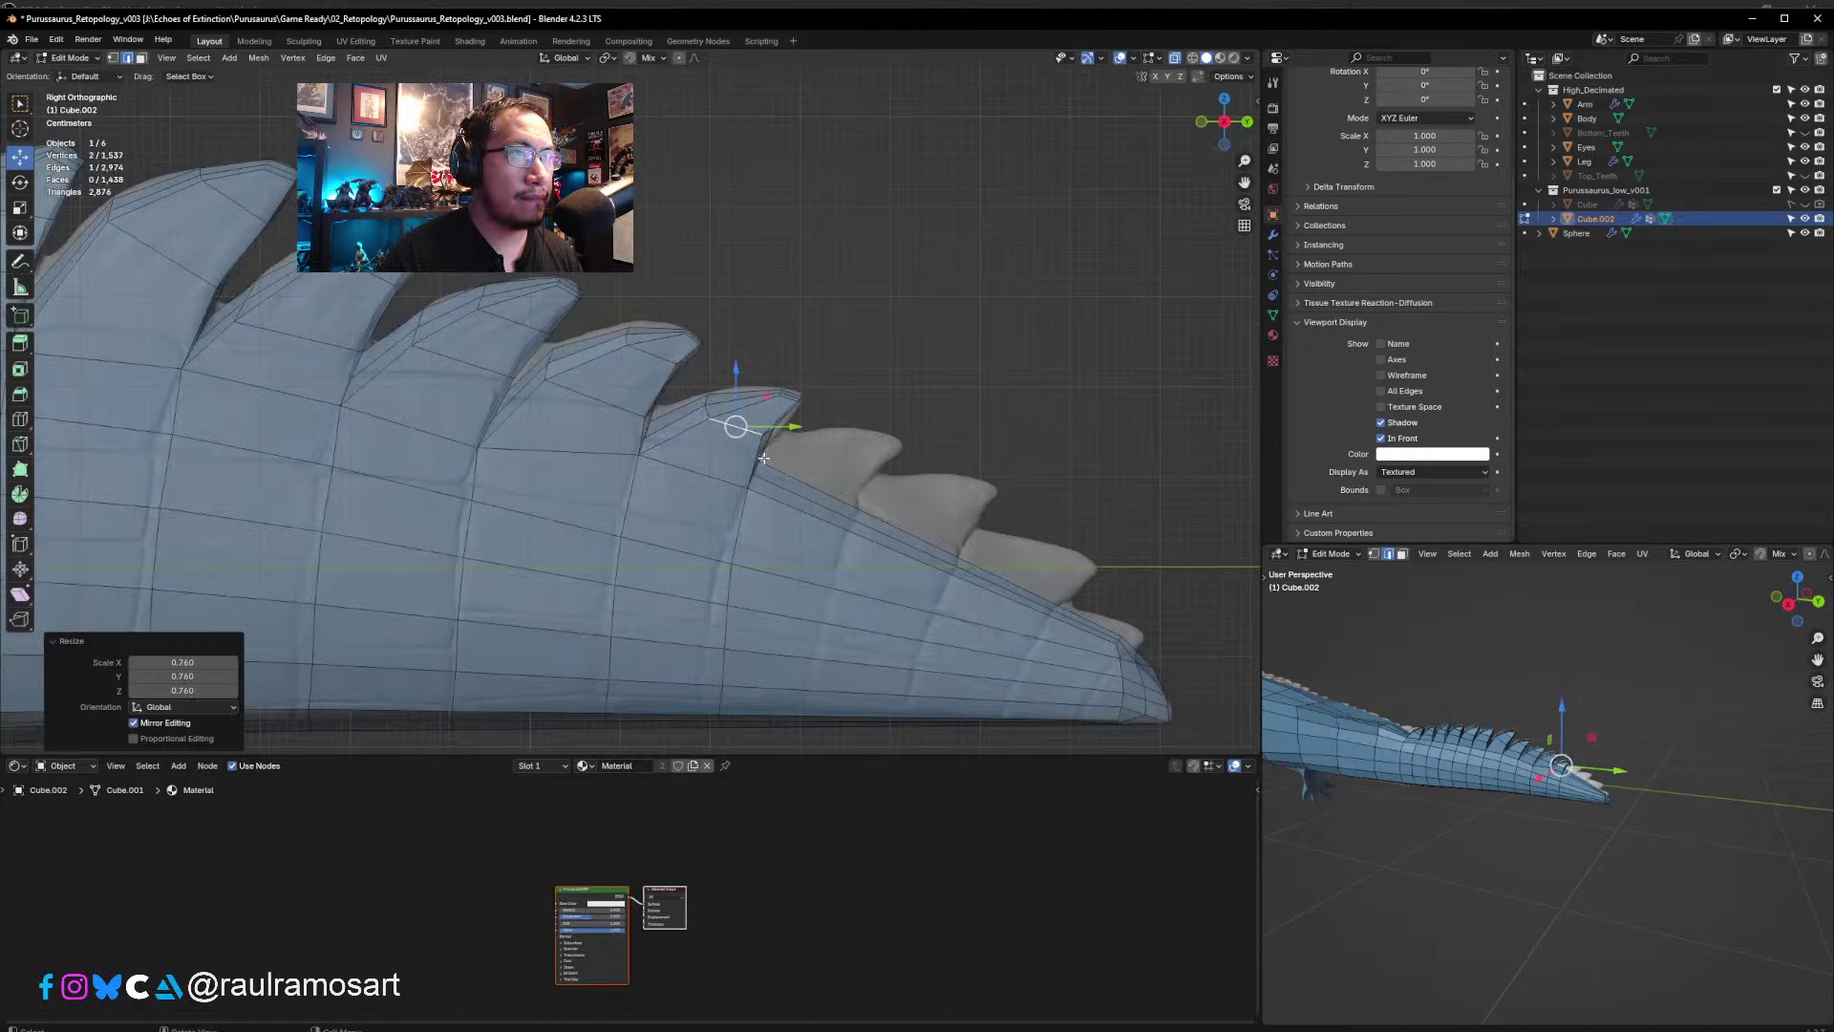
key("g")
left_click(796, 416)
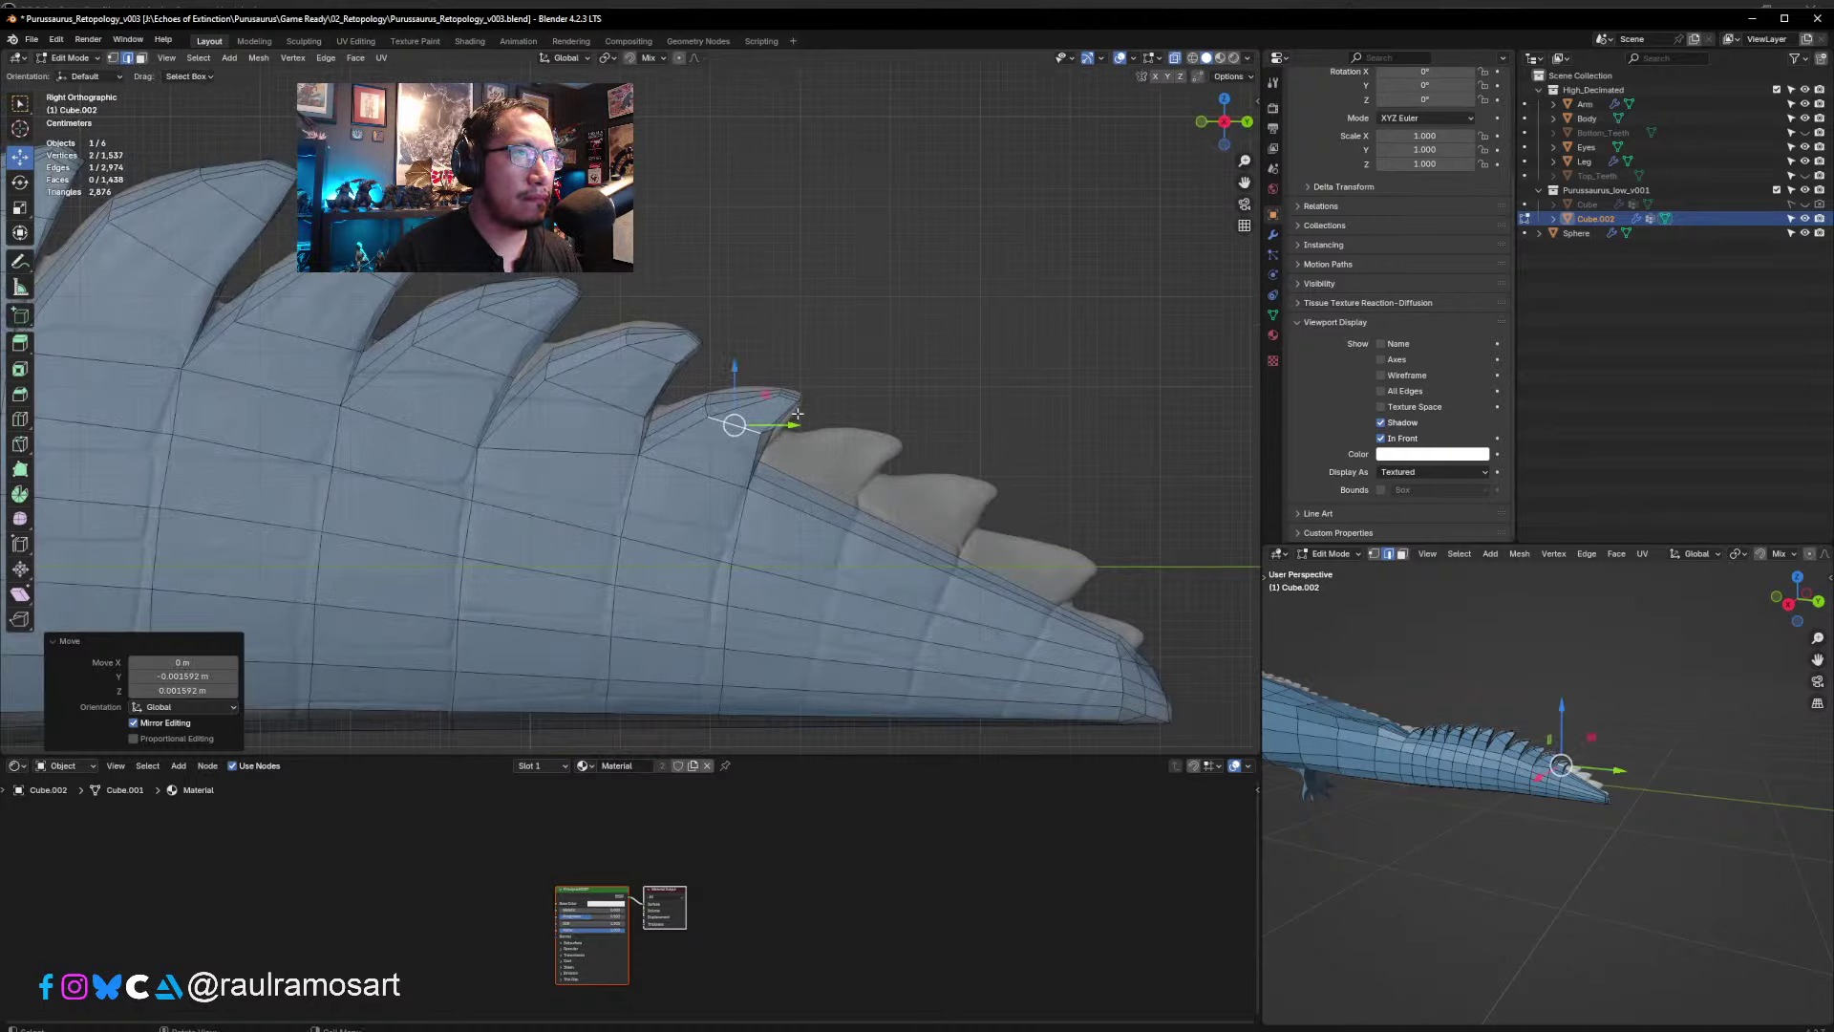
- Select the third spike's tip faces and move them about 0.005 m along Y and 0.002 m up toward the sculpt's tip
key("ctrl+KP_Add")
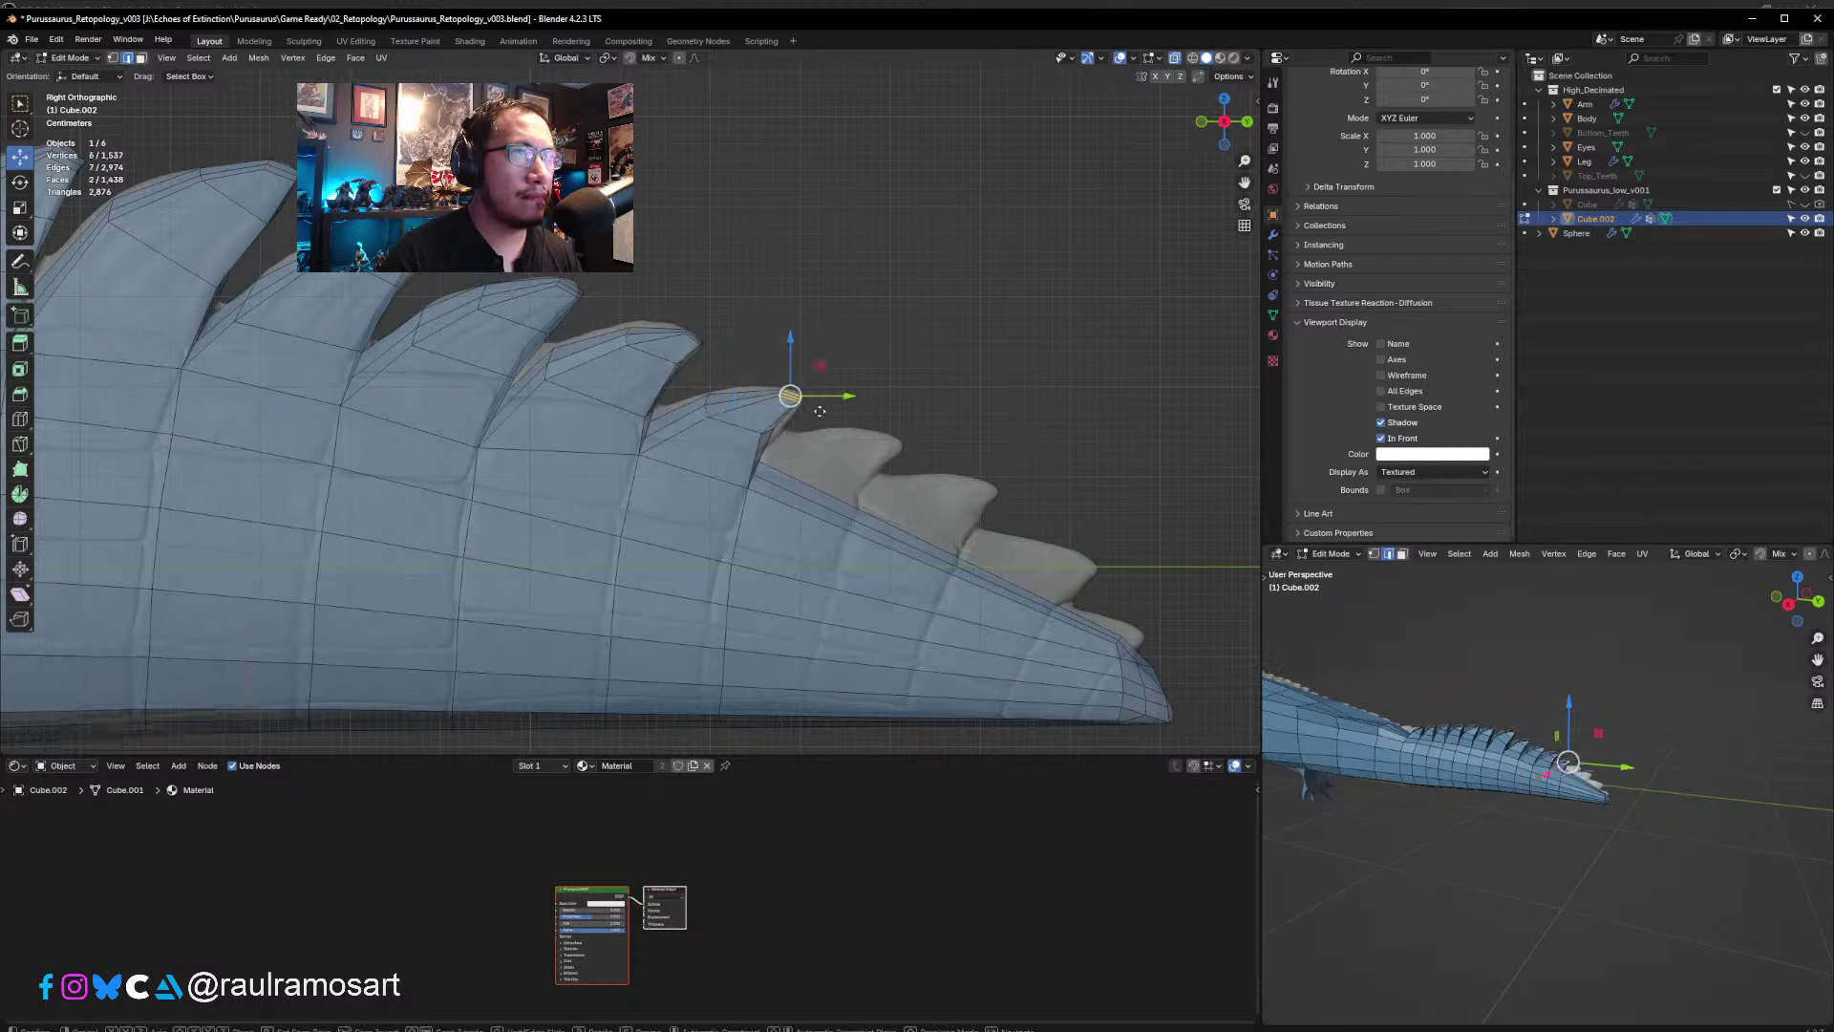
key("g")
left_click(824, 409)
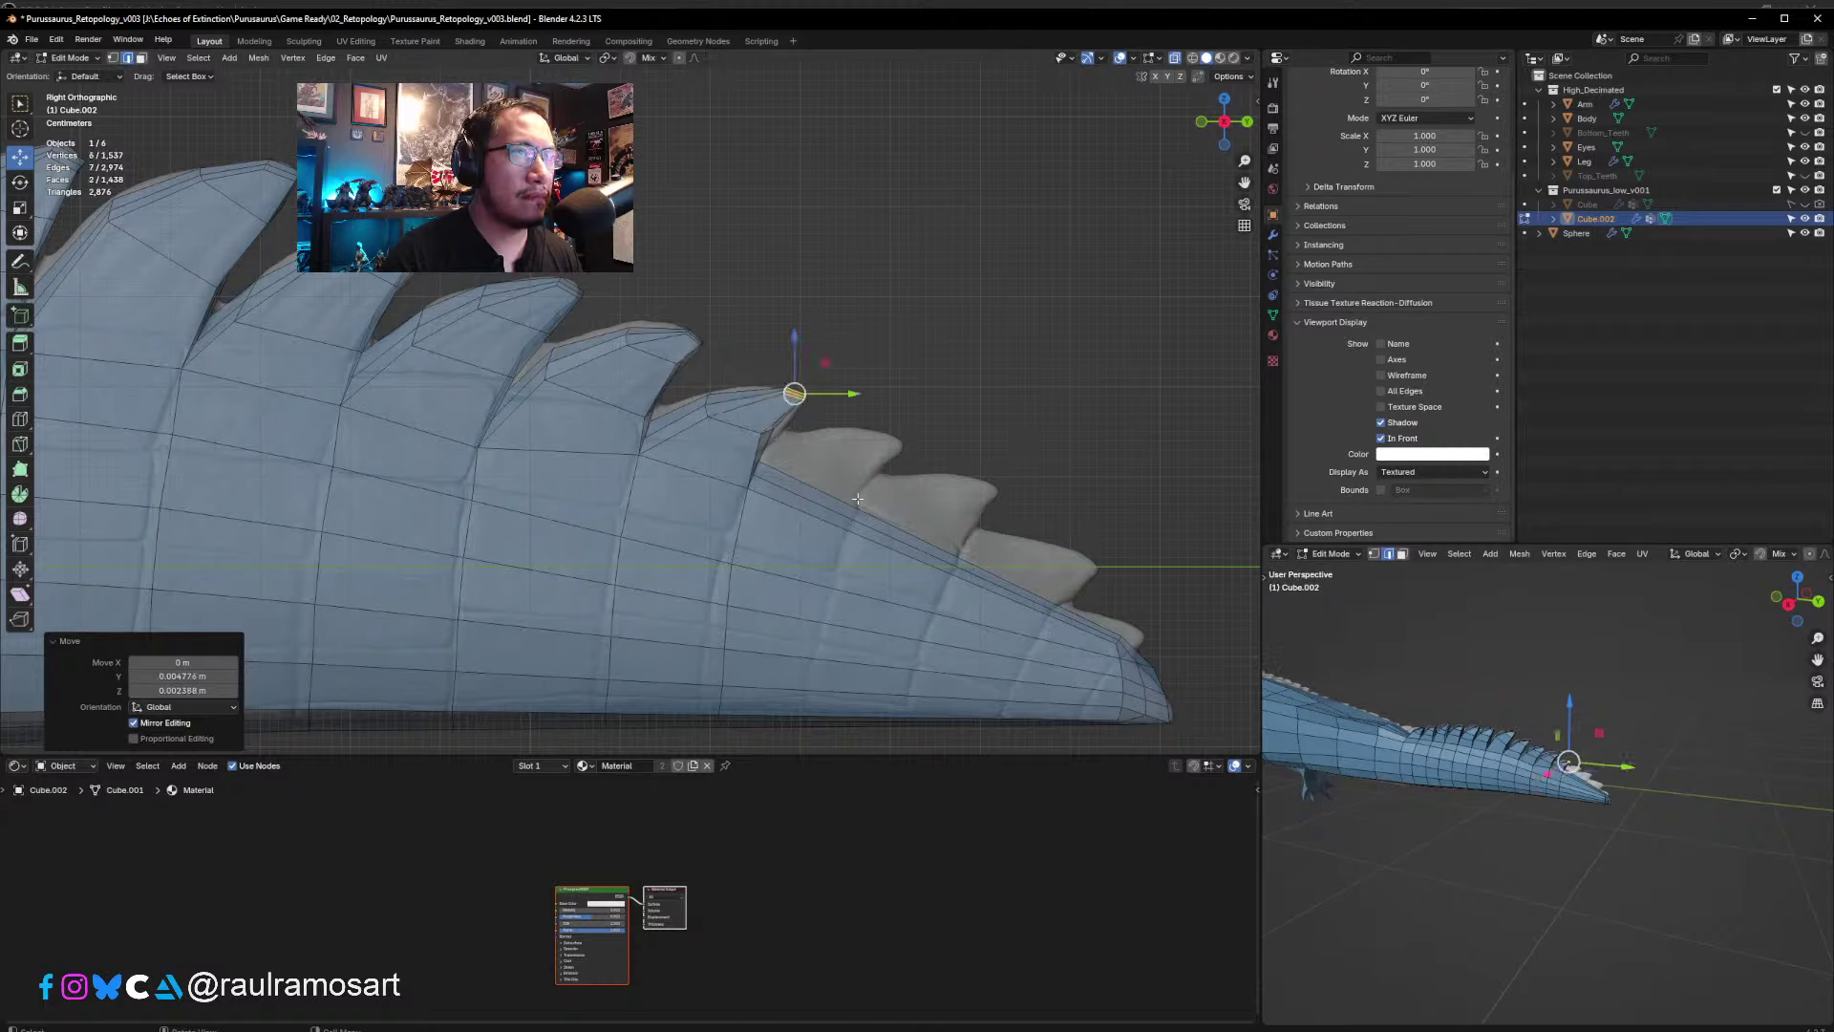
- Add an edge loop around the tail and slide it to the gap between the fourth and fifth sculpted spikes
left_click(823, 584)
key("ctrl+r")
left_click(828, 585)
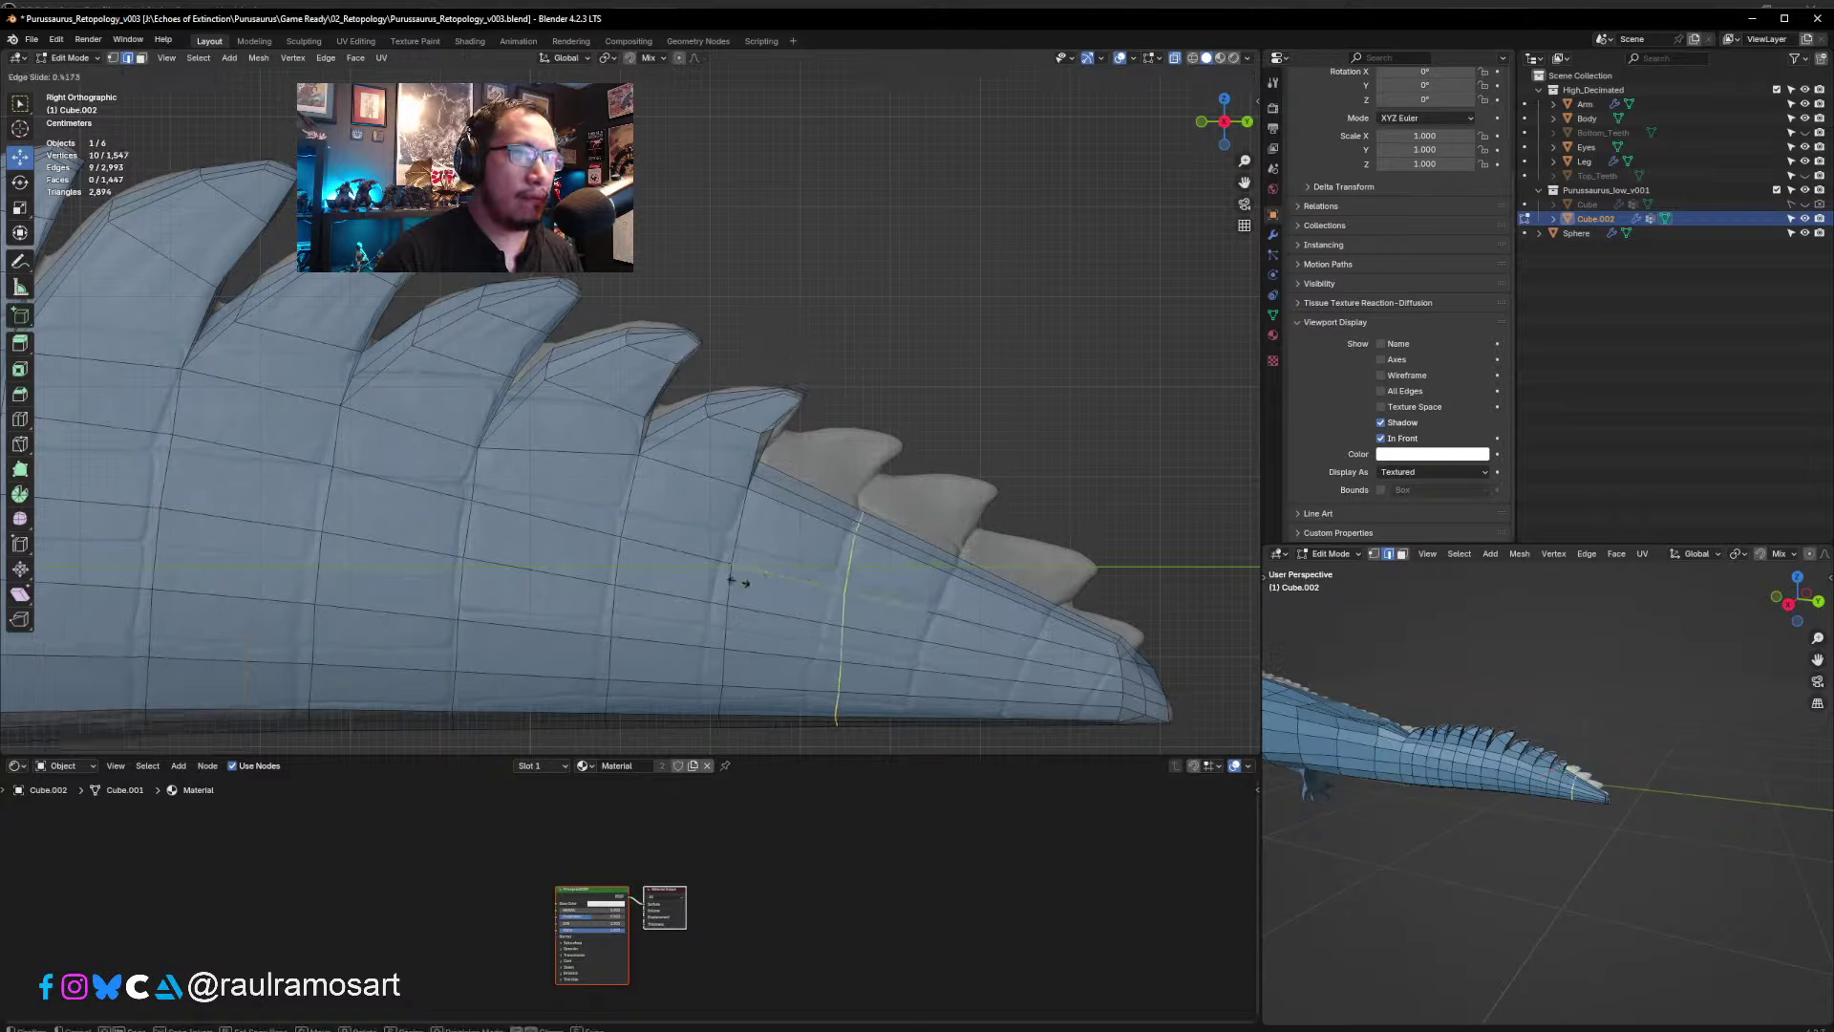
left_click(731, 577)
- Add another edge loop between the fifth and sixth sculpted spikes and rotate it 10.7° to follow the scale crease
left_click(941, 616)
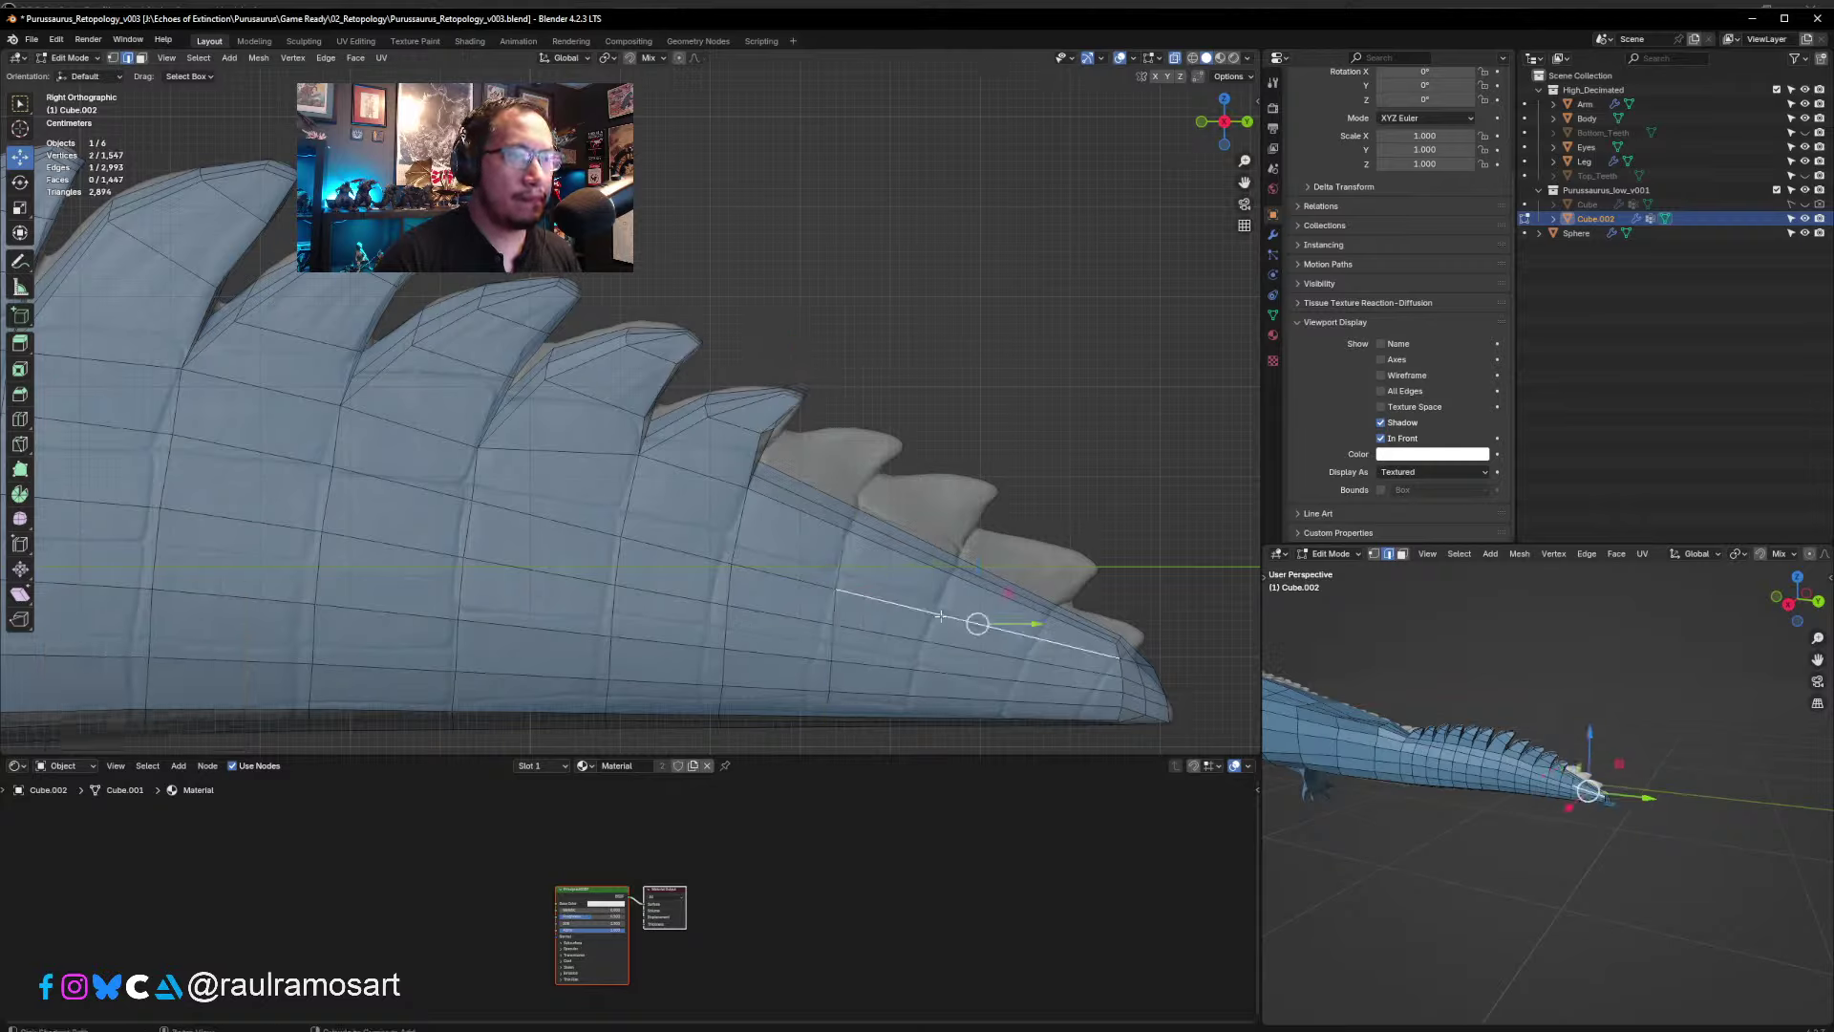
key("ctrl+r")
left_click(919, 612)
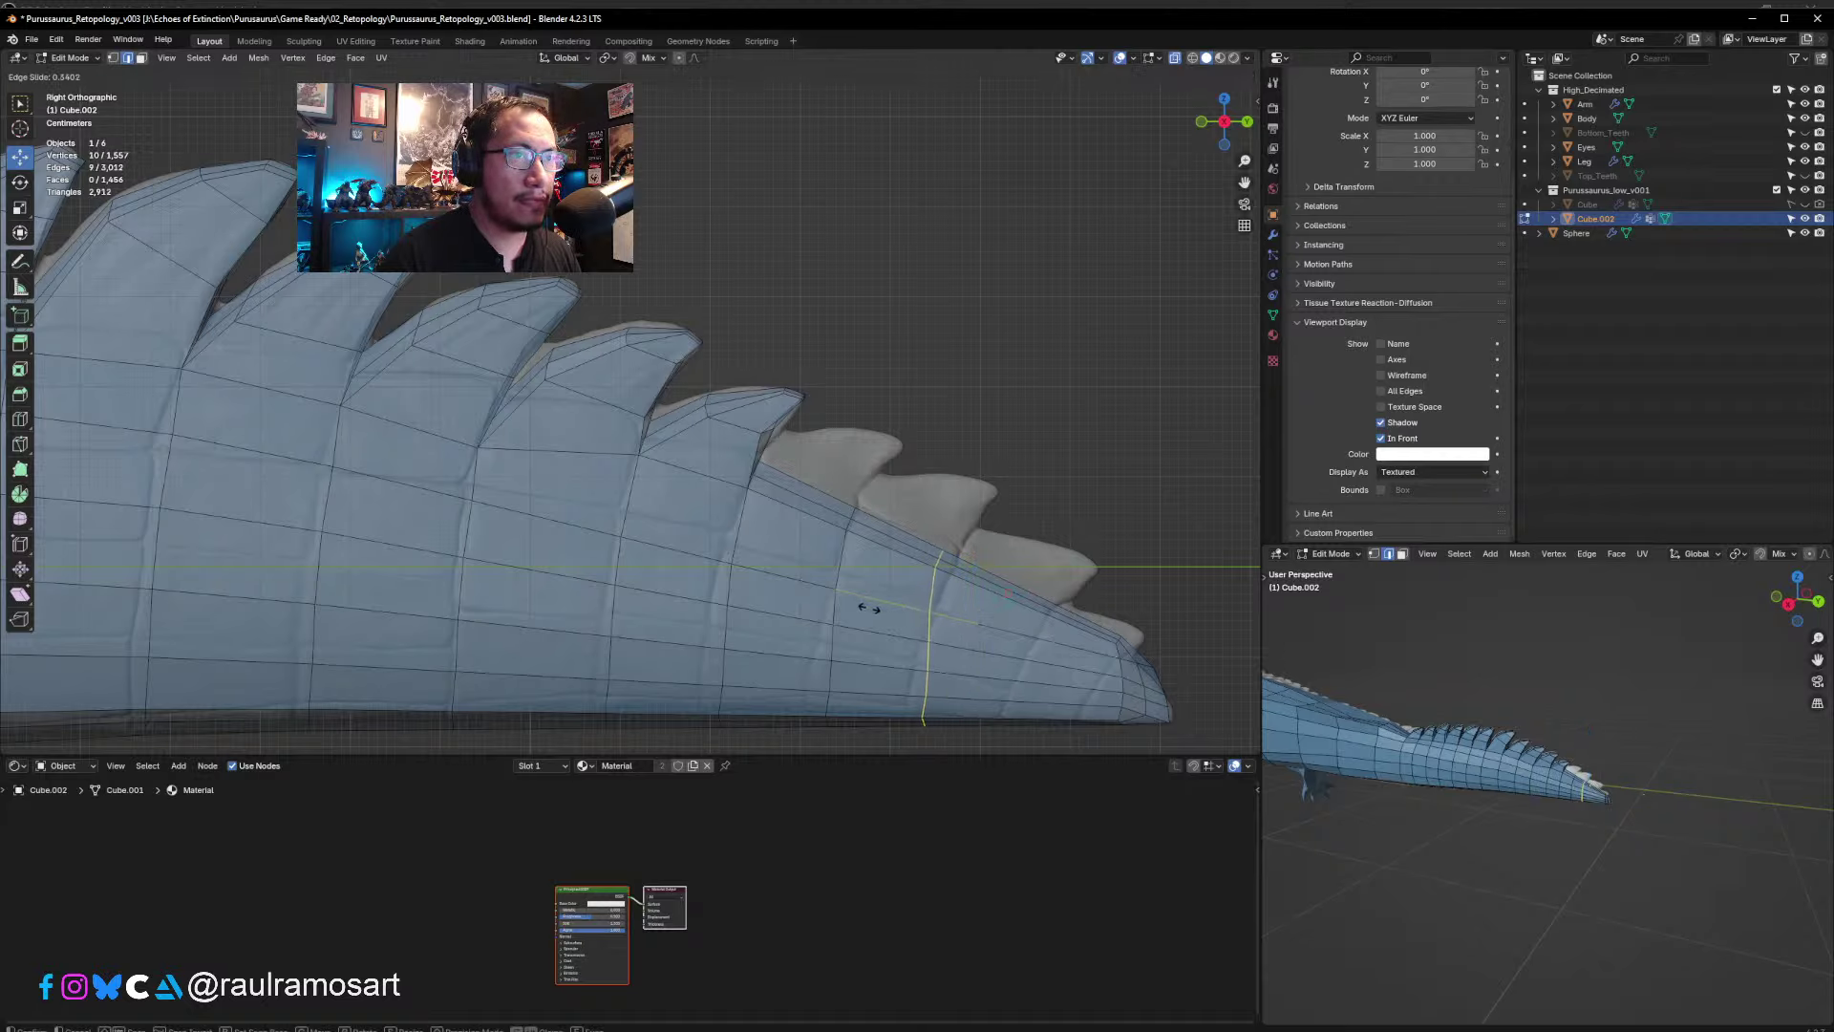
left_click(883, 609)
key("r")
left_click(885, 616)
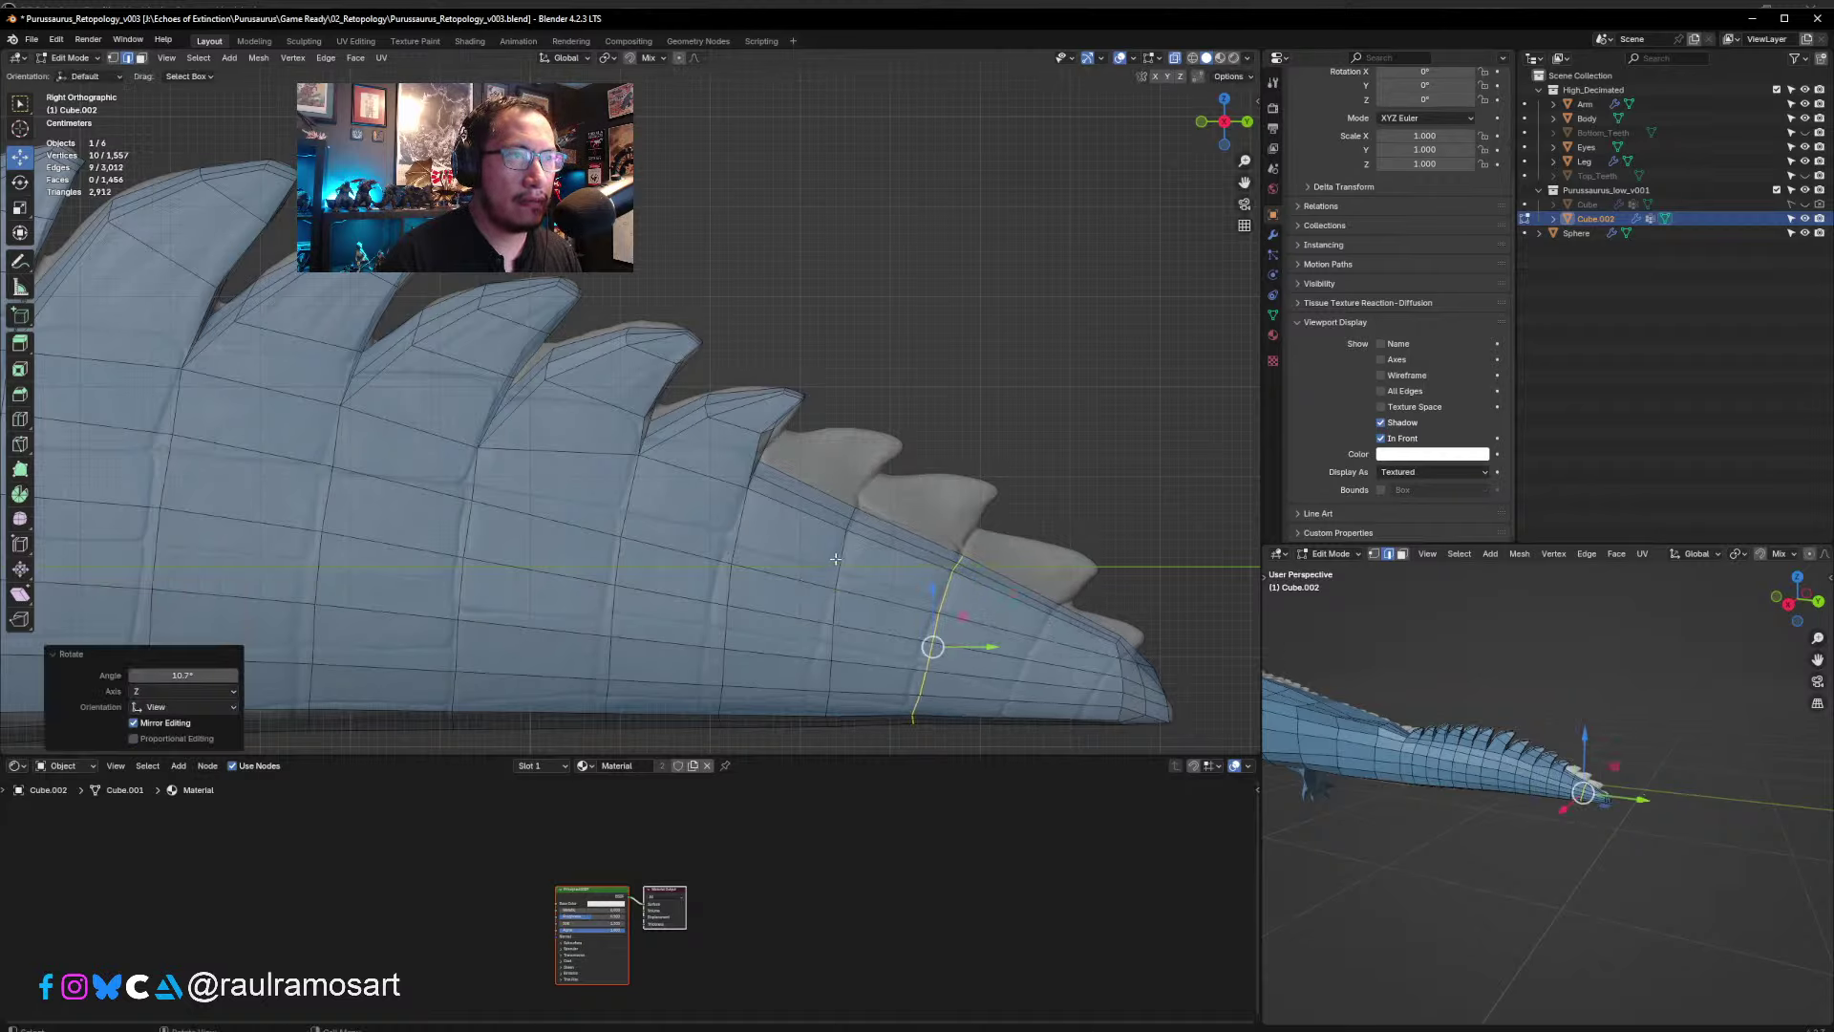
- Select the edge loop between the fourth and fifth sculpted spikes, then rotate and shift it to follow the sculpt's crease
left_click_drag(827, 459, 903, 700)
middle_click_drag(903, 700, 906, 676, "shift")
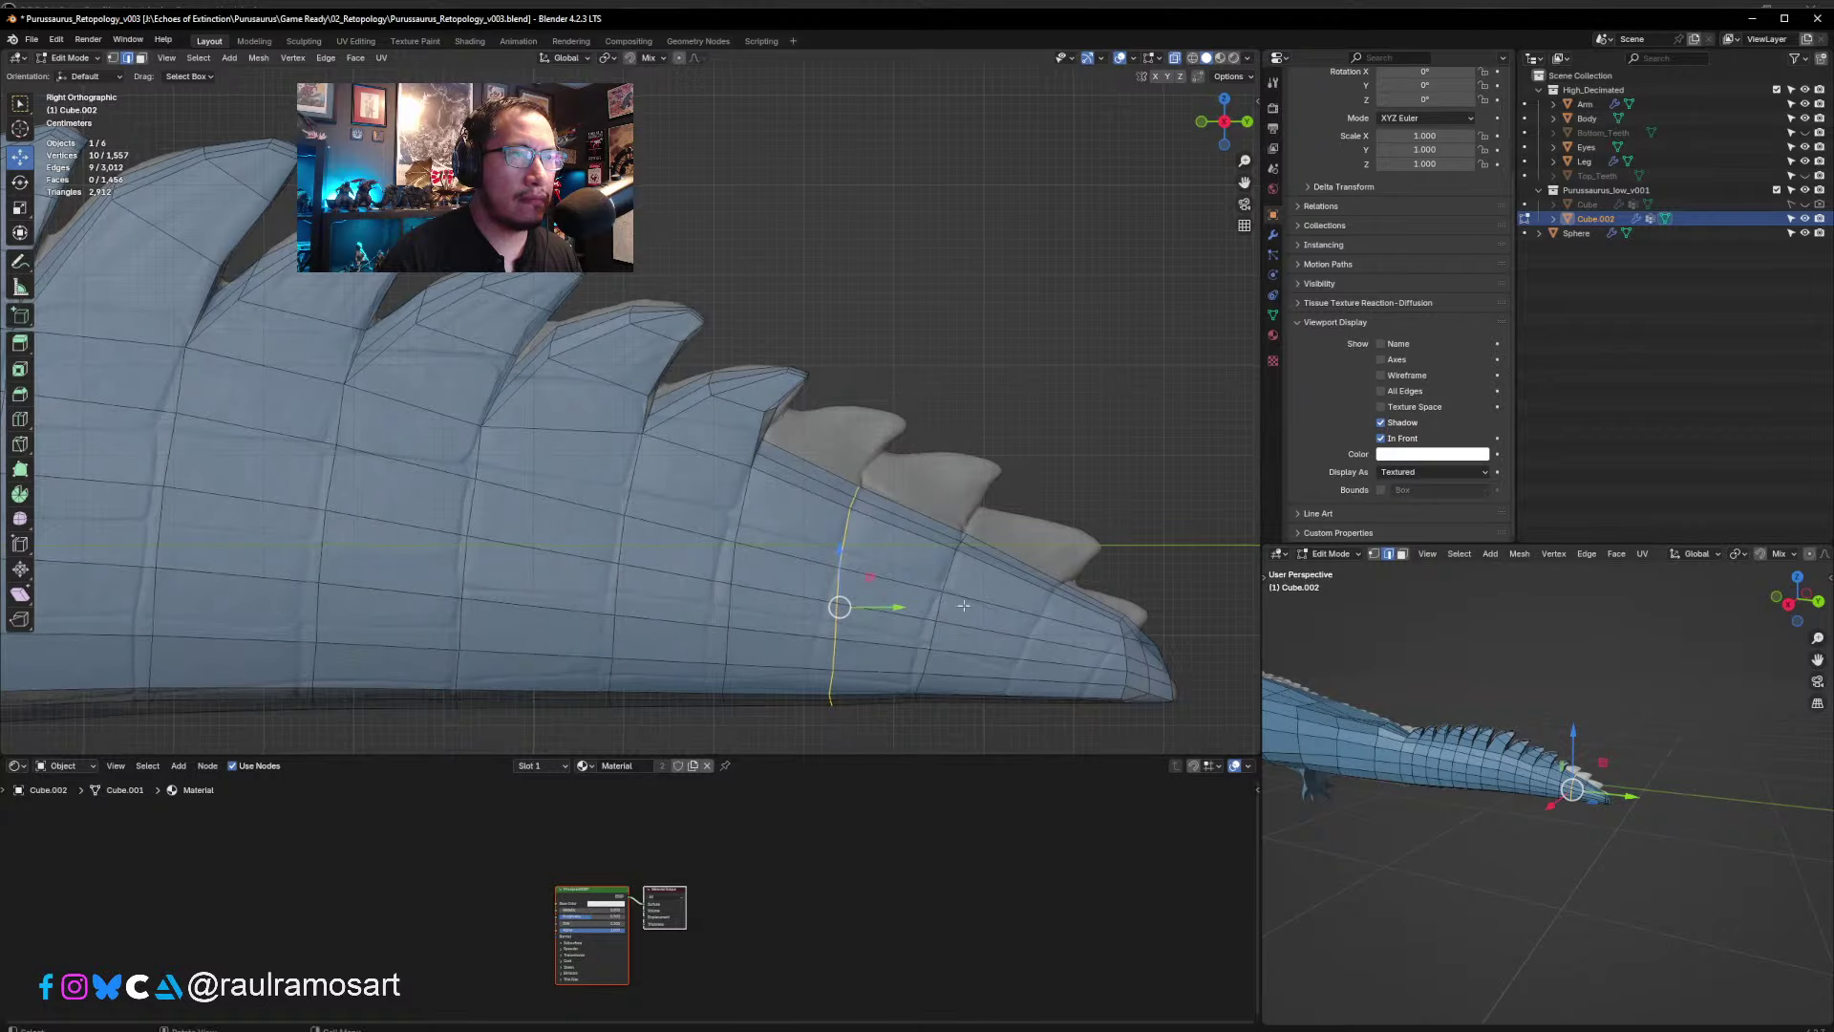
key("r")
left_click(1018, 638)
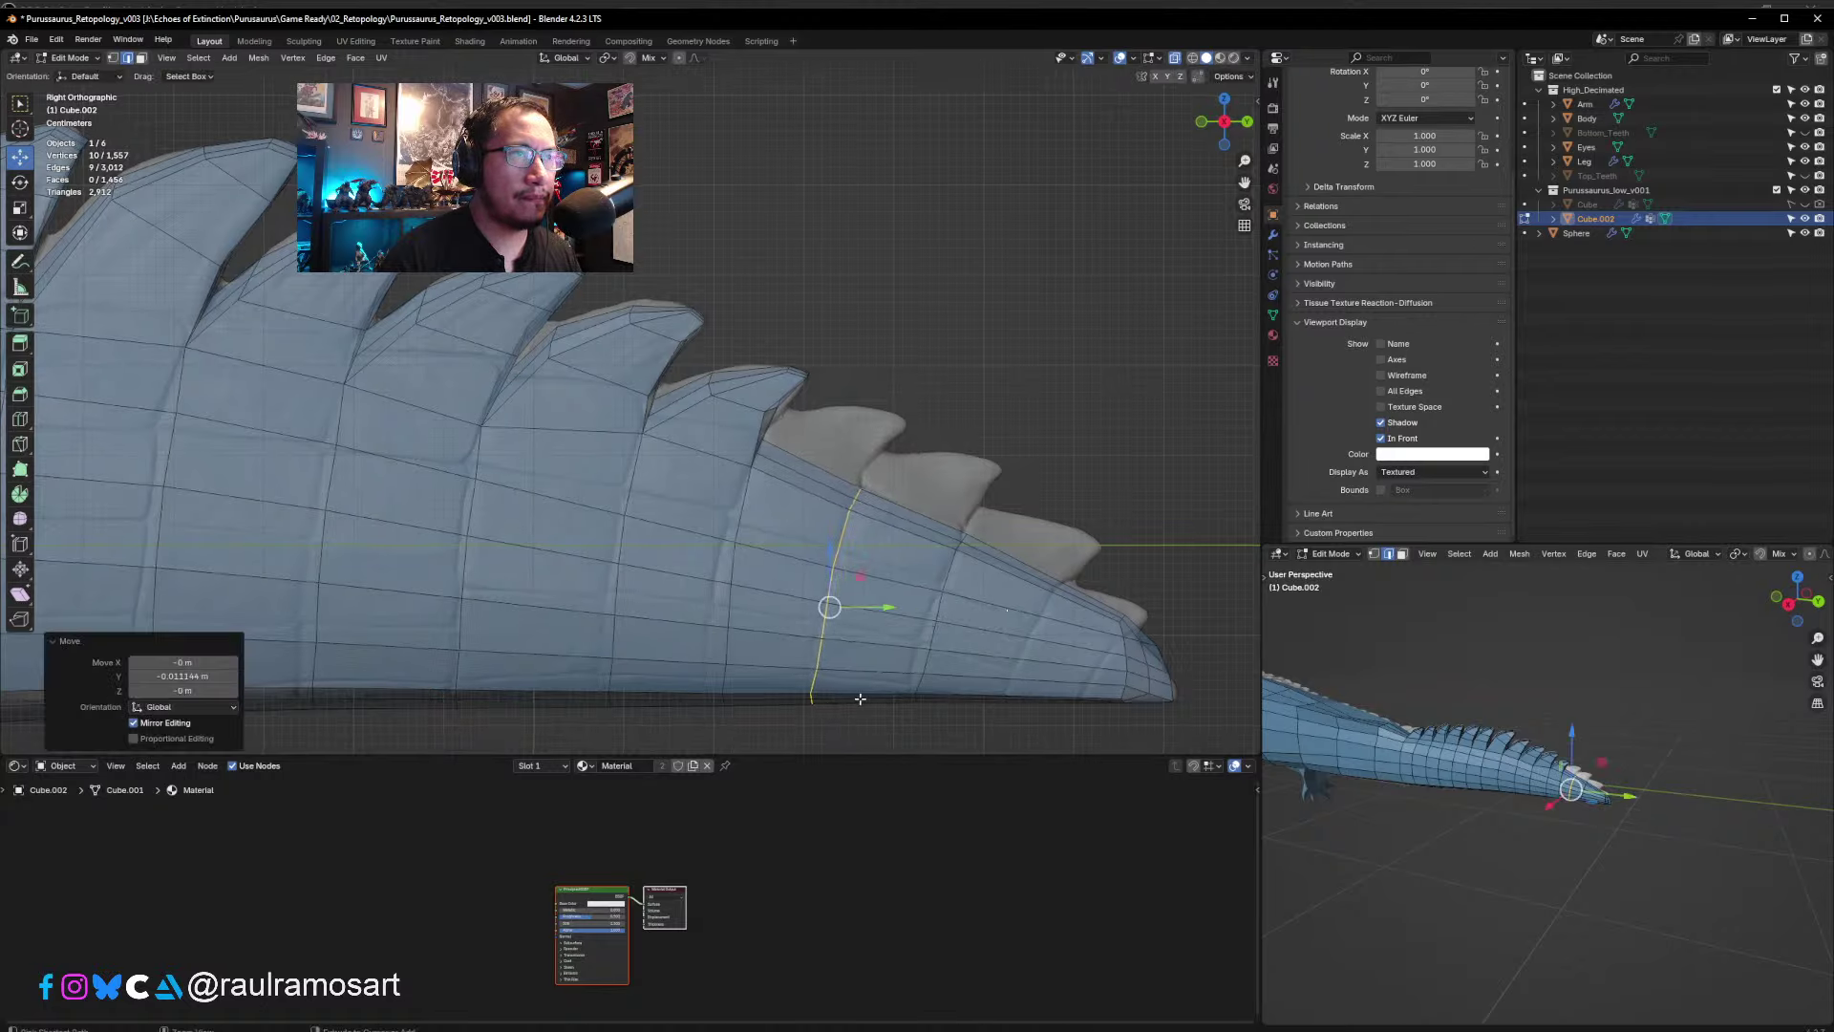
key("g")
left_click(1068, 649)
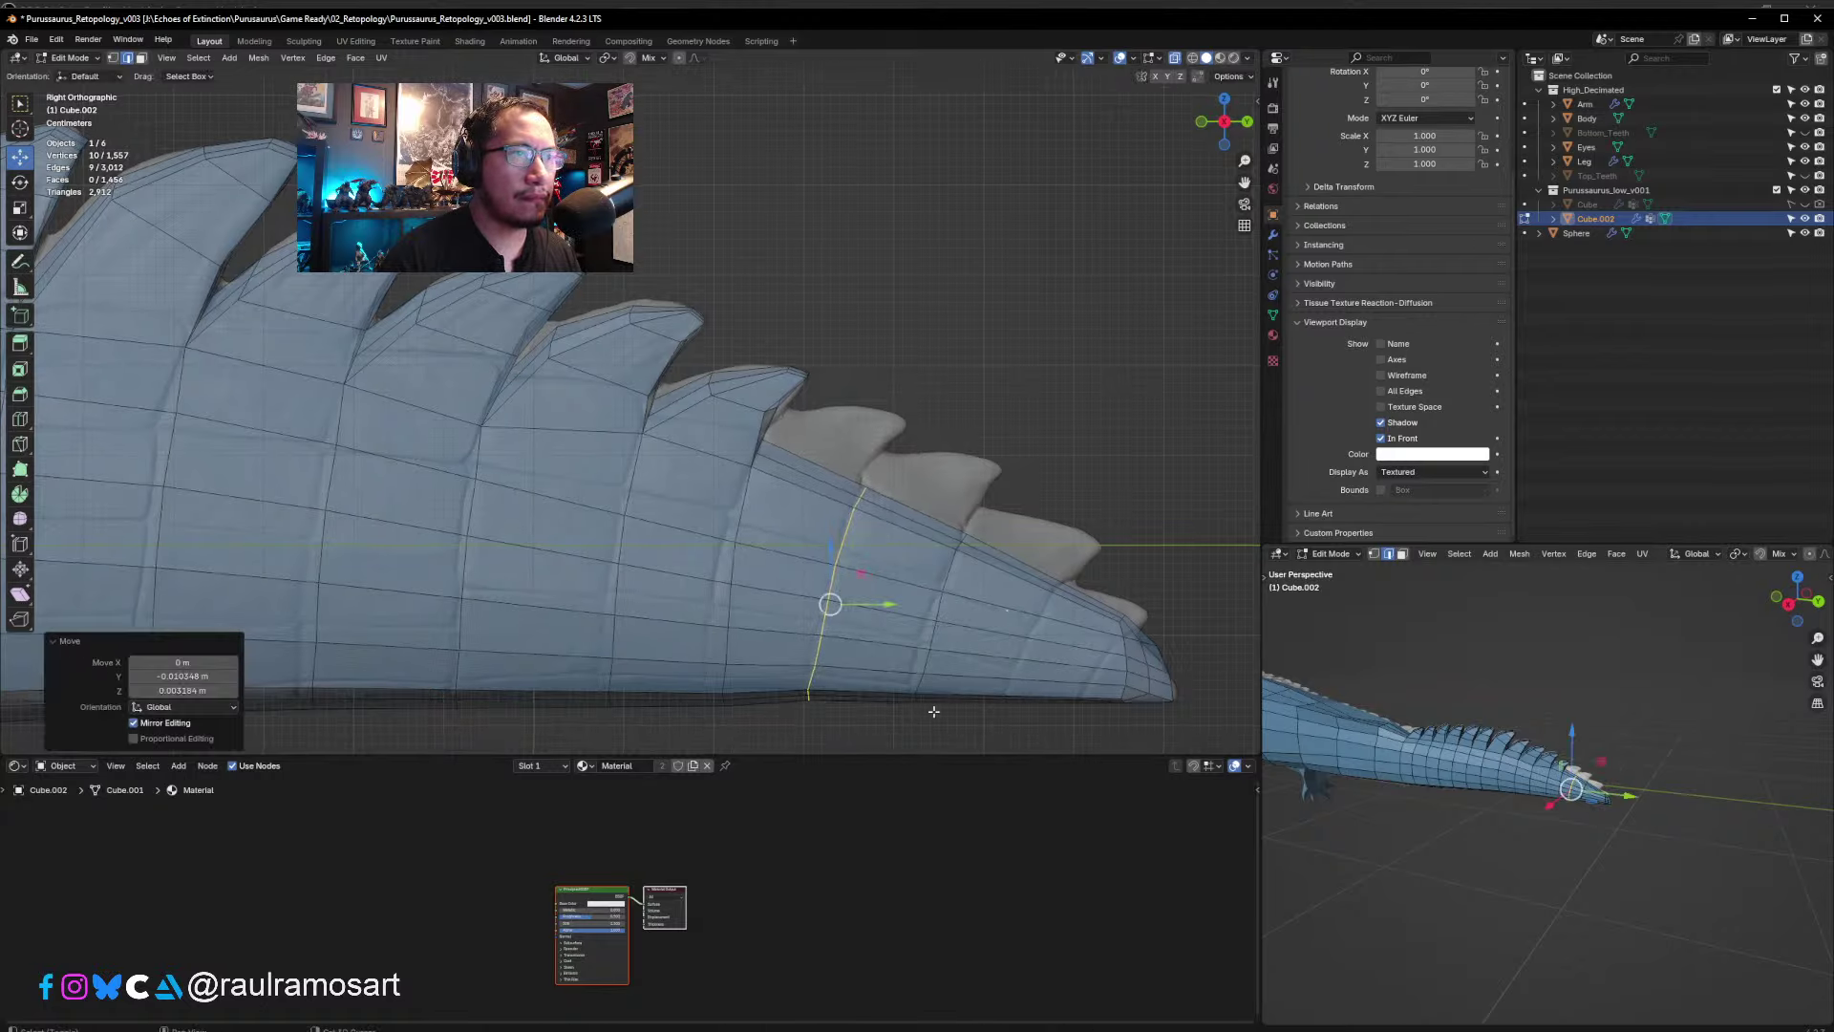
- Select the edge loop at the third spike's rear base, then rotate it and shift it forward about 0.02 m along Y
middle_click_drag(786, 713, 887, 682, "shift")
left_click_drag(874, 693, 818, 428)
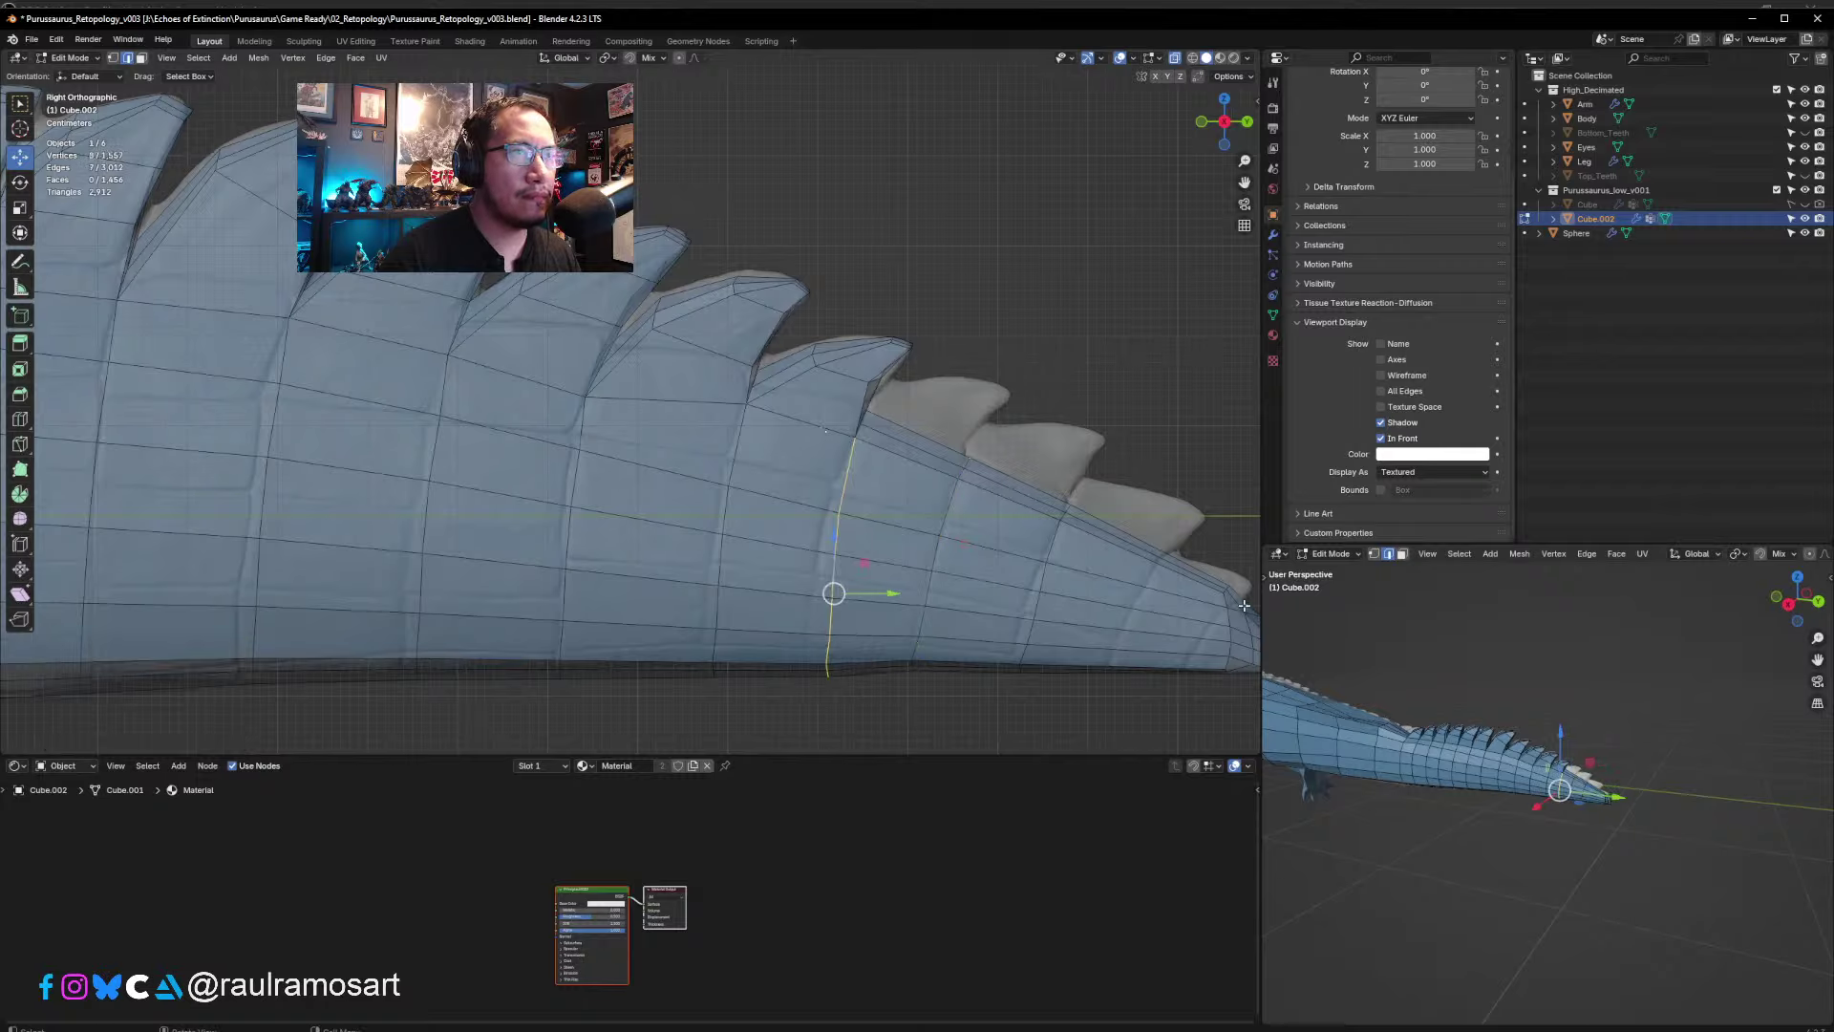
key("r")
left_click(1237, 635)
key("g")
left_click(1218, 631)
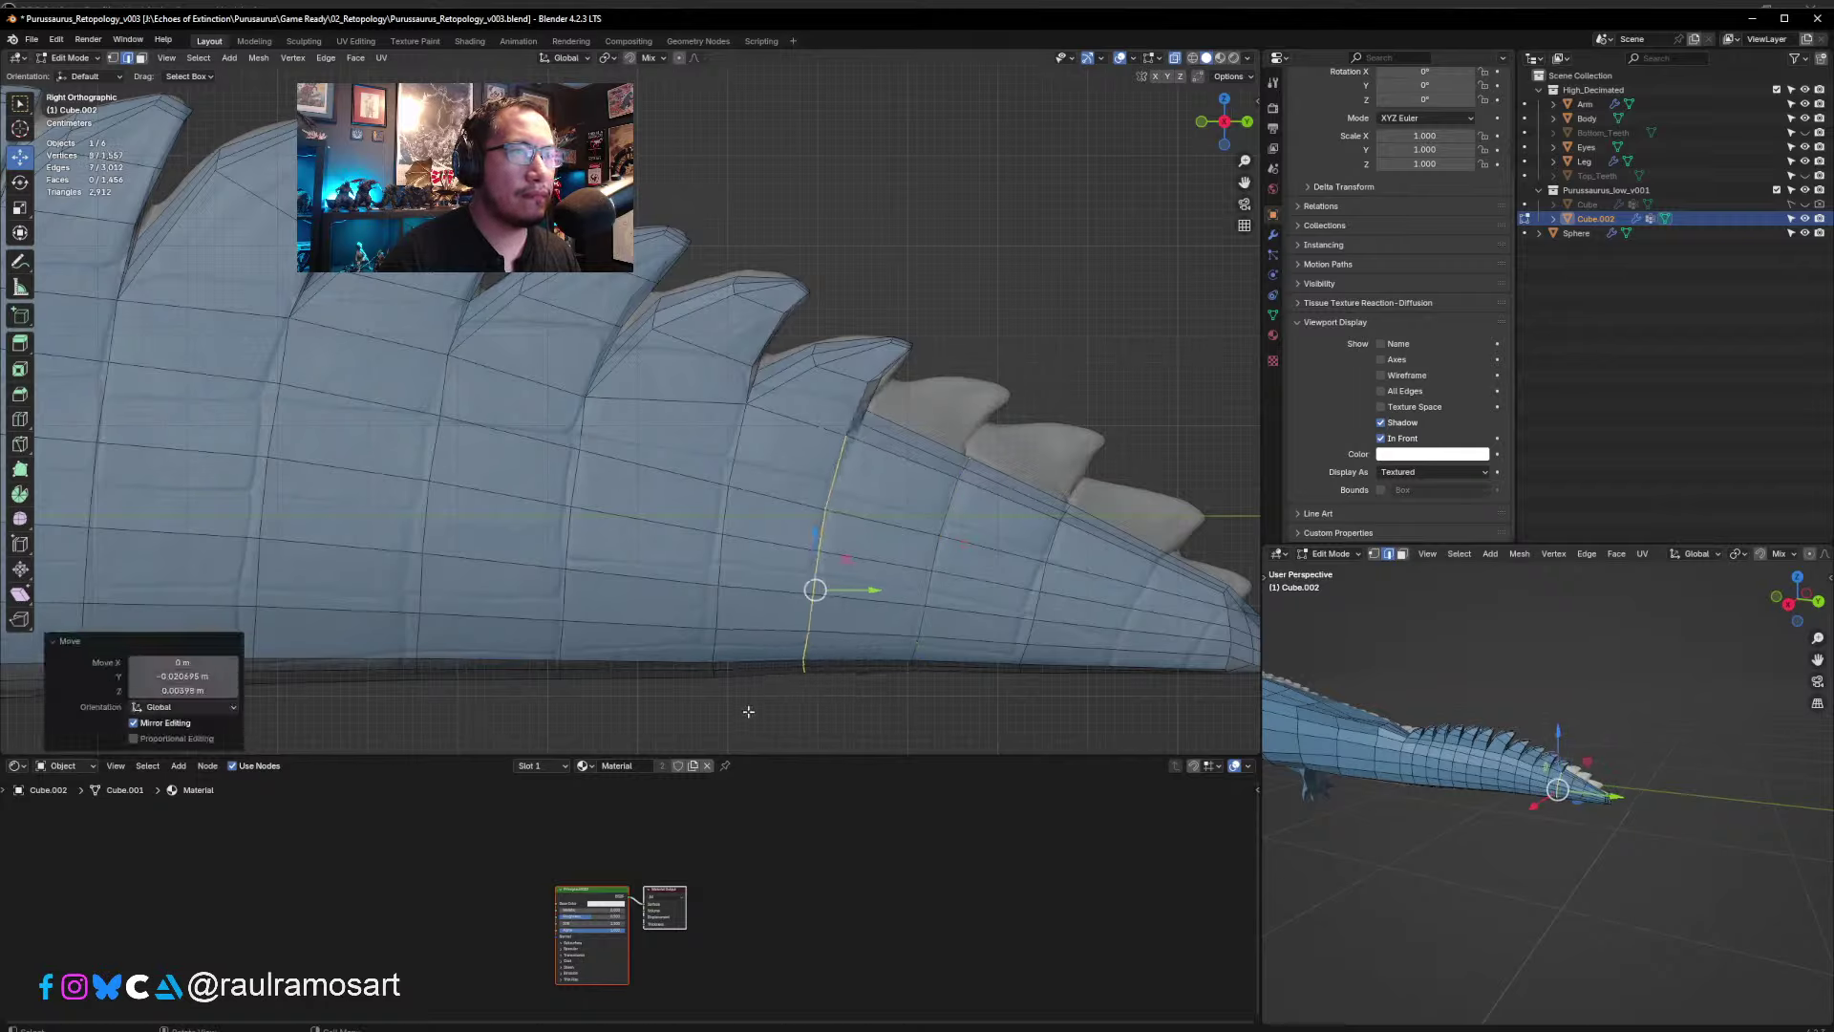
- Select the edge loop below the third spike's front base and rotate it slightly to match the sculpt's crease
left_click_drag(748, 707, 669, 396)
key("r")
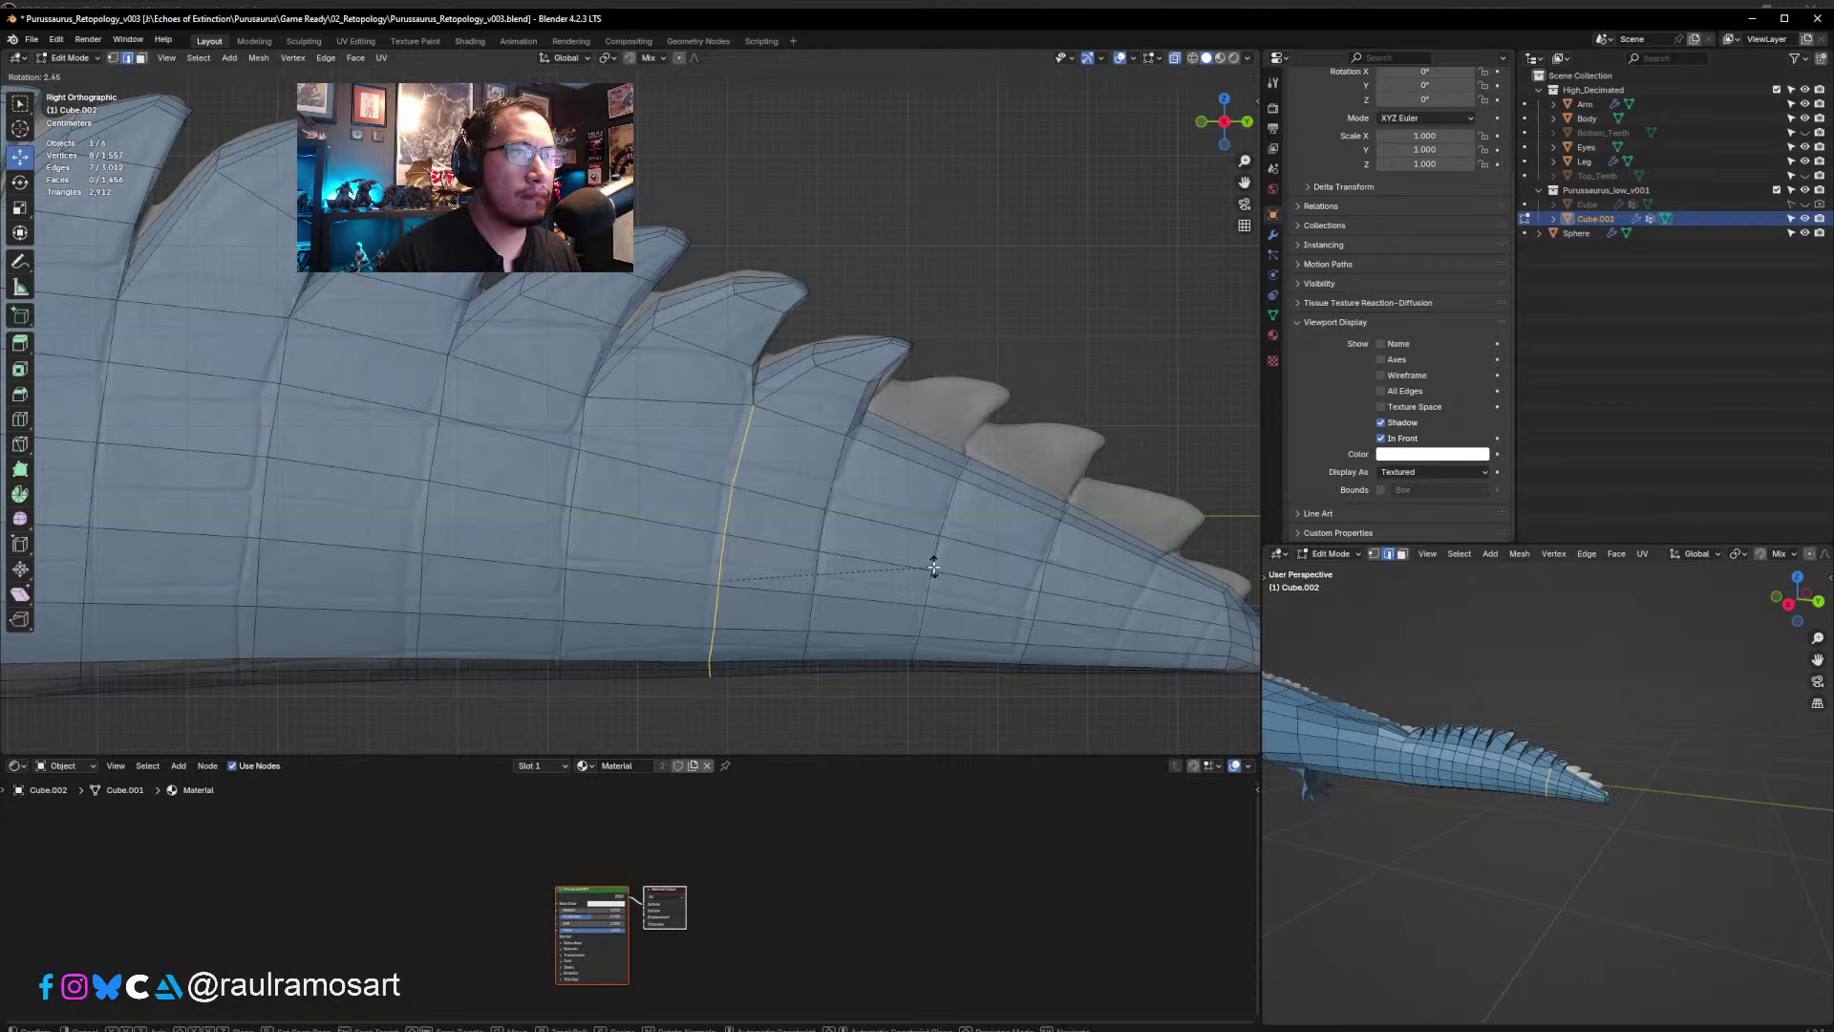
left_click(933, 567)
left_click(920, 563)
- Examine how the low-poly ridge follows the sculpt from the tail spikes up to the hips and back
scroll(919, 327, "down", 5)
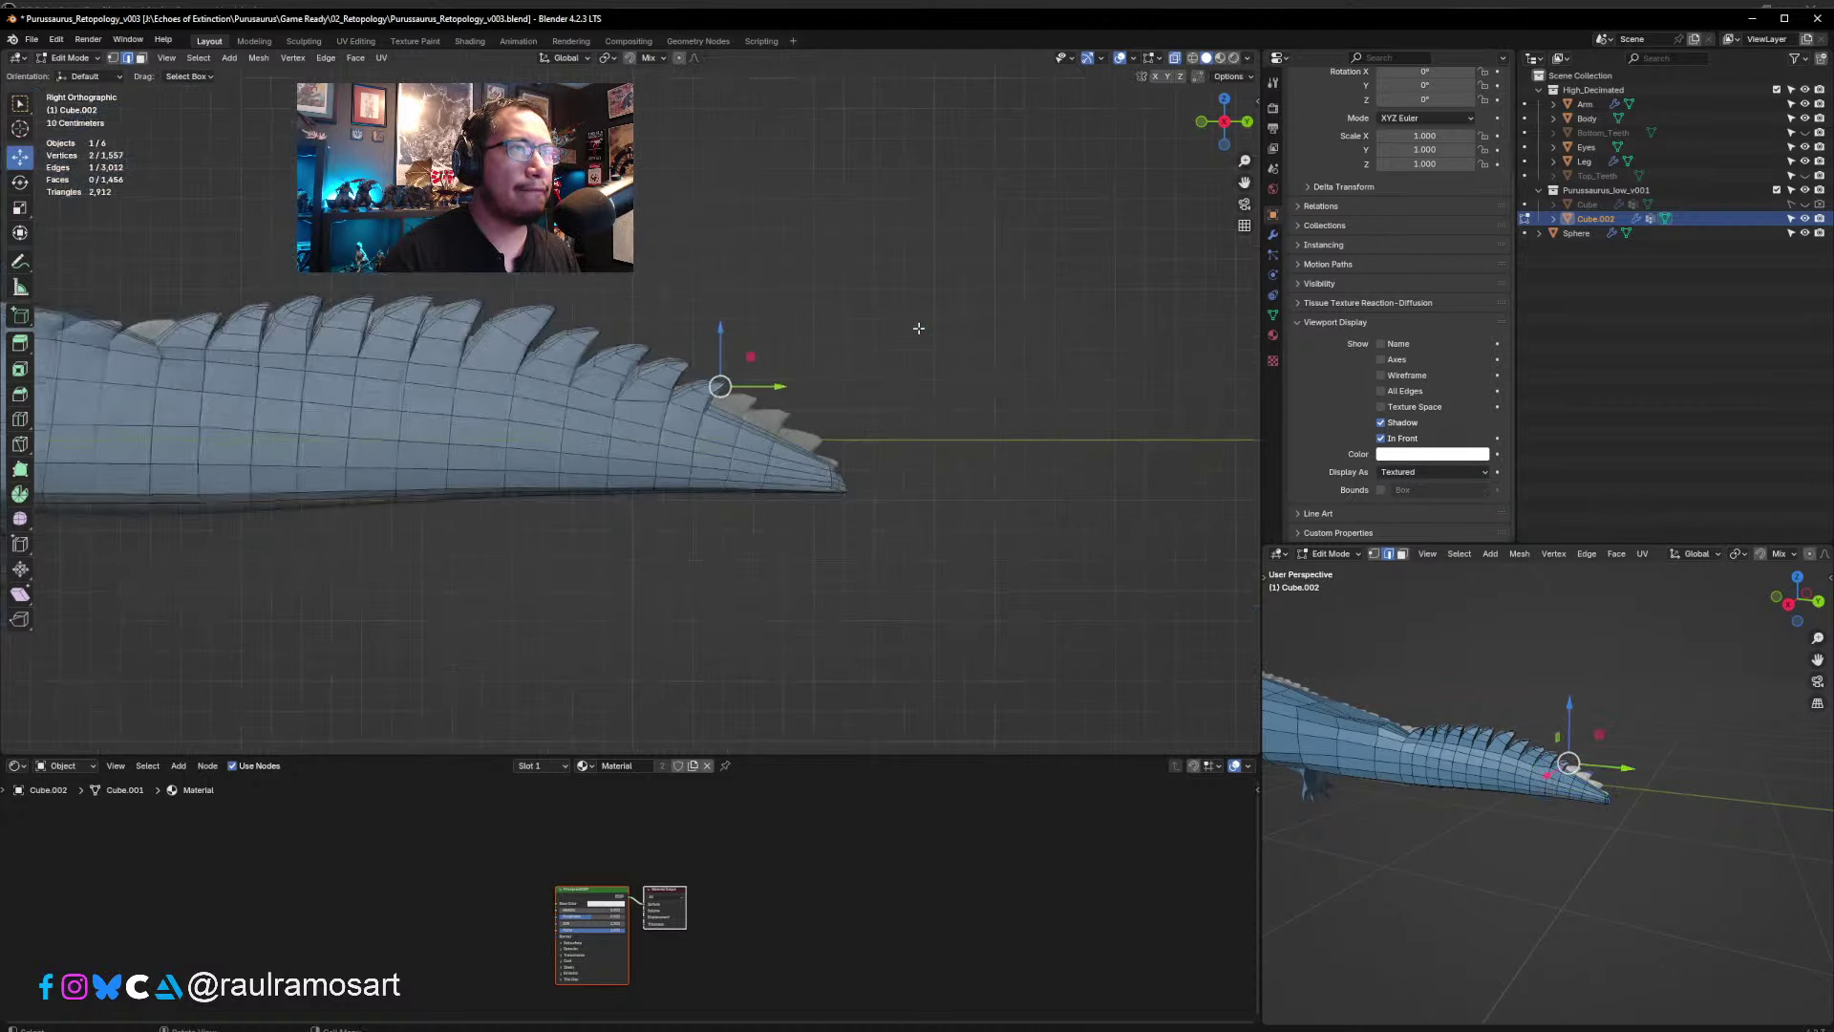
scroll(919, 328, "down", 1)
middle_click_drag(858, 427, 972, 453, "shift")
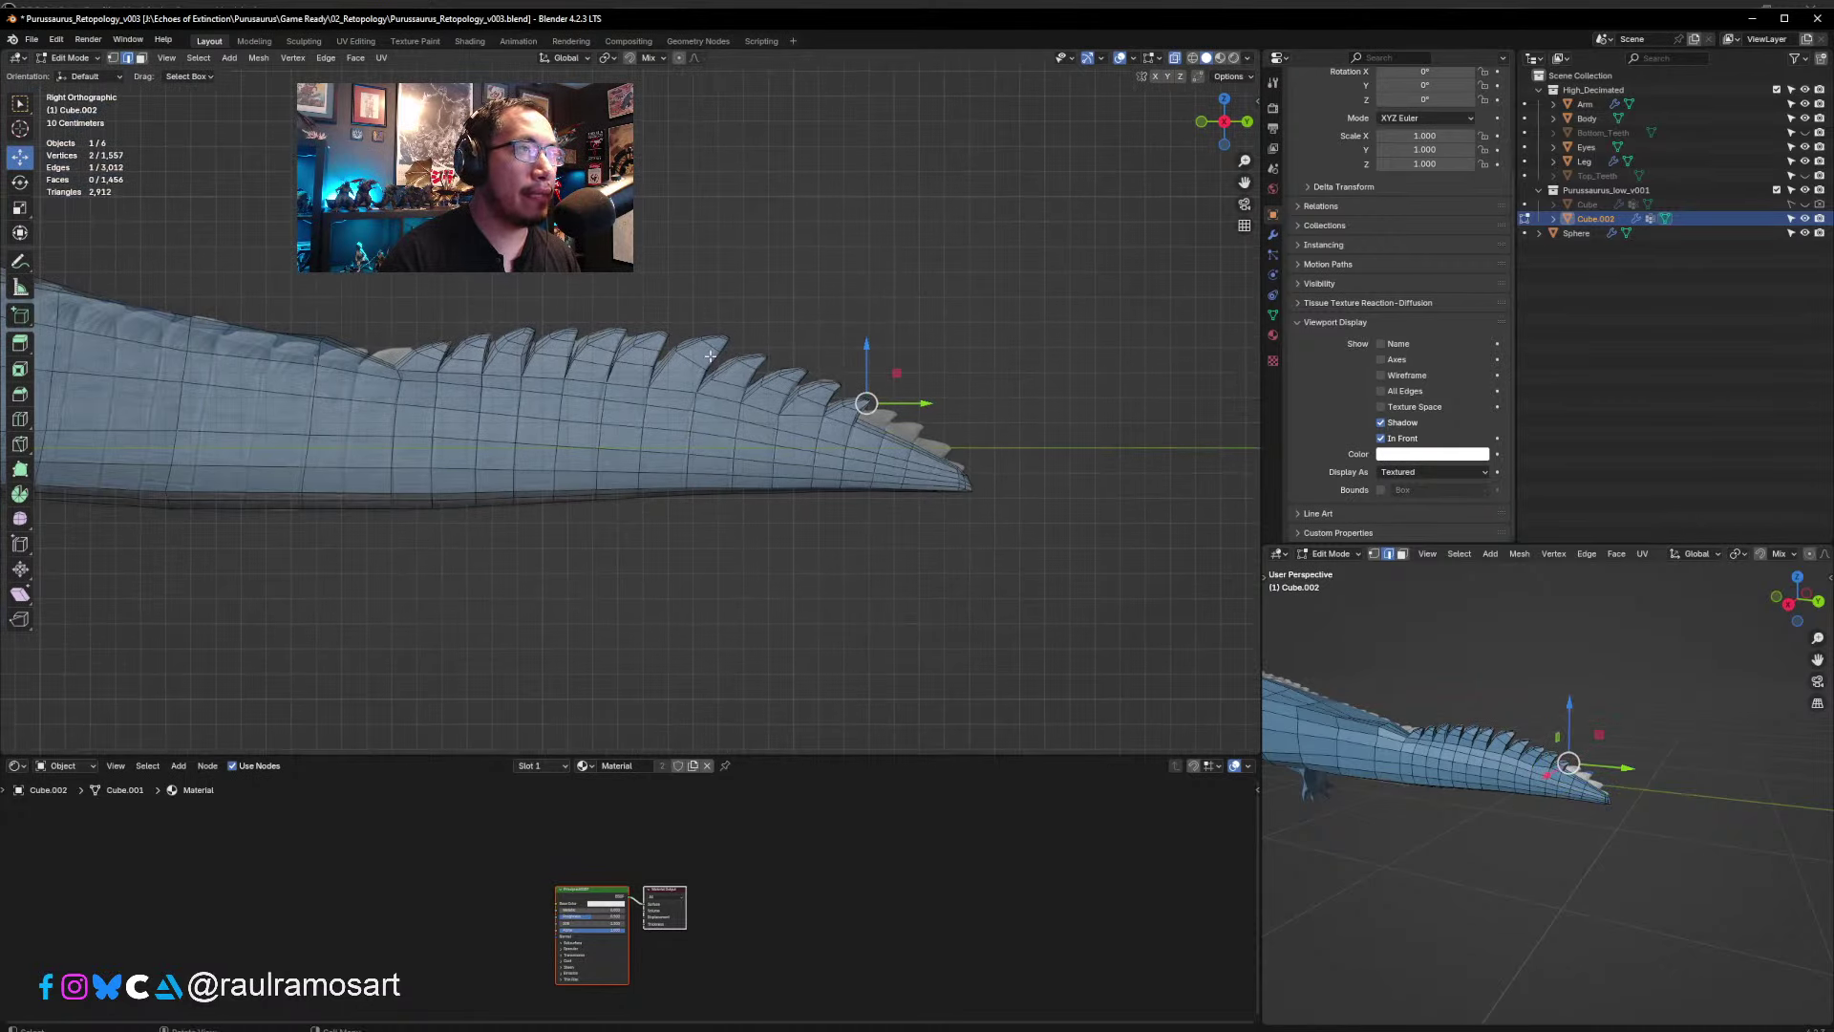
middle_click_drag(709, 356, 969, 432, "shift")
middle_click_drag(211, 289, 514, 321, "shift")
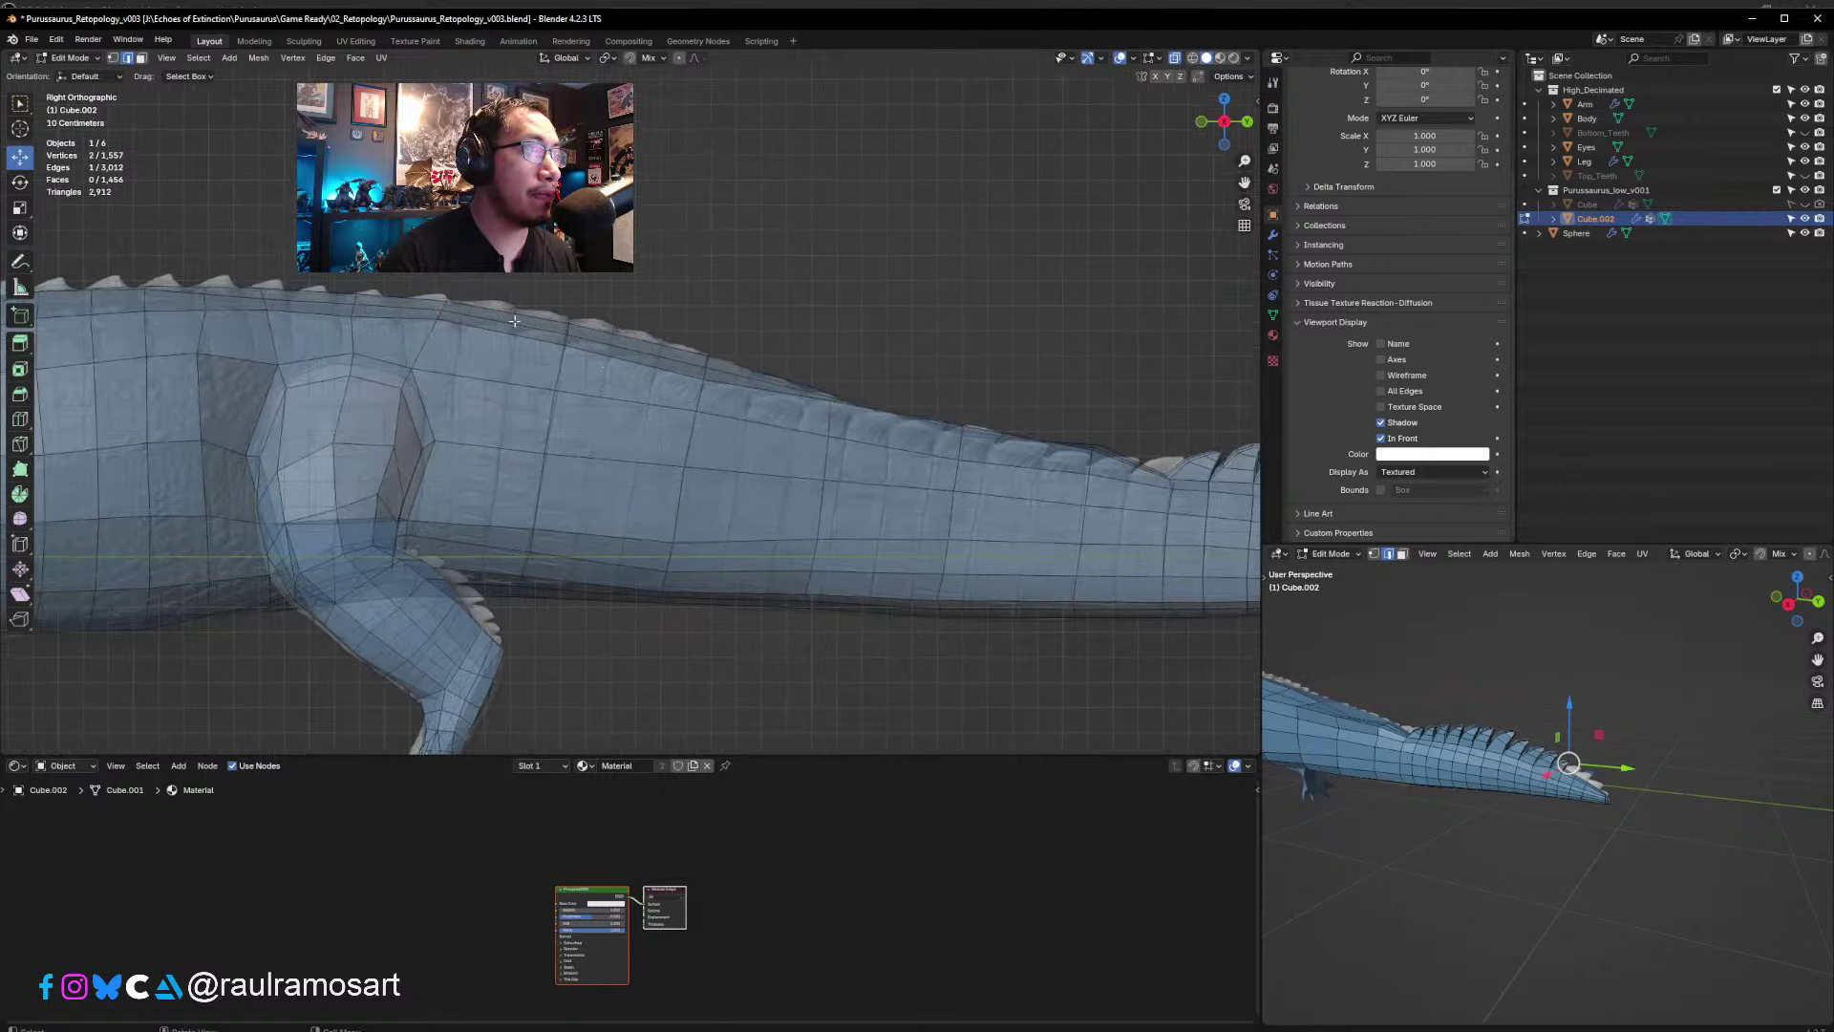
middle_click_drag(805, 358, 582, 319, "shift")
middle_click_drag(1070, 406, 554, 354, "shift")
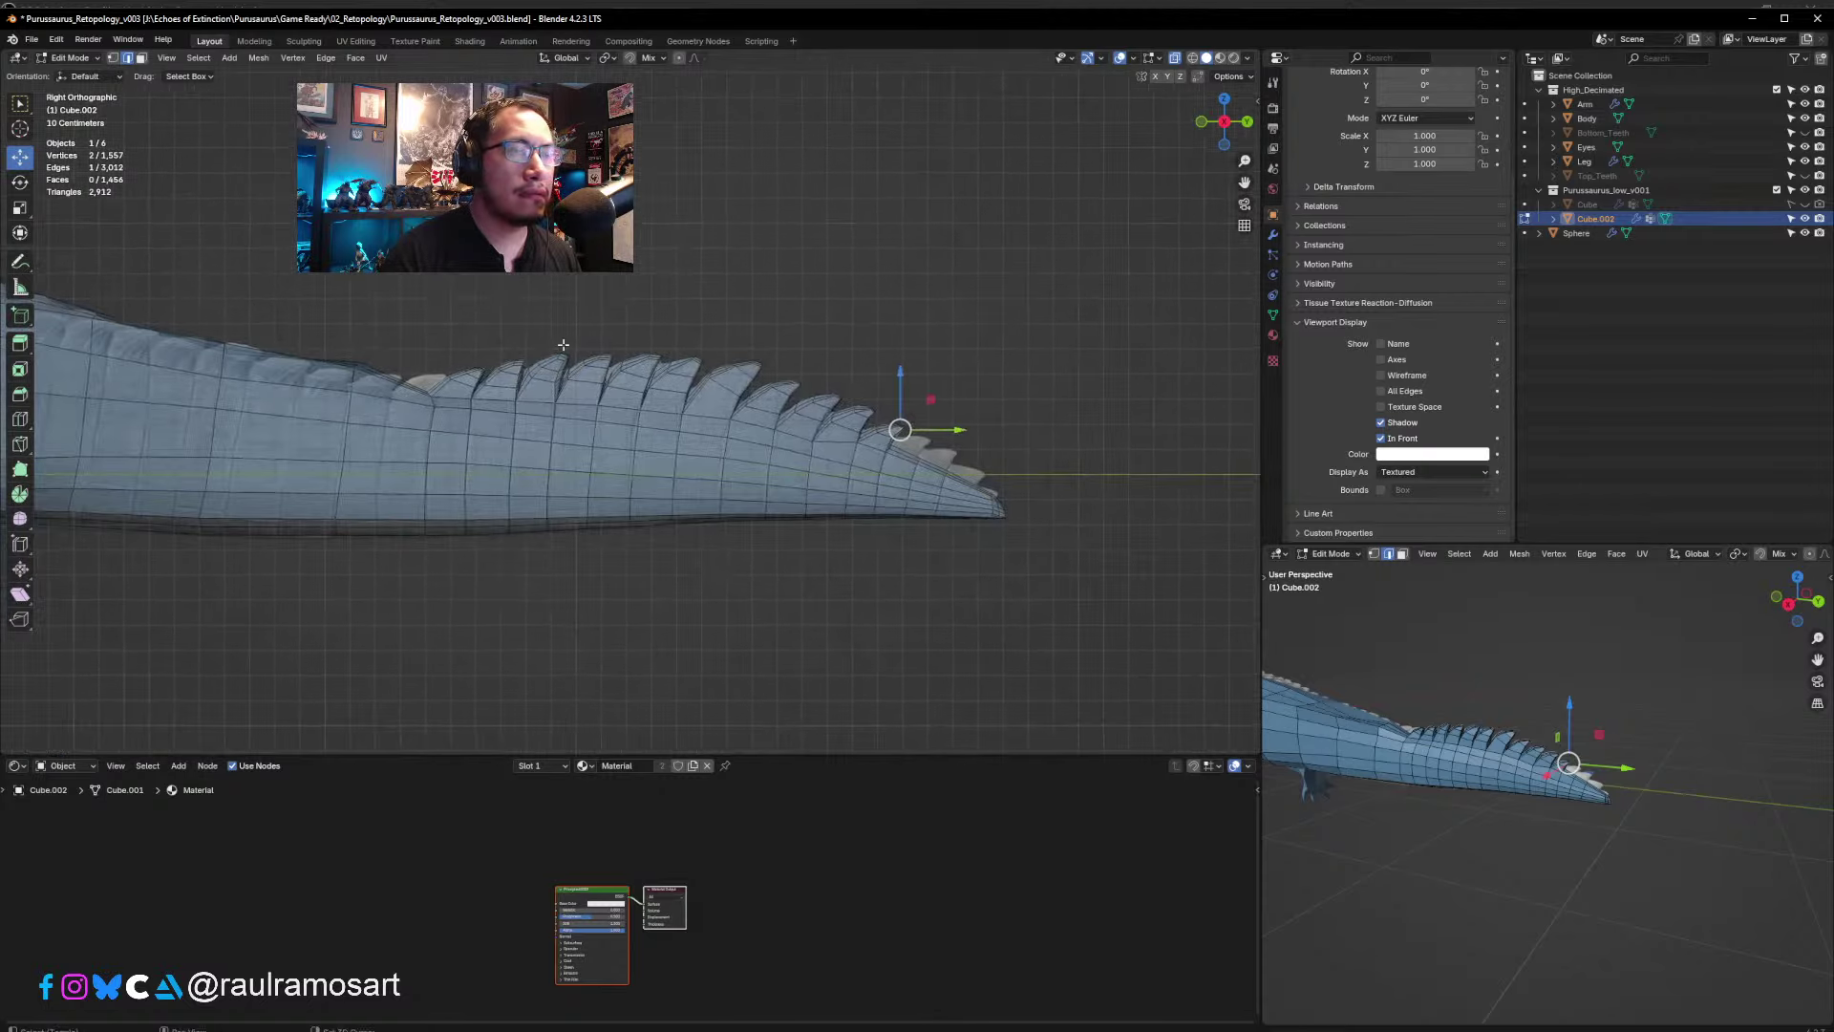
- Select the two top faces behind the third spike and extrude them up toward the sculpt's fourth spike
scroll(1009, 496, "up", 3)
middle_click_drag(1011, 496, 612, 450, "shift")
scroll(699, 474, "up", 6)
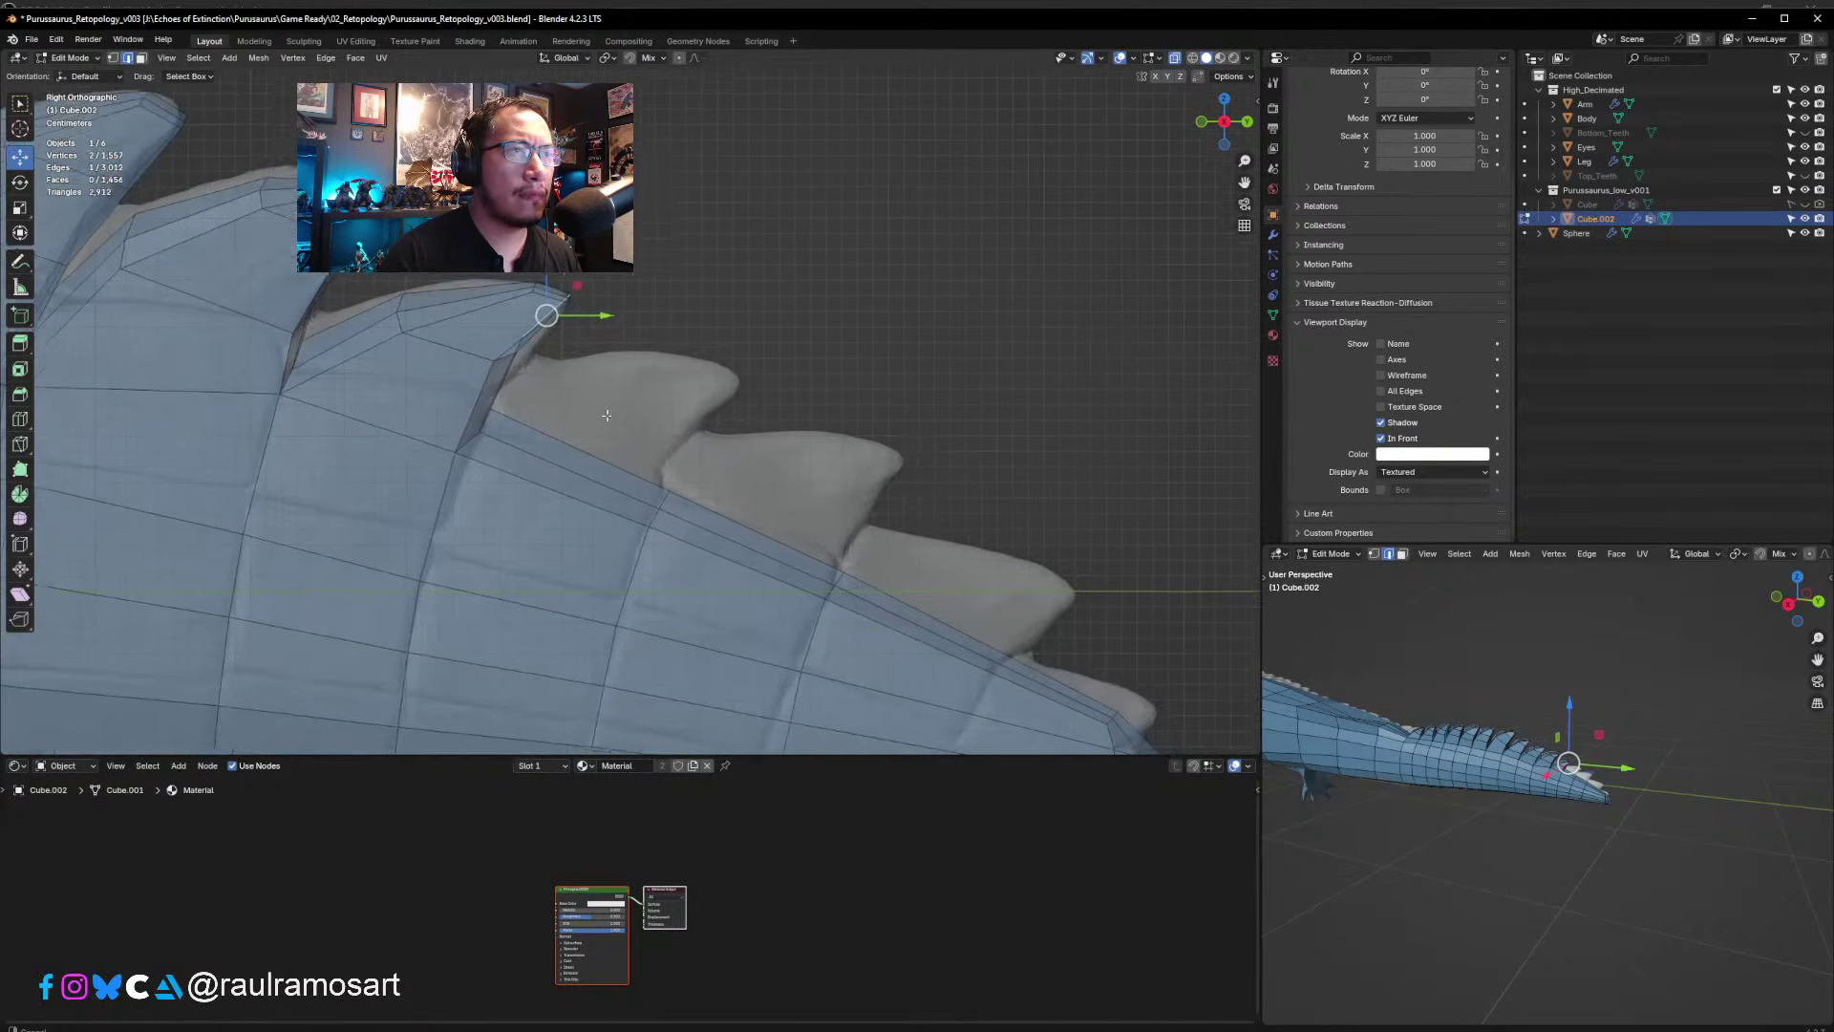
left_click(141, 58)
left_click(550, 445)
left_click(544, 462, "shift")
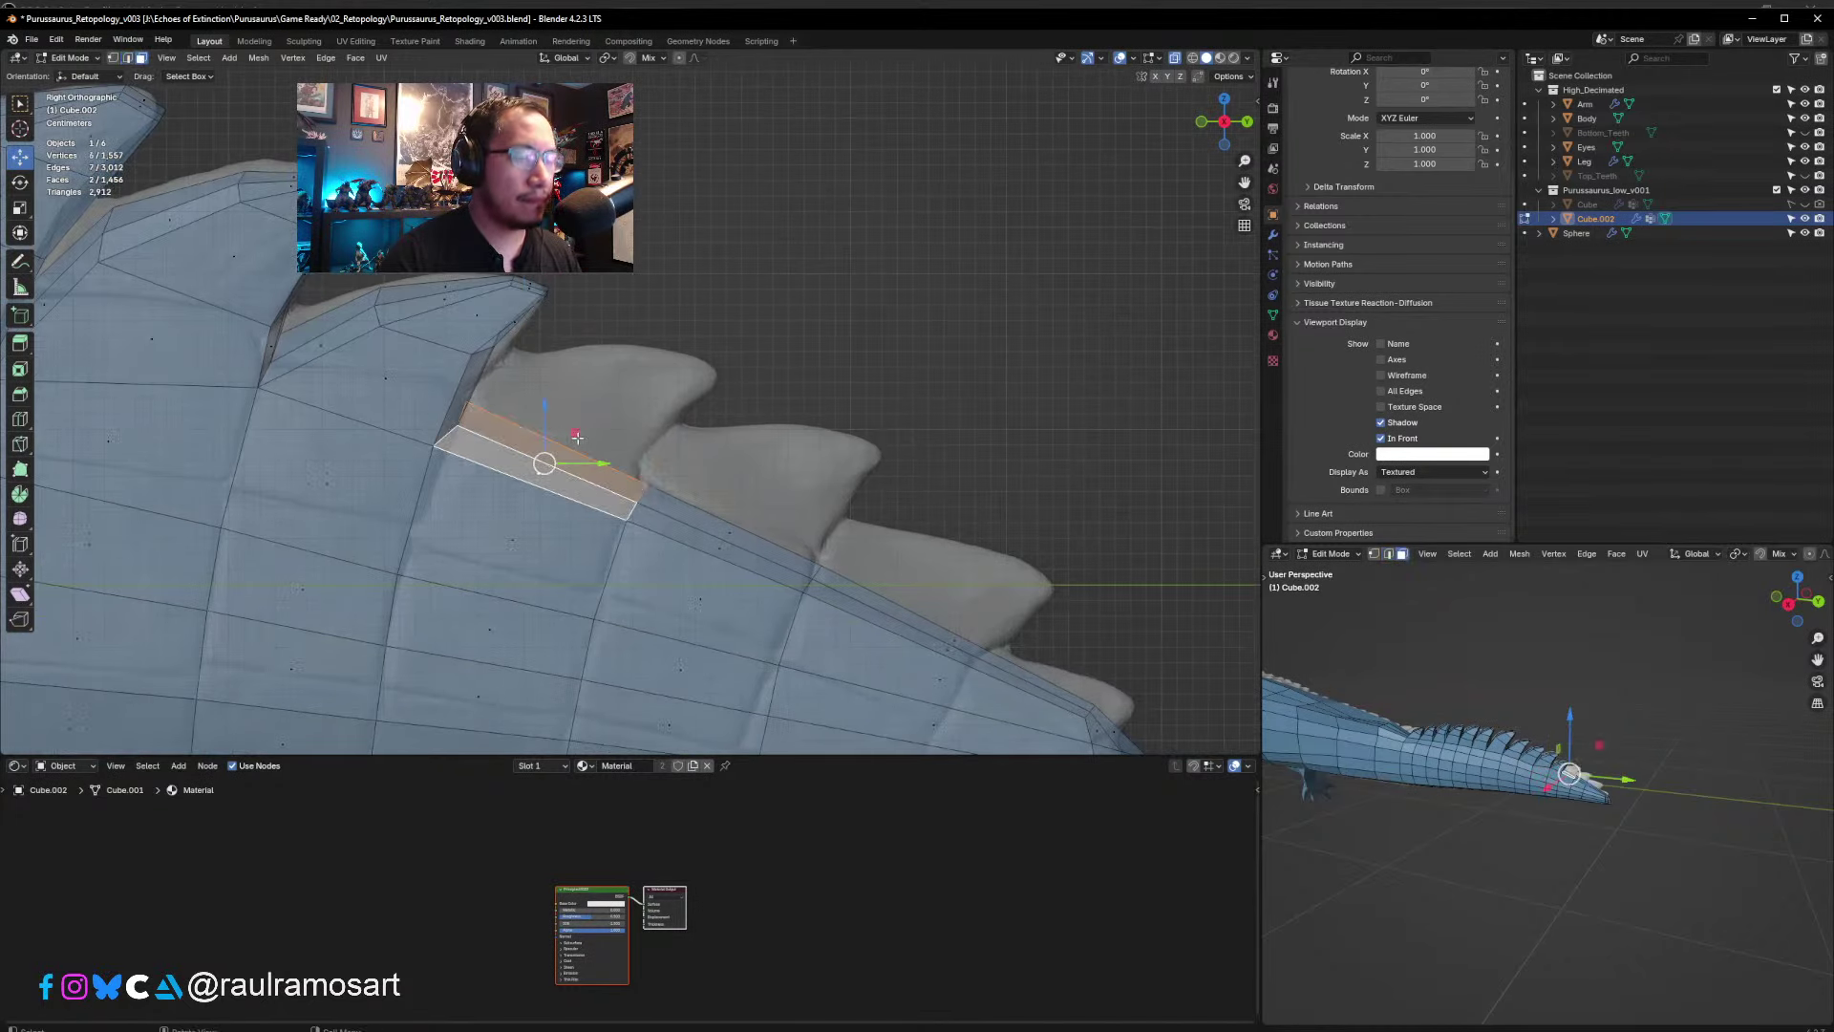
key("e")
left_click(682, 359)
- Scale the fourth spike's tip faces to 0.292 and move them about 0.064 m along Y to the sculpt's tip
key("s")
left_click(620, 363)
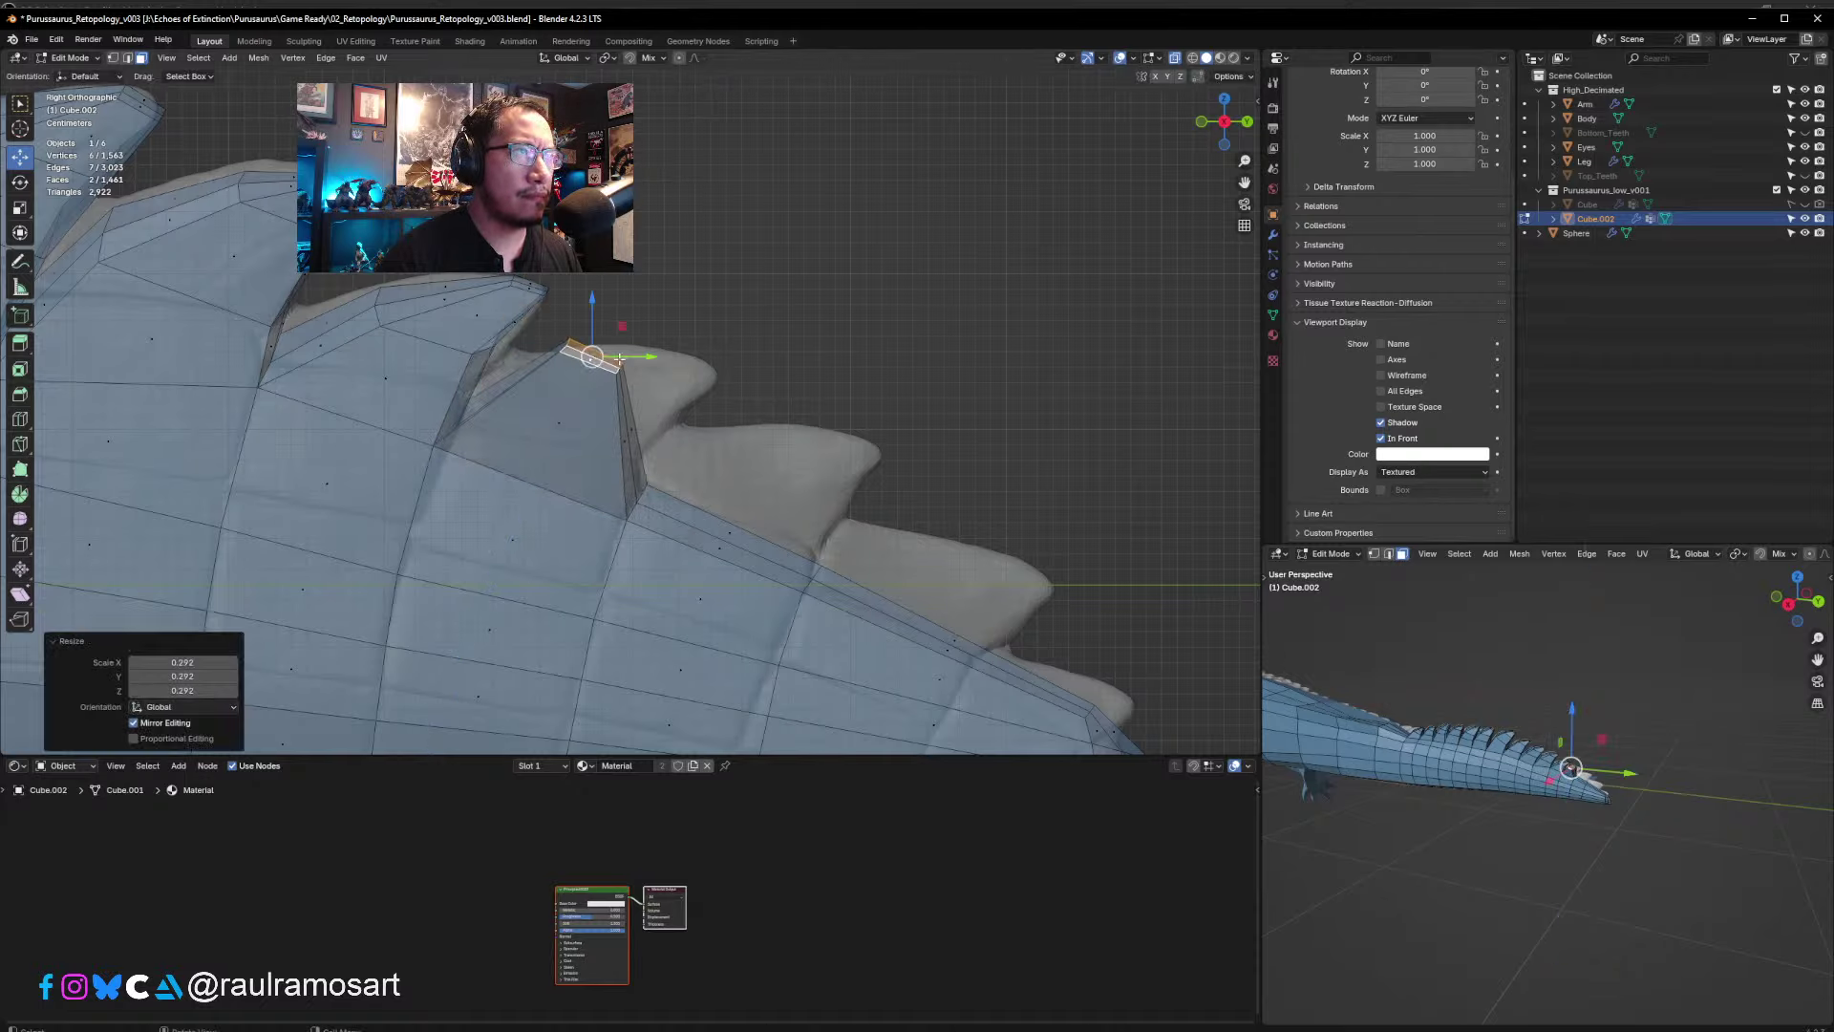
key("g")
left_click(719, 360)
- Move the fourth spike's tip faces inward along X by about 0.067 m toward the centerline
middle_click_drag(811, 349, 668, 628)
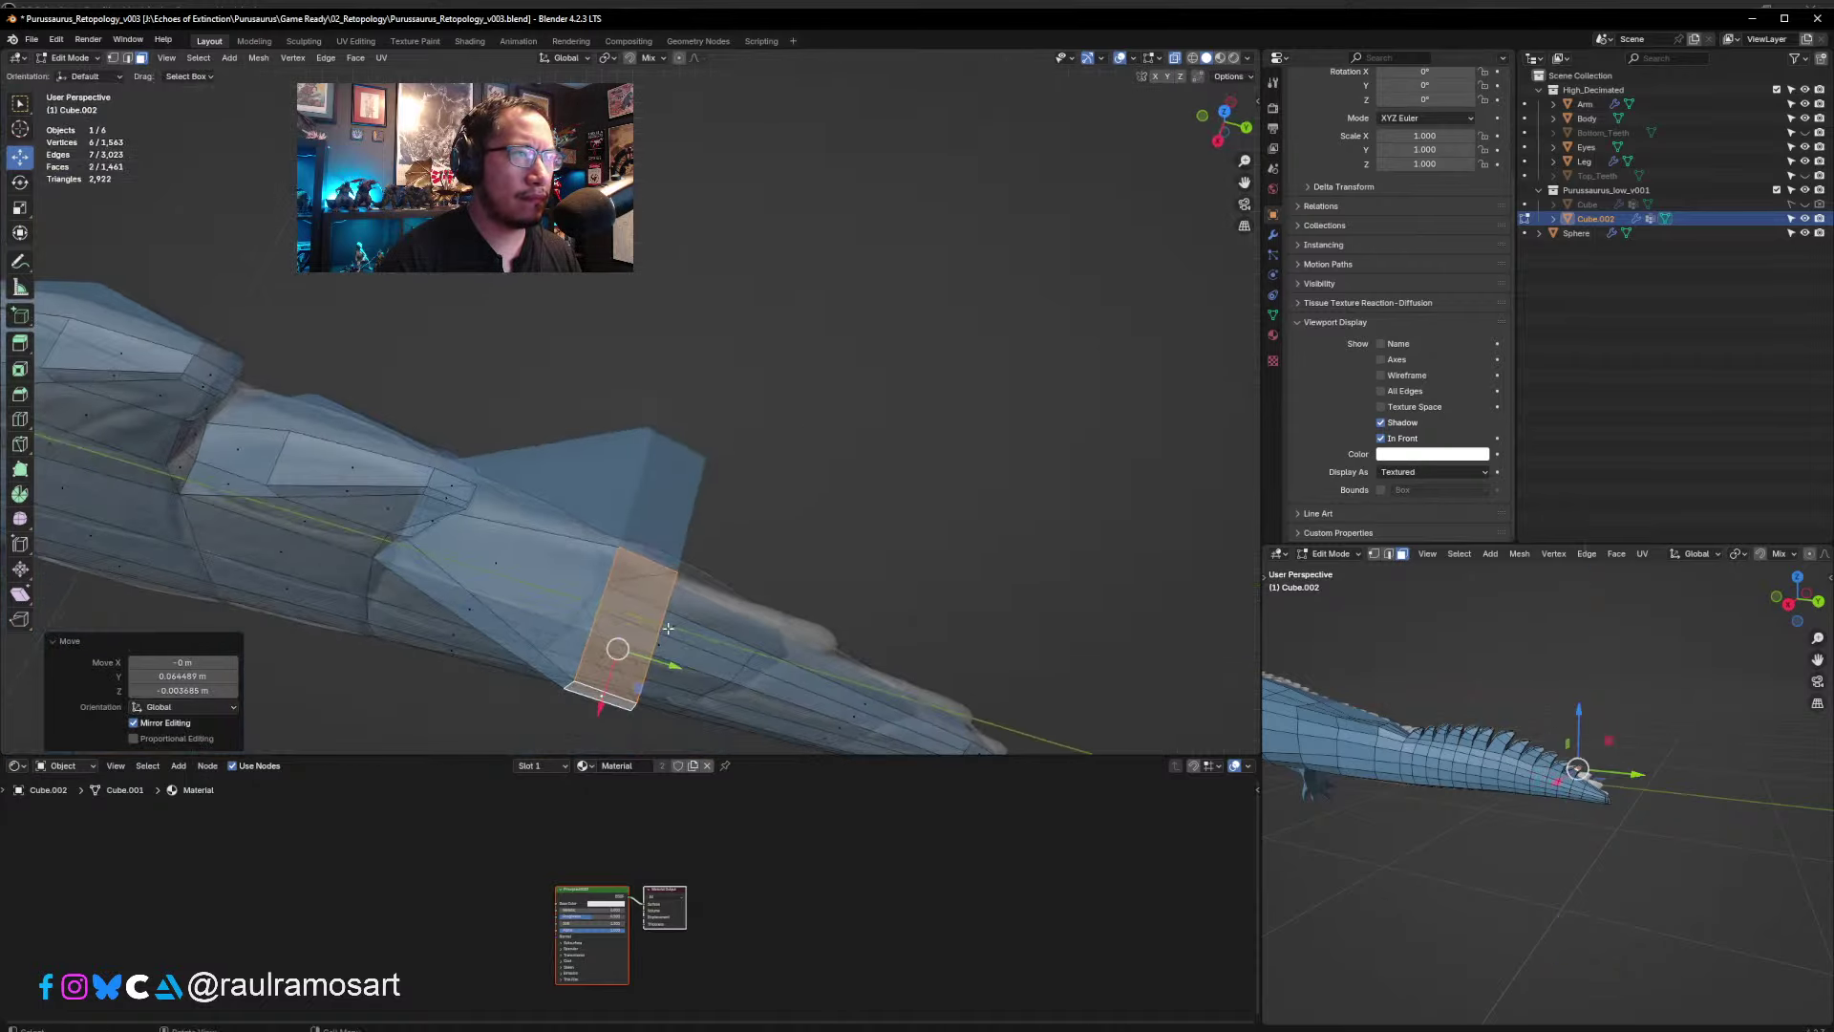
key("g")
key("x")
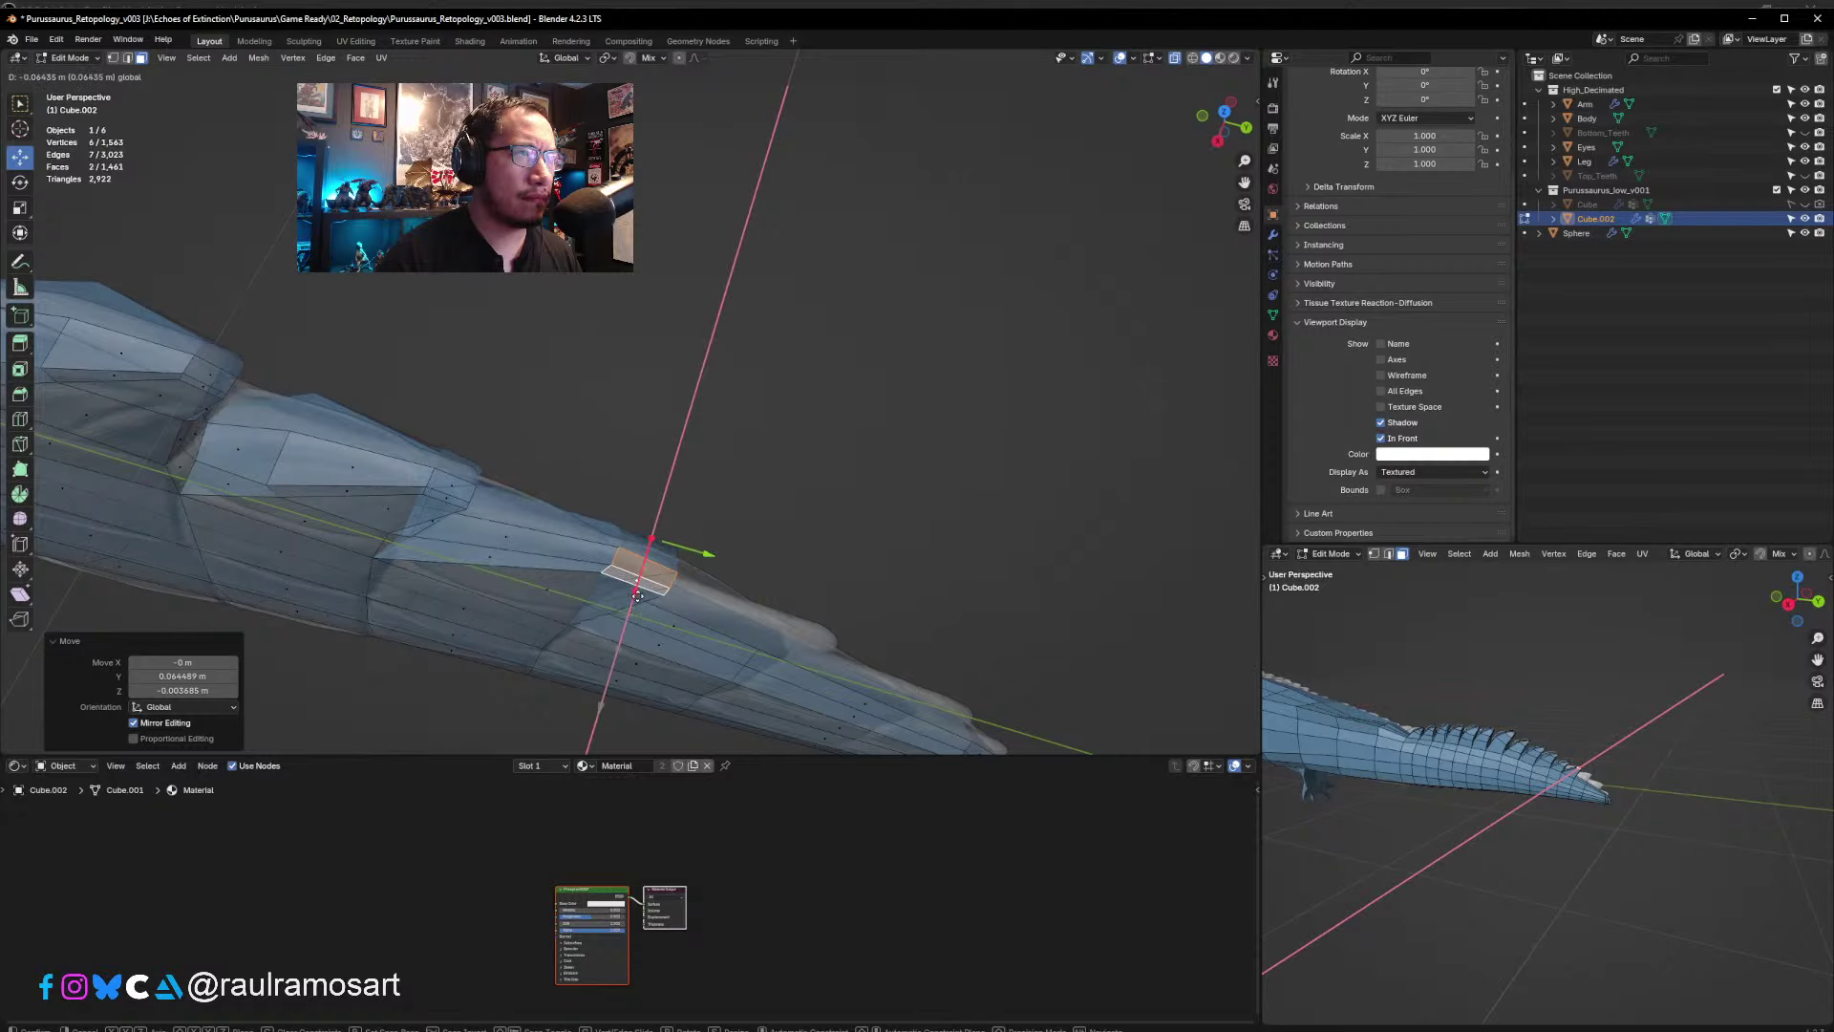
left_click(639, 593)
key("KP_3")
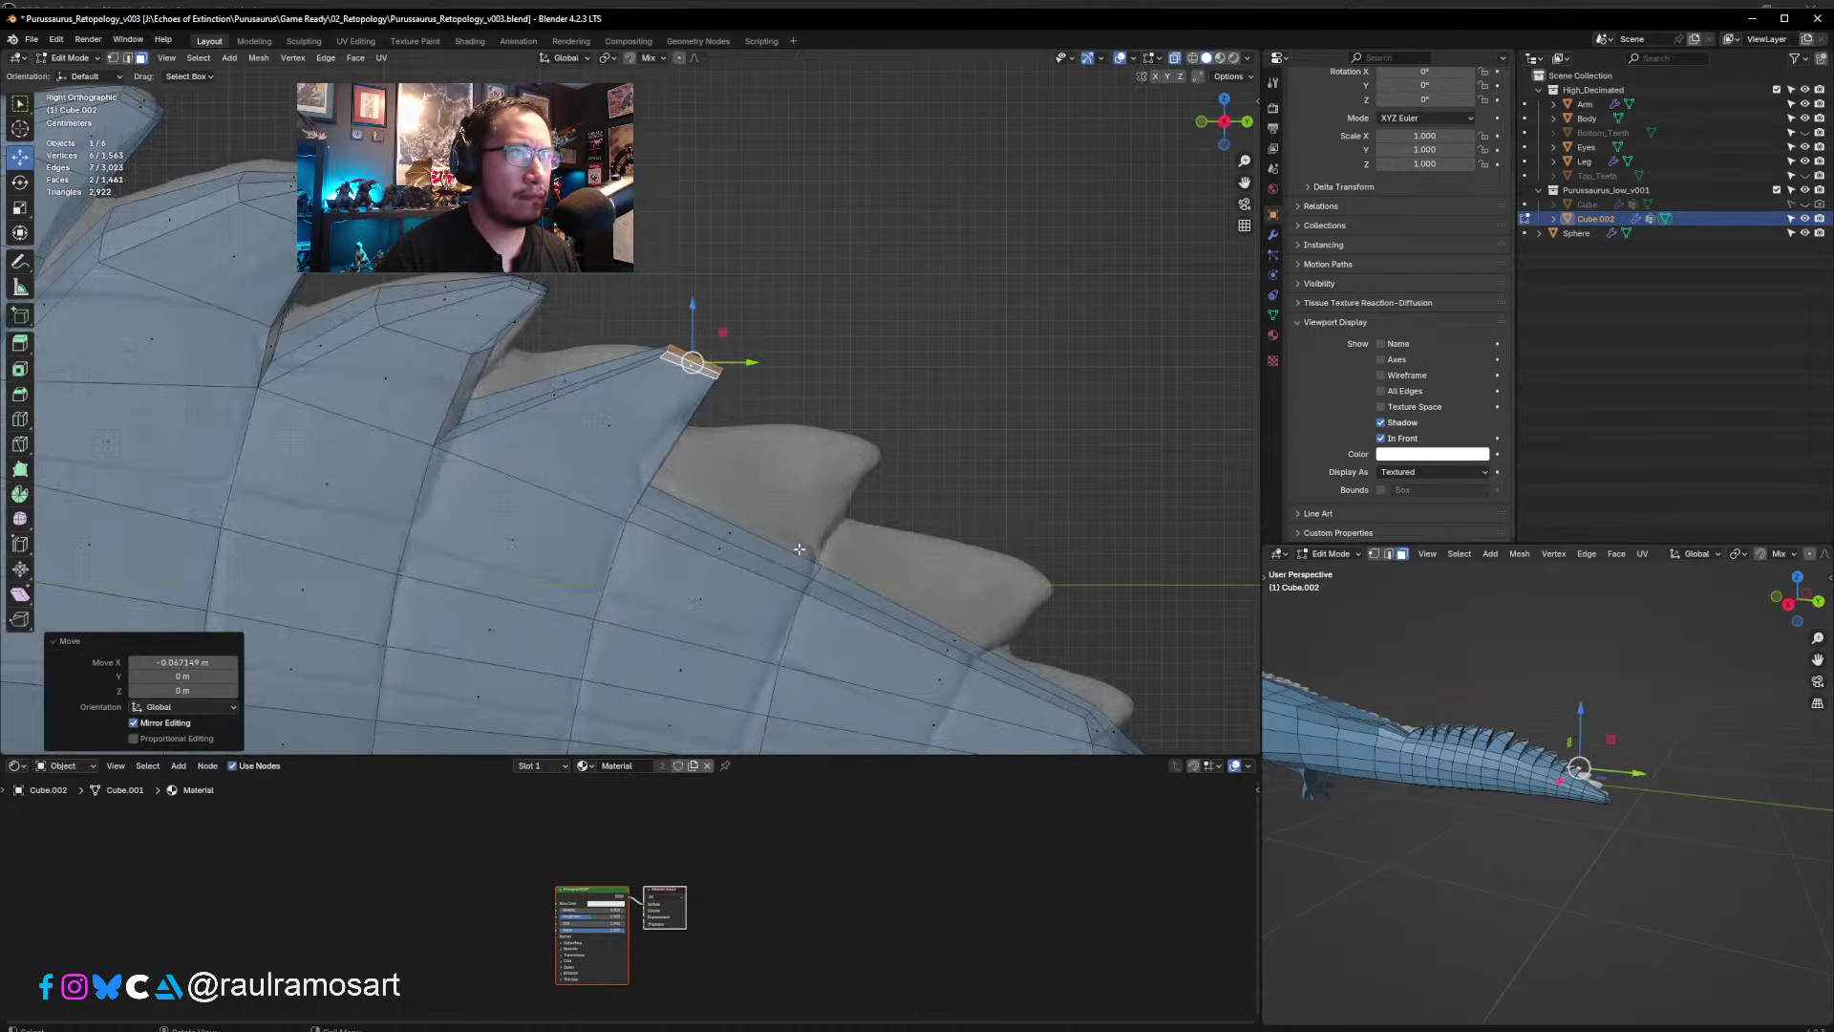
- Add an edge loop across the middle of the fourth spike and move it about -0.013 m along Y and 0.008 m up
left_click(609, 449)
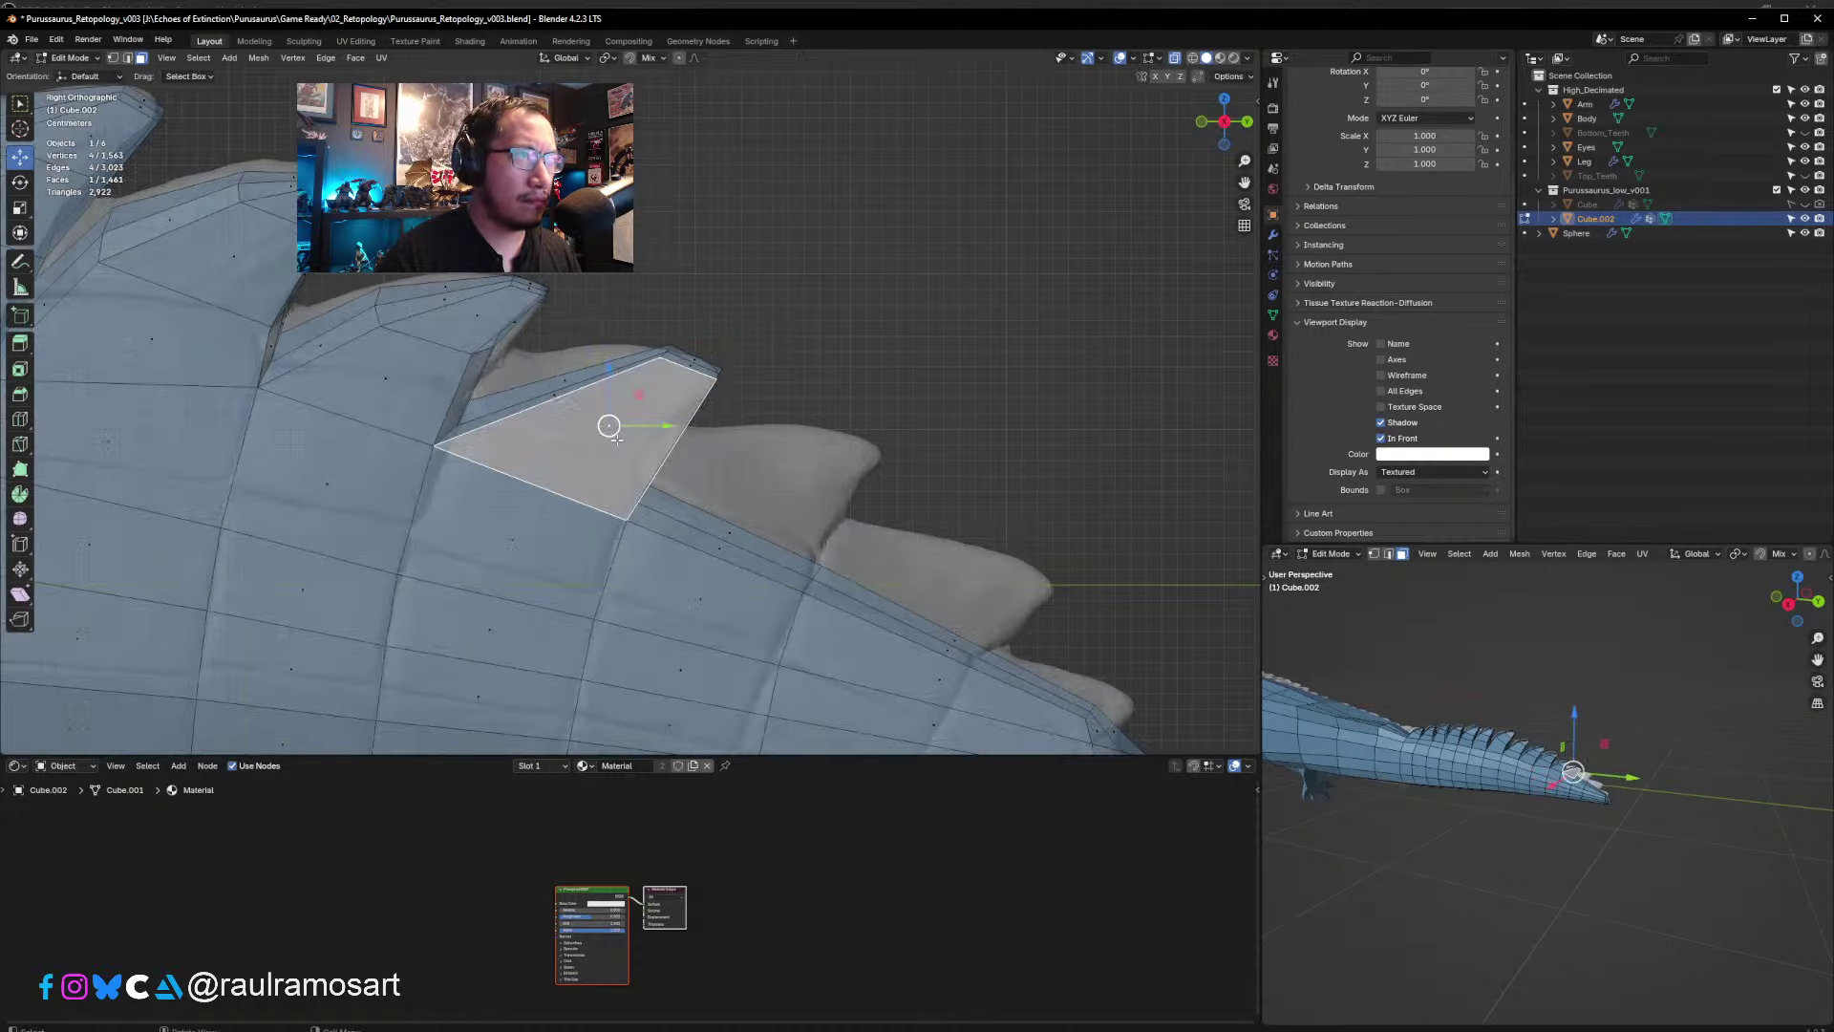
key("ctrl+r")
left_click(571, 394)
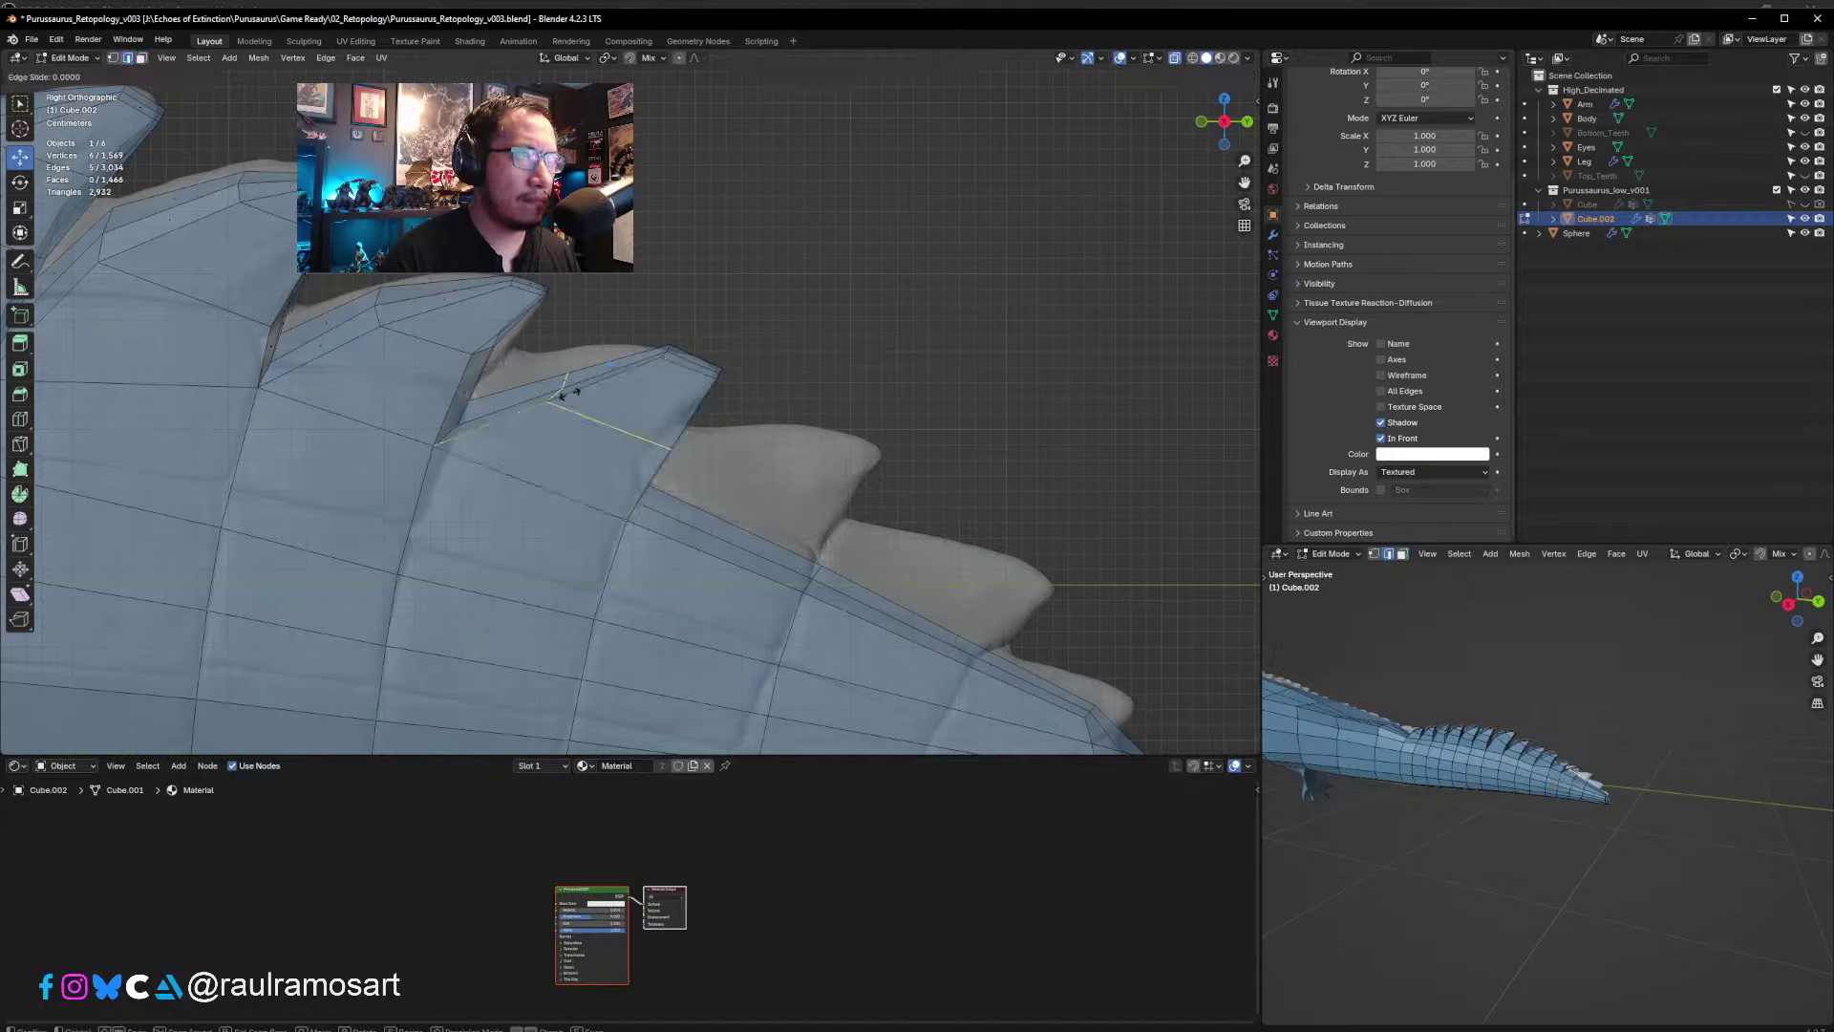
right_click(570, 393)
key("g")
left_click(549, 381)
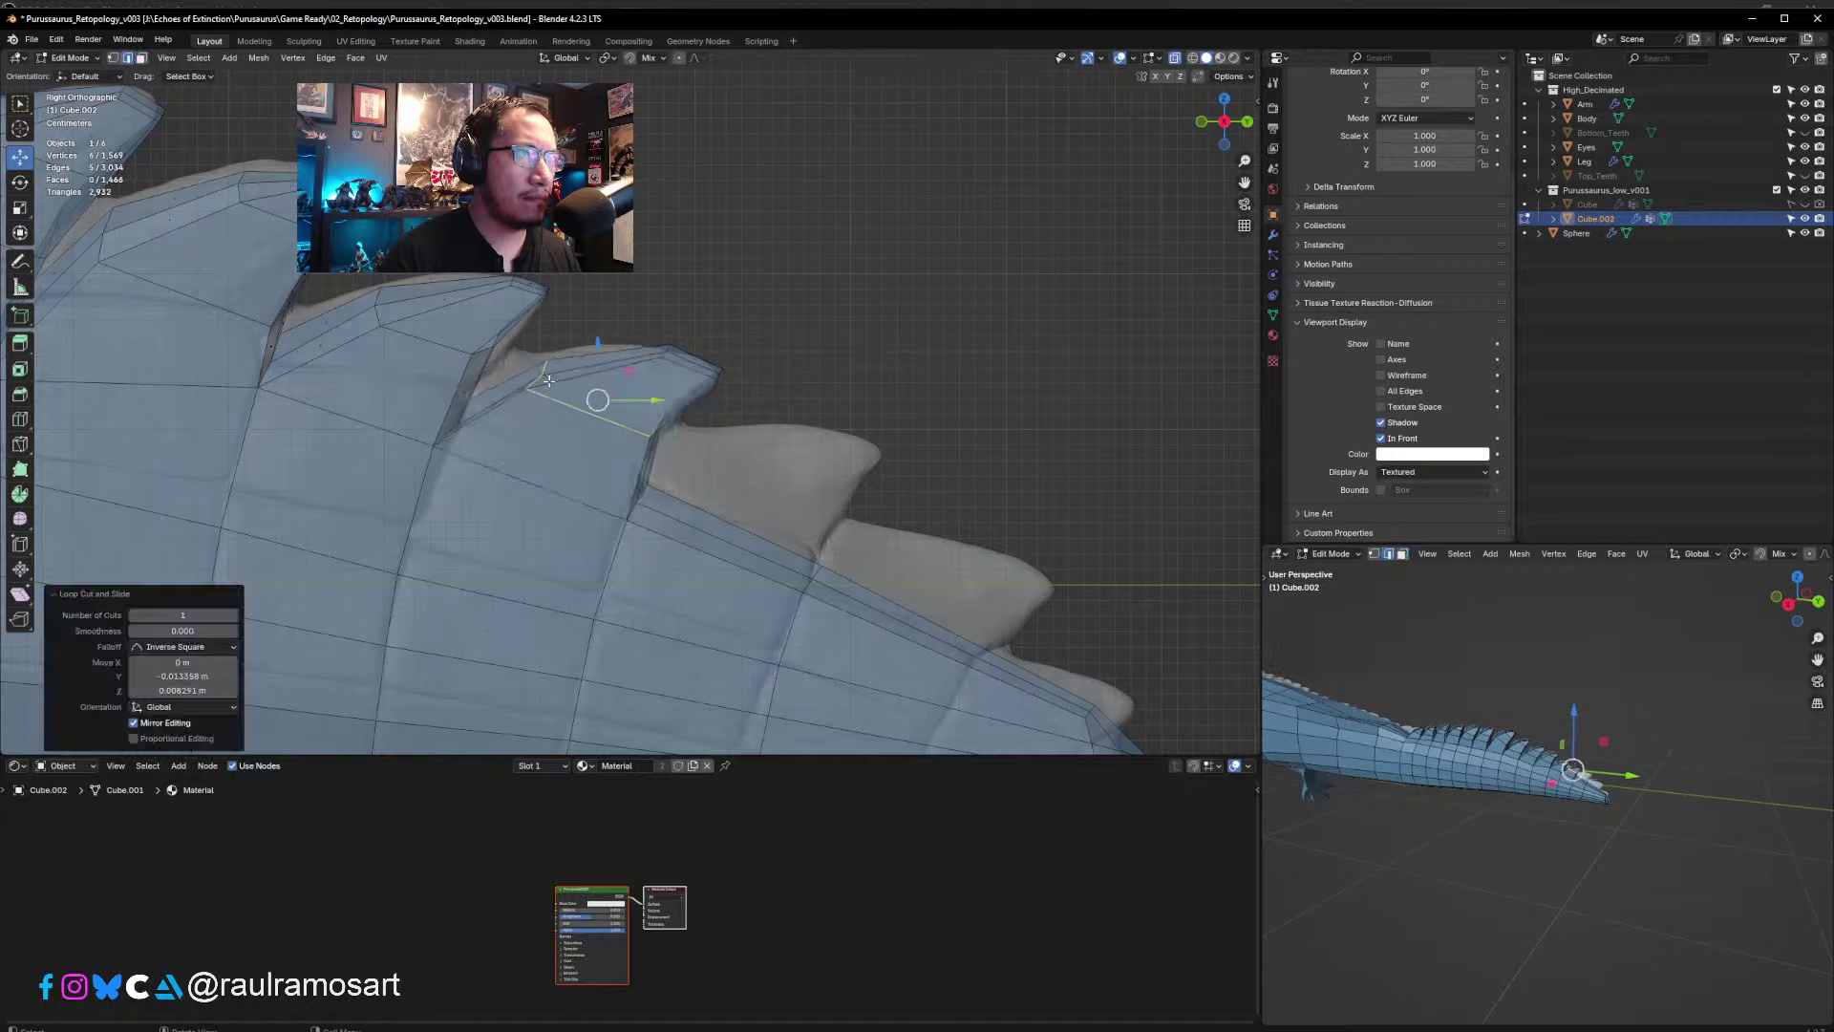
- Move the vertex on the fourth spike's rear edge about 0.008 m up and slightly back along Y
left_click(1015, 389)
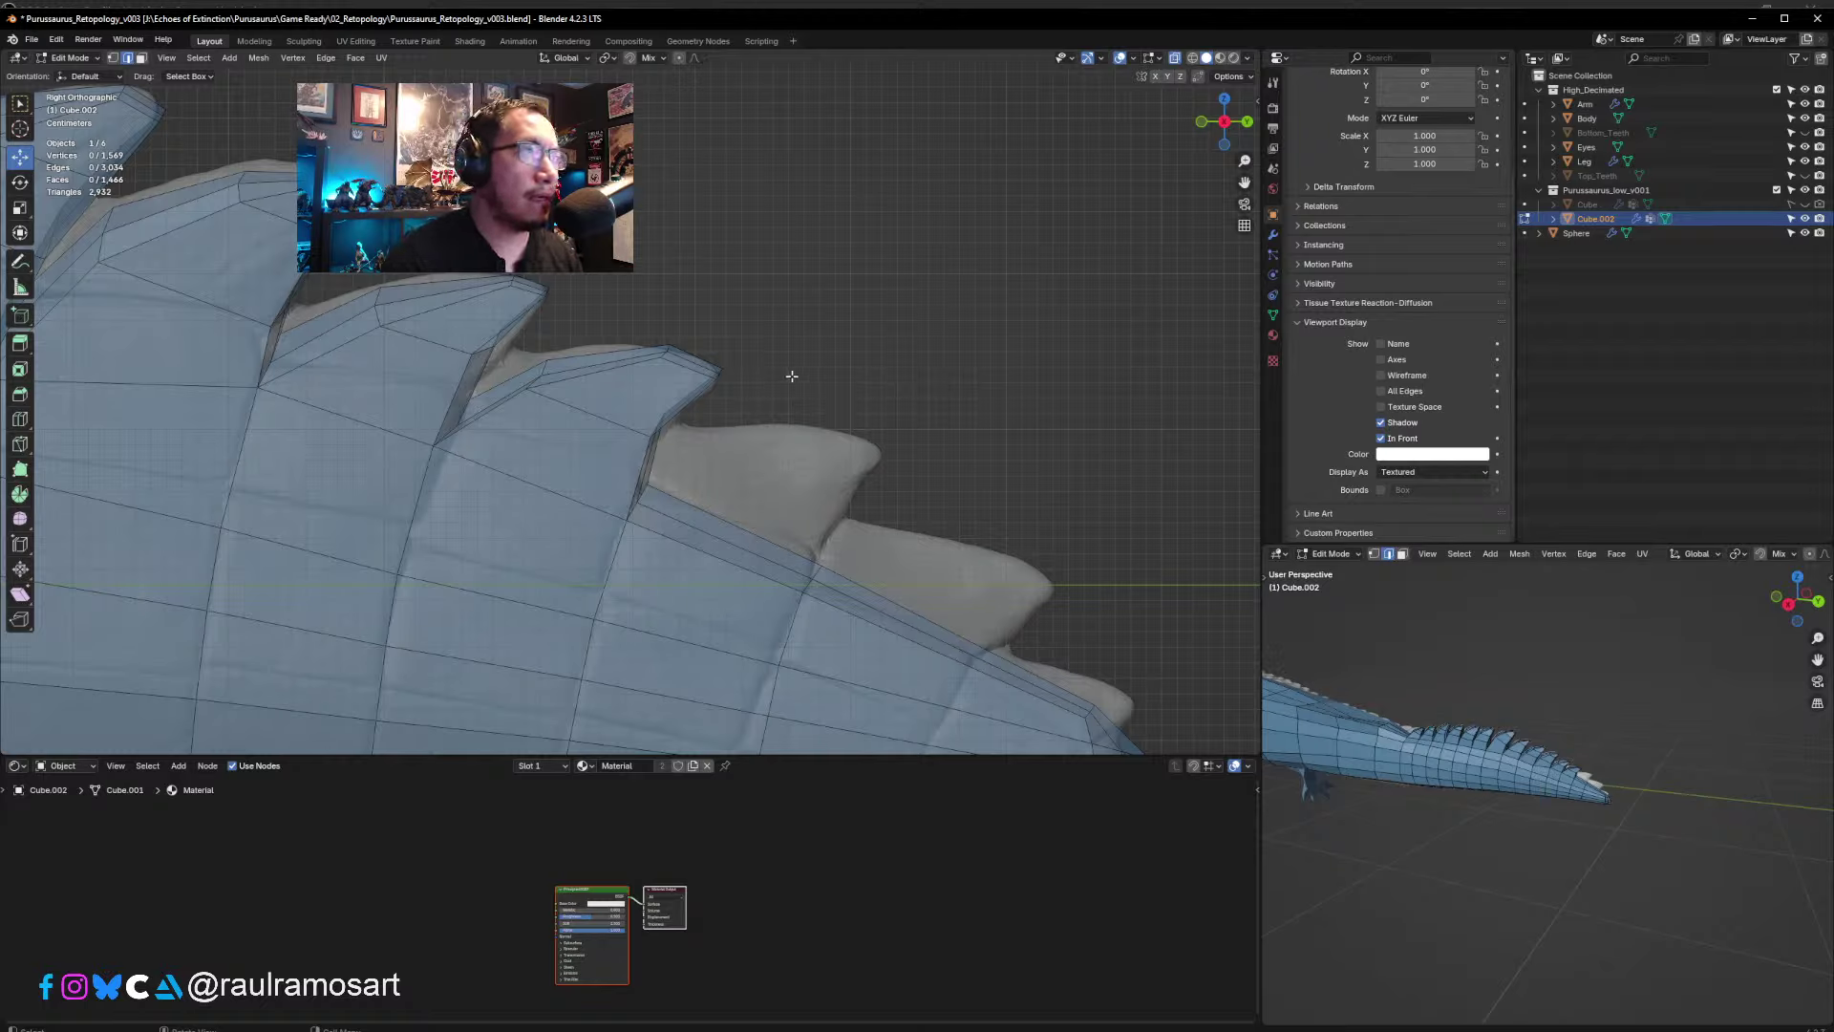
left_click(114, 58)
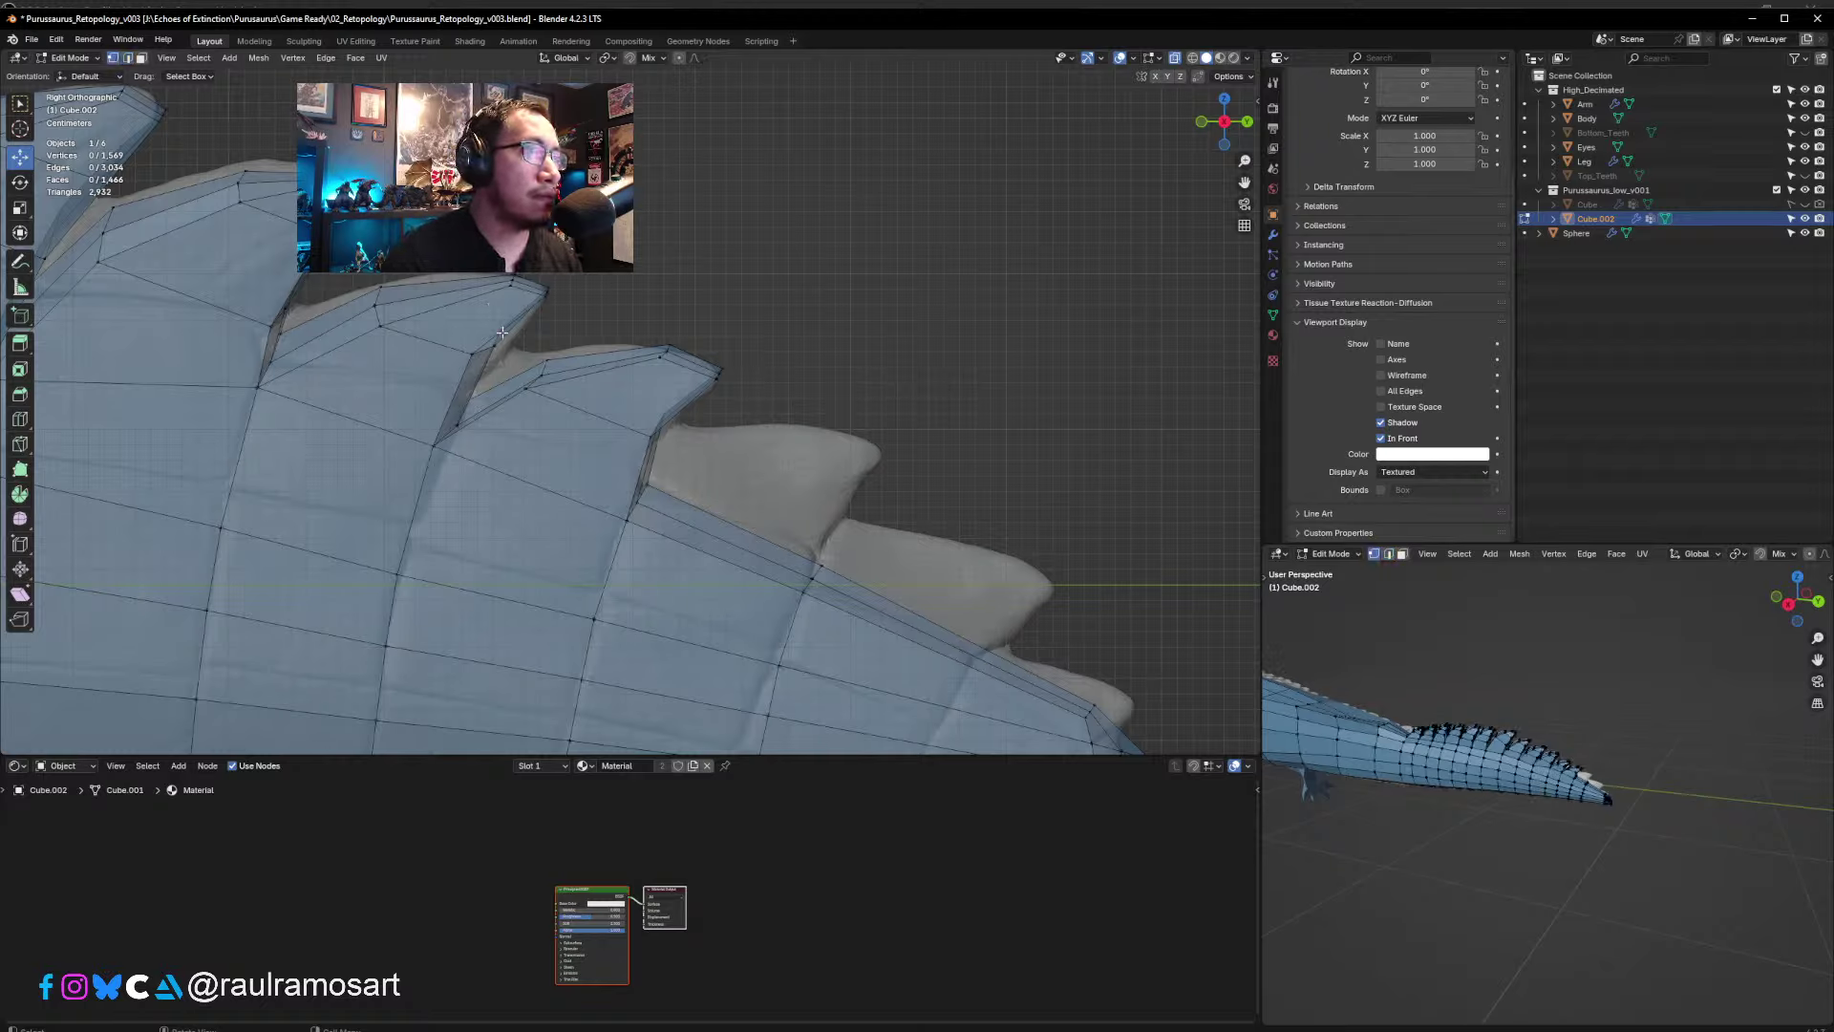
left_click_drag(530, 356, 656, 418)
left_click(527, 390)
left_click(649, 439)
scroll(594, 437, "down", 5)
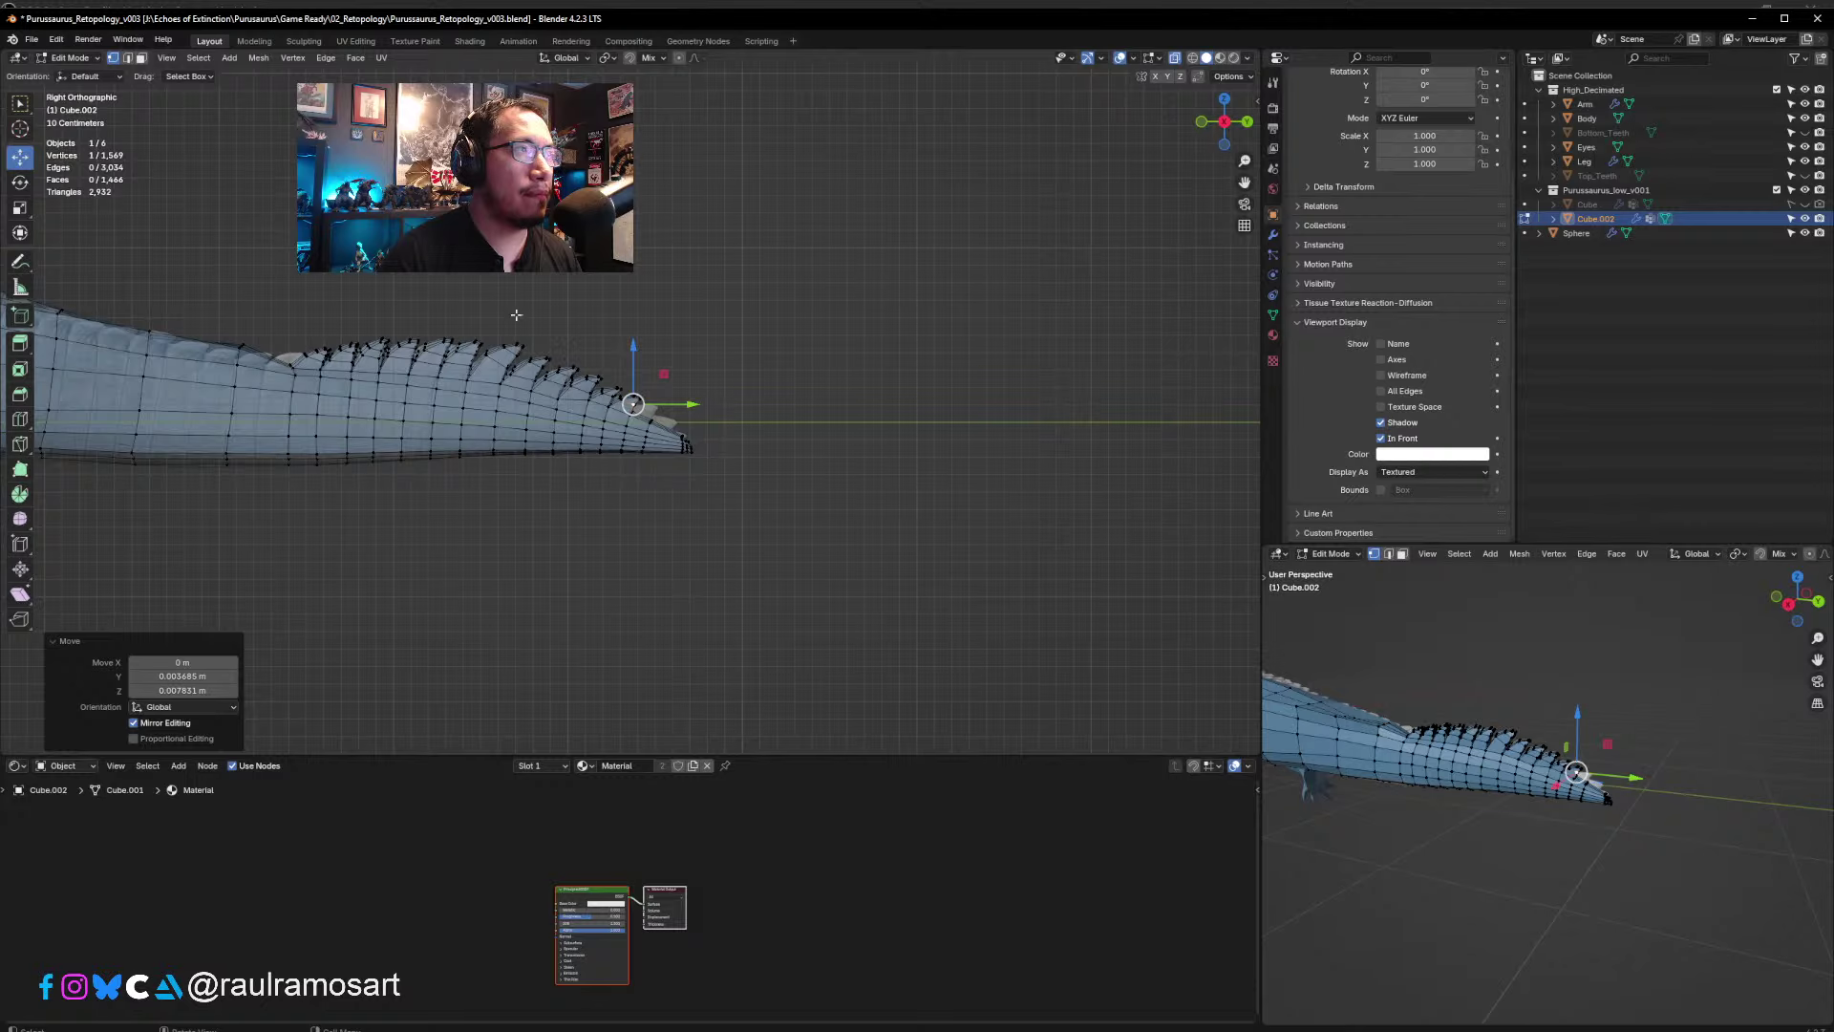
scroll(557, 469, "up", 8)
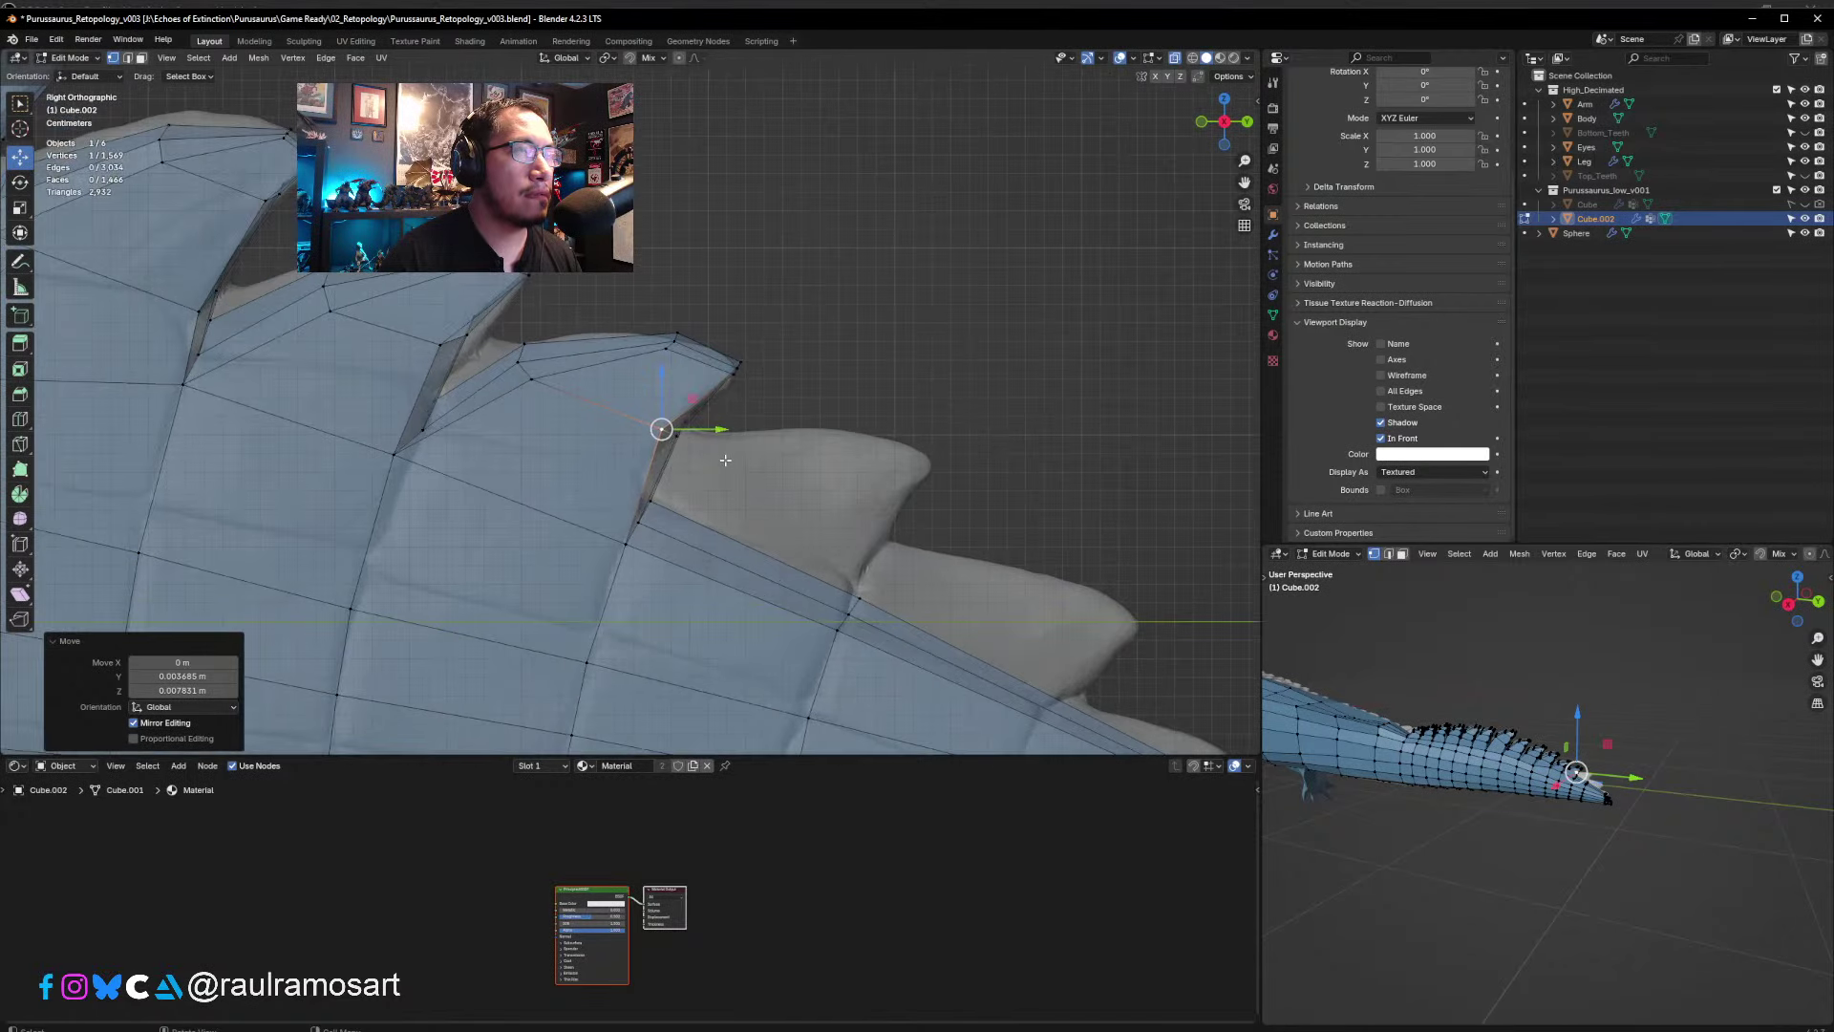
- Move the fourth spike's front middle vertices back along Y and scale them to 0.834
left_click_drag(514, 334, 555, 409)
key("g")
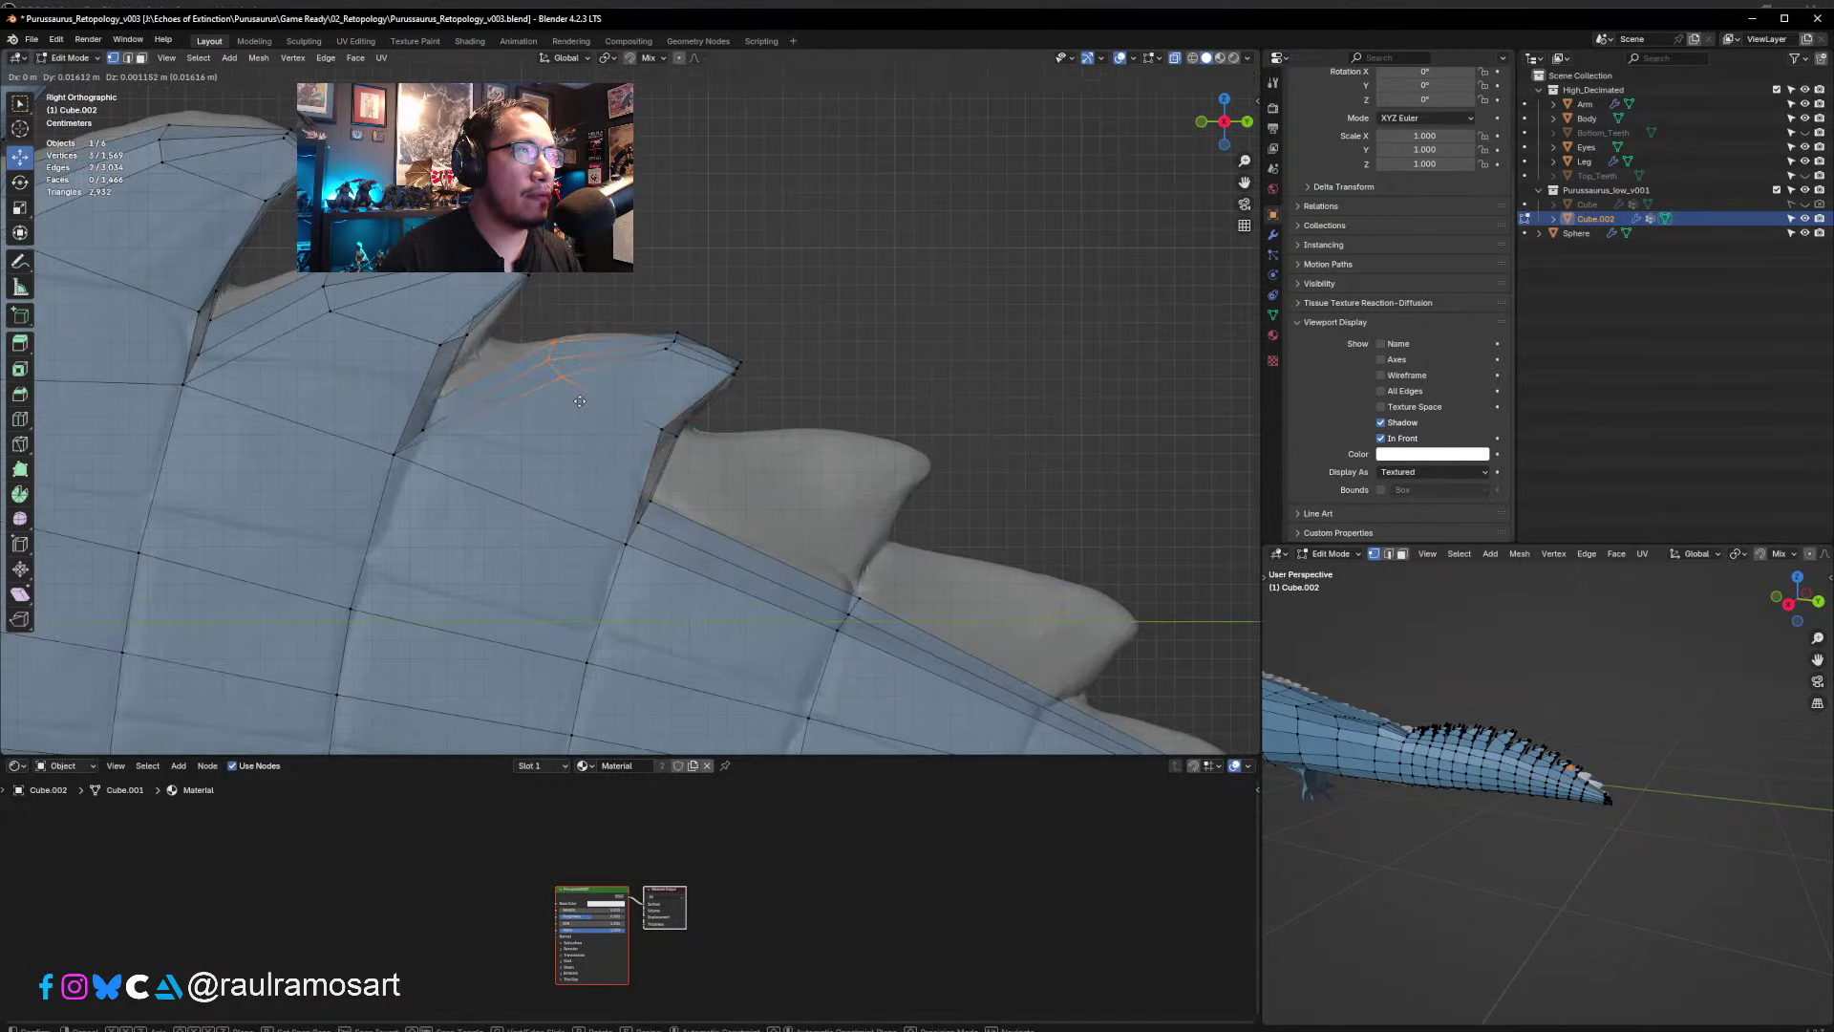
left_click(584, 401)
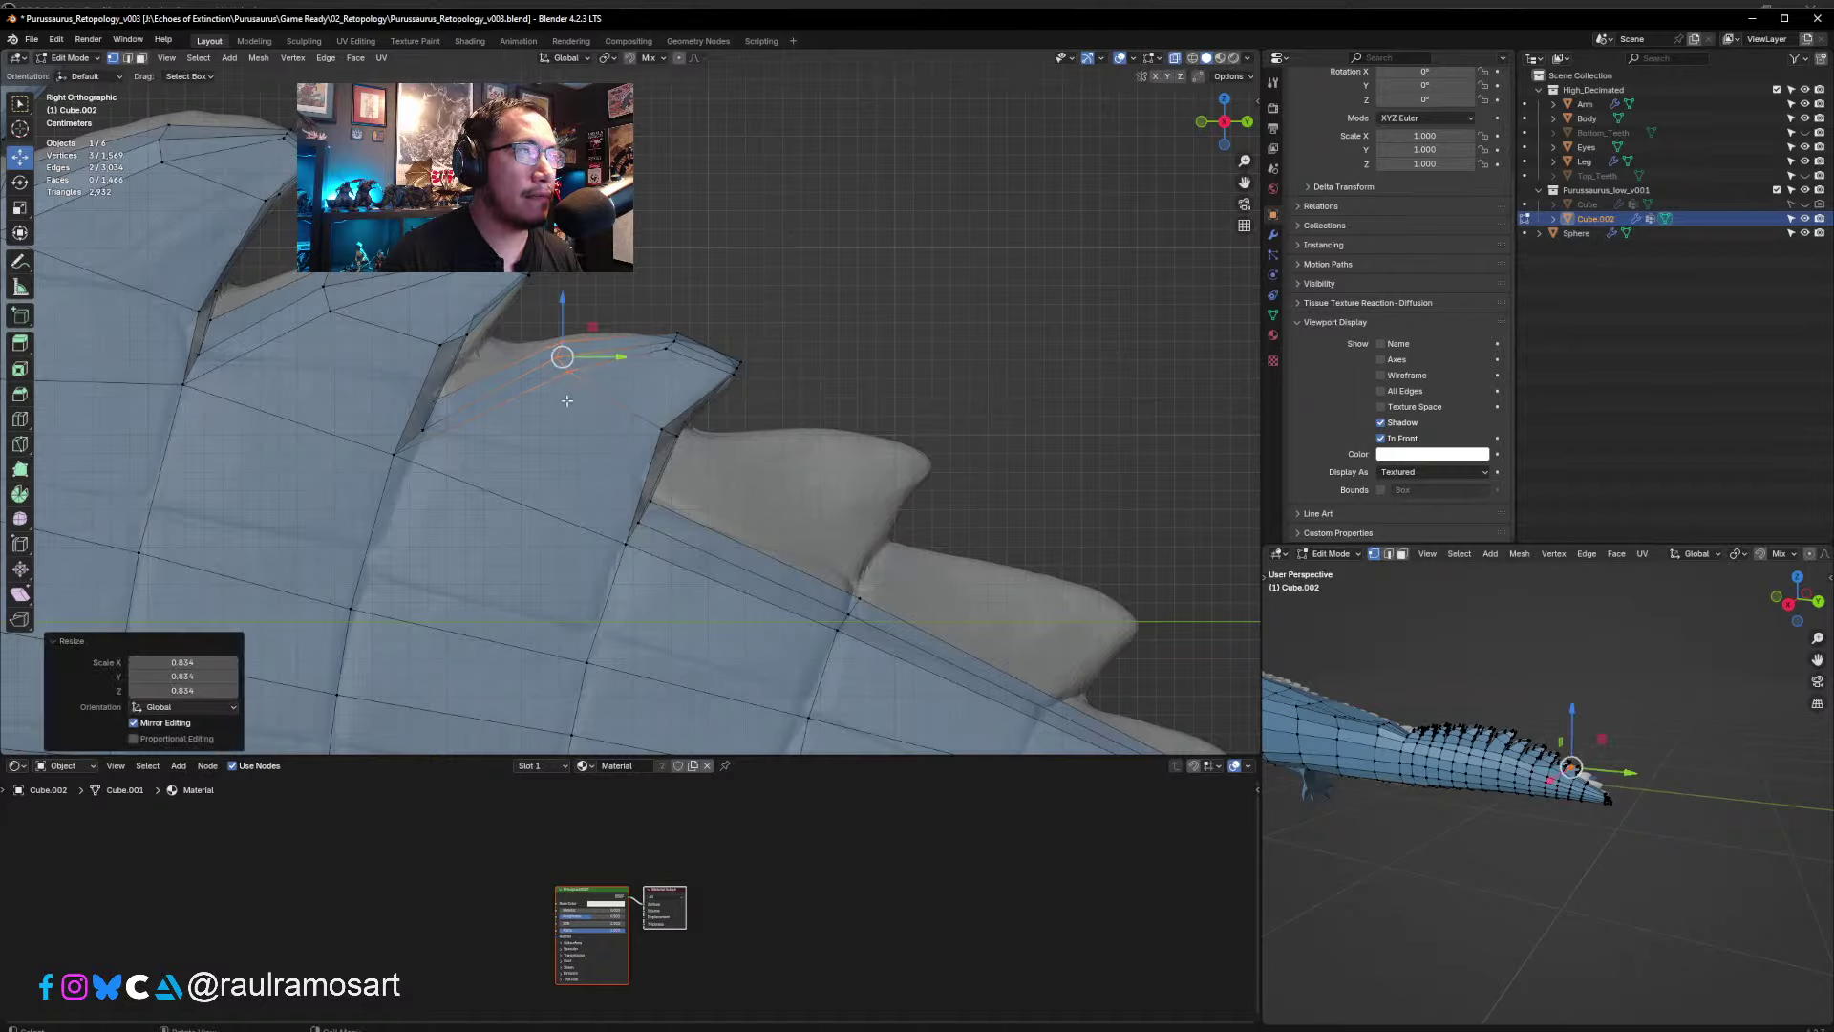
left_click(507, 399)
- Extrude the two top faces behind the fourth spike and move them about 0.069 m along Y and 0.057 m up
middle_click_drag(671, 459, 492, 393, "shift")
left_click(142, 59)
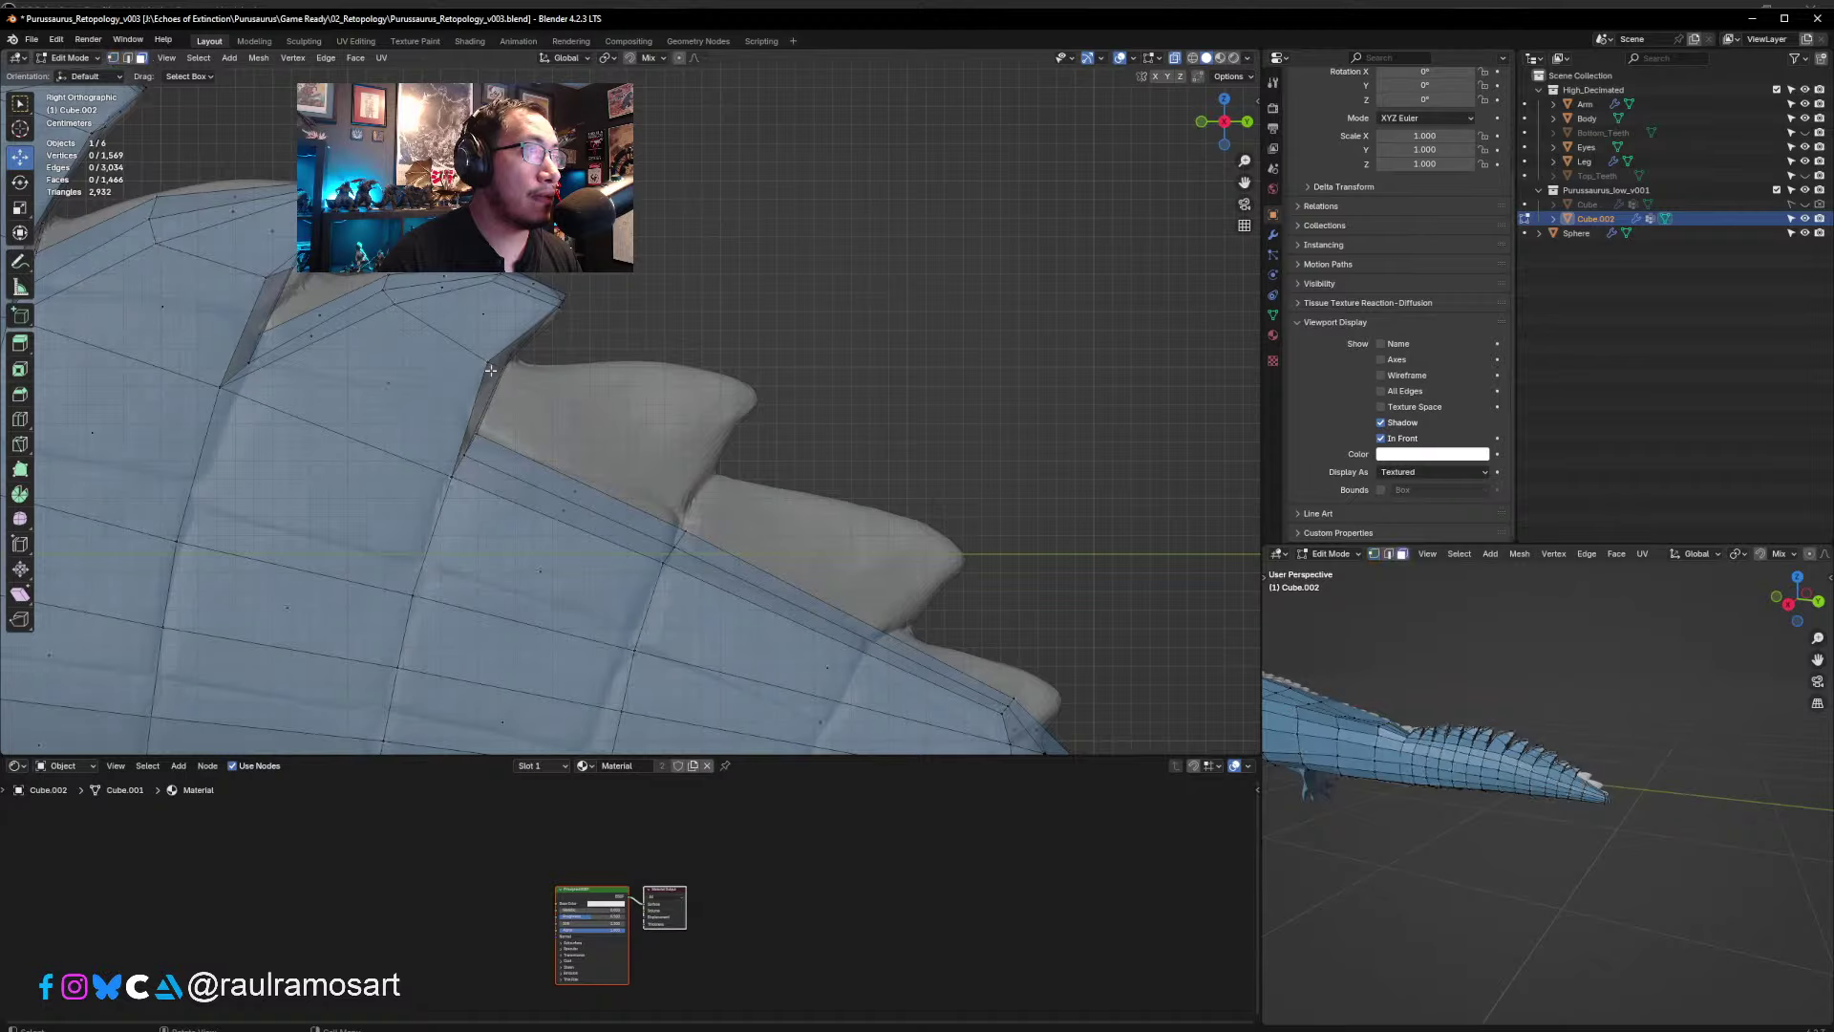
left_click(582, 482)
left_click(582, 506, "shift")
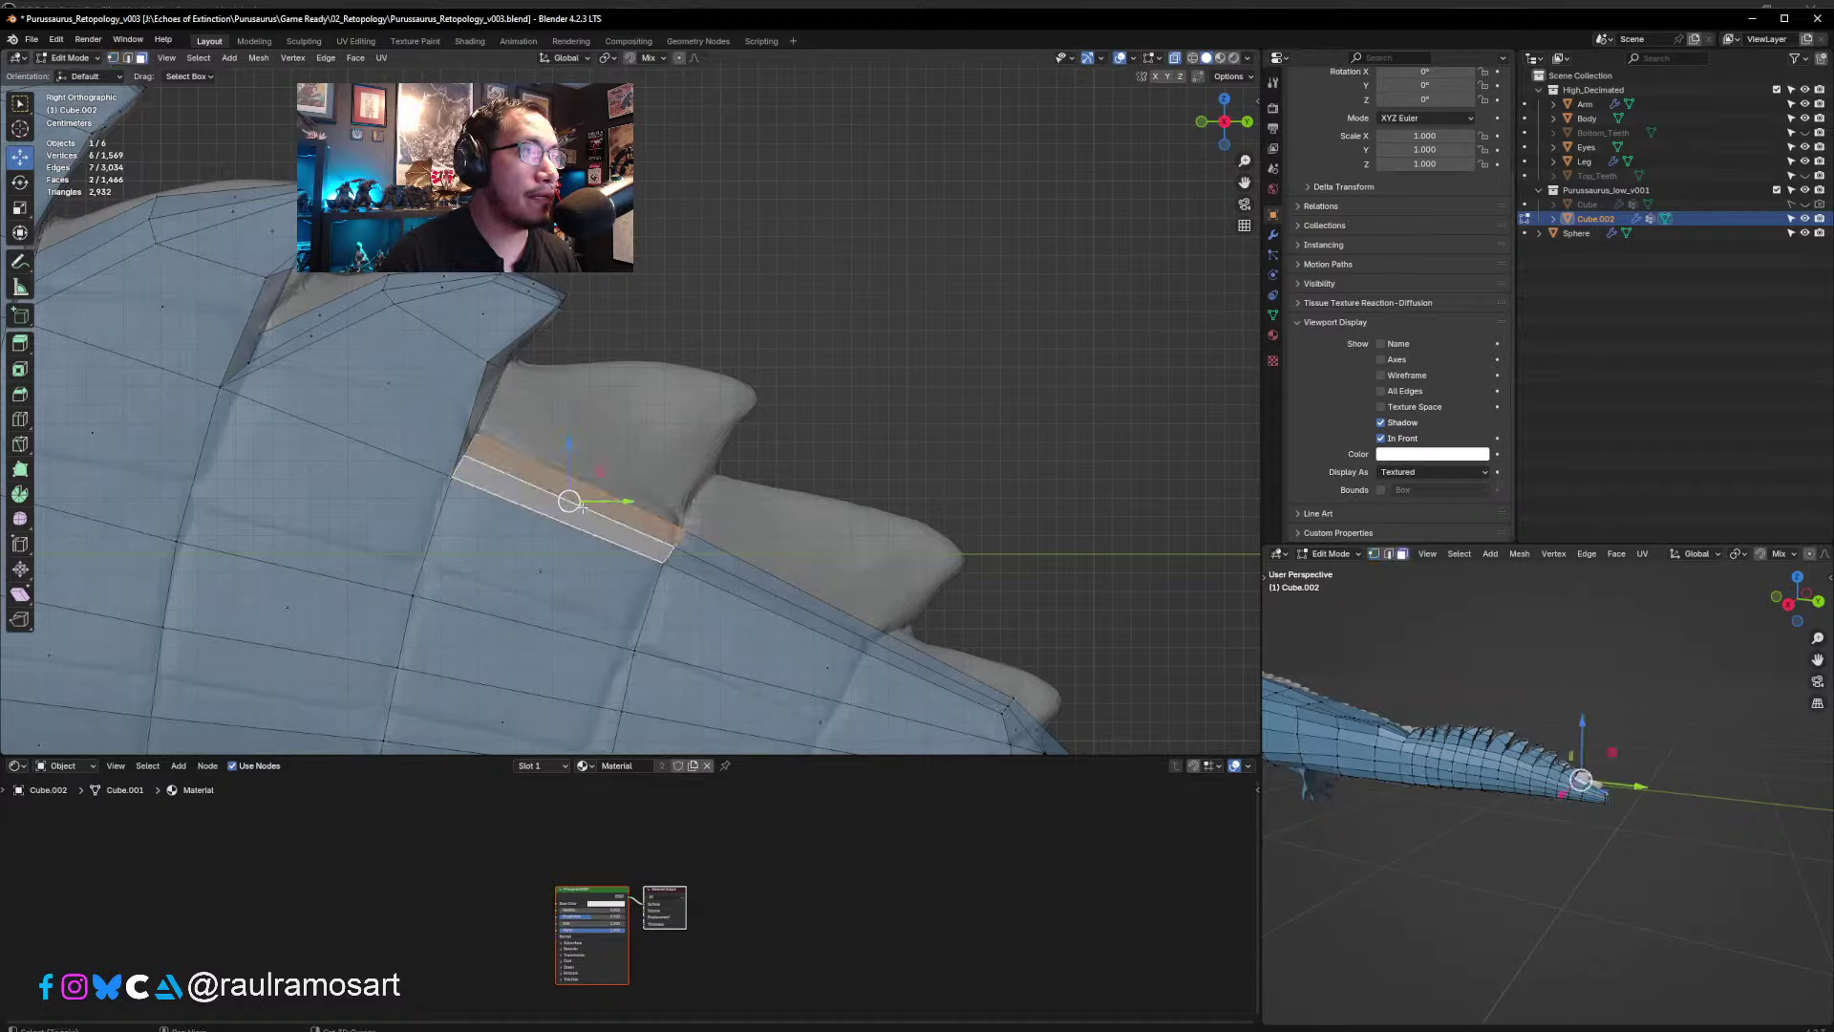
key("e")
left_click(565, 472)
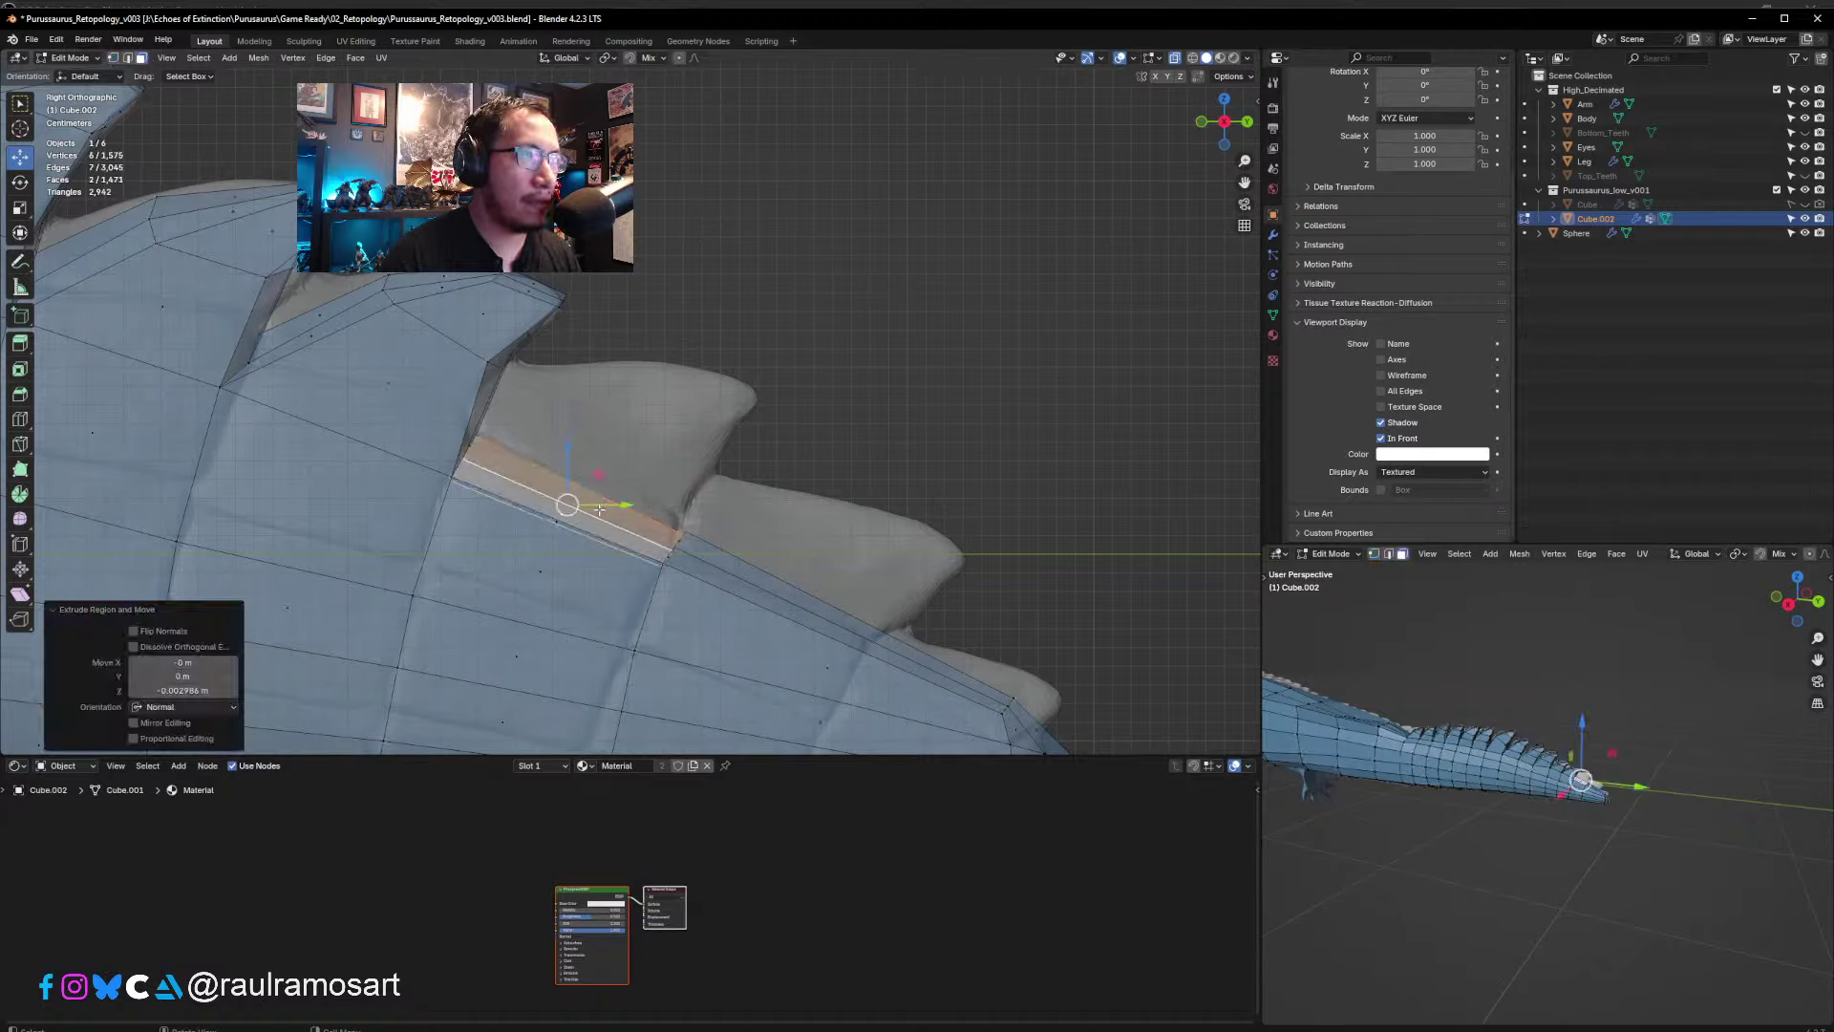
key("g")
left_click(726, 406)
- Scale down the fifth spike's tip faces, rotate them about 42.5°, and align them with the sculpt's tip
key("s")
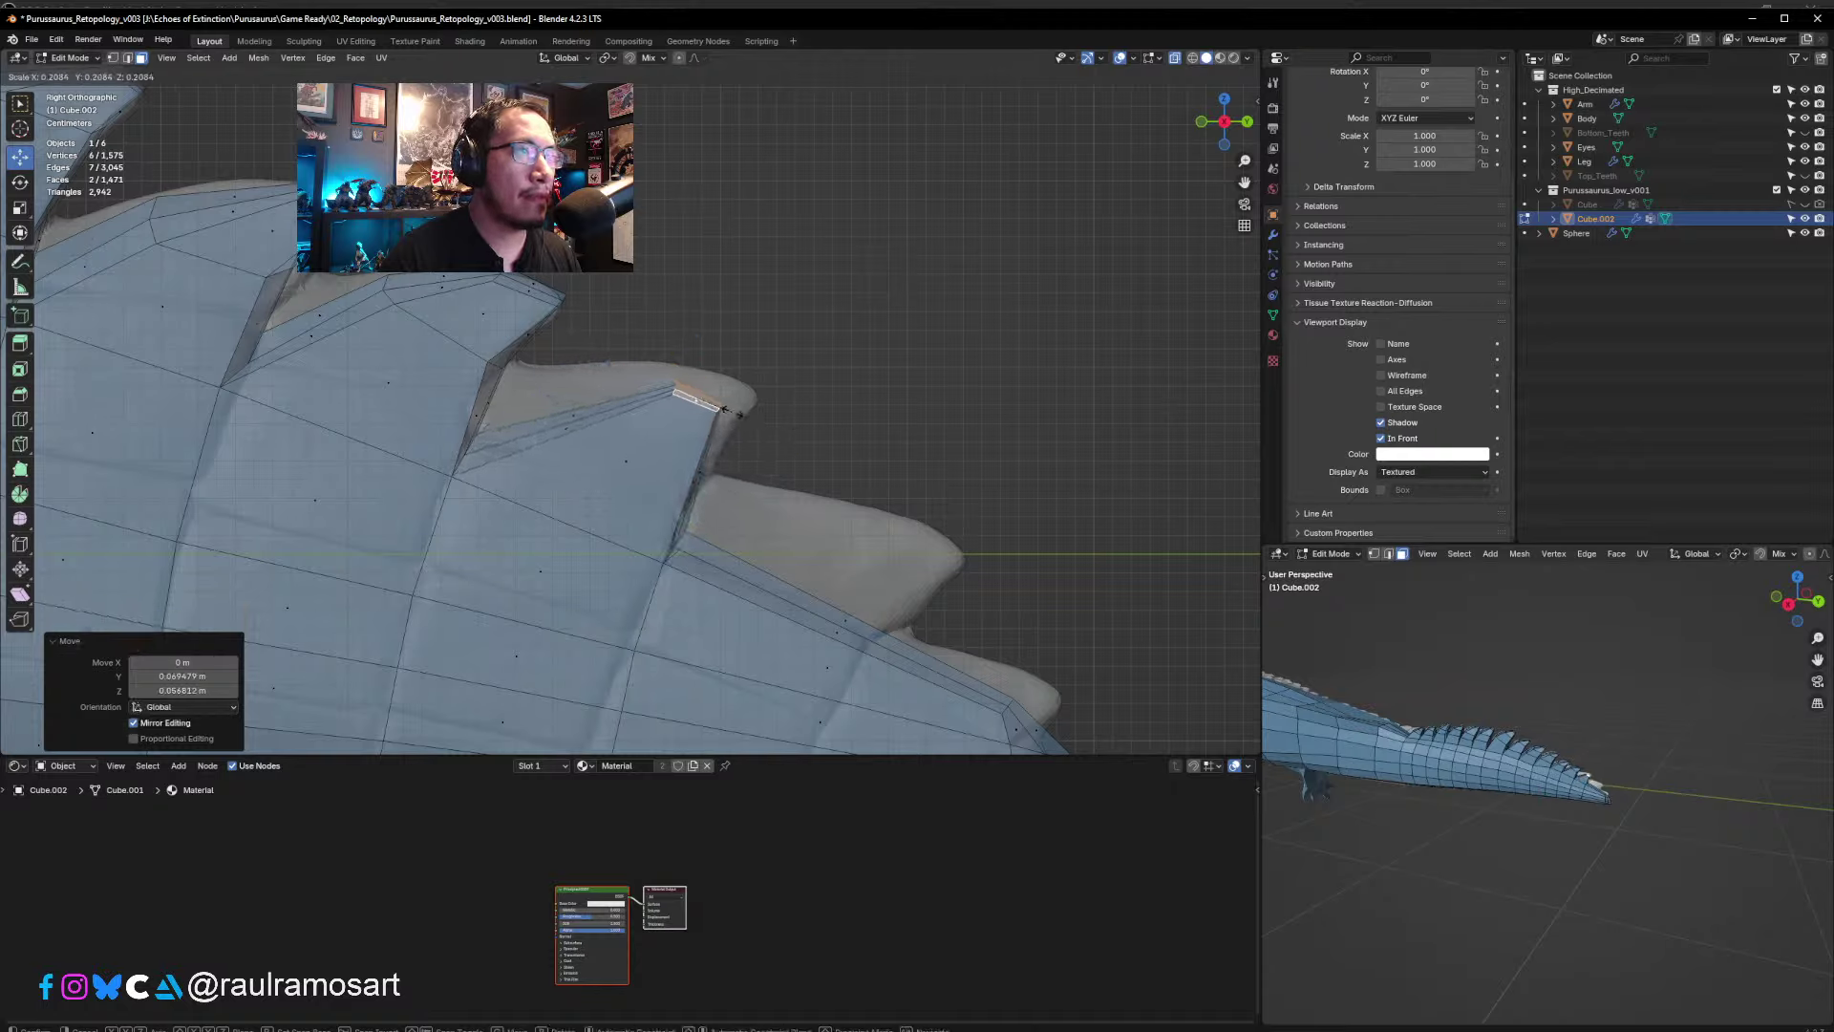
key("r")
left_click(799, 470)
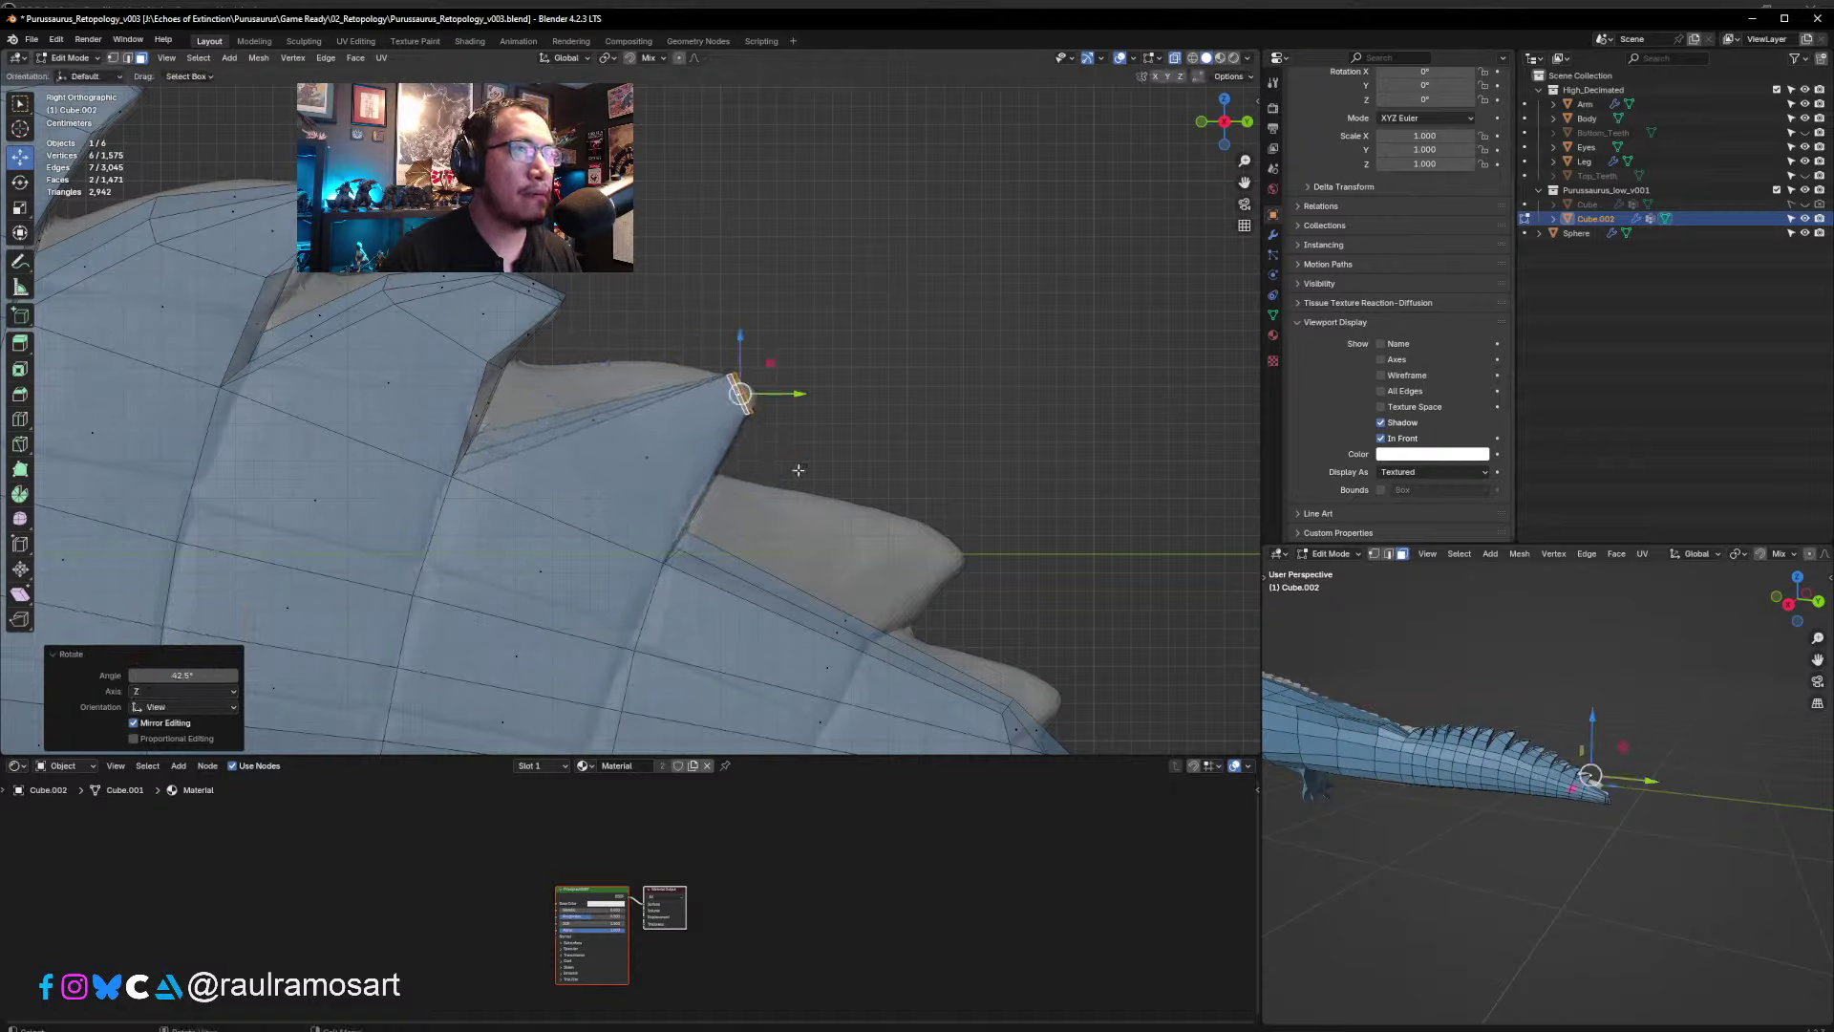
key("g")
left_click(816, 475)
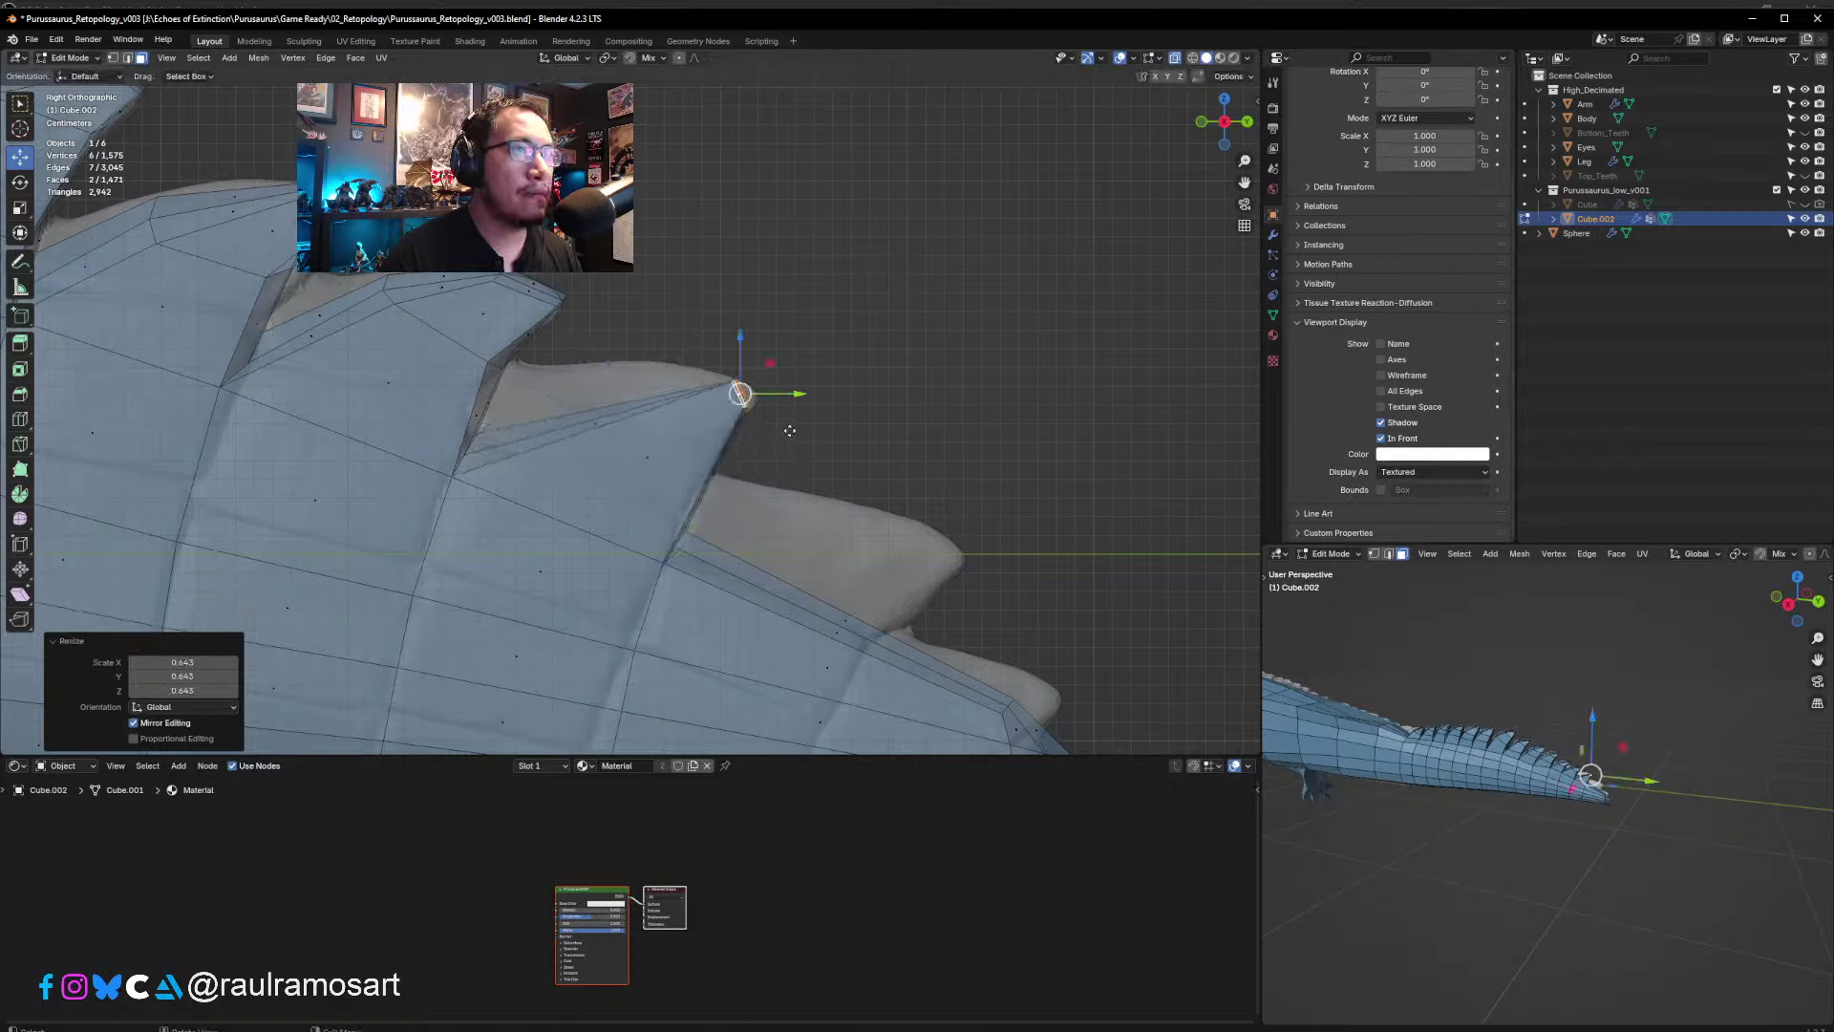
- Add a loop cut across the fifth spike, scale it to 1.230, and move it up to the sculpt's ridge
left_click(622, 432)
key("ctrl+r")
left_click(621, 430)
right_click(614, 430)
key("g")
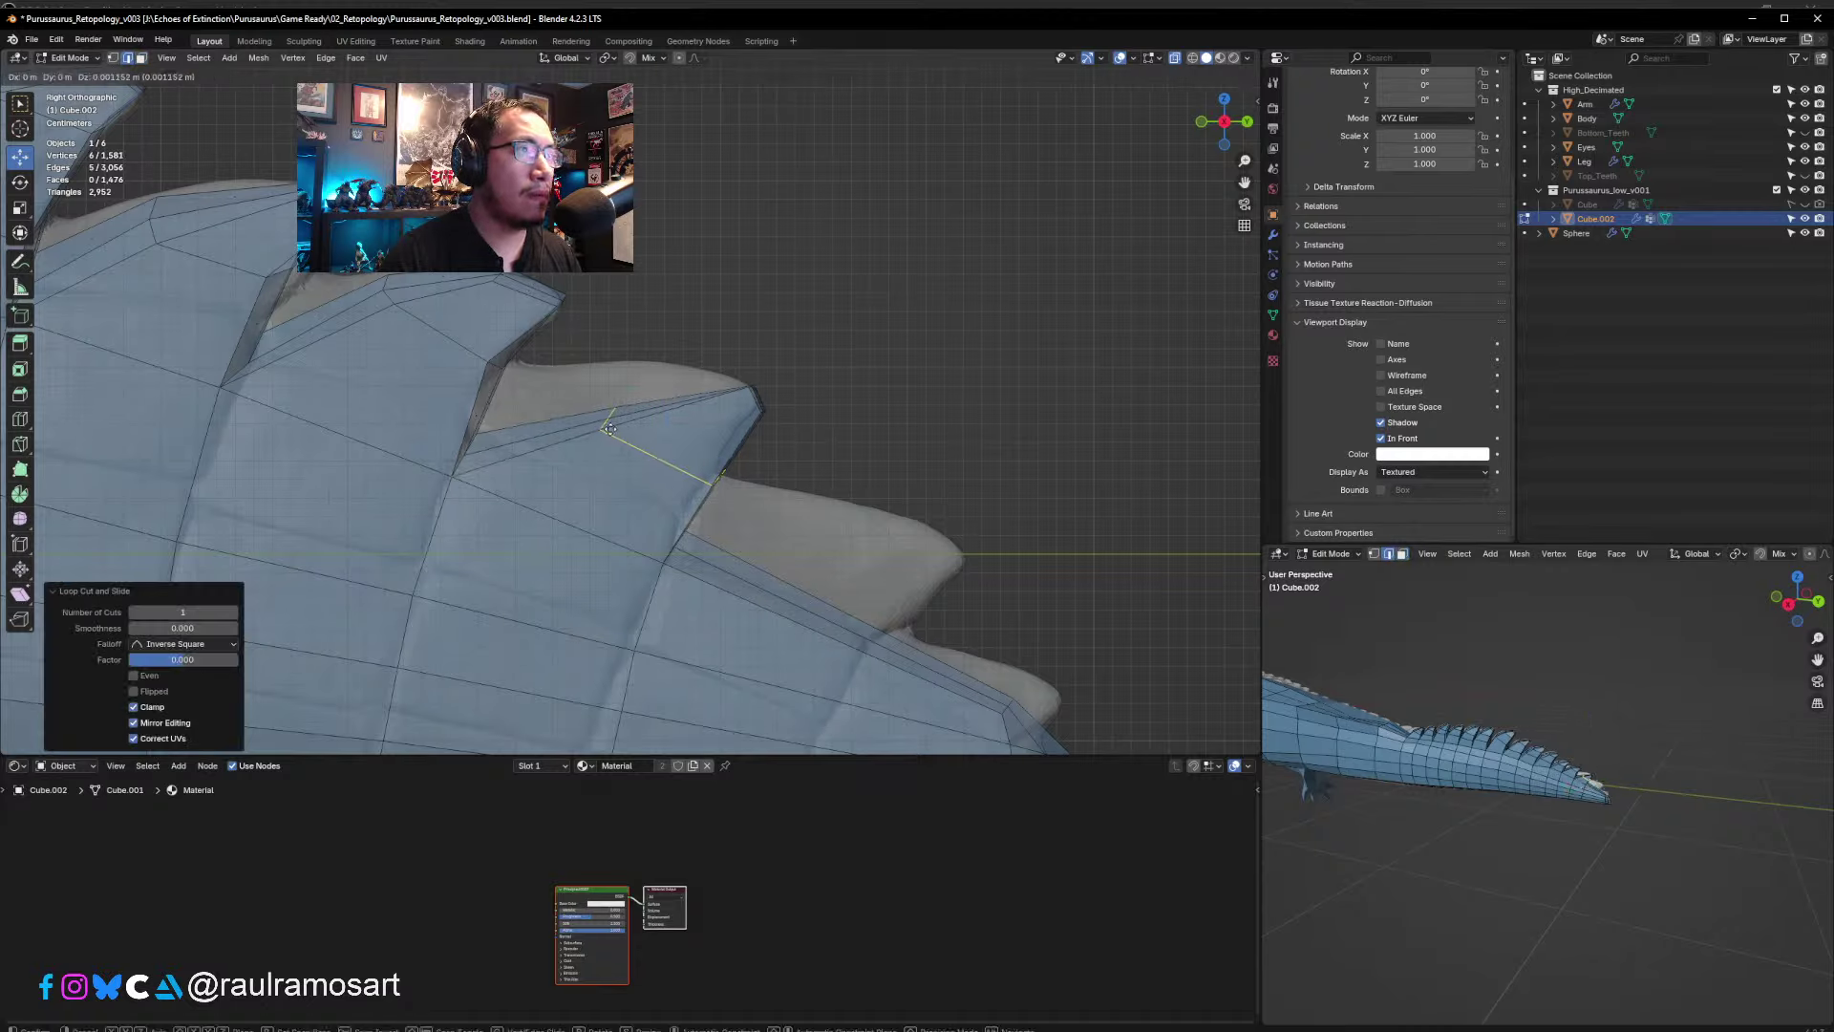
key("s")
left_click(626, 426)
key("g")
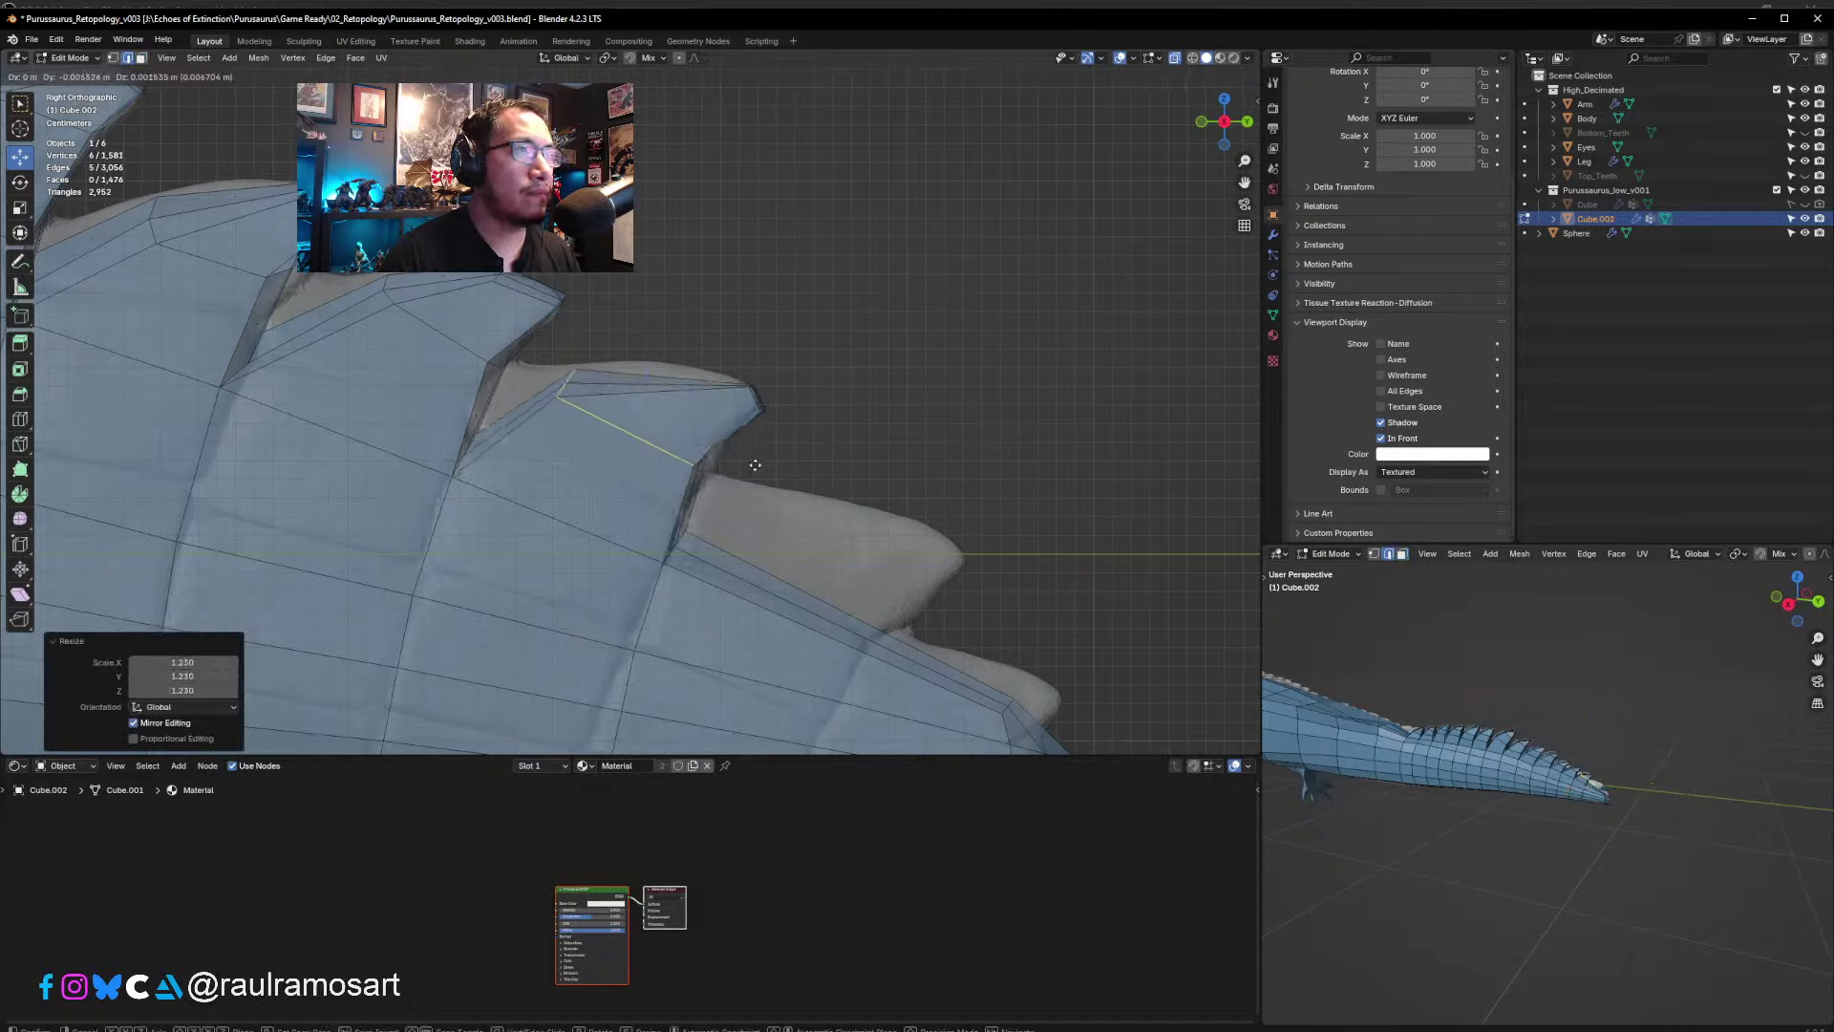
left_click(757, 466)
- Move the edge at the fifth spike's tip about 0.003 m along negative X
middle_click_drag(769, 470, 668, 499)
left_click(419, 466)
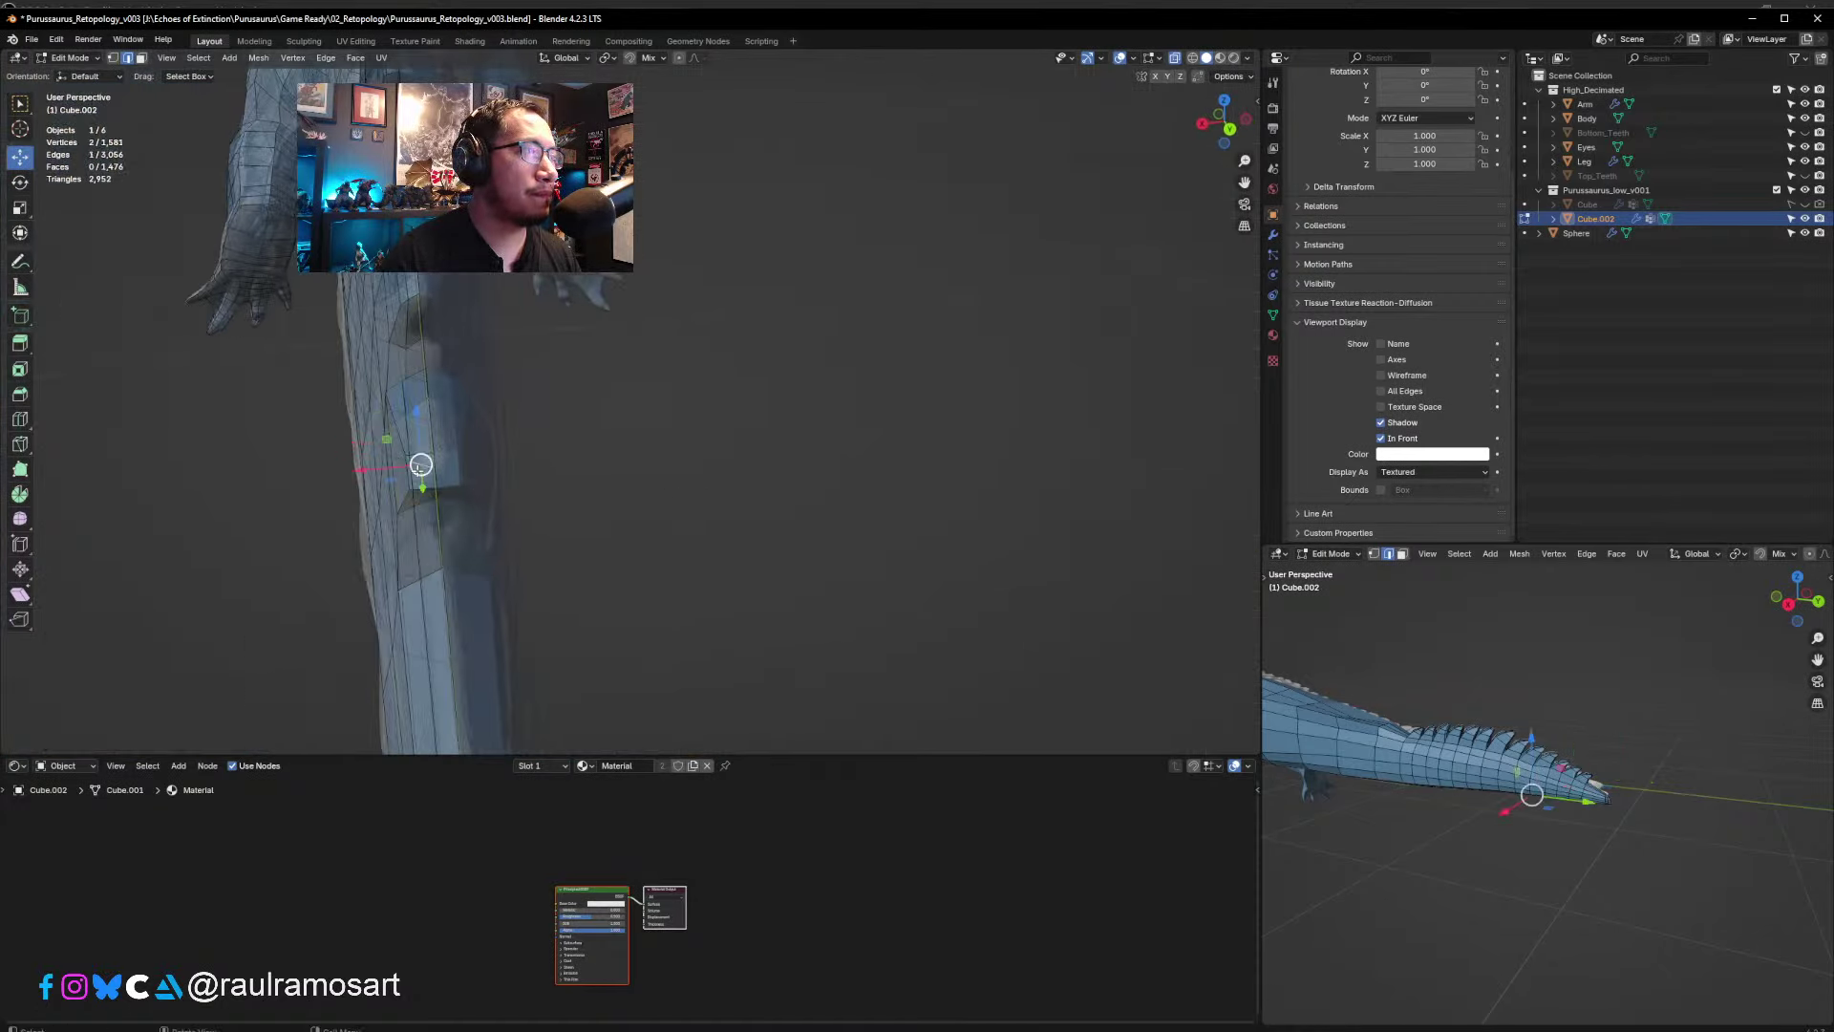
left_click(412, 470)
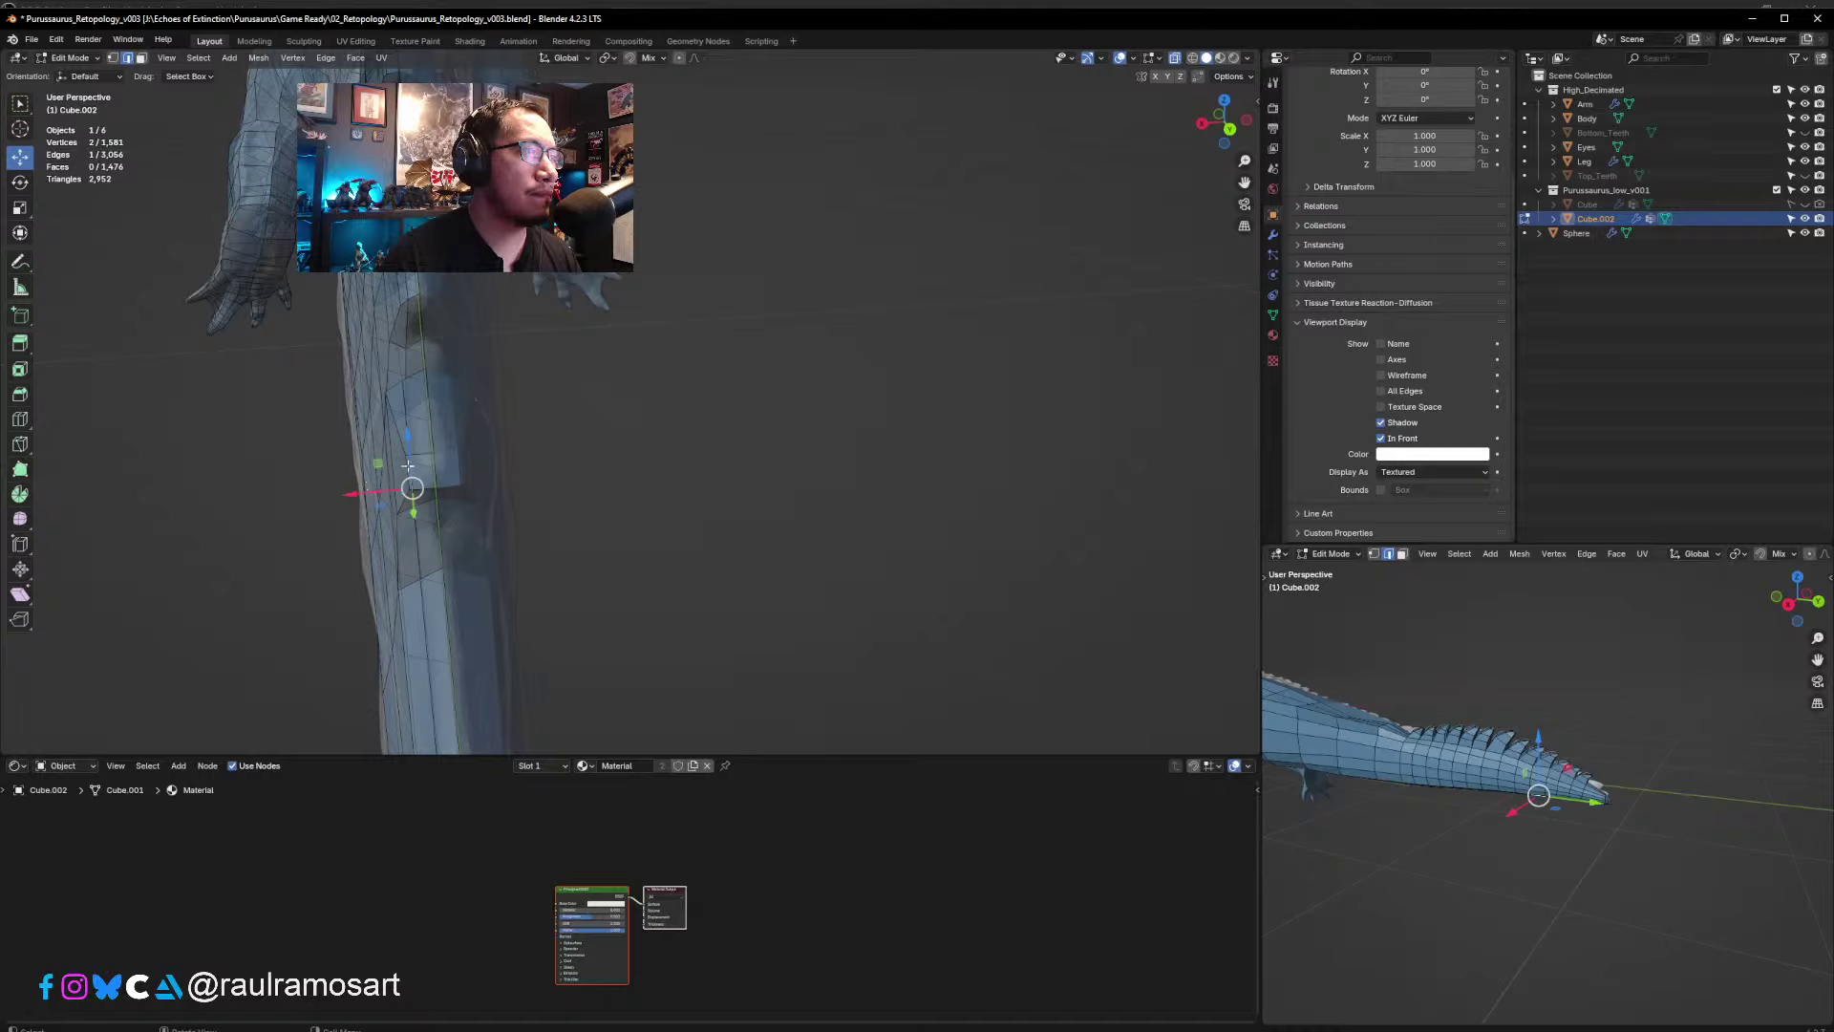
left_click(412, 466)
left_click(410, 472)
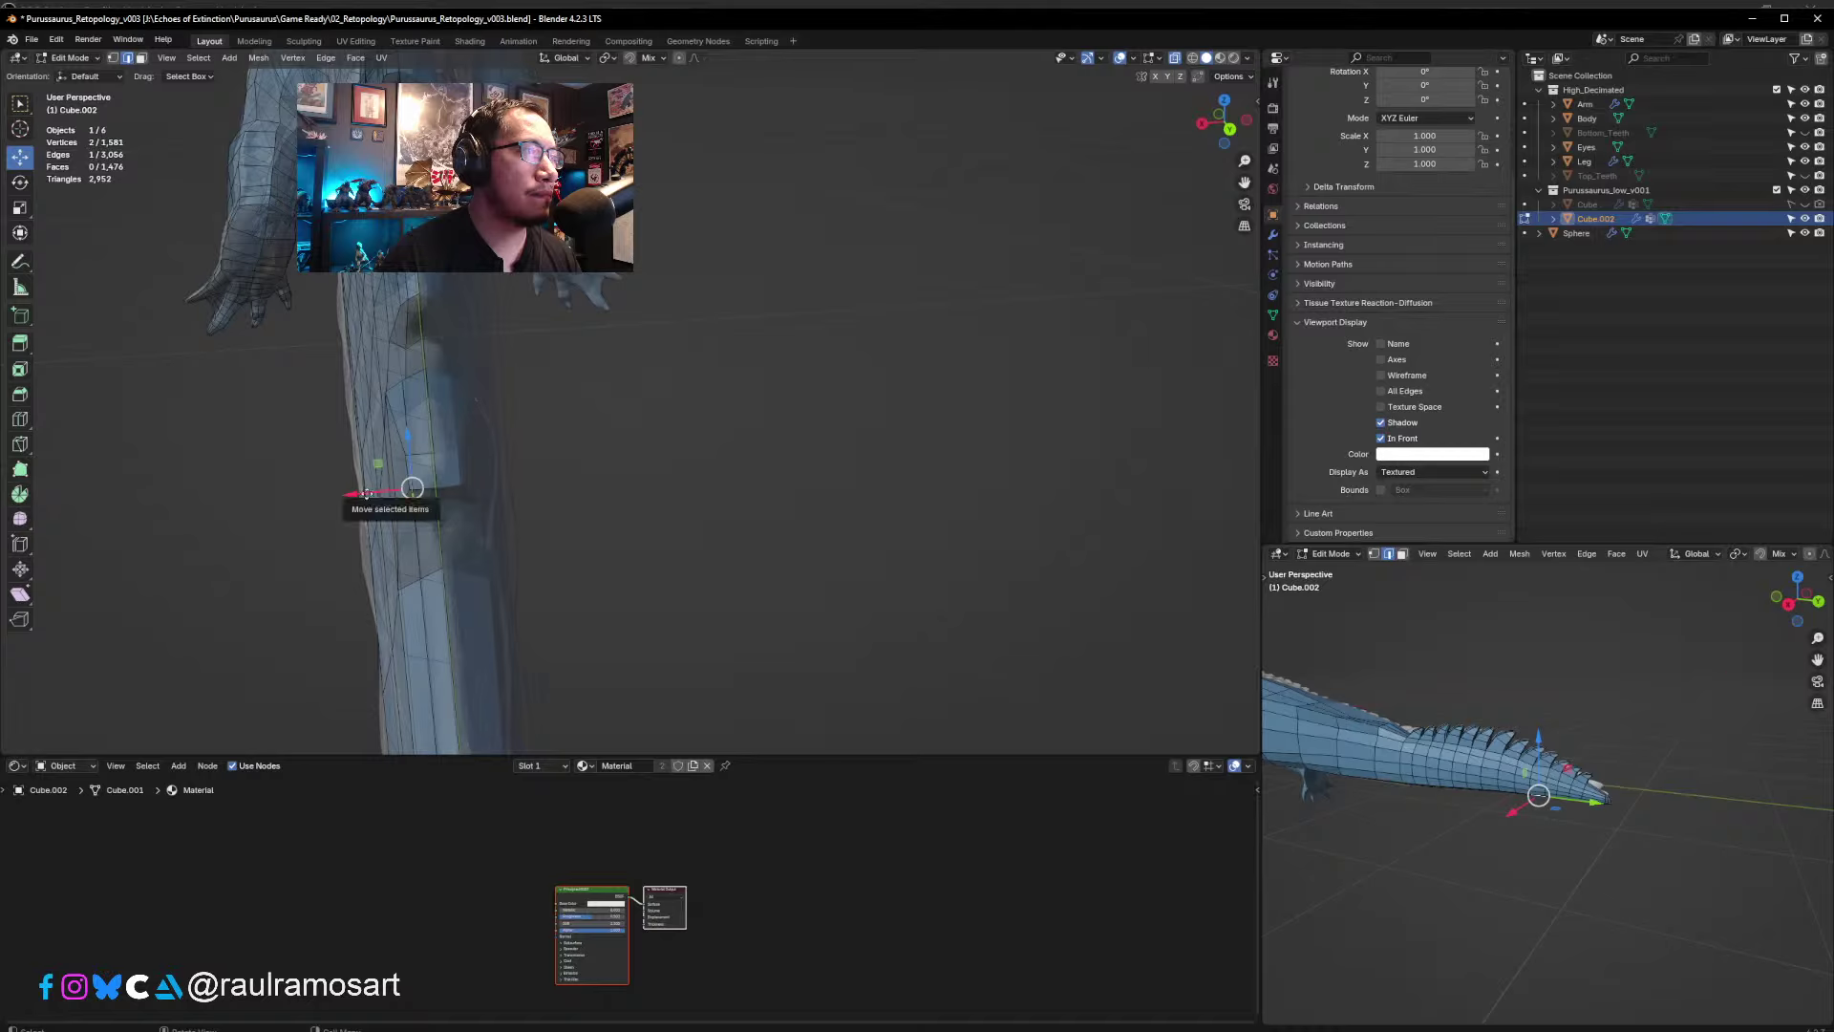
mouse_move(367, 494)
left_mouse_down()
mouse_move(385, 493)
mouse_move(370, 477)
left_mouse_up()
key("ctrl+z")
left_click(411, 466)
middle_click_drag(427, 448, 522, 516)
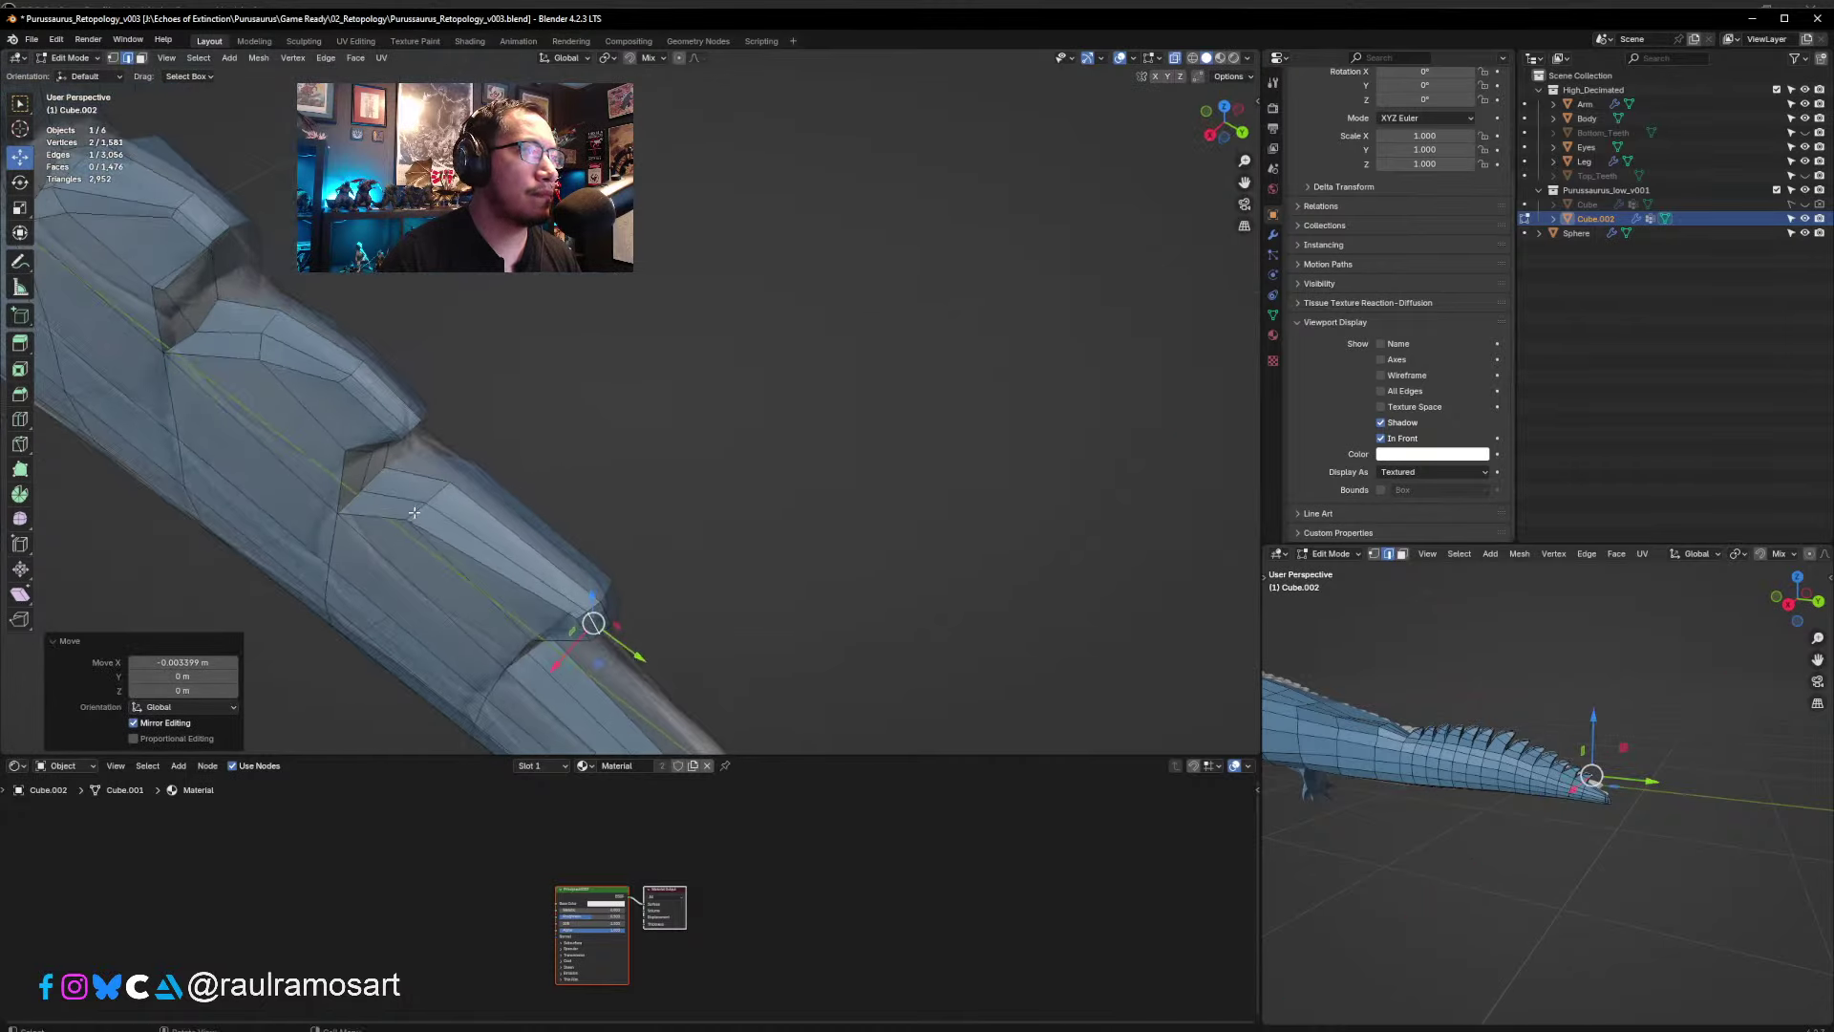
- Adjust the vertex on the front side of the fifth spike along X to follow the sculpt's width
left_click(414, 513)
left_click(114, 59)
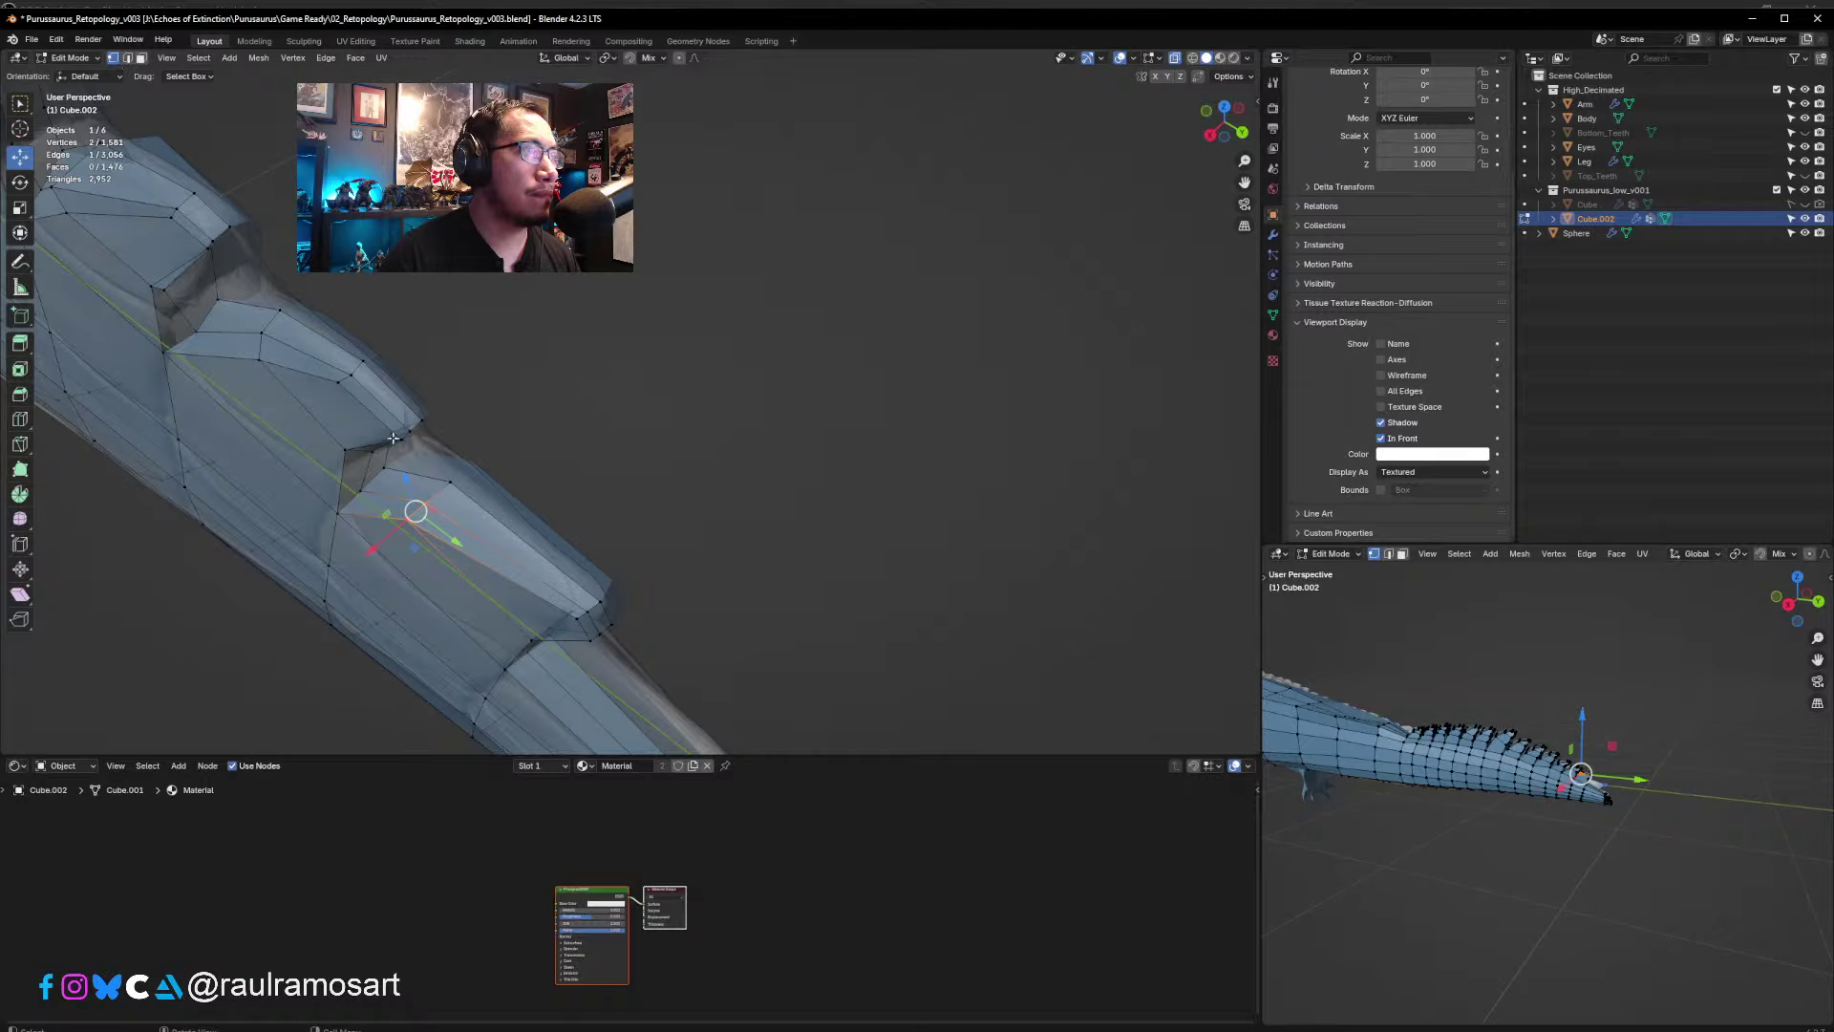
left_click(412, 515)
key("g")
key("x")
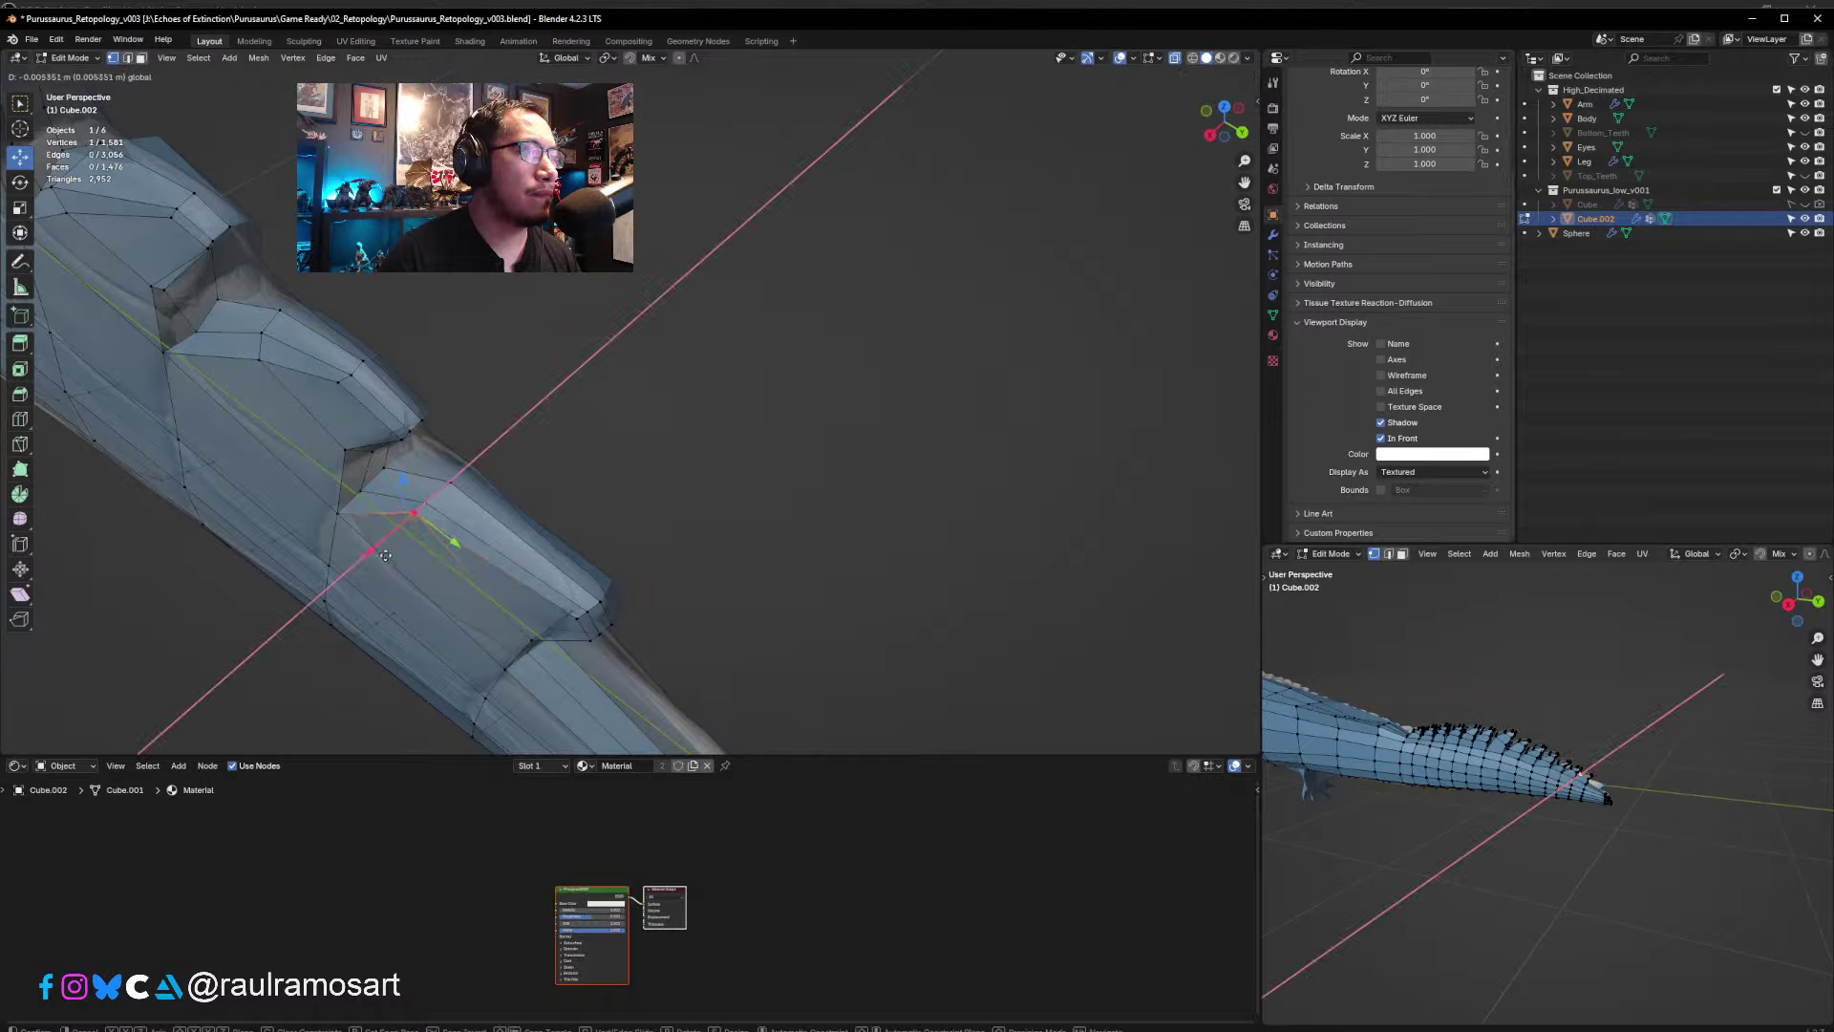
left_click(385, 555)
key("g")
key("x")
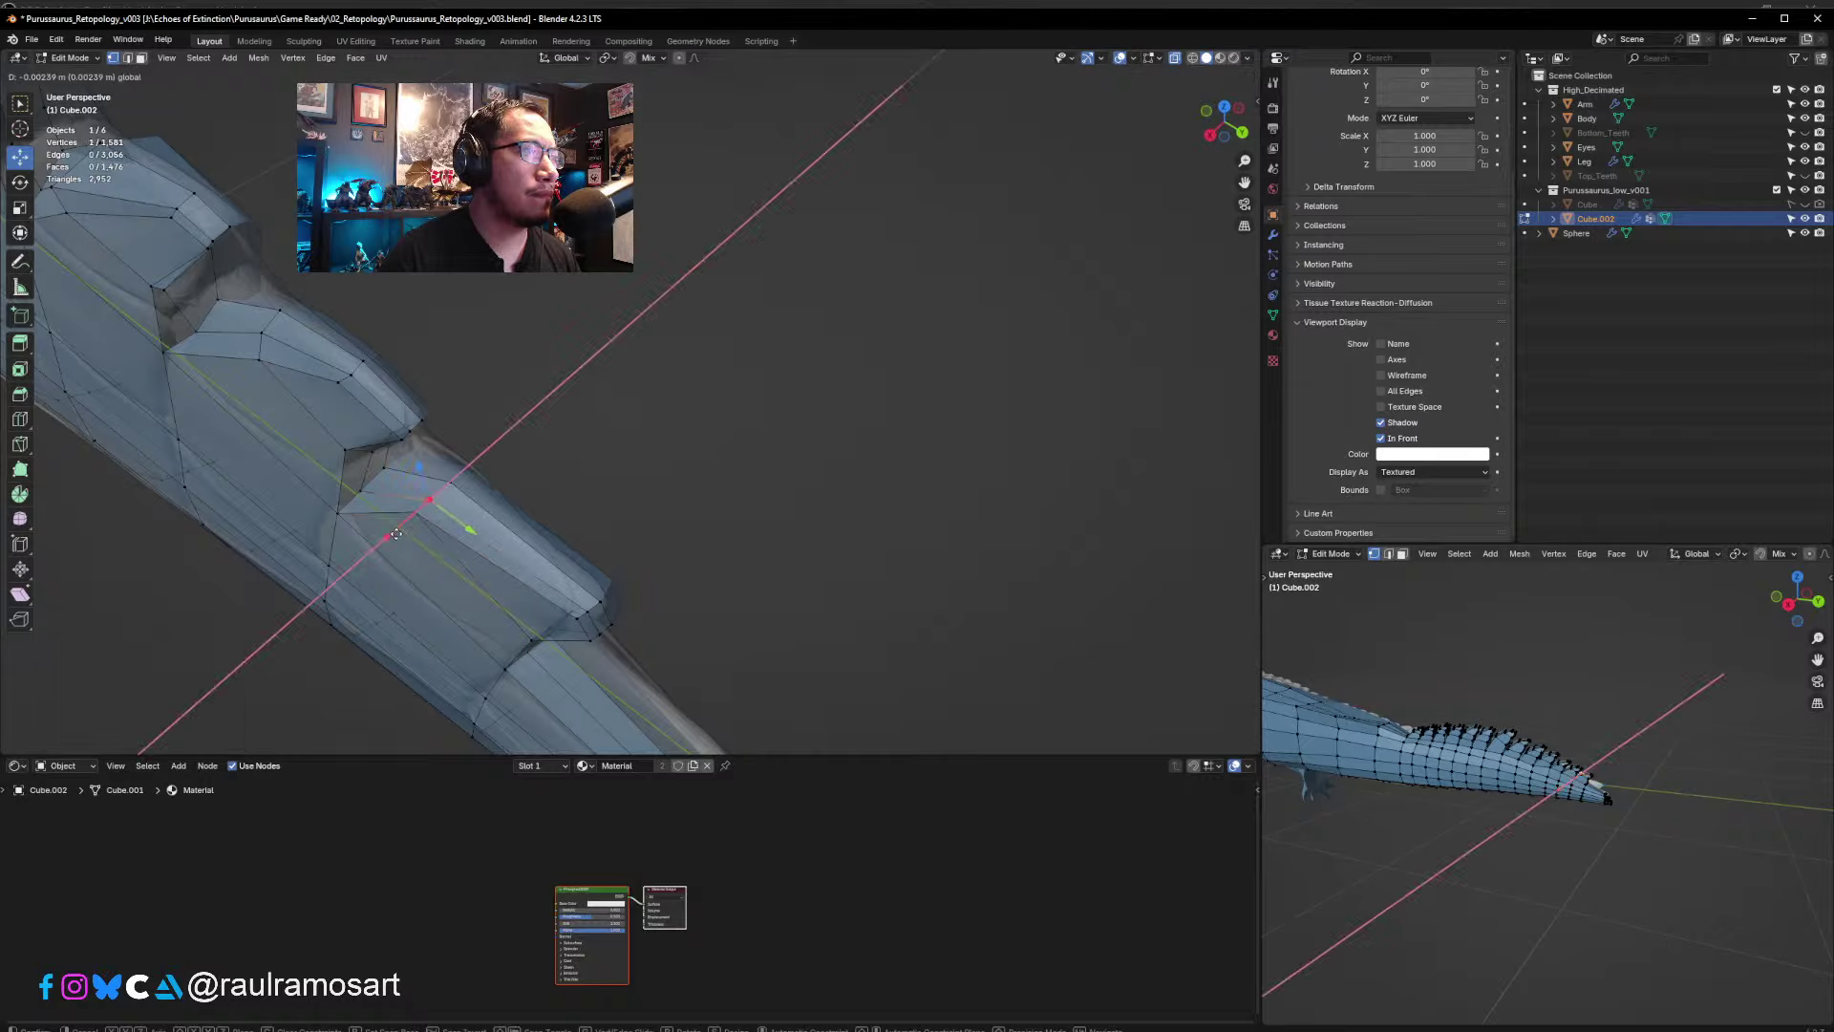
left_click(440, 528)
left_click(698, 561)
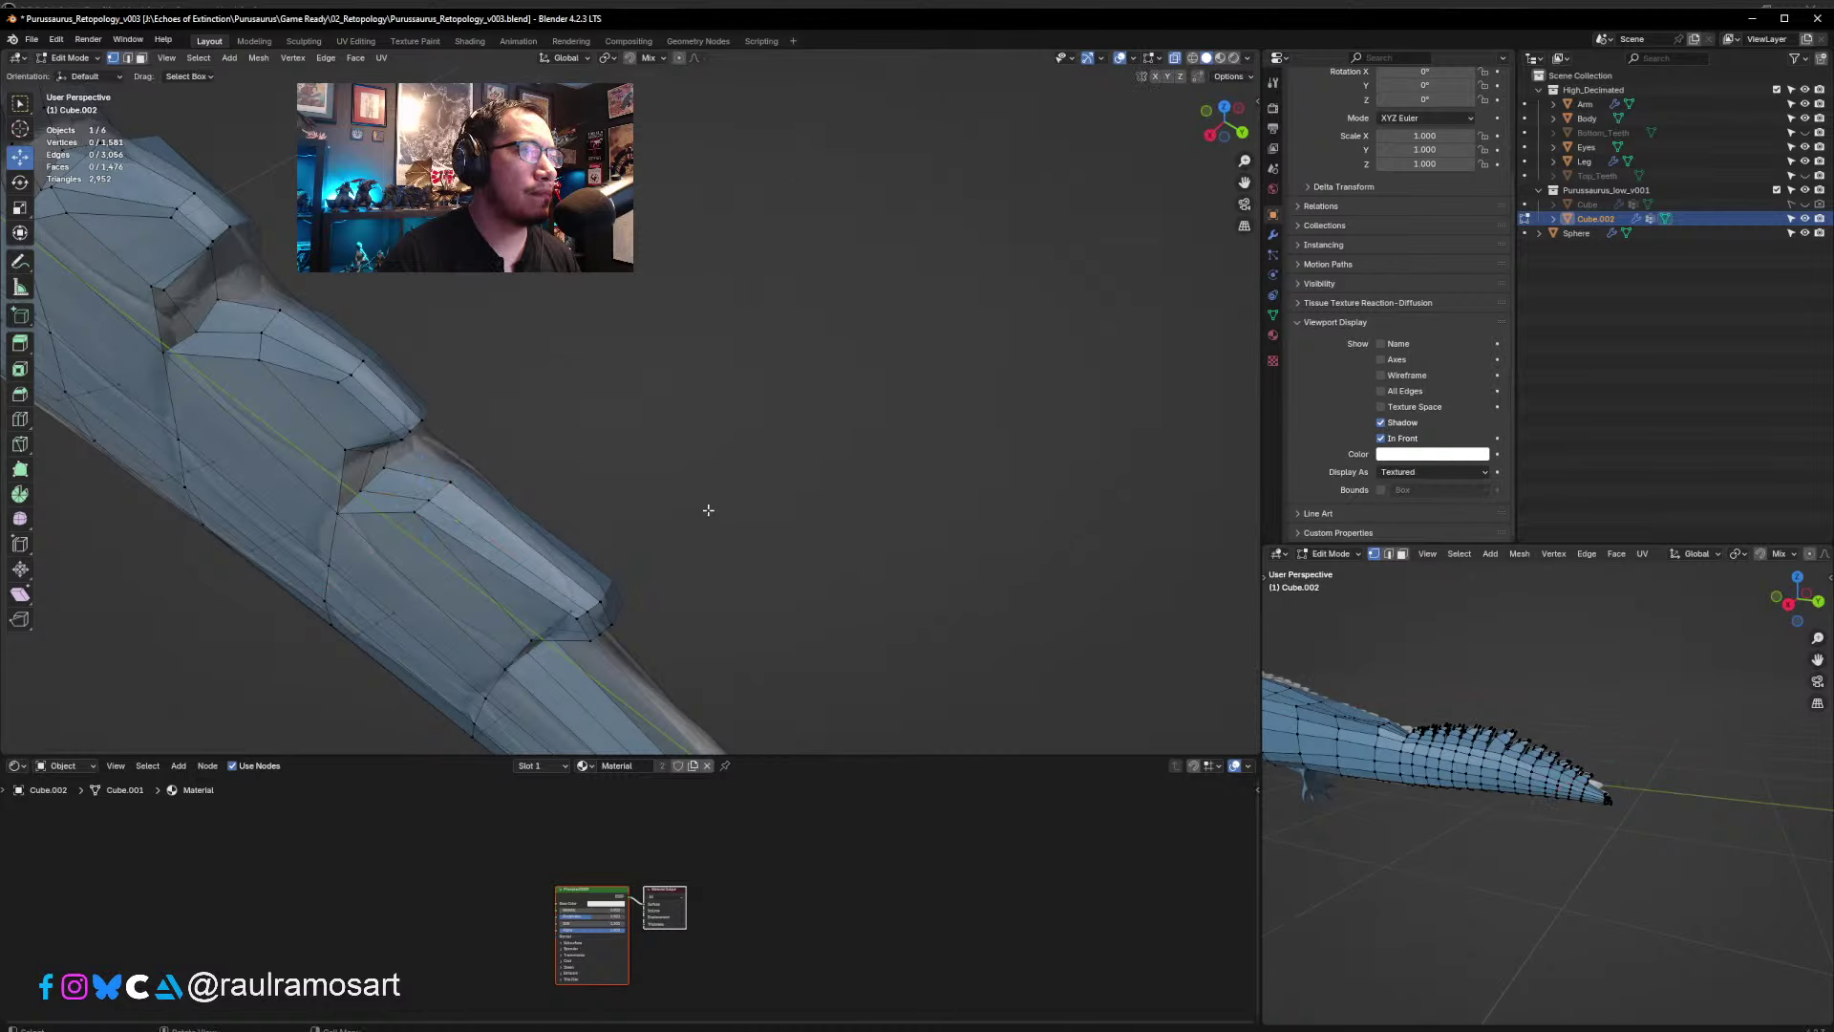
- Insert an edge loop around the tail end beneath the gap between the last two sculpted spikes
key("KP_3")
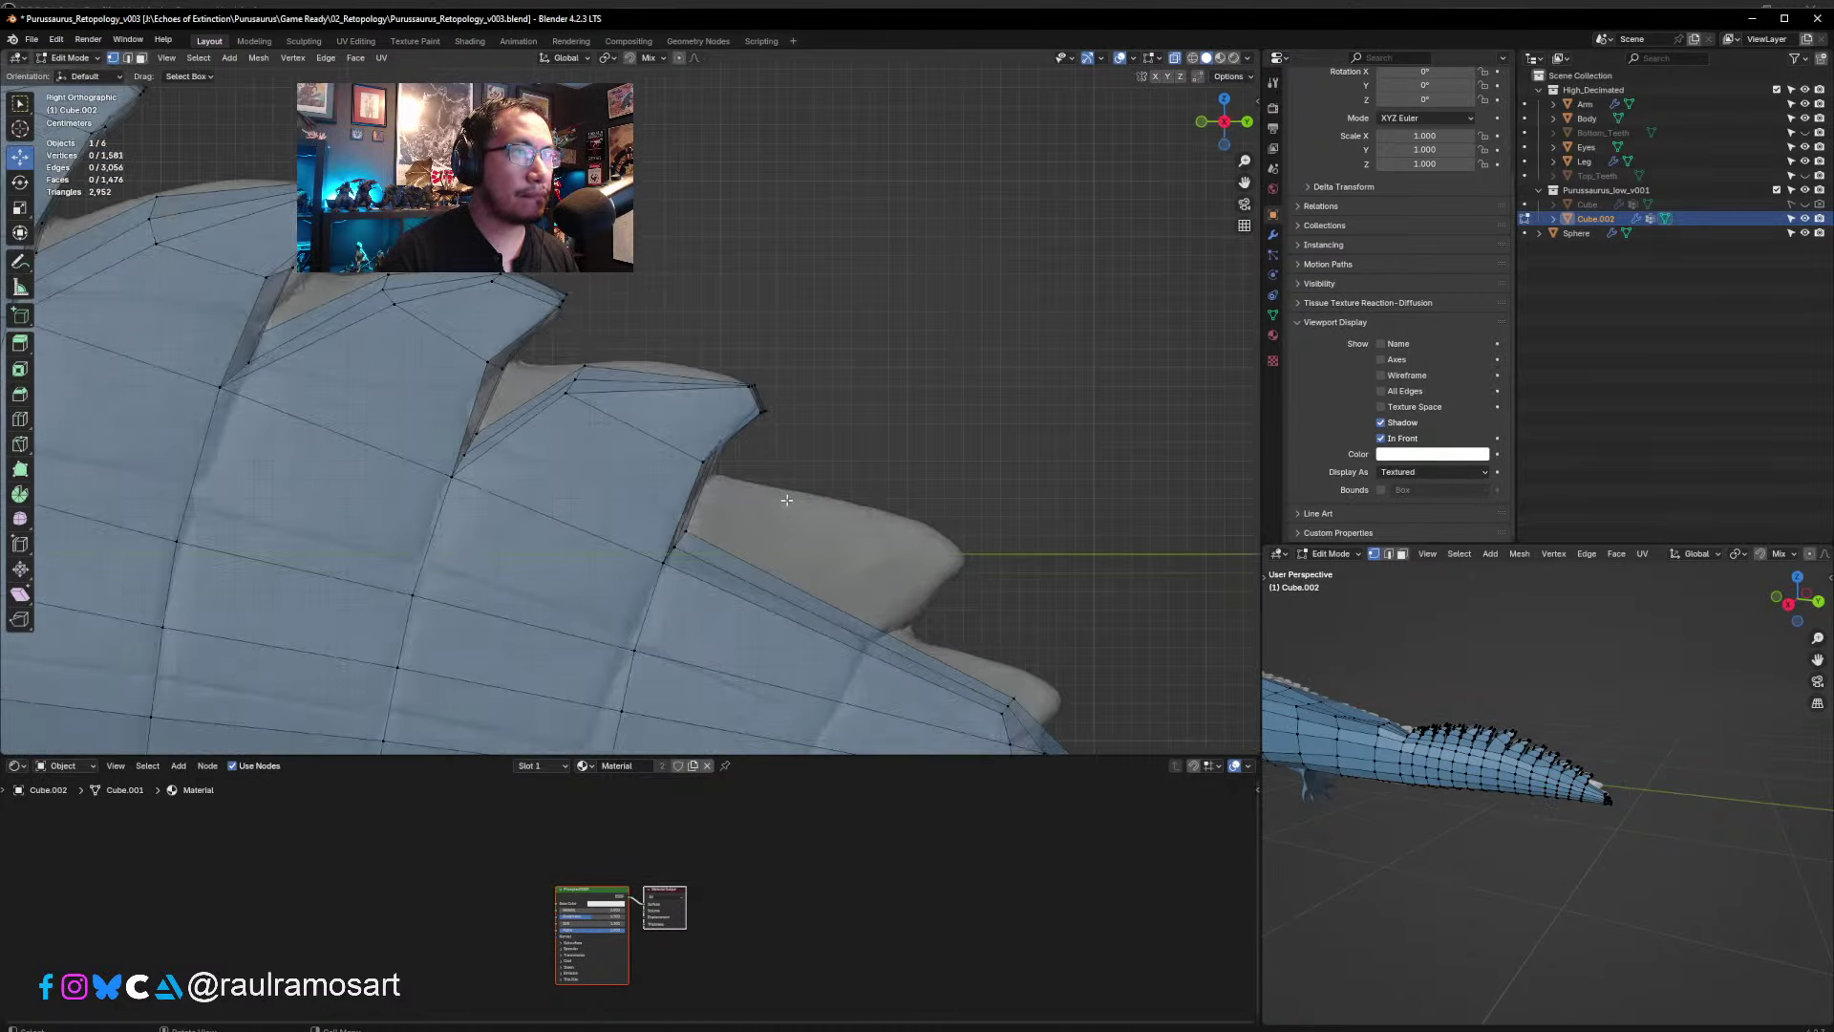
middle_click_drag(788, 499, 736, 479, "shift")
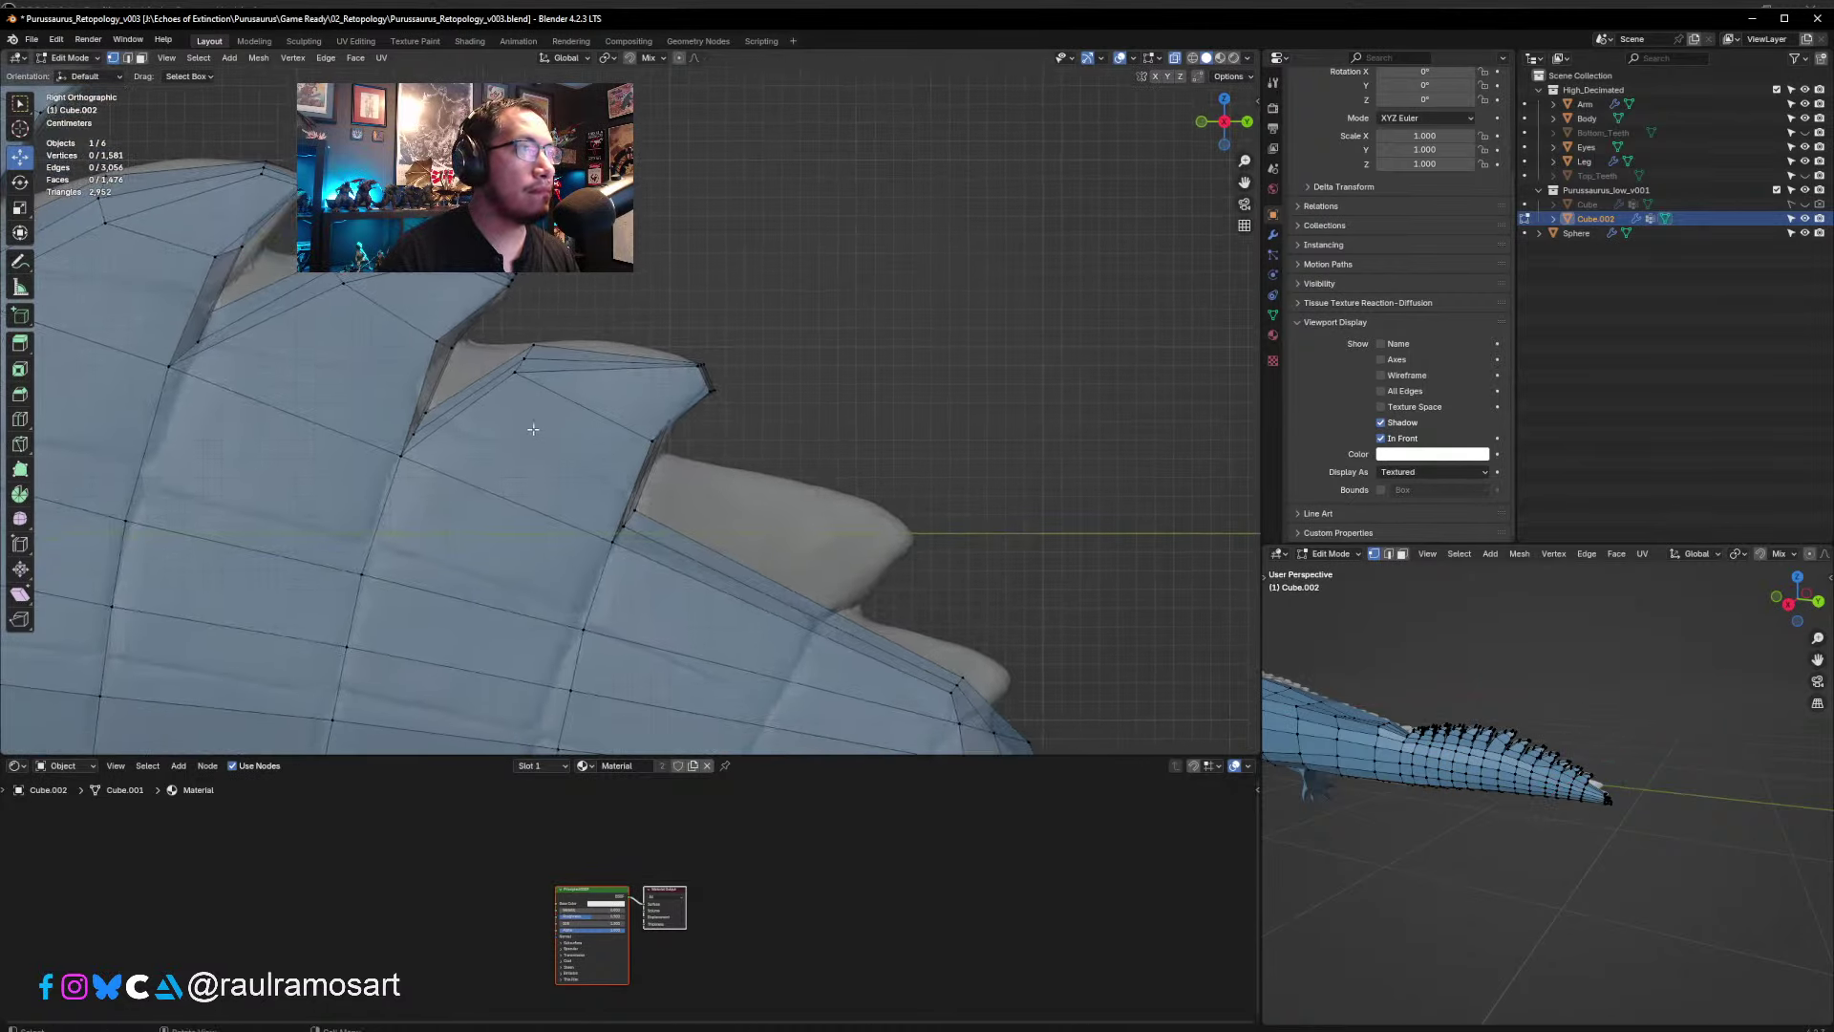
left_click(141, 58)
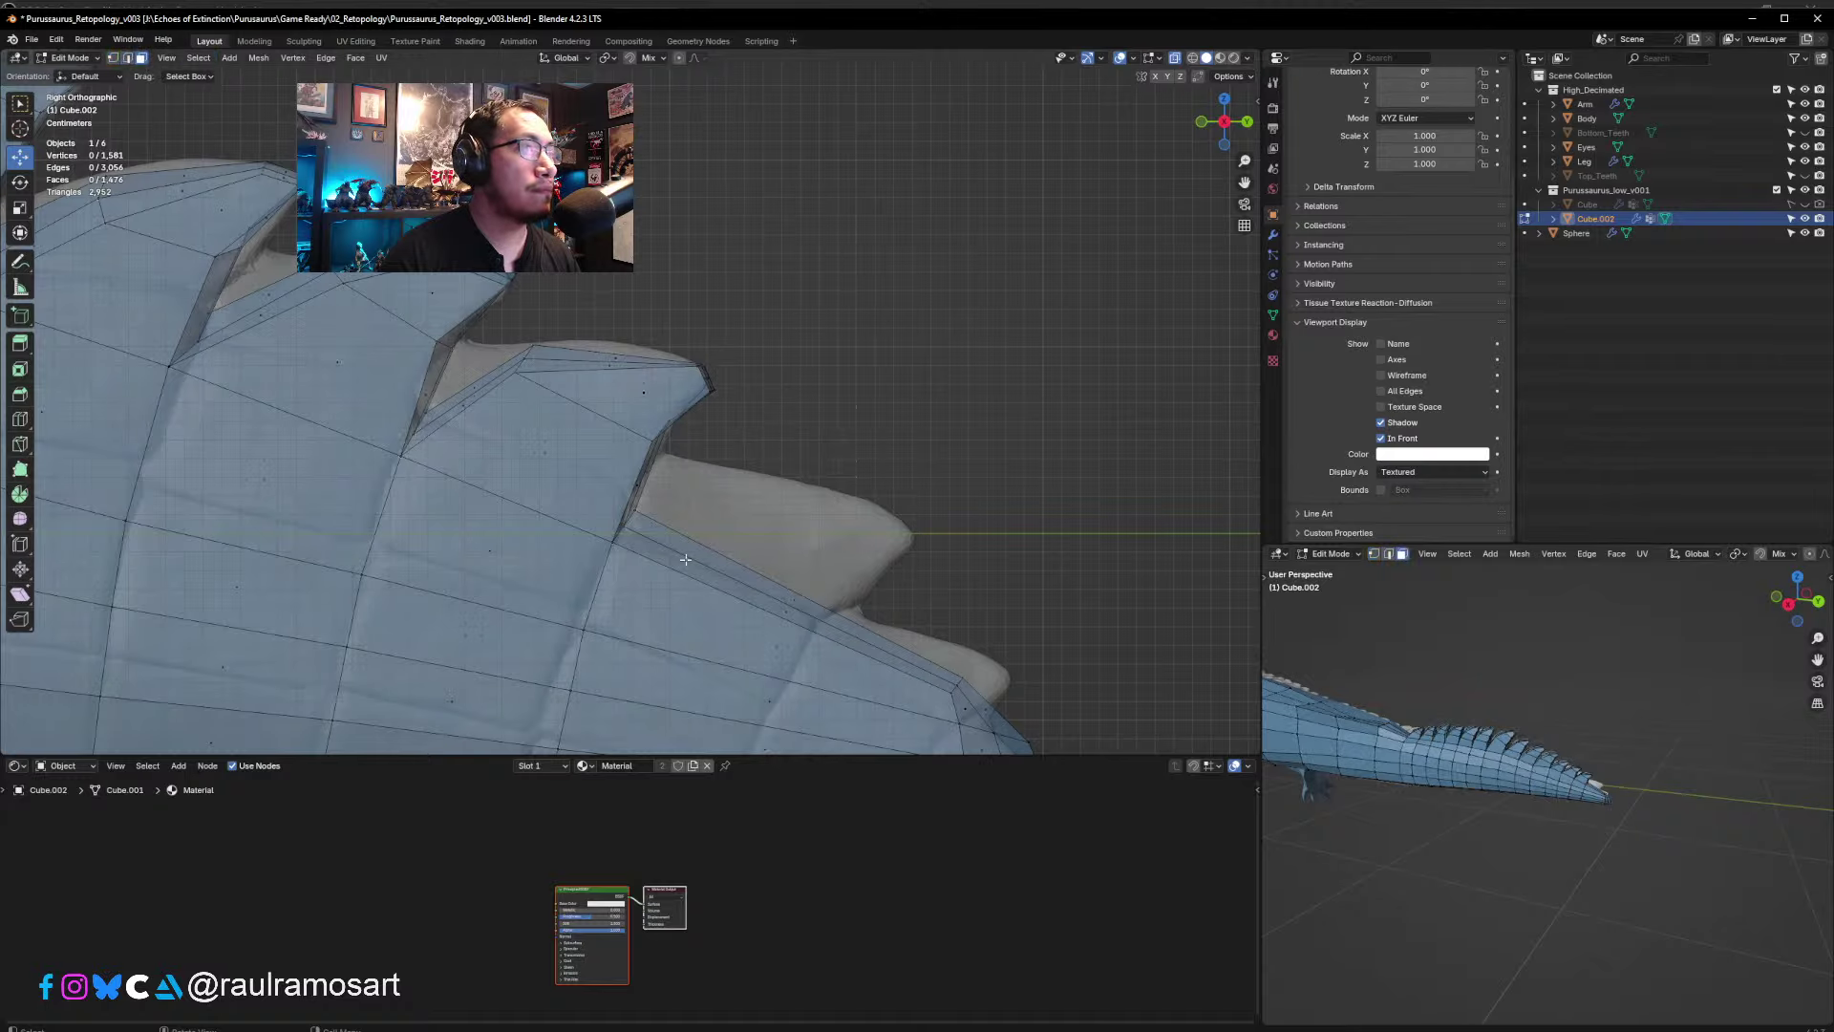
left_click(776, 599)
left_click(773, 610, "shift")
middle_click_drag(812, 624, 705, 342, "shift")
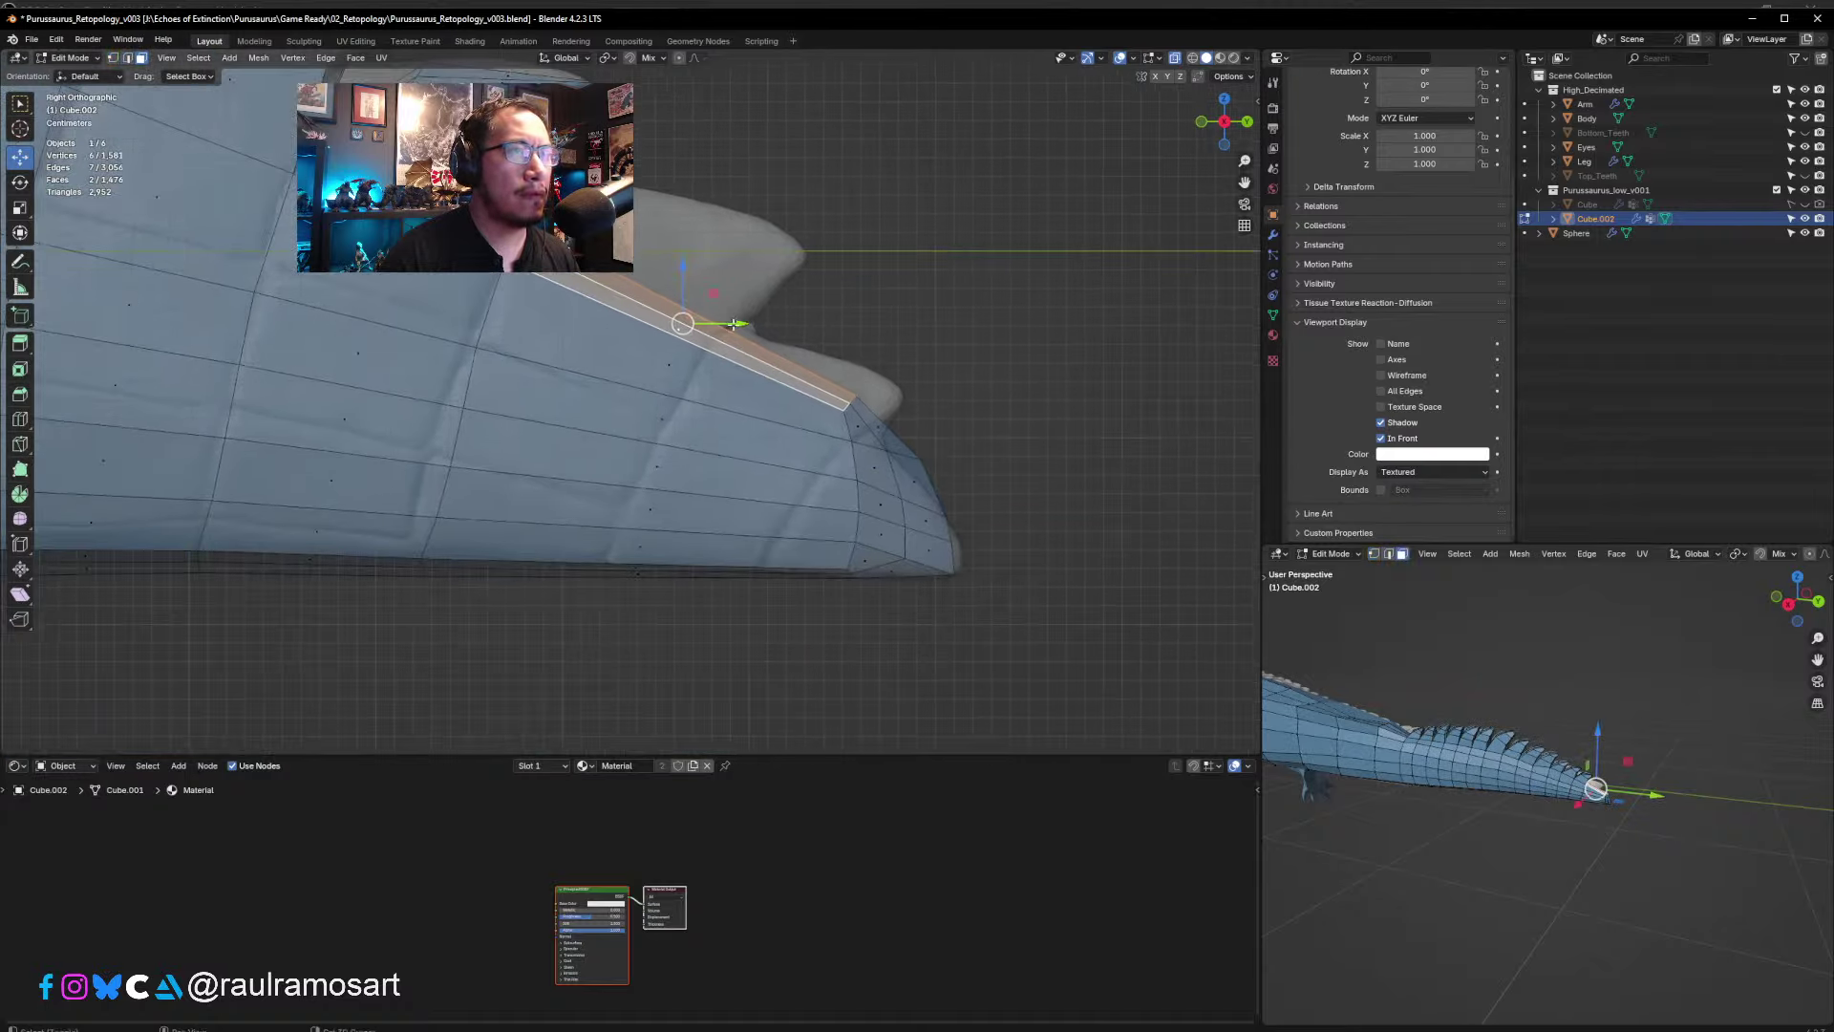
key("ctrl+r")
left_click(709, 346)
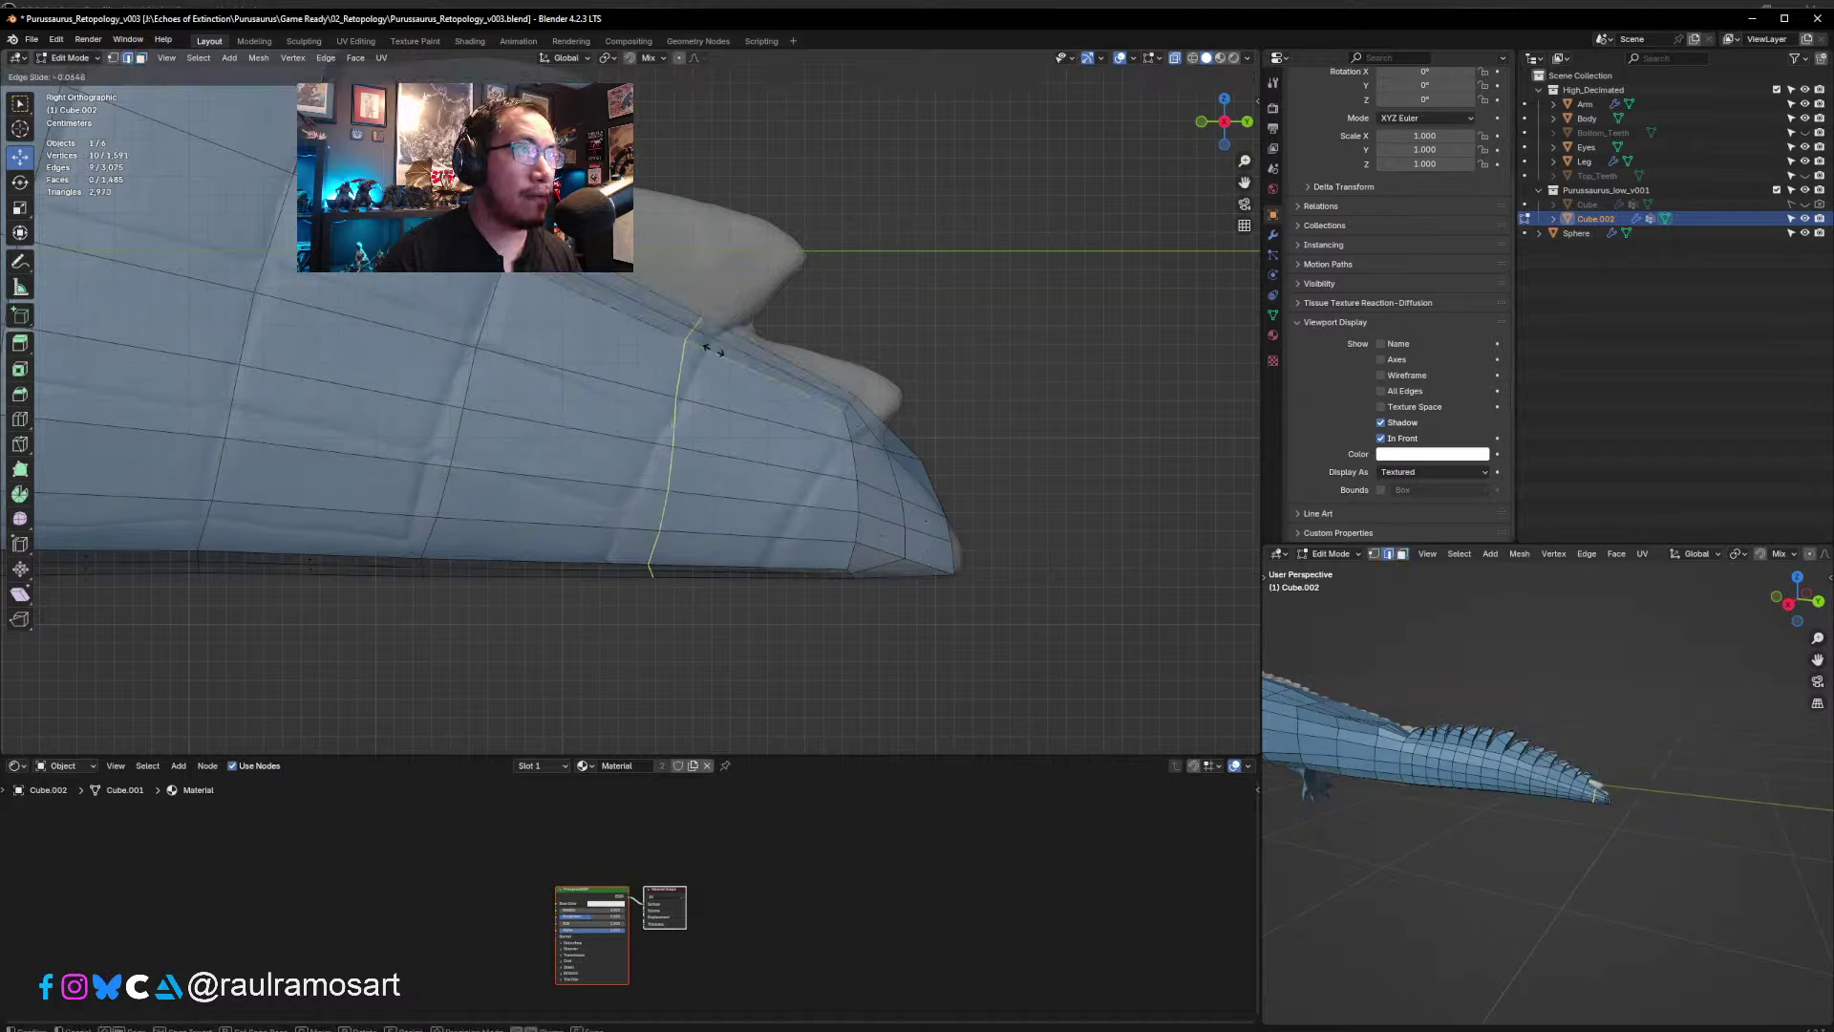
left_click(718, 350)
- Rotate the new tail loop about 11.9°, scale it to 1.075, and align it with the sculpt's groove
key("r")
left_click(845, 400)
key("s")
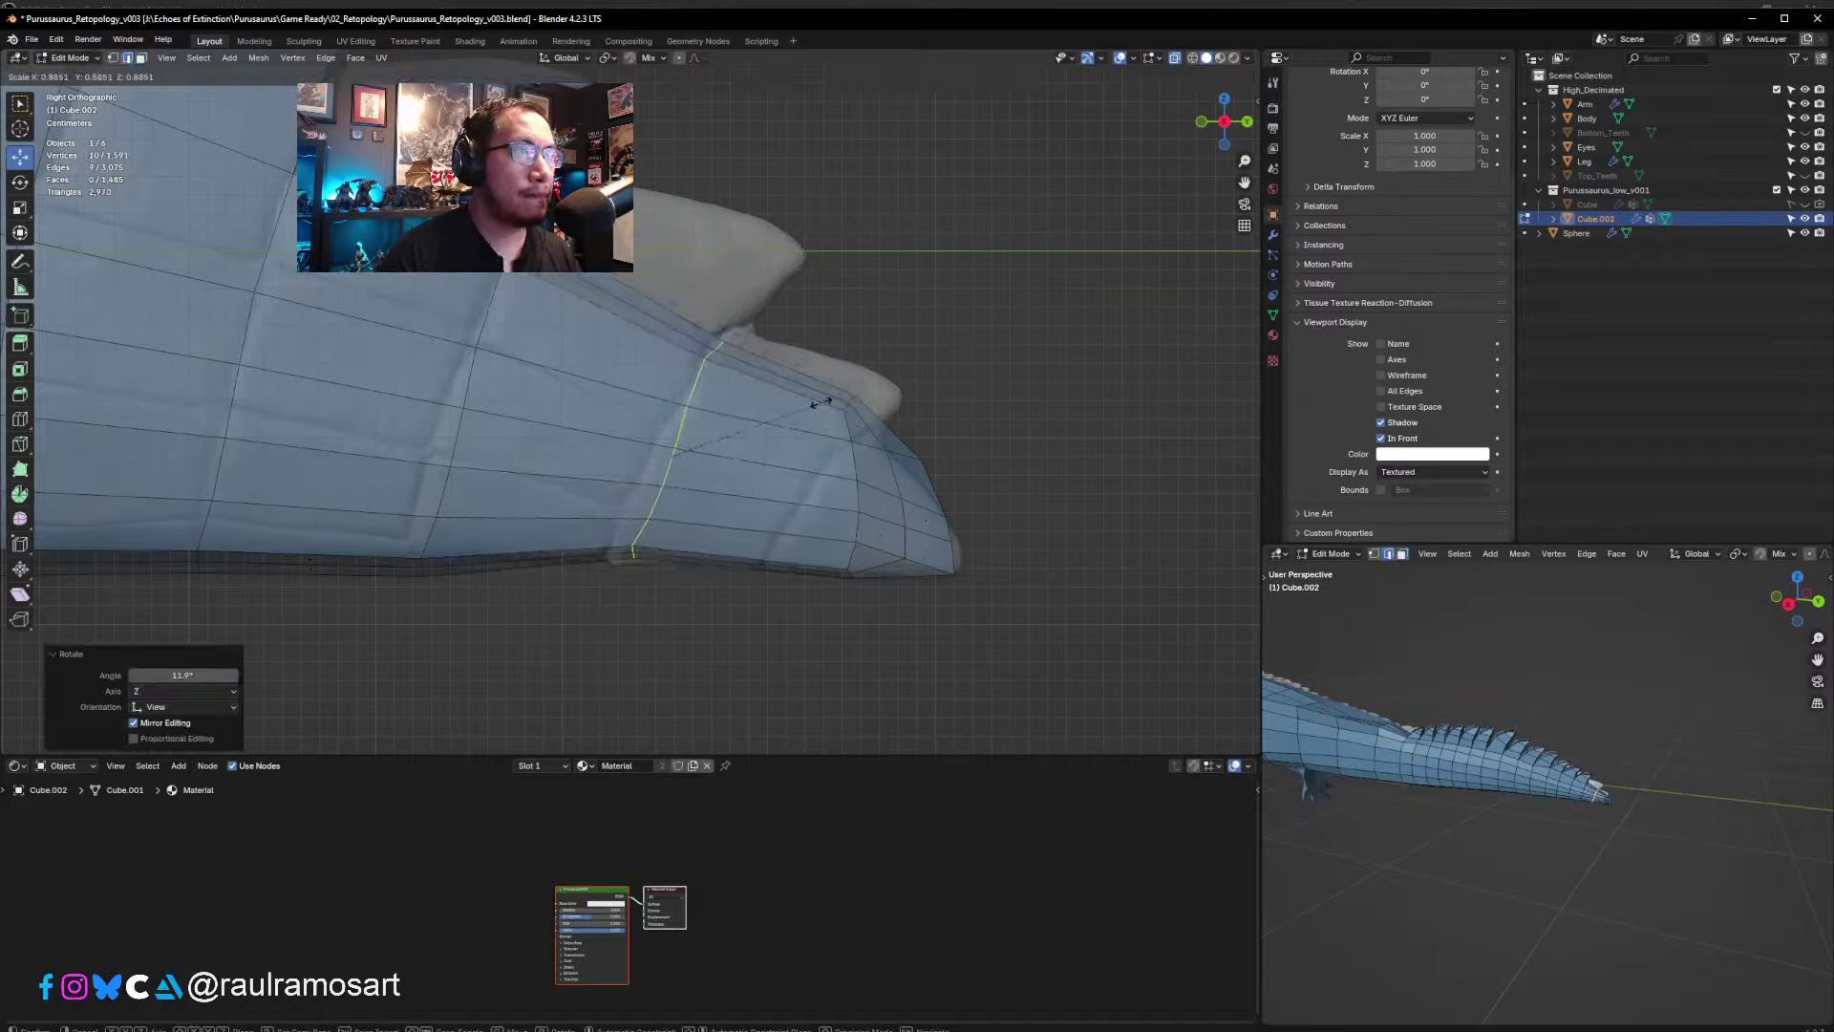
right_click(853, 398)
key("g")
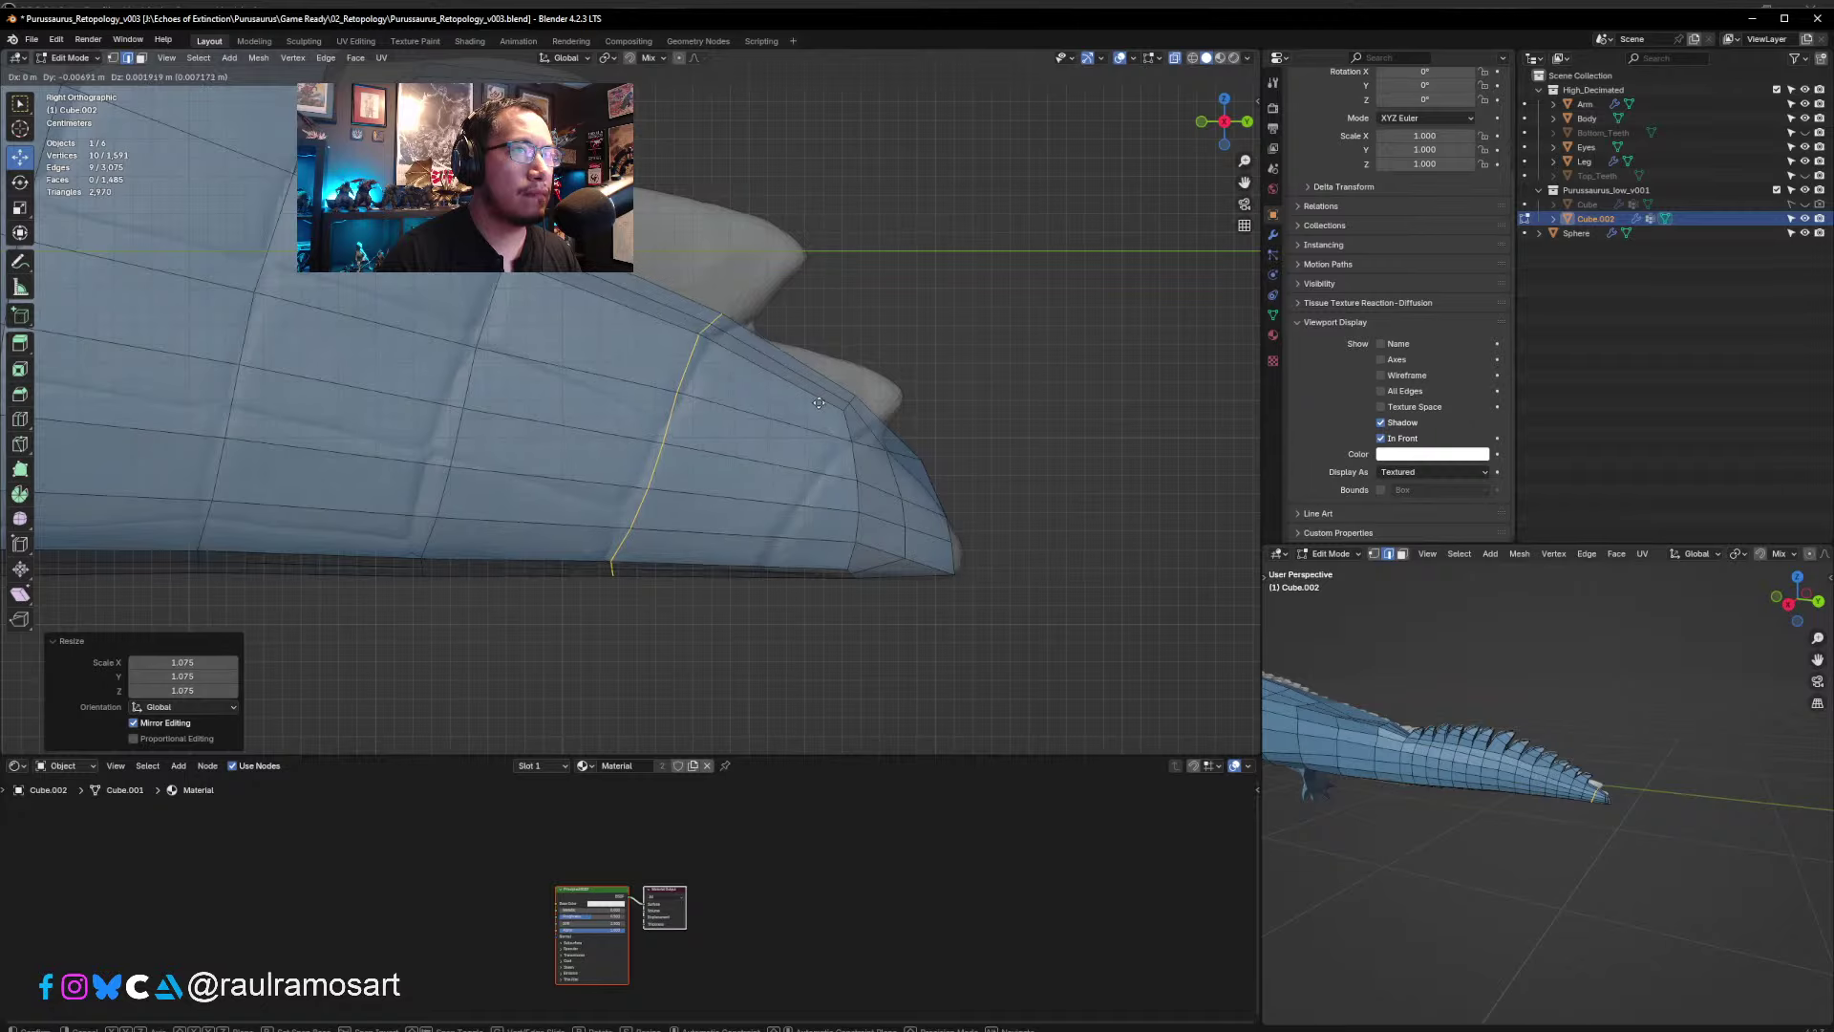
left_click(822, 402)
- Scale the tail tip's end geometry to about 0.711 and reposition it to match the sculpt's tip
middle_click_drag(1058, 546, 911, 505, "shift")
left_click_drag(912, 564, 669, 299)
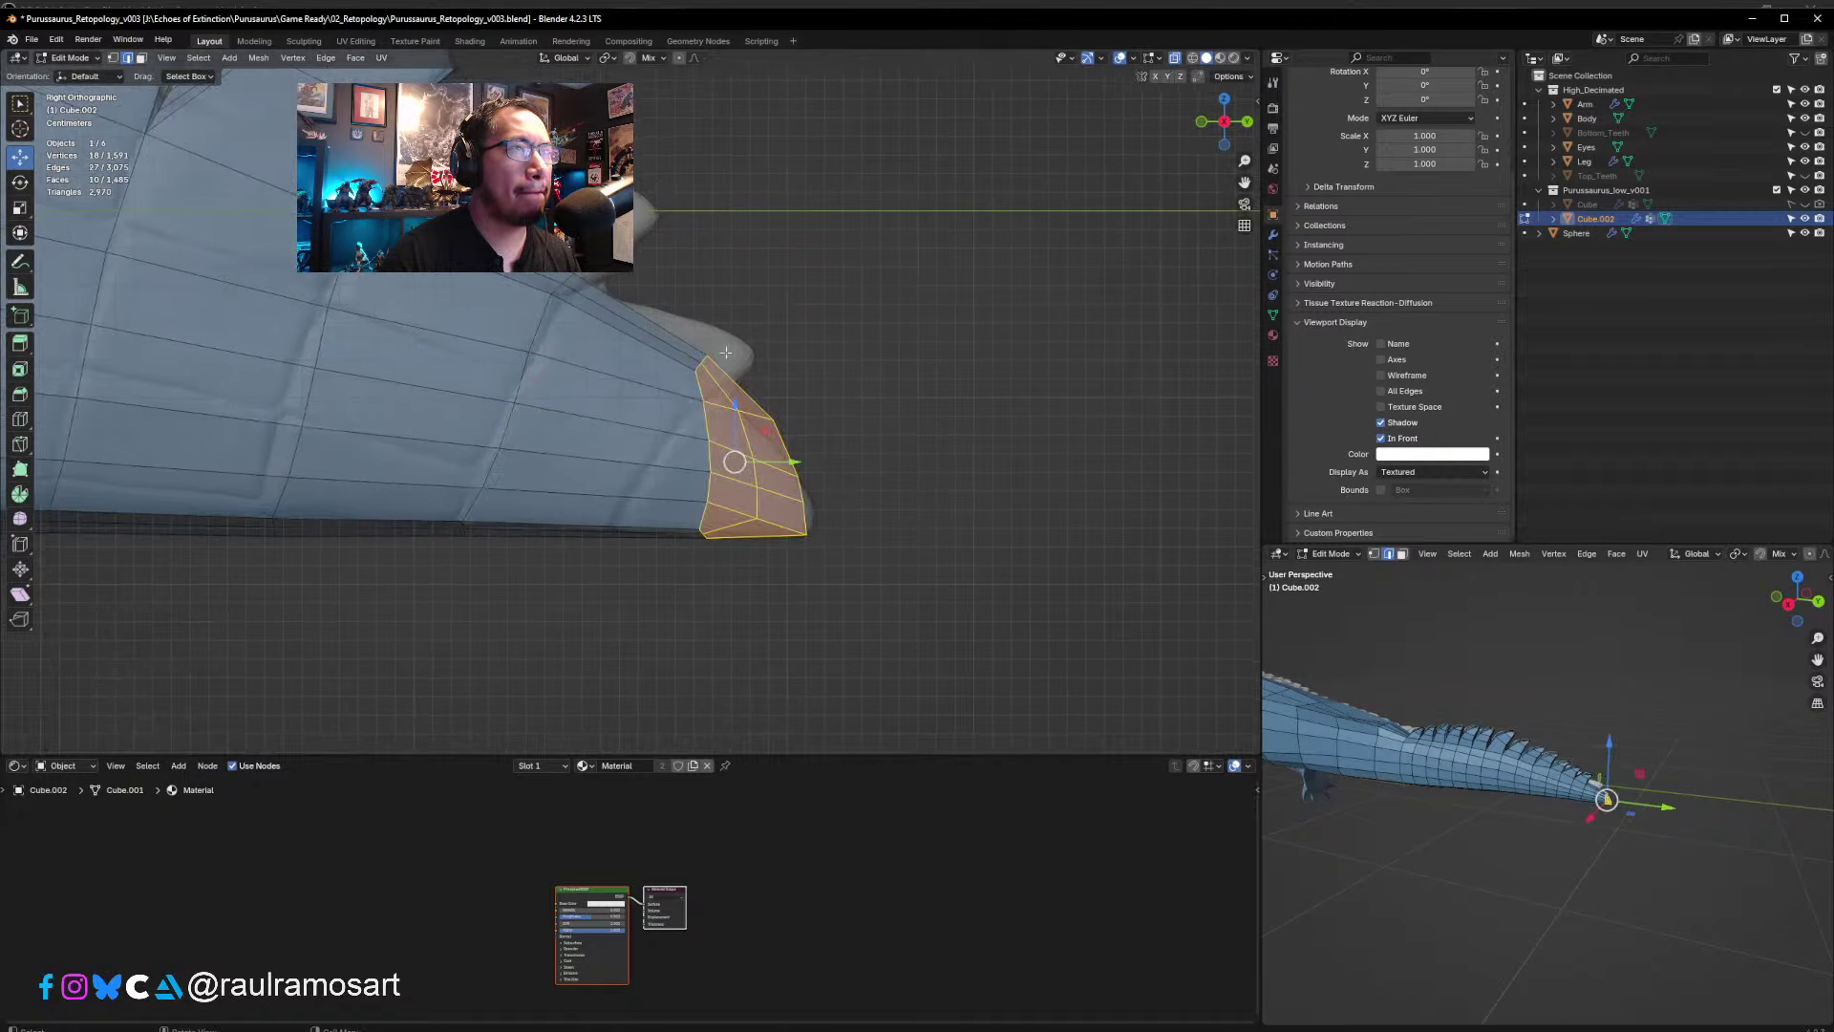
key("s")
key("g")
left_click(840, 478)
key("g")
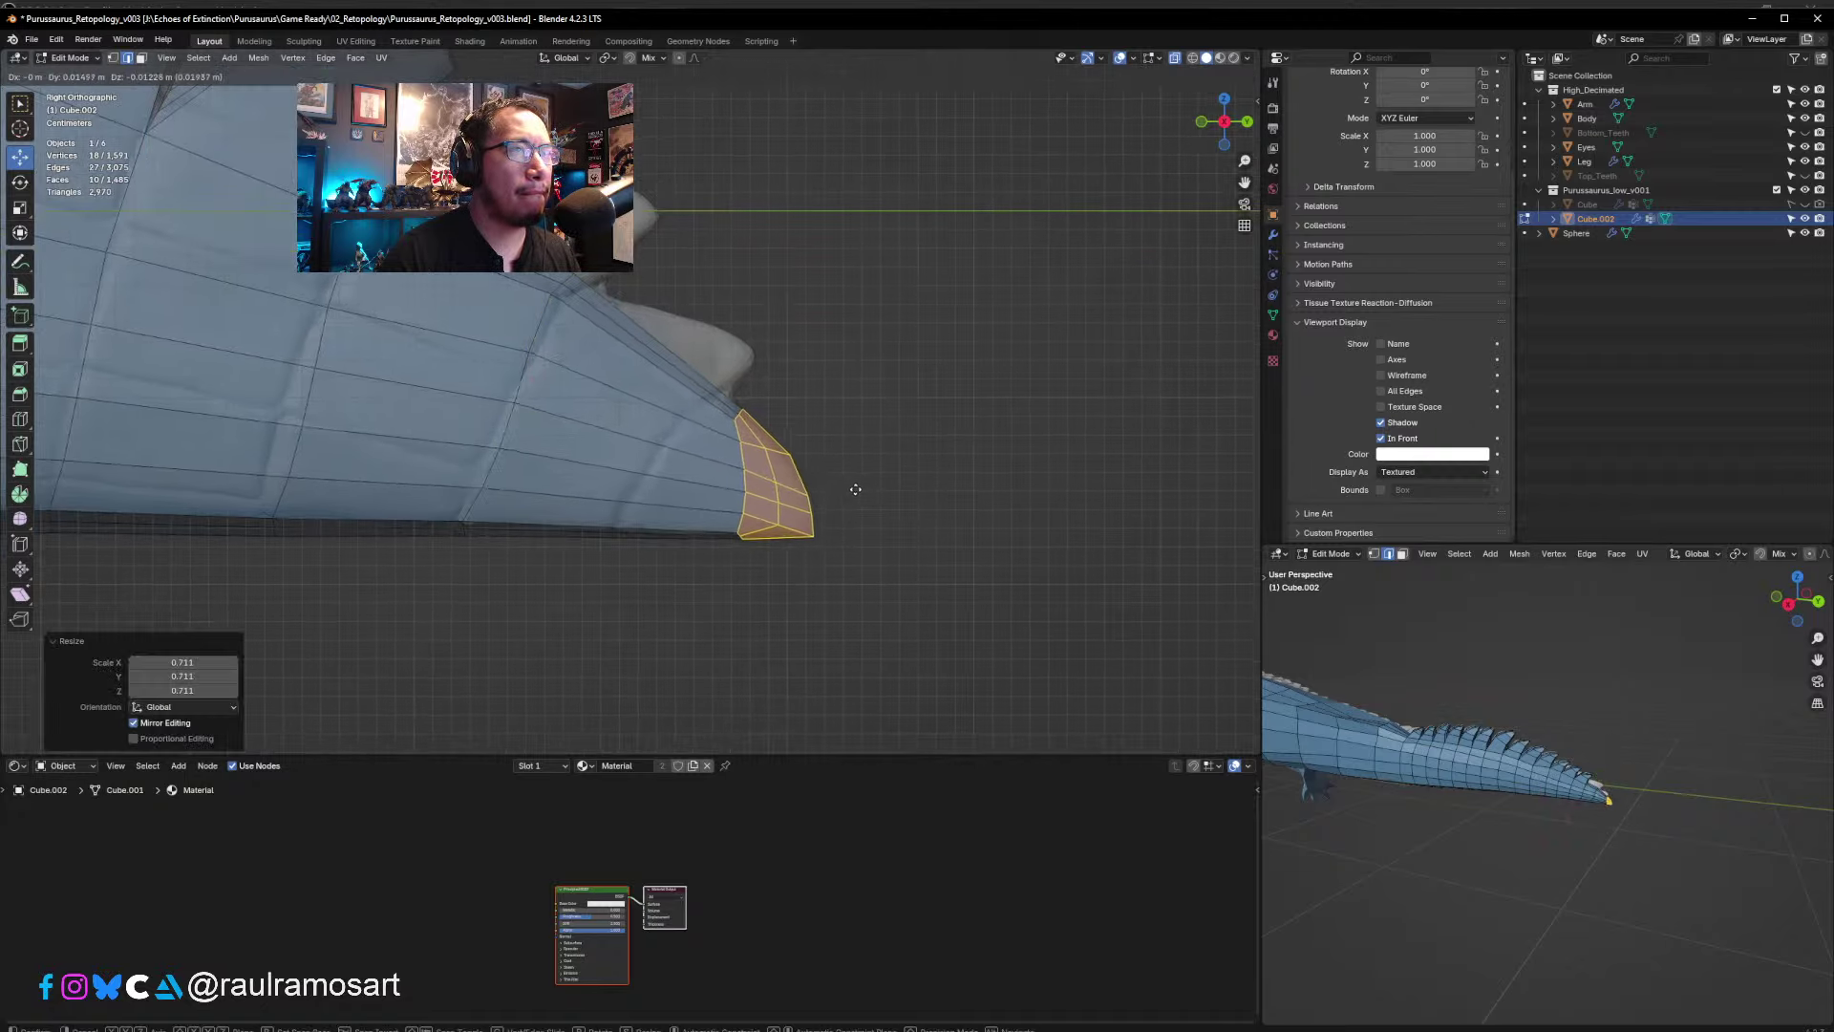
left_click(857, 490)
key("s")
left_click(849, 489)
left_click(879, 471)
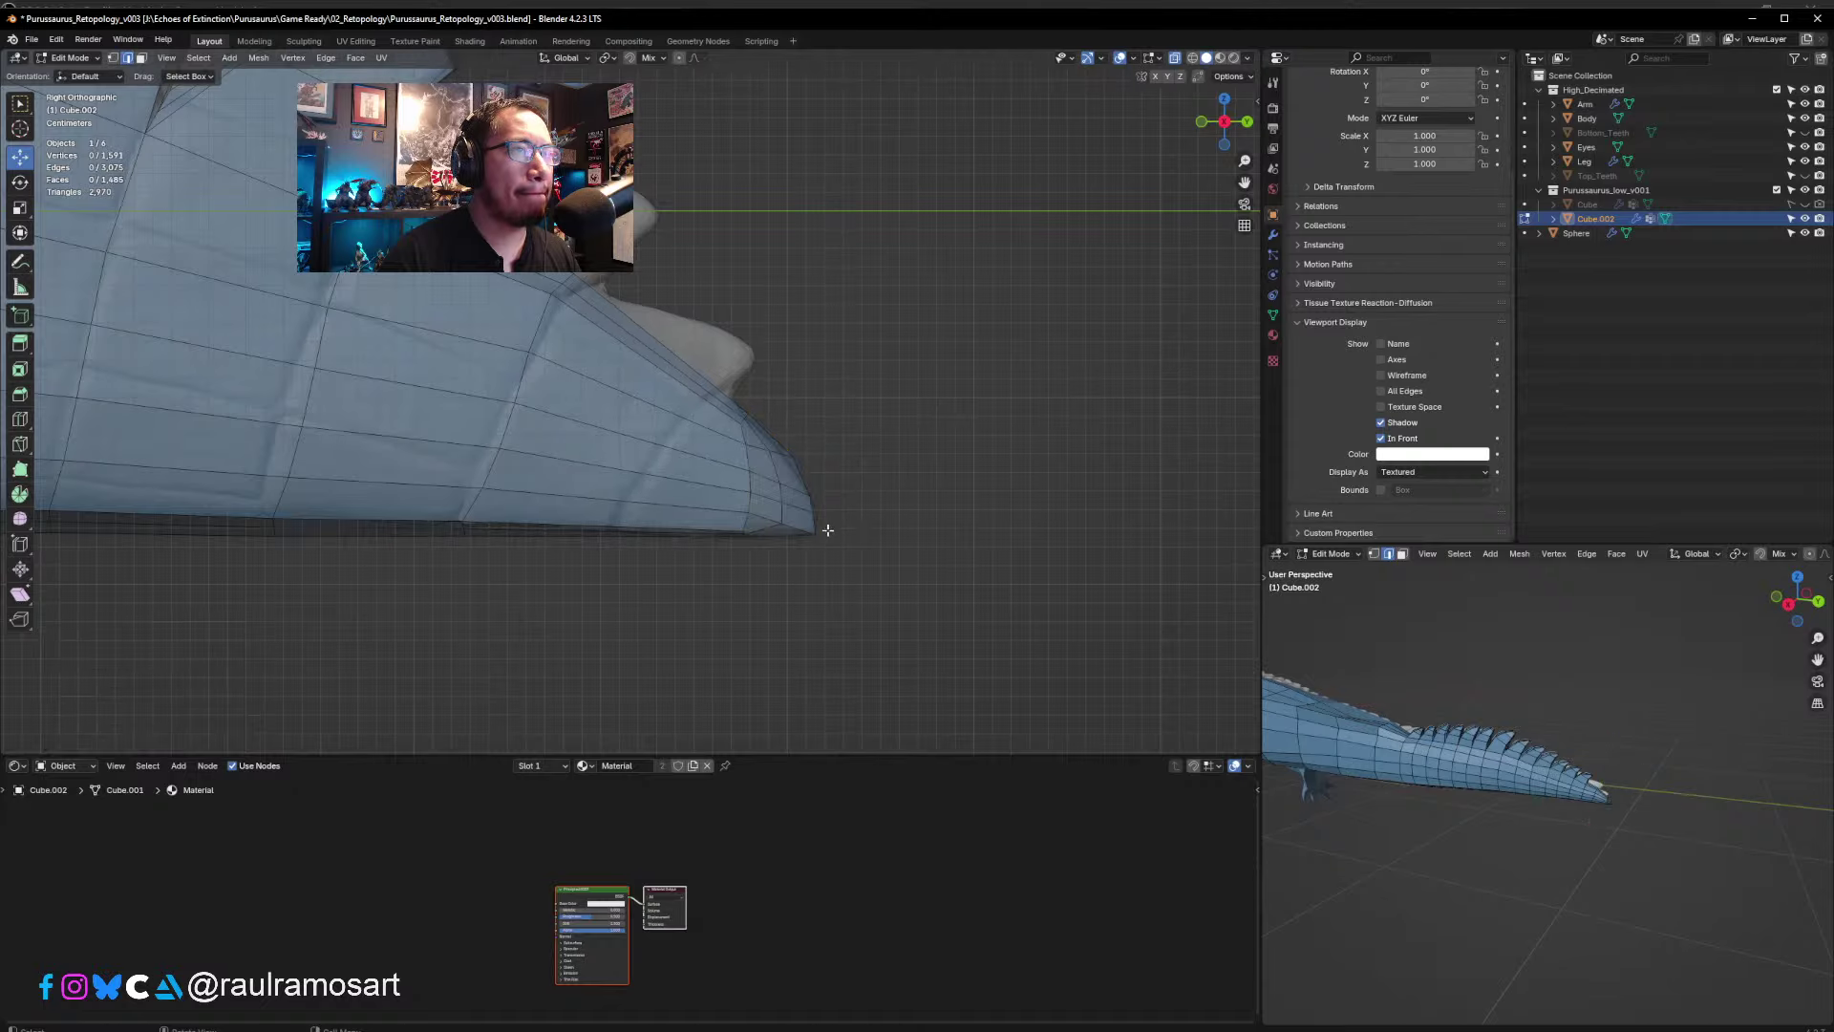
- Add an edge loop just before the tail tip and align it with the sculpt's last groove
middle_click_drag(799, 512, 956, 586, "shift")
left_click(846, 495)
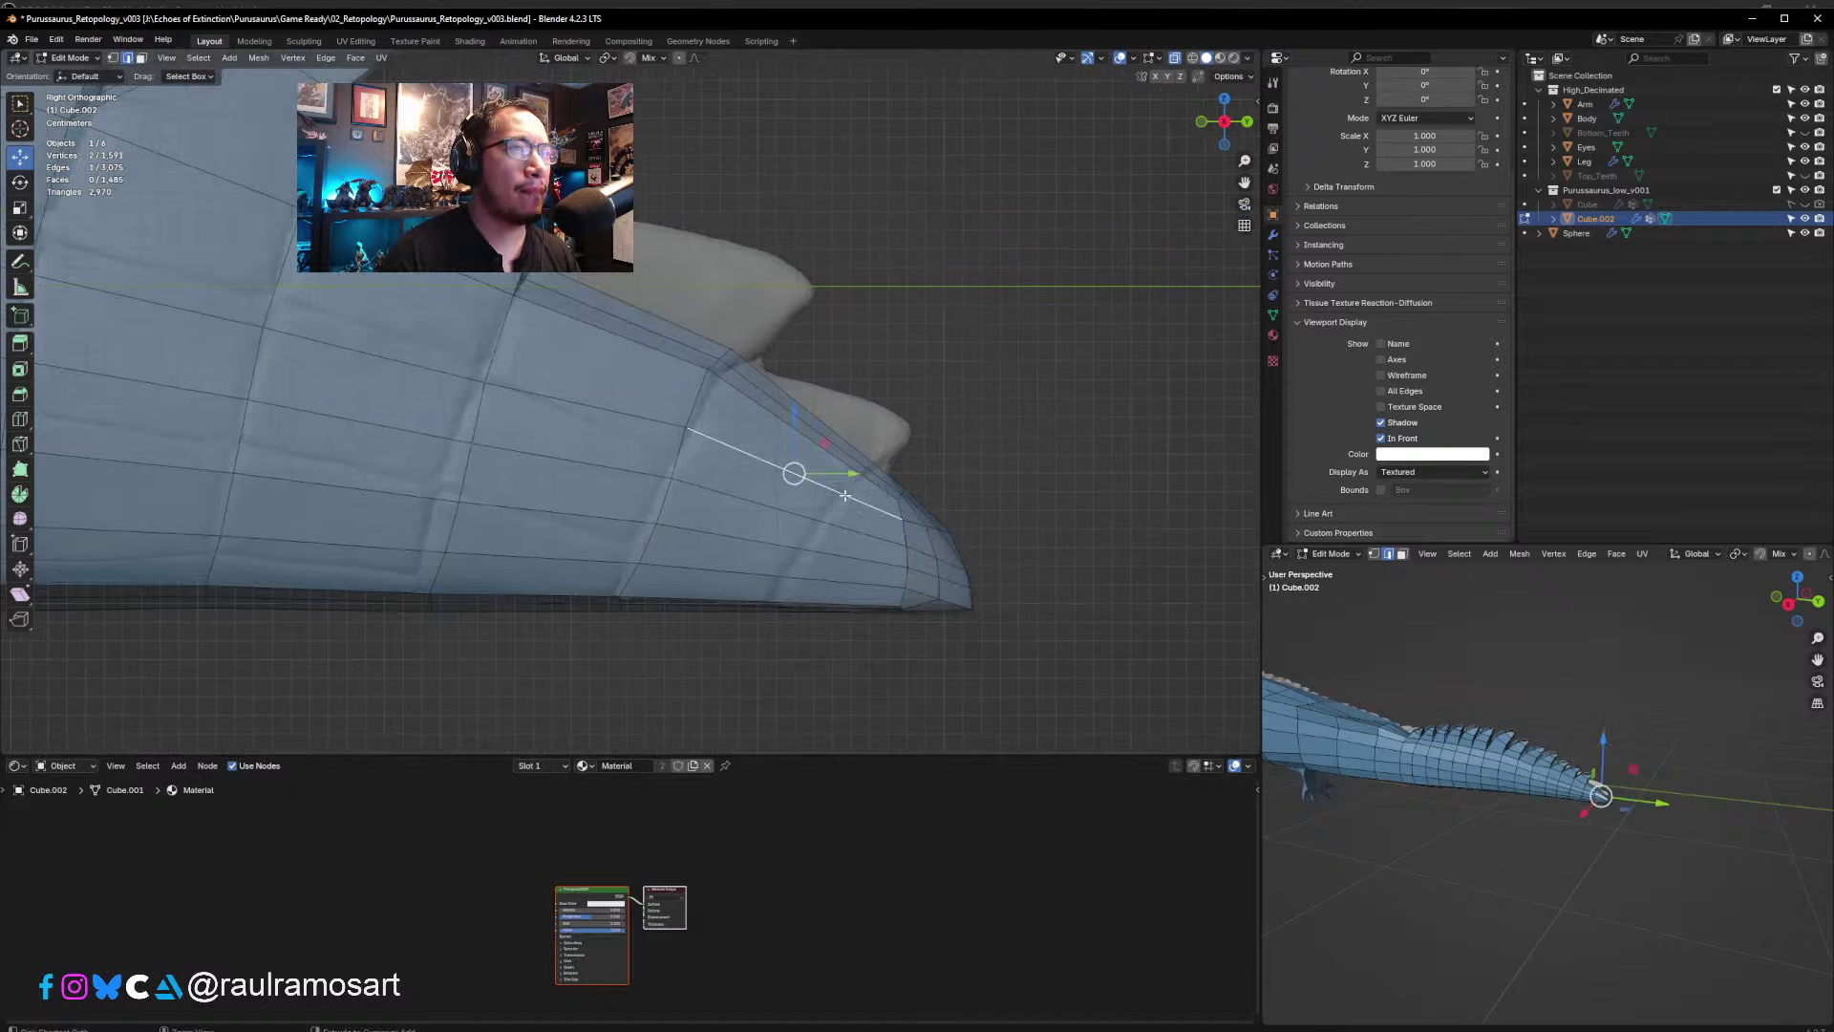
key("ctrl+r")
left_click(845, 495)
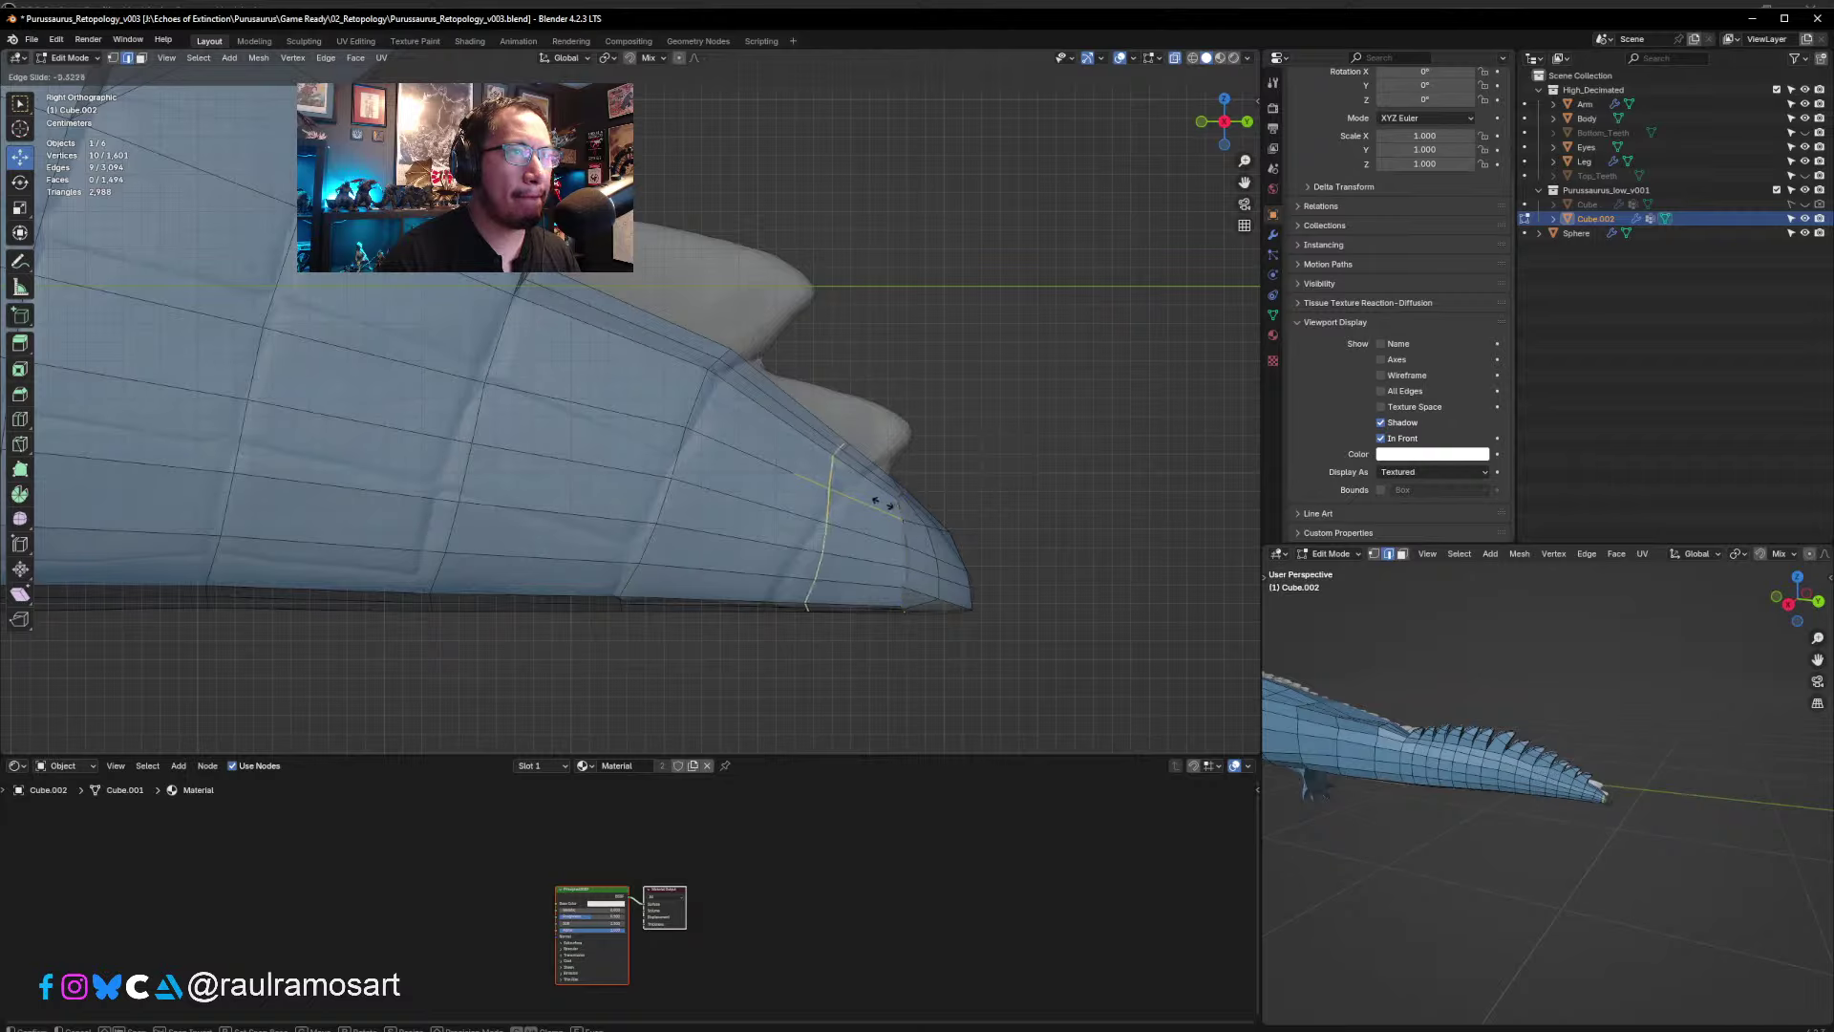
left_click(984, 483)
key("g")
left_click(981, 541)
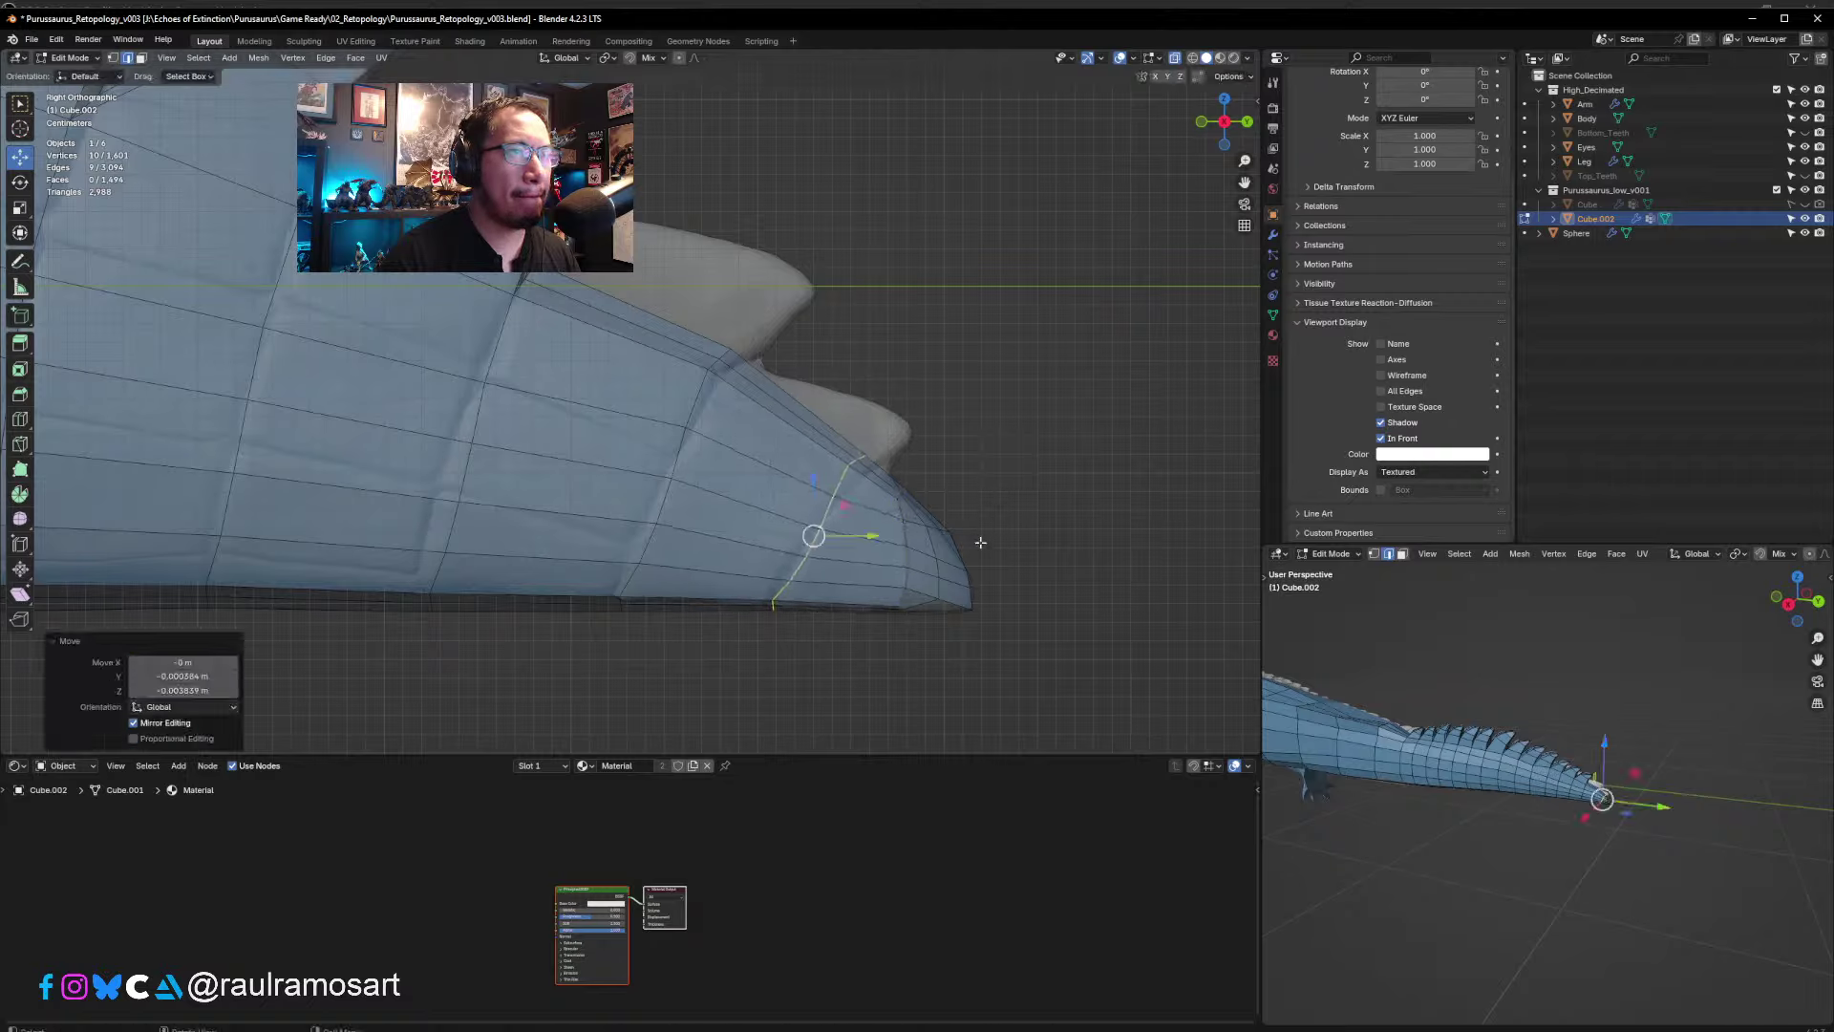
left_click(979, 542)
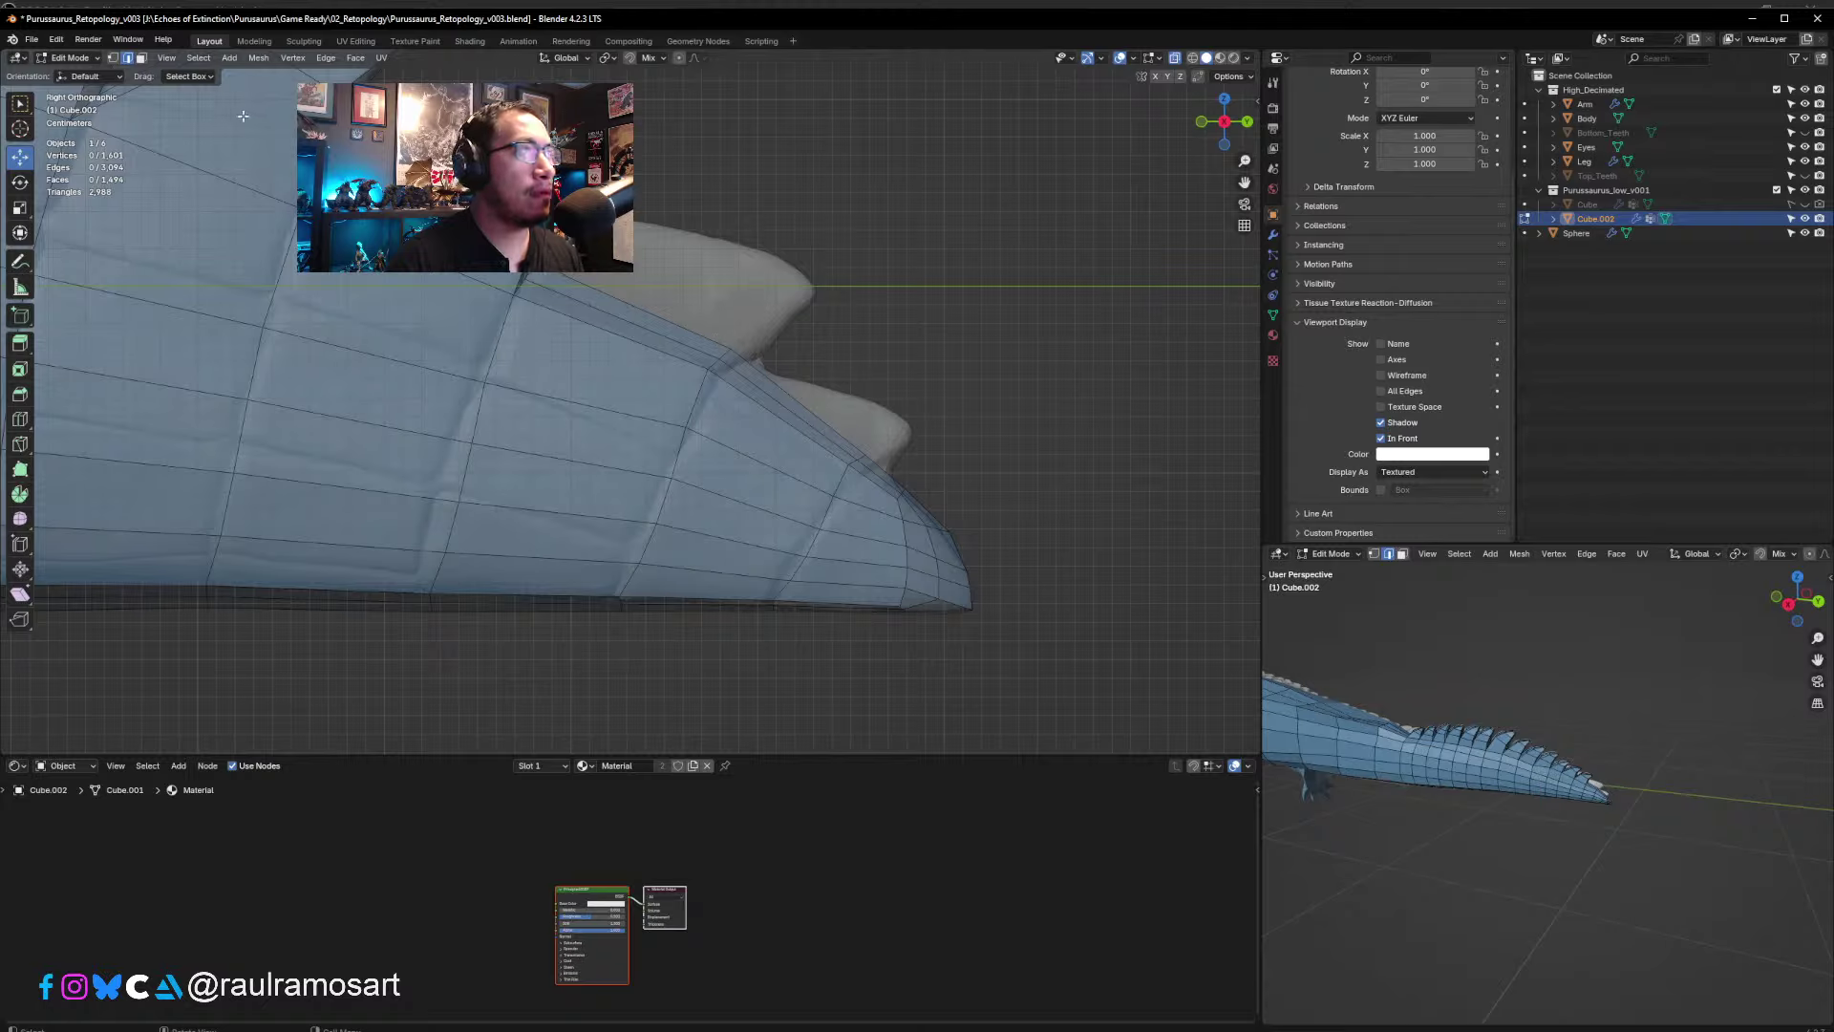
- Extrude the two top faces behind the fifth spike toward the sculpt's sixth spike
key("3")
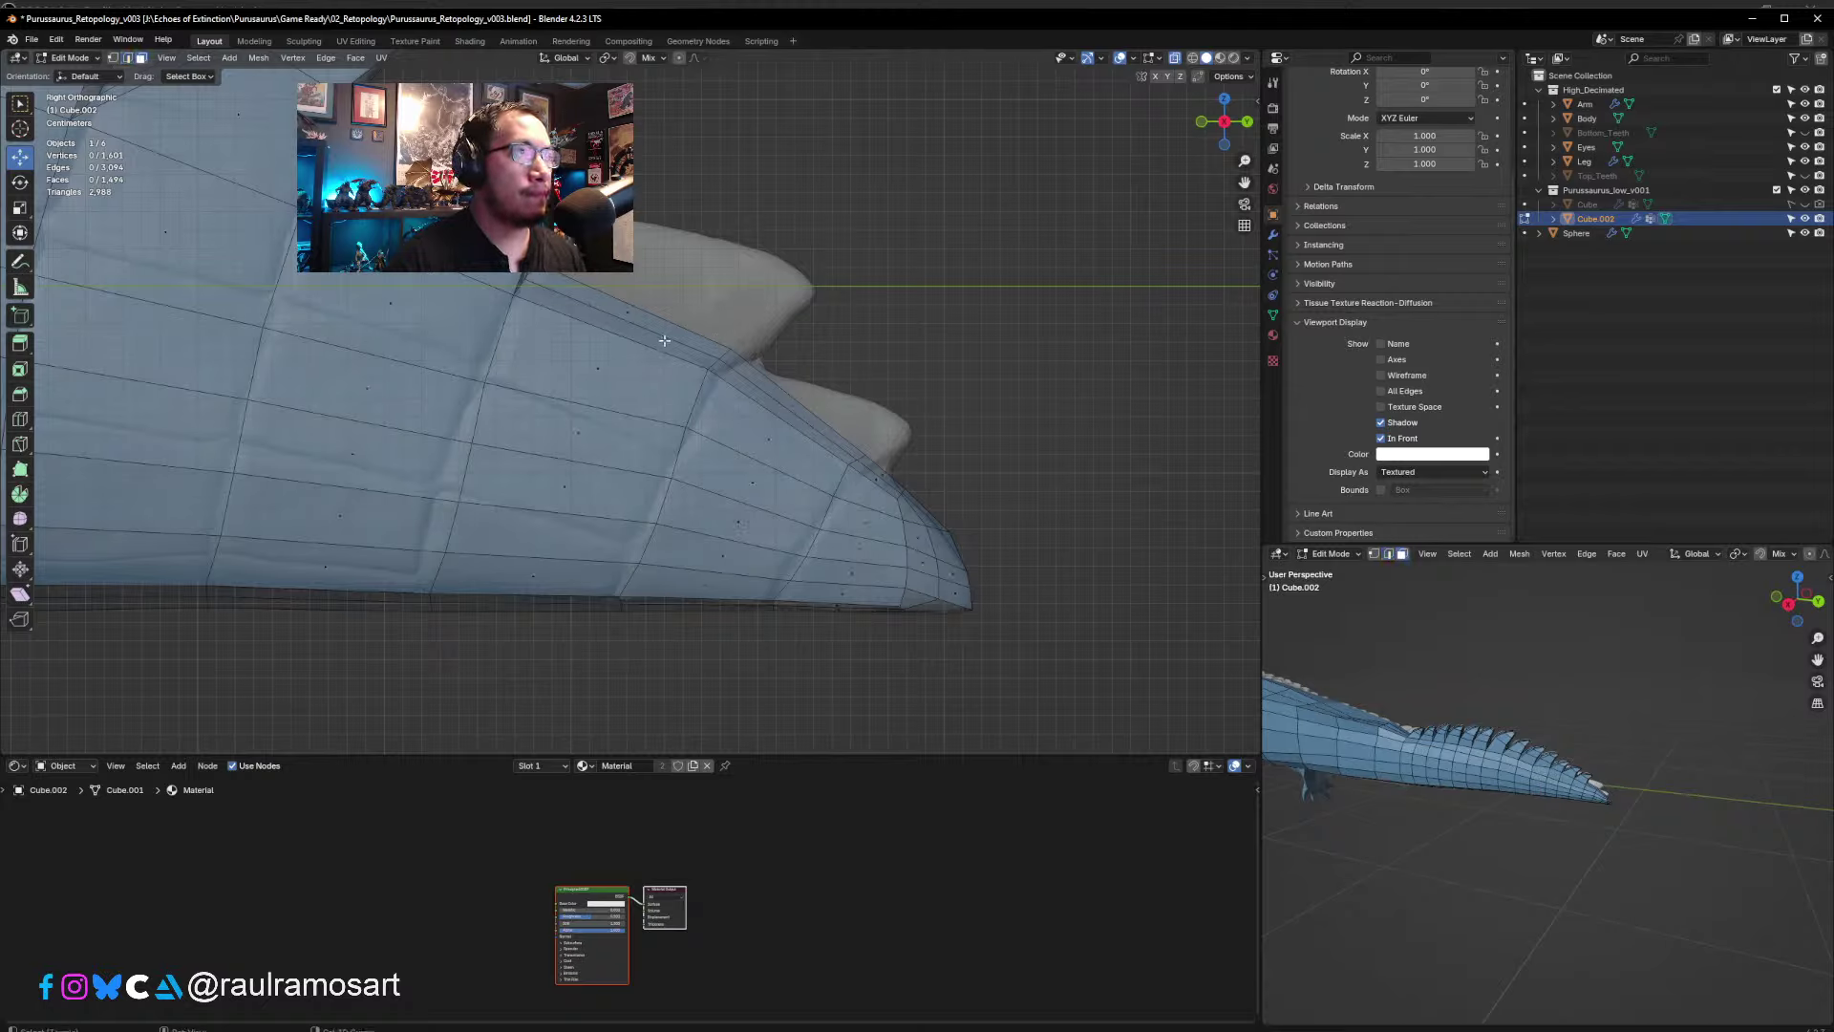
left_click(623, 311, "alt")
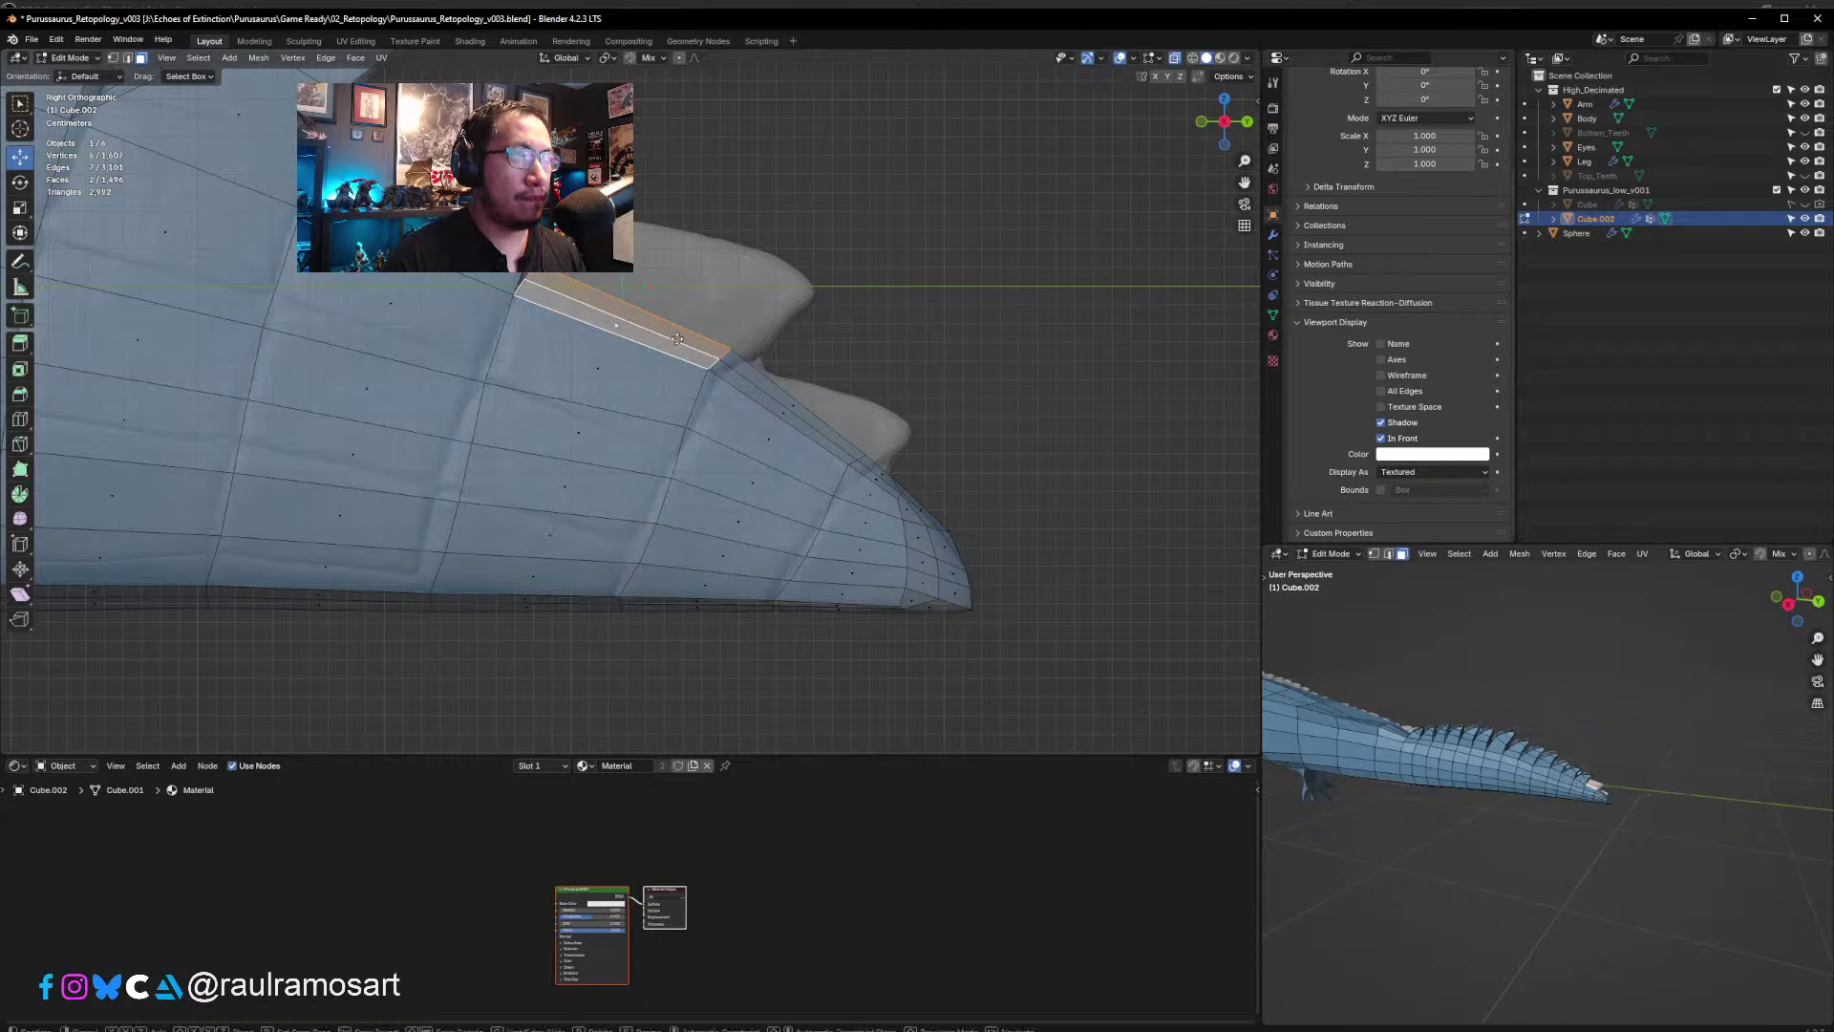
key("e")
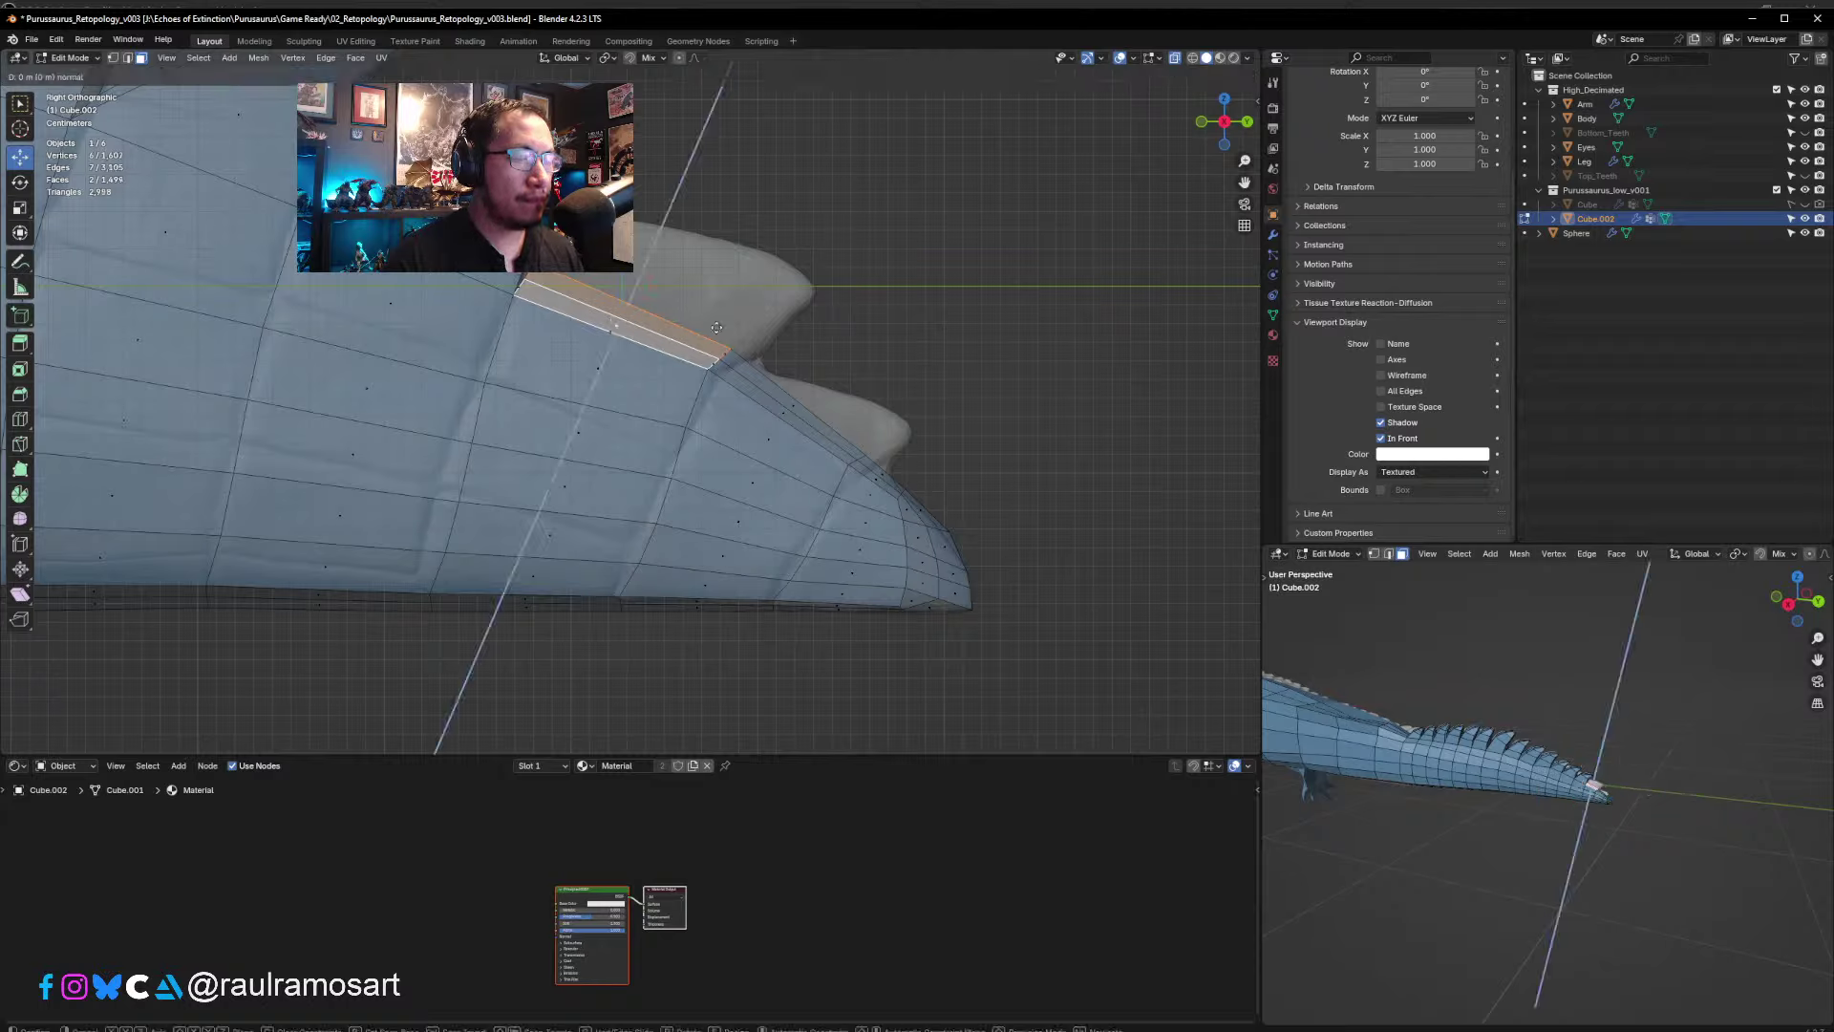
left_click(716, 287)
- Scale down the sixth spike's tip faces, rotate them about 14°, and align them with the sculpt's tip
key("s")
key("g")
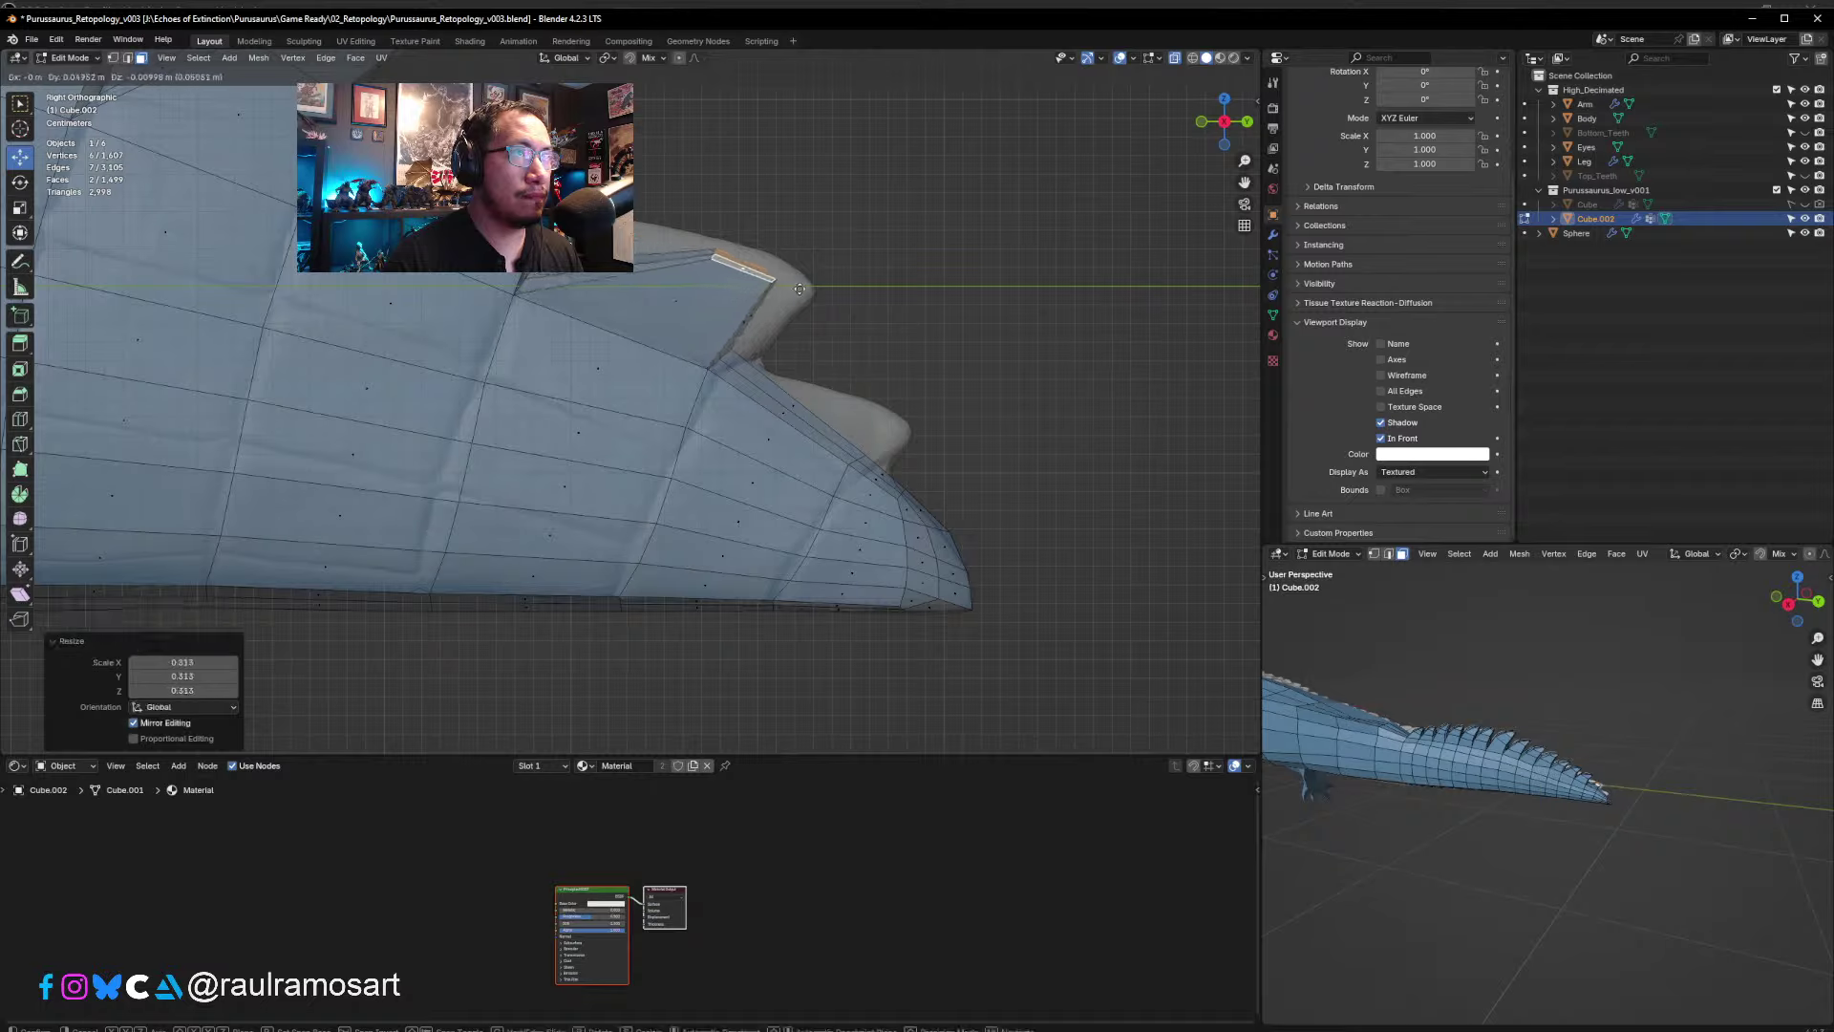
left_click(836, 298)
key("r")
key("g")
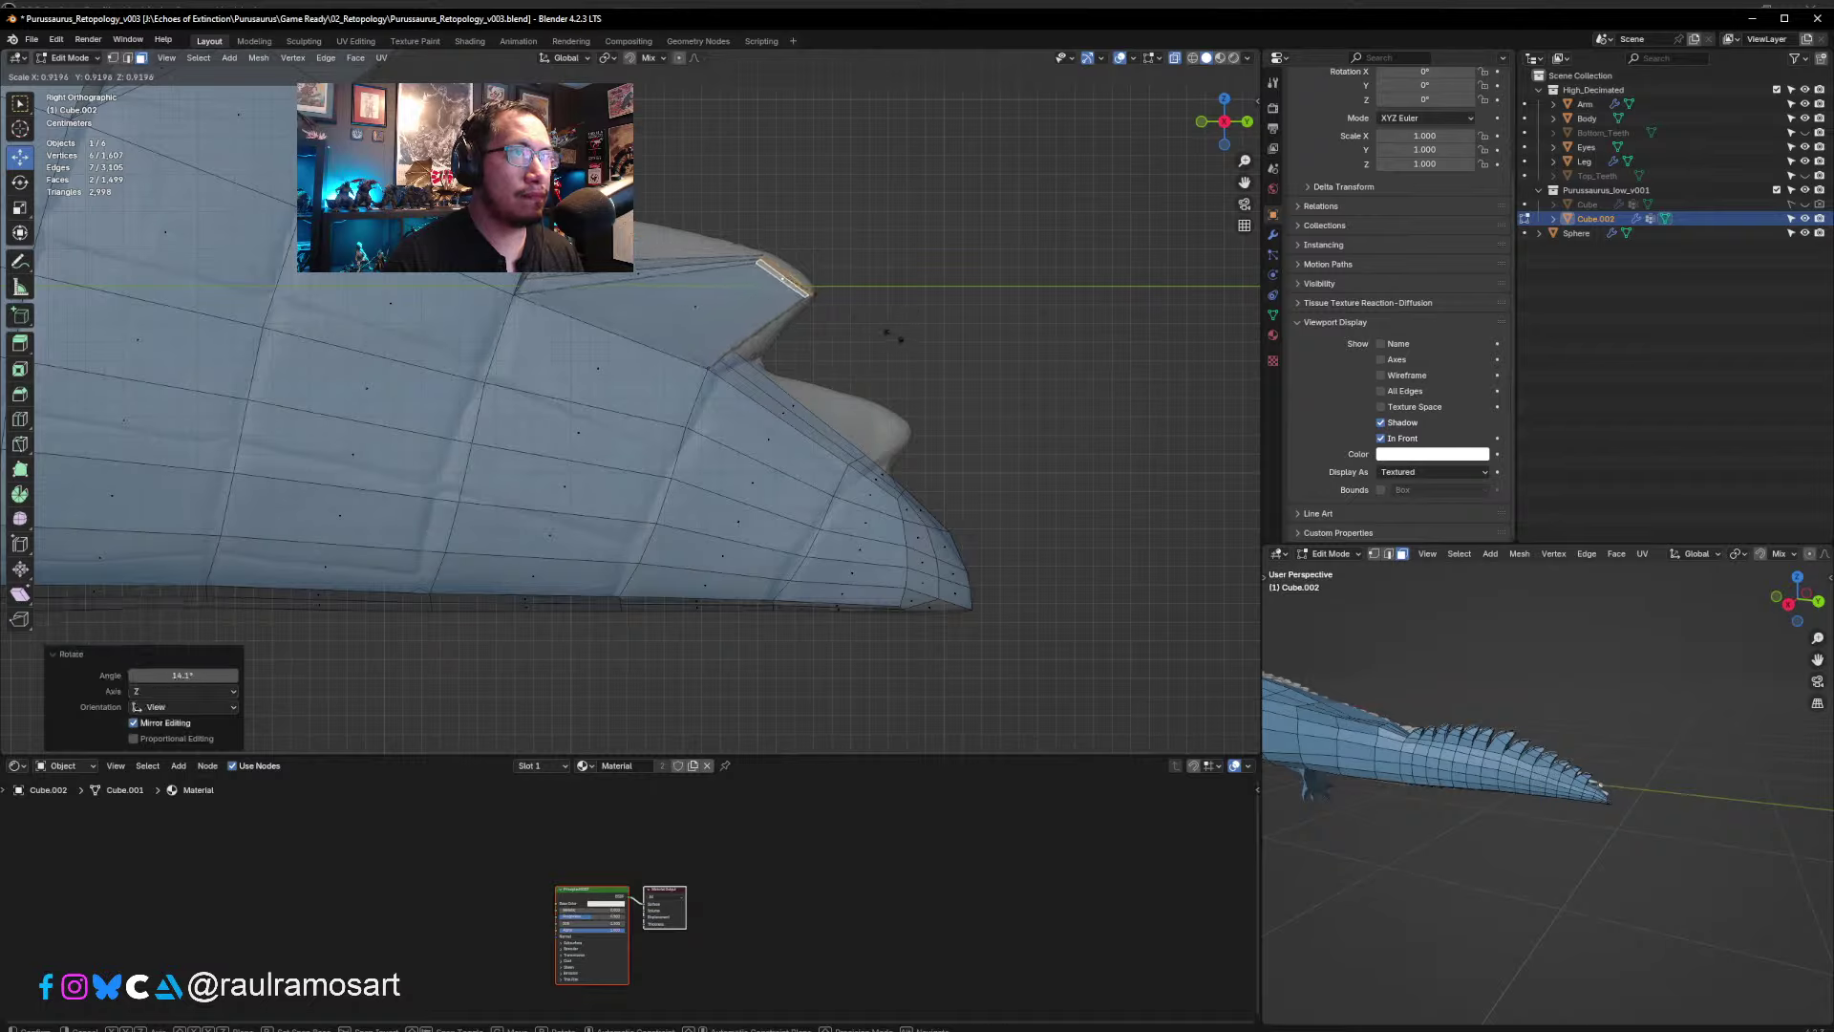
left_click(798, 307)
- Add a scaled loop cut across the sixth spike and move it about 0.009 m along negative Y and 0.010 m up
left_click(670, 298)
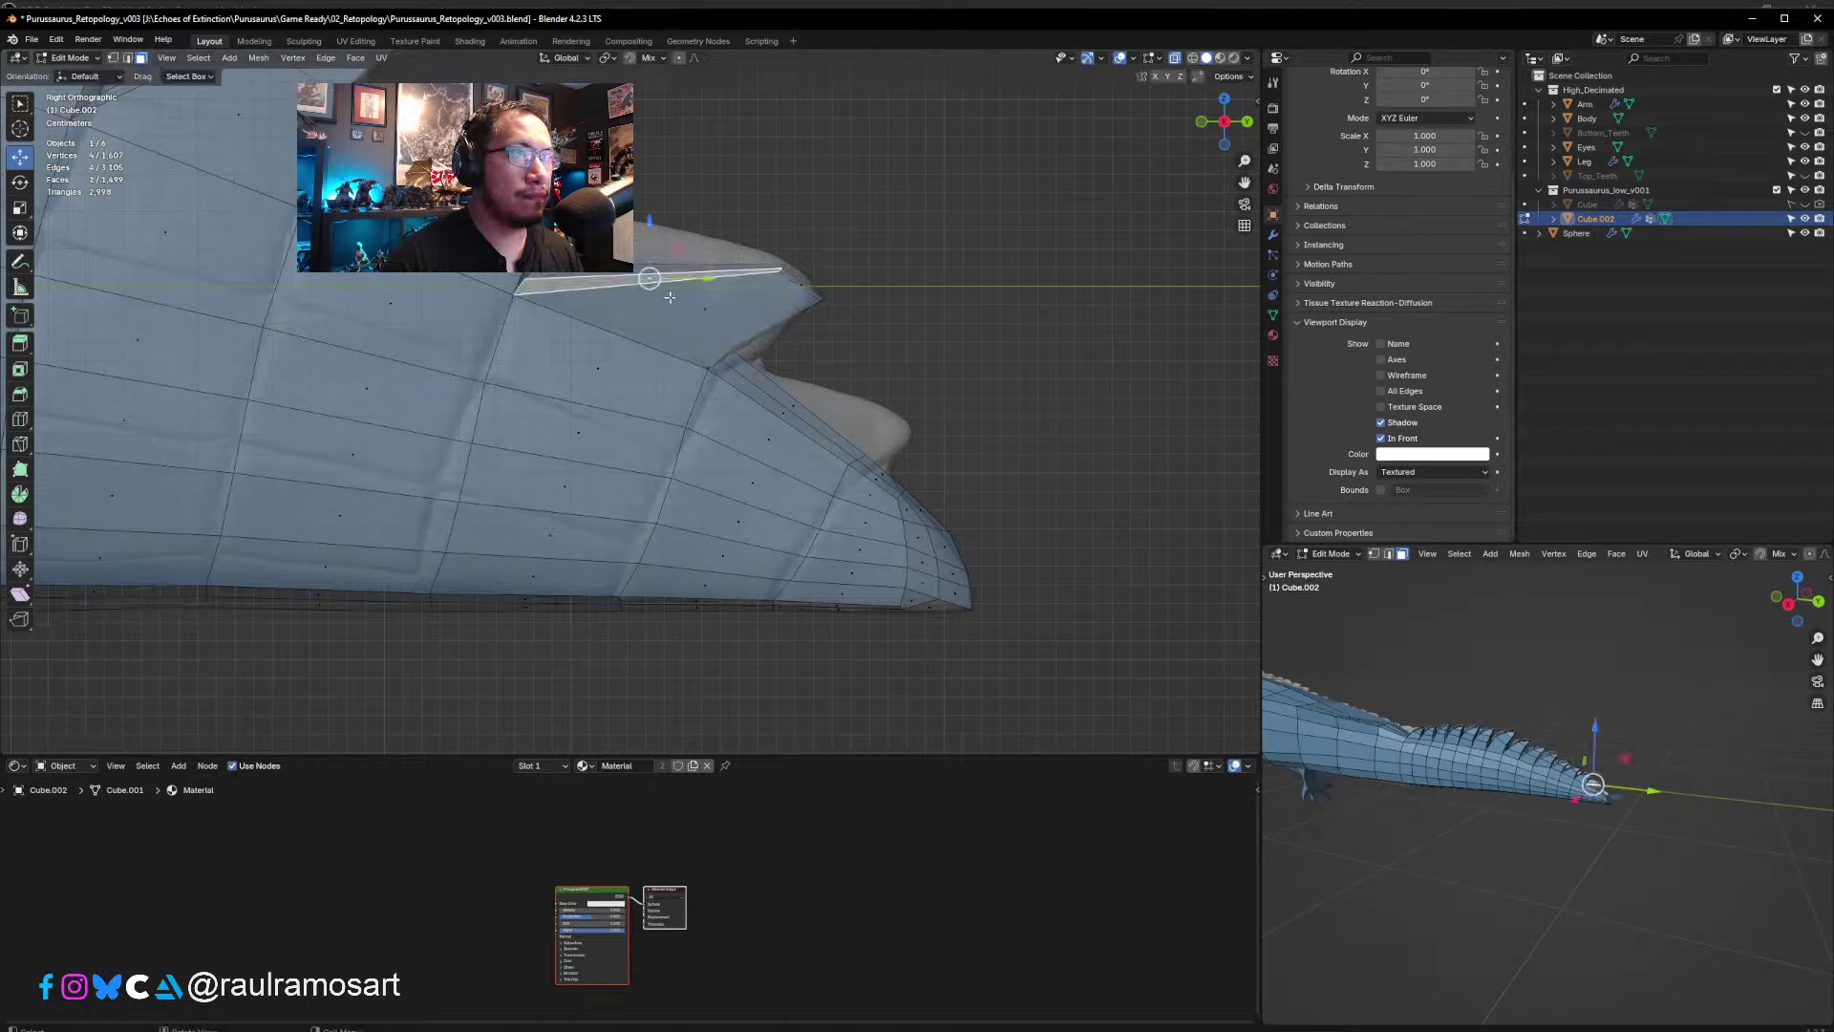
key("ctrl+r")
left_click(671, 298)
right_click(671, 298)
key("s")
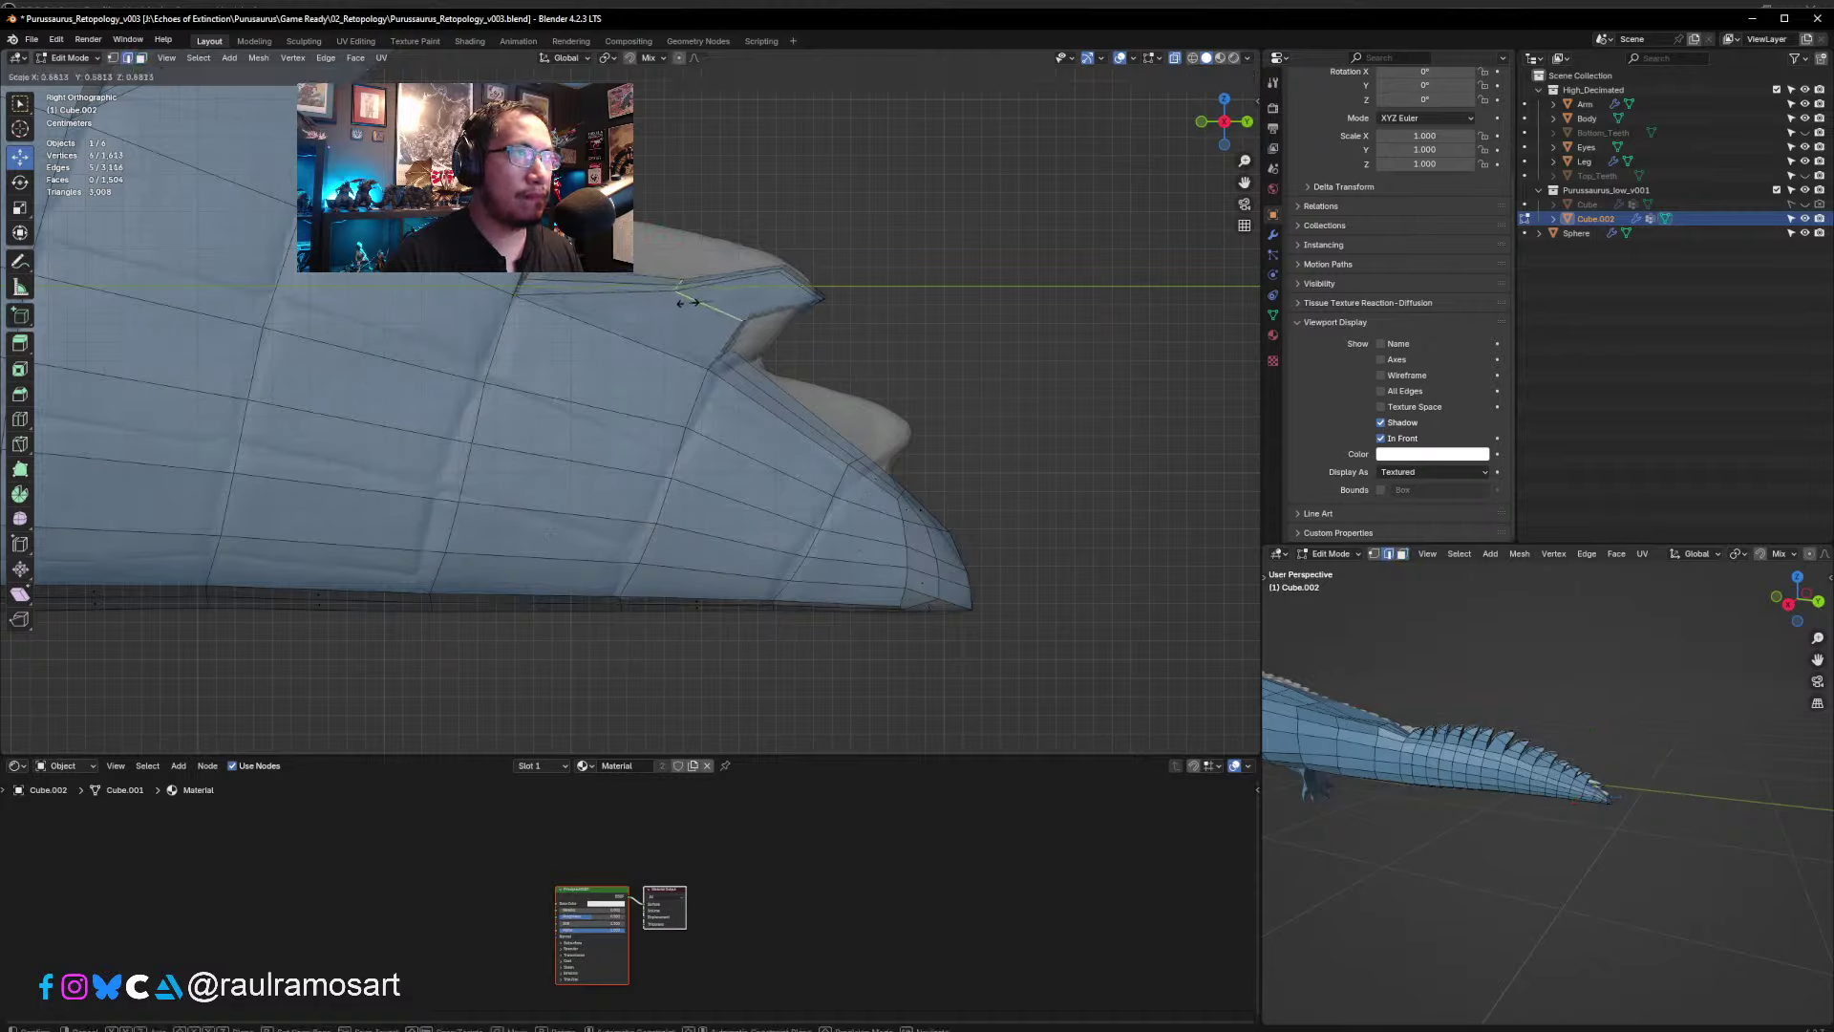
left_click(665, 290)
key("g")
left_click(713, 299)
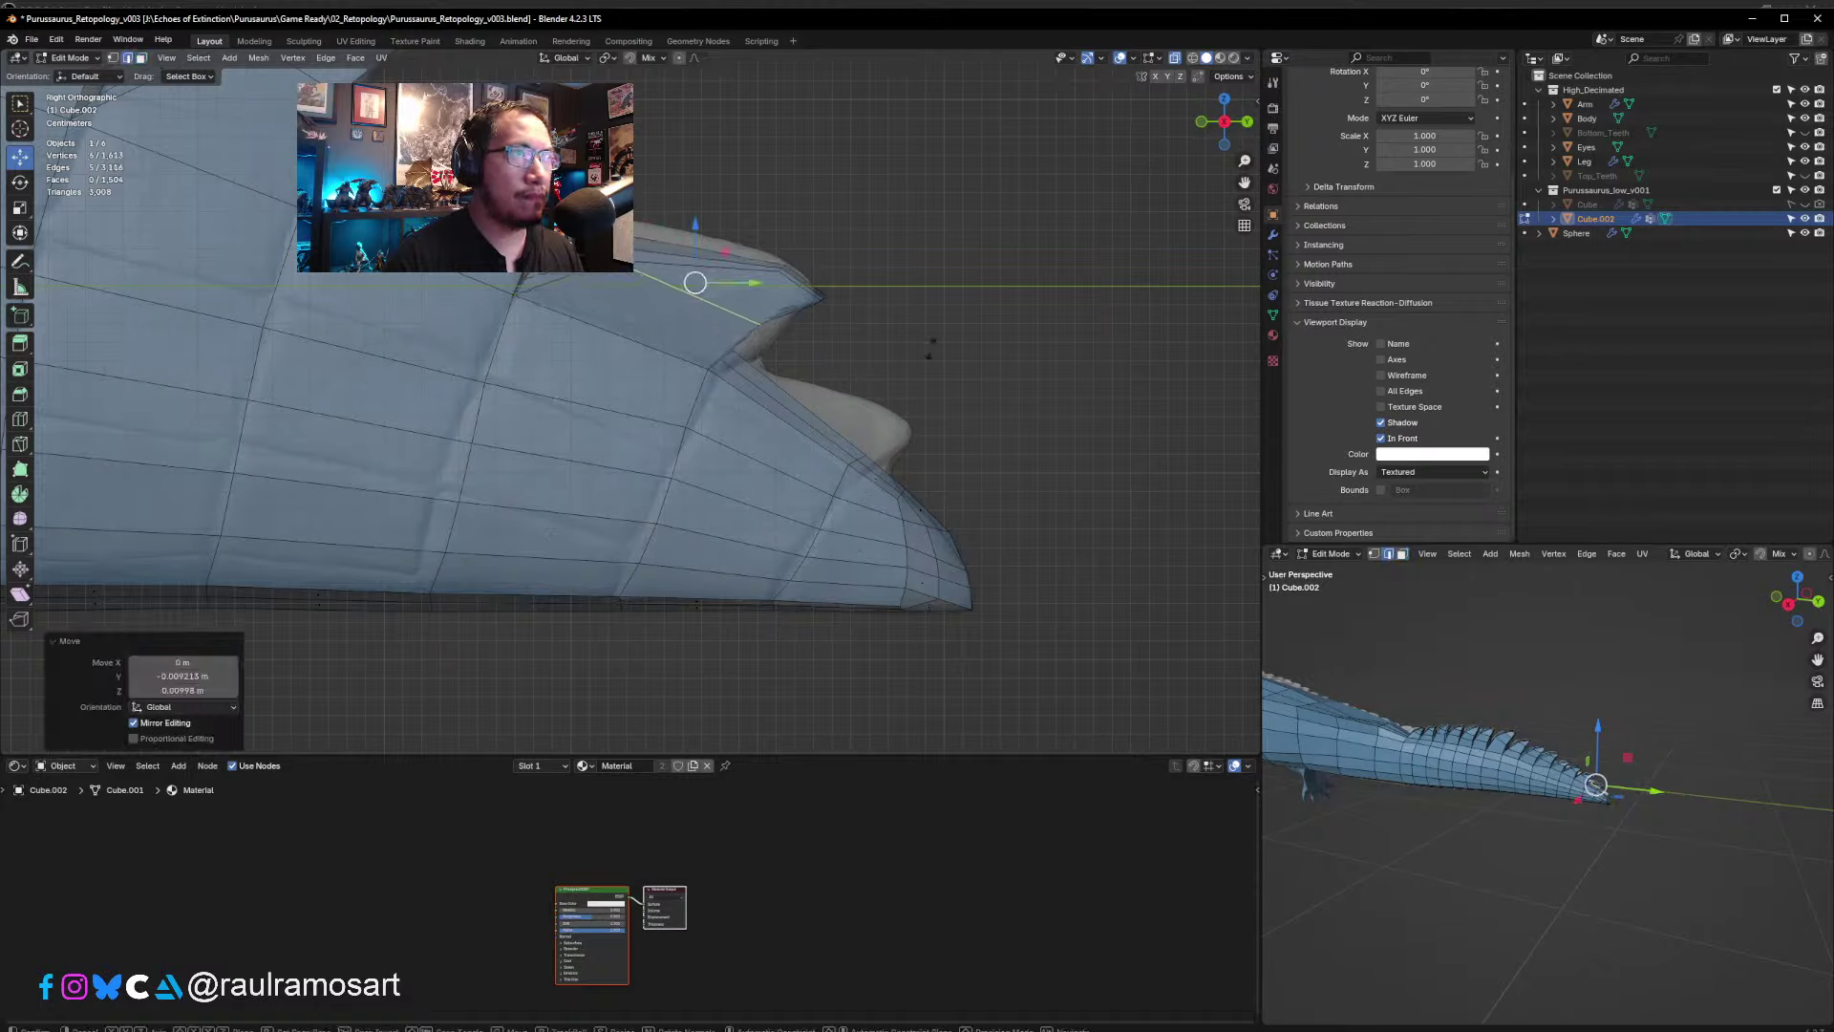
- Rotate the sixth spike's middle loop about 9° and nudge it to fit the sculpt's ridge
key("r")
left_click(925, 387)
key("g")
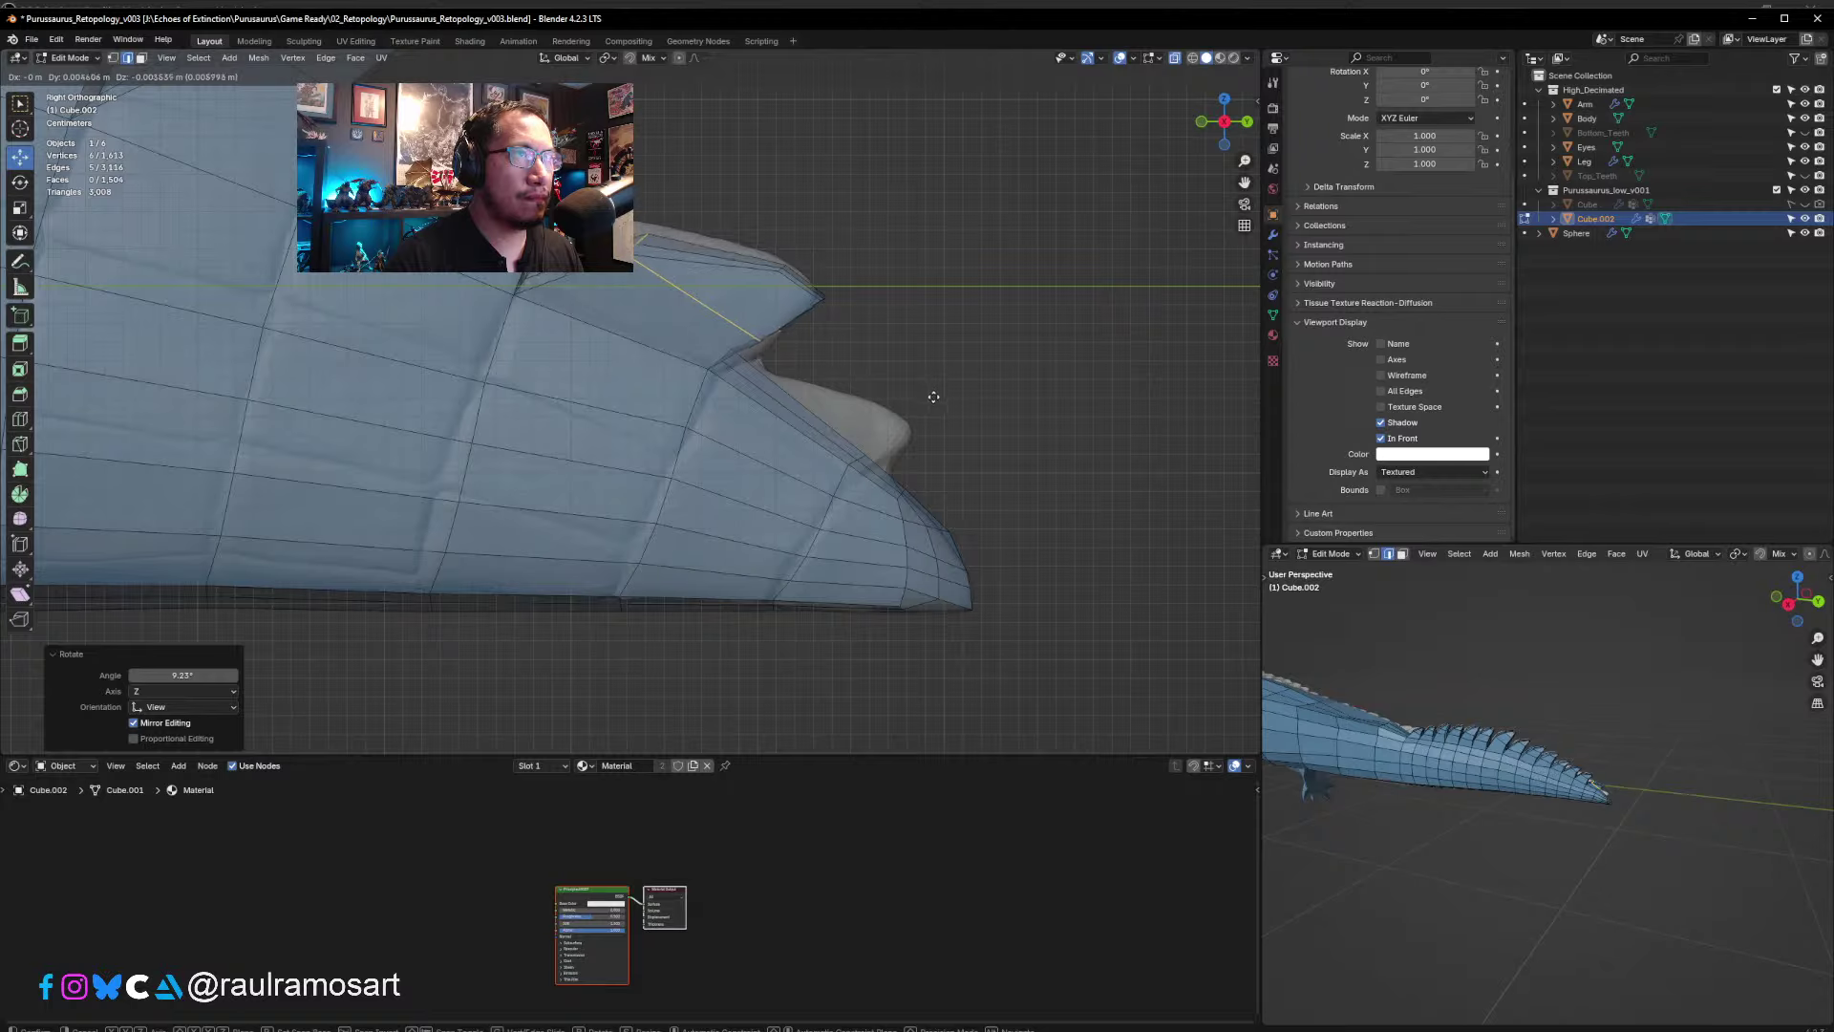
left_click(932, 393)
- Place the sixth spike's middle loop, then move the edge at the spike's front base backward and up toward the sculpt
left_click(704, 286)
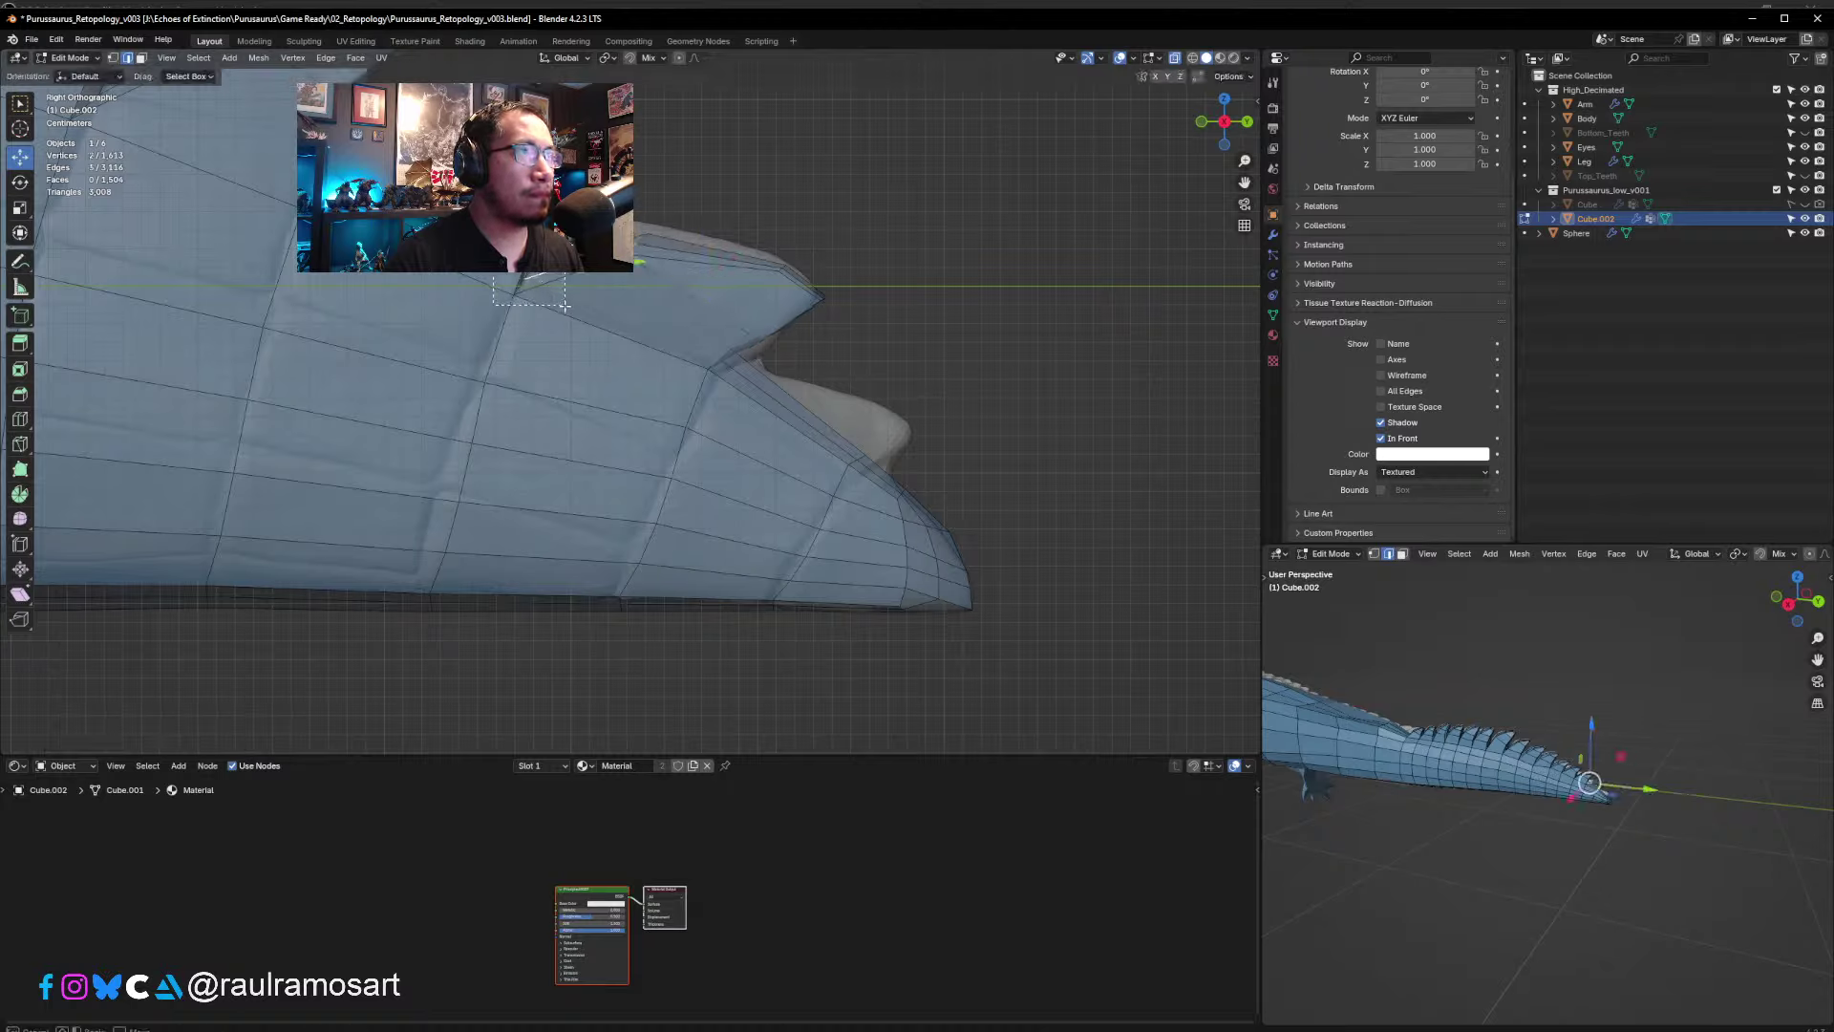
left_click_drag(564, 306, 564, 306, "shift")
key("g")
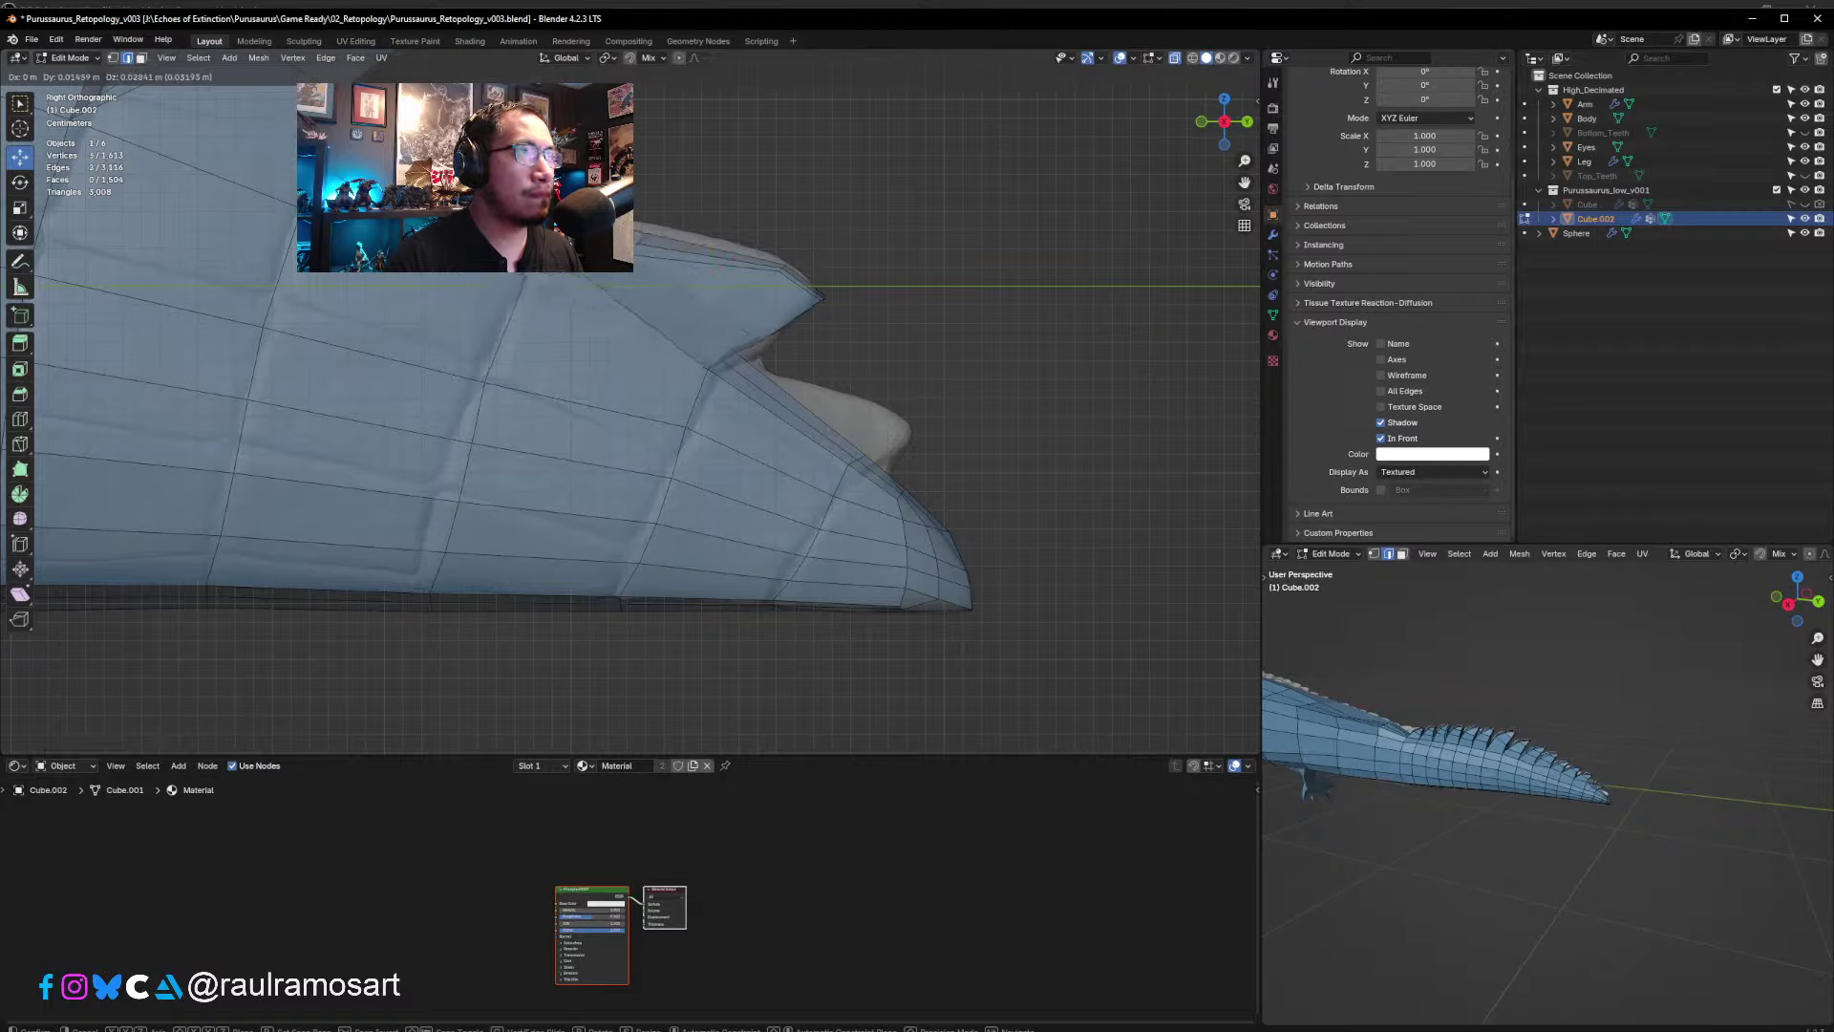
left_click(786, 163)
left_click(786, 164)
left_click(1590, 781)
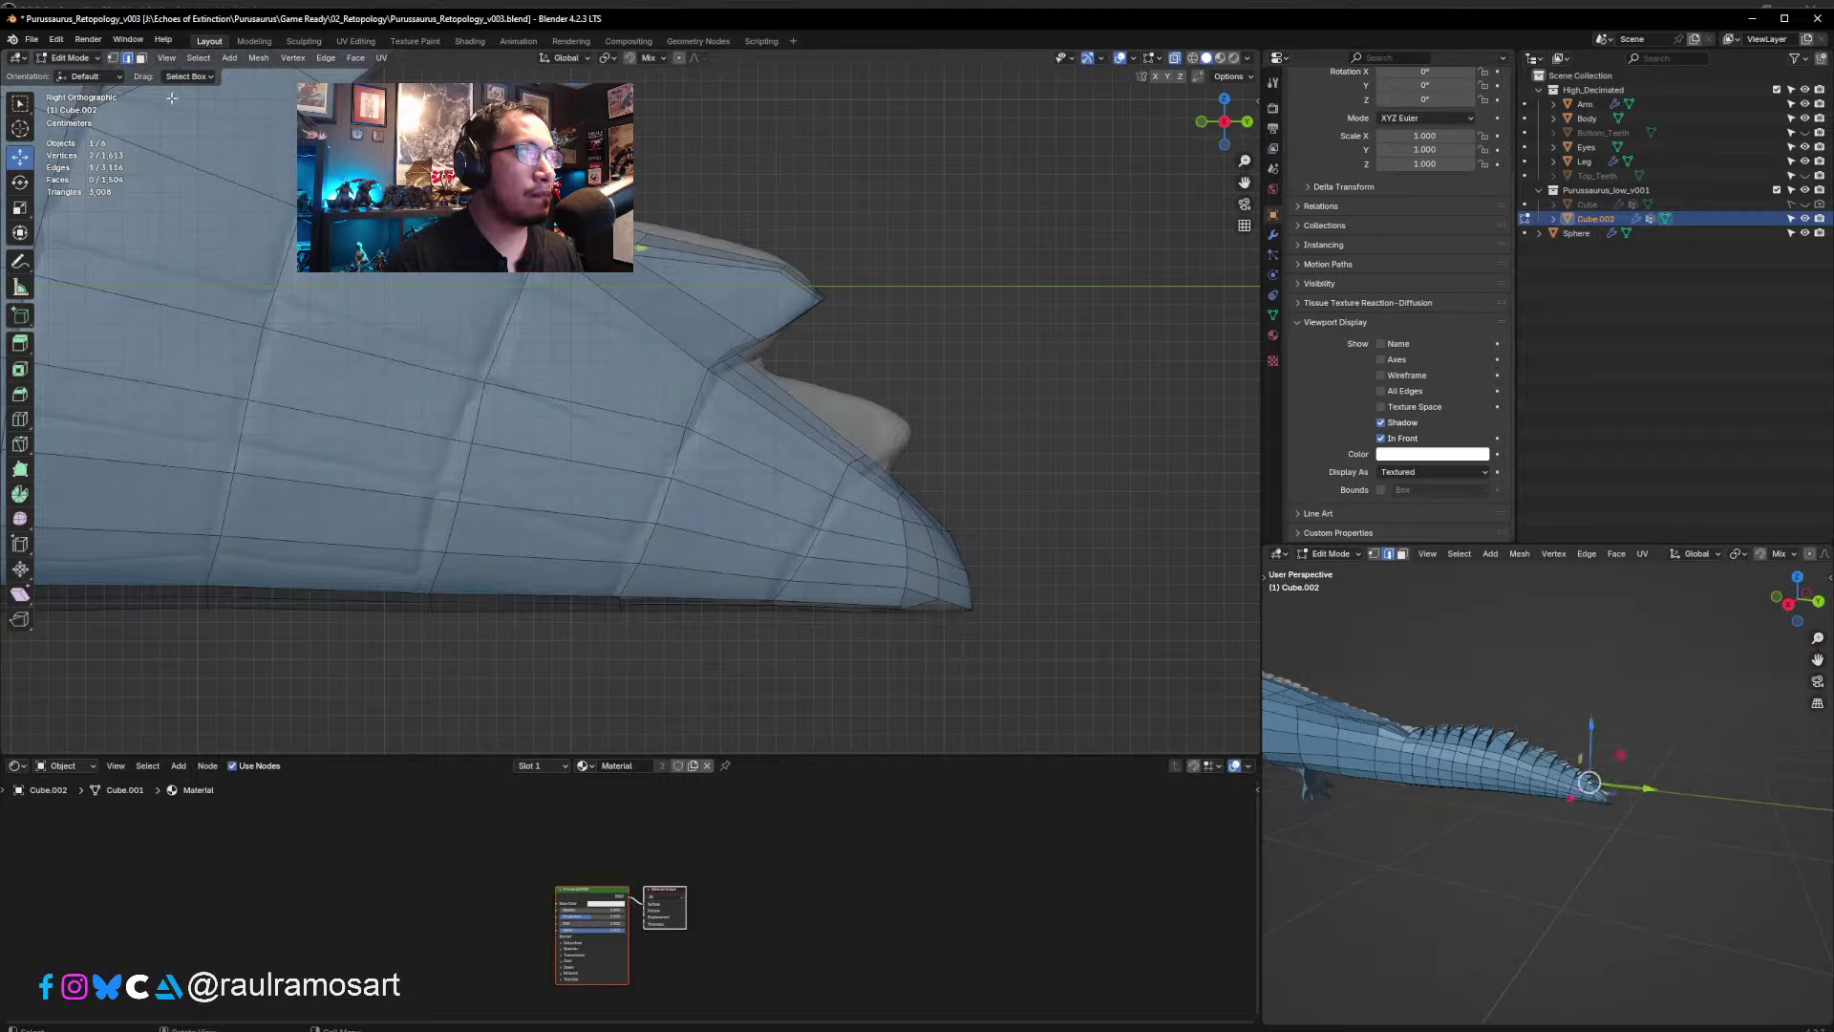
- Switch to vertex selection and shift the sixth spike's front base vertex down and along negative Y to meet the sculpt's groove
left_click(113, 58)
left_click(1588, 782)
key("g")
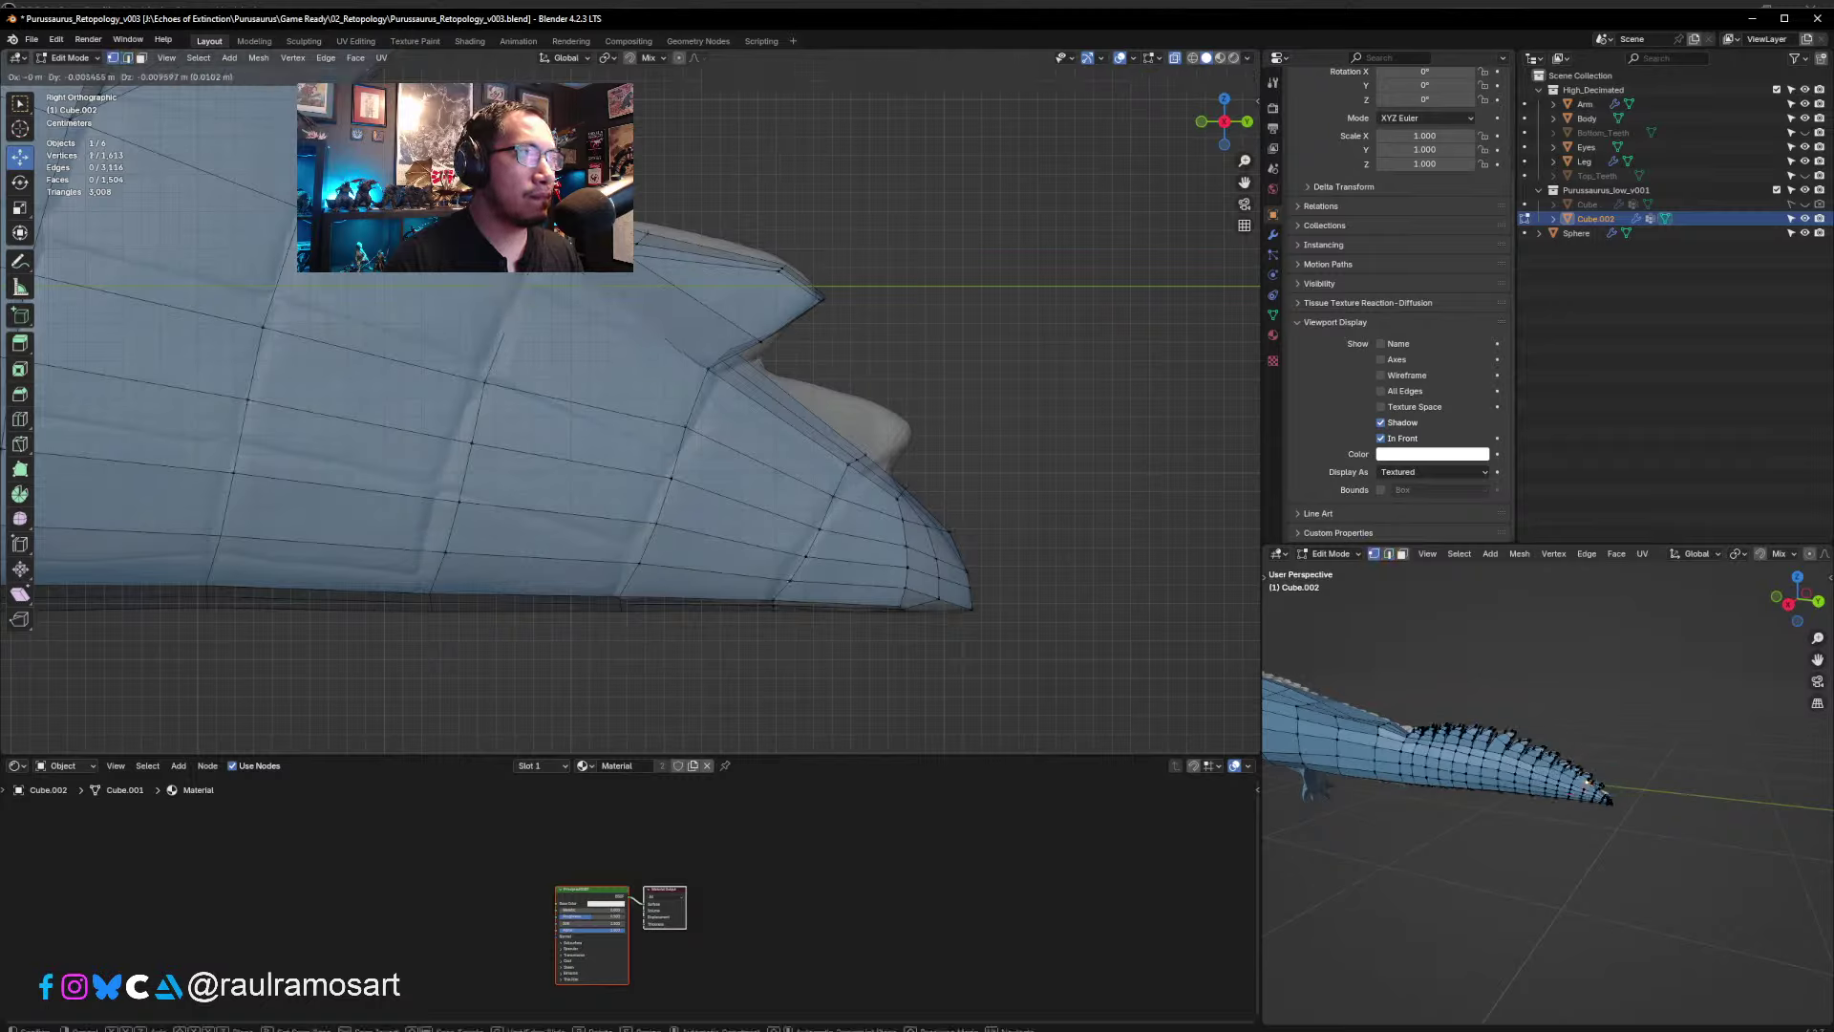
left_click(523, 279)
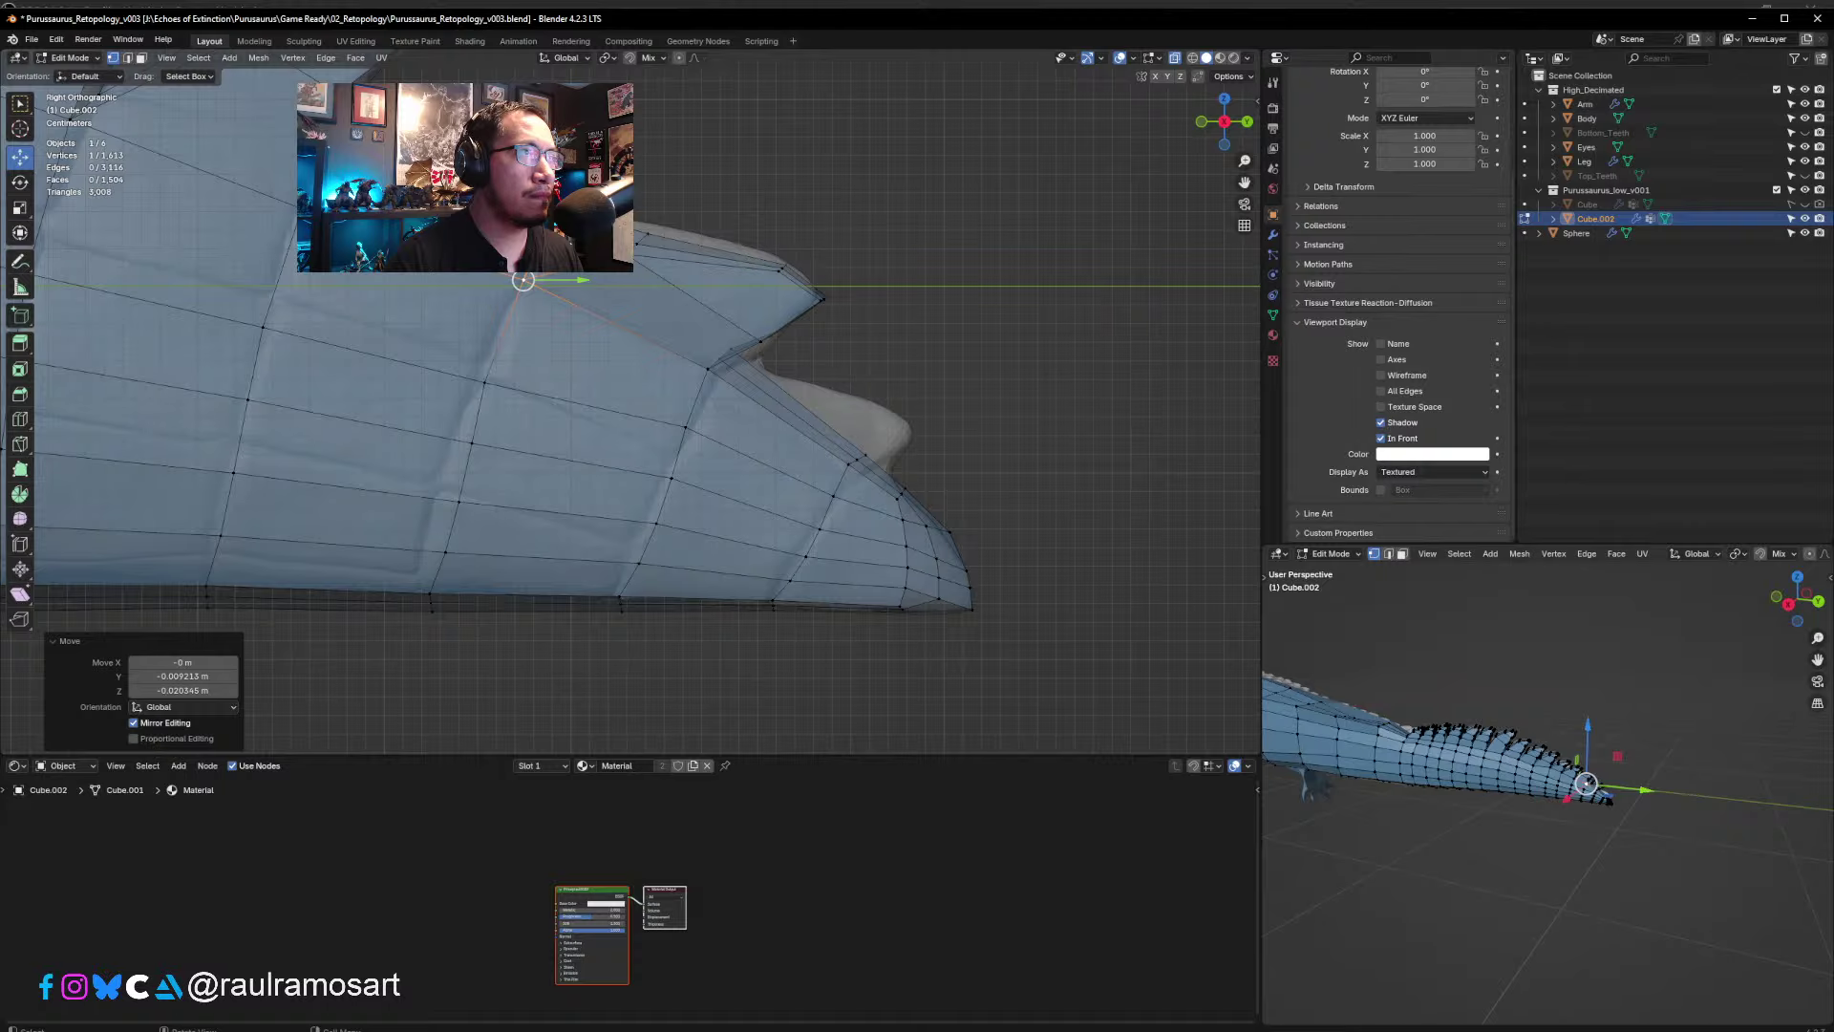
key("g")
left_click(523, 277)
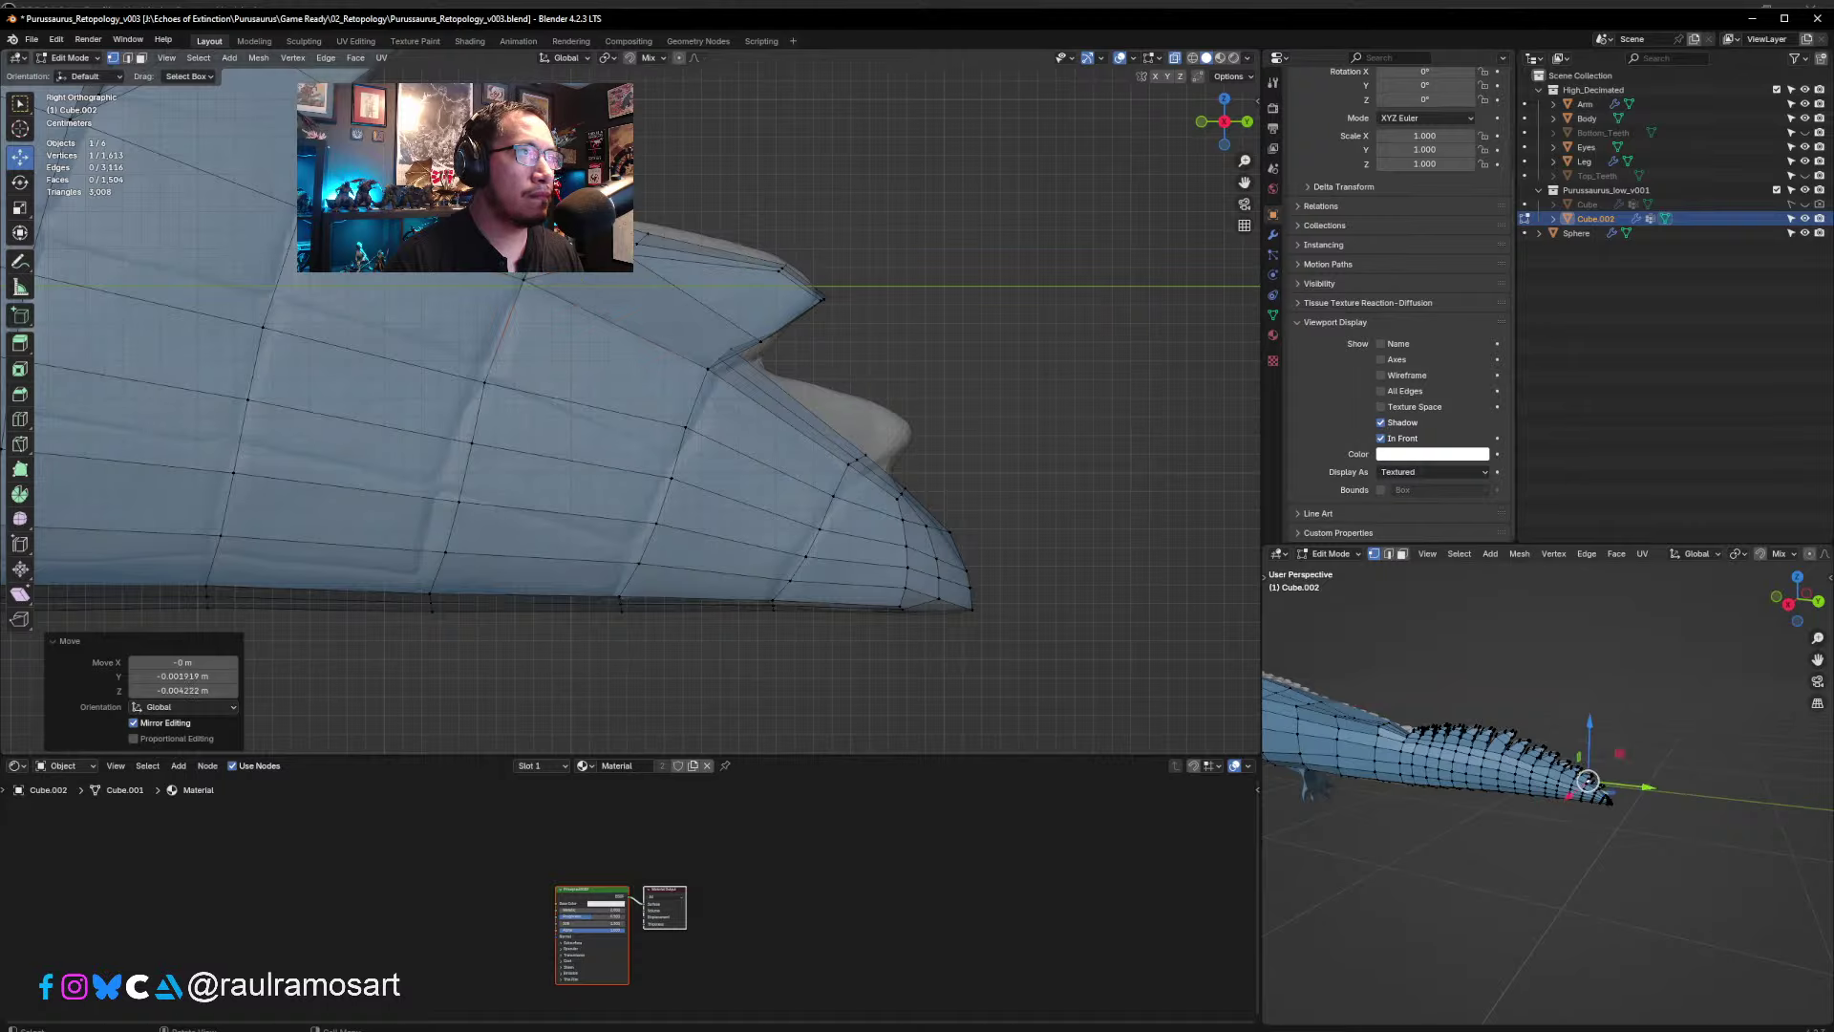
- Enable snapping and move the two middle vertices on the sixth spike's upper side onto the sculpt's surface
left_click(629, 58)
scroll(716, 356, "up", 4)
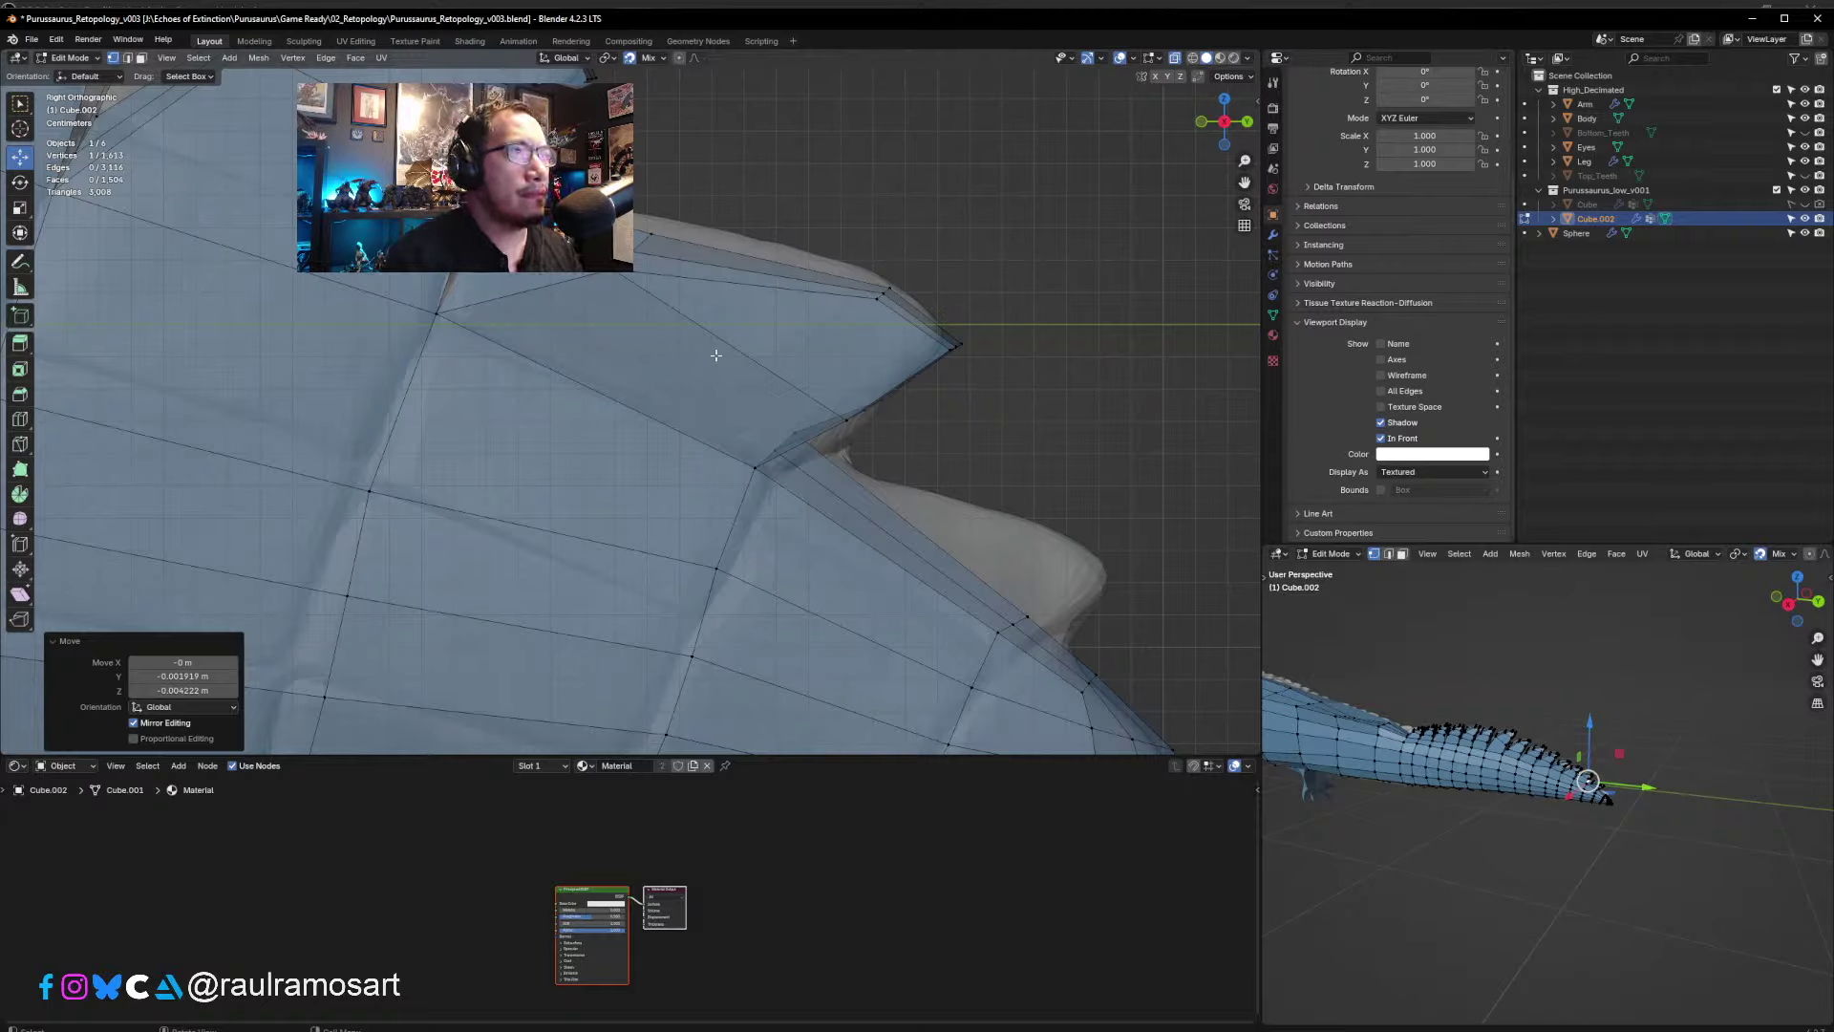
left_click(659, 237)
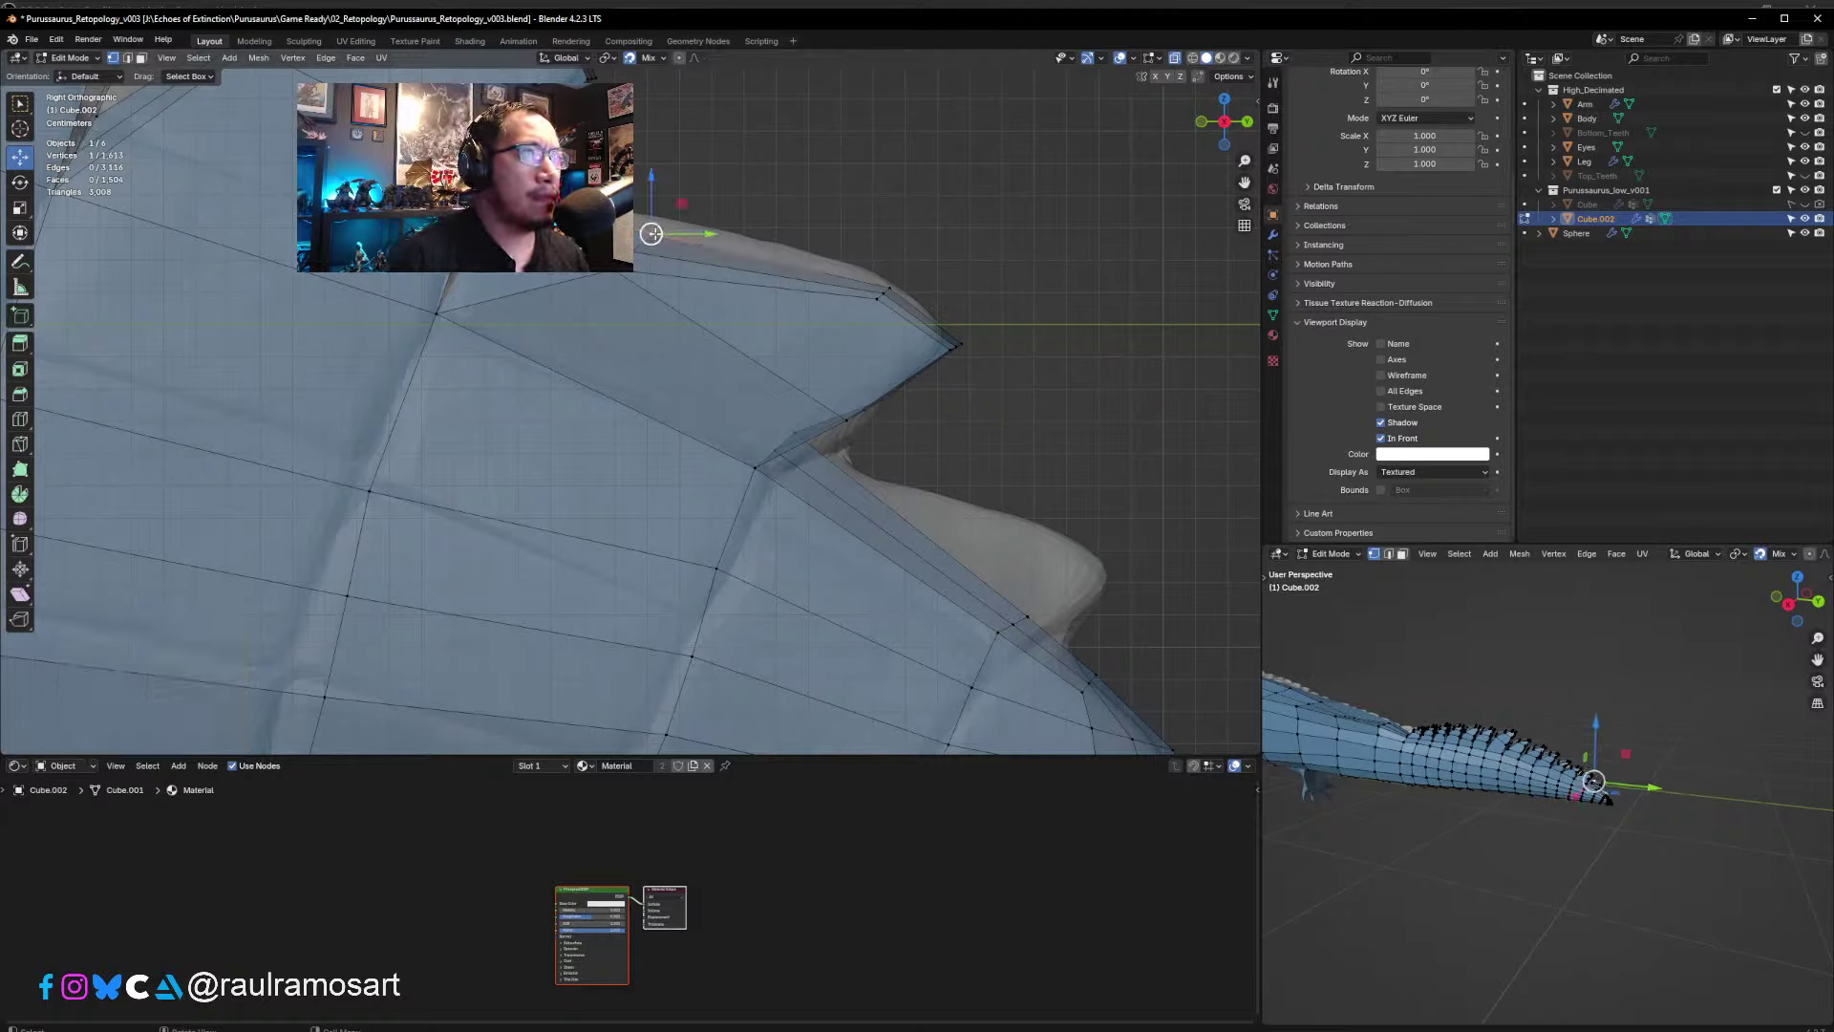
left_click_drag(659, 237, 663, 225)
left_click(633, 252)
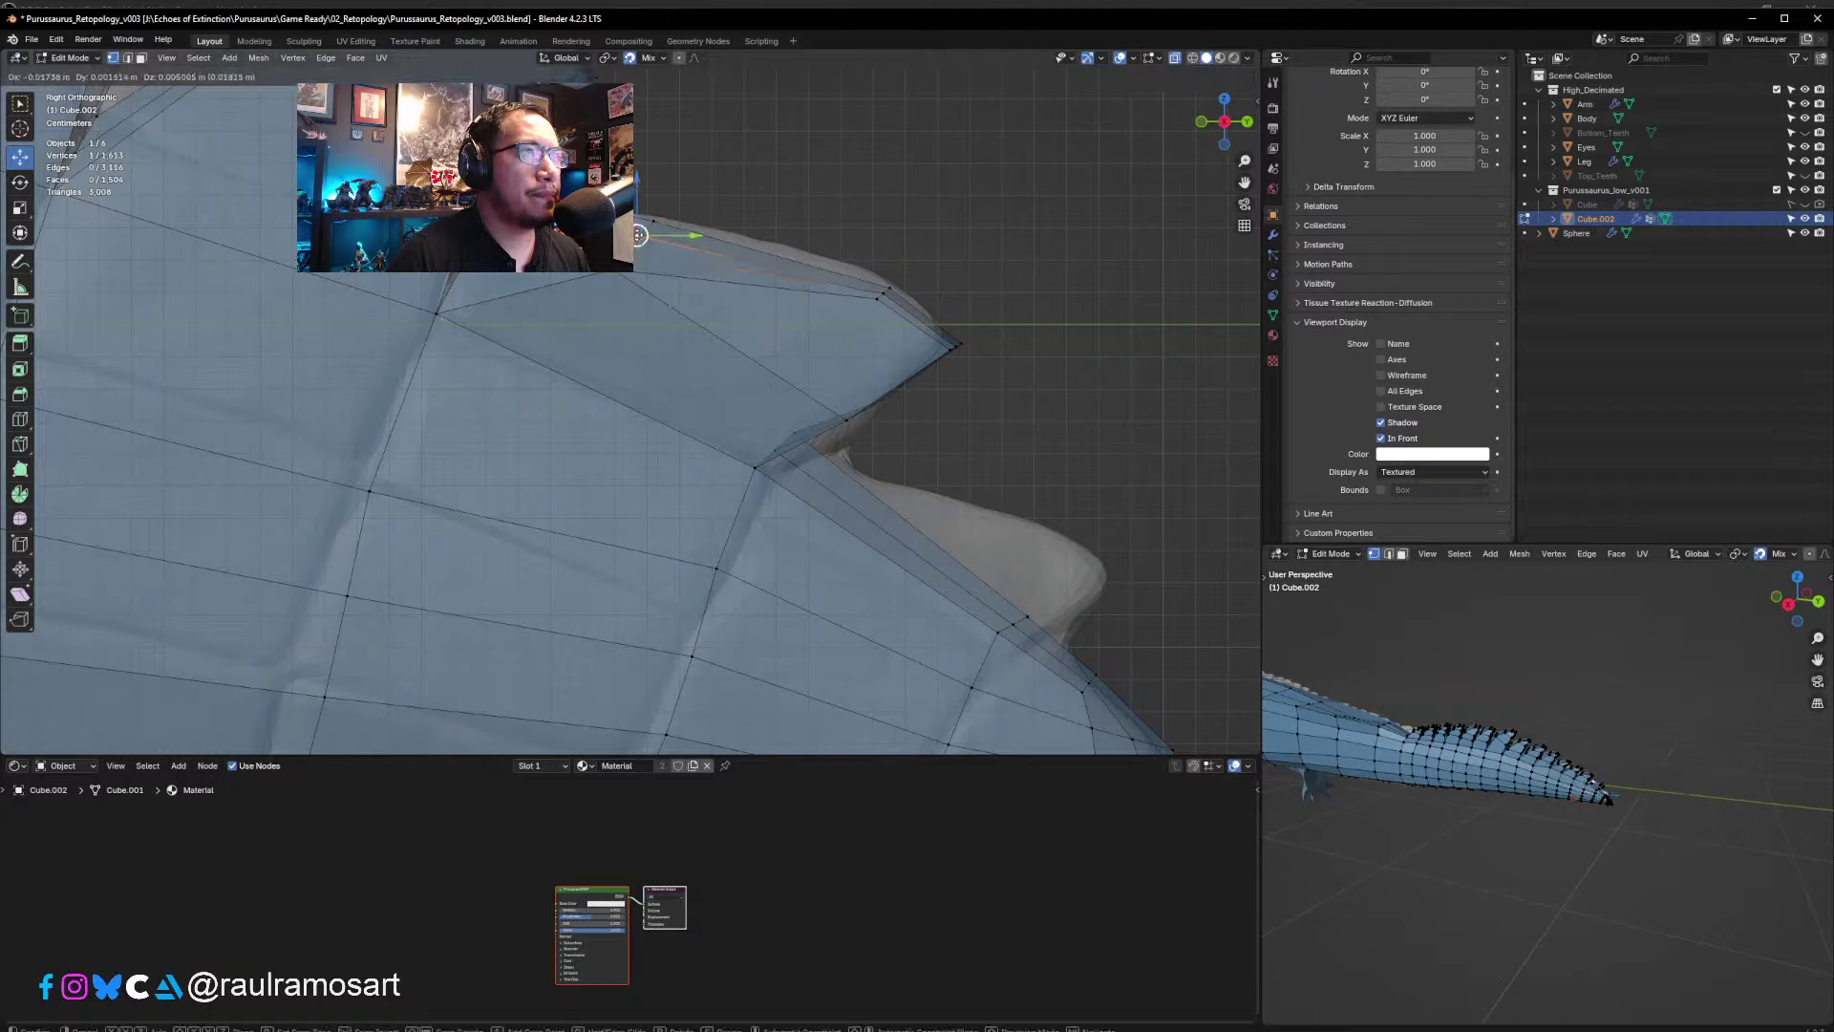
key("g")
left_click(641, 264)
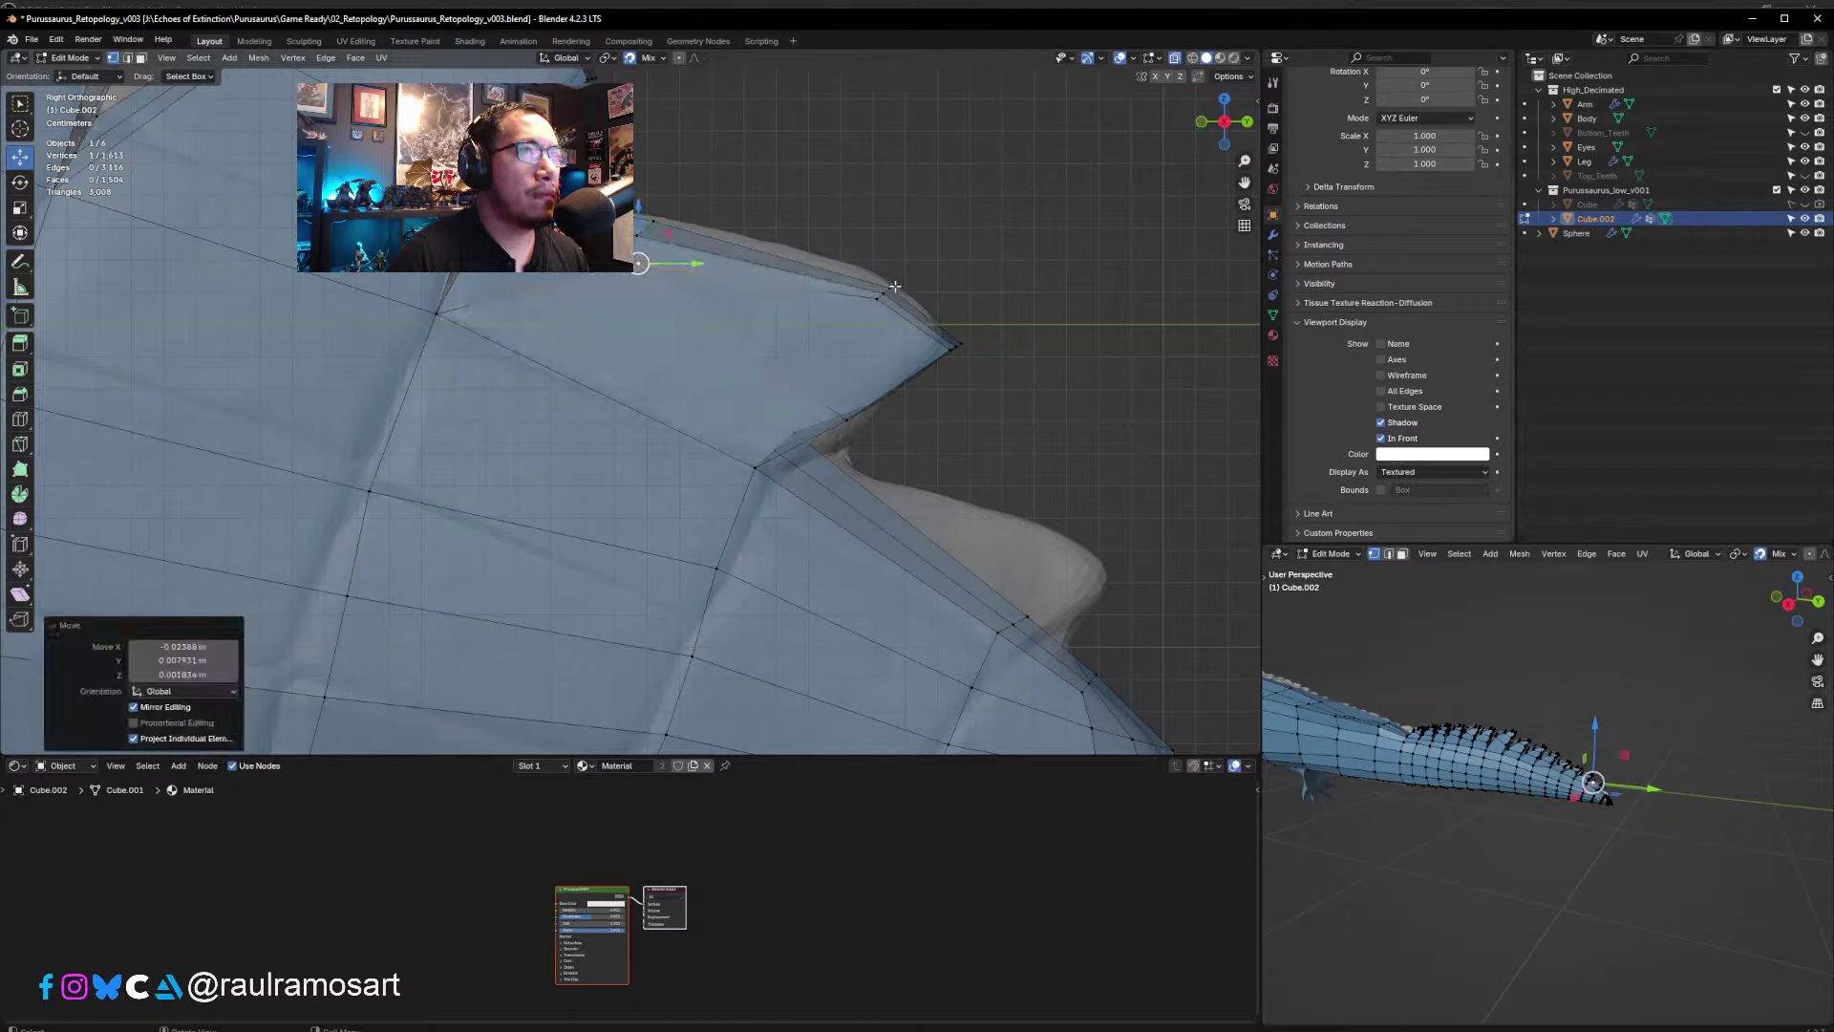
- Fit the two vertices just ahead of the sixth spike's tip to the sculpt's upper ridge
left_click(878, 295)
key("g")
left_click(873, 278)
left_click(880, 290)
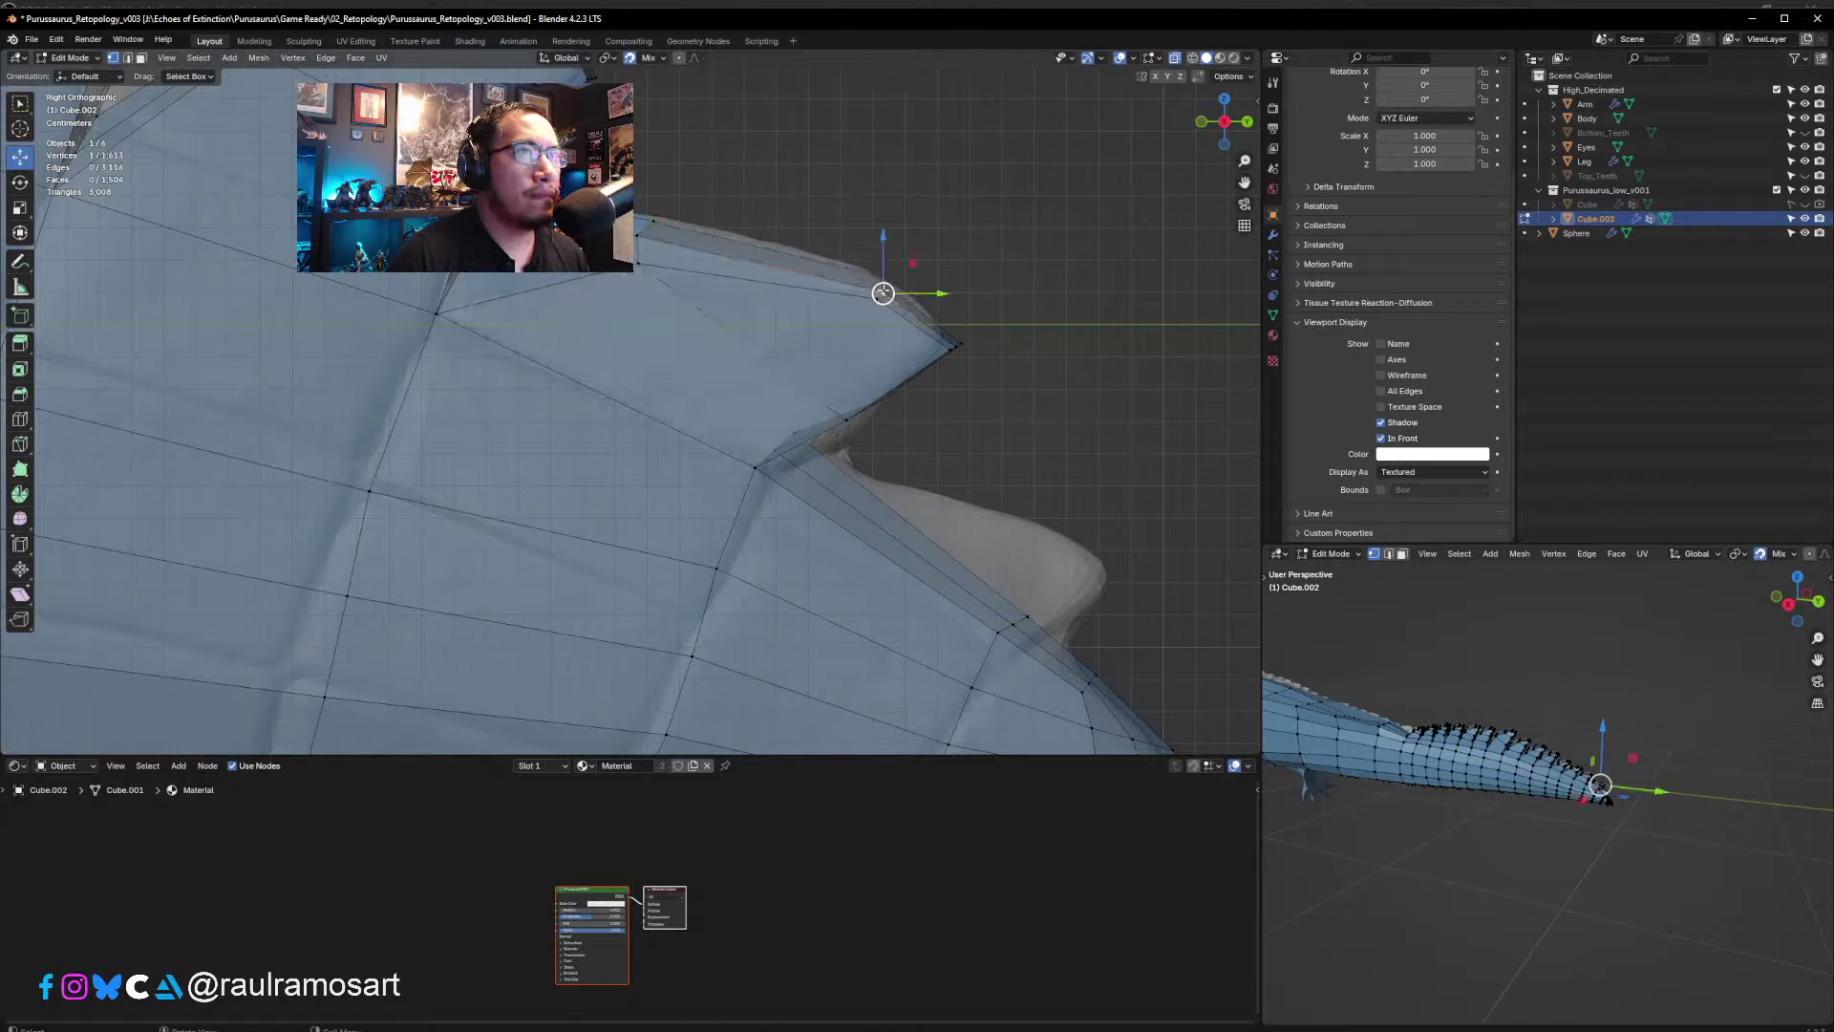
key("g")
left_click(872, 282)
left_click(872, 295)
key("g")
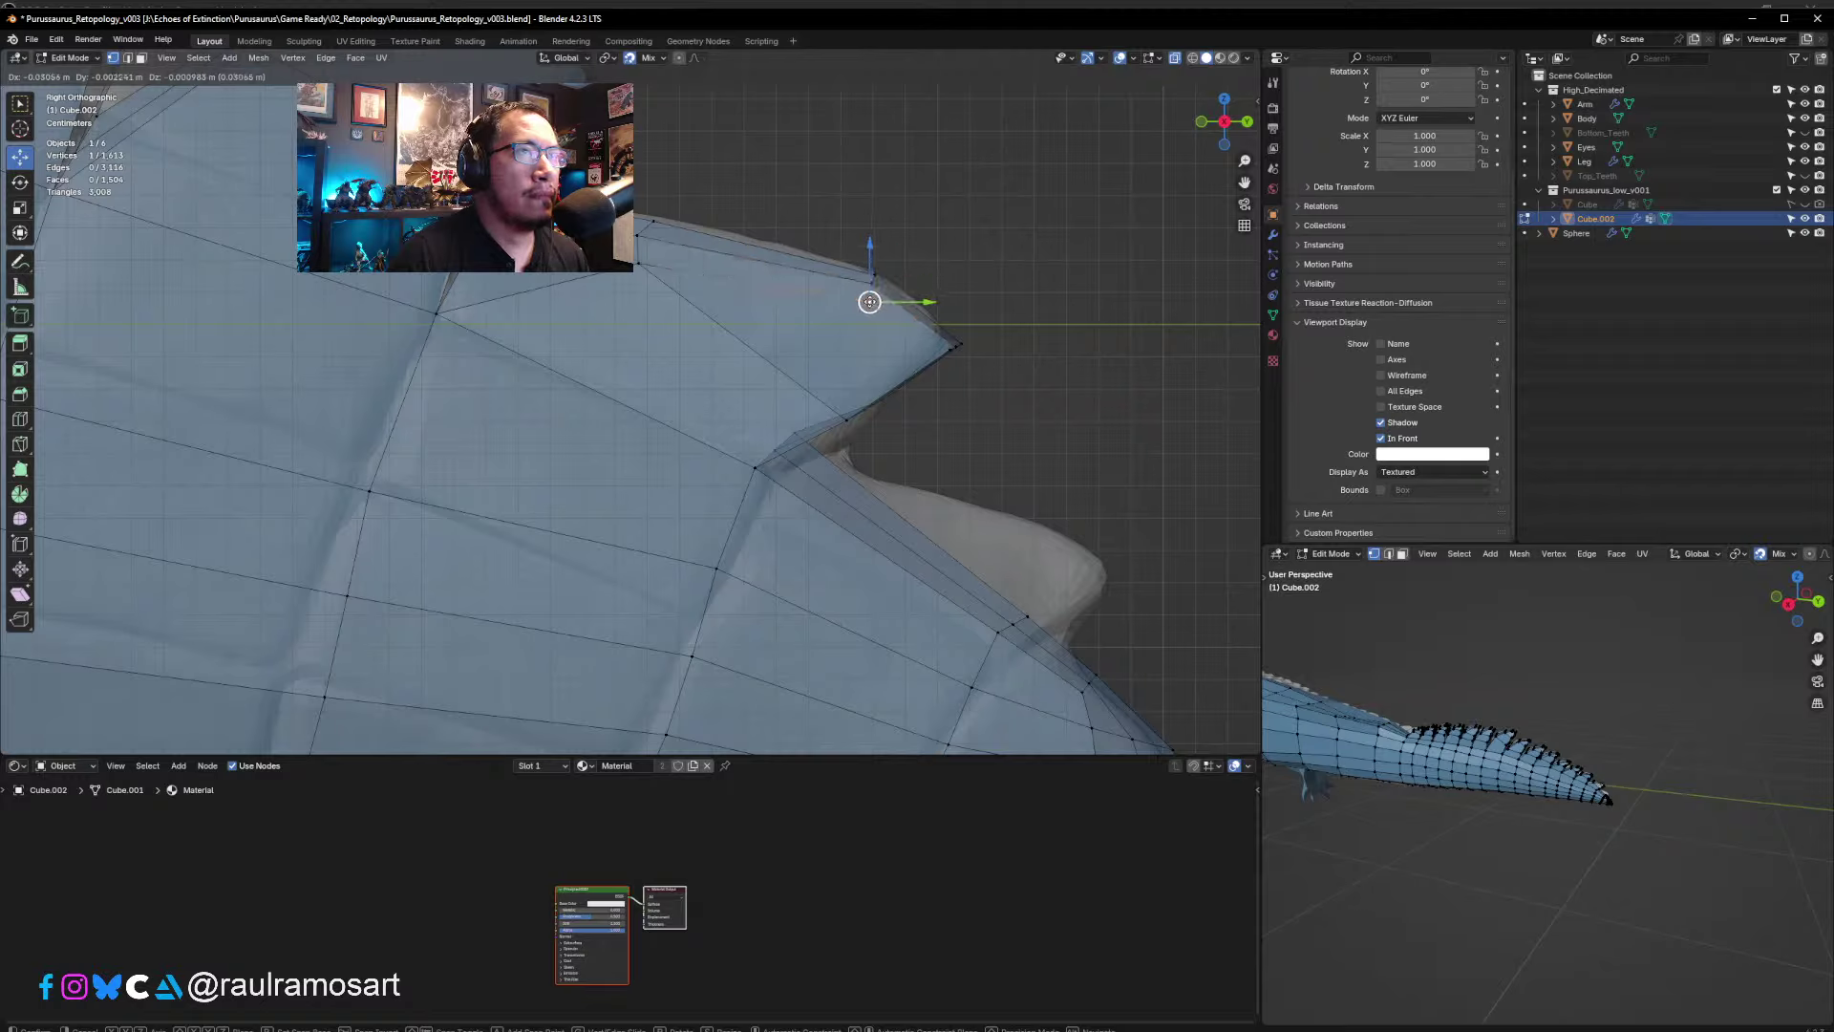
left_click(867, 302)
- Snap the vertices in the notch behind the sixth spike onto the sculpt where the next spike begins
left_click(804, 432)
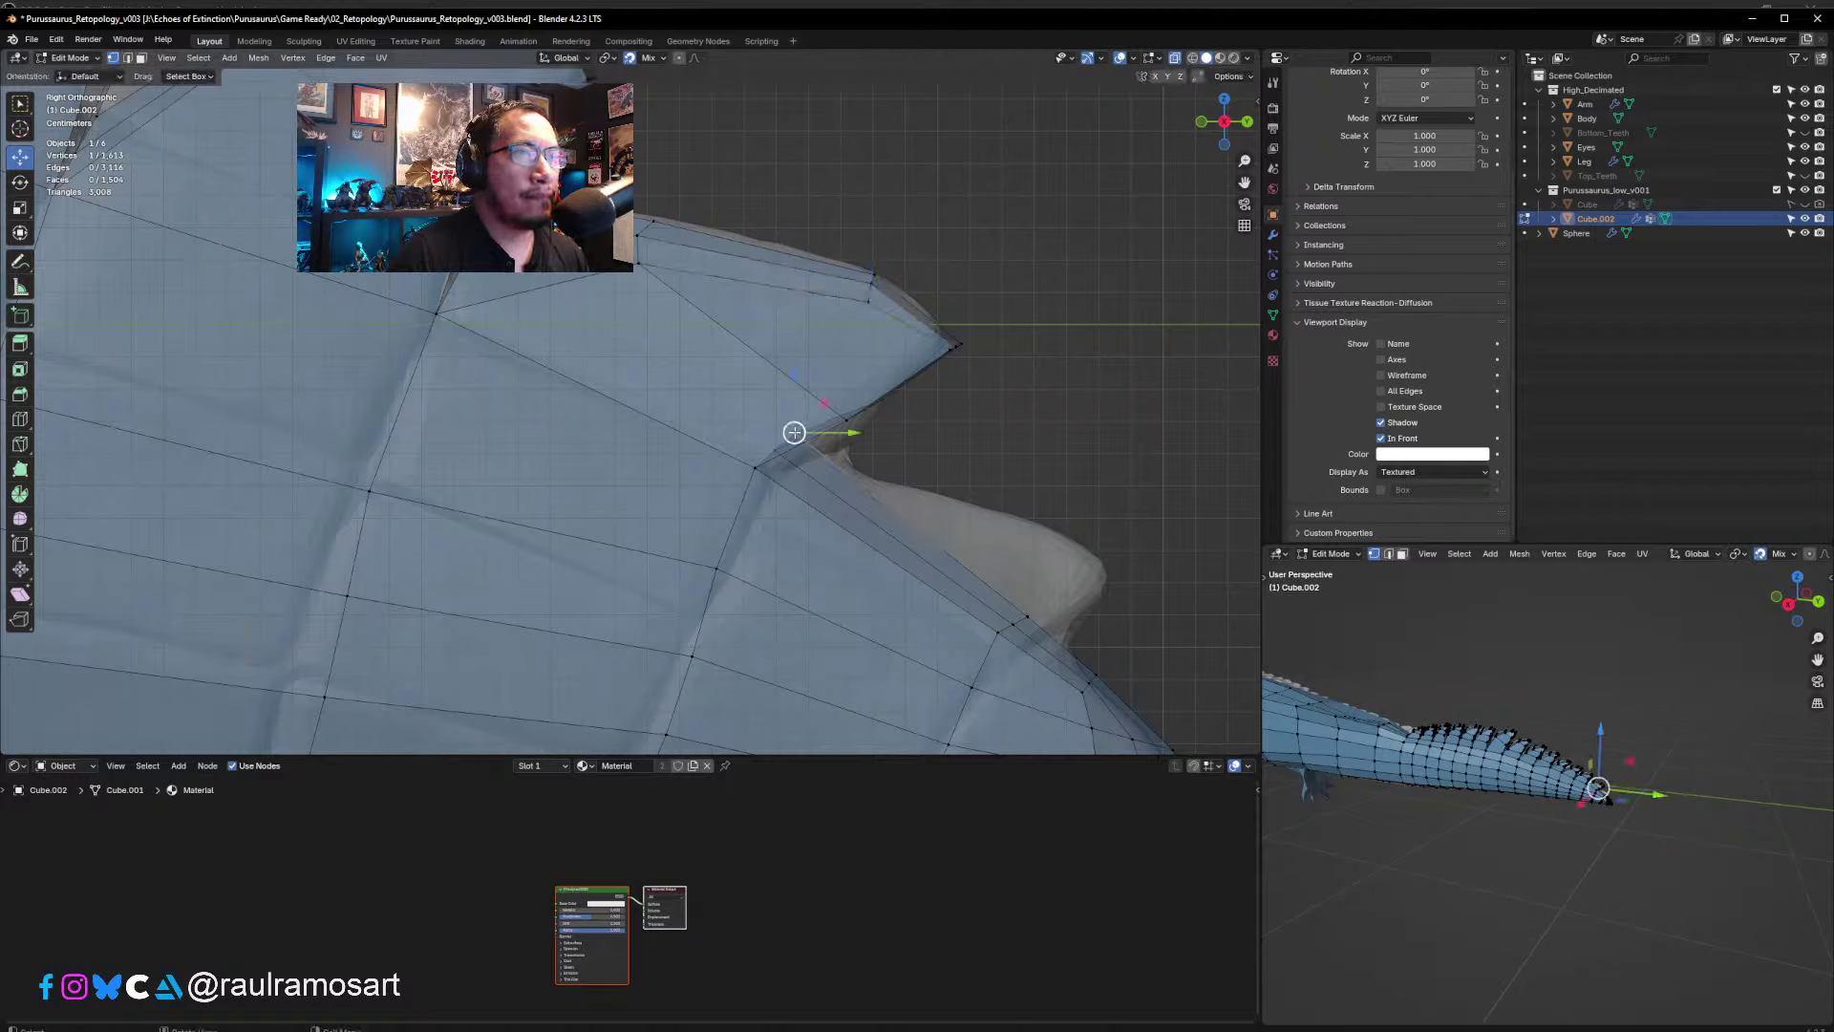
key("g")
left_click(776, 447)
left_click(776, 447)
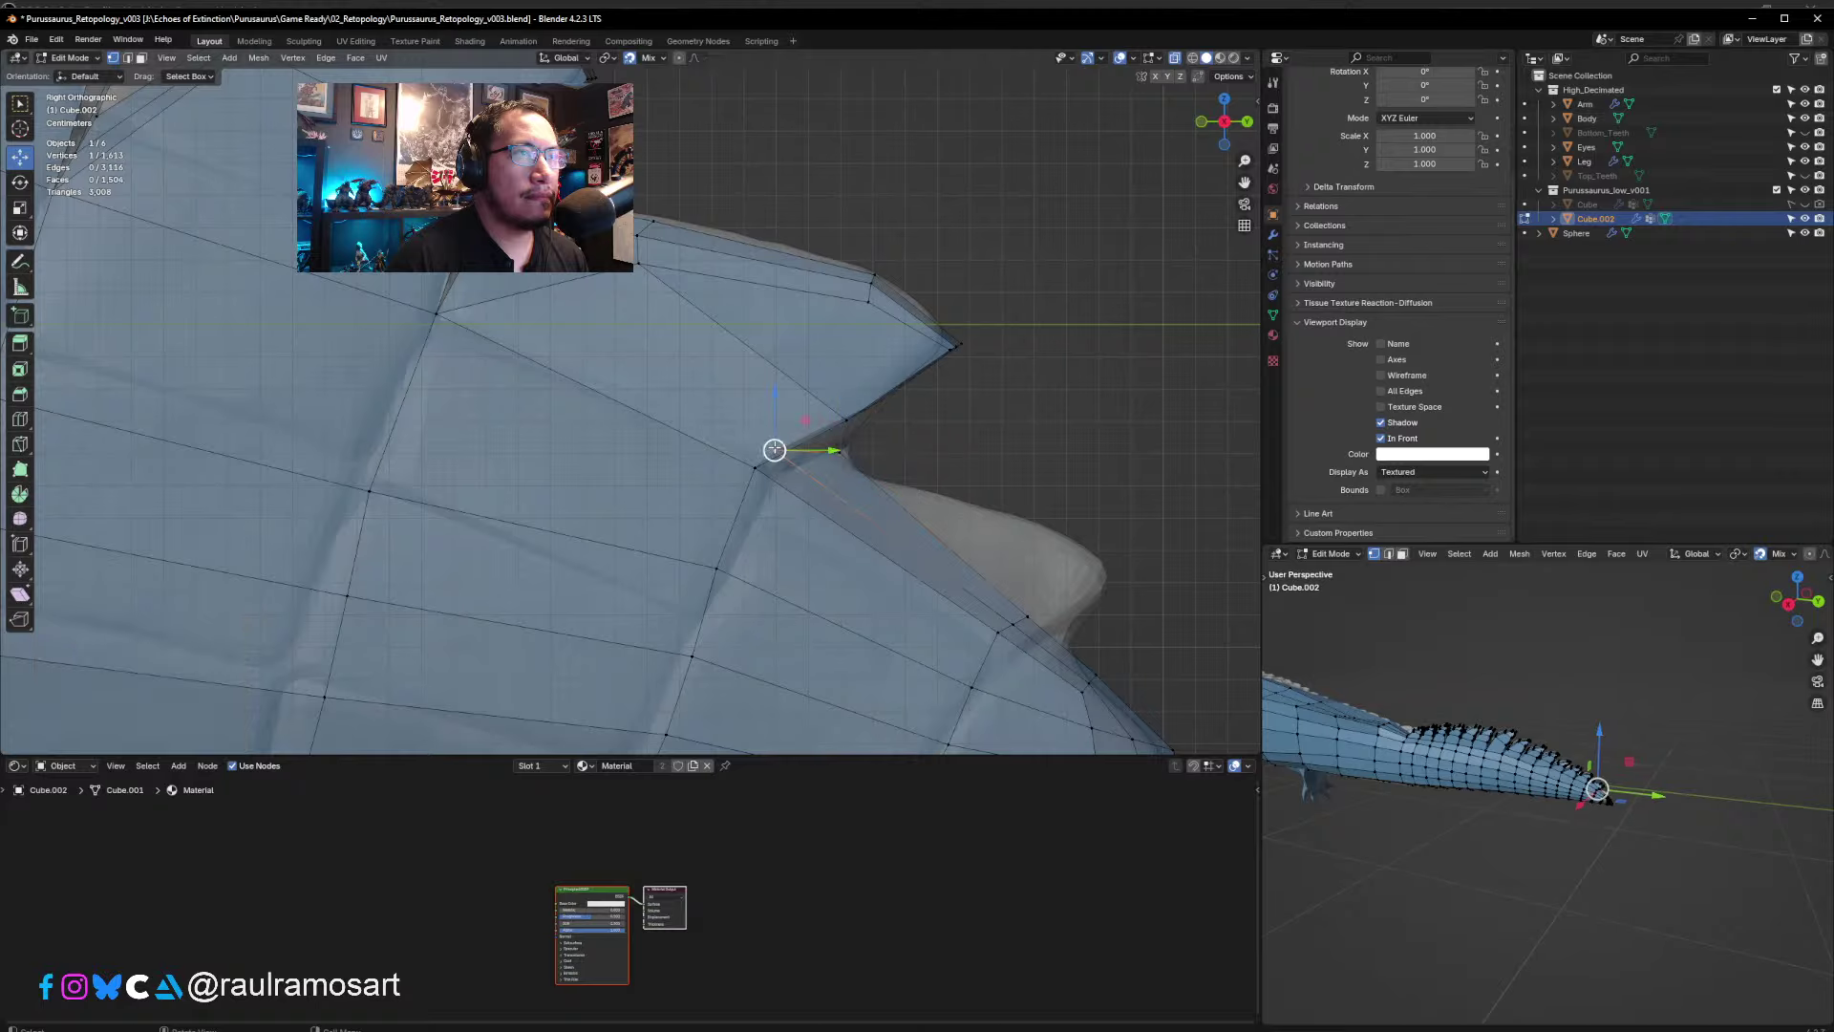
key("g")
left_click(815, 455)
left_click(755, 467)
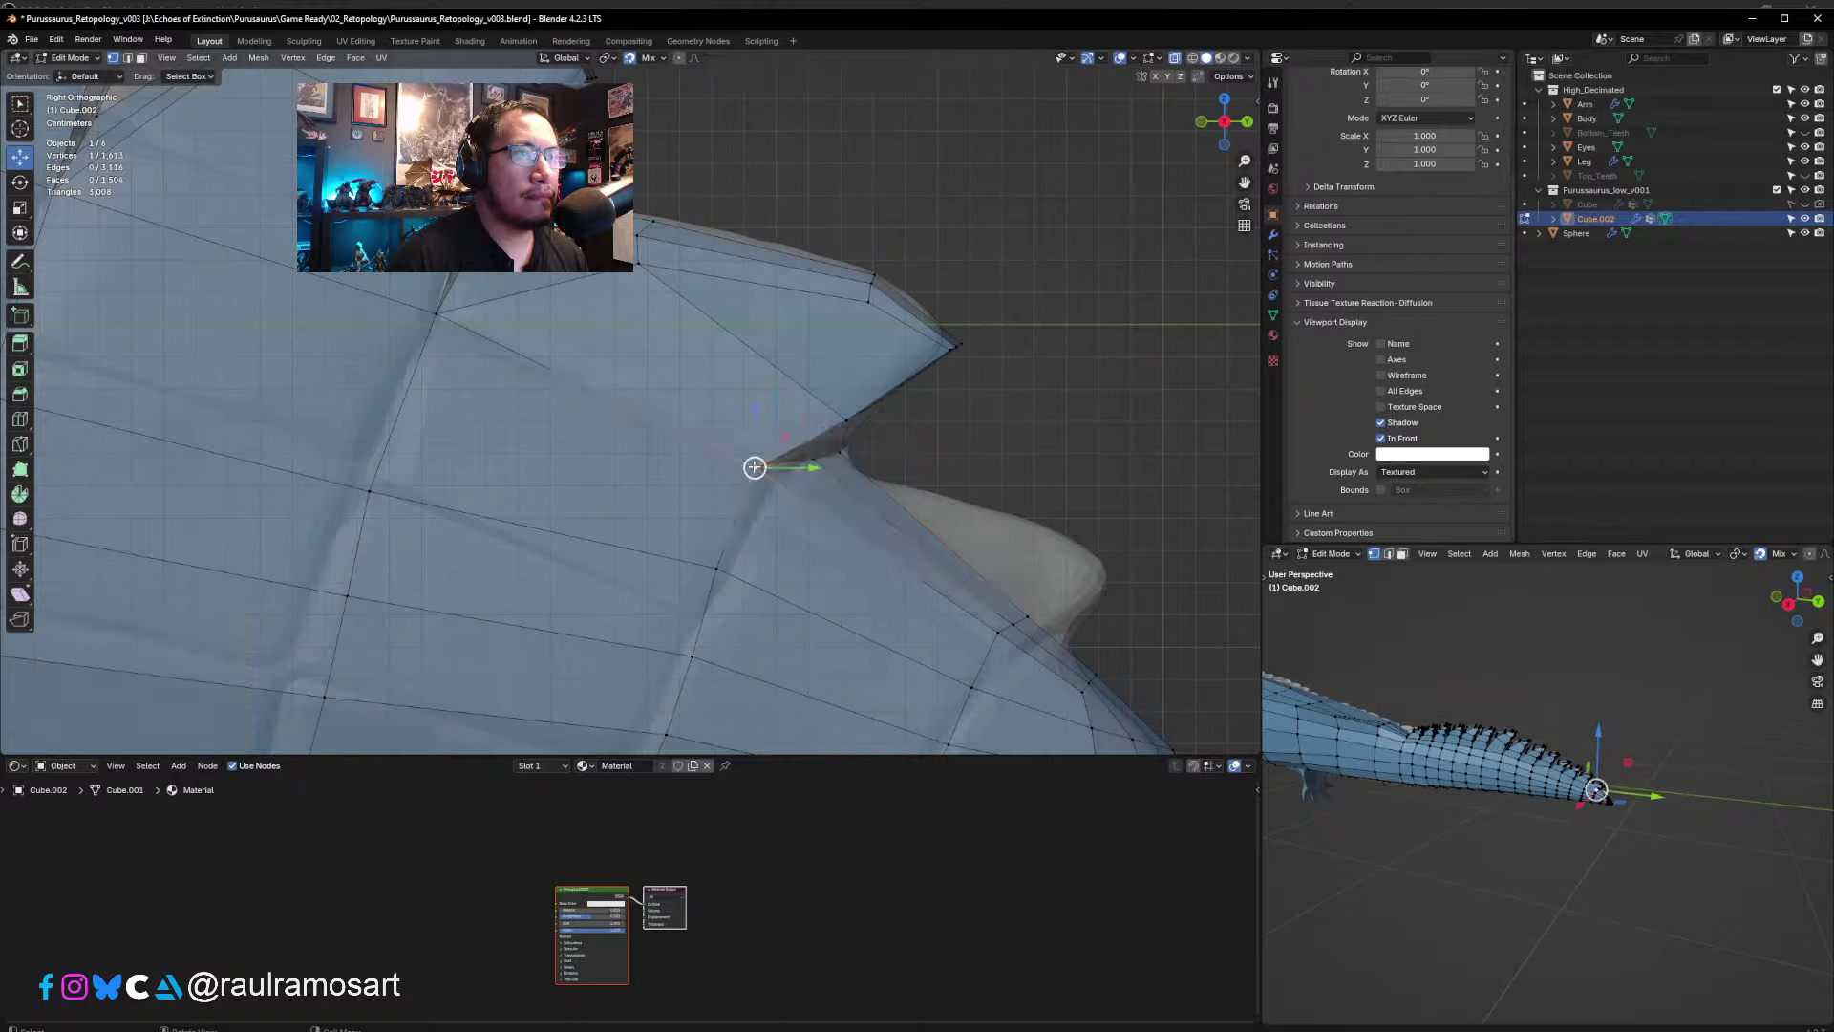
key("g")
left_click(774, 479)
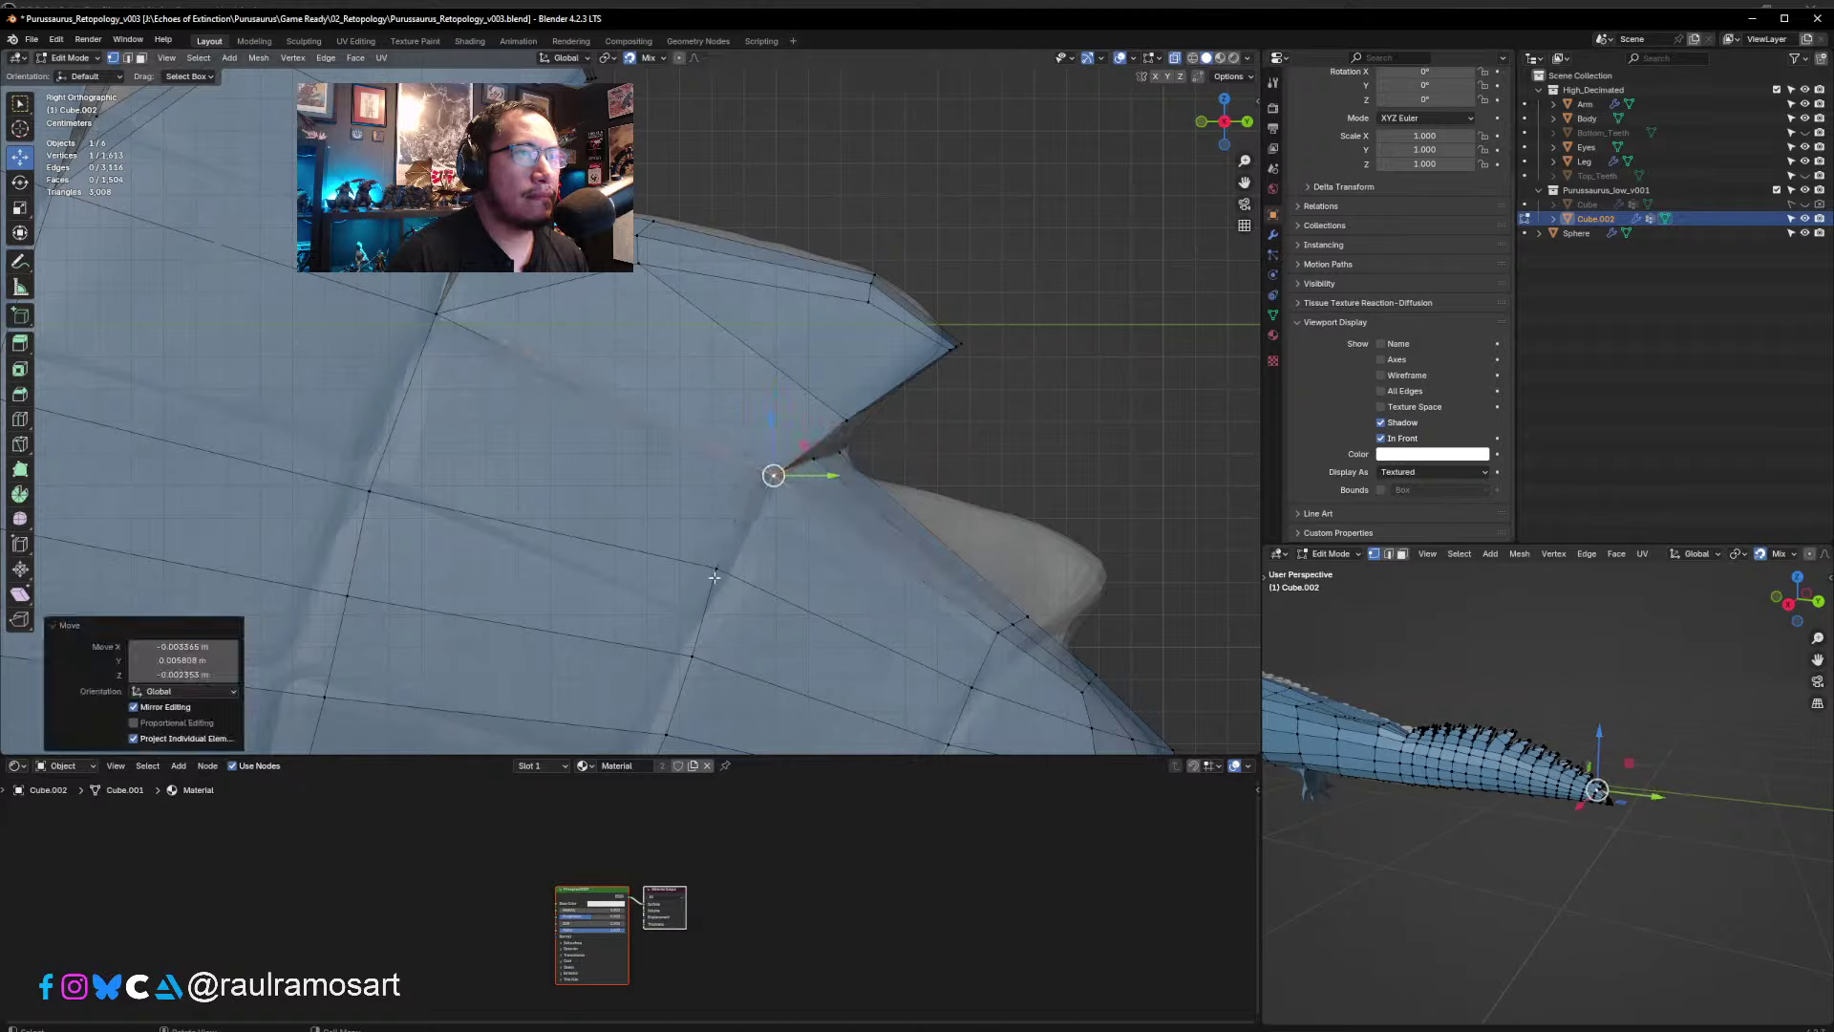
- Align the two upper side vertices of the loop below the sixth spike's rear notch with the sculpt's groove
left_click(723, 573)
key("g")
left_click(722, 575)
middle_click_drag(715, 607, 783, 437, "shift")
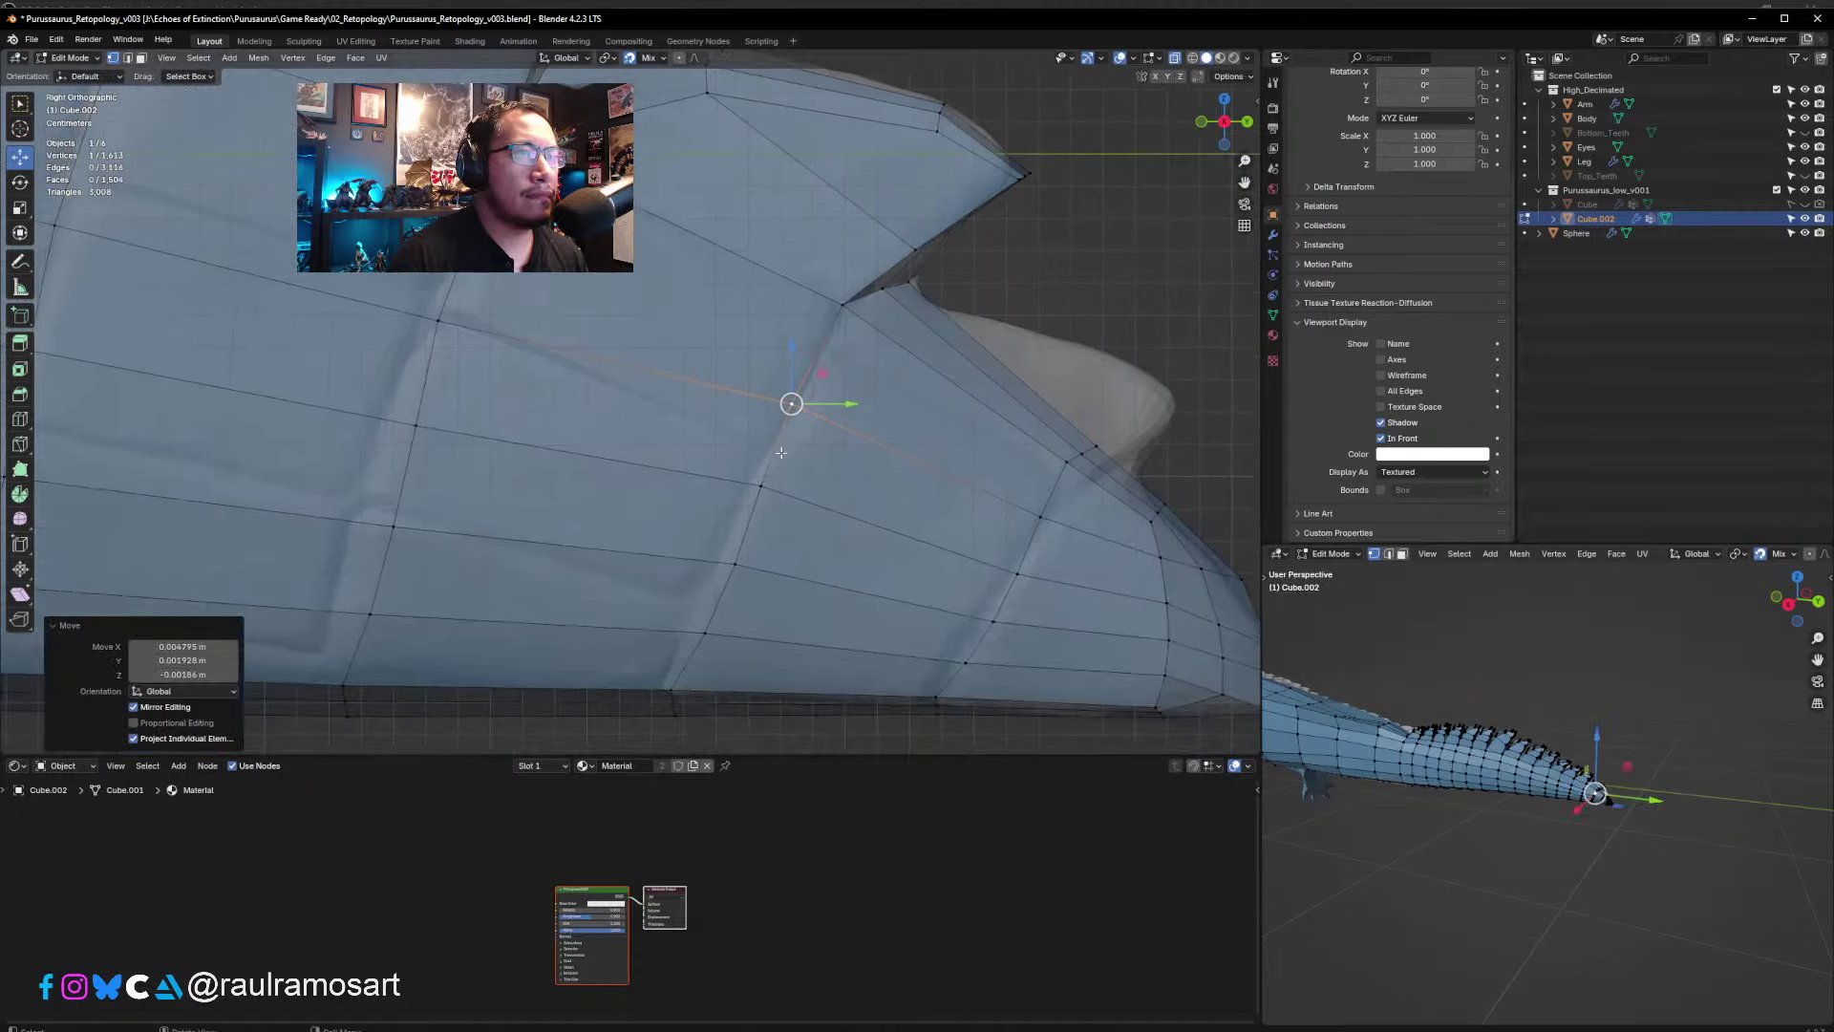
left_click(757, 483)
key("g")
left_click(738, 550)
- Slide the two lower side vertices of the loop below the rear notch along negative Y onto the sculpt's groove
left_click(736, 563)
key("g")
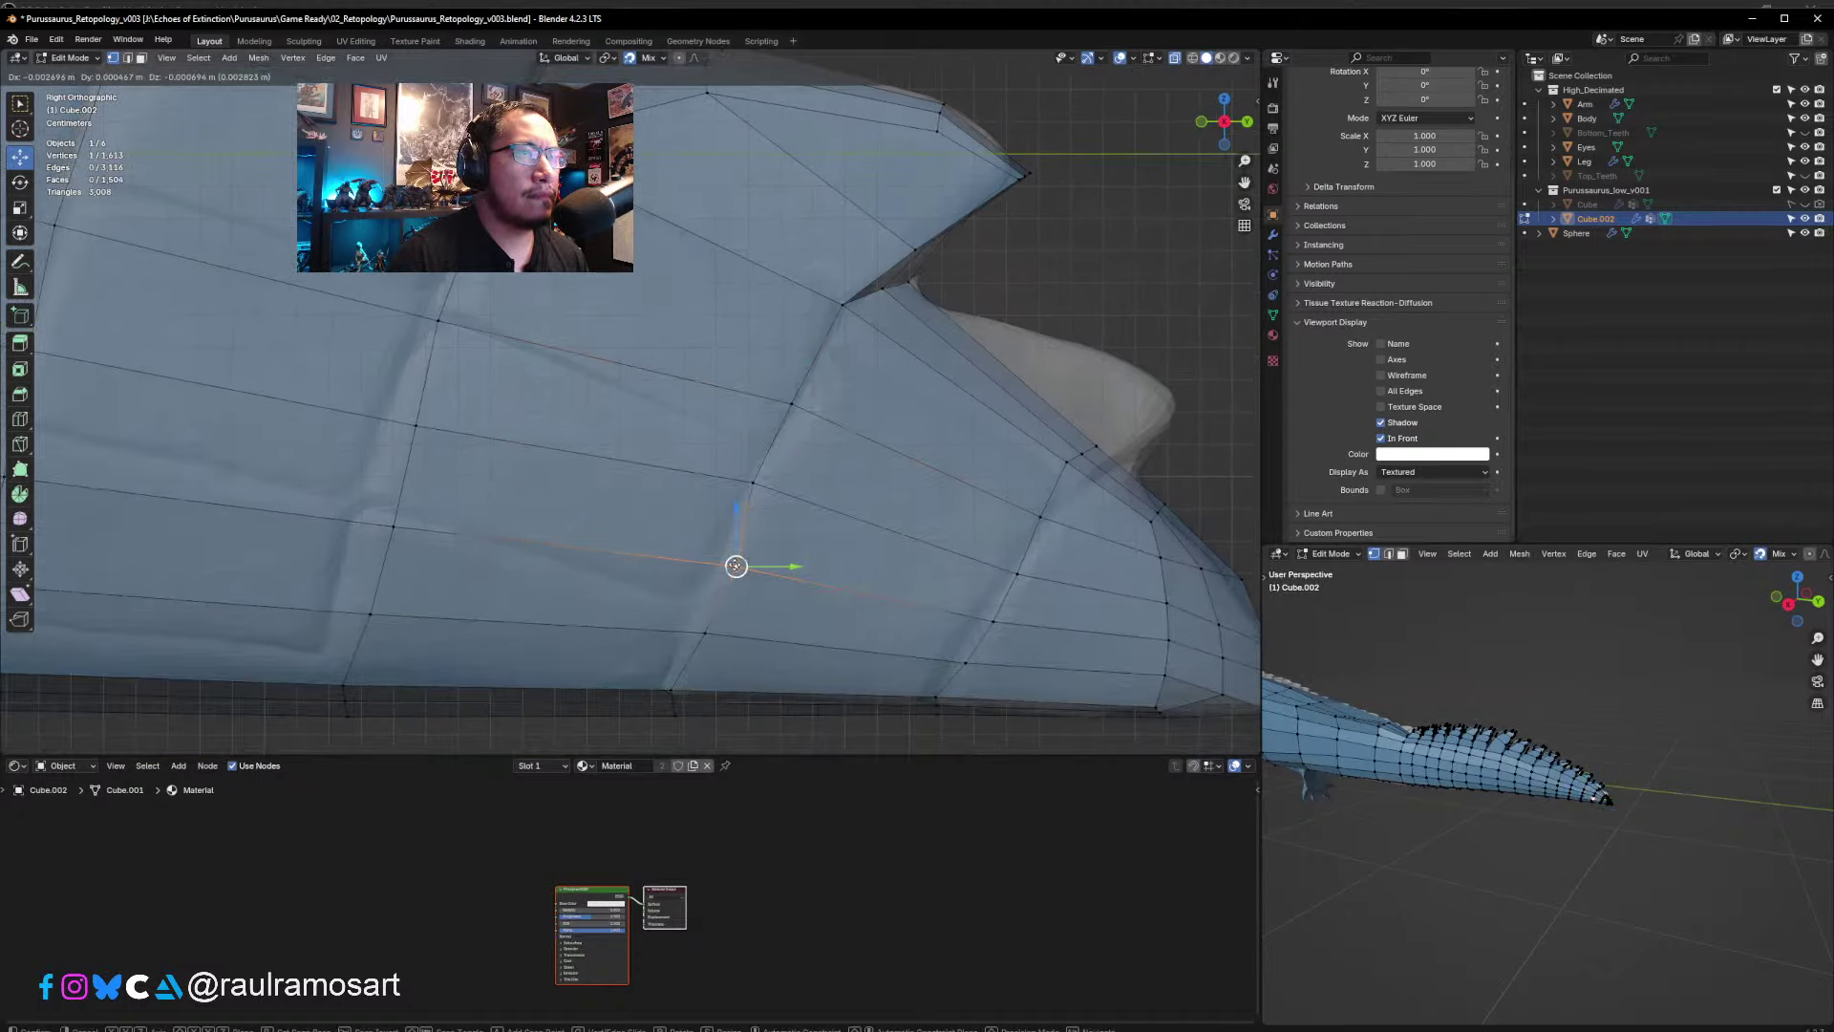
left_click(719, 561)
left_click(702, 633)
key("g")
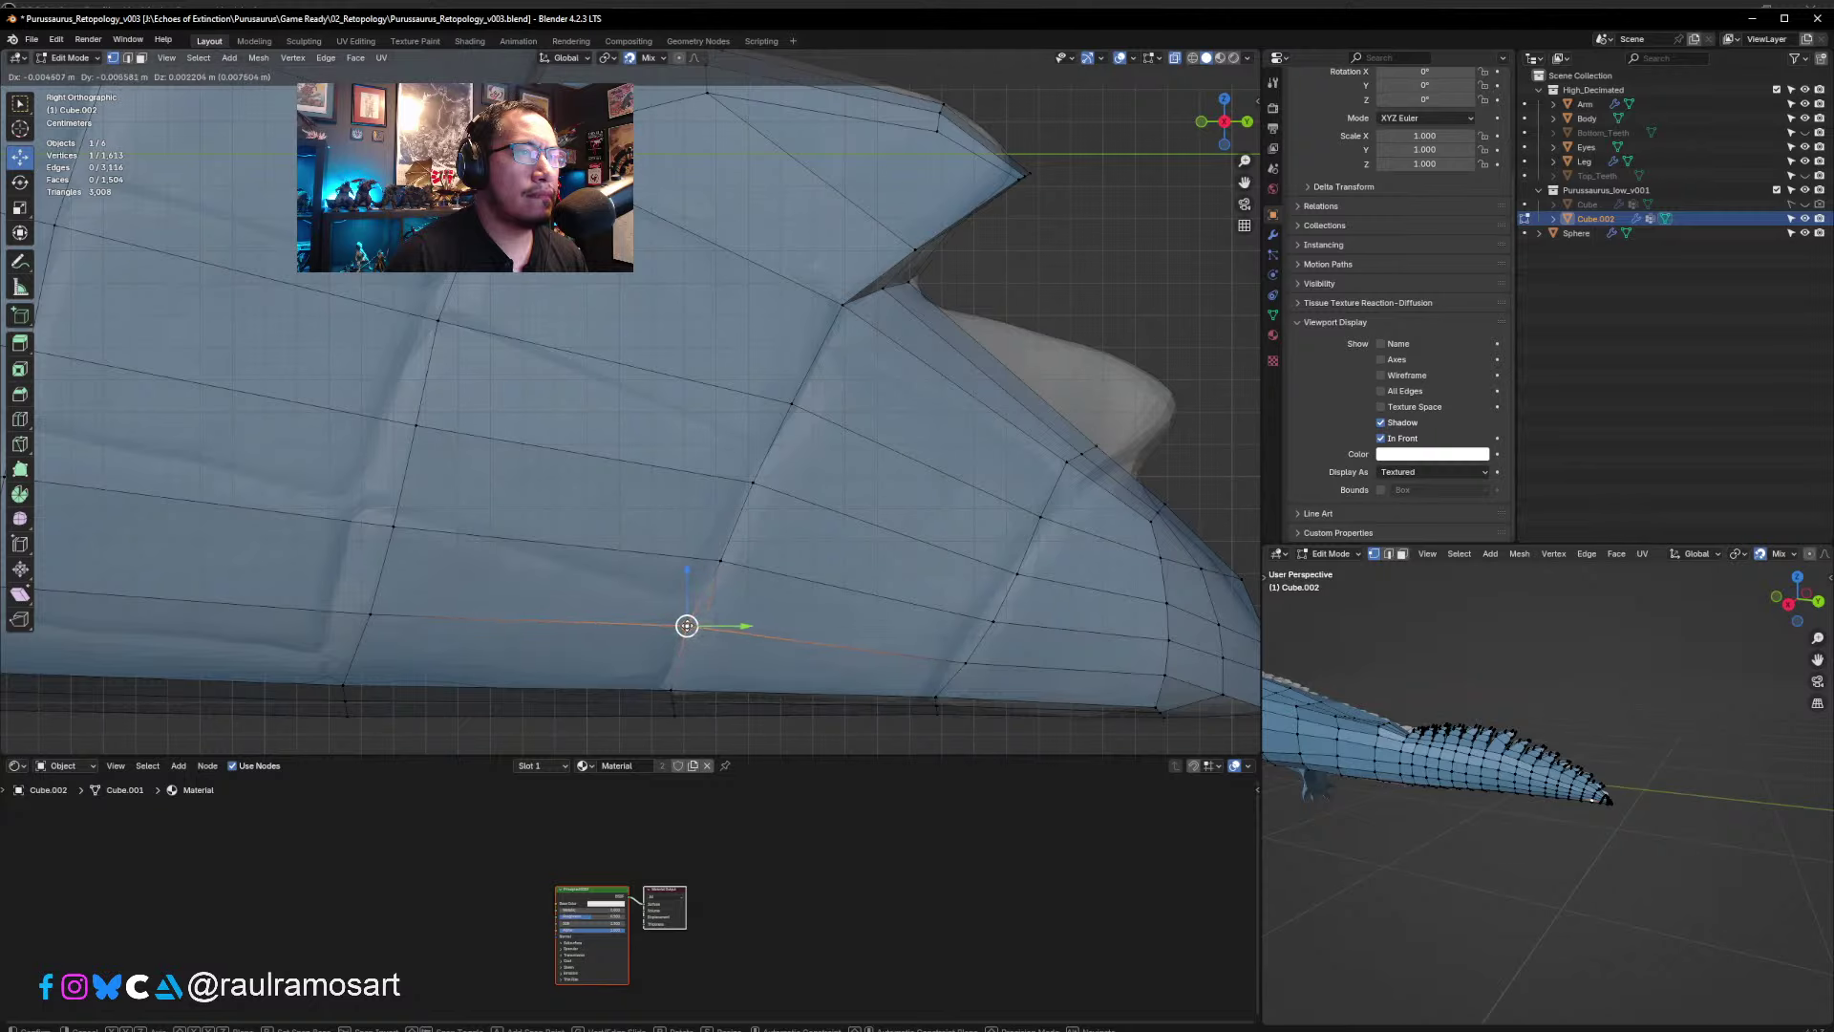
left_click(686, 627)
- Move the two upper side vertices of the loop below the sixth spike's front base onto the sculpt's groove
scroll(668, 535, "down", 4)
middle_click_drag(700, 397, 639, 461, "shift")
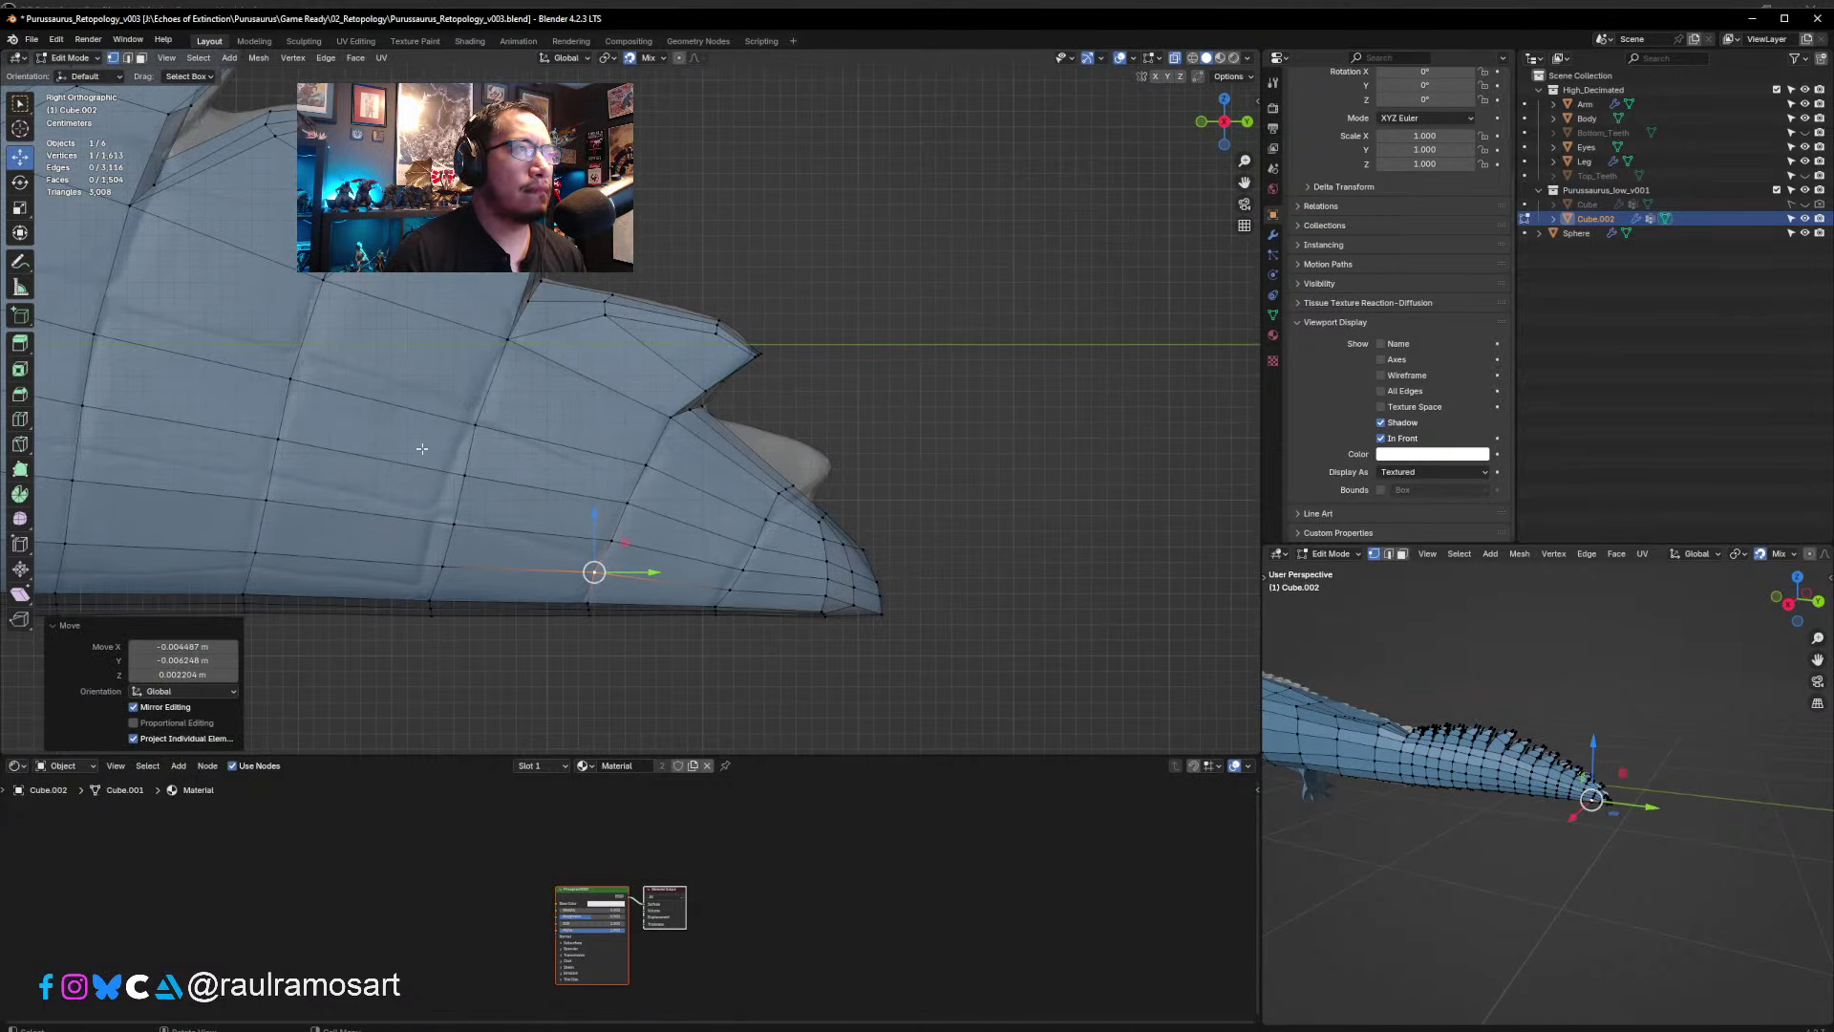
left_click(475, 425)
key("g")
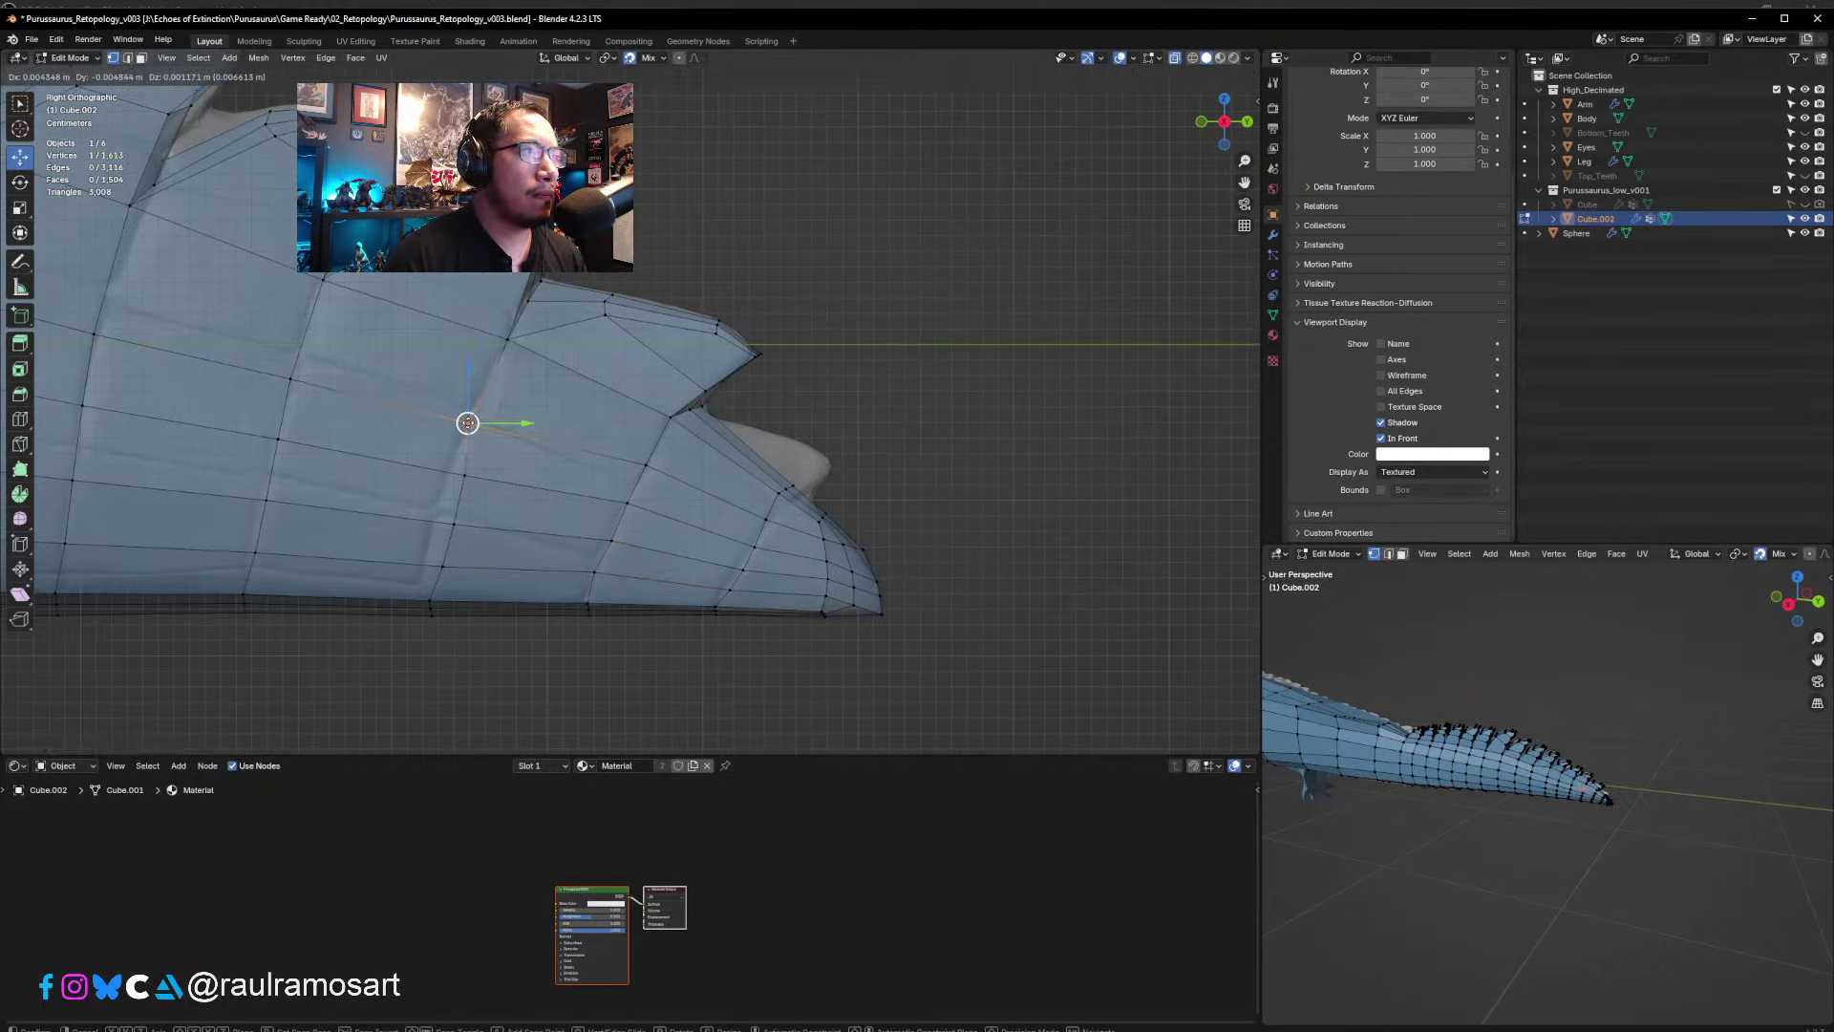
left_click(464, 422)
left_click(463, 475)
key("g")
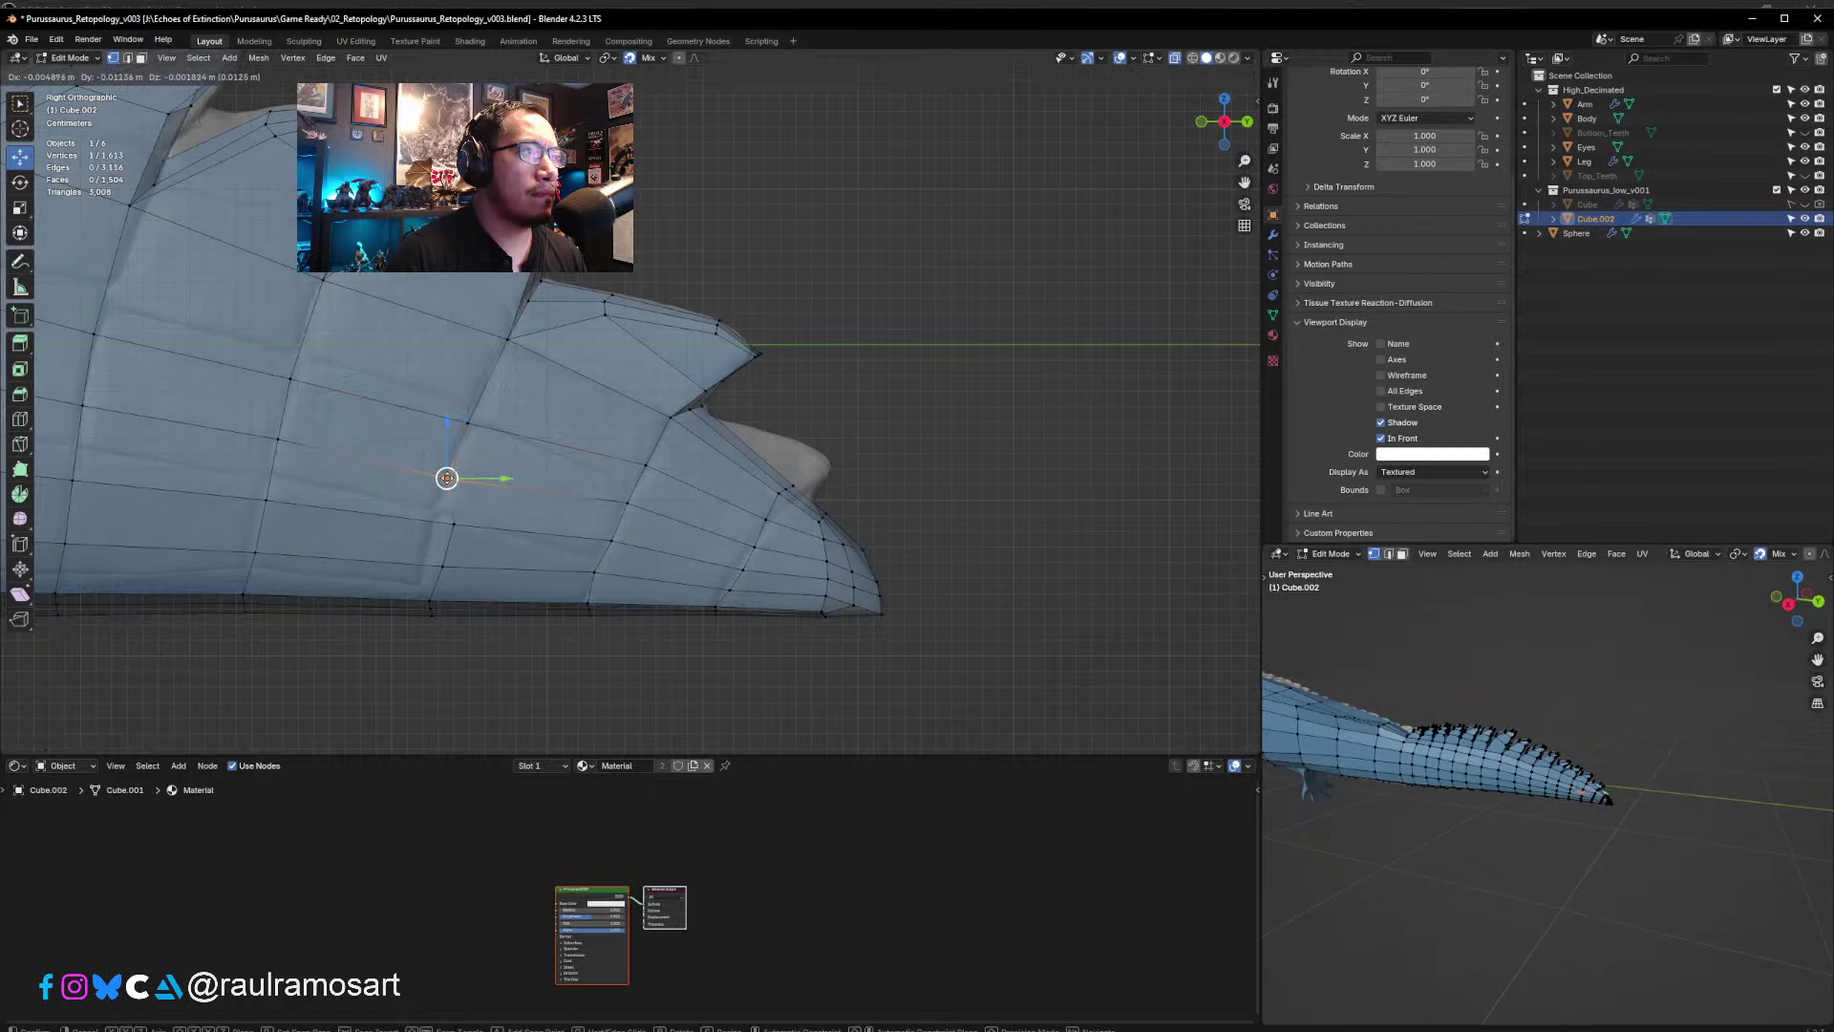
left_click(447, 479)
- Shift the two lower side vertices of the sixth spike's front base loop about 0.01 m along negative Y onto the groove
middle_click_drag(533, 515, 611, 480, "shift")
scroll(1684, 836, "up", 5)
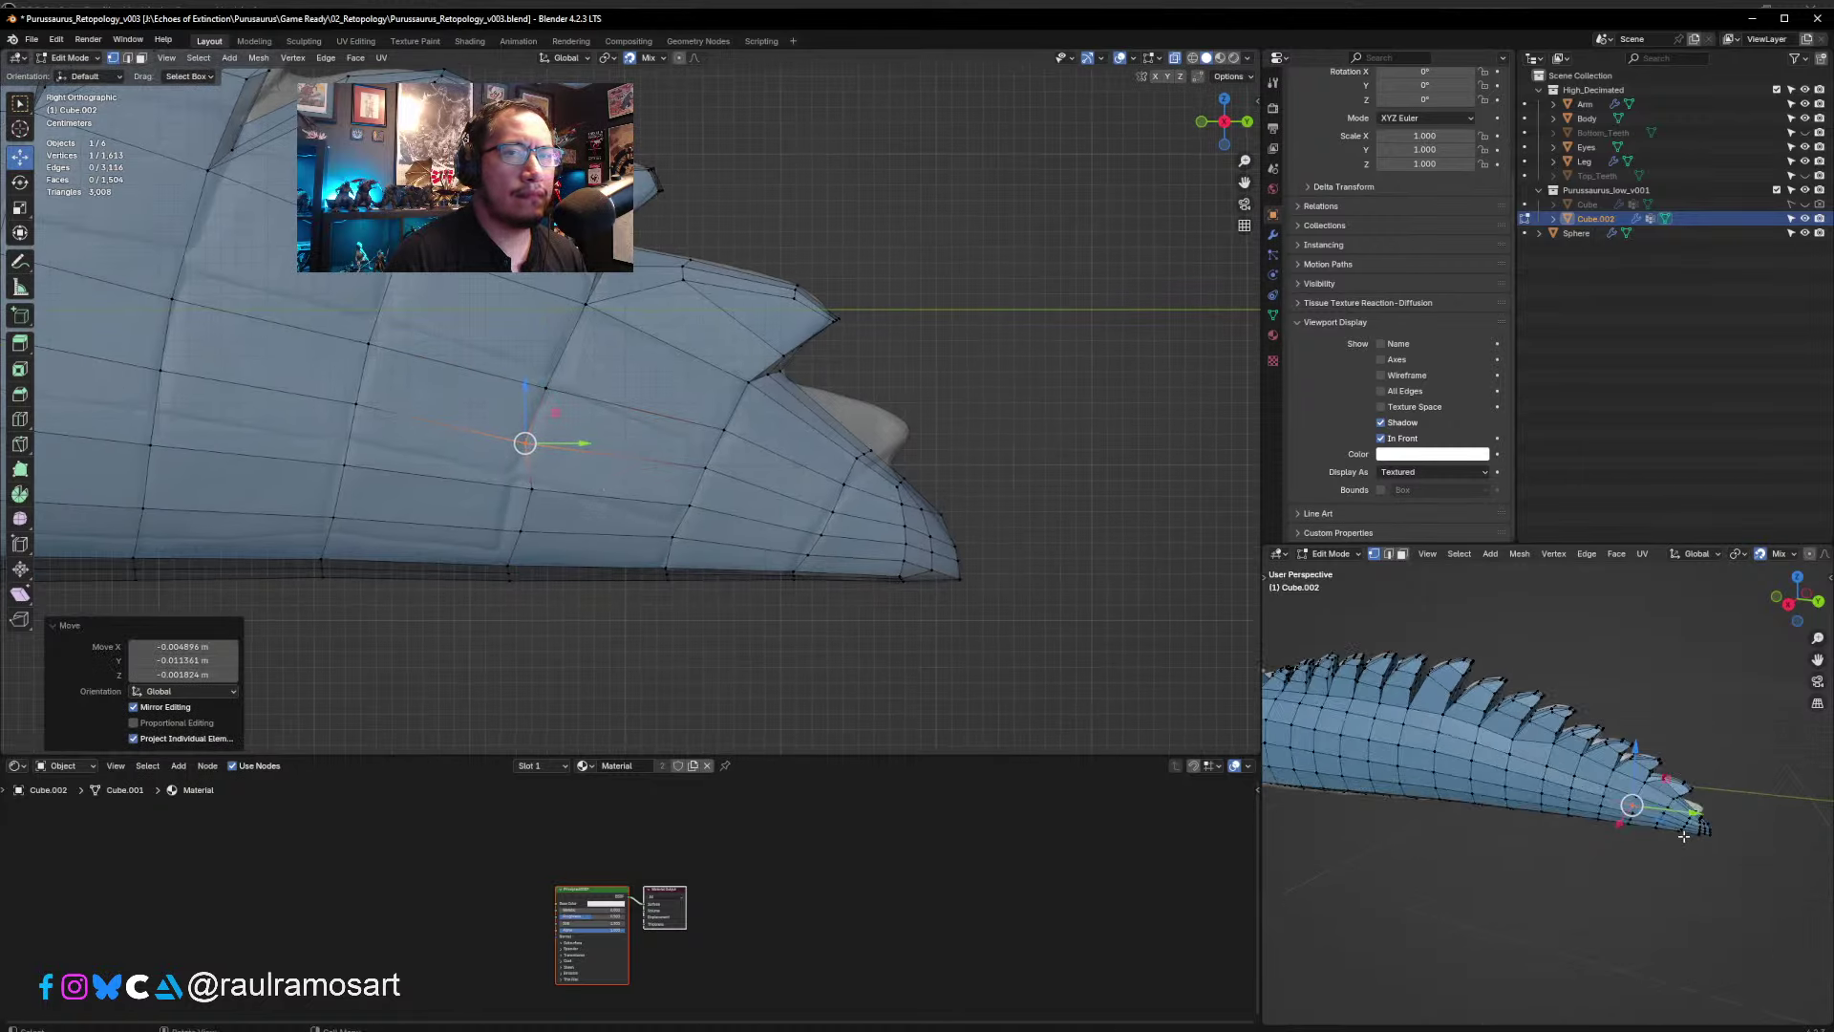
scroll(1684, 836, "up", 5)
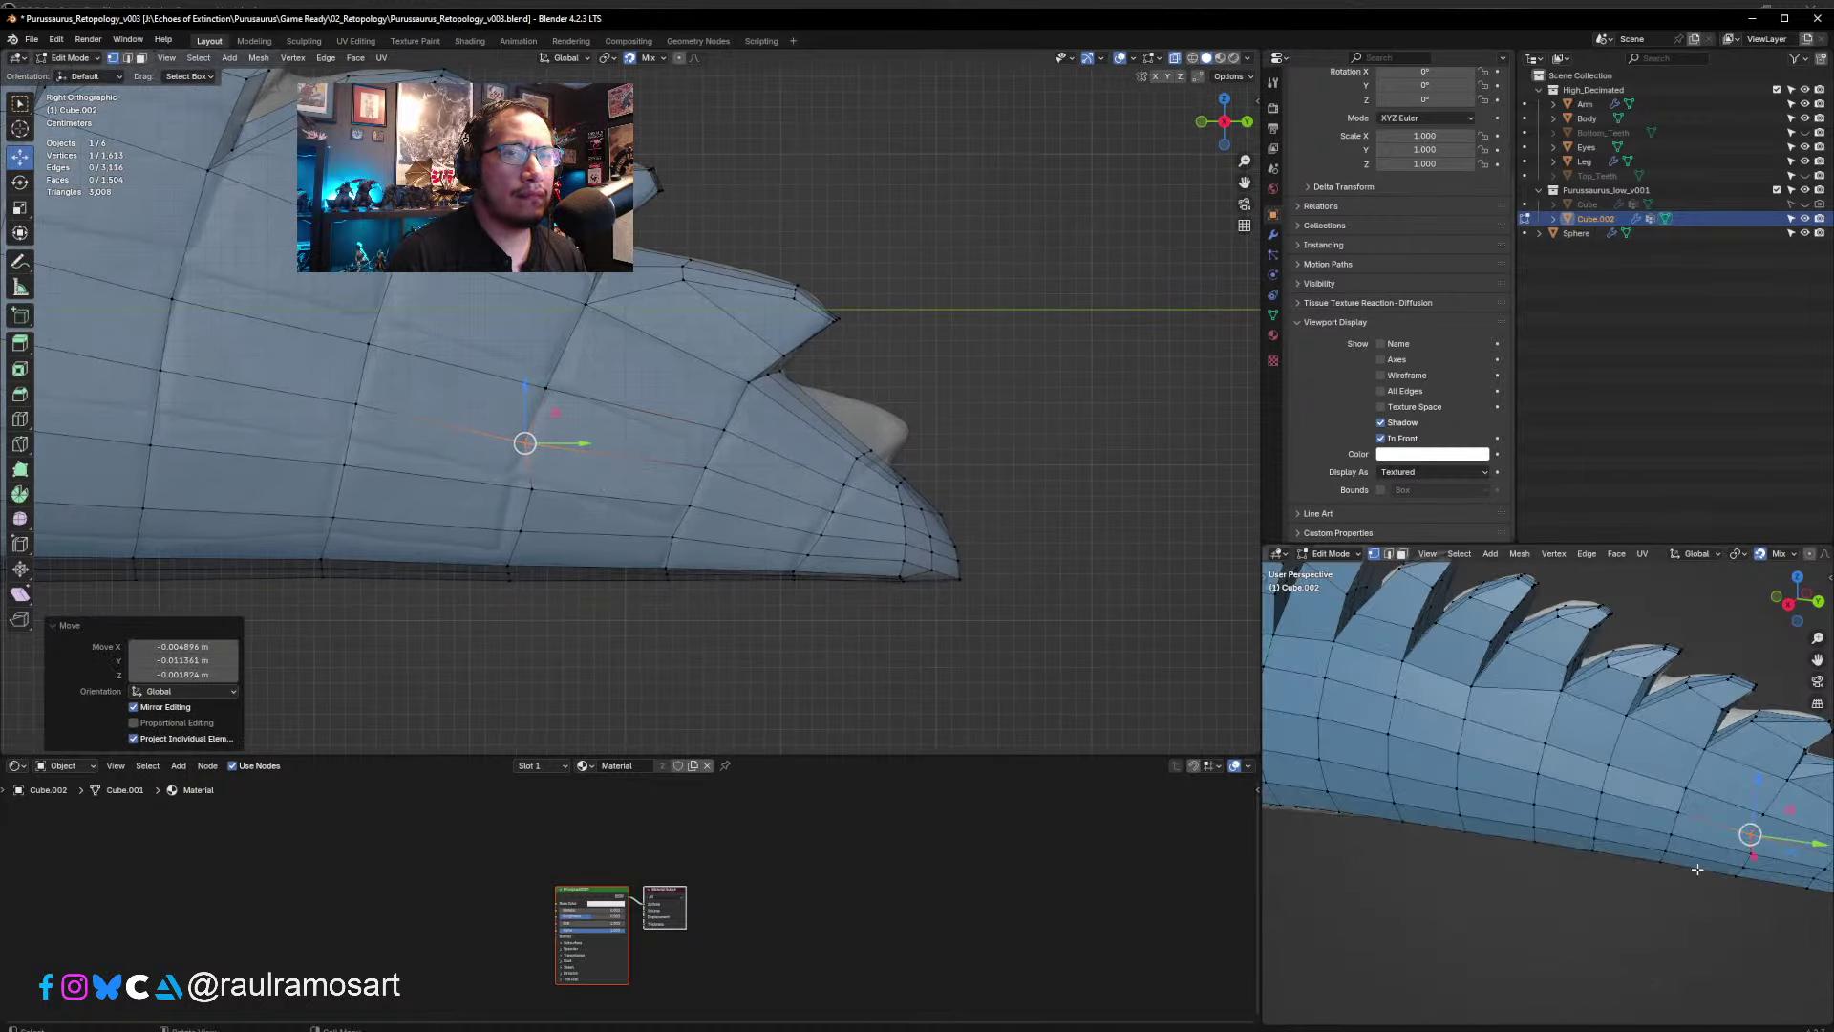
left_click(514, 479)
key("g")
left_click(505, 515)
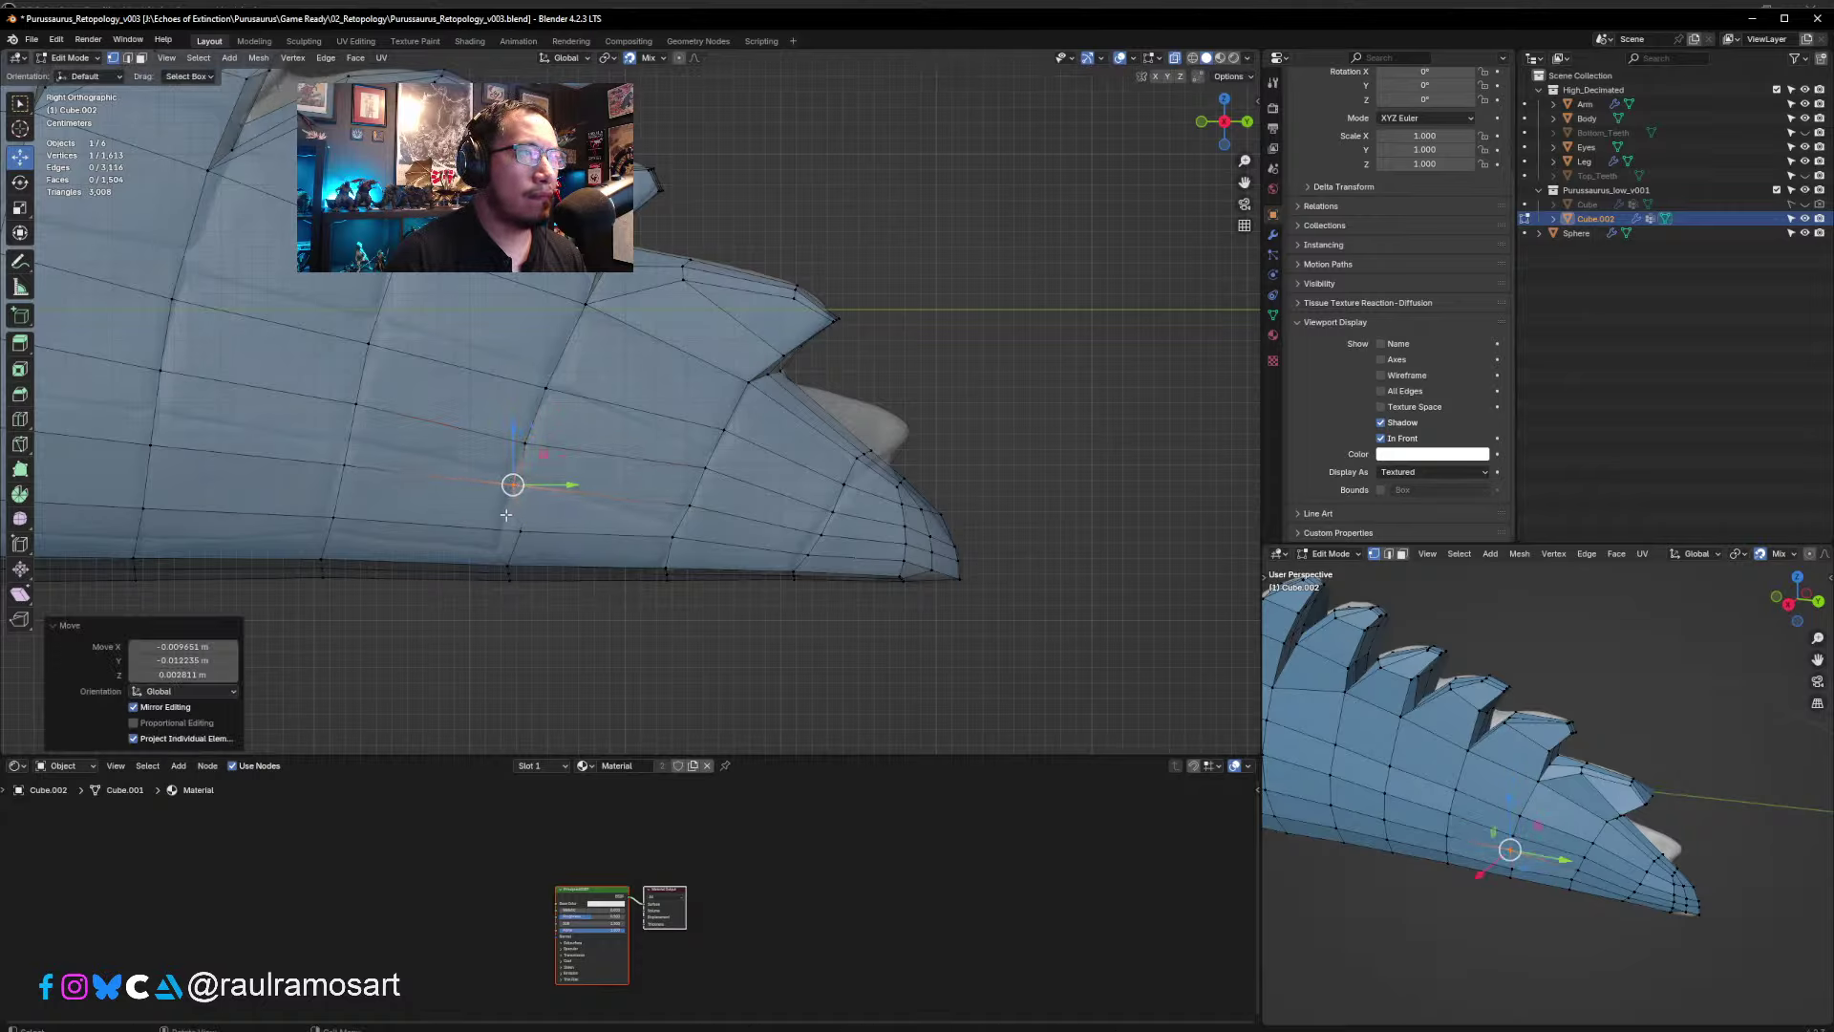
key("g")
left_click(497, 556)
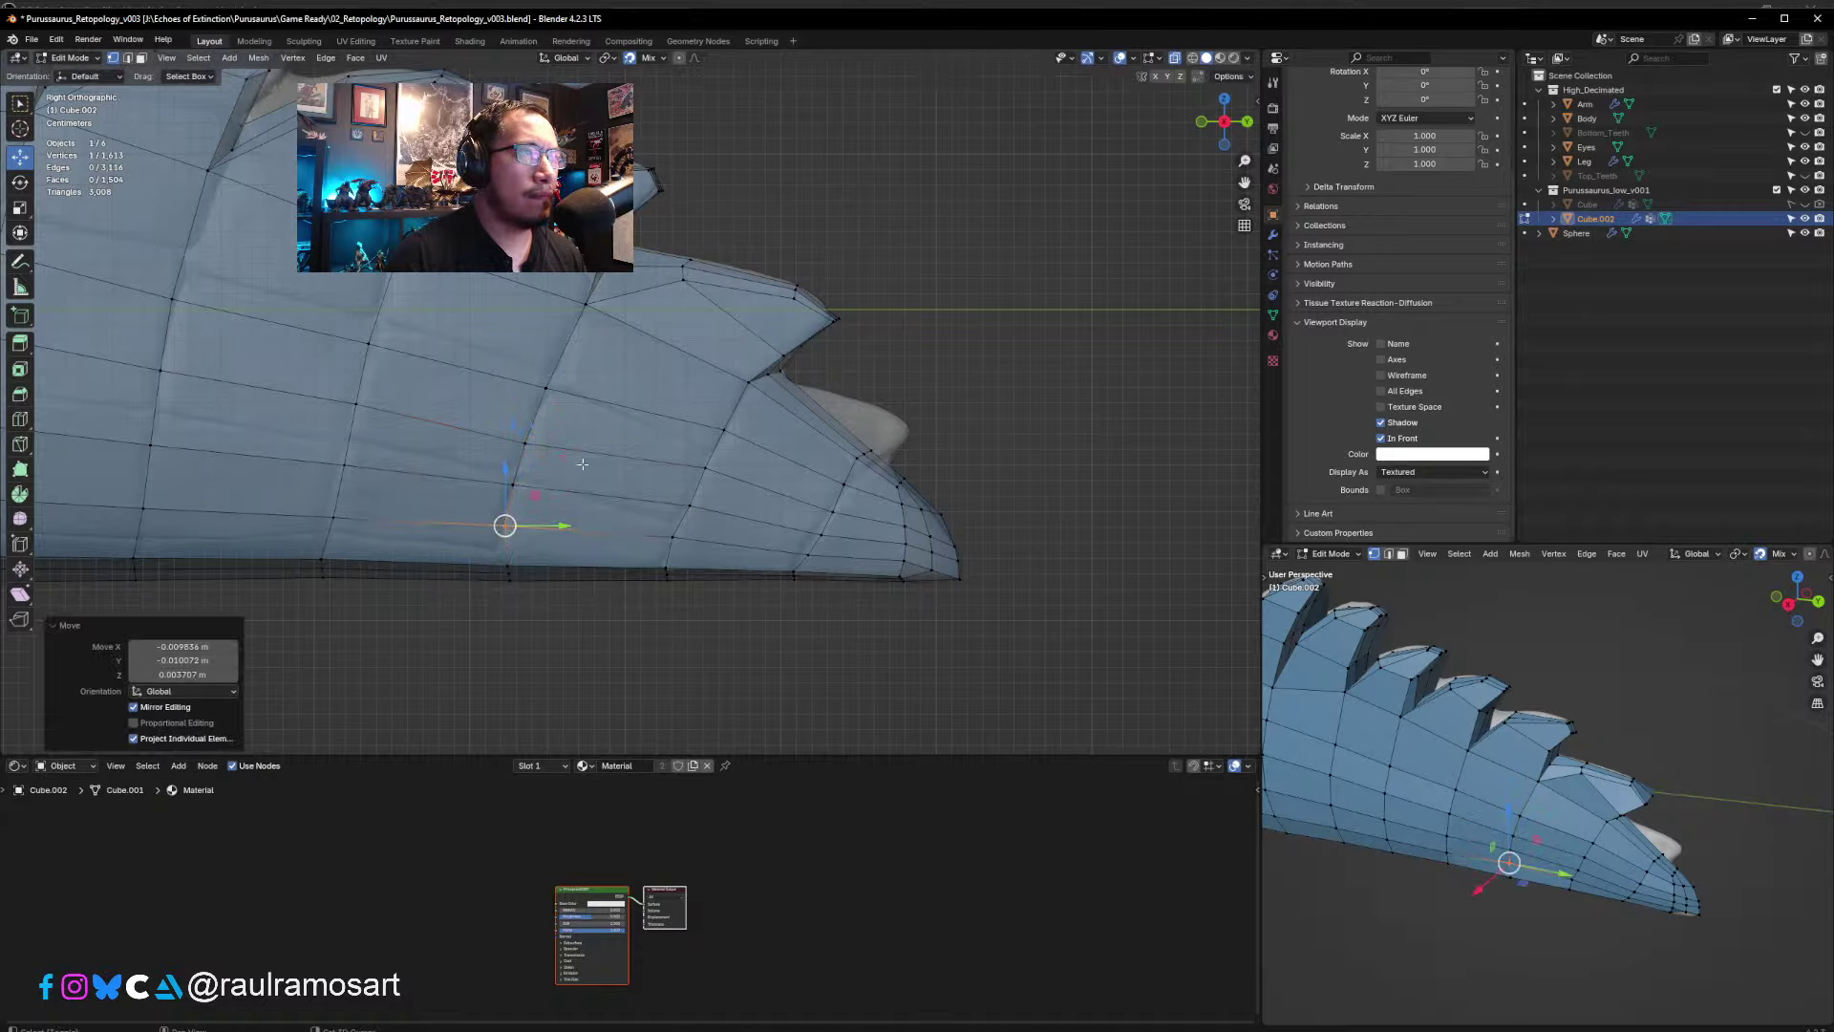
- Move the vertices at the seventh spike's rear base and the side vertex below them onto the sculpt
middle_click_drag(582, 464, 574, 480, "shift")
scroll(723, 519, "up", 5)
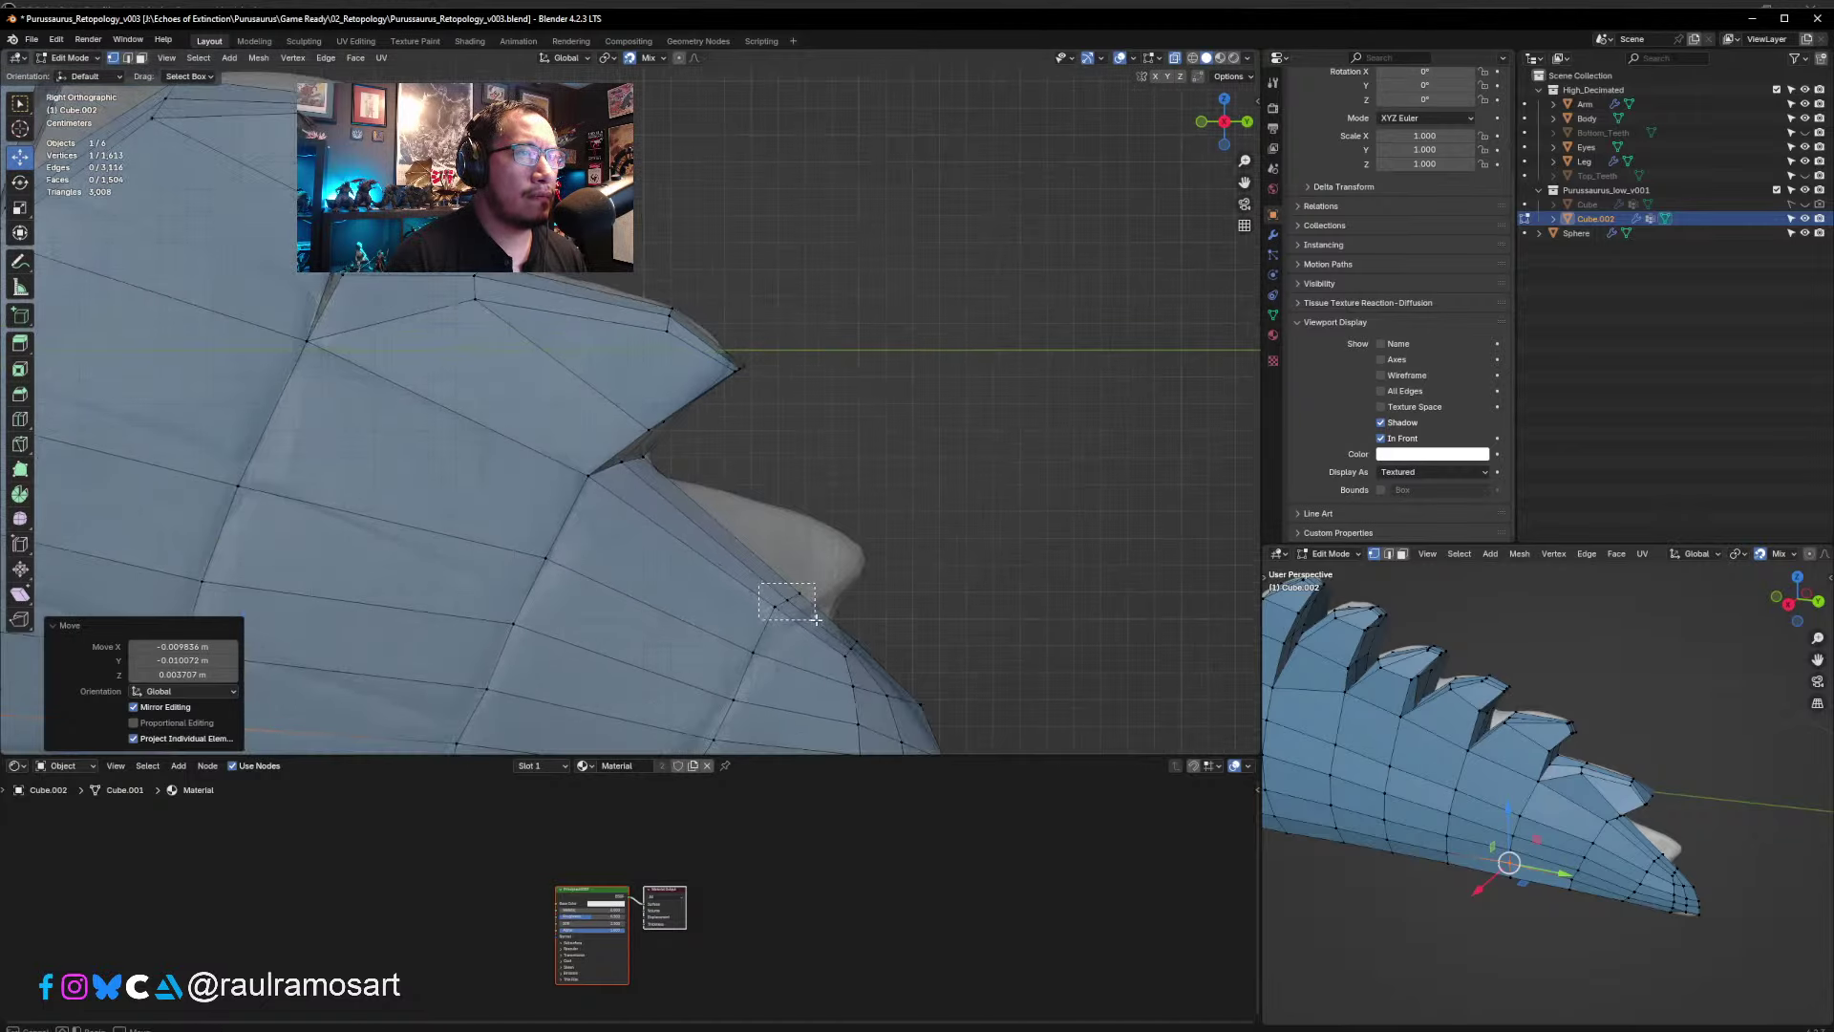
left_click(787, 602, "ctrl")
key("g")
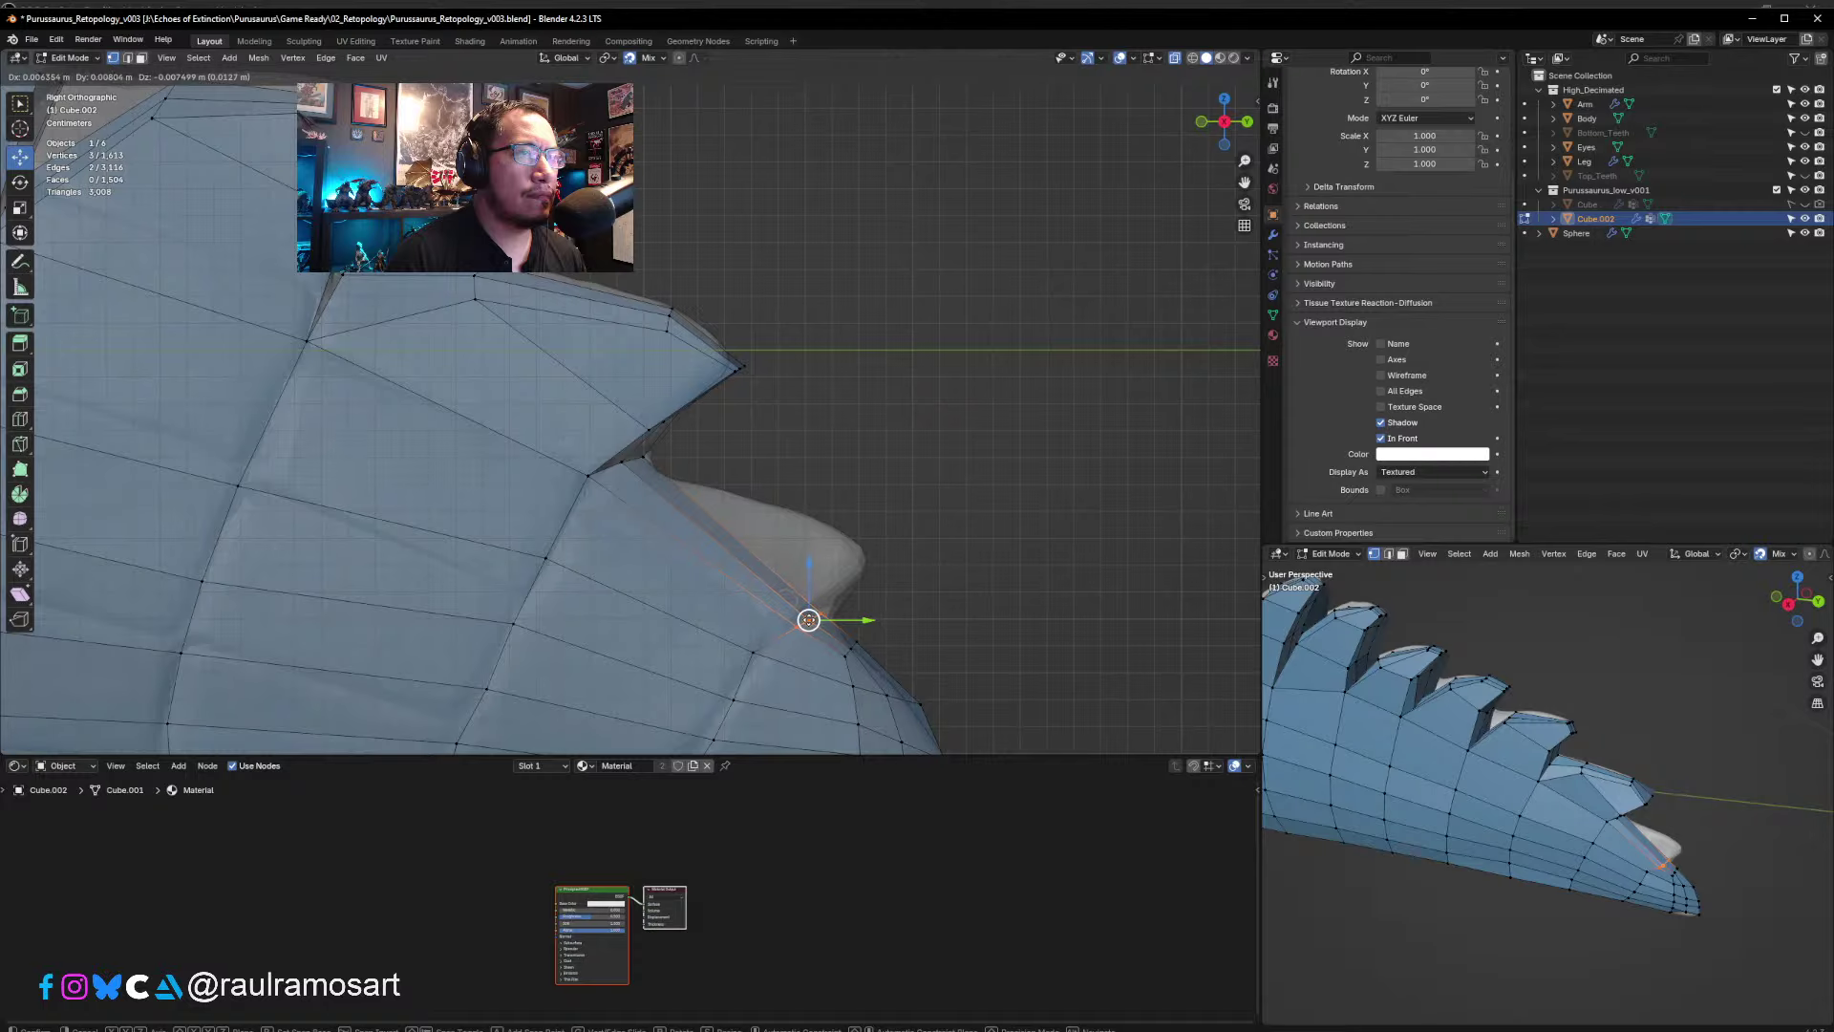
left_click(808, 619)
left_click(753, 654)
key("g")
left_click(761, 659)
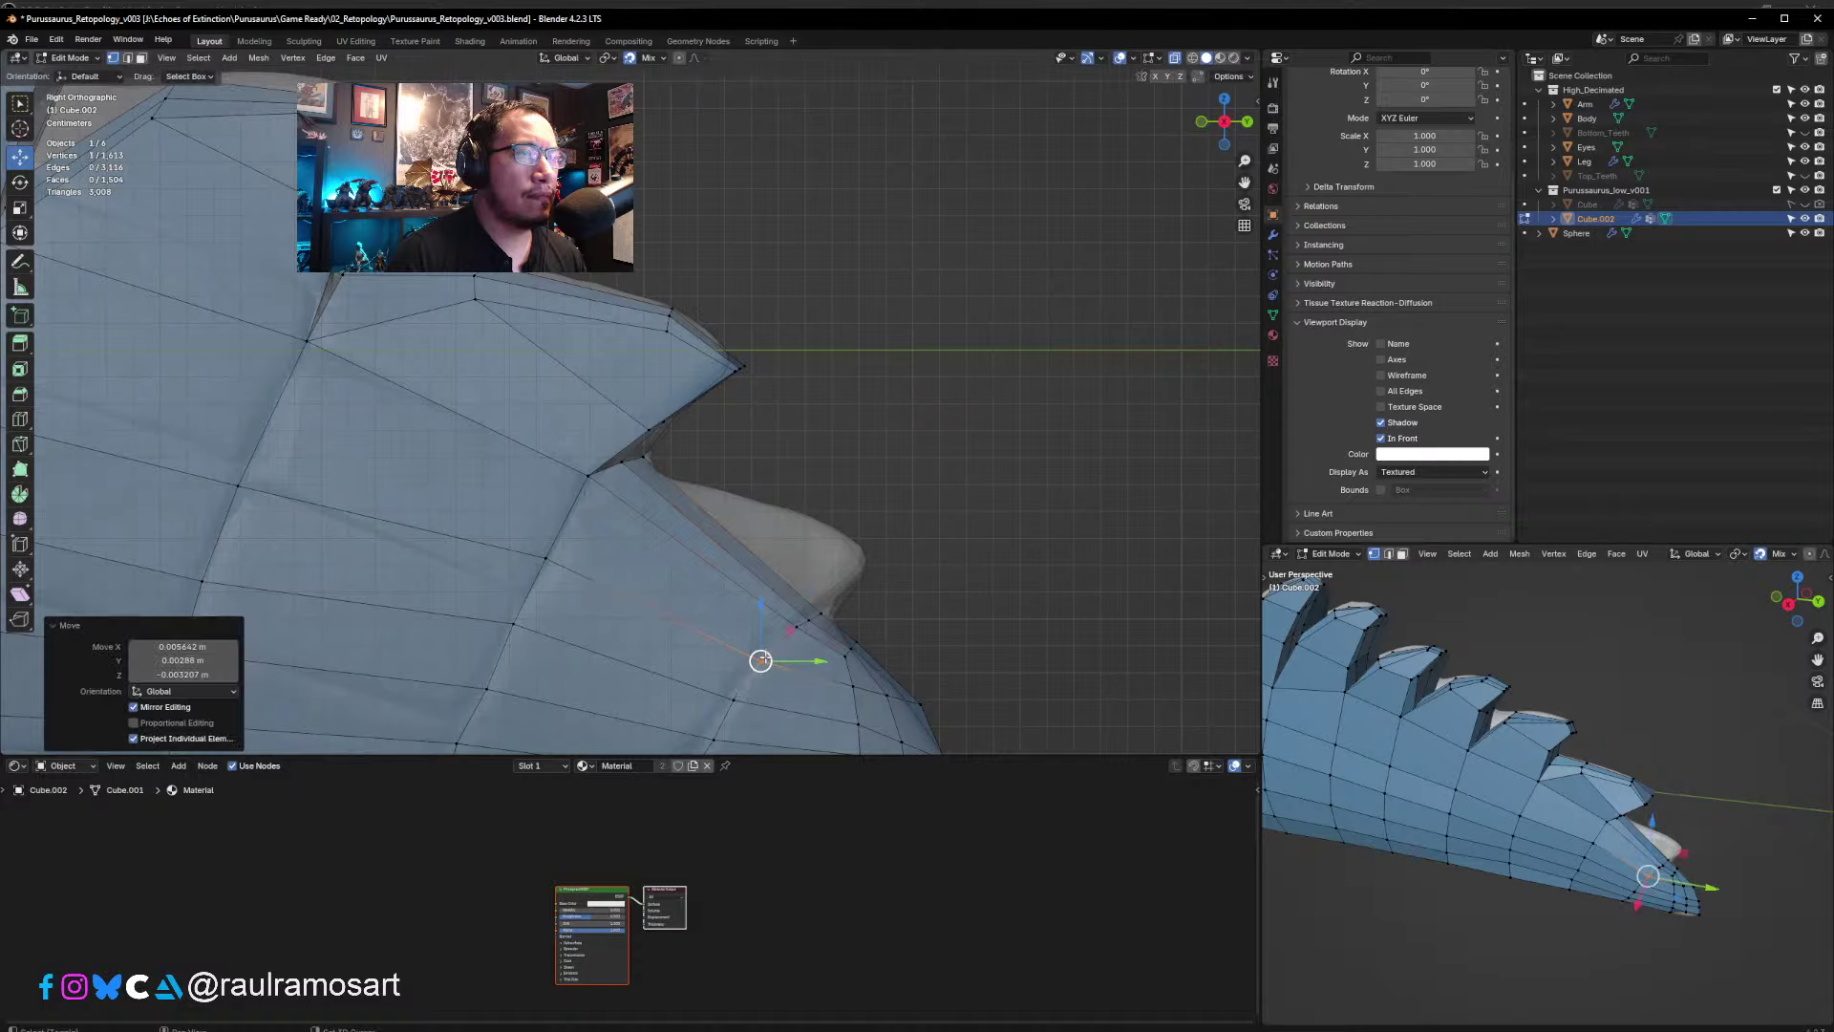
- Align the lower side vertices of the seventh spike's rear base loop with the sculpt's last groove
middle_click_drag(762, 656, 765, 512, "shift")
left_click(745, 550)
key("g")
left_click(744, 550)
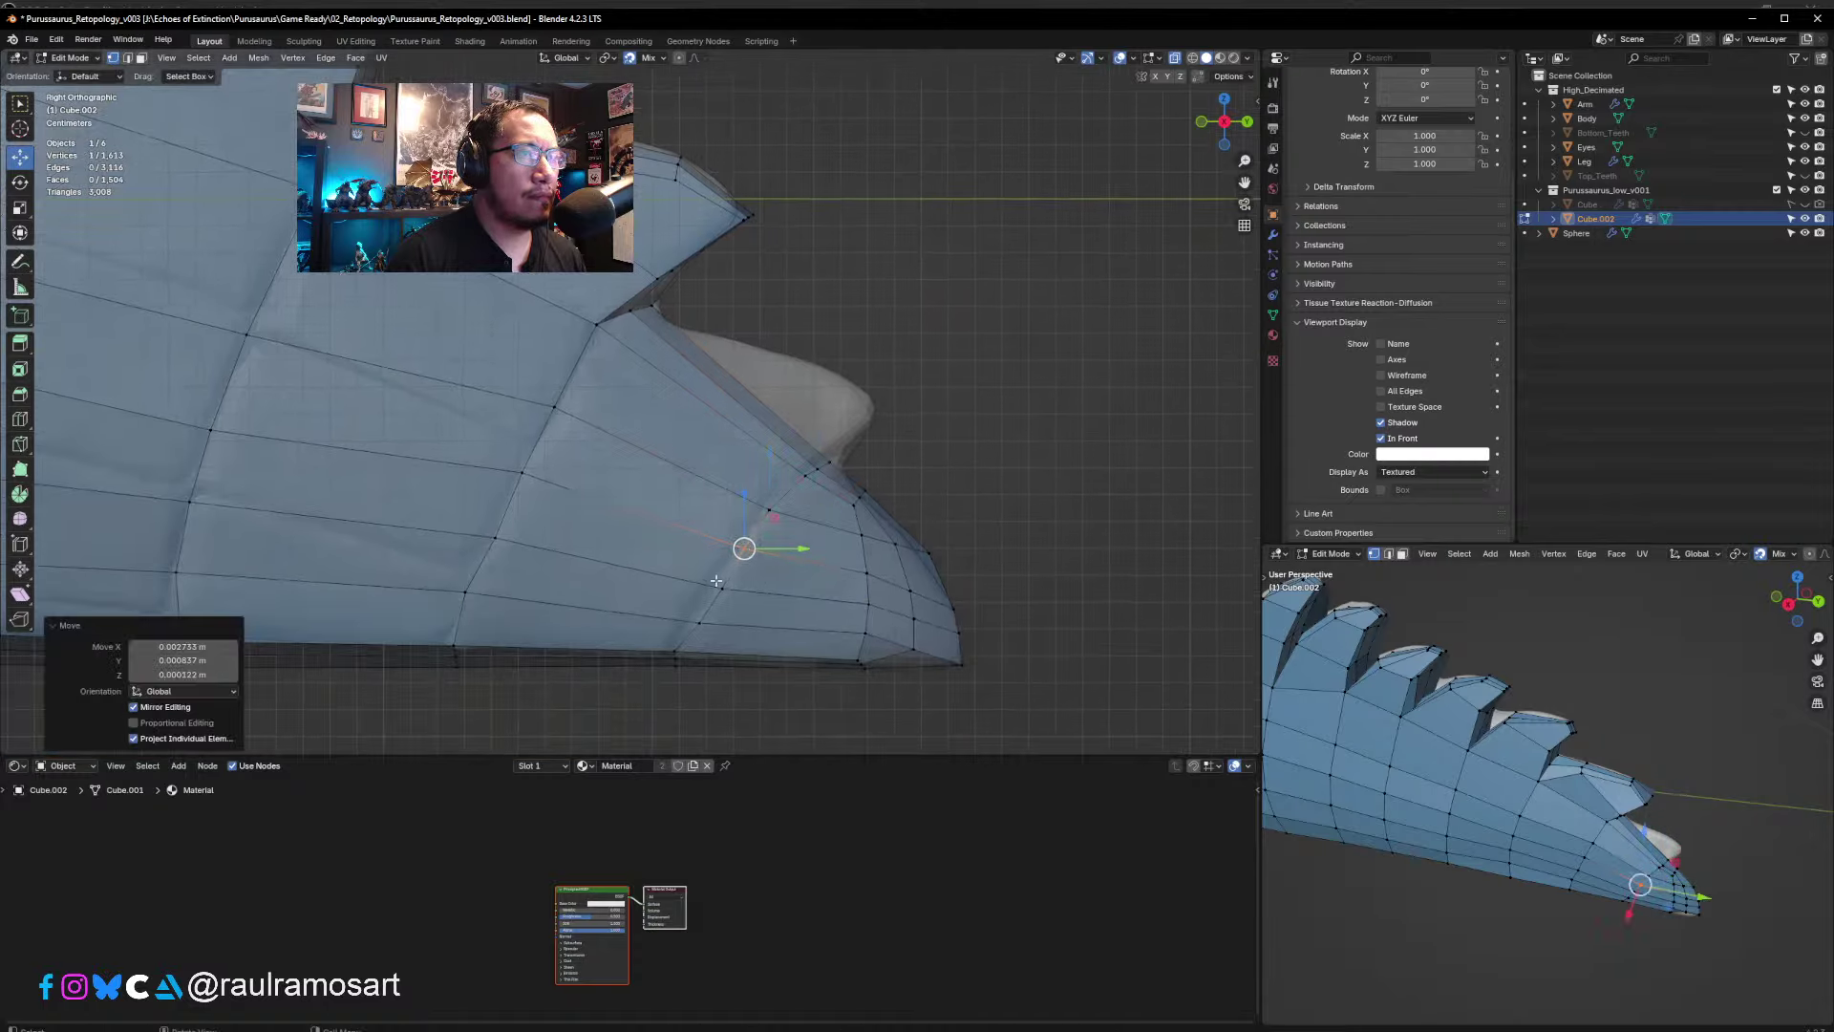
left_click(718, 585)
key("g")
left_click(710, 617)
left_click(705, 621)
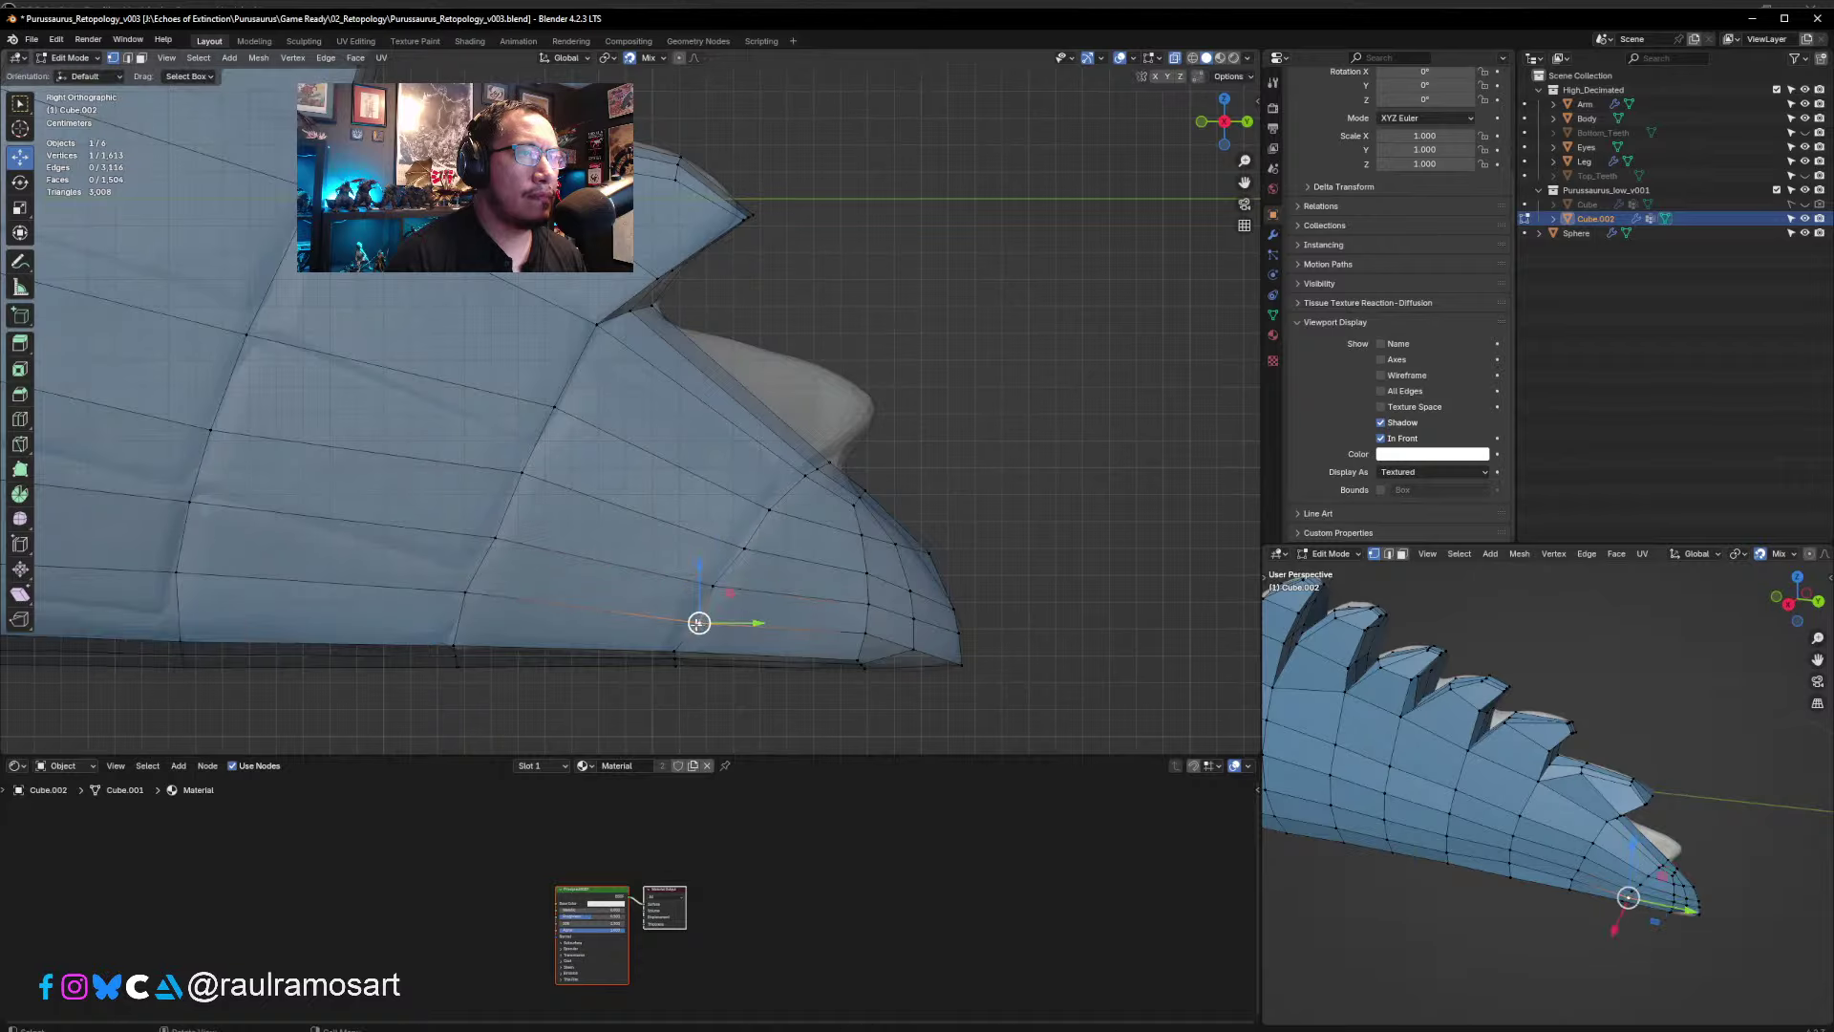
key("g")
left_click(690, 622)
- Extrude the two faces at the last small spike's base and move them about 0.04 m along Y toward the sculpted spike's tip
middle_click_drag(826, 539, 797, 606, "shift")
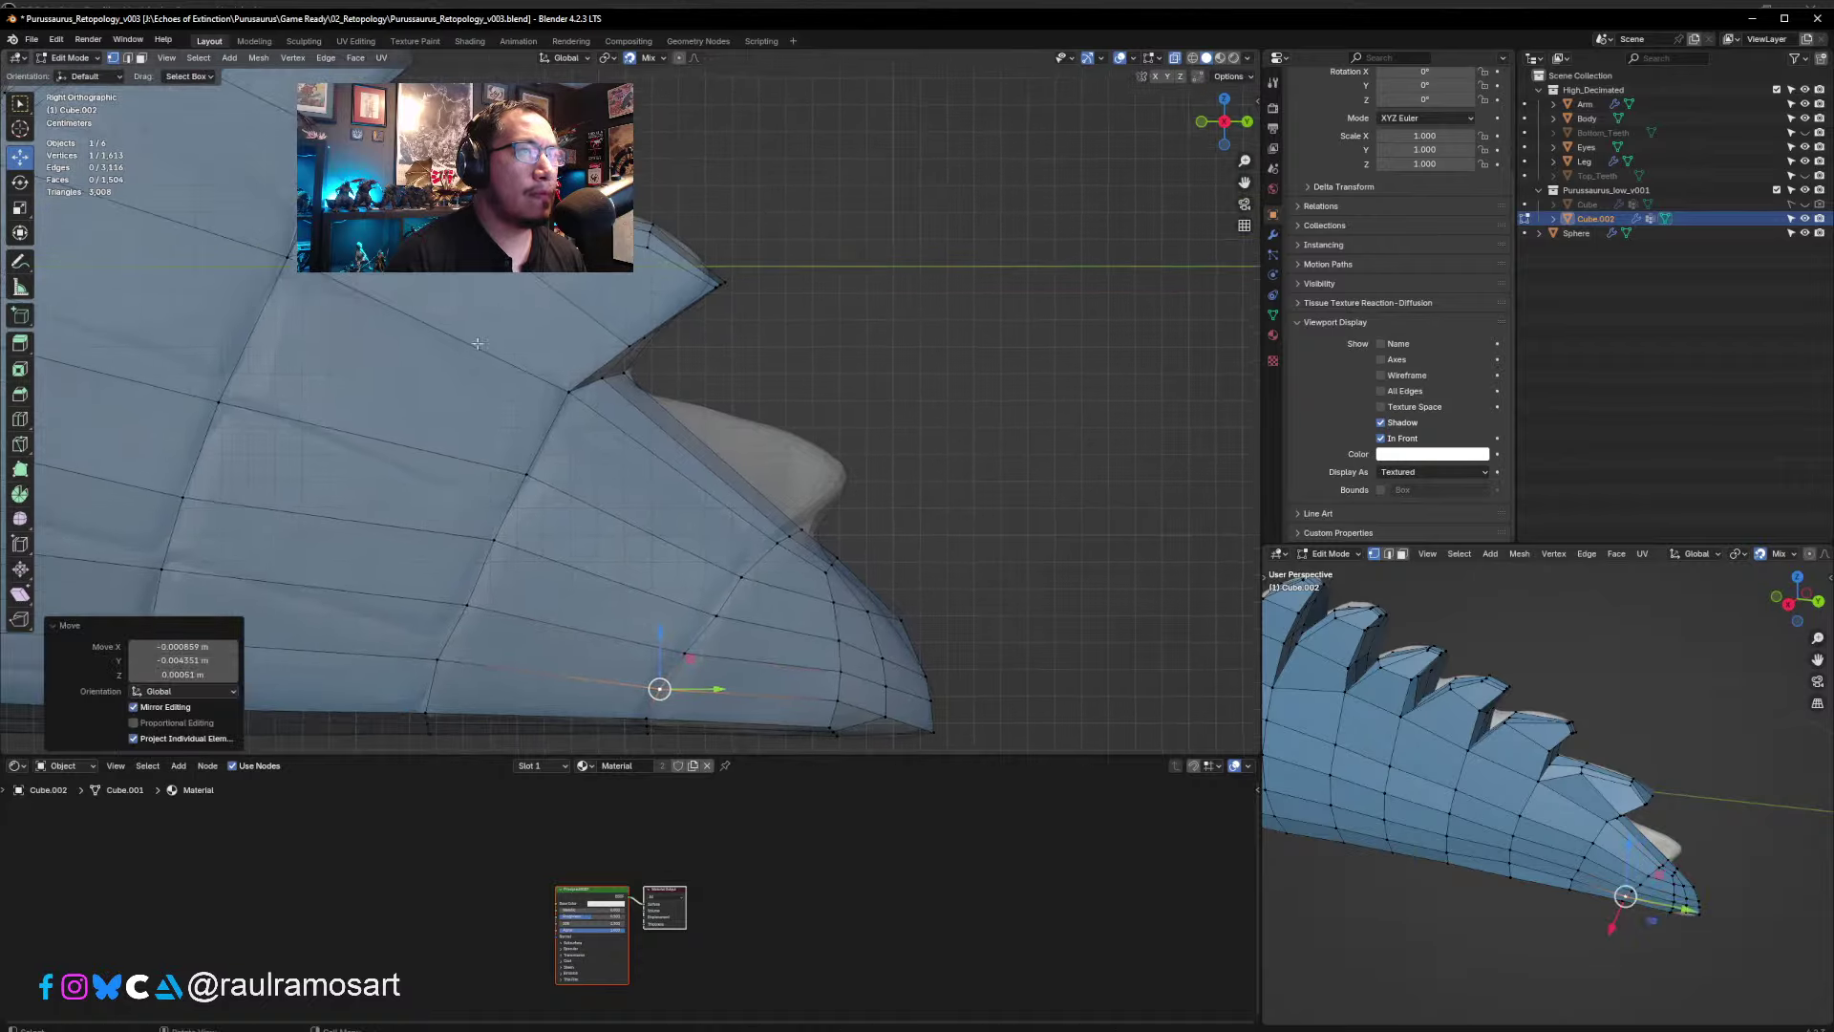
left_click(595, 307)
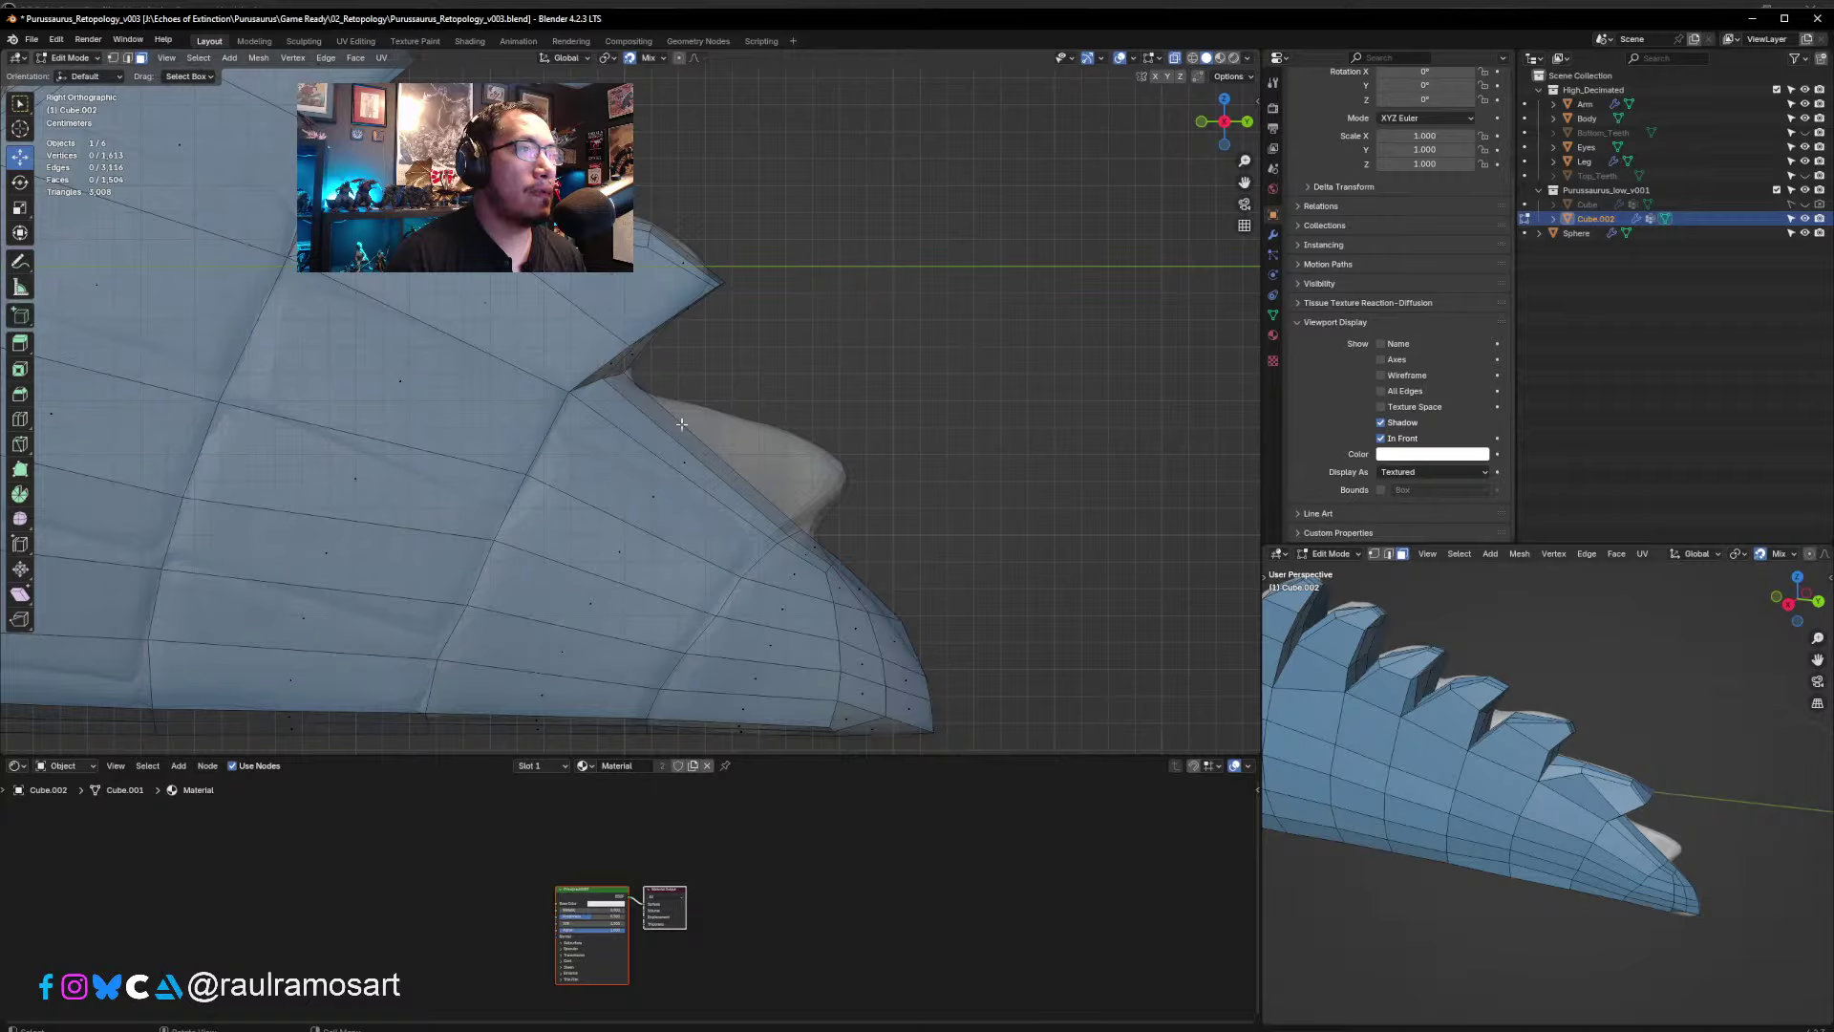
left_click(683, 453)
left_click(698, 452, "shift")
key("e")
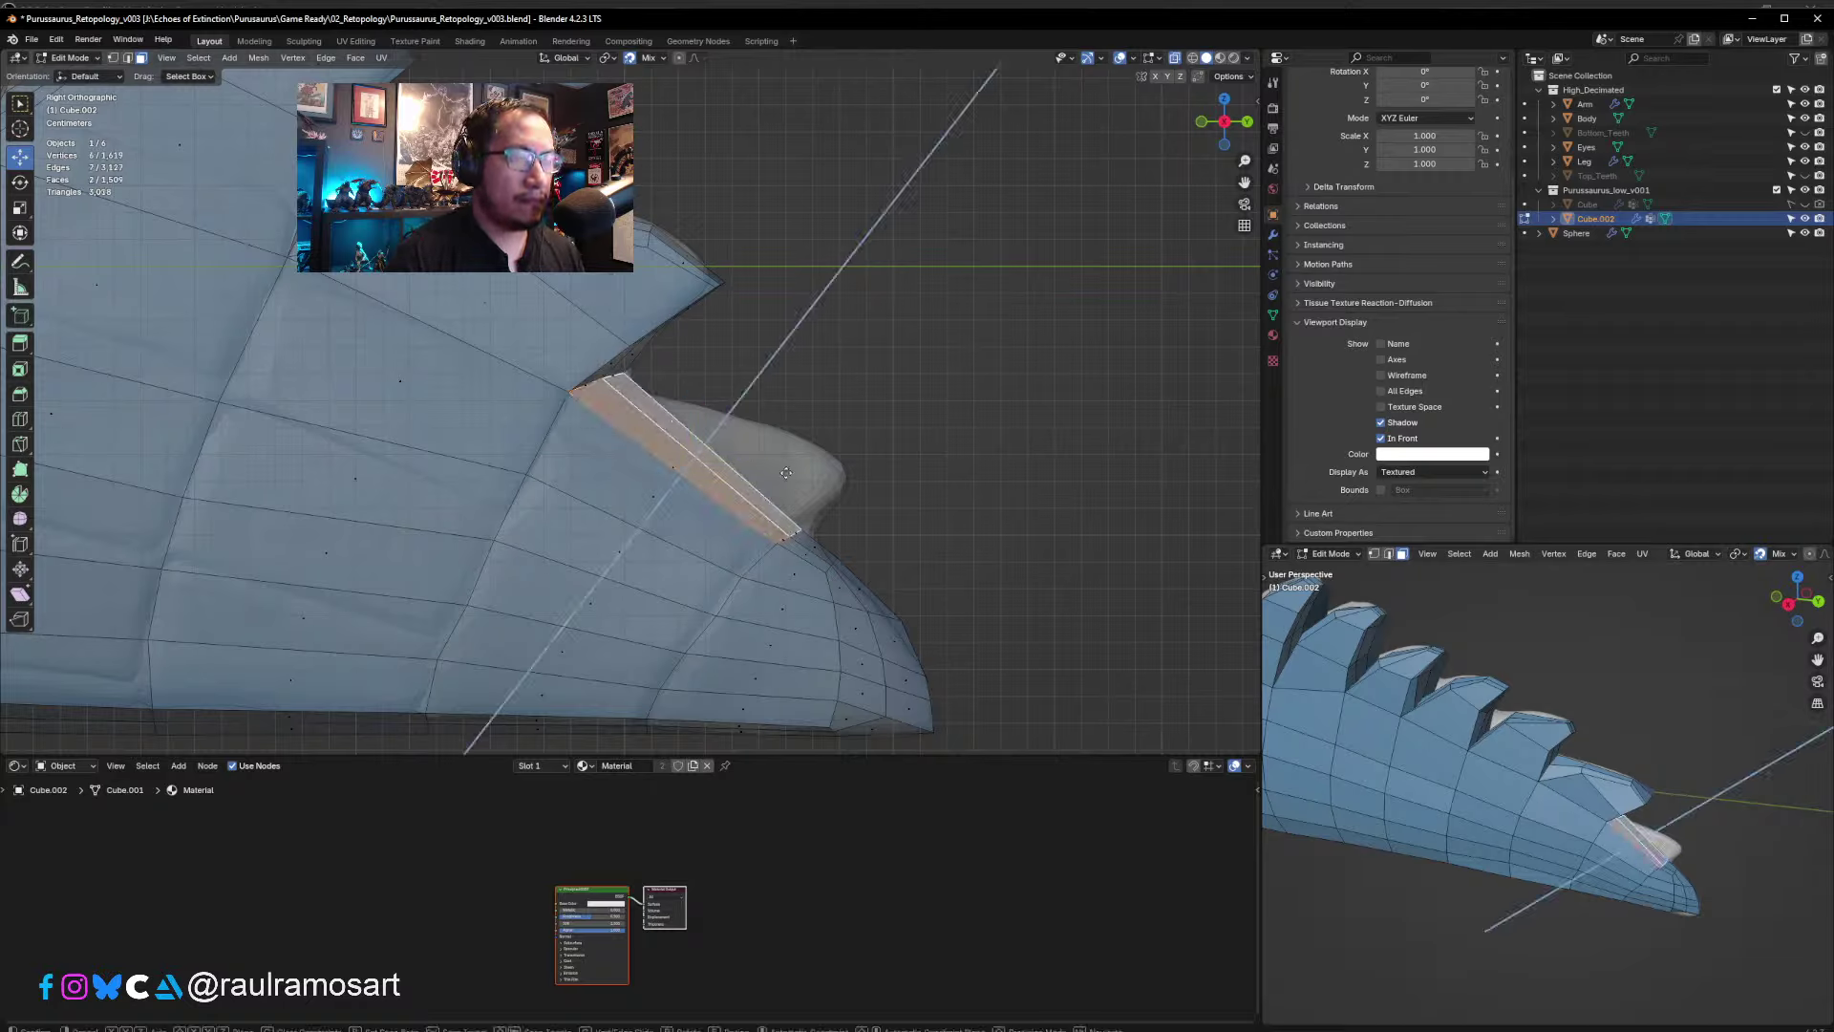
left_click(781, 466)
key("s")
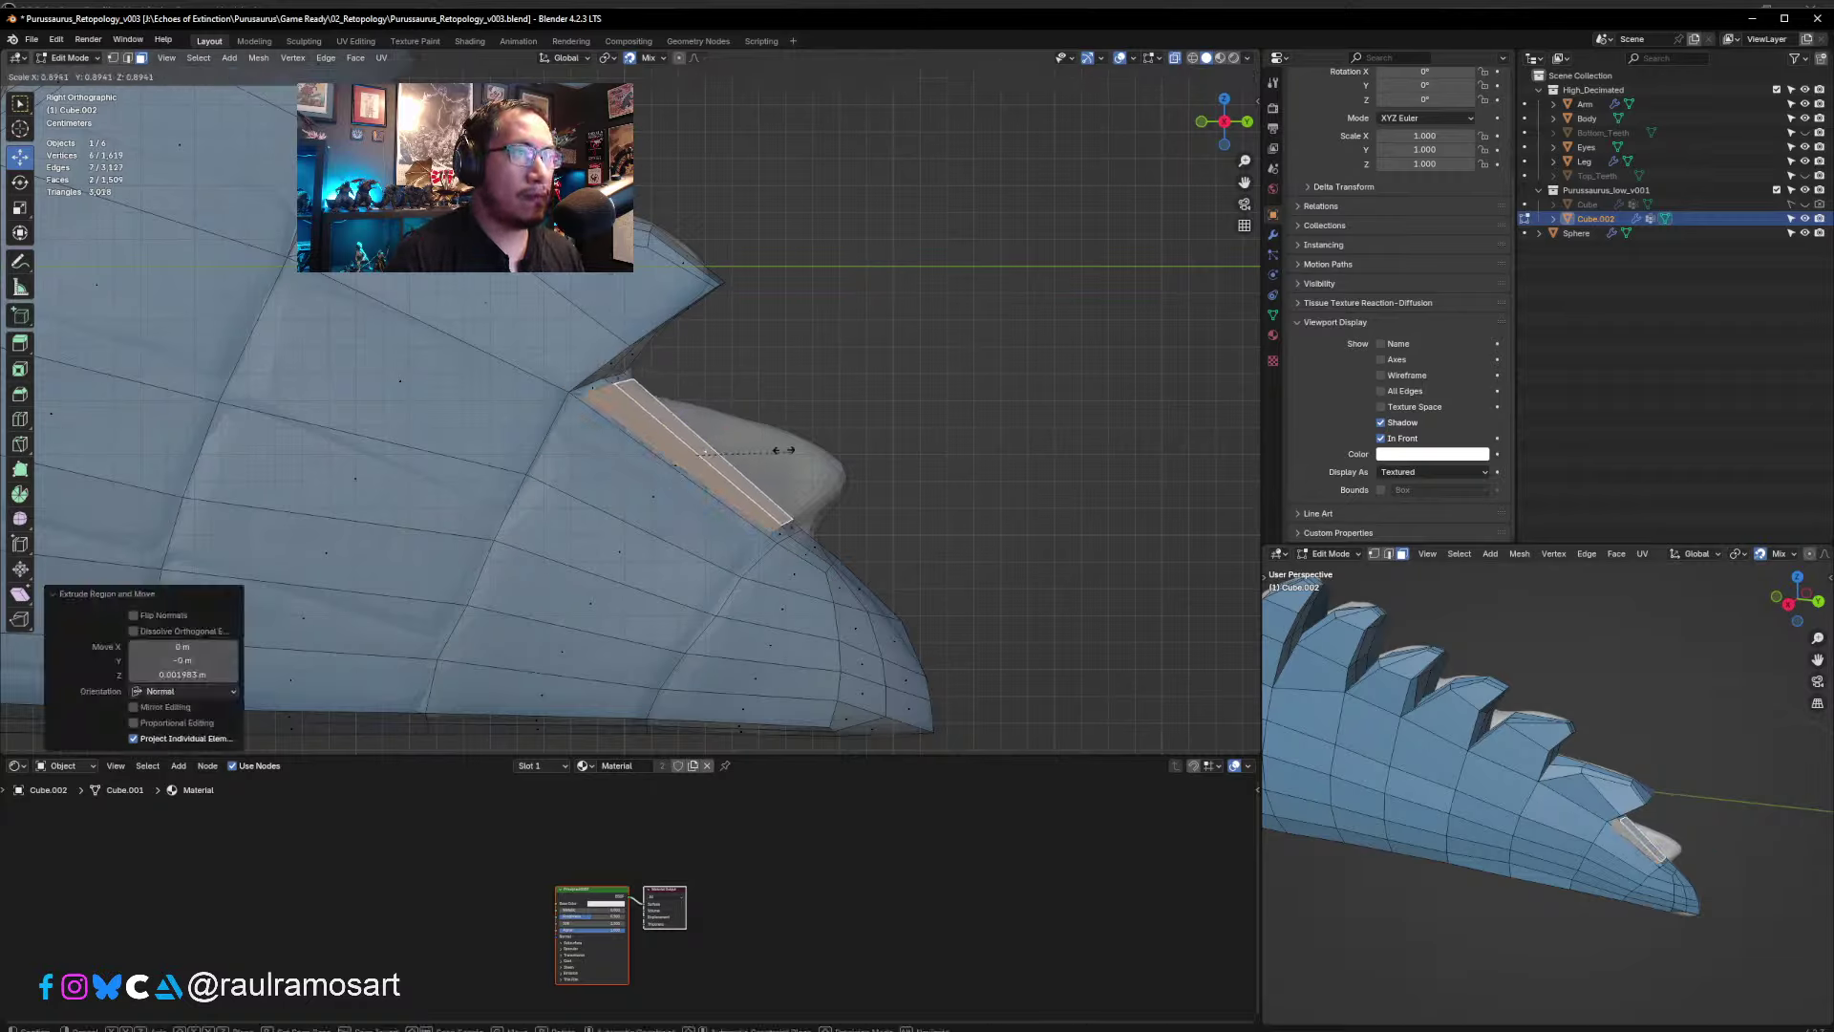
left_click(783, 450)
key("g")
left_click(850, 481)
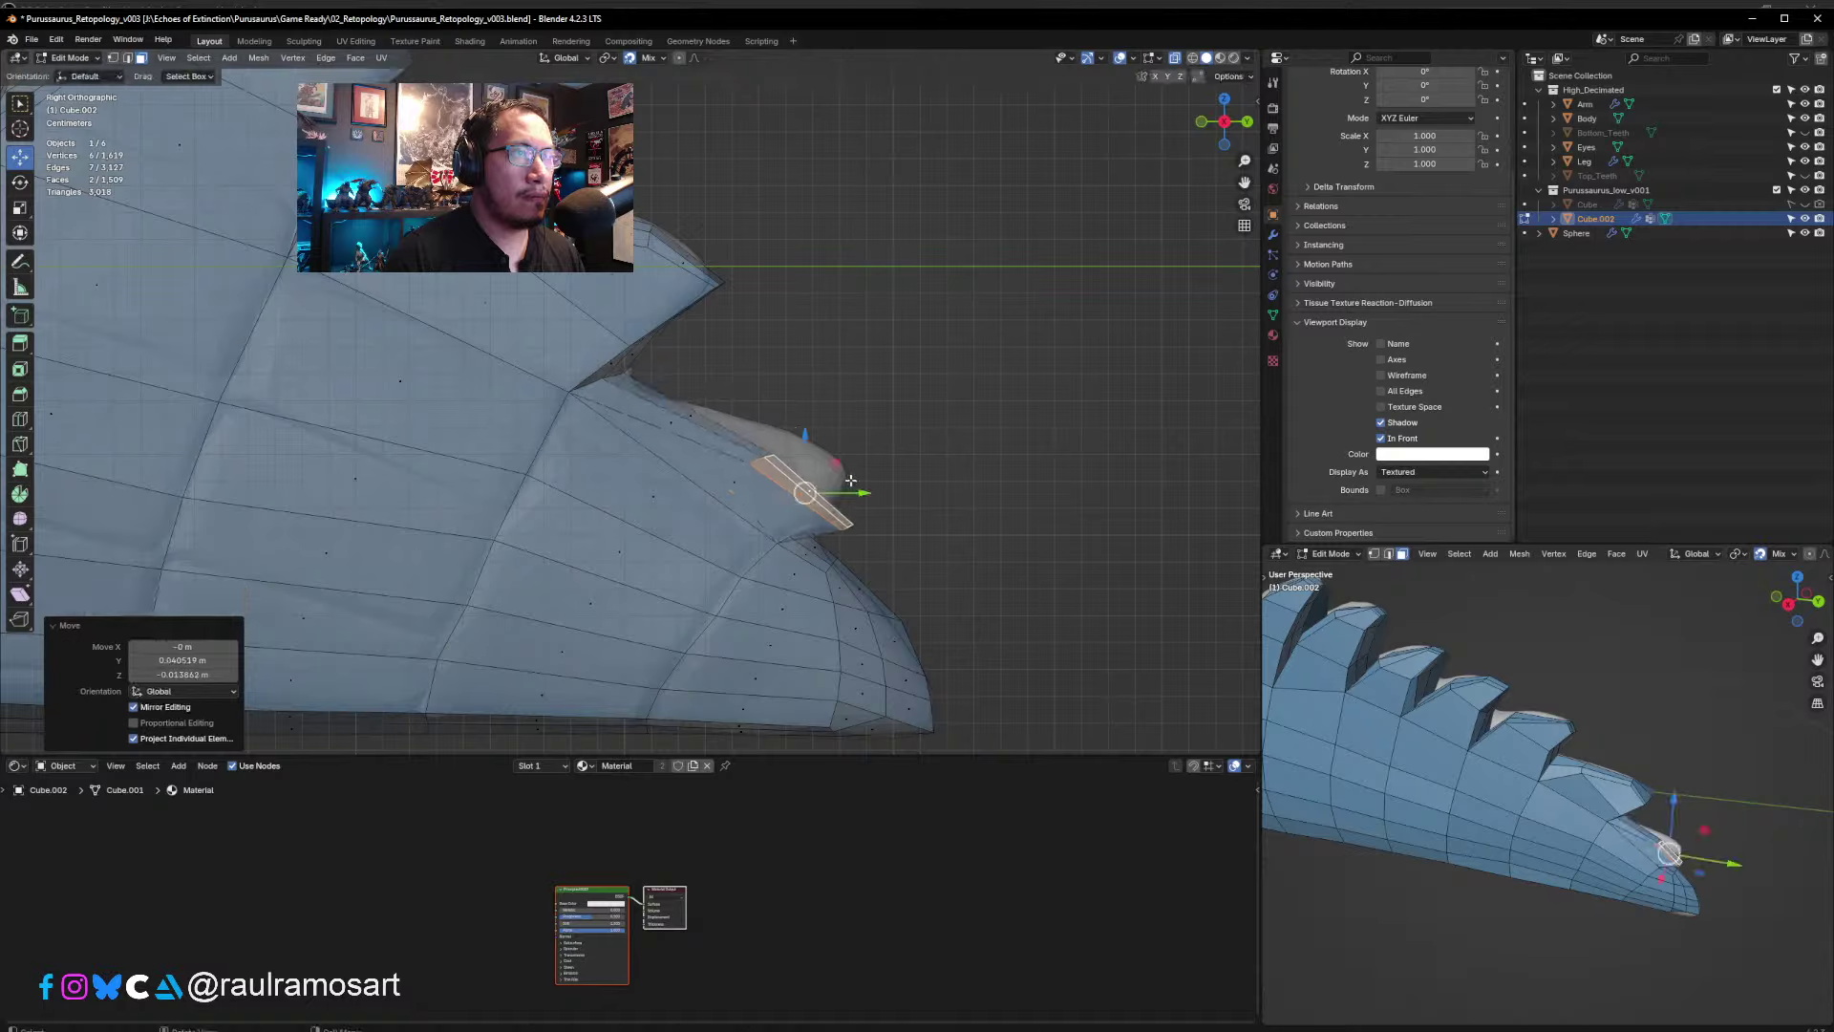
- Shrink, rotate and reposition the extruded end faces to fit the last sculpted spike's tip, with a final scale of about 0.41
key("g")
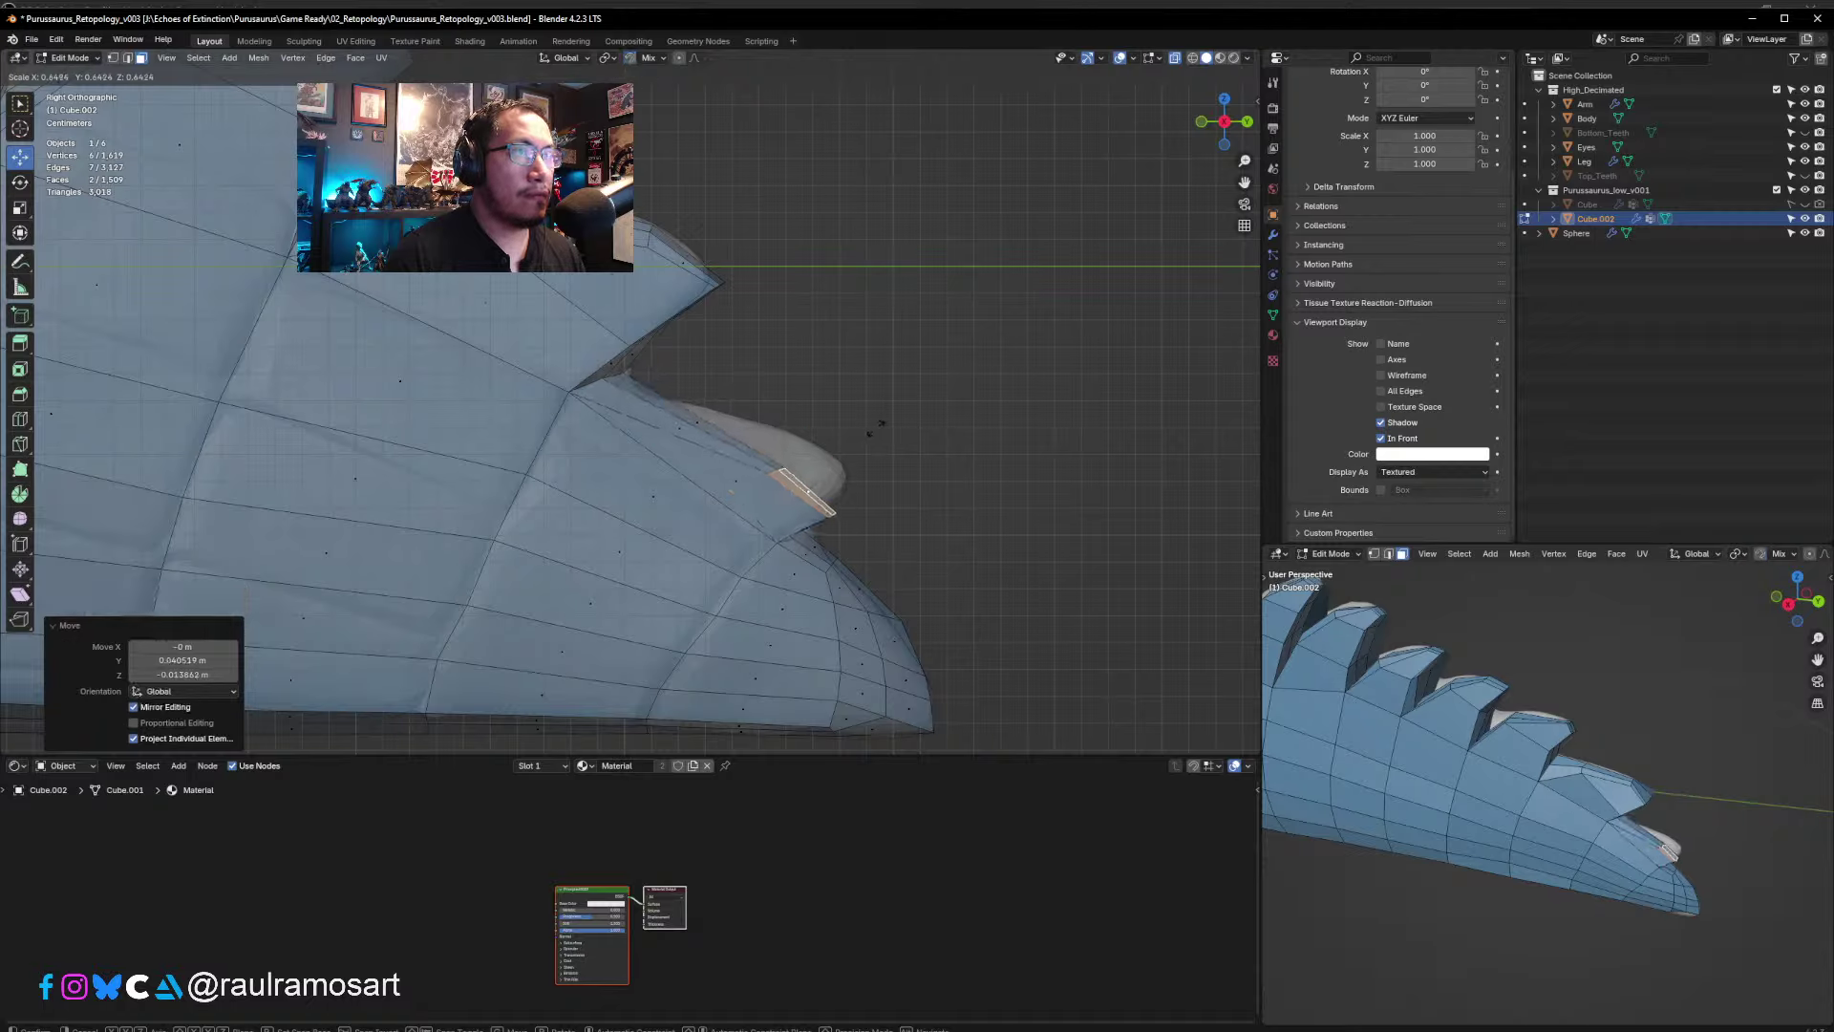
left_click(902, 481)
key("r")
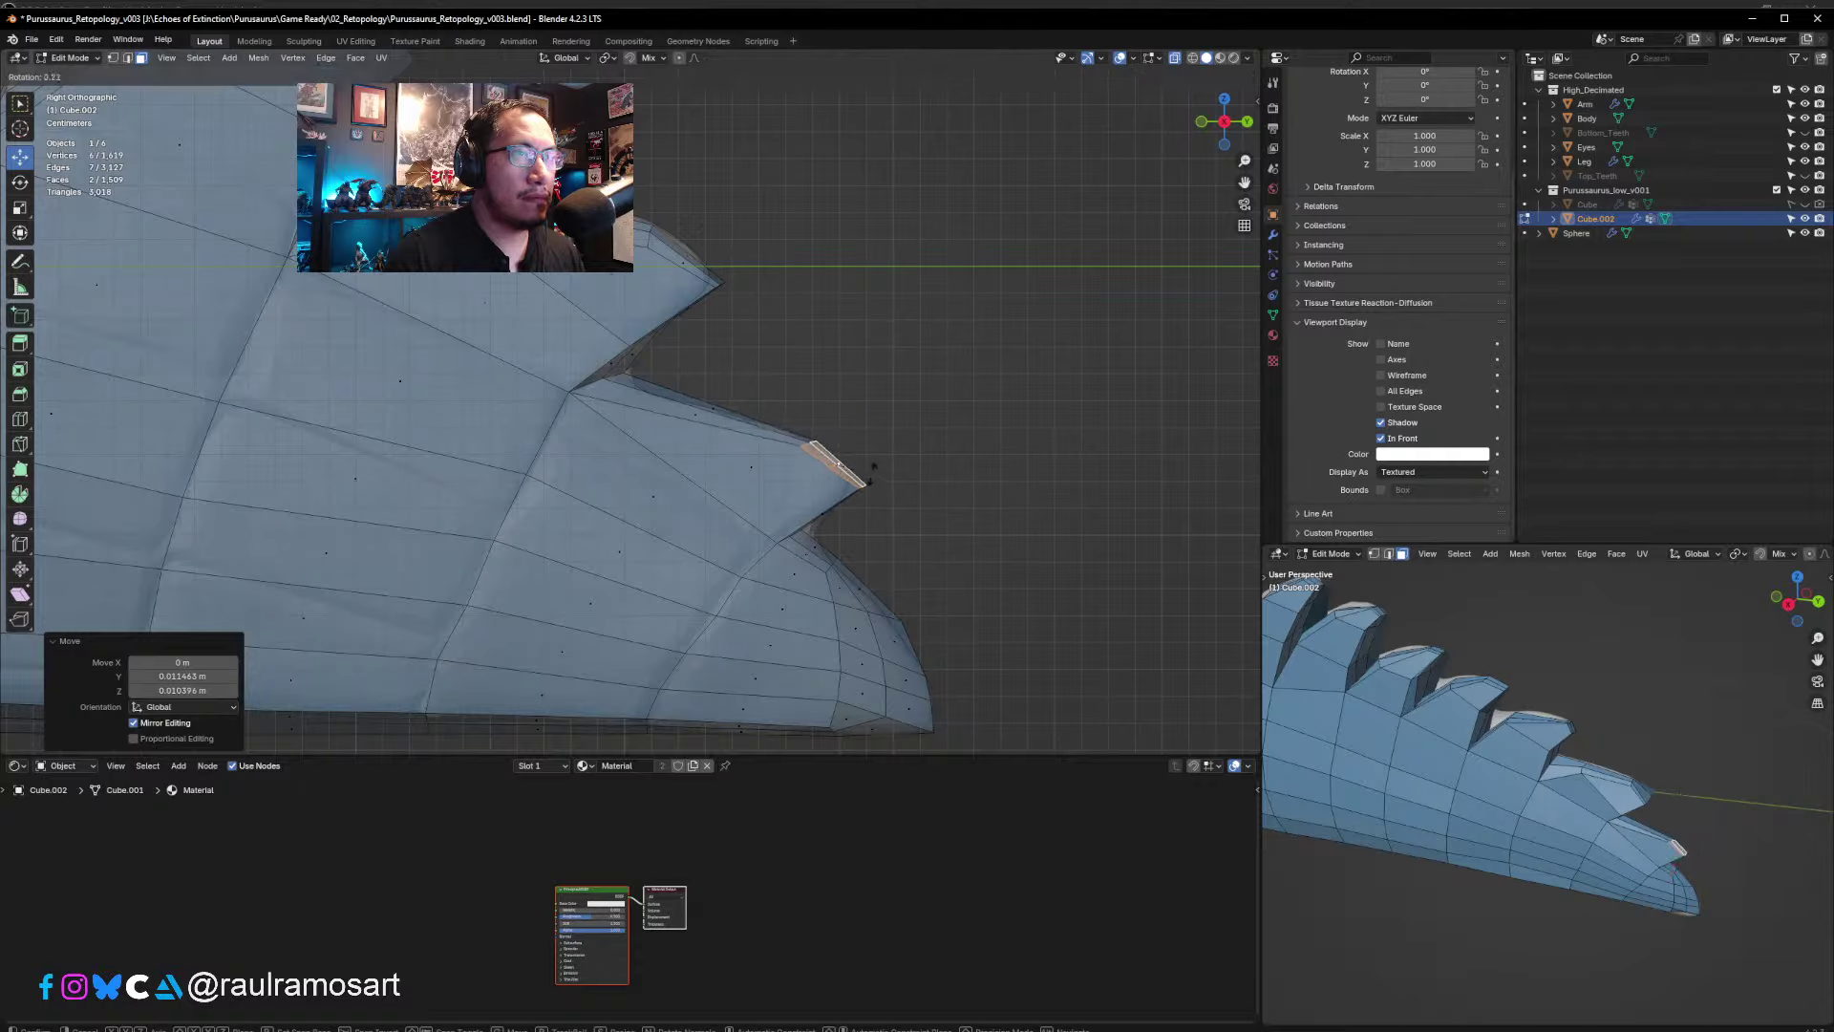
left_click(907, 492)
key("s")
key("g")
left_click(883, 479)
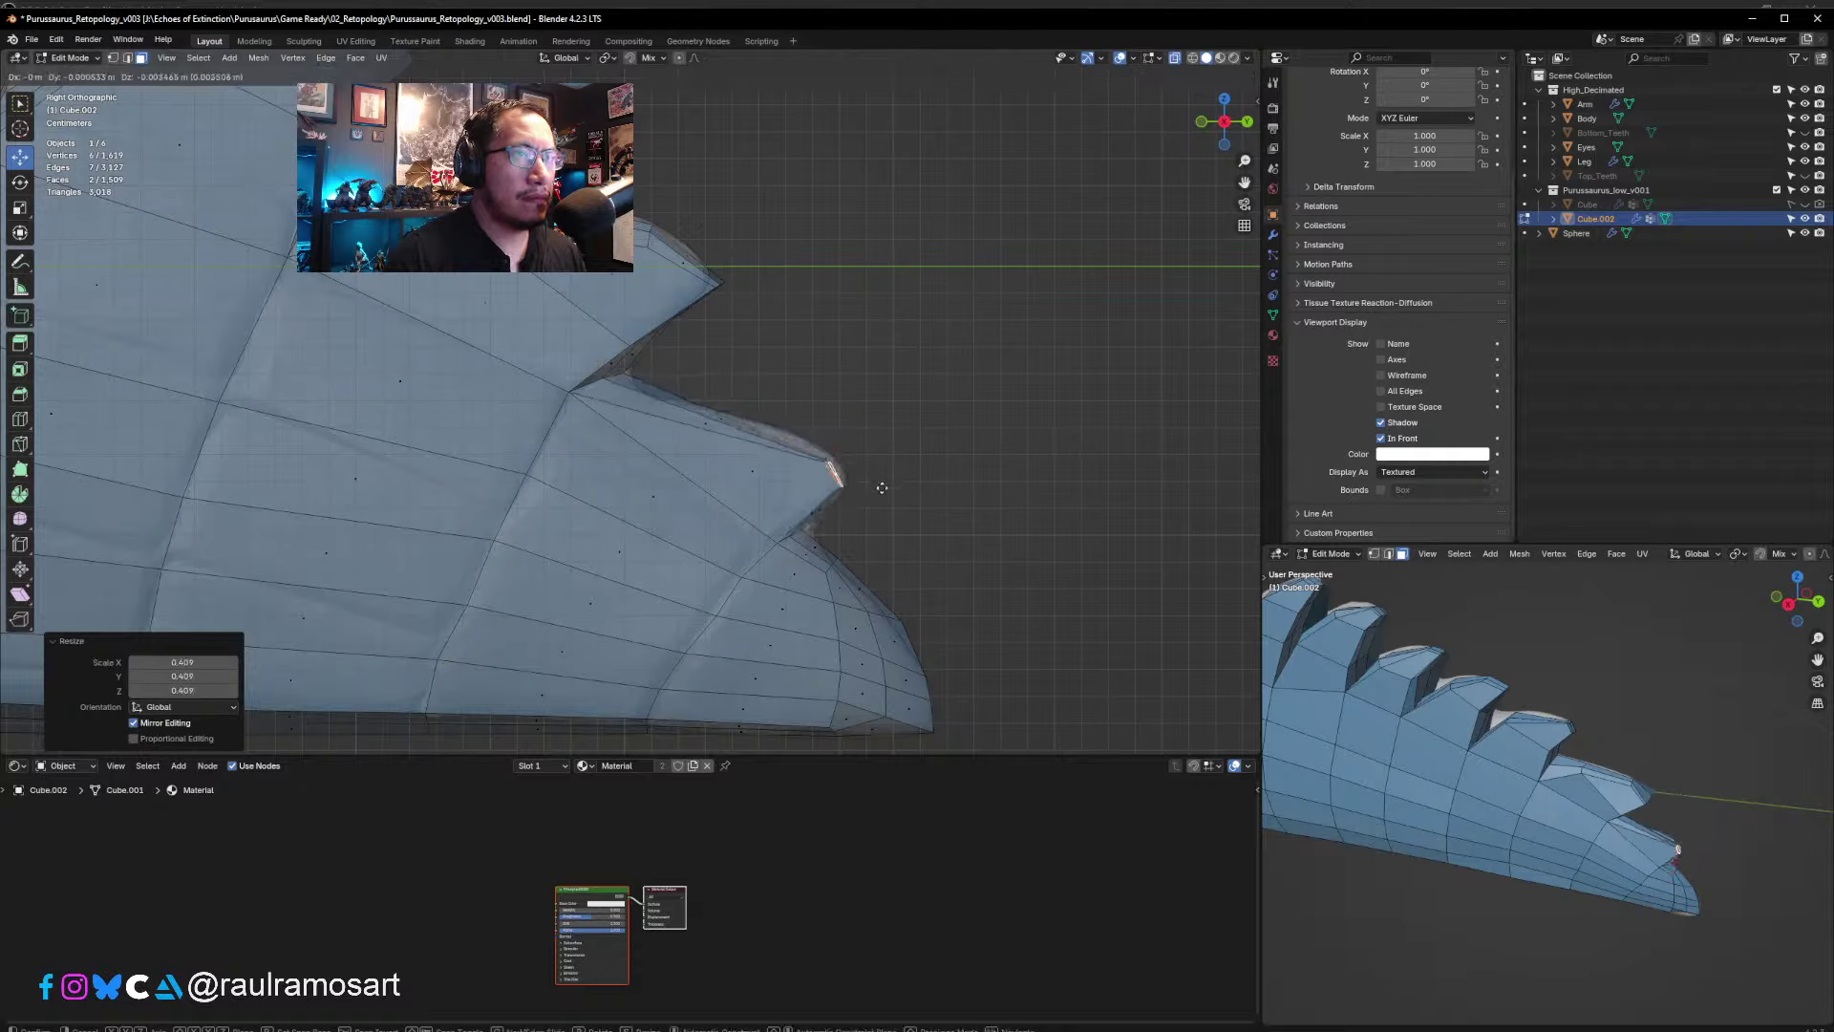
- Add one centered loop cut across the last small spike, midway between its base and tip
left_click(738, 446)
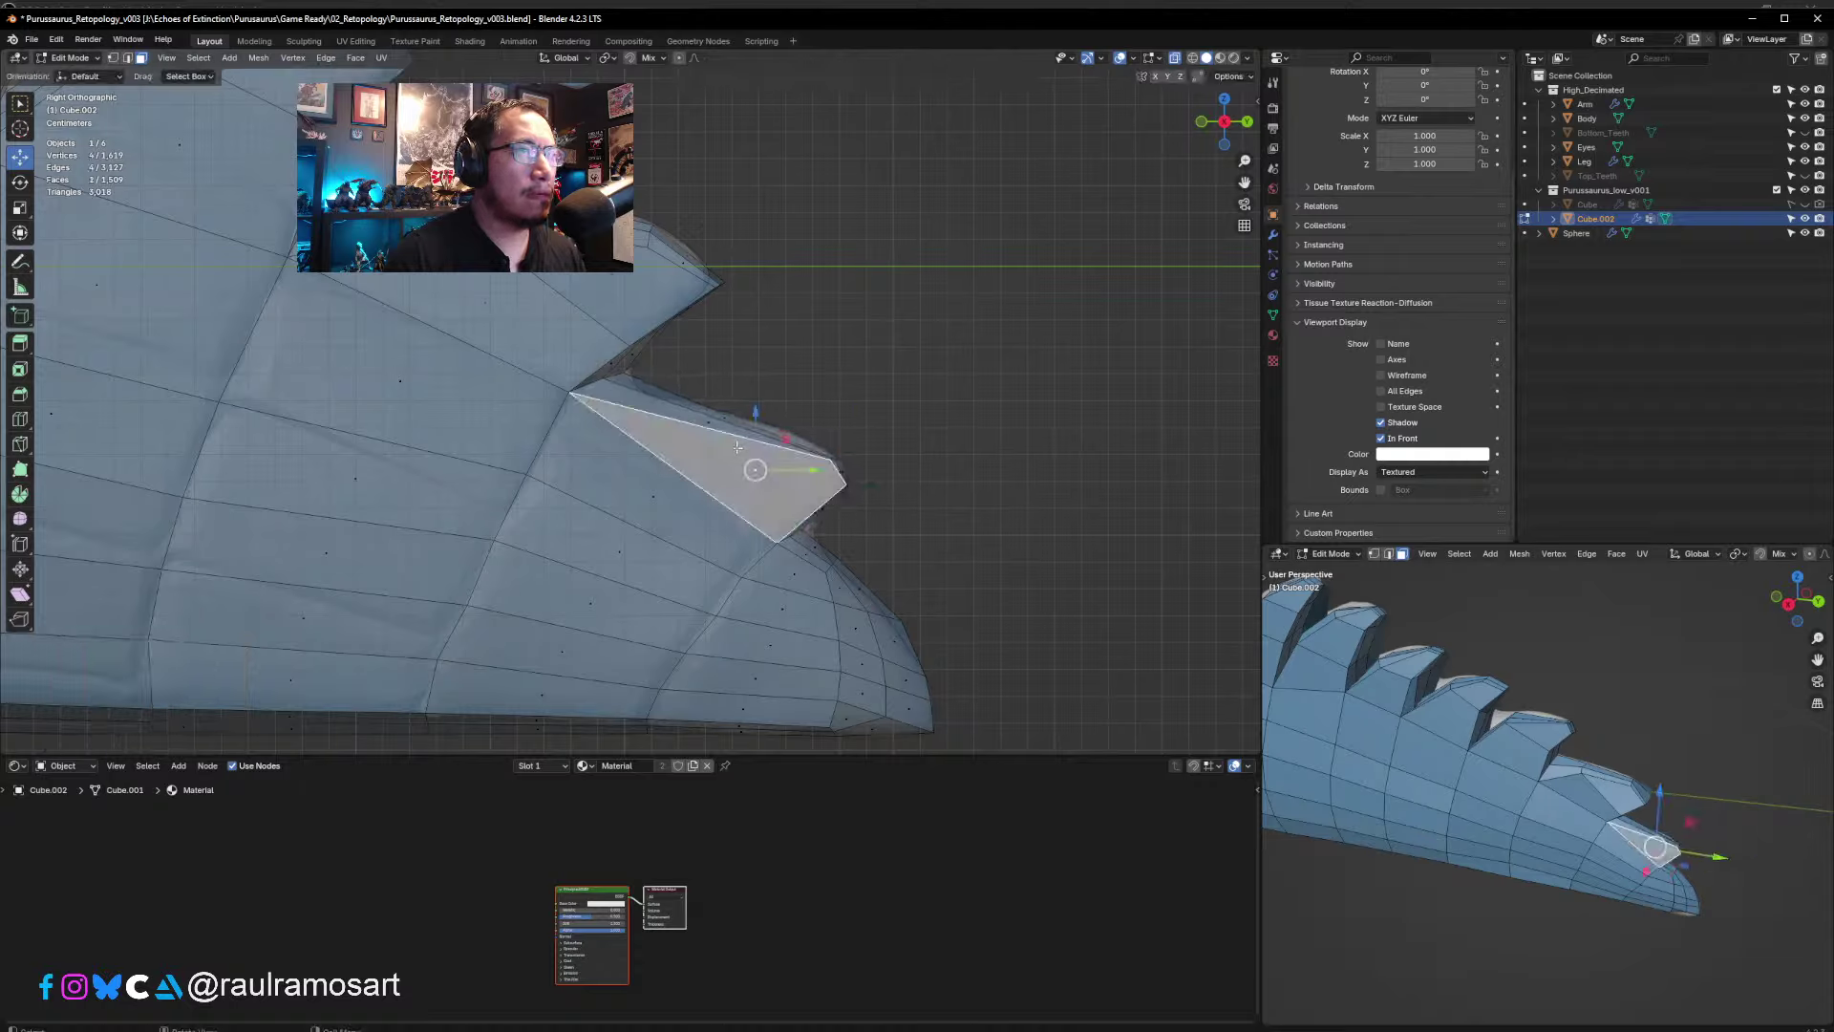
key("ctrl+r")
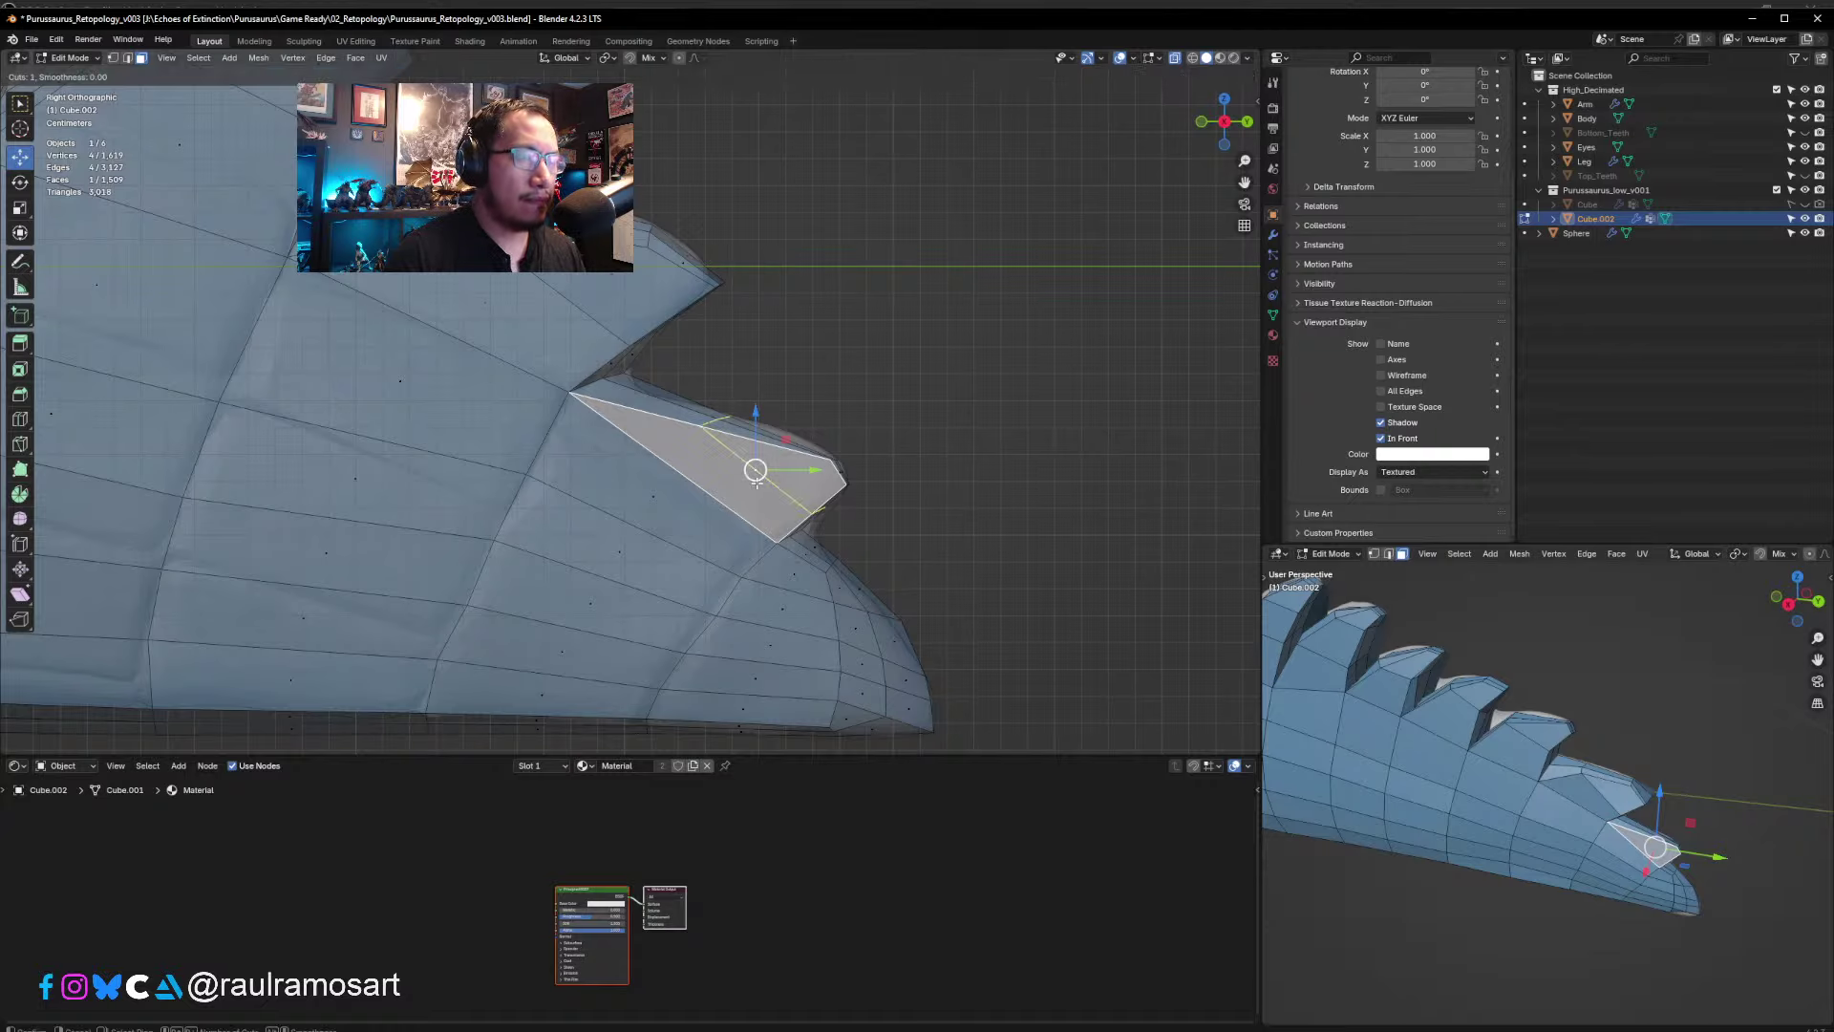
left_click(756, 484)
right_click(756, 484)
- Move a top vertex of the edge loop ahead of the first modelled tail spike about 0.012 m along X
scroll(679, 221, "down", 5)
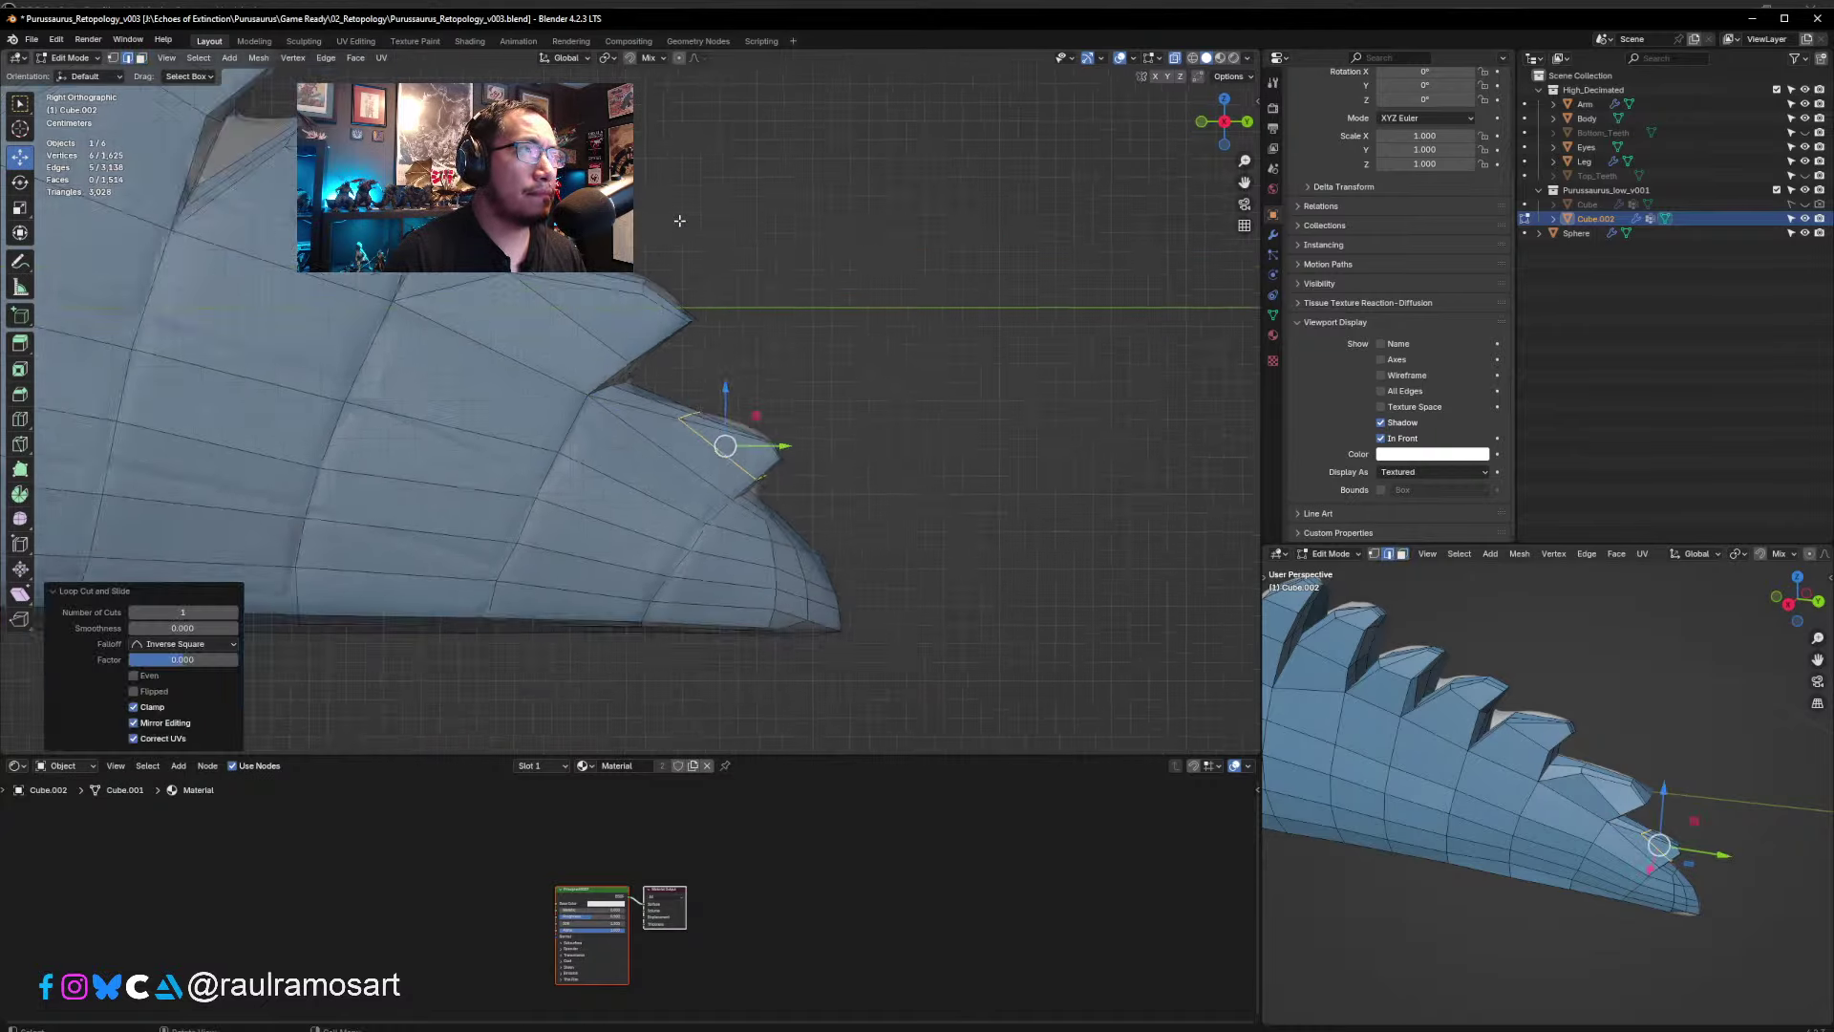
middle_click_drag(380, 364, 838, 373, "shift")
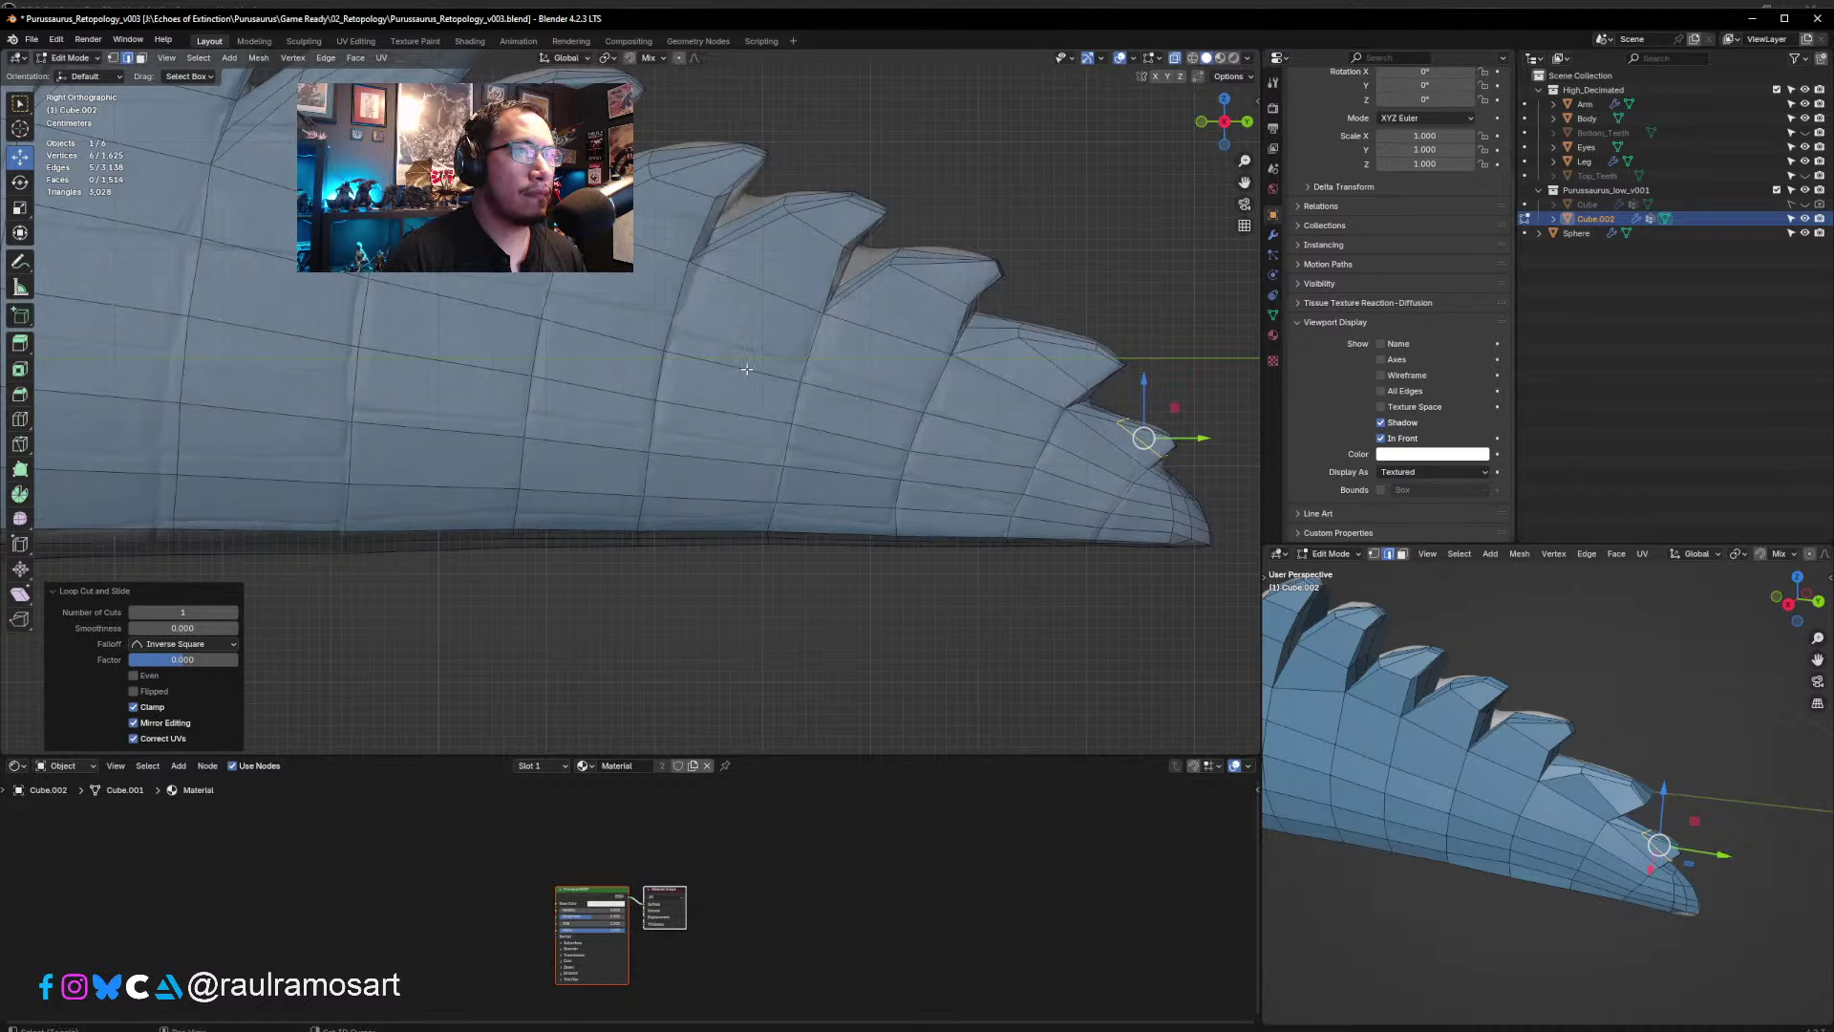
scroll(746, 369, "down", 5)
middle_click_drag(419, 350, 715, 391, "shift")
middle_click_drag(380, 308, 570, 348, "shift")
middle_click_drag(357, 341, 752, 383, "shift")
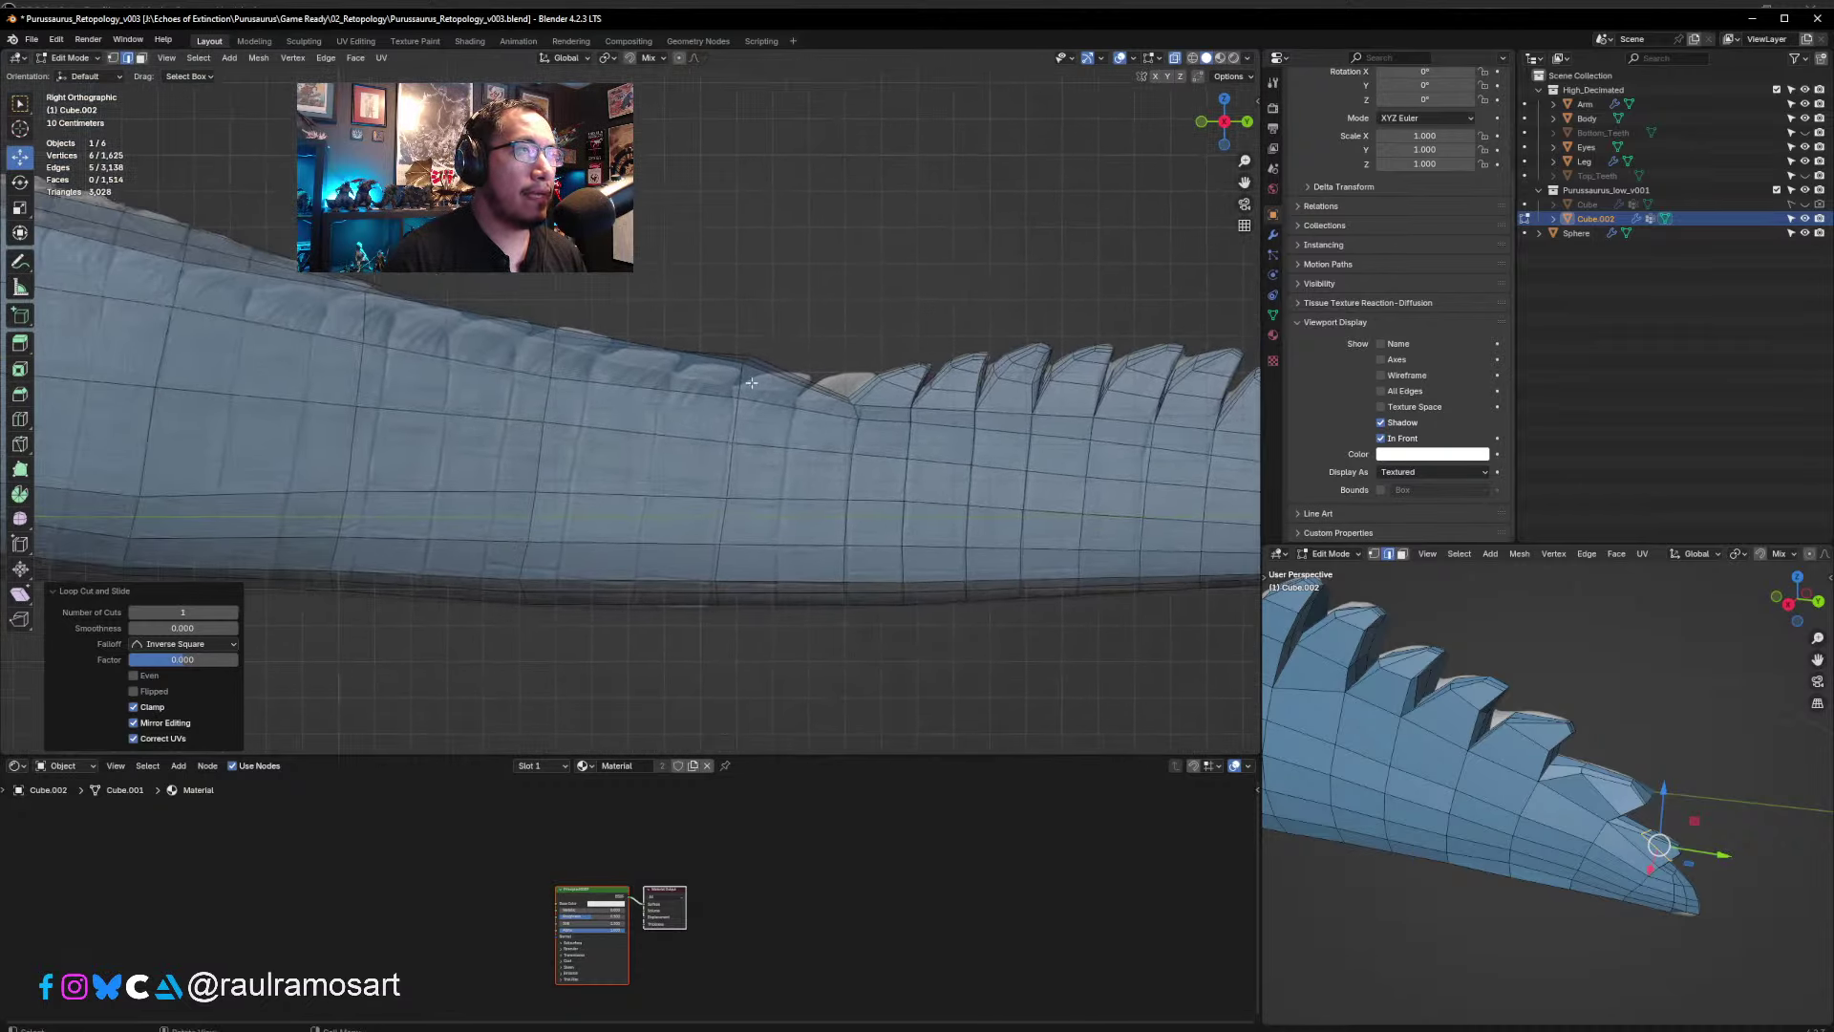
left_click(113, 57)
middle_click_drag(401, 306, 622, 515)
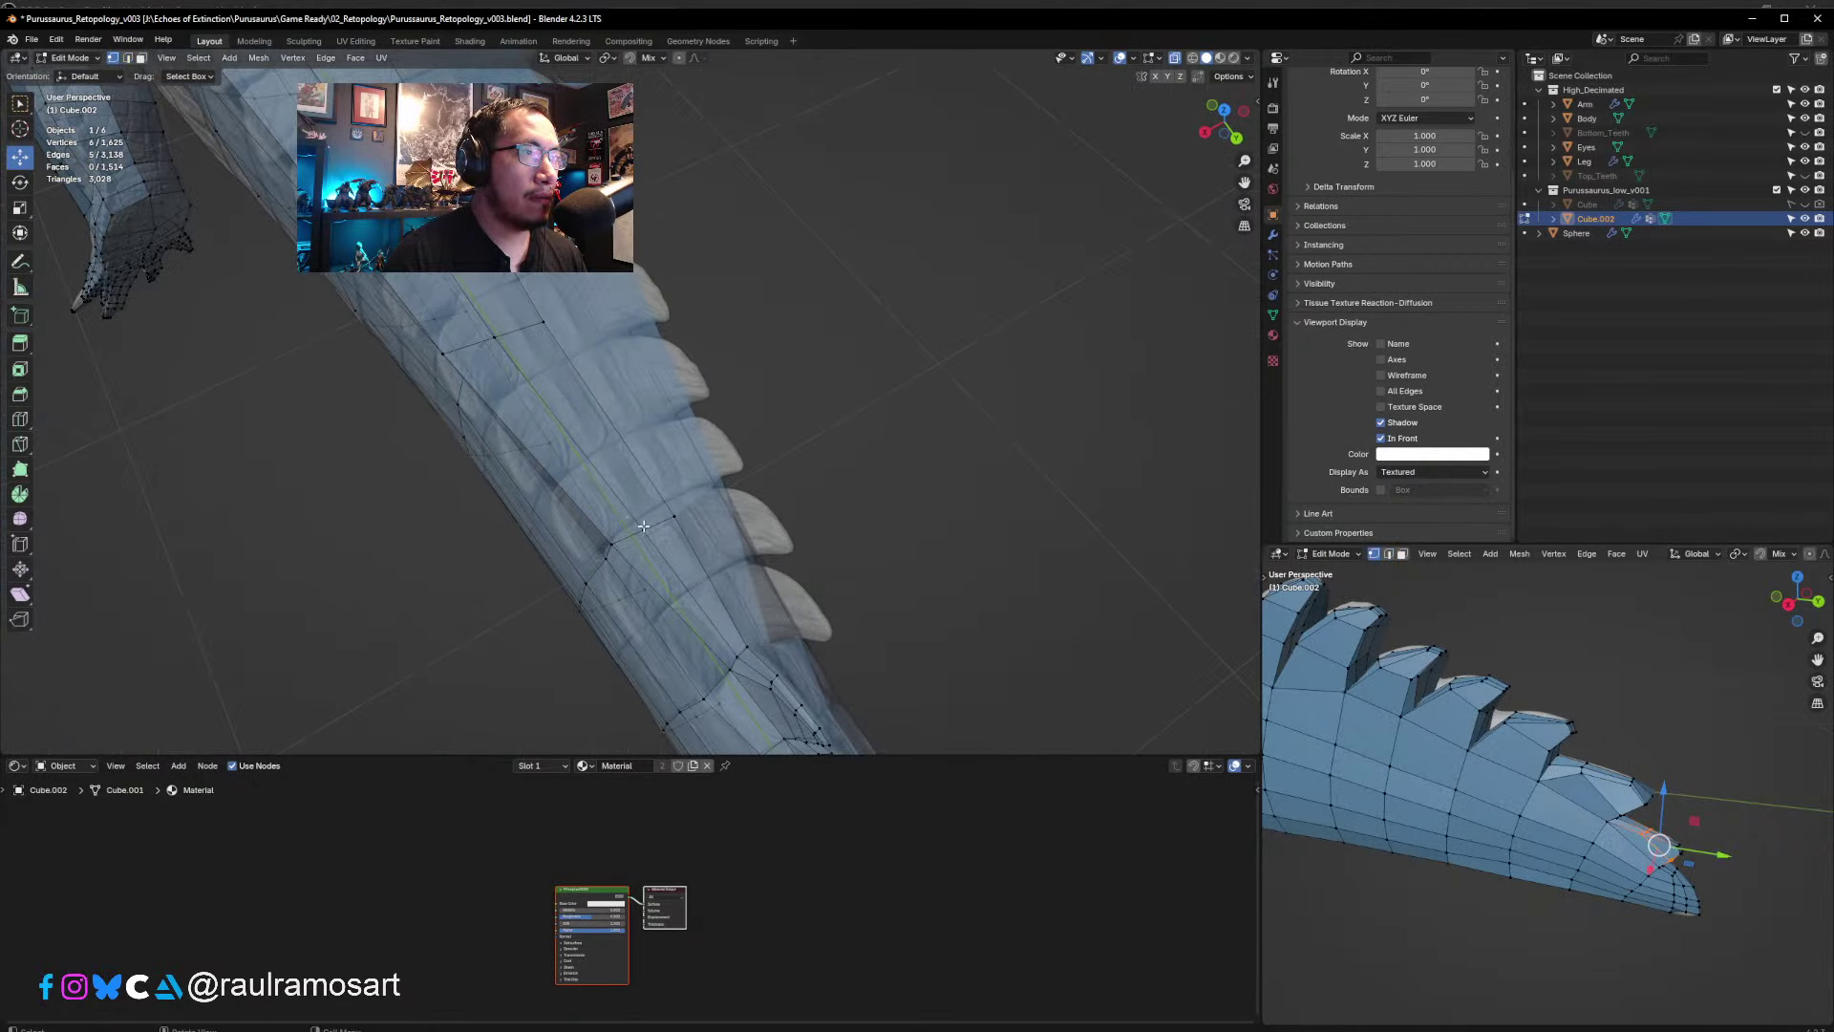
left_click(644, 527)
left_click_drag(647, 530, 667, 520)
left_click(675, 517)
middle_click_drag(668, 519, 571, 78)
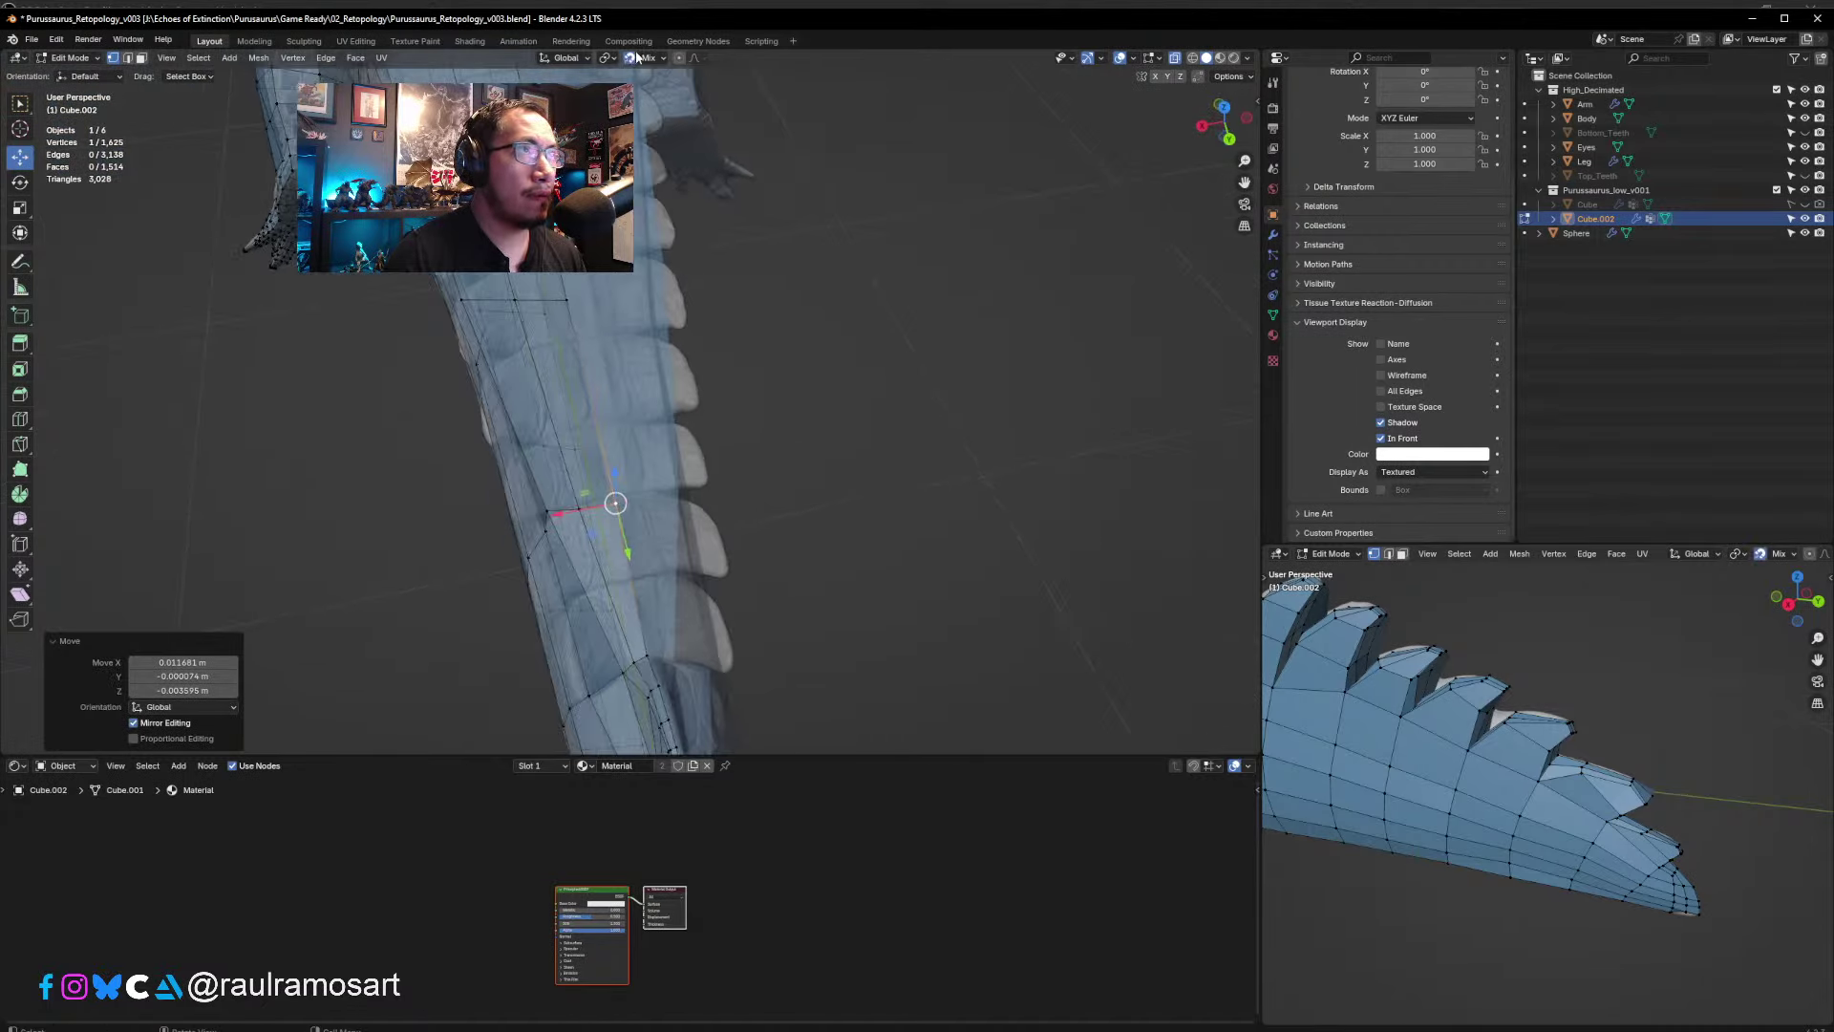
key("Caps_Lock")
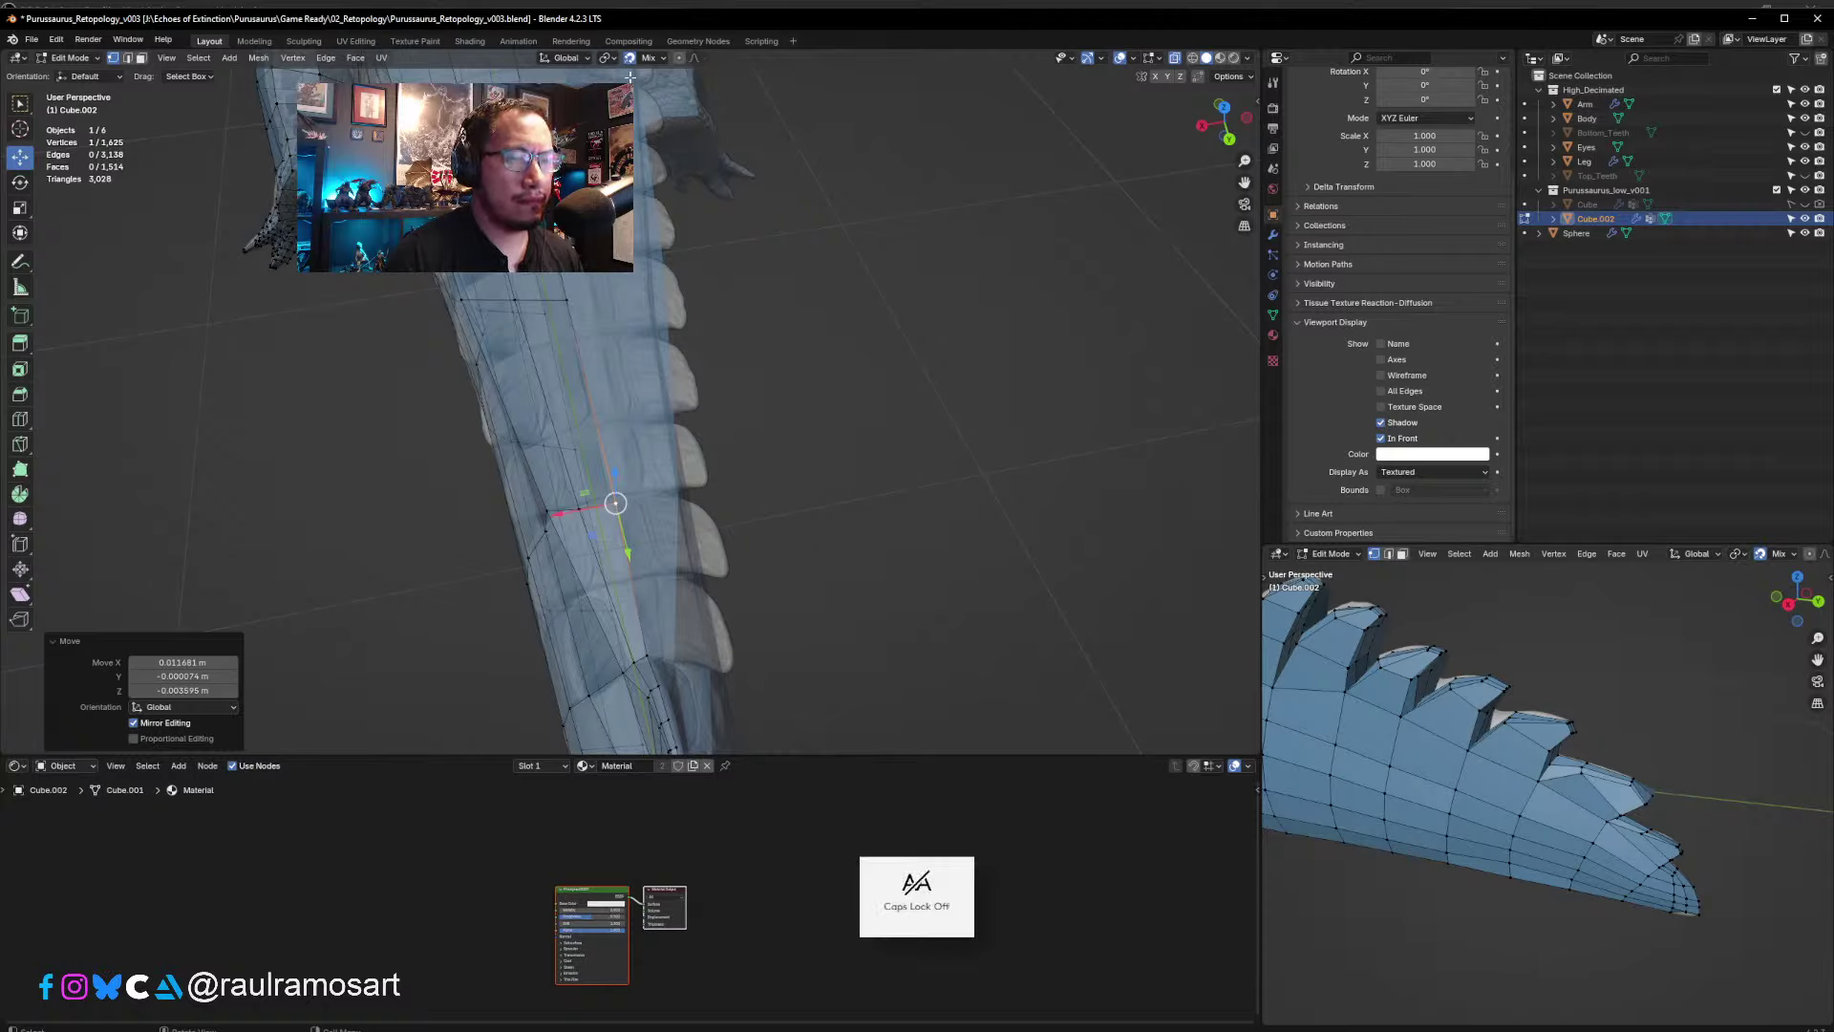
key("super")
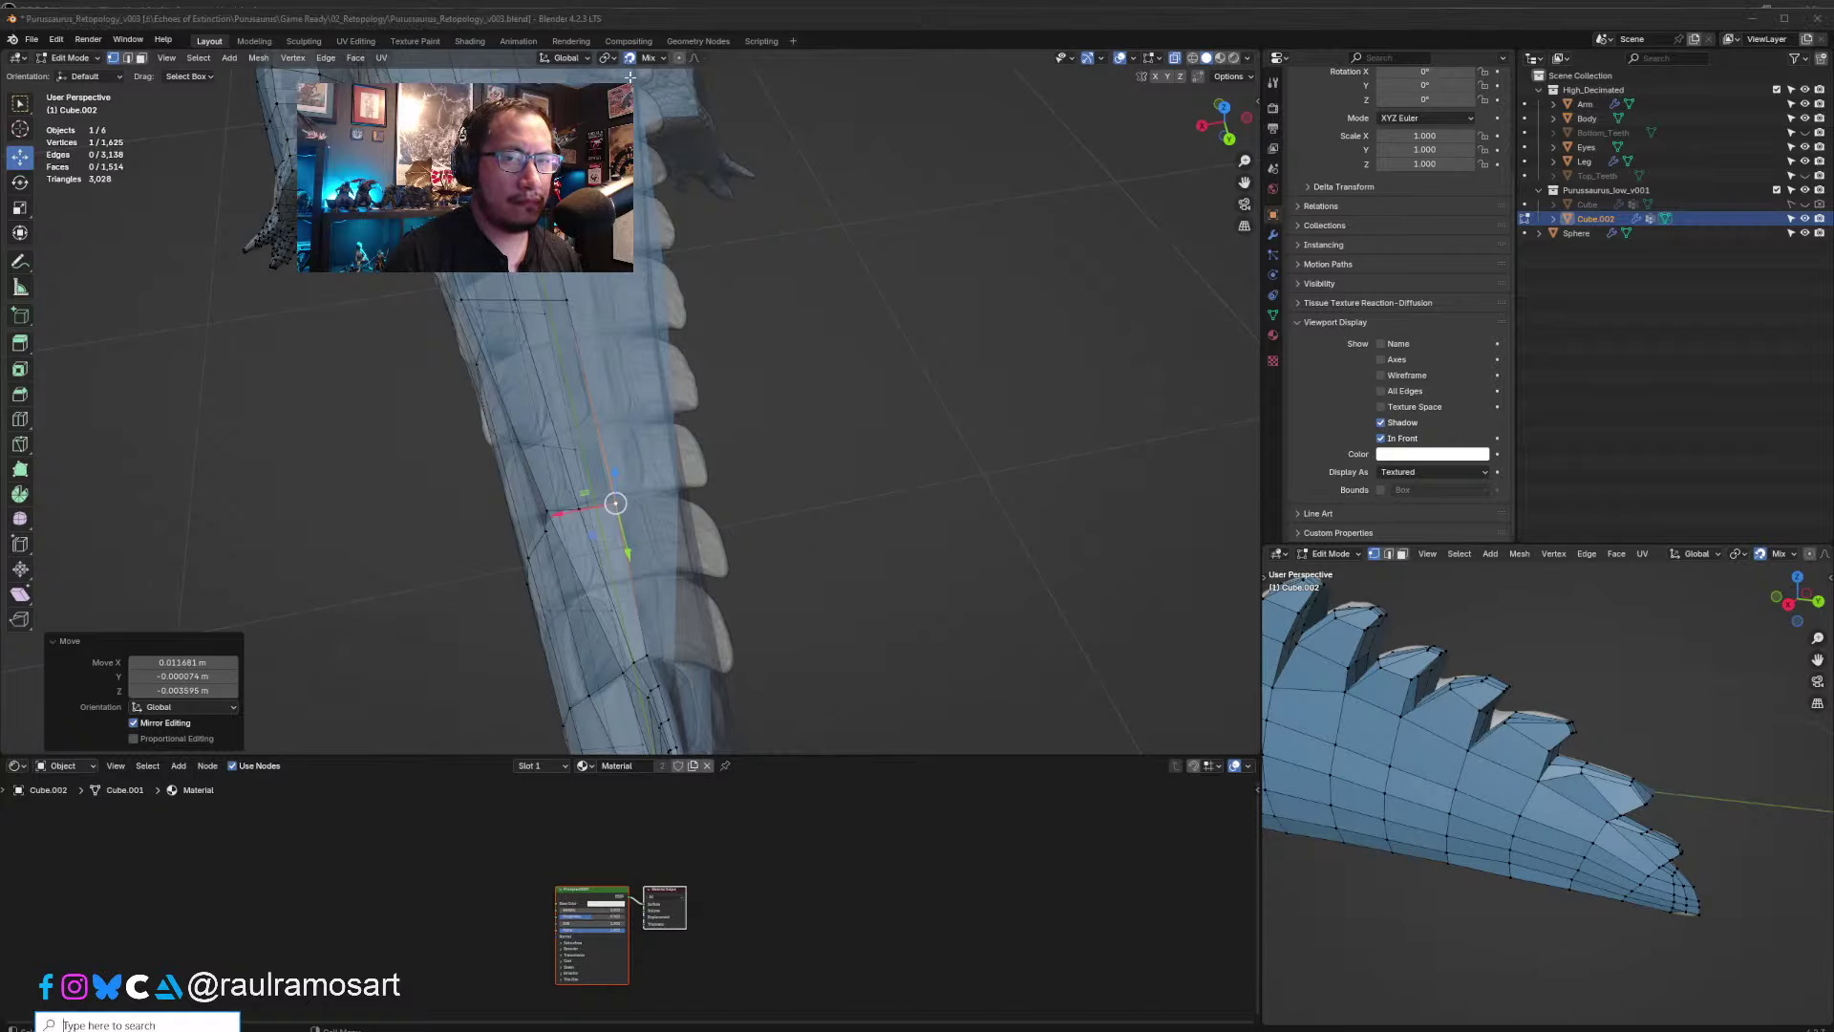
key("super")
- Reposition the upper vertices of the edge loop ahead of the first modelled tail spike along the sculpt's side ridge
middle_click_drag(673, 173, 603, 437)
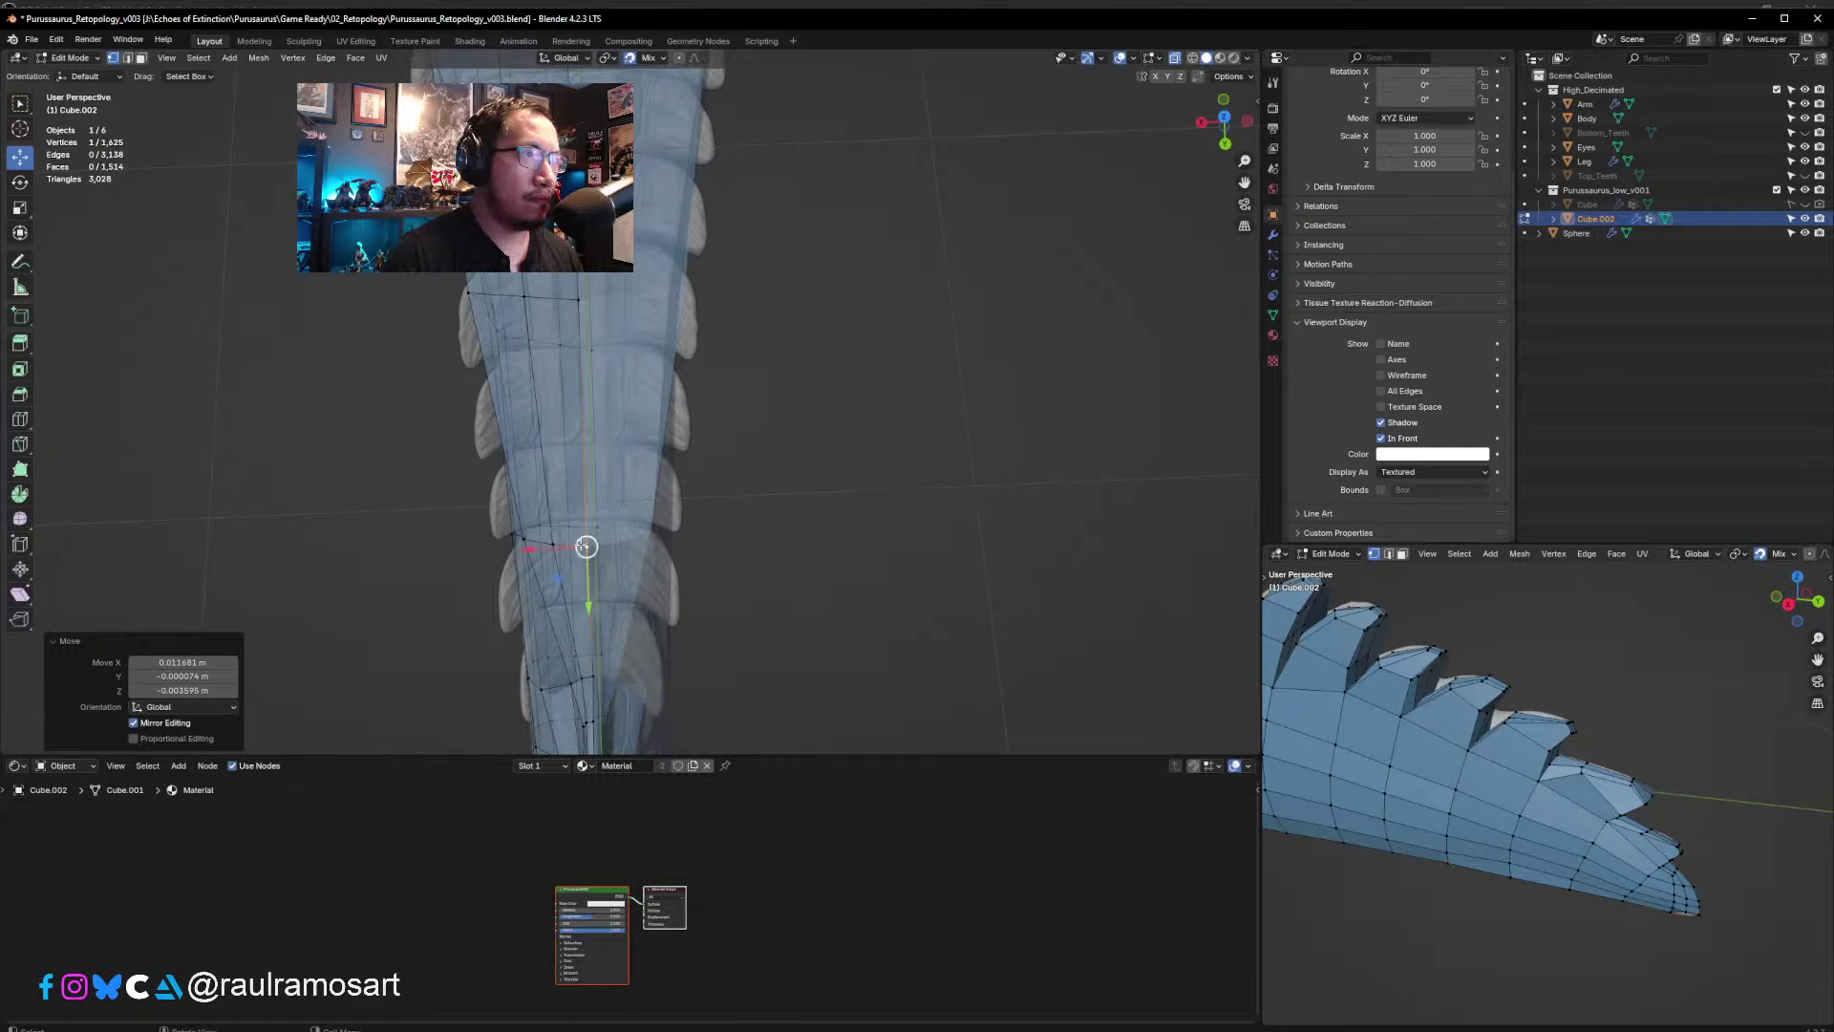
left_click(581, 546)
left_click_drag(584, 546, 533, 532)
left_click(565, 537)
middle_click_drag(532, 532, 840, 497)
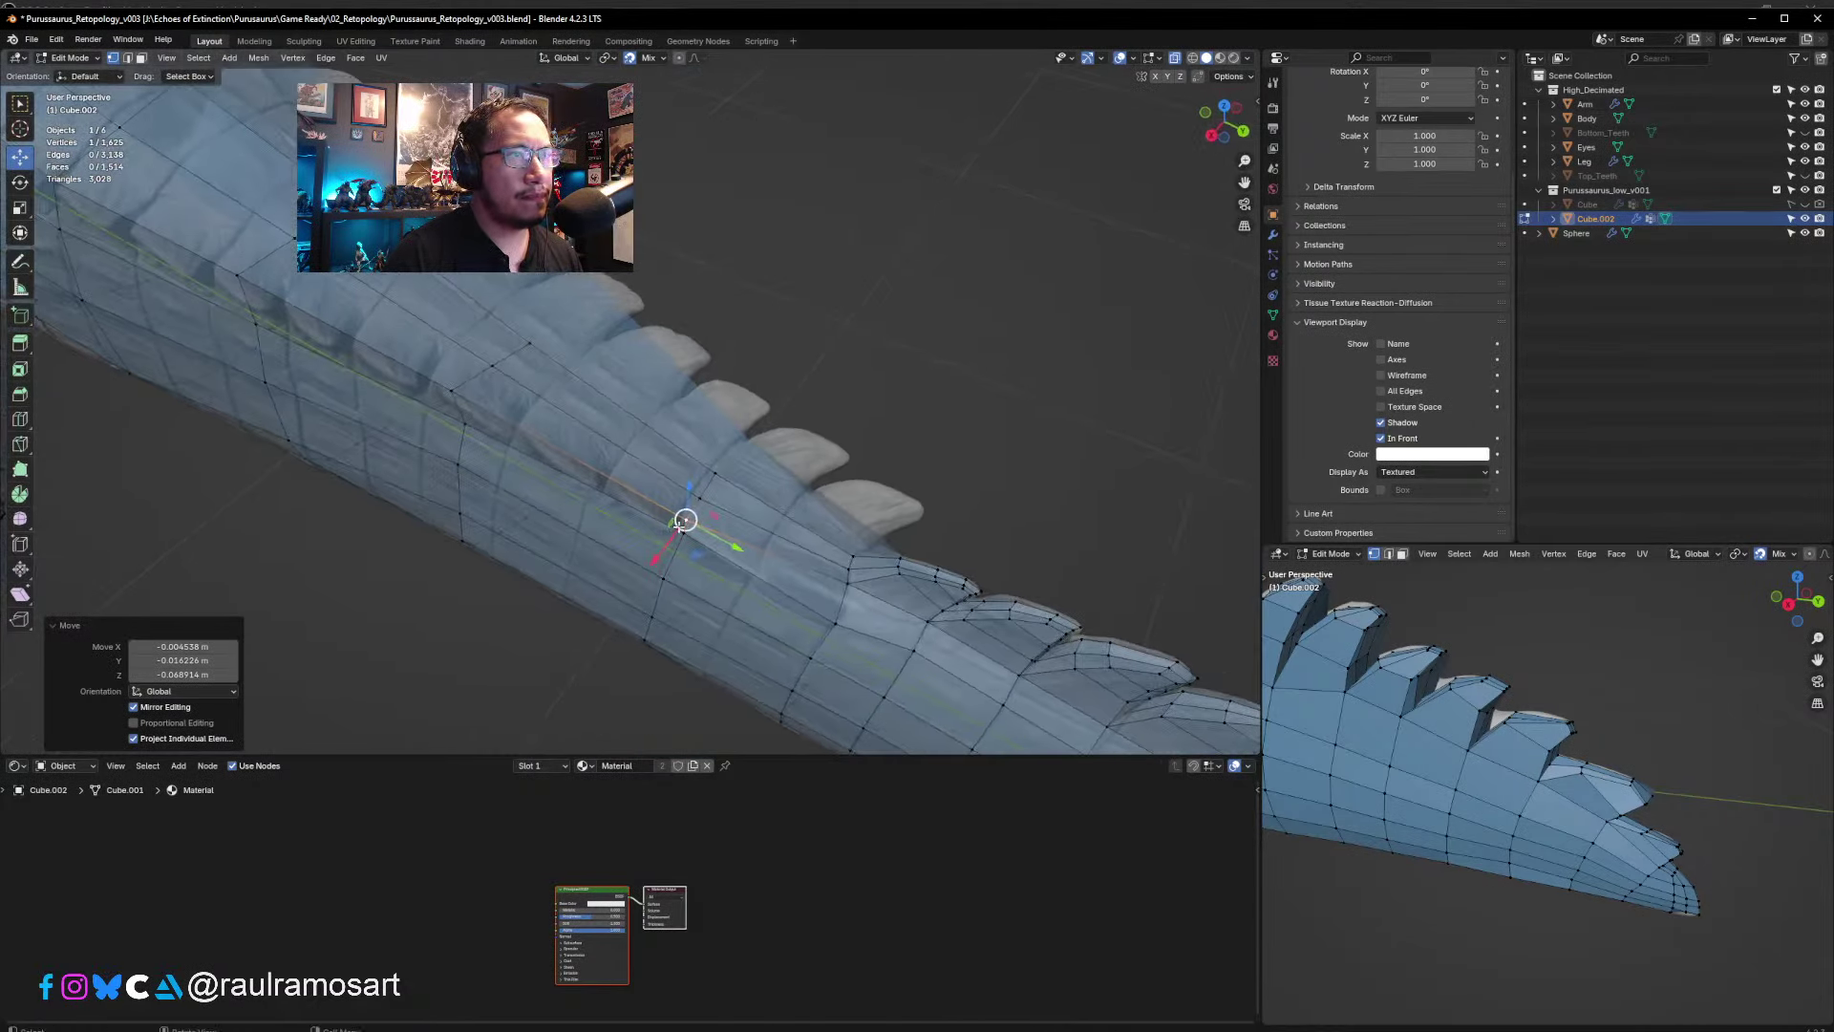
middle_click_drag(685, 520, 725, 435)
left_click_drag(724, 435, 716, 469)
- Move upper side vertices of this loop and the next loop toward the body outward onto the sculpt's ridge
middle_click_drag(708, 479, 590, 490)
left_click(573, 494)
left_click_drag(573, 494, 553, 499)
left_click(539, 499)
middle_click_drag(553, 499, 540, 402)
left_click(533, 285)
left_click_drag(533, 284, 517, 274)
left_click(482, 275)
- Shift the next loop's upper side vertex about 0.012 m along negative Y to follow the sculpted groove
middle_click_drag(519, 358, 701, 187)
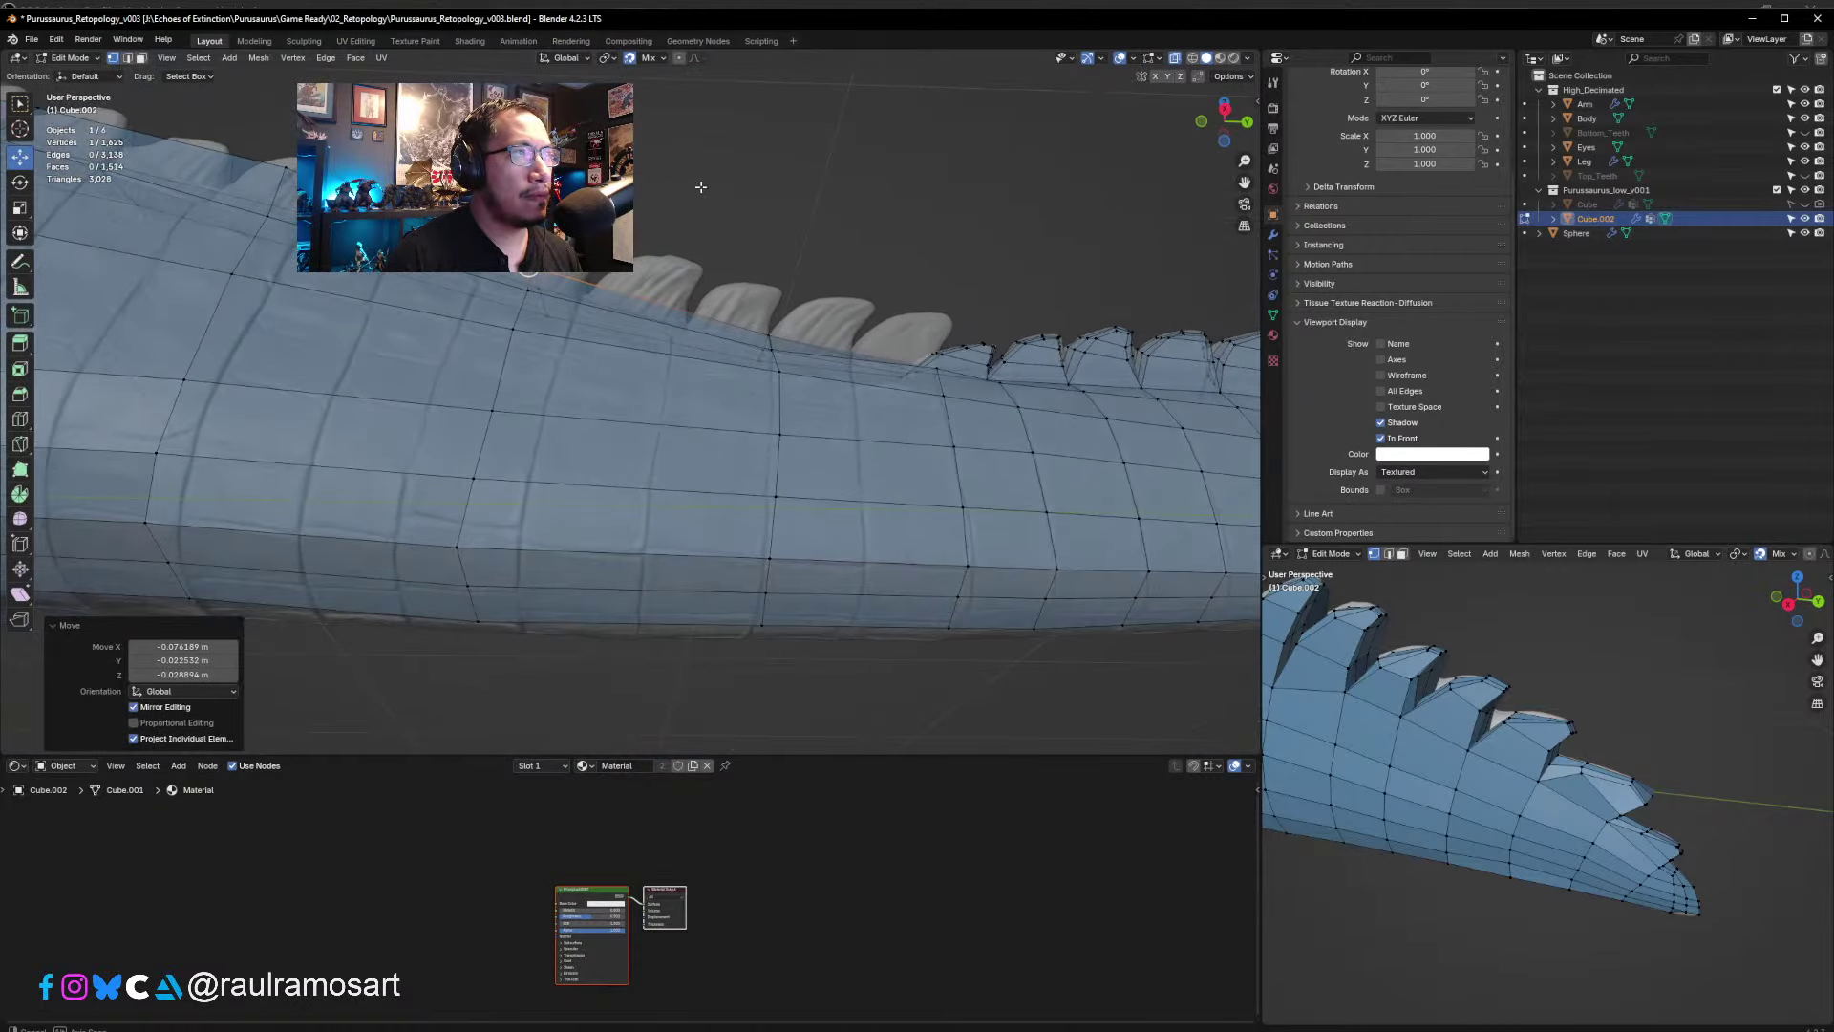
left_click(527, 289)
left_click_drag(528, 289, 509, 328)
left_click(511, 334)
middle_click_drag(509, 327, 597, 496)
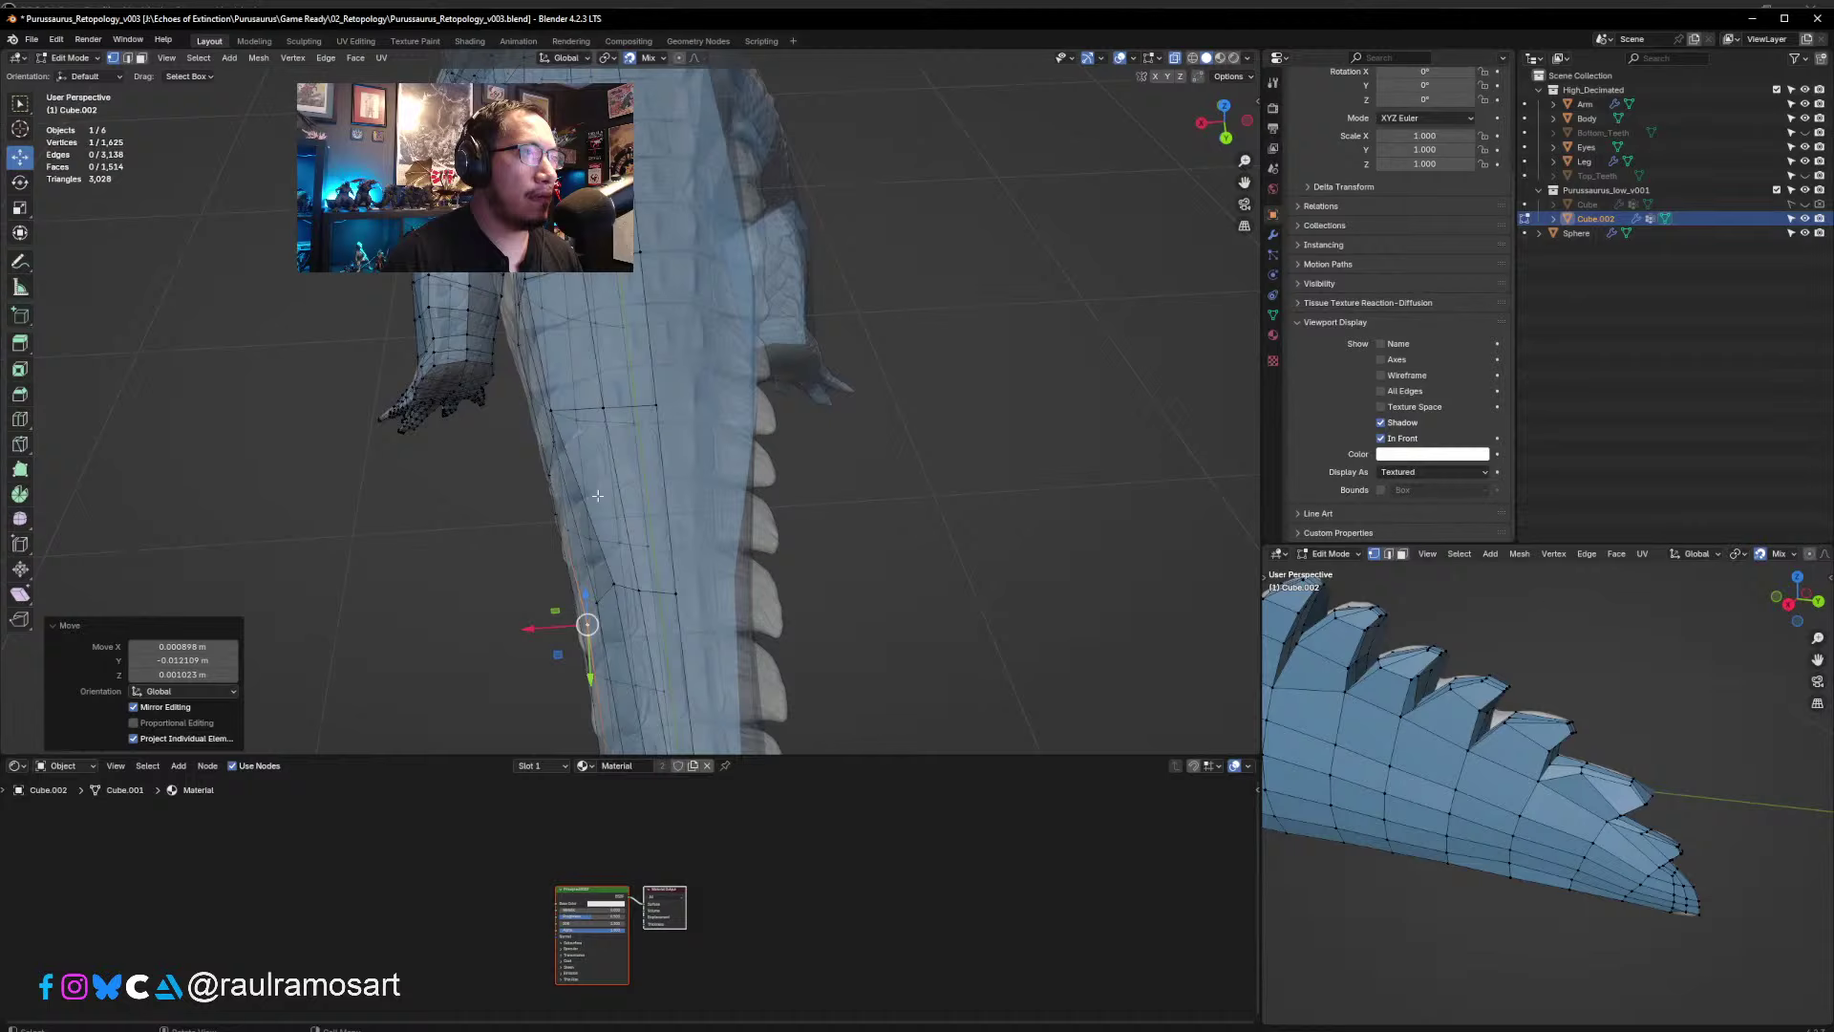
- Move the upper side vertices of the loops farther toward the hips onto the sculpt's row of side scales
left_click(557, 411)
left_click_drag(555, 411, 576, 410)
middle_click_drag(589, 413, 688, 470, "shift")
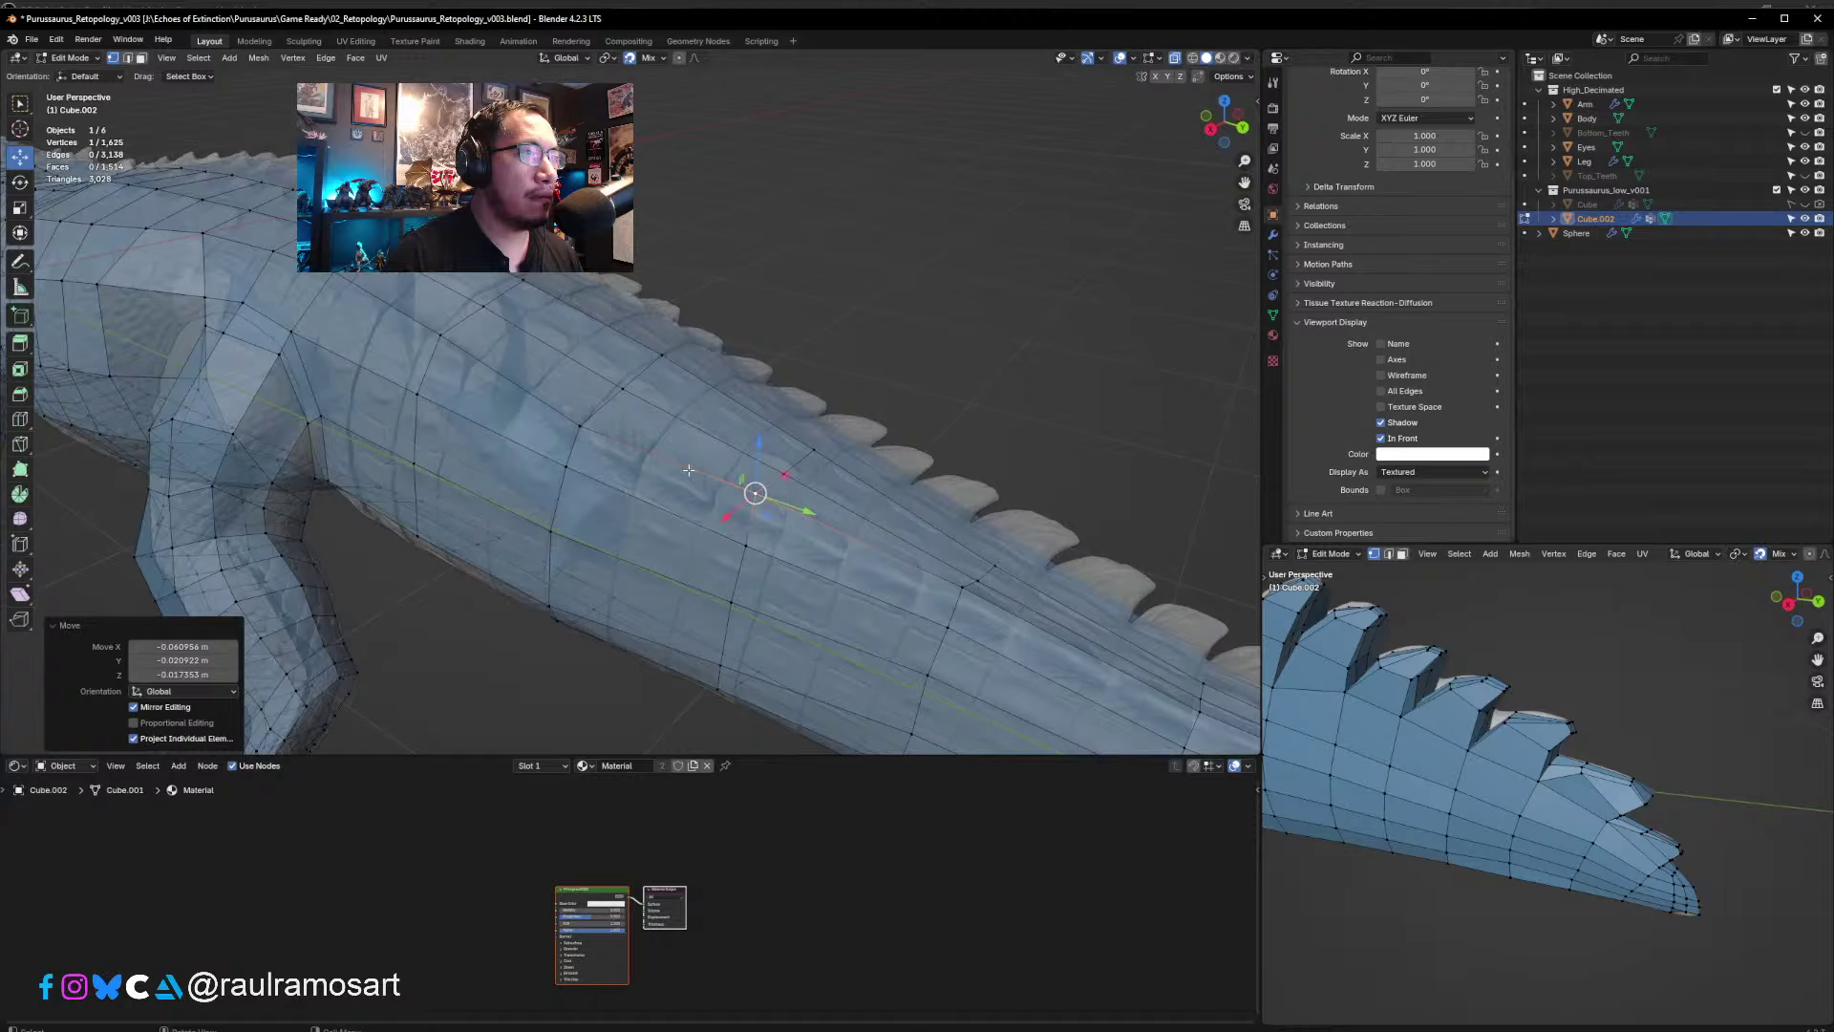
left_click(577, 421)
left_click_drag(578, 422, 590, 416)
- Move the side vertex just above and behind the rear leg about 0.12 m along negative Y
middle_click_drag(638, 304, 465, 426)
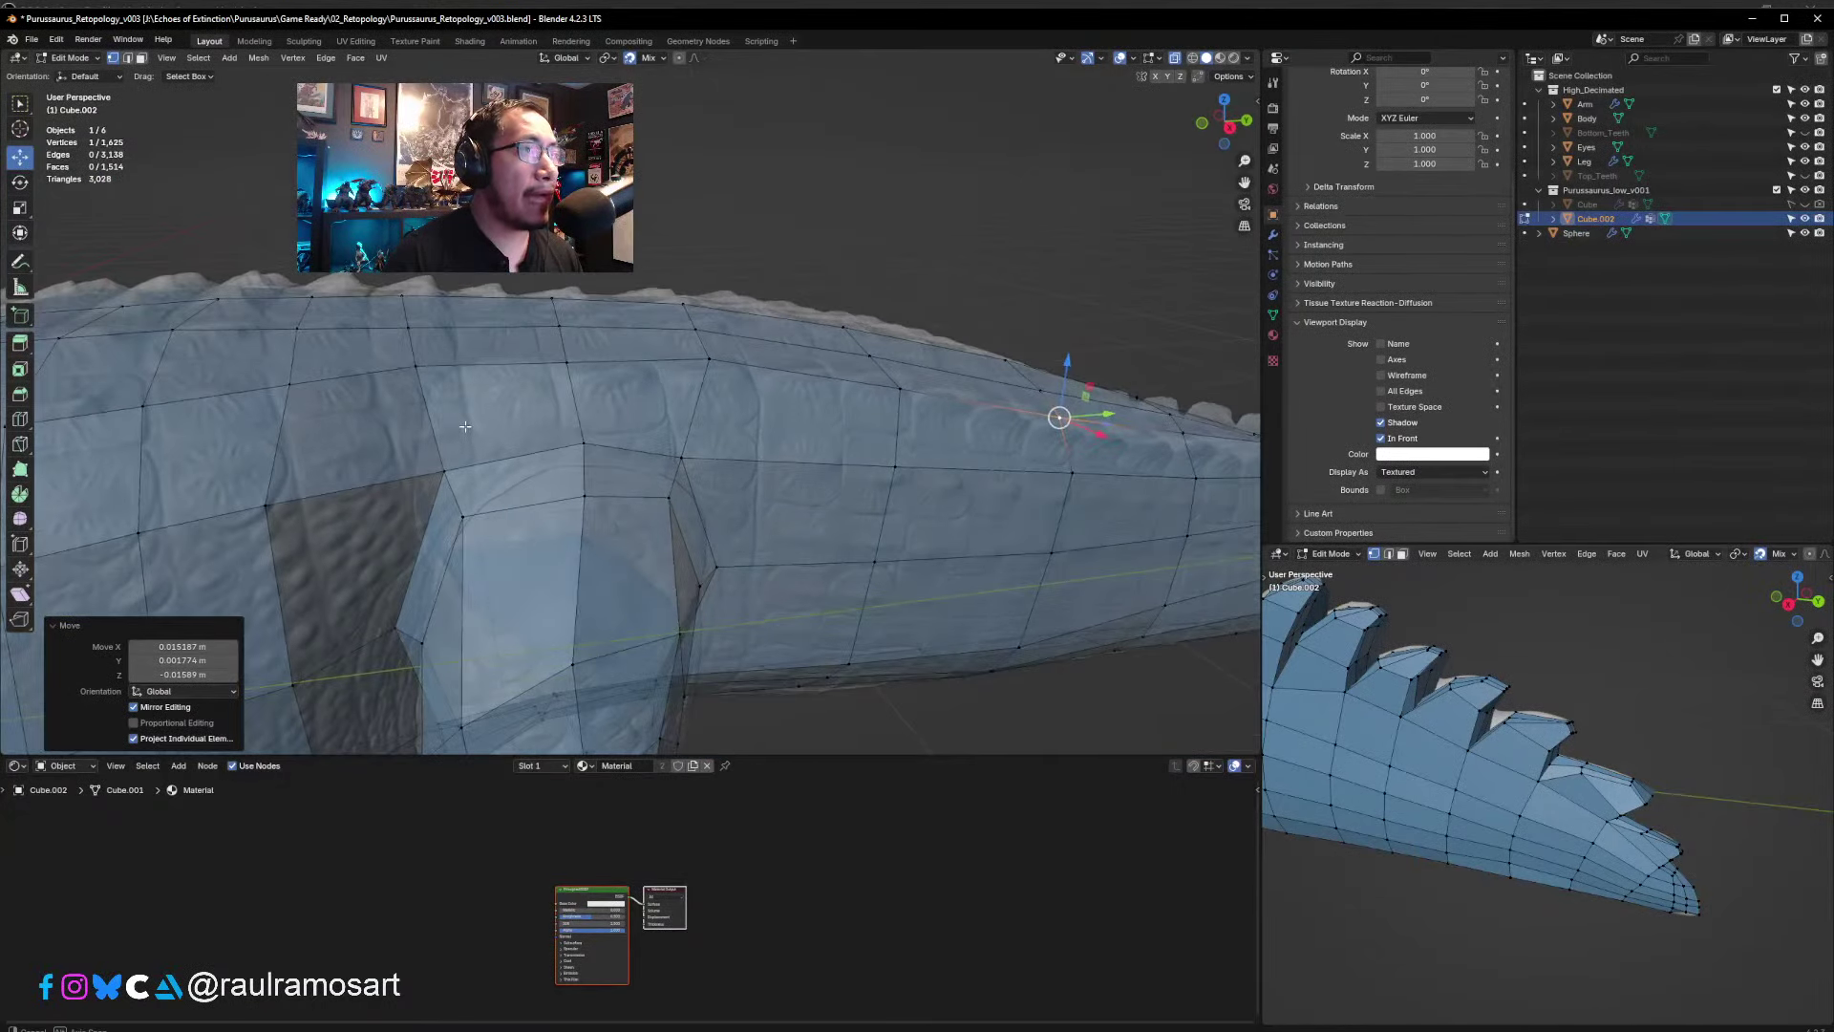
middle_click_drag(656, 454, 654, 417)
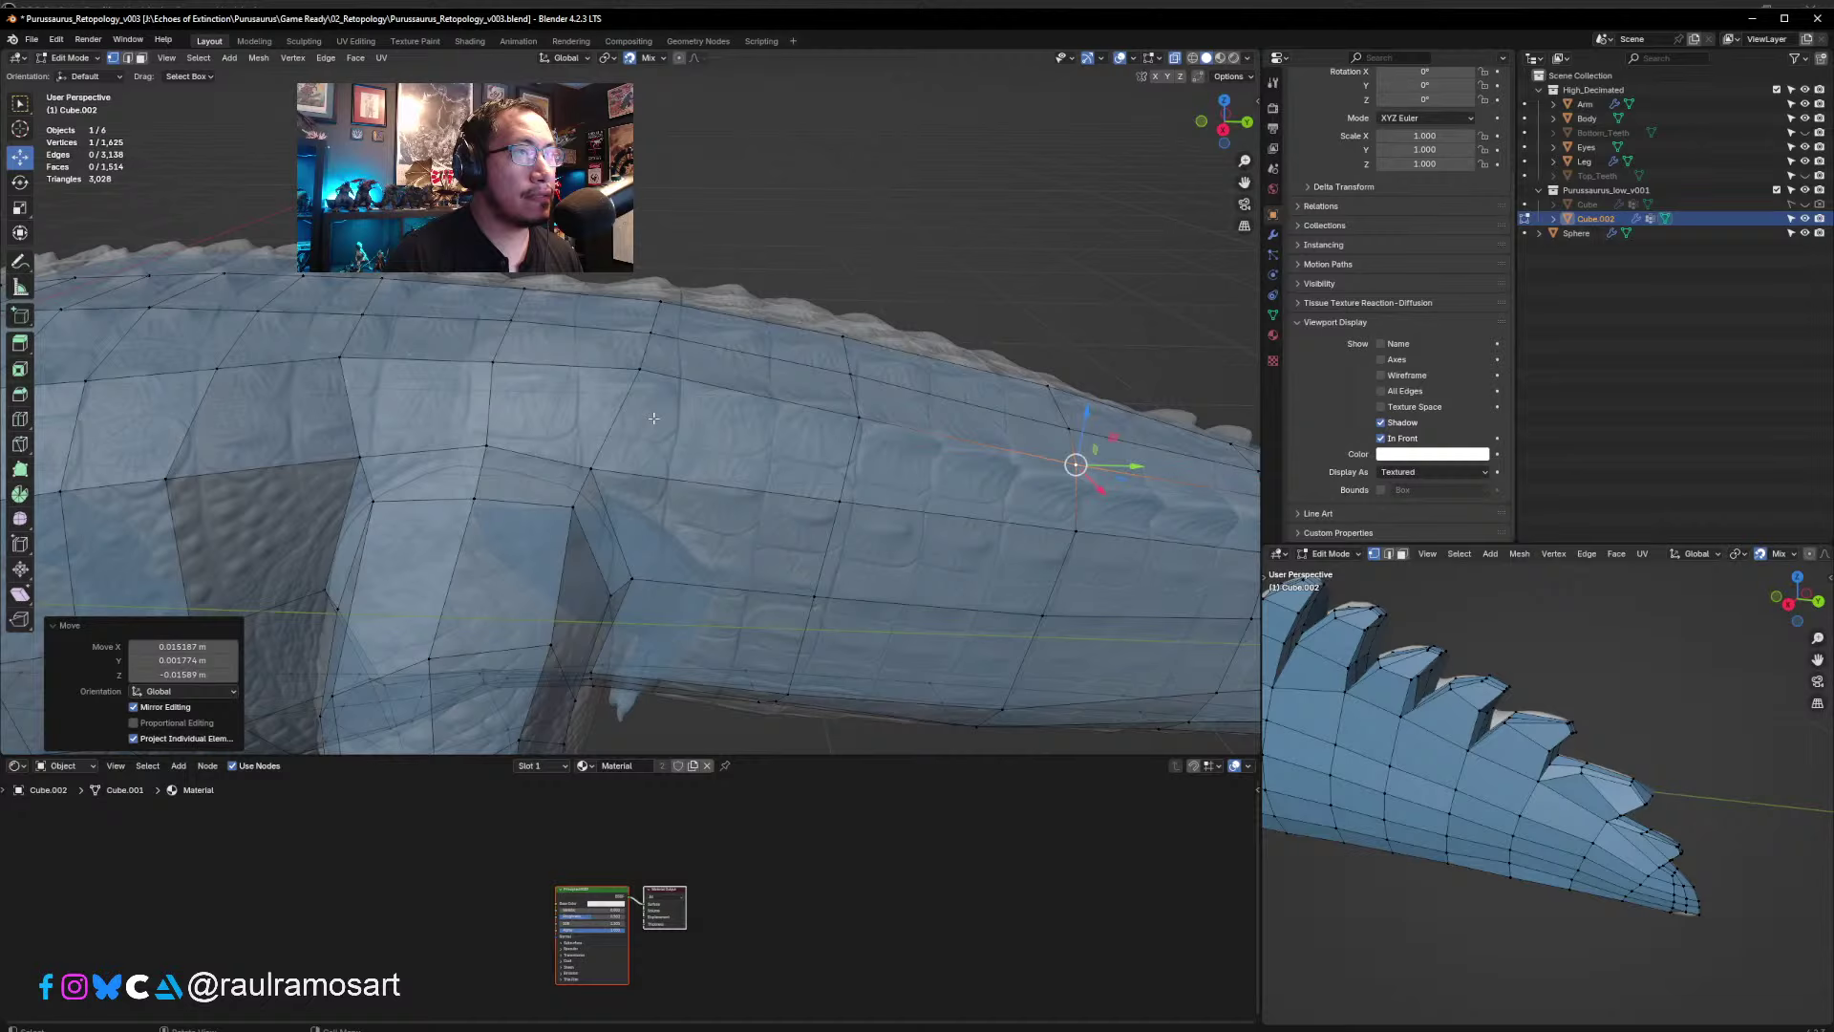
left_click(639, 365)
left_click_drag(641, 368, 590, 367)
middle_click_drag(590, 367, 673, 396)
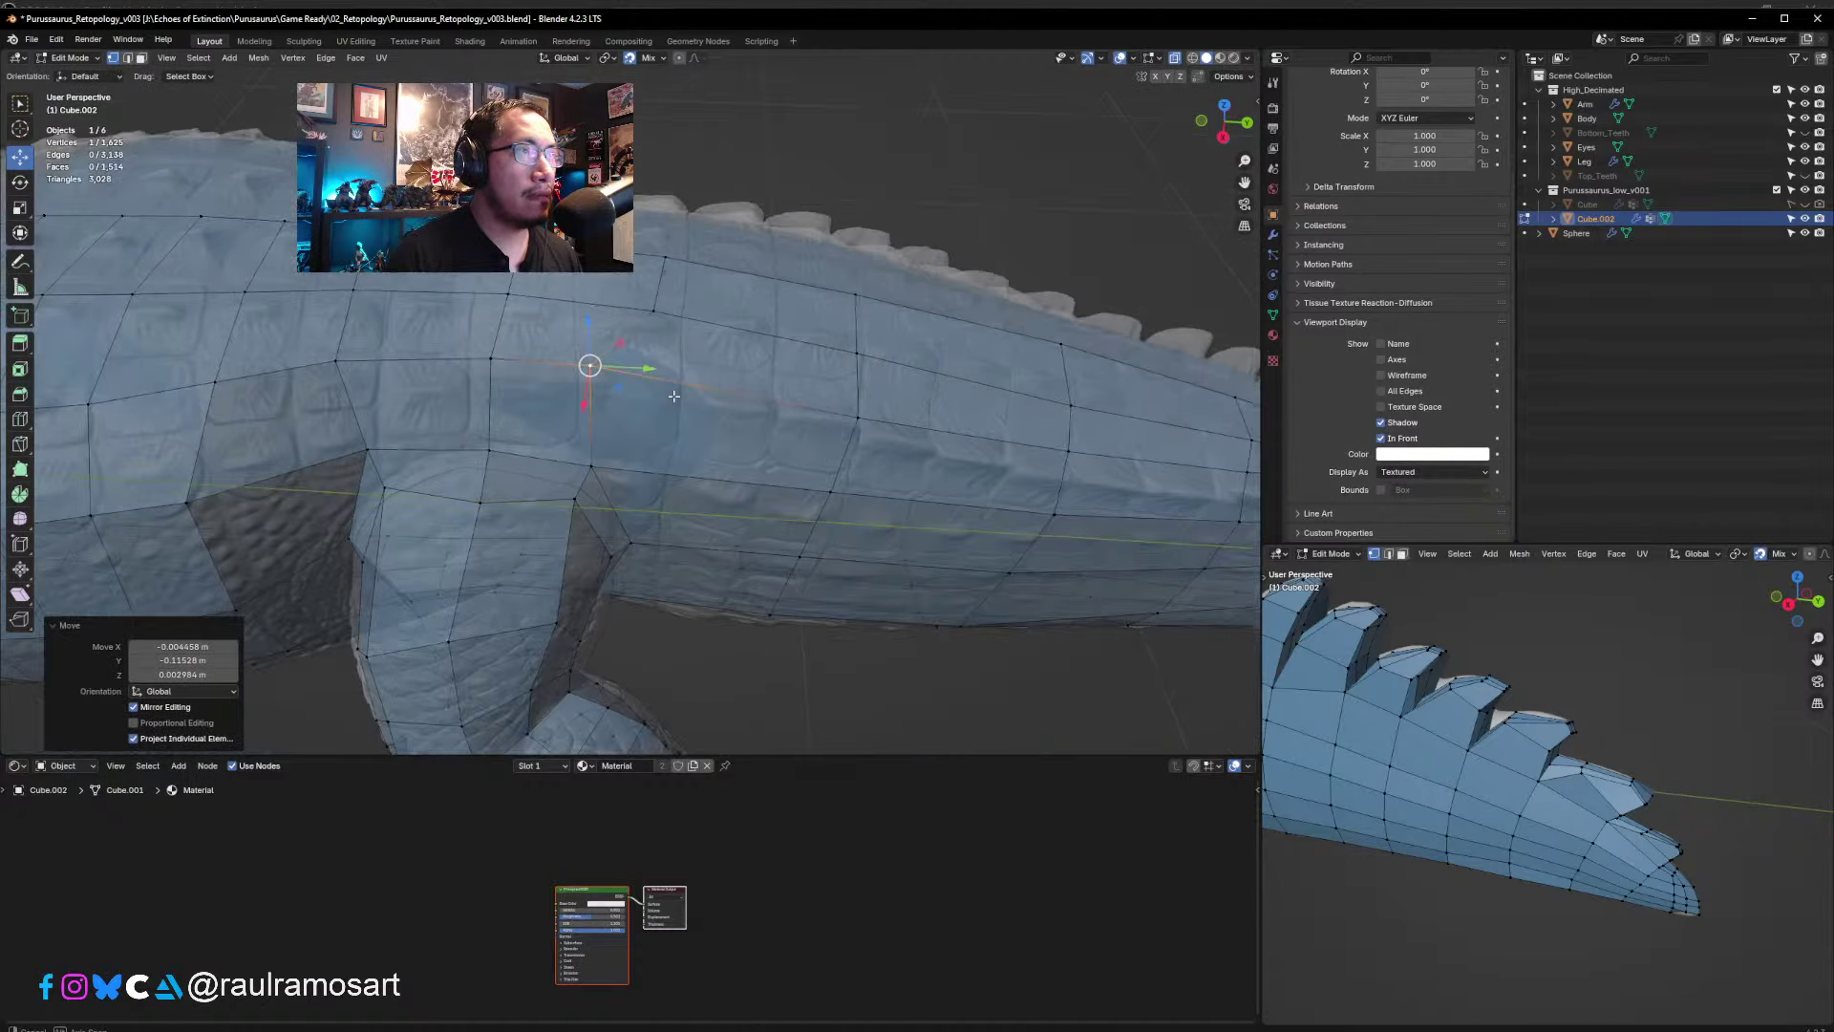
- Shift the two upper vertices of the loop above the rear leg toward the body and even out the loop's flow
left_click(654, 309)
left_click_drag(653, 309, 593, 284)
left_click(665, 258)
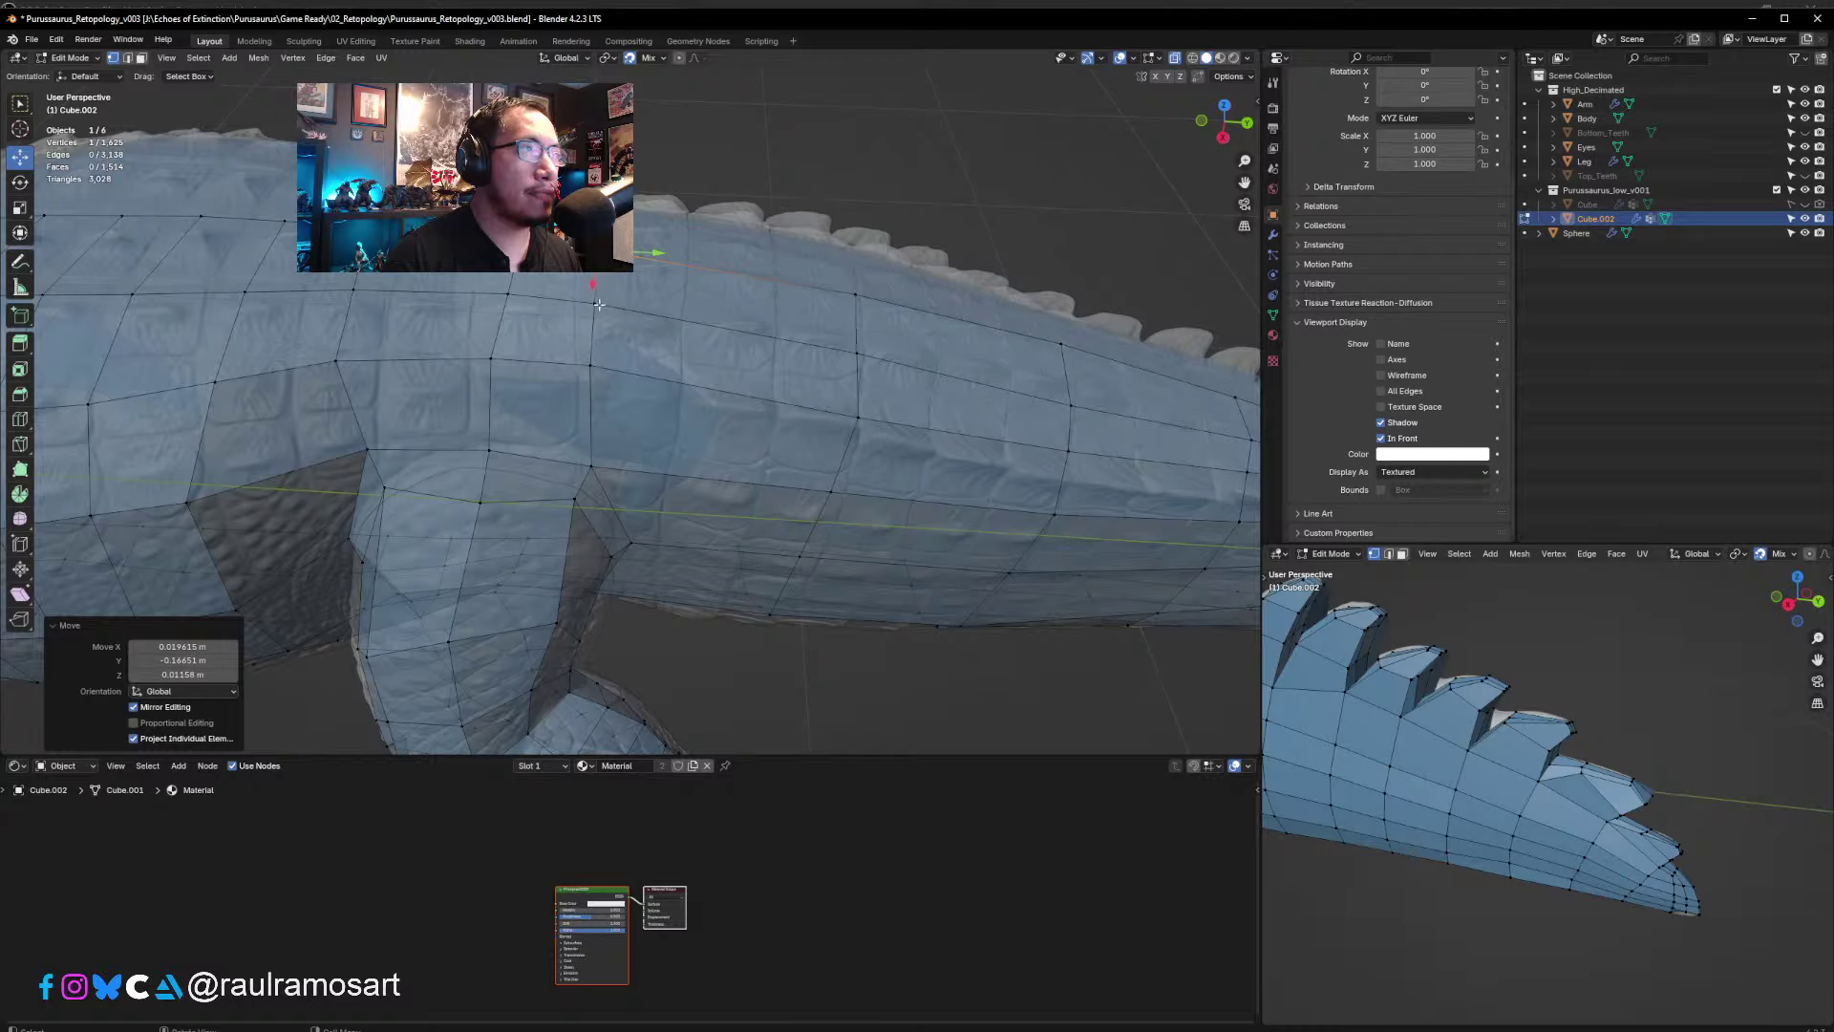
left_click_drag(598, 304, 627, 302)
left_click_drag(587, 366, 597, 368)
middle_click_drag(696, 448, 719, 420)
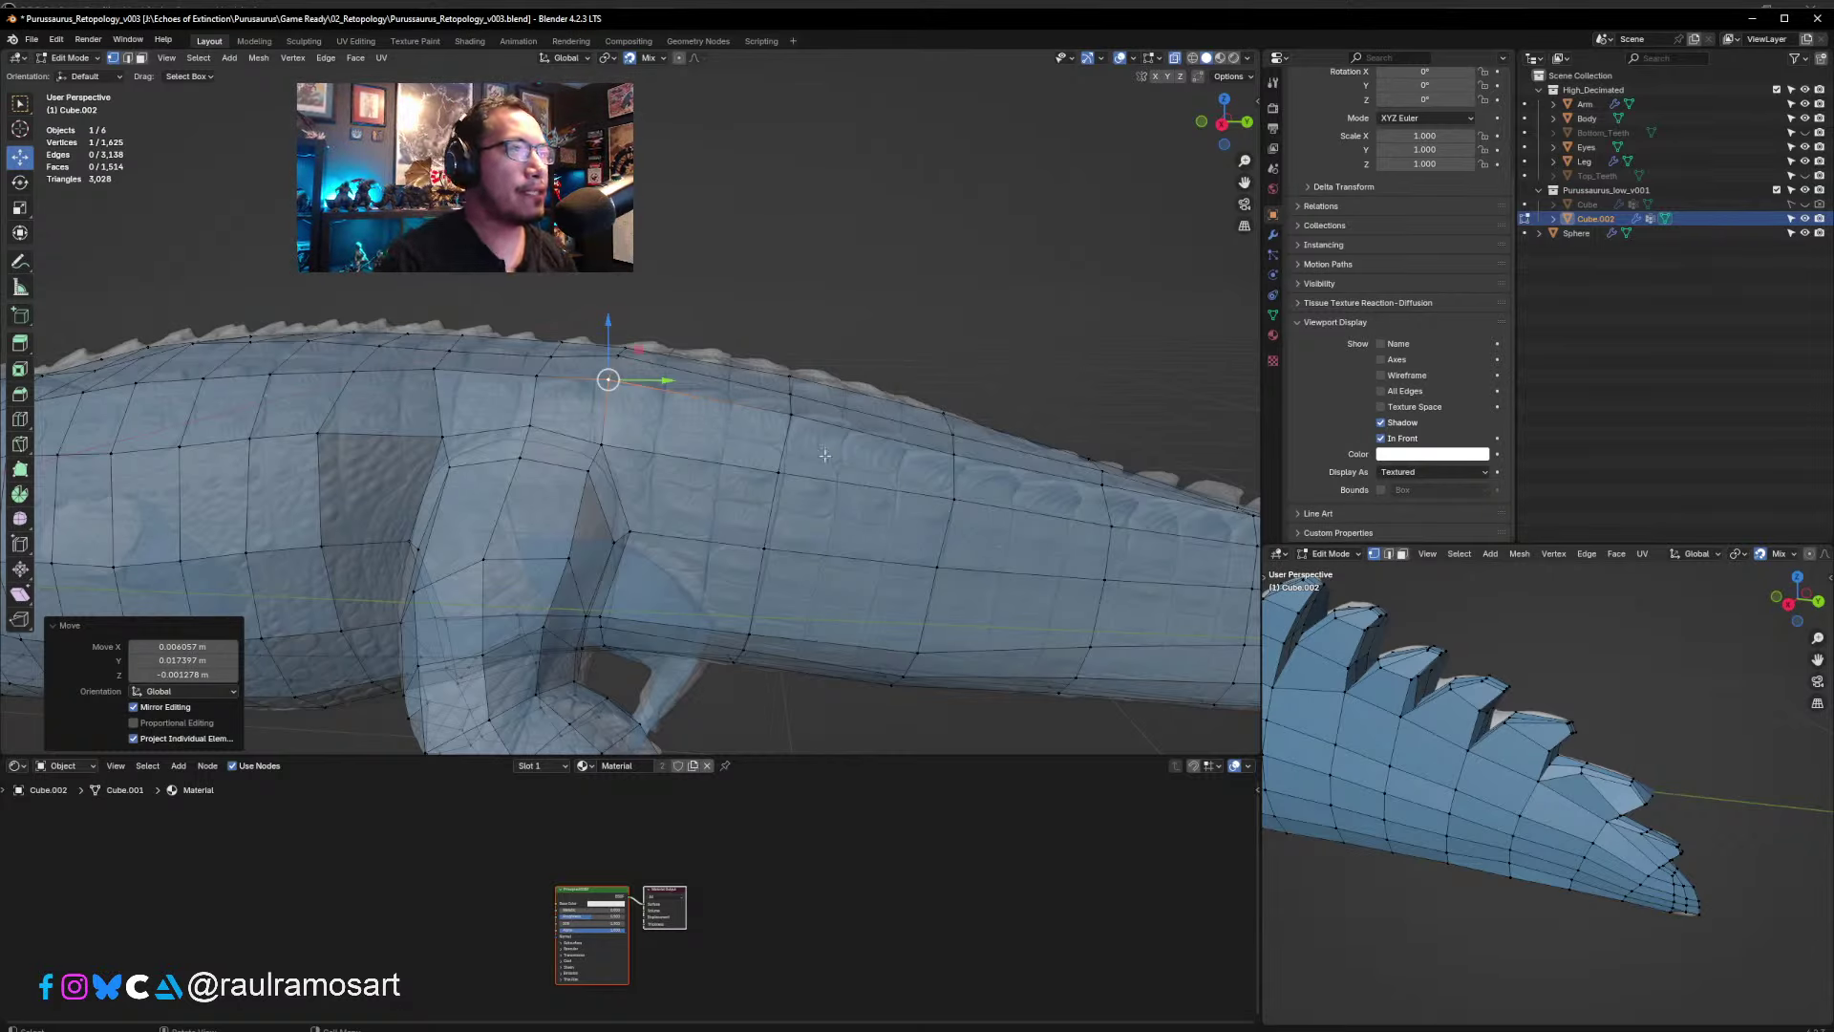
- Add one edge loop around the tail base behind the rear leg, slid toward the leg with a factor of 0.407
left_click(128, 58)
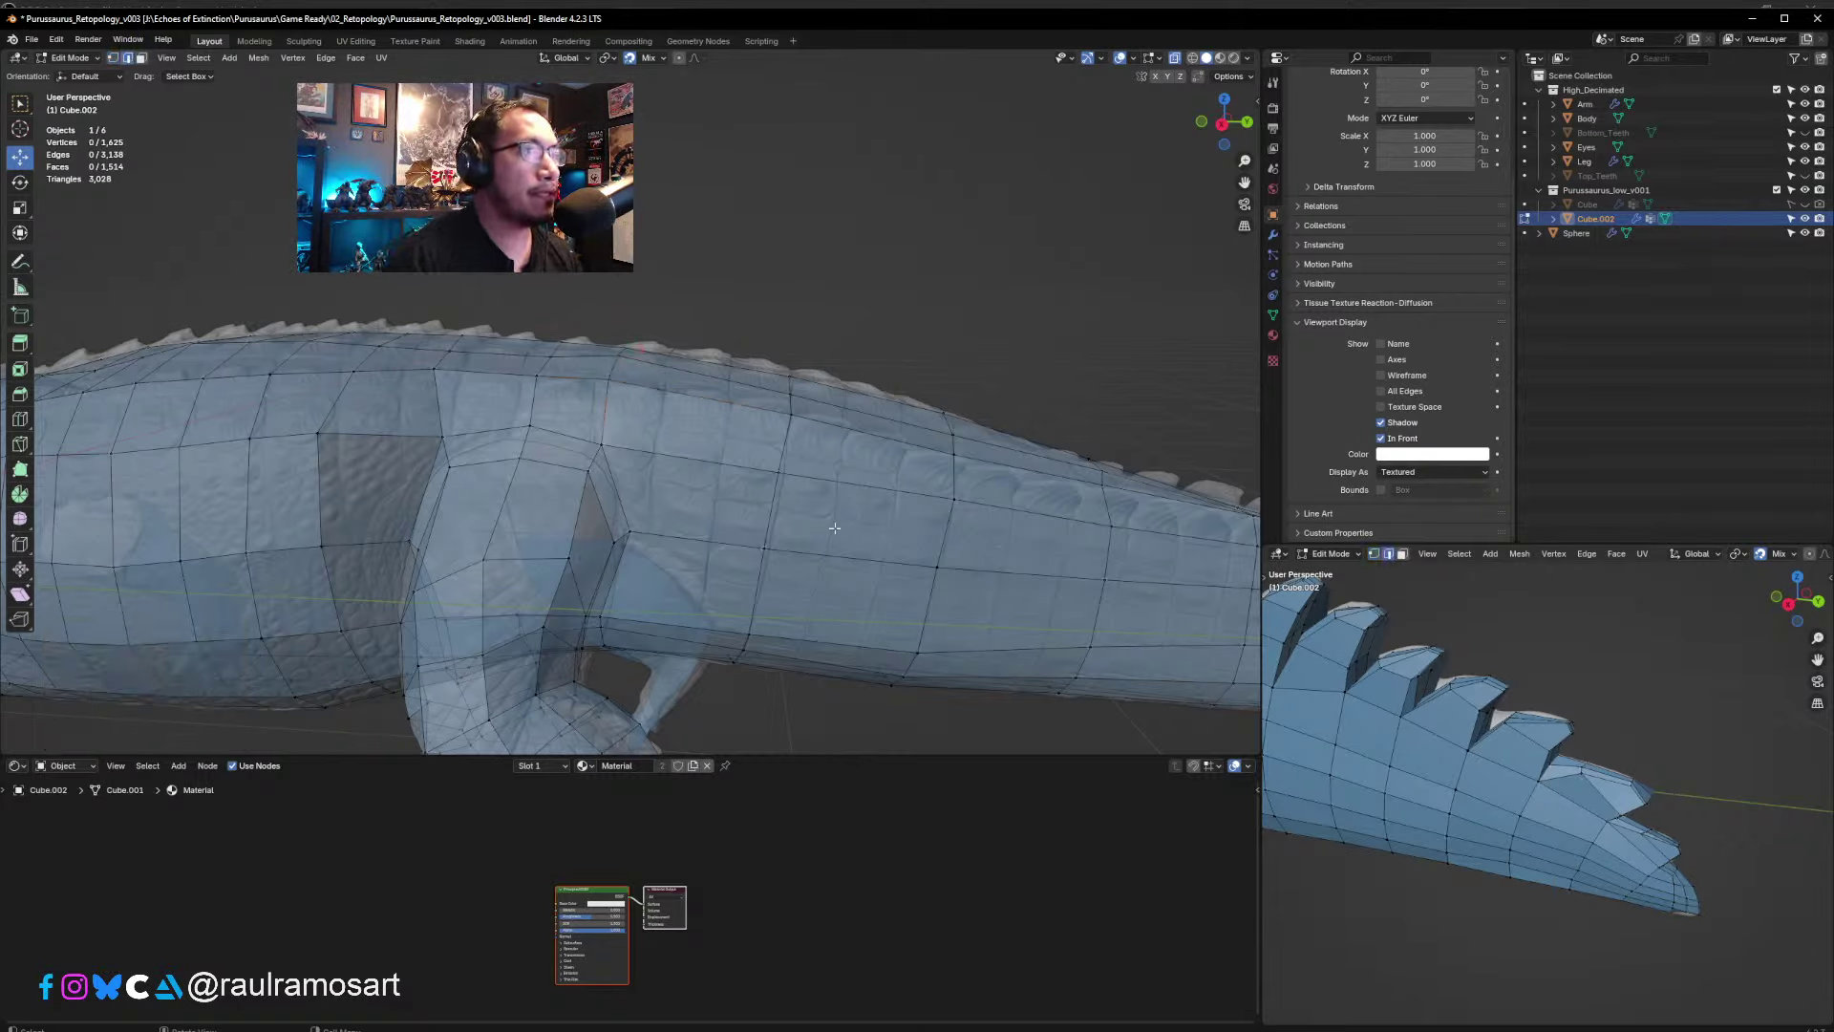
left_click(698, 532)
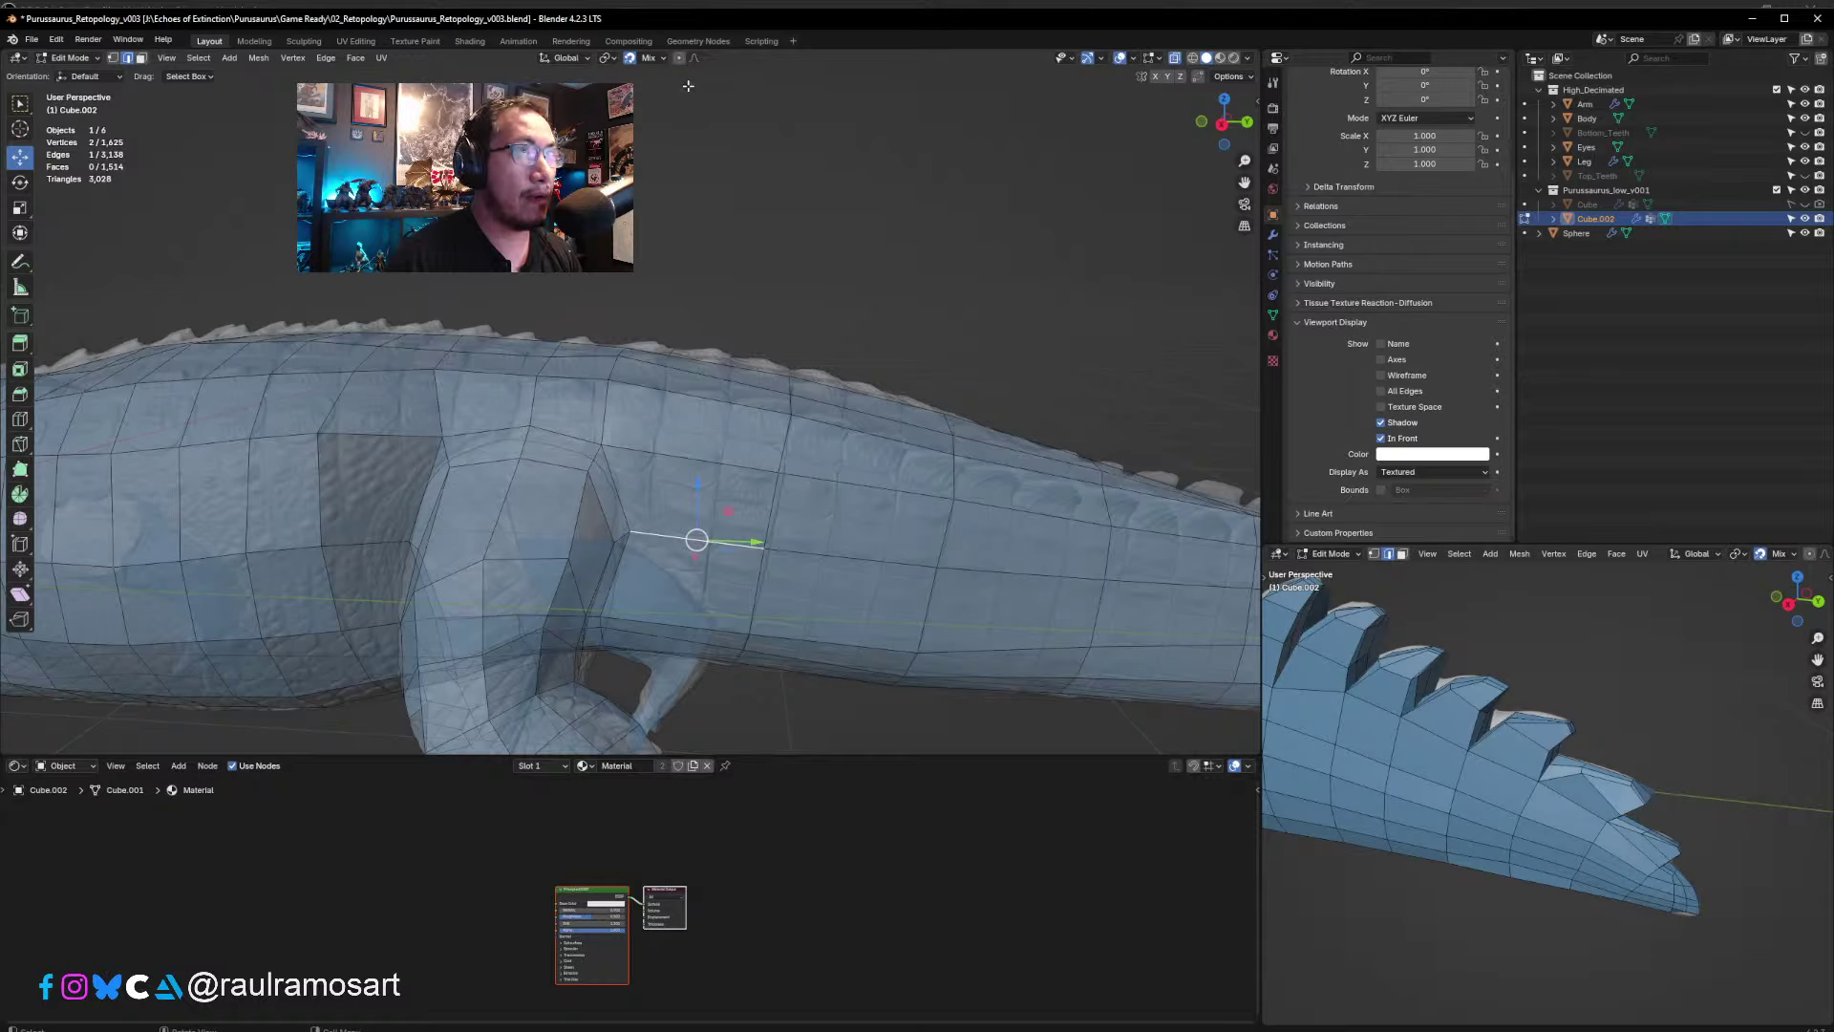
key("ctrl+r")
left_click(677, 526)
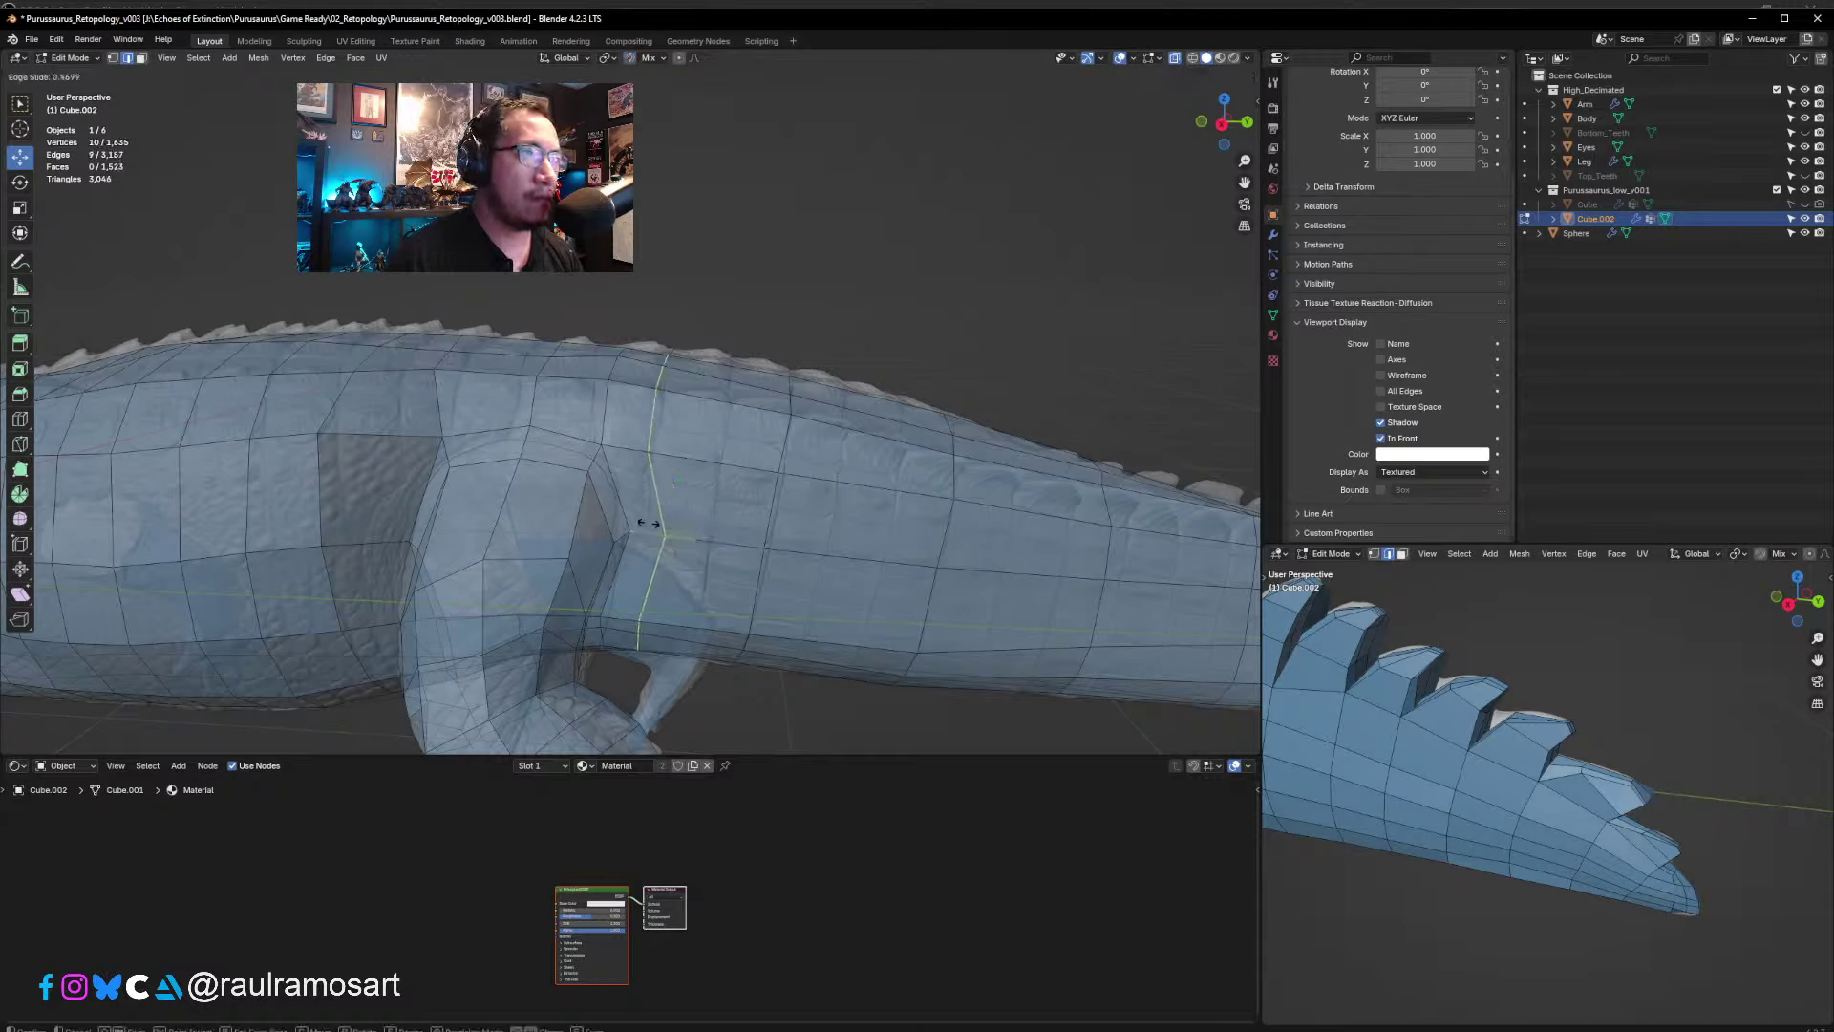
left_click(669, 523)
mouse_move(702, 522)
middle_mouse_down()
mouse_move(726, 543)
mouse_move(726, 526)
middle_mouse_up()
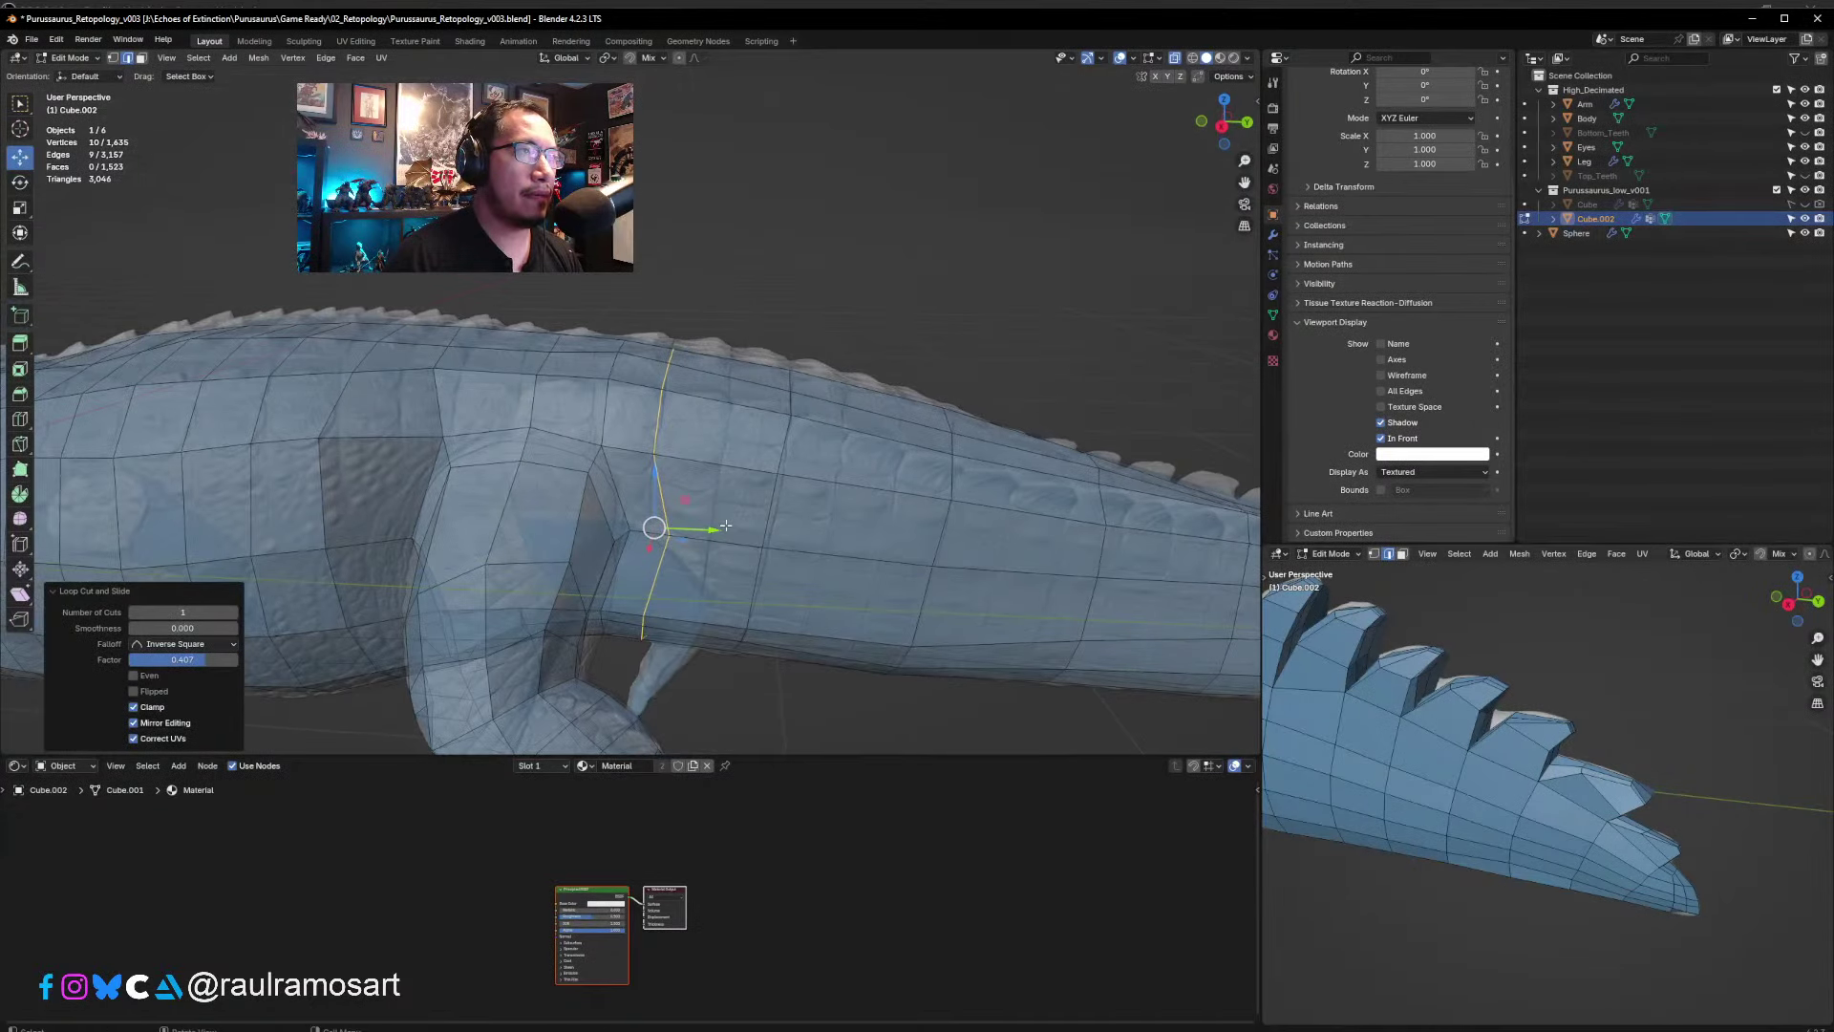
- Mark the new loop at the tail base as a UV seam and clear the selection
right_click(680, 412)
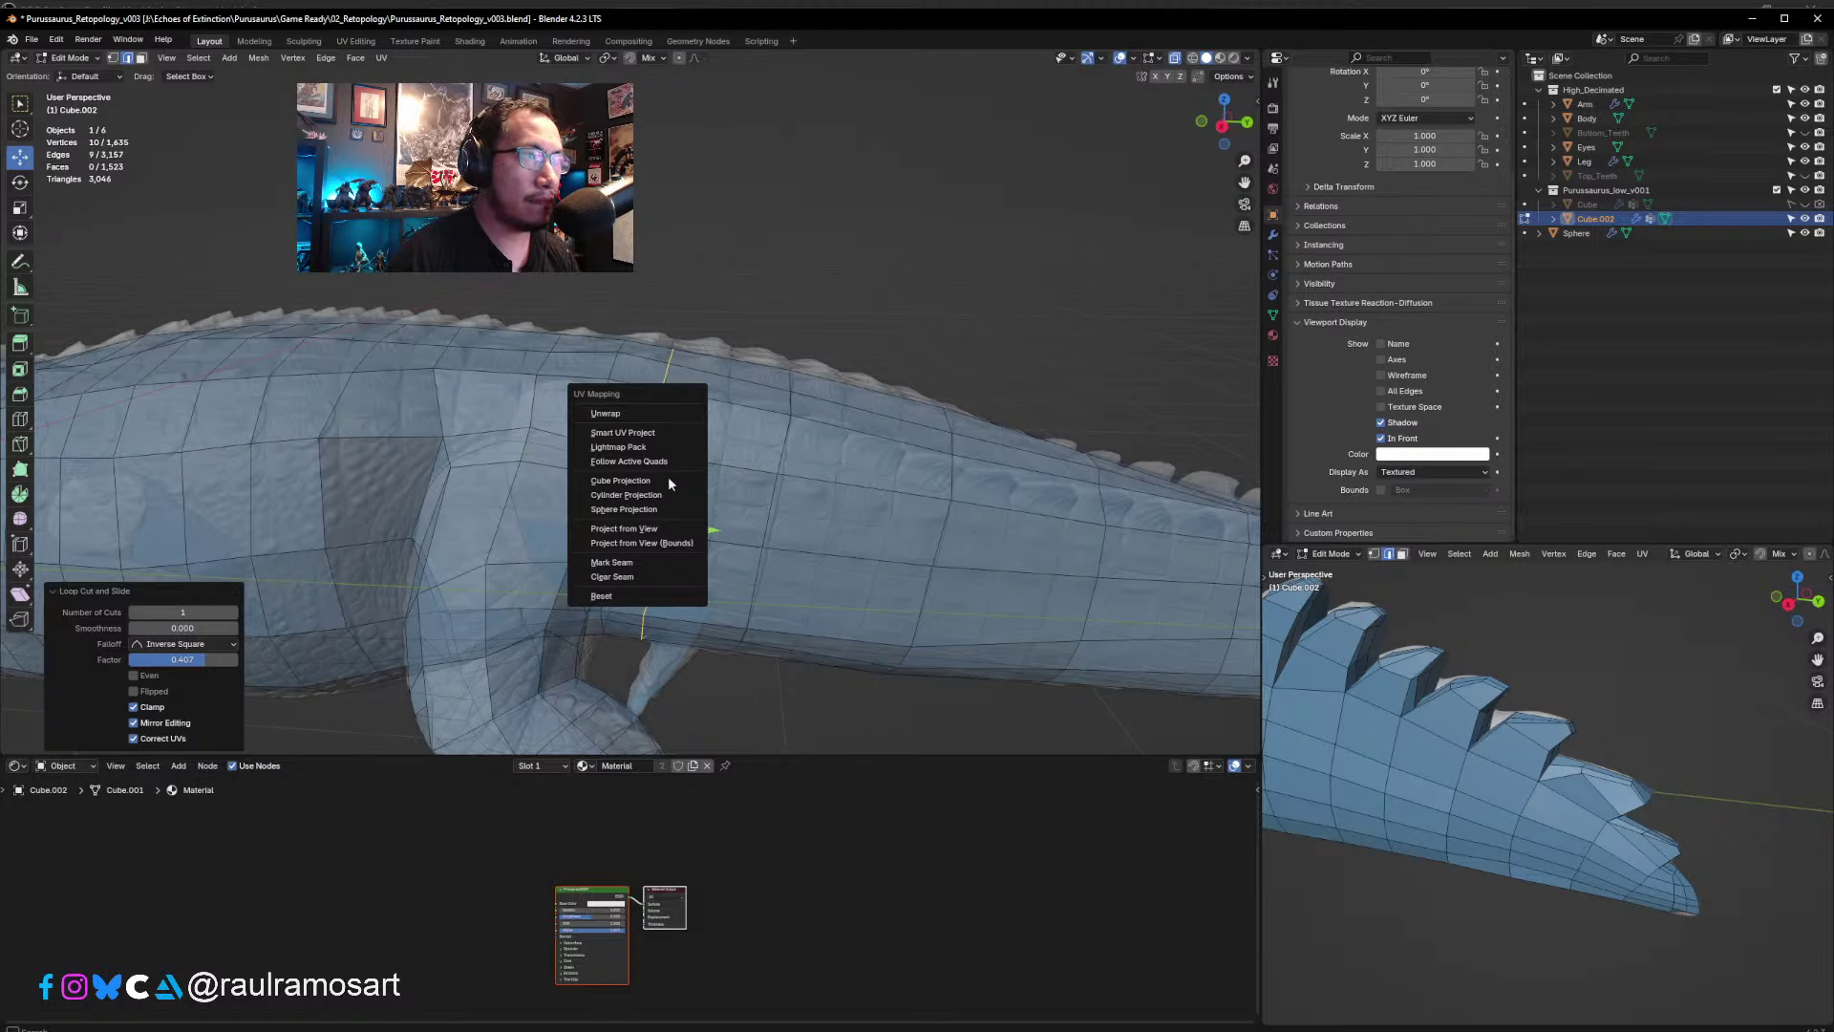
left_click(638, 564)
key("alt+a")
middle_click_drag(729, 374, 739, 484)
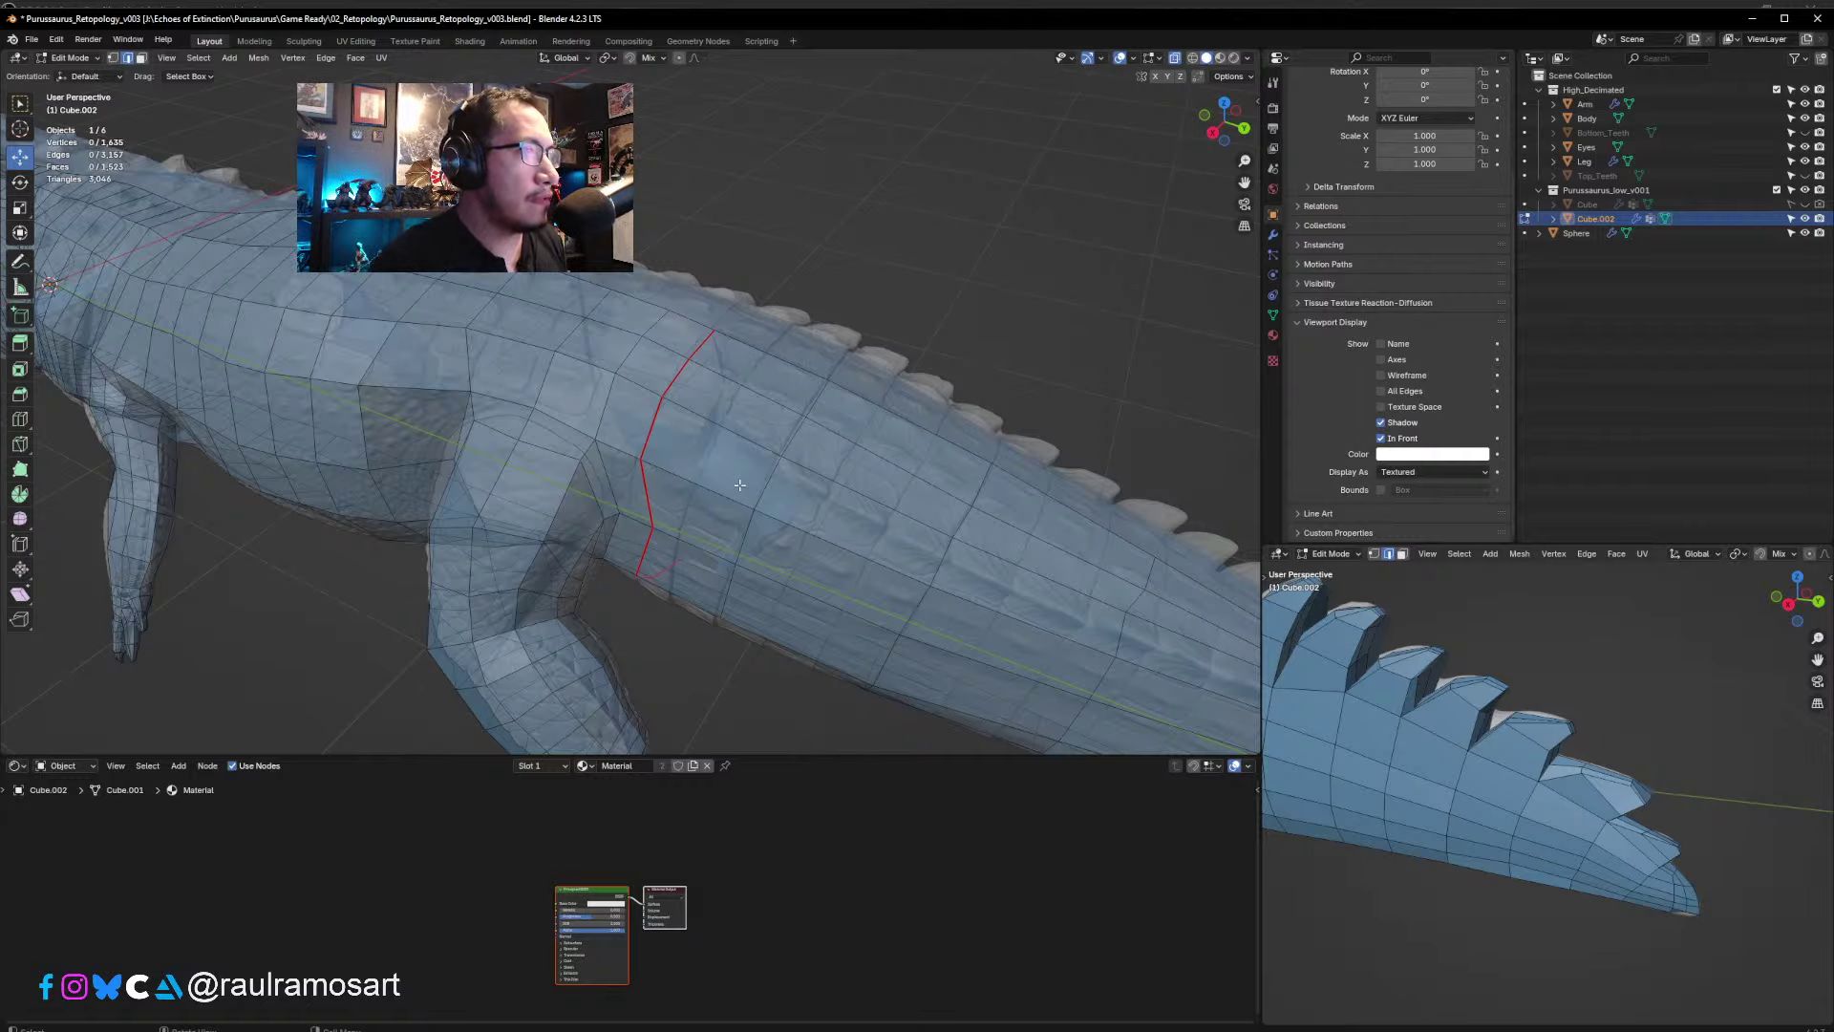
- Add one centered loop cut between the tail-base seam and the next edge loop behind it
middle_click_drag(792, 378, 734, 457)
left_click(732, 459)
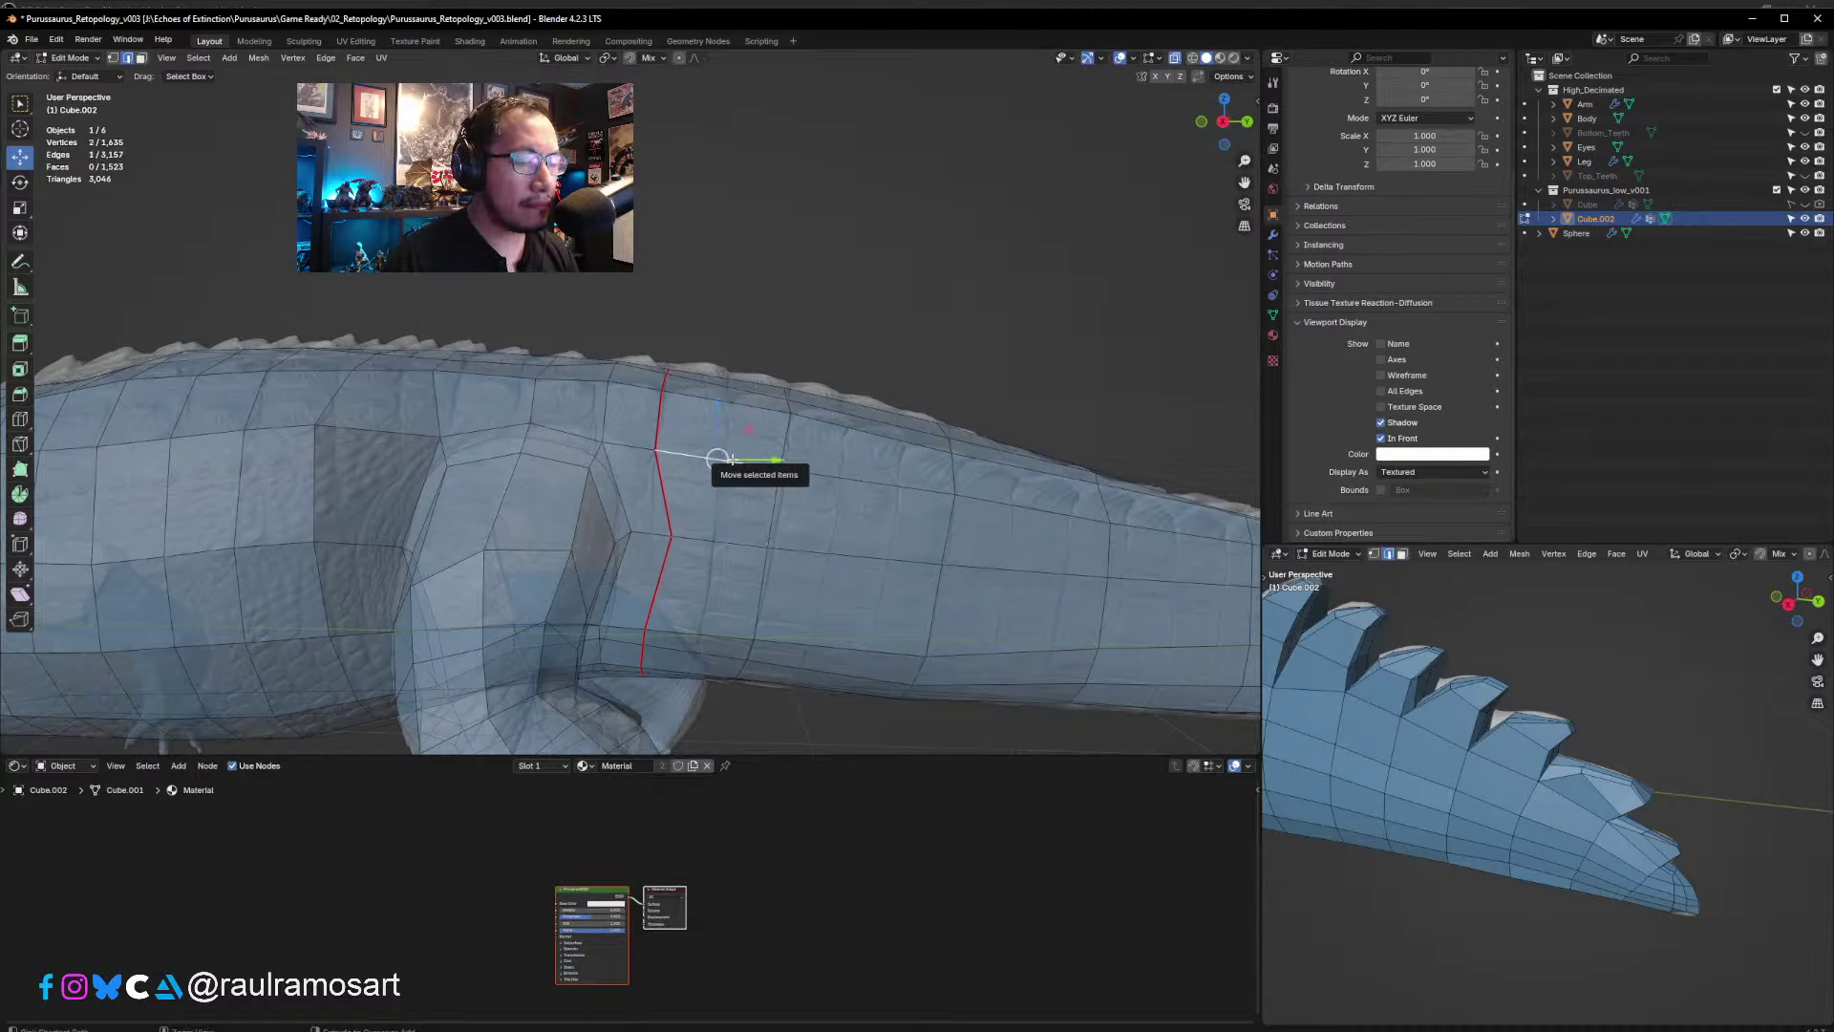
key("ctrl+r")
left_click(732, 459)
right_click(732, 460)
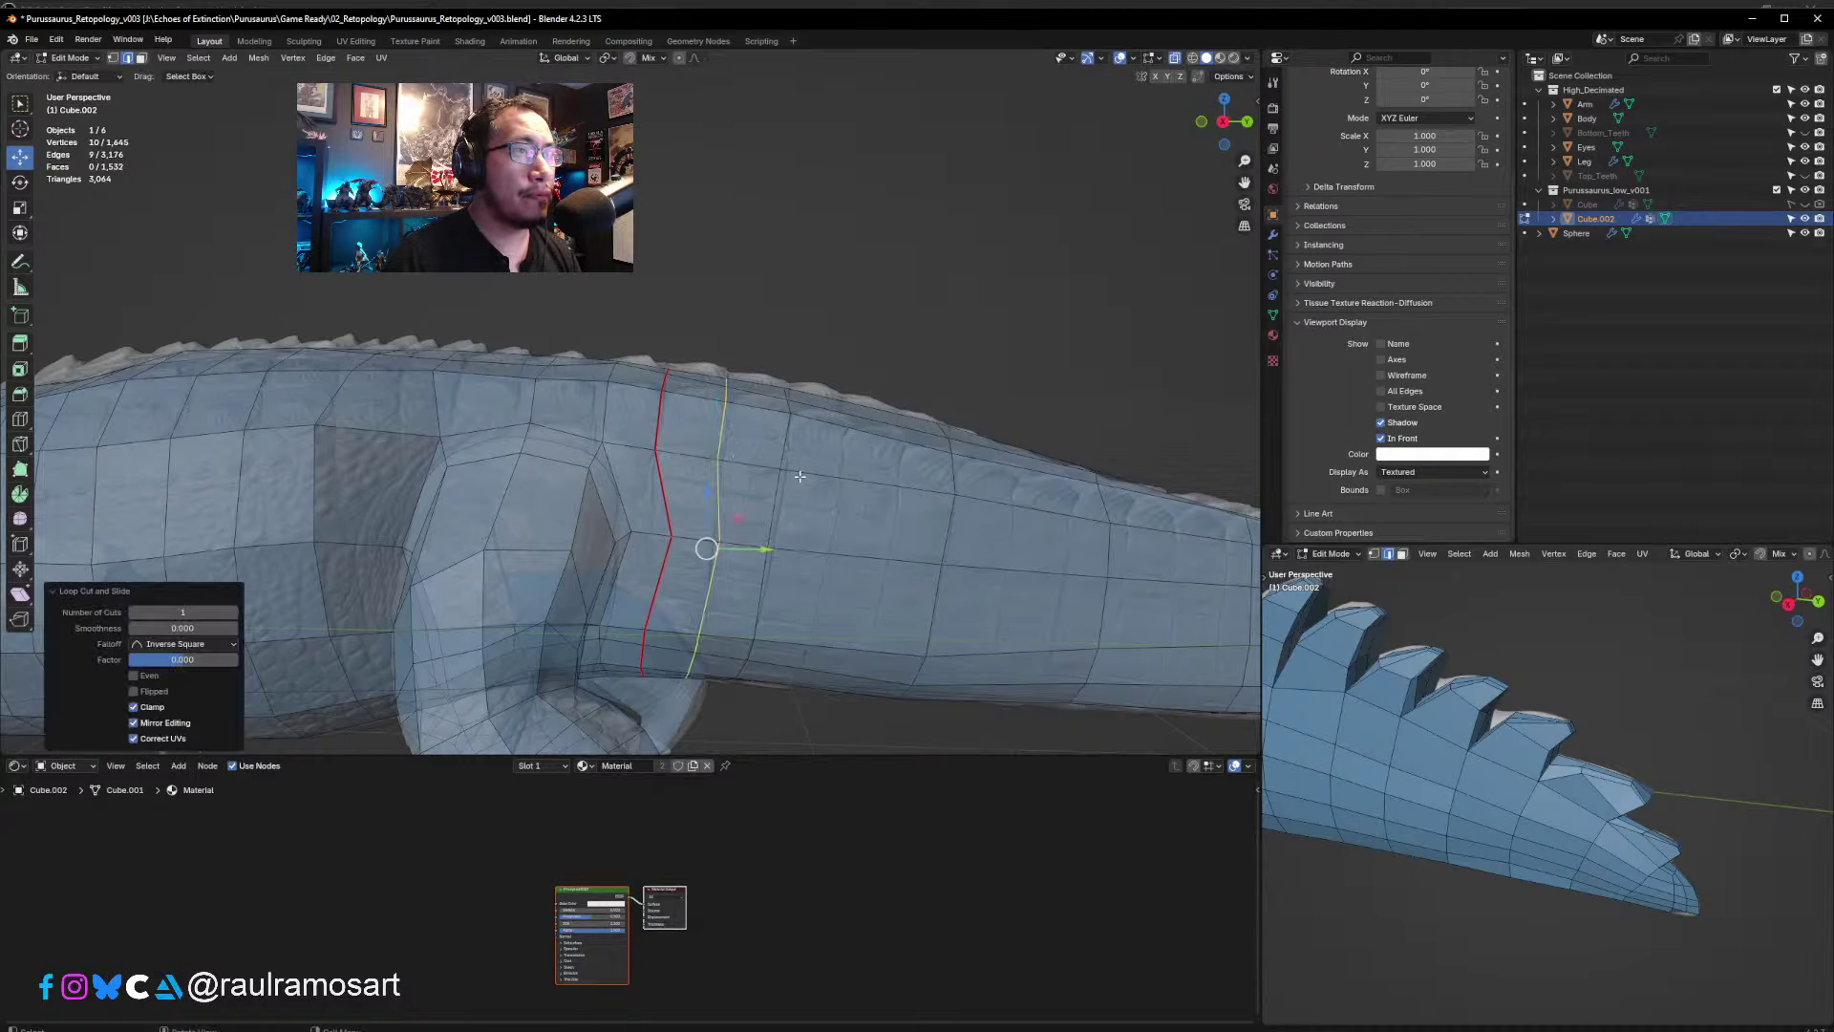
- Add one edge loop through the wide tail section behind the last loop, slid toward the rear leg by a factor of about 0.3
scroll(799, 478, "down", 1)
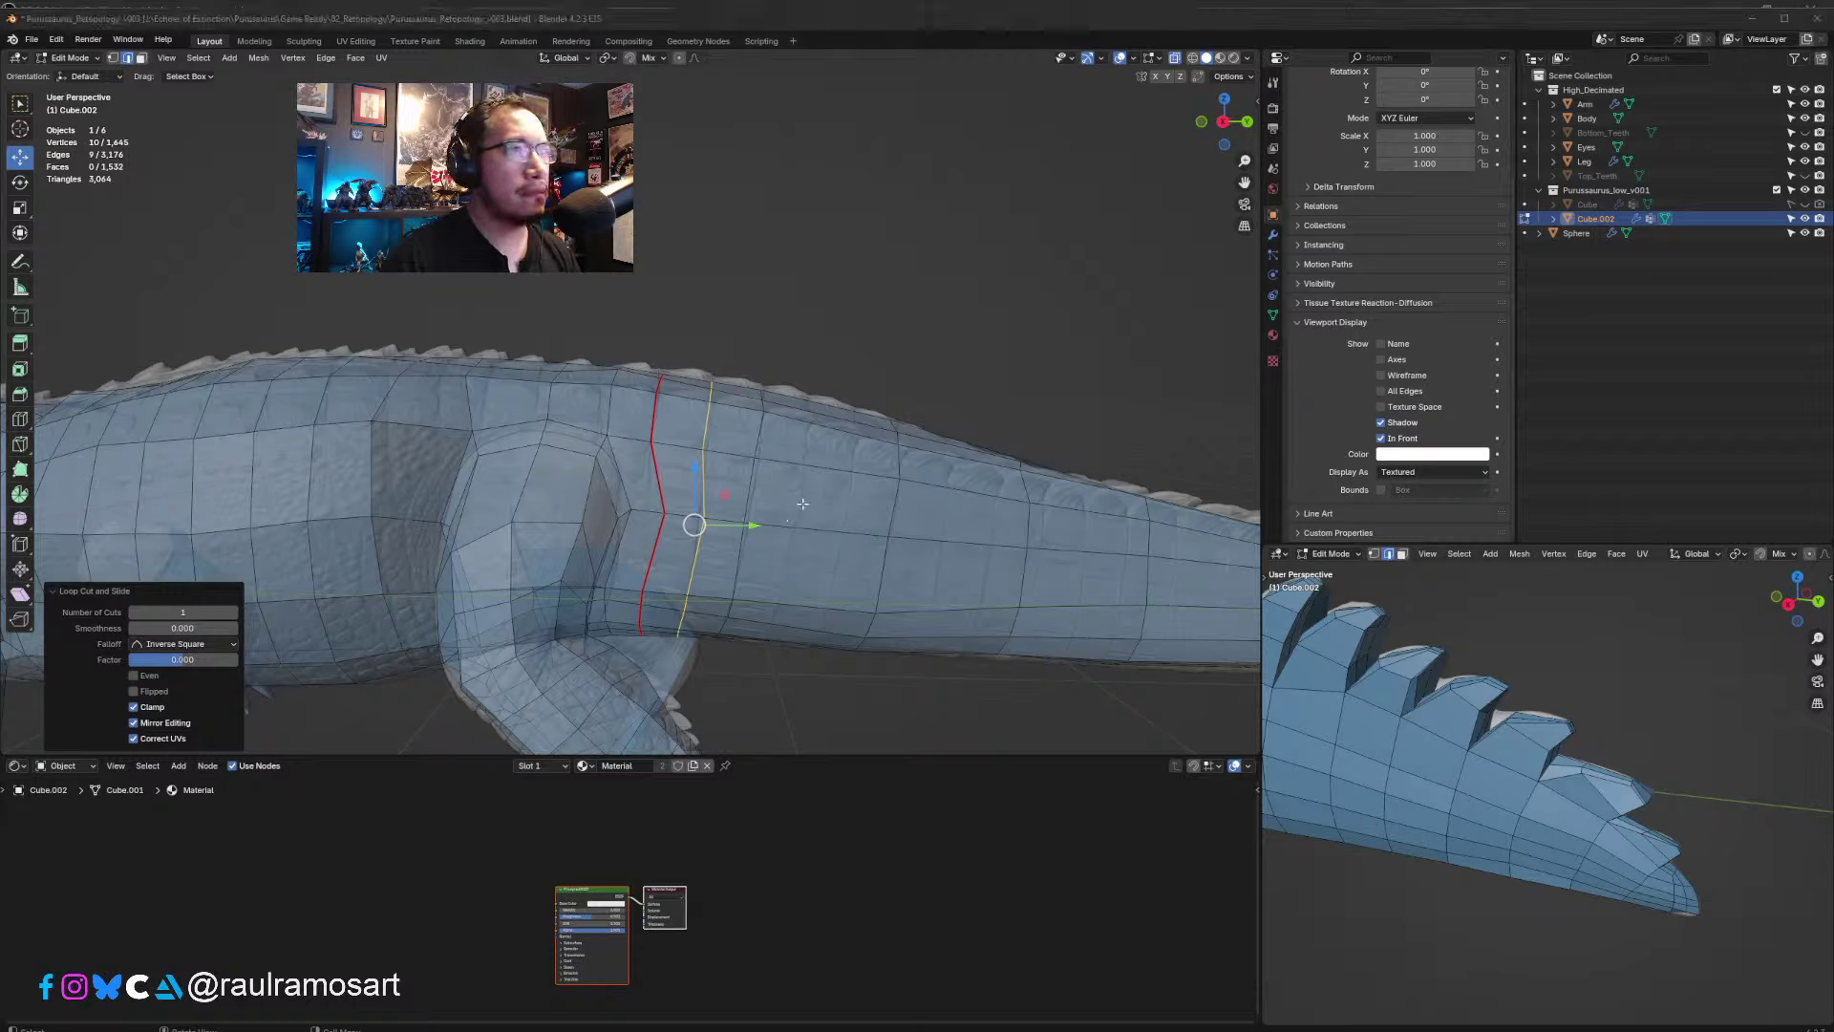
left_click(819, 470)
key("ctrl+r")
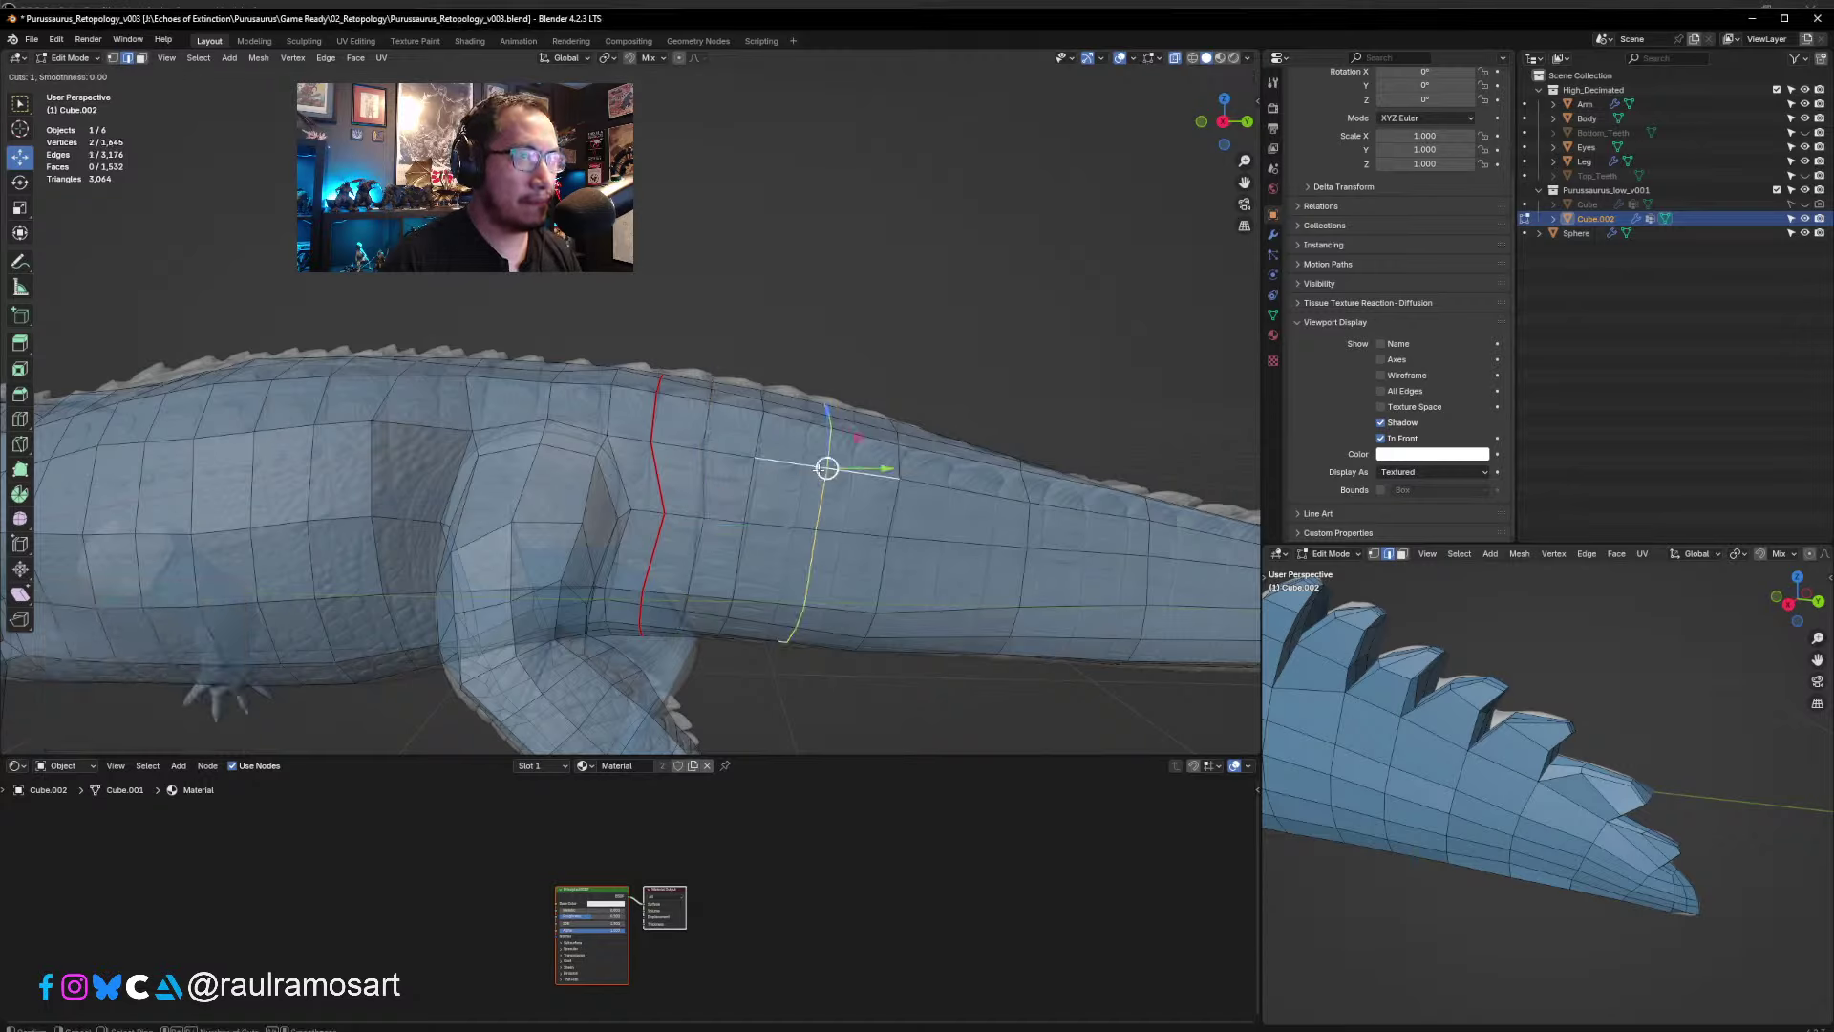
left_click(819, 471)
left_click(796, 469)
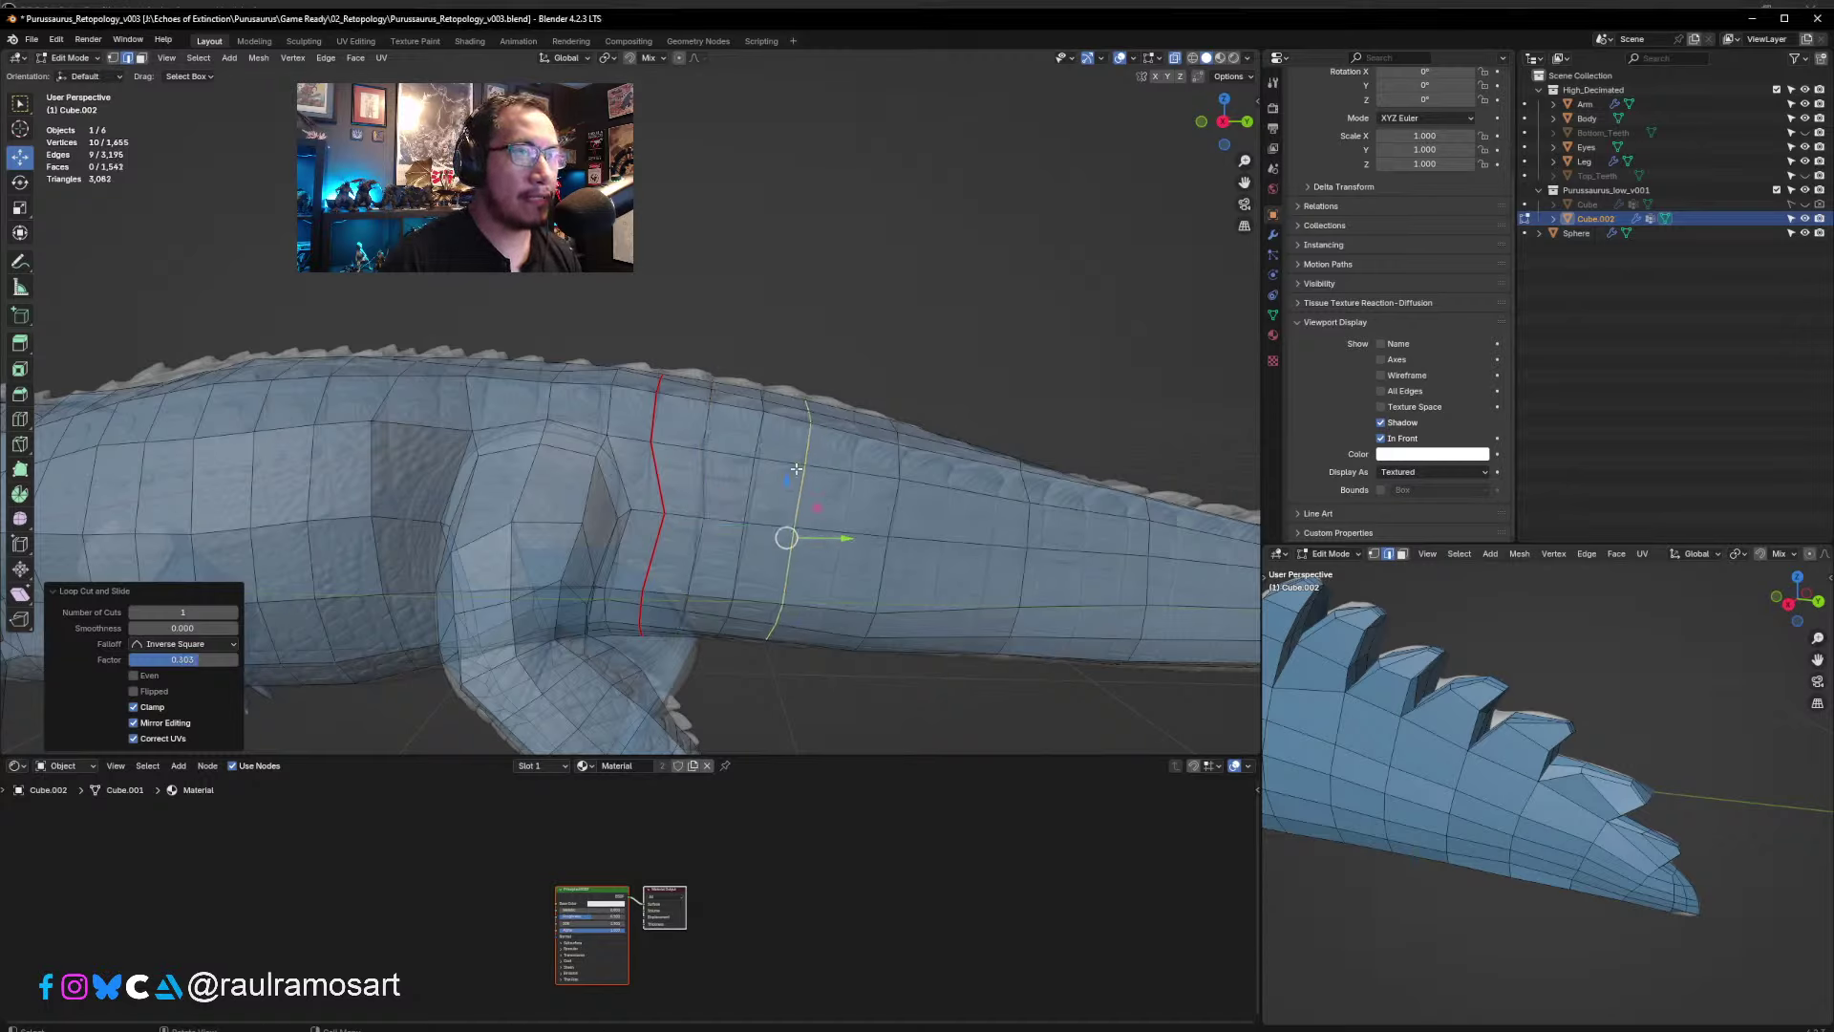
- Add one centered loop cut between the newest tail loop and the next loop toward the tail tip
key("KP_3")
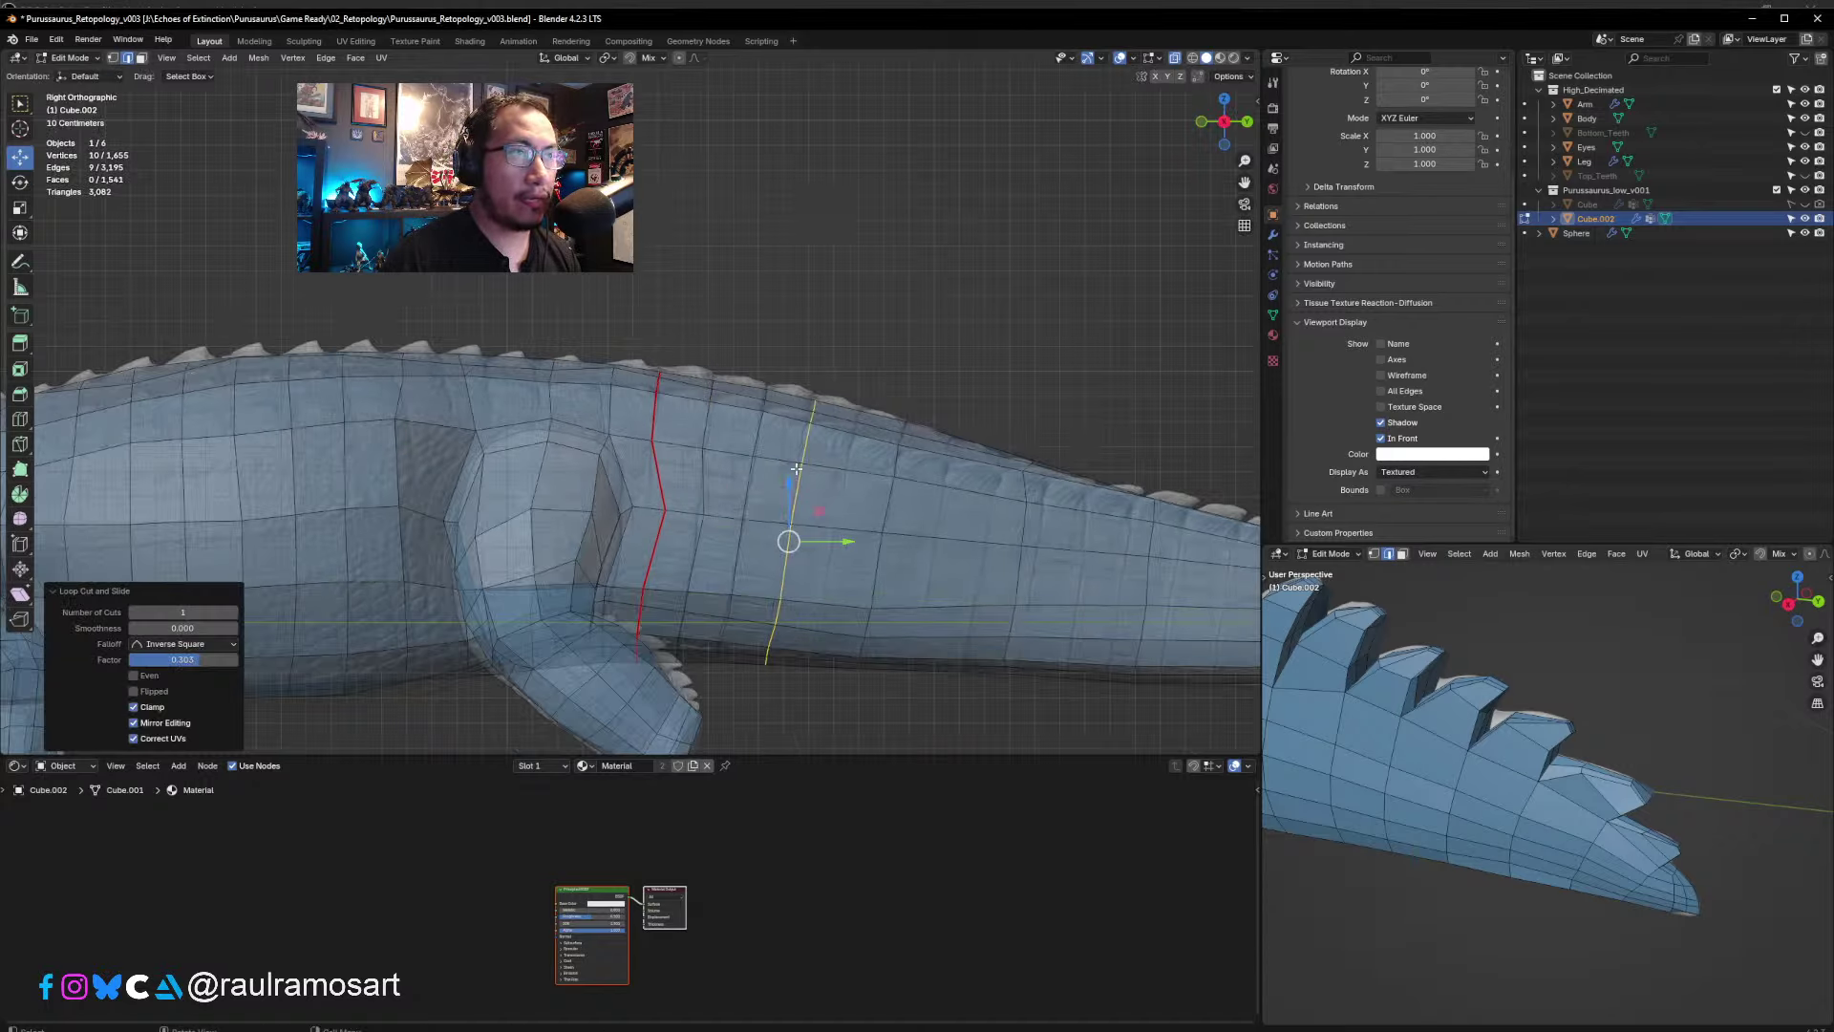
key("ctrl+r")
left_click(848, 469)
right_click(848, 469)
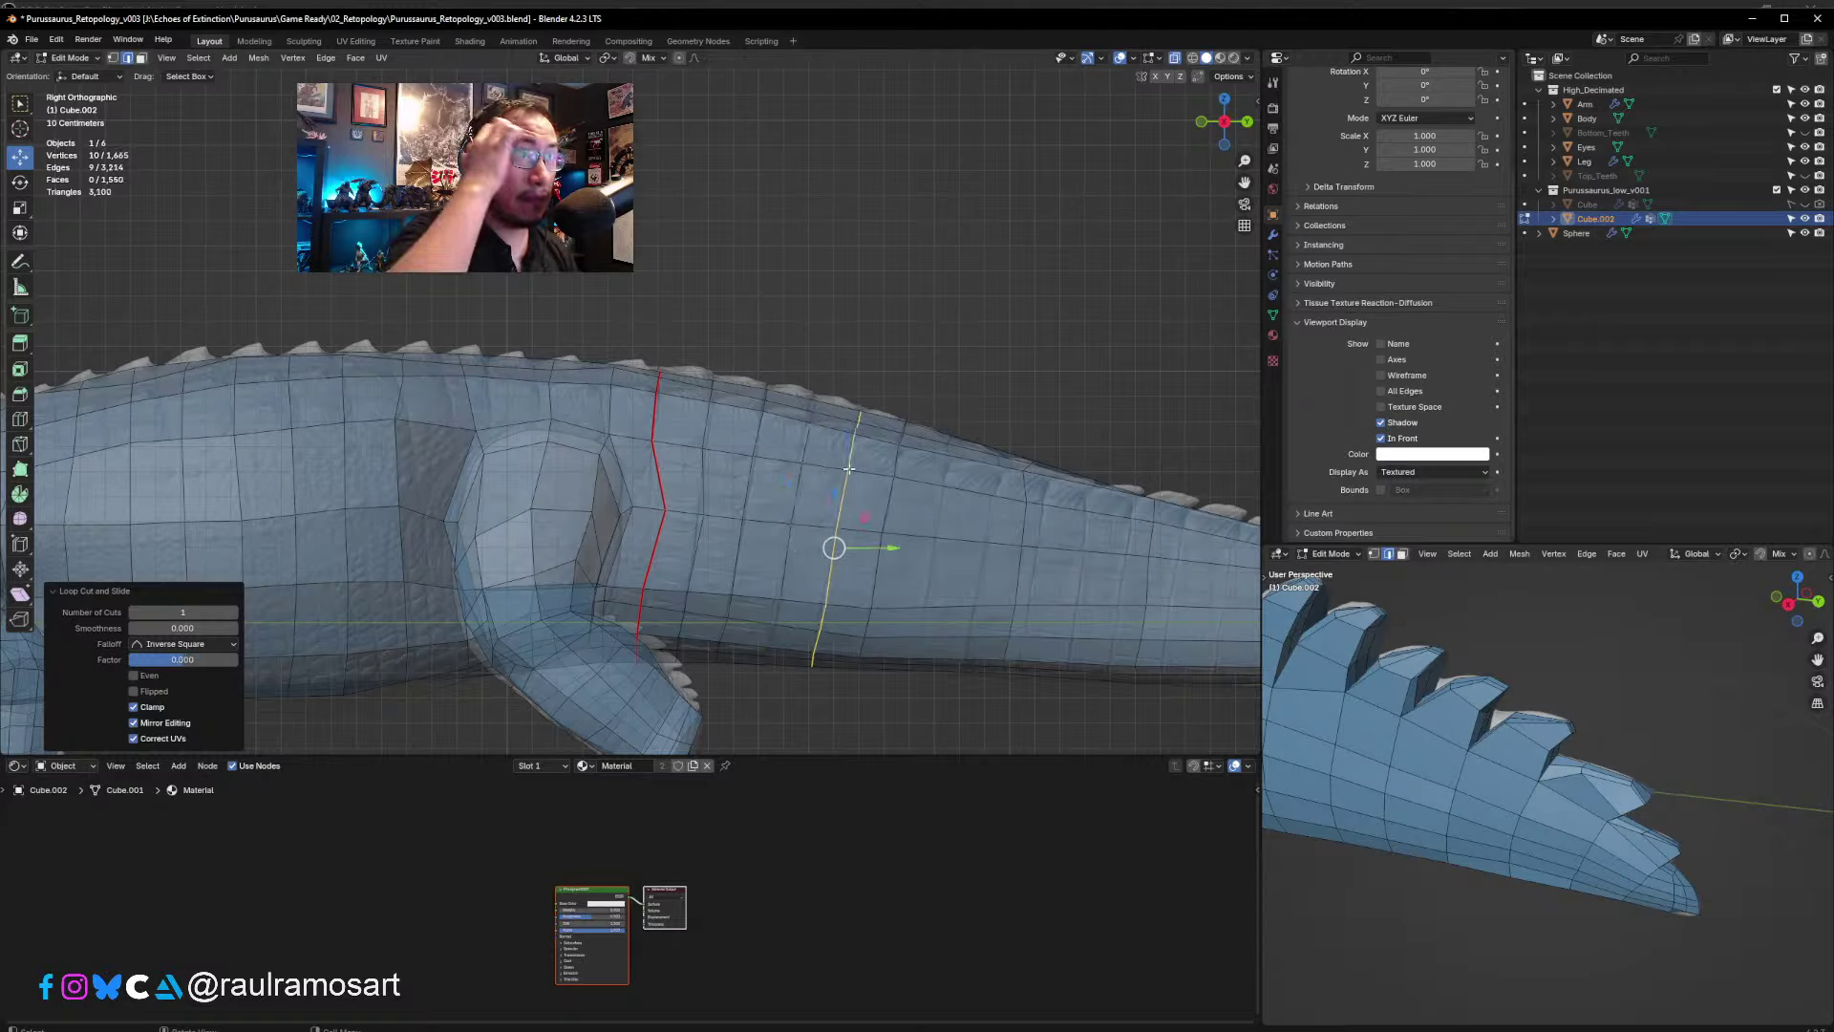
- Enable snapping and shift the seam's protruding side vertex toward the rear leg to straighten the seam
middle_click_drag(848, 470, 754, 481)
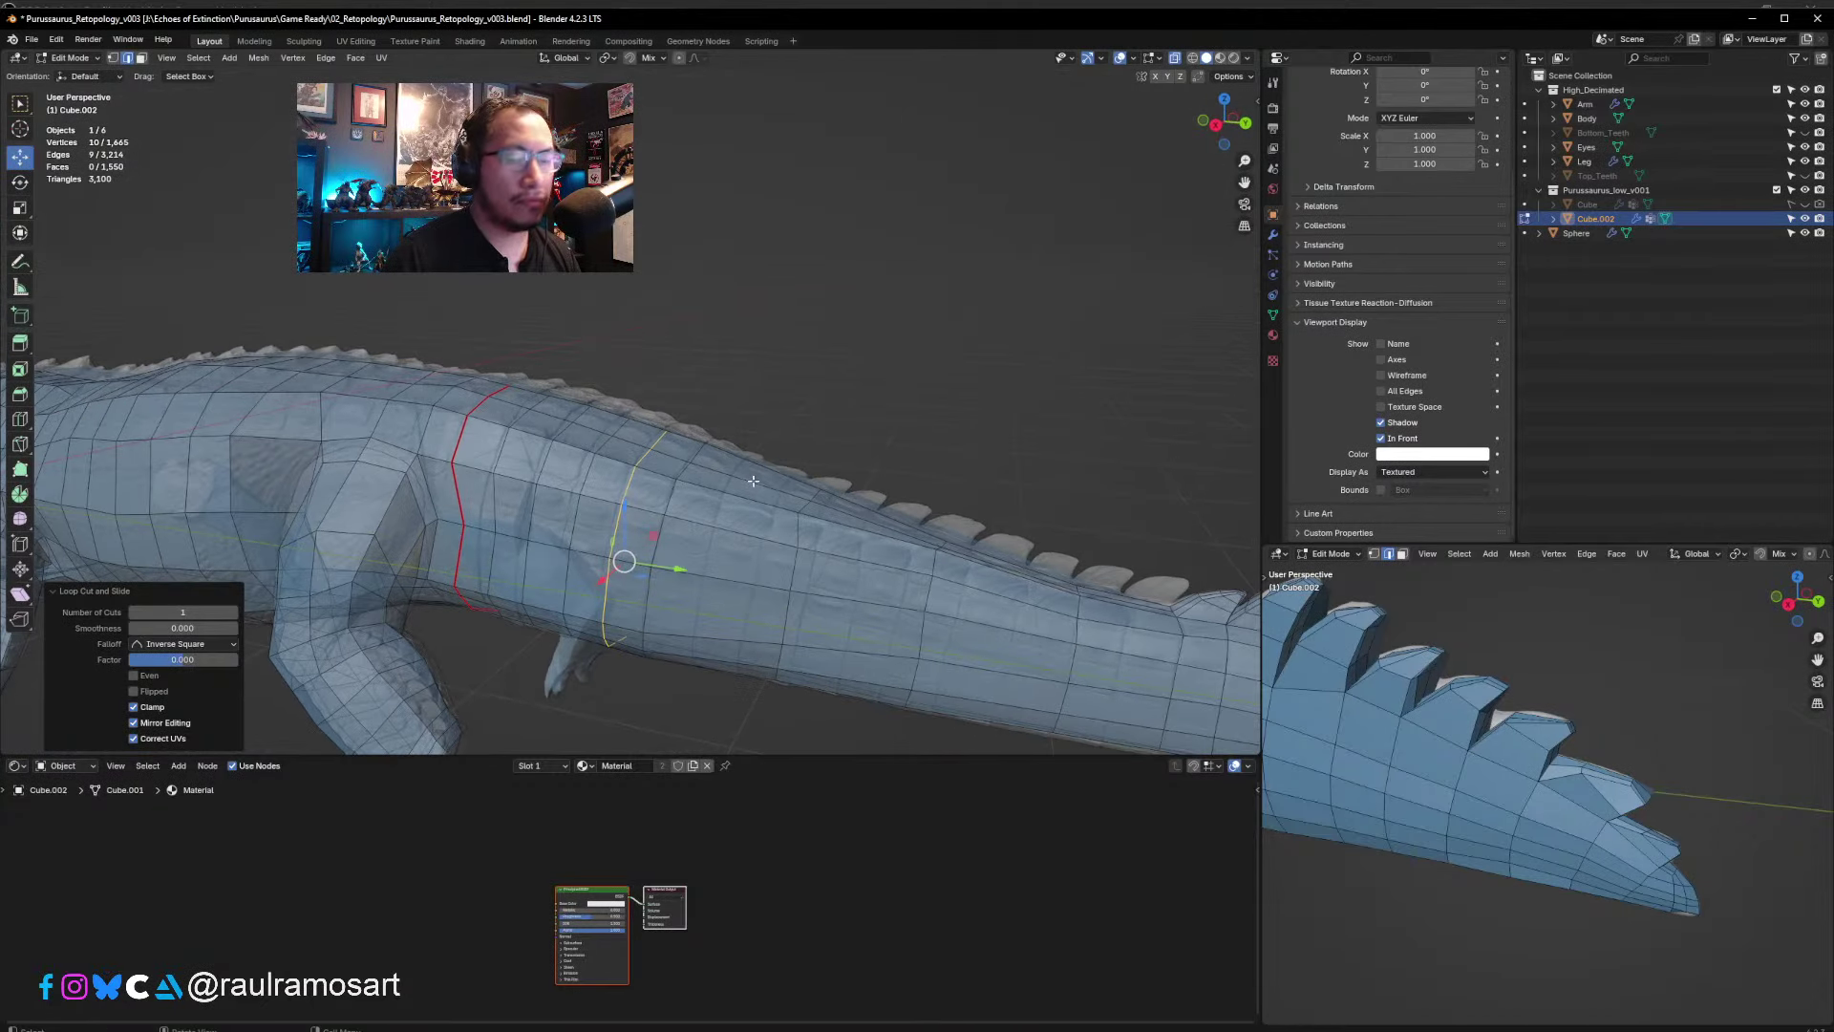
key("KP_1")
key("KP_3")
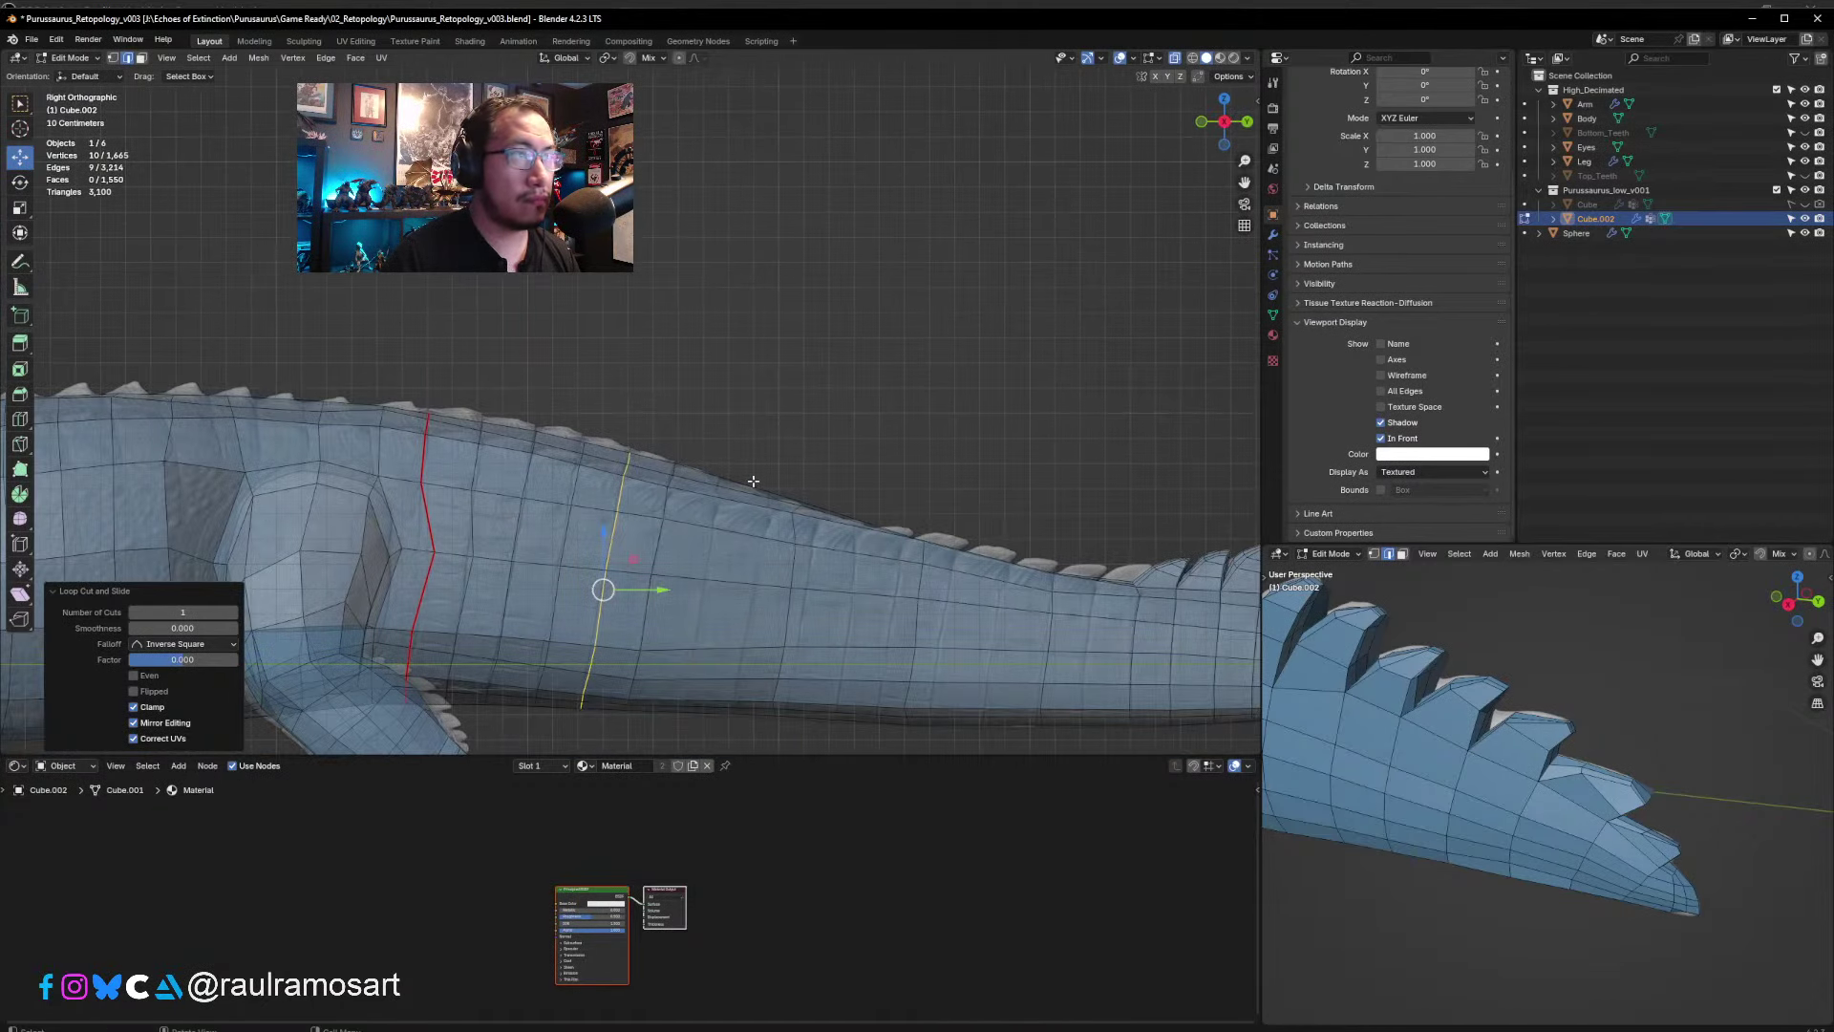
scroll(622, 464, "up", 2)
middle_click_drag(622, 464, 322, 489)
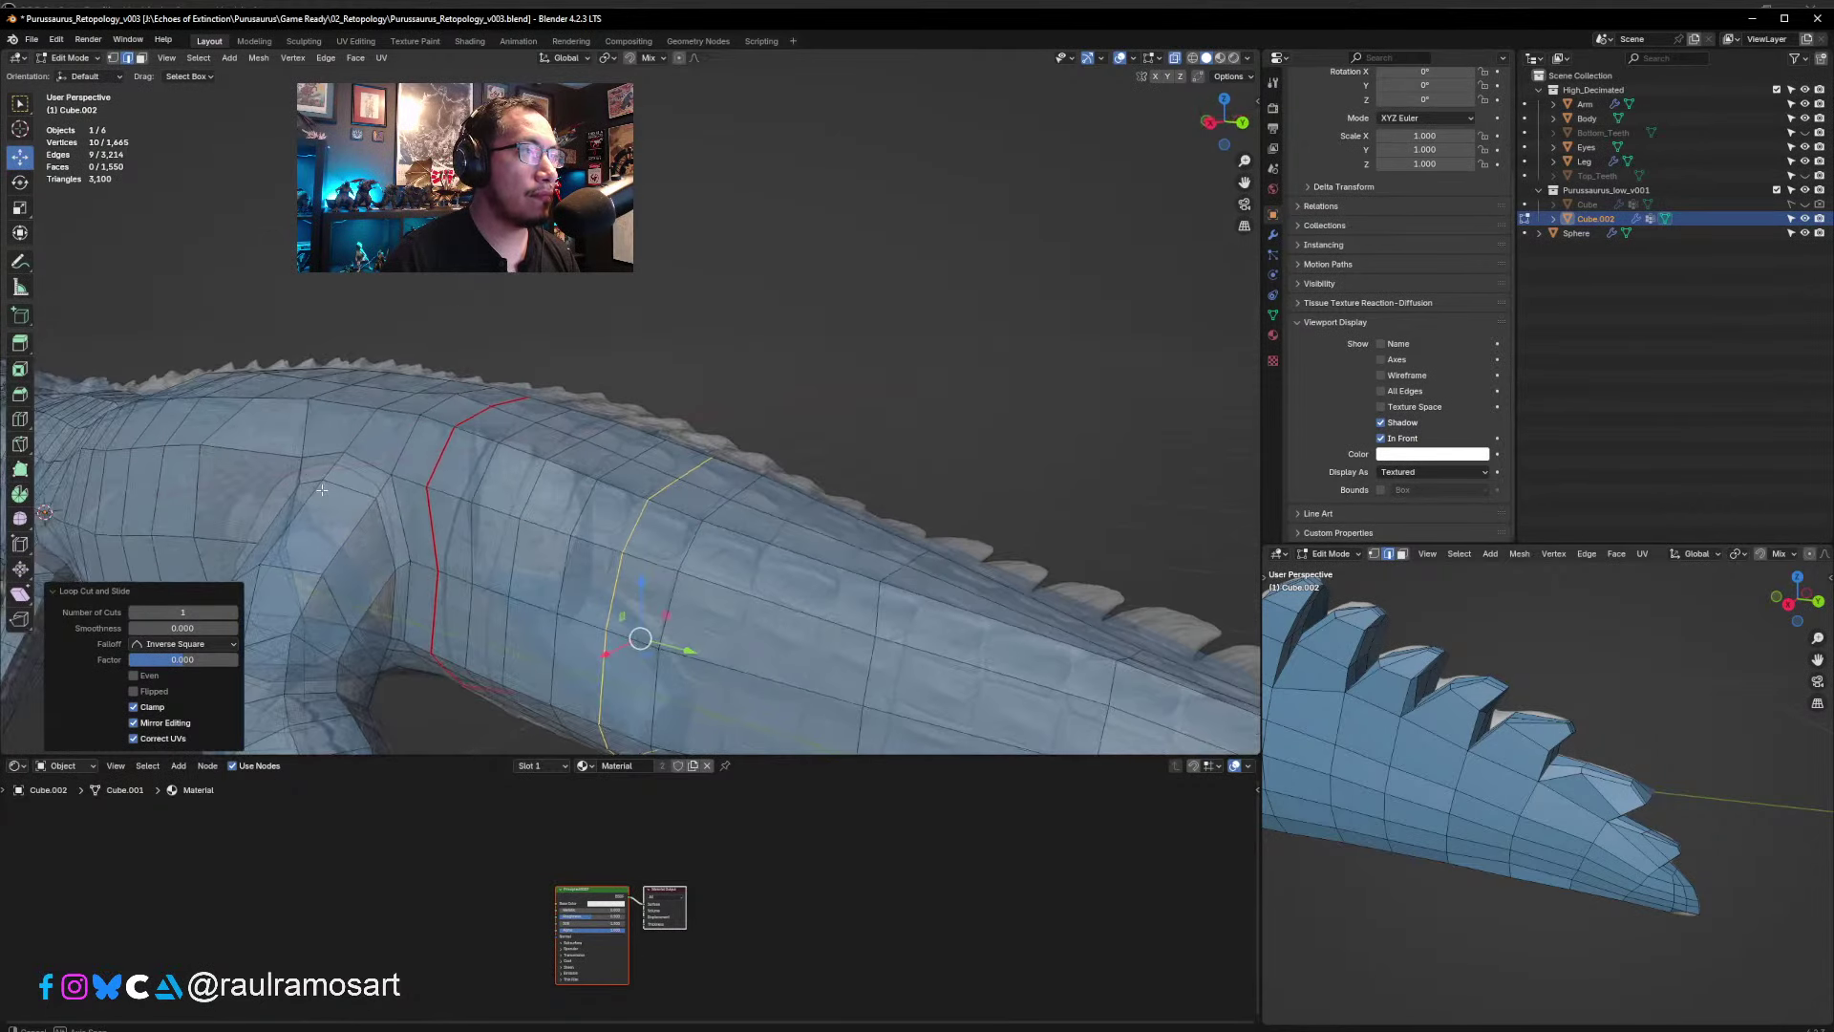
left_click(112, 58)
key("KP_3")
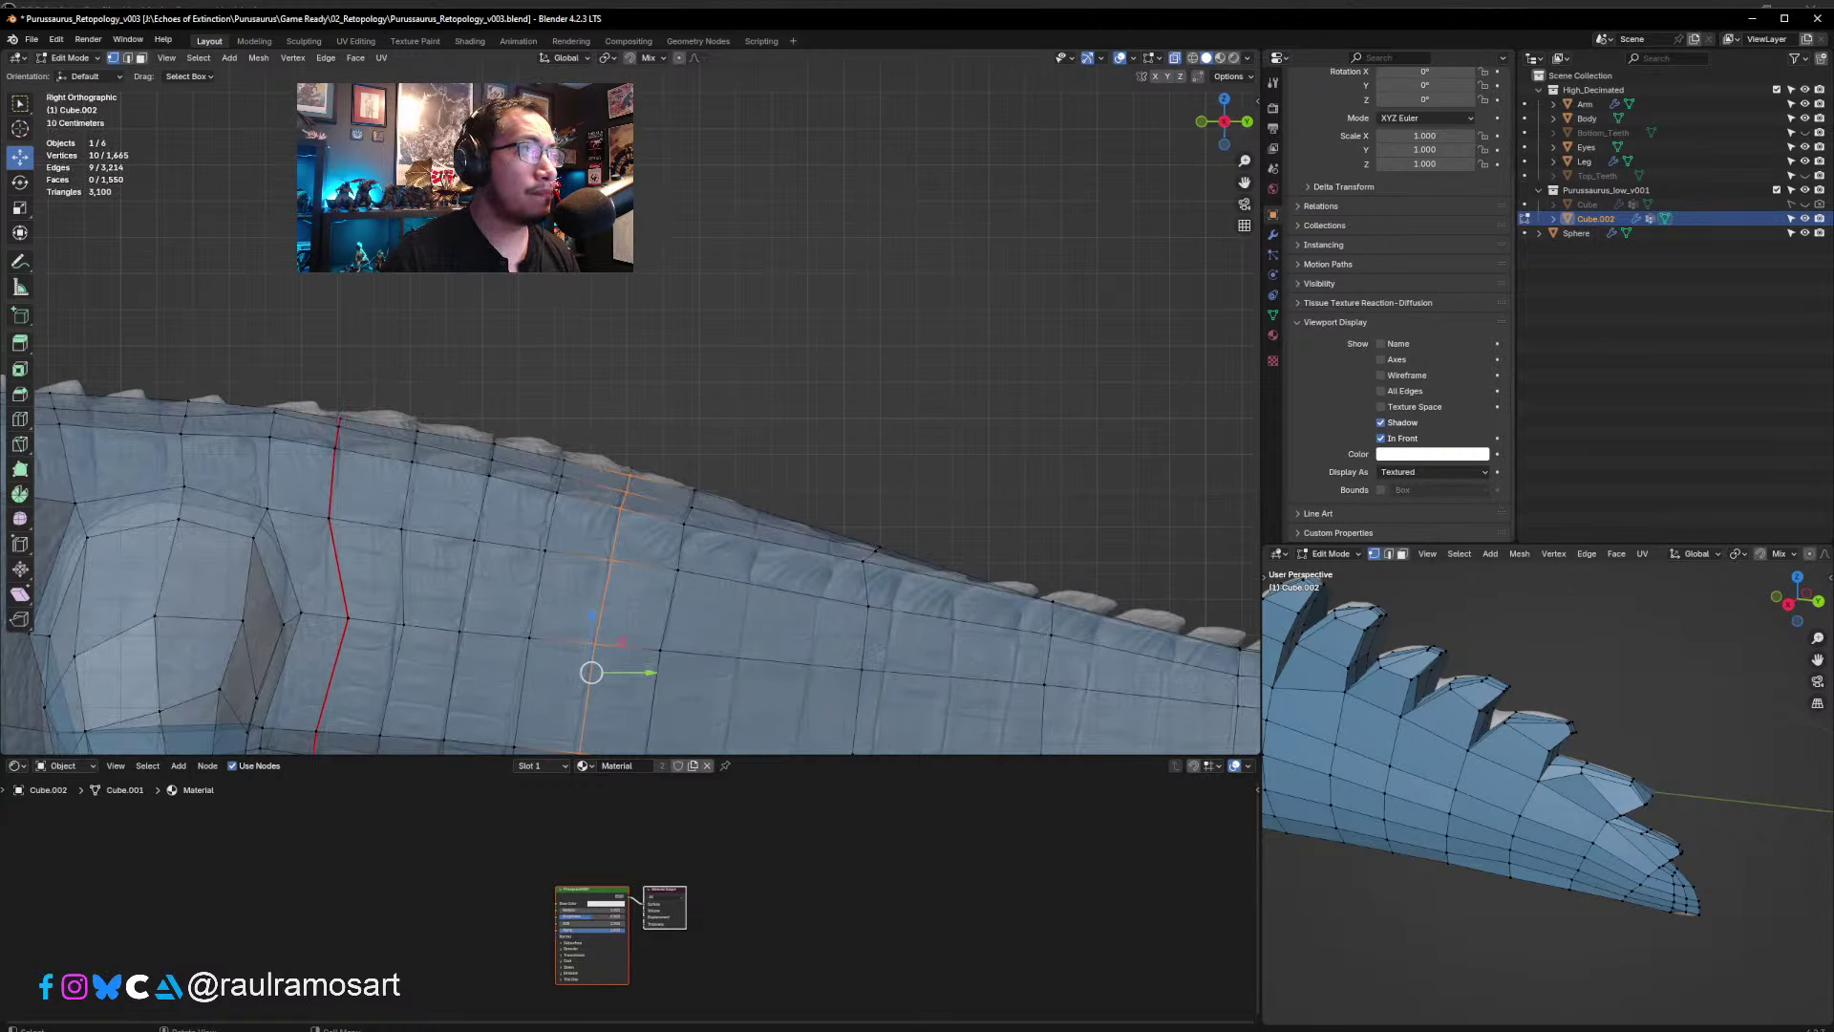
left_click(631, 58)
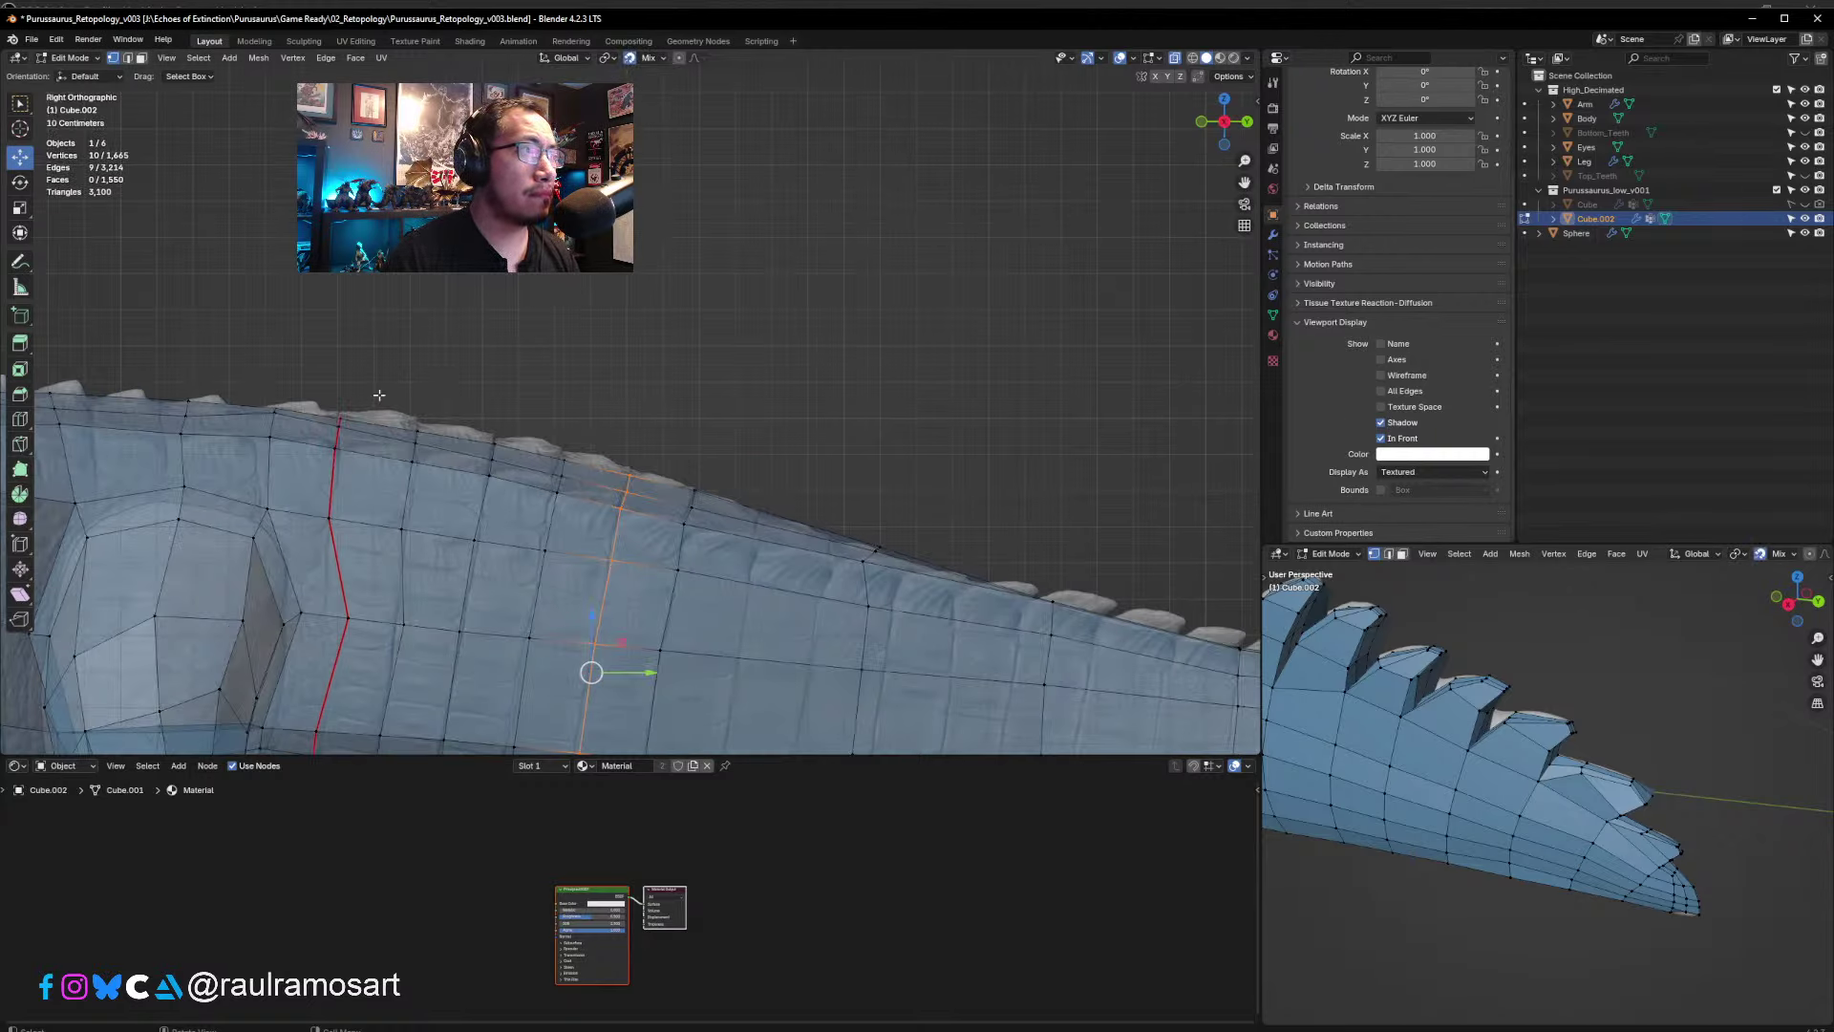
left_click(326, 511)
left_click_drag(327, 517, 335, 614)
left_click(400, 529)
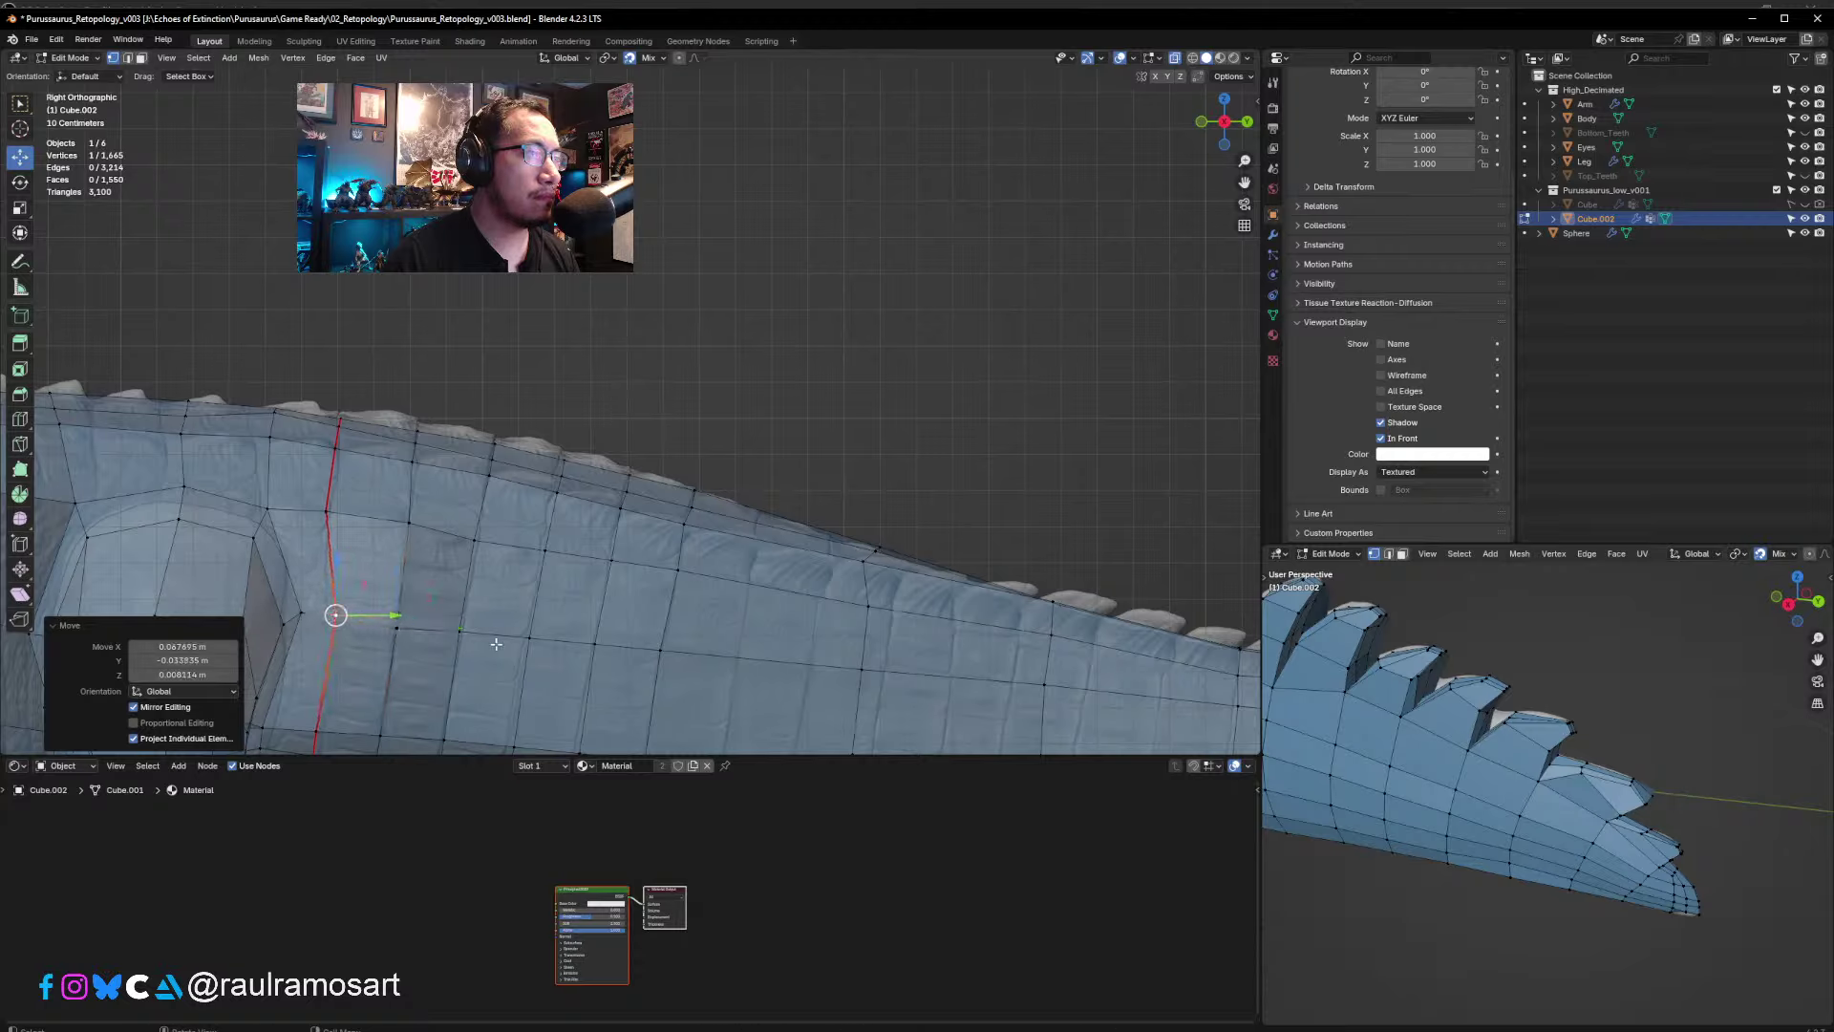
- Nudge the side vertices of the loops behind the seam onto the sculpt to even out their spacing
left_click(460, 630)
left_click_drag(462, 630, 468, 614)
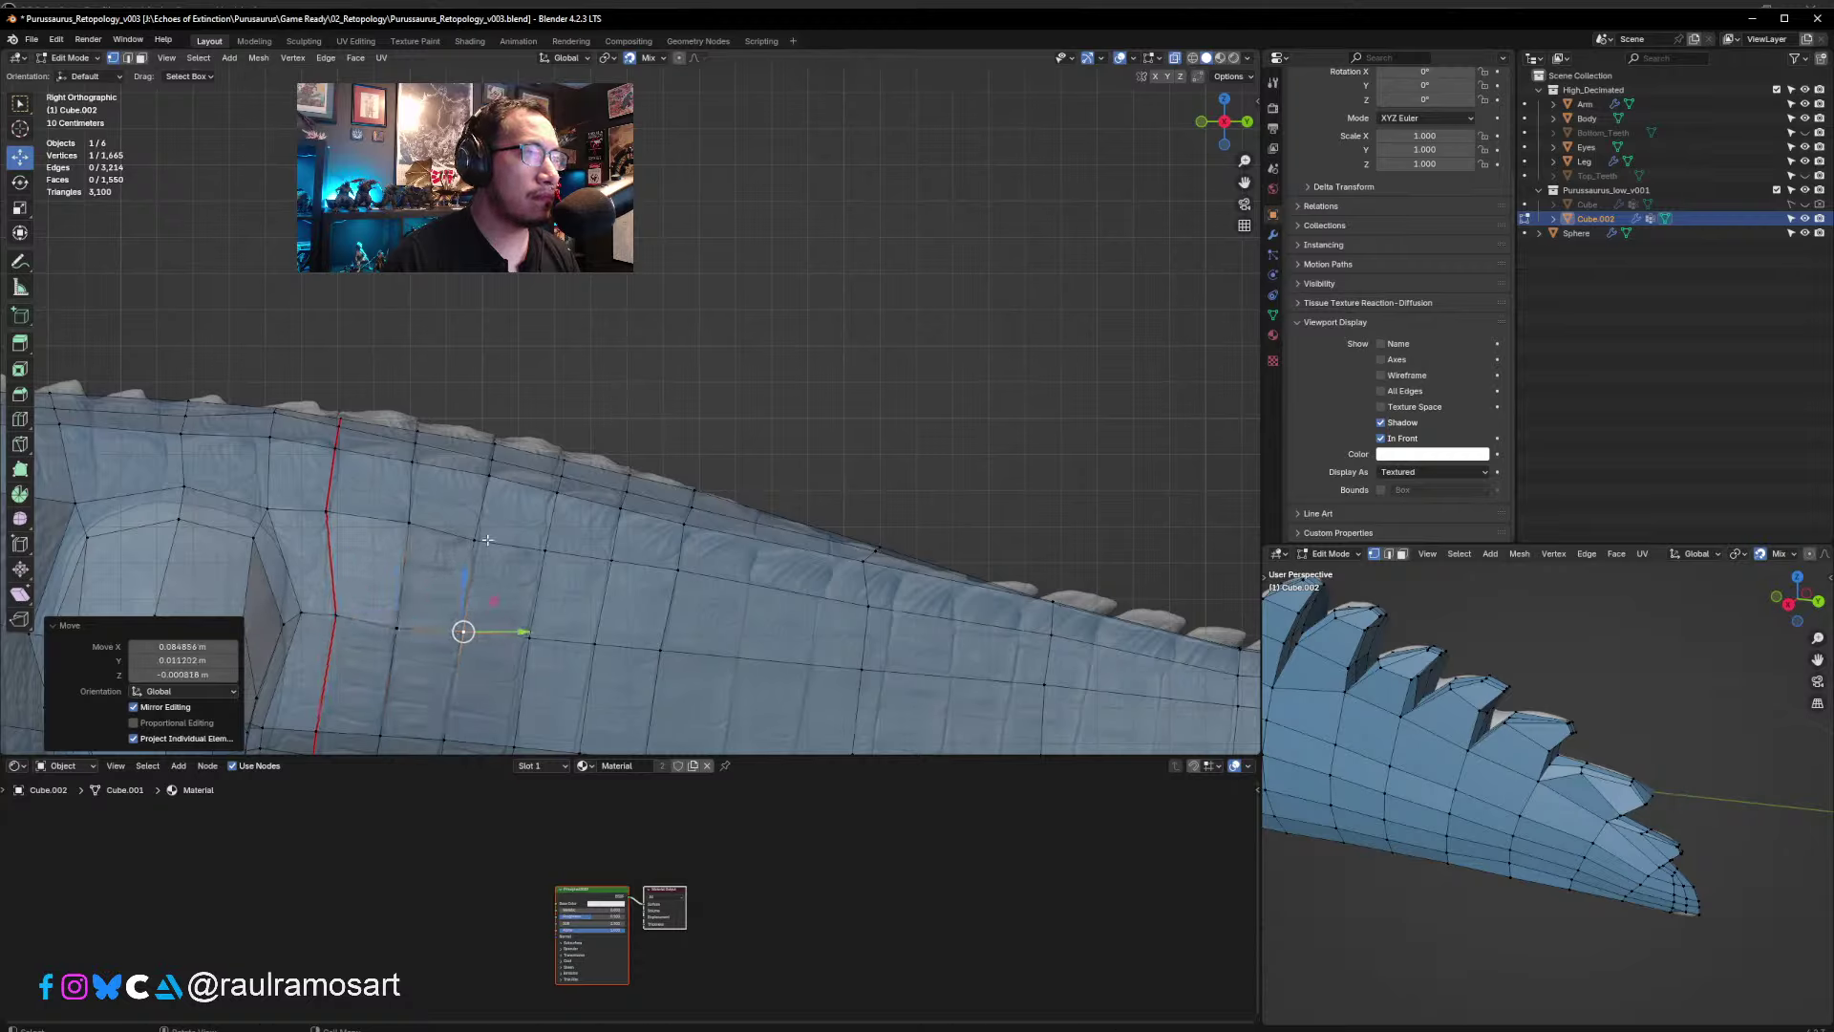
left_click_drag(487, 540, 612, 559)
left_click(550, 553)
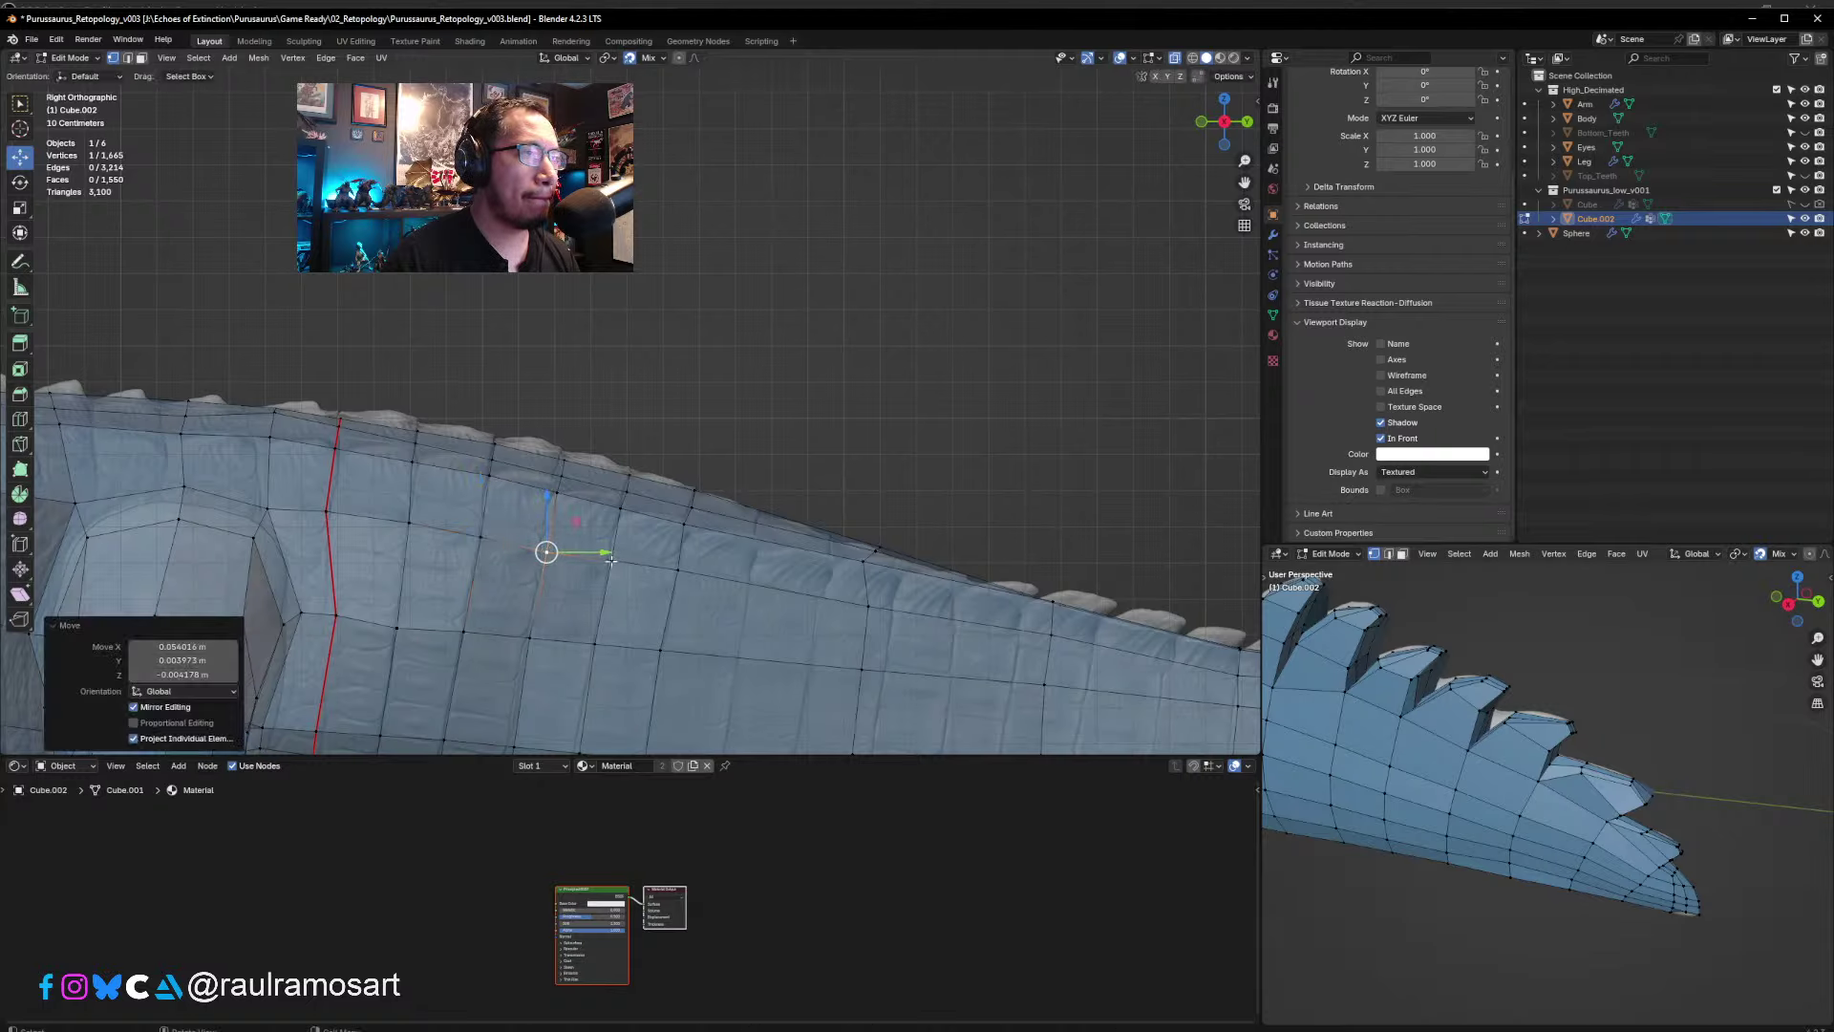
- Raise the upper-side vertices of the seam and the two loops behind it toward the back, snapped to the sculpt
mouse_move(595, 529)
middle_mouse_down()
mouse_move(573, 533)
mouse_move(609, 543)
middle_mouse_up()
left_click_drag(609, 542, 549, 524)
left_click(550, 537, "alt")
left_click(550, 541)
middle_click_drag(549, 524, 613, 596)
key("g")
left_click(484, 518)
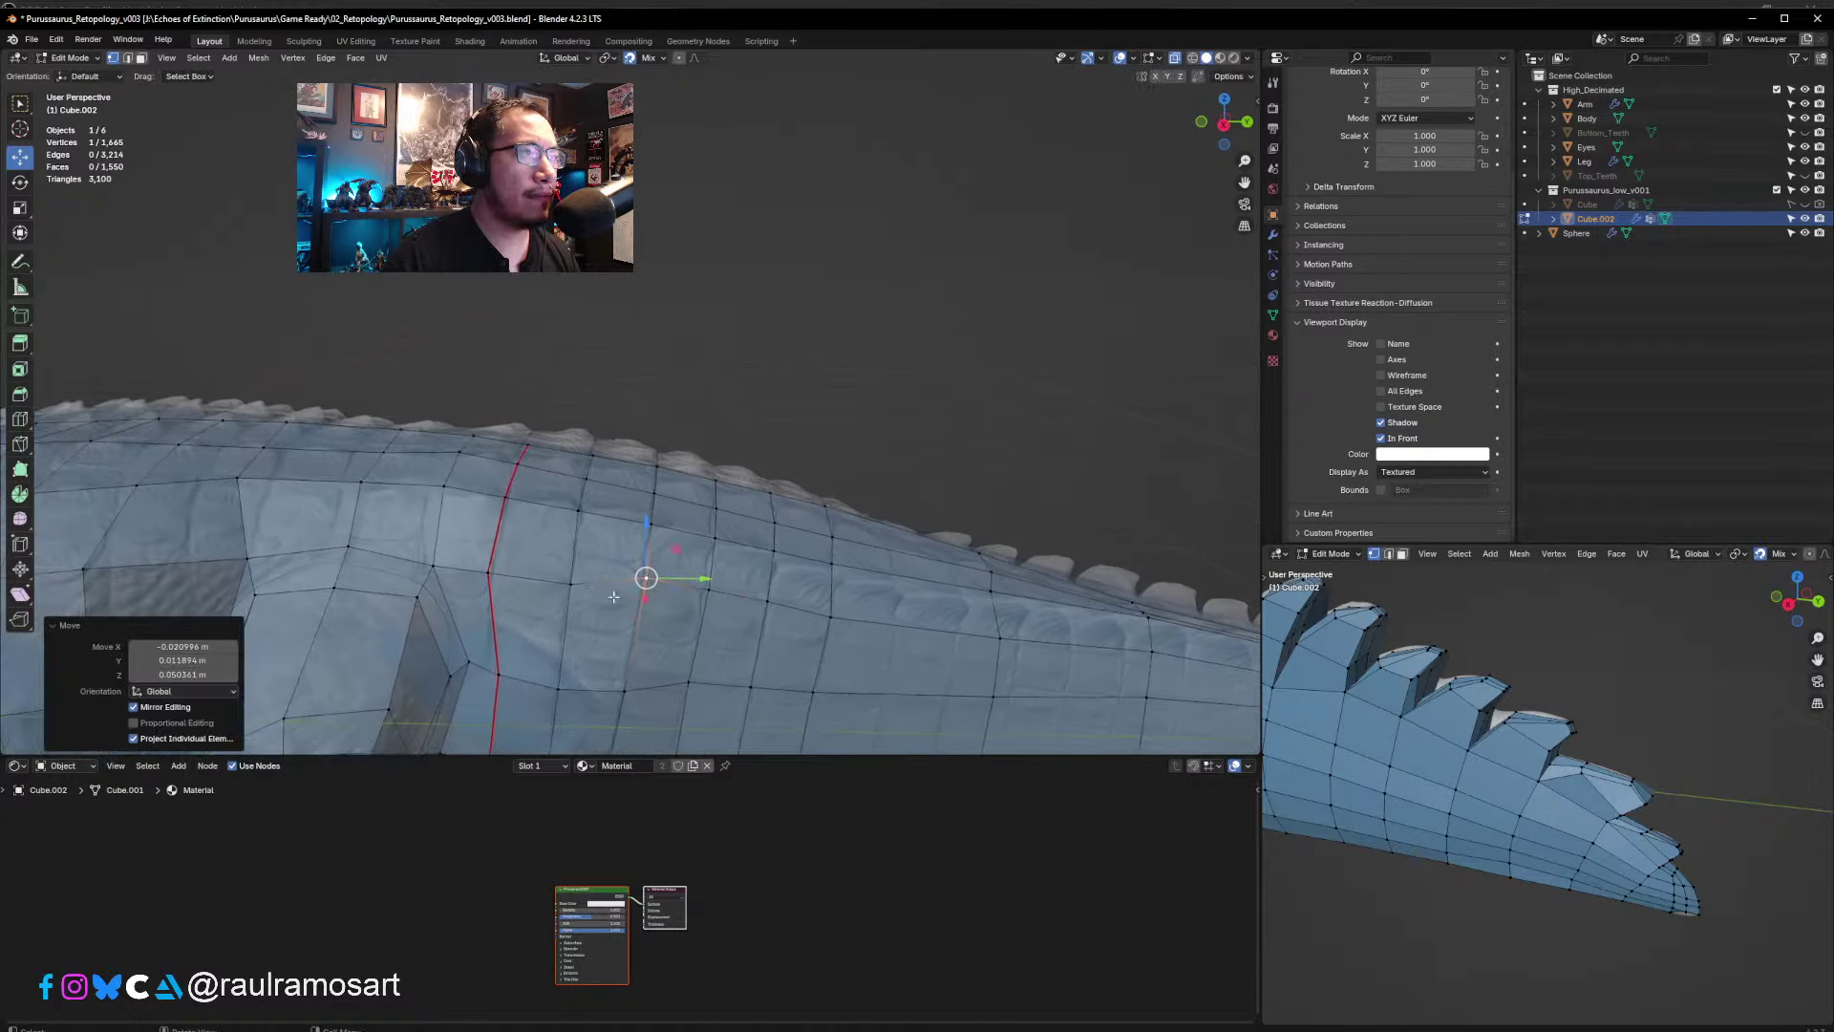
left_click(566, 584)
key("g")
left_click(571, 562)
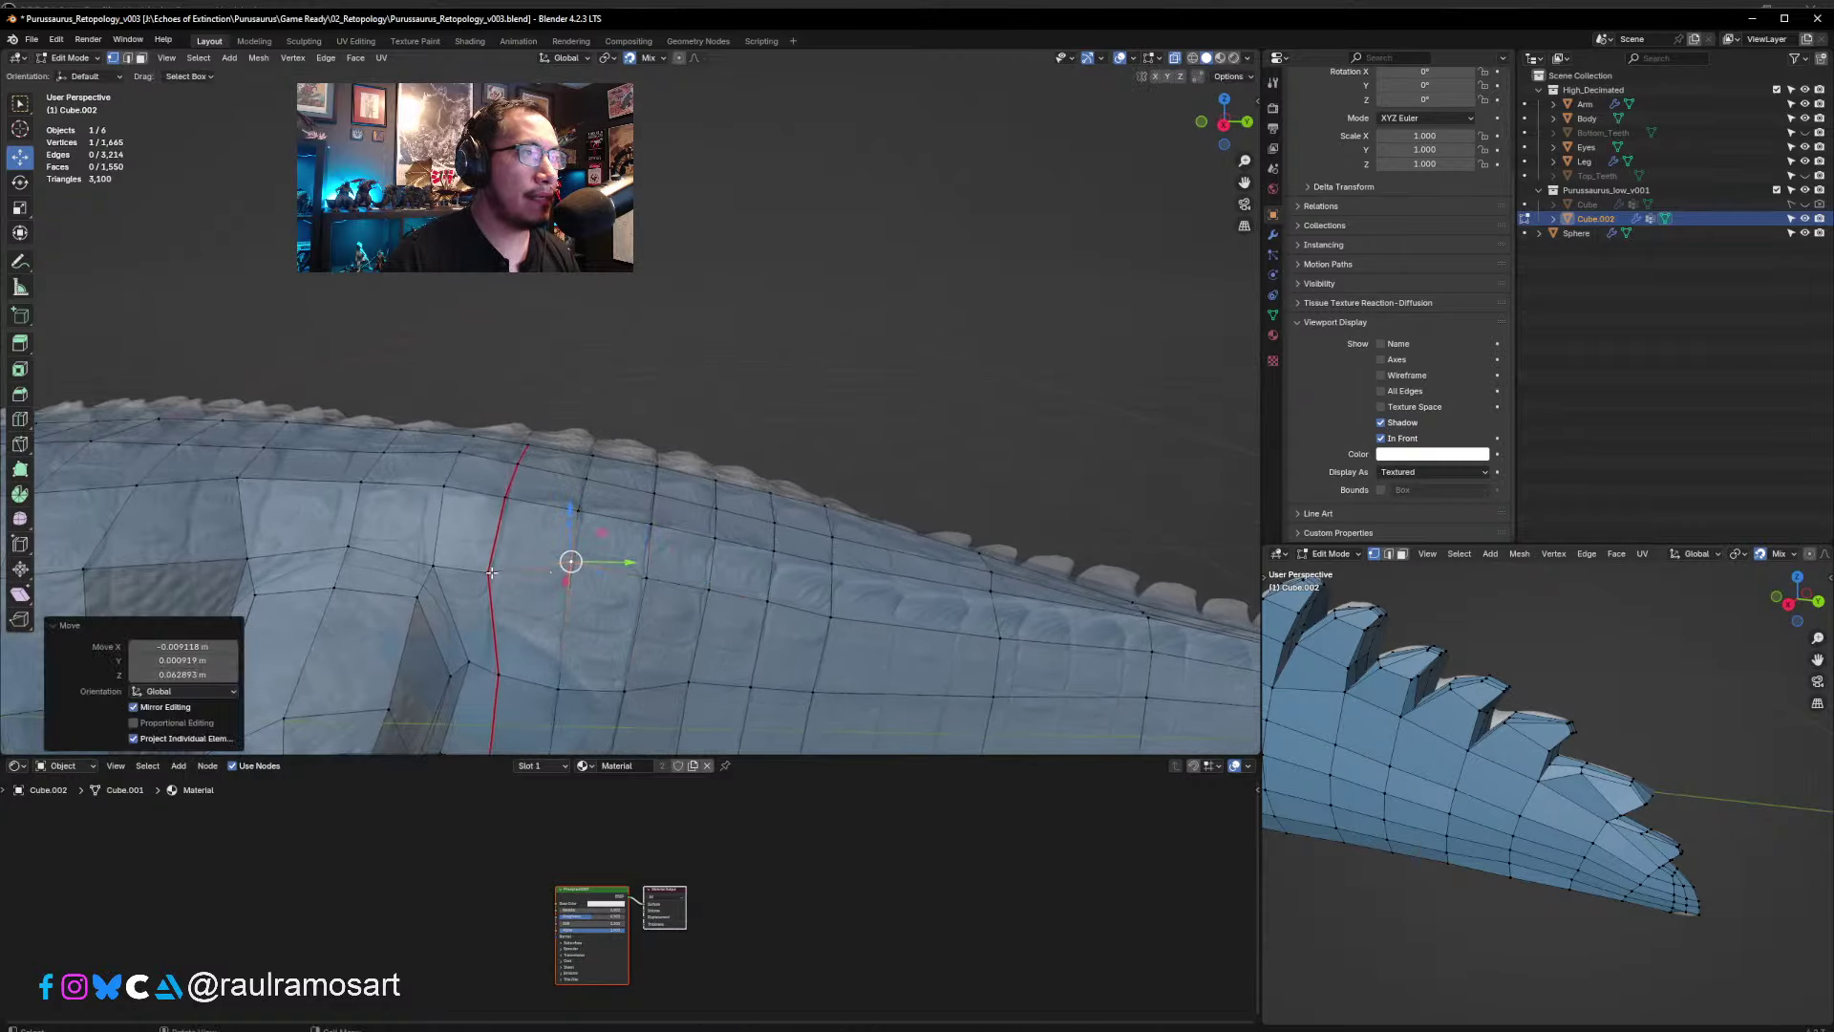
left_click(489, 572)
key("g")
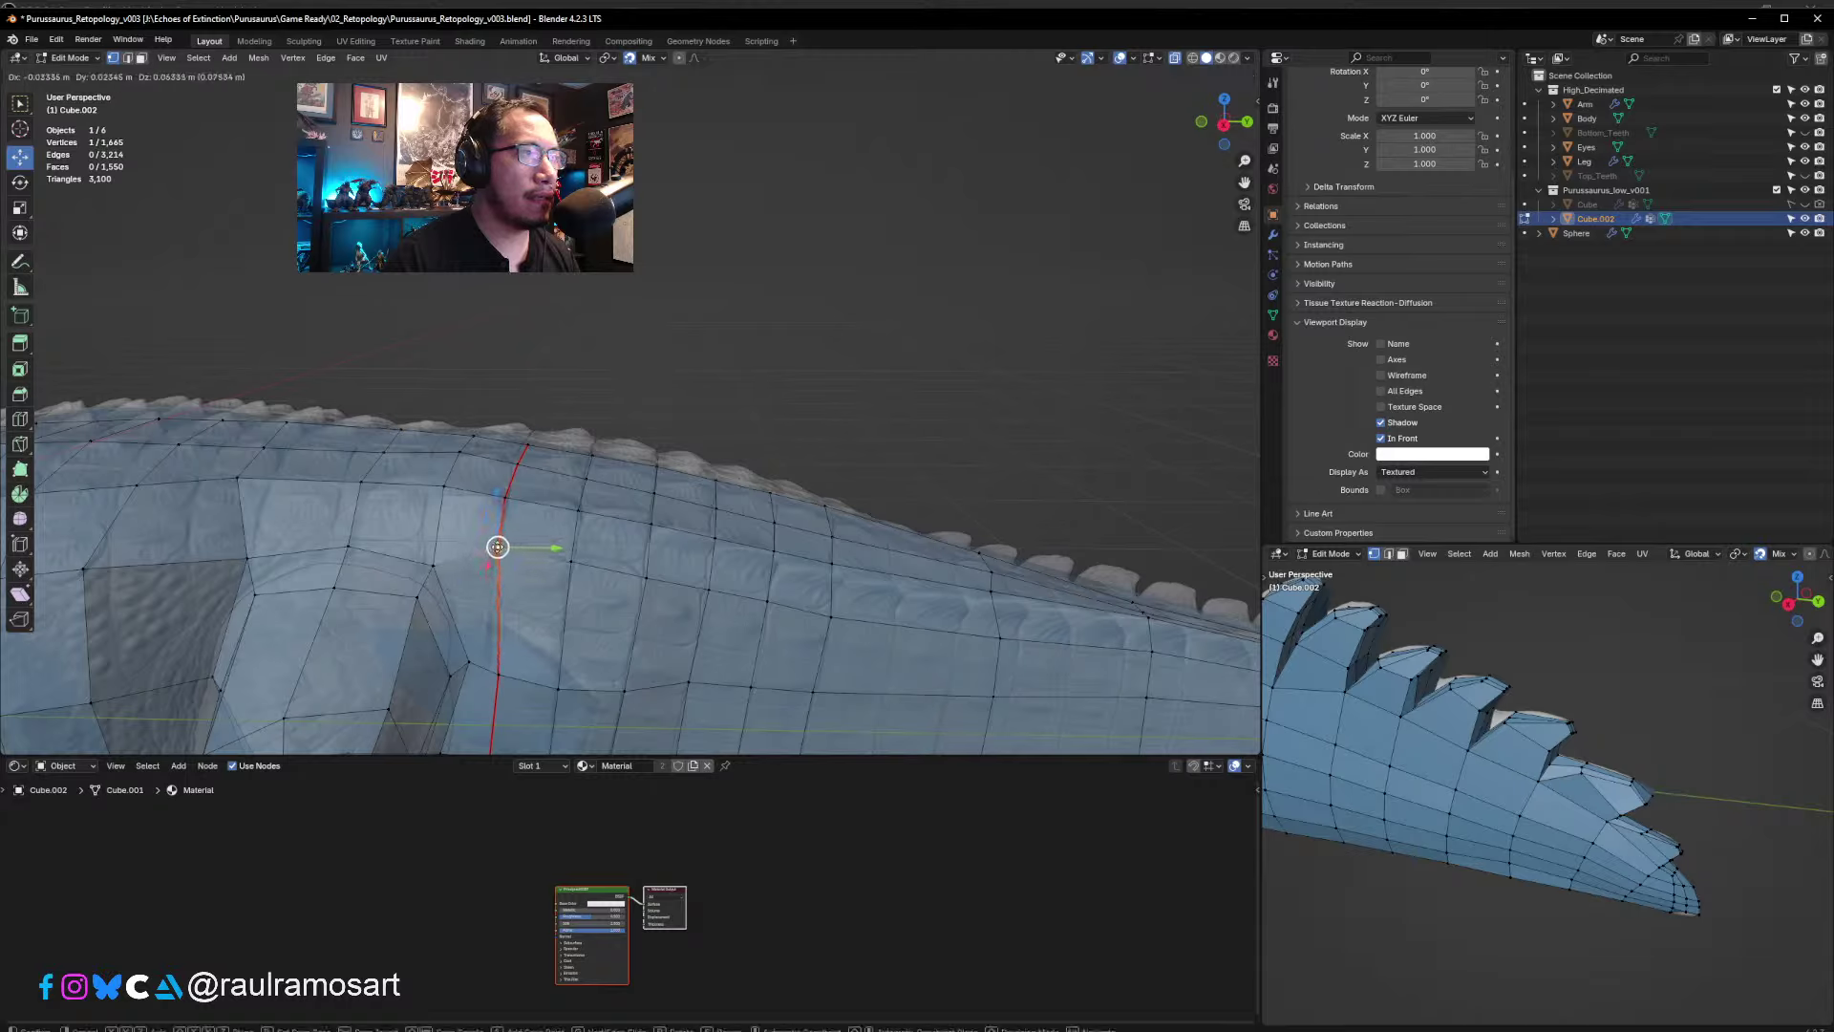
left_click(497, 552)
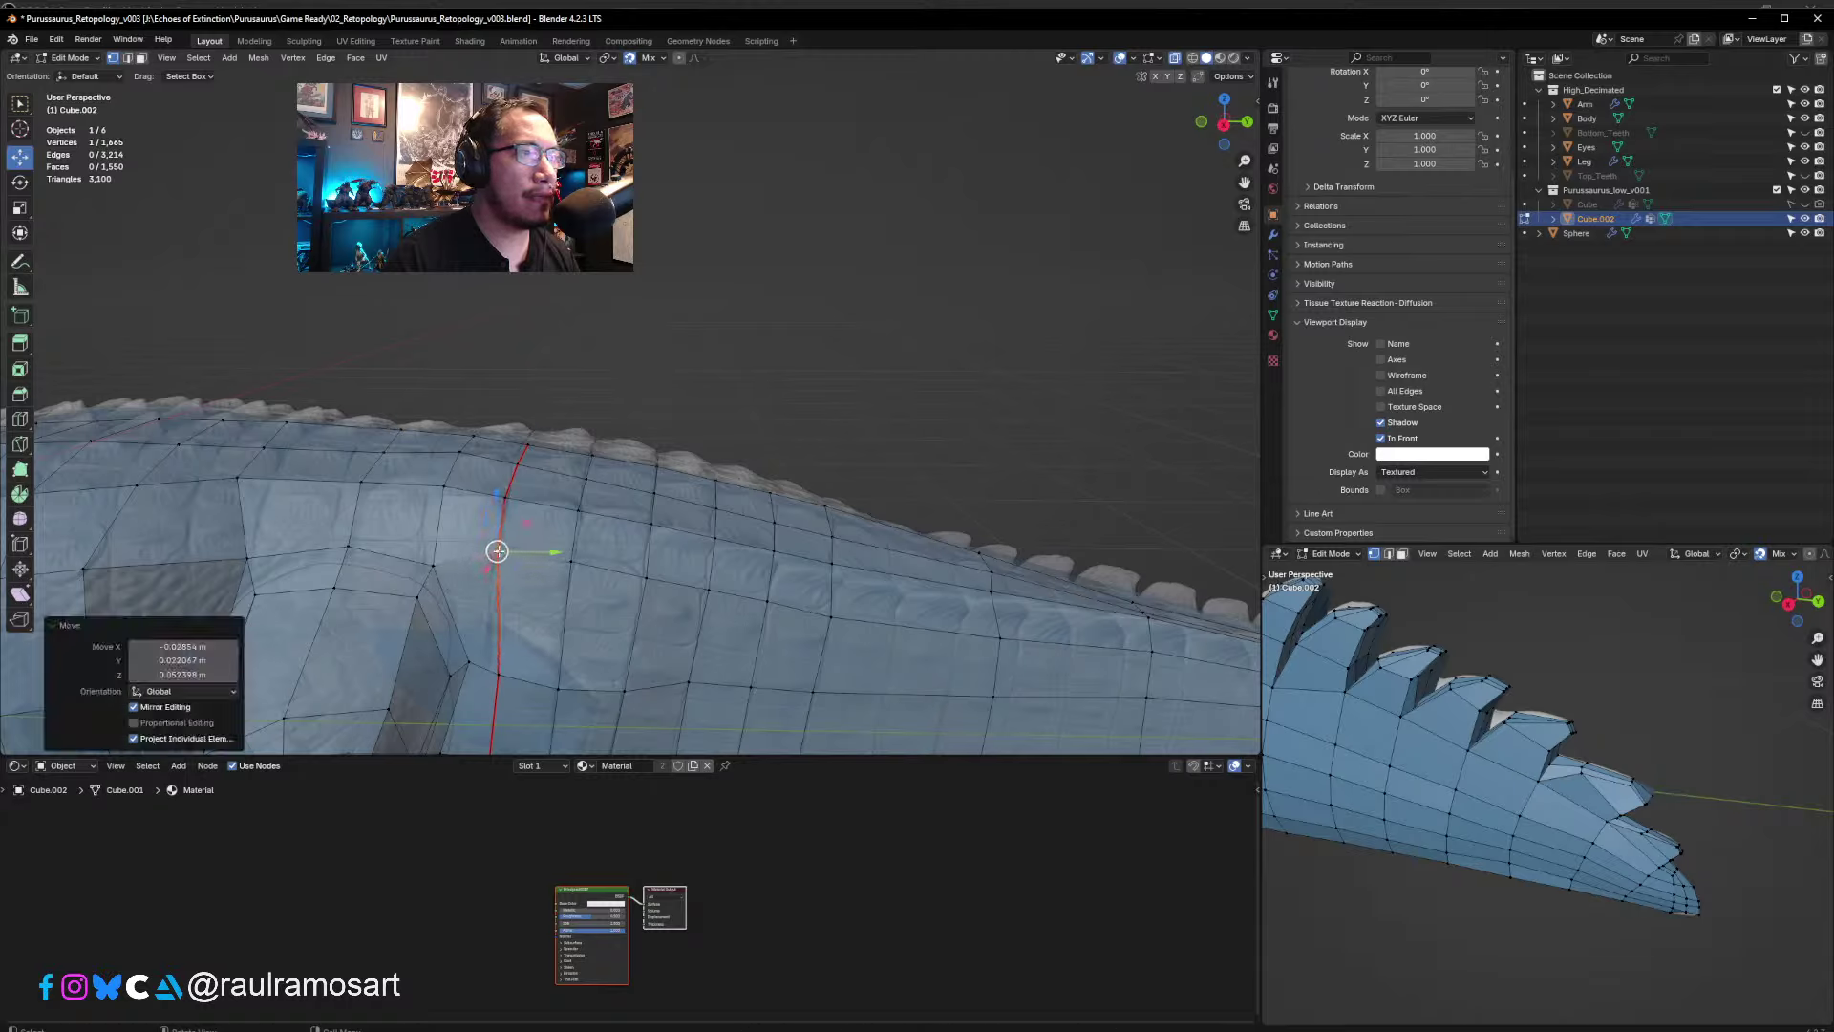
- Raise the upper-side vertex of the loop farther along the tail slightly to even out the edge row
left_click(834, 617)
key("g")
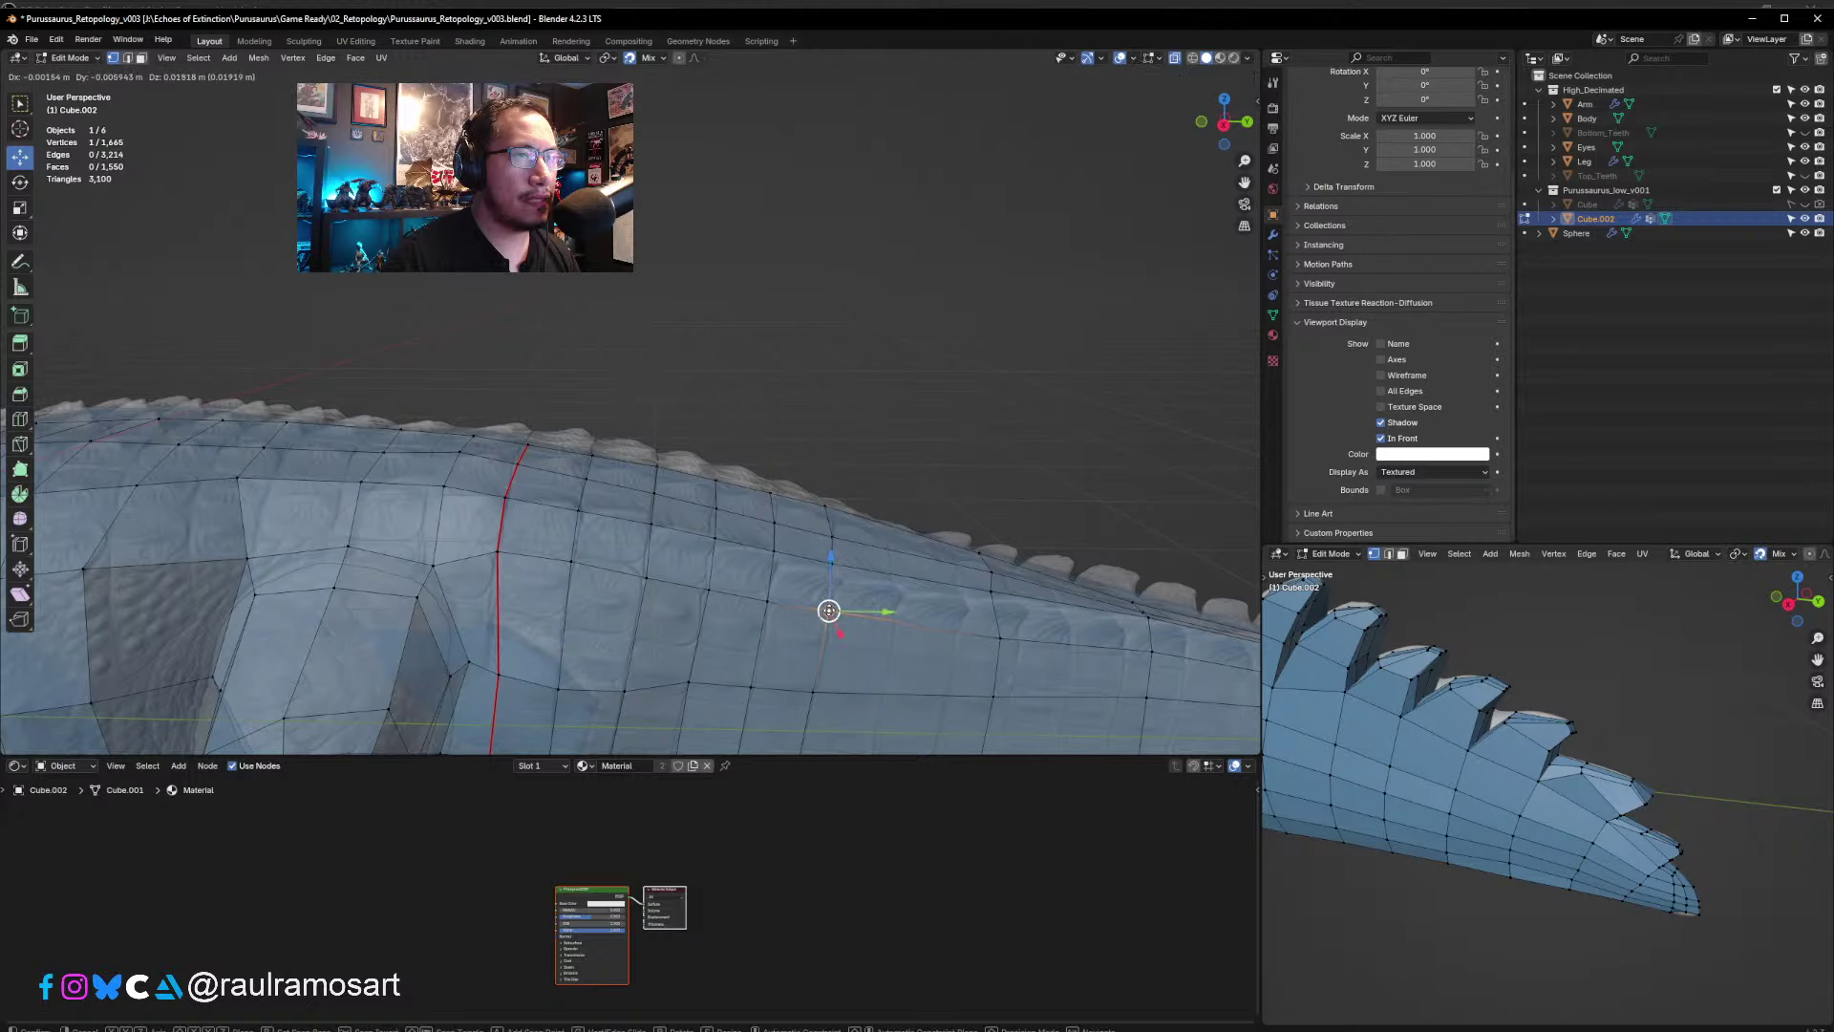
left_click(830, 611)
- Examine the tail's edge flow from the side, from behind and from above
middle_click_drag(888, 636, 650, 486, "shift")
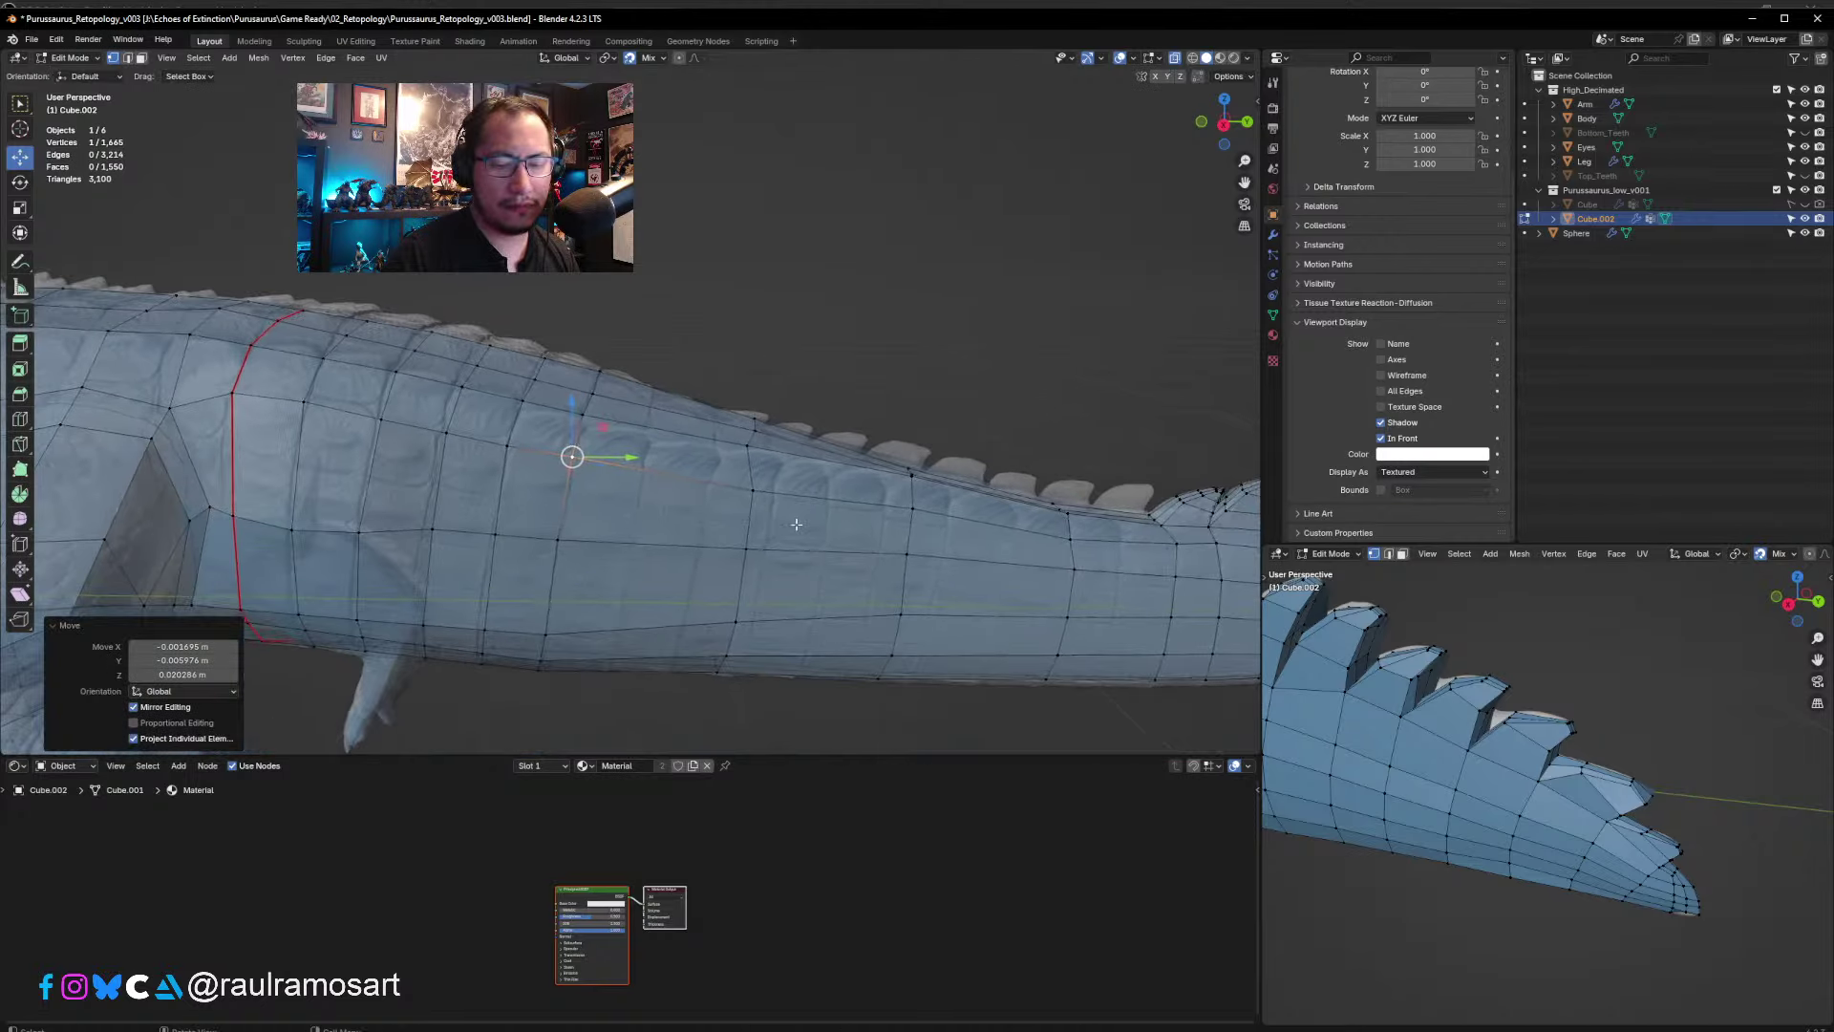
key("KP_3")
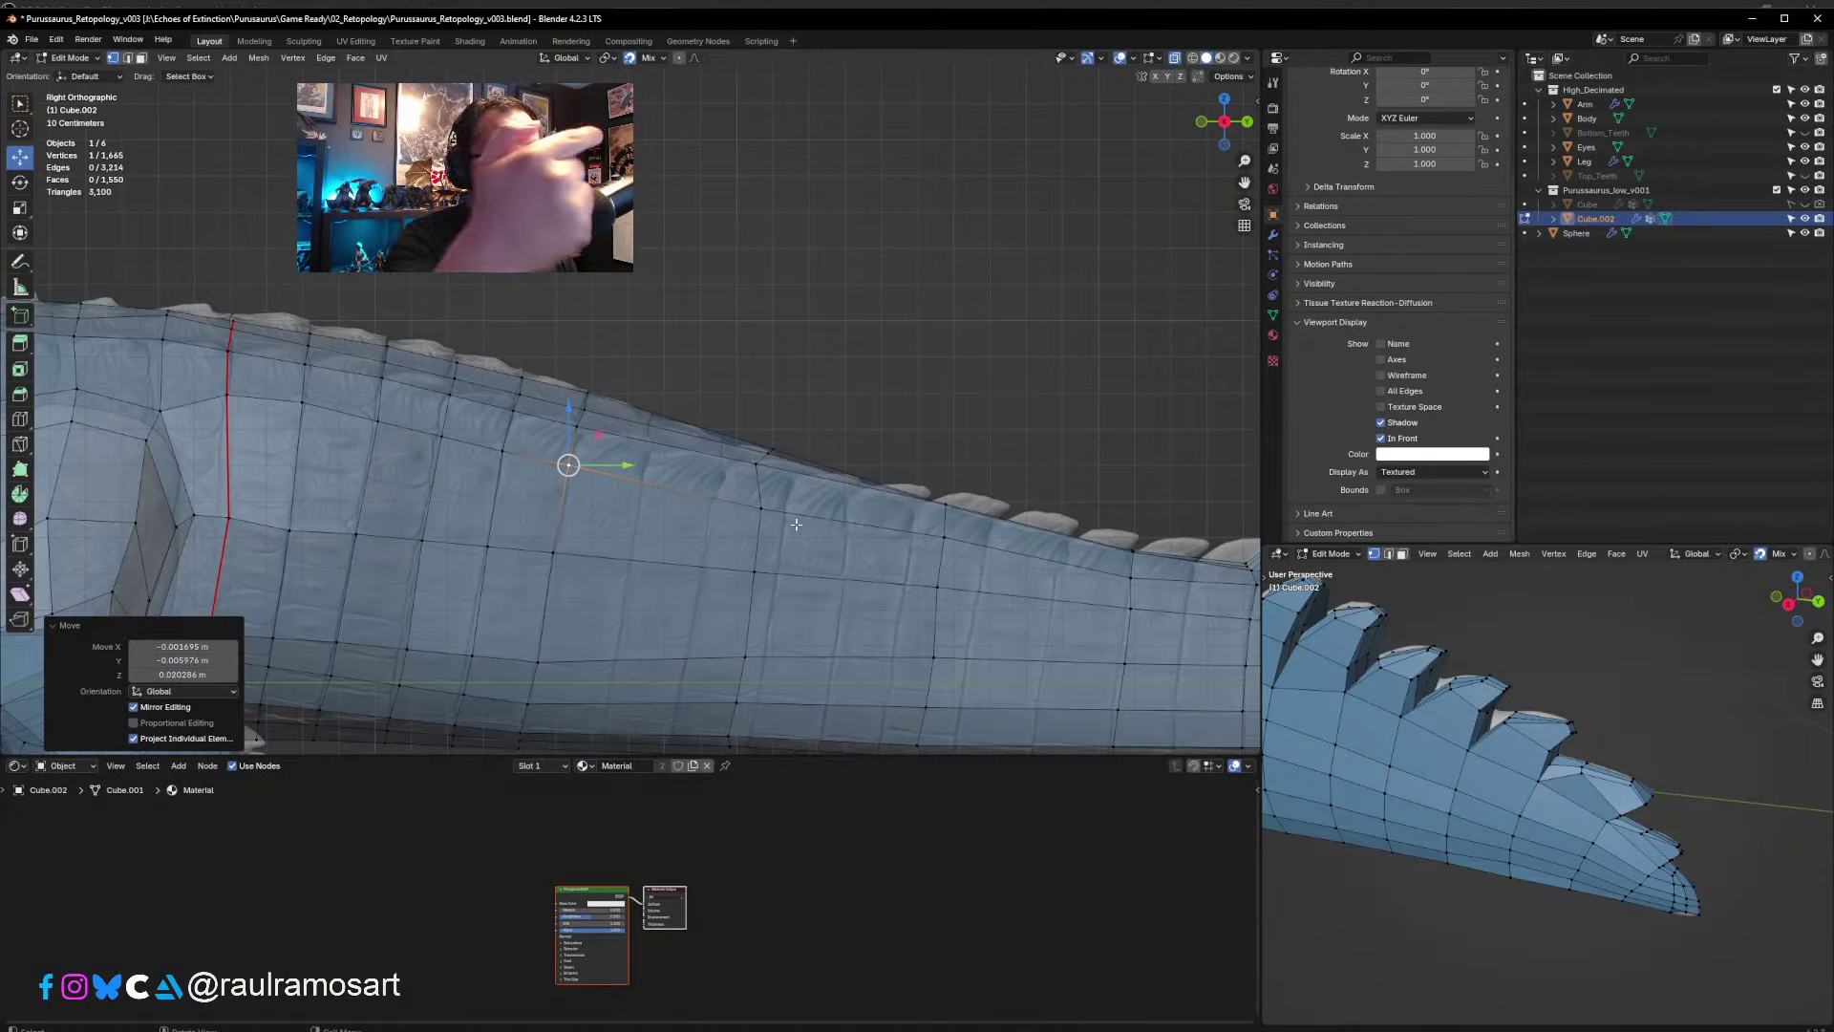
middle_click_drag(824, 321, 699, 360)
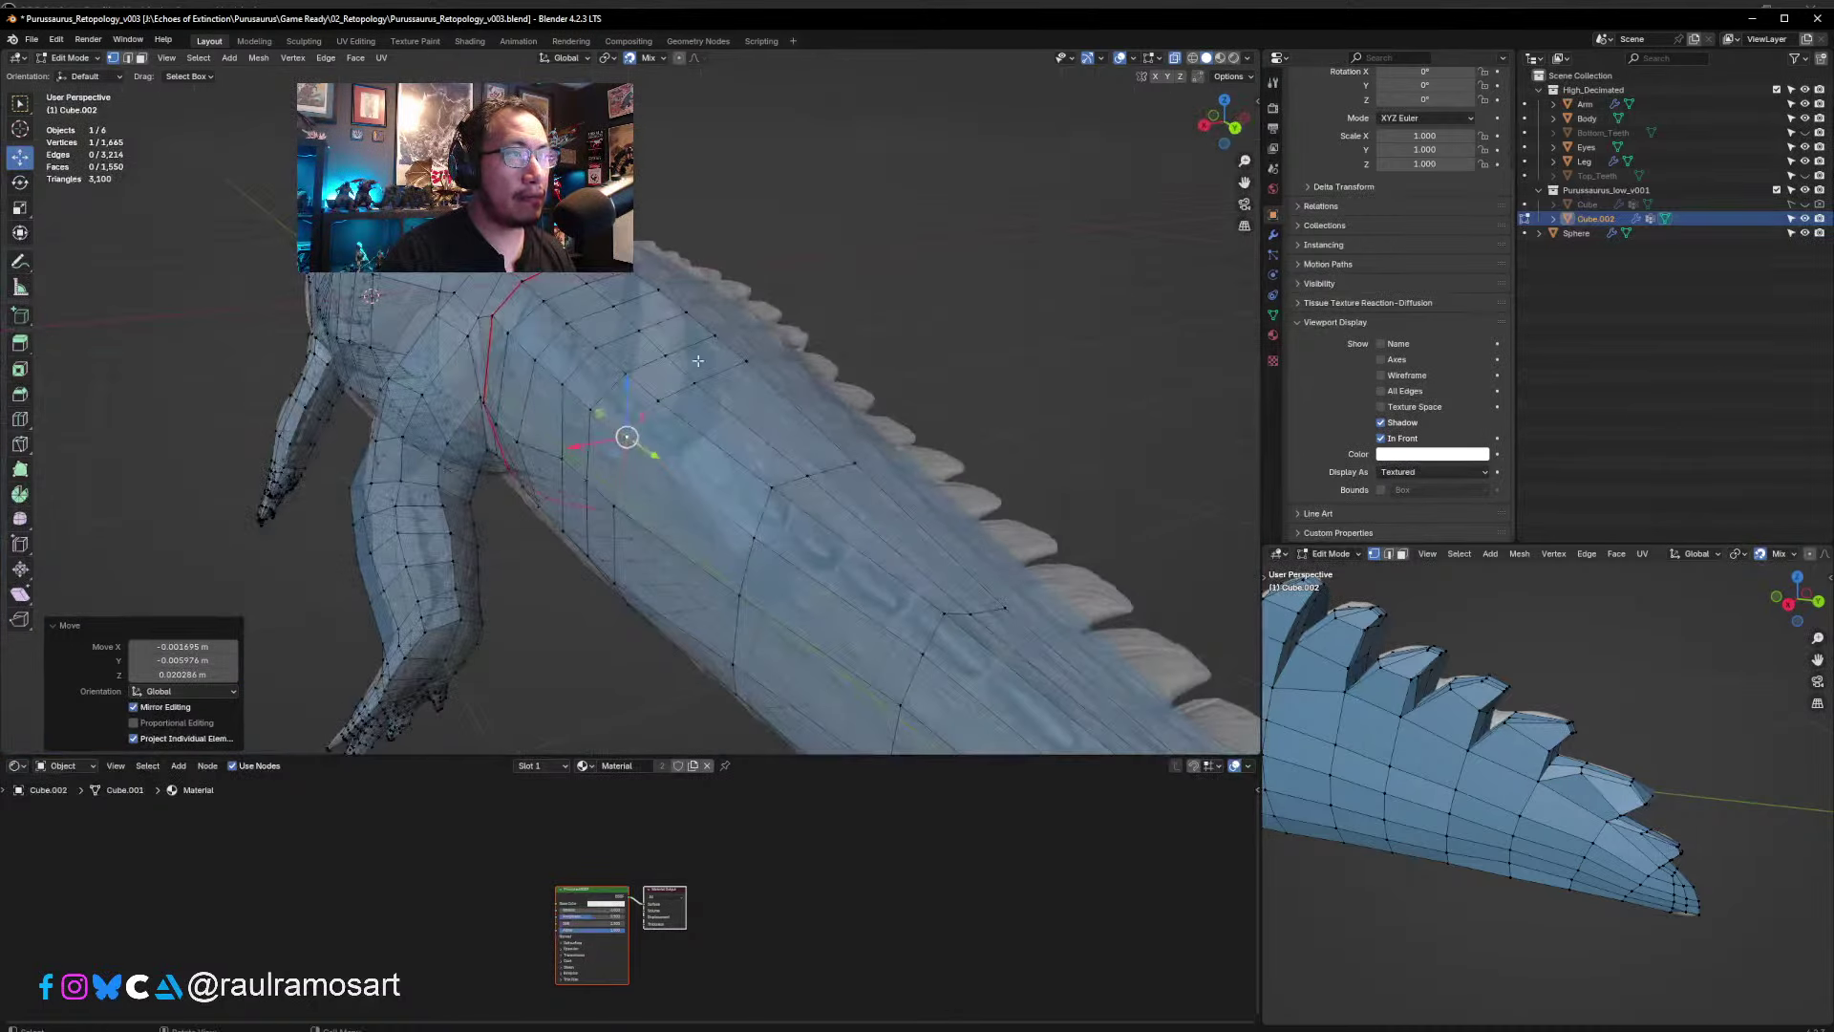
middle_click_drag(549, 339, 653, 484)
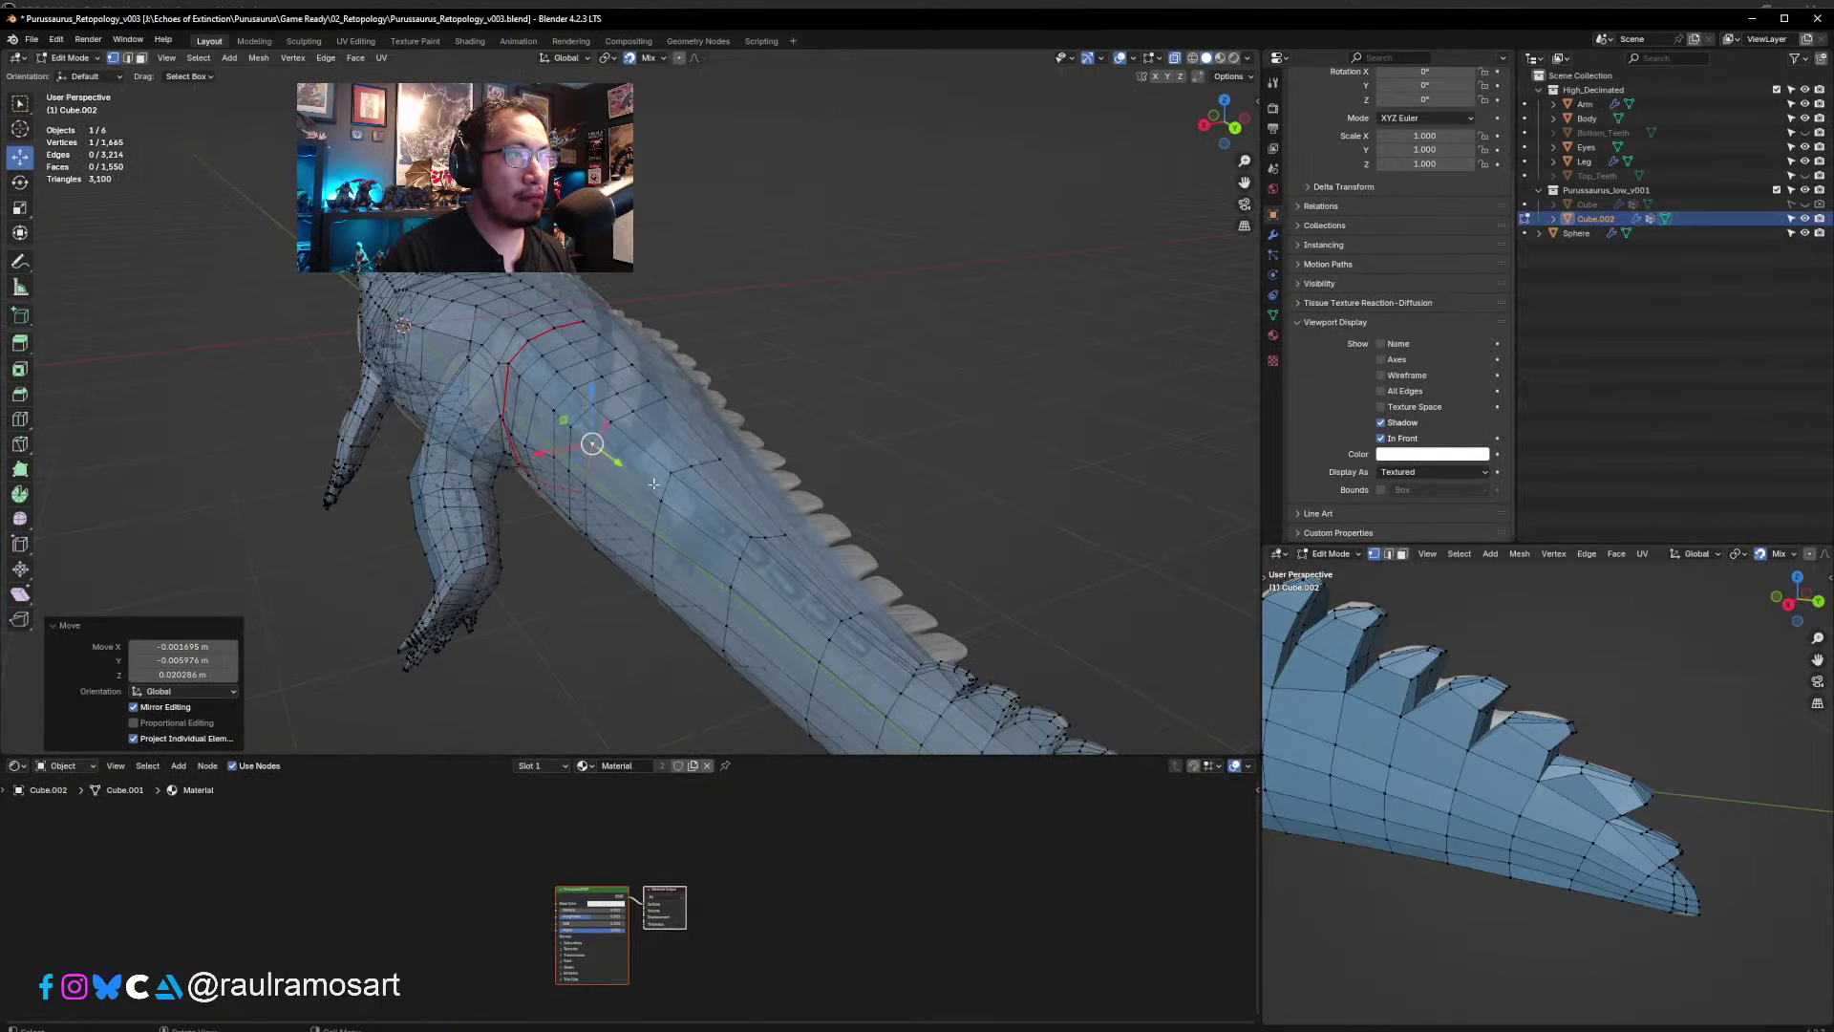
middle_click_drag(772, 567, 710, 546)
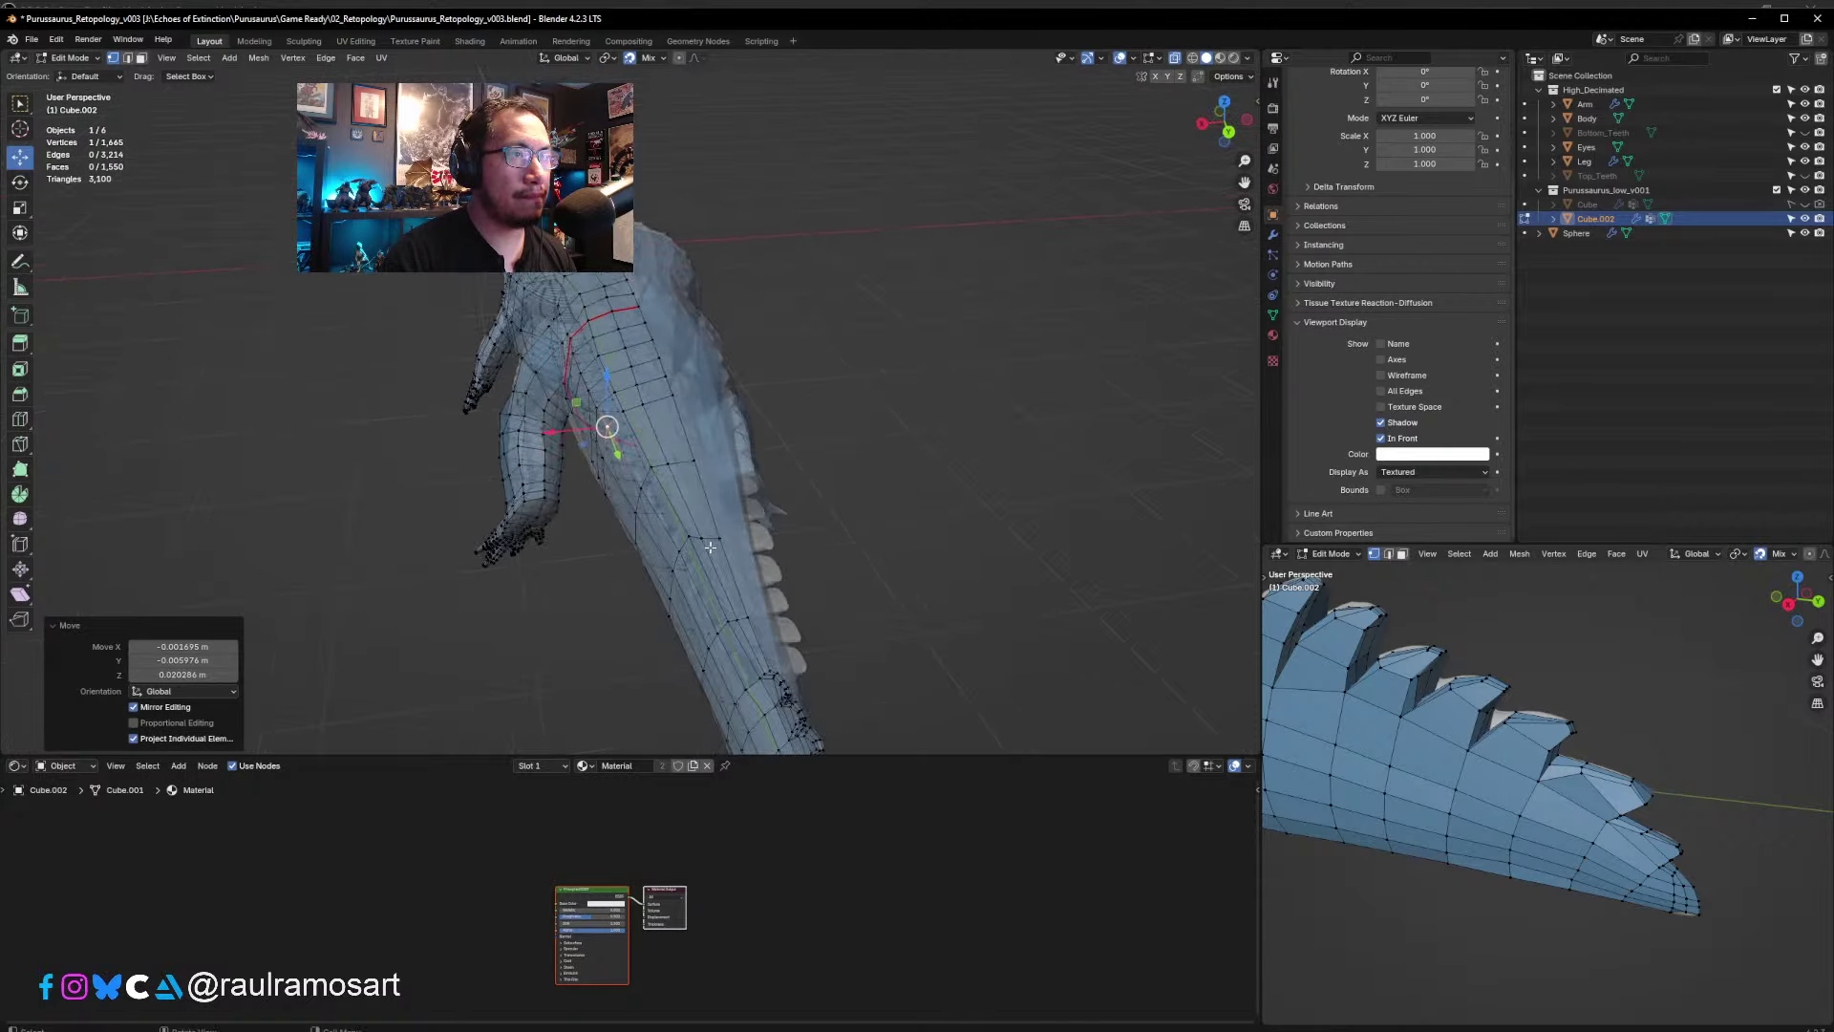
mouse_move(680, 454)
middle_mouse_down()
mouse_move(682, 535)
mouse_move(659, 468)
middle_mouse_up()
scroll(668, 516, "up", 2)
middle_click_drag(421, 330, 553, 289)
- Shift the upper-side vertices closest to the tail-base seam toward the back ridge
key("g")
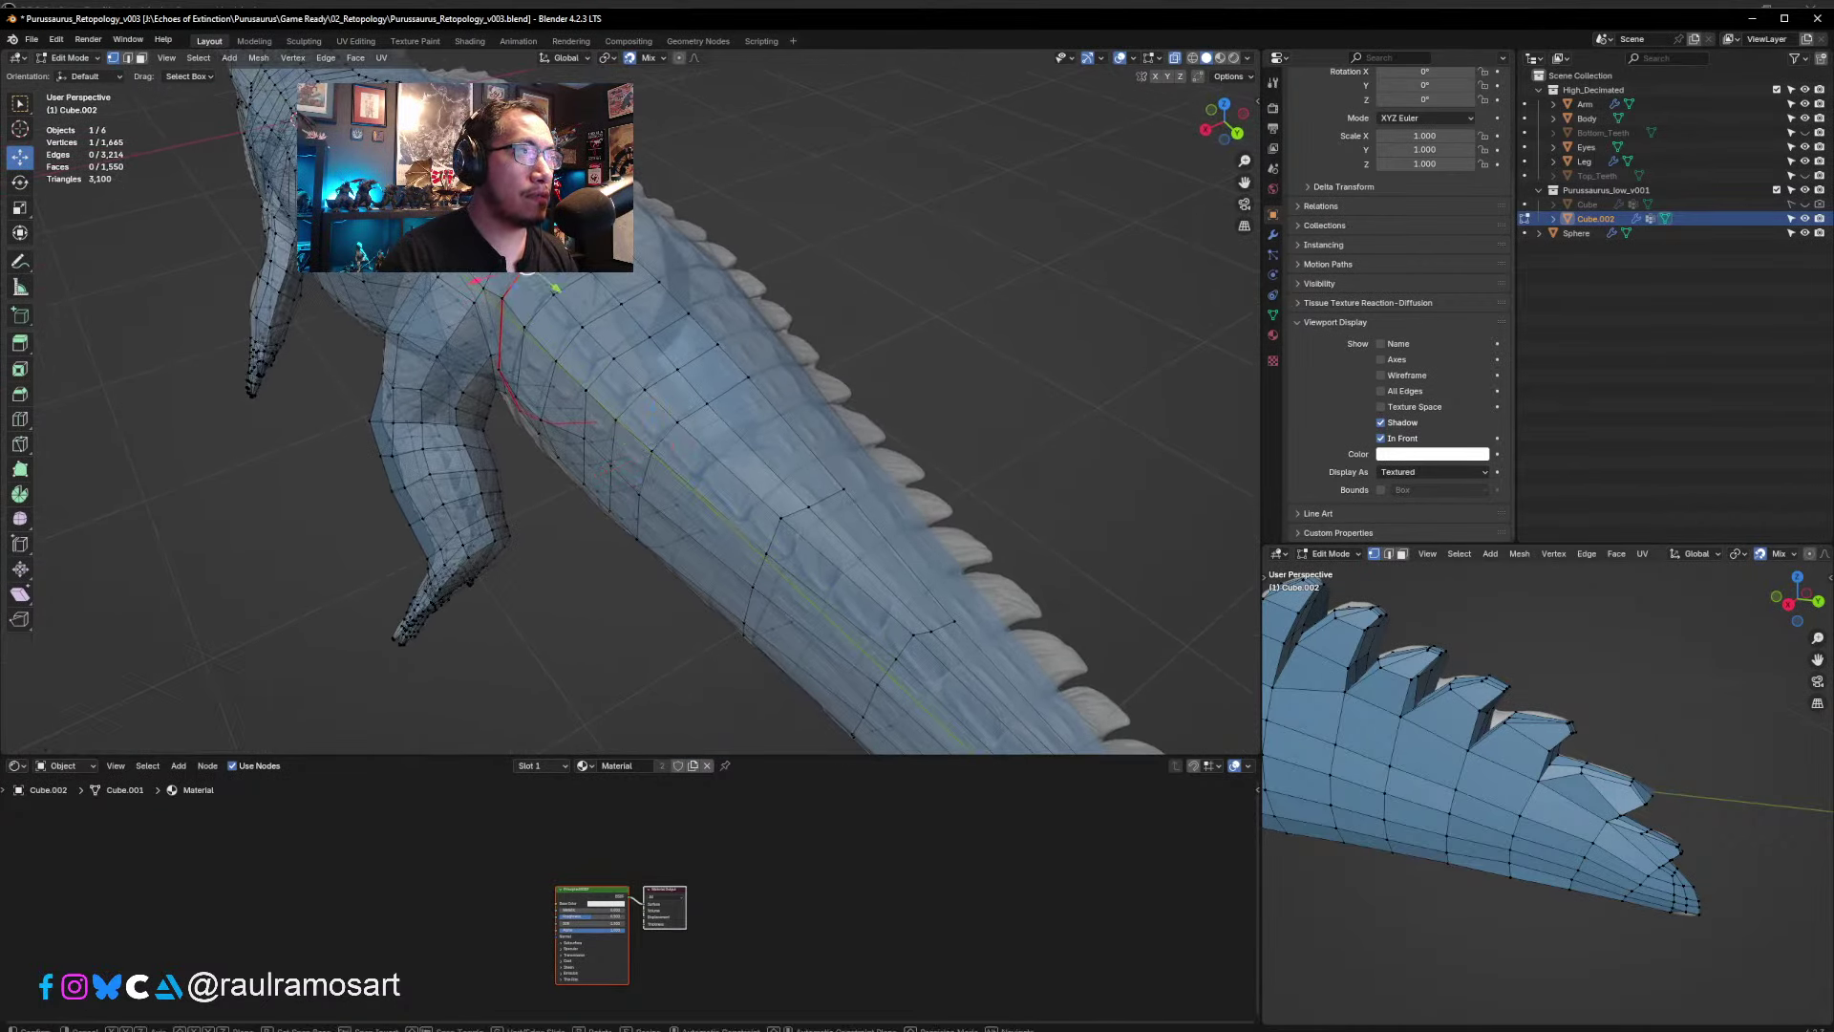
left_click(533, 259)
left_click(553, 294)
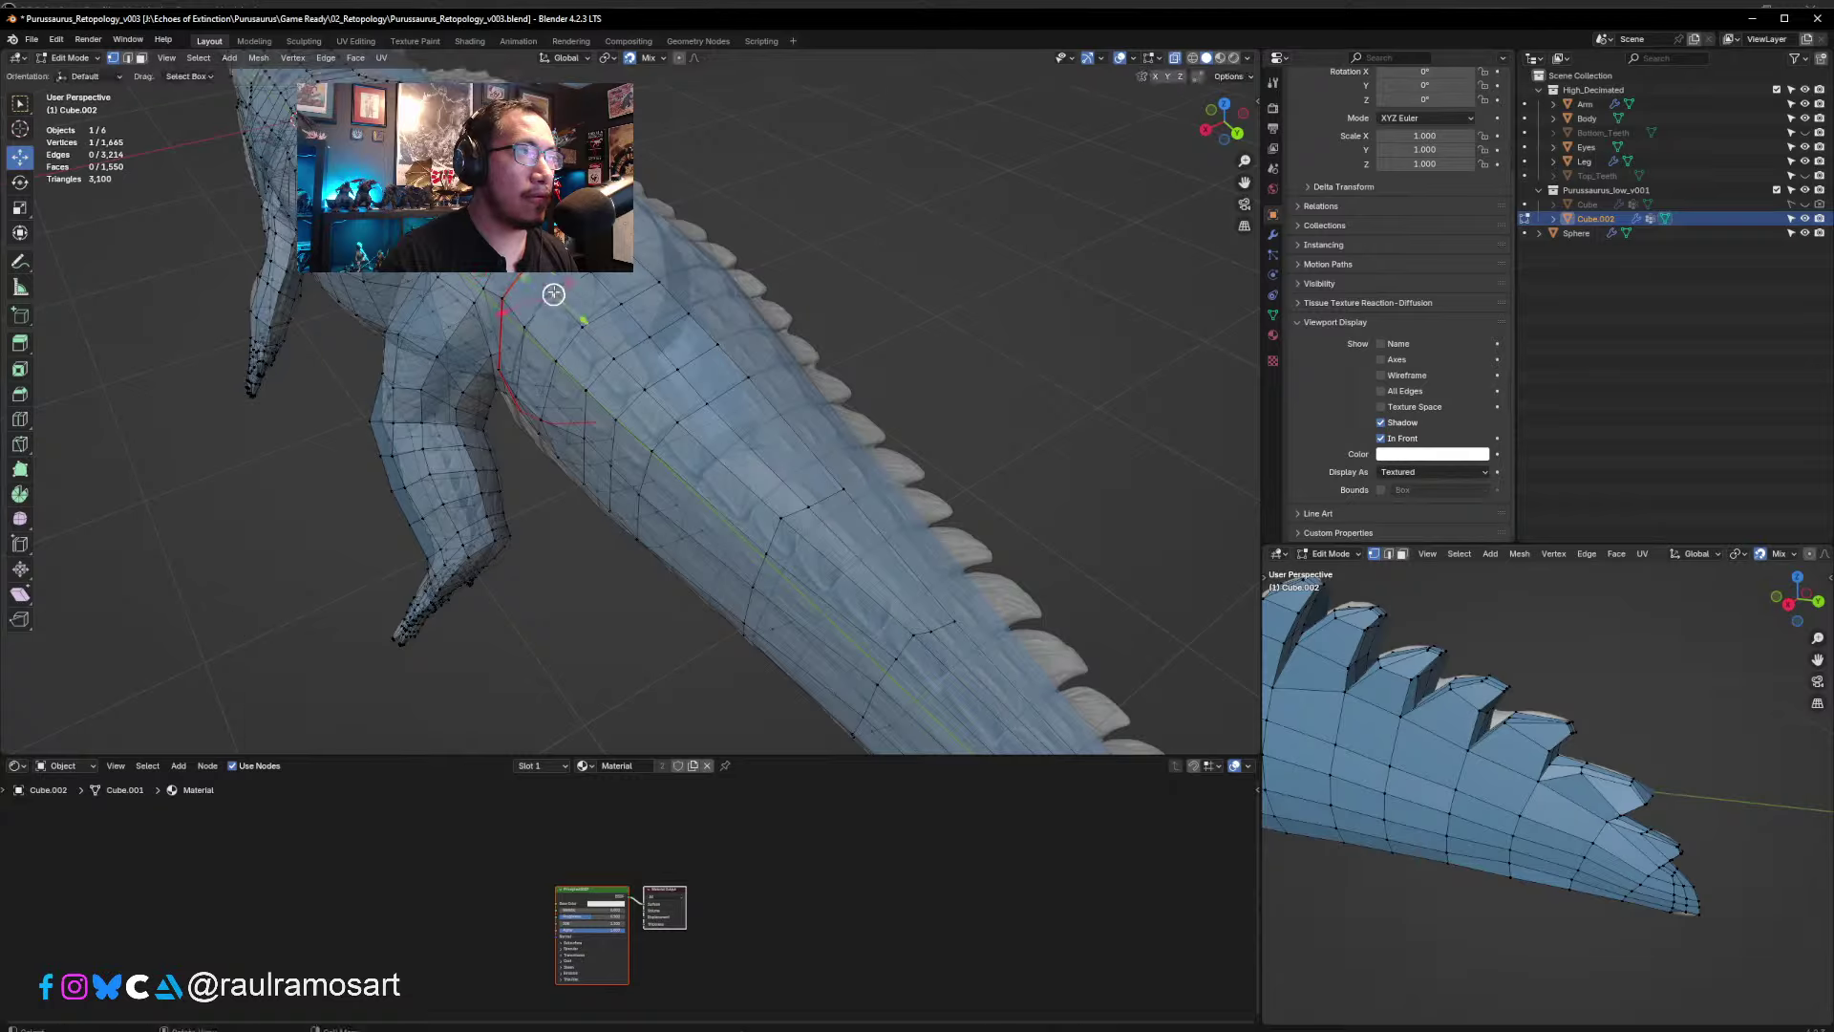
key("g")
left_click(566, 284)
left_click(584, 324)
left_click_drag(583, 325, 599, 316)
- Move the next three vertices along the same row toward the back ridge, continuing the line down the tail
left_click(613, 358)
key("g")
left_click(622, 352)
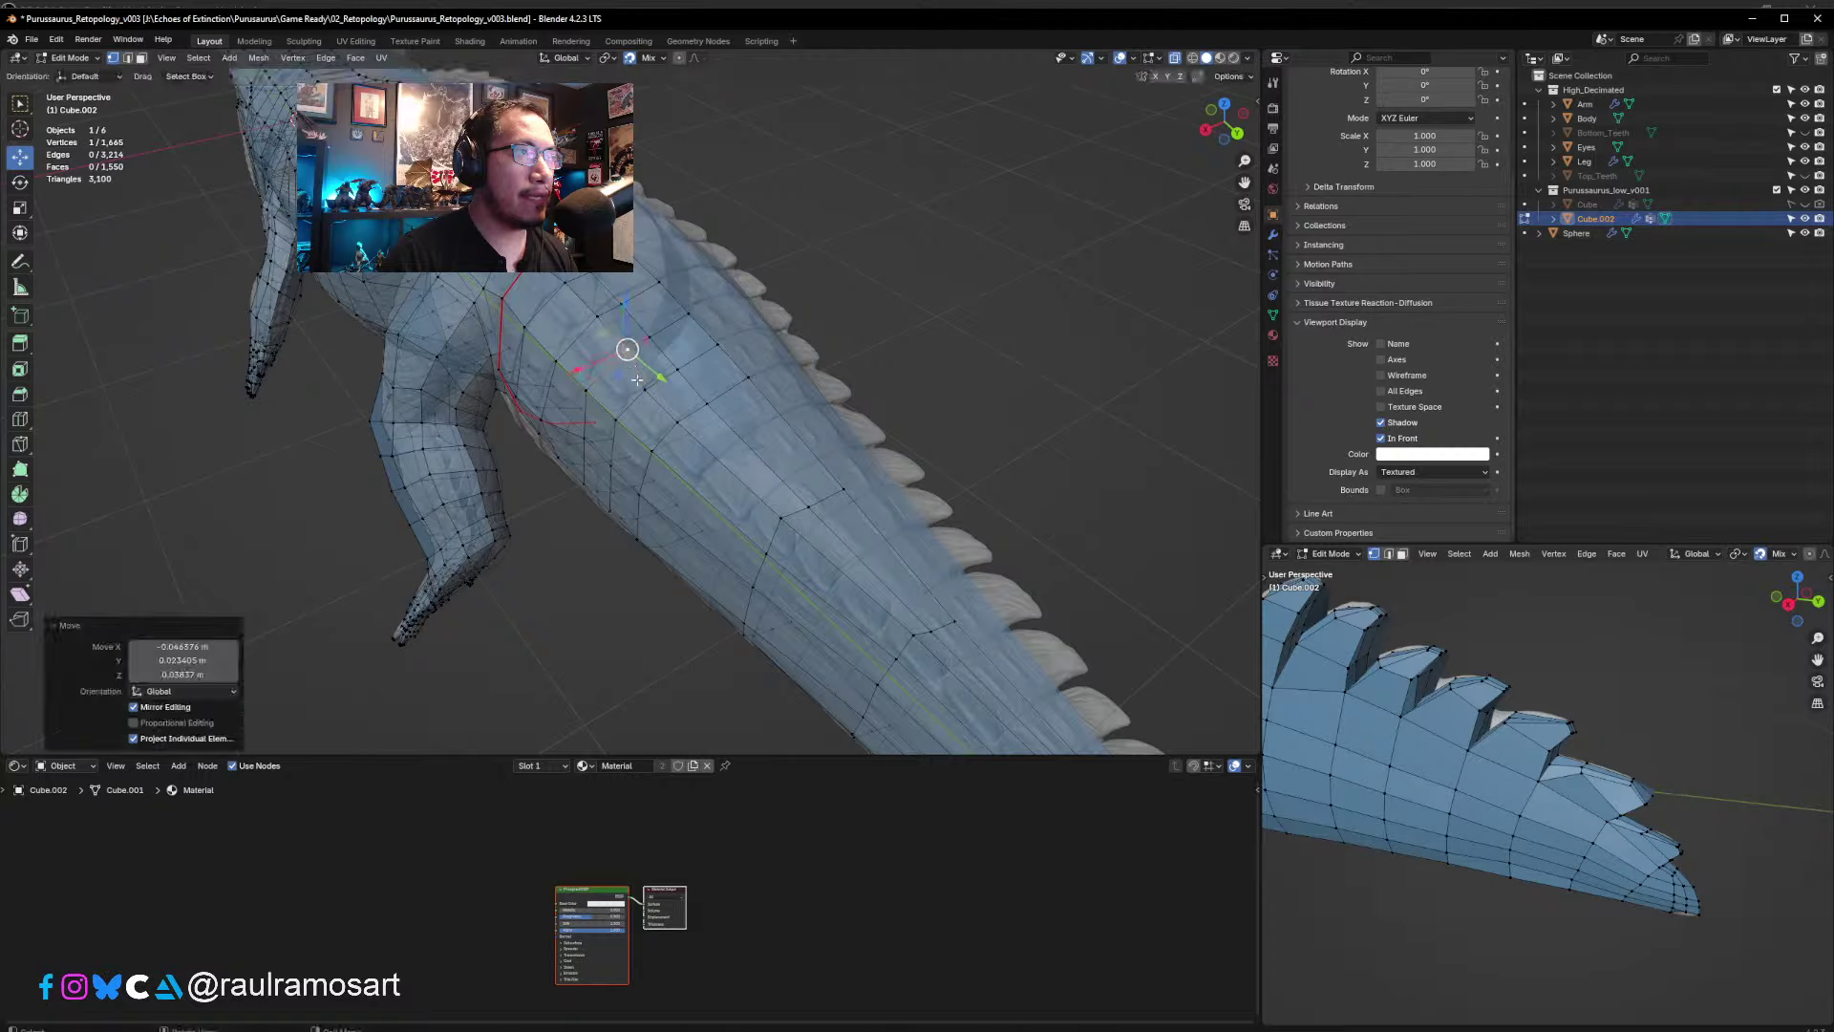
left_click(642, 388)
key("g")
left_click(654, 384)
left_click(677, 423)
key("g")
left_click(688, 419)
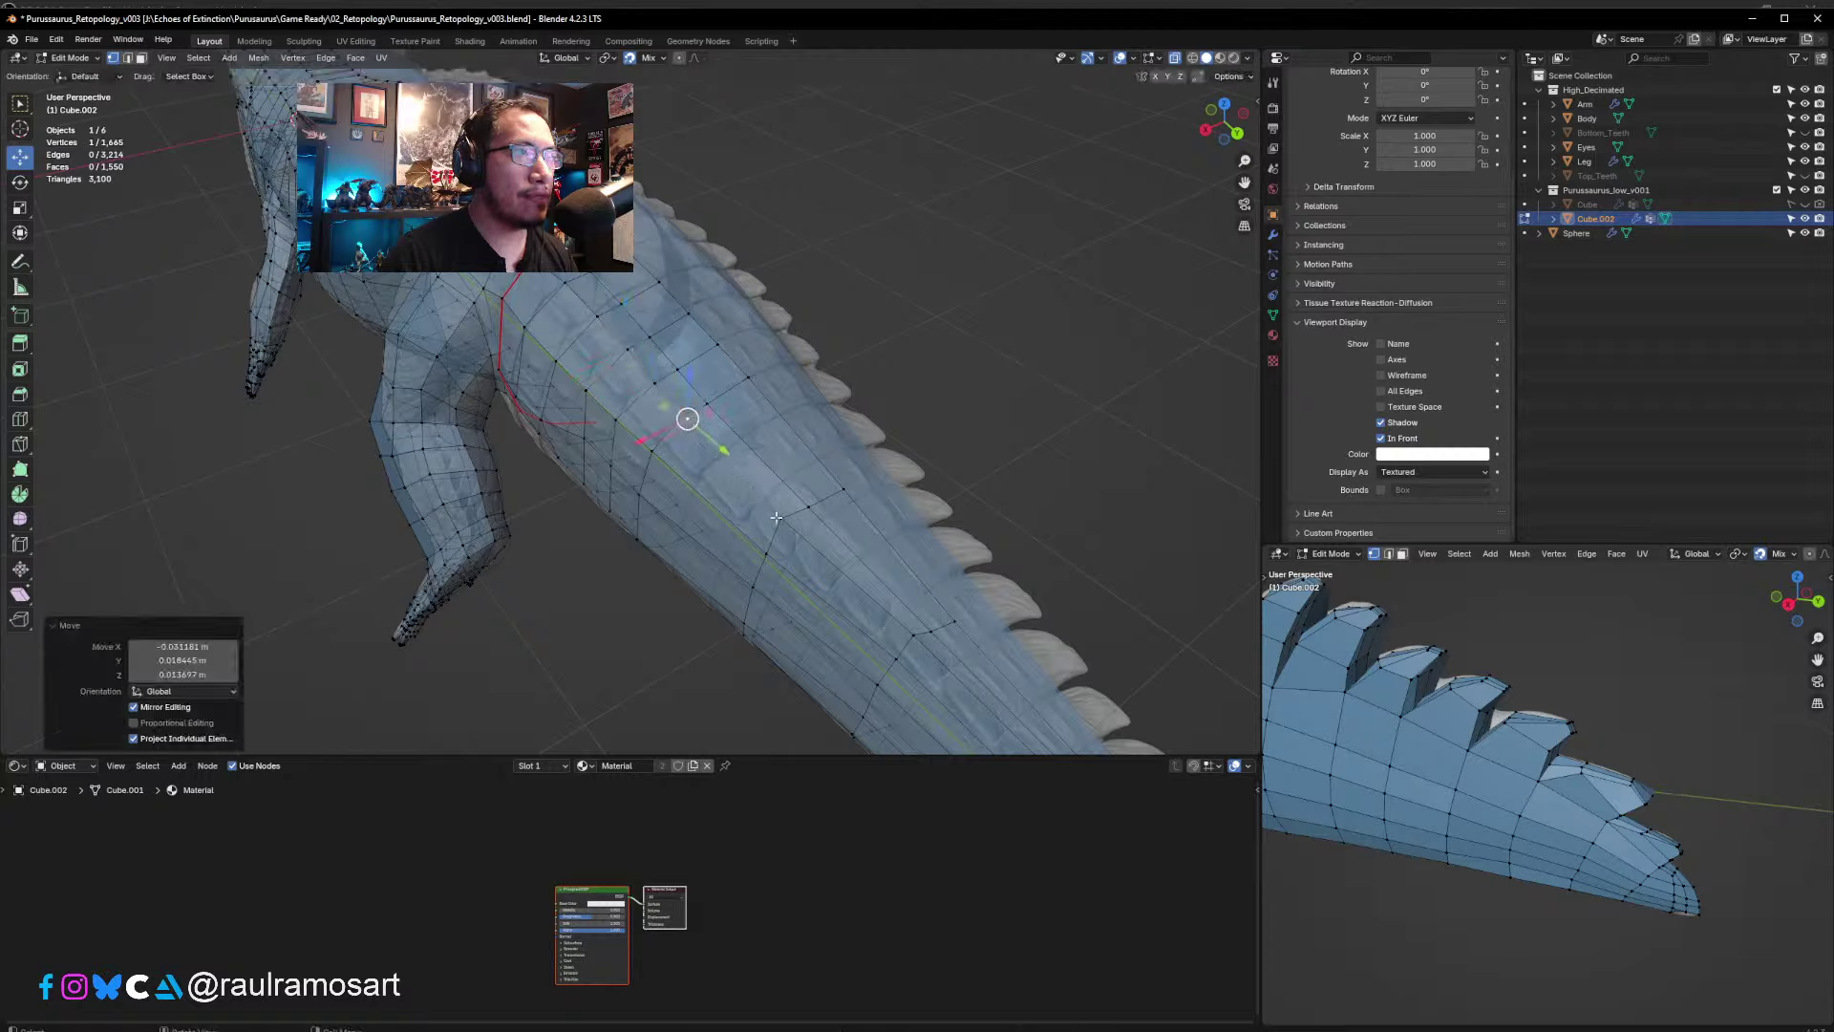
- Try to add an edge loop through the wide tail faces behind the newly spaced loops
left_click(708, 505)
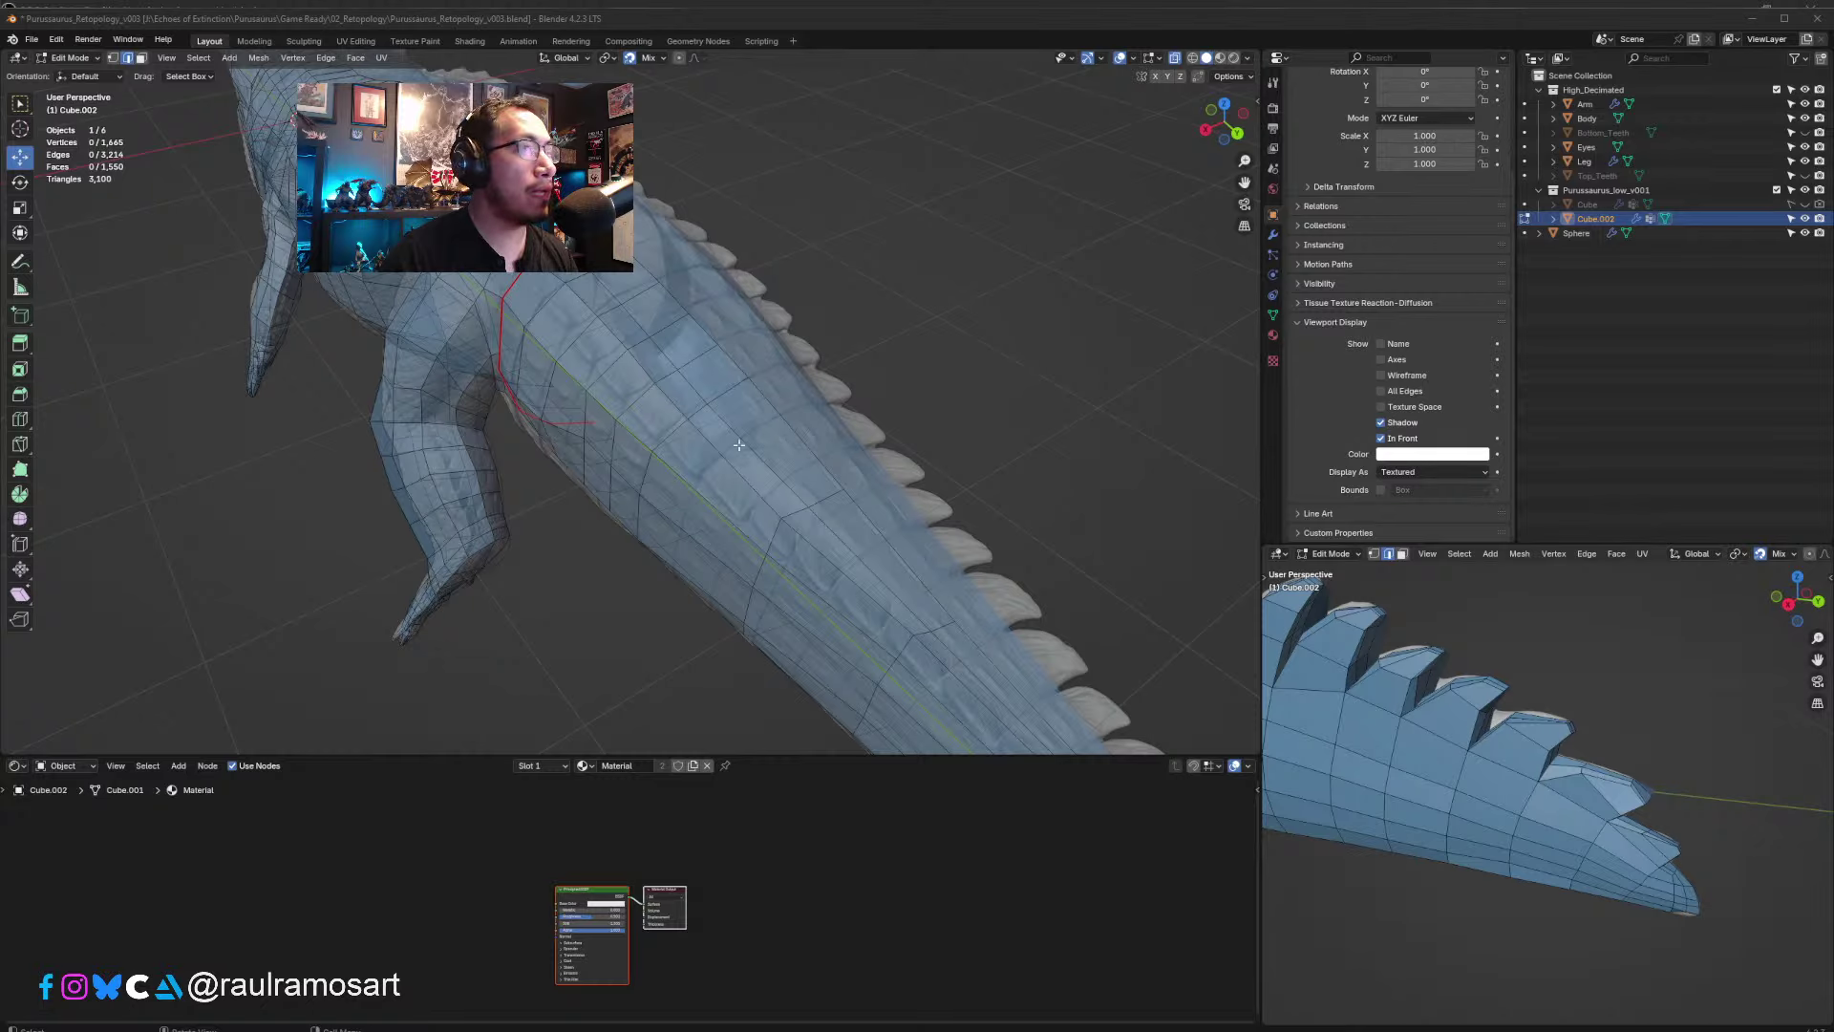
left_click(641, 444)
middle_click_drag(643, 450, 664, 431)
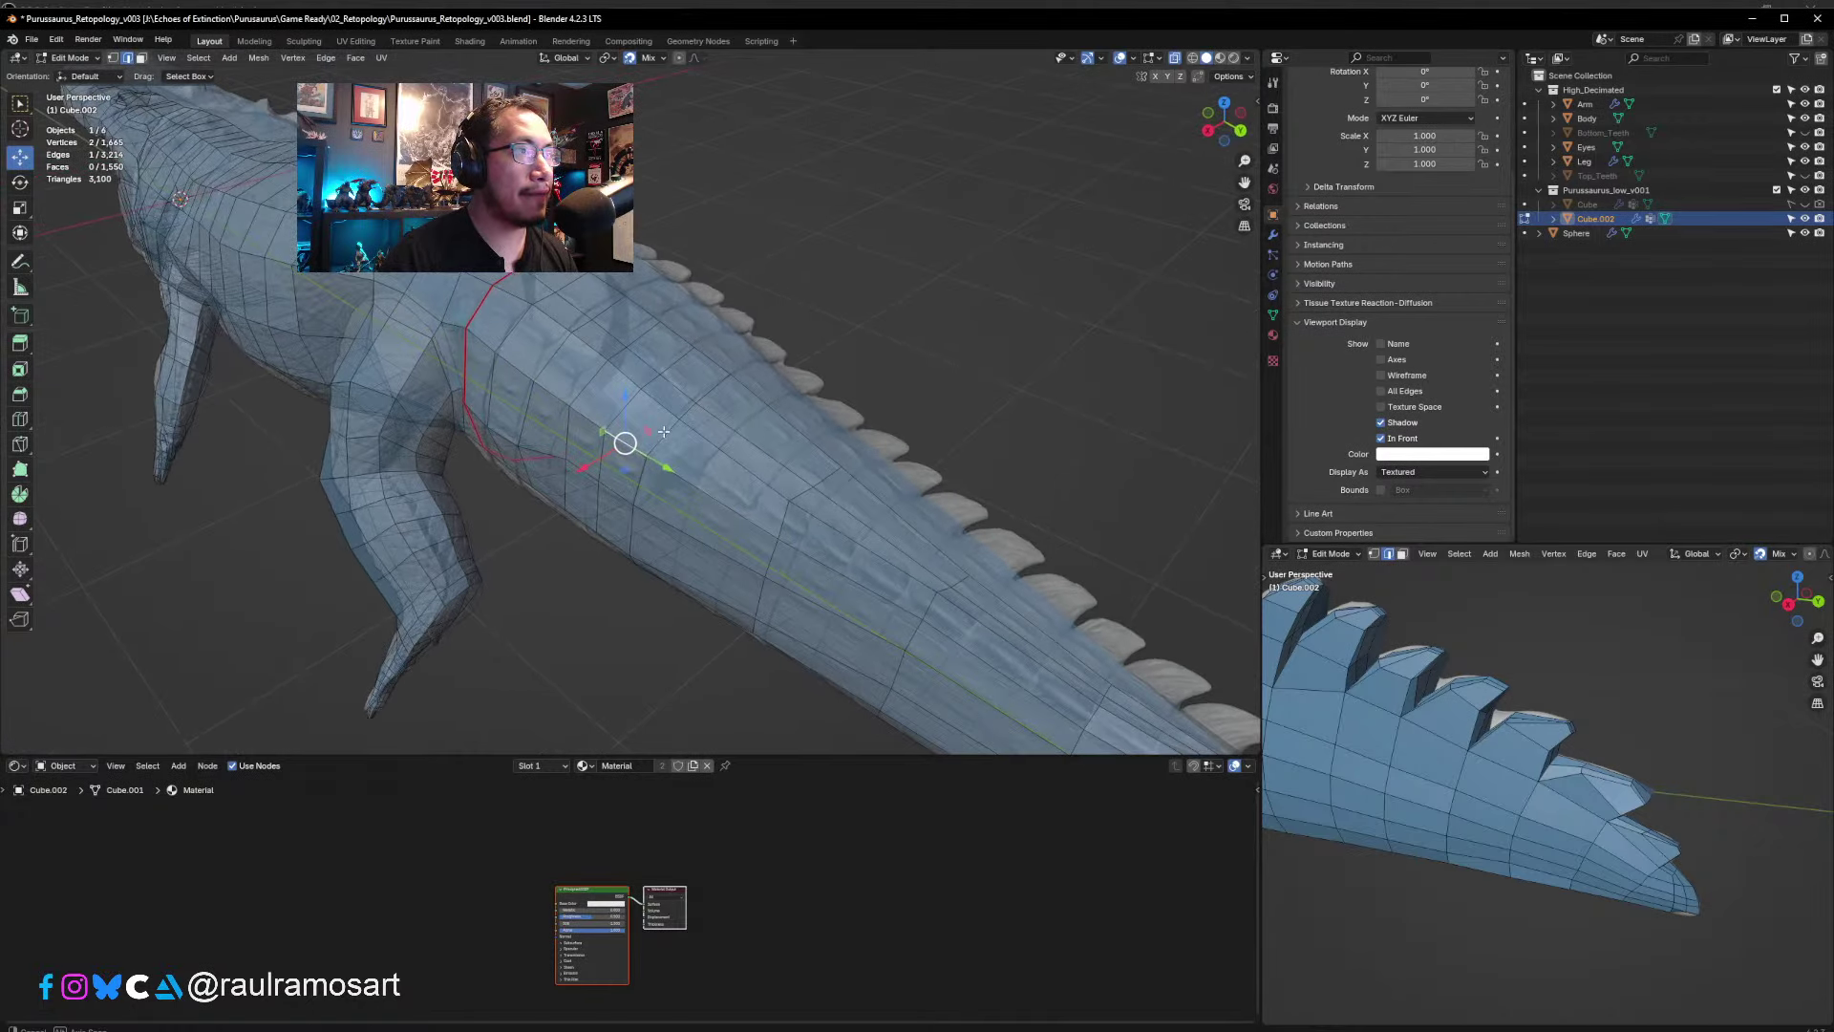
left_click(703, 491)
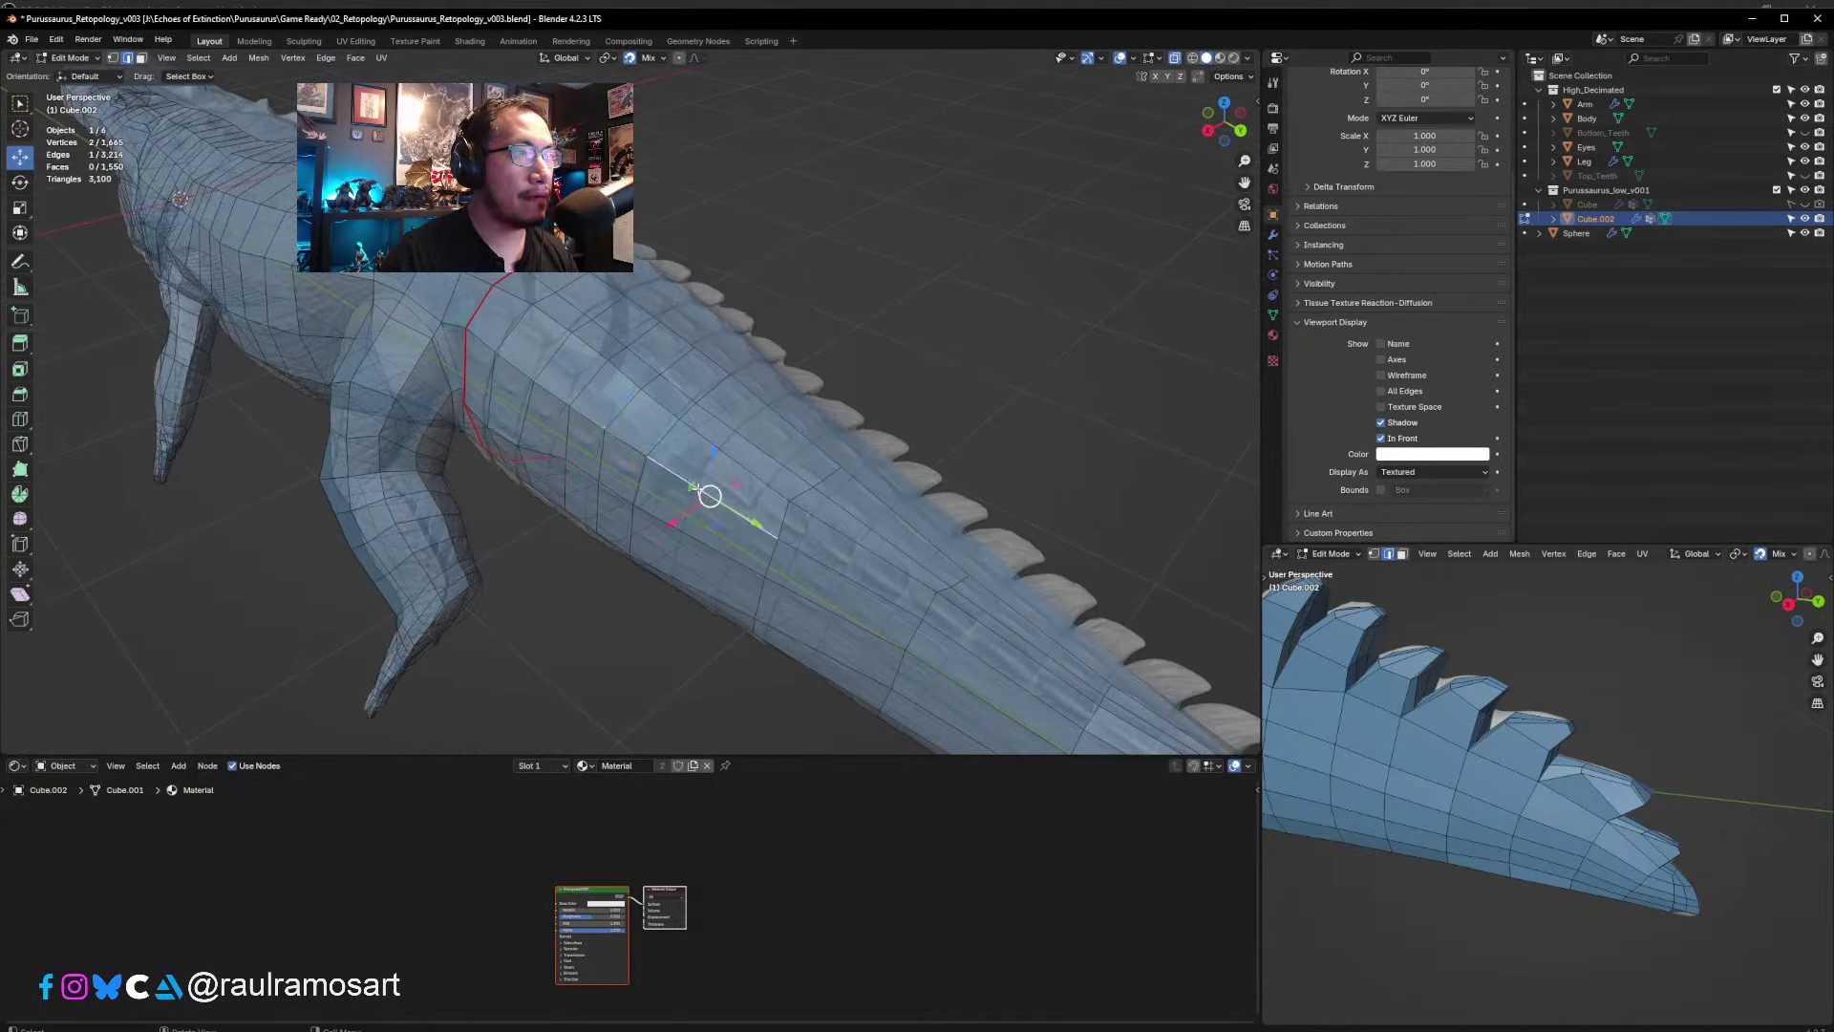
key("ctrl+r")
left_click(698, 489)
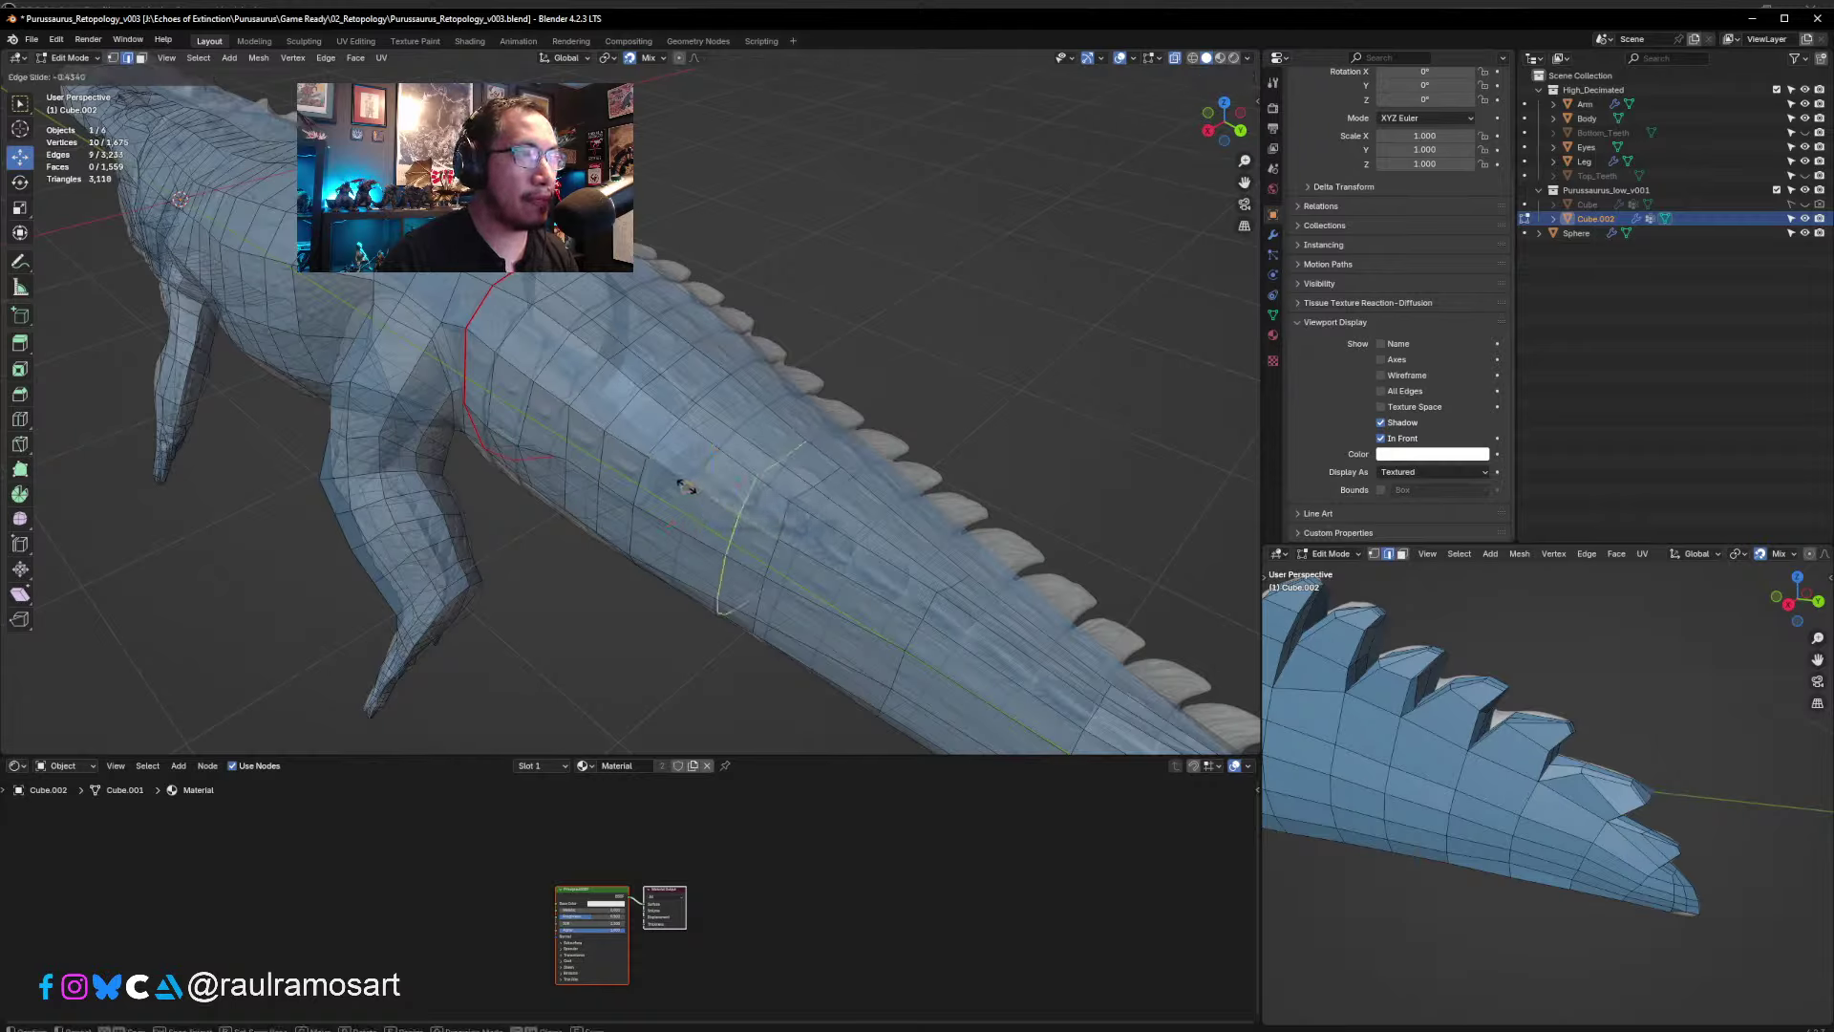
left_click(686, 487)
key("ctrl+z")
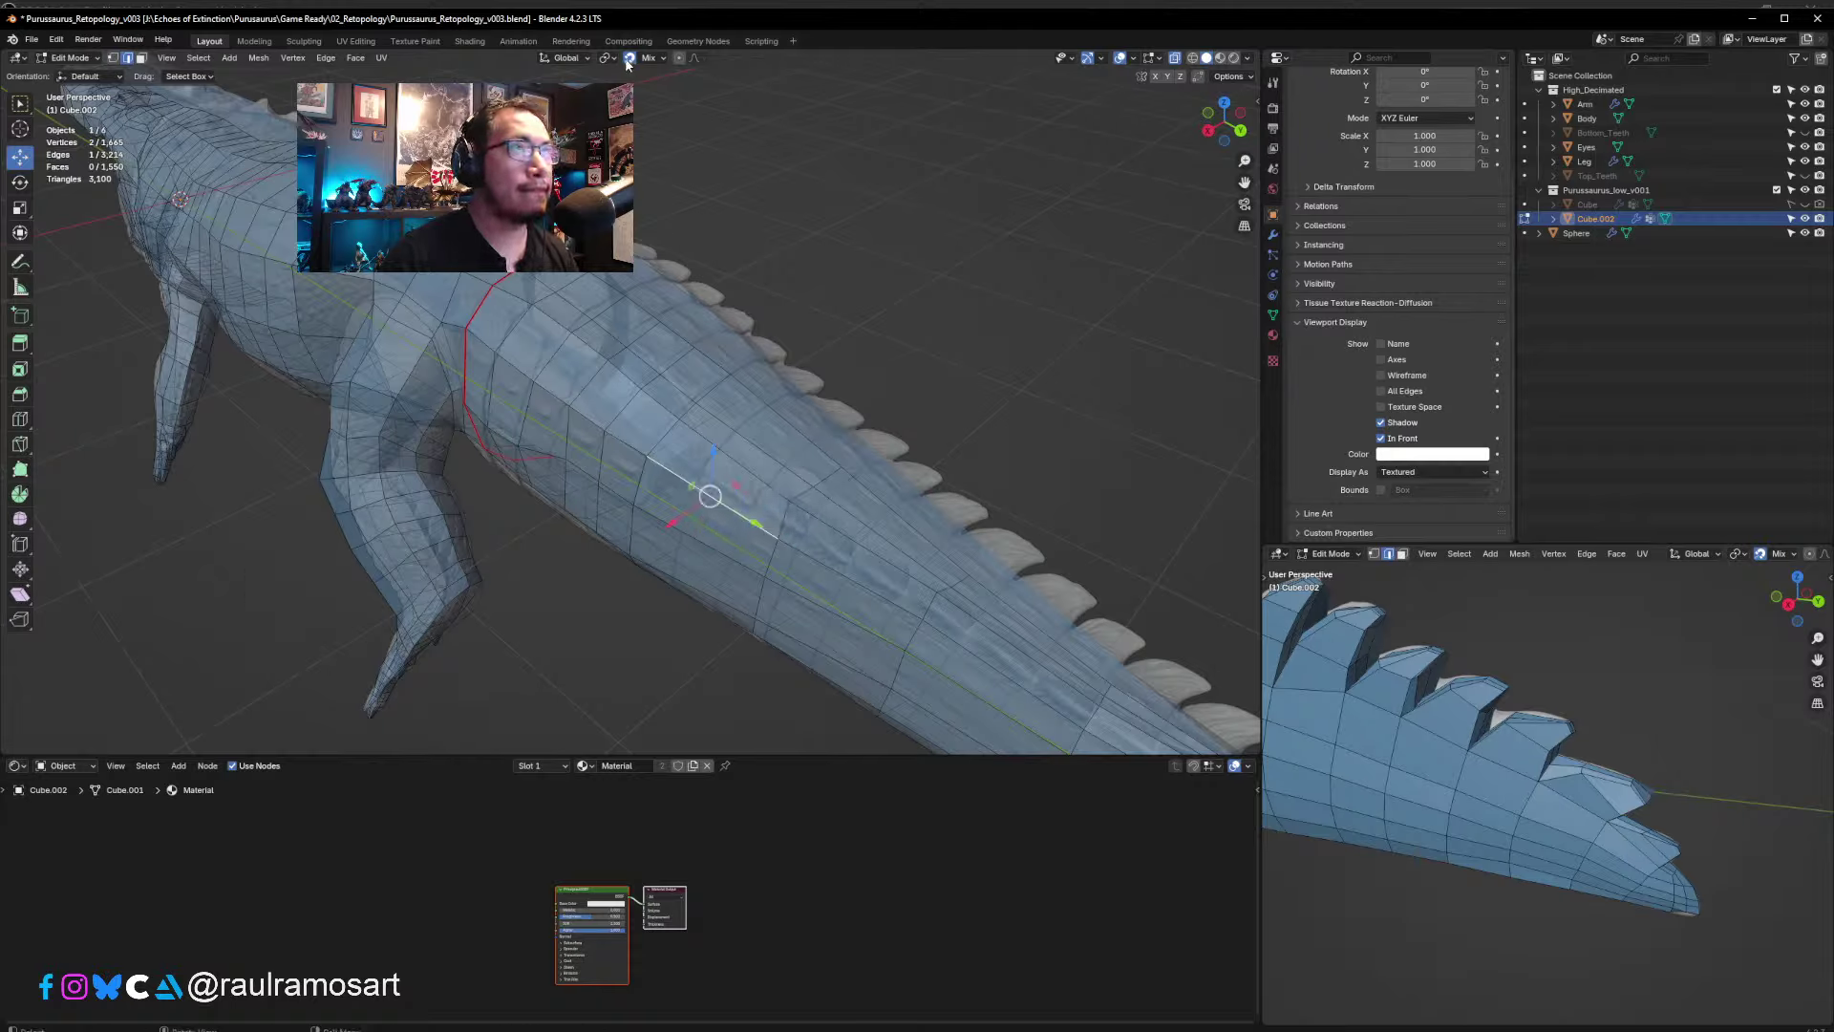
- Turn off snapping and add a centred edge loop through the wide tail faces in the right side view
left_click(629, 59)
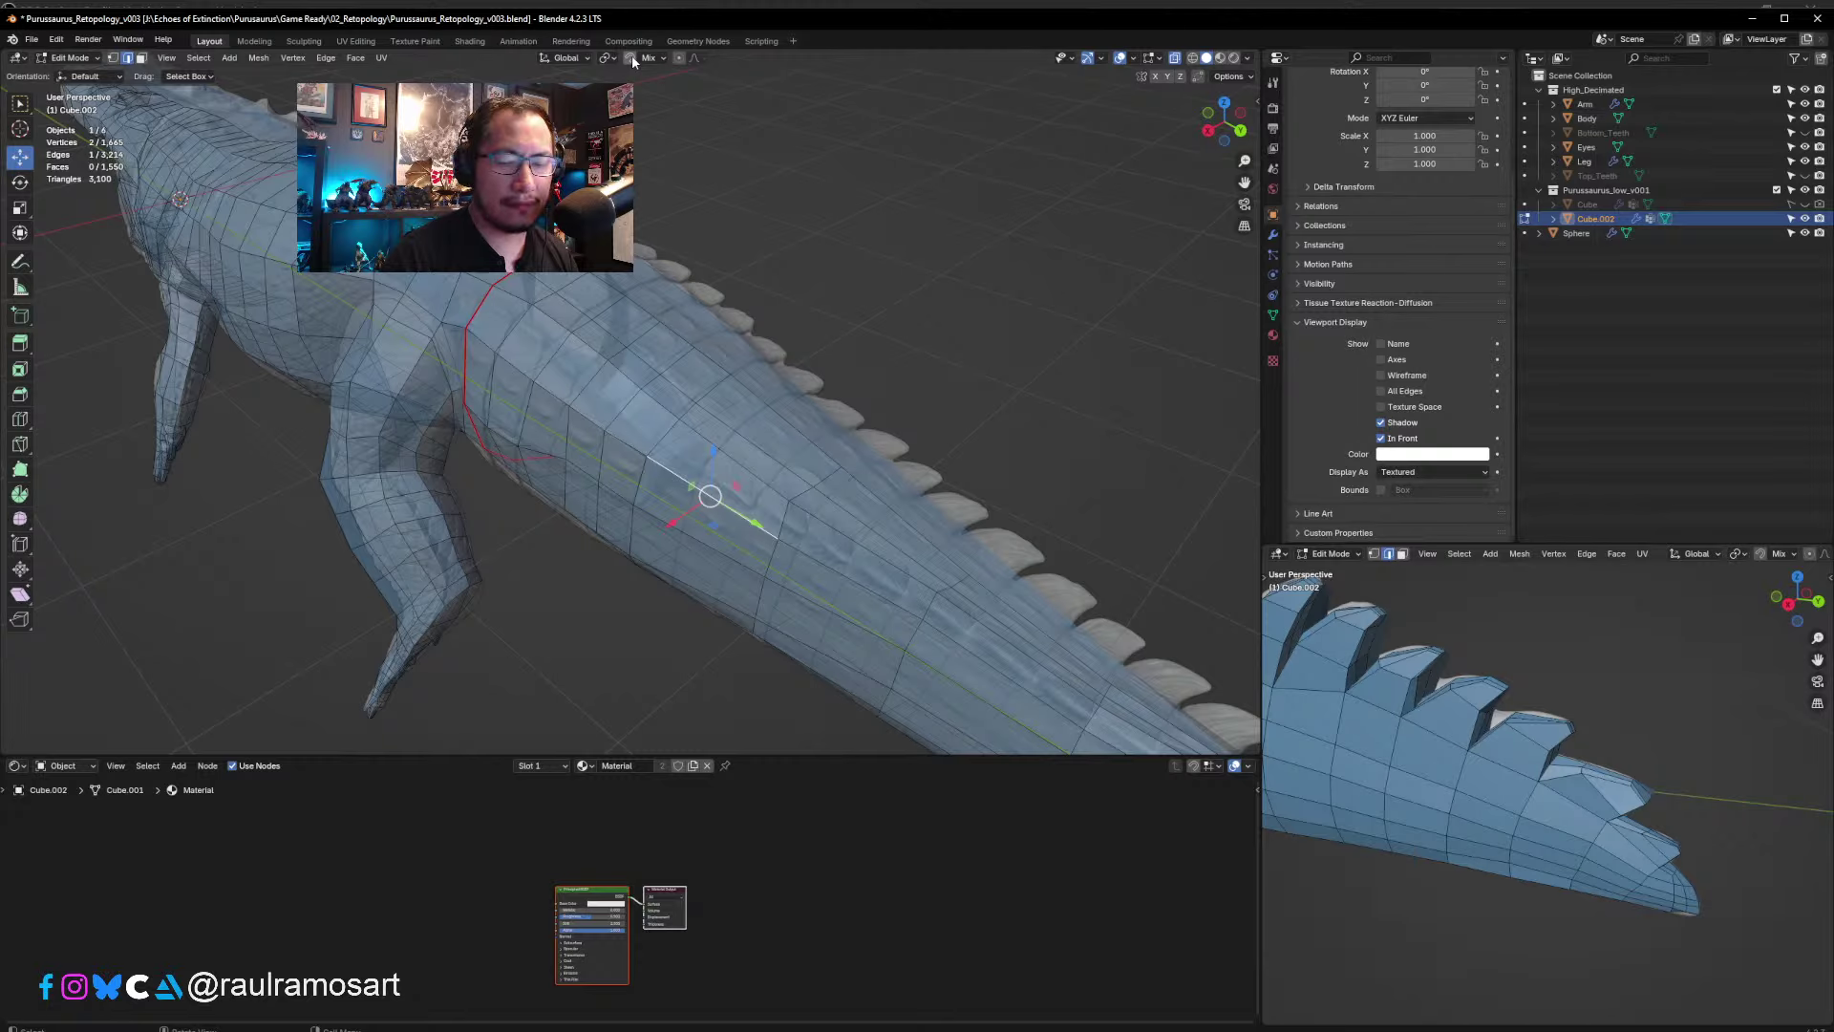
left_click(846, 248)
key("KP_3")
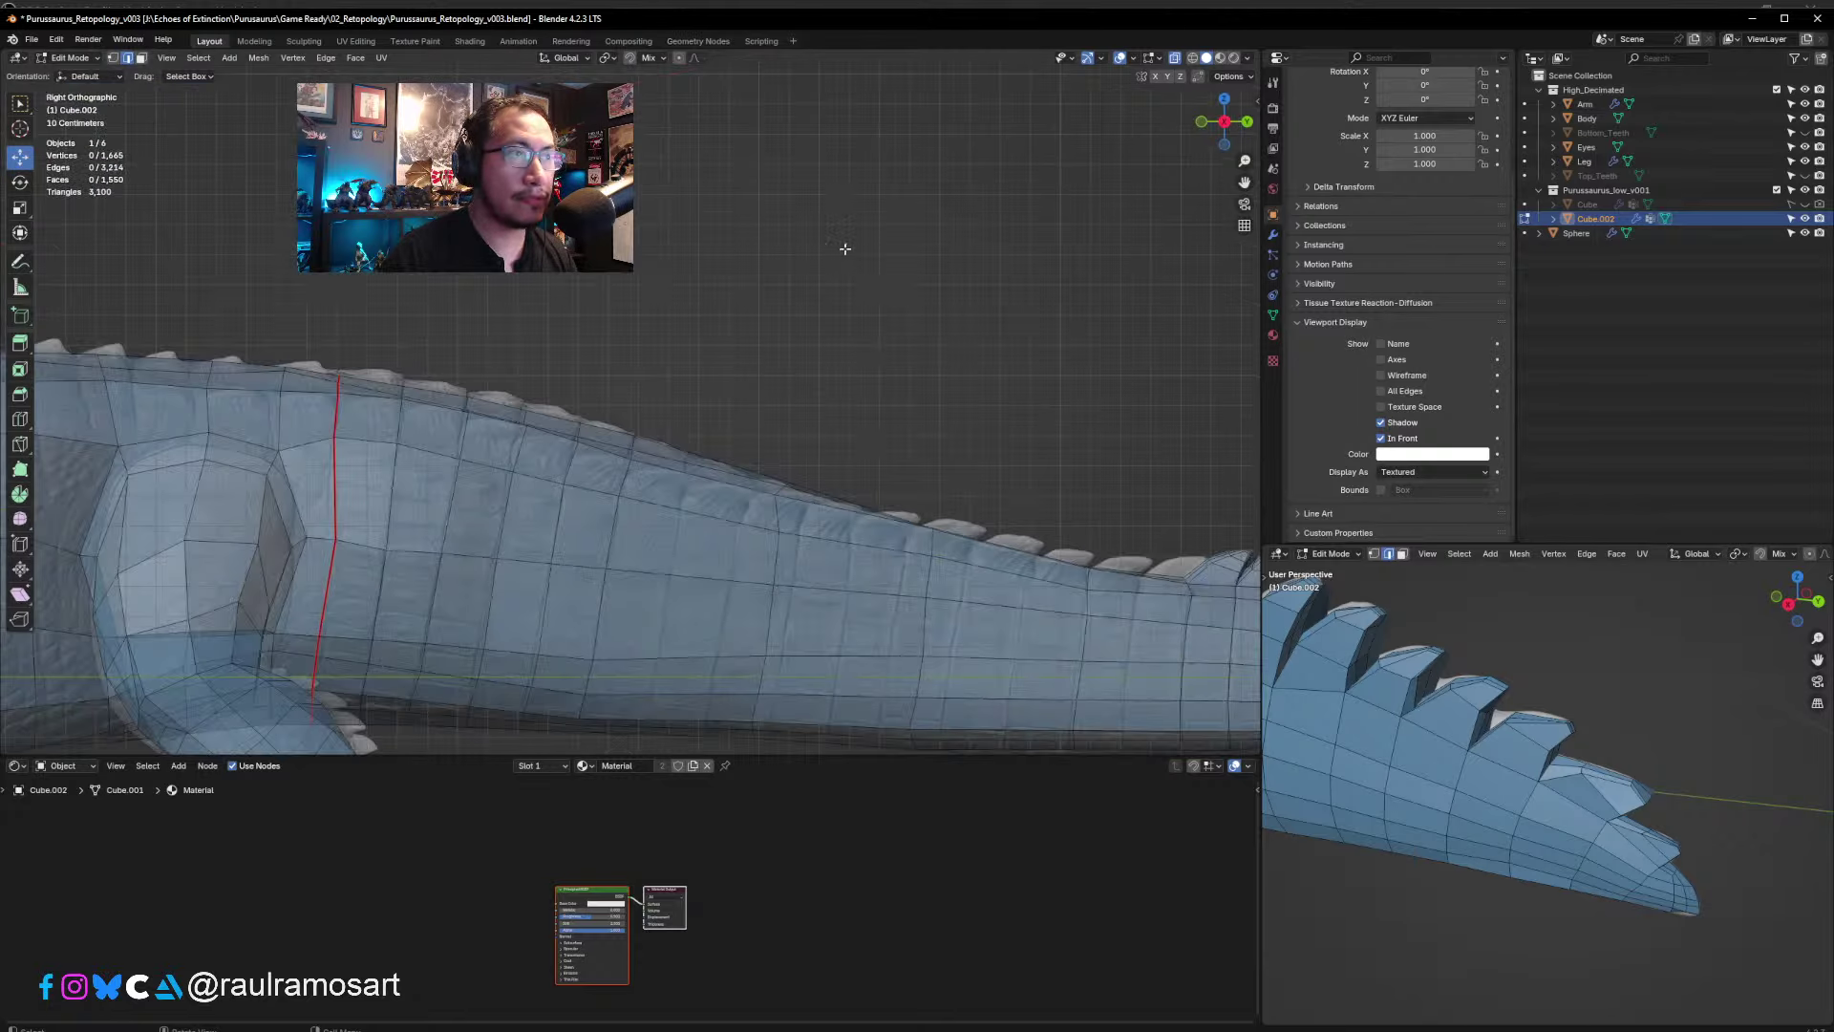
left_click(677, 508)
key("ctrl+r")
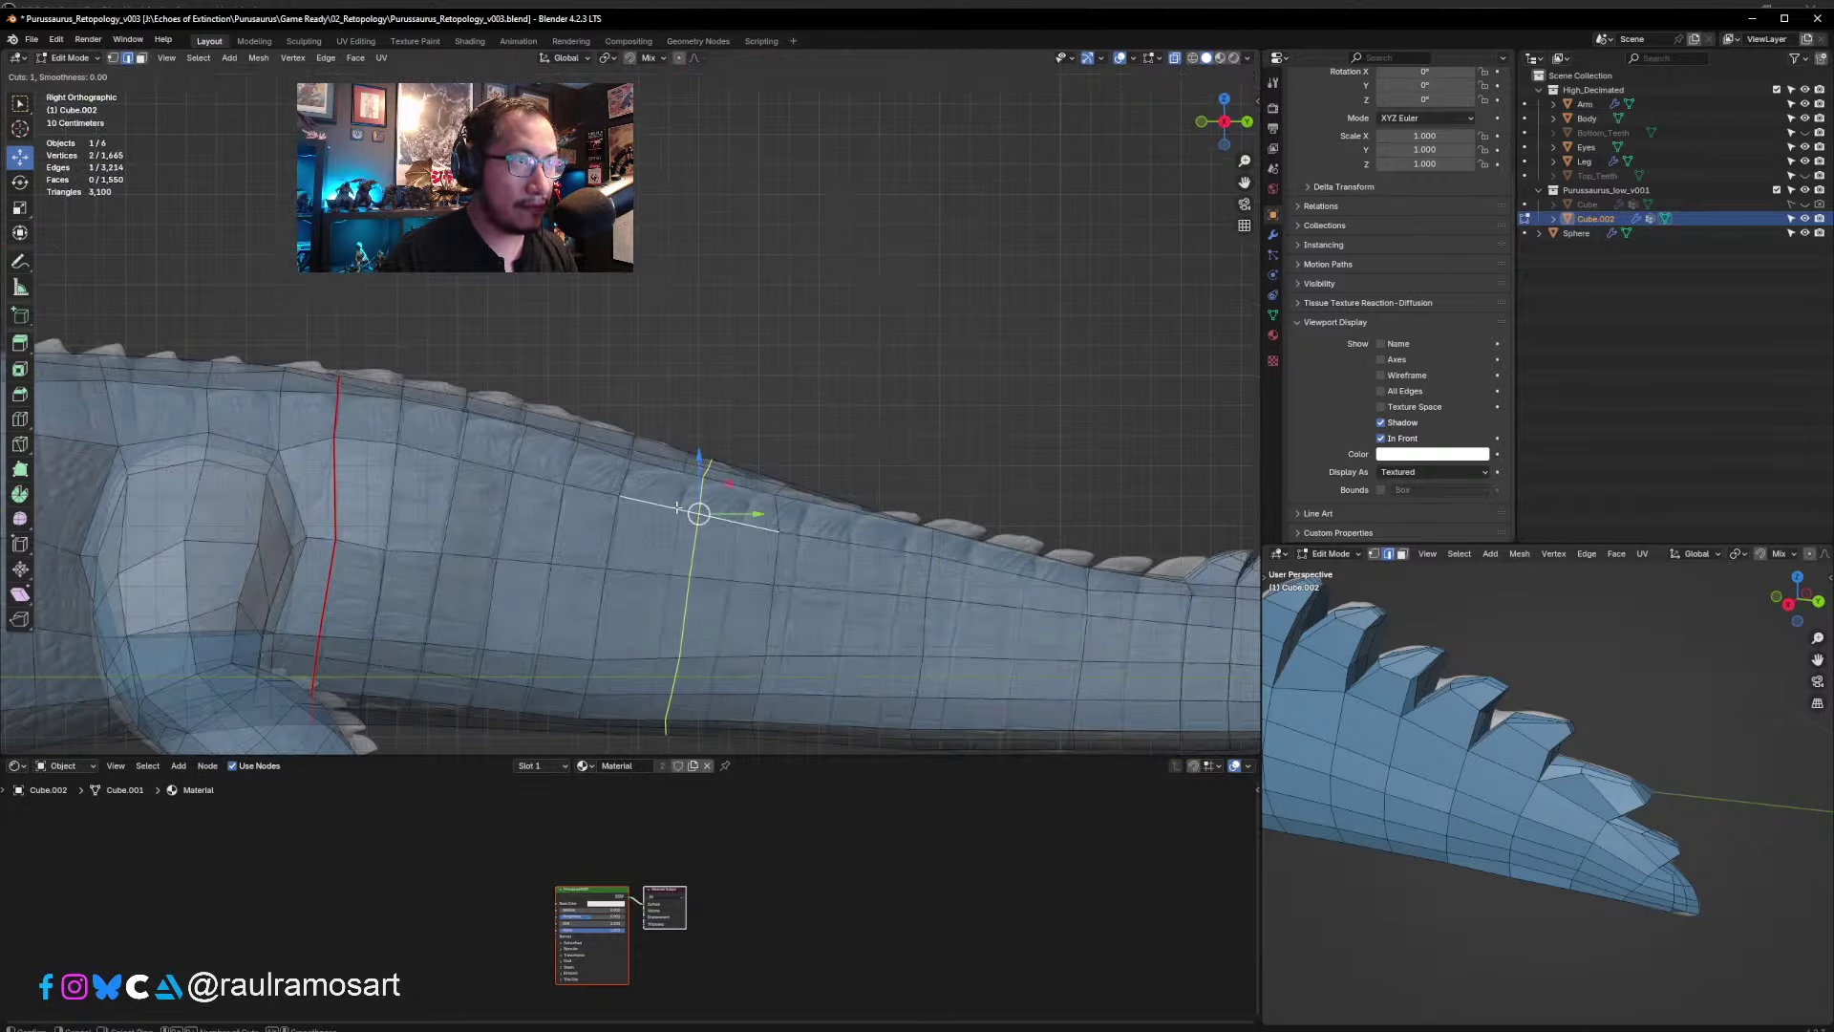
left_click(656, 503)
right_click(656, 504)
- Add a second edge loop just behind the new one, sliding it slightly to even out the spacing
left_click(730, 521)
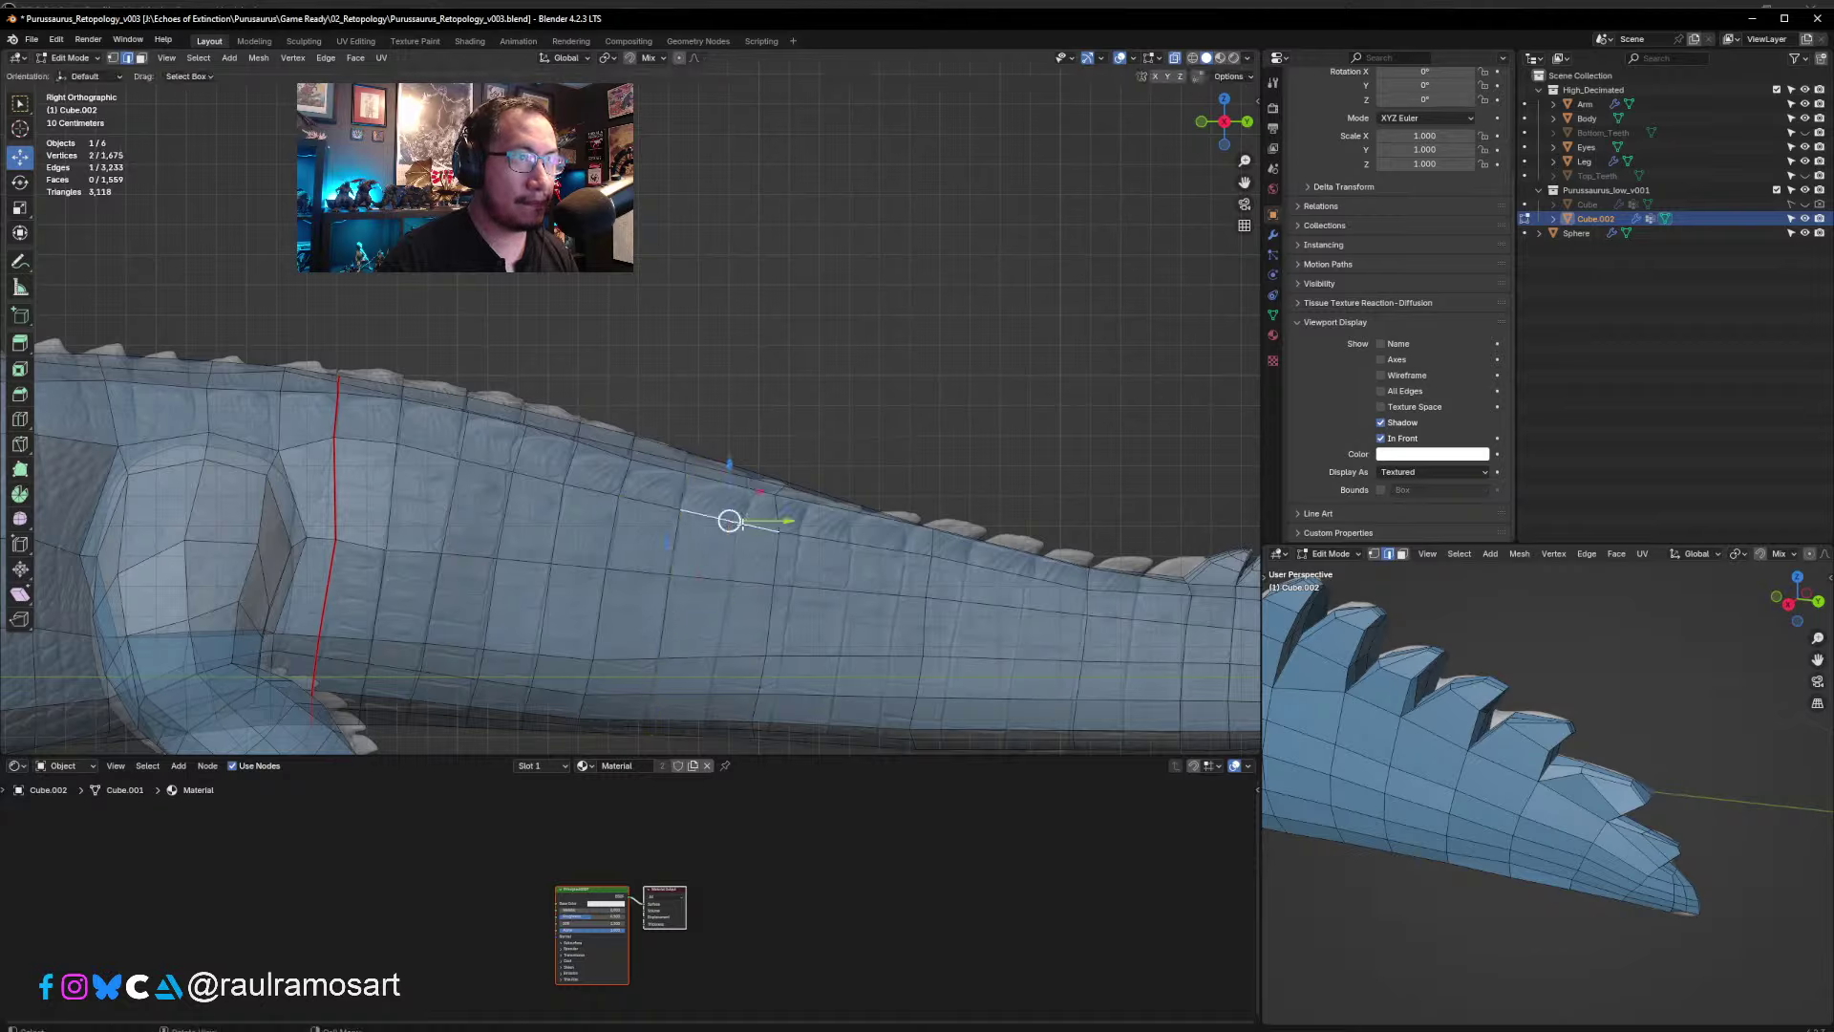
key("ctrl+r")
left_click(737, 525)
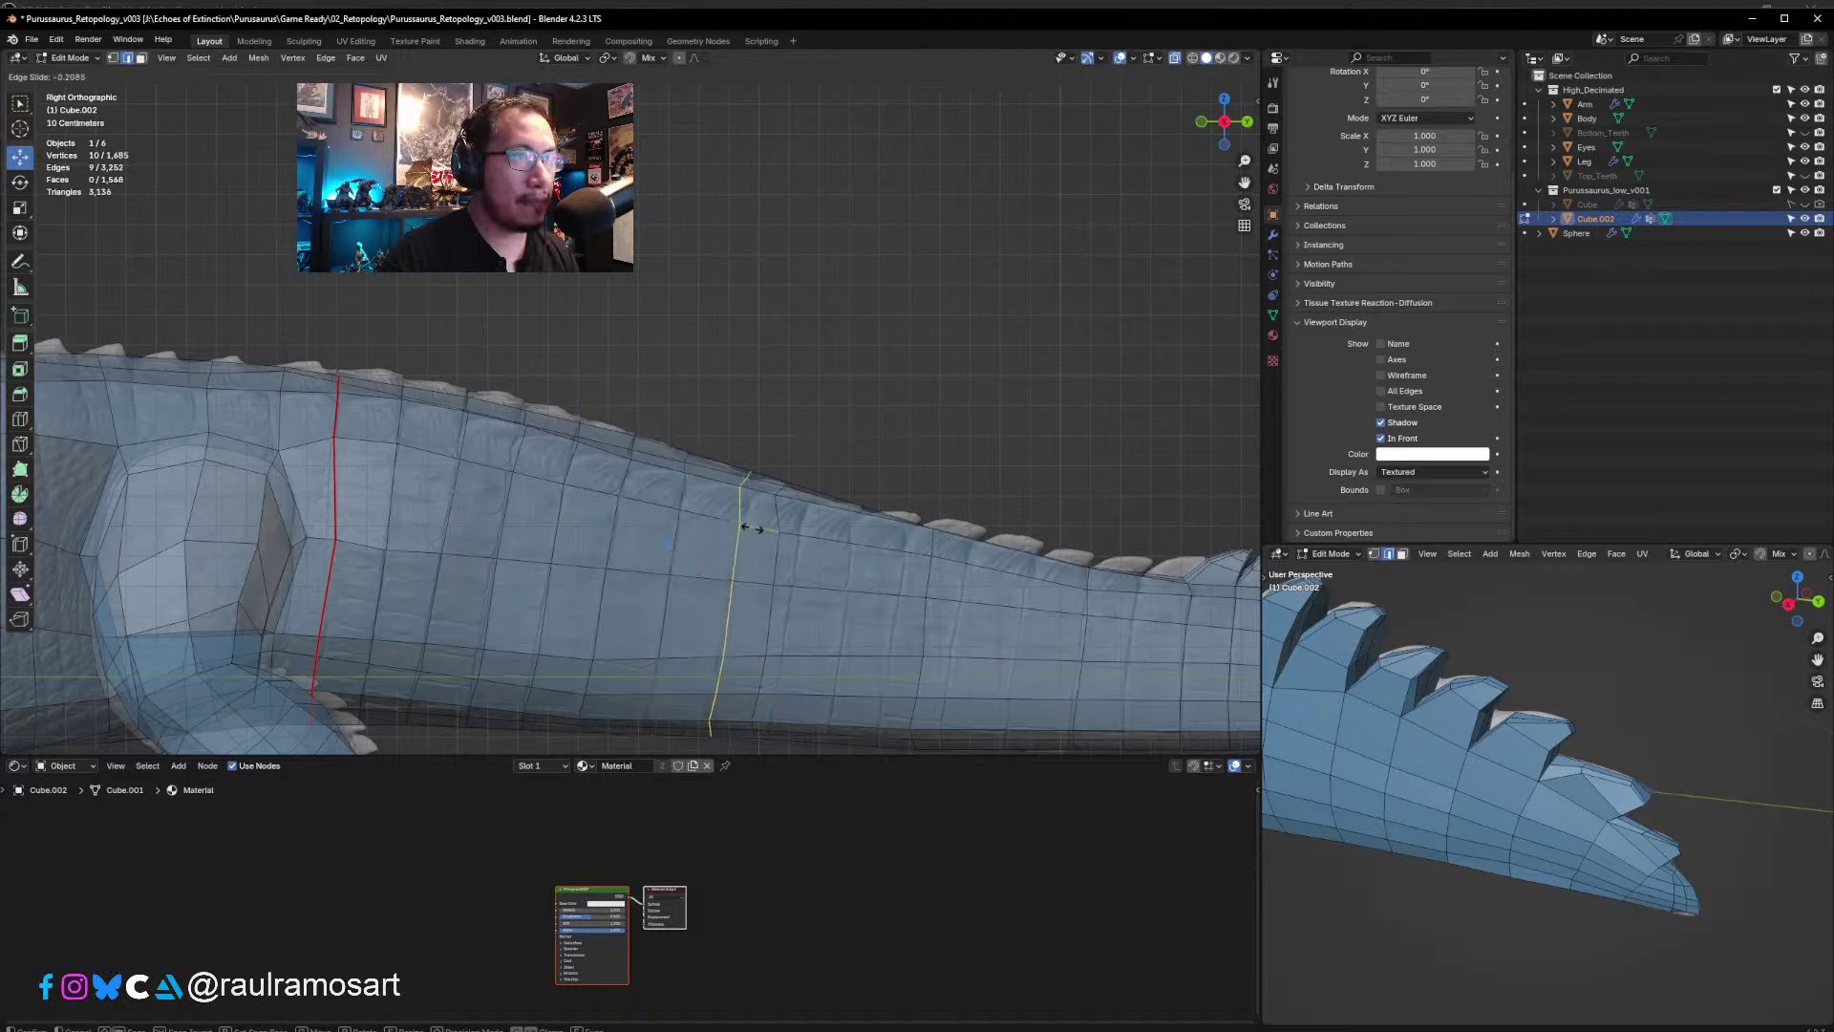
left_click(750, 528)
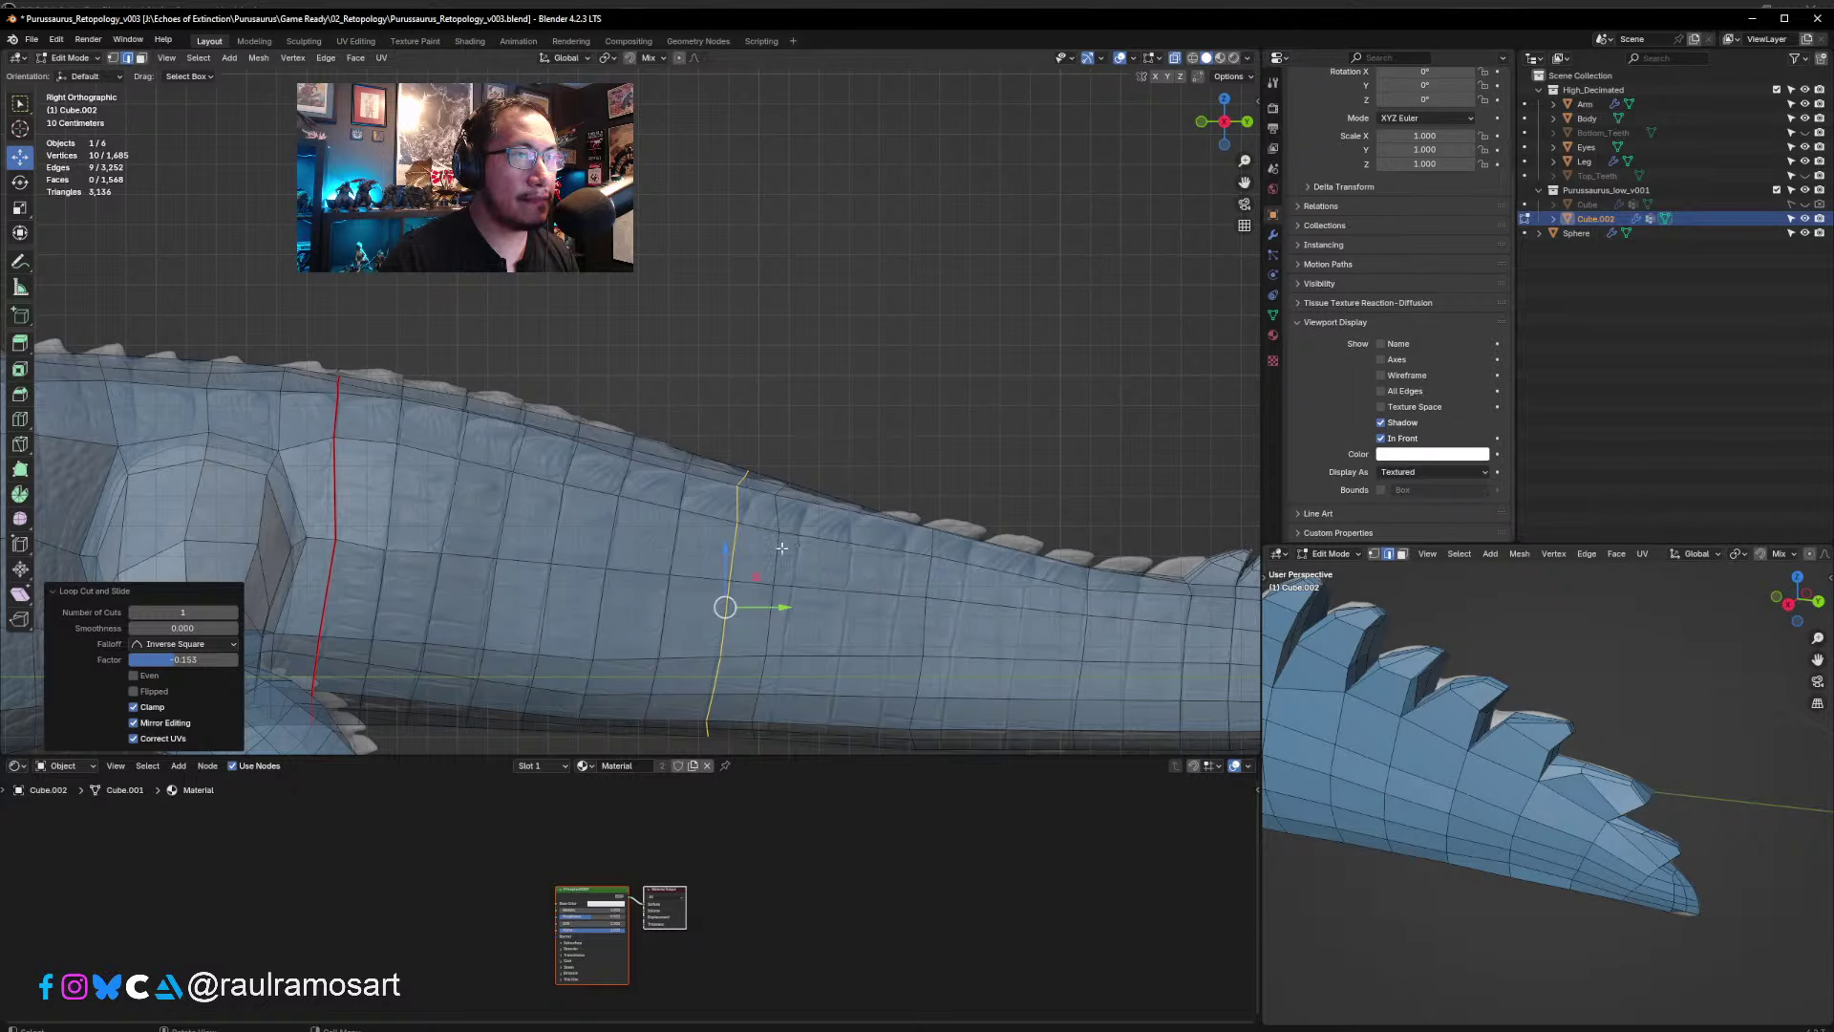
- Select all vertices of the next vertical loop down the tail and edge-slide them slightly toward the tail tip
middle_click_drag(780, 519, 786, 358, "shift")
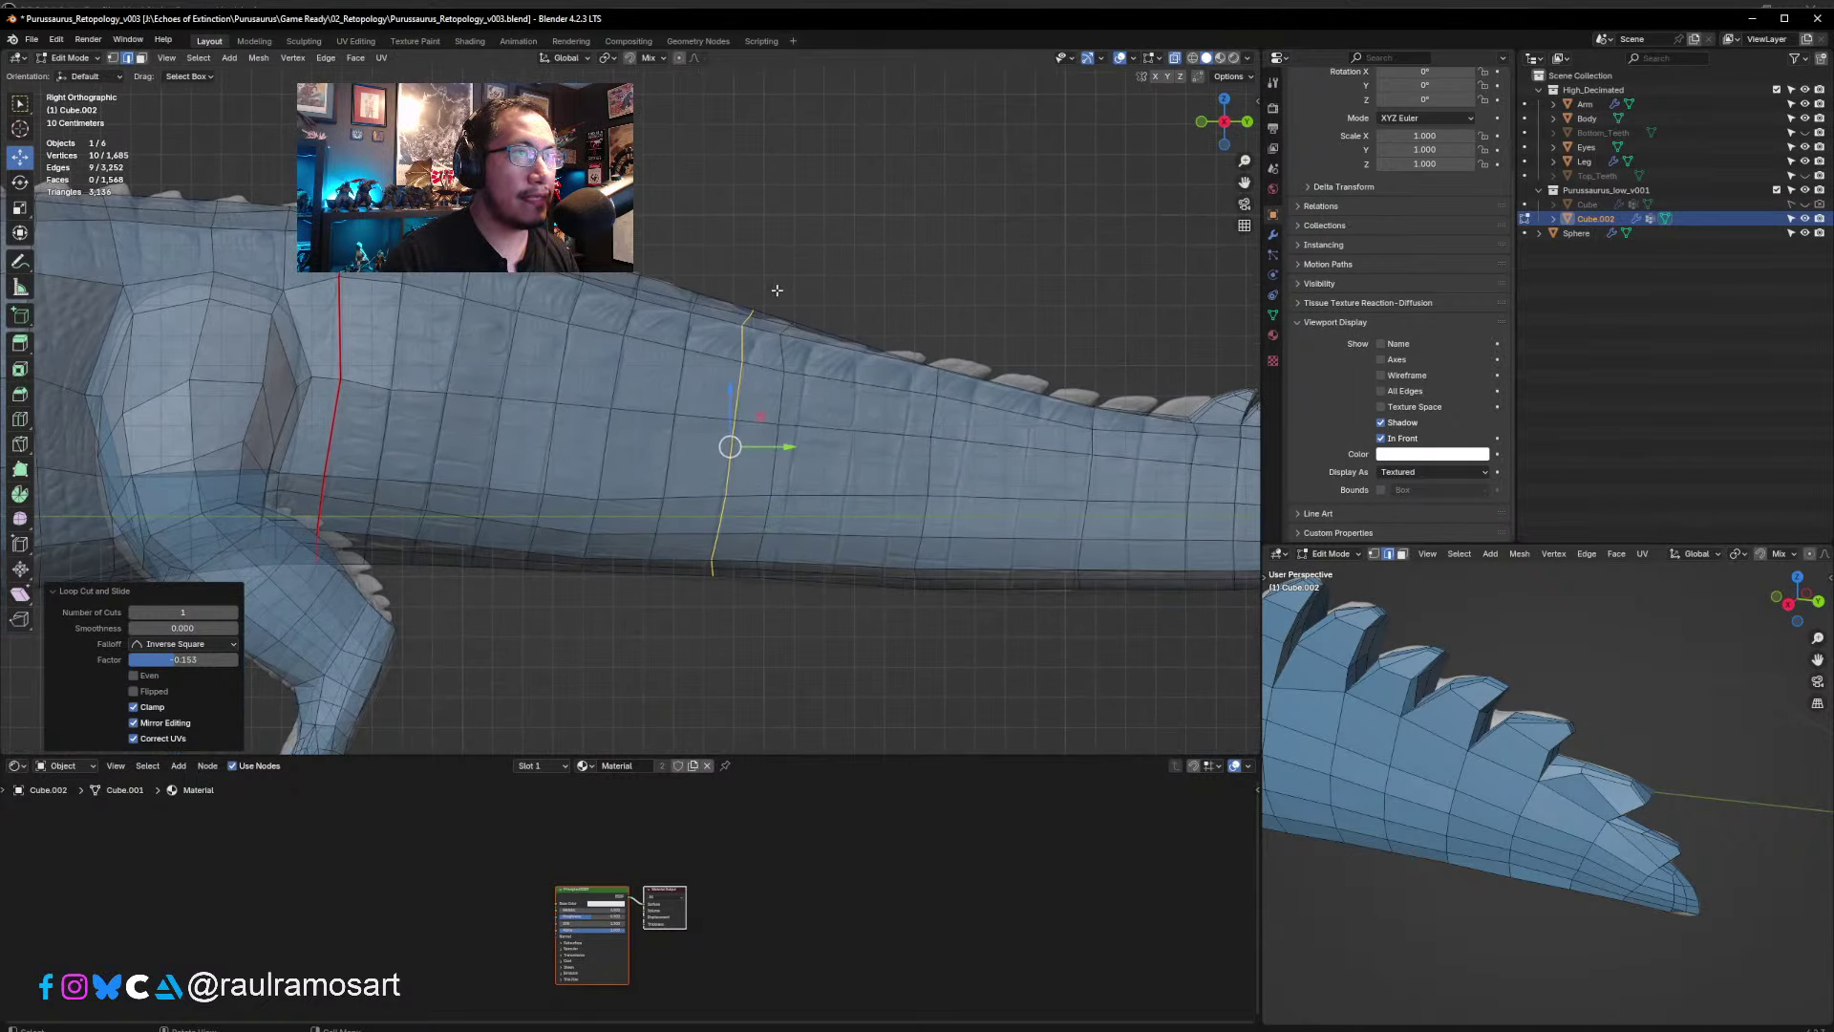
left_click_drag(777, 289, 791, 592)
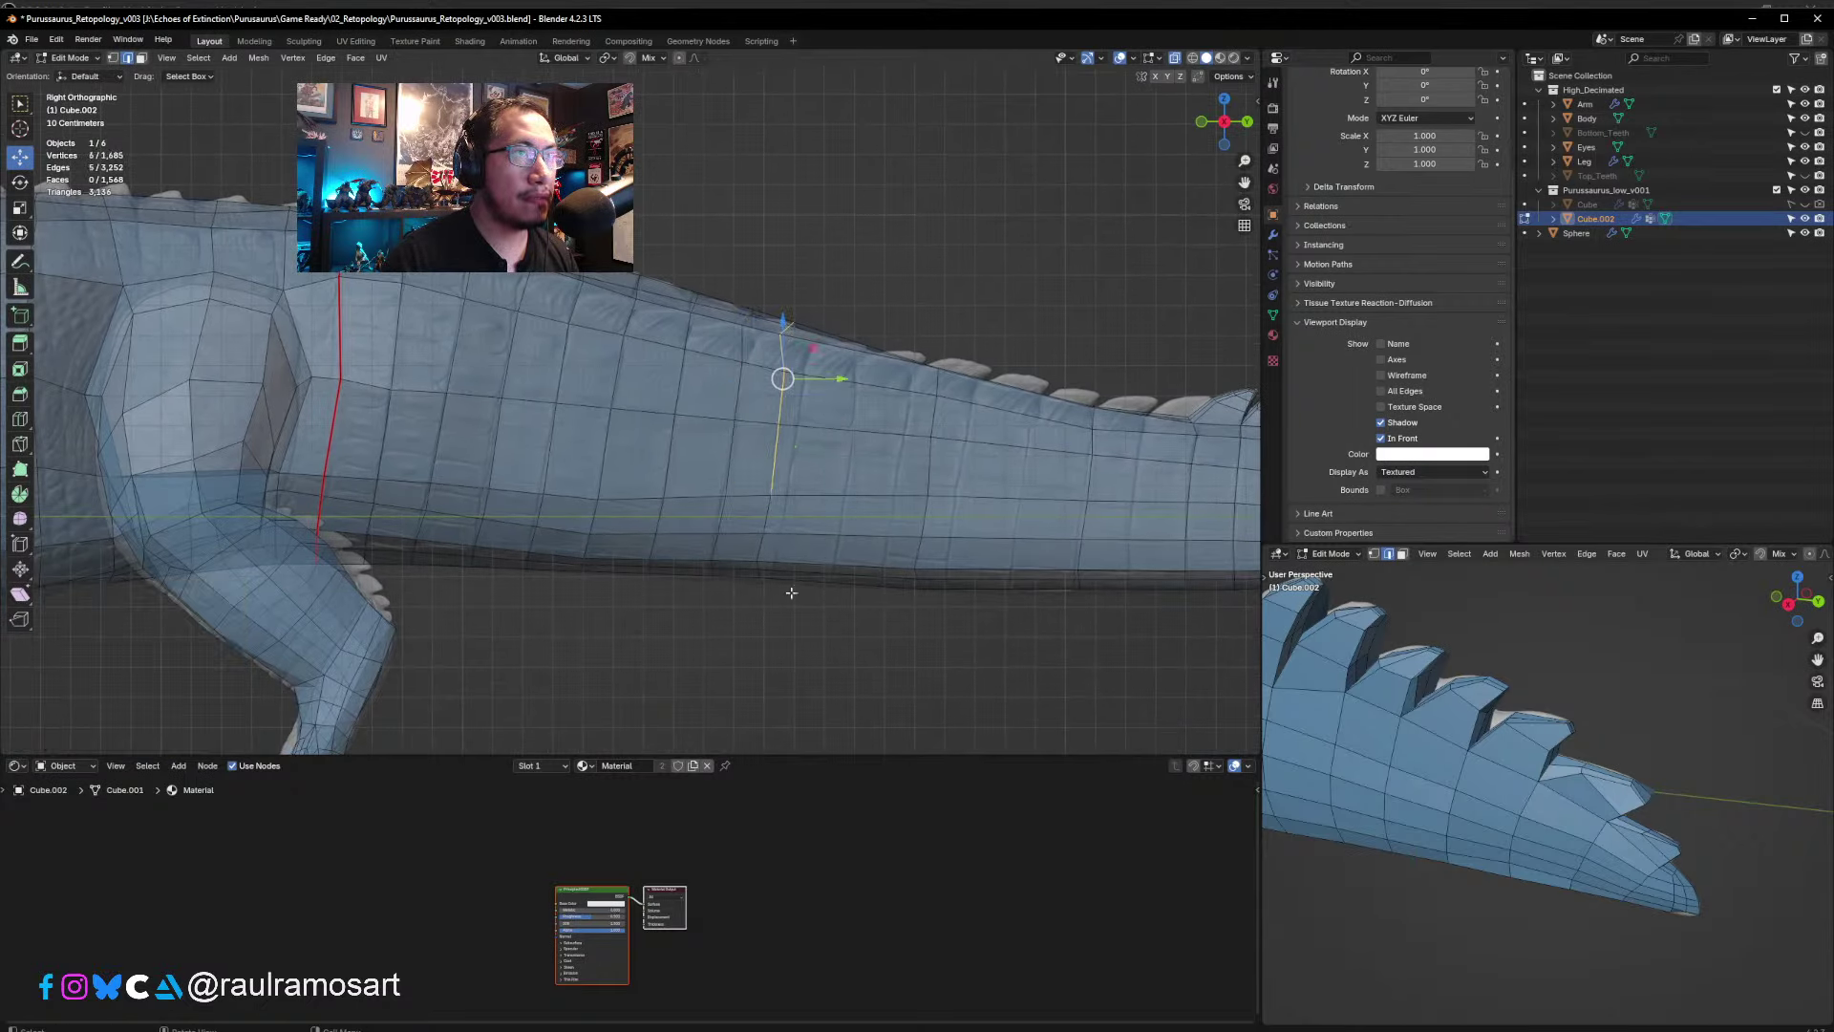
key("1")
left_click_drag(855, 647, 743, 513)
left_click_drag(776, 297, 835, 395, "shift")
left_click_drag(869, 717, 749, 468, "shift")
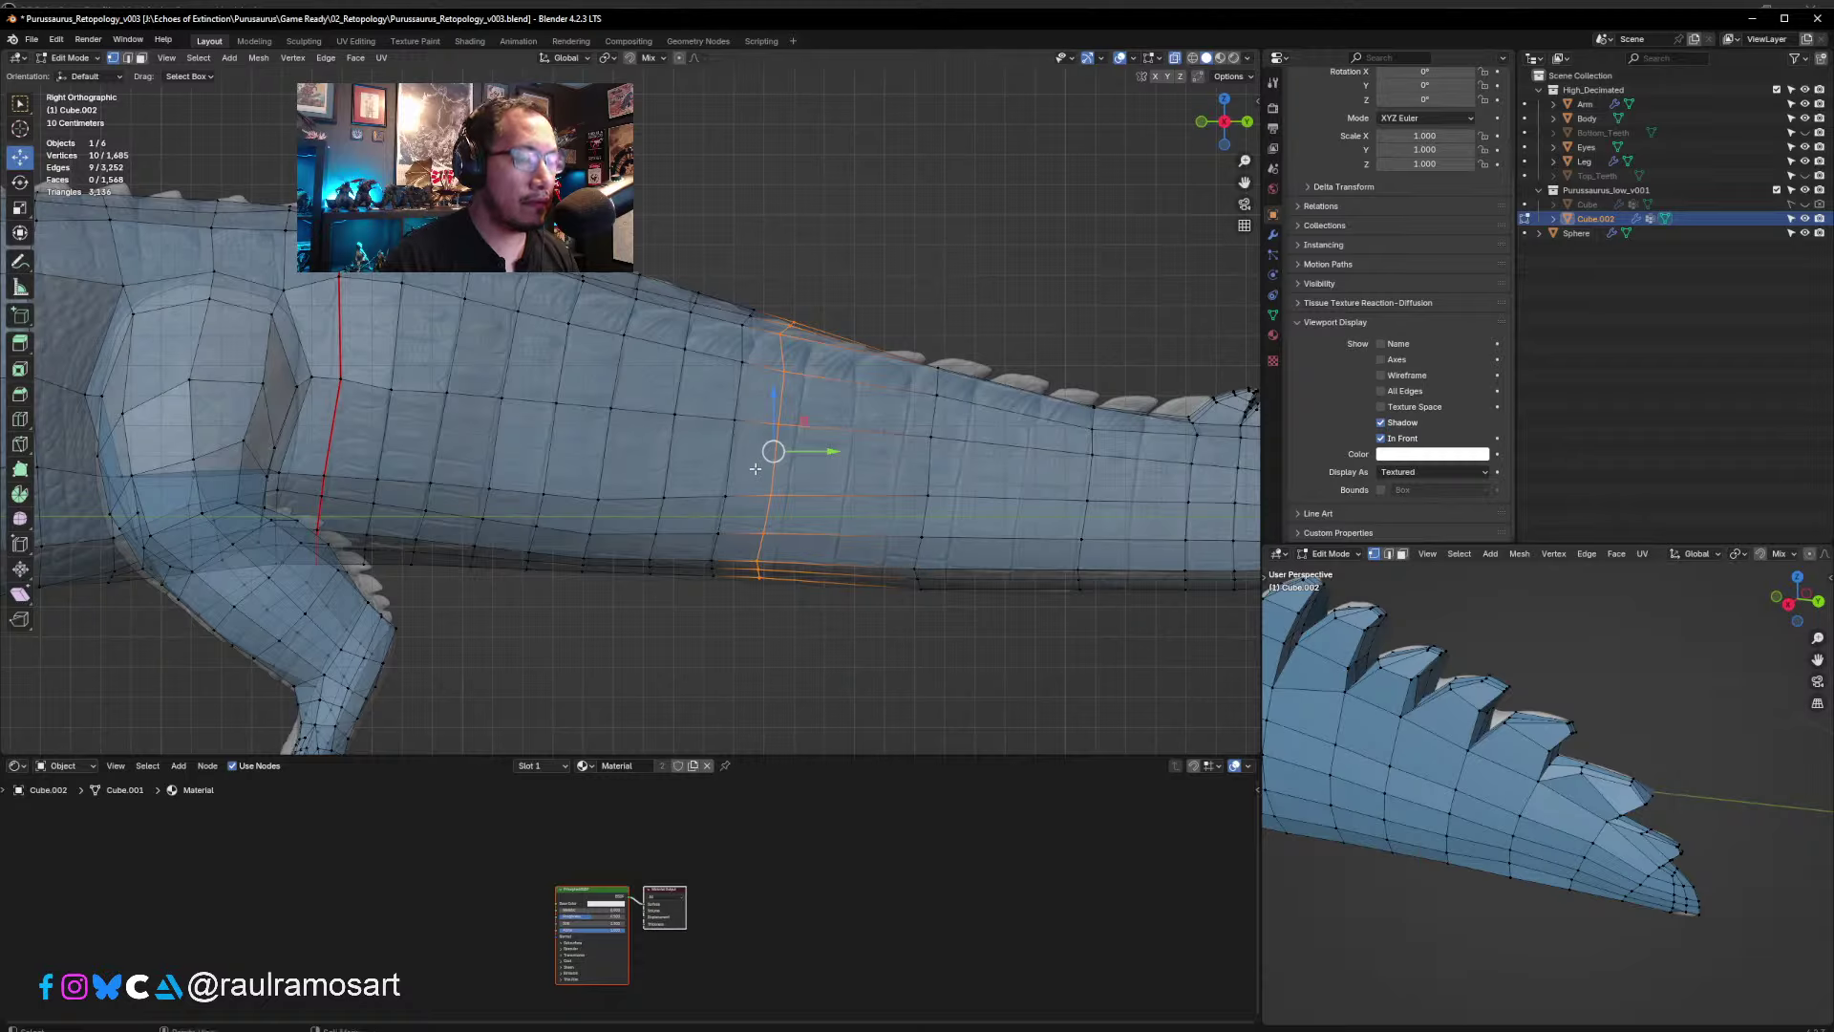
key("g")
key("g")
left_click(818, 461)
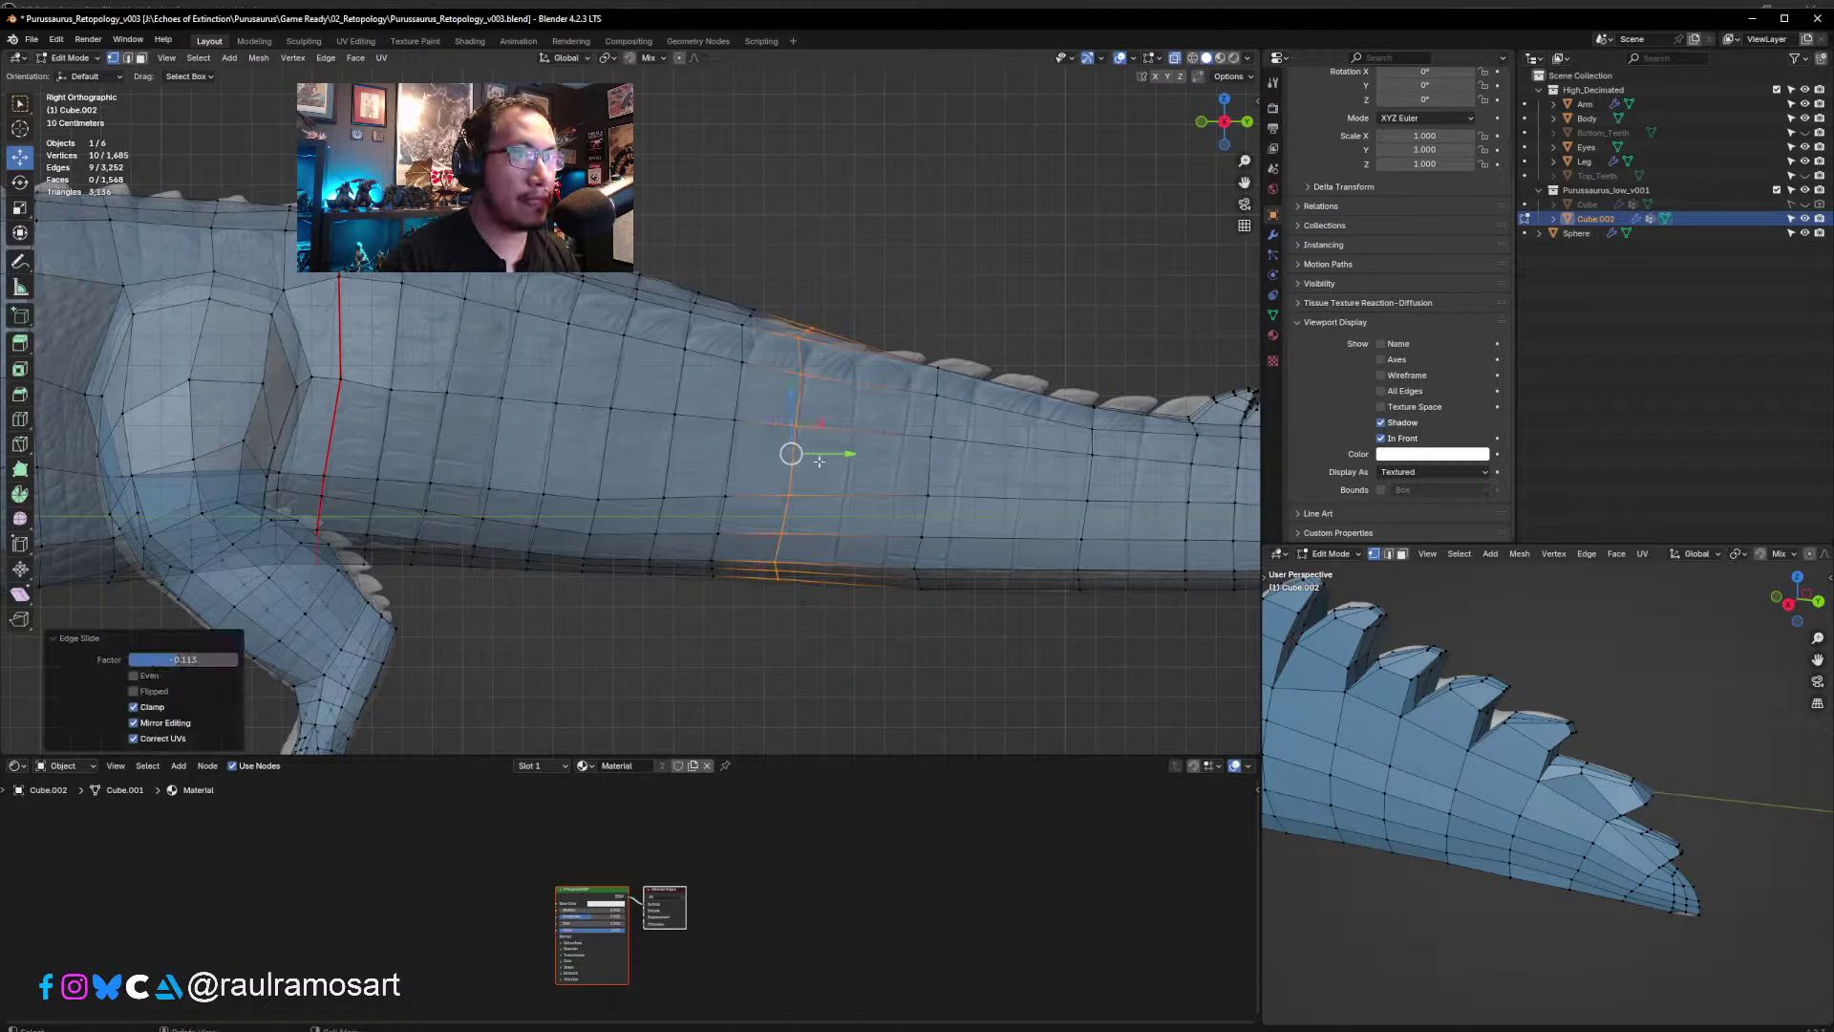
- Add an edge loop through the wide faces behind the shifted loop, sliding it slightly toward the tail base
key("alt+a")
key("ctrl+r")
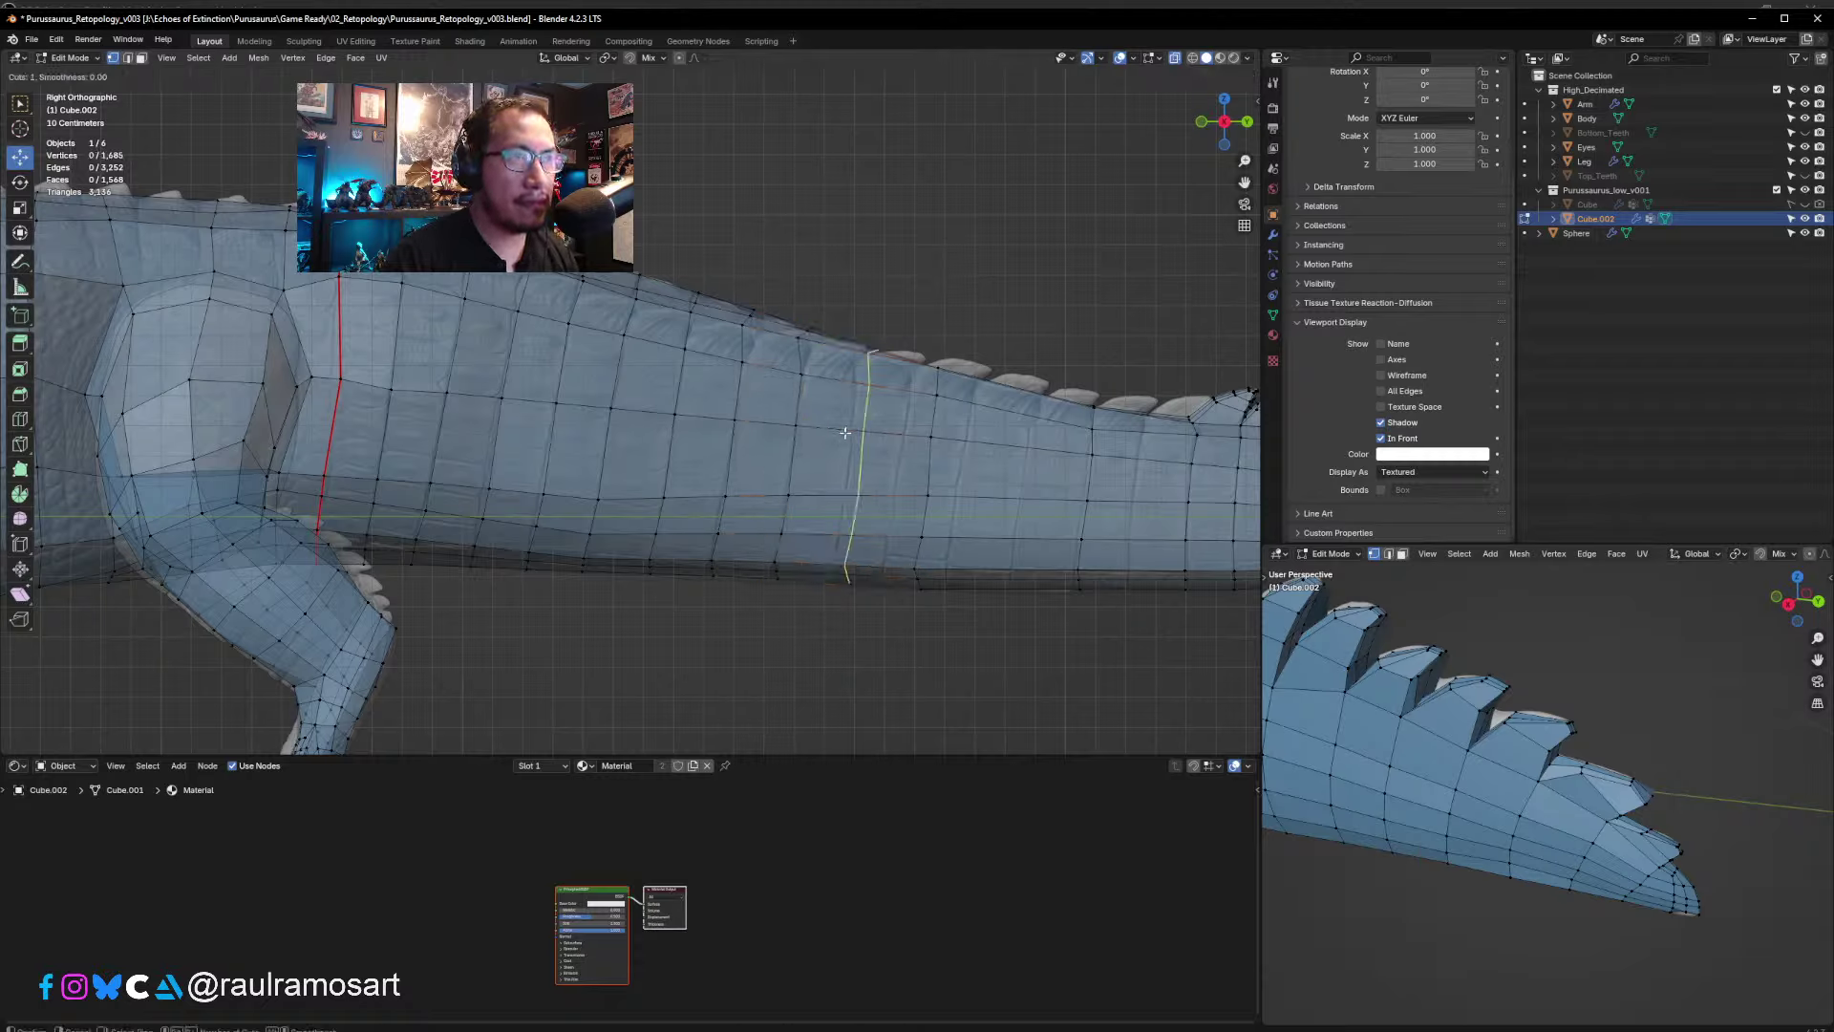
left_click(841, 430)
left_click(941, 465)
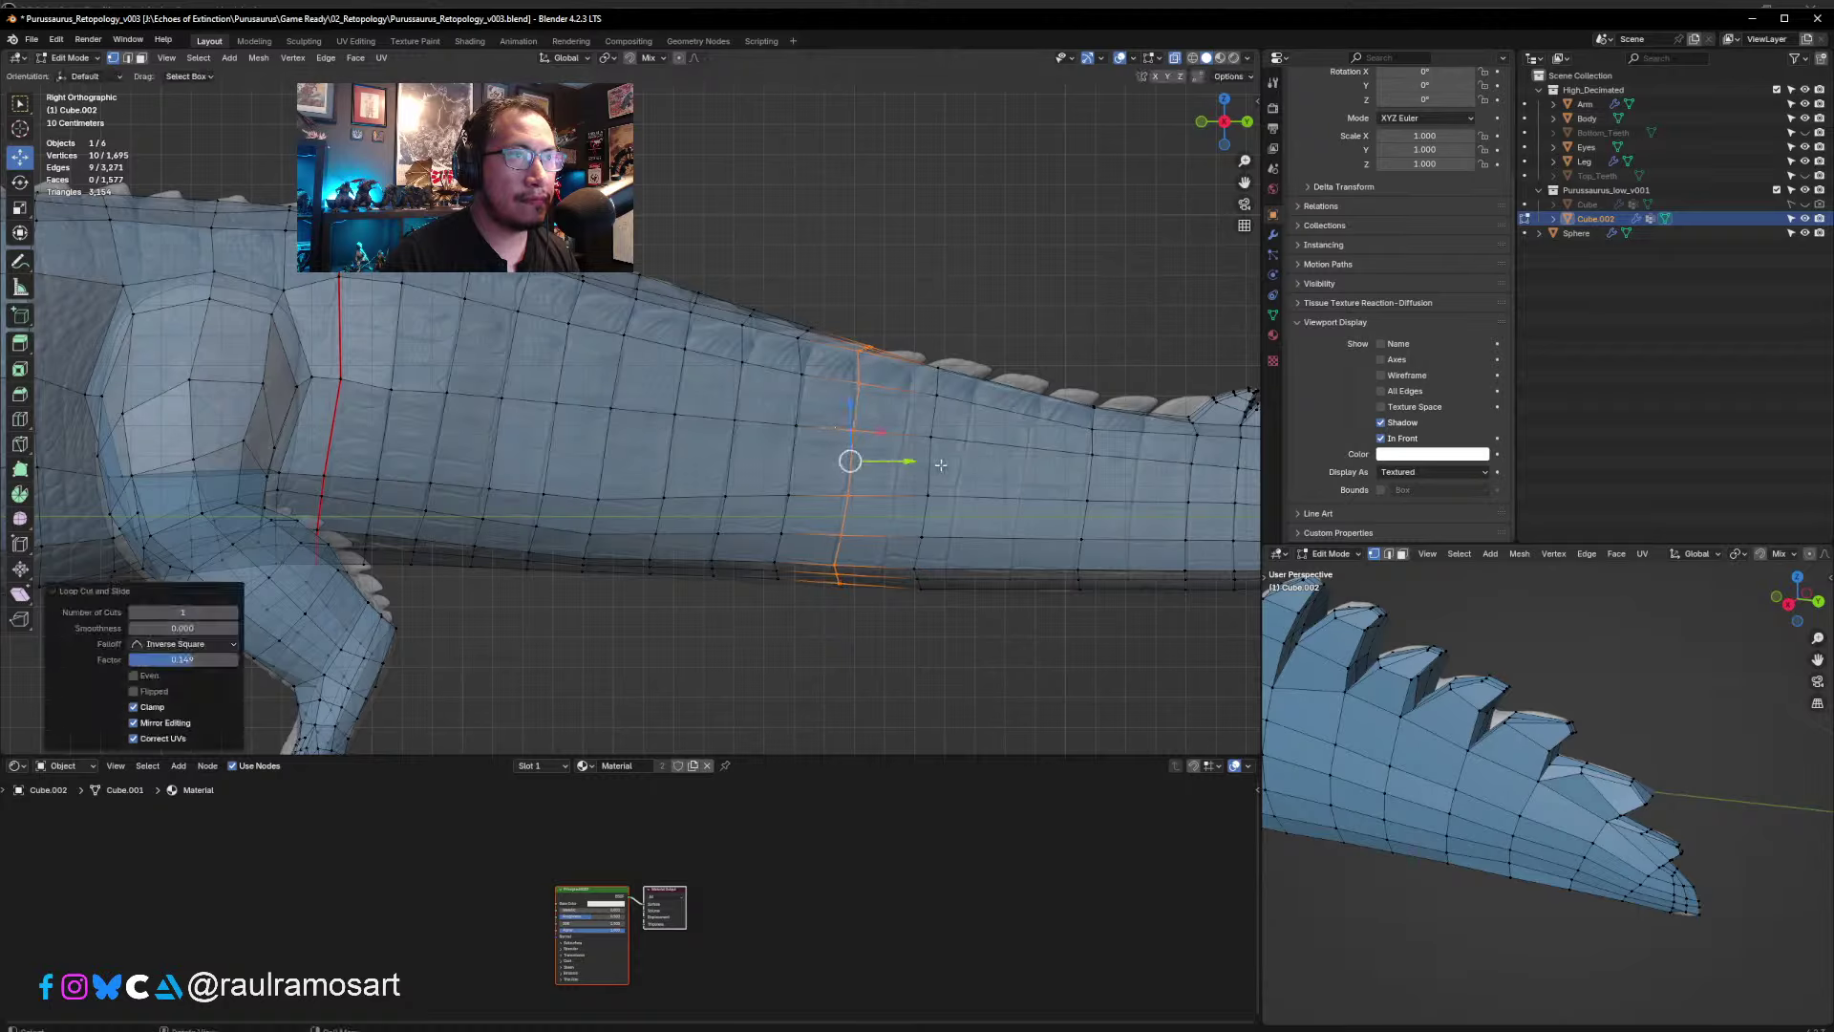
- Select the next full vertical loop behind the new cut and slide it toward the tail base to even the spacing
left_click(901, 439)
left_click_drag(908, 333, 990, 636)
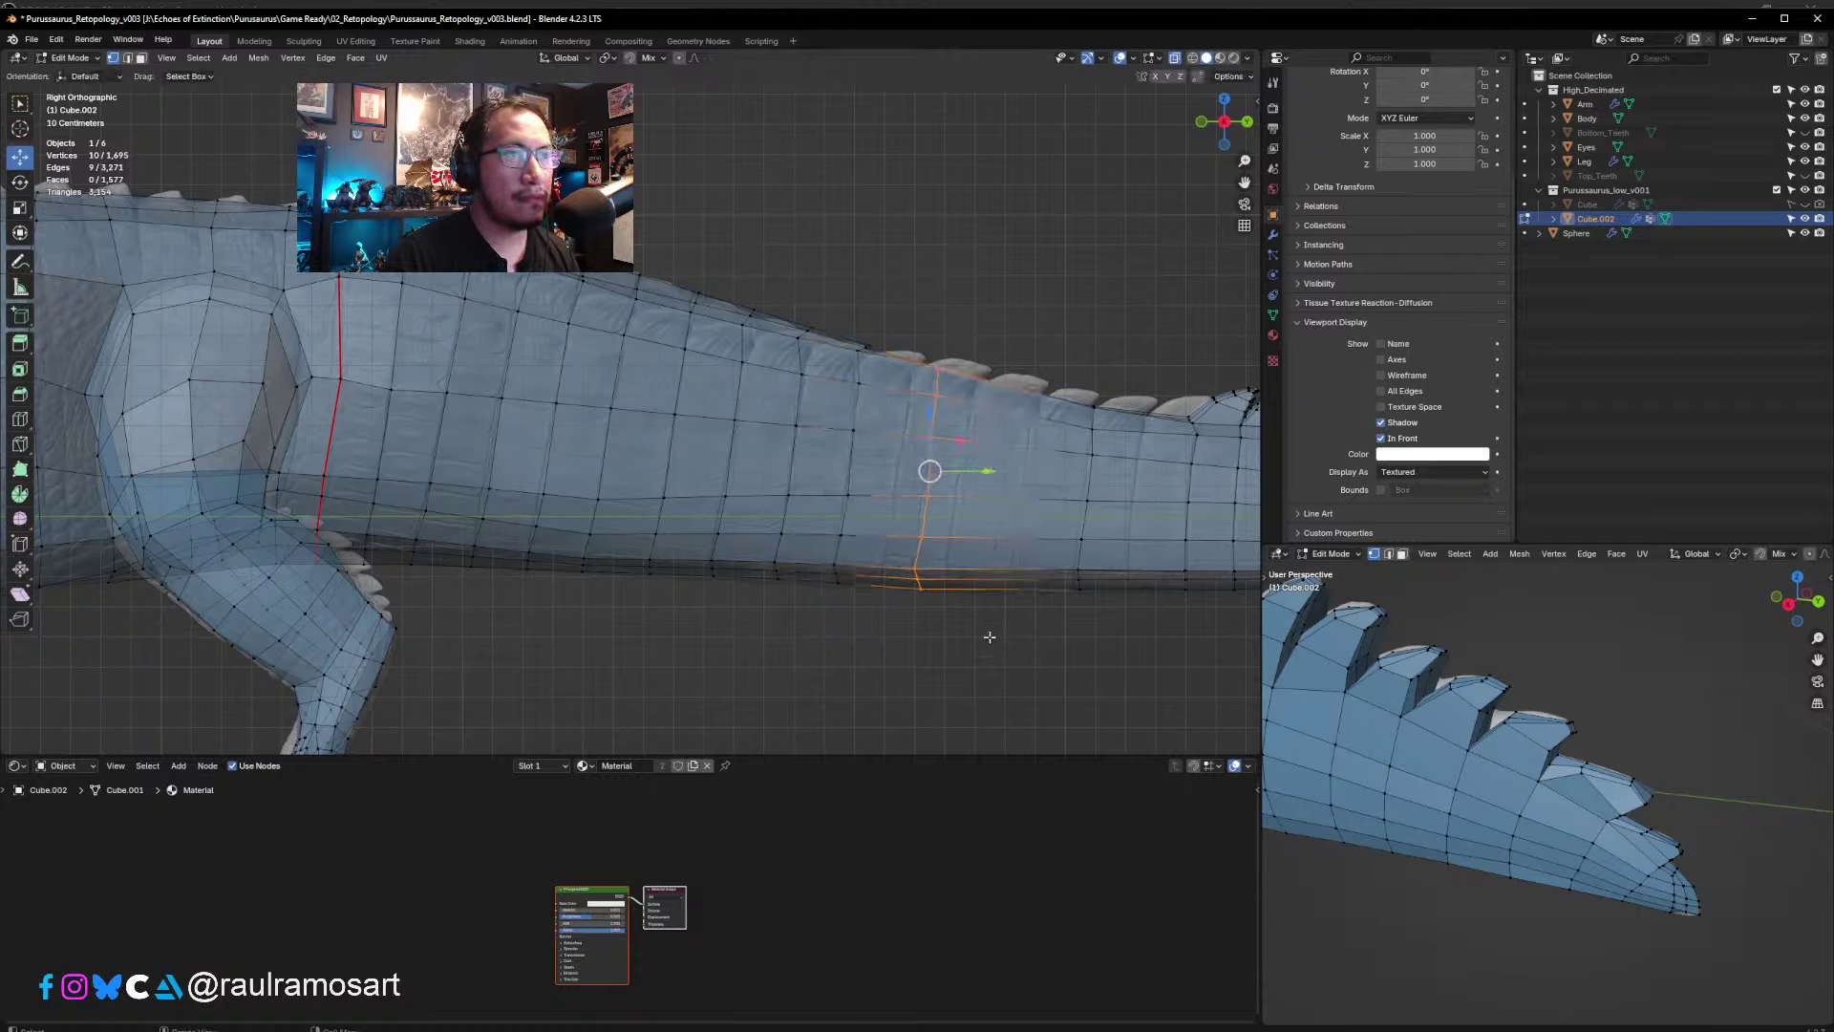
left_click(921, 487)
key("alt+a")
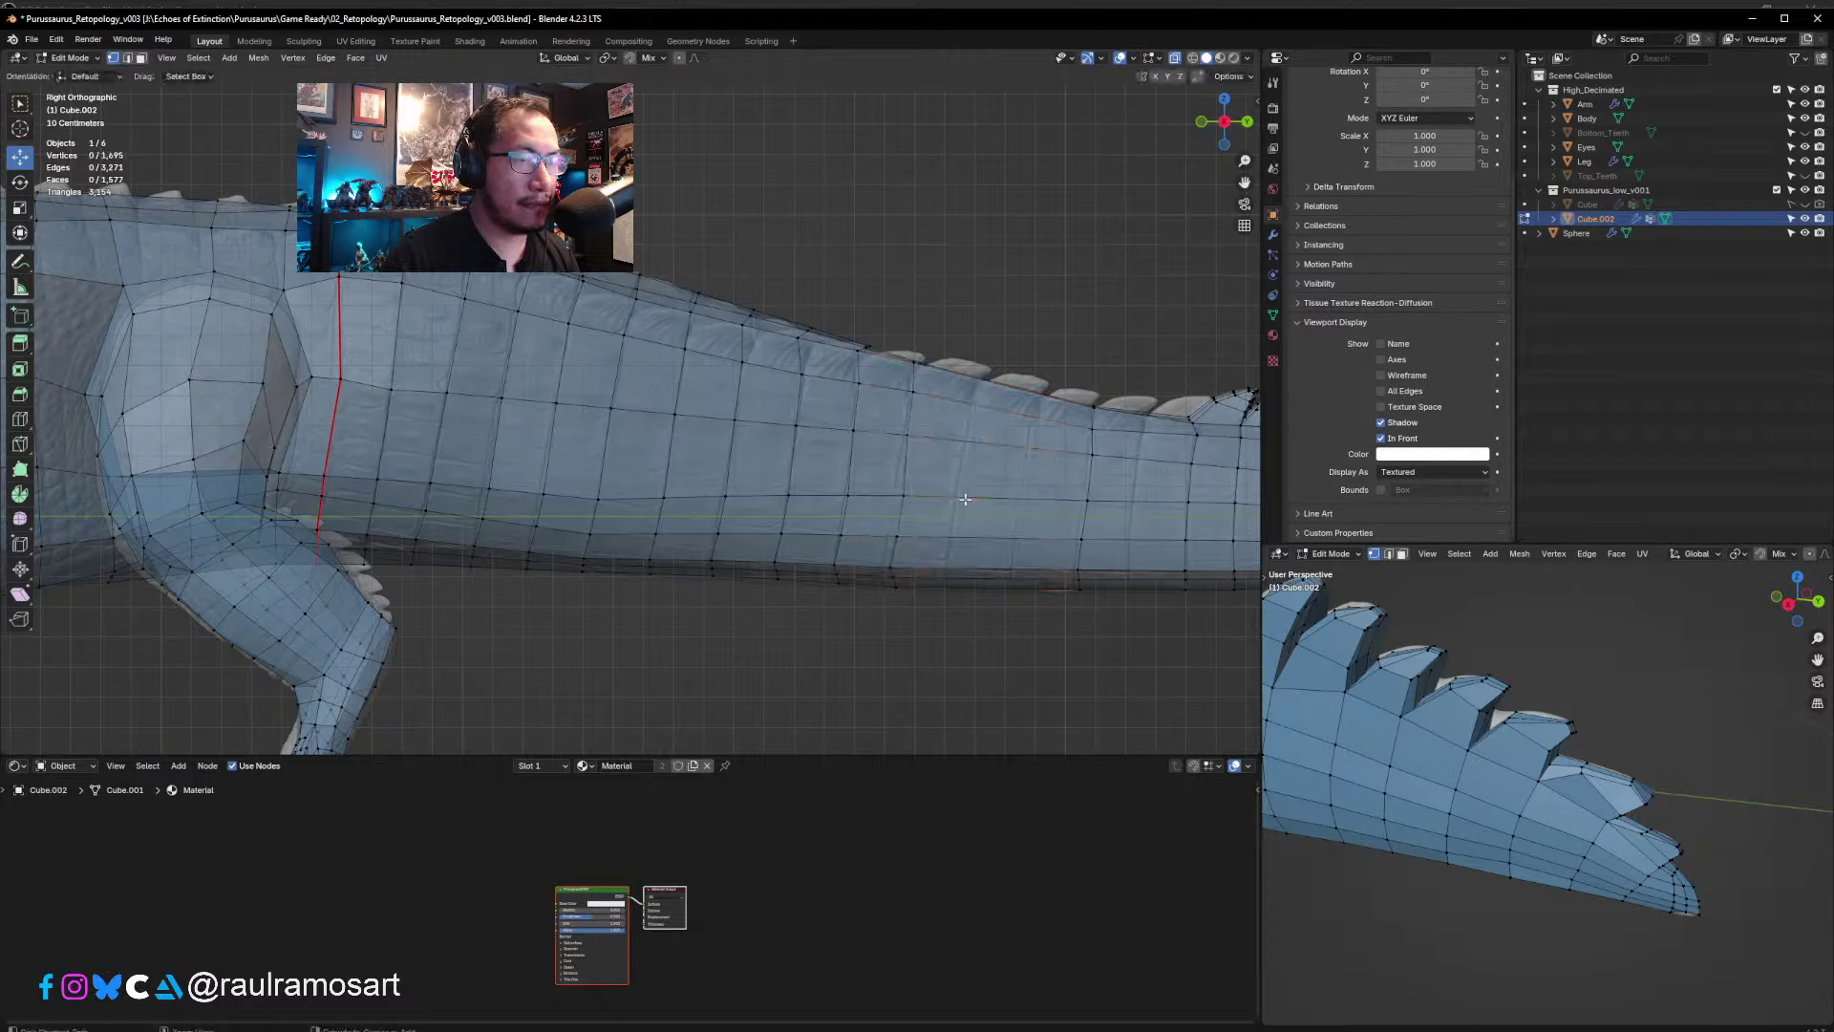
- Add two edge loops through the next wide tail faces, sliding the first toward the tail base and keeping the second centred
key("ctrl+r")
left_click(963, 497)
left_click(926, 483)
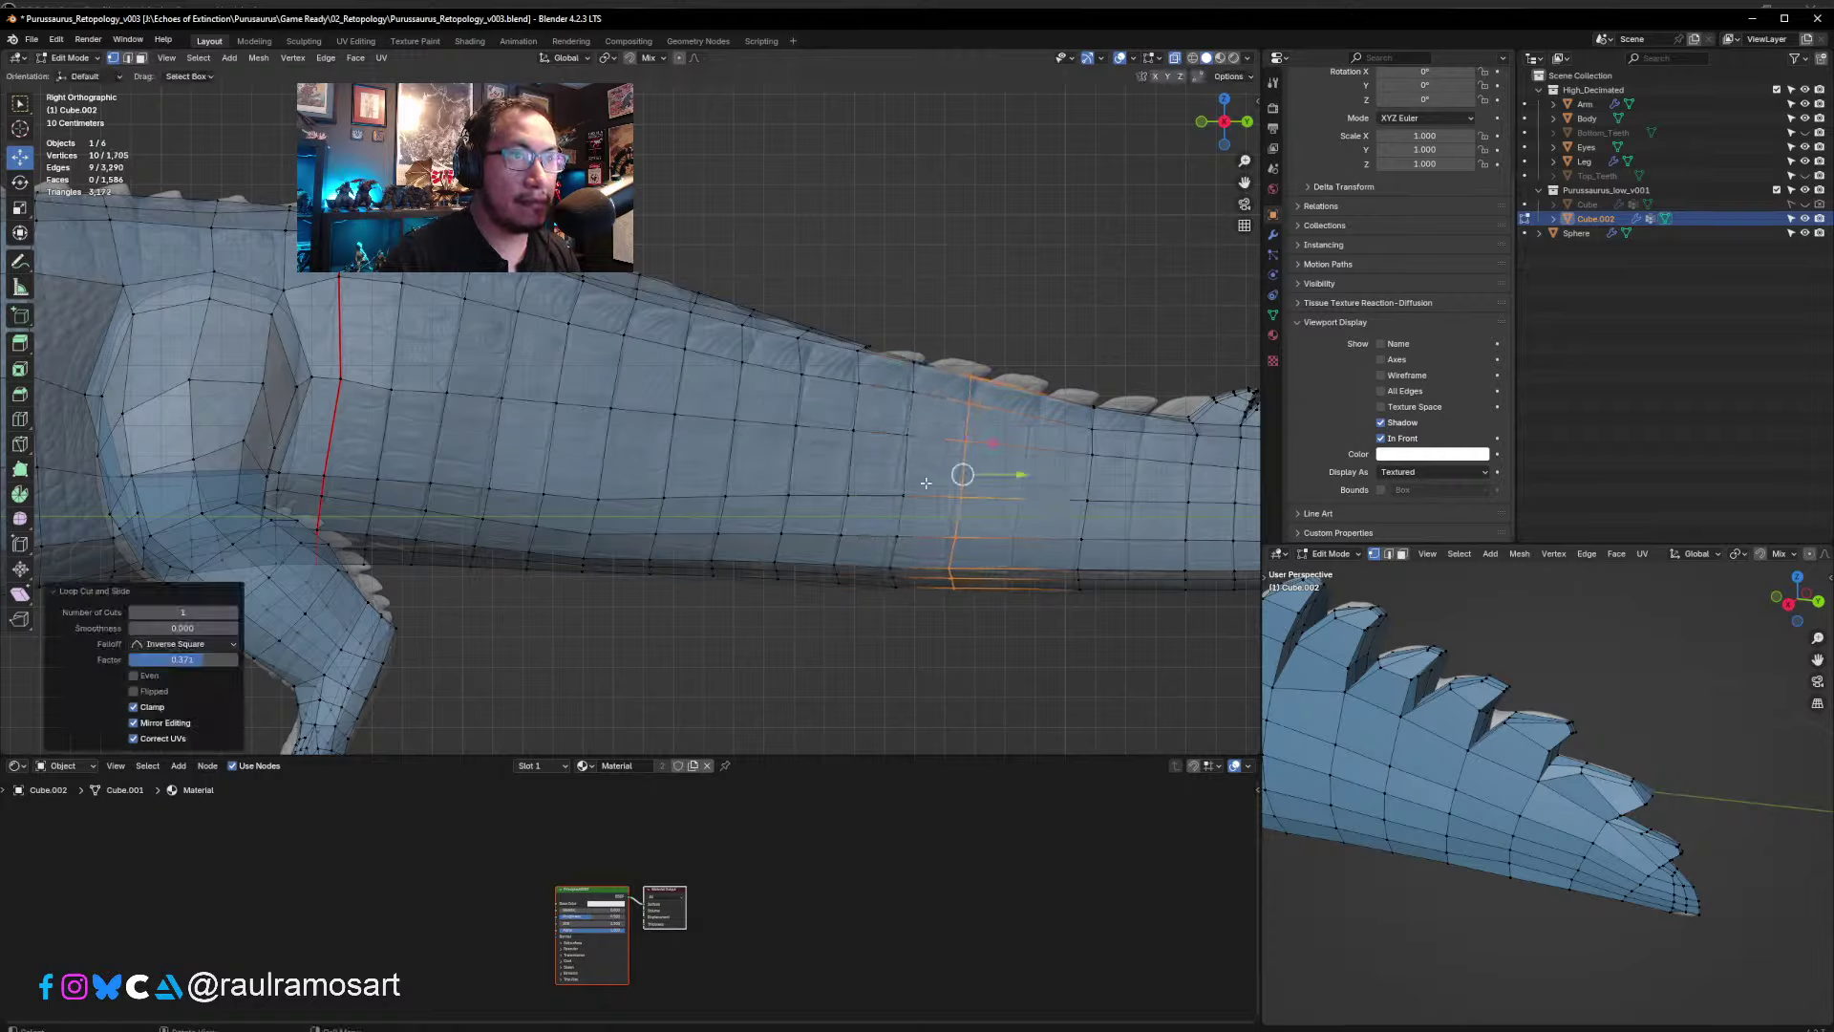
key("ctrl+r")
left_click(1020, 492)
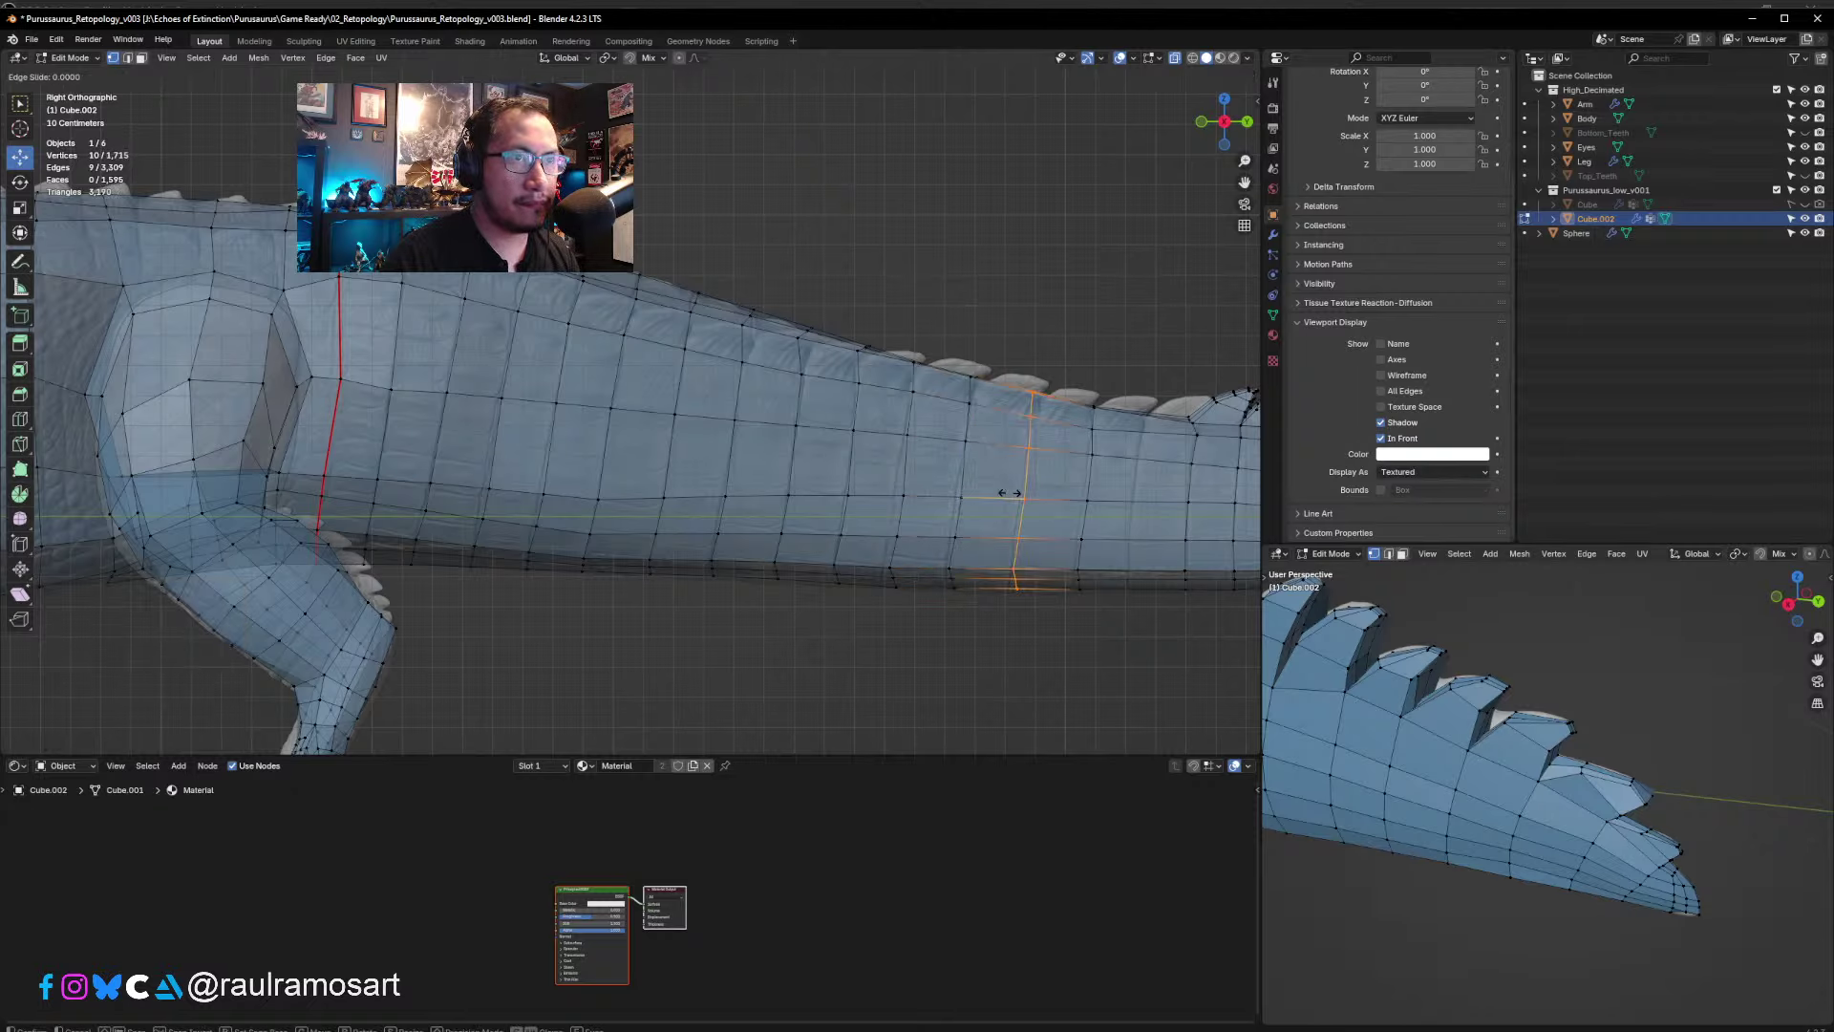
right_click(1058, 334)
left_click(1024, 457)
- Add a centred edge loop through the last wide faces ahead of the modelled tail spikes
scroll(957, 507, "up", 1)
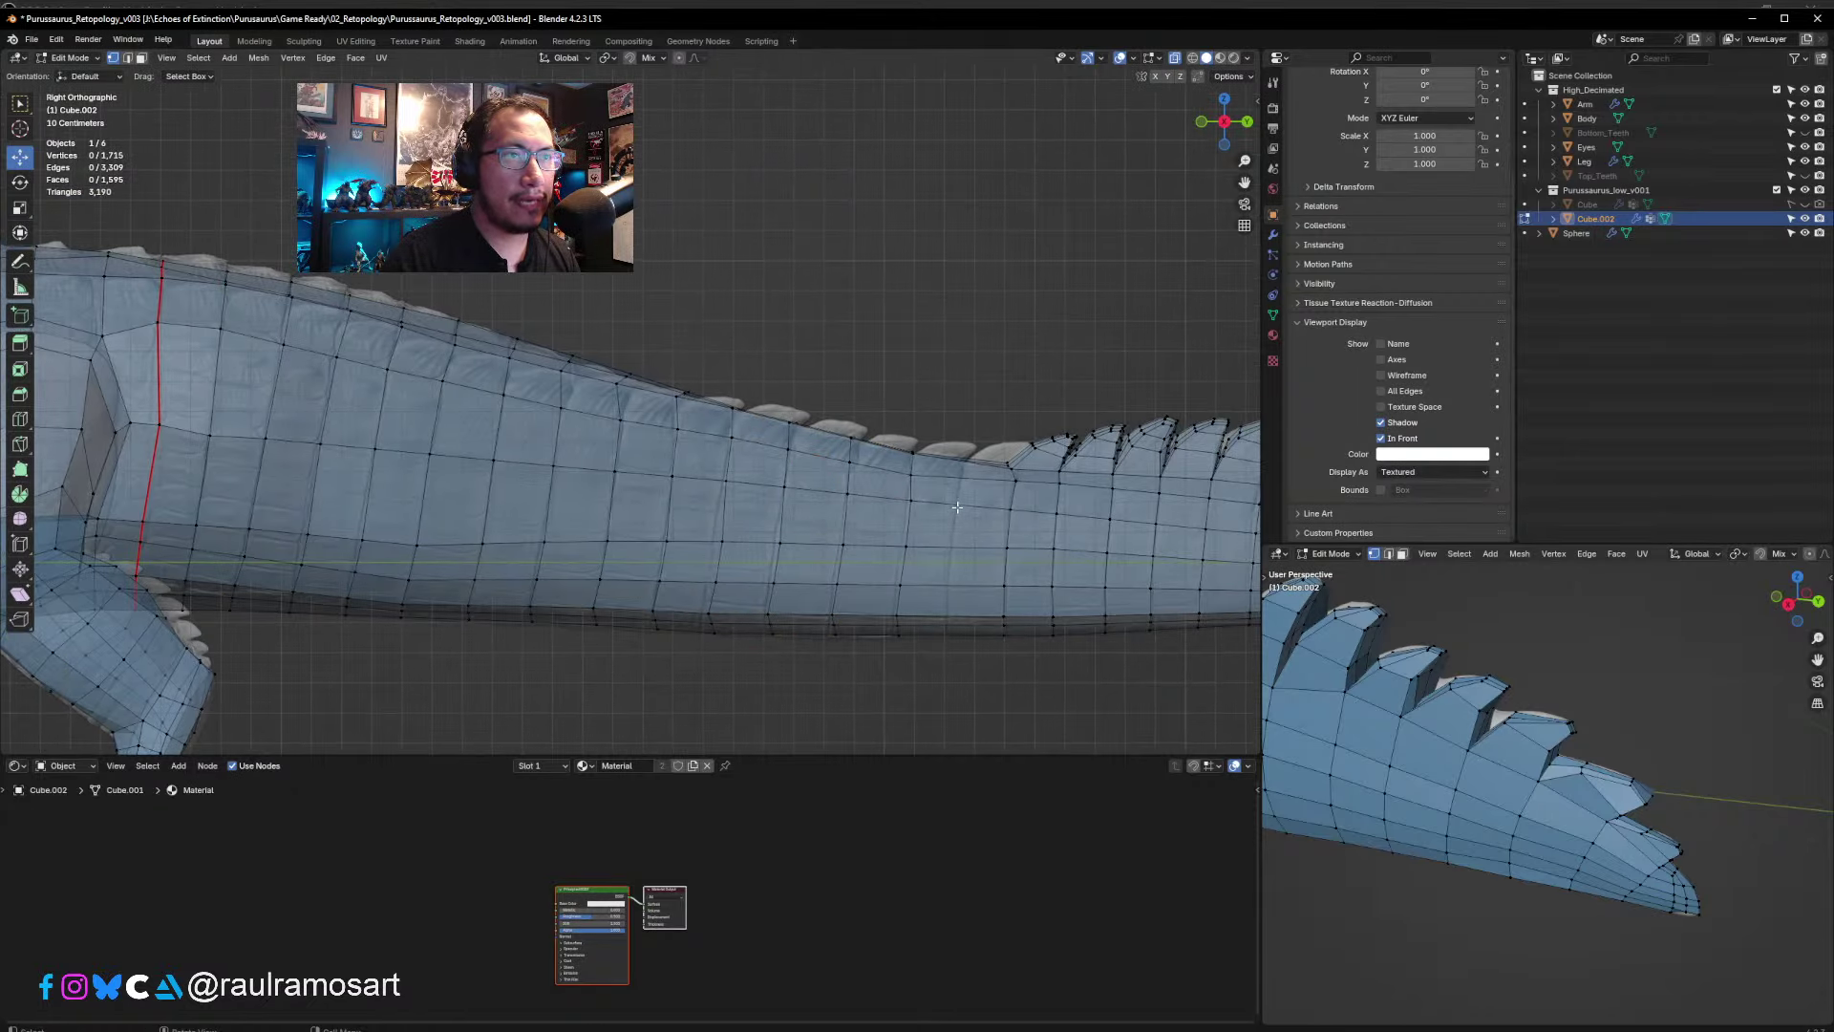
key("ctrl+r")
left_click(950, 504)
right_click(960, 530)
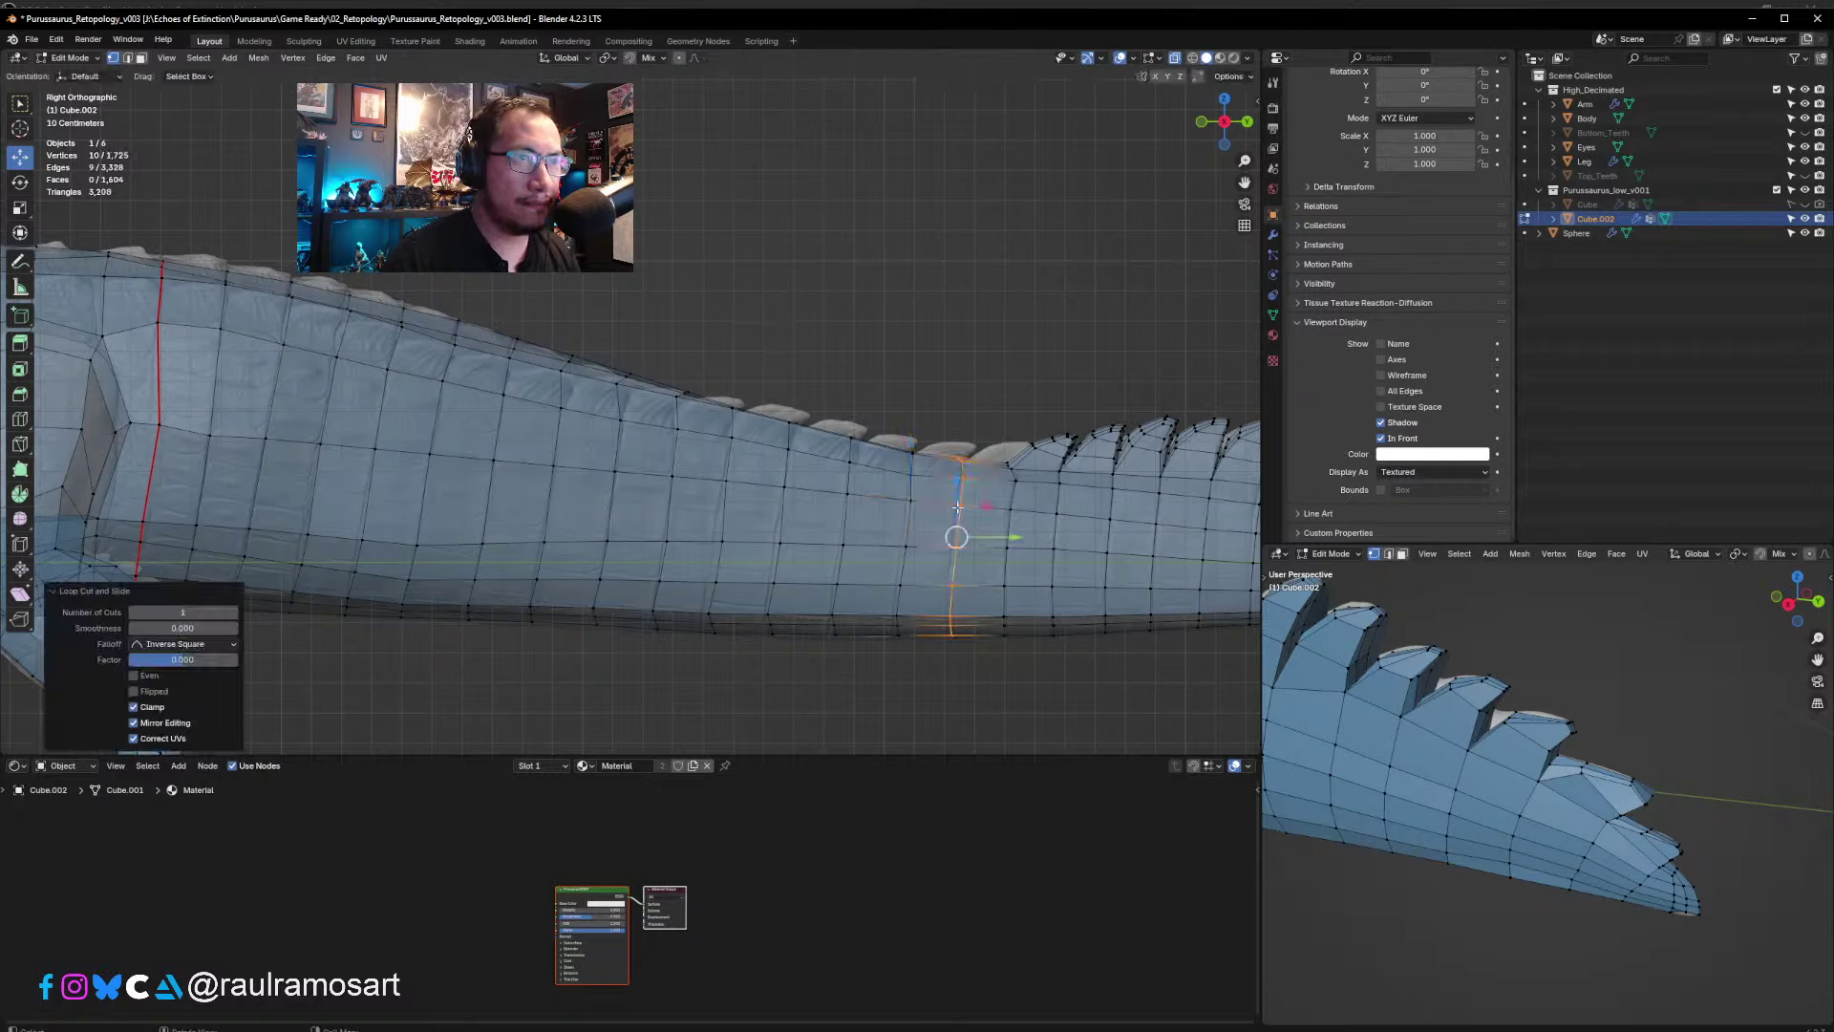
left_click(948, 313)
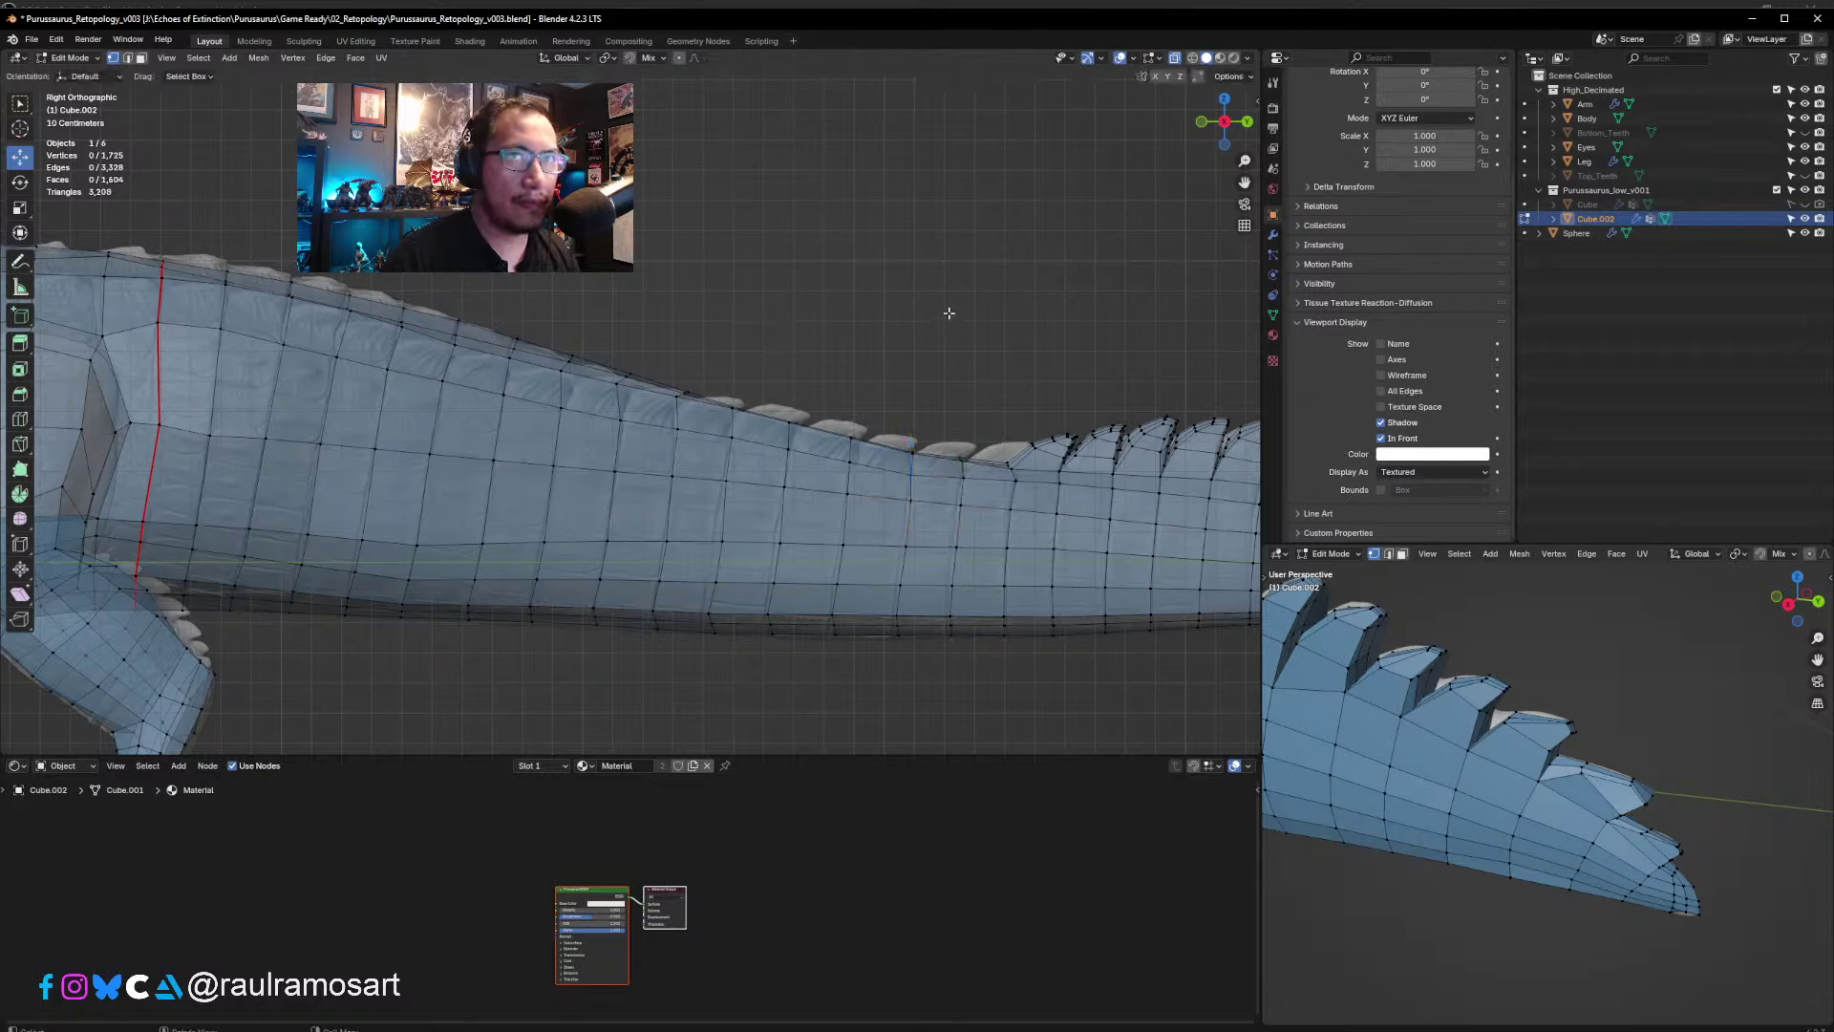
- Rename the retopology mesh object to Purussaurus_low_v001
double_click(1600, 218)
type("P")
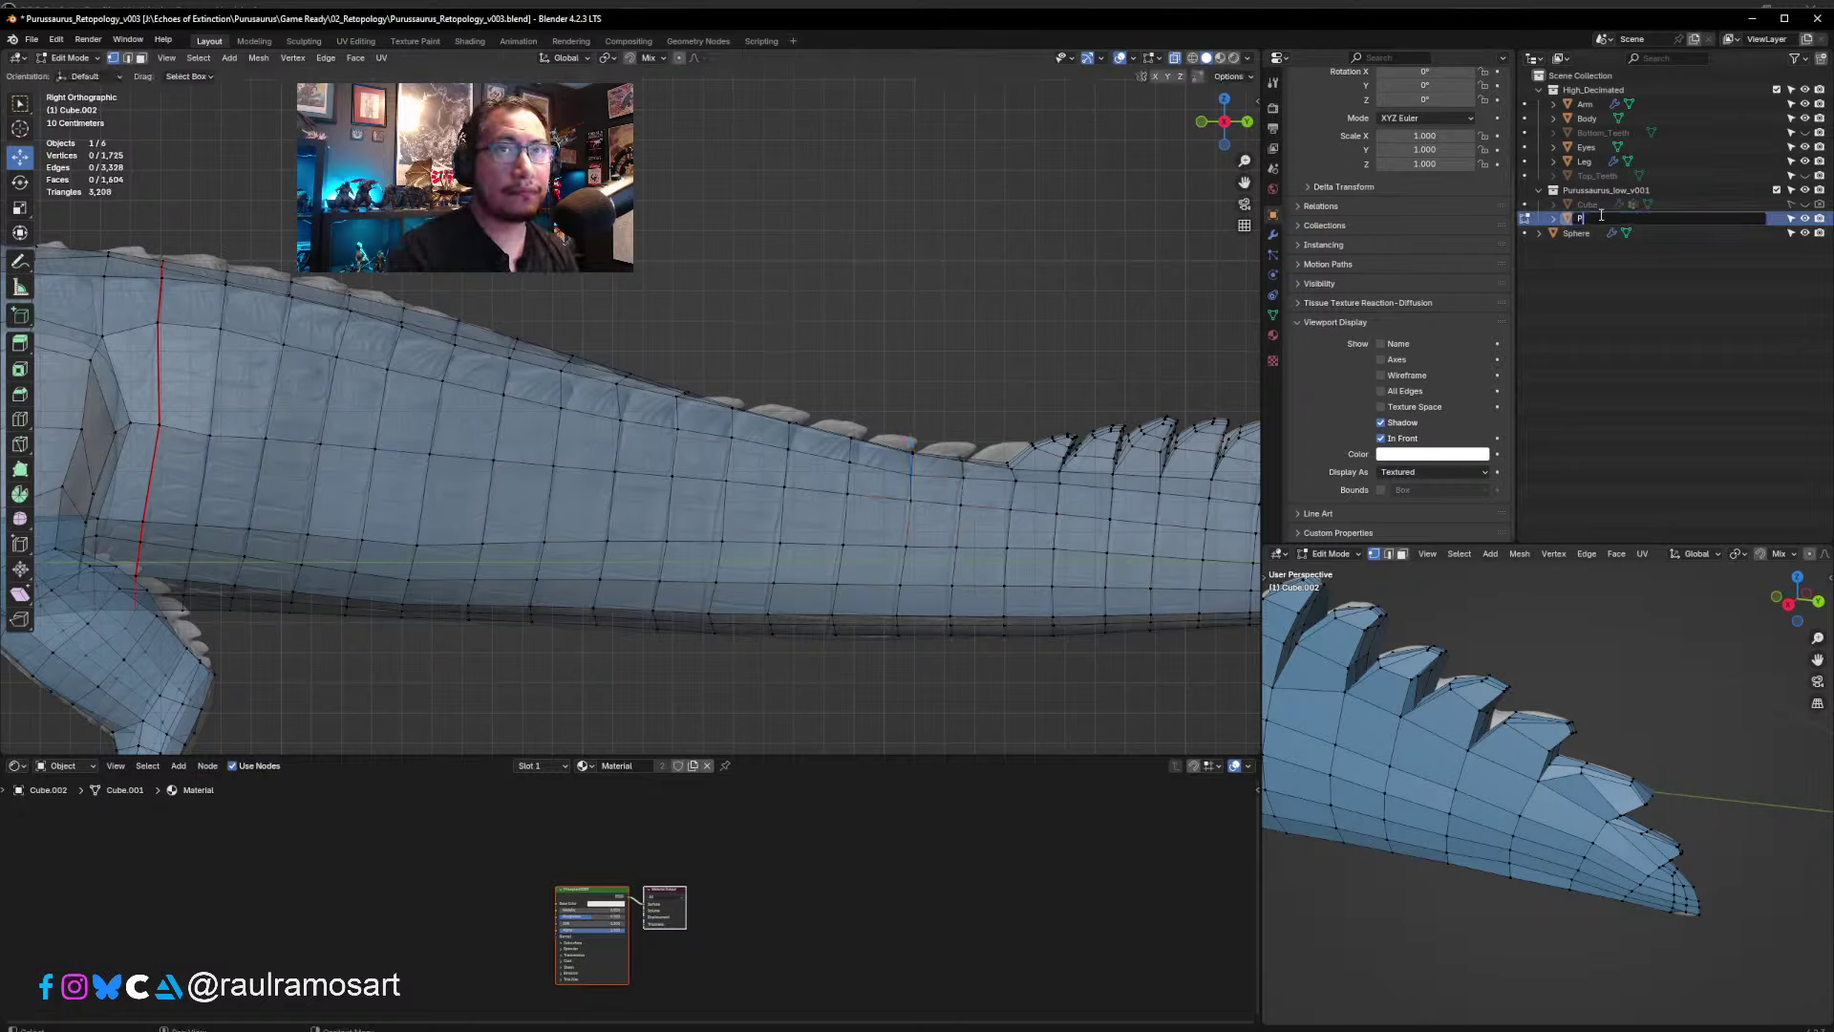
type("urussa")
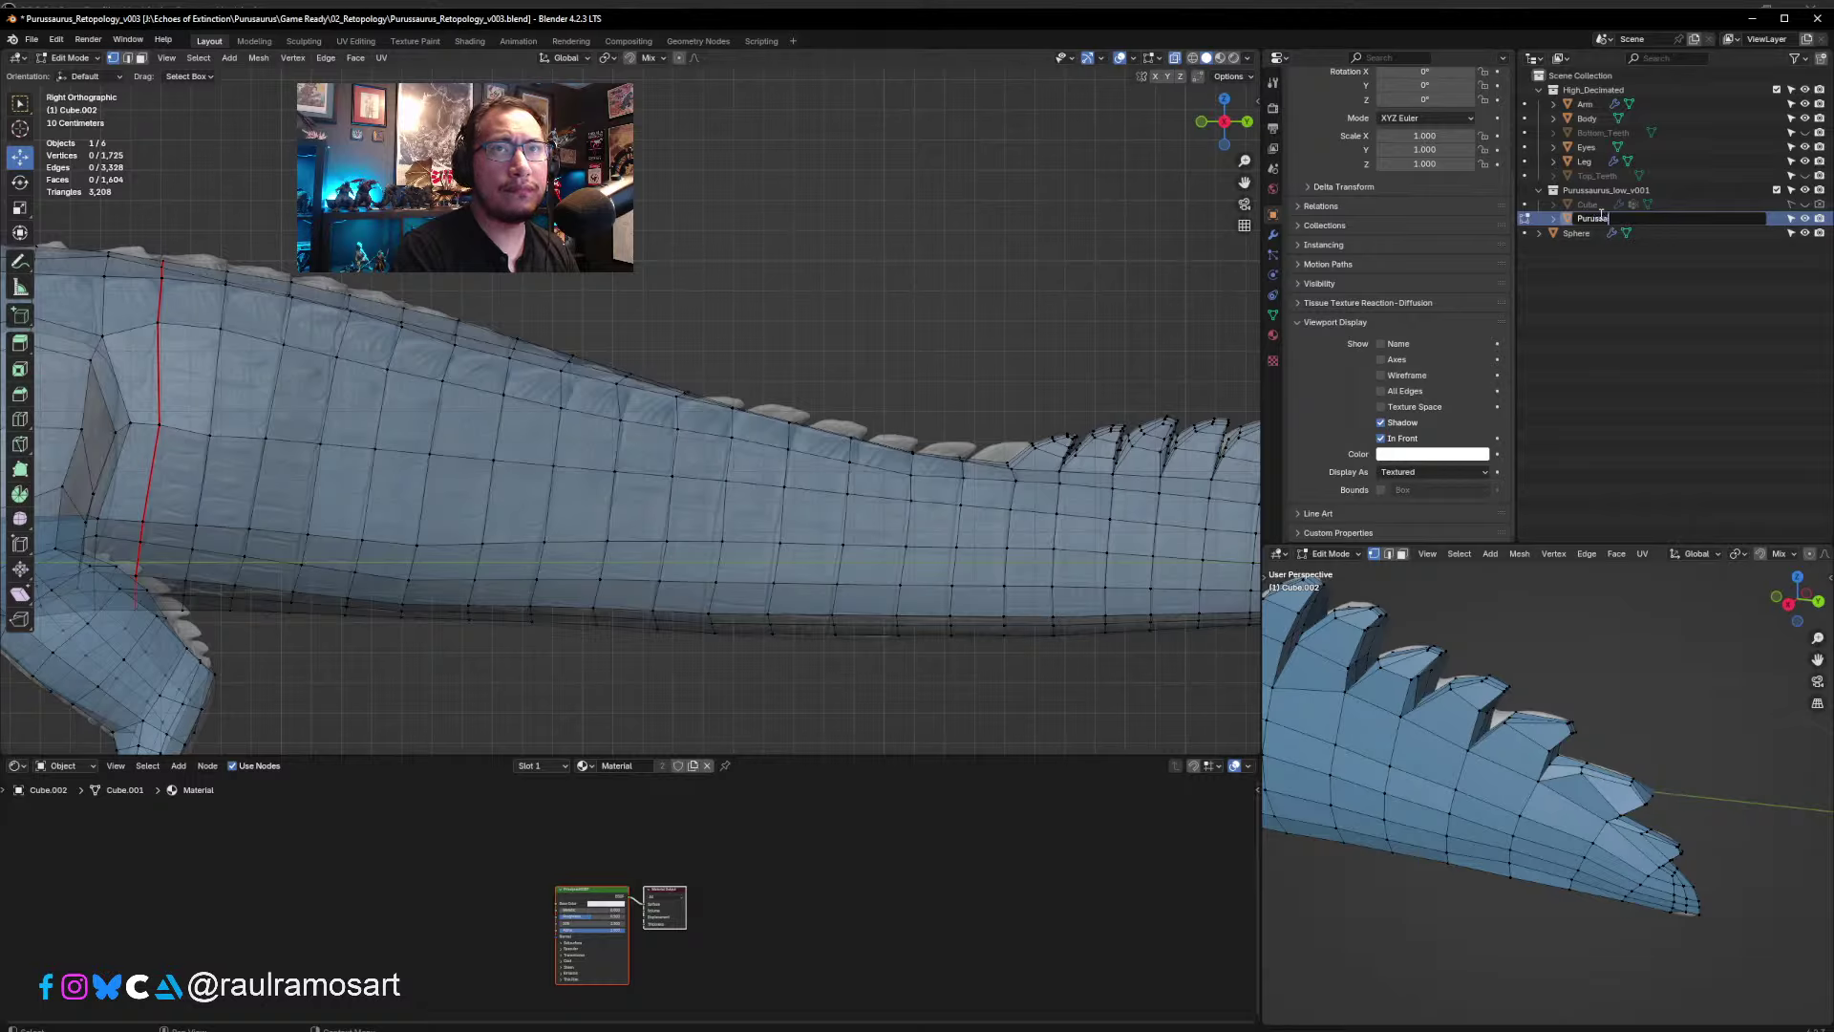
type("urus_low_v001")
key("Return")
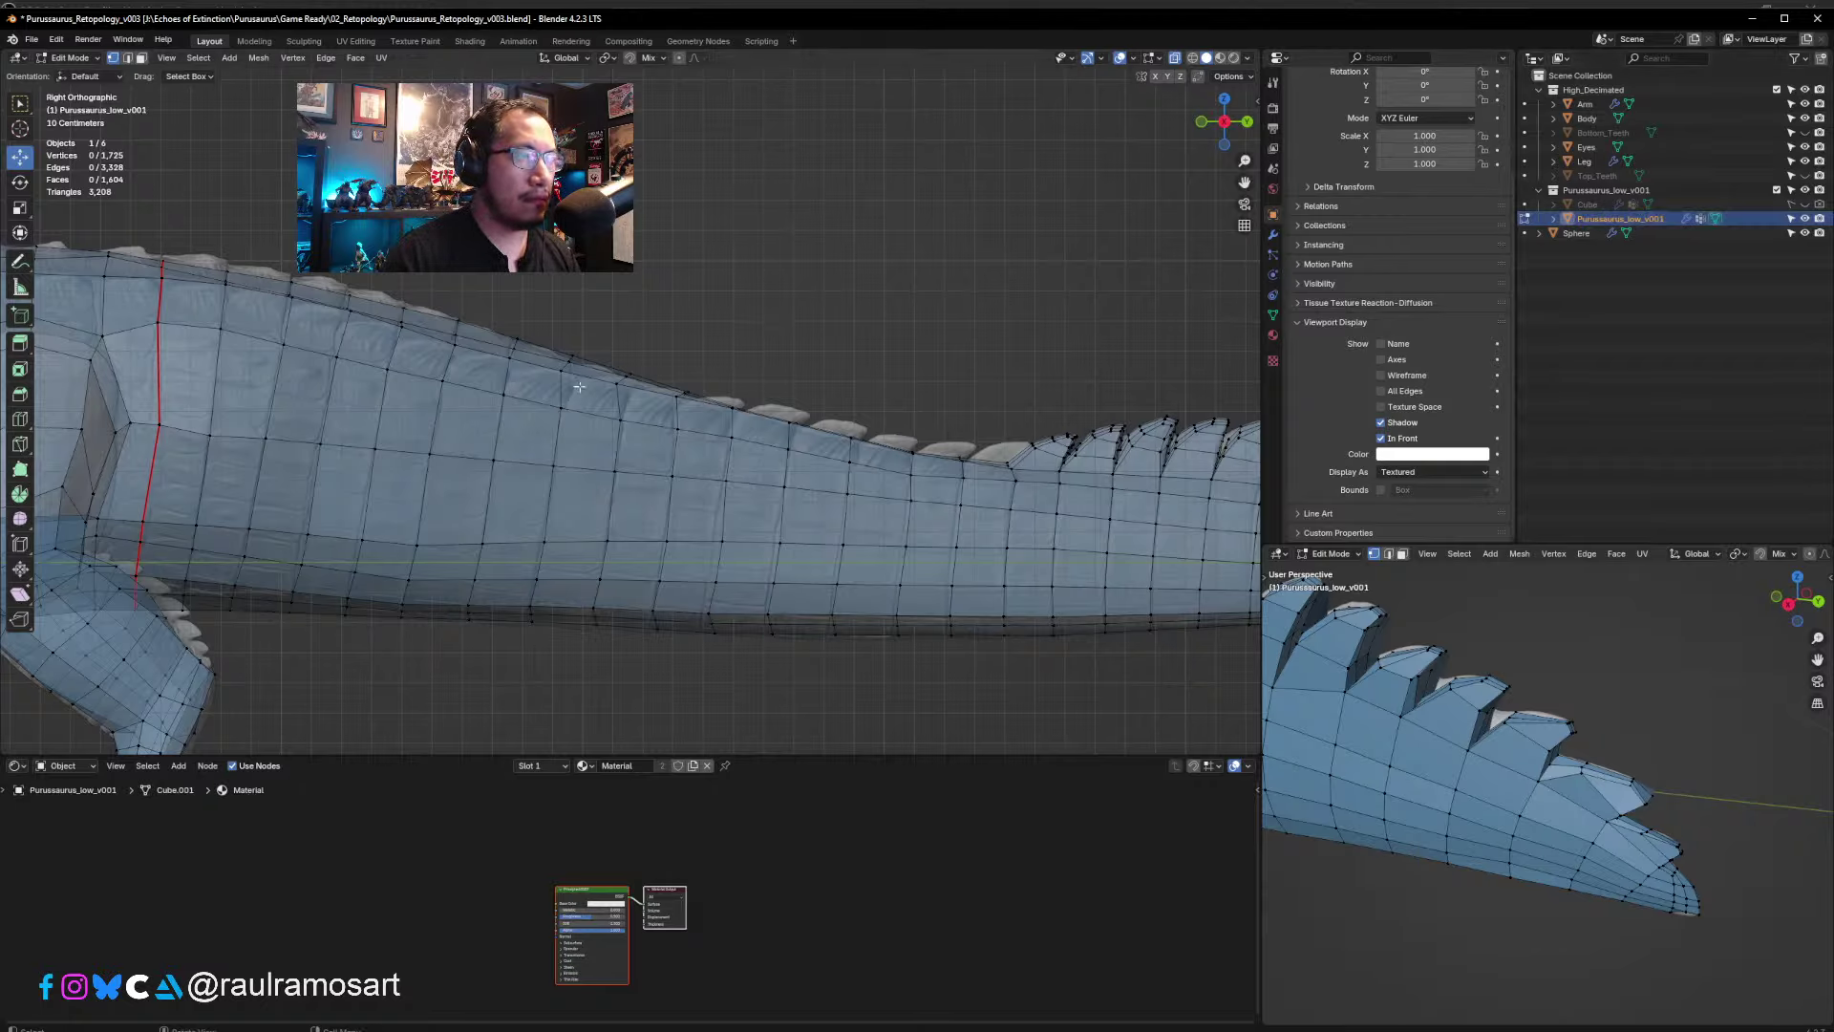
- Switch to Object Mode, duplicate the low-poly mesh in place, and hide the original
left_click(72, 58)
left_click(71, 56)
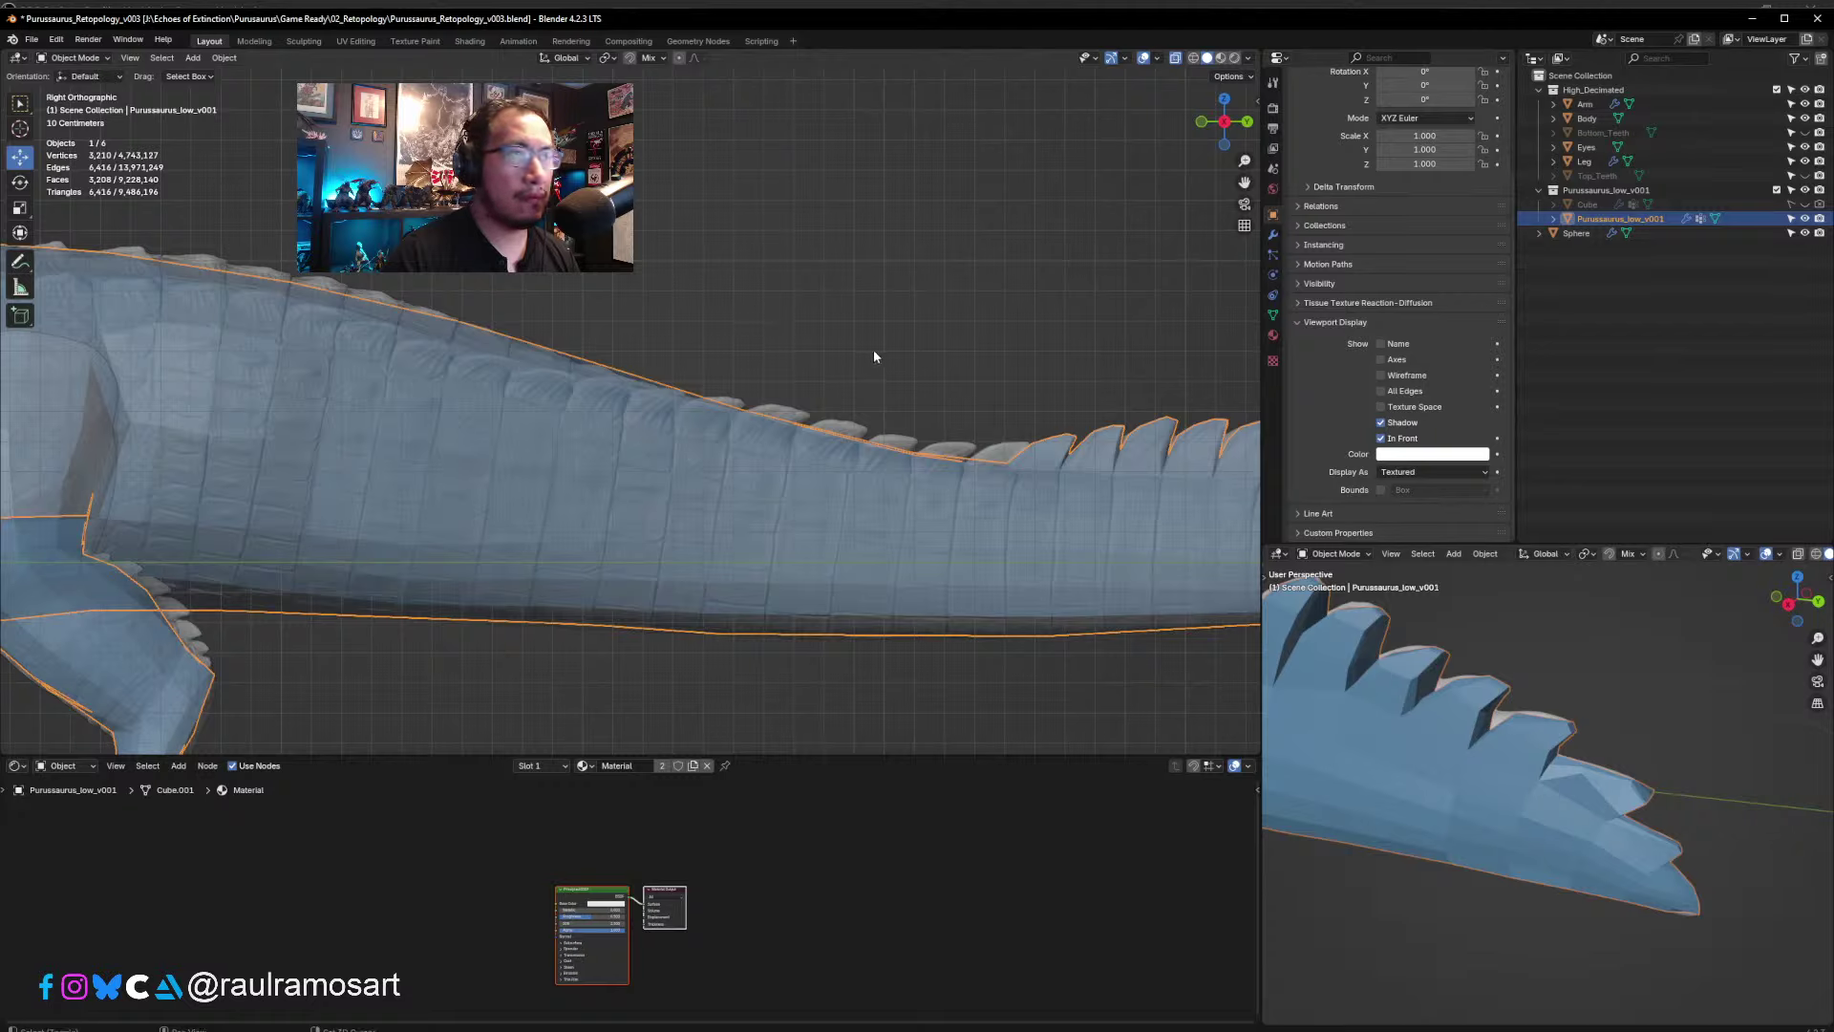
key("shift+d")
right_click(730, 451)
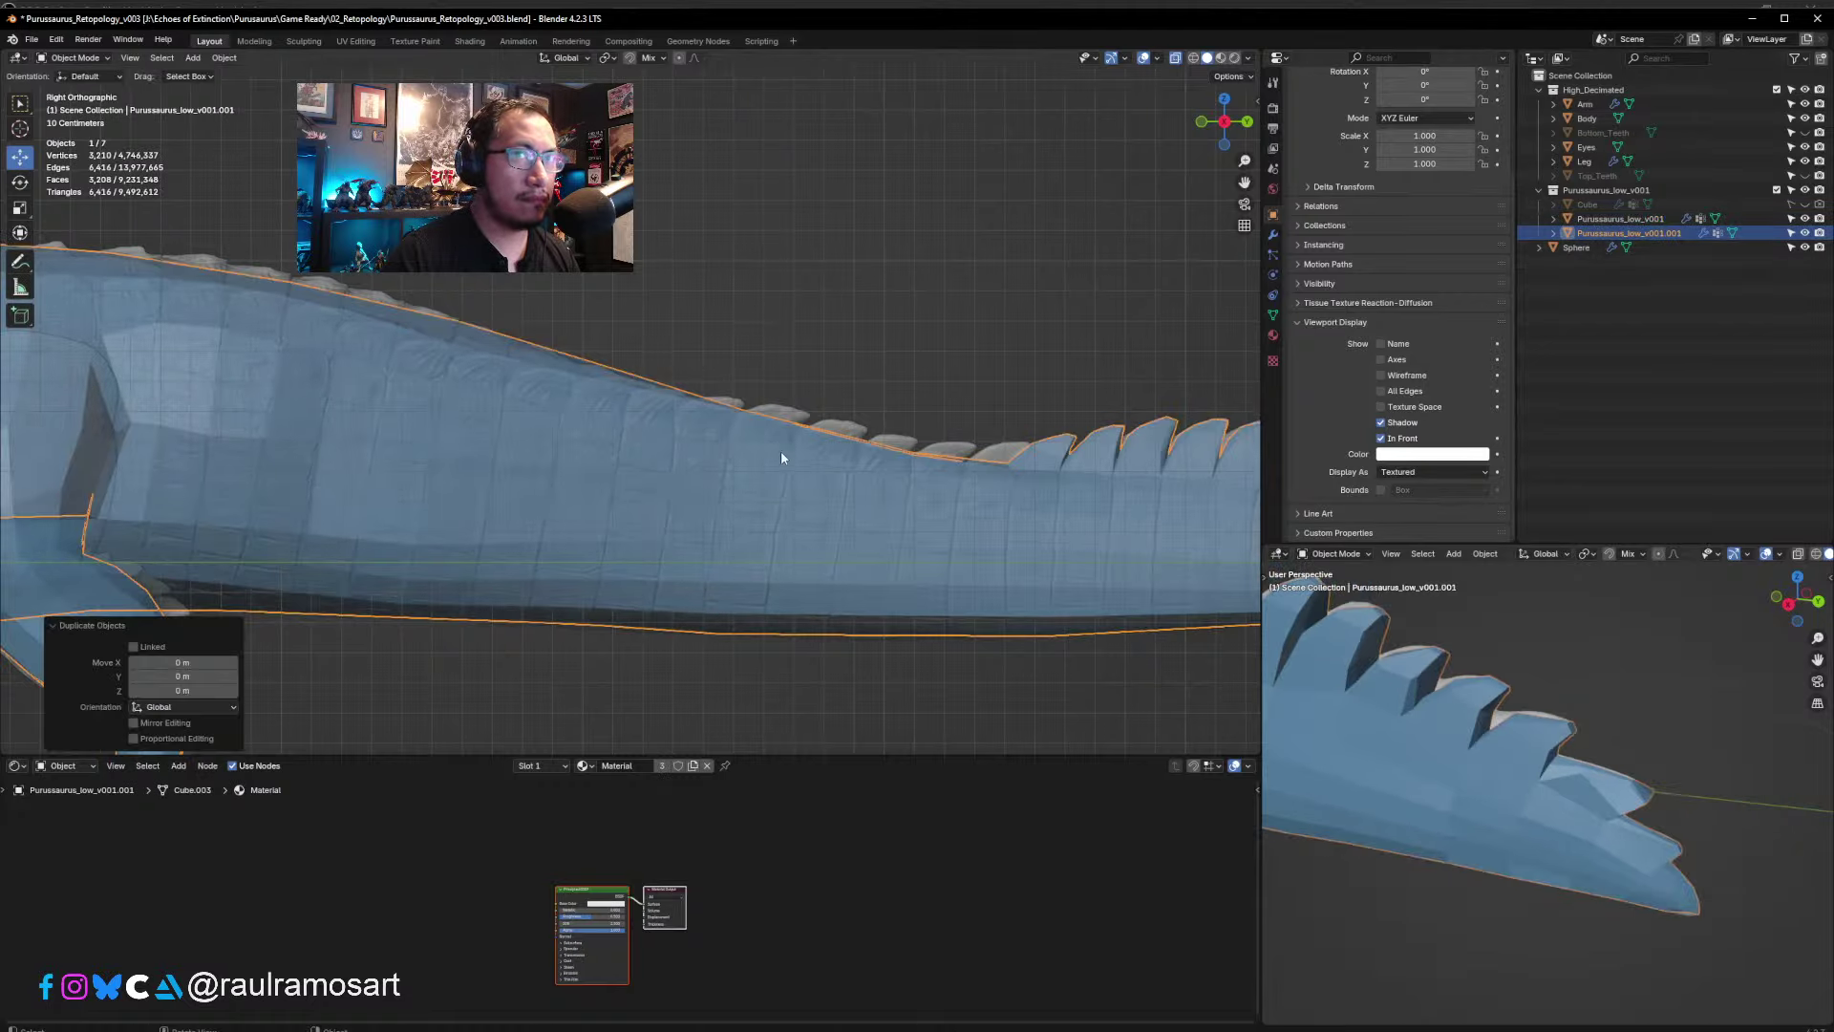
left_click(1805, 219)
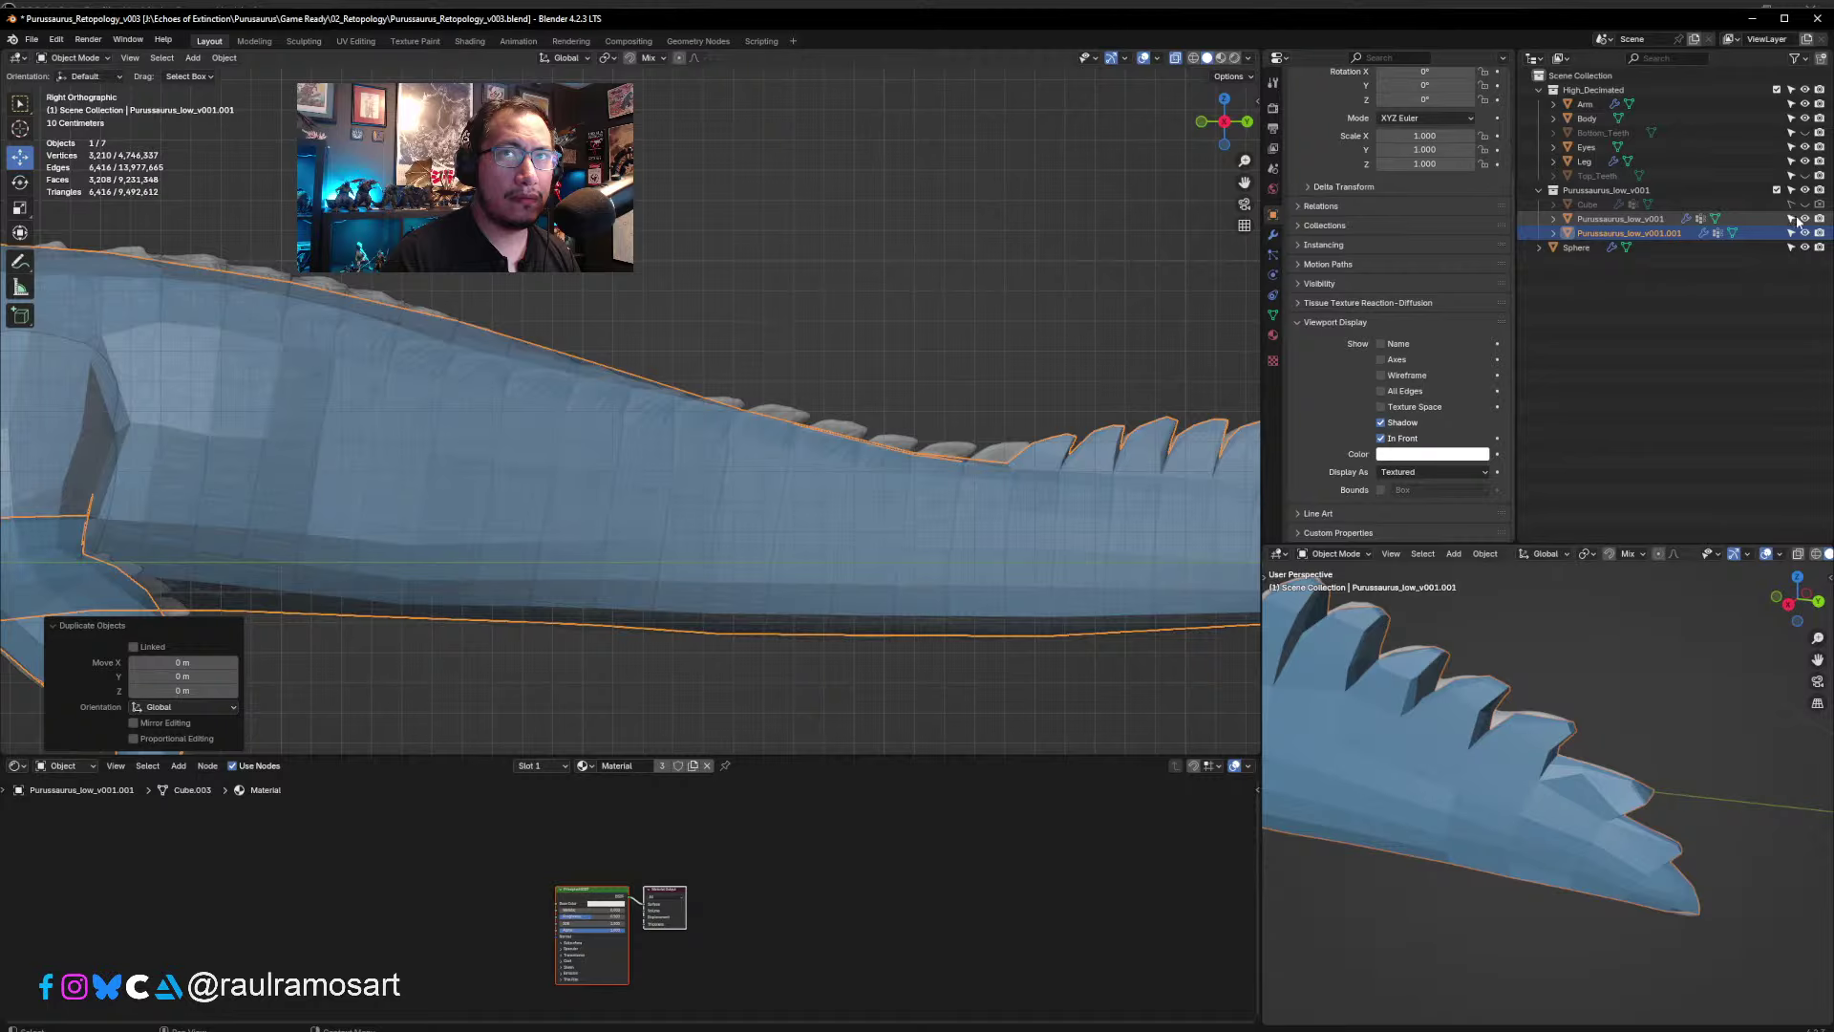
- Rename the duplicated mesh to Purussaurus_low_v002 and deselect it
double_click(1668, 234)
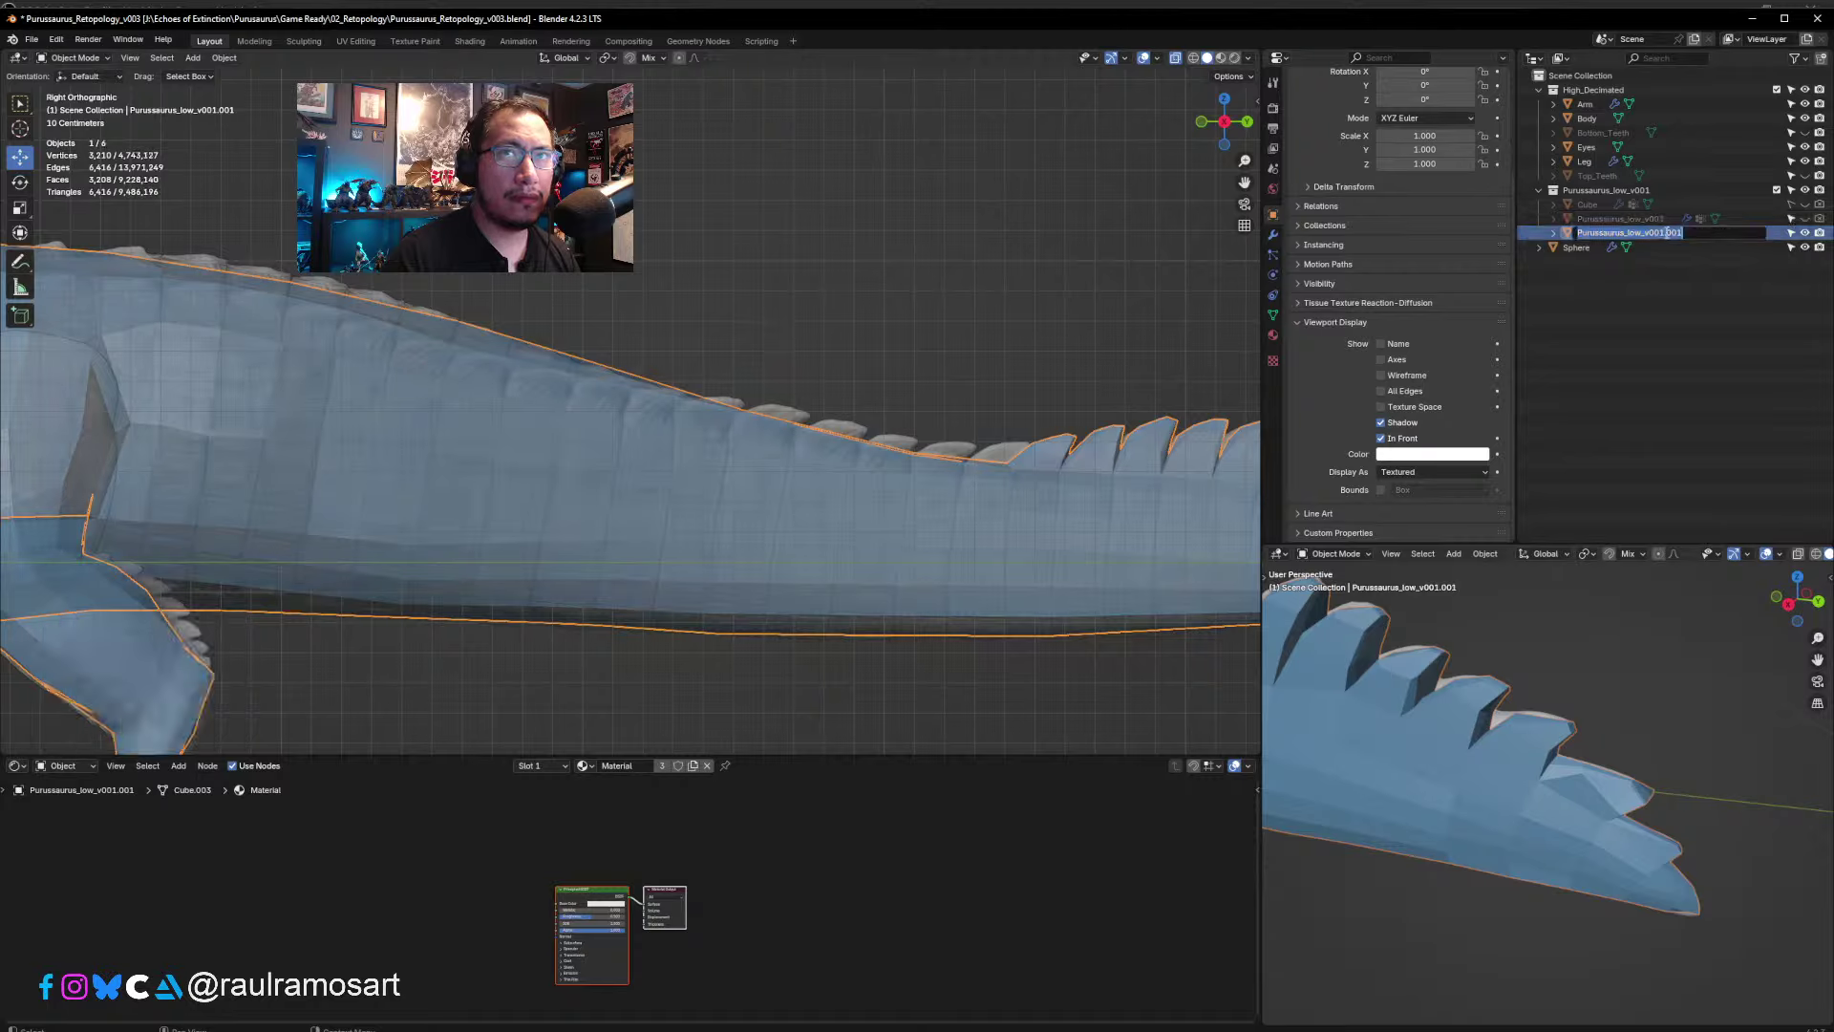
left_click(1668, 233)
left_click_drag(1687, 234, 1663, 240)
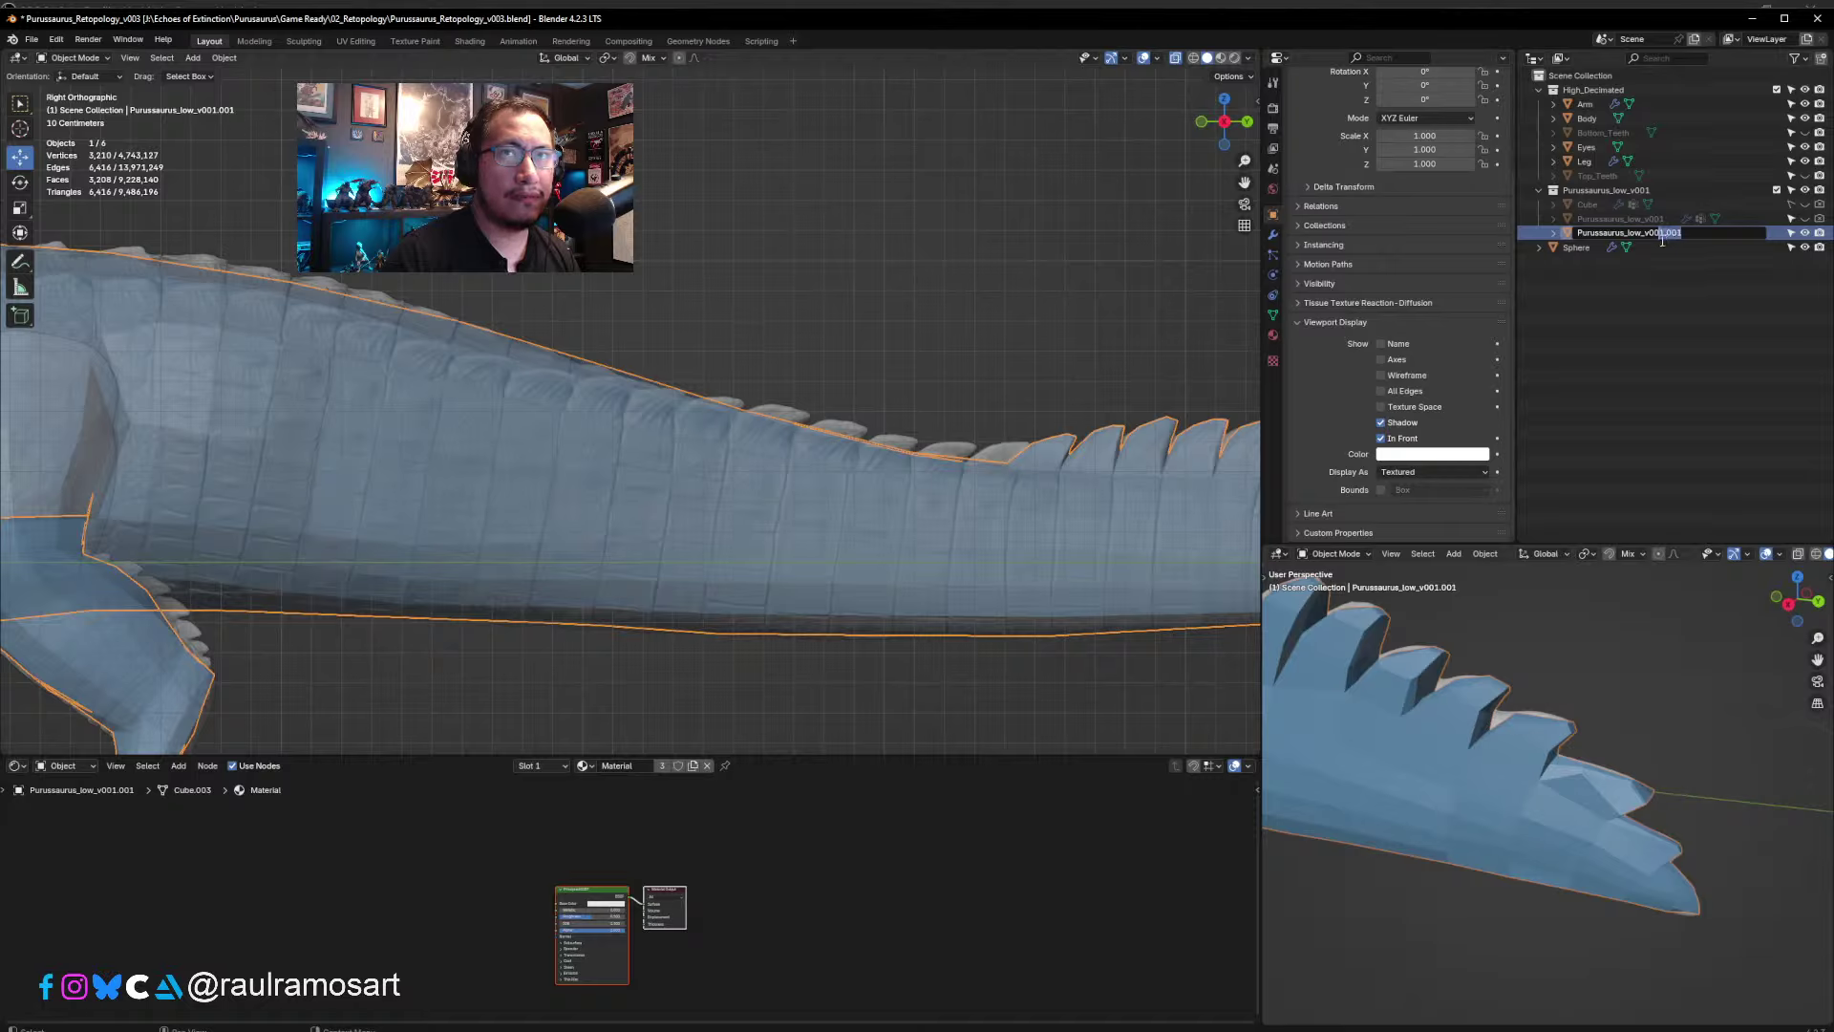
type("2")
key("Return")
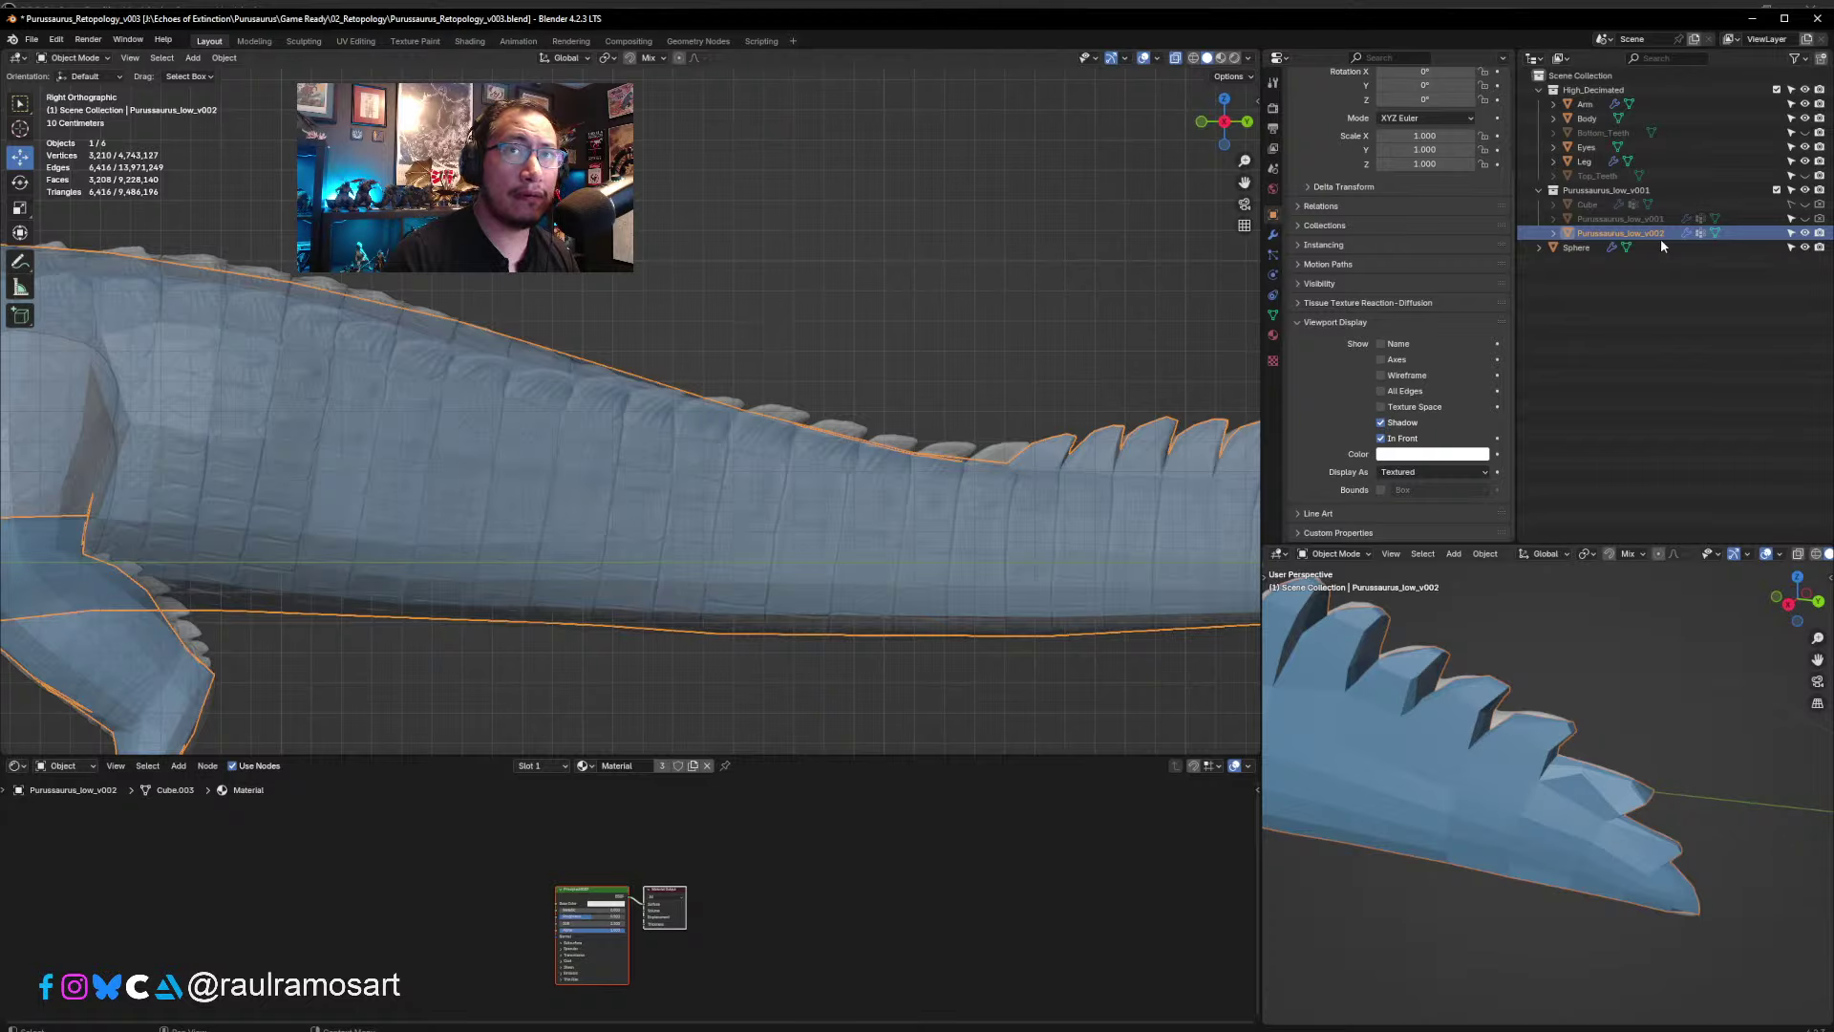
left_click(724, 294)
scroll(695, 488, "down", 3)
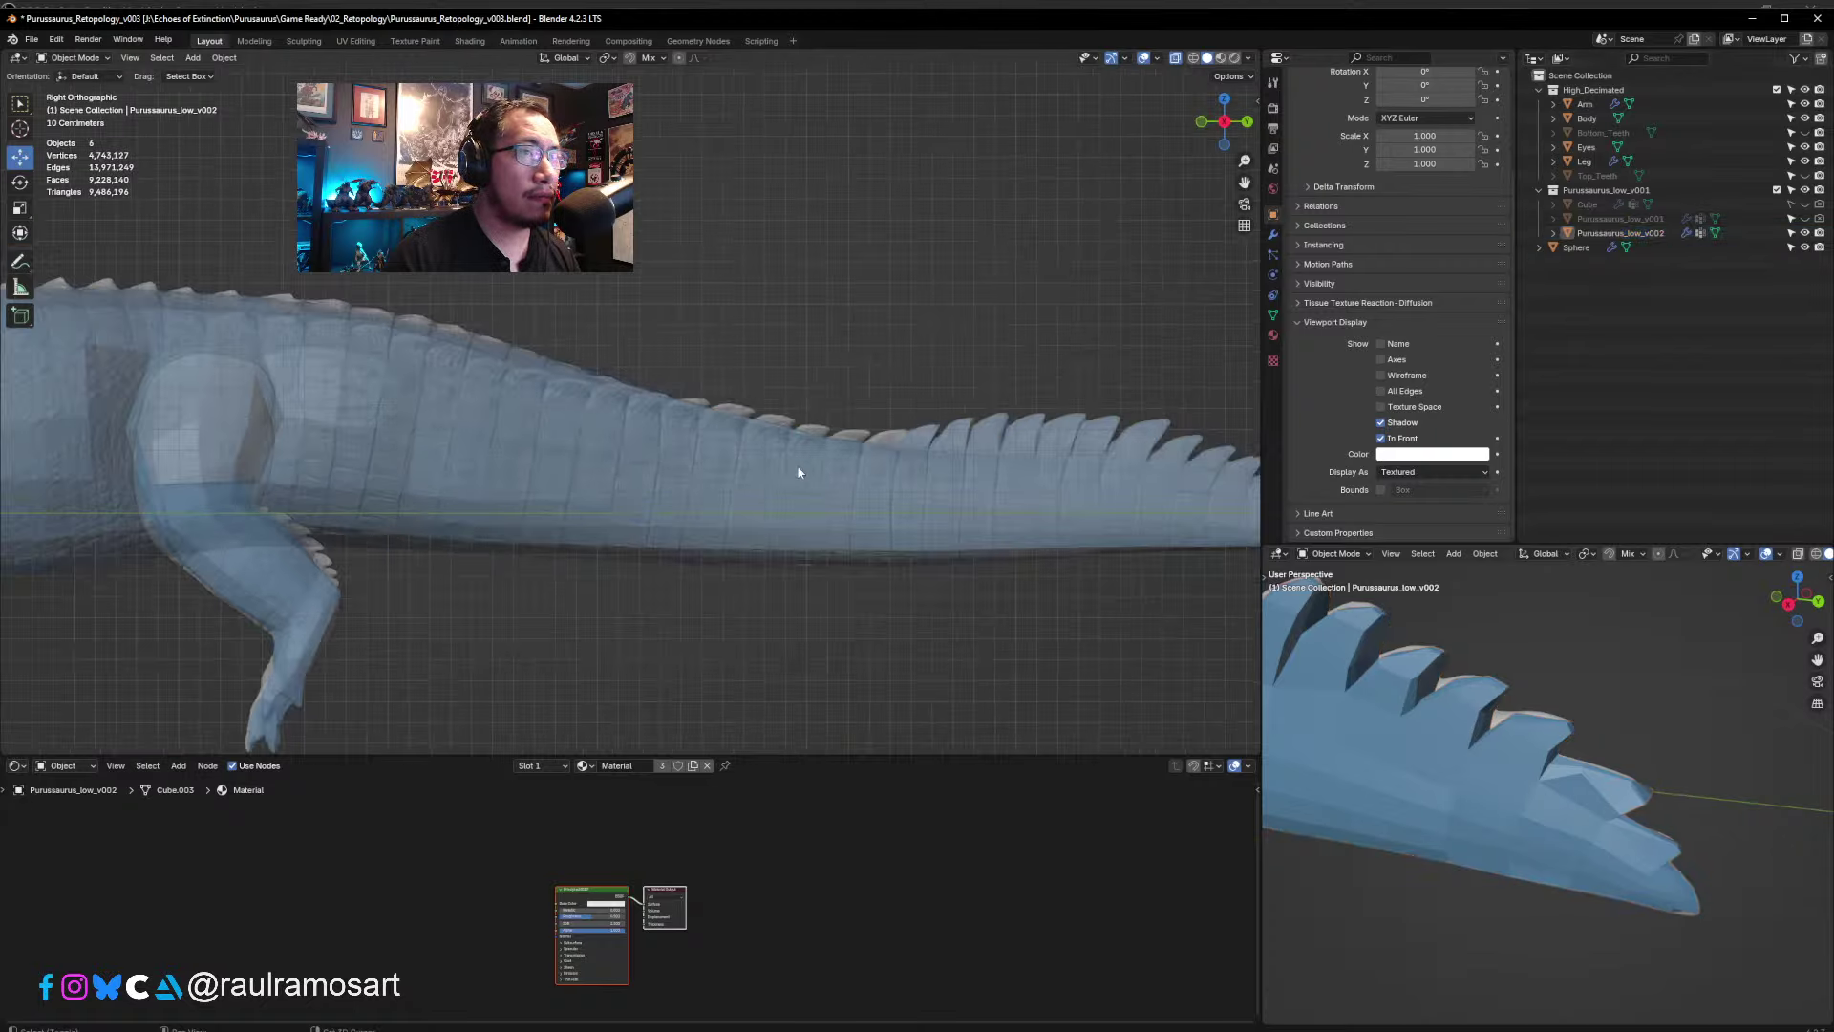
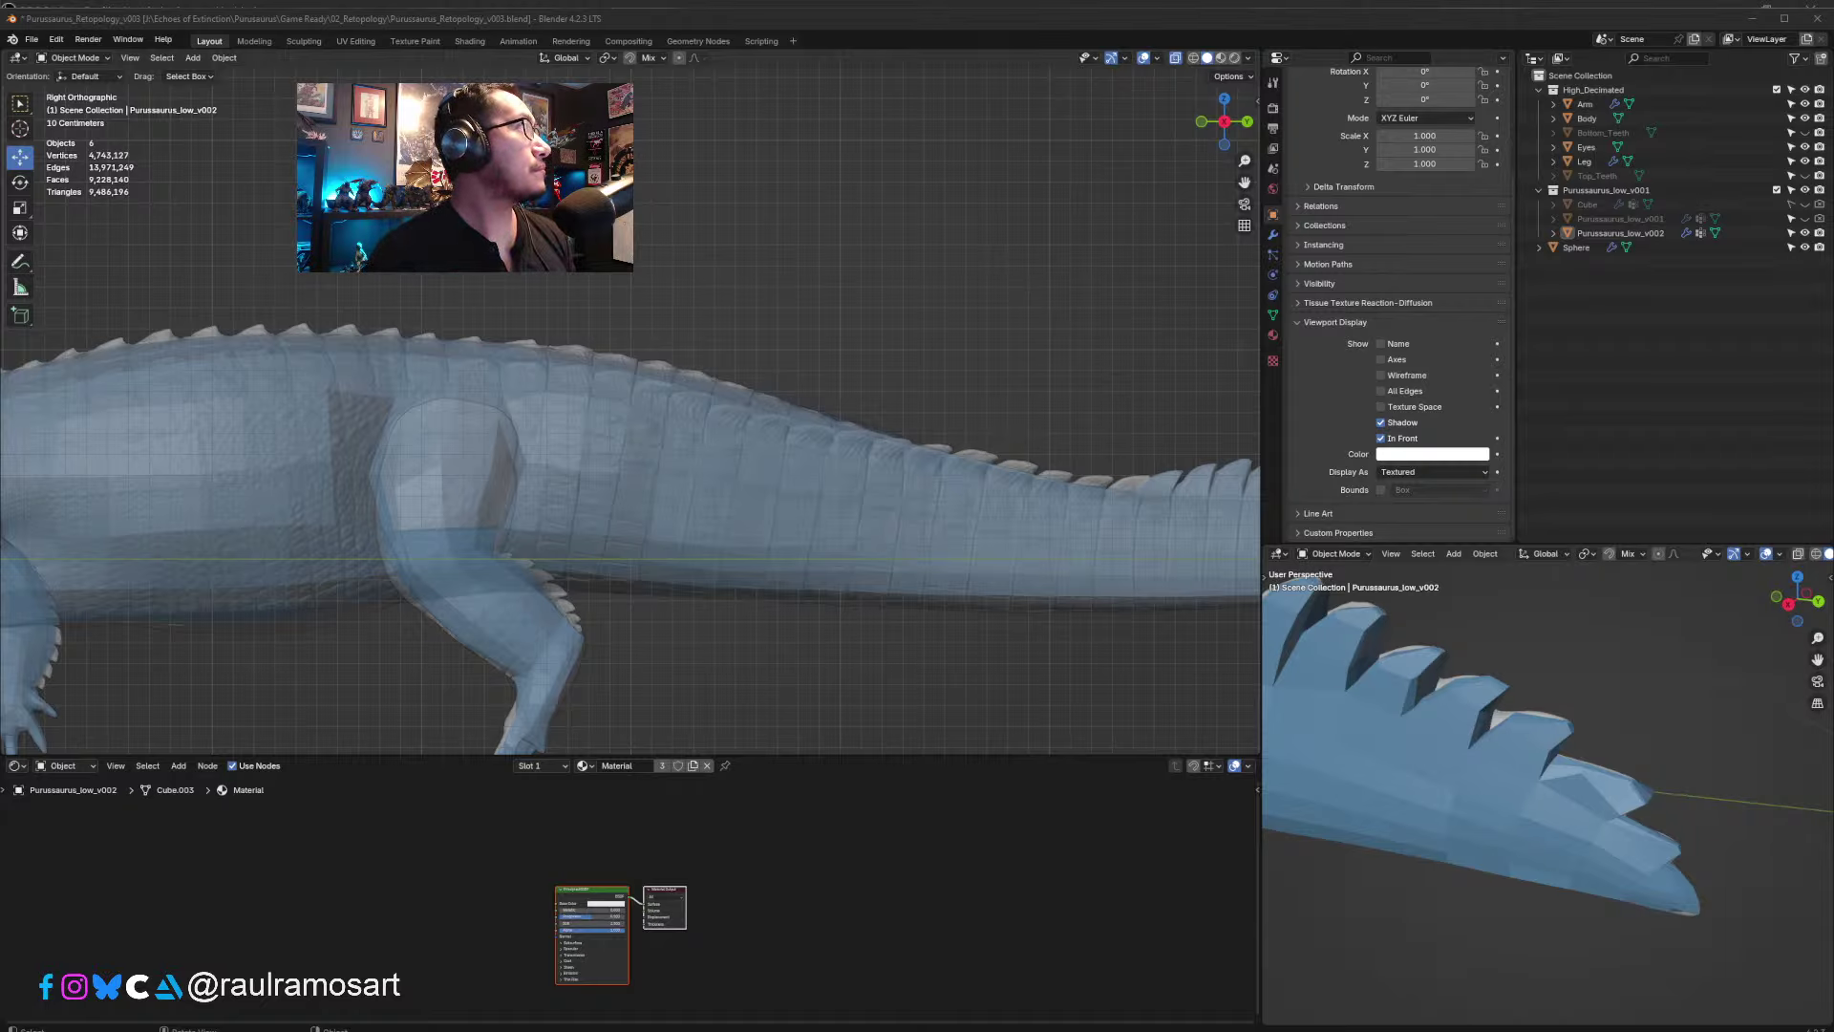
- Enter Edit Mode on Purussaurus_low_v002 and select the row of four upper-side tail faces just behind the hip's red seam
left_click(779, 432)
key("Tab")
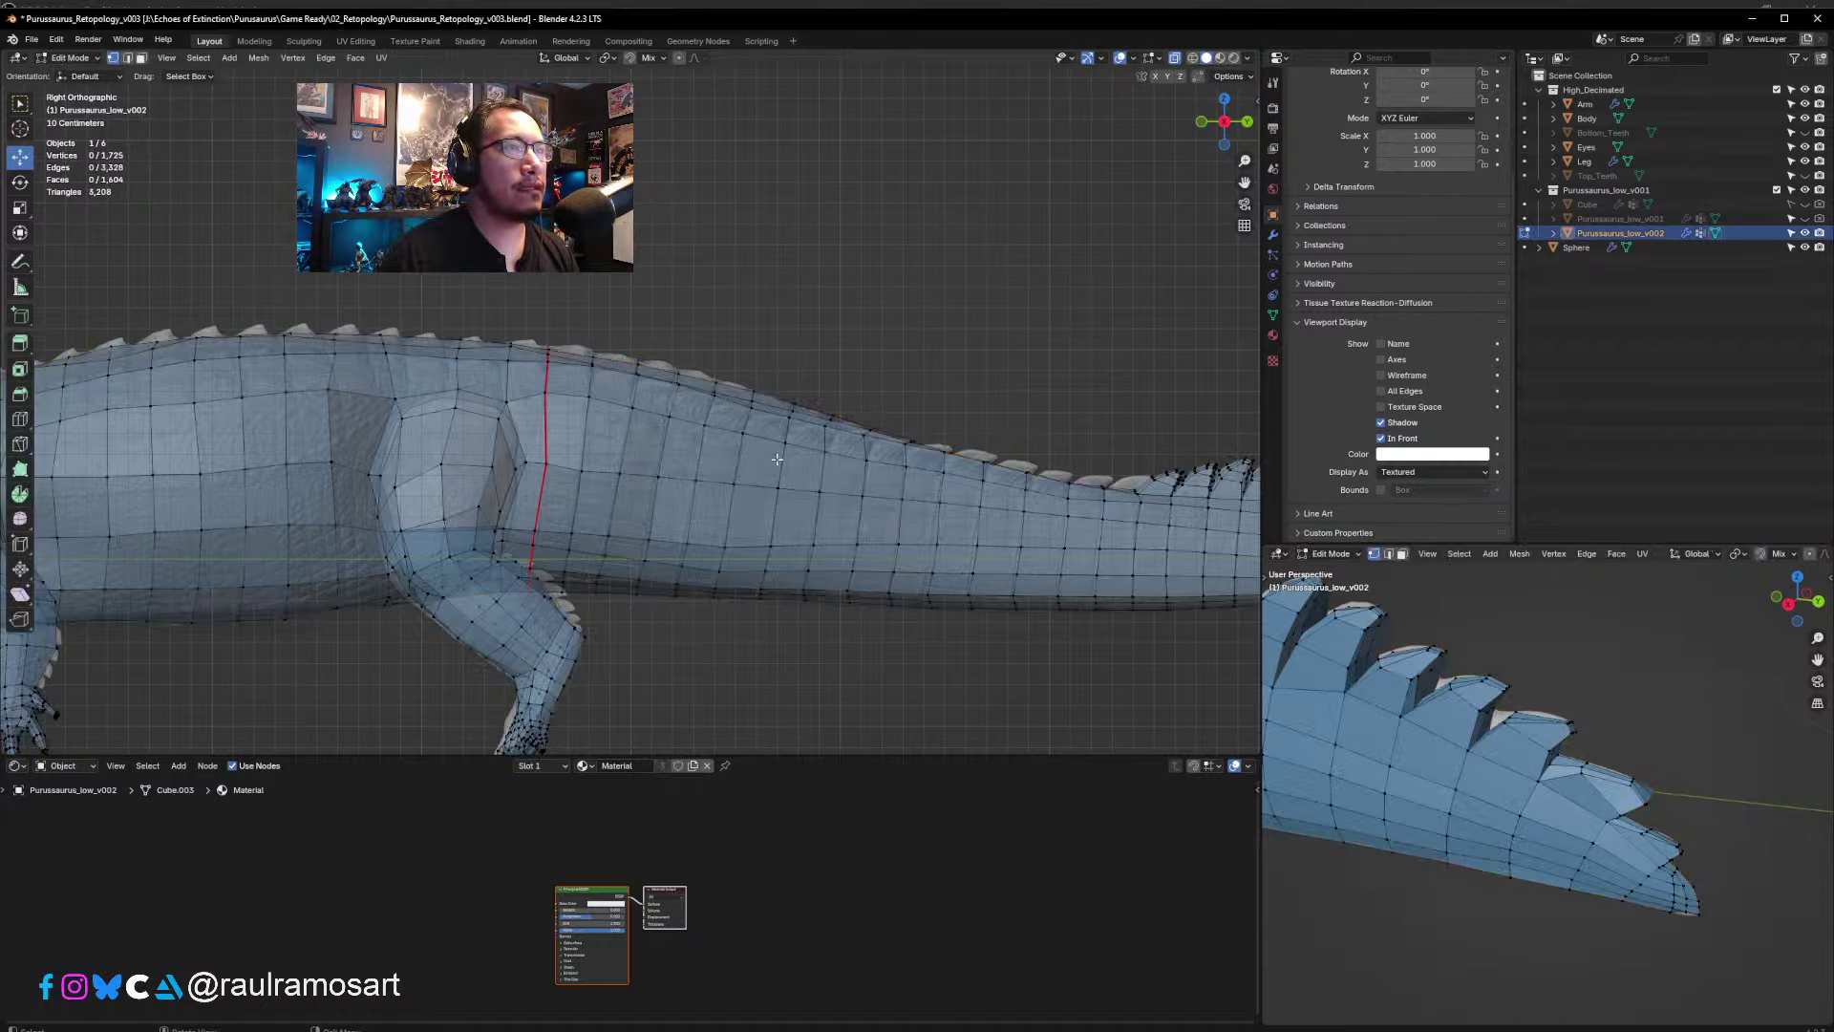
middle_click_drag(779, 454, 588, 314)
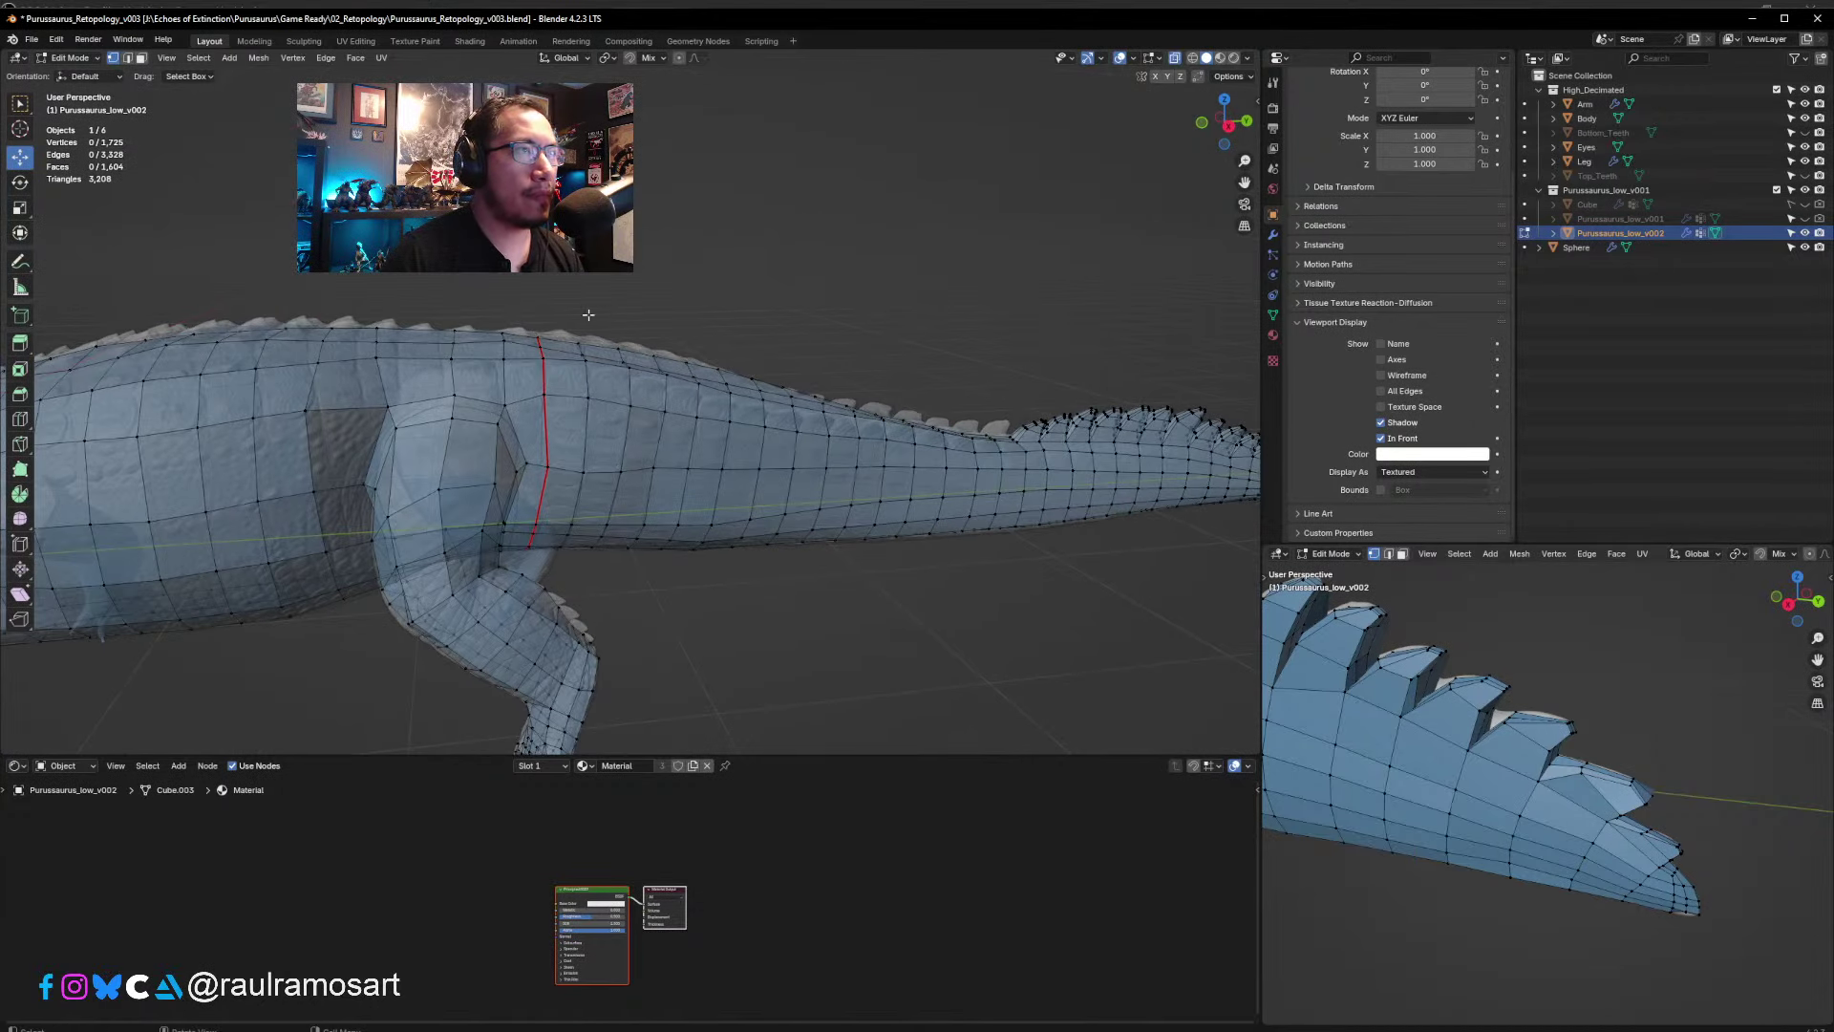
left_click(145, 59)
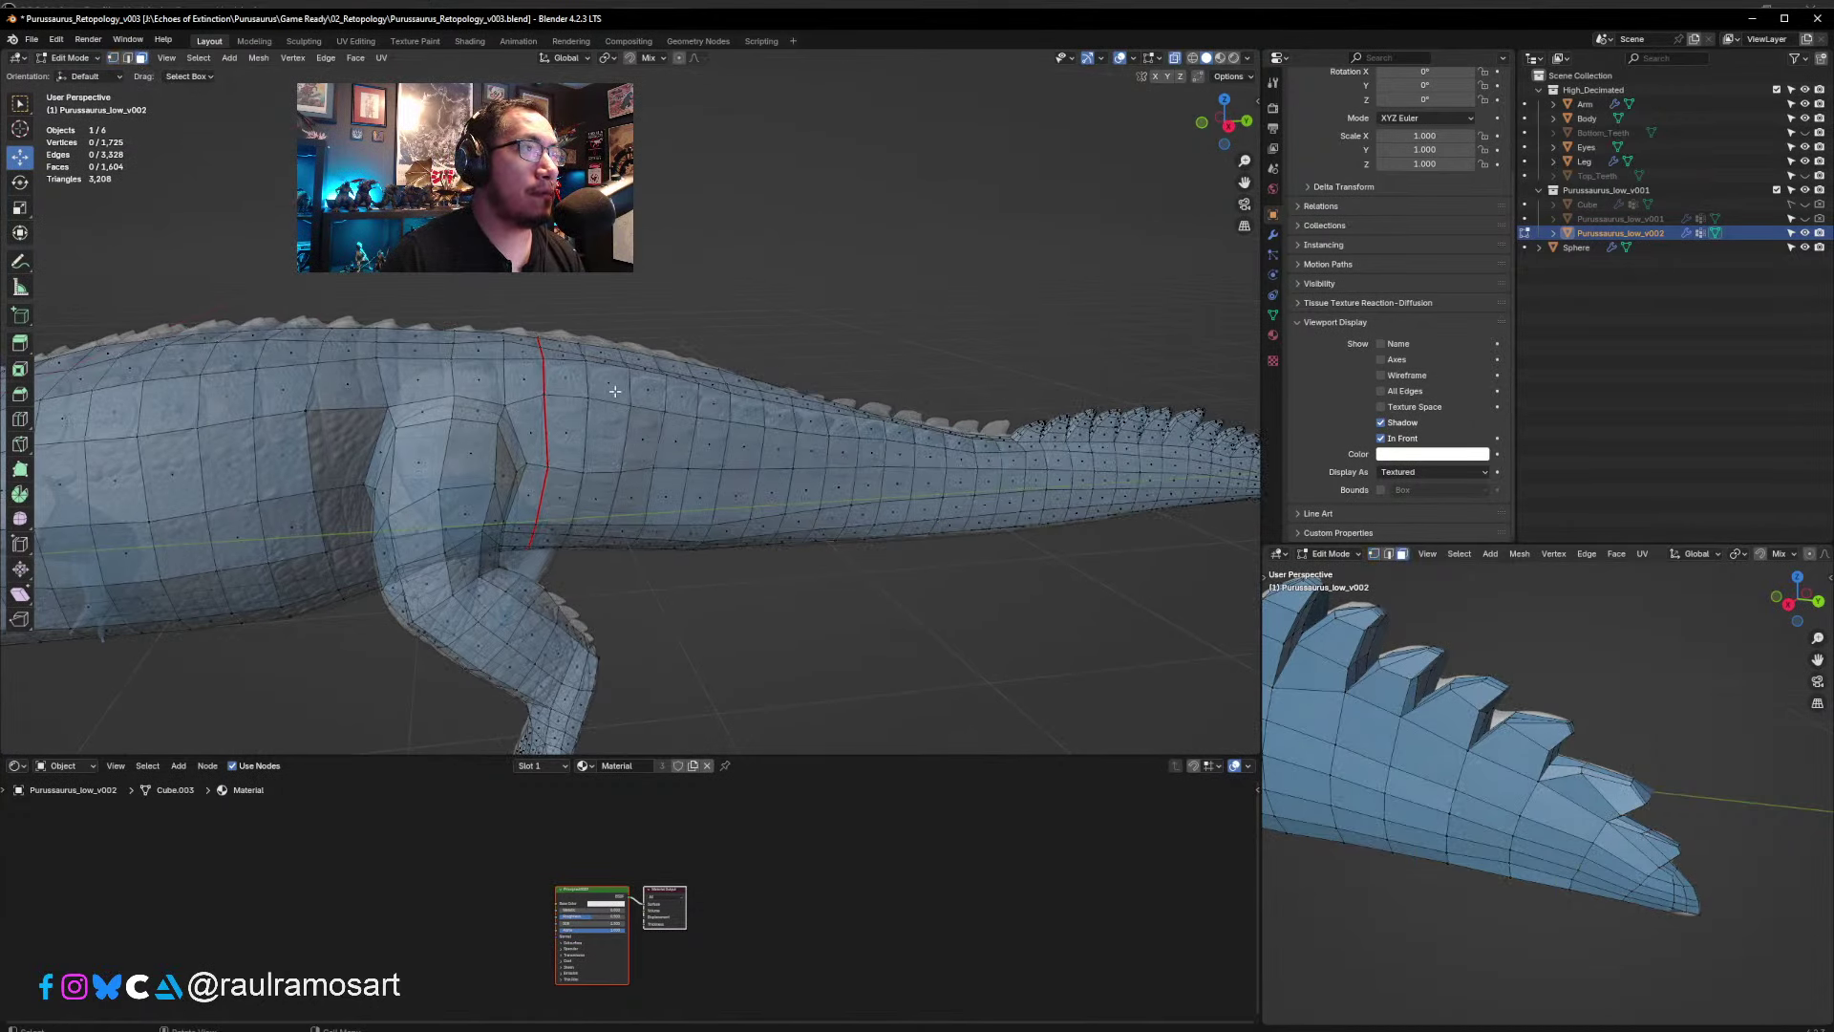
left_click(566, 376)
left_click(608, 386, "shift")
left_click(644, 389, "shift")
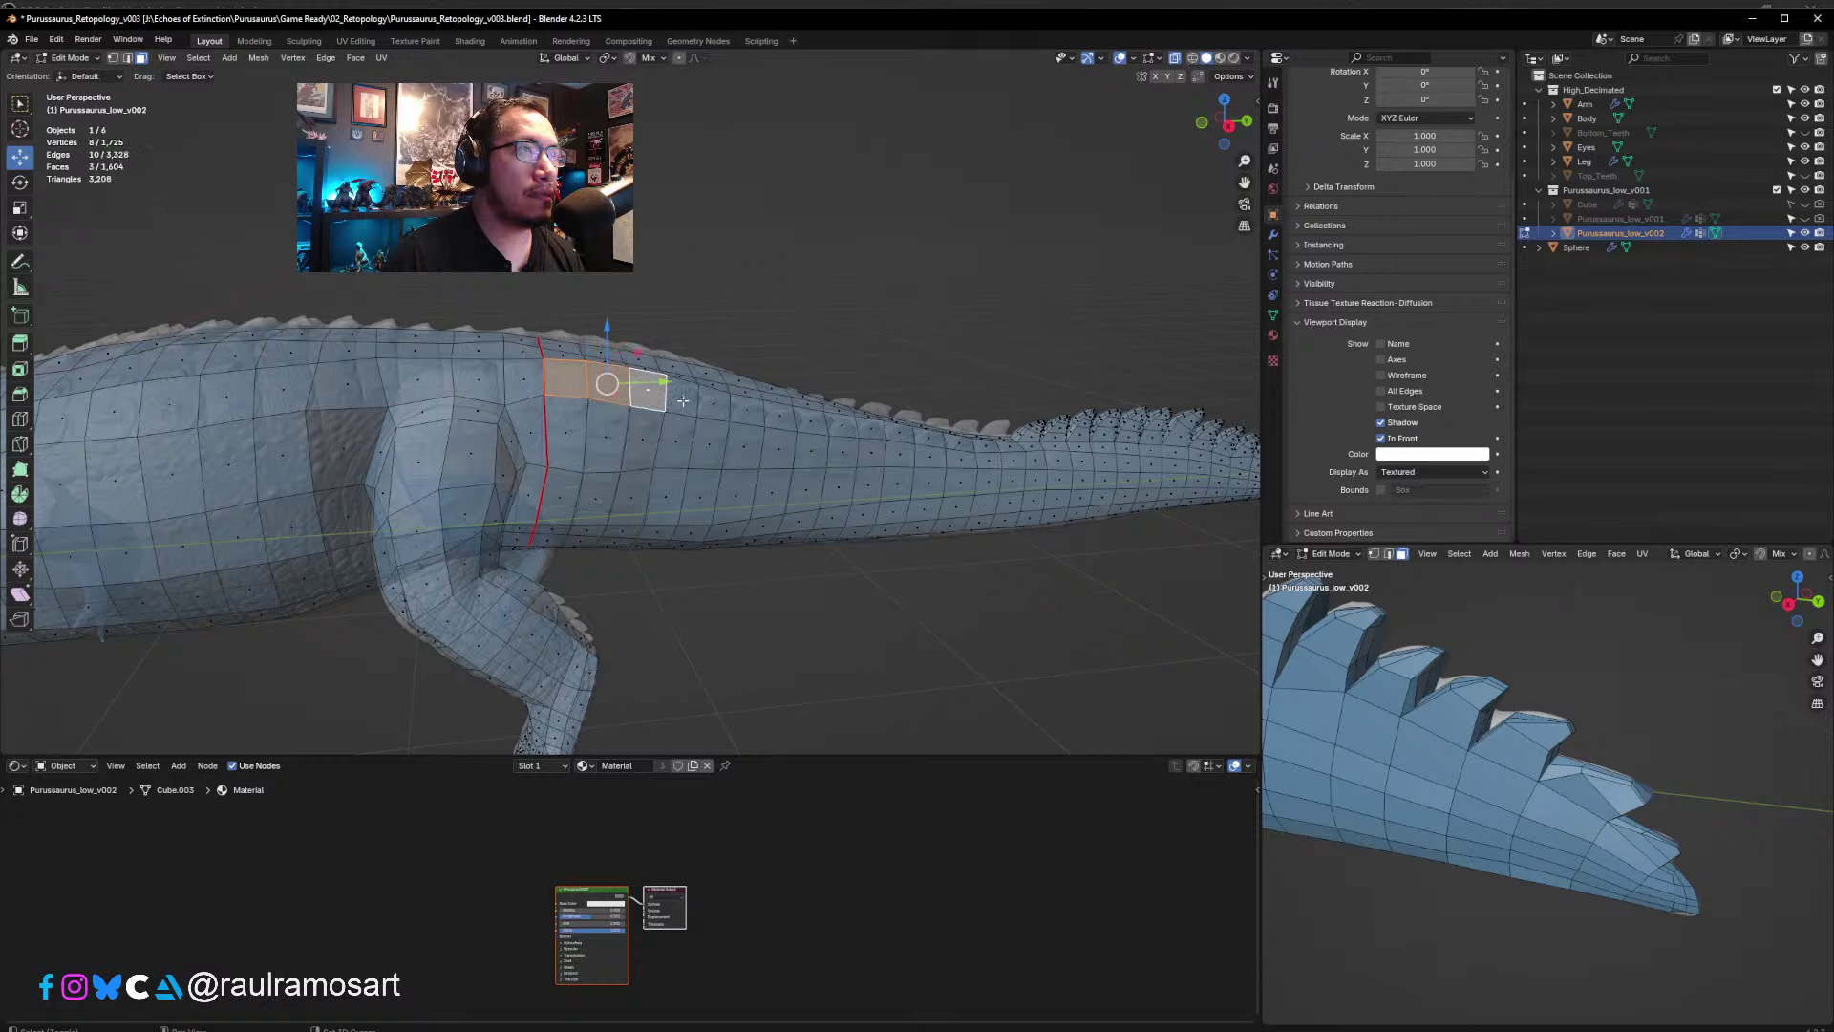
left_click(683, 400, "shift")
scroll(573, 449, "up", 5)
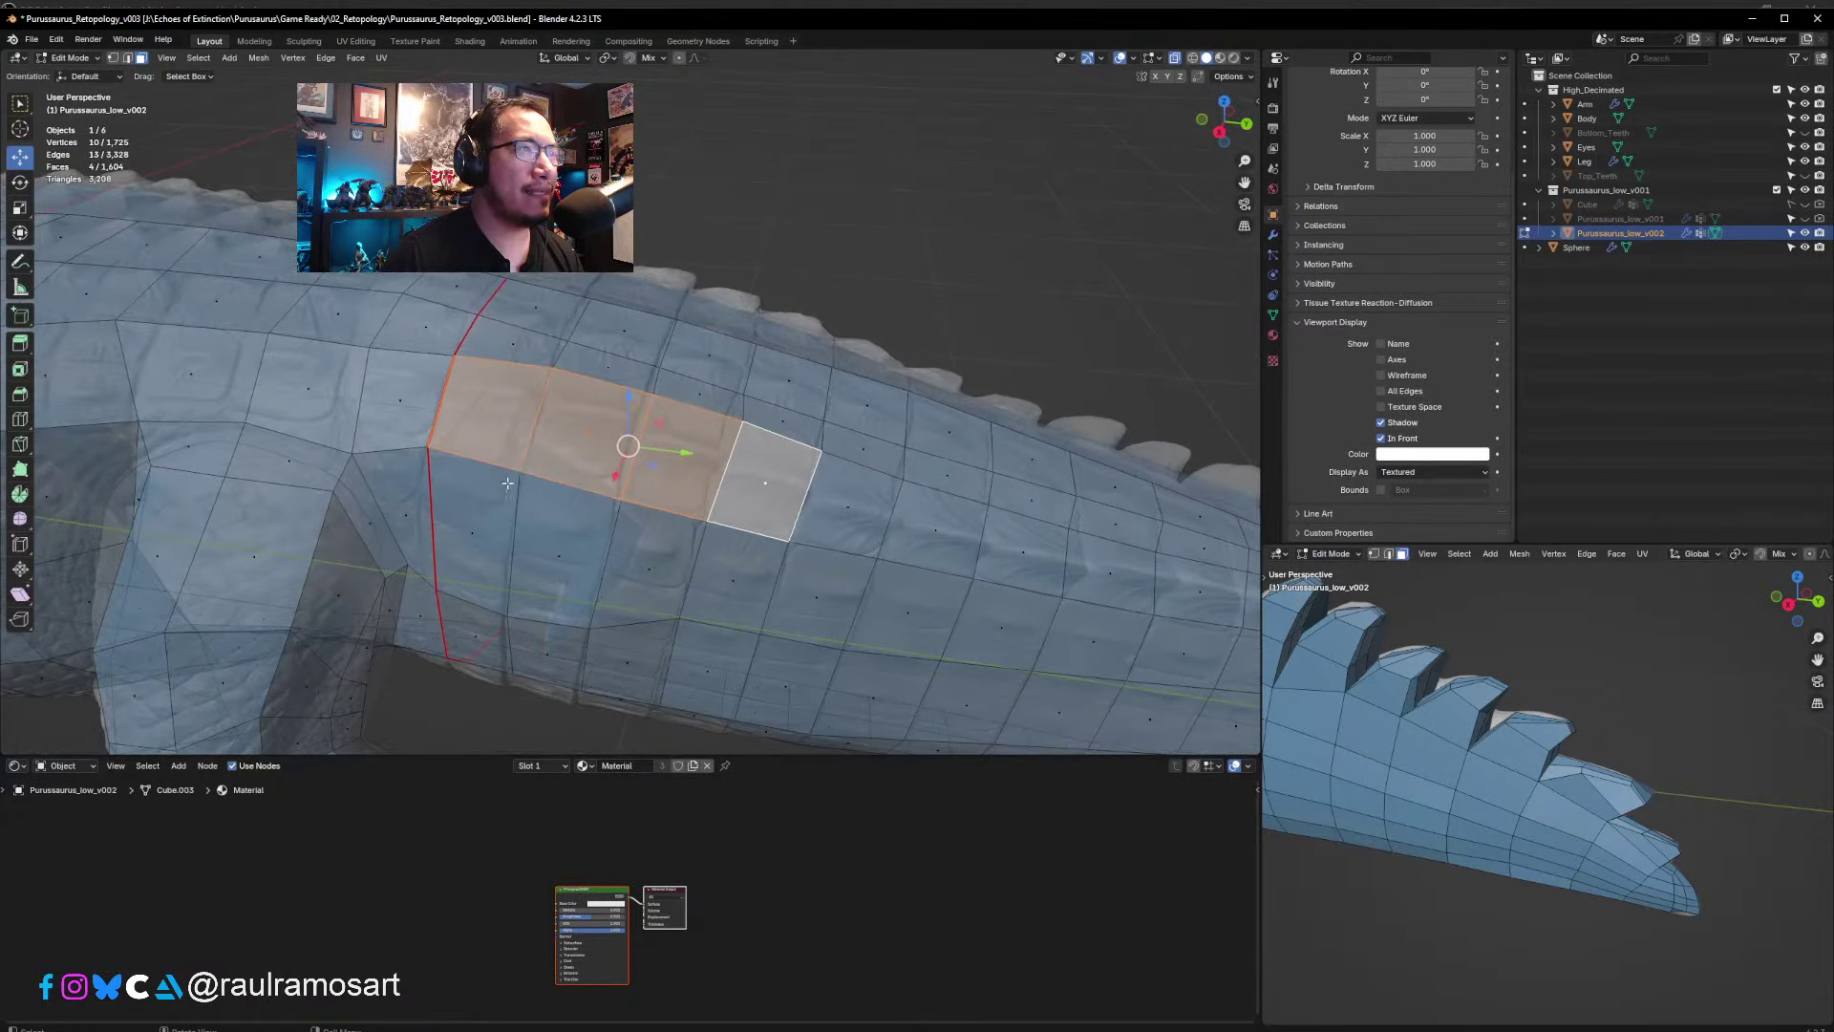
scroll(630, 451, "down", 1)
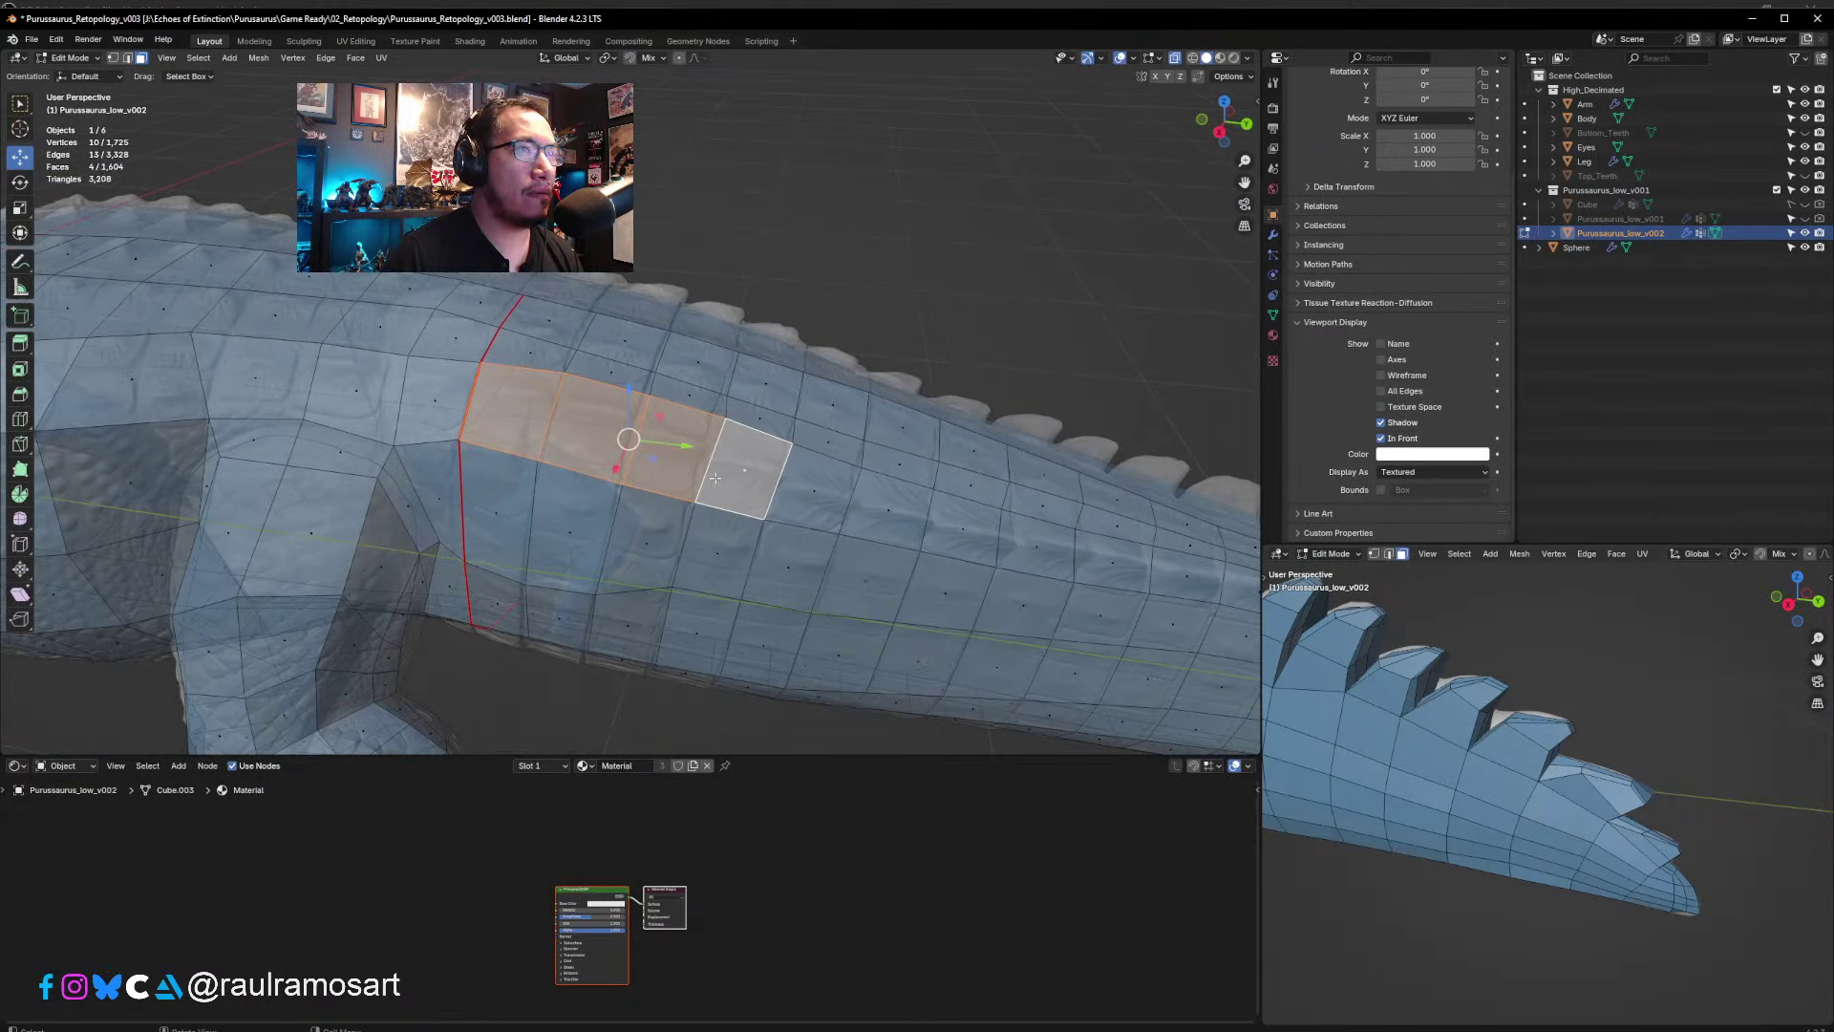
- Inset the first upper-side tail face behind the hip seam and shift the inset face over the sculpted scute
left_click(517, 412)
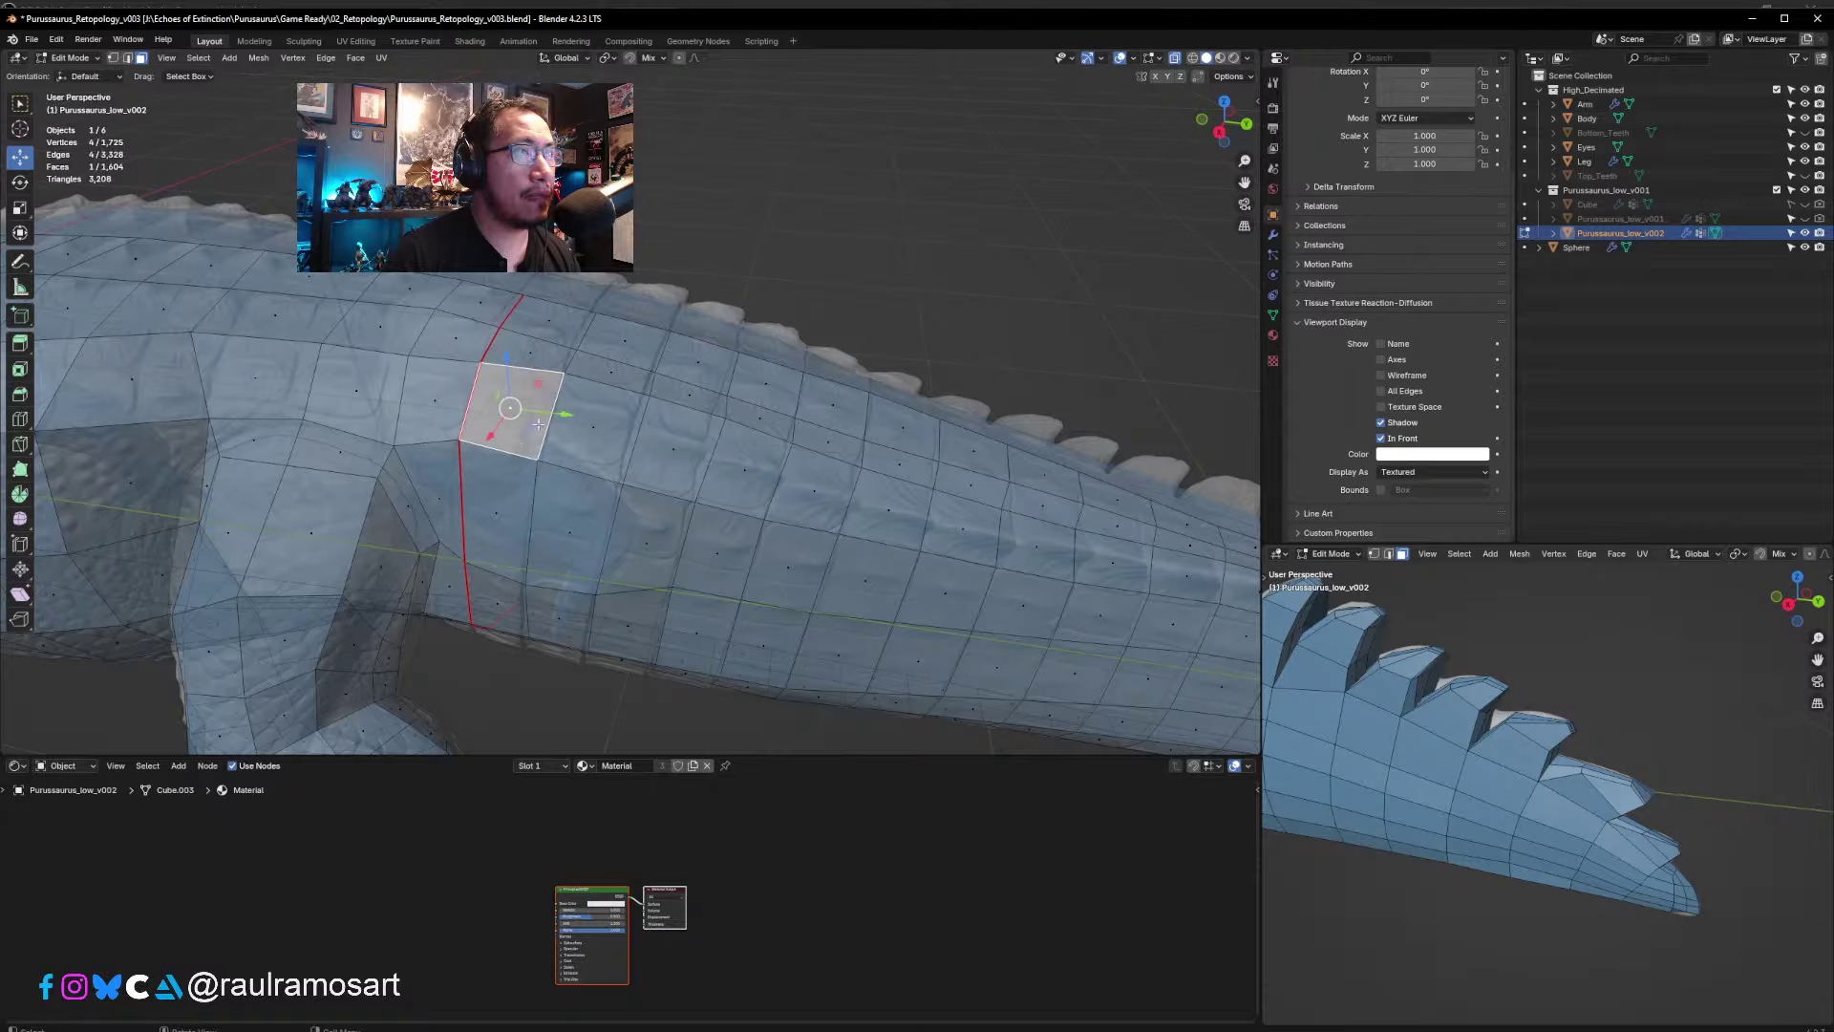
key("i")
left_click(814, 479)
middle_click_drag(814, 479, 544, 492)
key("g")
left_click(496, 387)
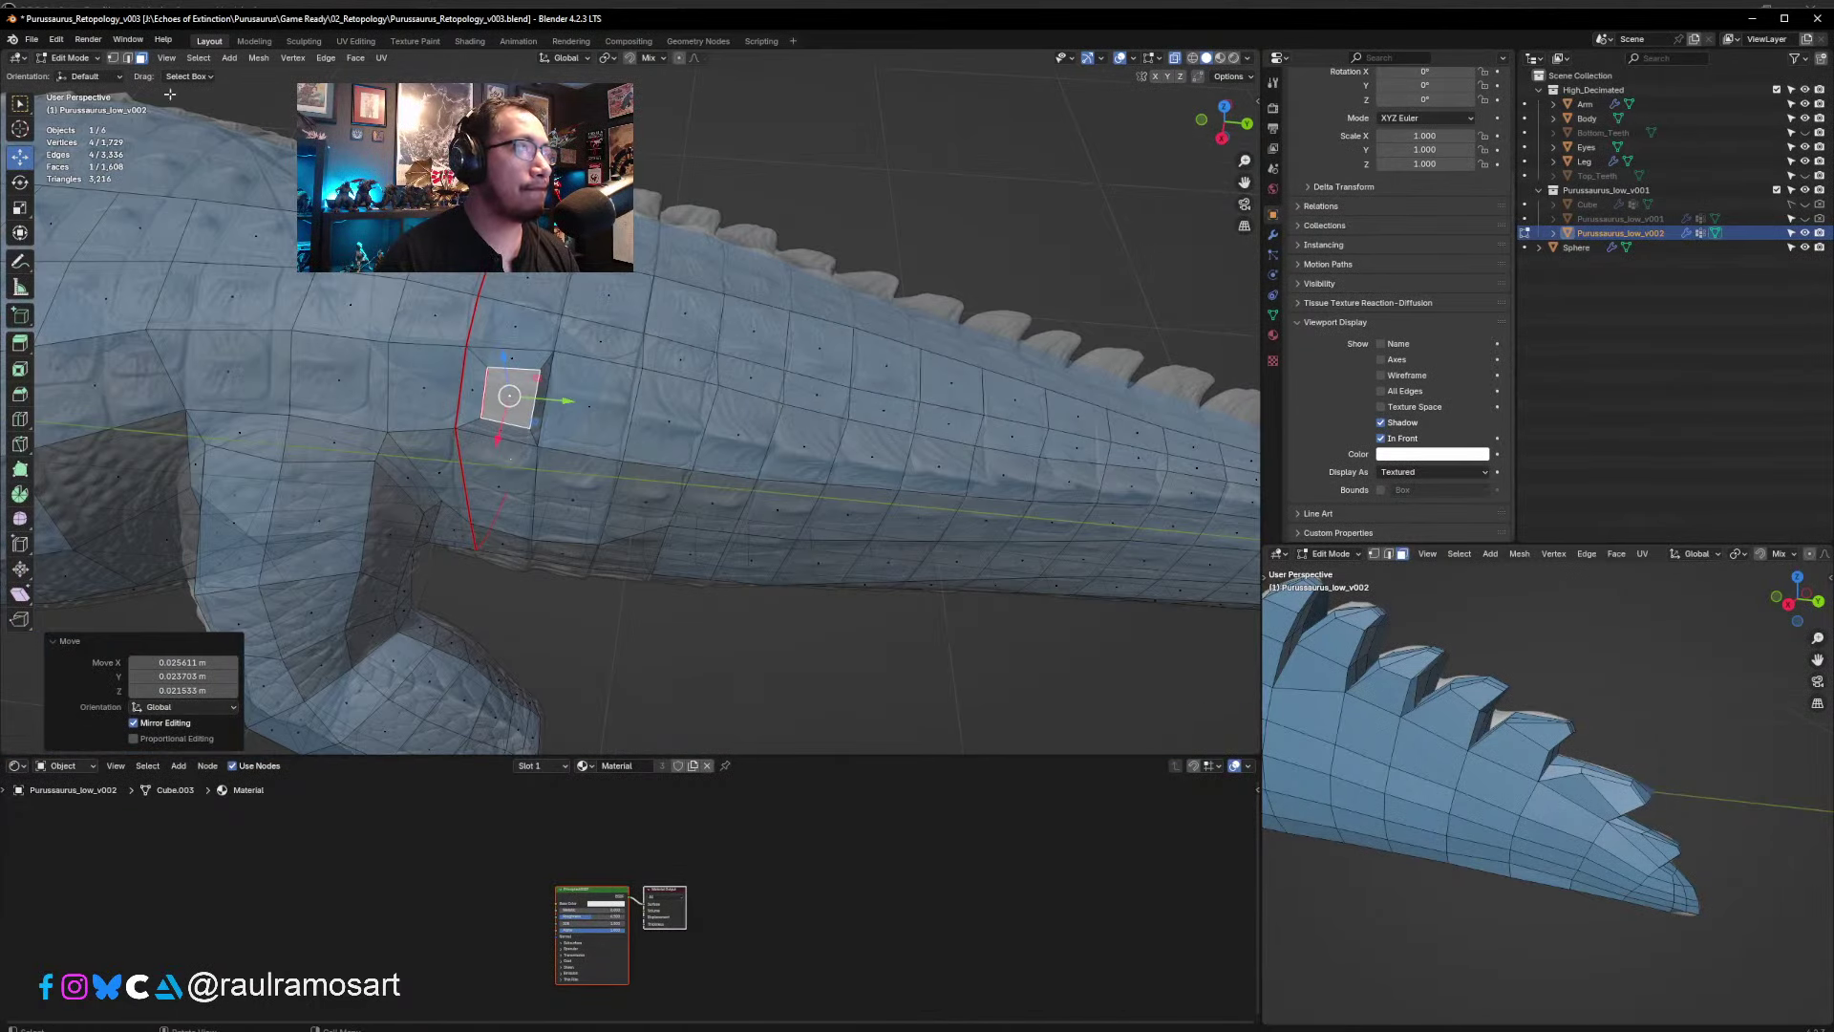
- Move the inset face's lower edge upward to narrow the face into a horizontal strip
left_click(127, 58)
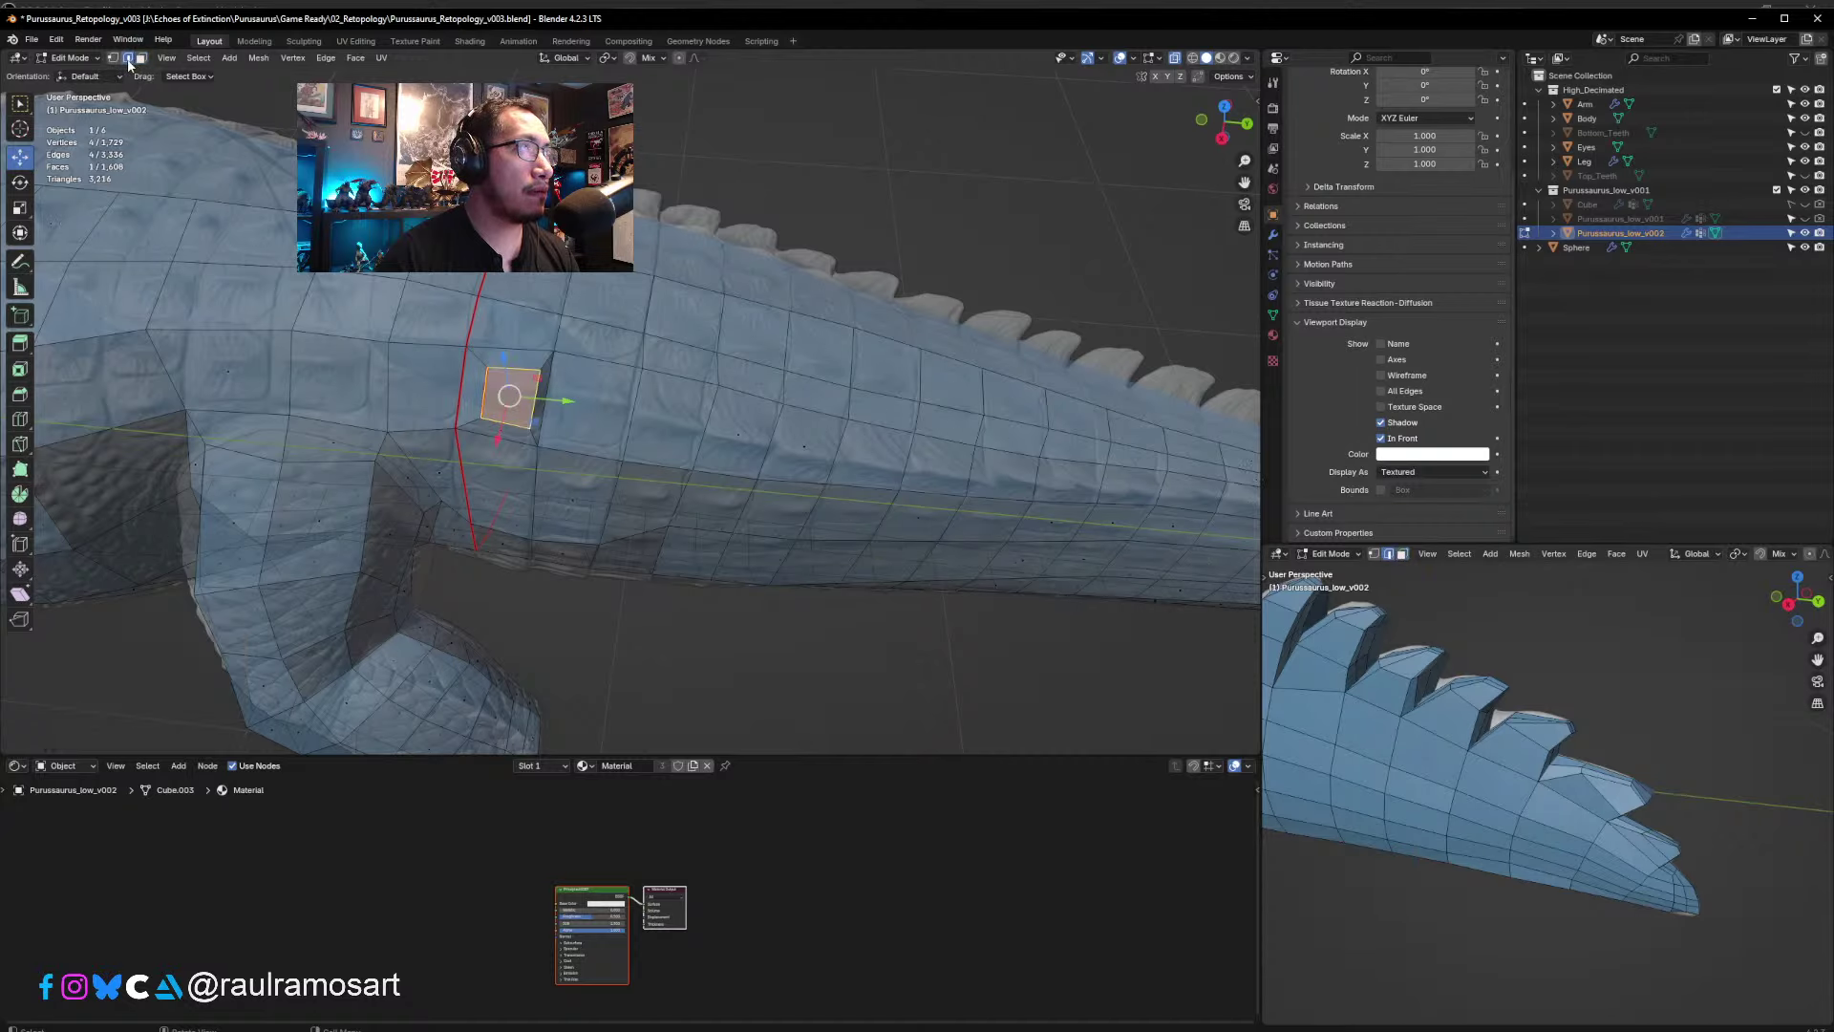
scroll(430, 363, "up", 4)
left_click(437, 346)
left_click_drag(436, 346, 430, 391)
middle_click_drag(430, 392, 616, 353)
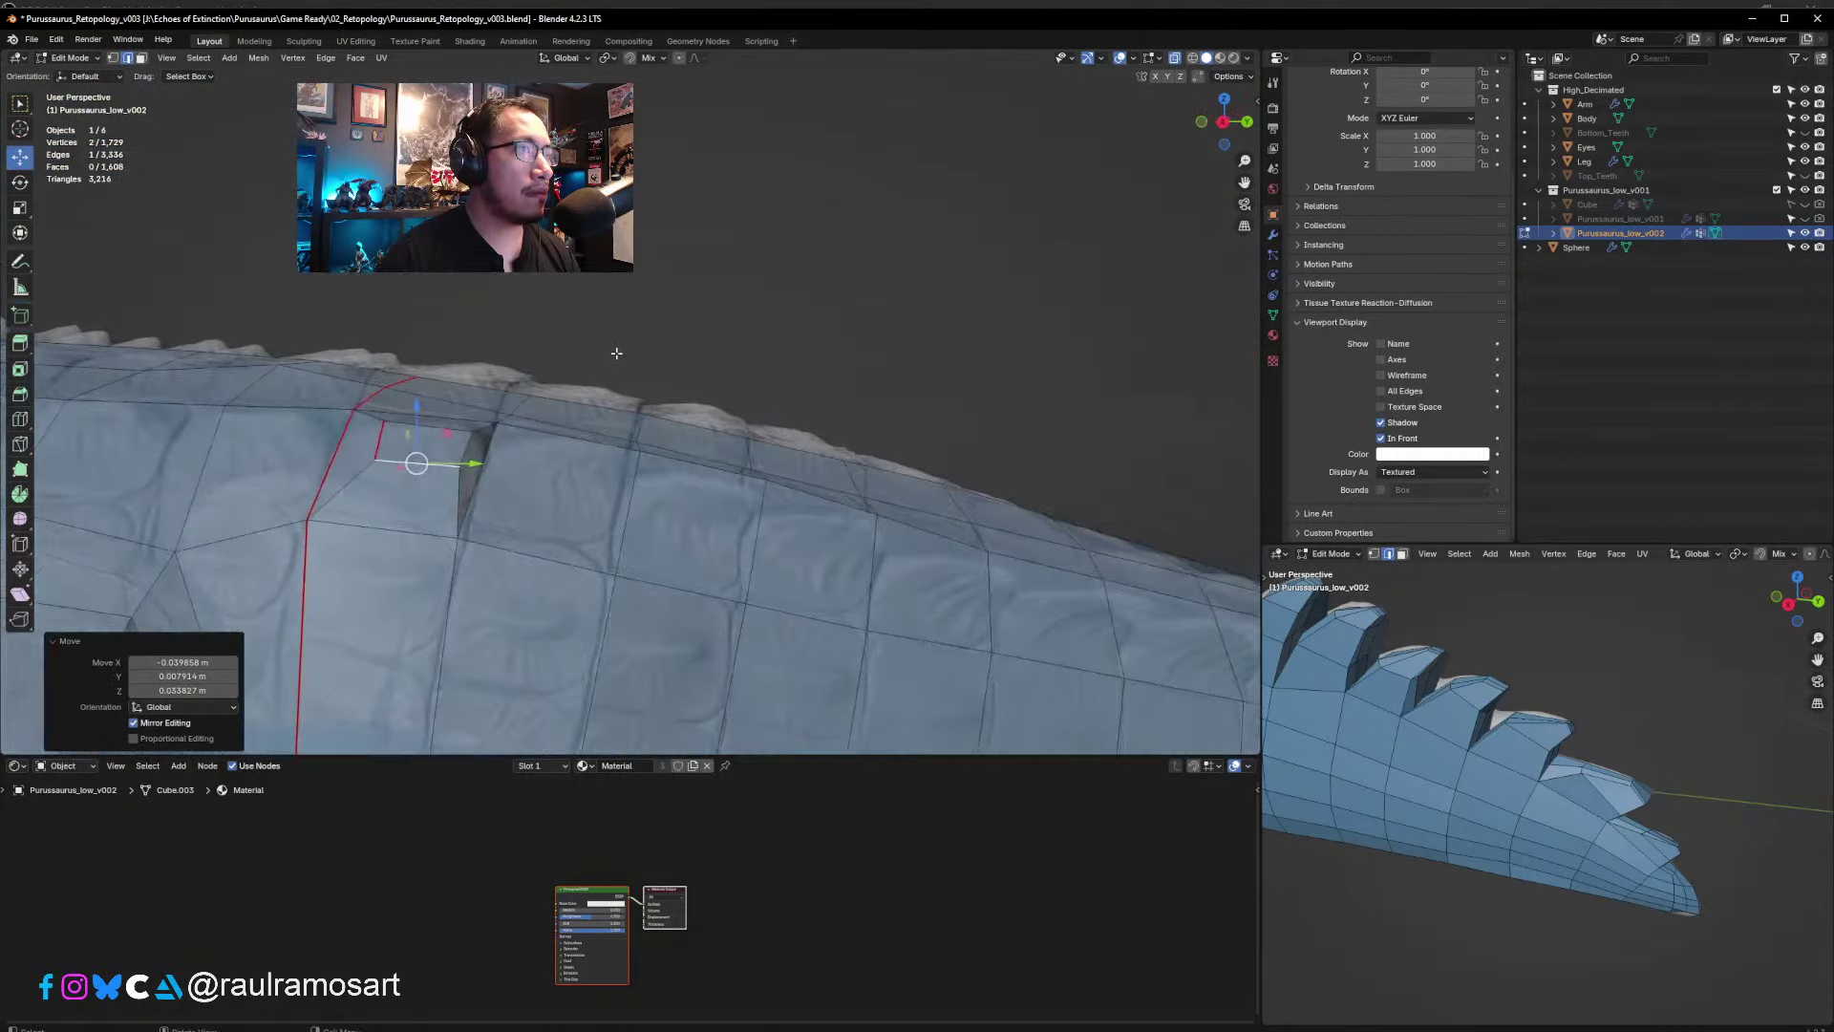
- Select the narrowed inset face and move it about -0.016 m along X toward the body
left_click(141, 58)
left_click(449, 444)
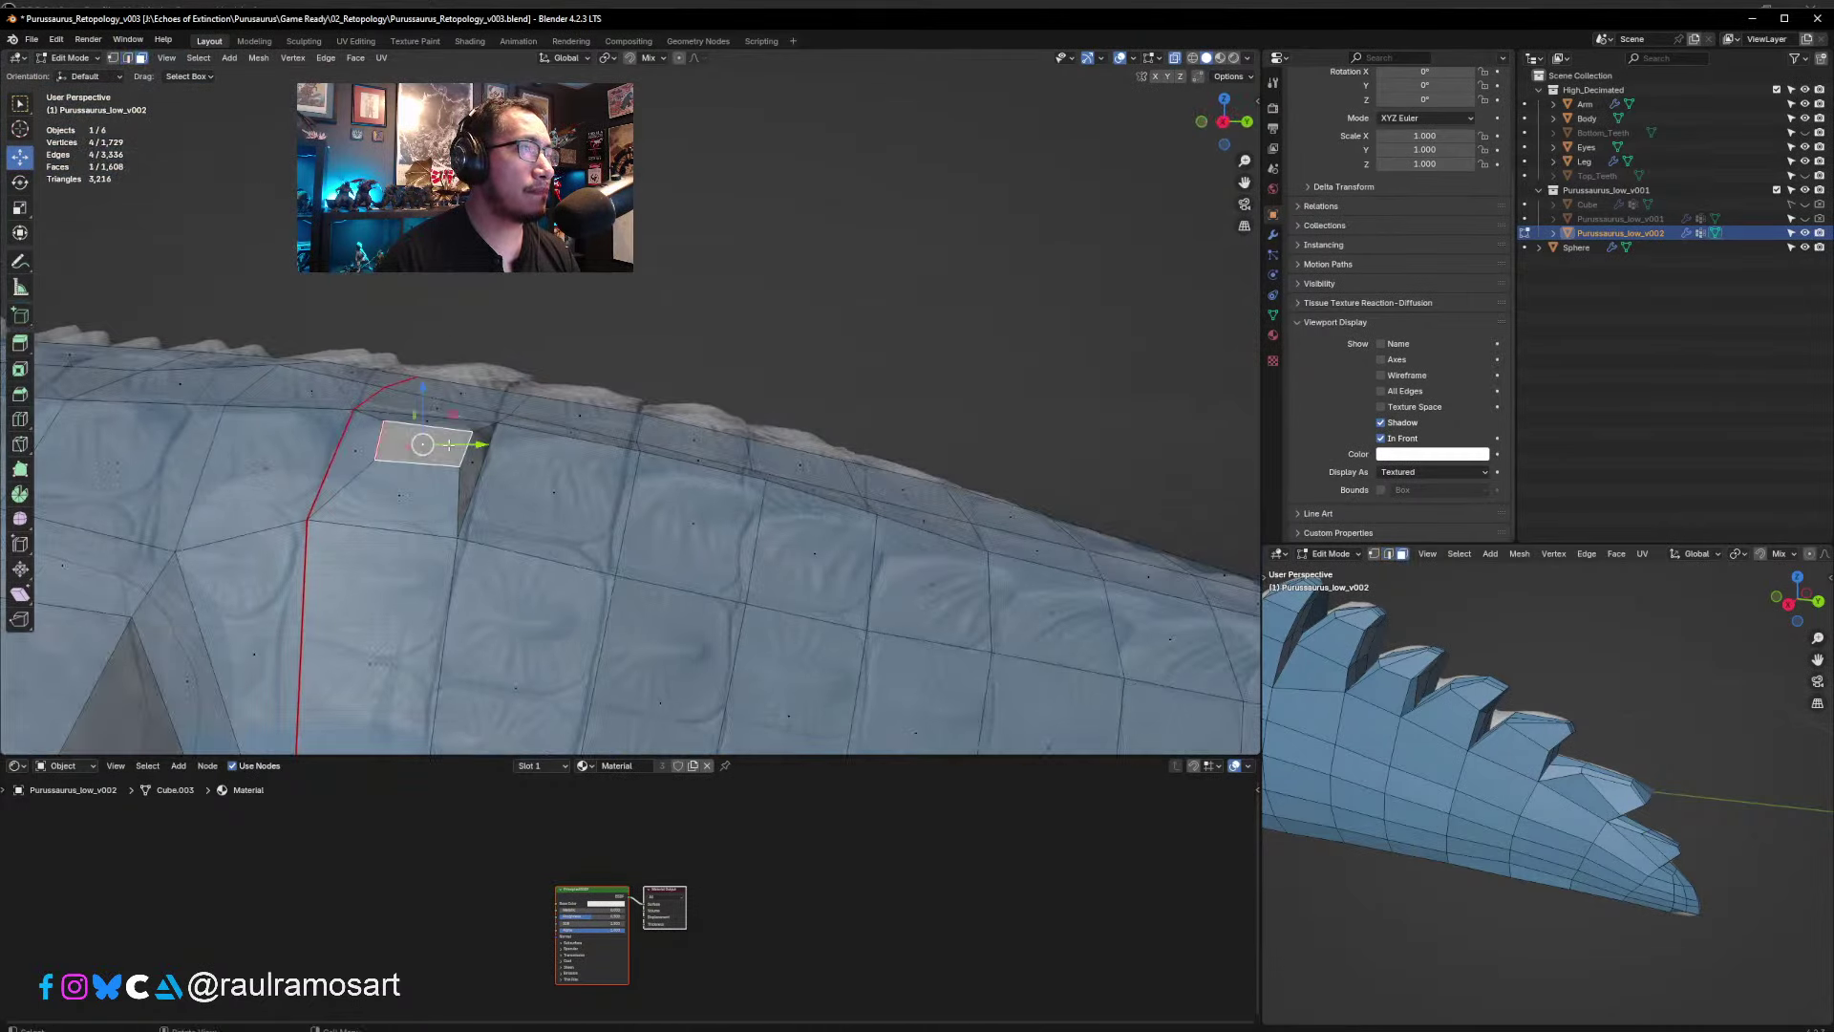
middle_click_drag(449, 444, 487, 381)
key("r")
left_click(435, 336)
key("ctrl+z")
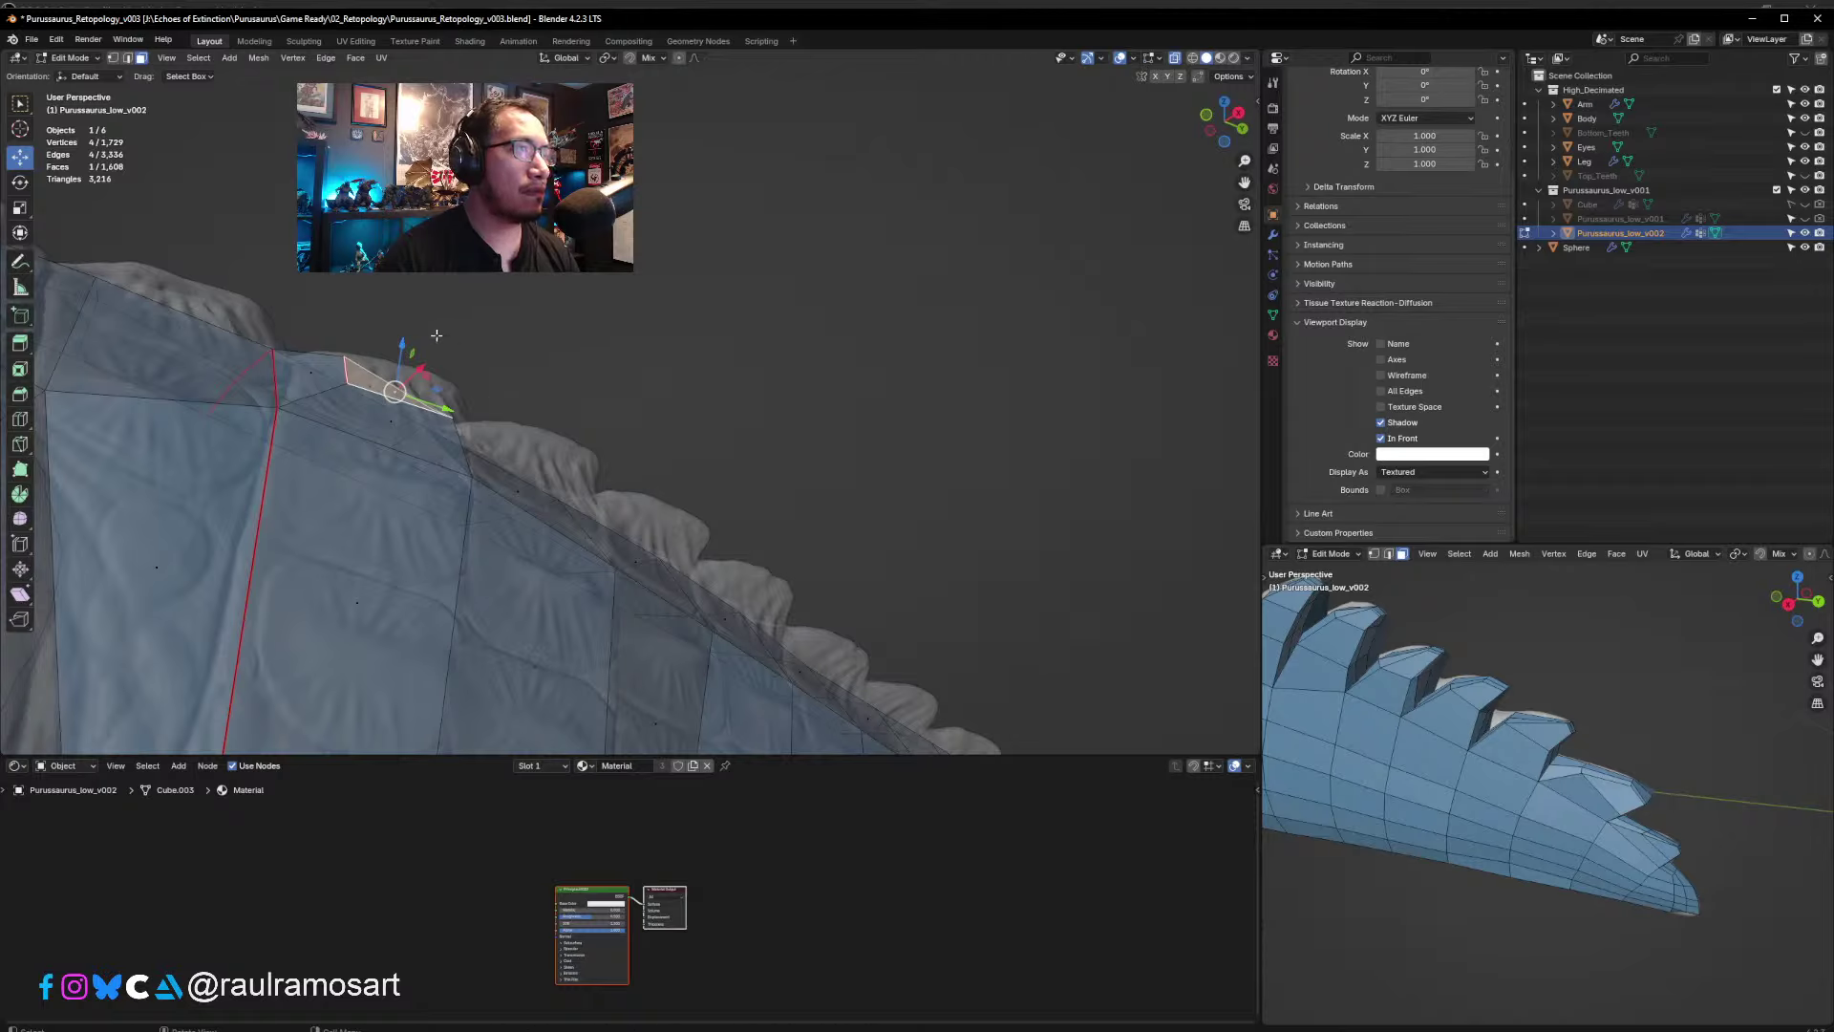
left_click_drag(420, 370, 413, 382)
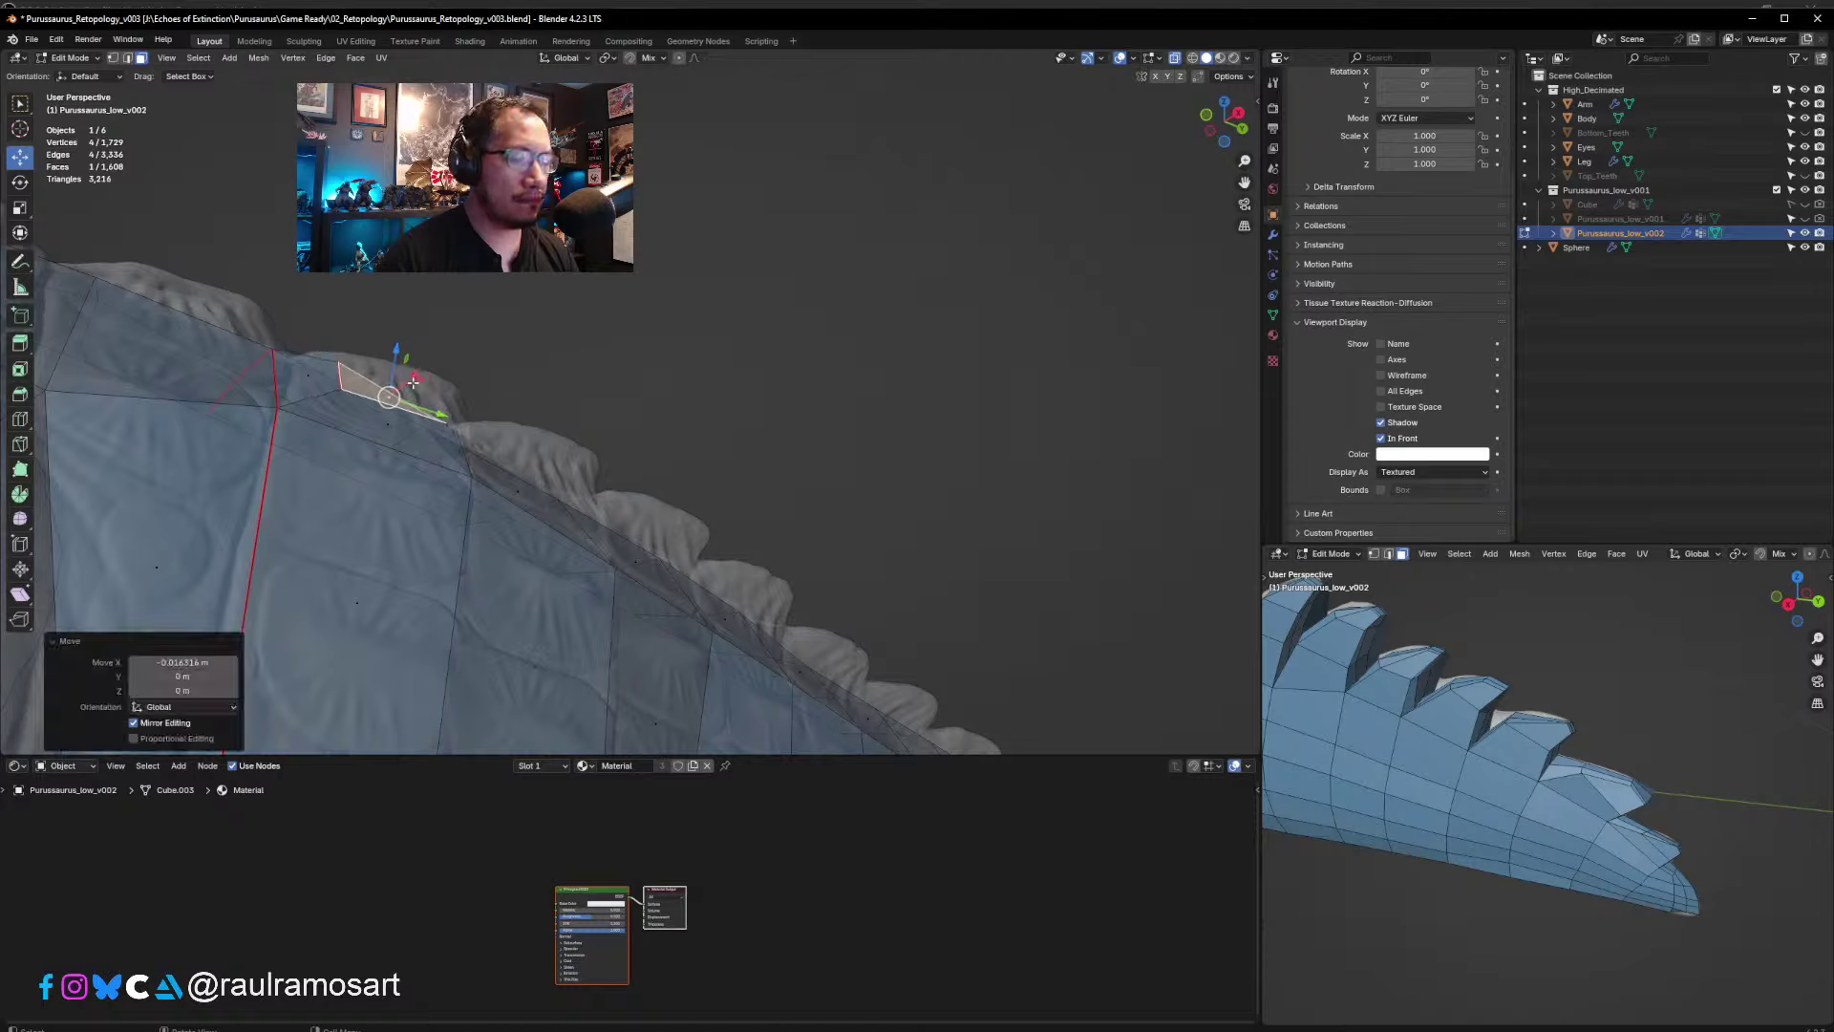
- Extrude the narrow face outward as a raised scute and scale its tip to 0.438
key("e")
left_click(611, 397)
key("s")
left_click(516, 386)
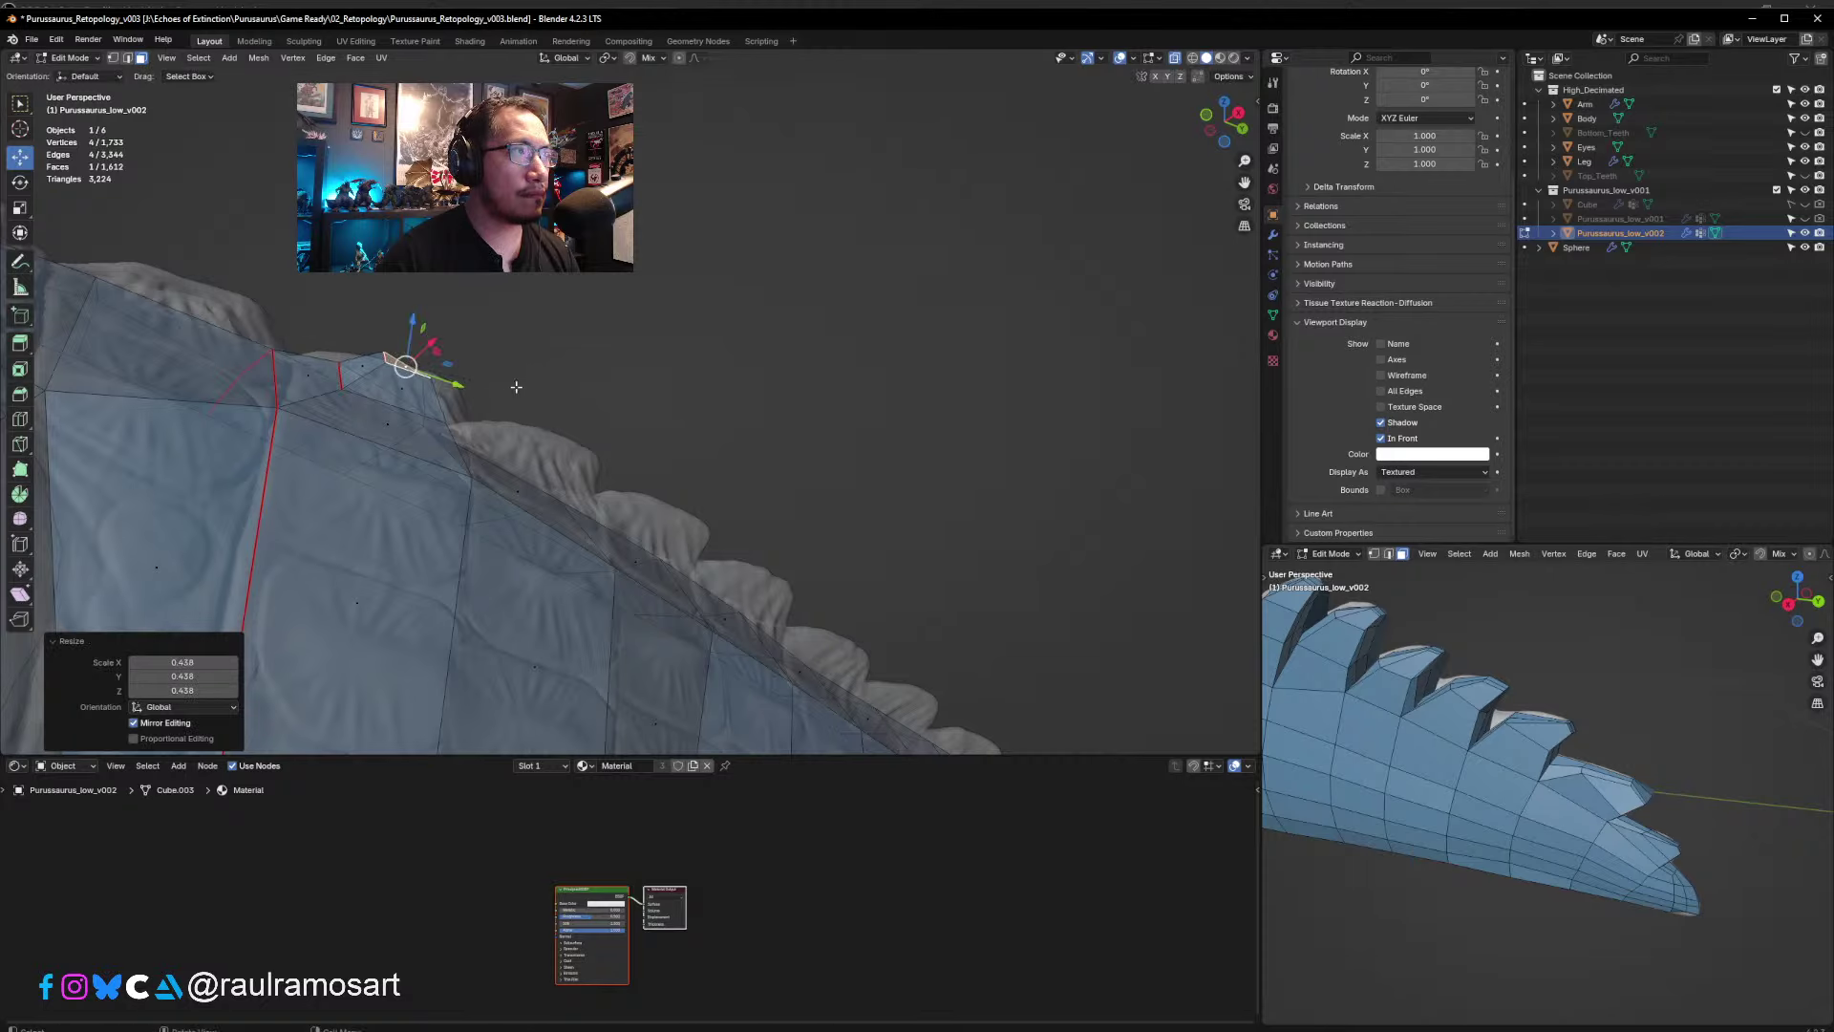
middle_click_drag(516, 387, 459, 510)
key("ctrl+z")
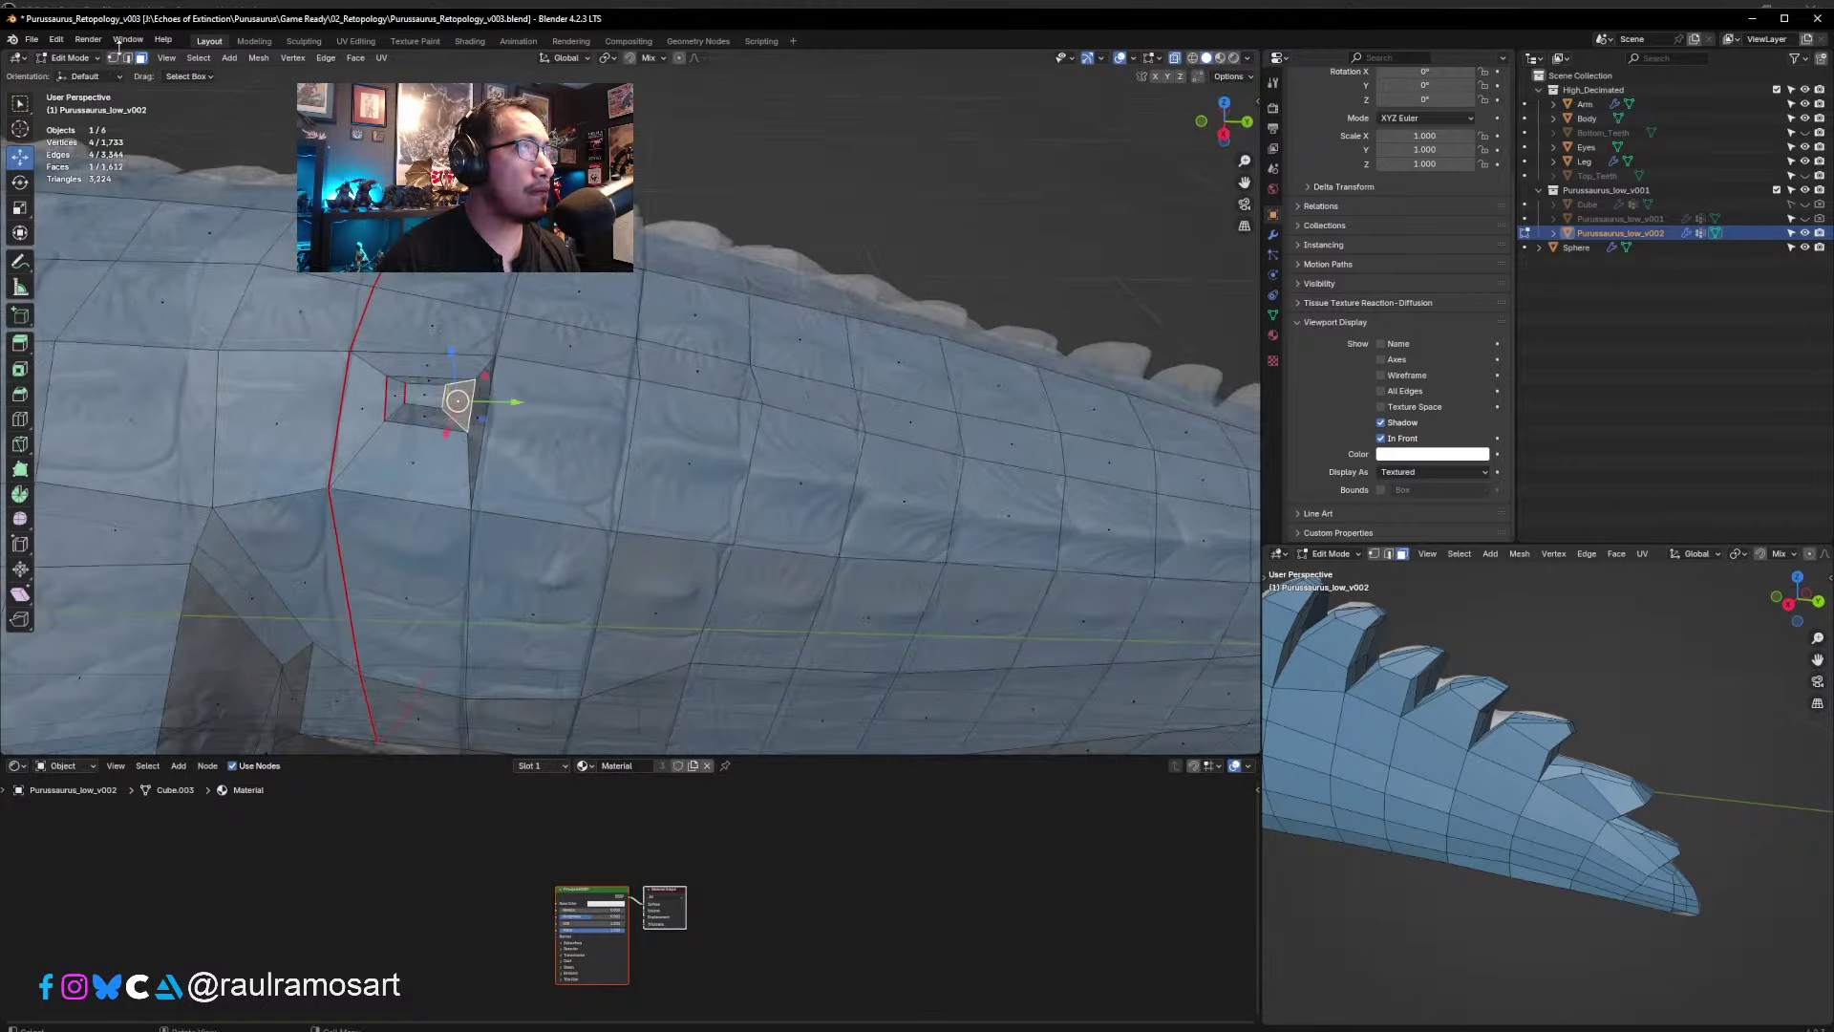
- Move the scute tip's rear edge about 0.017 m toward the tail end and nudge the tip's lower edge
left_click(127, 57)
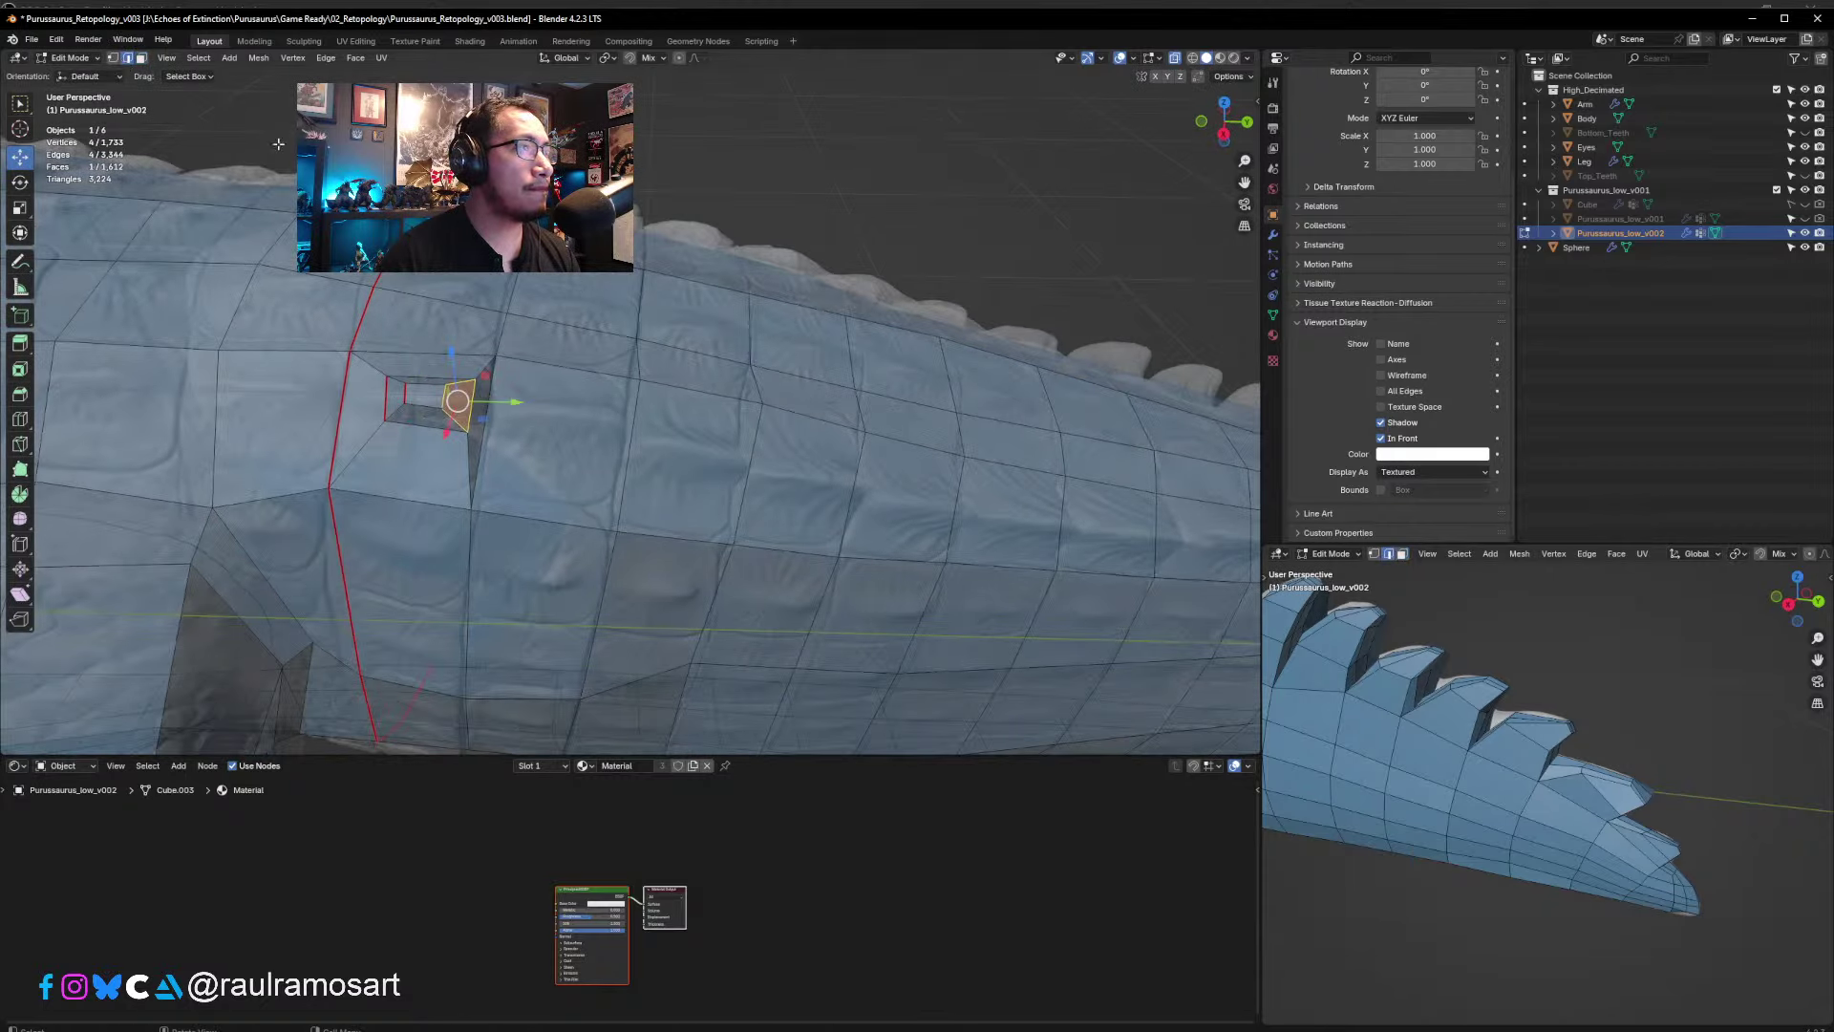
left_click(443, 387)
key("g")
left_click(446, 389)
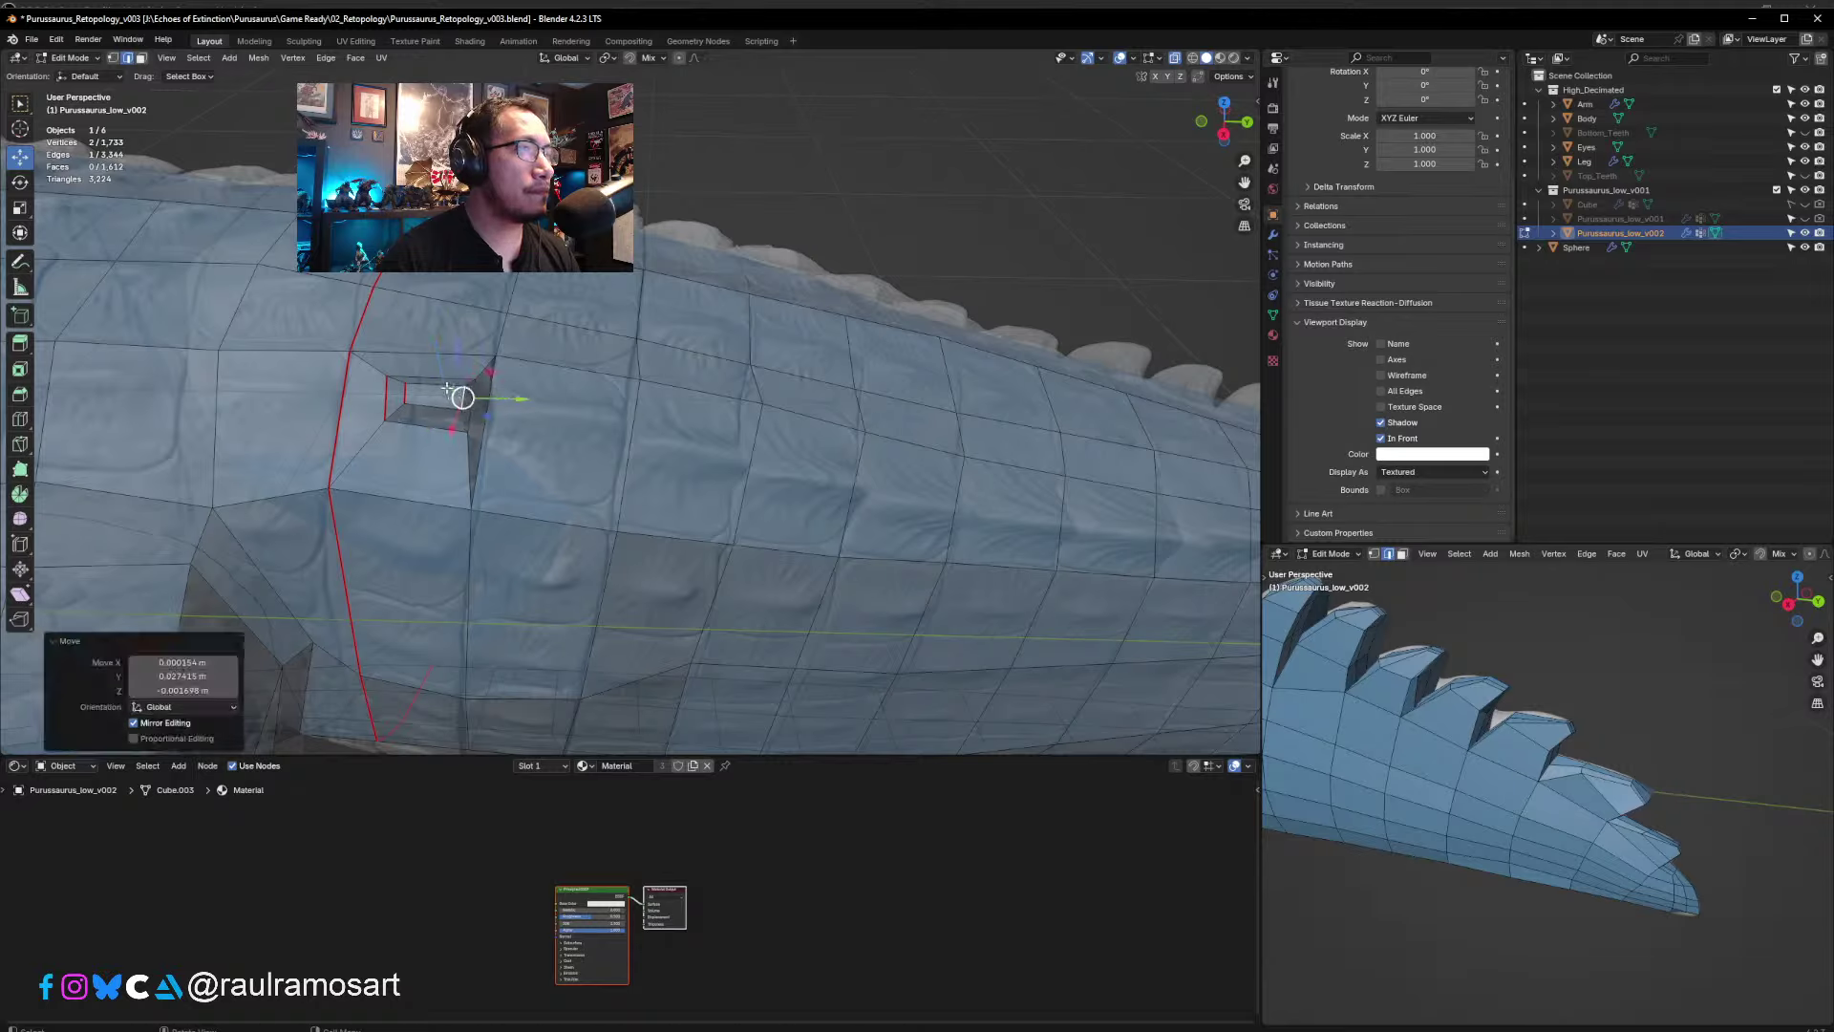
key("ctrl+z")
key("ctrl+shift+z")
key("ctrl+z")
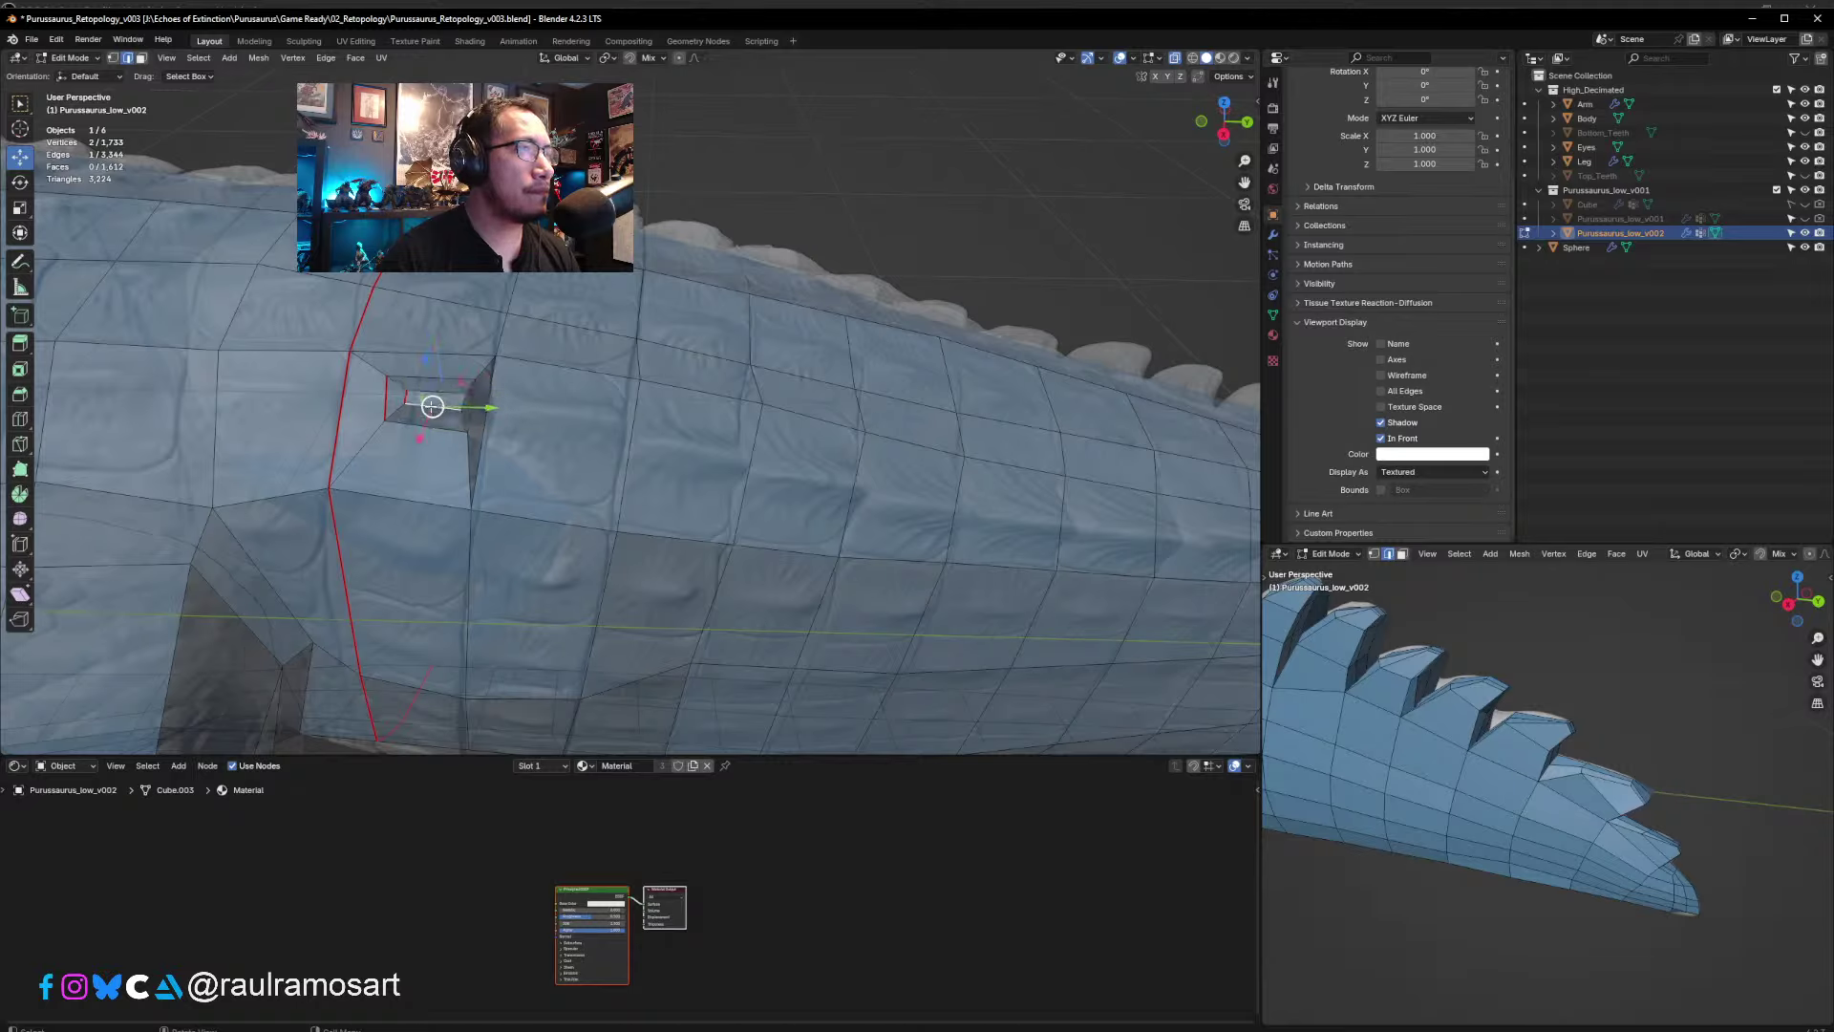
key("g")
left_click(433, 403)
- Nudge the scute tip's front edge and spread the front and rear base edges slightly apart to lengthen the base
left_click(406, 396)
key("g")
left_click(402, 395)
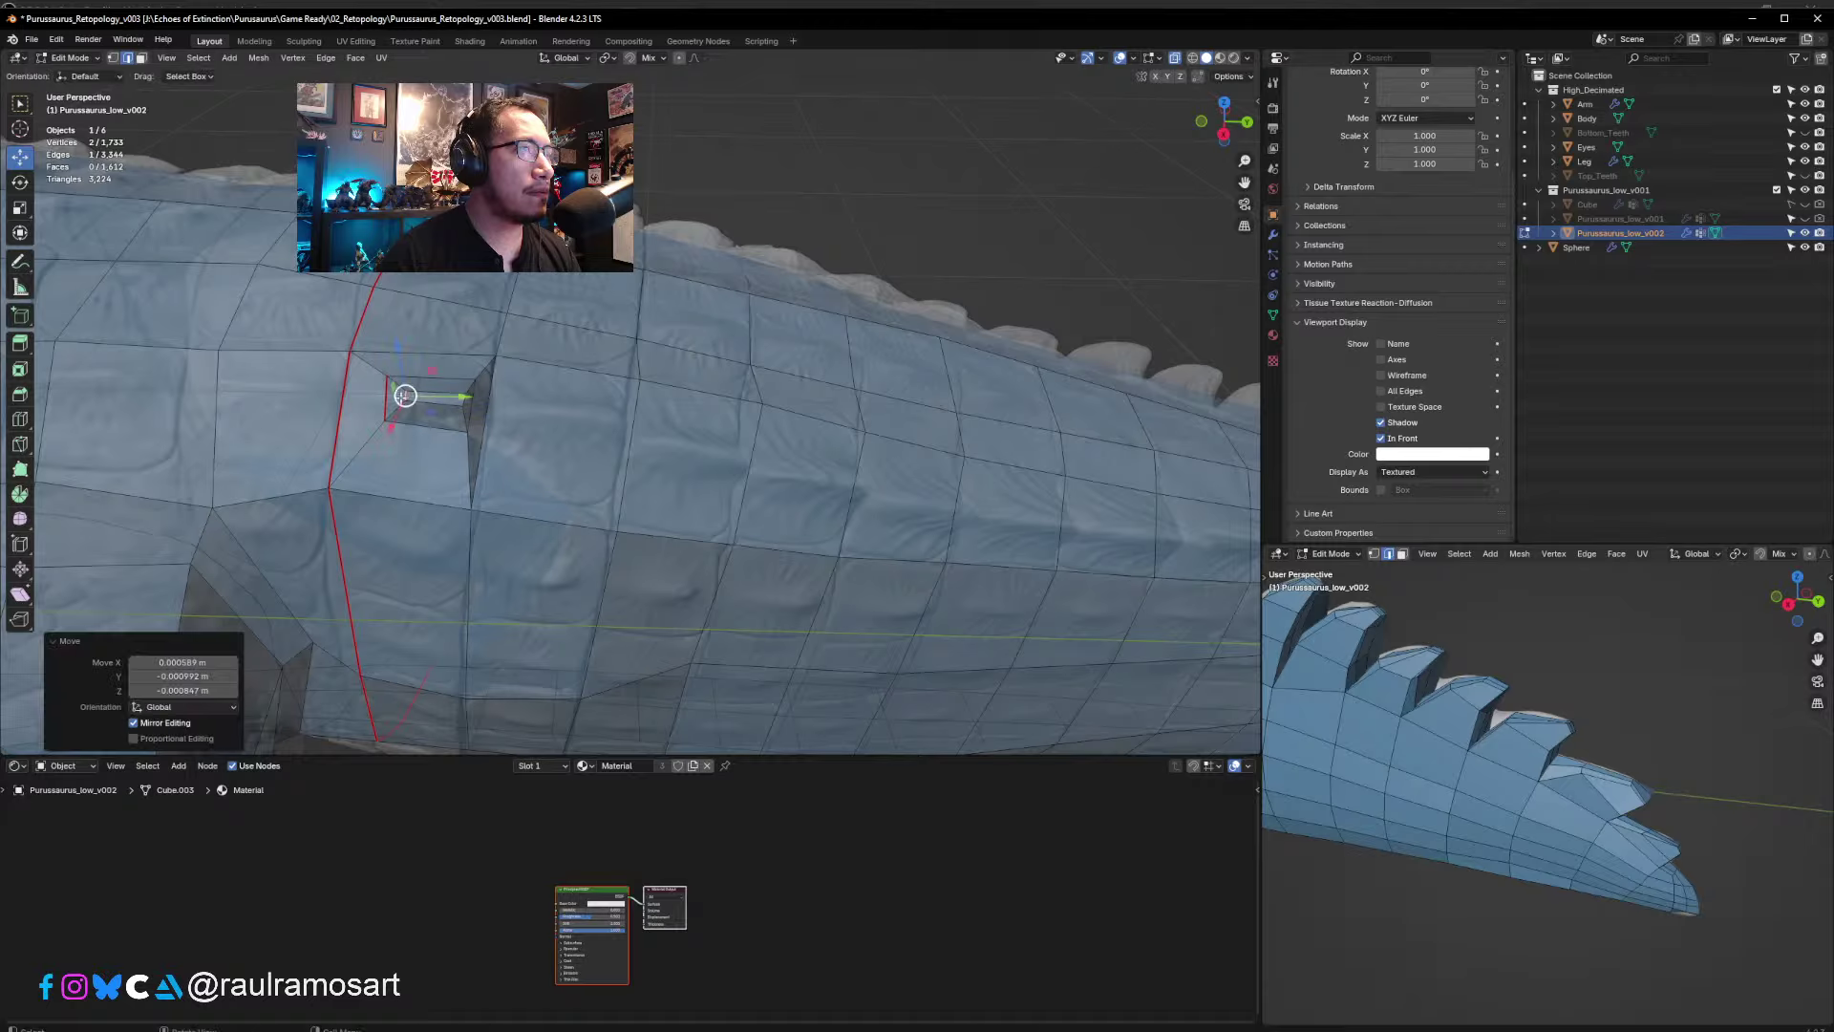
key("g")
left_click(384, 400)
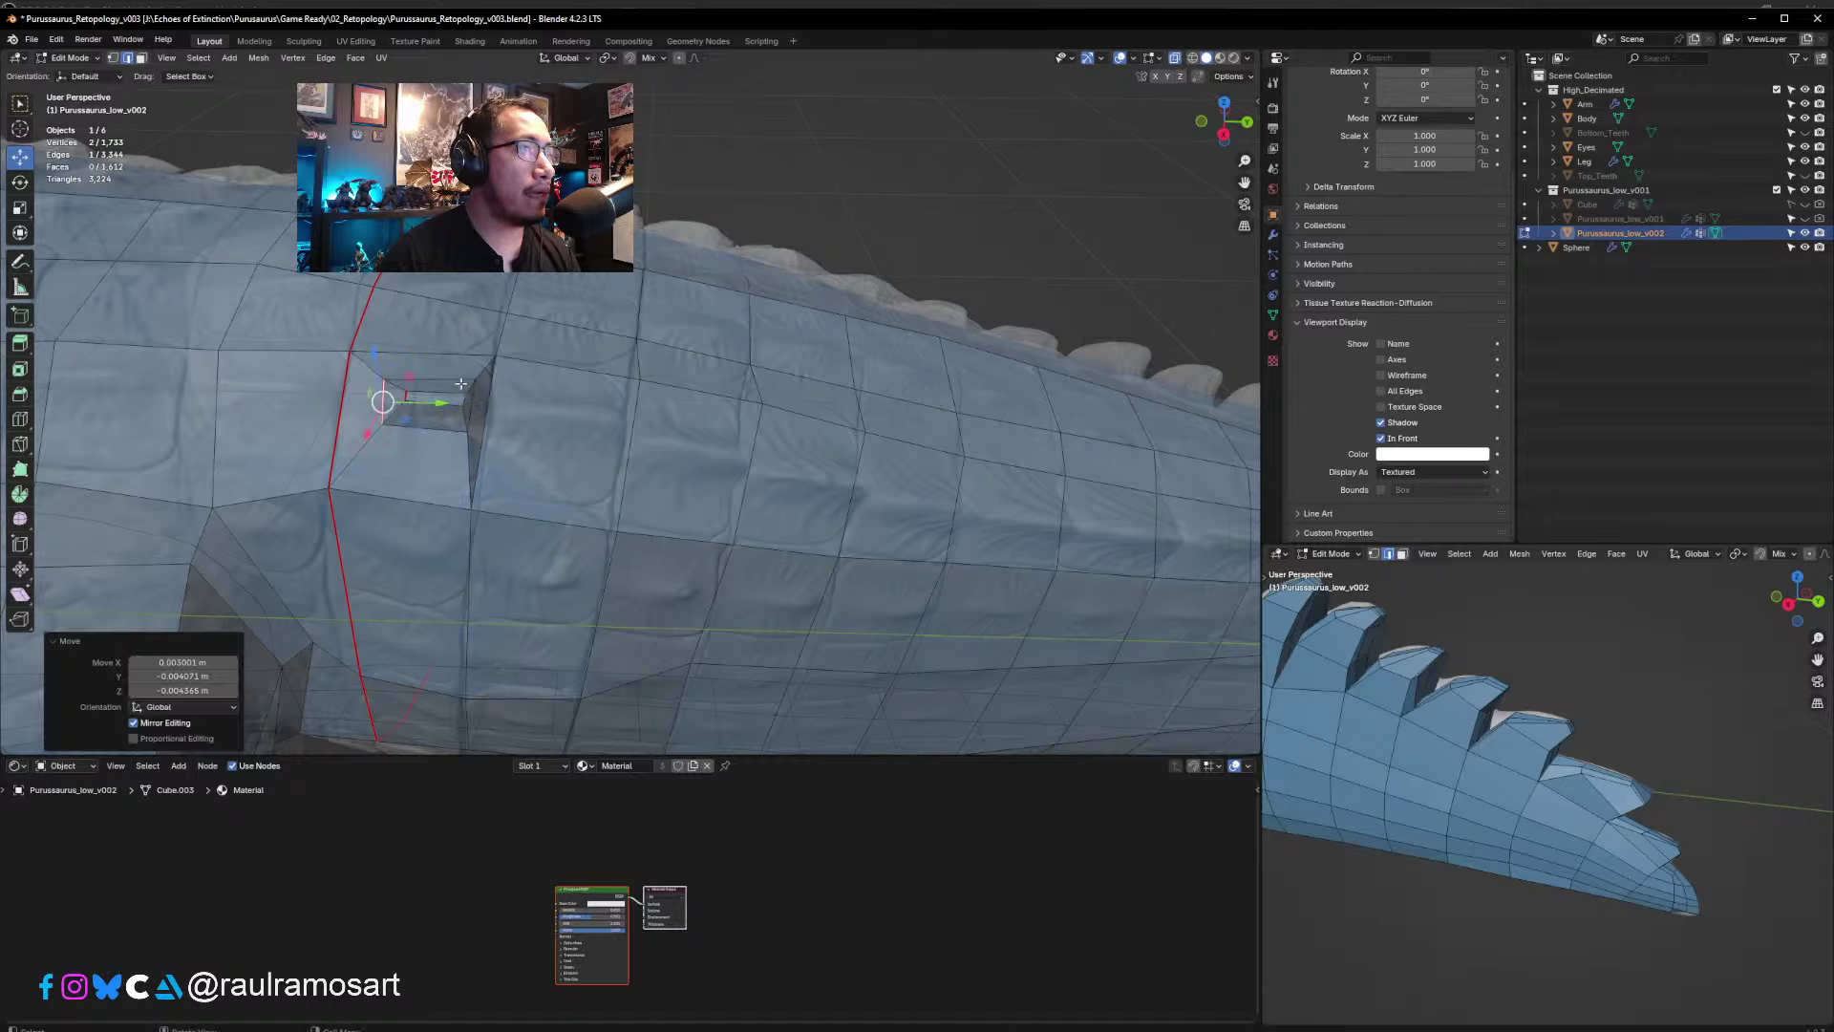
key("g")
left_click(476, 411)
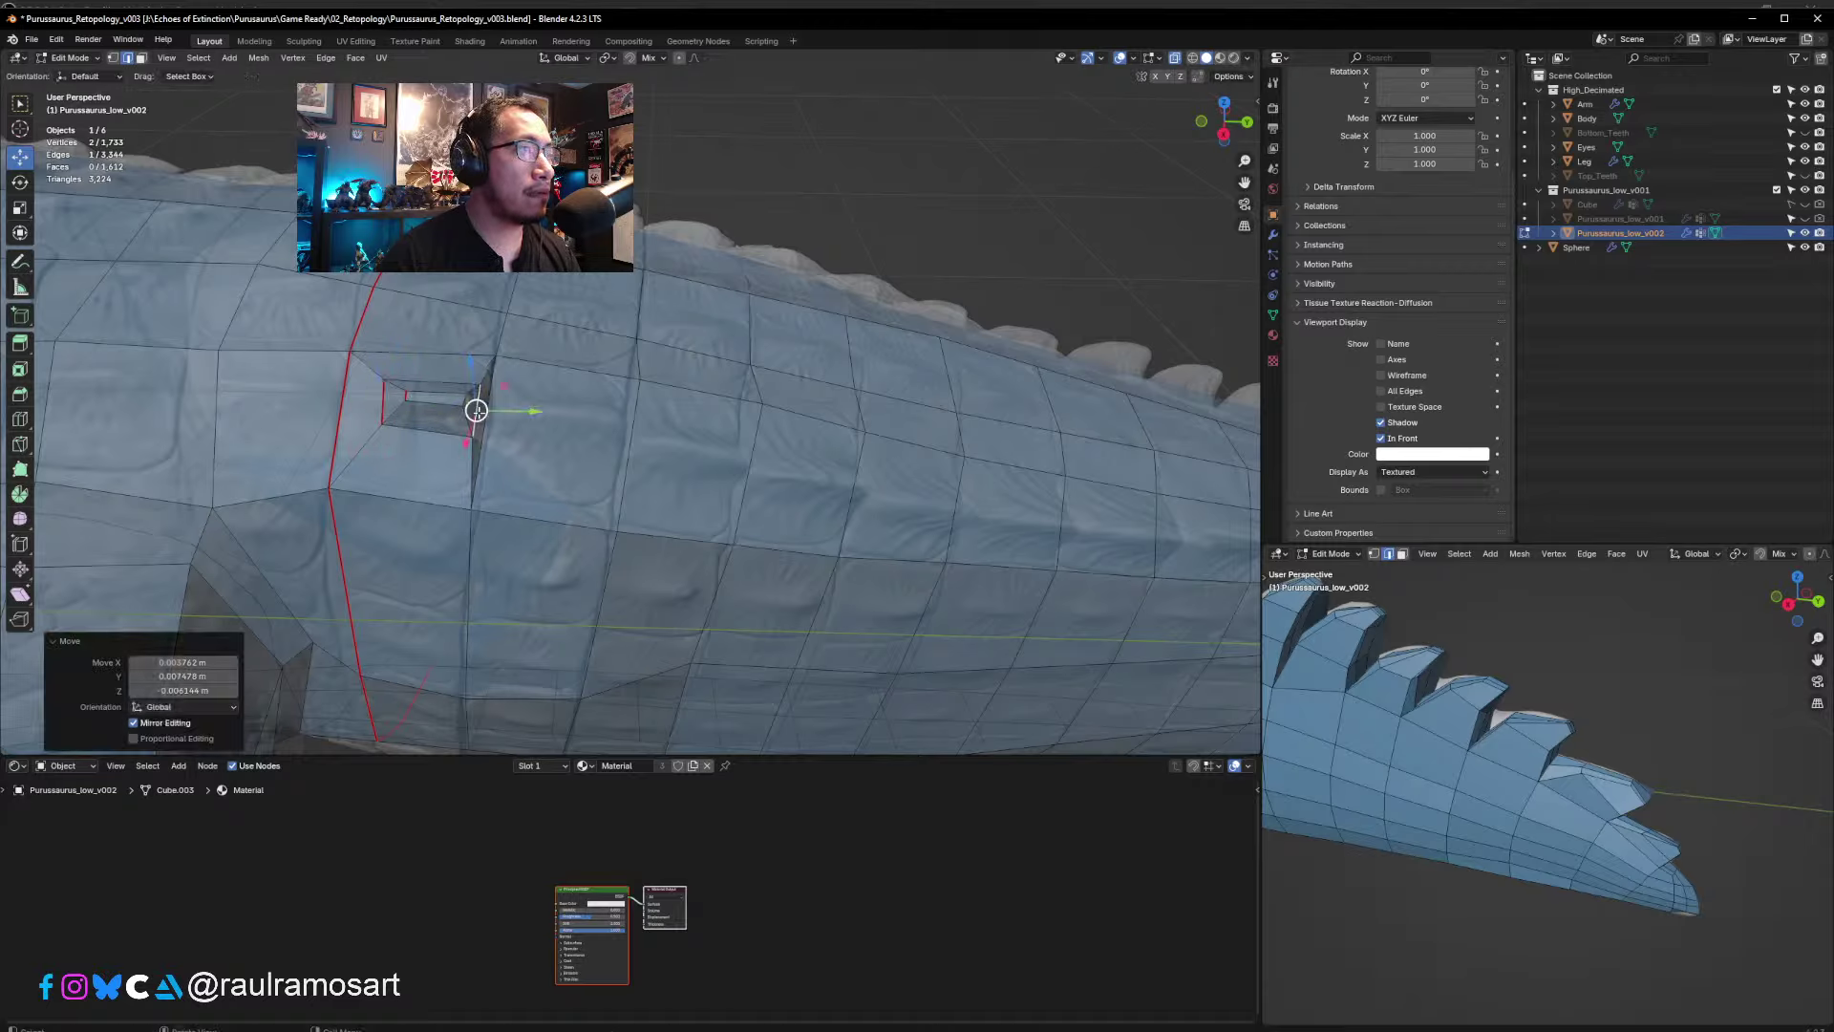
- Inset the second upper-side tail face, directly behind the first scute, by about 0.044 m
middle_click_drag(475, 411, 459, 402)
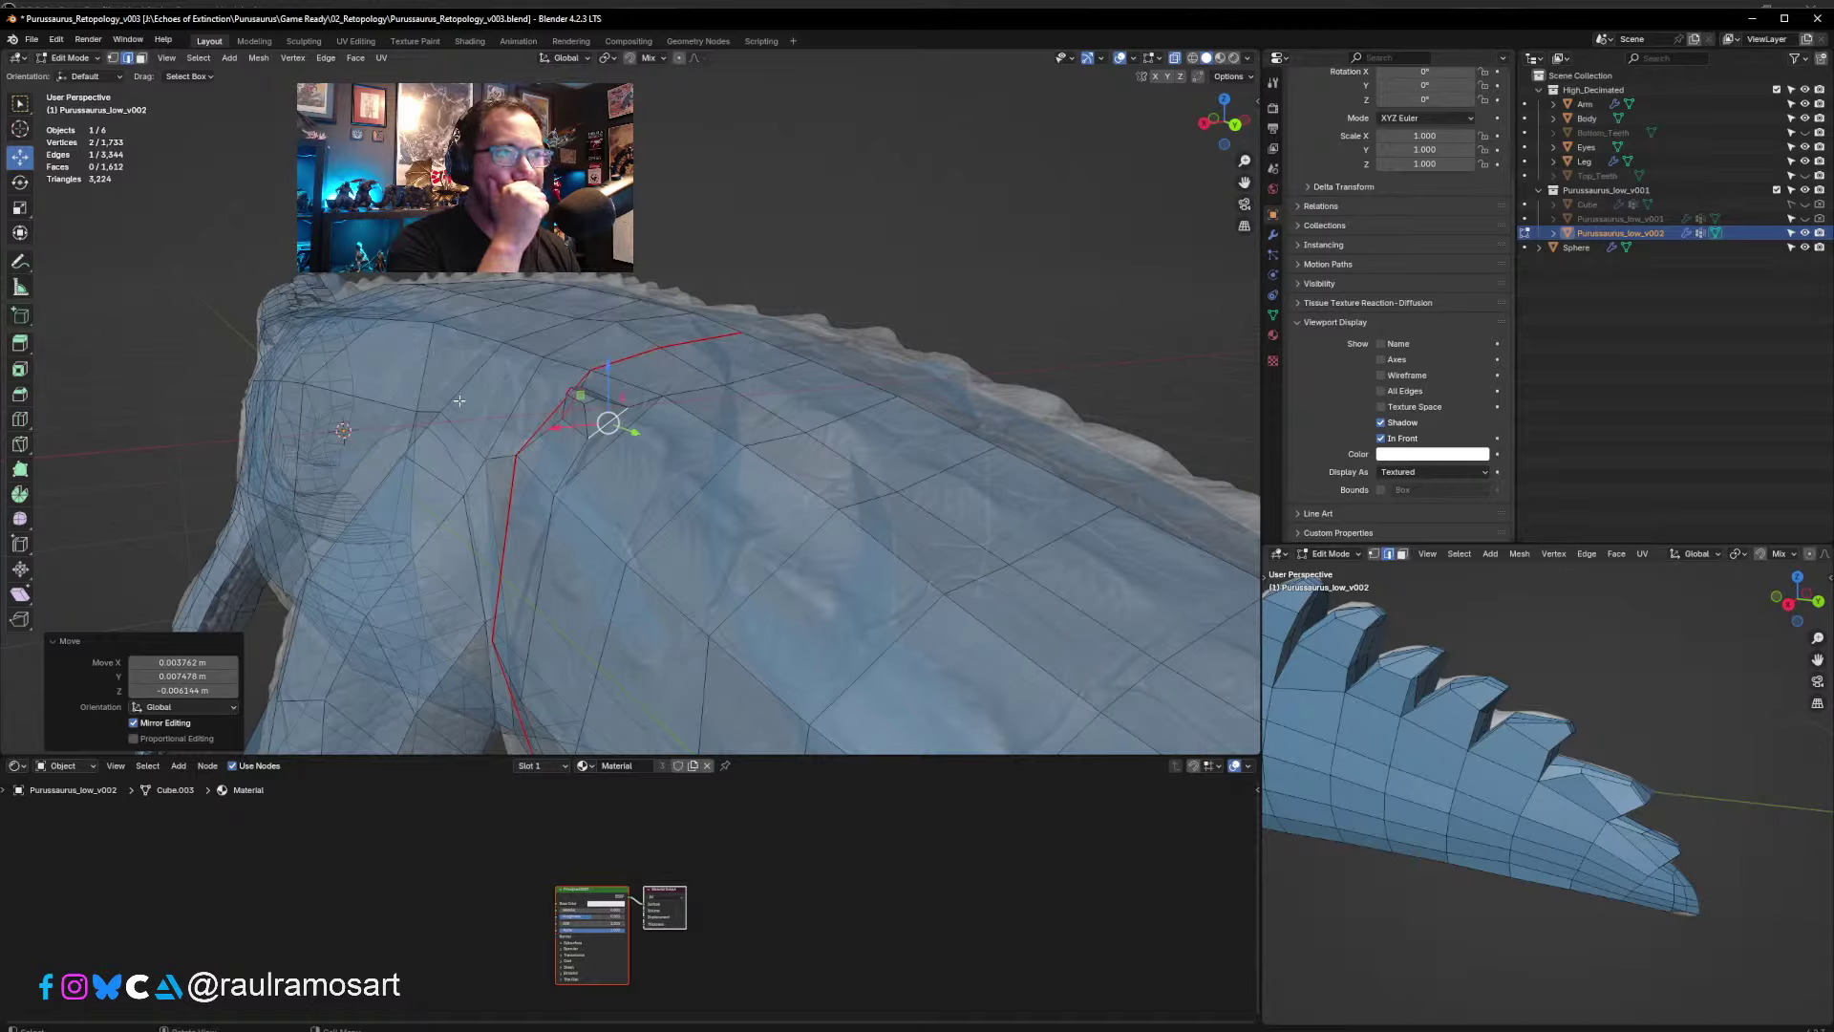
middle_click_drag(460, 400, 699, 571)
scroll(582, 471, "up", 2)
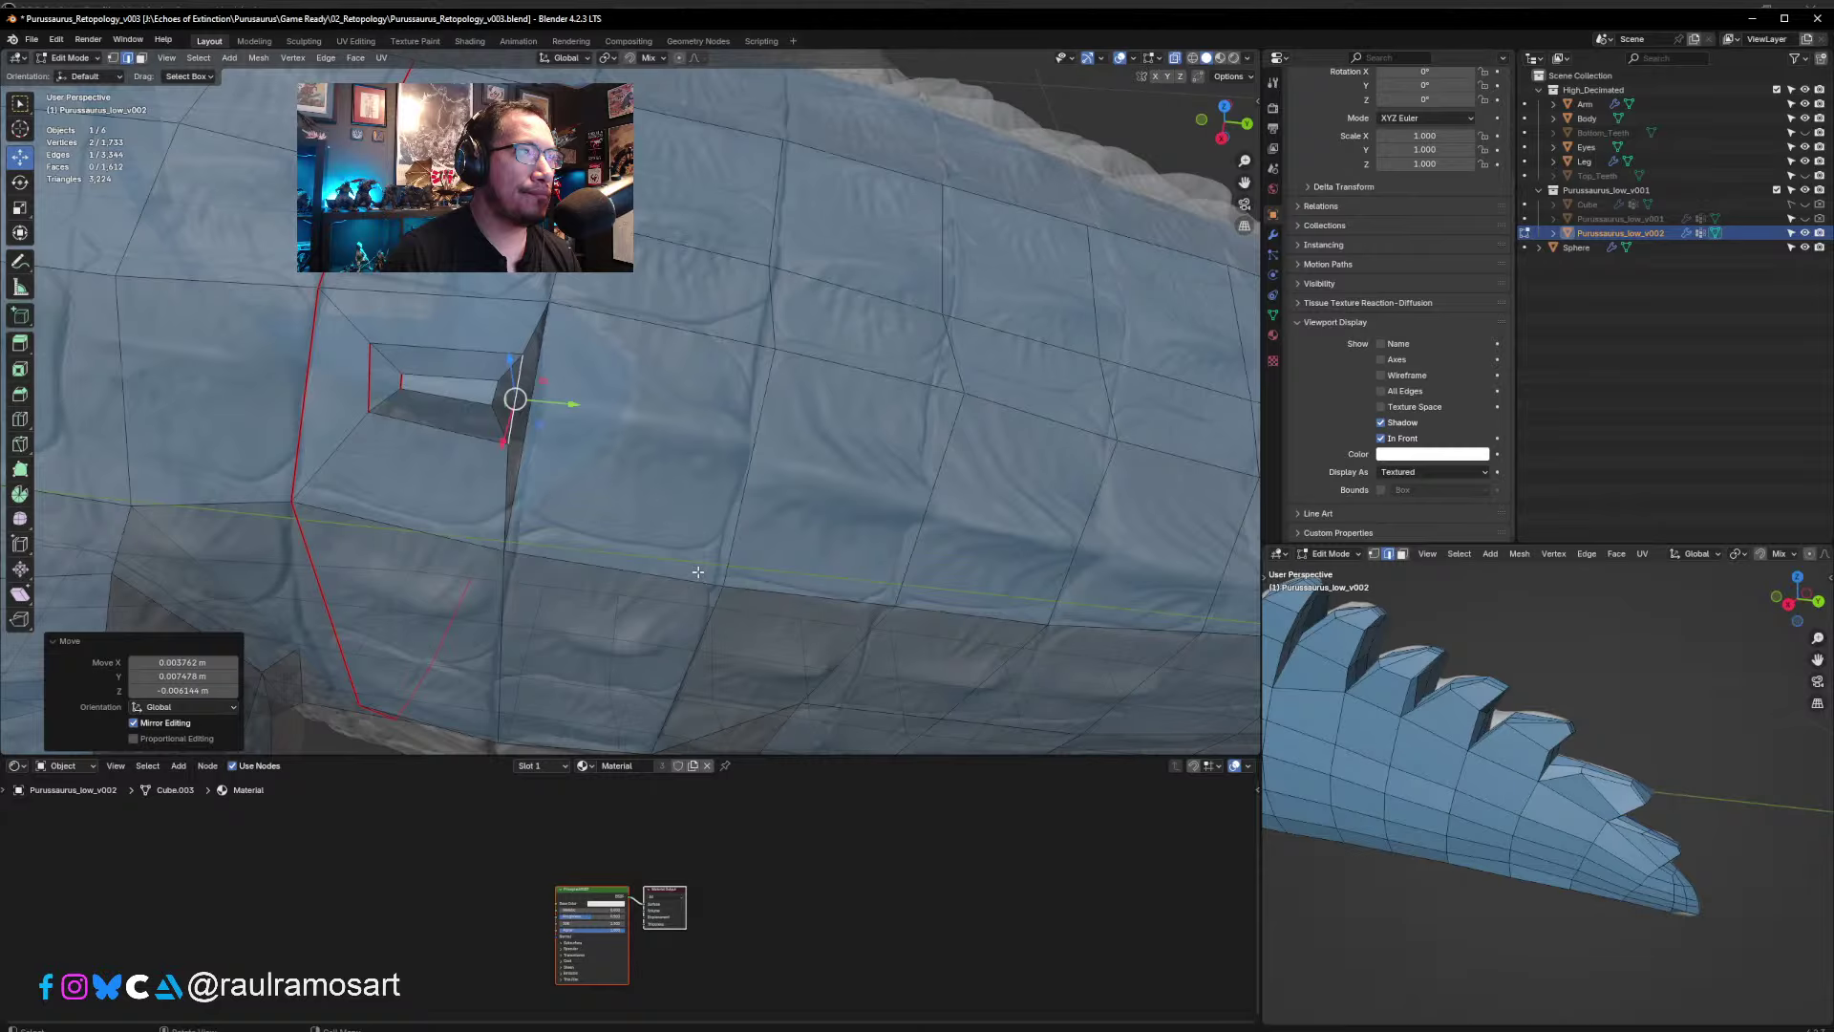
left_click(141, 59)
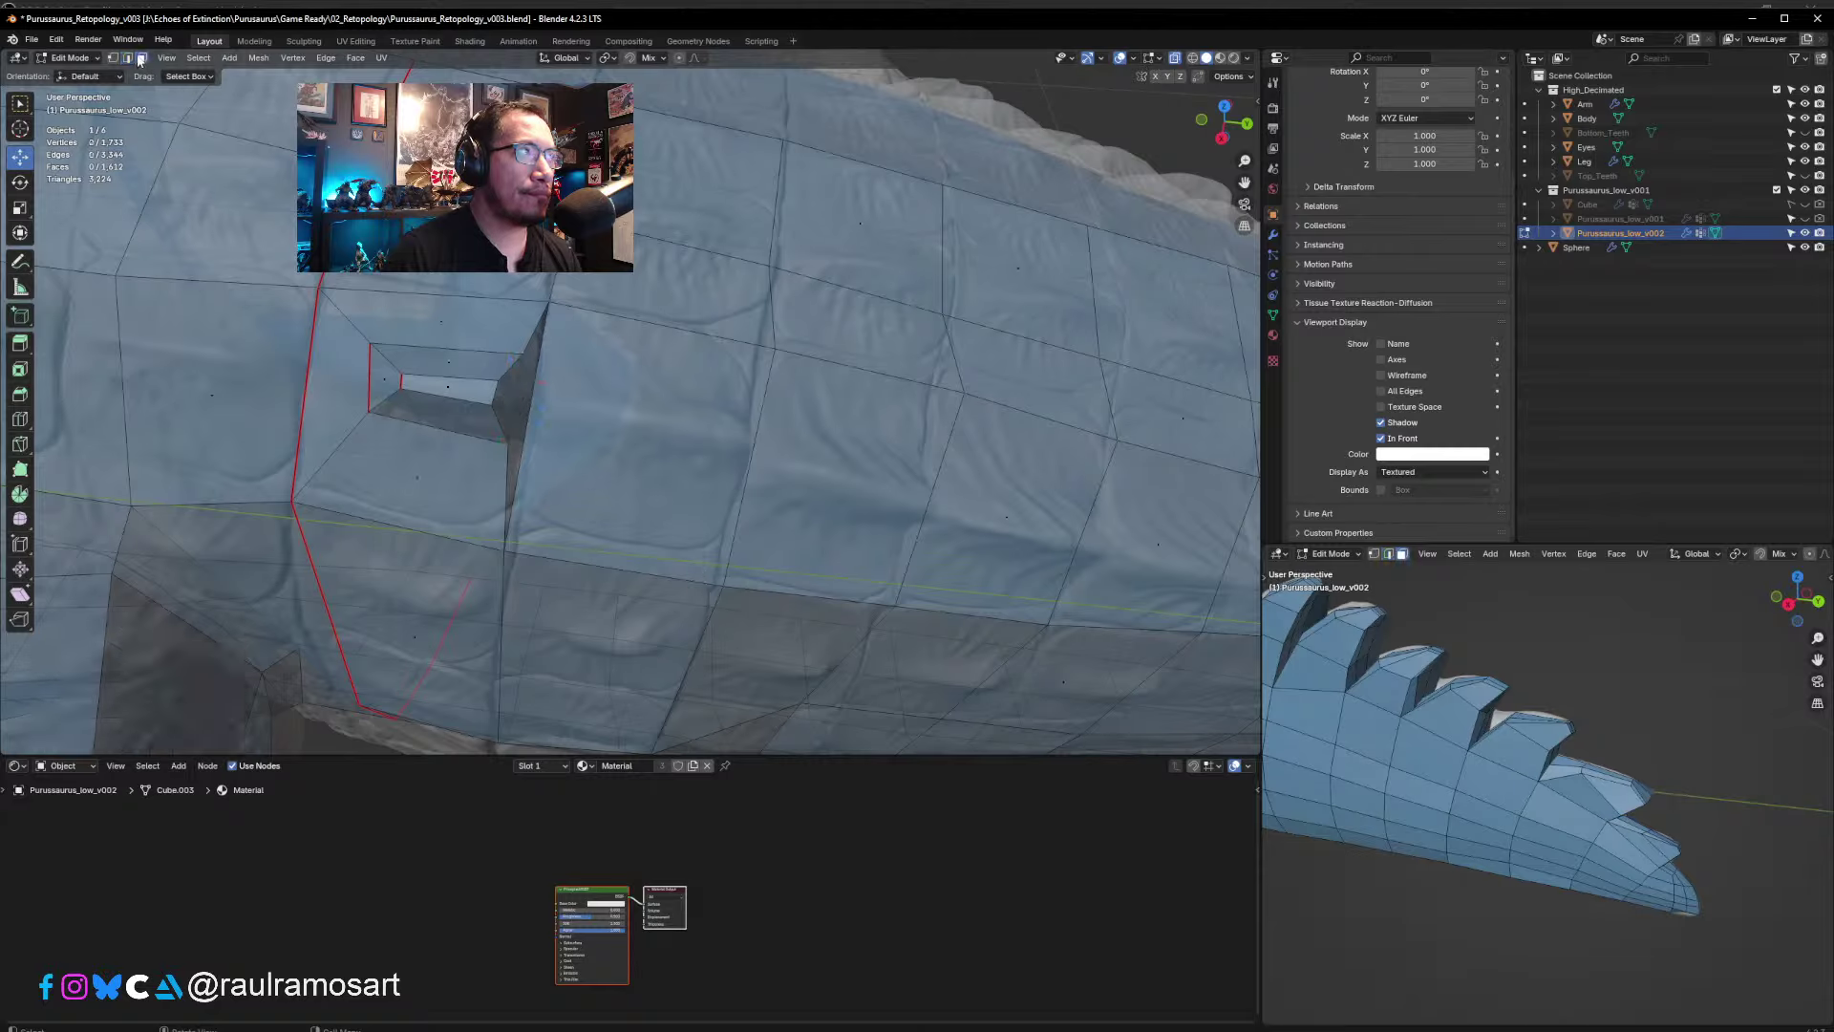
left_click(647, 507)
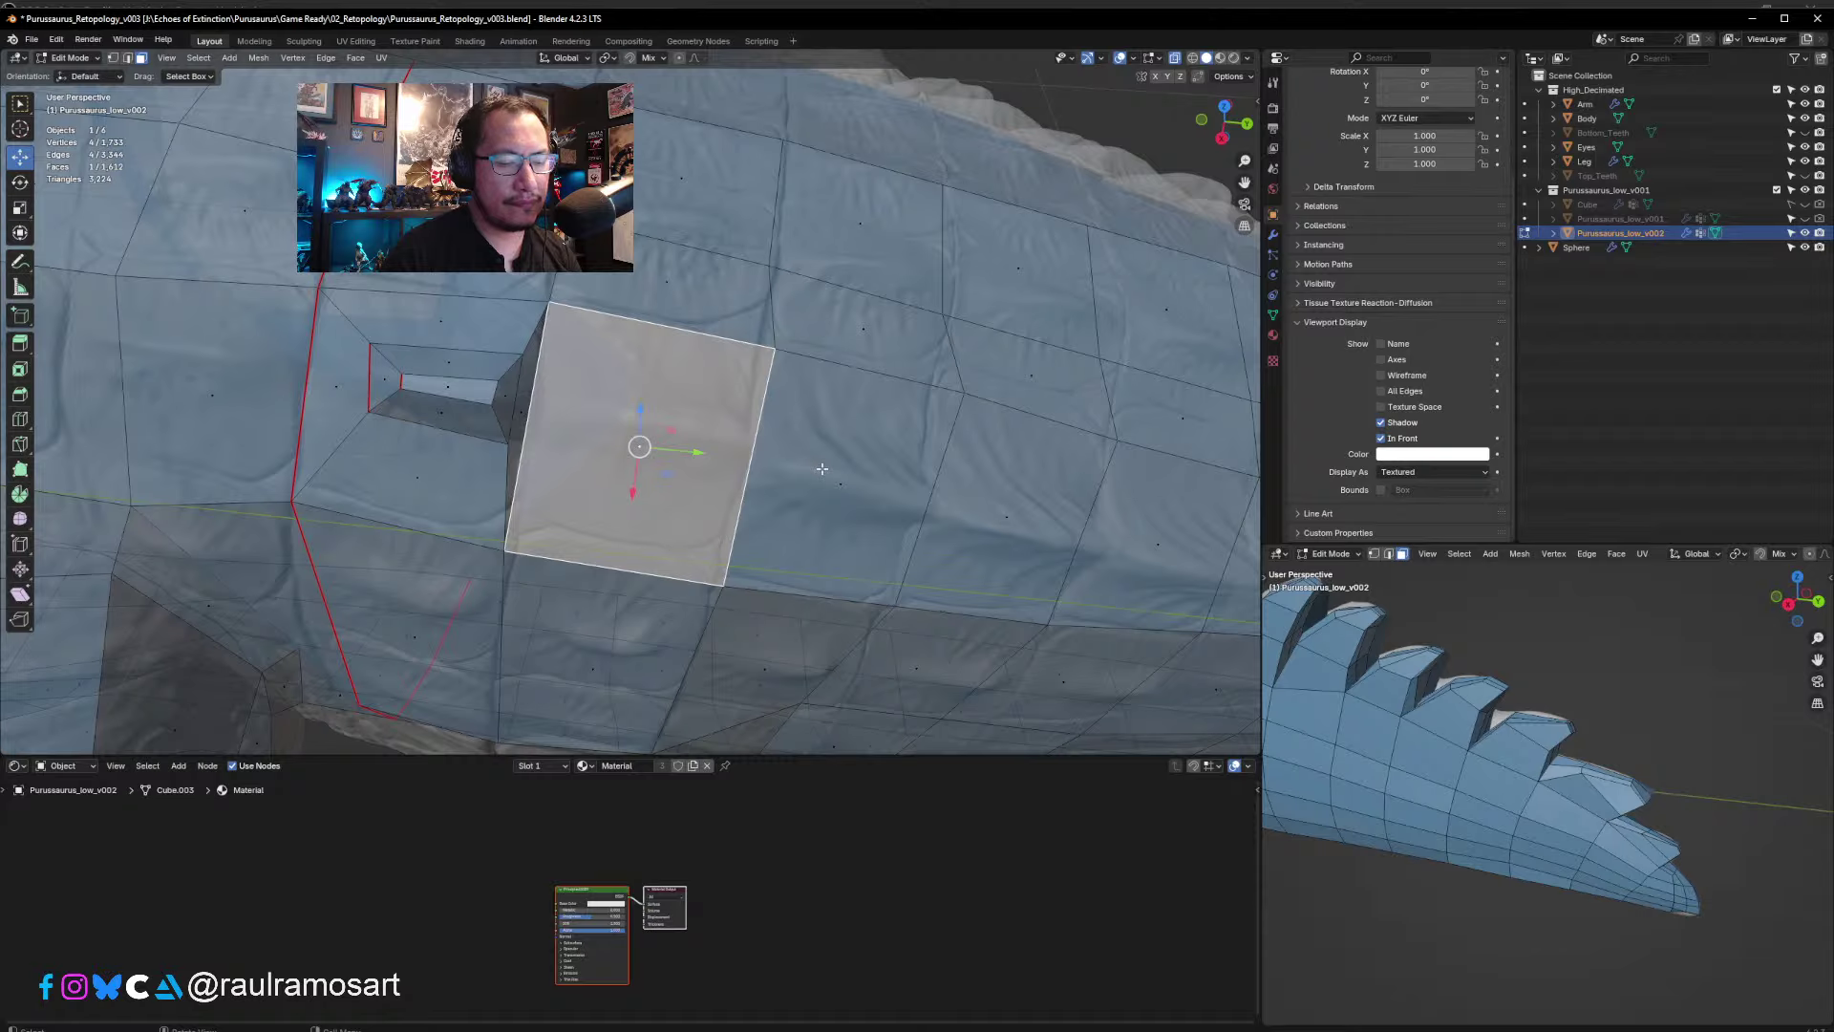
key("i")
left_click(667, 449)
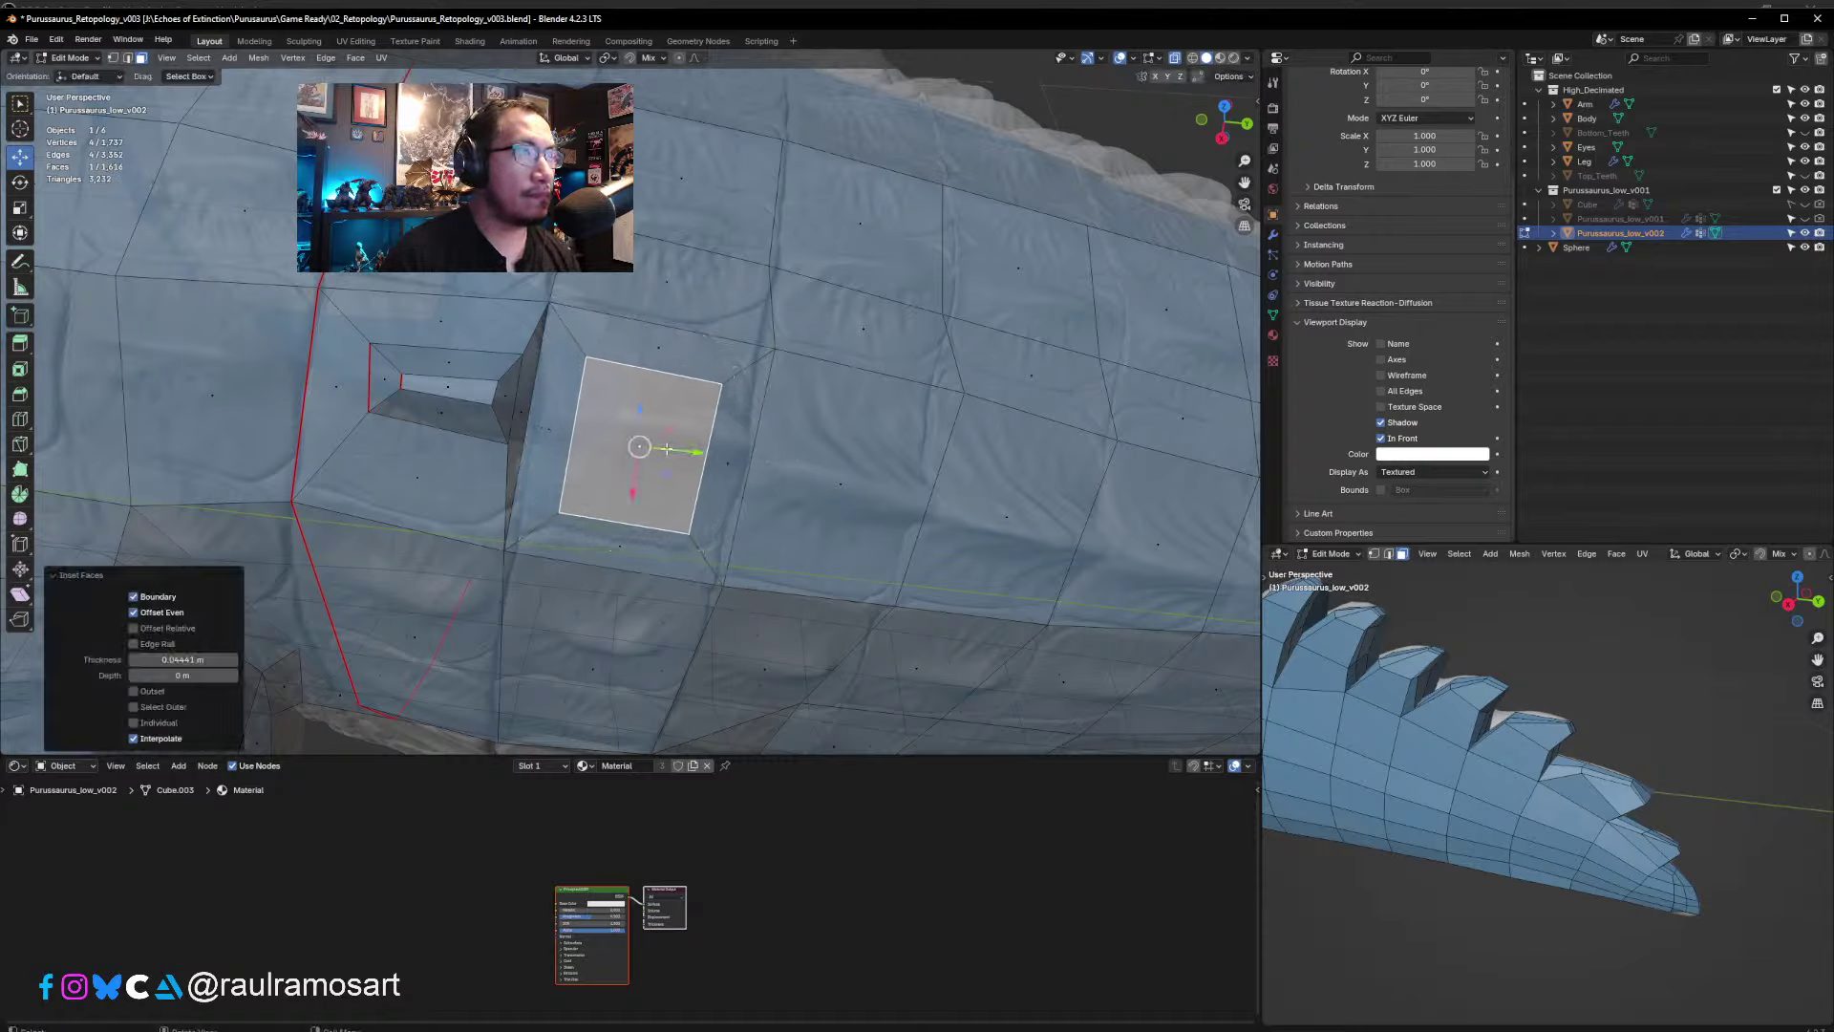
- Move the second inset face's upper edge down and its lower edge up to form a narrow strip
left_click(129, 61)
left_click(654, 371)
key("g")
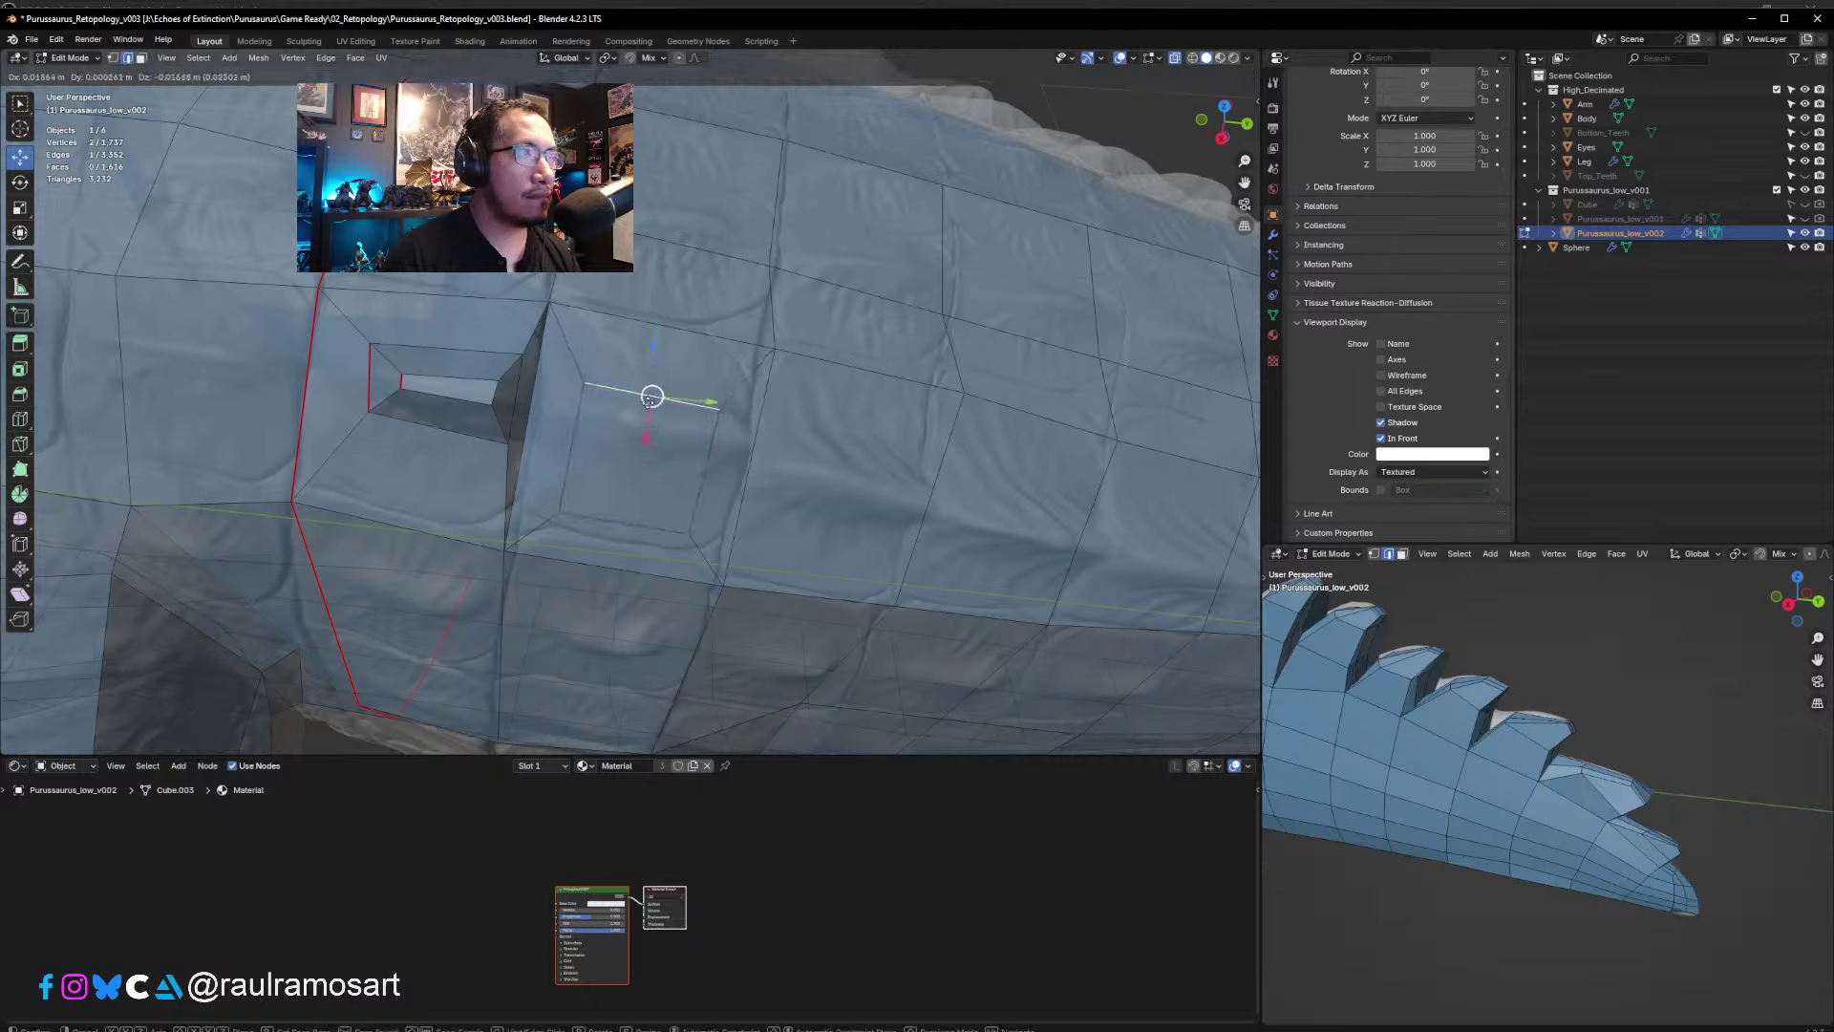
left_click(648, 401)
left_click(621, 524)
key("g")
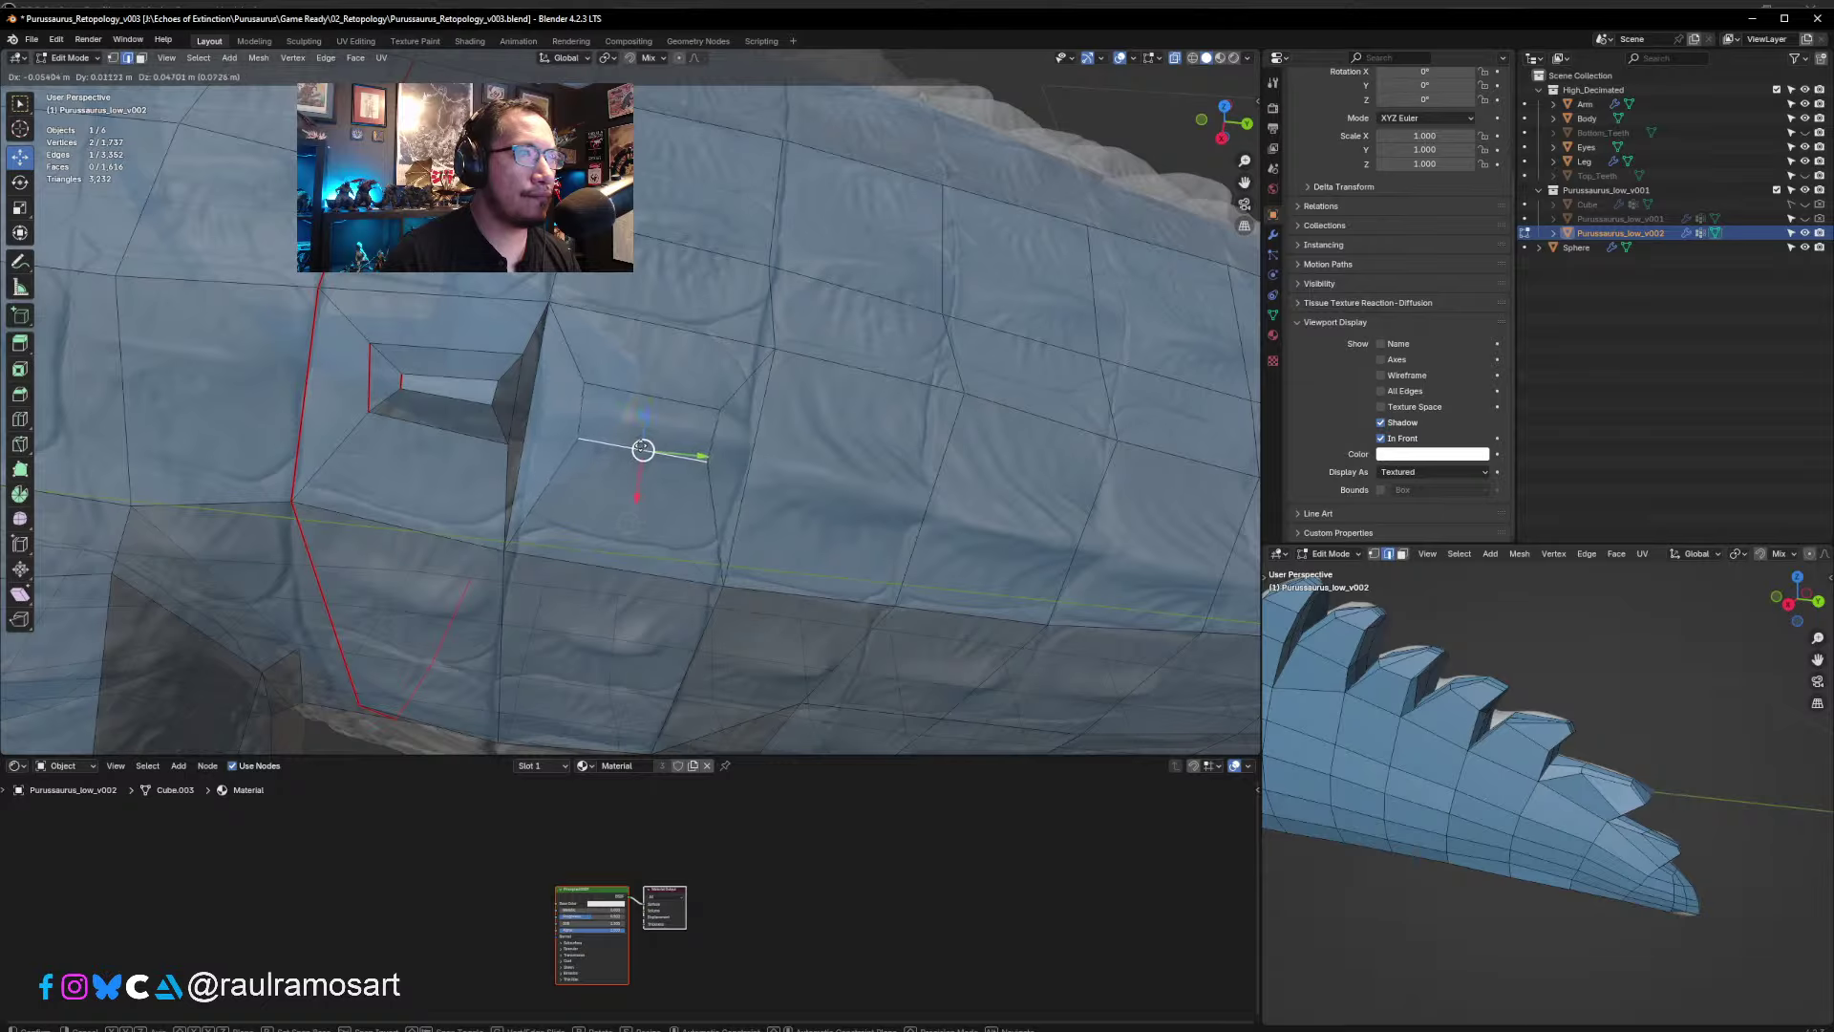
left_click(514, 400)
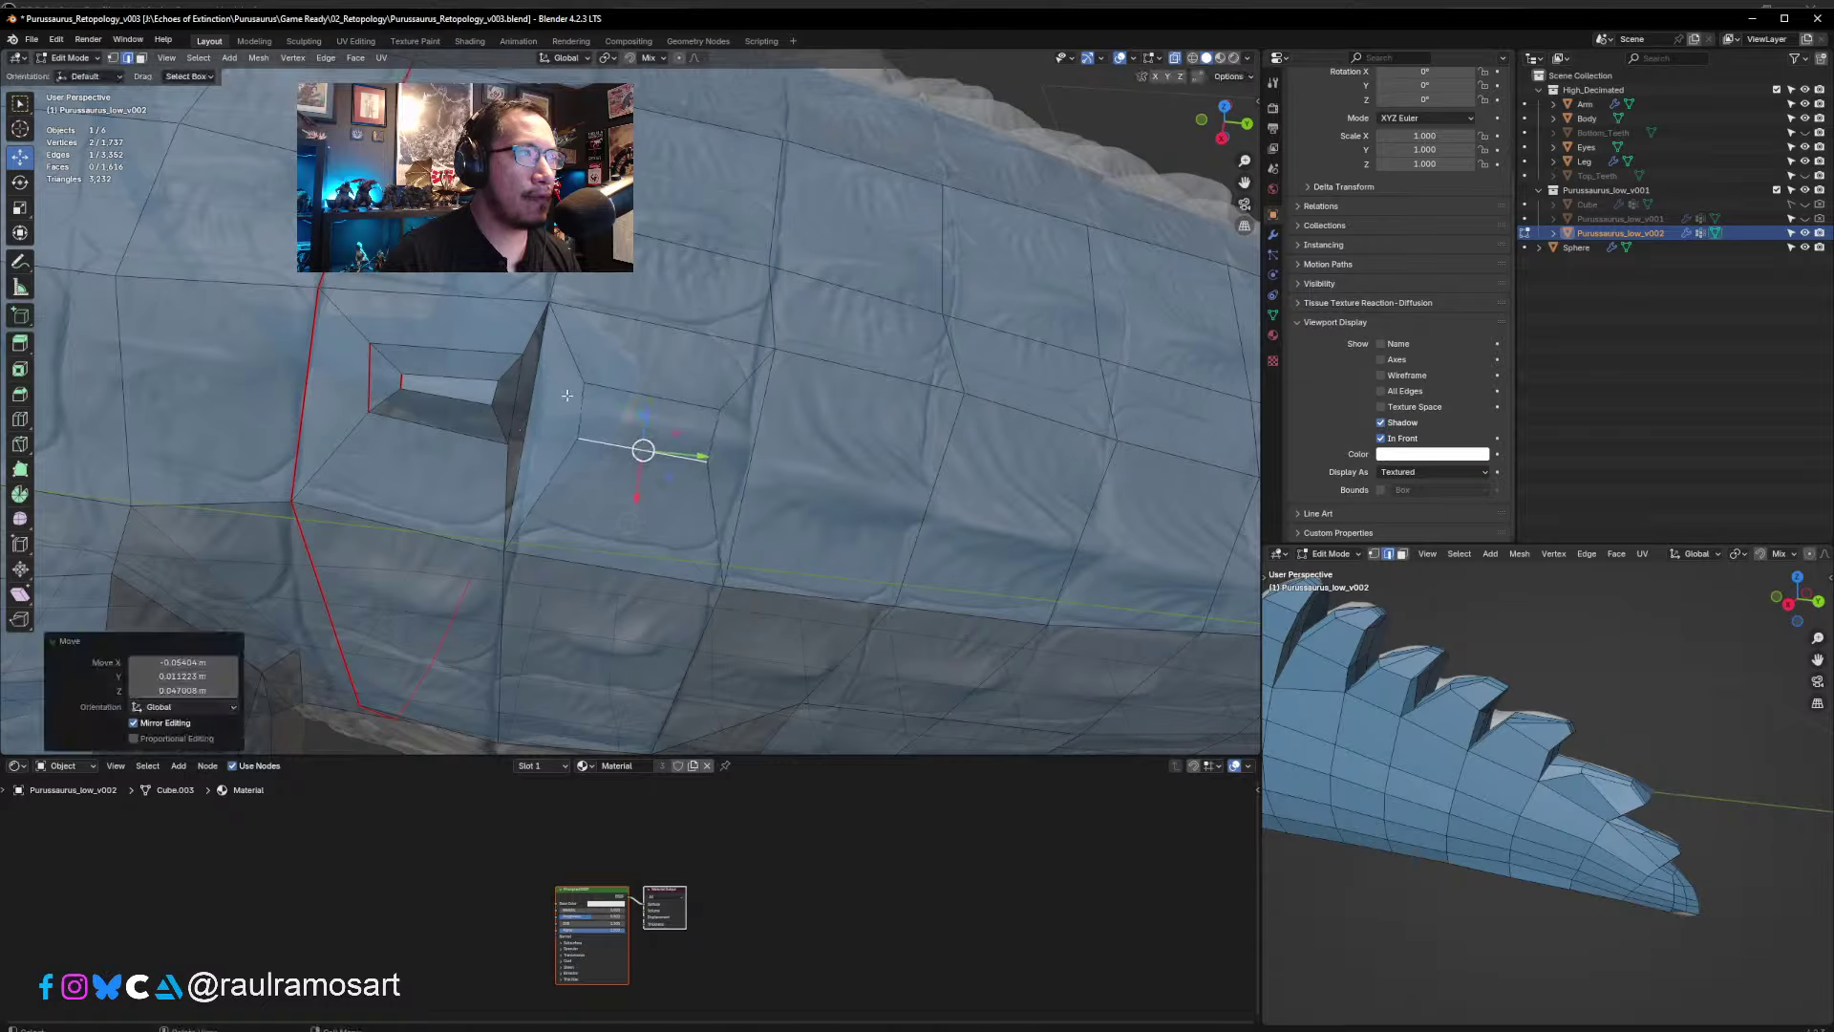
- Lengthen the second inset strip toward the edge loops on both ends, rotating its upper edge slightly, and return to face selection
key("g")
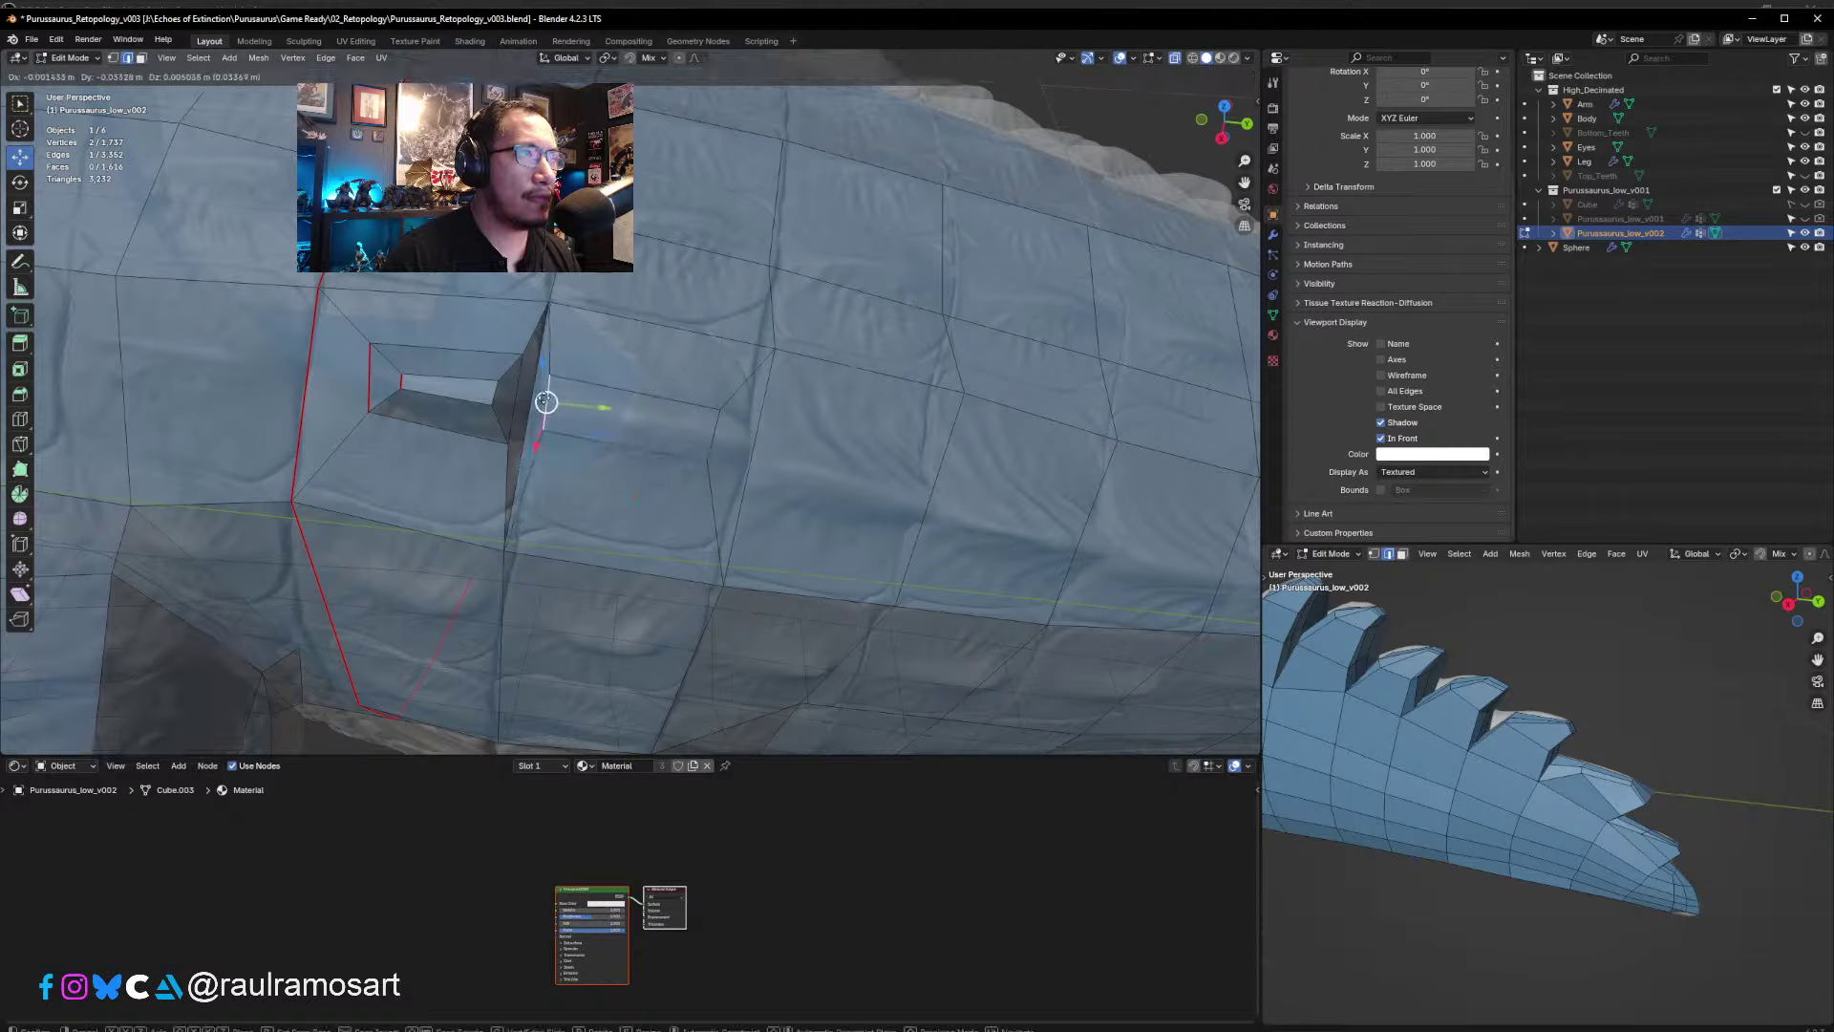
left_click(543, 398)
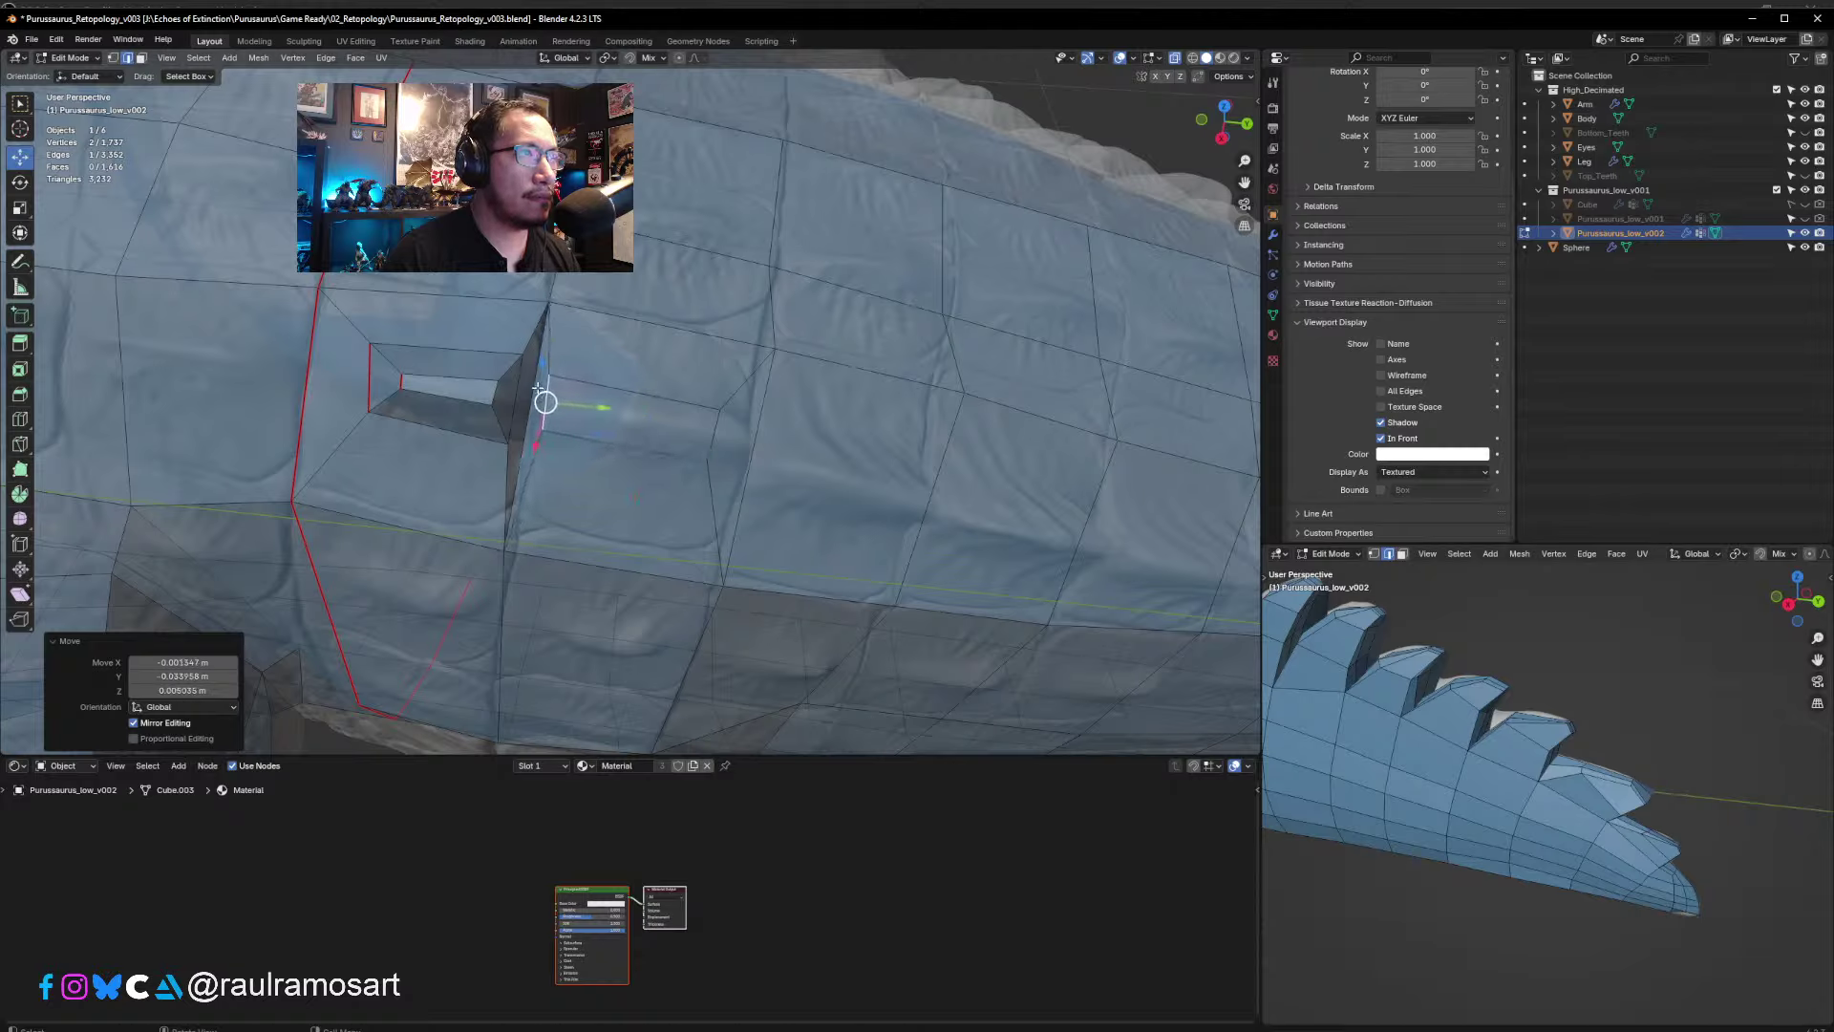
left_click(517, 398)
left_click(616, 393)
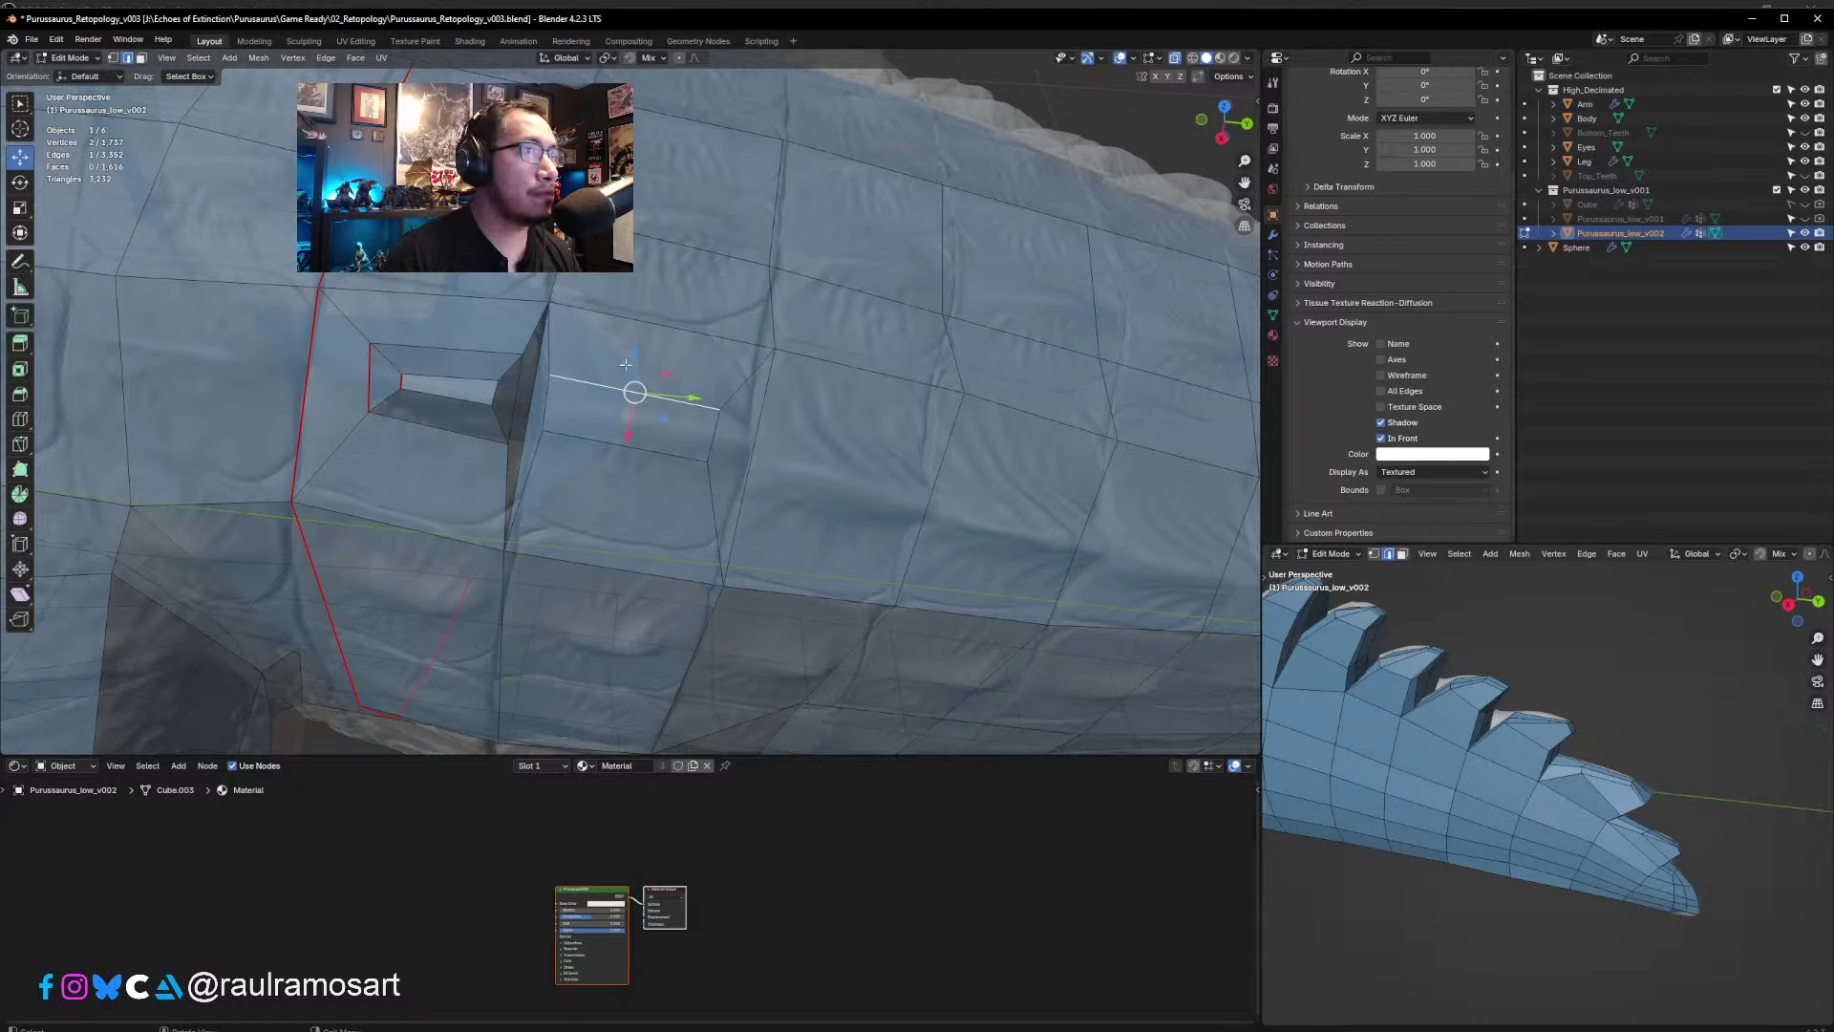
key("r")
left_click(741, 447)
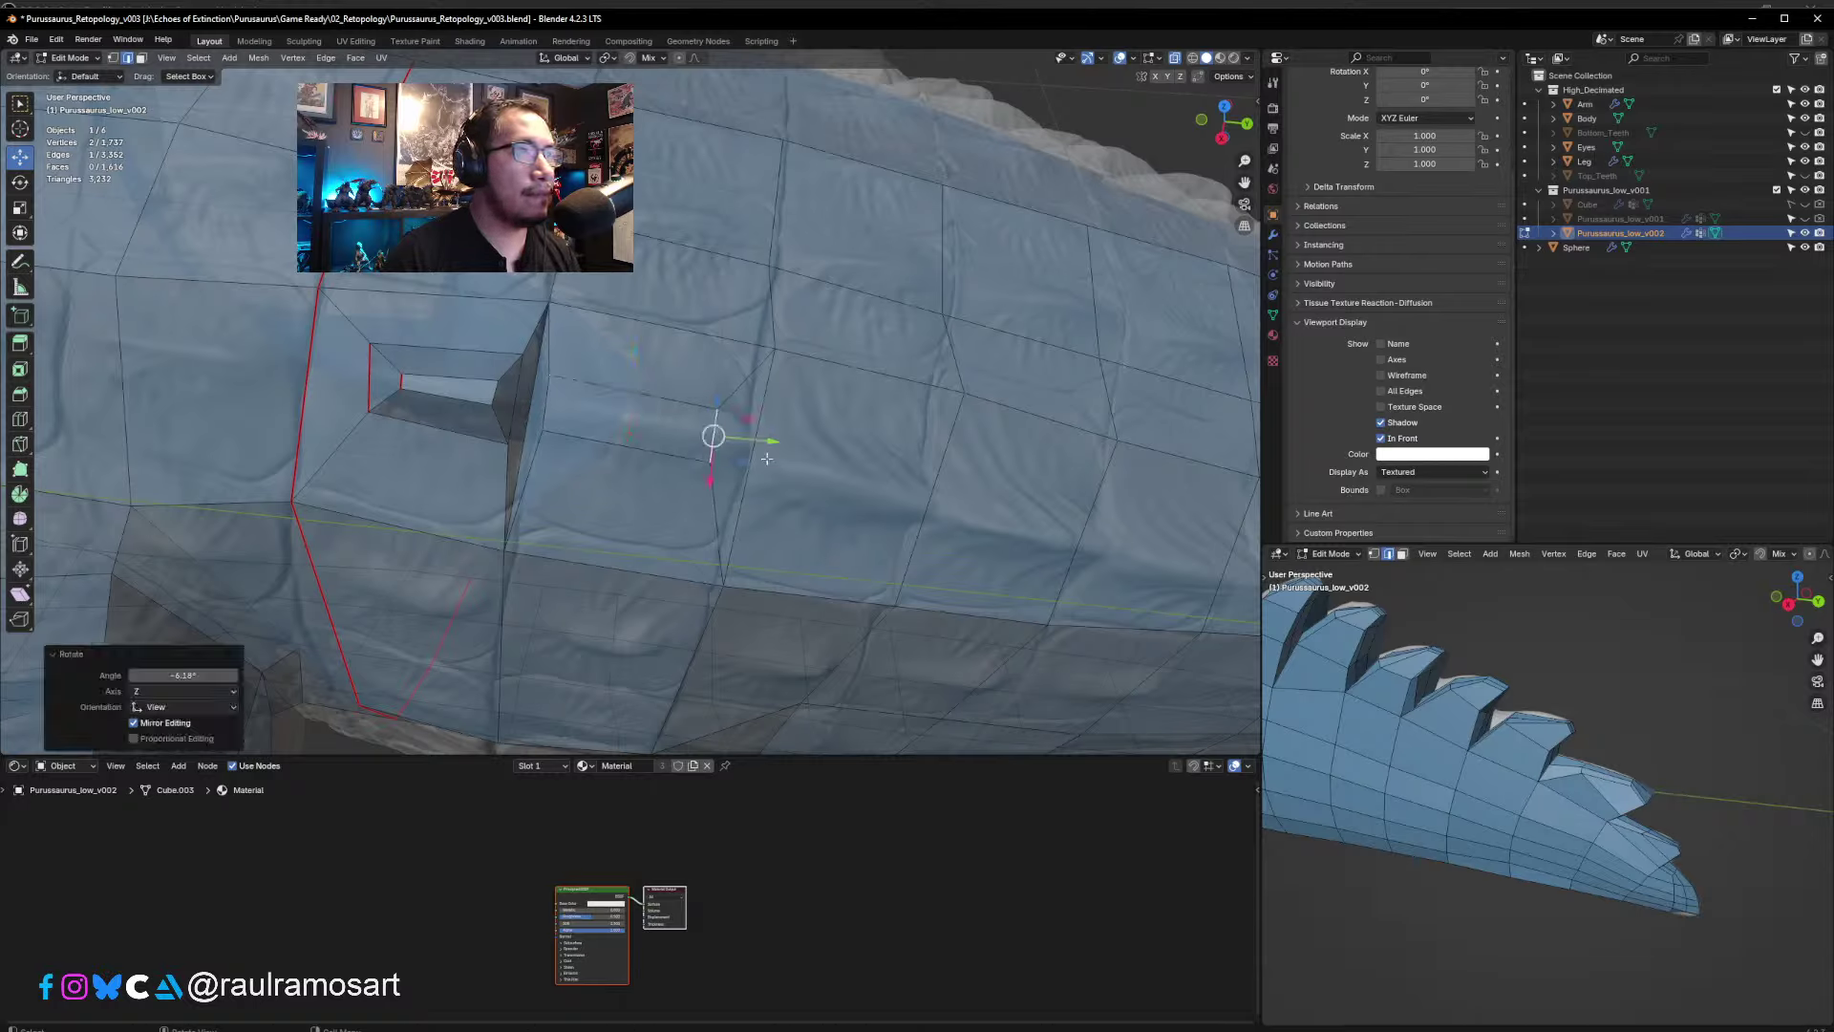
key("g")
left_click(787, 467)
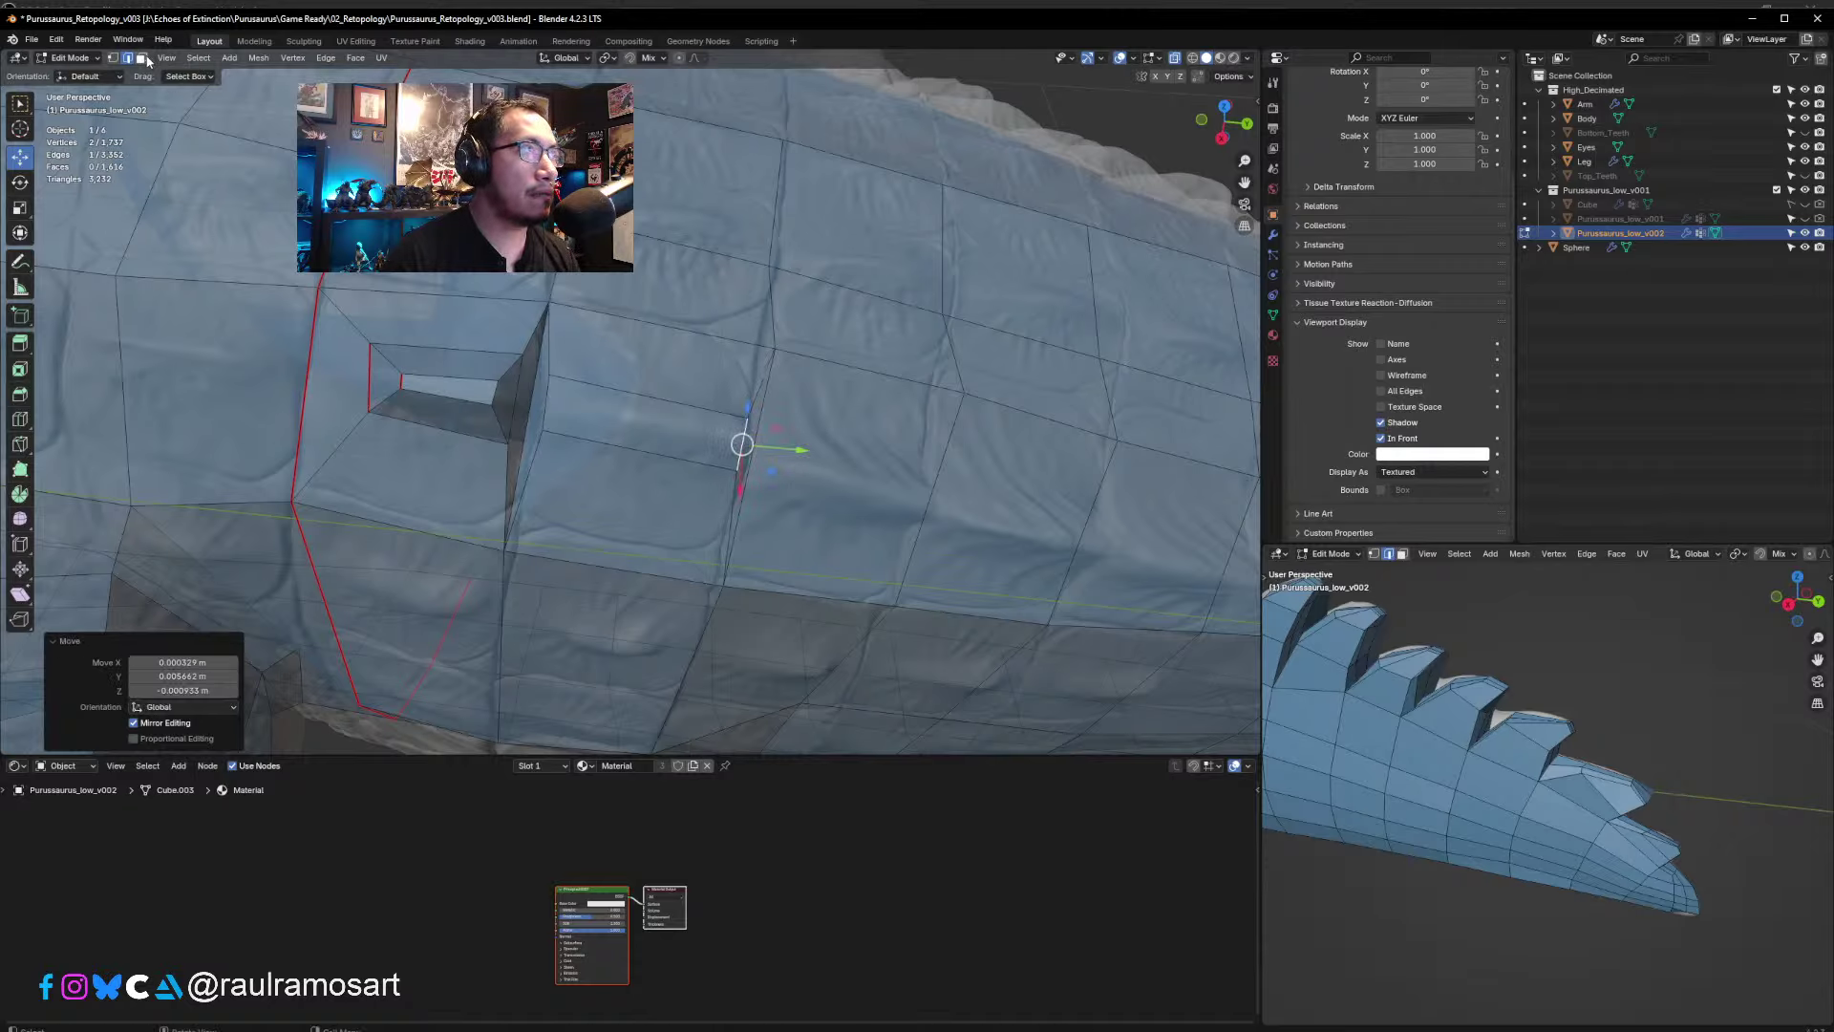
key("3")
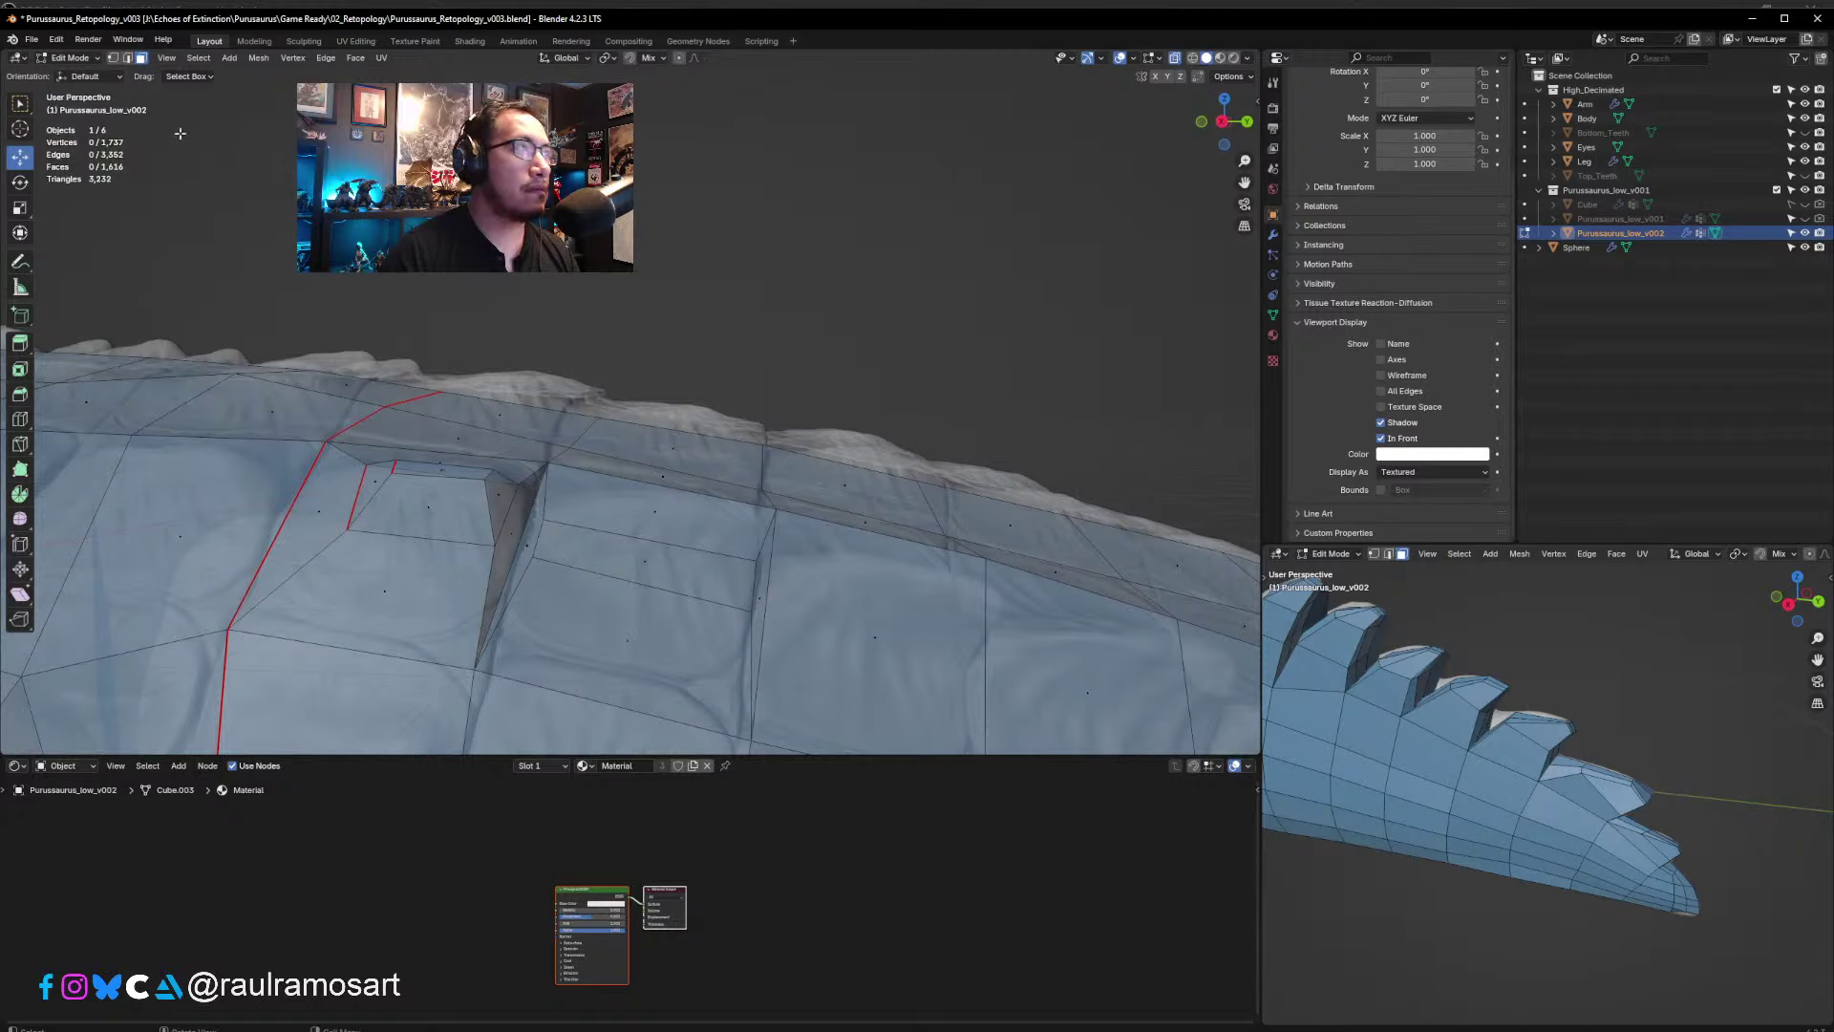
left_click(666, 522)
middle_click_drag(666, 522, 684, 453)
left_click_drag(630, 595, 638, 592)
key("ctrl+z")
key("e")
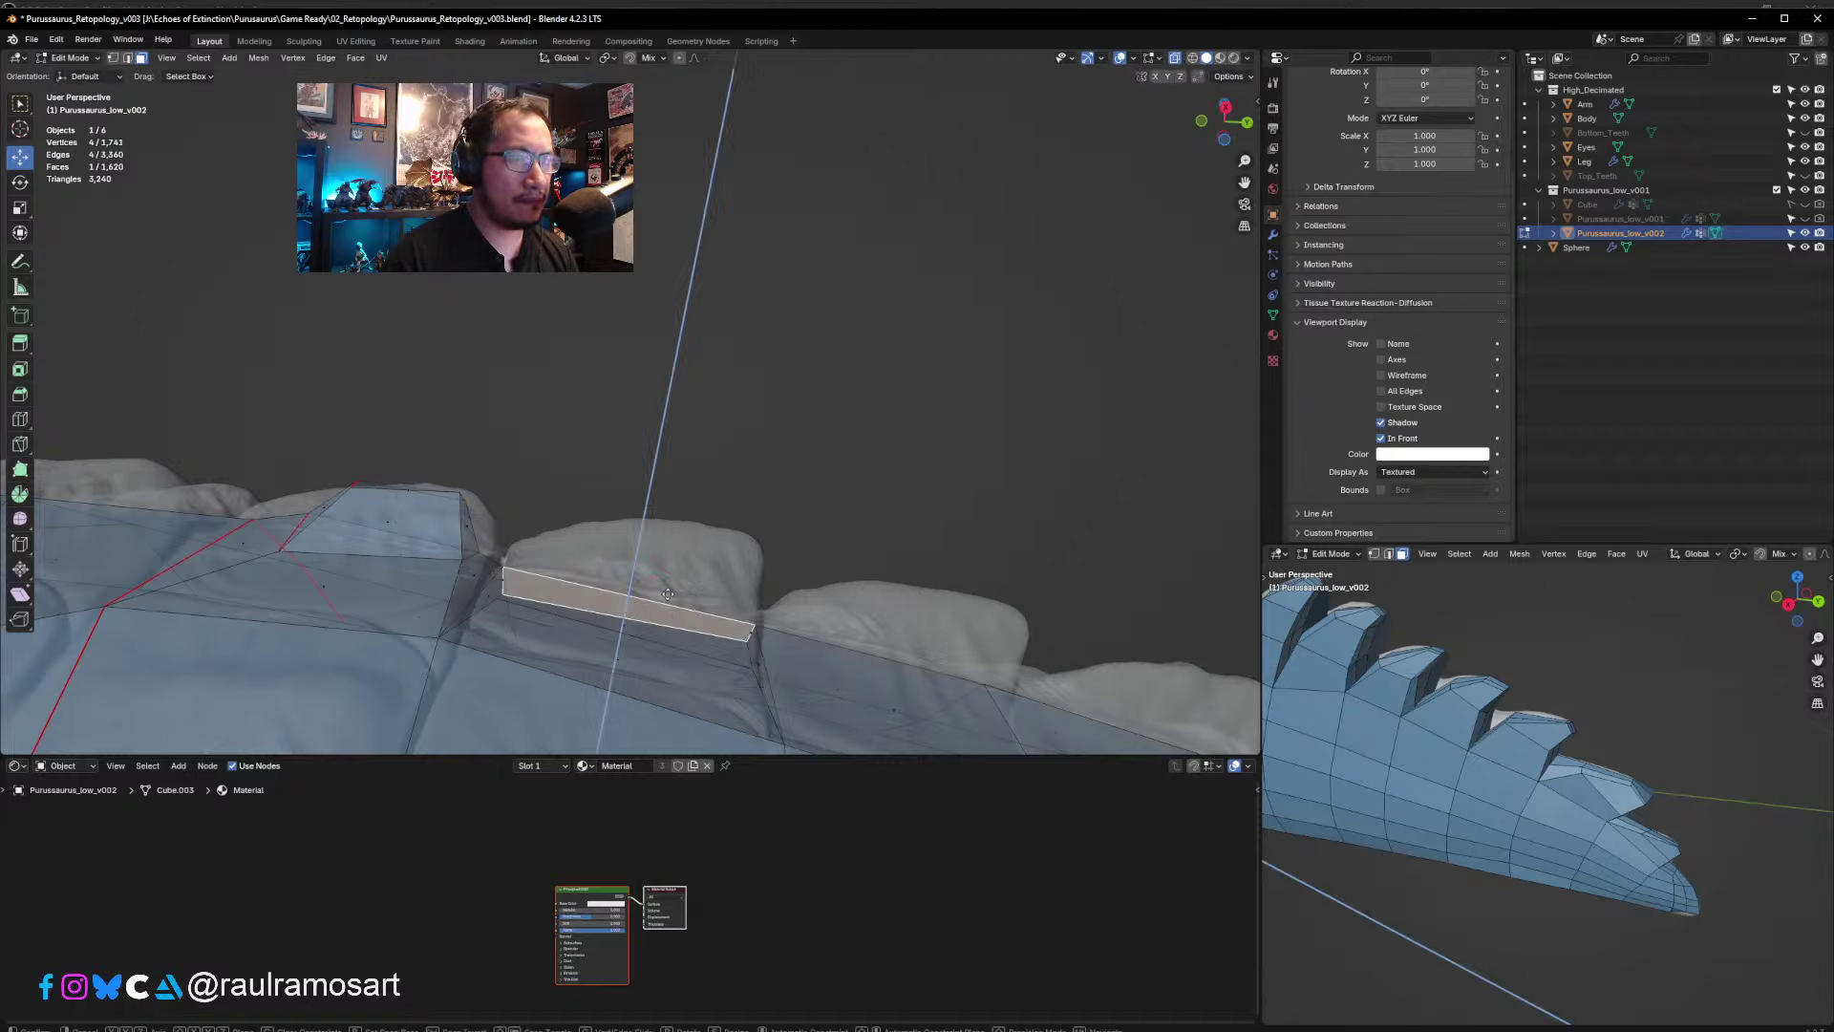
left_click(640, 535)
key("s")
left_click(728, 564)
key("g")
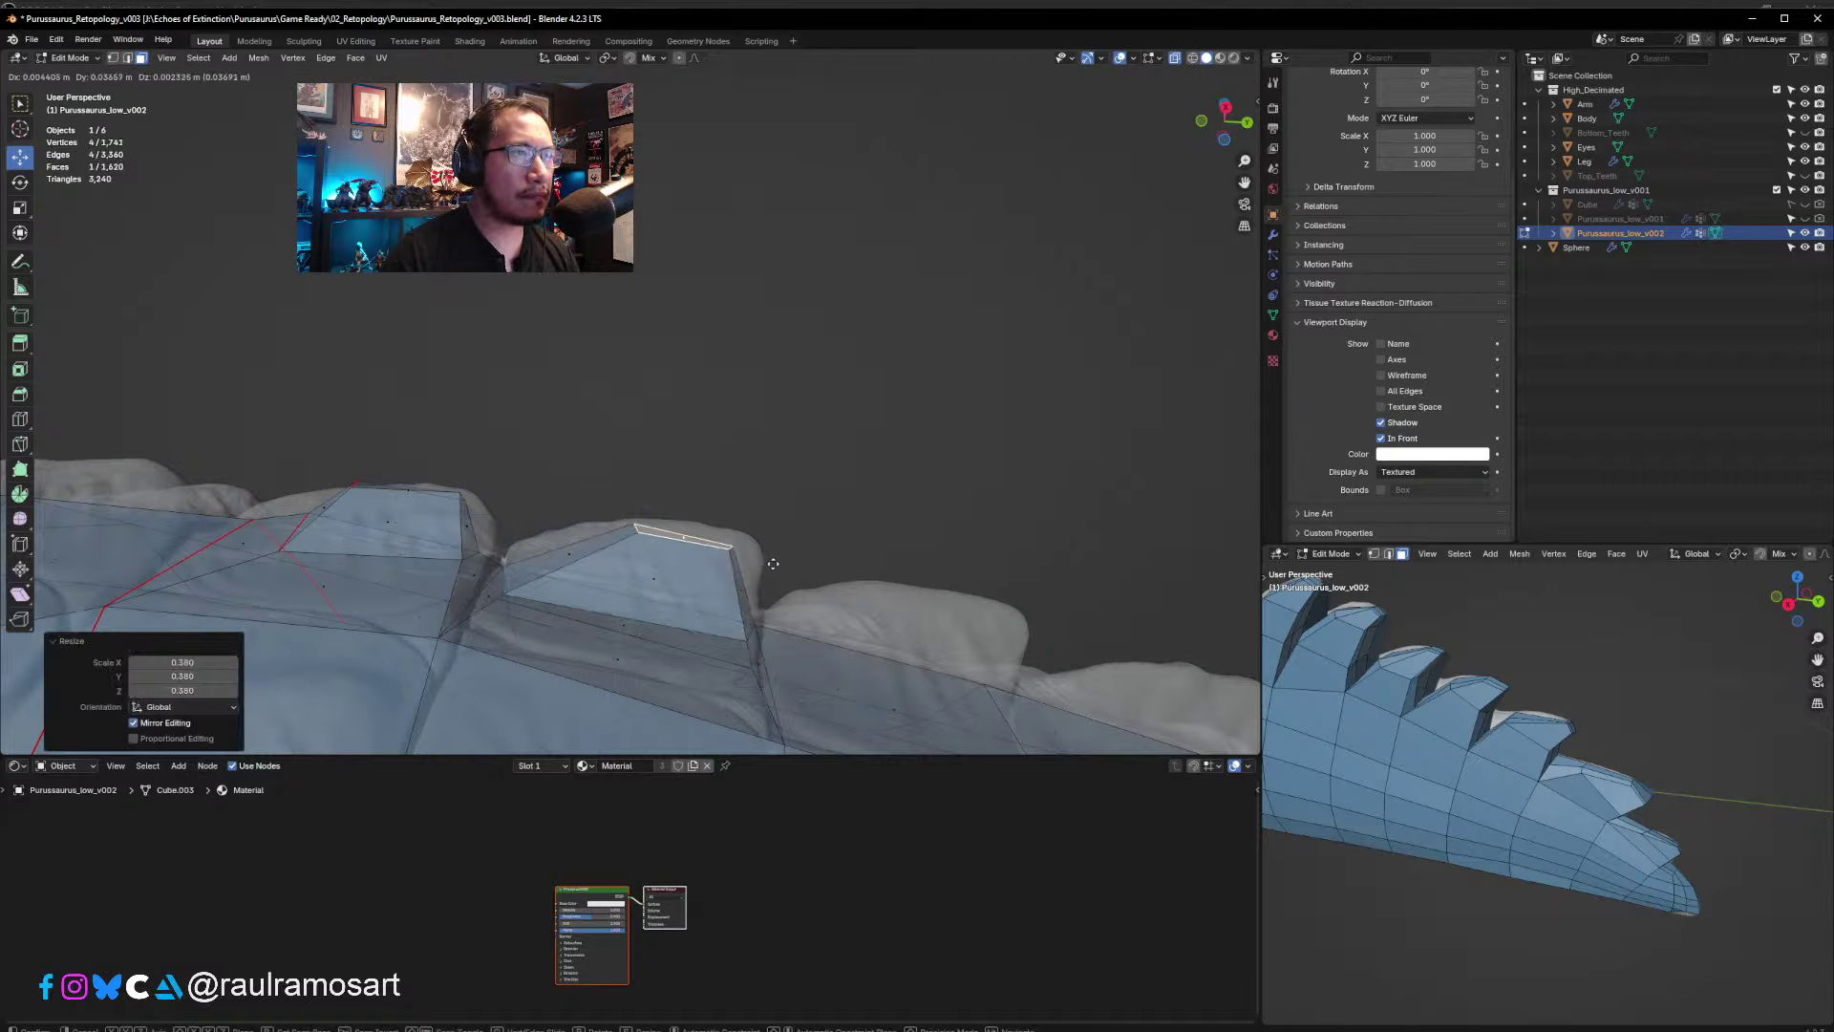
left_click(801, 562)
middle_click_drag(801, 562, 614, 559)
key("ctrl+z")
key("ctrl+z")
key("ctrl+z")
- Nudge the second inset strip outward, extrude it, and scale and move the tip to match the sculpted scute's rearward peak
key("g")
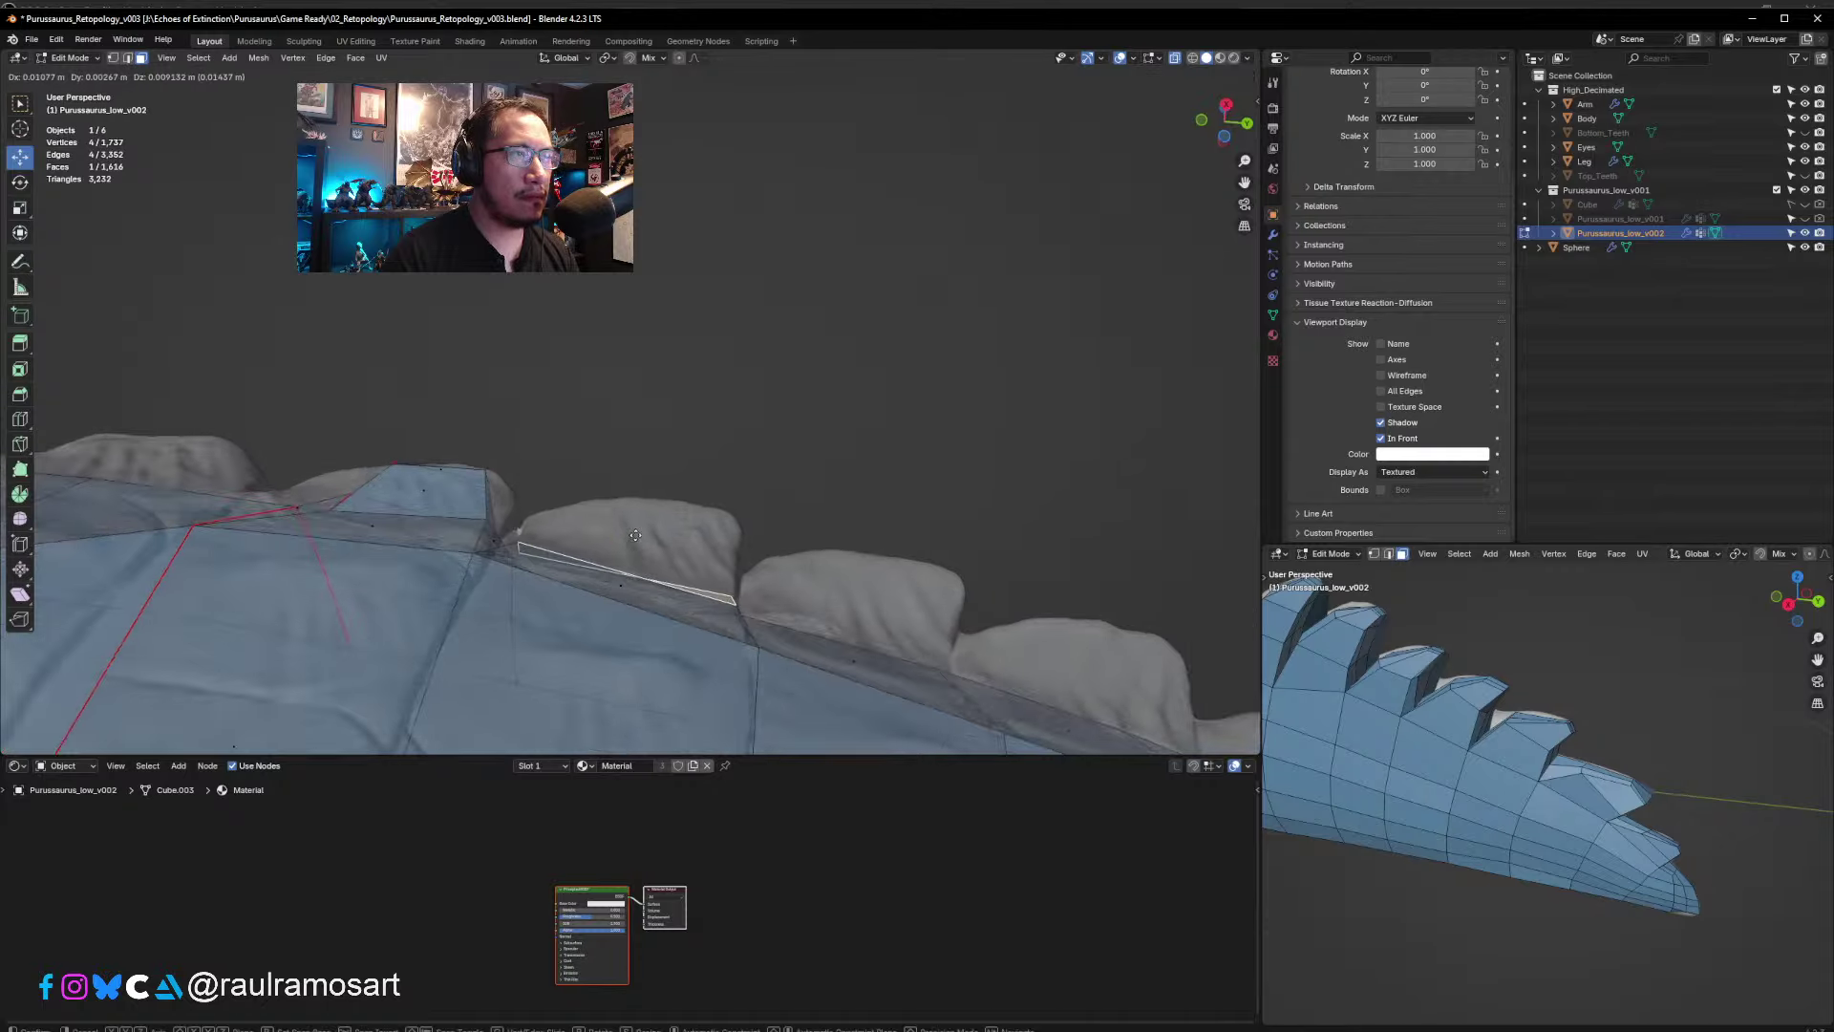
left_click(659, 553)
key("s")
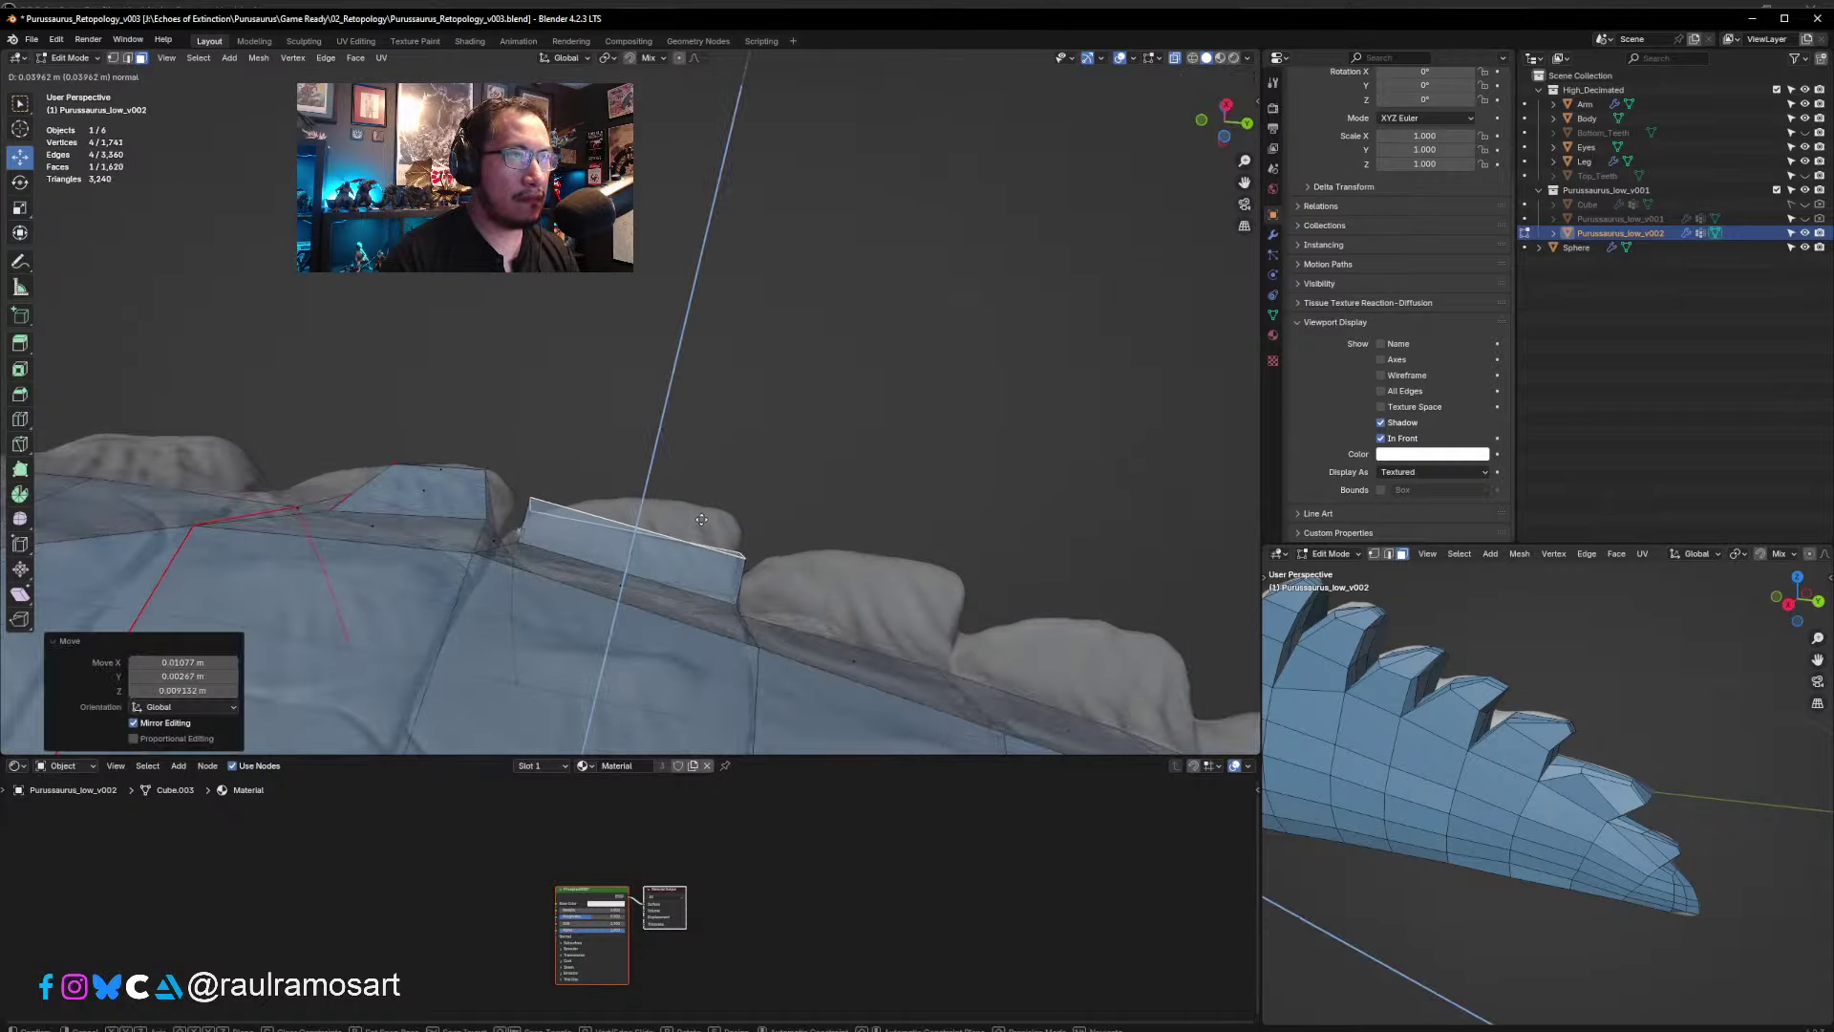
left_click(838, 524)
key("e")
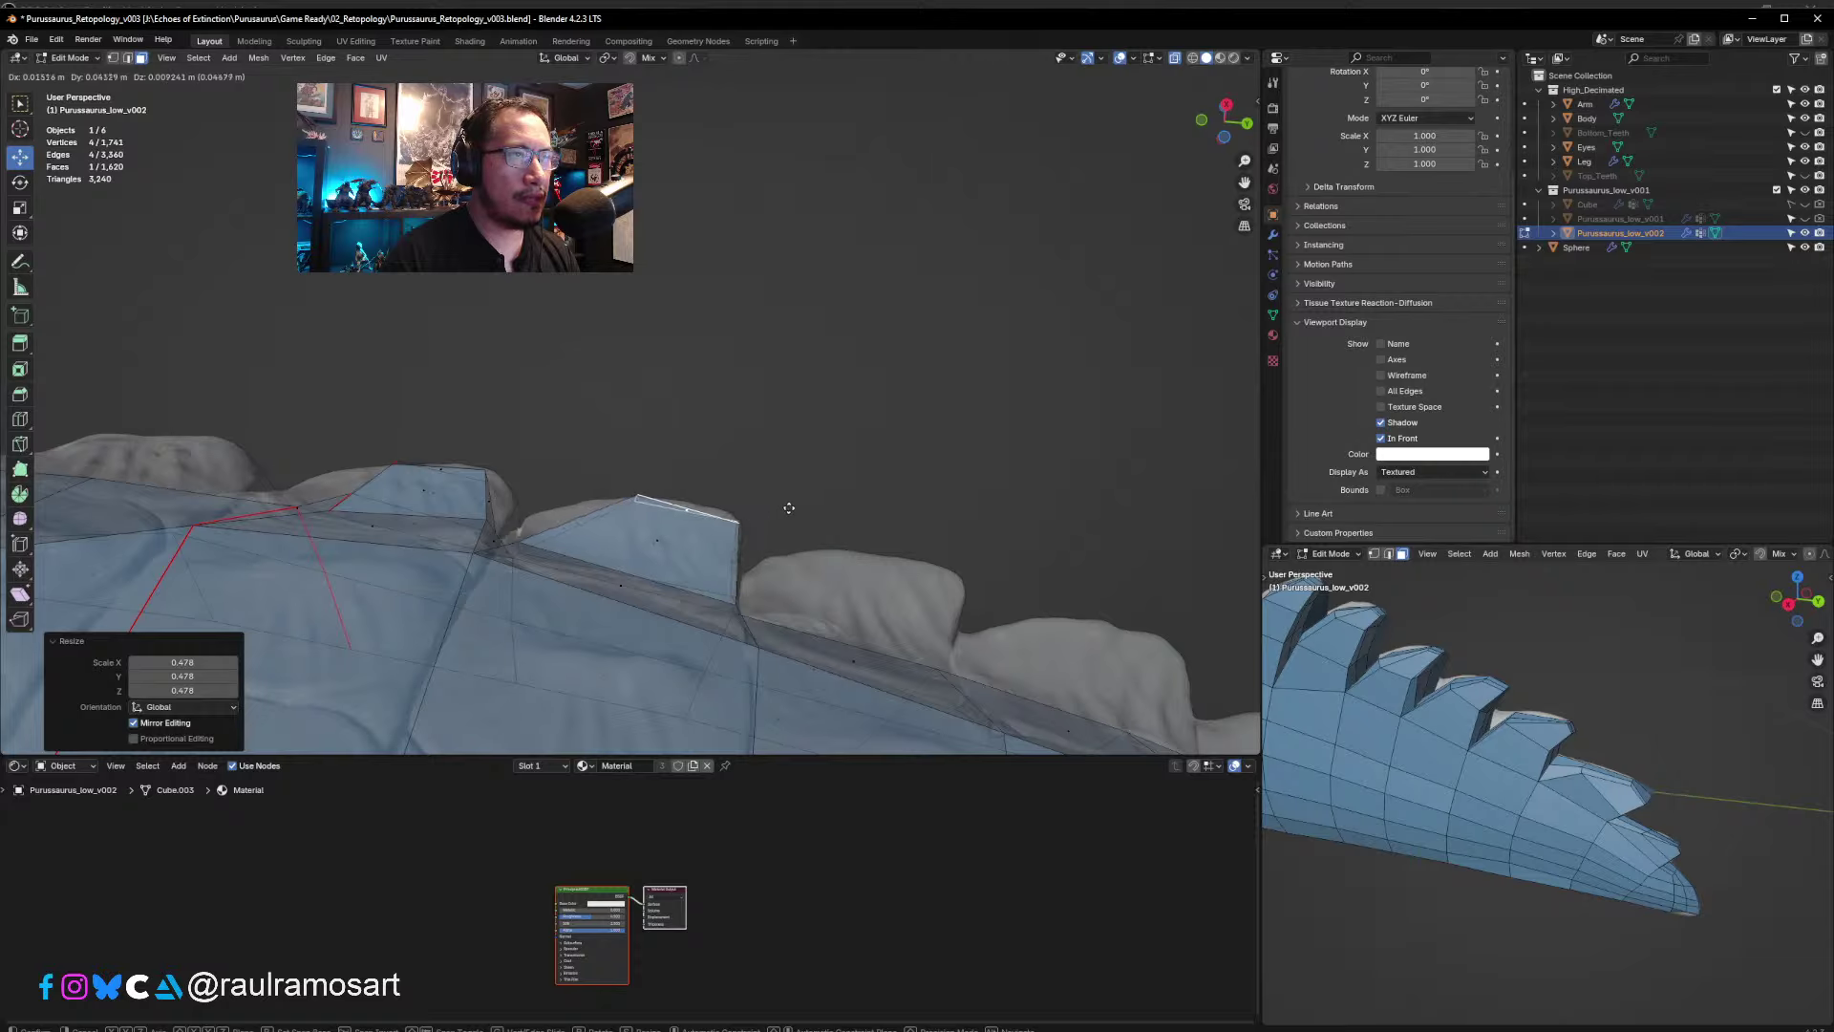
left_click(790, 508)
key("s")
left_click(779, 511)
key("g")
left_click(787, 510)
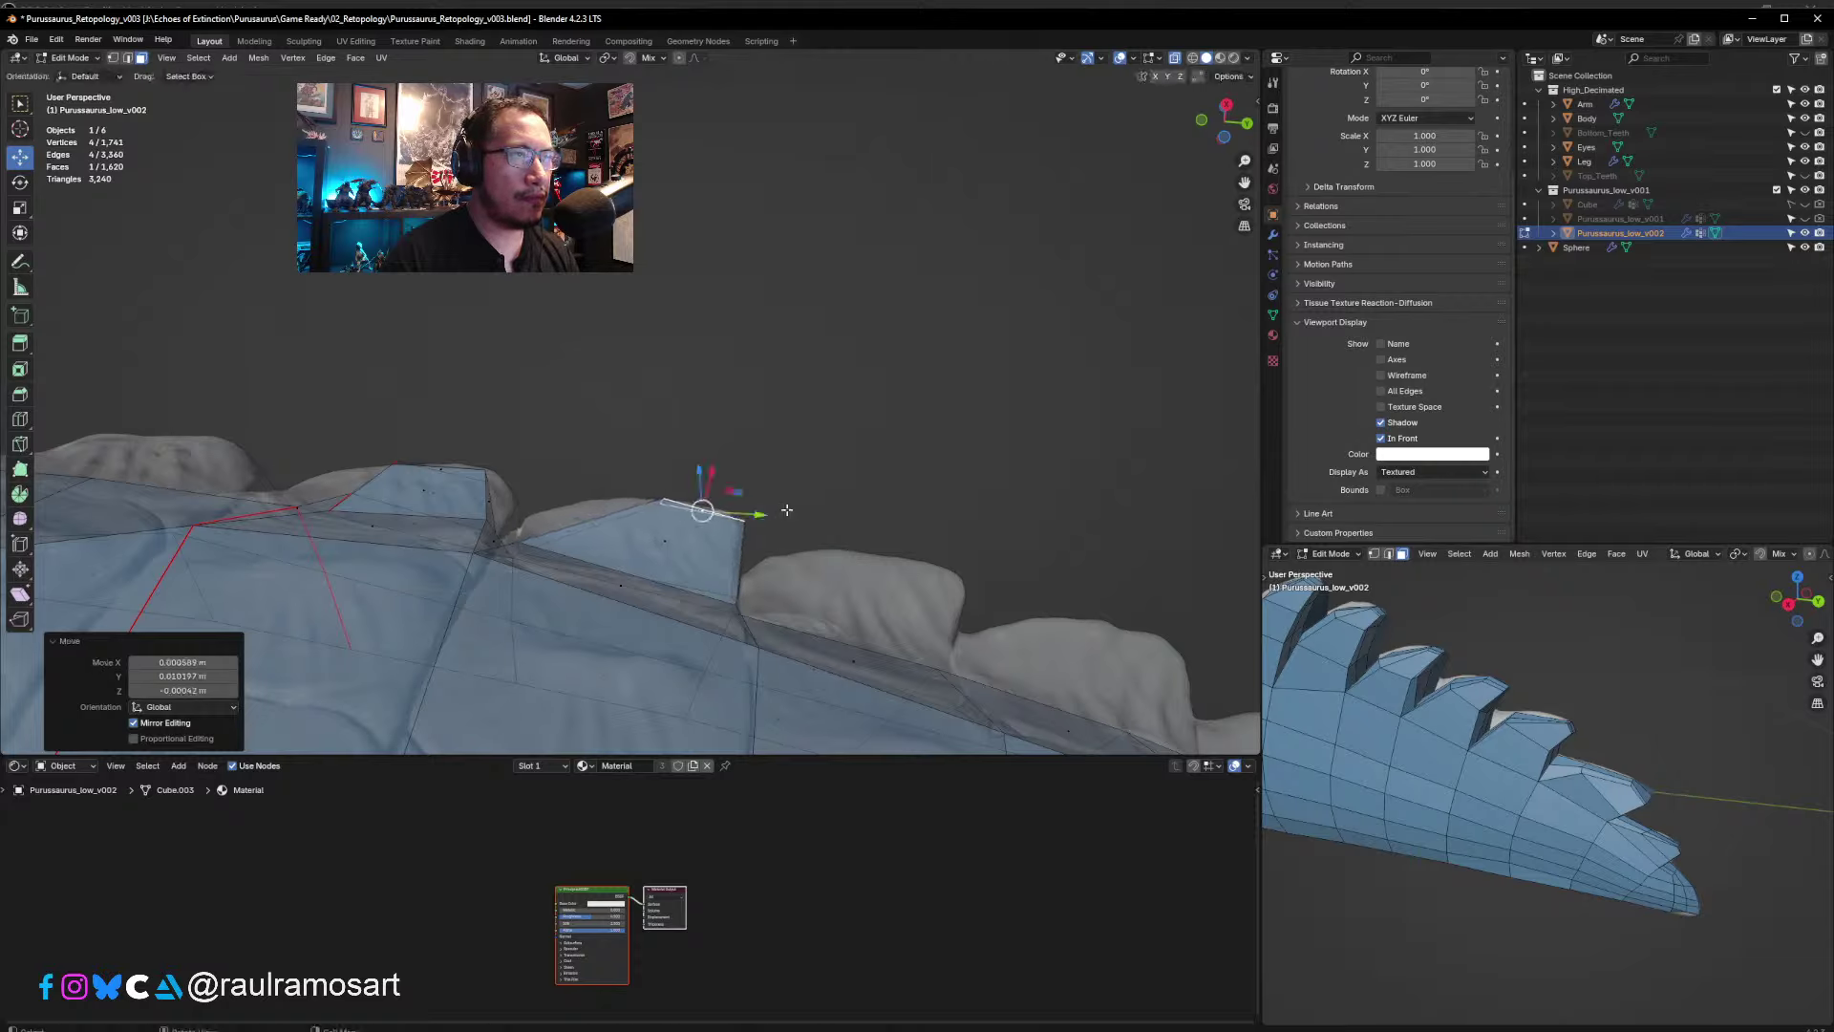
key("ctrl+r")
left_click(659, 550)
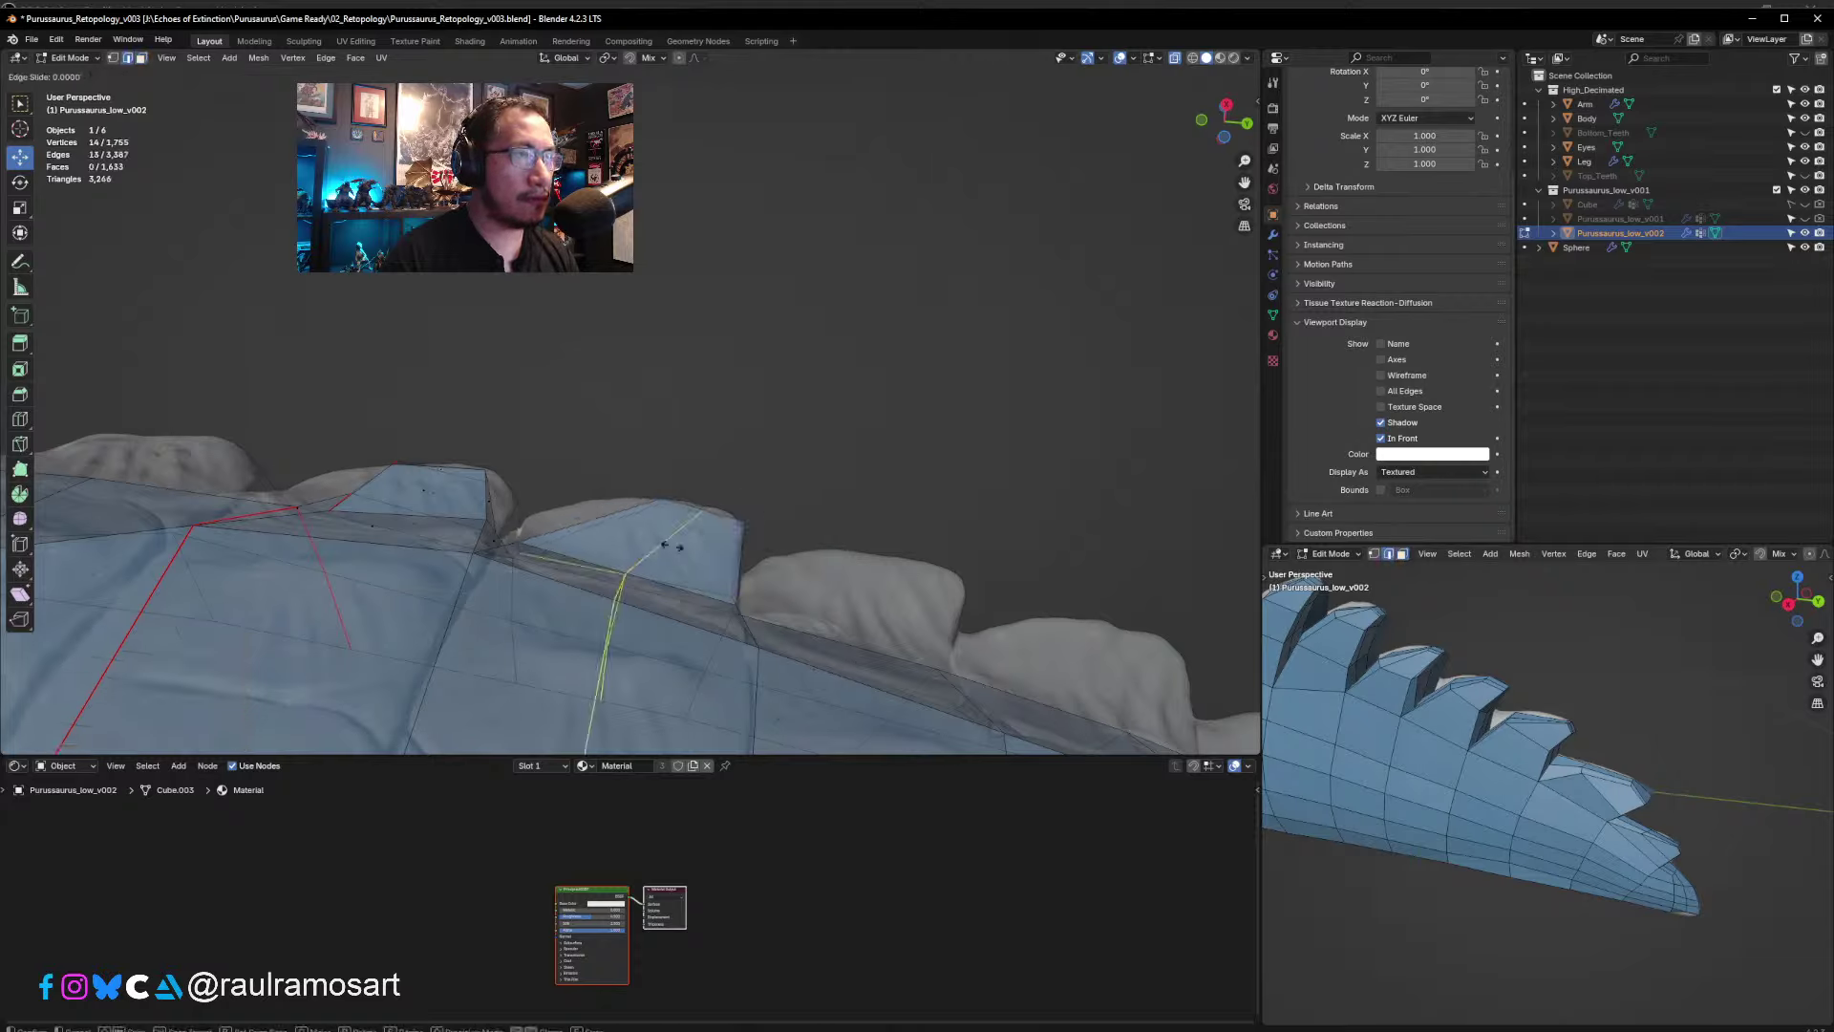
left_click(630, 533)
key("ctrl+z")
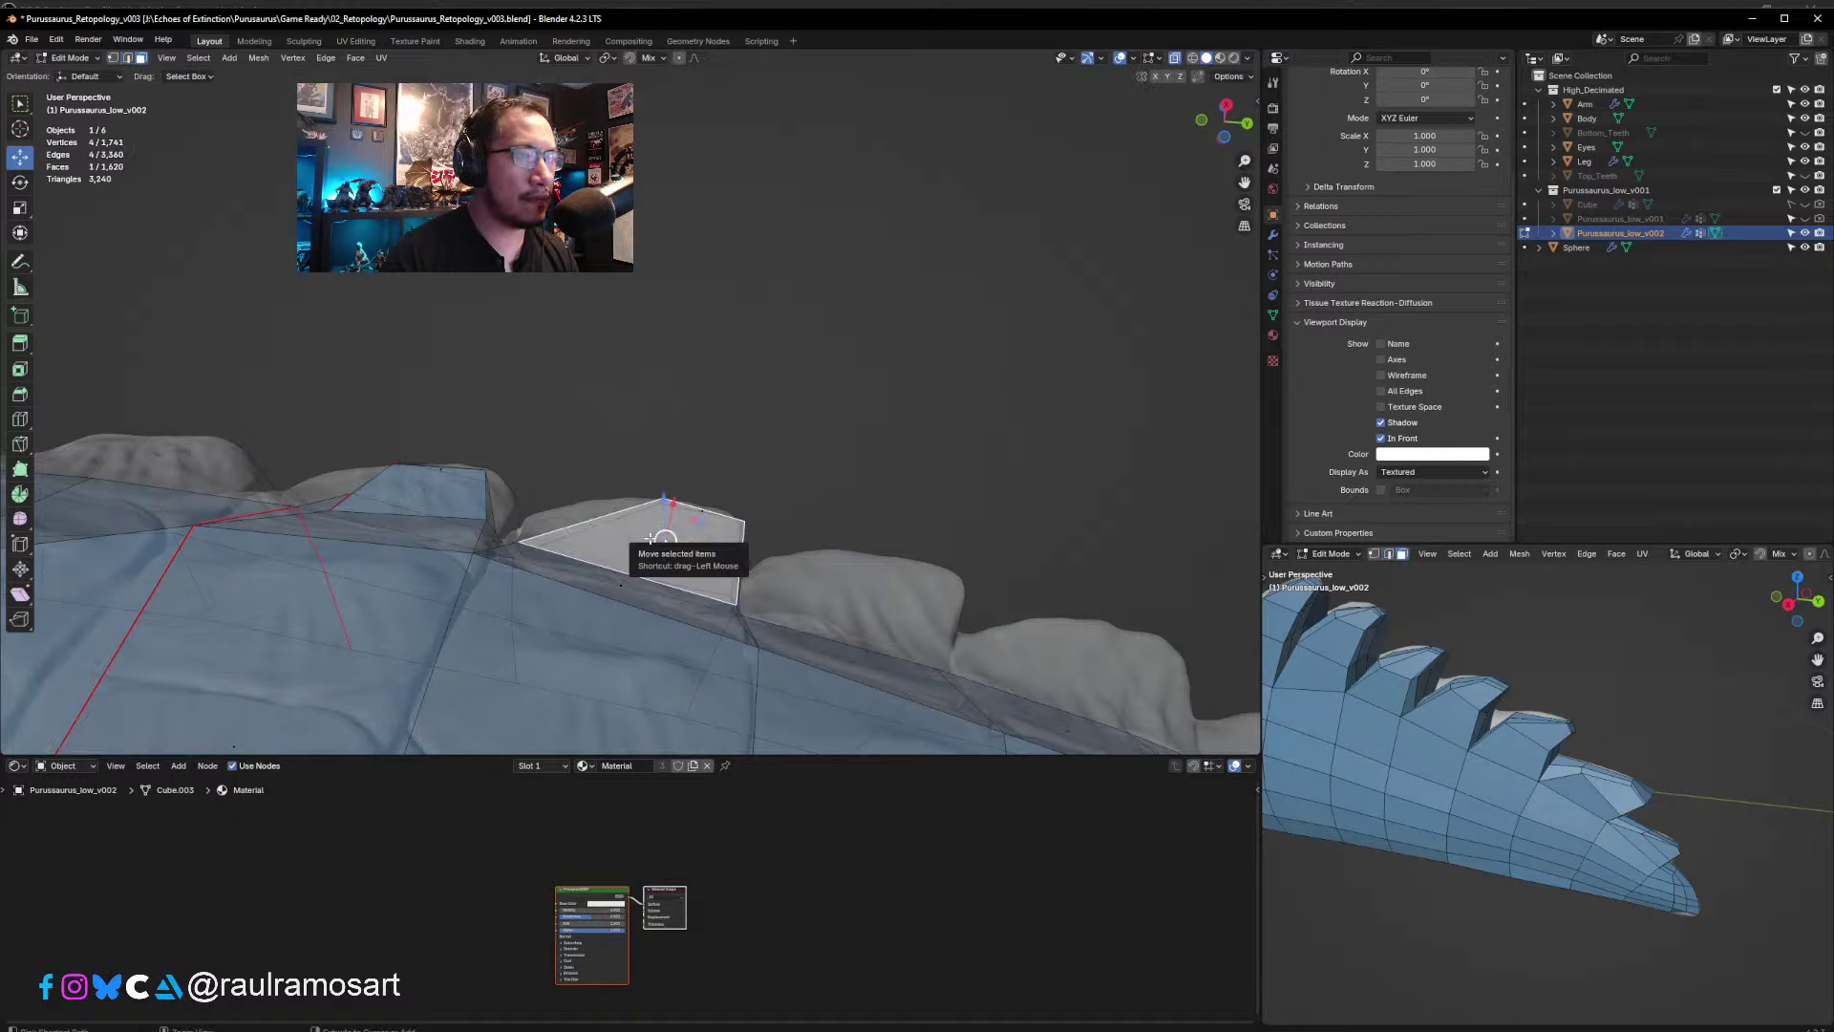
- Add one centred loop cut around the second scute and move the loop's front edge about -0.02 m along Y
key("ctrl+r")
left_click(651, 540)
left_click(650, 541)
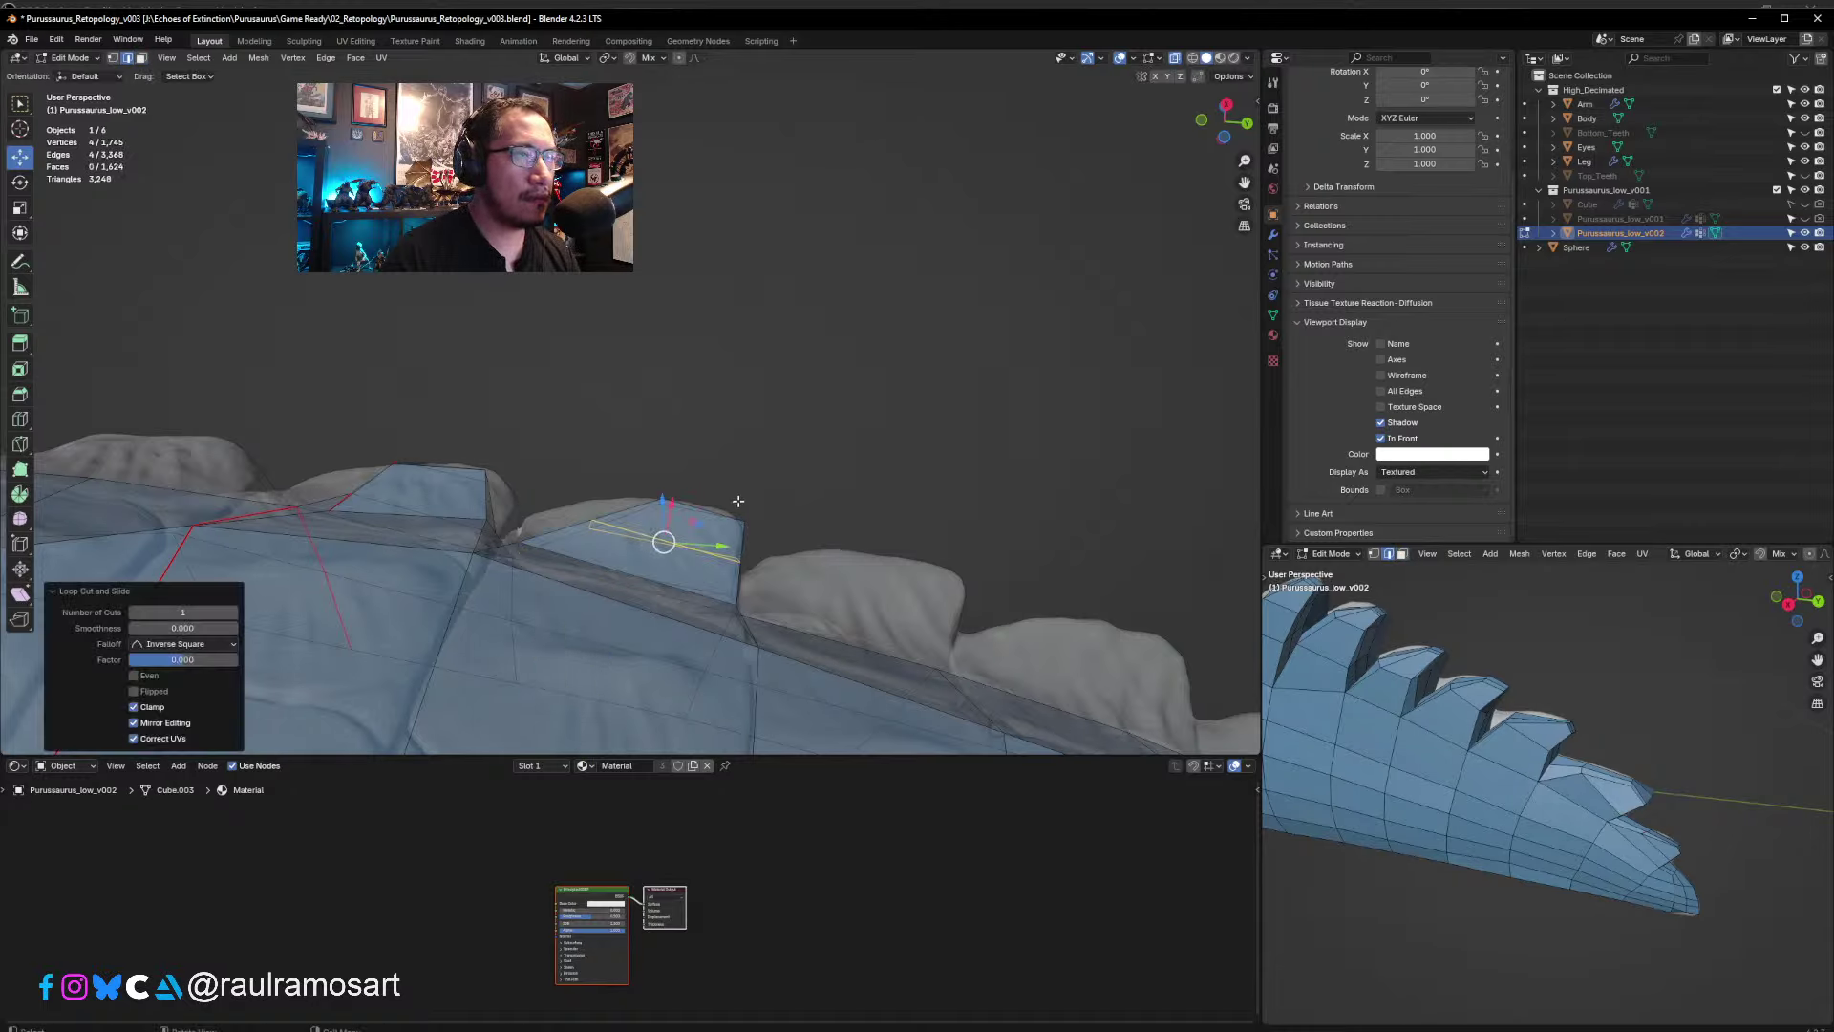
key("KP_Decimal")
left_click(595, 476)
middle_click_drag(595, 476, 659, 437)
left_click_drag(659, 437, 650, 432)
middle_click_drag(649, 431, 806, 522)
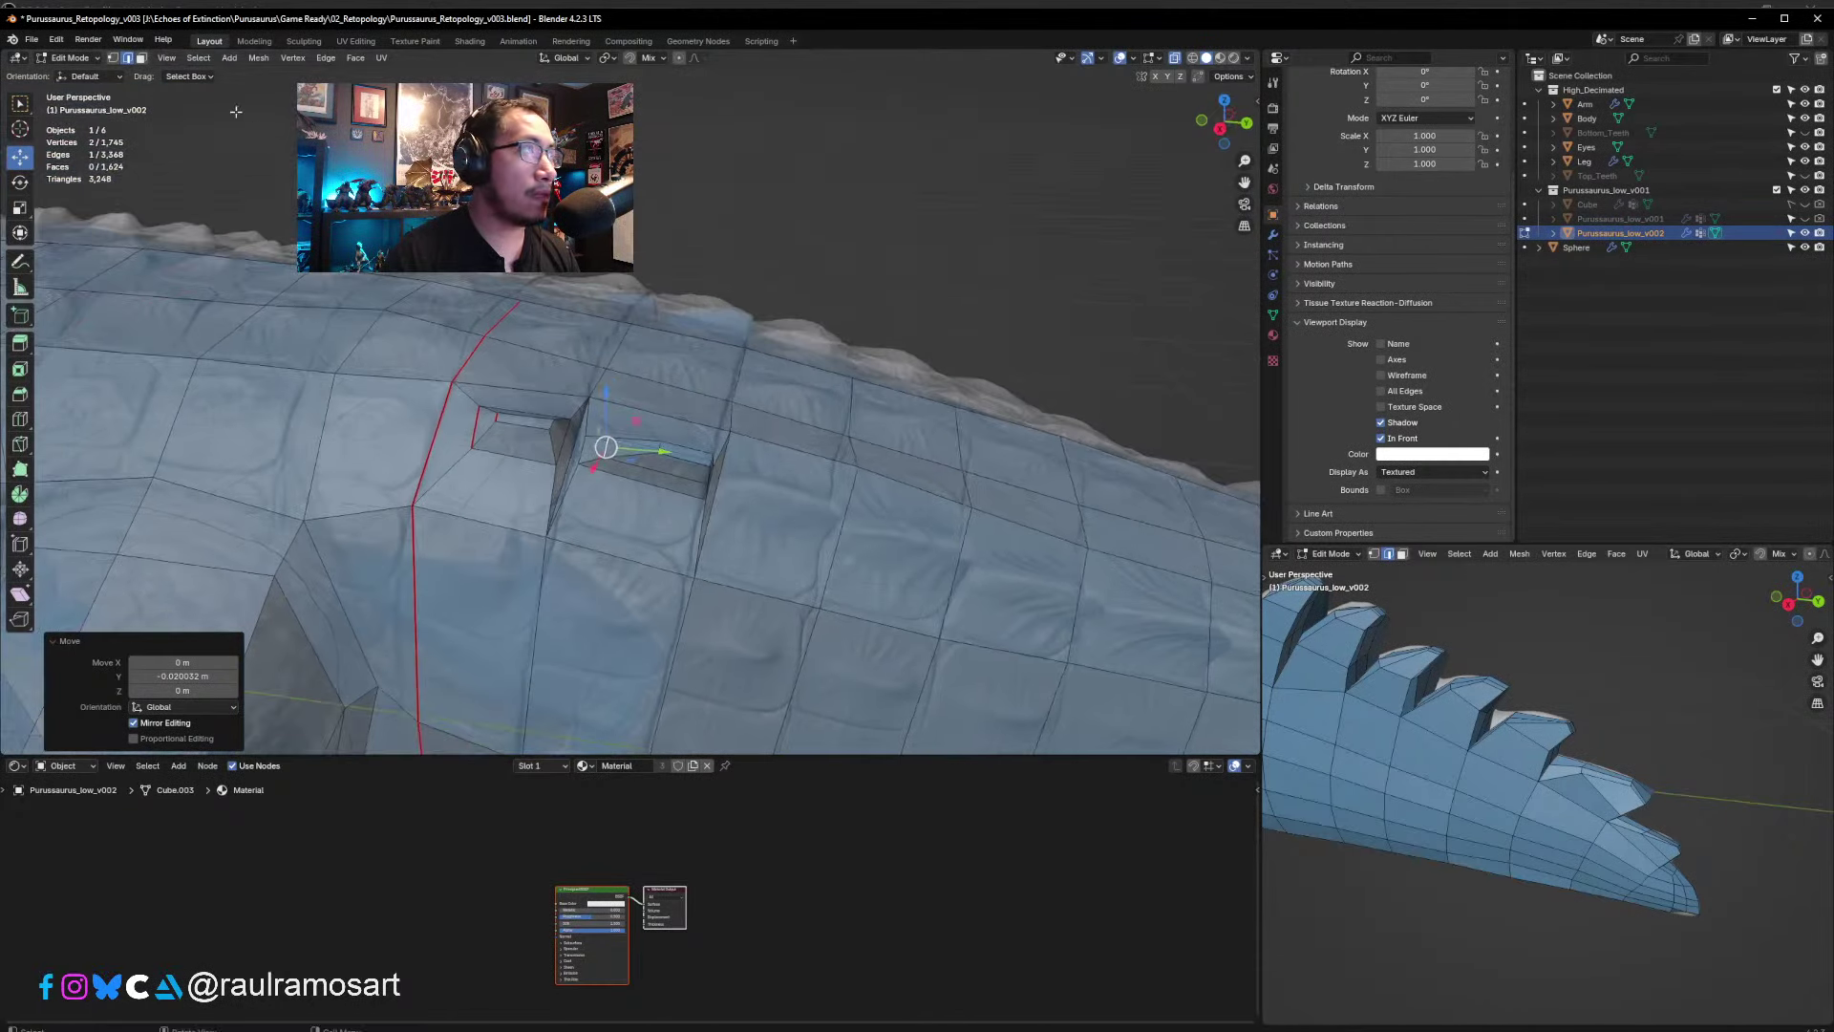
- Inset the third upper-side tail face, directly behind the second scute, by about 0.039 m
left_click(143, 59)
left_click(781, 489)
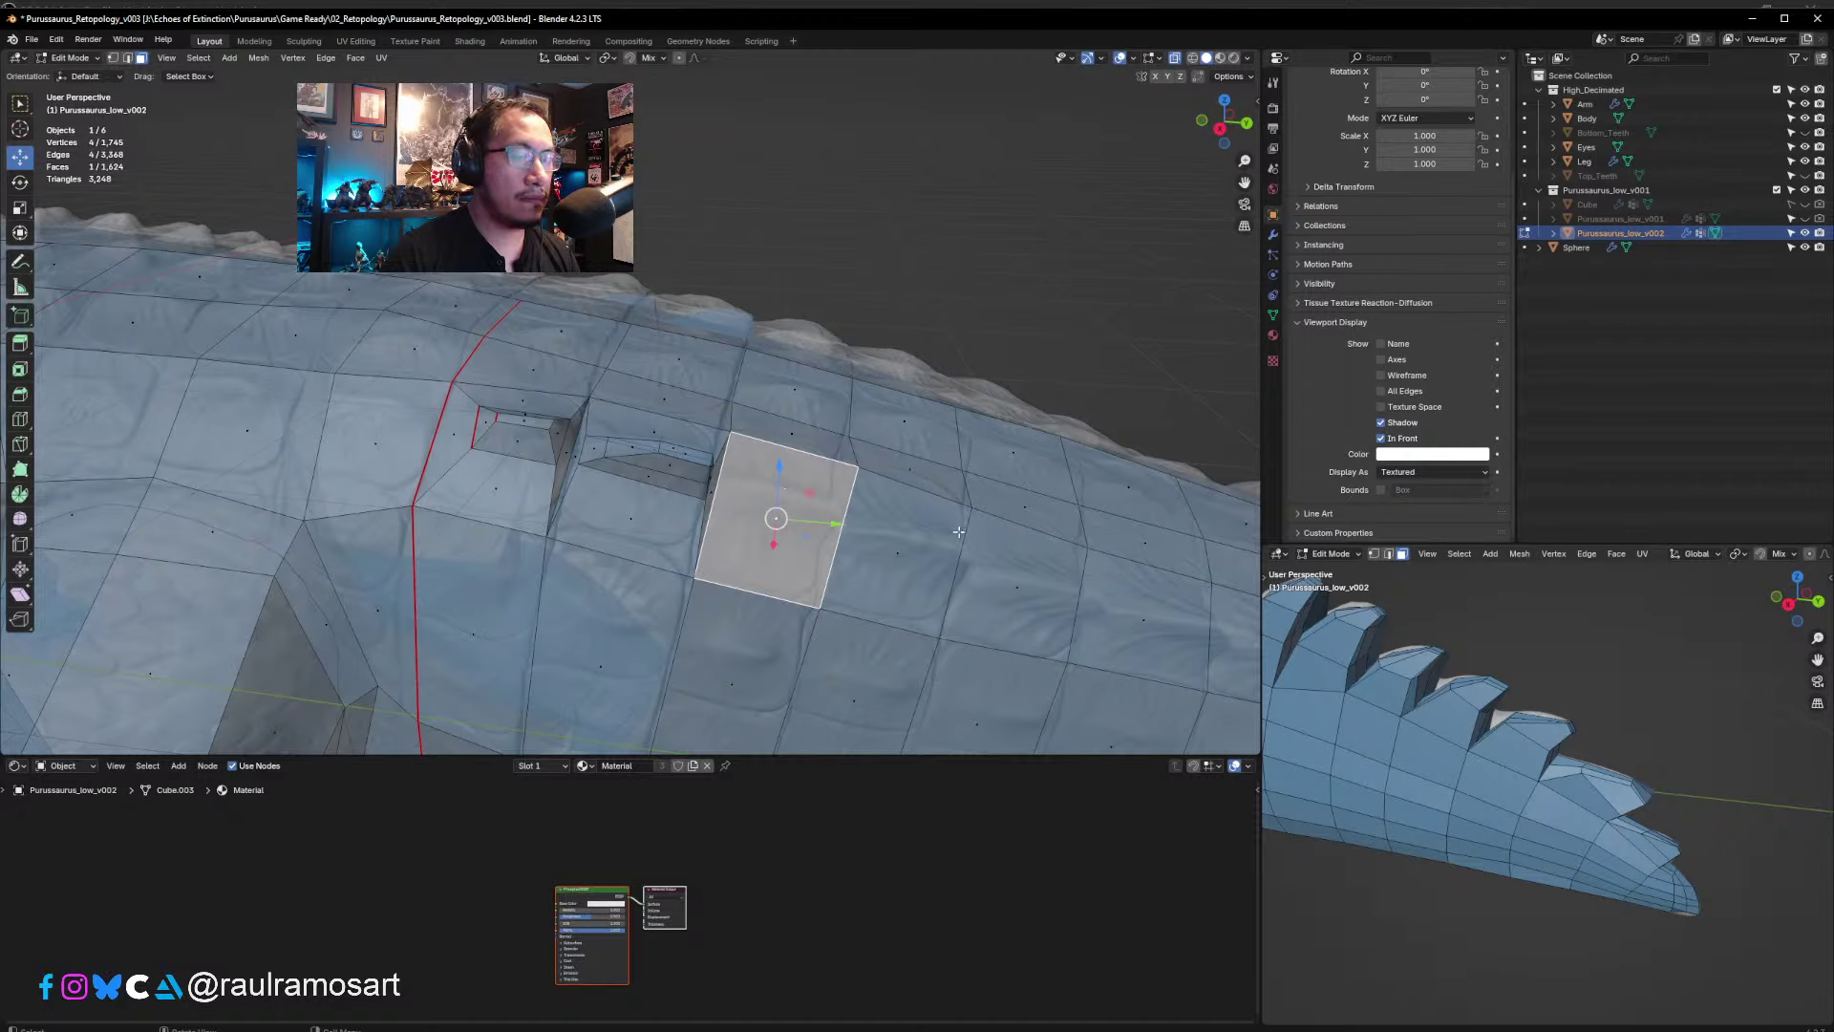
key("i")
left_click(831, 526)
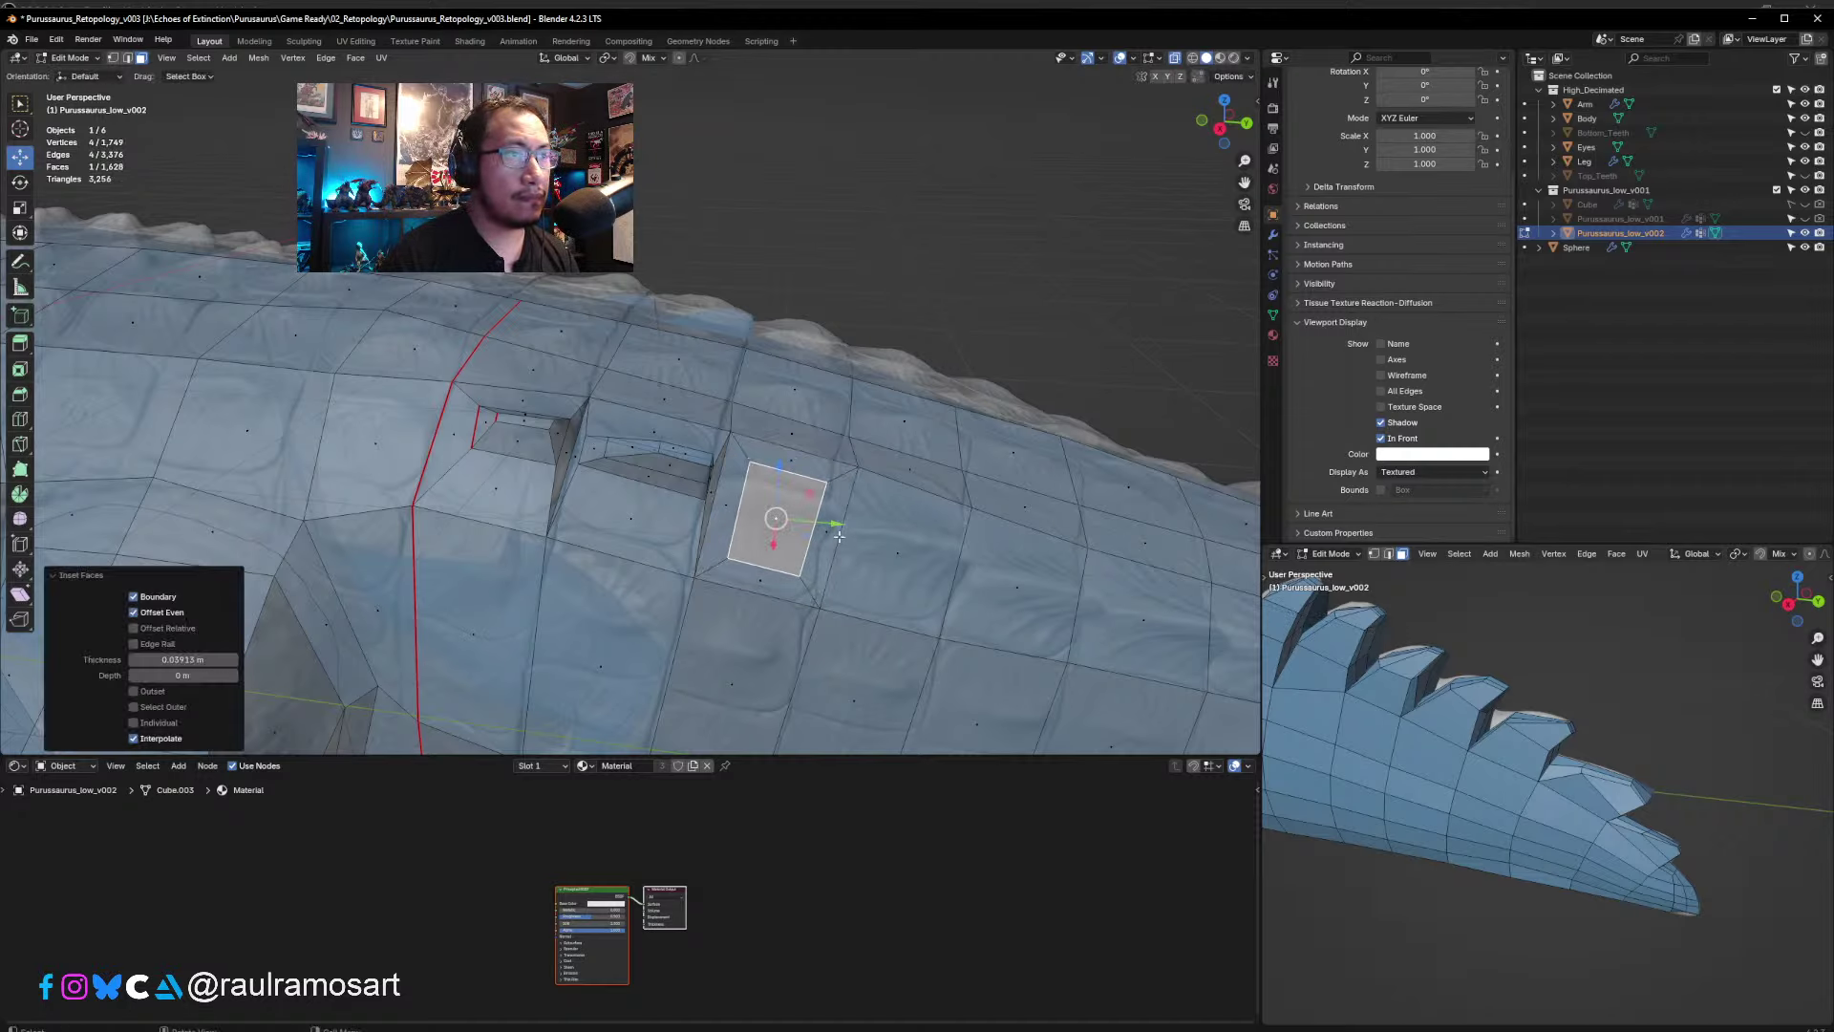
middle_click_drag(832, 525, 824, 523)
- Move the third inset face's upper edge slightly down and its lower edge up to narrow the face
left_click(127, 58)
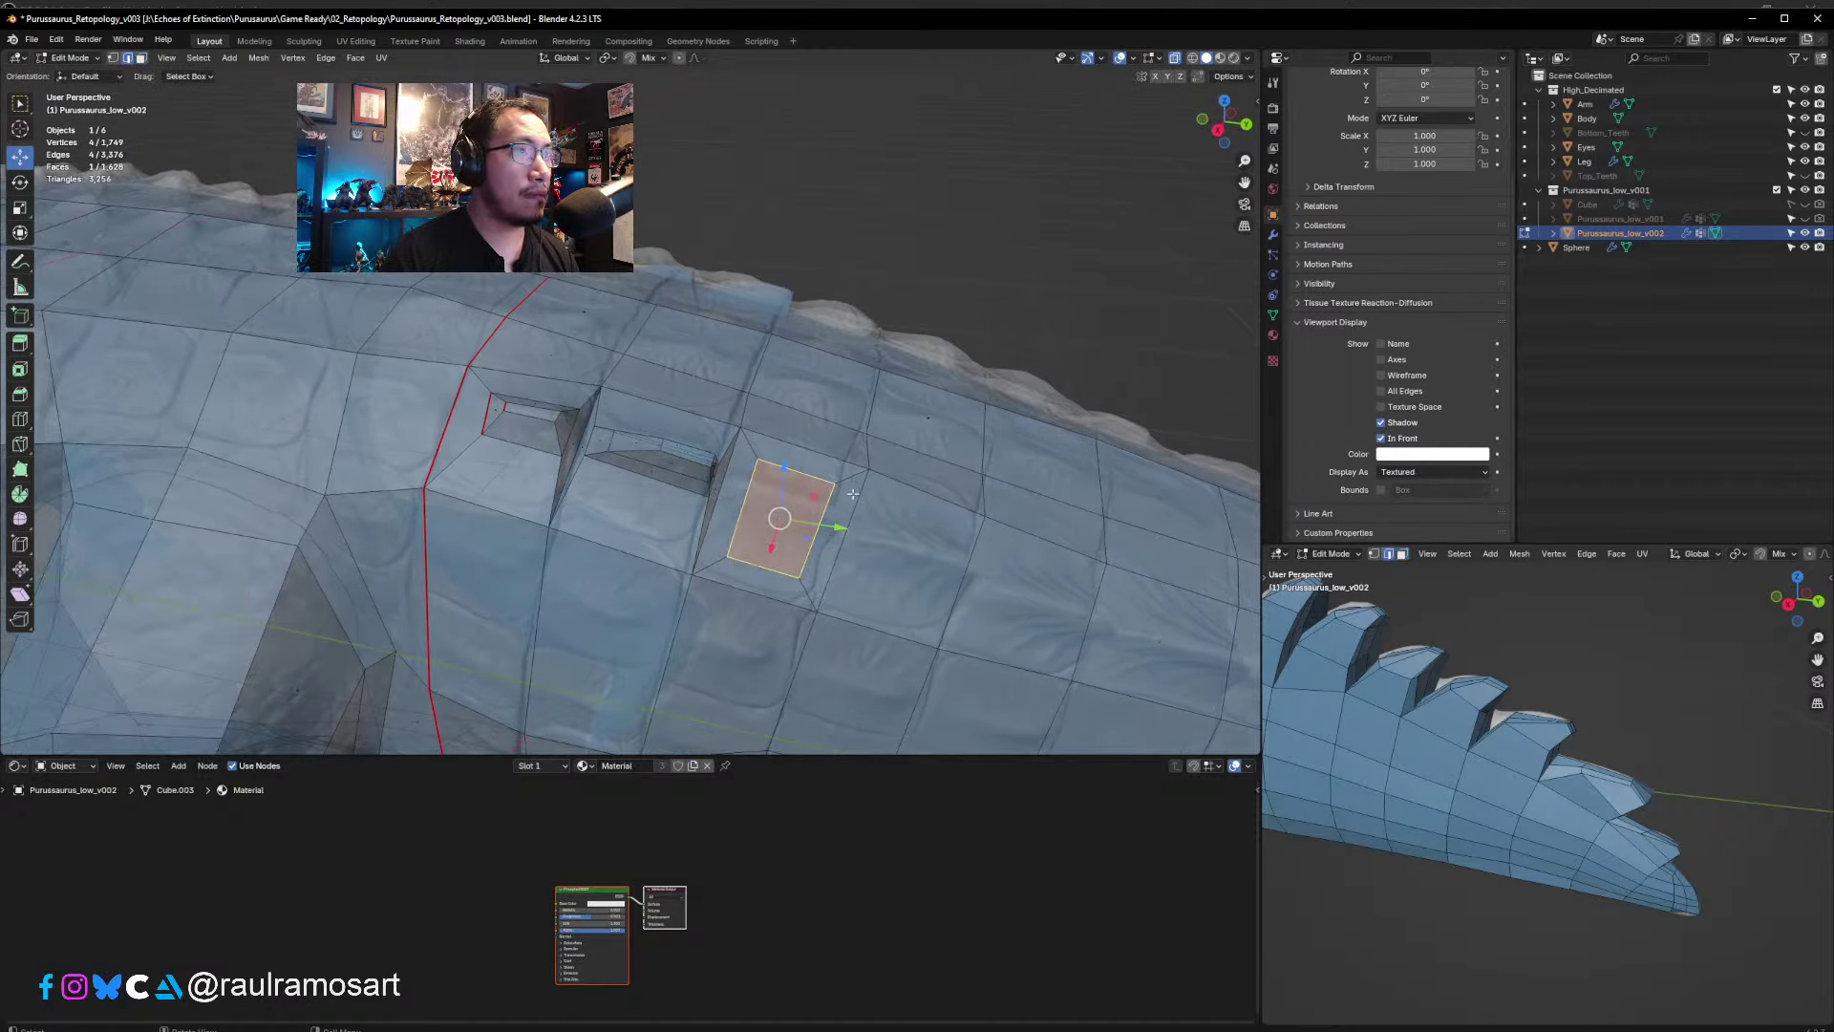
left_click(820, 483)
key("g")
left_click(814, 491)
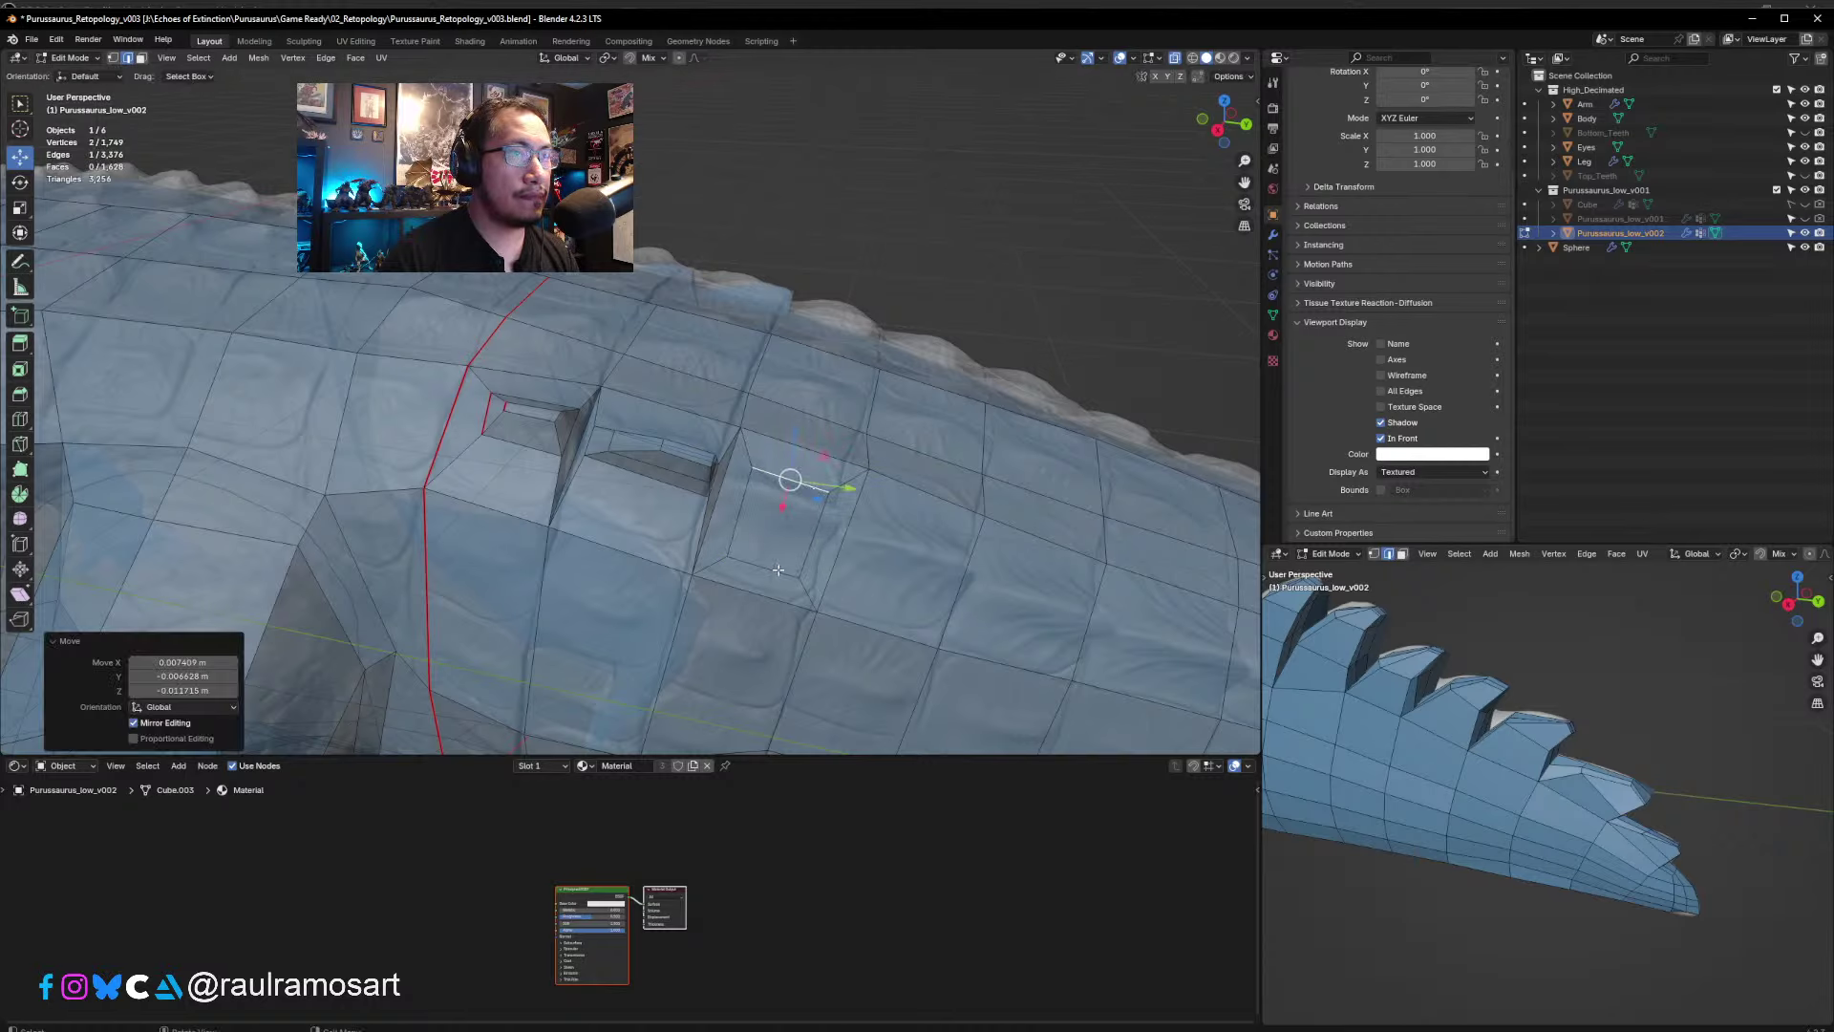
left_click(777, 569)
key("g")
left_click(786, 527)
middle_click_drag(778, 519, 767, 523)
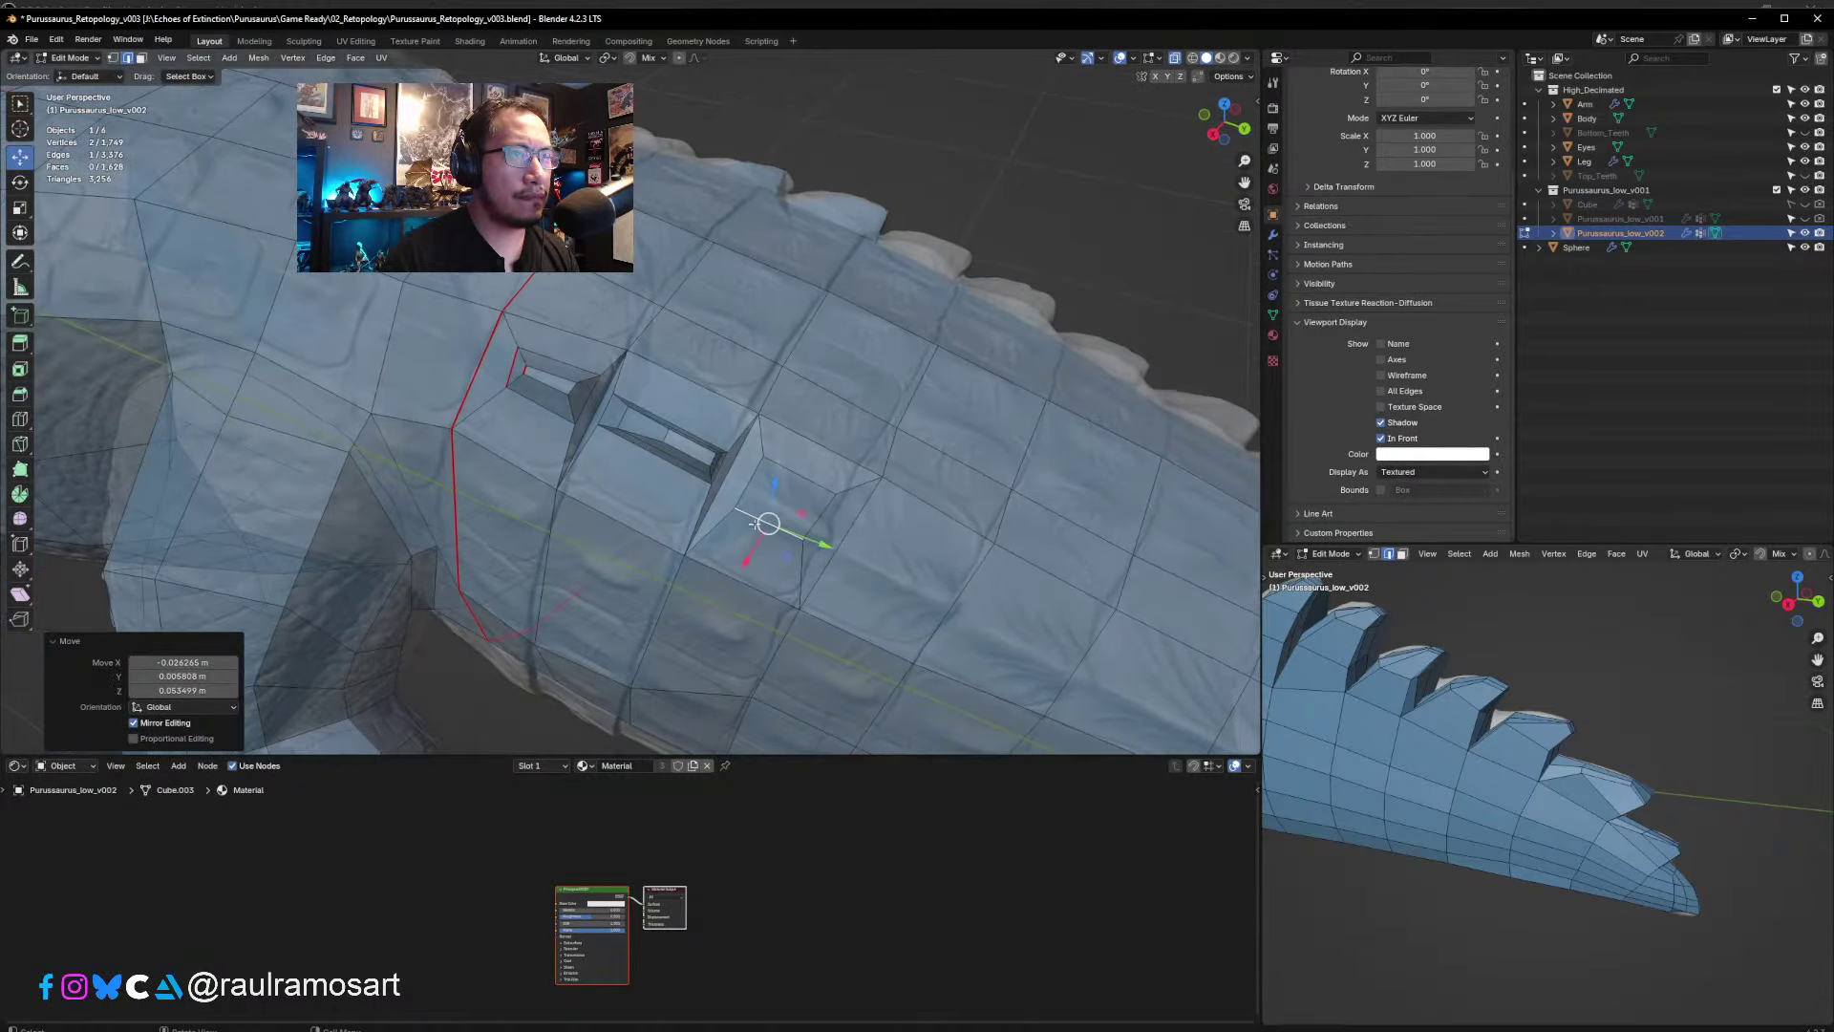
- Lower the third inset face's upper edge further and move its rear edge about 0.02 m back toward the edge loop
left_click(777, 468)
key("g")
left_click(799, 491)
left_click(811, 525)
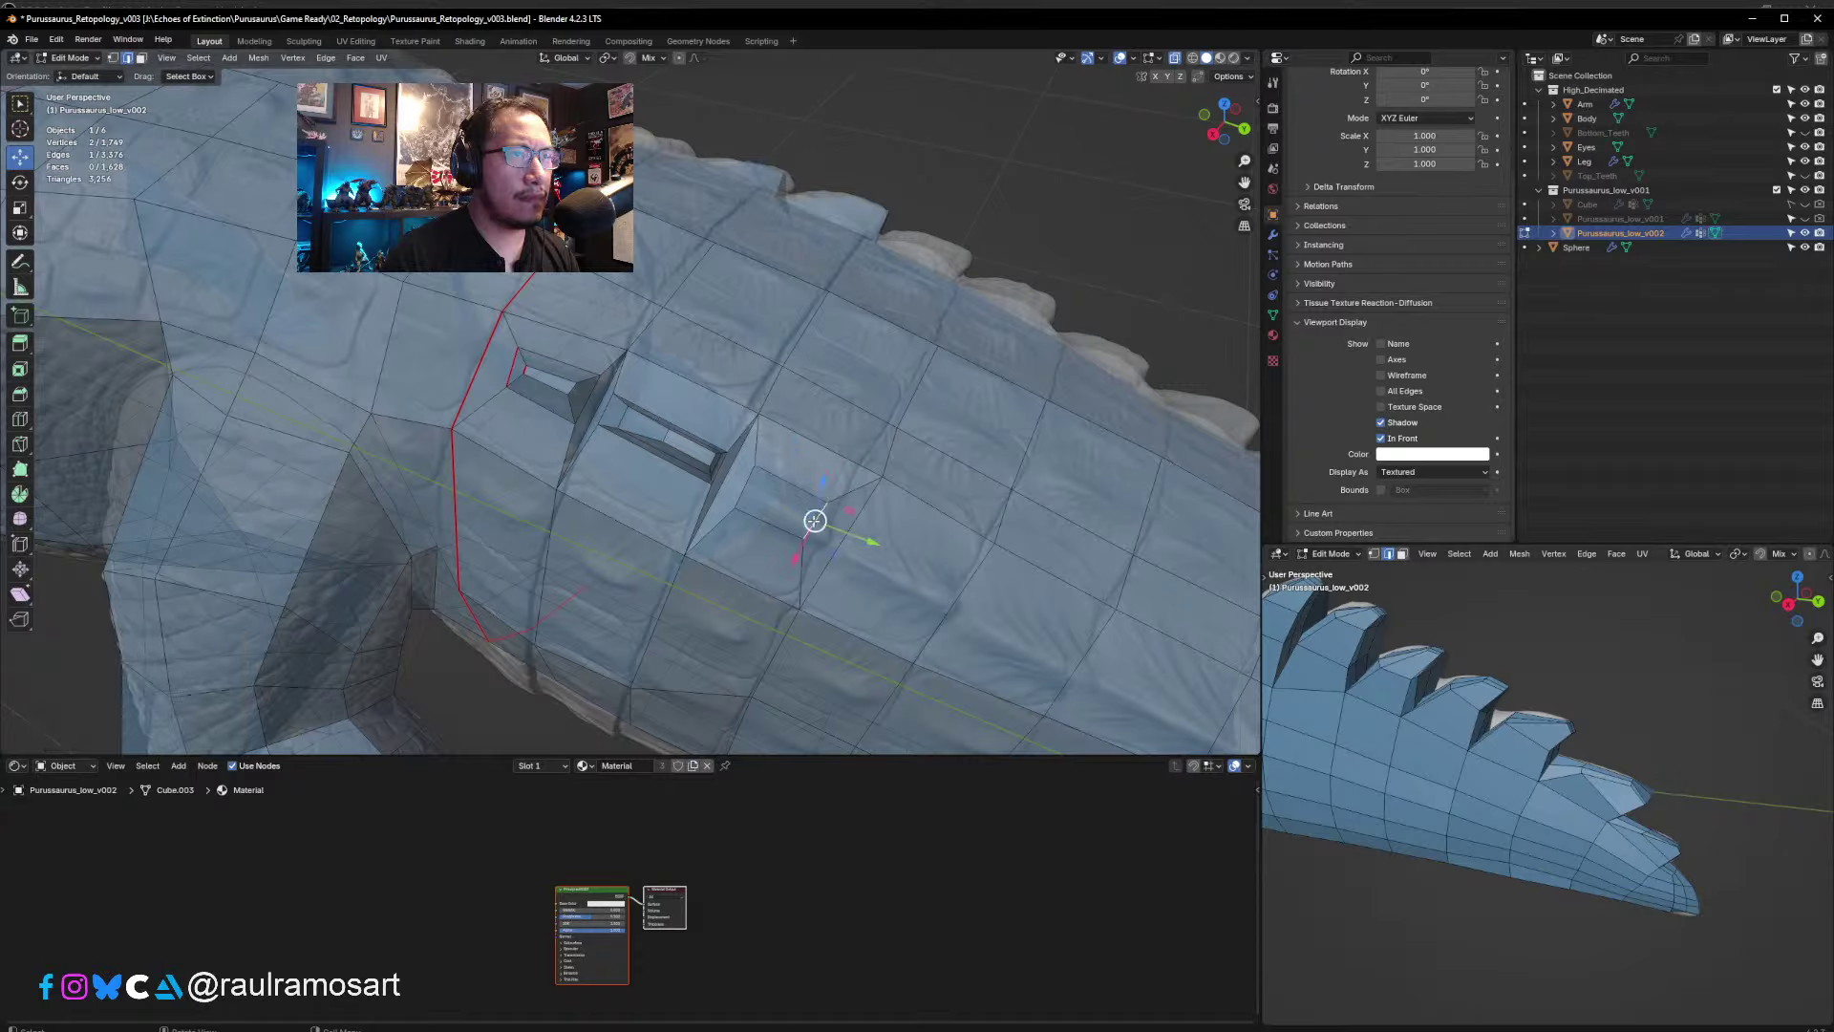
key("g")
left_click(829, 534)
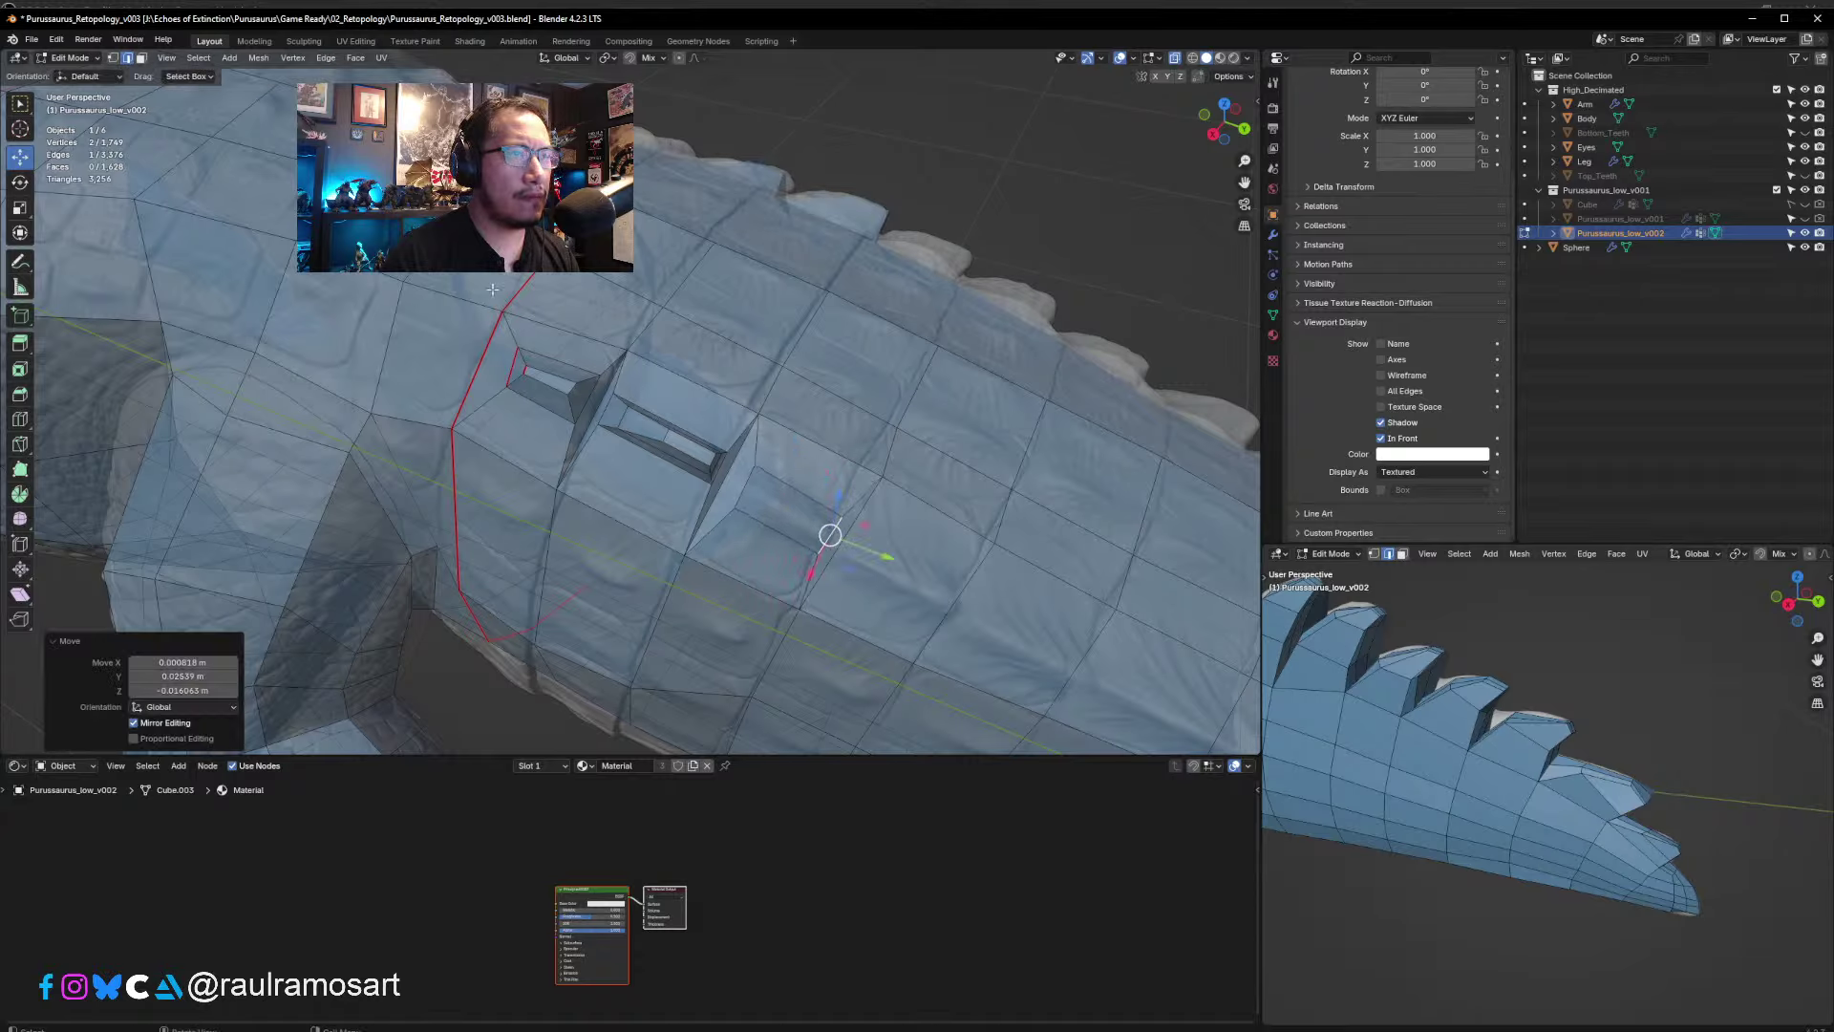
- Move and slightly rotate the whole third inset face to align with the base of its sculpted scute
left_click(141, 59)
left_click(779, 495)
middle_click_drag(798, 512, 820, 550)
key("g")
left_click(941, 574)
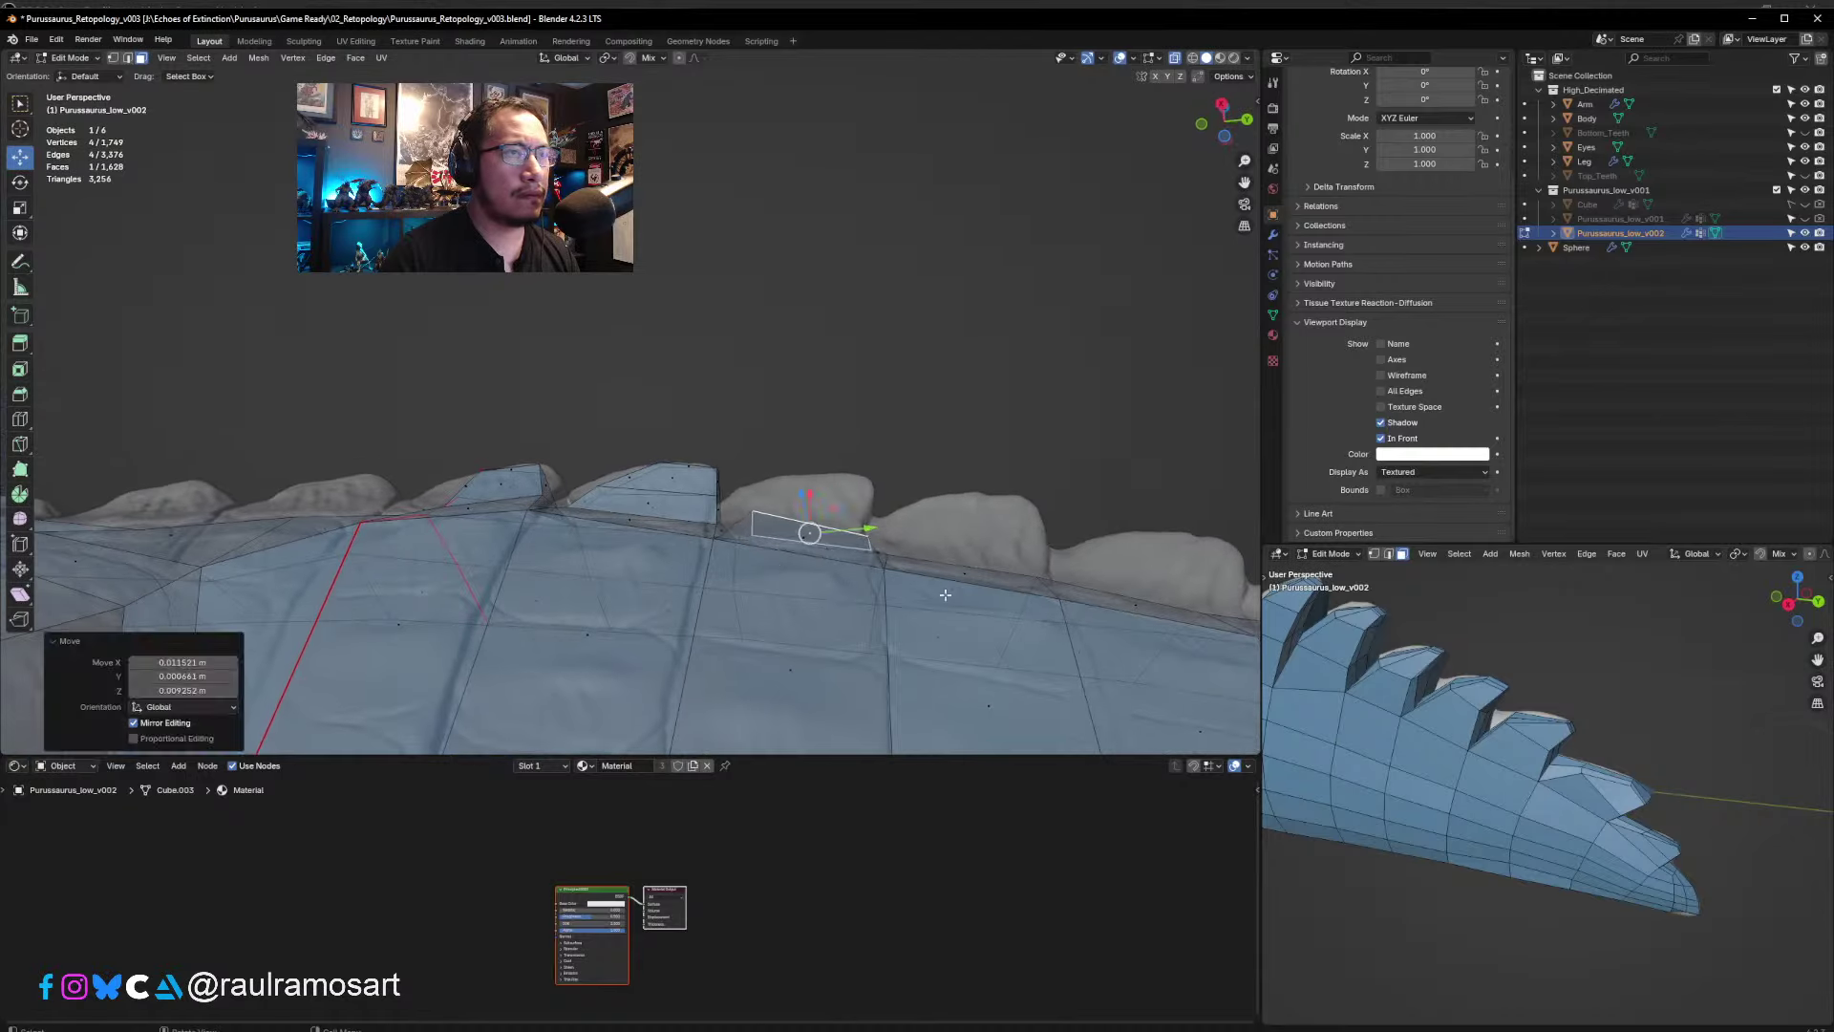
key("r")
left_click(956, 570)
key("g")
left_click(949, 577)
mouse_move(949, 578)
middle_mouse_down()
mouse_move(922, 608)
mouse_move(943, 607)
middle_mouse_up()
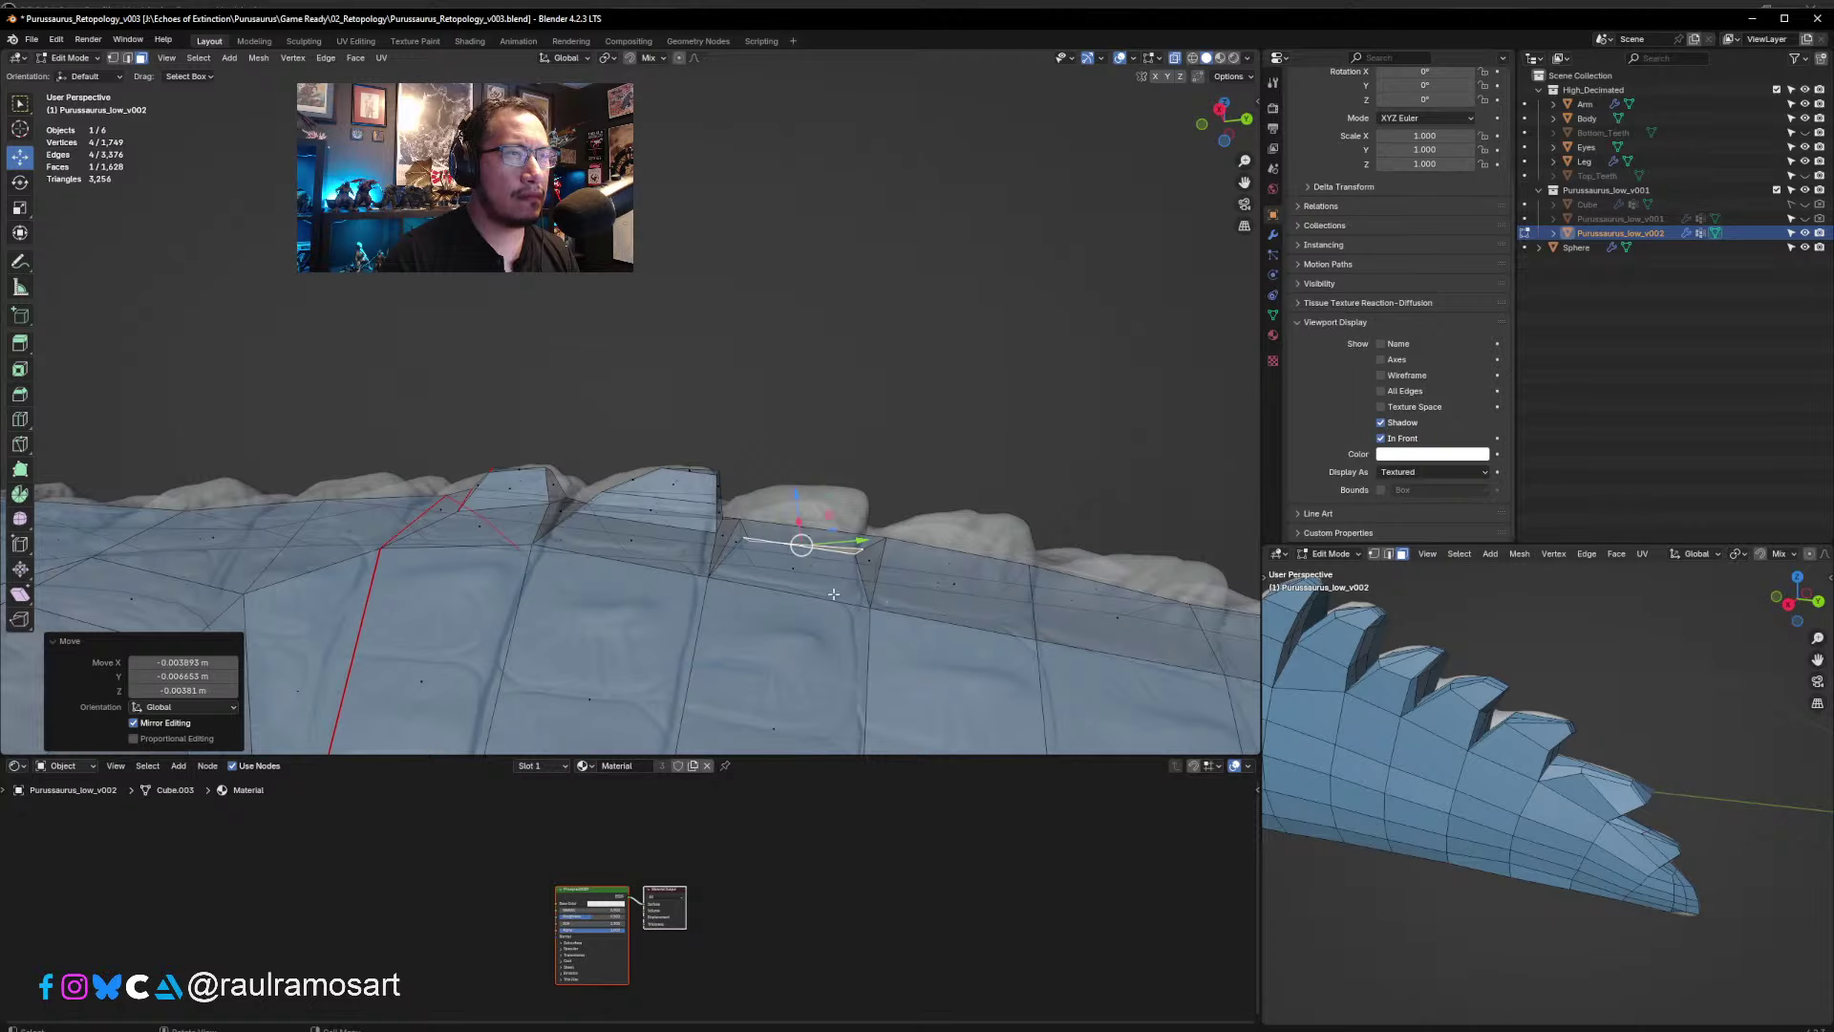
- Rotate the third inset face as seen from the rear to tilt it, and shift it up and outward
middle_click_drag(834, 595, 825, 524)
key("r")
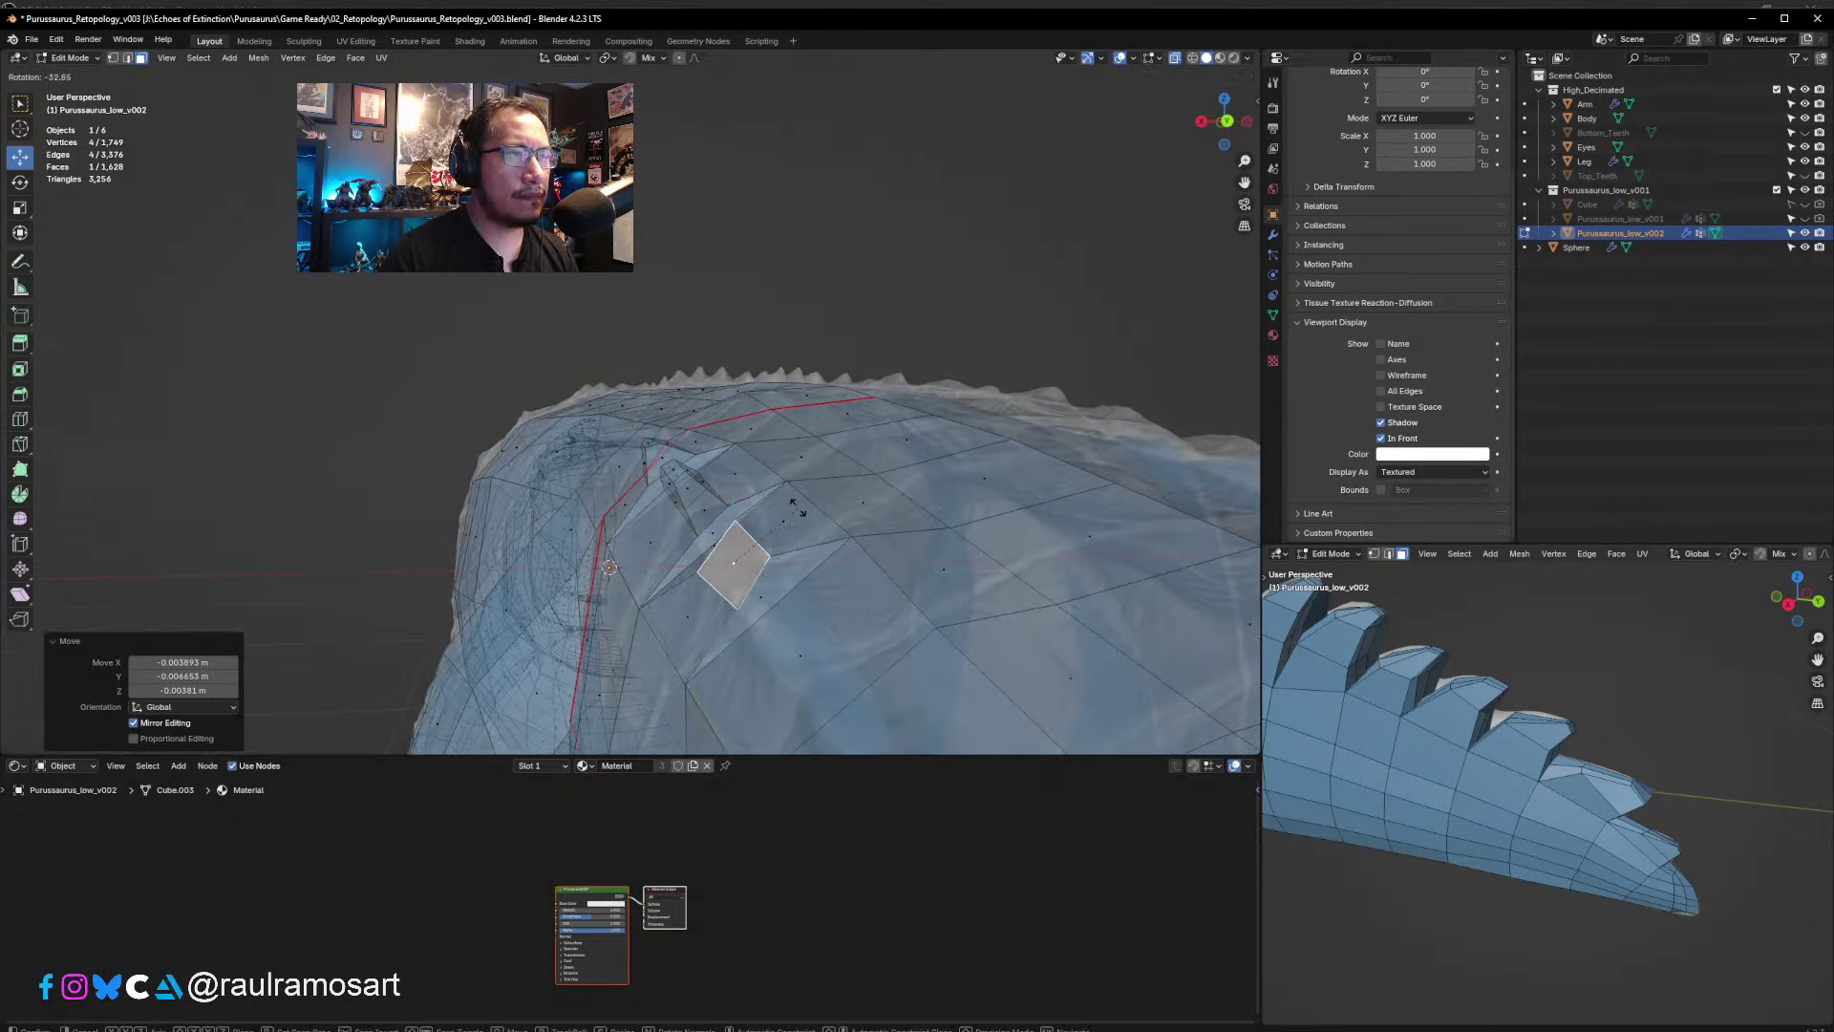
left_click(801, 502)
key("g")
left_click(814, 503)
middle_click_drag(814, 503, 984, 451)
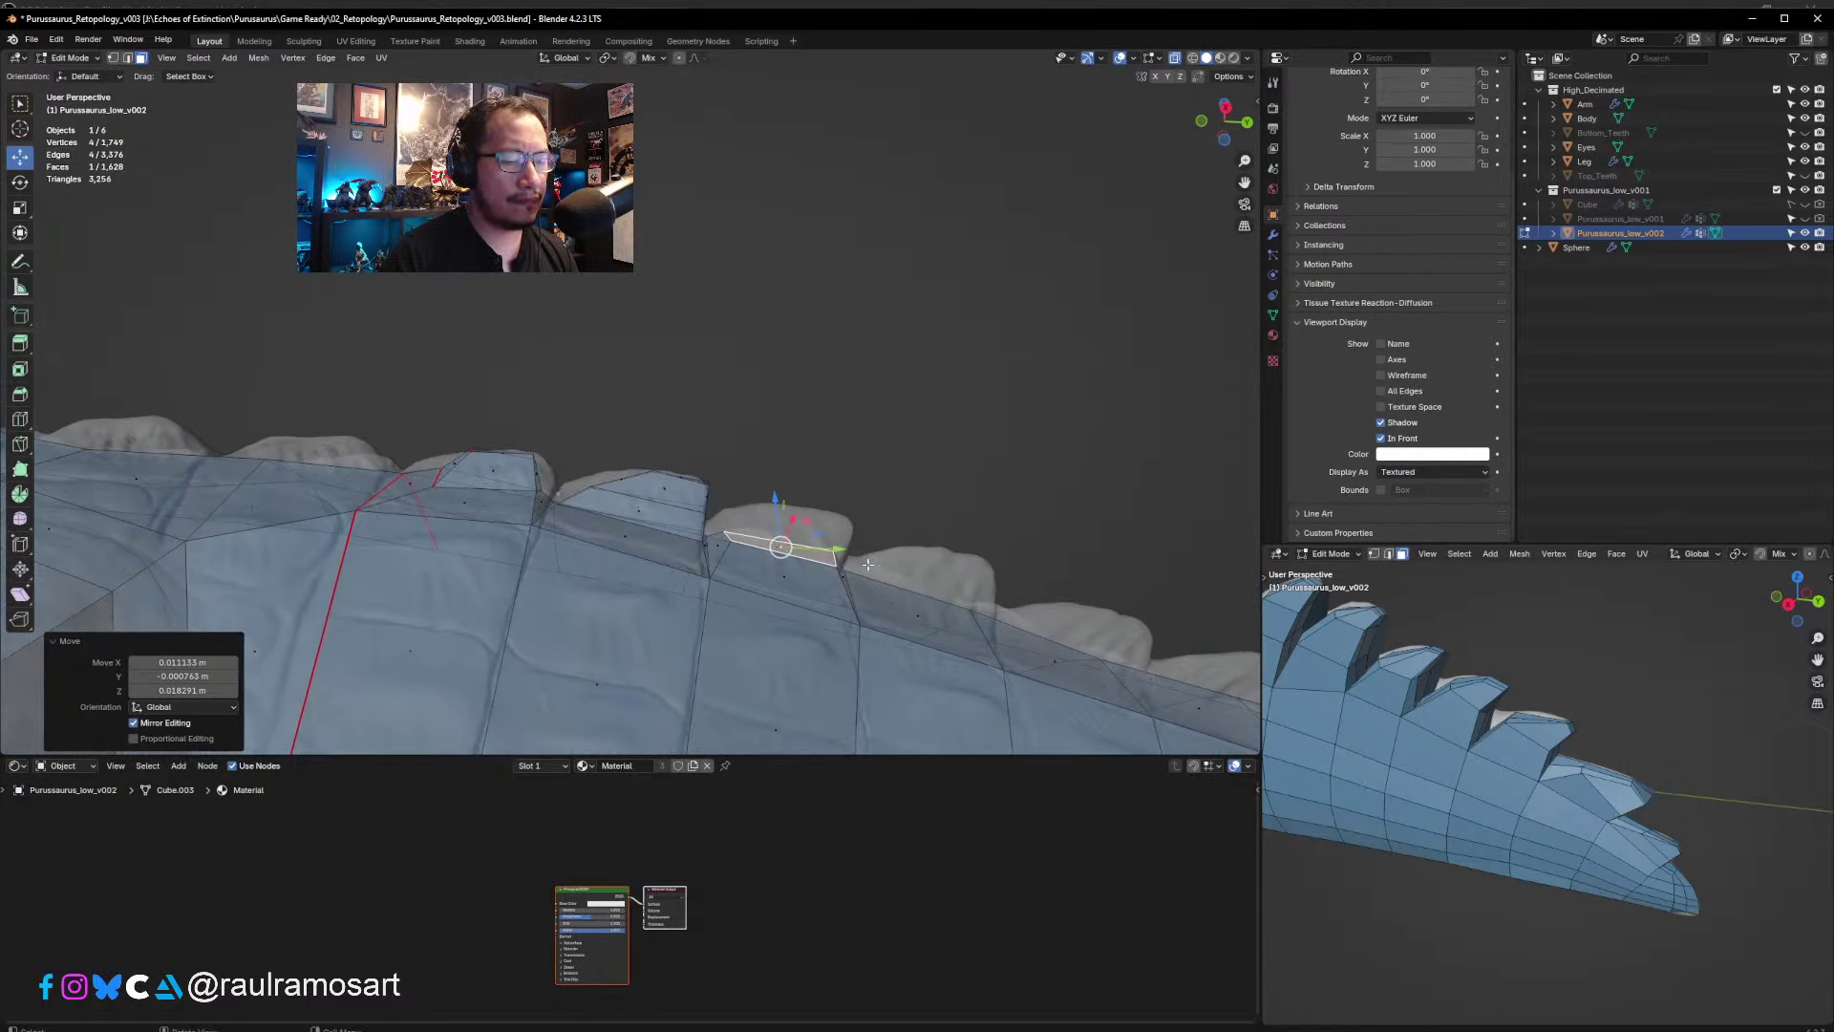
- Extrude the third inset face outward, scale its tip to roughly a third, and move it to the sculpted scute's peak
key("e")
left_click(841, 532)
key("s")
left_click(837, 525)
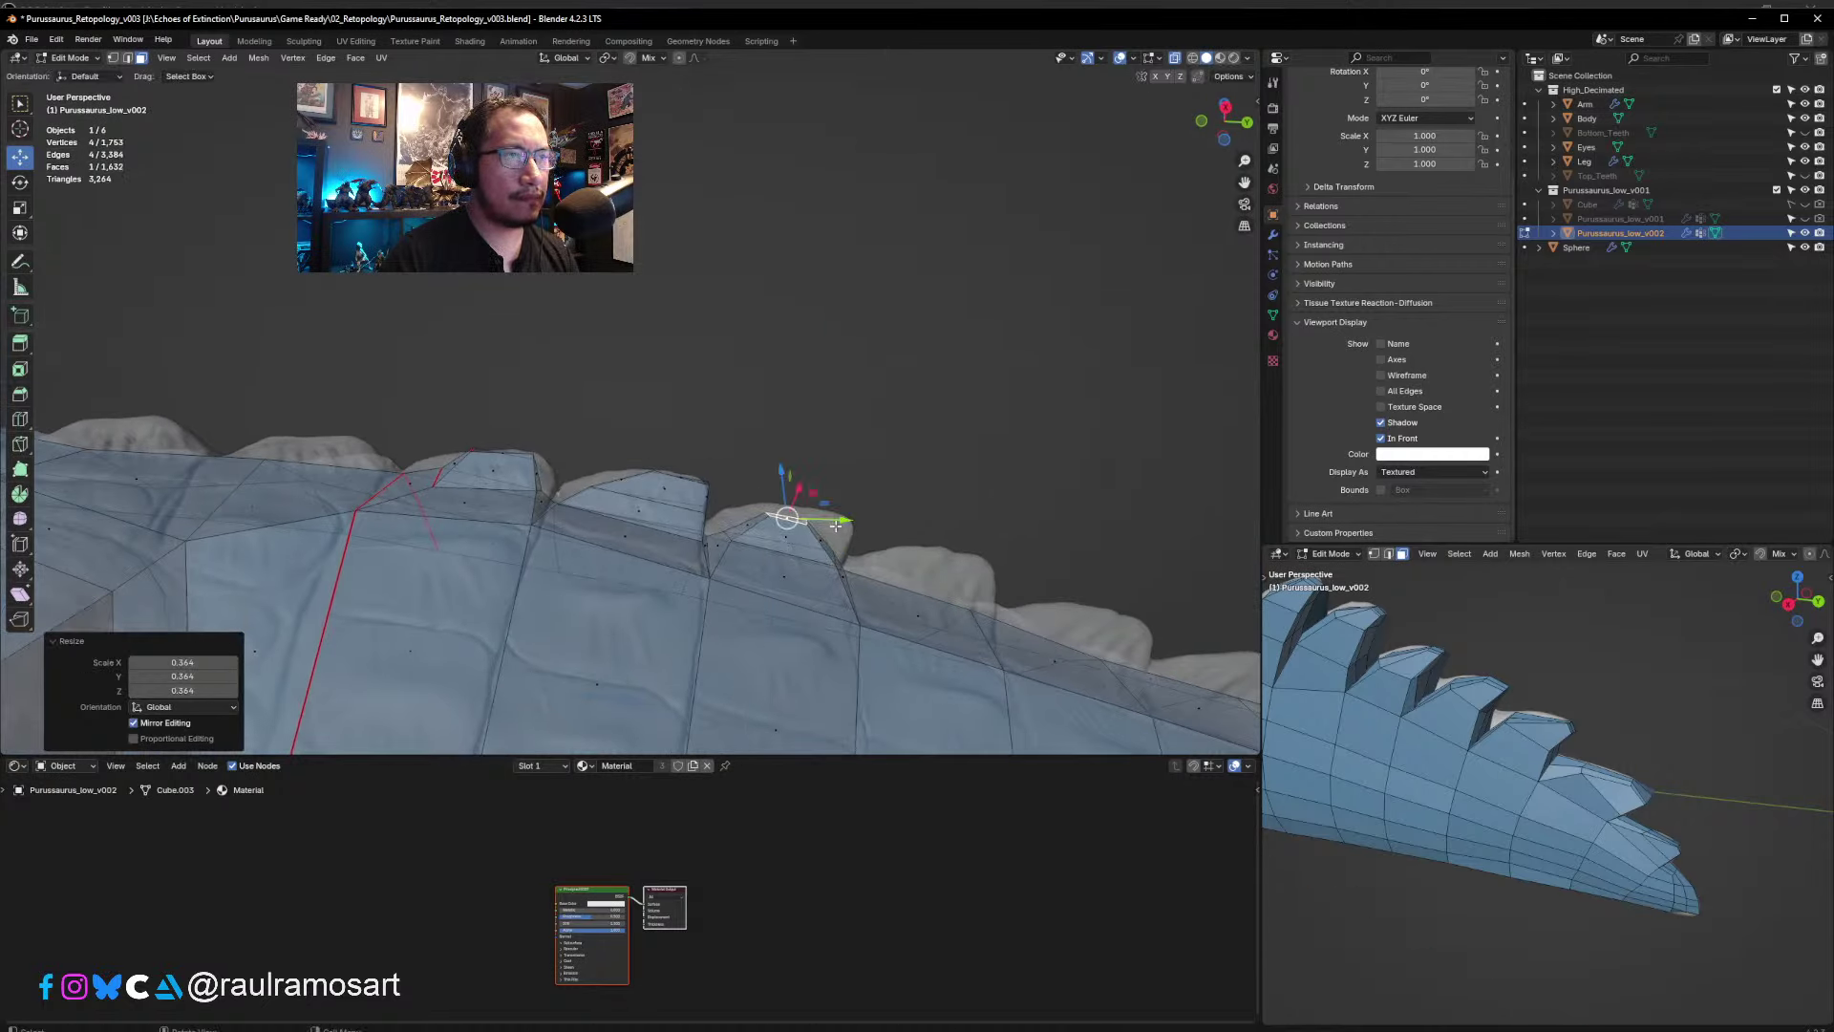
key("g")
left_click(843, 518)
middle_click_drag(842, 519, 810, 492)
- In top view, rotate the lengthwise back edge between the hips parallel to the midline and move it about -0.013 m along X
left_click(497, 517)
key("KP_7")
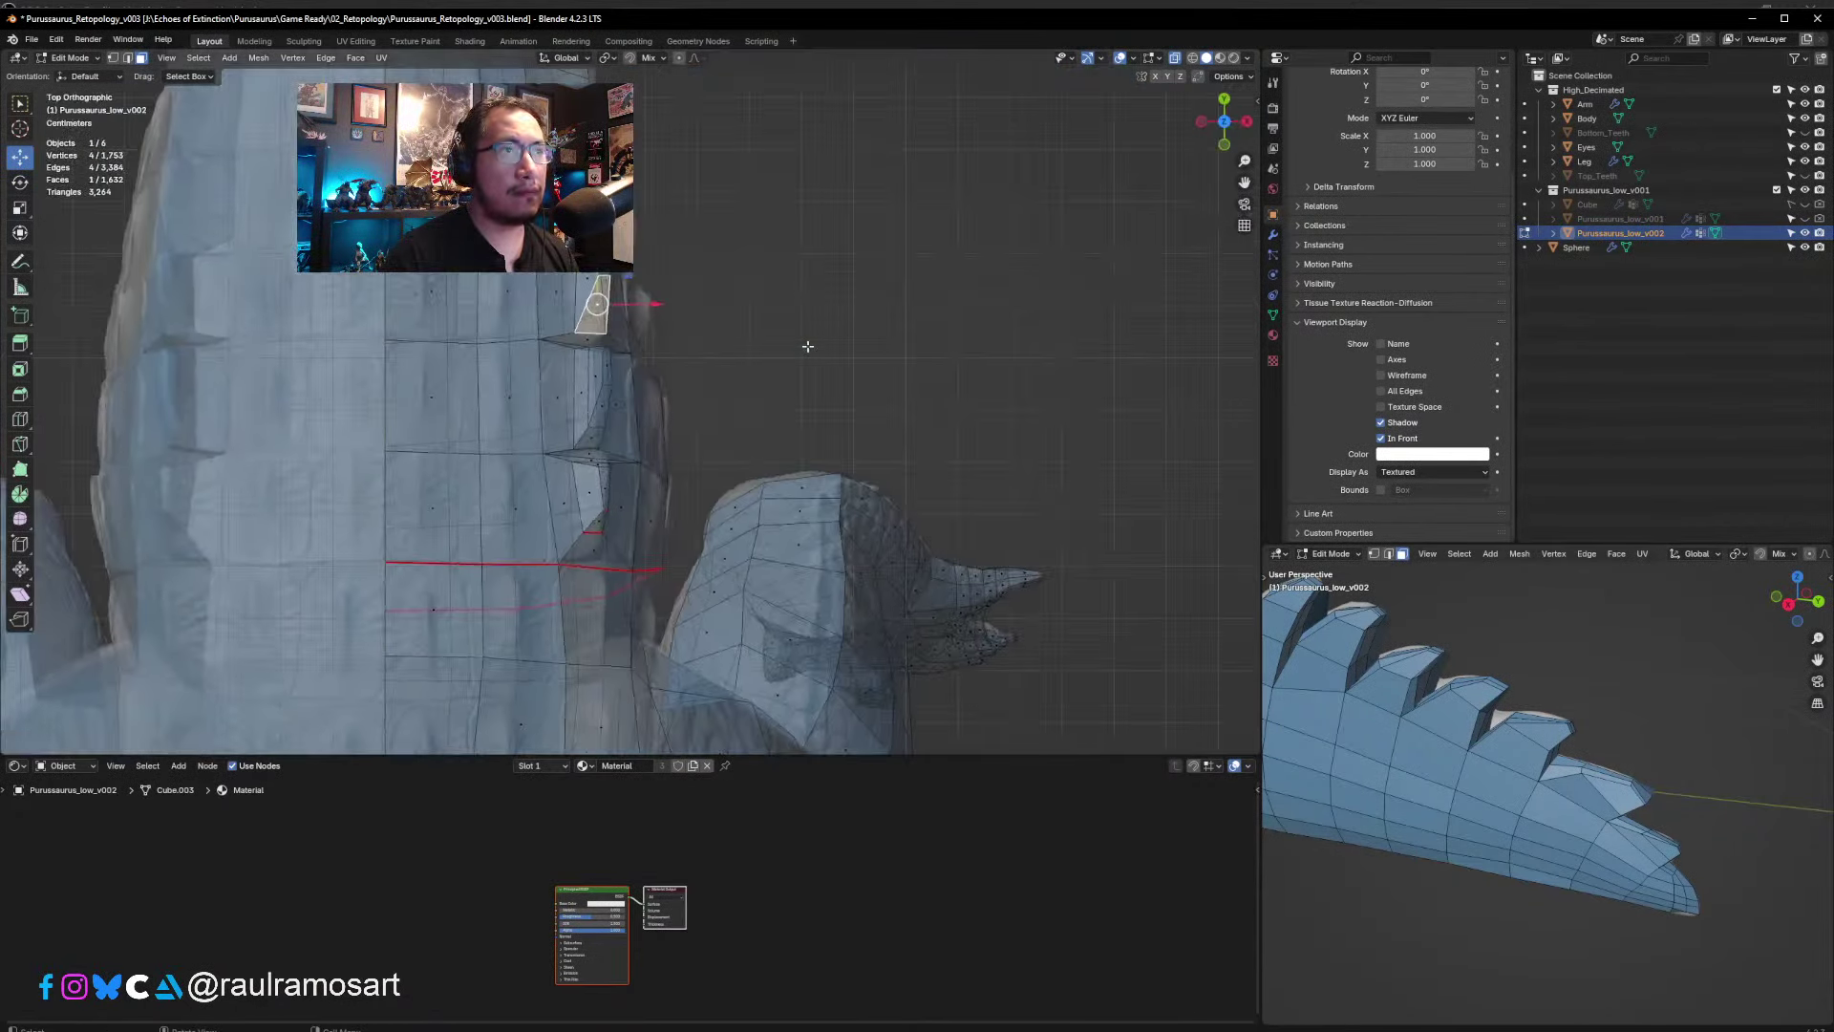
middle_click_drag(570, 509, 669, 303, "shift")
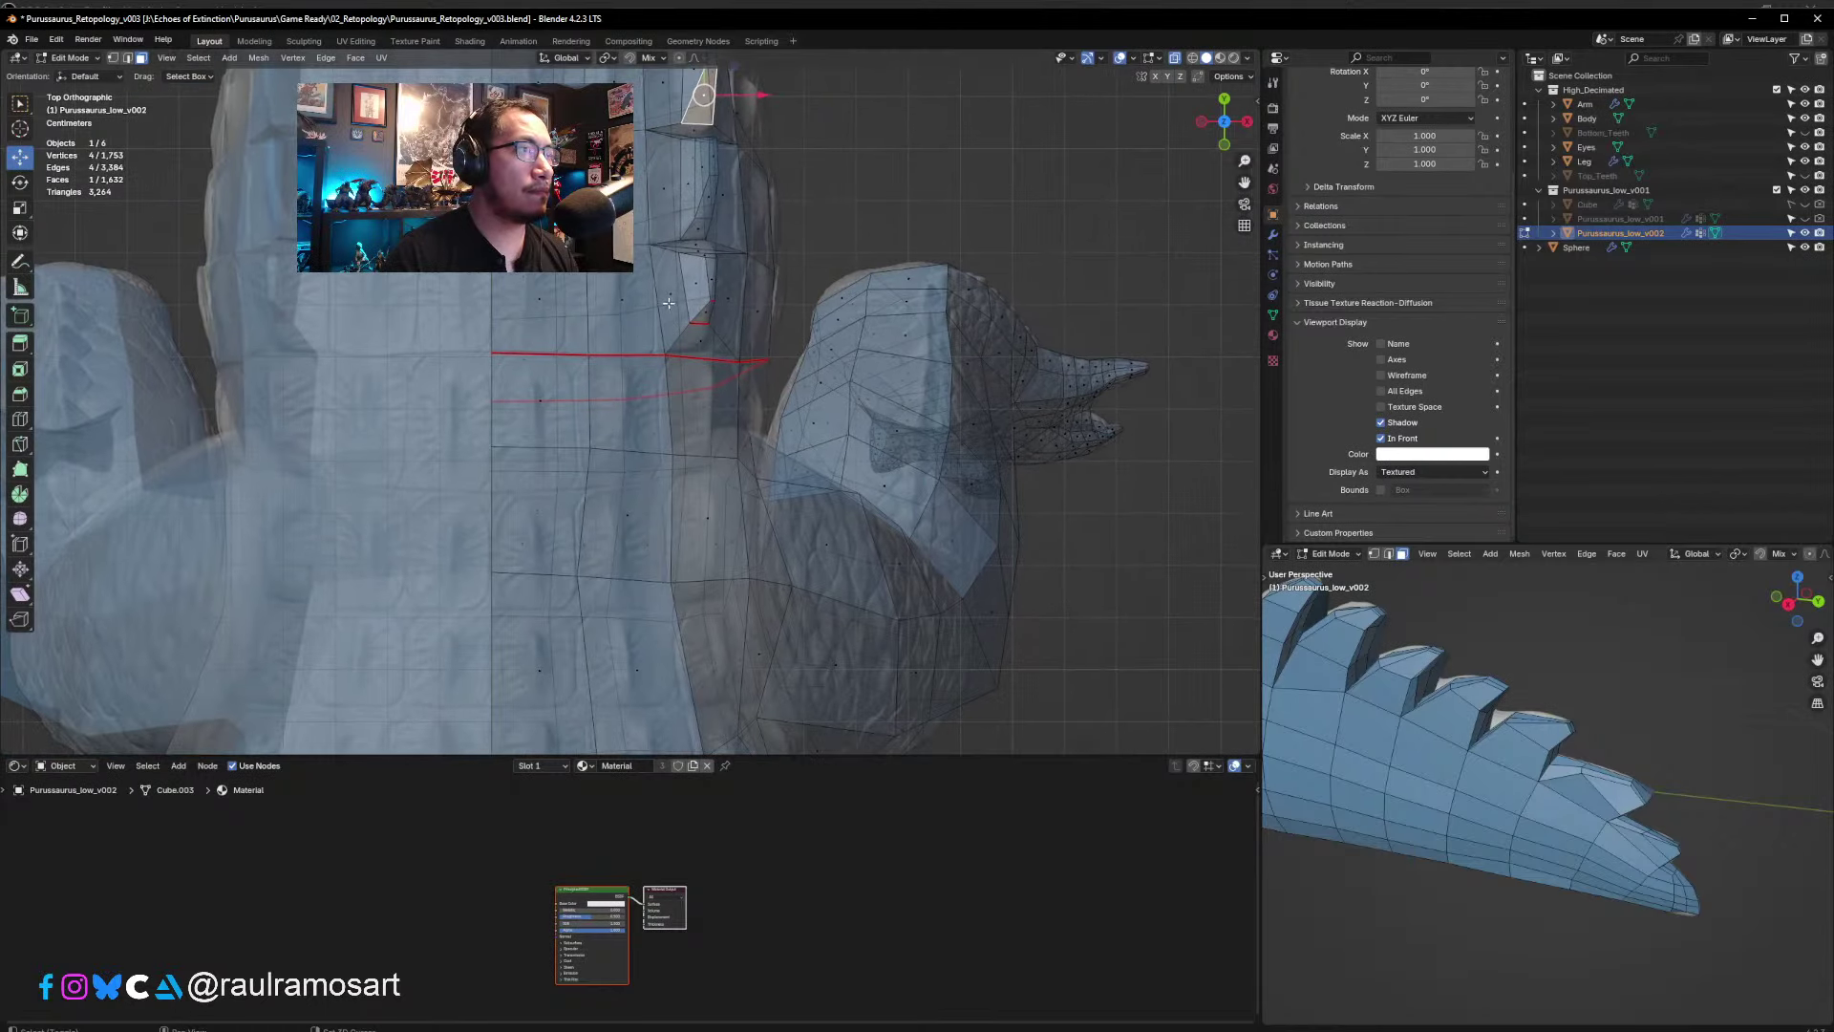
left_click(128, 59)
left_click(591, 499)
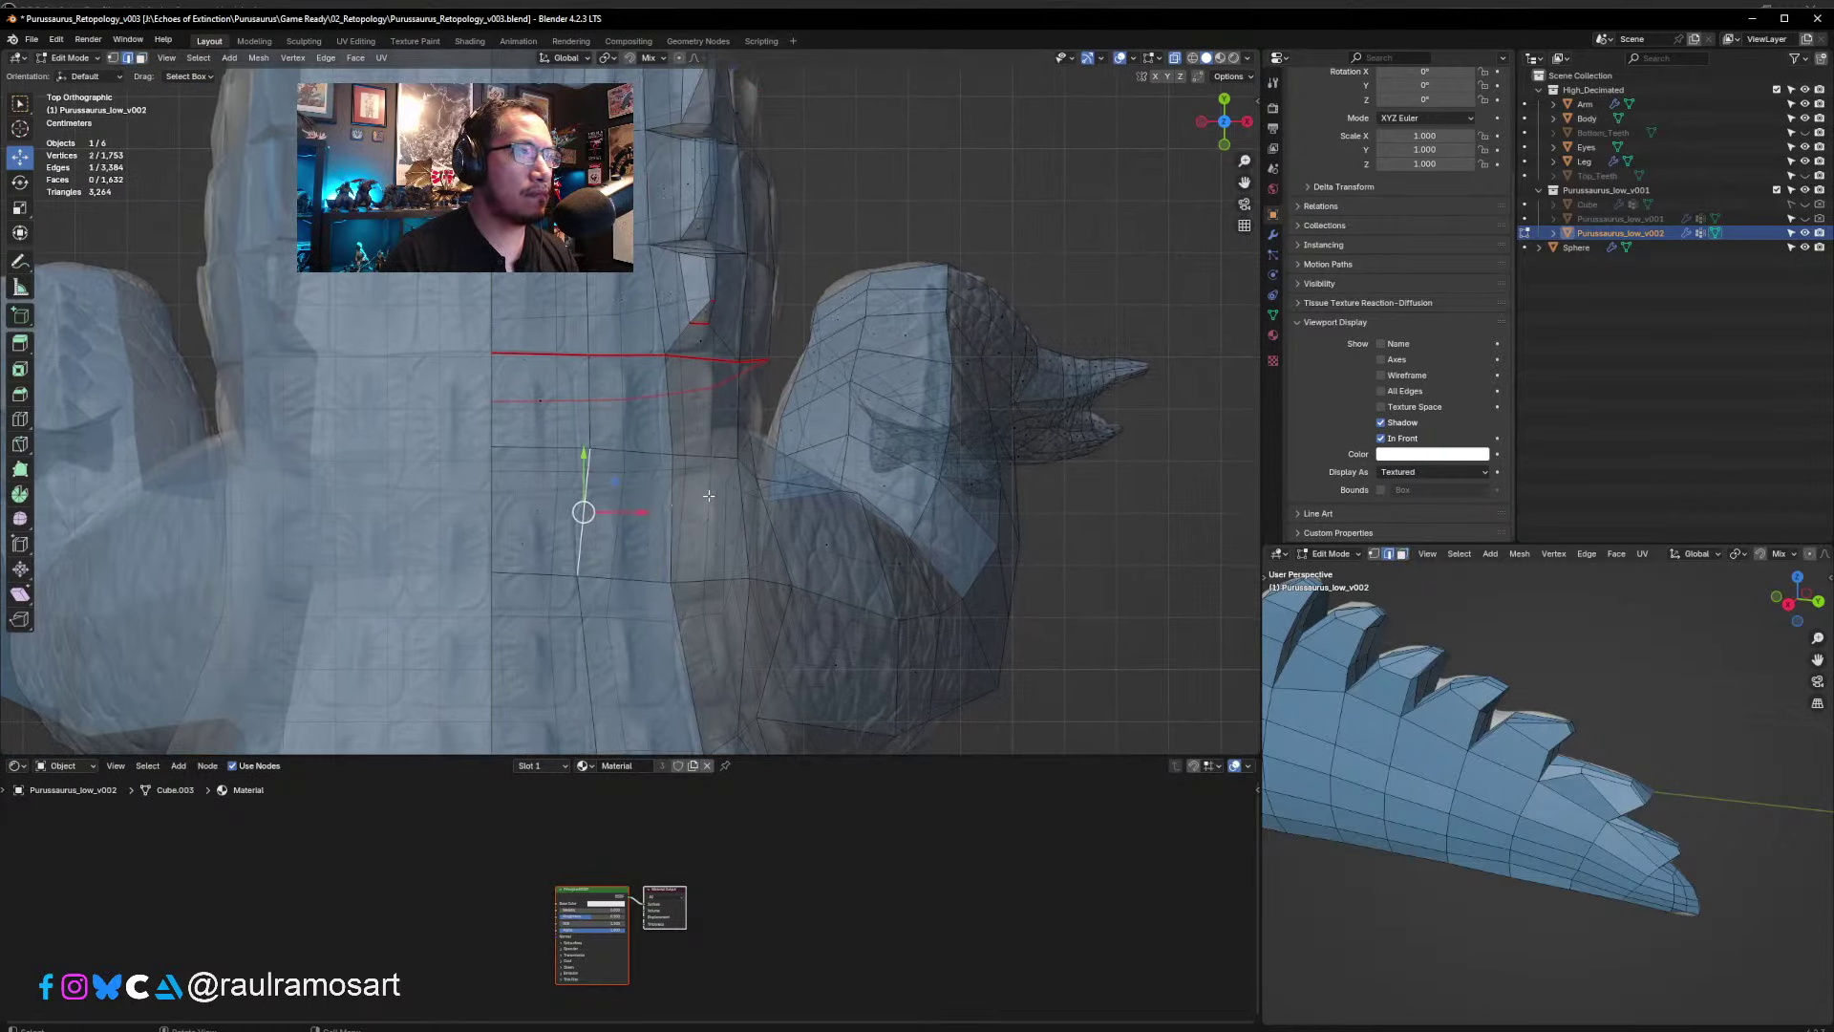
key("r")
left_click(693, 477)
key("g")
key("x")
left_click(688, 476)
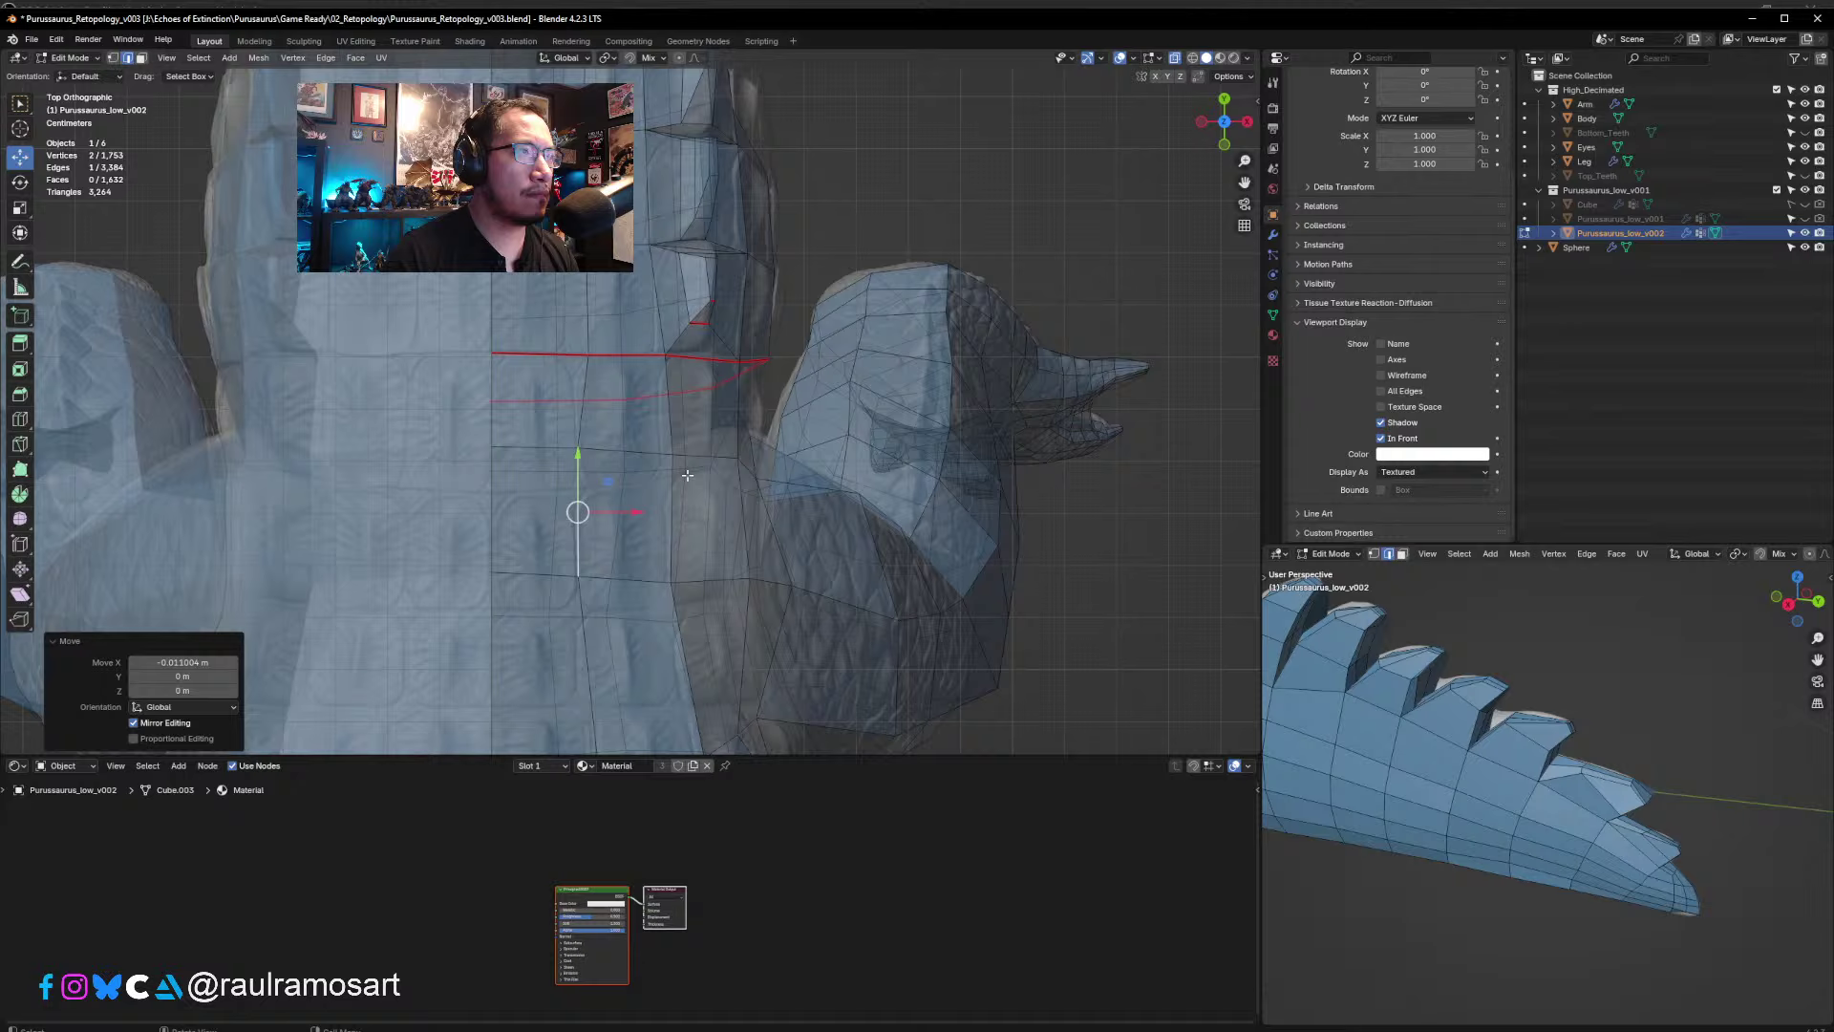
- Rotate the lengthwise edge just in front of the red seam and shift it slightly toward the midline
left_click(586, 371)
key("r")
left_click(662, 378)
key("g")
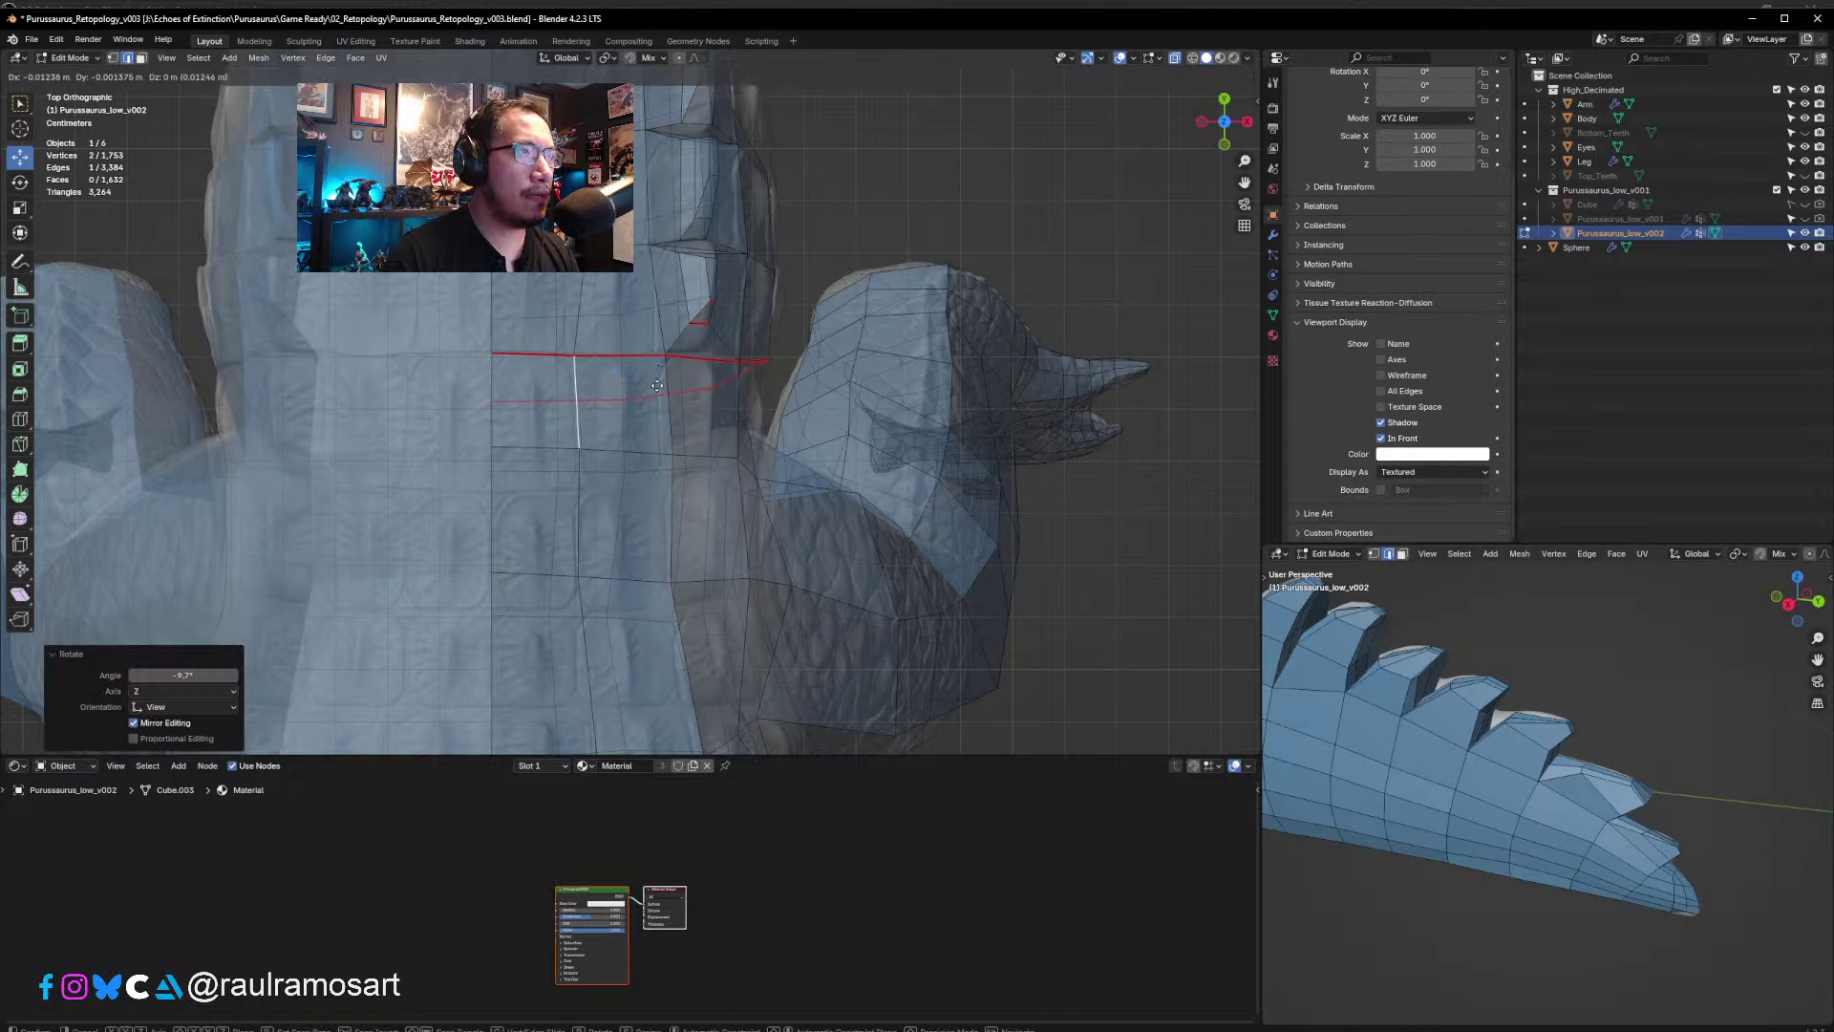
left_click(577, 396)
- Straighten the lengthwise edge just behind the red seam, beside the first scute, and move it about -0.026 m along X
middle_click_drag(571, 302, 666, 425, "shift")
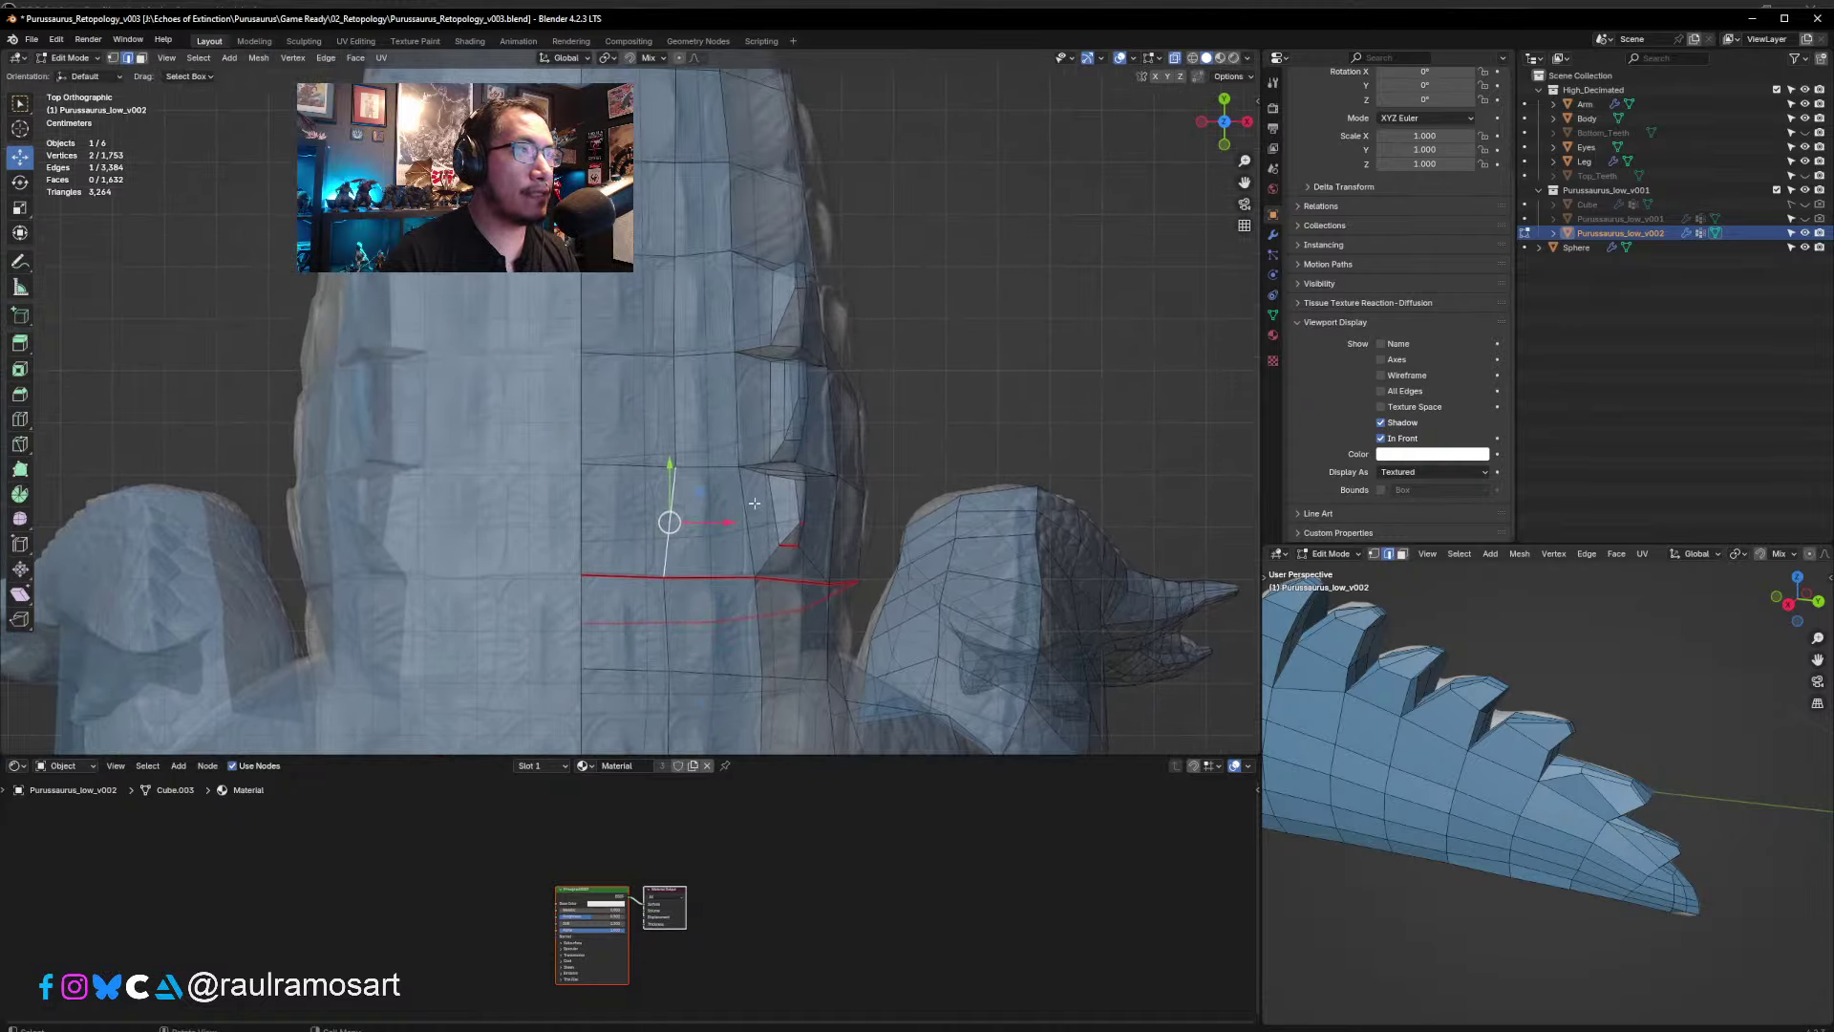
key("r")
left_click(751, 480)
key("g")
left_click(737, 481)
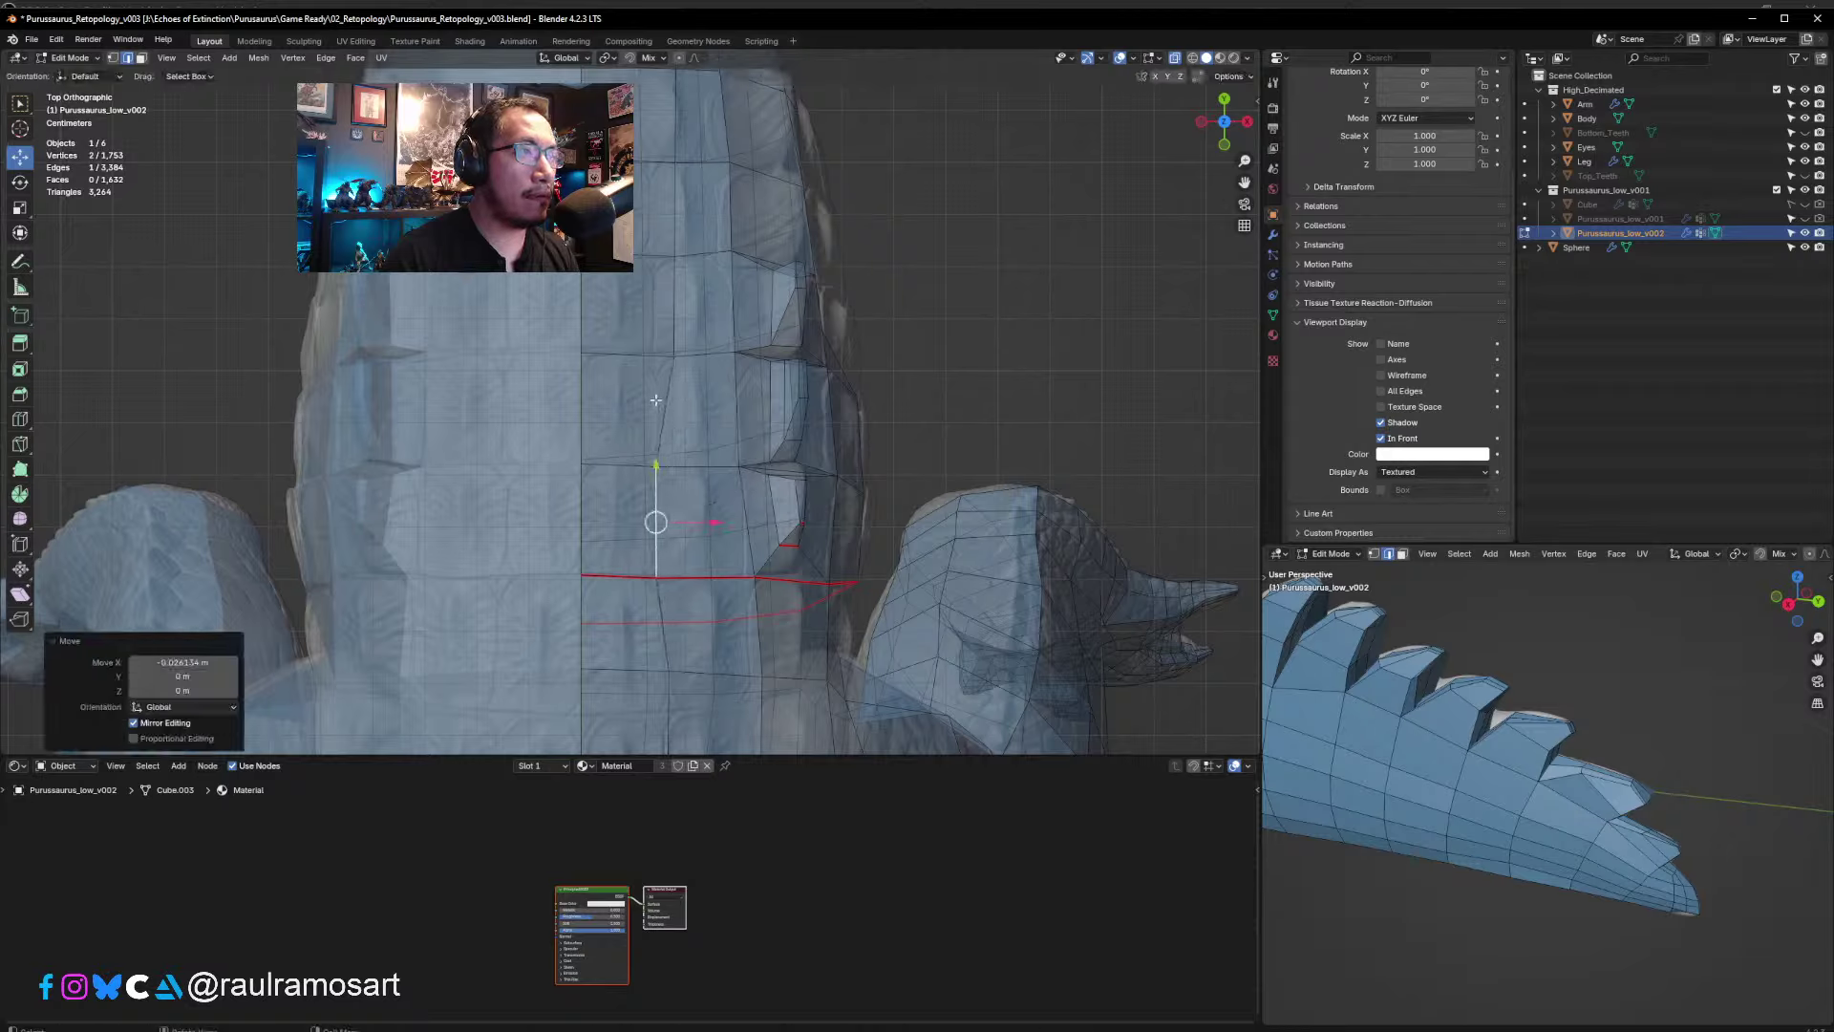
- Straighten the lengthwise top edge beside the second scute and move it about -0.022 m along X
left_click(655, 400)
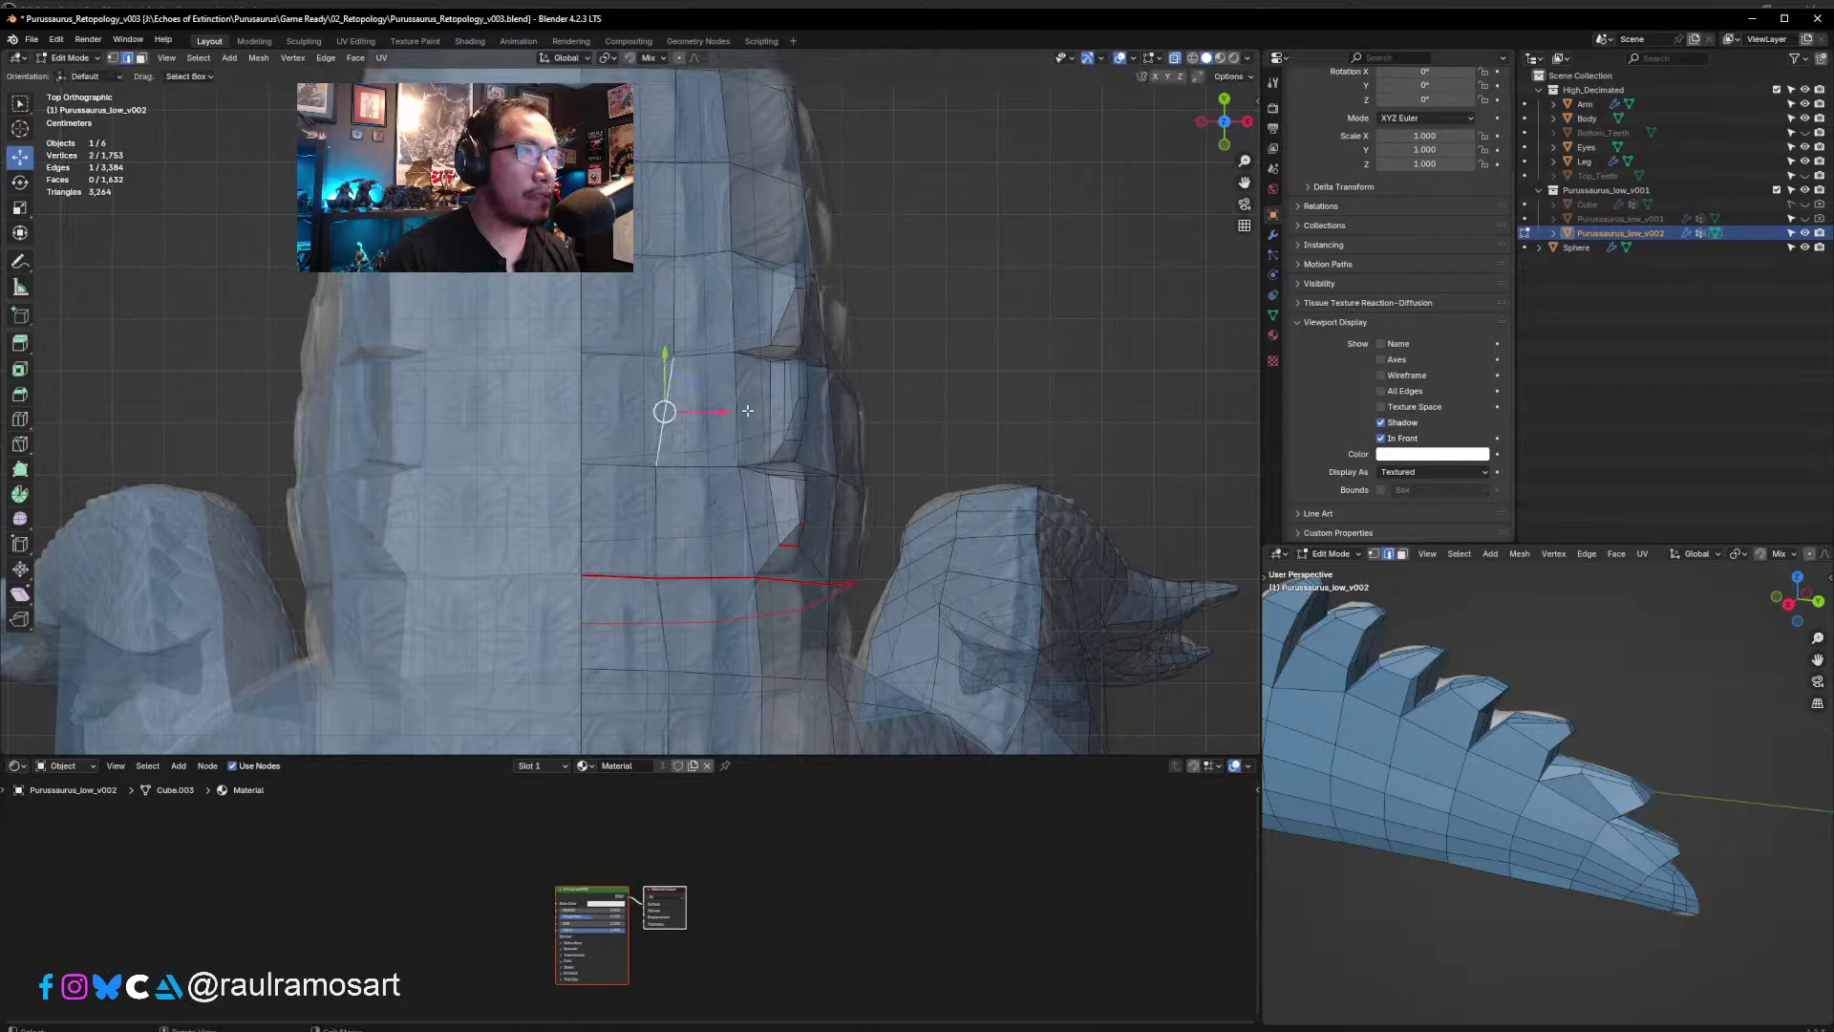
key("r")
left_click(748, 395)
key("g")
key("x")
left_click(737, 393)
- Rotate the lengthwise top edge beside the third scute parallel to the midline and shift it along X toward the midline
middle_click_drag(711, 317, 724, 481, "shift")
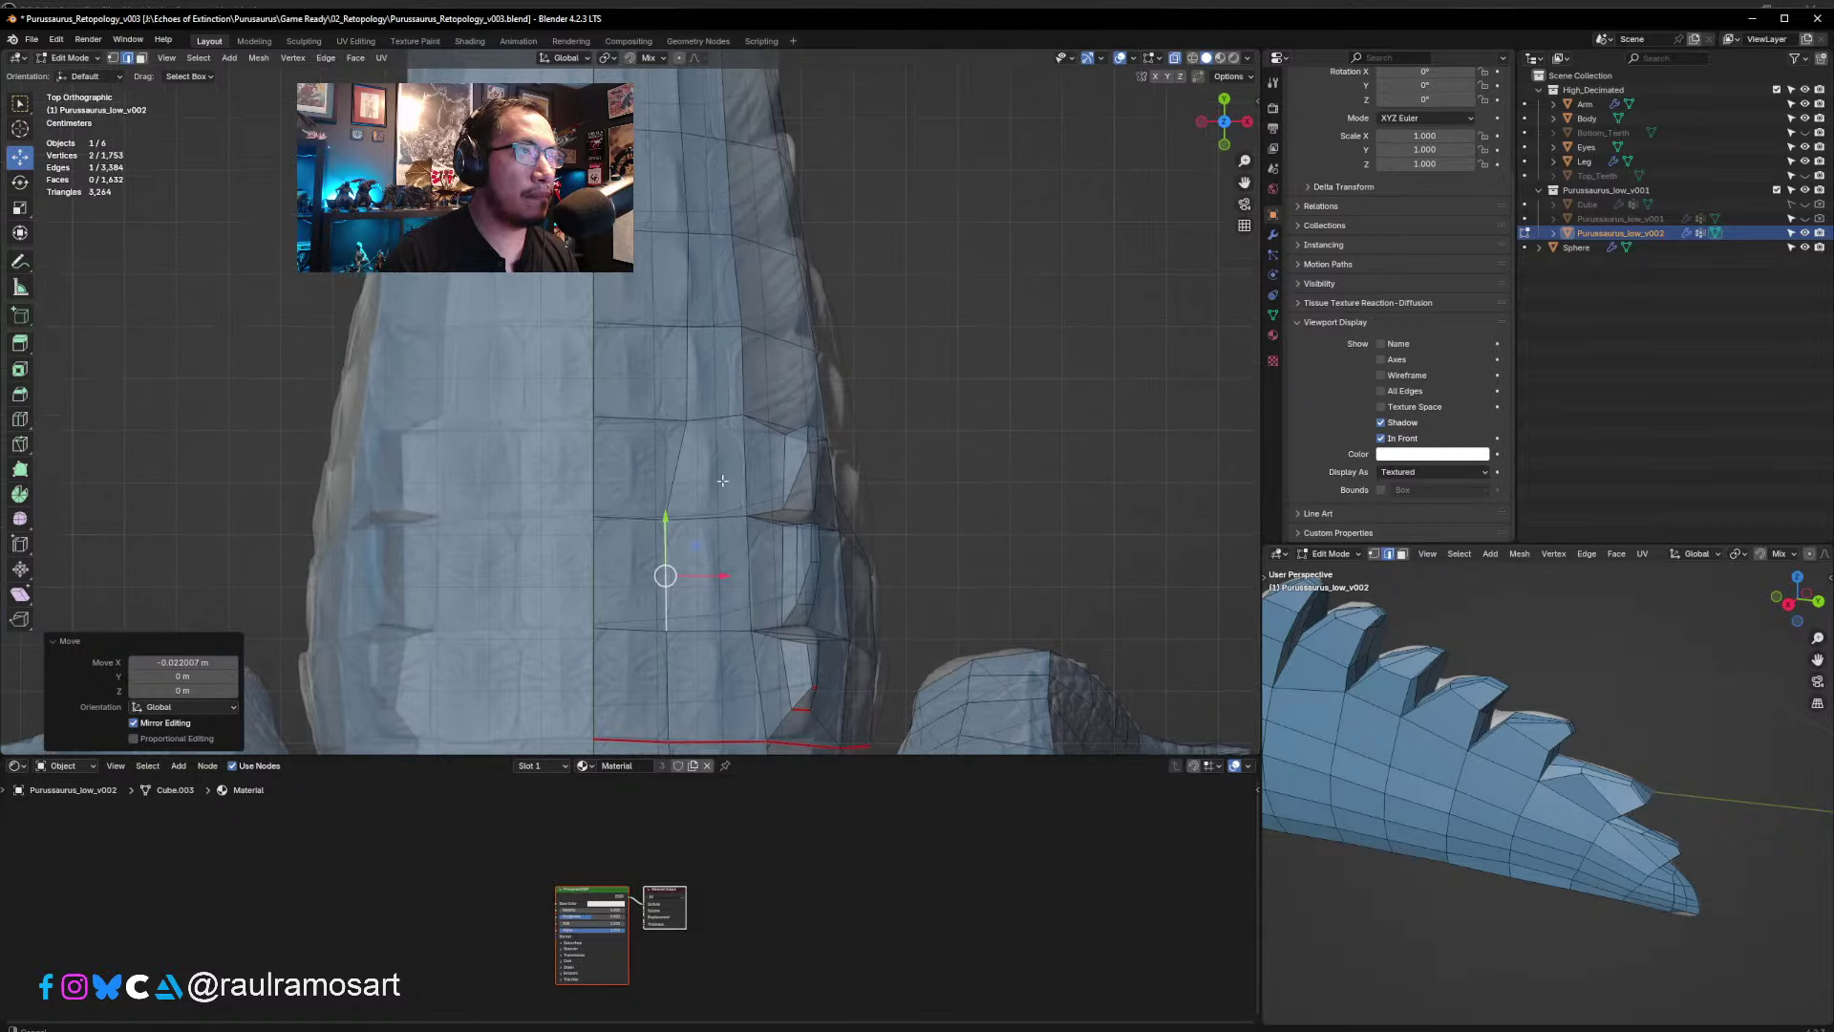
left_click(677, 468)
key("r")
left_click(732, 455)
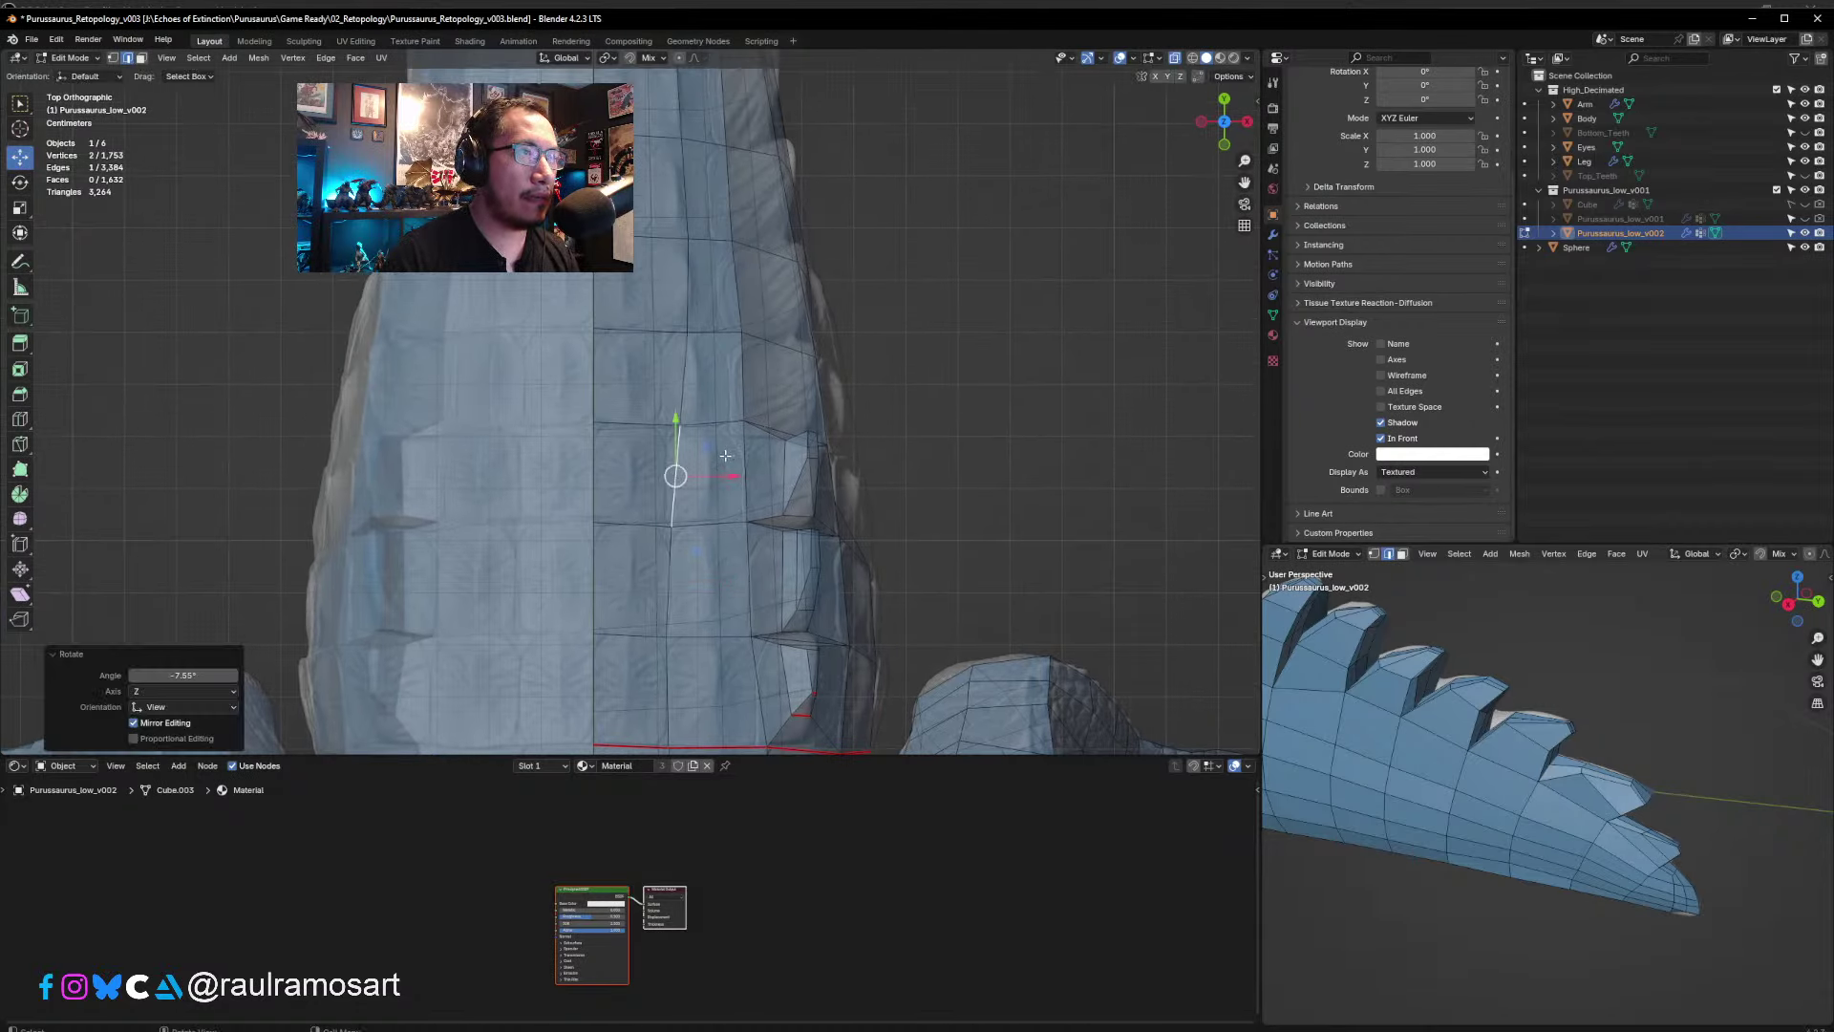
key("g")
key("x")
left_click(758, 435)
key("ctrl+z")
key("r")
left_click(754, 432)
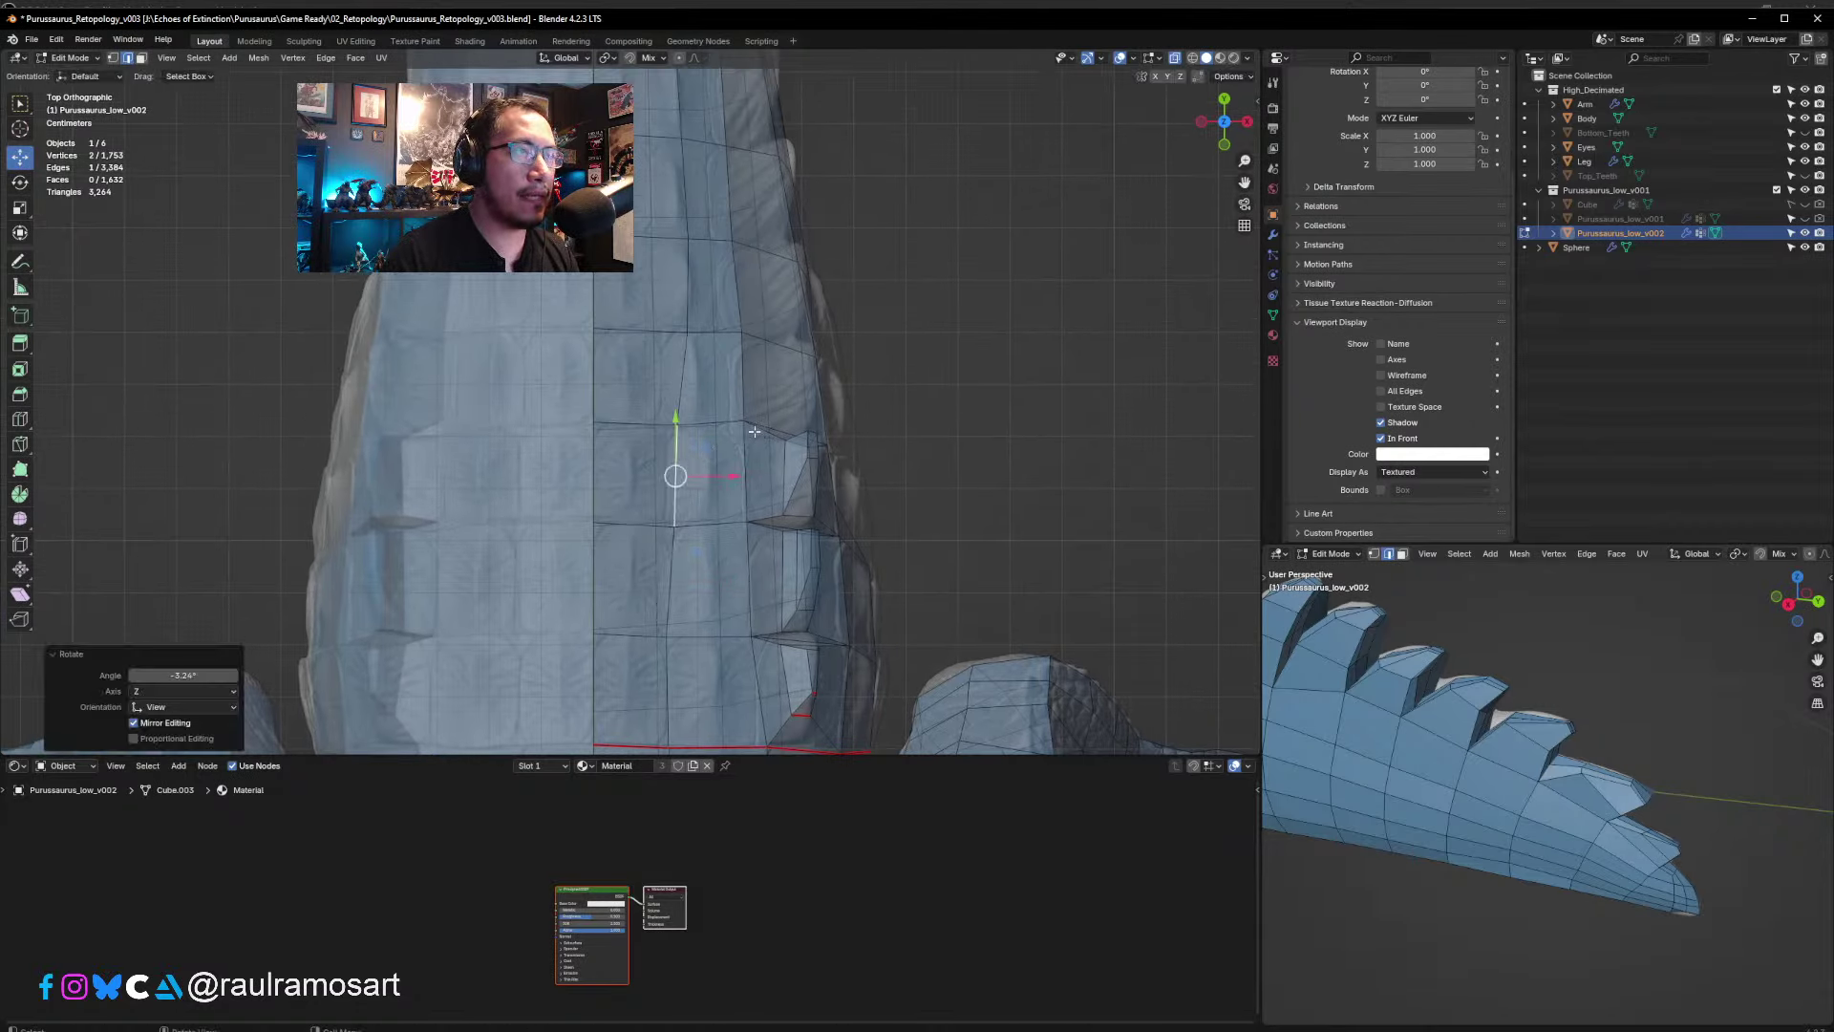
key("g")
key("x")
left_click(745, 432)
- Rotate the lengthwise top edge just behind the third scute by about -11° and move it about -0.03 m along X
left_click(673, 374)
key("g")
key("x")
left_click(769, 364)
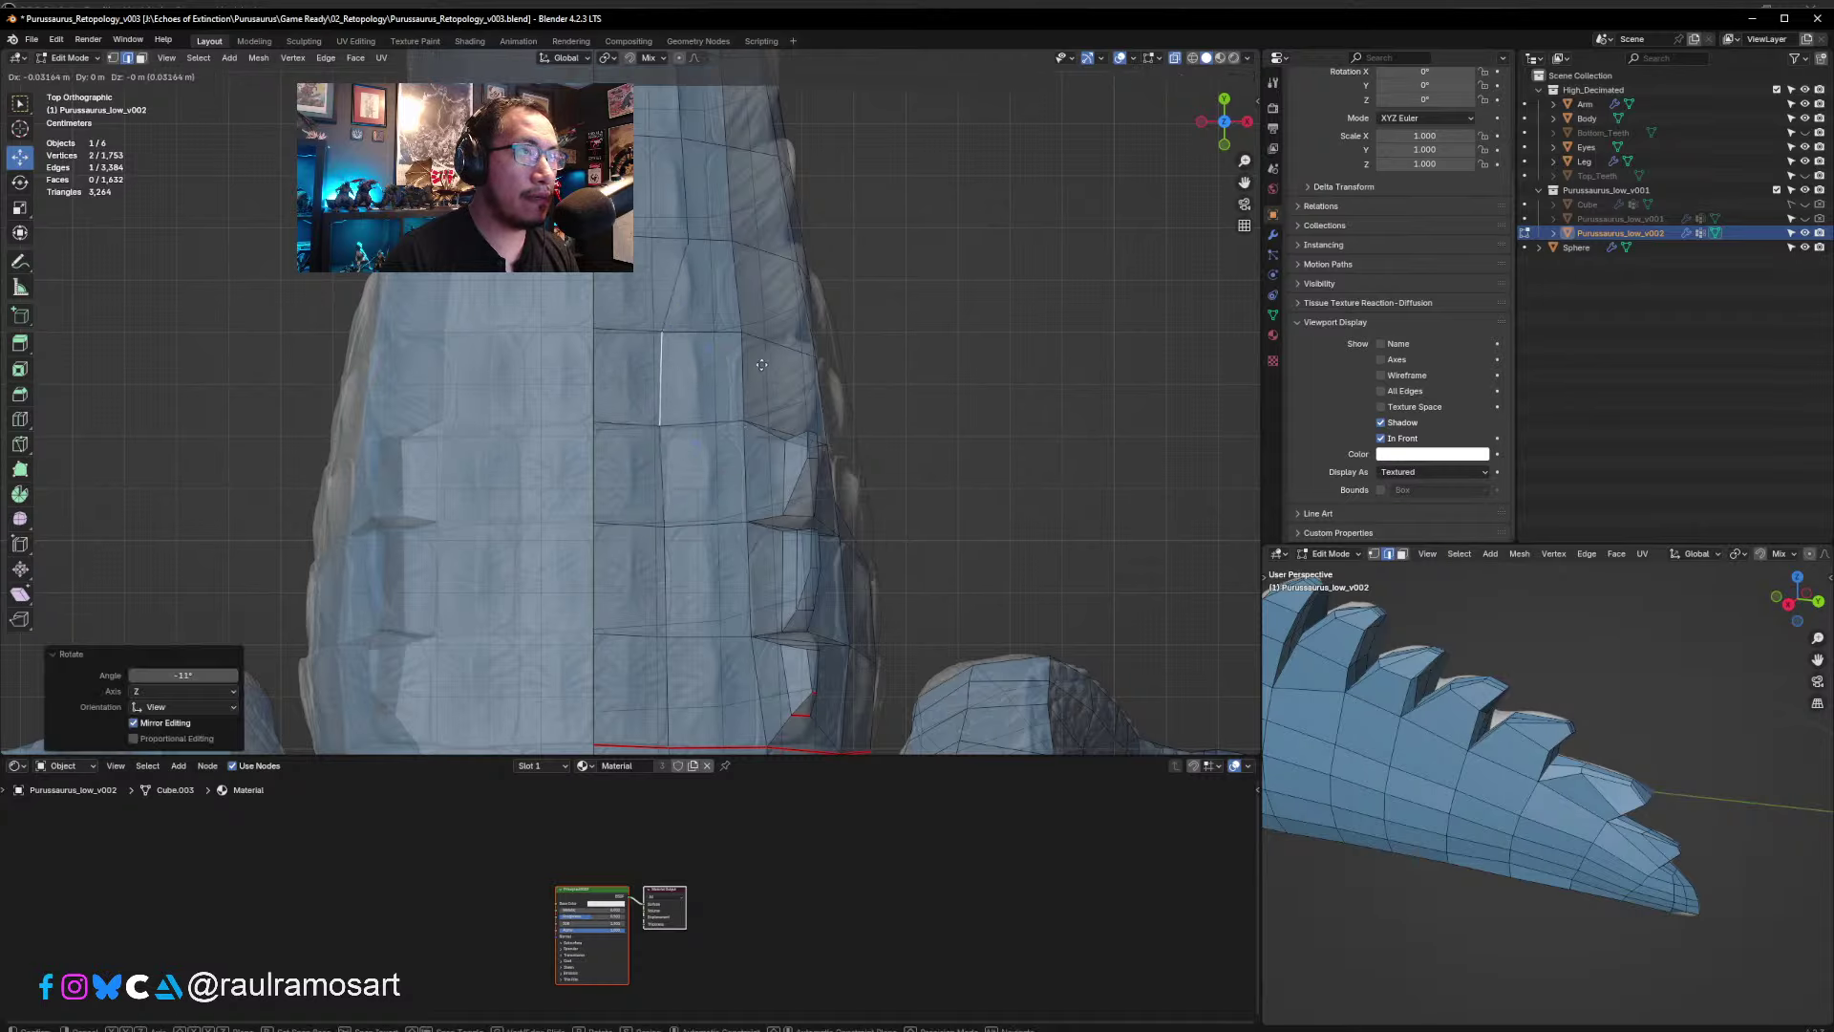
- Straighten the next lengthwise top edge toward the tail tip and move it about -0.039 m along X
middle_click_drag(768, 364, 794, 509, "shift")
left_click(709, 430)
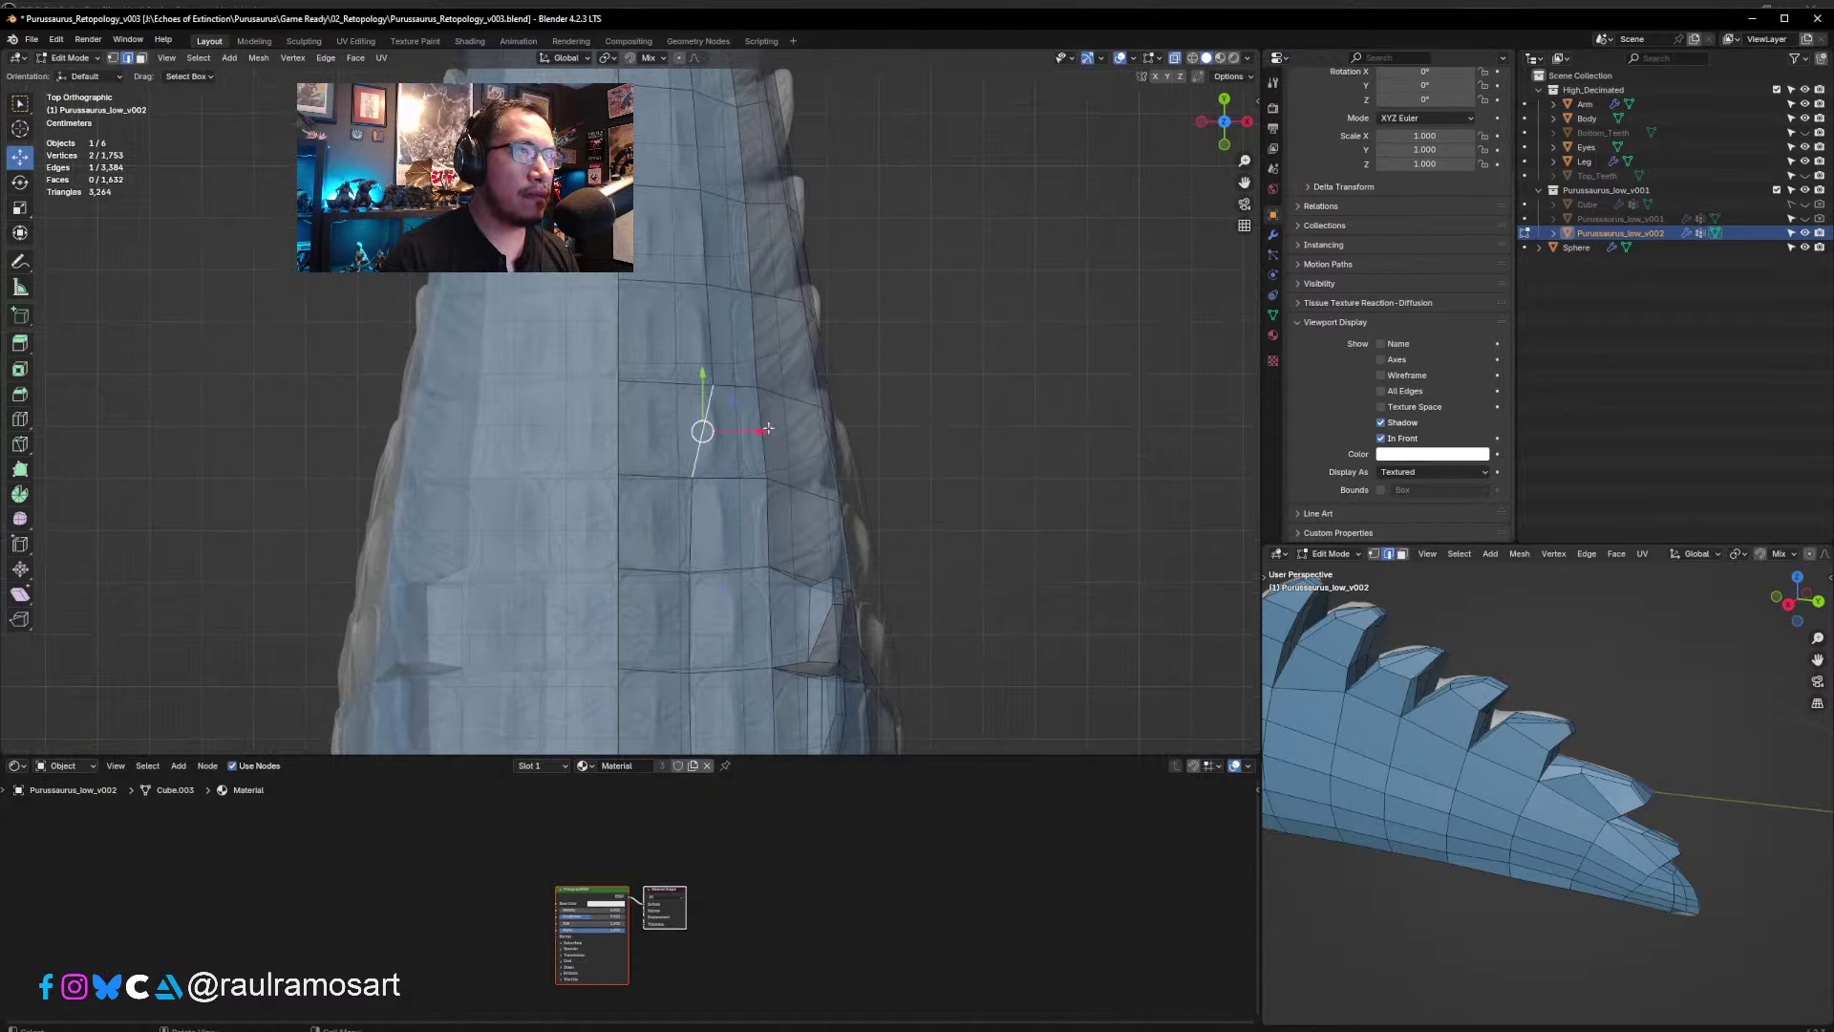
key("r")
left_click(783, 412)
key("g")
left_click(761, 411)
- Rotate the following lengthwise top edge by about -14° and move it about -0.024 m along X, in line with the straightened one
middle_click_drag(716, 354, 730, 482, "shift")
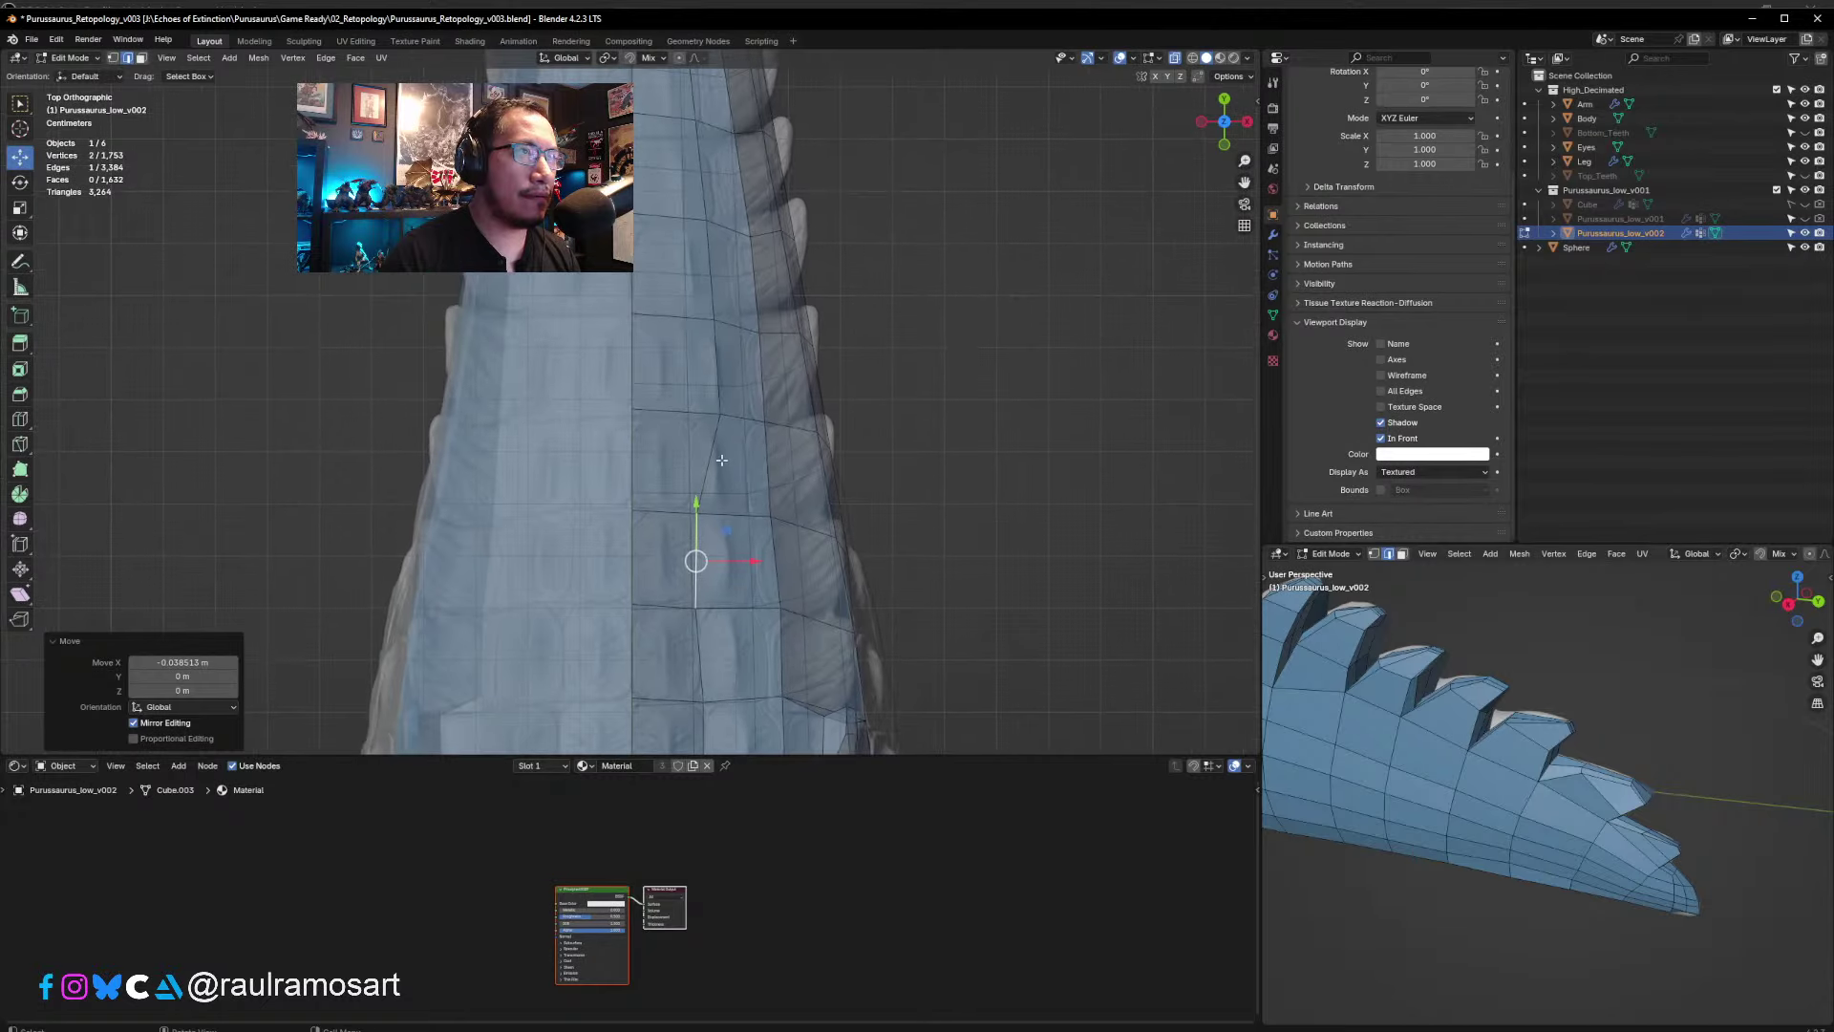
left_click(713, 460)
key("r")
left_click(704, 462)
key("g")
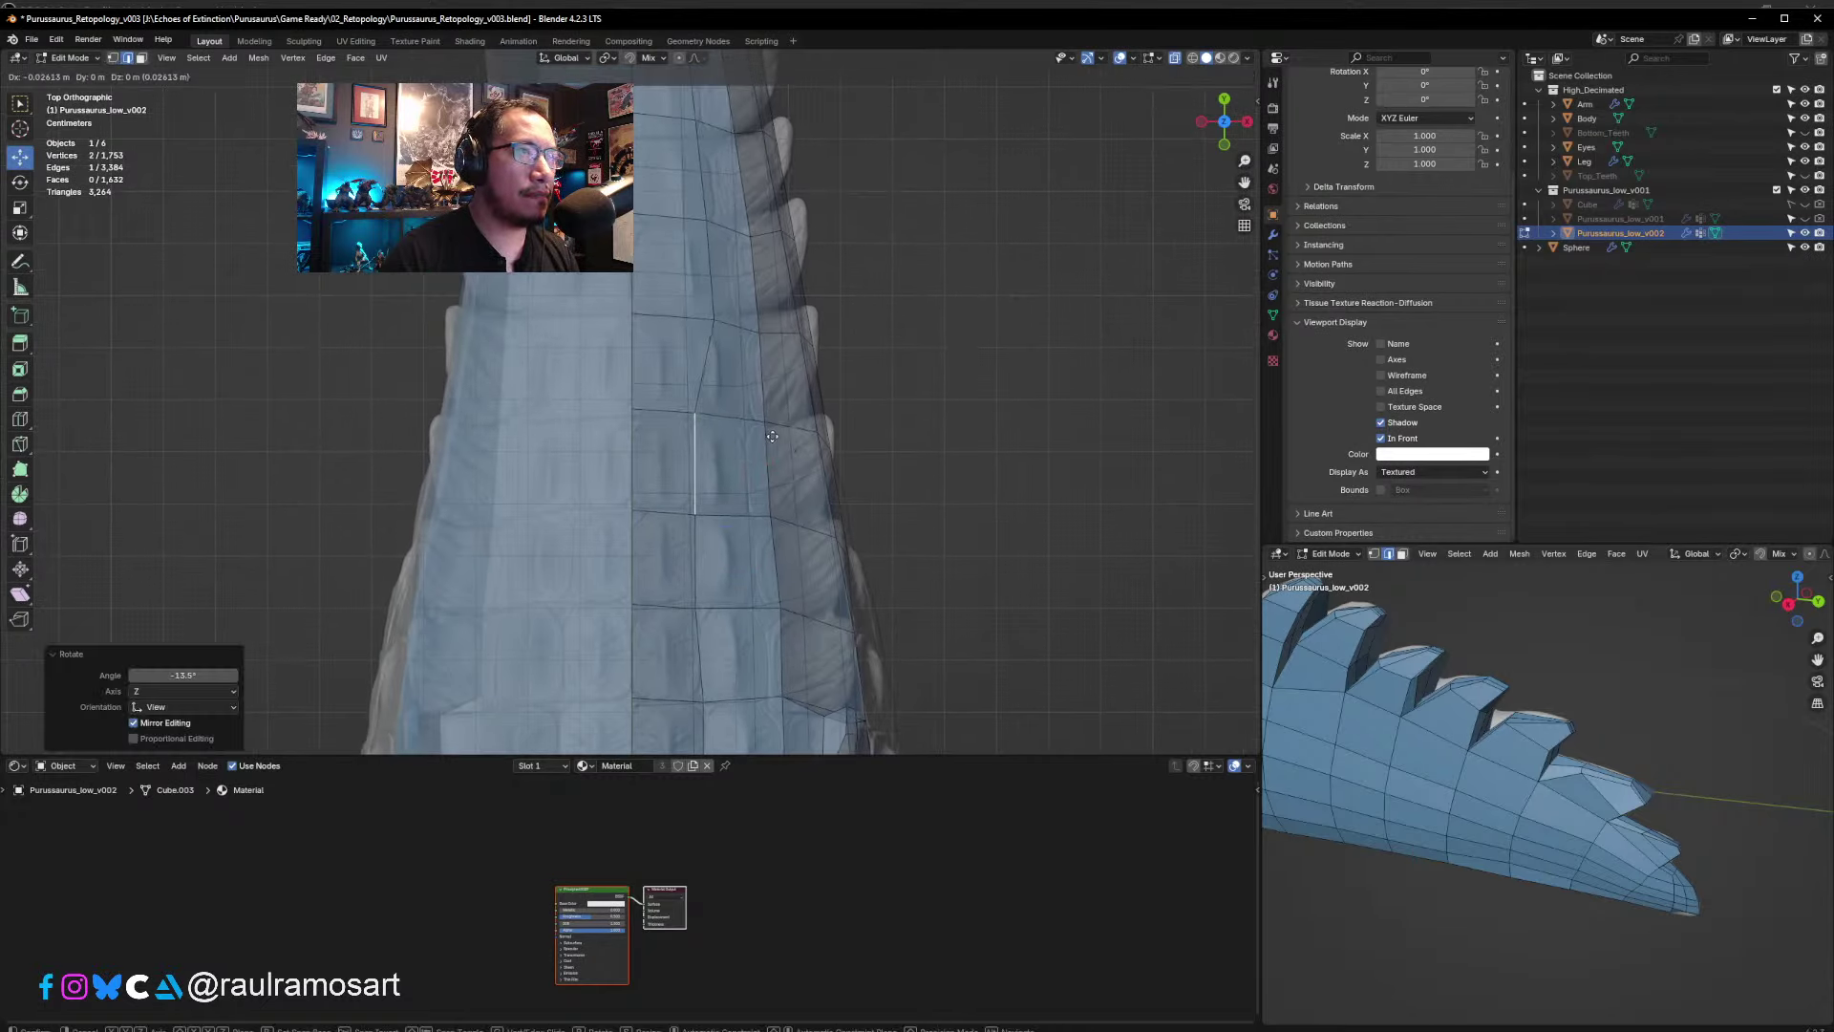
left_click(696, 463)
- Rotate the next lengthwise edge tipward about -20°, shift it about -0.027 m along X, and rotate it back about 7° until parallel to the midline
middle_click_drag(697, 463, 800, 558, "shift")
left_click(738, 486)
key("r")
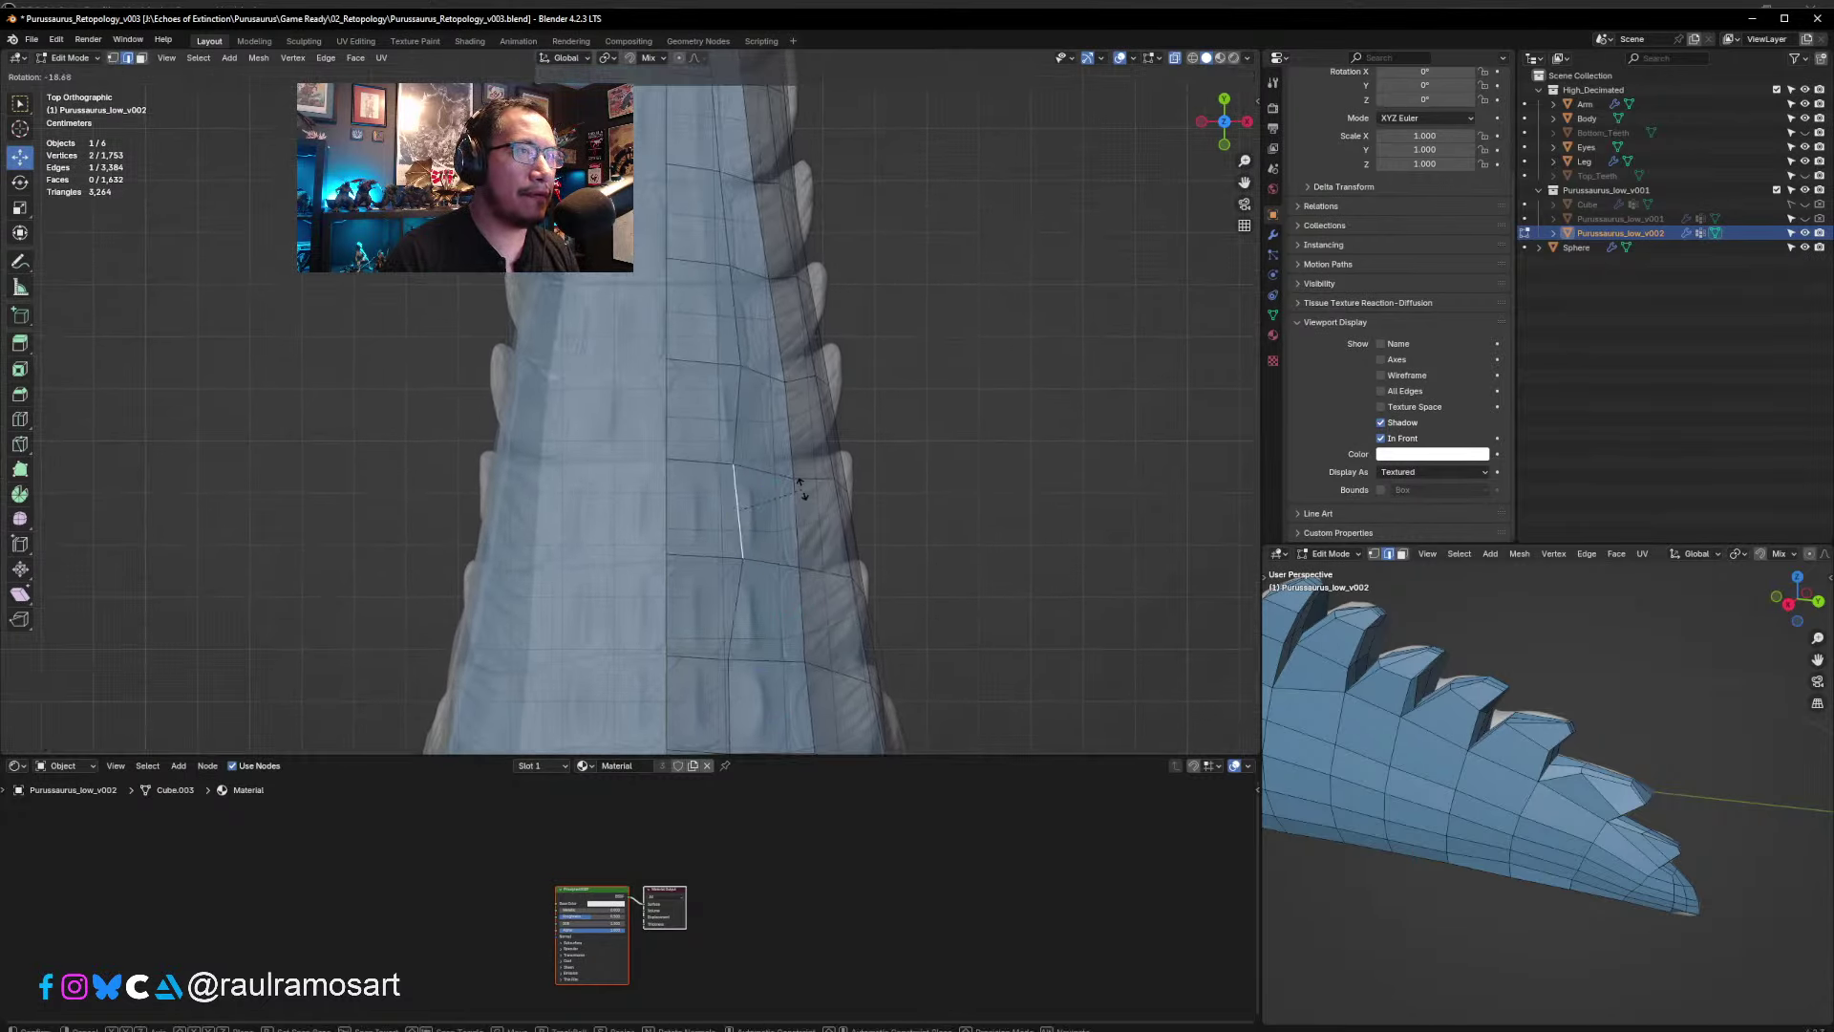
left_click(800, 488)
key("g")
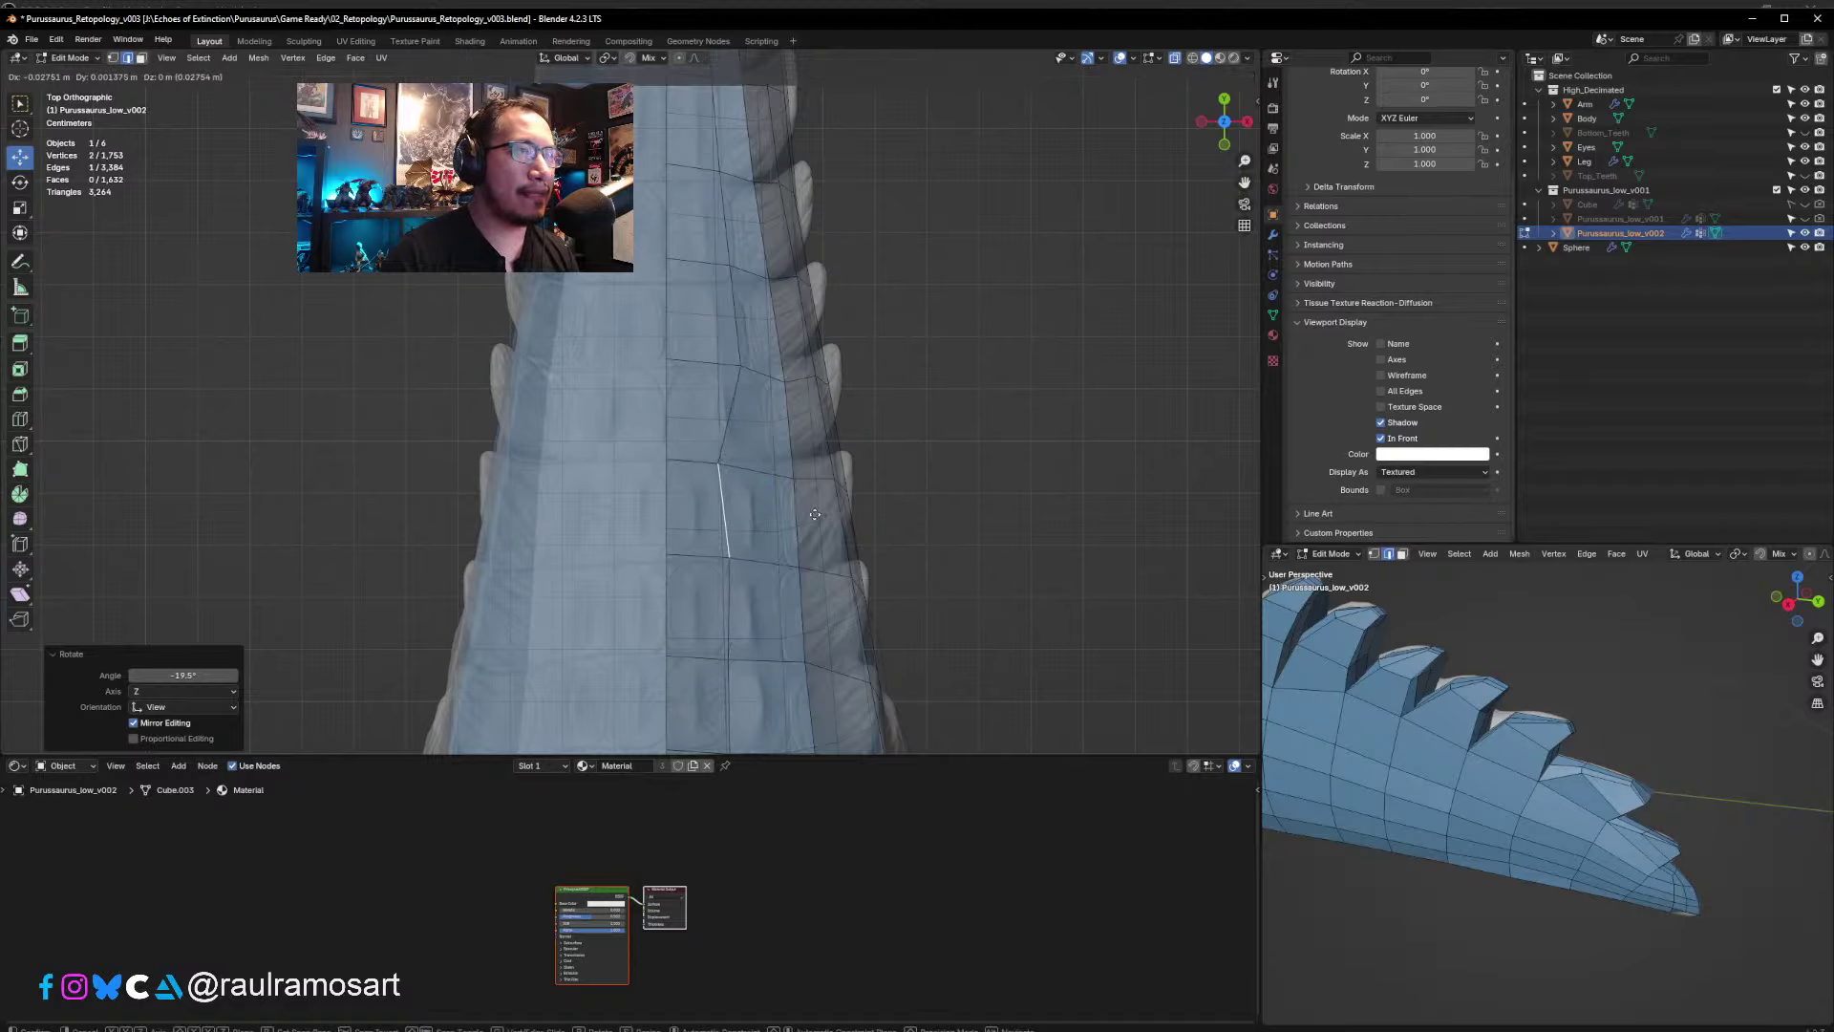
left_click(817, 520)
key("r")
left_click(821, 528)
- Rotate the lengthwise top edge one segment further toward the tip by about -11° and move it about -0.02 m toward the midline
middle_click_drag(776, 466, 778, 529, "shift")
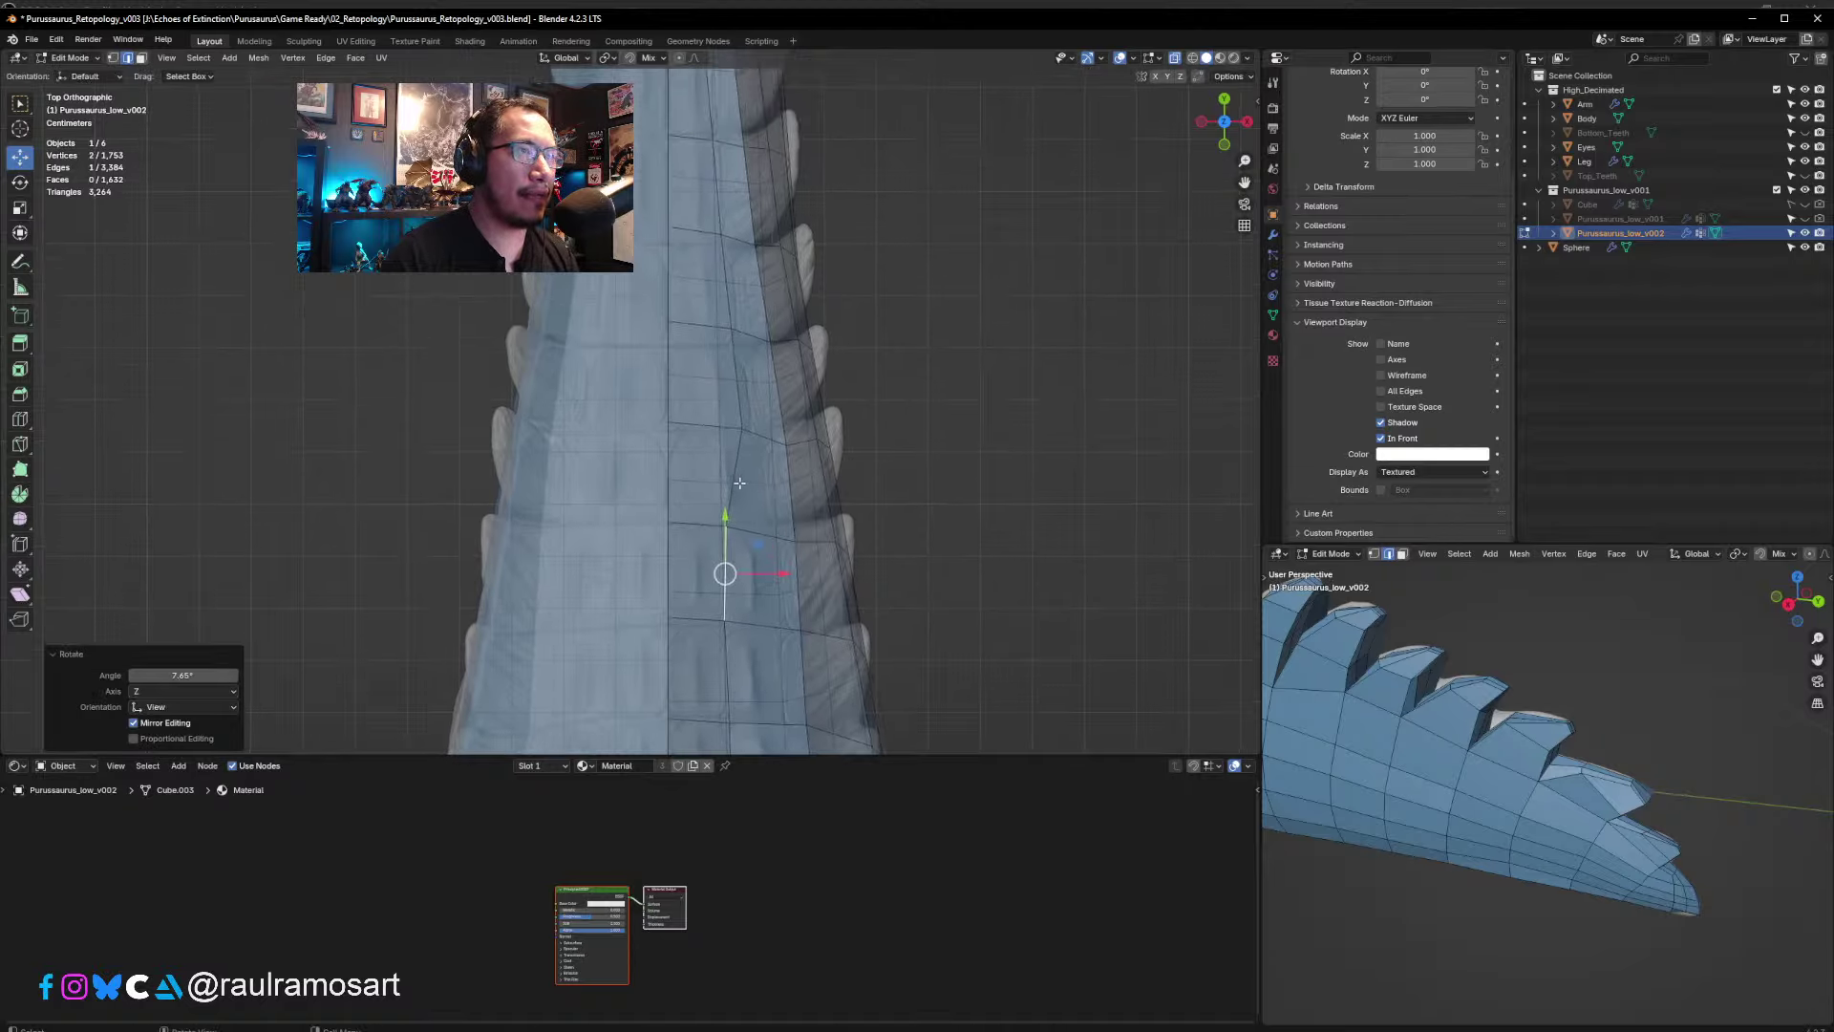
left_click(739, 480)
key("r")
left_click(784, 475)
key("g")
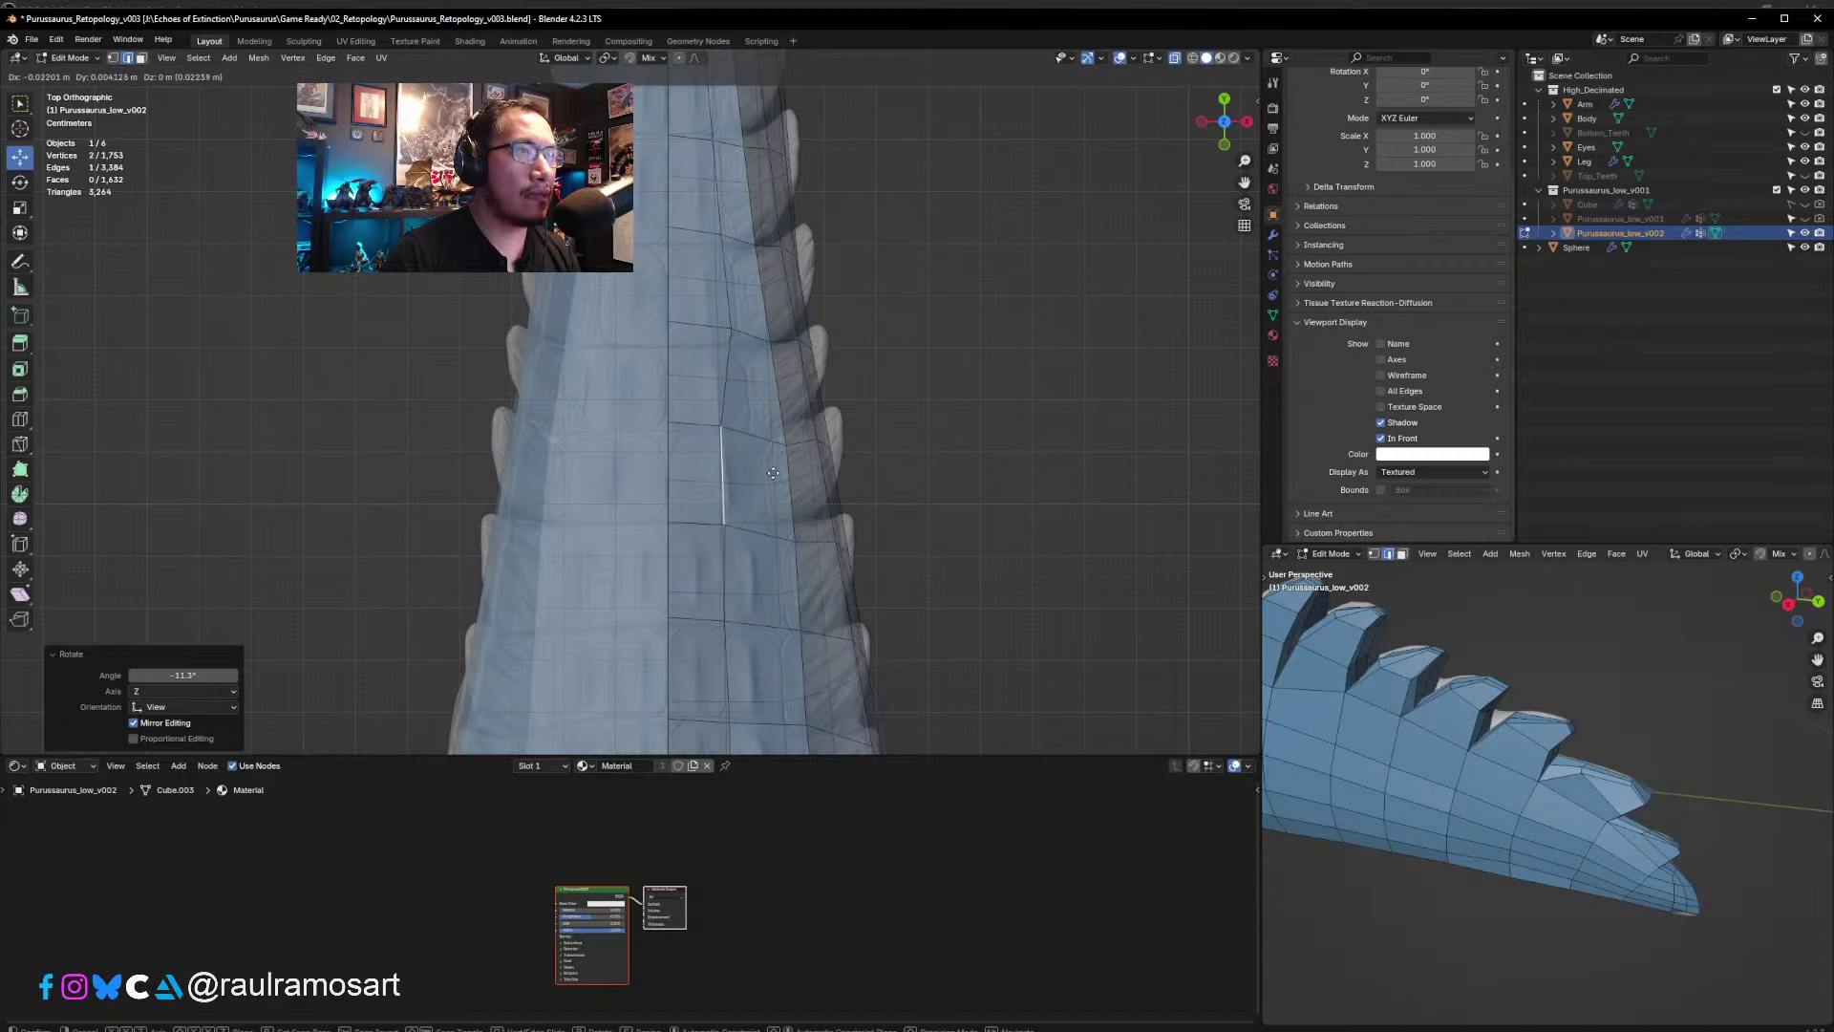
left_click(778, 474)
- Straighten the adjoining lengthwise top edge on the tipward side and shift it about -0.025 m along X toward the midline
middle_click_drag(720, 535, 708, 488, "shift")
key("r")
left_click(792, 417)
key("g")
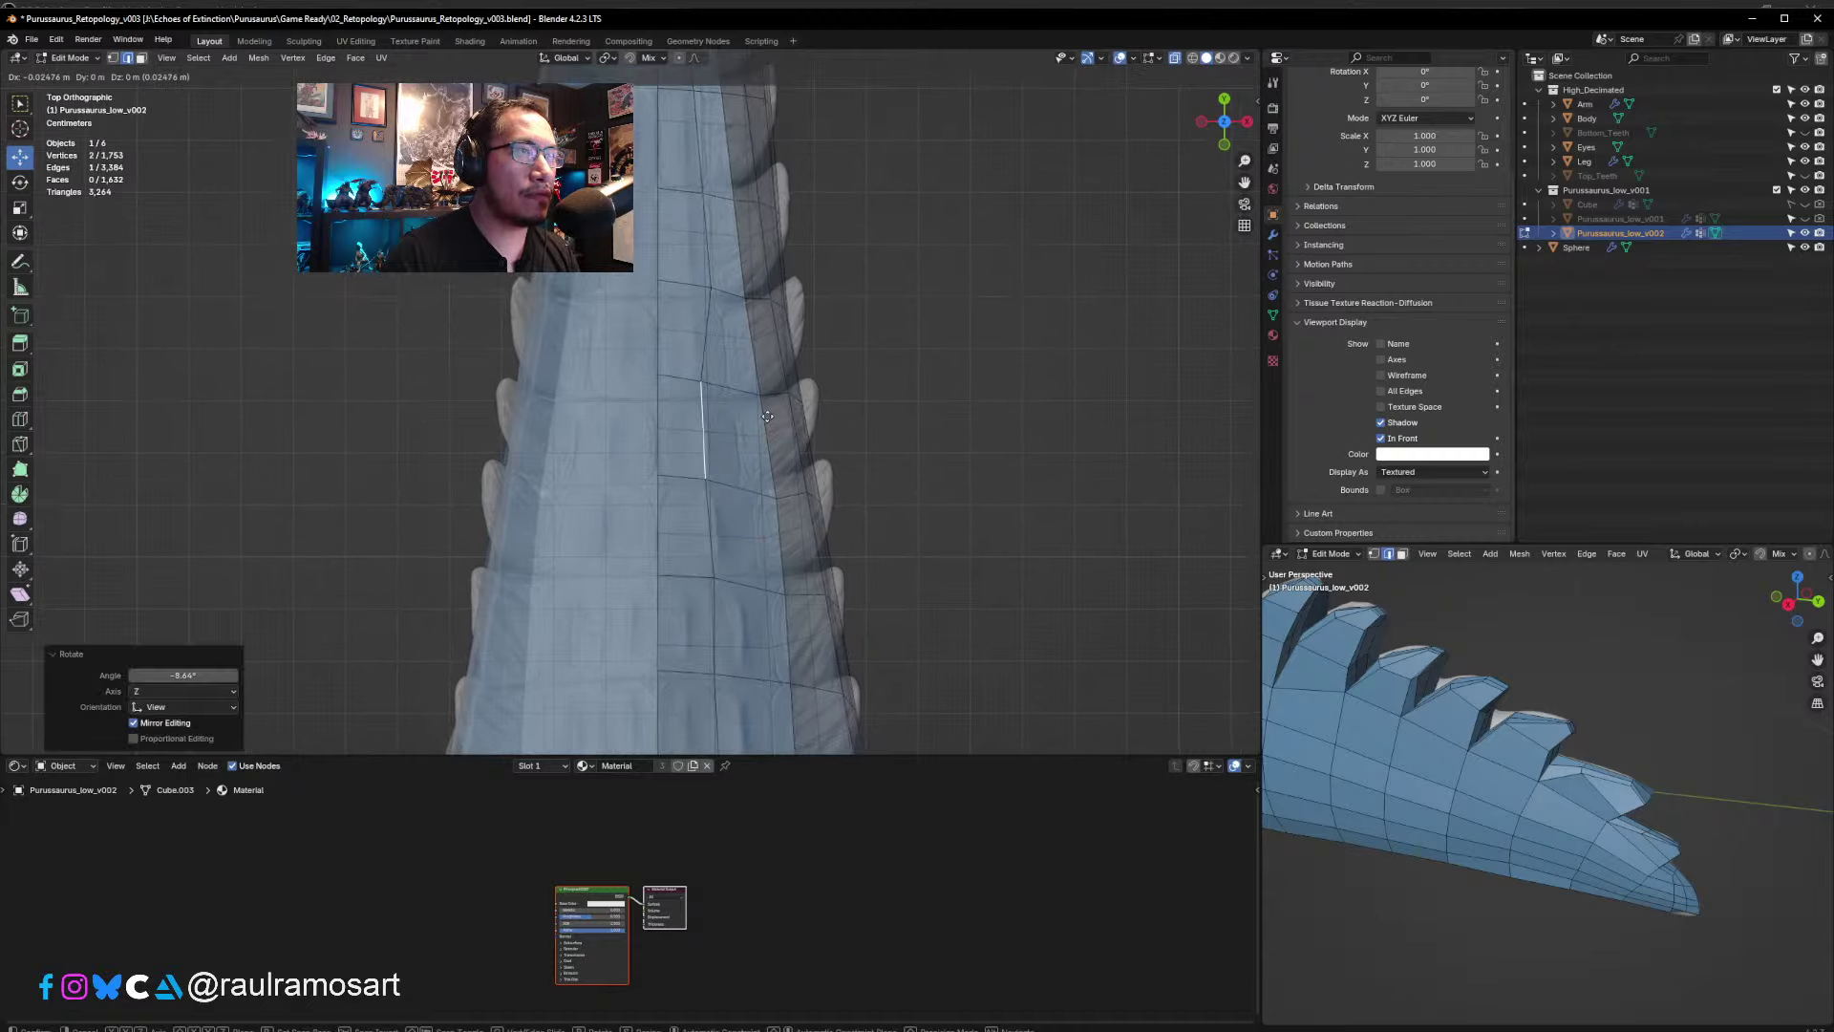
left_click(773, 417)
- Rotate the next slanted lengthwise top edge tipward to line it up with the straightened edges behind it
middle_click_drag(707, 425, 717, 473, "shift")
key("r")
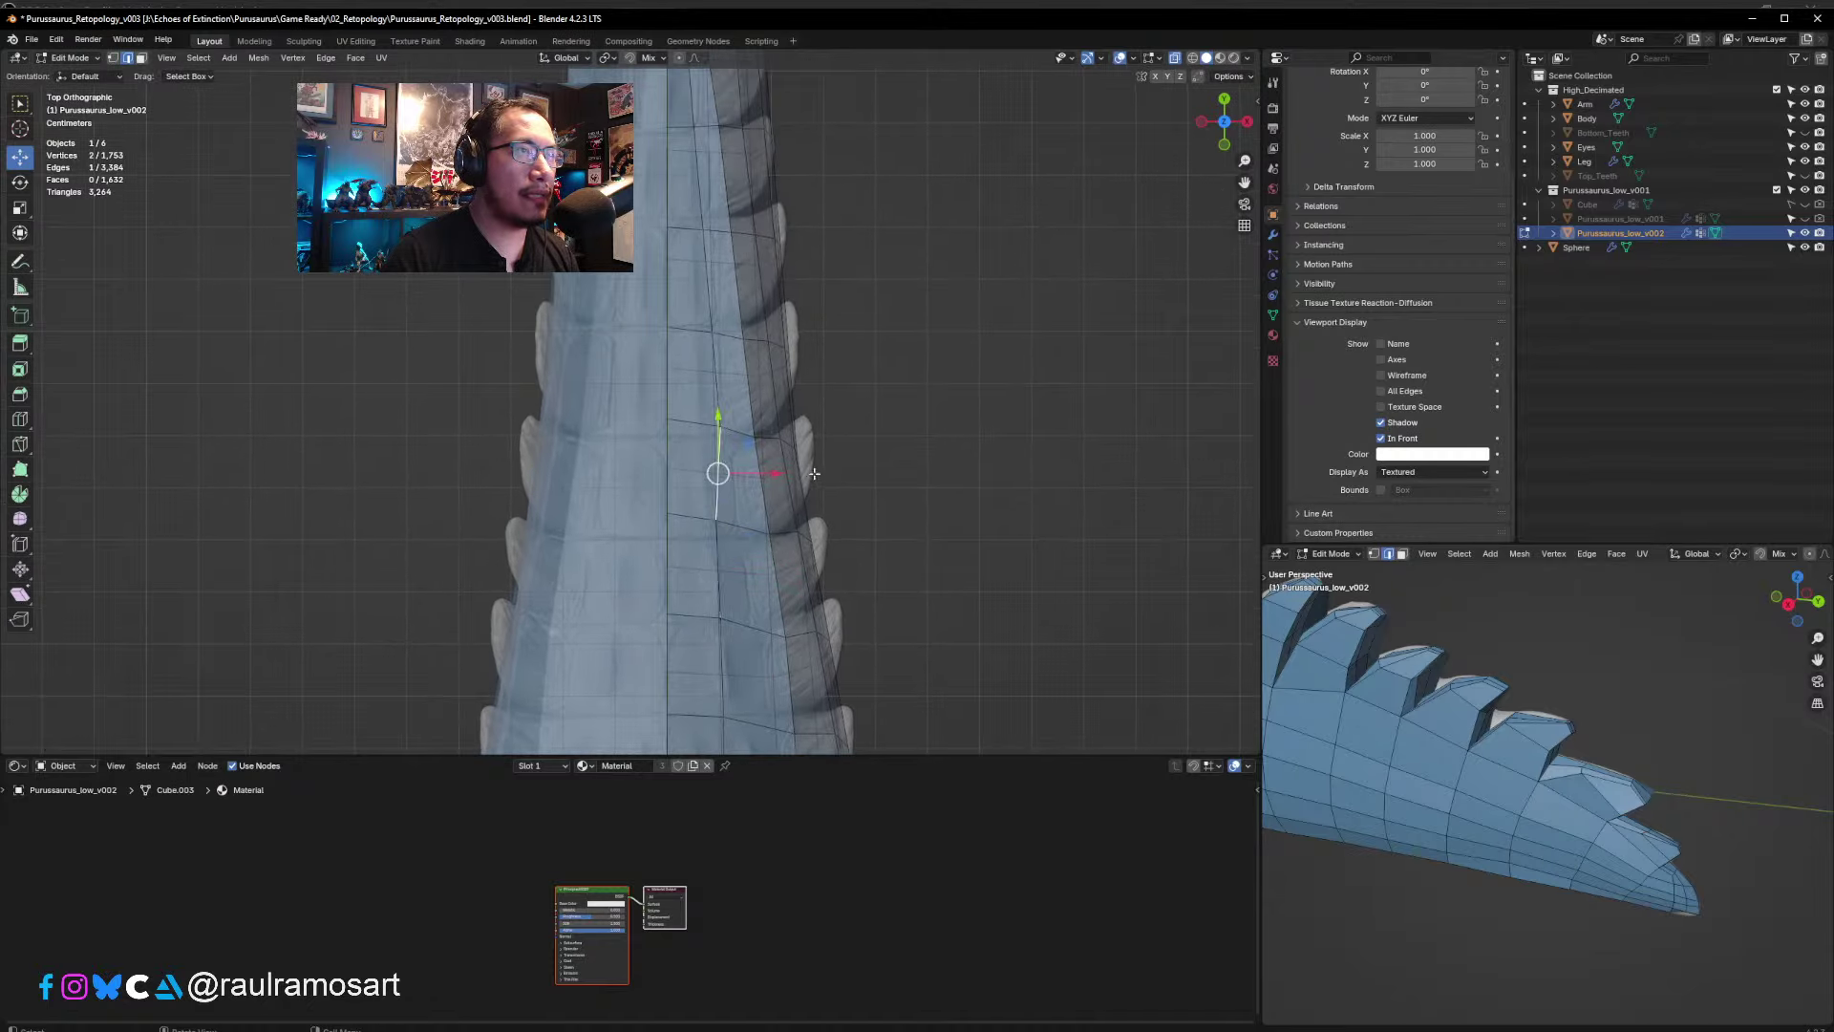
- Move the selected lengthwise edge on top of the tail about -0.005 m along X, toward the centre line
left_click(817, 465)
key("g")
left_click(814, 464)
middle_click_drag(814, 509, 811, 605, "shift")
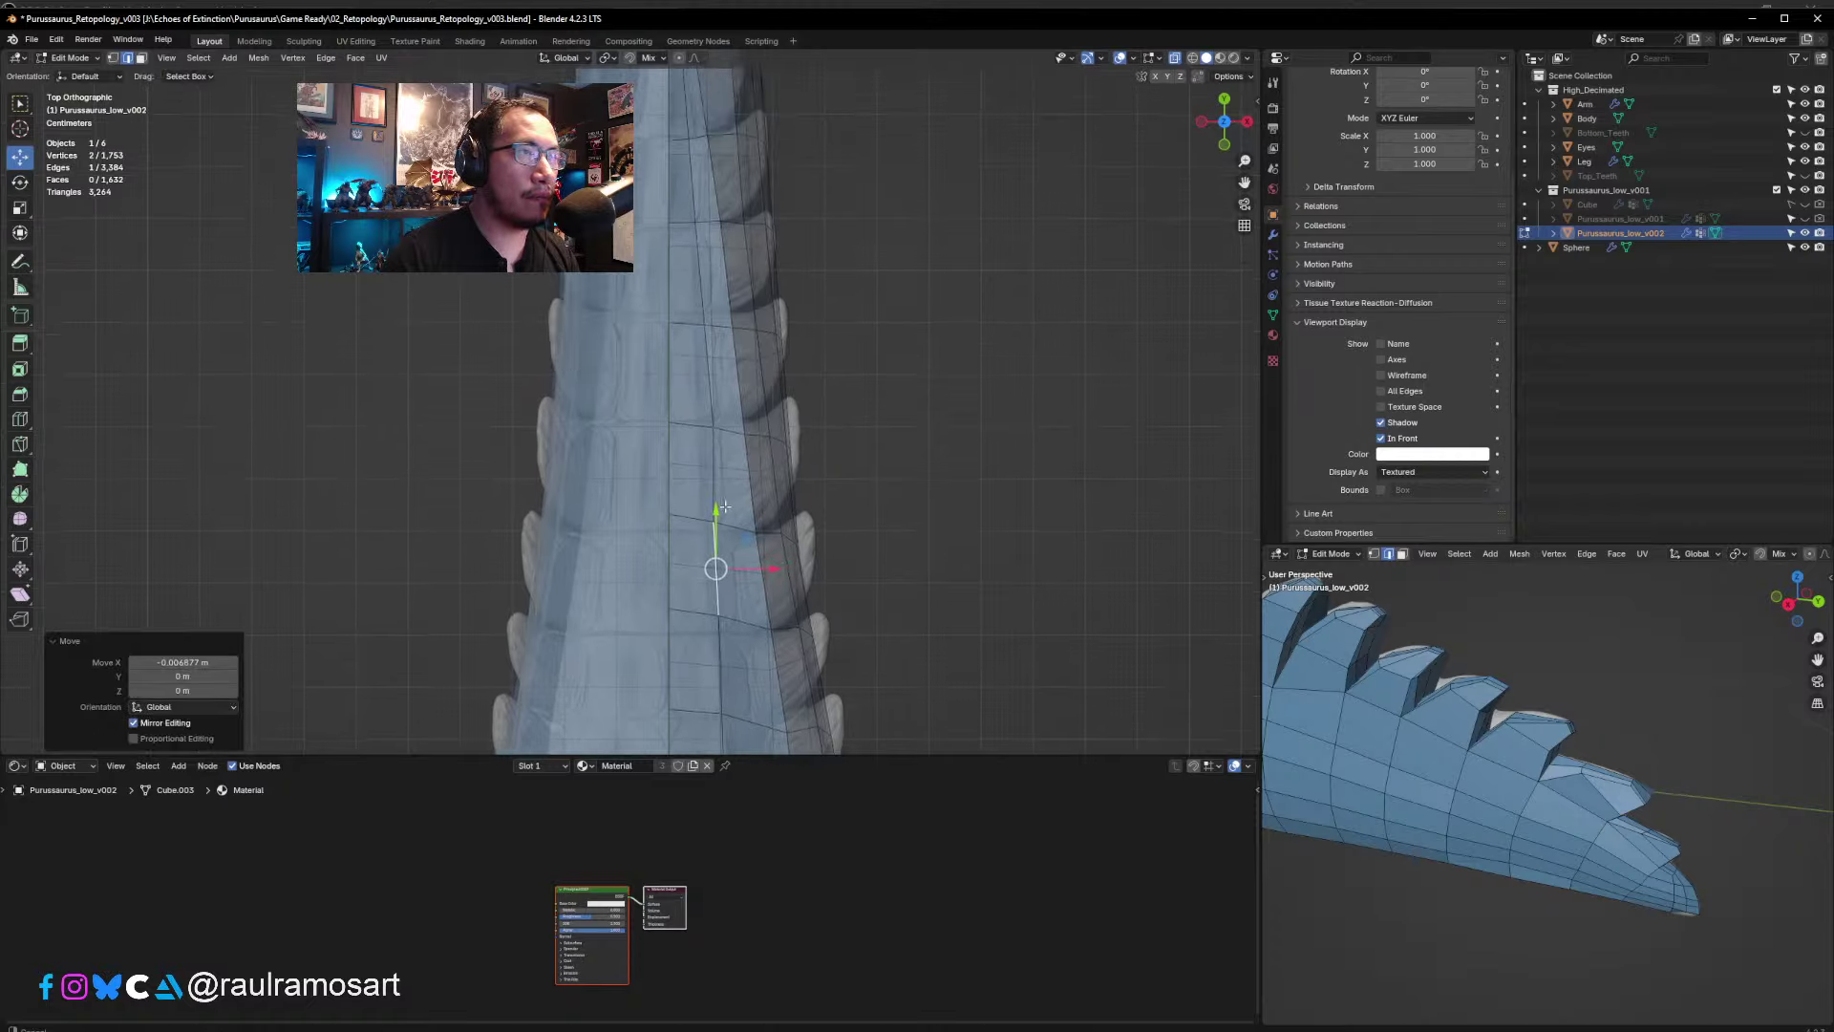
- Shift the next two lengthwise edges toward the tail tip closer to the centre line, rotating each slightly to follow the taper
left_click(708, 473)
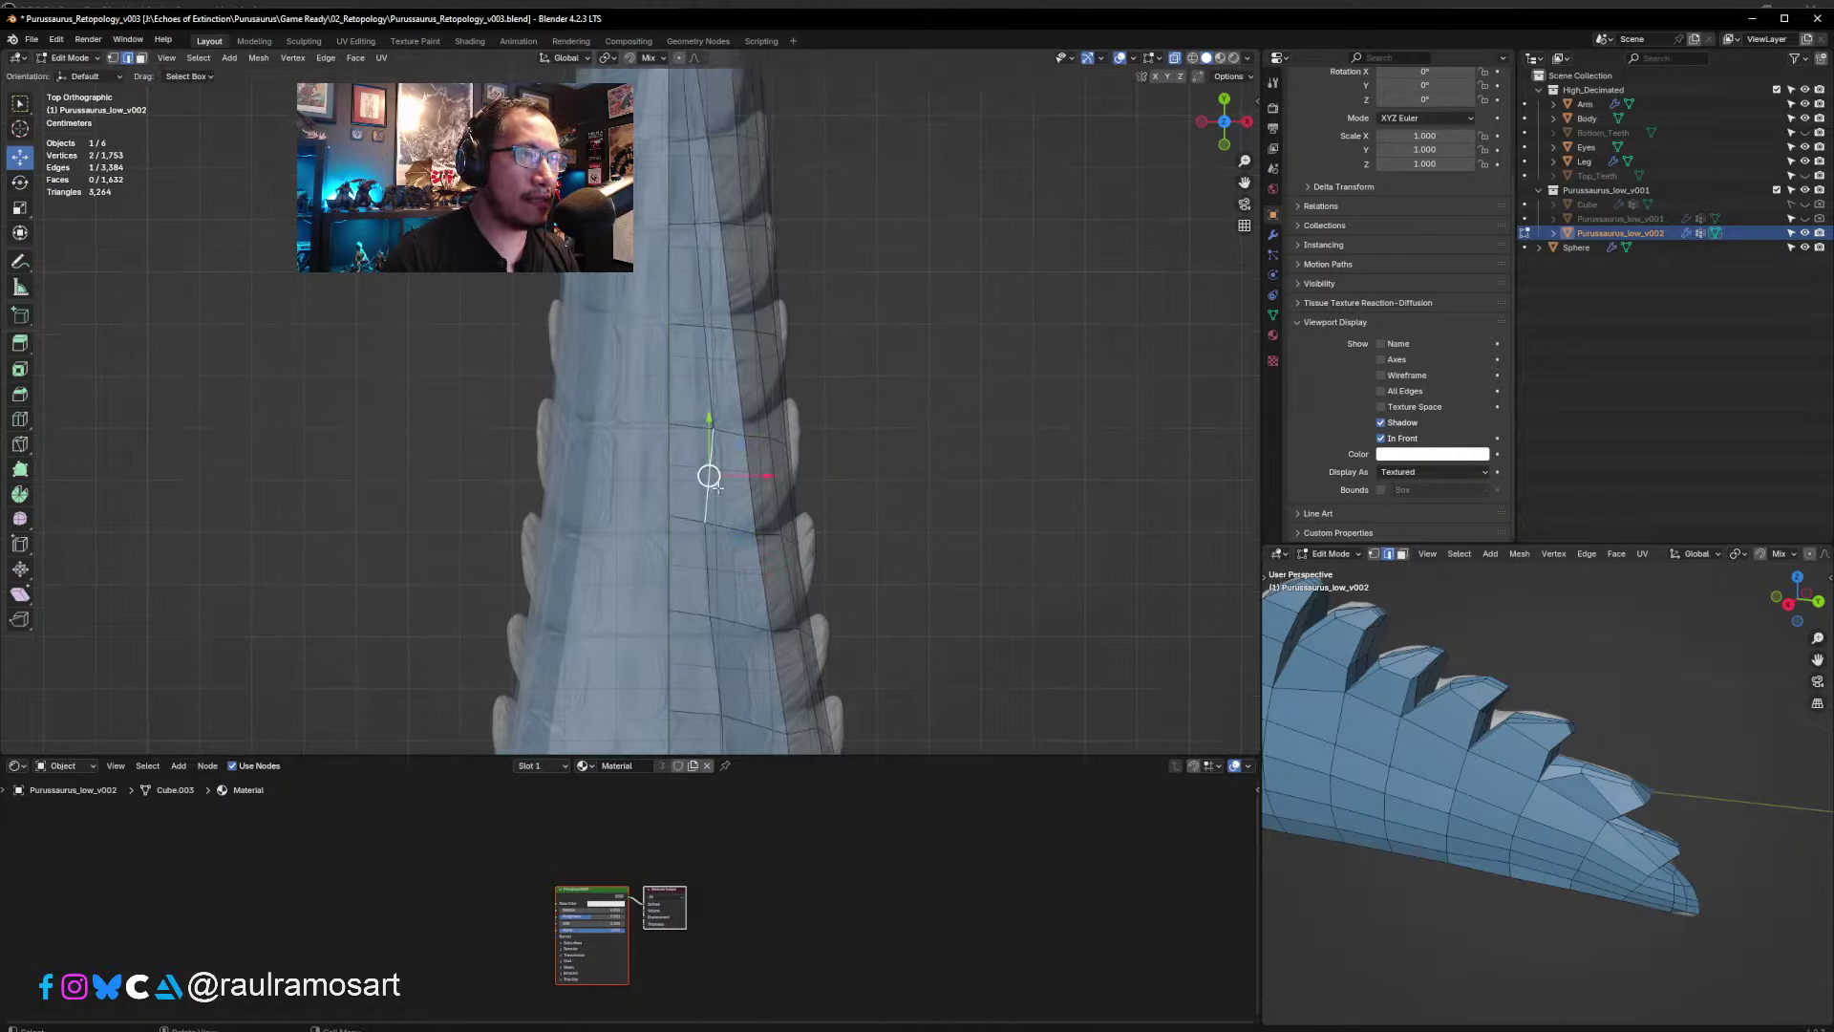
key("r")
left_click(776, 491)
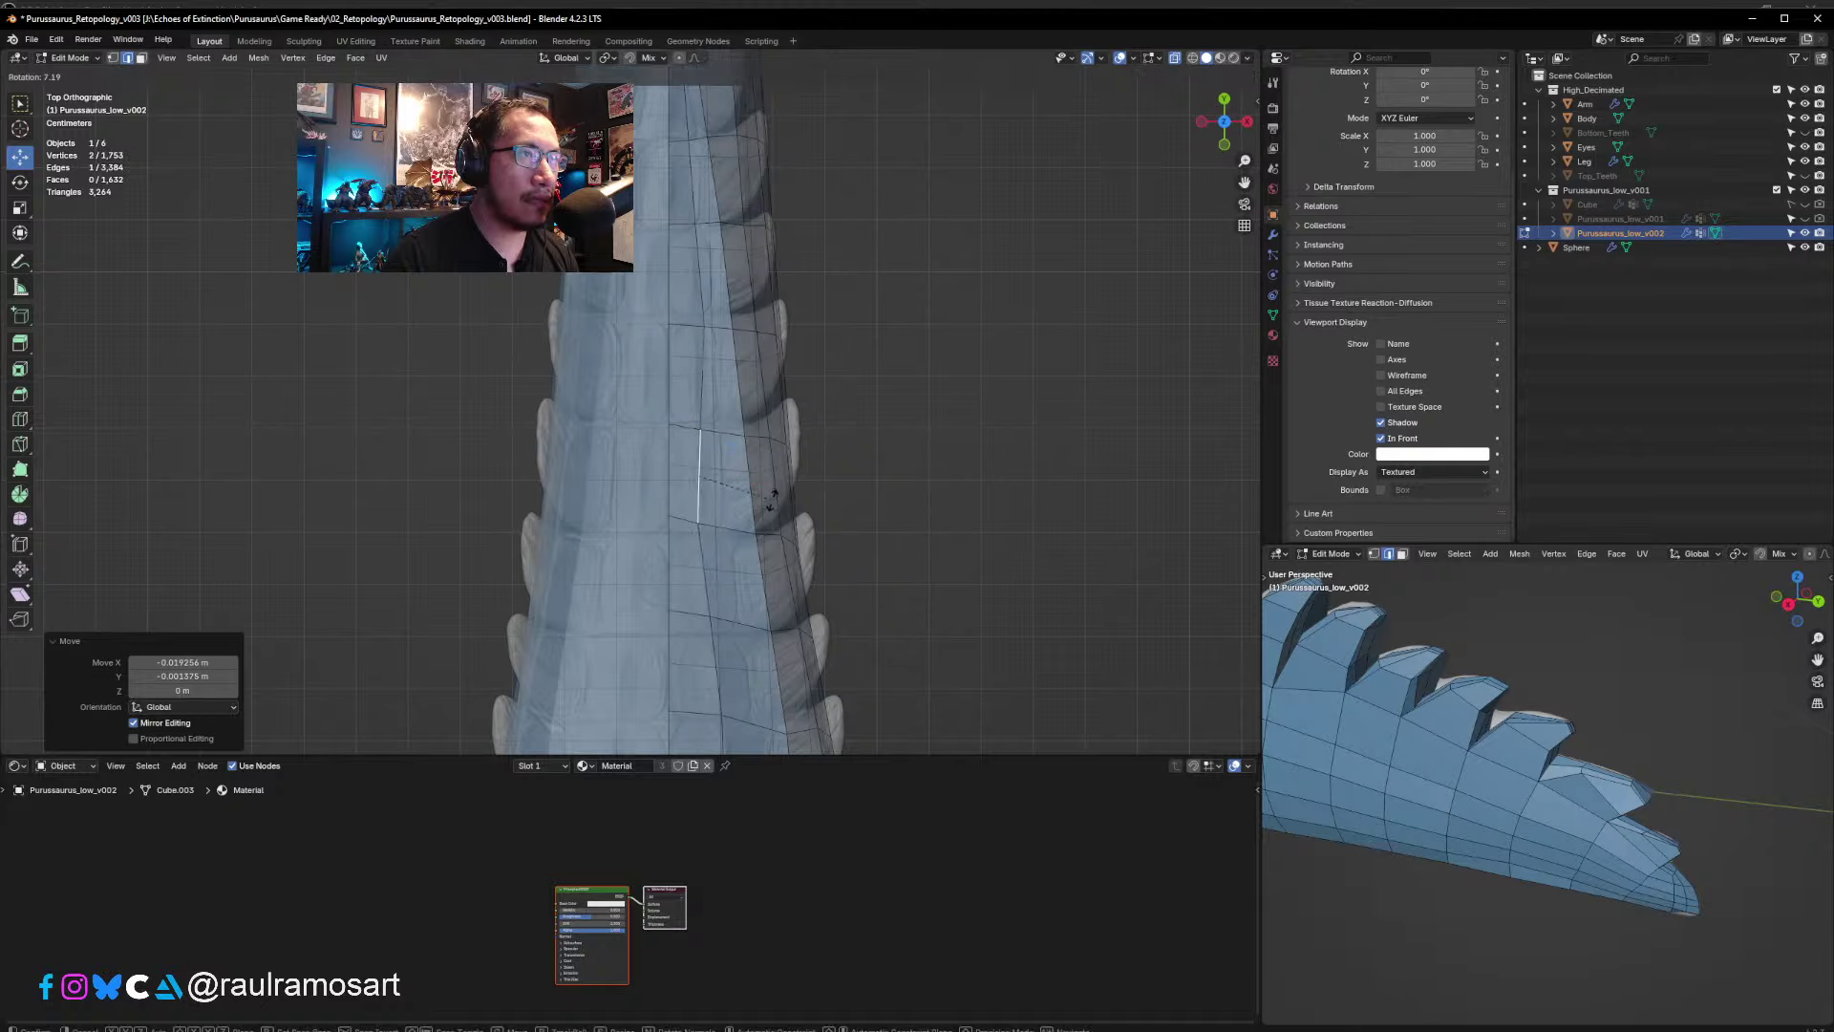
key("r")
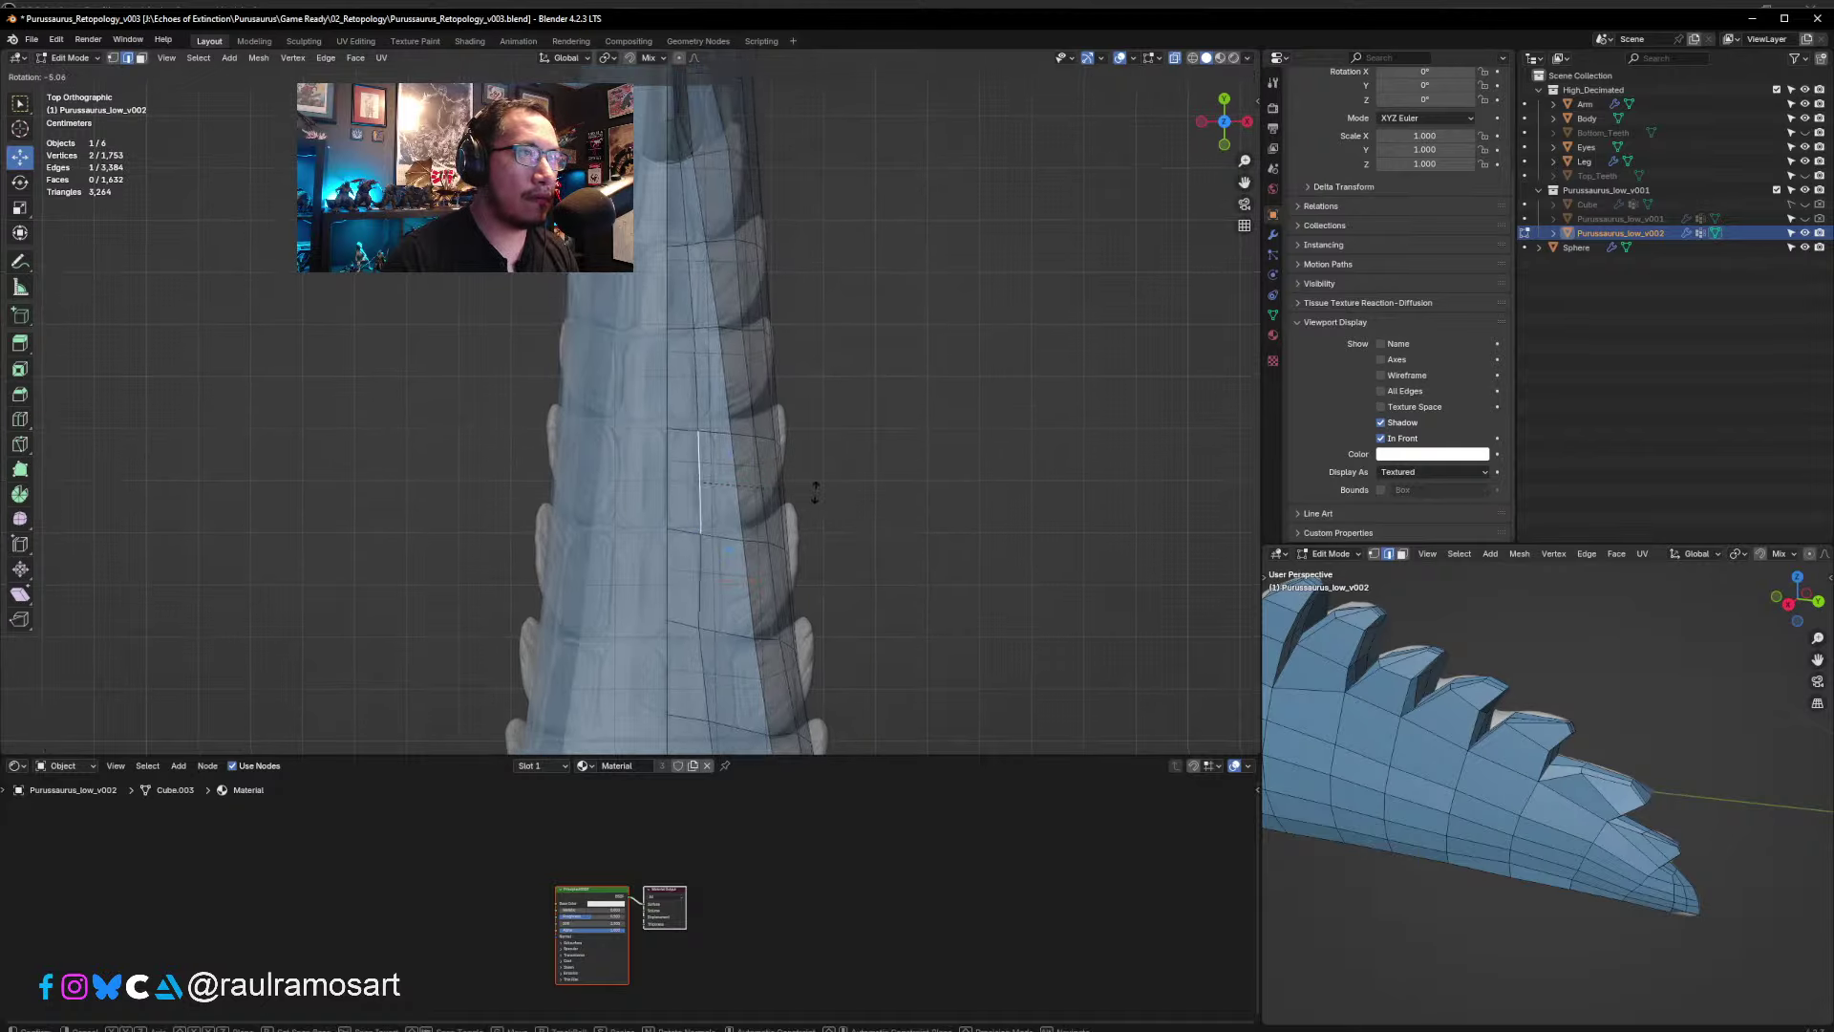
left_click(814, 491)
key("g")
left_click(728, 406)
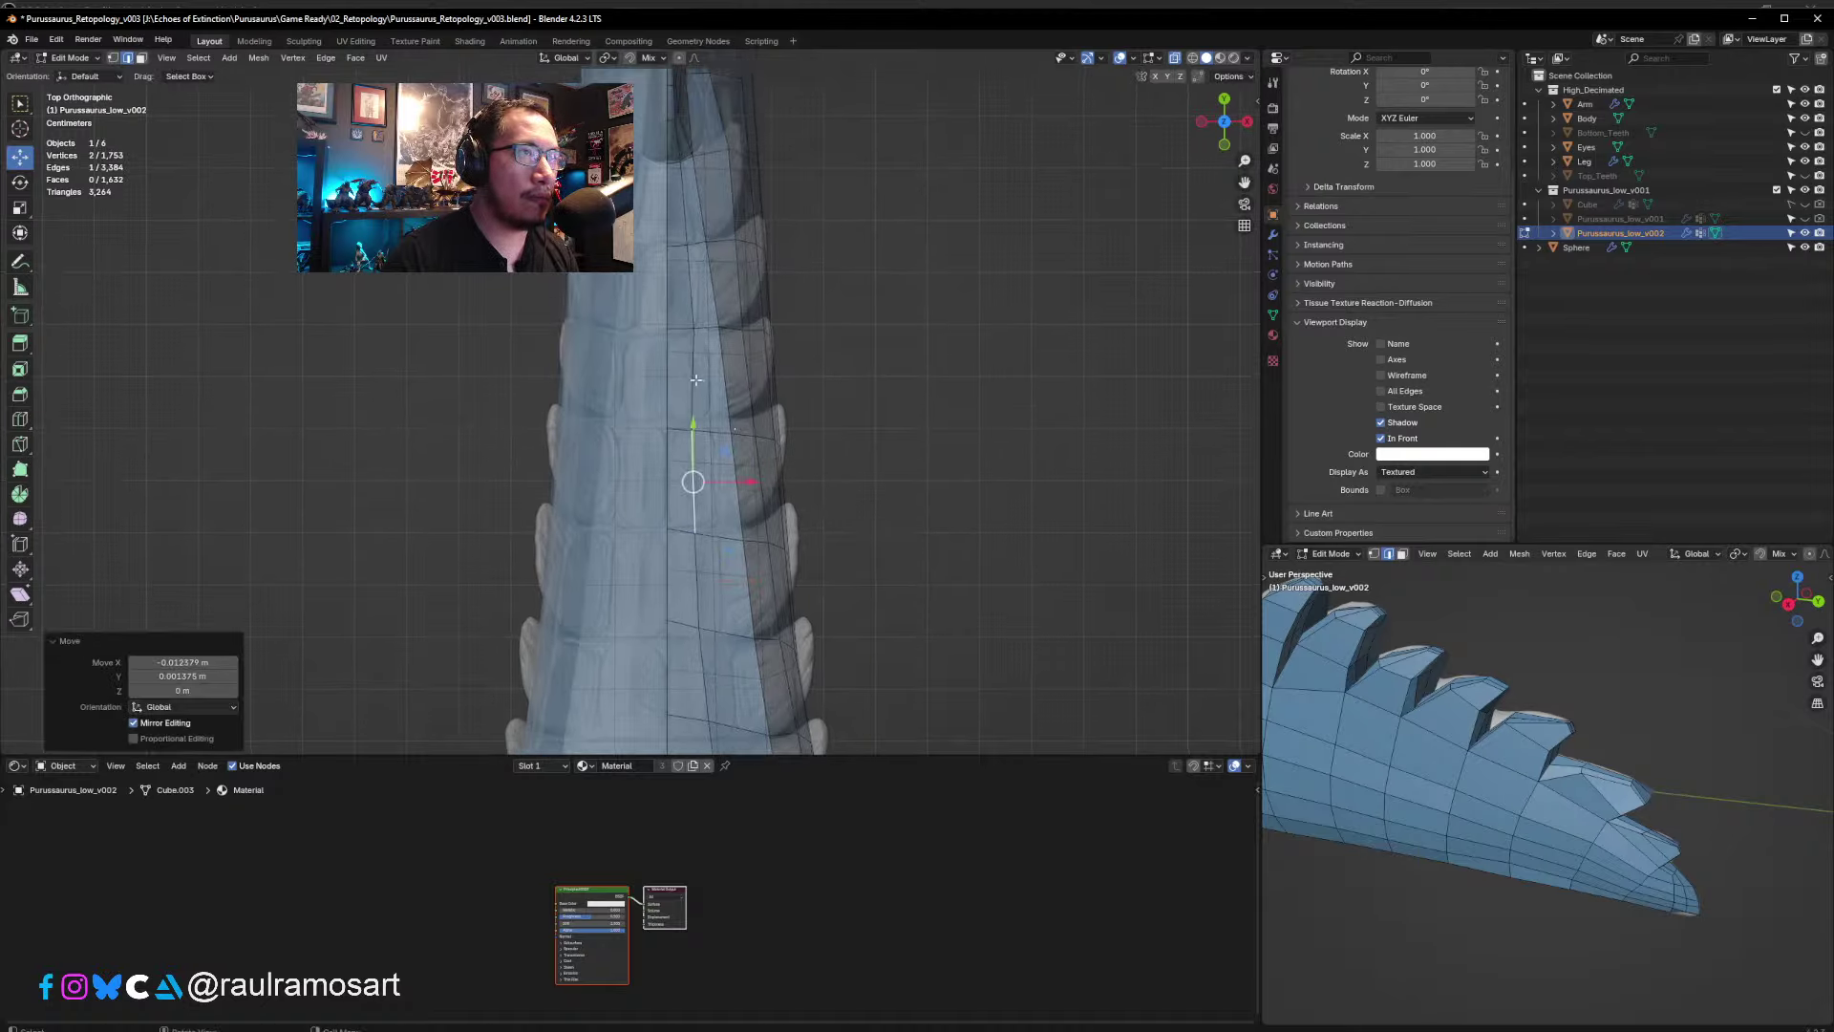
- Rotate the following two lengthwise edges about -4° to -5° each and move them inward to continue the line toward the tail tip
key("r")
left_click(761, 394)
key("g")
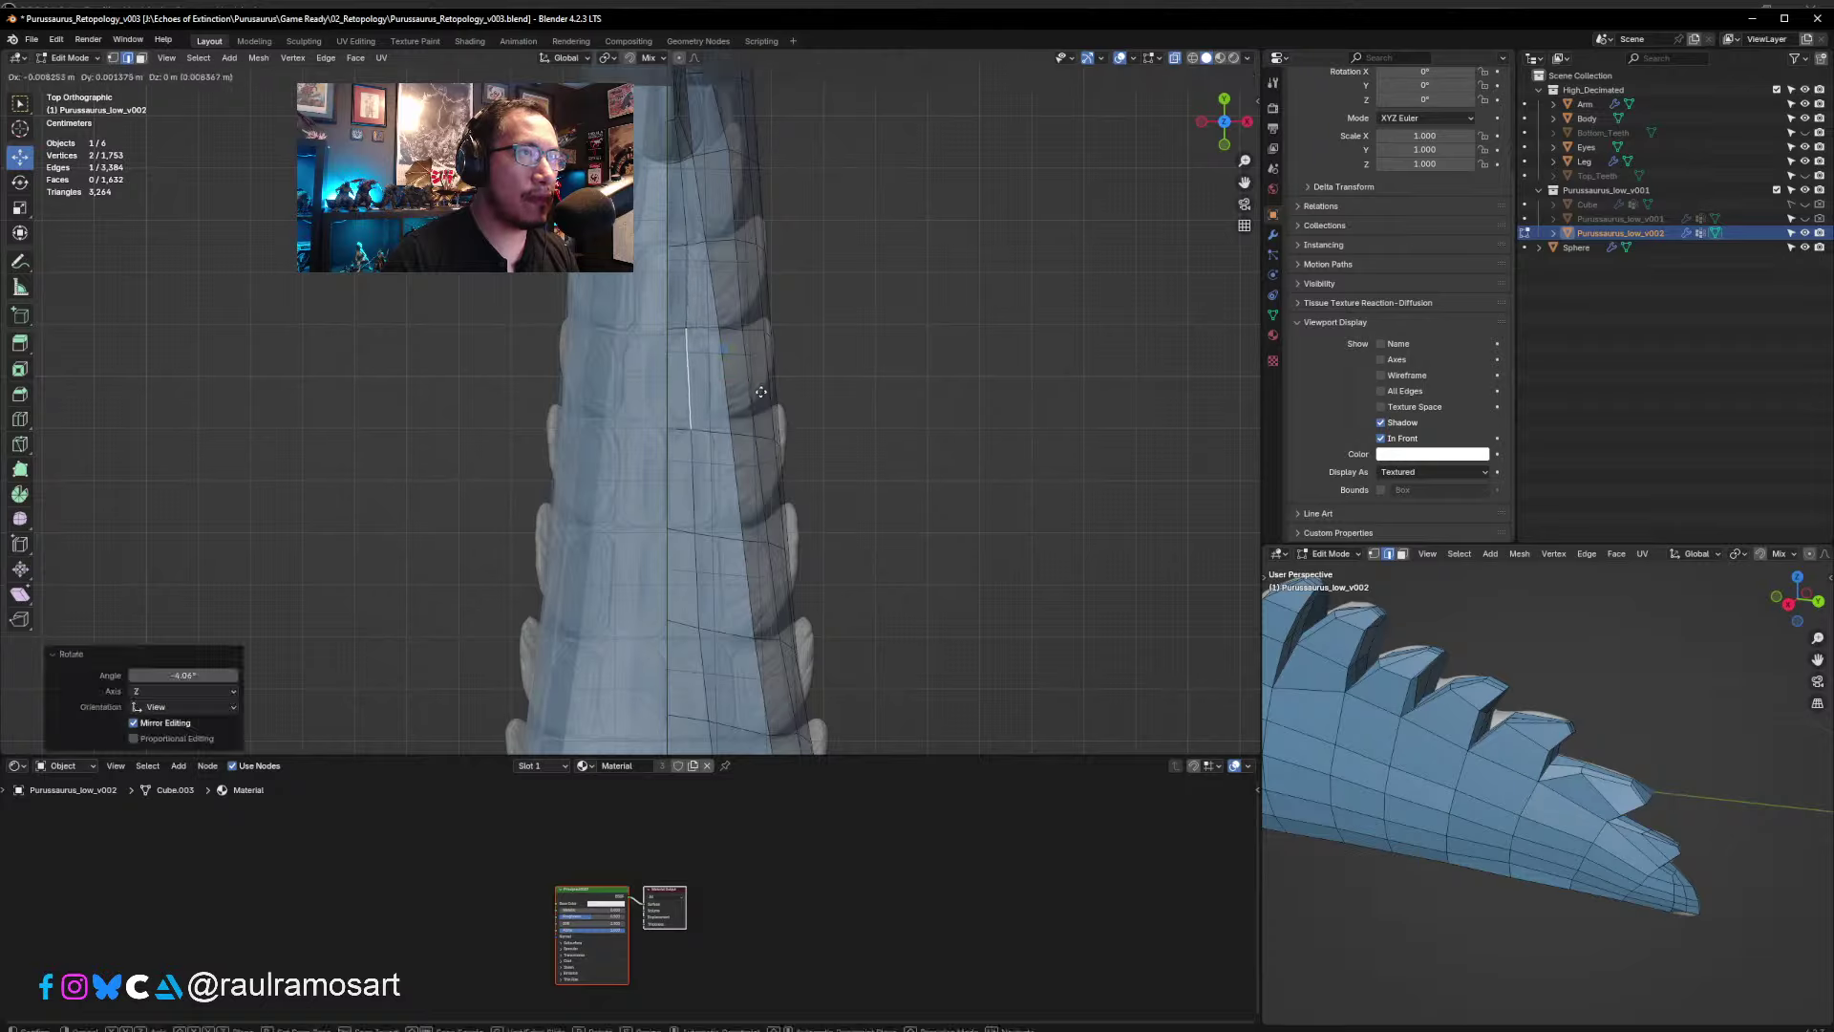
left_click(762, 392)
left_click(685, 289)
key("r")
left_click(814, 301)
key("g")
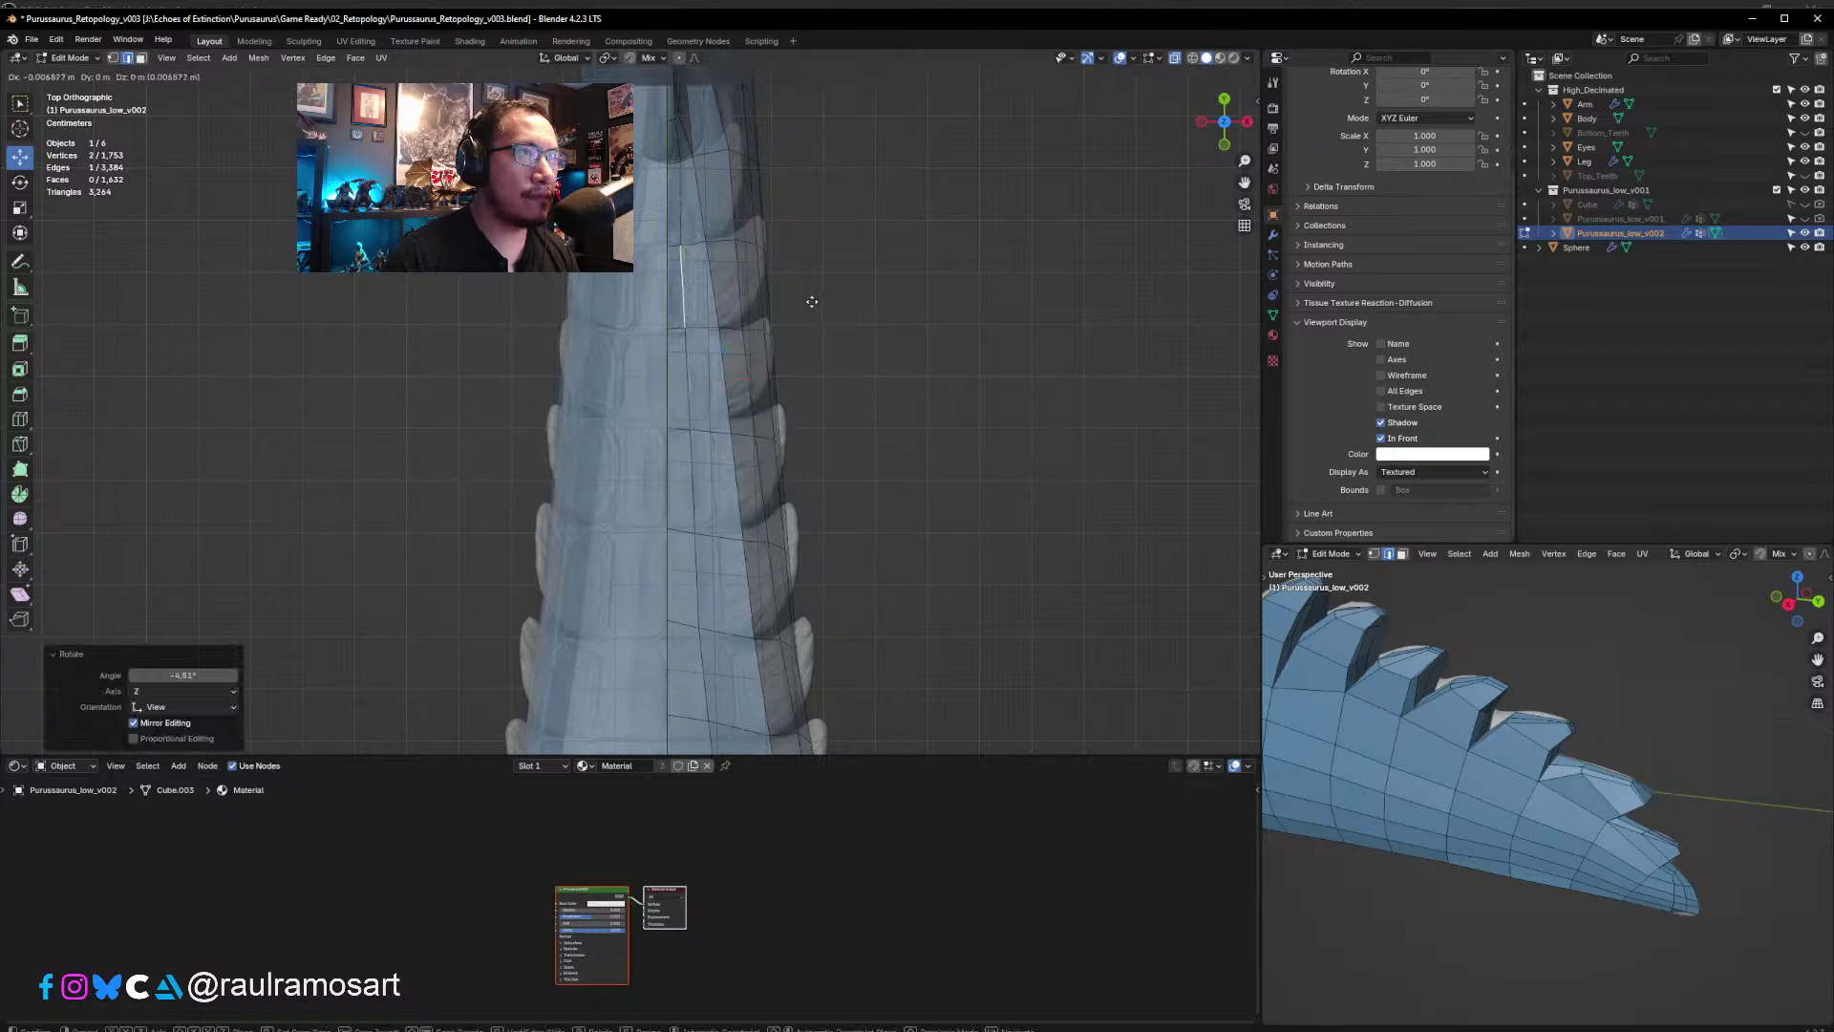
left_click(784, 278)
- Rotate the next lengthwise edge near the narrow tail end about -2.6°, move it into line, and deselect everything
left_click(688, 194)
key("r")
left_click(874, 227)
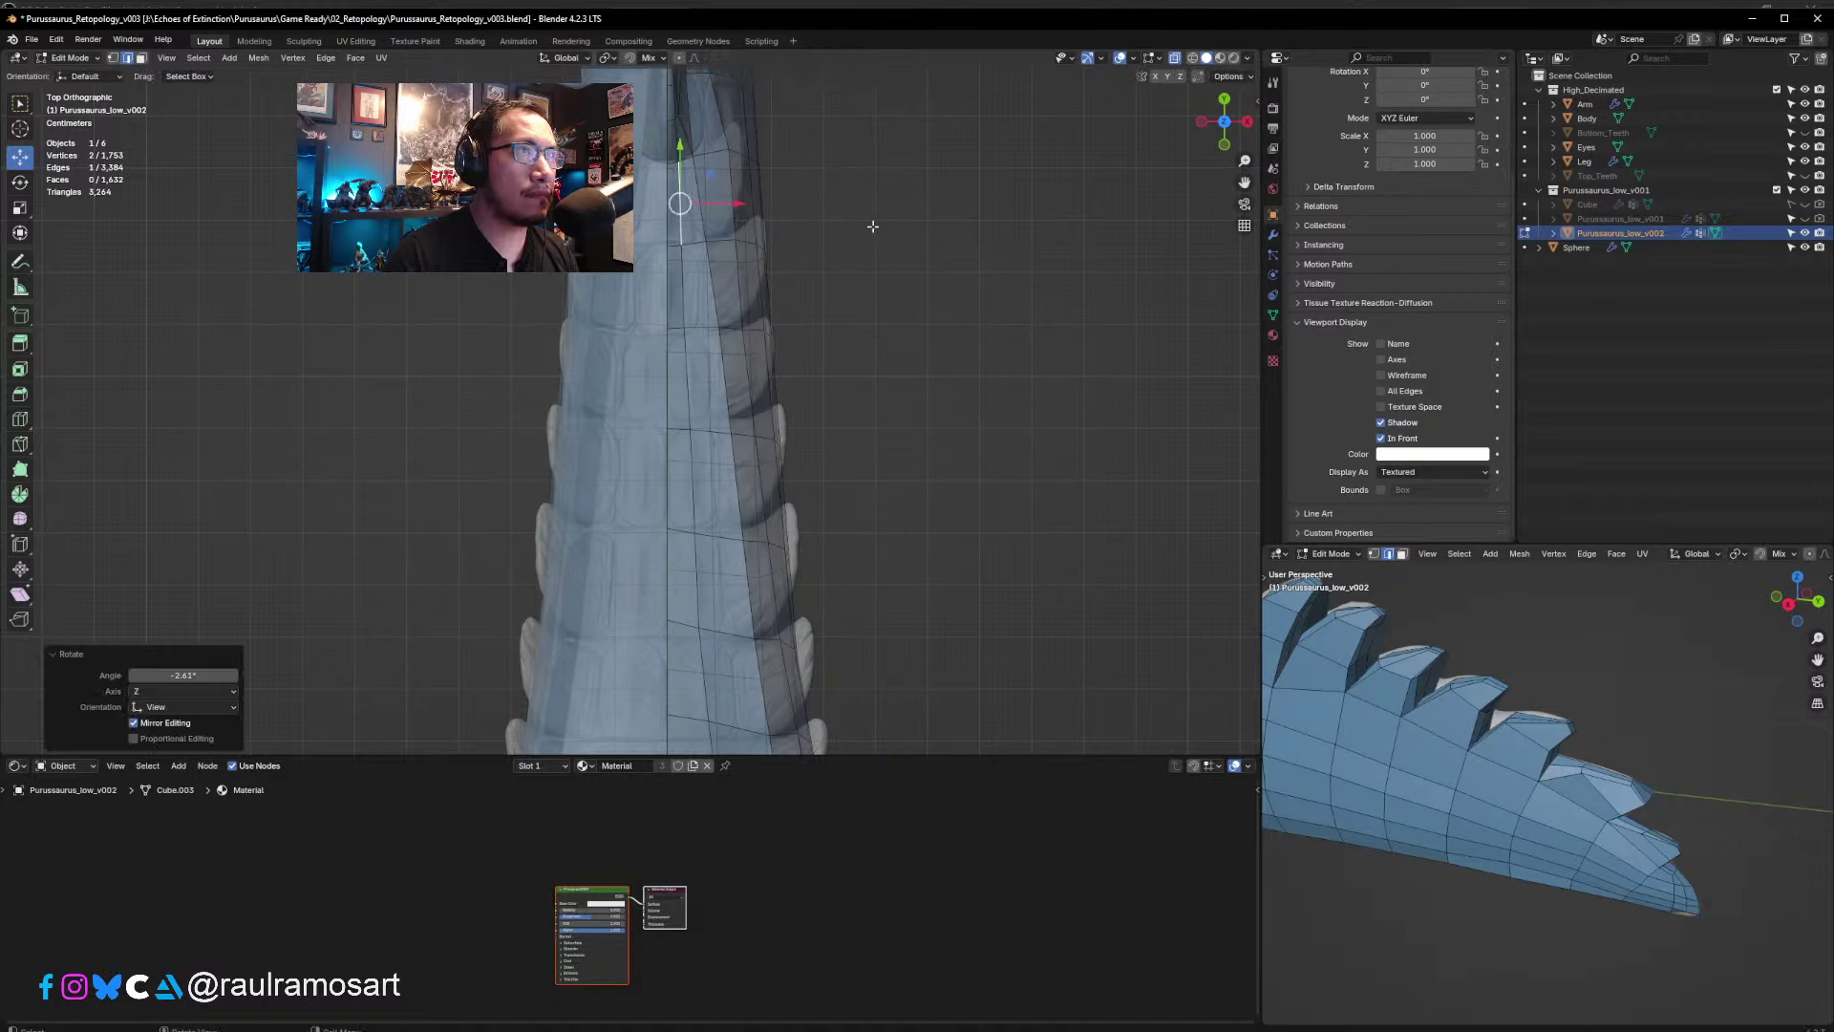
key("g")
left_click(866, 229)
key("alt+a")
- Extrude the upper side face directly behind the last finished scute at the tail base and scale the new face to about 0.51
middle_click_drag(872, 377, 790, 515)
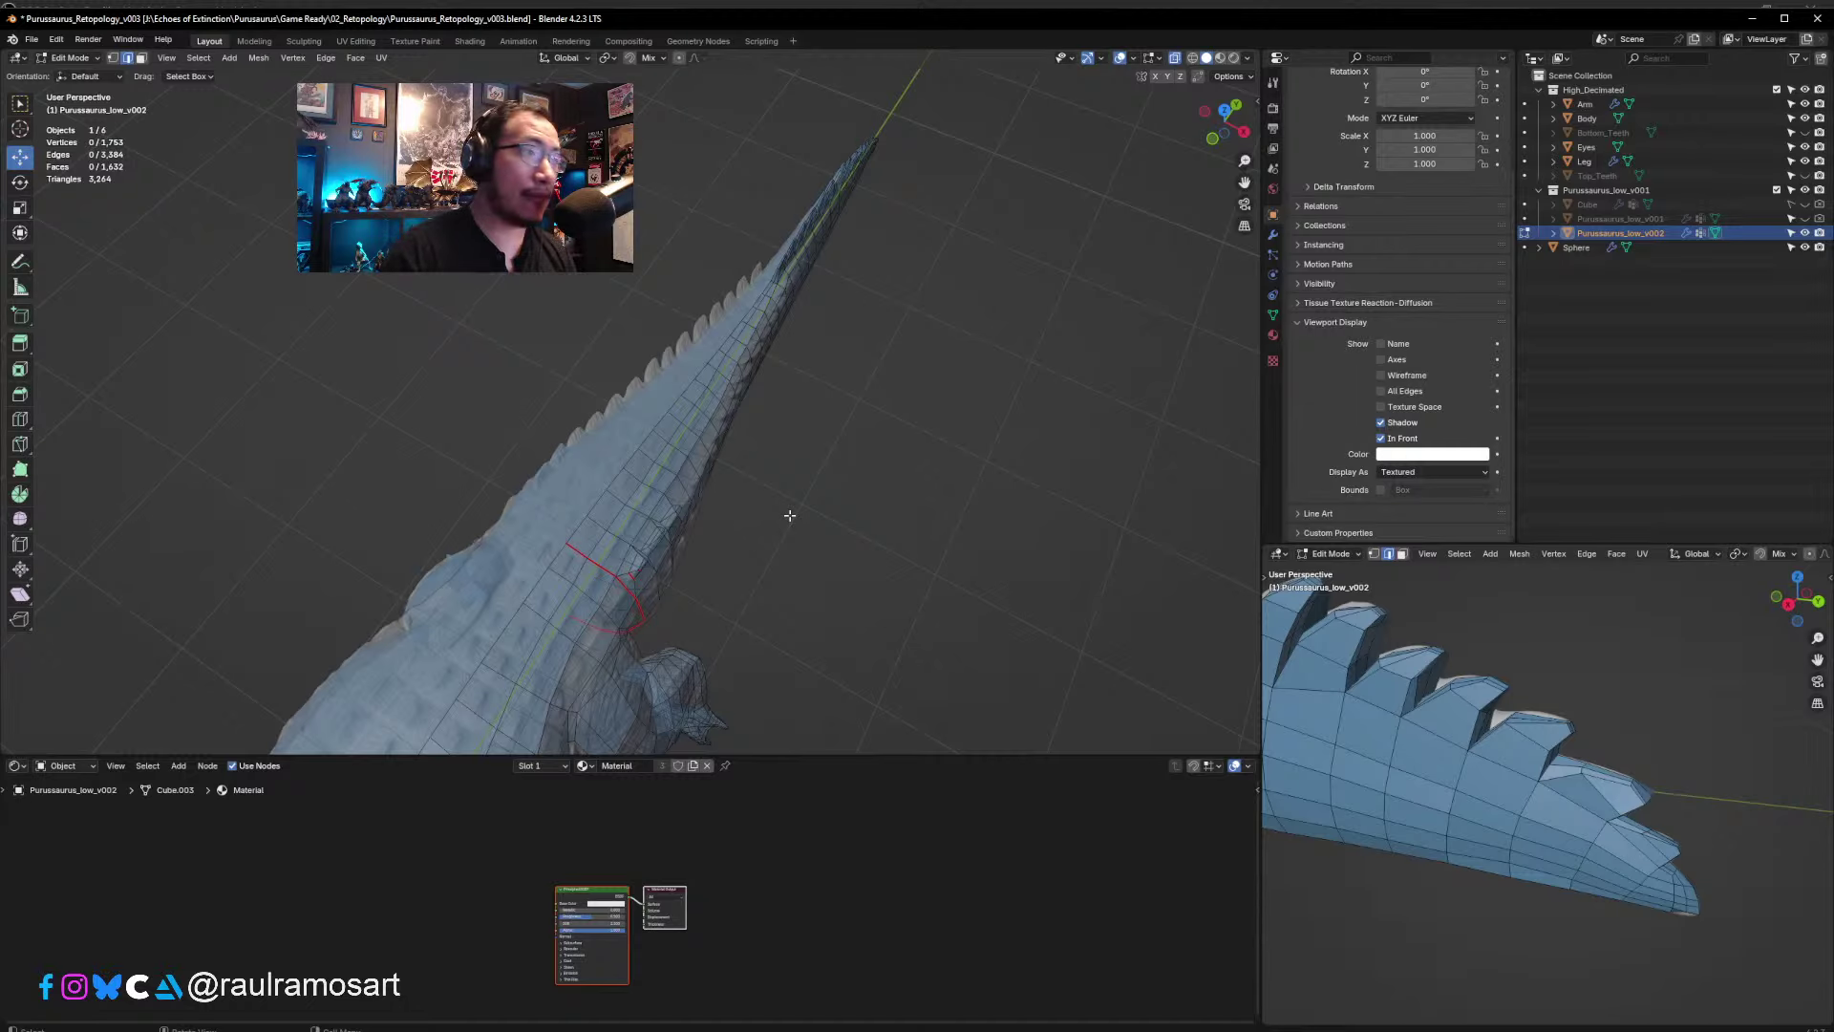
middle_click_drag(786, 517, 917, 563)
scroll(846, 506, "up", 4)
middle_click_drag(917, 564, 584, 389, "shift")
scroll(660, 388, "up", 2)
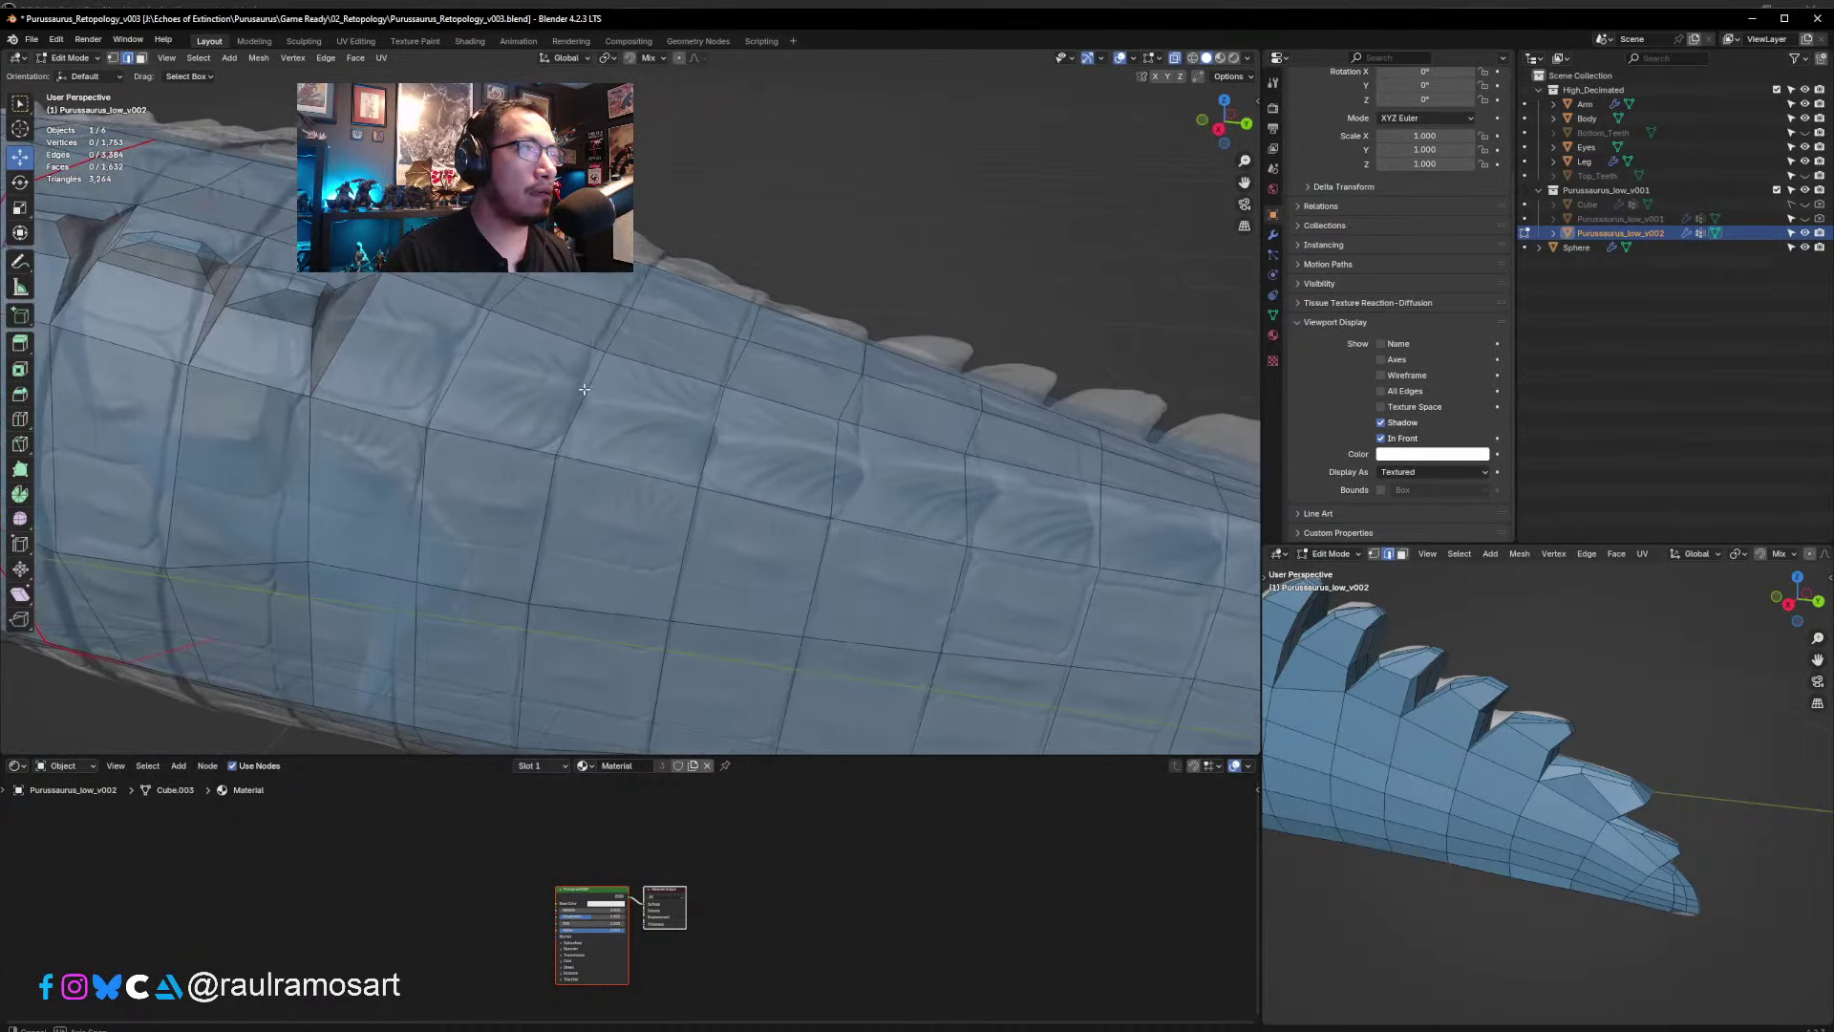
left_click(142, 59)
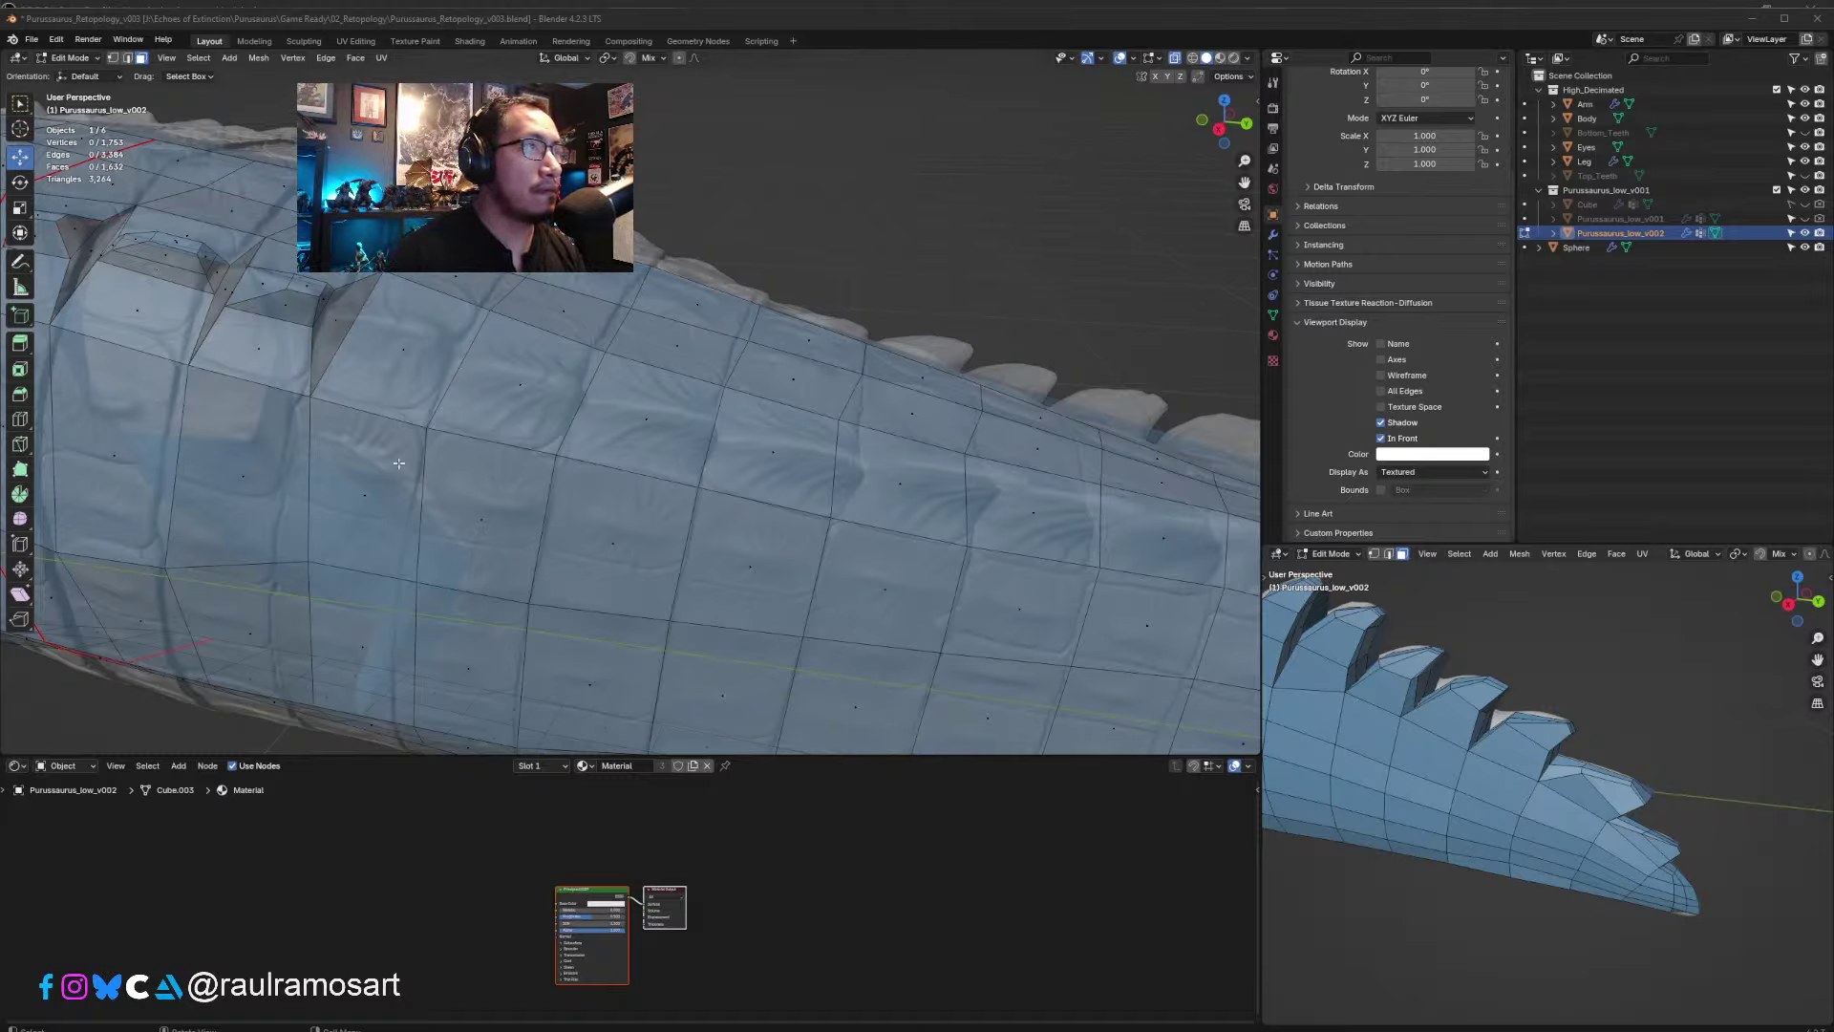
middle_click_drag(398, 463, 653, 427)
key("KP_3")
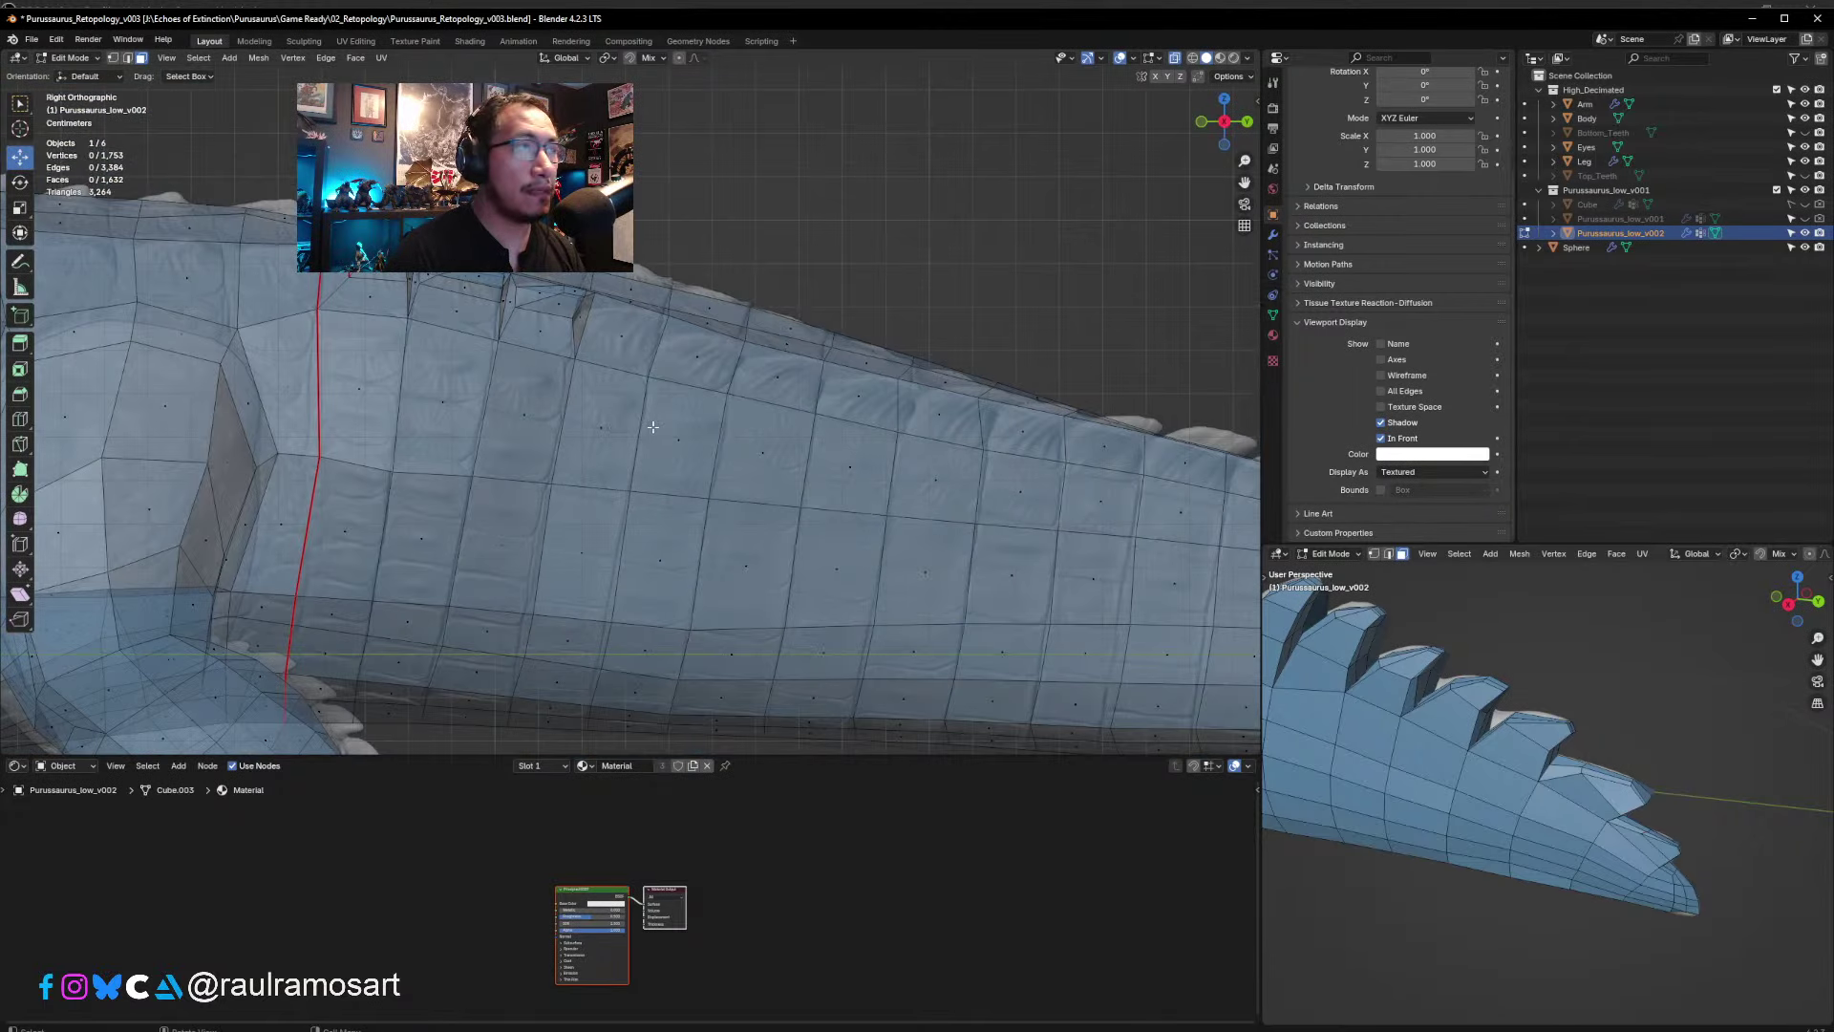
scroll(617, 353, "up", 3)
middle_click_drag(617, 352, 614, 354)
scroll(614, 354, "up", 4)
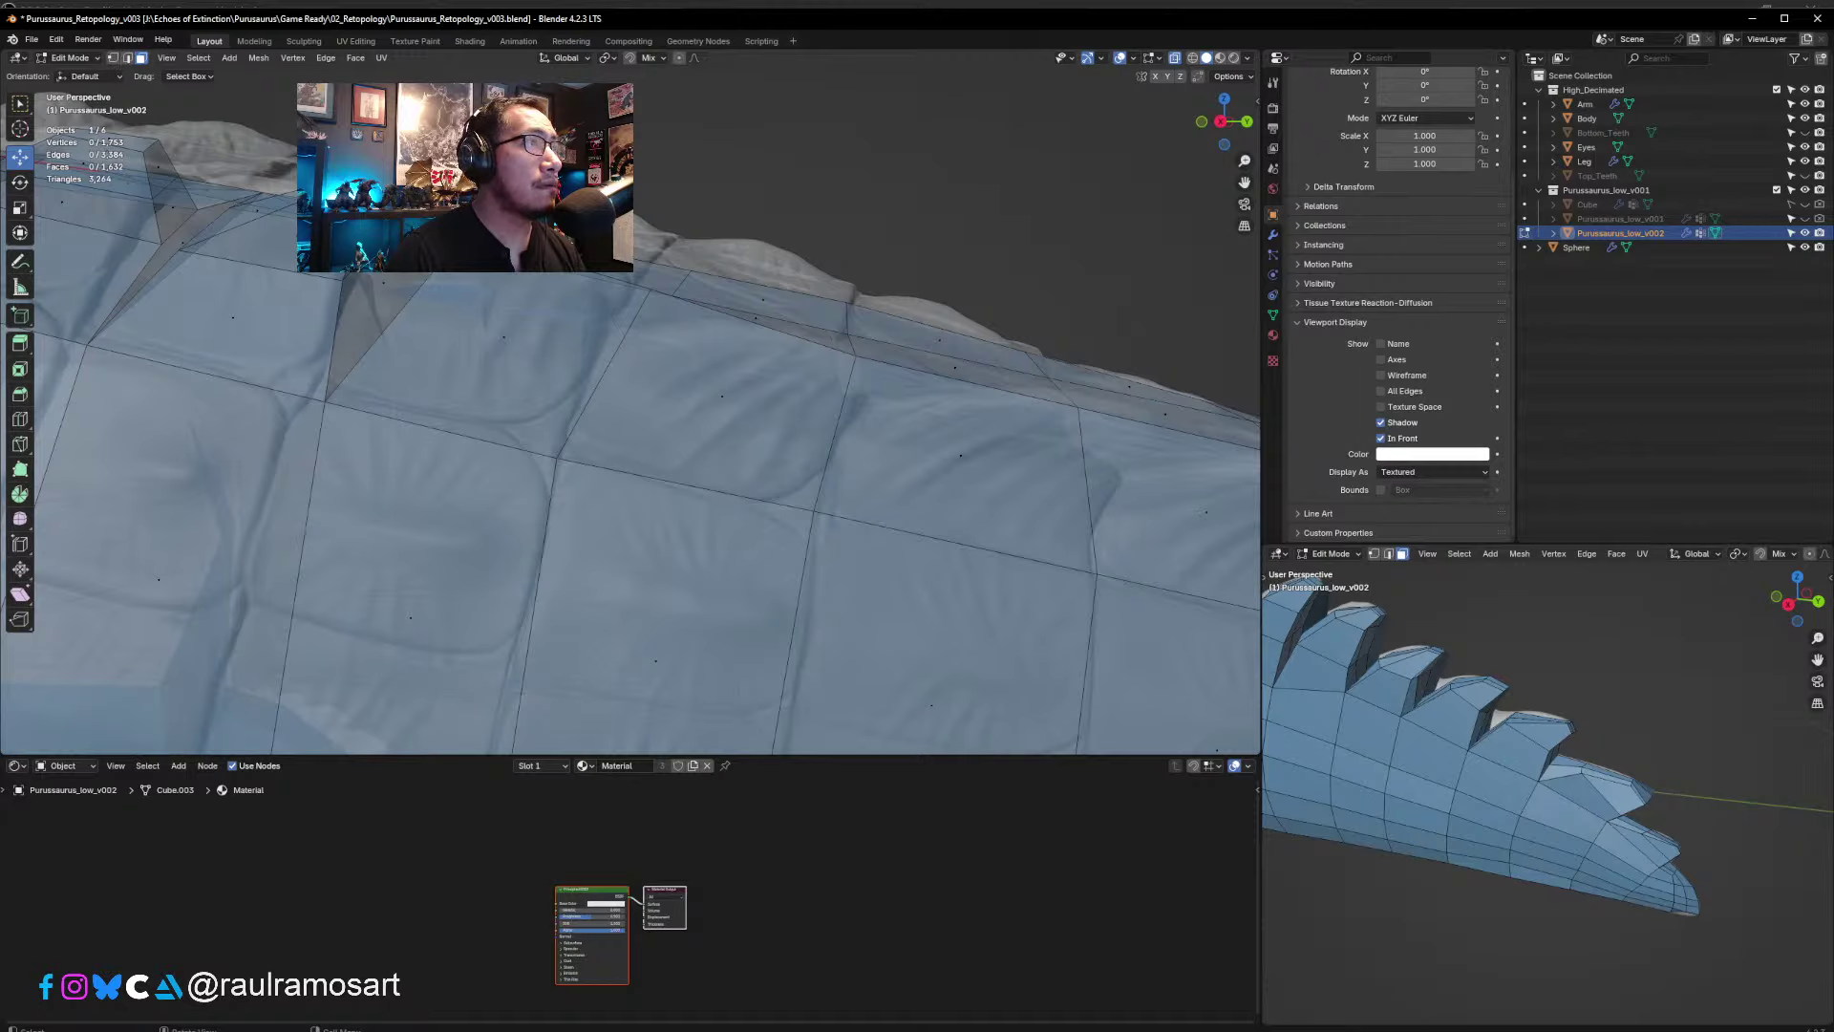
left_click(504, 310)
middle_click_drag(504, 310, 703, 487)
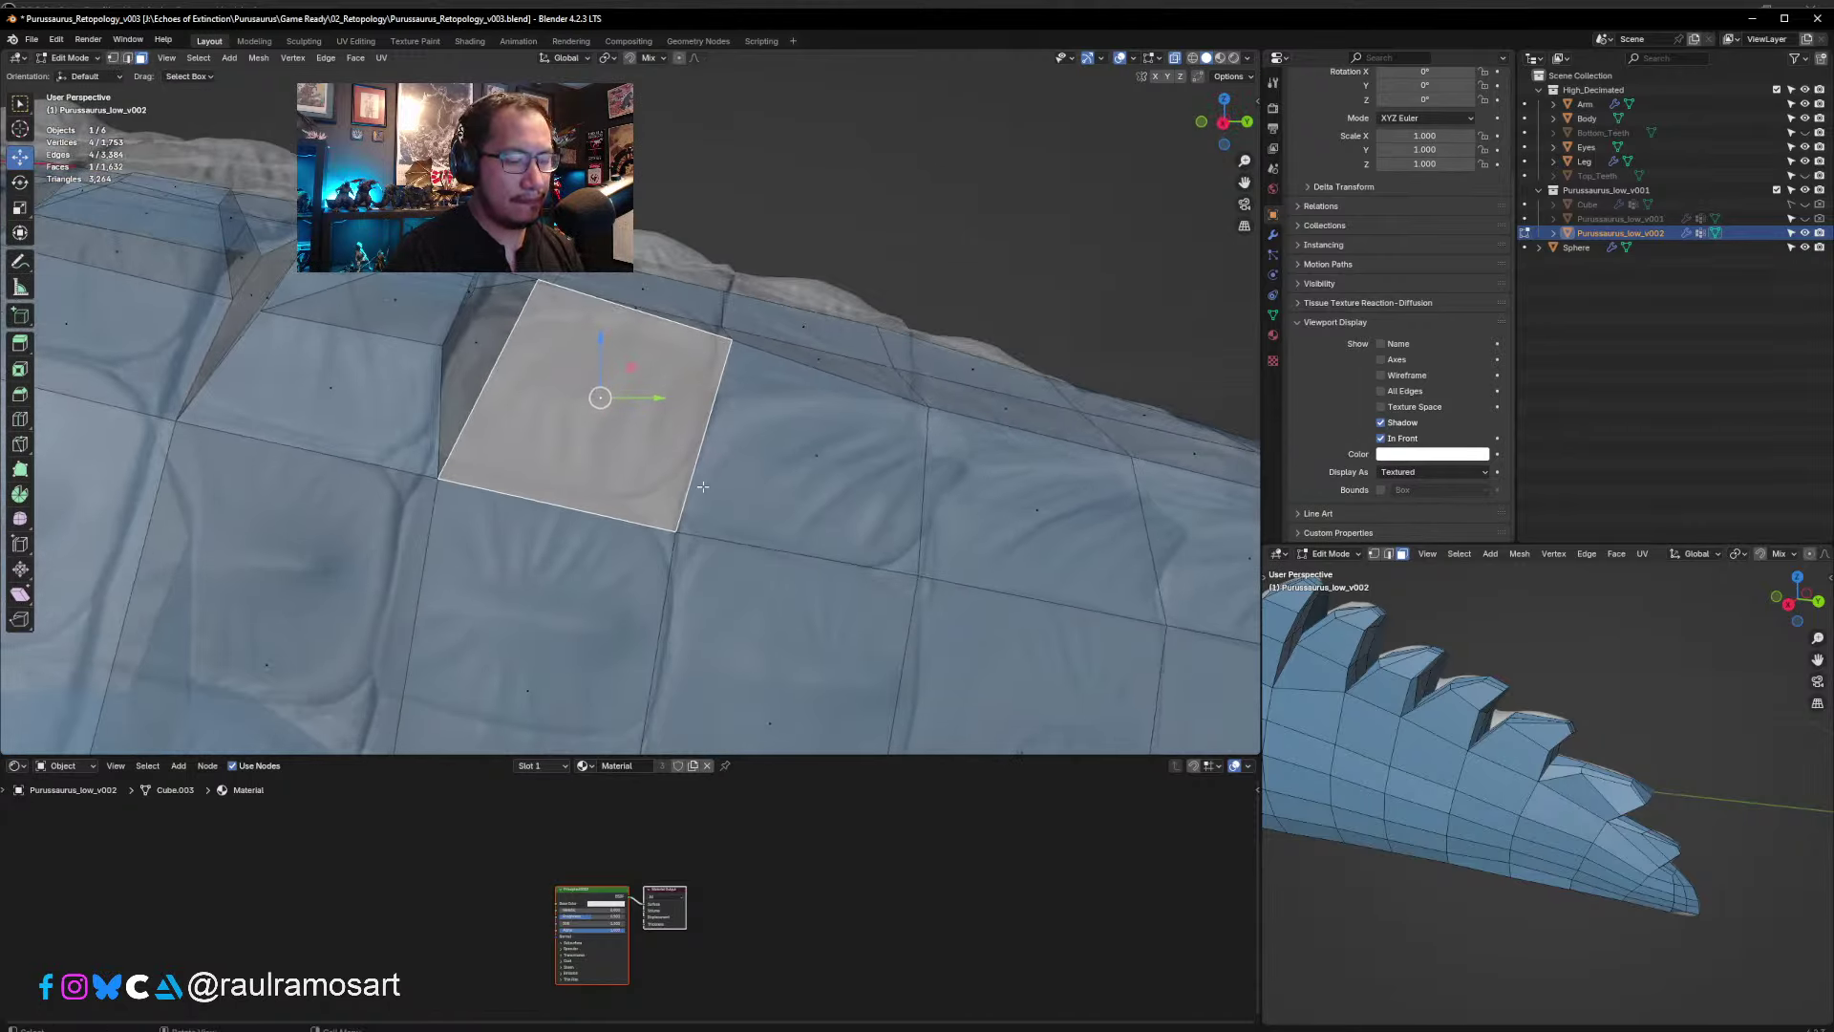
key("e")
left_click(847, 443)
key("s")
left_click(727, 427)
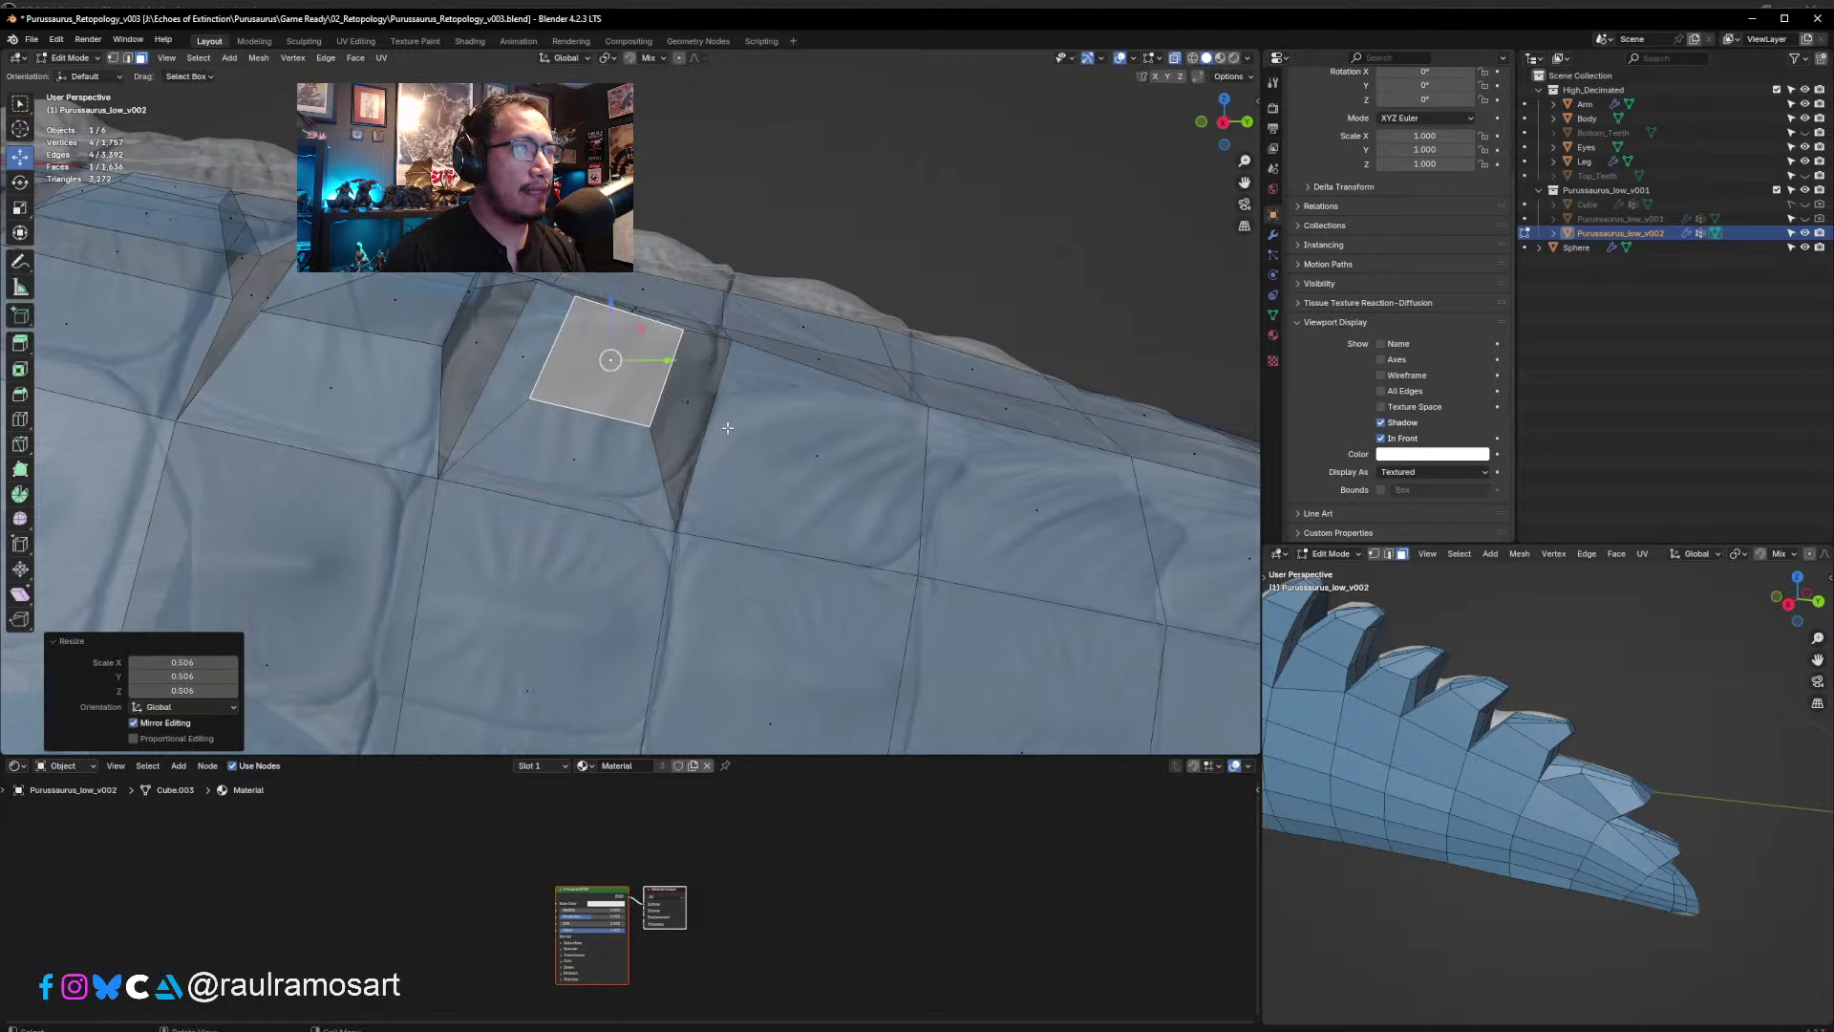
- Reposition the upper and lower edges of the extruded scute face to fit the sculpted scute beneath
middle_click_drag(727, 427, 683, 499)
key("KP_7")
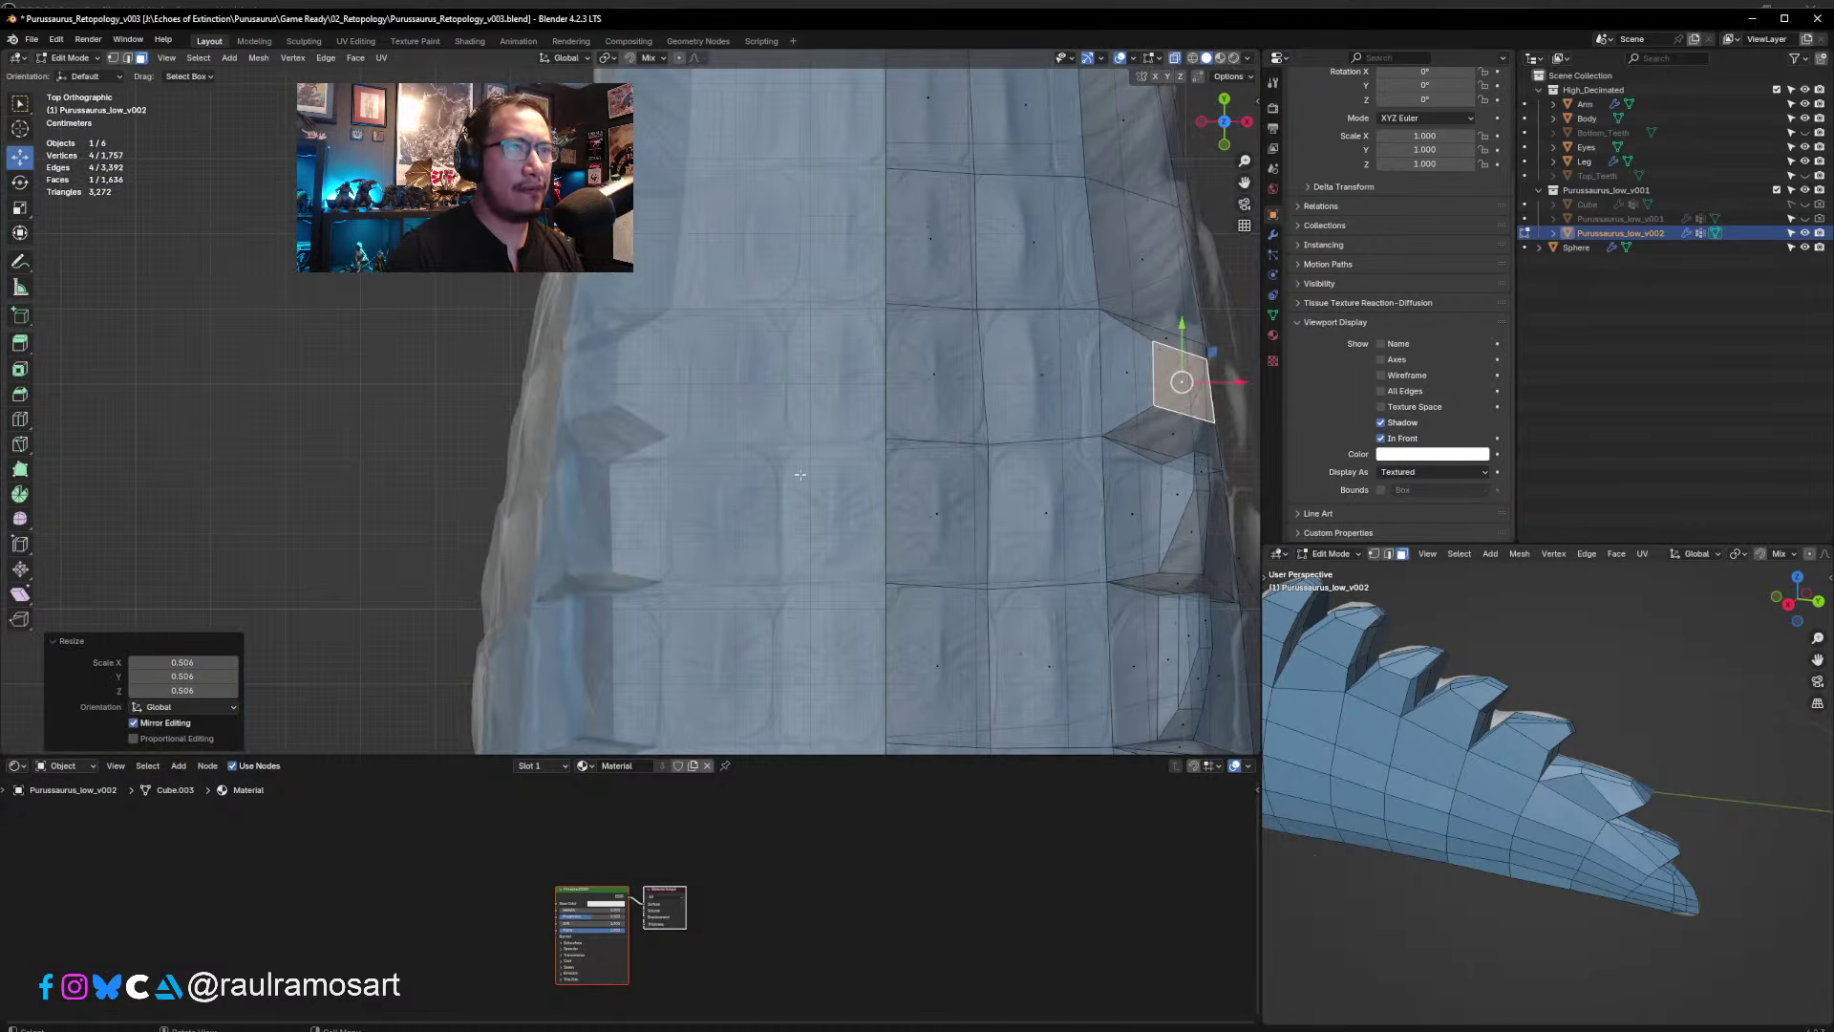
middle_click_drag(801, 474, 672, 363)
left_click(141, 58)
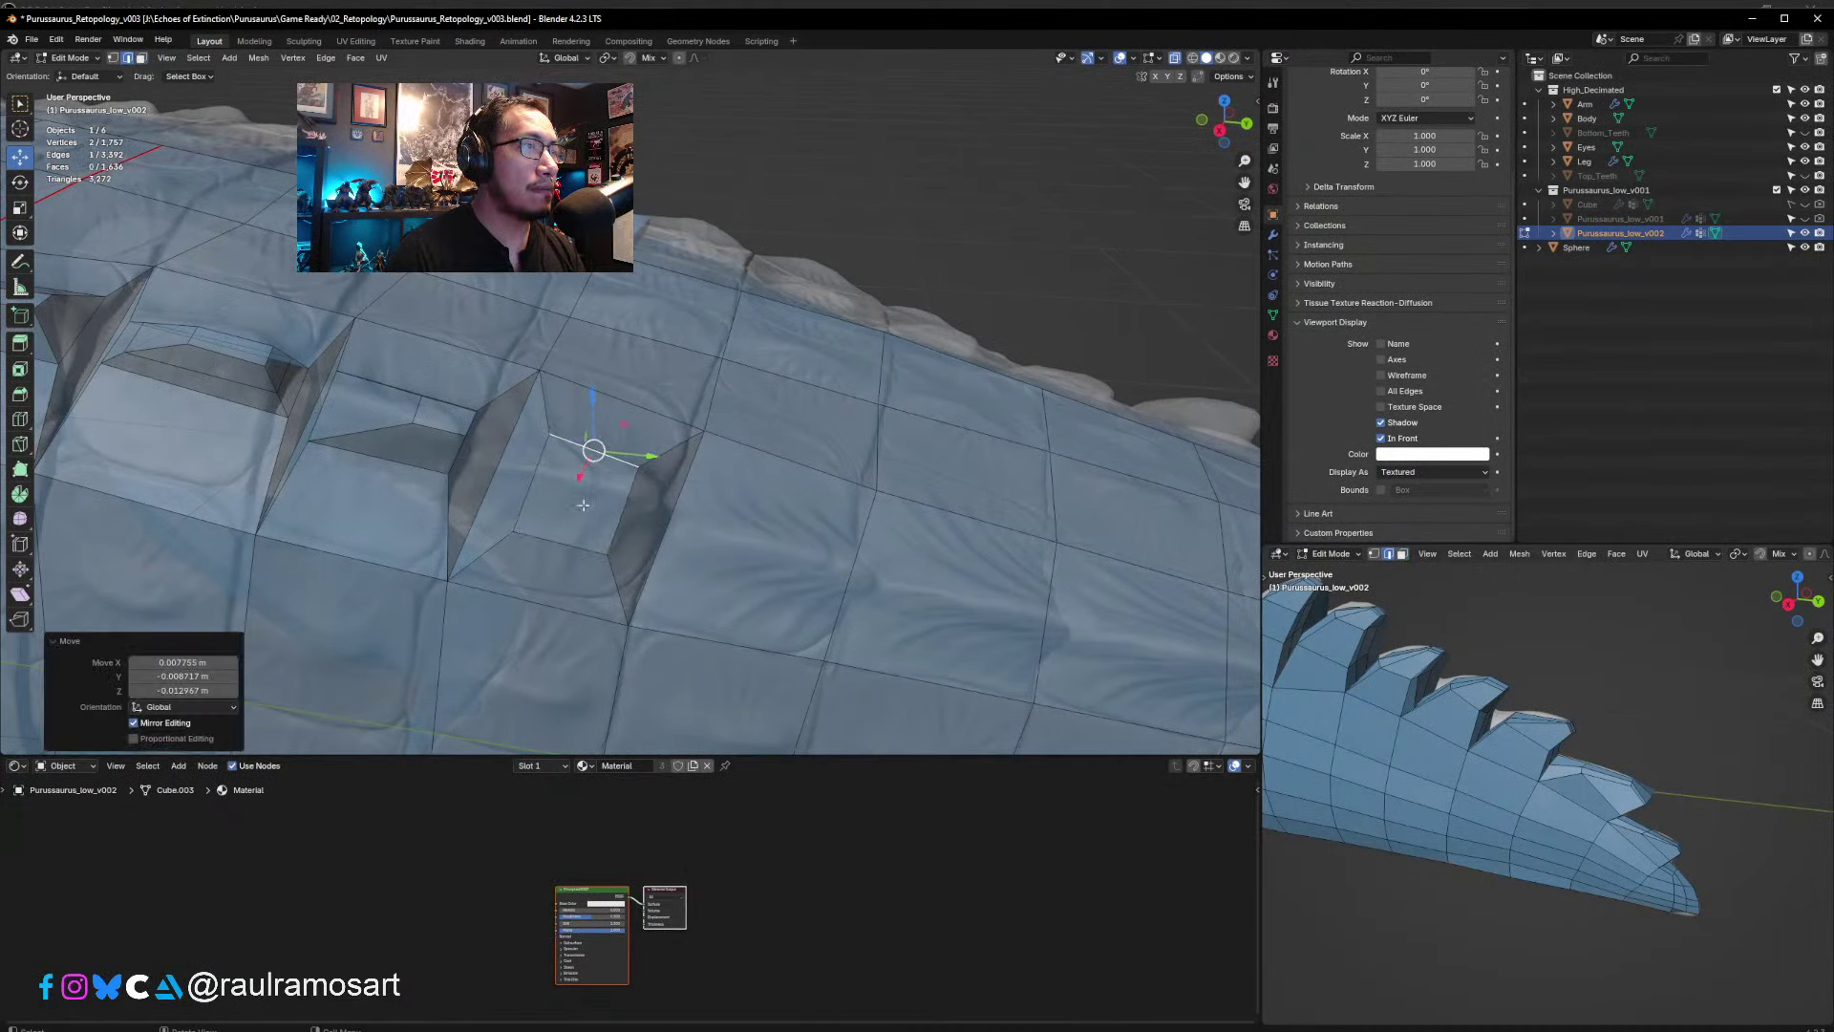
left_click(560, 543)
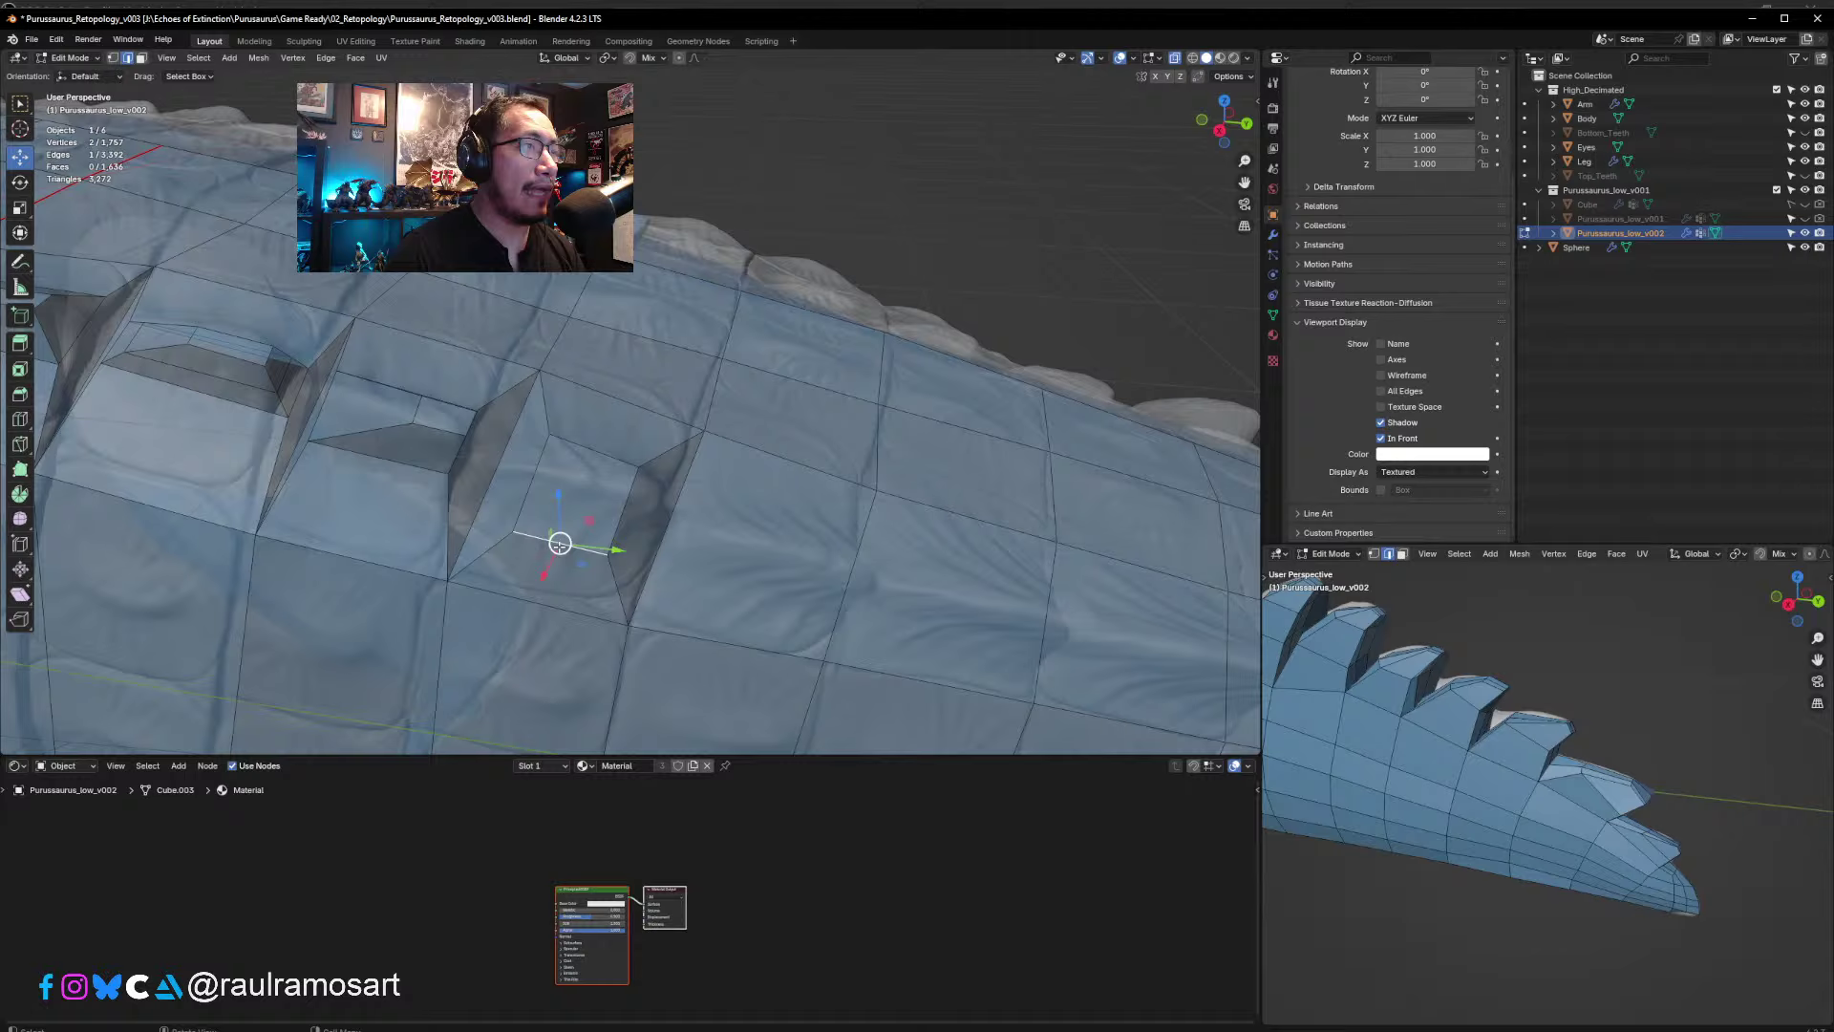
- Move the rear and front edges of the extruded scute face outward and scale each to about 0.72–0.73
left_click(625, 498)
key("s")
left_click(656, 508)
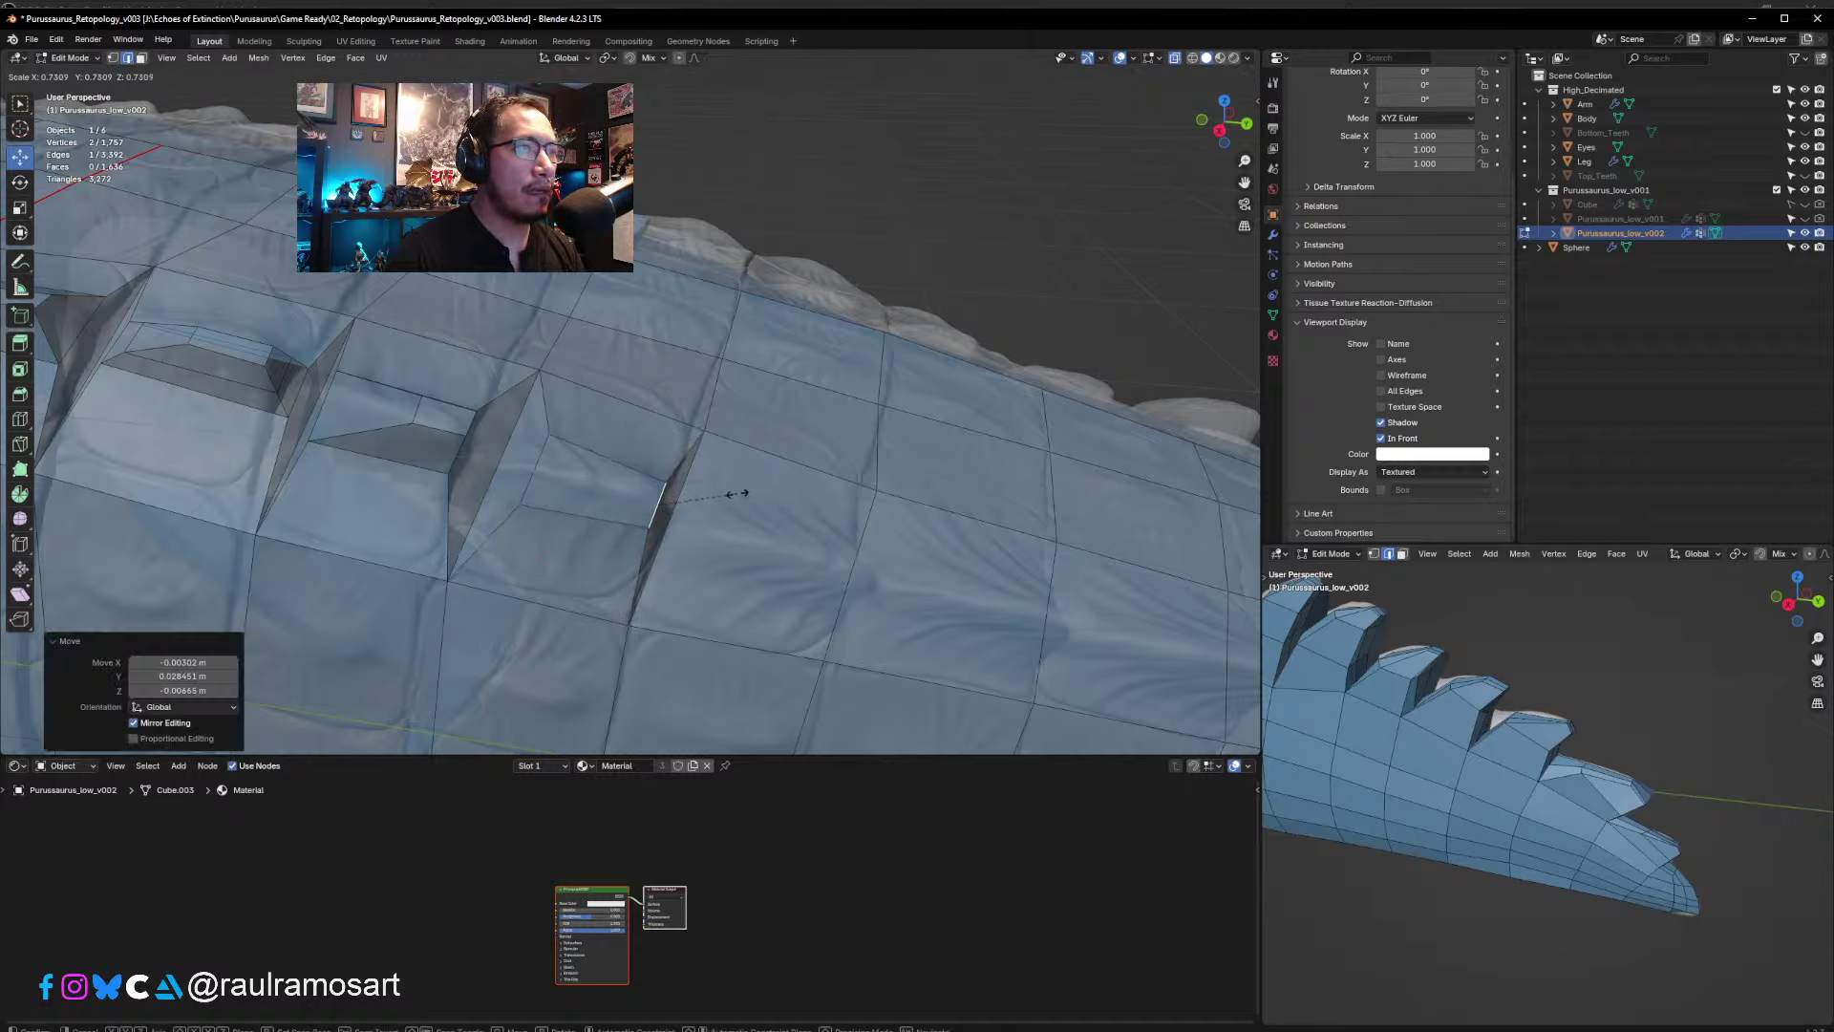
middle_click_drag(568, 475, 569, 492)
key("s")
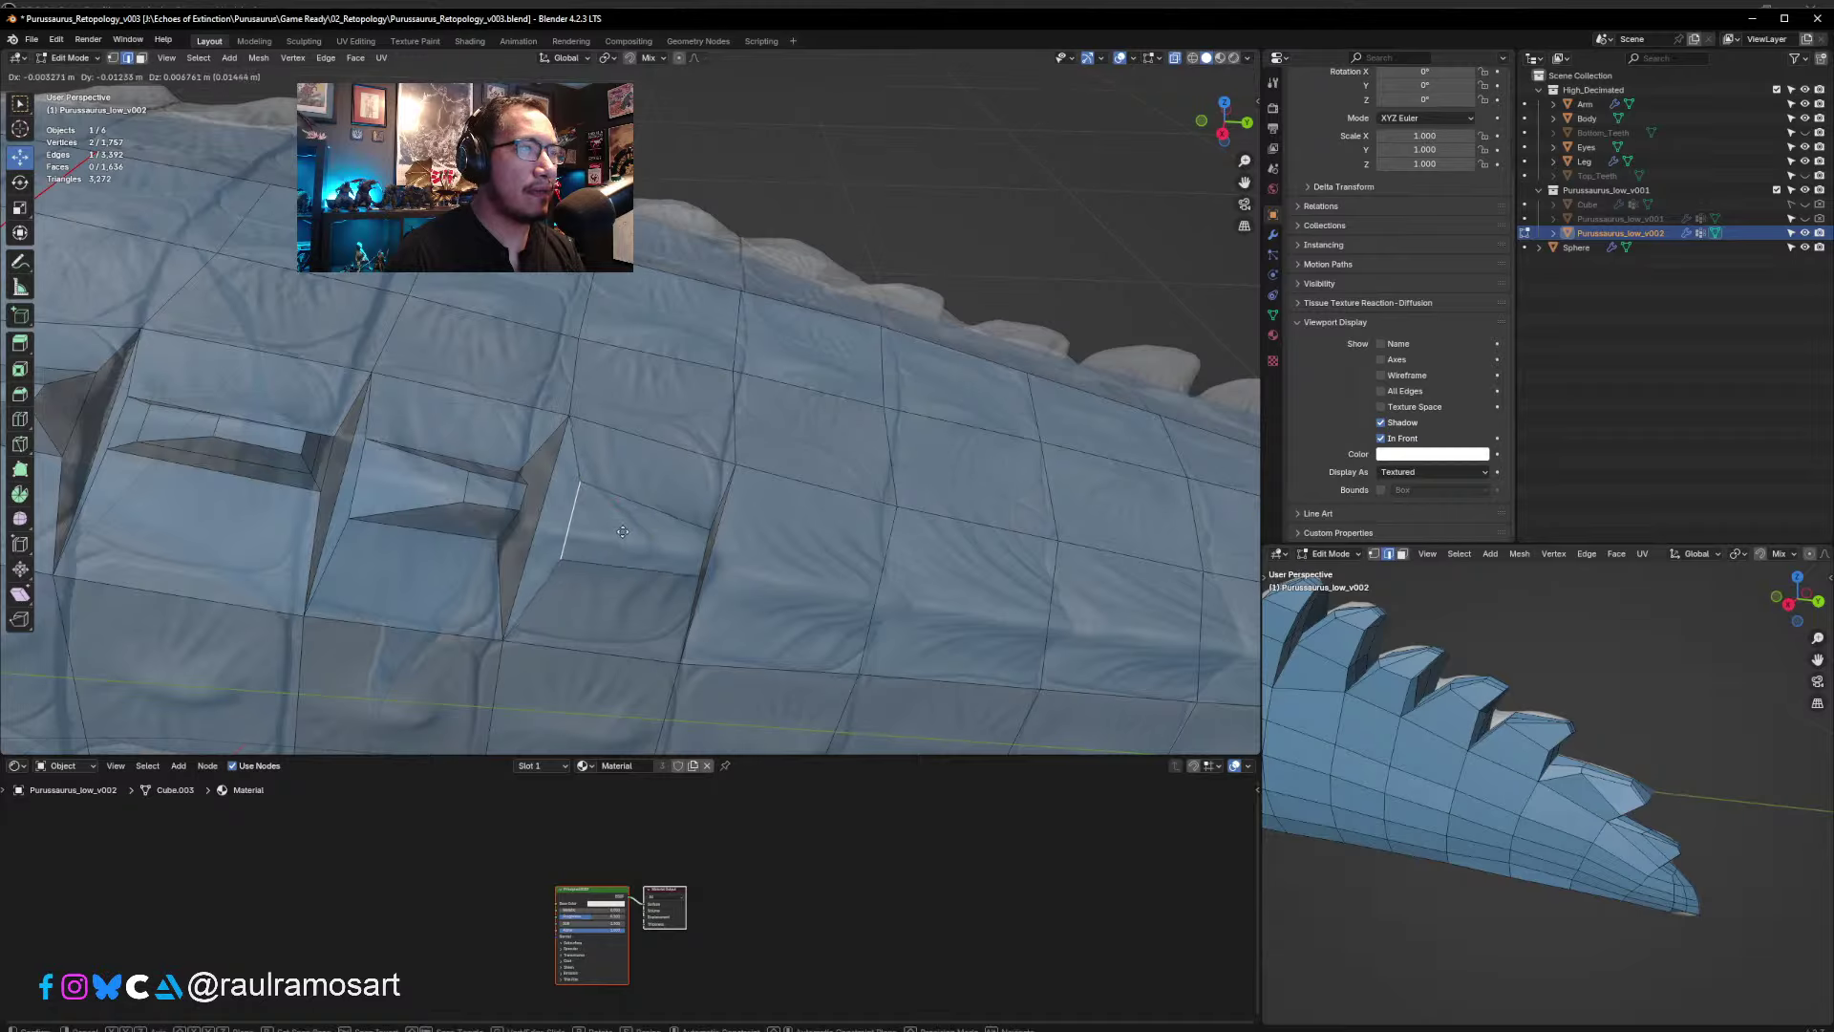
left_click(598, 533)
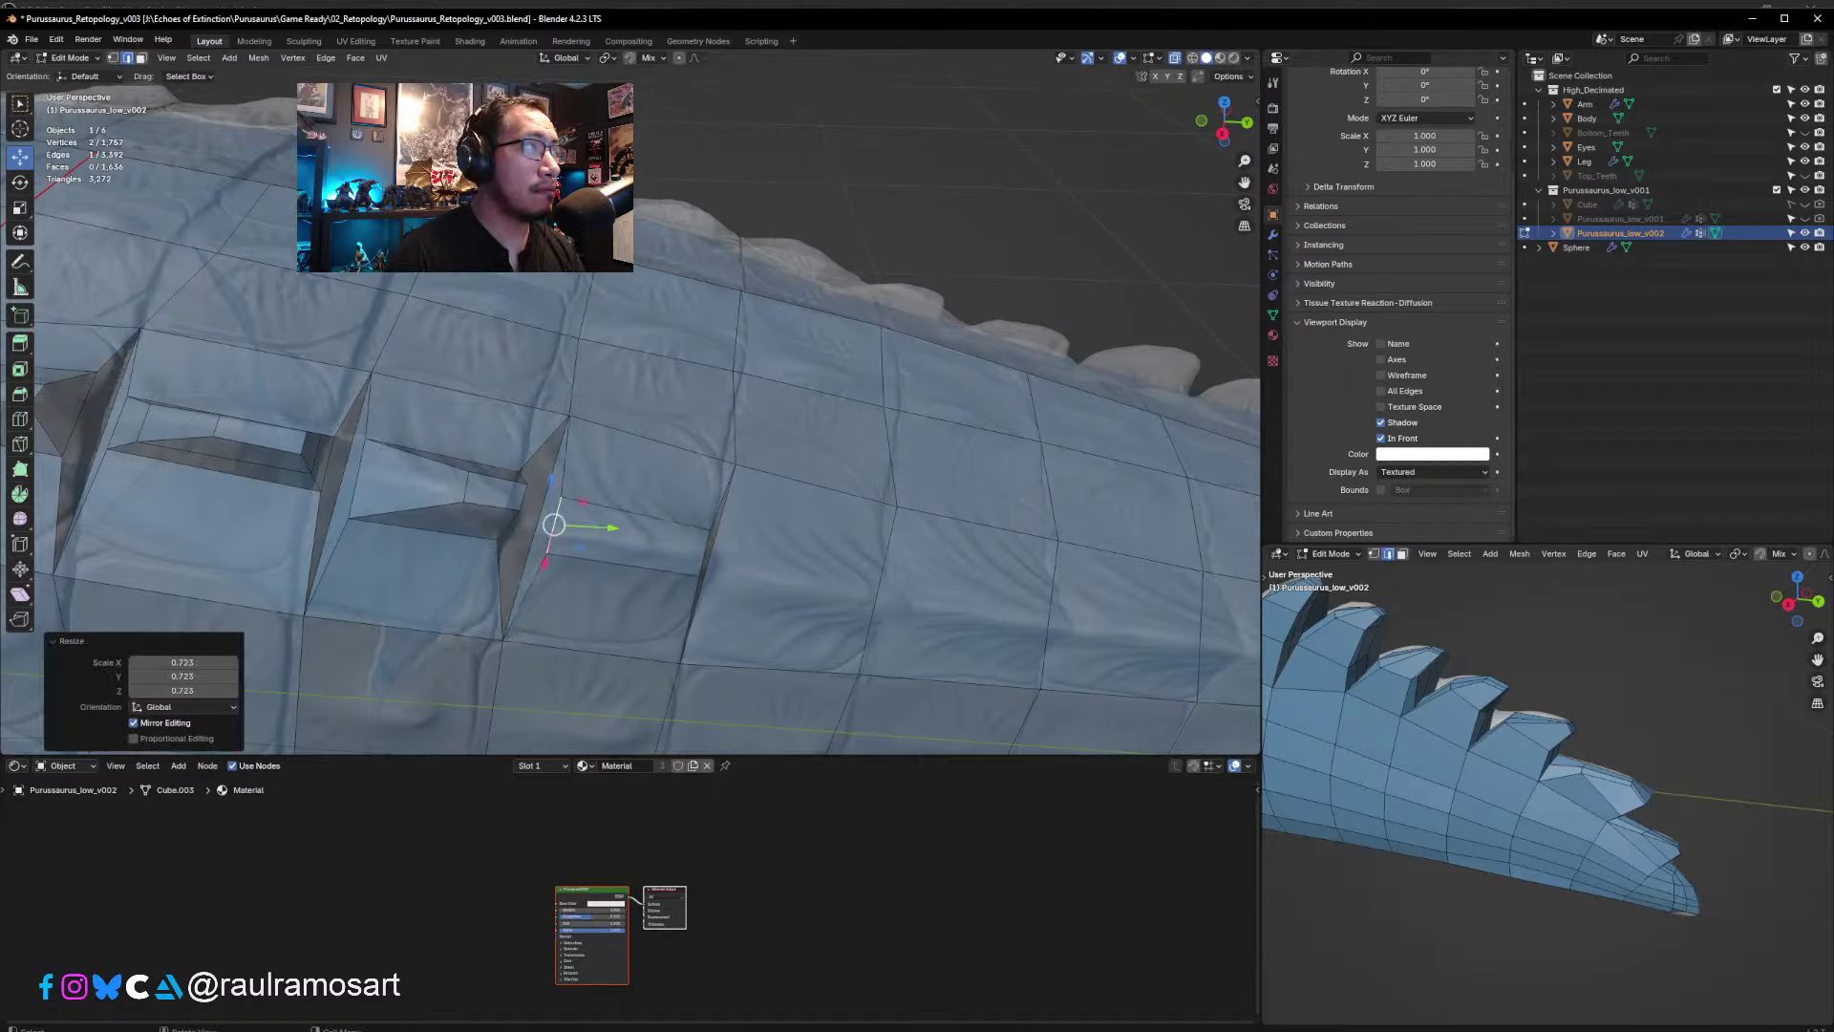
- Extrude the scute's top face about 0.044 m, shrink it, and move it onto the tip of the sculpted scute
left_click(142, 59)
middle_click_drag(599, 493, 639, 396)
left_click(639, 387)
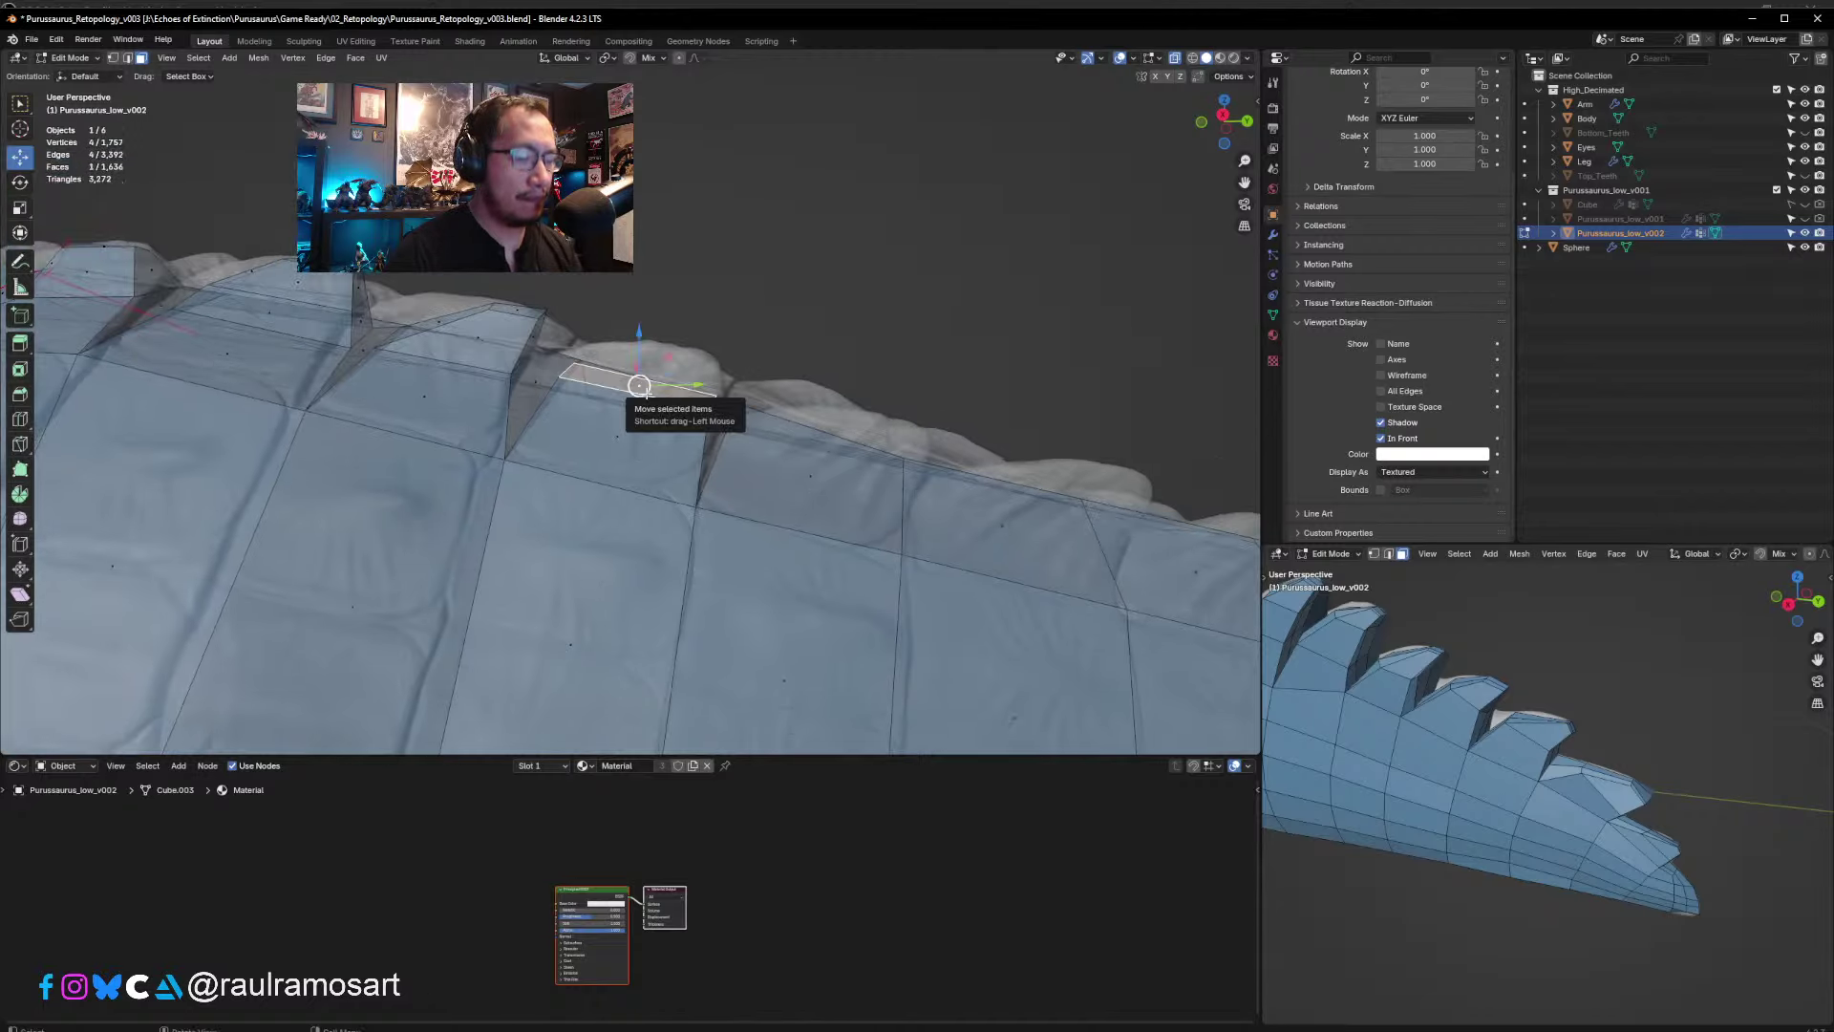
key("e")
left_click(817, 394)
key("g")
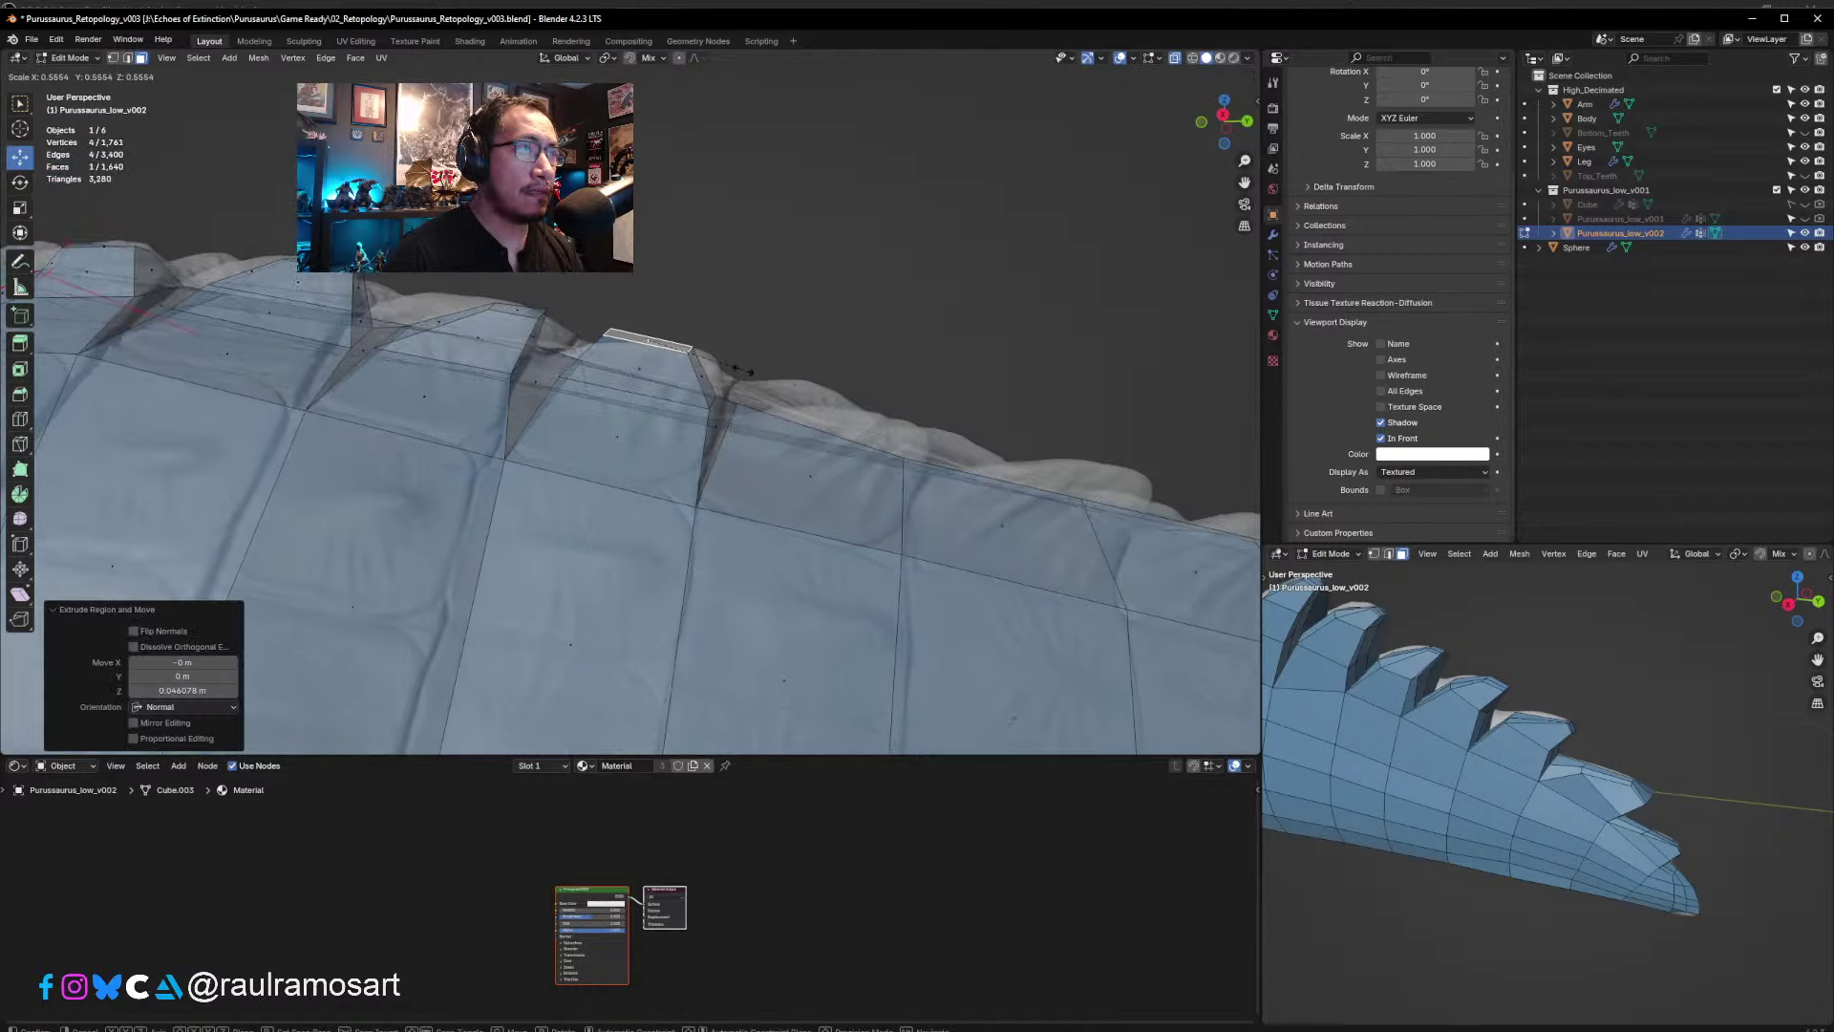
left_click(812, 377)
key("g")
left_click(810, 361)
- Try moving the face at the junction between the new scute and its neighbour, and undo the move
middle_click_drag(809, 361, 894, 477)
scroll(890, 429, "up", 4)
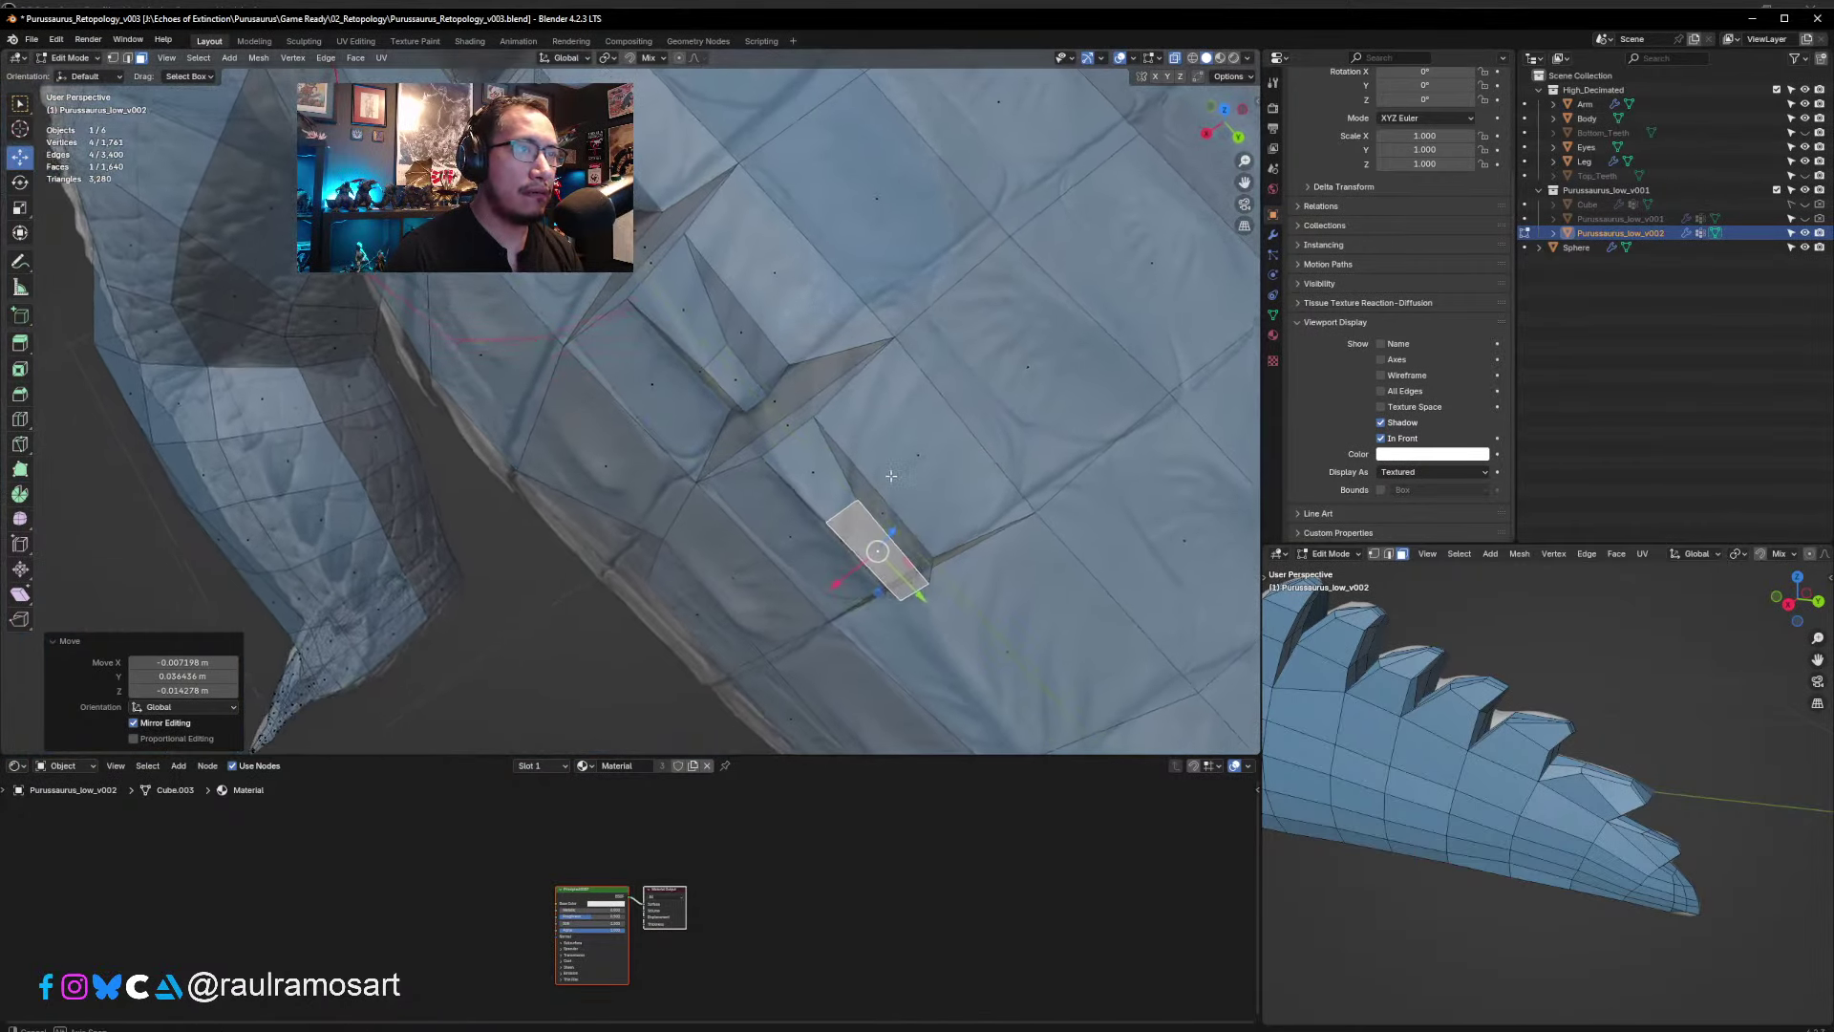
left_click(798, 432)
key("g")
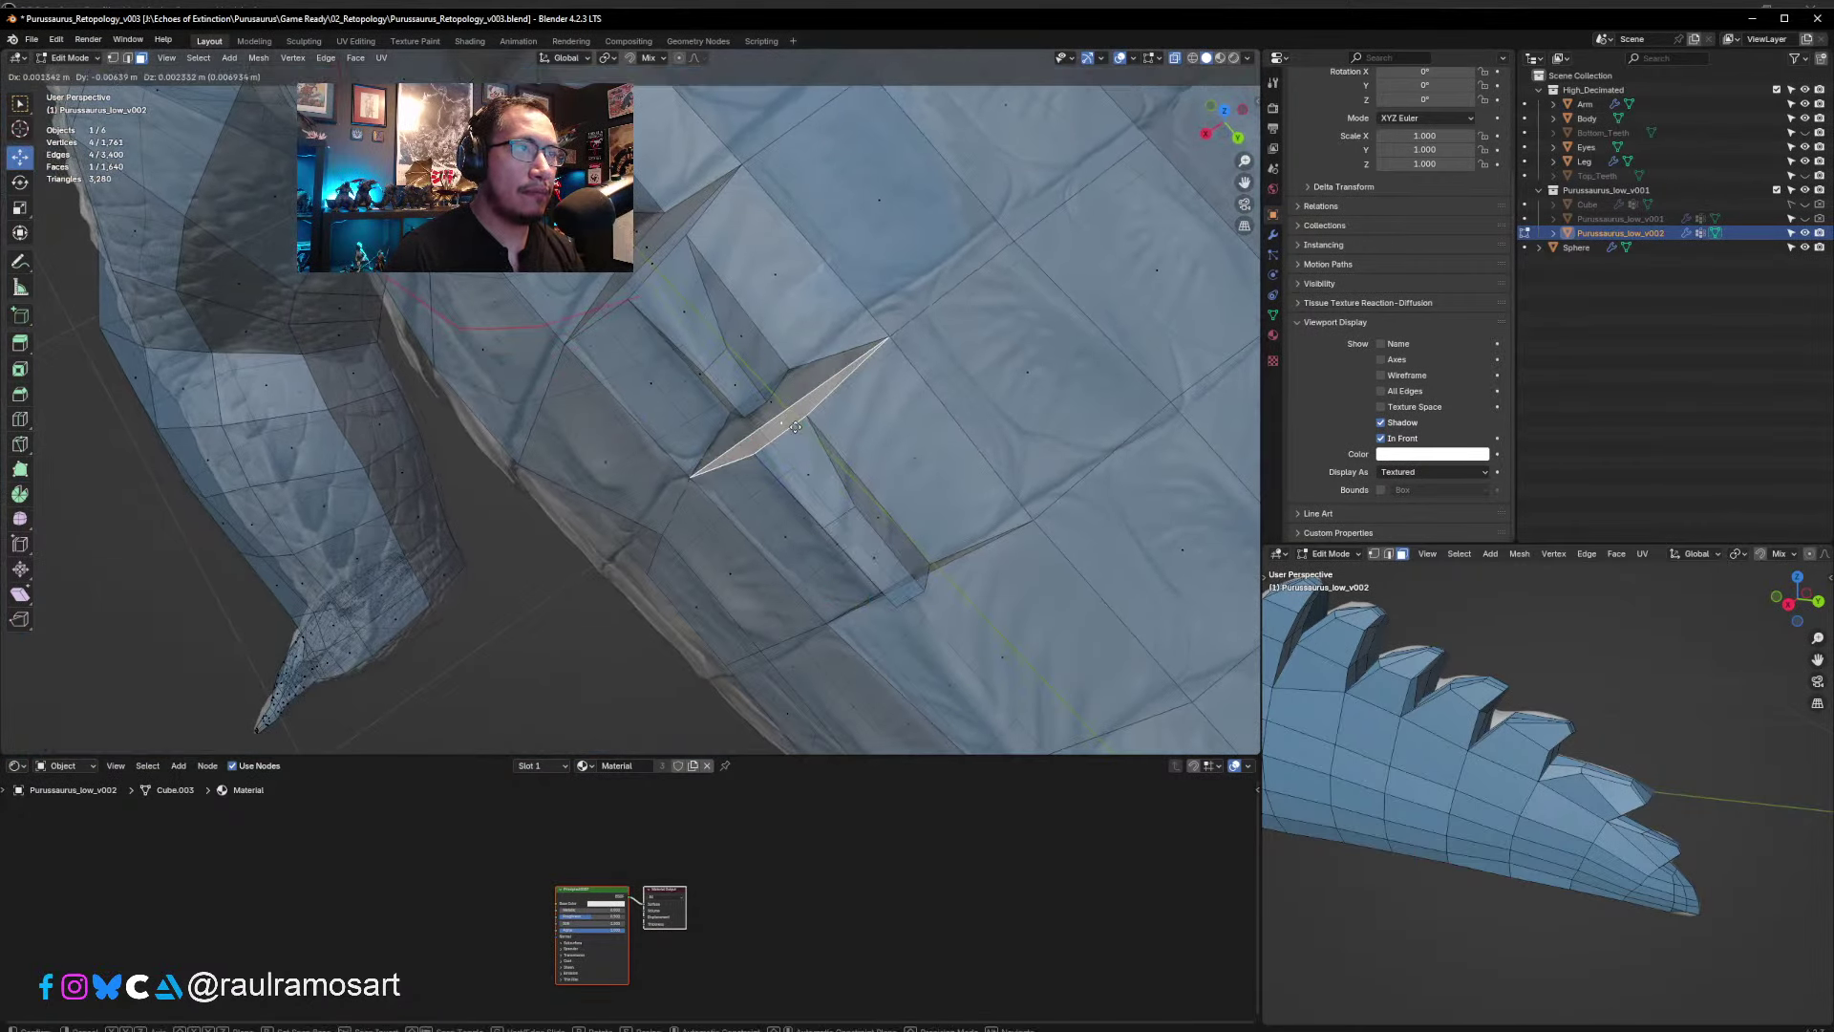
left_click(796, 427)
key("ctrl+z")
- Move the edge below the new scute's rear tip down and back by about 0.016 m
middle_click_drag(795, 427, 459, 342)
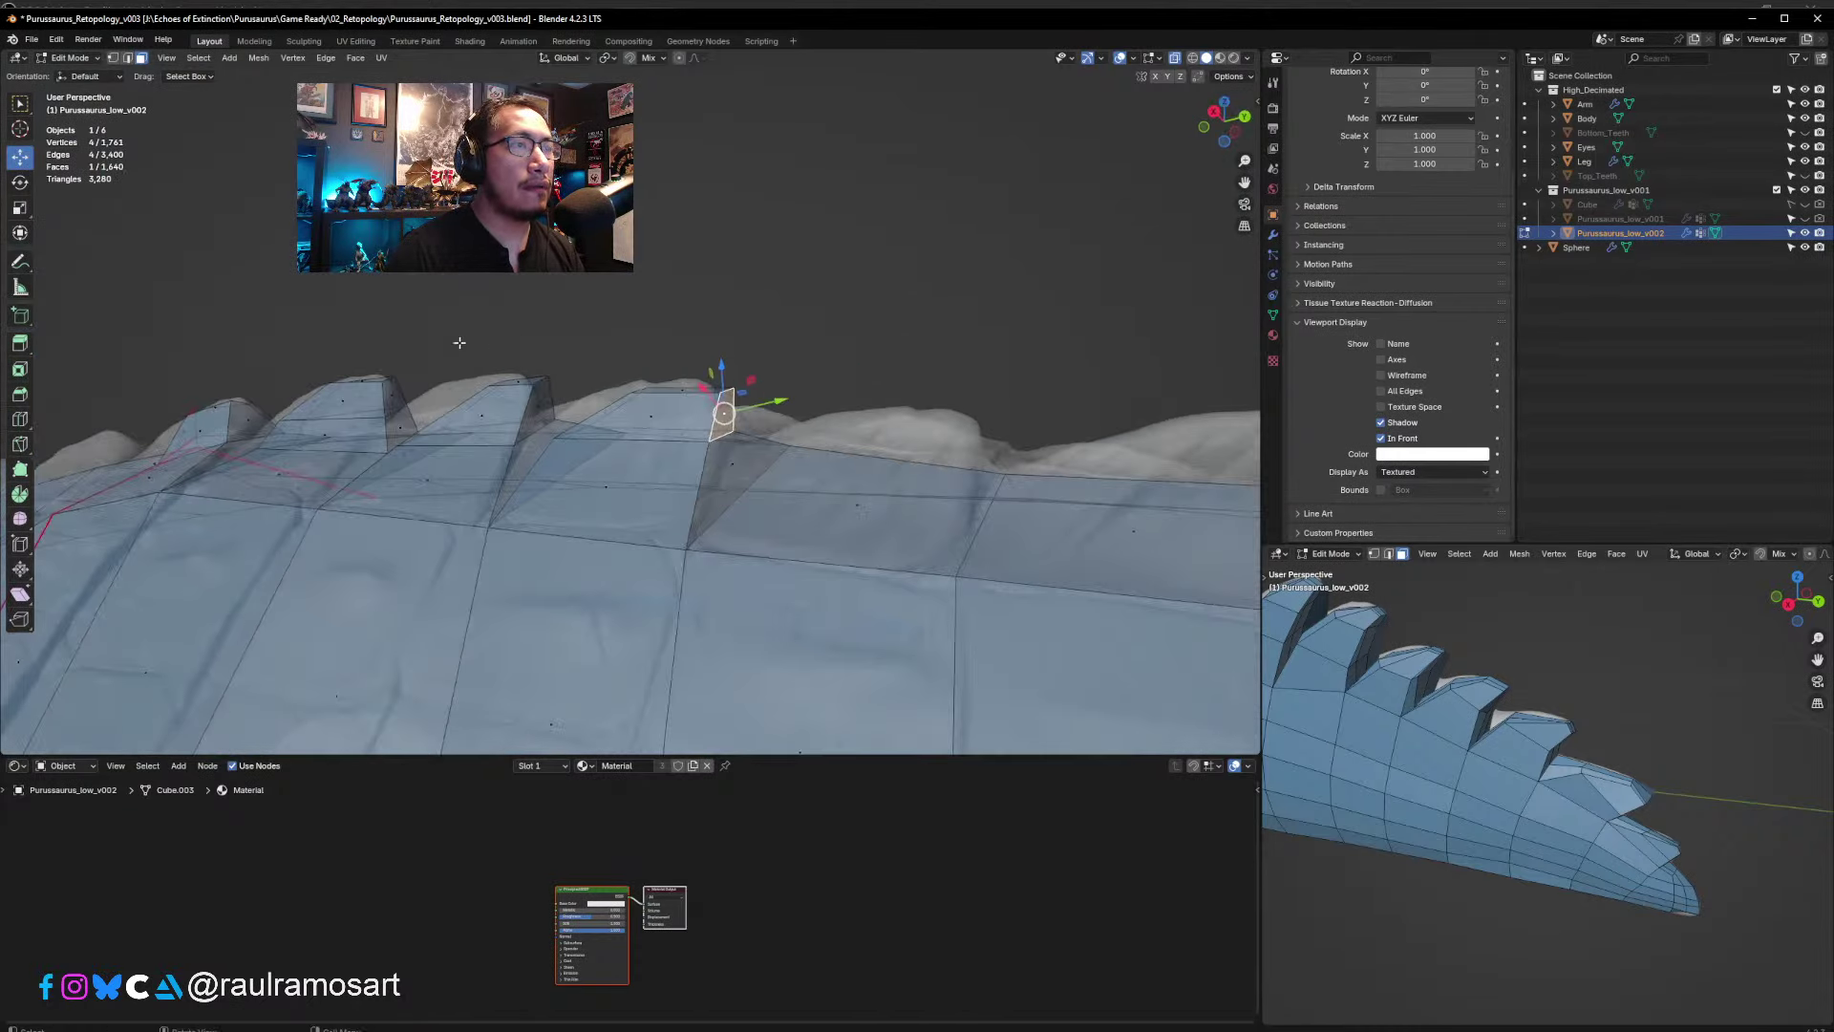
left_click(127, 58)
left_click(704, 437)
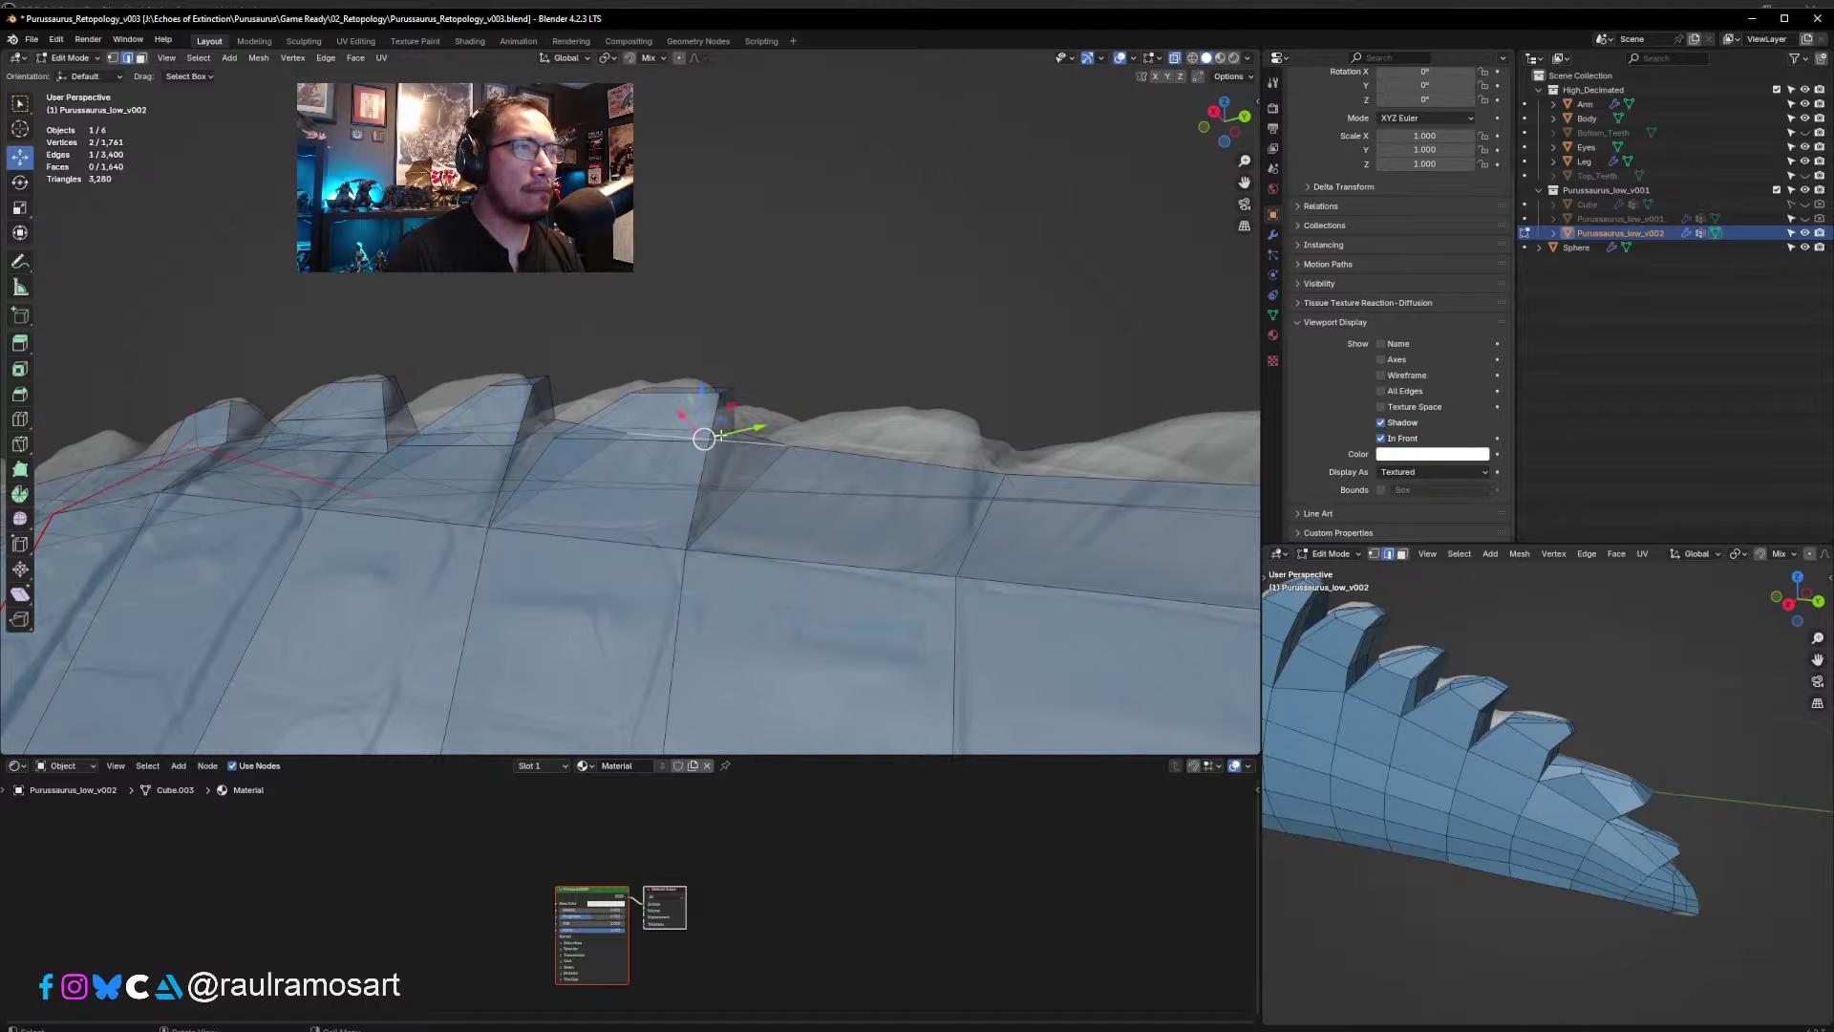
key("g")
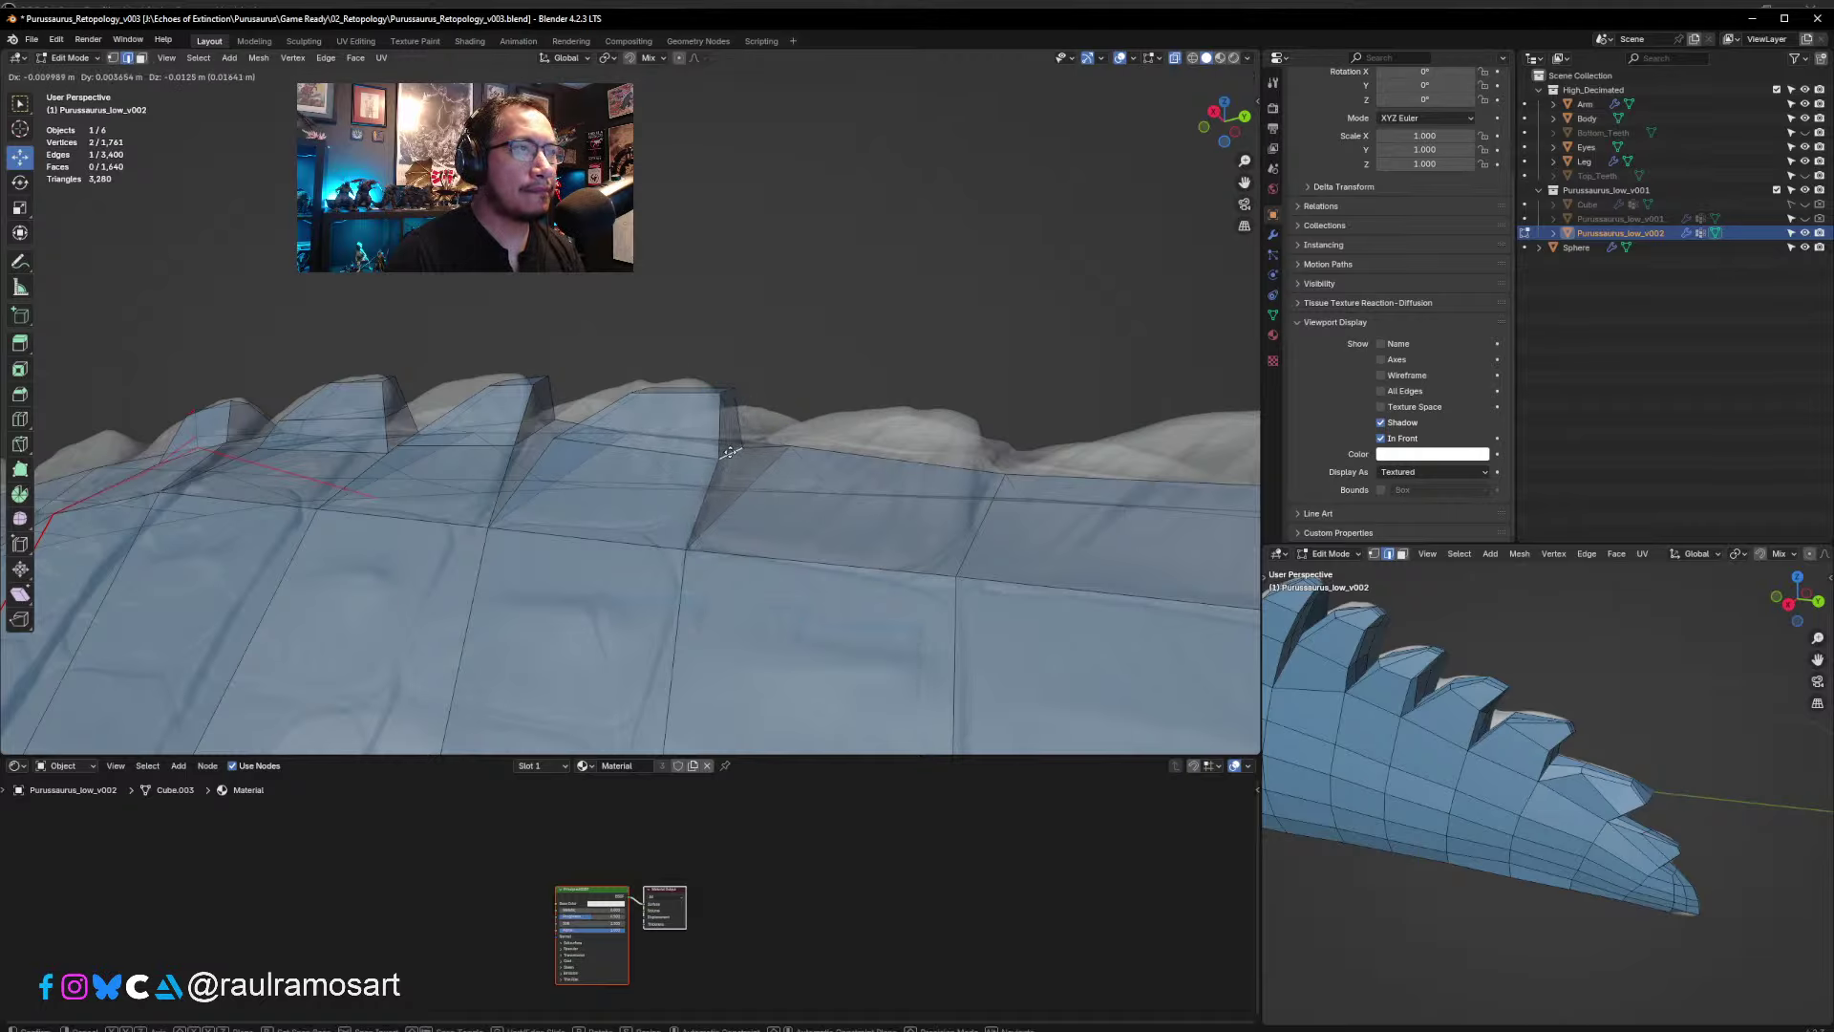
left_click(730, 452)
- Nudge the new scute's front edge and the neighbouring scute's rear edge to match the sculpt, undoing the last adjustment
middle_click_drag(730, 452, 733, 498)
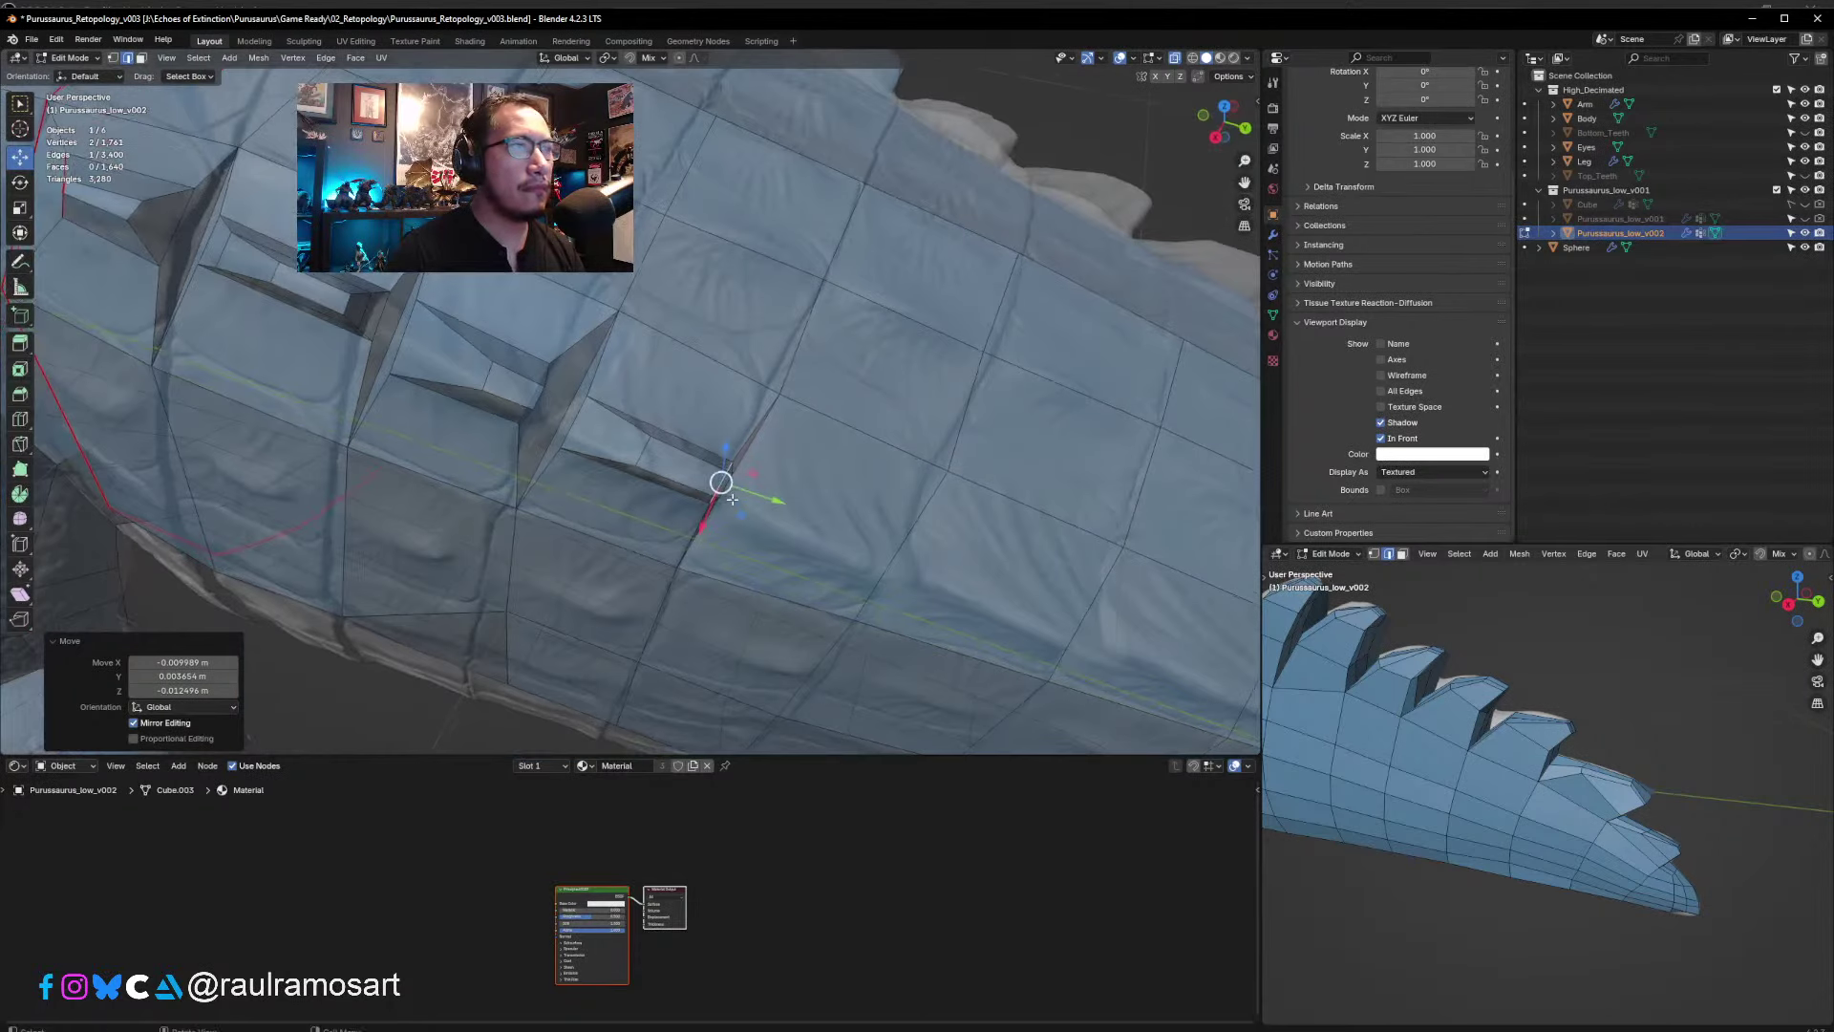
left_click(578, 424)
key("g")
left_click(574, 421)
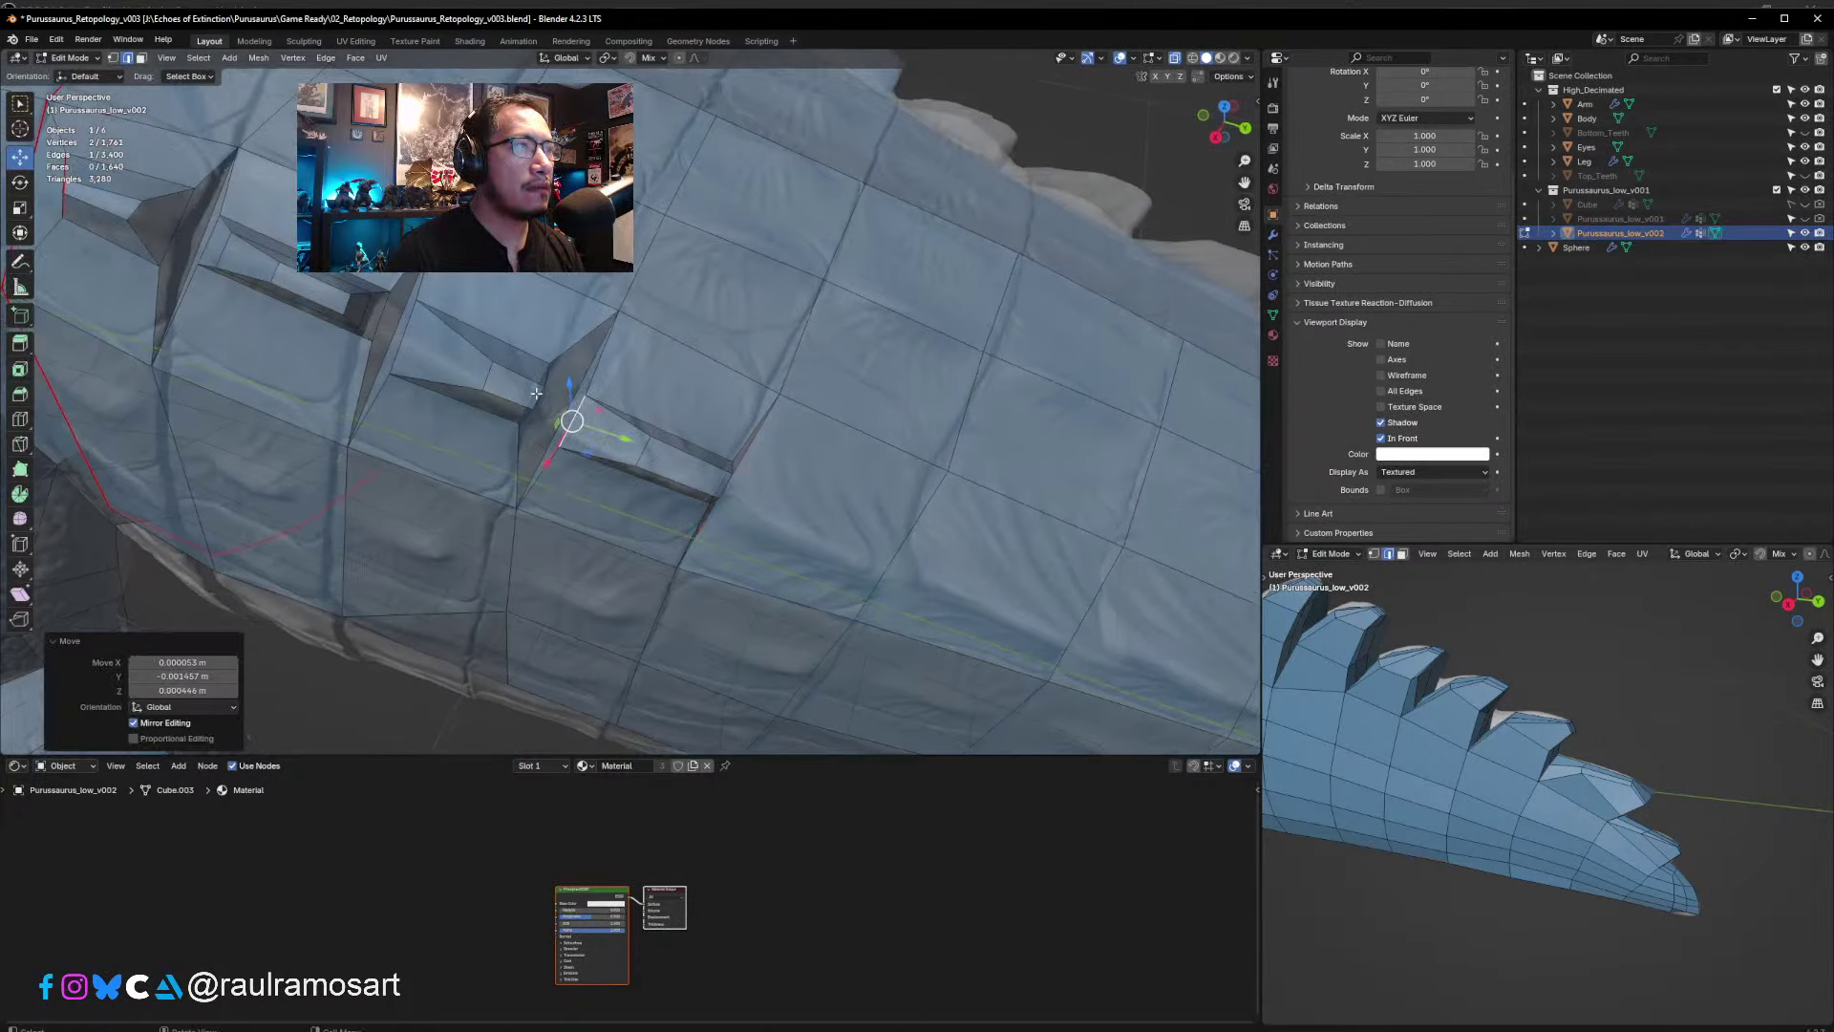
left_click(536, 393)
key("g")
left_click(546, 400)
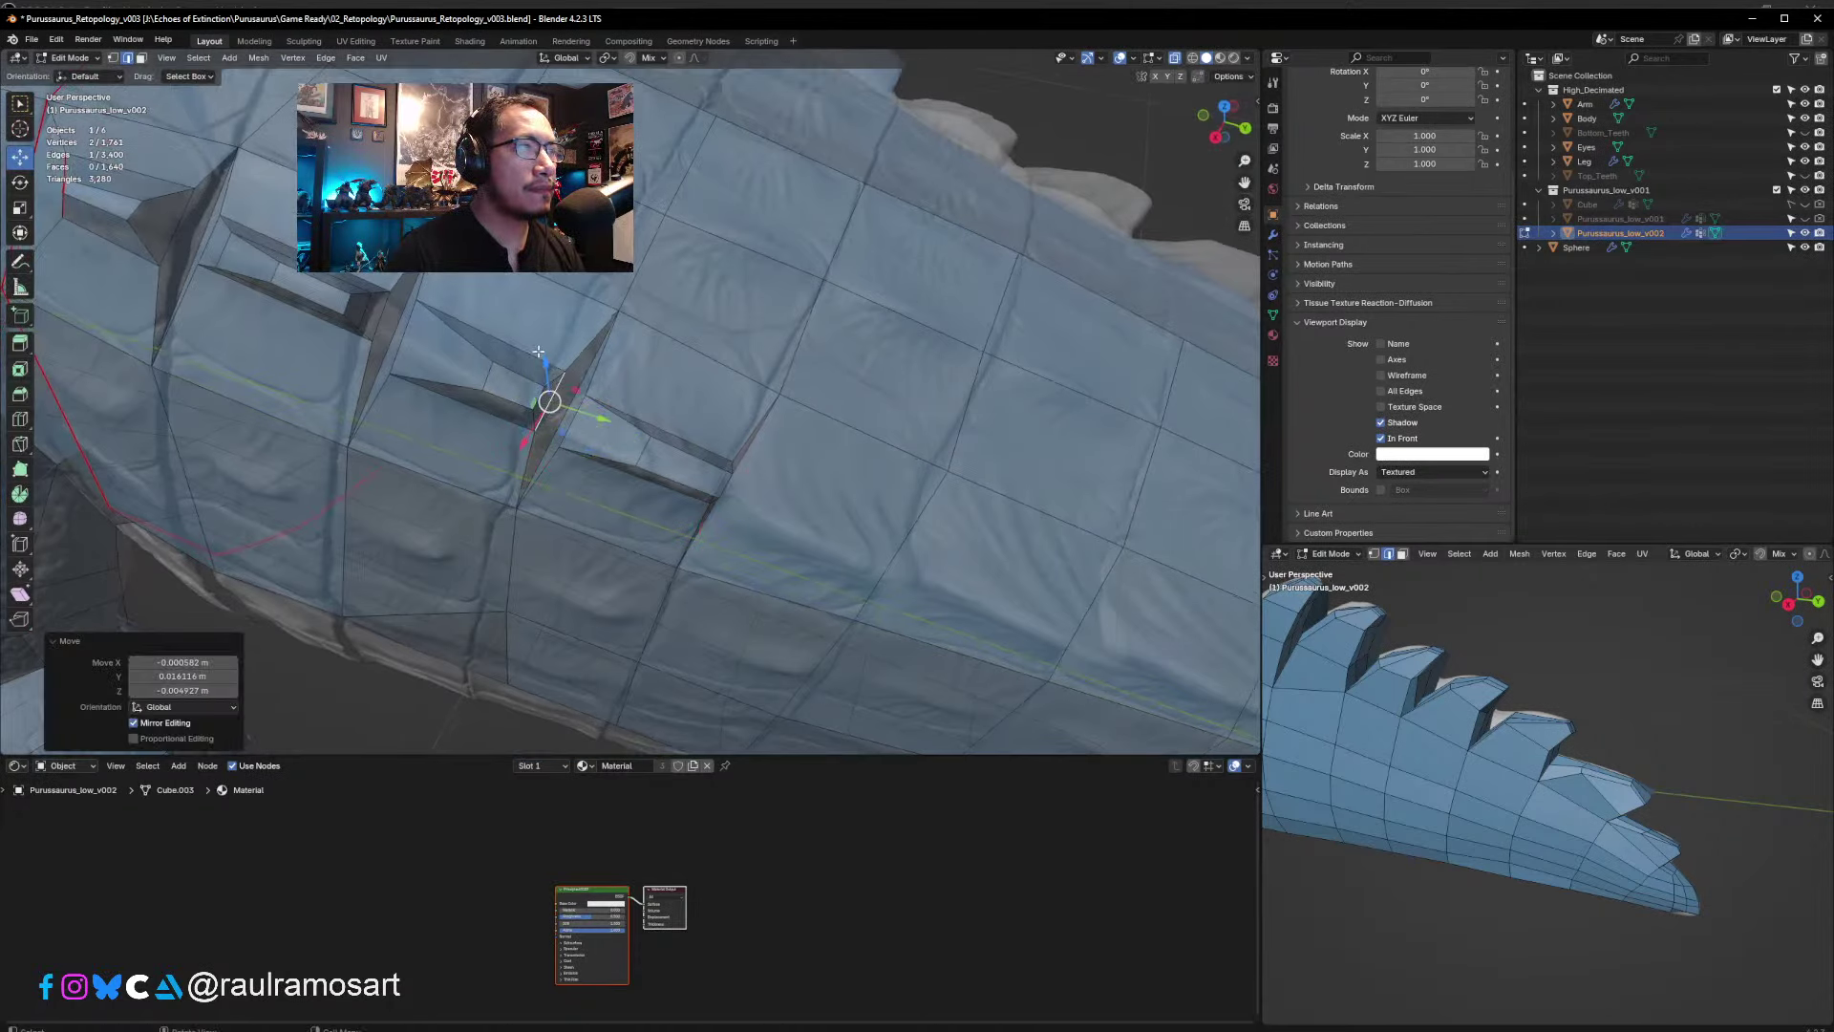
key("ctrl+z")
- Move the crosswise edge at the base behind the new scute about -0.007 m along Y to align it with the sculpted crease
middle_click_drag(751, 470, 647, 400, "shift")
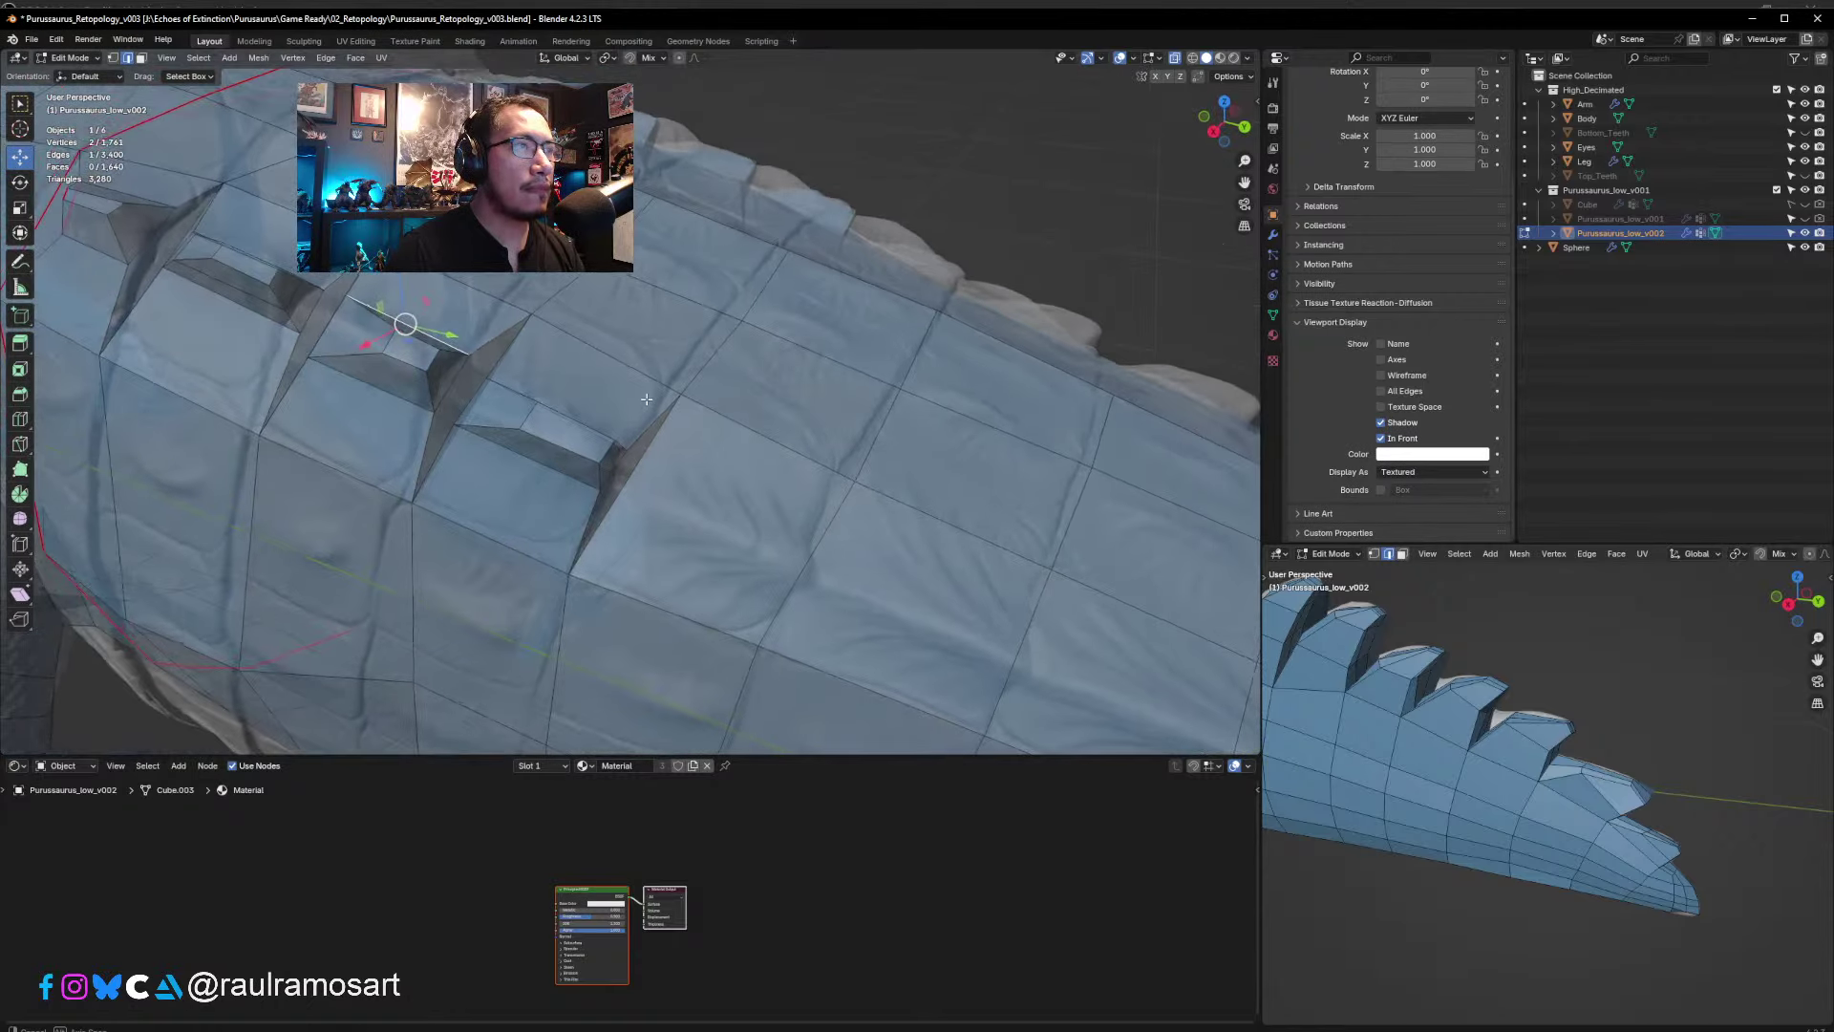
middle_click_drag(689, 456, 648, 436)
left_click(642, 435)
key("g")
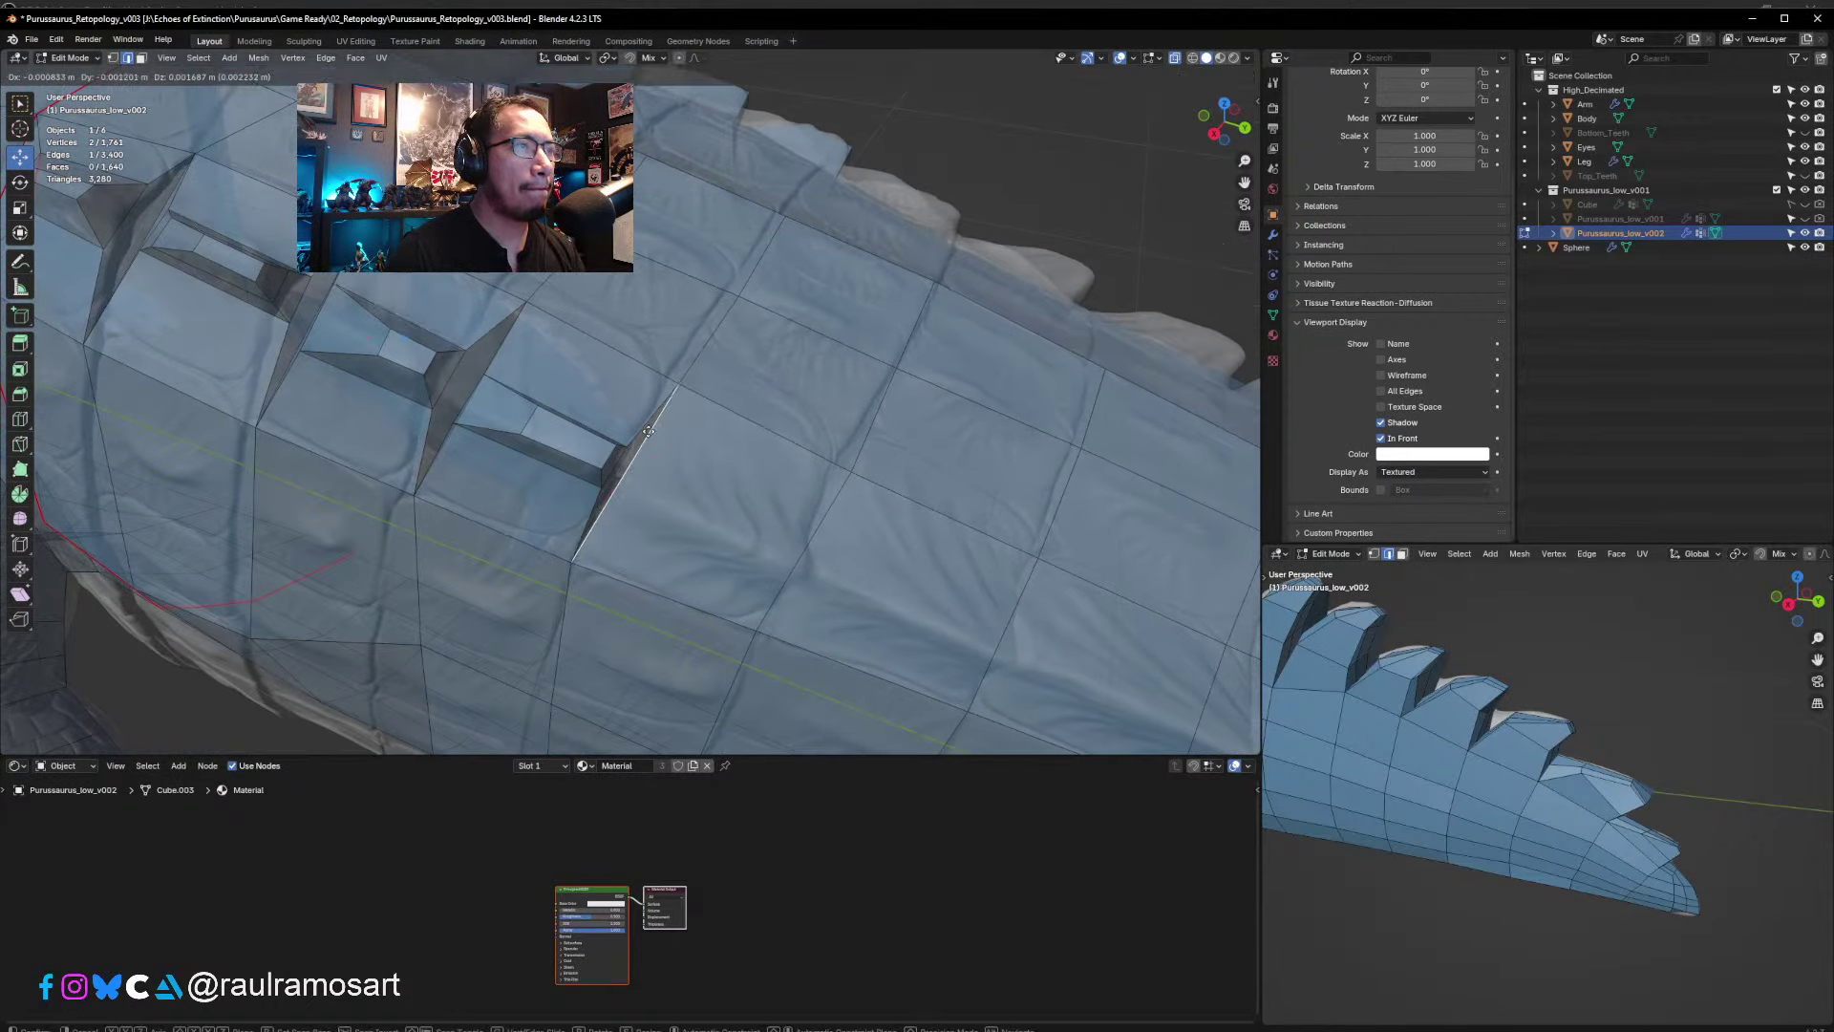
left_click(640, 435)
- Rotate and move the adjoining crosswise edge farther up the back so it follows the crease between scale rows
middle_click_drag(699, 320, 726, 311)
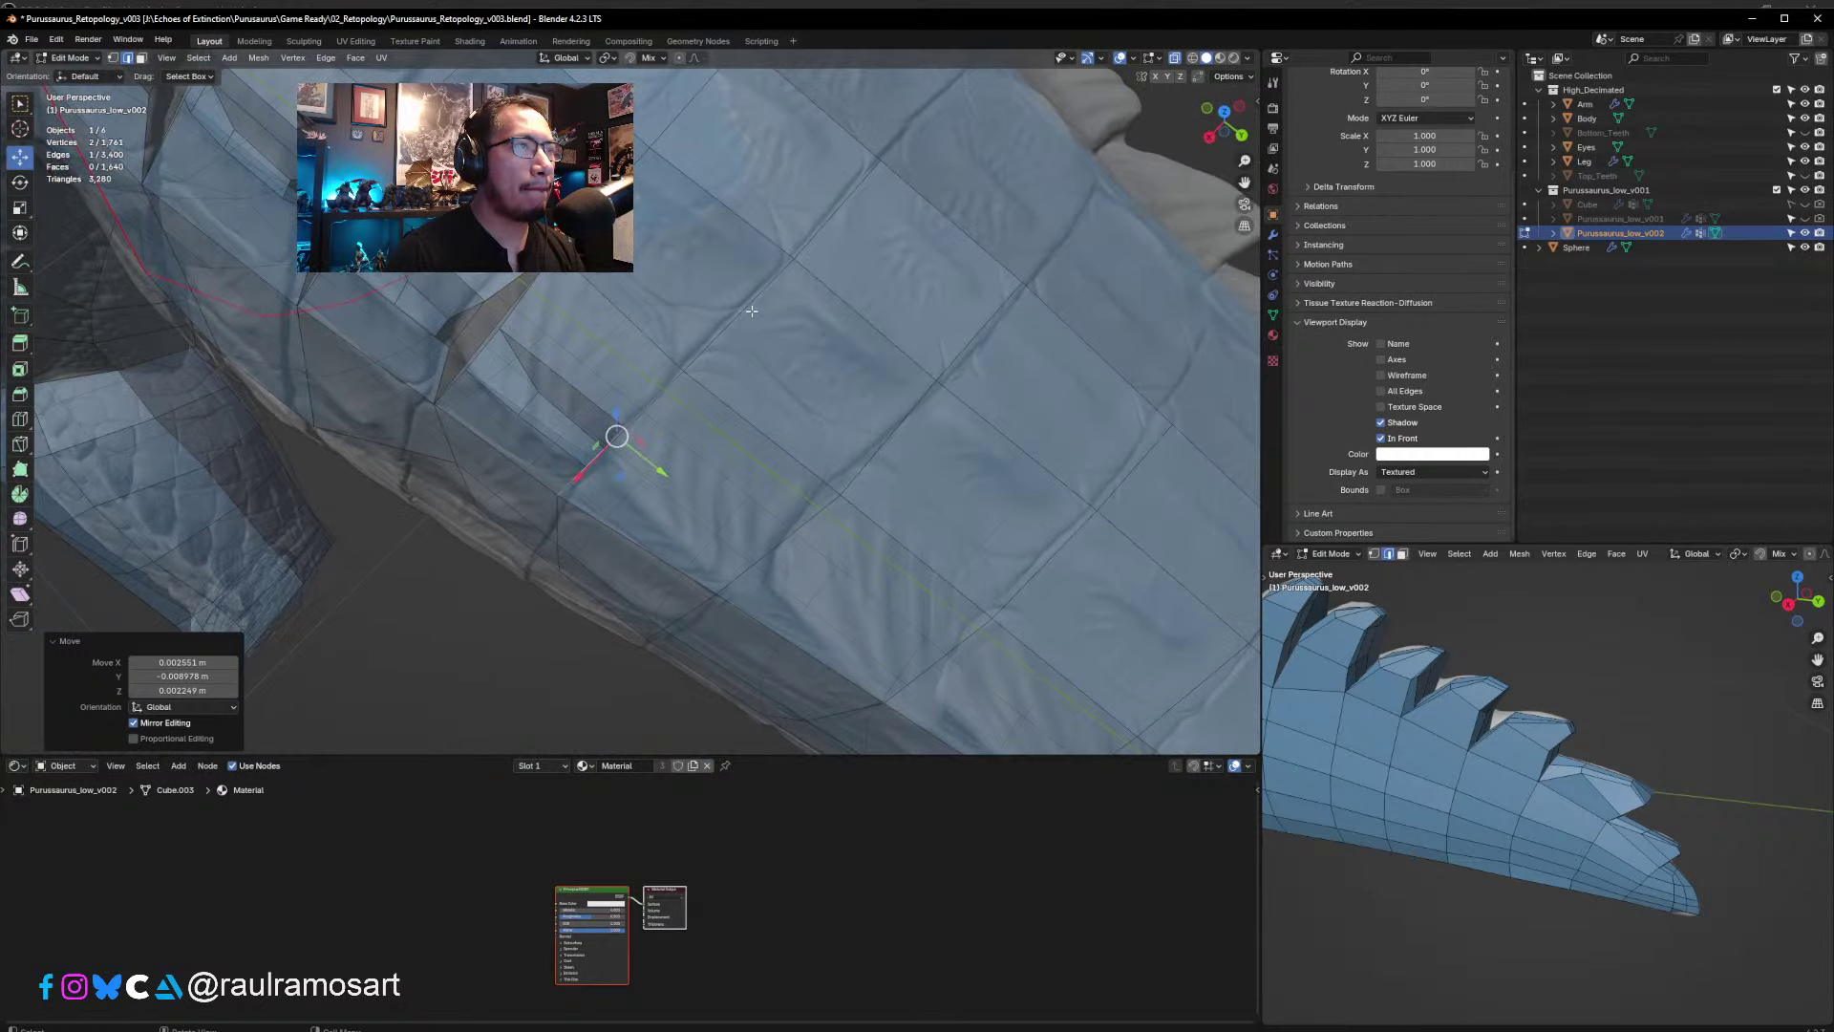
left_click(742, 306)
key("r")
left_click(766, 312)
key("g")
left_click(866, 339)
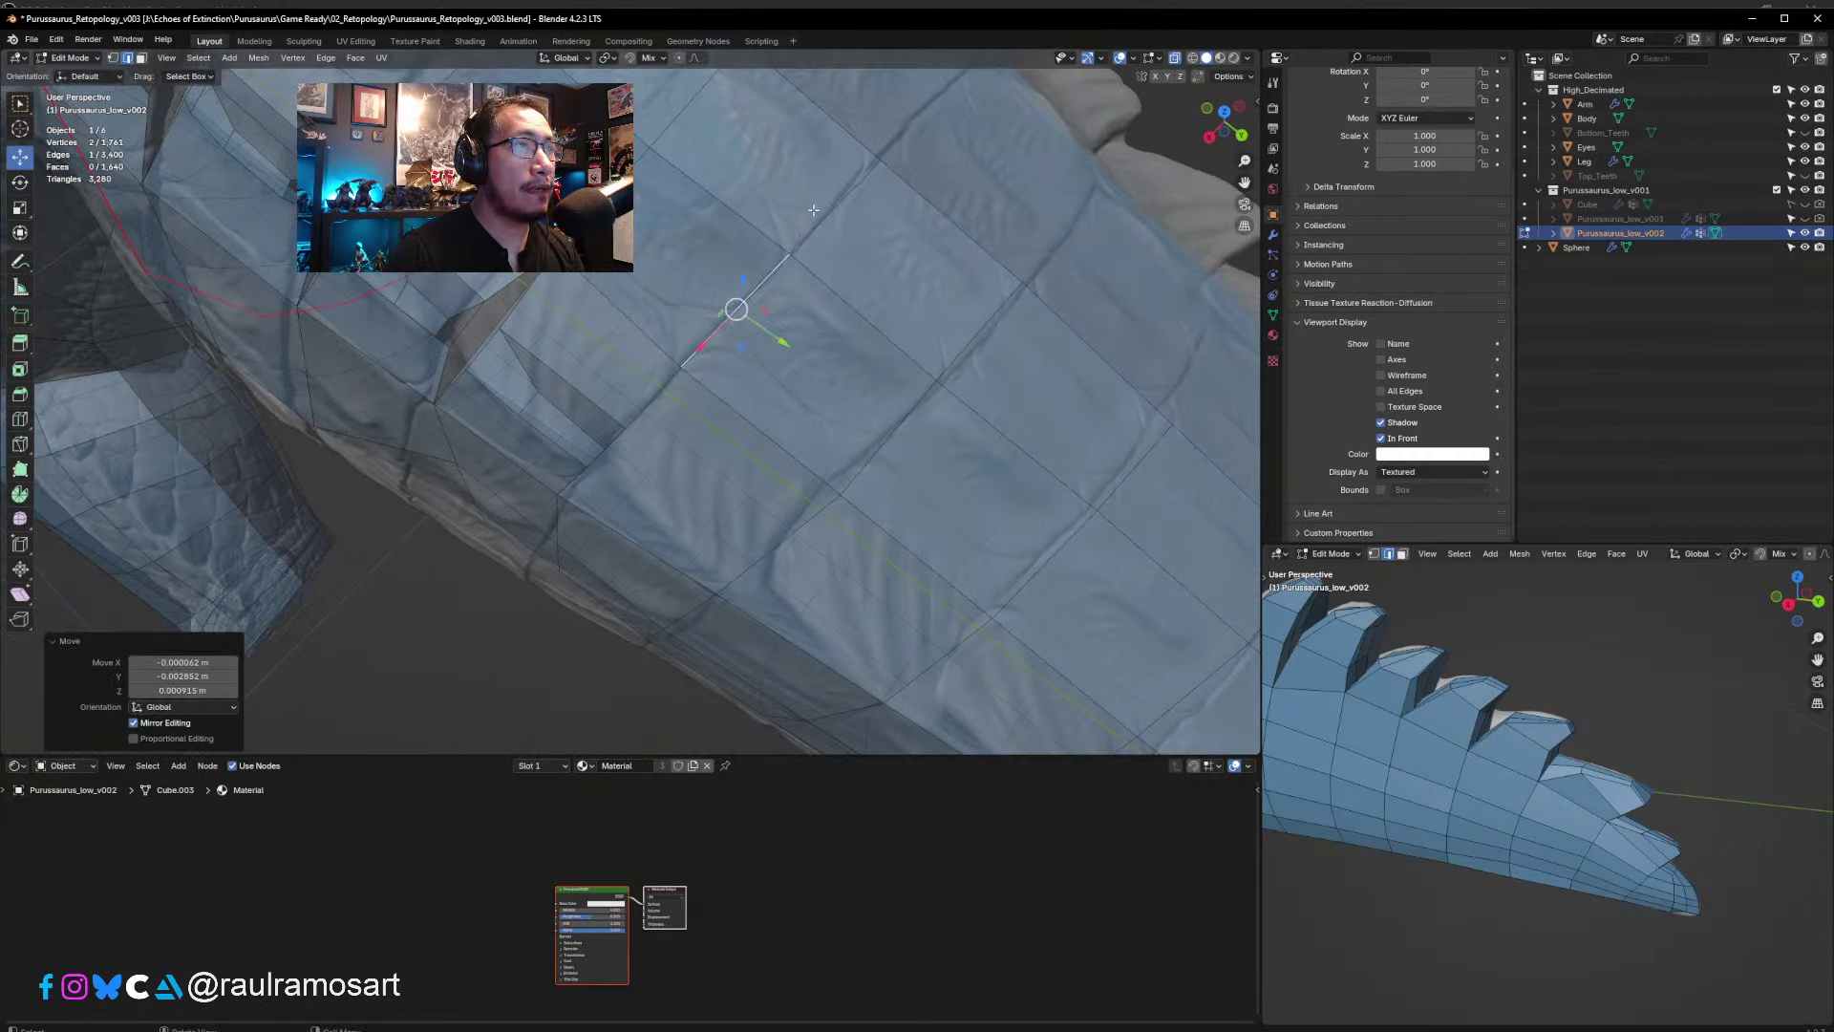
- Inset the dorsal face directly behind the last extruded scute to form the base of the next scute
middle_click_drag(813, 210, 713, 430)
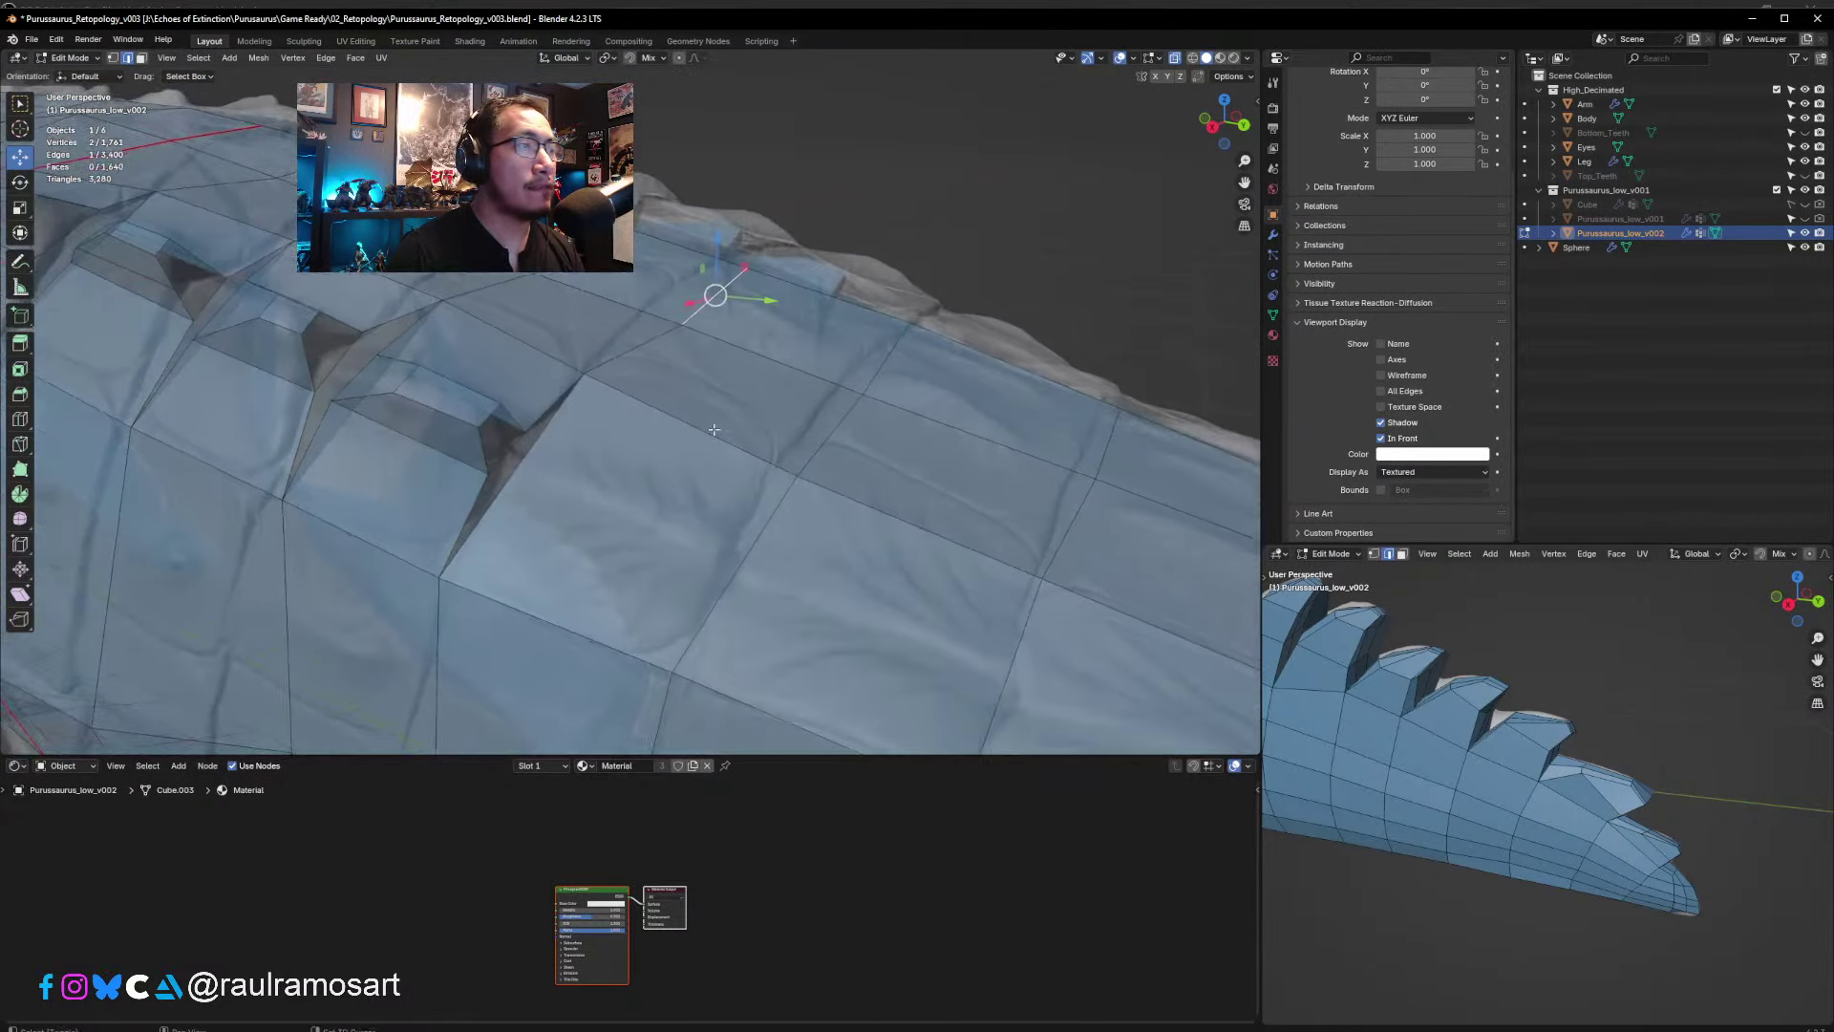
left_click(141, 57)
left_click(711, 538)
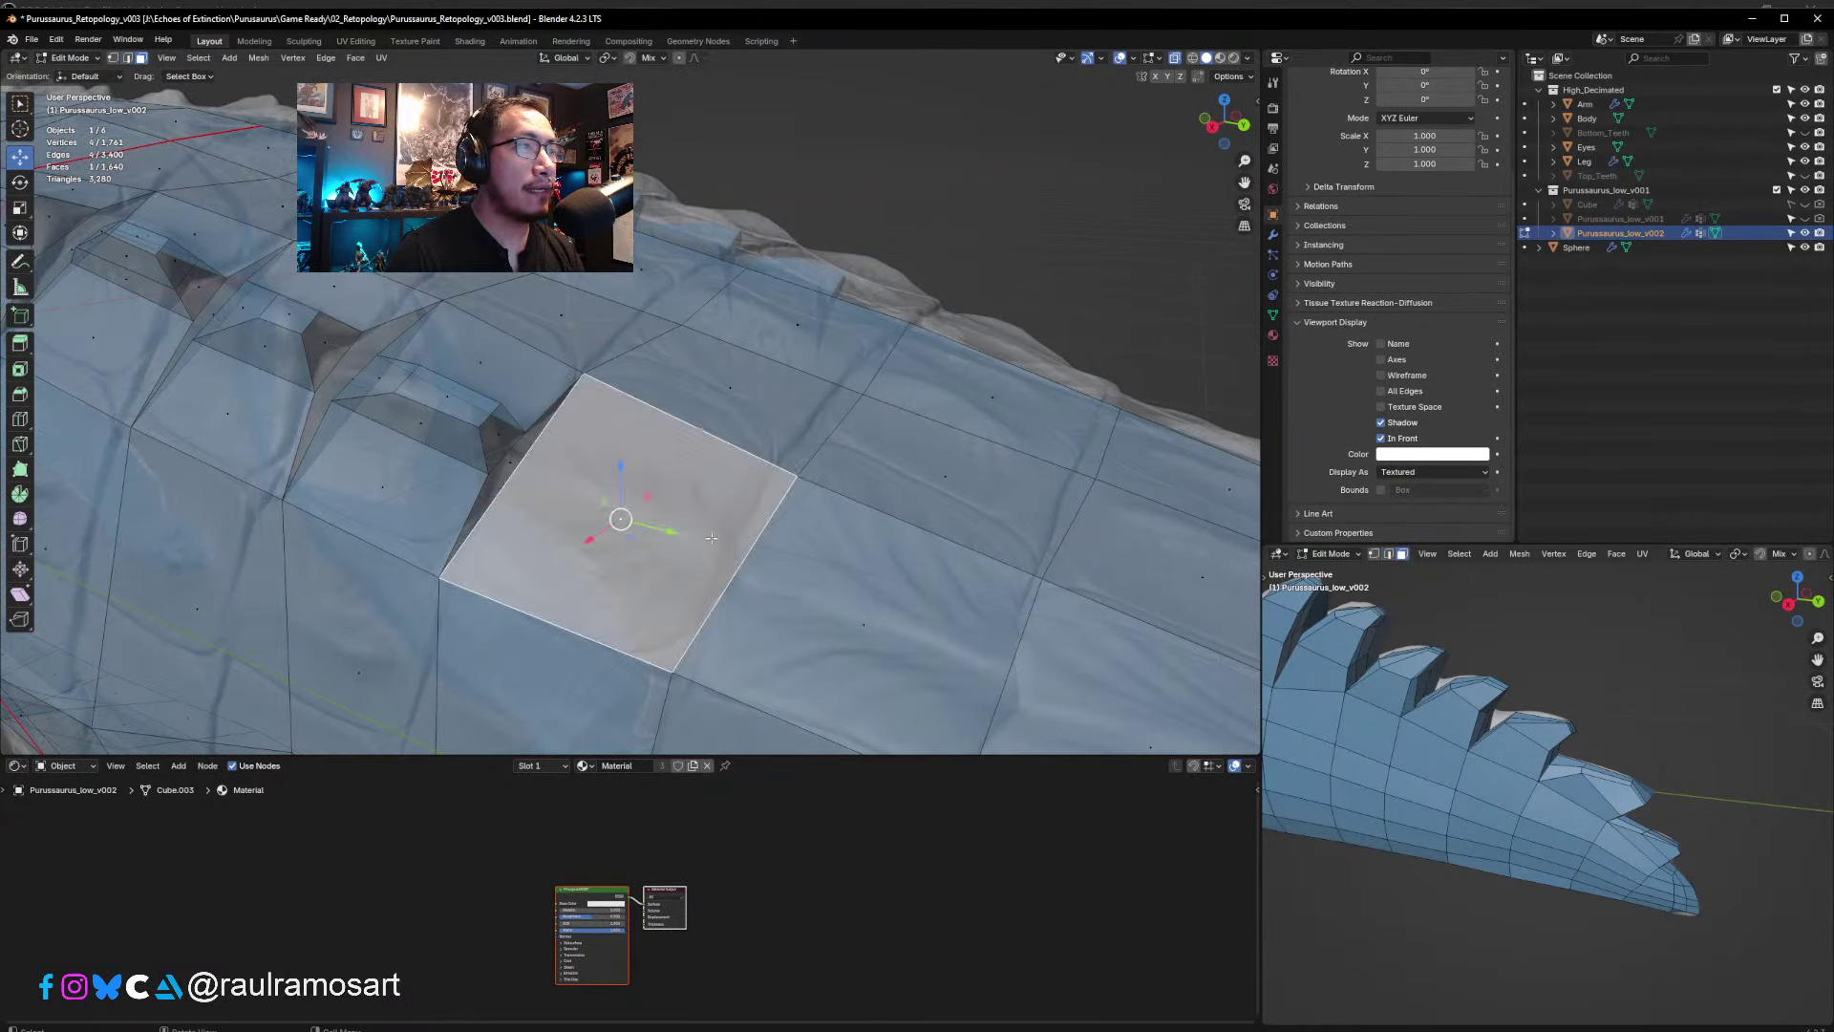
key("i")
left_click(710, 530)
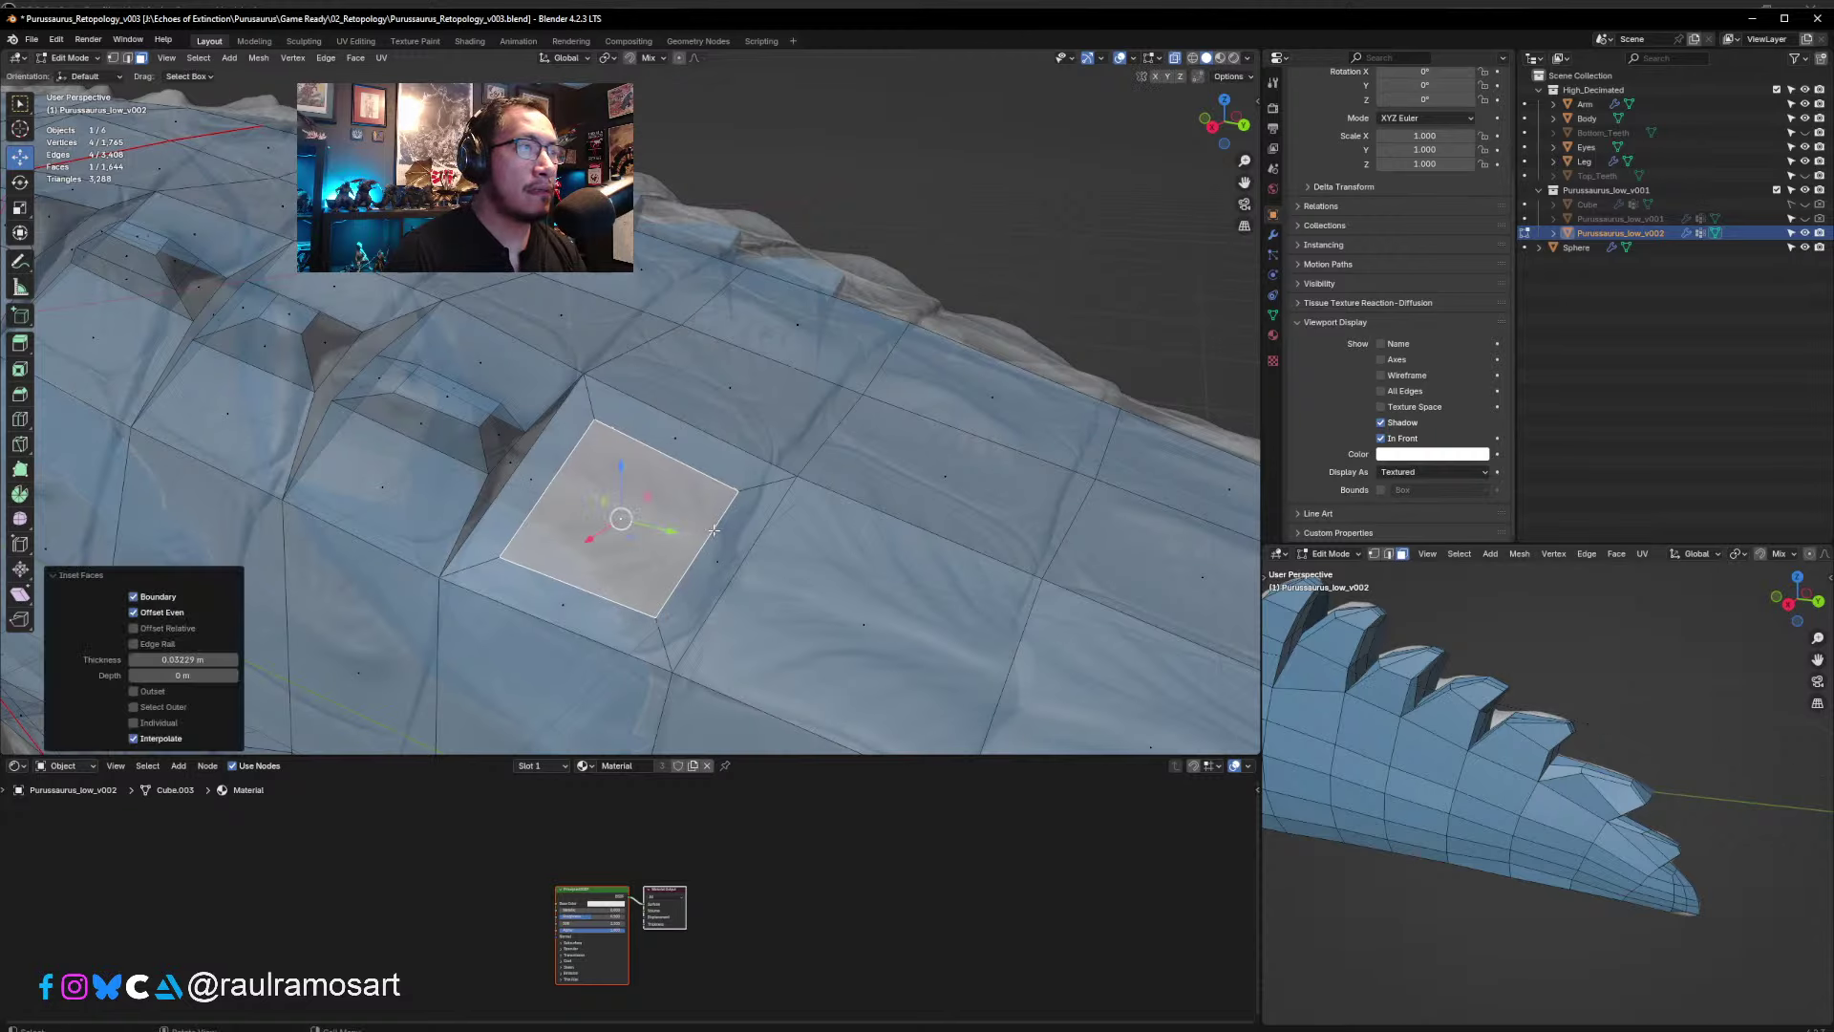
mouse_move(710, 530)
middle_mouse_down()
mouse_move(748, 528)
mouse_move(722, 539)
middle_mouse_up()
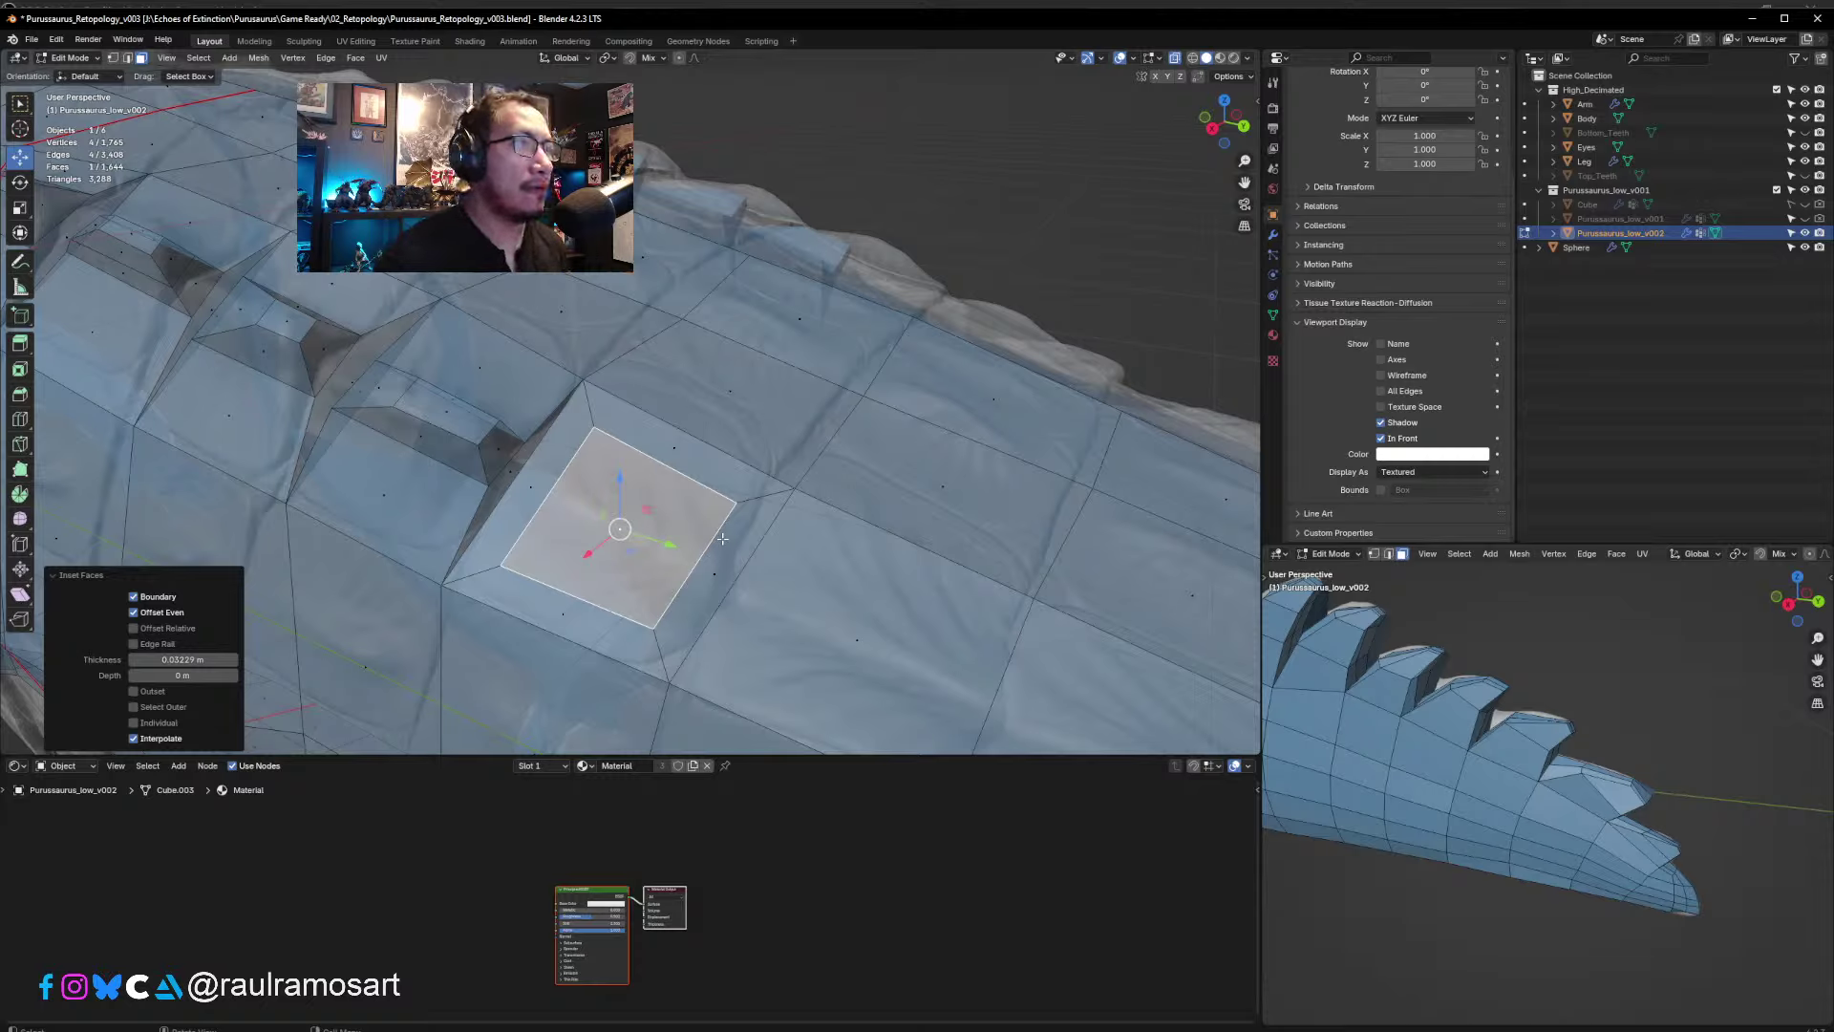
- Rotate the inset's lower edge slightly and move its upper edge inward to match the sculpted scute base
left_click(127, 58)
key("alt+a")
middle_click_drag(580, 576, 702, 616)
left_click(583, 618)
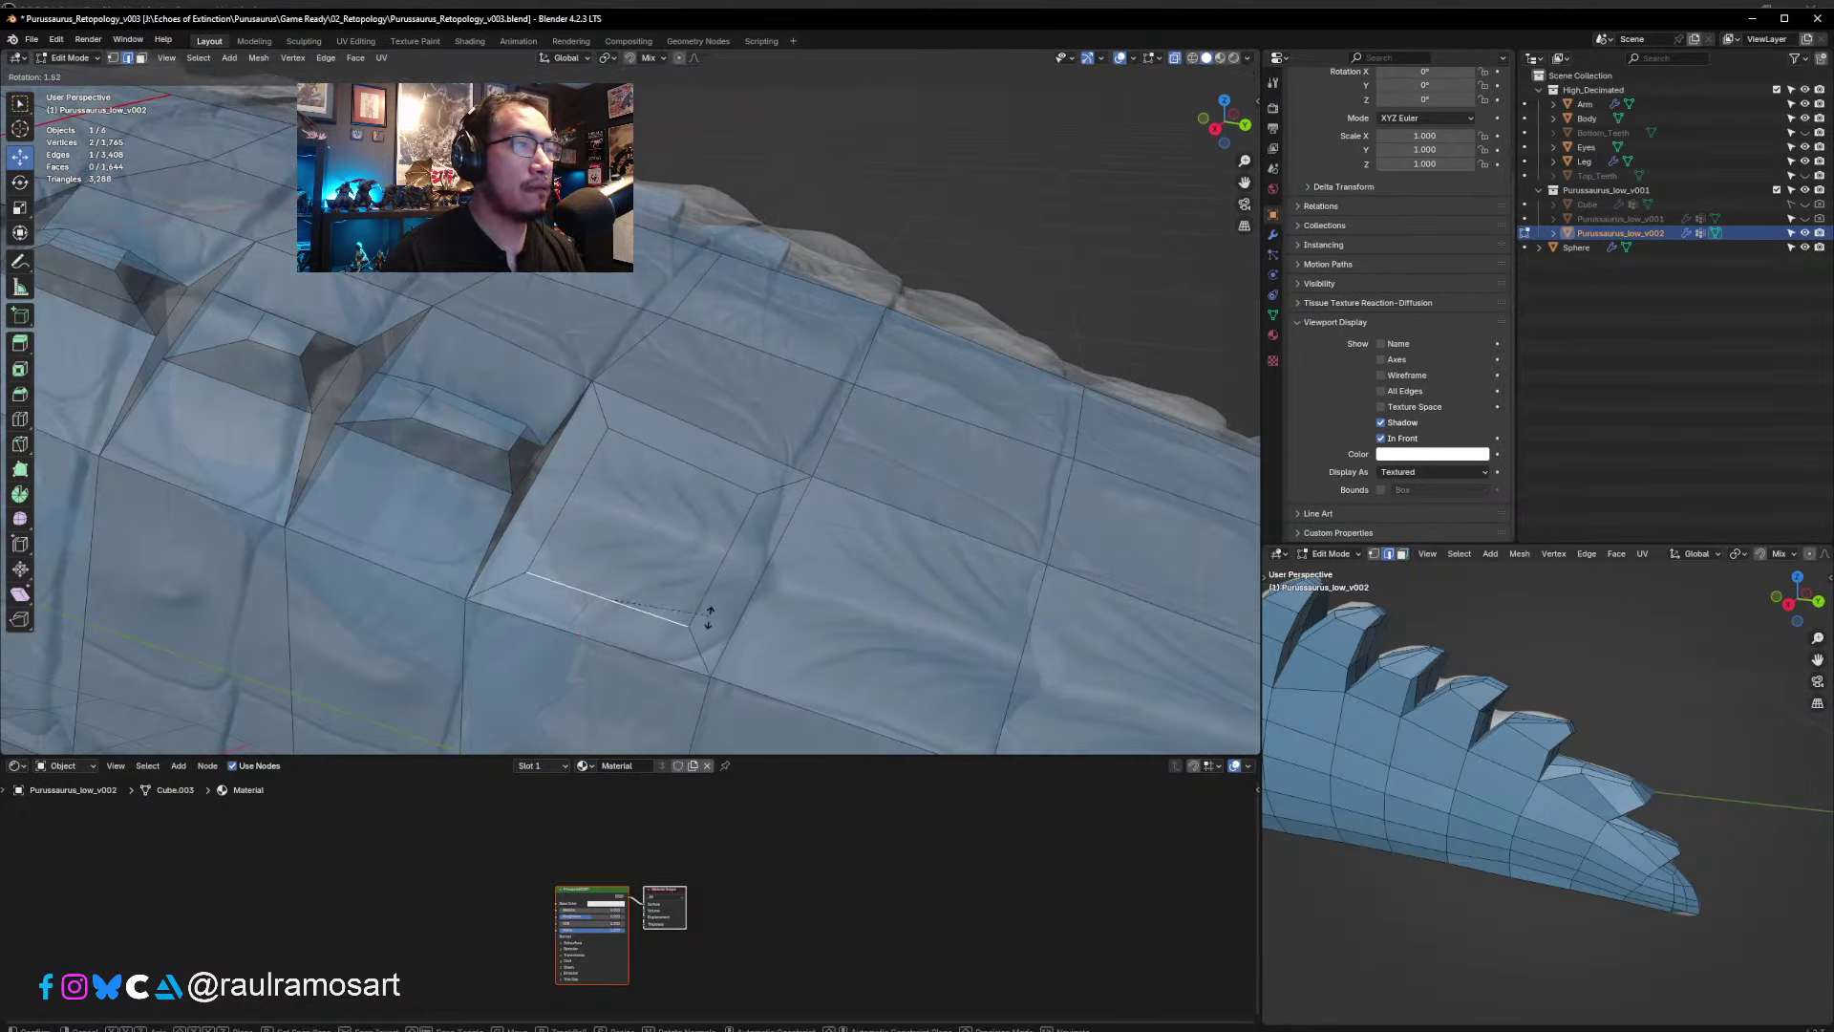
type("r5")
key("Return")
key("g")
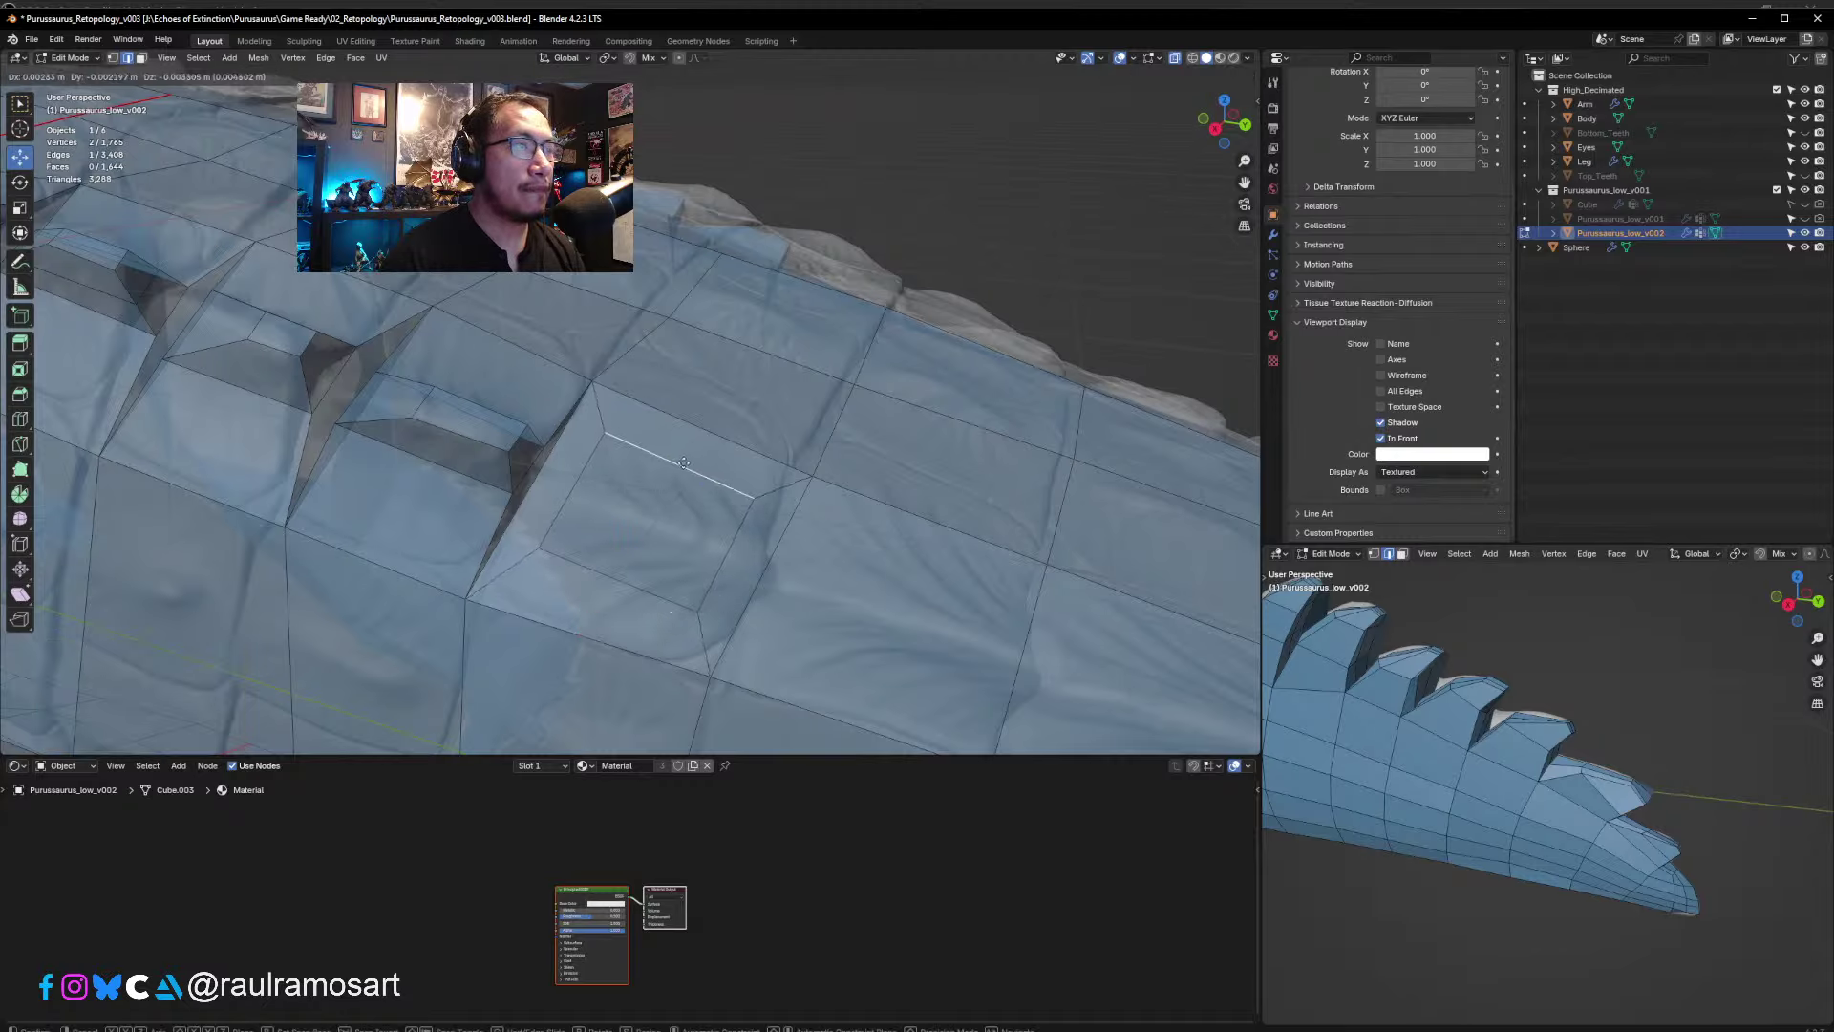
left_click(676, 482)
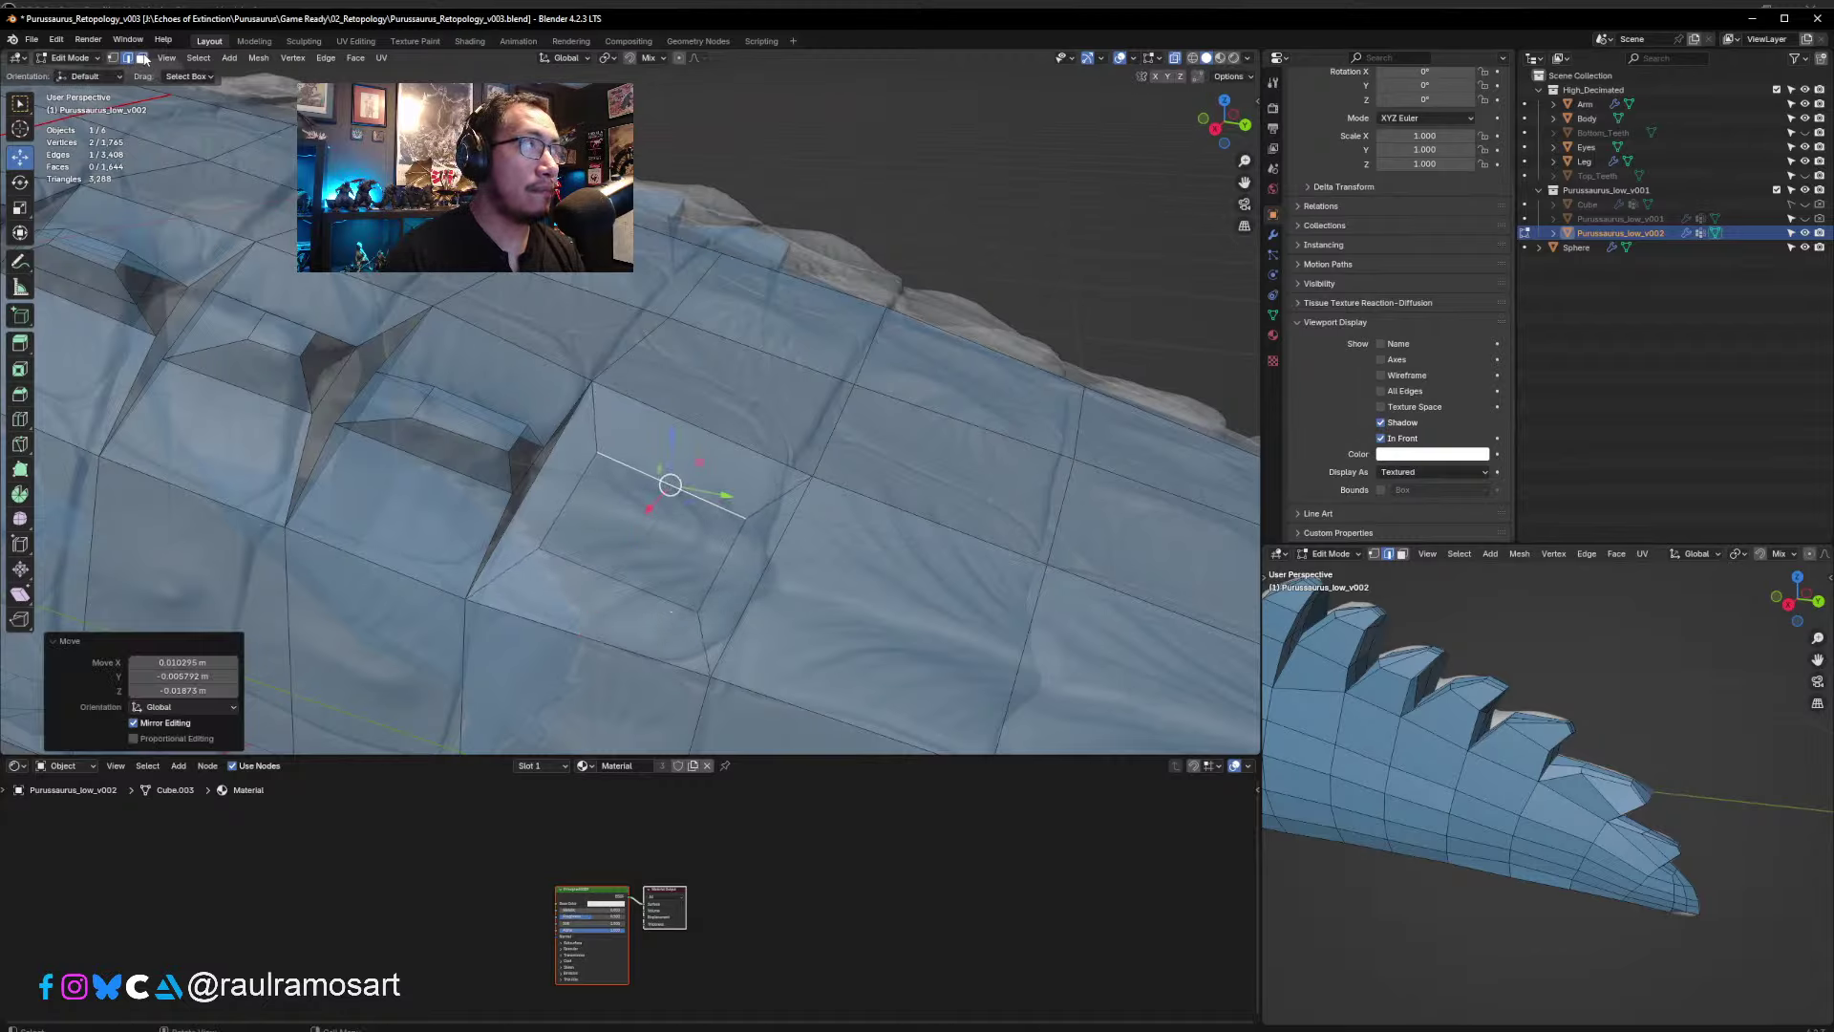
- Move the inset face outward by about 0.015 m along X and Z toward the sculpted scute
key("3")
left_click(698, 570)
middle_click_drag(697, 570, 720, 414)
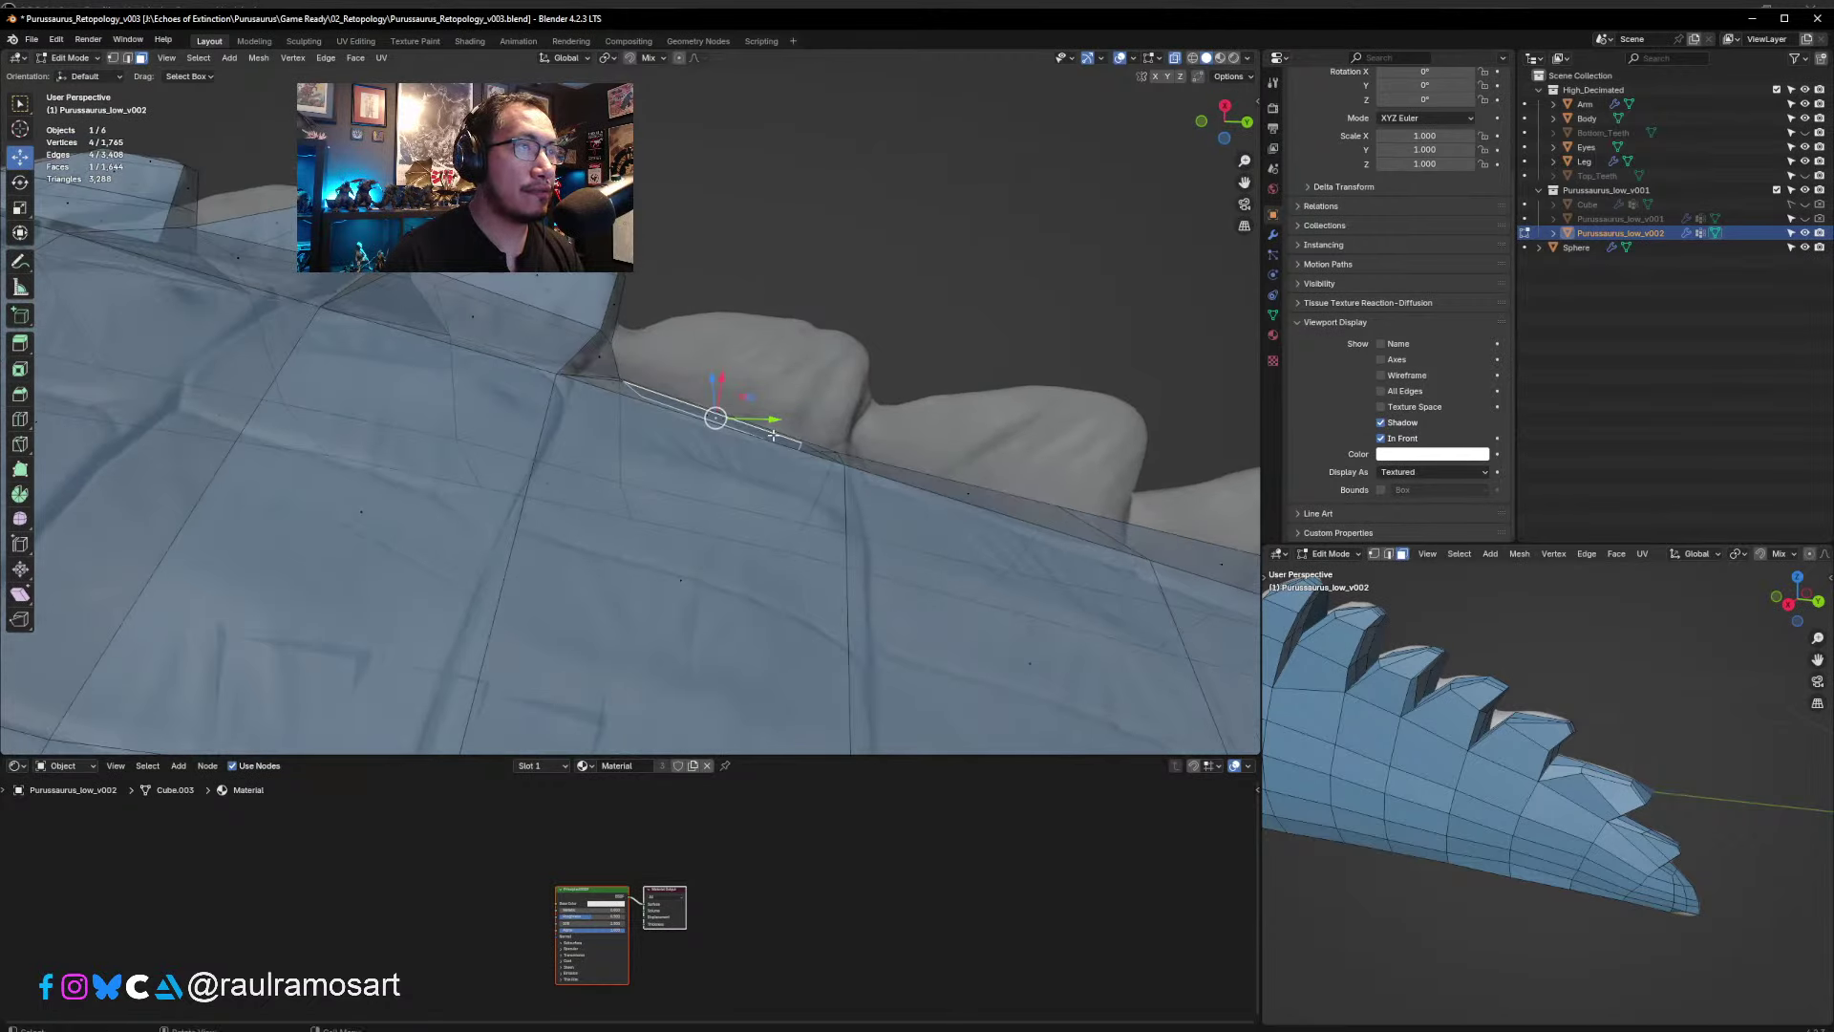
key("g")
left_click(781, 389)
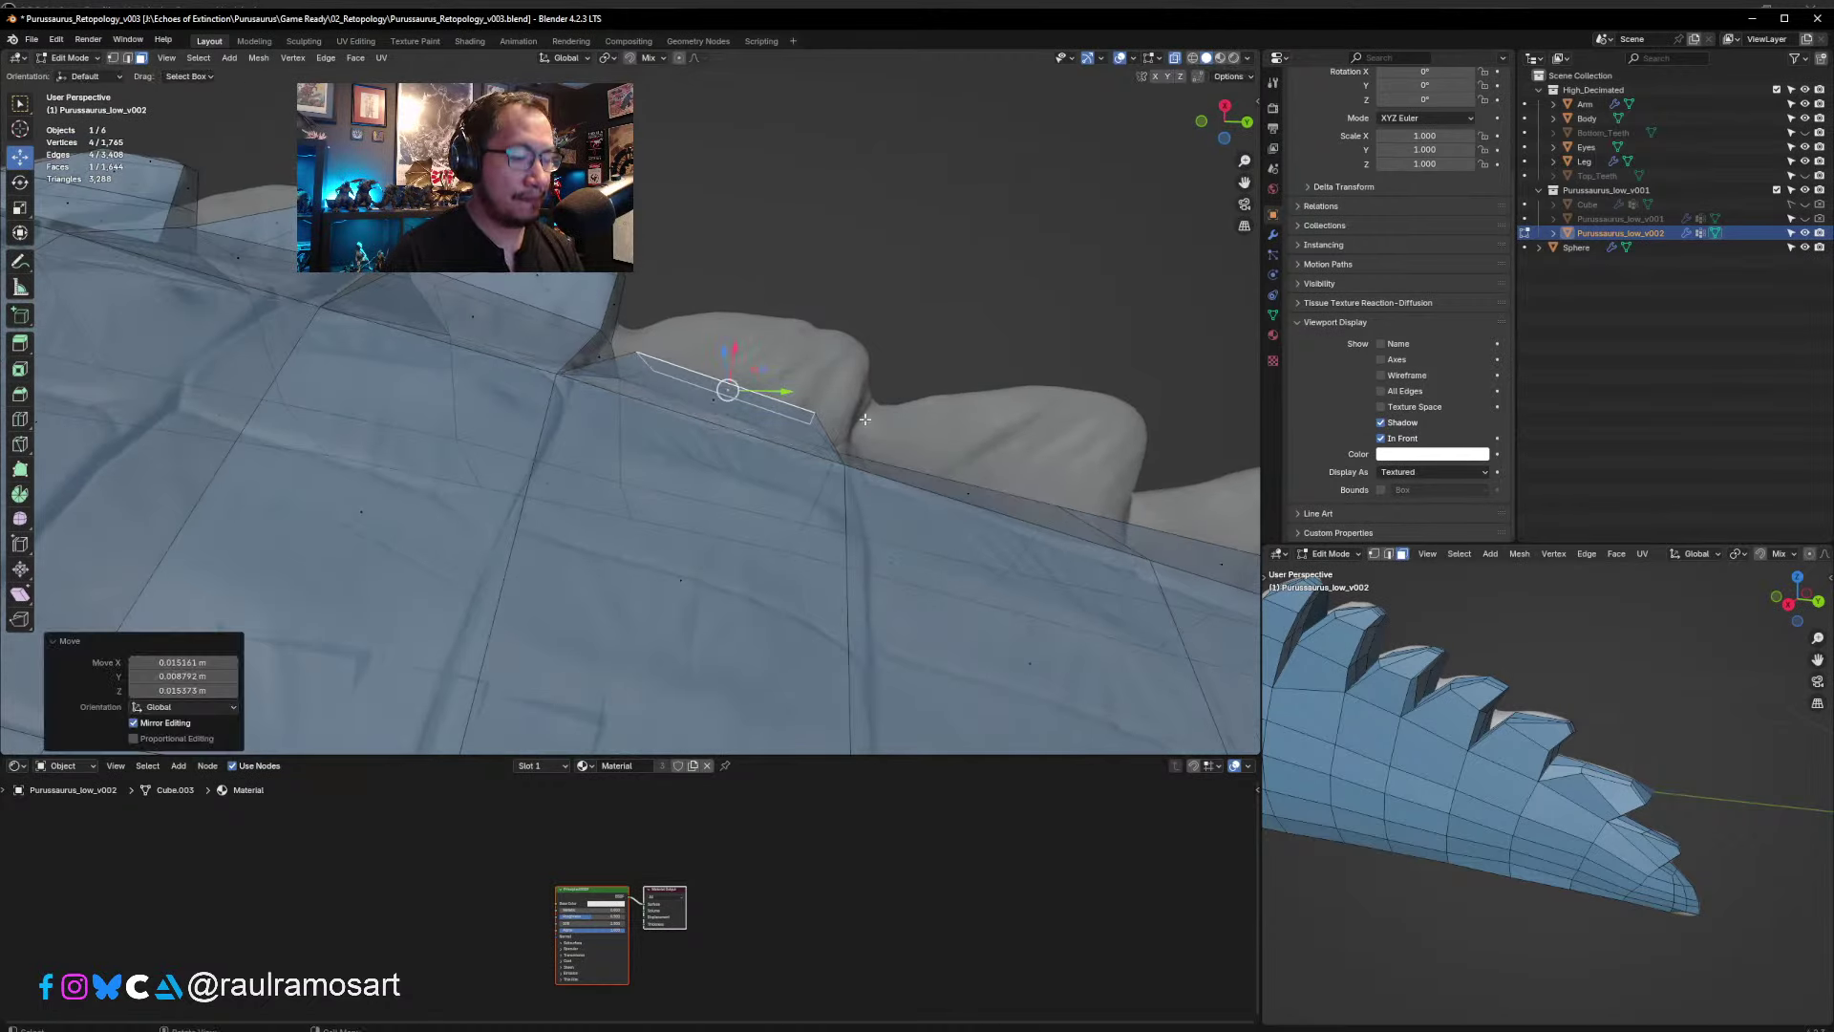
- Extrude the raised face, scale it to about 0.376, and position it at the sculpted scute's rear tip
key("e")
left_click(975, 338)
key("s")
left_click(851, 330)
key("g")
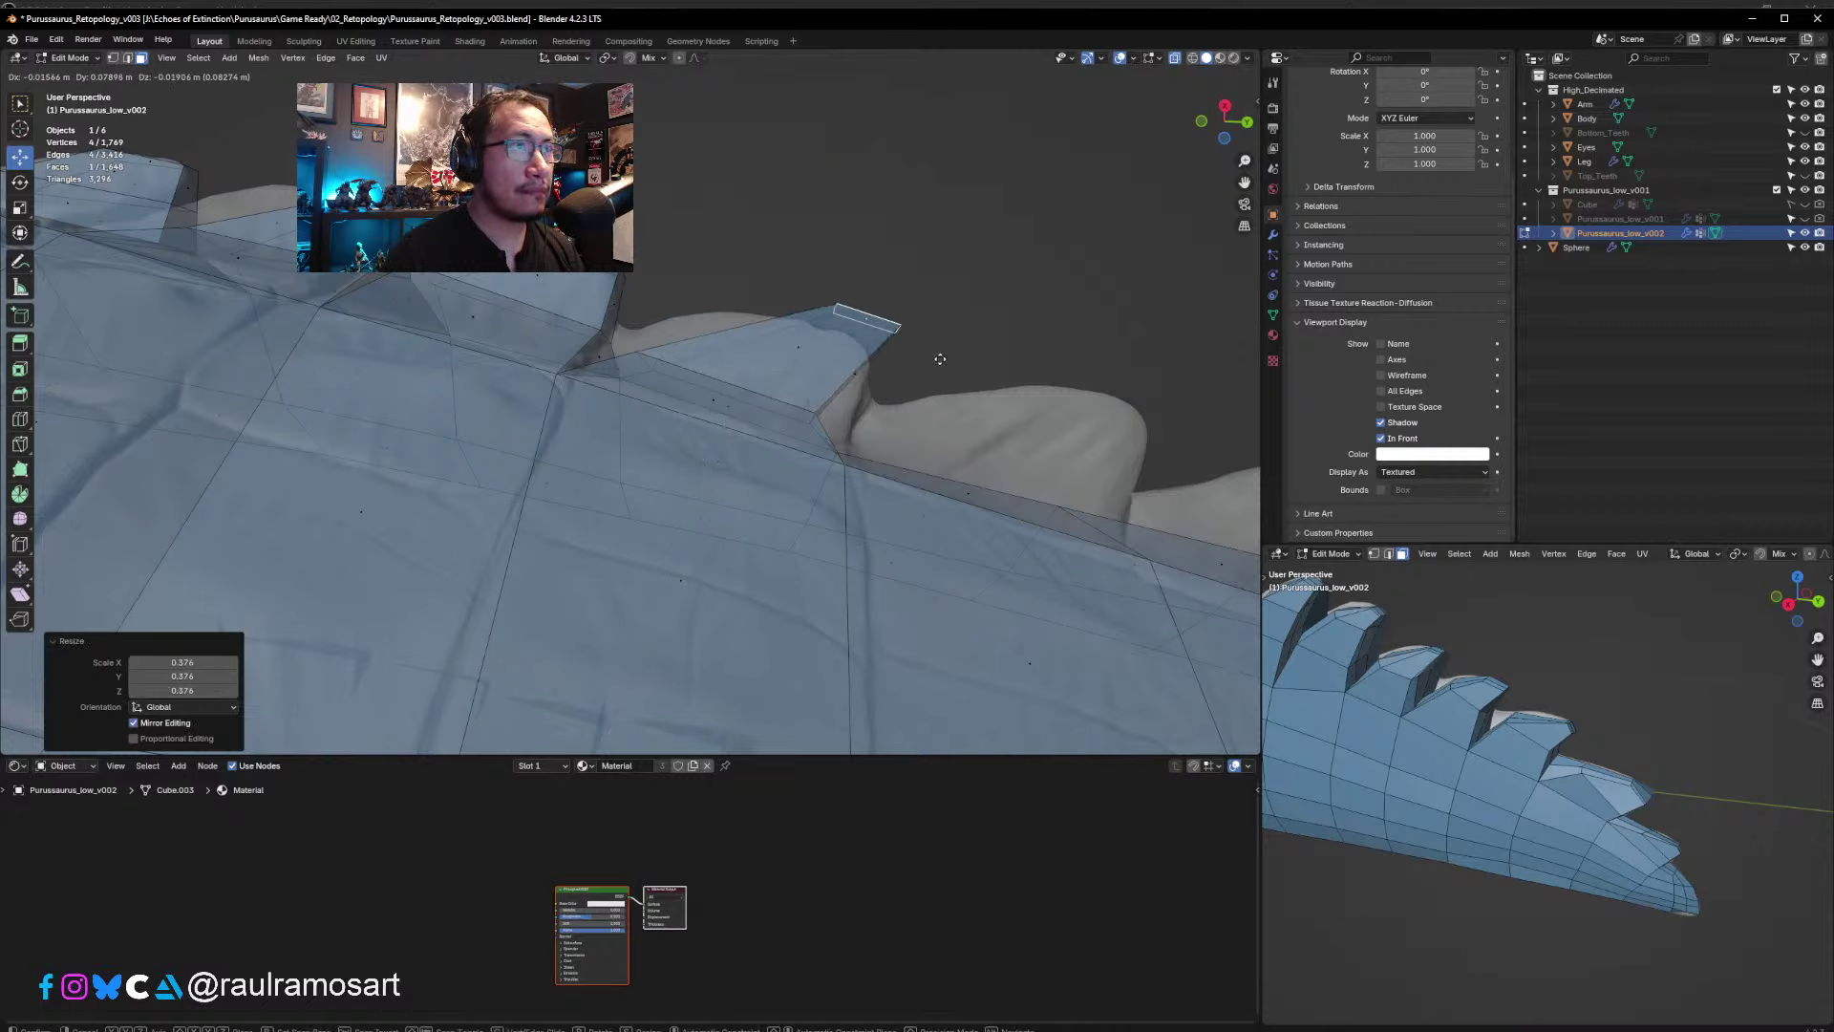
left_click(902, 383)
middle_click_drag(902, 383, 717, 479)
key("g")
left_click(621, 600)
key("g")
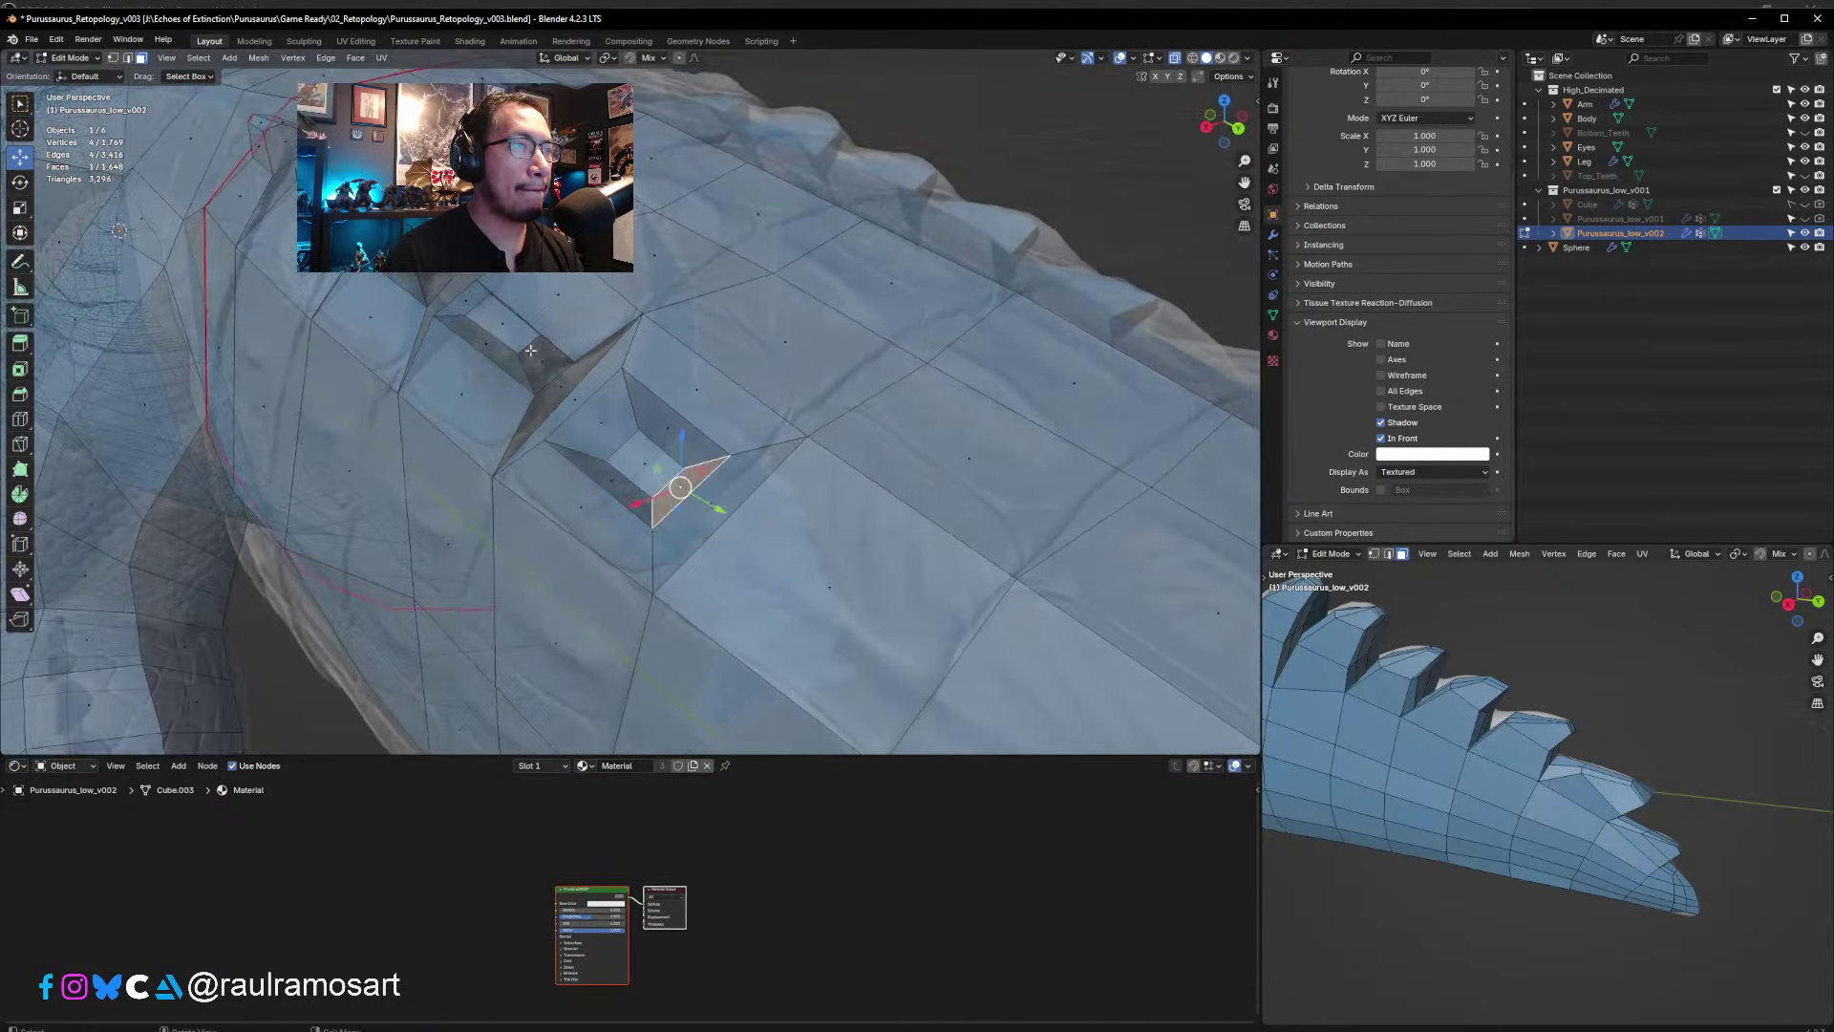
- Move the new scute's rear base edge back toward the crease and scale it to 0.794
left_click(130, 59)
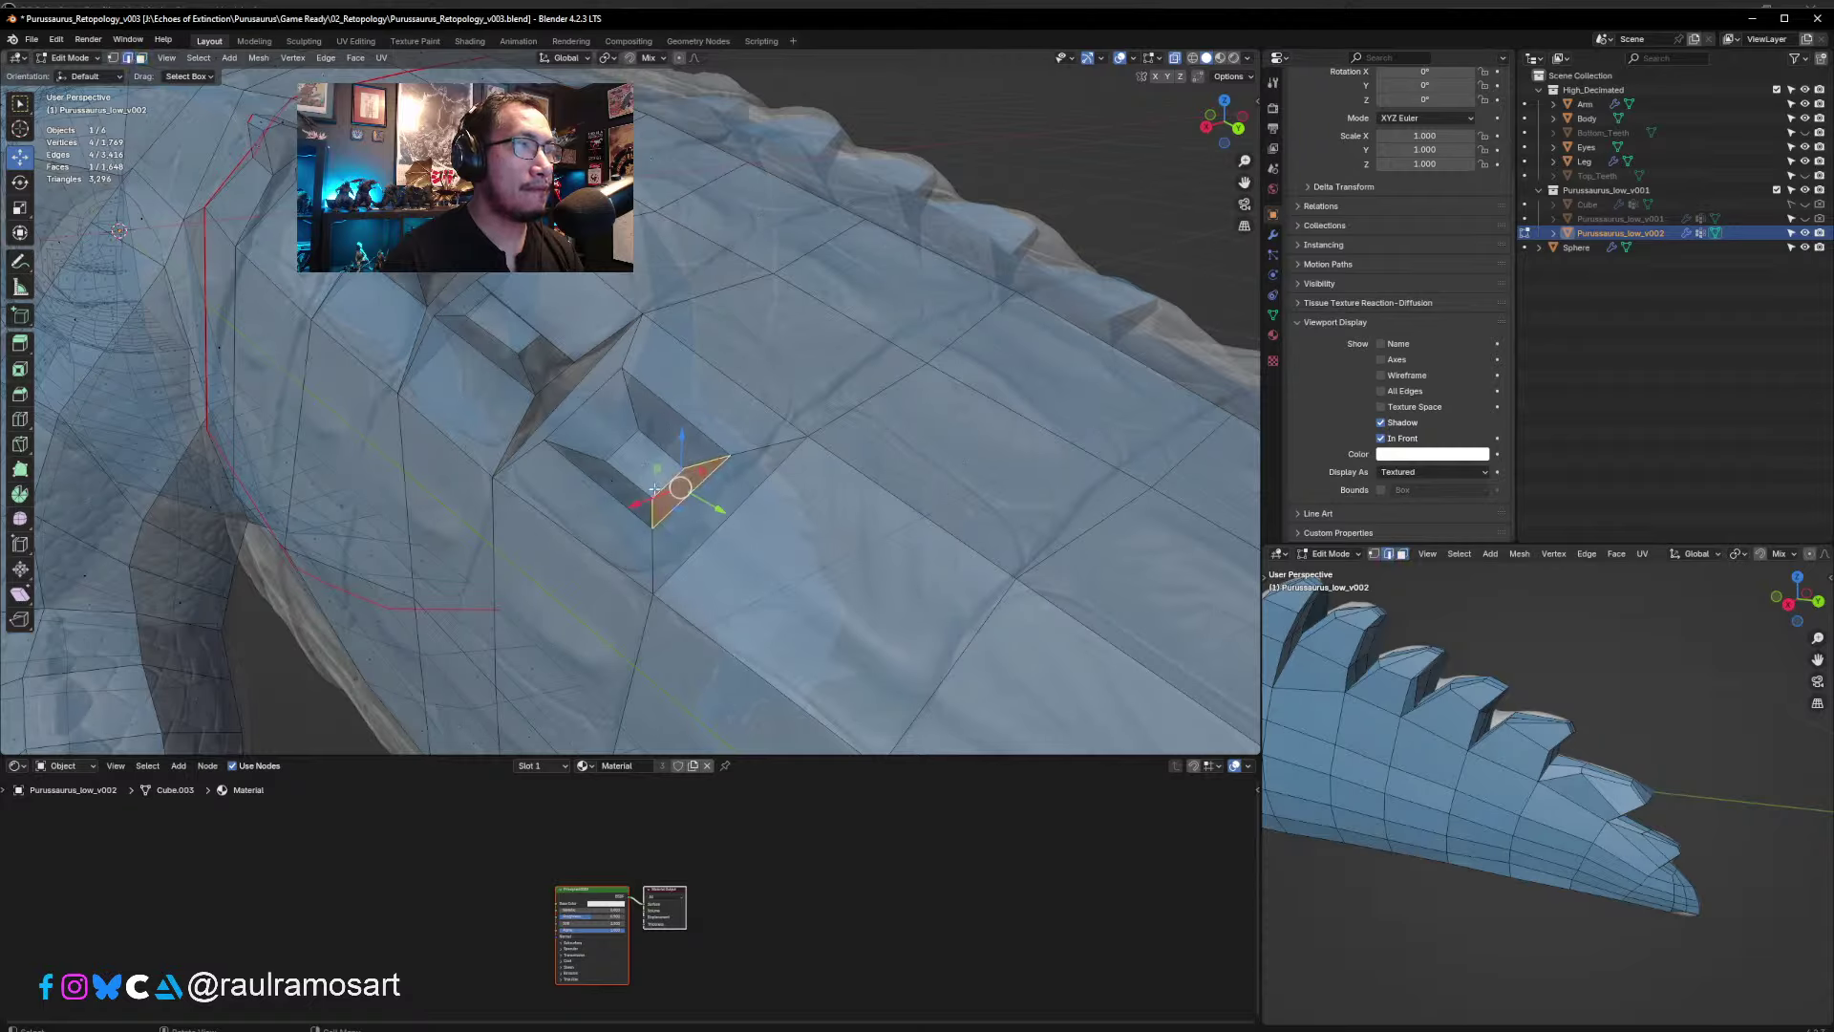
left_click(683, 501)
key("g")
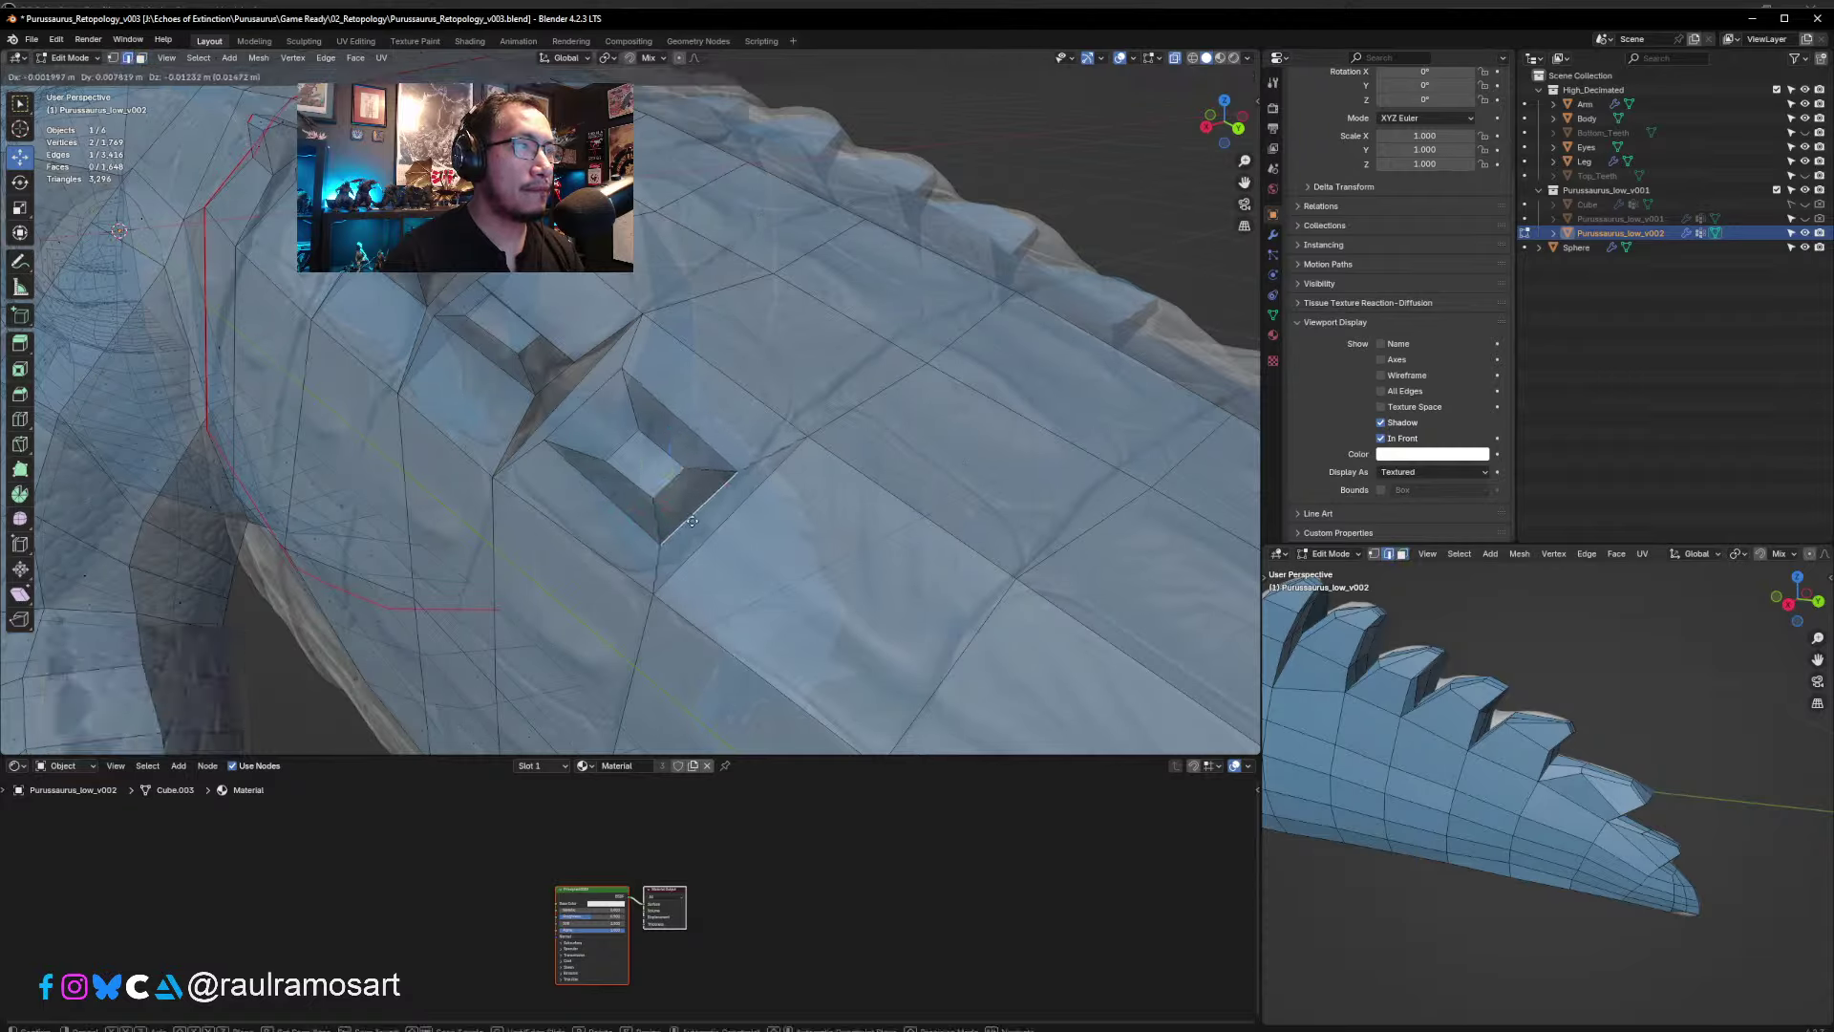
left_click(697, 511)
key("s")
left_click(758, 478)
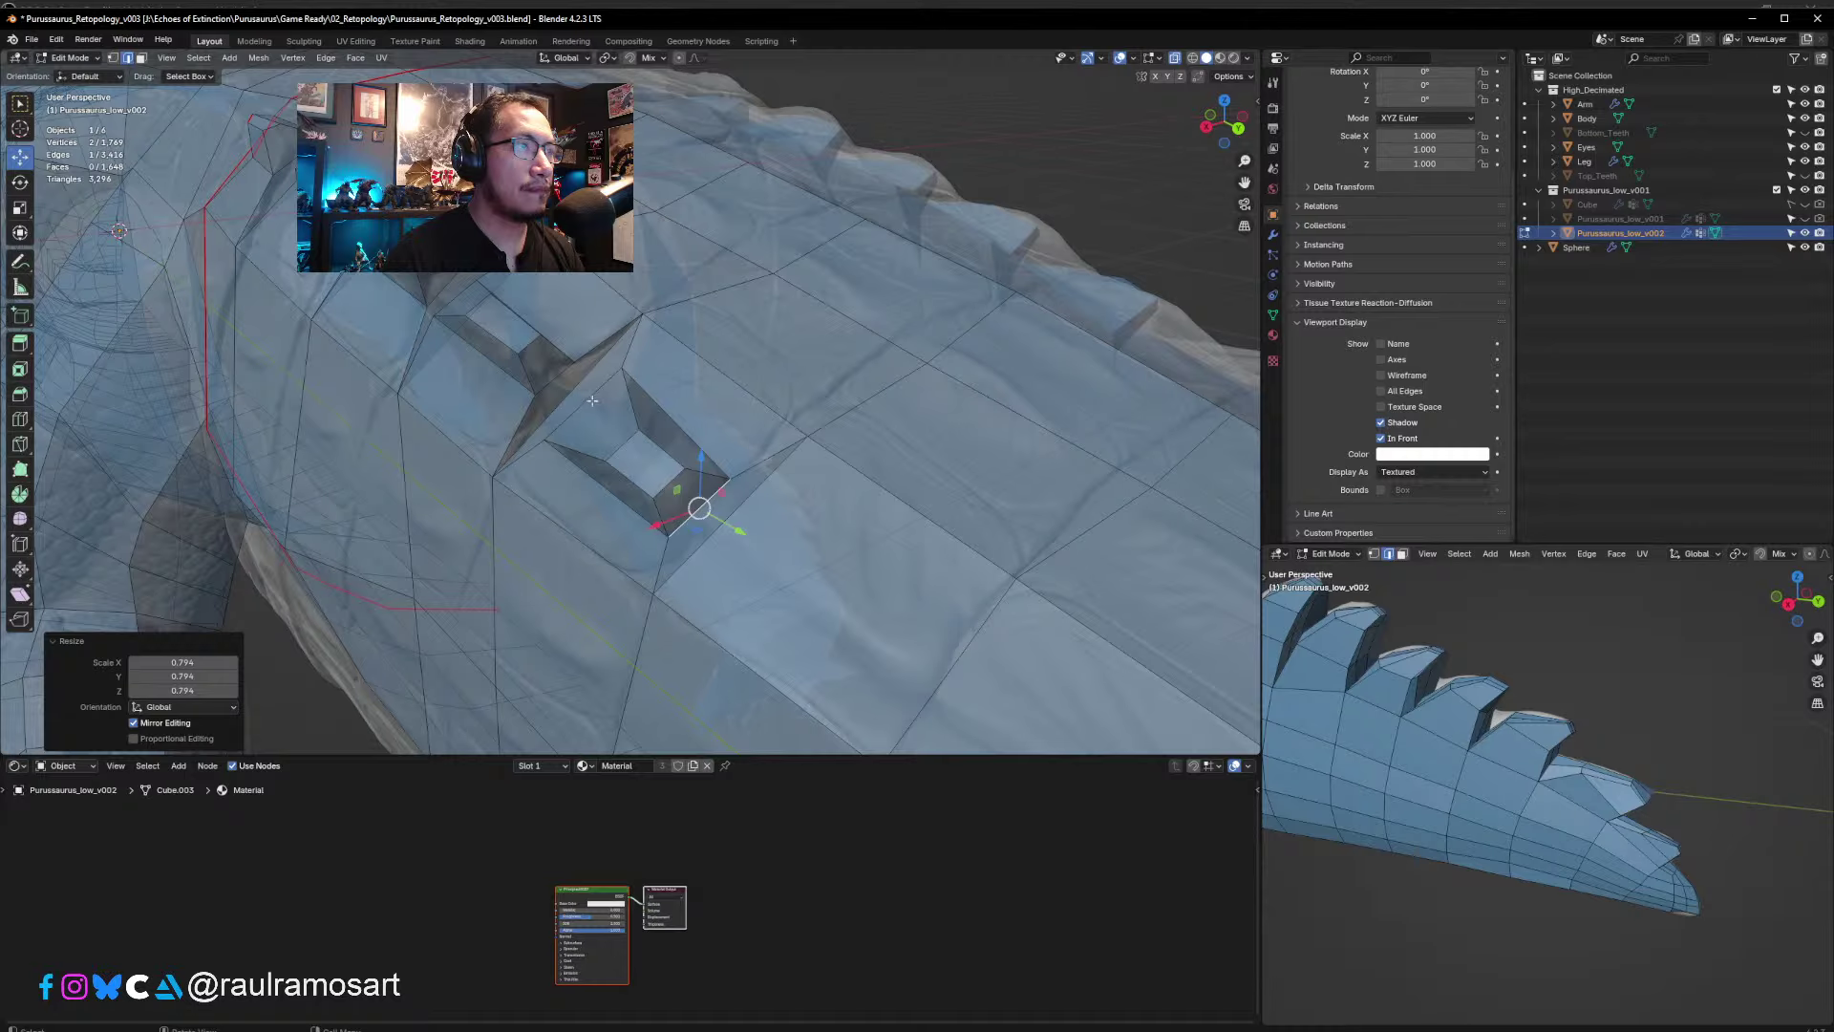
- Scale the same scute's front base edge to 0.719 and move it about 0.008 m along X
key("s")
left_click(642, 382)
key("g")
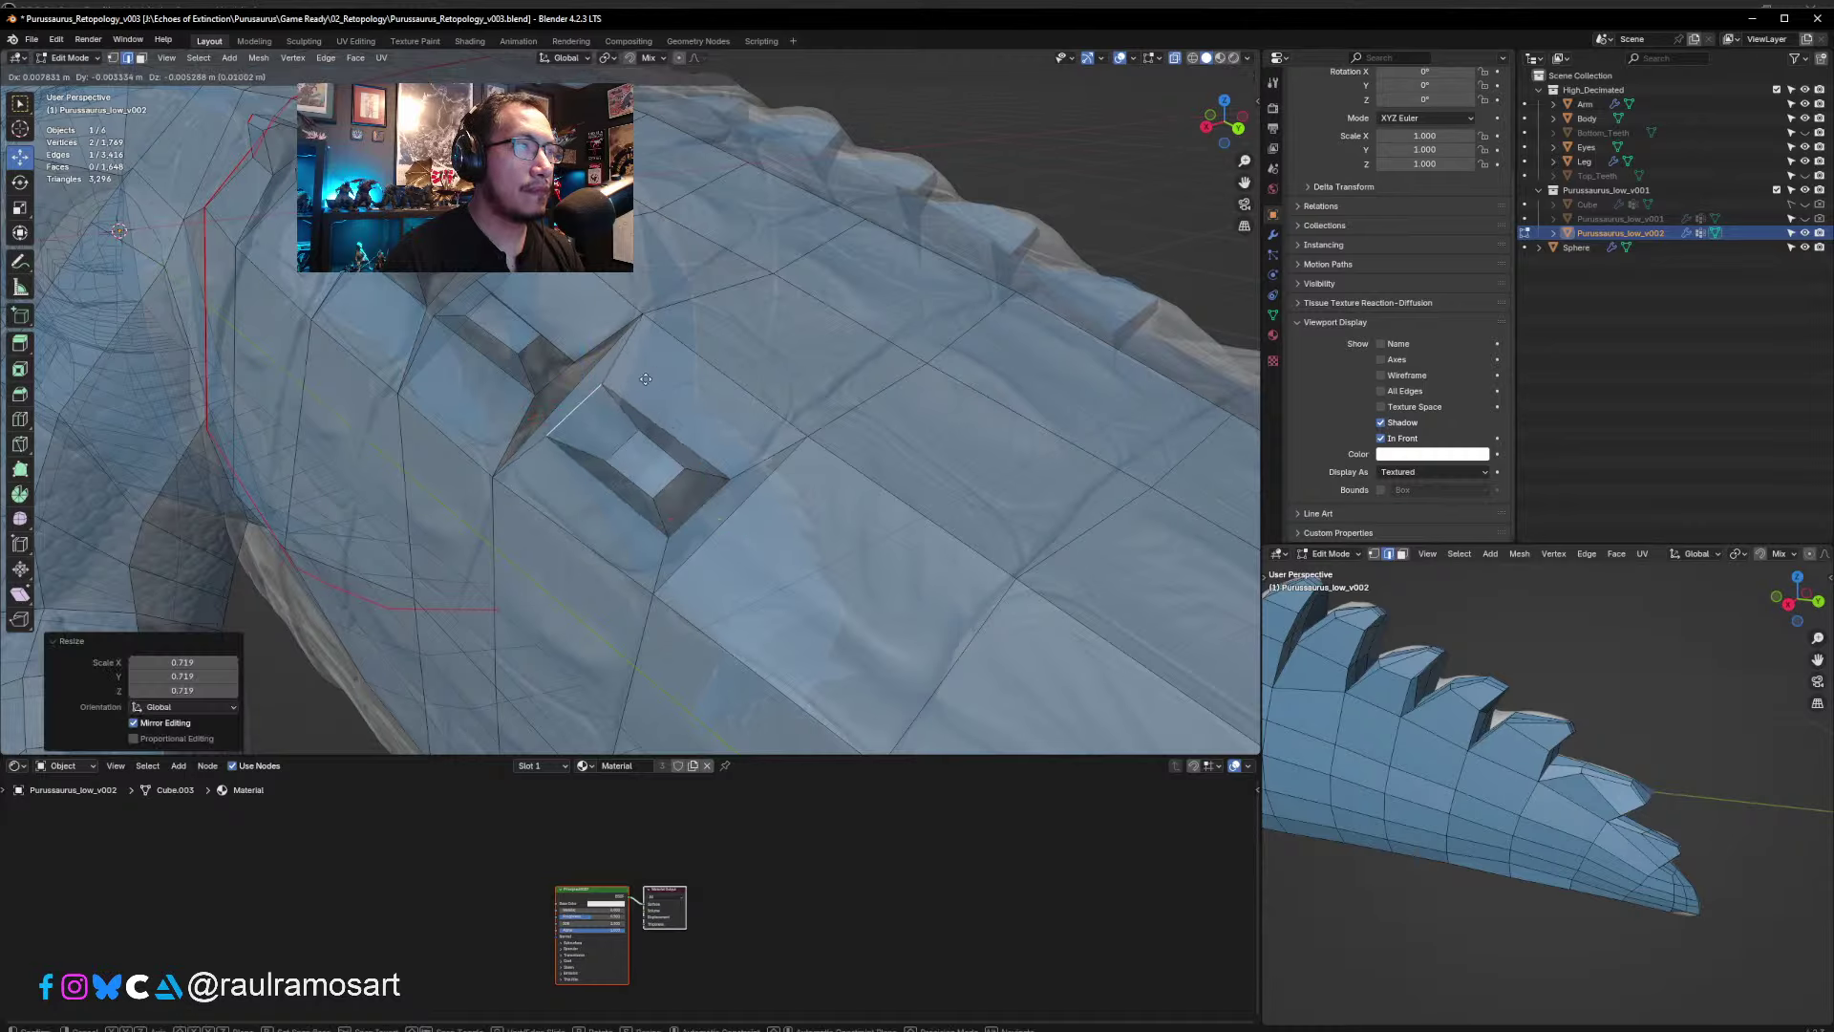
left_click(646, 379)
middle_click_drag(646, 379, 793, 354)
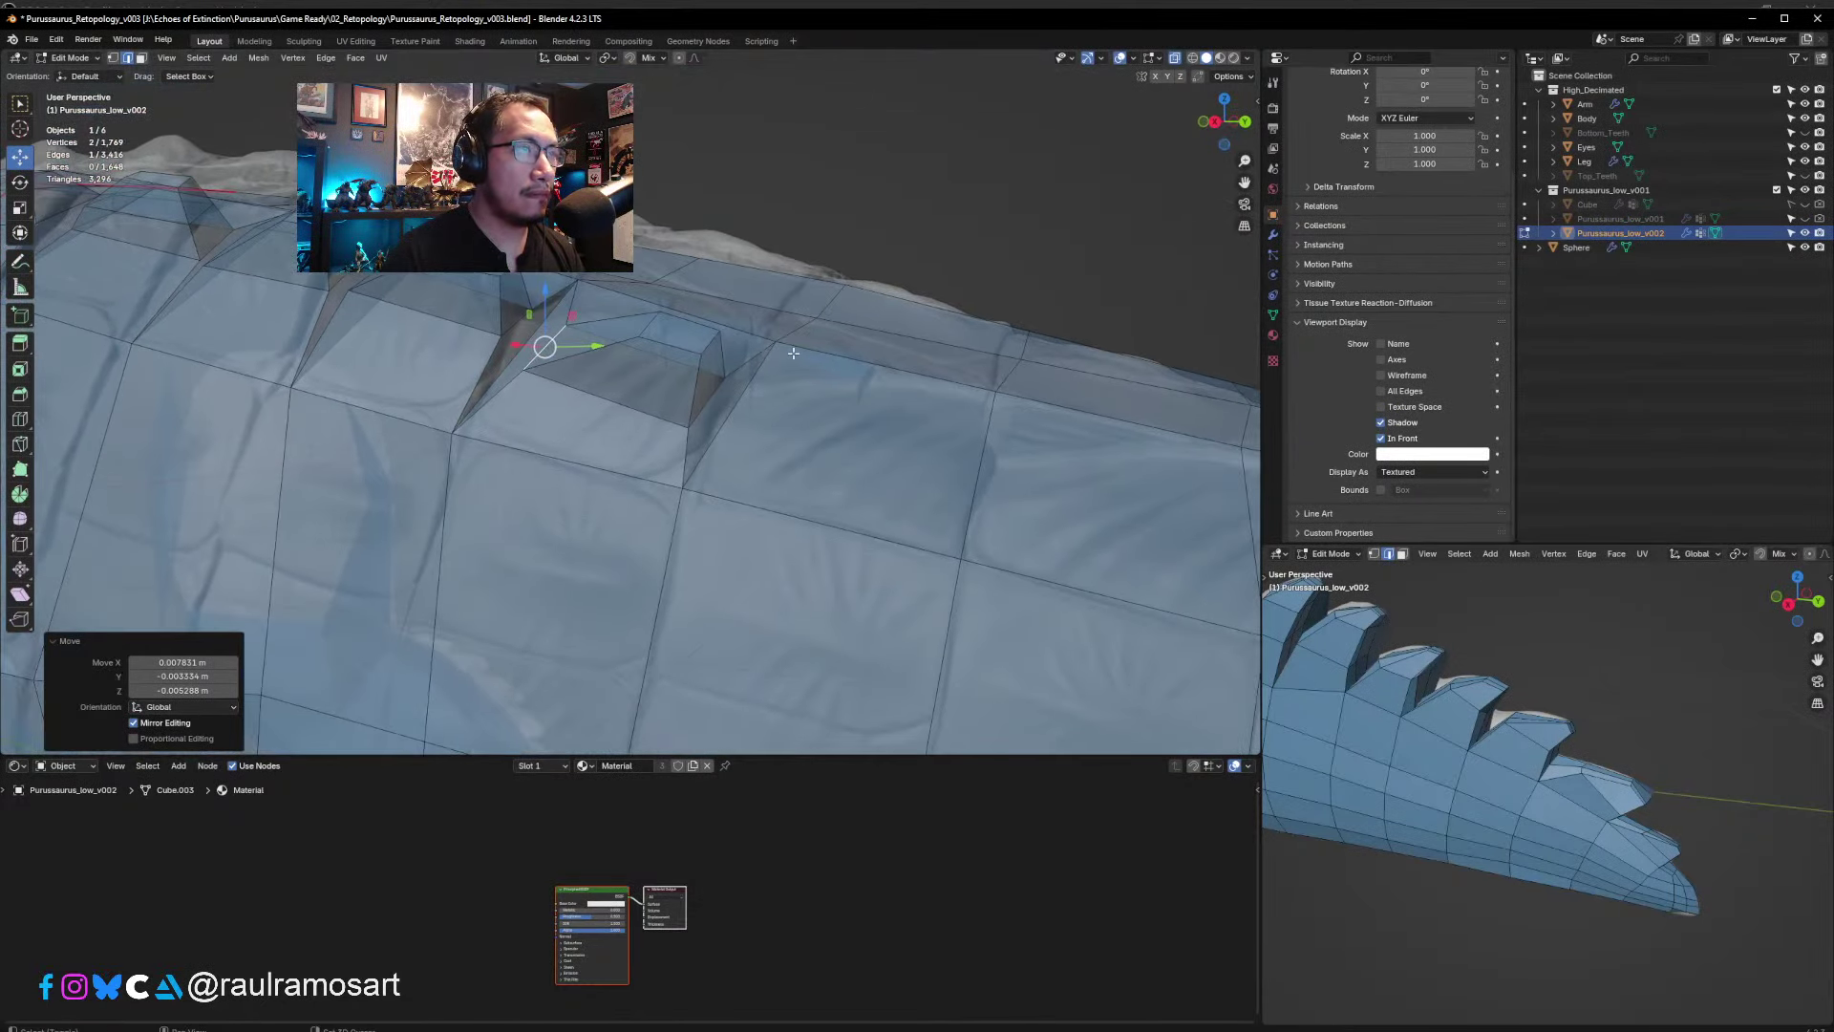
- Inset the next dorsal face behind the newly shaped scute
left_click(142, 60)
left_click(910, 462)
middle_click_drag(911, 462, 689, 460)
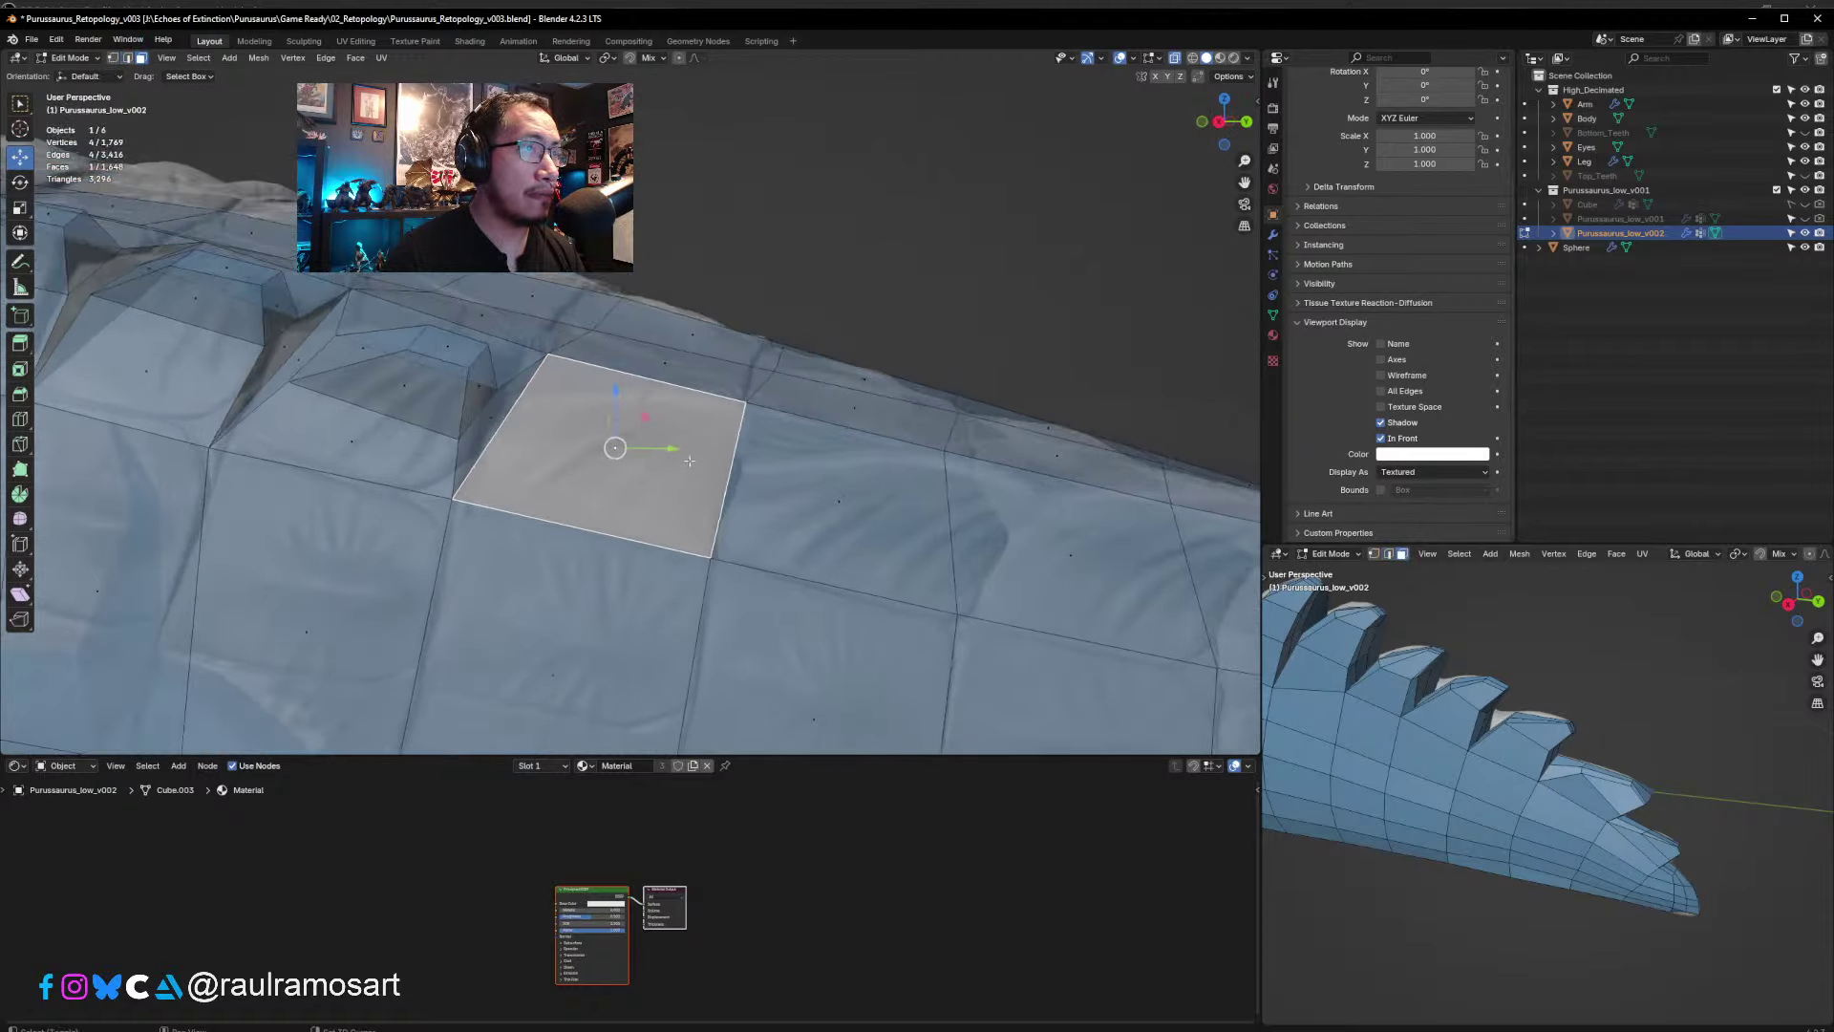
key("i")
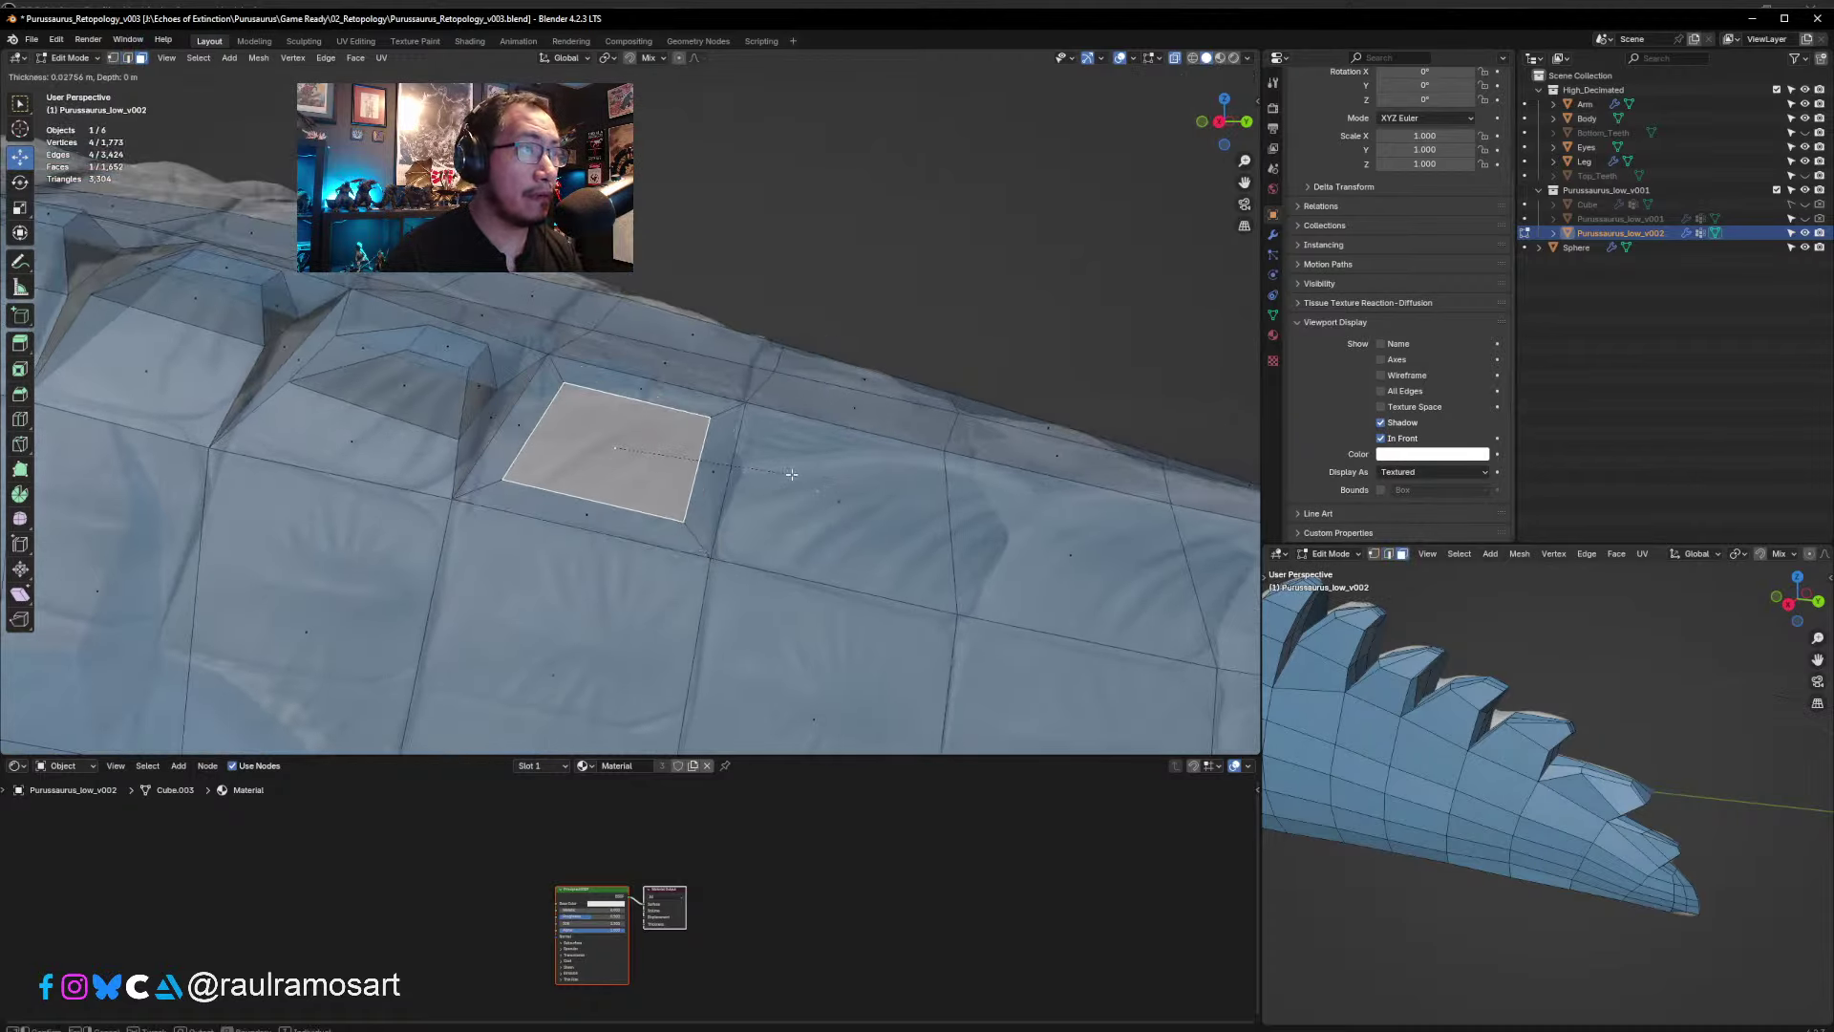
left_click(789, 474)
- Move the new inset's lower and upper lengthwise edges inward to fit the sculpted scute's footprint
middle_click_drag(789, 474, 559, 390)
left_click_drag(564, 364, 553, 353)
middle_click_drag(553, 353, 865, 435)
left_click(612, 521, "shift")
middle_click_drag(613, 521, 604, 550)
left_click(596, 550)
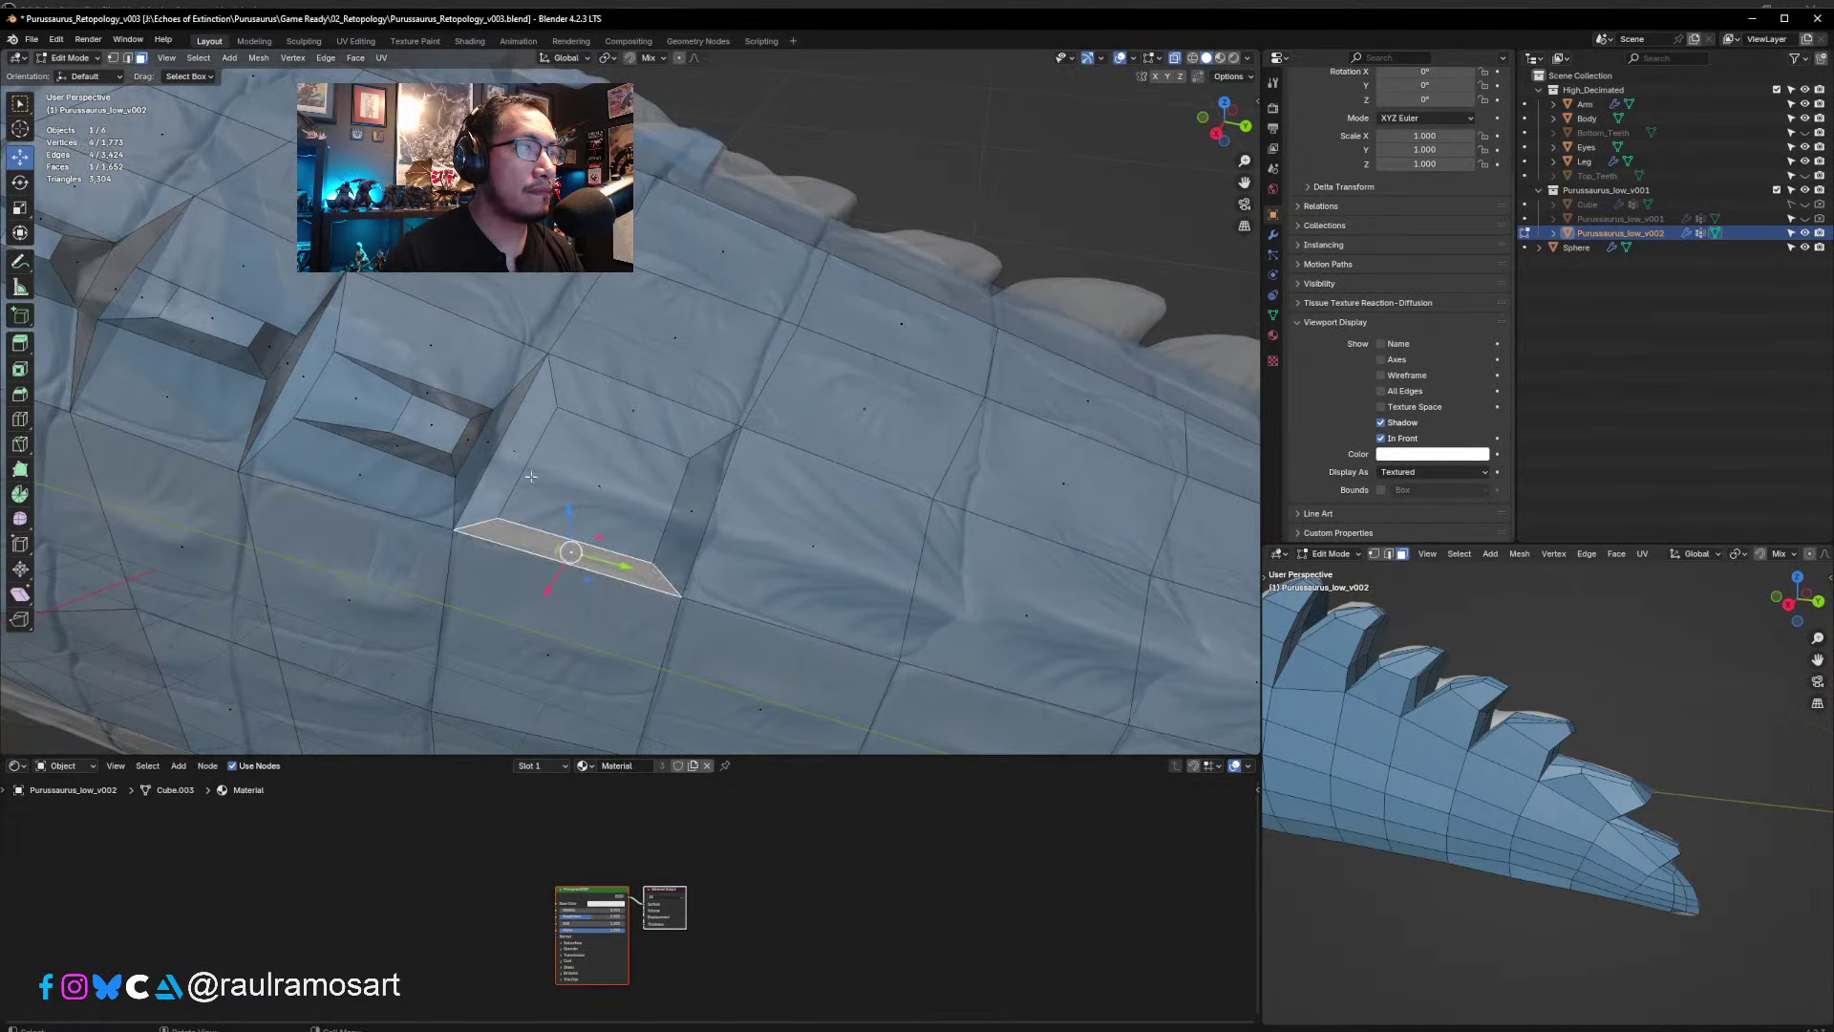
left_click(128, 58)
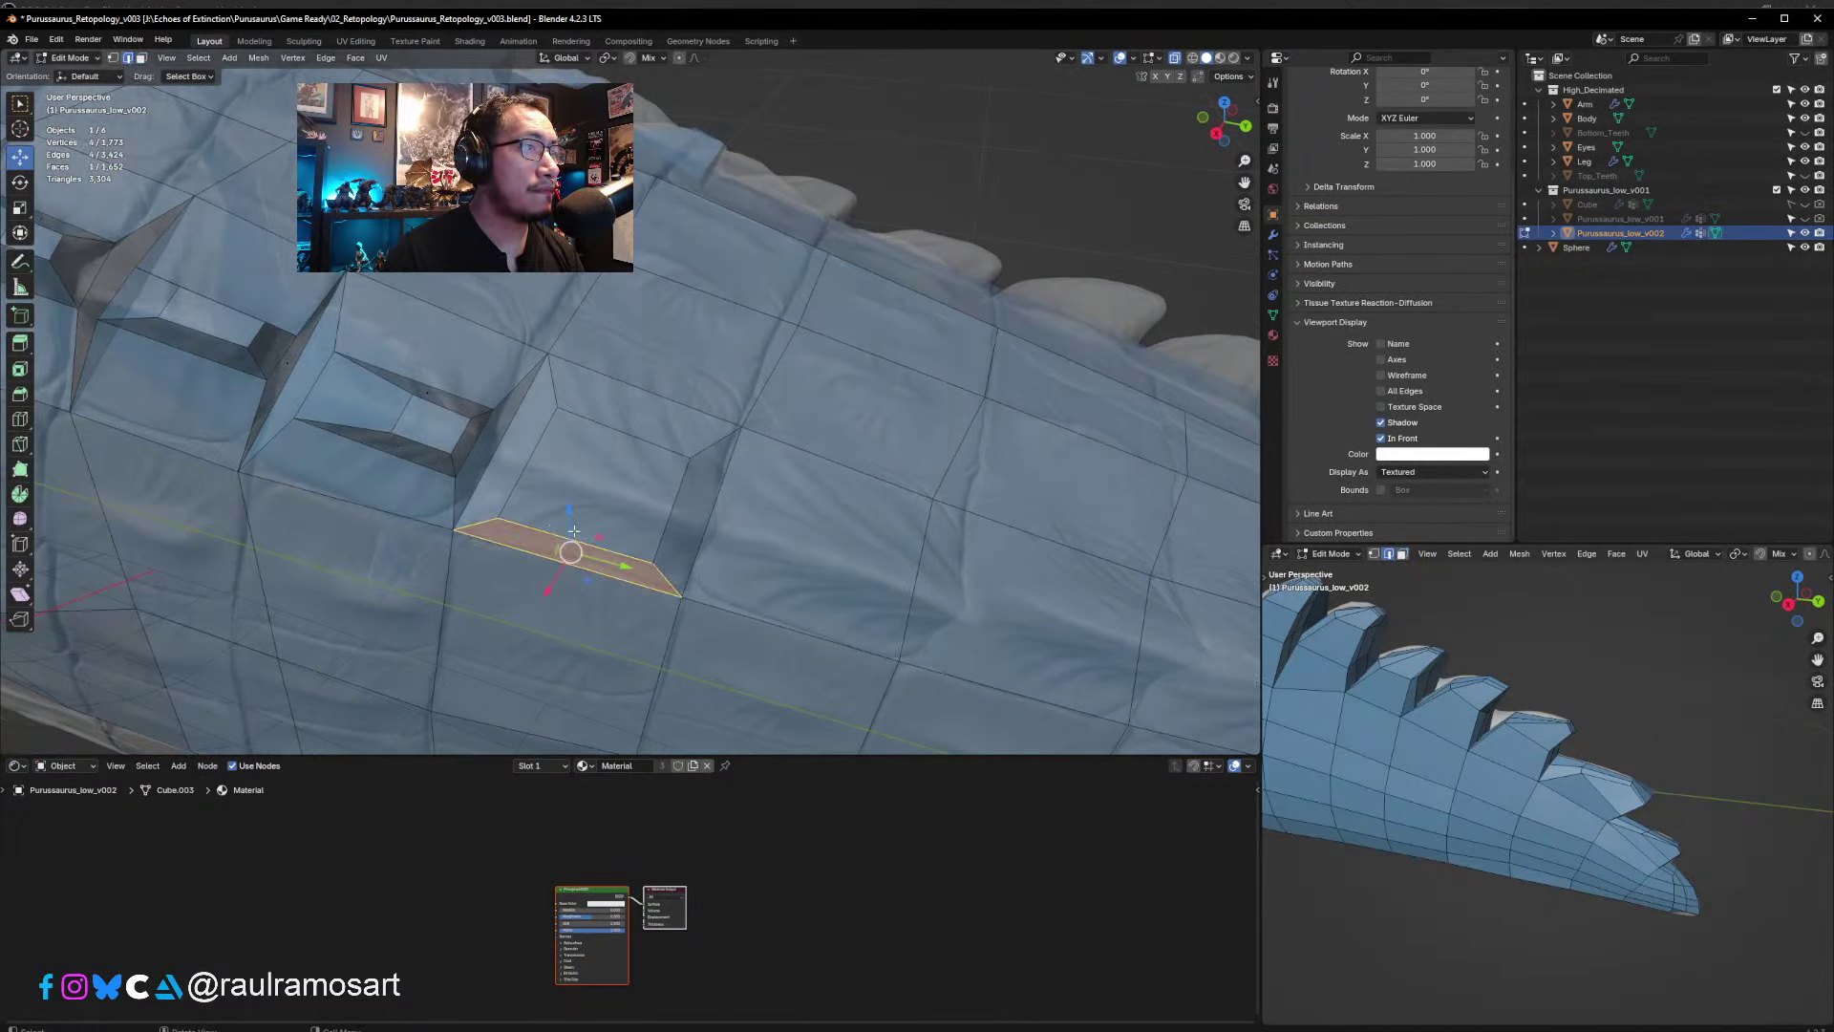
left_click(574, 536)
left_click_drag(575, 540, 588, 518)
left_click(619, 433)
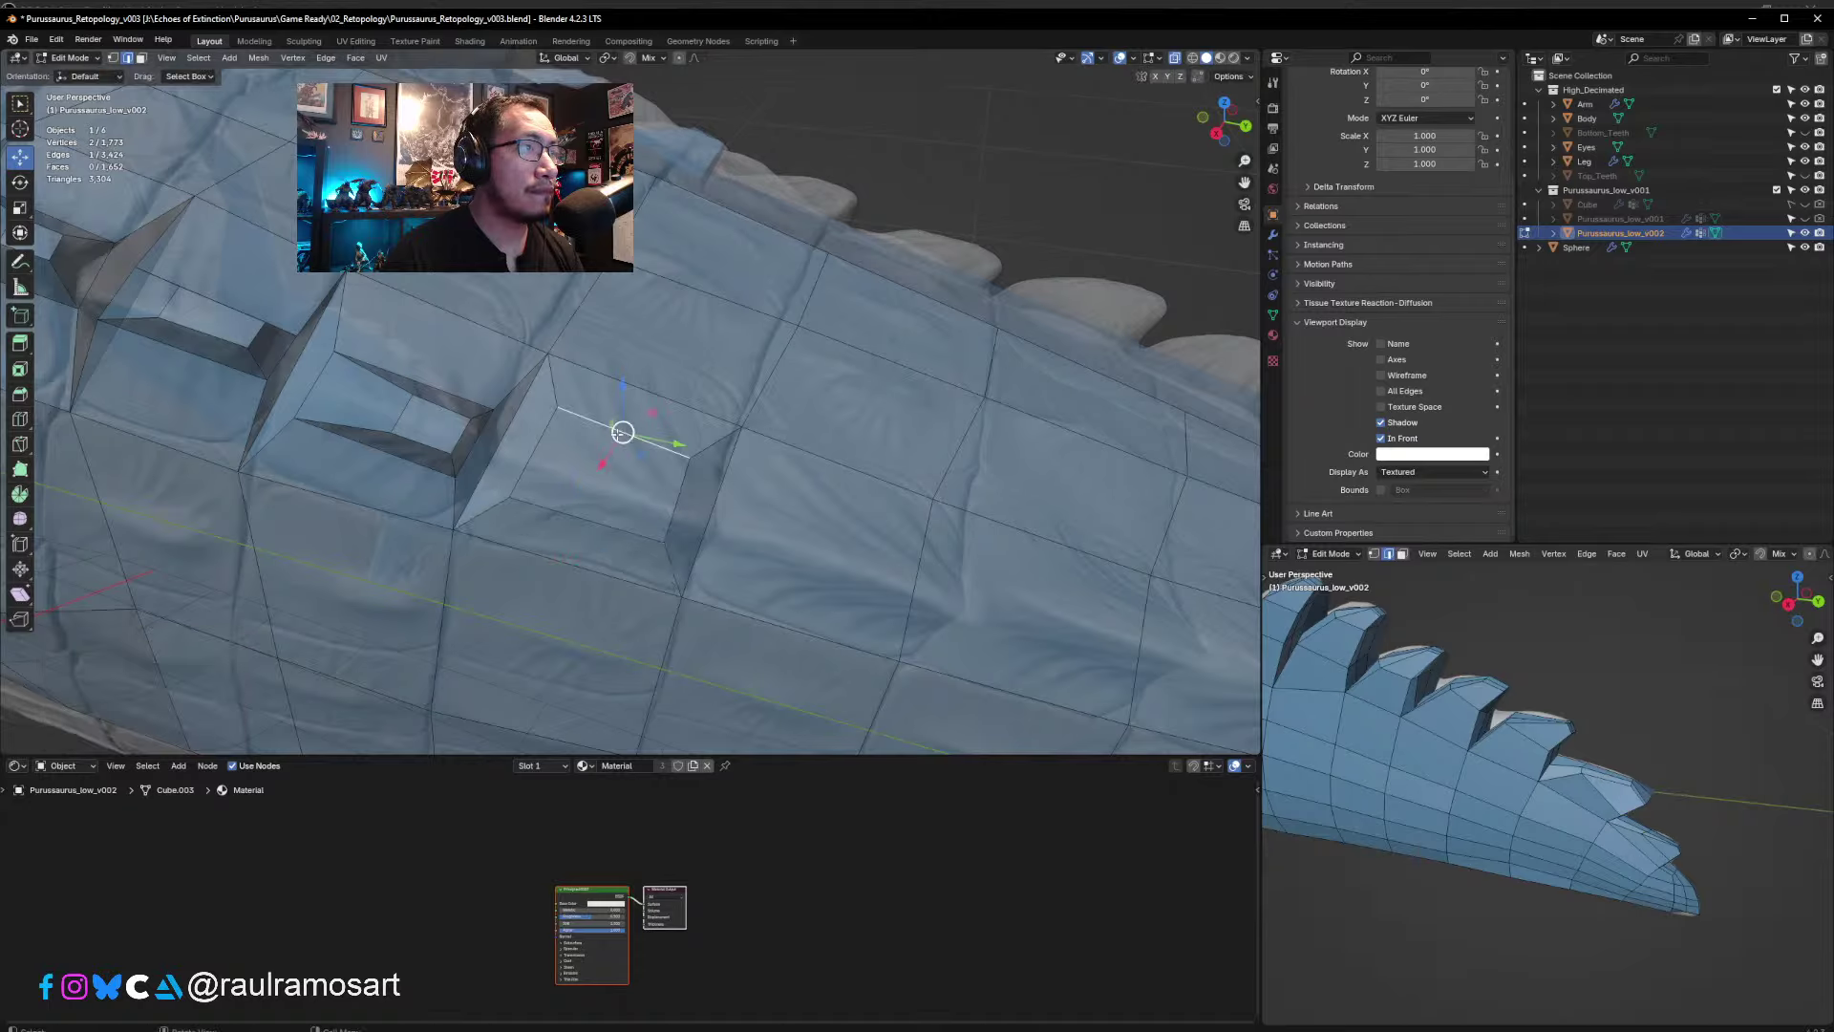
left_click_drag(622, 432, 617, 440)
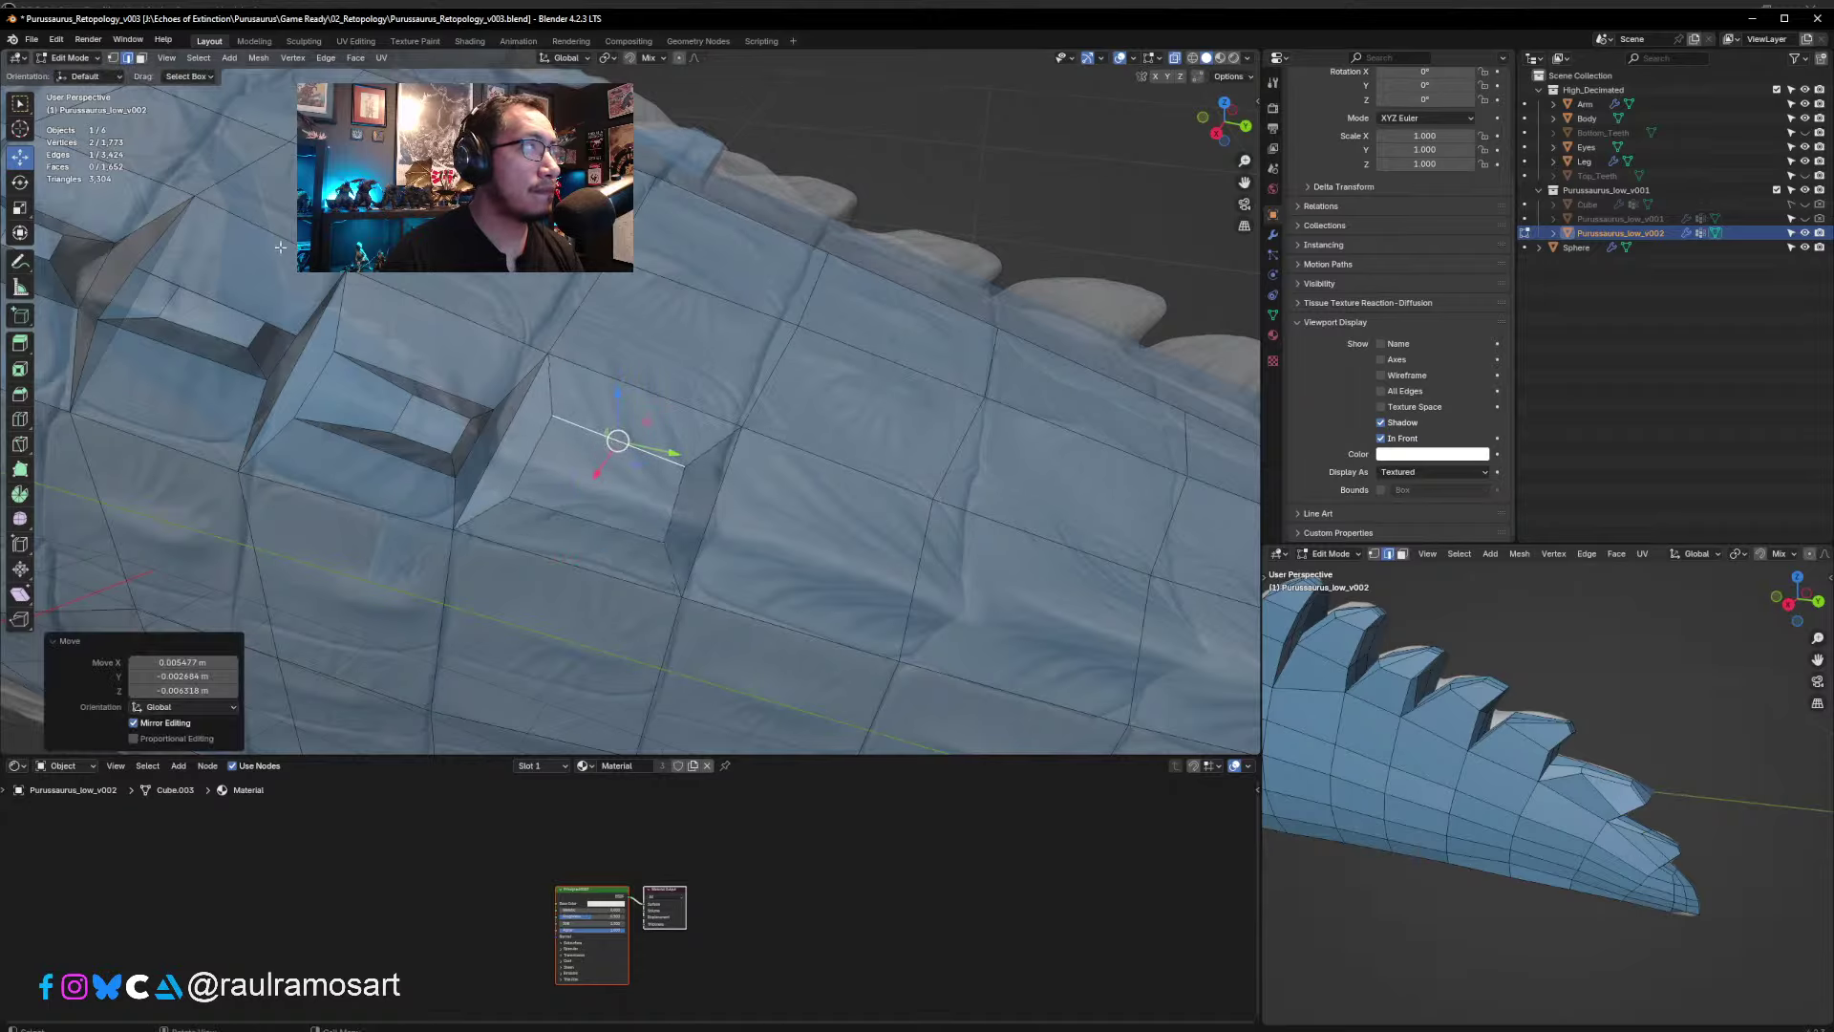
- Rotate the inset face by about 2° in the side view to tilt it with the sculpted scute
left_click(142, 59)
left_click(591, 483)
middle_click_drag(602, 489, 893, 466)
key("r")
left_click(898, 470)
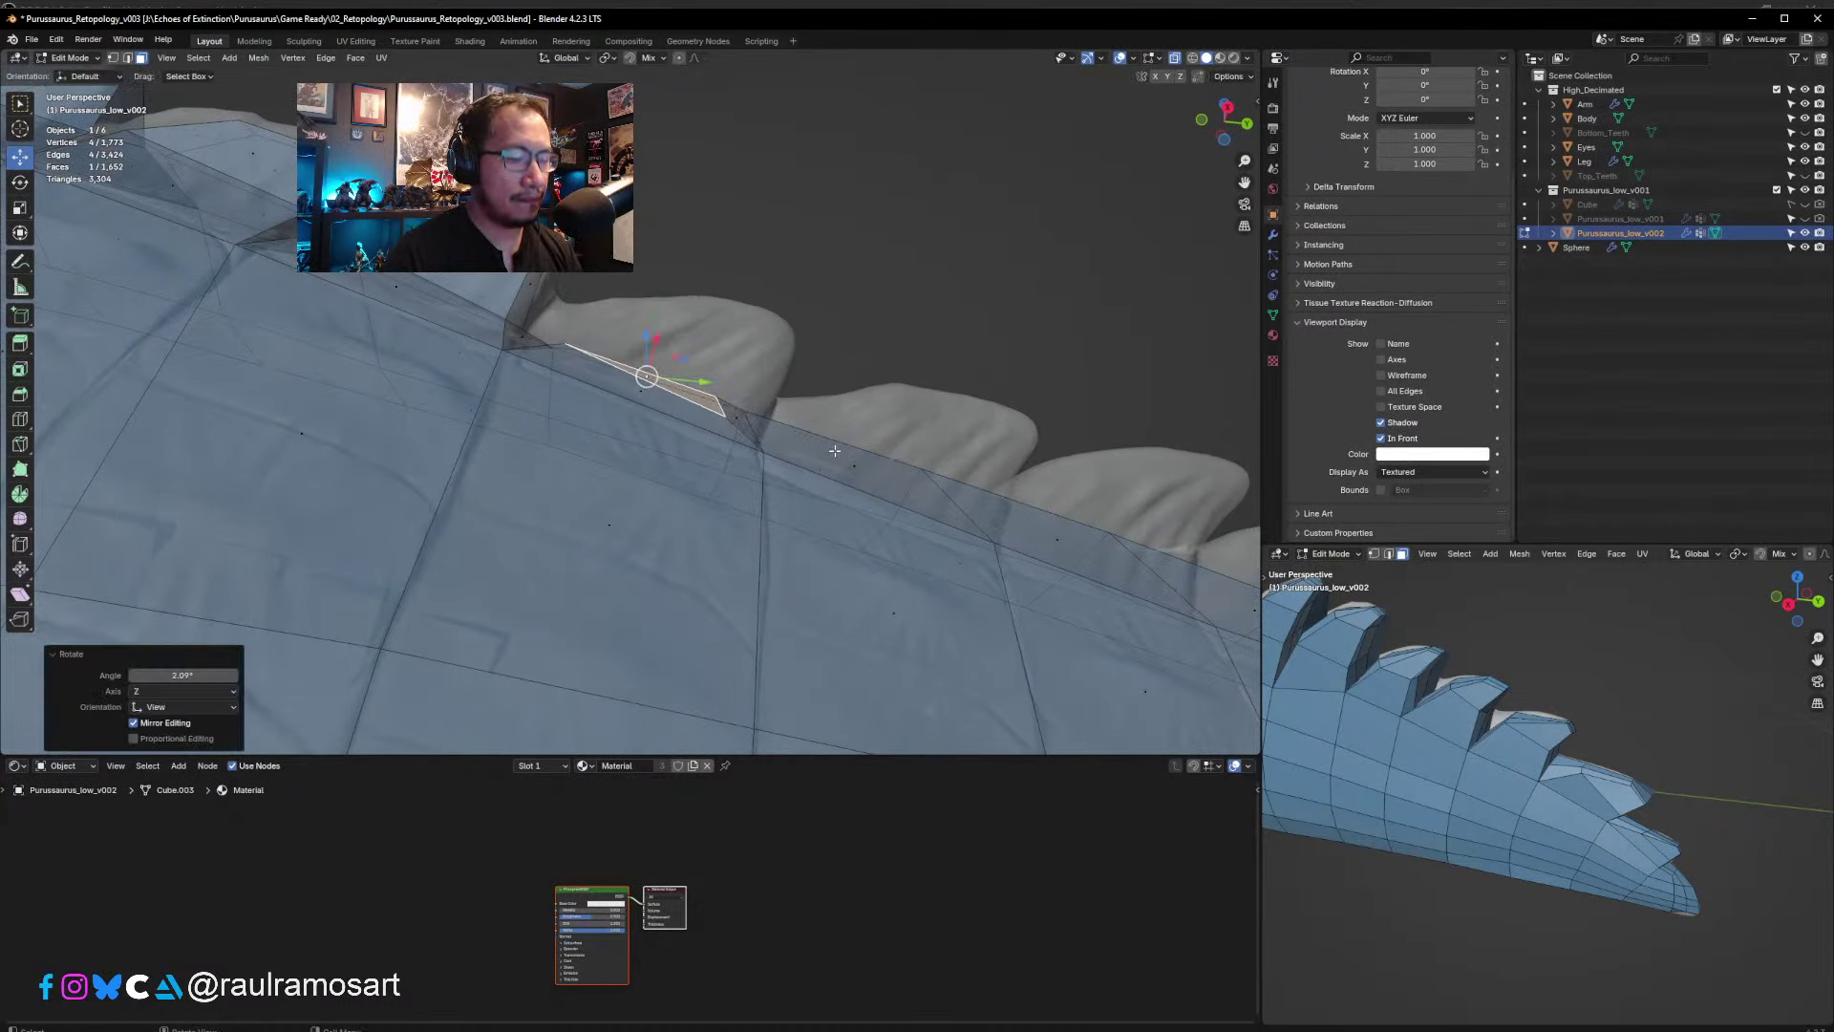
- Extrude the tilted face, scale it to about 0.535, and move it back onto the sculpted scute's tip
key("e")
left_click(864, 394)
key("s")
left_click(783, 379)
key("g")
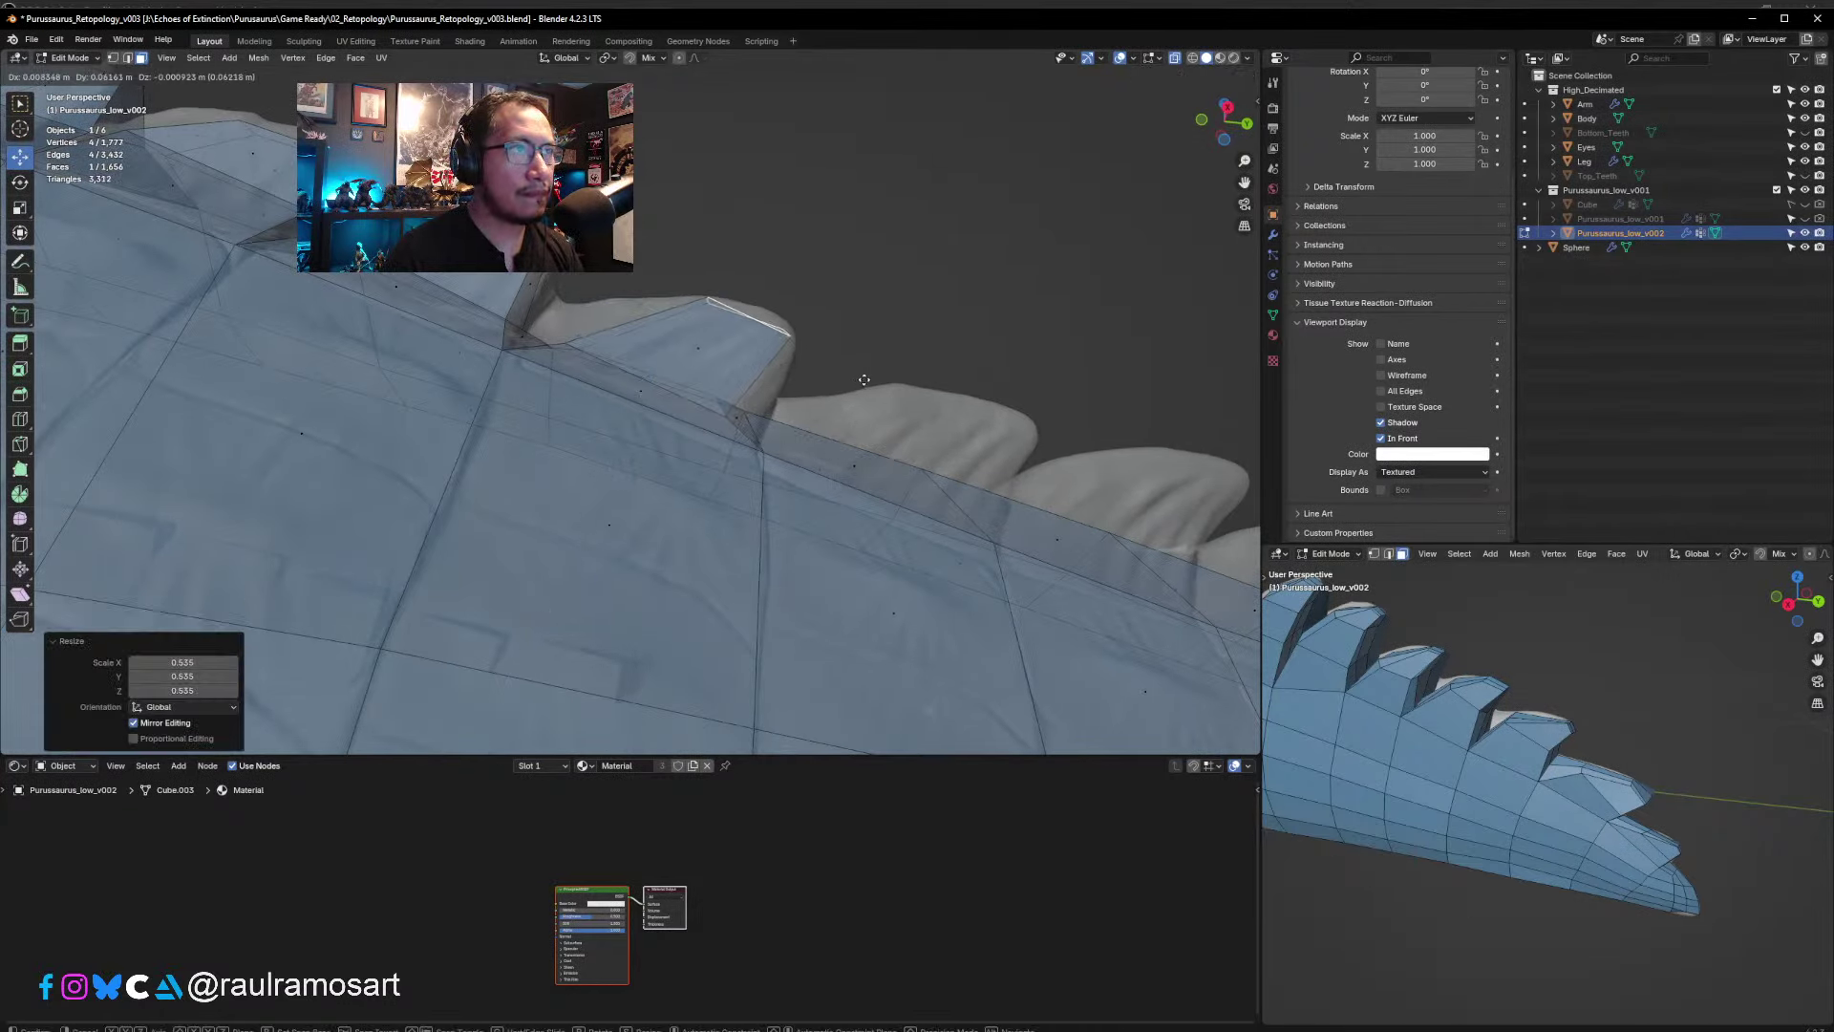
left_click(829, 370)
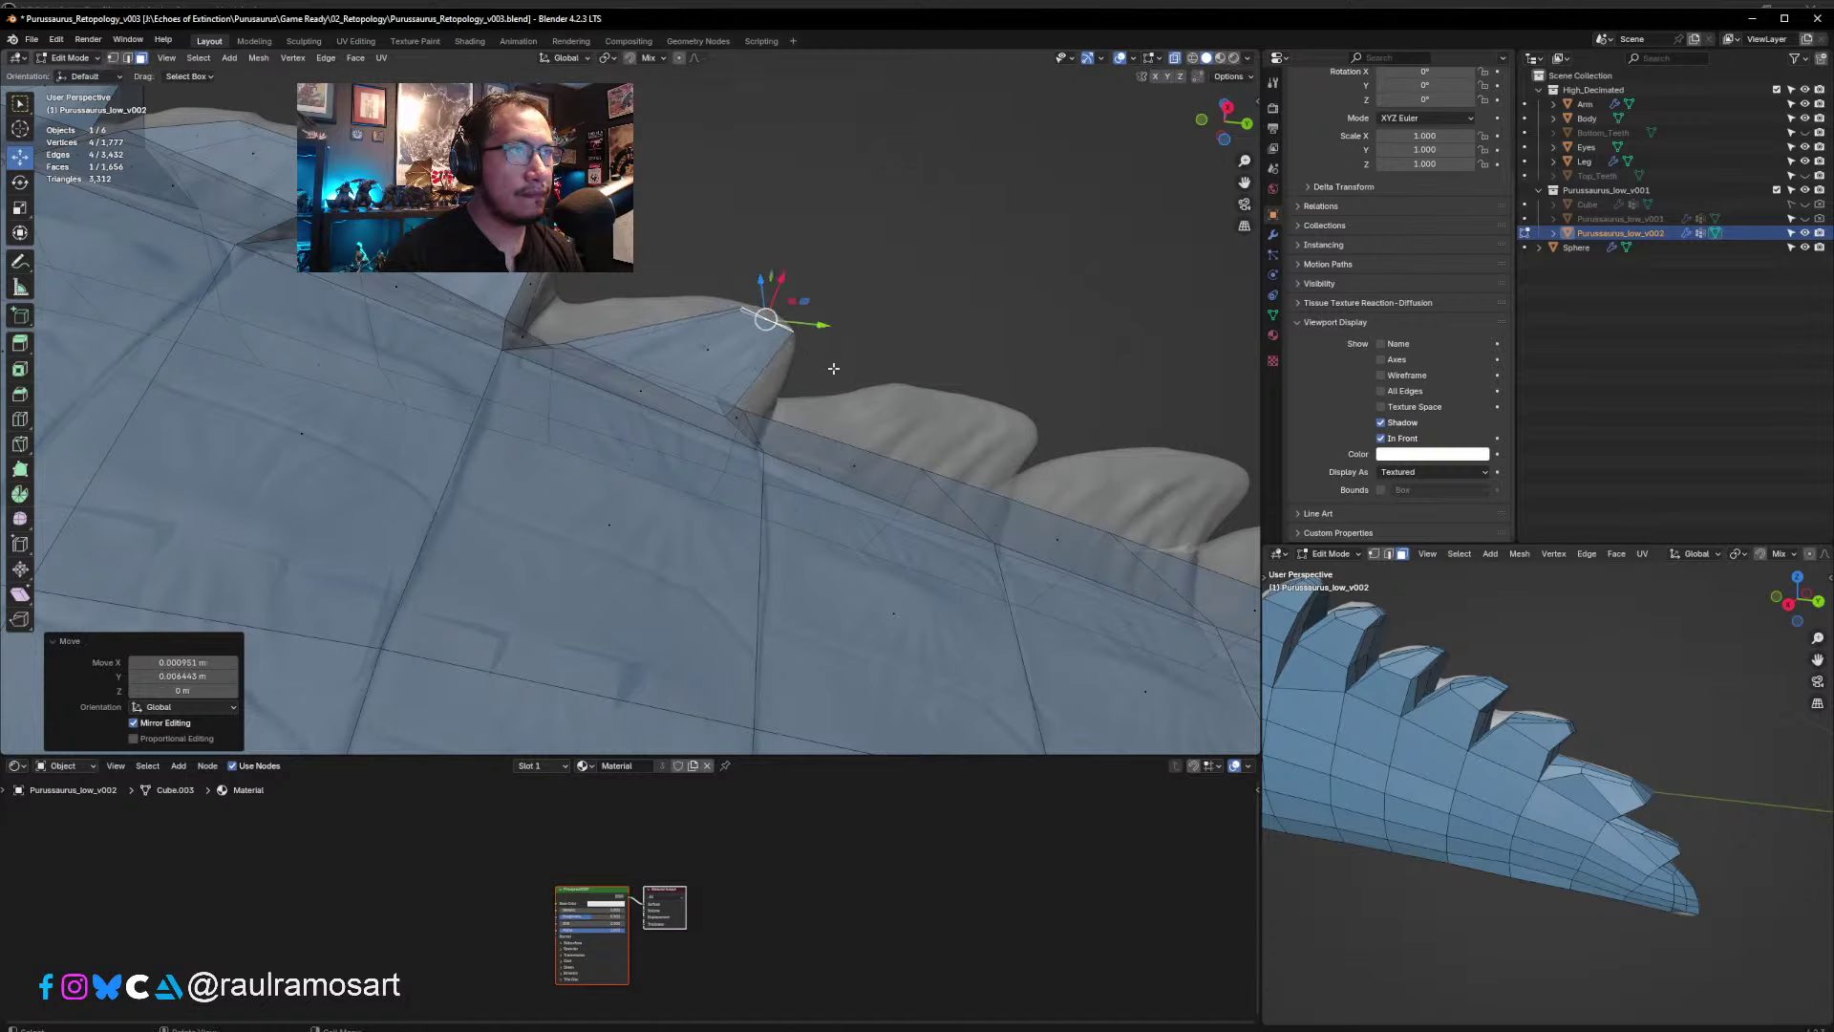
- Move the newest scute's rear base edge up and back so it meets the sculpted scute's rear outline
middle_click_drag(833, 368, 646, 341)
left_click(127, 60)
left_click(656, 426)
middle_click_drag(659, 420, 716, 378)
key("g")
left_click(585, 326)
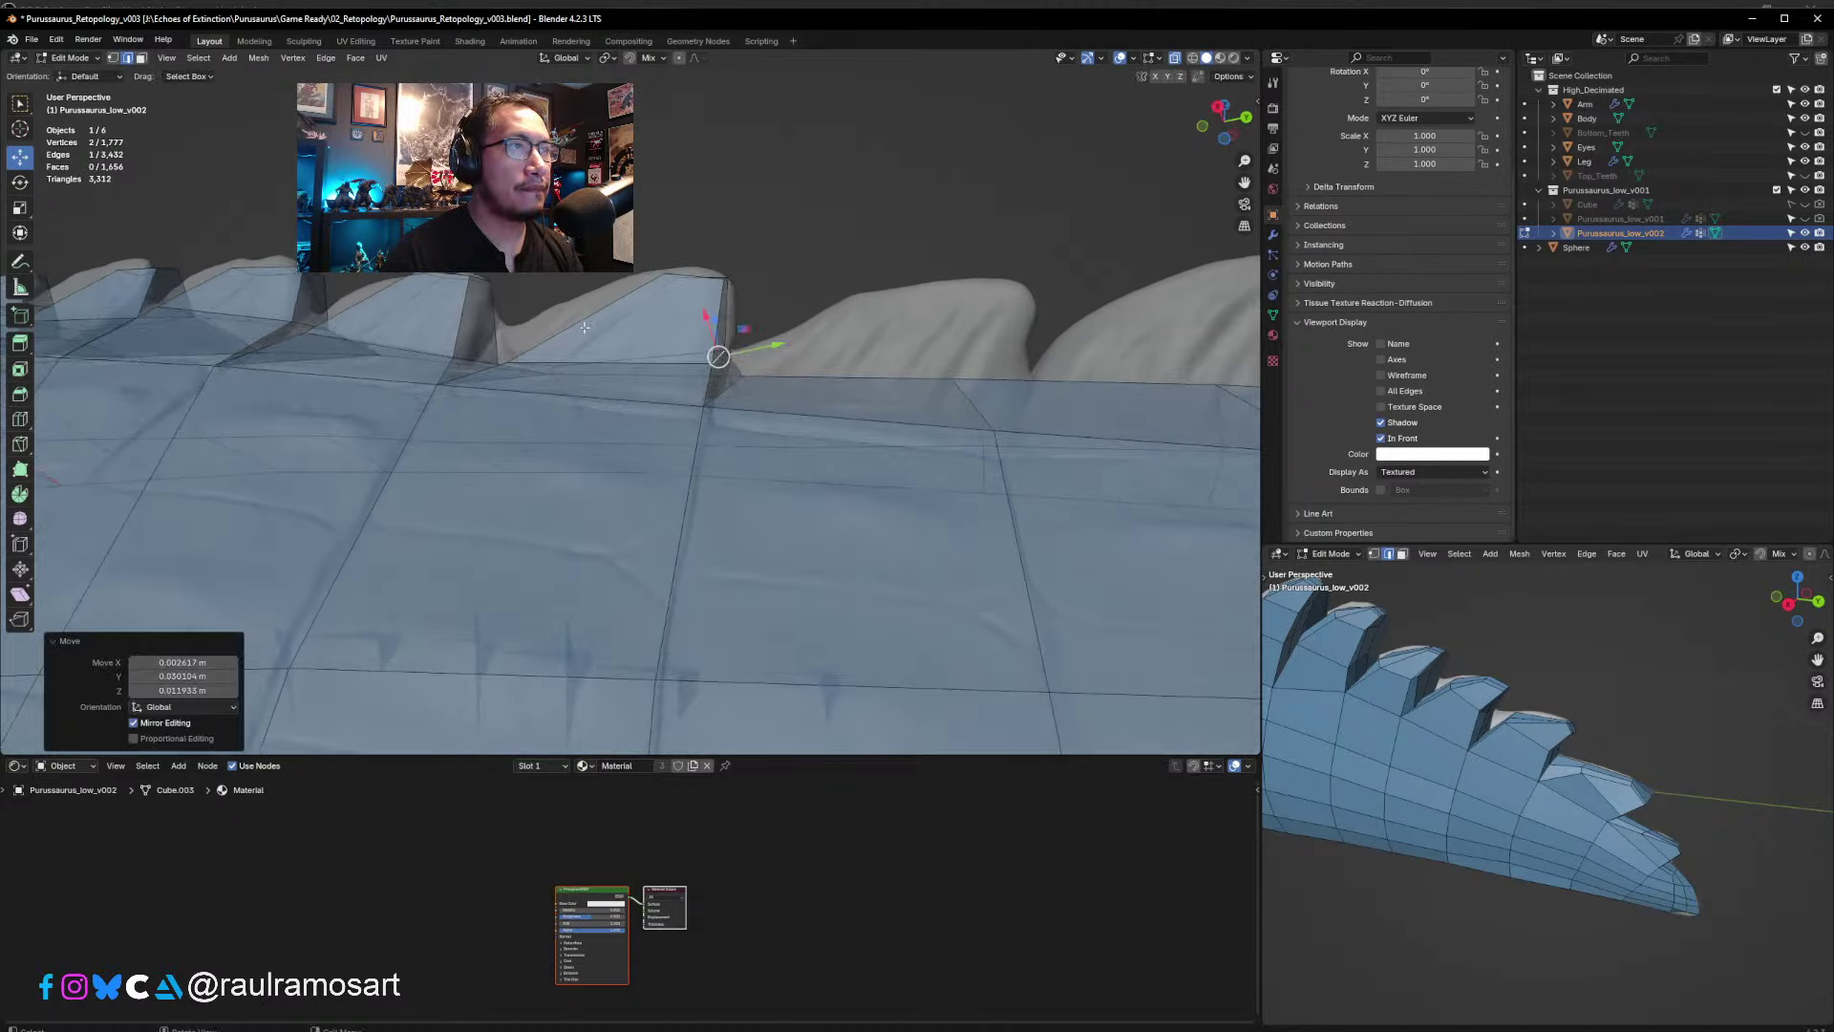
- Adjust the newest scute's front base edge with two small moves to follow the sculpt
middle_click_drag(585, 327, 757, 382)
left_click(547, 399)
key("g")
left_click(537, 383)
key("g")
left_click(626, 316)
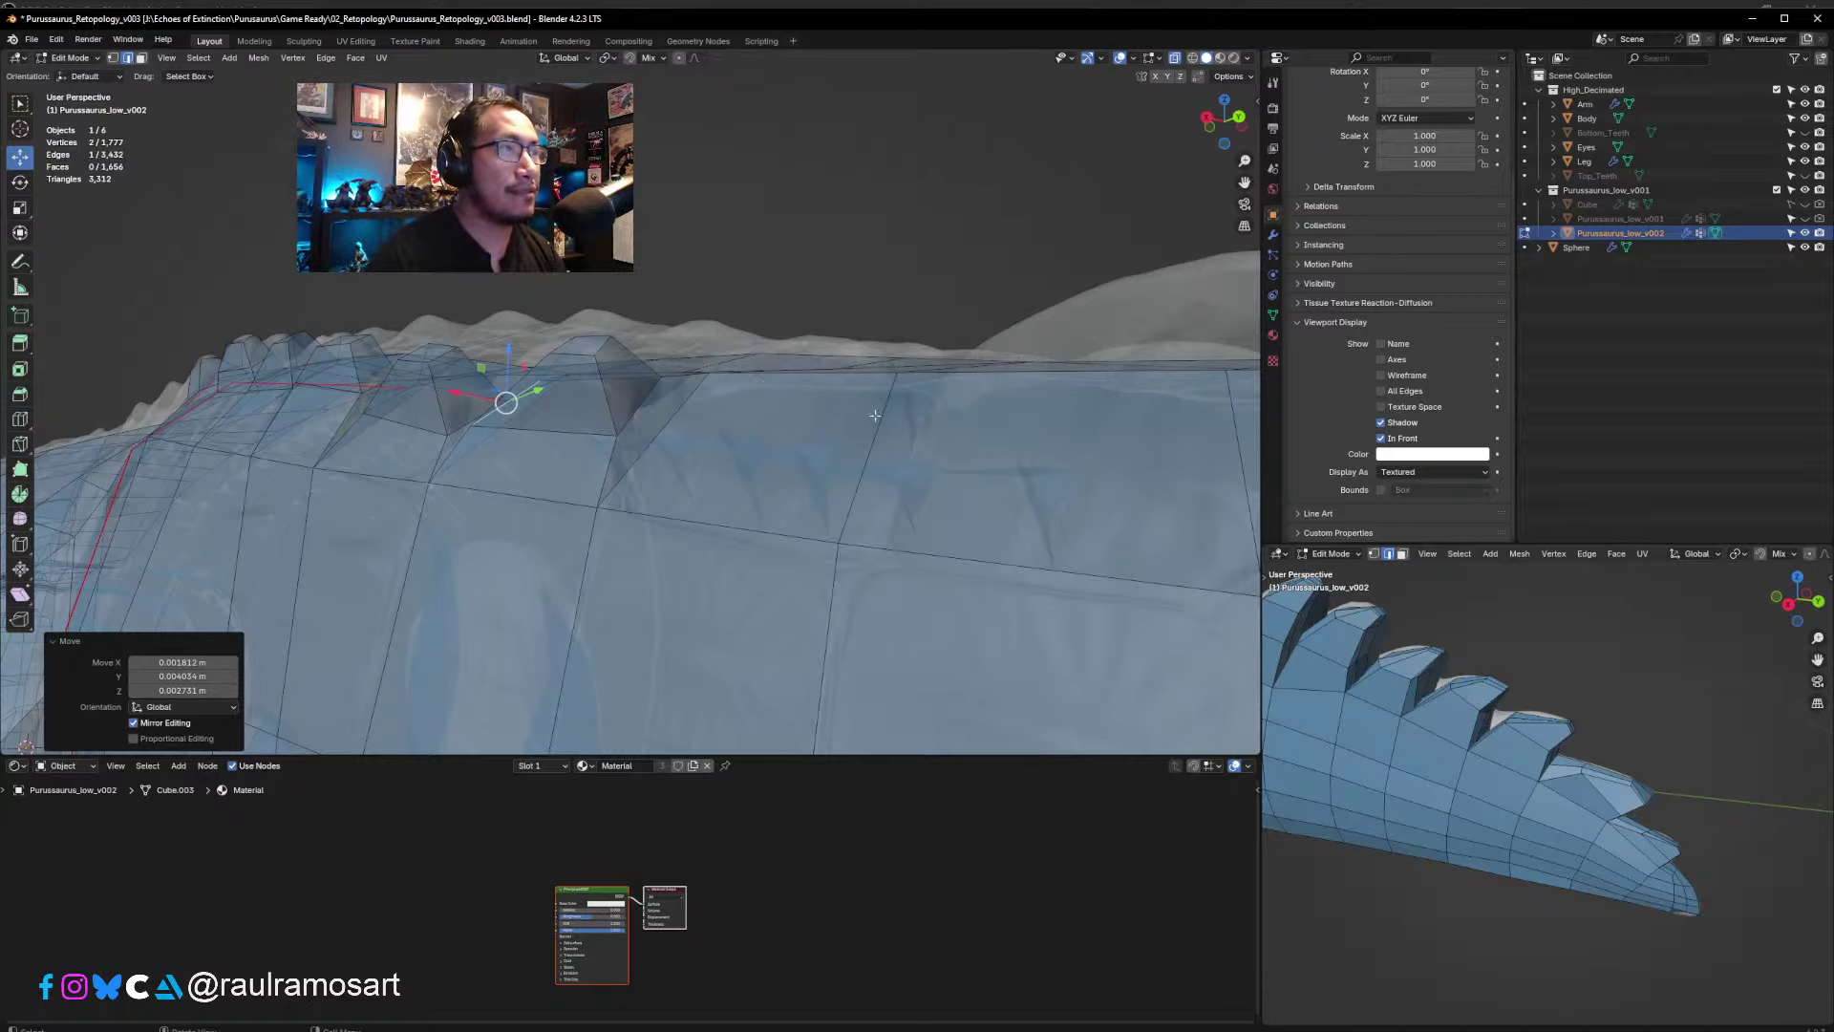
- Move the preceding scute's lower rear base vertex back about 0.01 m along Y and nudge its rear tip vertex slightly
middle_click_drag(874, 415, 729, 522)
key("alt+a")
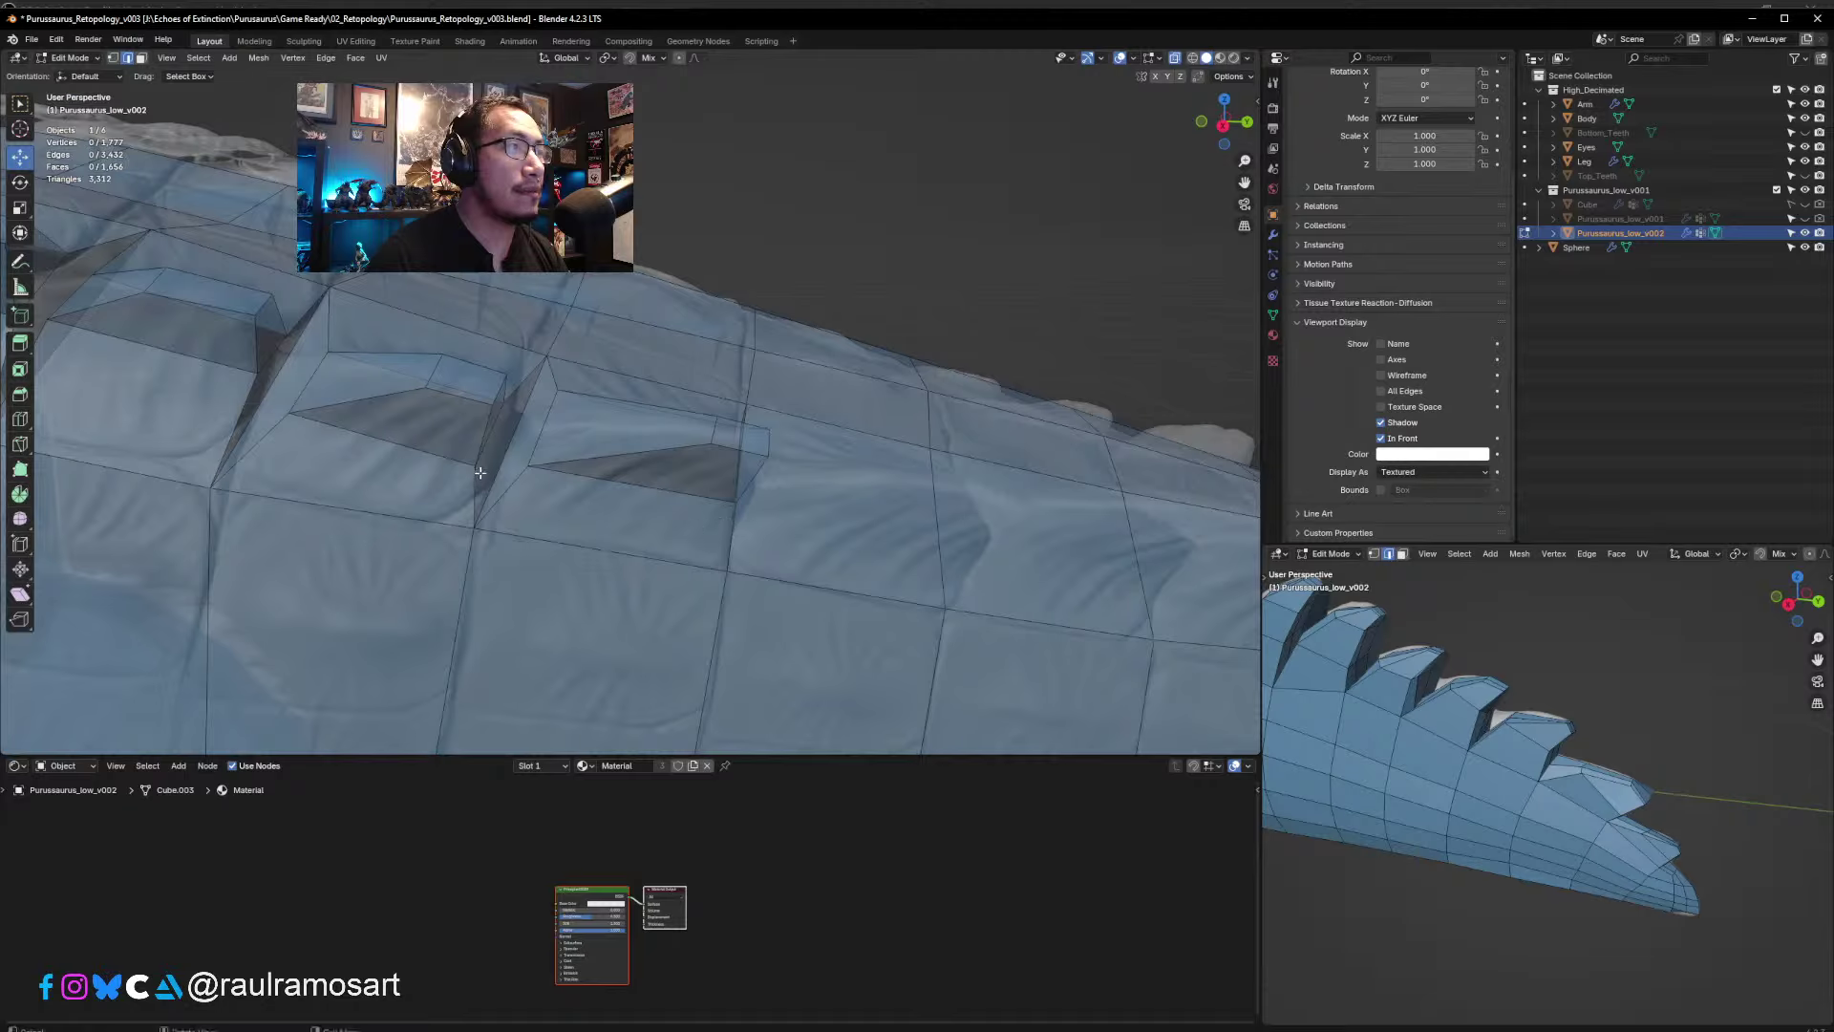
left_click(113, 58)
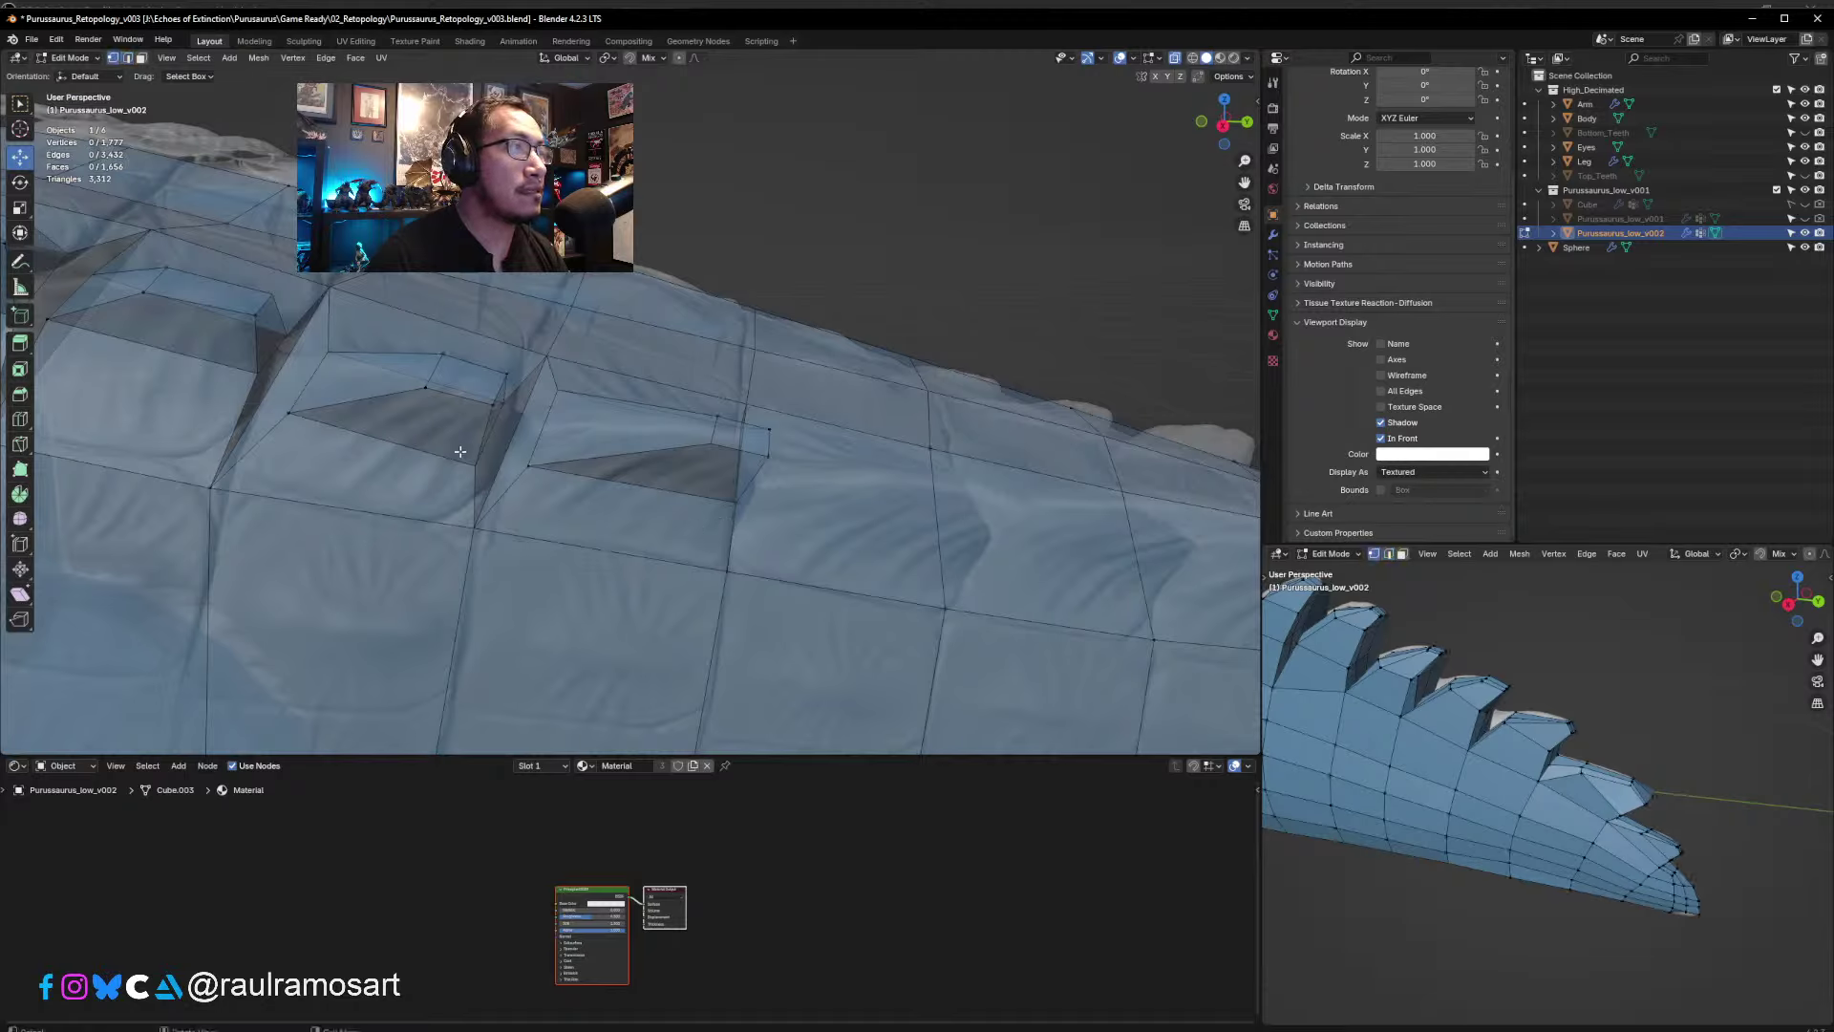
left_click_drag(473, 461, 488, 466)
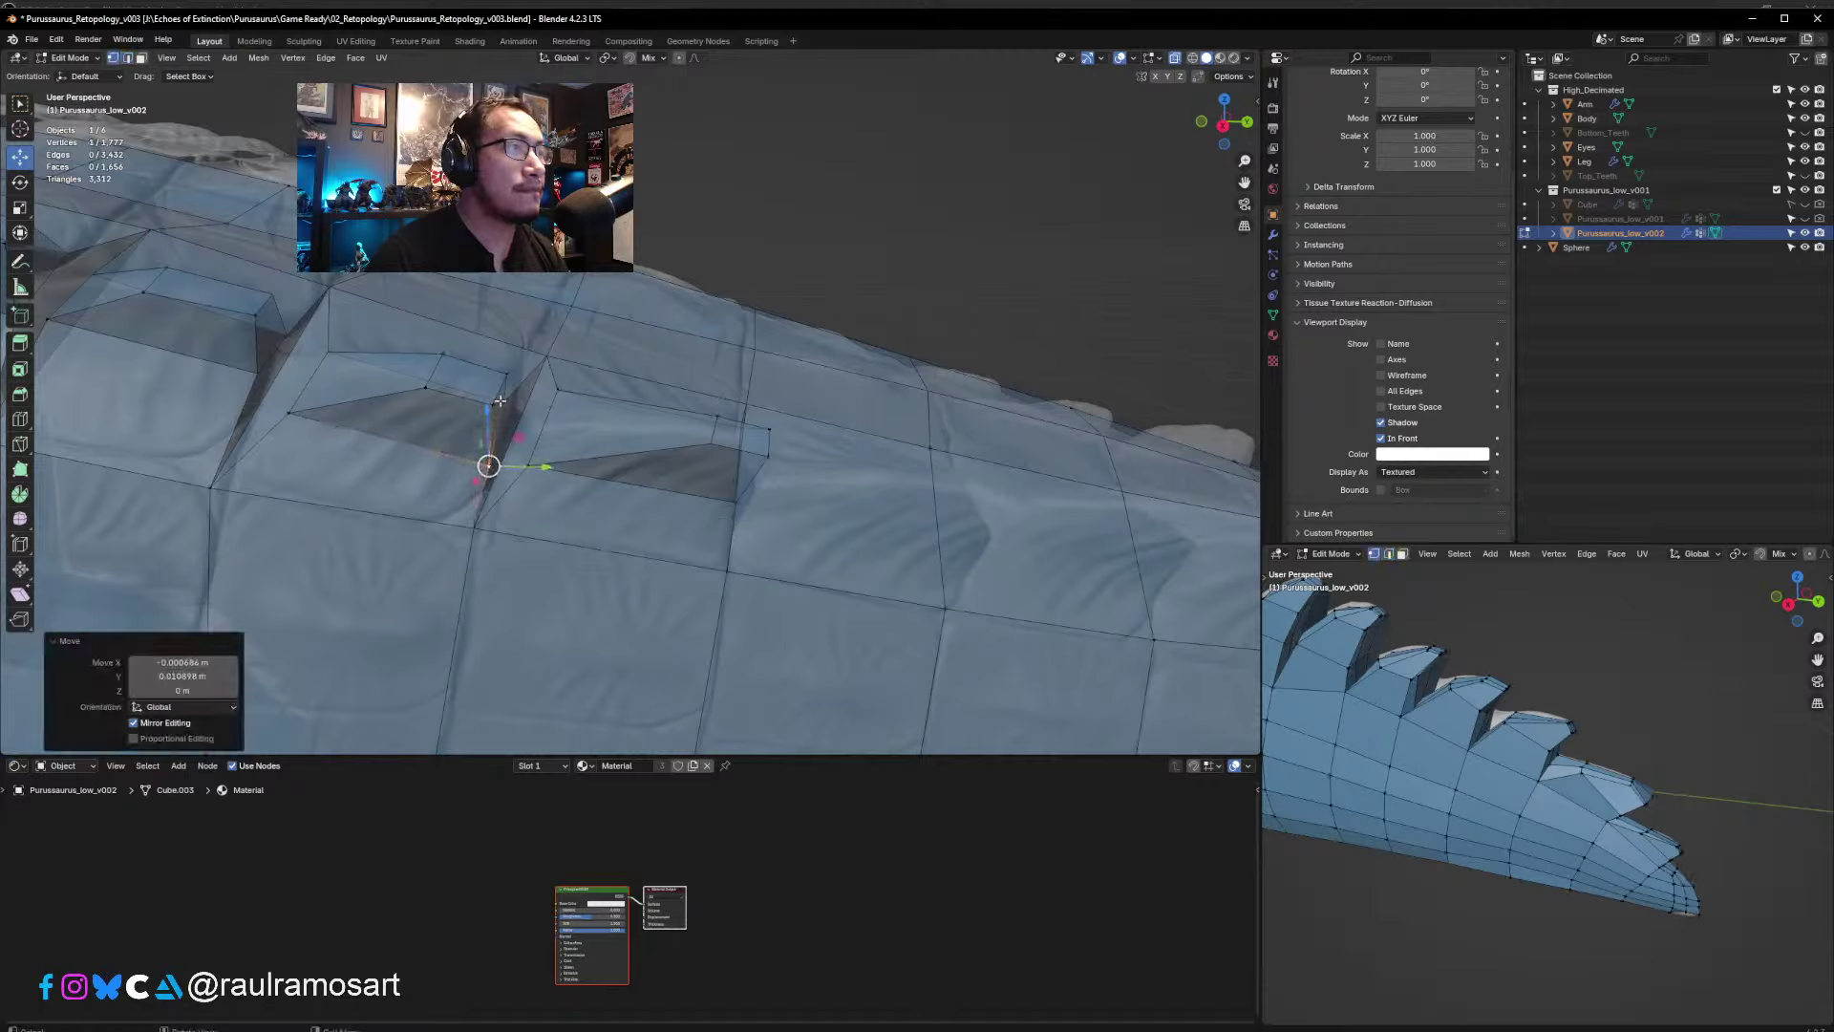
left_click_drag(500, 400, 504, 403)
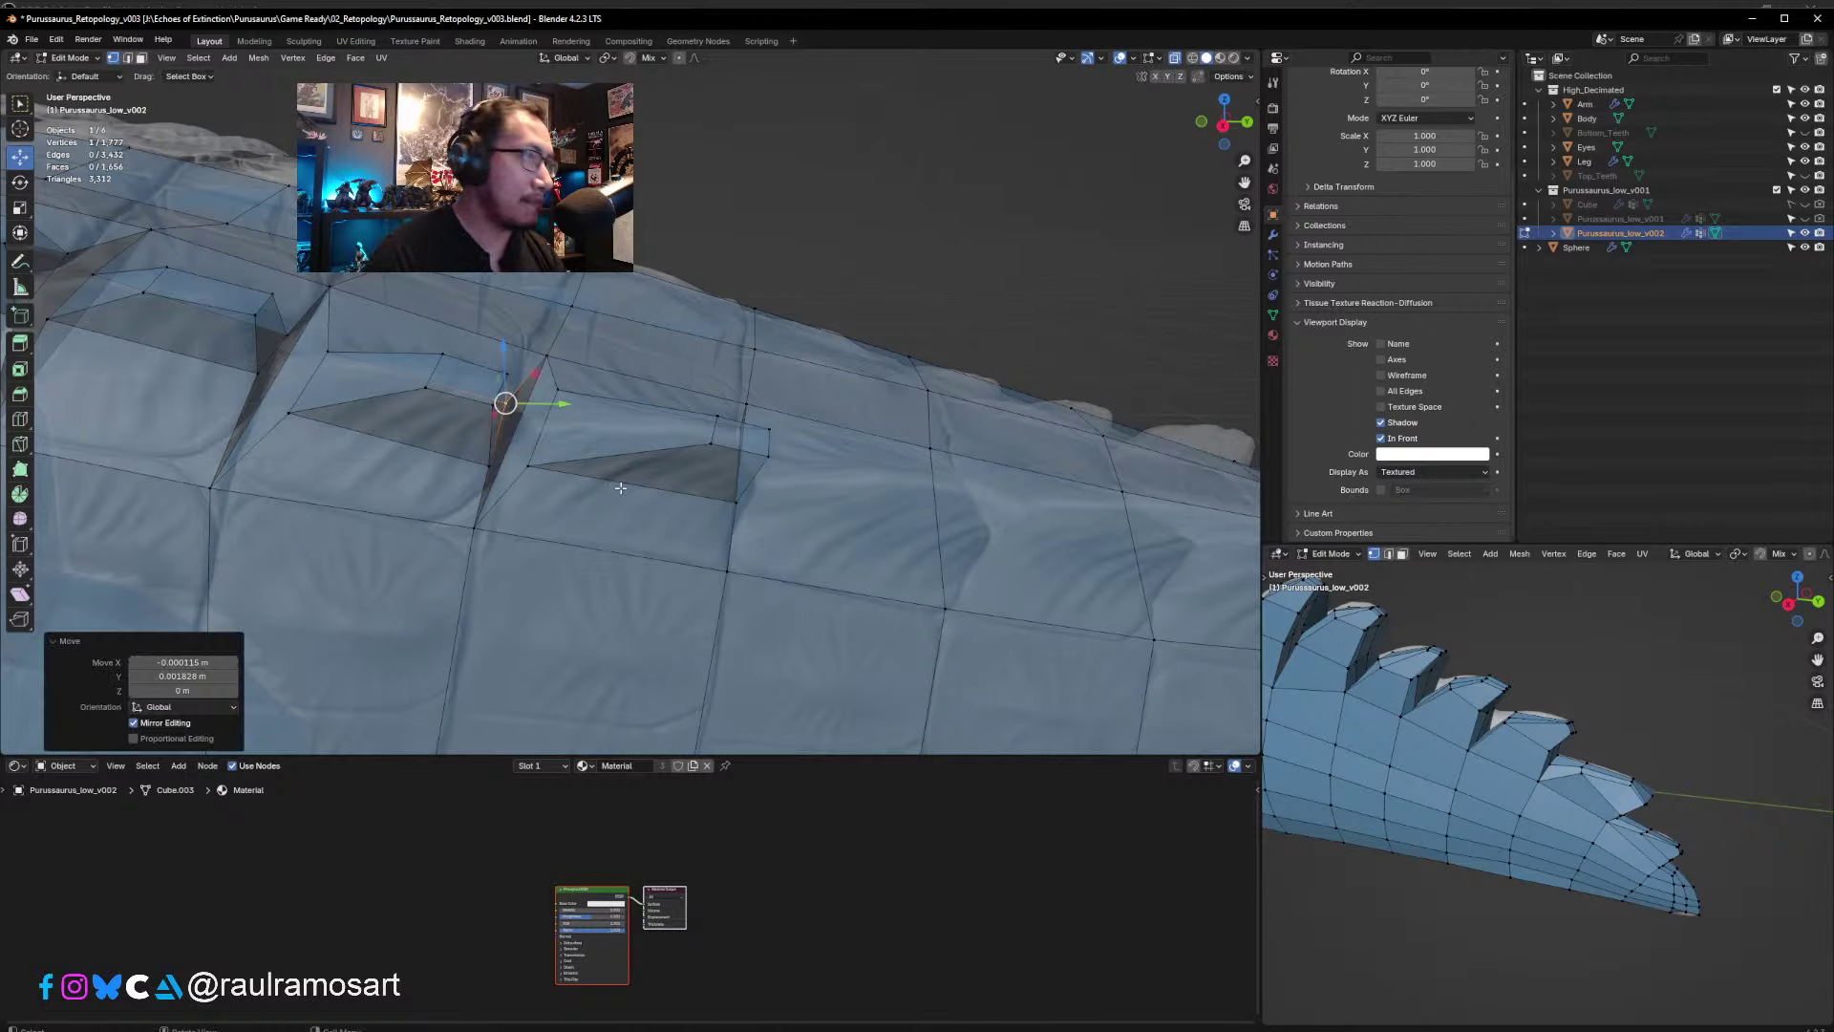
middle_click_drag(620, 487, 563, 470)
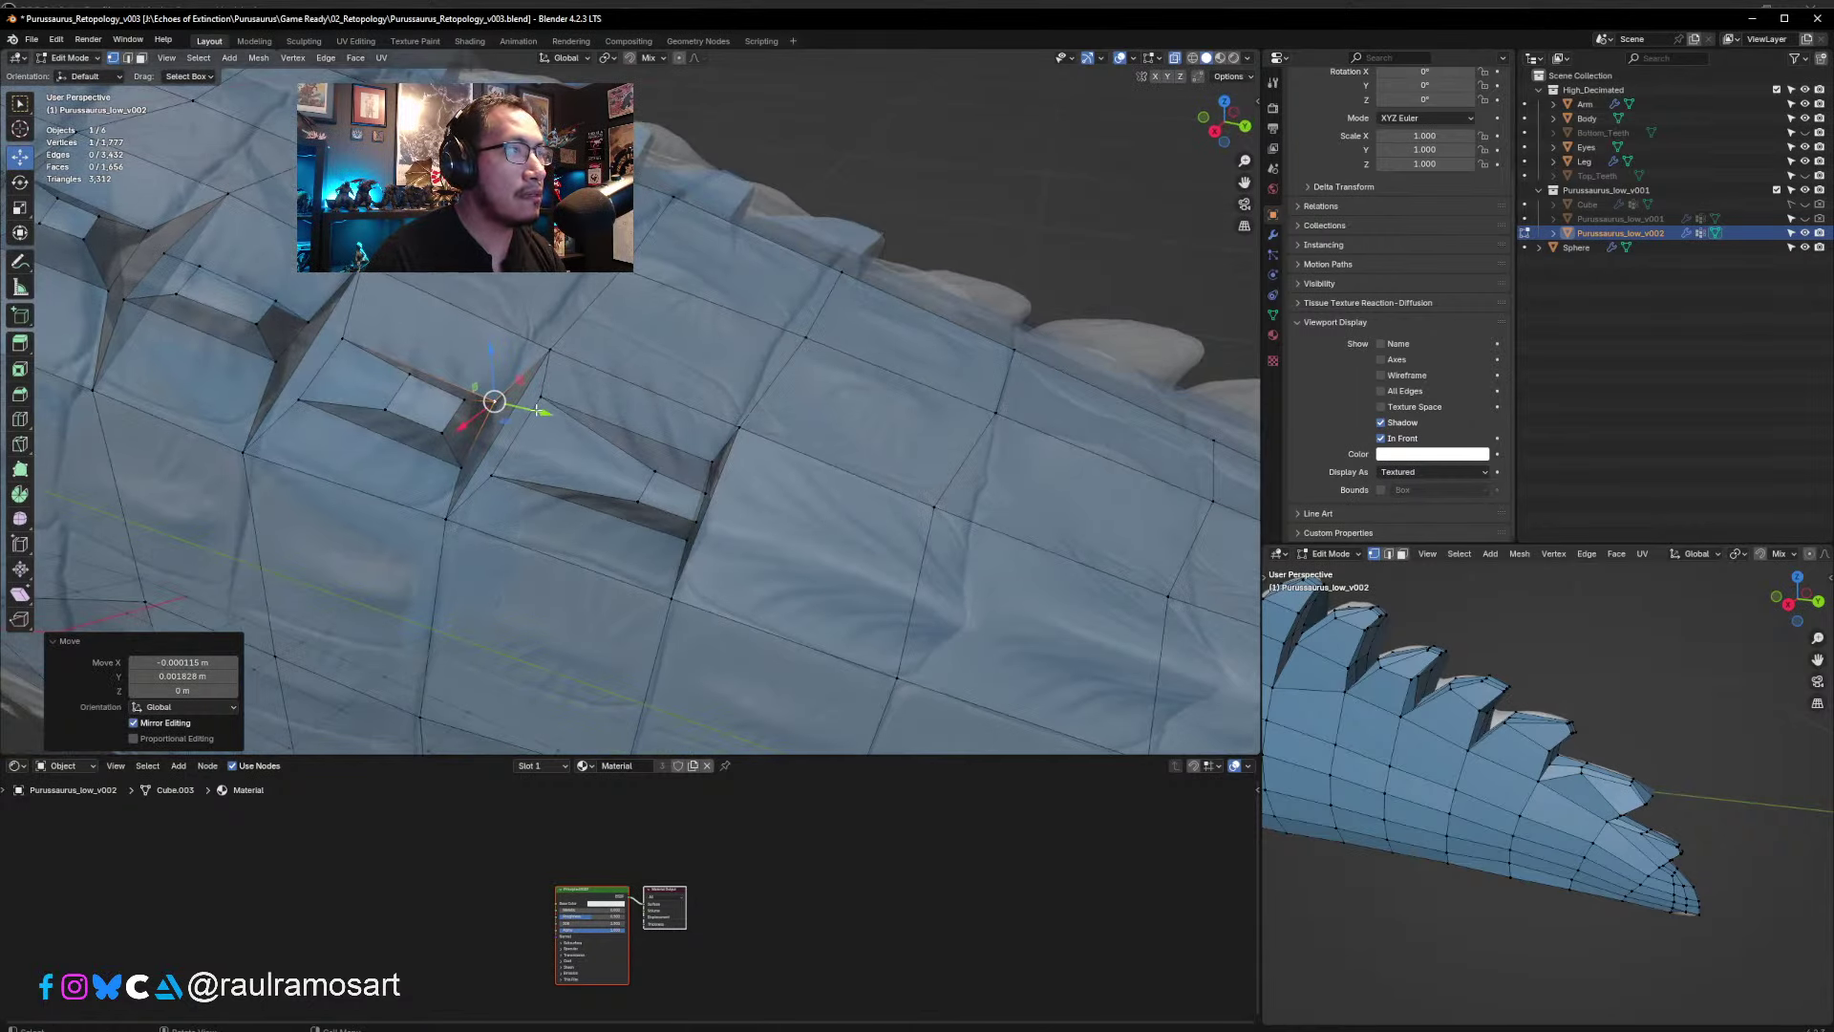
- Reposition the newest scute's front base corners, front tip vertex and upper rear base vertex to refine its shape
left_click_drag(537, 411, 576, 419)
left_click(653, 471)
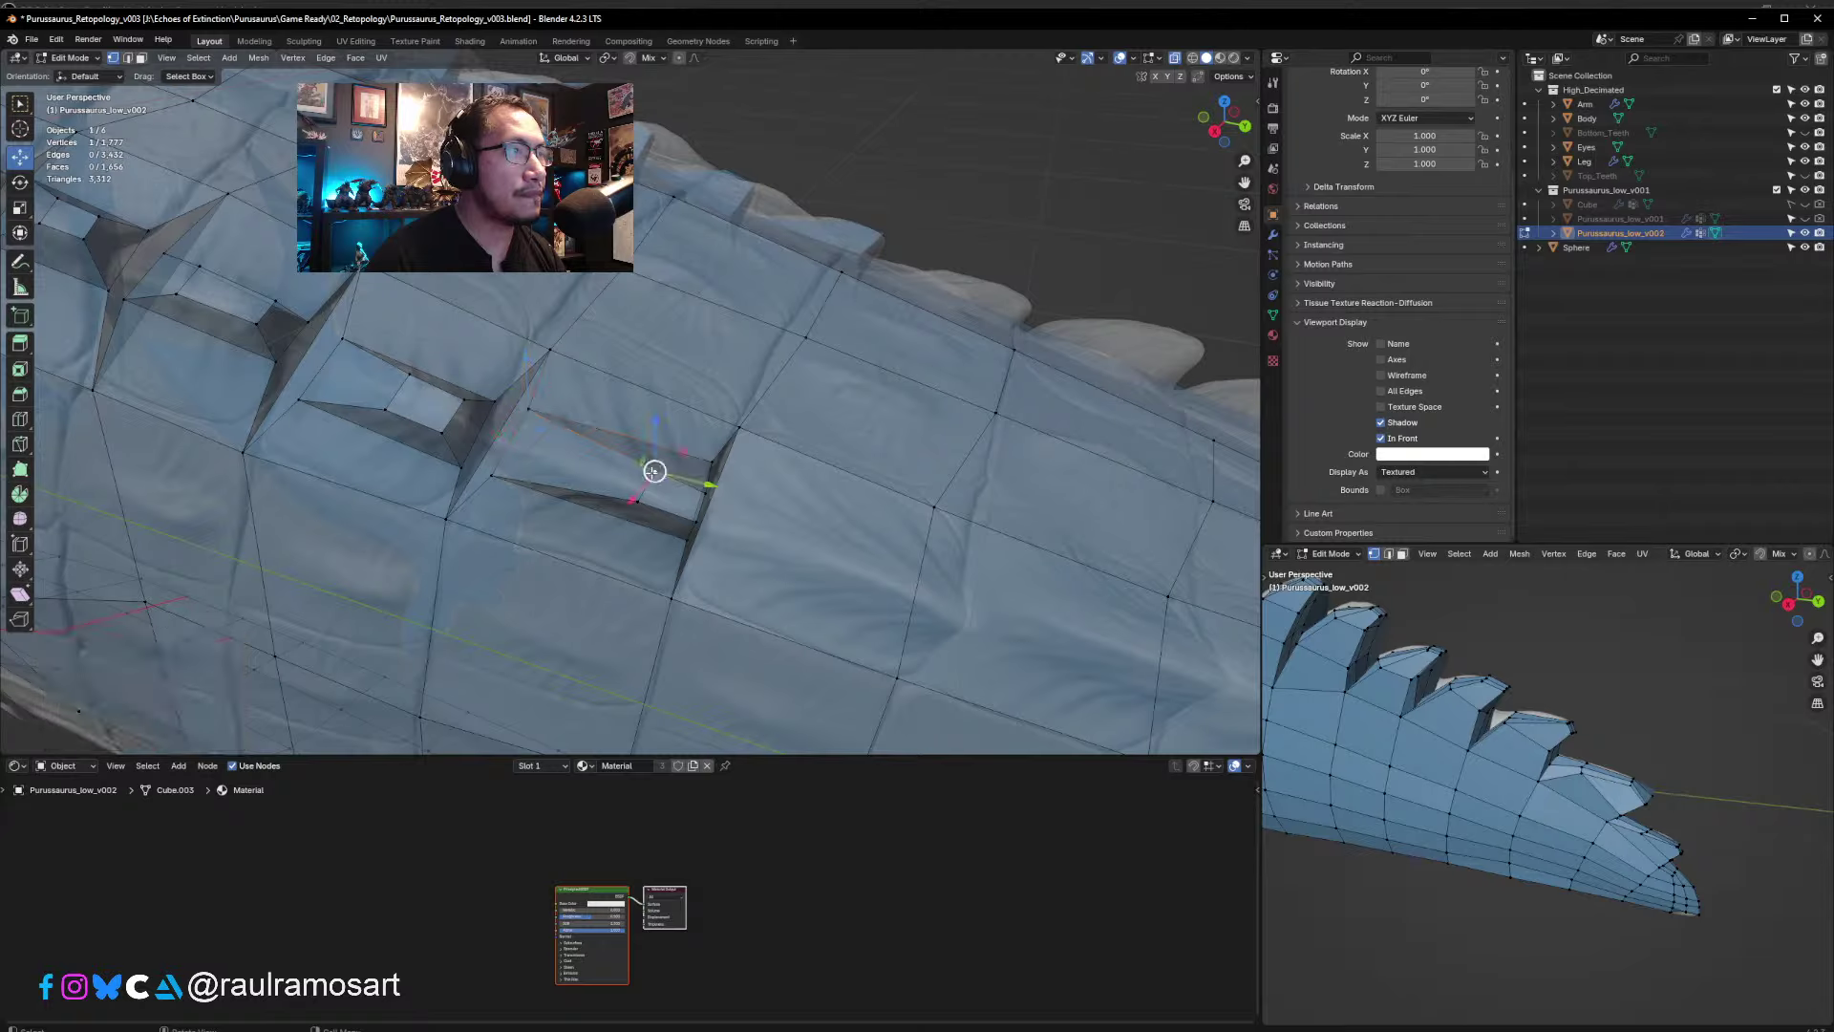
left_click_drag(654, 471, 643, 475)
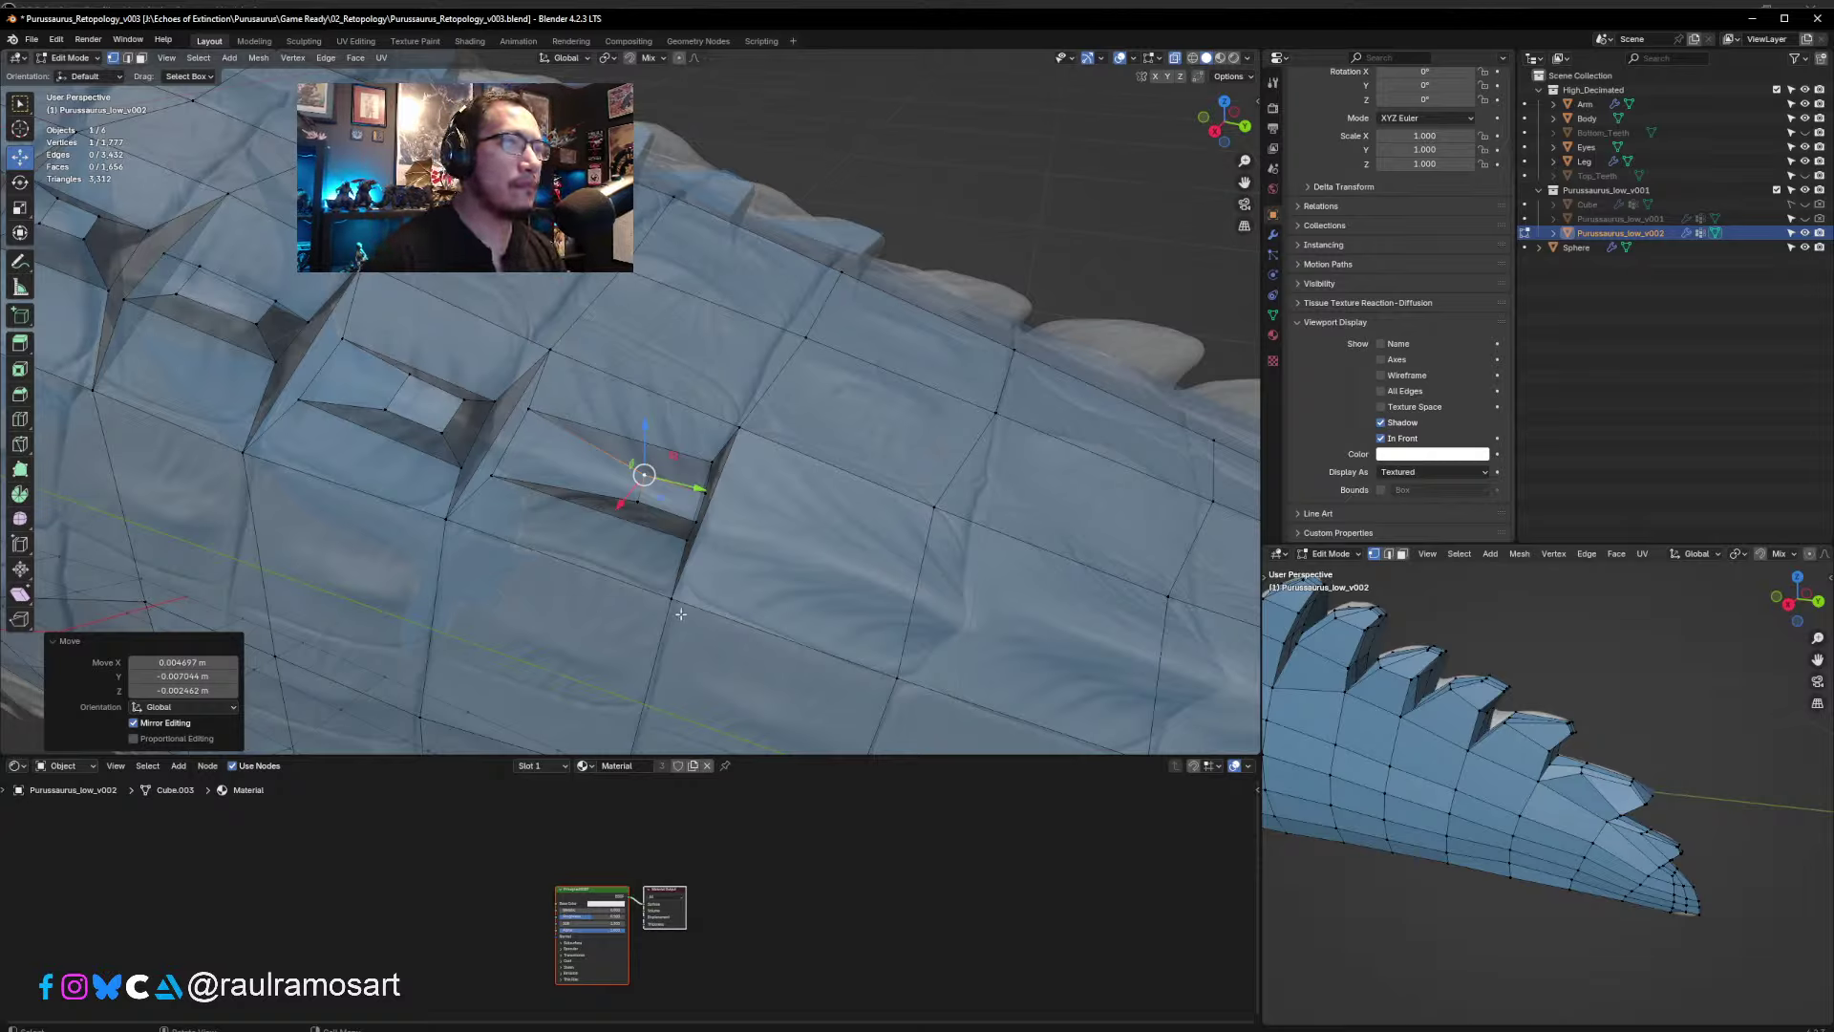
left_click_drag(719, 457, 708, 468)
left_click_drag(492, 475, 498, 470)
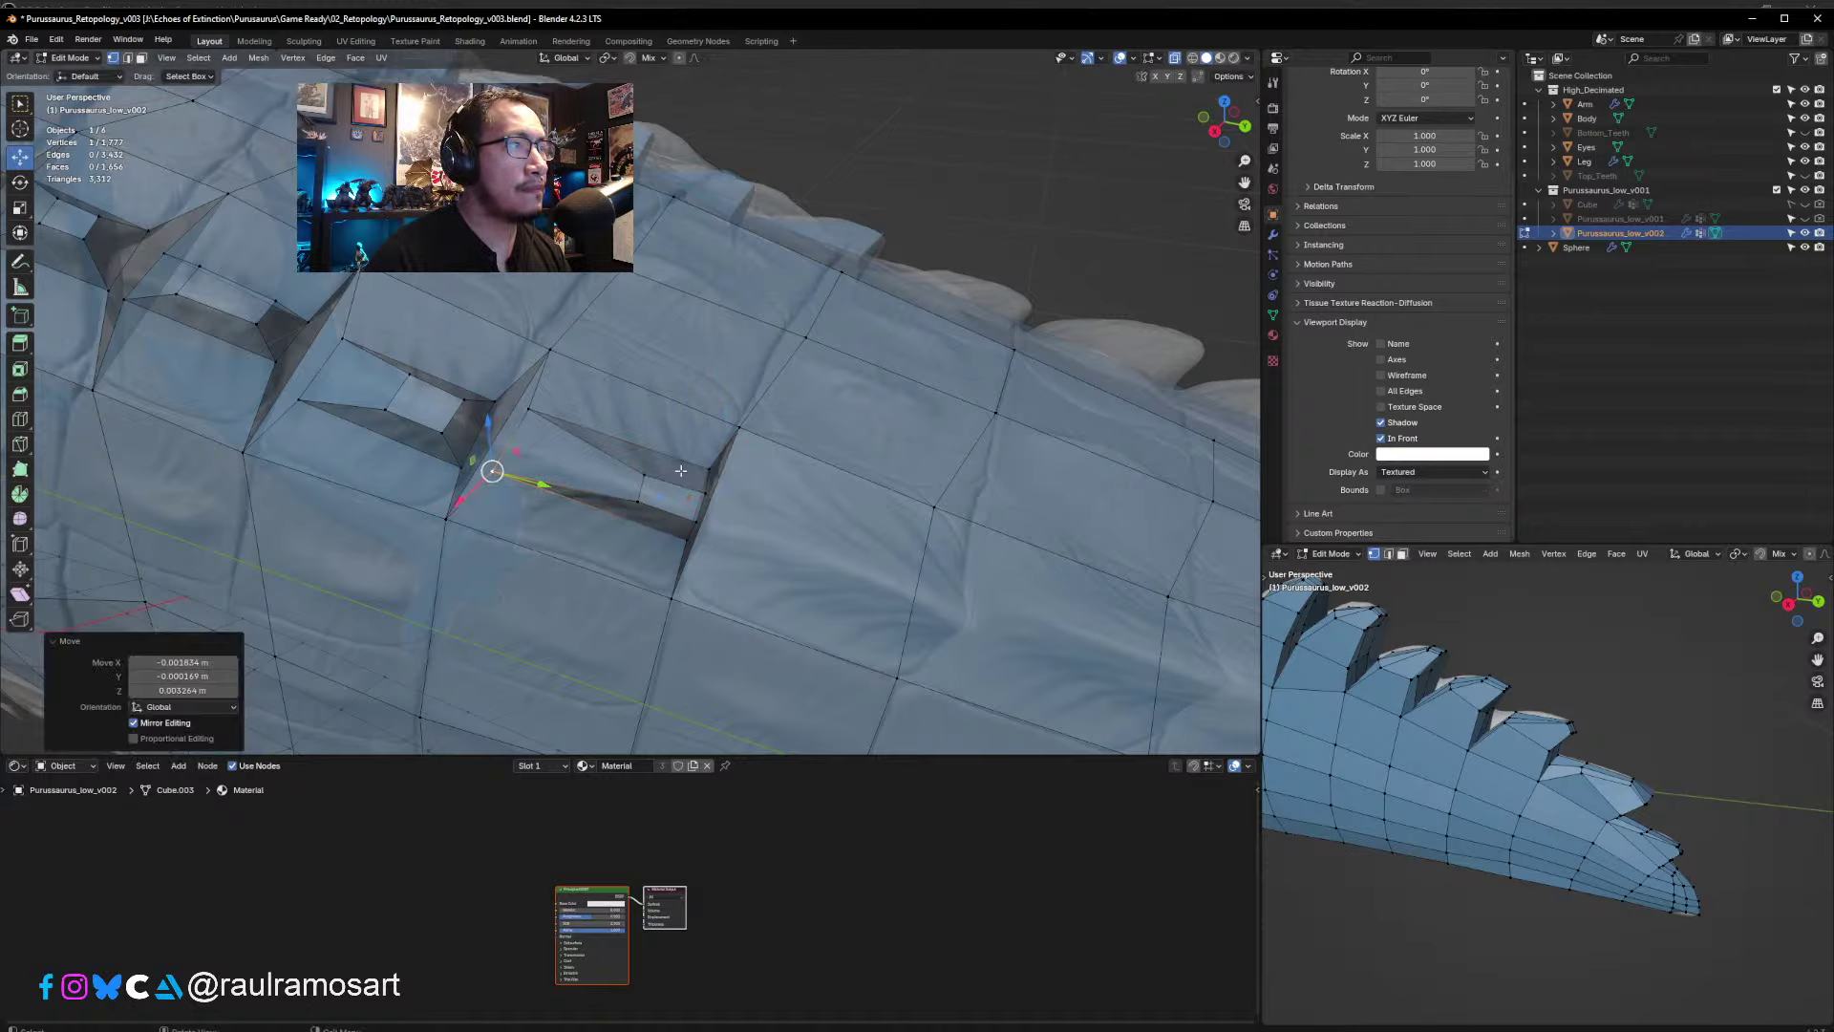
- Move the two rear corner vertices of the next scute's base face back along the tail to follow the sculpted scute
middle_click_drag(516, 463, 804, 342)
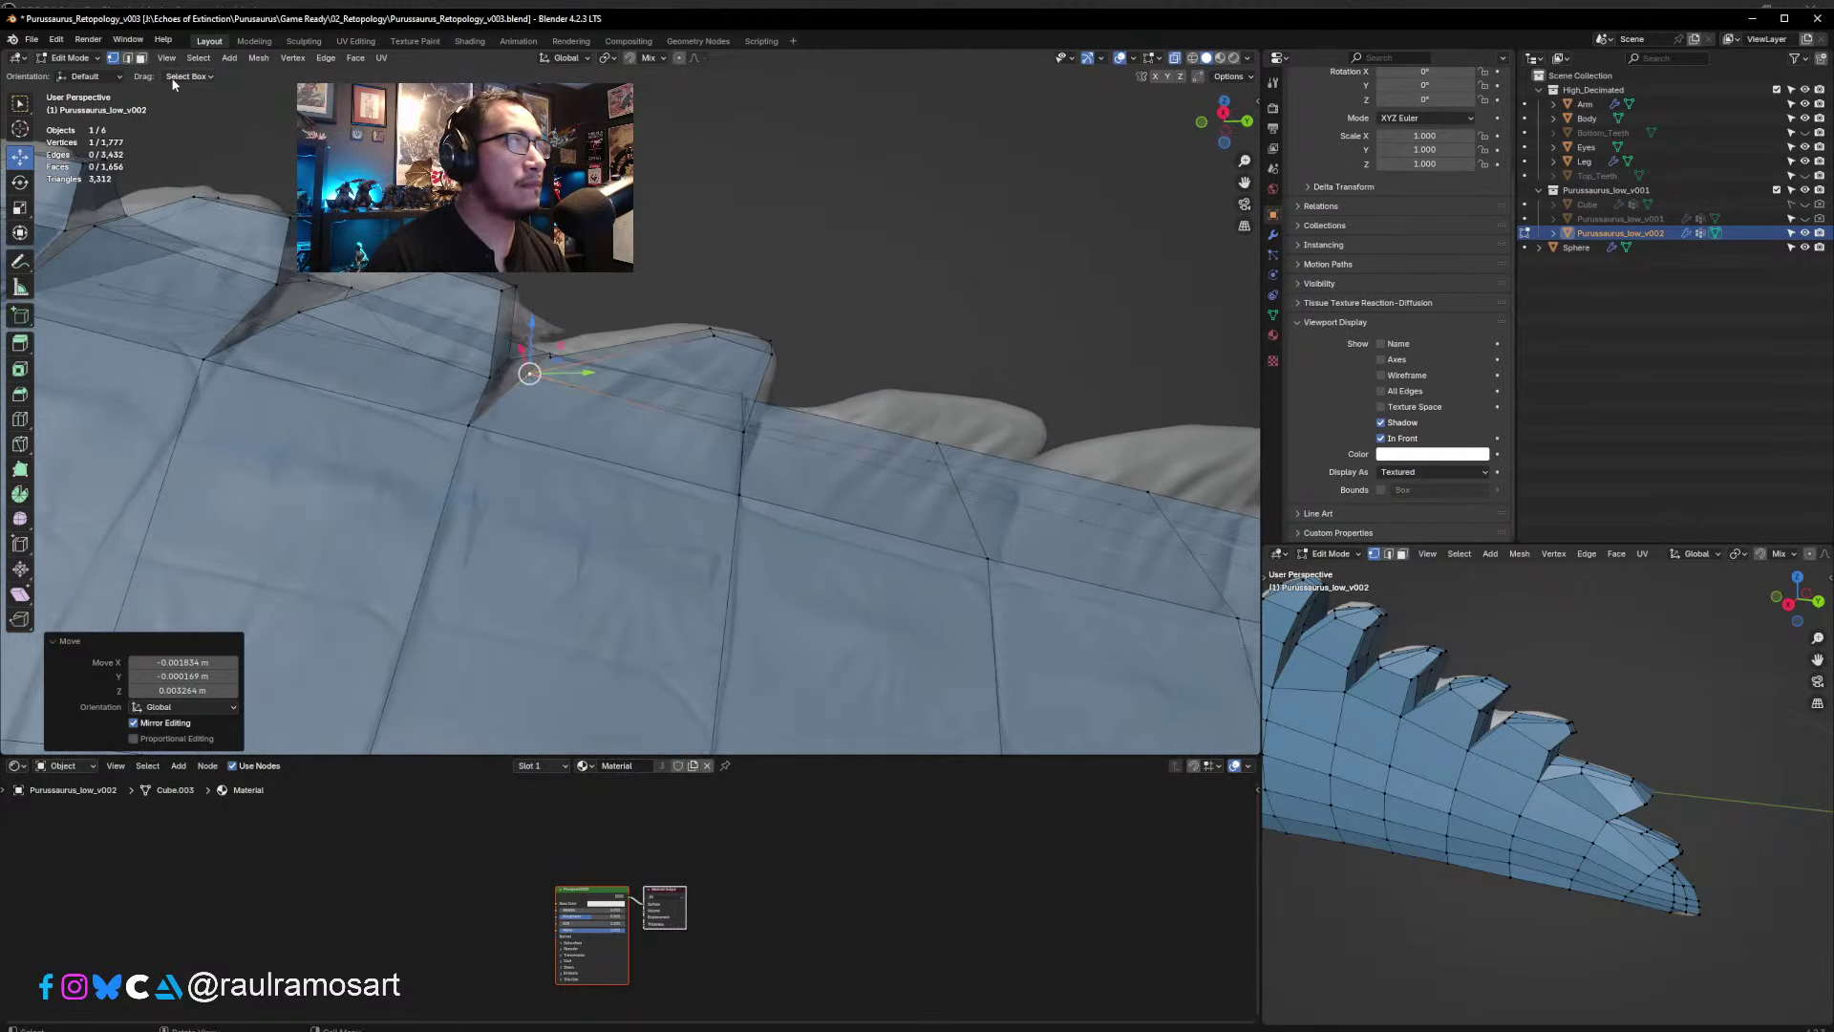
left_click(142, 58)
middle_click_drag(908, 478, 461, 314)
left_click(890, 556)
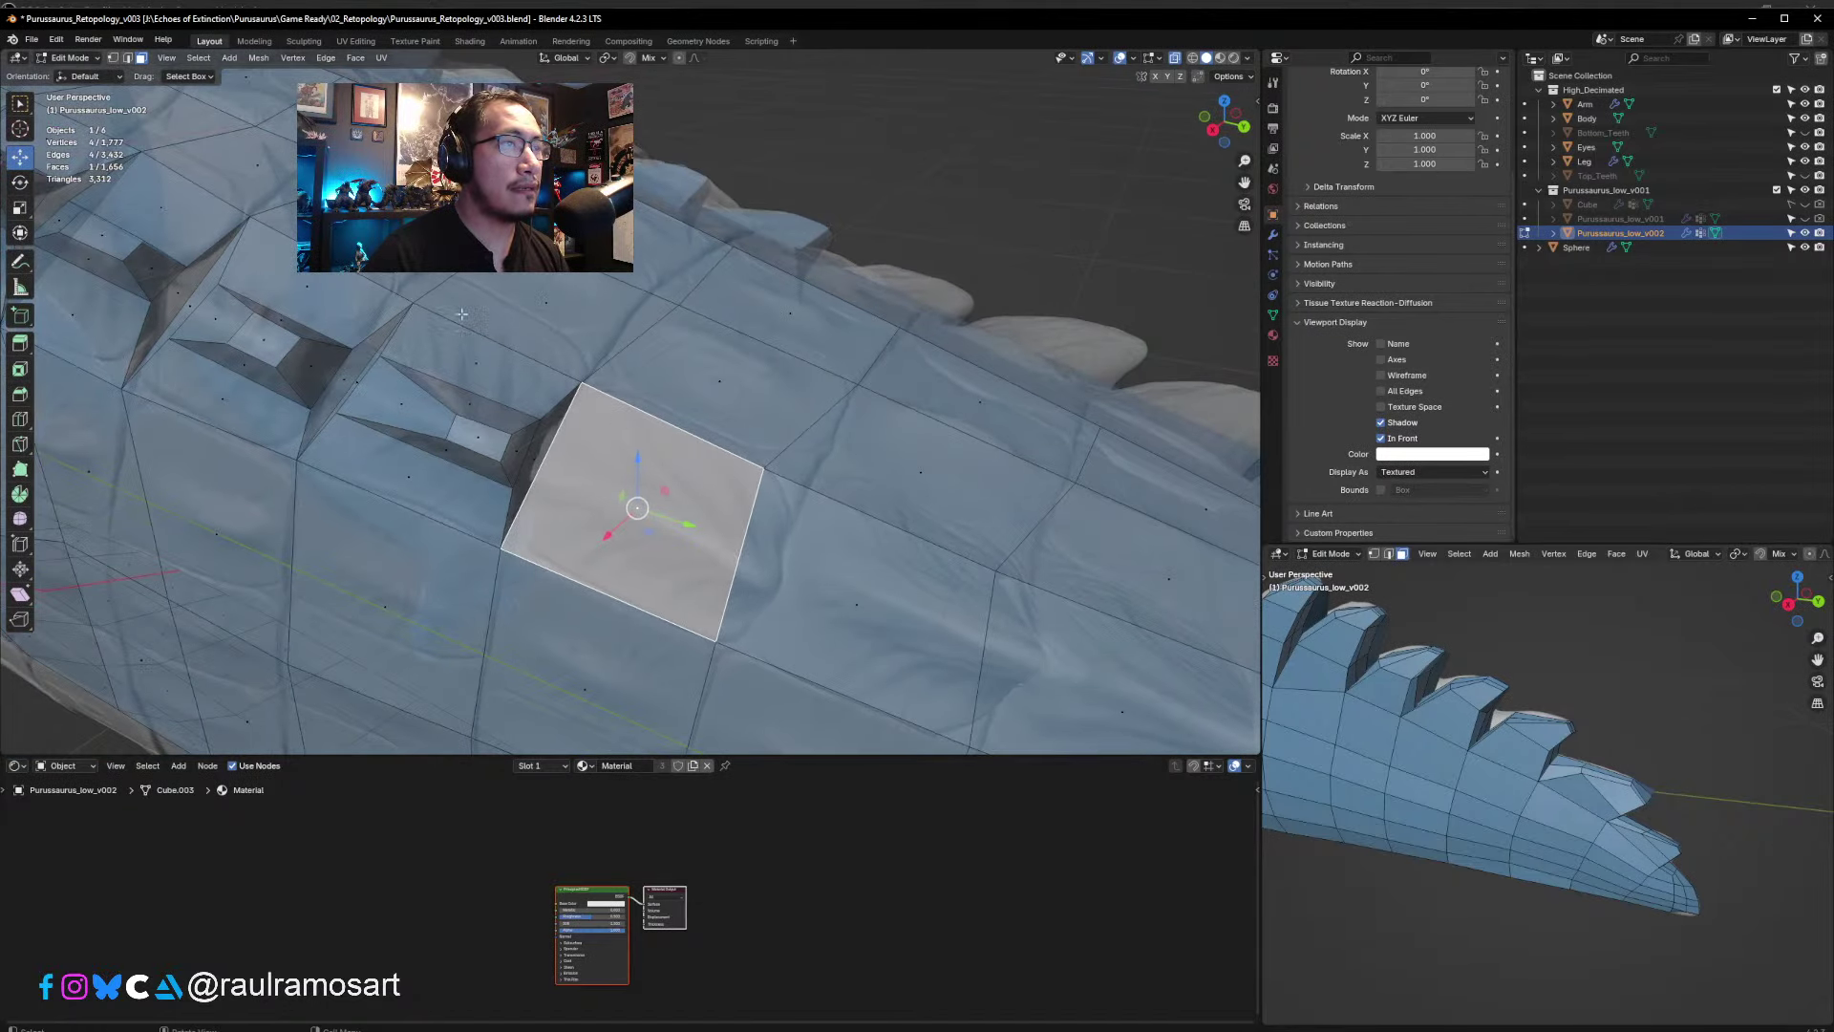
left_click(127, 58)
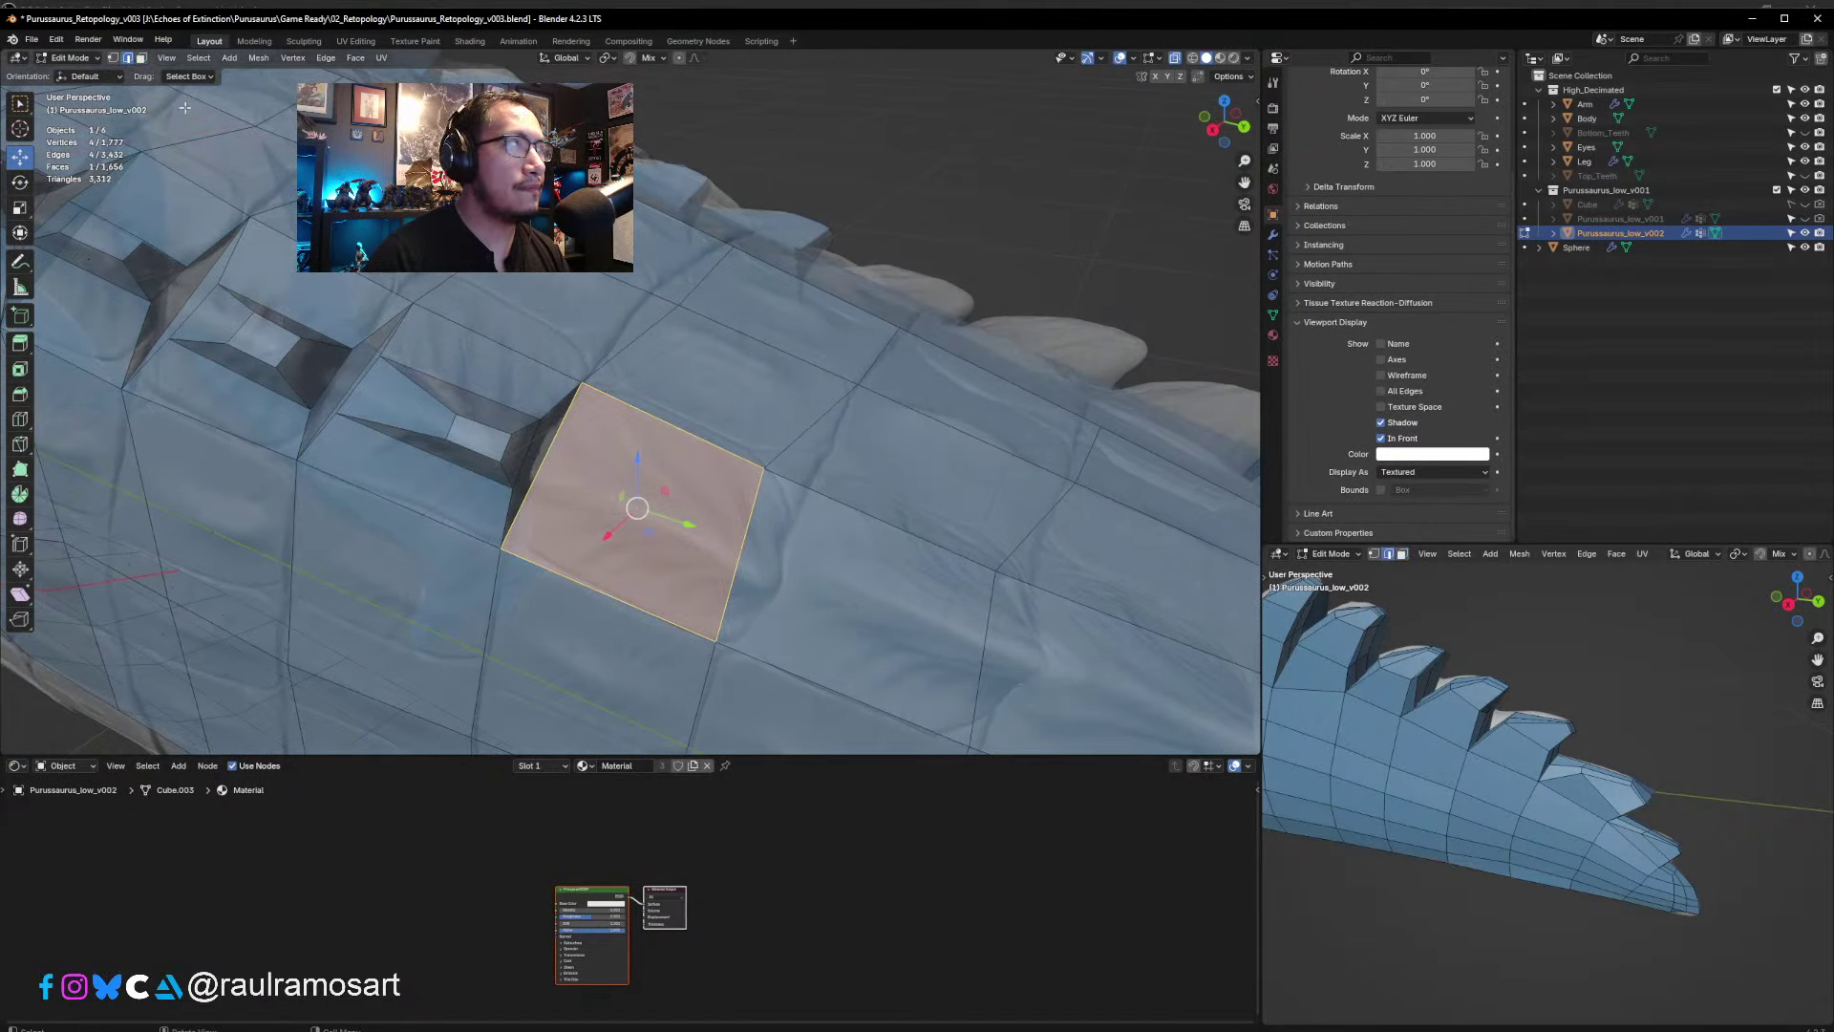
left_click(112, 59)
left_click(763, 468)
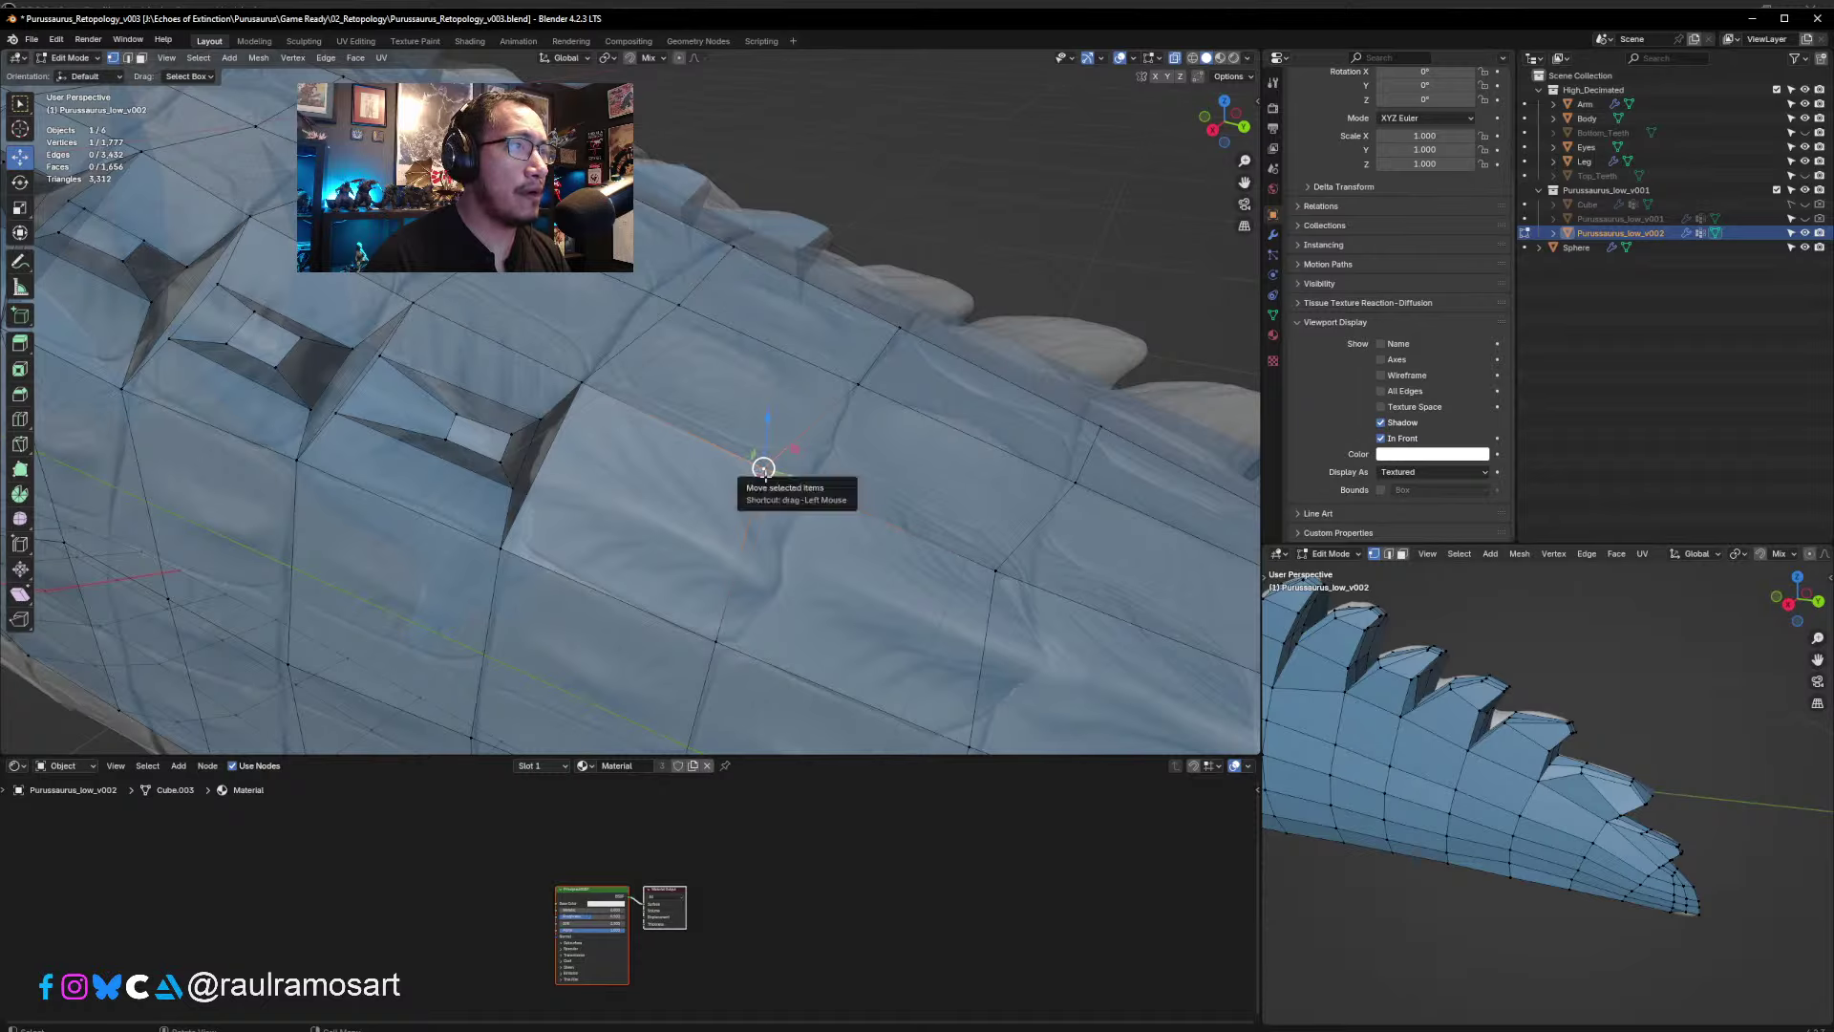
left_click_drag(763, 468, 732, 648)
middle_click_drag(734, 623, 686, 541, "shift")
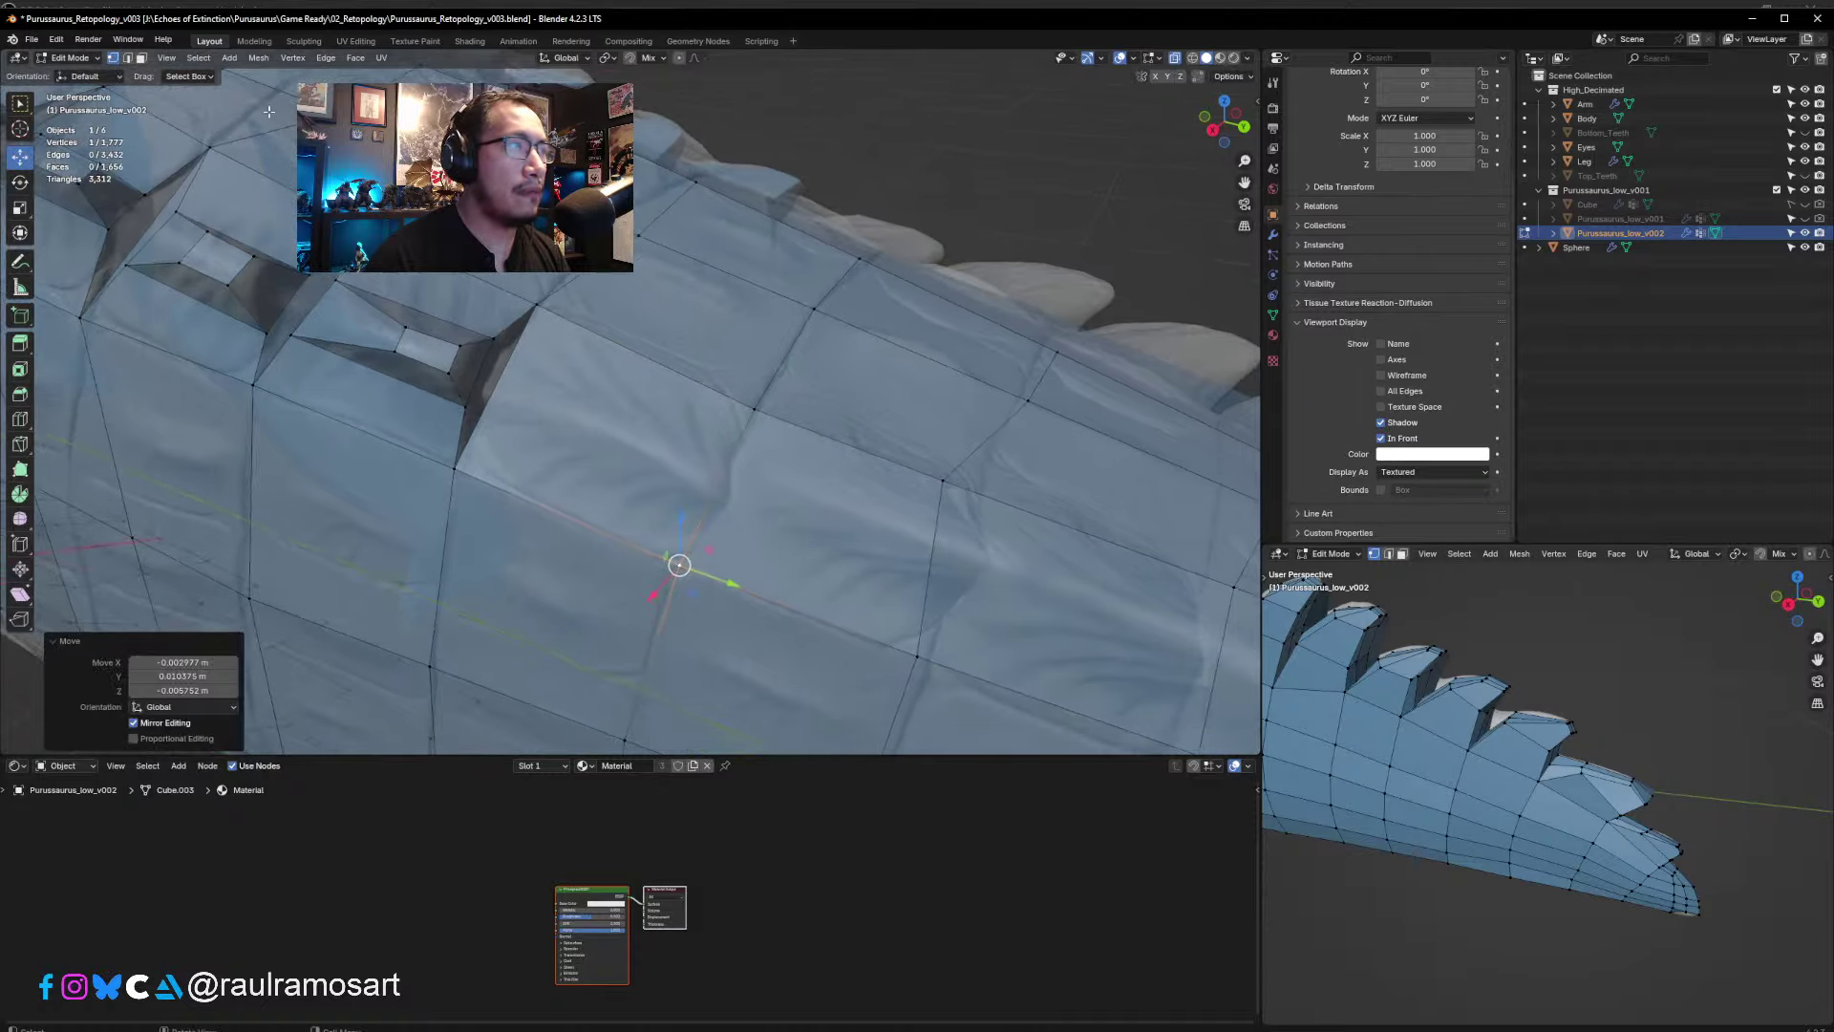
- Inset the adjusted scute base face by about 0.017 m
left_click(141, 59)
left_click(644, 455)
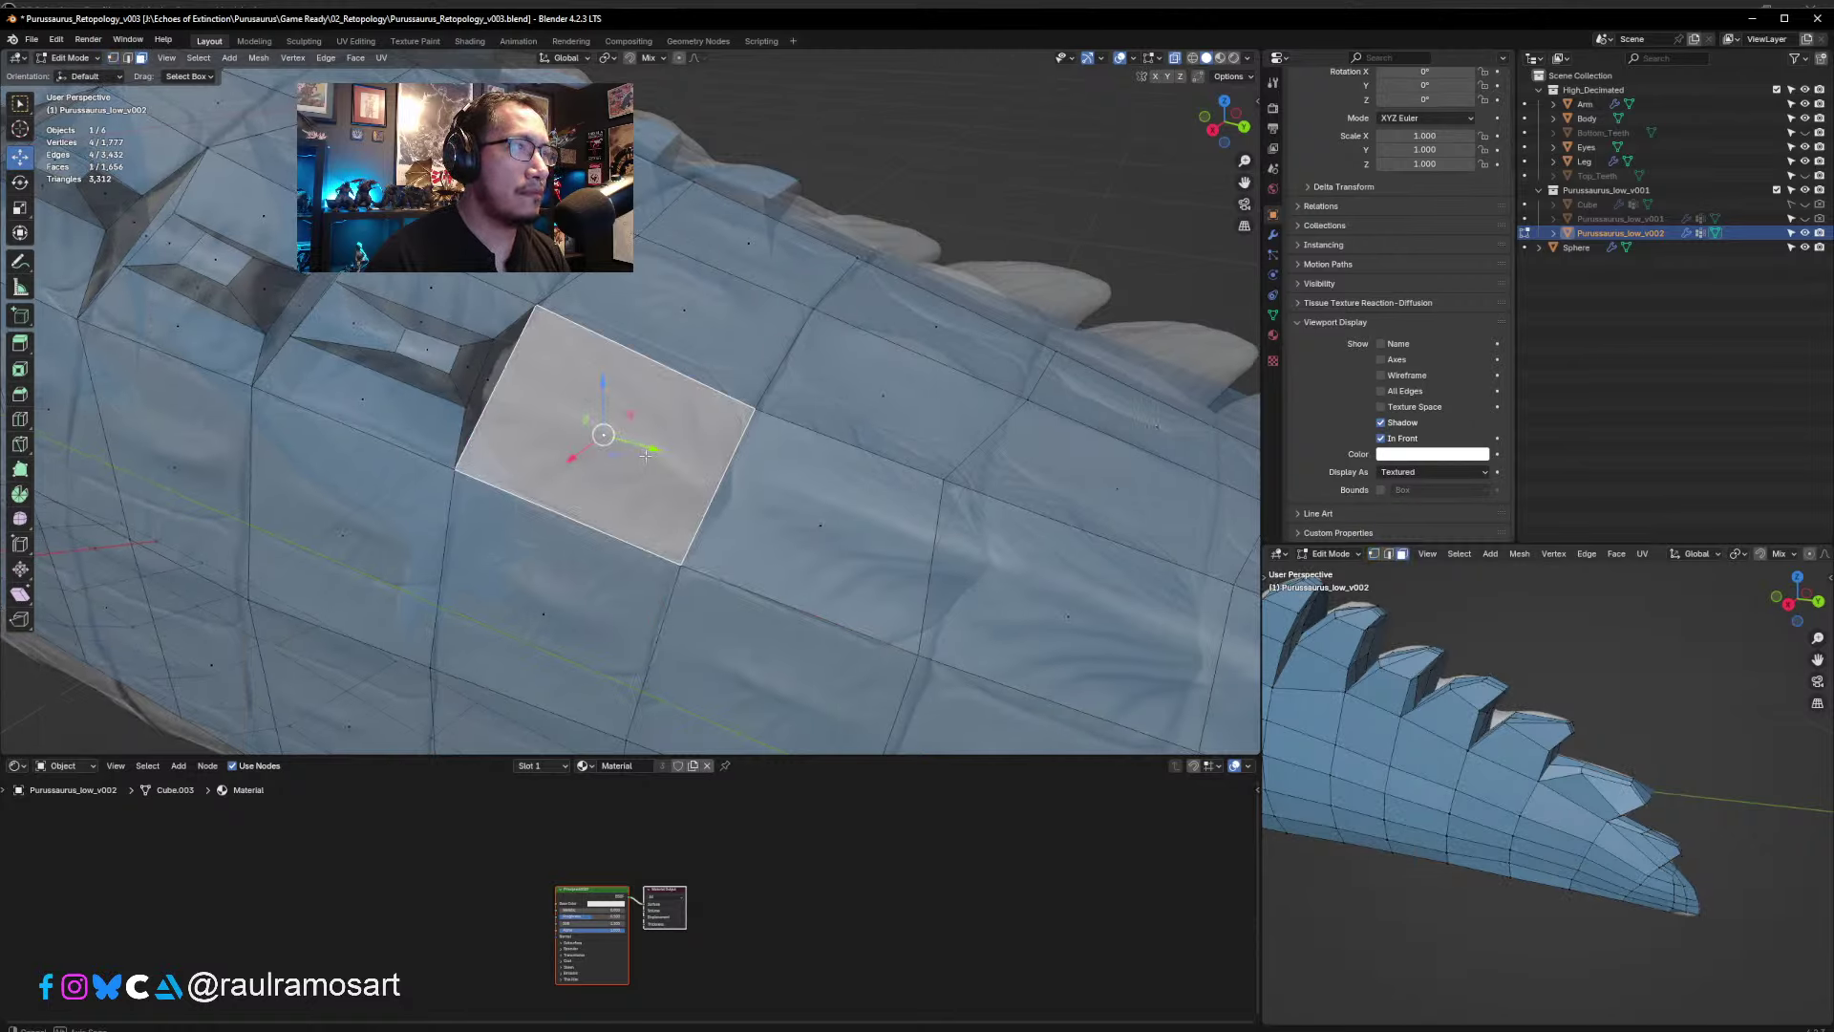
middle_click_drag(644, 455, 830, 457)
key("i")
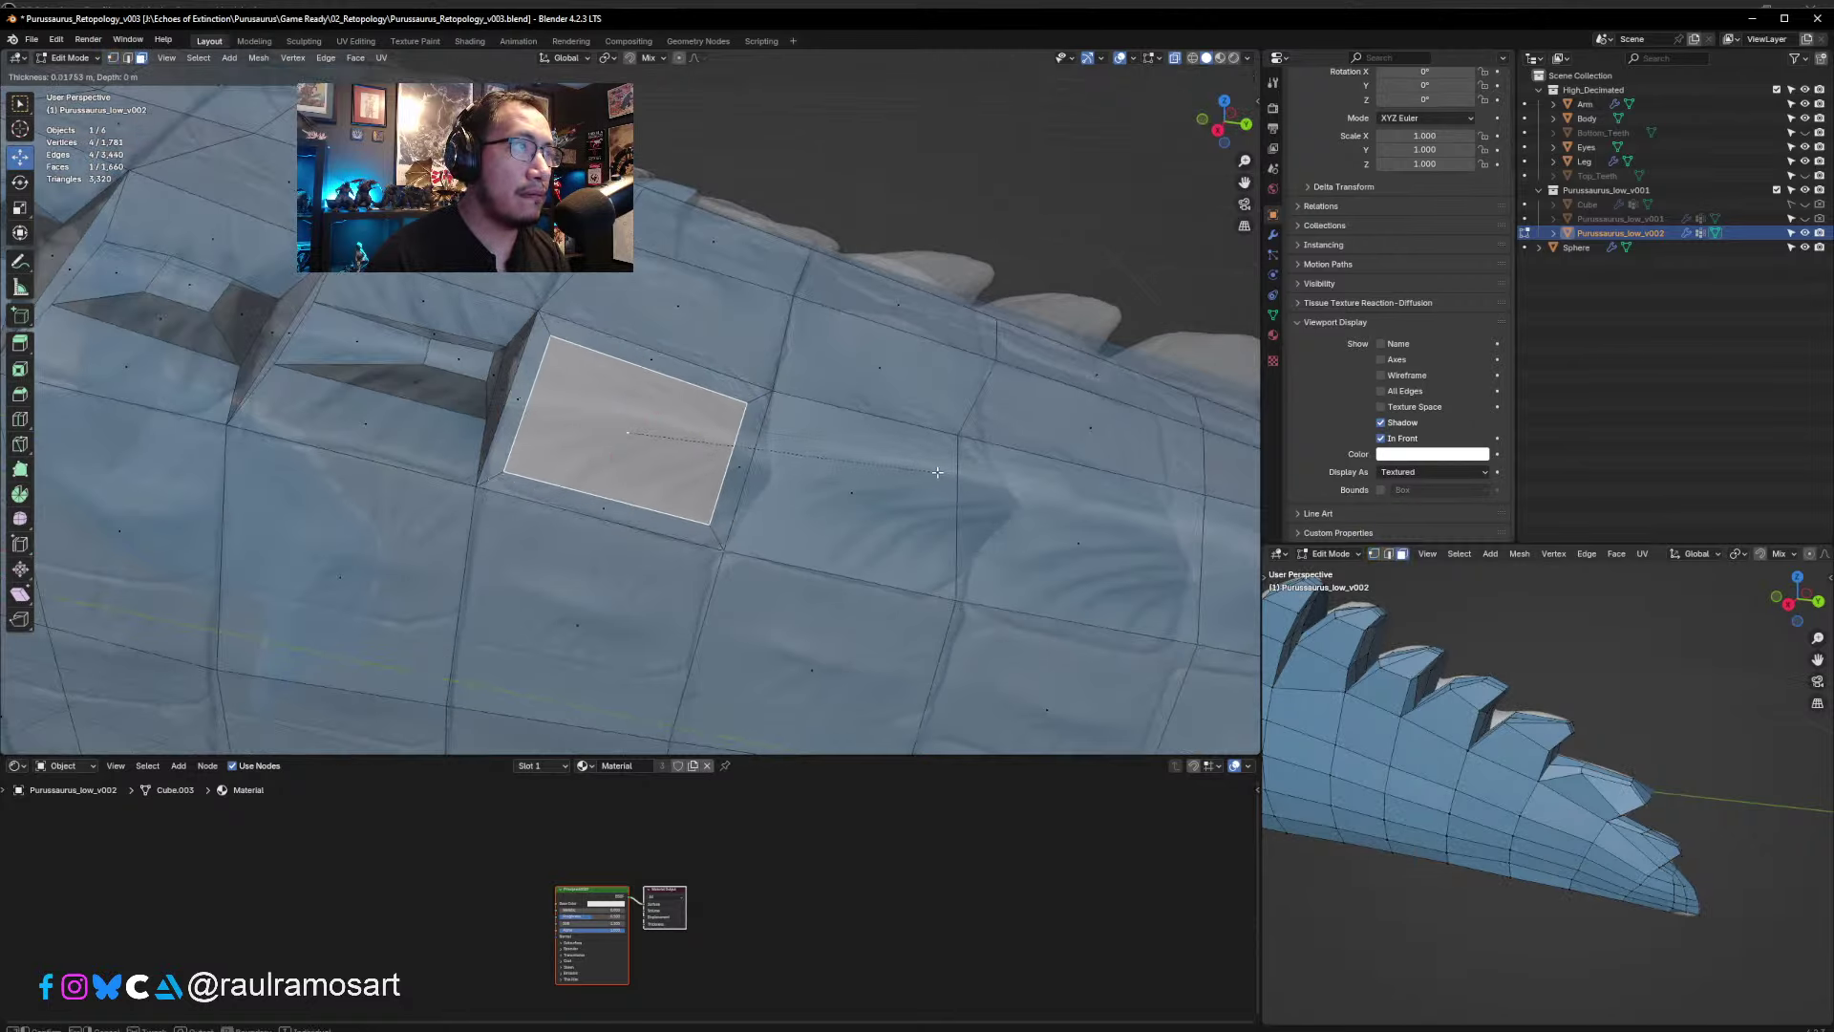
left_click(915, 466)
- Raise the inset face above the tail surface, scale it by 1.216 and shift it onto the sculpted scute's base
middle_click_drag(915, 466, 686, 343)
key("g")
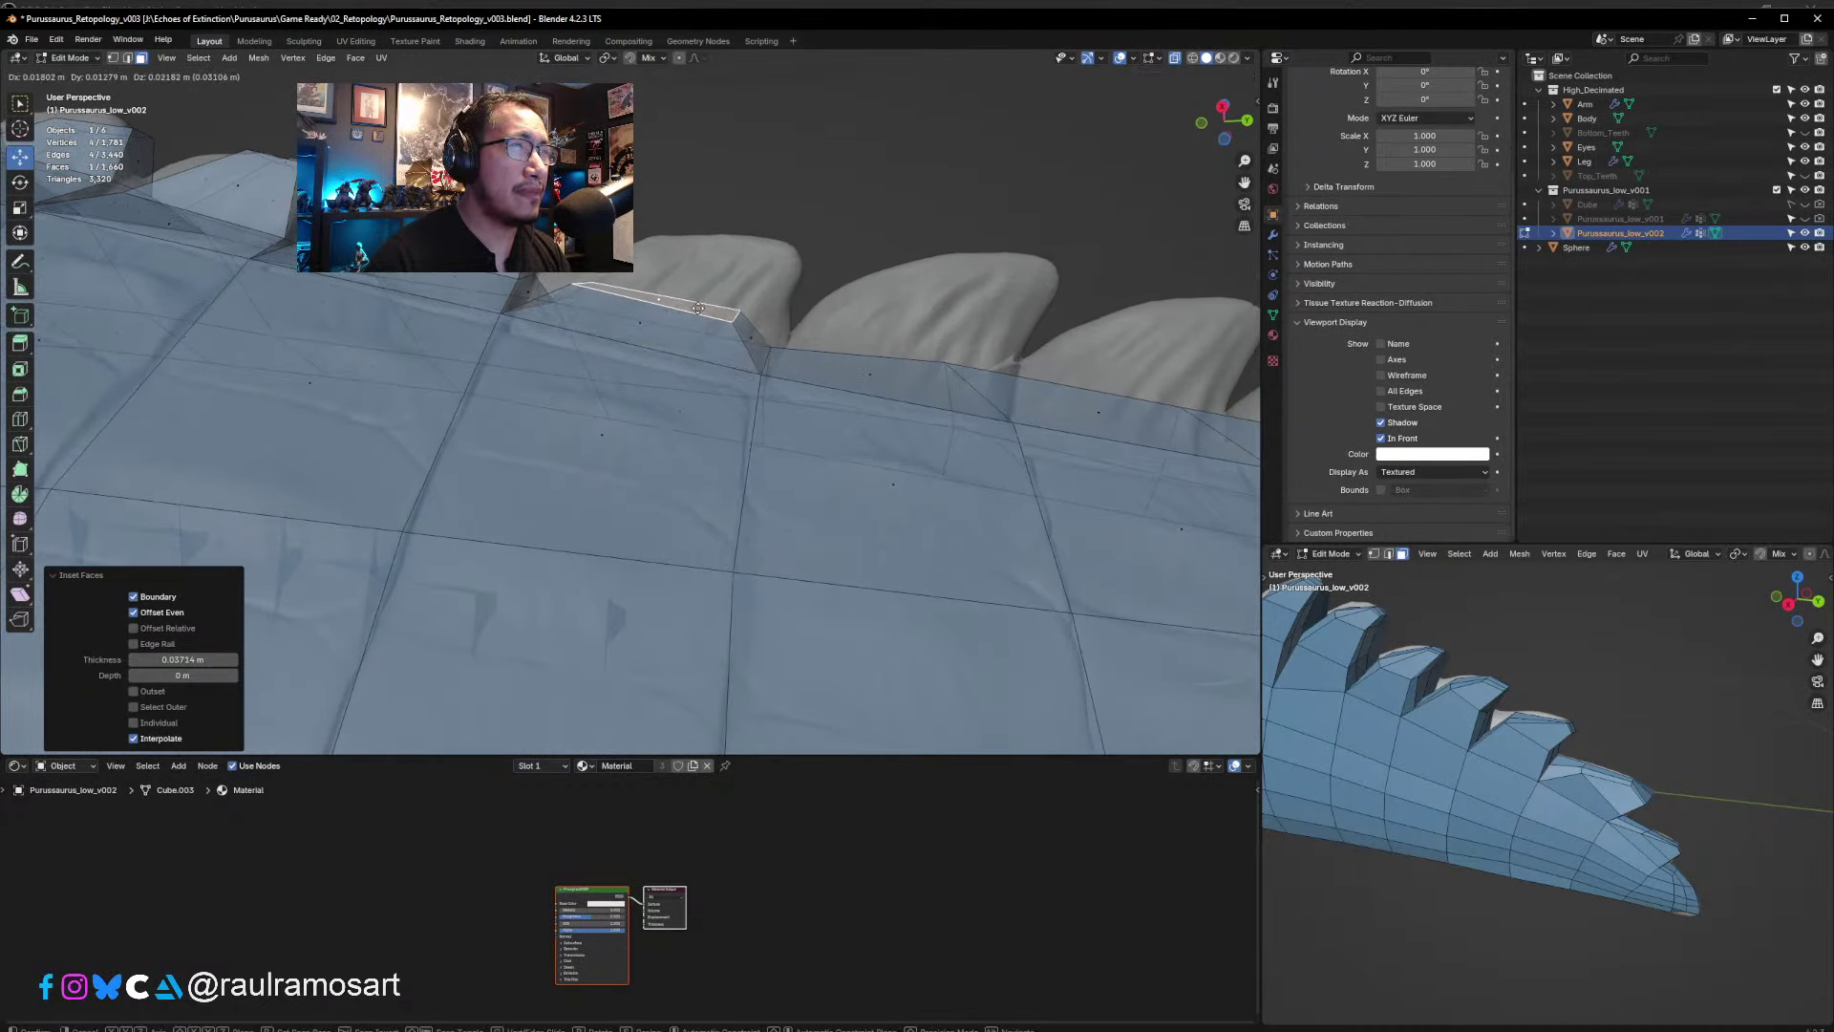
left_click(726, 320)
key("s")
key("Escape")
key("g")
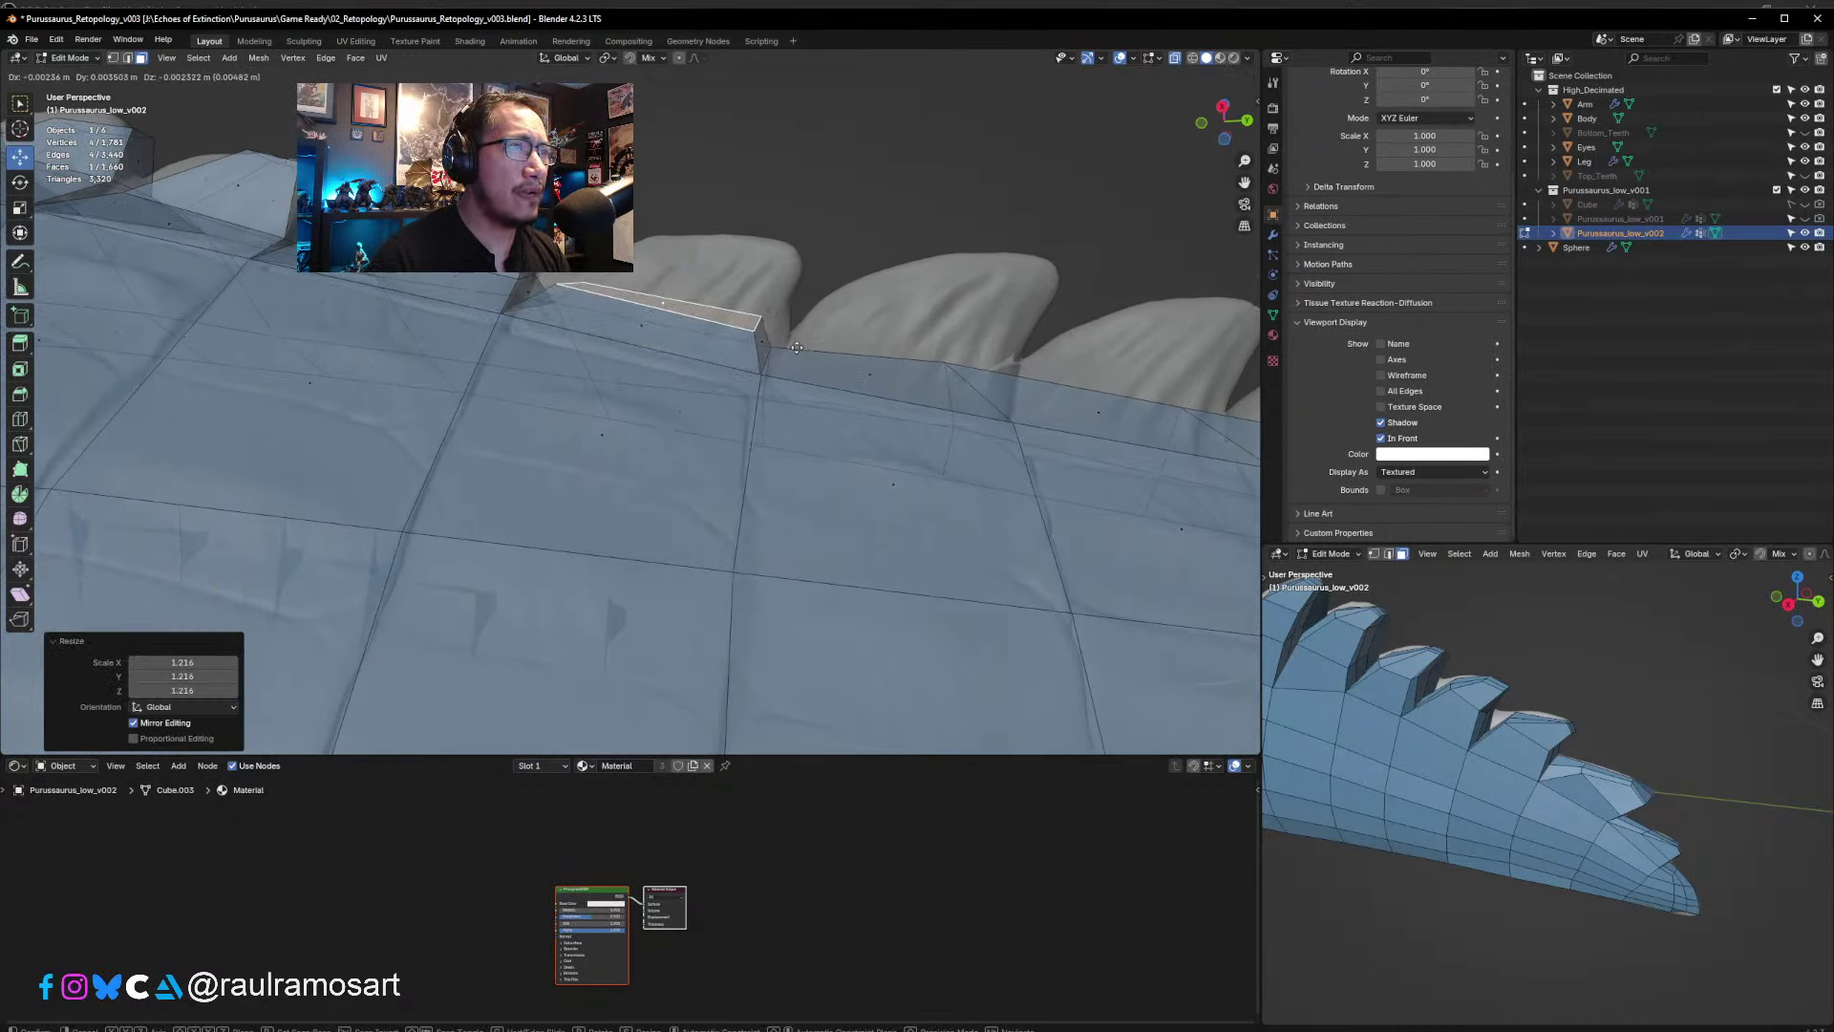
left_click(801, 345)
middle_click_drag(800, 346, 815, 344)
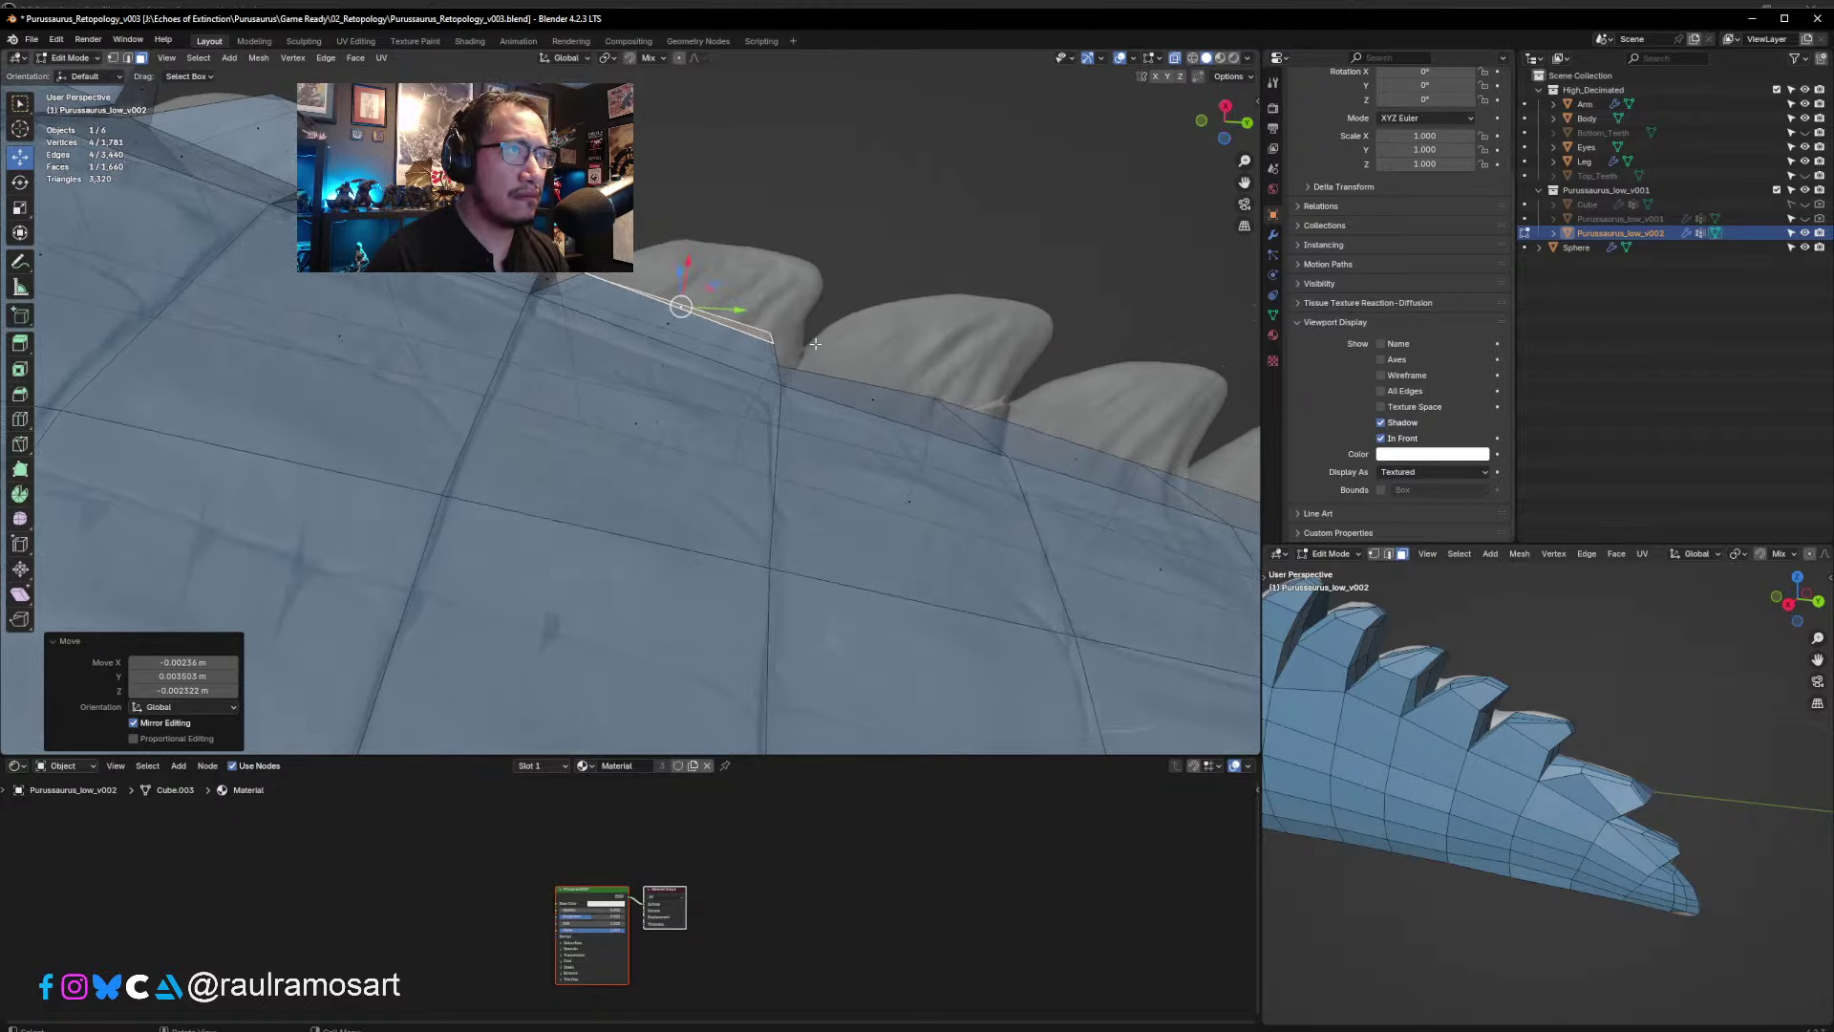
- Extrude the raised face upward, scale it to 0.408 and move it back to the sculpted scute's tip
key("e")
left_click(745, 307)
key("s")
left_click(783, 298)
key("g")
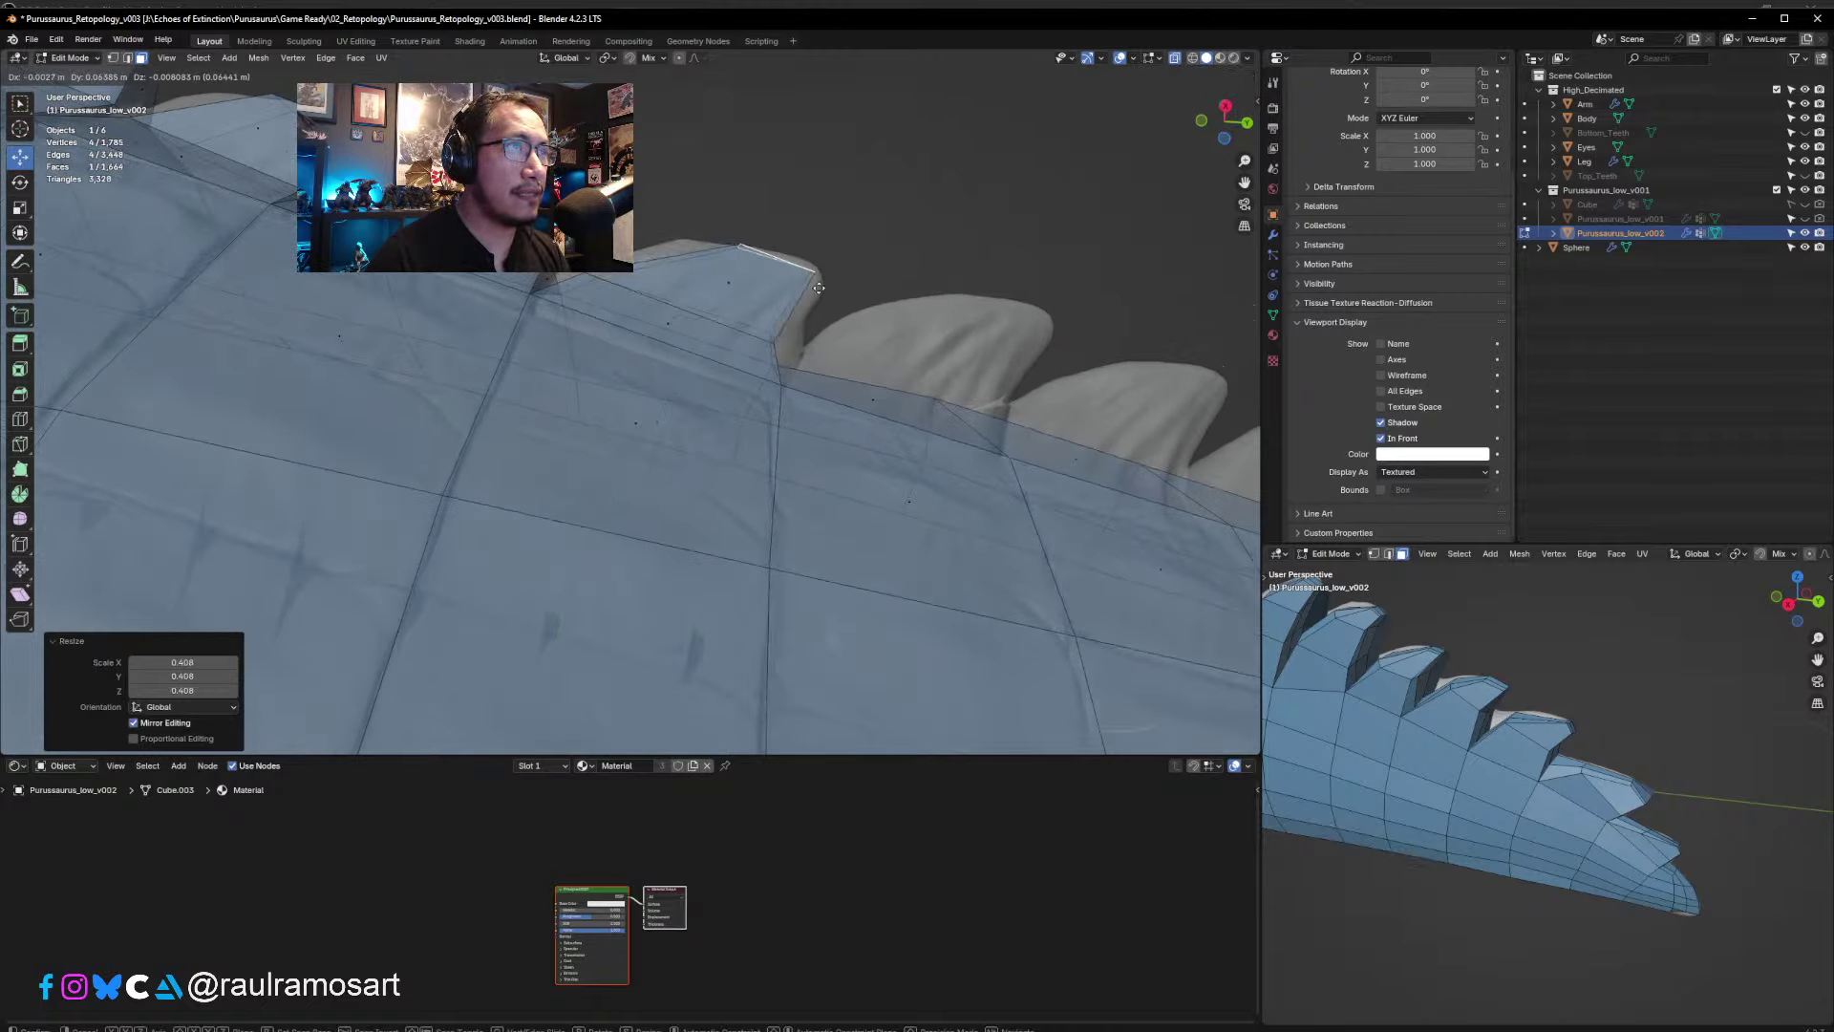
left_click(826, 291)
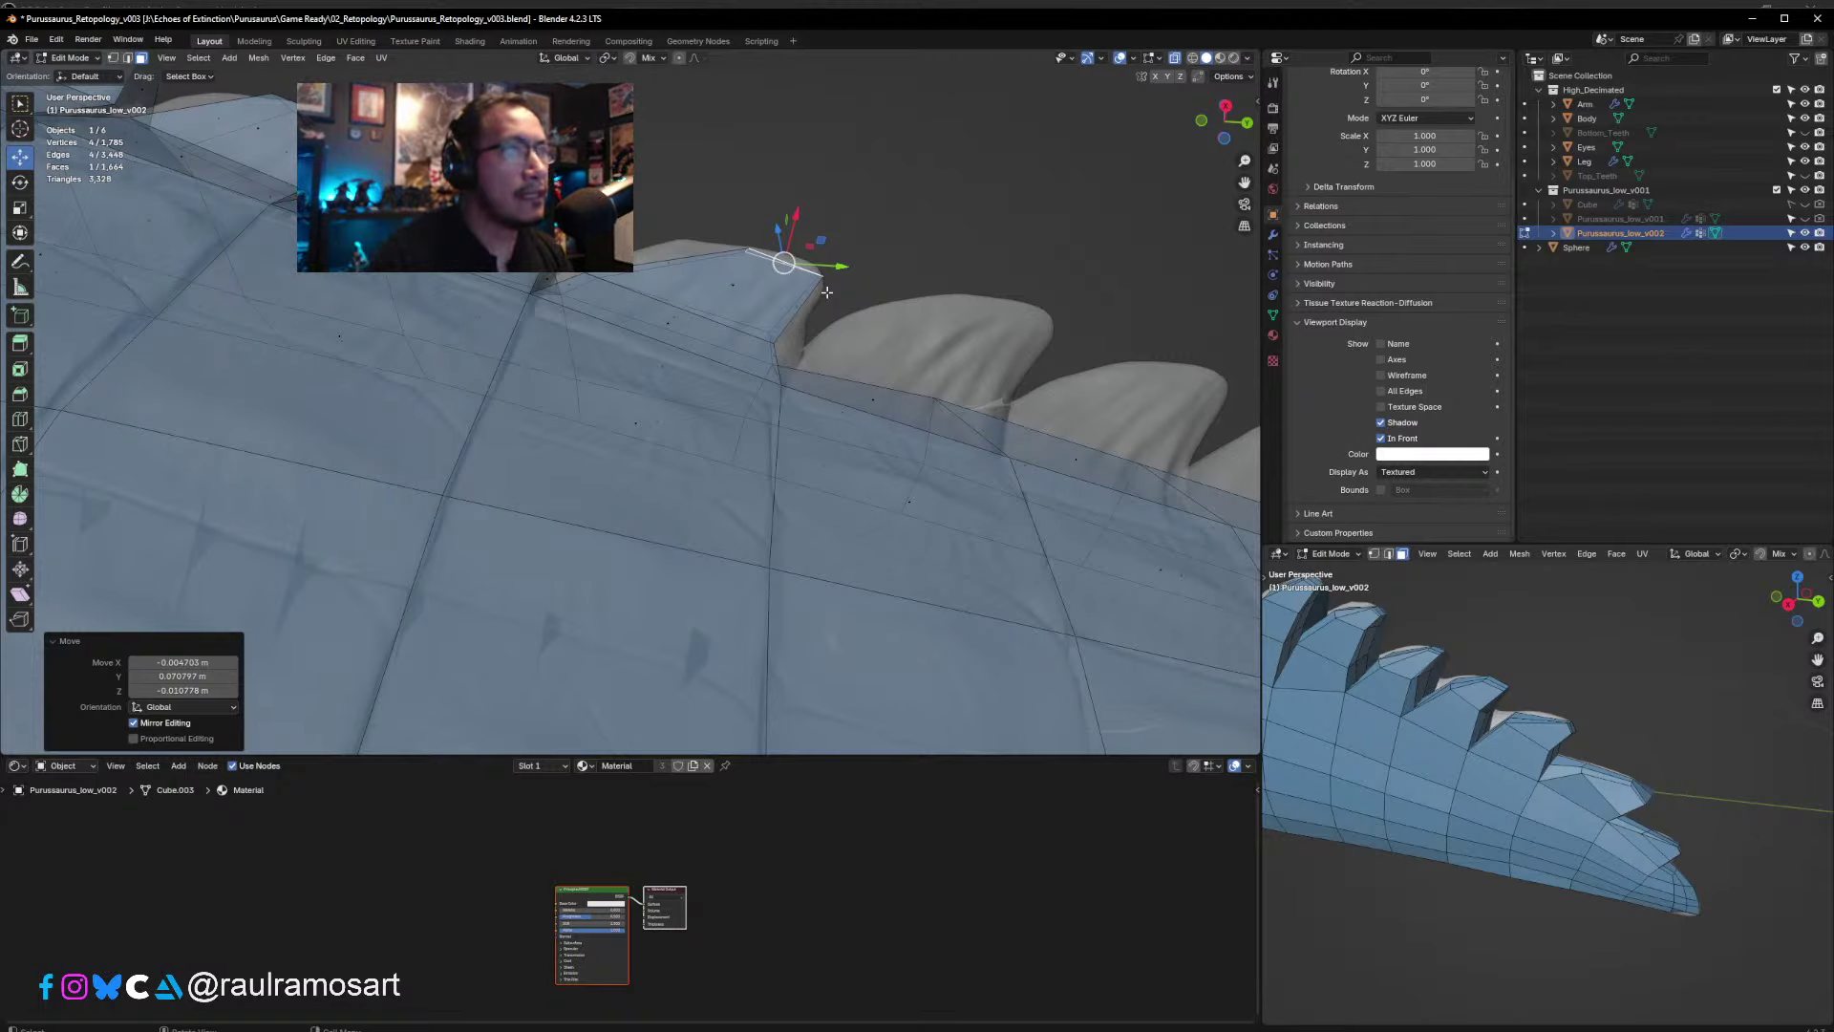
- Centre the new tip face on the sculpted ridge and scale it to 0.691
middle_click_drag(826, 291, 726, 440)
key("g")
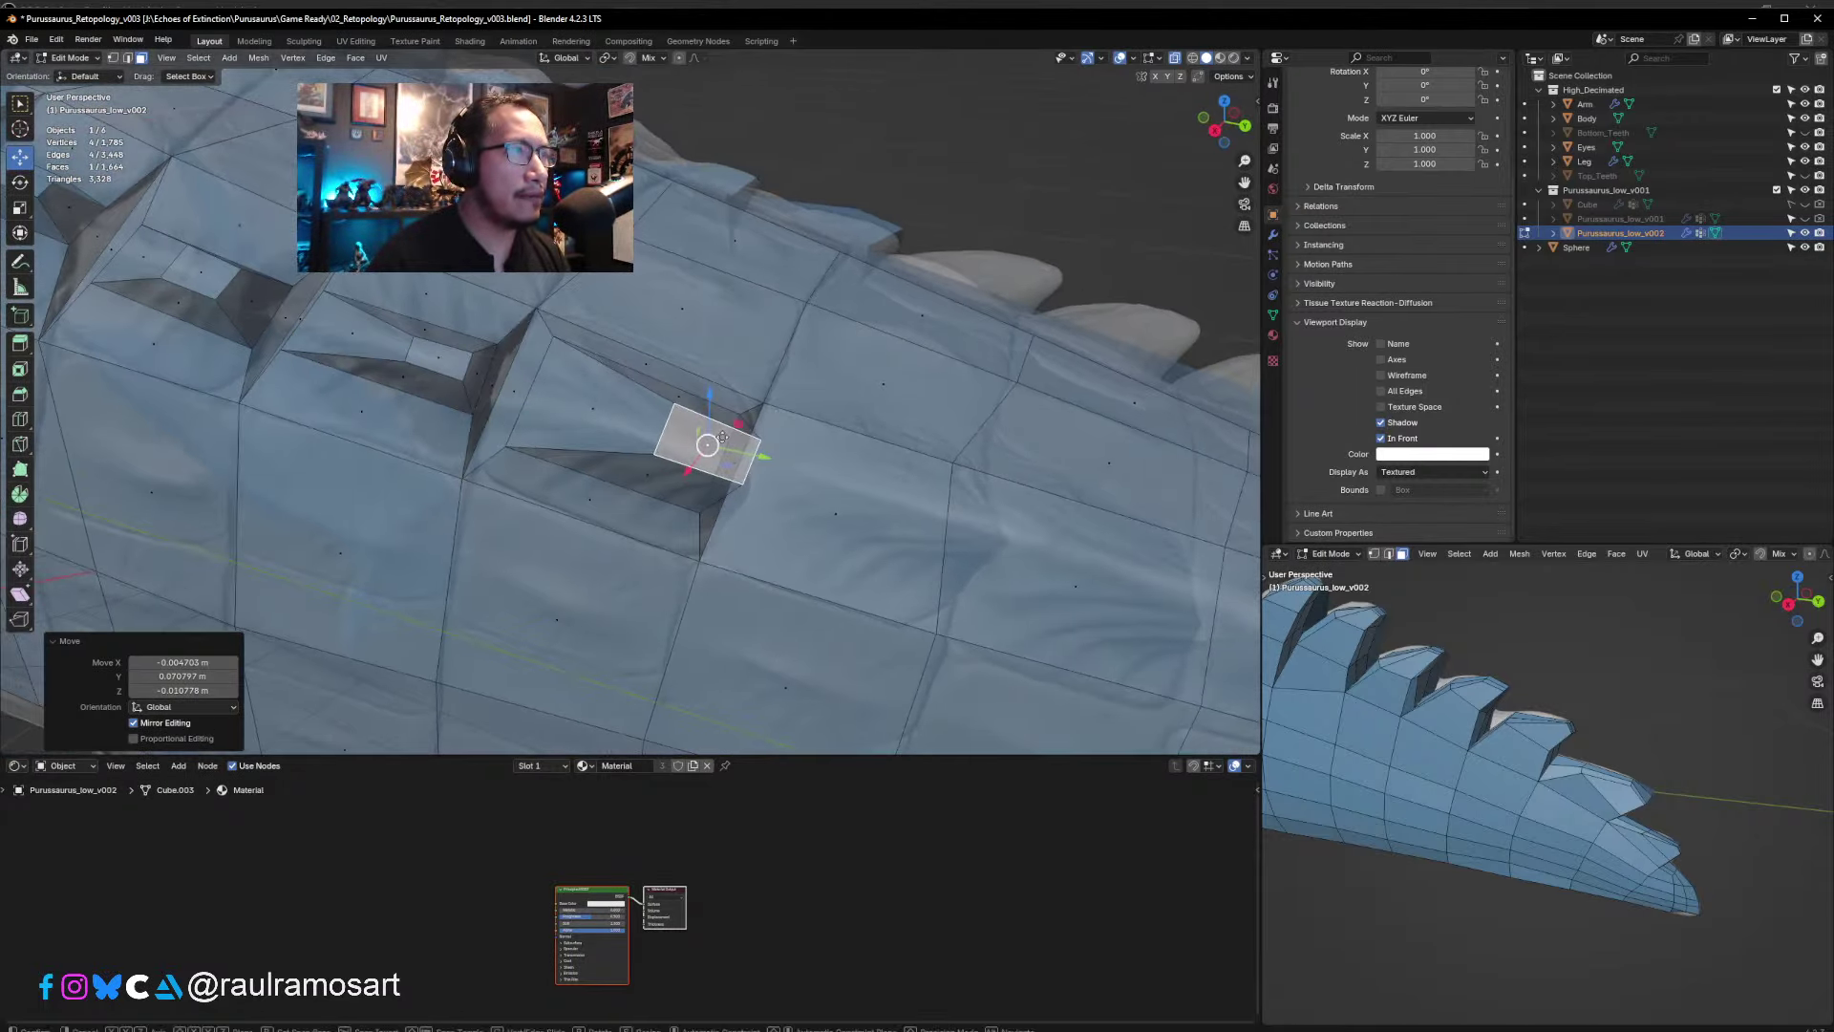
left_click(706, 447)
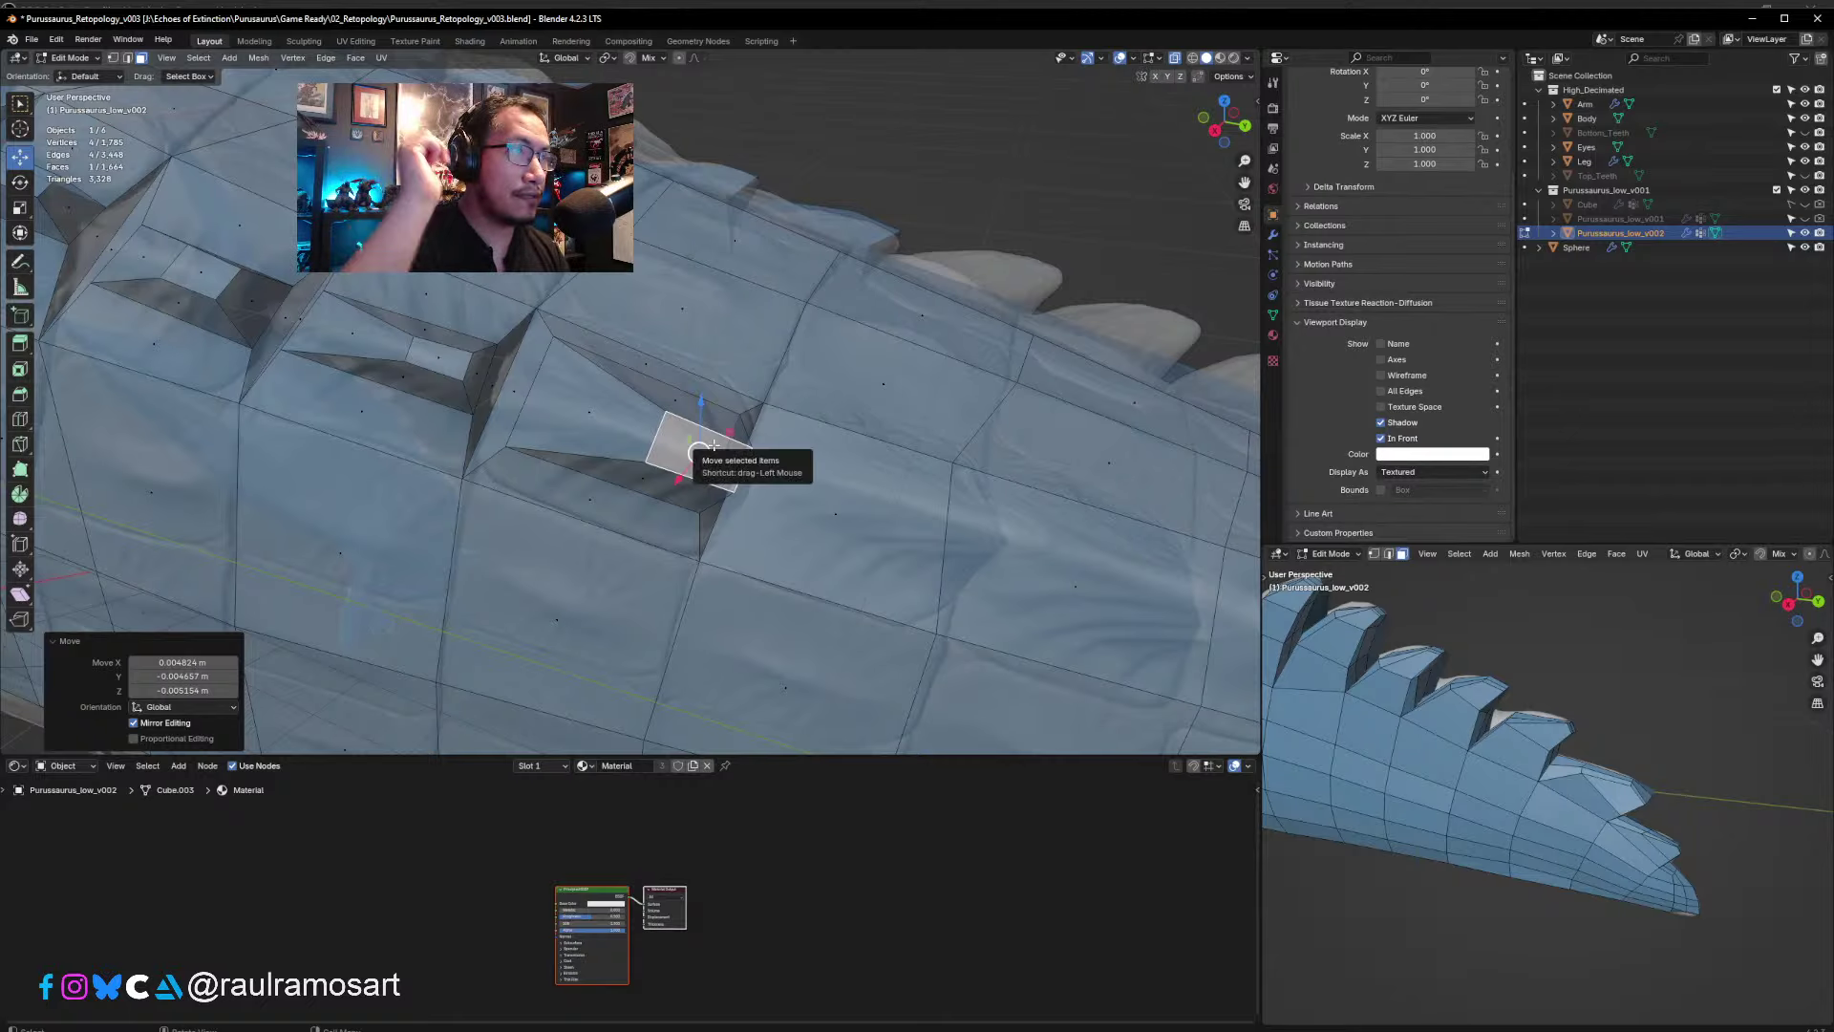
key("s")
left_click(746, 433)
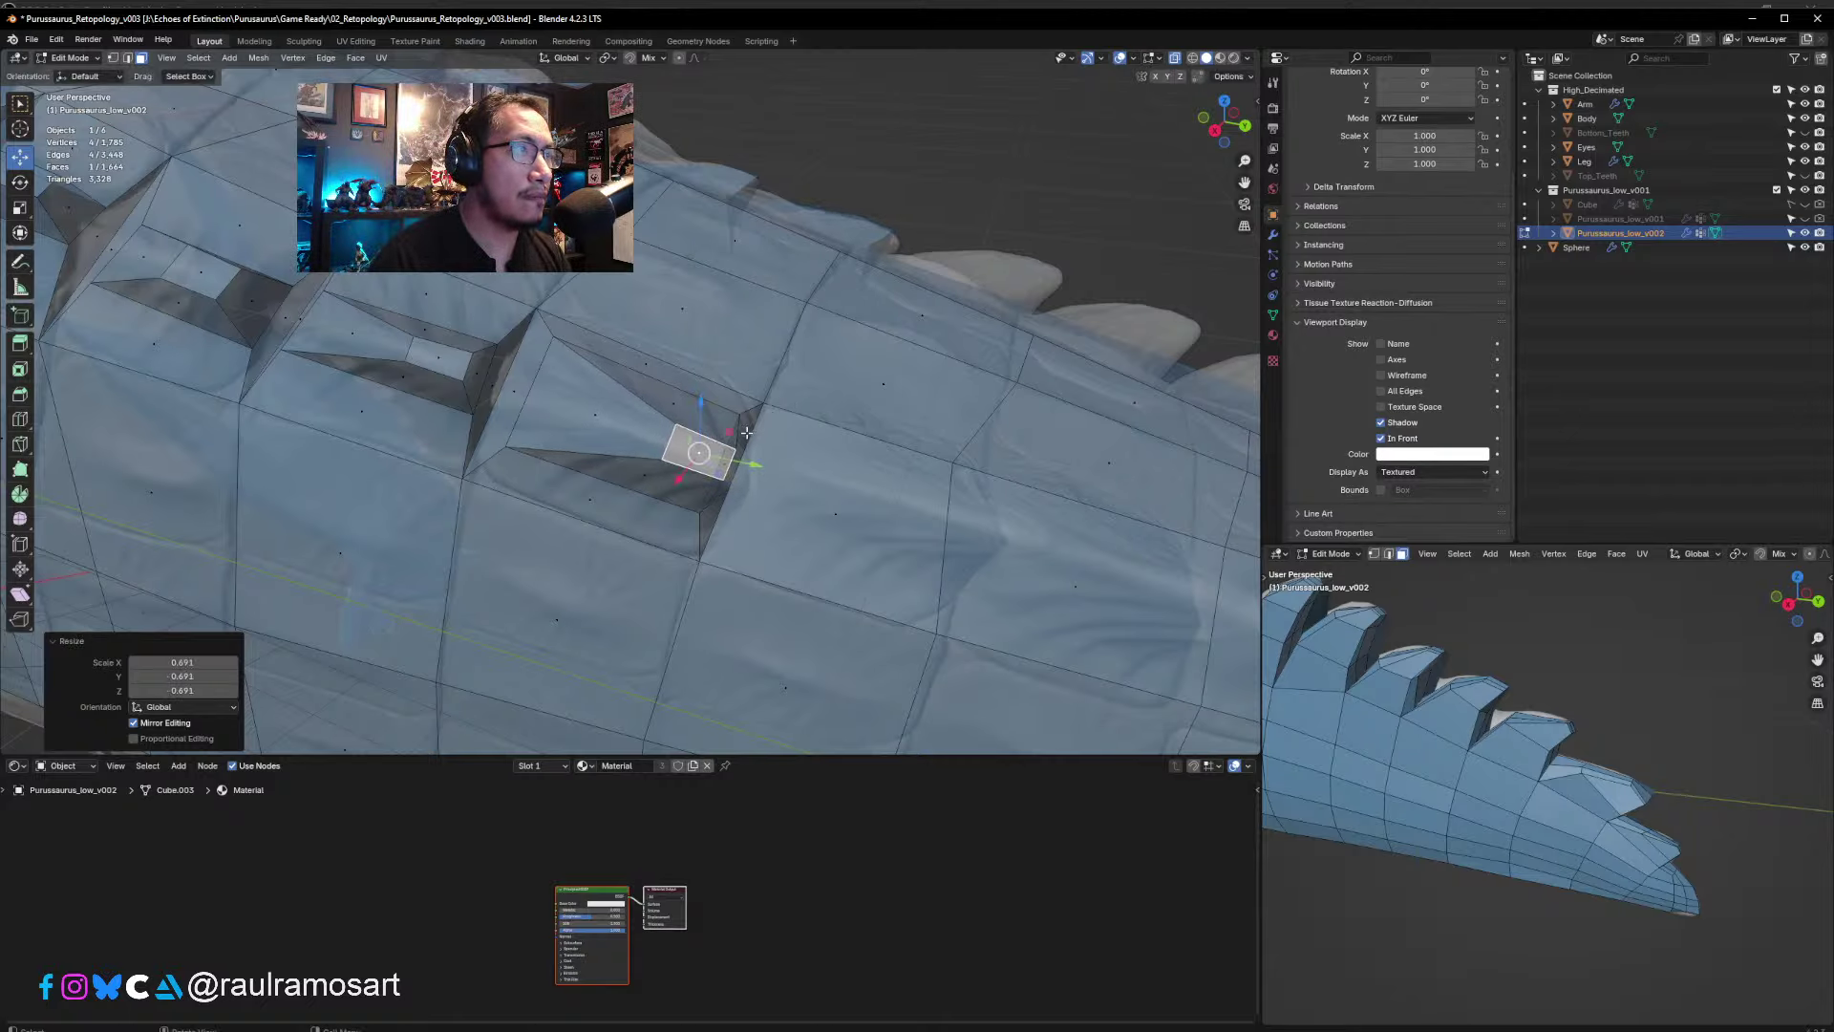
- Nudge the newest scute's front base edge forward and scale it to 0.671, and scale its rear base edge to 0.706
middle_click_drag(746, 433, 612, 439)
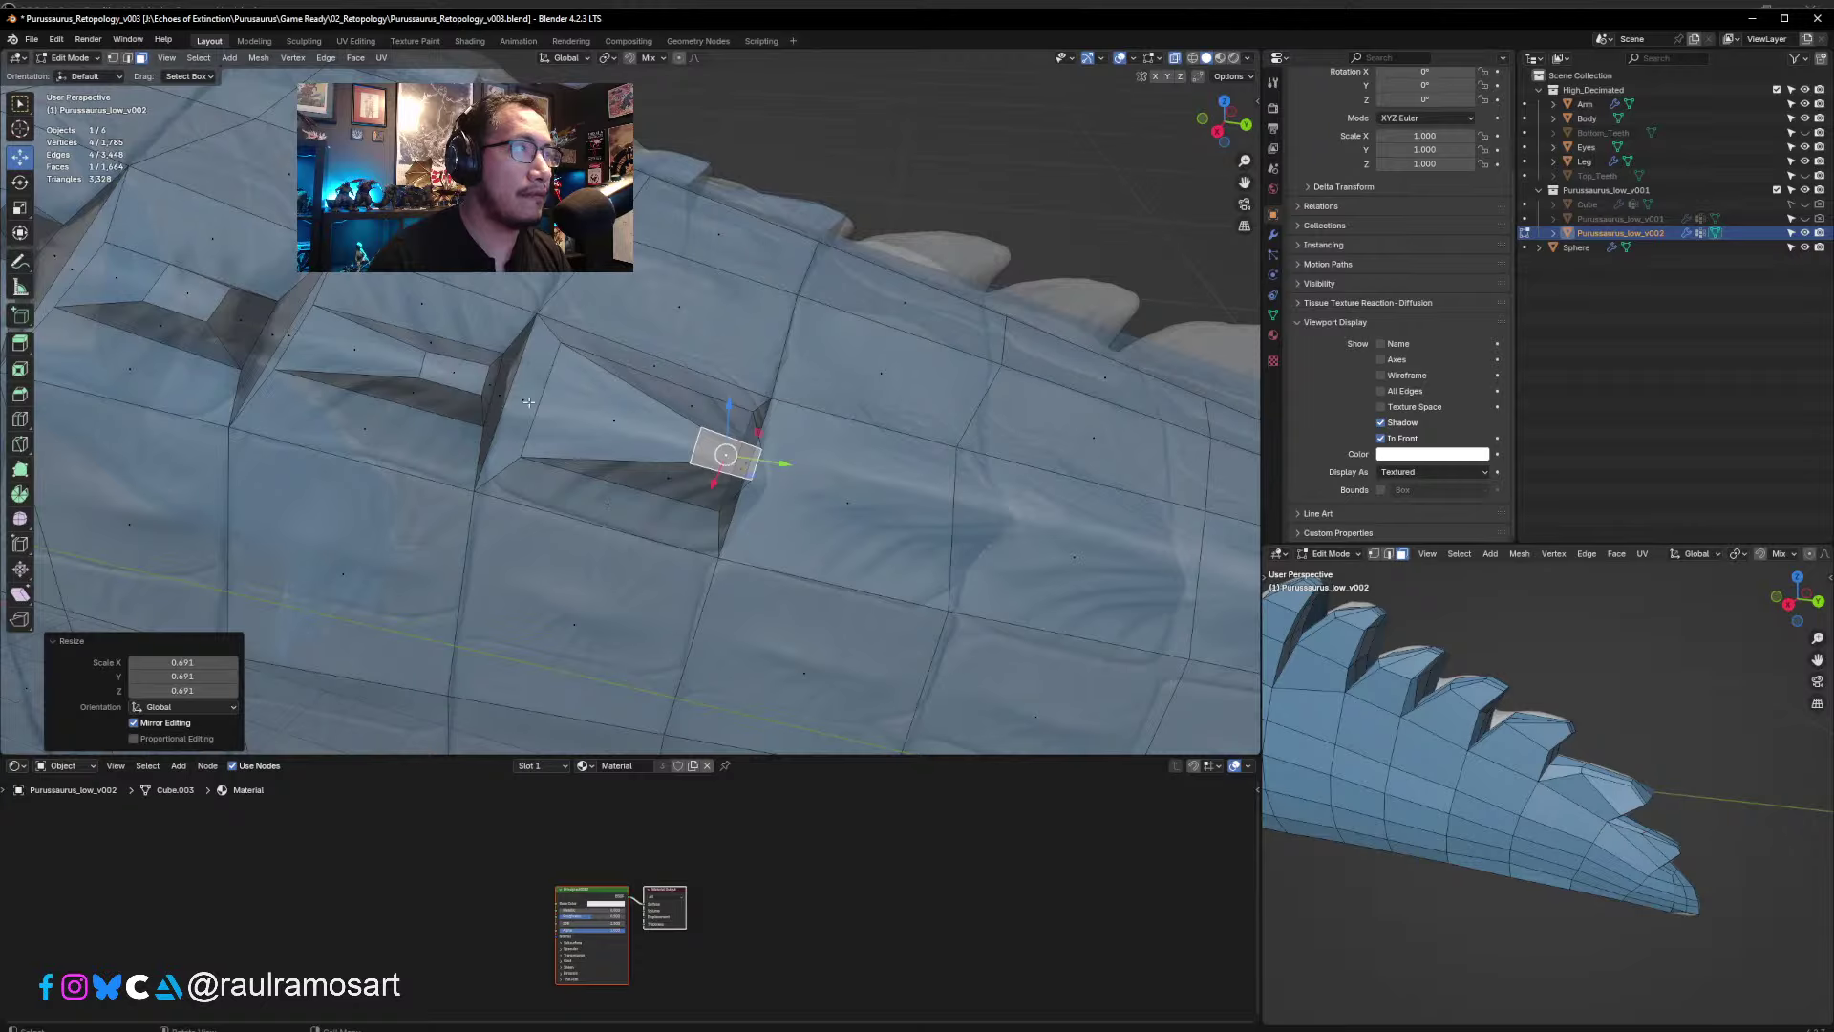
left_click(127, 57)
left_click(547, 412)
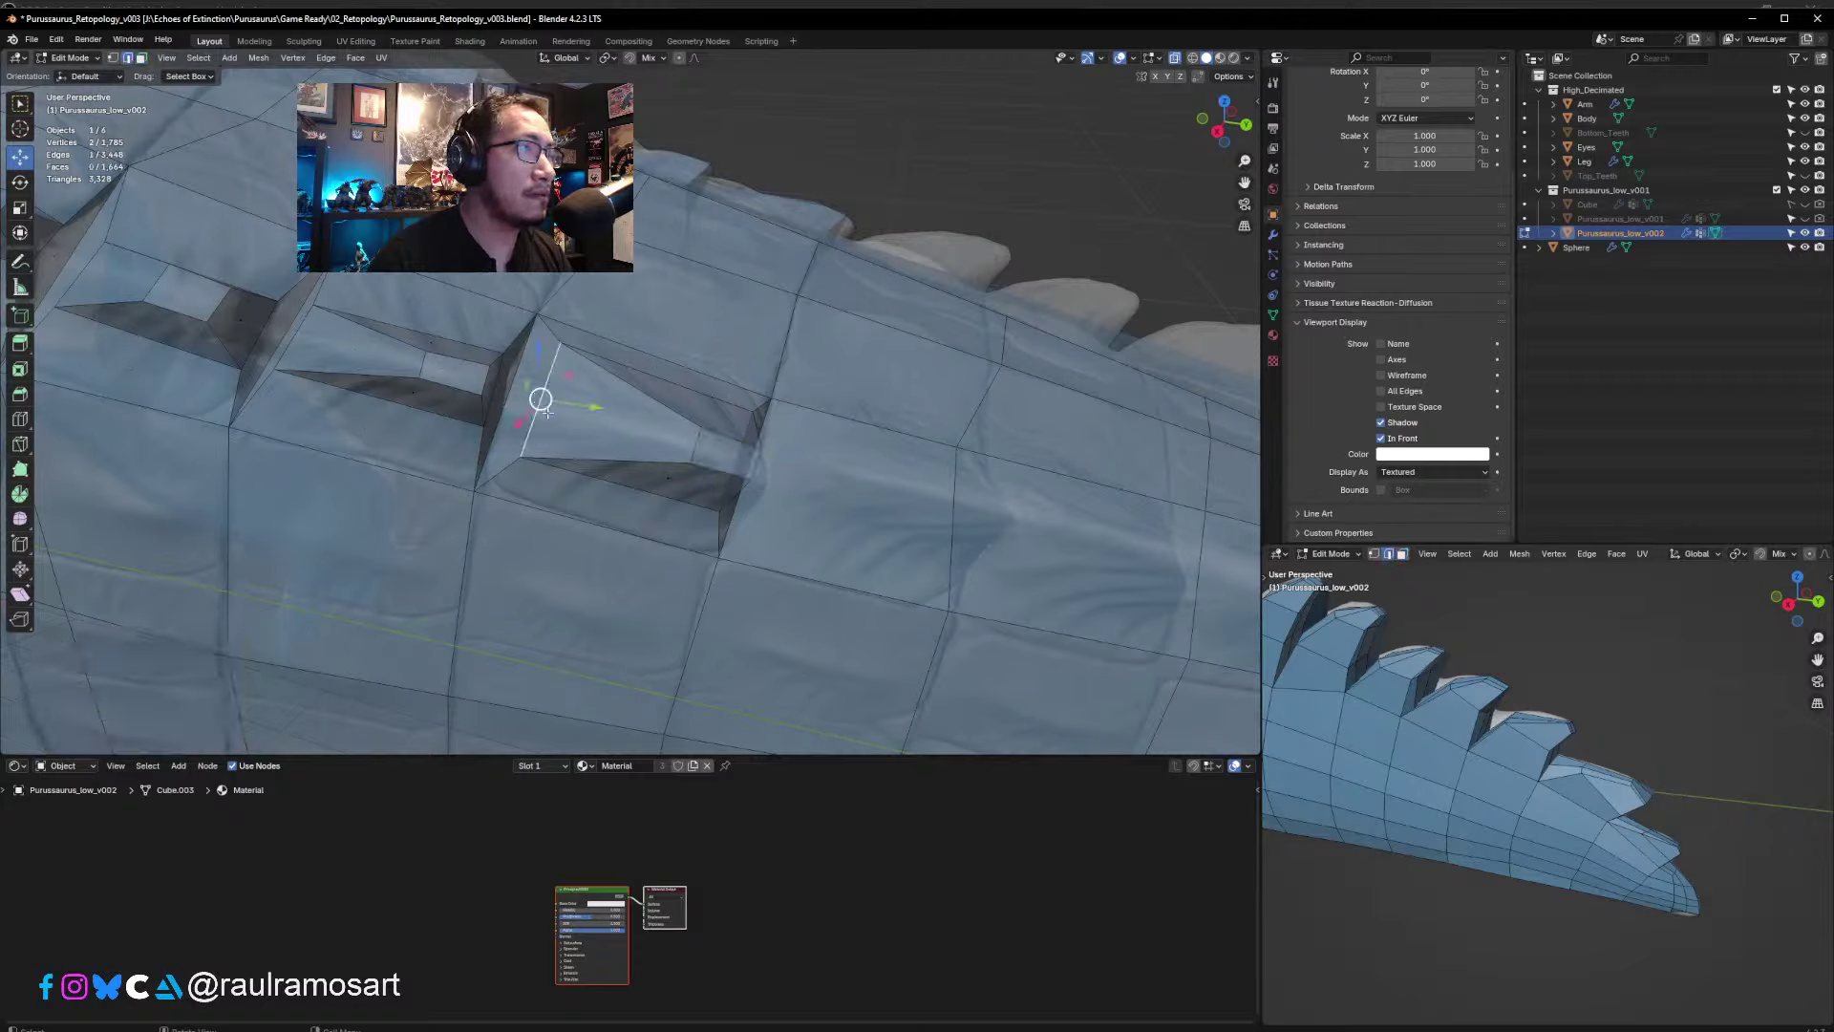
left_click_drag(542, 399, 535, 398)
key("s")
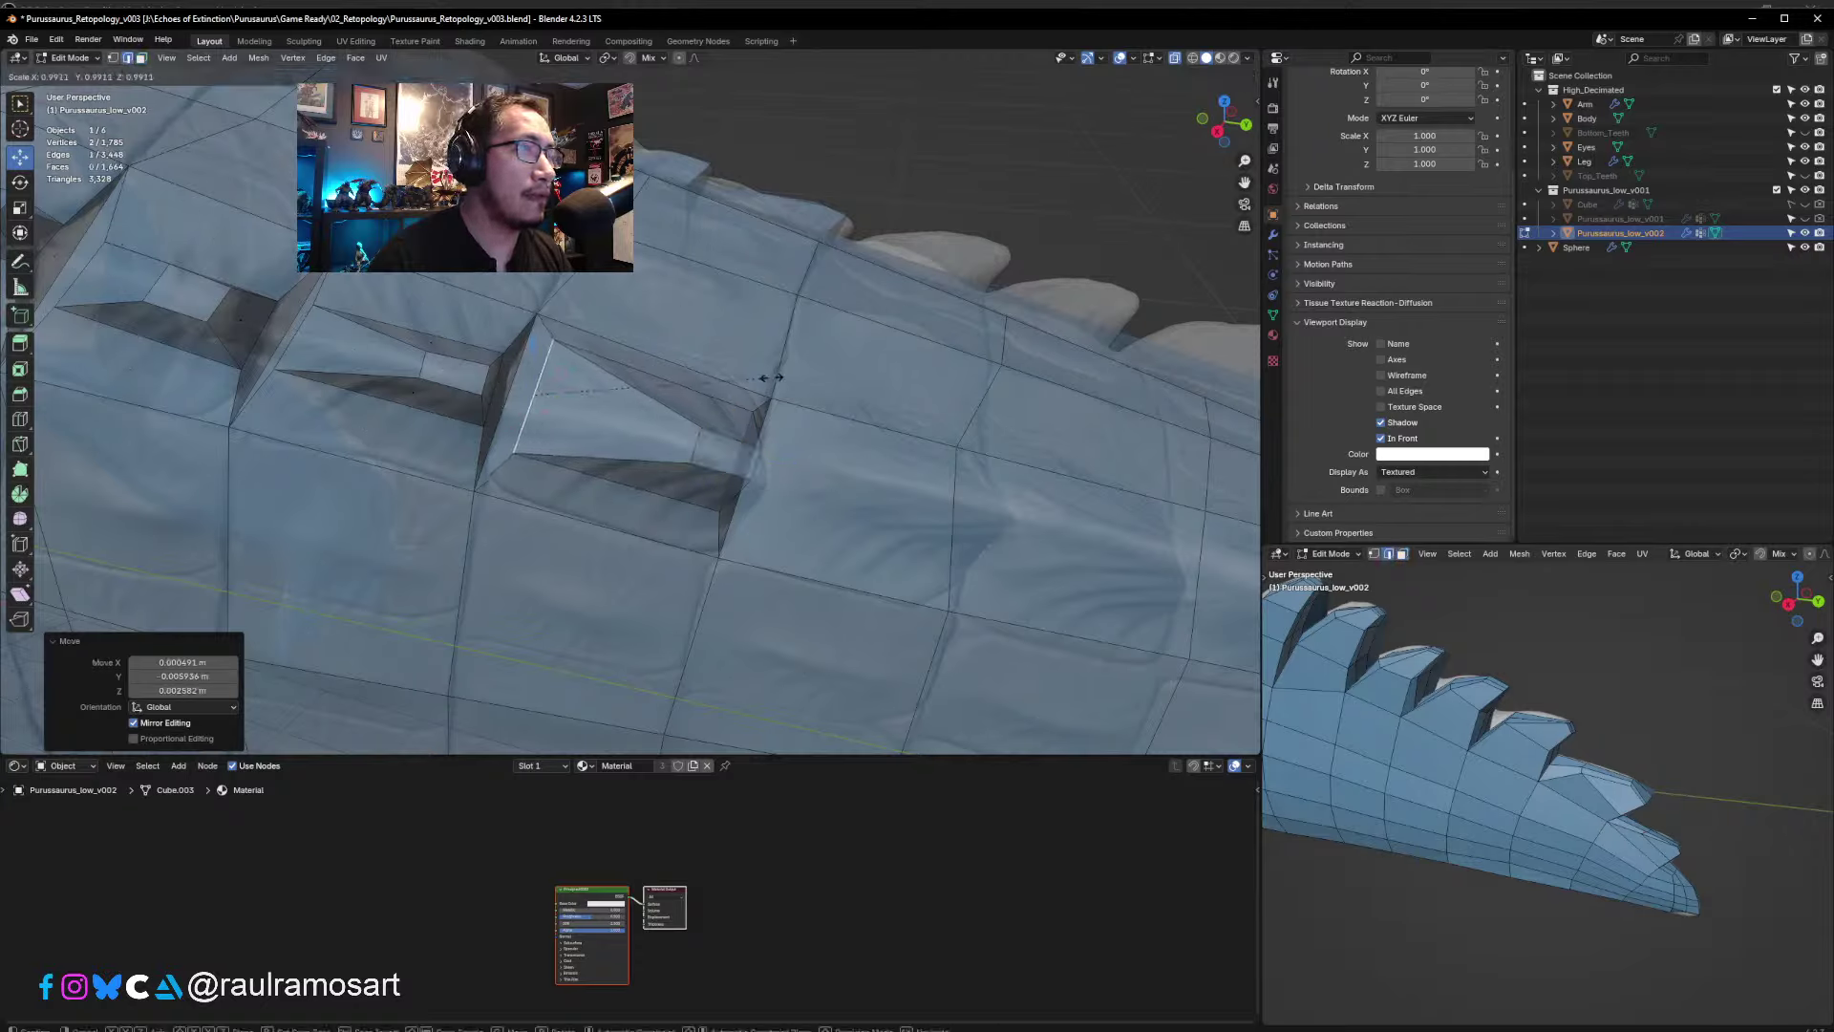
left_click(712, 384)
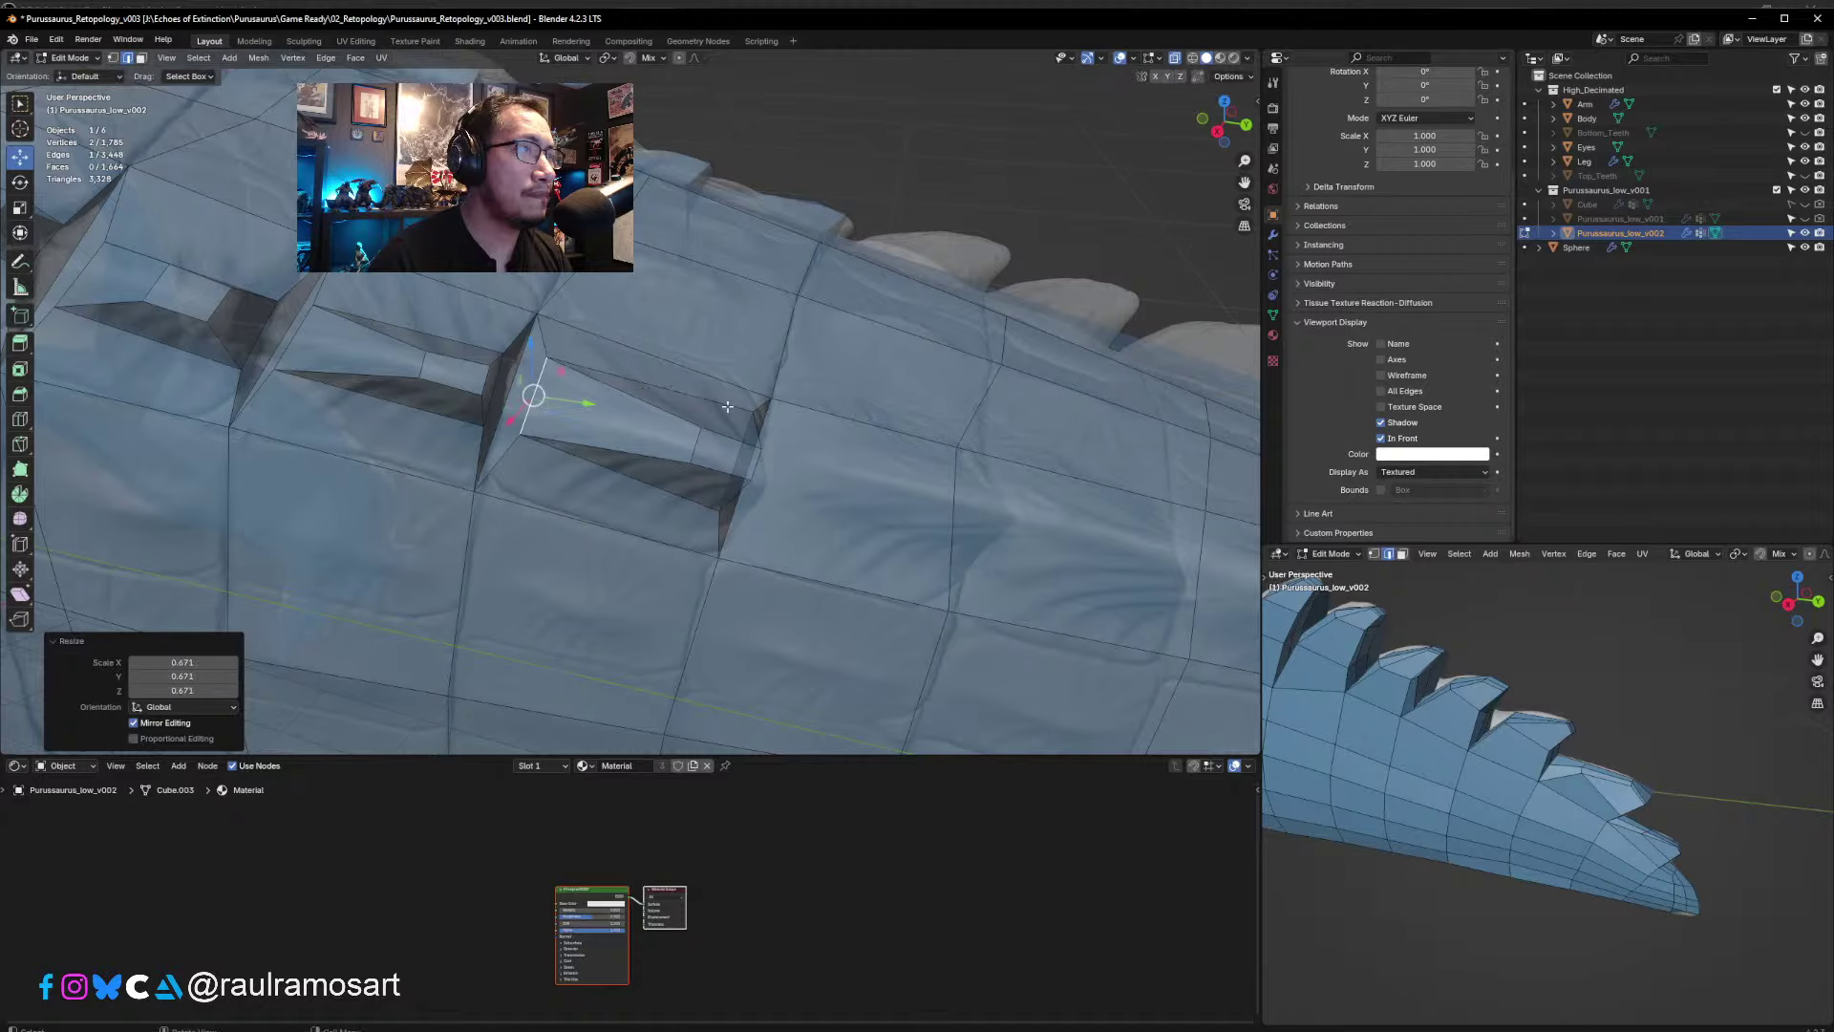
left_click(718, 489)
key("s")
left_click(808, 477)
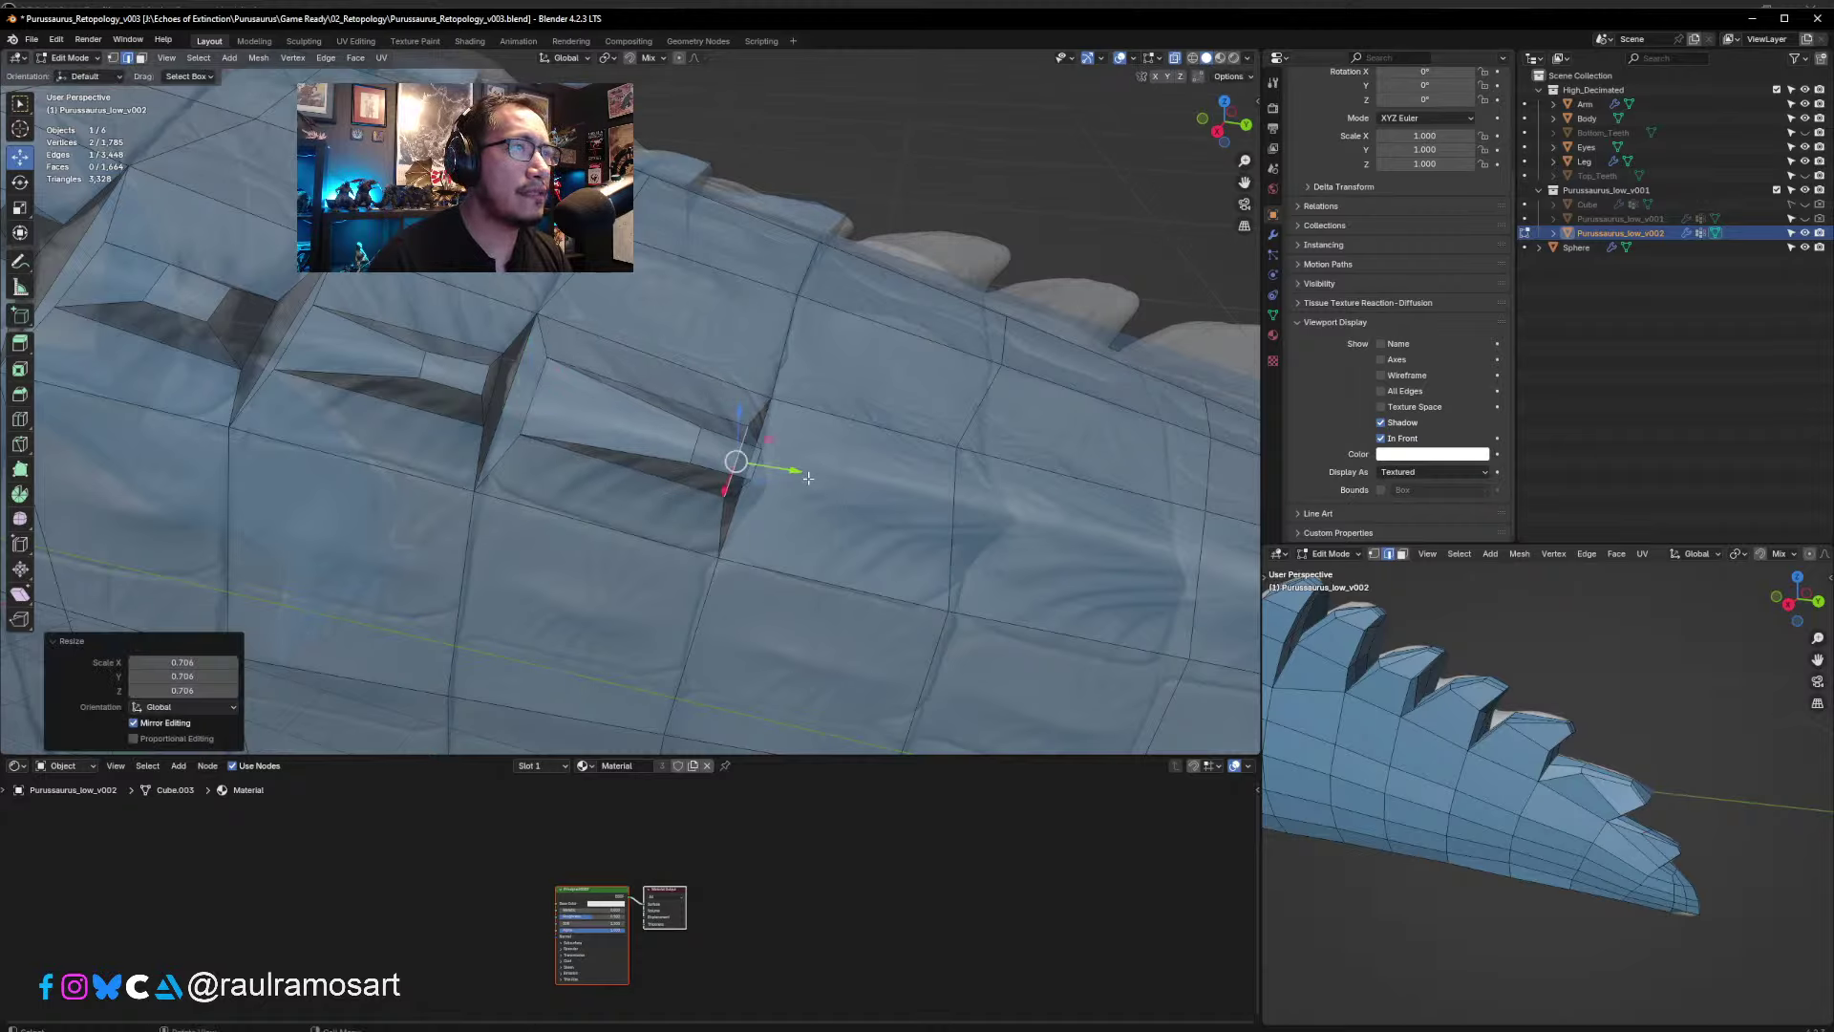
- Move the upper rear corner vertex of the following scute's base face back about 0.029 m along Y
middle_click_drag(808, 477, 582, 477, "shift")
left_click(141, 58)
left_click(569, 492)
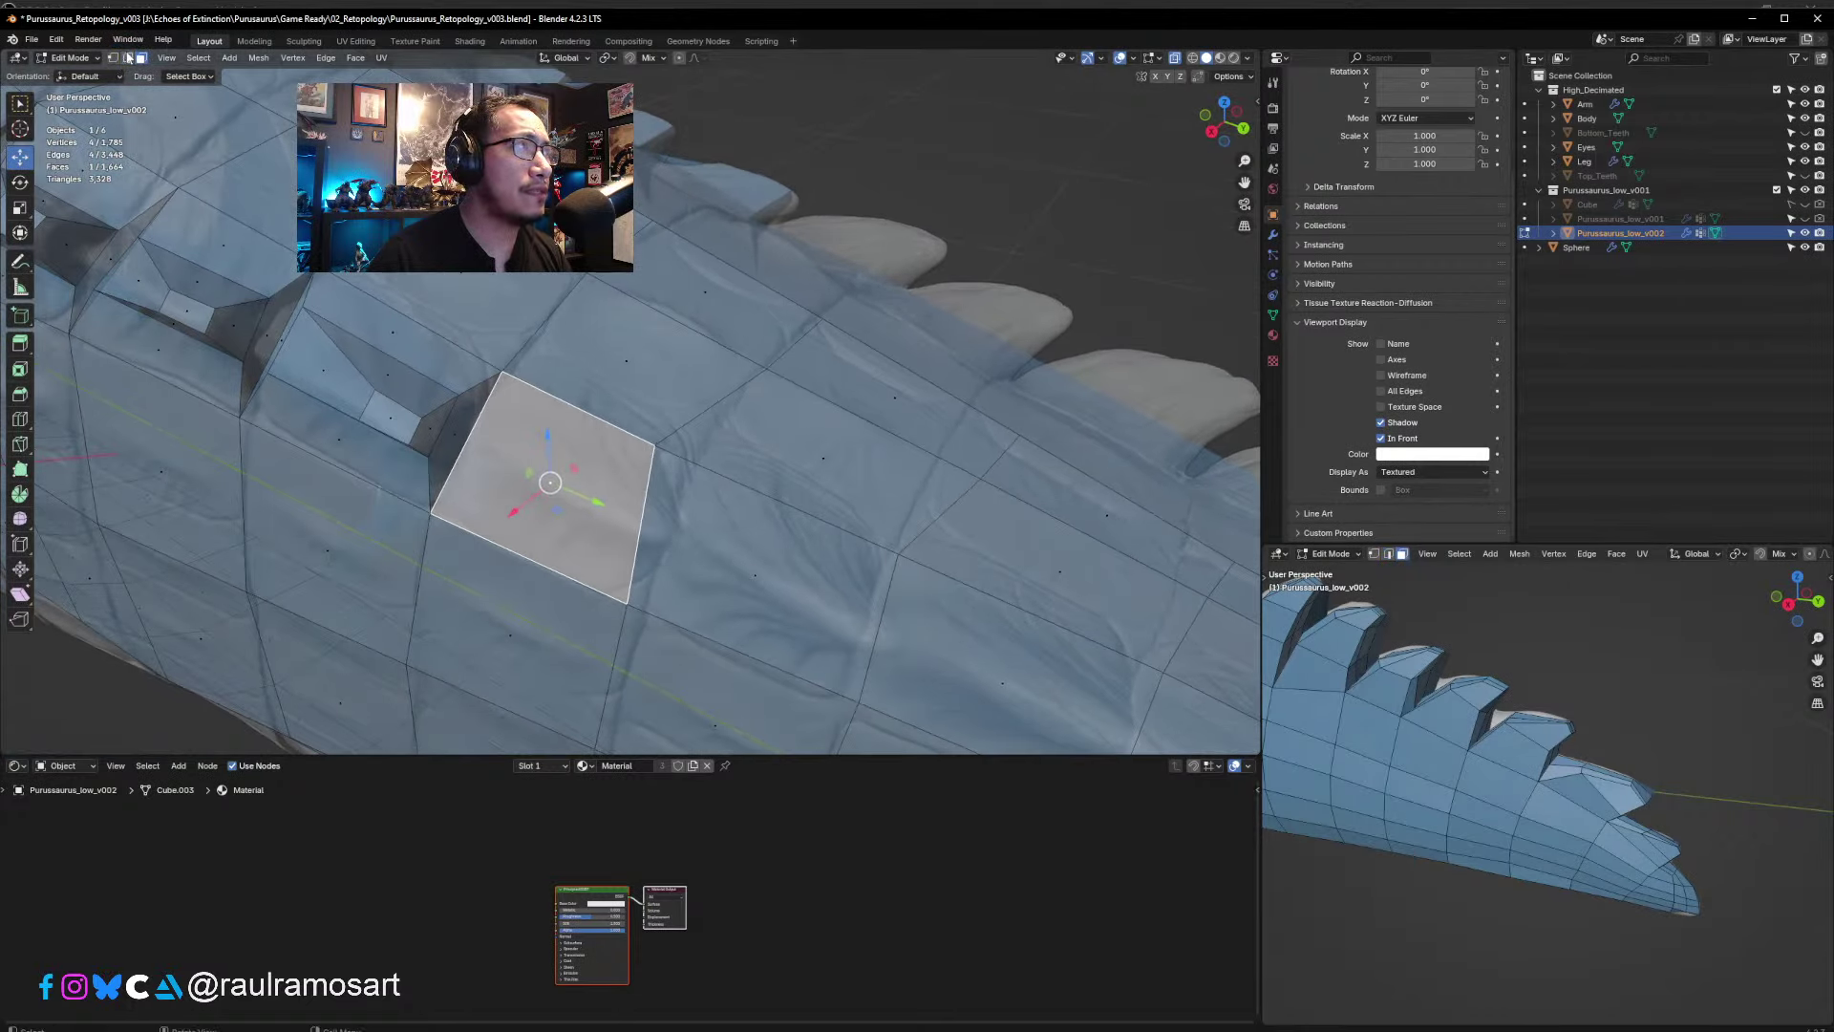
left_click(116, 60)
left_click(654, 443)
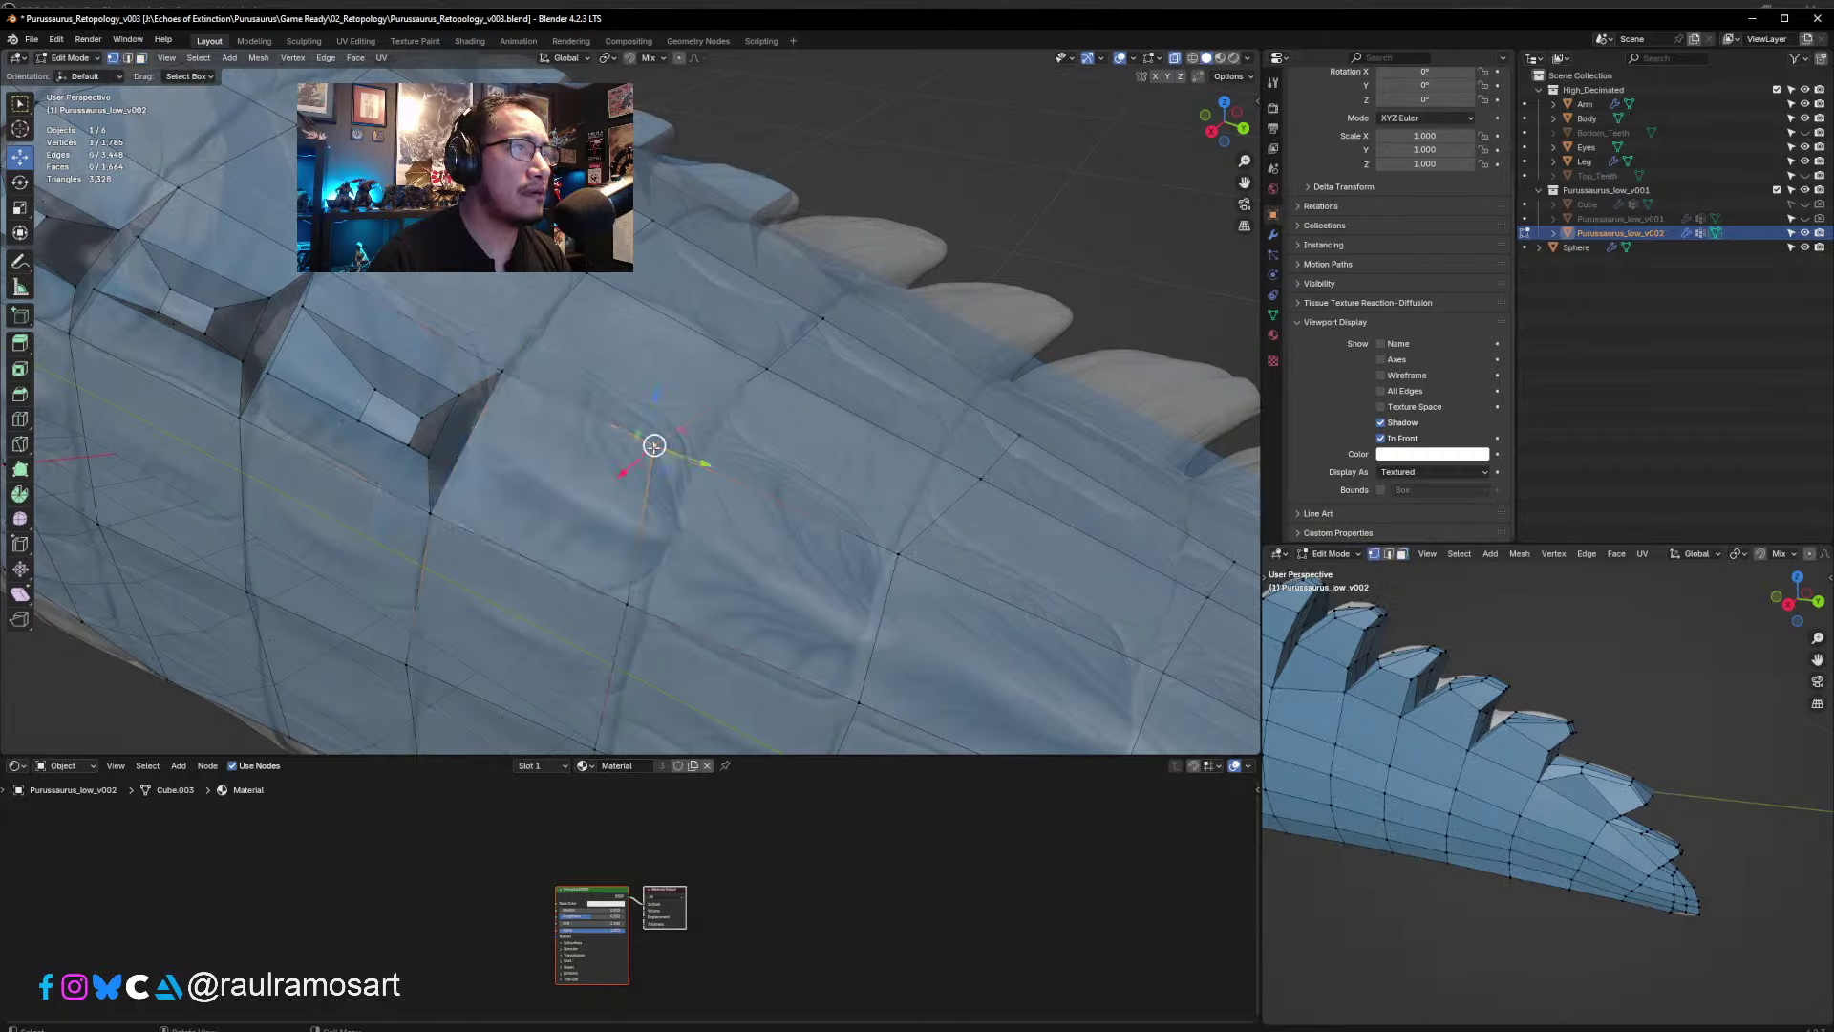
key("g")
left_click(688, 472)
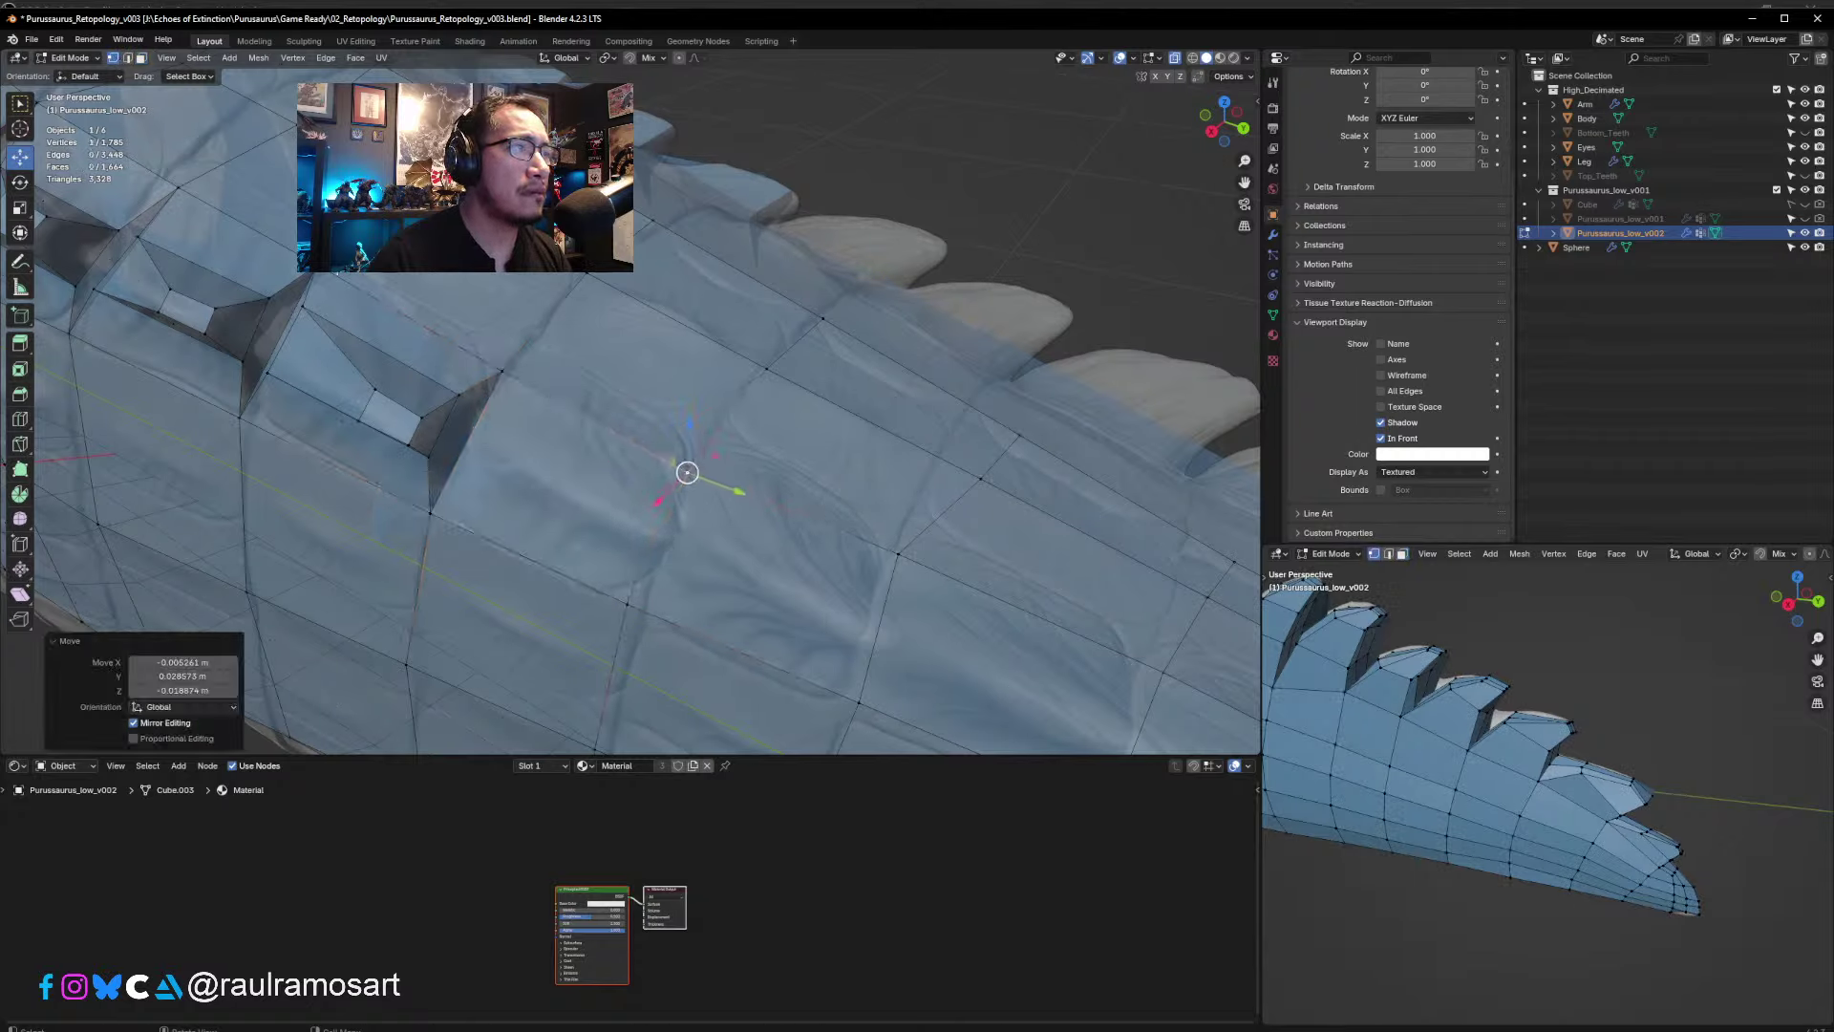
- Inset the following scute's base face and raise the inset face about 0.012 m along Z
left_click(625, 505)
left_click(572, 491)
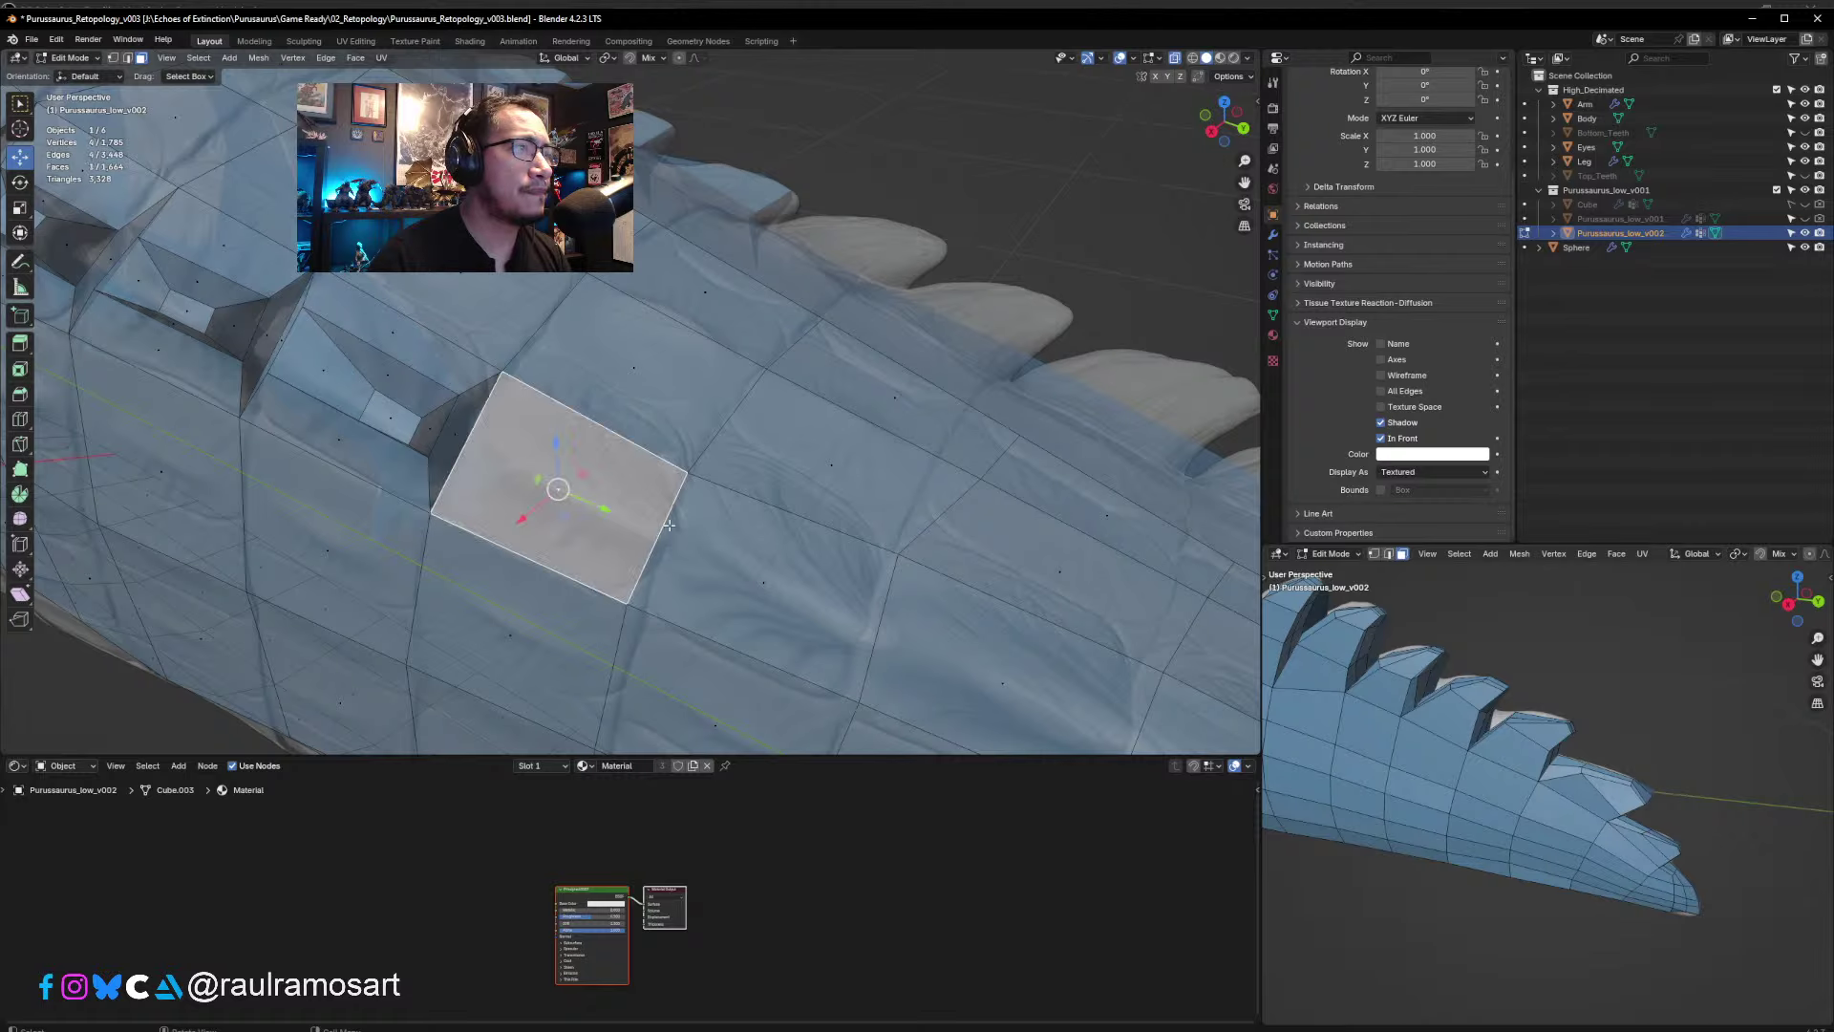
key("i")
left_click(705, 537)
middle_click_drag(705, 538, 781, 437)
key("g")
left_click(695, 343)
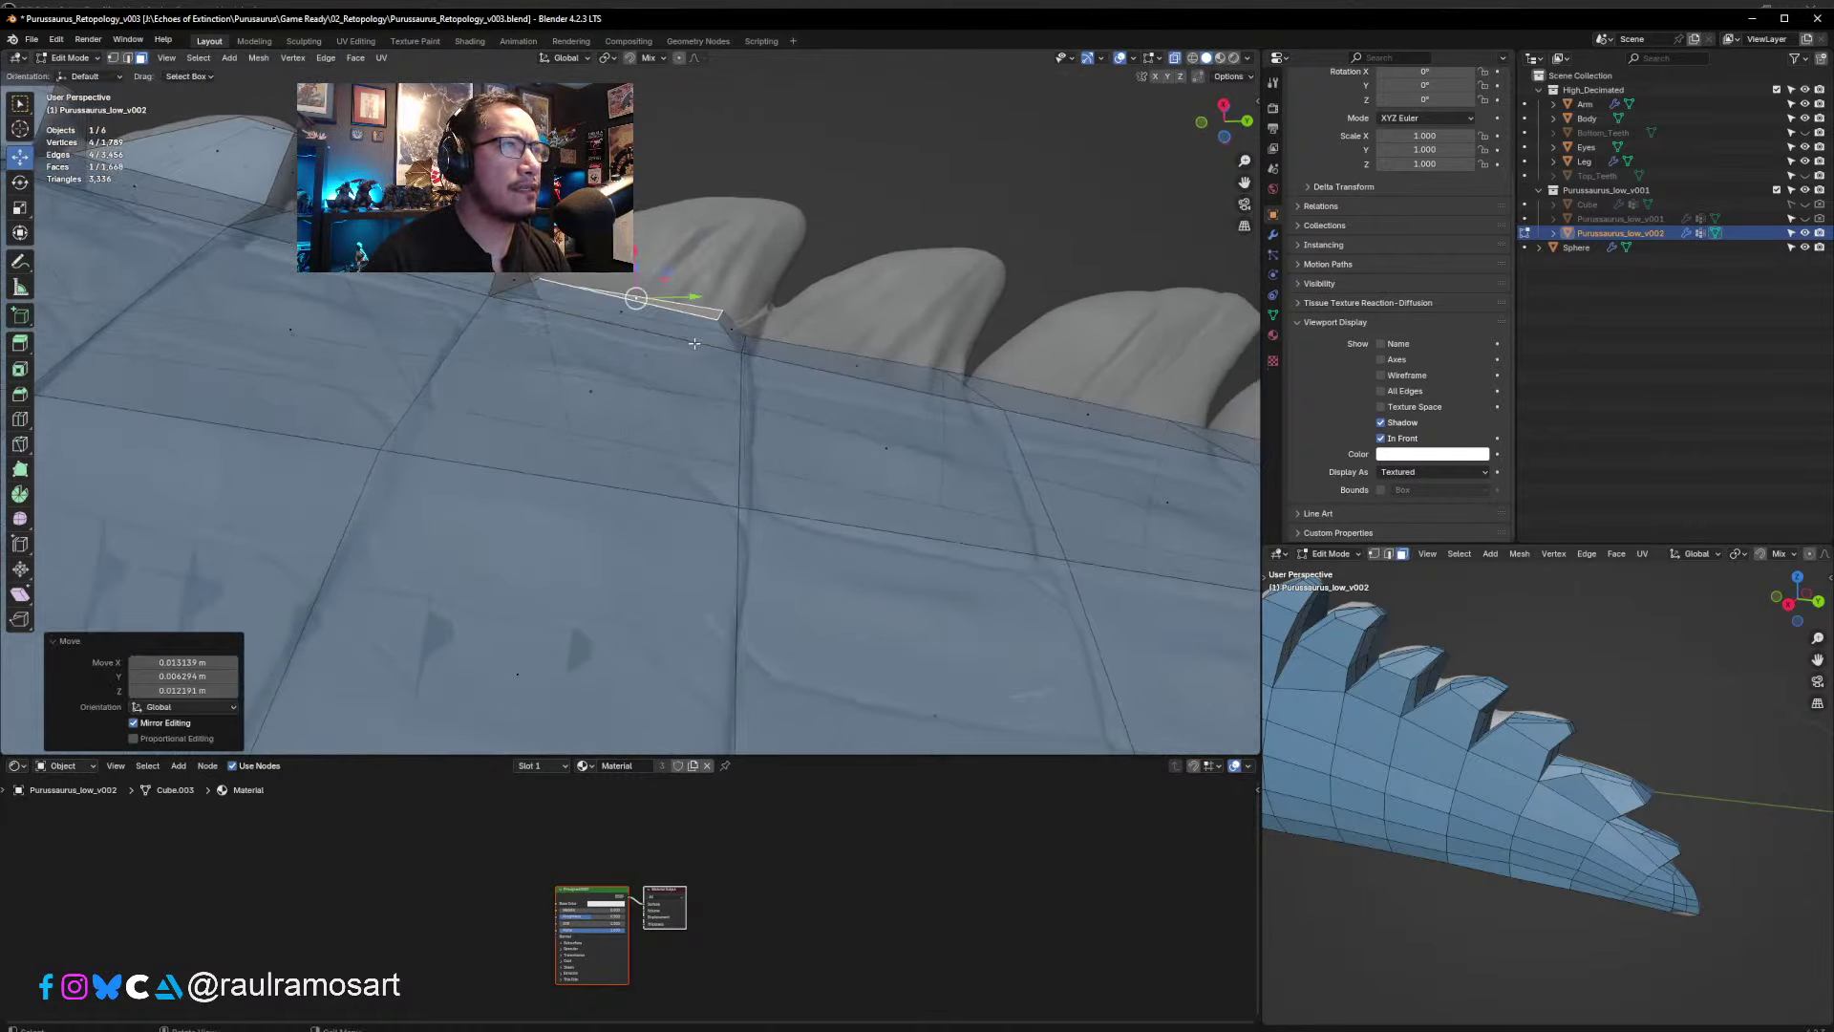
- Extrude this raised base face, scale it to 0.495 and move it about 0.098 m along Y to the sculpted tip
key("e")
left_click(712, 308)
key("s")
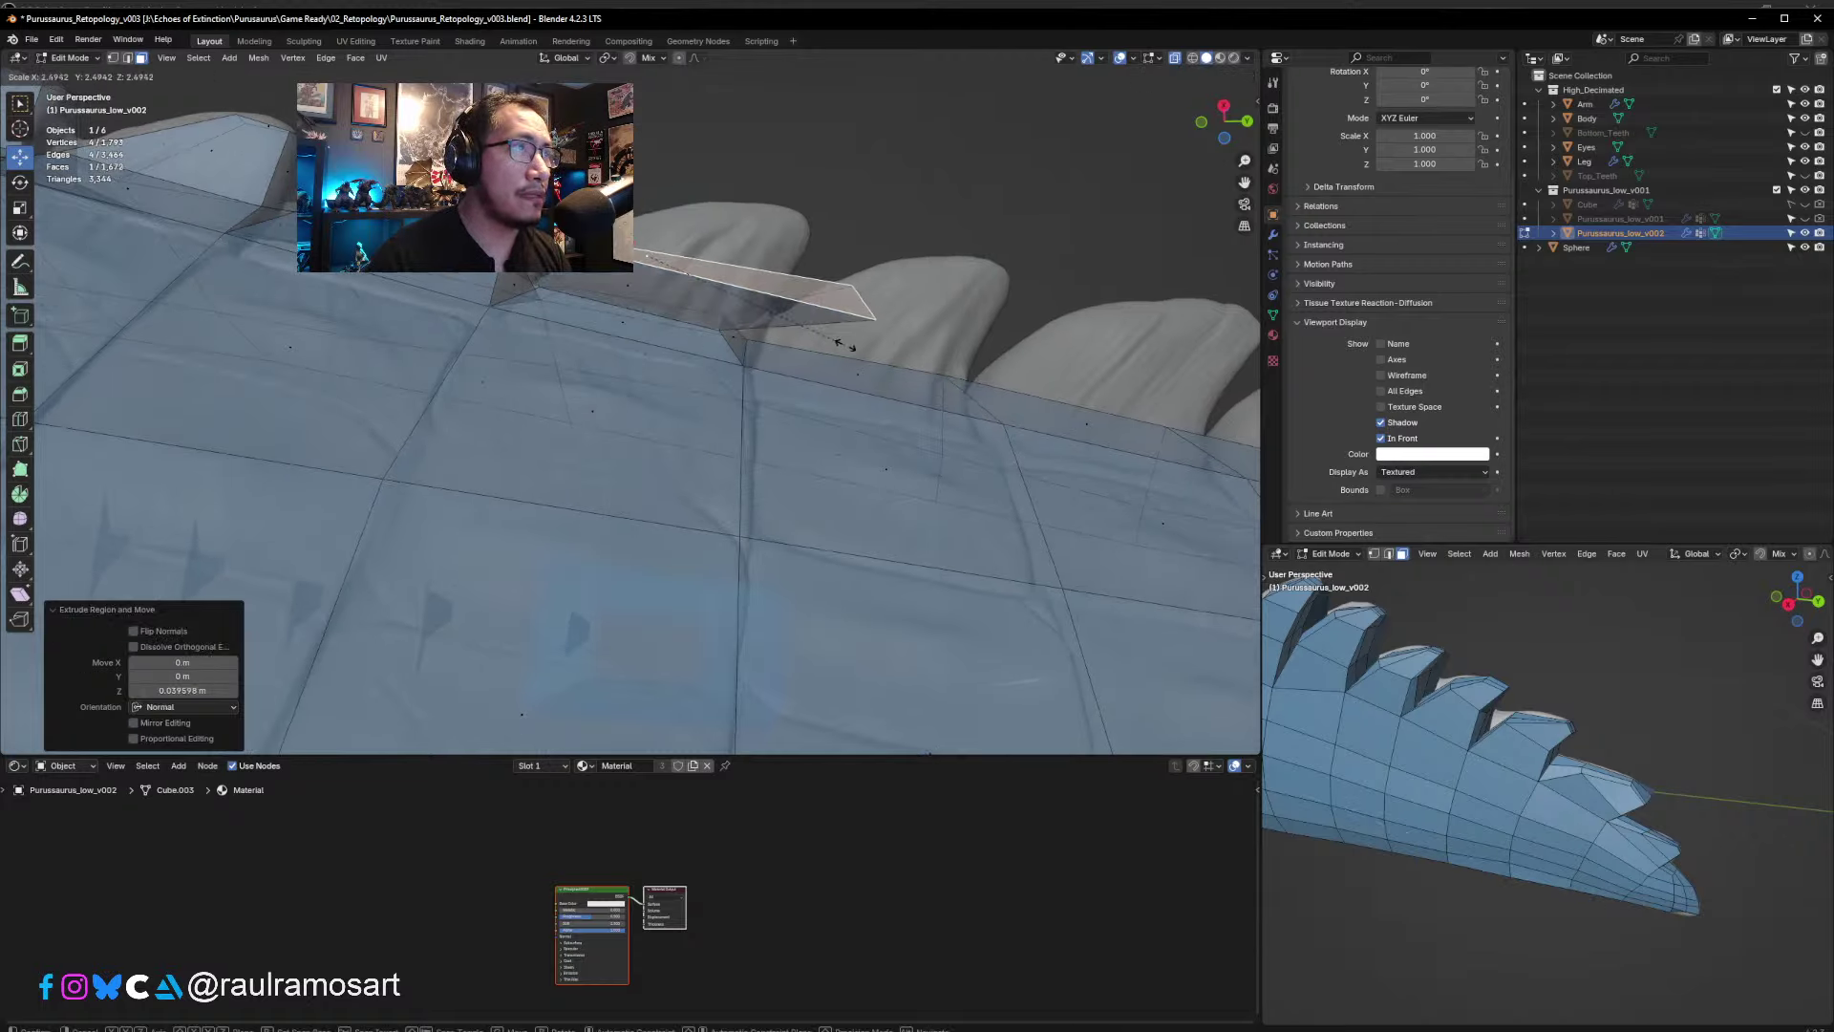
key("Escape")
key("g")
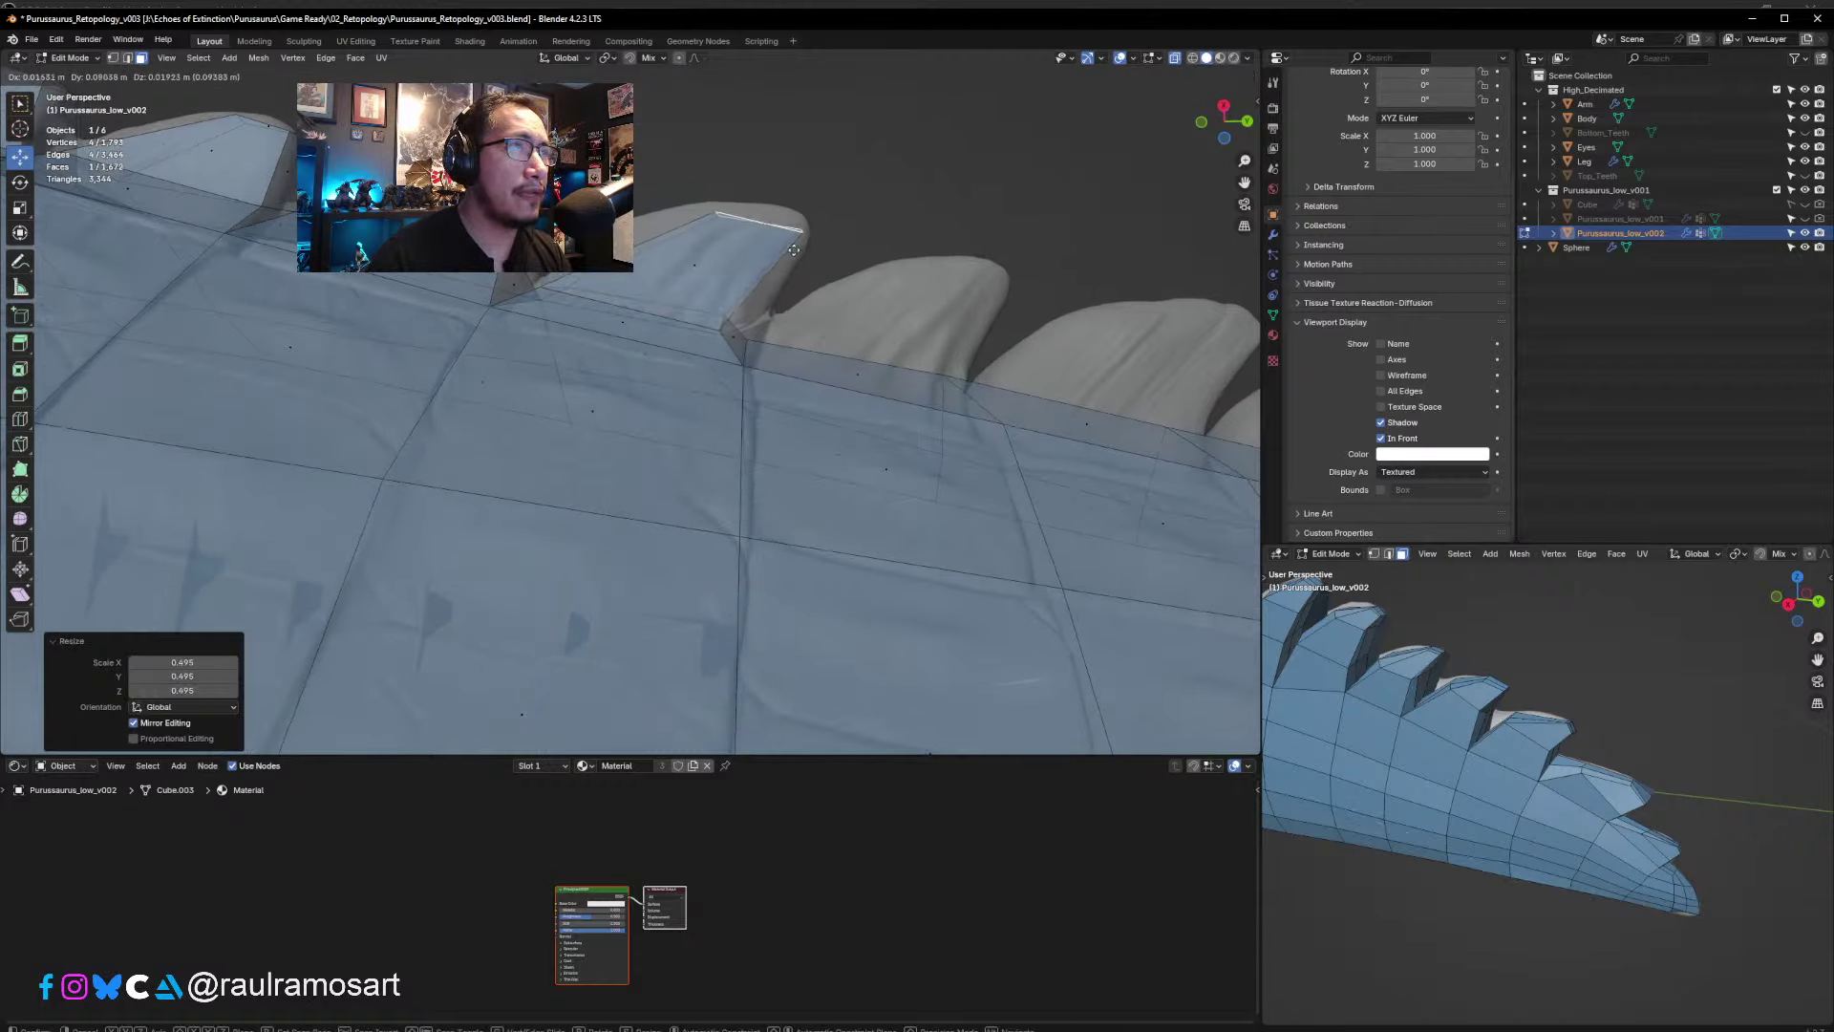
left_click(793, 285)
- Scale the newest scute's tip face to about 0.77 and nudge it slightly to fit the sculpted ridge
middle_click_drag(736, 334, 648, 522)
key("s")
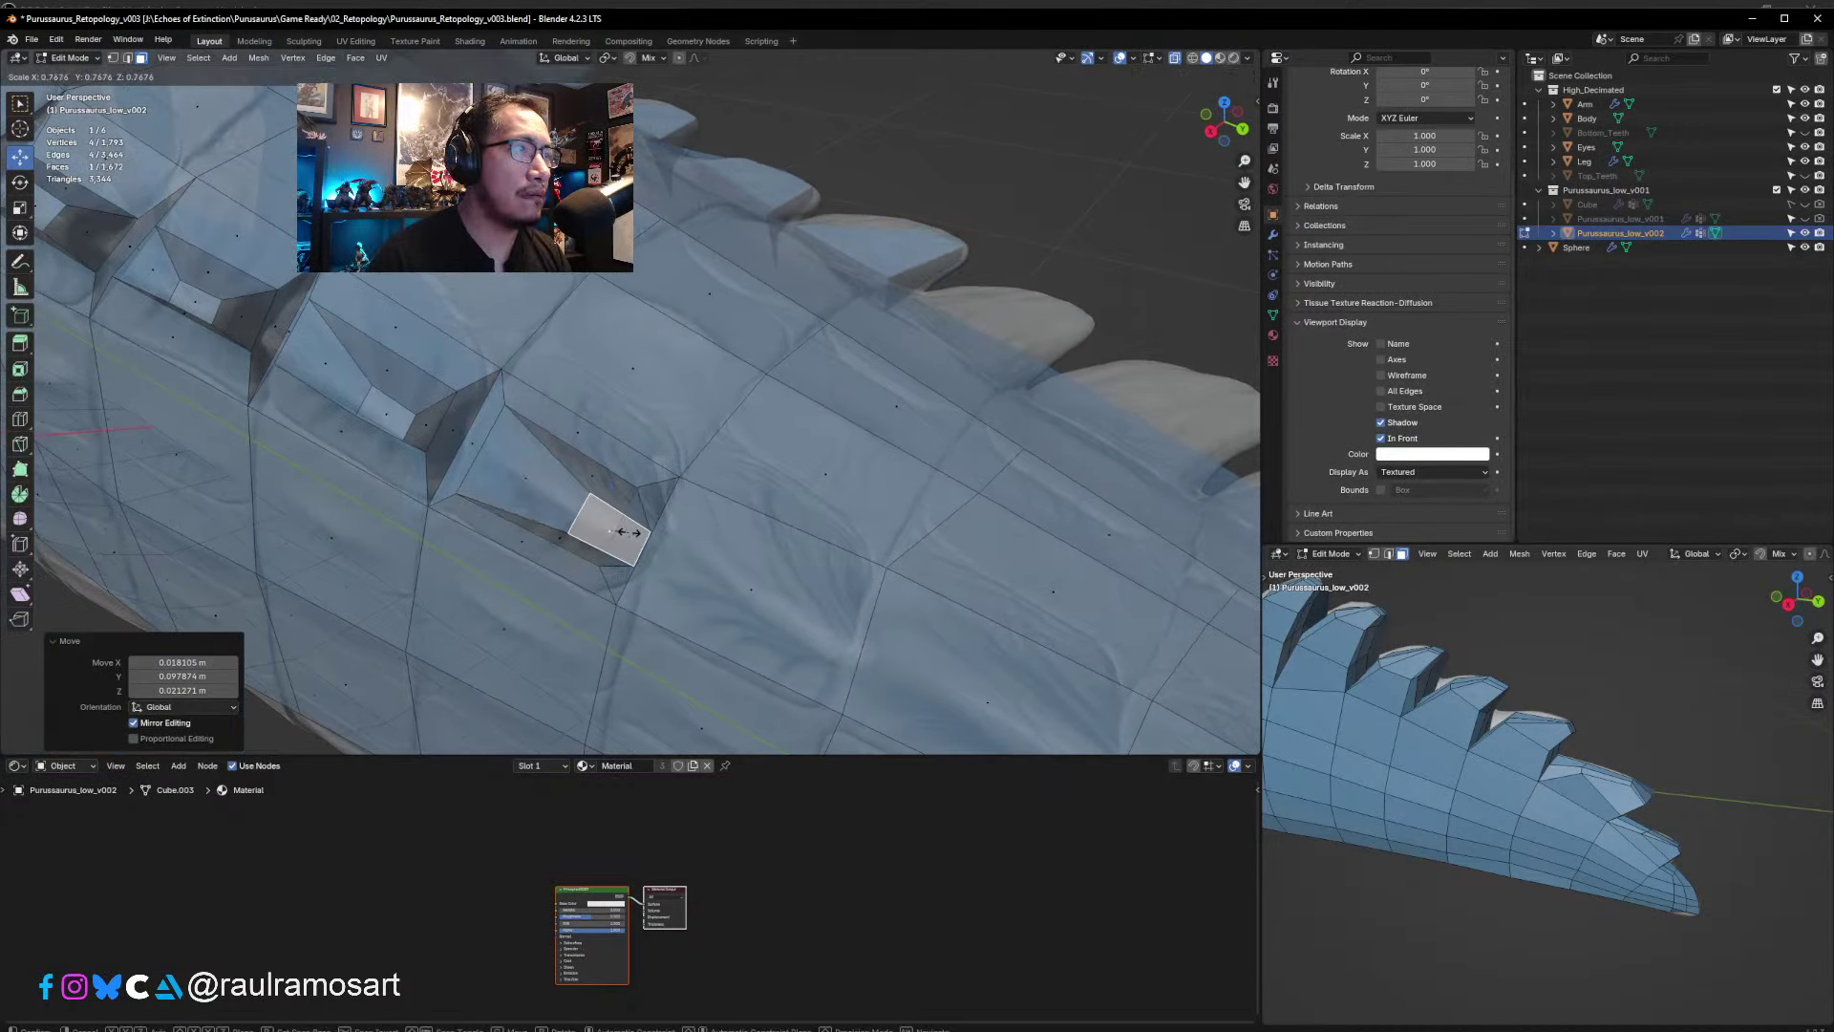
left_click(630, 531)
key("g")
left_click(630, 532)
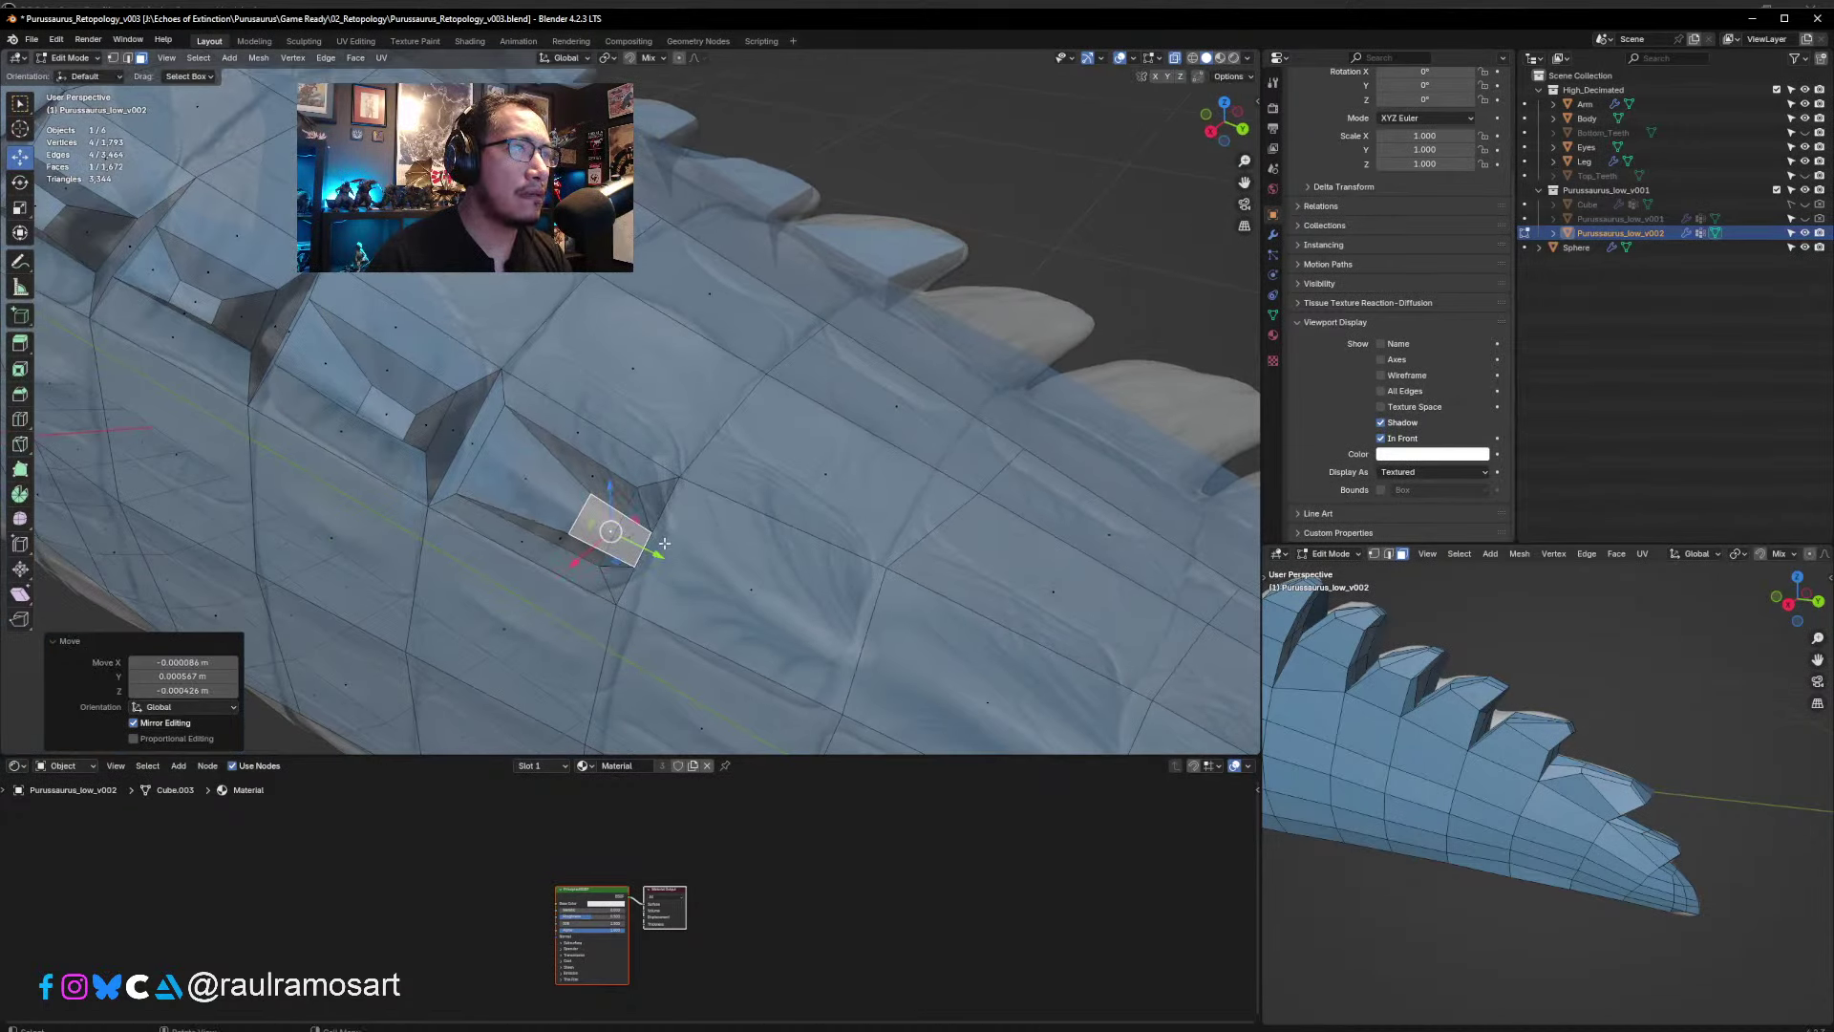
- Adjust the newest scute's lower side base edge and shift its tip face's side edges to match the sculpt
middle_click_drag(664, 542, 703, 478)
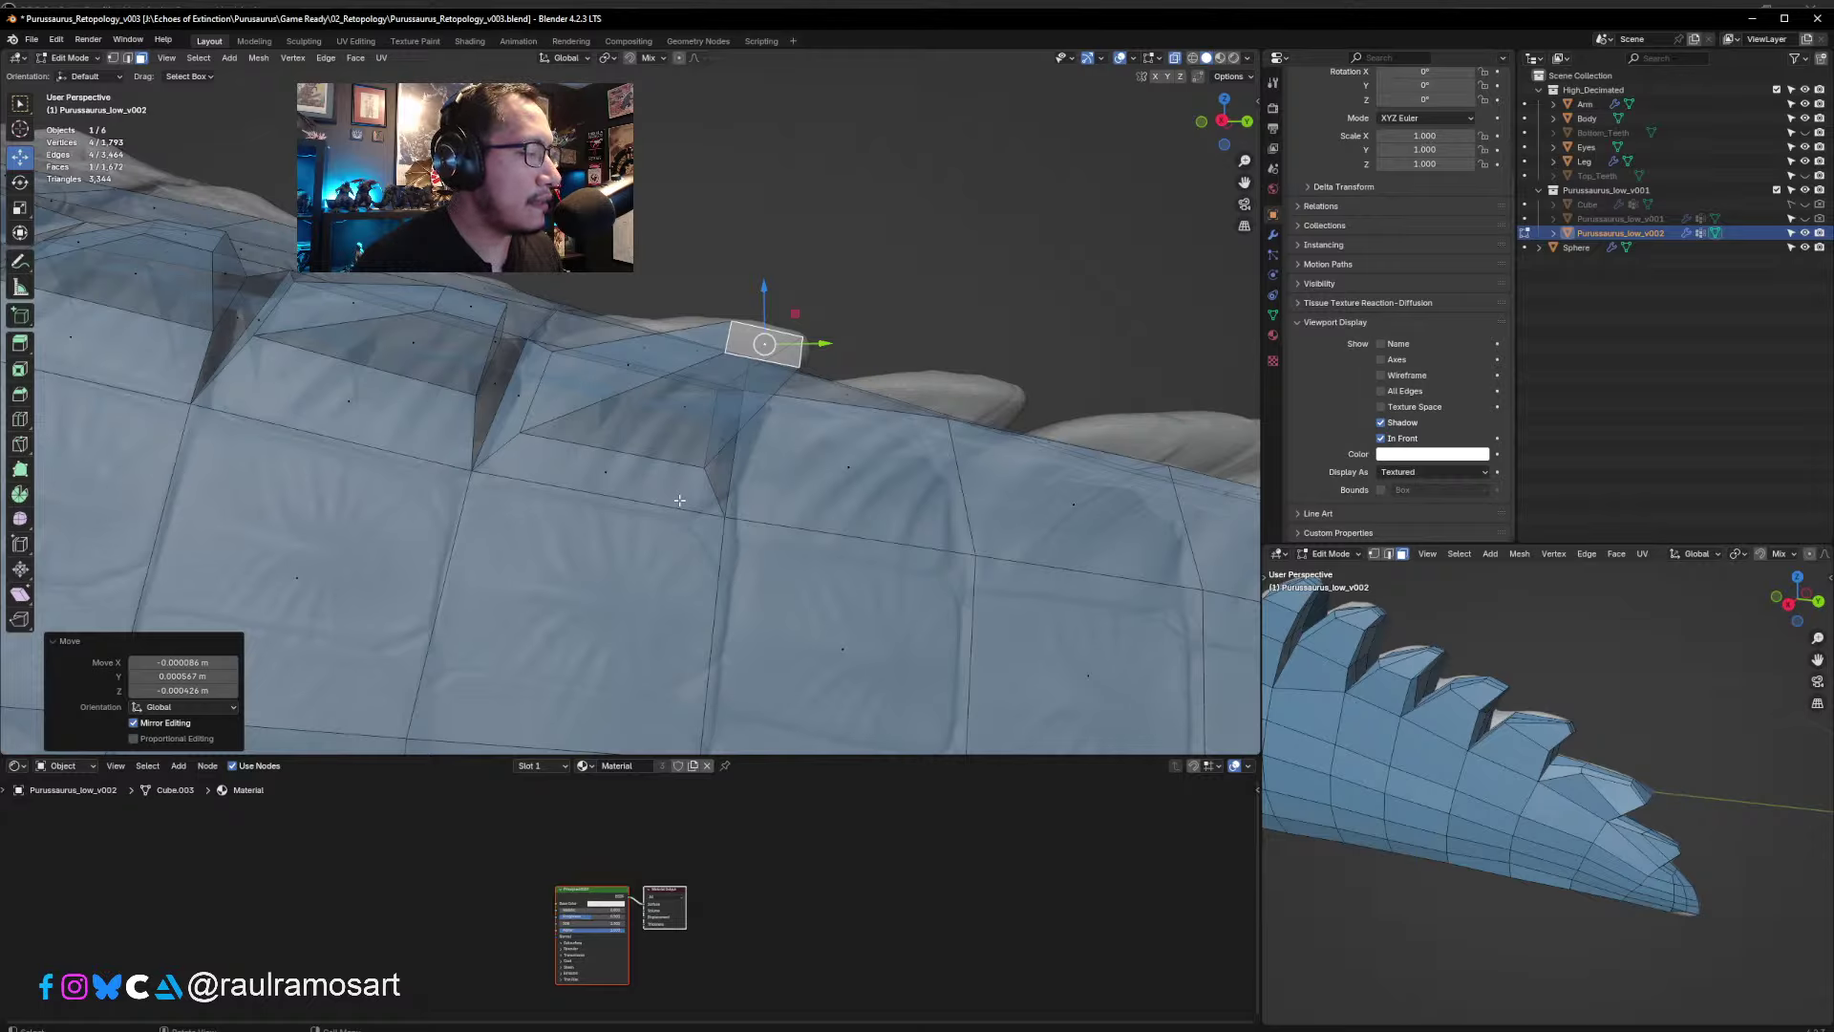
middle_click_drag(679, 500, 606, 490)
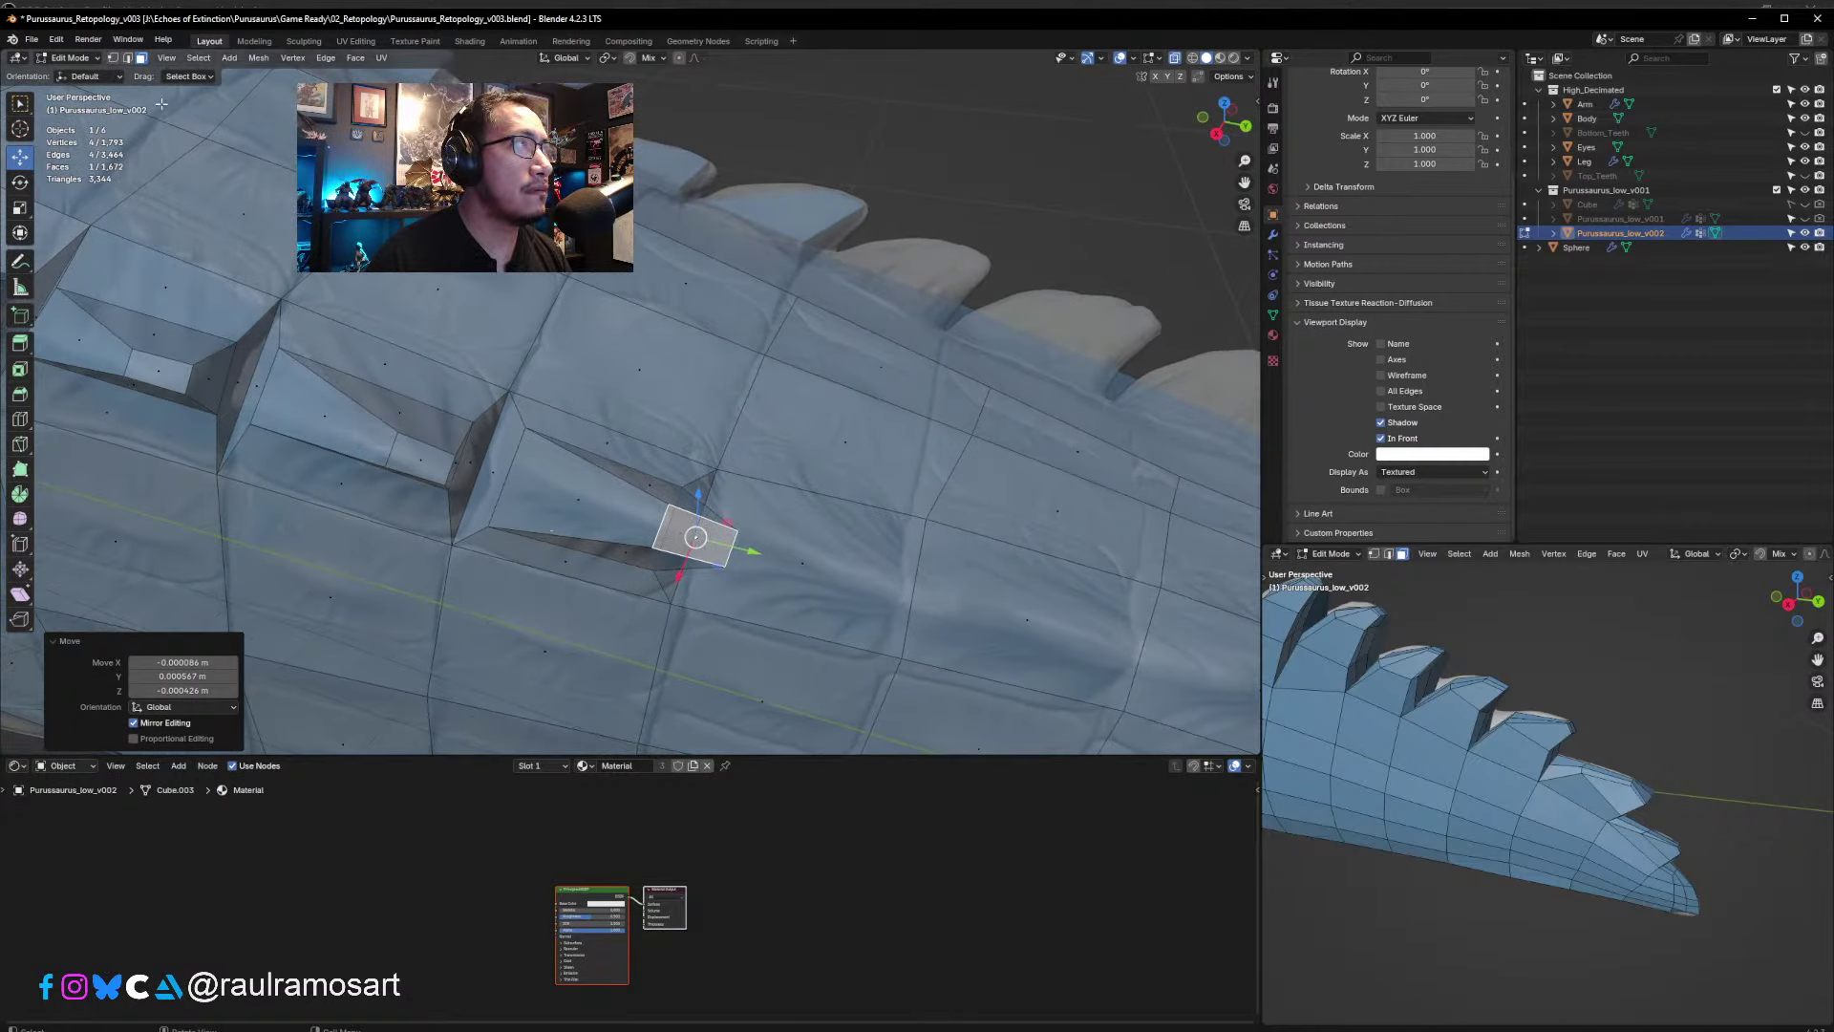
left_click(128, 58)
left_click(532, 545)
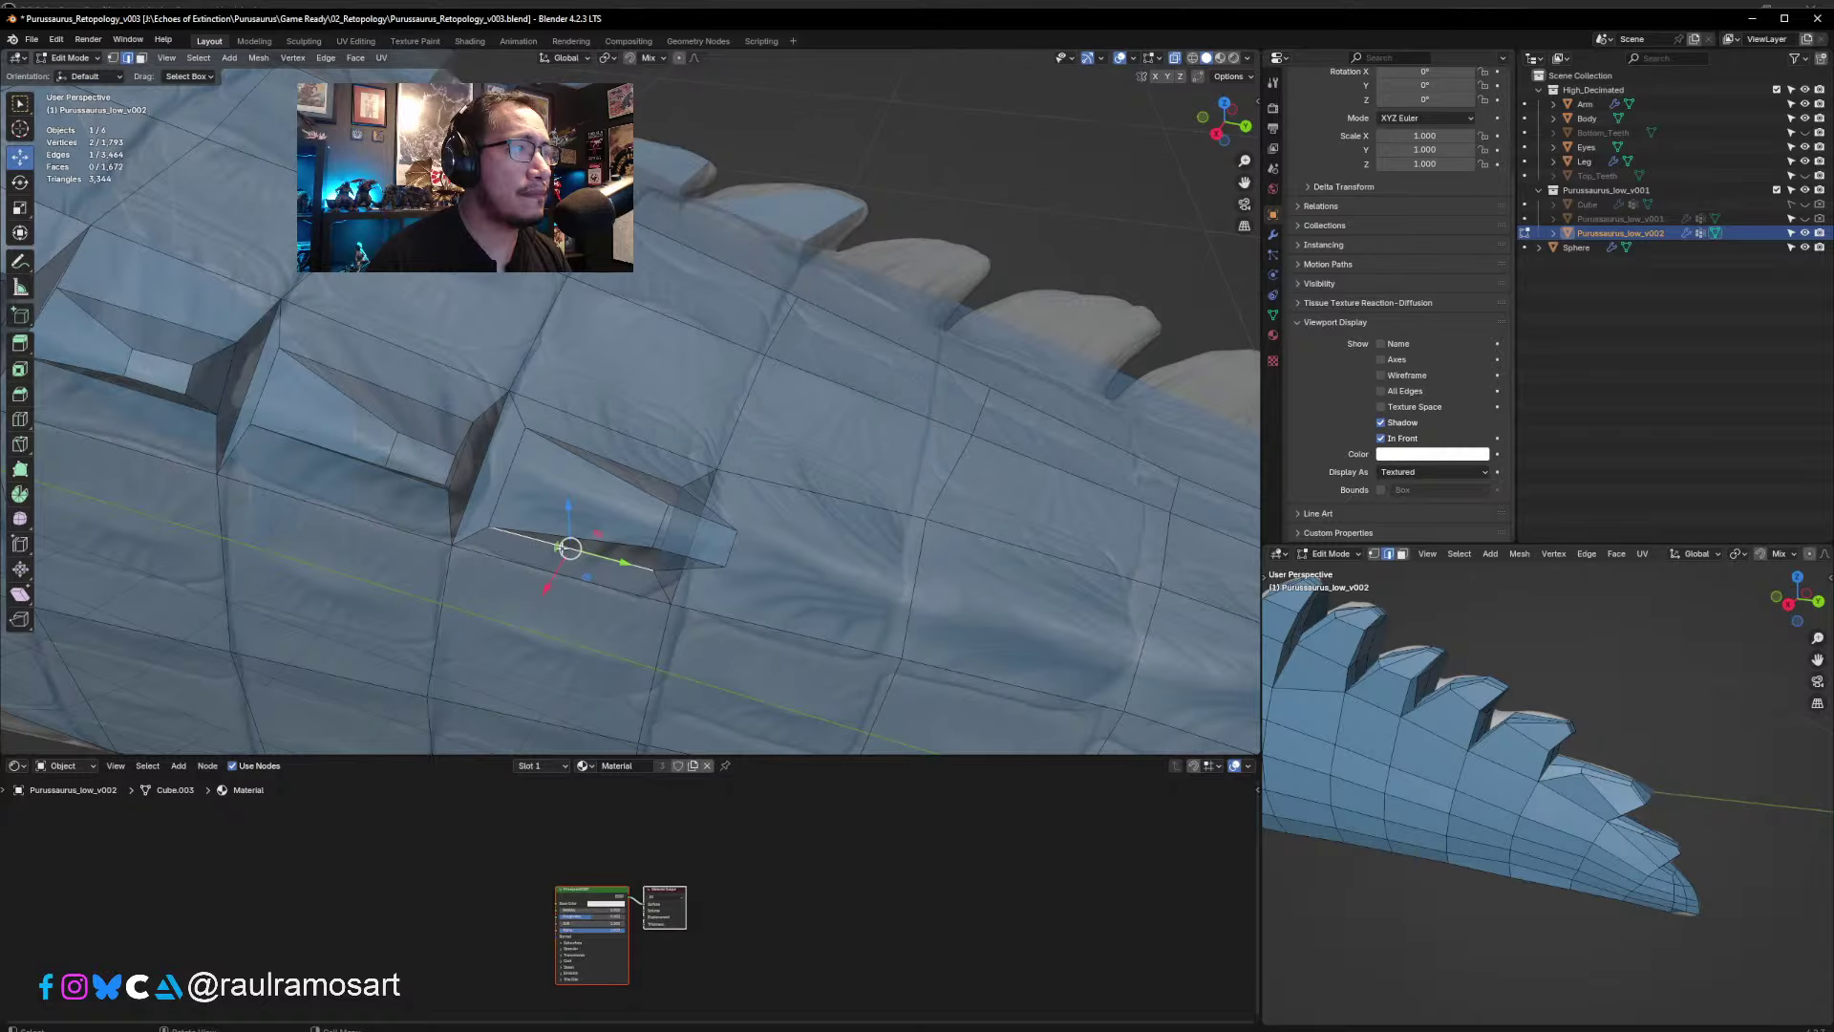
left_click_drag(566, 547, 572, 545)
left_click(632, 472)
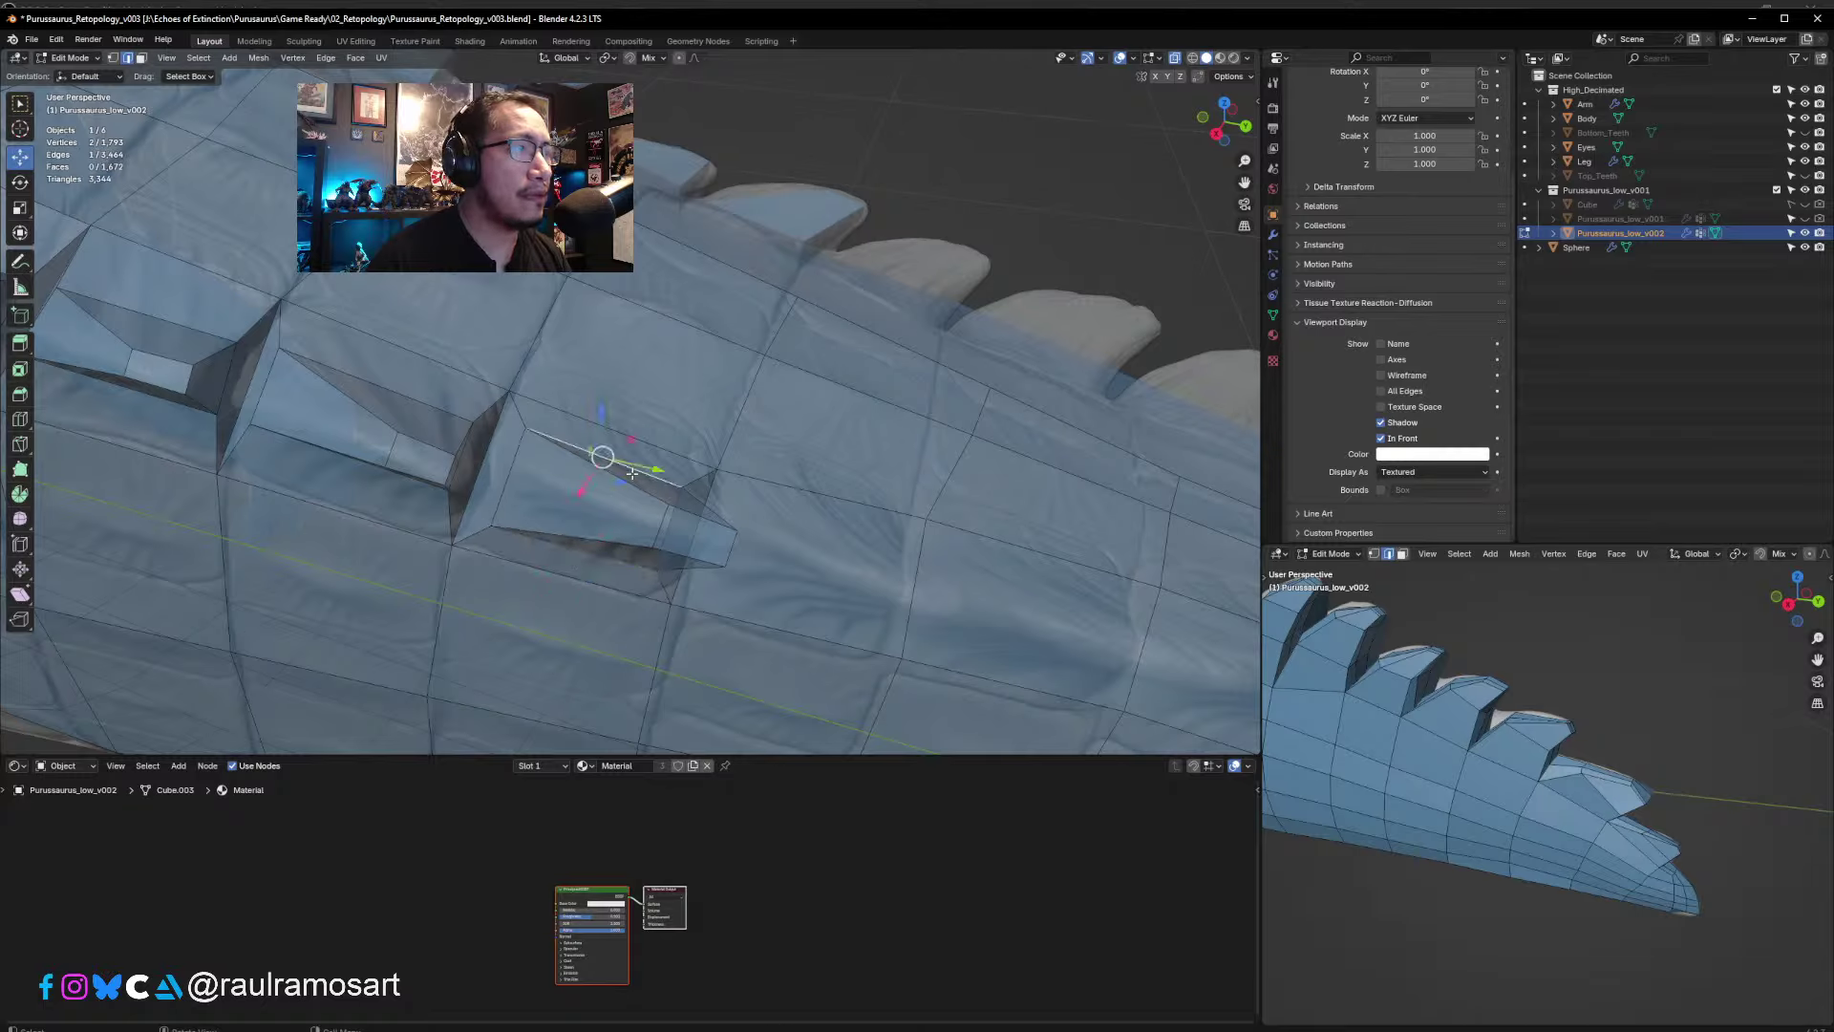
left_click(692, 515)
left_click_drag(691, 517, 675, 546)
left_click(675, 554)
- Try to move the selected side edge of the newest scute's tip toward the sculpted outline
middle_click_drag(675, 545, 772, 463)
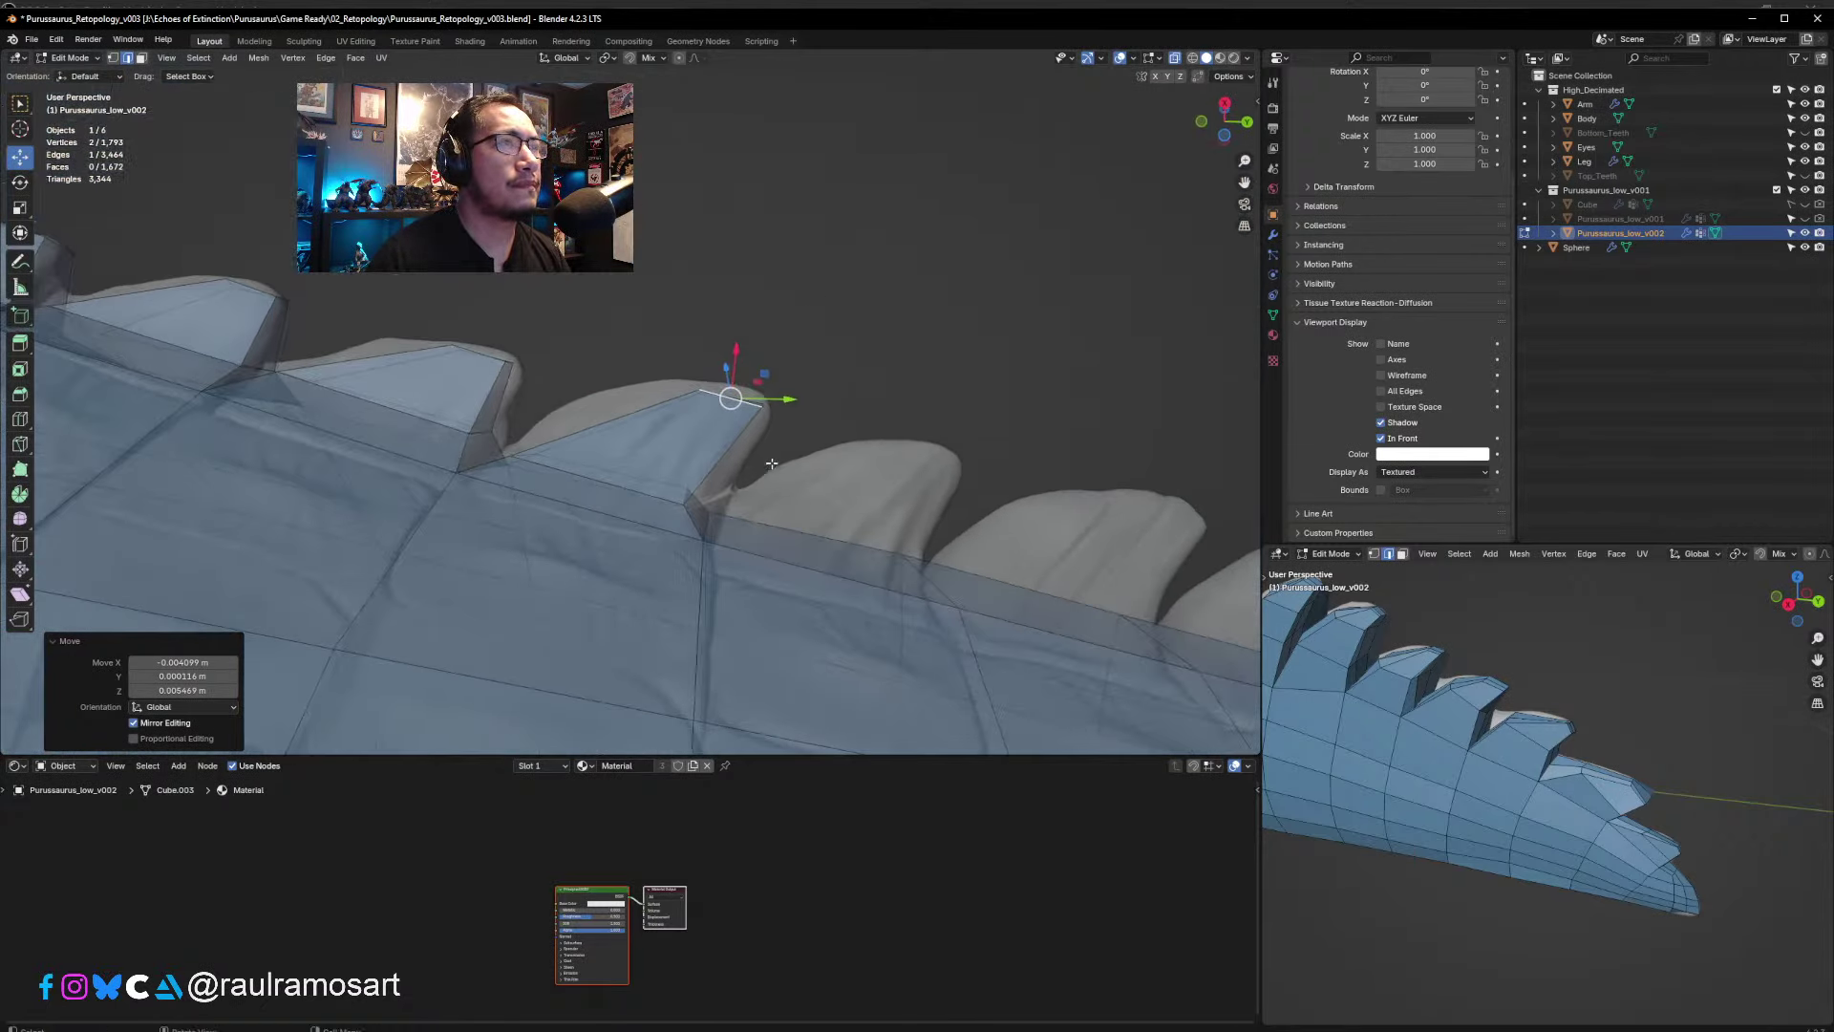
key("g")
left_click(771, 422)
key("ctrl+z")
- Select the newest scute's whole tip face and rotate it about 21 degrees in the side view to follow the sculpted tip
left_click_drag(826, 424, 622, 333)
middle_click_drag(808, 409, 810, 418)
key("r")
left_click(806, 456)
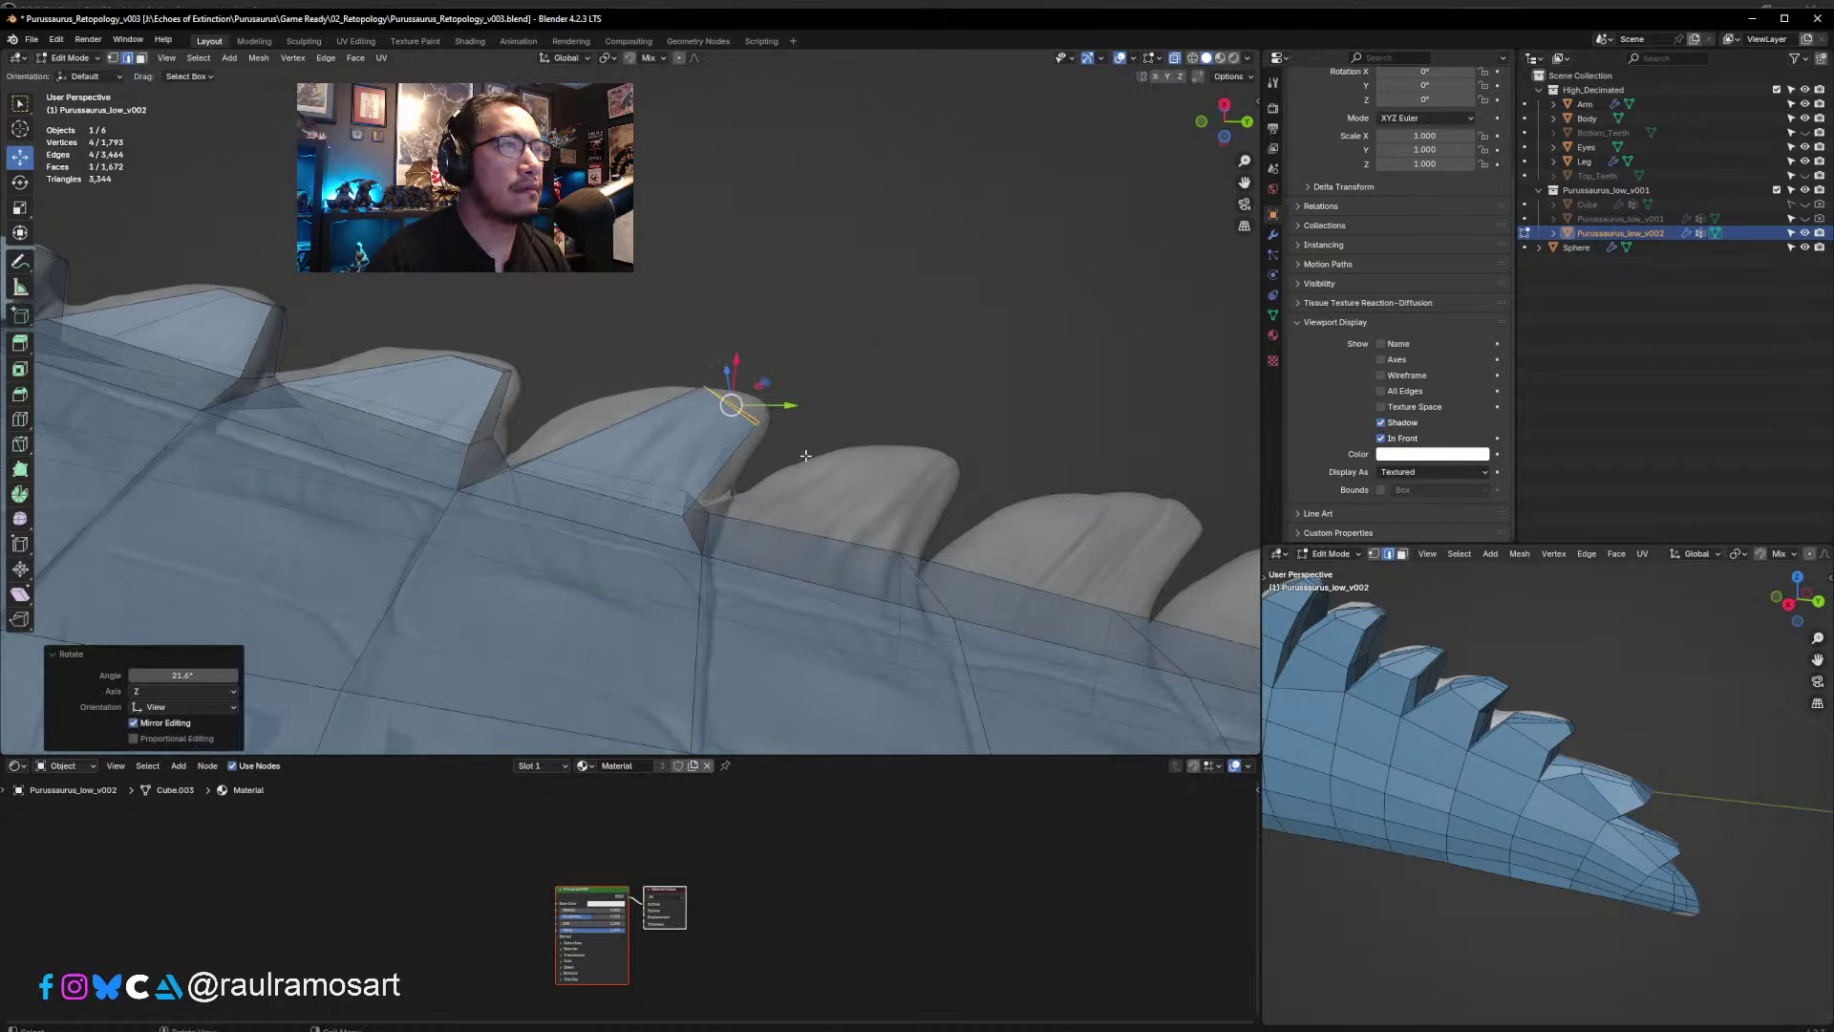
- Move the newest scute's tip face back and up until it meets the sculpted tip
key("g")
left_click(817, 430)
key("g")
left_click(831, 425)
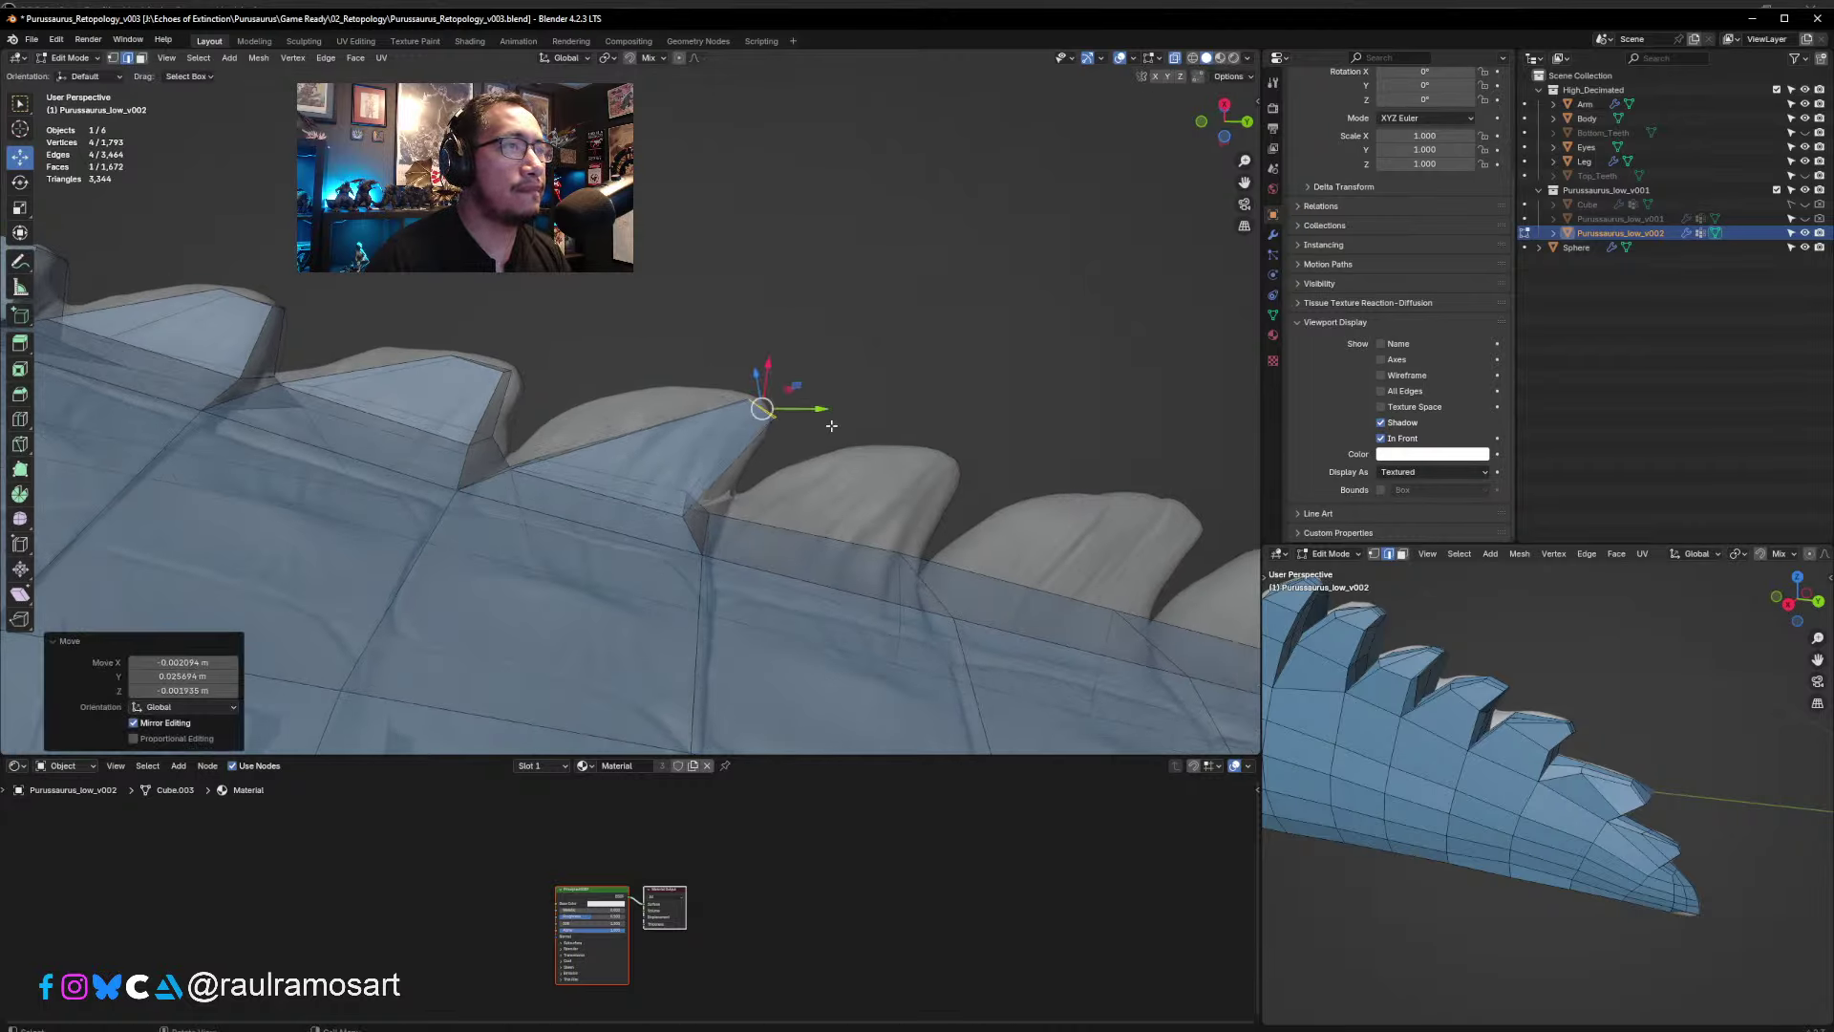
key("g")
left_click(828, 421)
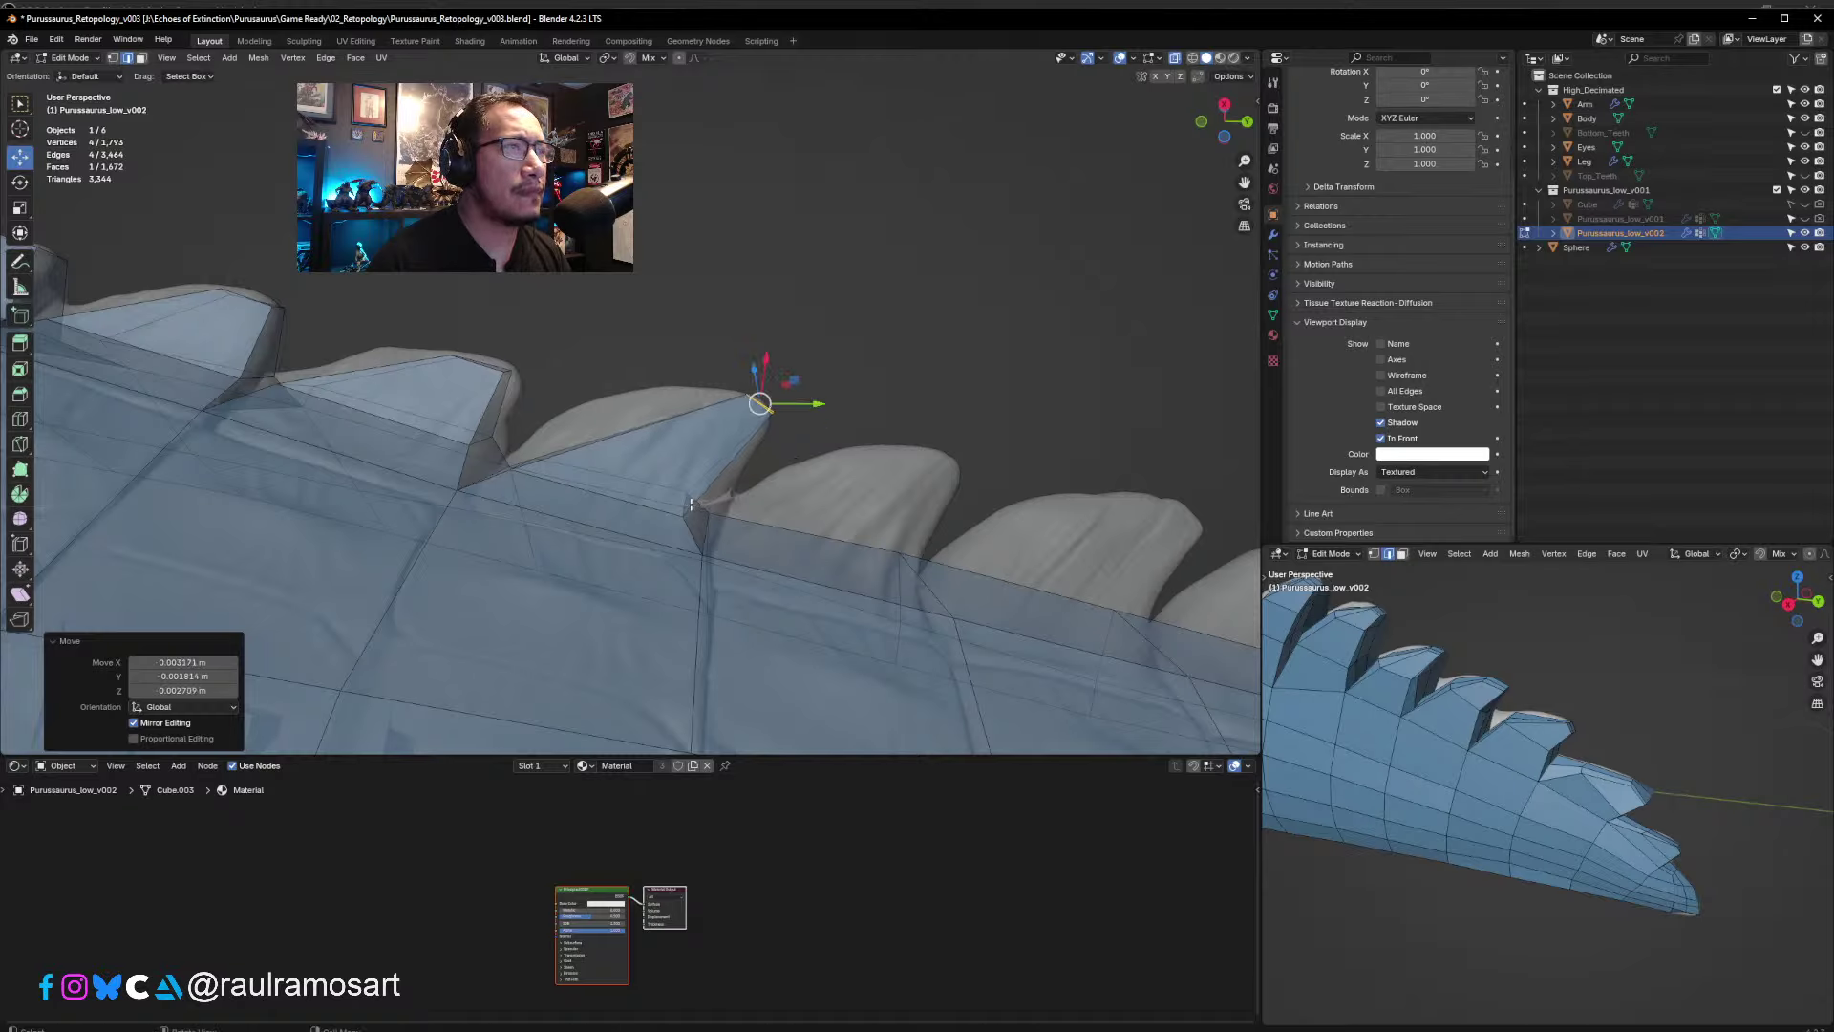
- Move the scute's rear base edge and then its front base edge to match the sculpted outline
left_click(691, 503)
key("g")
left_click(710, 494)
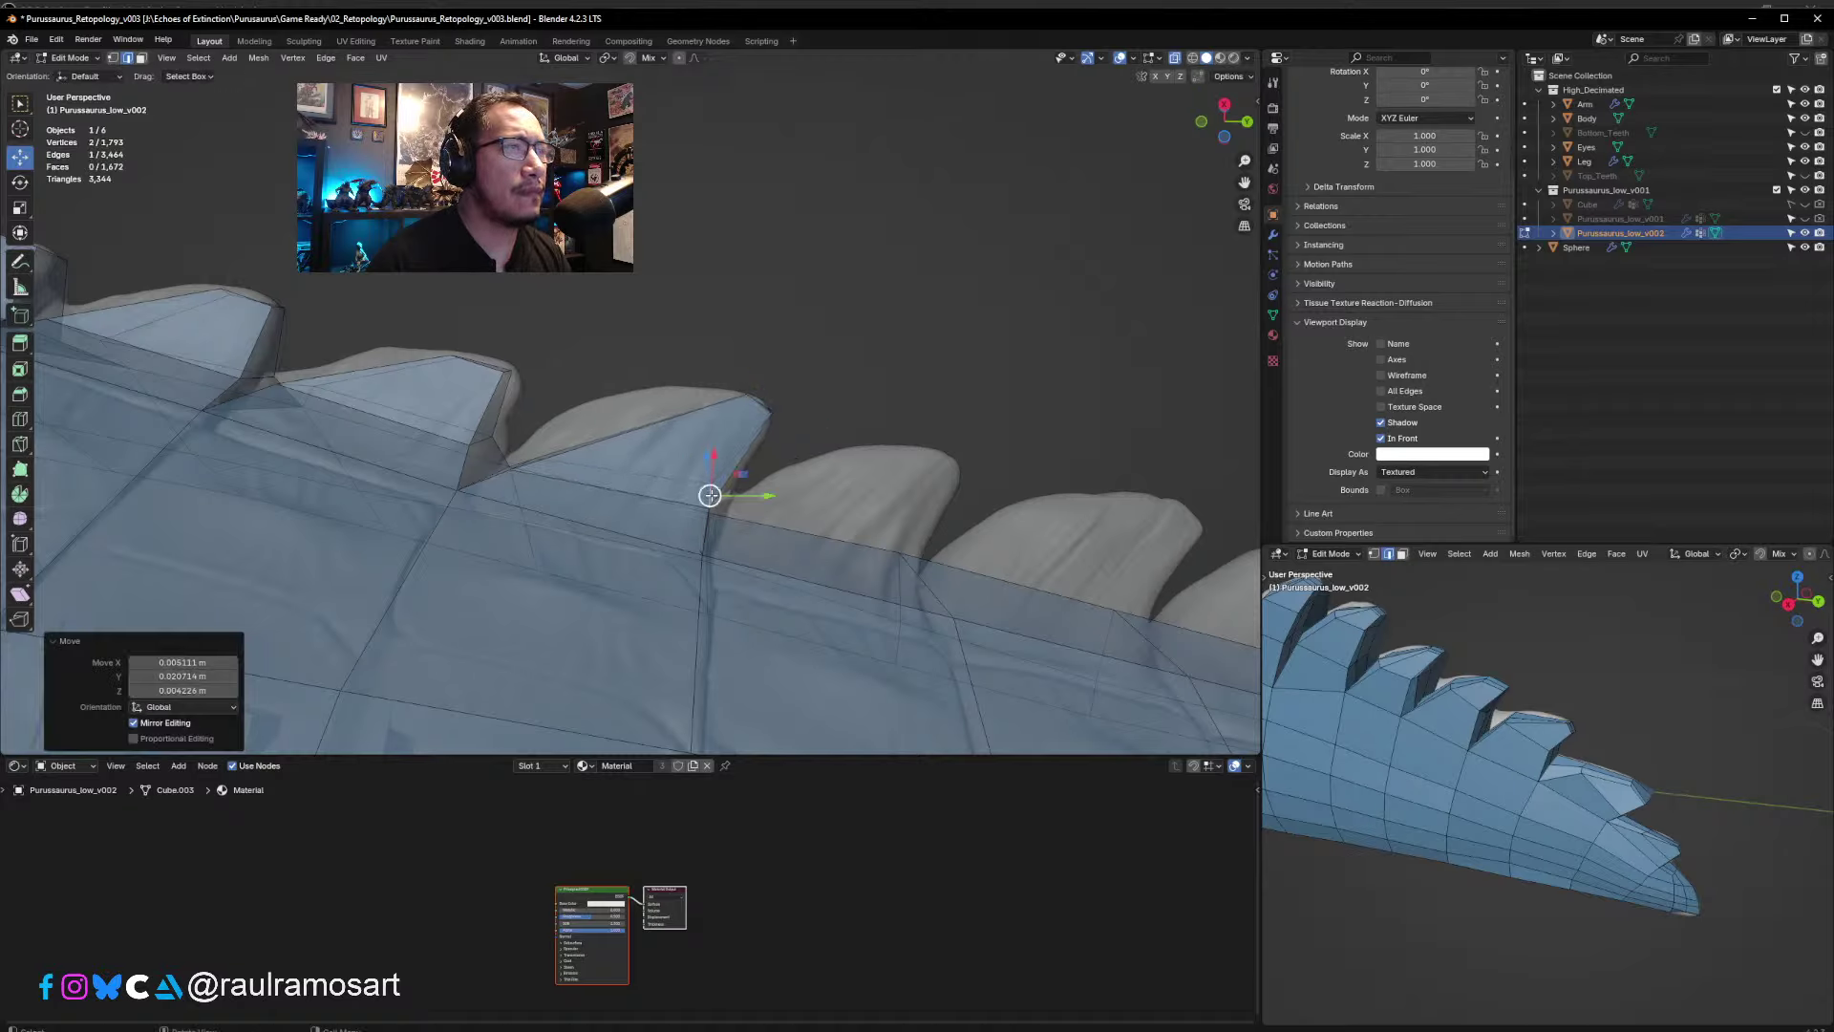
left_click(529, 465)
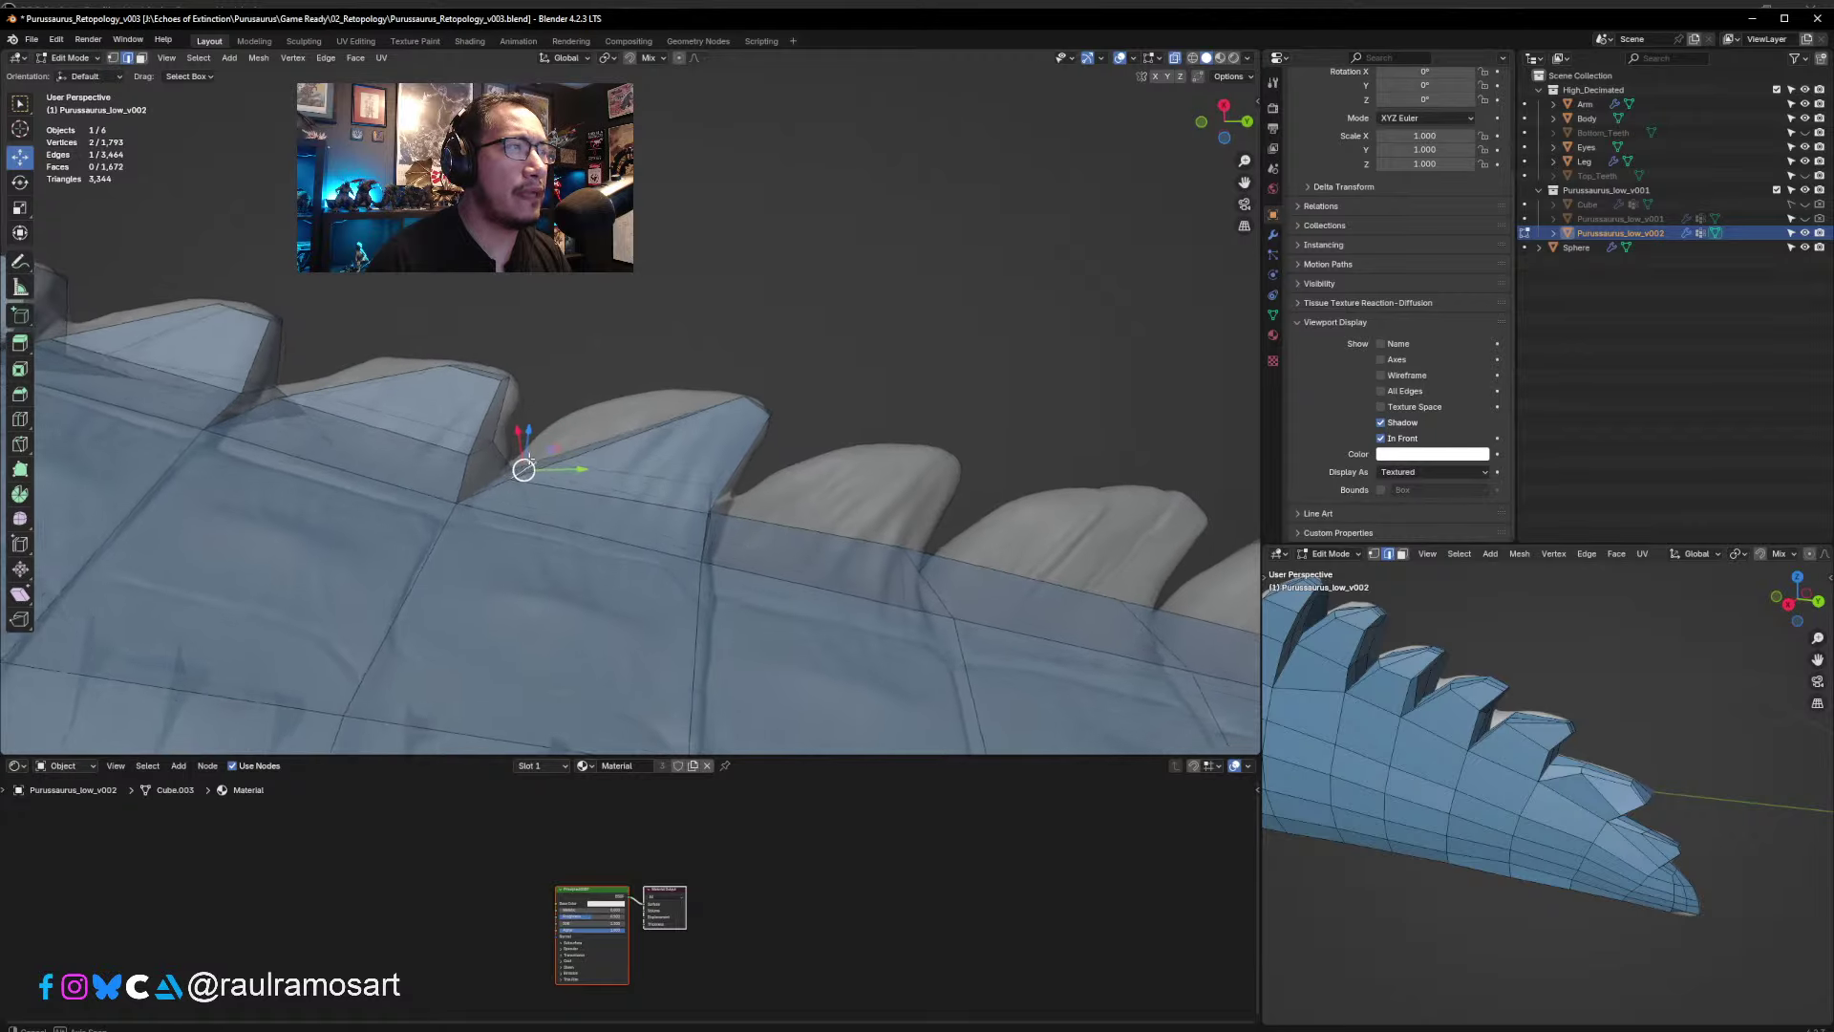
key("g")
left_click(560, 436)
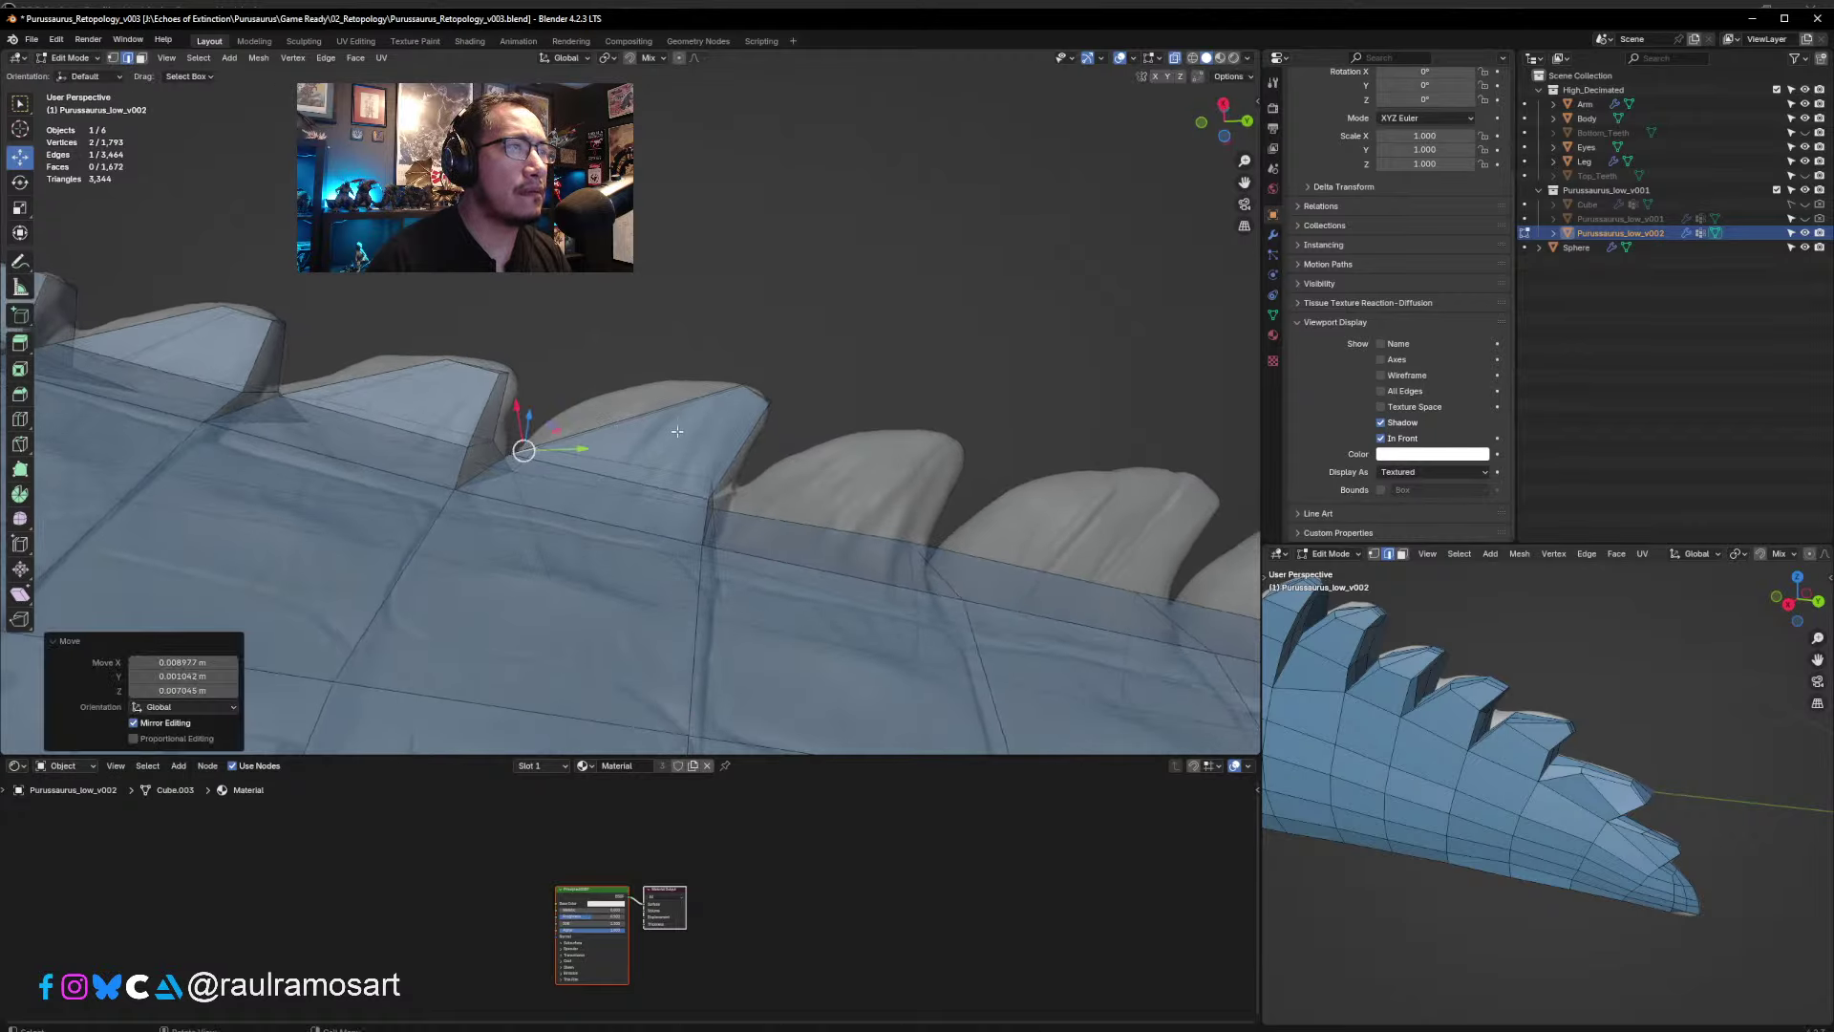
- Add one centred loop cut across the scute and raise its upper front edge to the sculpted ridge
key("ctrl+r")
left_click(637, 427)
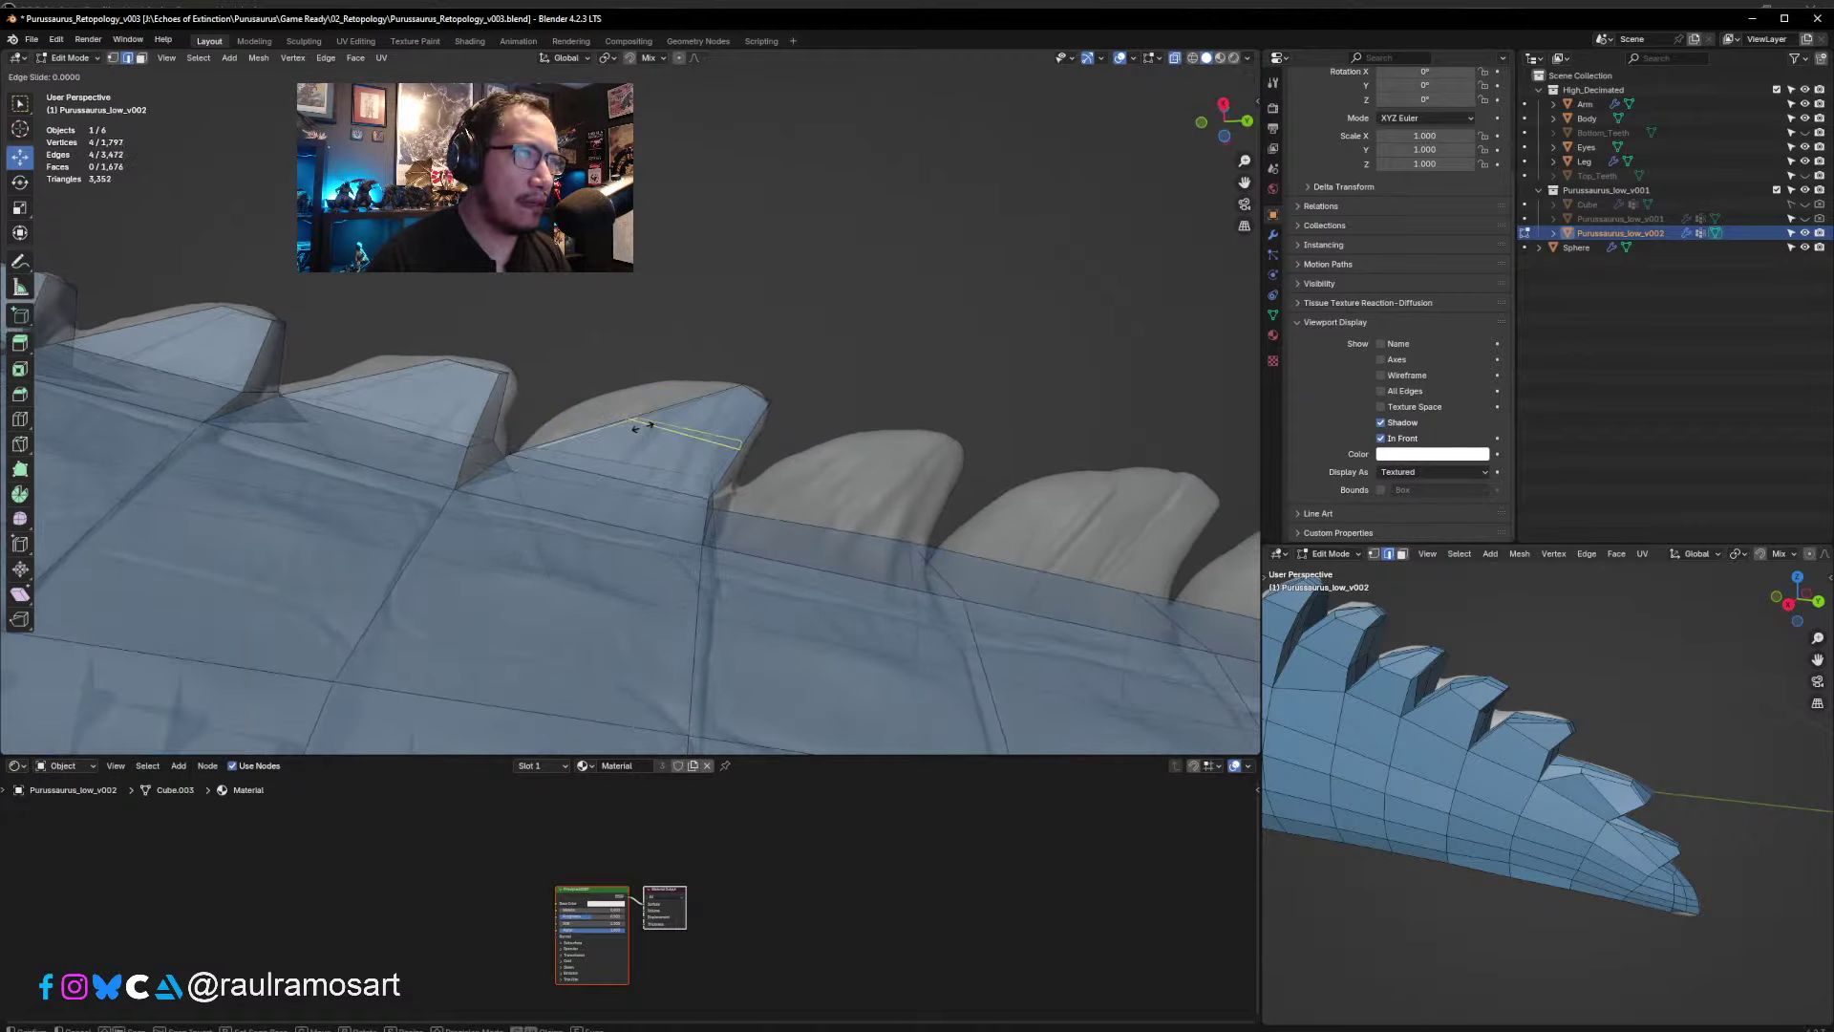
left_click(637, 427)
left_click(643, 429)
left_click(638, 414)
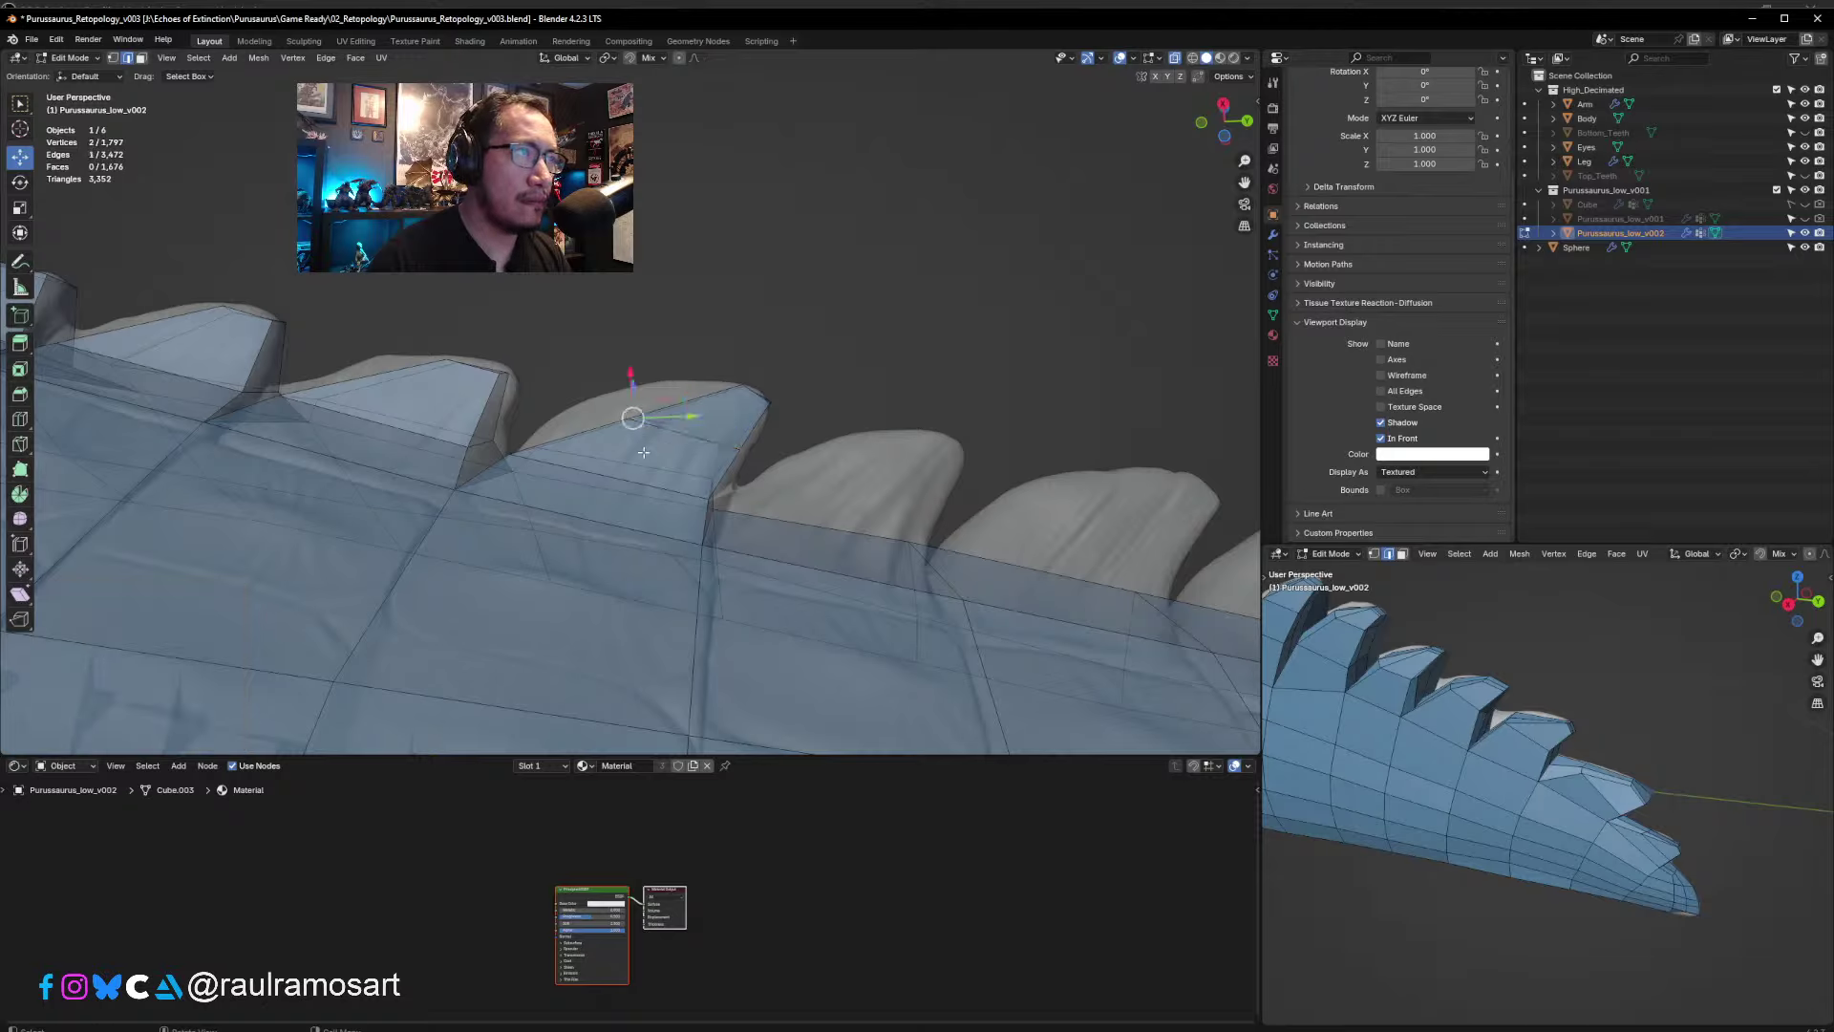
key("g")
left_click(619, 429)
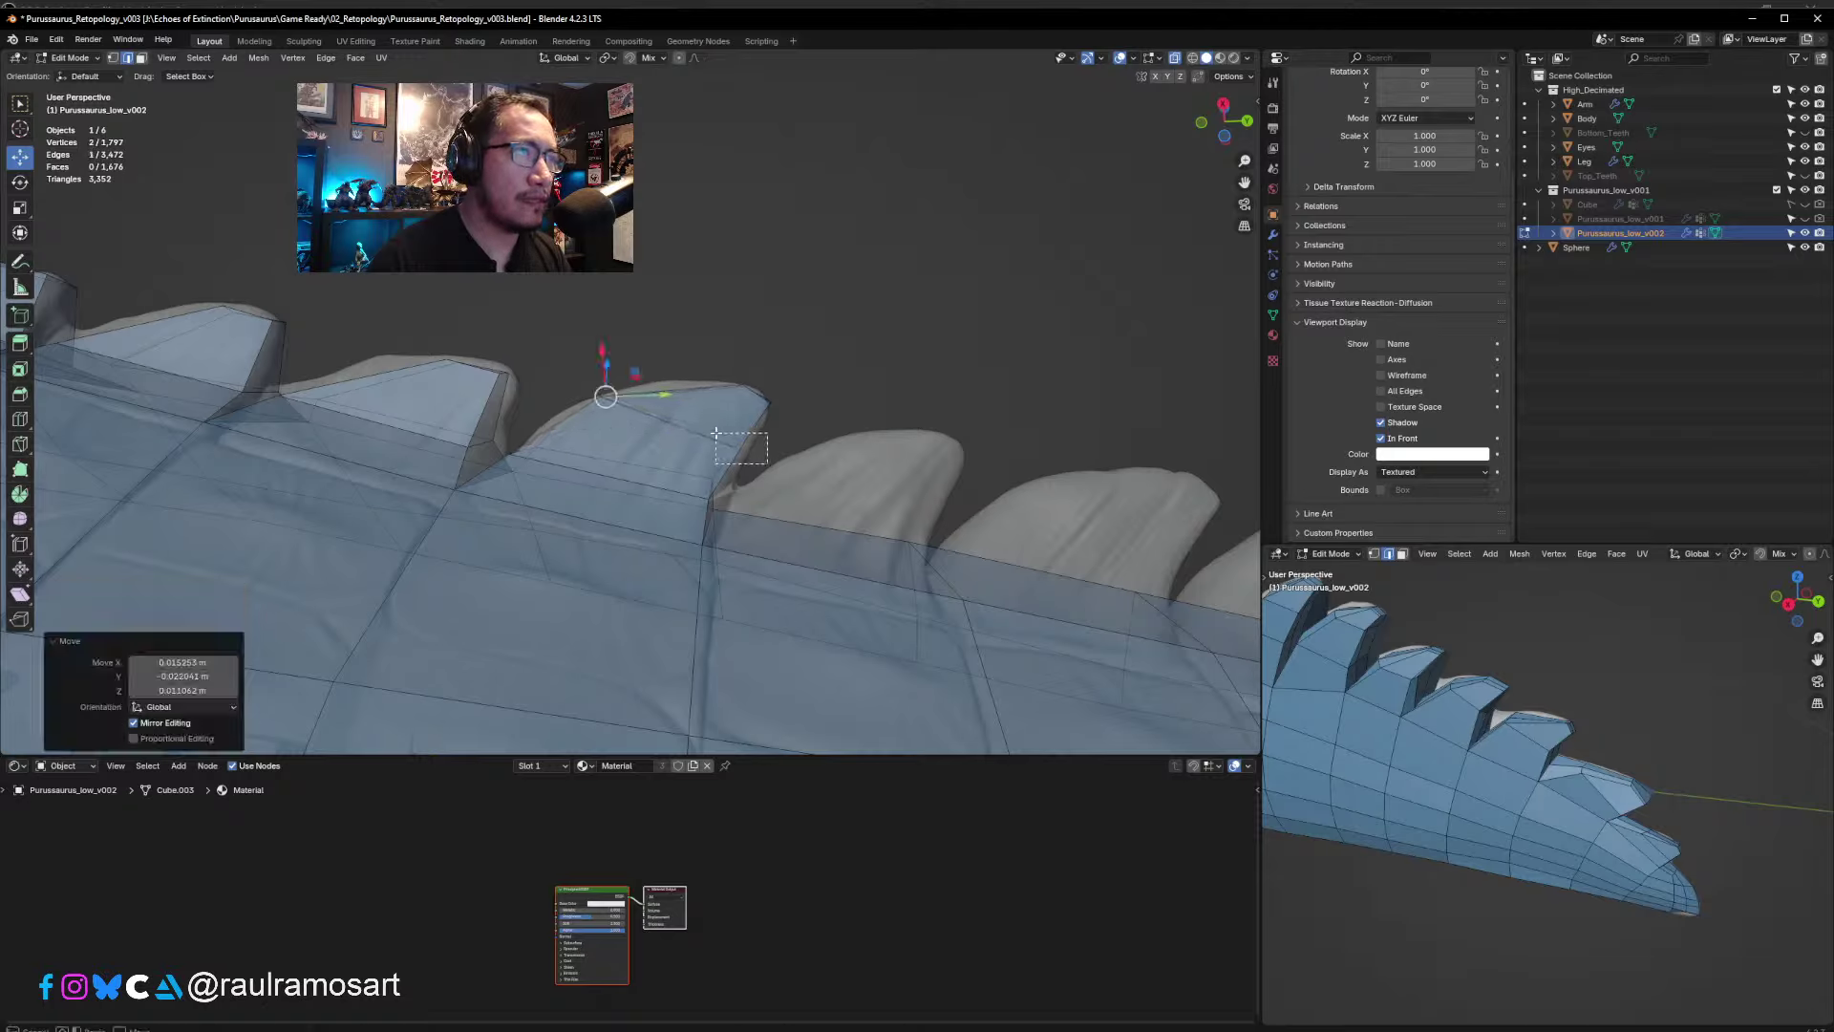
- Undo the tip edge move and shift the scute's rear base edge slightly back toward the sculpted notch
key("g")
key("ctrl+z")
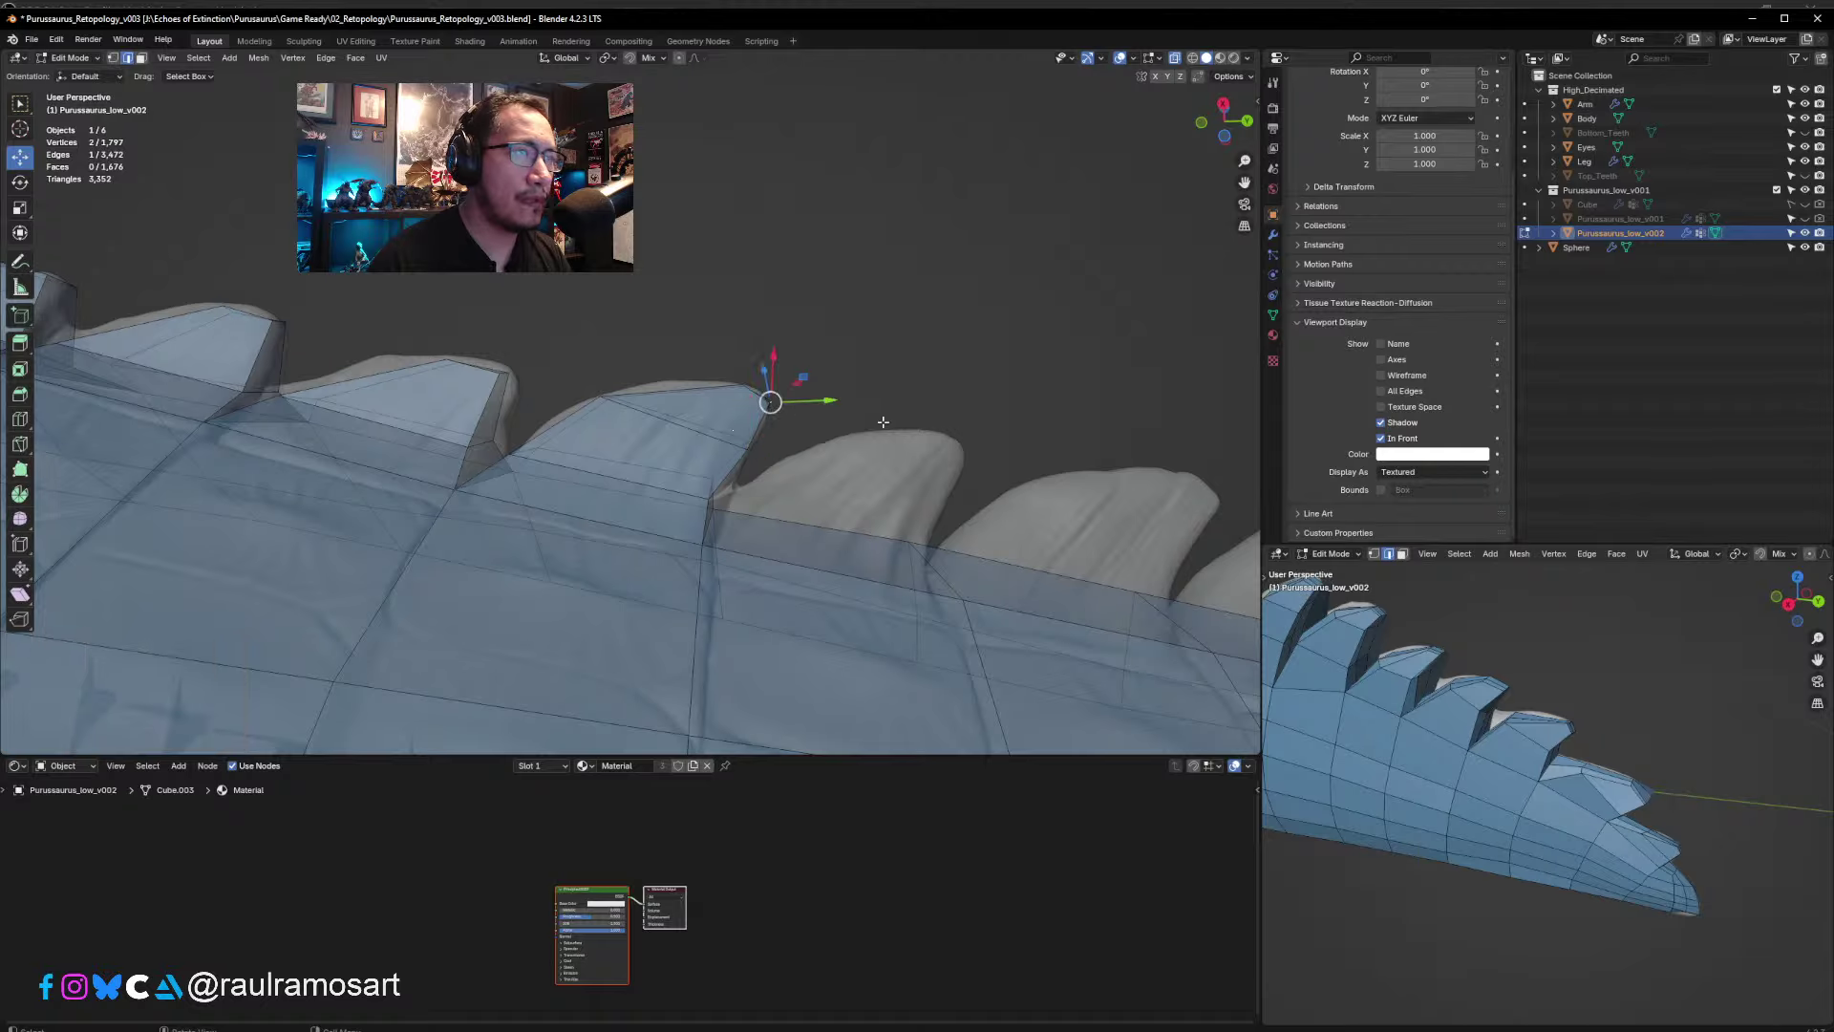
left_click_drag(695, 477, 730, 504)
key("g")
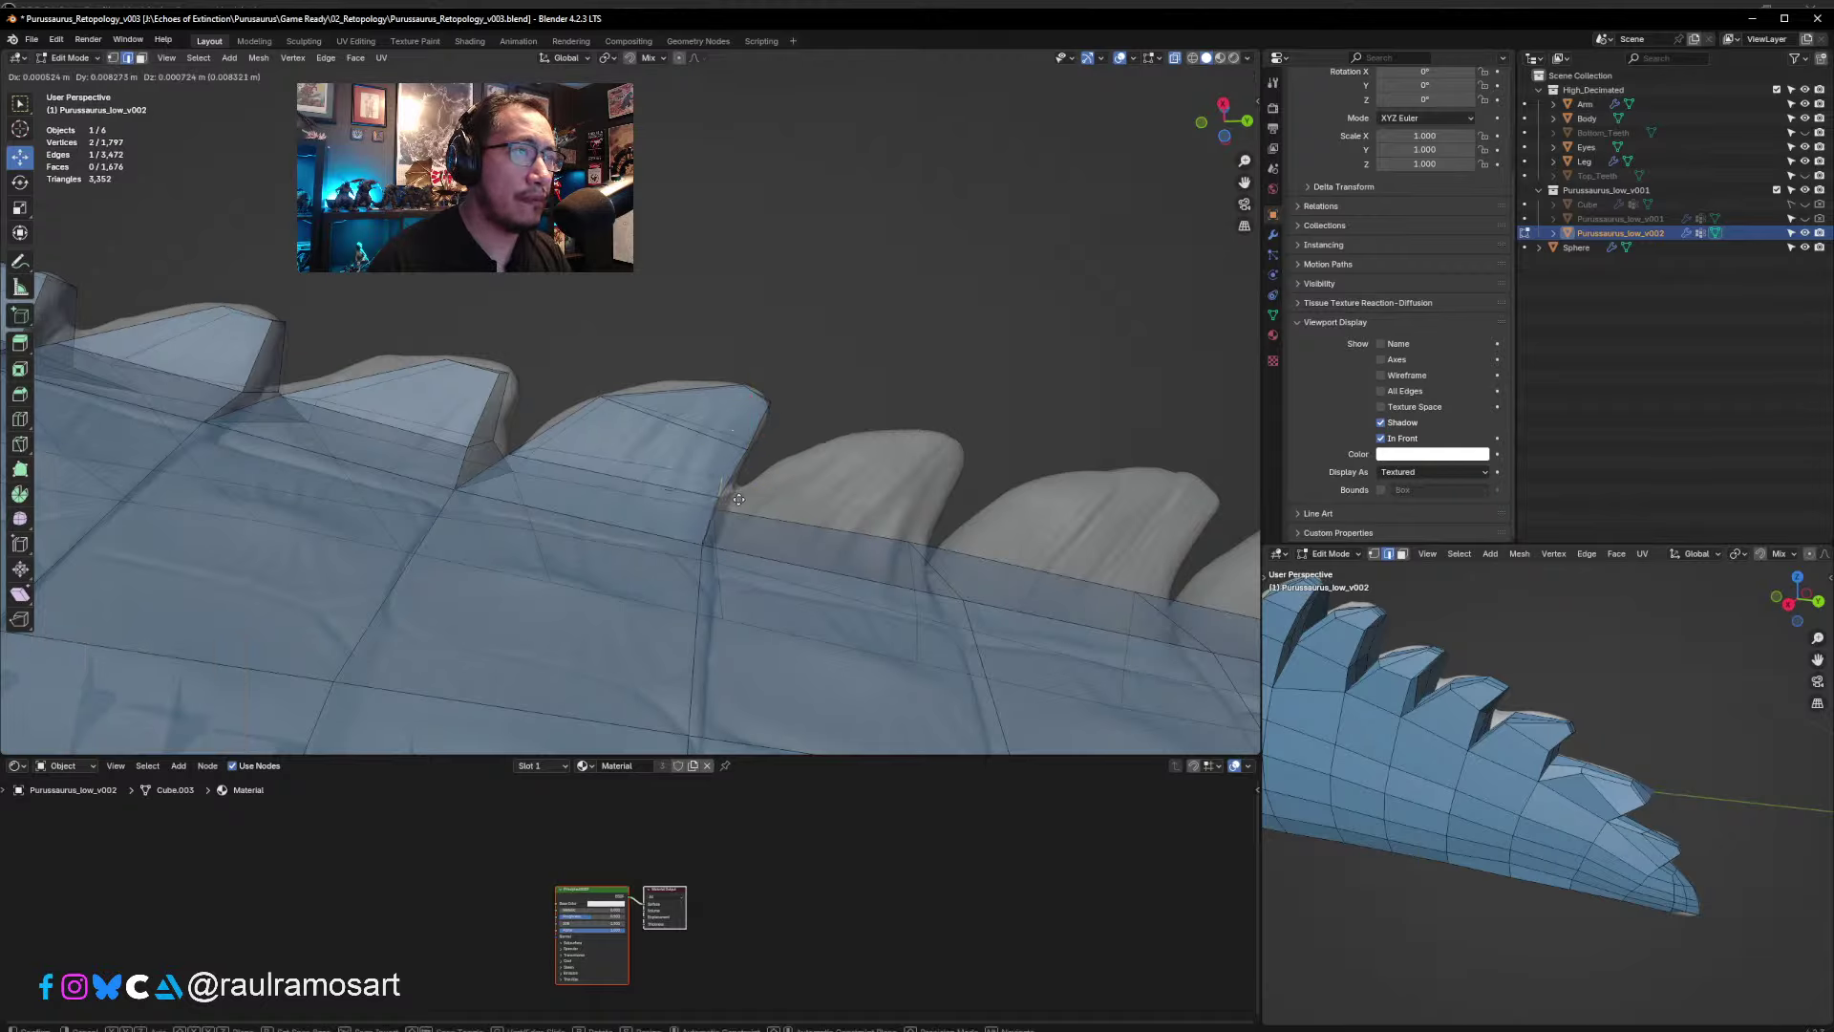
left_click(739, 497)
left_click(831, 421)
middle_click_drag(832, 421, 794, 579)
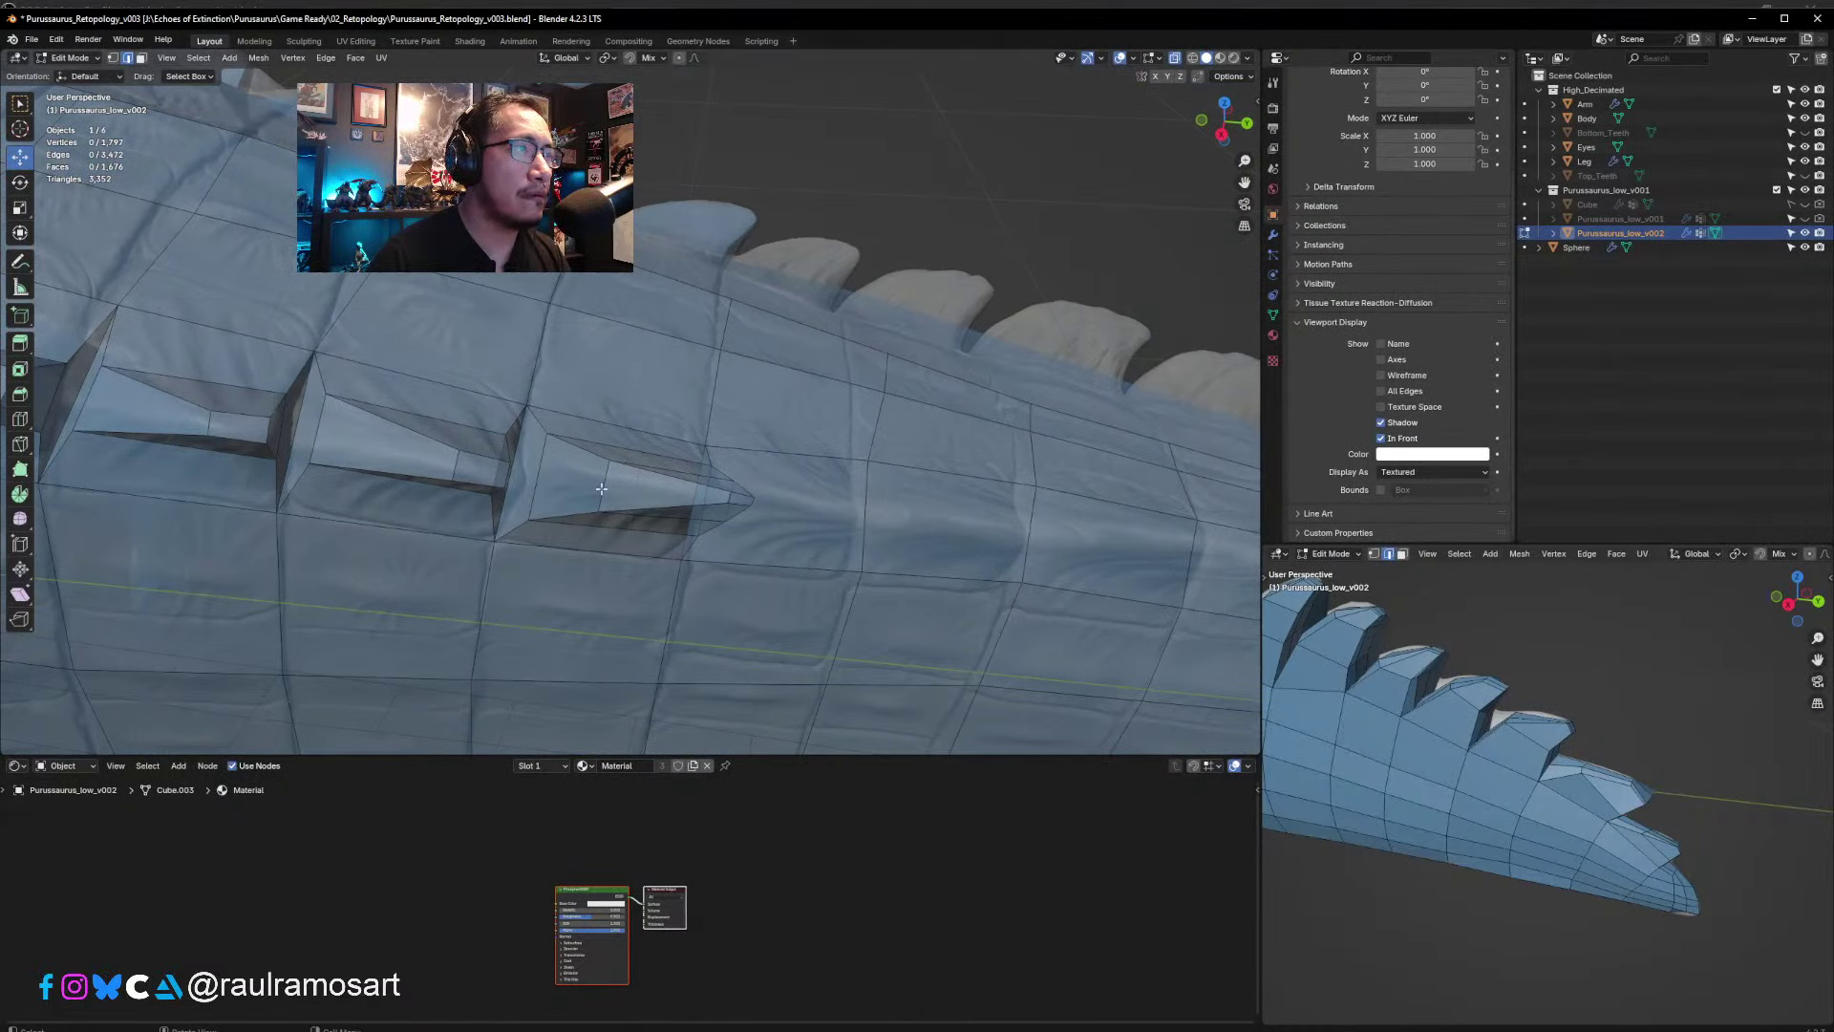
- Raise the middle and front vertices on the outer side of the scute to follow the sculpted surface
middle_click_drag(463, 333, 644, 363)
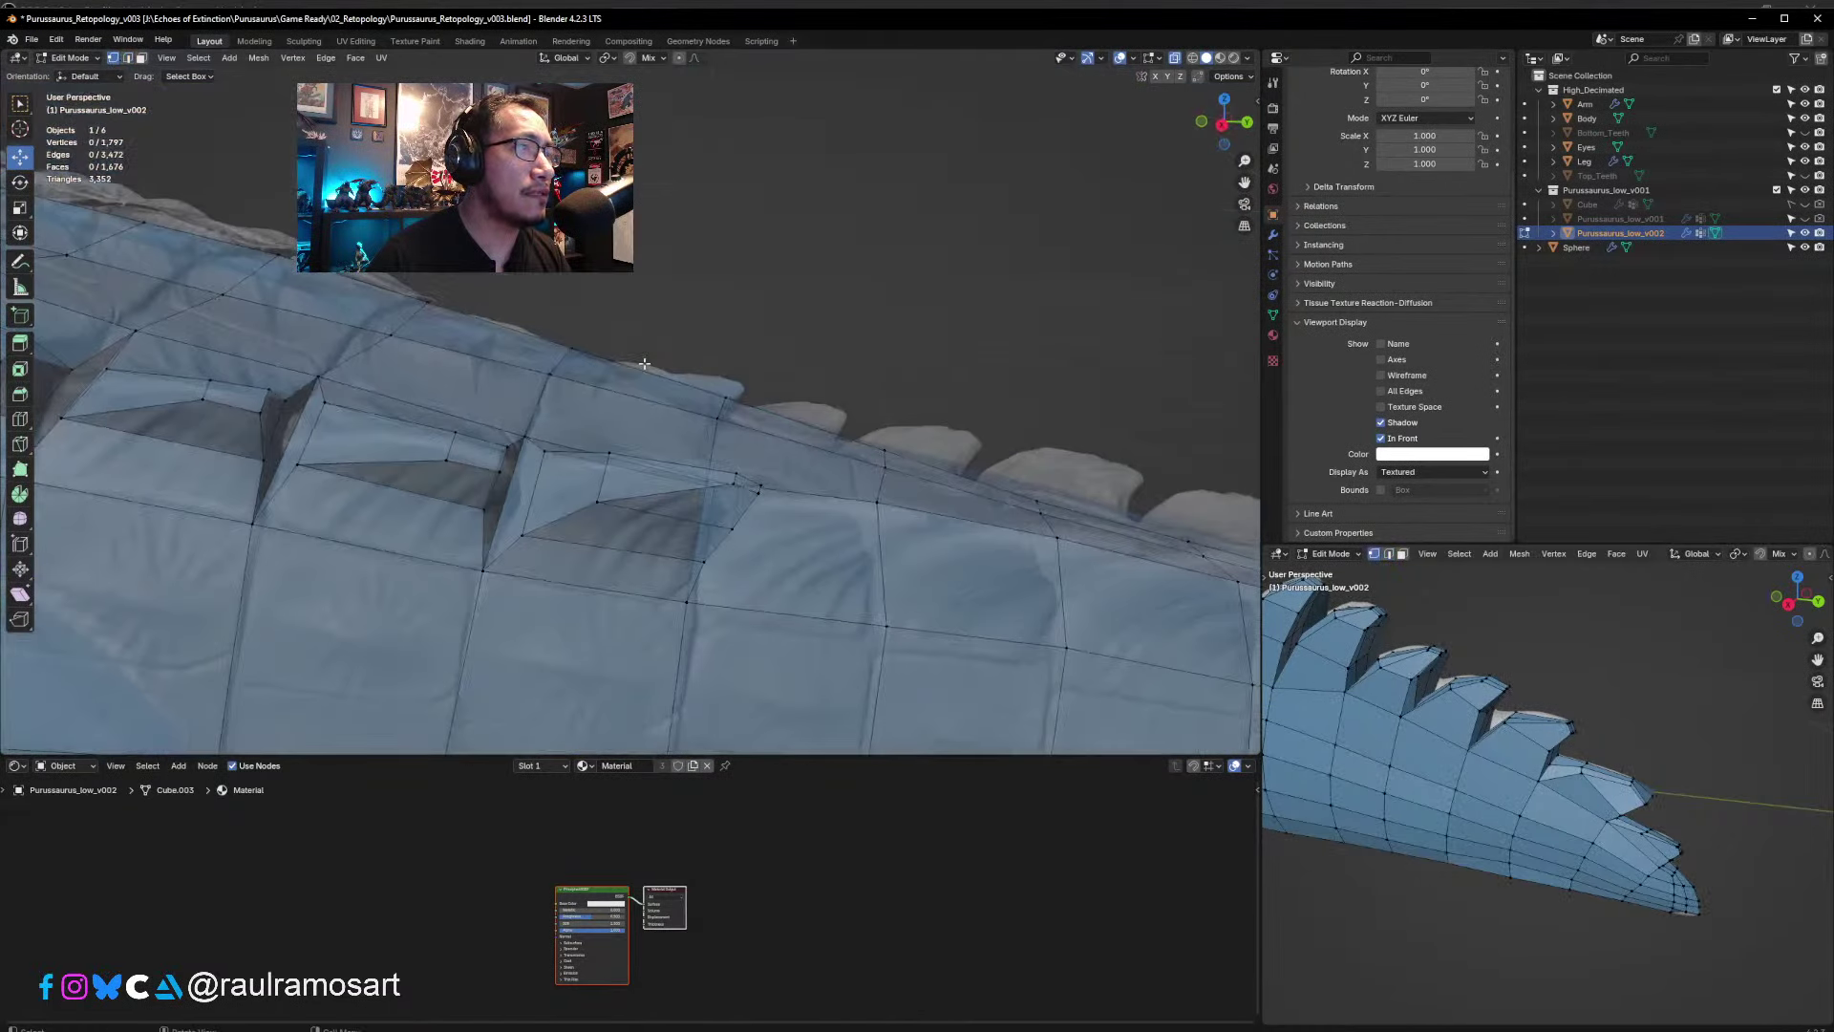
left_click(597, 495)
left_click_drag(597, 495, 597, 481)
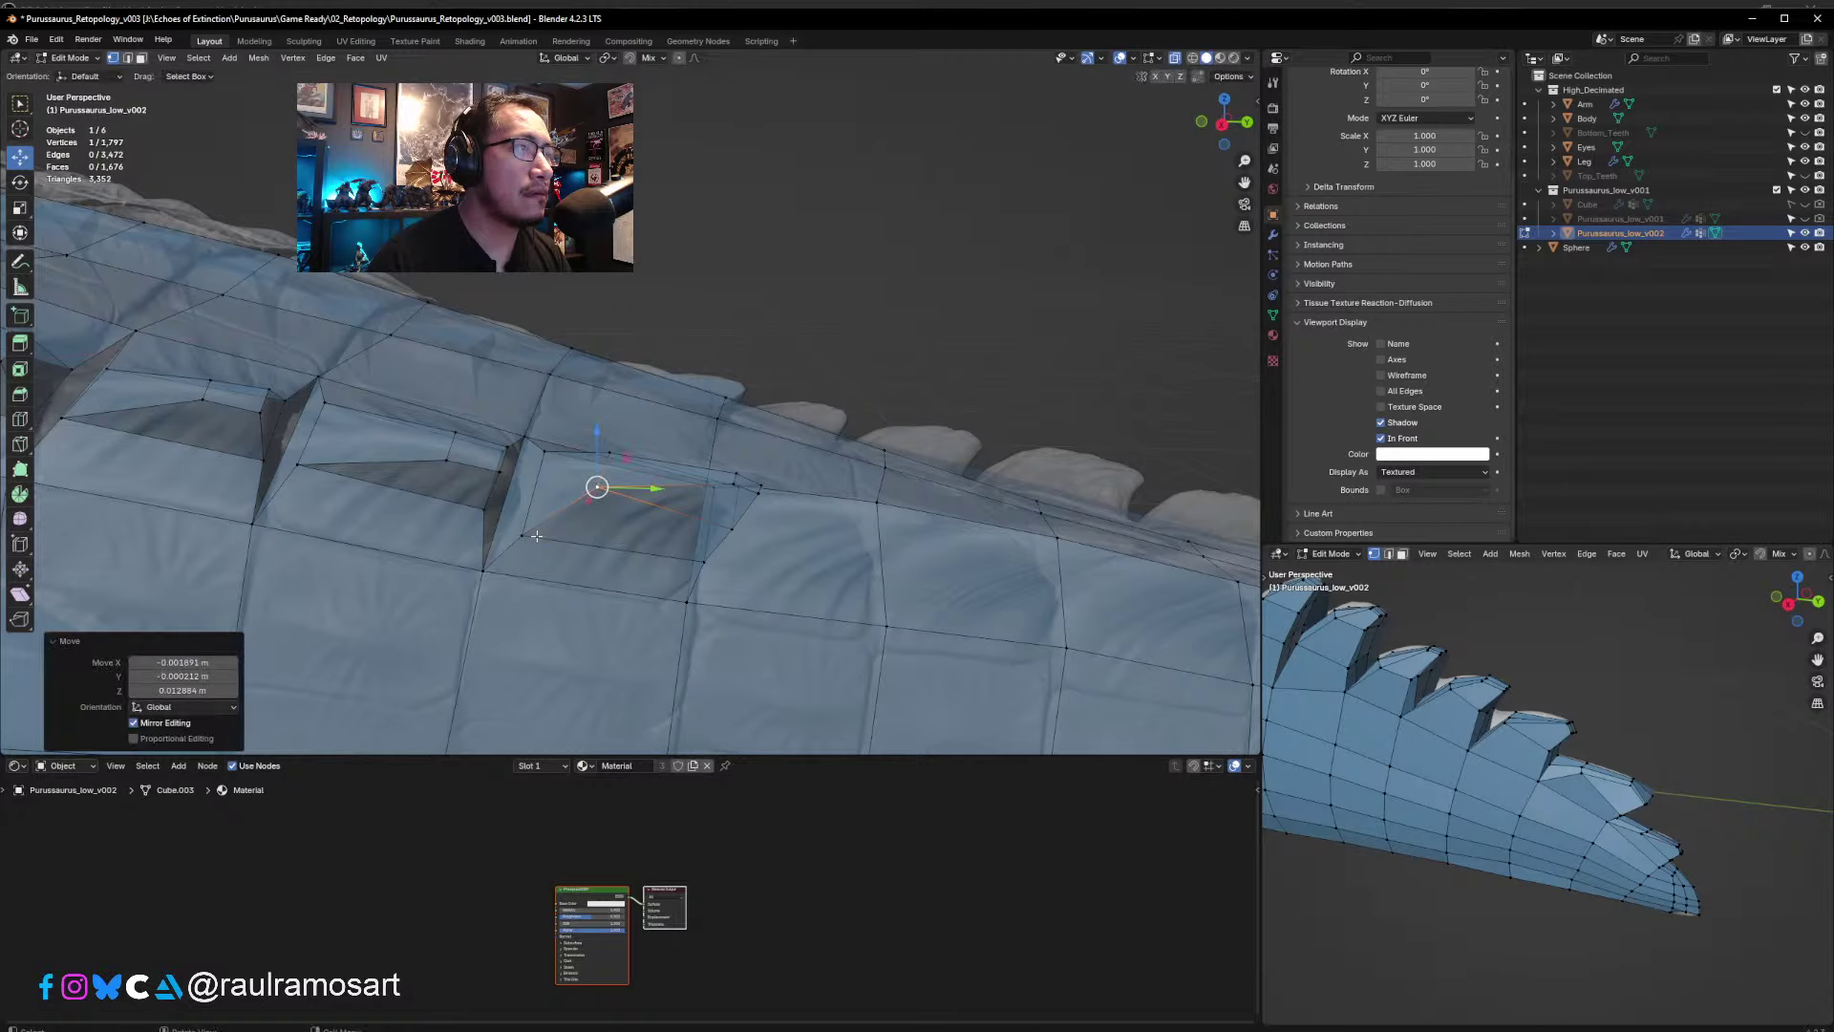
left_click(530, 531)
left_click_drag(531, 531, 532, 516)
middle_click_drag(532, 516, 621, 512)
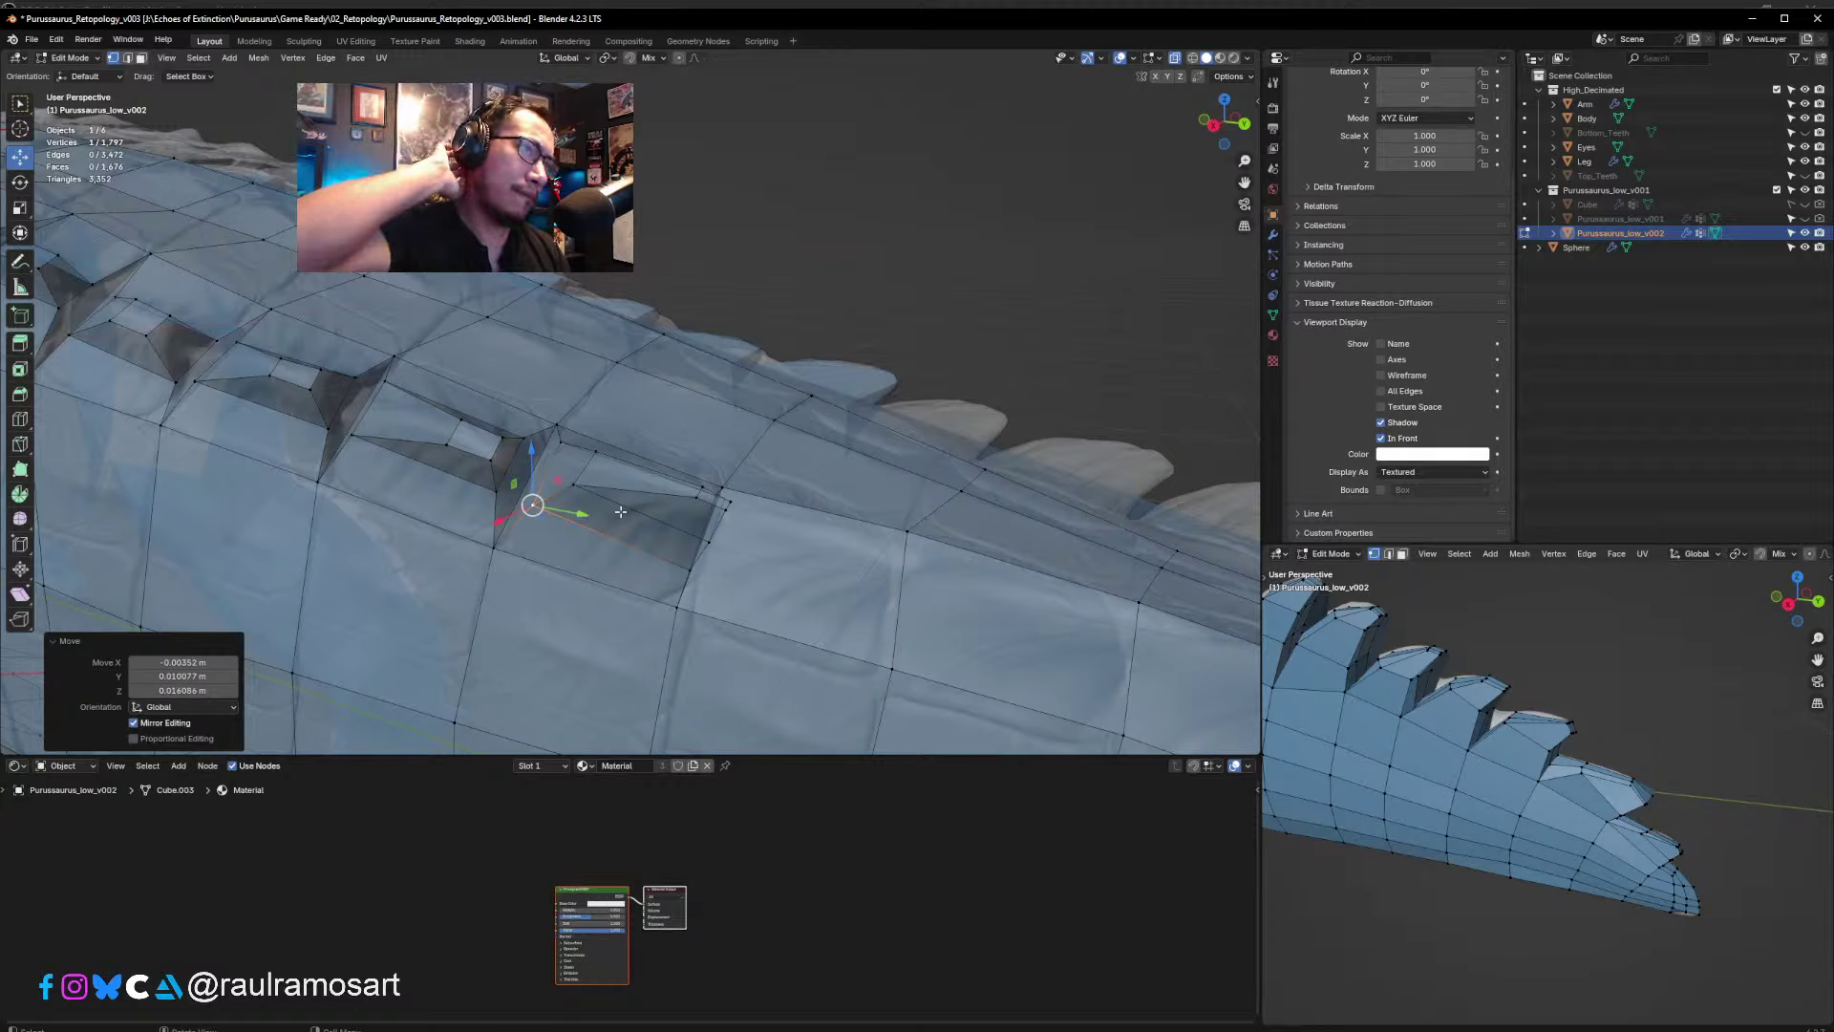
- Extrude the next tail face behind the newest scute outward and scale the extruded cap down to a small tip
mouse_move(617, 494)
middle_mouse_down()
mouse_move(673, 466)
mouse_move(857, 529)
mouse_move(769, 585)
mouse_move(688, 502)
mouse_move(608, 491)
middle_mouse_up()
left_click(141, 58)
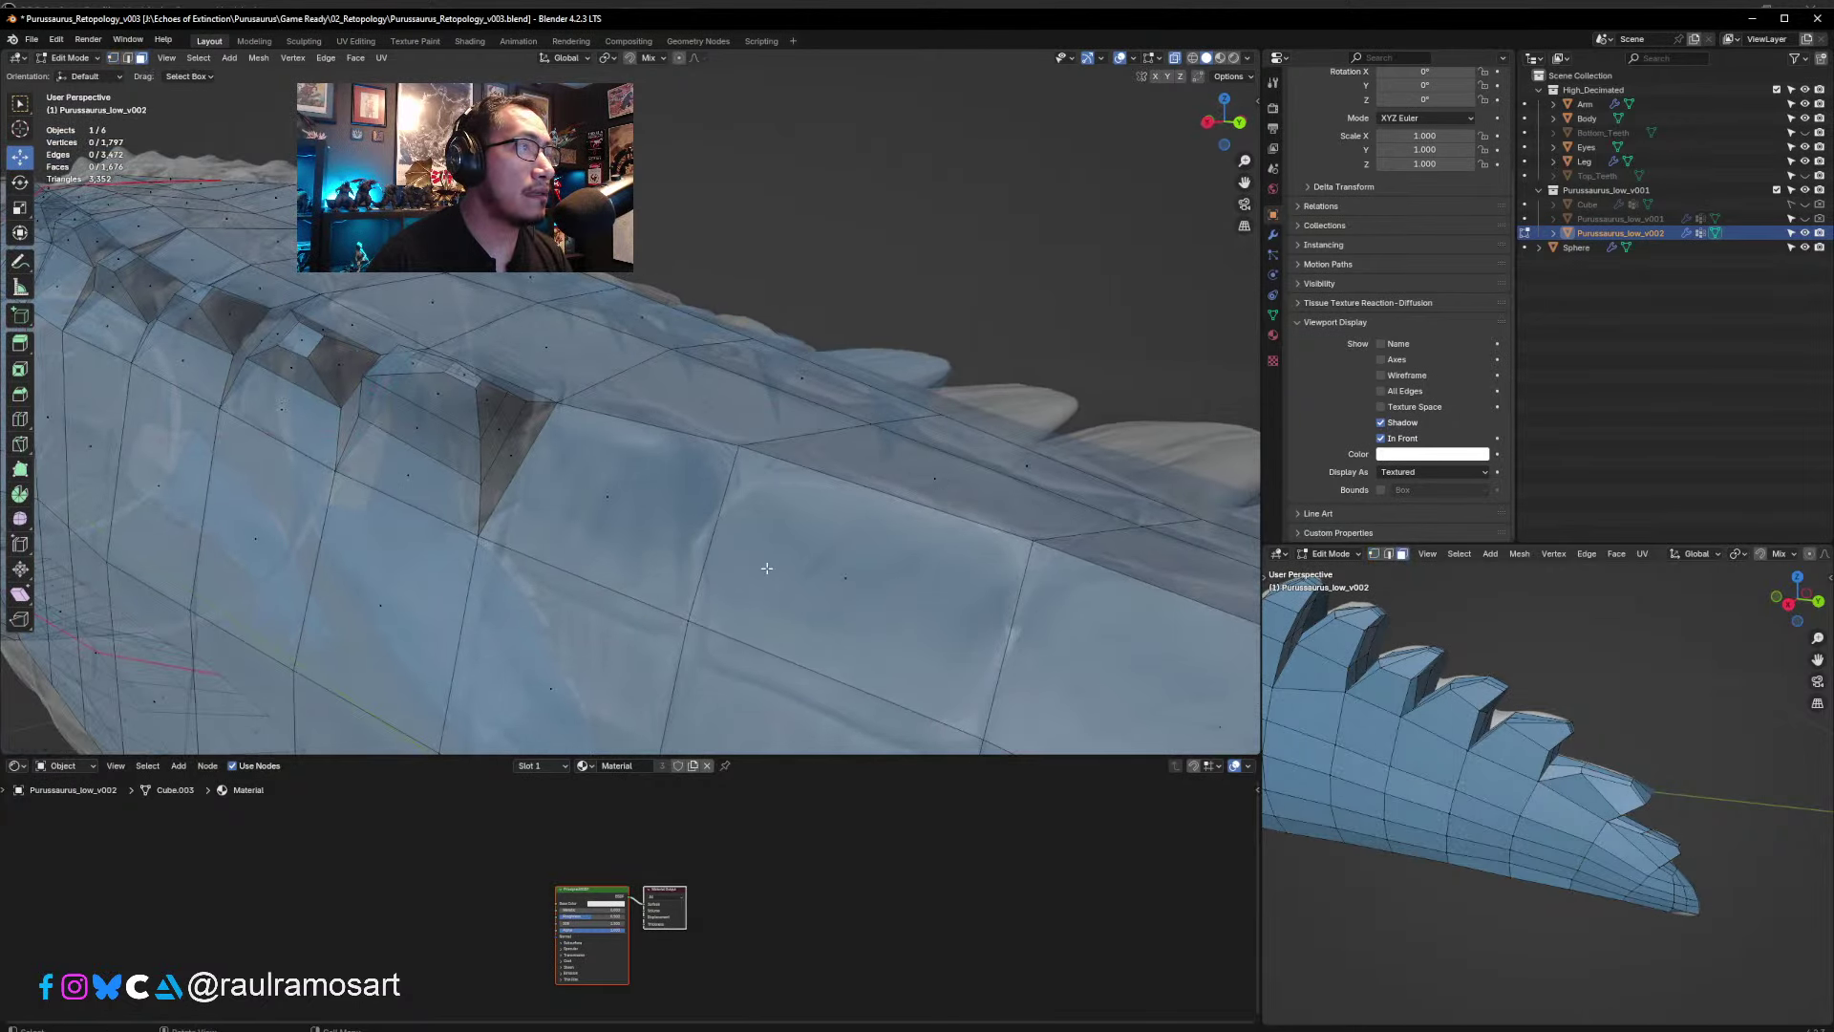
left_click(625, 526)
mouse_move(612, 506)
middle_mouse_down()
mouse_move(513, 553)
mouse_move(483, 545)
mouse_move(624, 511)
middle_mouse_up()
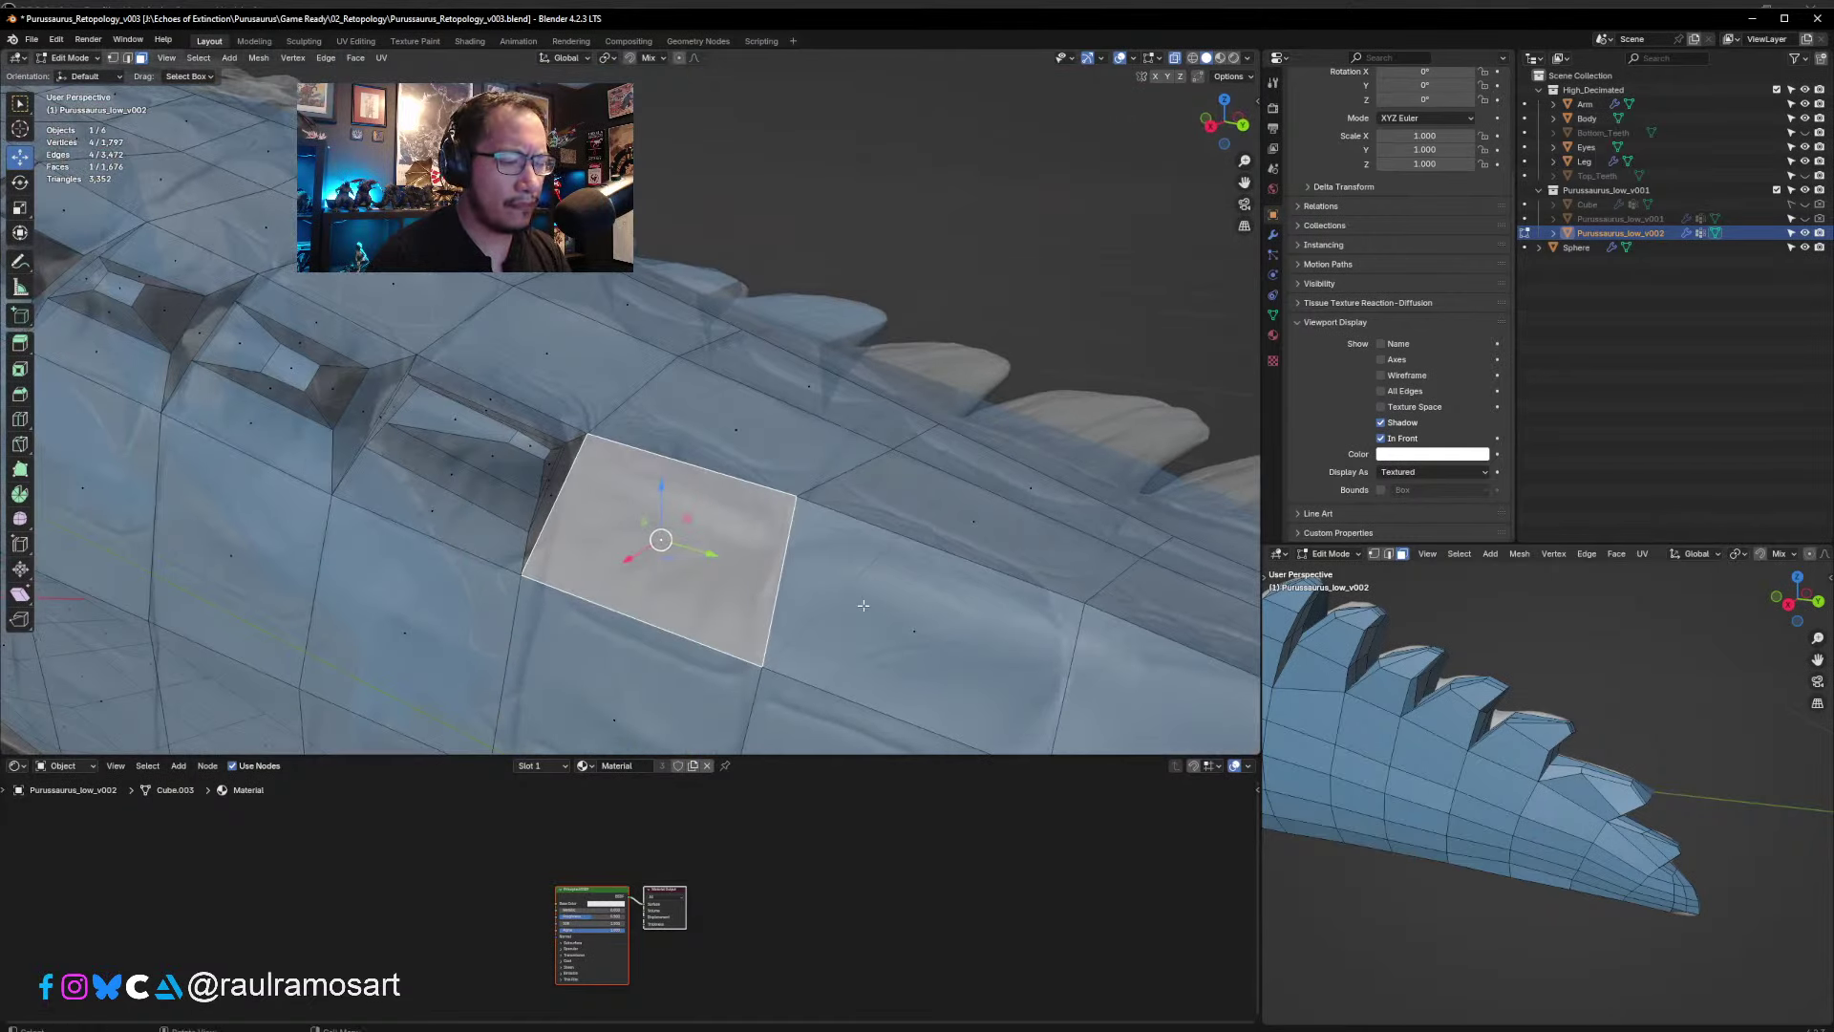
key("e")
left_click(898, 564)
key("s")
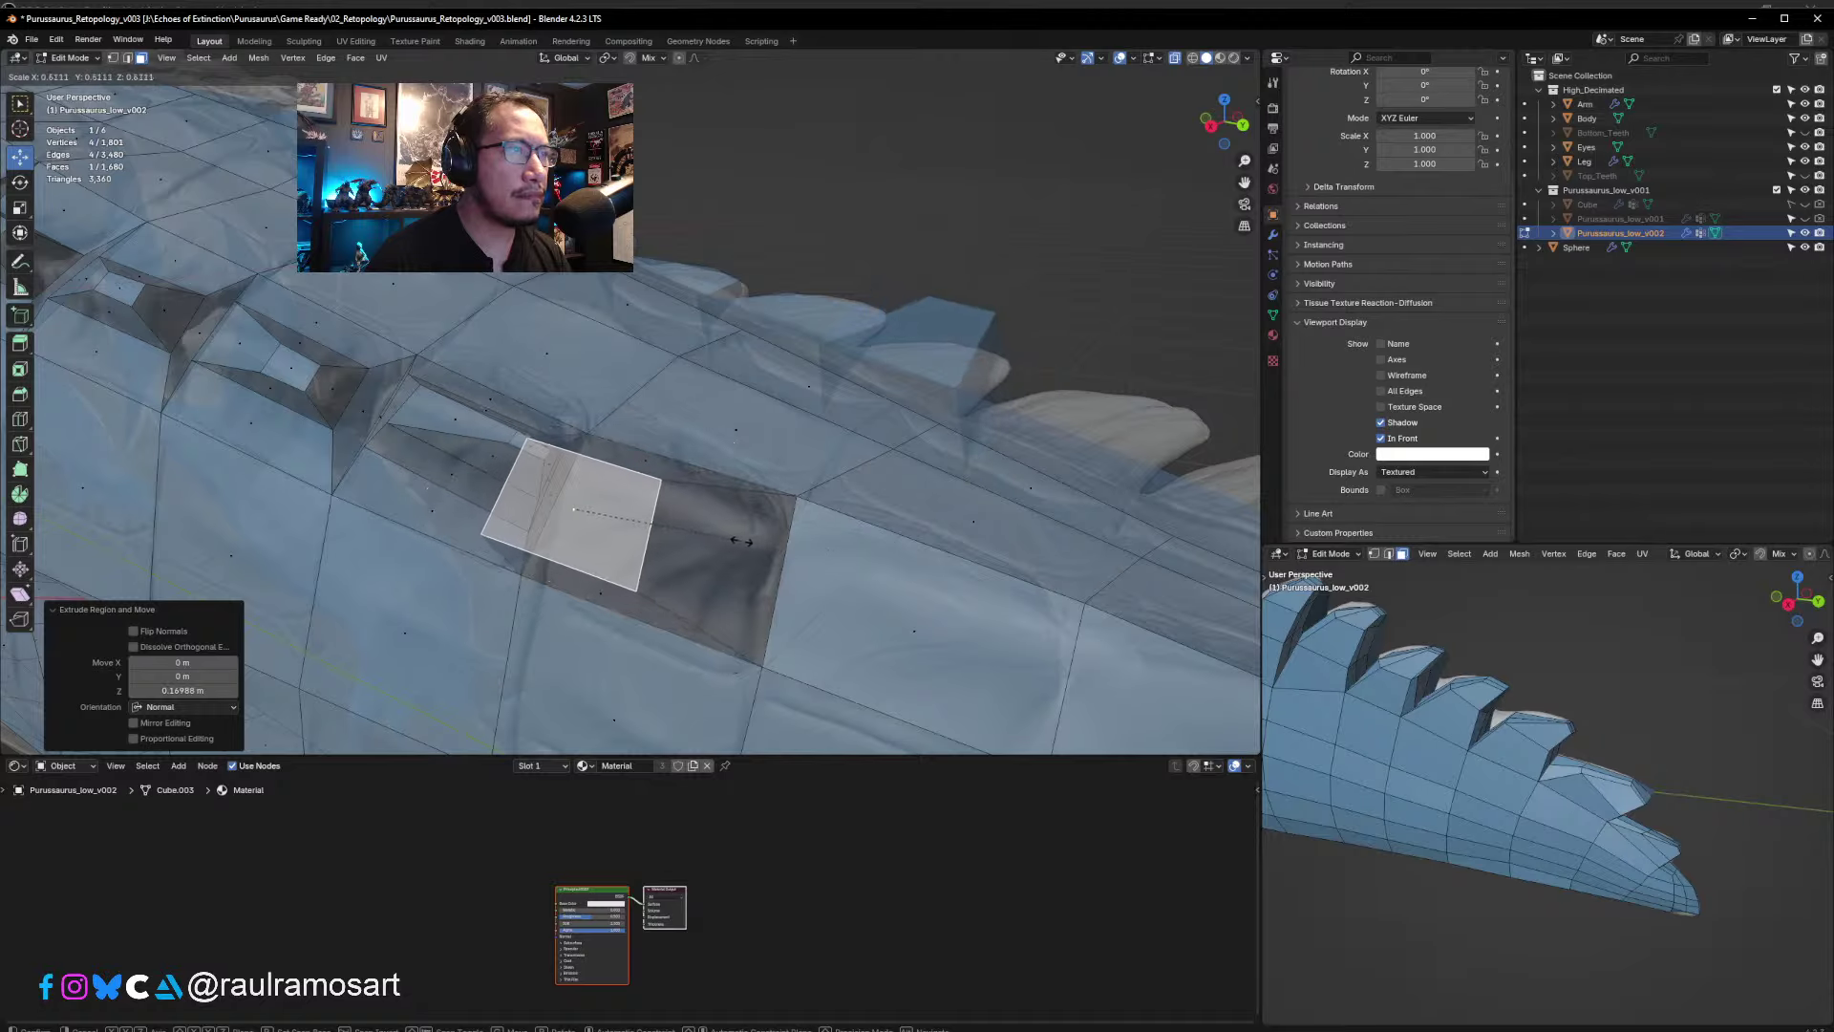
left_click(597, 521)
- Move the new scute's small tip face rearward and fit it to the sculpted tip
left_click_drag(577, 516, 754, 536)
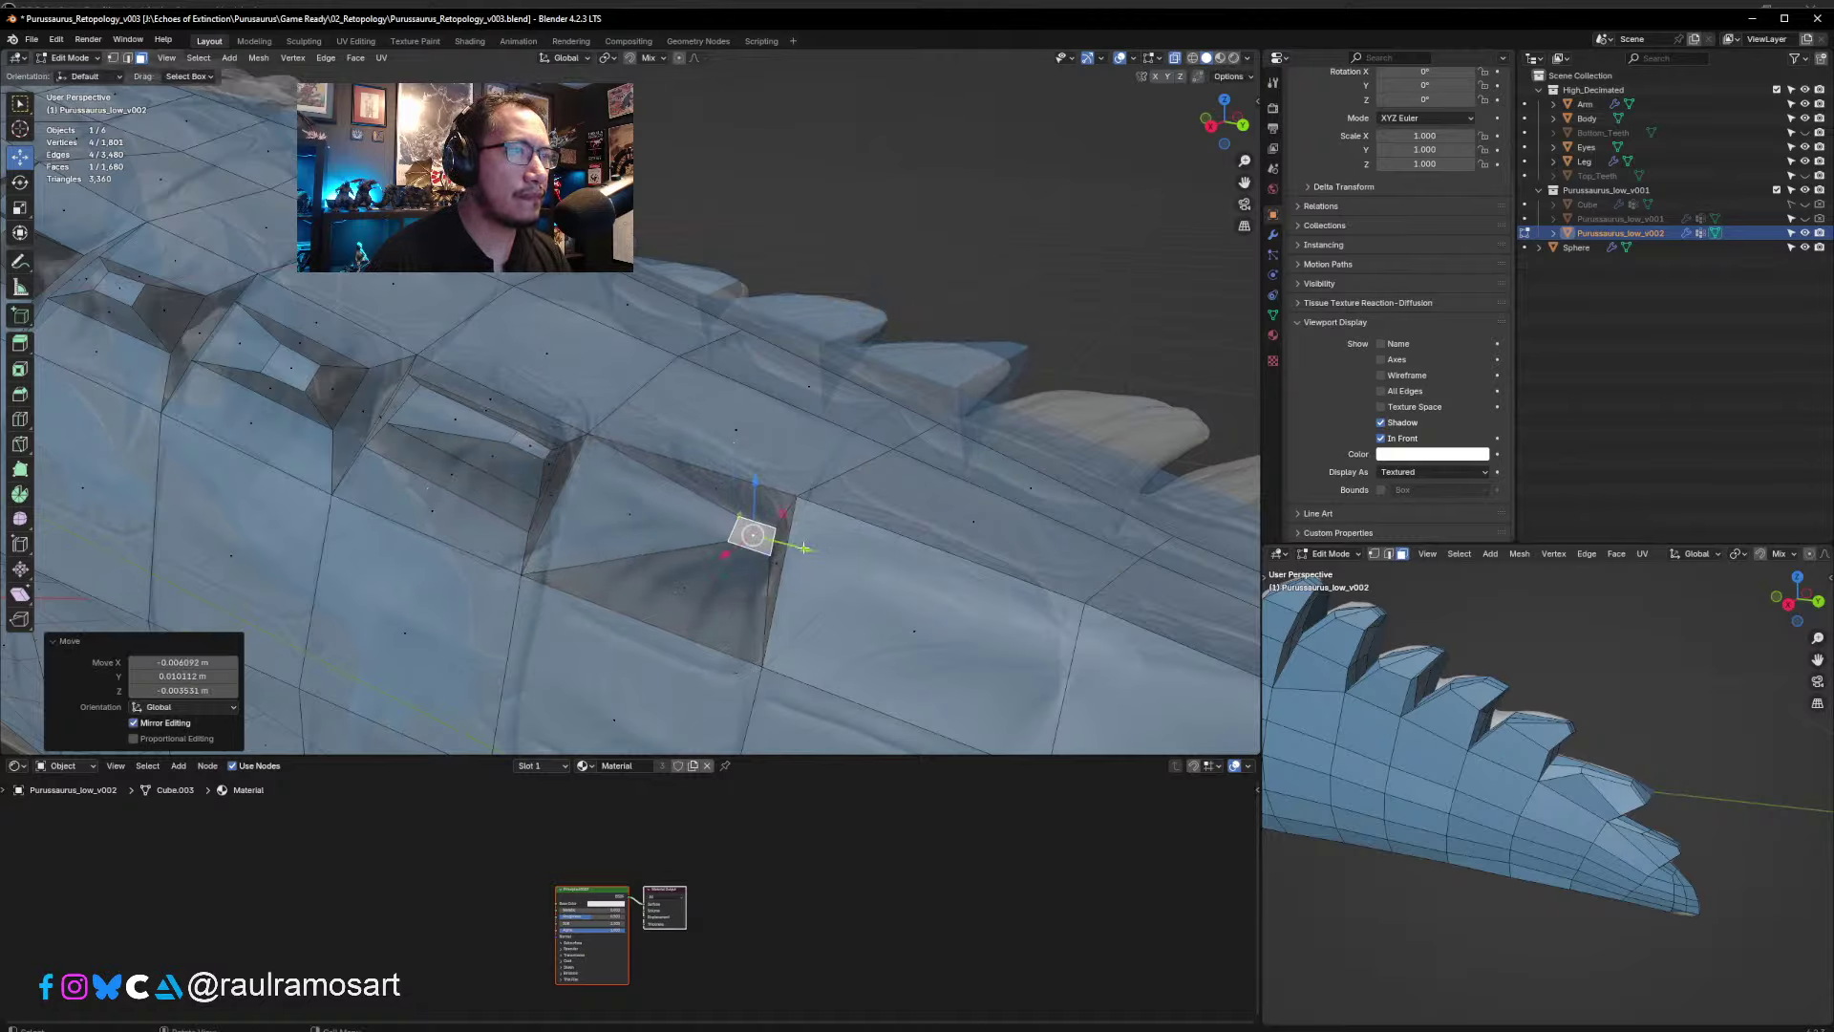
middle_click_drag(804, 547, 787, 478)
key("g")
left_click(799, 412)
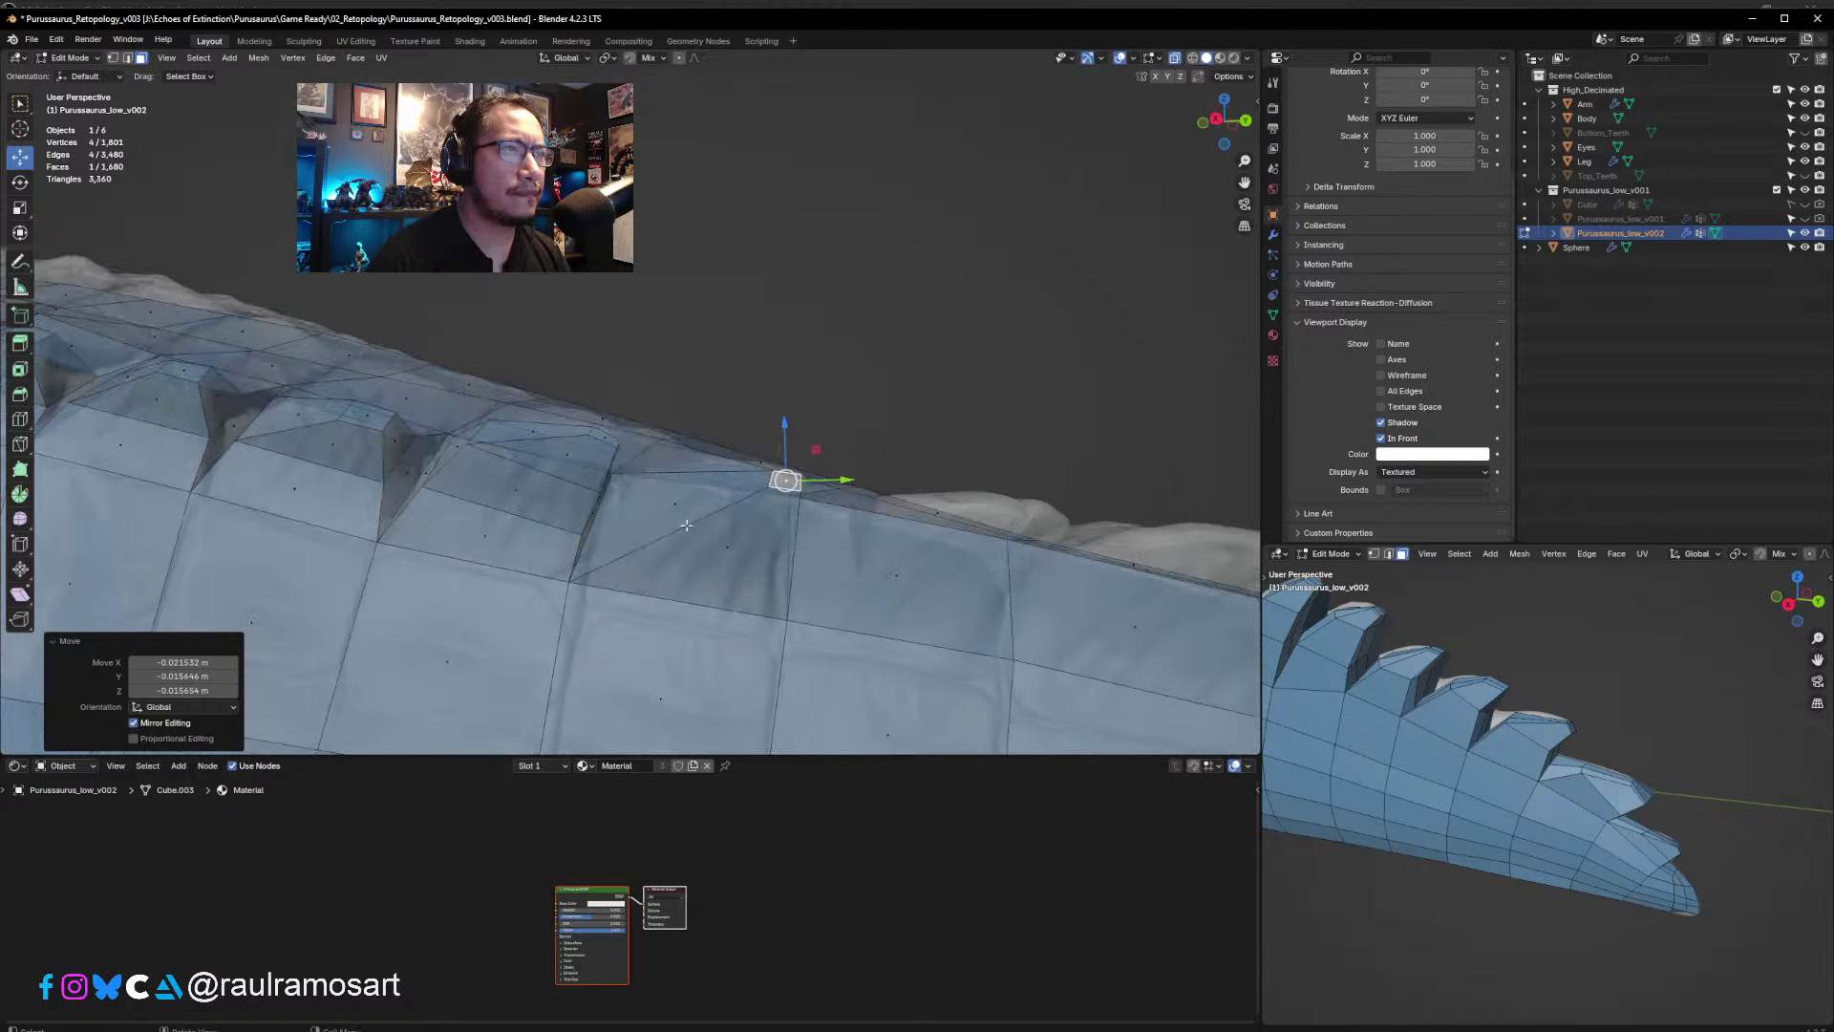
- Add a single centred loop cut around the new scute between its base and its tip
left_click(678, 523)
key("ctrl+r")
left_click(678, 522)
right_click(680, 523)
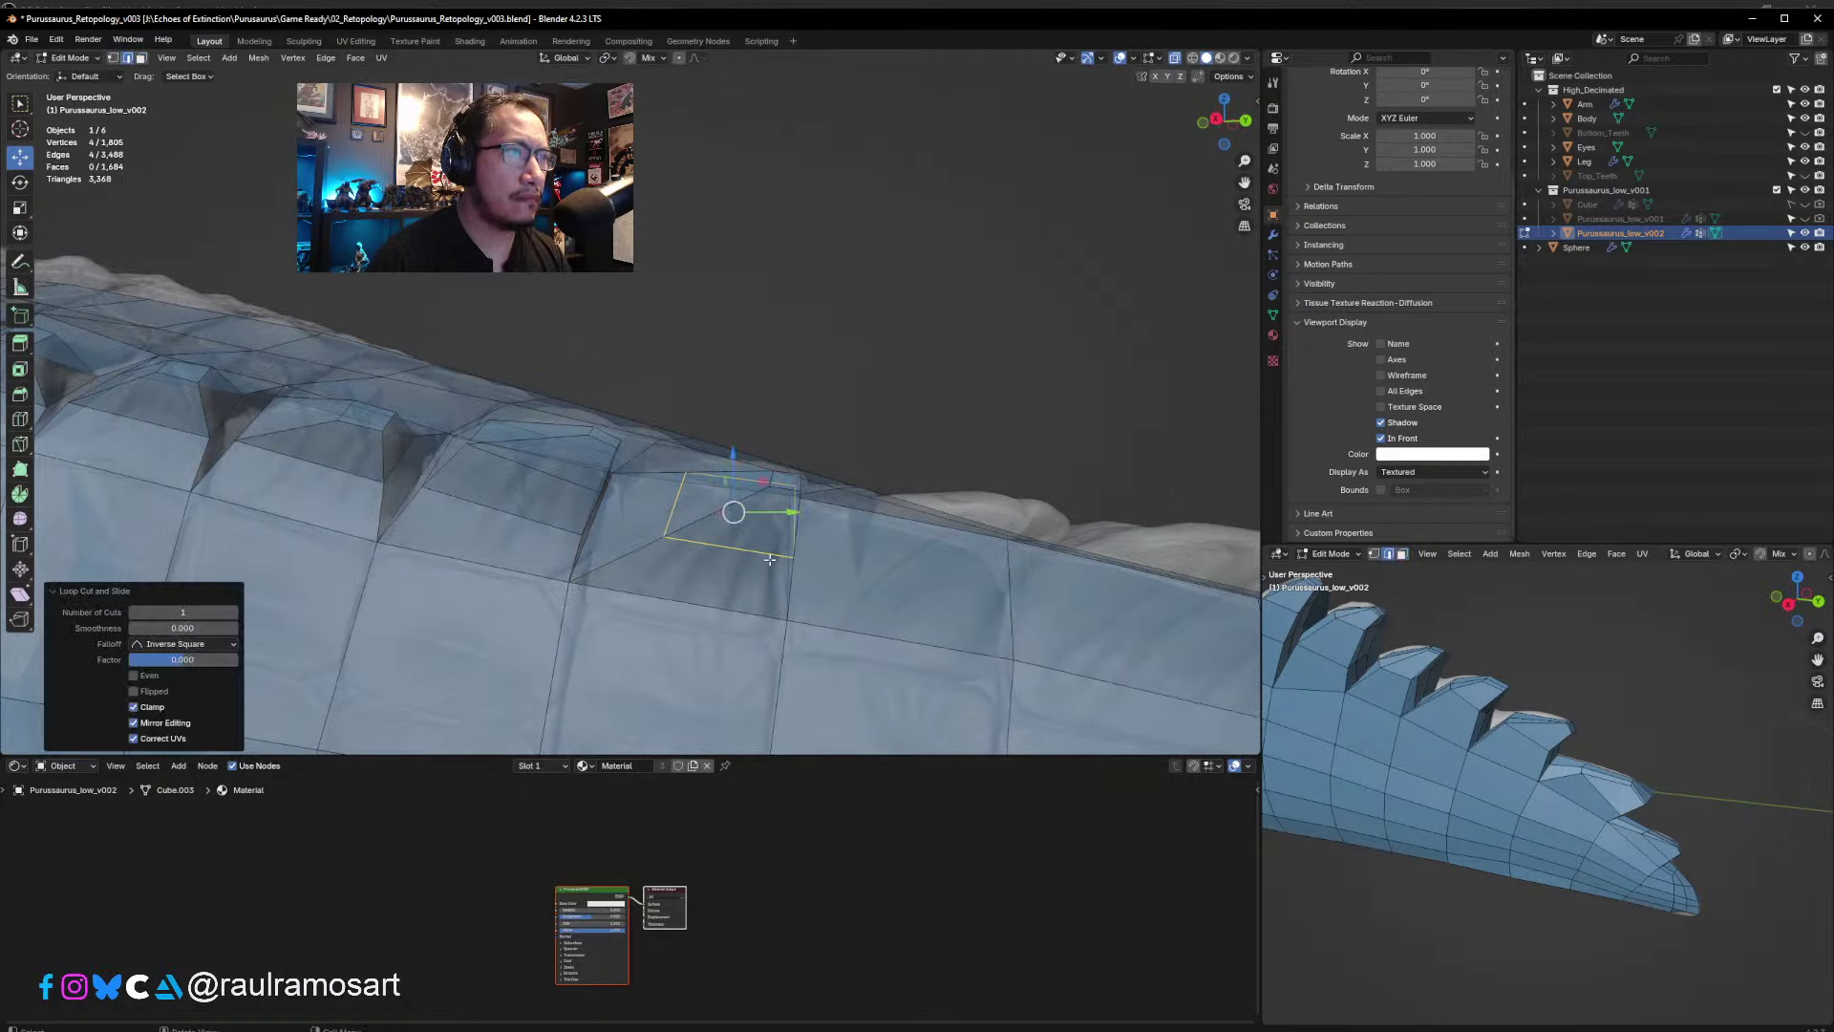
- Scale the new edge loop up slightly and move it forward along the scute
key("s")
left_click(907, 575)
middle_click_drag(907, 575, 899, 602)
key("s")
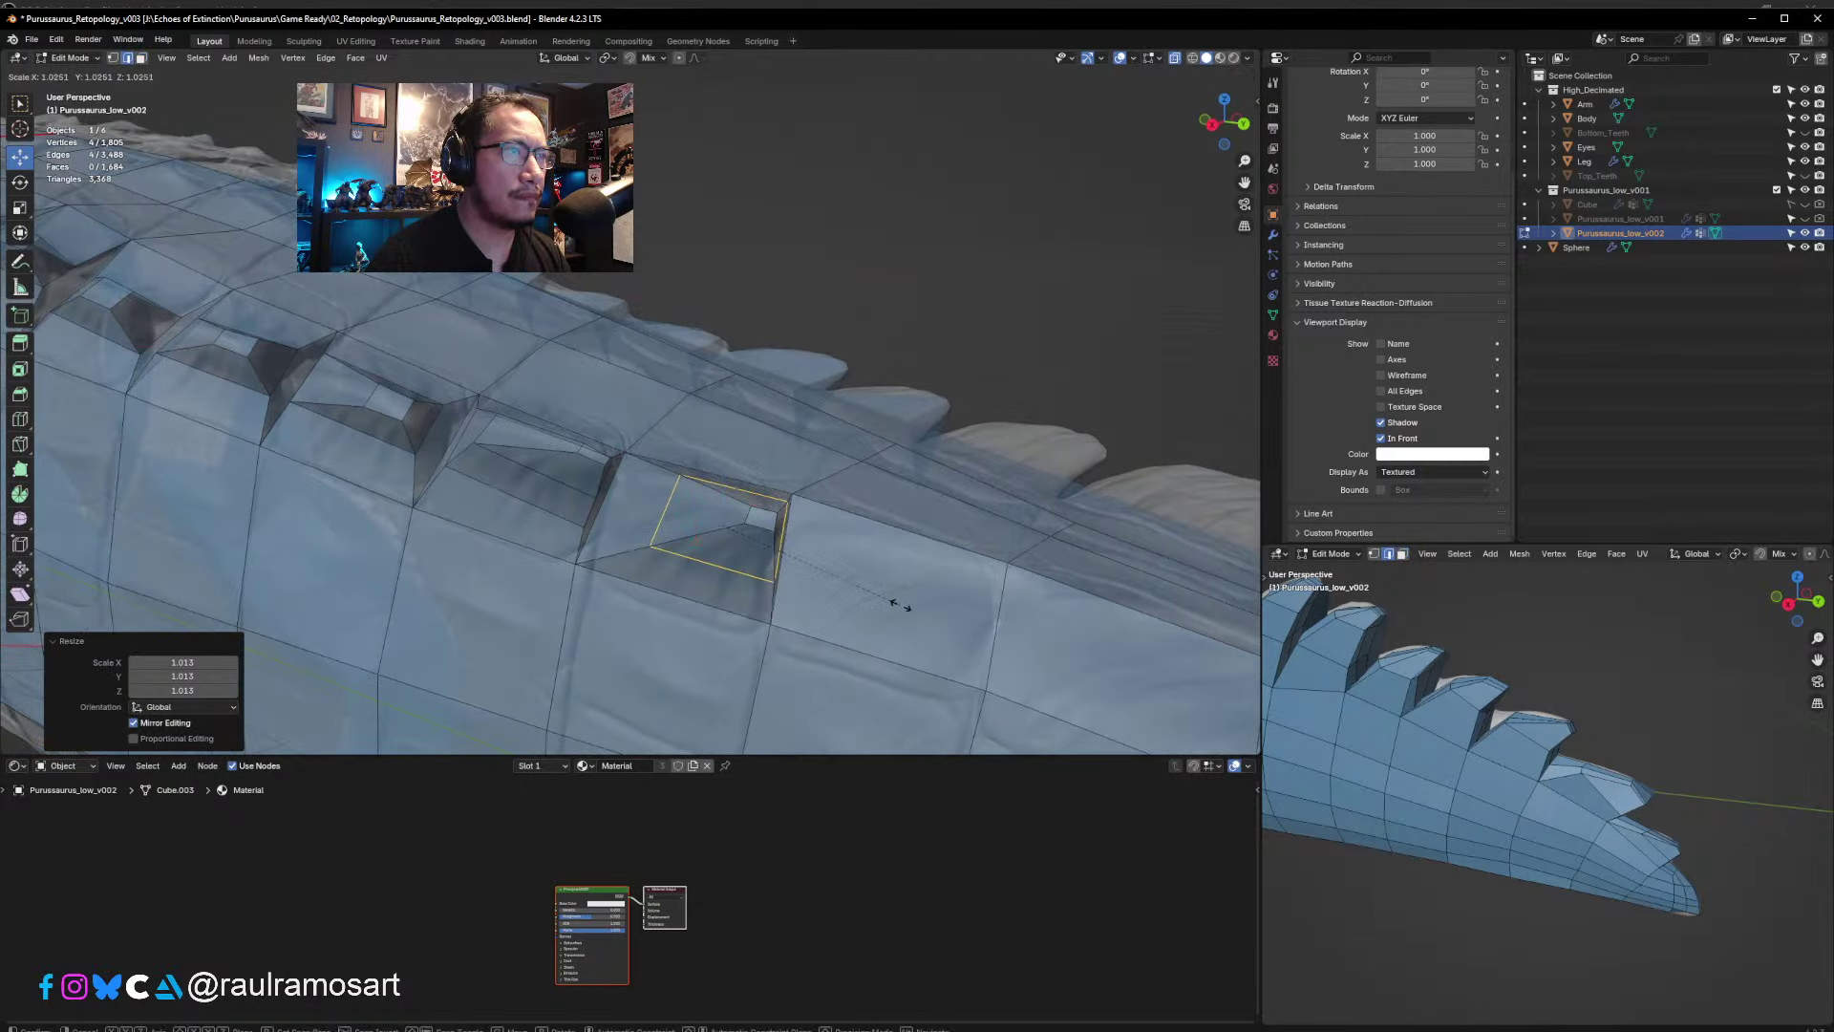
left_click(893, 604)
key("g")
left_click(872, 596)
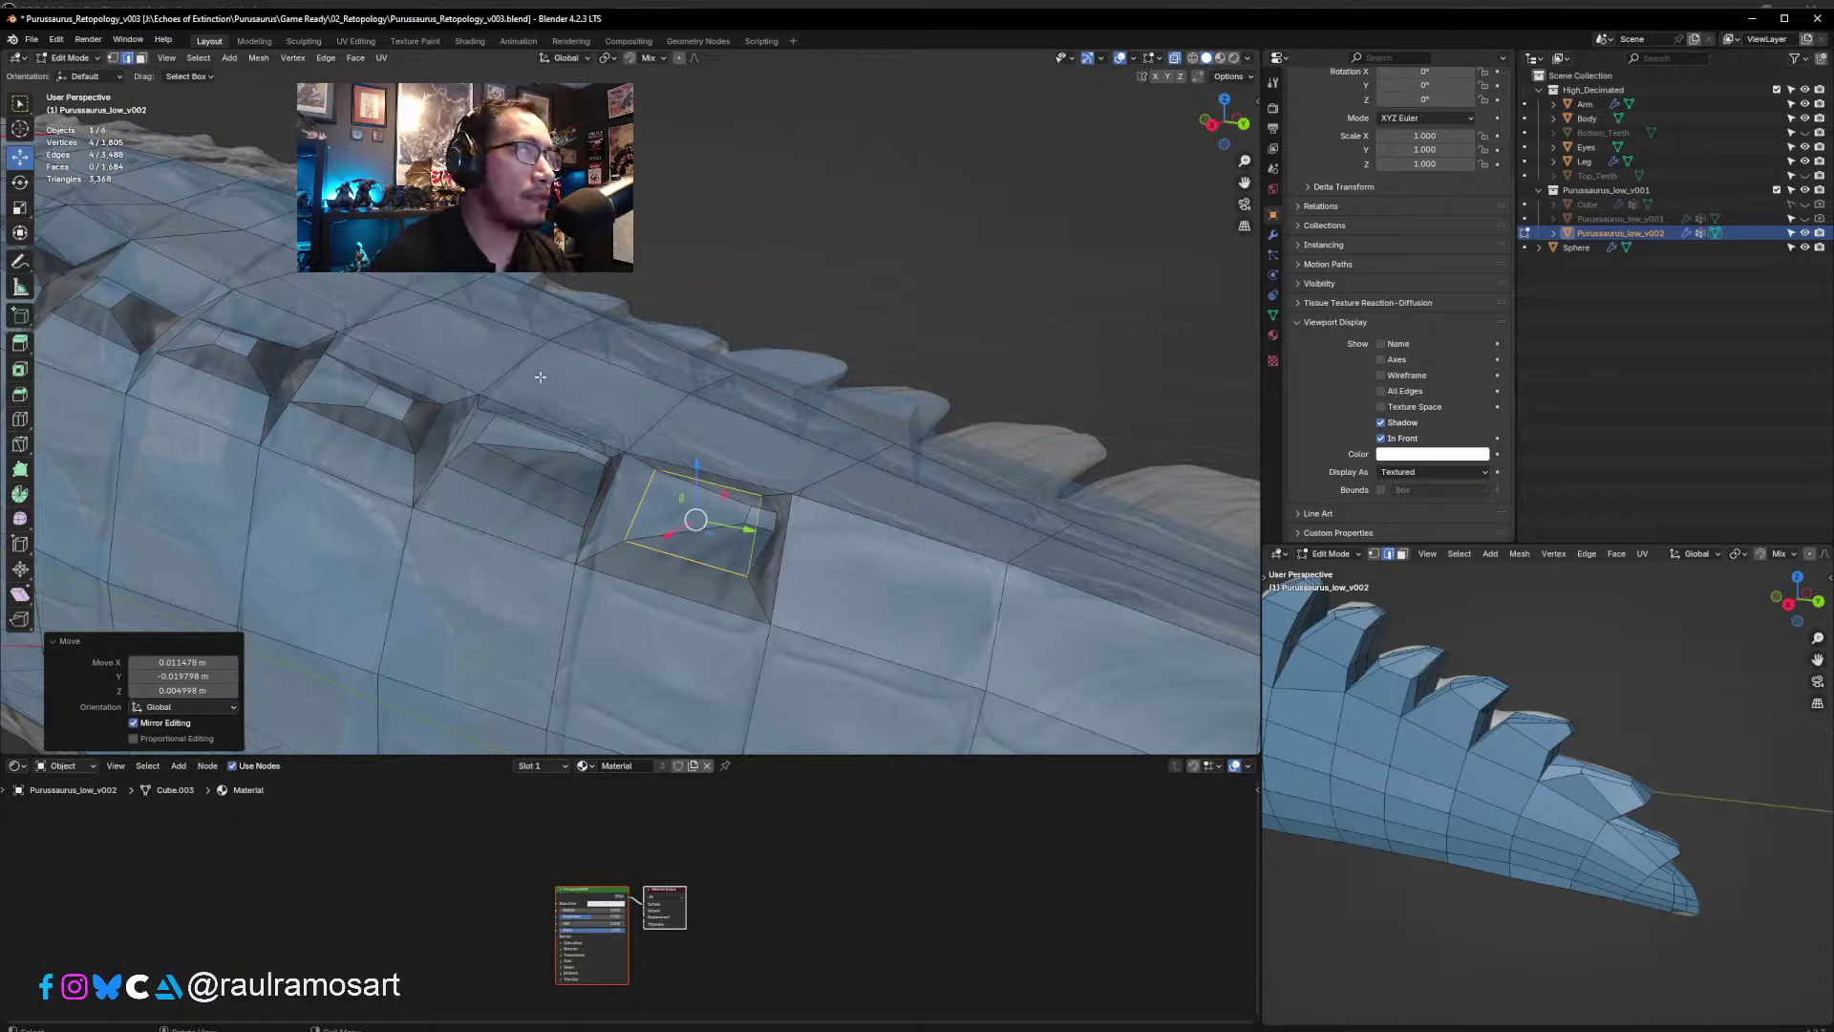
- Snap the new scute's outer front and rear loop vertices down onto the sculpted surface
left_click(113, 57)
middle_click_drag(612, 411, 607, 315)
middle_click_drag(649, 532, 526, 347)
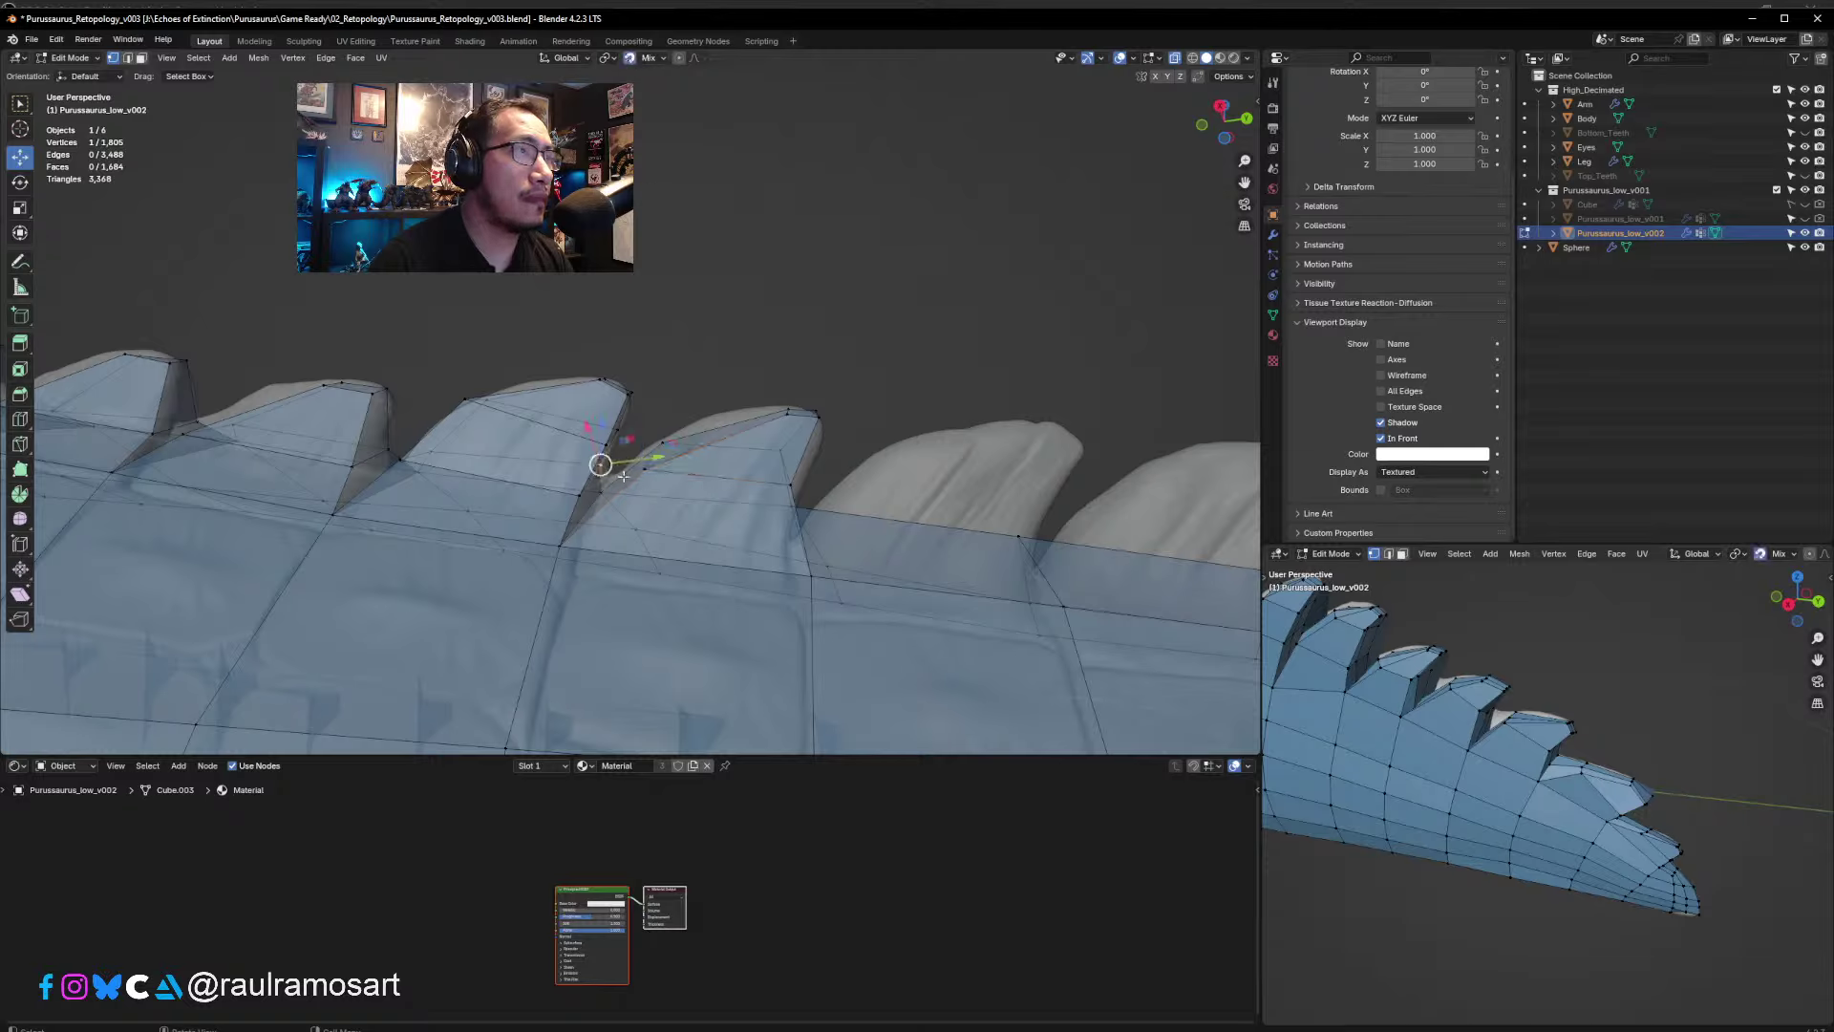
left_click_drag(644, 469, 627, 497)
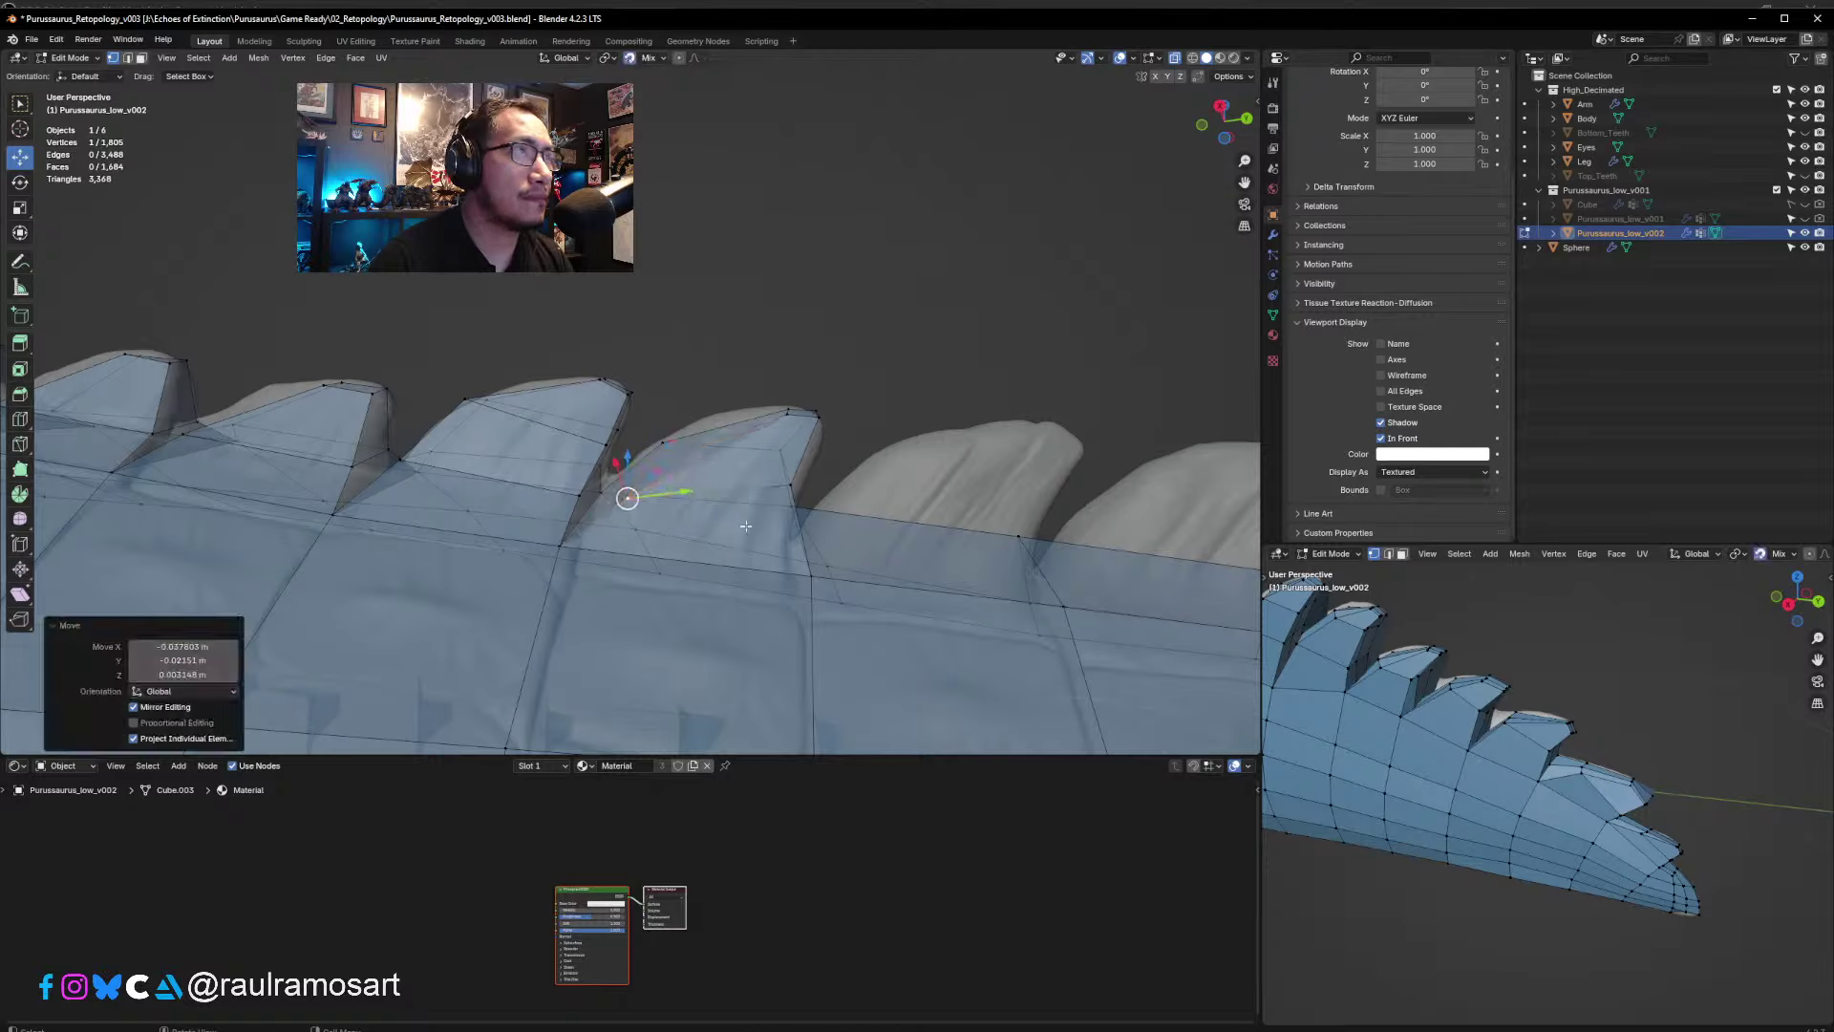
left_click(788, 487)
left_click_drag(789, 486, 780, 514)
middle_click_drag(779, 514, 675, 542)
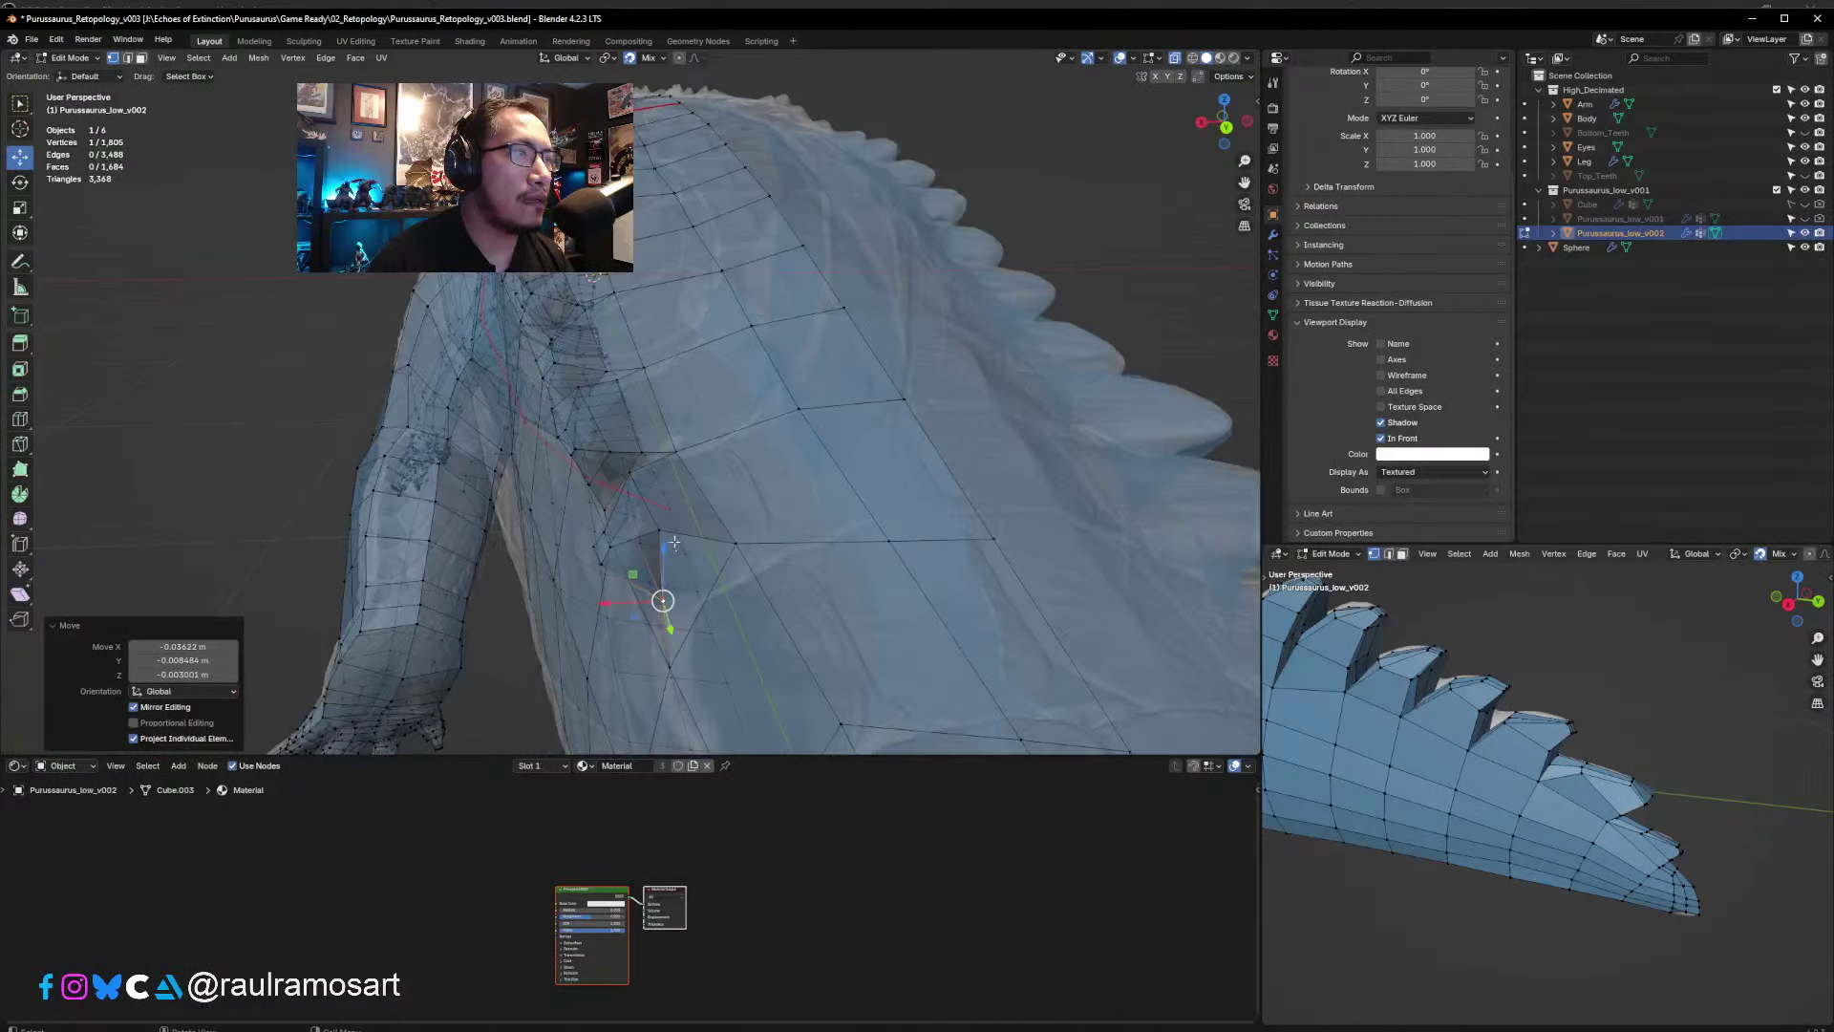
- Reposition another rear vertex of the scute's lower loop and adjust its front neighbour against the sculpt
left_click(662, 532)
left_click_drag(661, 532, 679, 563)
middle_click_drag(680, 562, 657, 482)
left_click(643, 471)
mouse_move(643, 471)
left_mouse_down()
mouse_move(670, 472)
mouse_move(644, 471)
left_mouse_up()
mouse_move(644, 471)
middle_mouse_down()
mouse_move(615, 475)
mouse_move(627, 501)
middle_mouse_up()
- Pull the exposed front loop vertex in toward the body and nudge the rear one to follow the sculpted scute
left_click(610, 454)
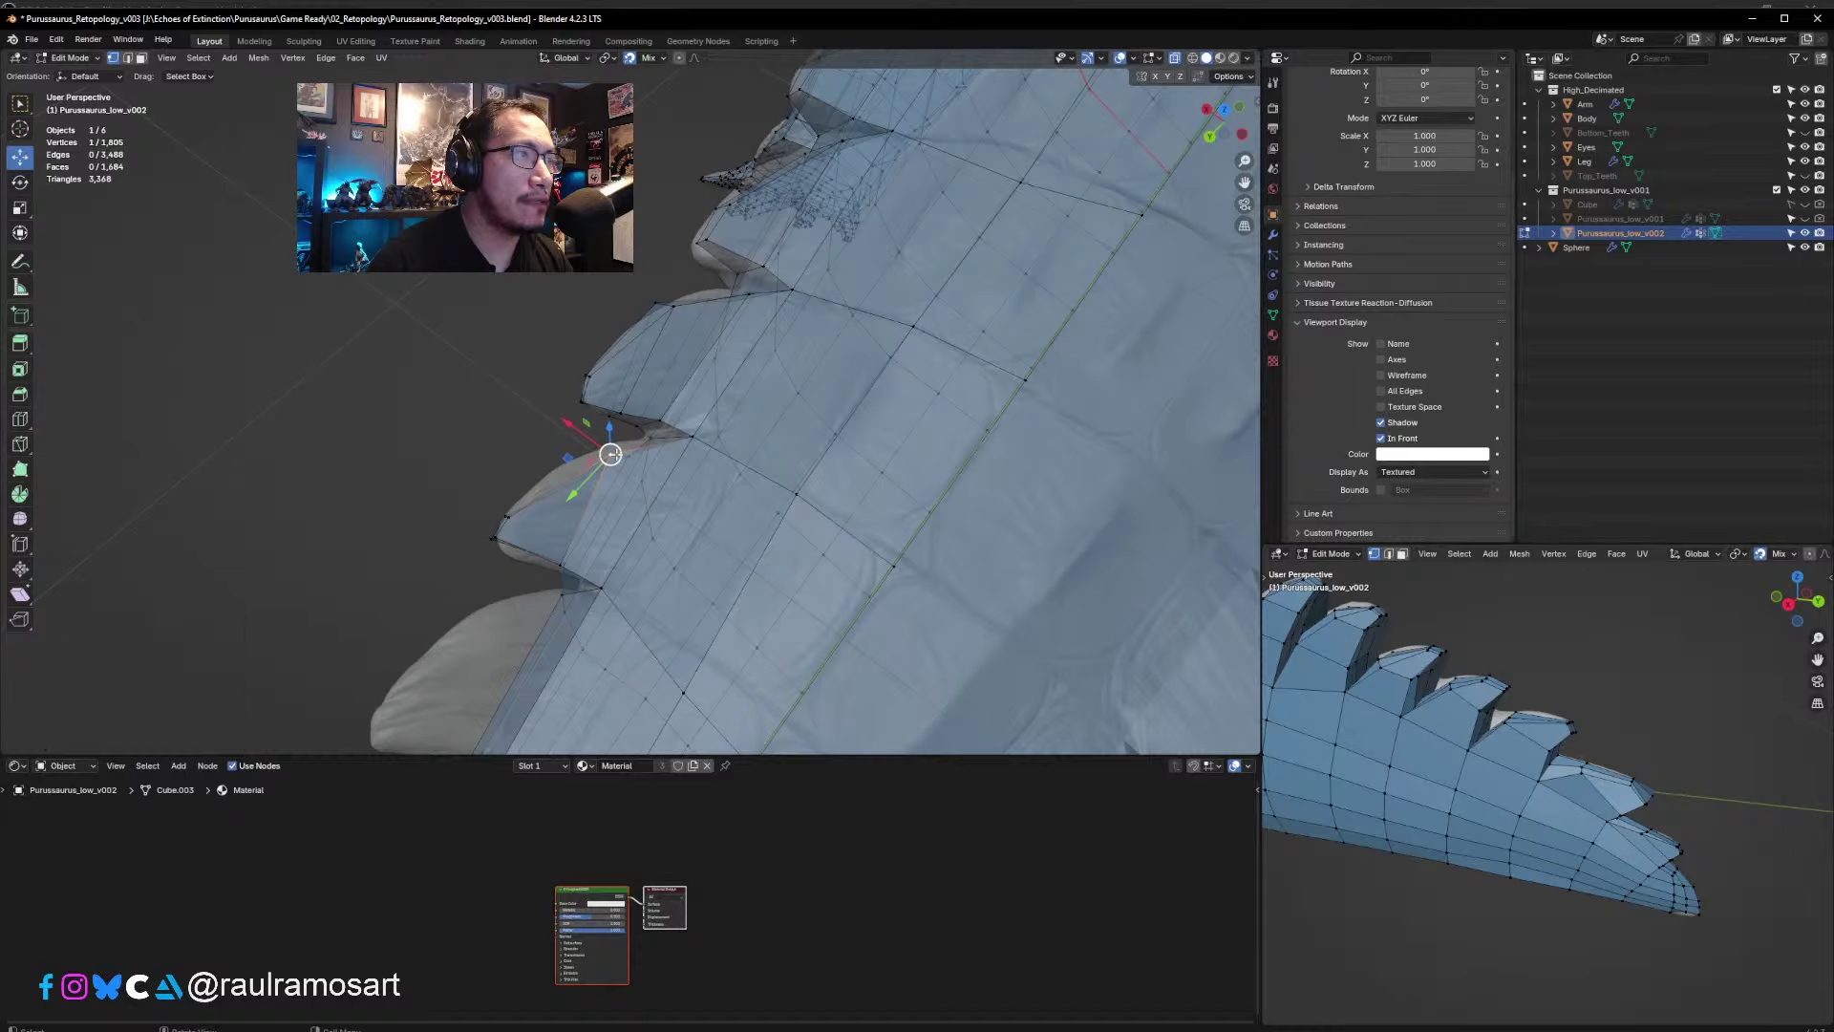
left_click_drag(611, 454, 627, 454)
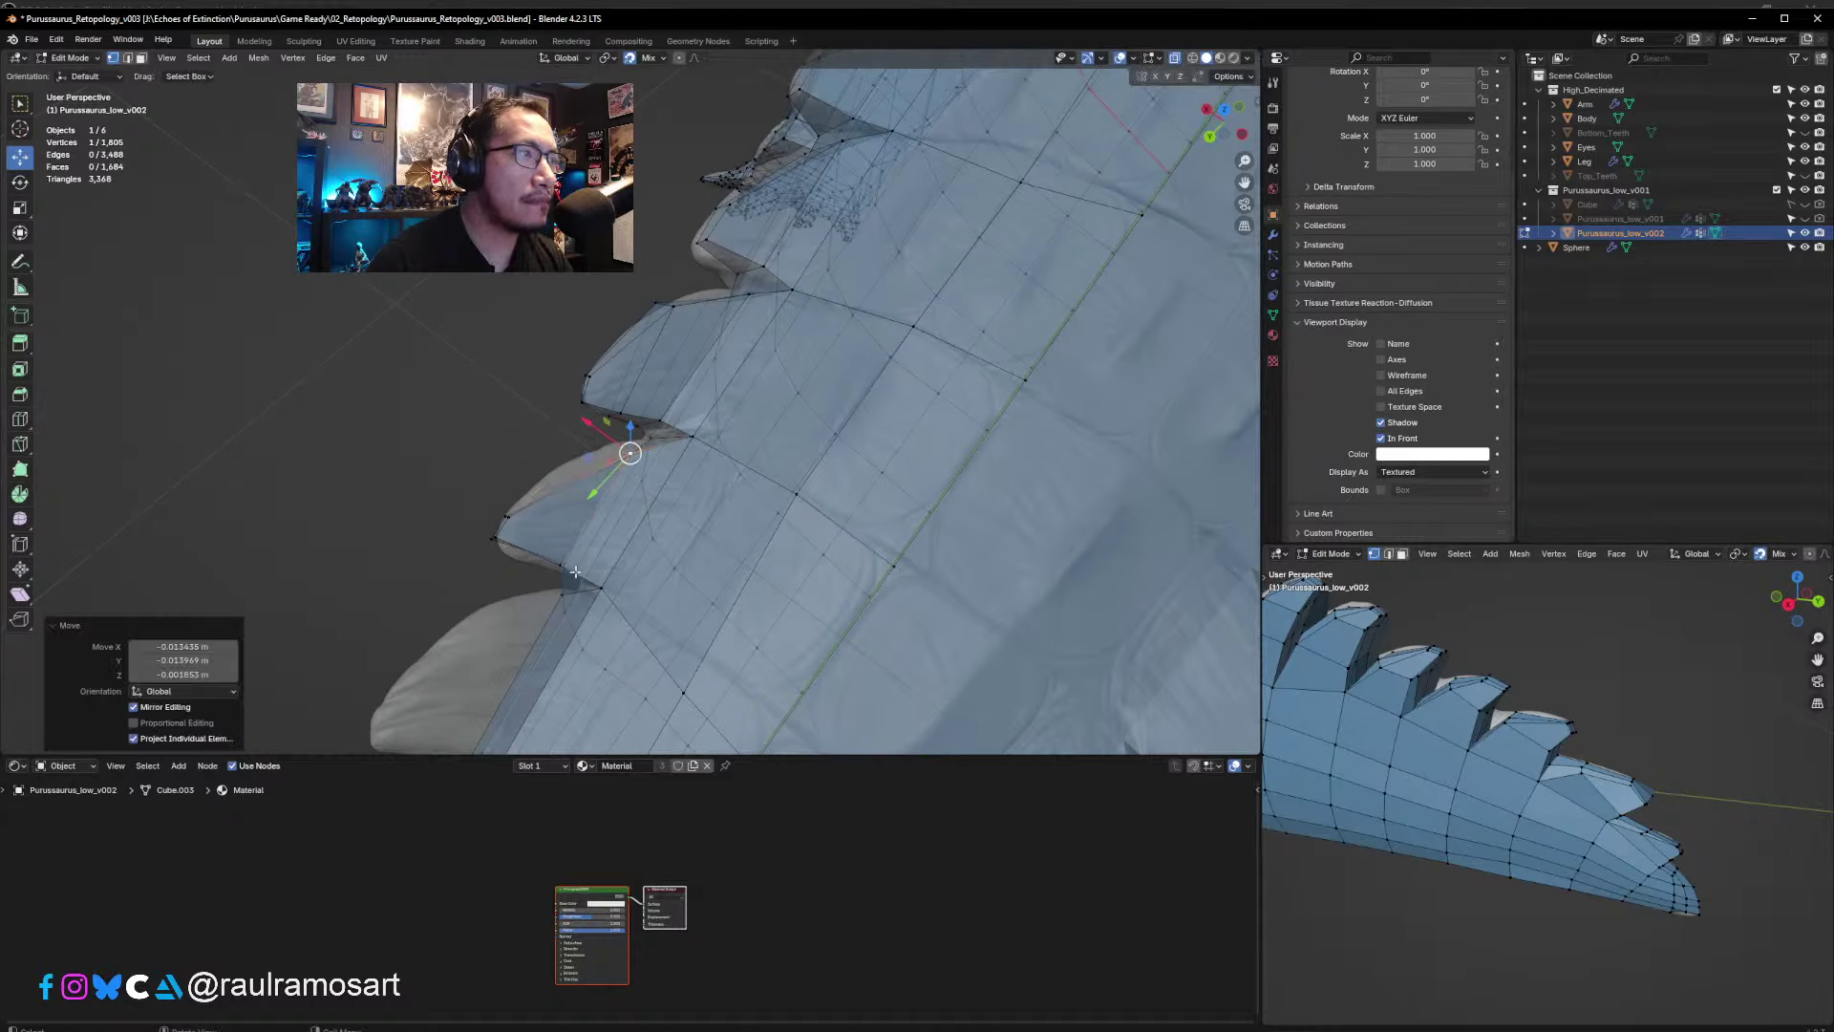
left_click(565, 565)
left_click_drag(564, 564, 564, 568)
- Fine-tune the scute's front and rear loop vertices as seen from above the tail
middle_click_drag(565, 568, 774, 454)
middle_click_drag(731, 525, 647, 513)
left_click_drag(650, 405, 644, 406)
middle_click_drag(644, 406, 668, 457)
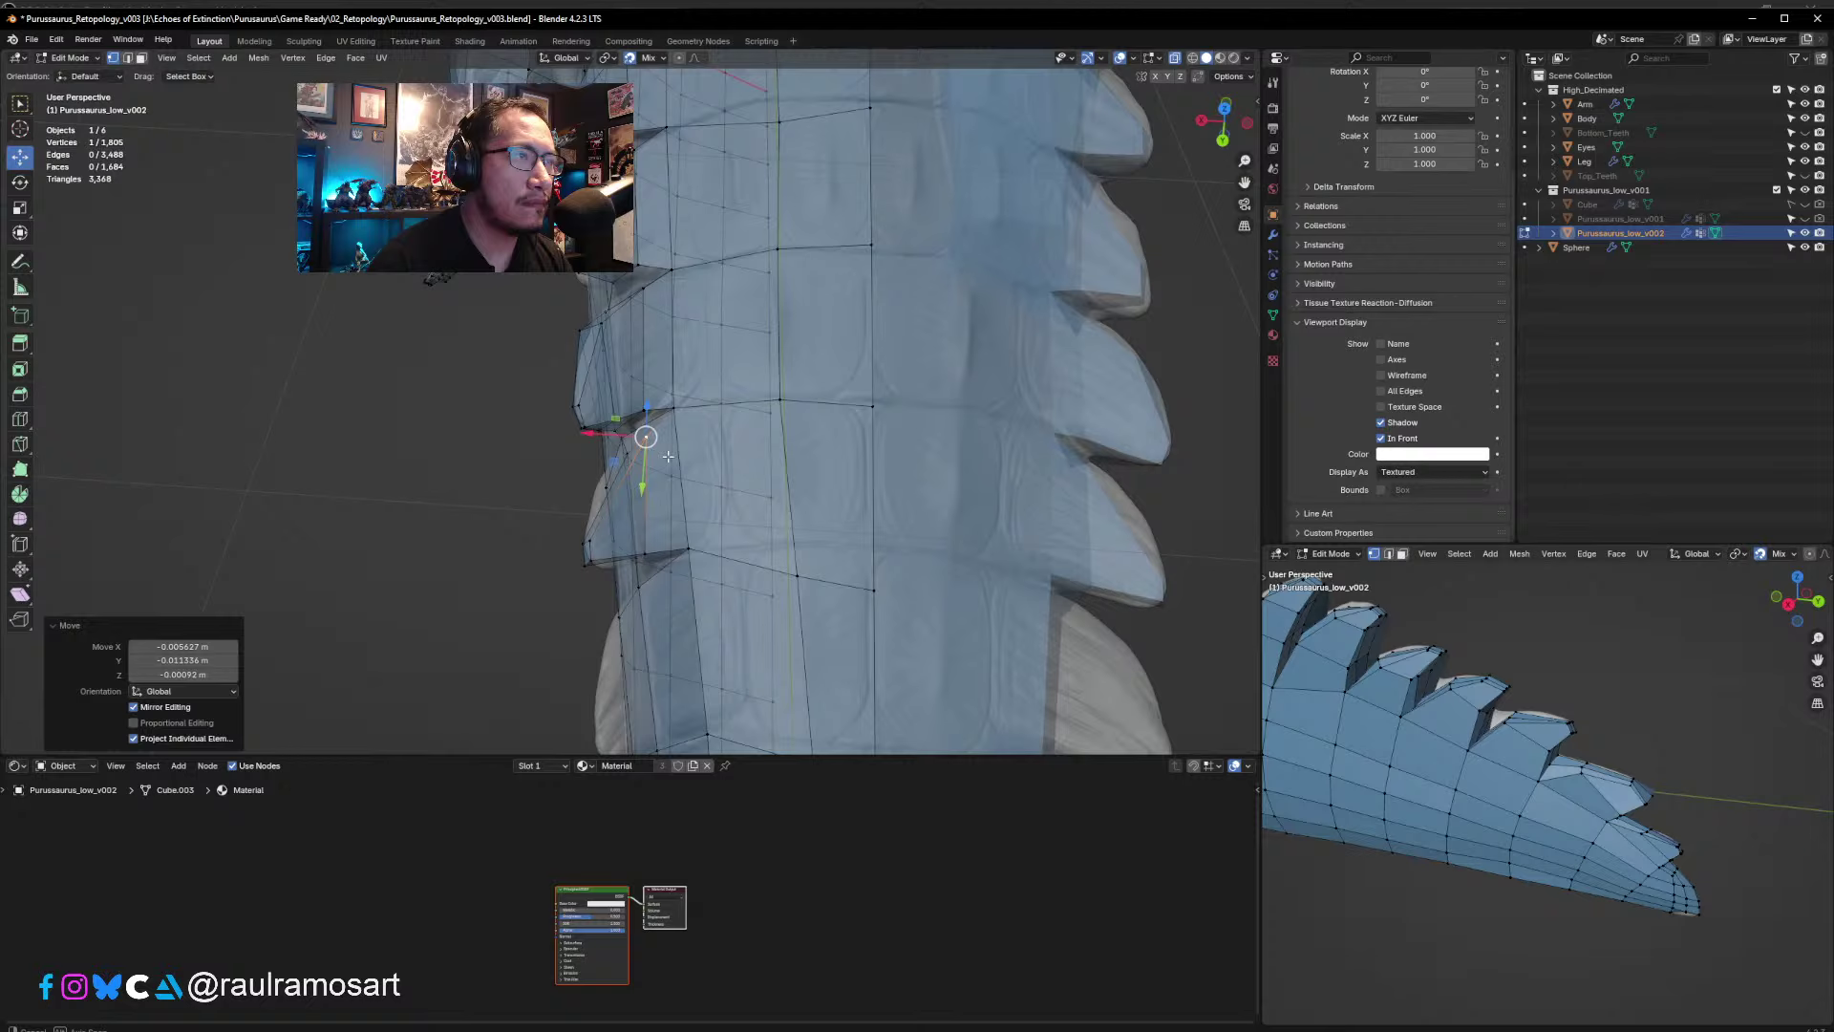
left_click(651, 552)
left_click_drag(646, 553, 658, 549)
middle_click_drag(670, 546, 756, 463)
- Switch to Object Mode and examine the finished scutes, the back ridge and the overall low-poly silhouette
scroll(835, 447, "down", 3)
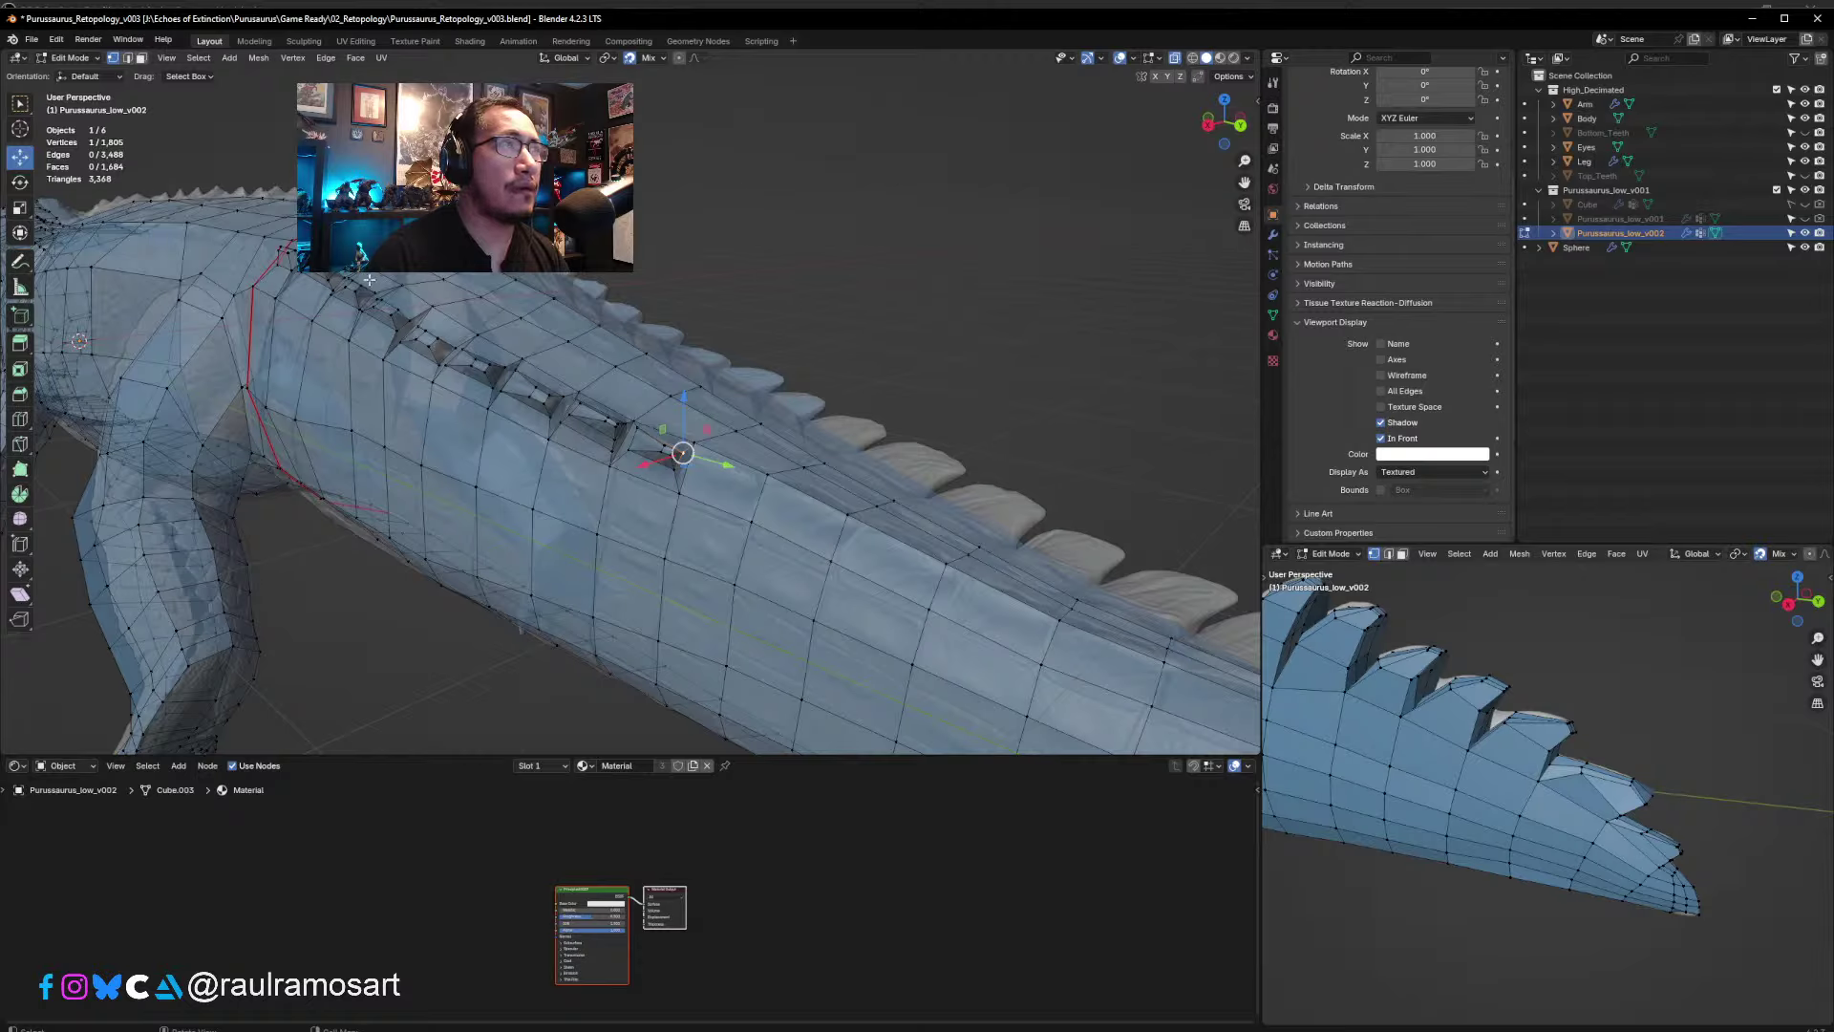
scroll(1422, 723, "down", 6)
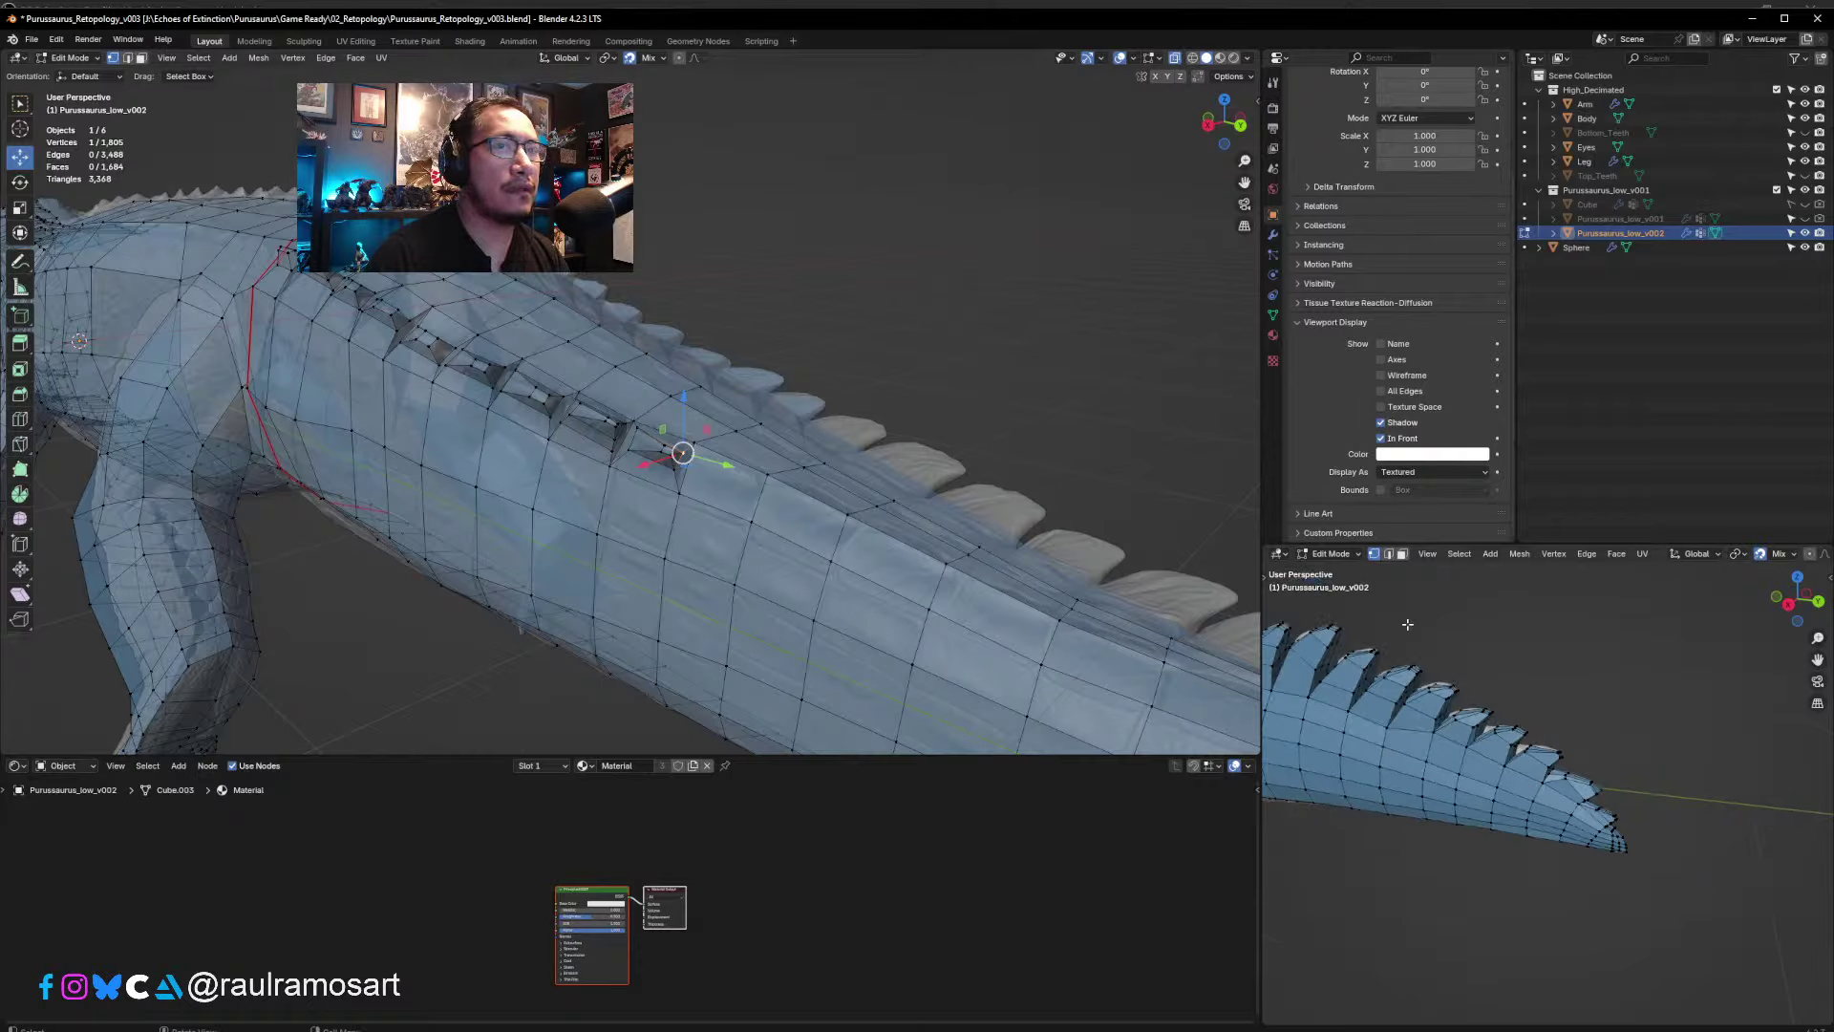
middle_click_drag(1386, 712, 1551, 654)
key("Tab")
scroll(1462, 755, "up", 6)
scroll(1567, 860, "up", 5)
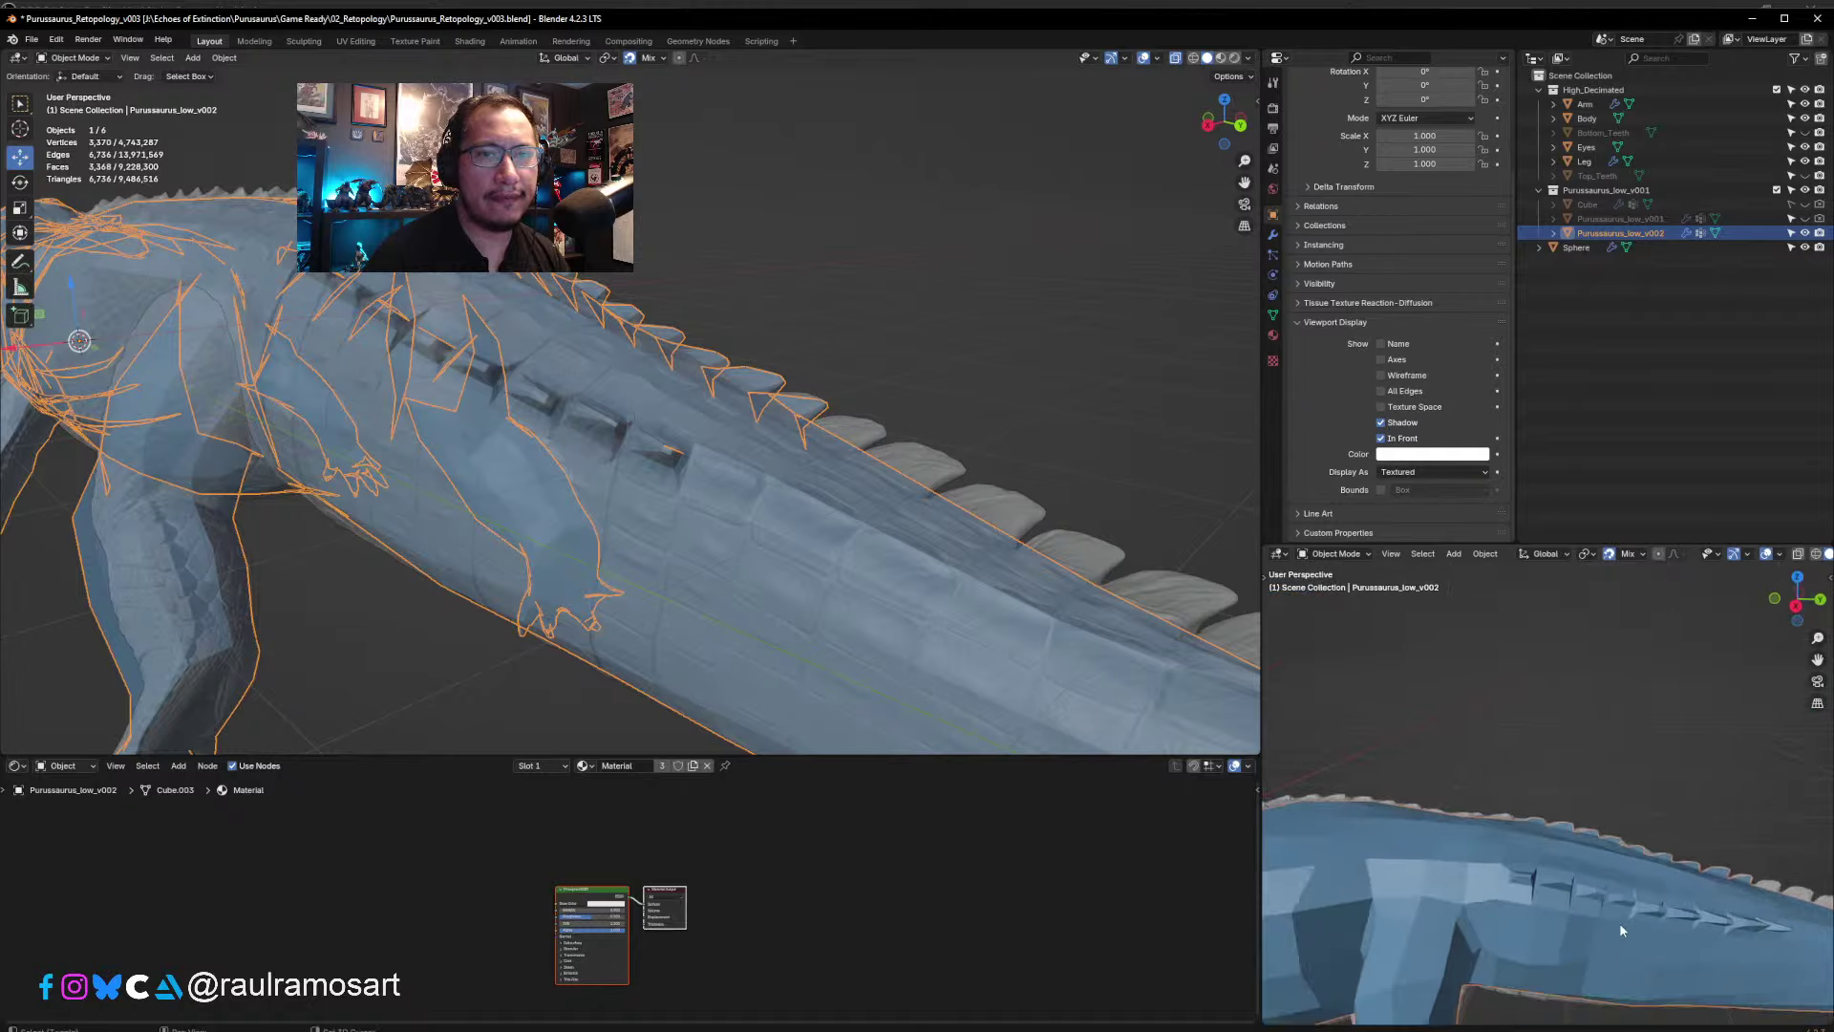
middle_click_drag(1584, 858, 1554, 906)
scroll(1555, 908, "down", 4)
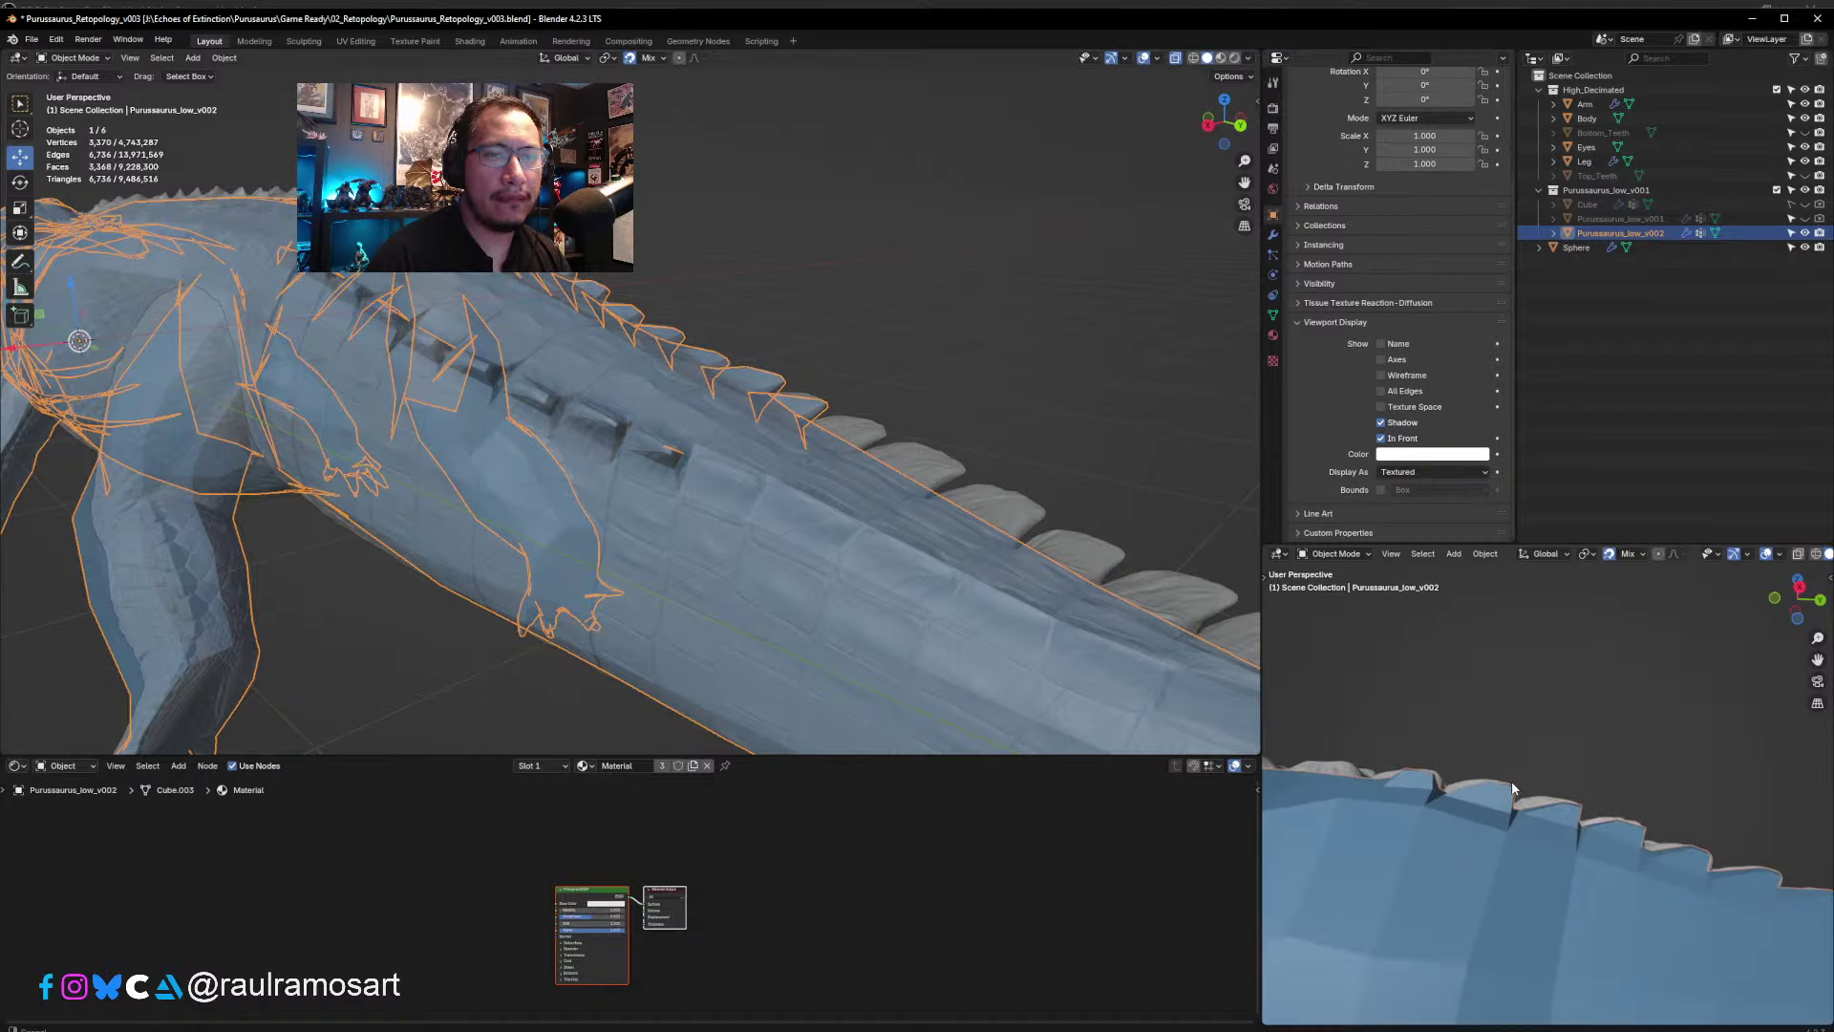
middle_click_drag(1506, 820, 1443, 823)
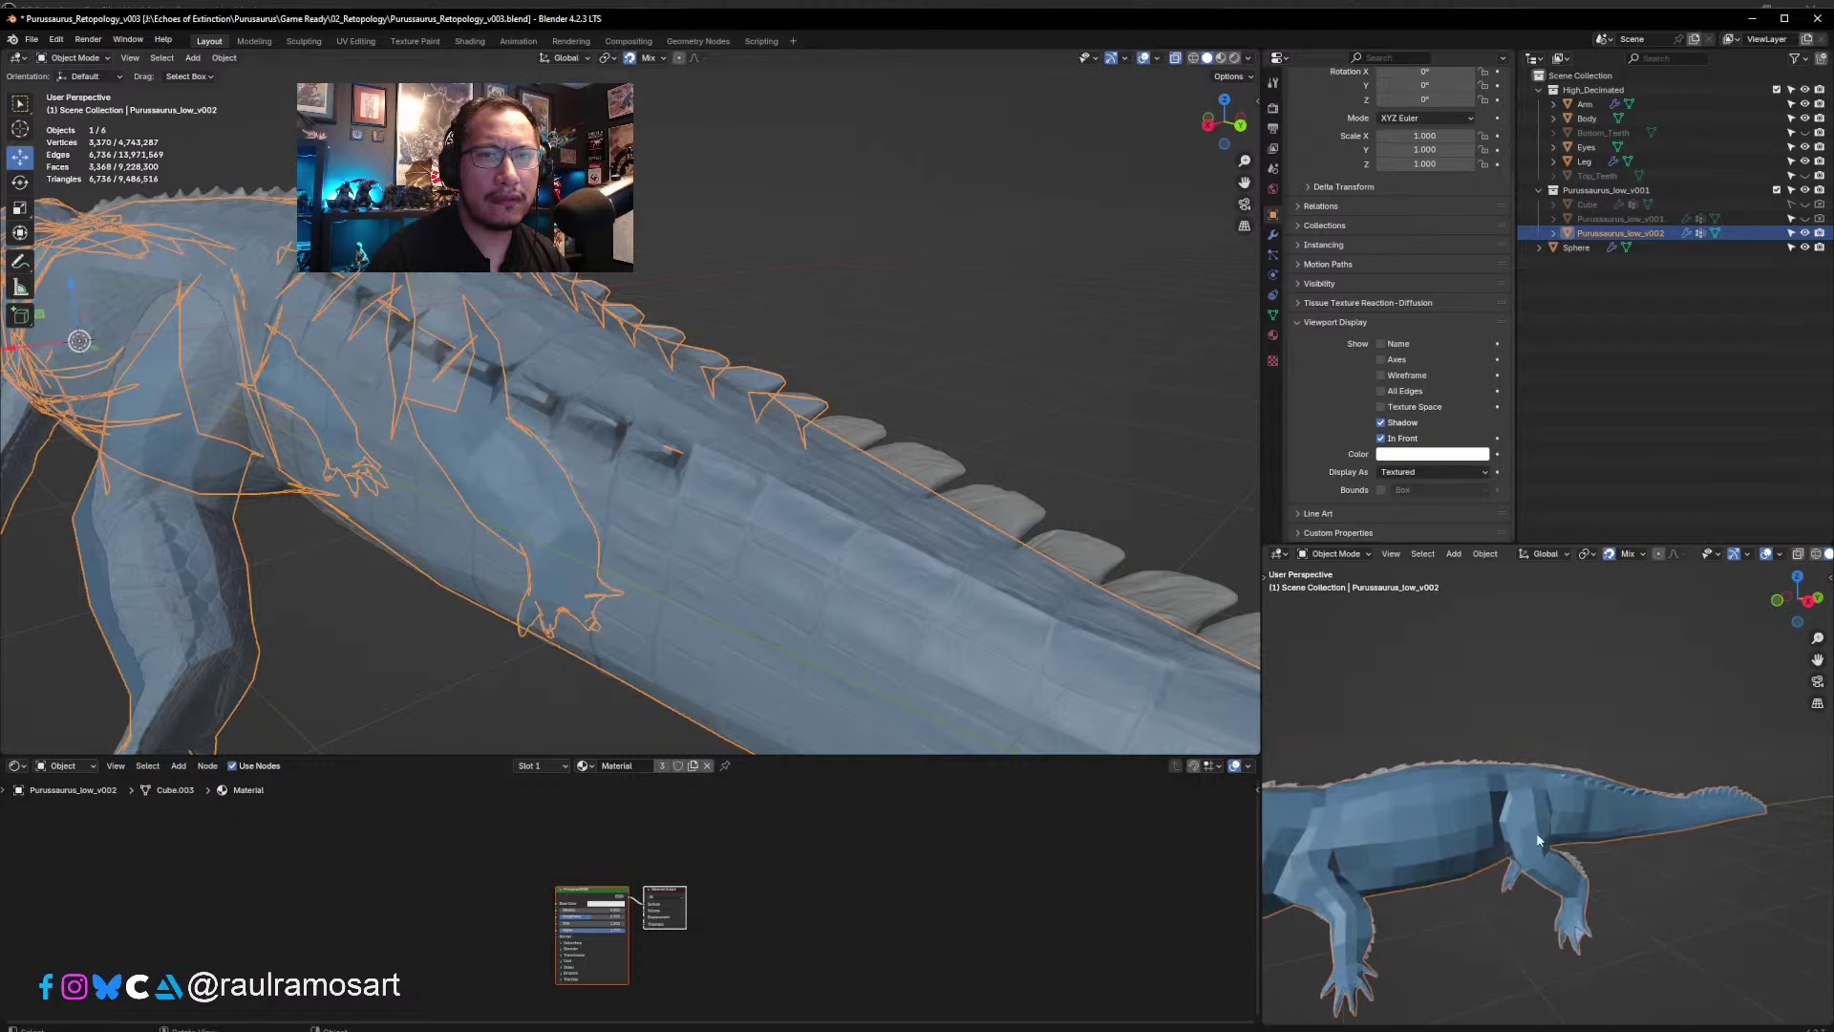
- Apply Shade Smooth to the low-poly Purussaurus and check its tail and back
right_click(1443, 823)
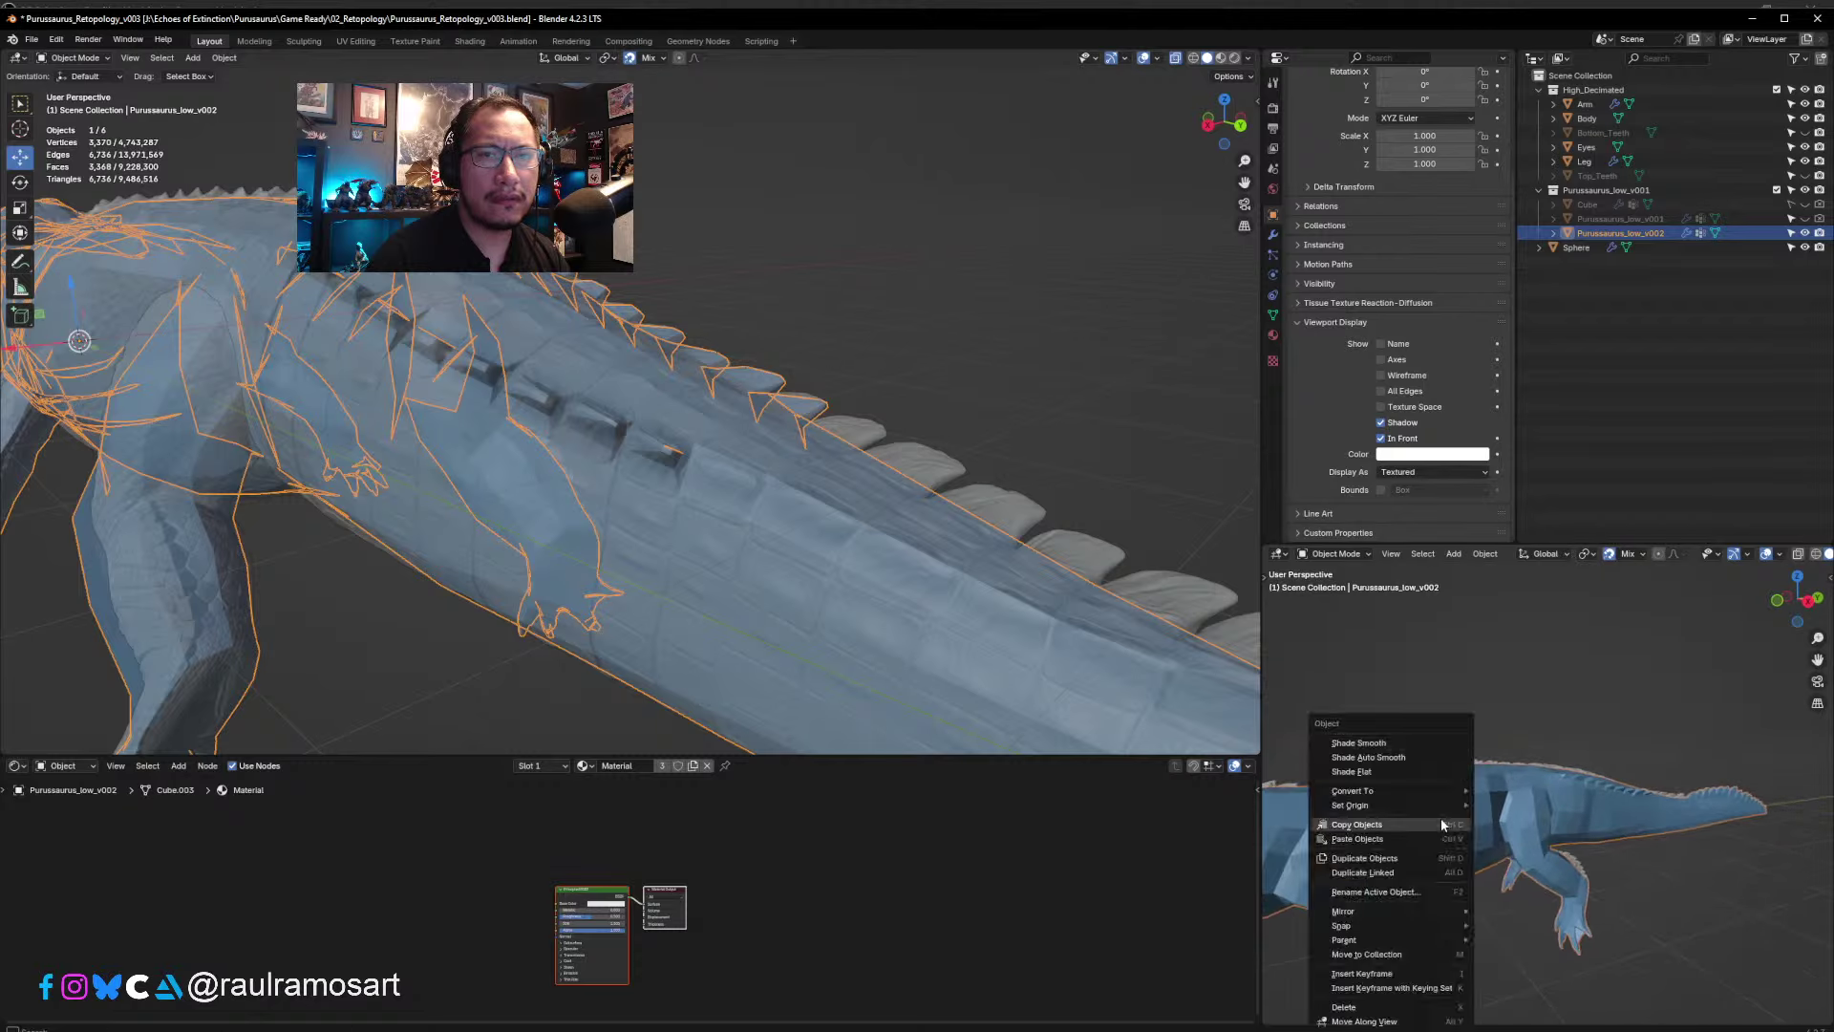
left_click(1358, 743)
middle_click_drag(1486, 804, 1523, 839)
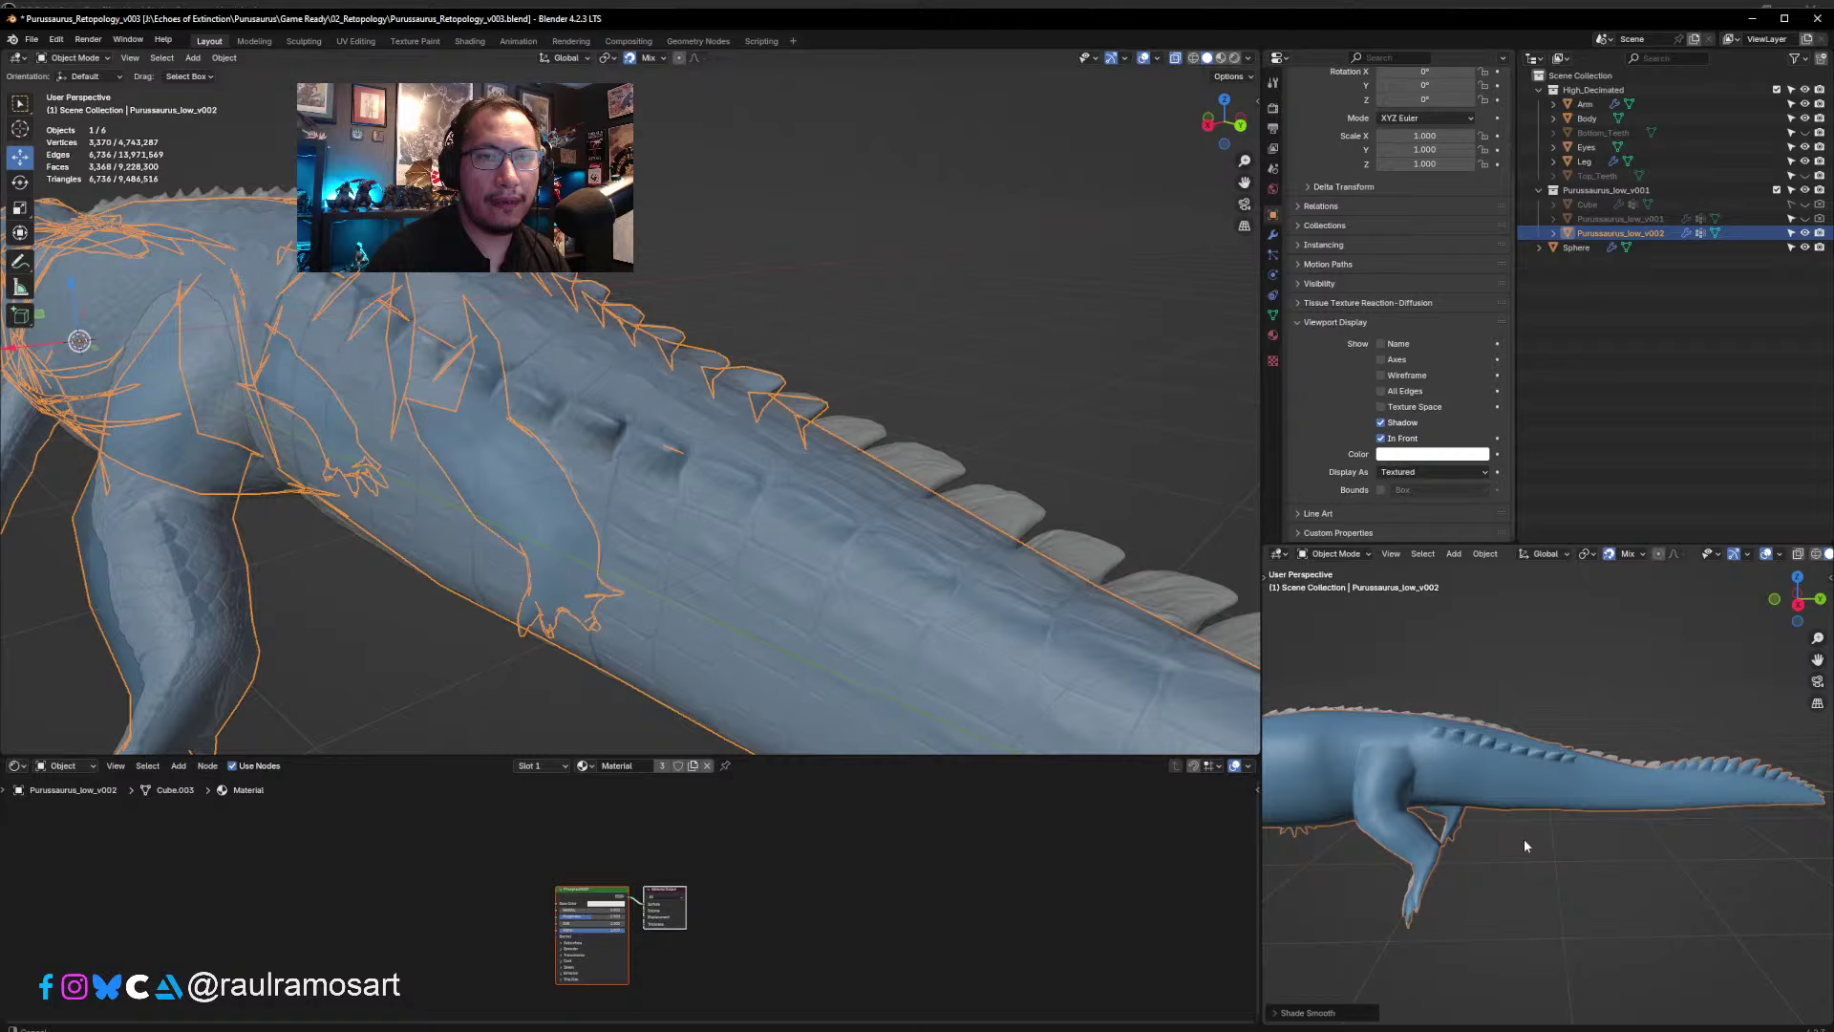
- Apply Shade Flat to the low-poly Purussaurus and check the whole body from an angle above
right_click(1472, 785)
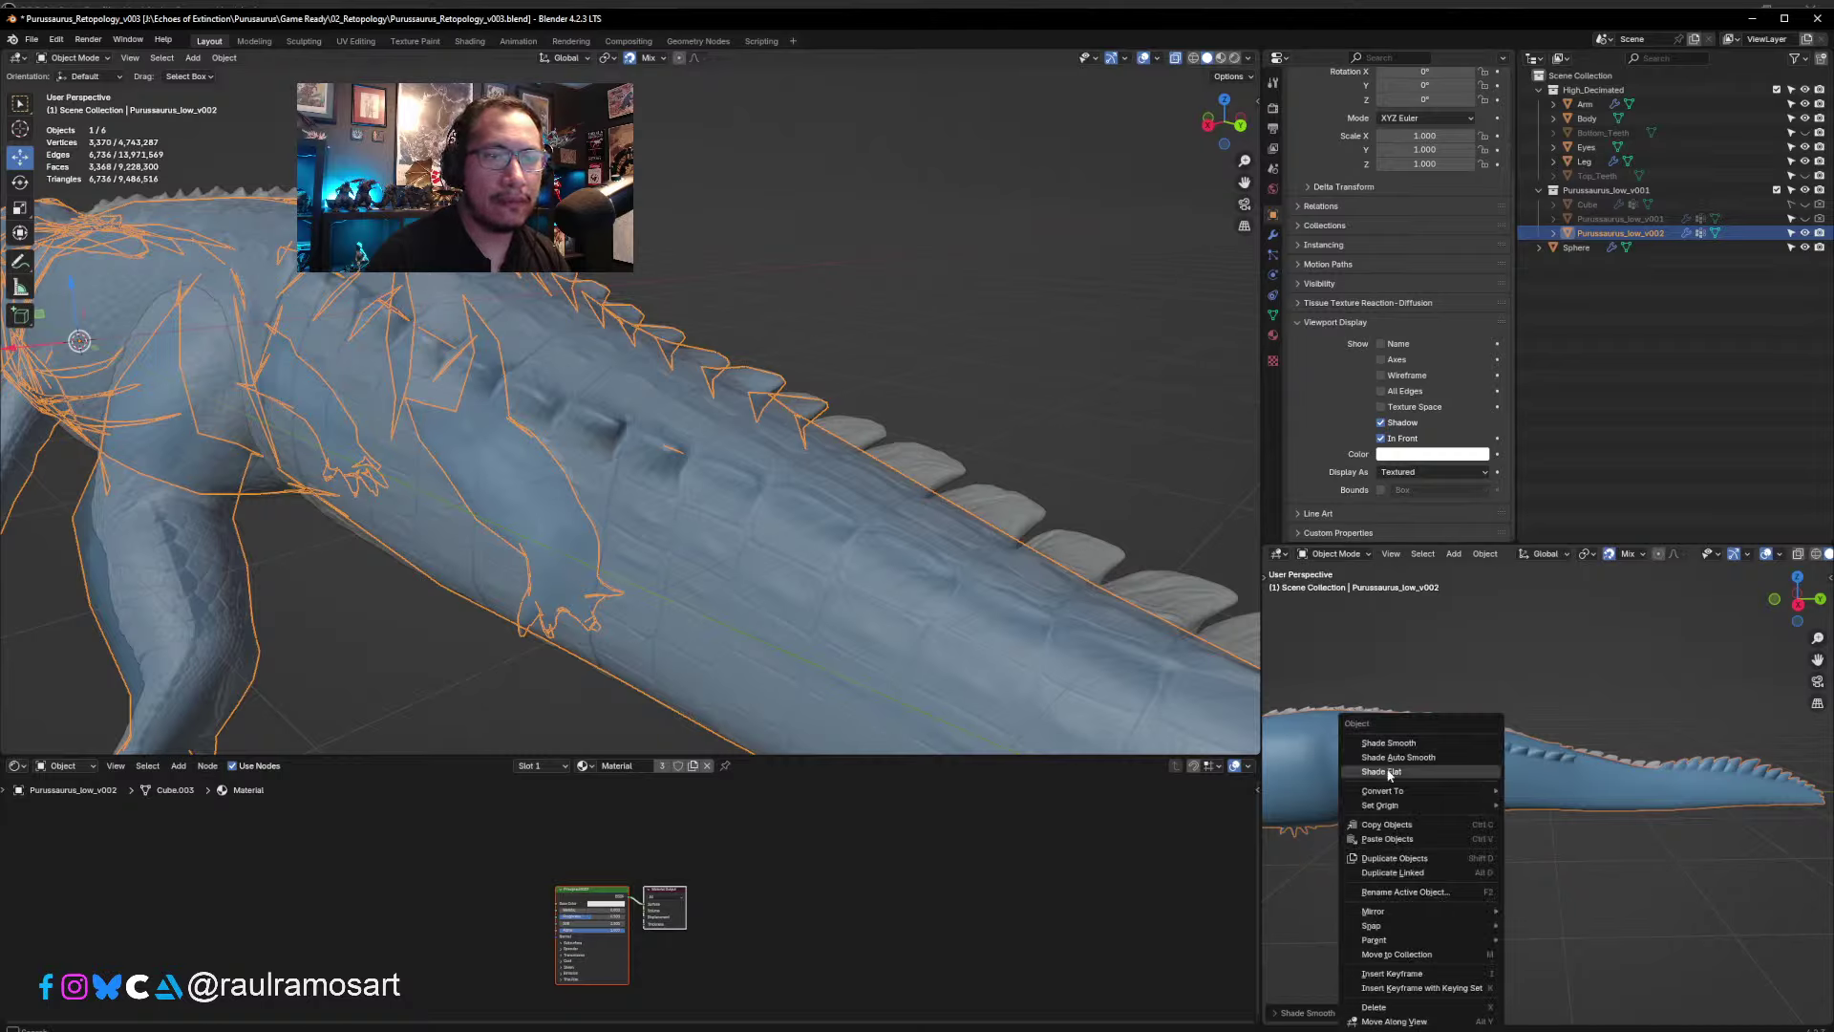
left_click(1382, 771)
mouse_move(1493, 732)
middle_mouse_down()
mouse_move(1549, 705)
mouse_move(1435, 720)
mouse_move(1407, 775)
mouse_move(1594, 754)
middle_mouse_up()
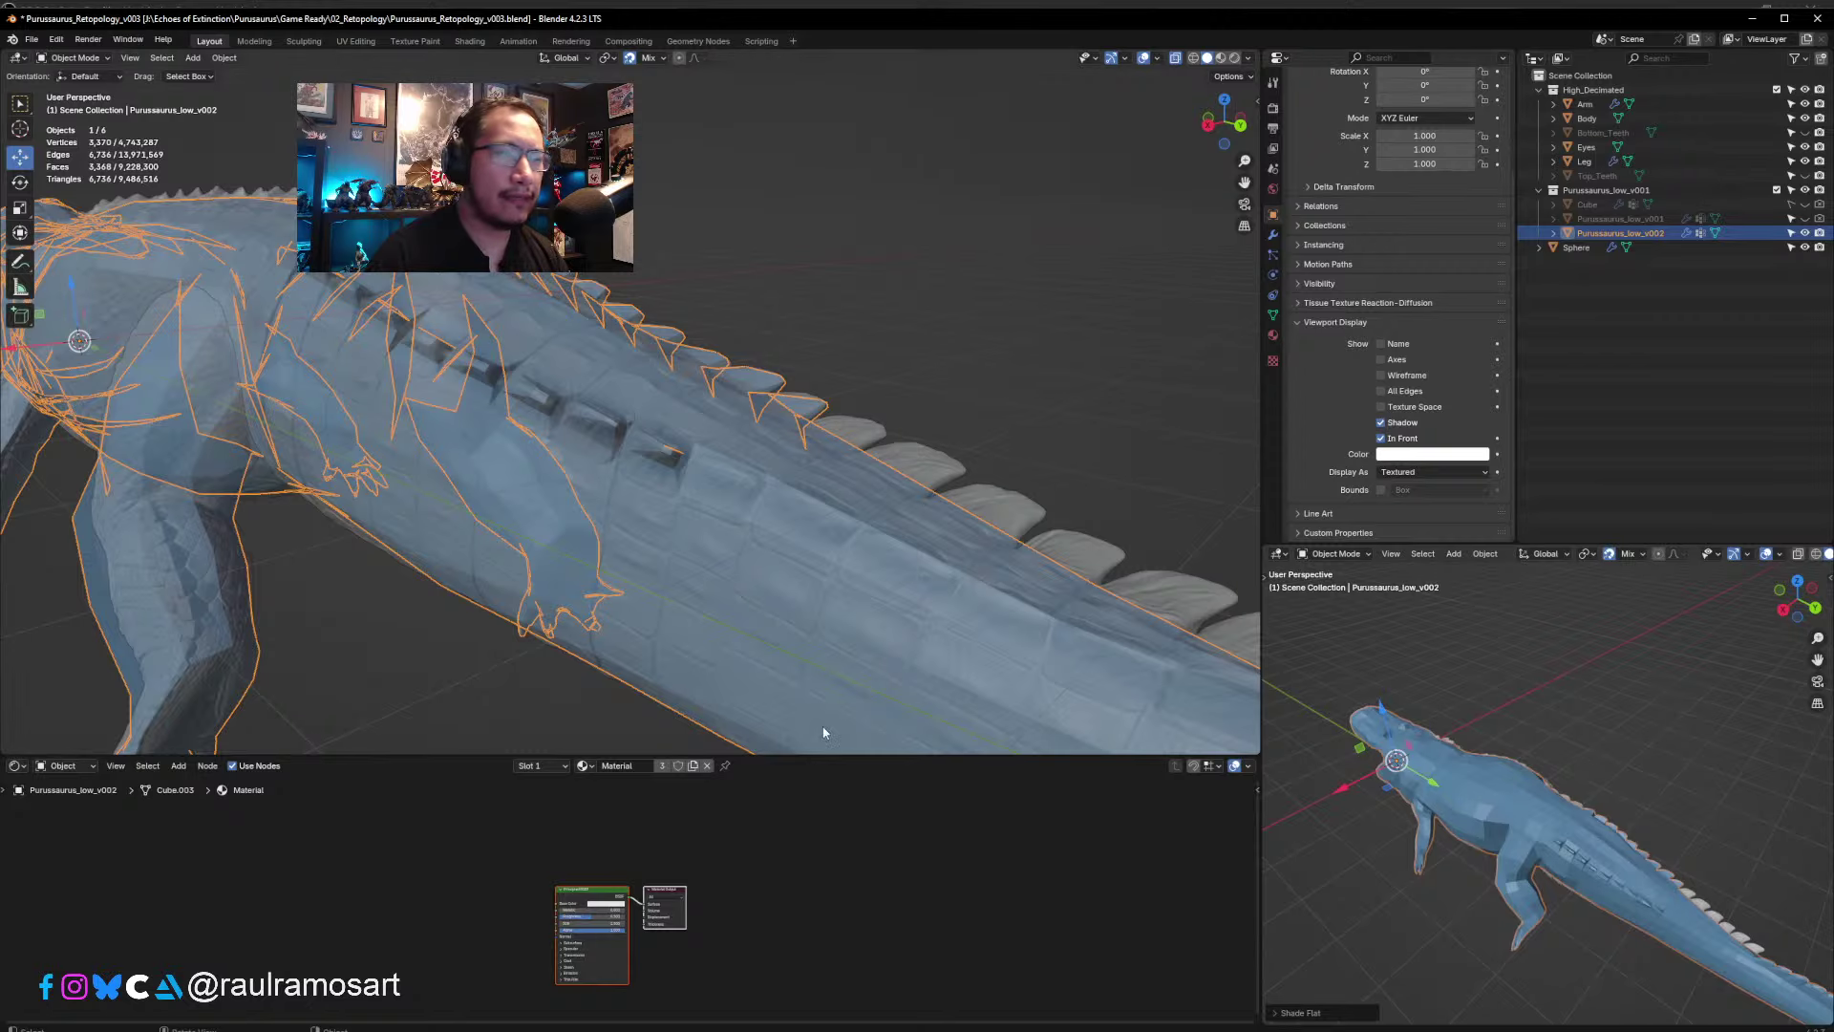
key("super")
key("Escape")
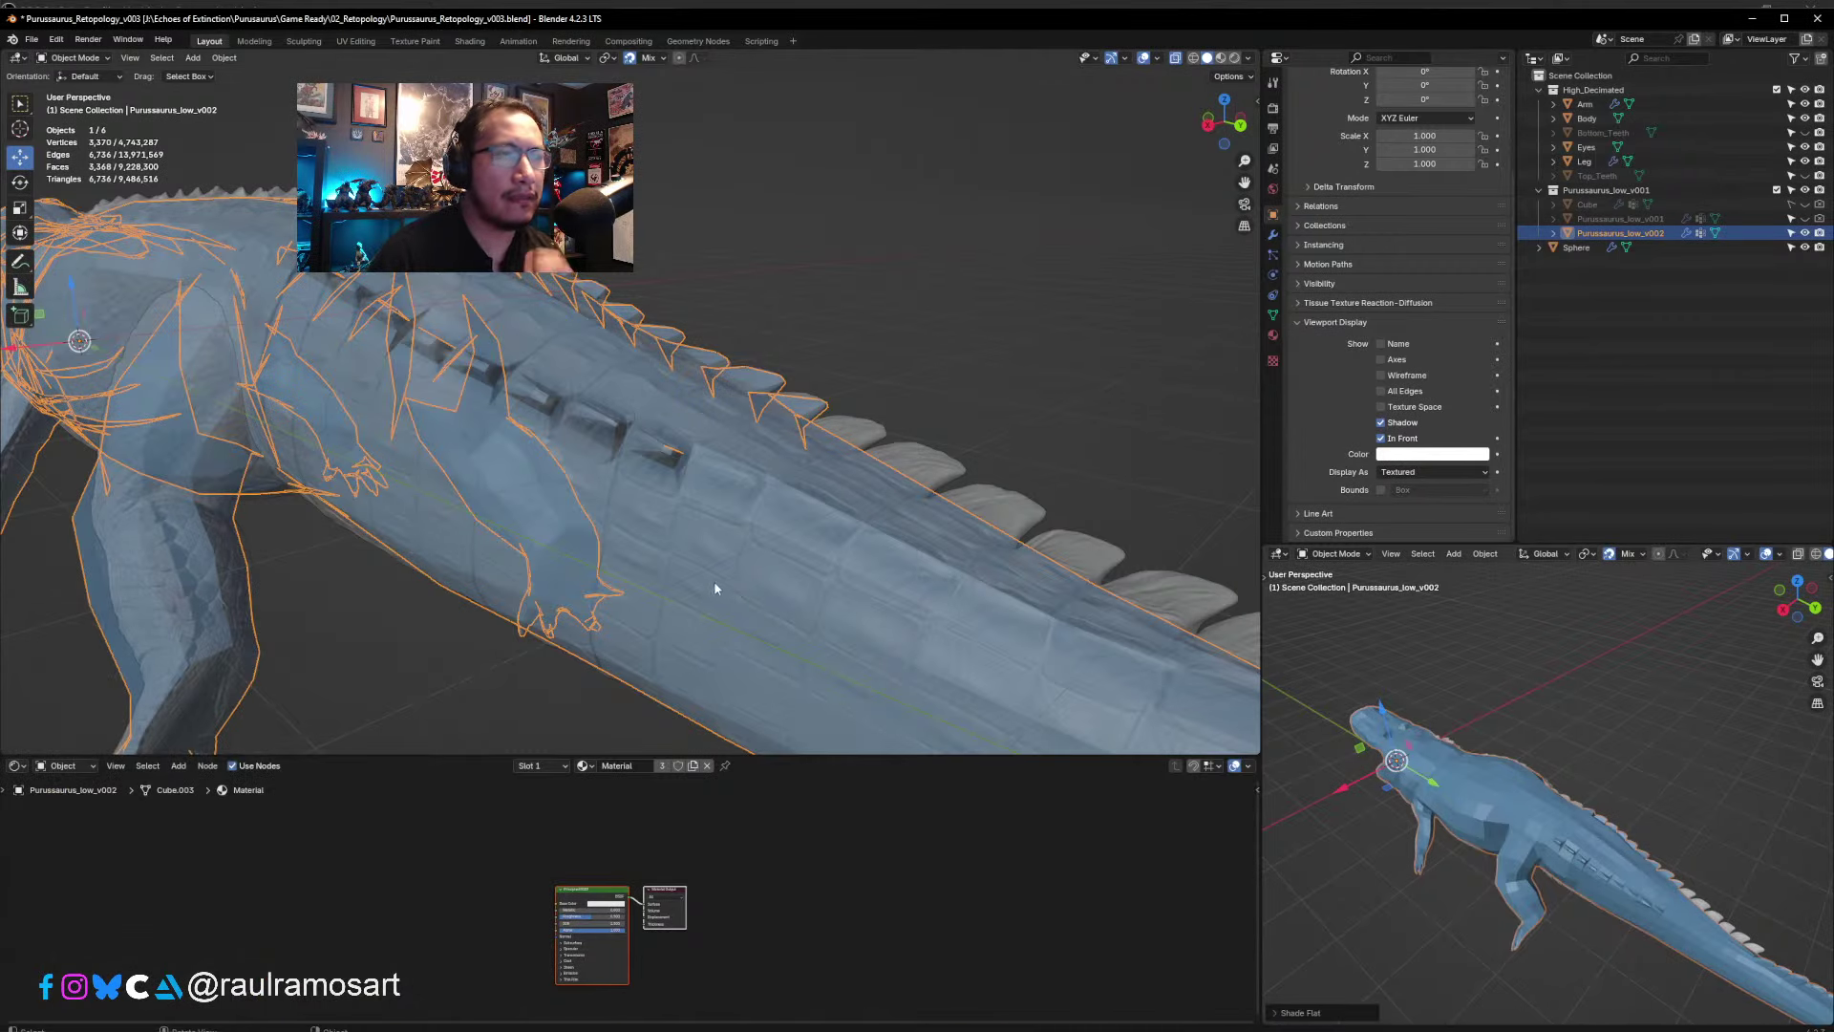
left_click(662, 461)
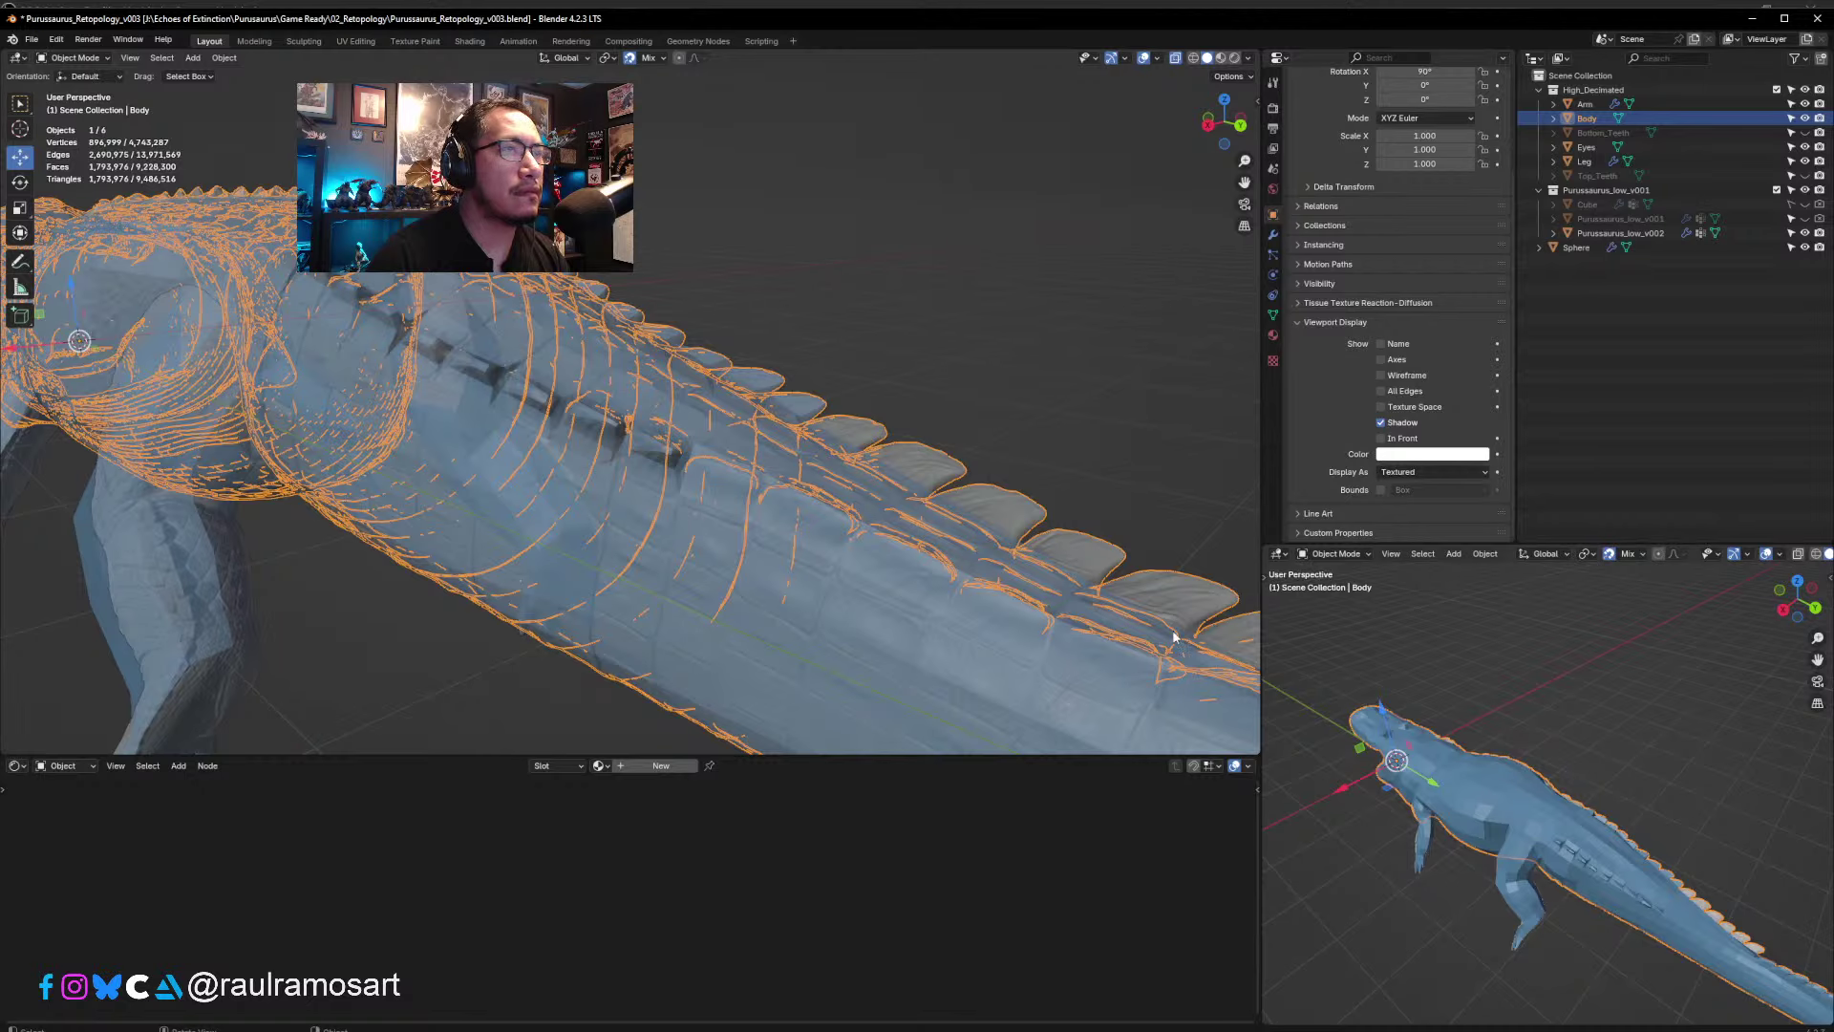
key("Tab")
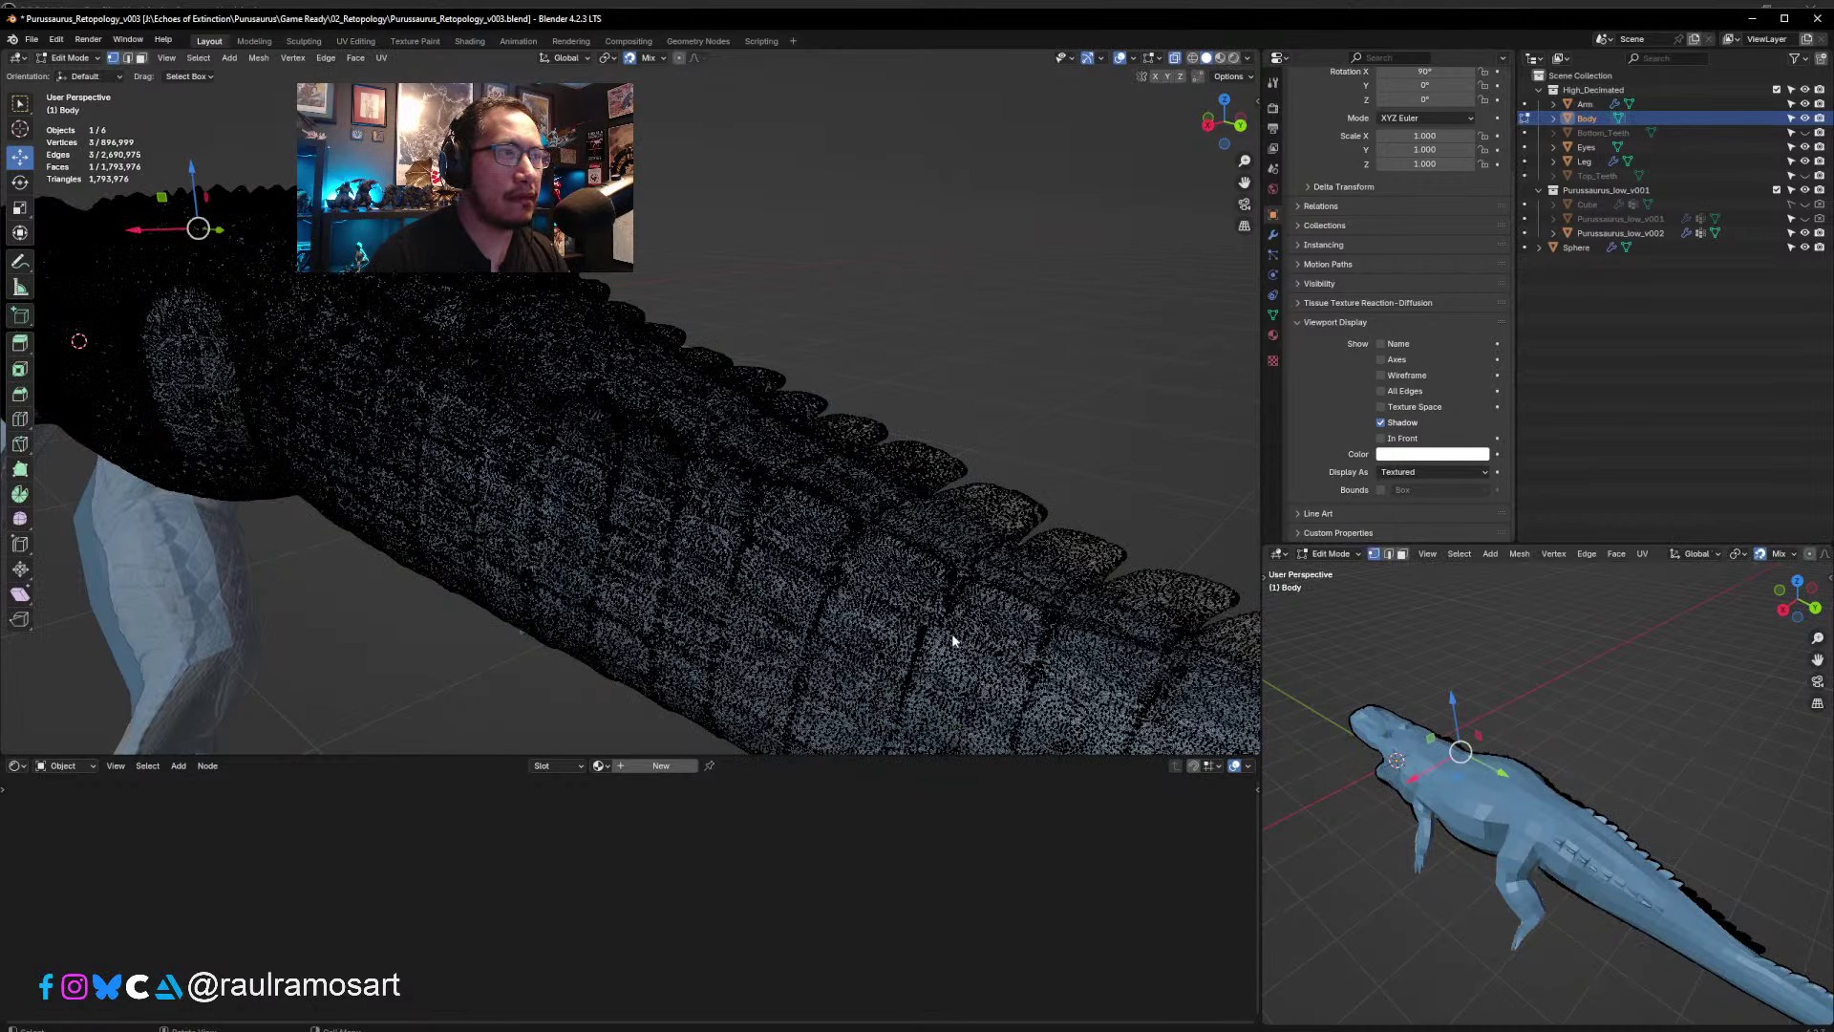
key("Tab")
scroll(1003, 650, "down", 3)
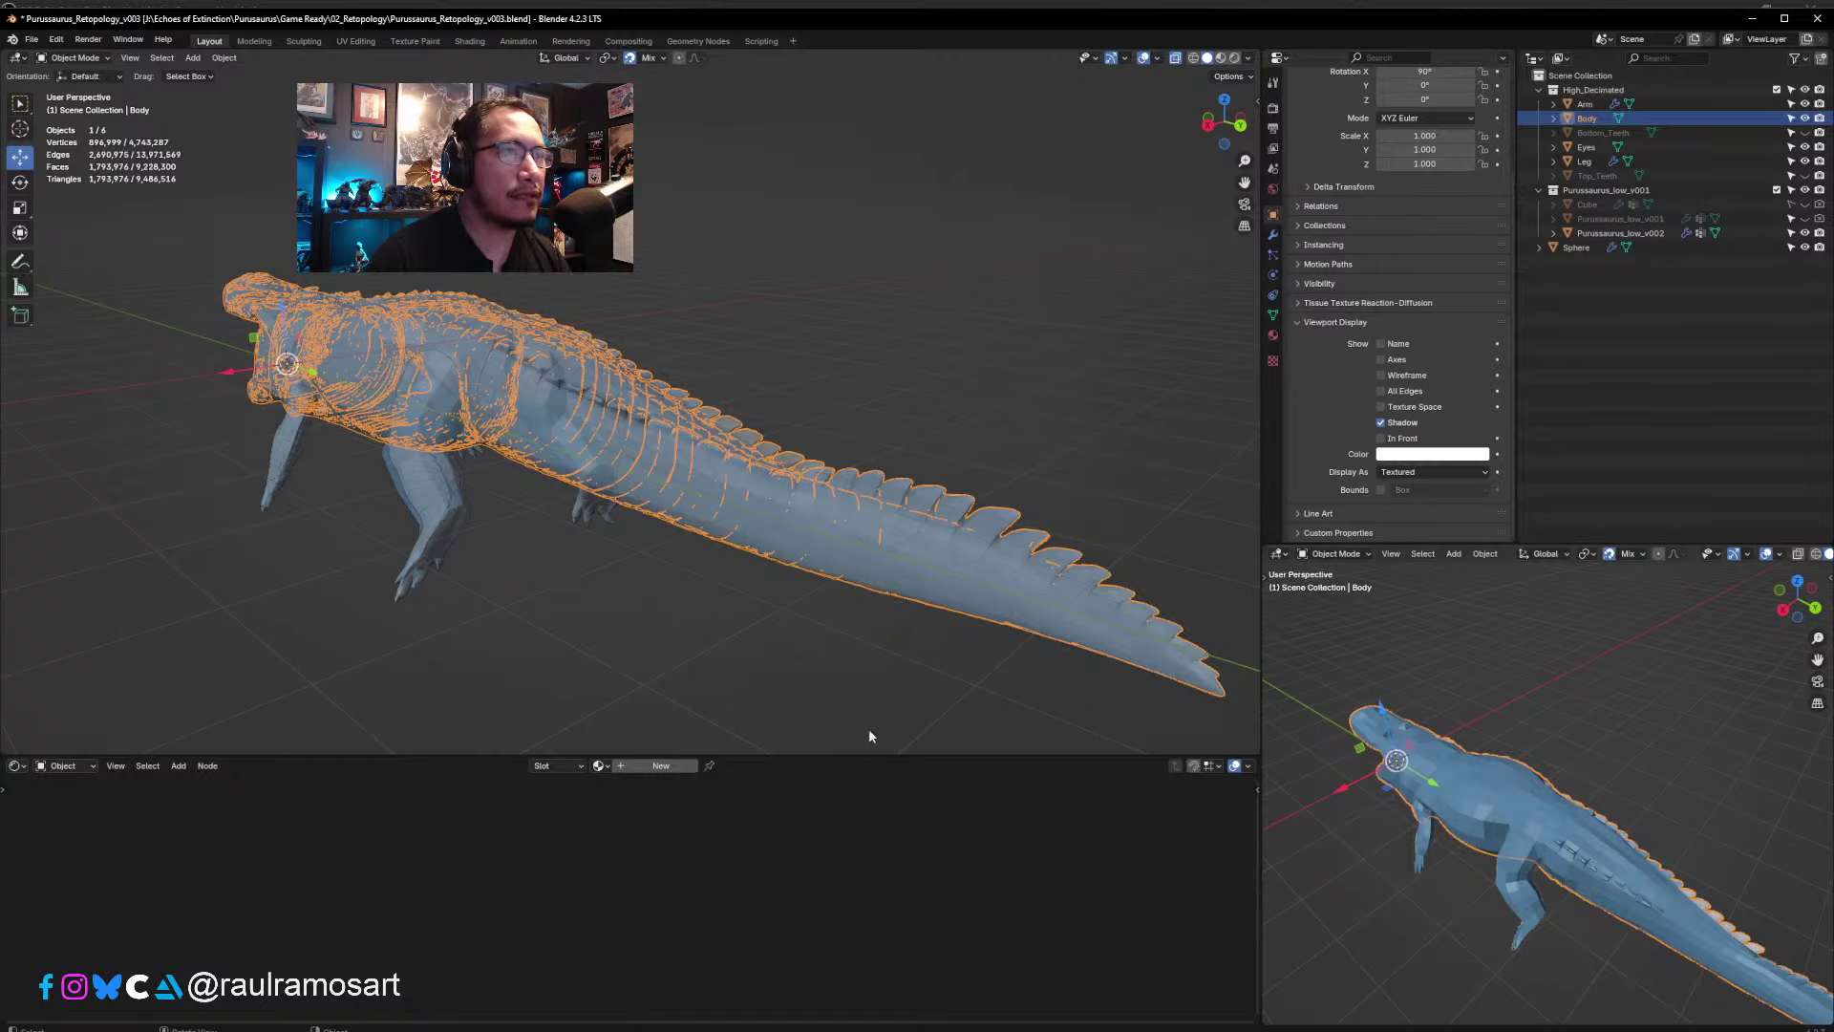
key("Tab")
middle_click_drag(777, 628, 865, 640)
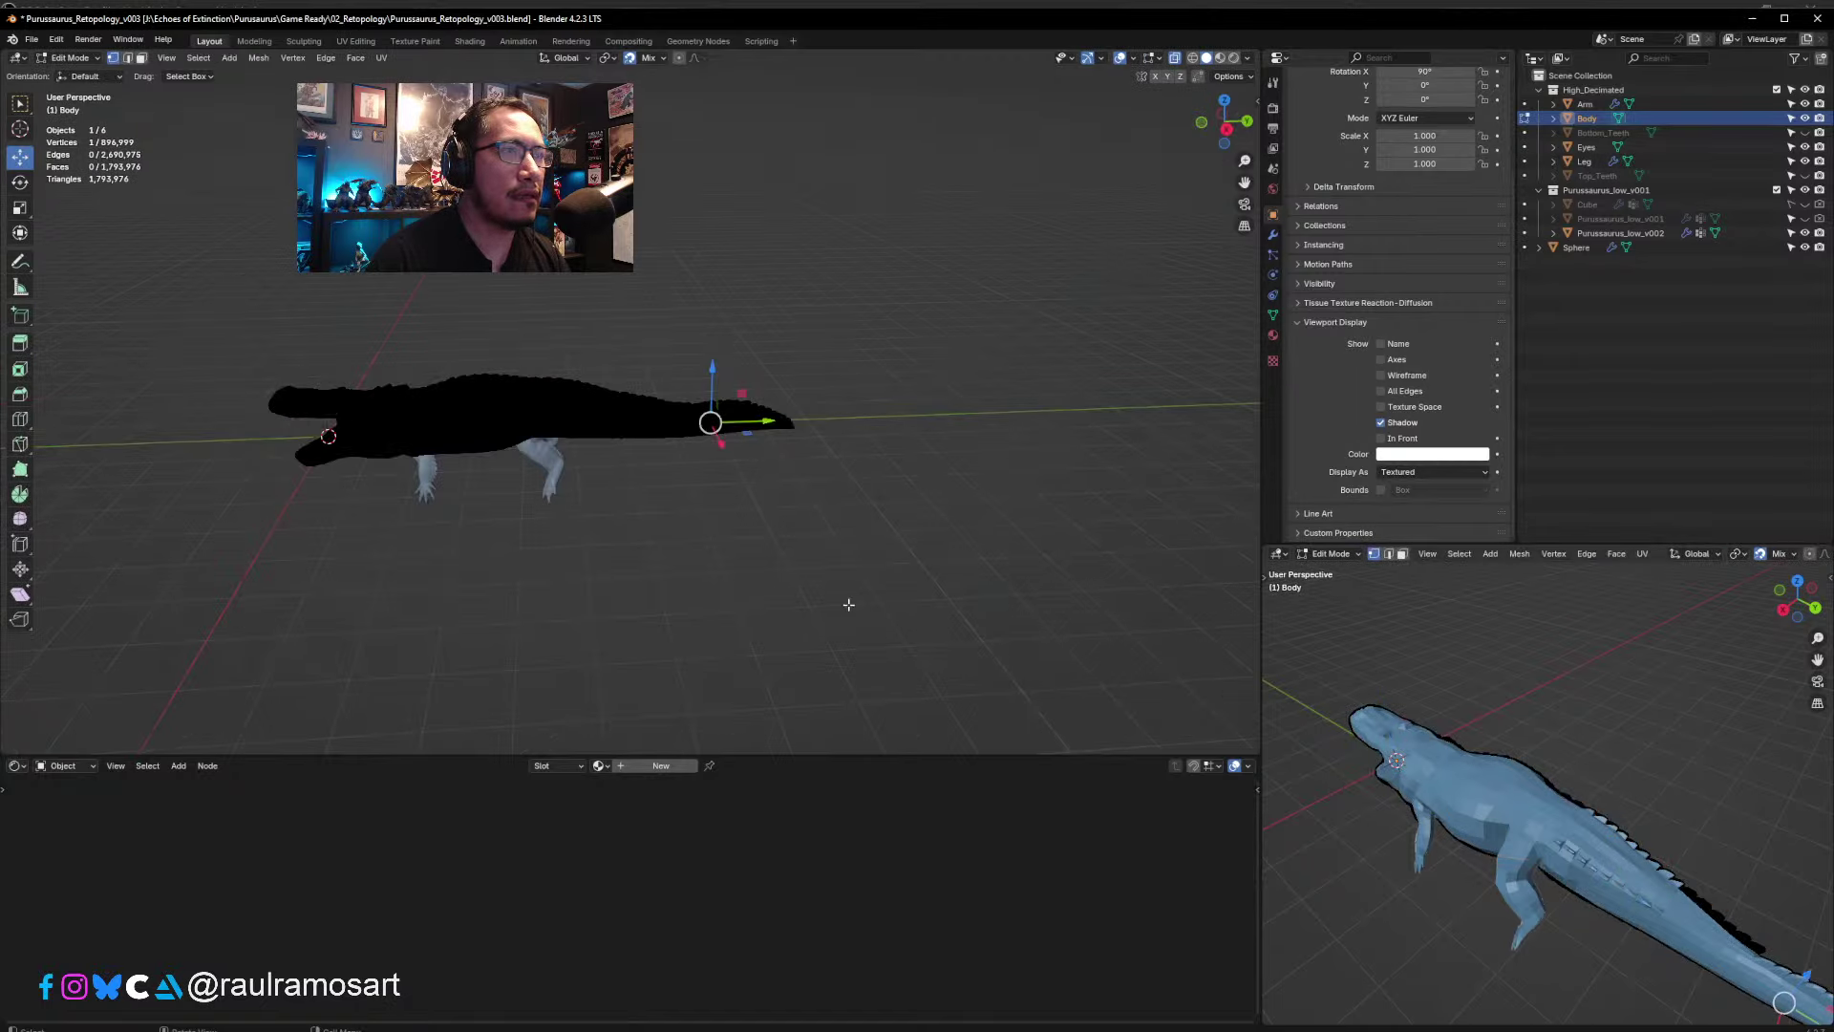
key("Tab")
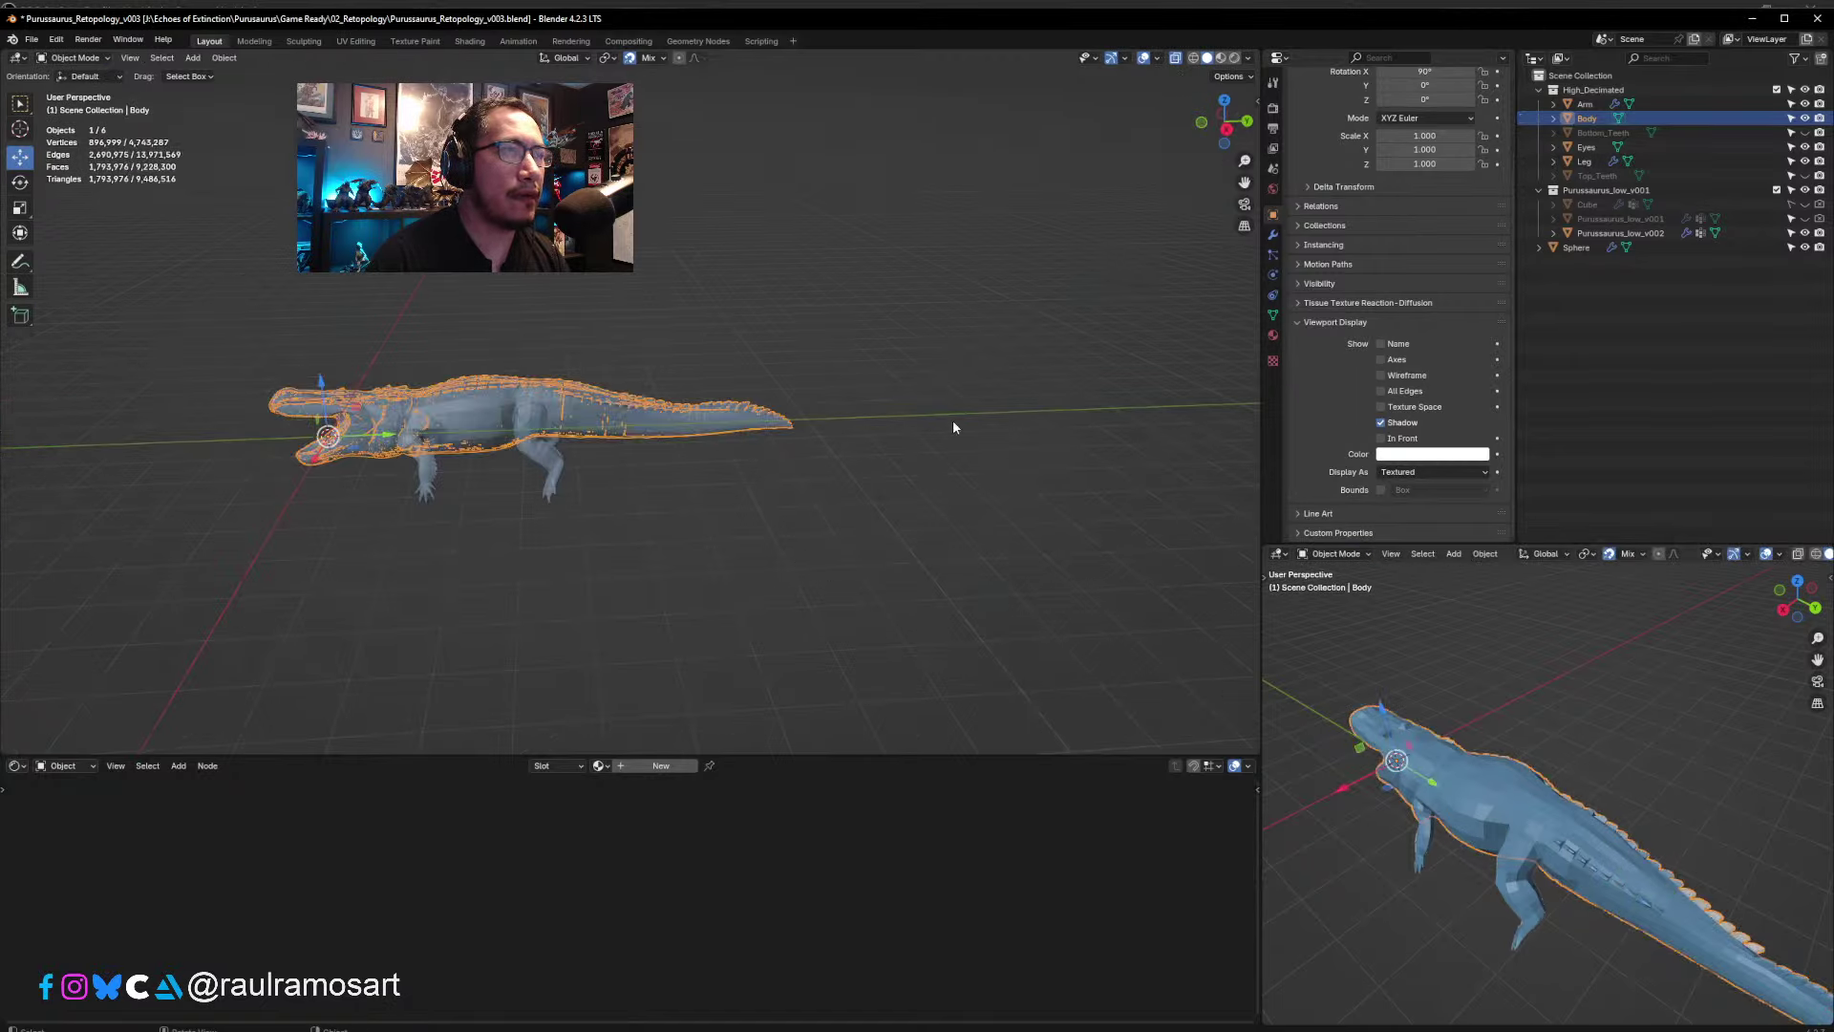
- Select Purussaurus_low_v002 and edit its mesh in face selection mode at the unfinished end of the tail scute row
left_click(1620, 233)
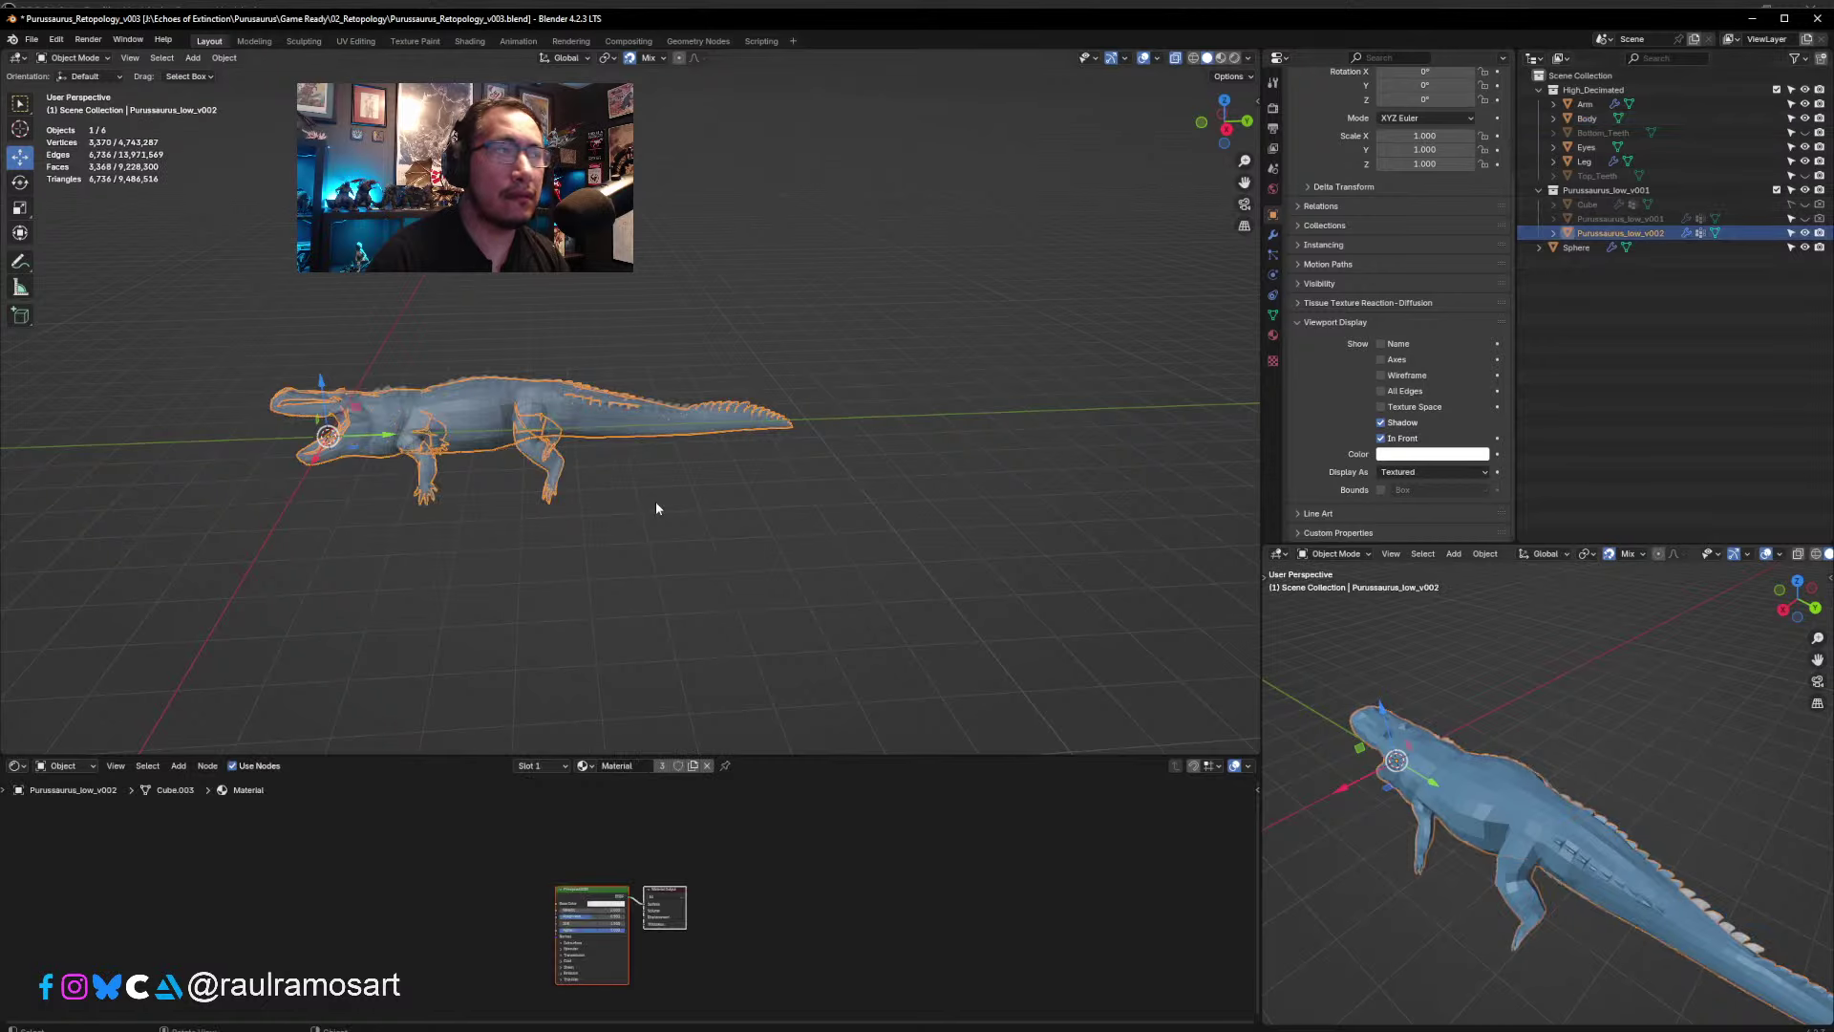
scroll(656, 508, "up", 2)
key("Tab")
scroll(743, 442, "up", 6)
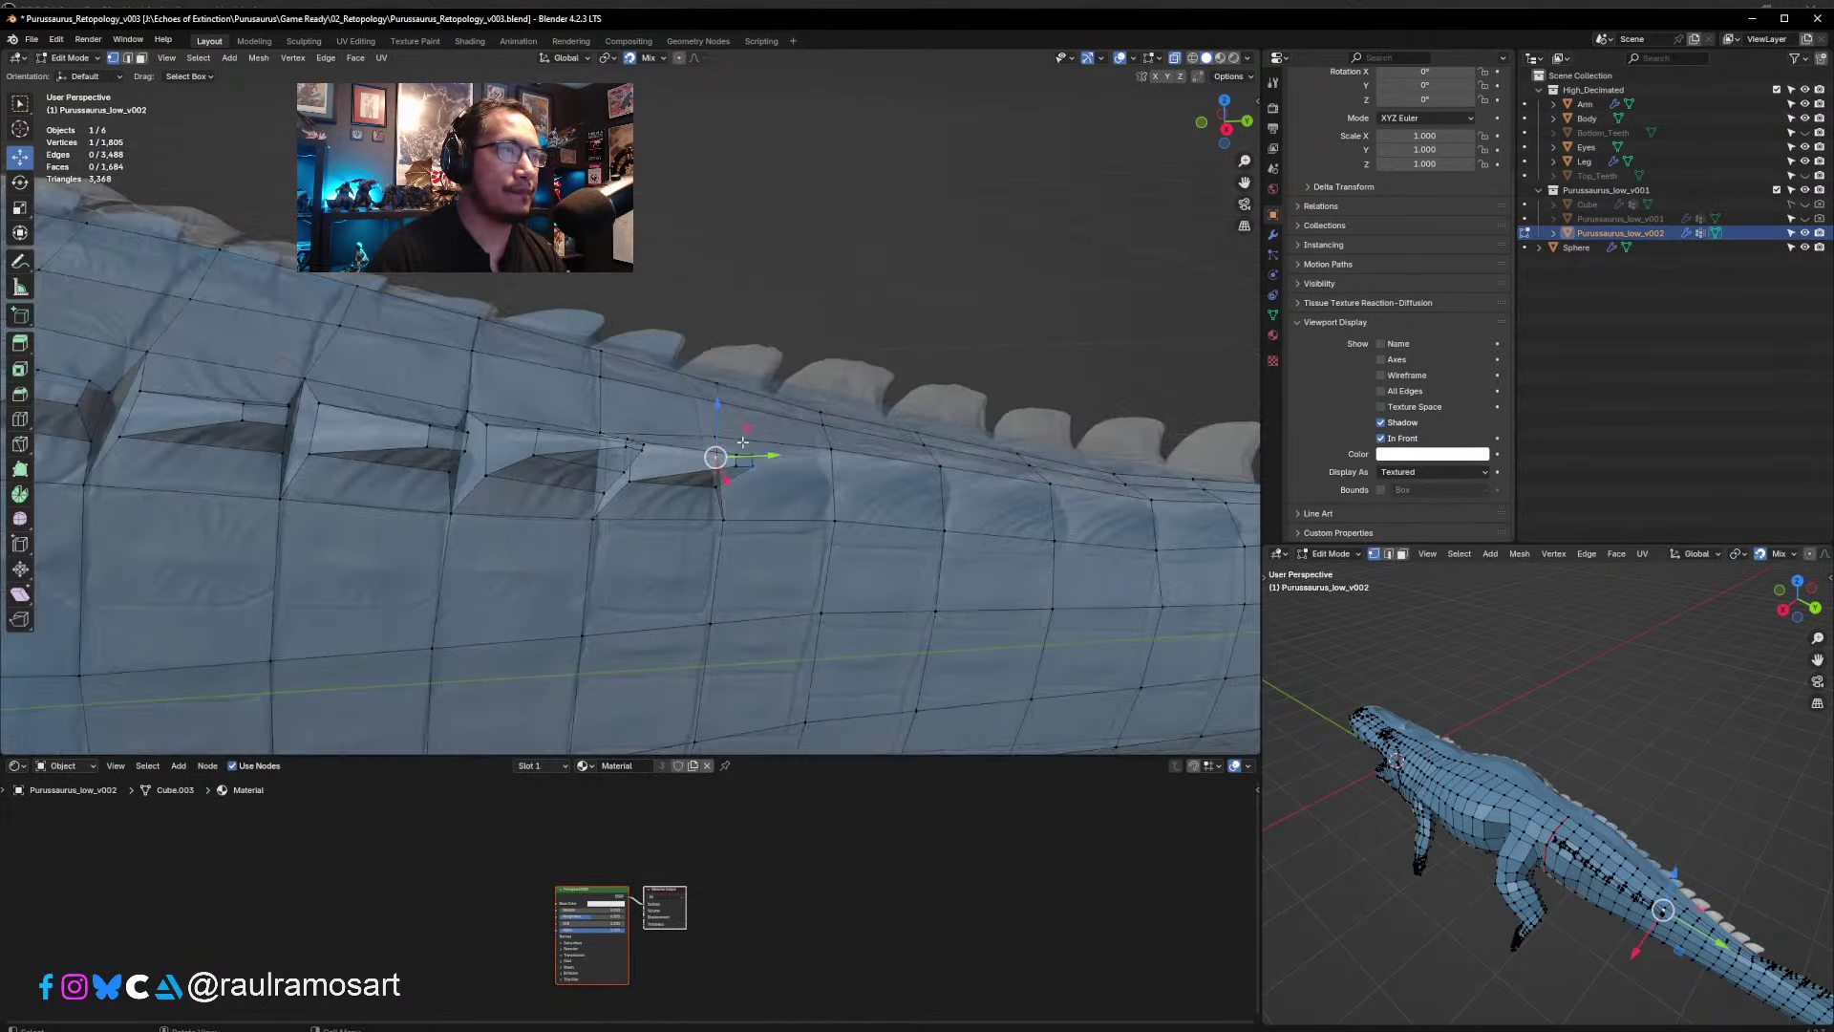
middle_click_drag(742, 441, 433, 343)
left_click(141, 57)
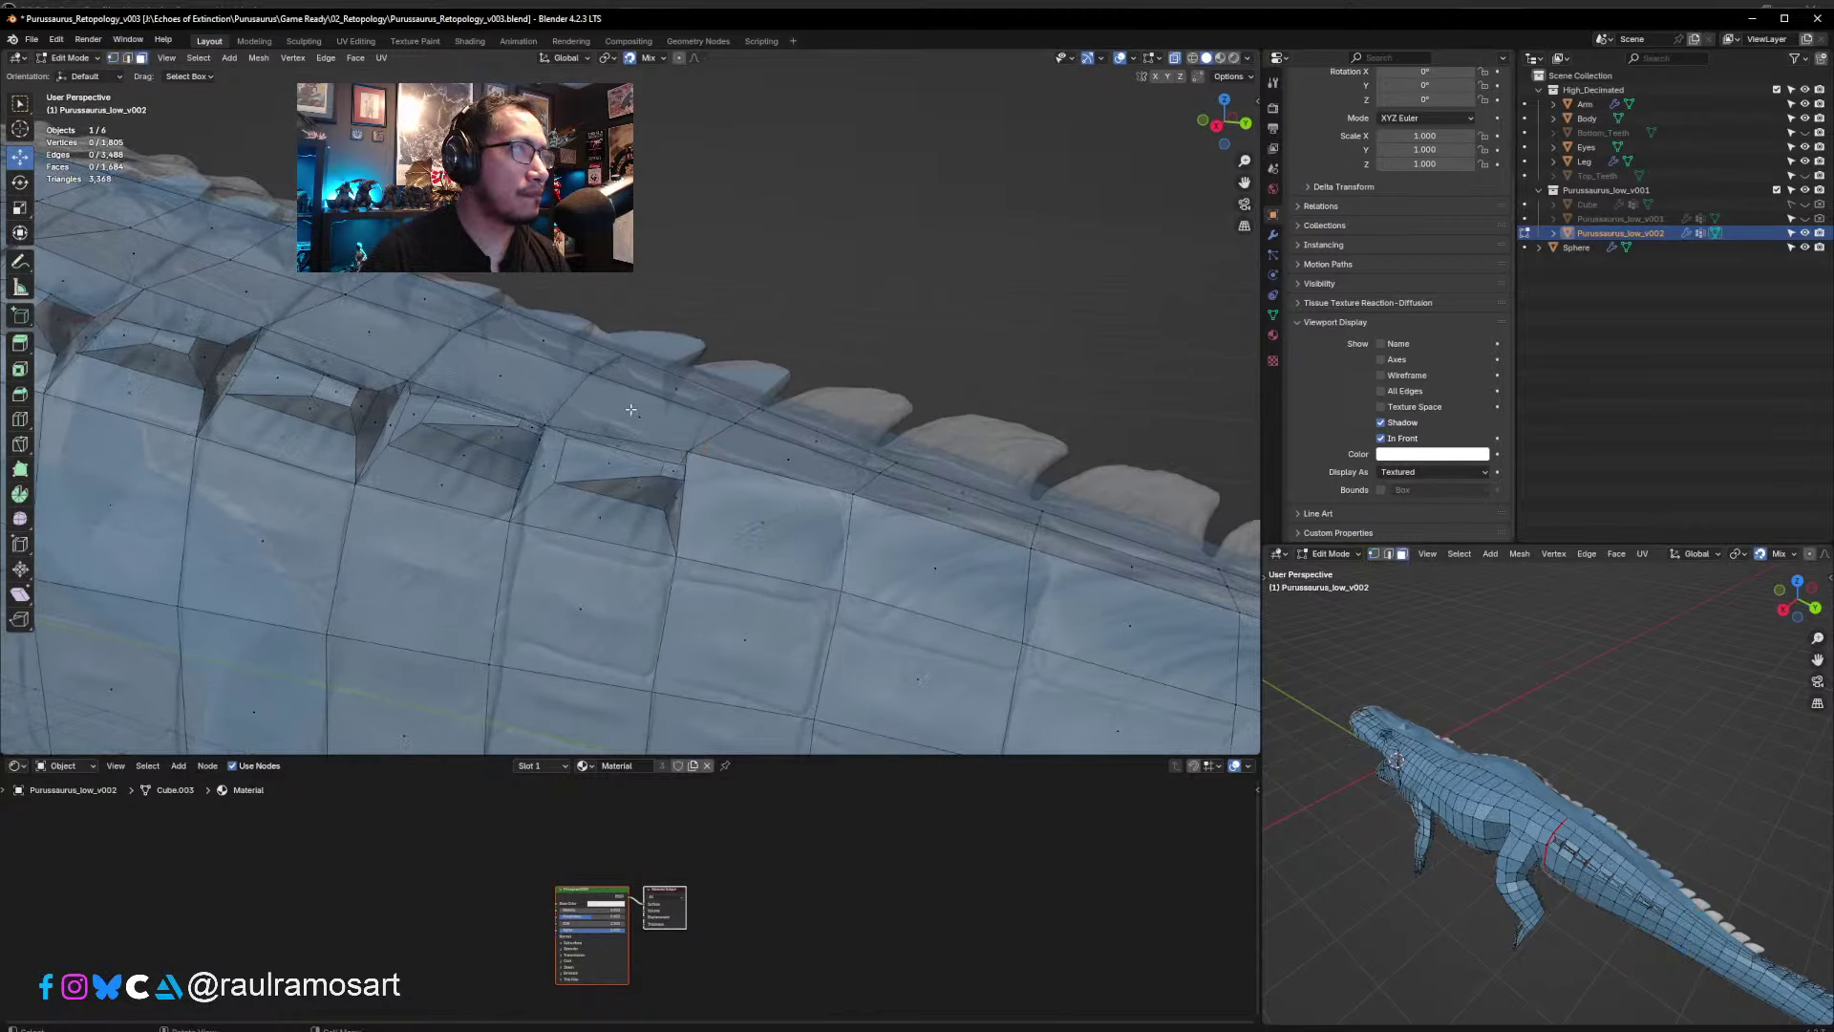
- Inset the face behind the last finished scute and move it to fit the base of the next sculpted scute
left_click(760, 521)
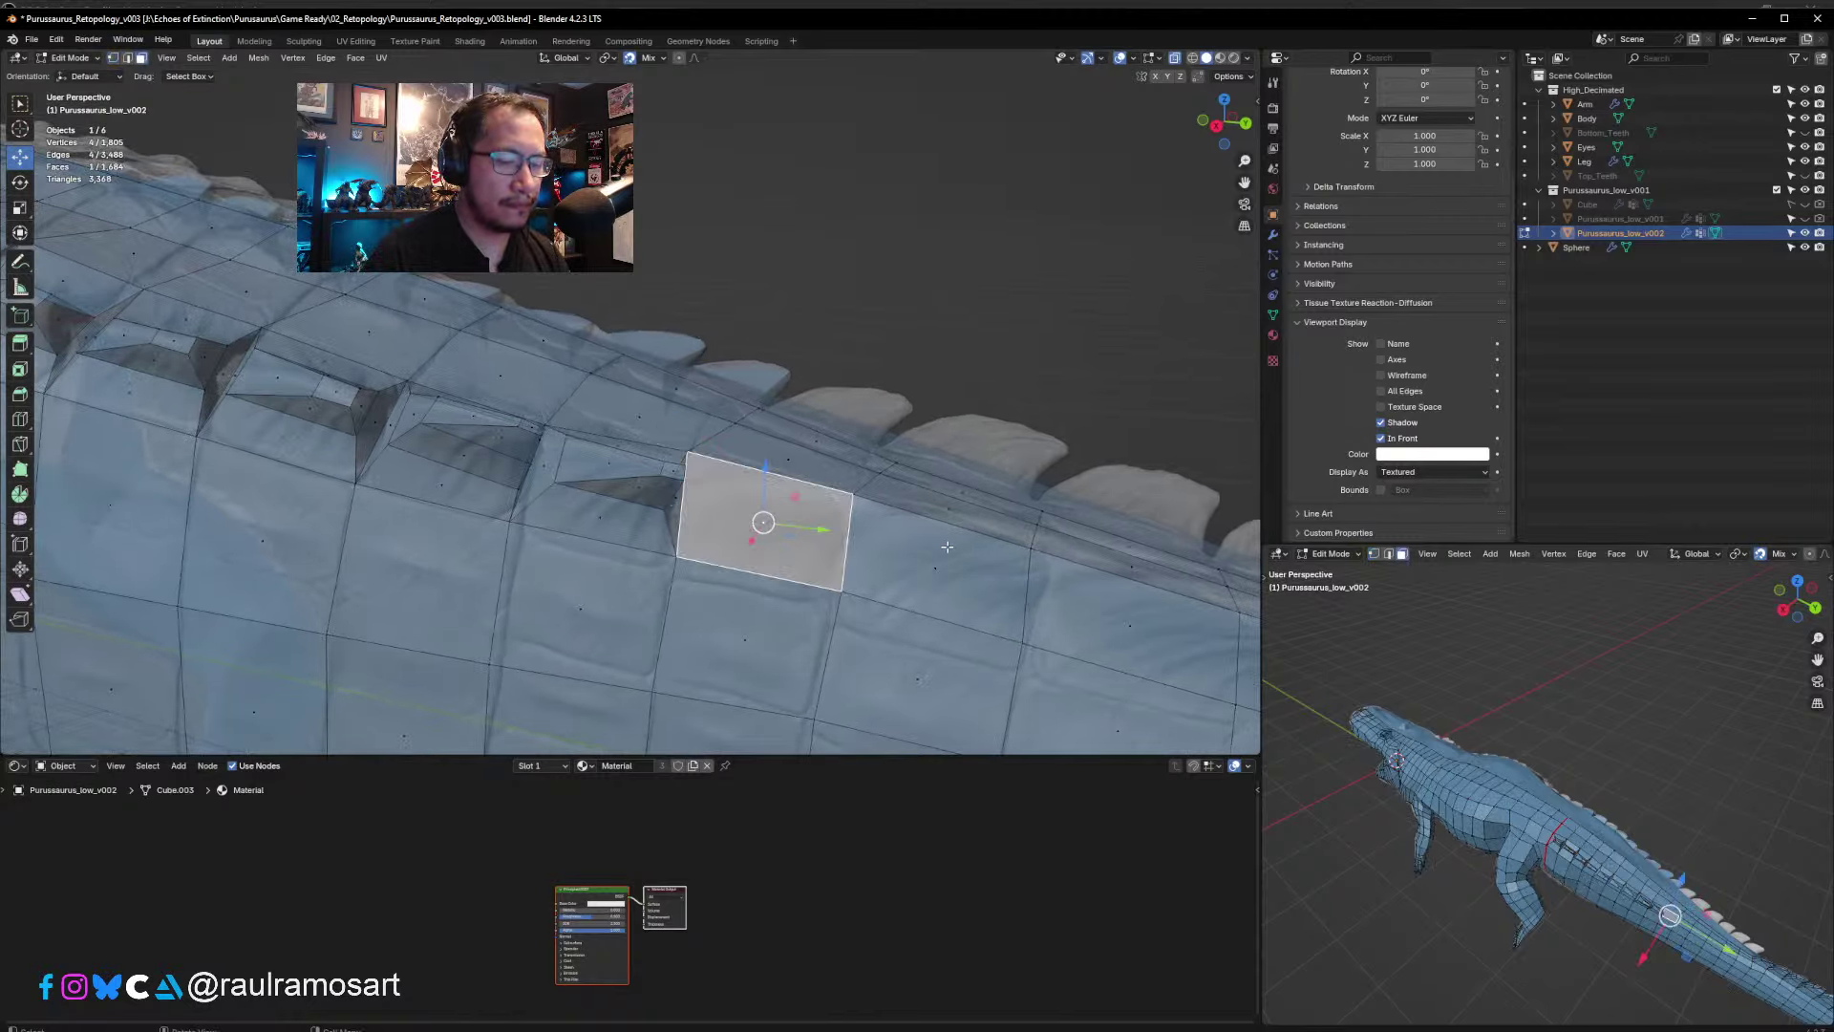
key("i")
left_click(914, 554)
middle_click_drag(914, 554, 840, 499)
left_click_drag(798, 485, 743, 449)
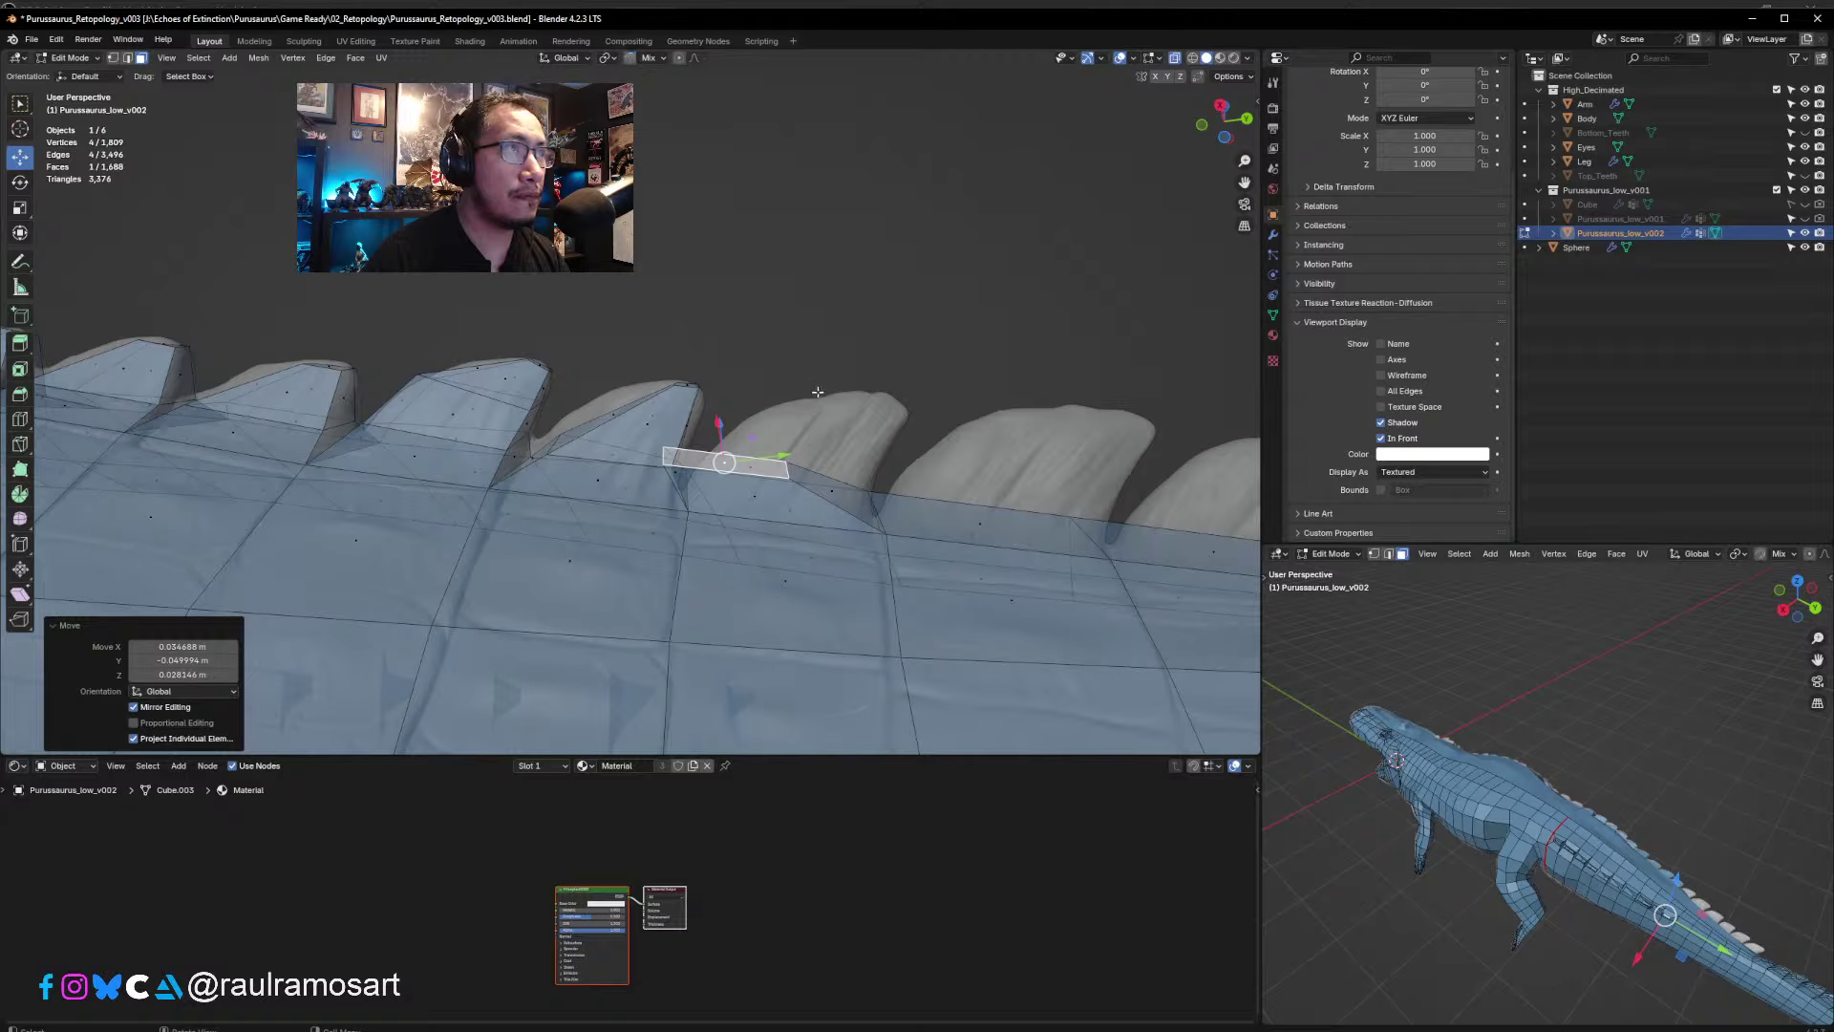
key("g")
left_click(841, 500)
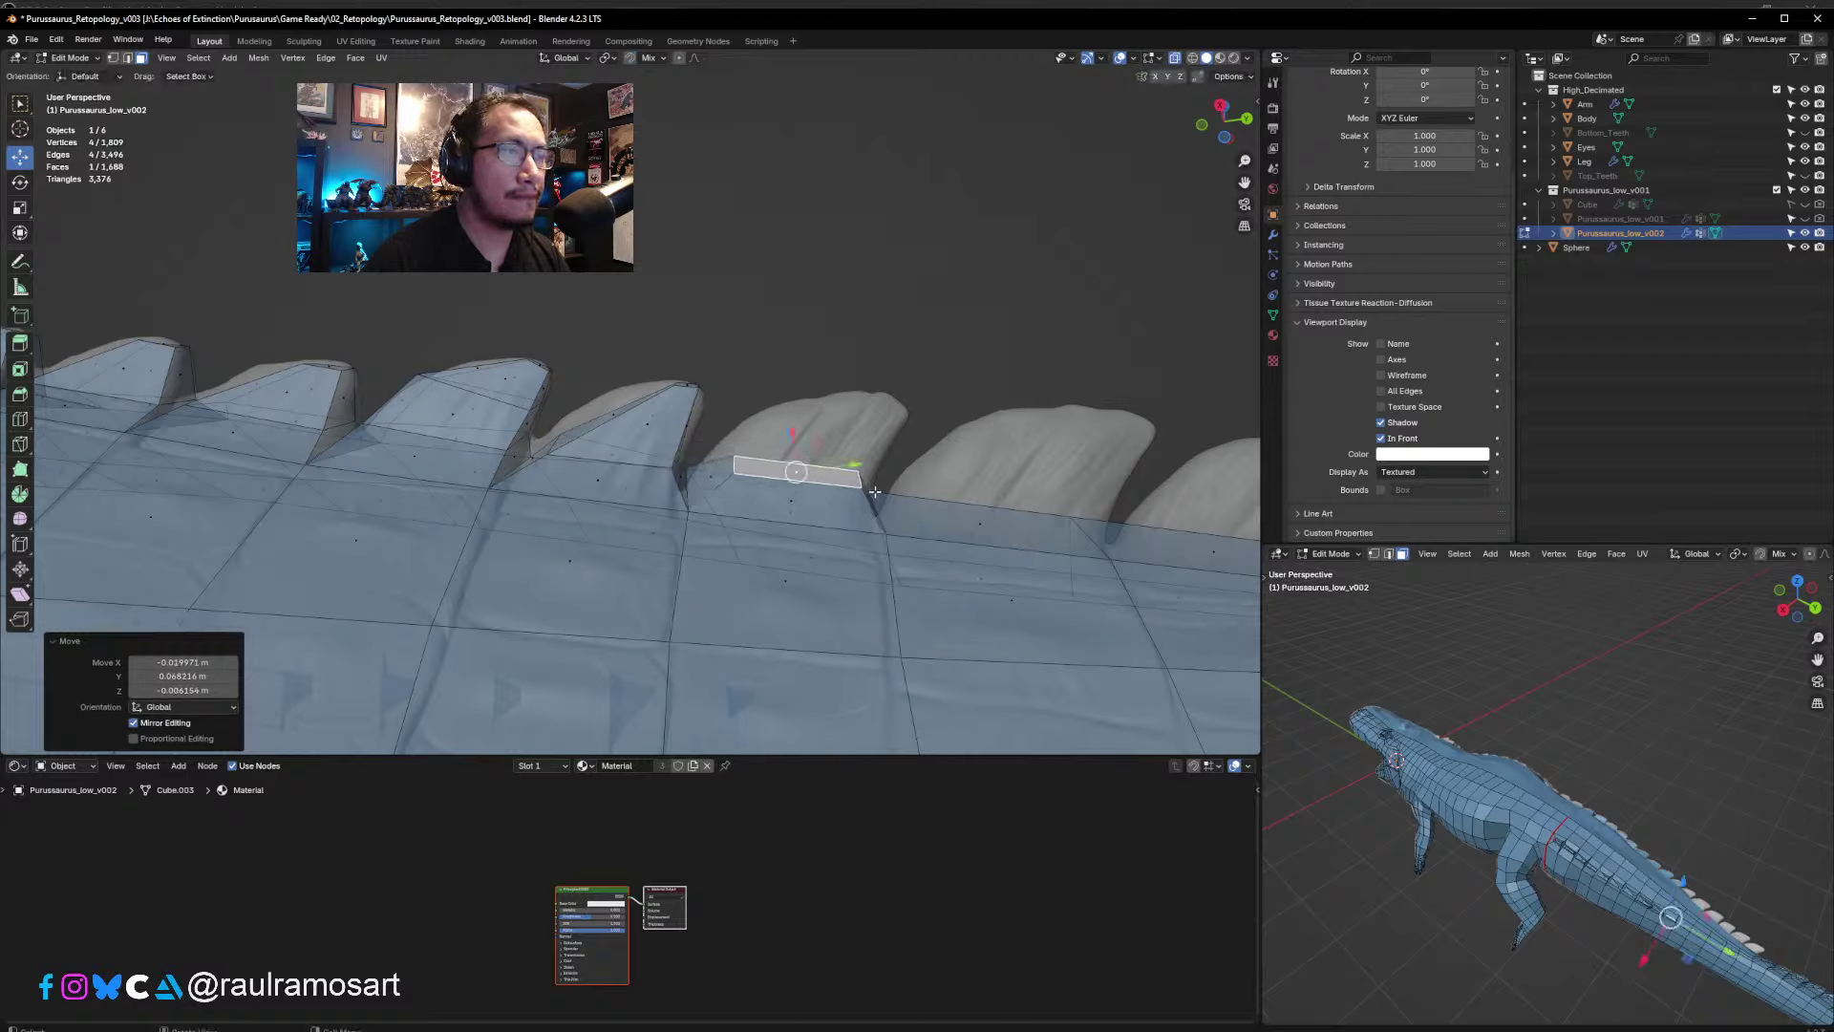
- Try extruding the inset face outward, shrinking its end and shifting it toward the tail tip
key("e")
left_click(909, 437)
key("s")
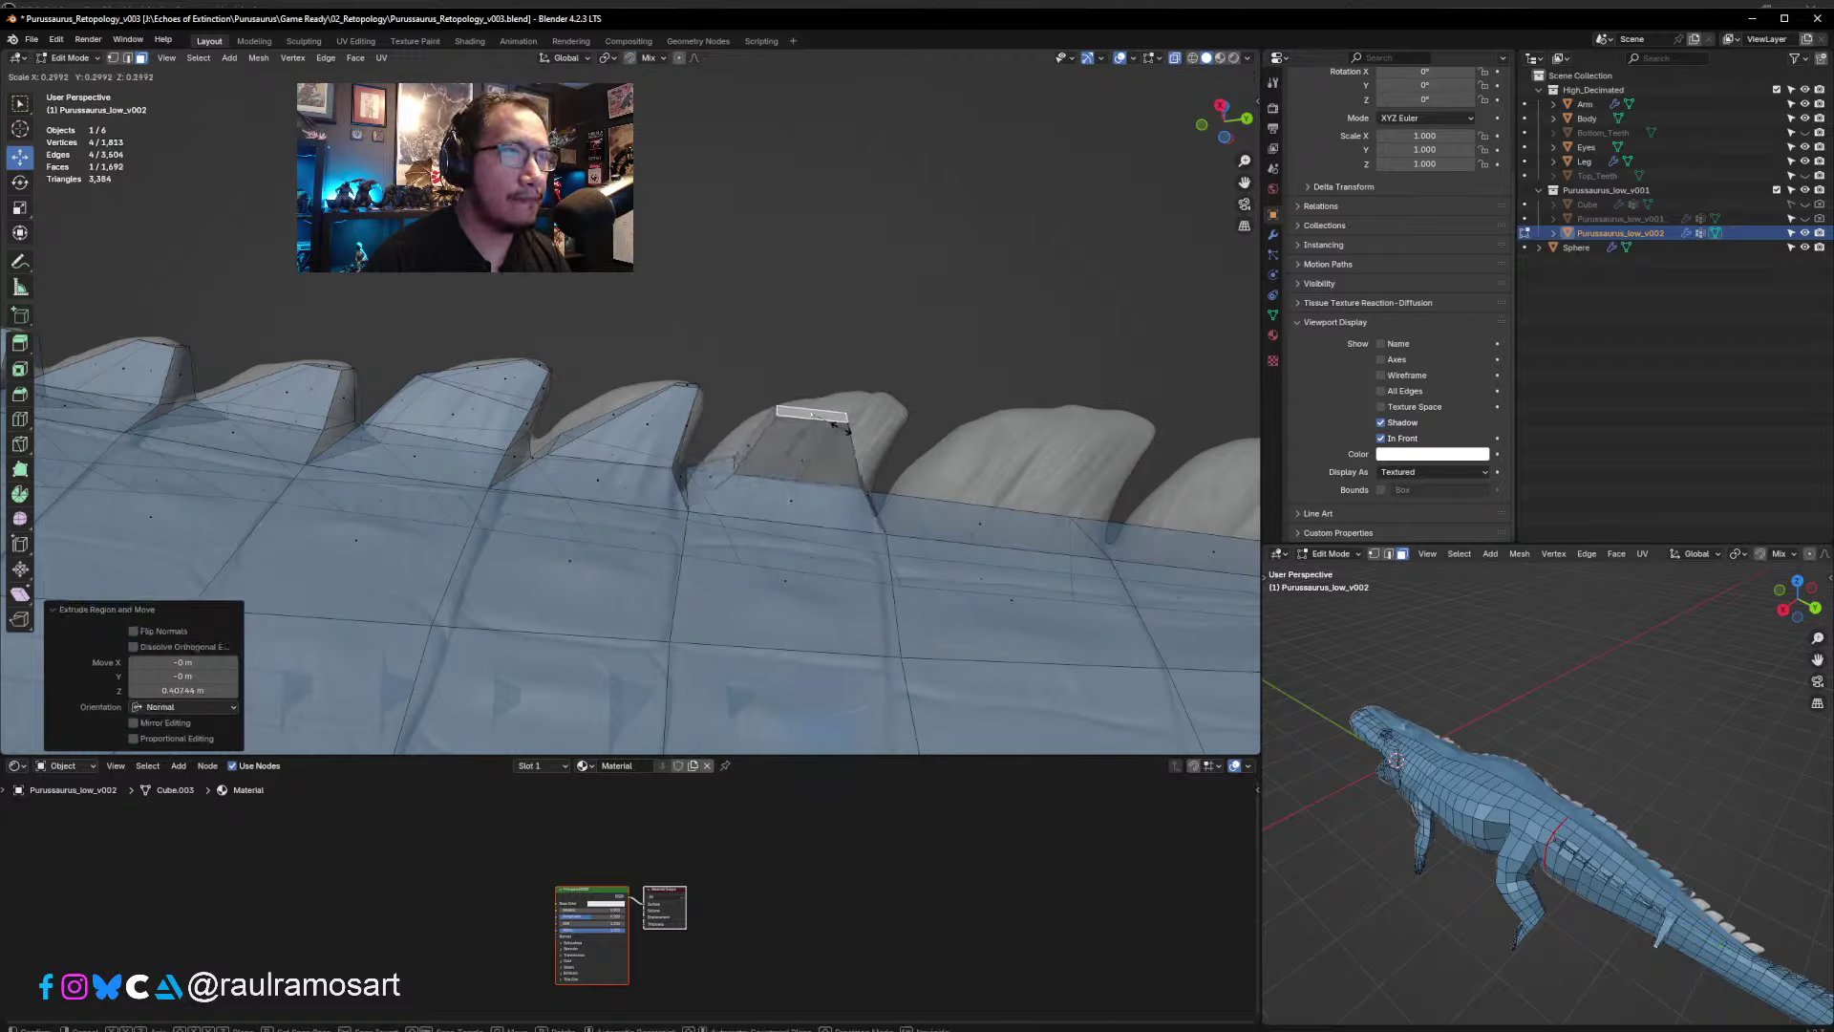
left_click(843, 426)
key("g")
left_click(901, 419)
middle_click_drag(903, 424, 964, 536)
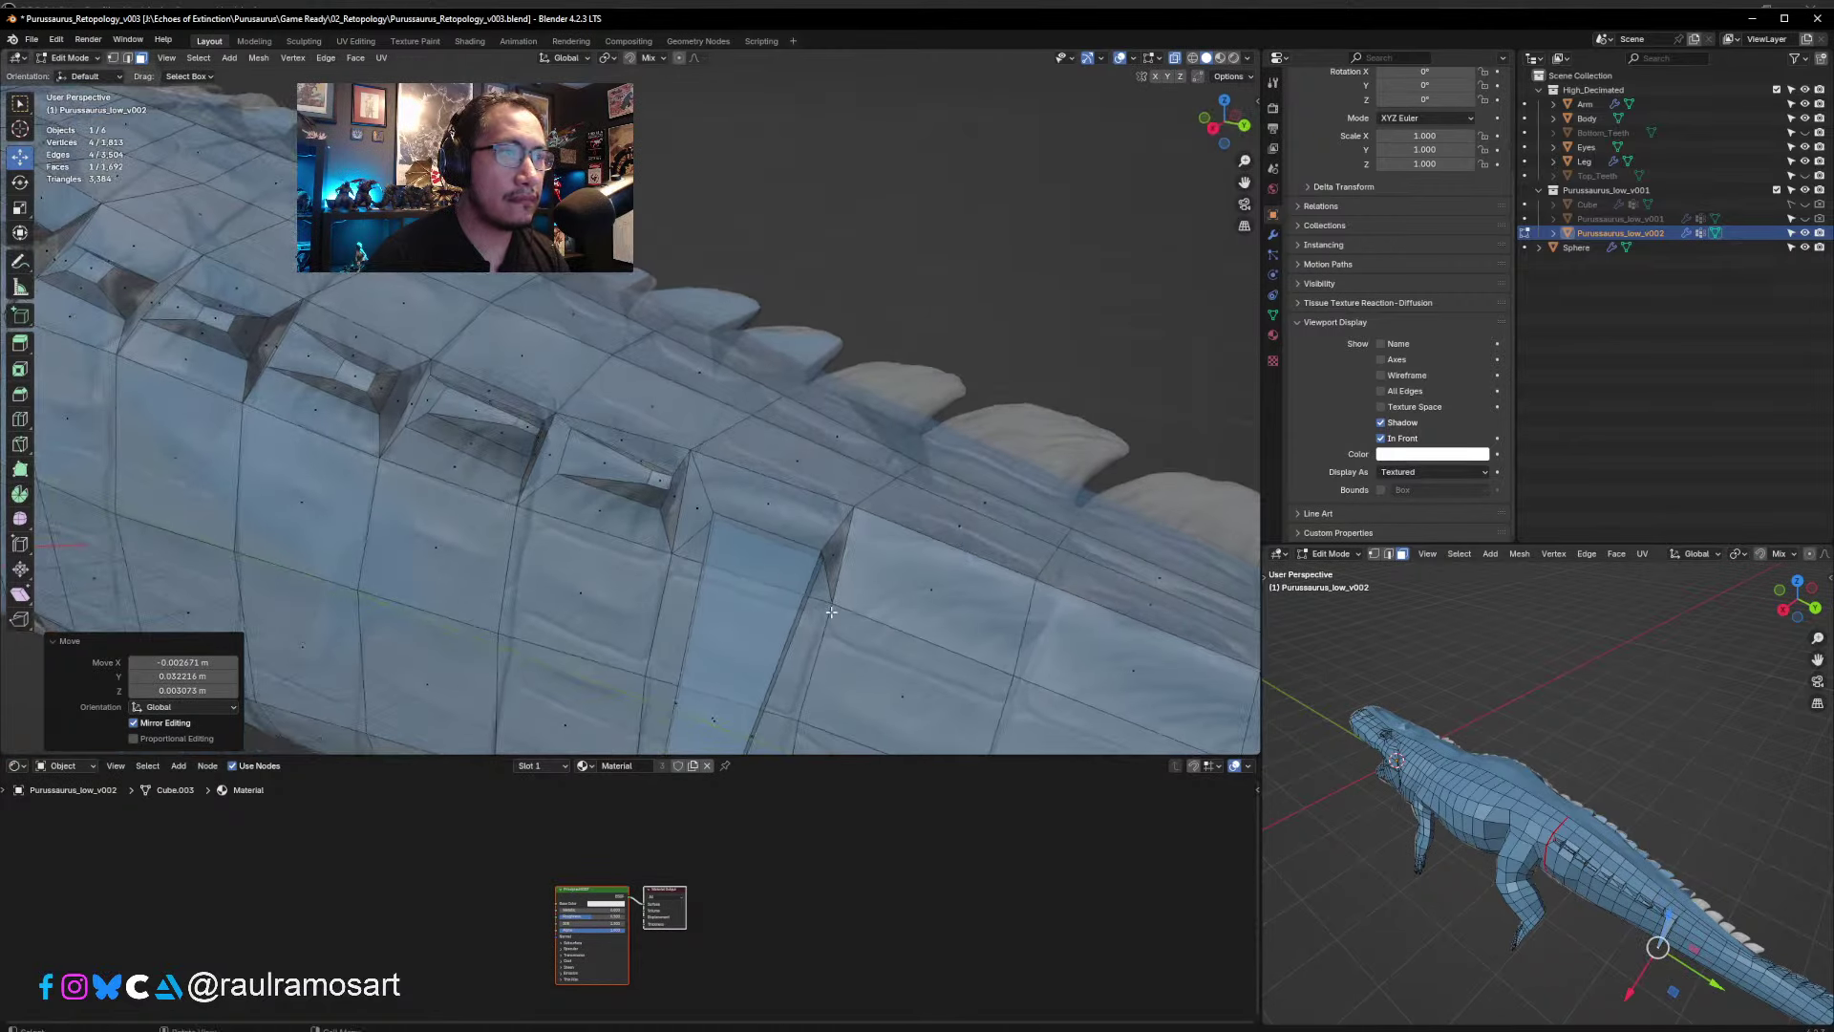
- Try moving the extruded scute end in toward the body to match the sculpted scute from above
scroll(829, 611, "down", 3)
scroll(792, 594, "down", 3)
key("g")
left_click(689, 442)
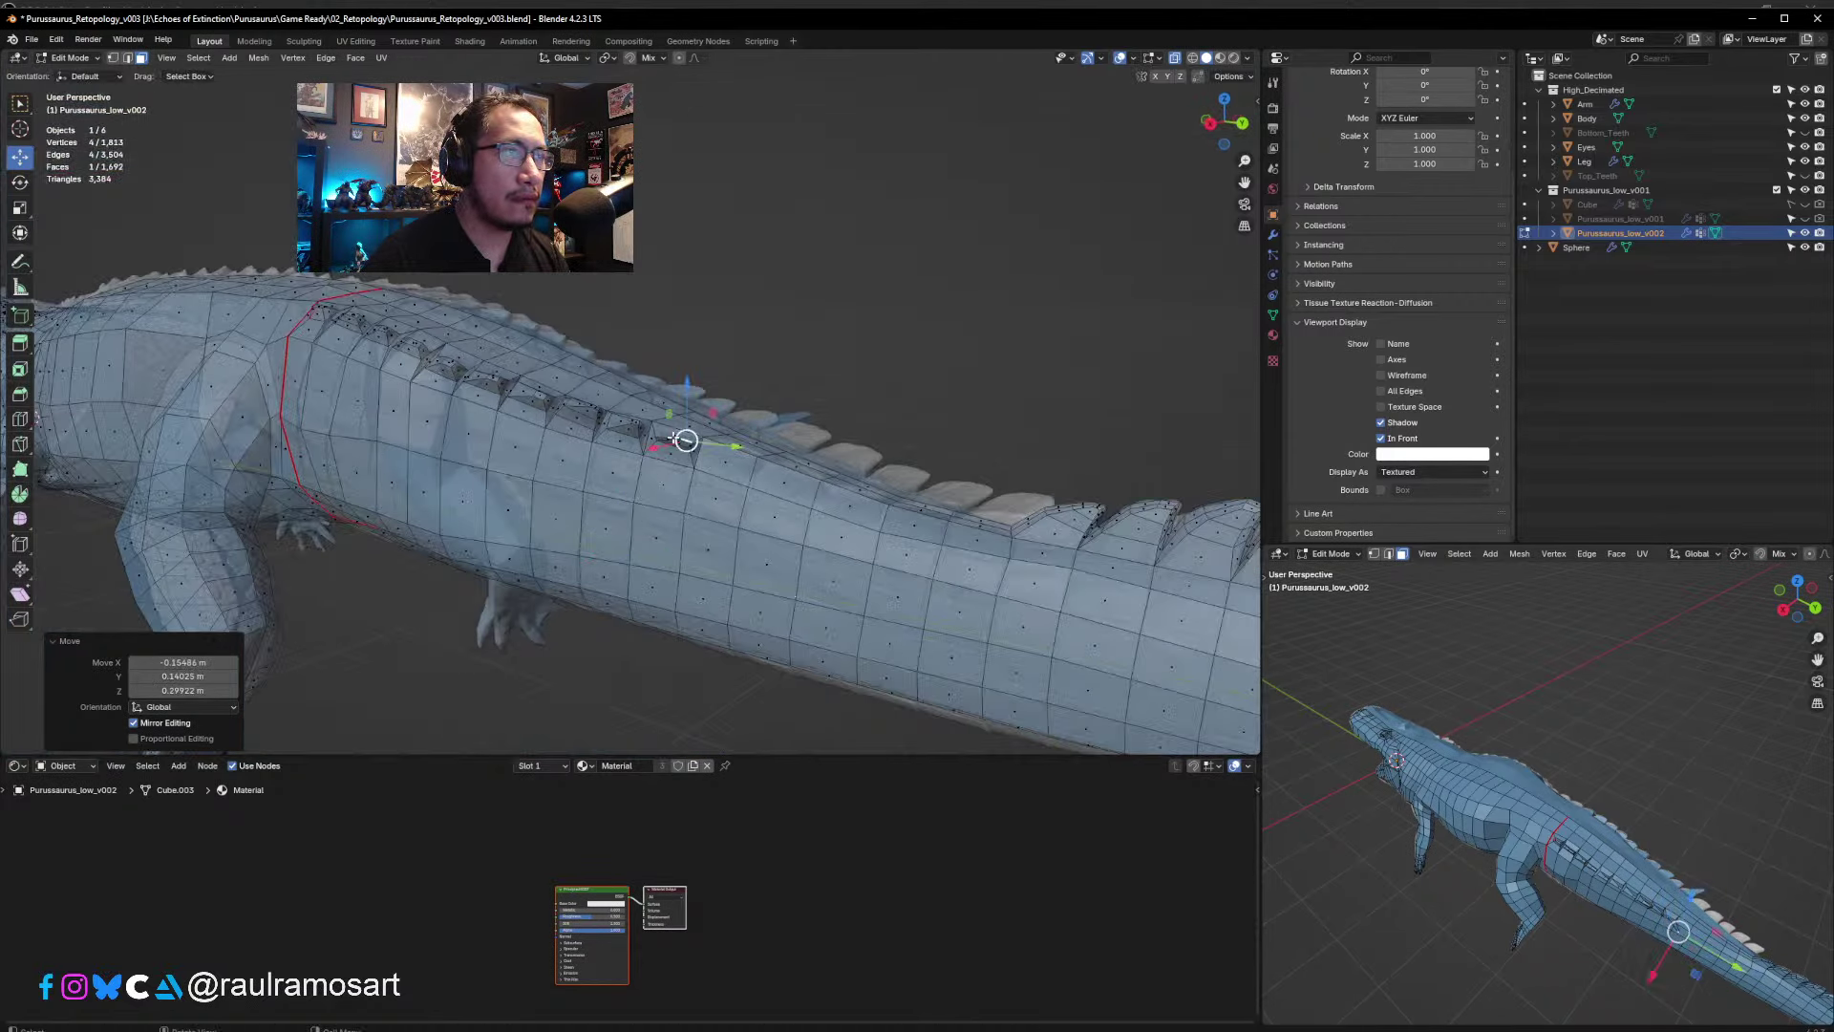
scroll(699, 552, "up", 3)
mouse_move(698, 552)
middle_mouse_down()
mouse_move(683, 612)
mouse_move(674, 555)
middle_mouse_up()
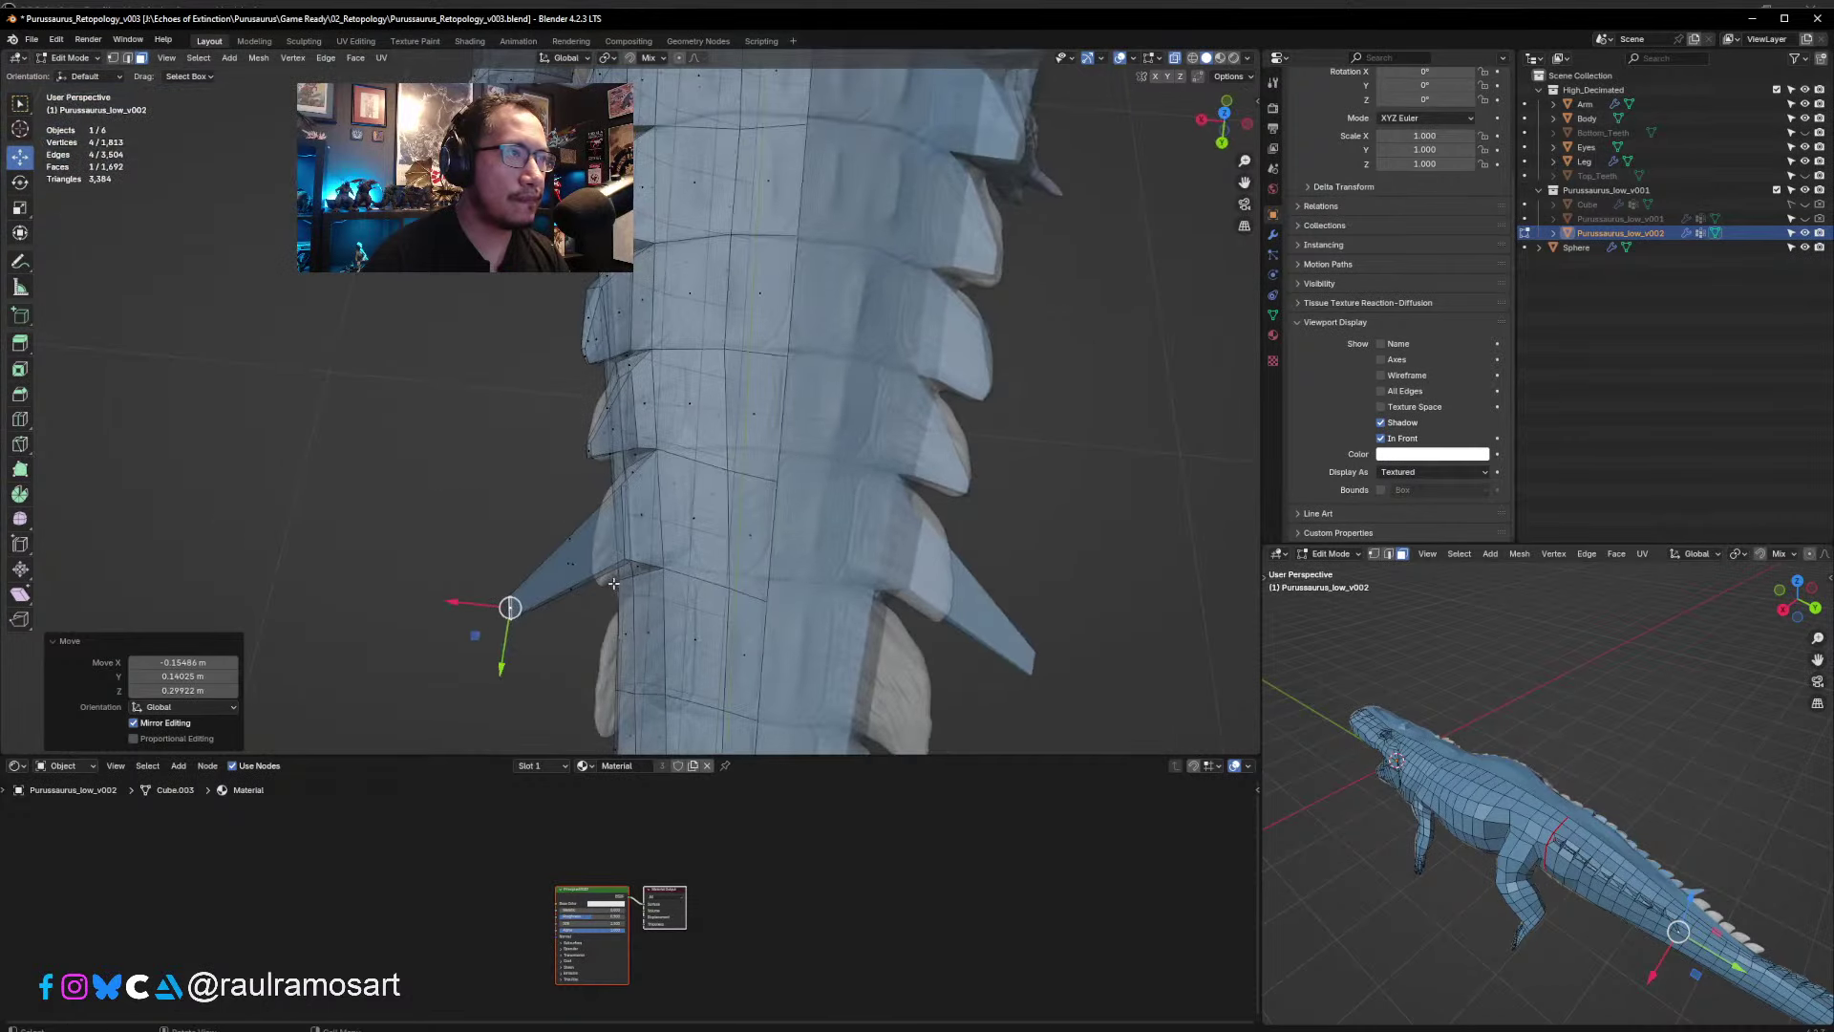
key("g")
left_click(685, 546)
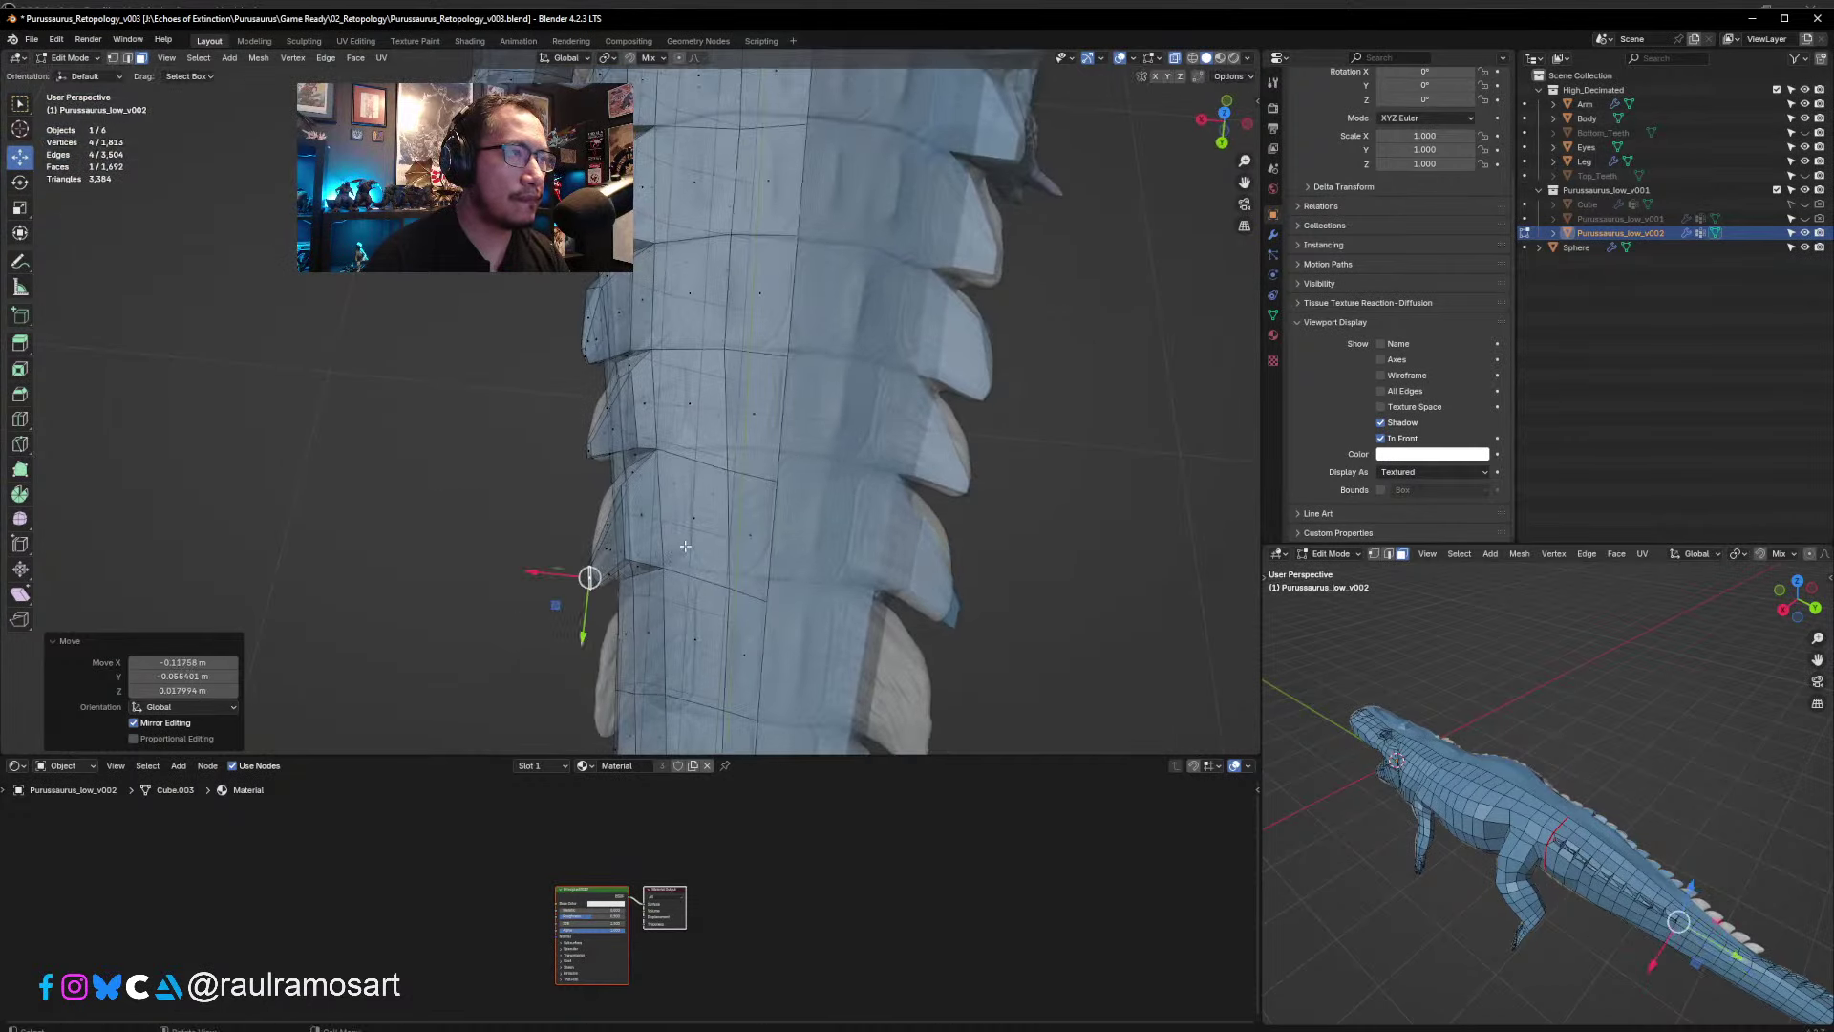
left_click(719, 485)
middle_click_drag(719, 485, 790, 352)
scroll(795, 363, "up", 6)
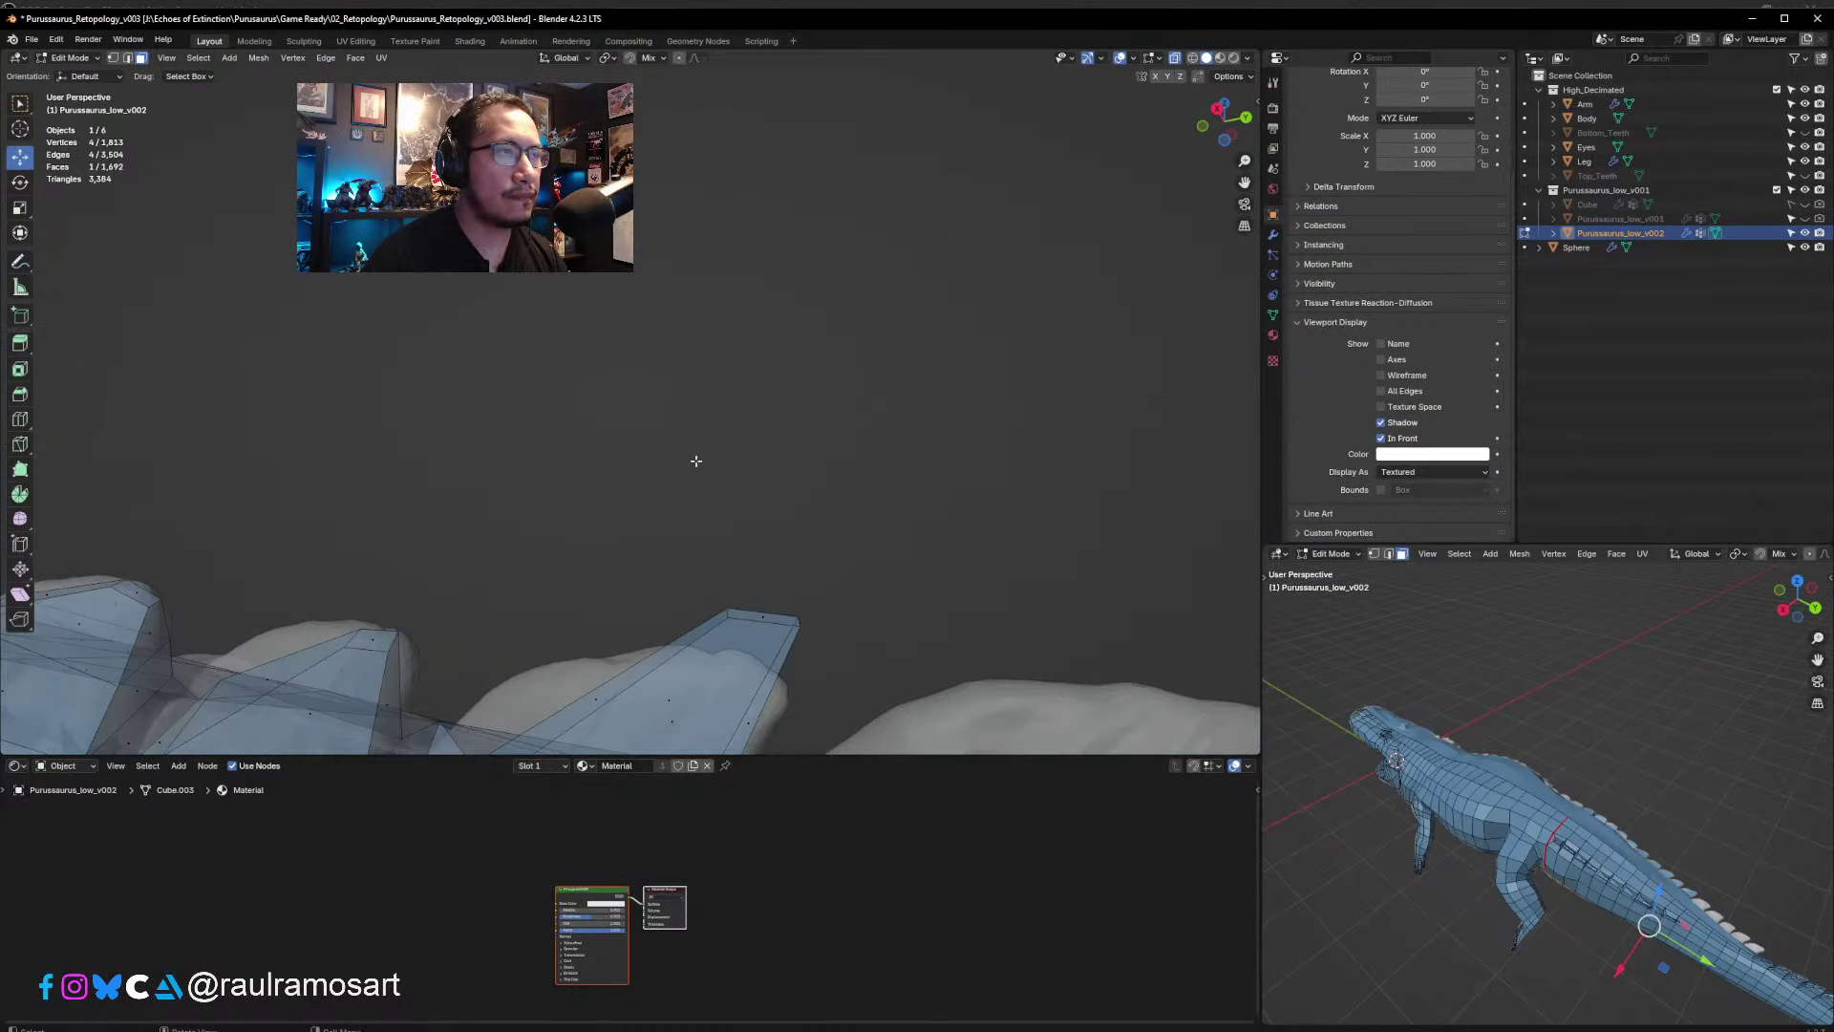
middle_click_drag(696, 458, 709, 590)
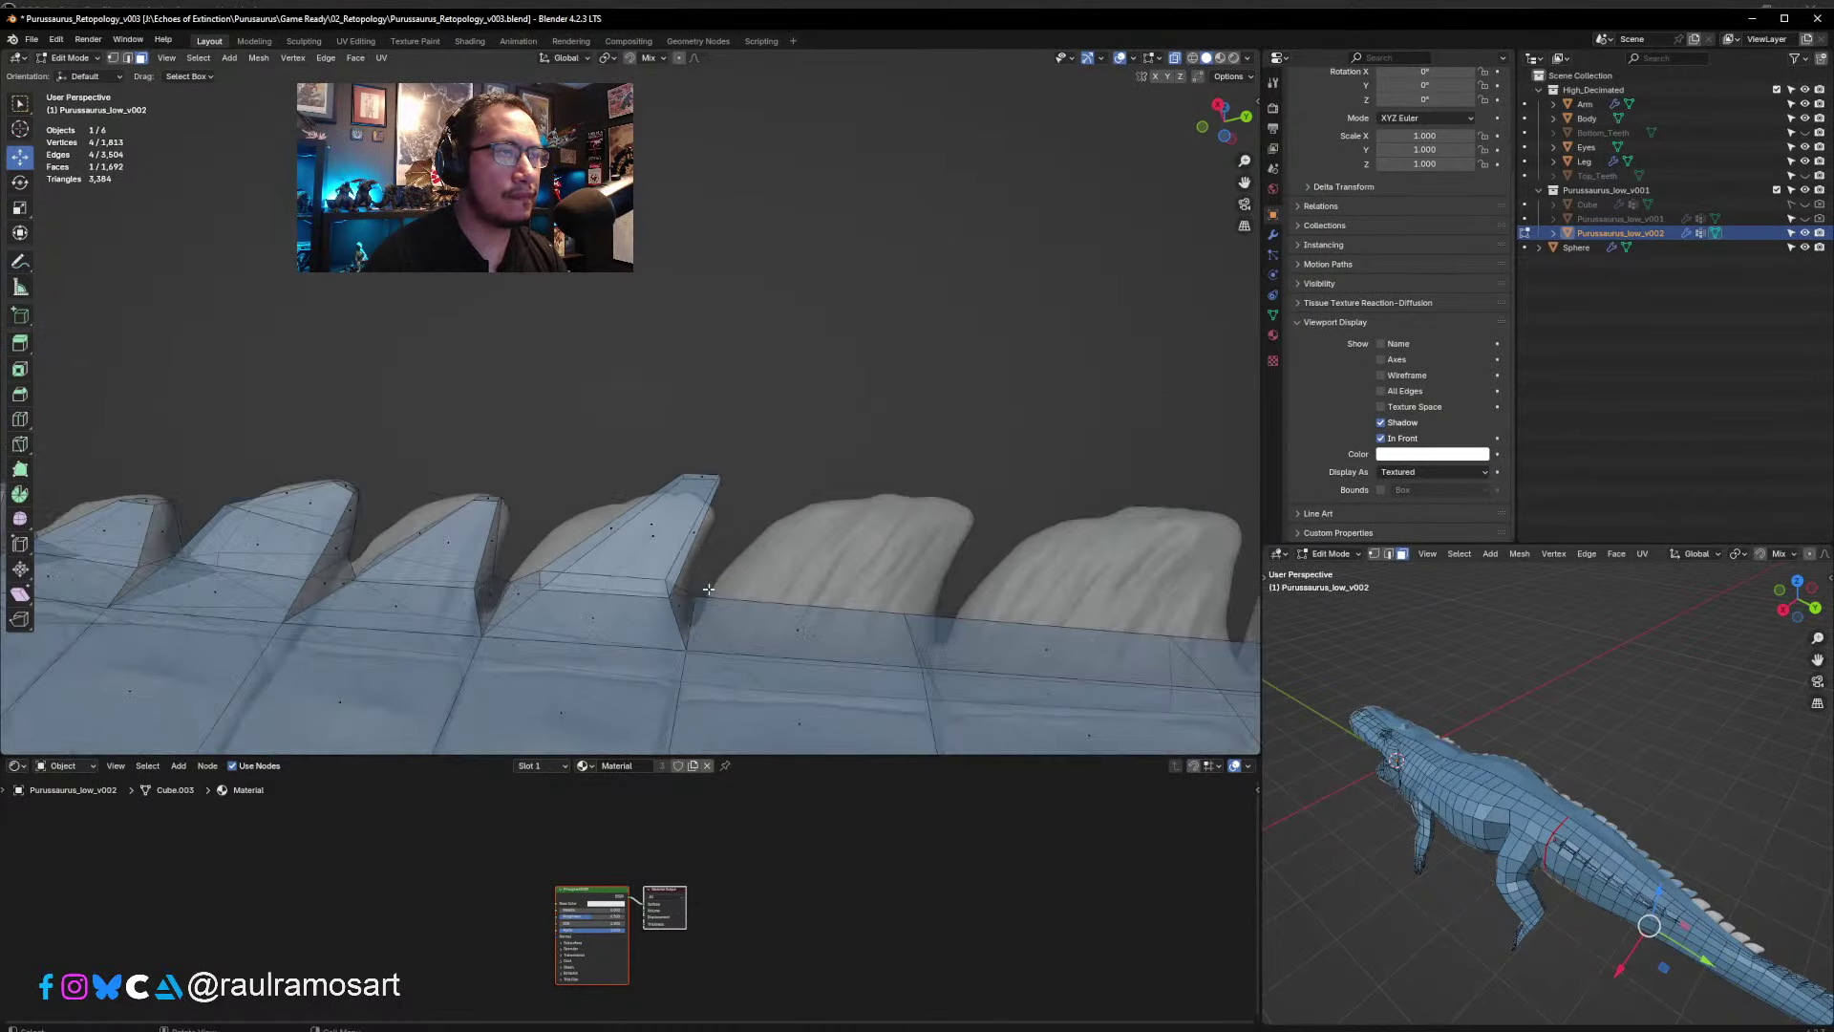
- Try scaling and rotating the extruded scute end and moving it onto the sculpted peak
key("s")
left_click(748, 507)
key("r")
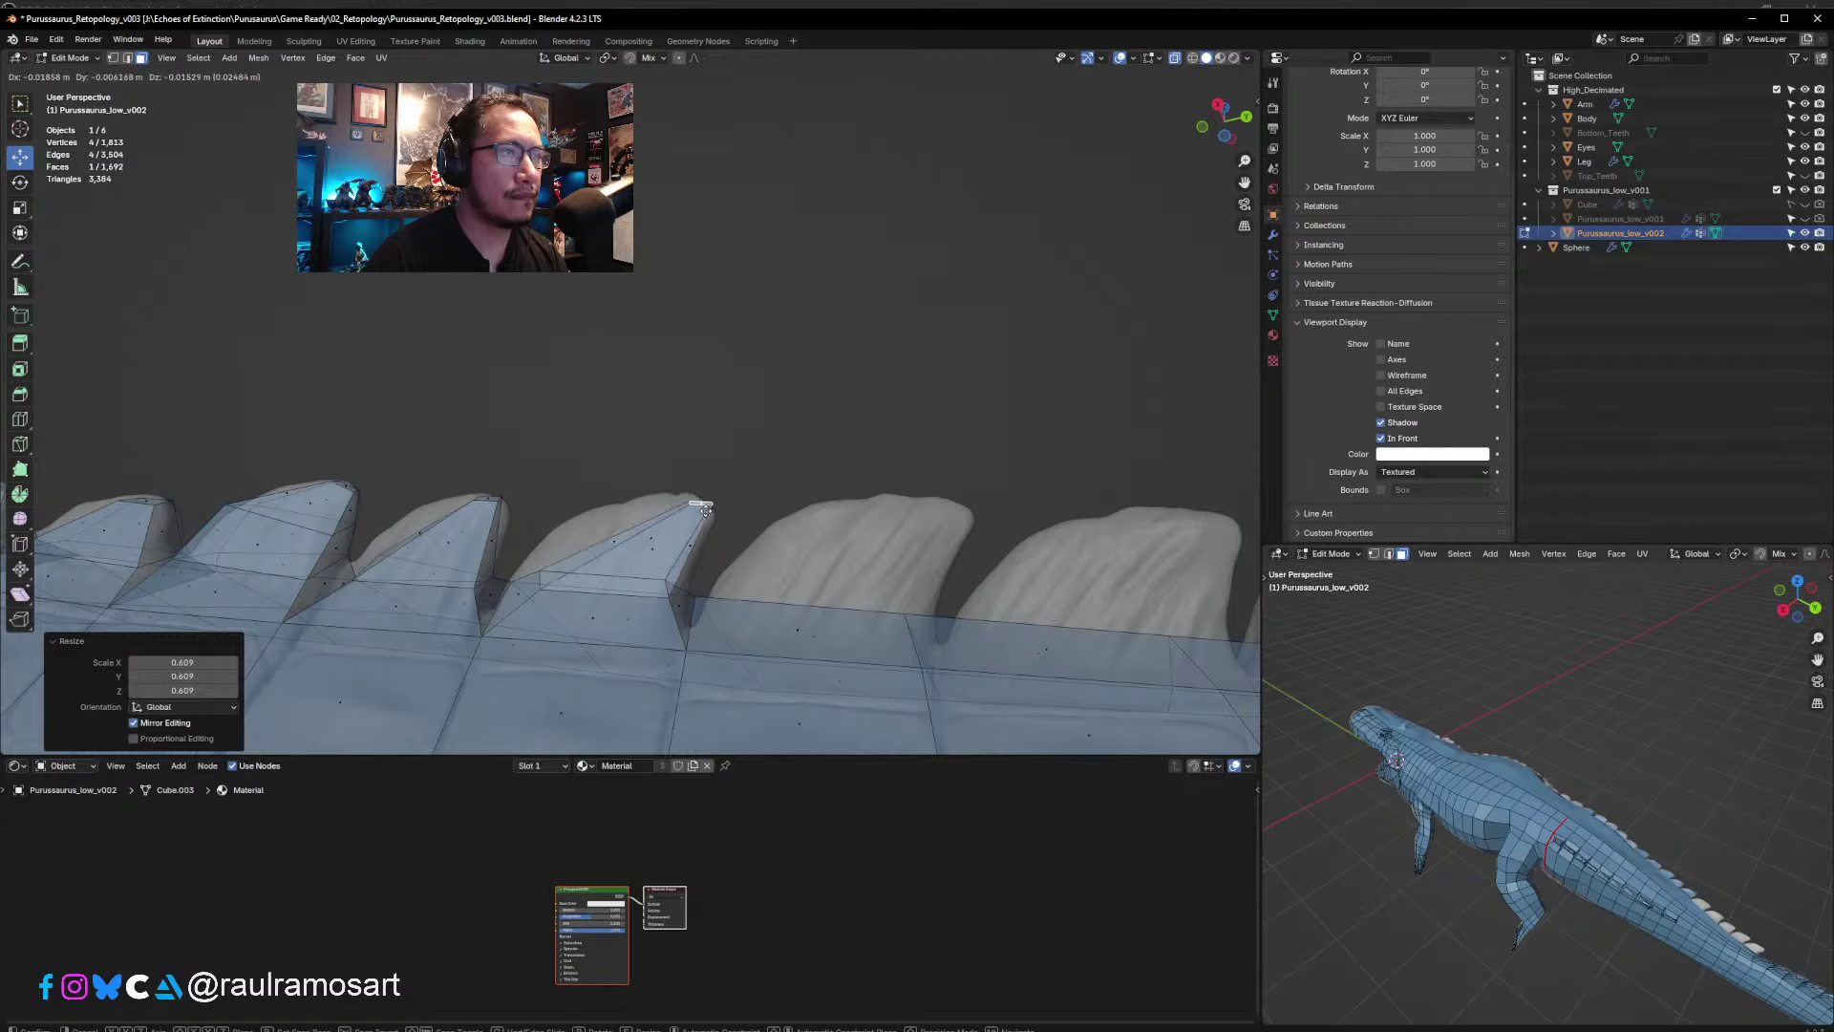
left_click(800, 545)
key("g")
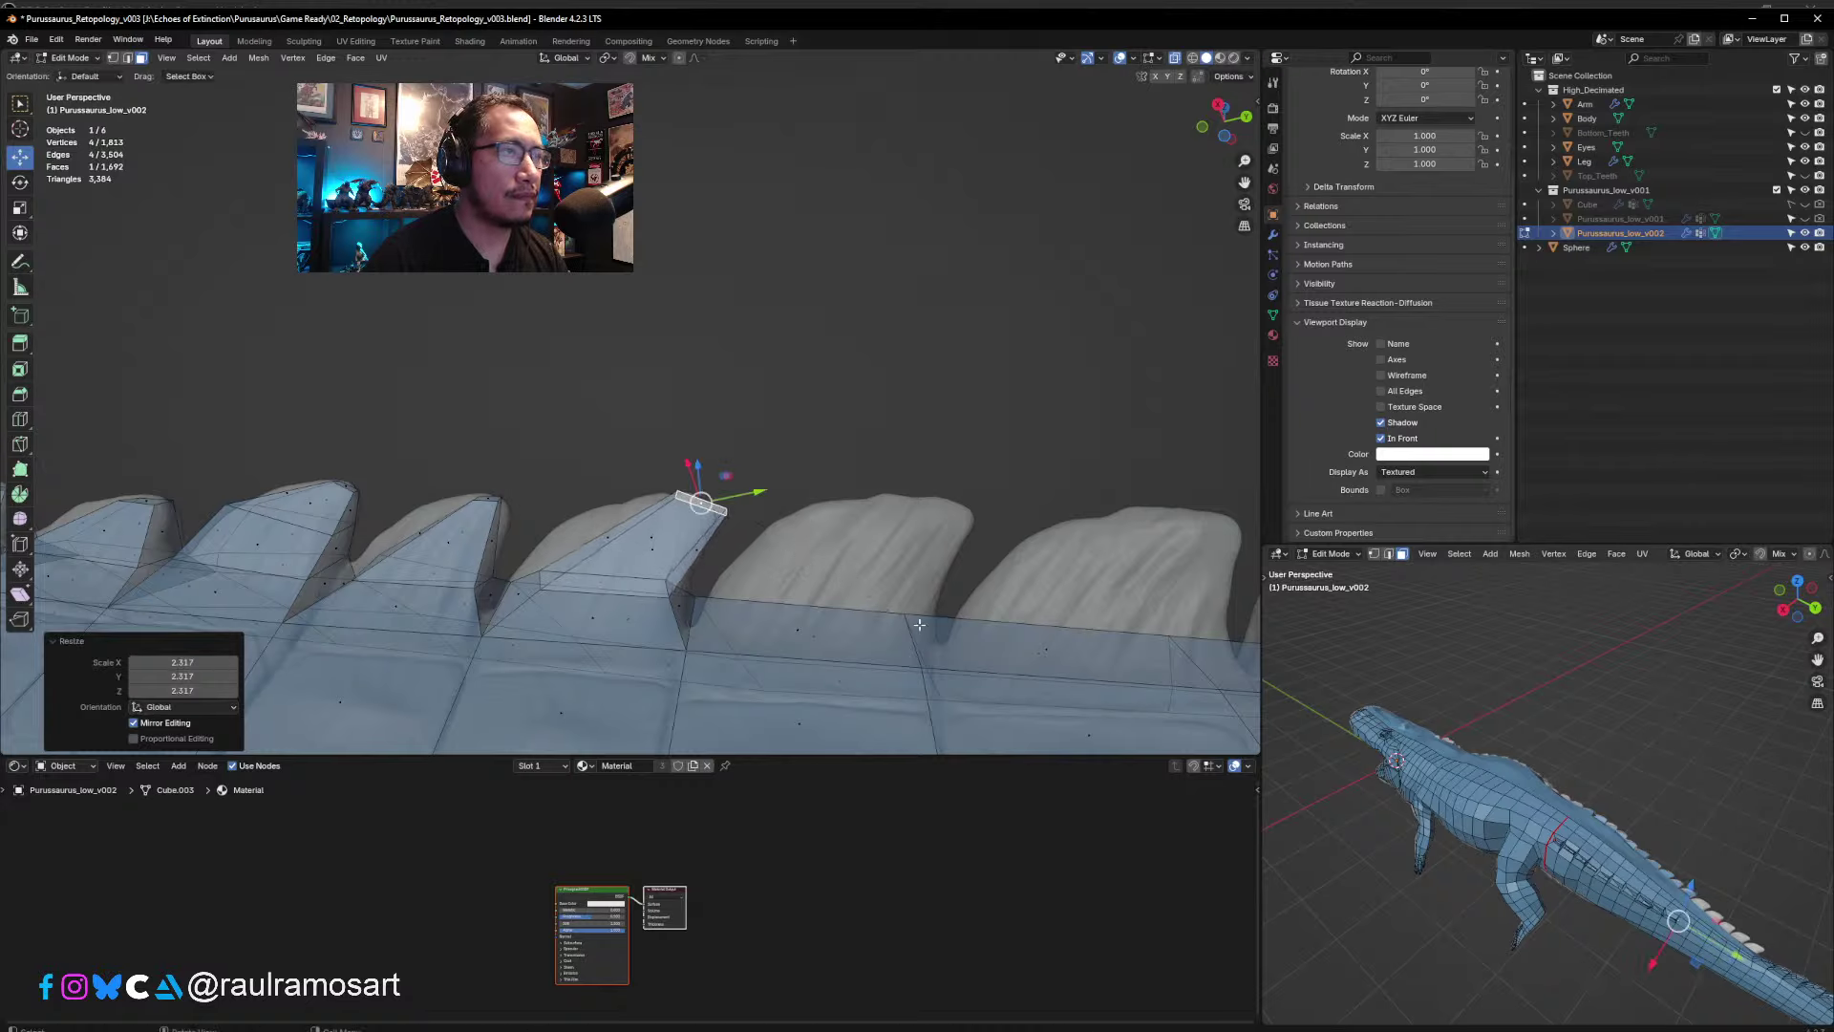
left_click(720, 498)
middle_click_drag(721, 498, 727, 552)
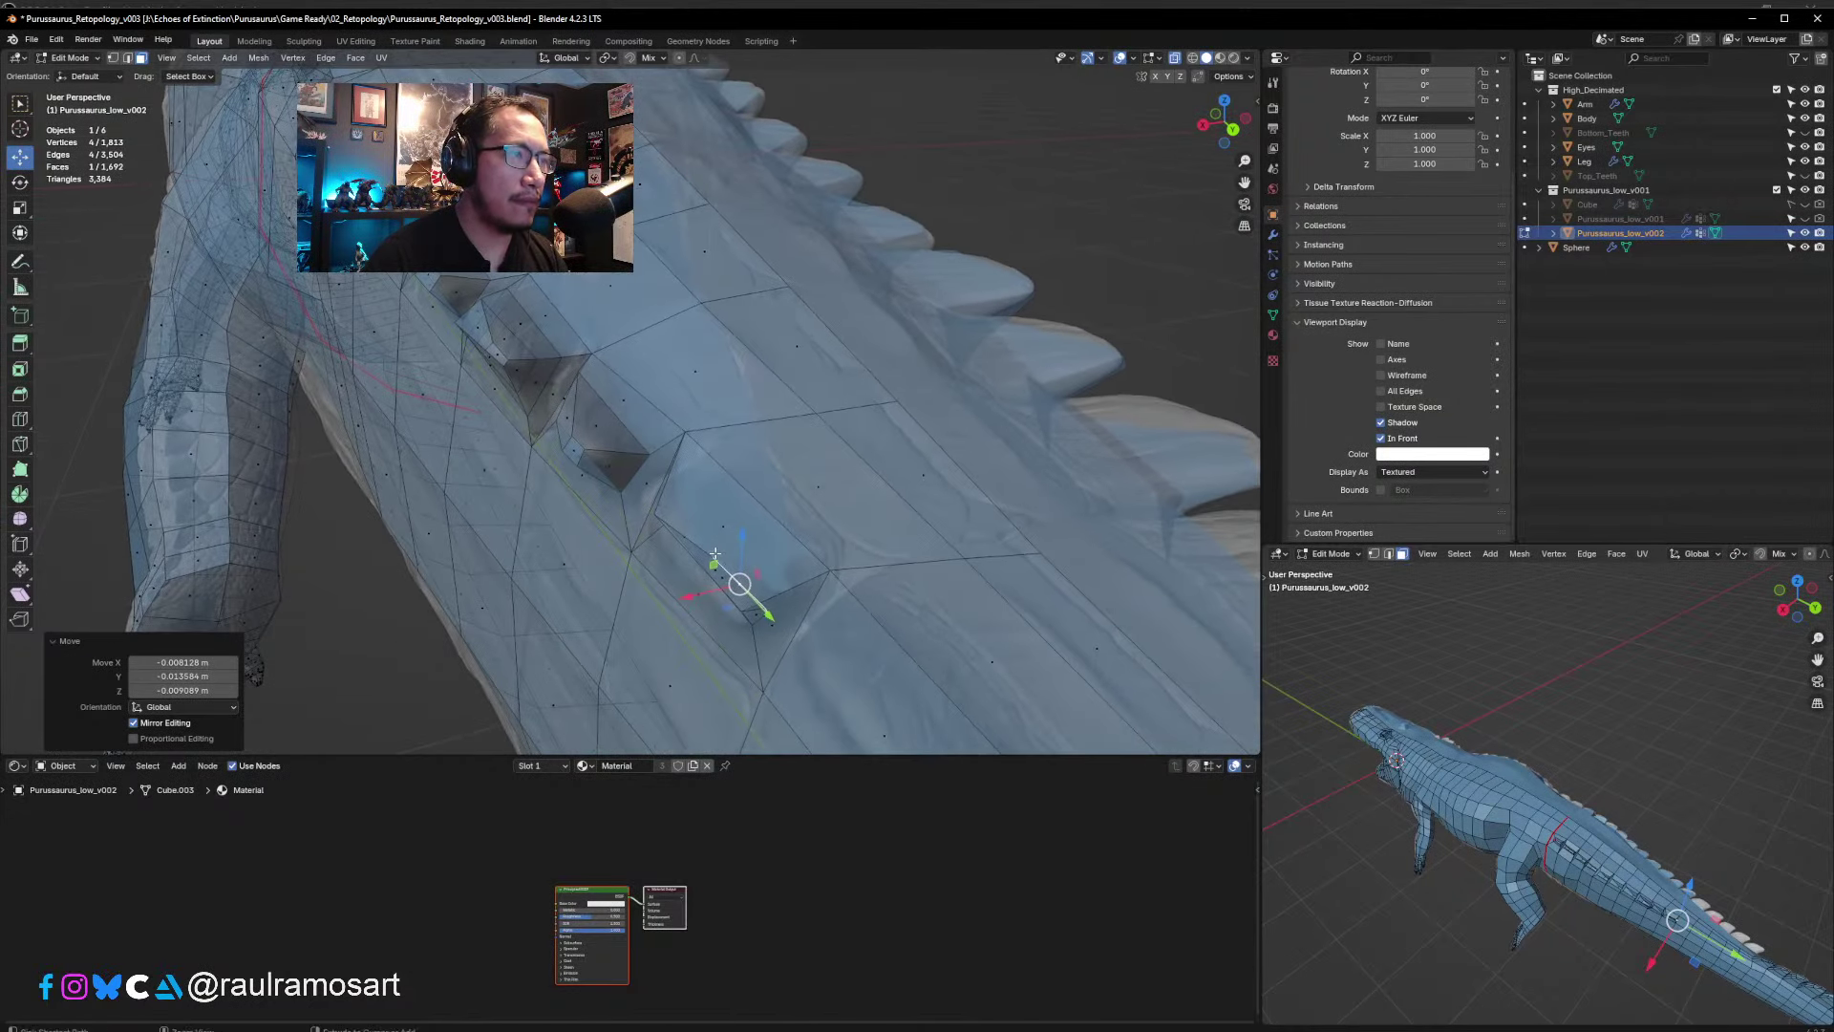
- Undo the scute extrusion and its shaping, back to the repositioned inset face
key("ctrl+z")
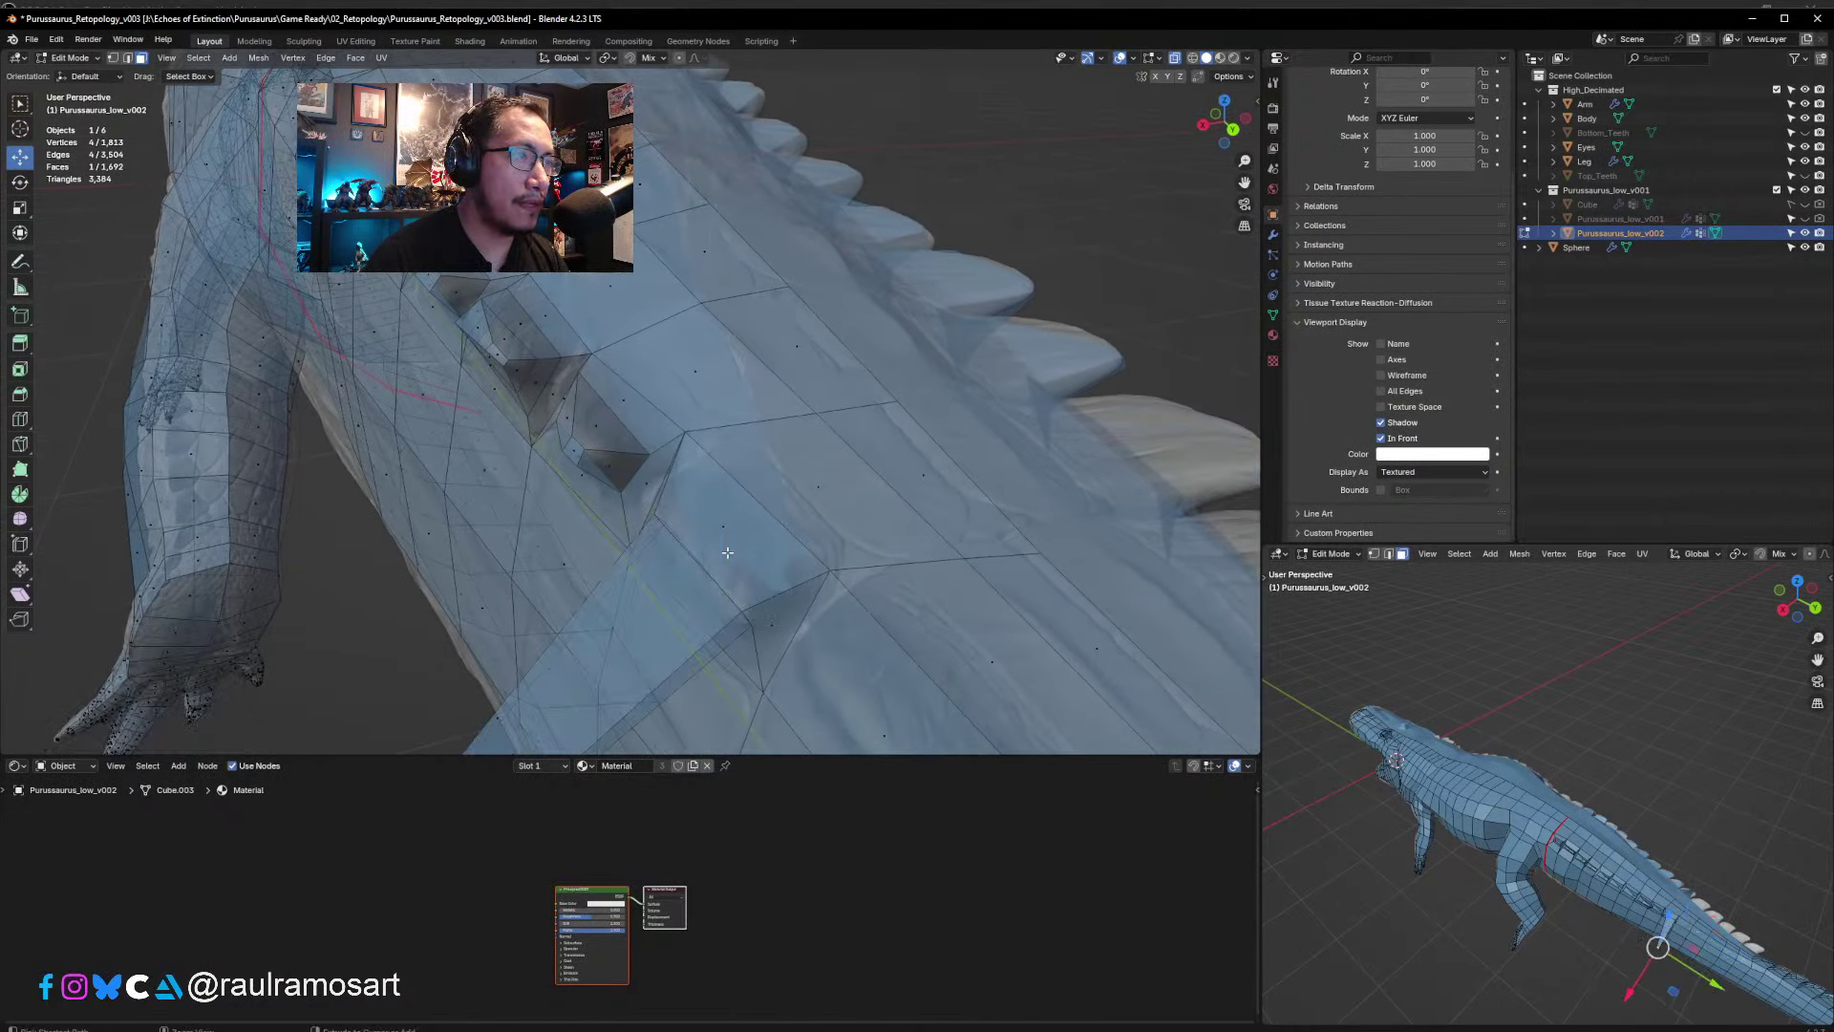
key("ctrl+z")
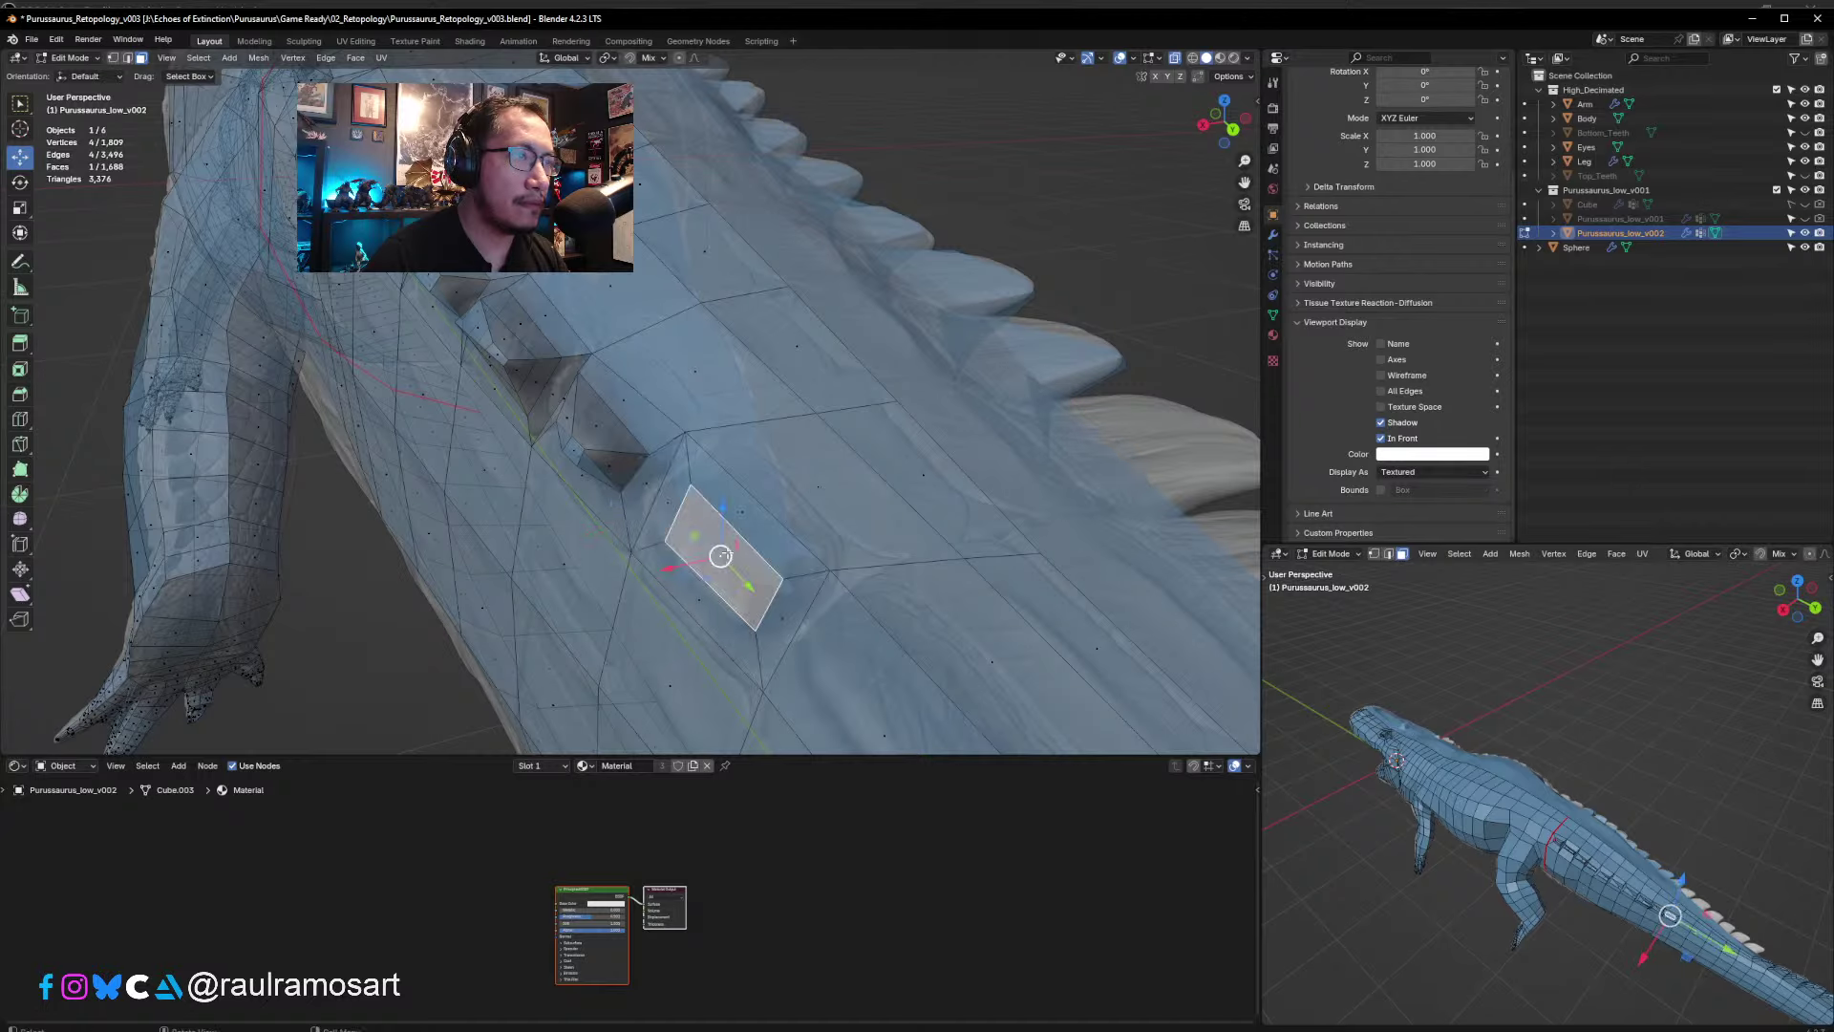
- Extrude the inset face outward again, scale its end to about 0.54 and move it to the sculpted scute's rear peak
middle_click_drag(728, 553, 570, 592)
key("e")
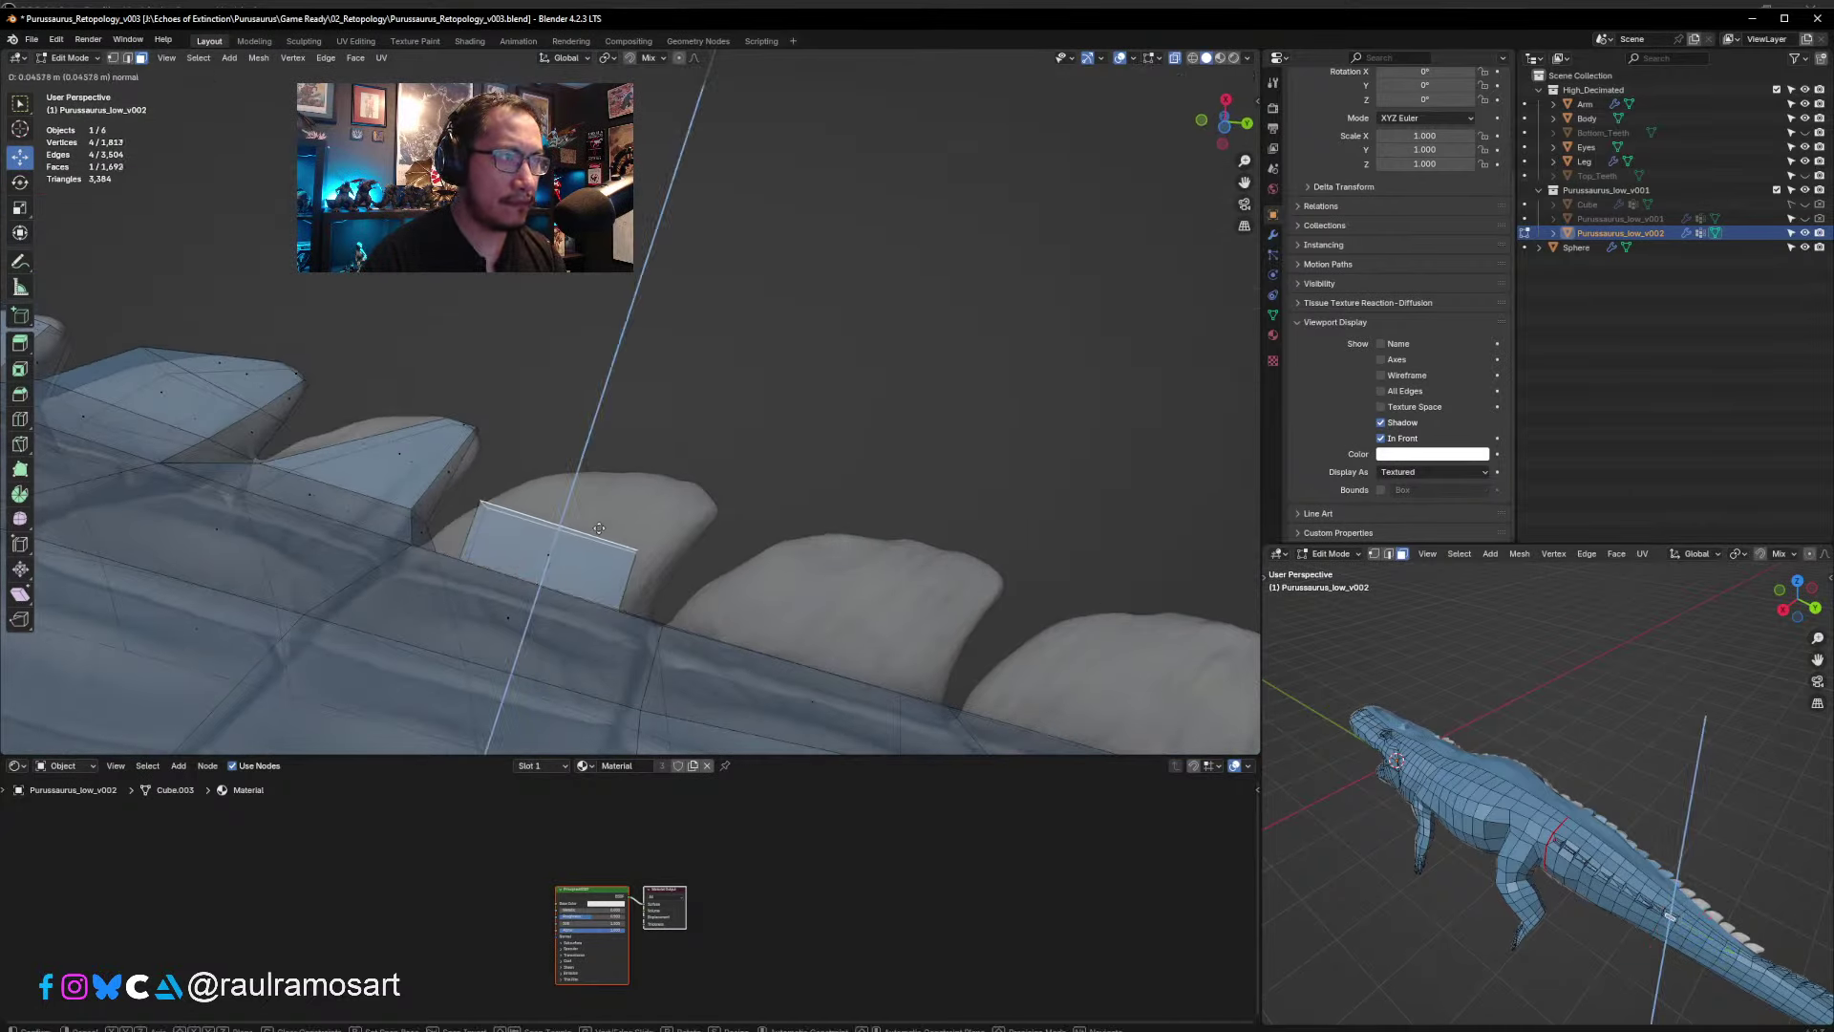
left_click(572, 533)
key("s")
left_click(577, 531)
key("g")
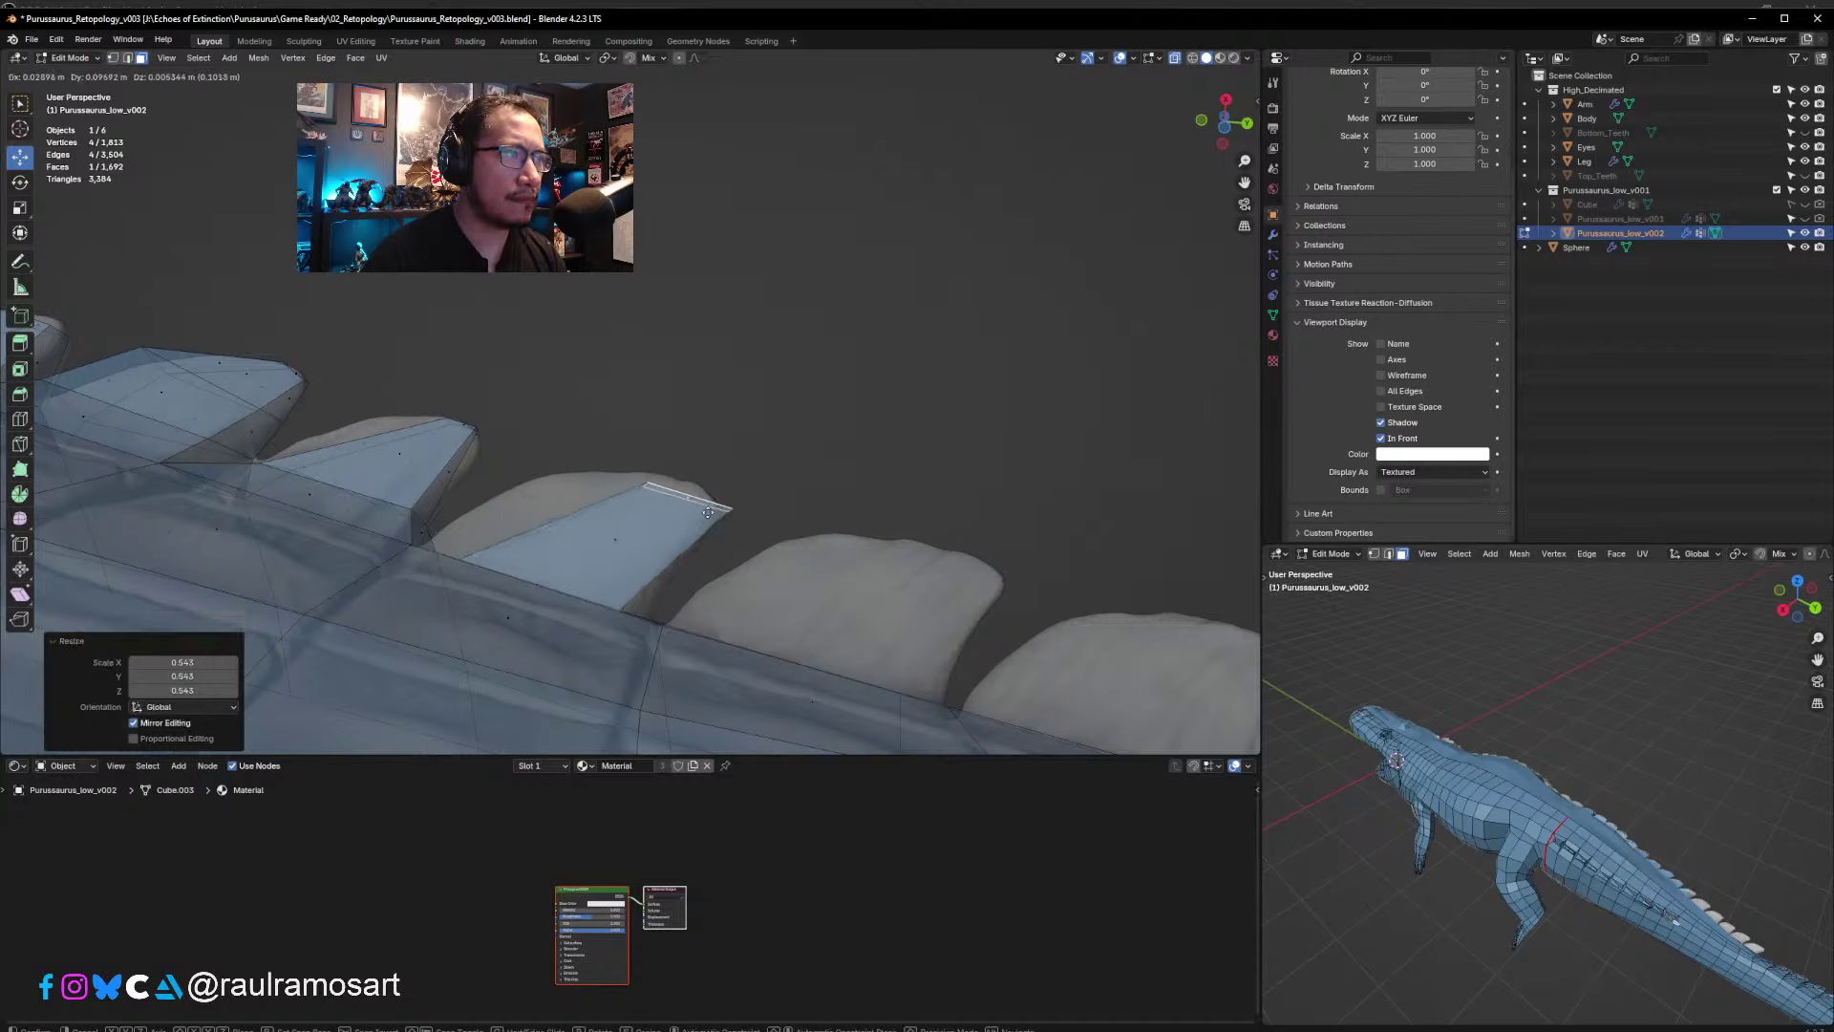
left_click(708, 513)
- Rotate the scute's end face about 17.8°, shrink it further and nudge it onto the sculpted peak
key("r")
left_click(757, 522)
key("s")
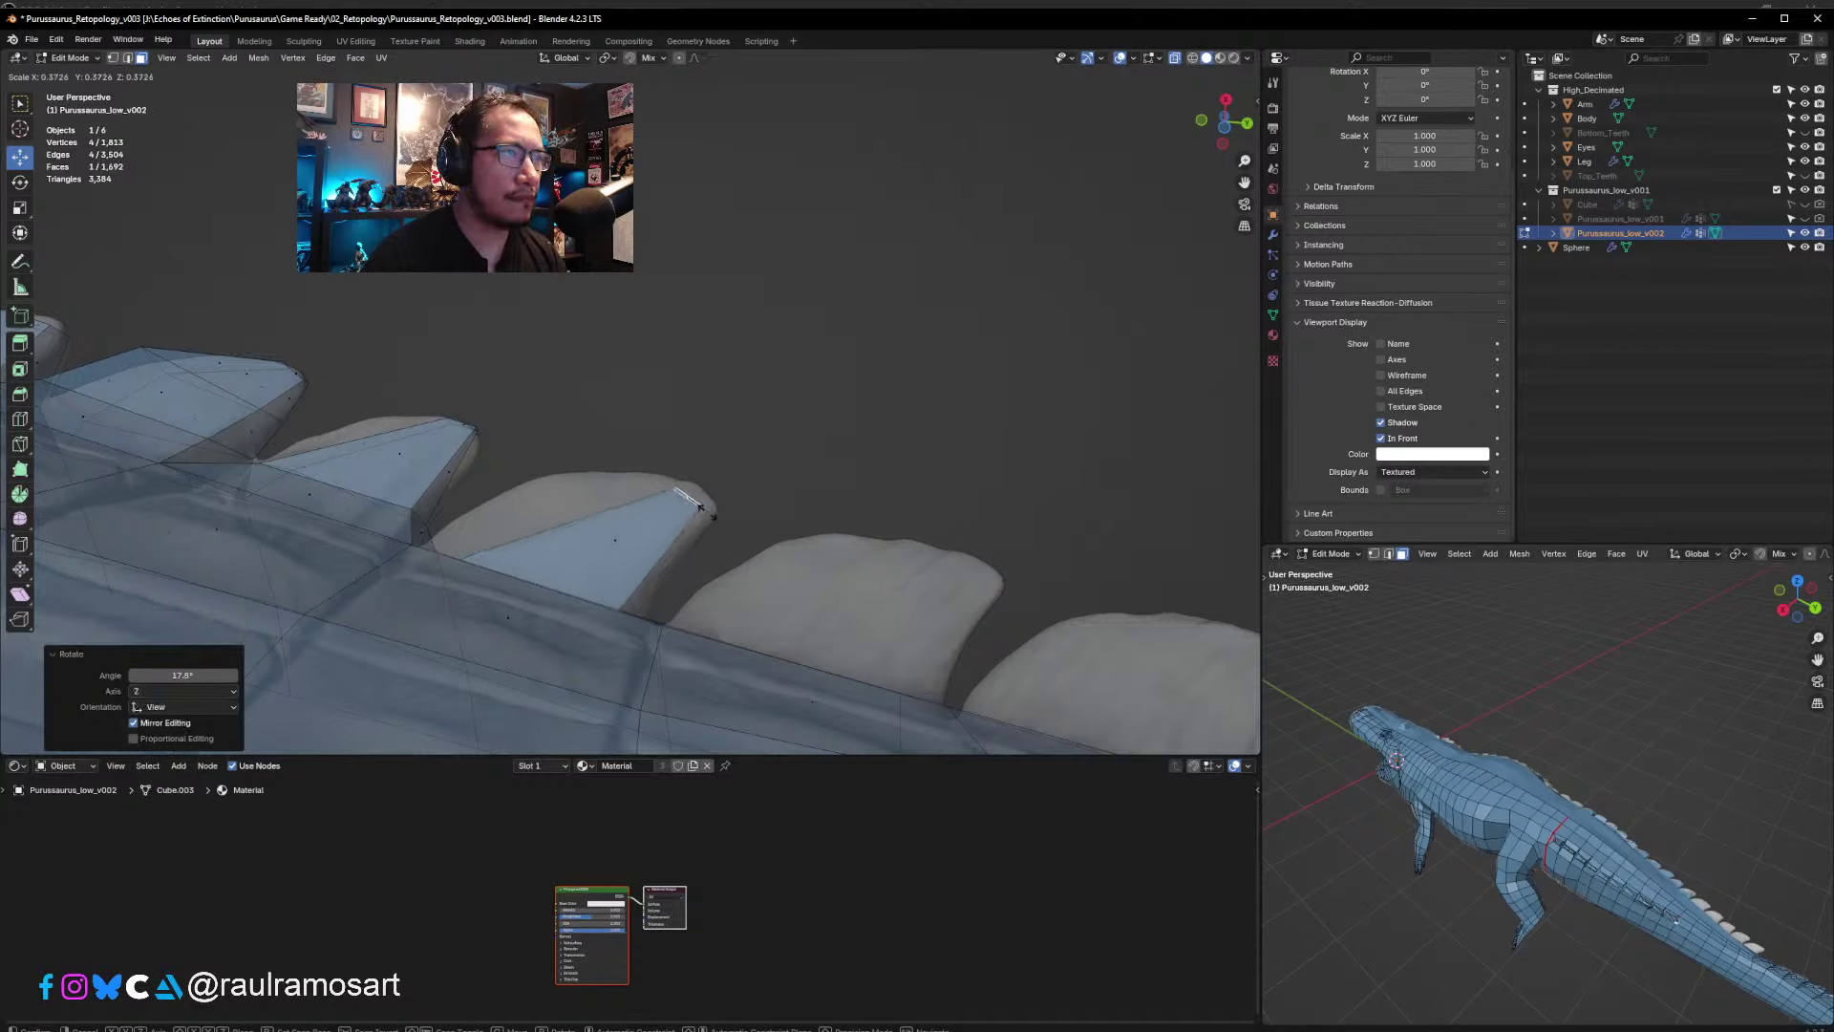
left_click(700, 506)
key("g")
left_click(707, 499)
- Add a centred loop cut around the new scute, scale the loop by 1.5 and move it toward the sculpted surface
mouse_move(707, 499)
middle_mouse_down()
mouse_move(600, 570)
mouse_move(693, 545)
mouse_move(647, 475)
mouse_move(707, 583)
mouse_move(681, 633)
mouse_move(695, 511)
middle_mouse_up()
key("ctrl+r")
left_click(600, 571)
right_click(600, 570)
type("s1.5")
key("Return")
key("g")
left_click(721, 559)
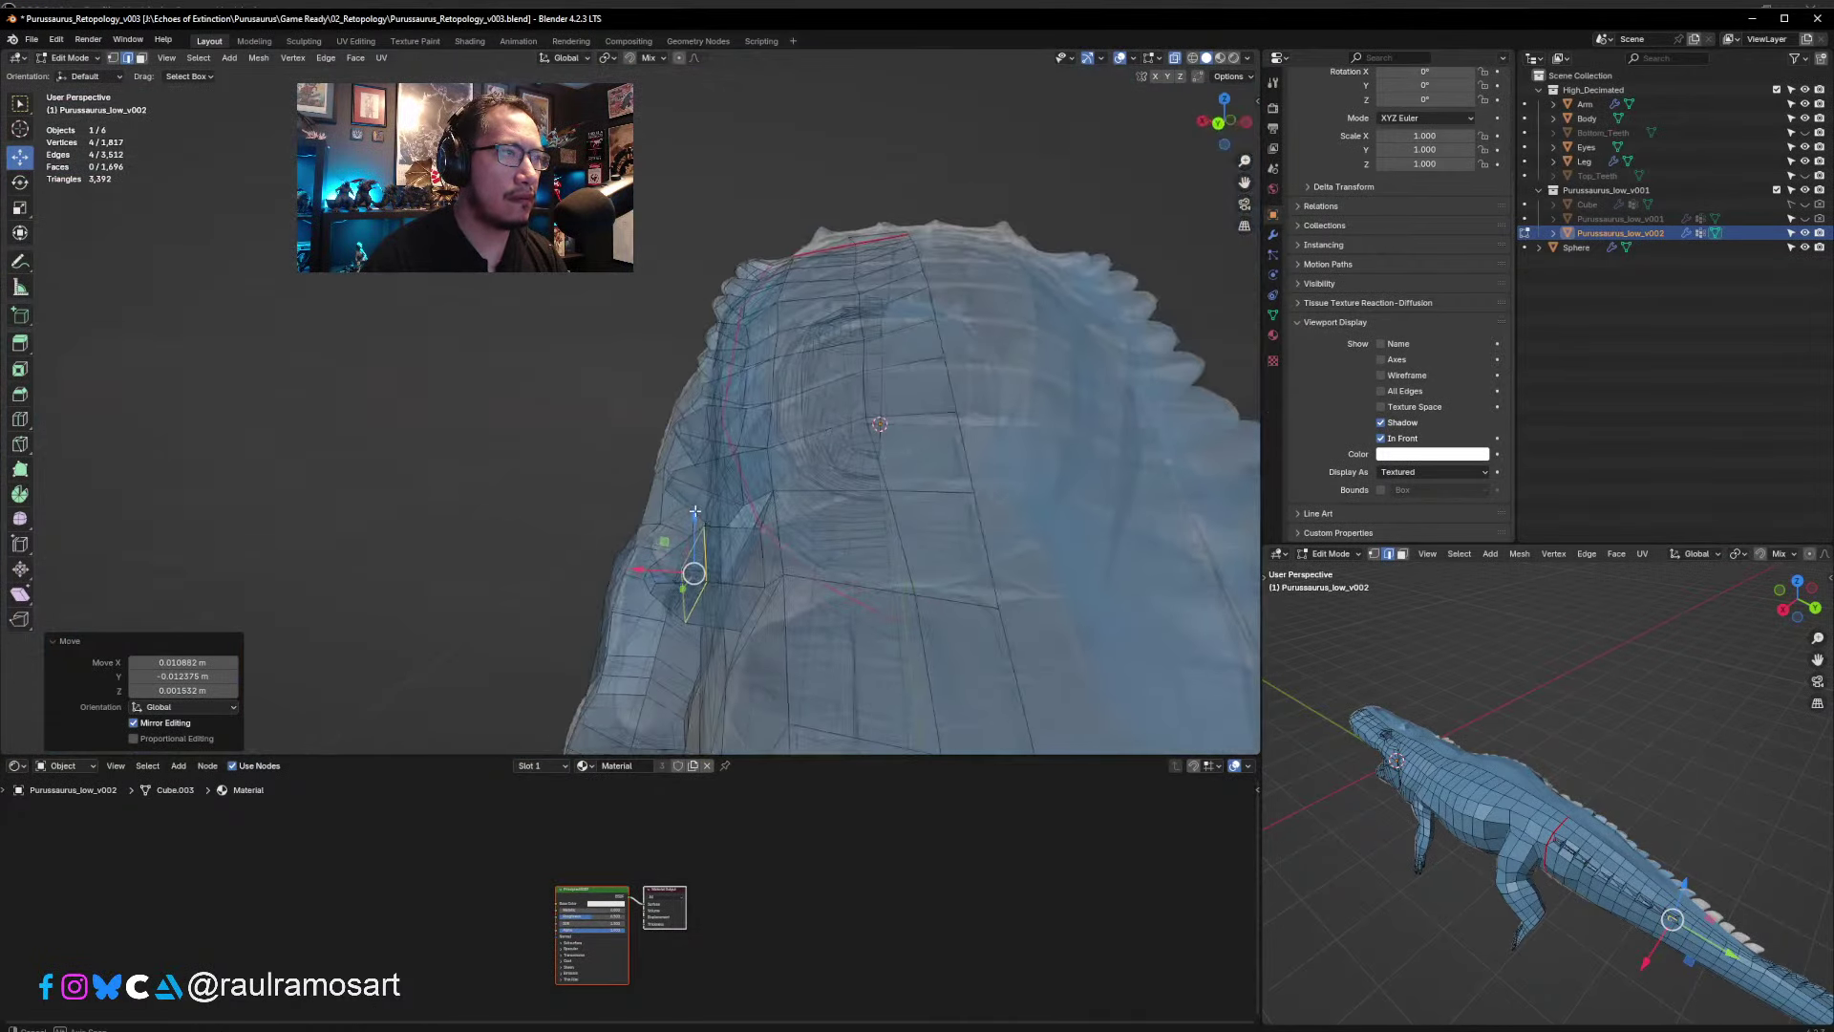
- Raise the scute's middle loop and move its tip face to follow the sculpted outline
middle_click_drag(711, 604, 723, 487)
key("g")
left_click(718, 543)
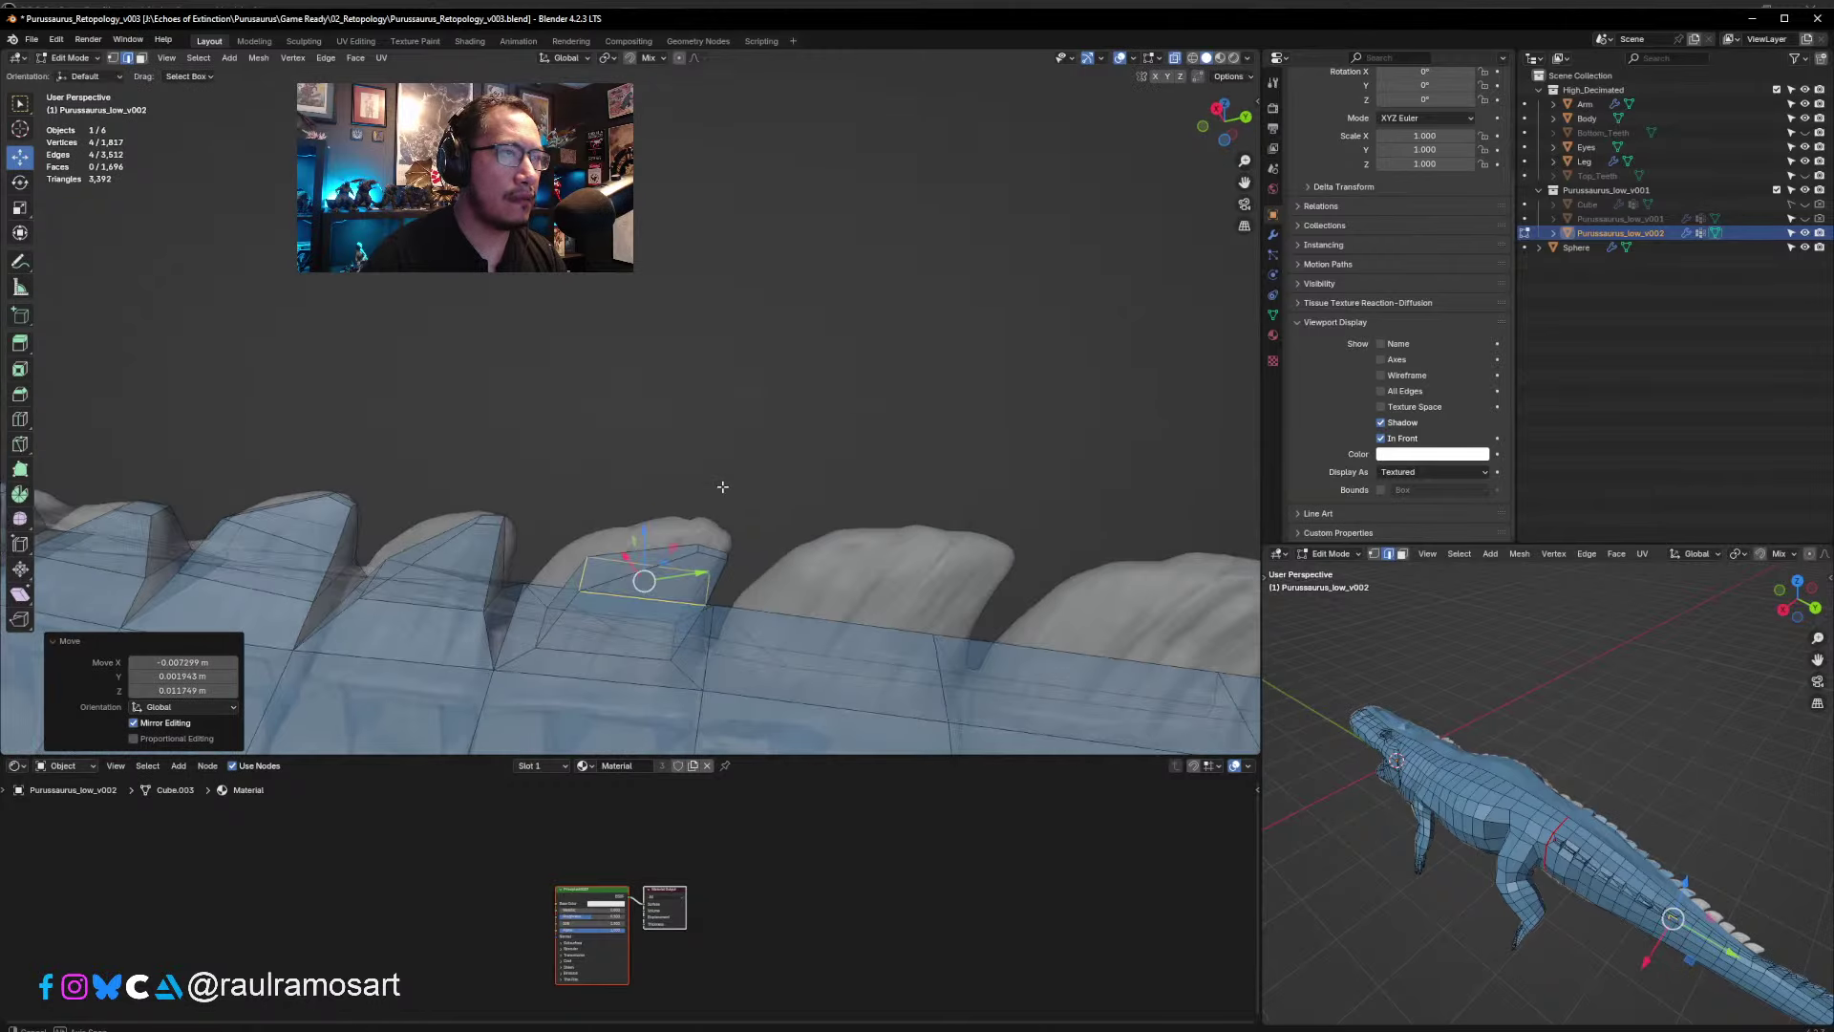
left_click(705, 540)
key("g")
left_click(665, 585)
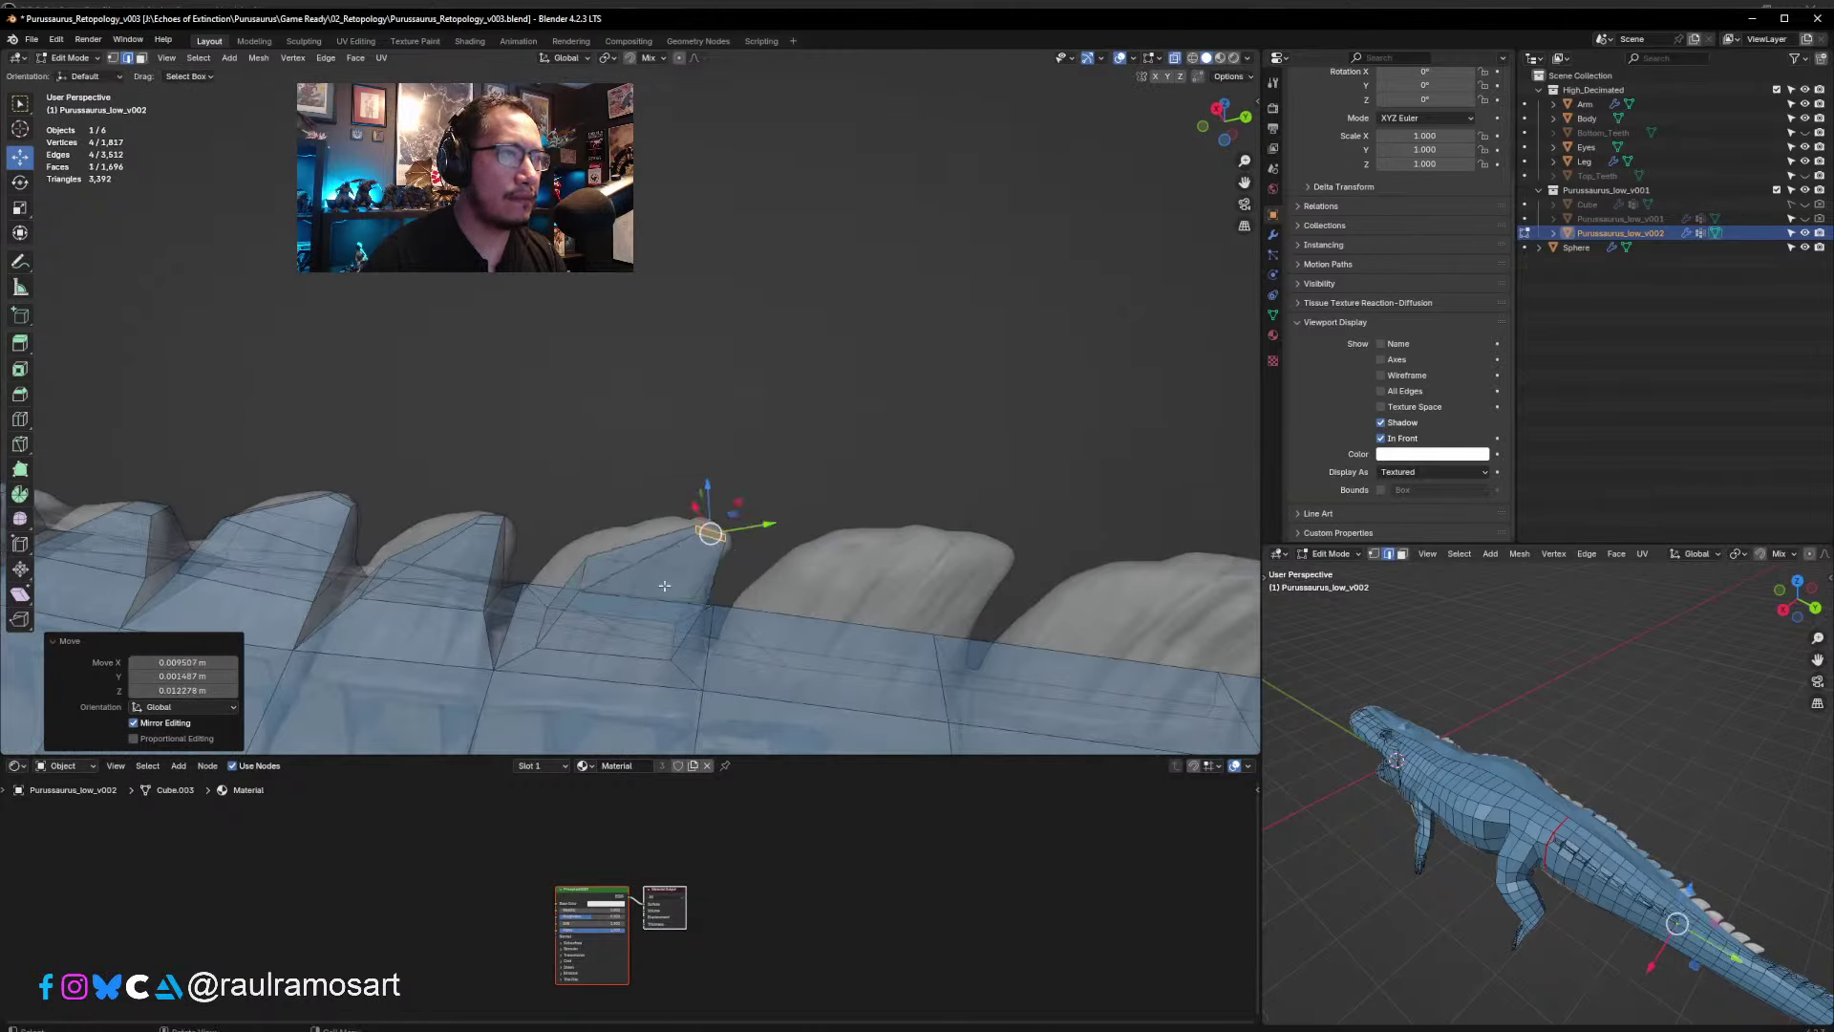
- Move the scute's front base edge forward and its rear base edge backward to match the sculpted base
left_click(556, 619)
key("g")
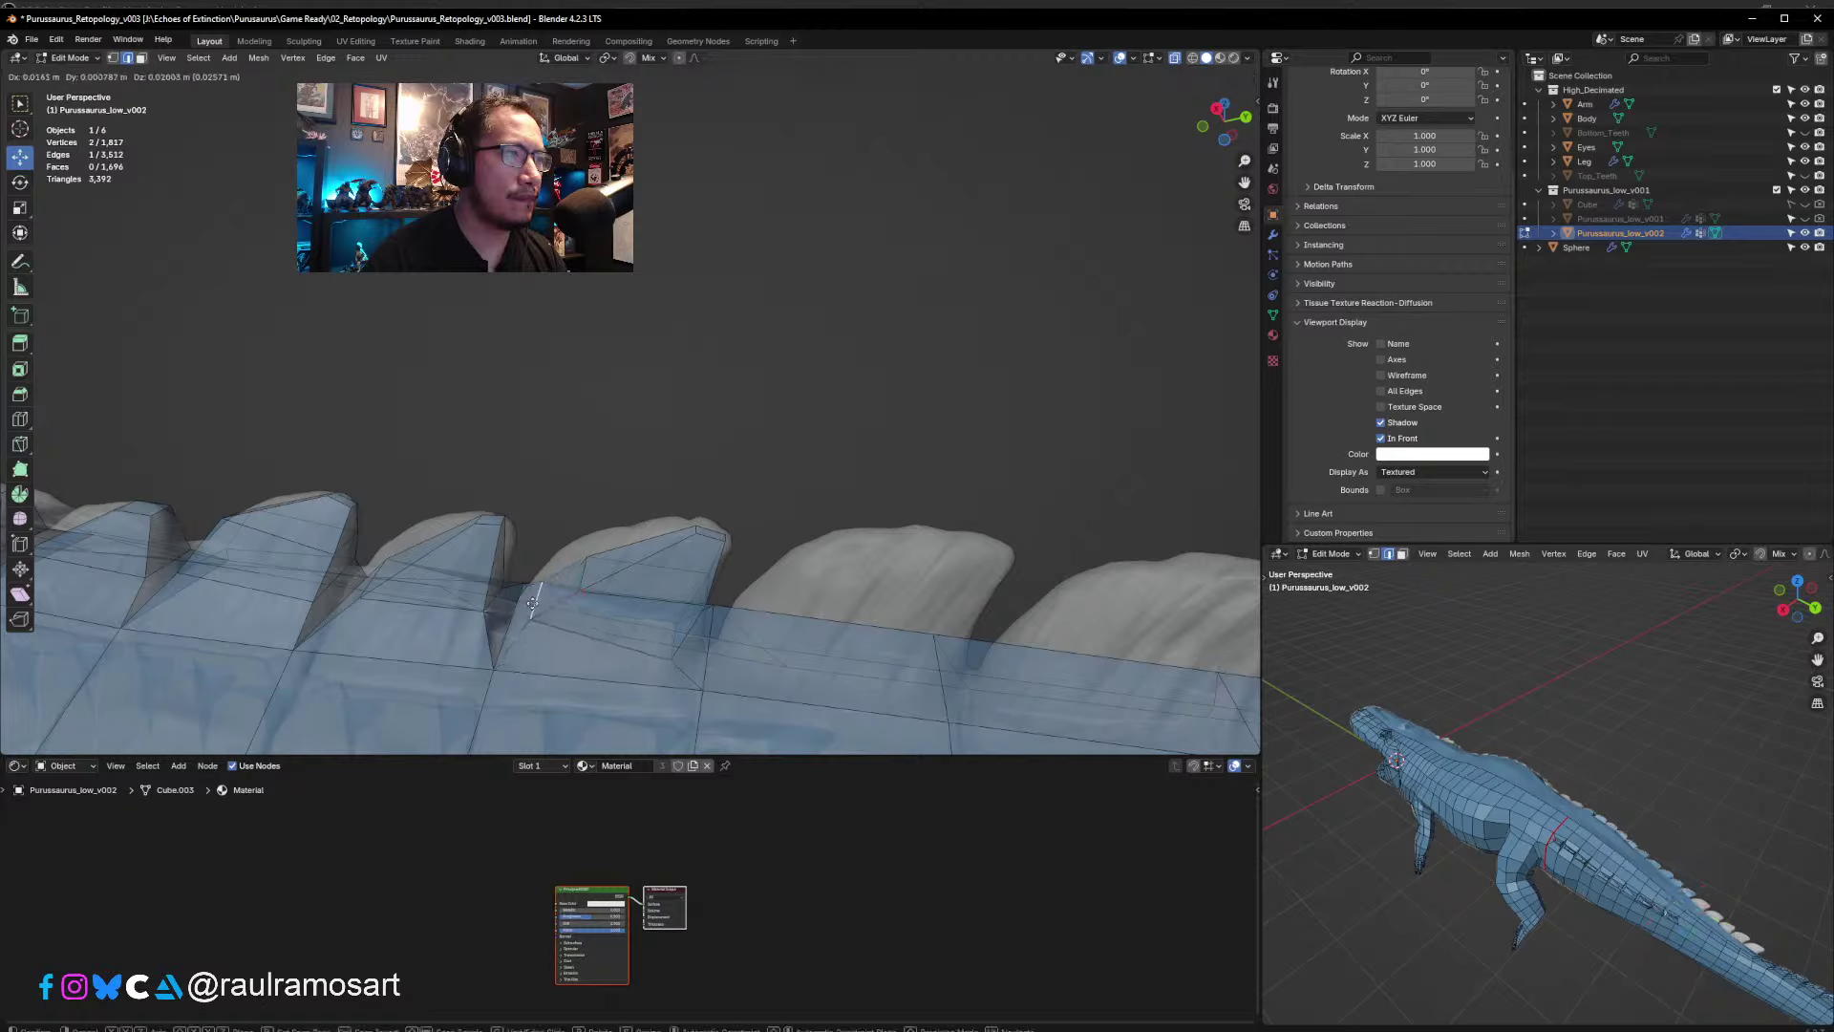
left_click(526, 603)
left_click(677, 637)
key("g")
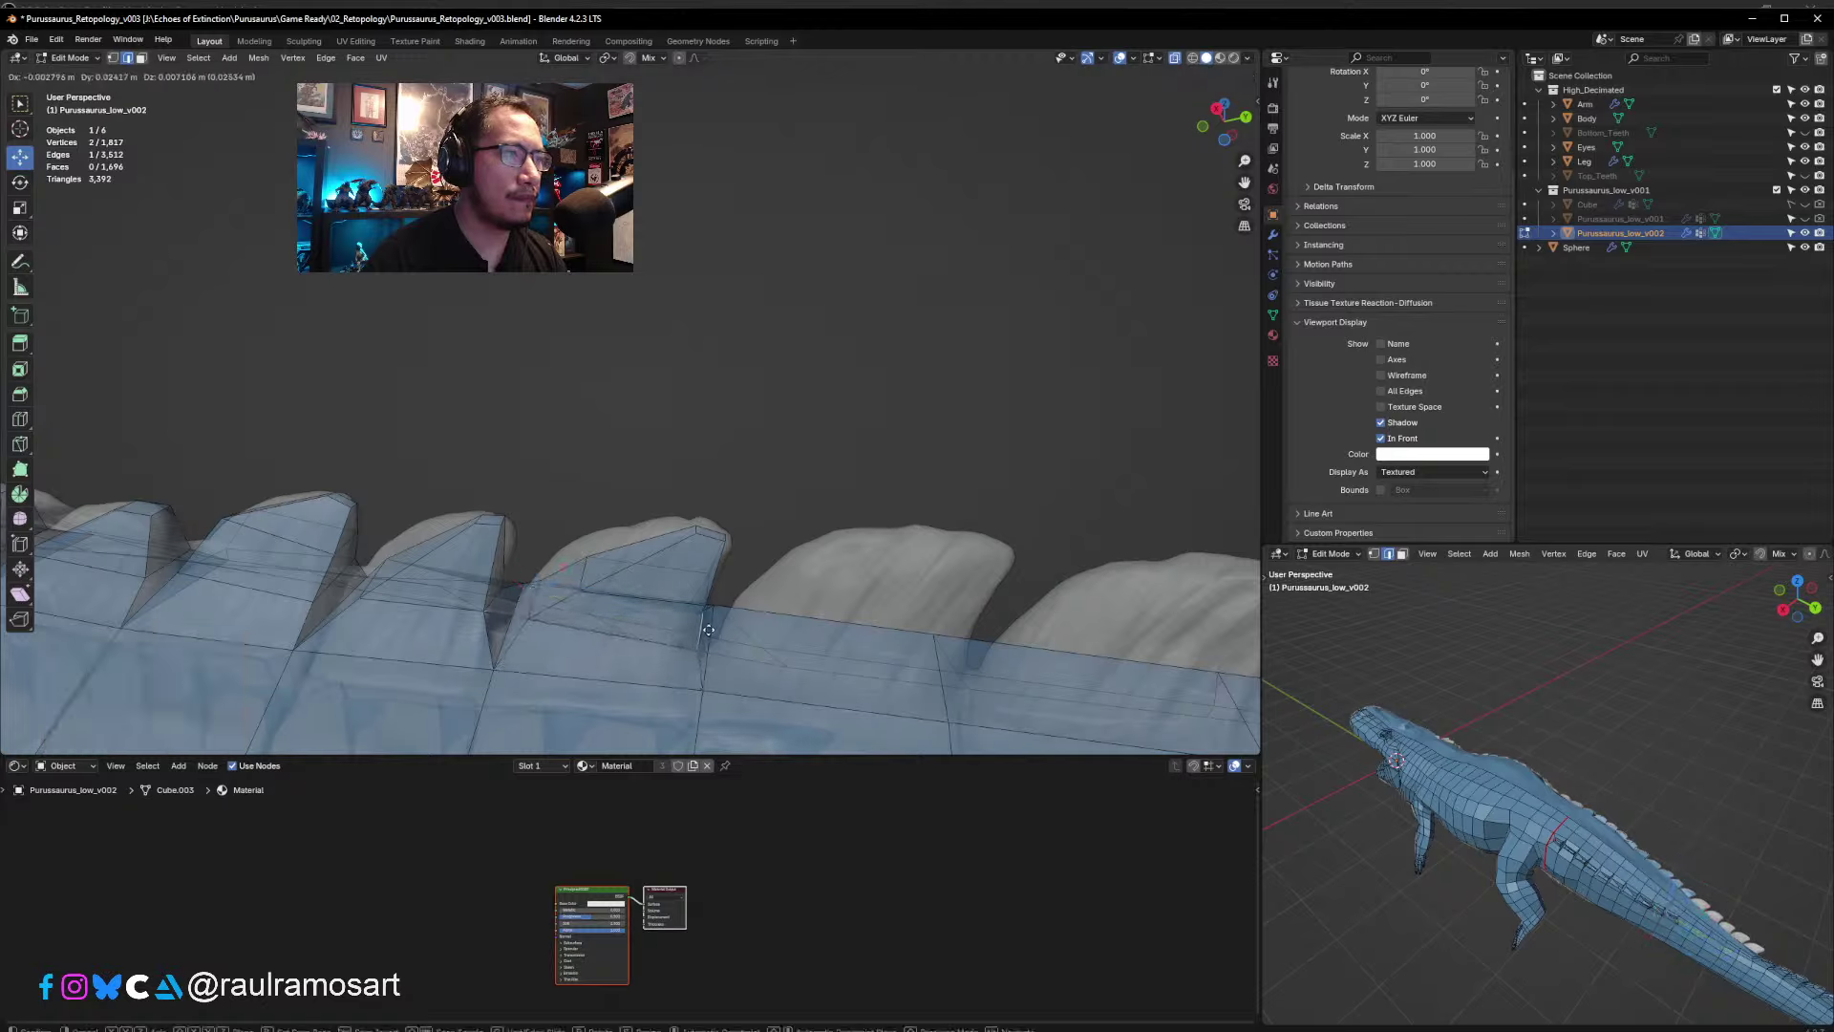
left_click(692, 623)
- Move the scute's upper middle-loop edge and then its tip face onto the sculpted outline
middle_click_drag(696, 627, 664, 559)
left_click(571, 556)
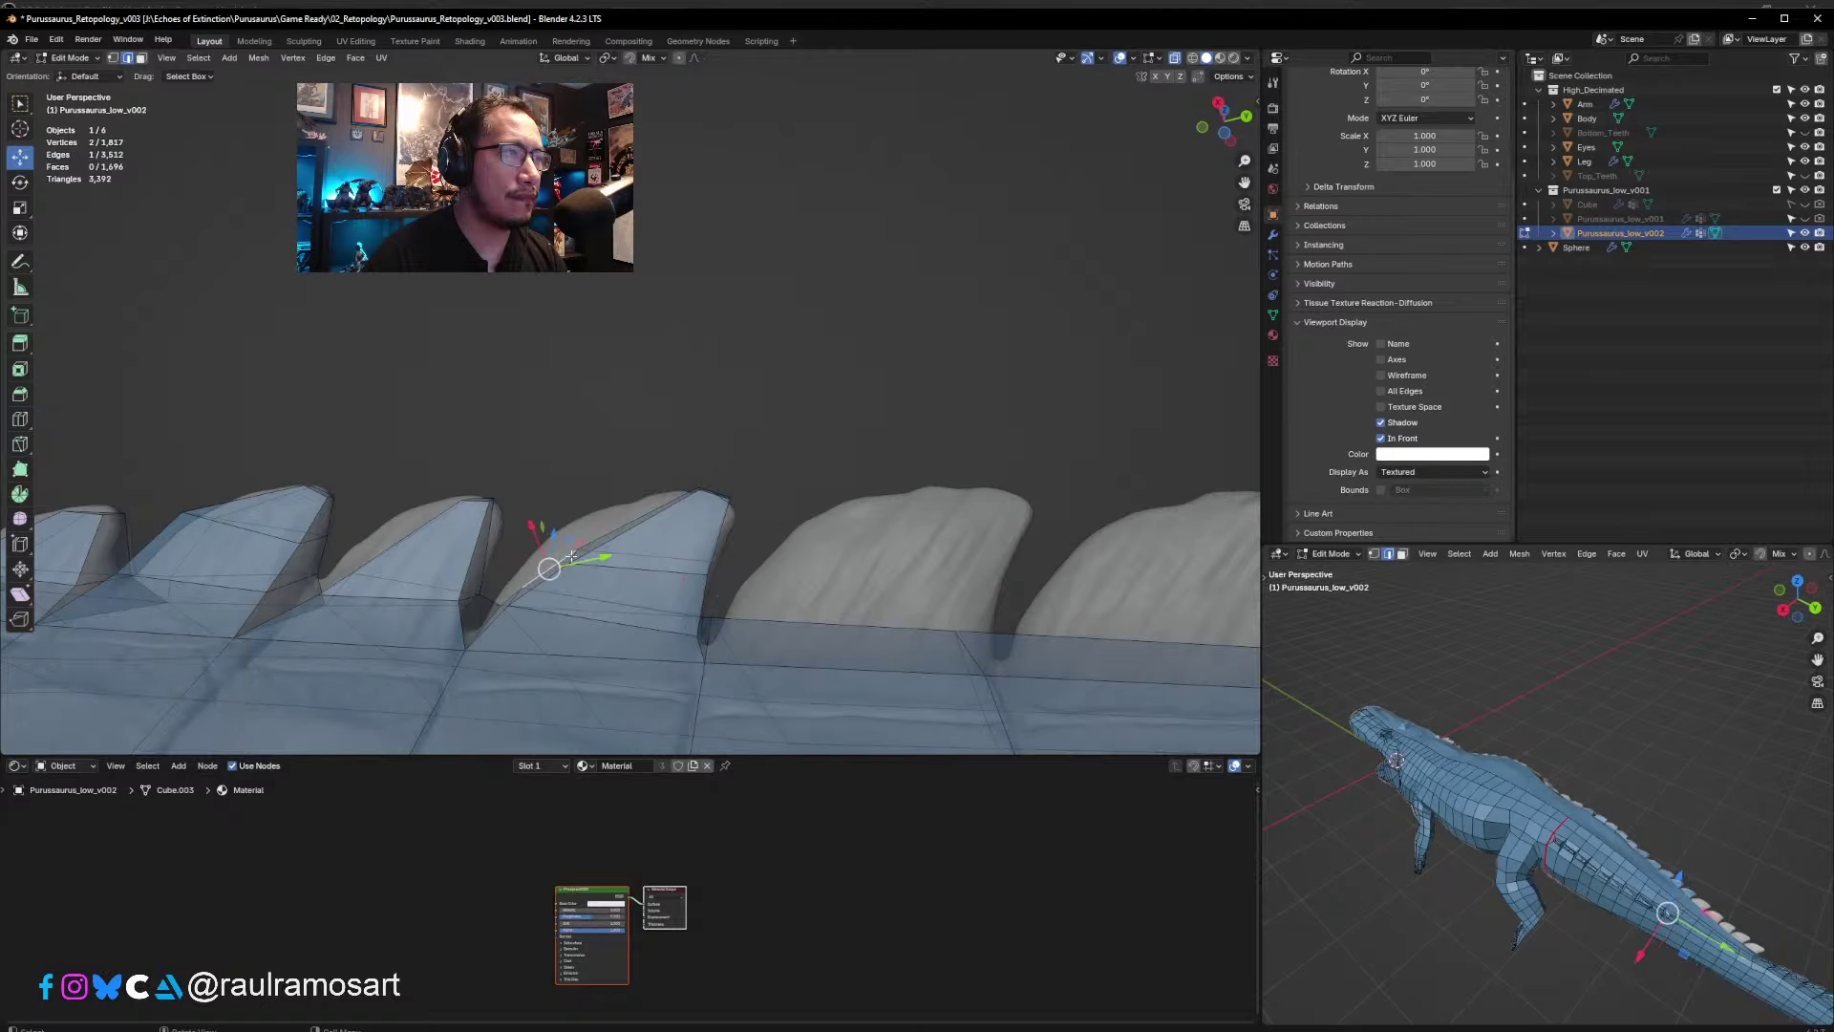
key("g")
left_click(565, 540)
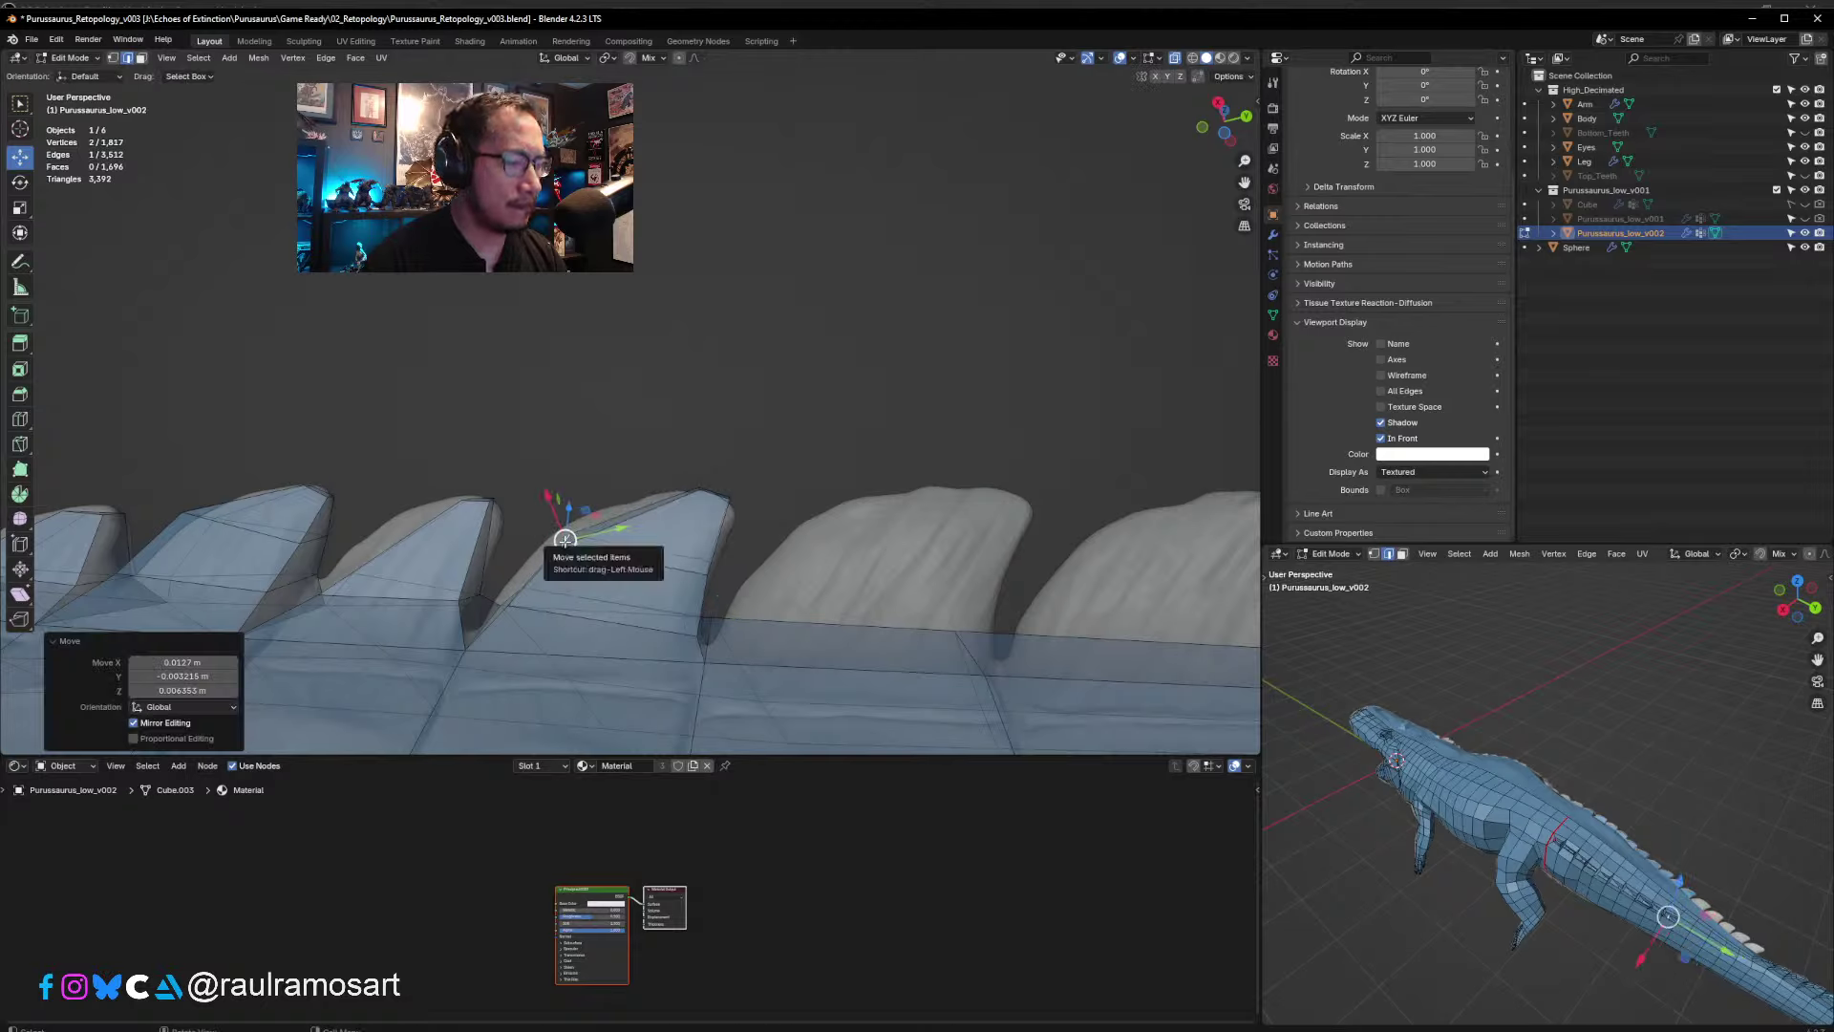
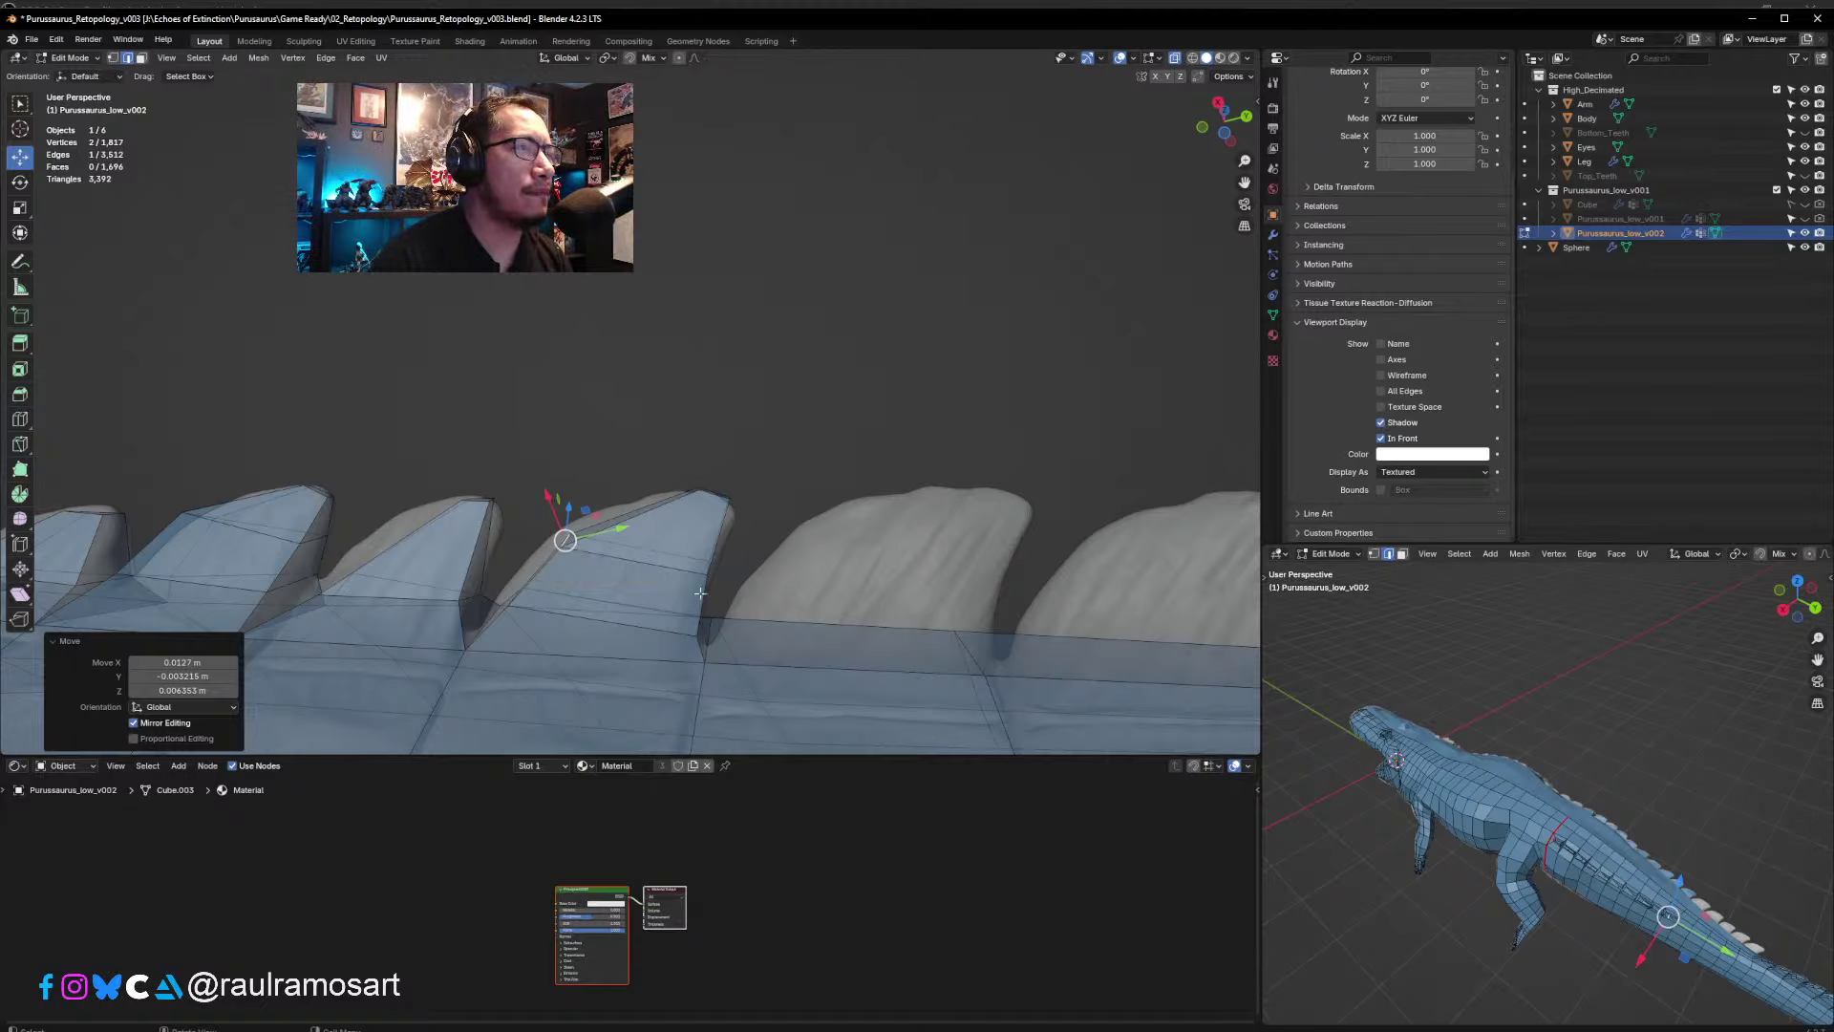
left_click_drag(781, 528, 688, 458)
key("g")
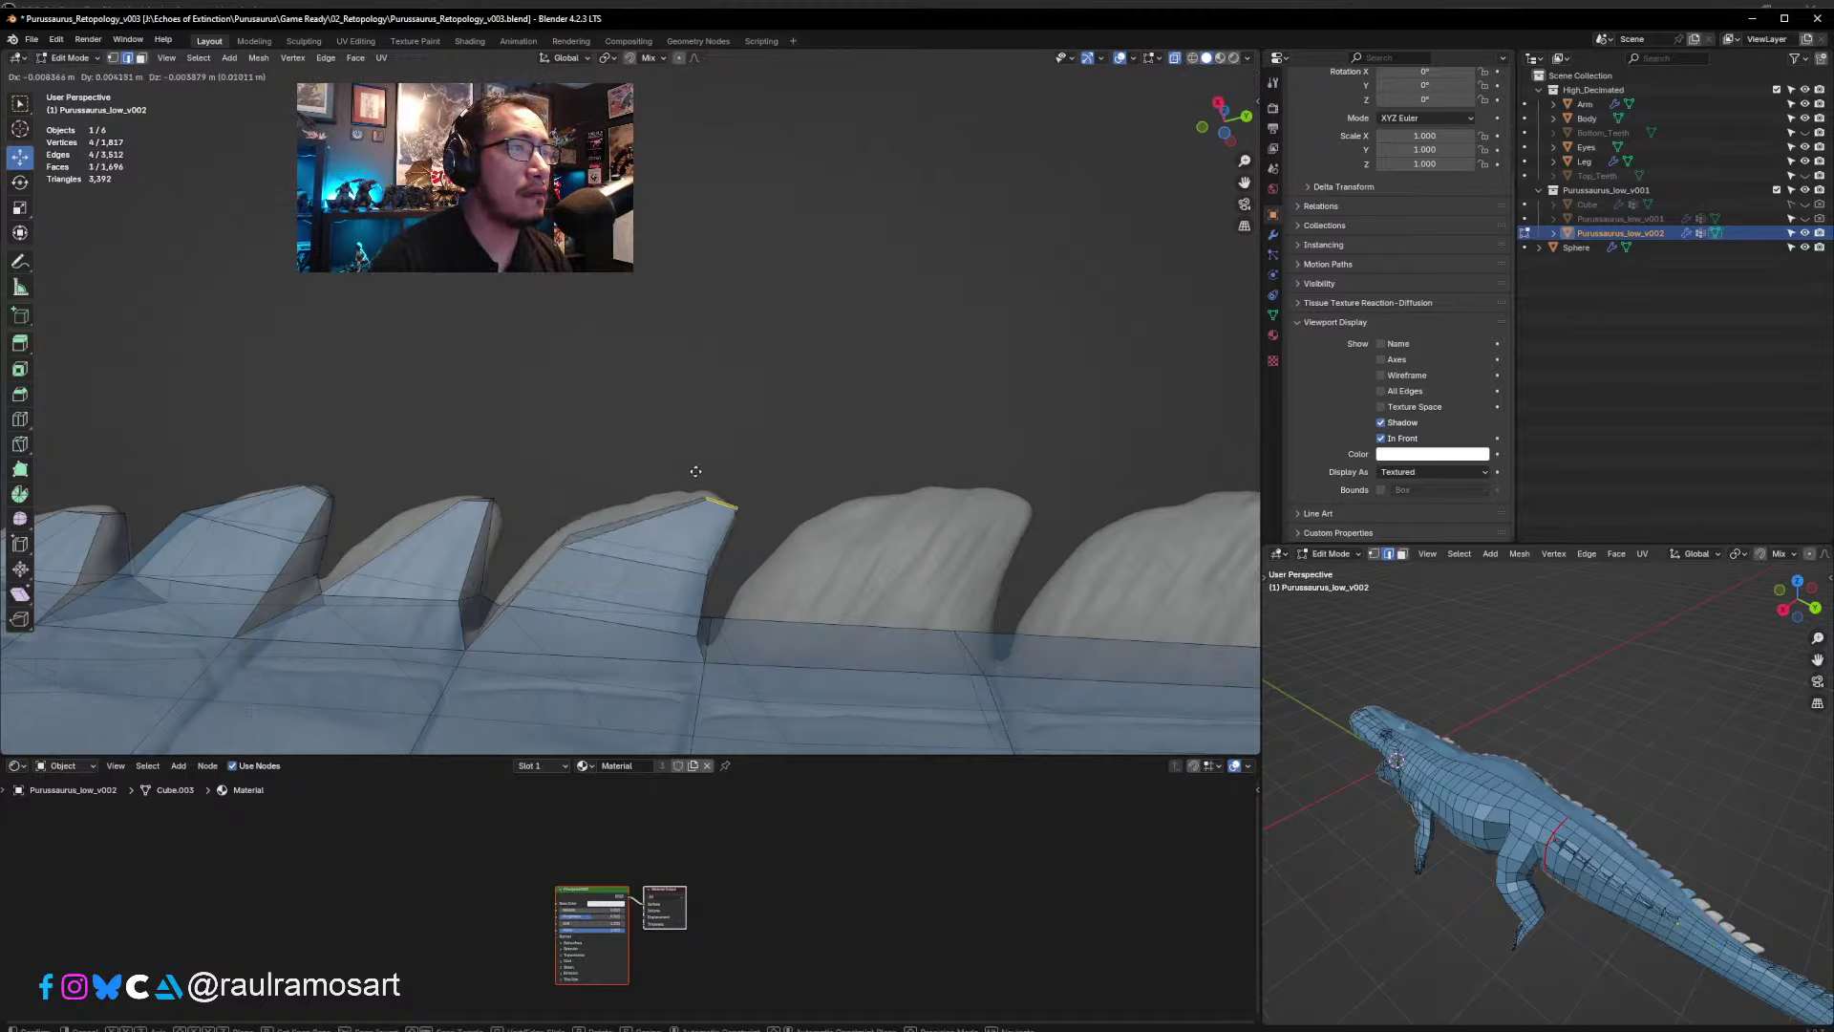
left_click(732, 539)
- Select the base face of the next scute toward the tail tip and shift it slightly onto the sculpted base
middle_click_drag(733, 539, 771, 625)
left_click(141, 60)
left_click(761, 623)
key("g")
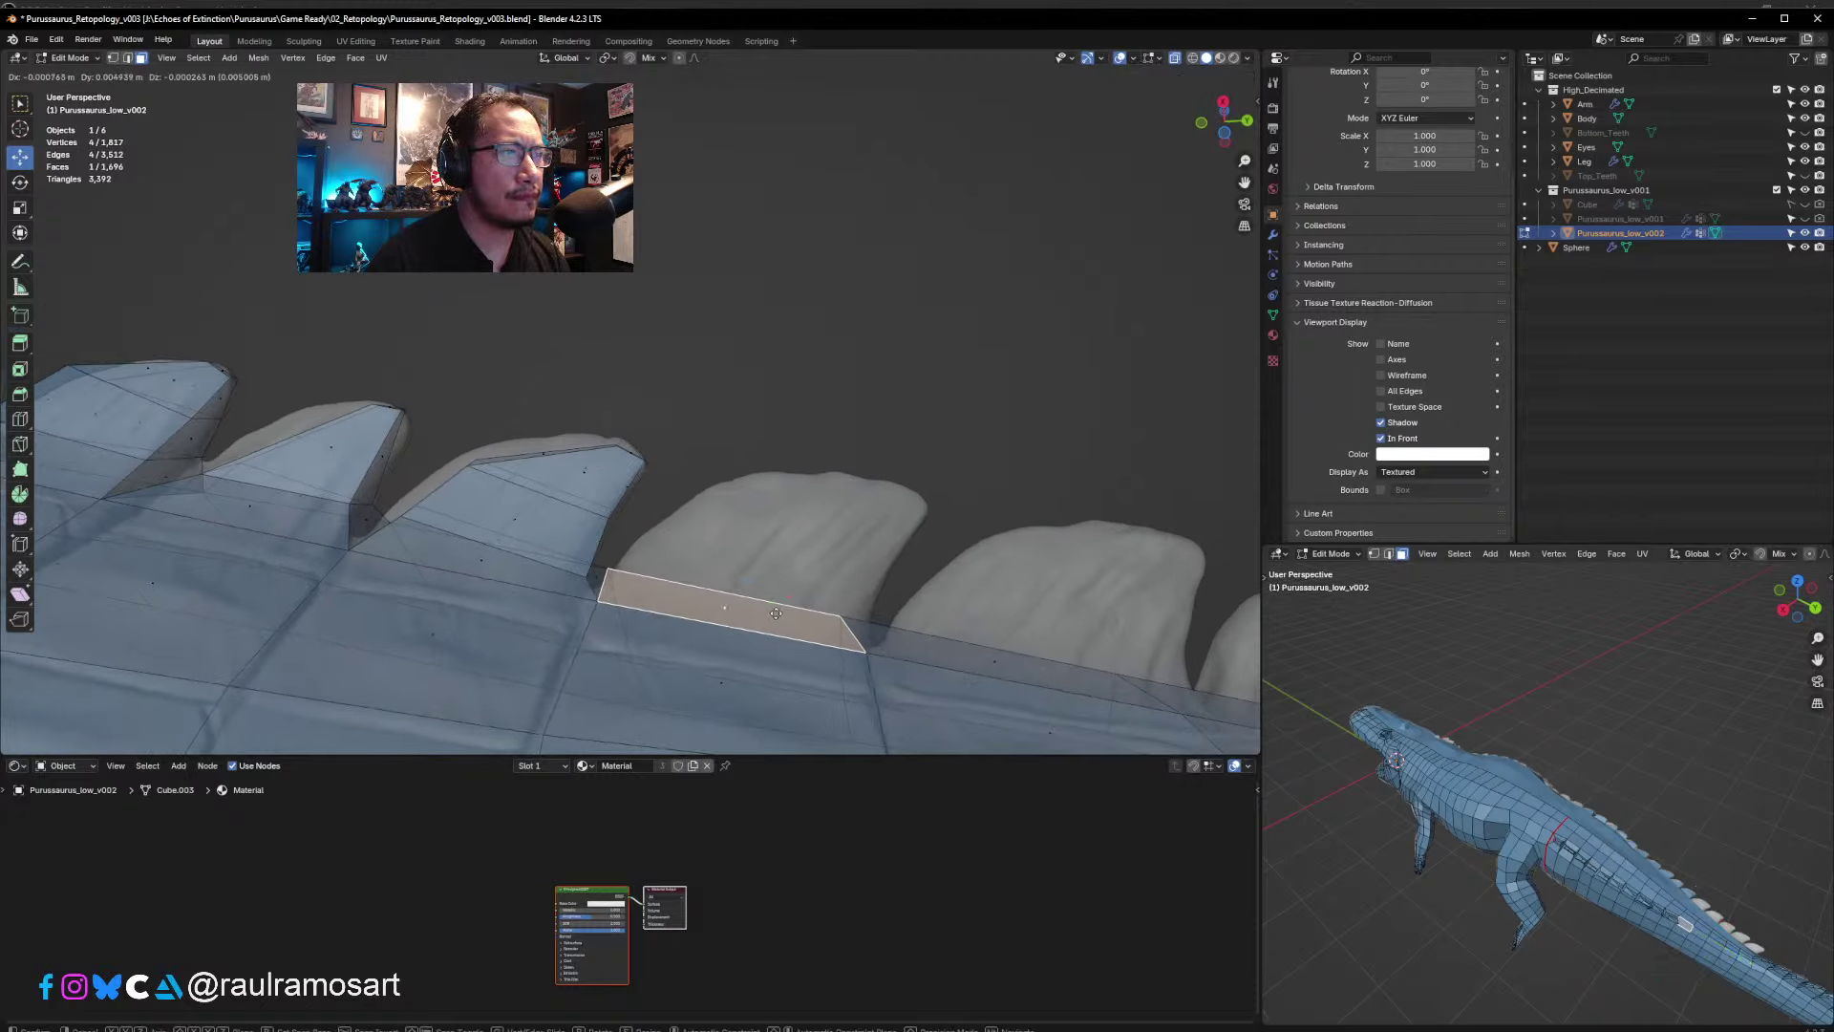
left_click(841, 626)
key("r")
left_click(900, 642)
key("ctrl+z")
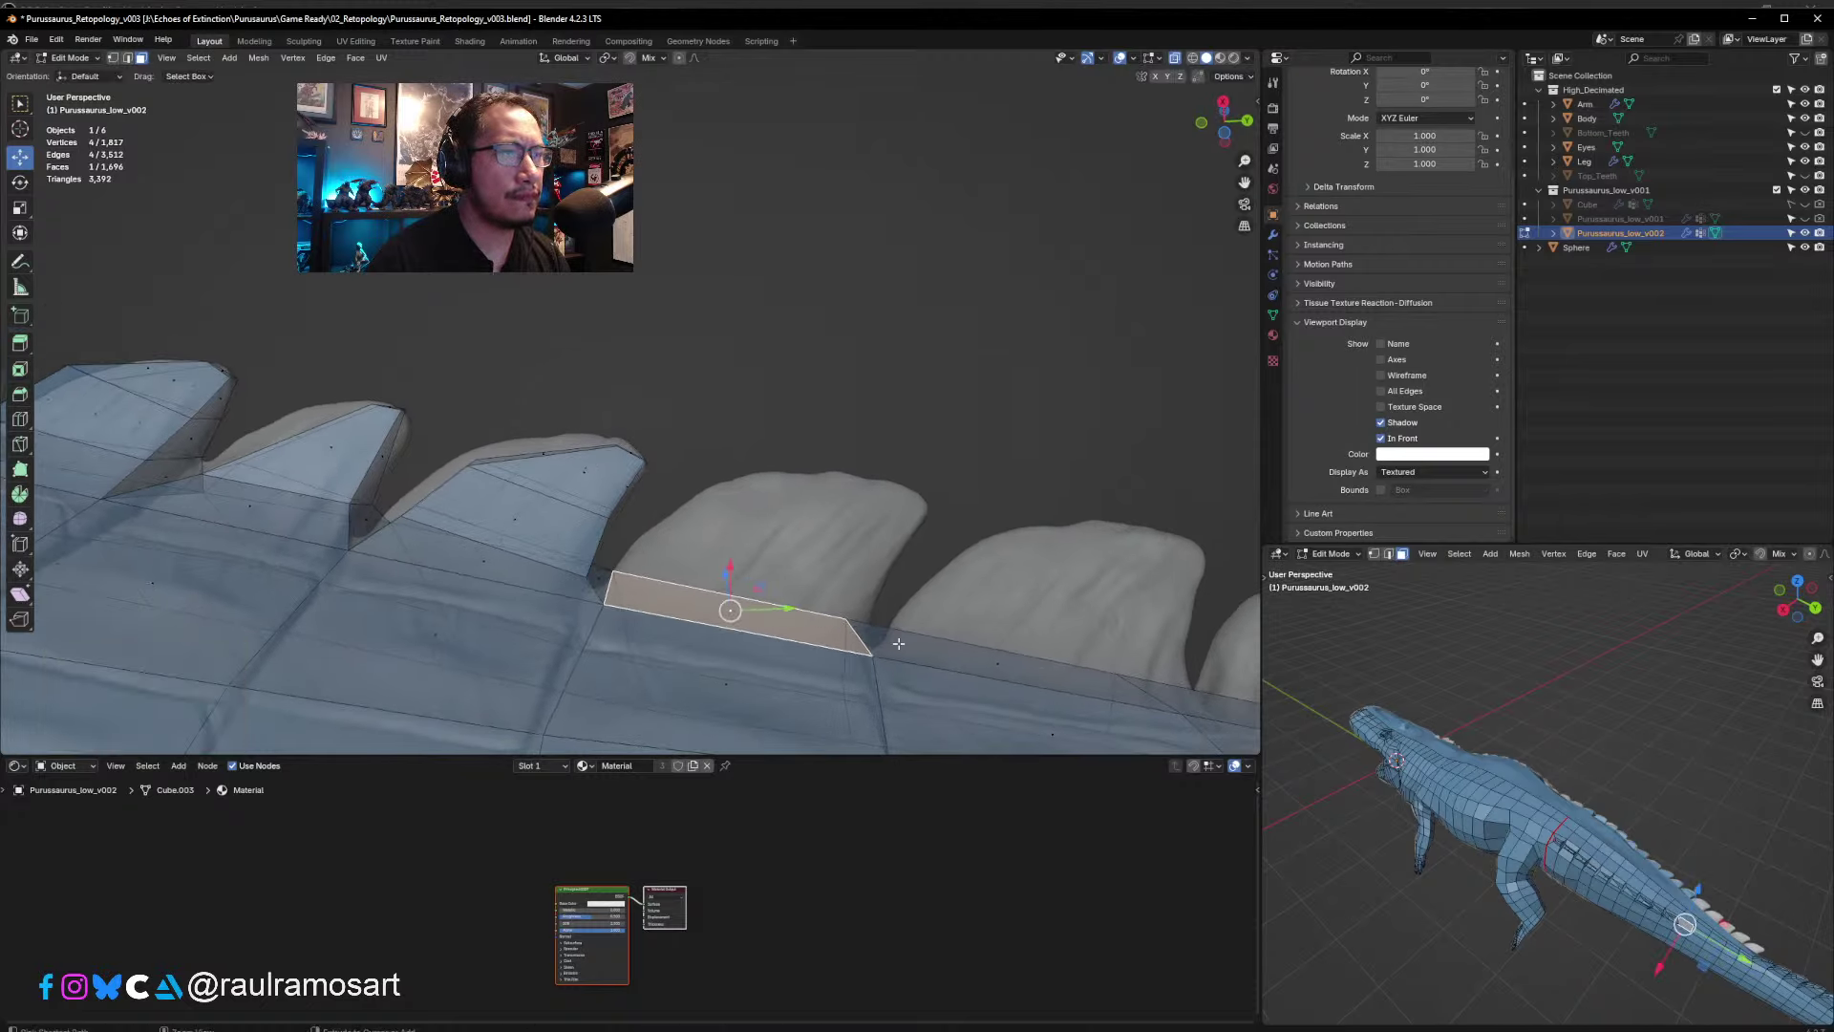
- Extrude the base face about 0.057 m along its normal, shrink it and move it into the sculpted scute
key("e")
left_click(817, 568)
key("s")
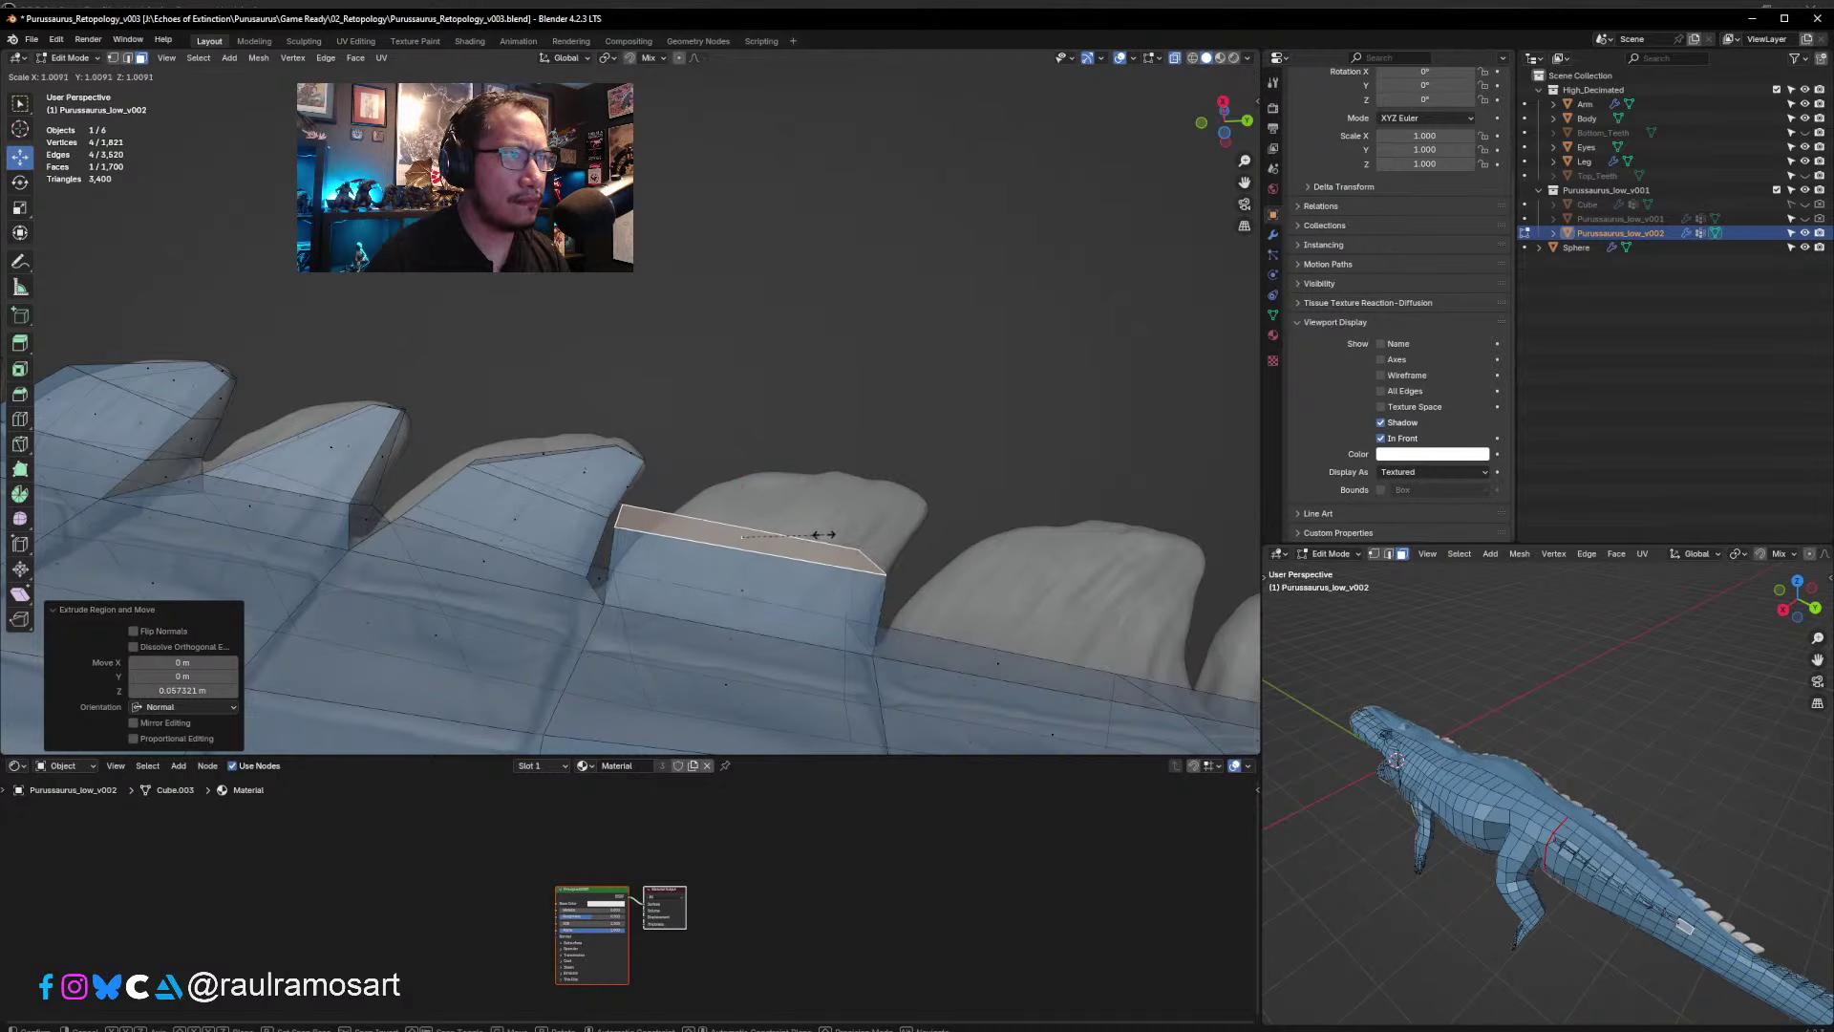
left_click(827, 558)
key("g")
left_click(832, 558)
middle_click_drag(831, 563, 896, 593)
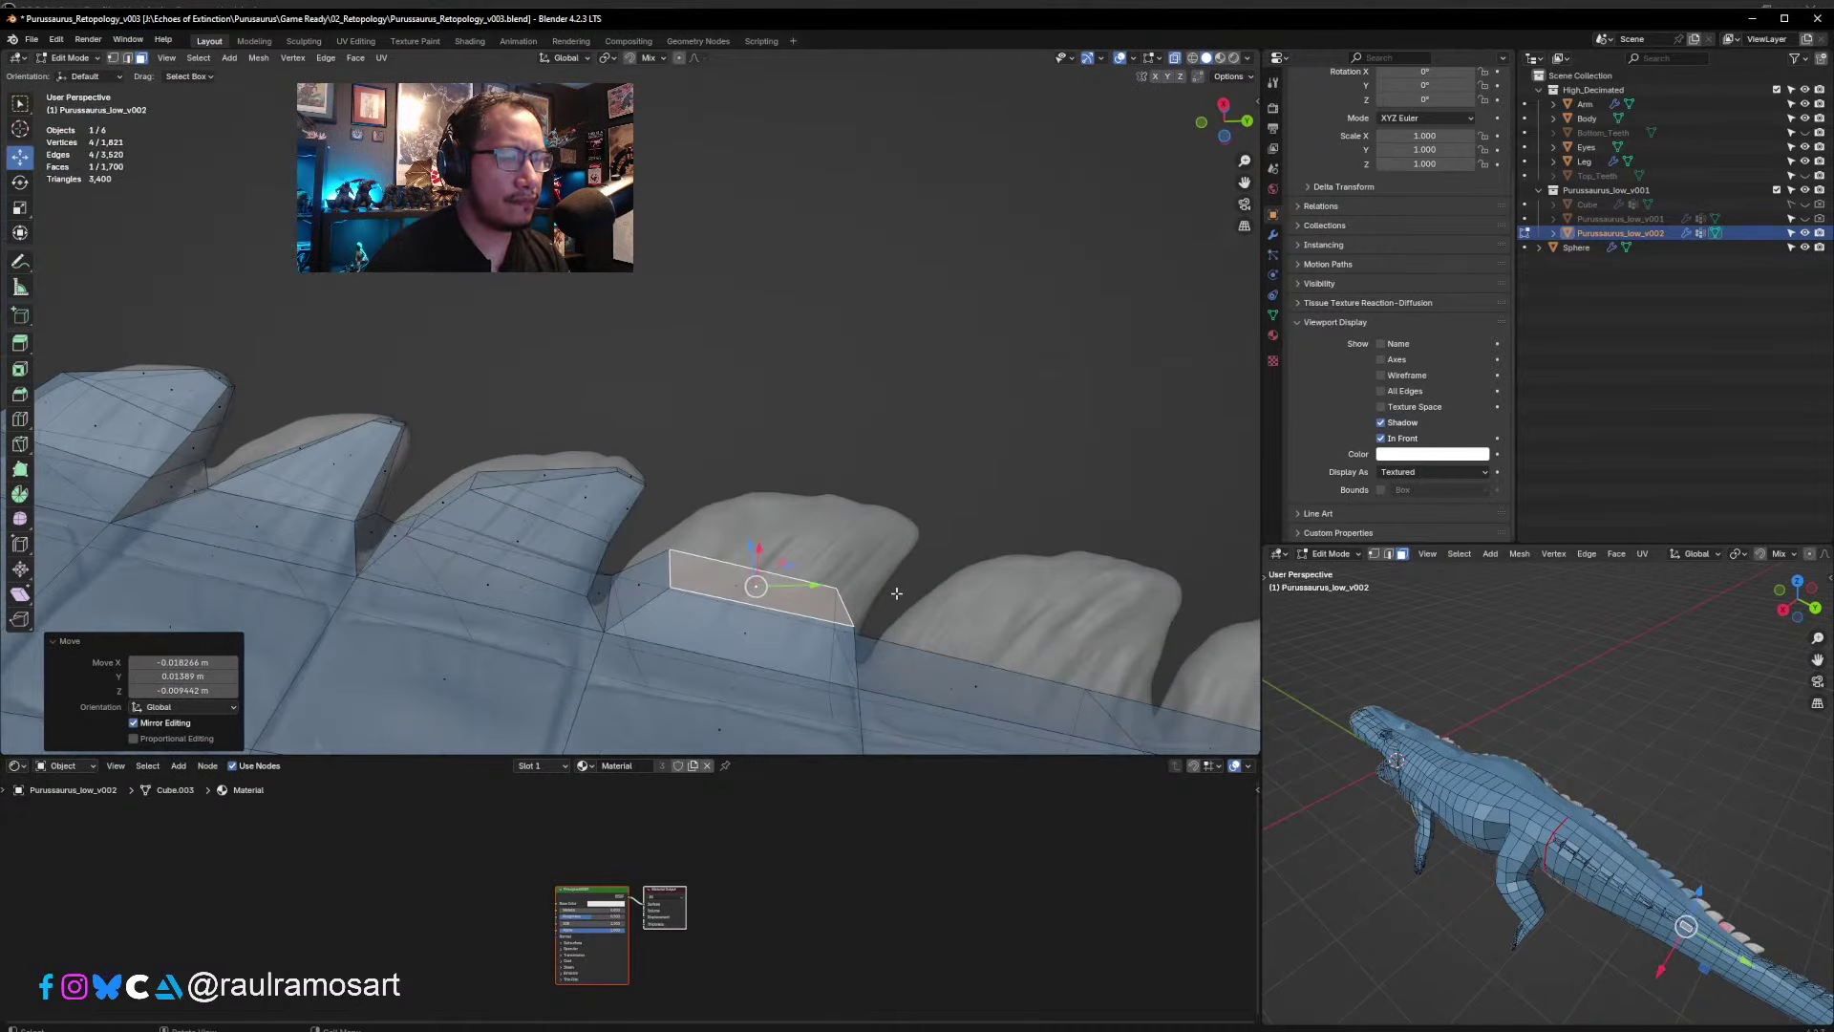
- Extrude the scute's upper face again, scale it to 0.402 and move it toward the sculpted peak
key("e")
left_click(907, 564)
key("s")
left_click(941, 545)
key("g")
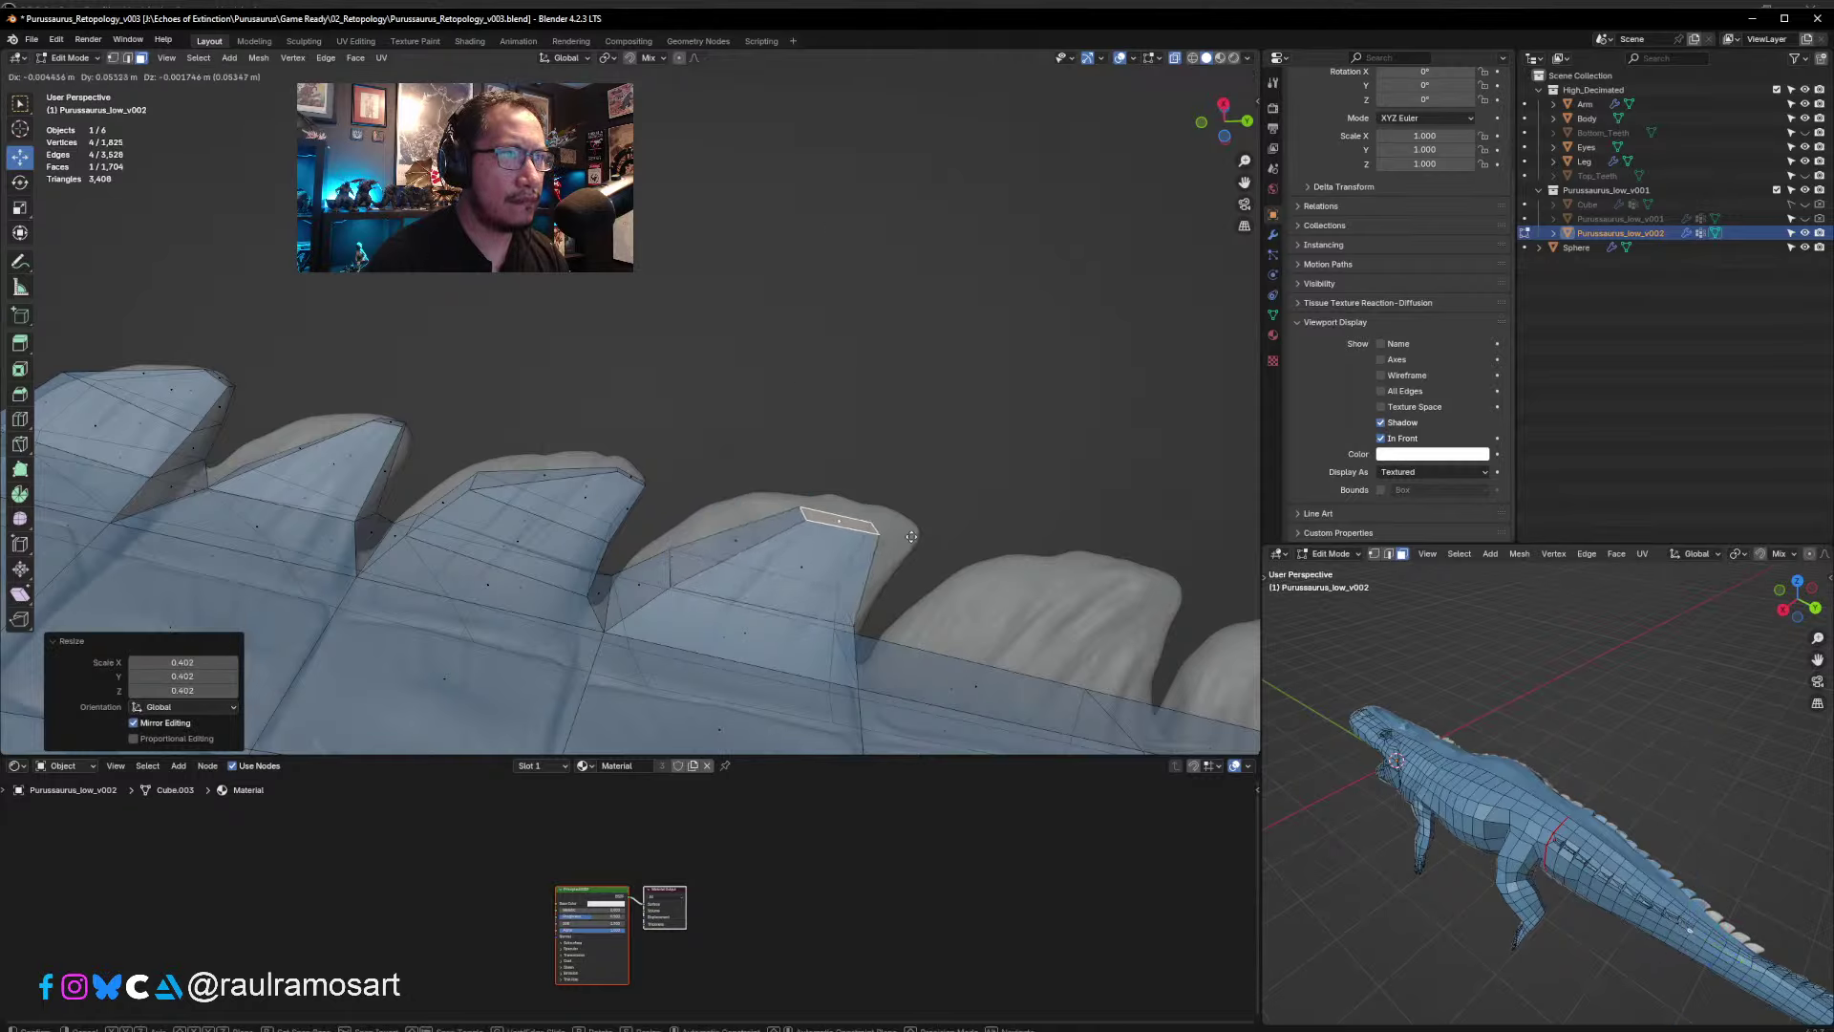
left_click(953, 541)
- Rotate the scute's end face about 28.7°, shrink it to a narrow tip and move it onto the sculpted peak
key("r")
left_click(948, 573)
key("s")
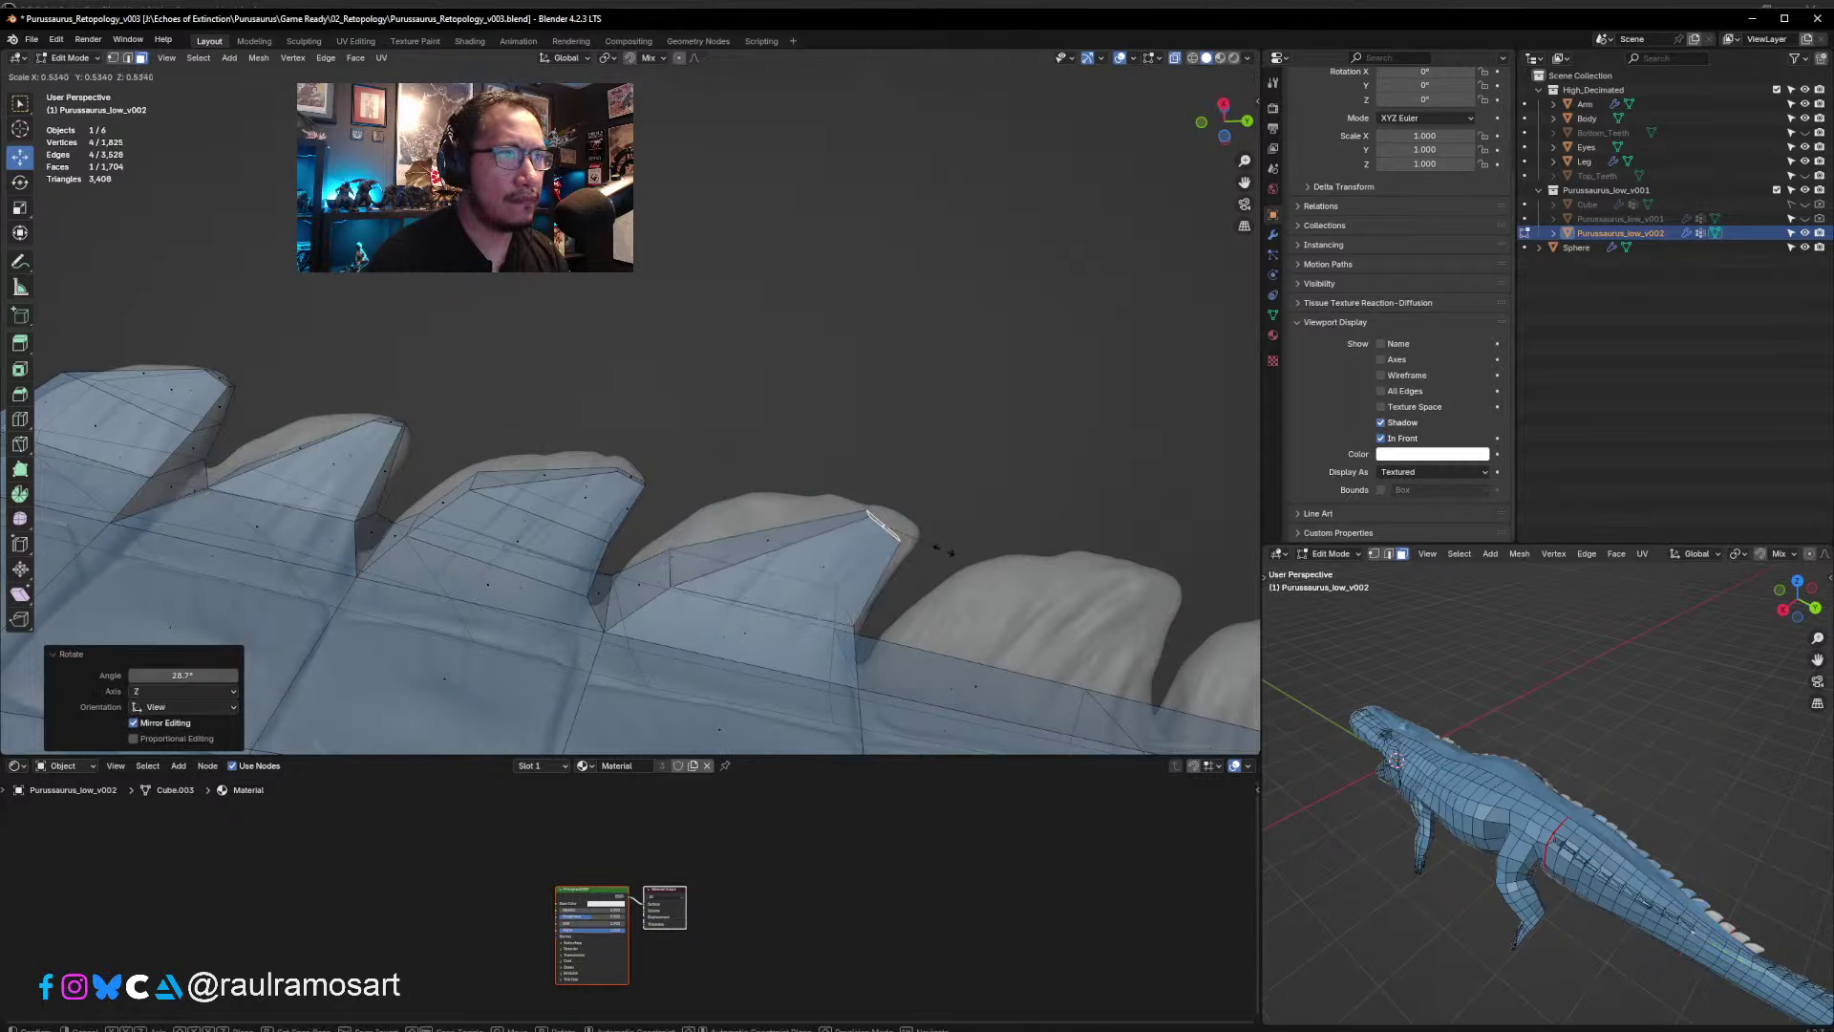
left_click(915, 542)
key("g")
left_click(919, 535)
middle_click_drag(919, 535, 539, 664)
key("g")
left_click(810, 620)
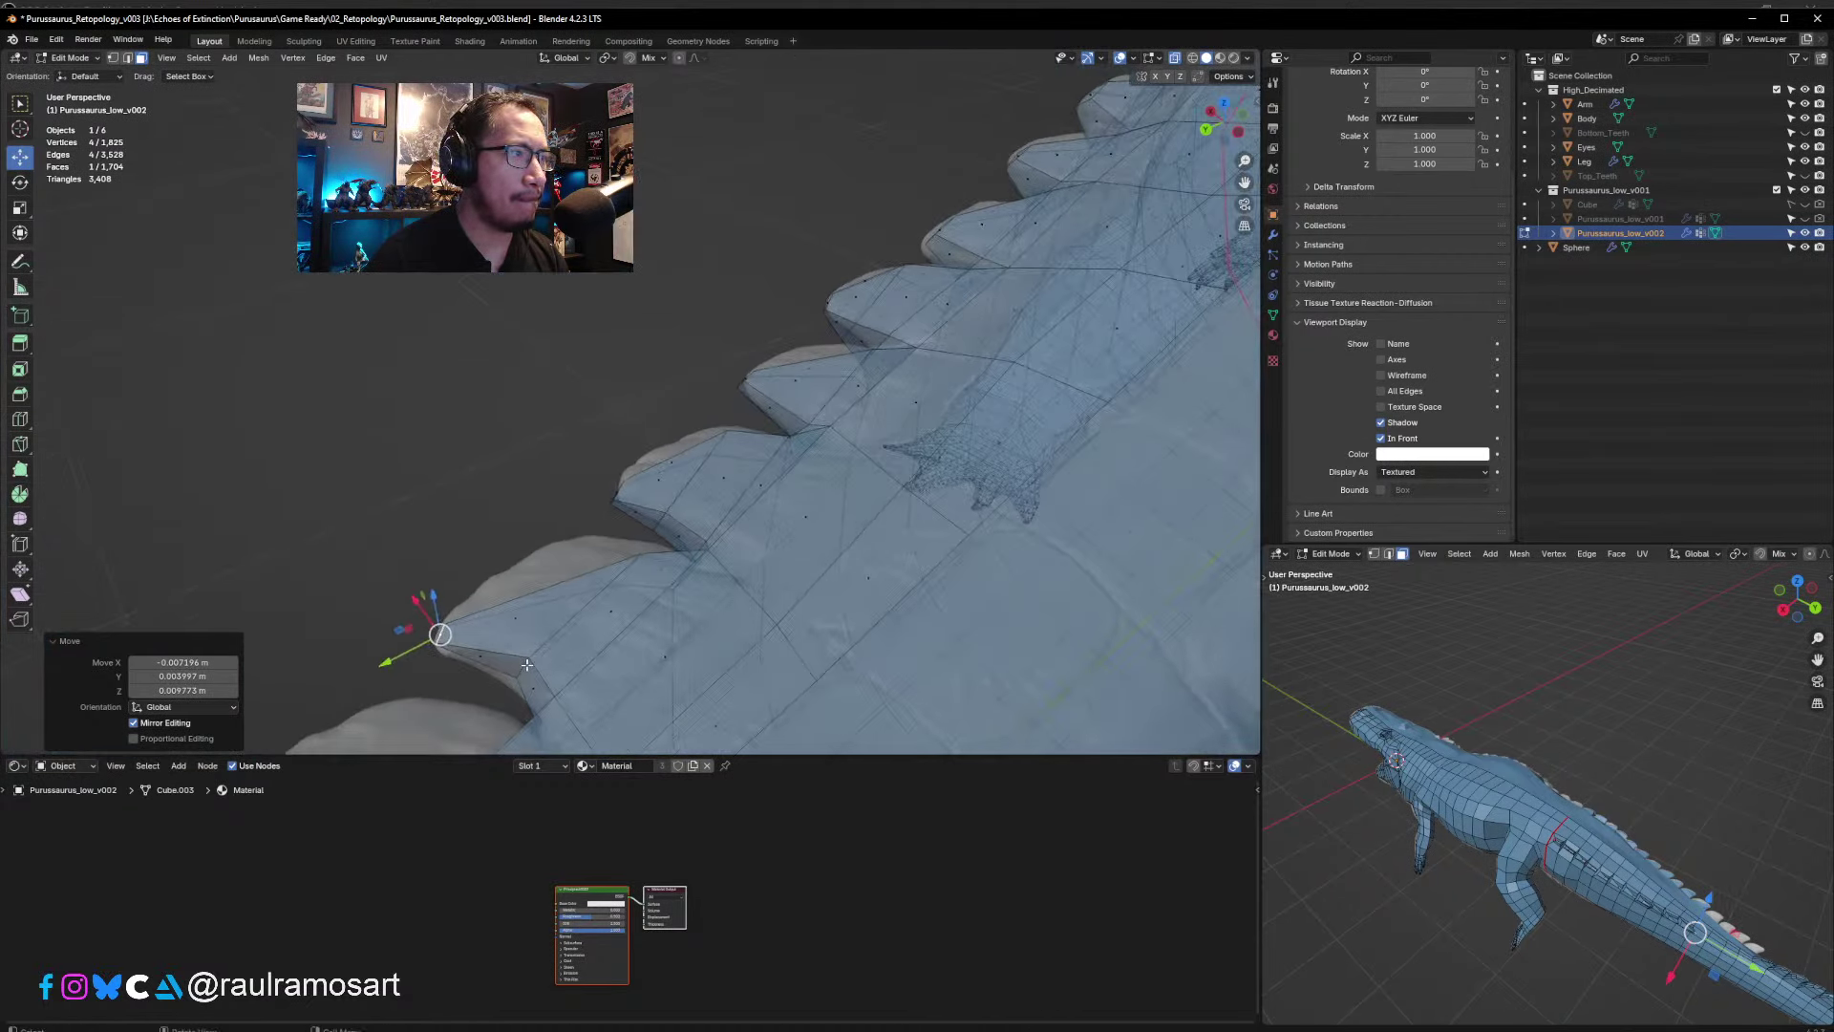
- Move the rear and front edges of the new scute's middle loop toward the sculpted surface
left_click(527, 664)
left_click(128, 59)
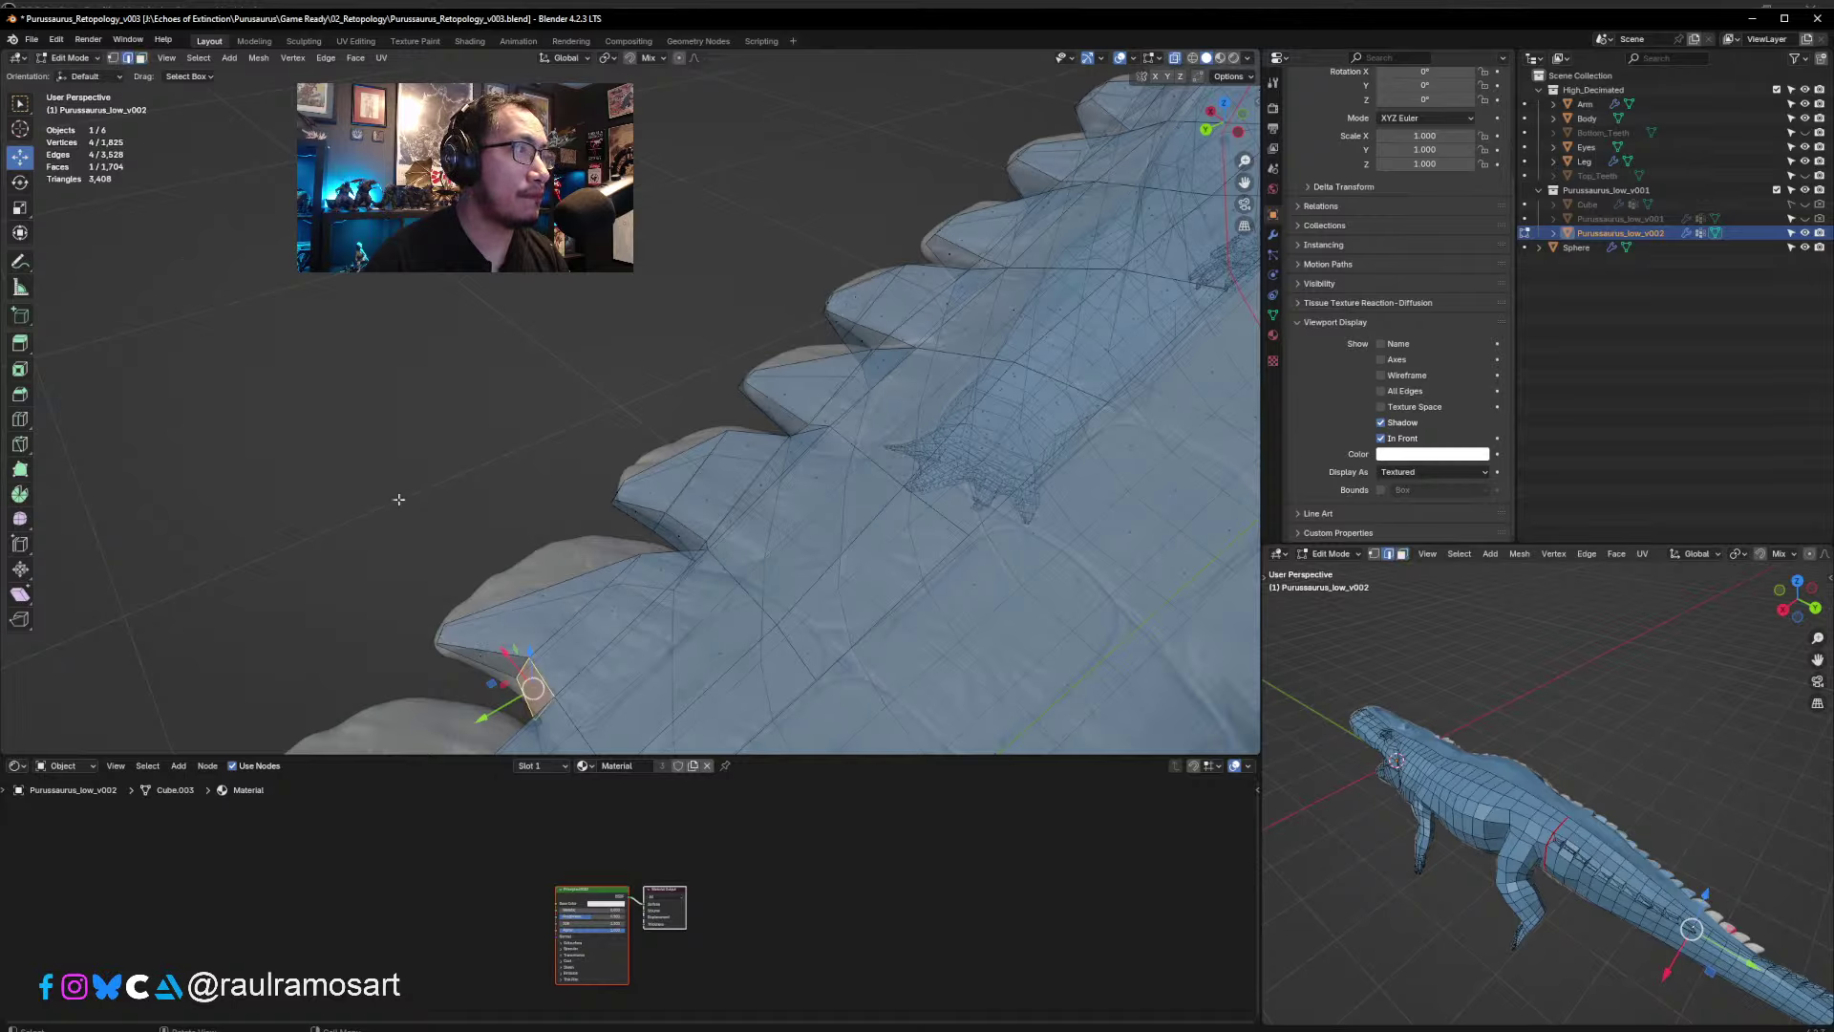
left_click(492, 664)
mouse_move(492, 664)
left_mouse_down()
mouse_move(519, 672)
mouse_move(512, 688)
left_mouse_up()
middle_click_drag(512, 688, 576, 538)
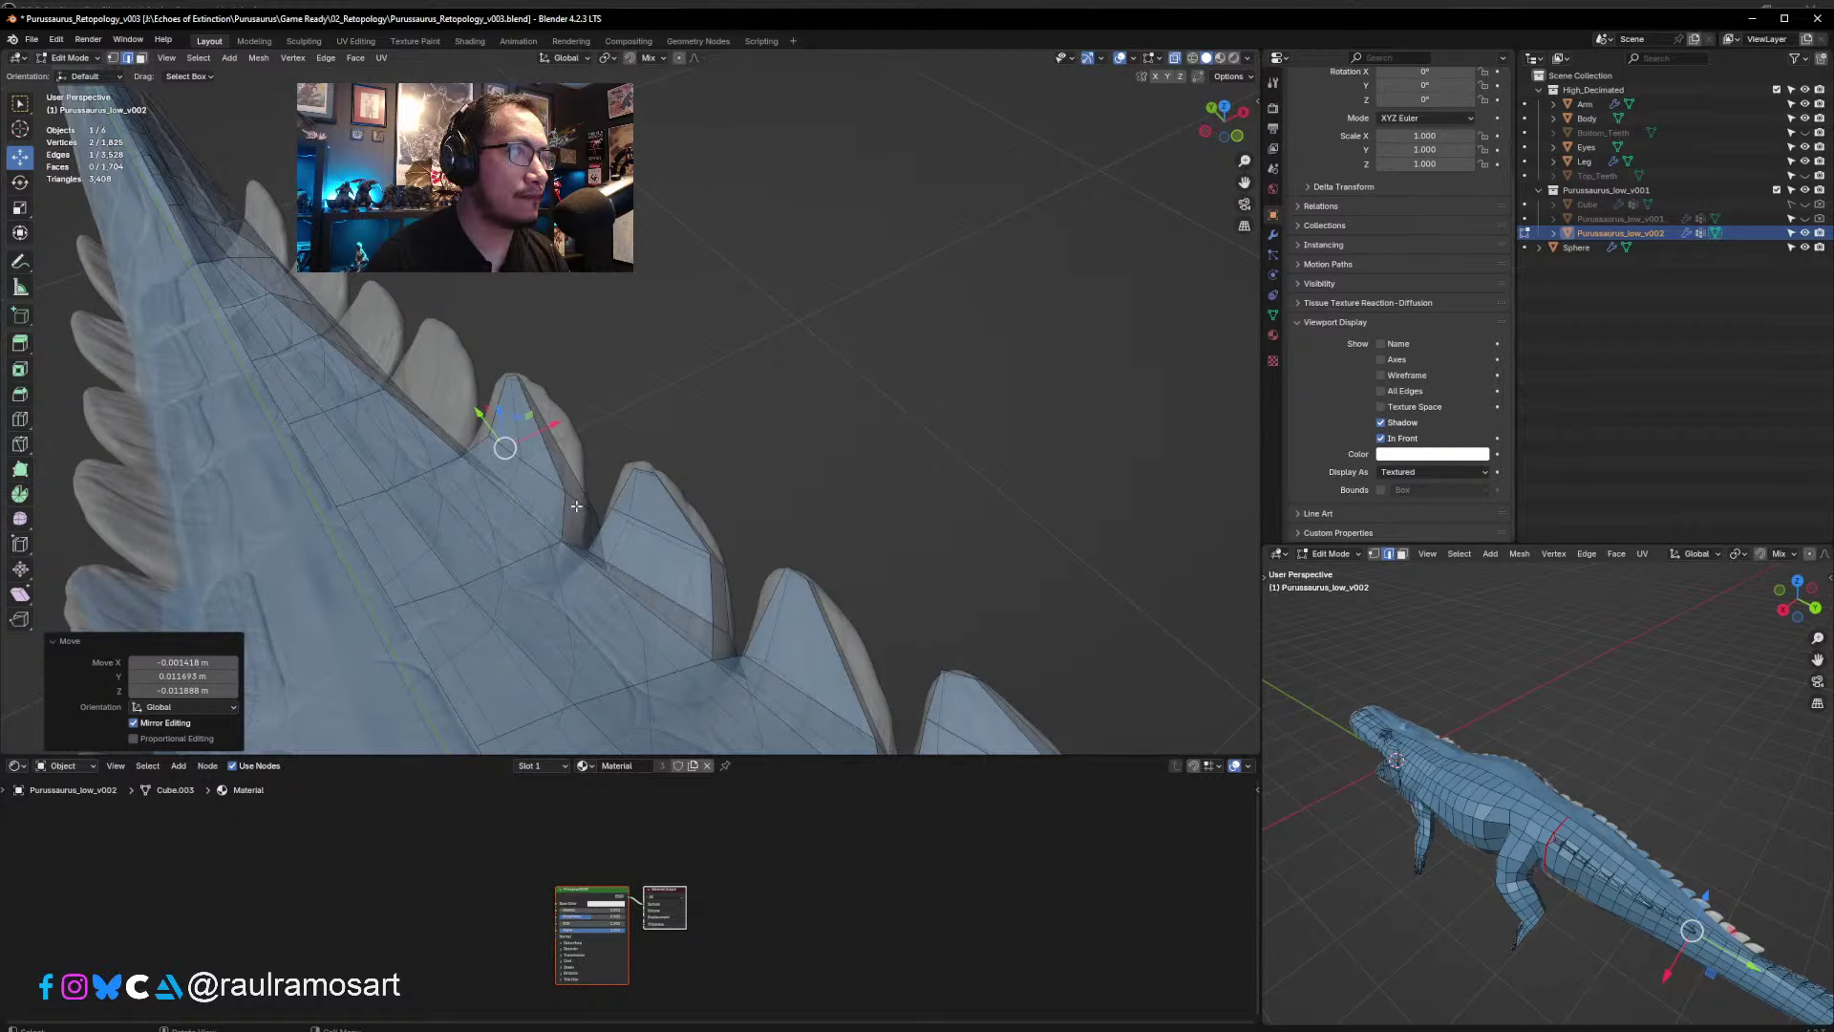
left_click(577, 502)
left_click_drag(577, 501, 585, 484)
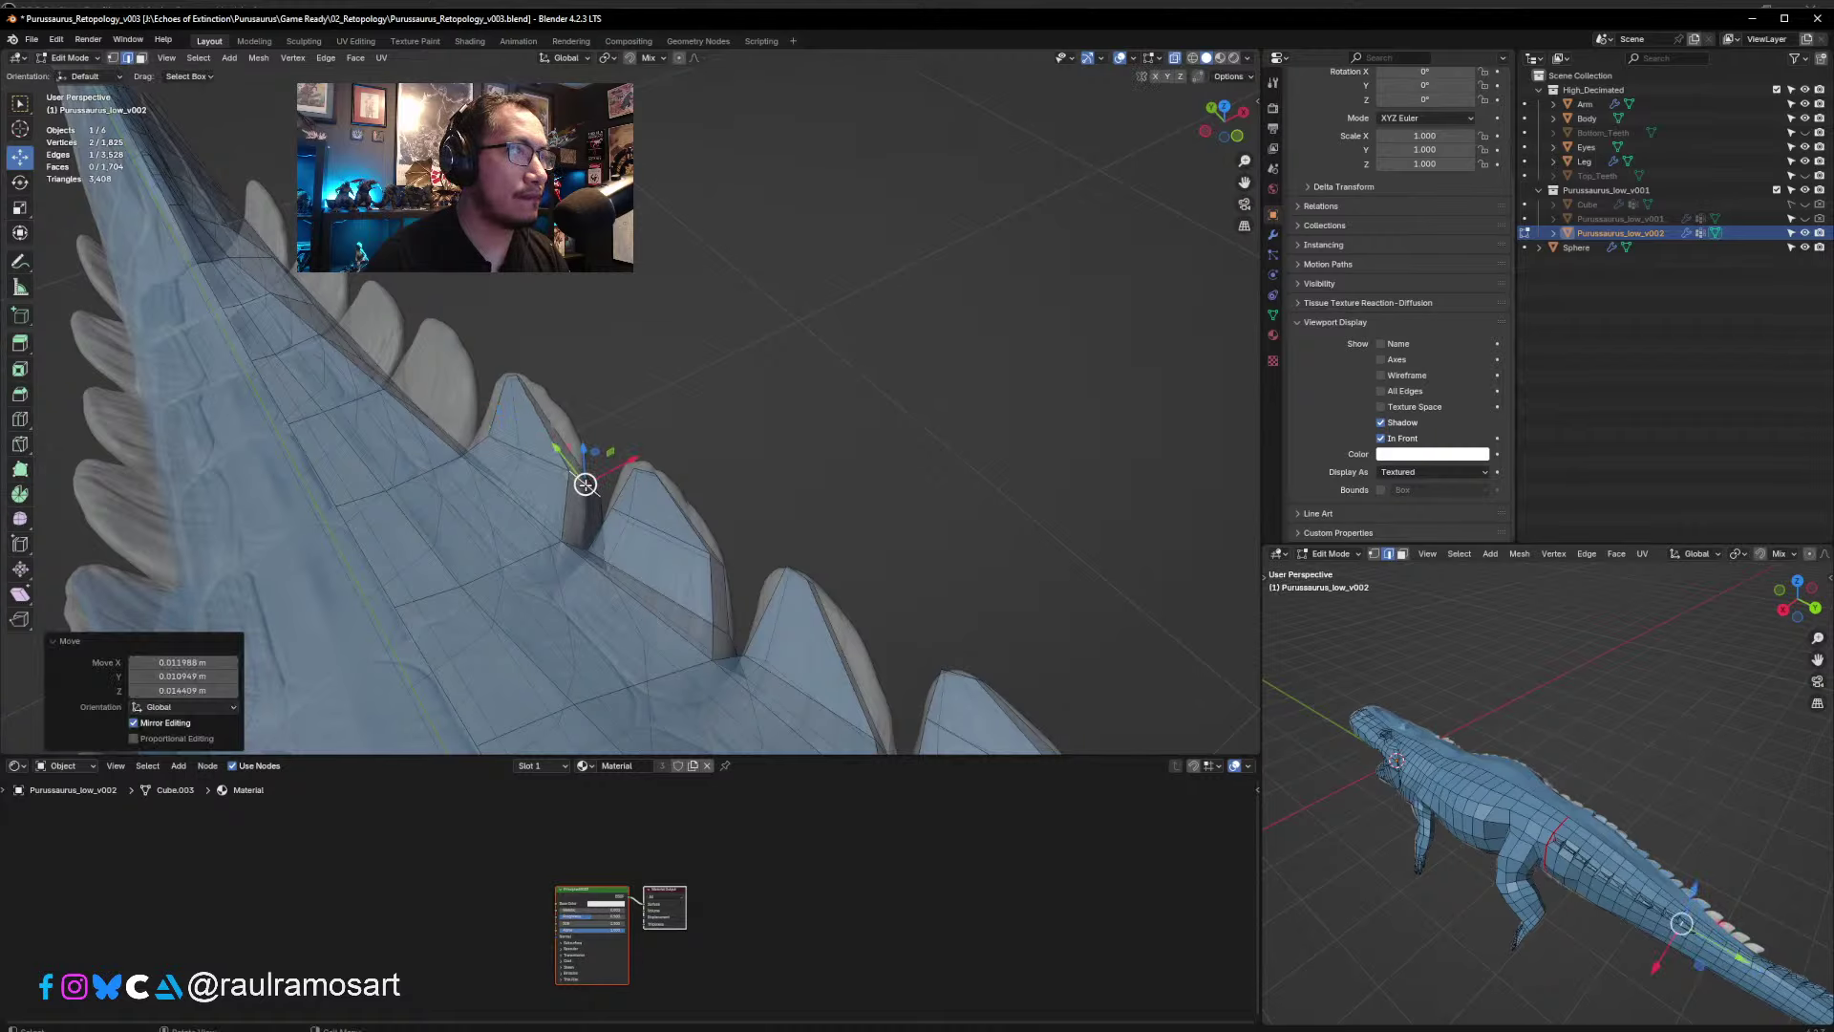
- Shift the middle loop's rear edge farther backward along the tail to follow the sculpted back of the scute
middle_click_drag(586, 484, 471, 550)
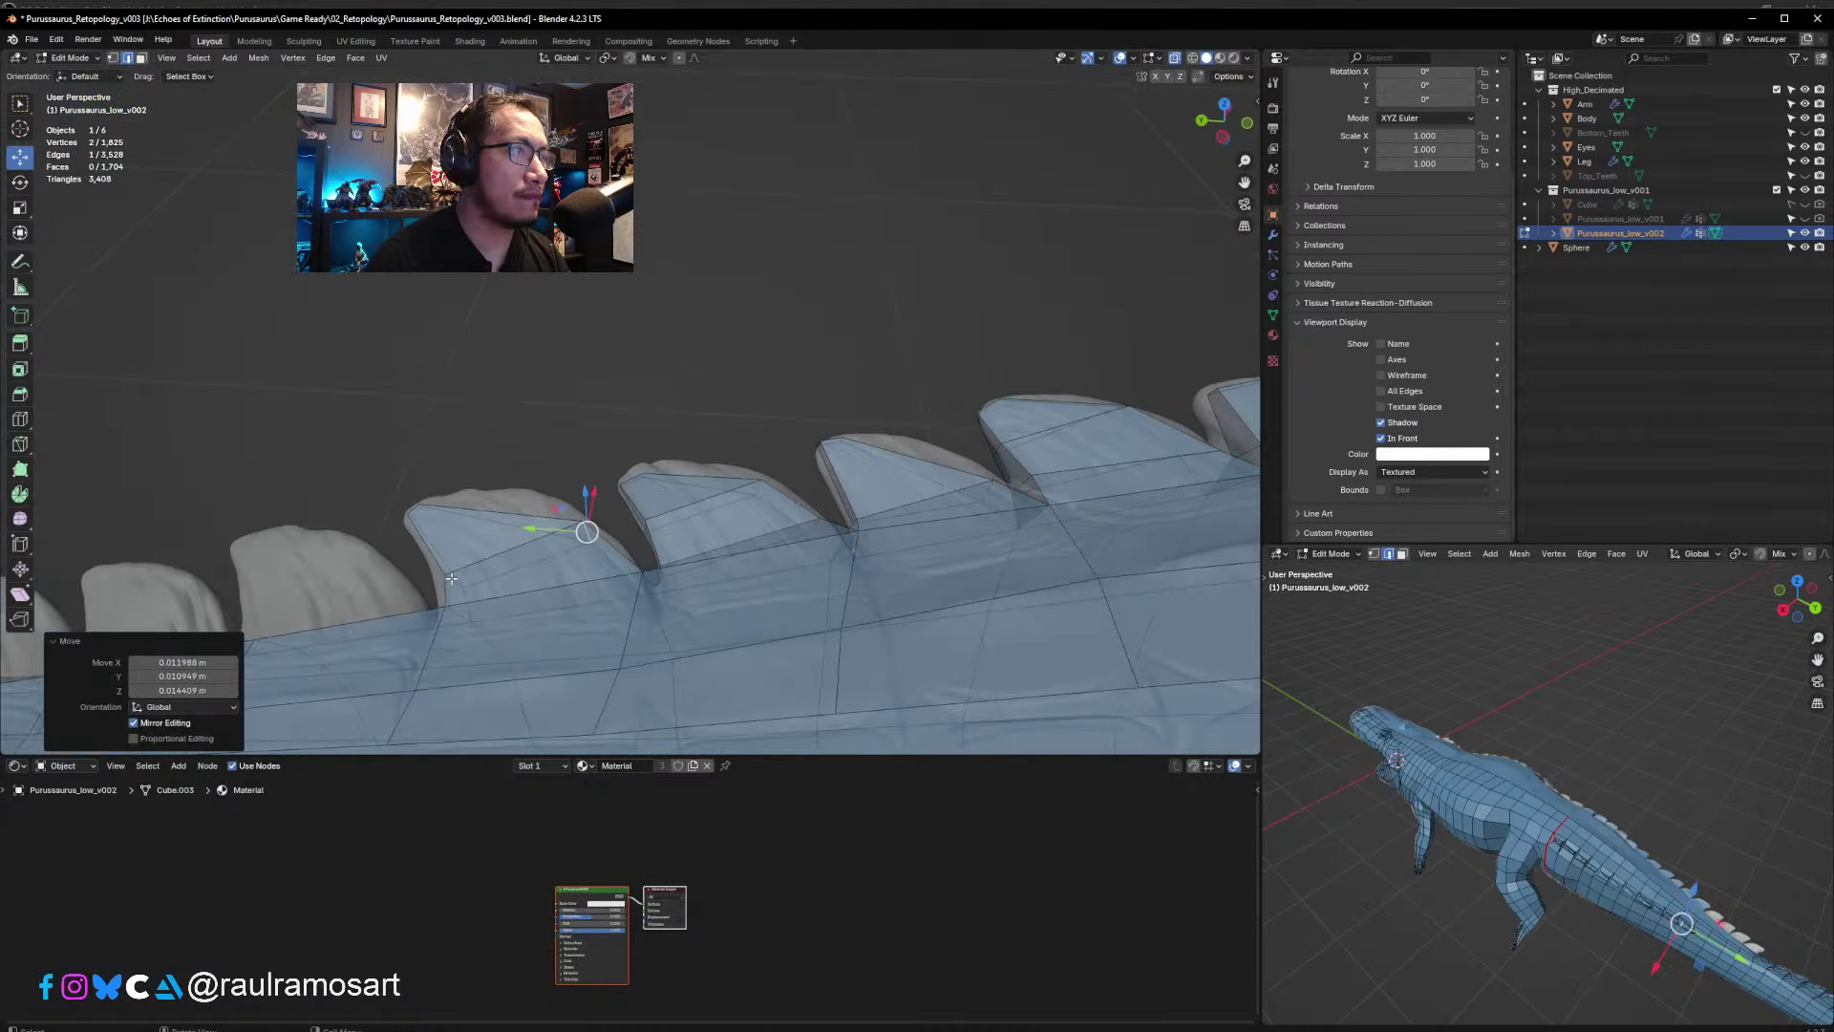
left_click(451, 578)
left_click_drag(449, 580, 443, 585)
scroll(490, 514, "down", 2)
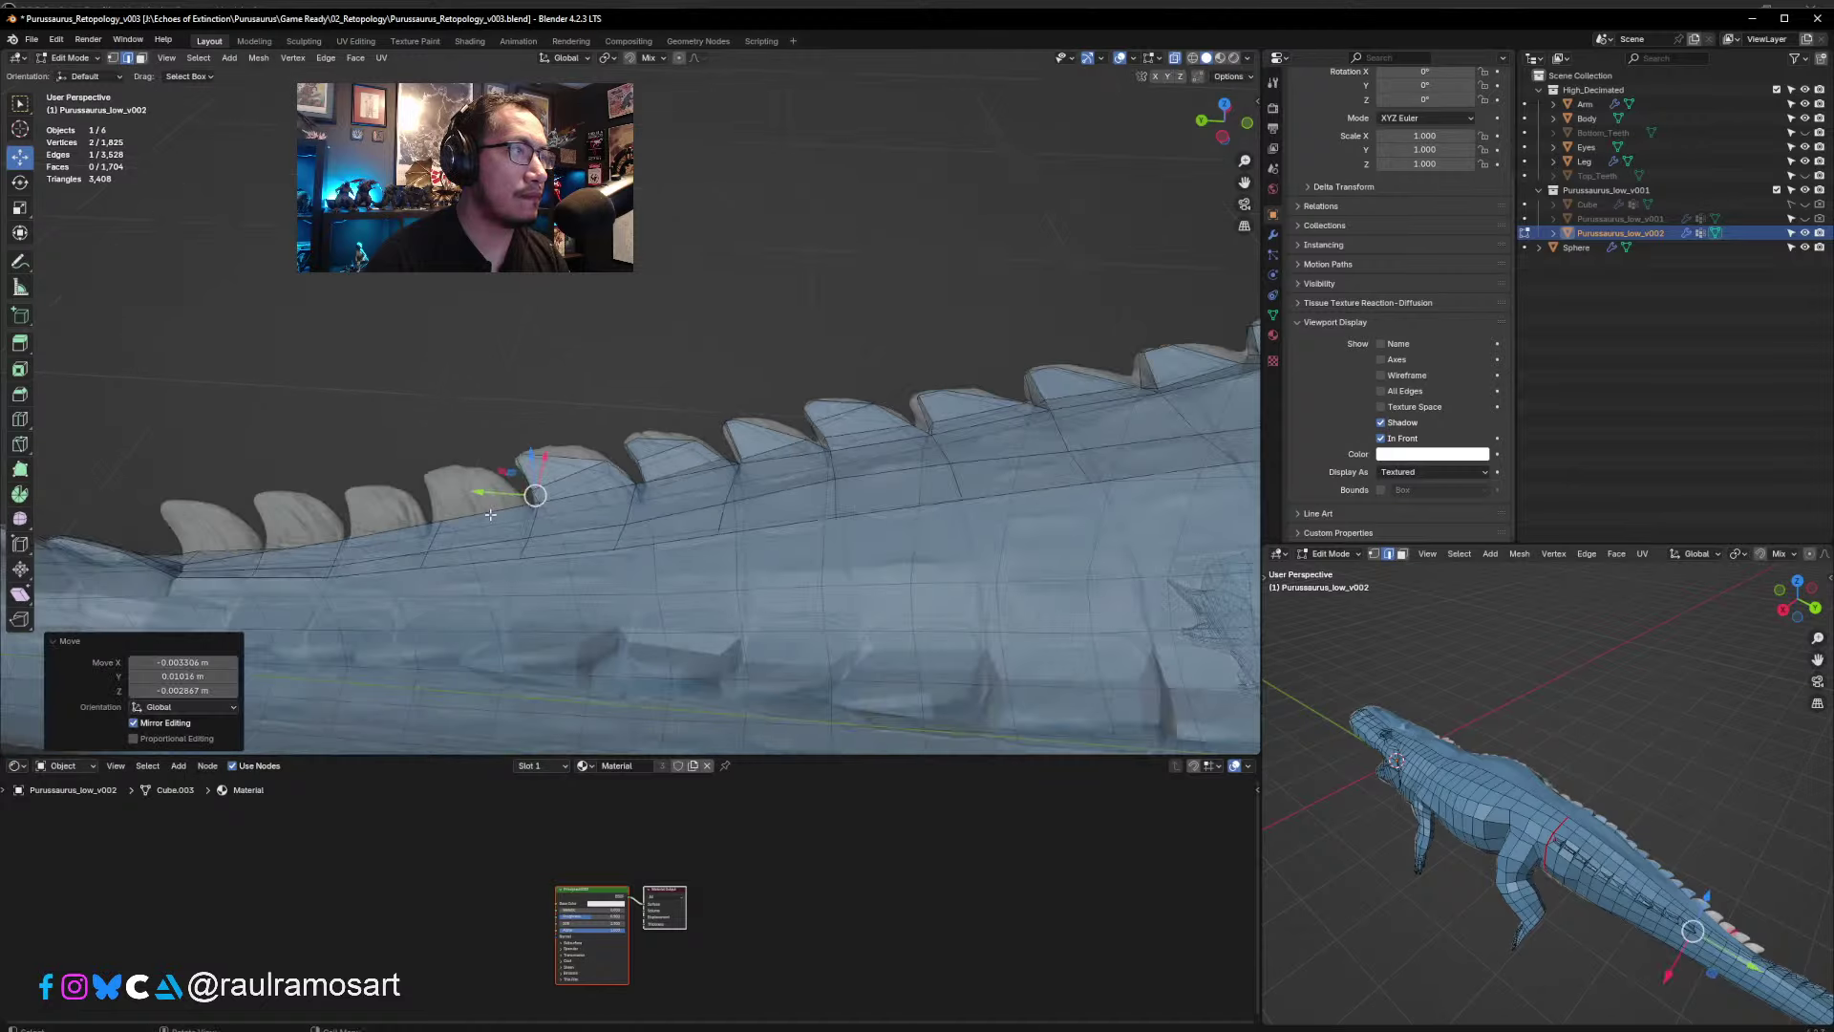
- Adjust single vertices at the rear and front of the scute's middle loop to fit the sculpt from the side
middle_click_drag(561, 505, 729, 513)
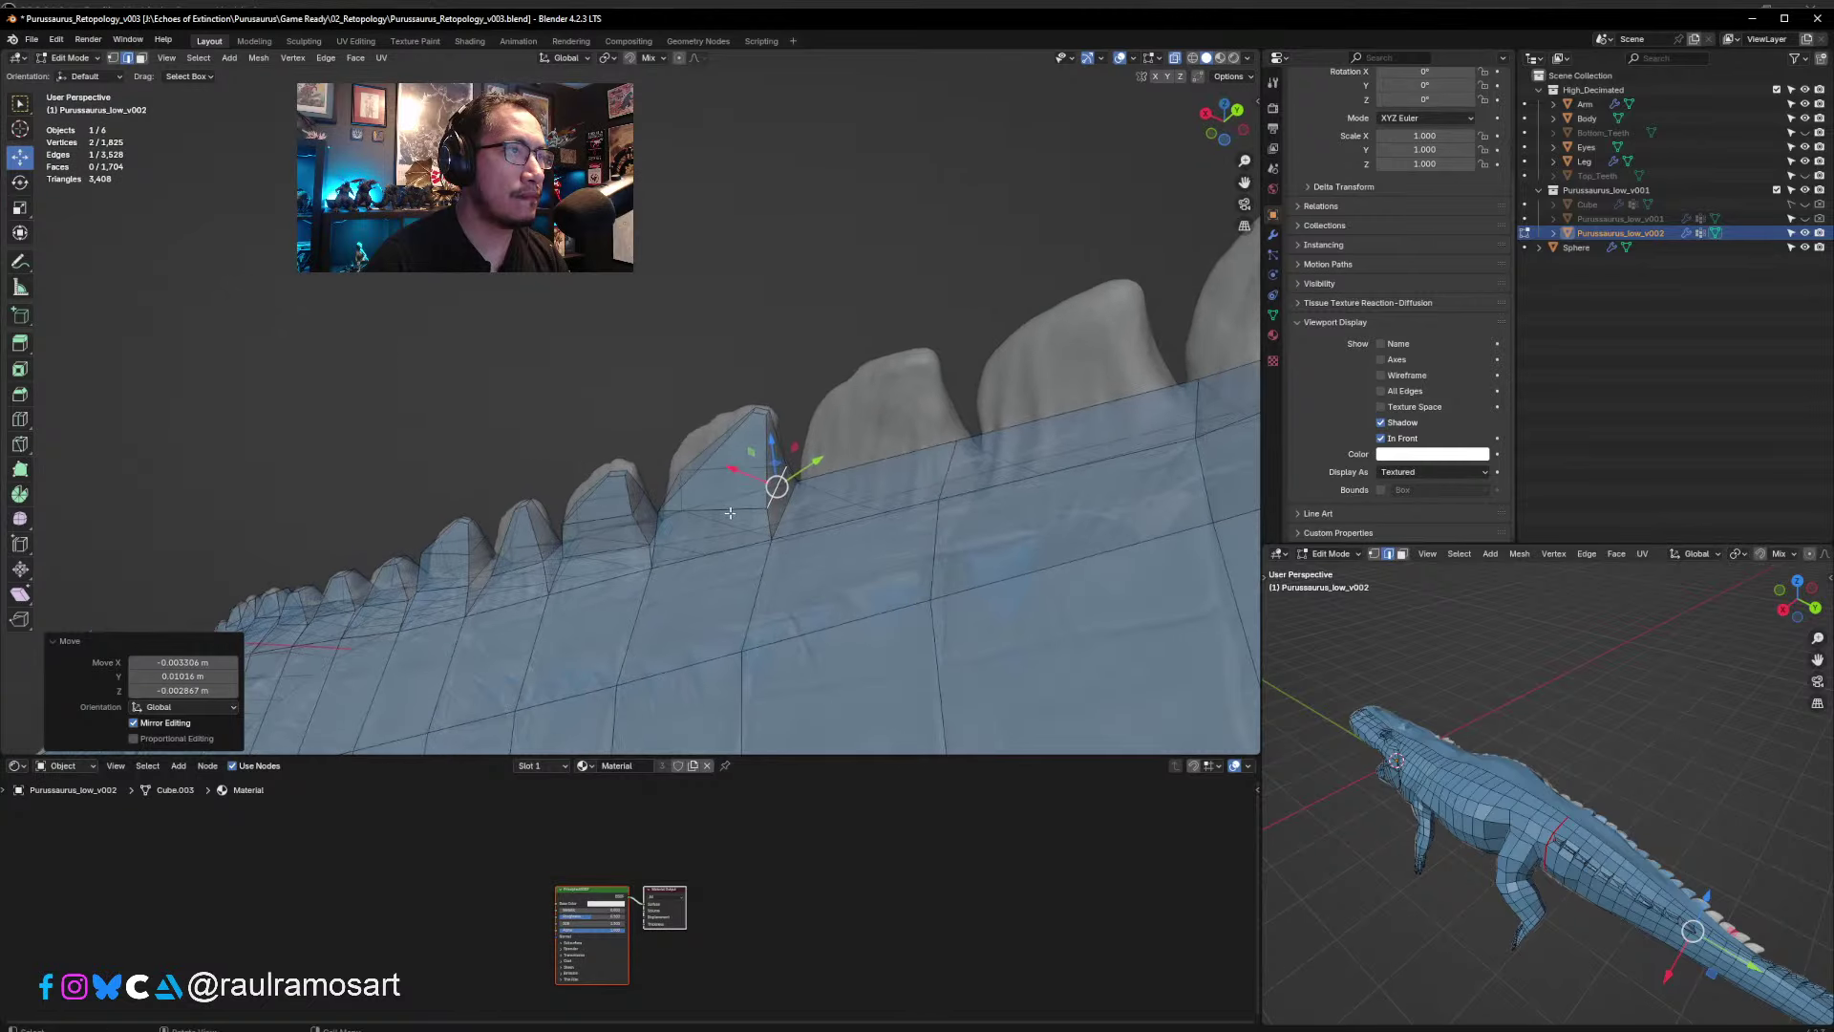
left_click(113, 58)
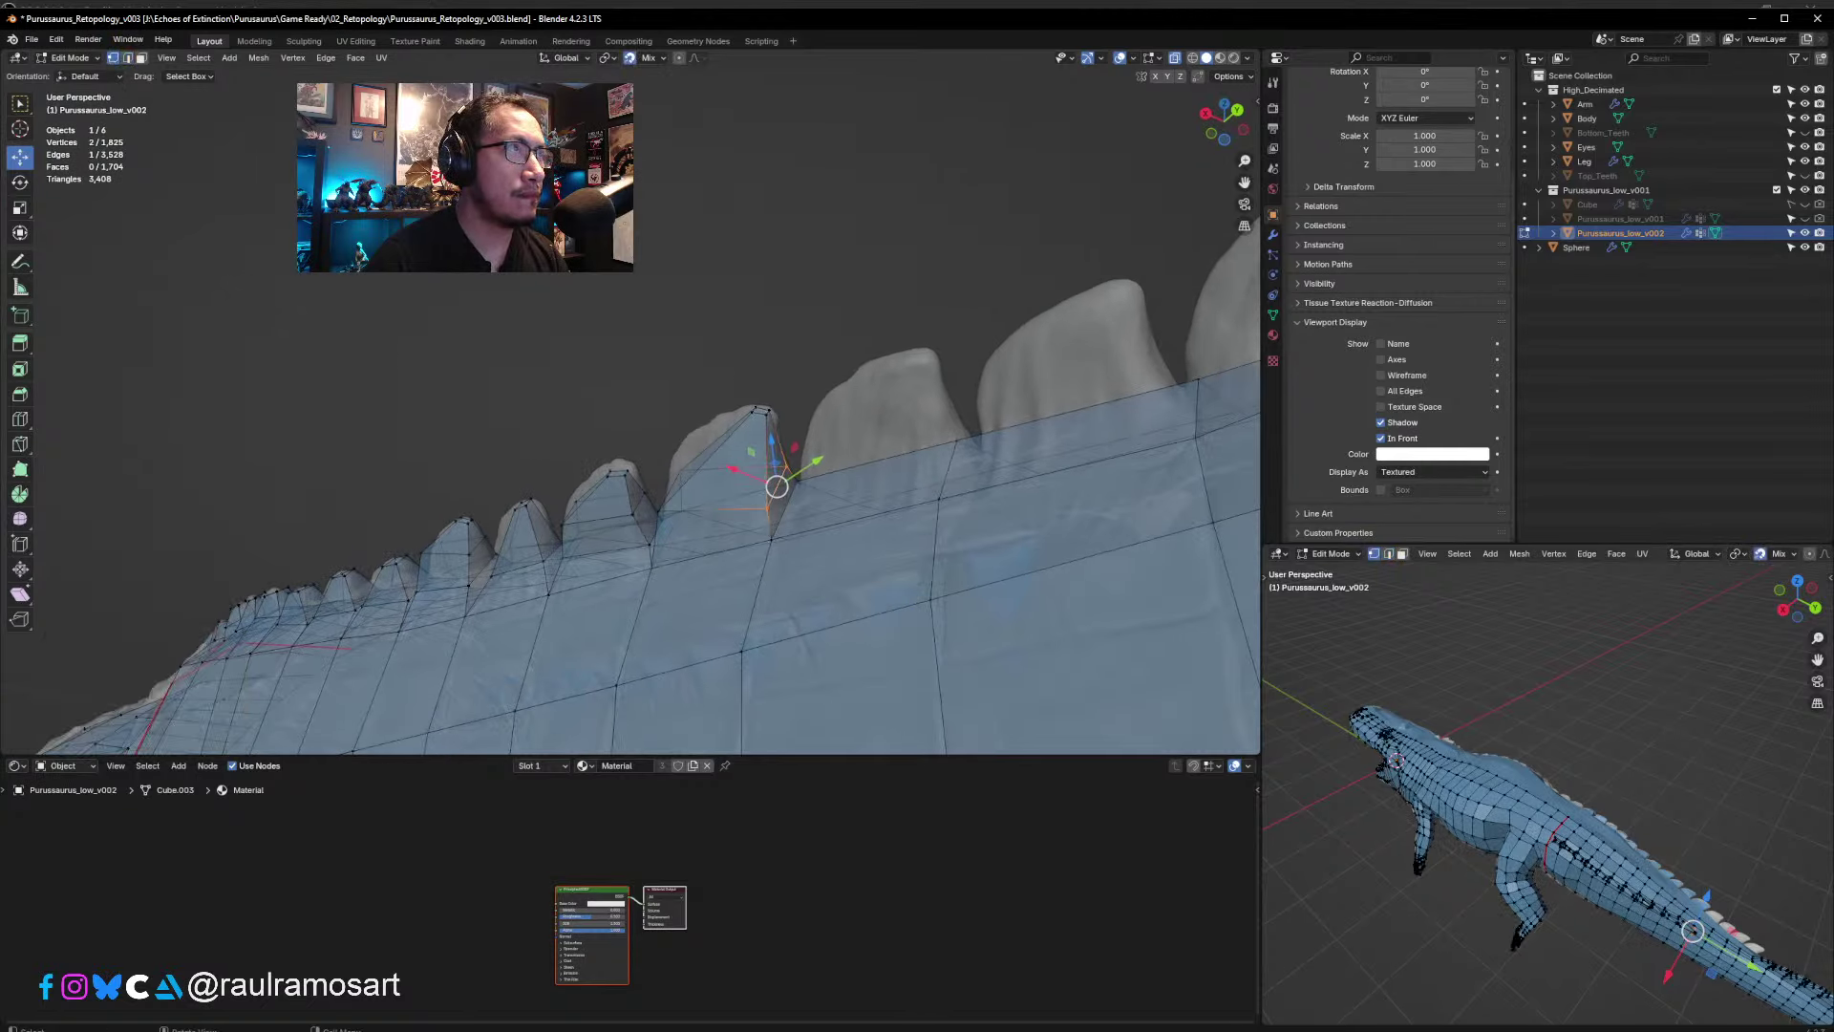
left_click(767, 508)
left_click_drag(767, 507, 769, 485)
middle_click_drag(757, 573, 669, 584)
left_click(669, 531)
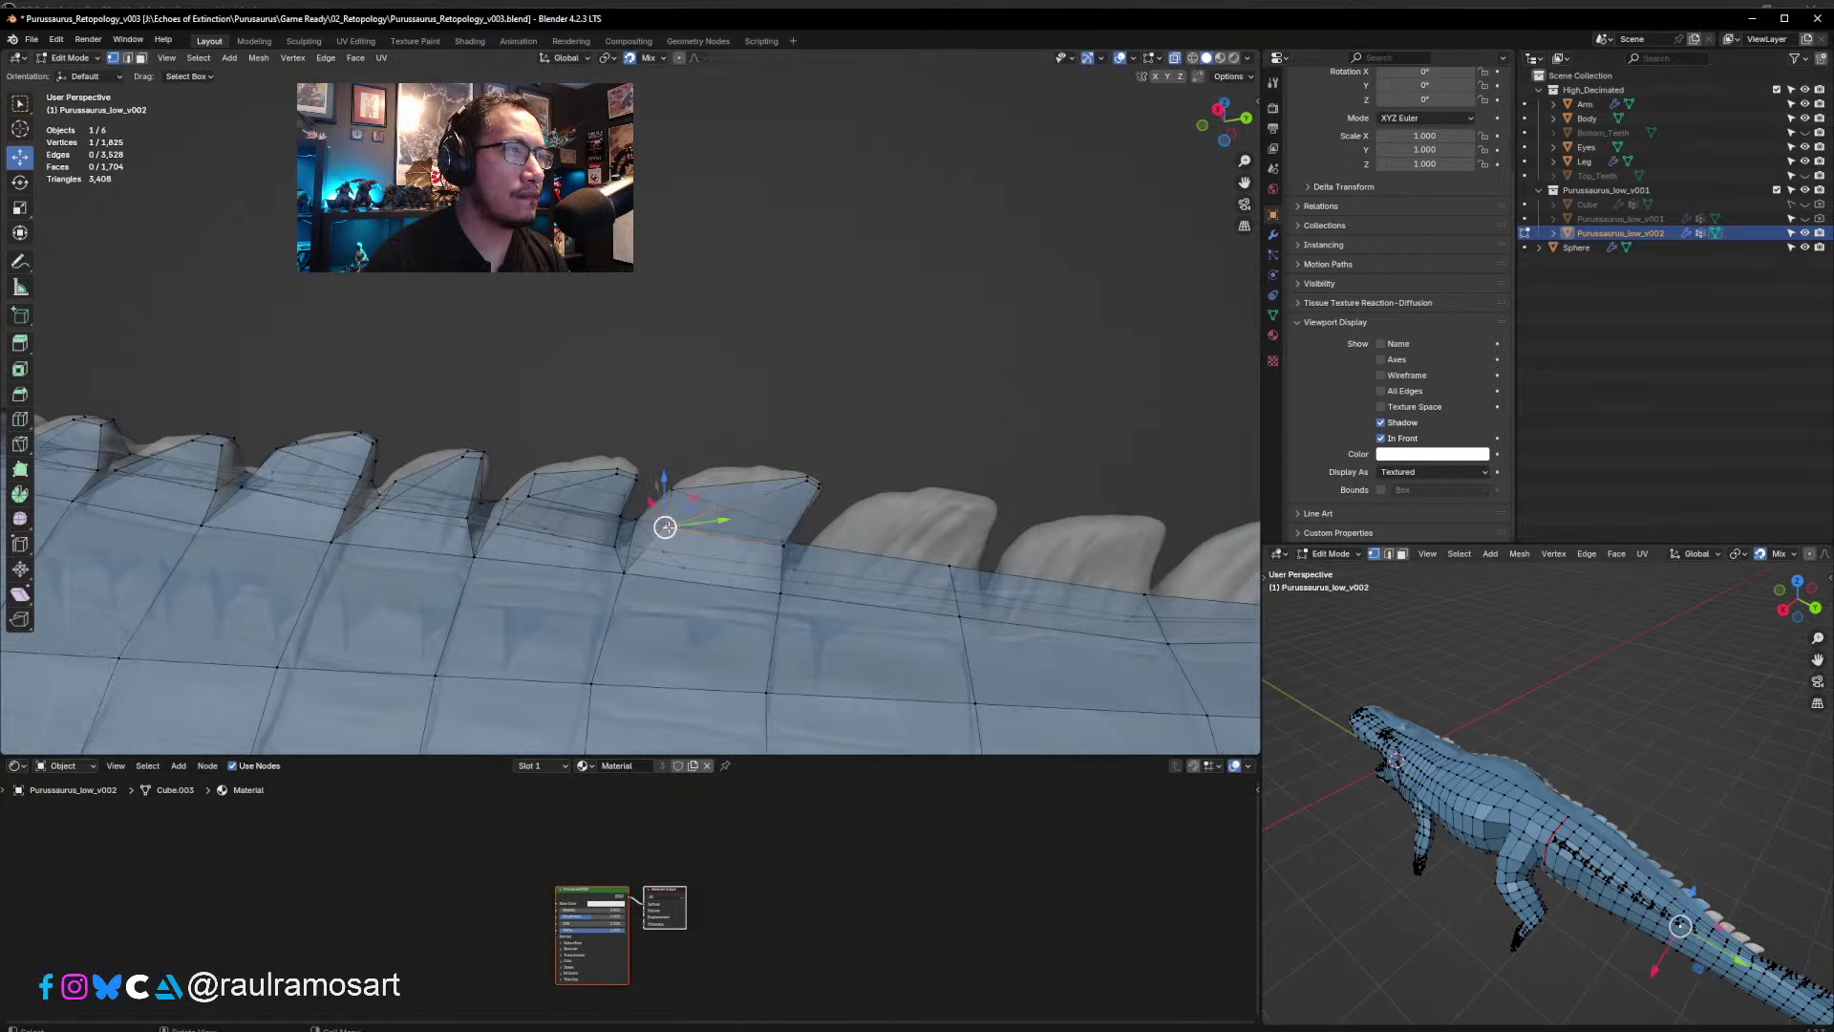
left_click_drag(666, 527, 669, 521)
- Refine the middle loop's front and rear vertices from above so they fit the sculpted scute's thickness
middle_click_drag(755, 527, 631, 525)
left_click(635, 483)
left_click_drag(634, 484, 635, 491)
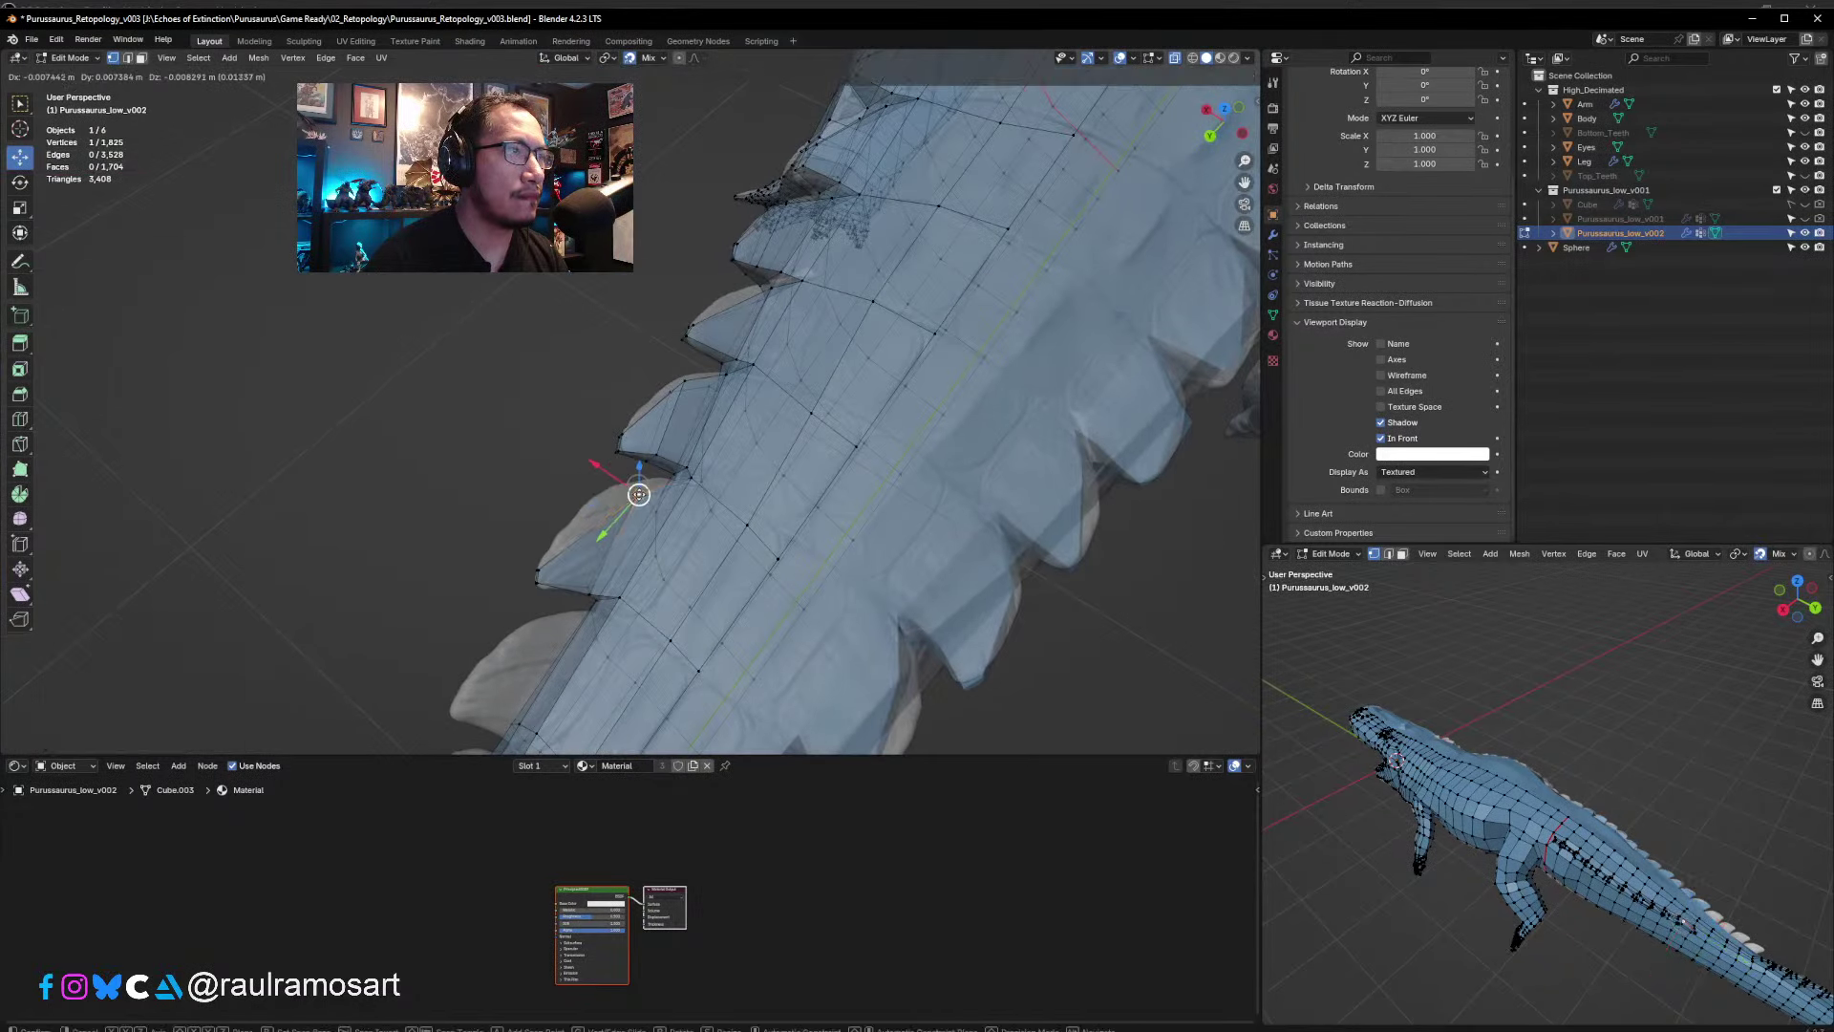
middle_click_drag(636, 497, 659, 526)
left_click(628, 657)
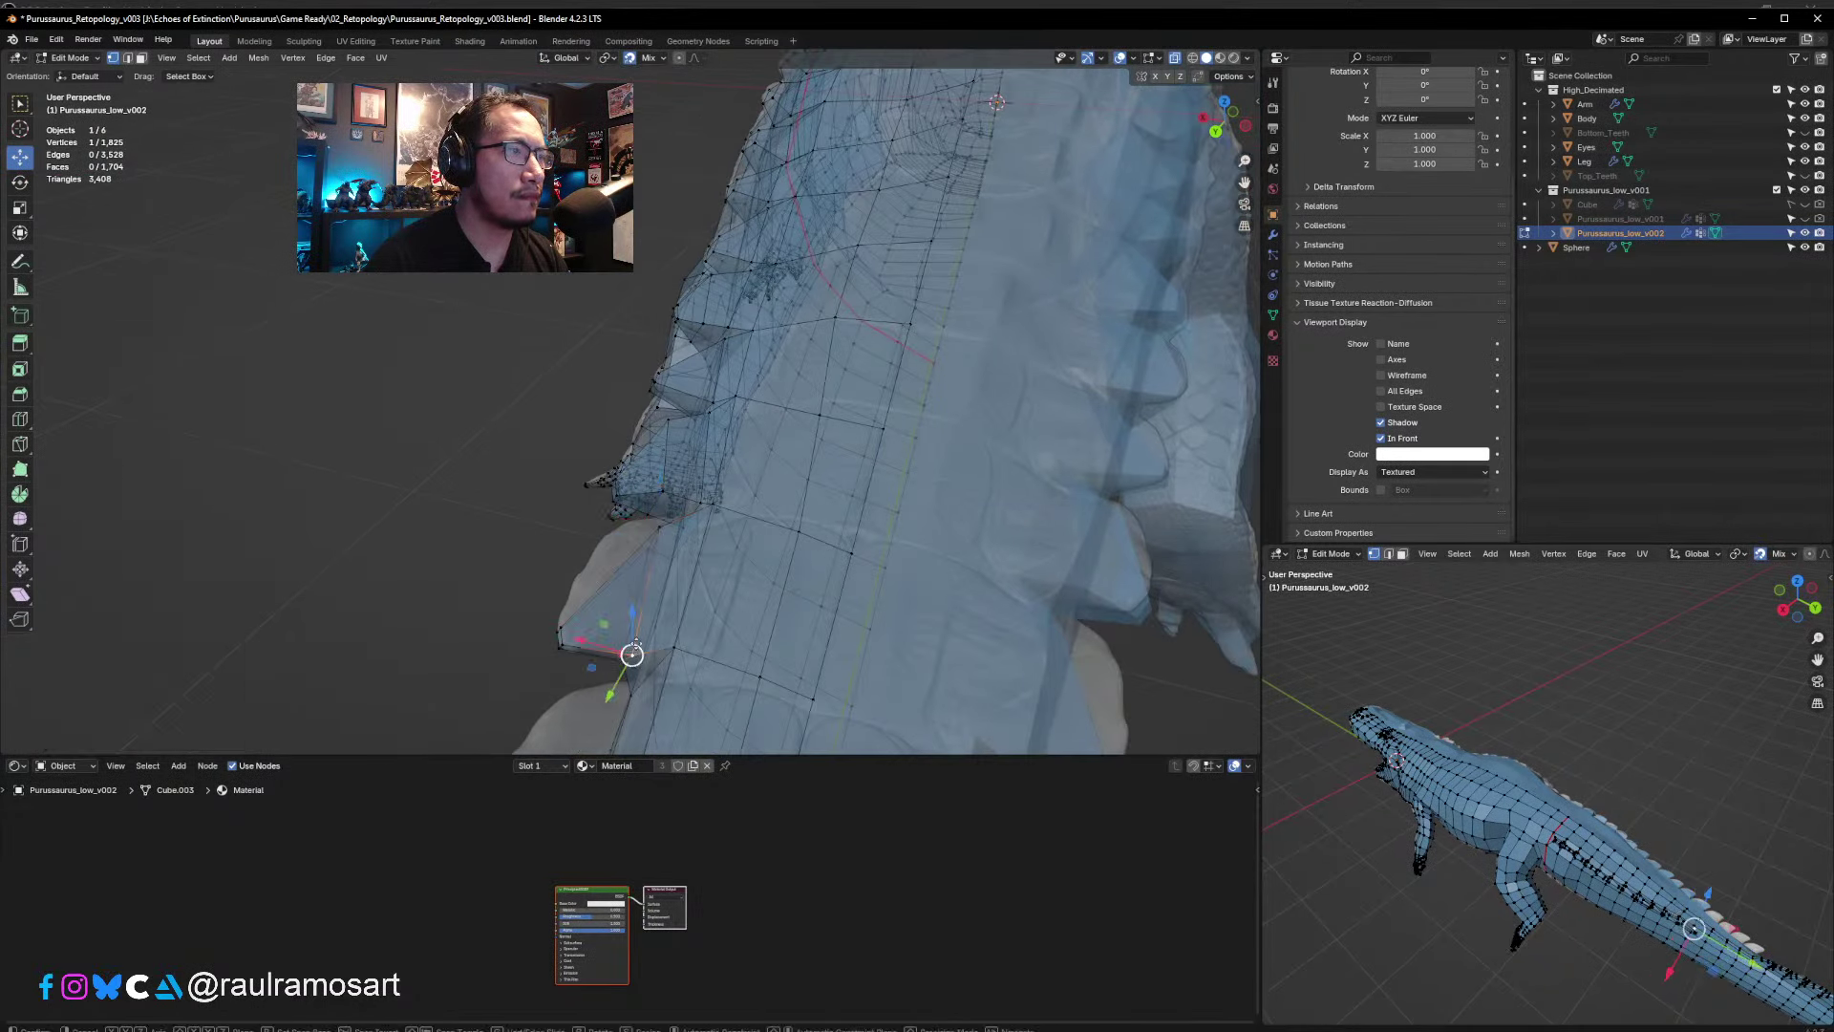
left_click_drag(631, 655, 639, 638)
middle_click_drag(642, 634, 764, 477)
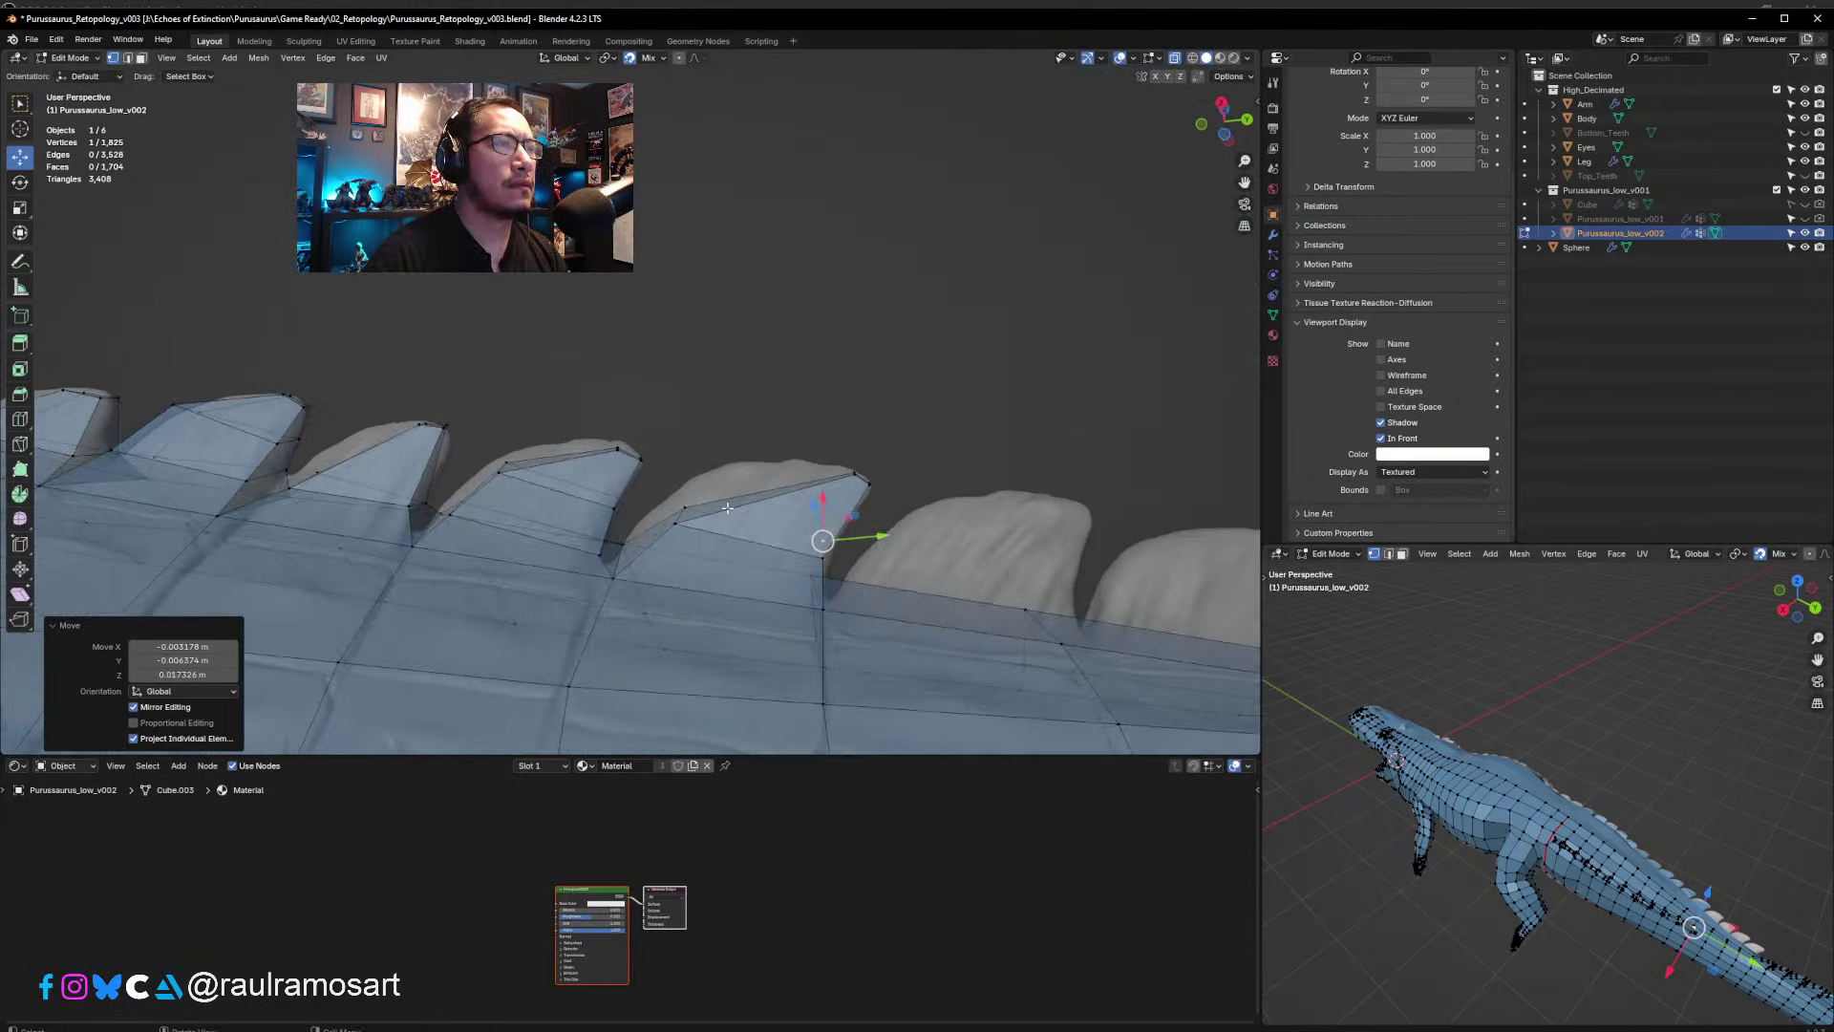
- Add a single loop cut around the scute between its middle loop and its tip
scroll(764, 477, "up", 2)
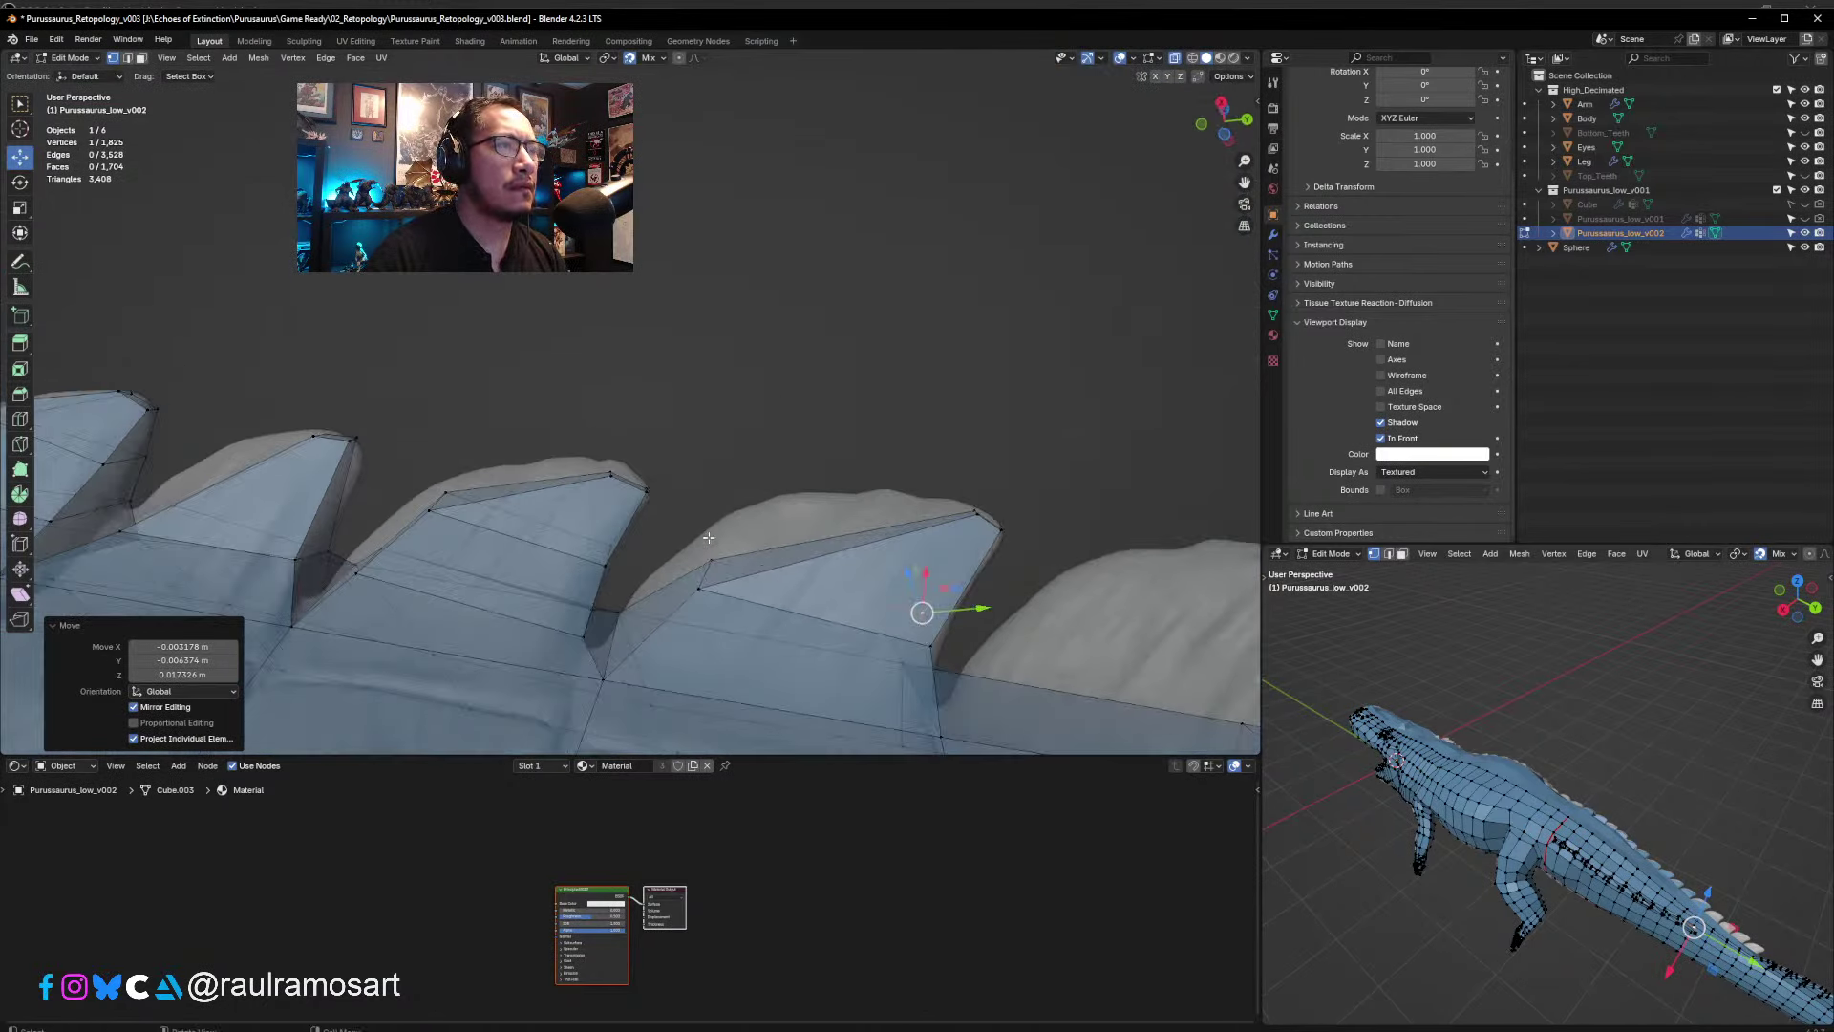
left_click(127, 57)
left_click(840, 550)
key("ctrl+r")
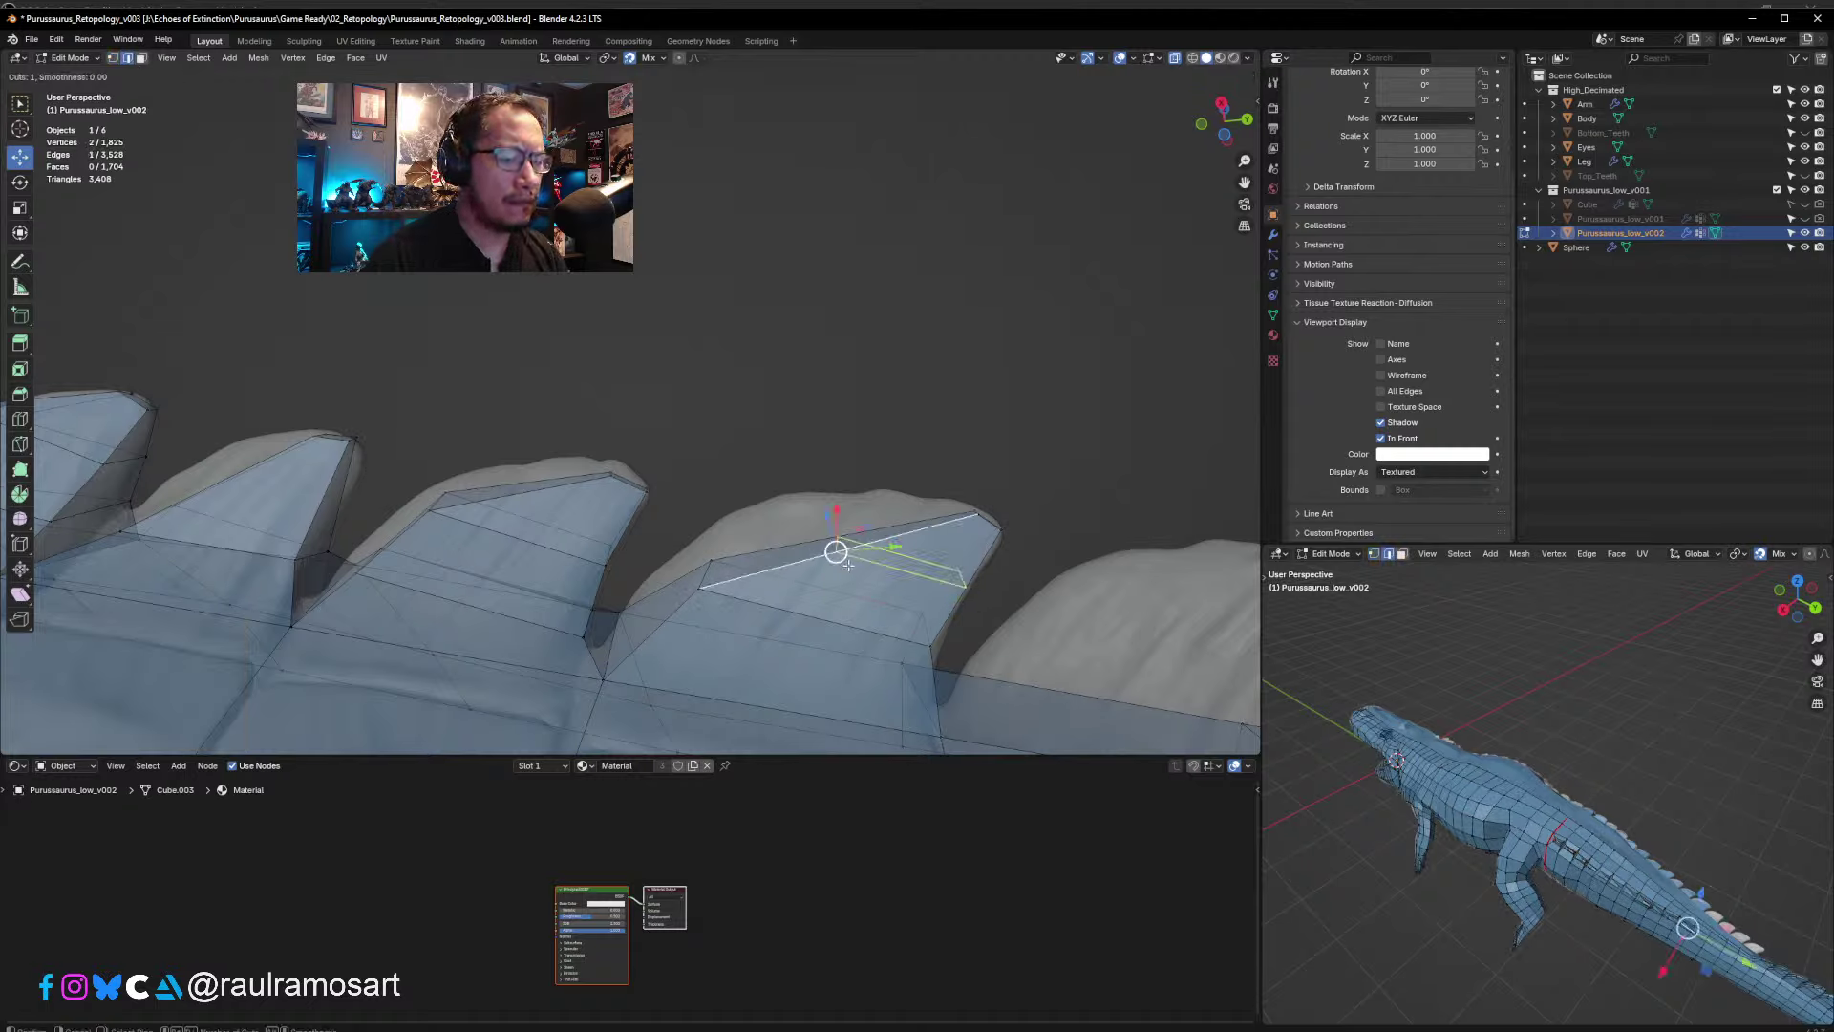
left_click(847, 562)
left_click(853, 576)
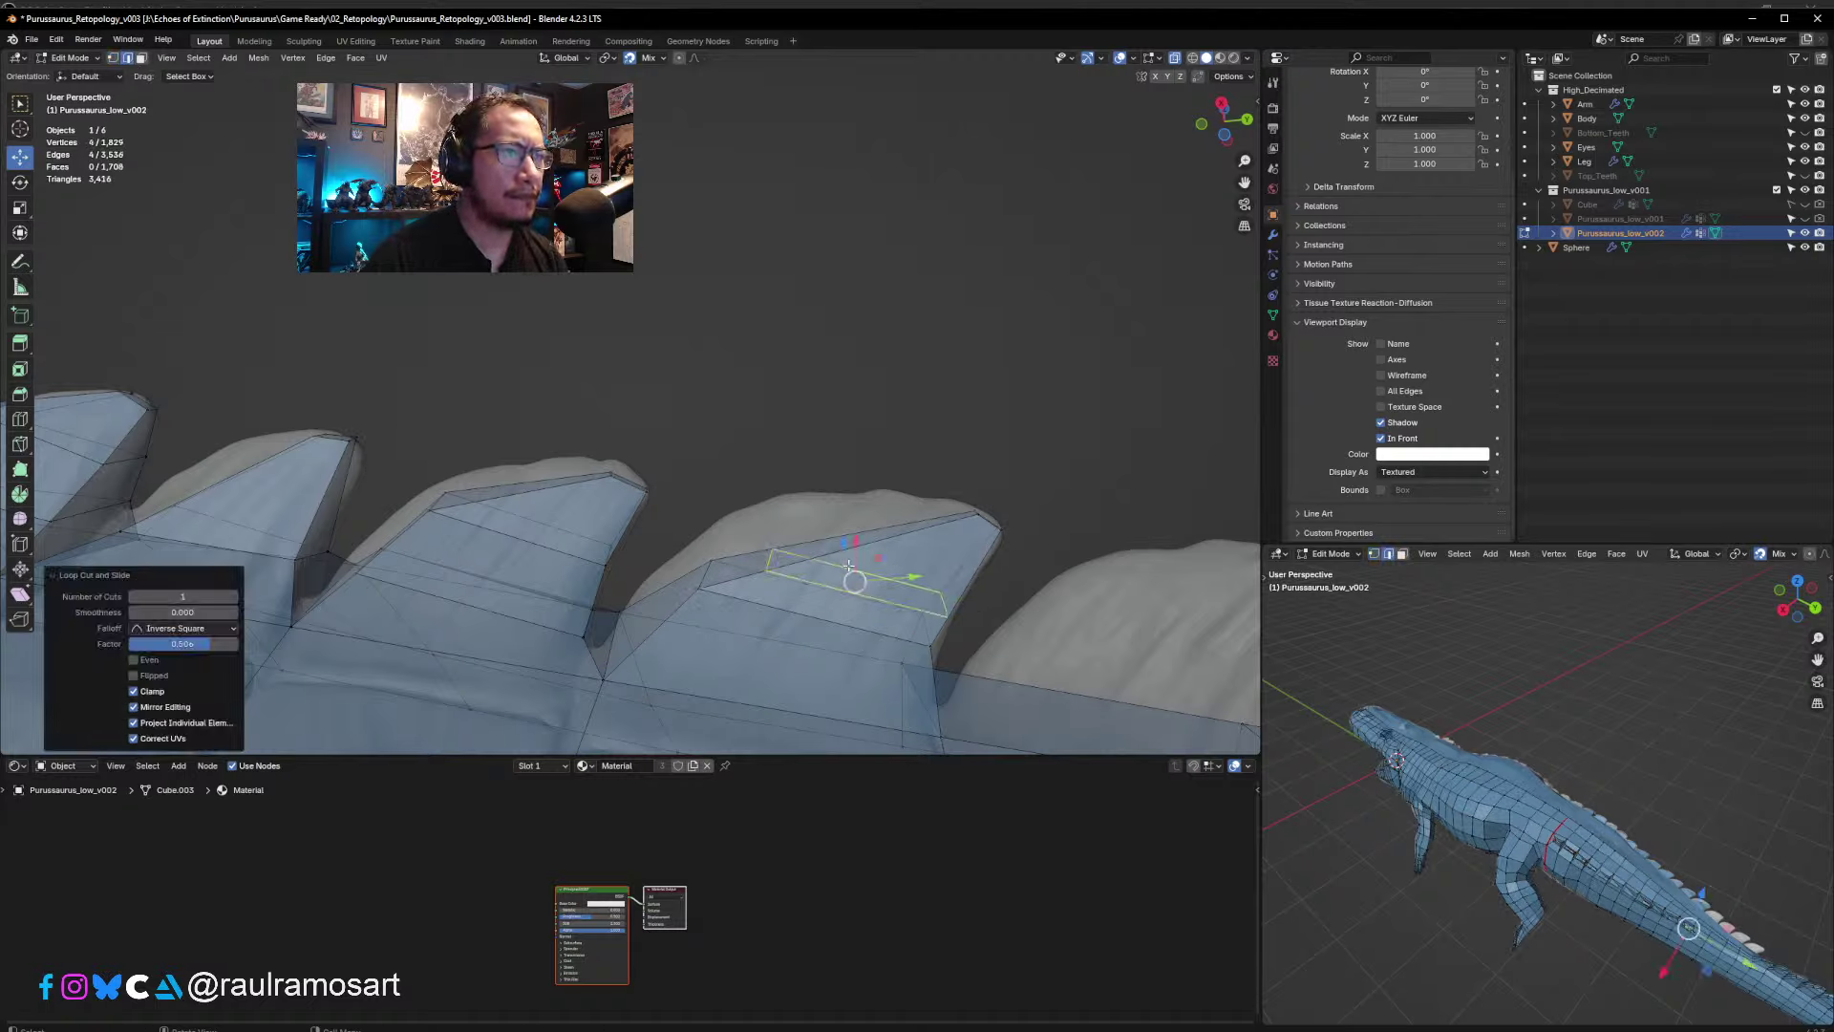
- Move the front vertices of the new loop and the loop below it outward to the sculpted front edge
left_click(113, 58)
left_click(768, 568)
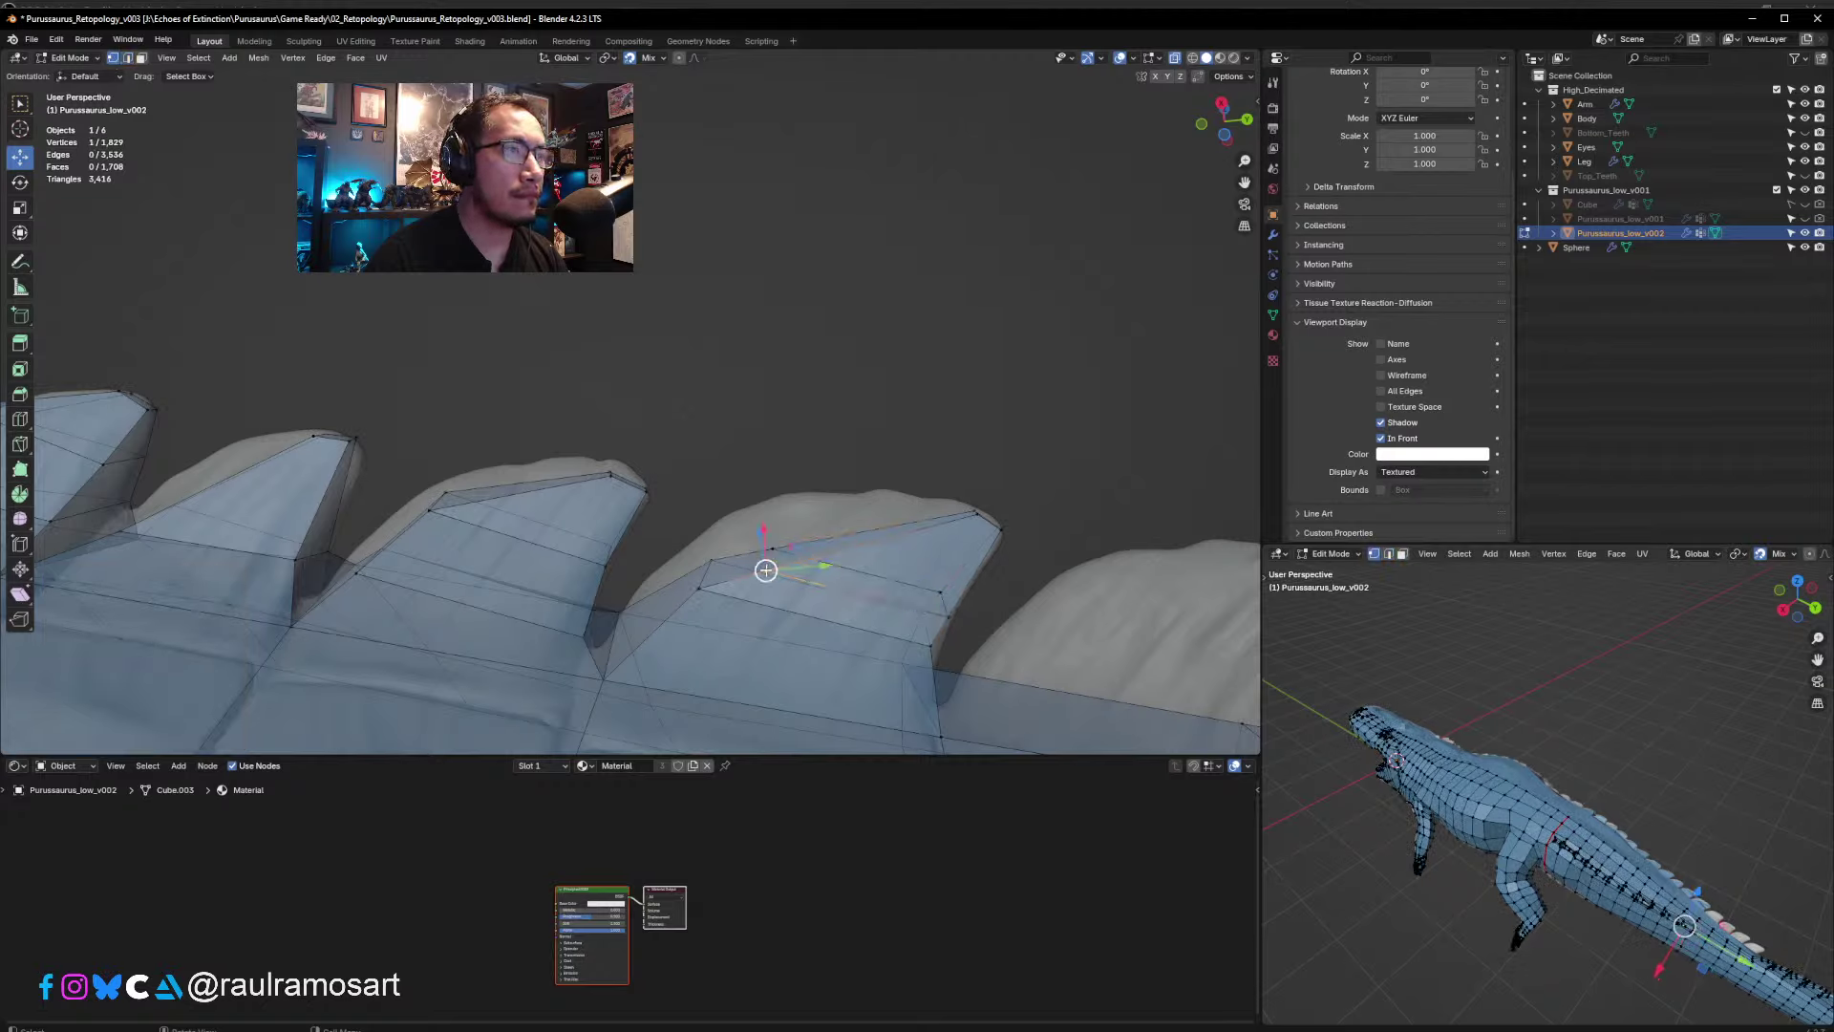
left_click_drag(768, 570, 745, 552)
key("g")
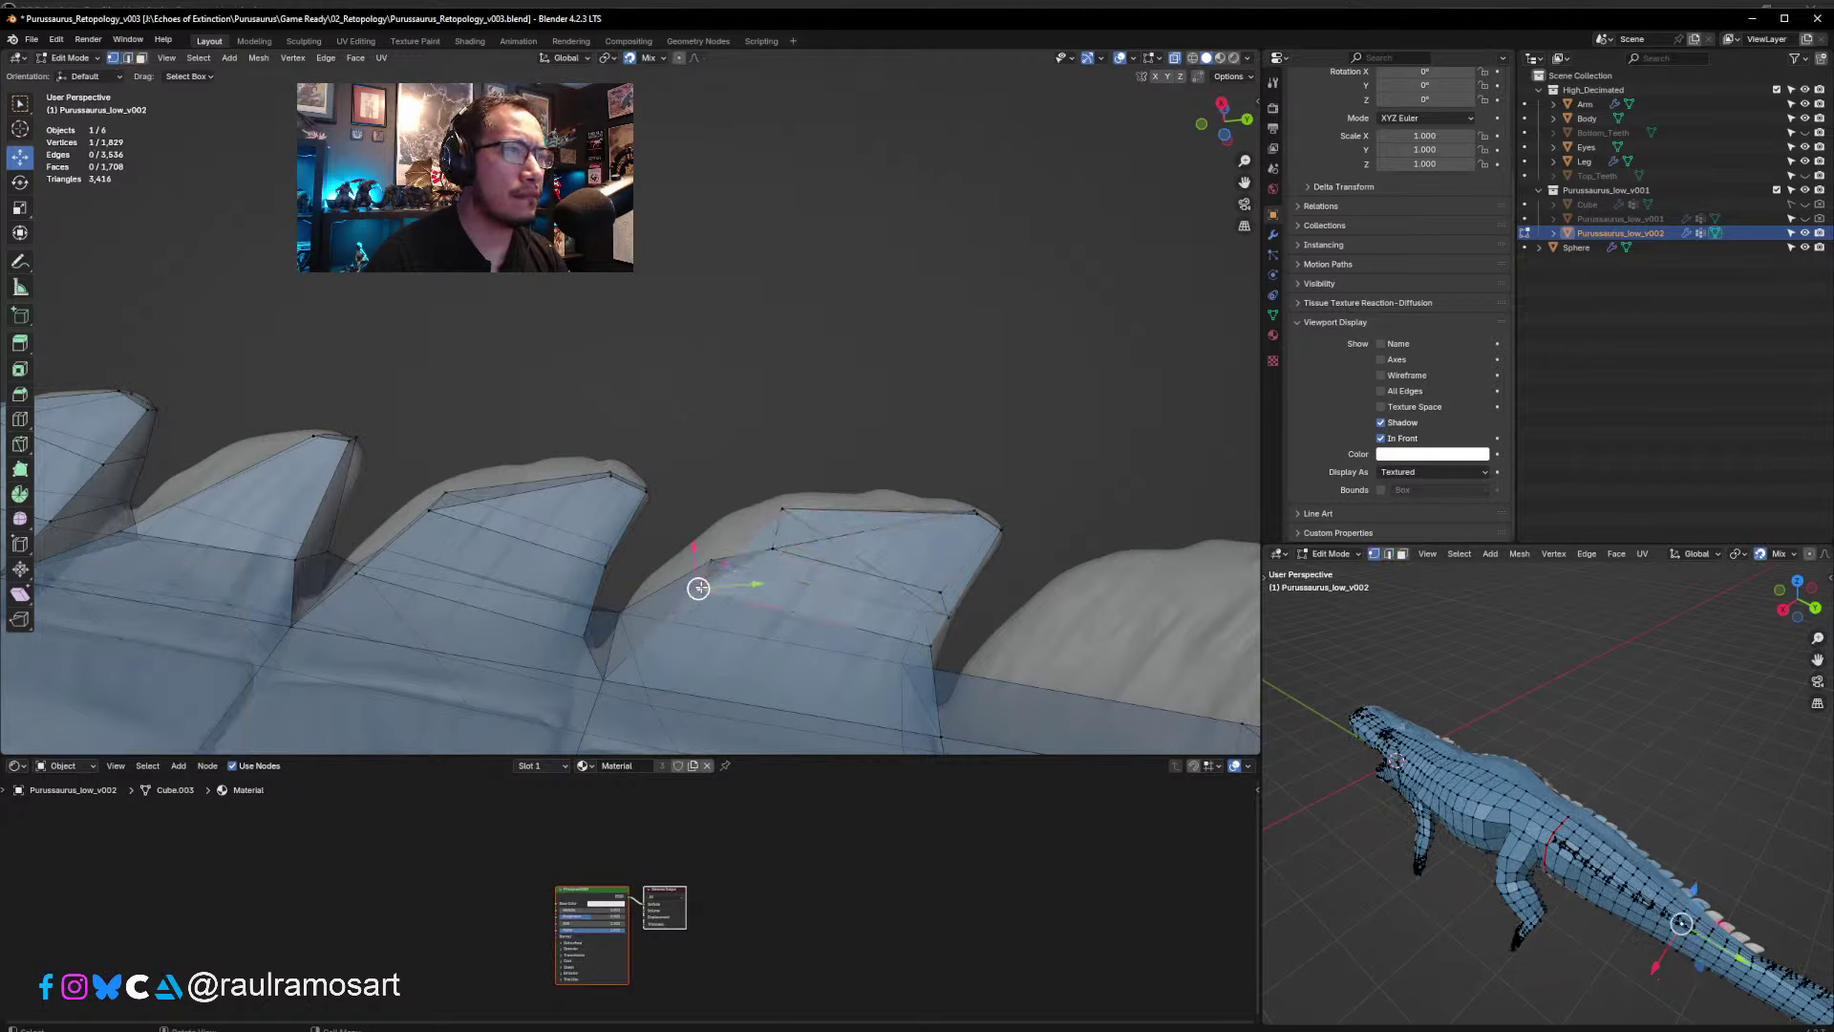
left_click(673, 570)
middle_click_drag(673, 570, 595, 555)
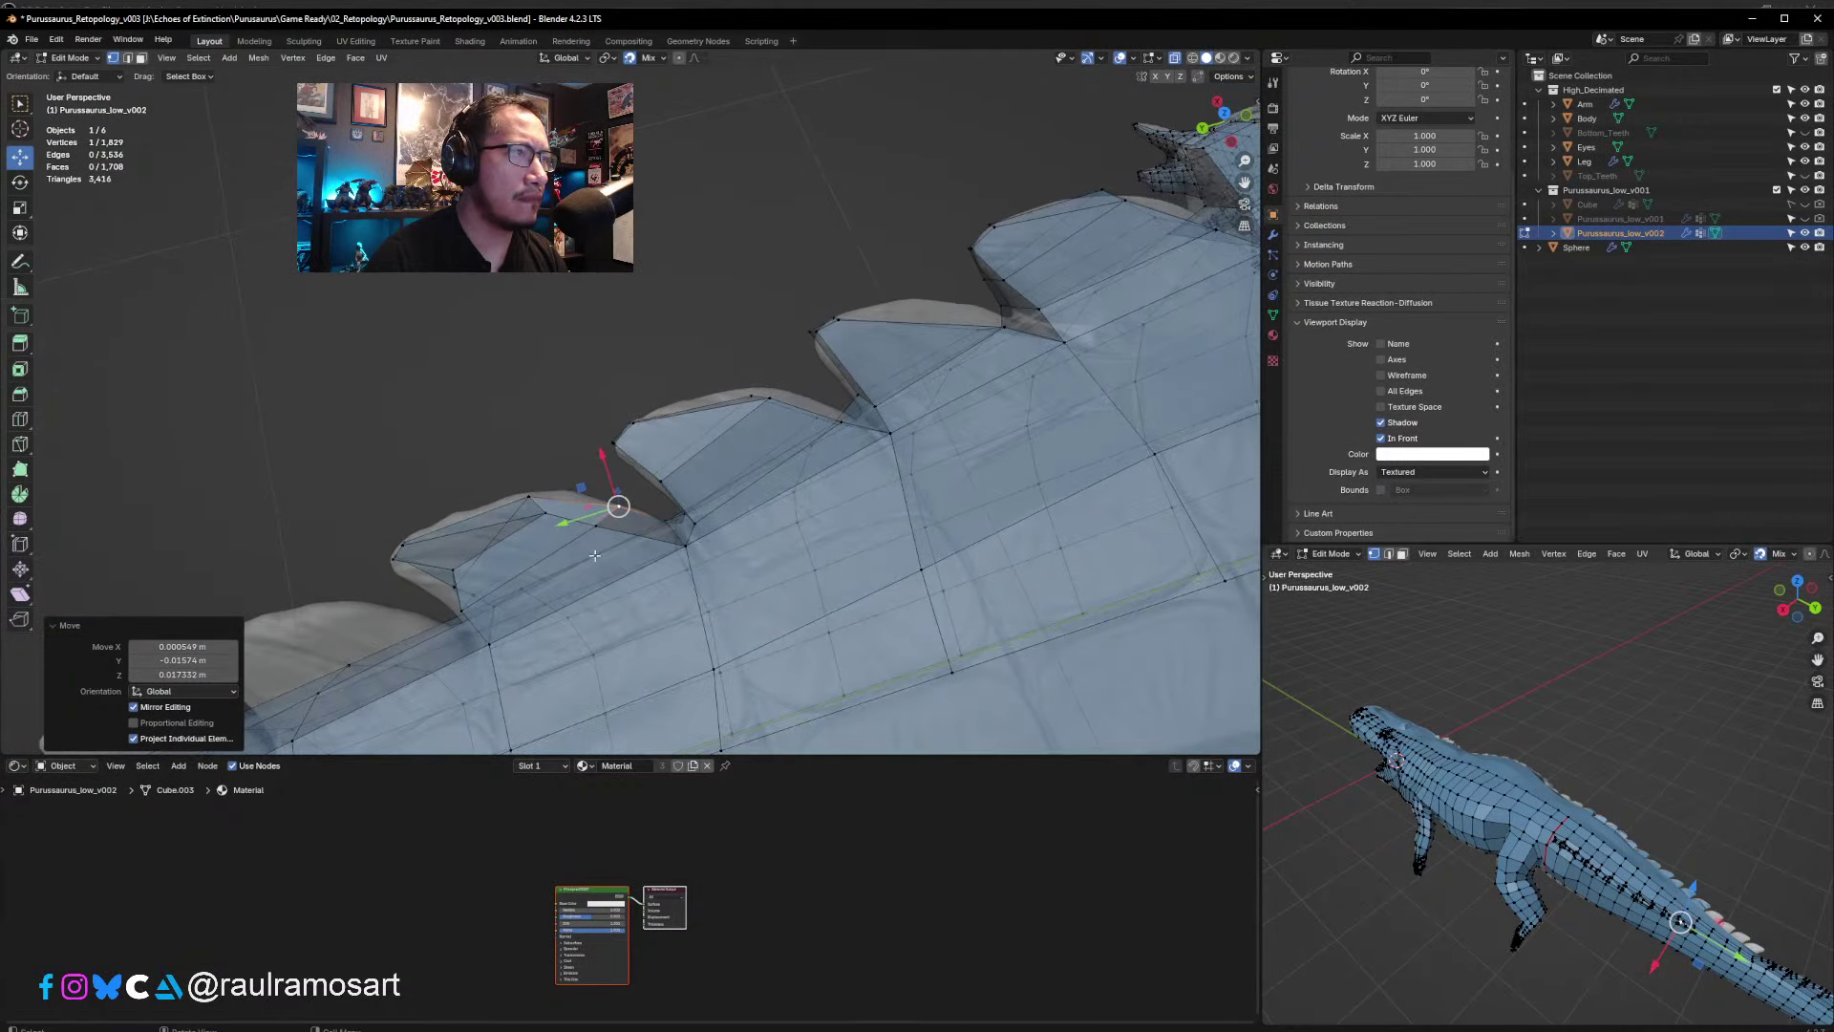
key("g")
left_click(614, 516)
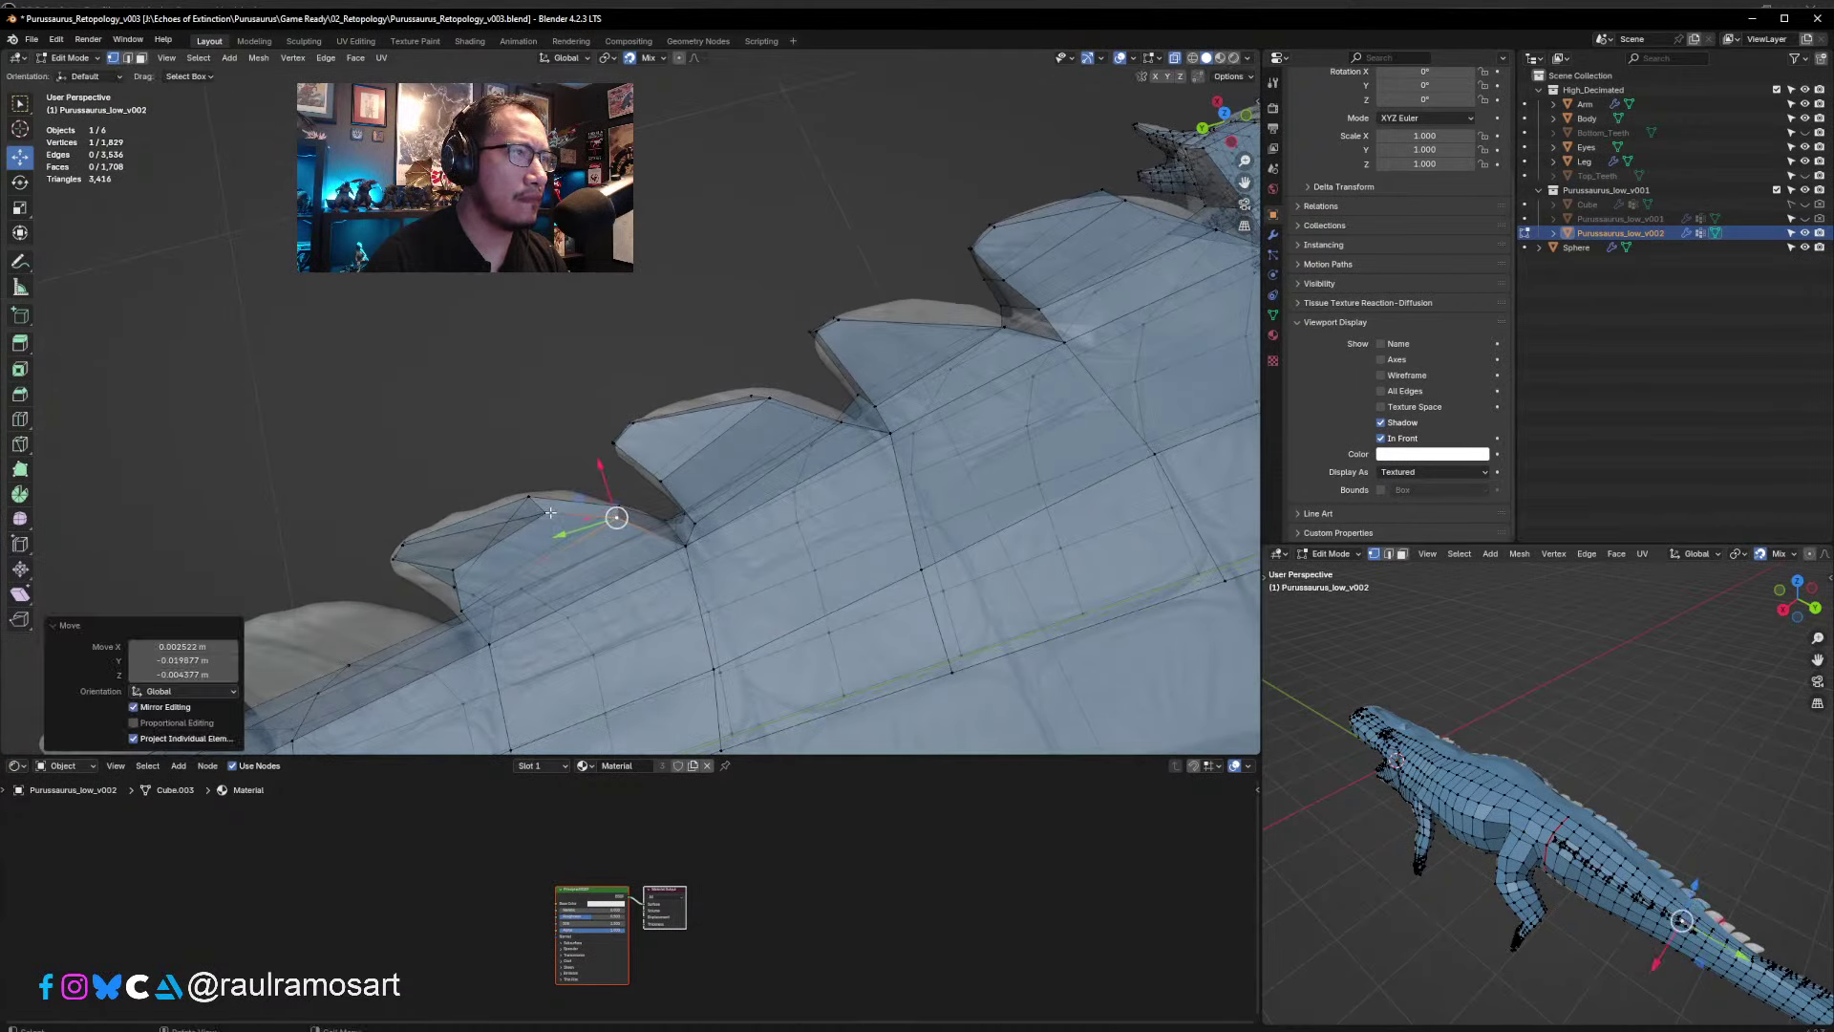
- Reposition the new loop's front side vertex and one of its rear vertices to match the sculpted scute
left_click(545, 514)
key("g")
left_click(524, 512)
middle_click_drag(524, 512, 580, 435)
key("g")
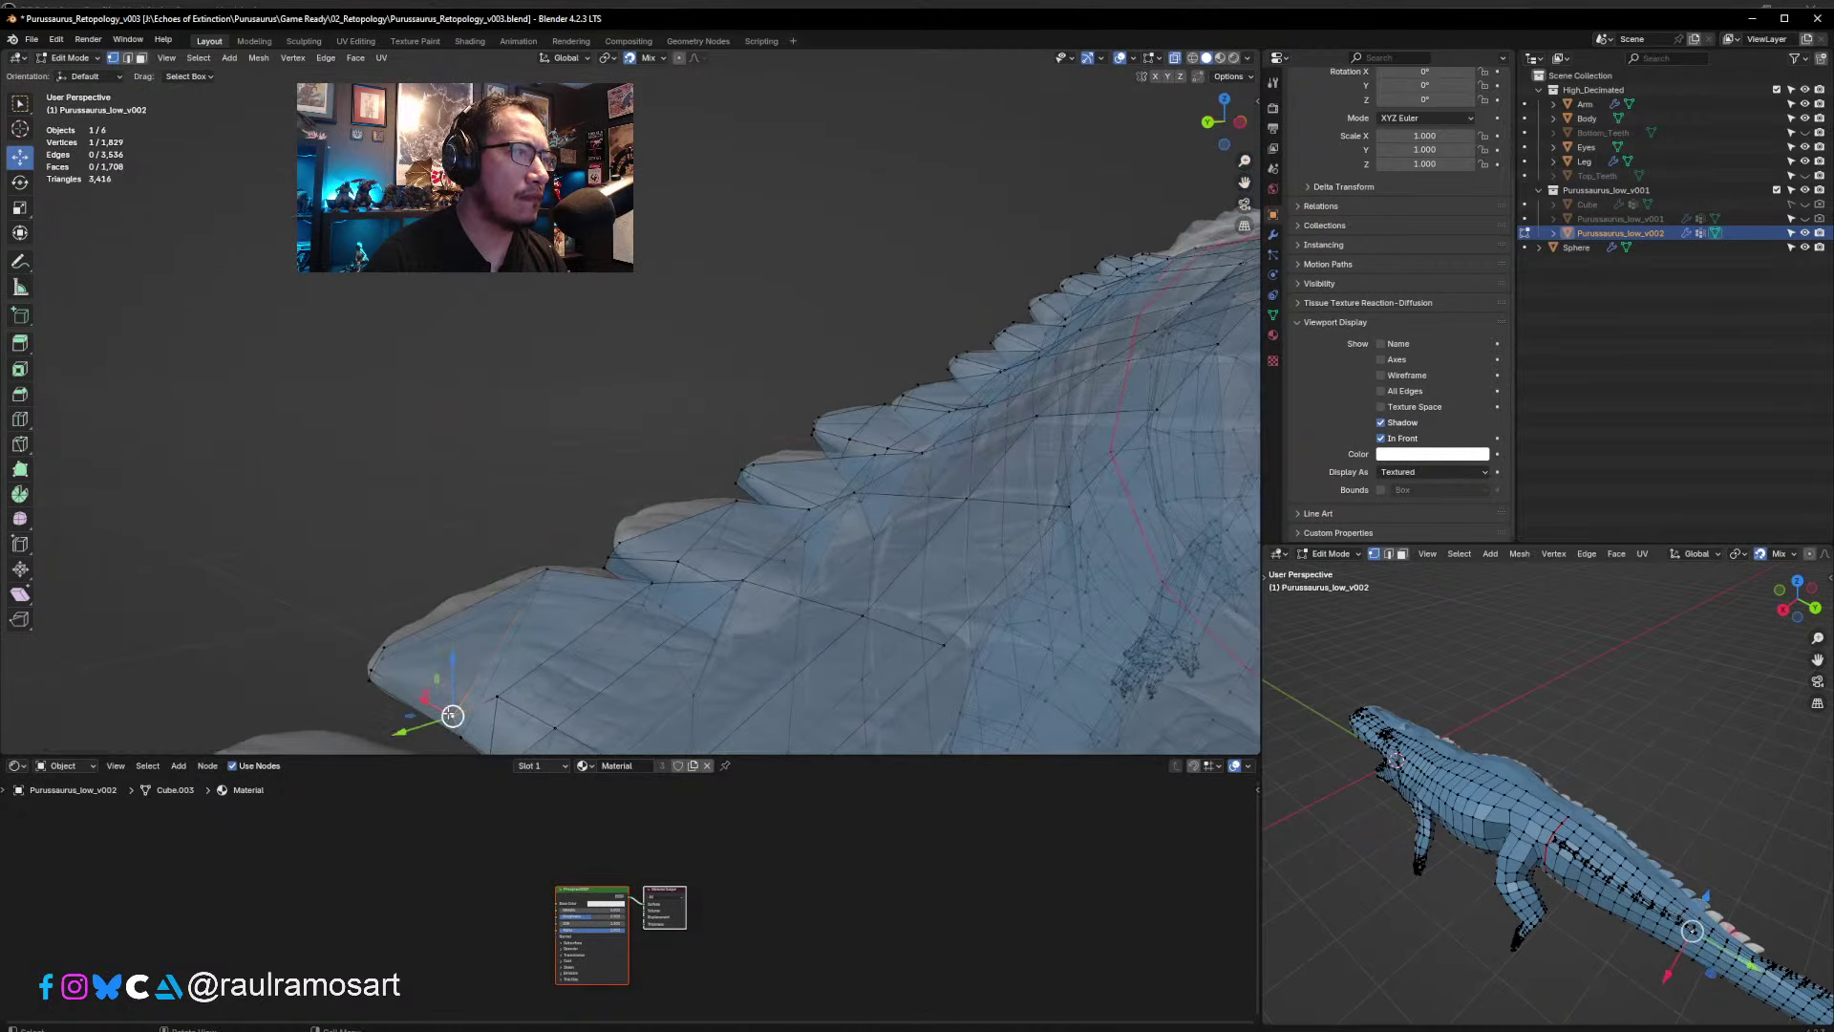
left_click(462, 675)
- Move the vertices along the scute's rear edge below the tip to follow the sculpted back
middle_click_drag(462, 676, 509, 552)
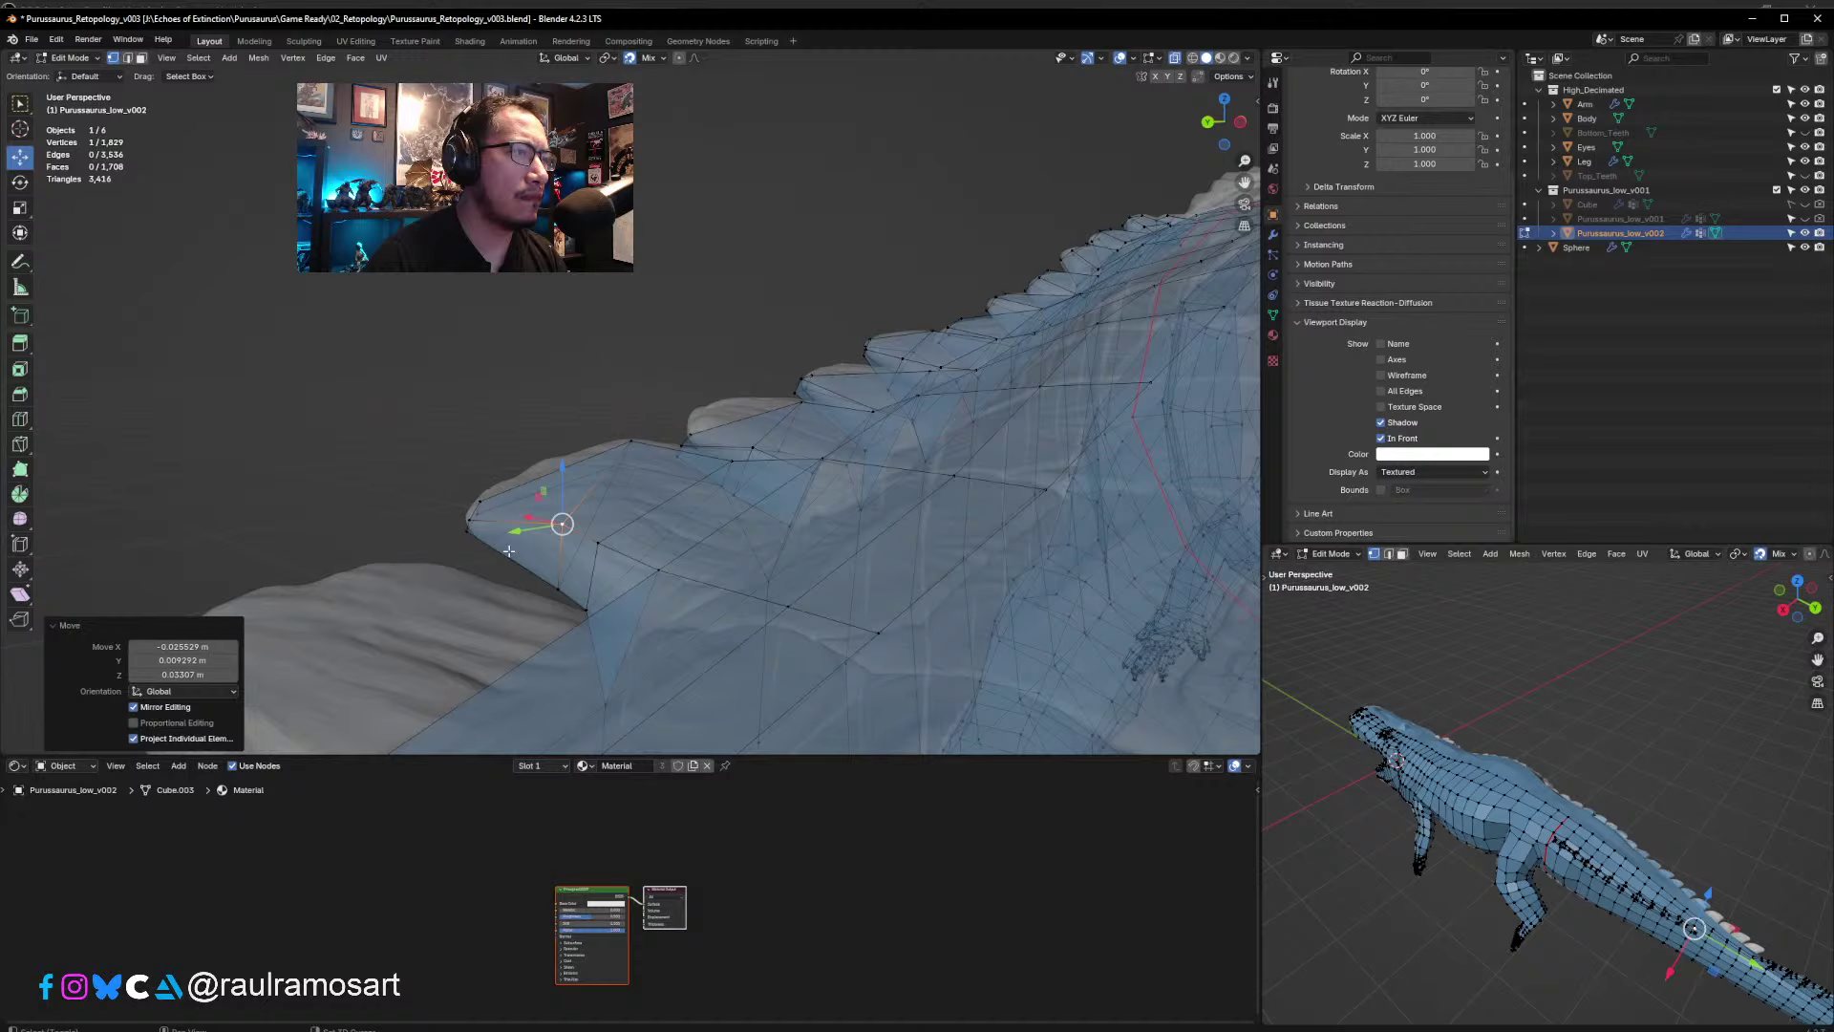
left_click(554, 585)
middle_click_drag(639, 526, 532, 627)
key("g")
left_click(888, 433)
left_click(560, 594)
key("g")
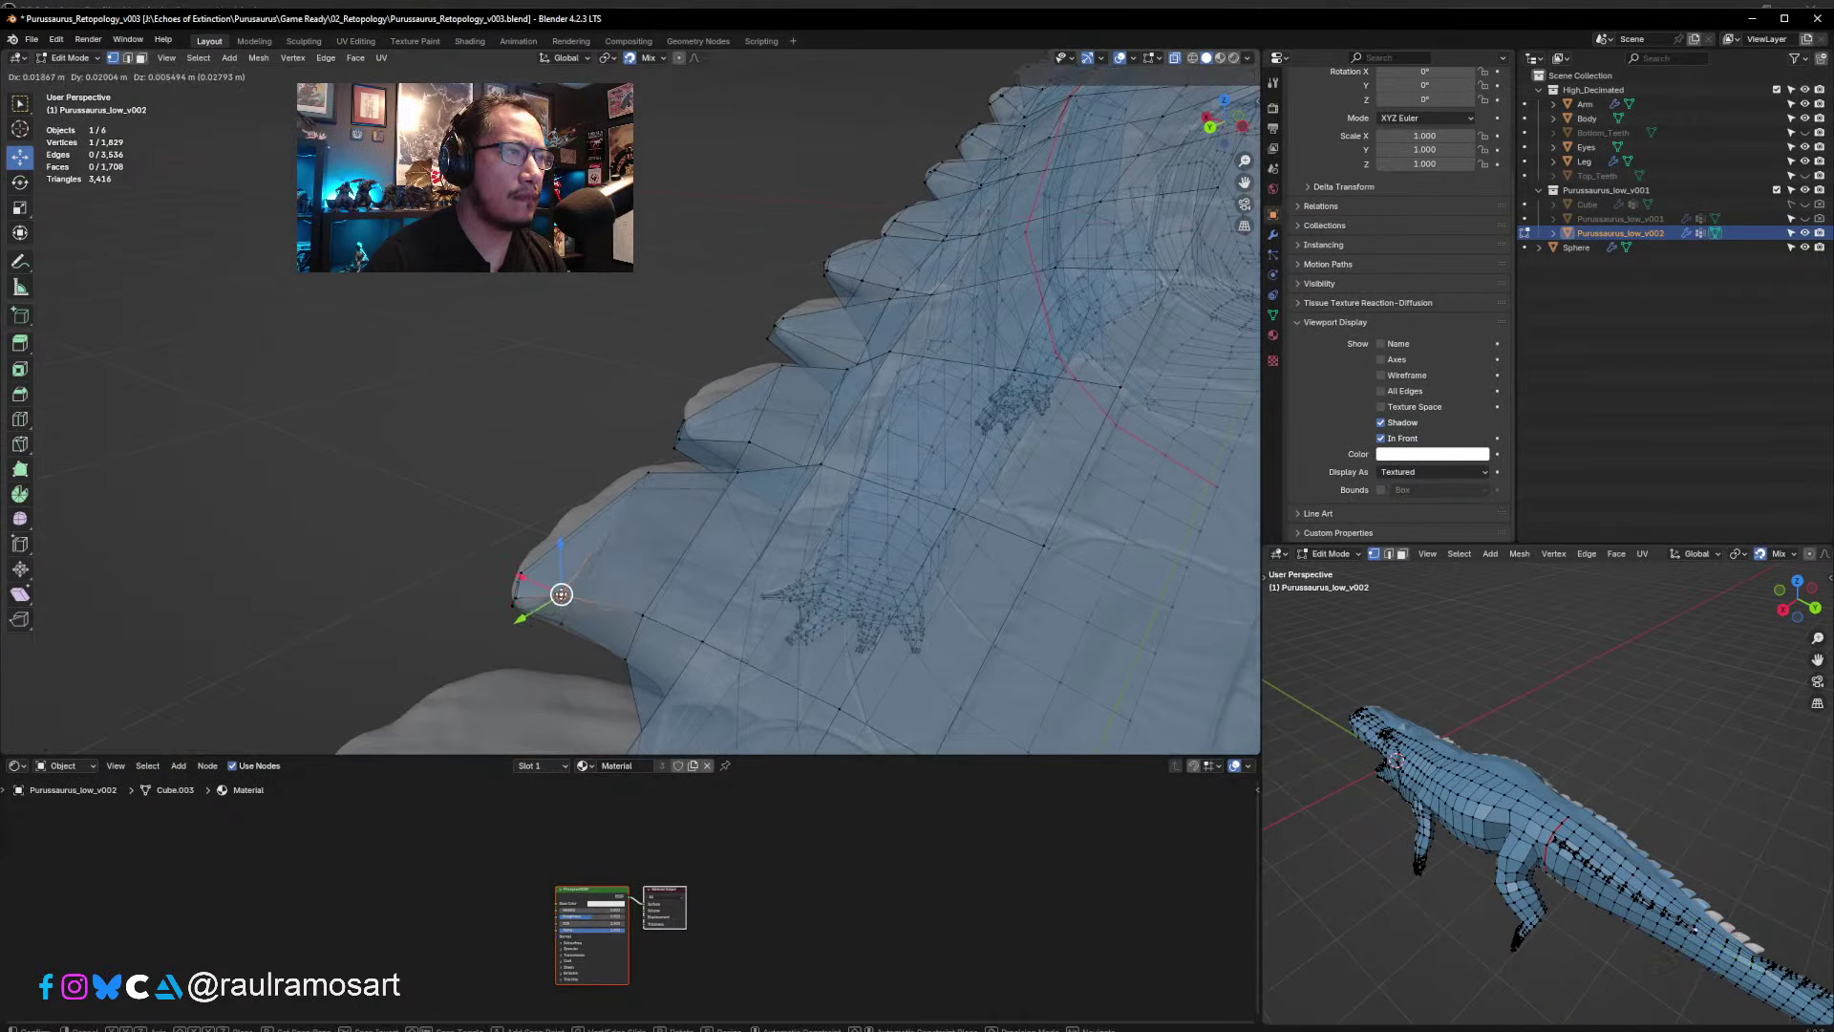
left_click(567, 602)
- Move the two lower rear vertices near the scute's base to fit the sculpted surface
left_click(634, 614)
key("g")
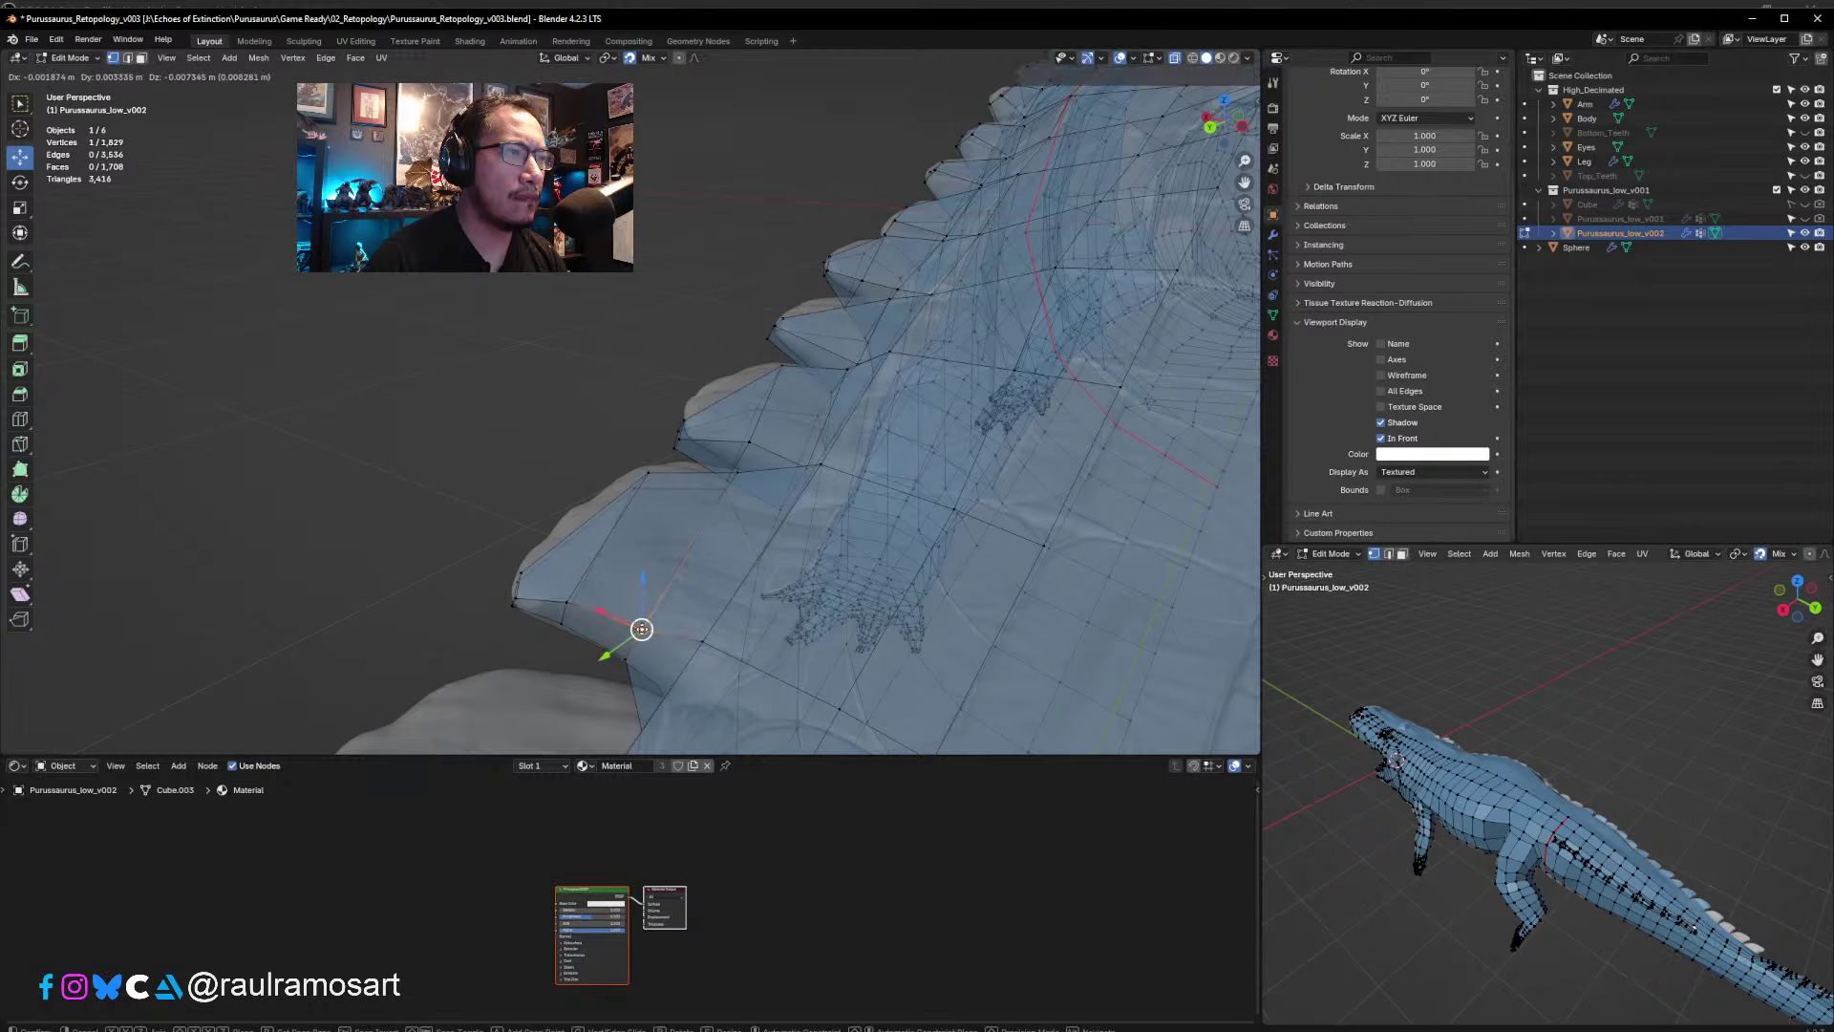
left_click(641, 629)
left_click(698, 643)
key("g")
left_click(689, 657)
- Move the tail-side vertex beneath the scute's rear corner slightly down and forward
middle_click_drag(689, 658, 854, 630)
left_click(834, 612)
key("g")
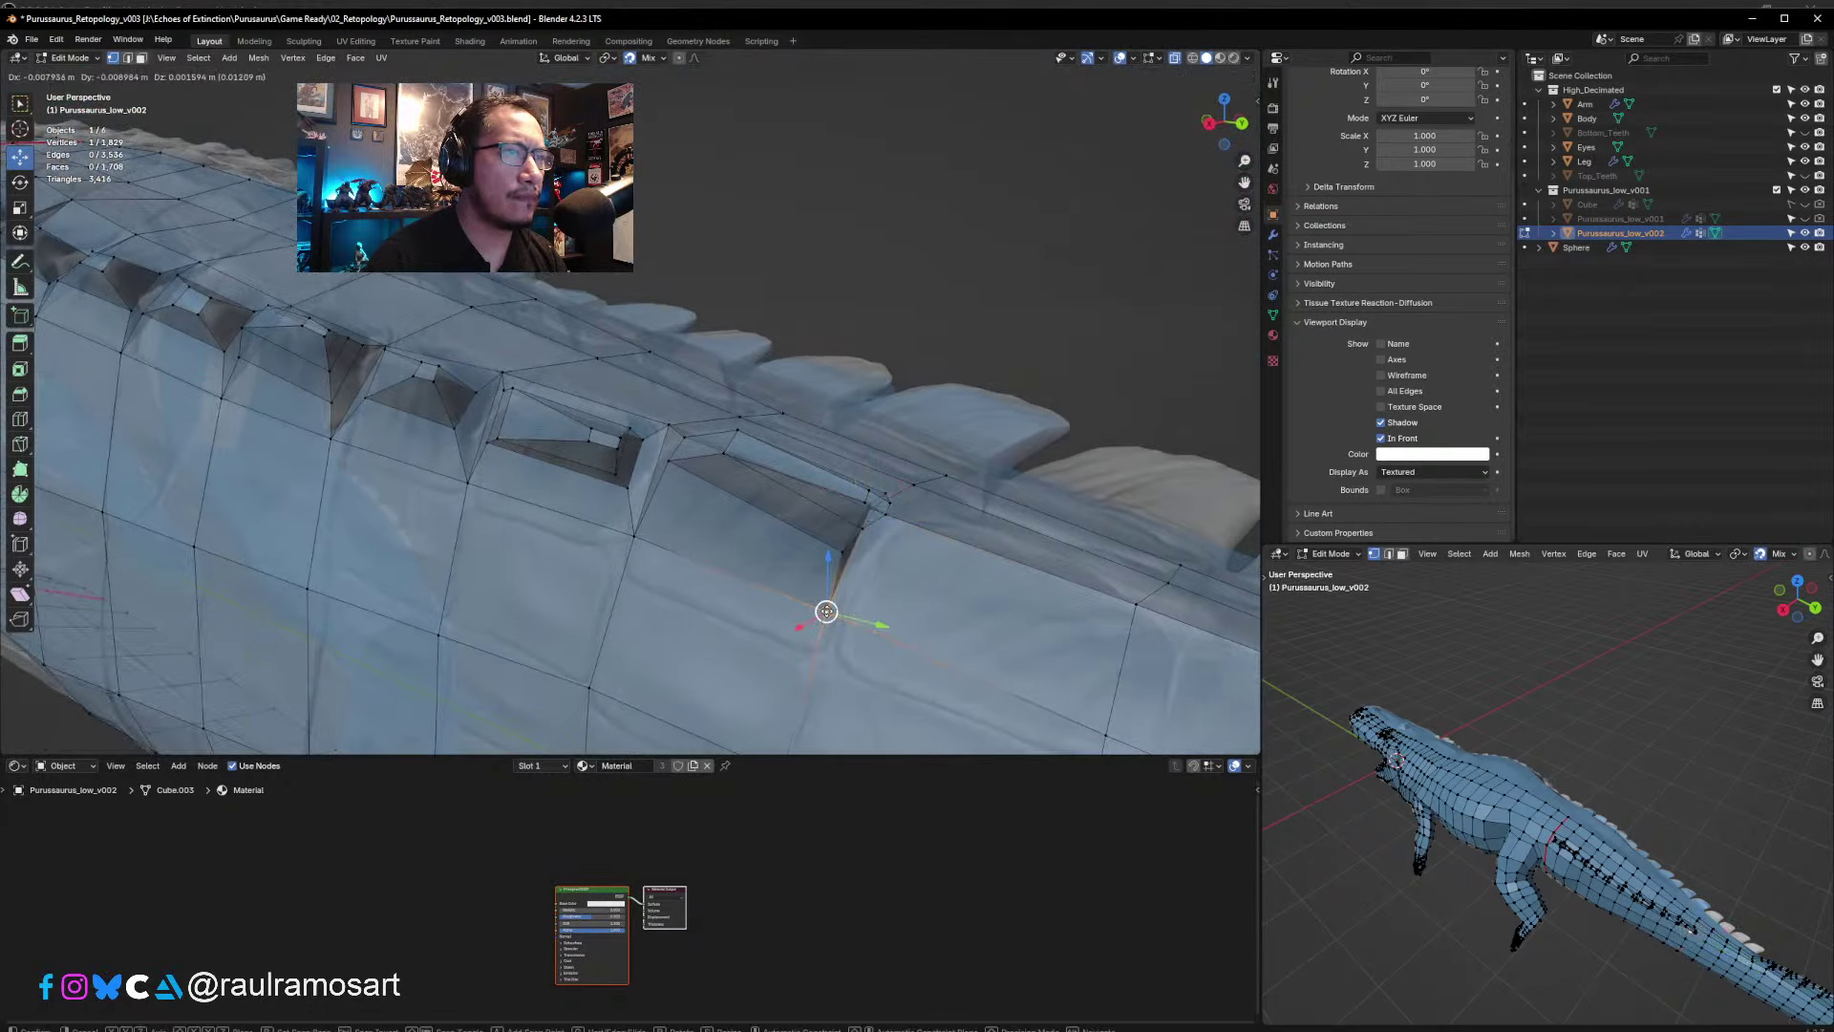
left_click(827, 618)
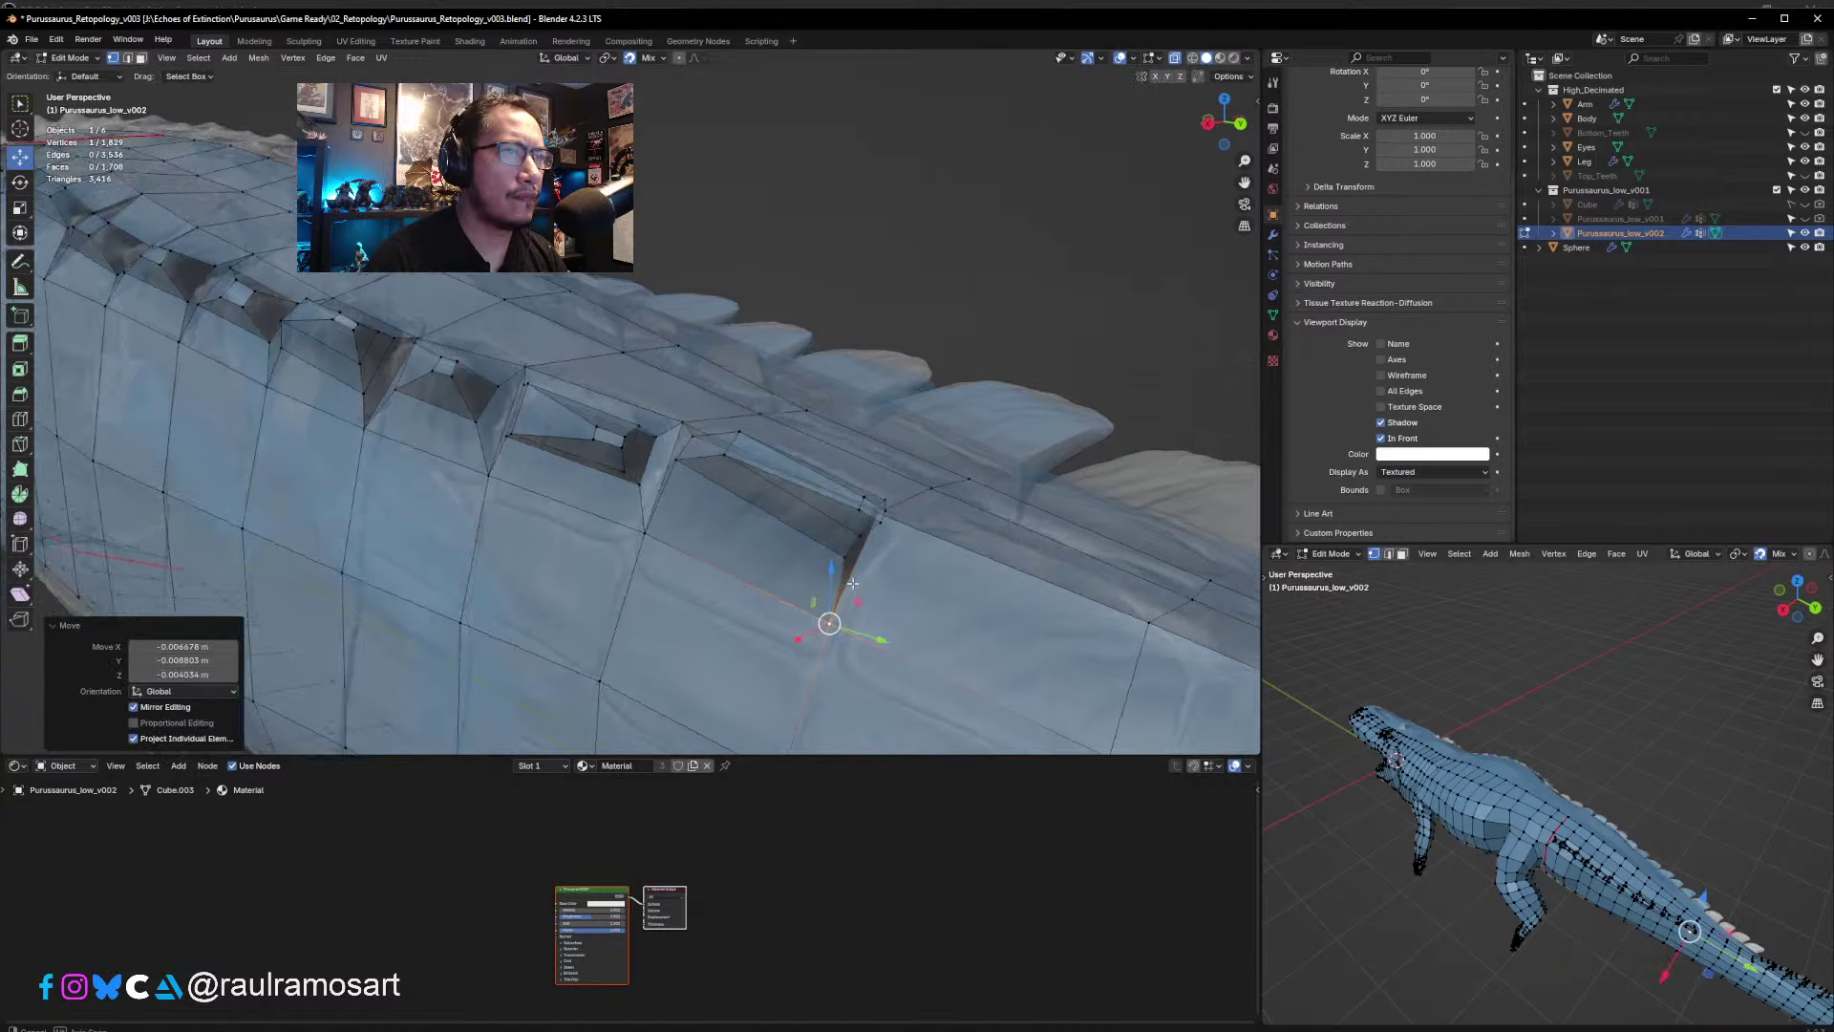
- Reposition the two back vertices inboard of the scute's rear corner to follow the sculpted surface
middle_click_drag(827, 622, 837, 581)
left_click(901, 548)
key("g")
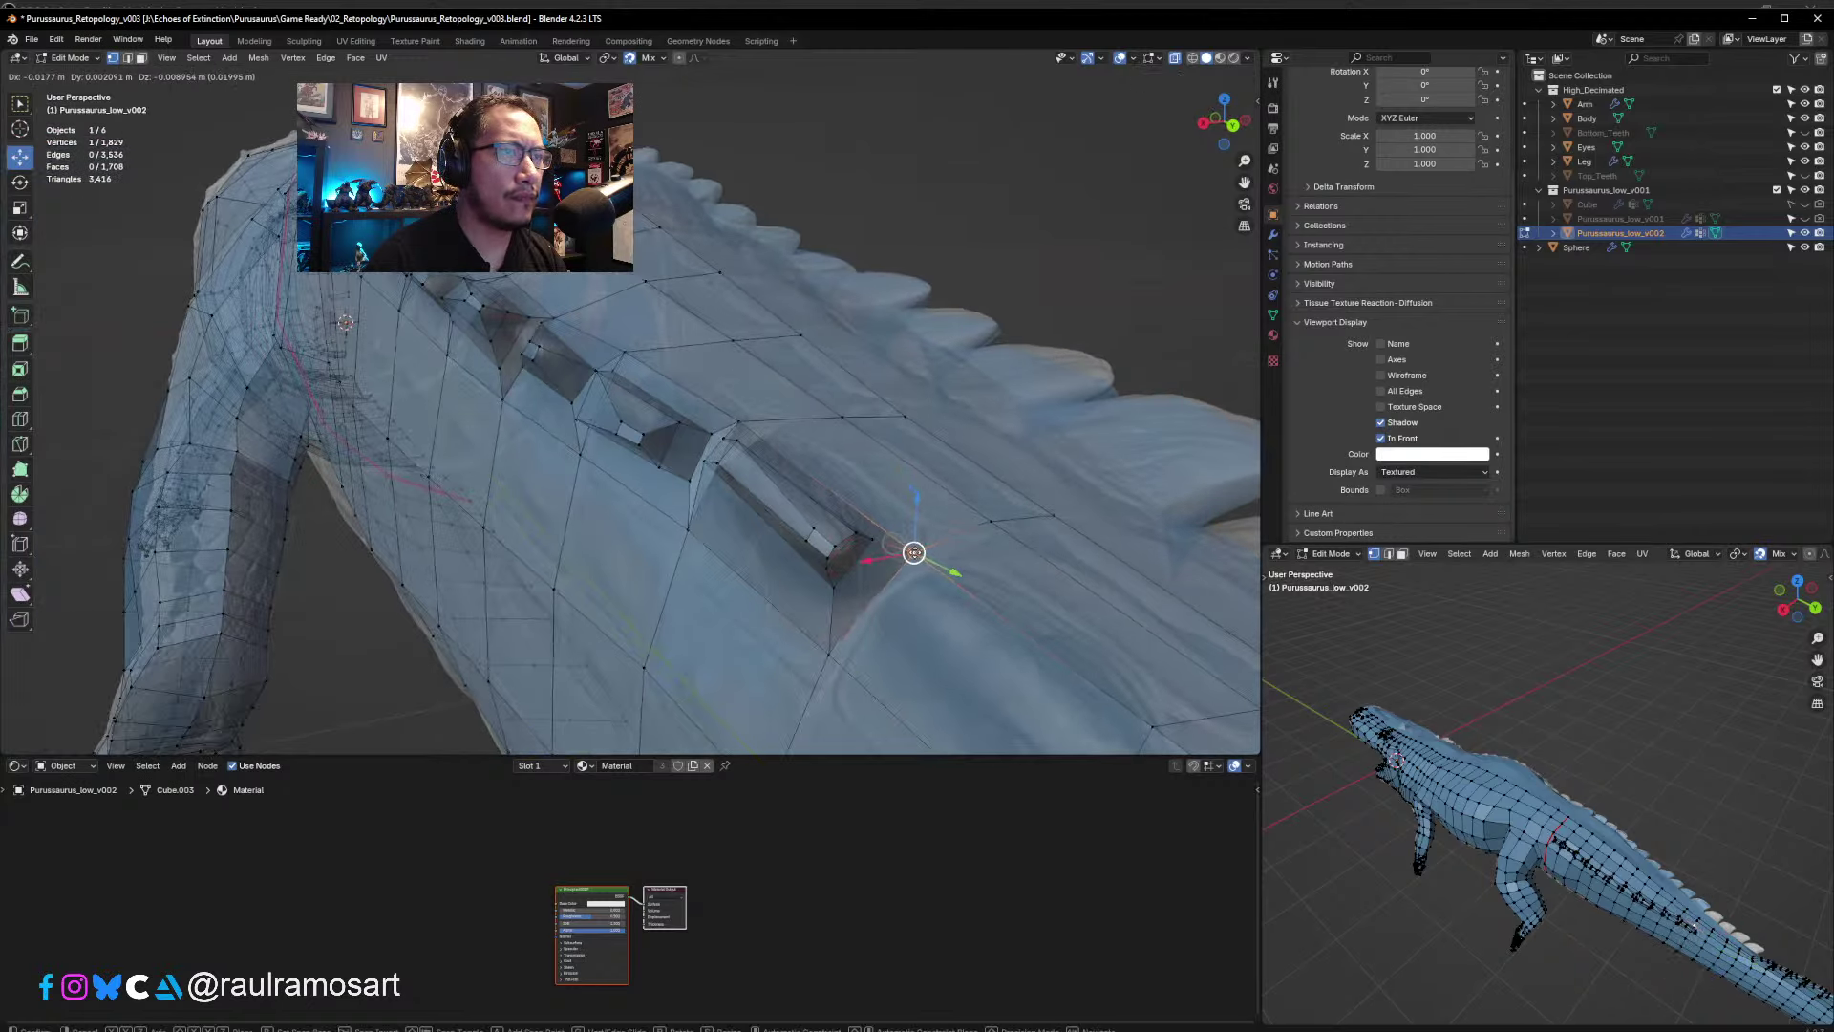
left_click(915, 552)
left_click(985, 524)
key("g")
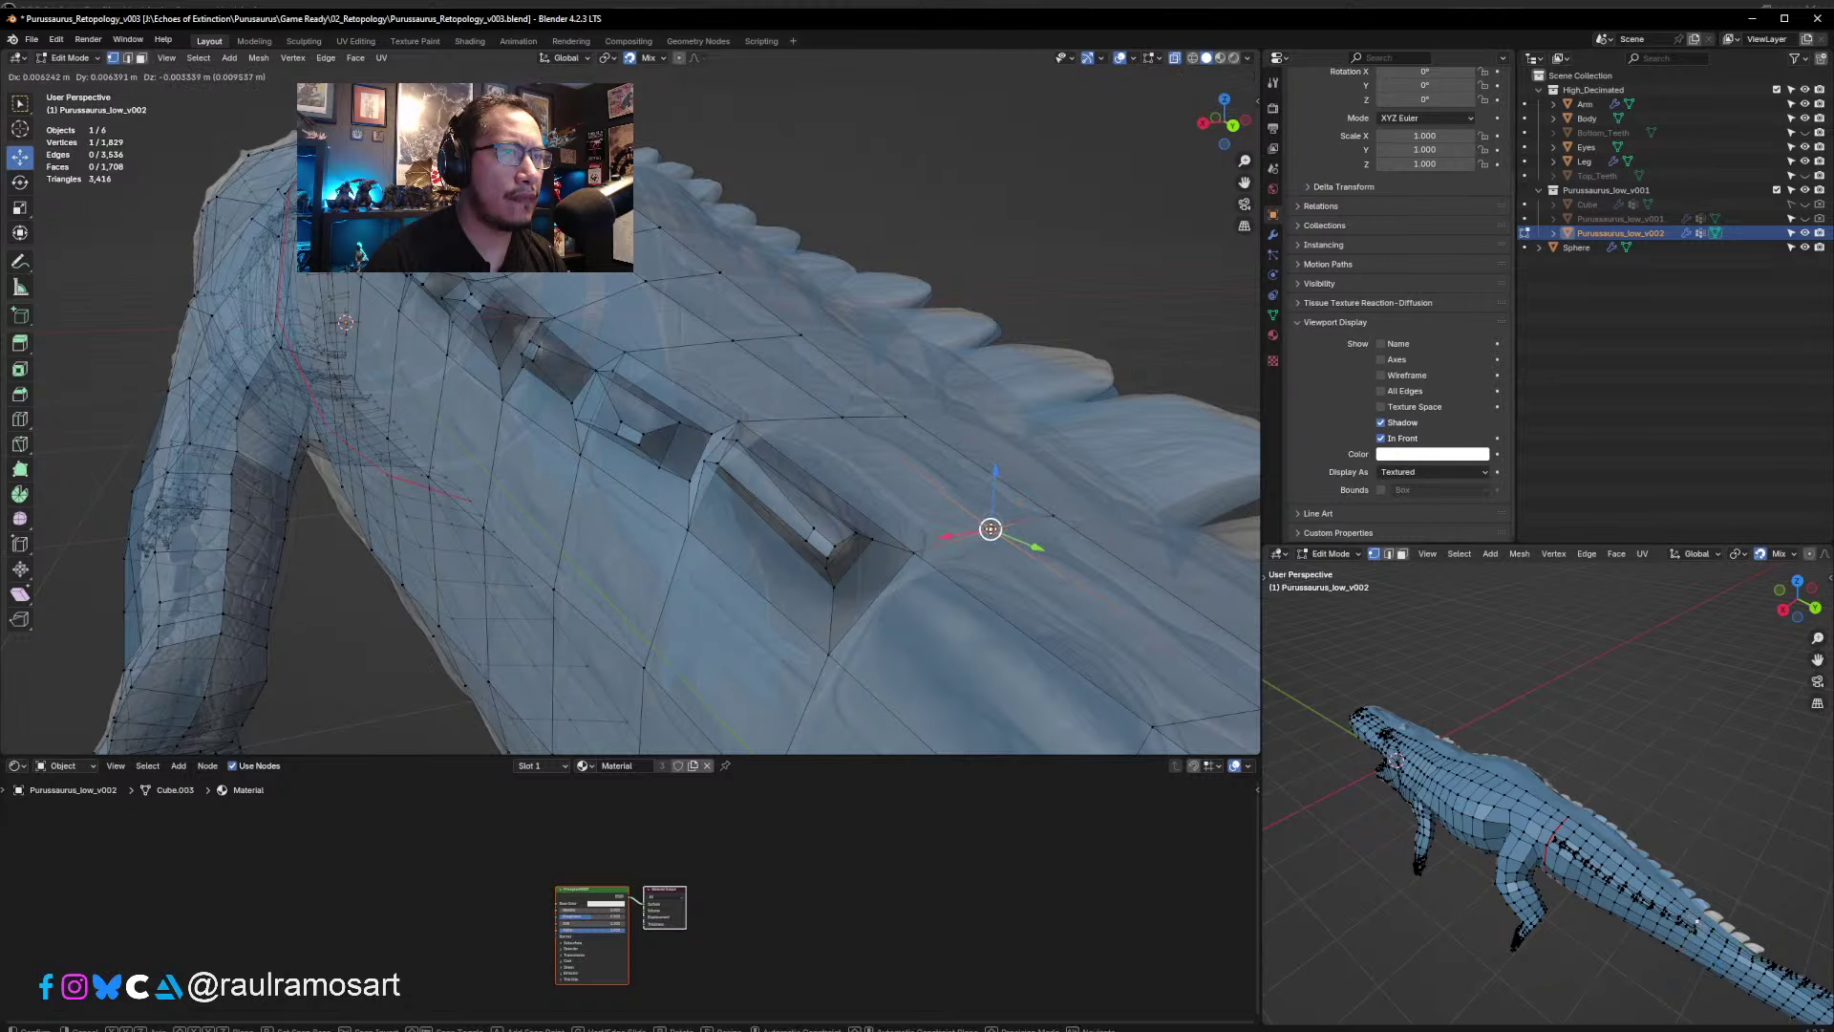
left_click(989, 522)
middle_click_drag(990, 522, 819, 459)
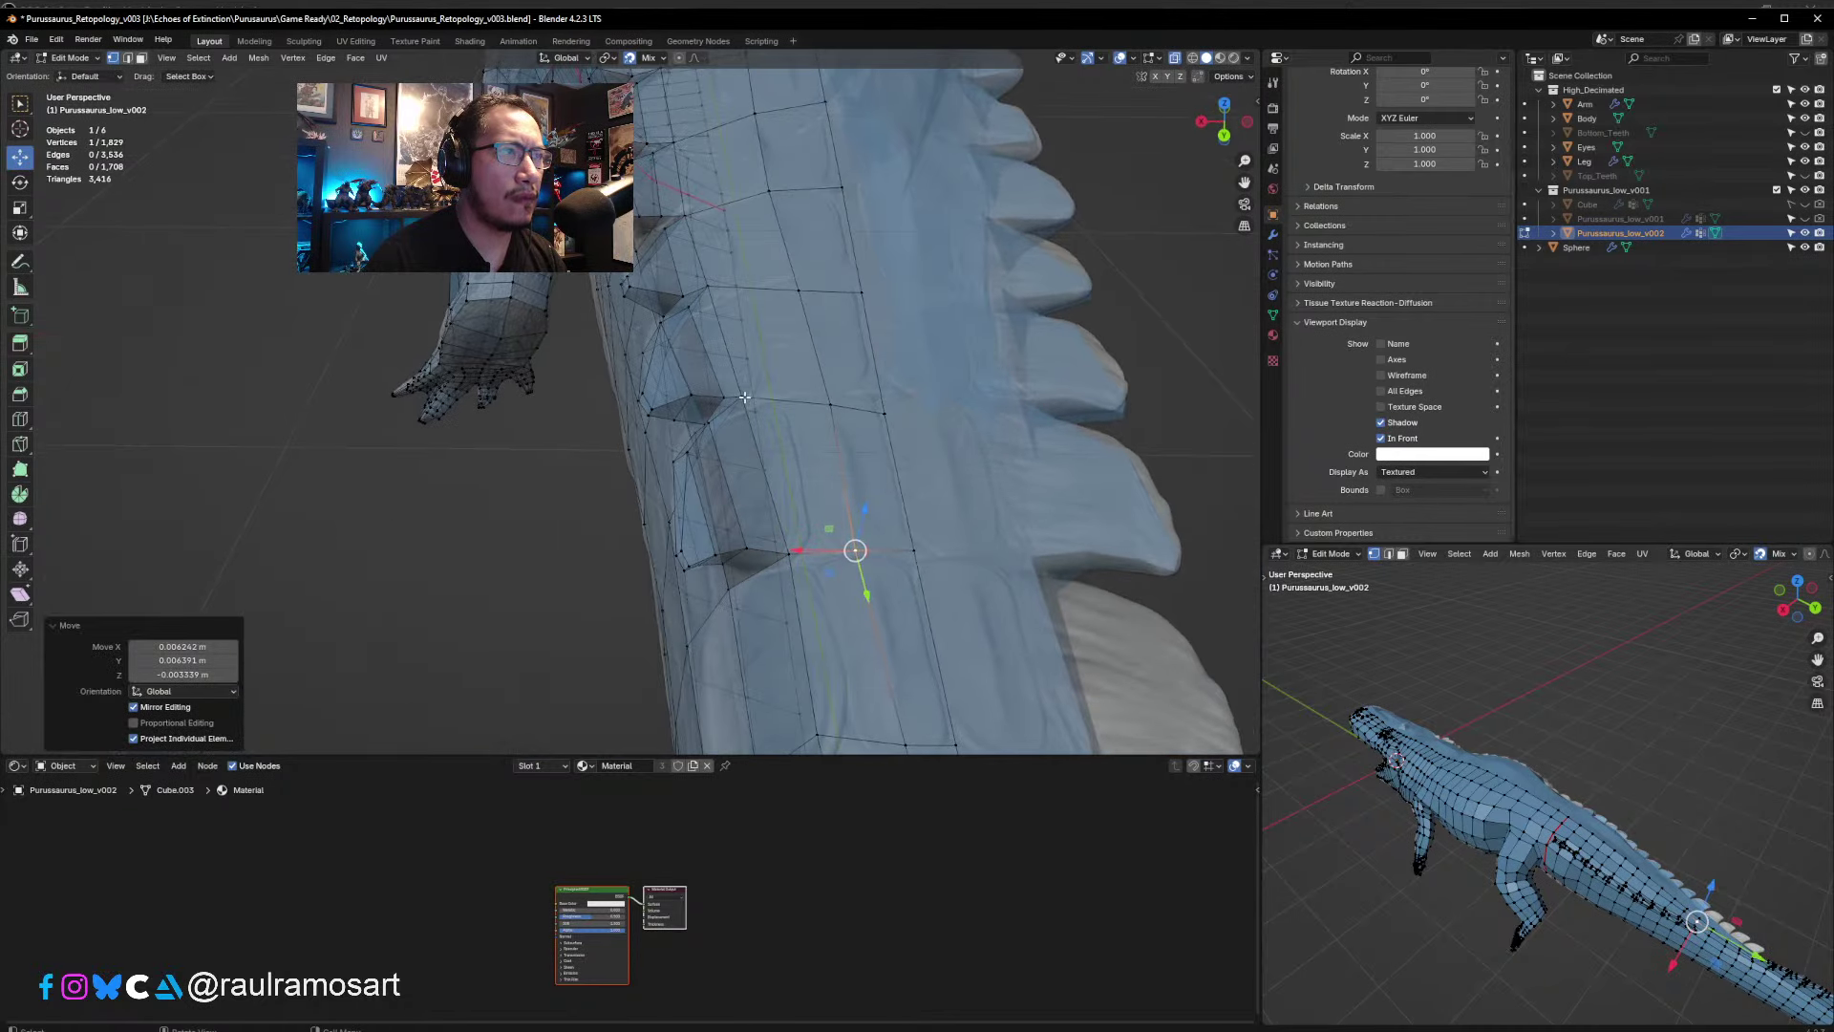
middle_click_drag(744, 398, 921, 470)
scroll(1471, 862, "up", 2)
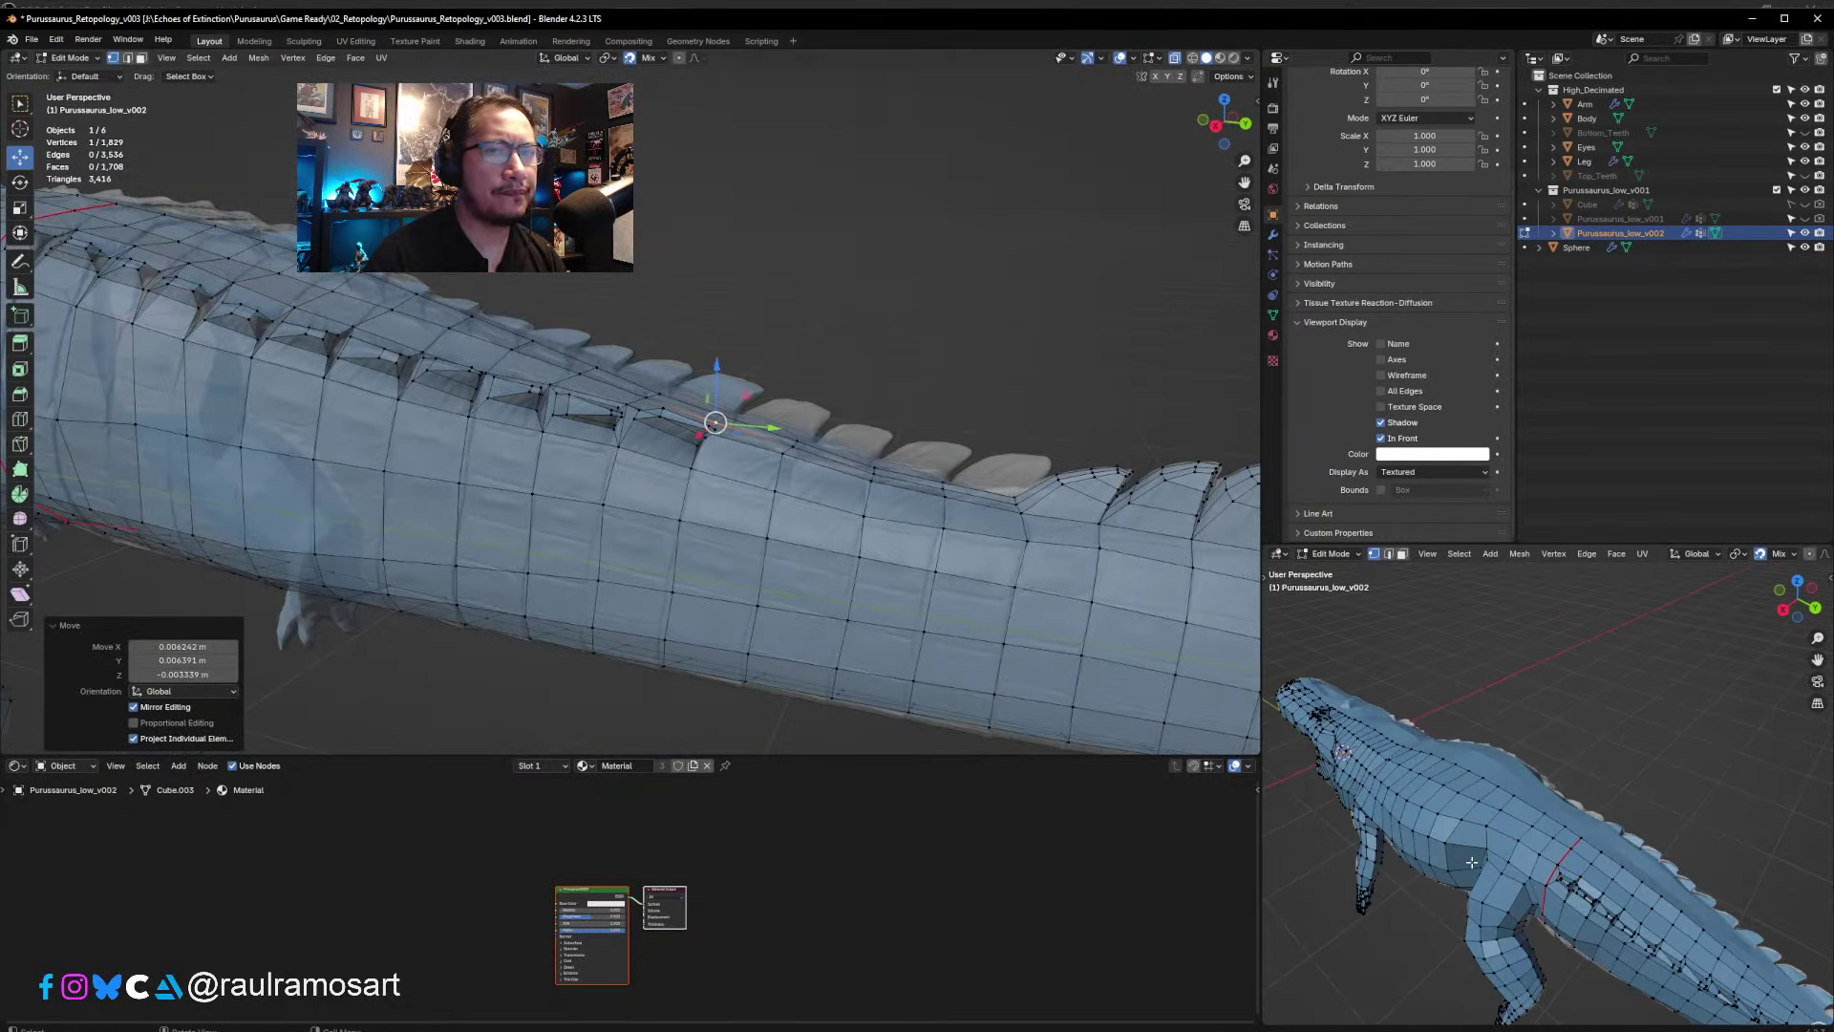
- In face selection, move the back face behind the last finished scute tailward under the next sculpted scute, with snapping off
middle_click_drag(1524, 956, 1455, 779, "shift")
middle_click_drag(1627, 860, 1427, 818)
scroll(1662, 832, "up", 3)
key("Tab")
key("Tab")
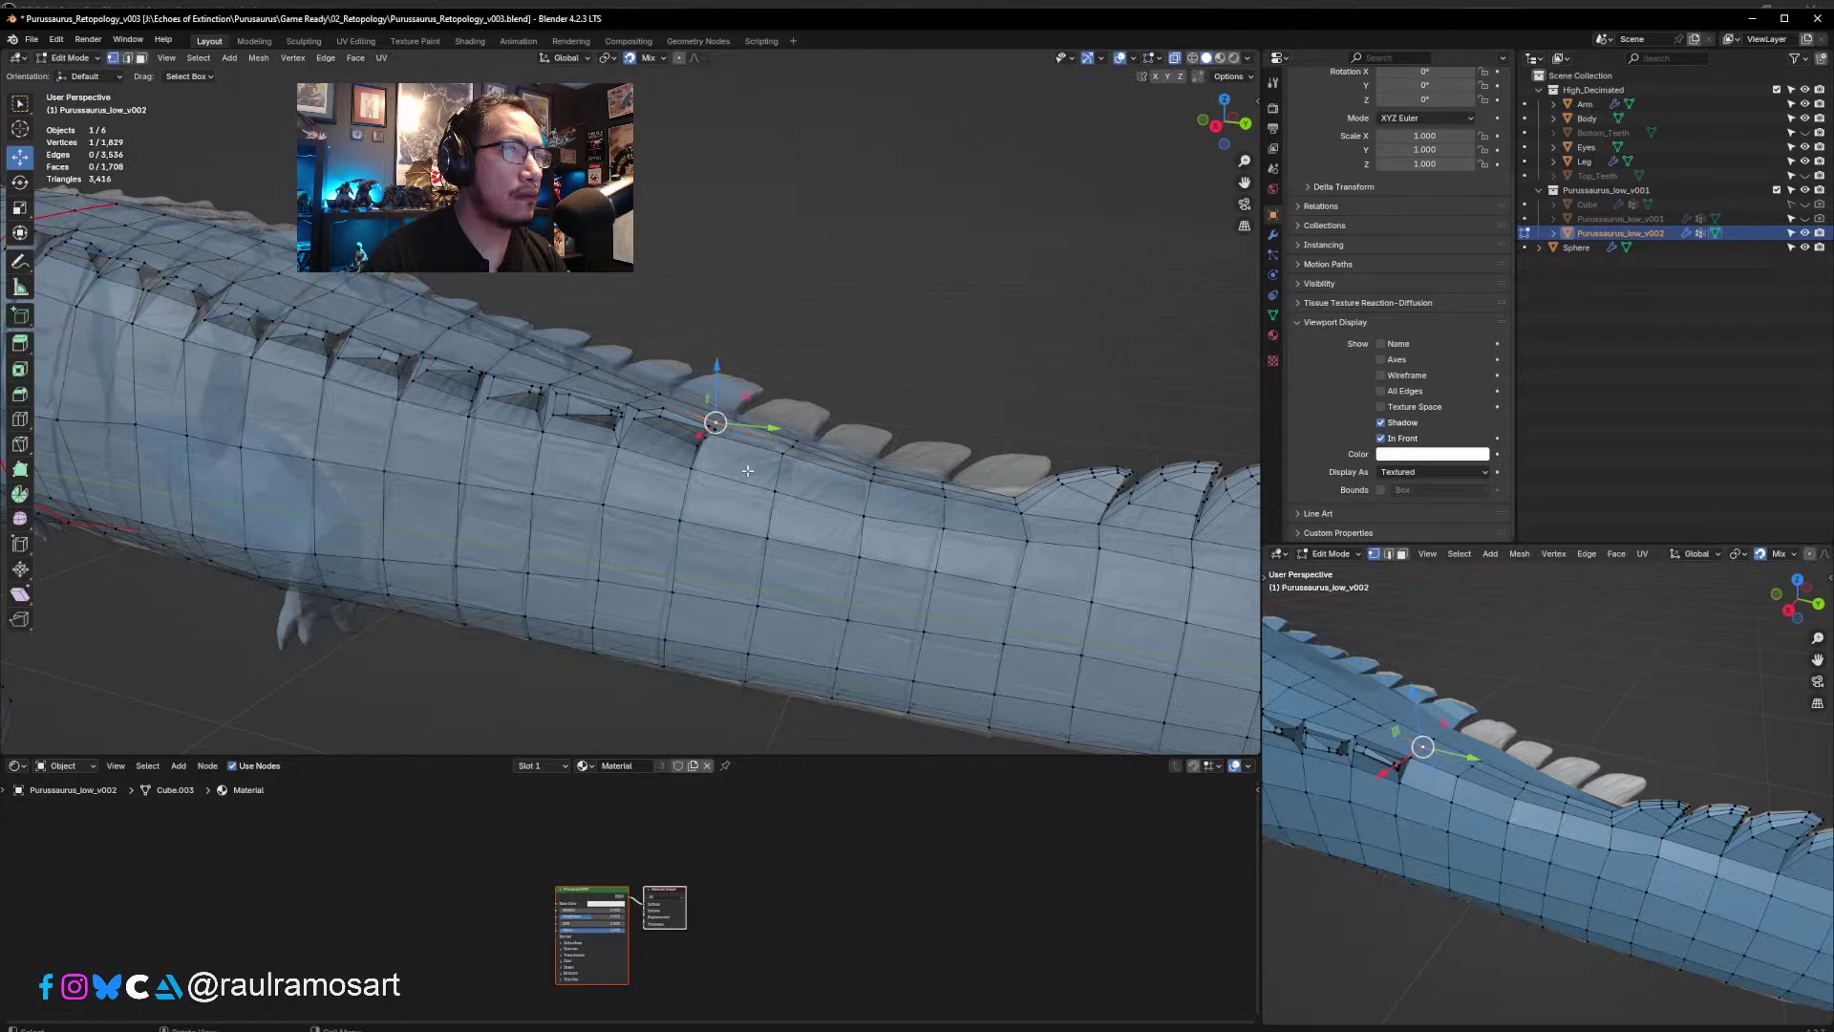
left_click(775, 491)
left_click(142, 58)
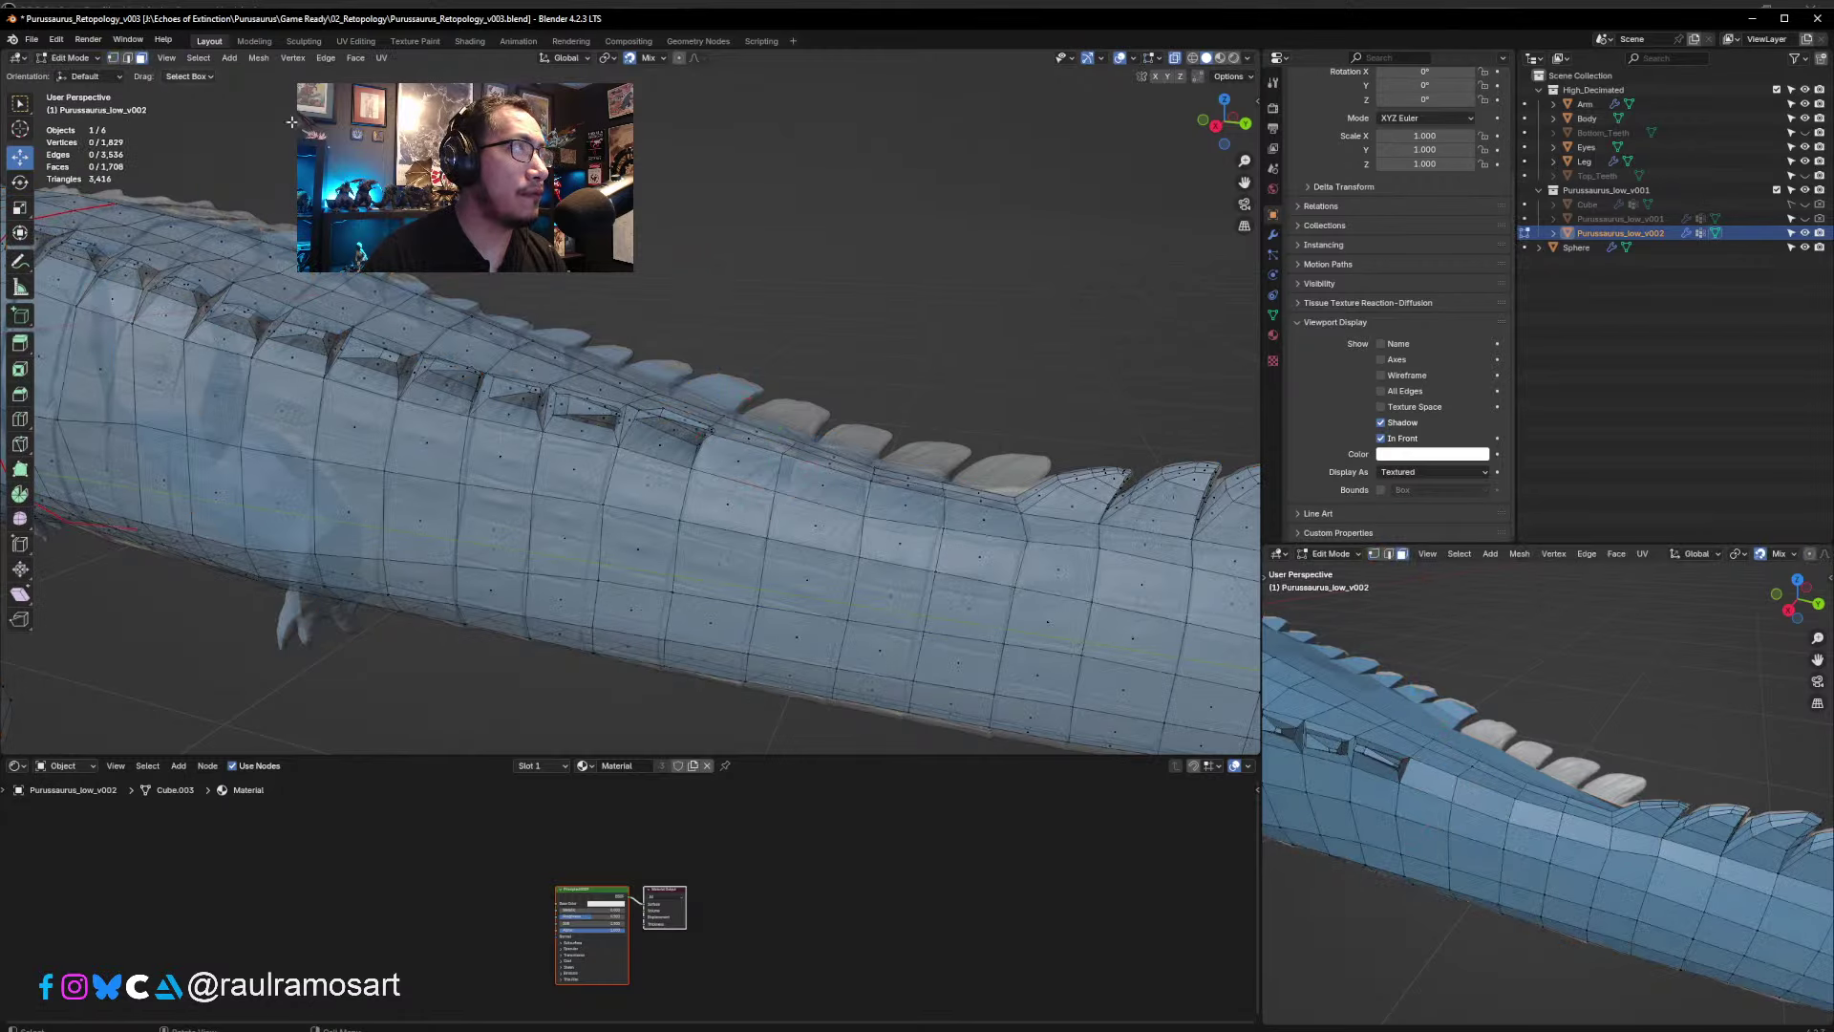
left_click(778, 477)
middle_click_drag(778, 476, 755, 531)
scroll(672, 448, "up", 5)
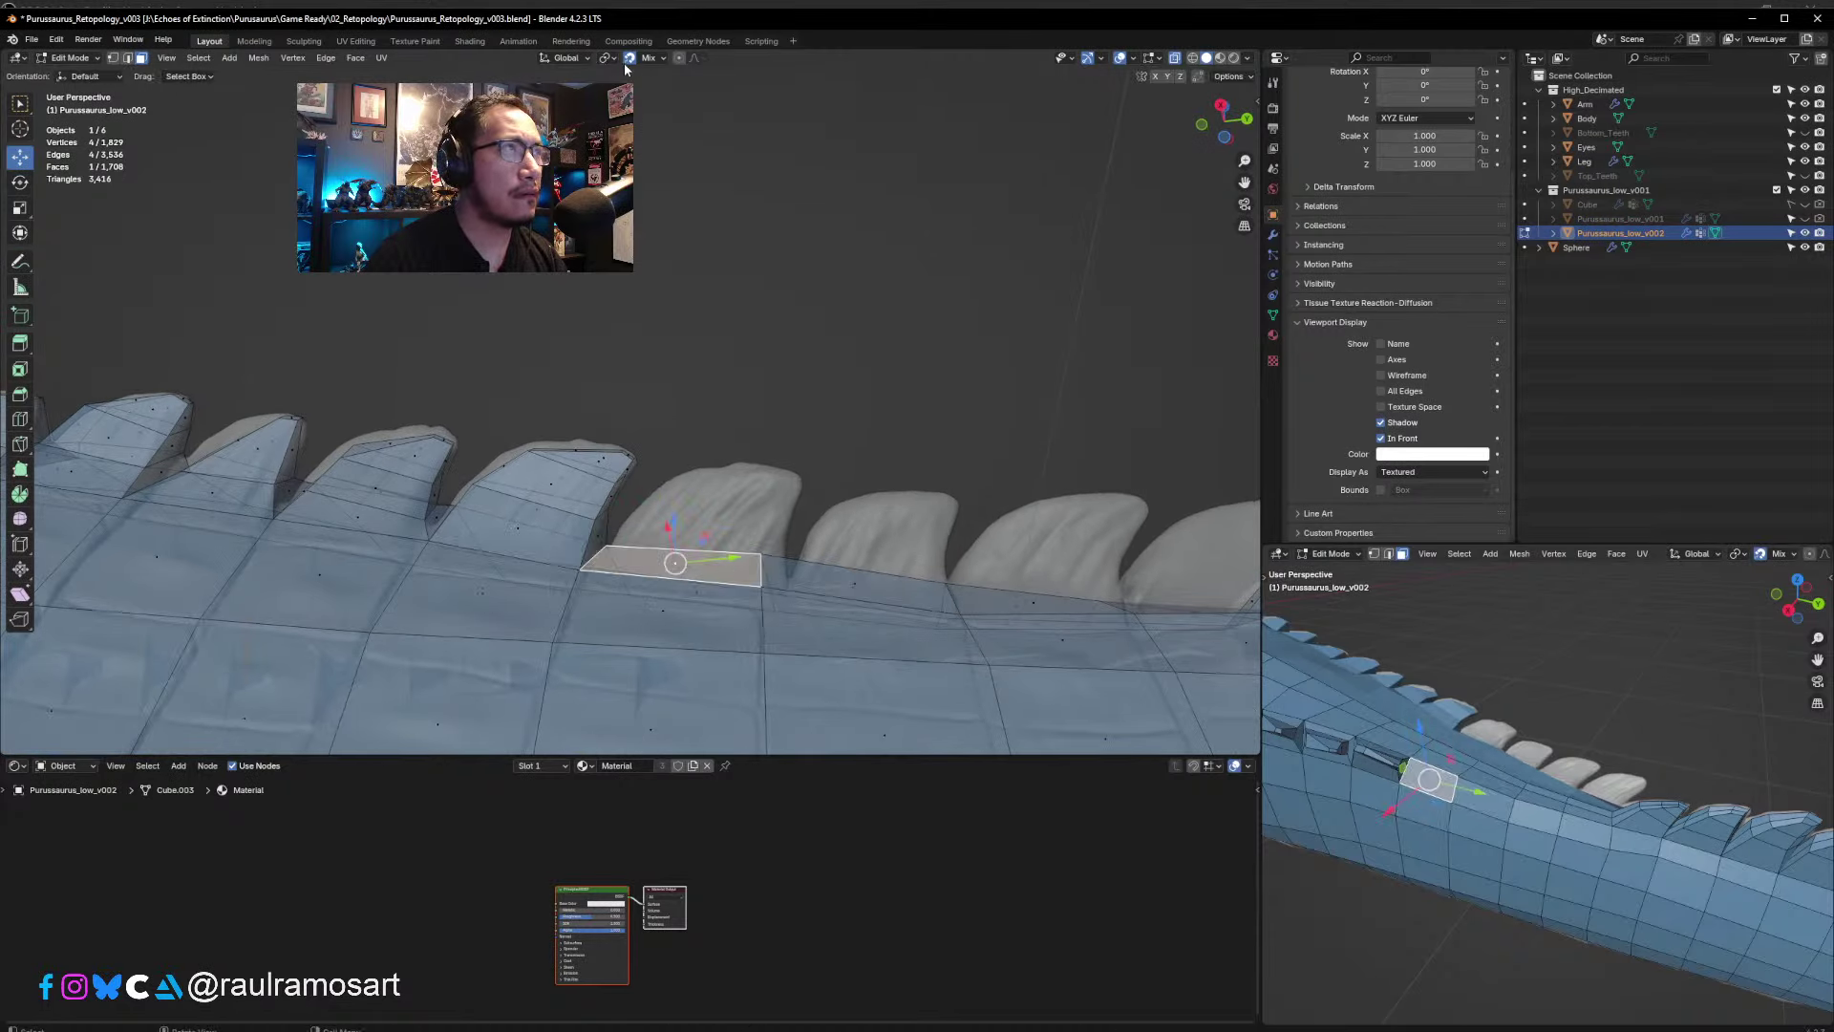
key("g")
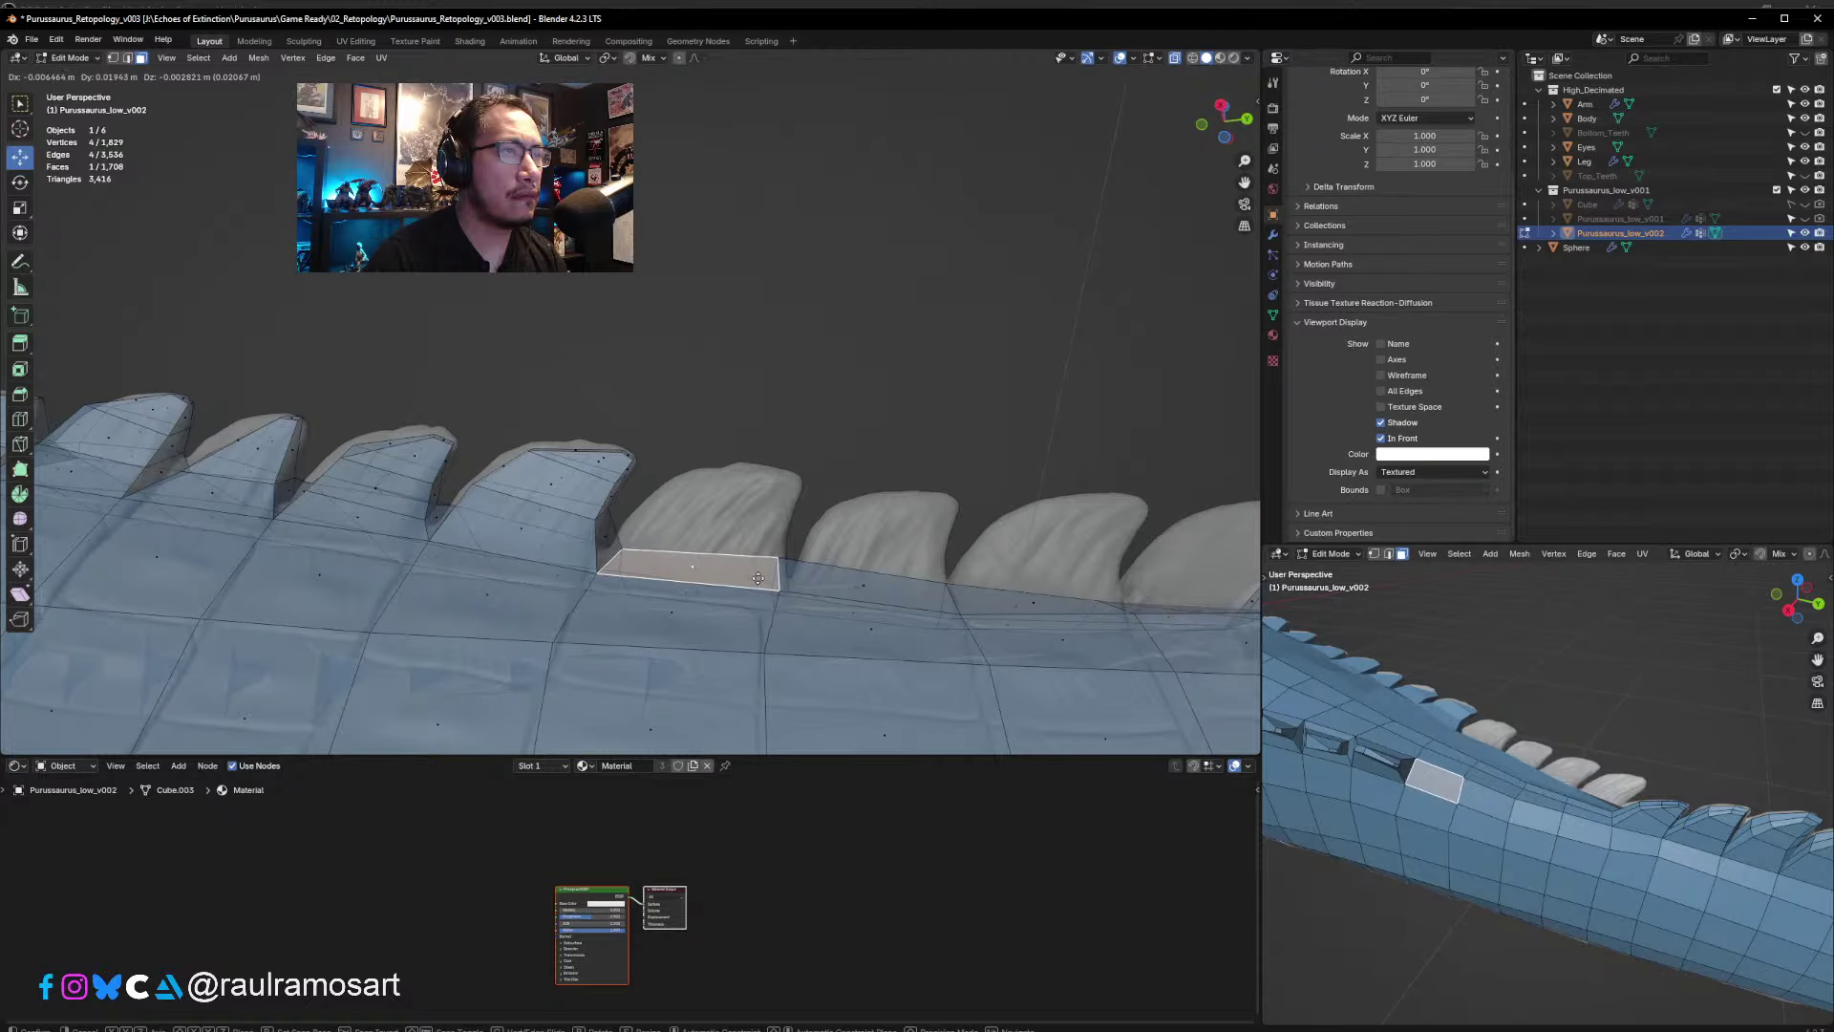
left_click(783, 591)
- Inset that face by about 0.015 m and raise the inner face into the sculpted scute's base
key("i")
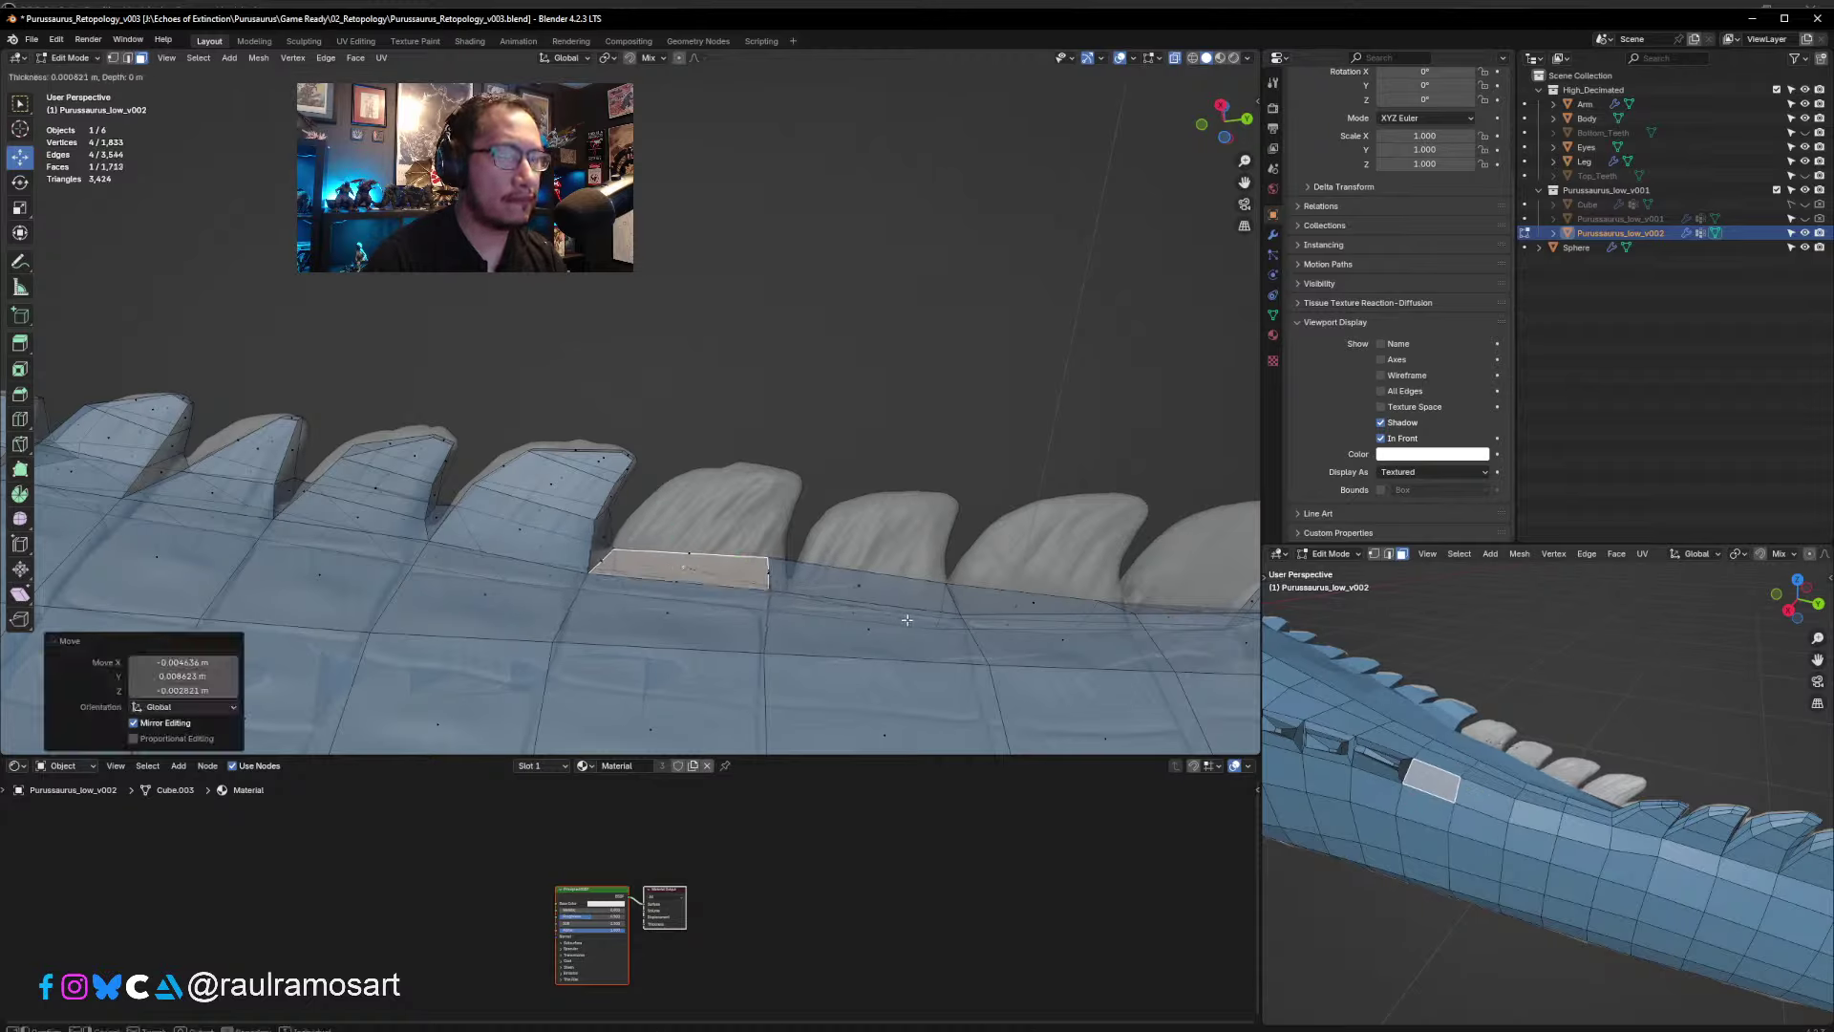
left_click(755, 565)
key("g")
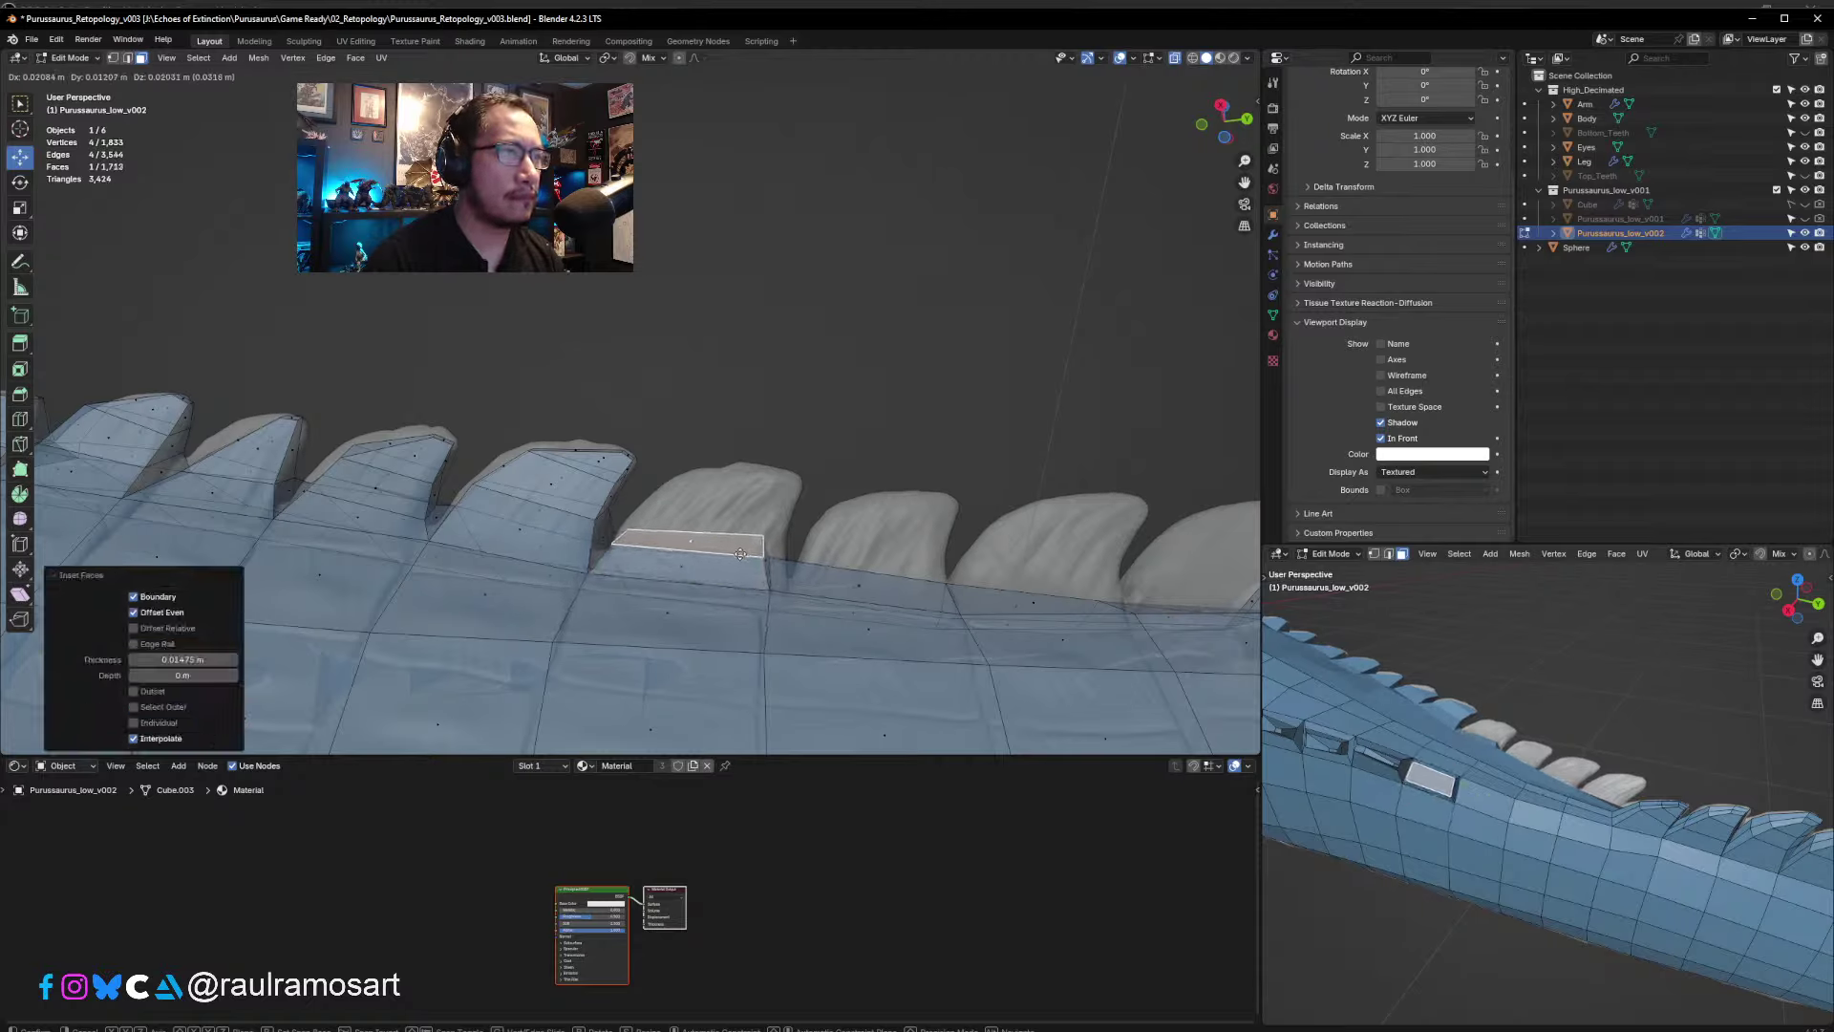
left_click(738, 535)
- Extrude the raised face upward about 0.024 m, shrink it and shift it toward the tail along the sculpted scute
key("e")
left_click(734, 524)
key("s")
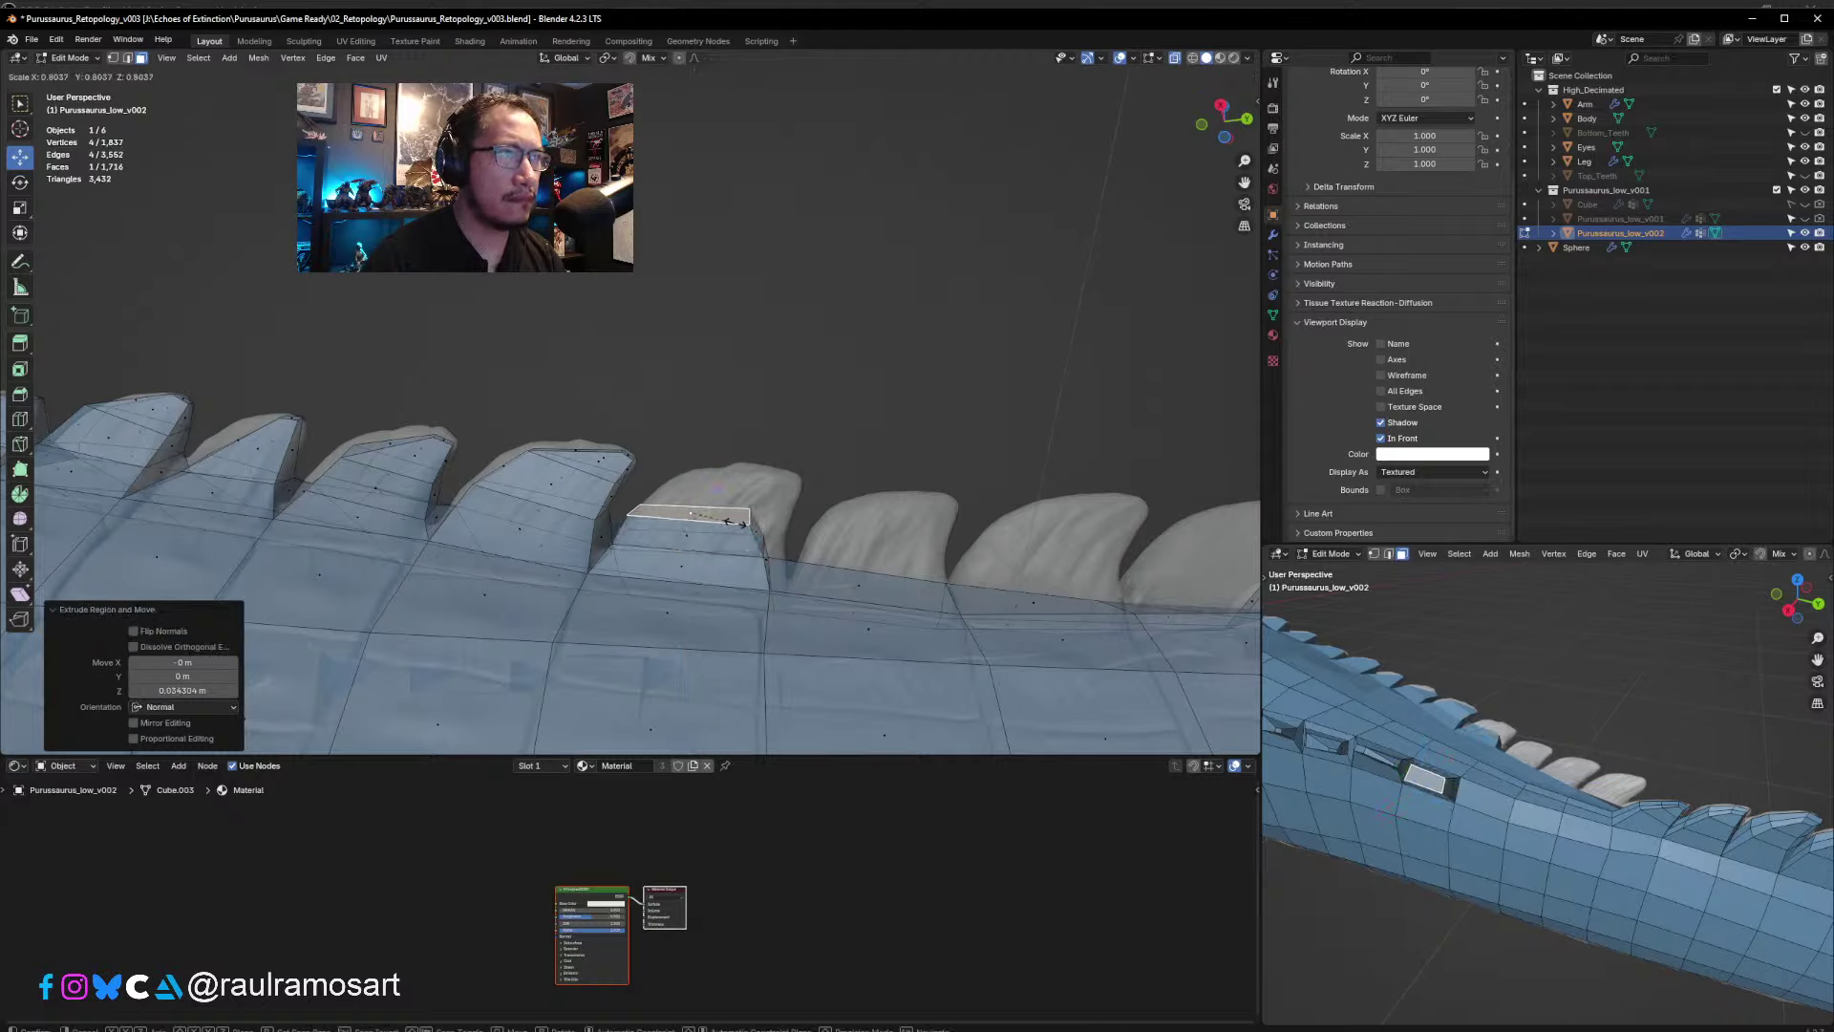
left_click(736, 522)
key("g")
left_click(762, 514)
- Extrude the scute's top face up to the sculpted crest, scale it to 0.792, shift it to the tip and adjust its size
key("e")
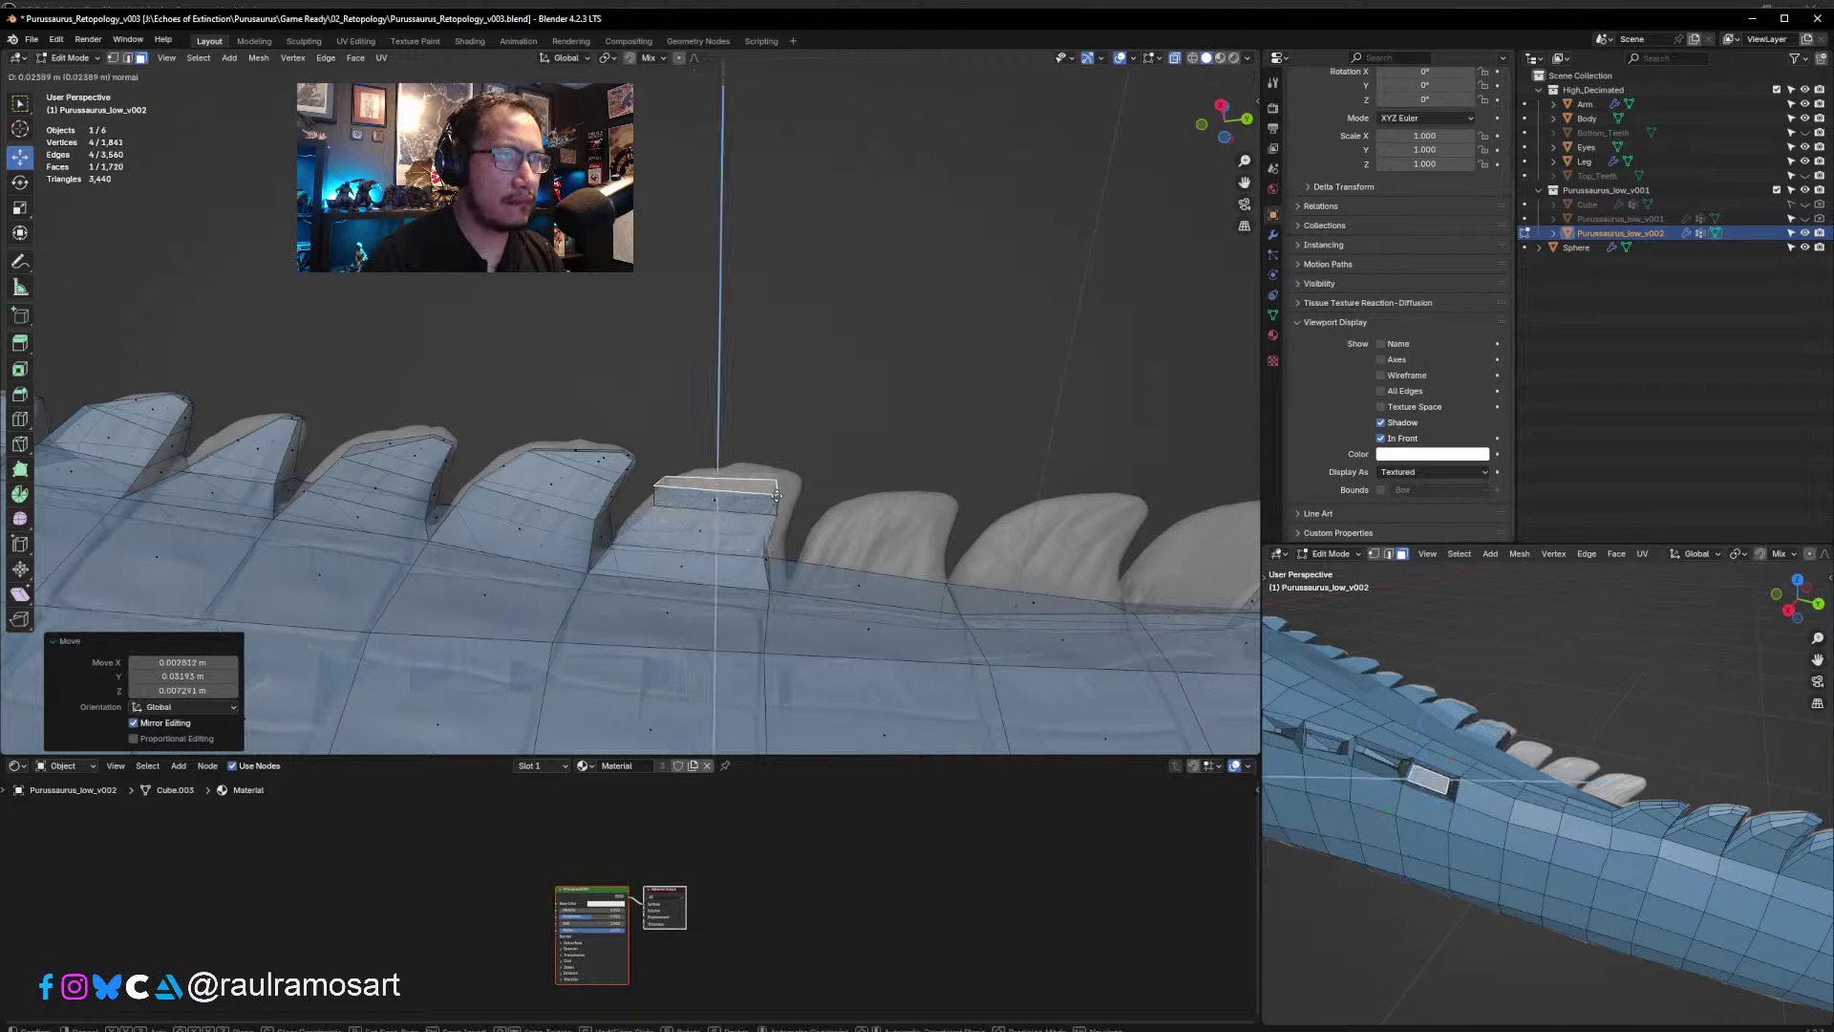
left_click(765, 495)
key("s")
left_click(765, 494)
key("g")
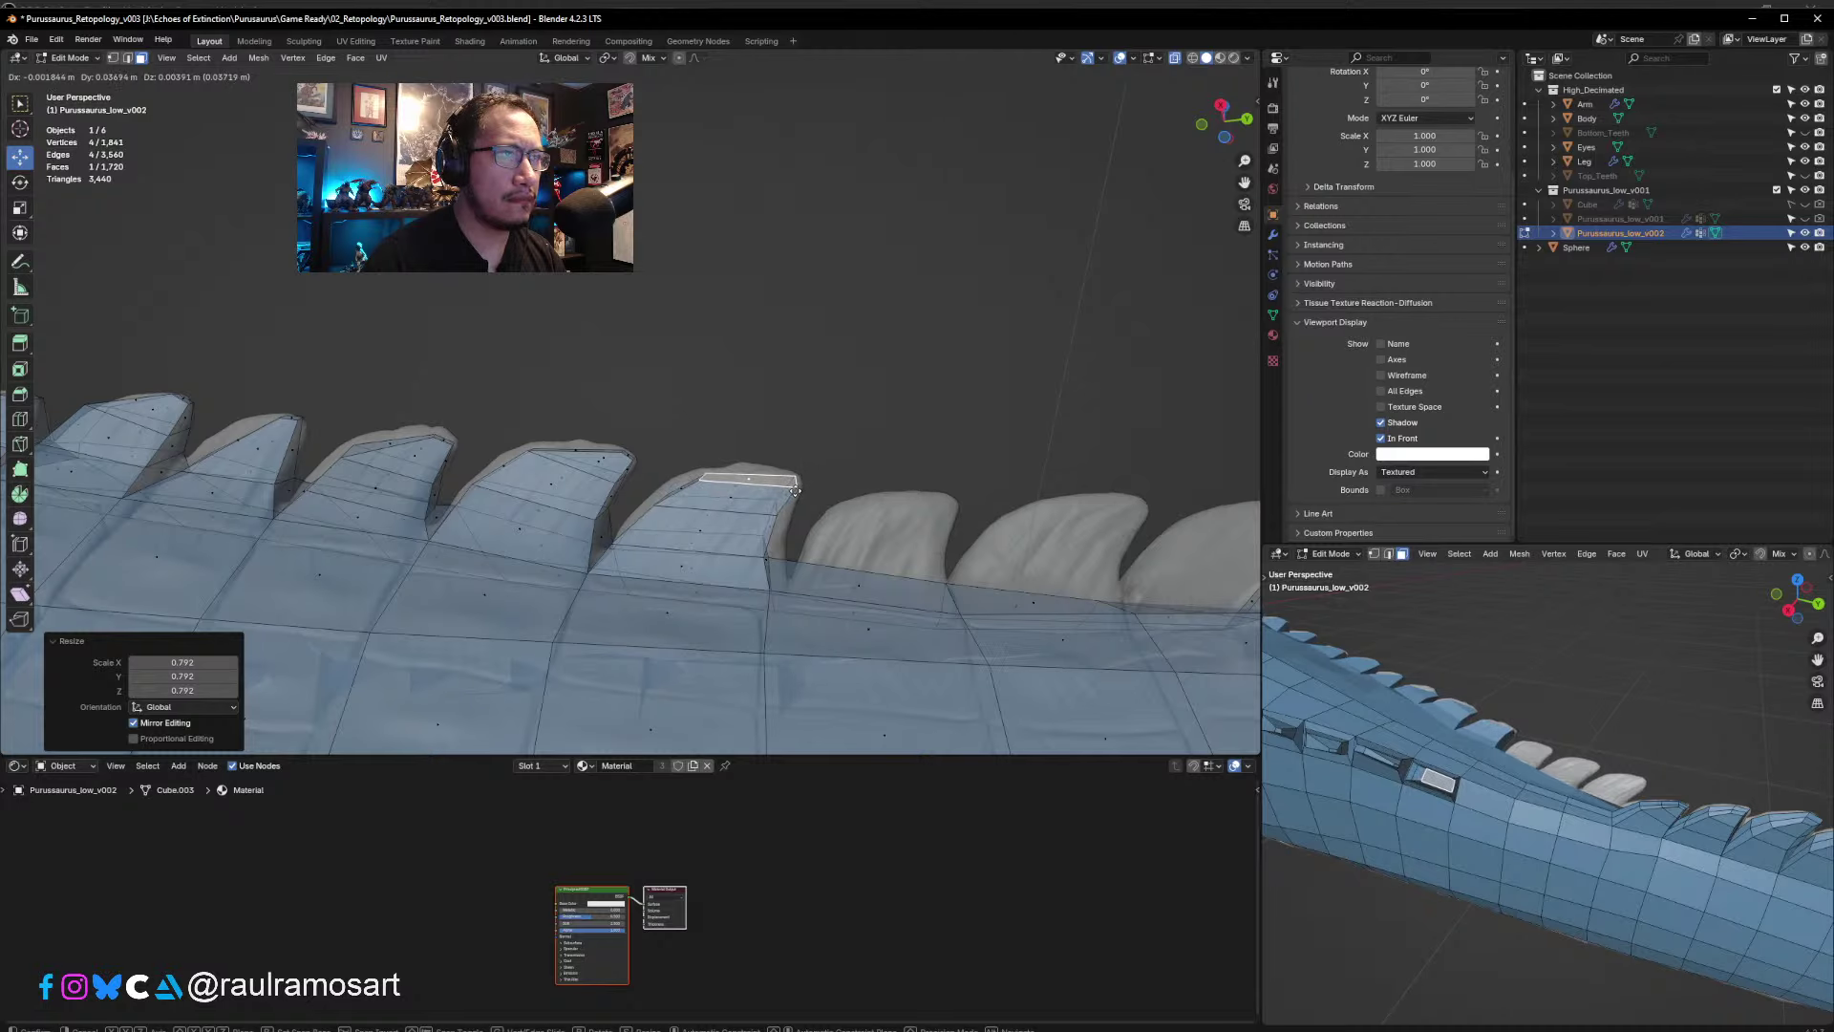
left_click(789, 489)
middle_click_drag(789, 489, 714, 545)
key("s")
left_click(788, 621)
- Move the new scute's rear base face and the two vertical edges below its base to align with the sculpt
left_click(711, 548)
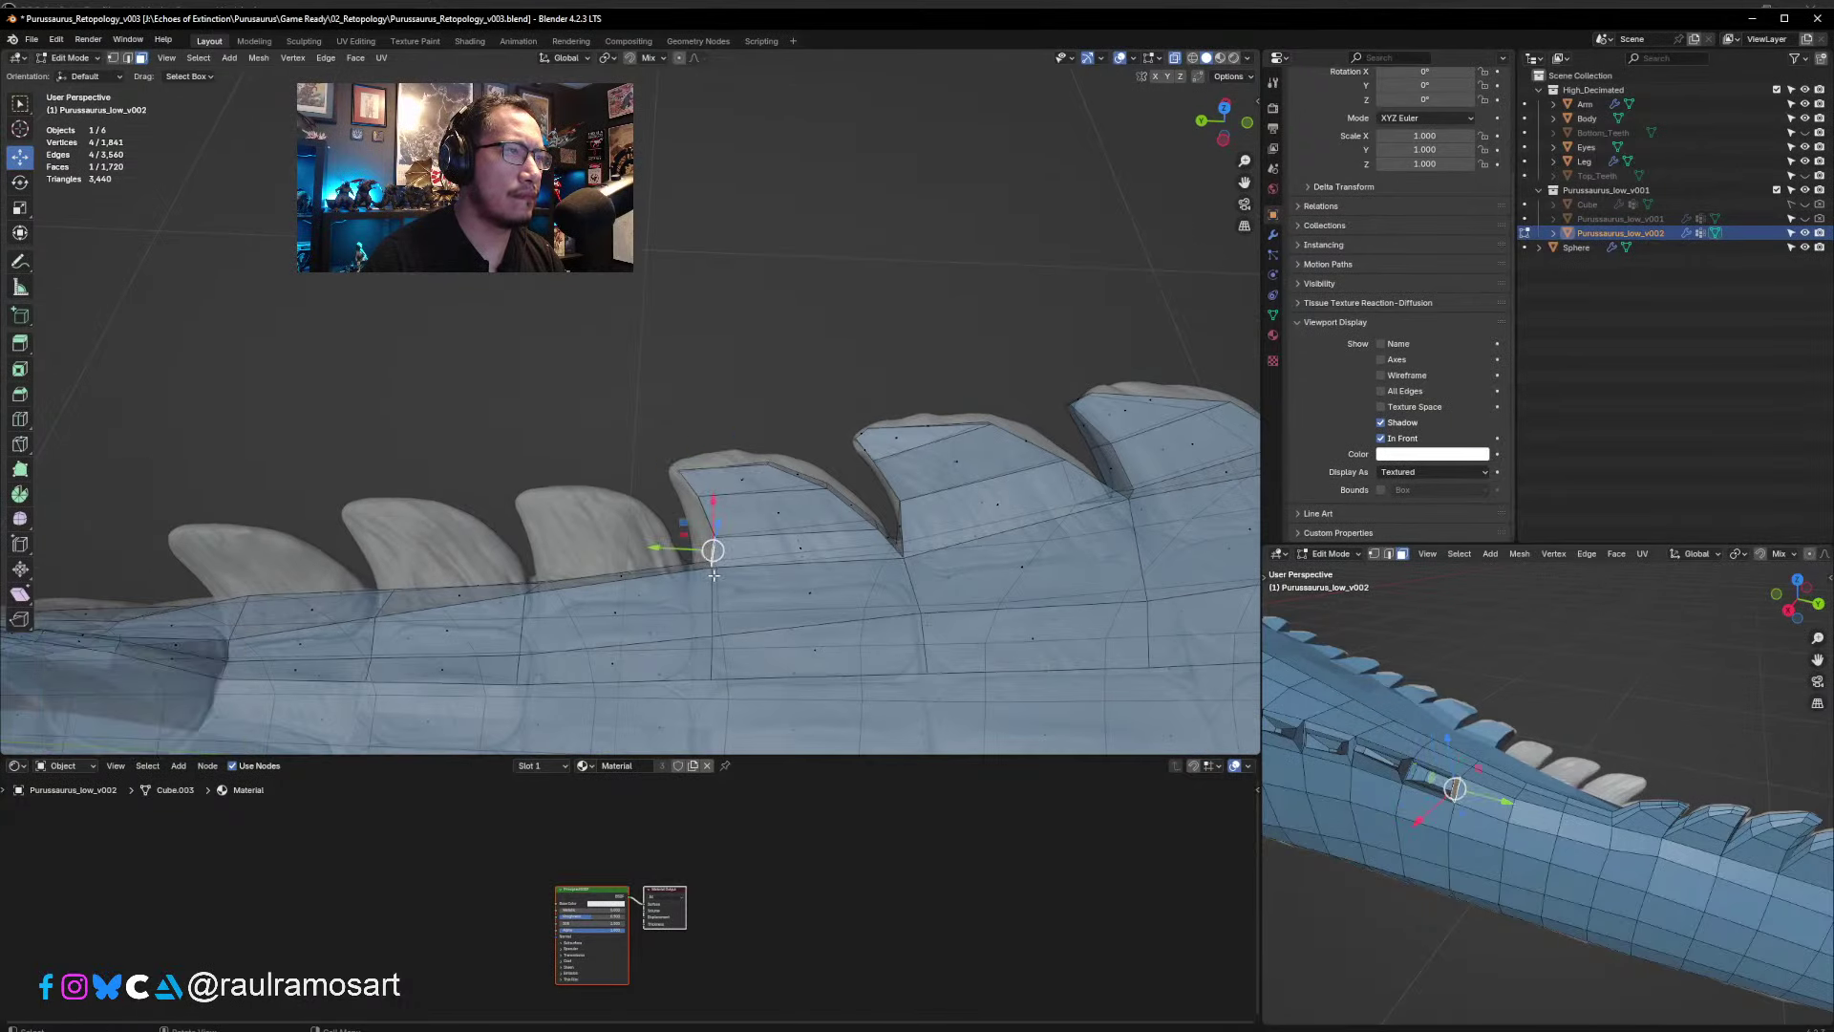
key("g")
left_click(696, 562)
key("alt+a")
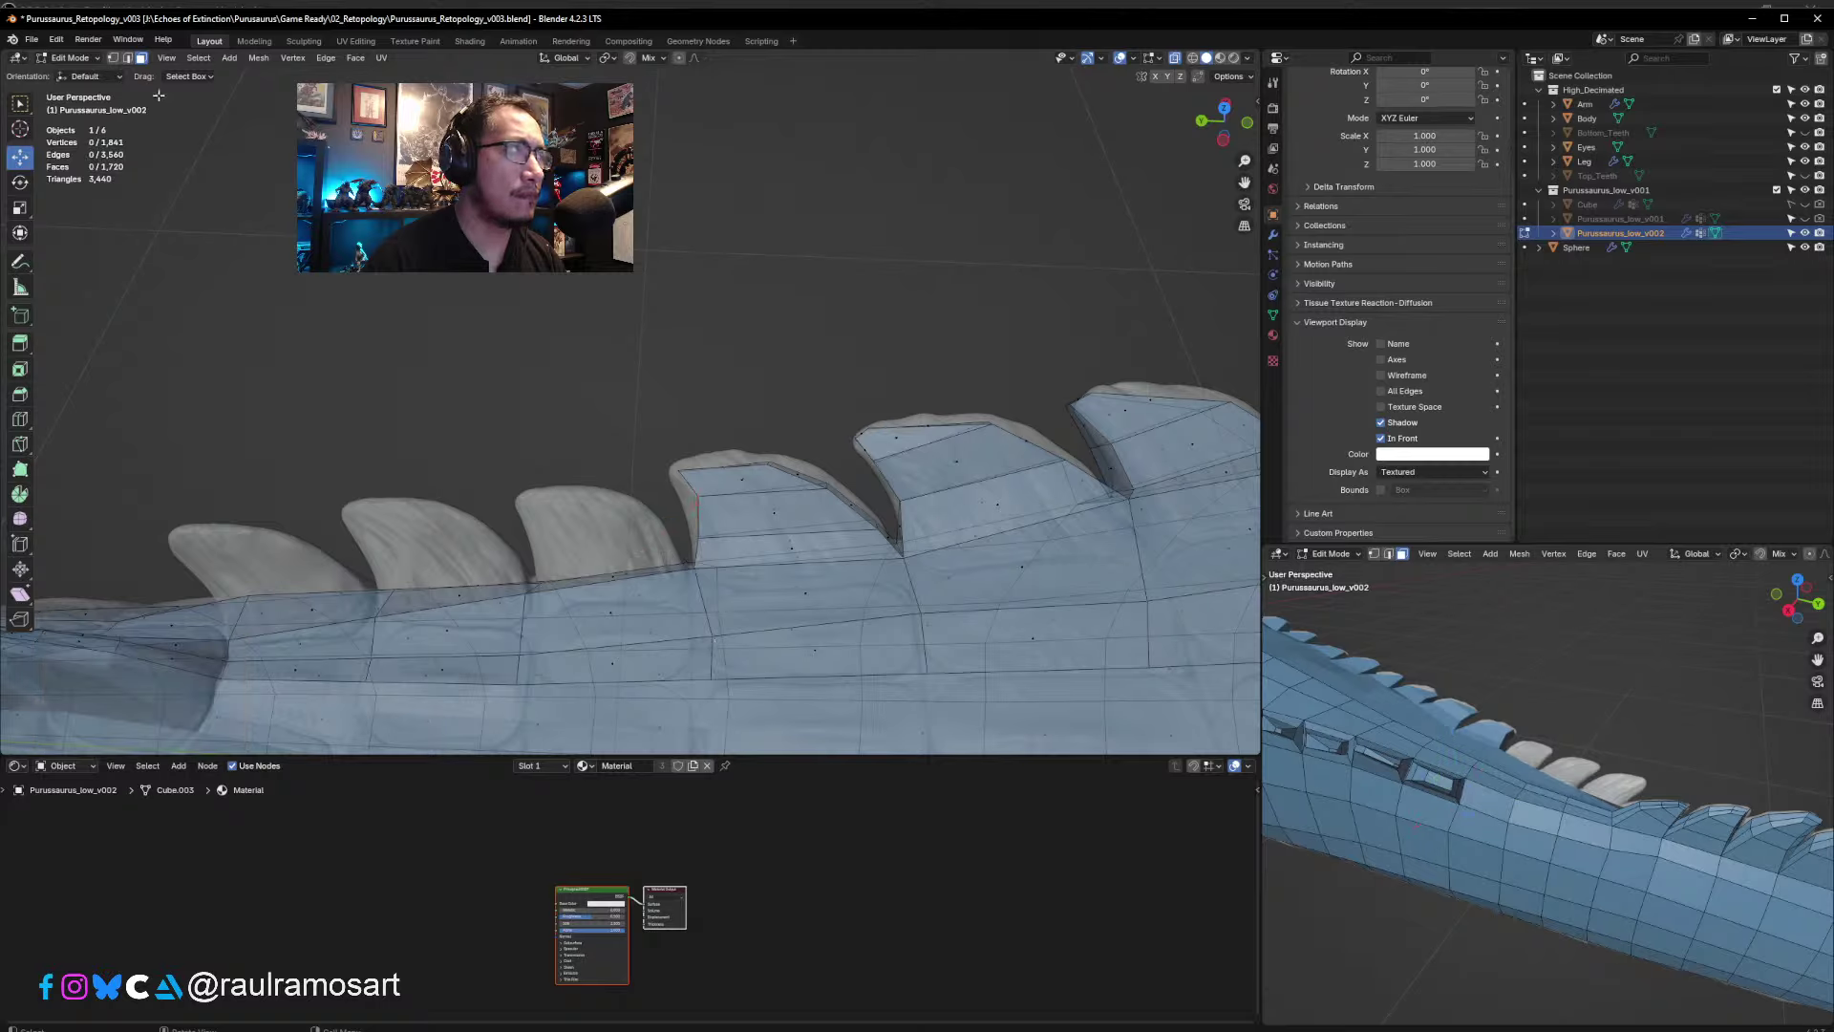
left_click_drag(707, 657, 692, 655)
left_click_drag(921, 635, 923, 633)
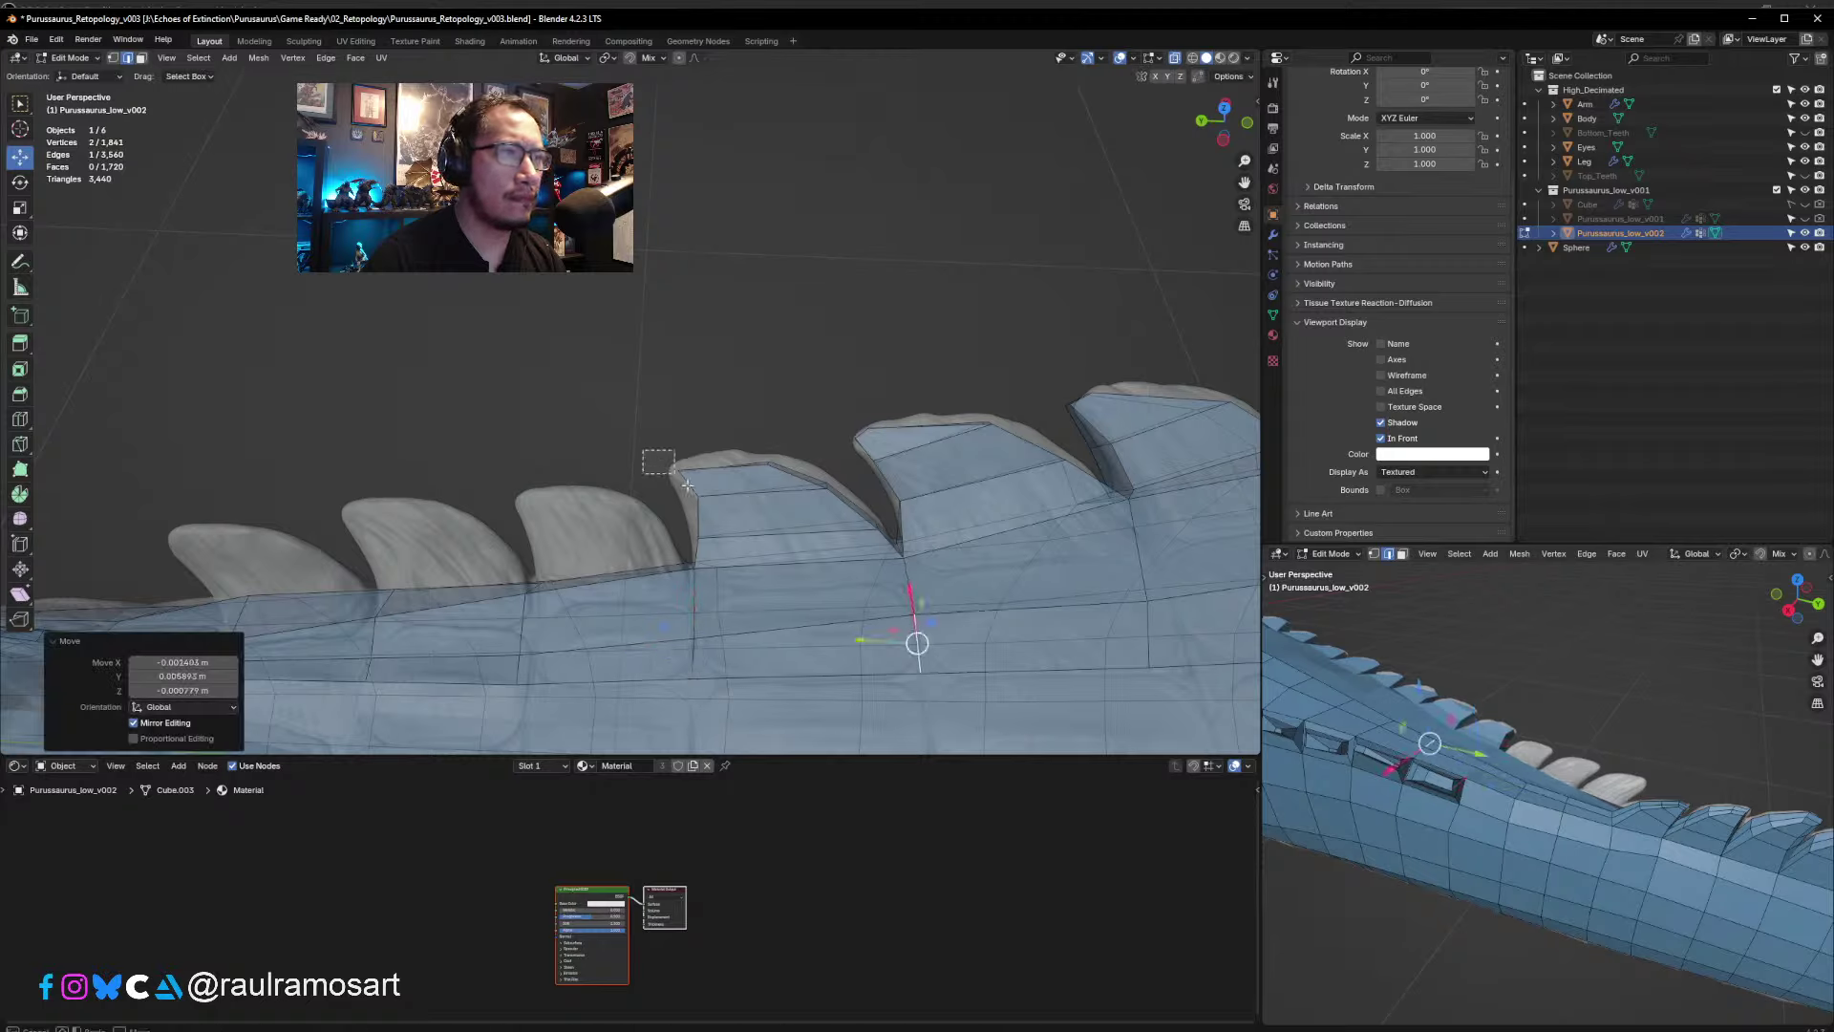
- Move the new scute's tip and its front edges outward to match the sculpted crest outline
left_click_drag(687, 486, 712, 517)
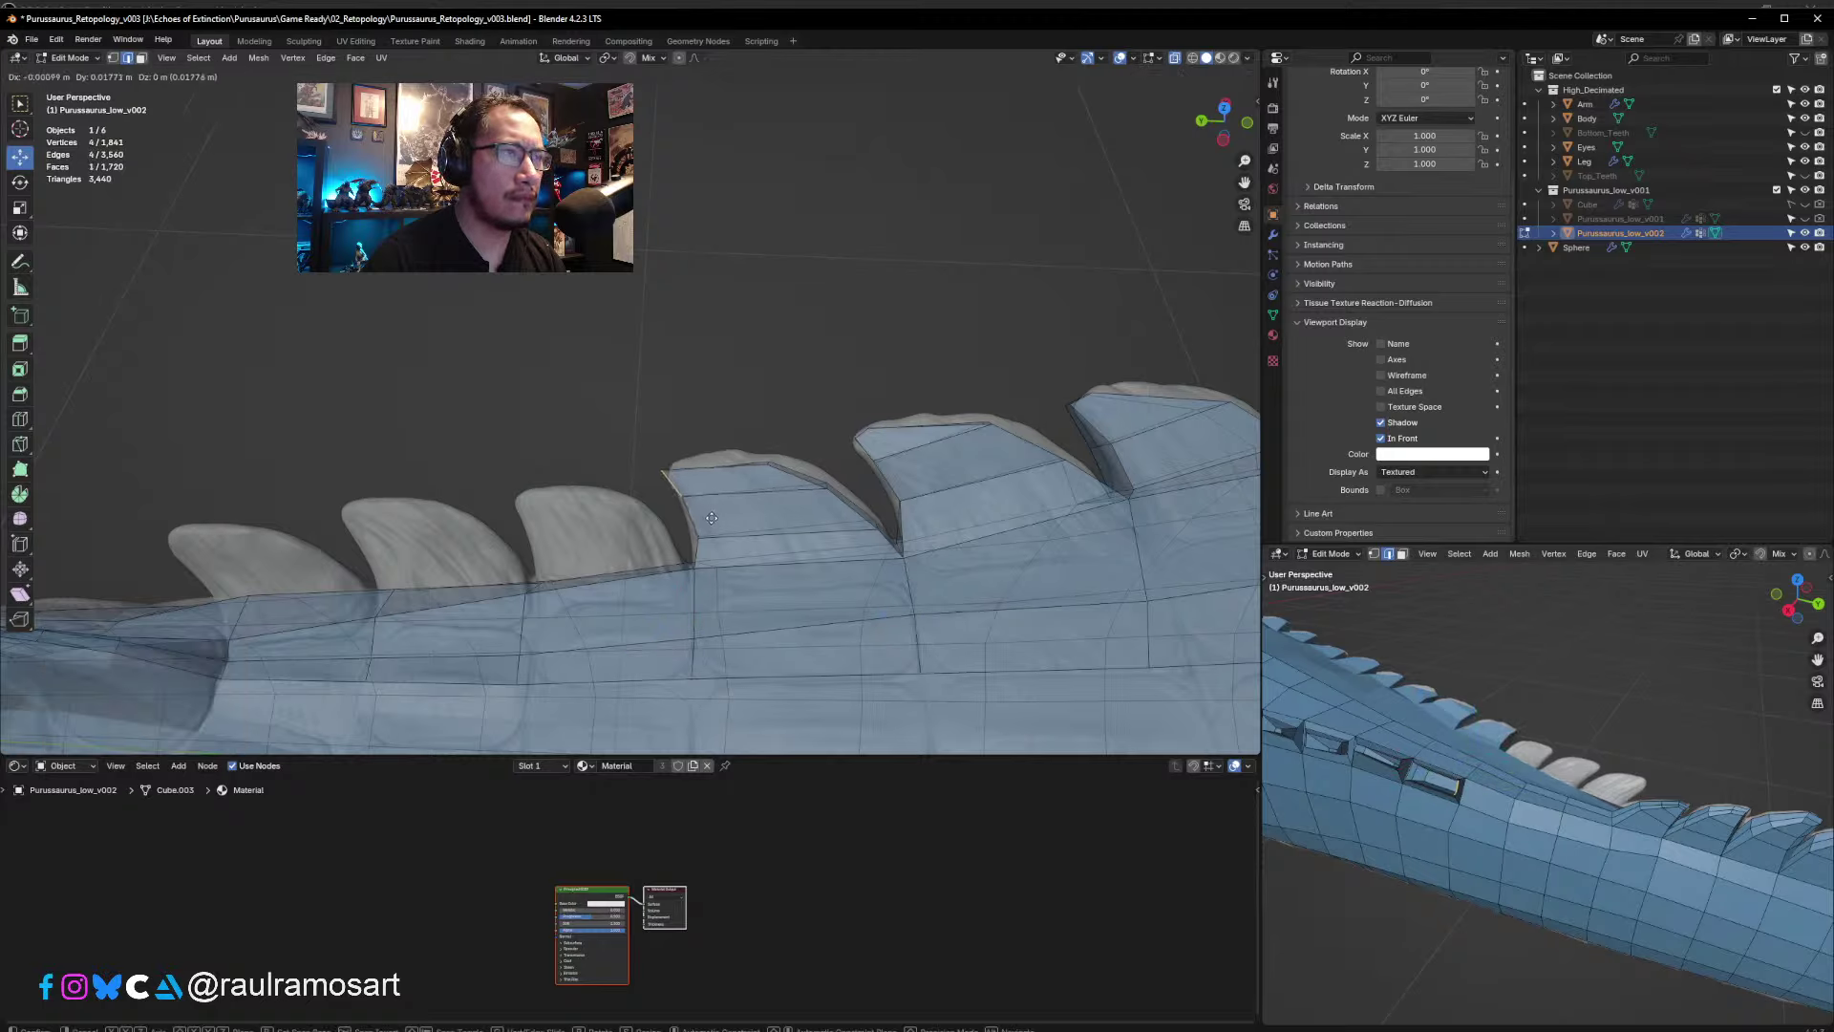
left_click_drag(785, 474, 788, 476)
key("g")
left_click(789, 467)
key("g")
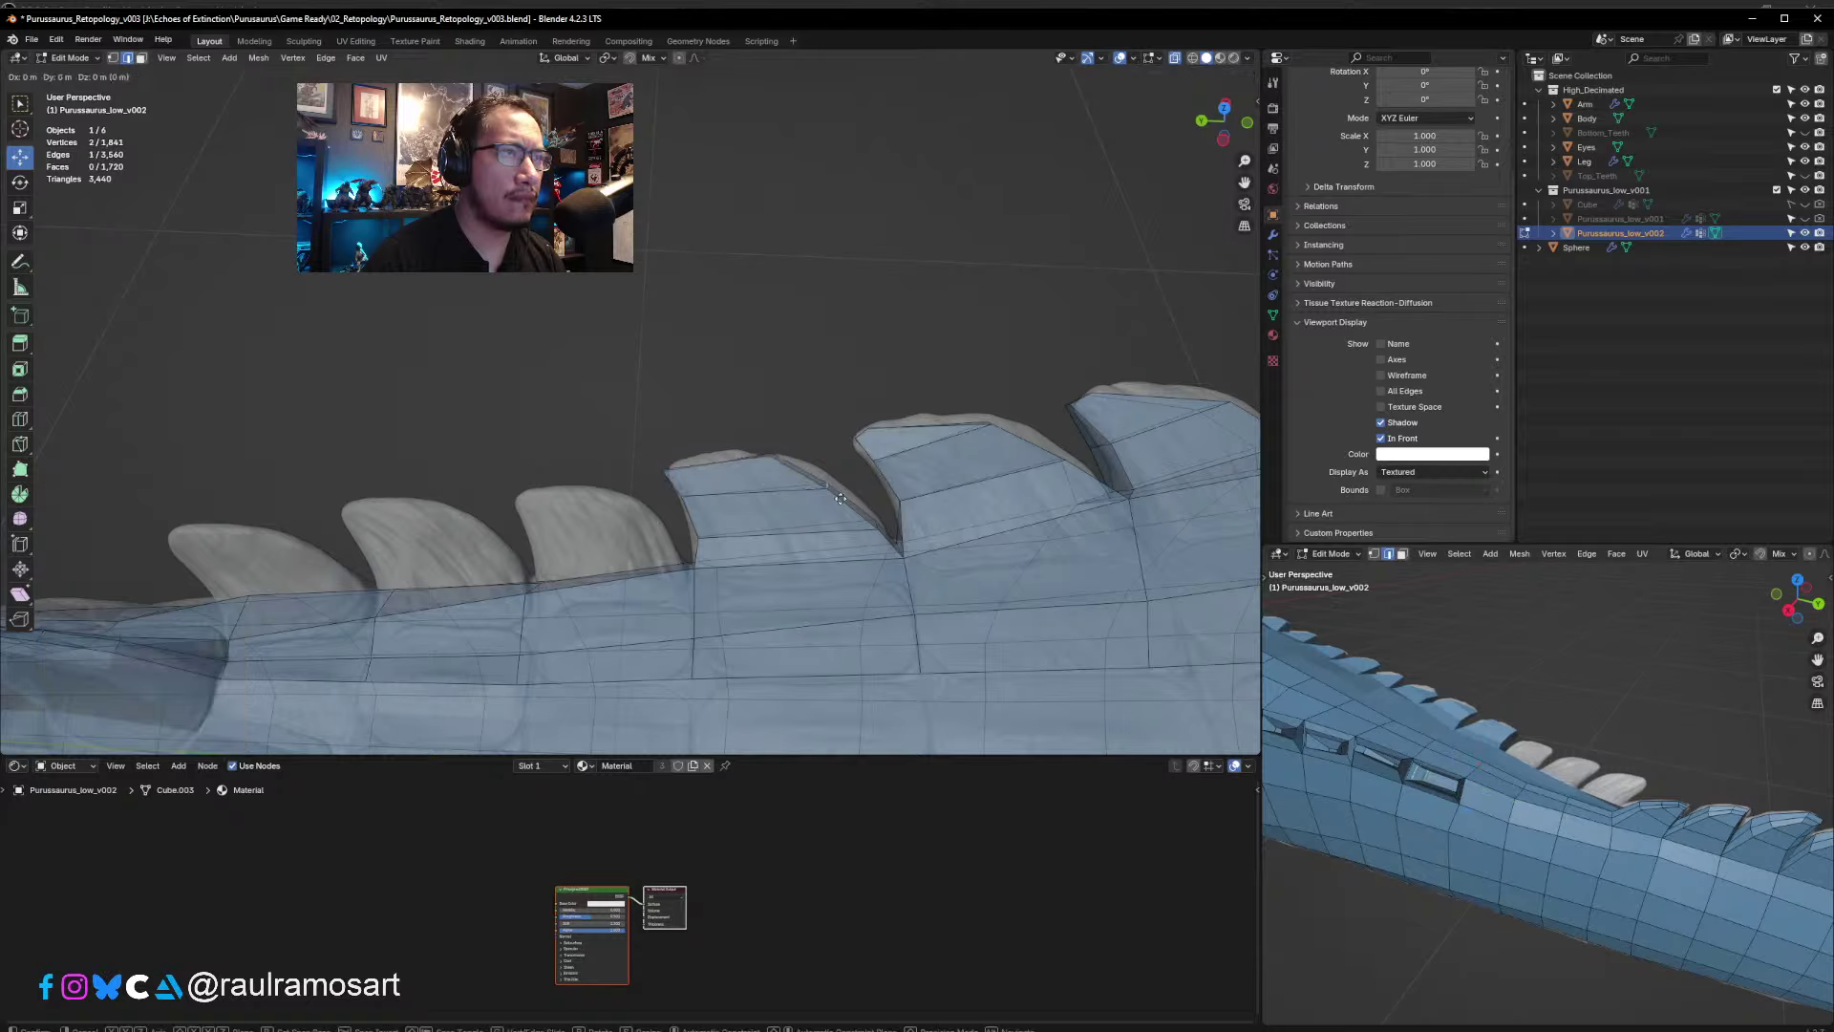
left_click(845, 493)
key("g")
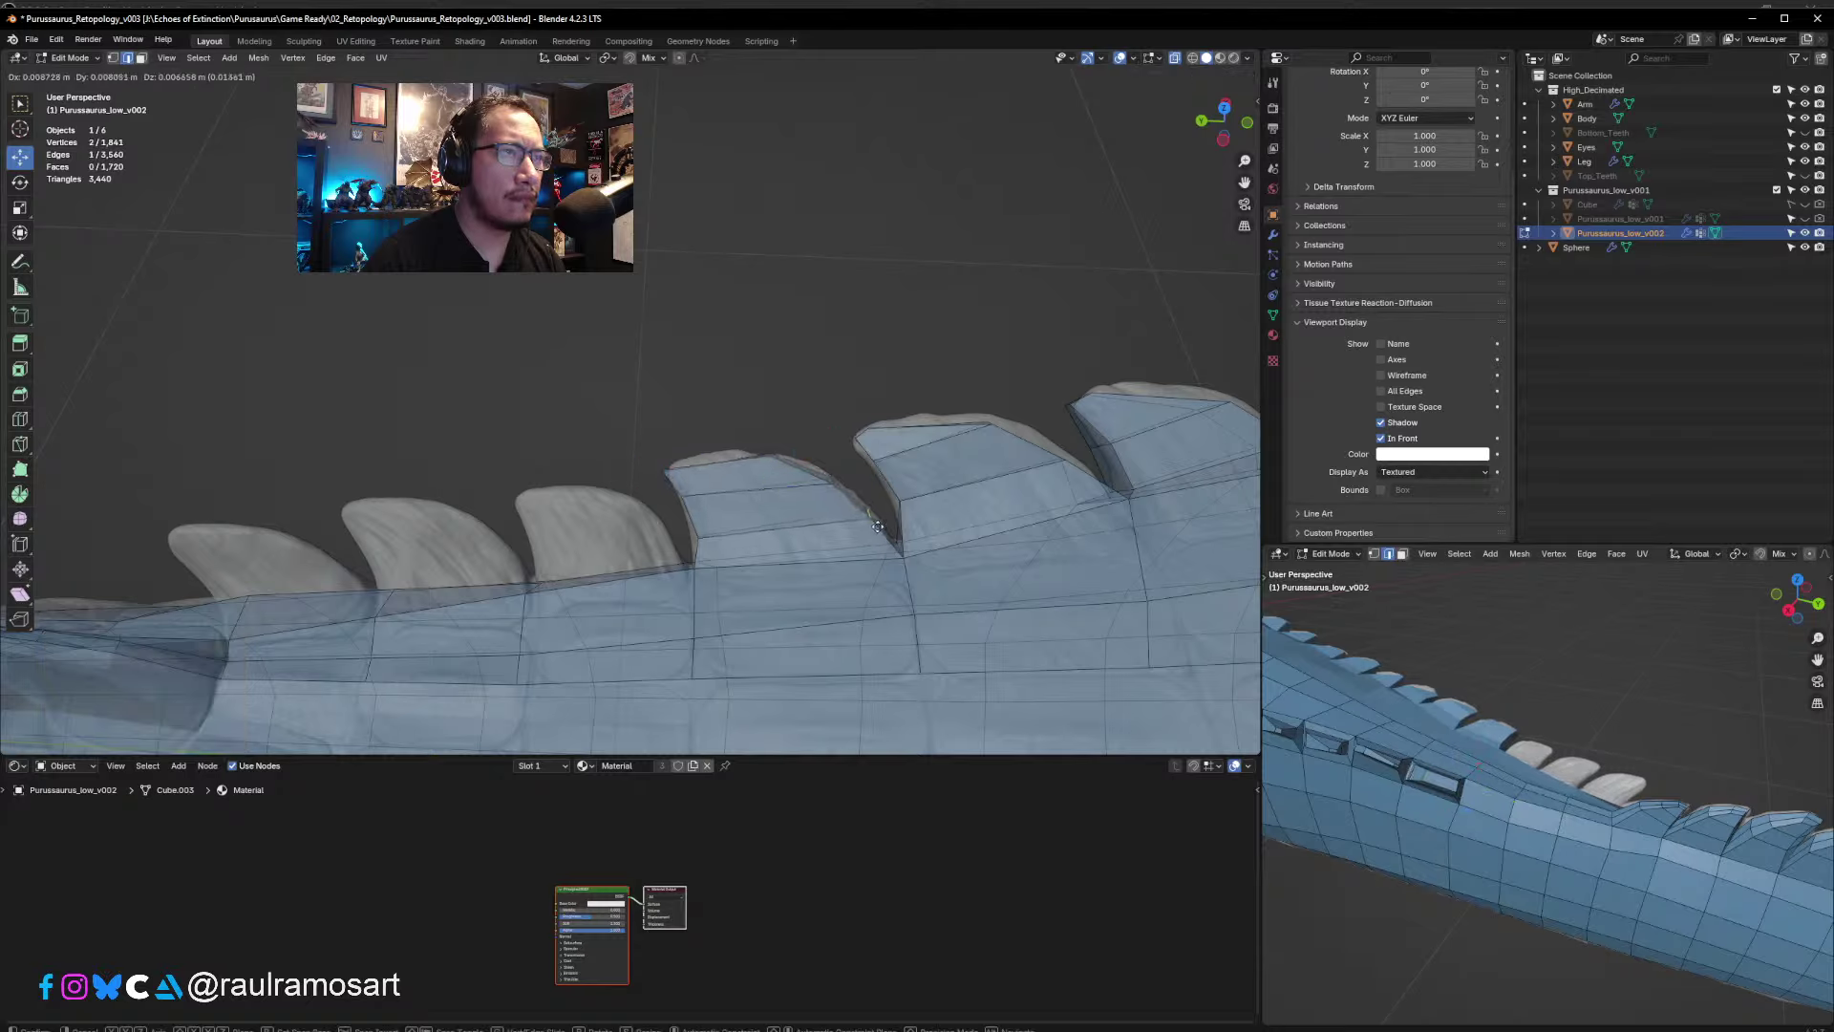
left_click(724, 493)
- Adjust the tip edge and the lower rear edge of the new scute to follow the sculpted rear curve
left_click(651, 461)
key("g")
left_click(692, 522)
left_click_drag(703, 538, 706, 541)
key("g")
left_click(702, 548)
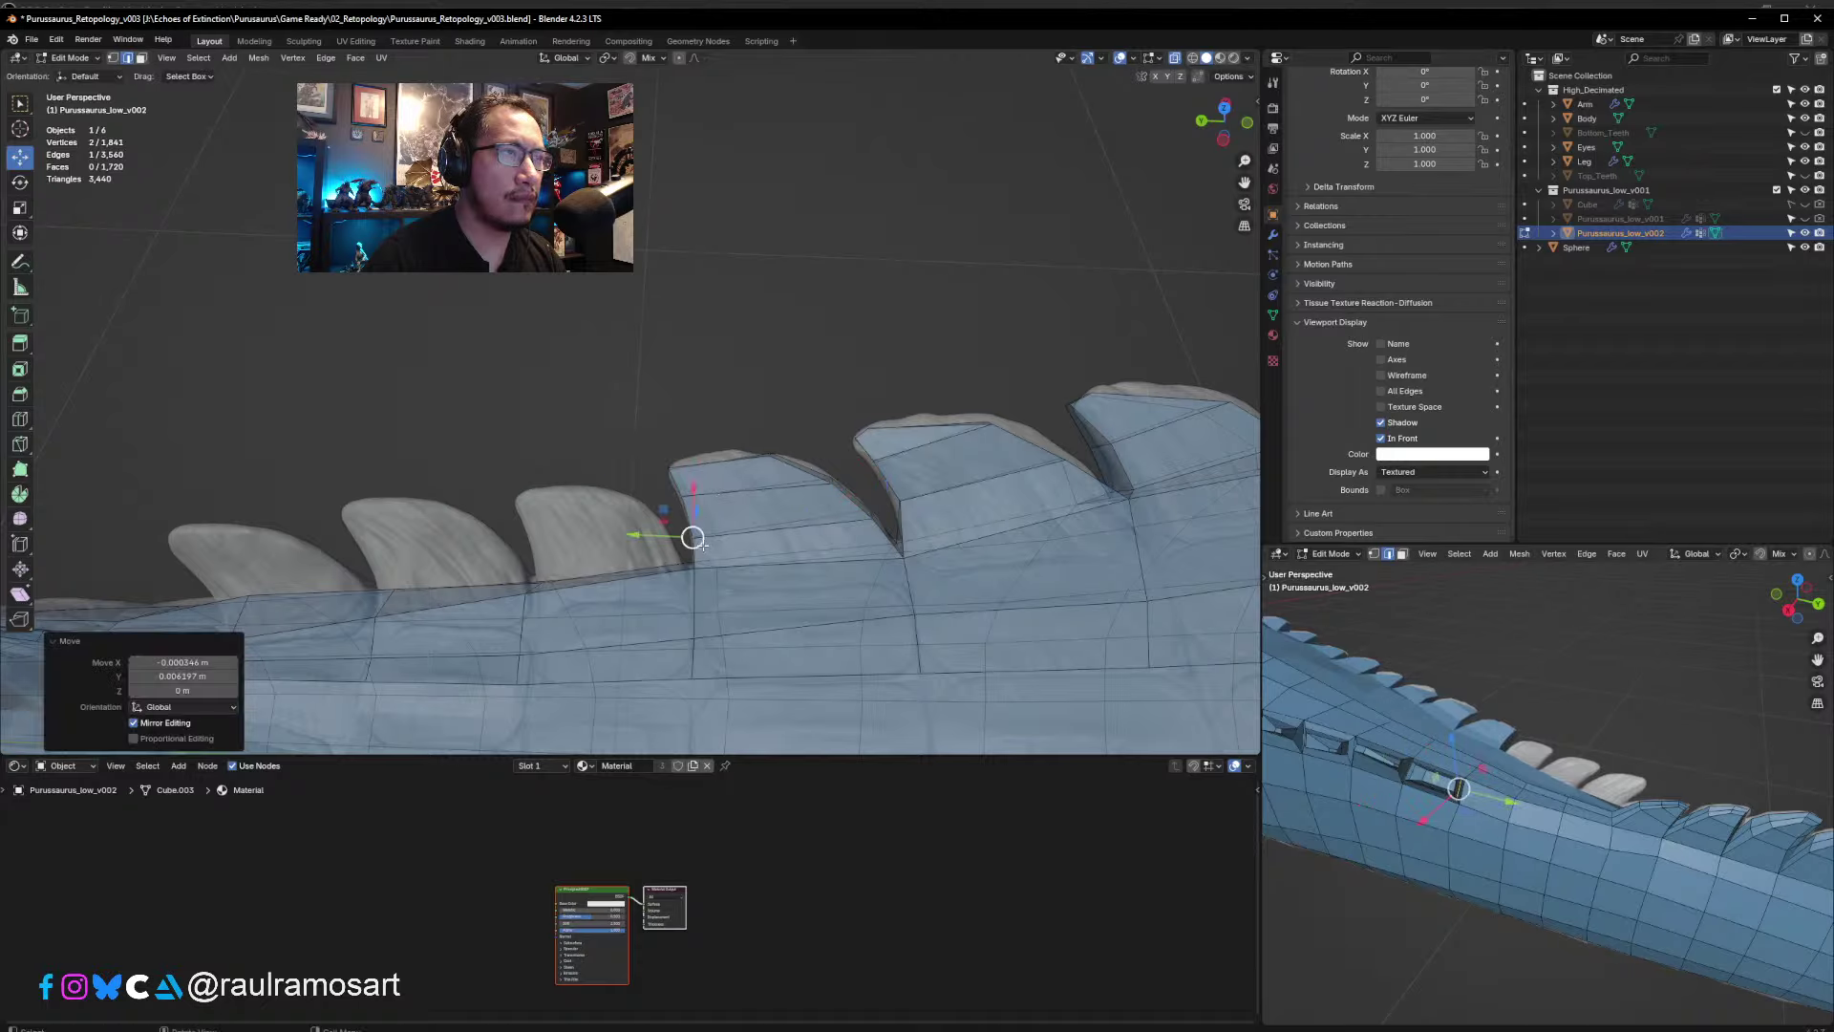
- Inset the next back face toward the tail by about 0.017 m and raise it into the next sculpted scute
left_click(718, 461)
middle_click_drag(719, 462, 121, 96)
left_click(141, 58)
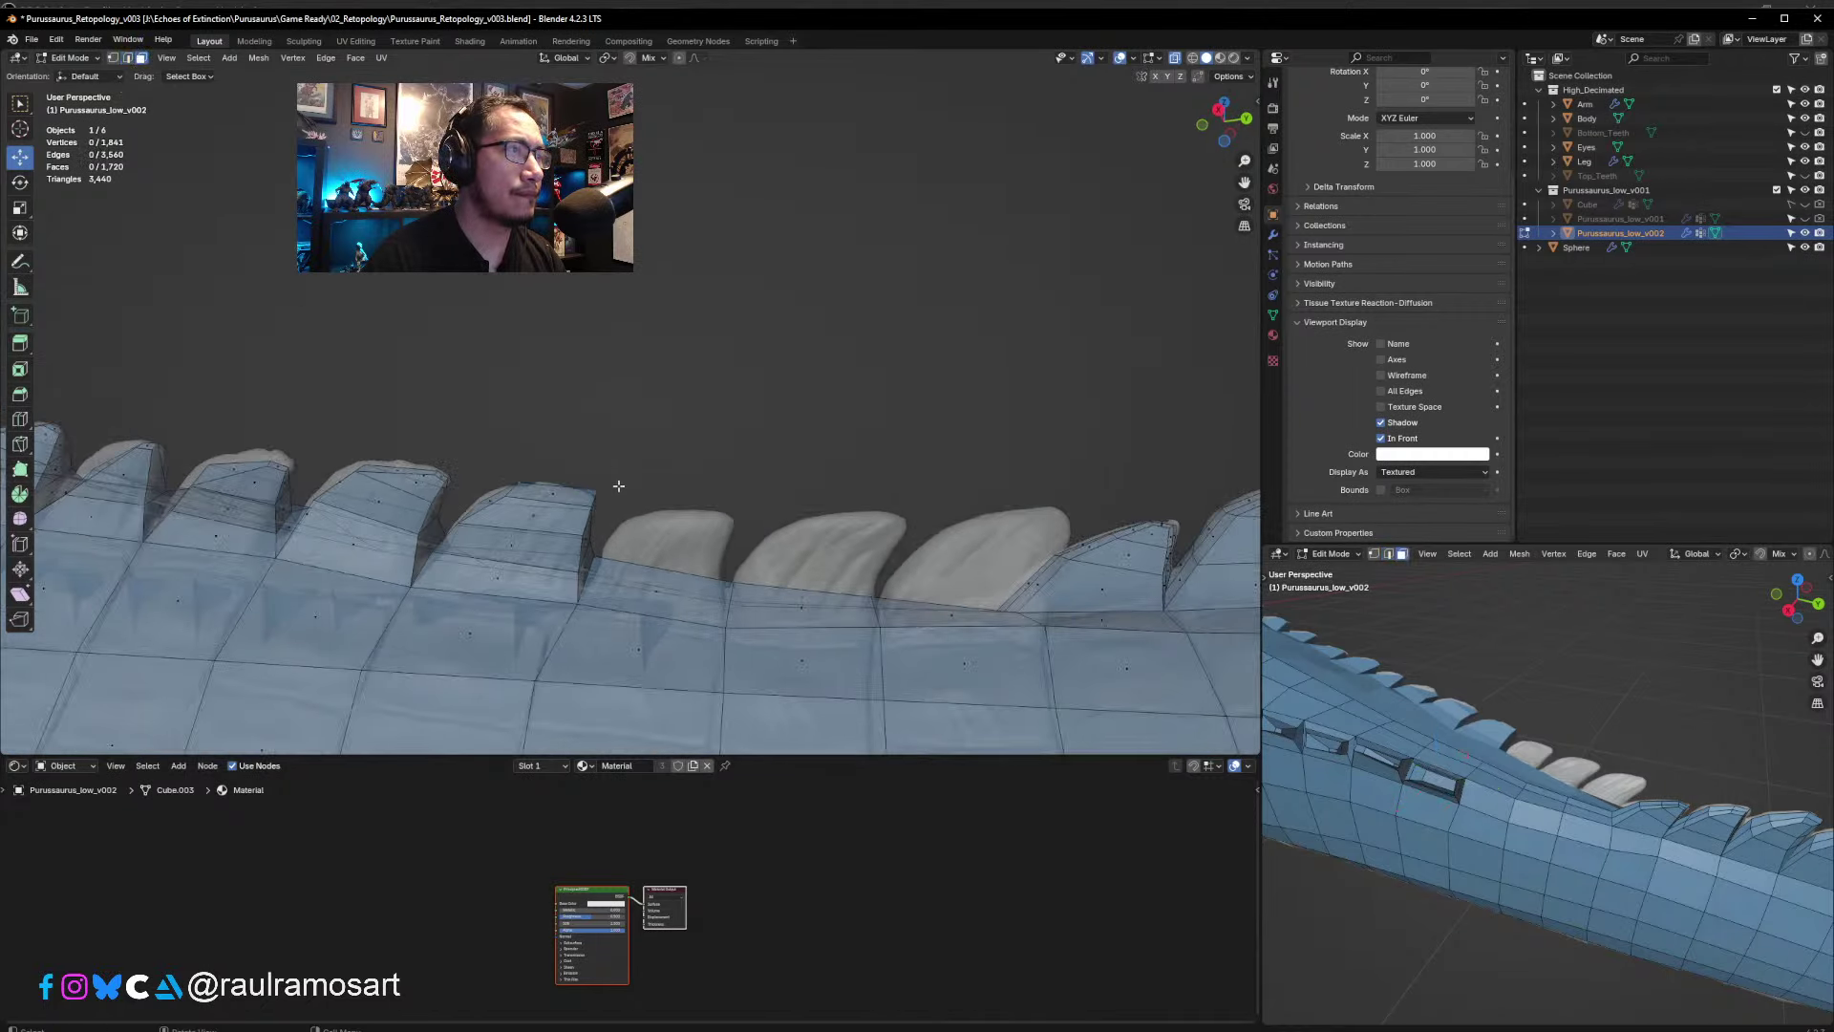
left_click(654, 593)
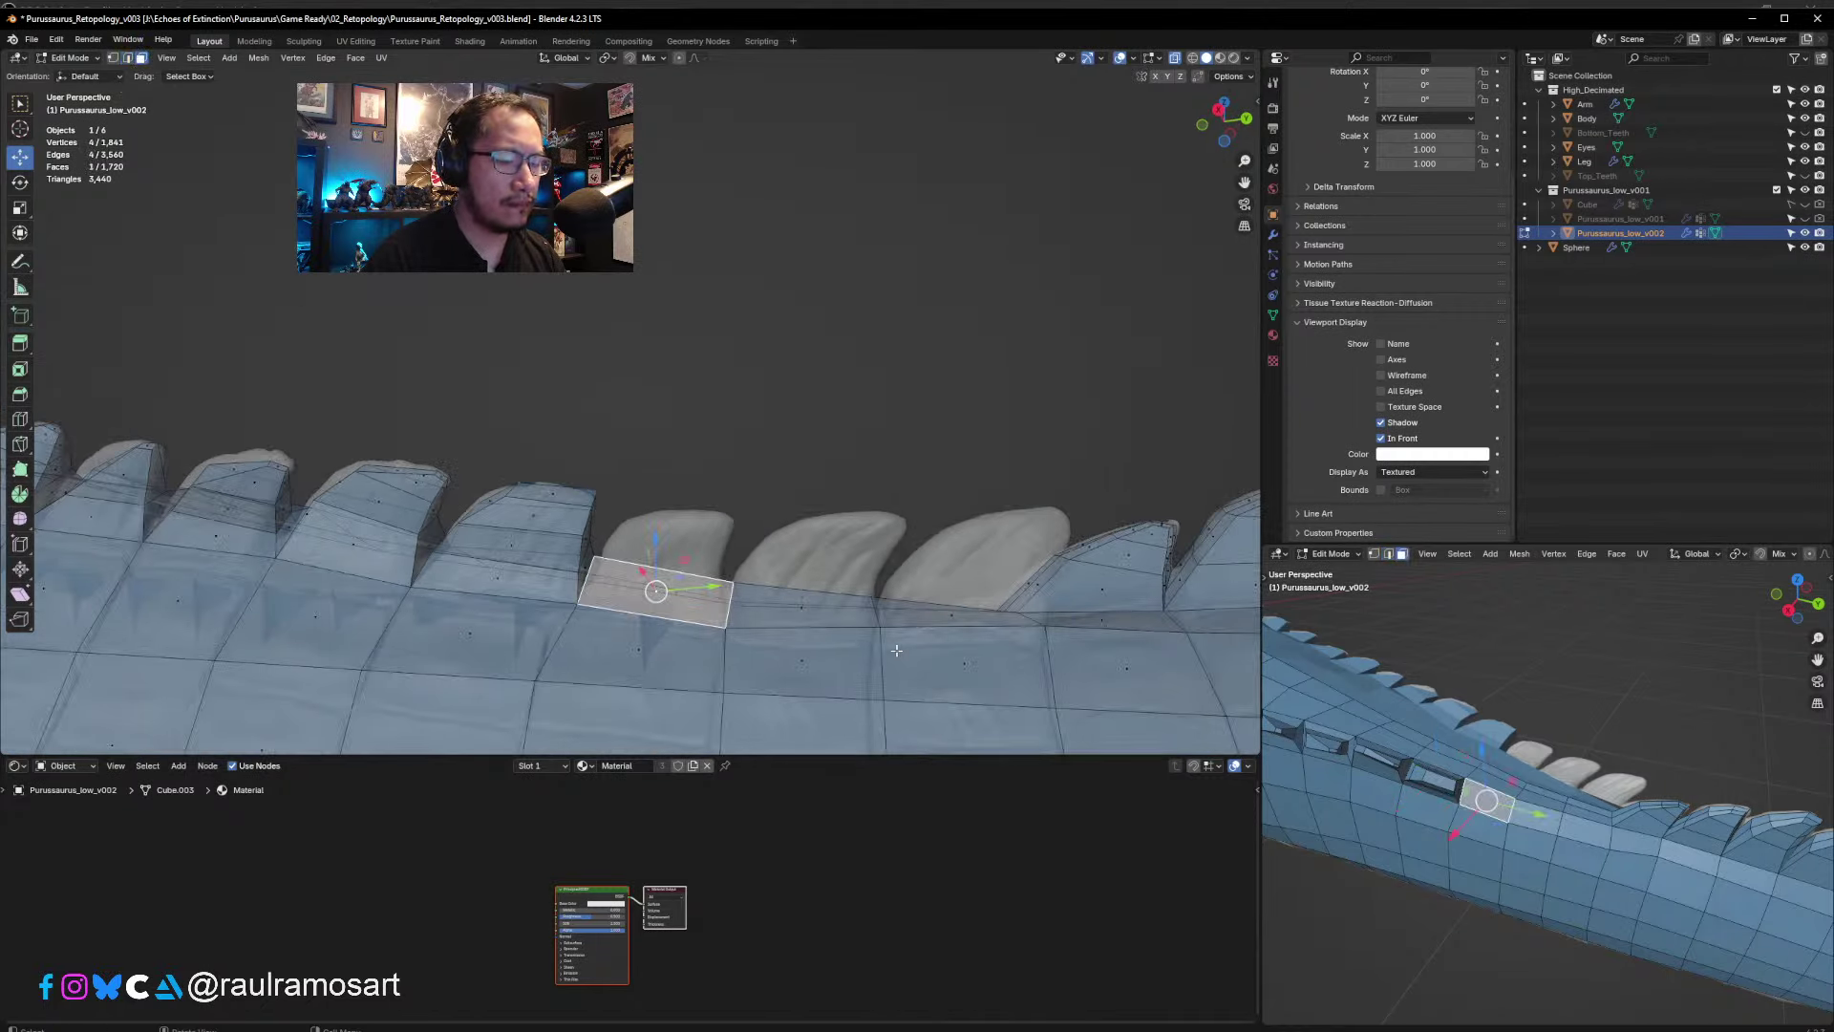
key("i")
left_click(863, 649)
middle_click_drag(758, 660, 762, 570)
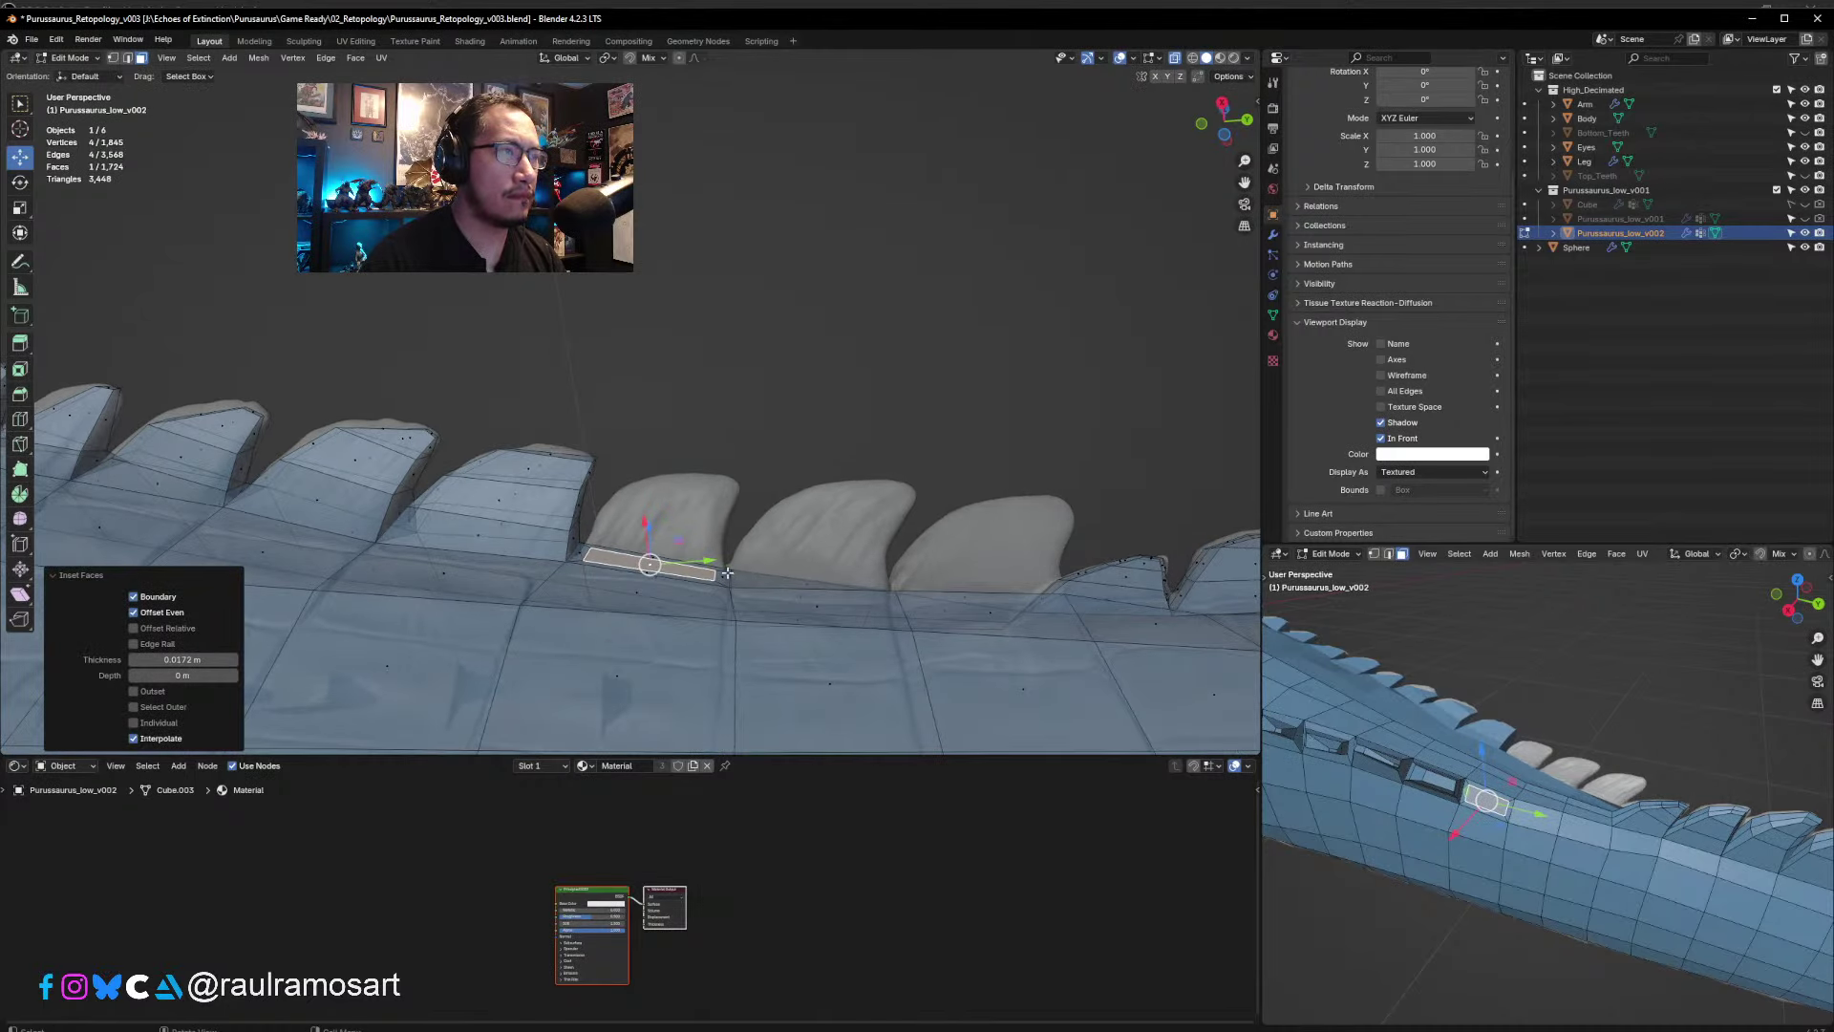
key("g")
left_click(734, 543)
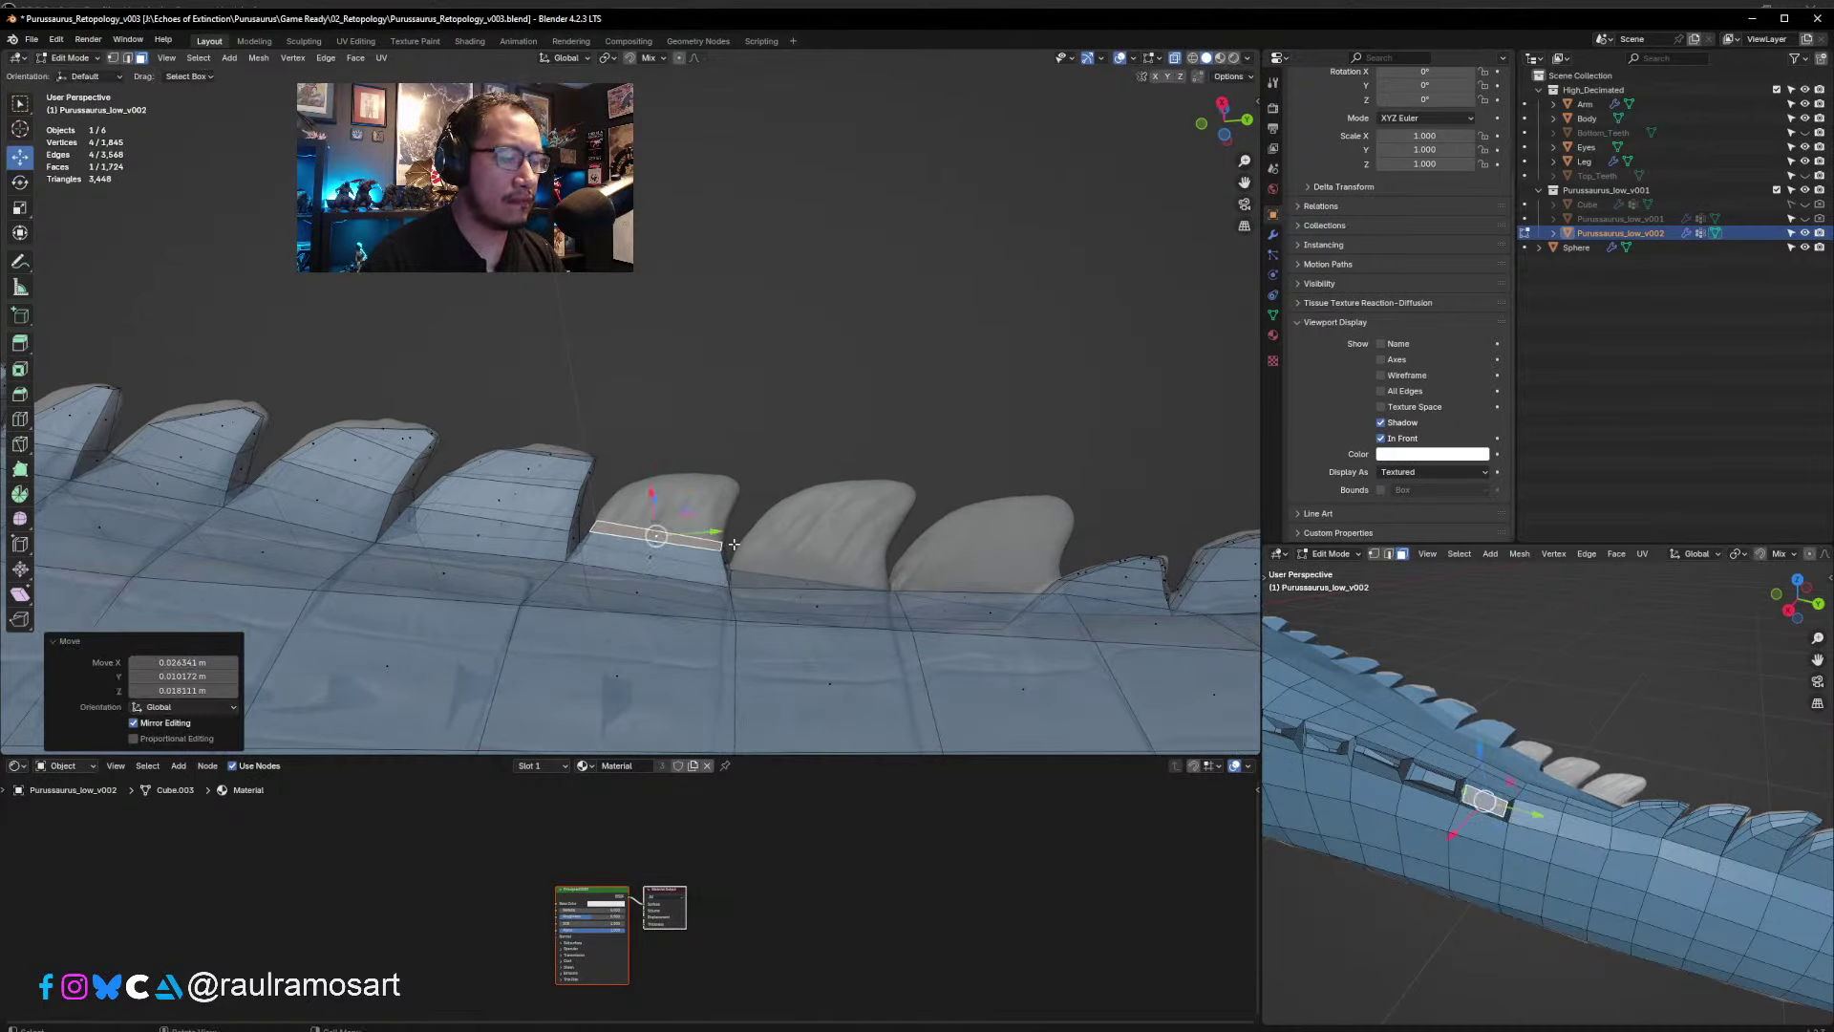
- Extrude the raised face upward, scale it down and shift it tailward to form the second scute's middle section
key("e")
left_click(732, 535)
key("s")
left_click(735, 530)
key("g")
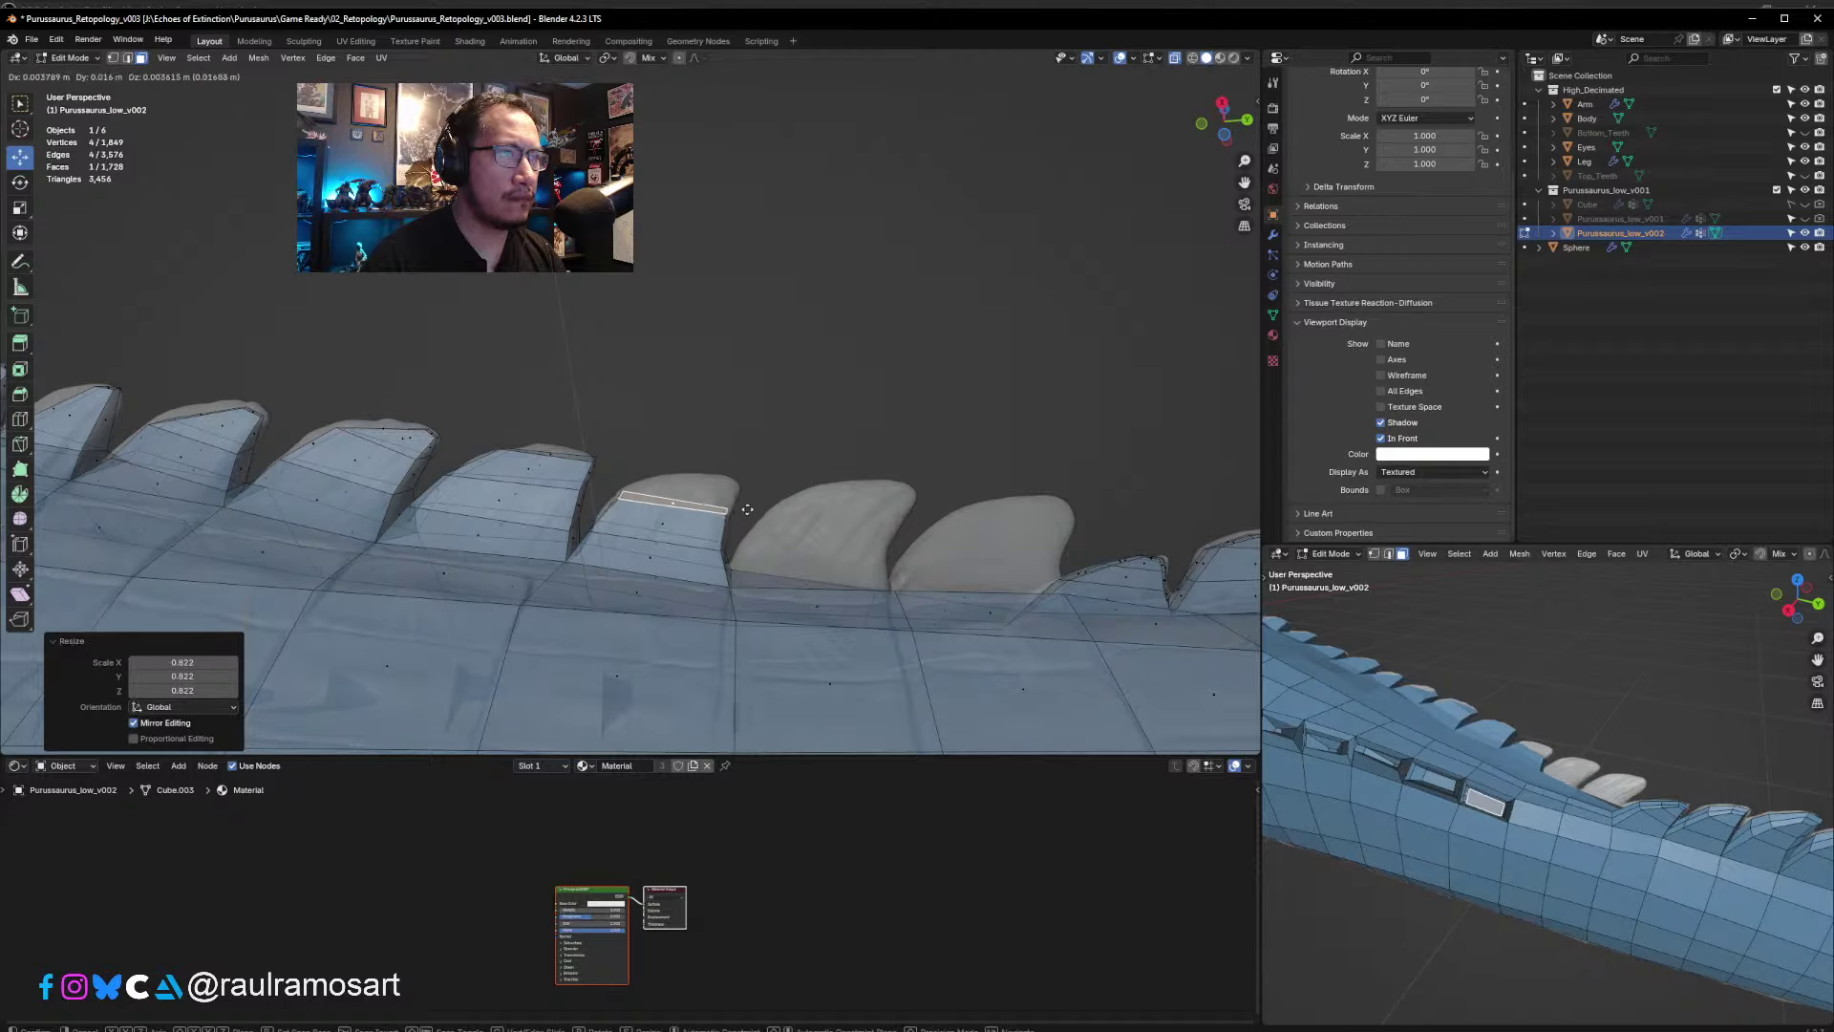
left_click(747, 509)
- Extrude the second scute's top face to the sculpted crest, shrink it and move it back to the tip
key("e")
left_click(743, 493)
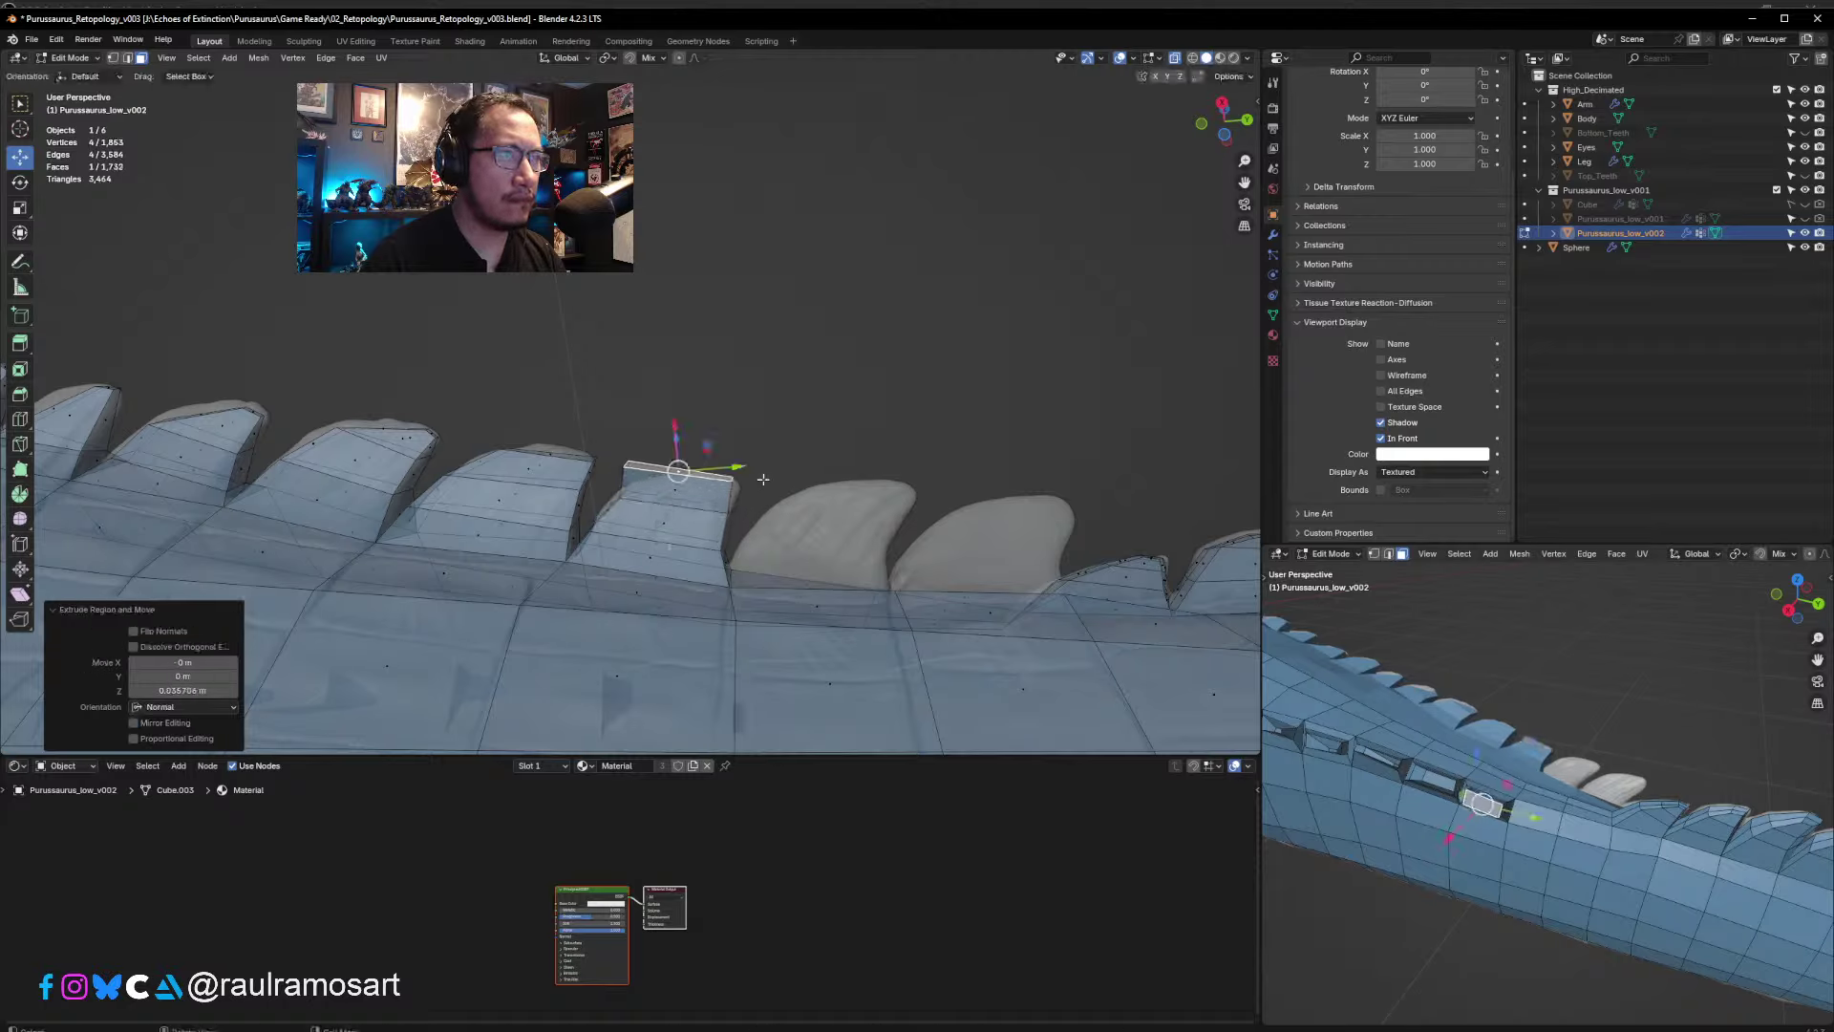
key("s")
left_click(760, 491)
key("g")
left_click(768, 489)
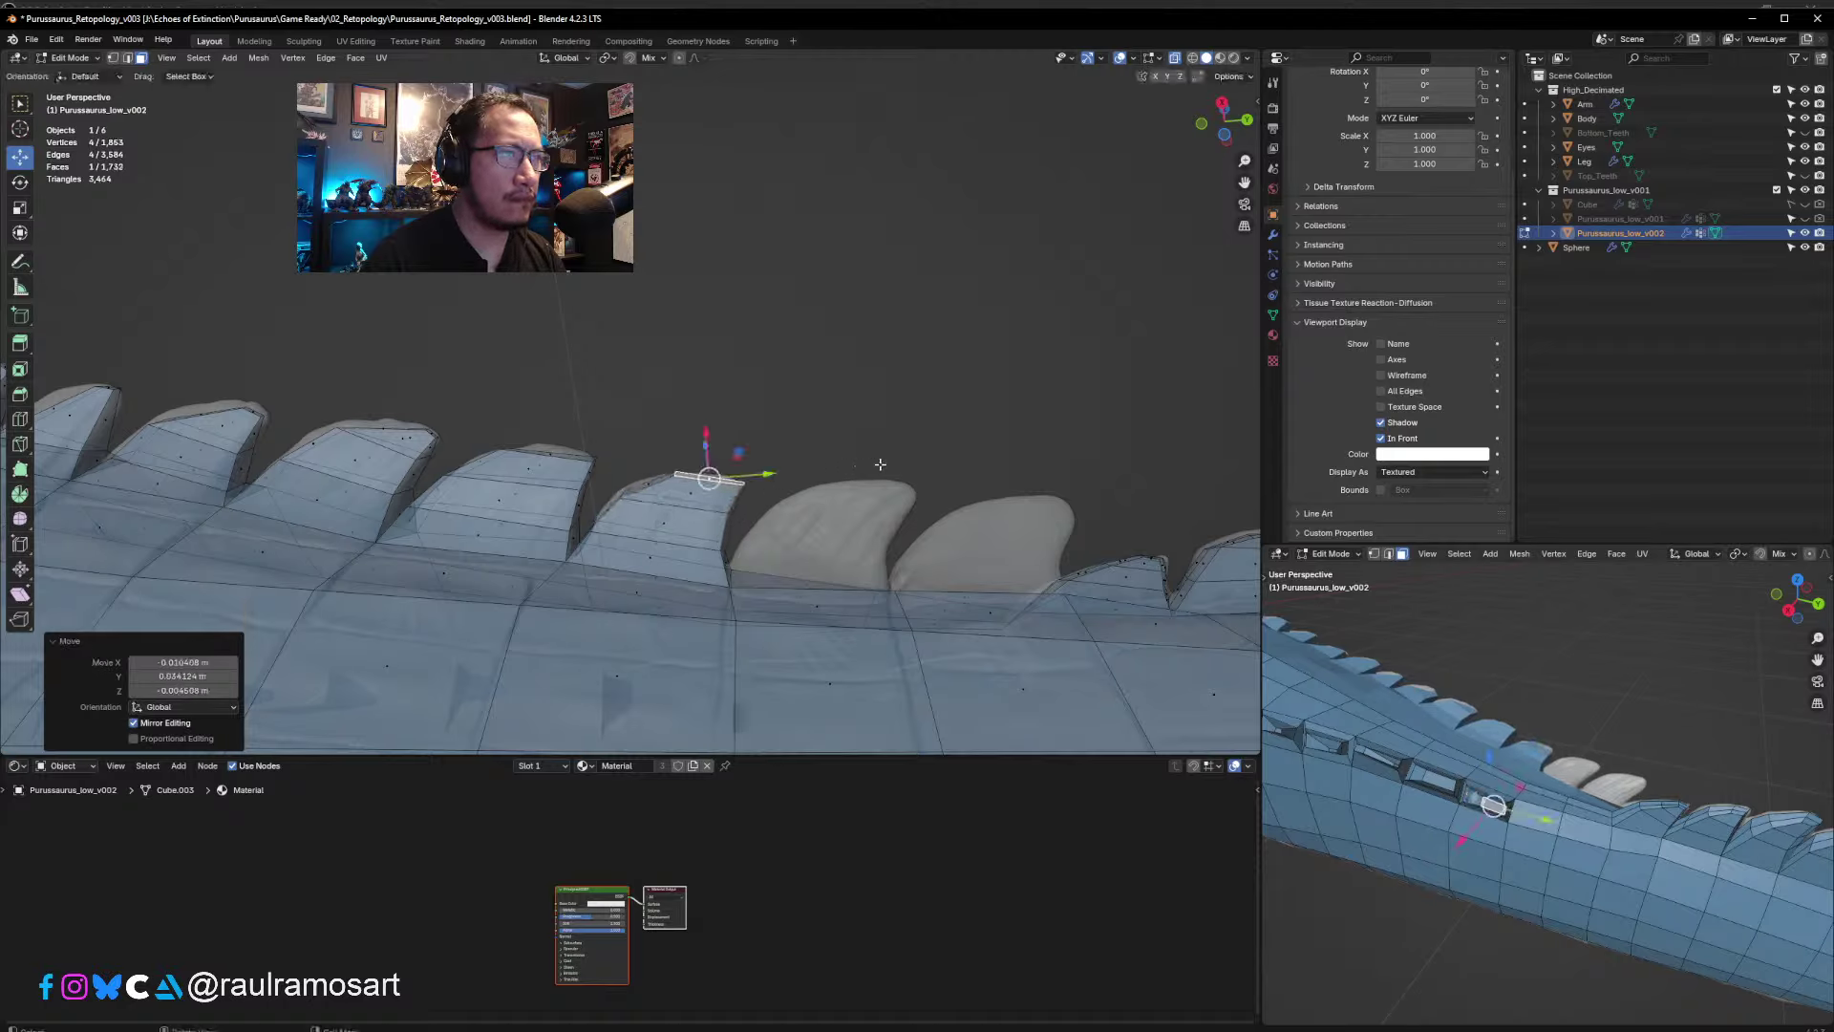
middle_click_drag(768, 489, 741, 608)
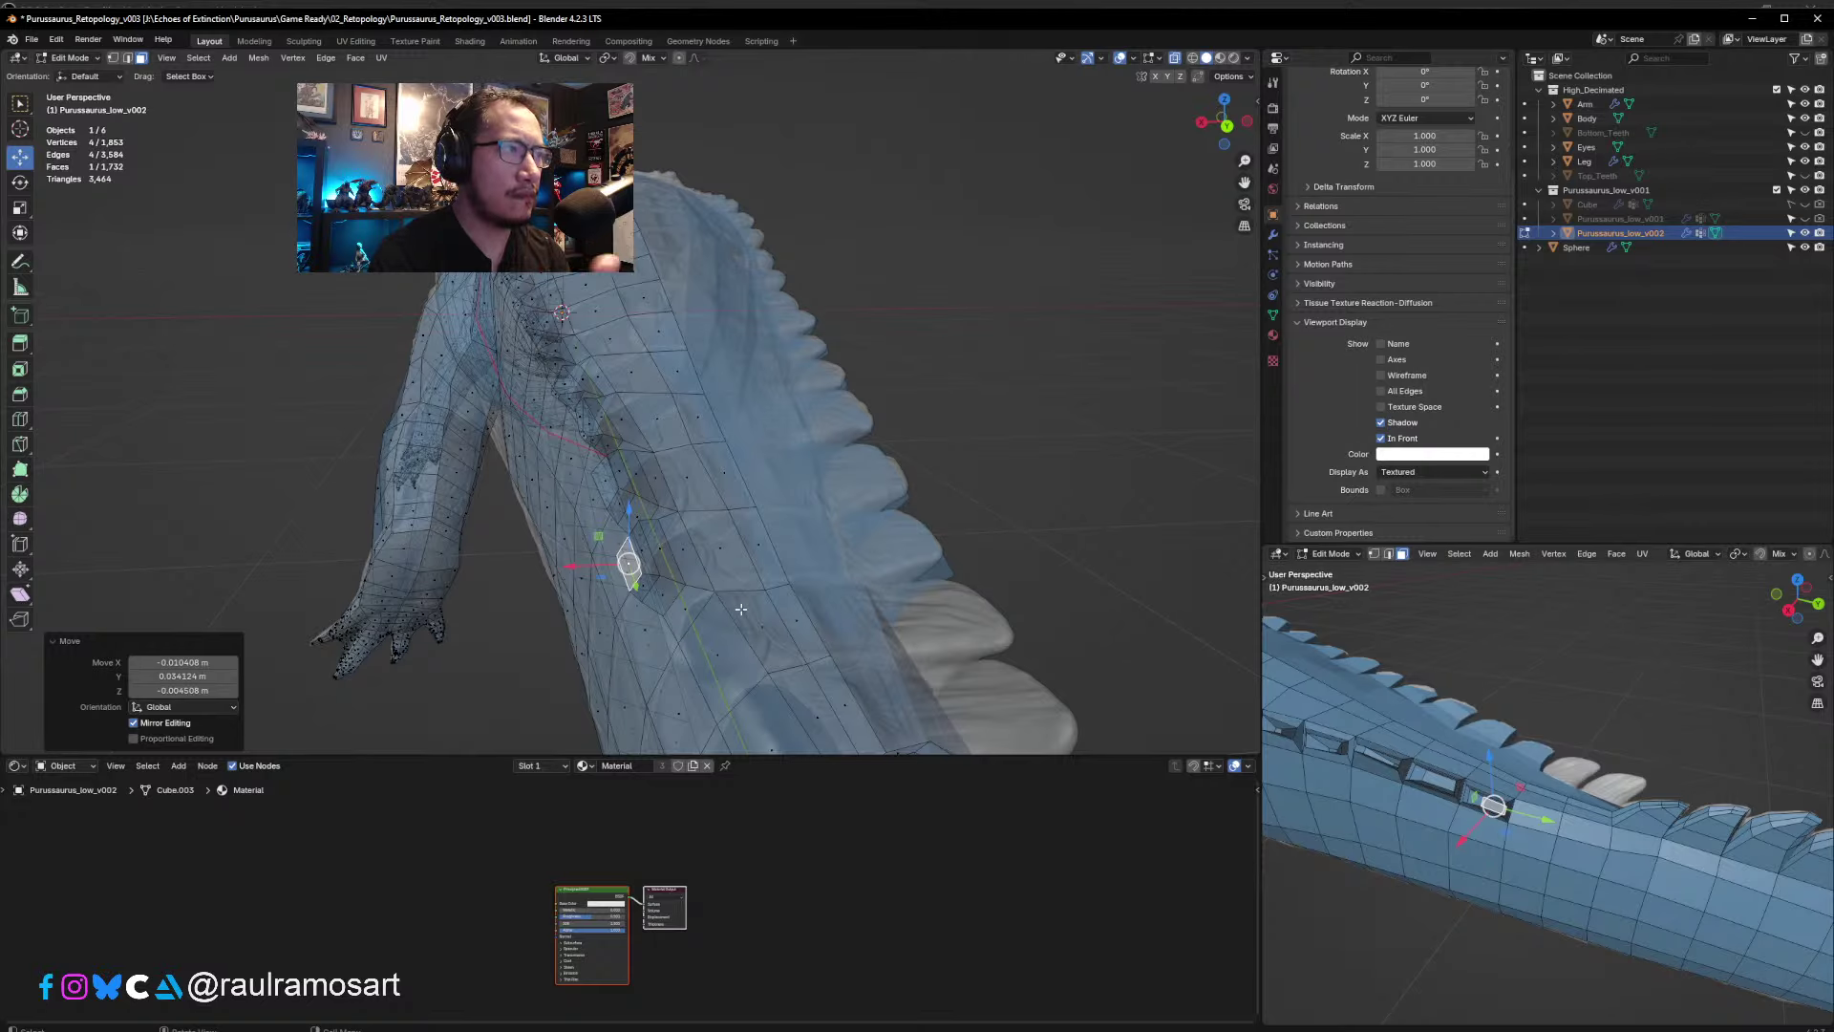
- Inset the back face under the third sculpted scute by about 0.02 m and raise the inner face
middle_click_drag(741, 608, 871, 571)
left_click(800, 635)
key("i")
left_click(893, 621)
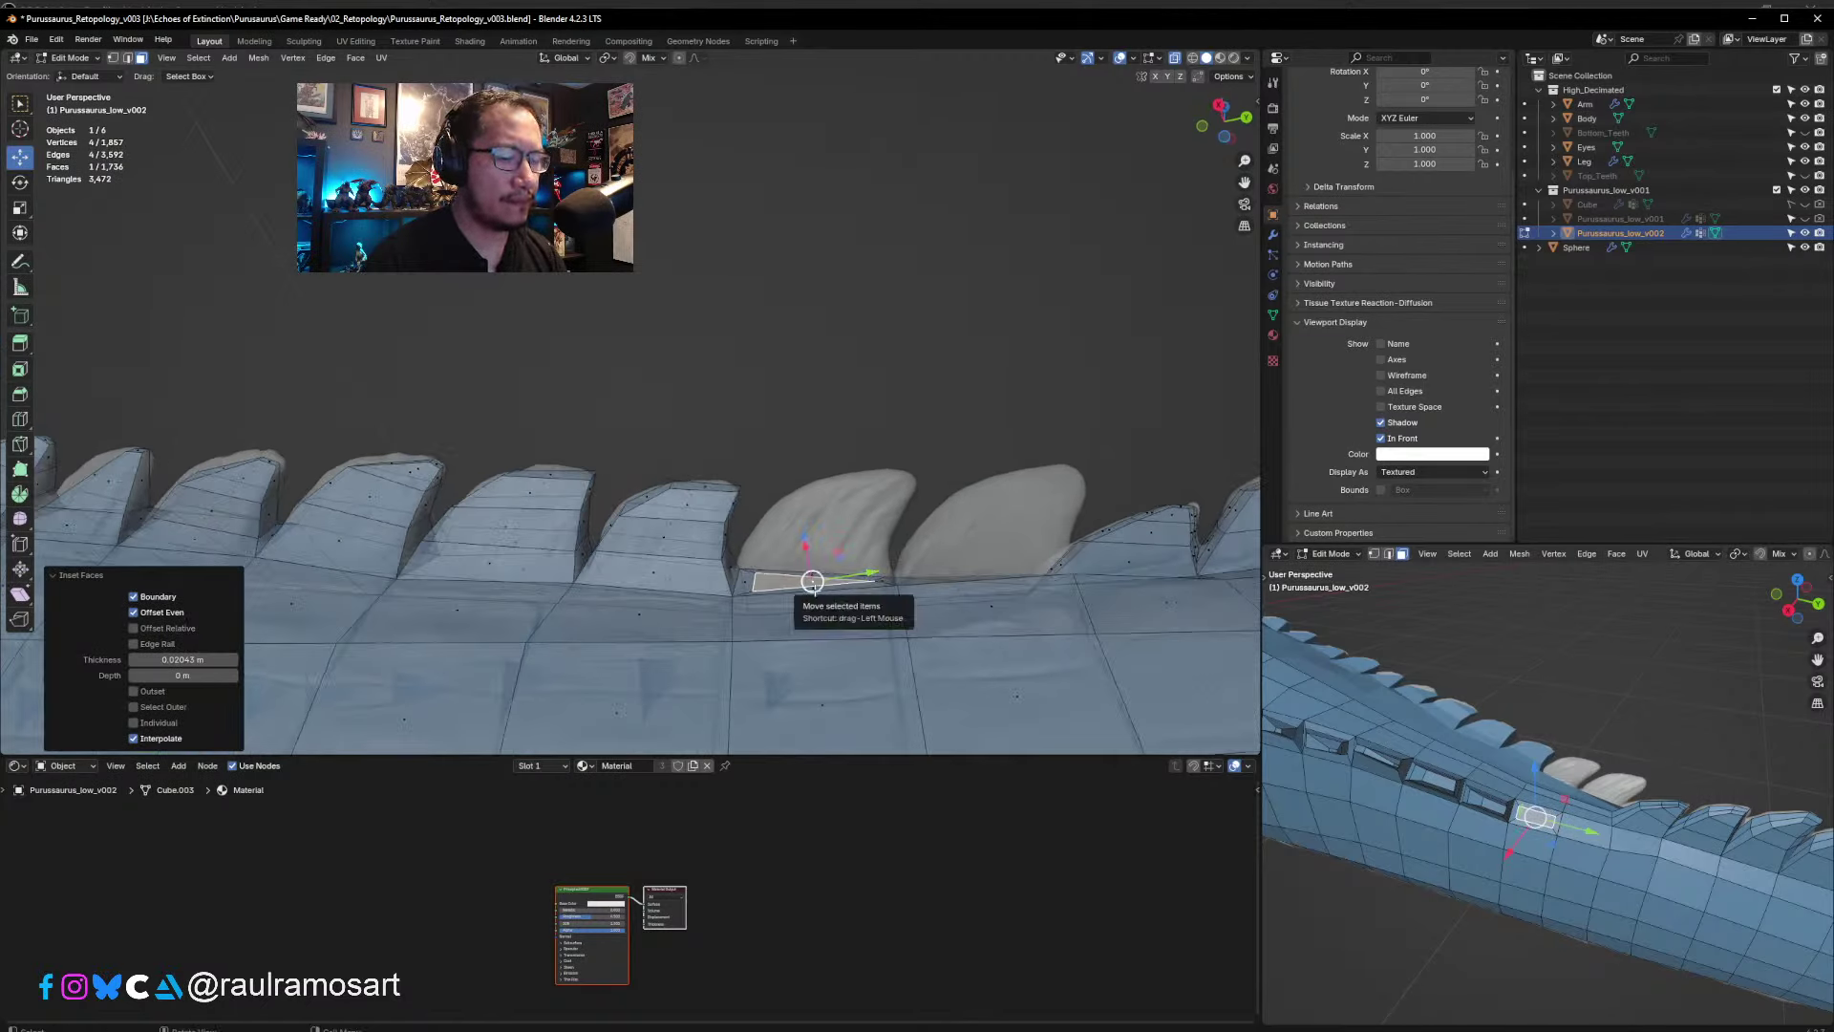
left_click_drag(811, 582, 818, 549)
- Extrude the third scute's raised face upward, scale it down and shift it toward the tail
key("e")
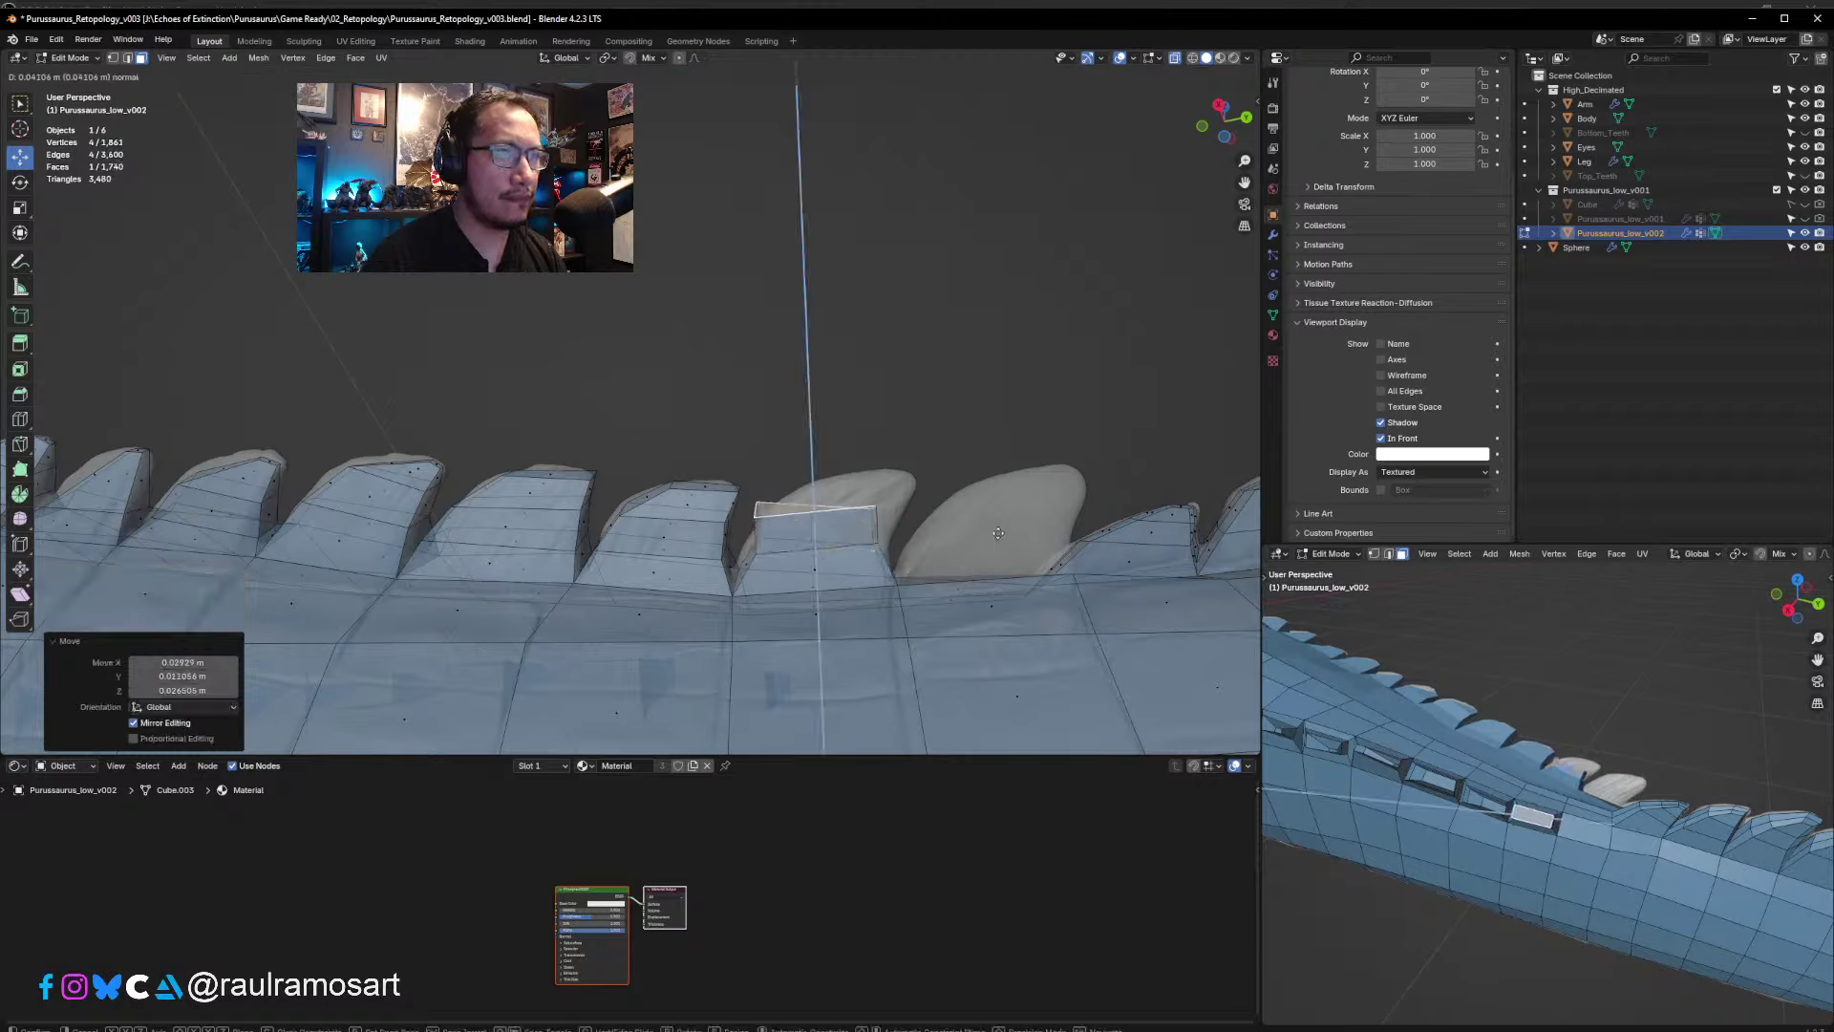
left_click(995, 539)
key("s")
left_click(970, 535)
key("g")
left_click(1000, 536)
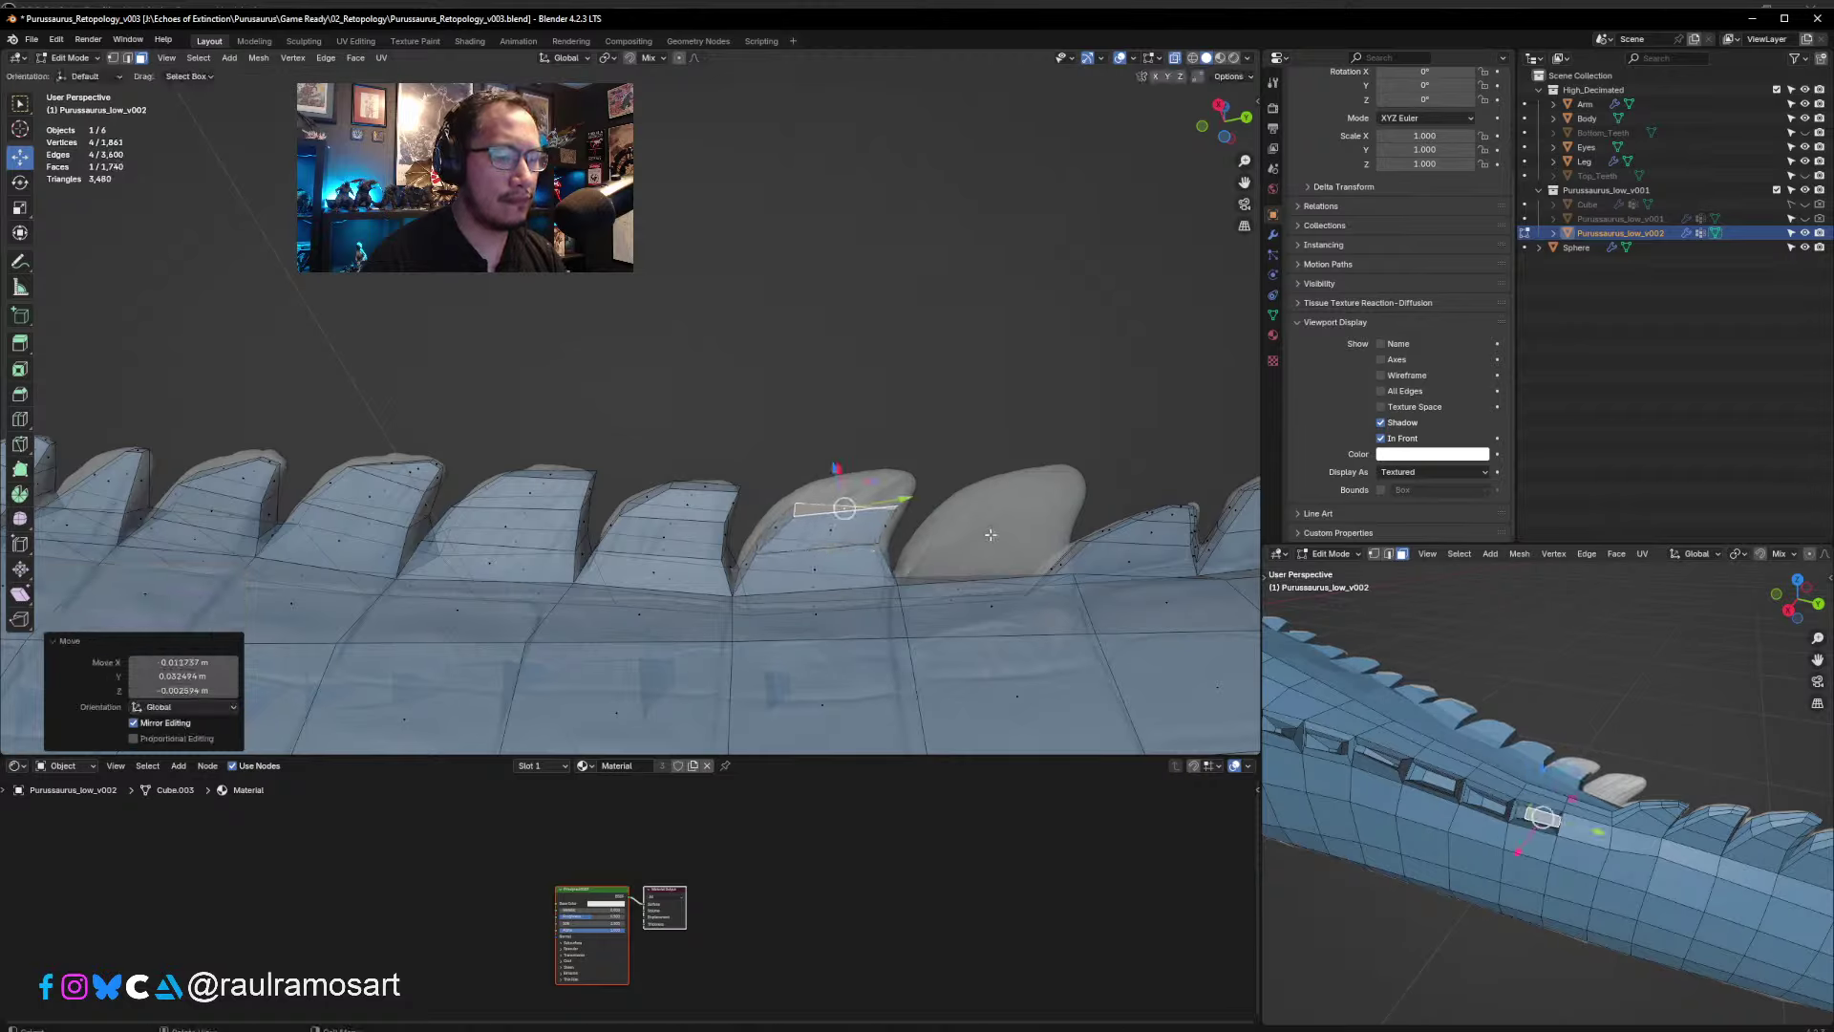
- Extrude the third scute's top face to the crest, scale it to 0.759 and shift it to the sculpted tip
key("e")
left_click(983, 506)
key("s")
left_click(969, 498)
key("g")
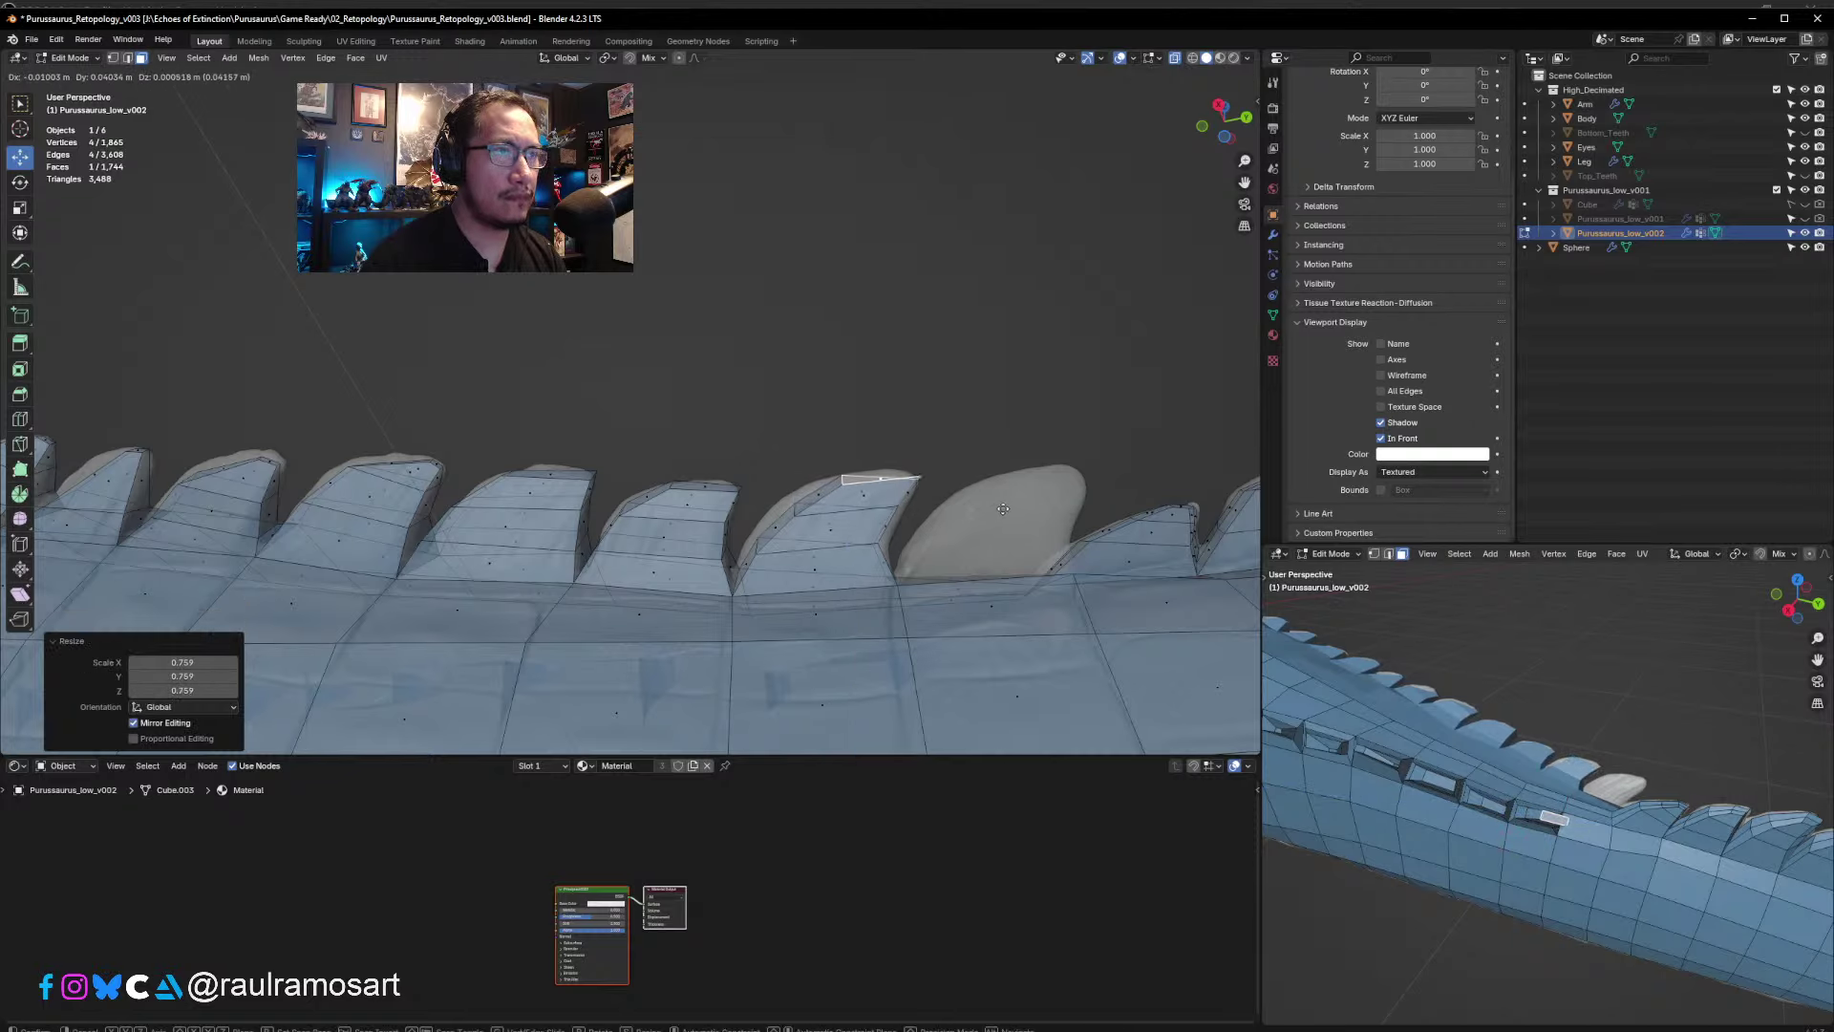
left_click(1002, 506)
middle_click_drag(1001, 507, 698, 559)
- Move the third scute's rear face and its middle and upper front faces to match the sculpted outline
key("g")
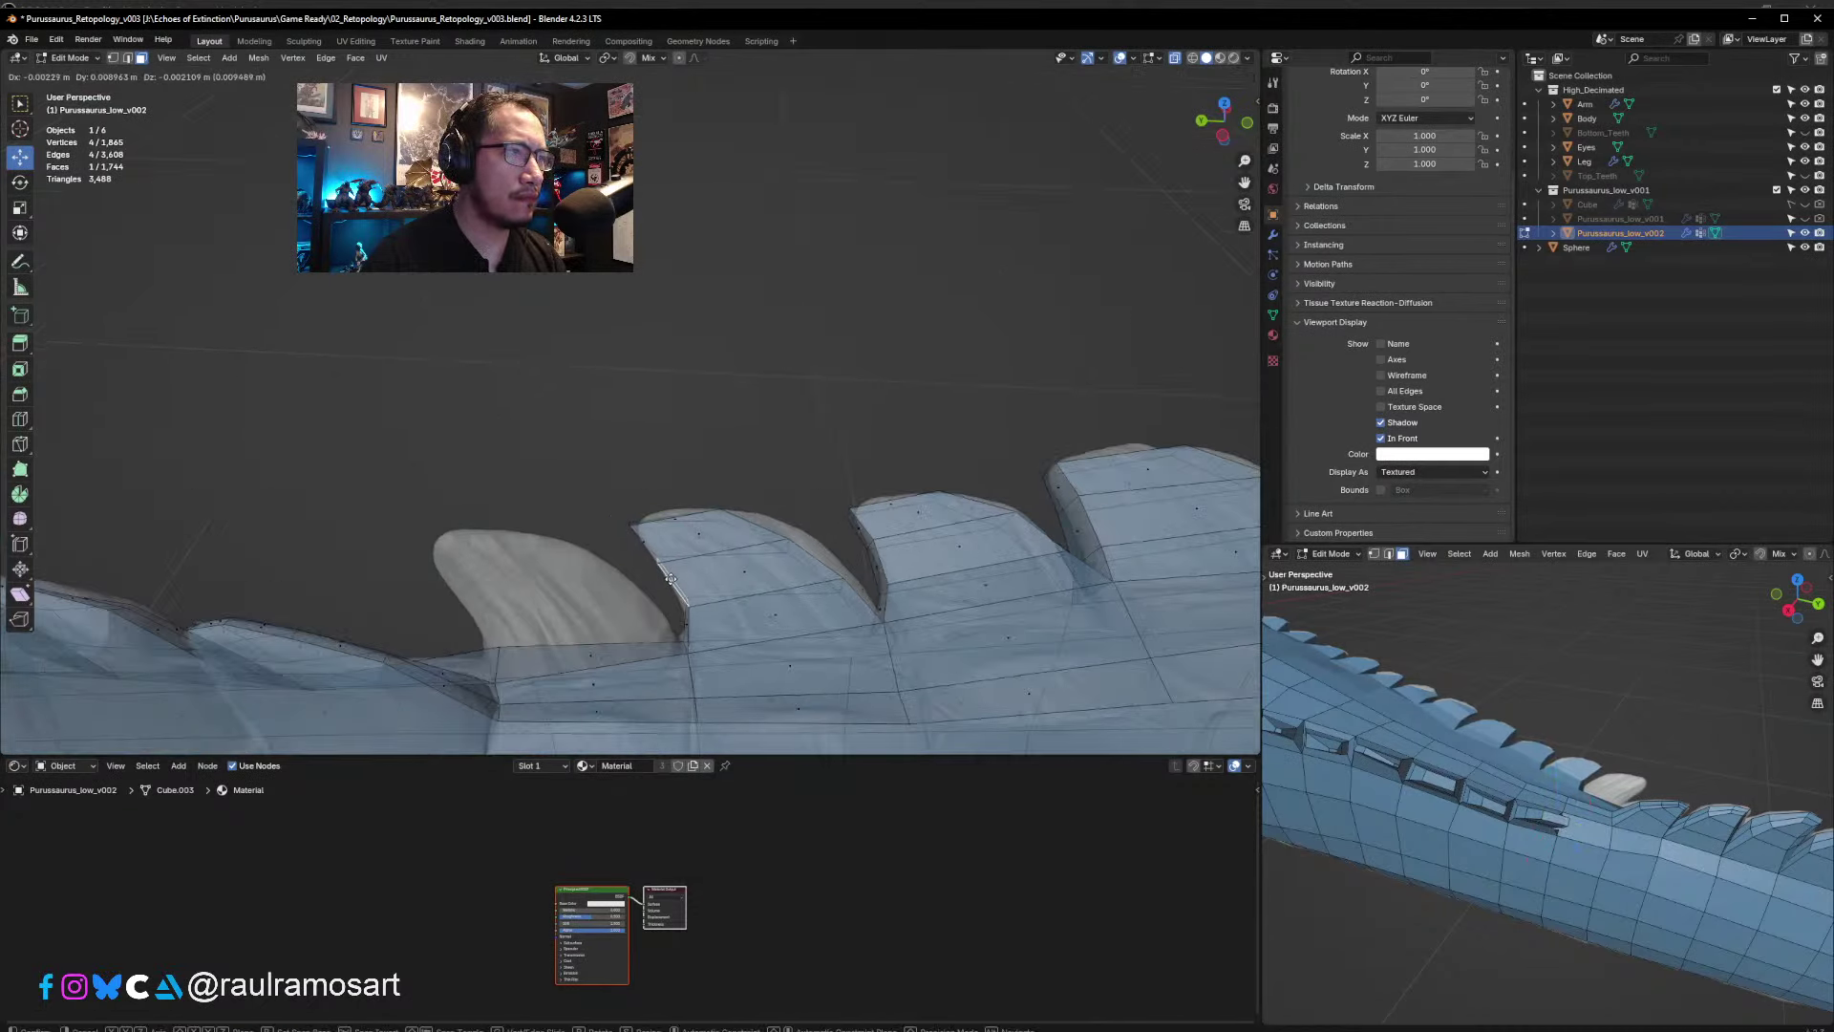
left_click(670, 581)
left_click(812, 563)
key("g")
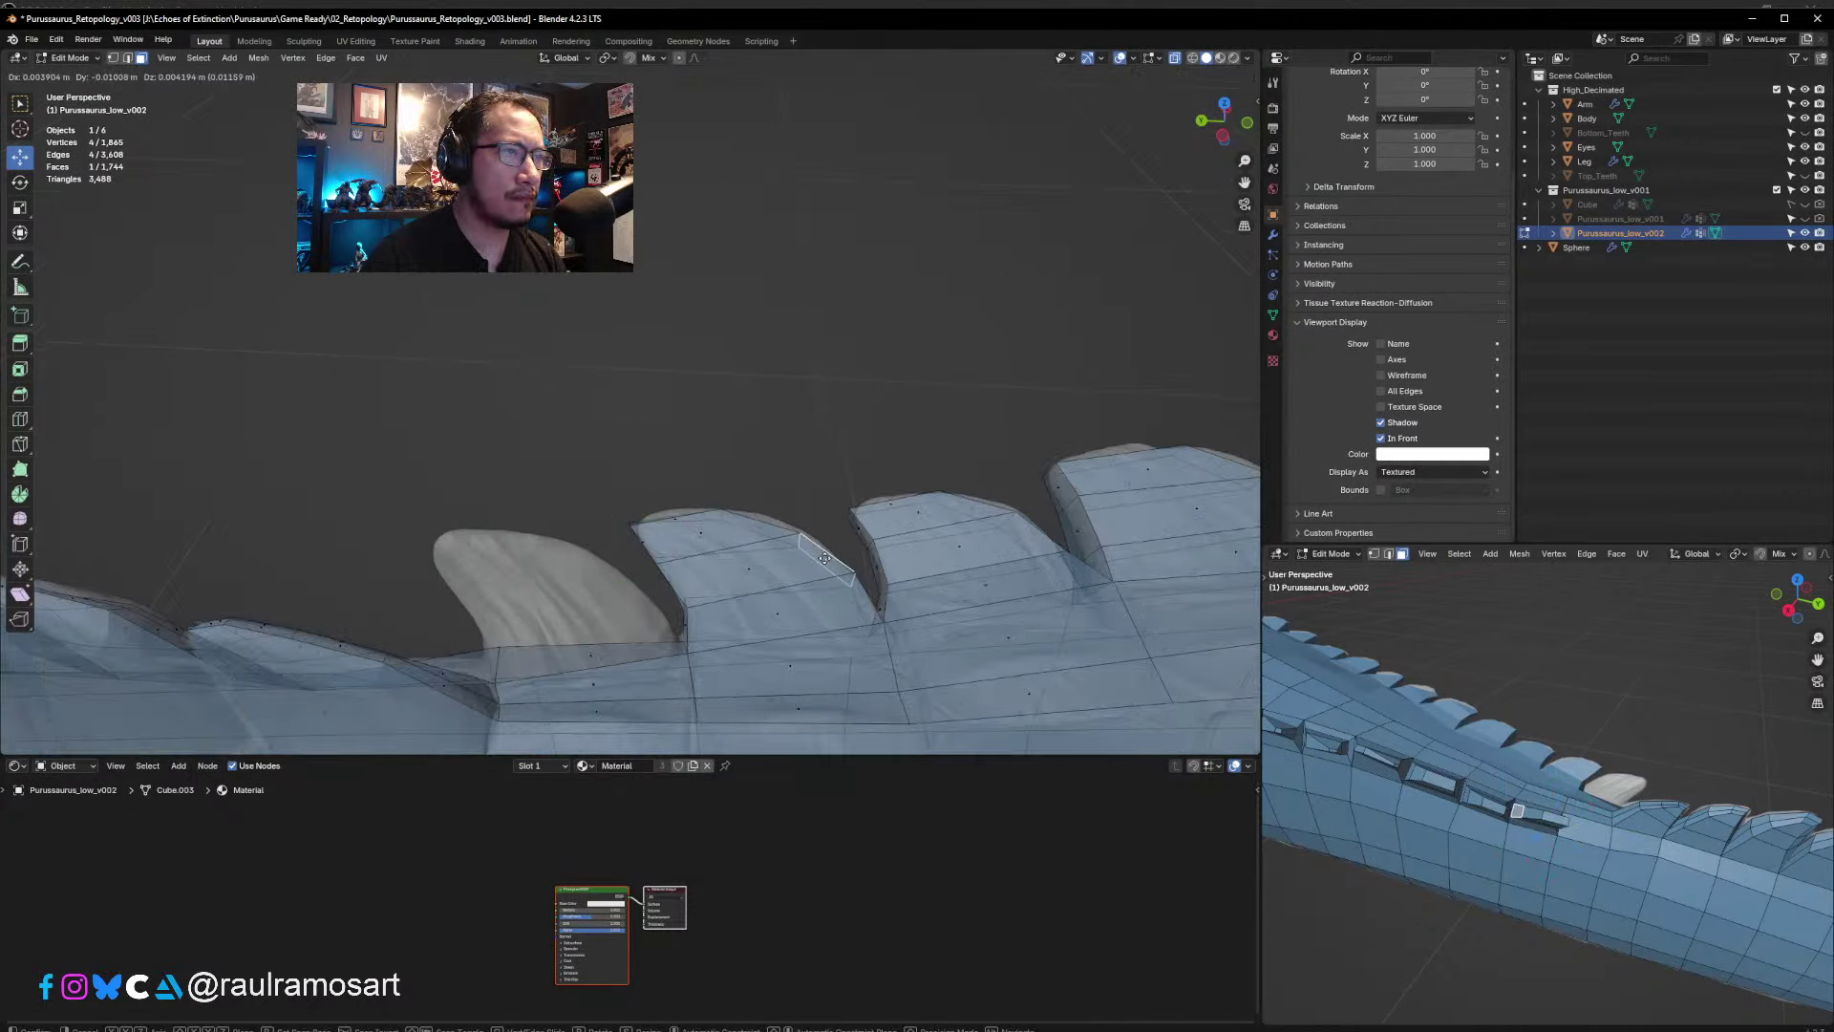
left_click(828, 557)
left_click(759, 528)
key("g")
left_click(762, 524)
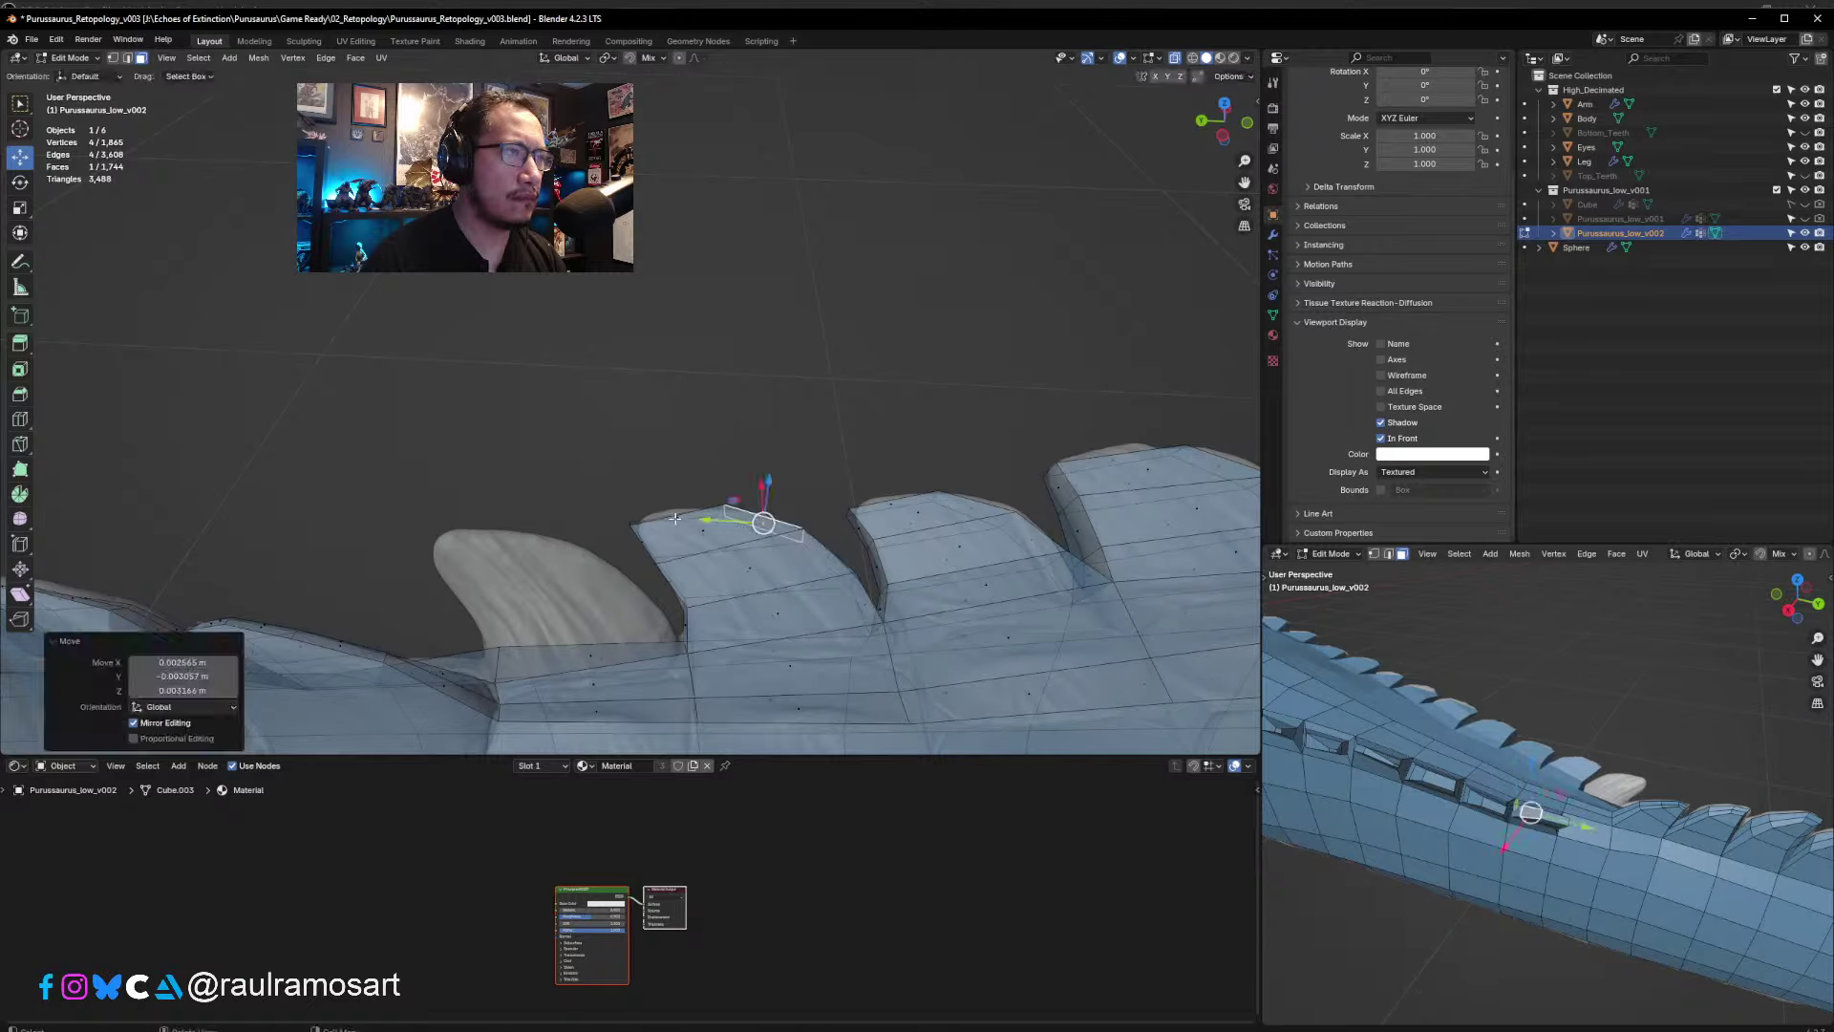
- Scale the third scute's tip face by 0.652 and 0.513 and move it onto the sculpted tip
key("g")
left_click(671, 514)
key("s")
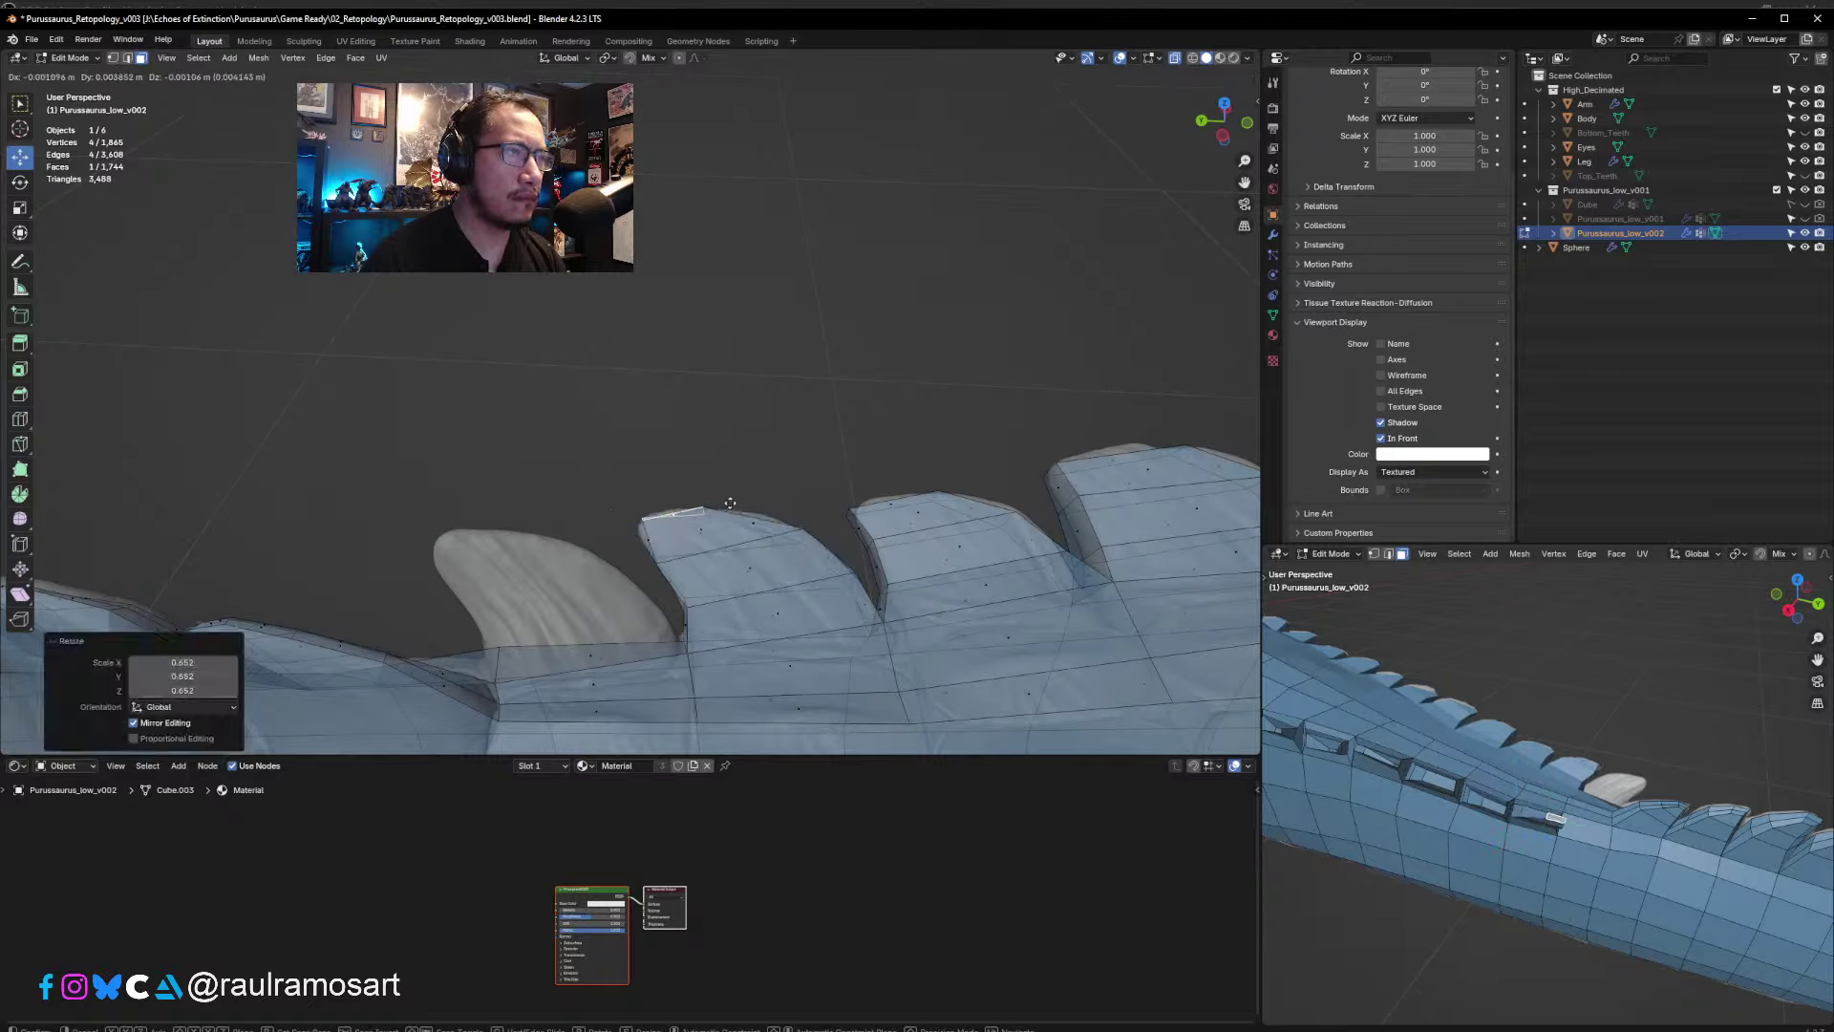
key("r")
left_click(680, 504)
key("s")
left_click(661, 514)
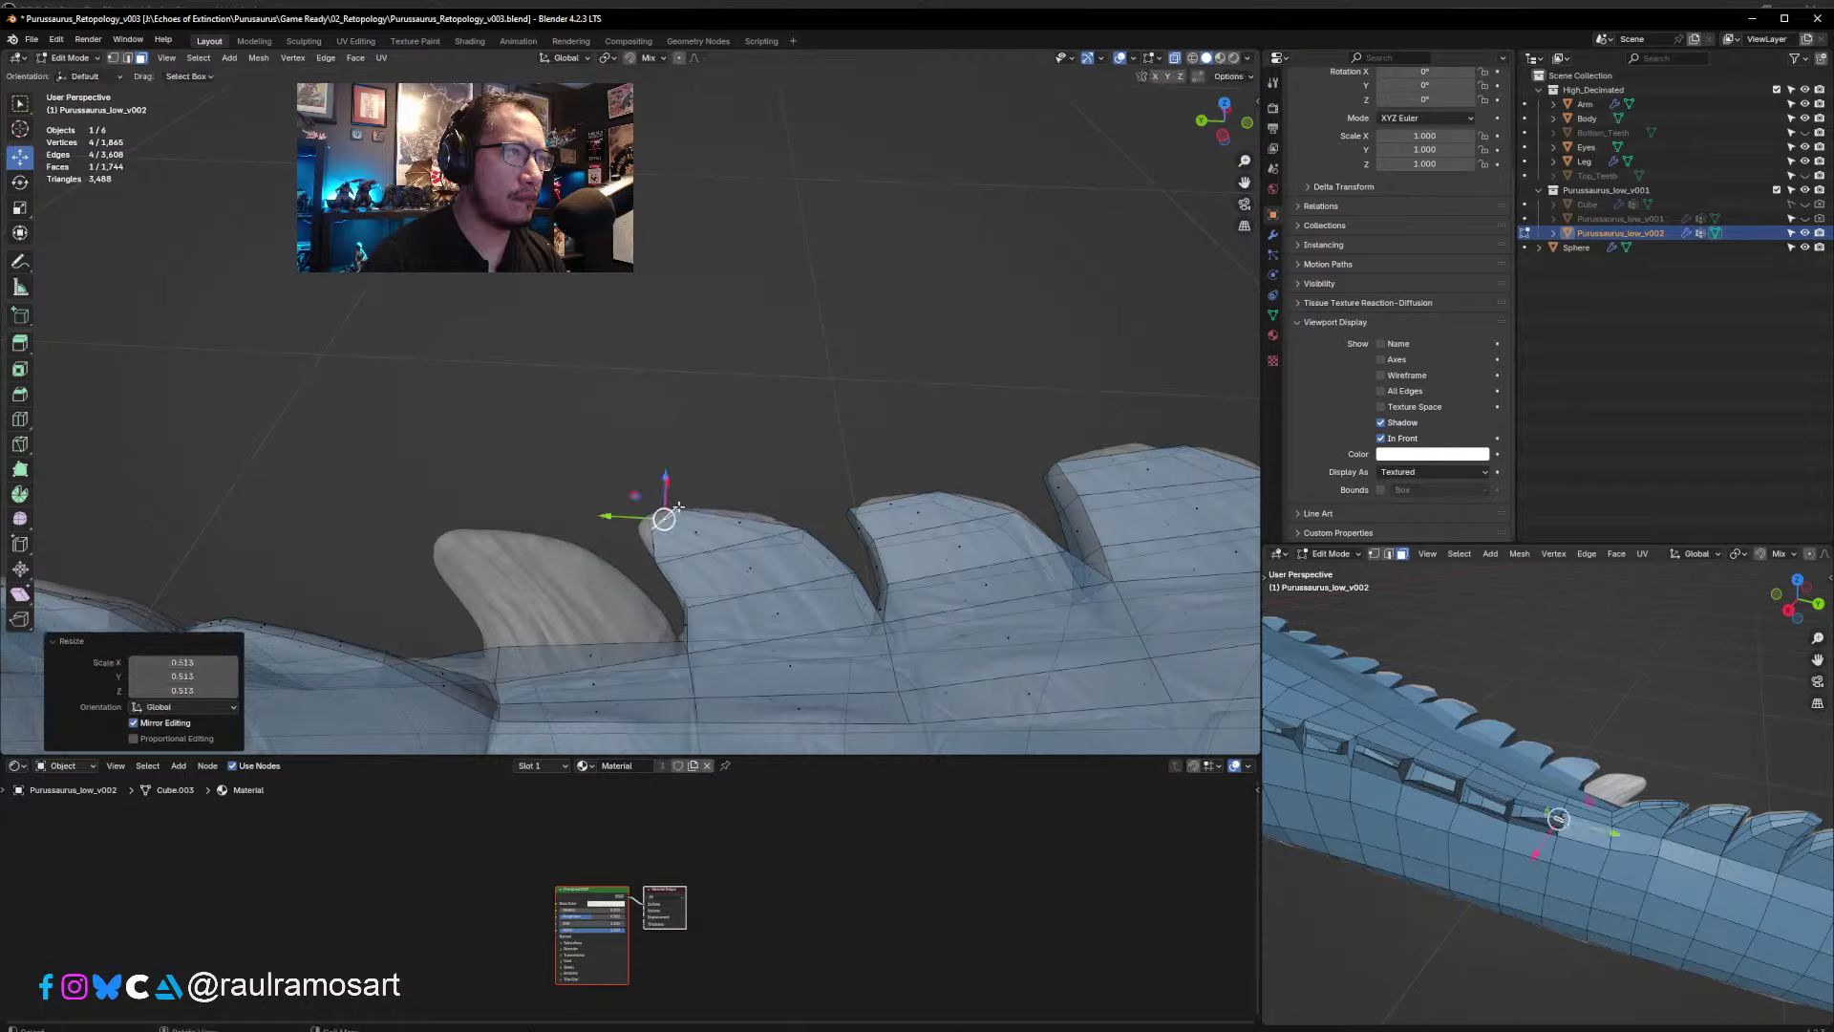
key("g")
left_click(658, 511)
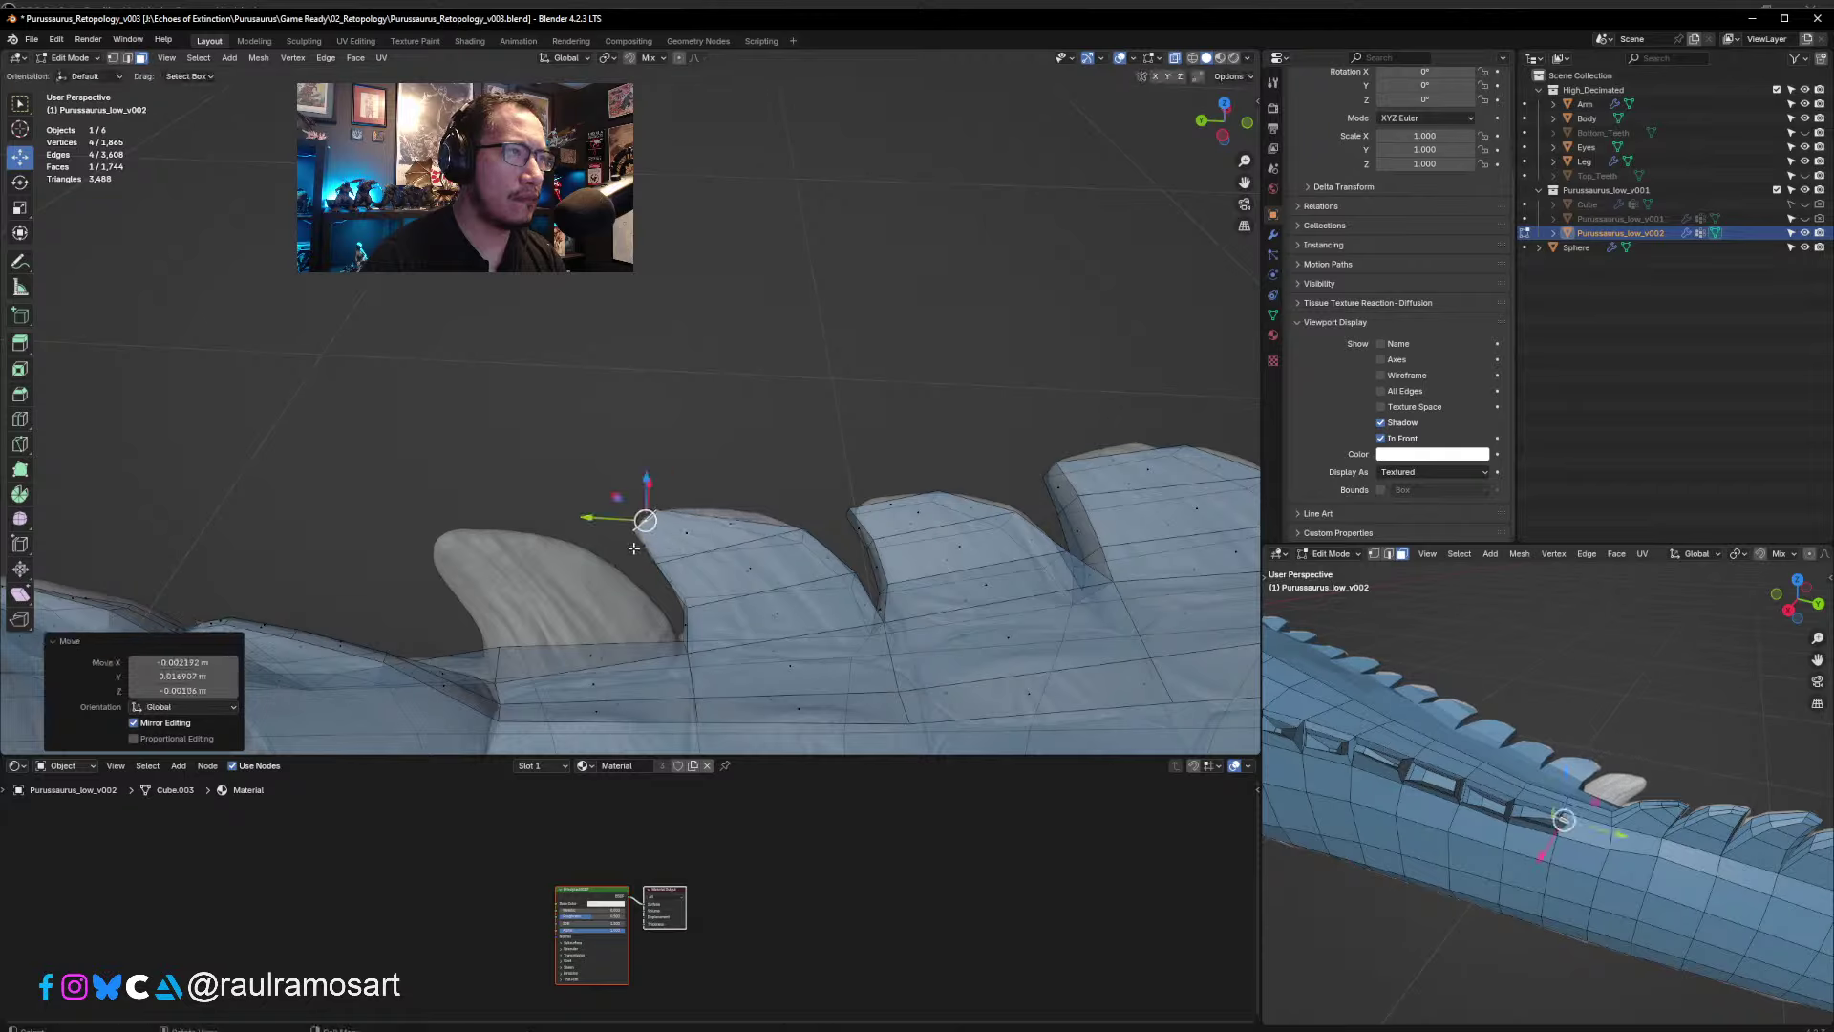
- Move the third scute's upper rear face and its crest face to match the sculpted outline
key("g")
left_click(647, 547)
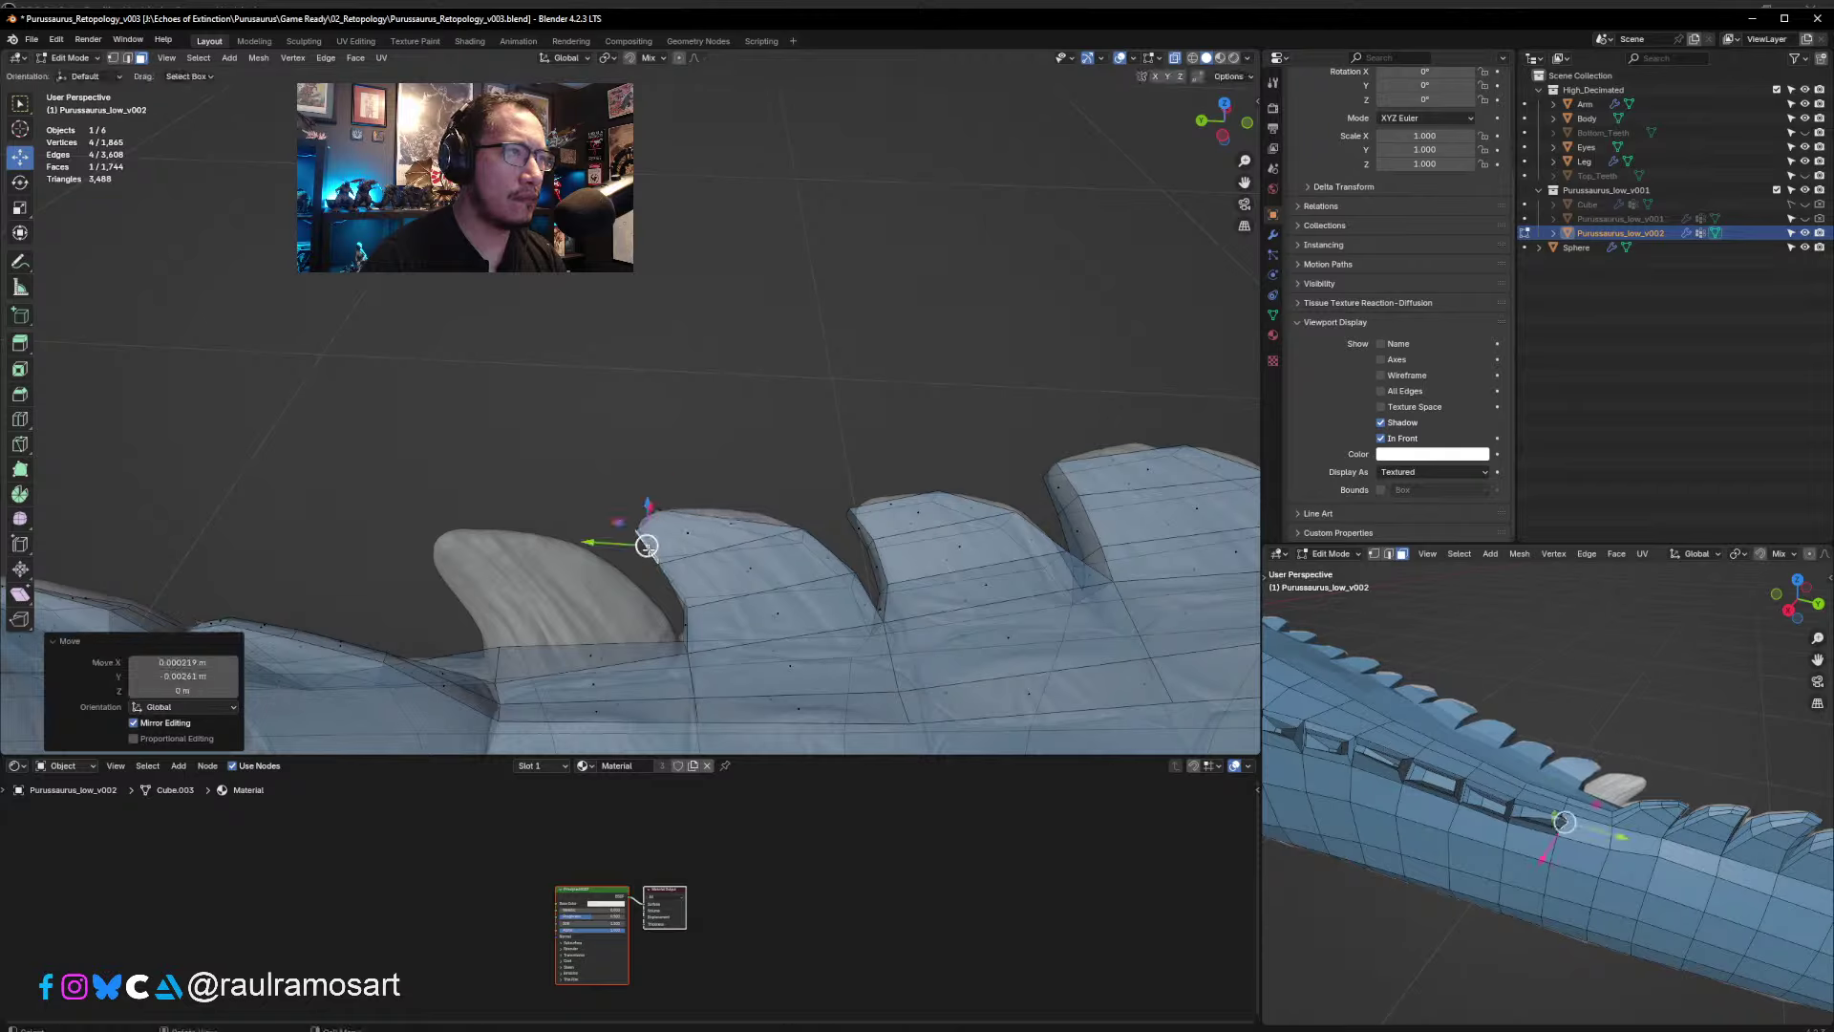
left_click(736, 524)
key("g")
left_click(741, 517)
left_click(789, 522)
left_click(795, 413)
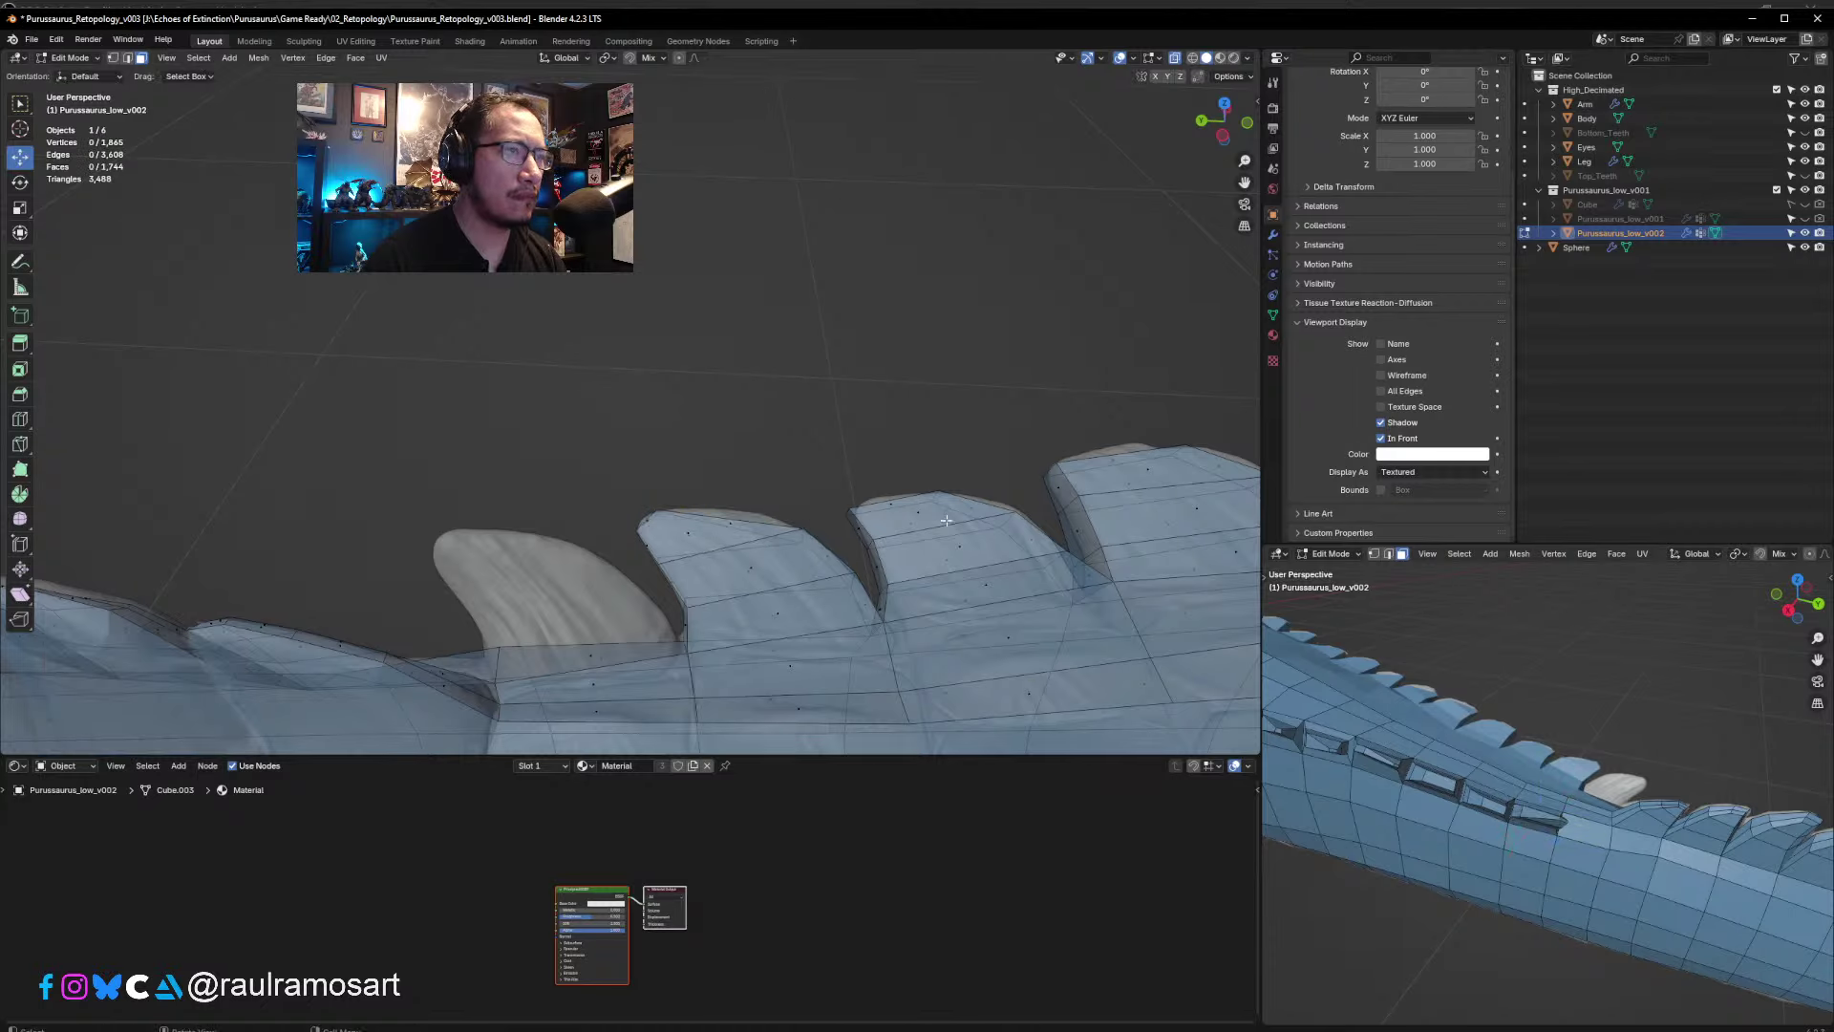
- Extrude the base face under the fourth sculpted scute upward and scale the raised face to 0.667
middle_click_drag(946, 520, 815, 467)
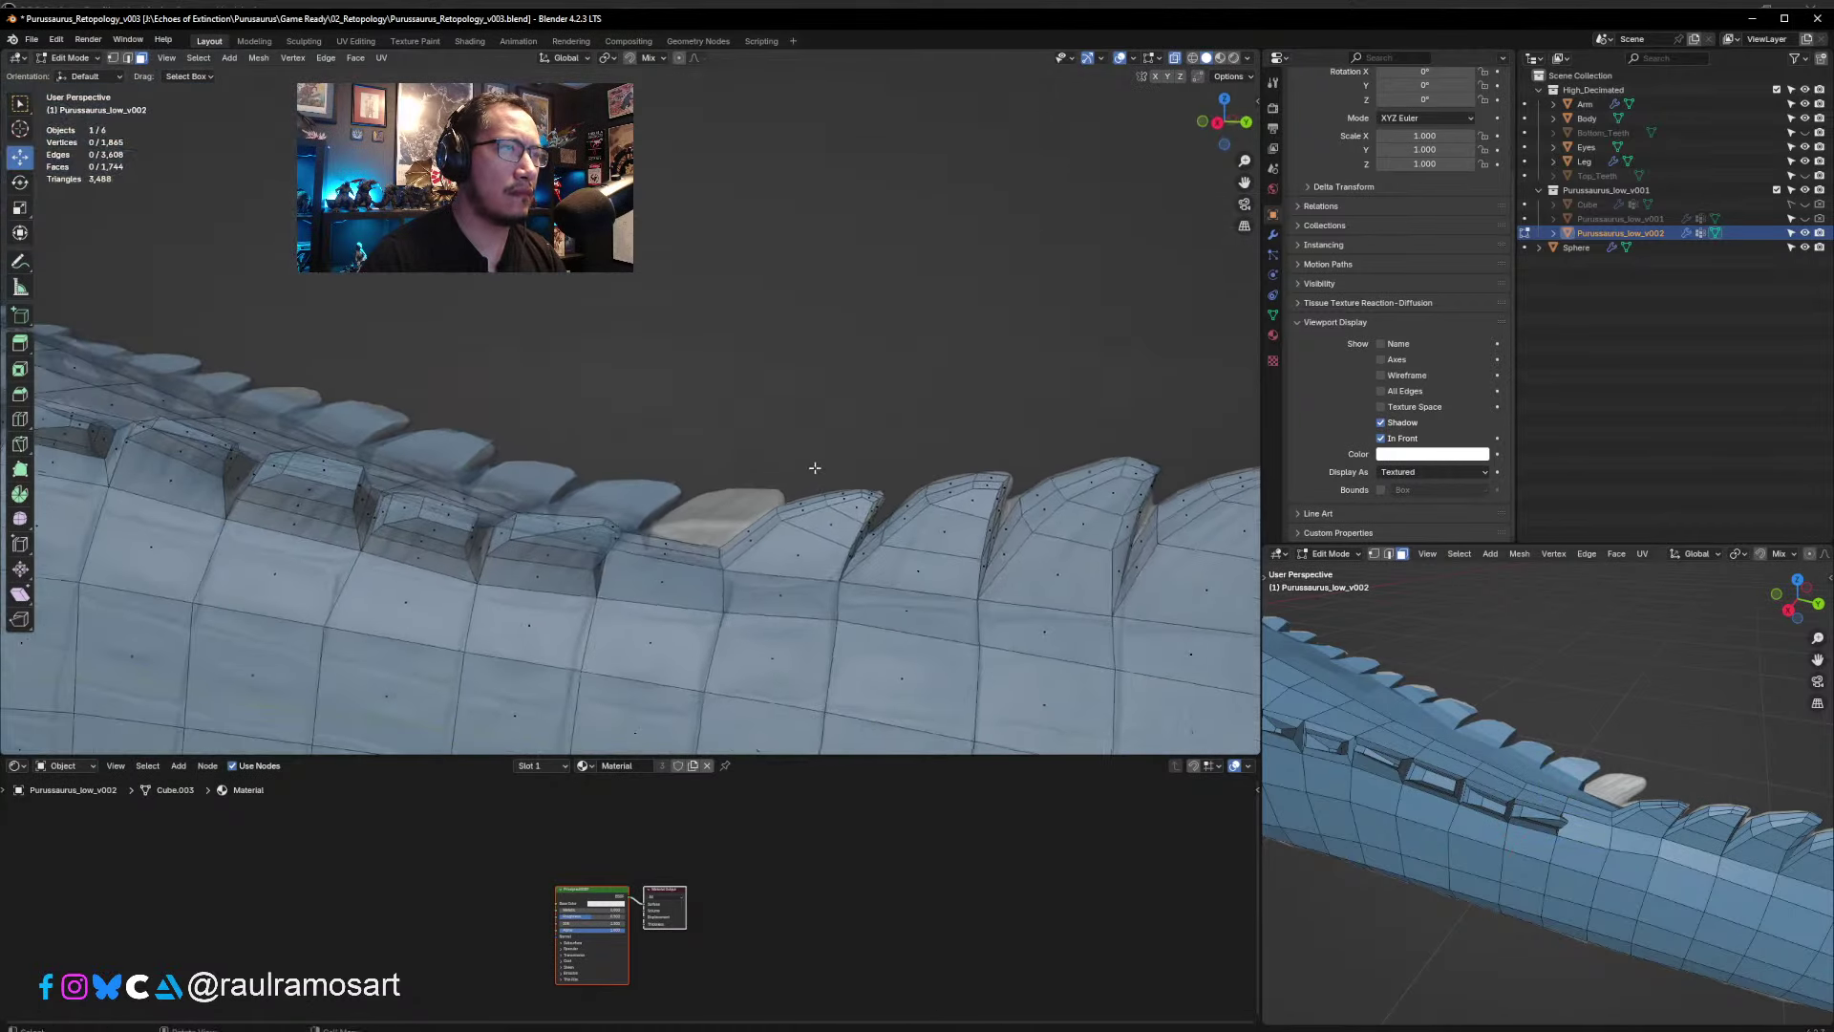
left_click(656, 582)
middle_click_drag(655, 581, 668, 574)
key("e")
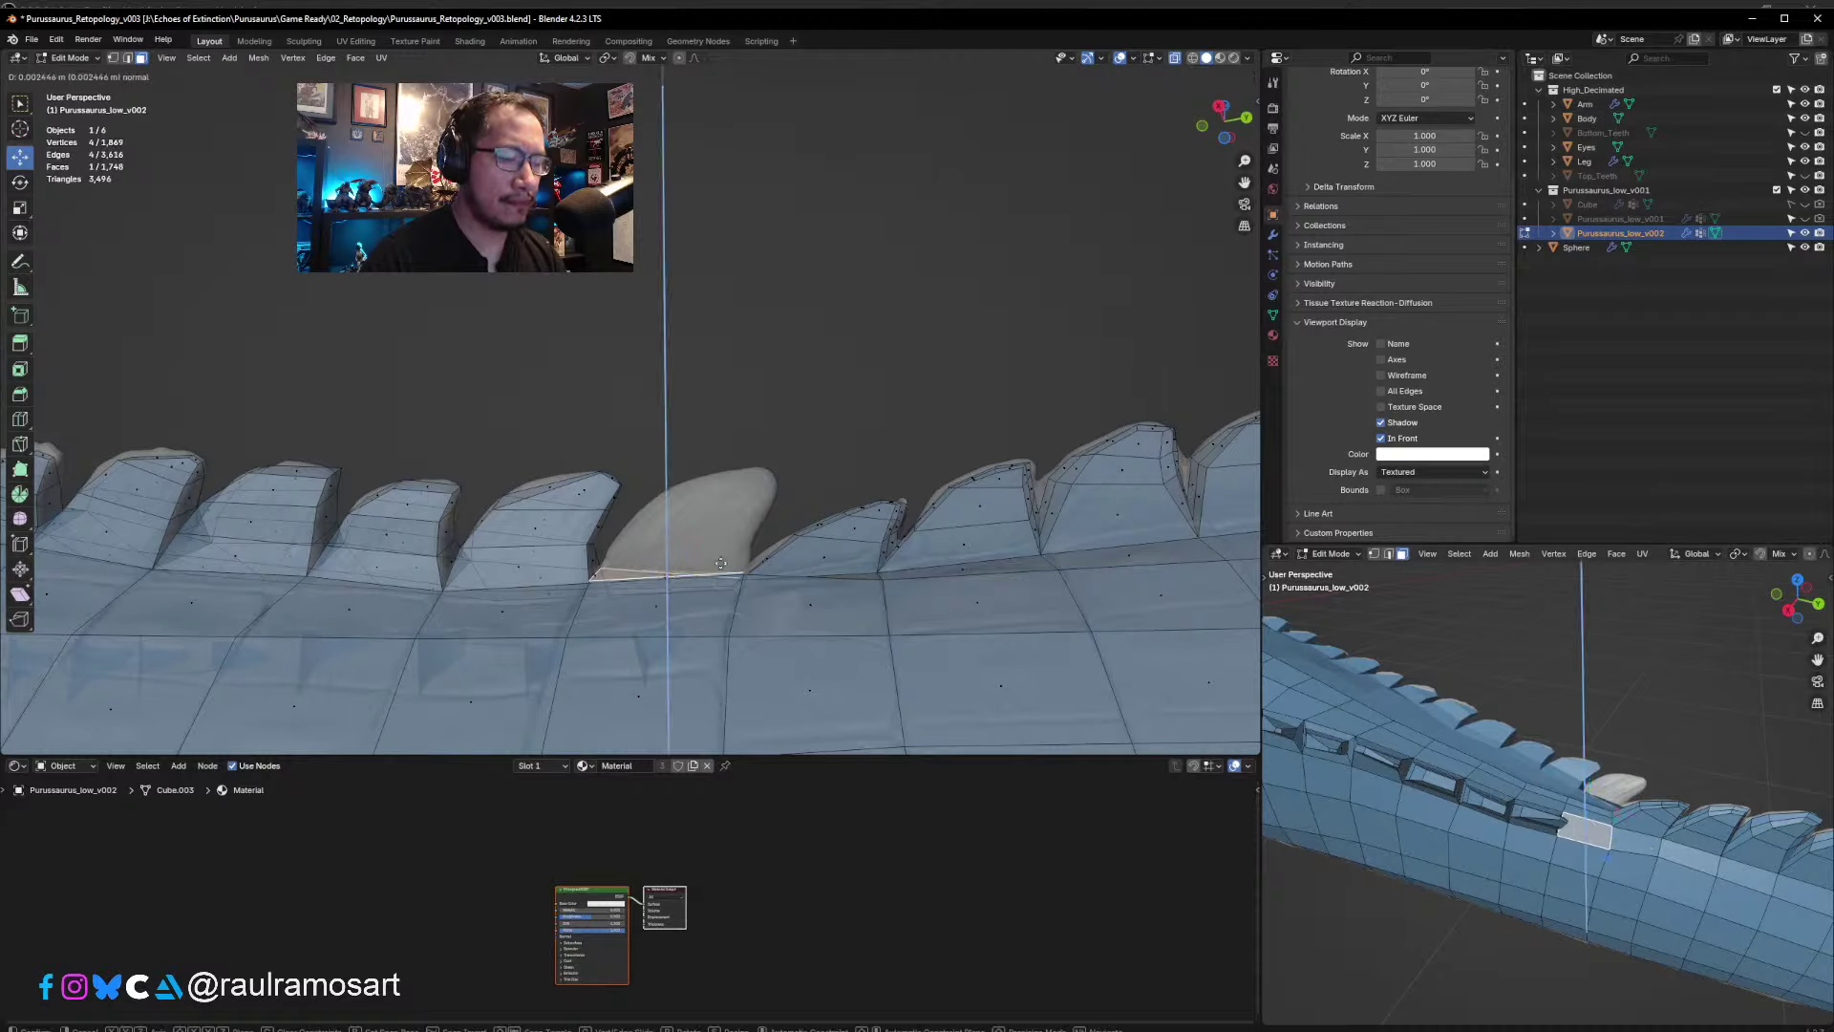
left_click(720, 564)
key("s")
left_click(736, 559)
- Move the fourth scute's raised face onto the sculpted shape and scale it by 1.204
key("g")
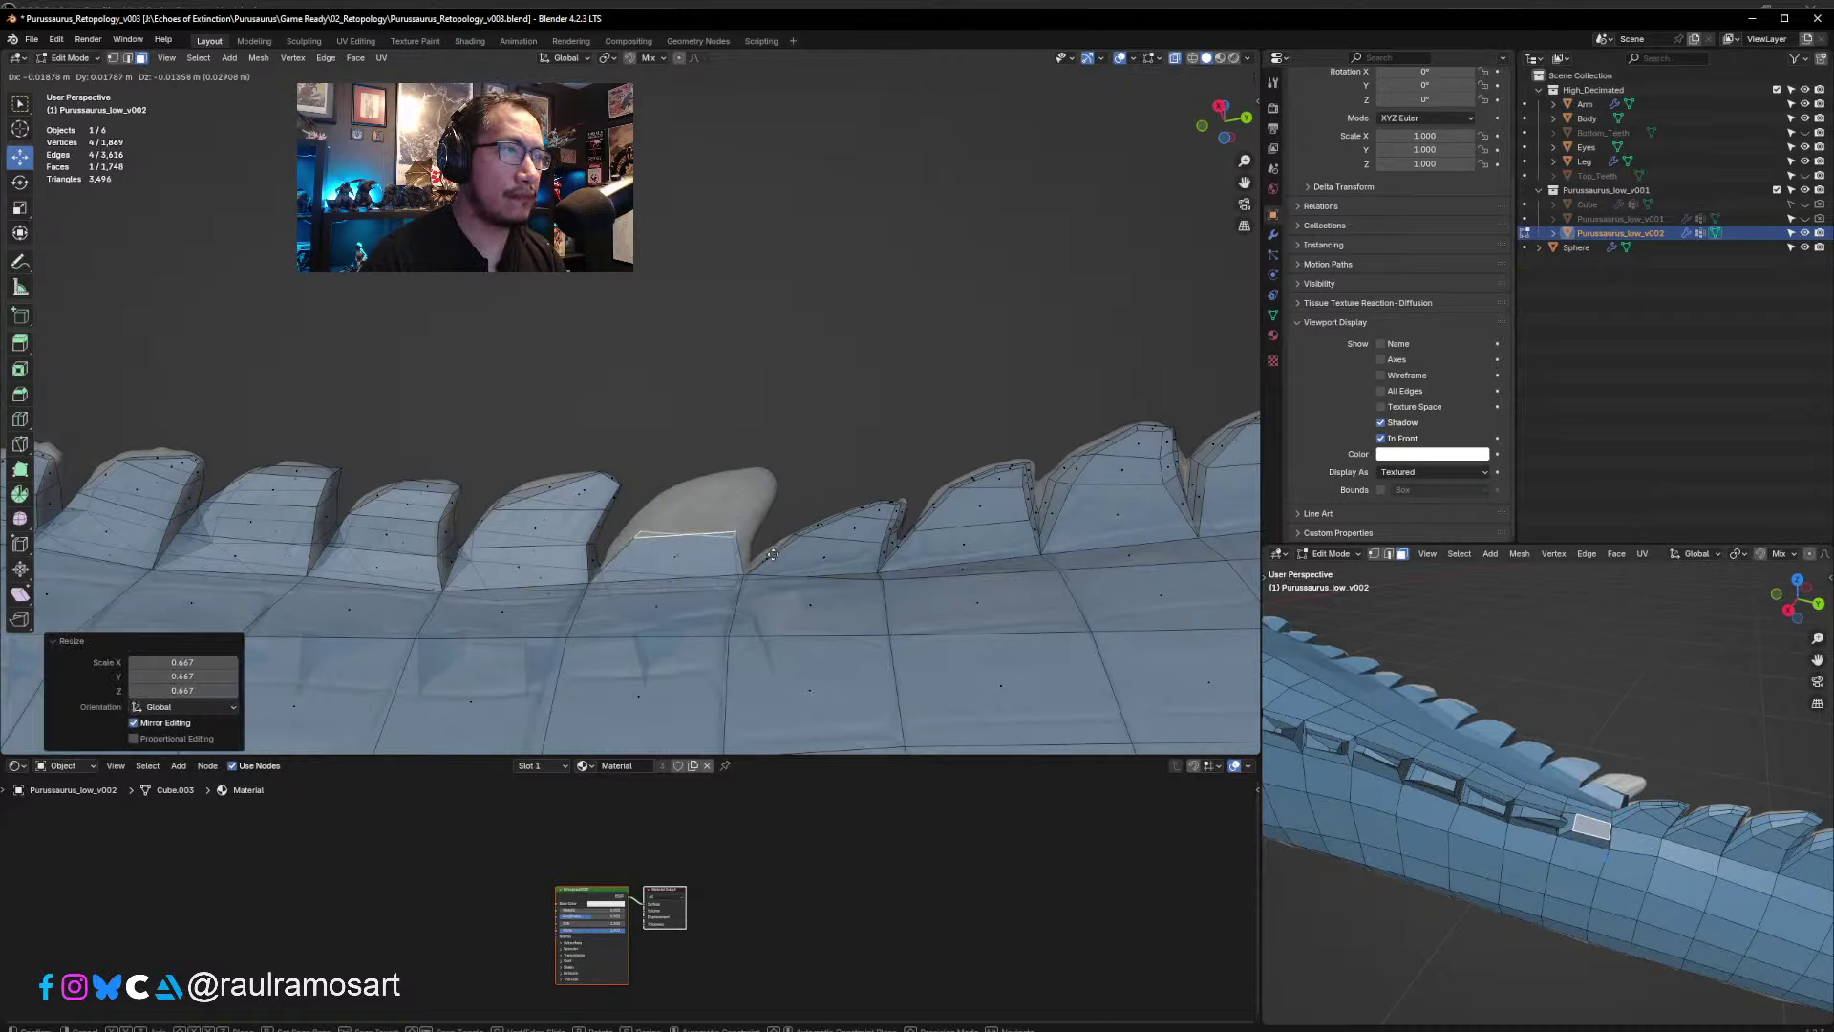
left_click(767, 554)
key("s")
left_click(786, 555)
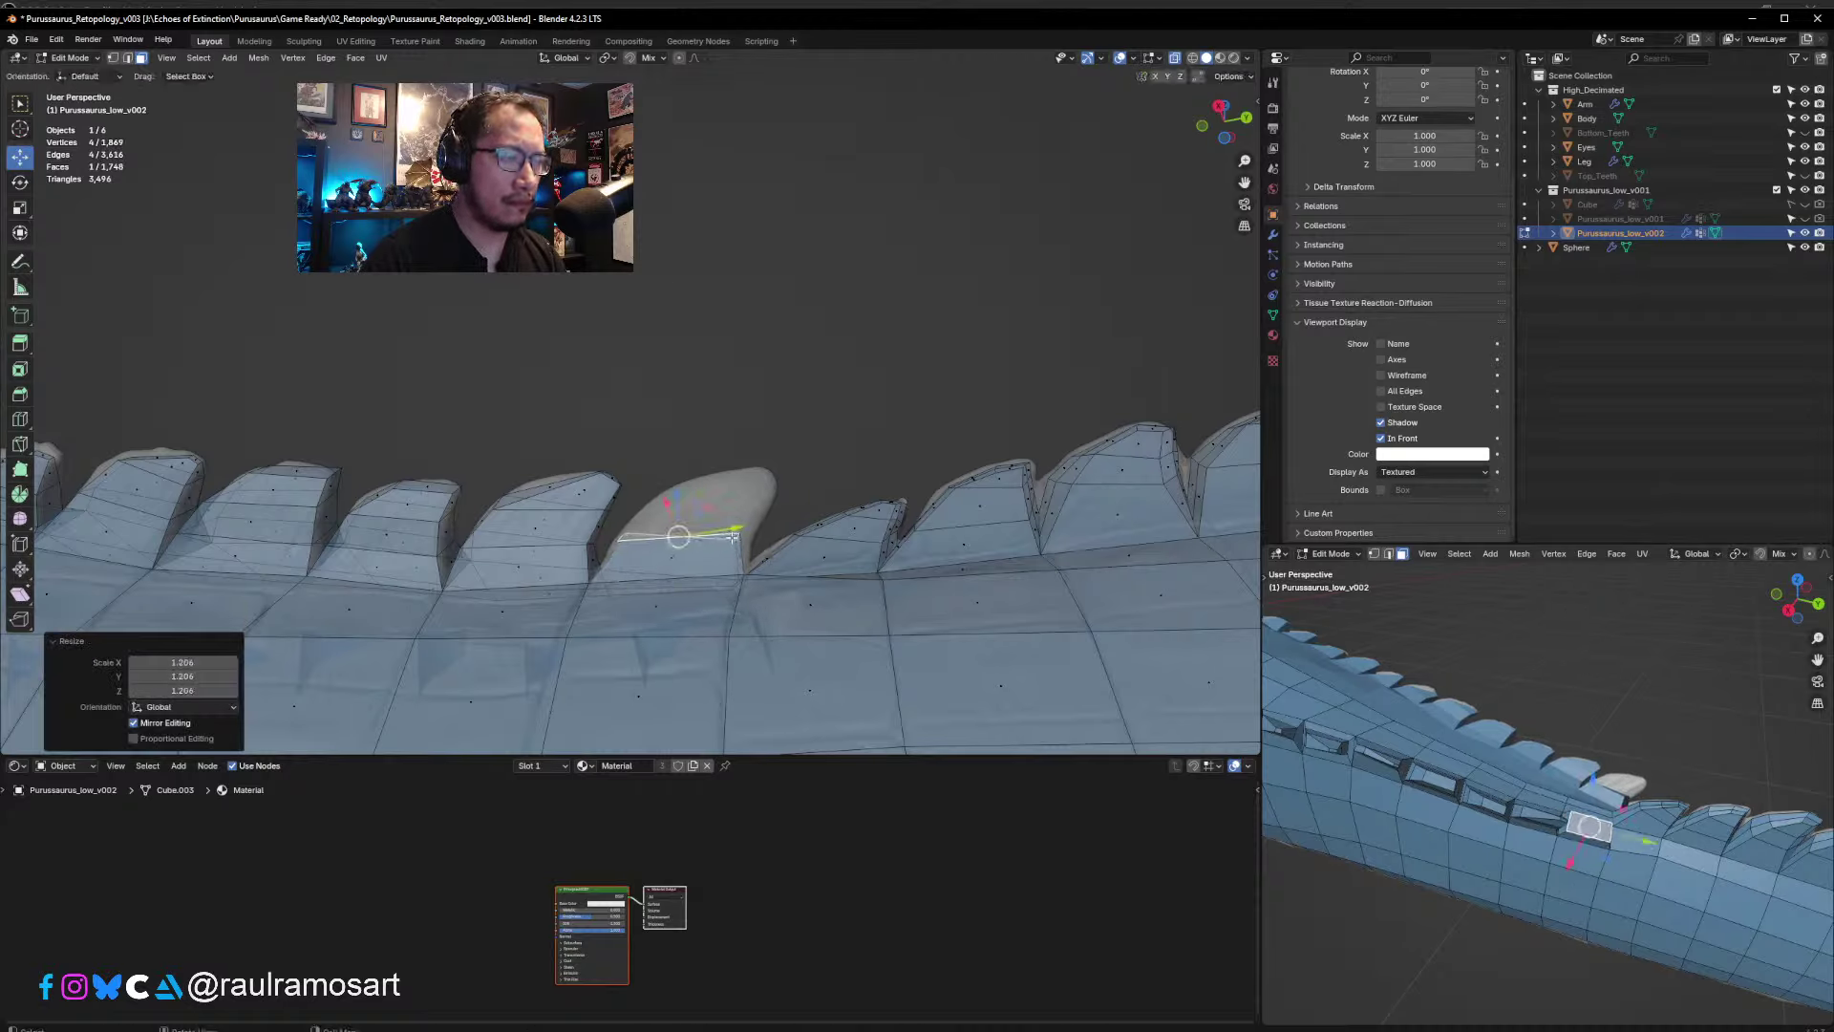
key("g")
left_click(849, 554)
- Extrude the fourth scute's raised face further up the sculpted shape and scale the new top face to 0.7
key("e")
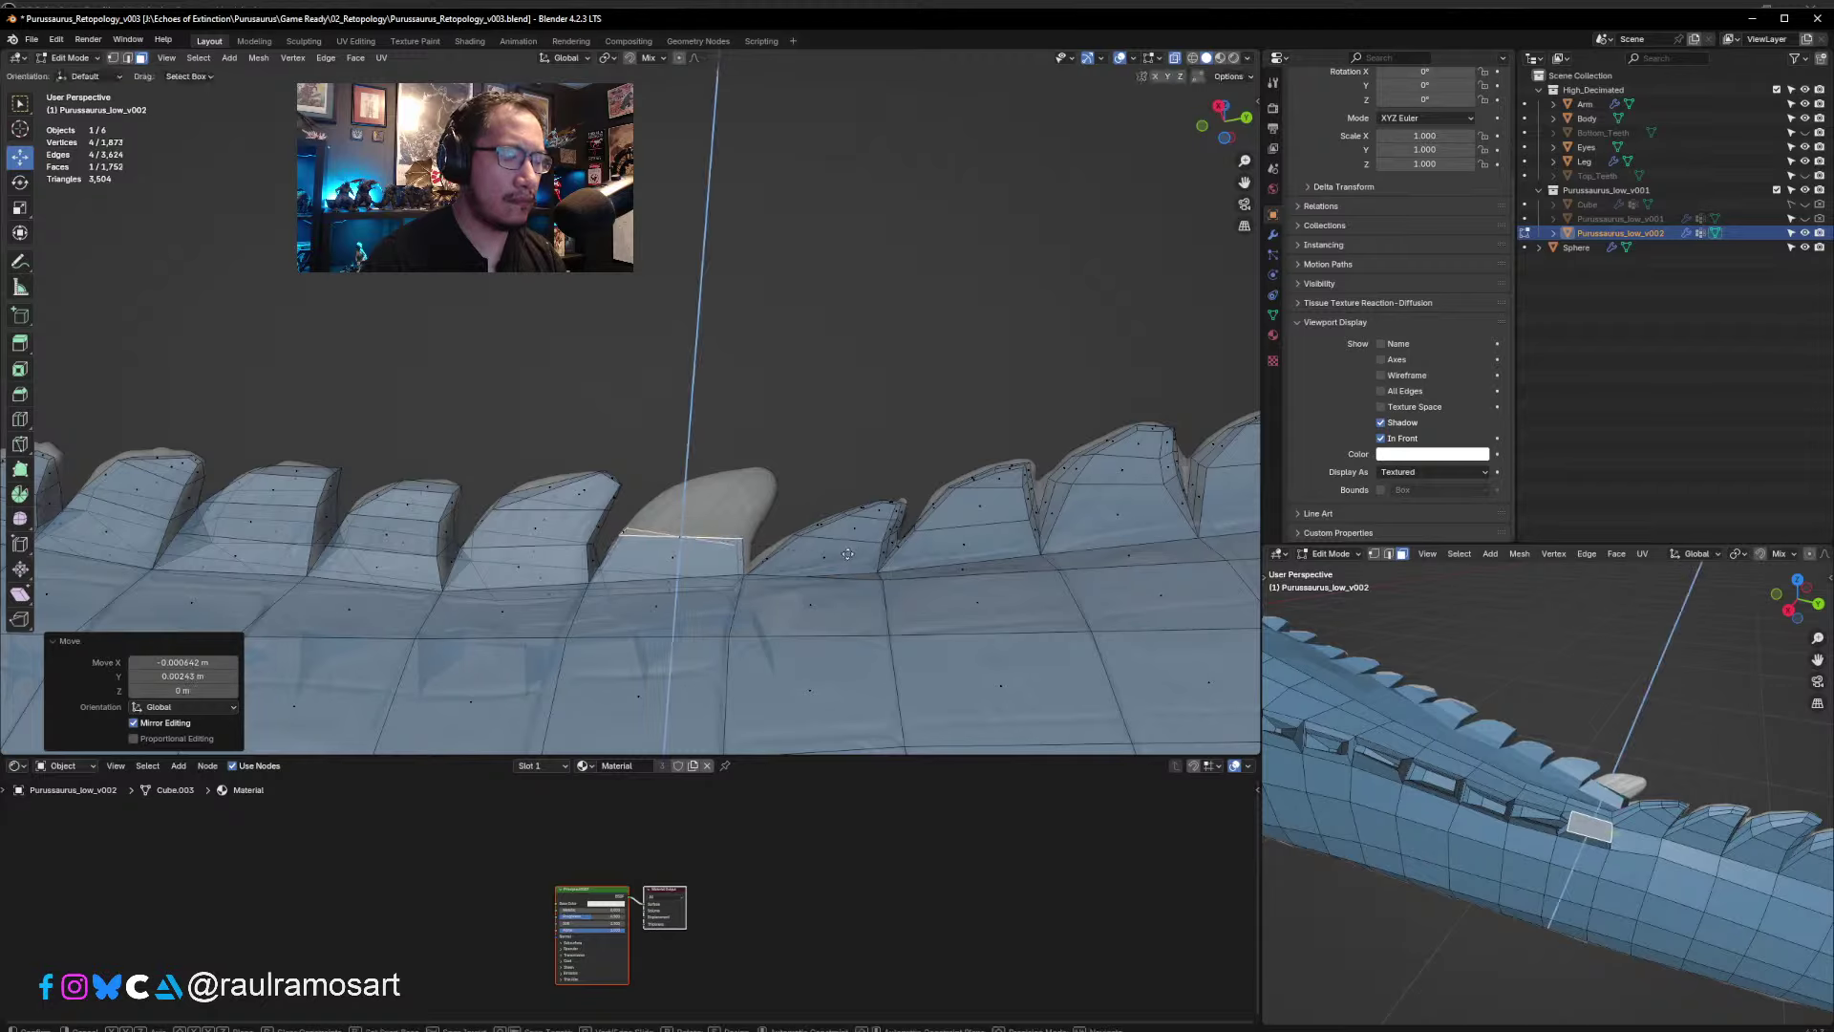
left_click(850, 540)
type("s")
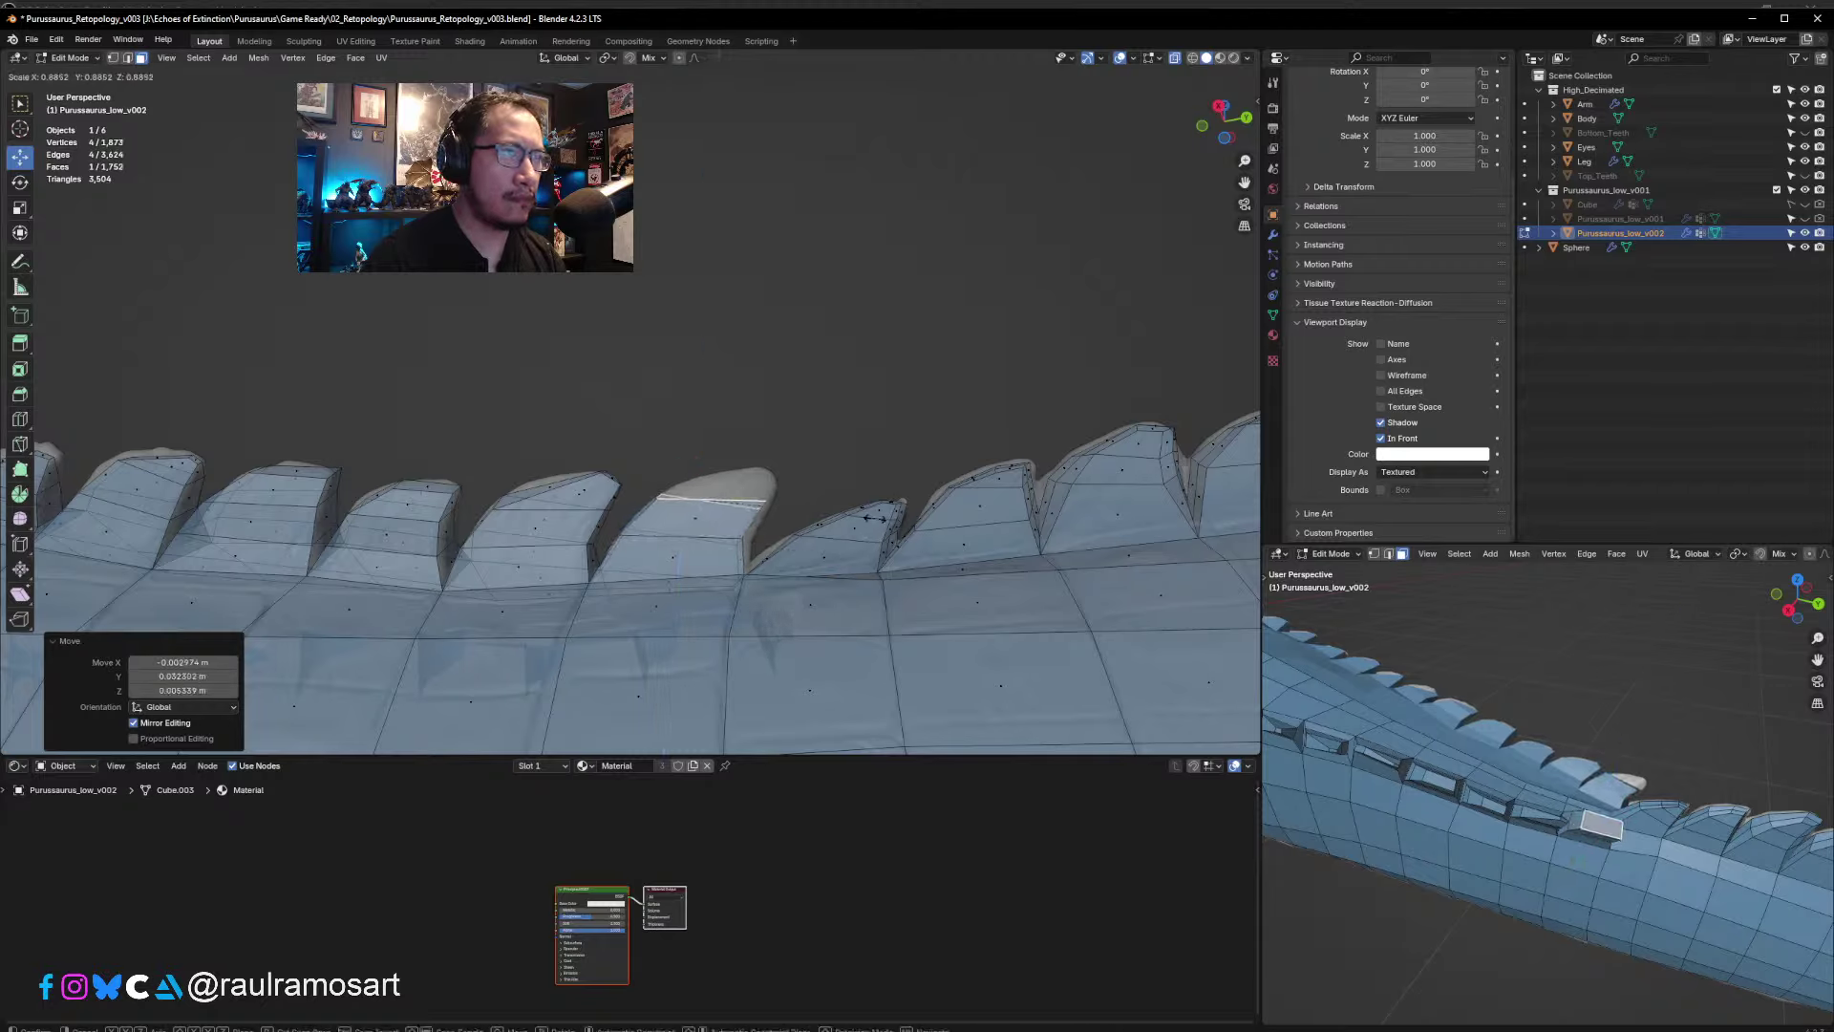
type("0.7")
key("Return")
- Extrude the fourth scute's top face to the crest, scale it down and move it to the sculpted tip
key("e")
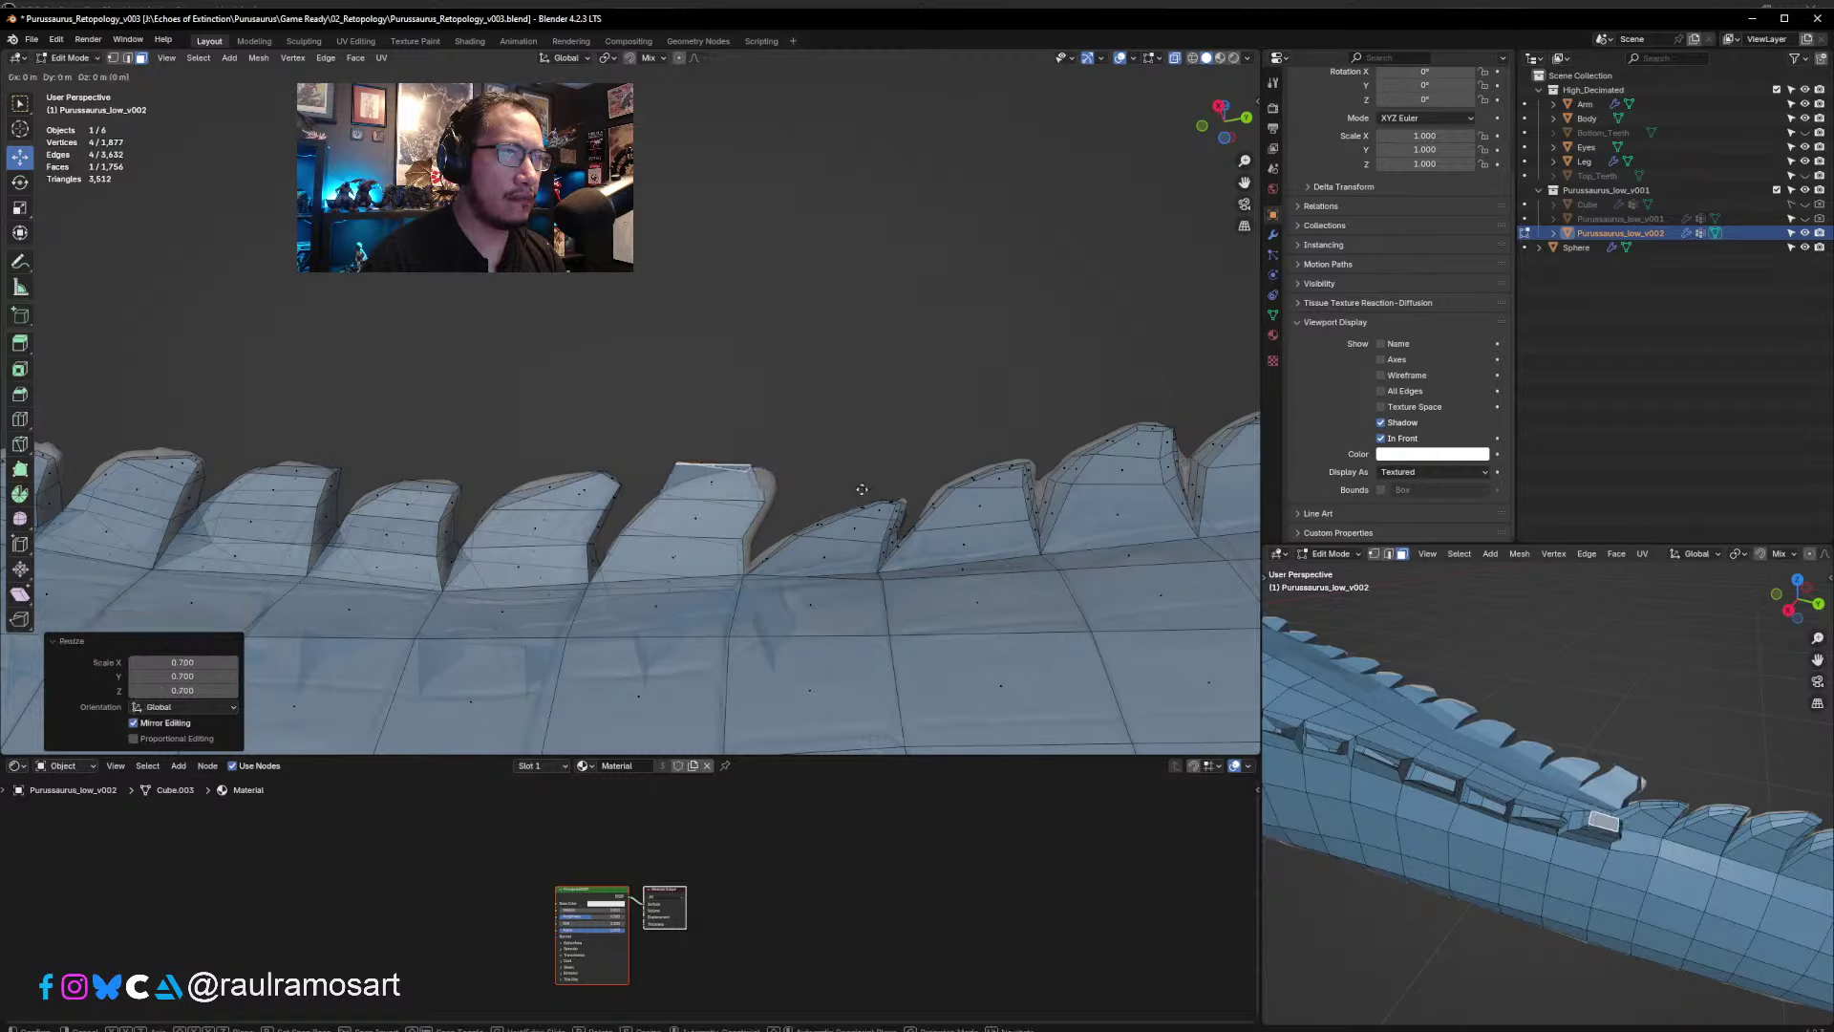
left_click(905, 504)
key("s")
left_click(839, 500)
key("g")
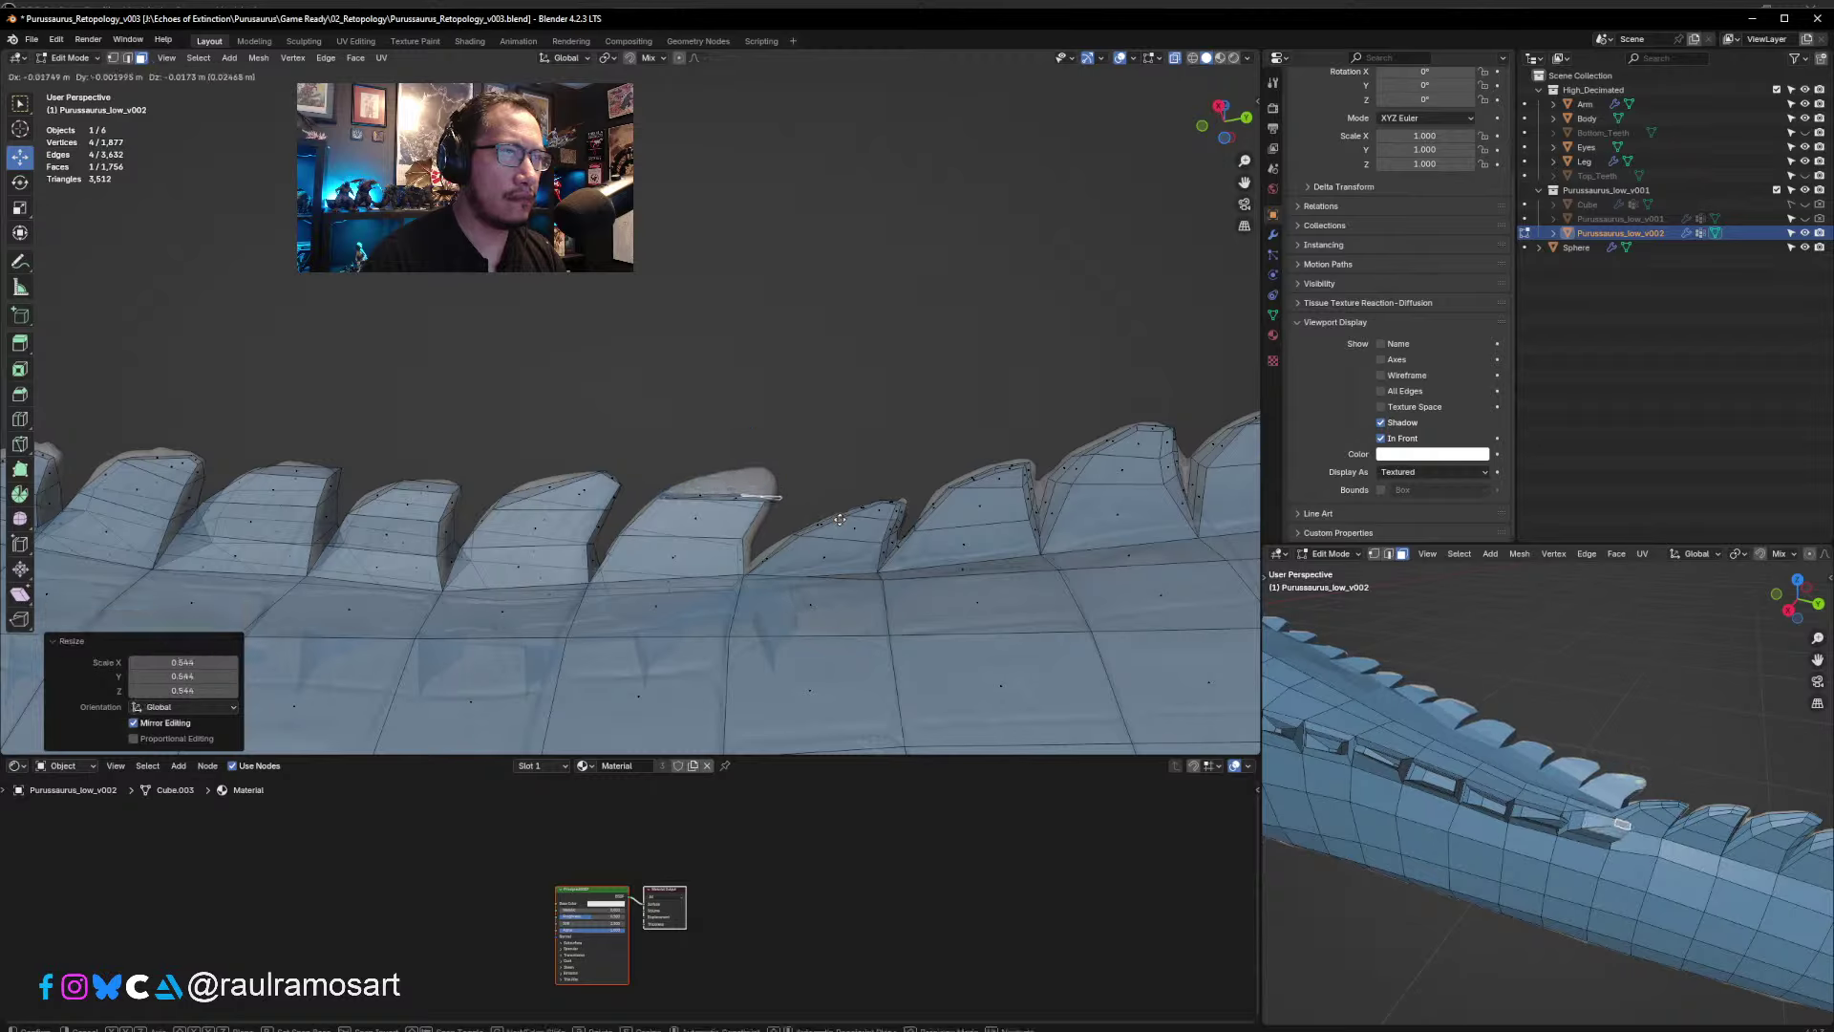
left_click(839, 520)
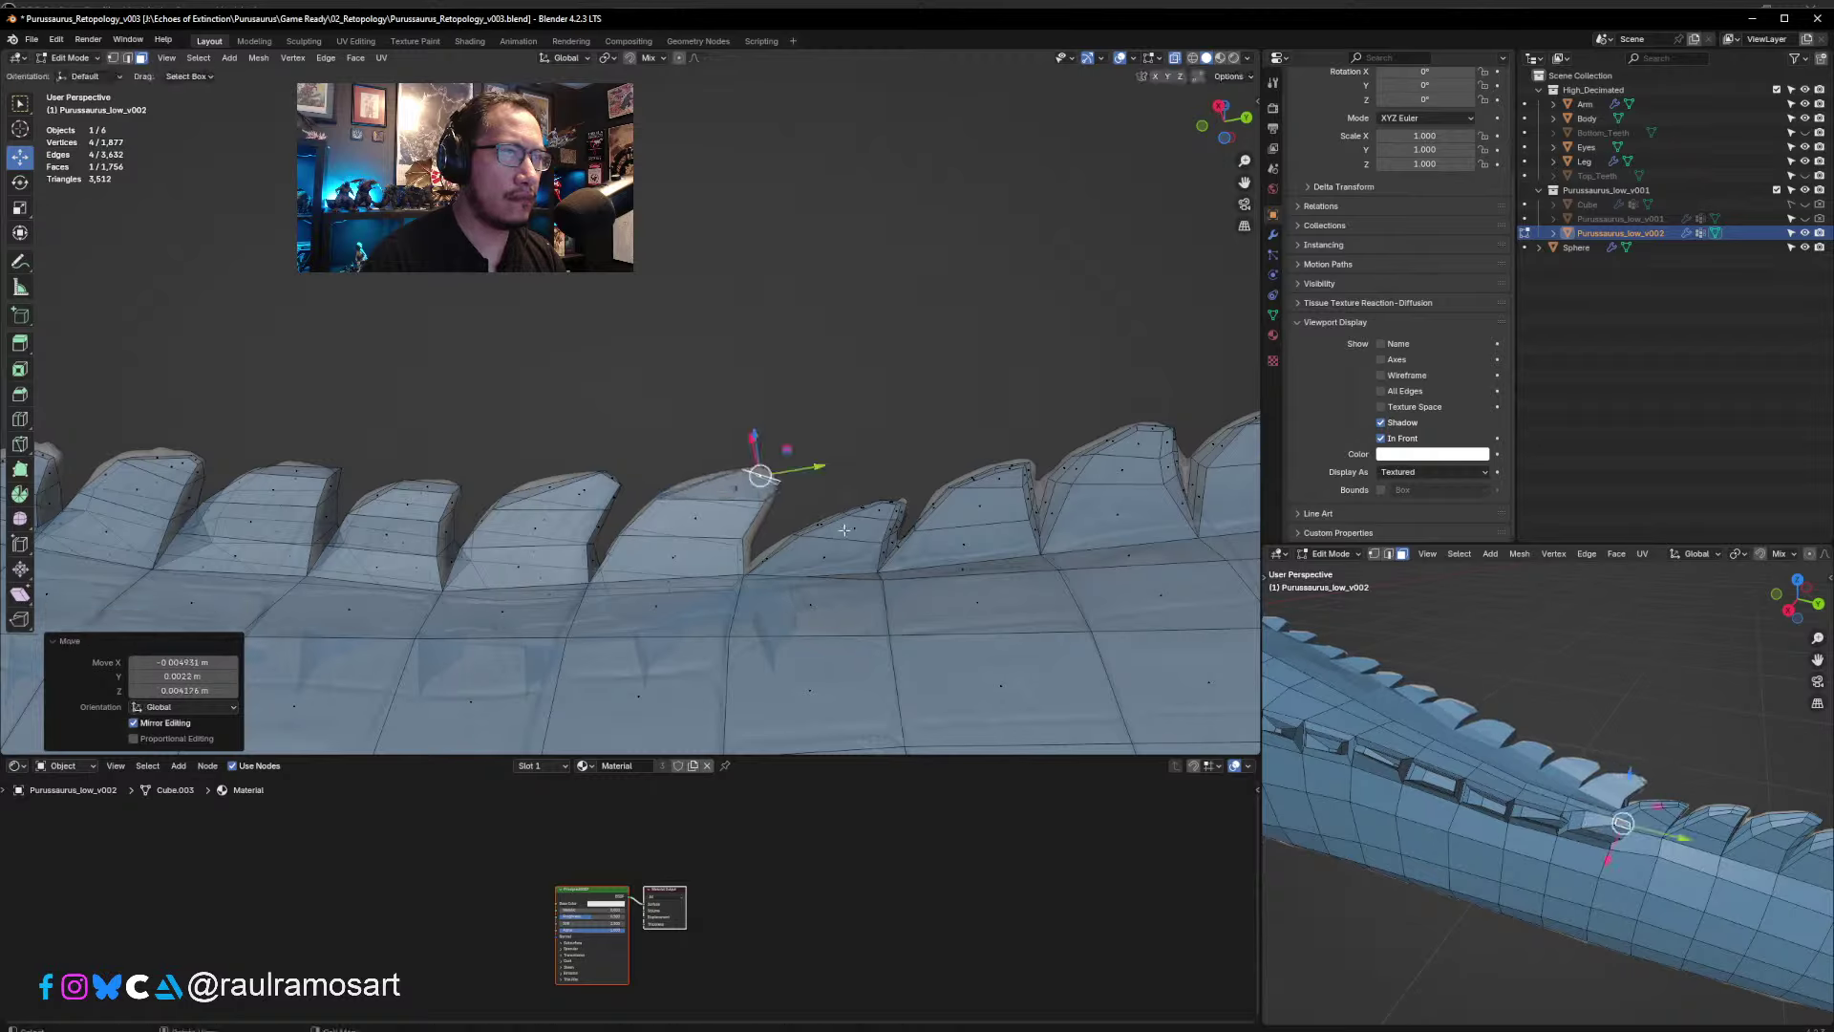
- Move the fourth scute's tip face and the adjoining upper face to follow the sculpted surface
middle_click_drag(844, 530, 756, 517)
key("g")
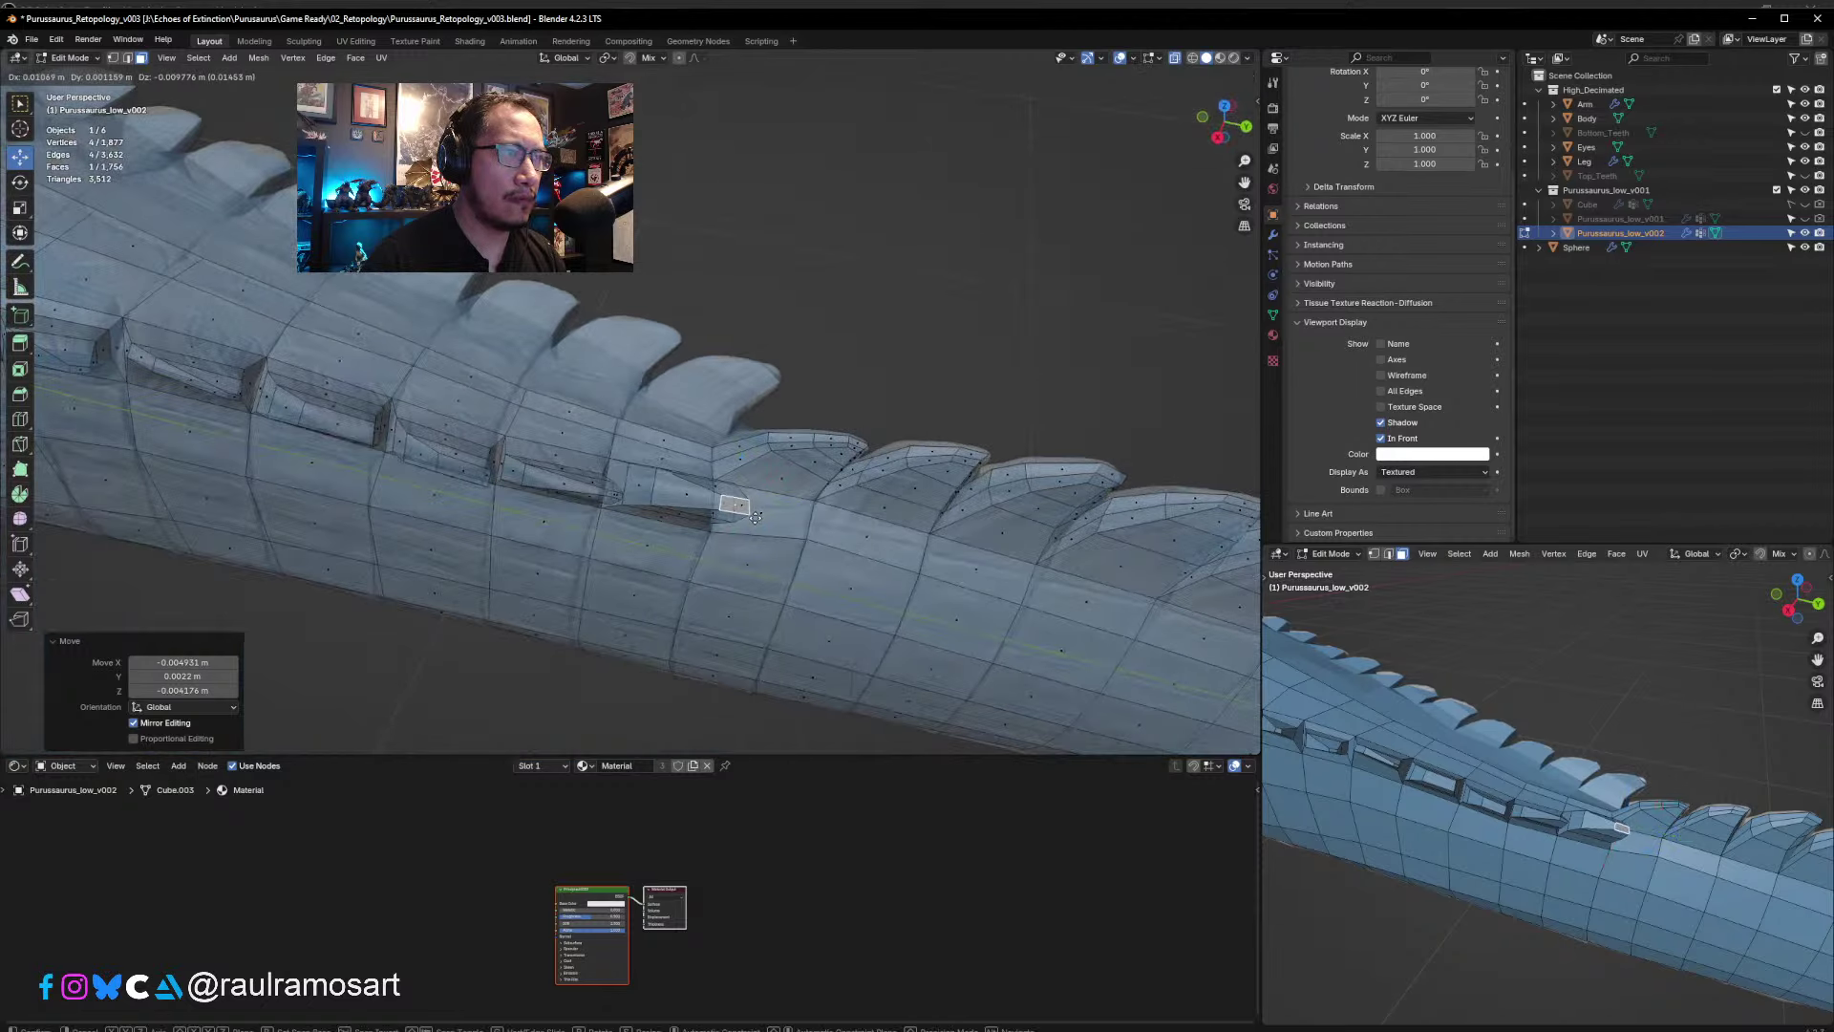
left_click(751, 520)
left_click(700, 488)
key("g")
left_click(702, 494)
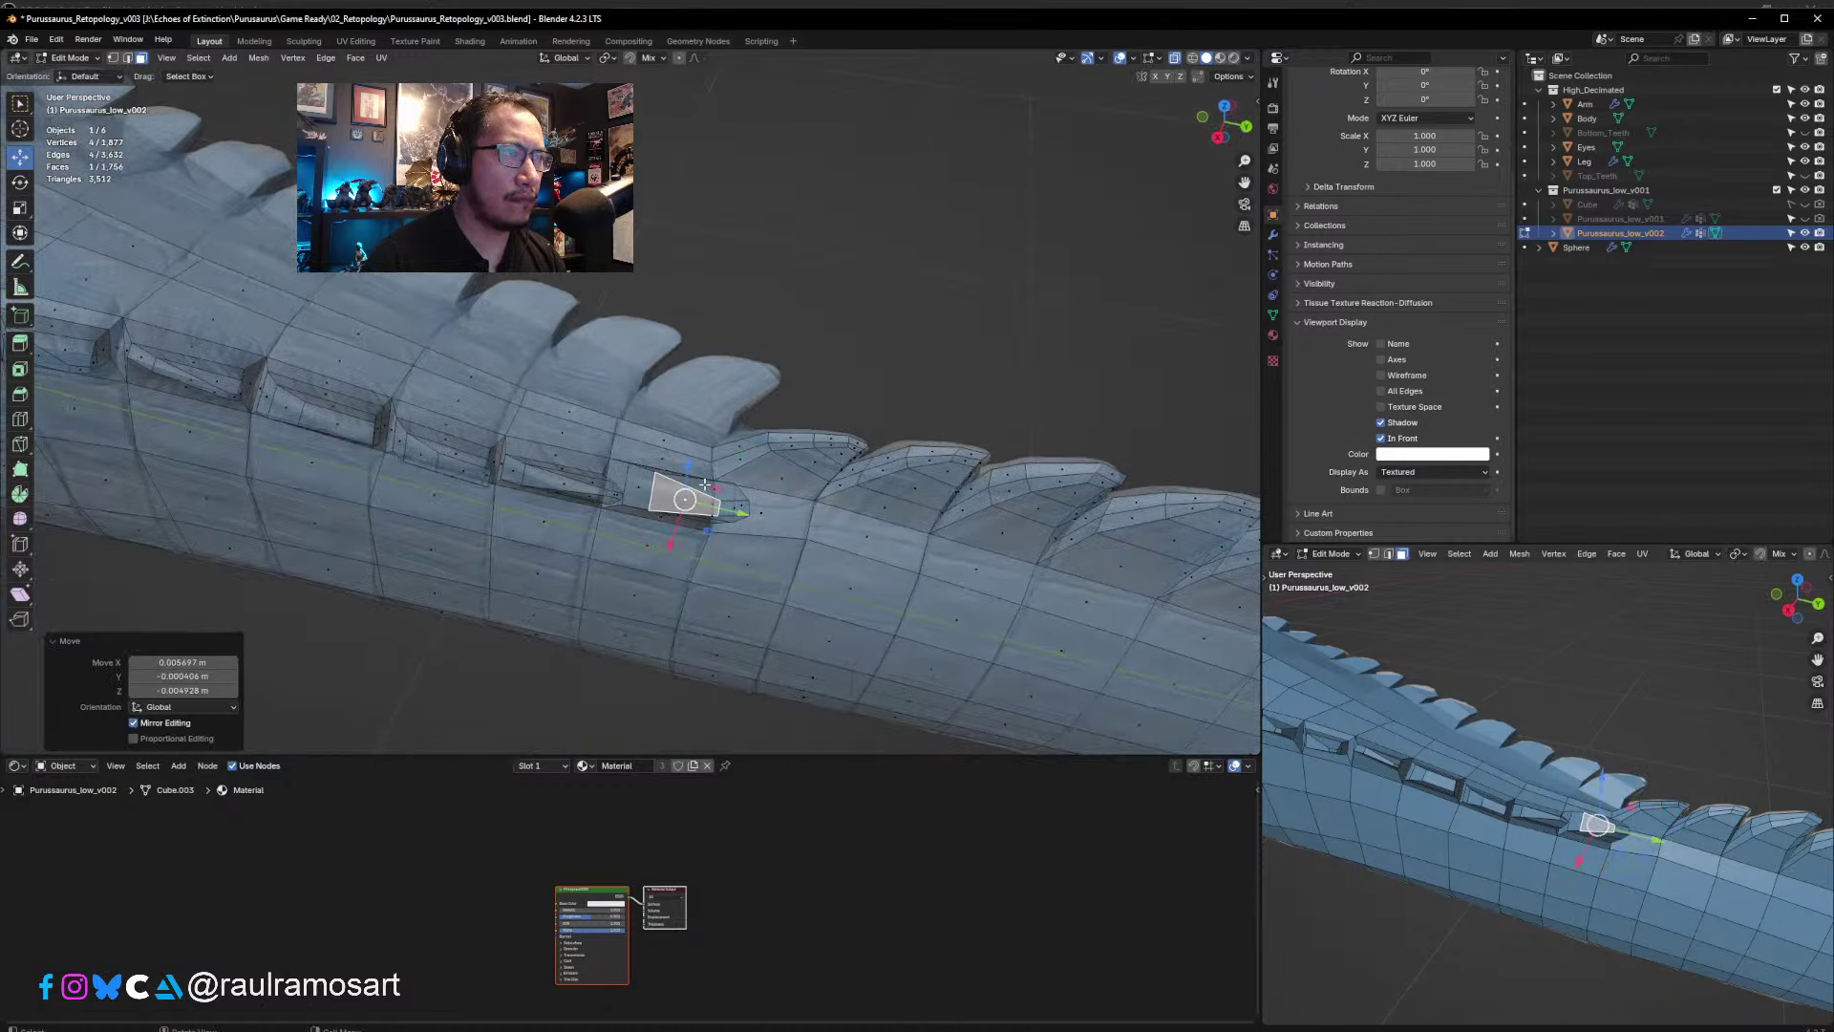
key("g")
left_click(712, 492)
- Return to Object Mode and turn off X-ray to review the whole low-poly model
middle_click_drag(712, 492, 601, 573)
key("Tab")
scroll(677, 584, "down", 5)
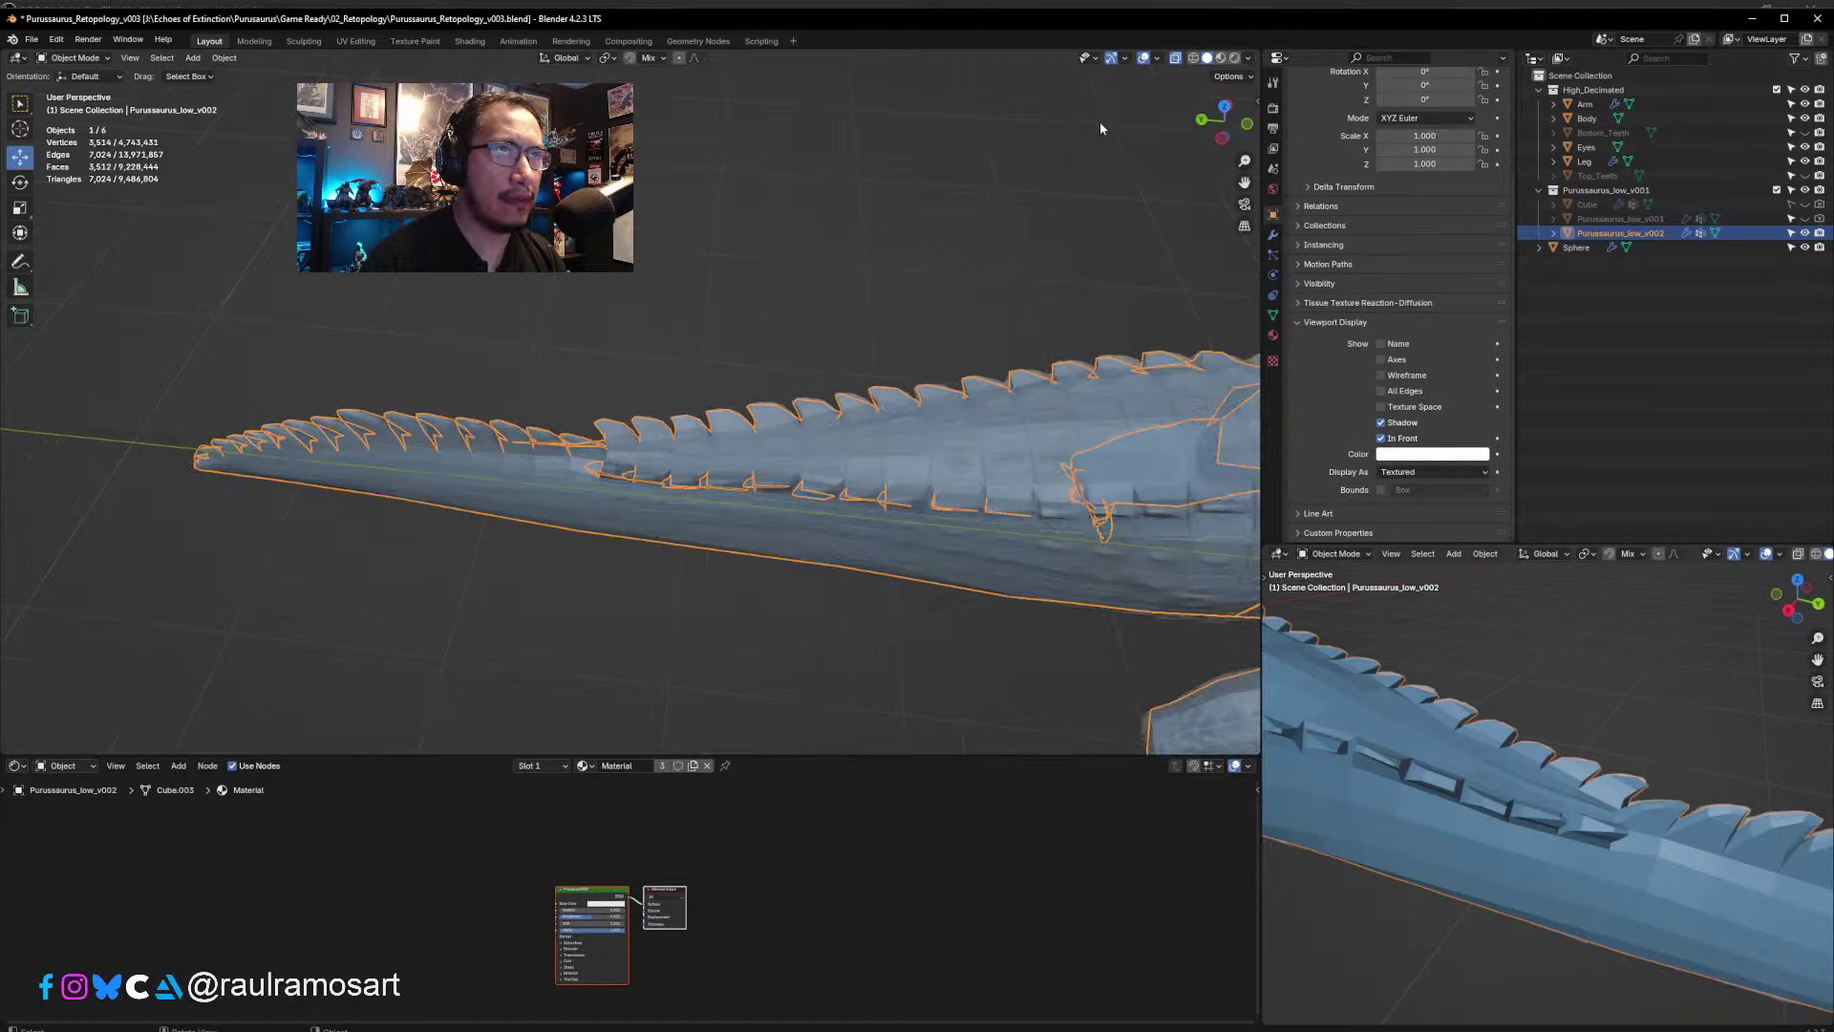
scroll(816, 612, "down", 4)
middle_click_drag(704, 593, 971, 582)
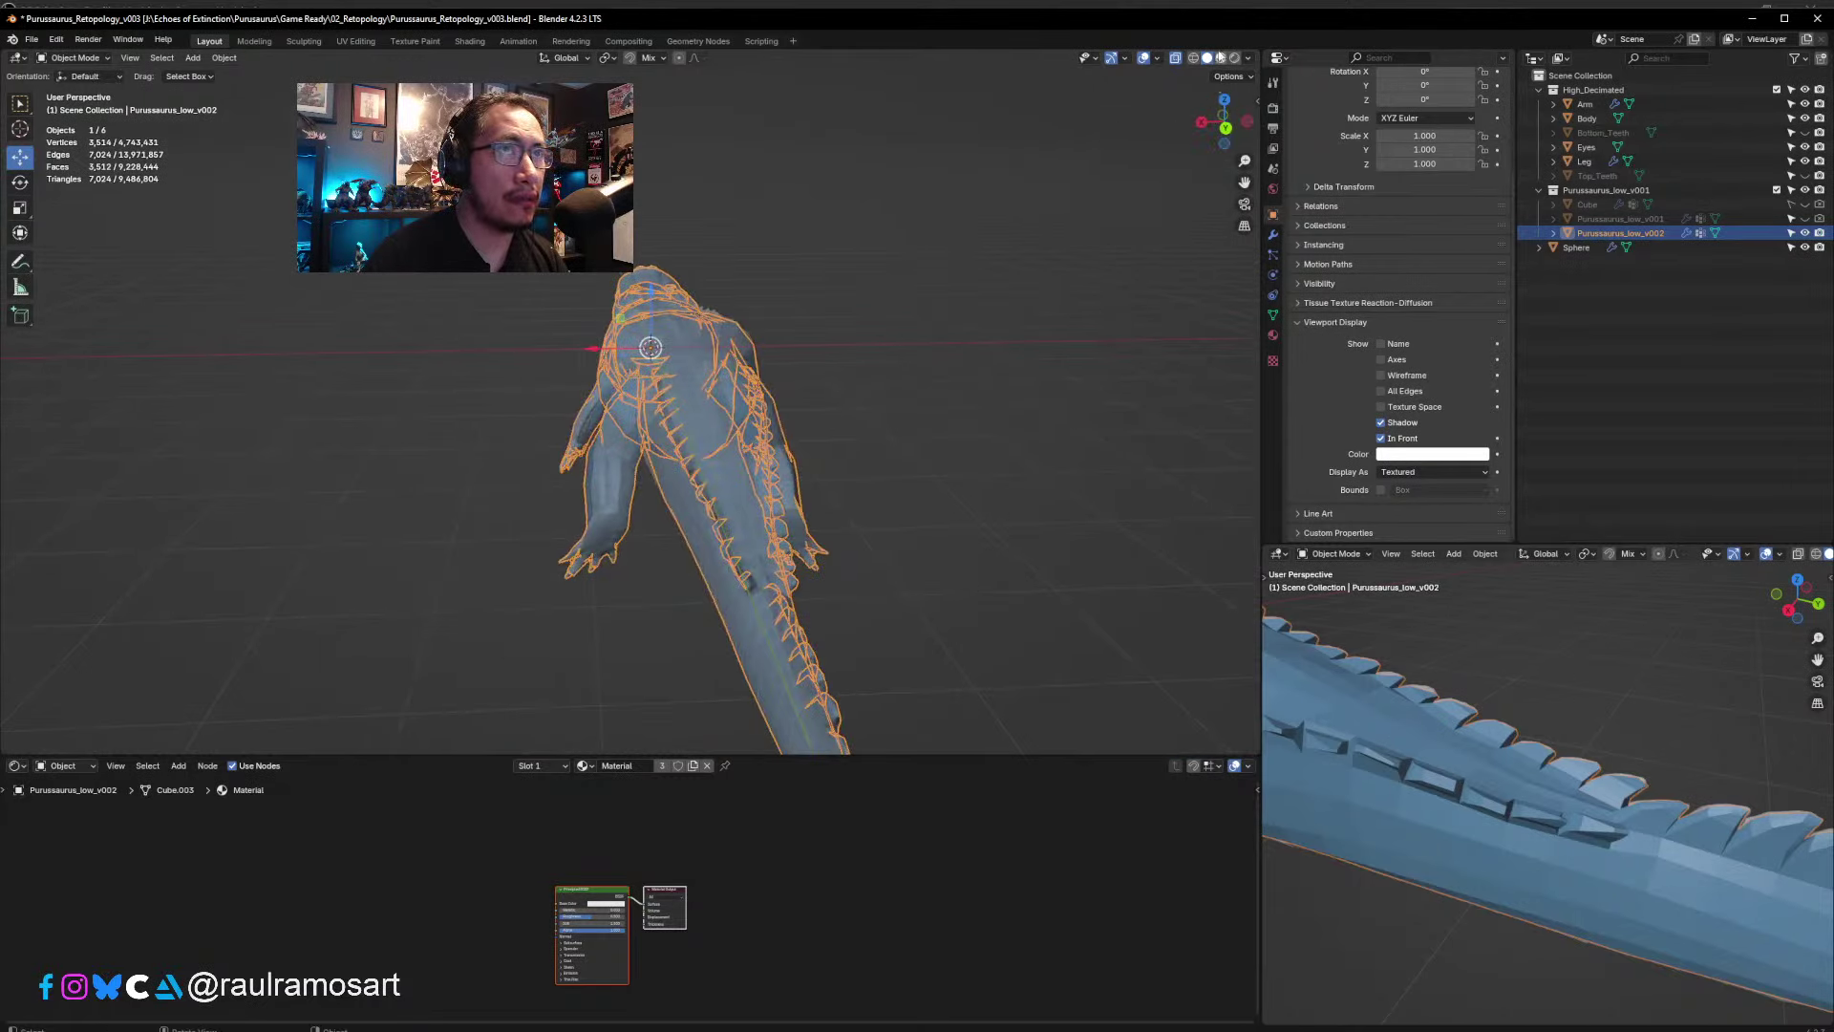
left_click(1176, 59)
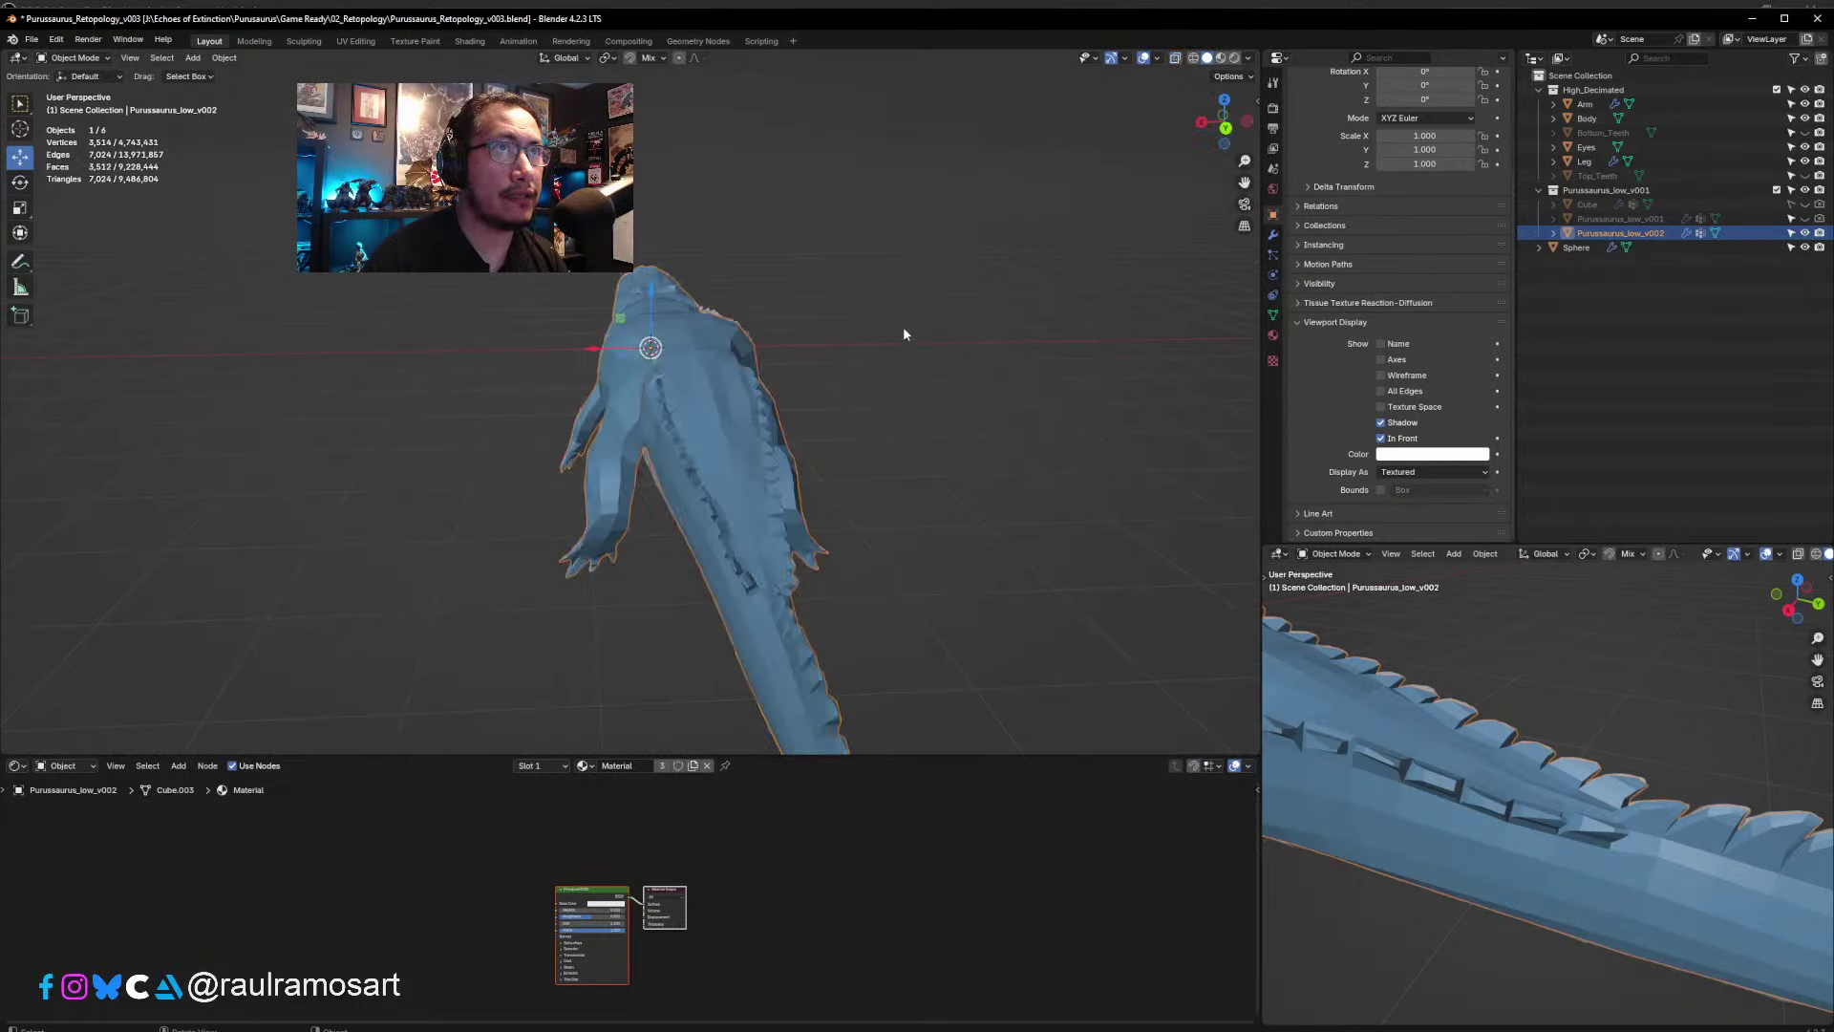
middle_click_drag(903, 325, 824, 426)
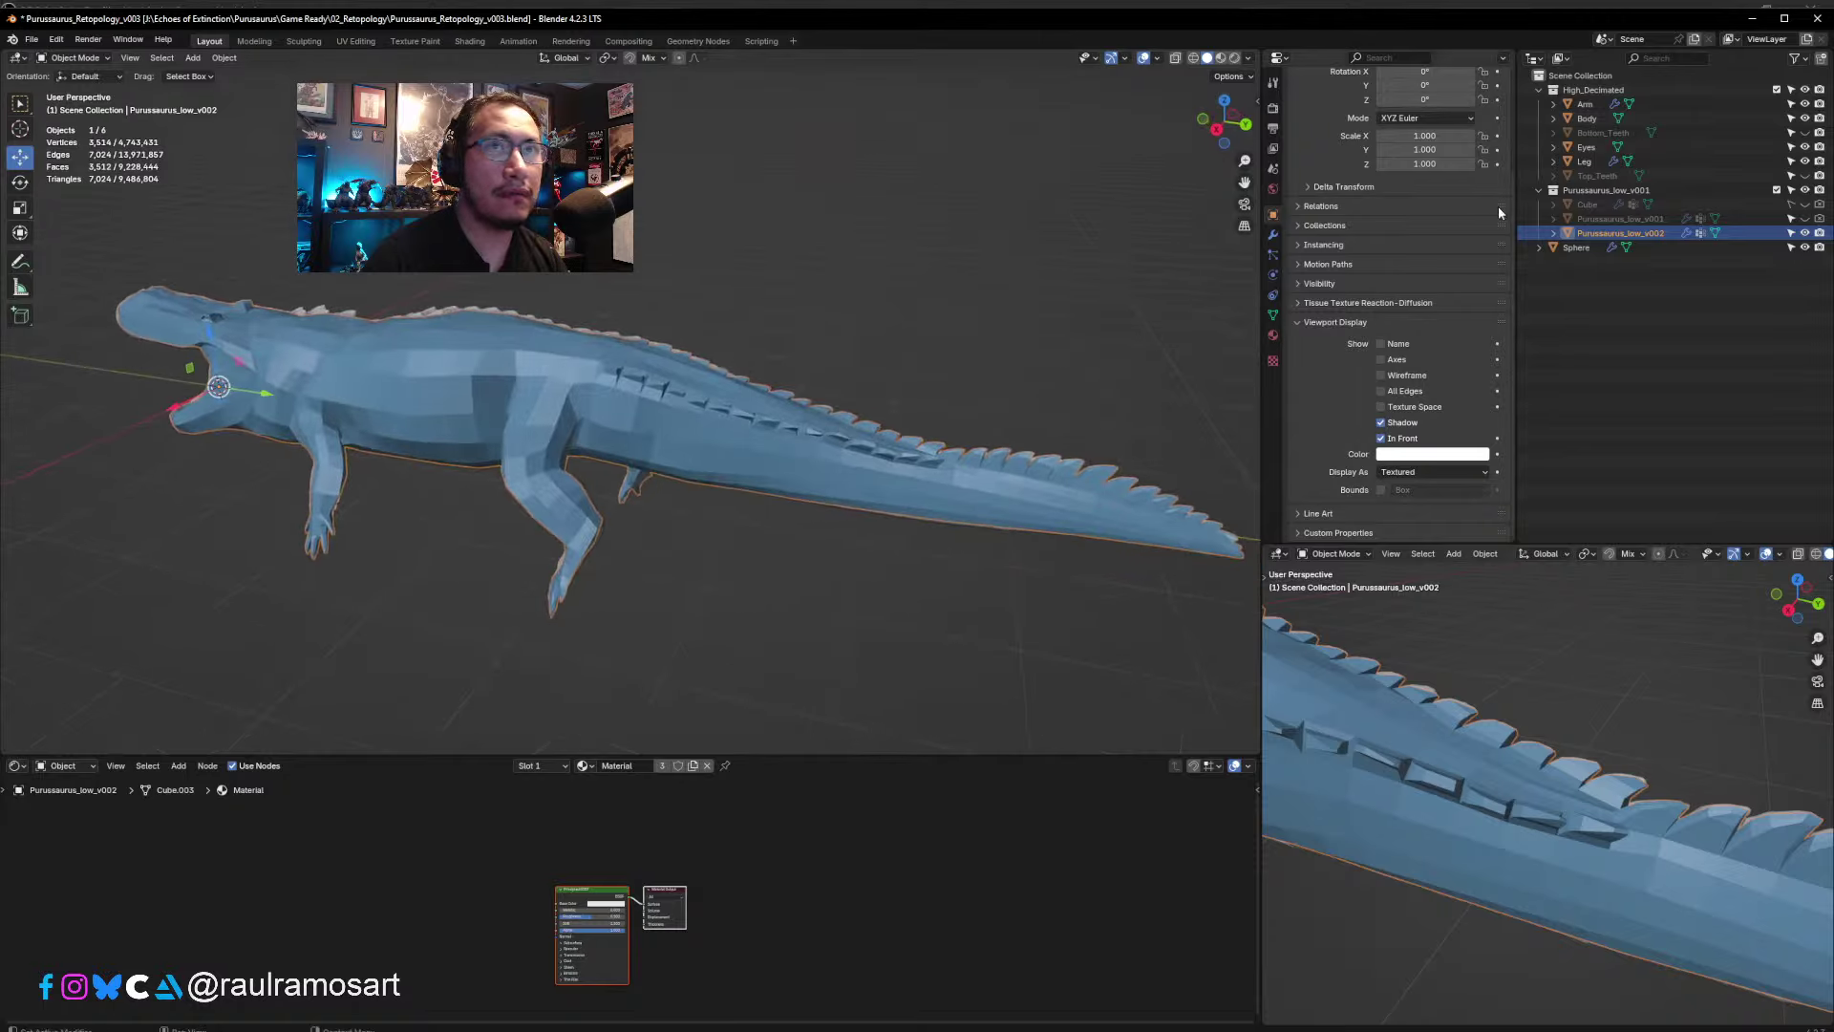
- Exclude the High_Decimated collection and add a Subdivision Surface modifier to Purussaurus_low_v002
left_click(1777, 90)
middle_click_drag(1070, 378, 740, 375)
left_click(1273, 239)
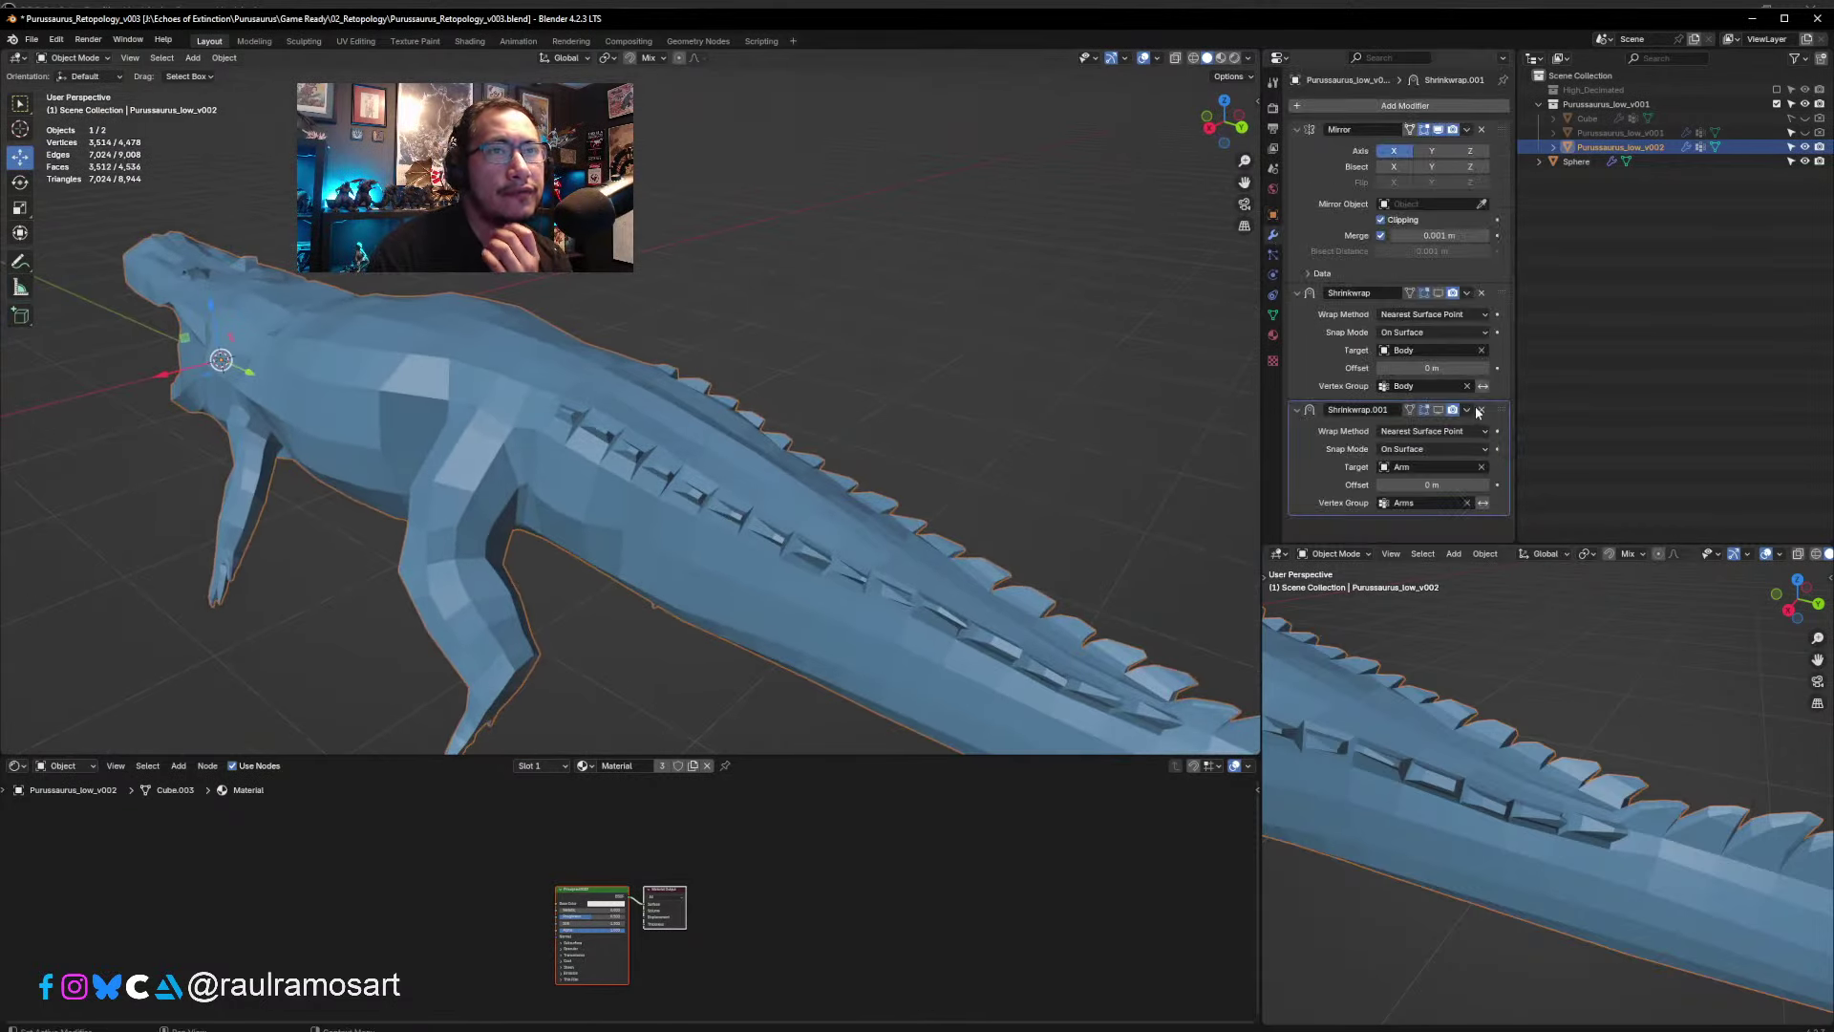
left_click(1438, 105)
mouse_move(1395, 152)
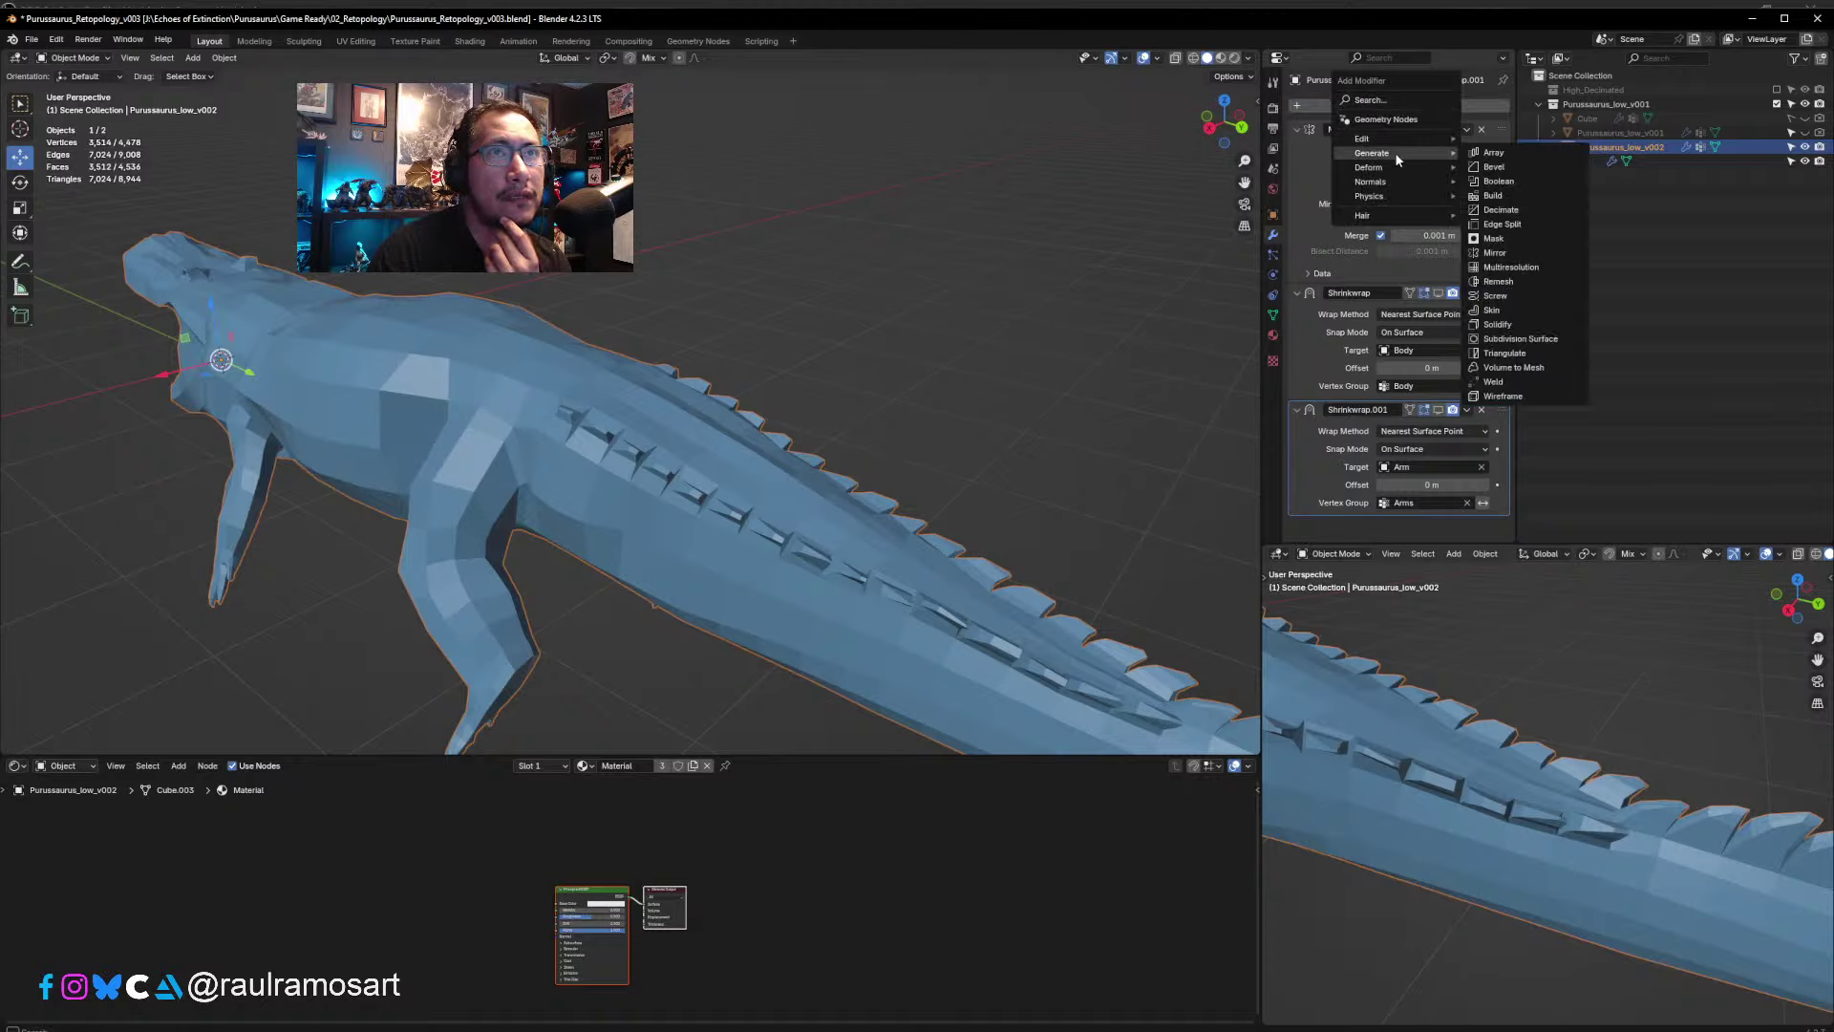
left_click(1527, 339)
- Inspect the smoothed body and head, switch off the Subdivision modifier's viewport display and deselect the mesh
middle_click_drag(918, 439, 937, 499)
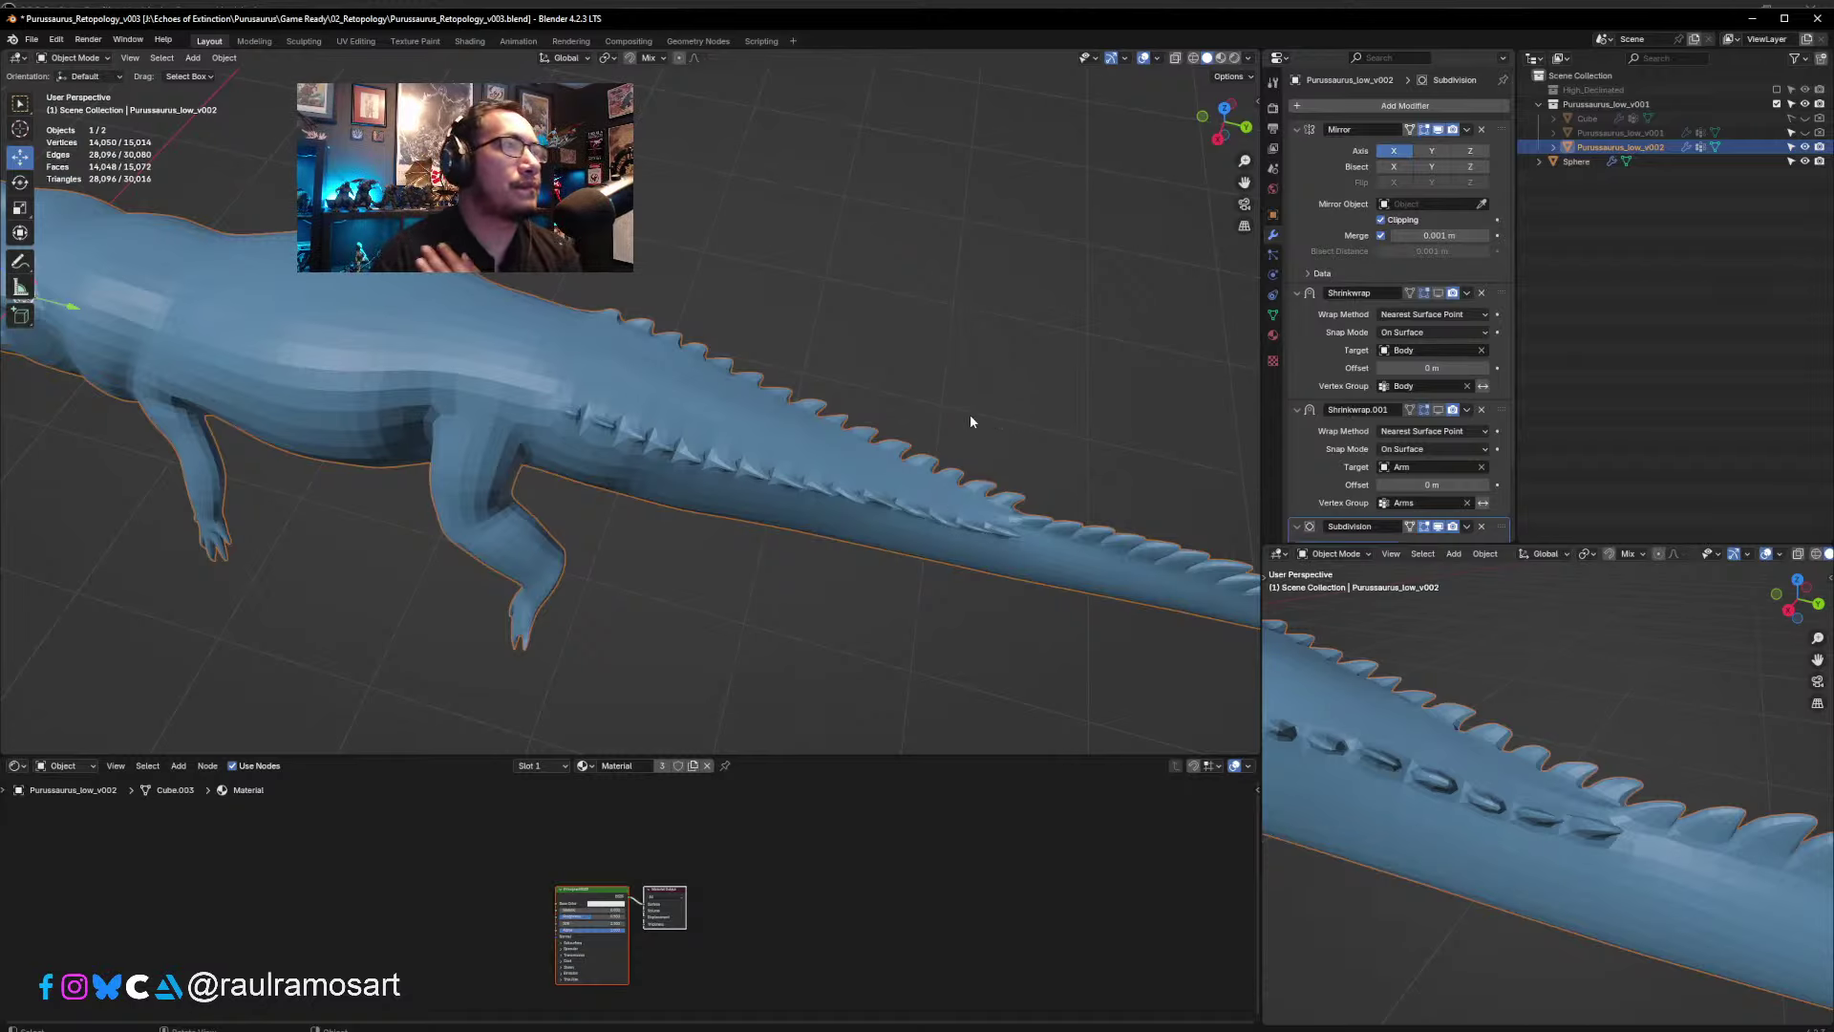
middle_click_drag(921, 422, 866, 414)
scroll(1312, 331, "down", 2)
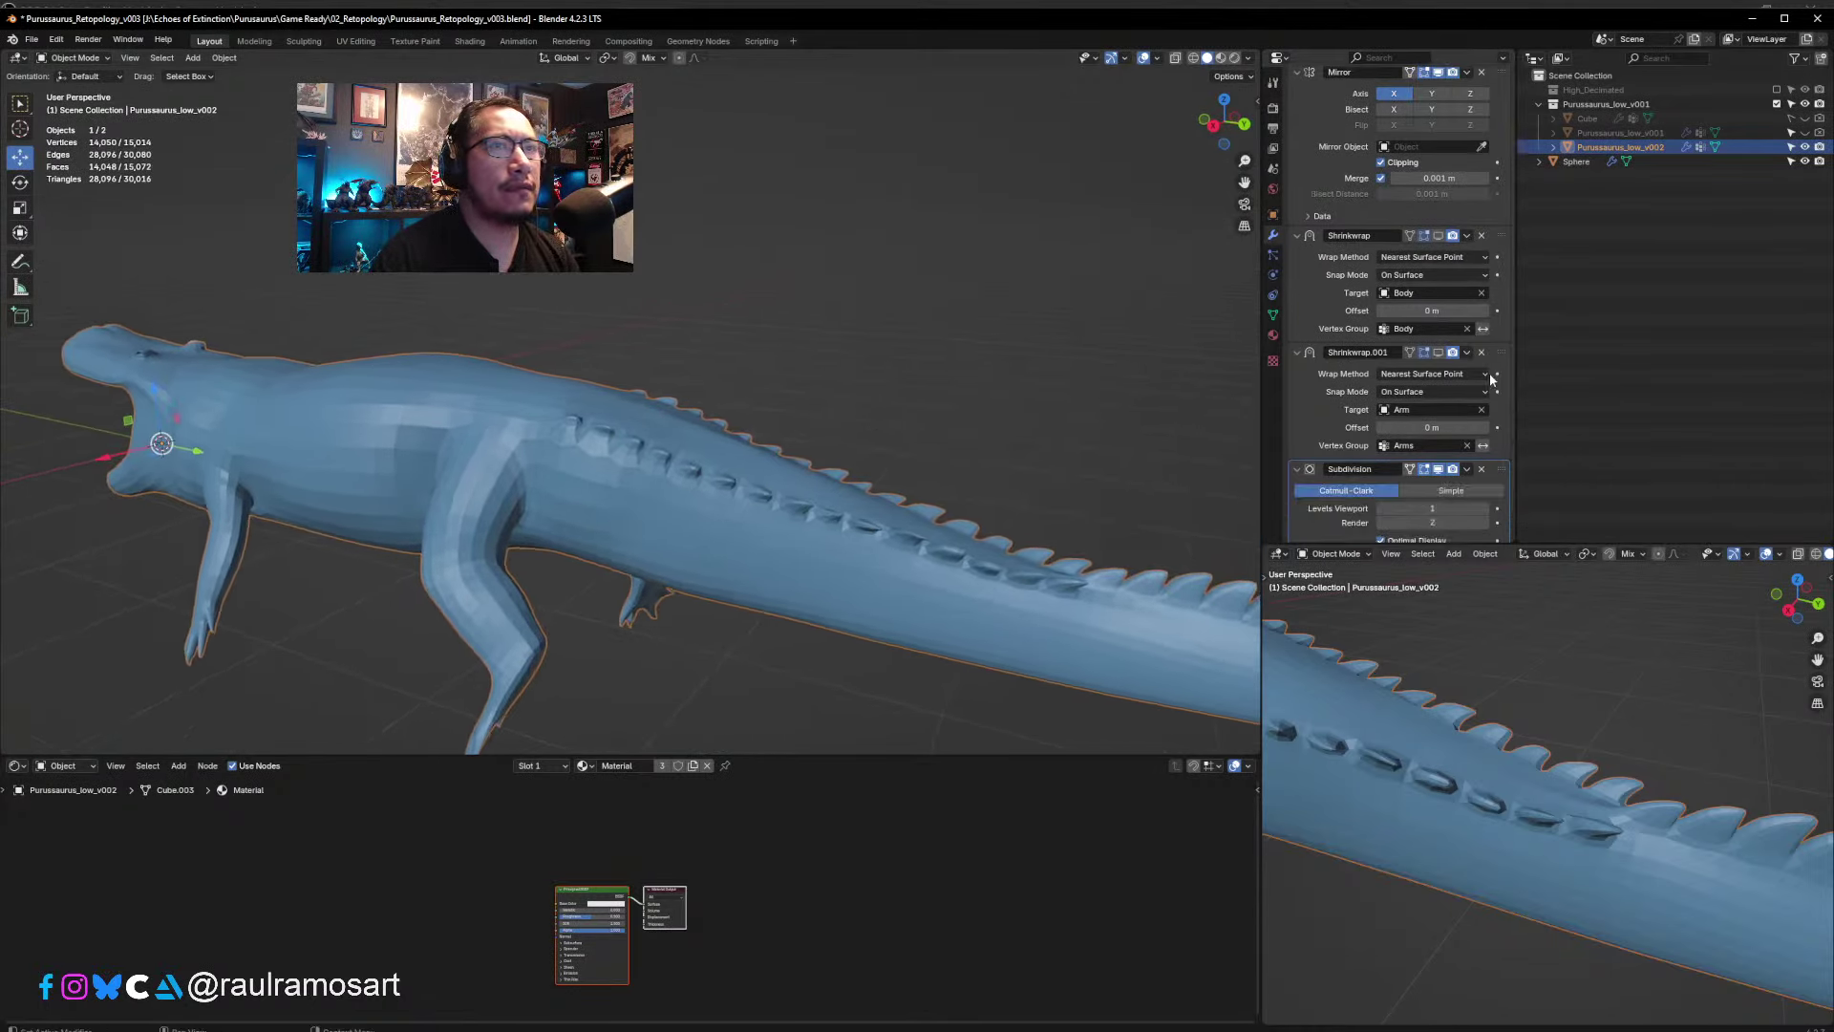
middle_click_drag(918, 564, 561, 411)
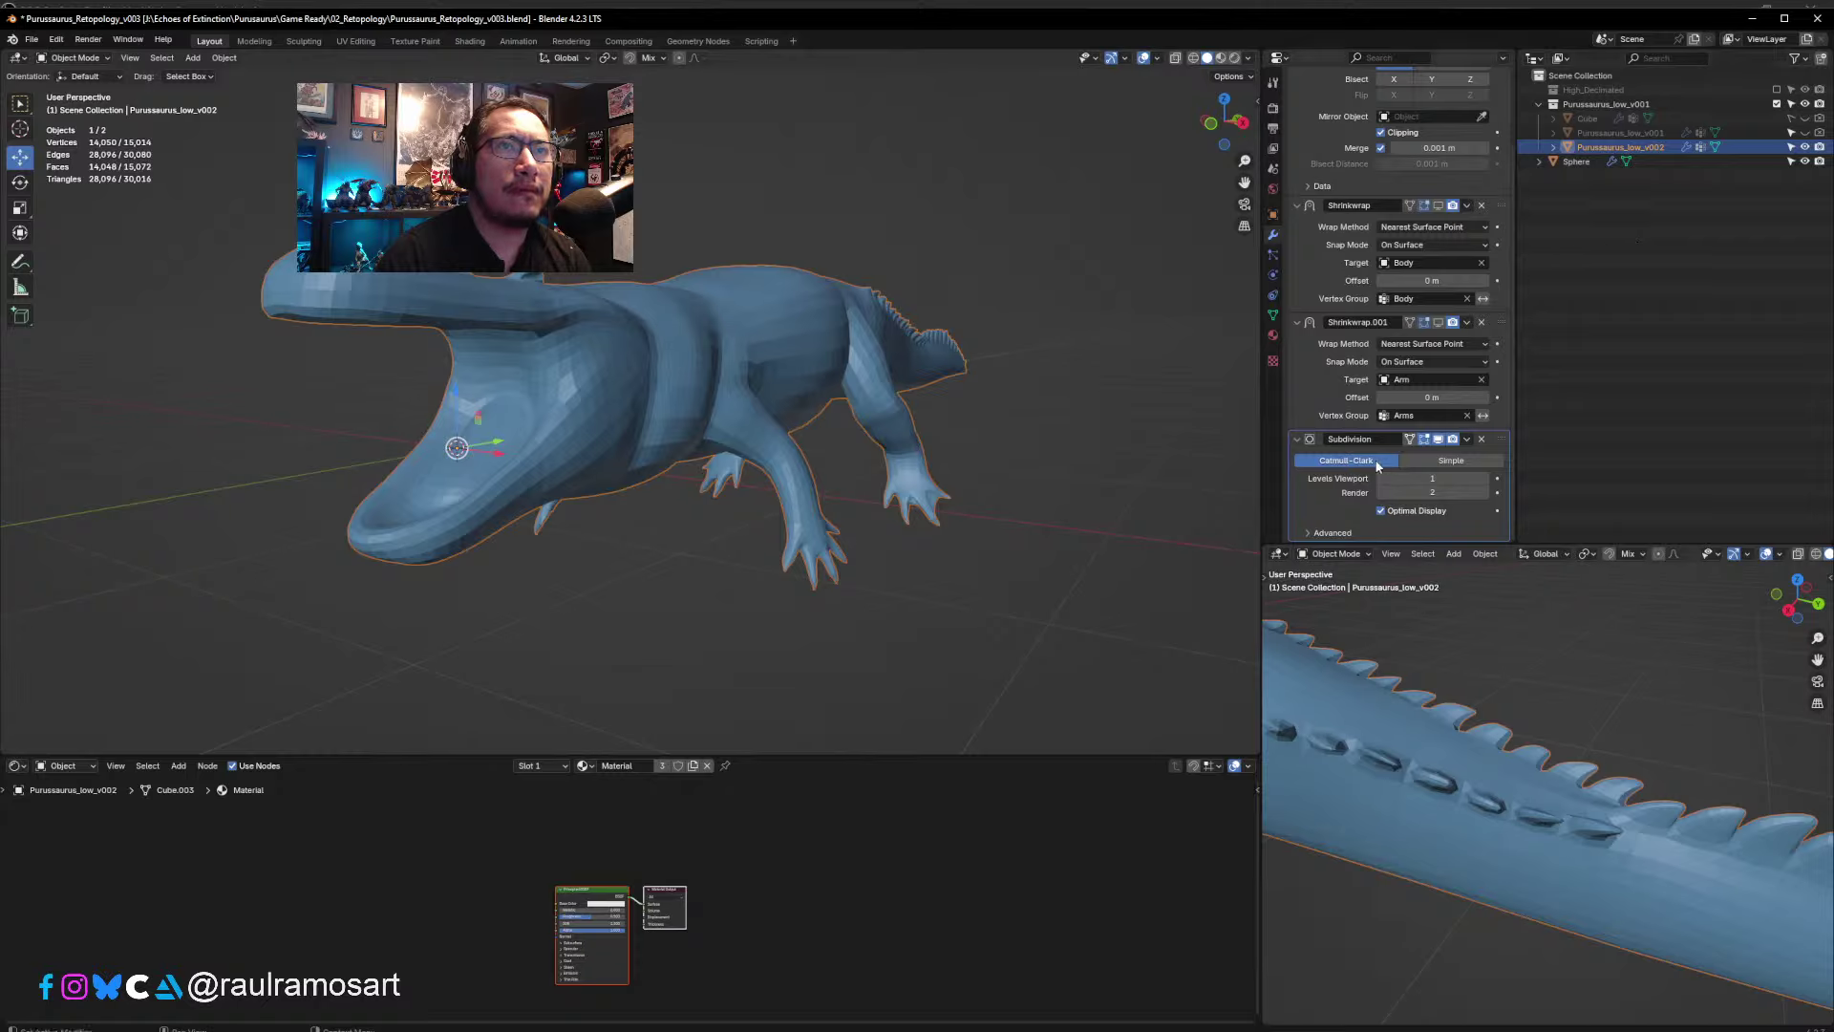
left_click(1438, 439)
left_click(1643, 196)
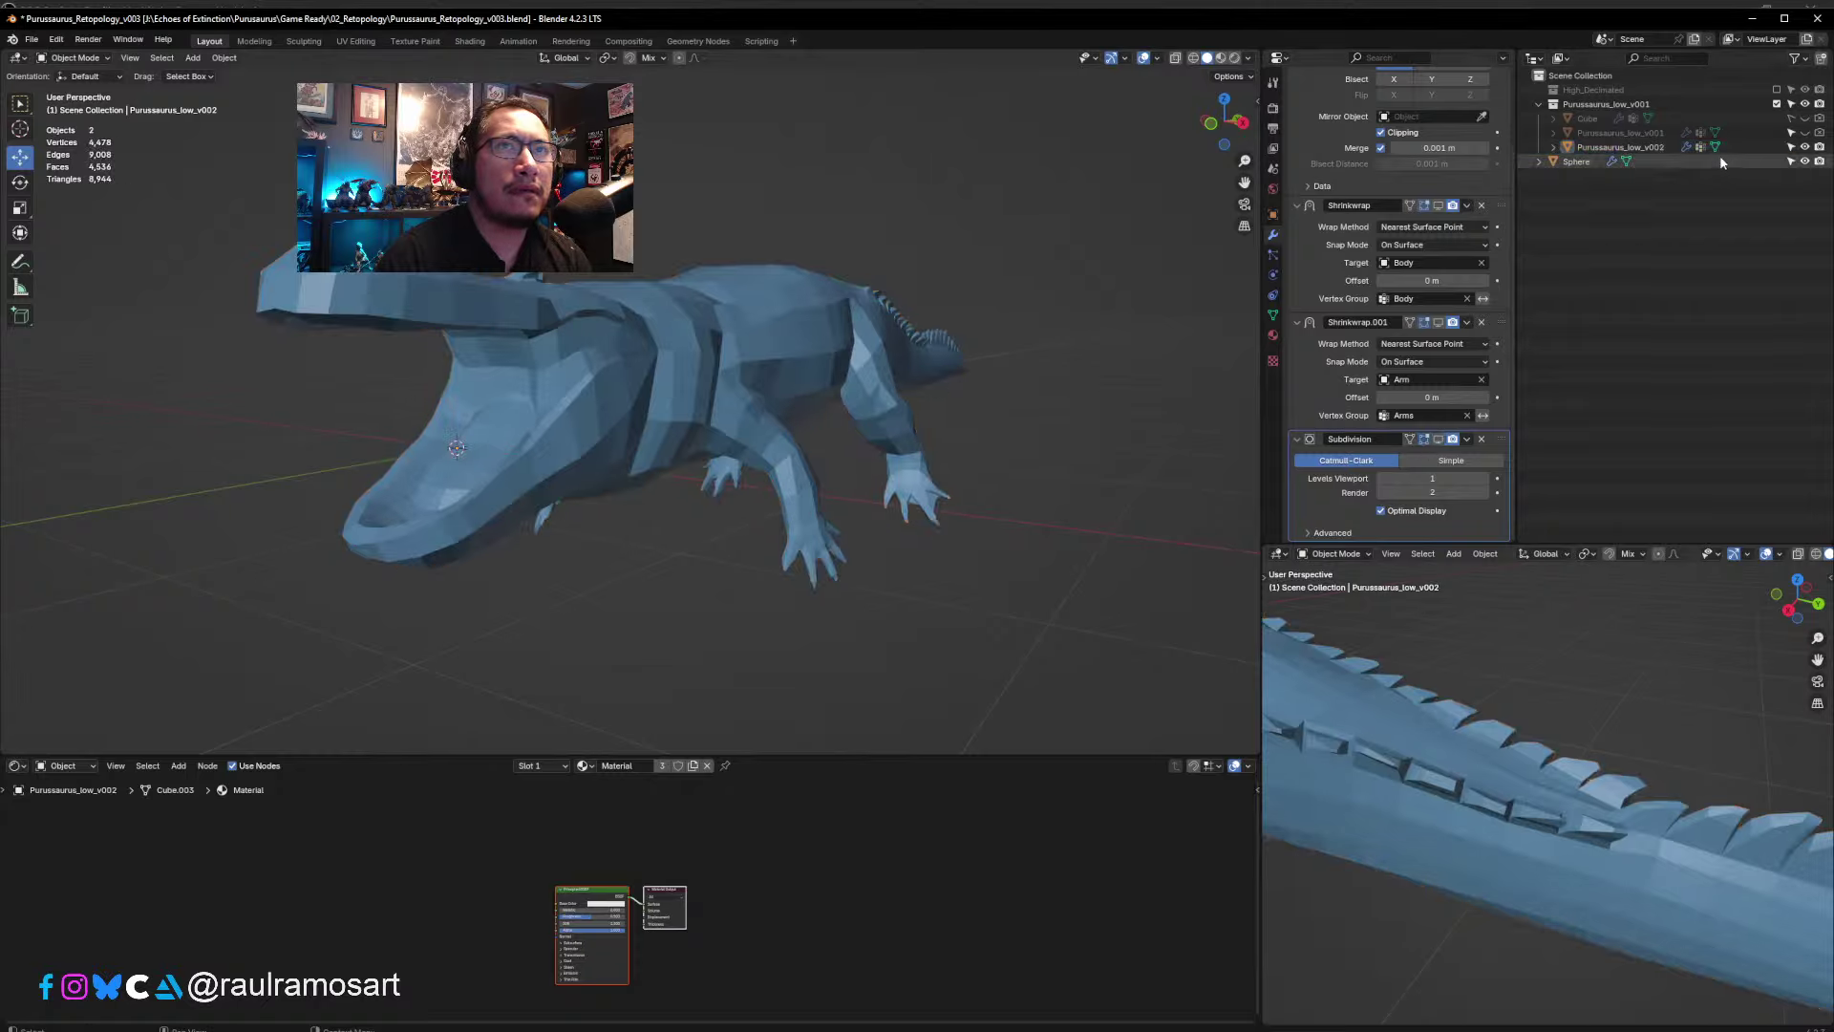
- Re-enable the High_Decimated collection and move Bottom_Teeth and Top_Teeth into the Purussaurus_low_v001 collection
left_click(1778, 90)
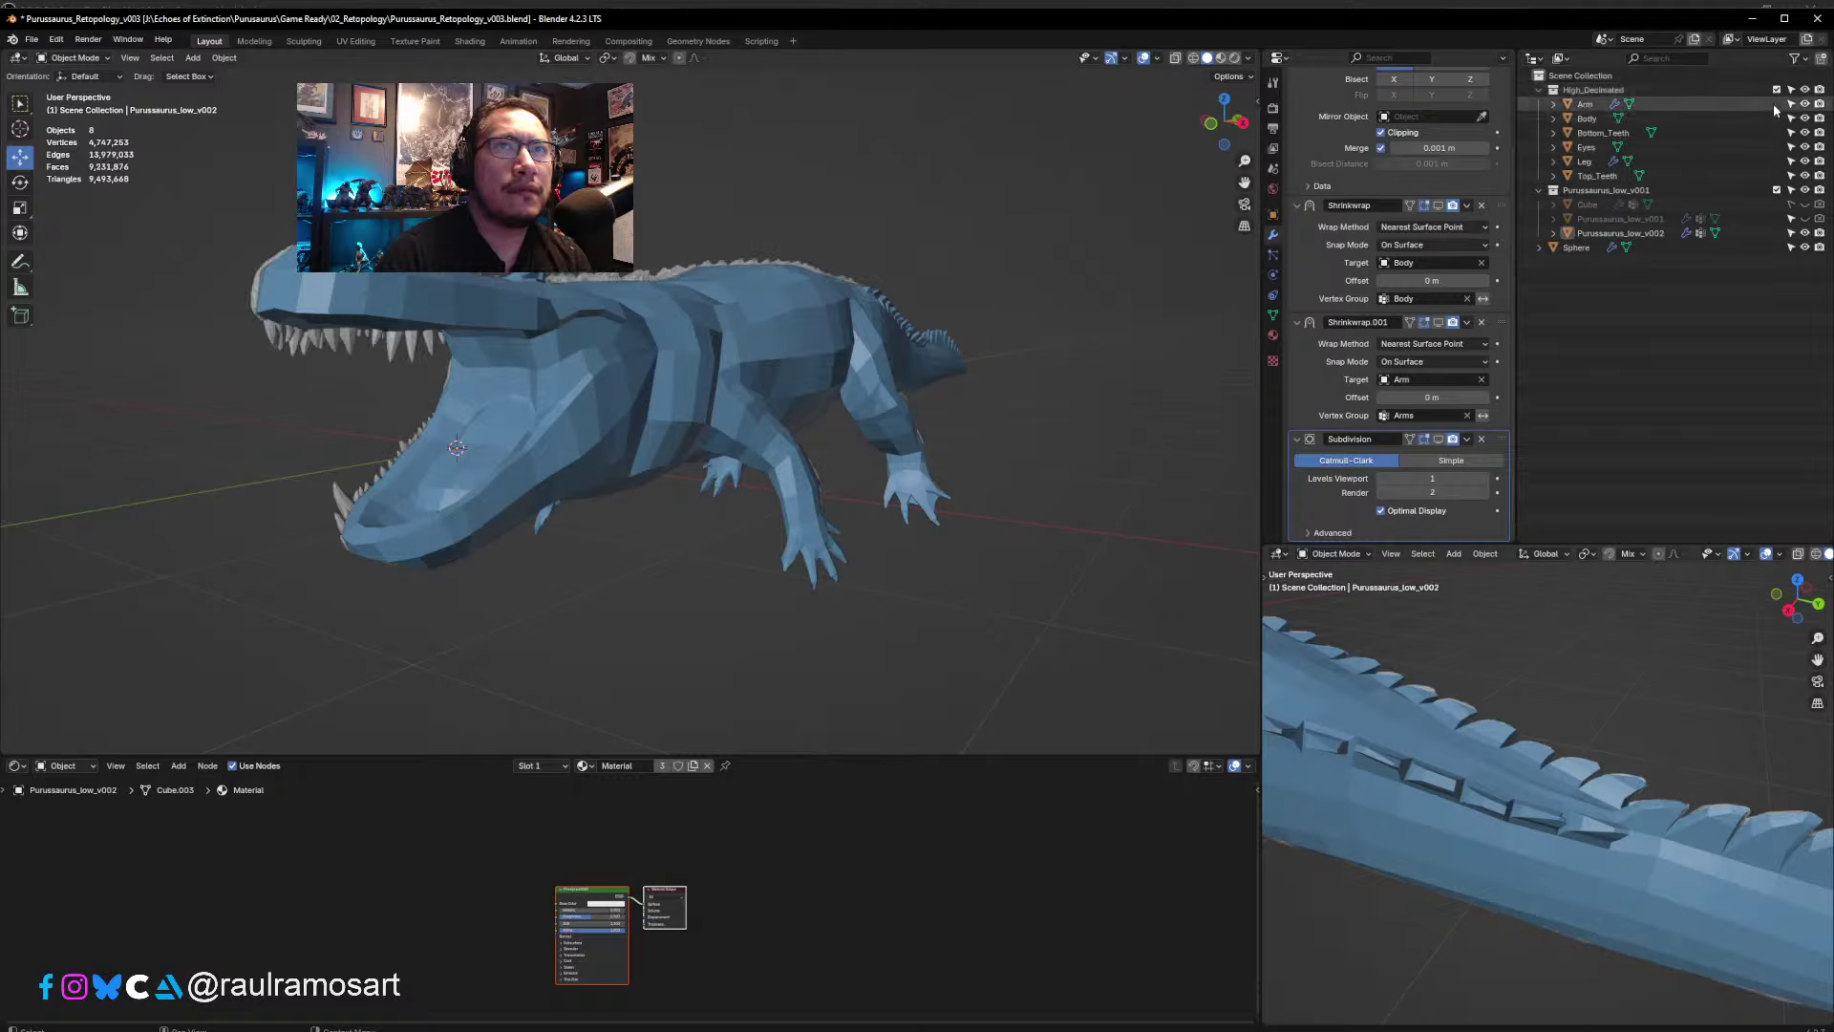
left_click(1608, 134)
left_click(1597, 176, "ctrl")
mouse_move(1597, 176)
left_mouse_down()
mouse_move(1620, 153)
mouse_move(1612, 206)
left_mouse_up()
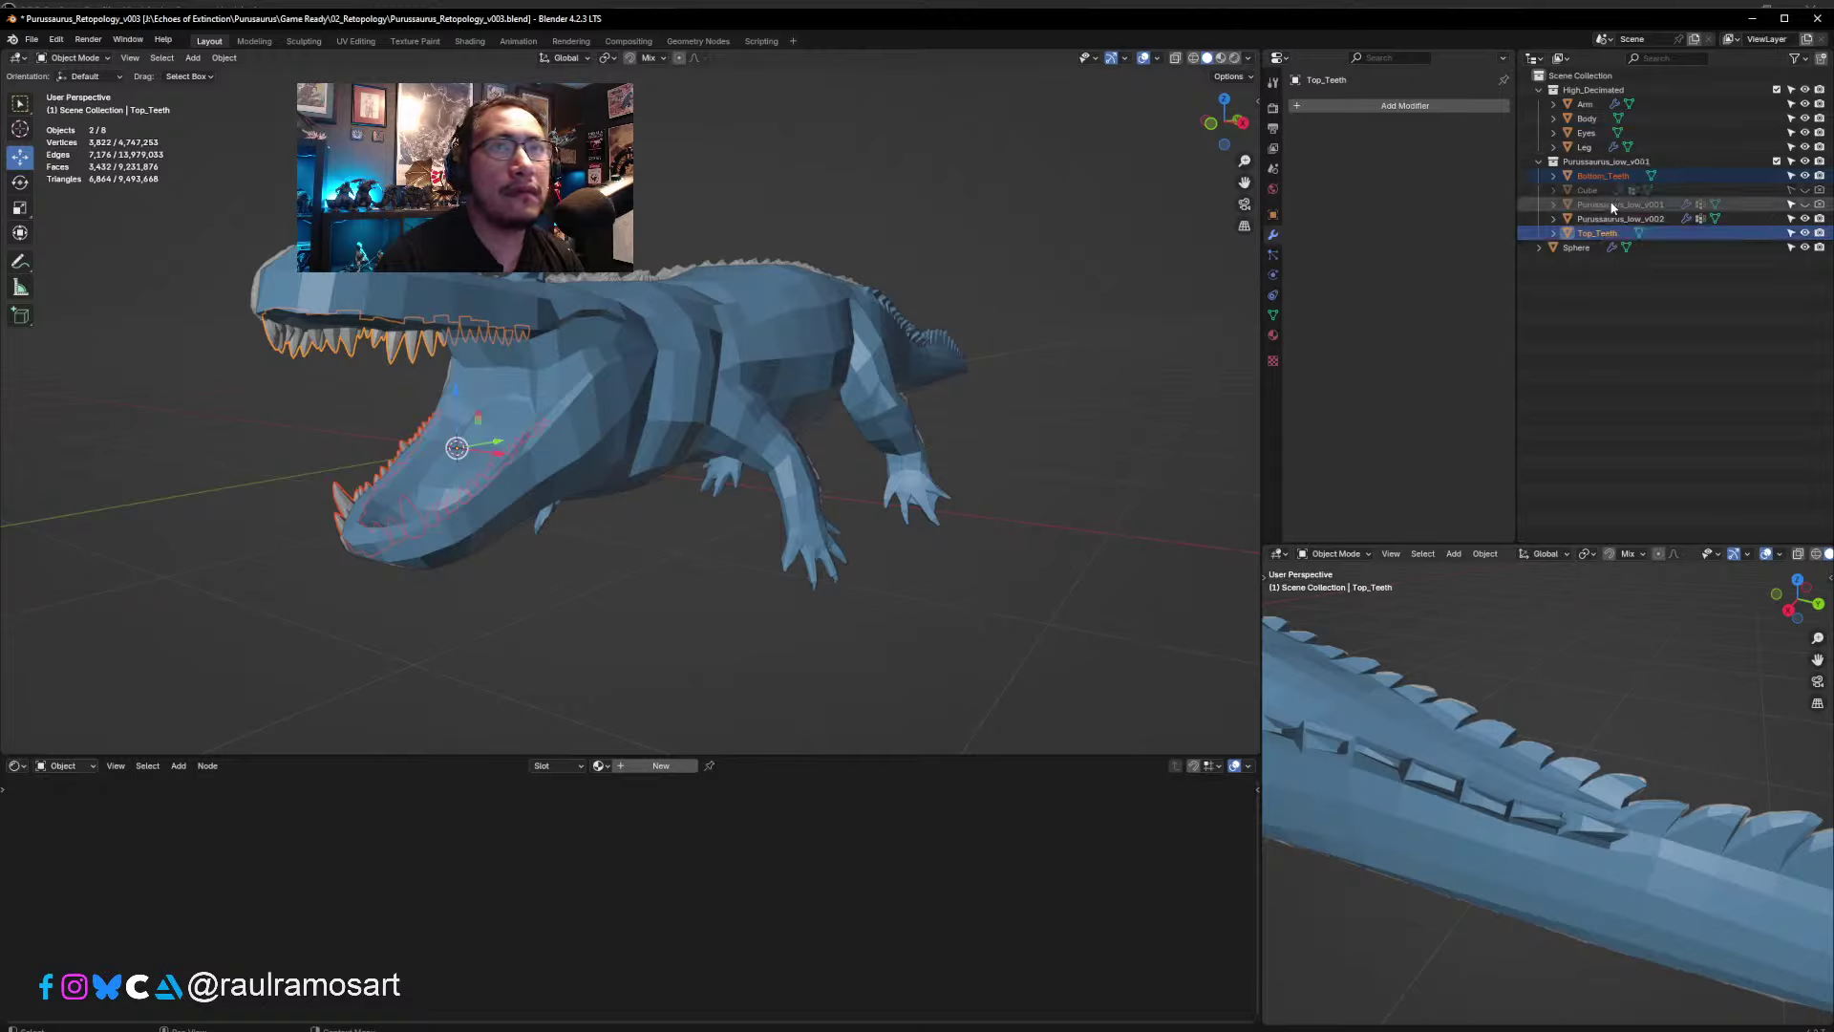
left_click(1704, 315)
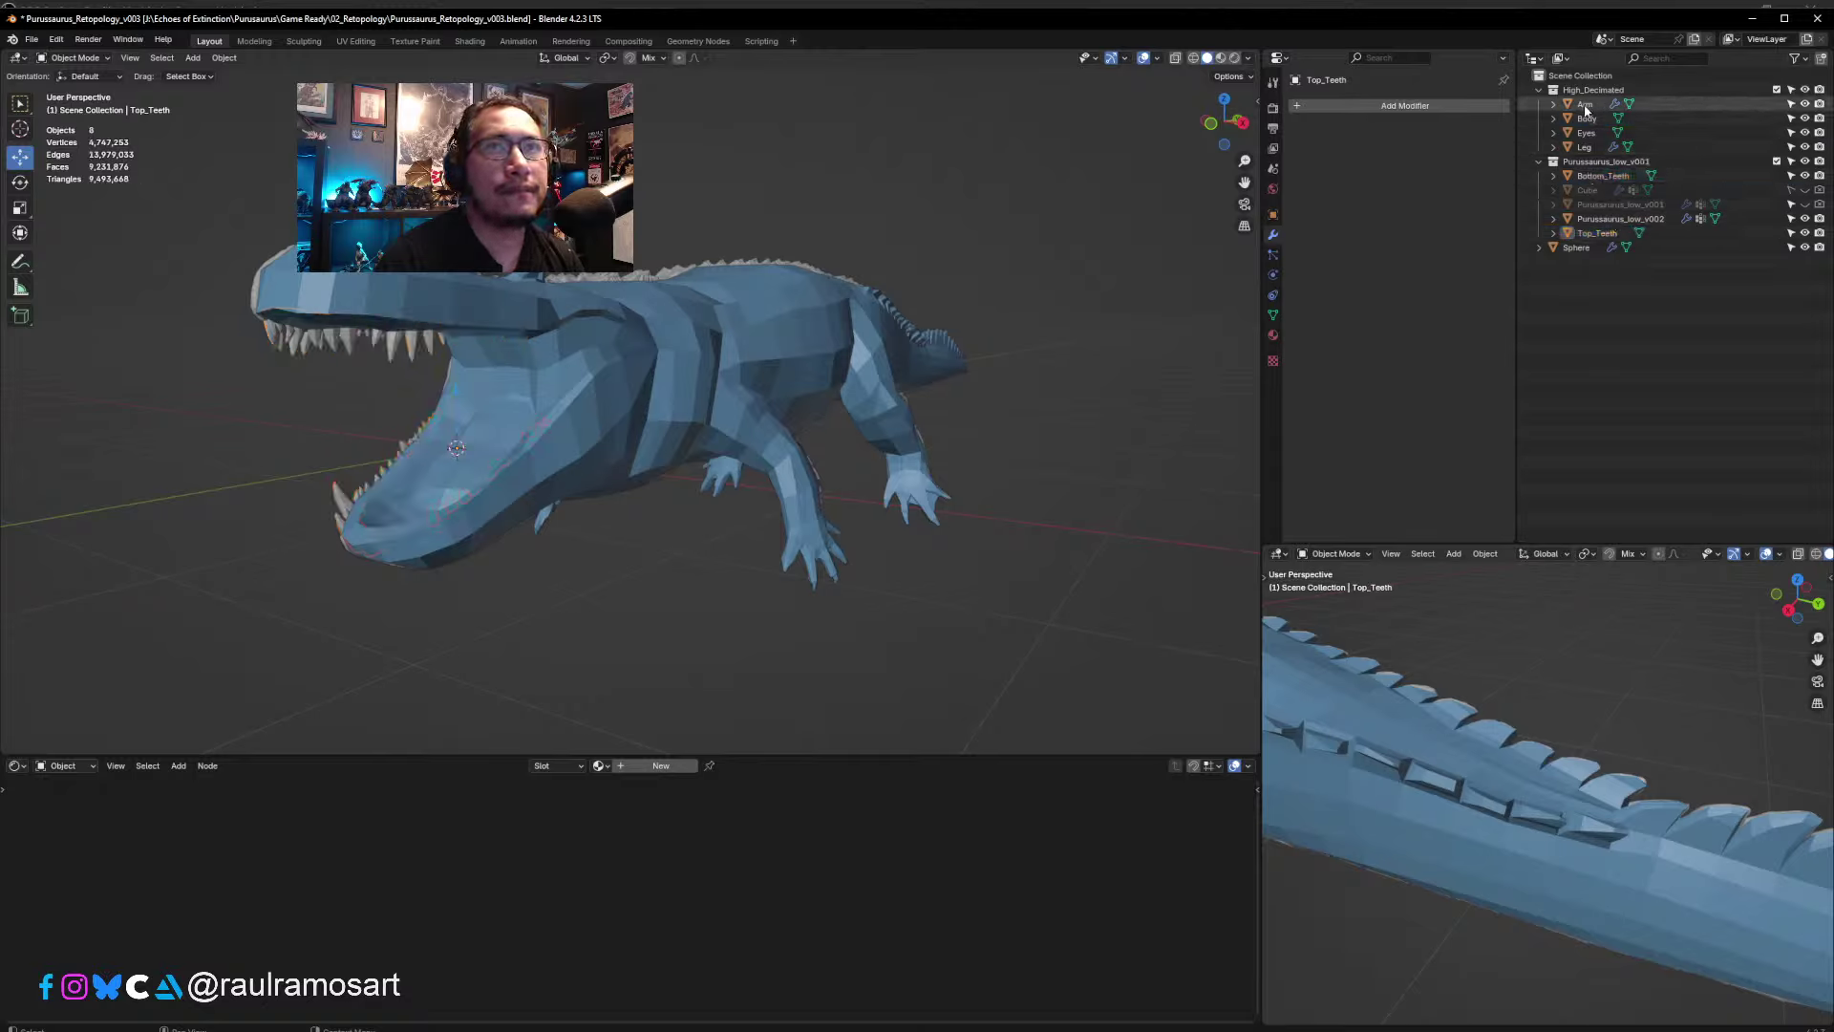
- Collapse the High_Decimated collection and exclude it from the view layer
left_click(1539, 89)
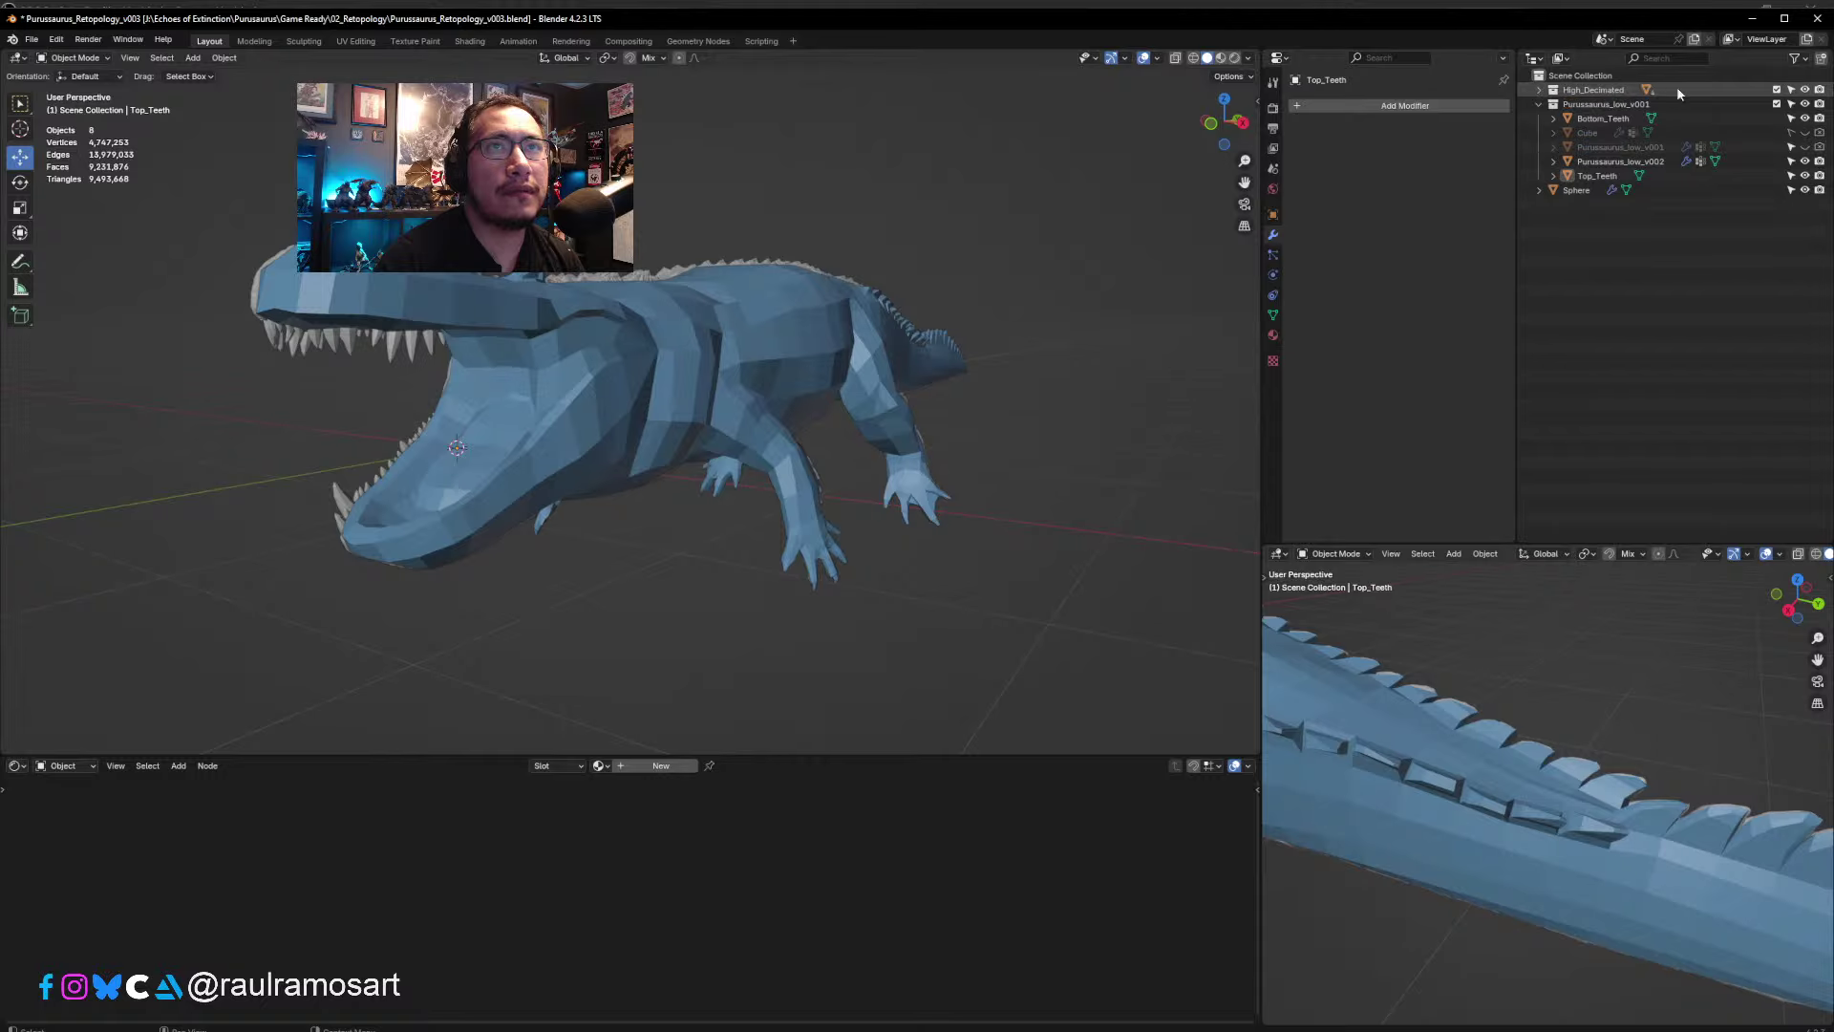
left_click(1777, 90)
middle_click_drag(906, 255, 981, 247)
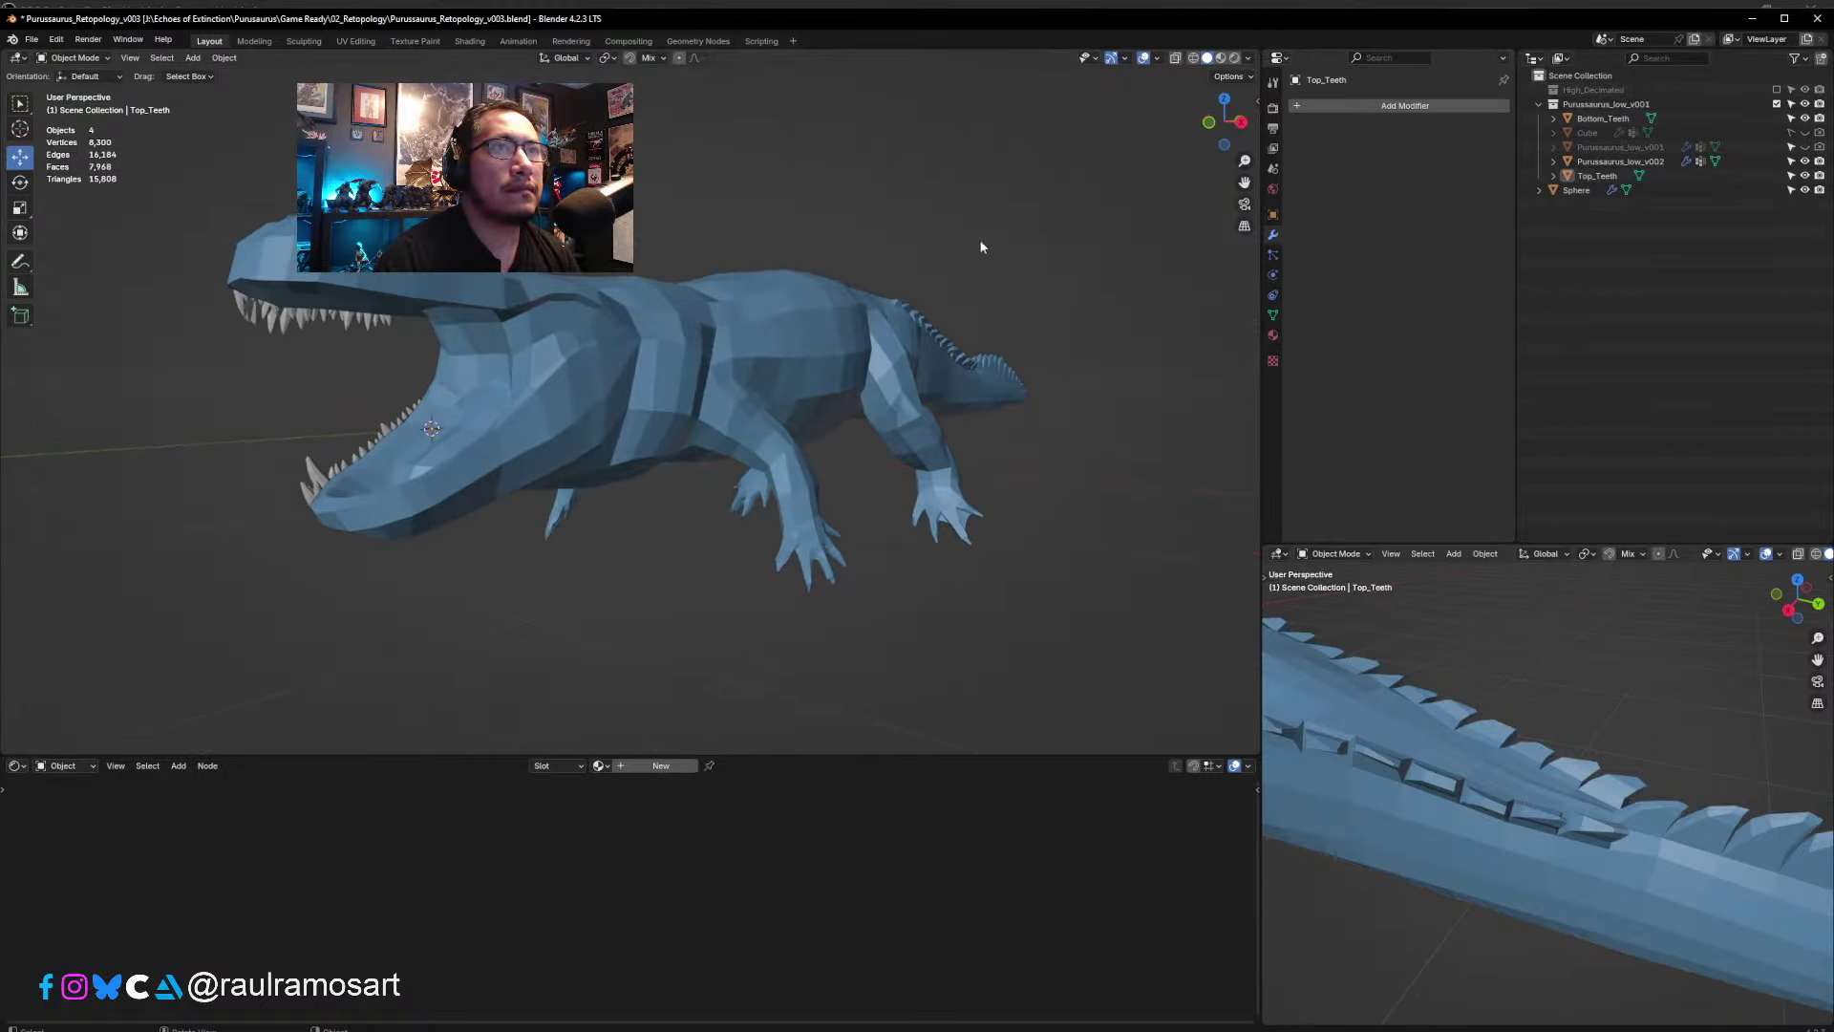
- Turn off the In Front display option for Purussaurus_low_v002 and deselect the mesh
left_click(815, 355)
left_click(1273, 214)
scroll(1423, 368, "down", 5)
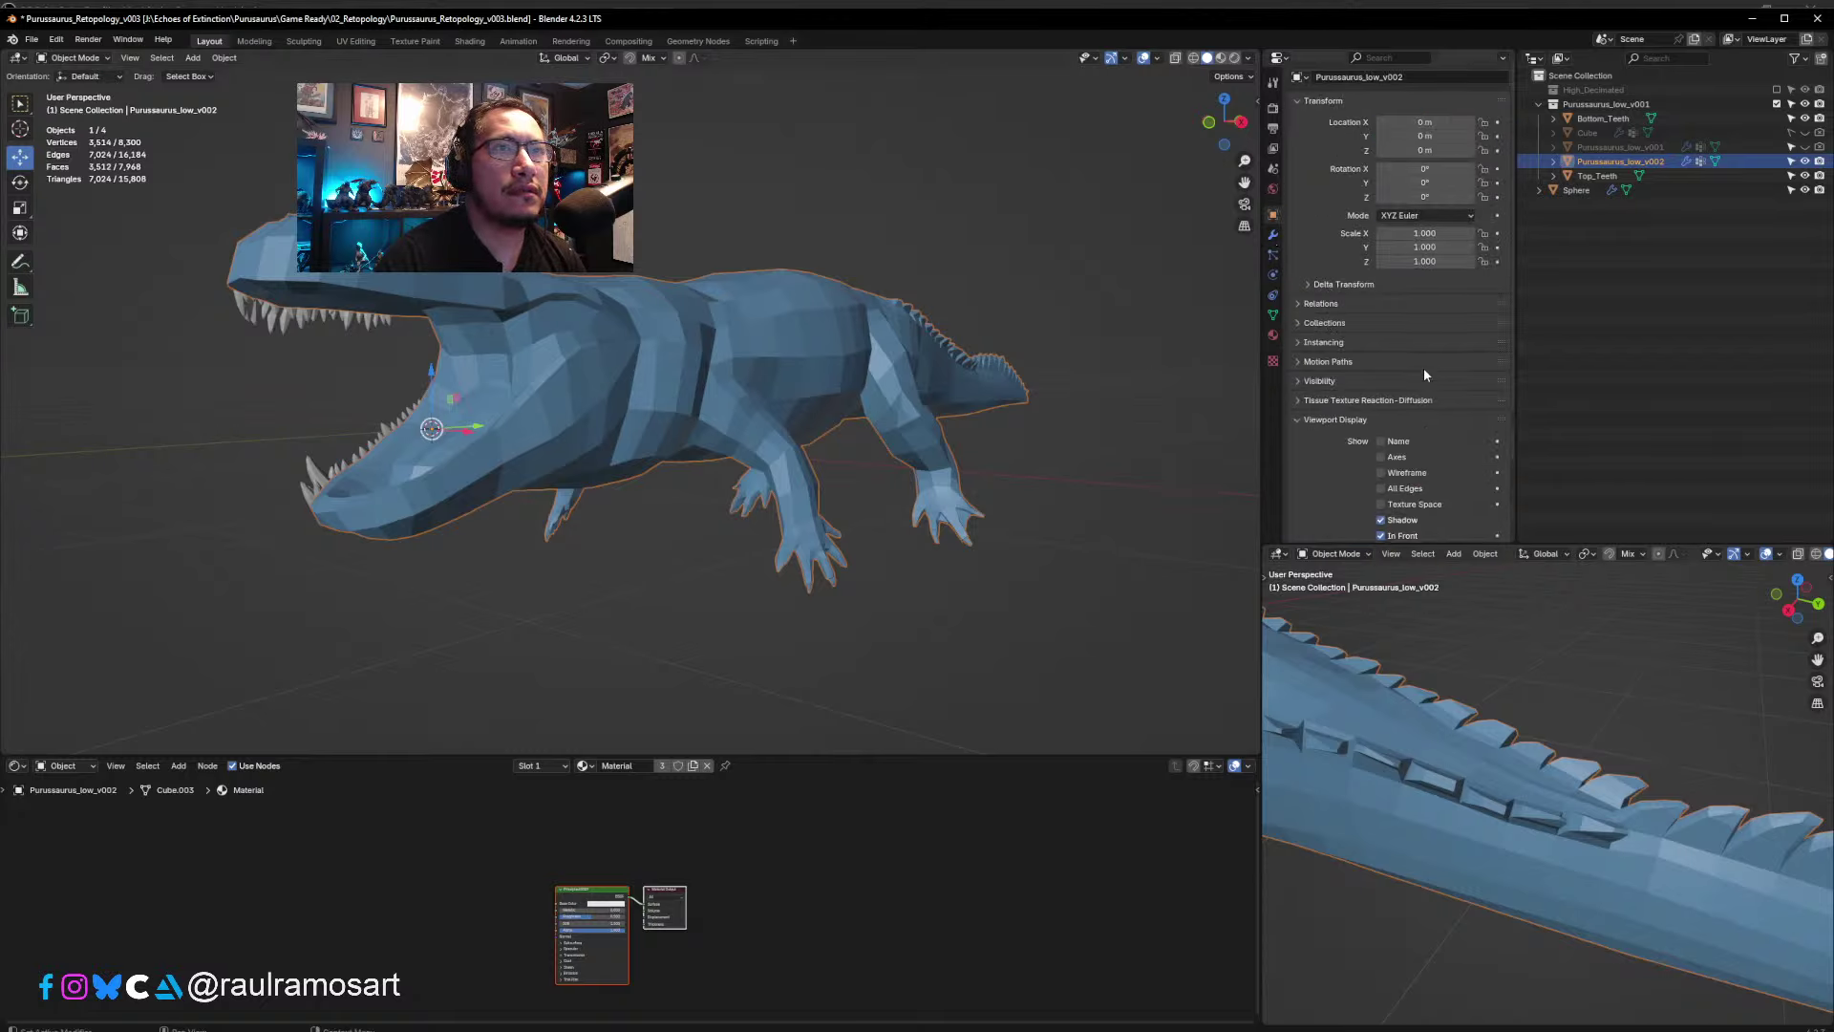
left_click(1381, 449)
left_click(1382, 450)
middle_click_drag(1073, 390, 957, 393)
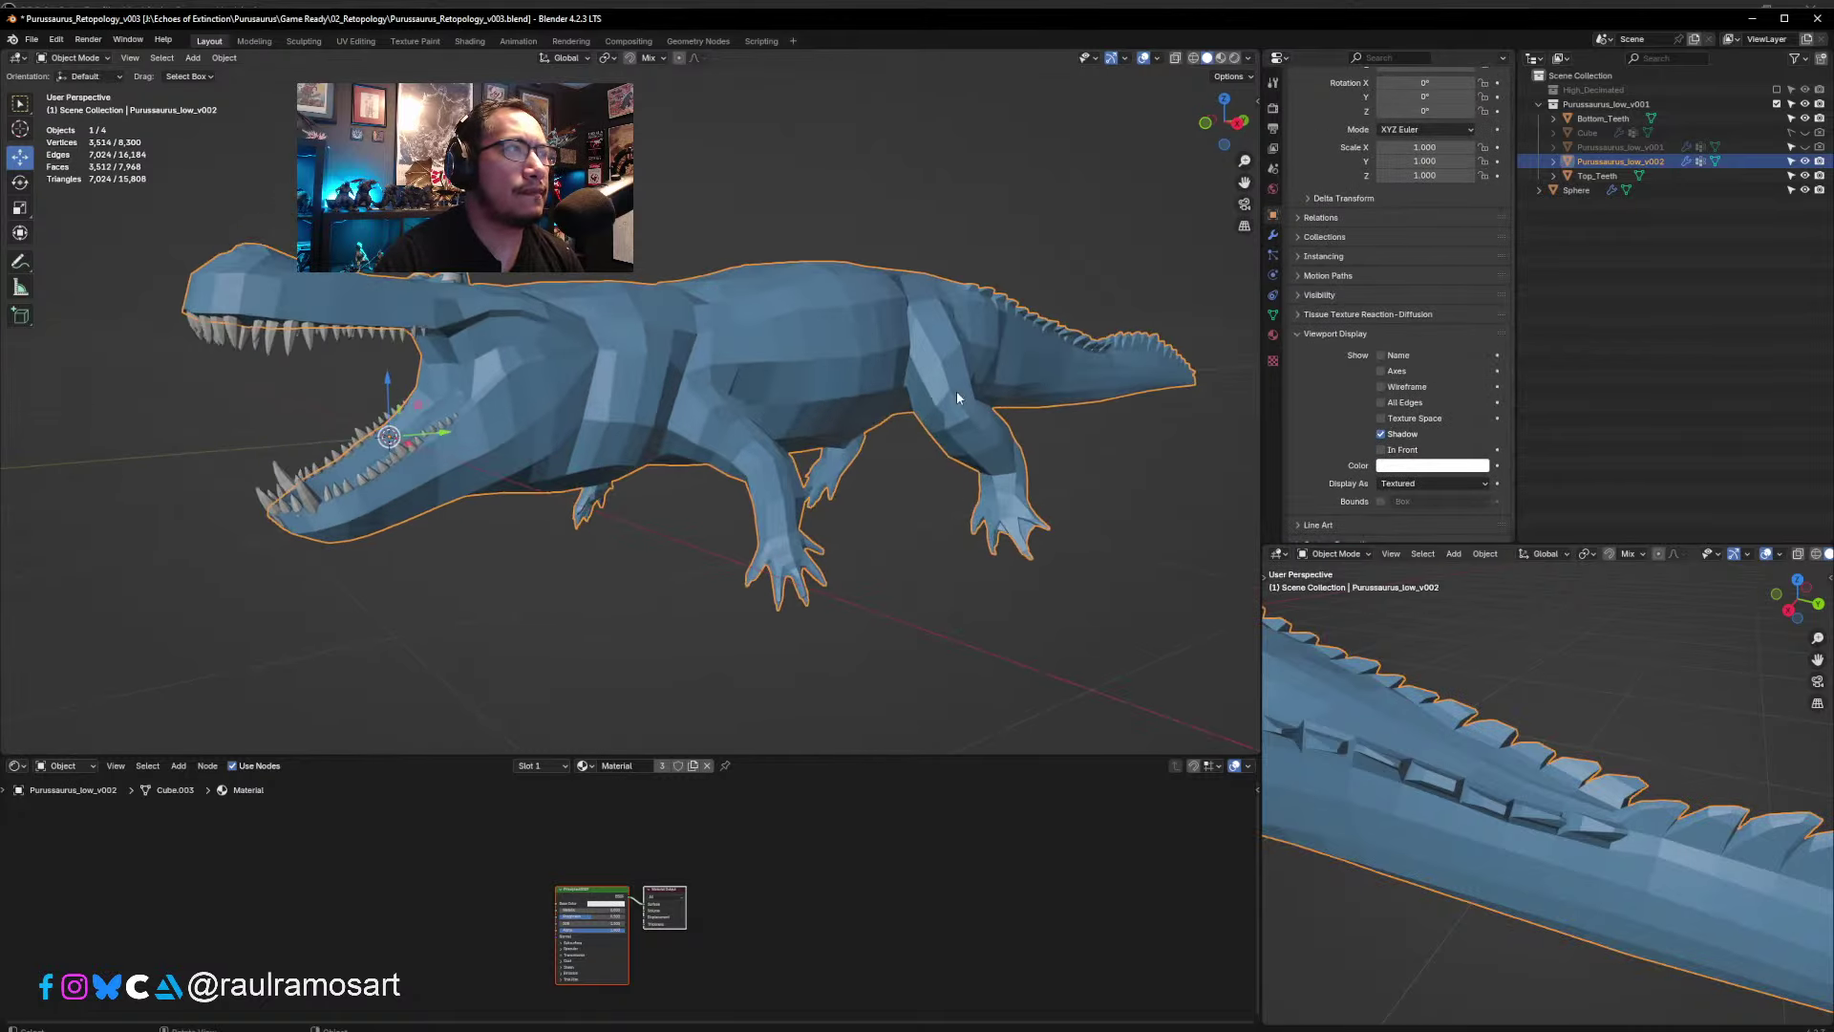
left_click(777, 205)
middle_click_drag(775, 277, 724, 306)
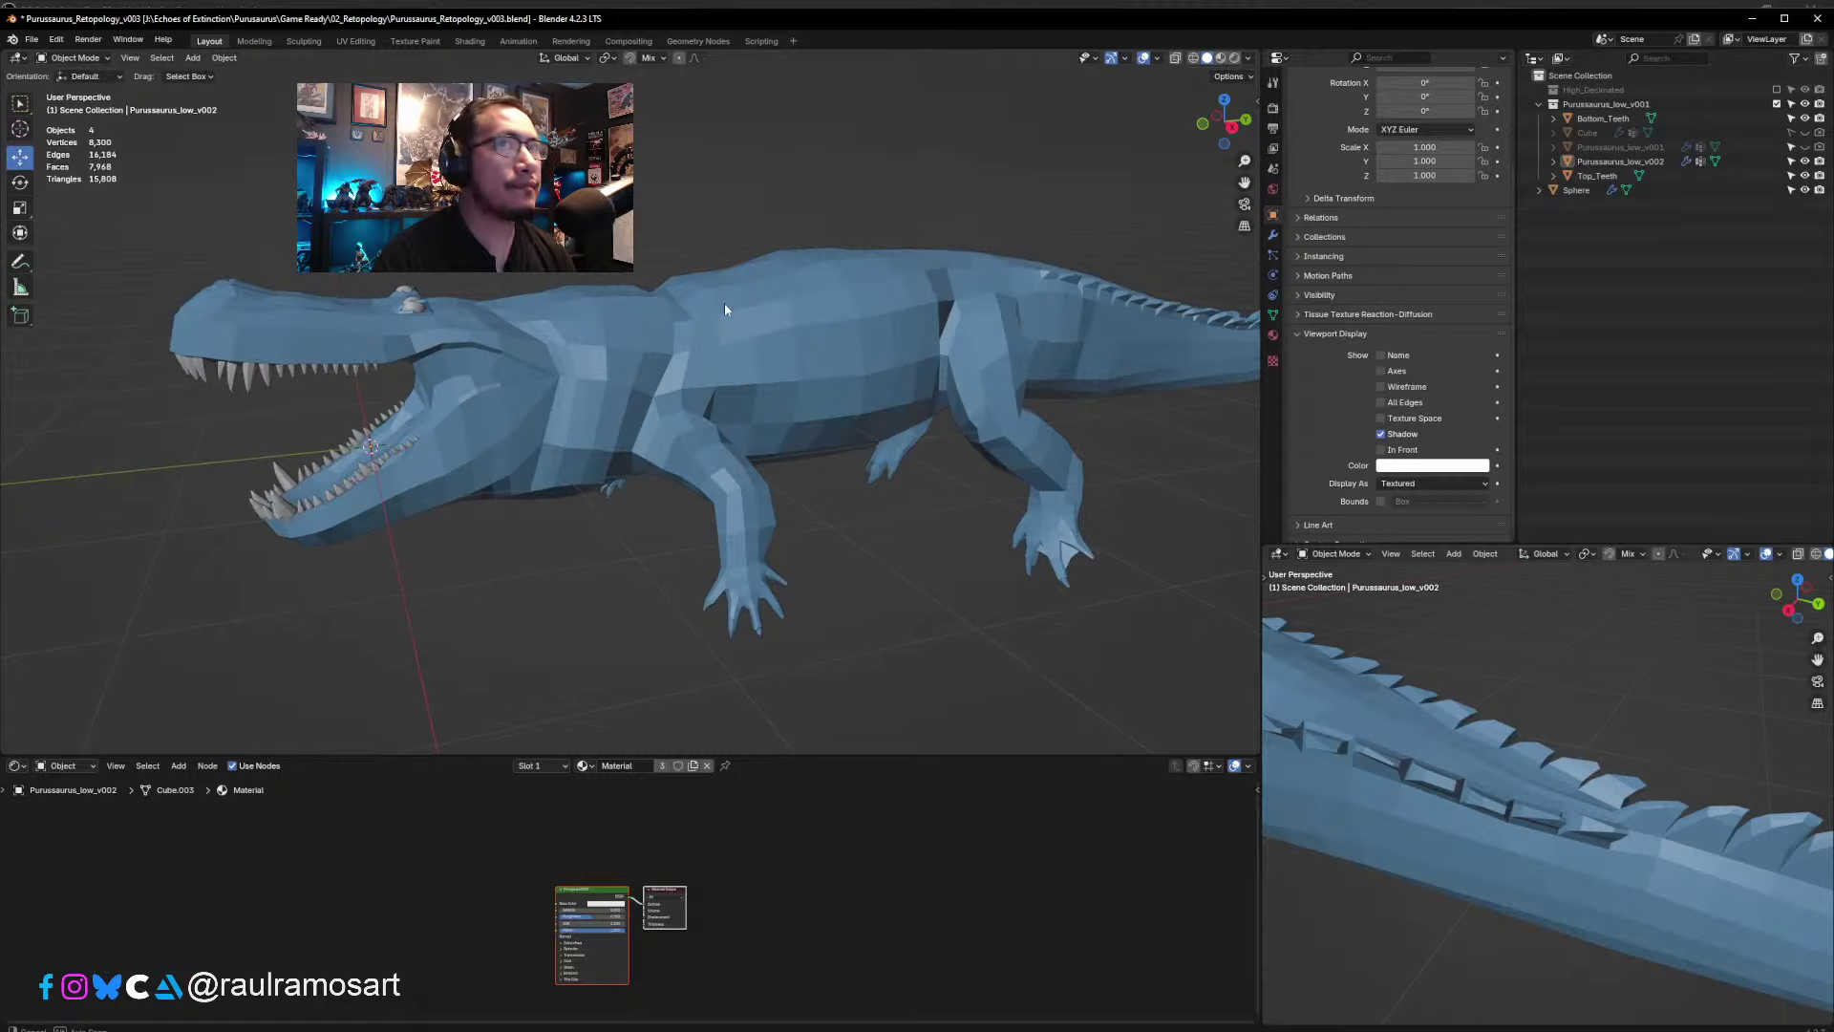
- Rename the eye sphere object to EYES, move it into the Purussaurus_low_v001 collection and deselect it
left_click(419, 307)
double_click(1596, 190)
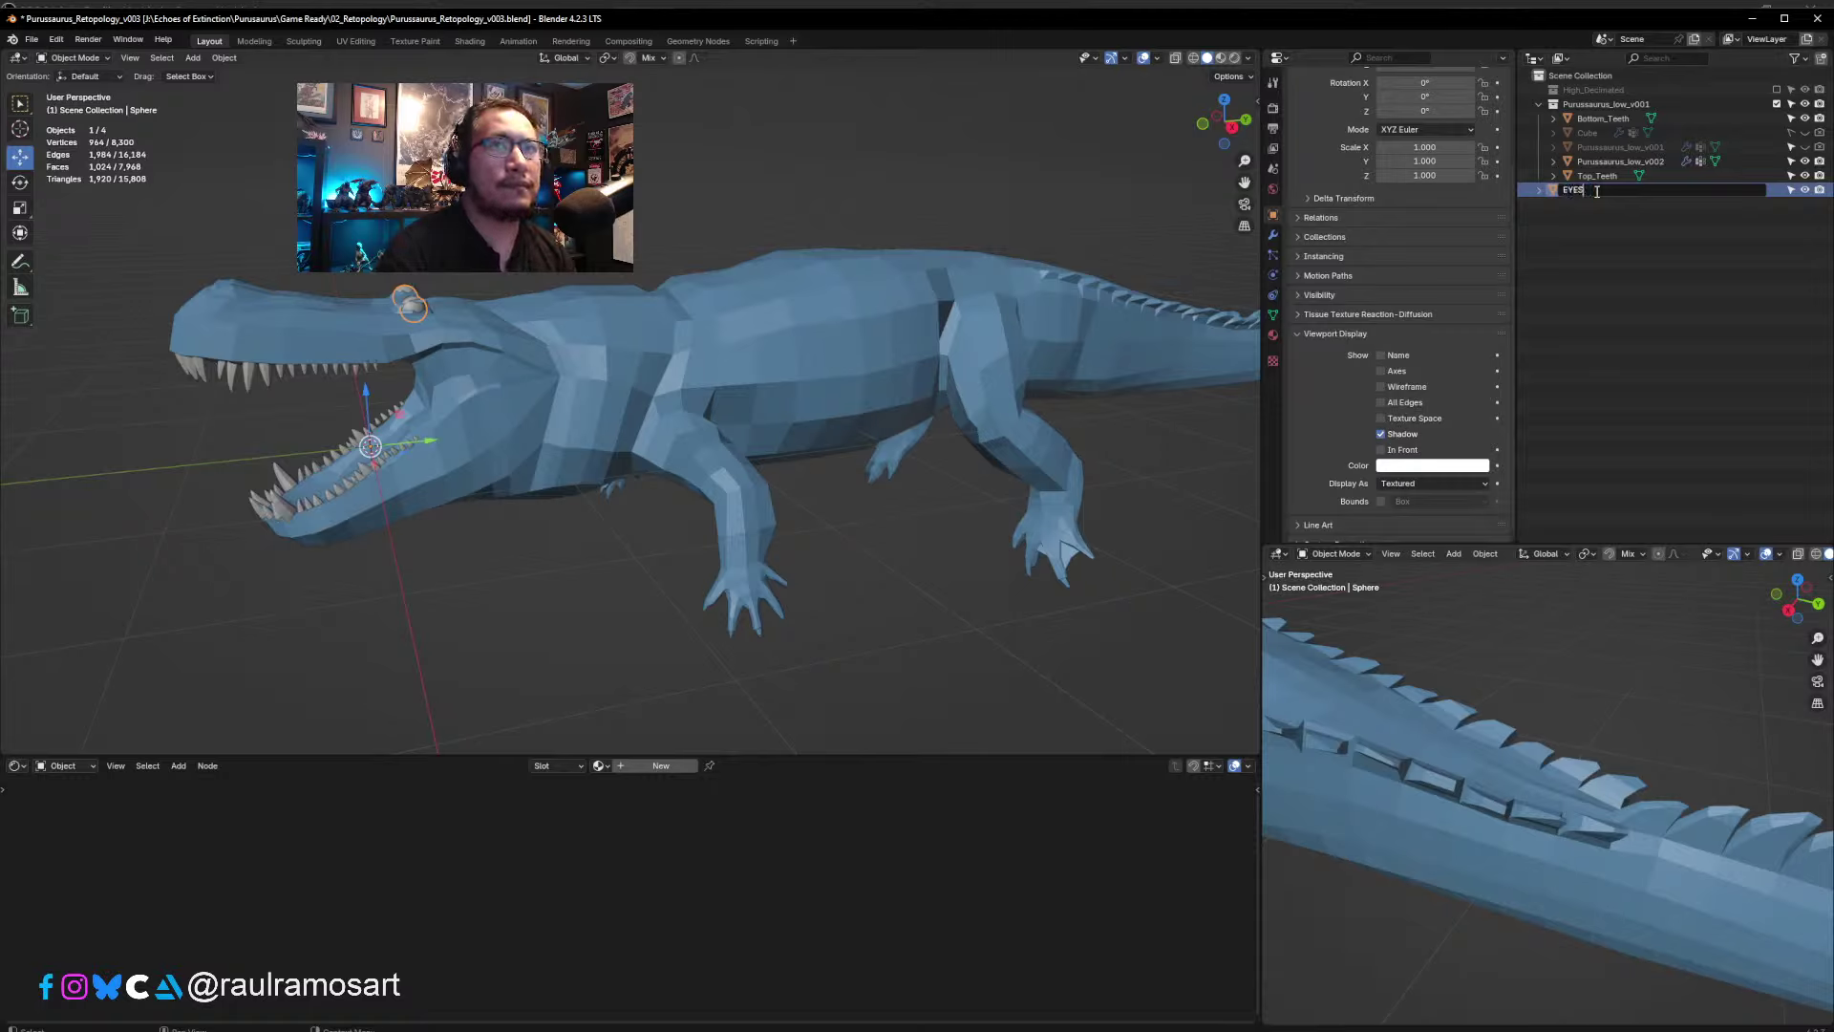
key("Return")
key("a")
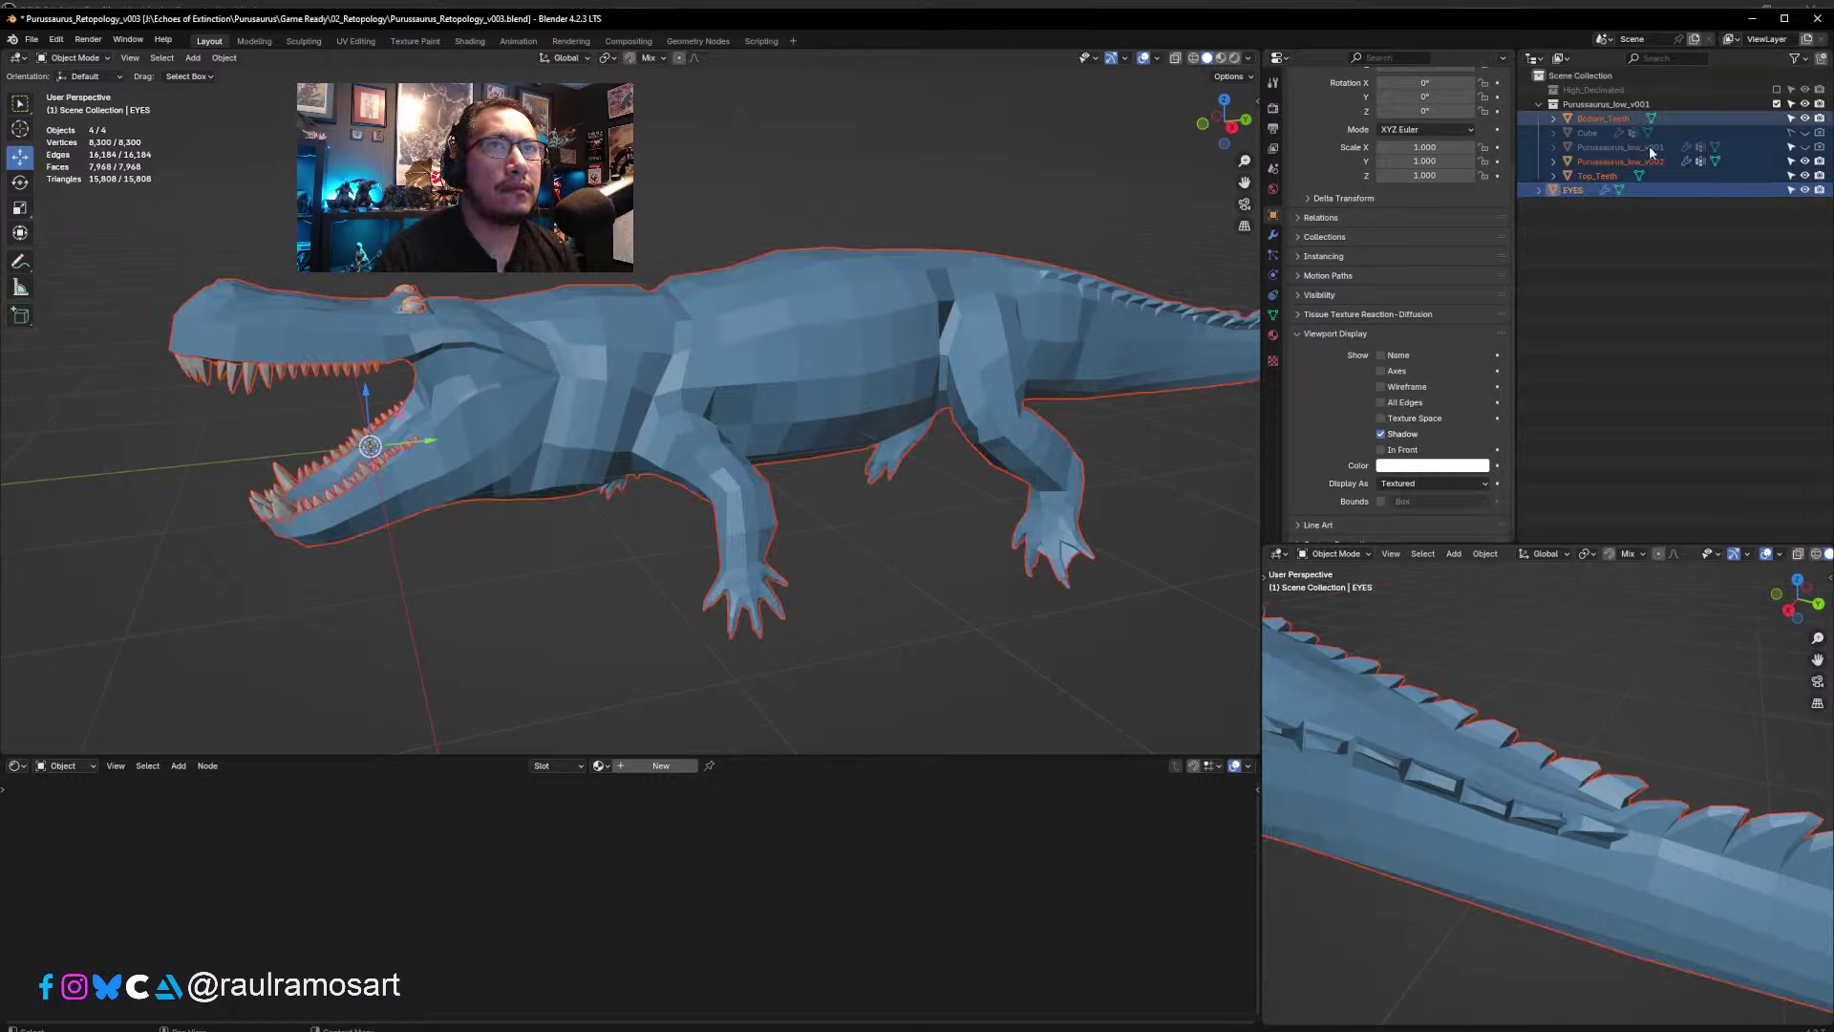
key("alt+a")
left_click_drag(1563, 132, 1565, 115)
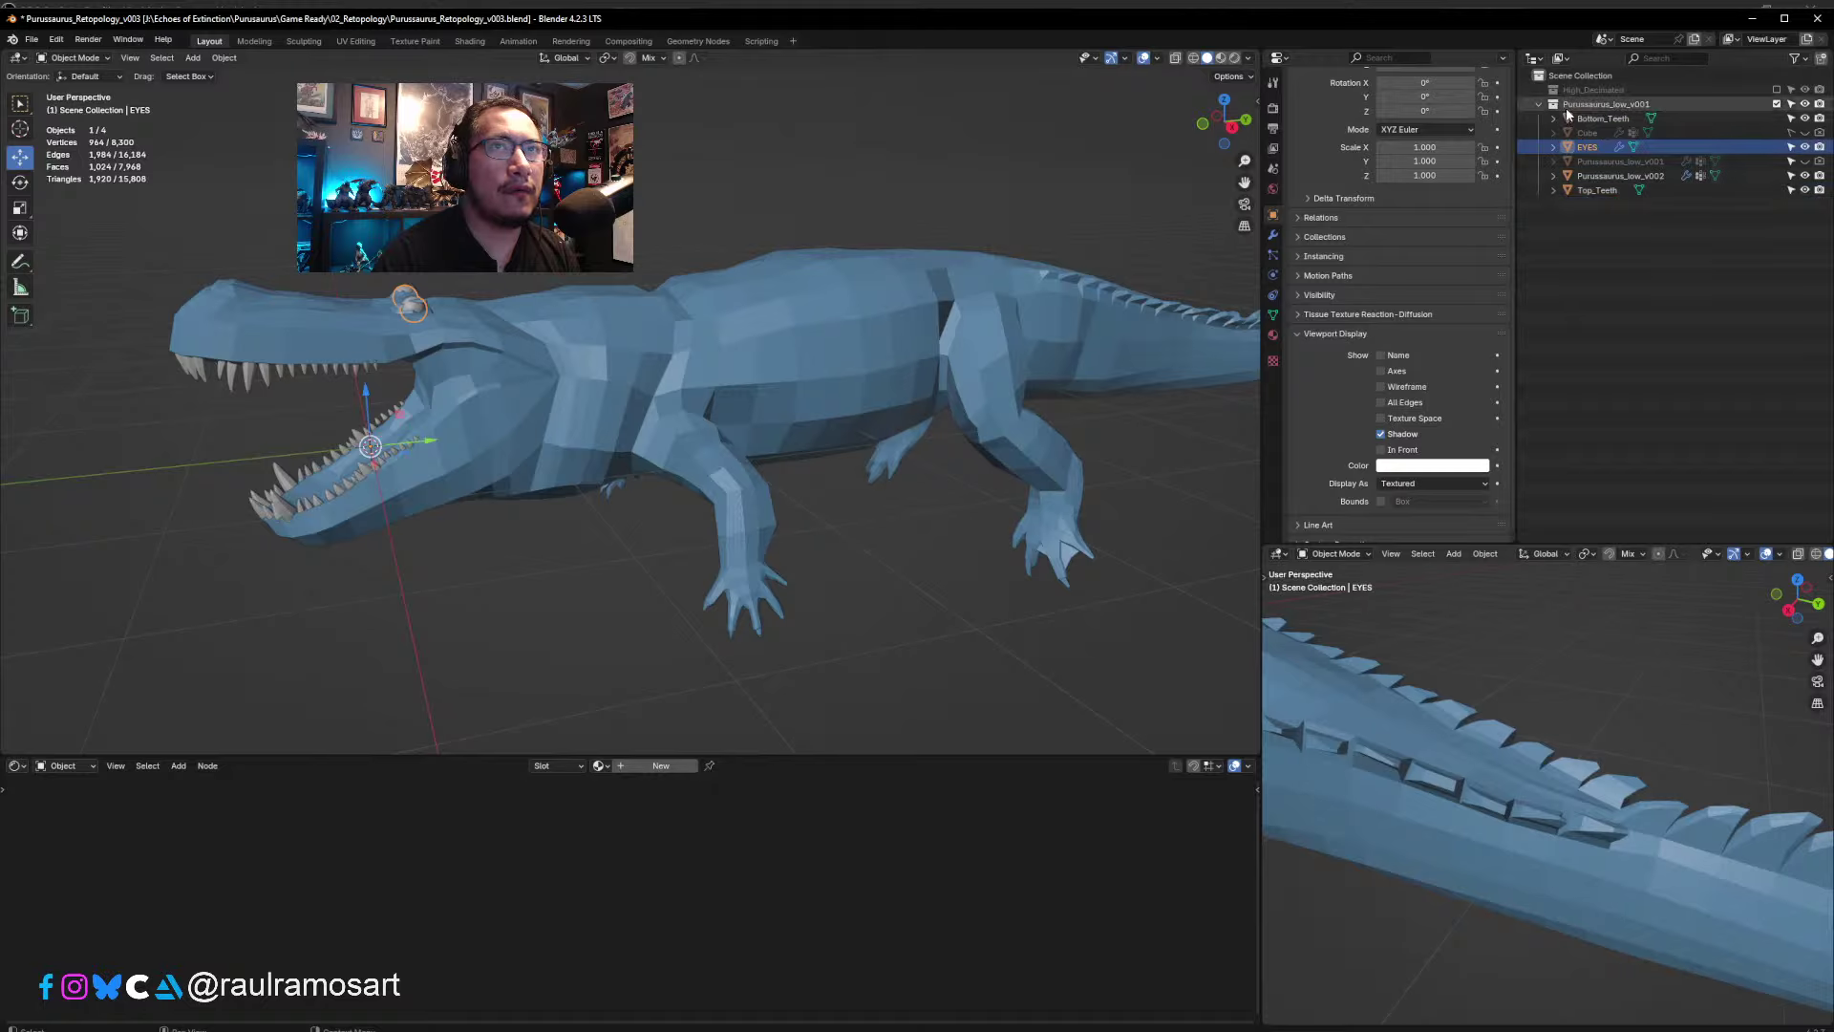
left_click(886, 188)
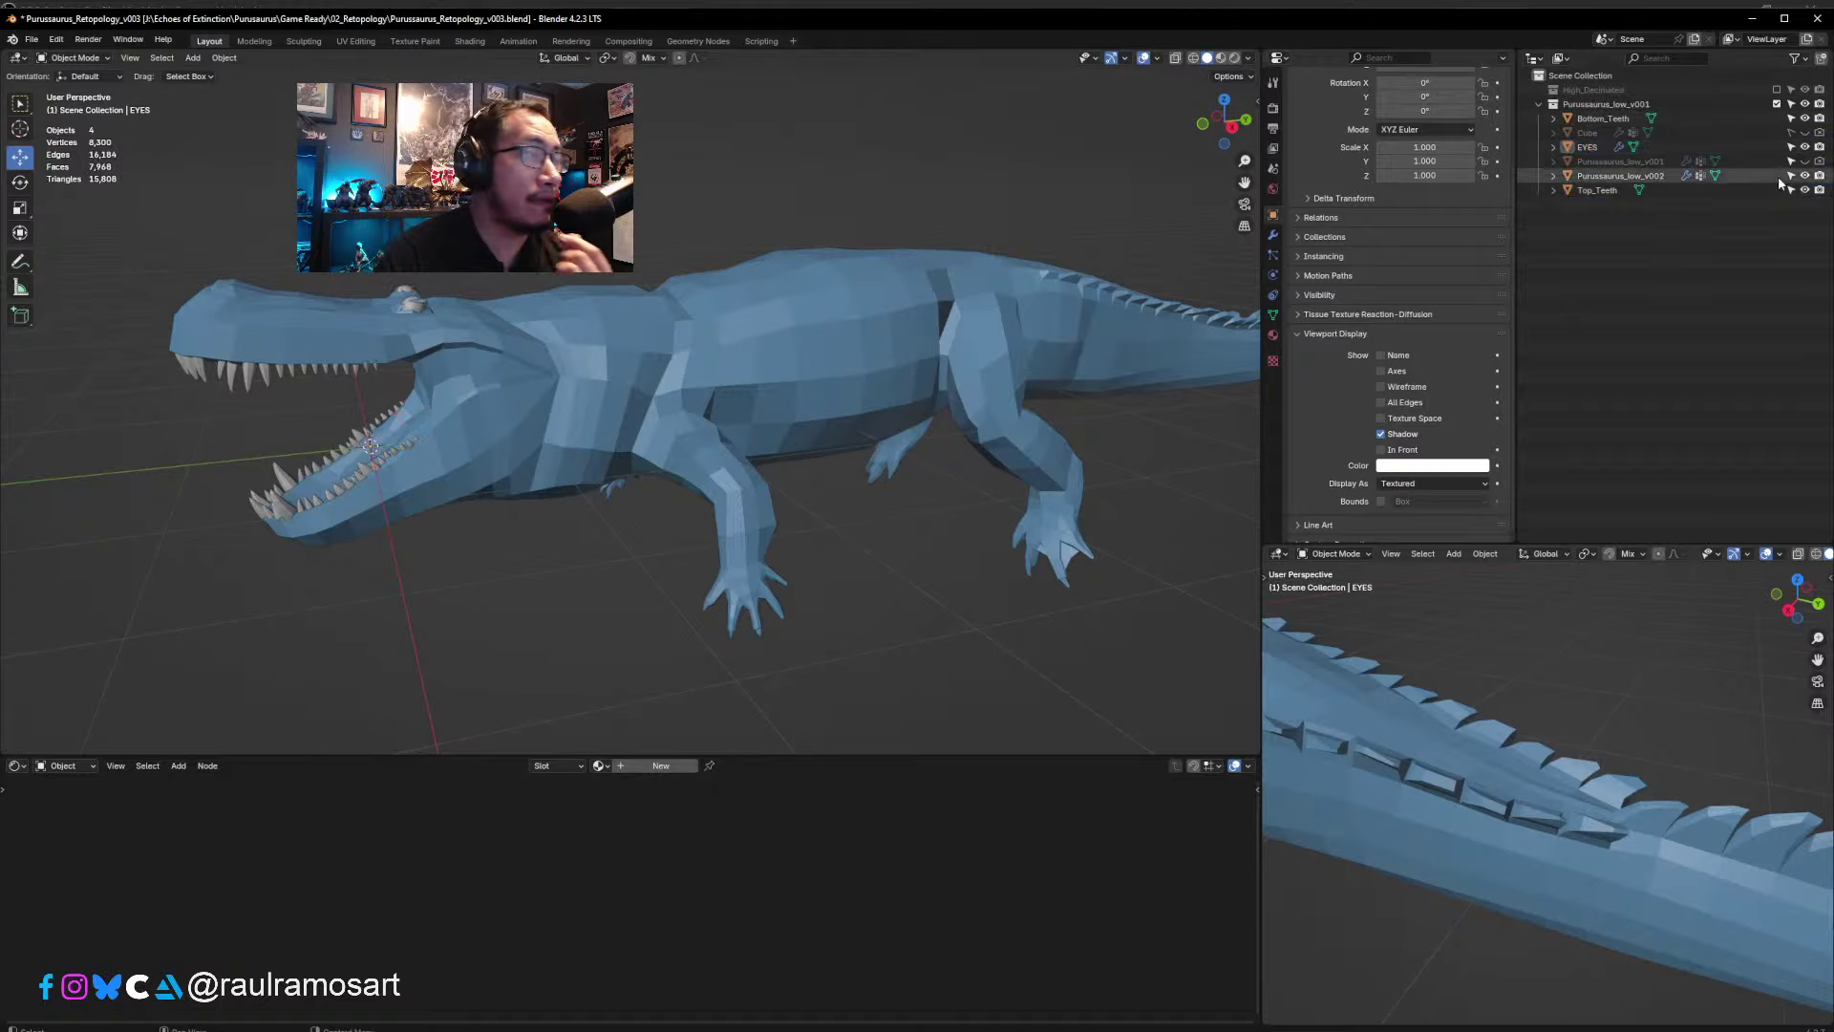
- Turn on the Subdivision modifier's viewport display for Purussaurus_low_v002
scroll(621, 311, "down", 1)
middle_click_drag(621, 311, 701, 312)
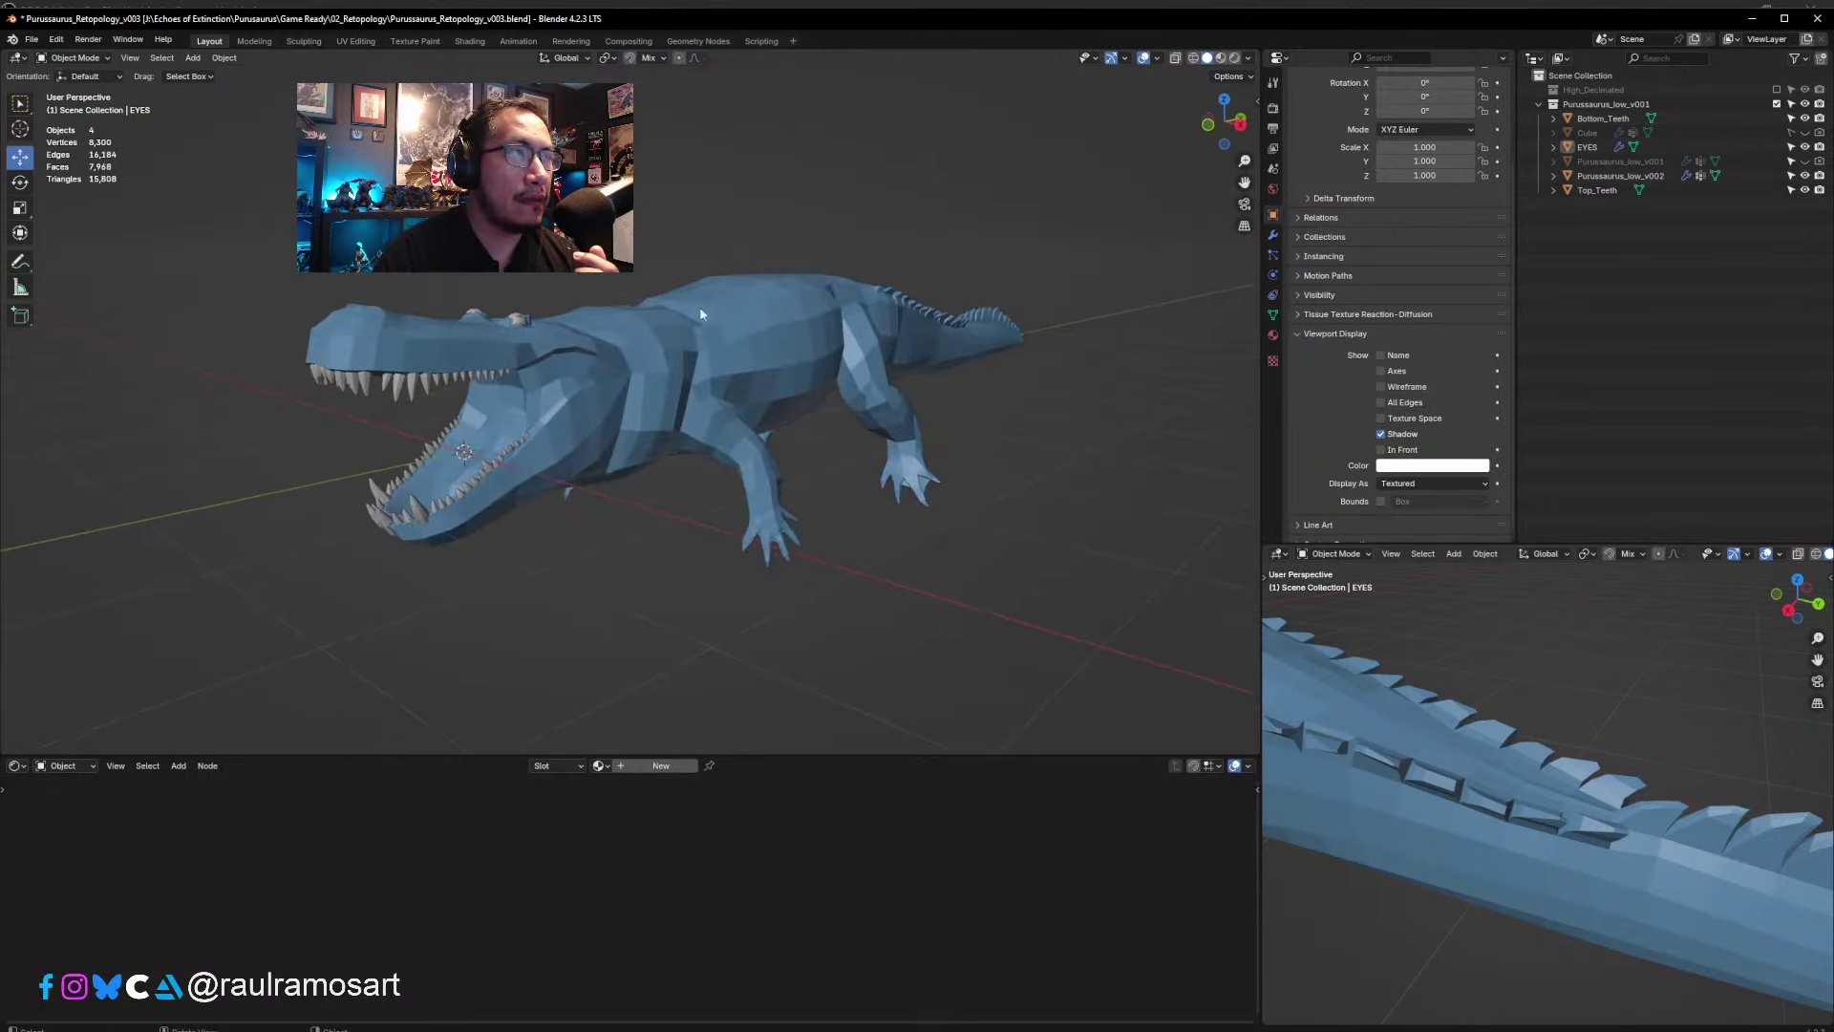
left_click(702, 315)
scroll(1328, 393, "down", 1)
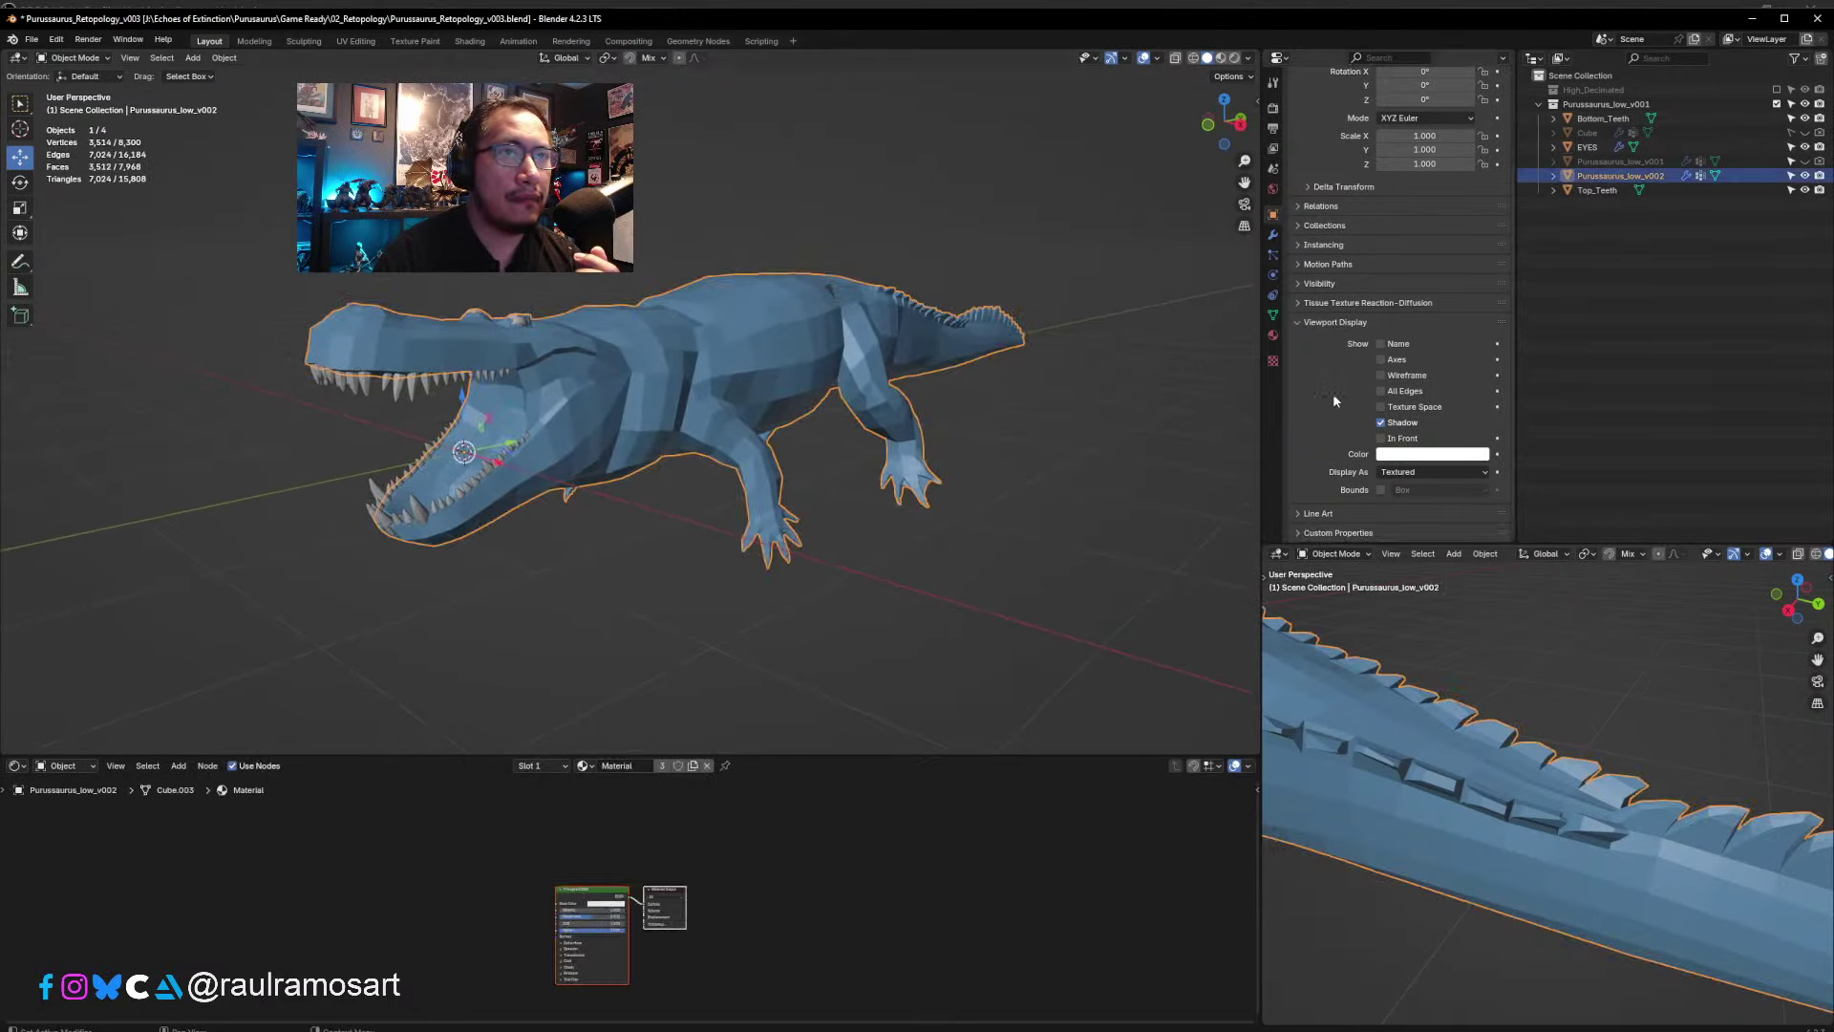
left_click(1273, 234)
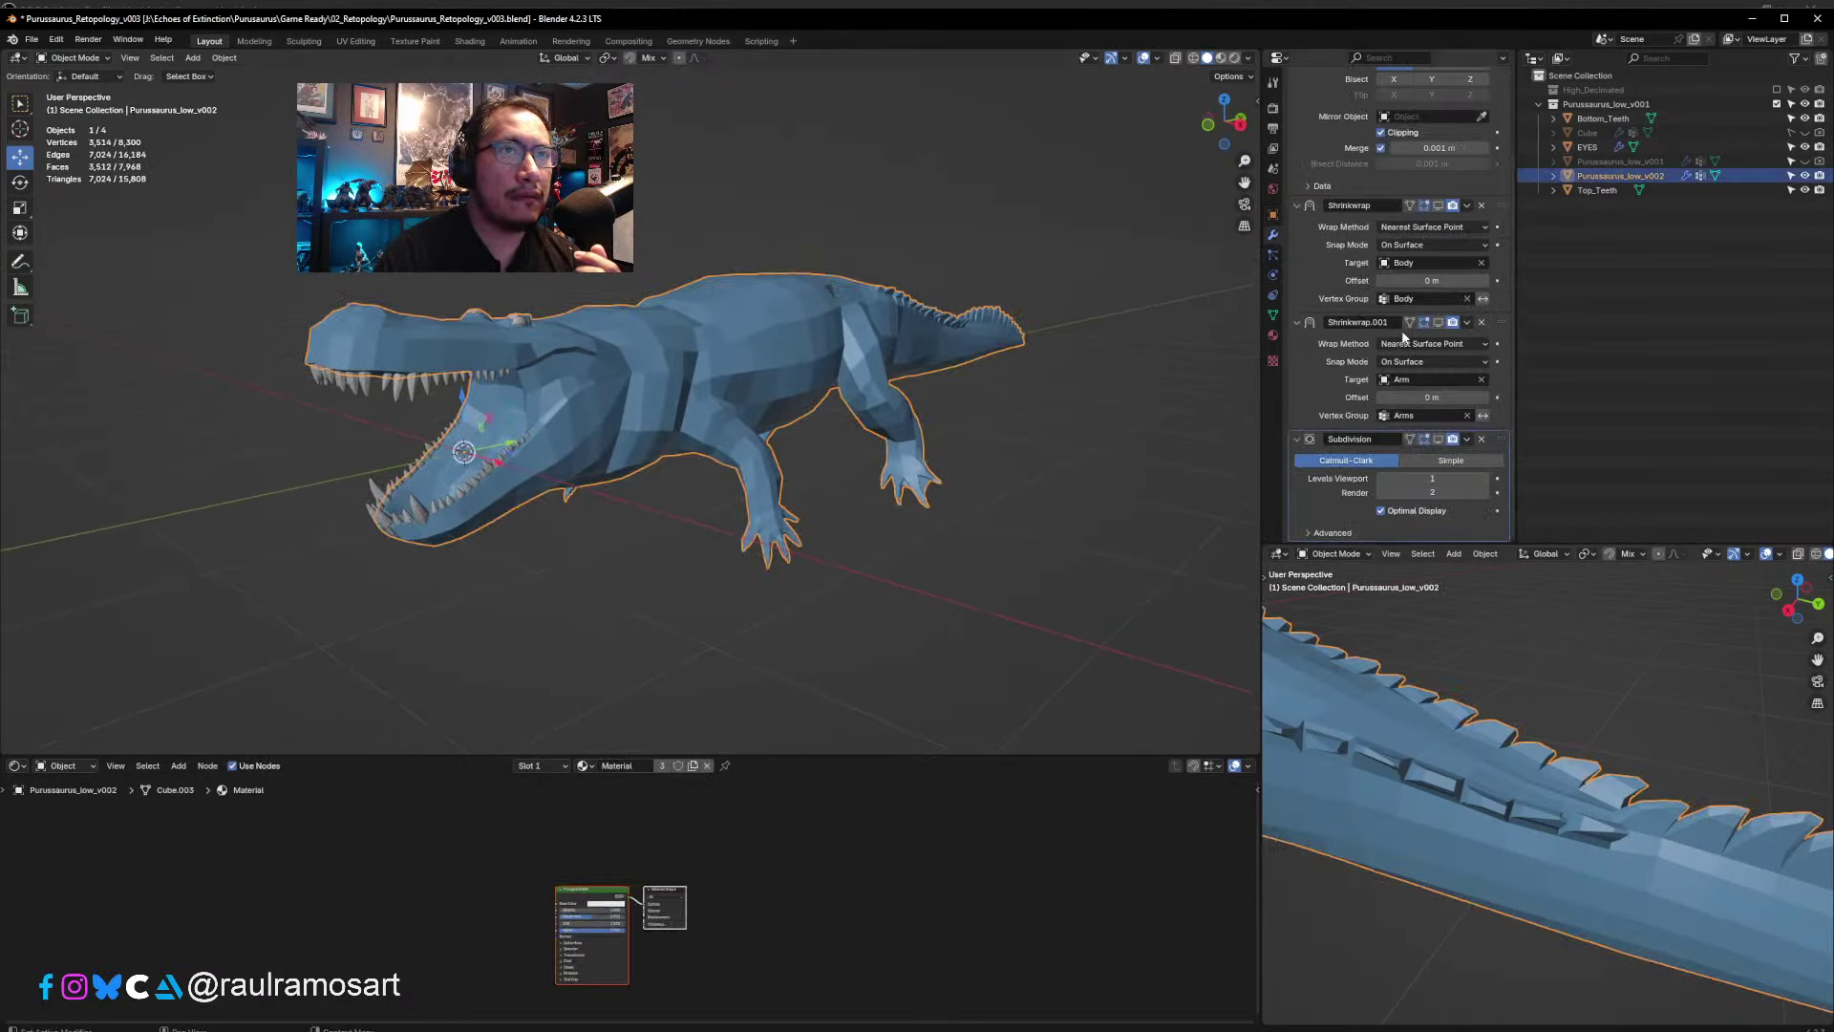
left_click(1439, 439)
middle_click_drag(947, 436, 896, 438)
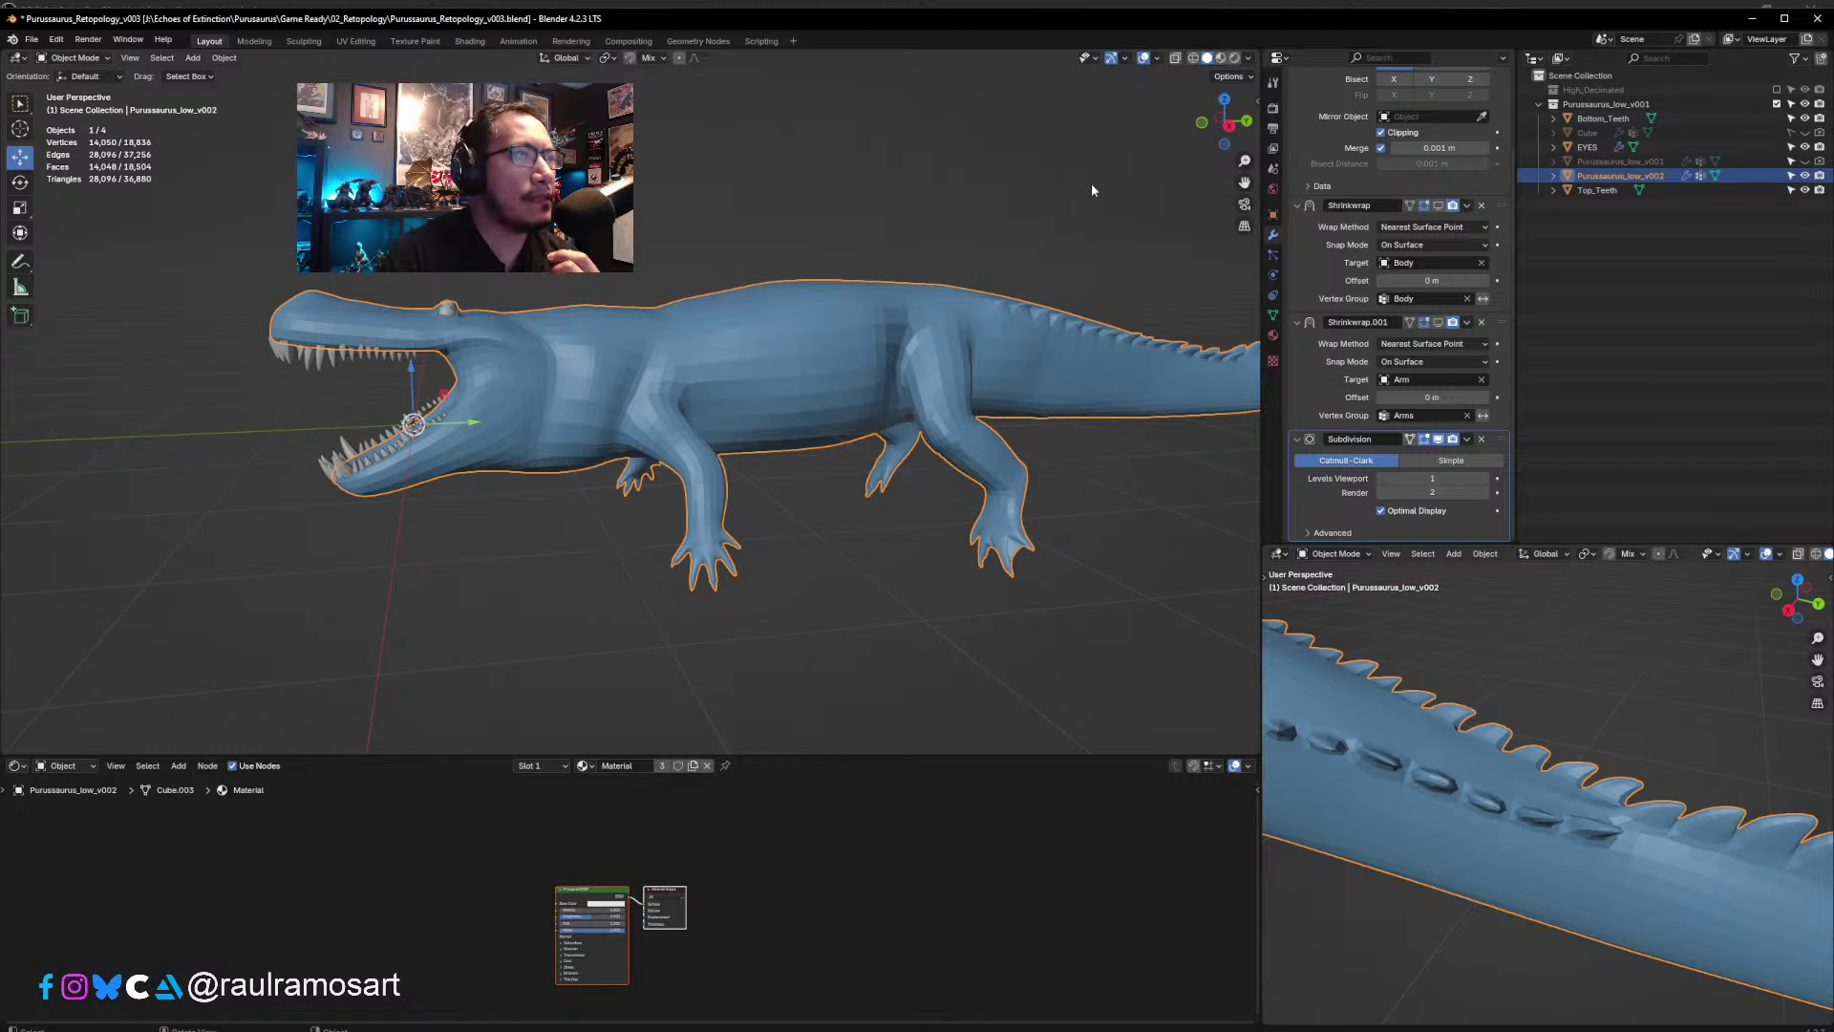
- Inspect the subdivided body's topology in wireframe shading, then restore solid shading with X-ray off
left_click(1193, 57)
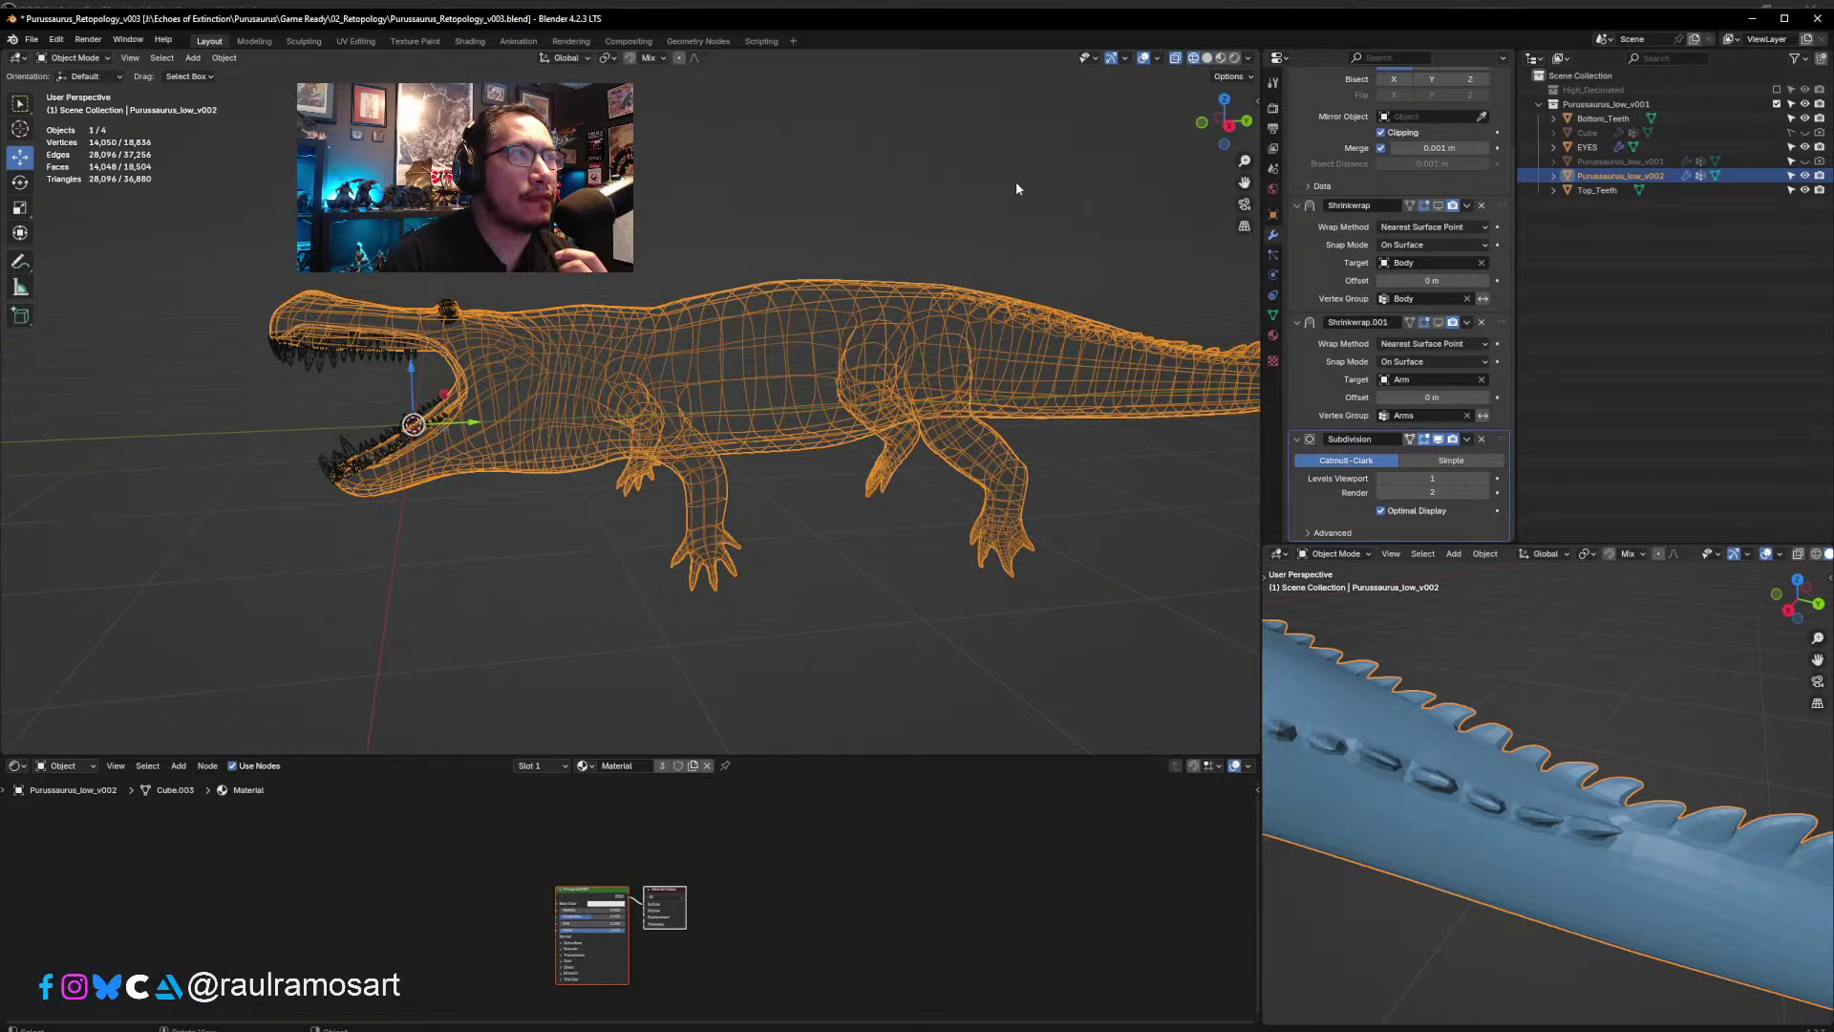
middle_click_drag(1016, 180, 912, 229)
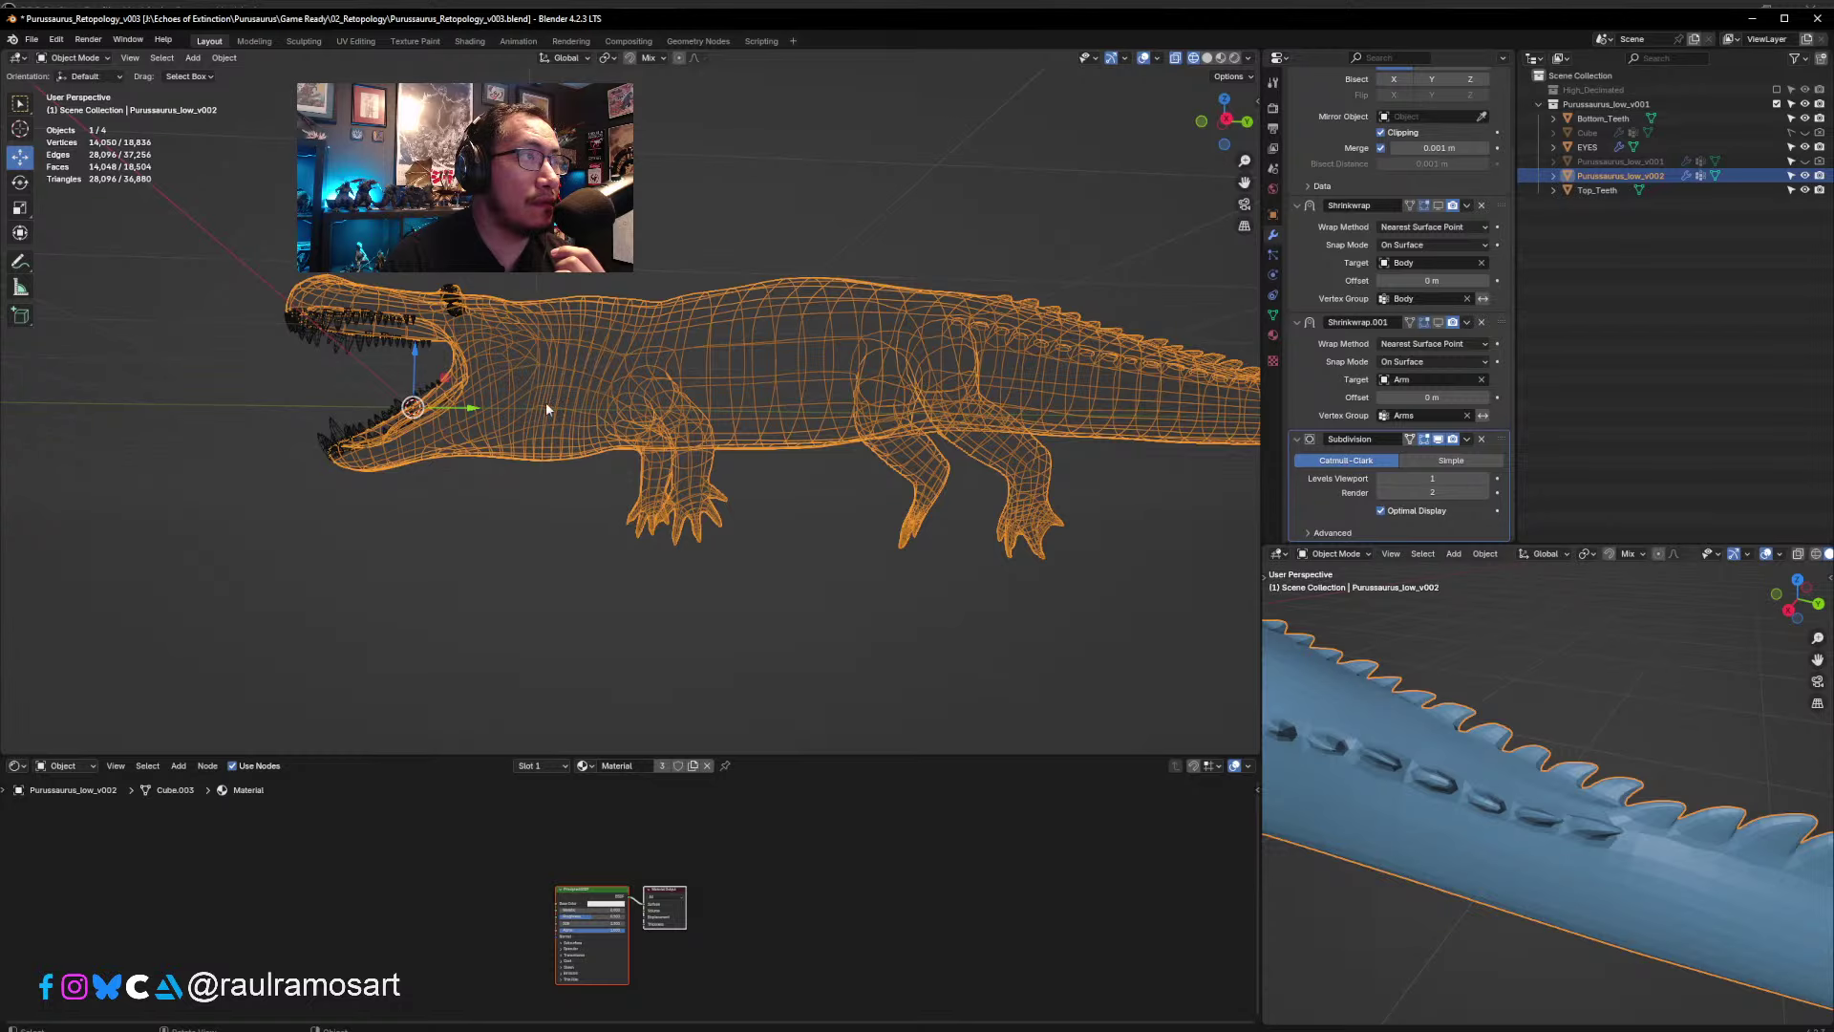
middle_click_drag(547, 401, 560, 306)
middle_click_drag(557, 408, 554, 472)
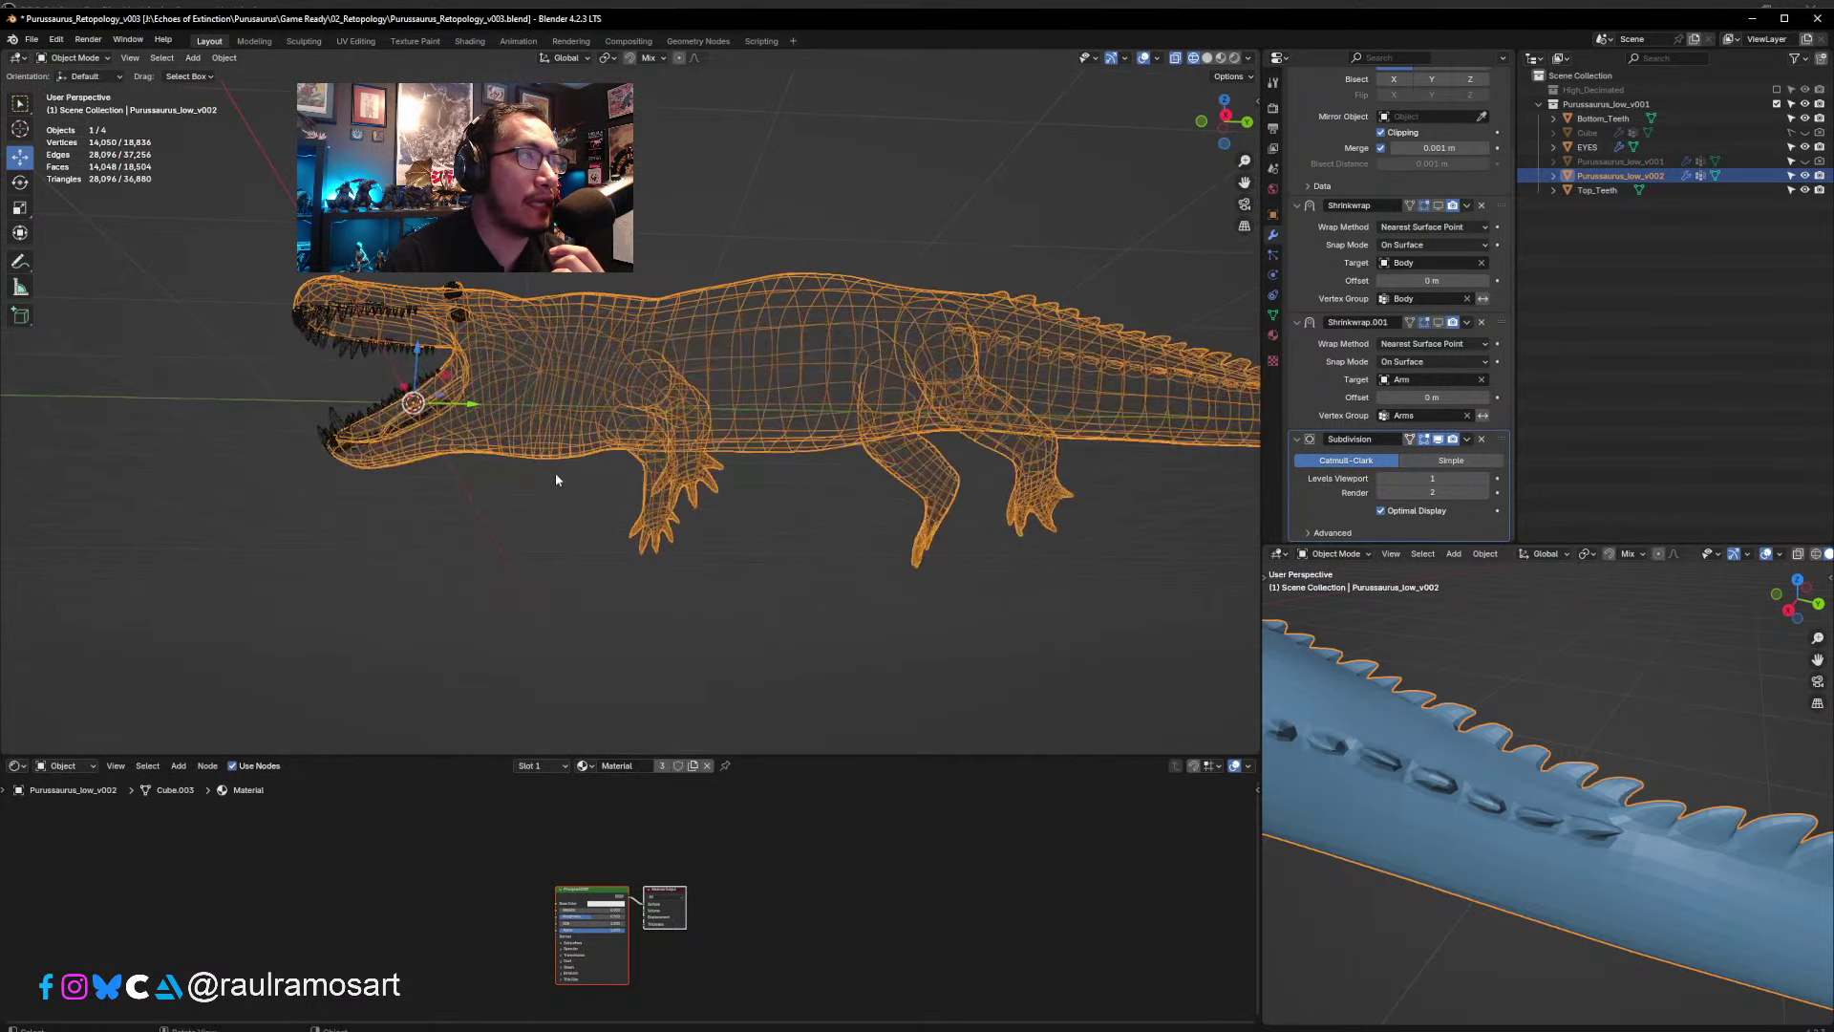
middle_click_drag(564, 370, 563, 401)
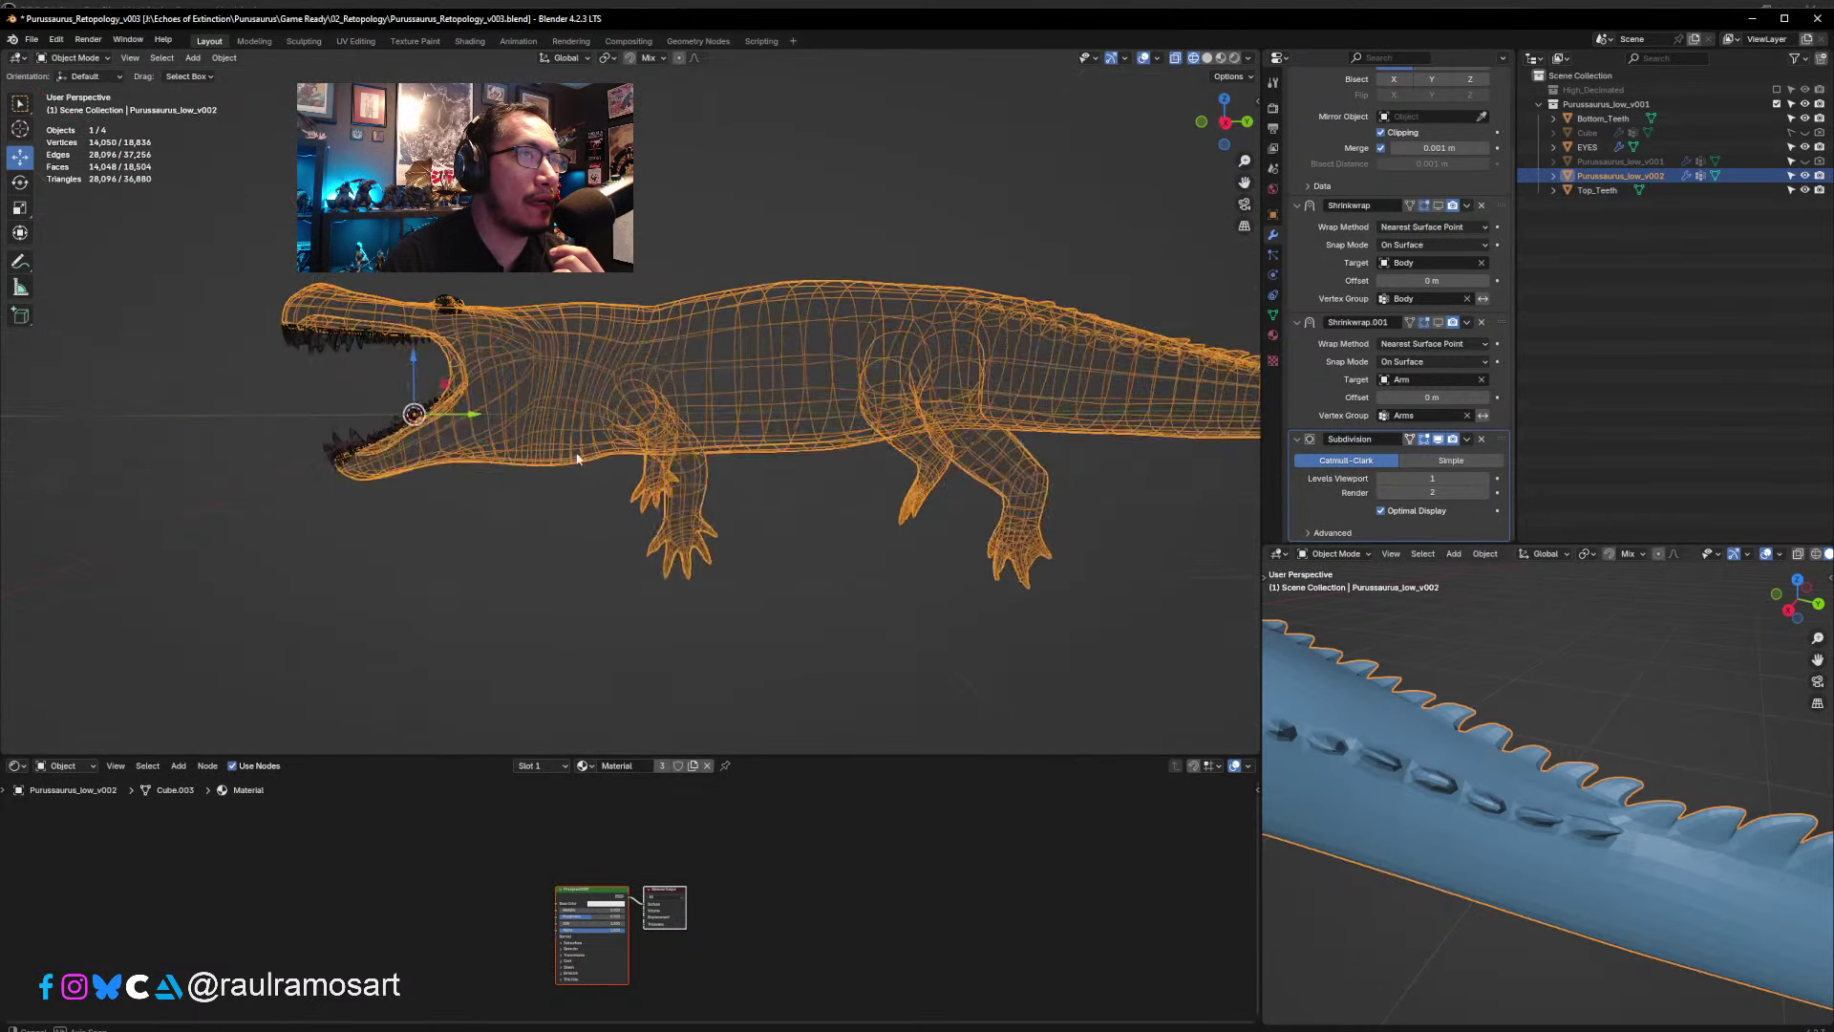
left_click(1208, 59)
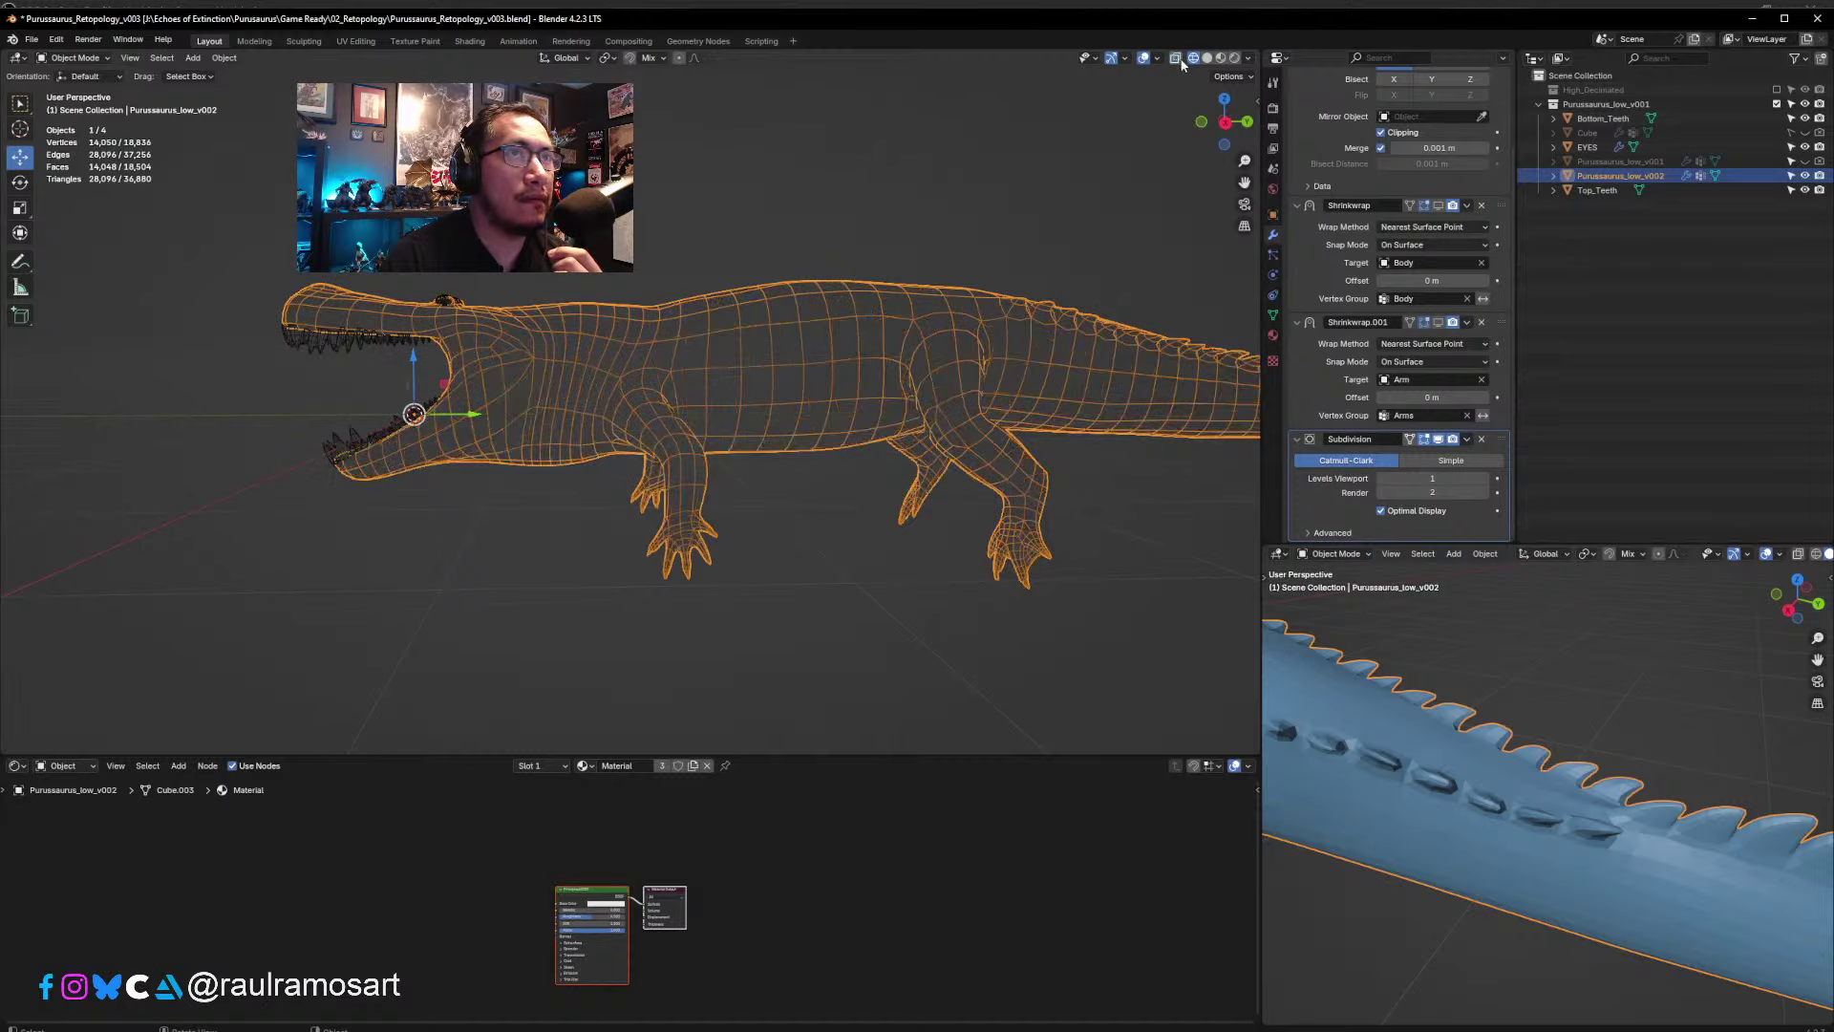
left_click(1208, 59)
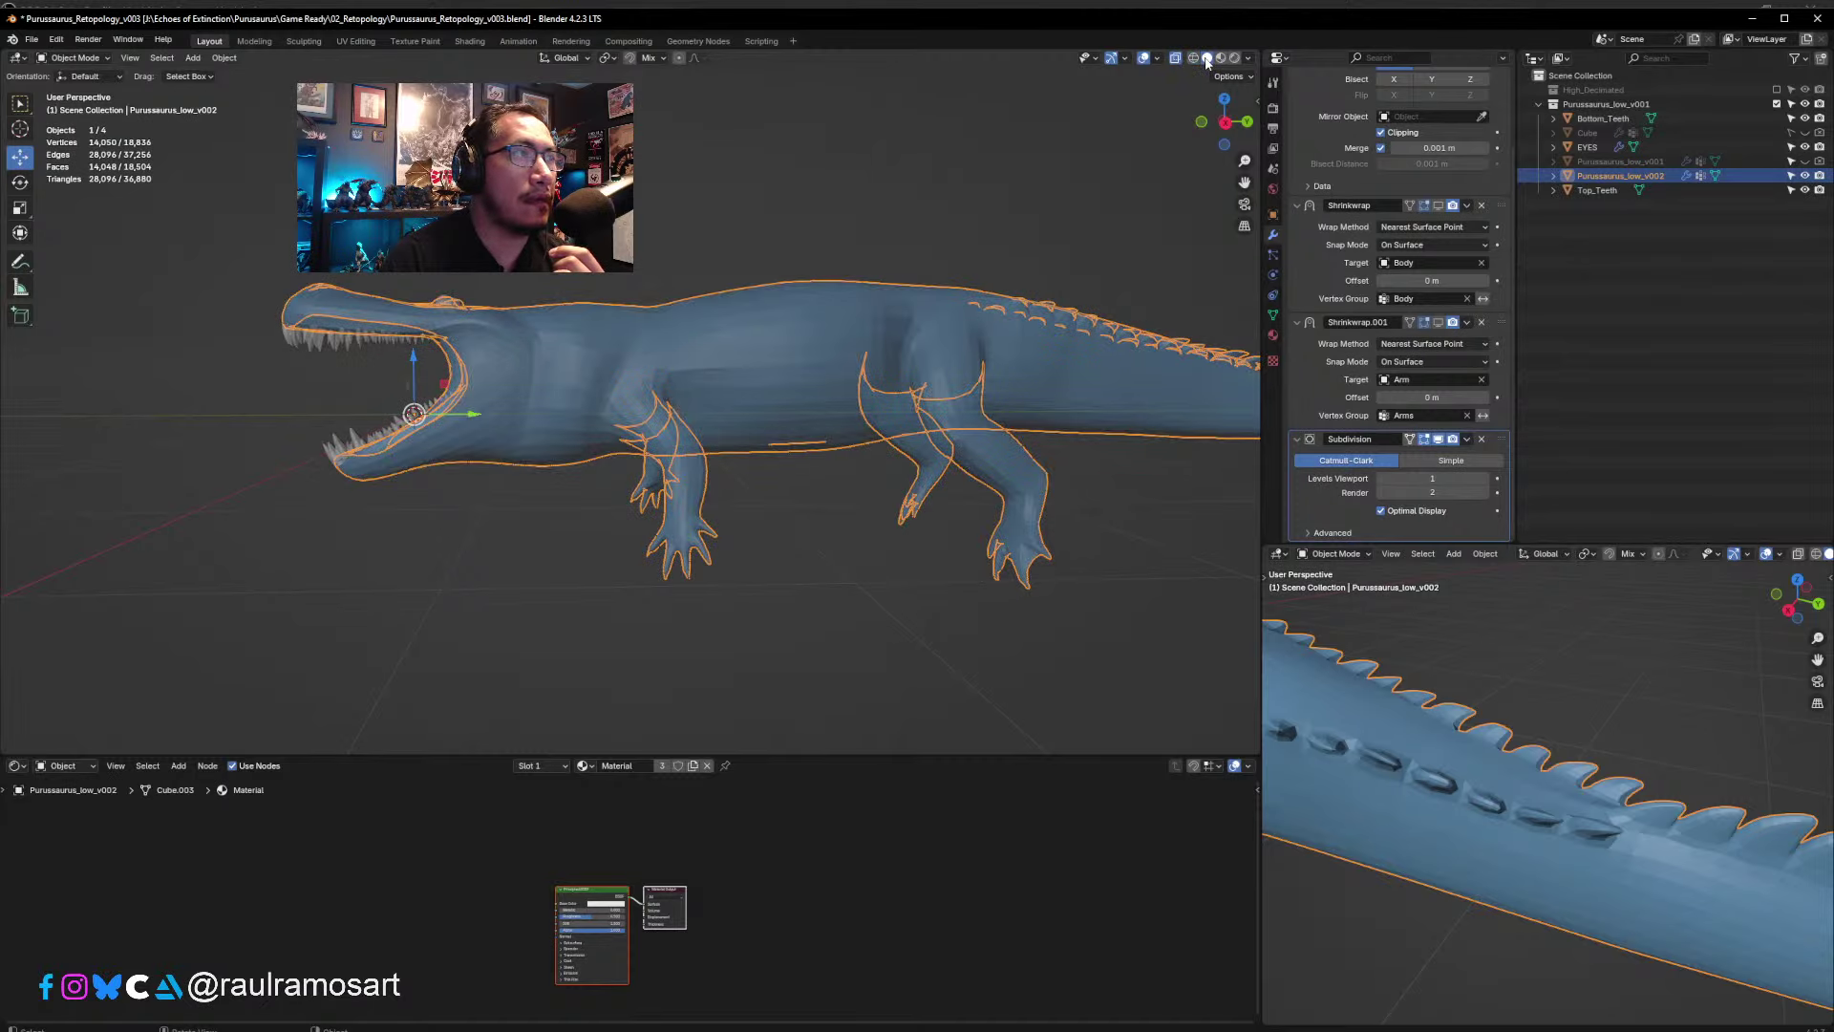
left_click(1177, 58)
left_click(1177, 58)
middle_click_drag(578, 387, 587, 426)
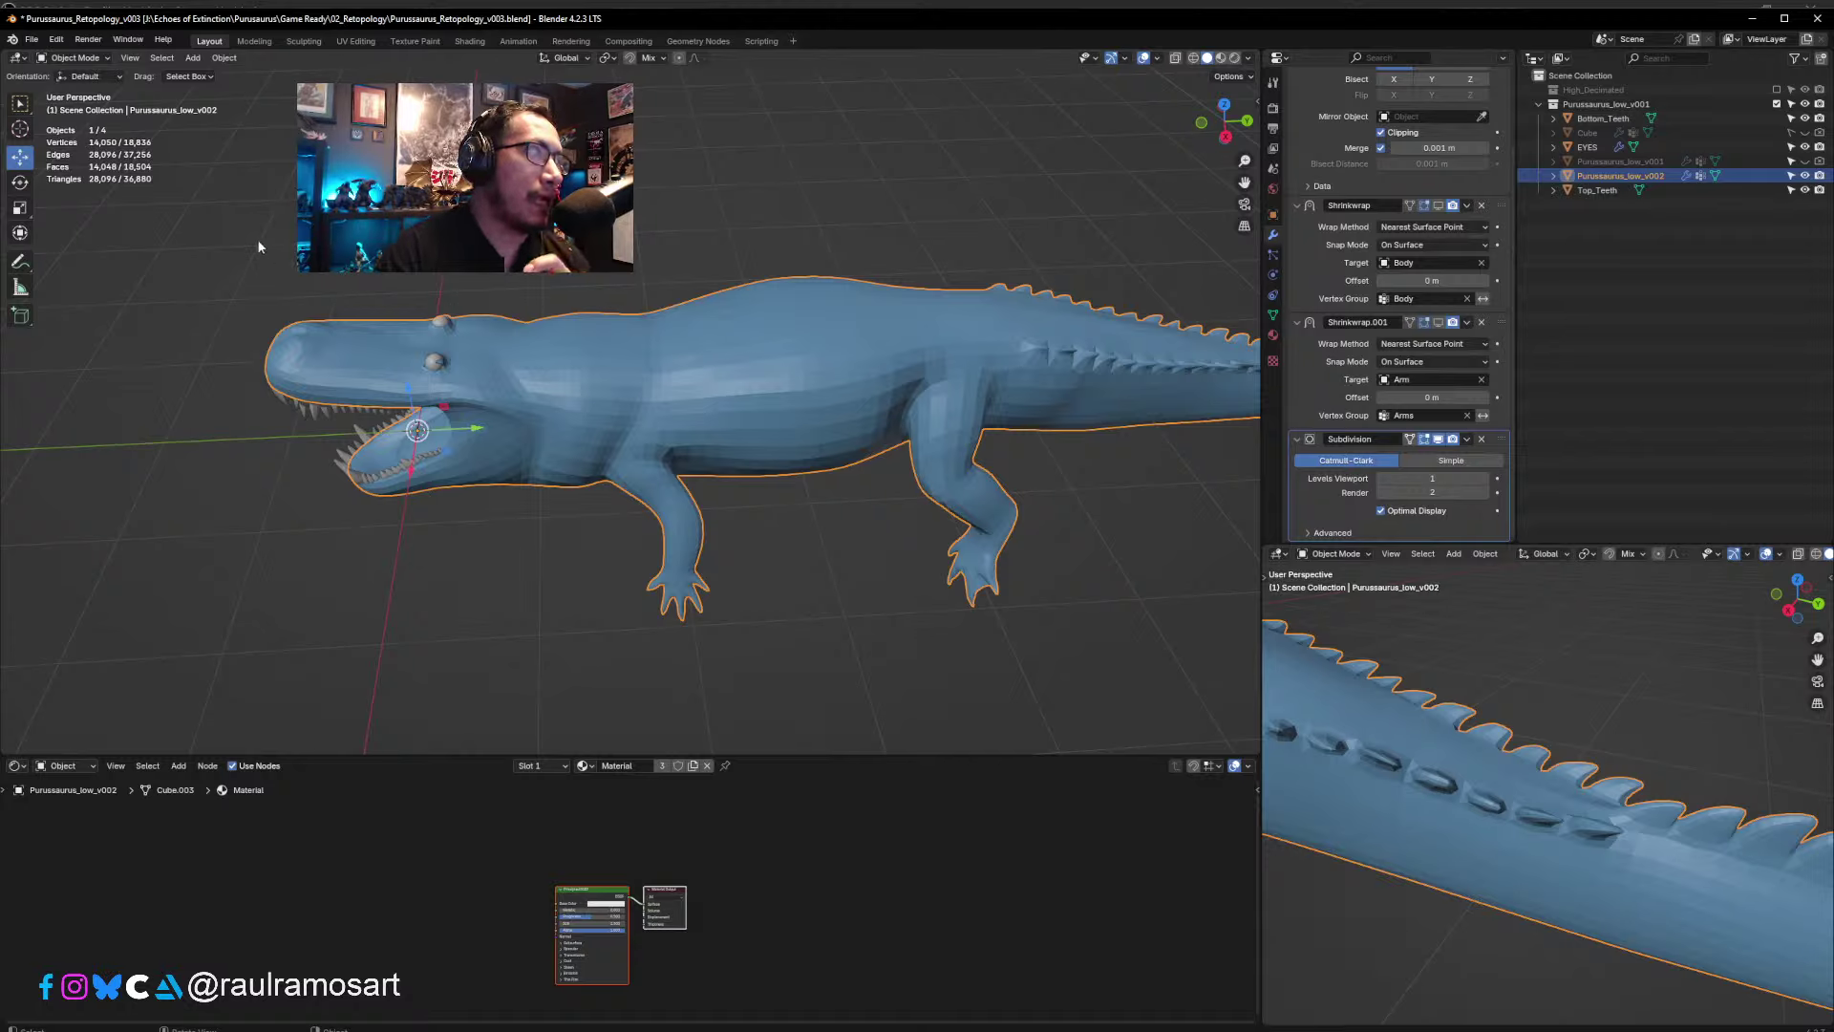
- Examine the head and open mouth from the front, checking the base mesh with everything selected in Edit Mode
middle_click_drag(258, 247, 596, 312)
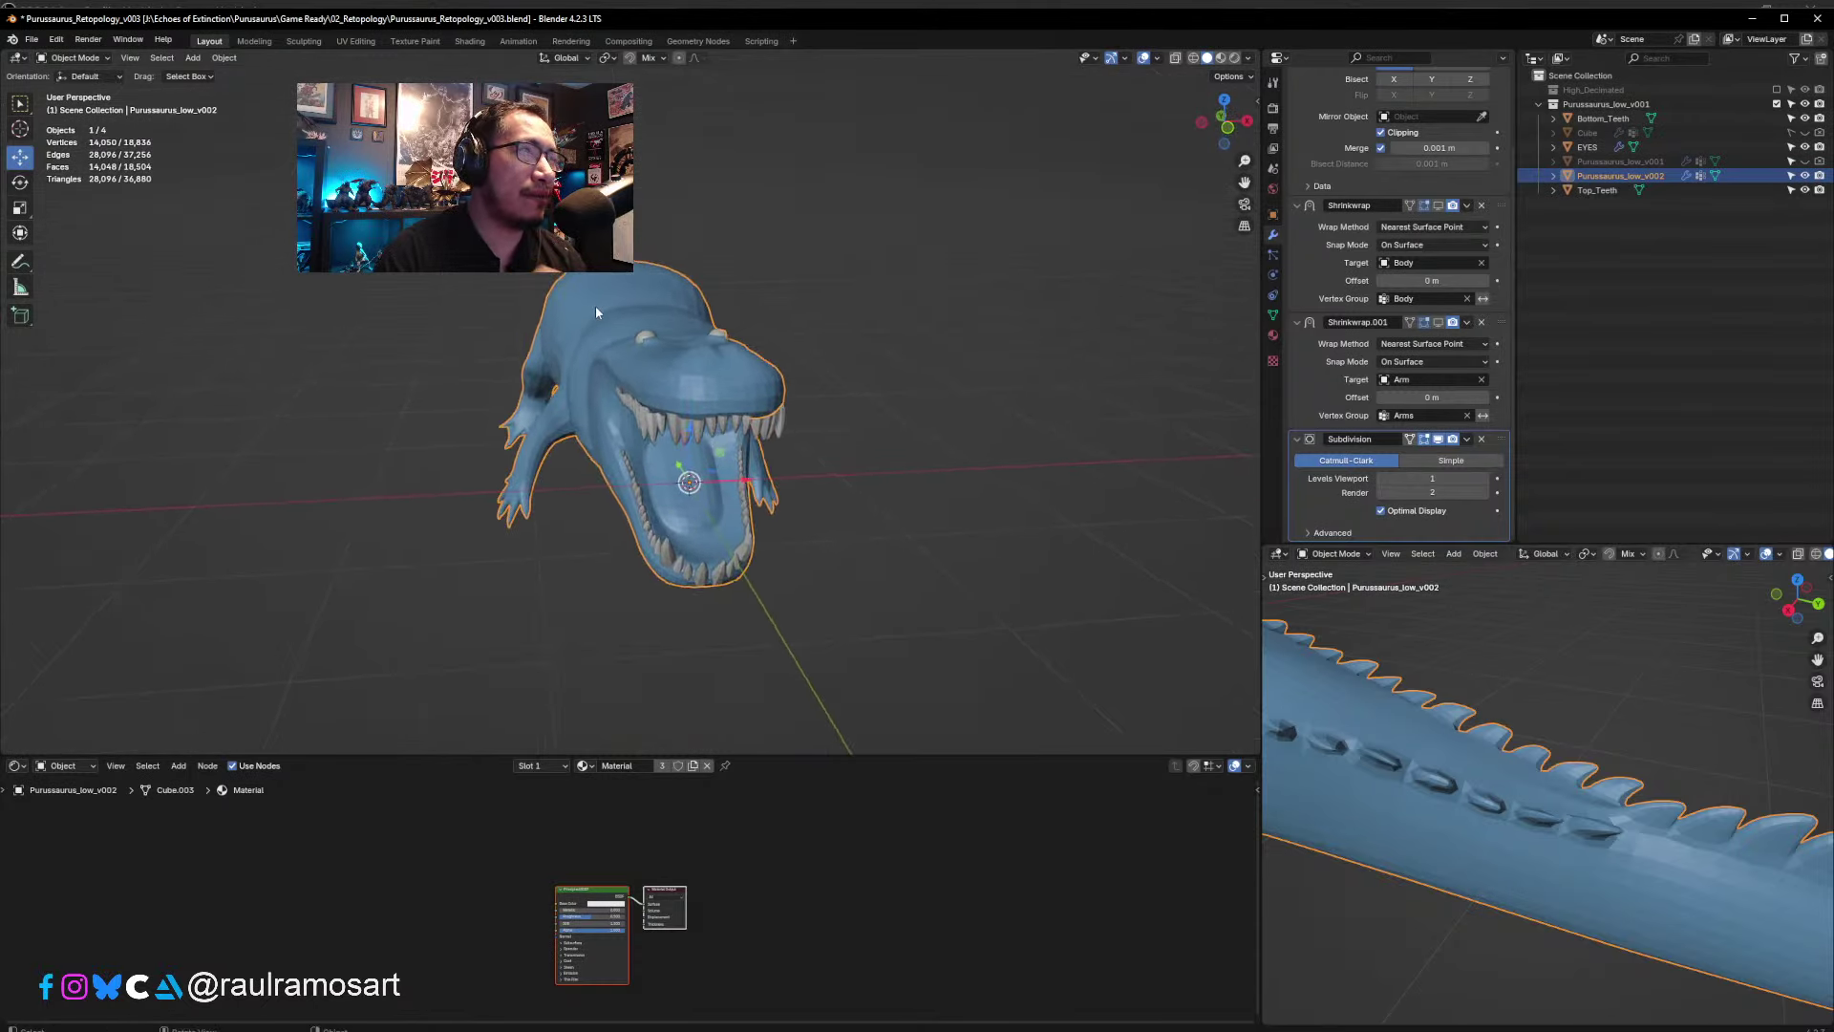
key("Tab")
key("a")
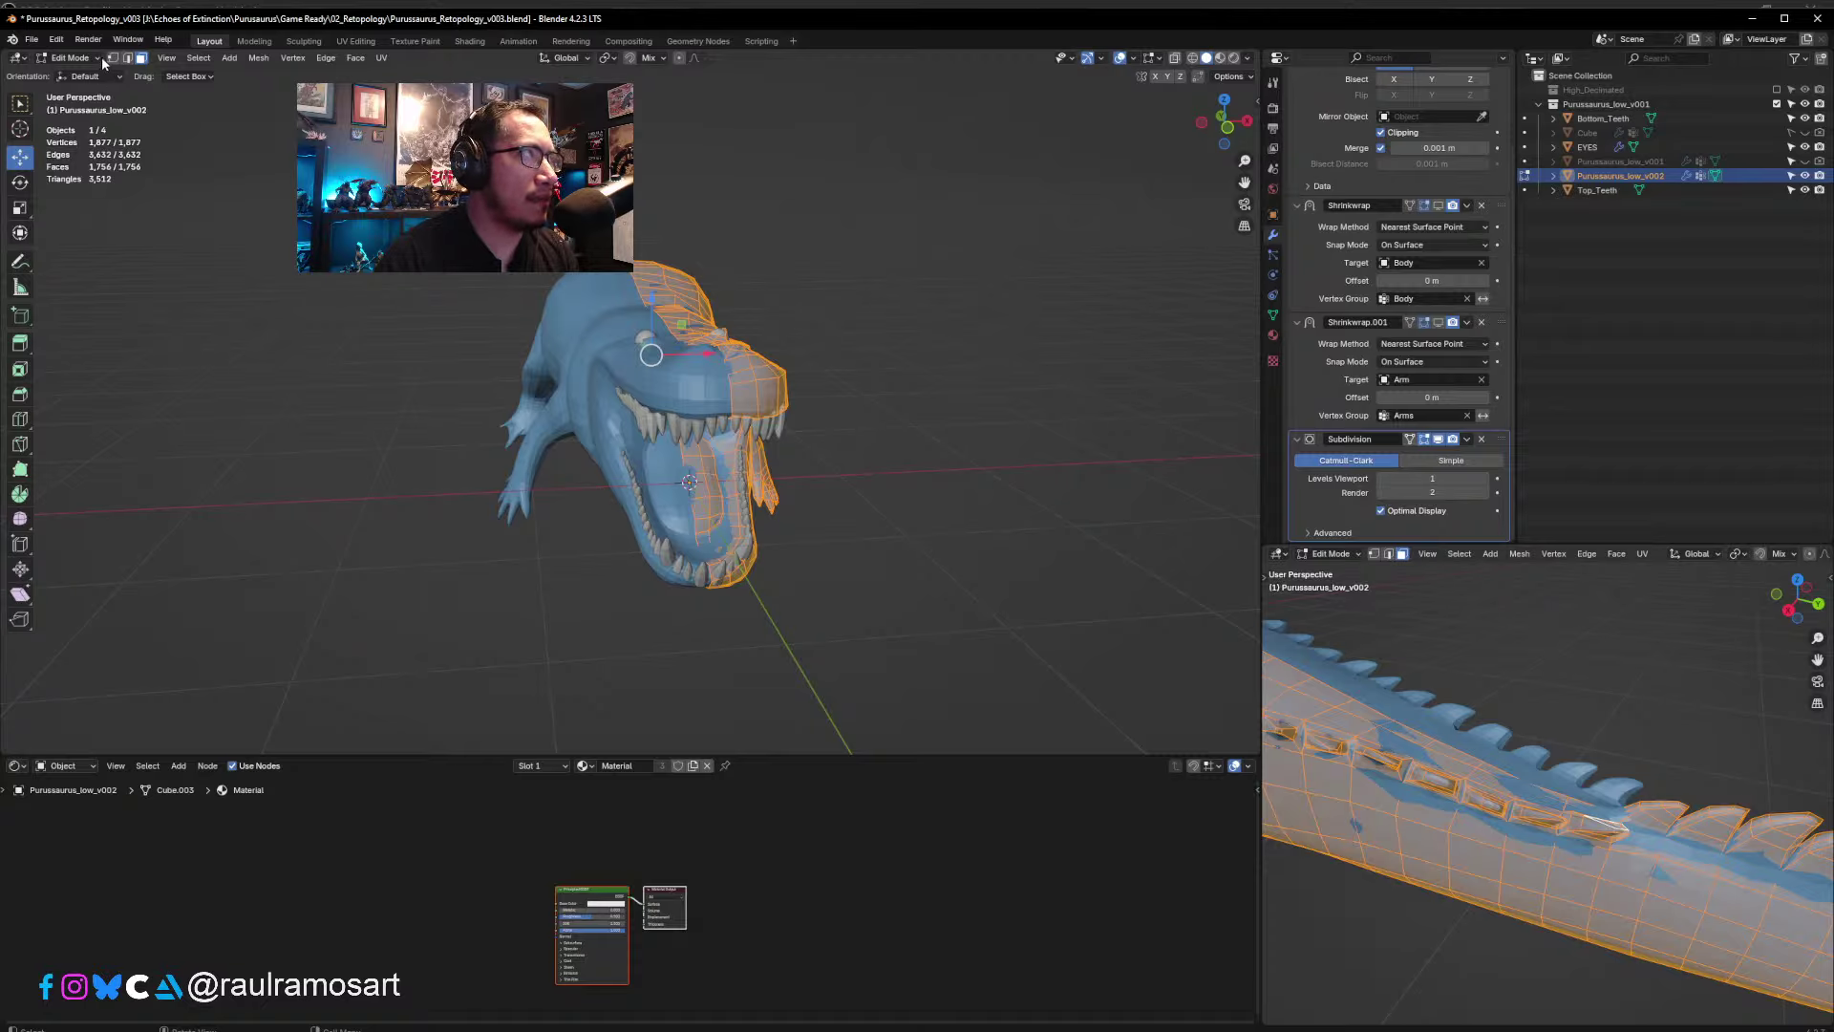
middle_click_drag(749, 307, 707, 323)
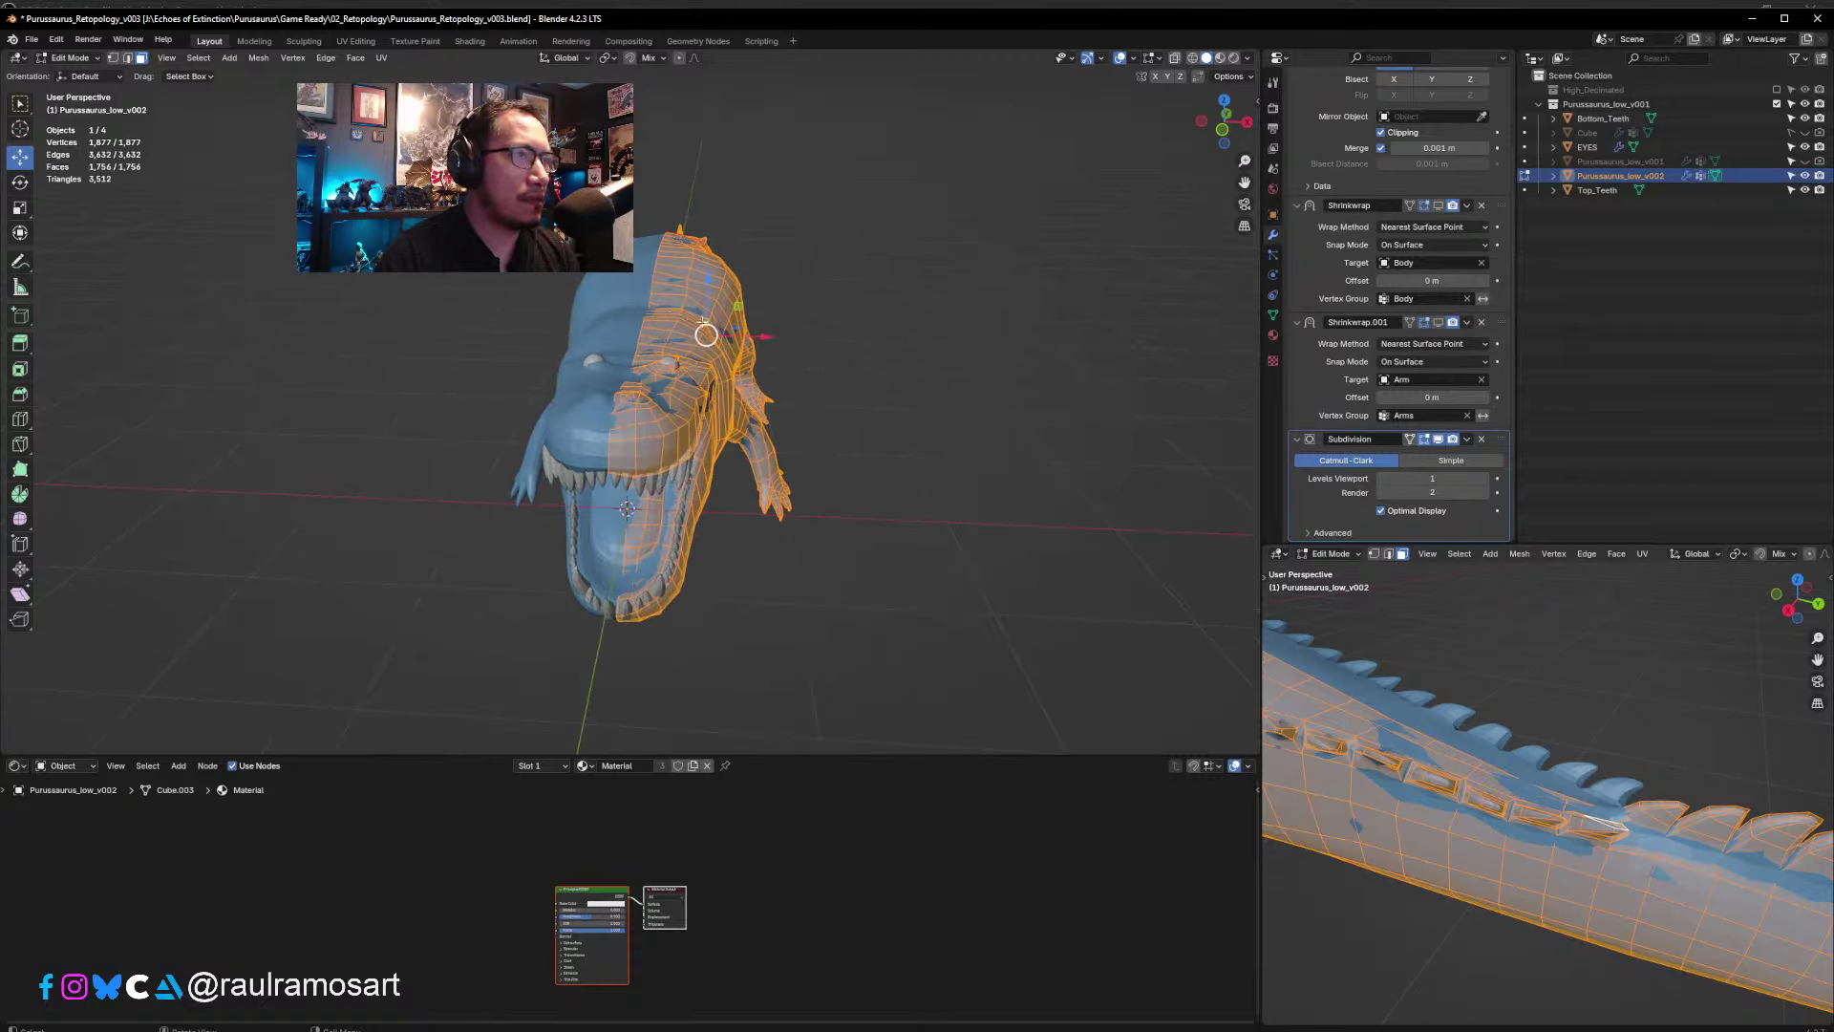
key("Tab")
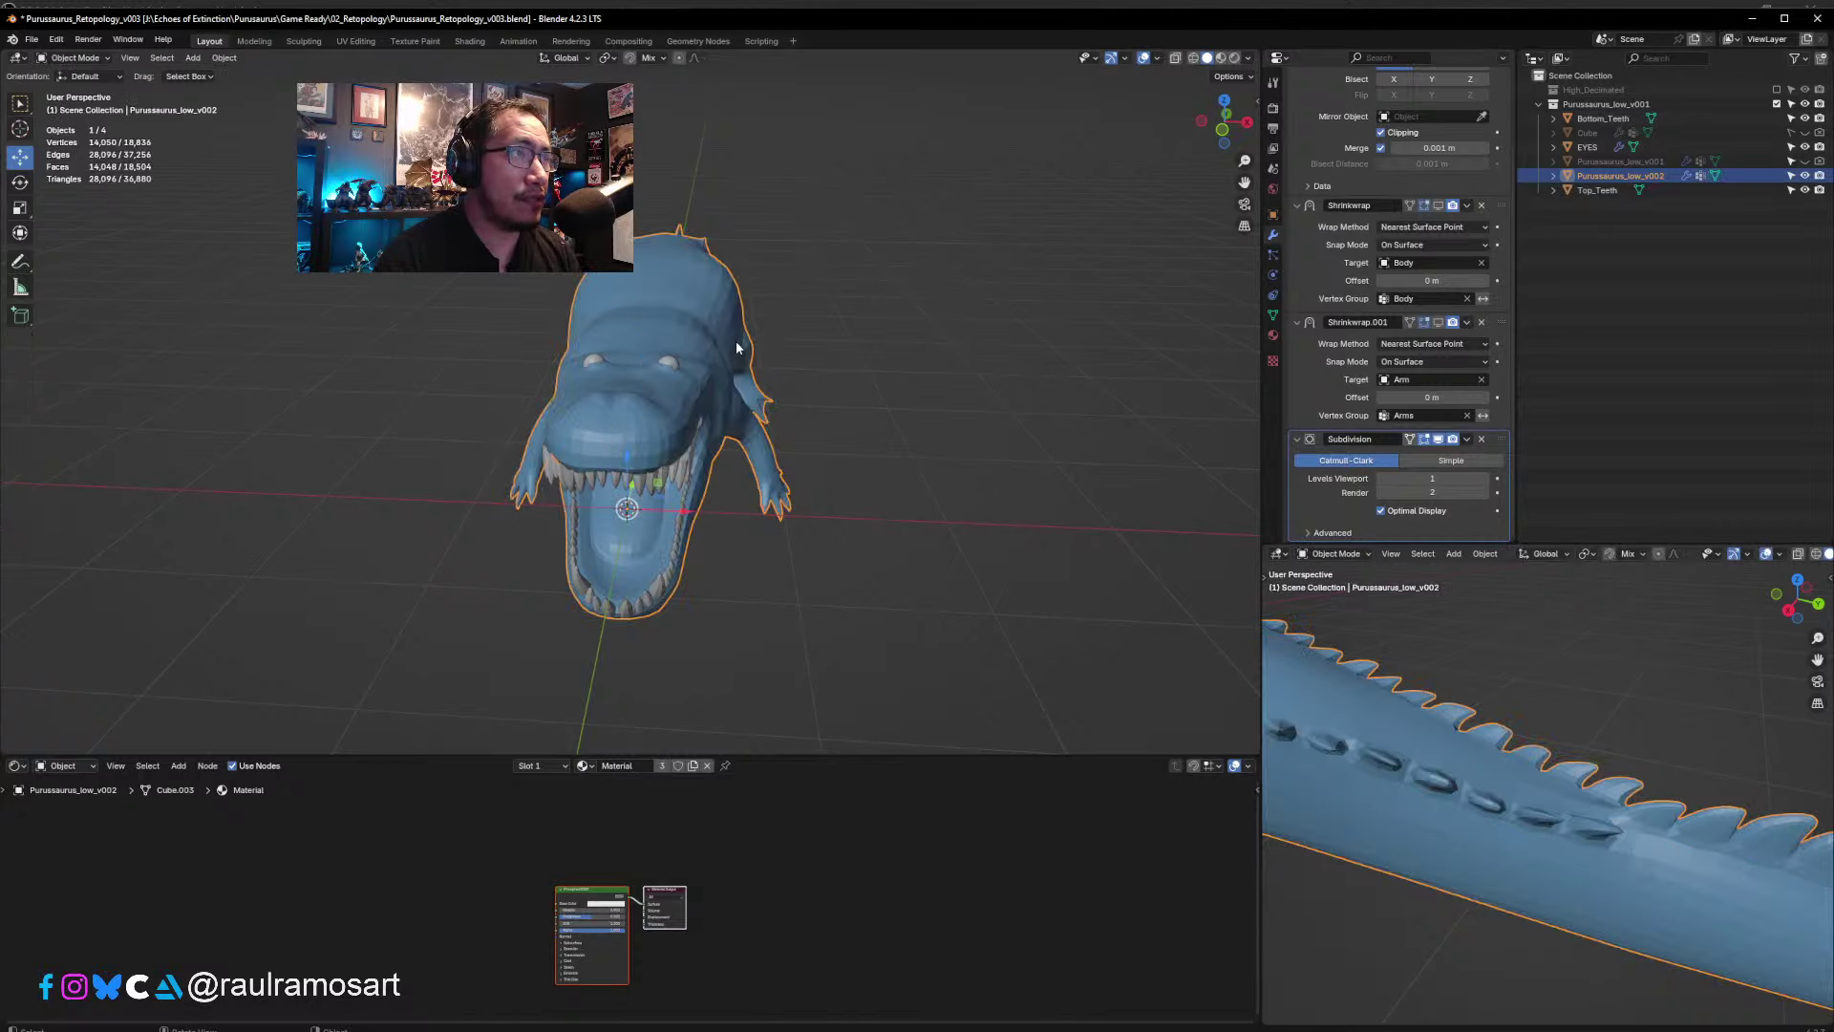
- Inspect the smoothed Purussaurus from the side, front and above, including the teeth, eyes, limbs and tail
mouse_move(736, 340)
middle_mouse_down()
mouse_move(691, 355)
mouse_move(673, 331)
mouse_move(768, 332)
middle_mouse_up()
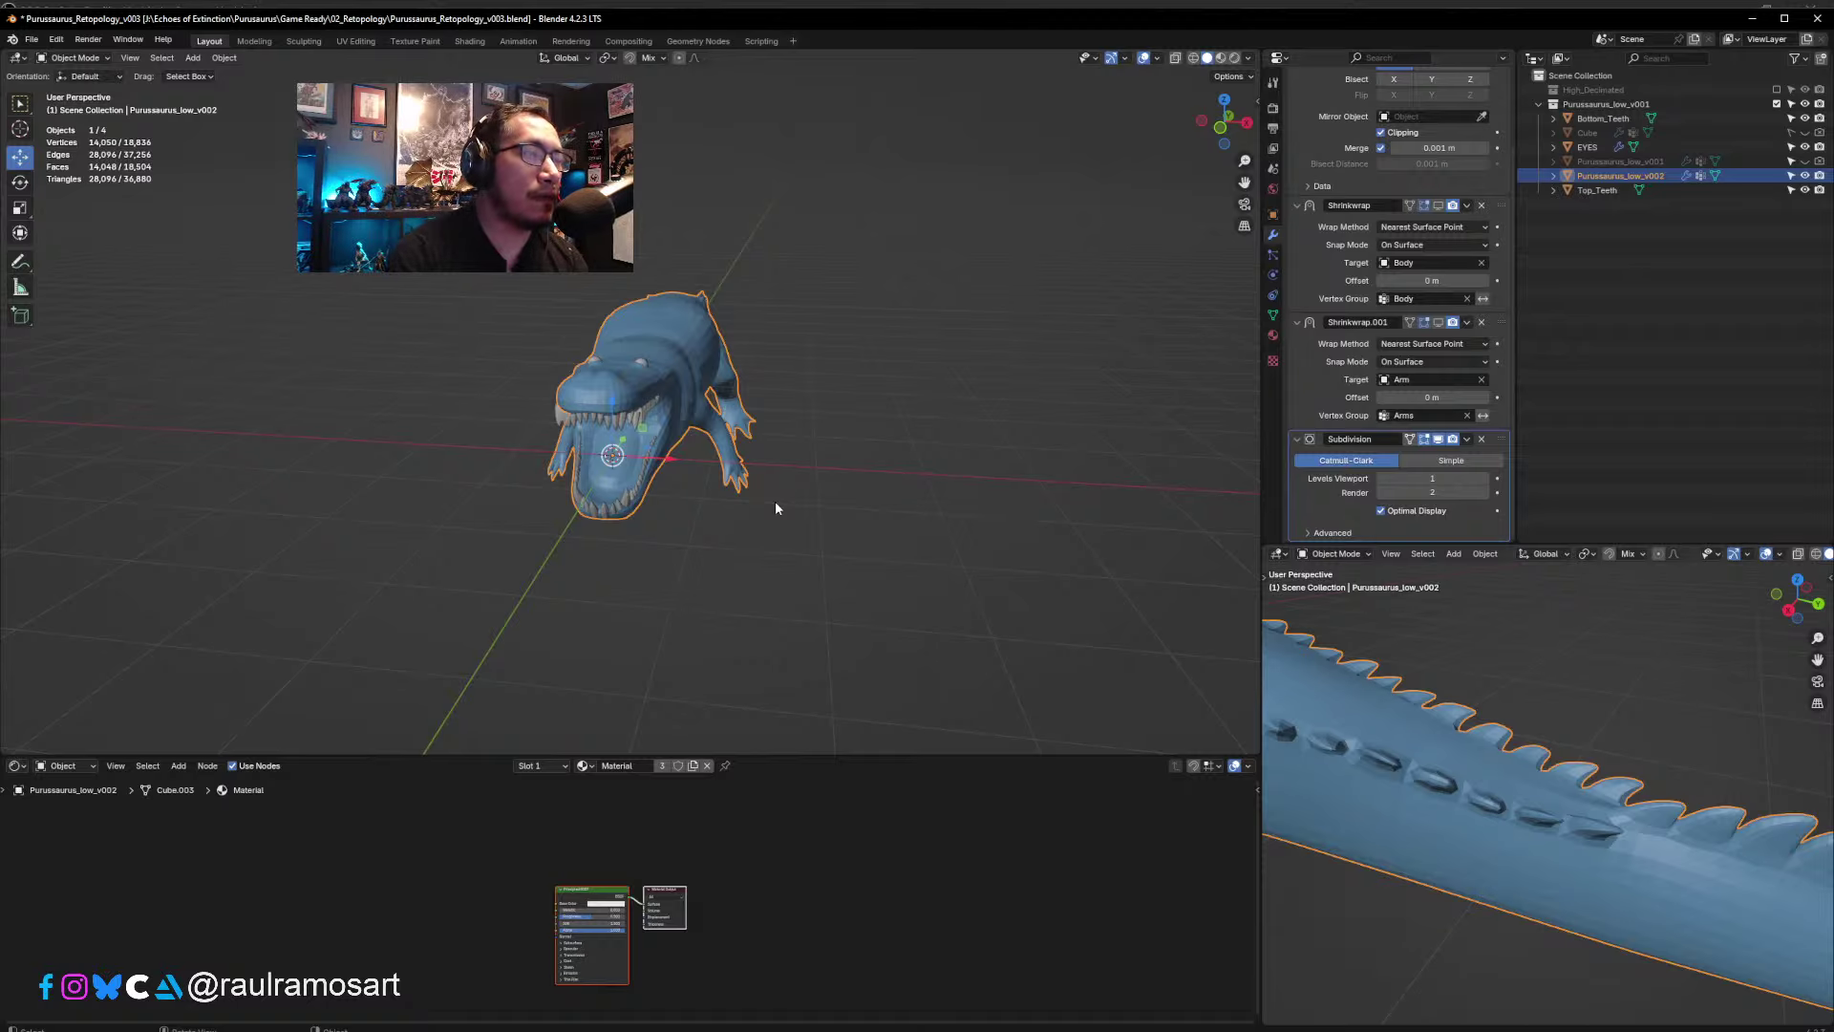
middle_click_drag(776, 504, 738, 493)
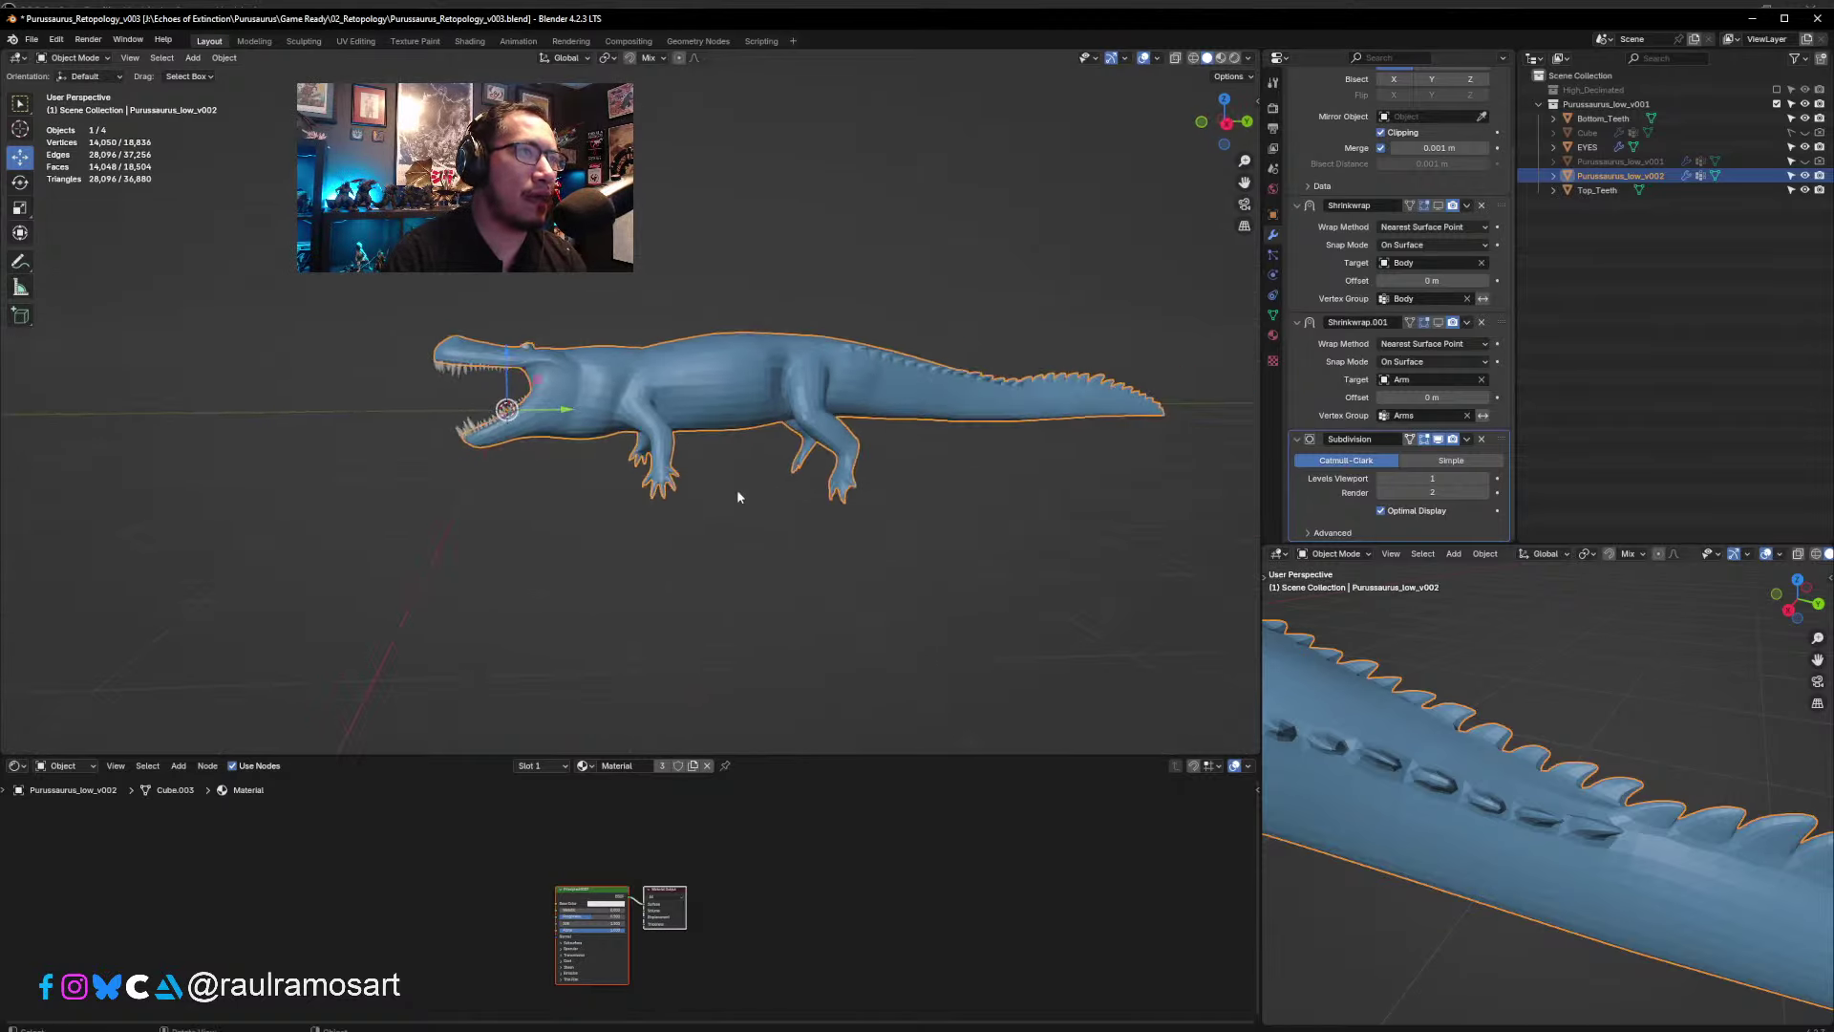
middle_click_drag(908, 501, 672, 352)
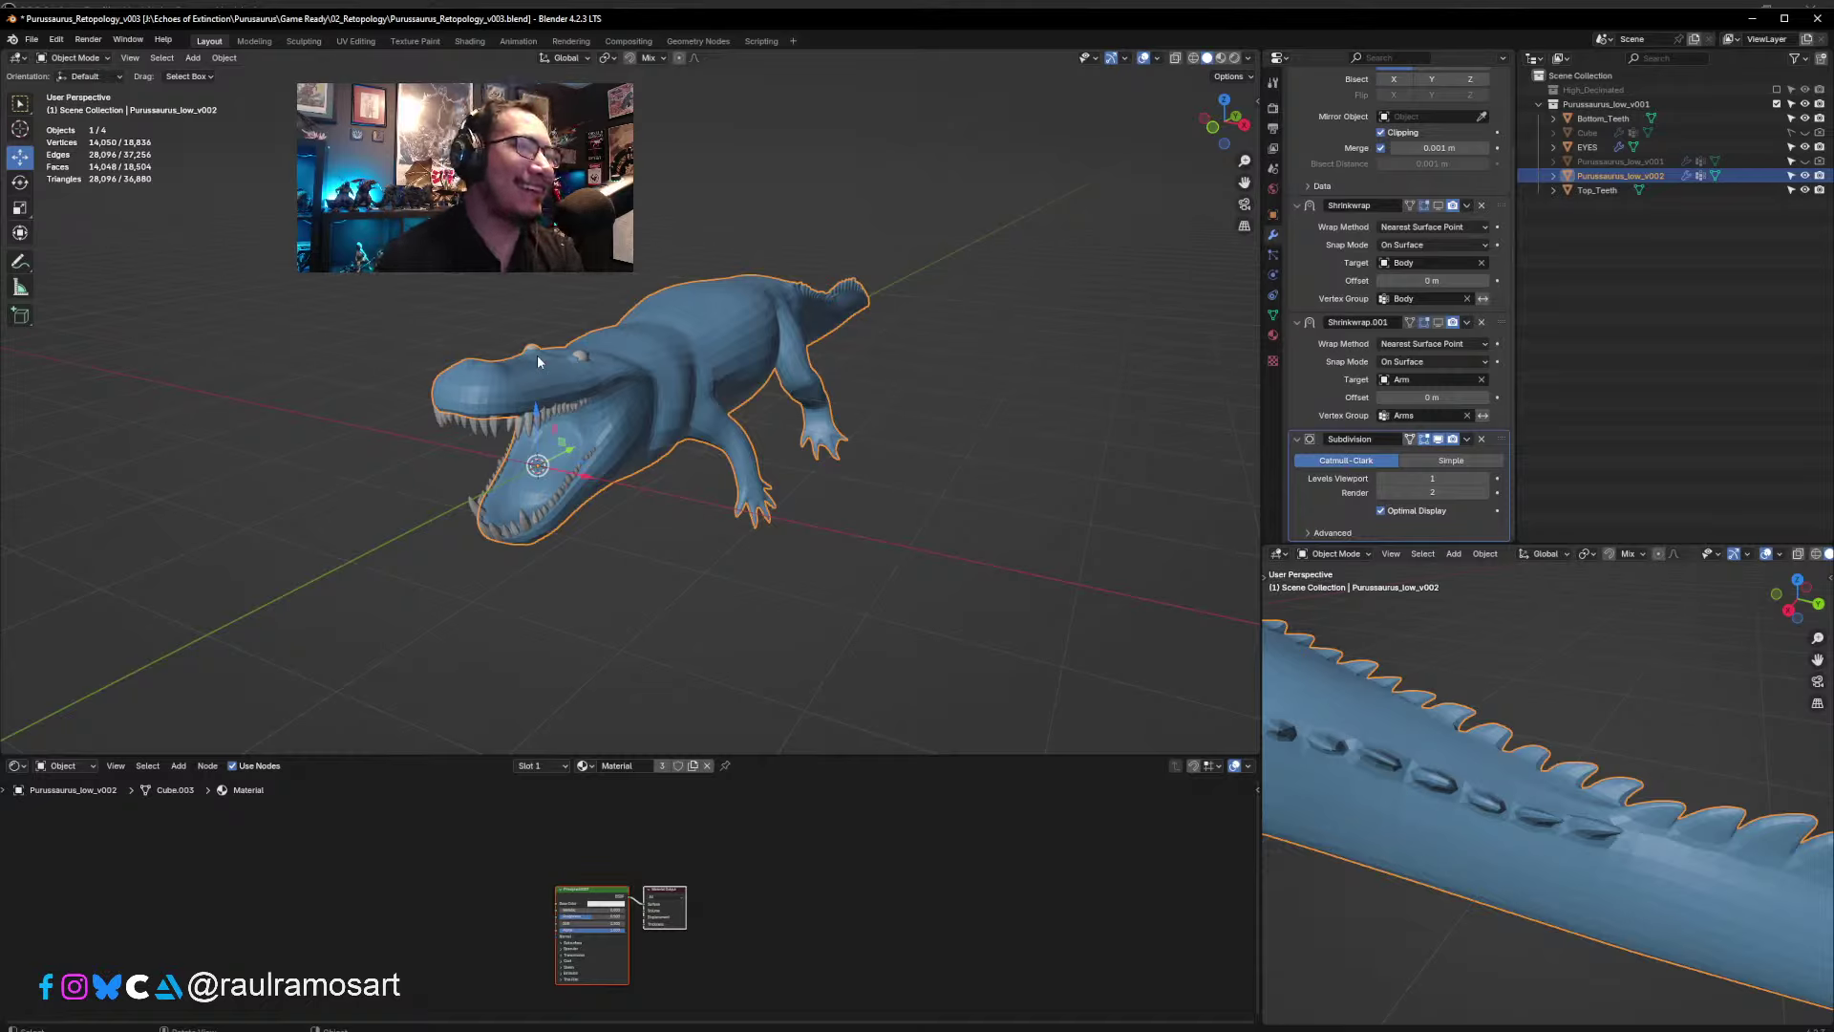
mouse_move(686, 380)
middle_mouse_down()
mouse_move(586, 356)
mouse_move(883, 356)
mouse_move(810, 403)
mouse_move(693, 405)
middle_mouse_up()
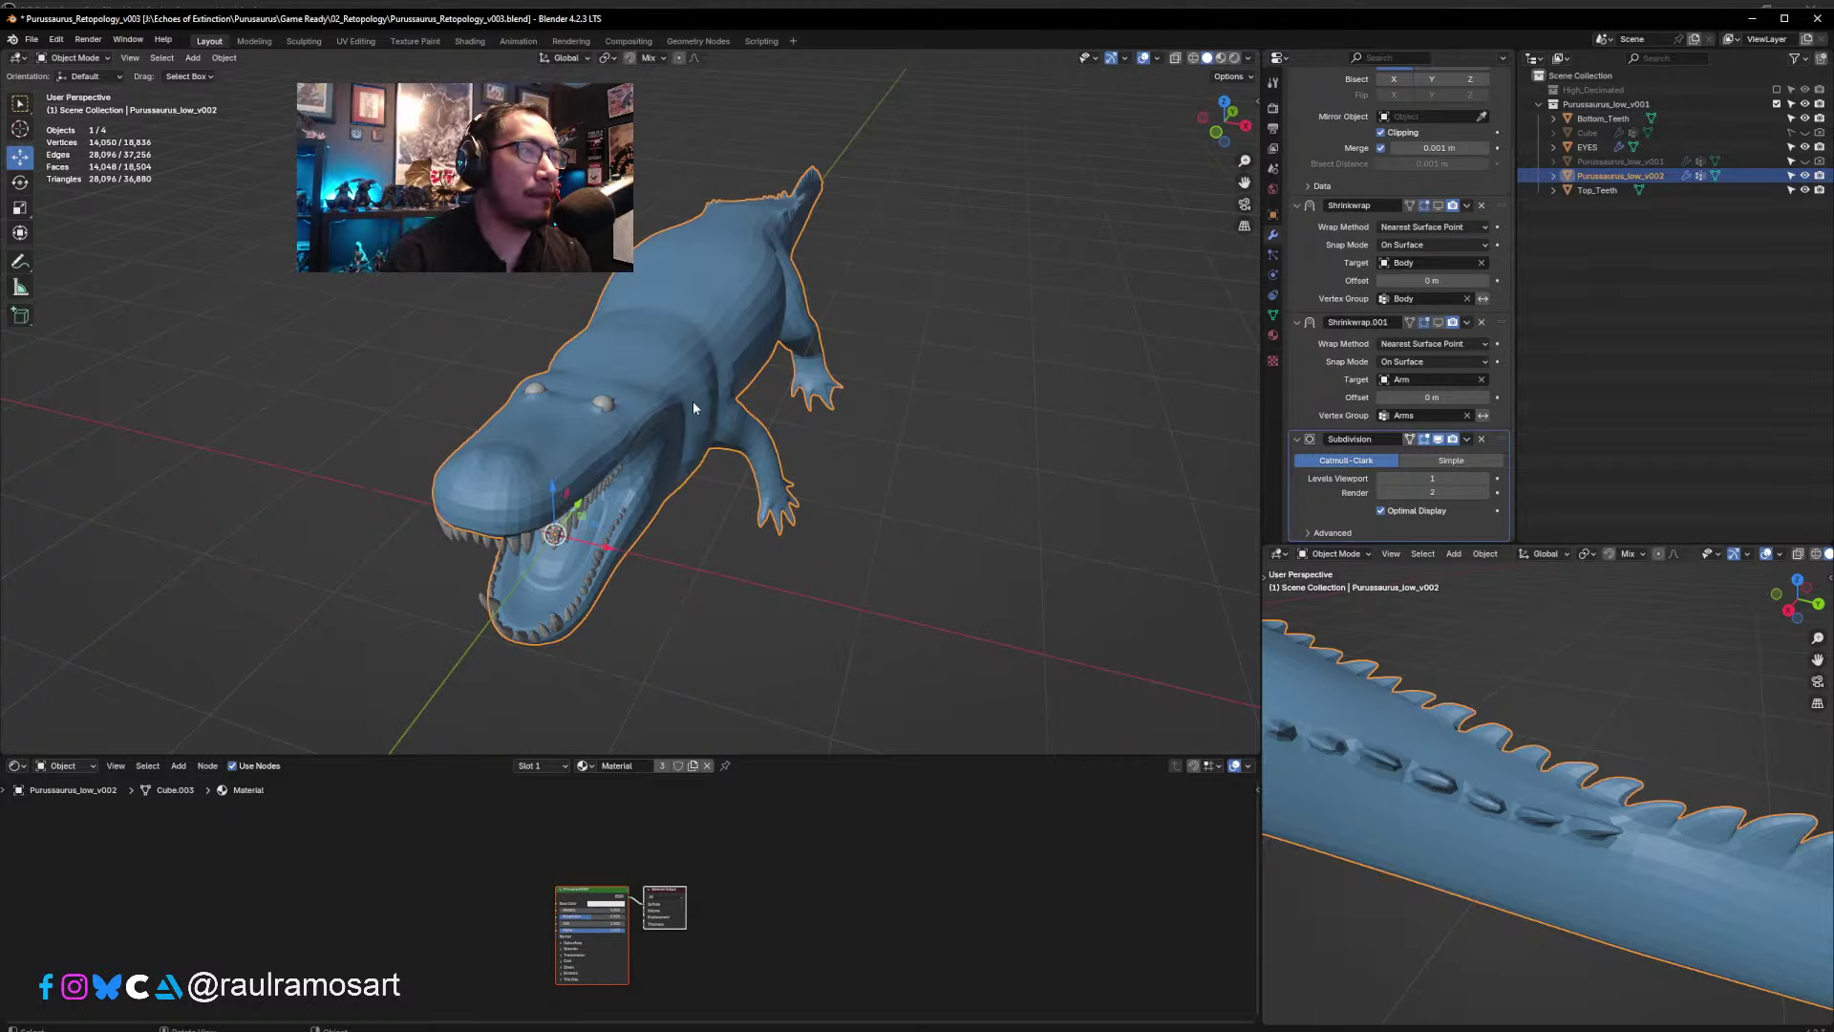
middle_click_drag(739, 450, 669, 452)
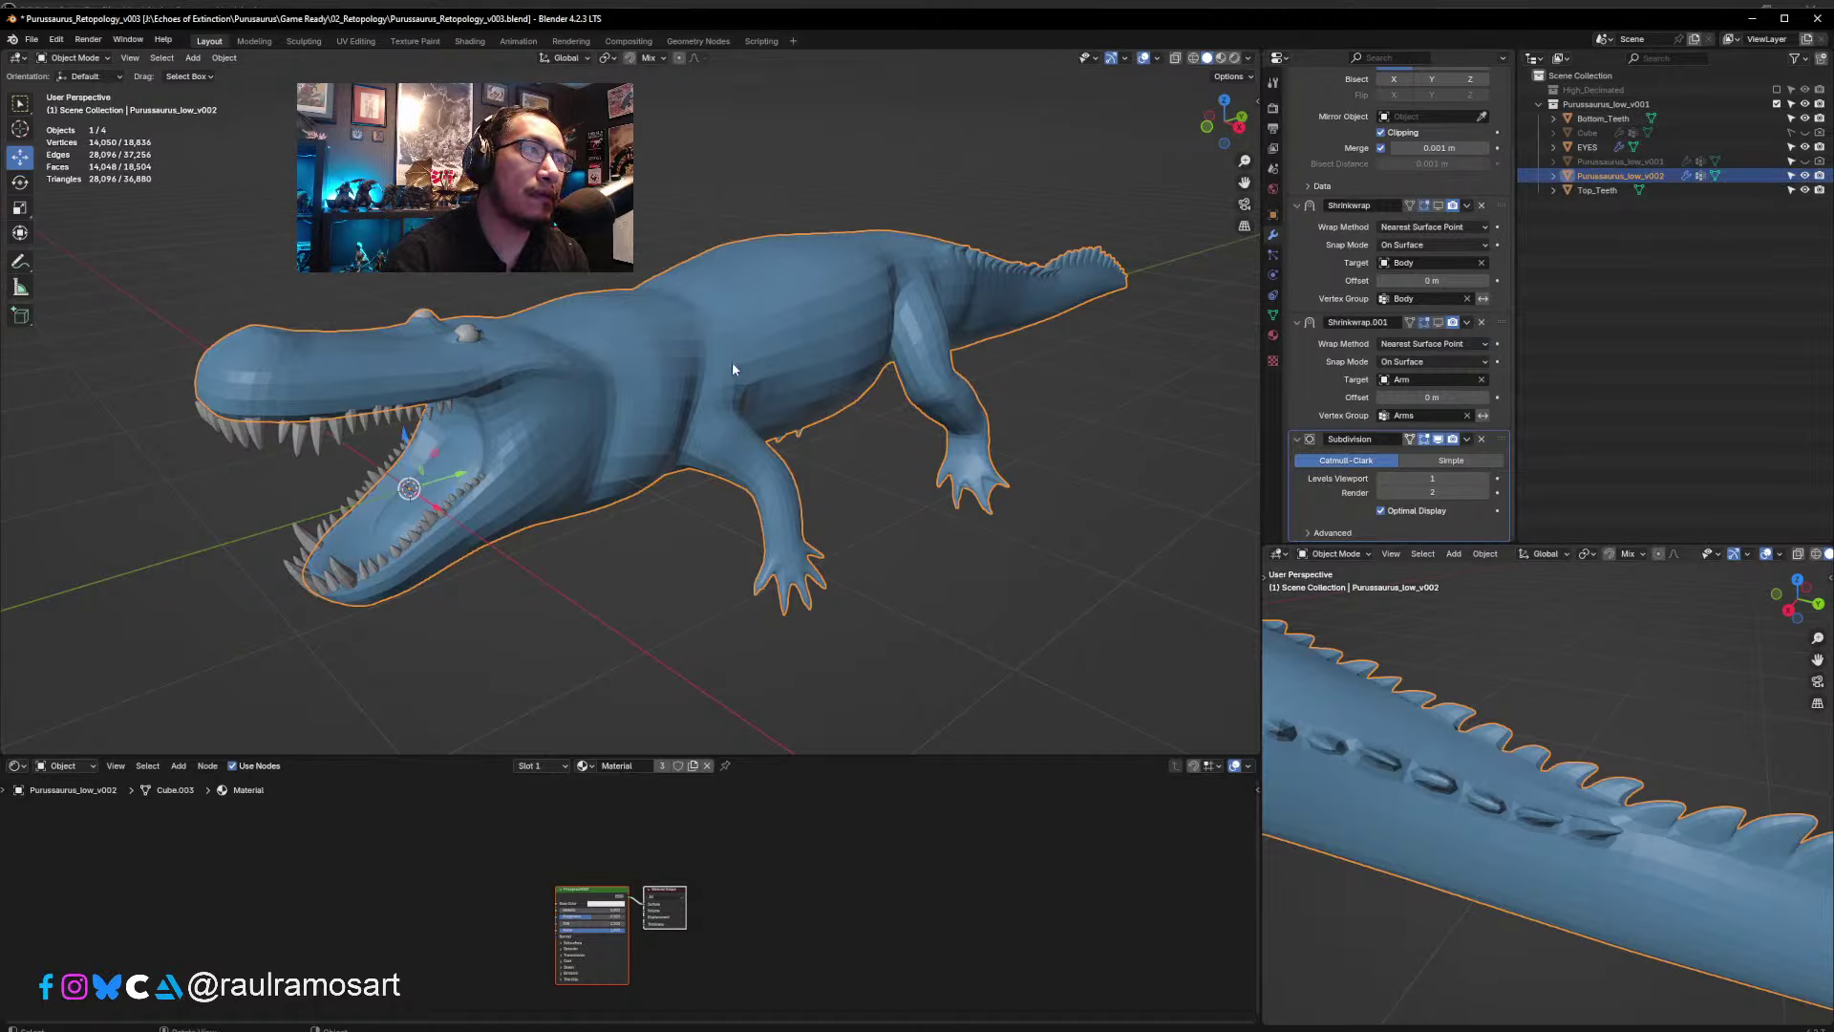
middle_click_drag(732, 361, 743, 367)
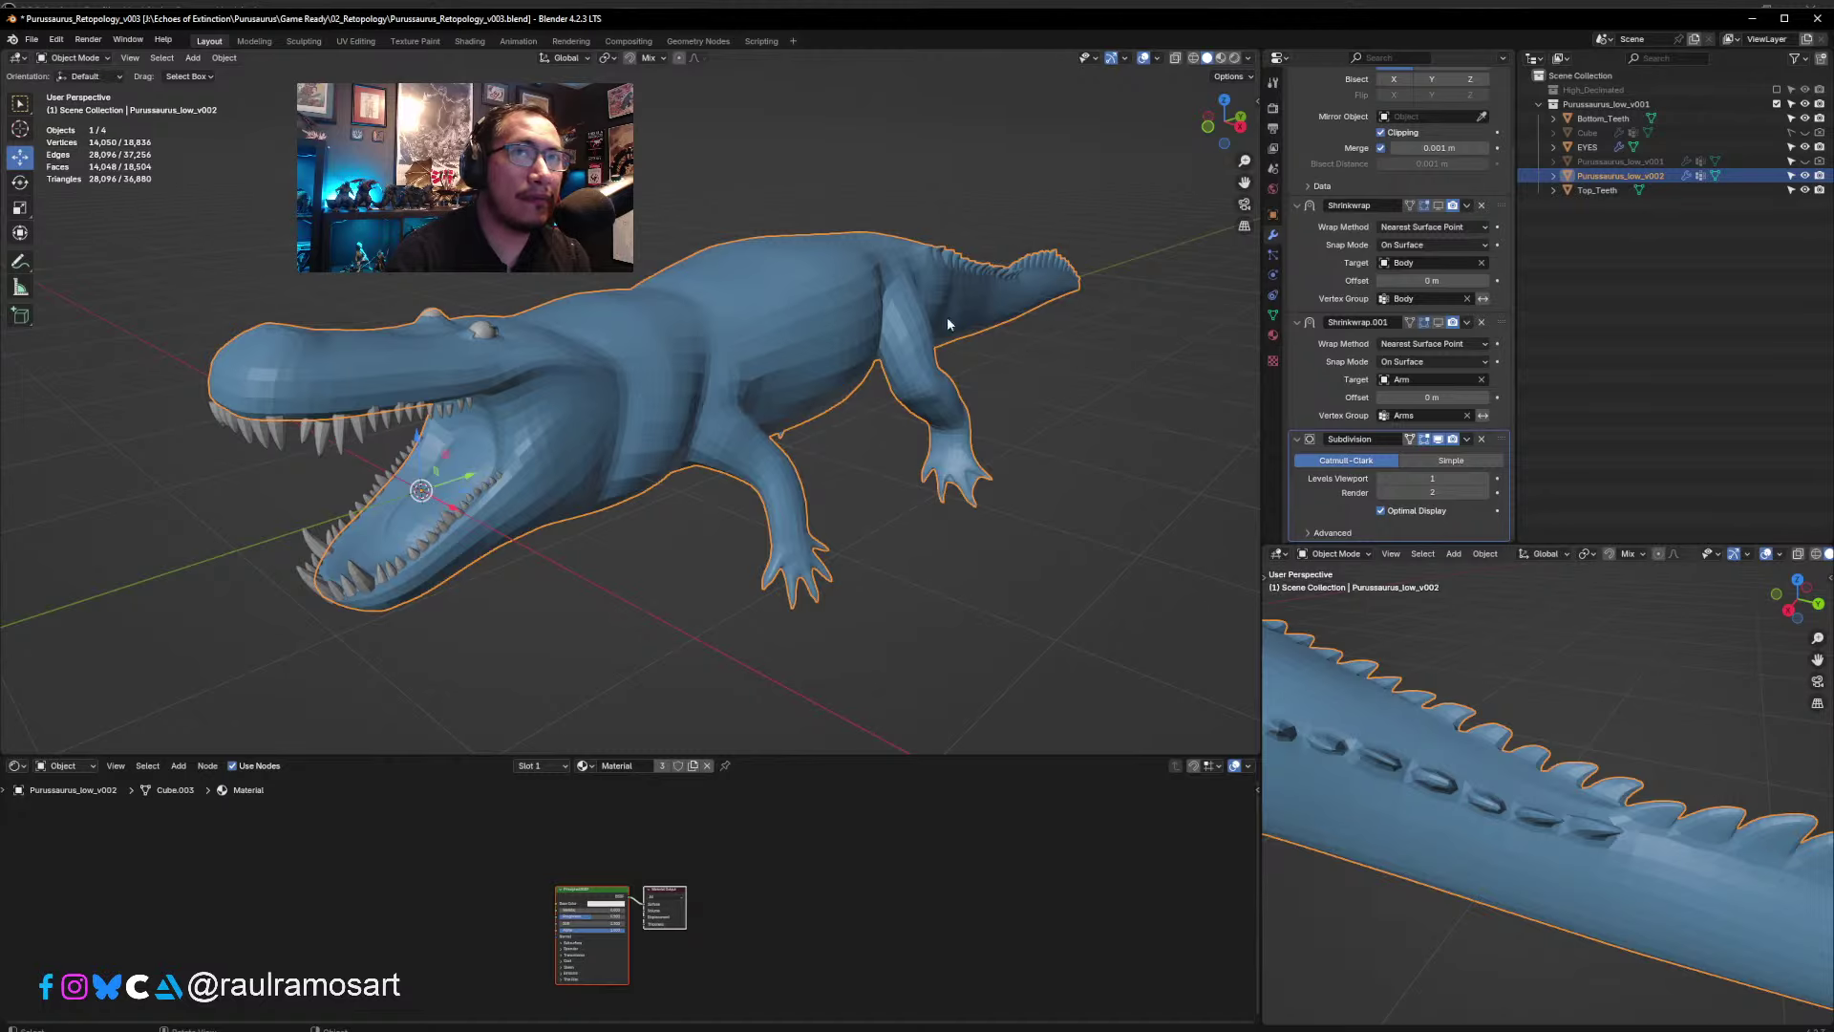
- Turn off the Subdivision modifier's viewport display and enter Edit Mode on Purussaurus_low_v002
left_click(1441, 443)
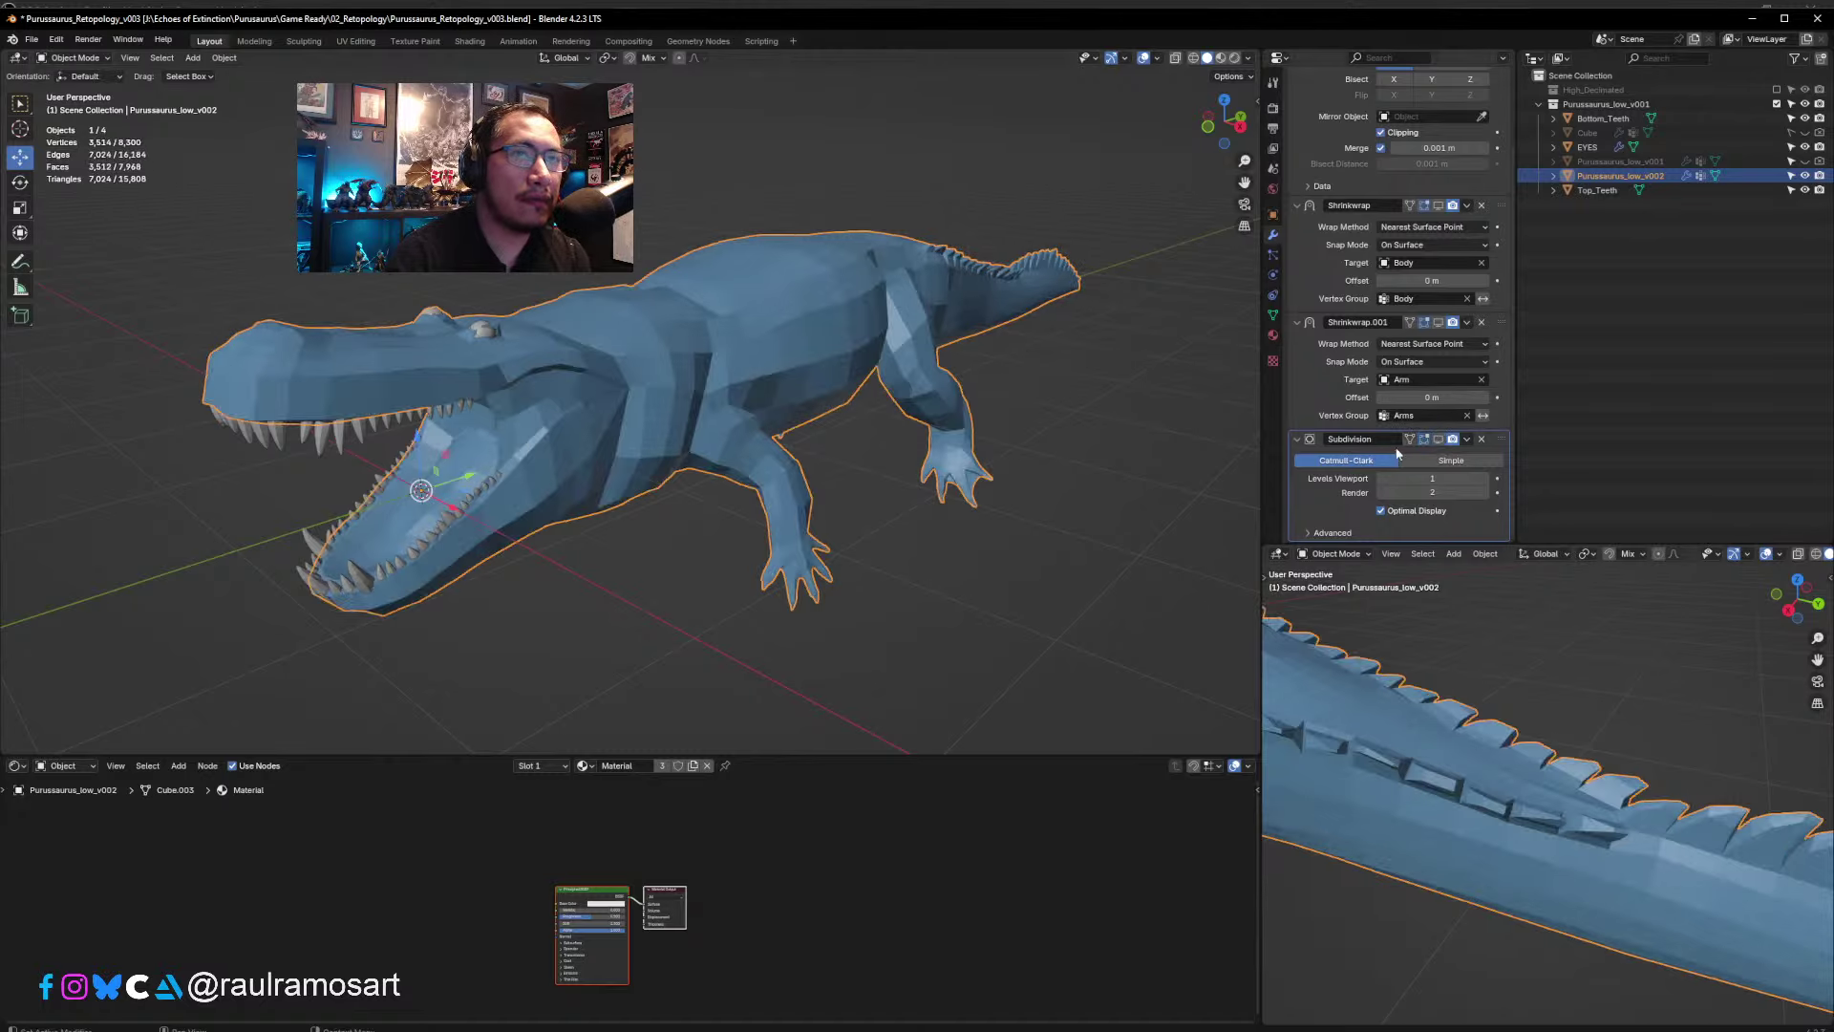
middle_click_drag(899, 395, 834, 382)
key("Tab")
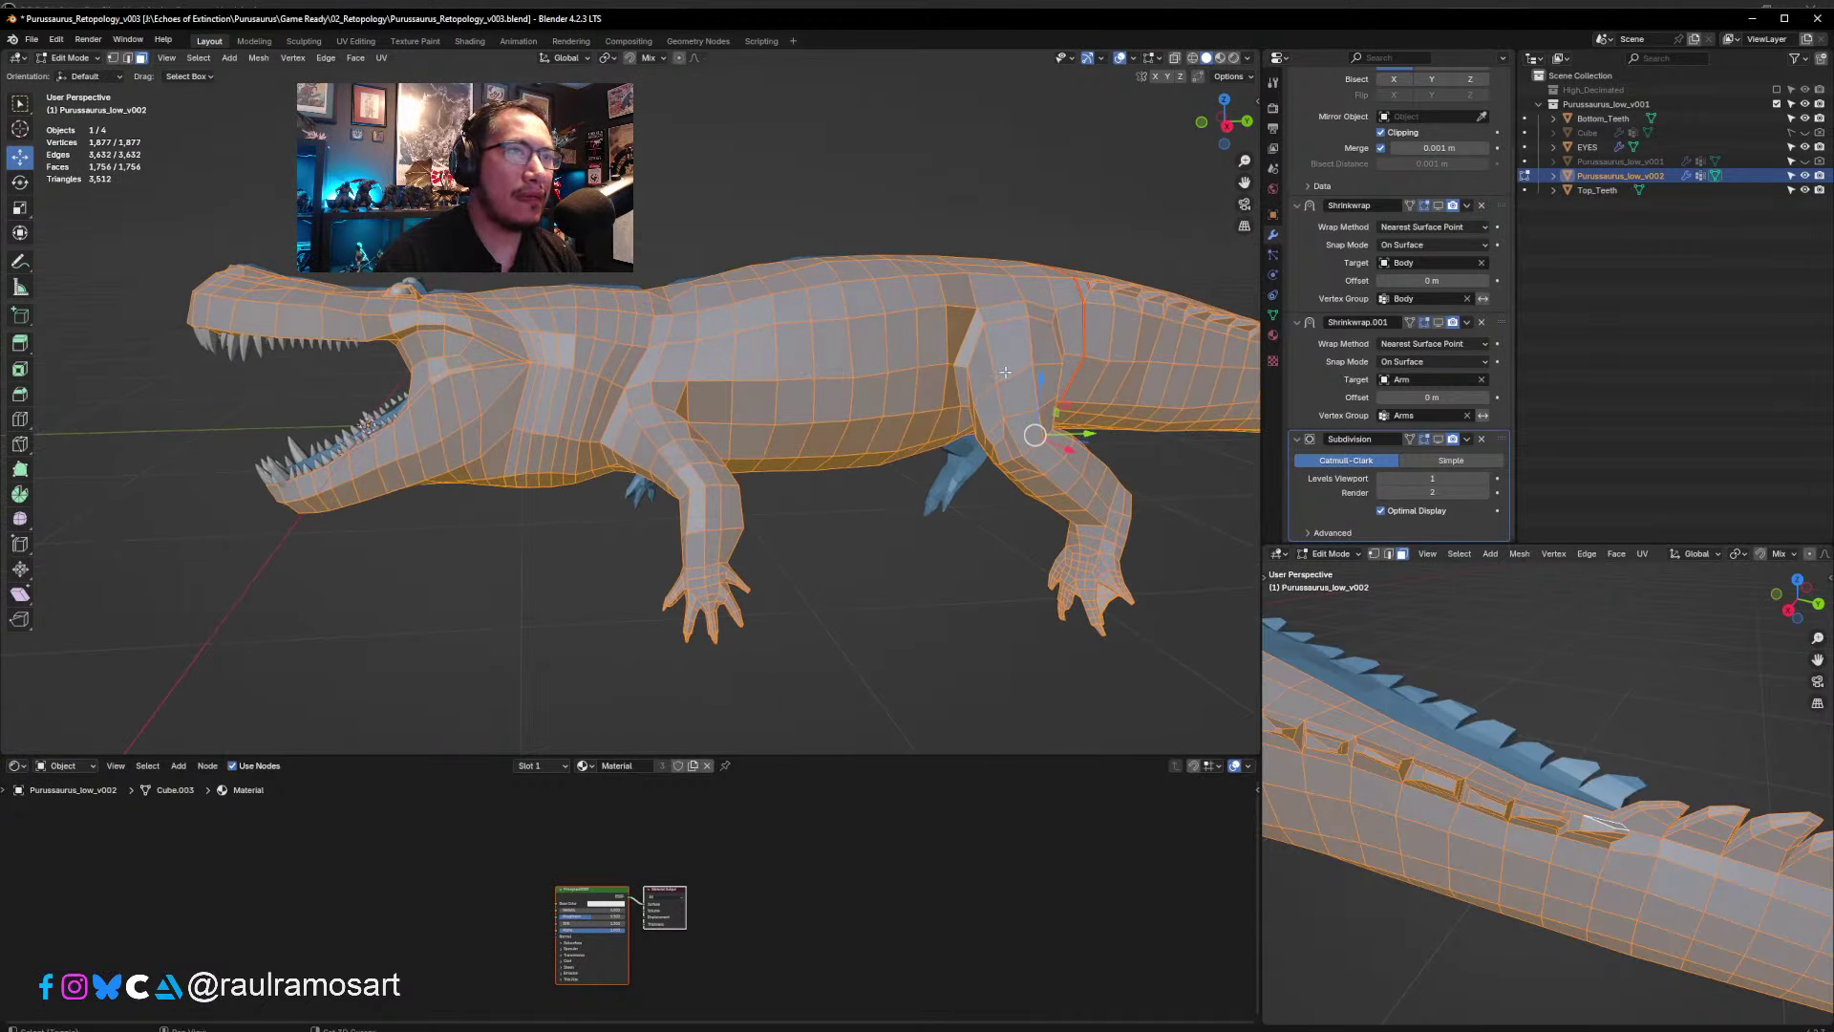
- Inset the small nostril face on the tip of the snout and scale the inset face to about 0.919
middle_click_drag(1005, 372, 625, 368)
key("super")
key("super")
middle_click_drag(195, 398, 577, 415, "shift")
middle_click_drag(407, 427, 686, 502, "shift")
scroll(599, 405, "down", 3)
scroll(630, 478, "up", 4)
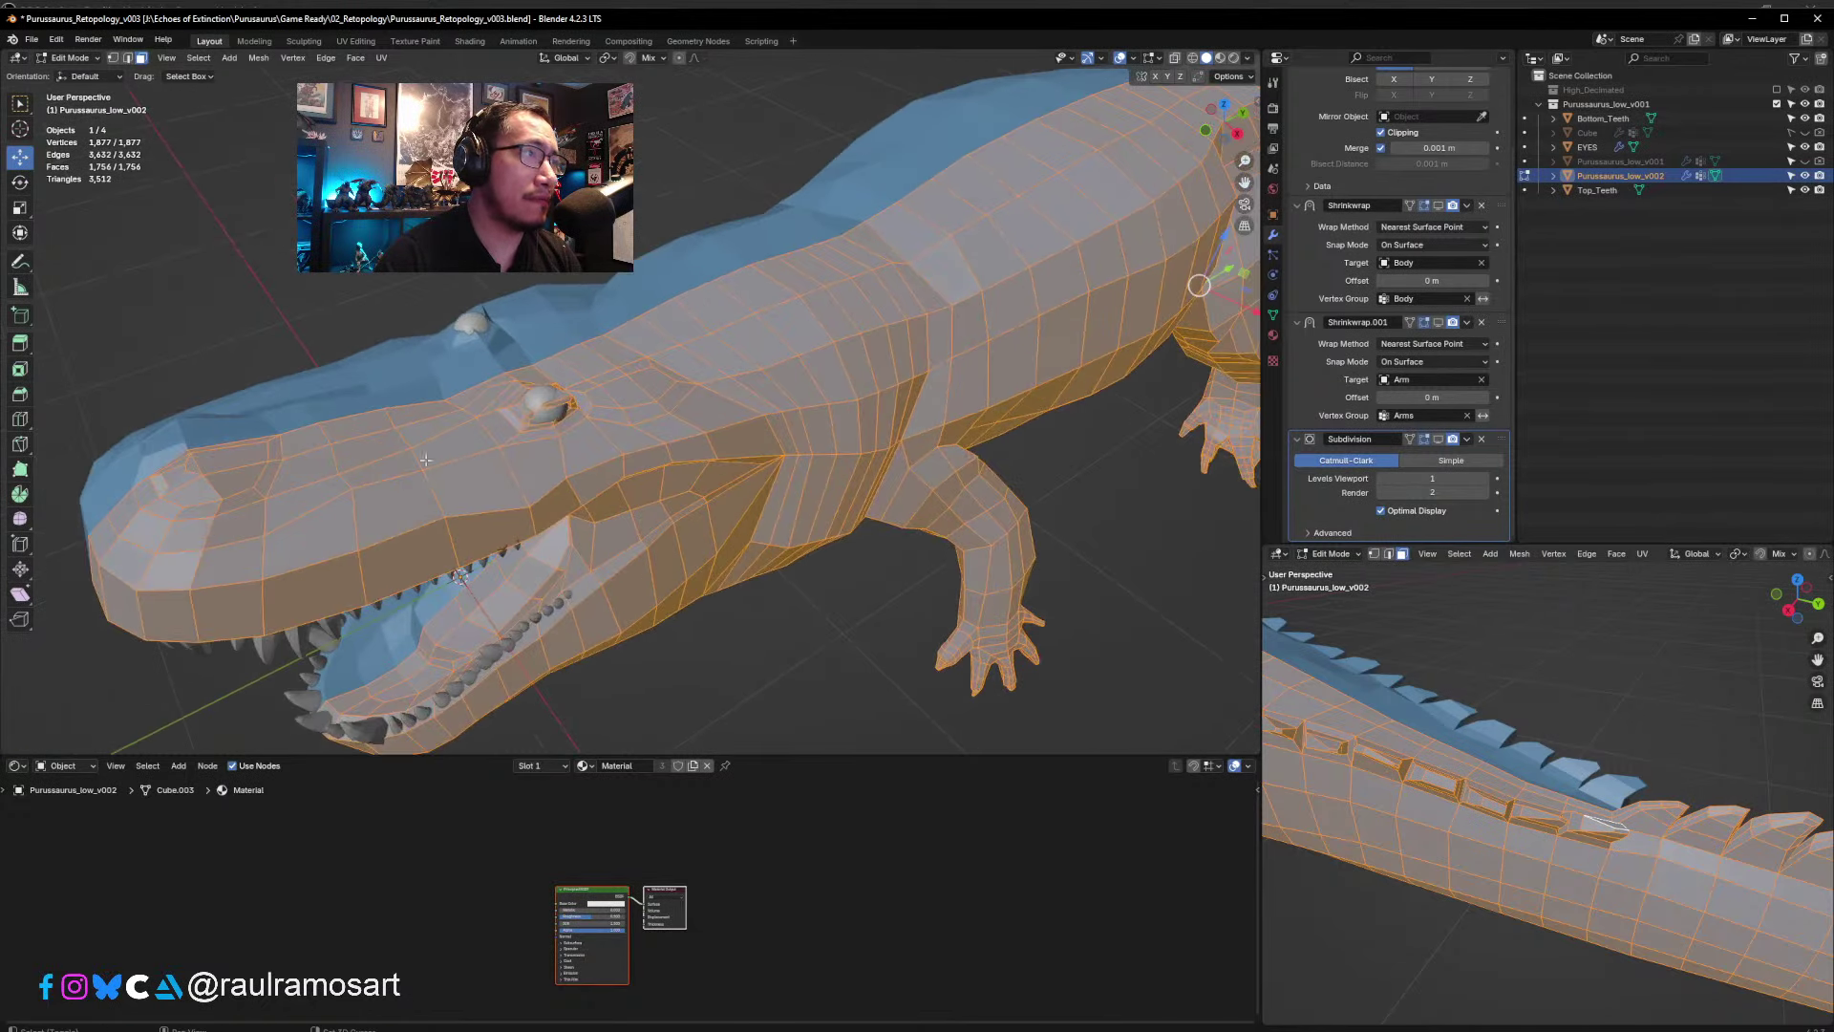
middle_click_drag(297, 463, 678, 517, "shift")
scroll(677, 517, "up", 4)
left_click(674, 503)
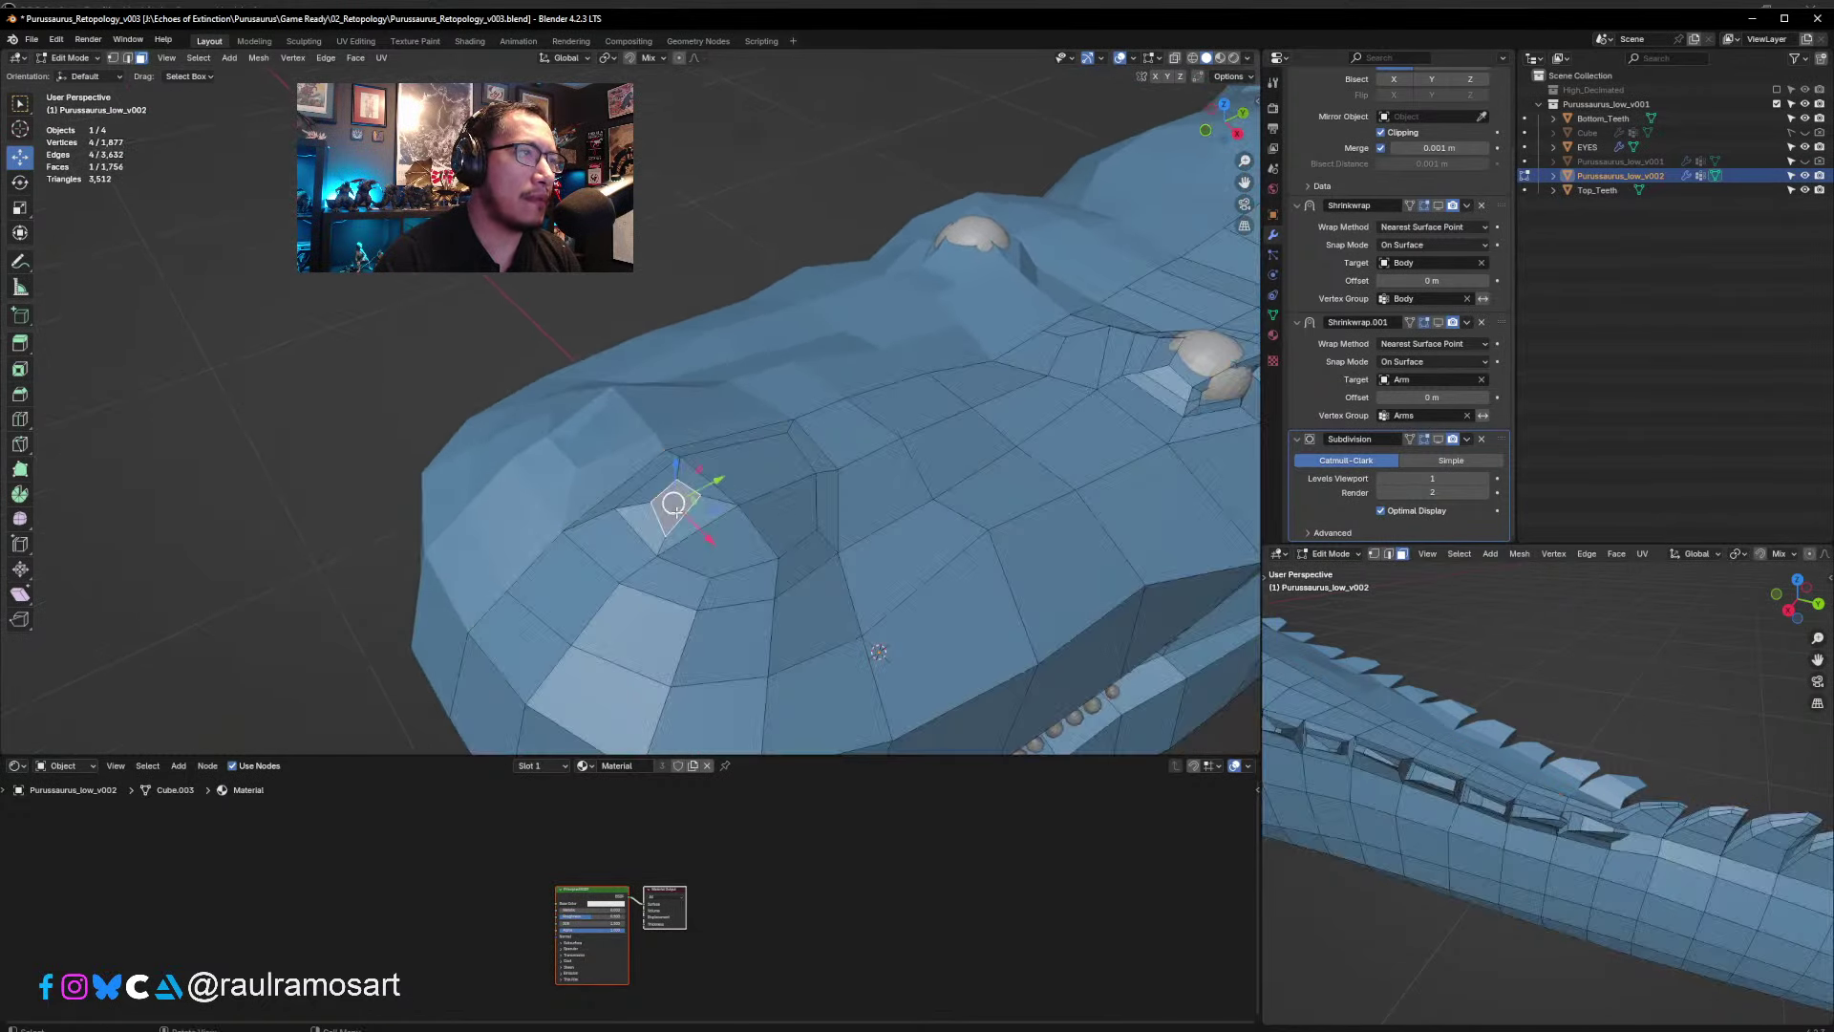
middle_click_drag(822, 421, 860, 458)
scroll(833, 524, "up", 2)
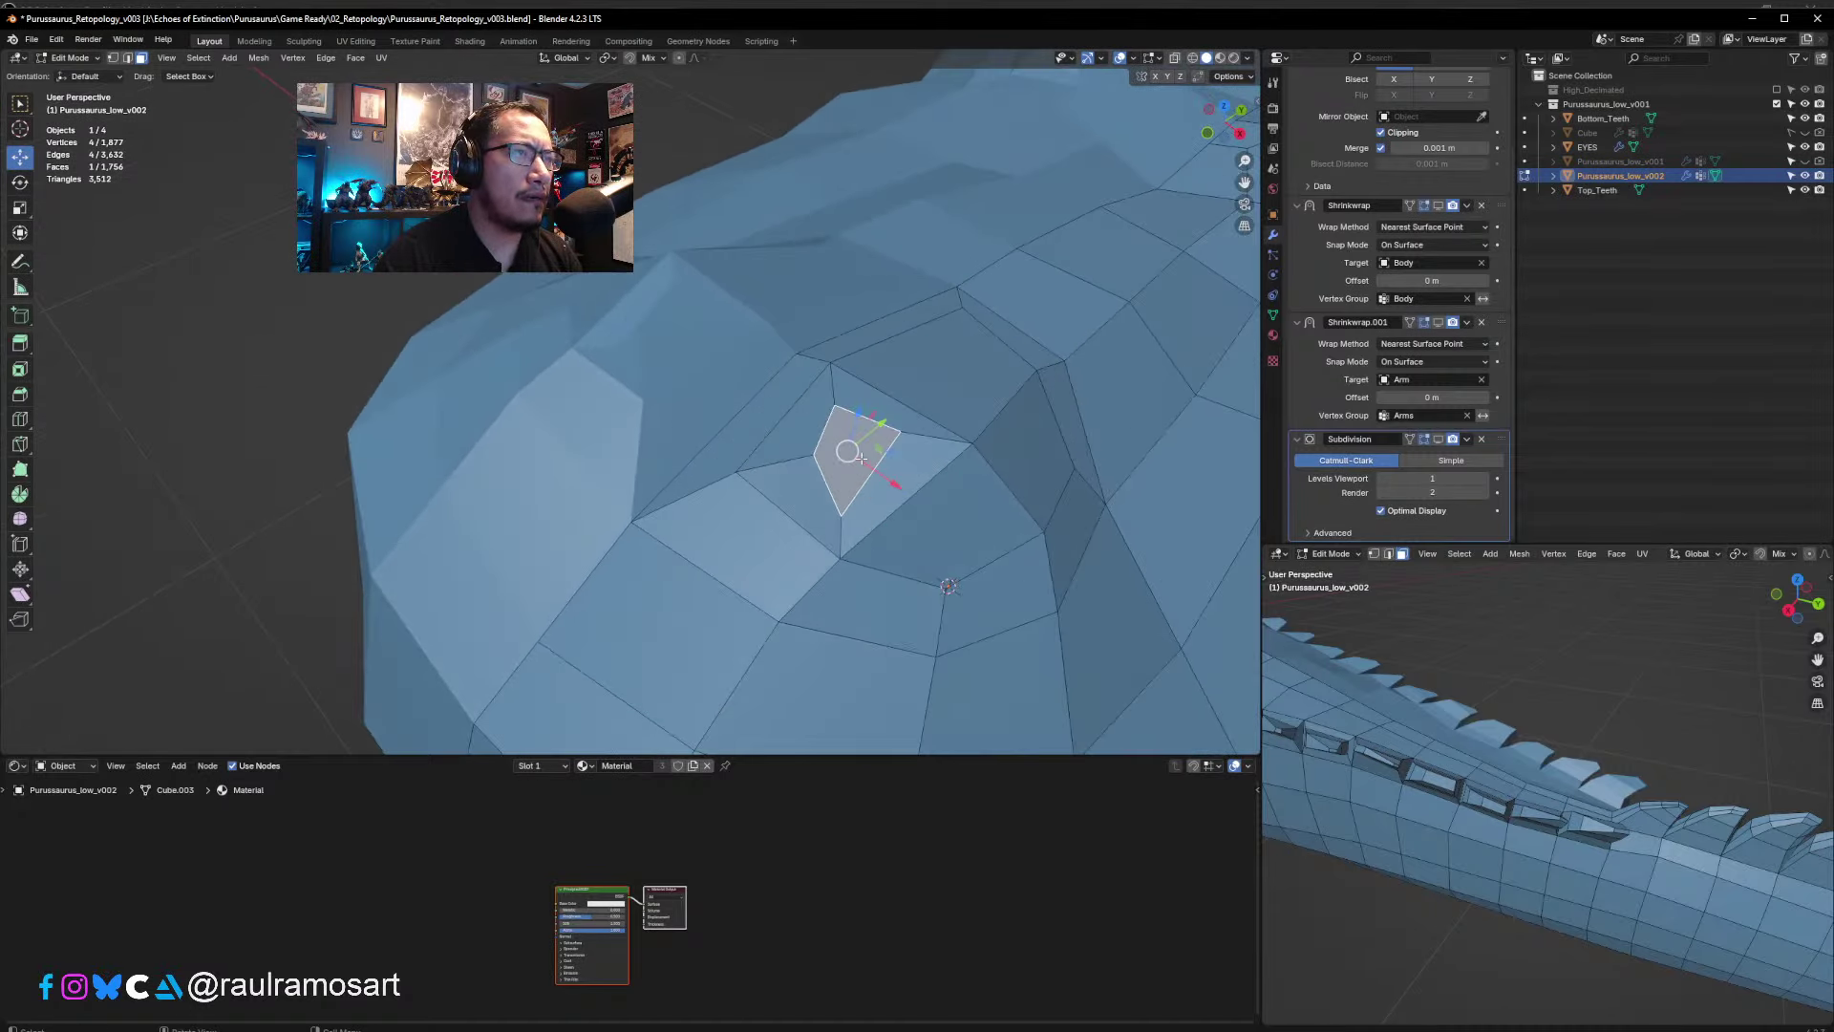
key("i")
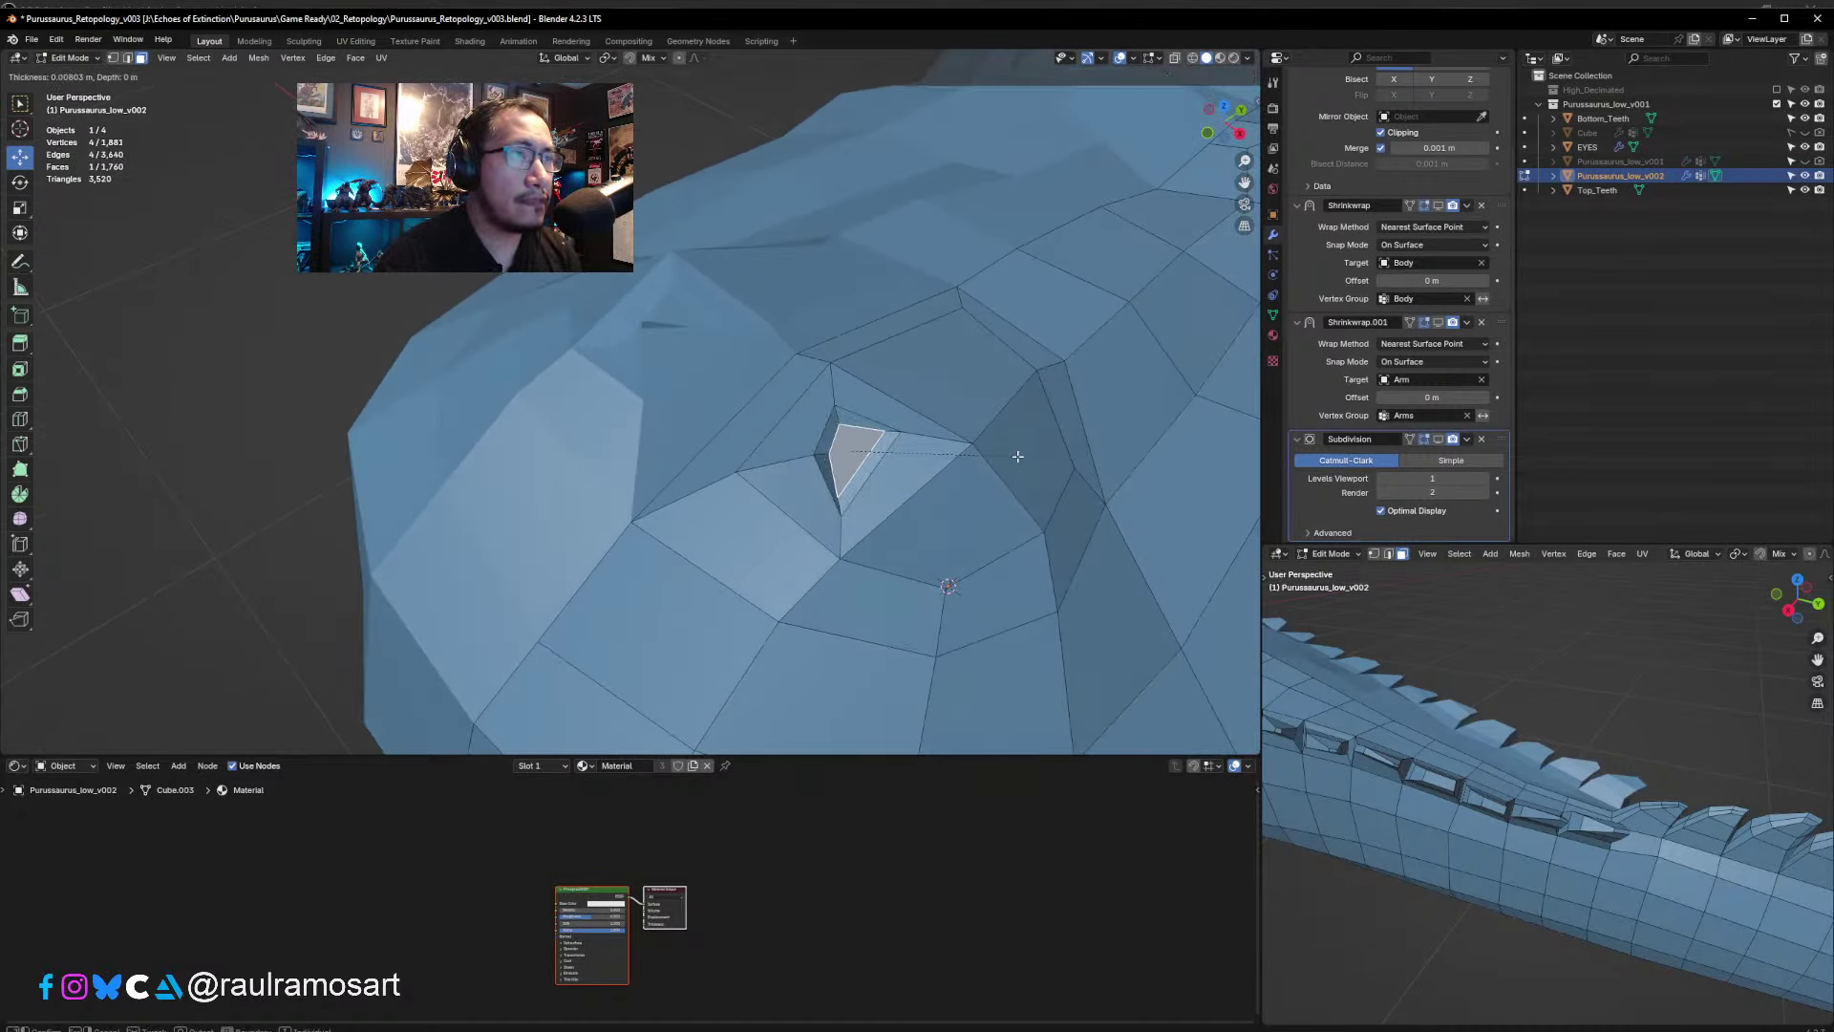
left_click(1017, 461)
key("s")
left_click(1008, 462)
- Move the inset nostril face up about 0.000544 m along Z and switch to edge selection
middle_click_drag(1008, 463, 911, 263)
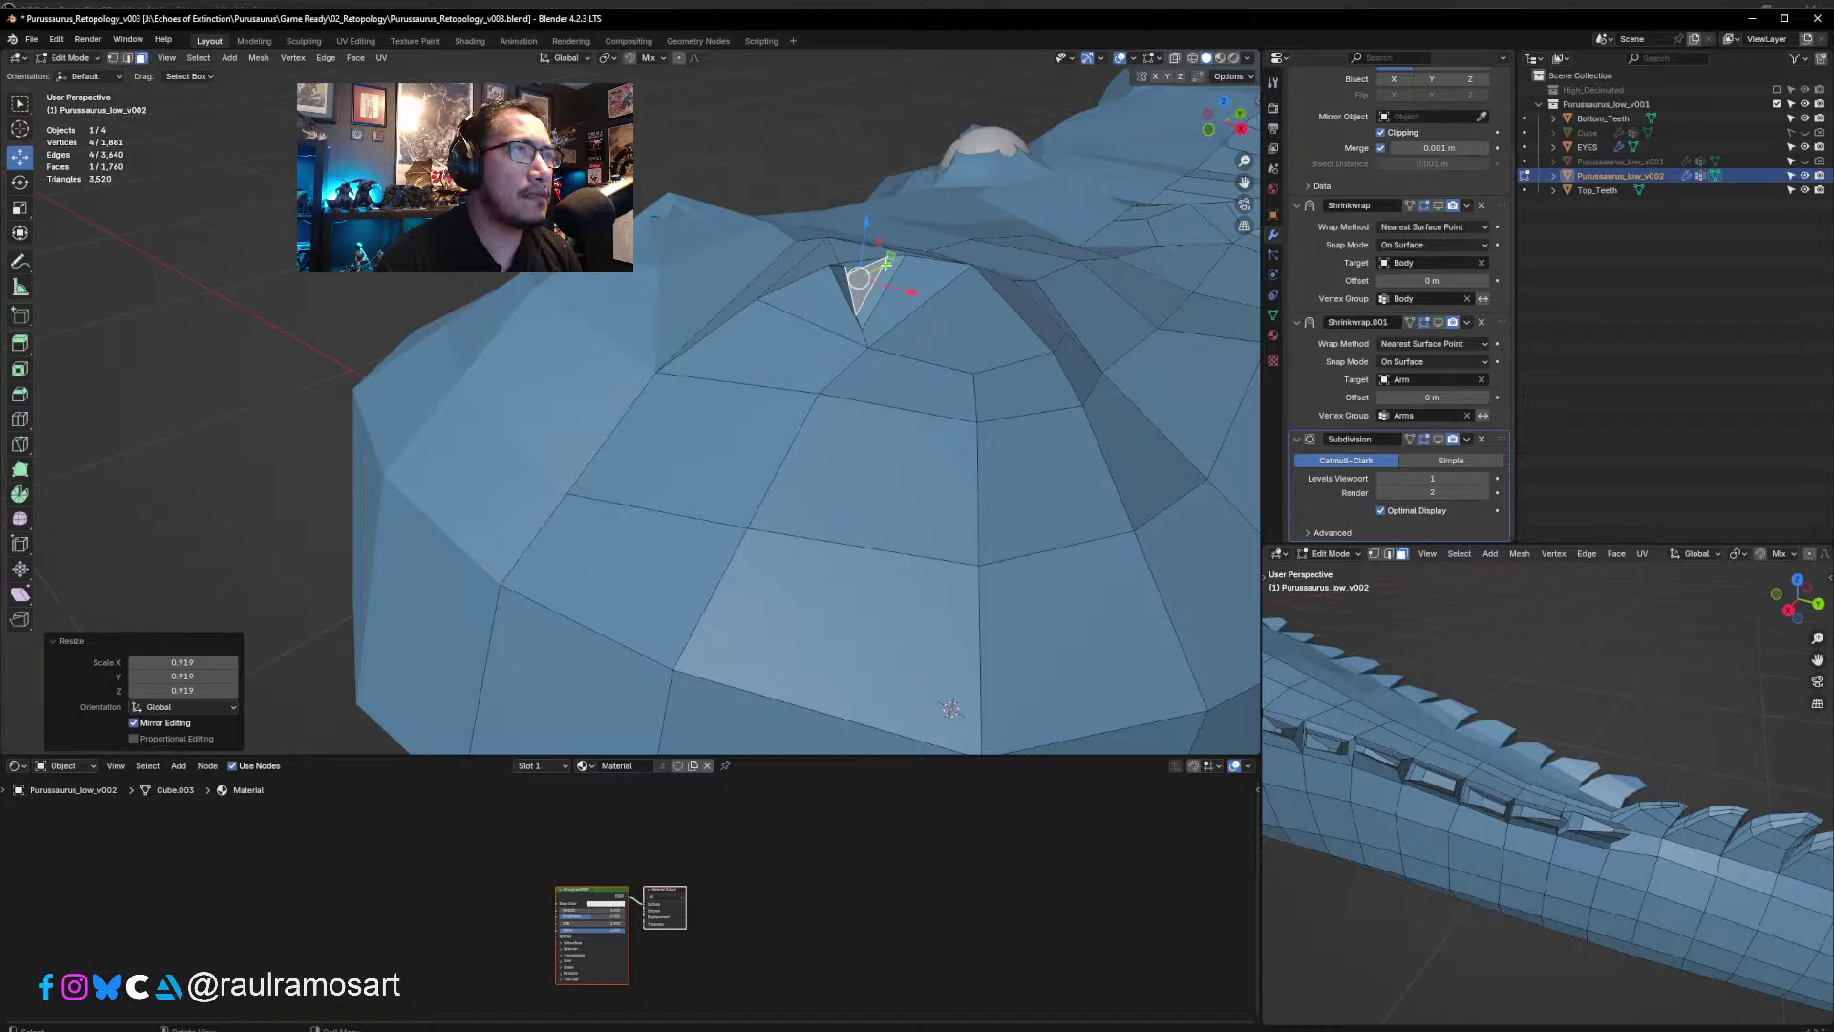
key("g")
key("z")
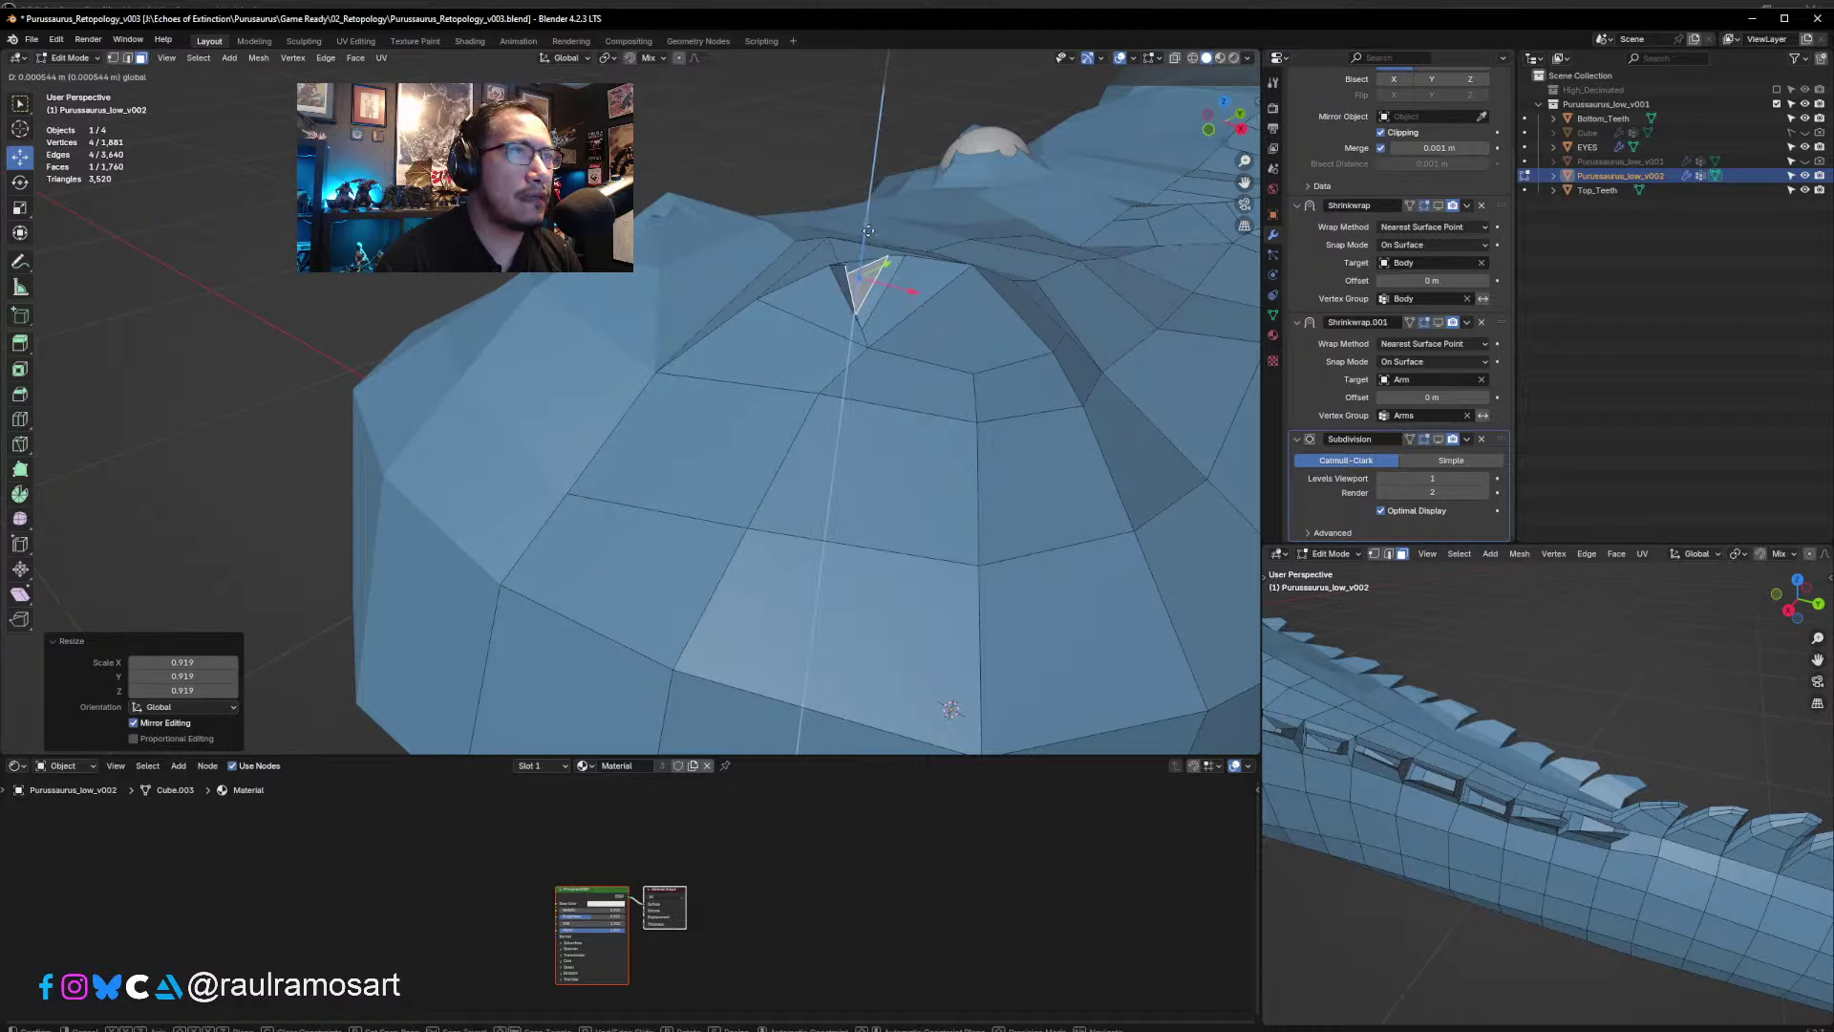
left_click_drag(867, 230, 868, 230)
middle_click_drag(868, 232, 822, 491)
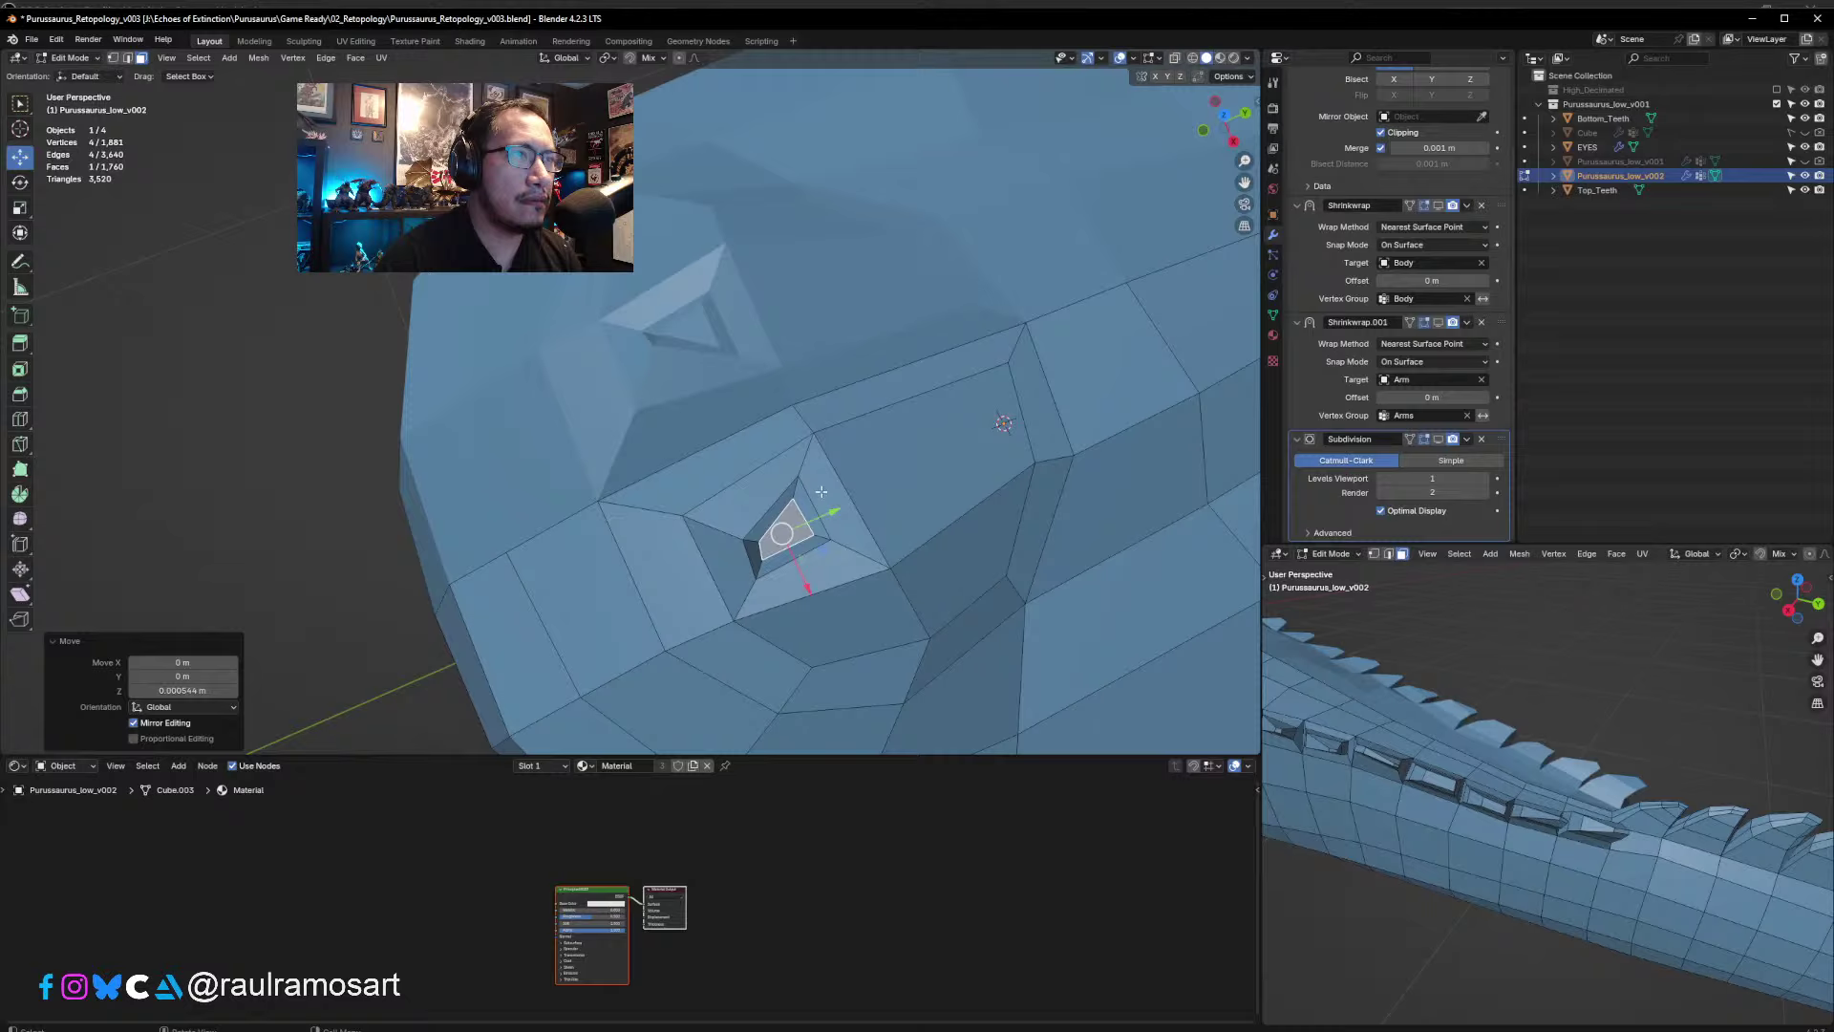
left_click(128, 58)
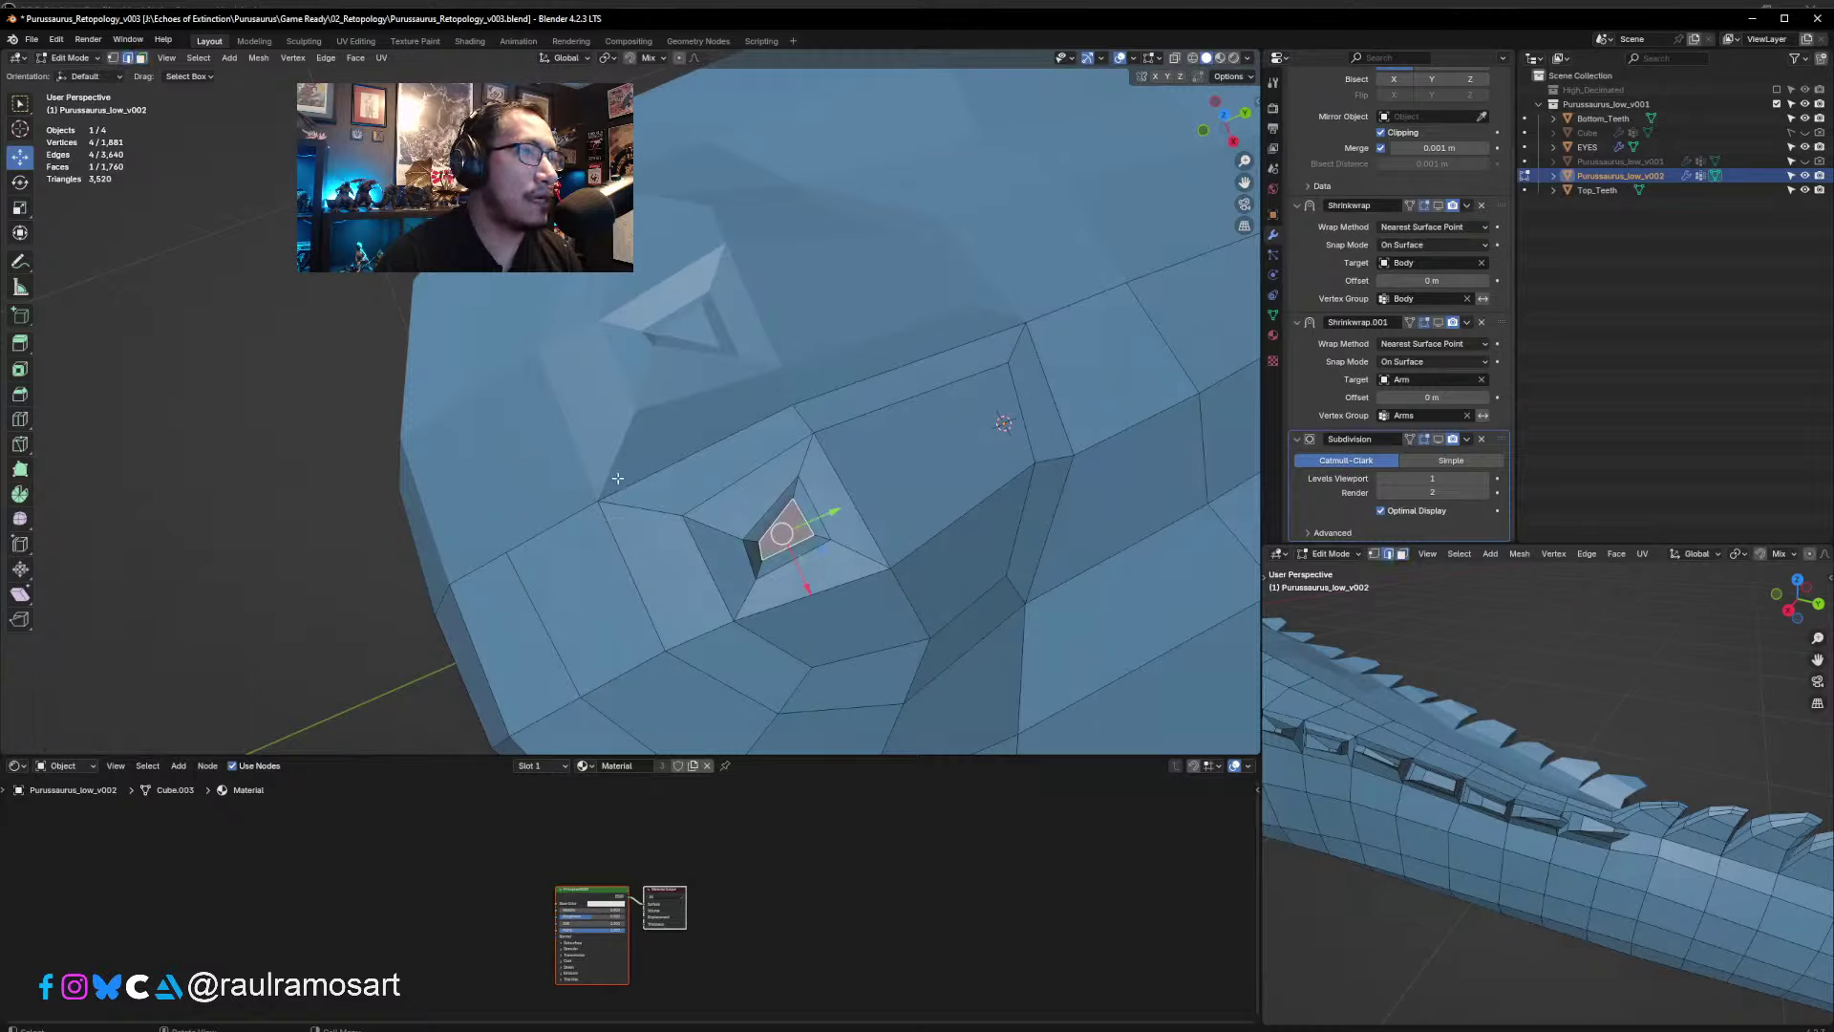
- Reposition the inner edges of the nostril inset one by one to widen and even out the small opening
left_click(750, 542)
key("g")
left_click(741, 530)
left_click(796, 490)
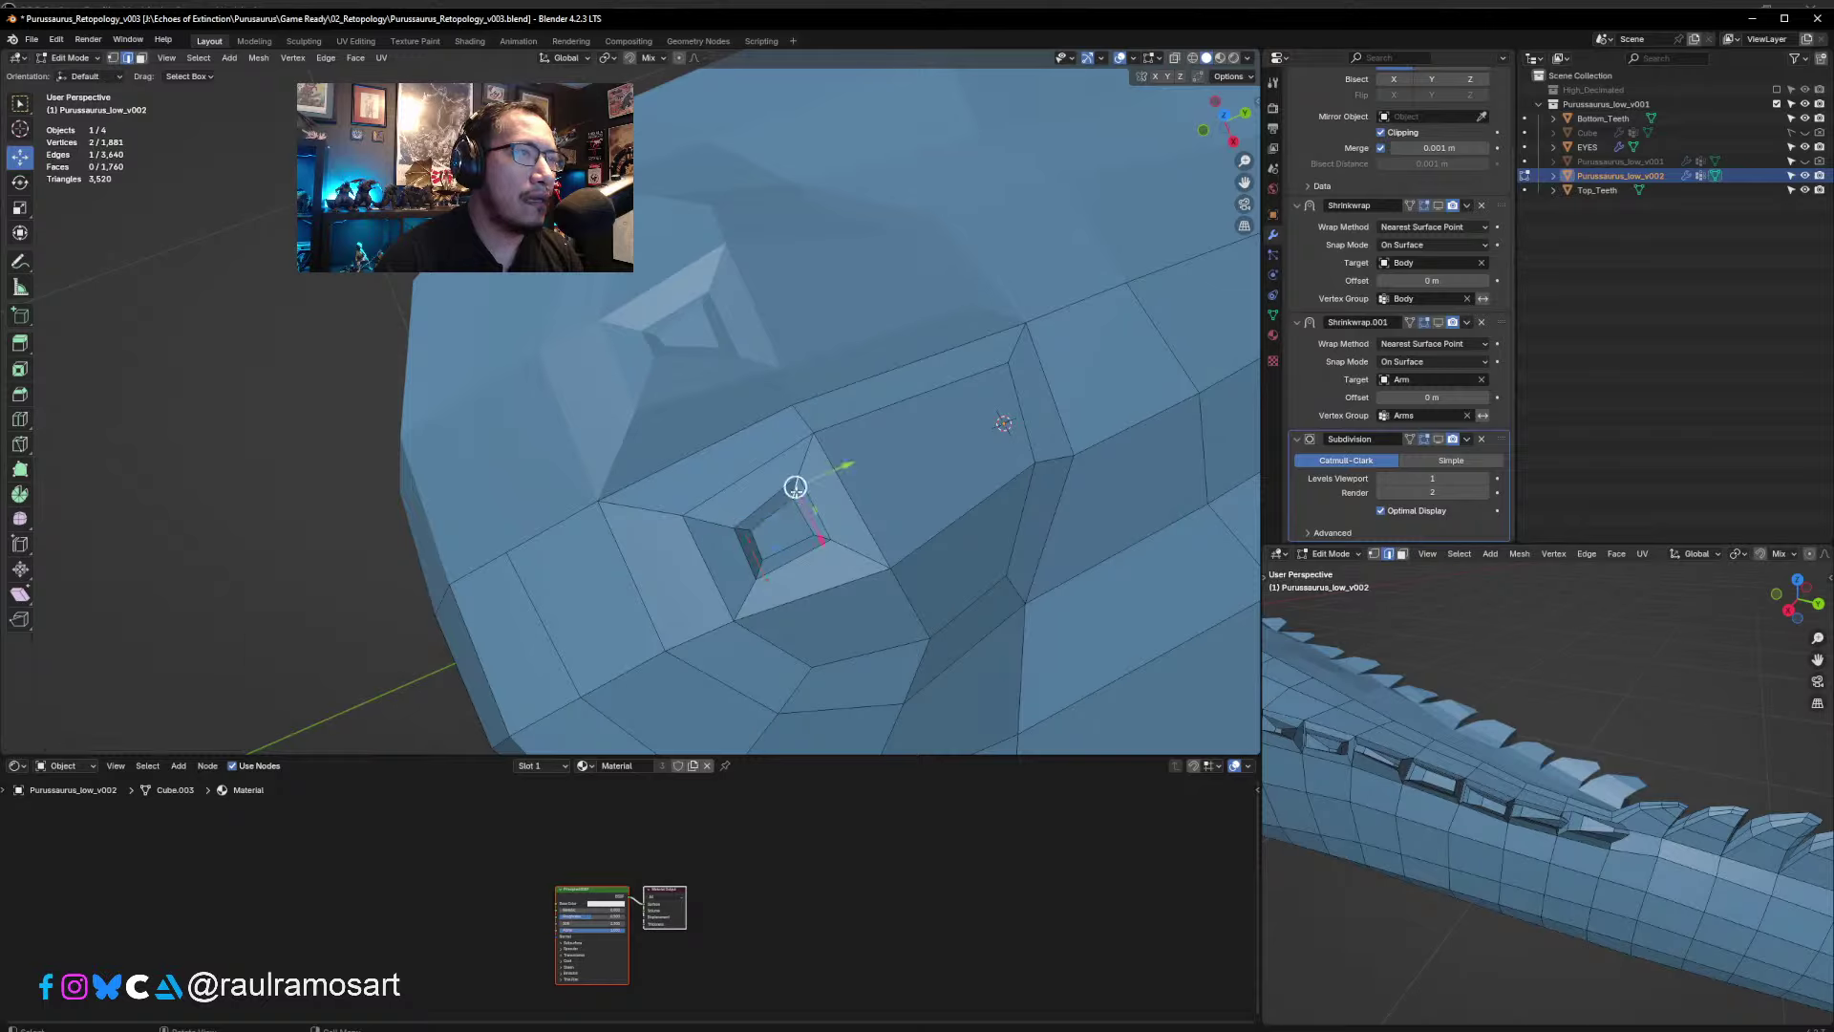
key("g")
left_click(795, 484)
left_click(819, 532)
key("g")
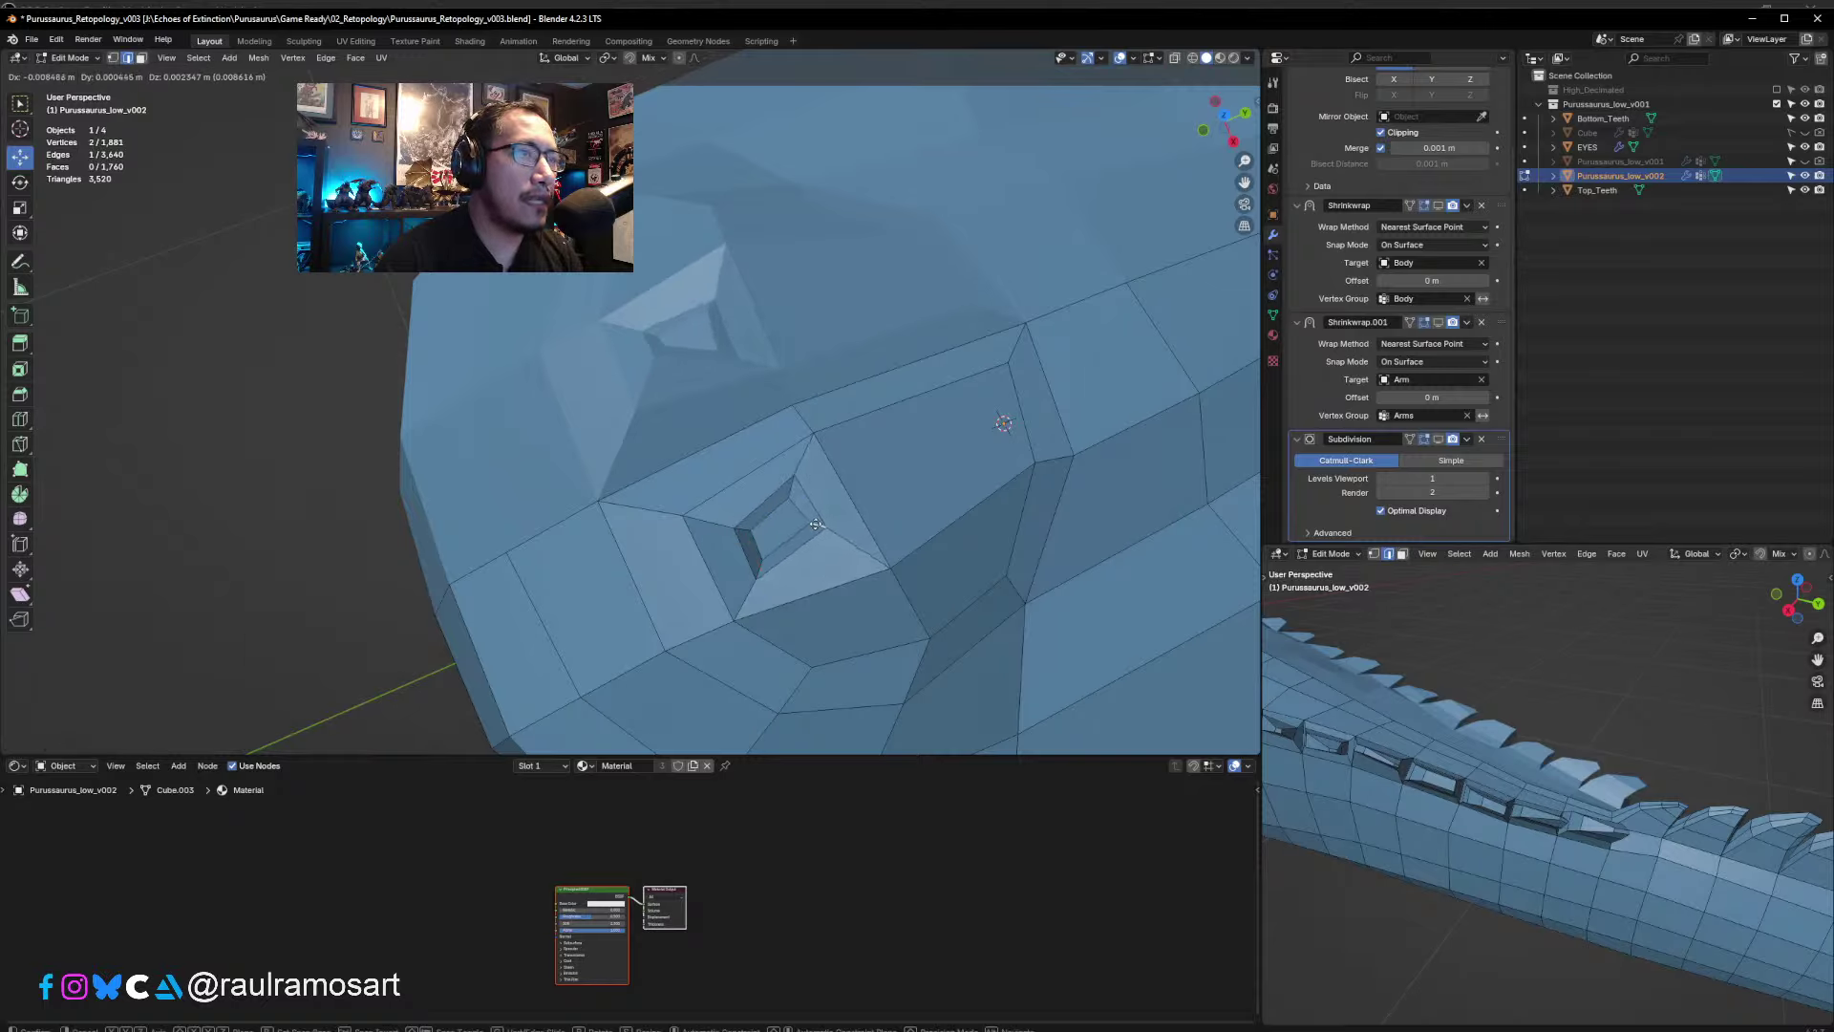
left_click(817, 524)
left_click(757, 566)
key("g")
left_click(764, 575)
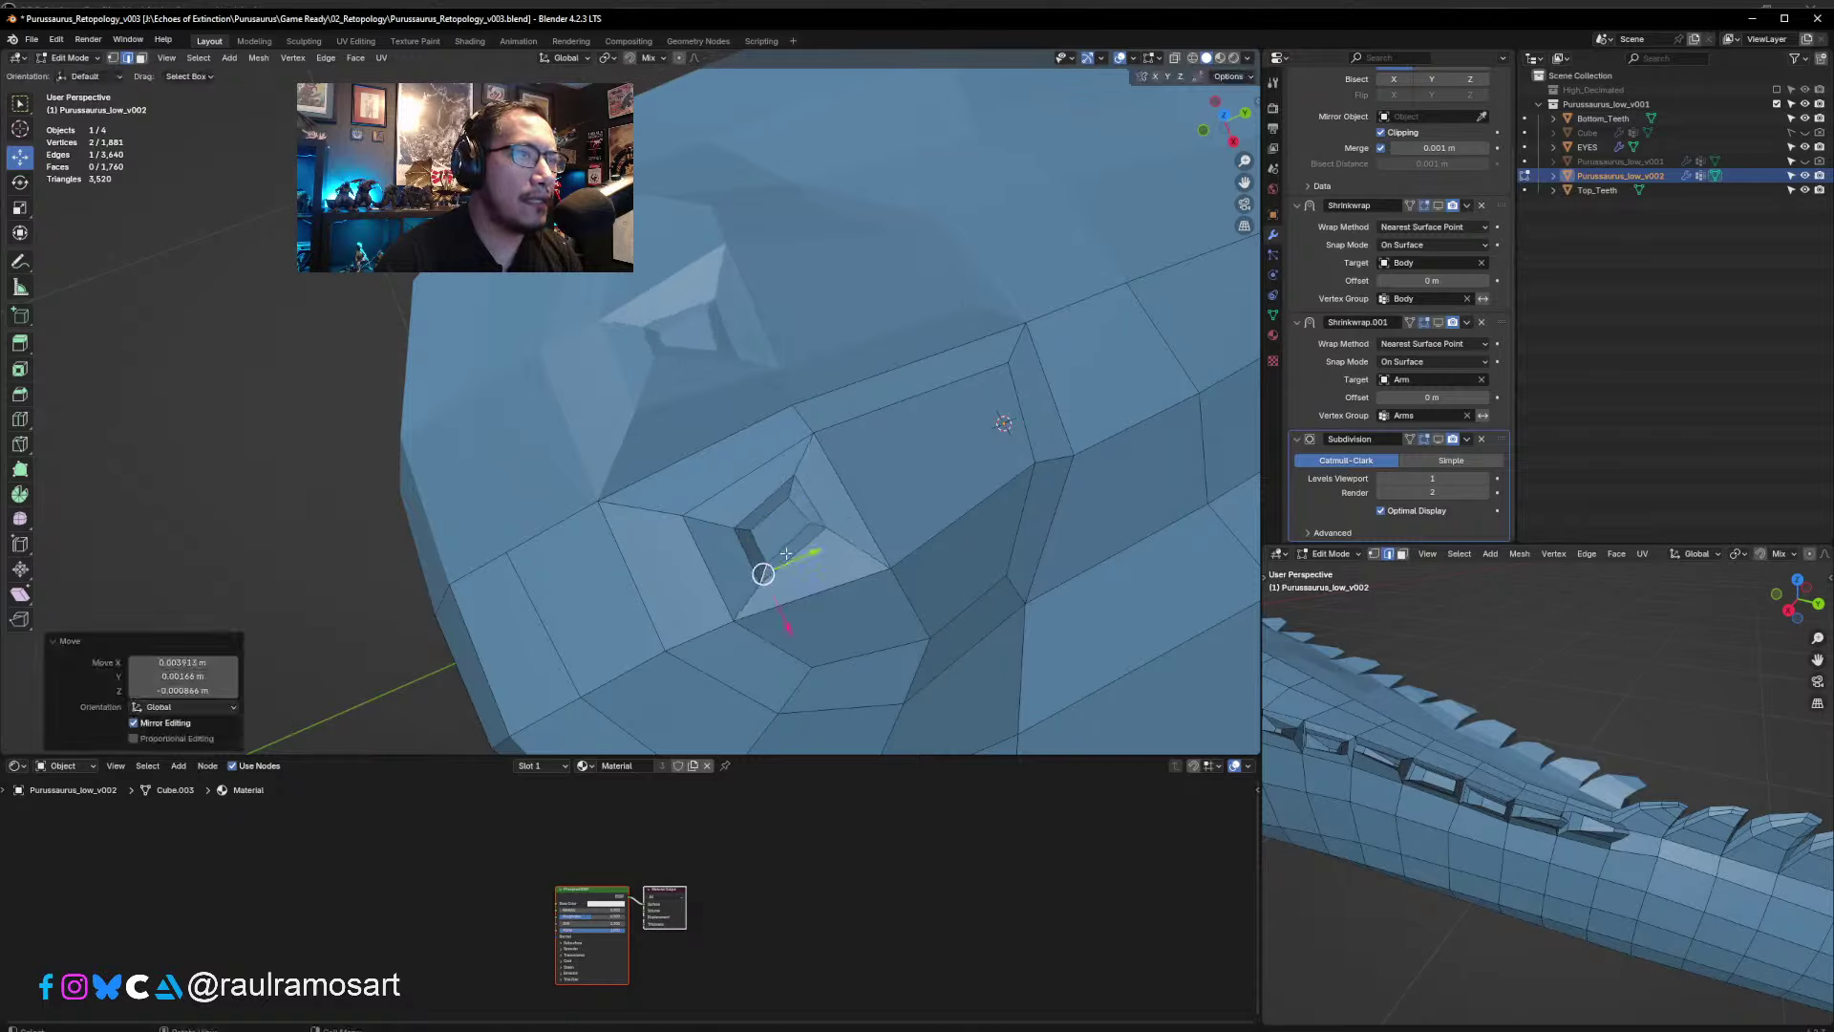
- Switch to face selection, try to move the nostril face slightly, and undo that move
left_click(140, 59)
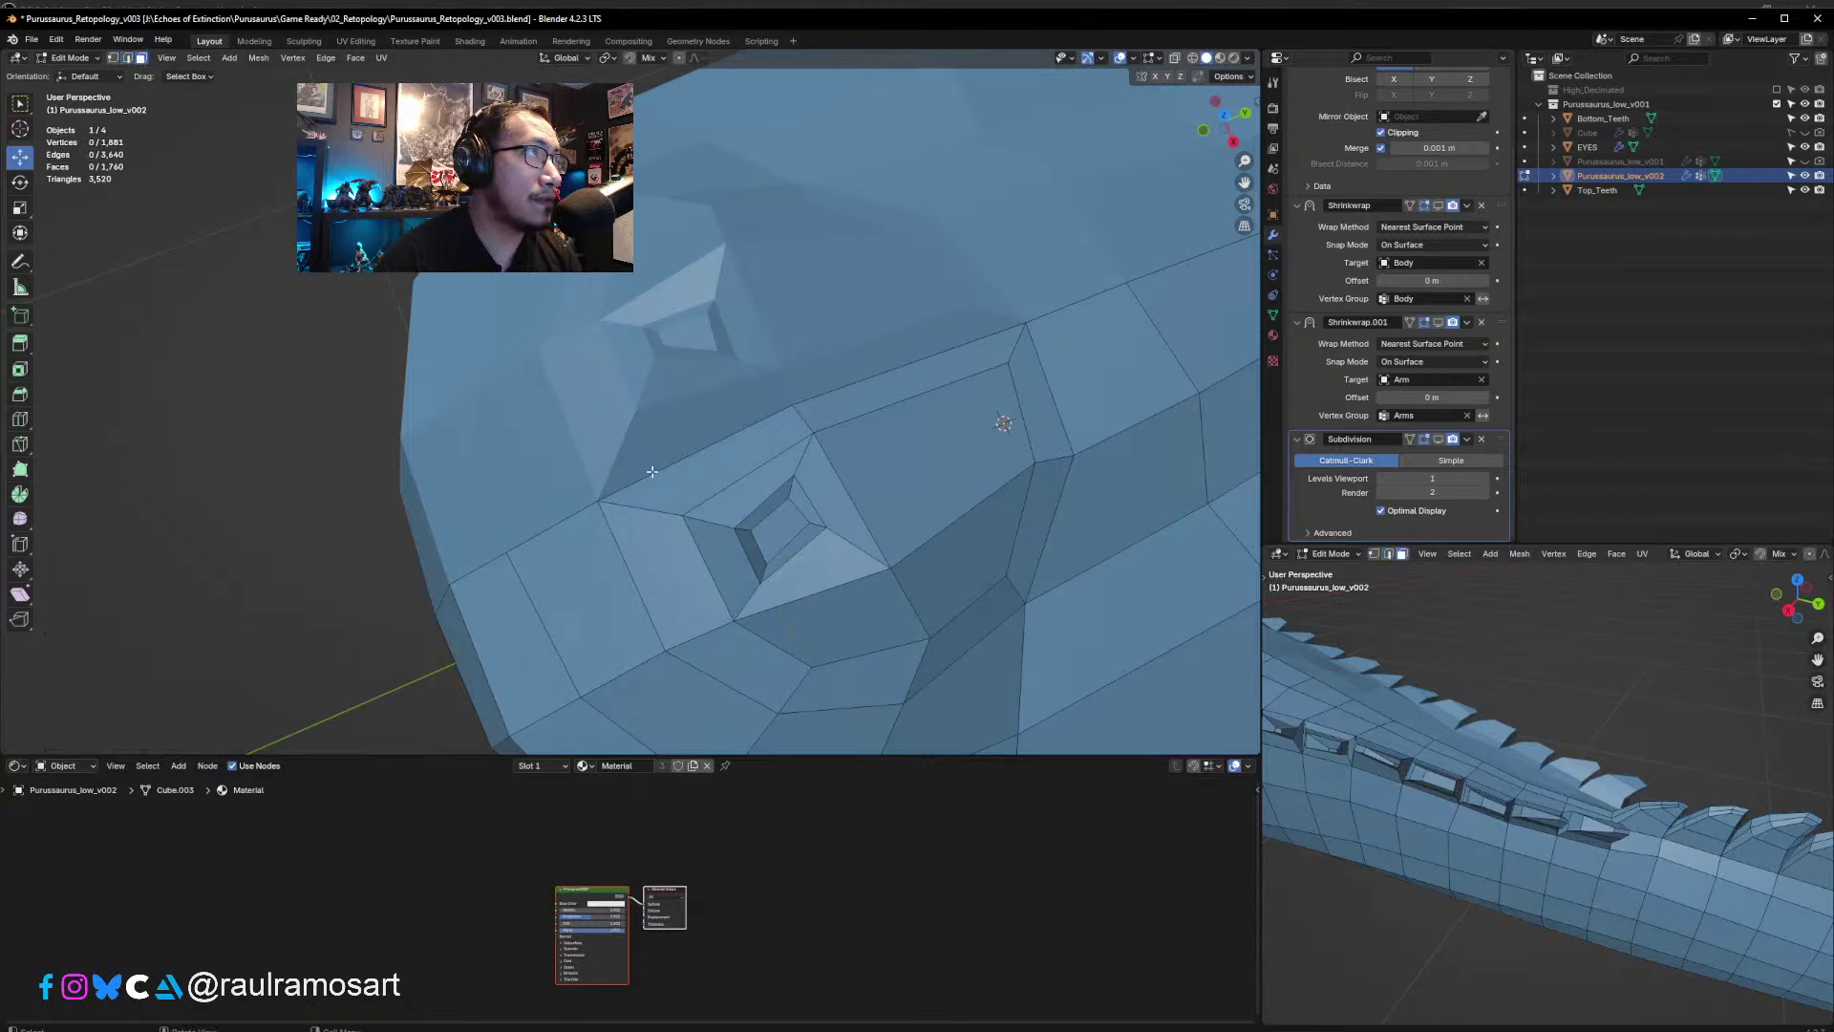
left_click(786, 537)
middle_click_drag(787, 537, 690, 407)
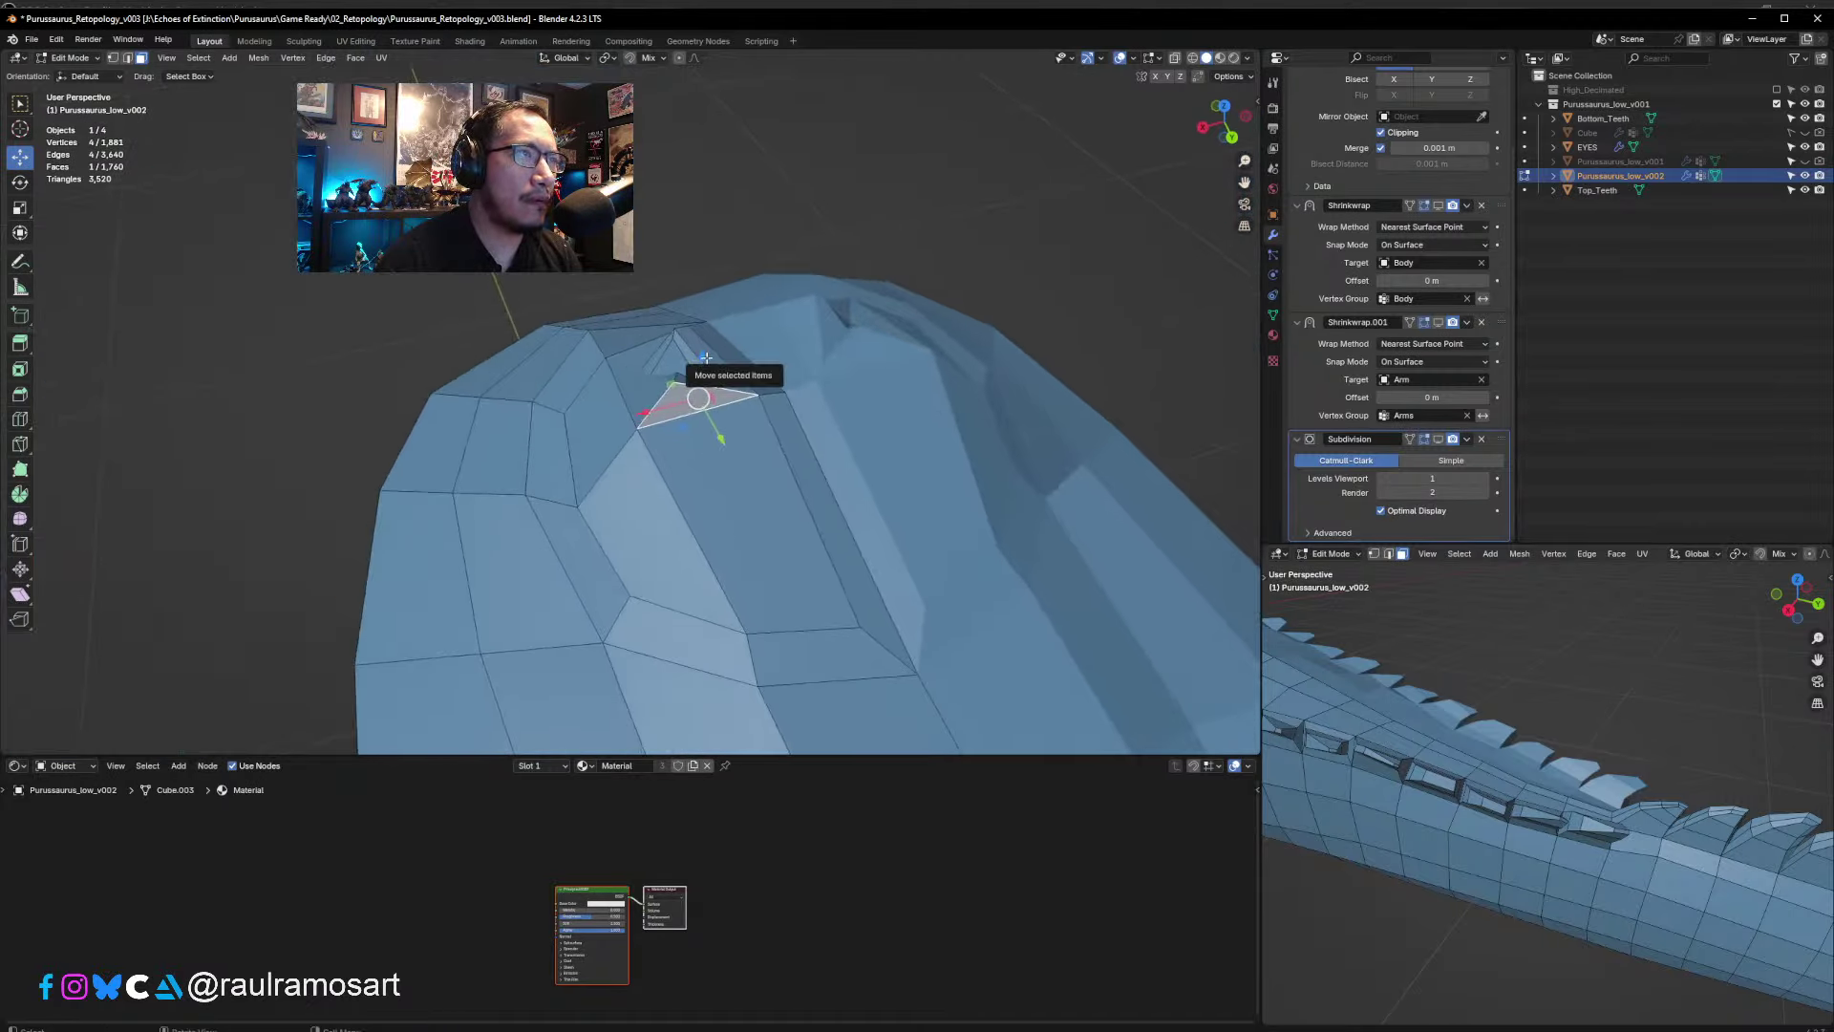
left_click_drag(705, 360, 705, 346)
key("ctrl+z")
middle_click_drag(760, 433, 803, 303)
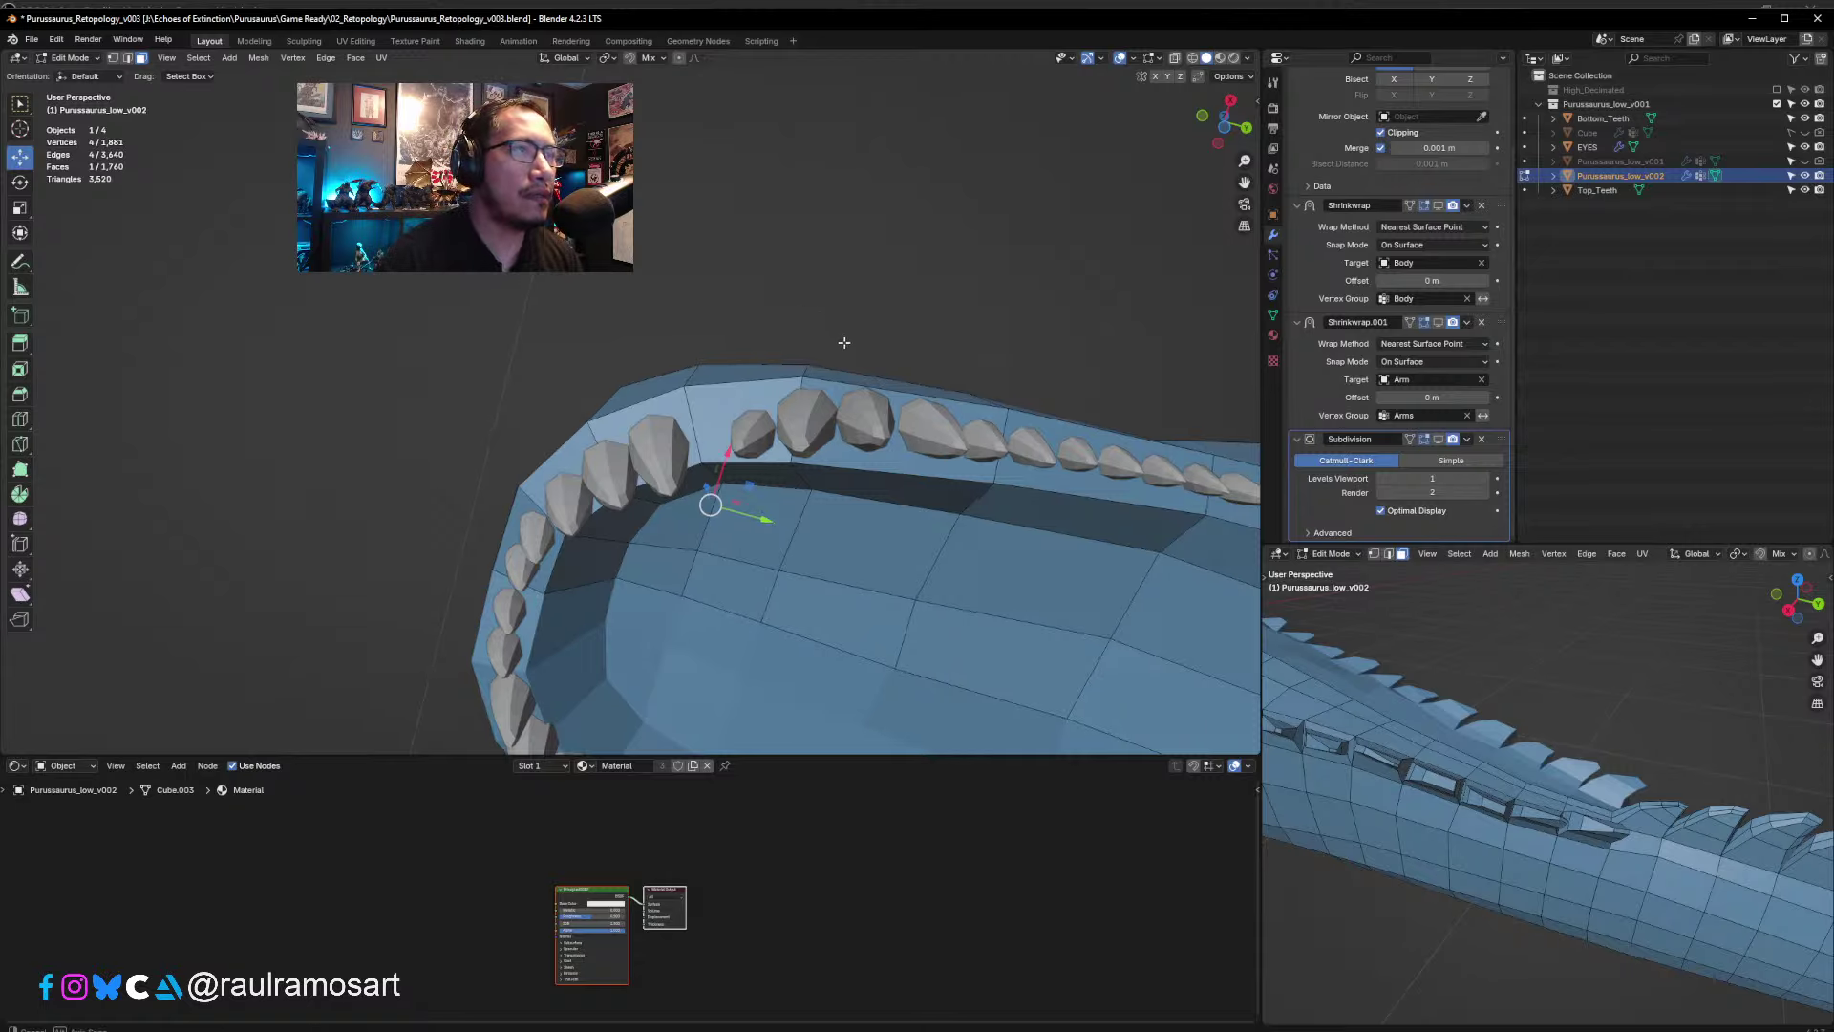
middle_click_drag(841, 339, 850, 611)
middle_click_drag(1003, 535, 783, 531, "shift")
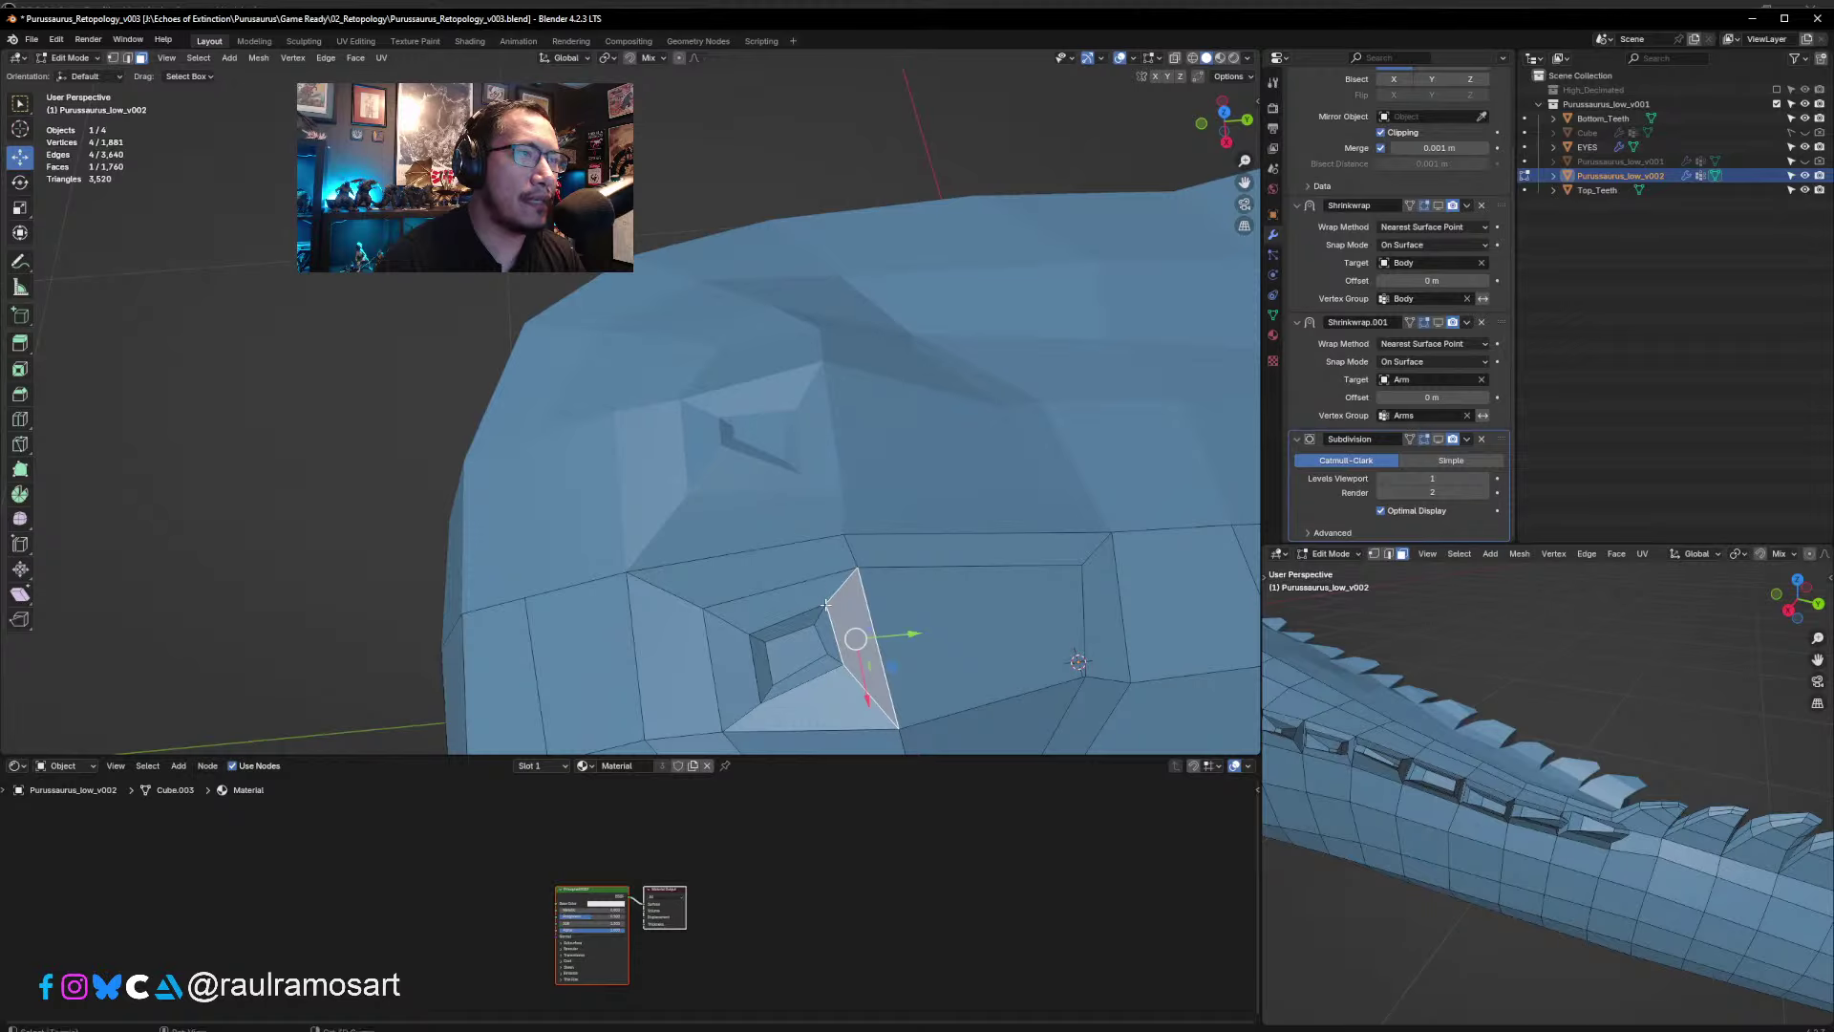
- Try to rotate the innermost nostril face and undo the rotation
middle_click_drag(825, 604, 702, 570, "shift")
left_click(793, 610)
key("r")
left_click(890, 603)
key("ctrl+z")
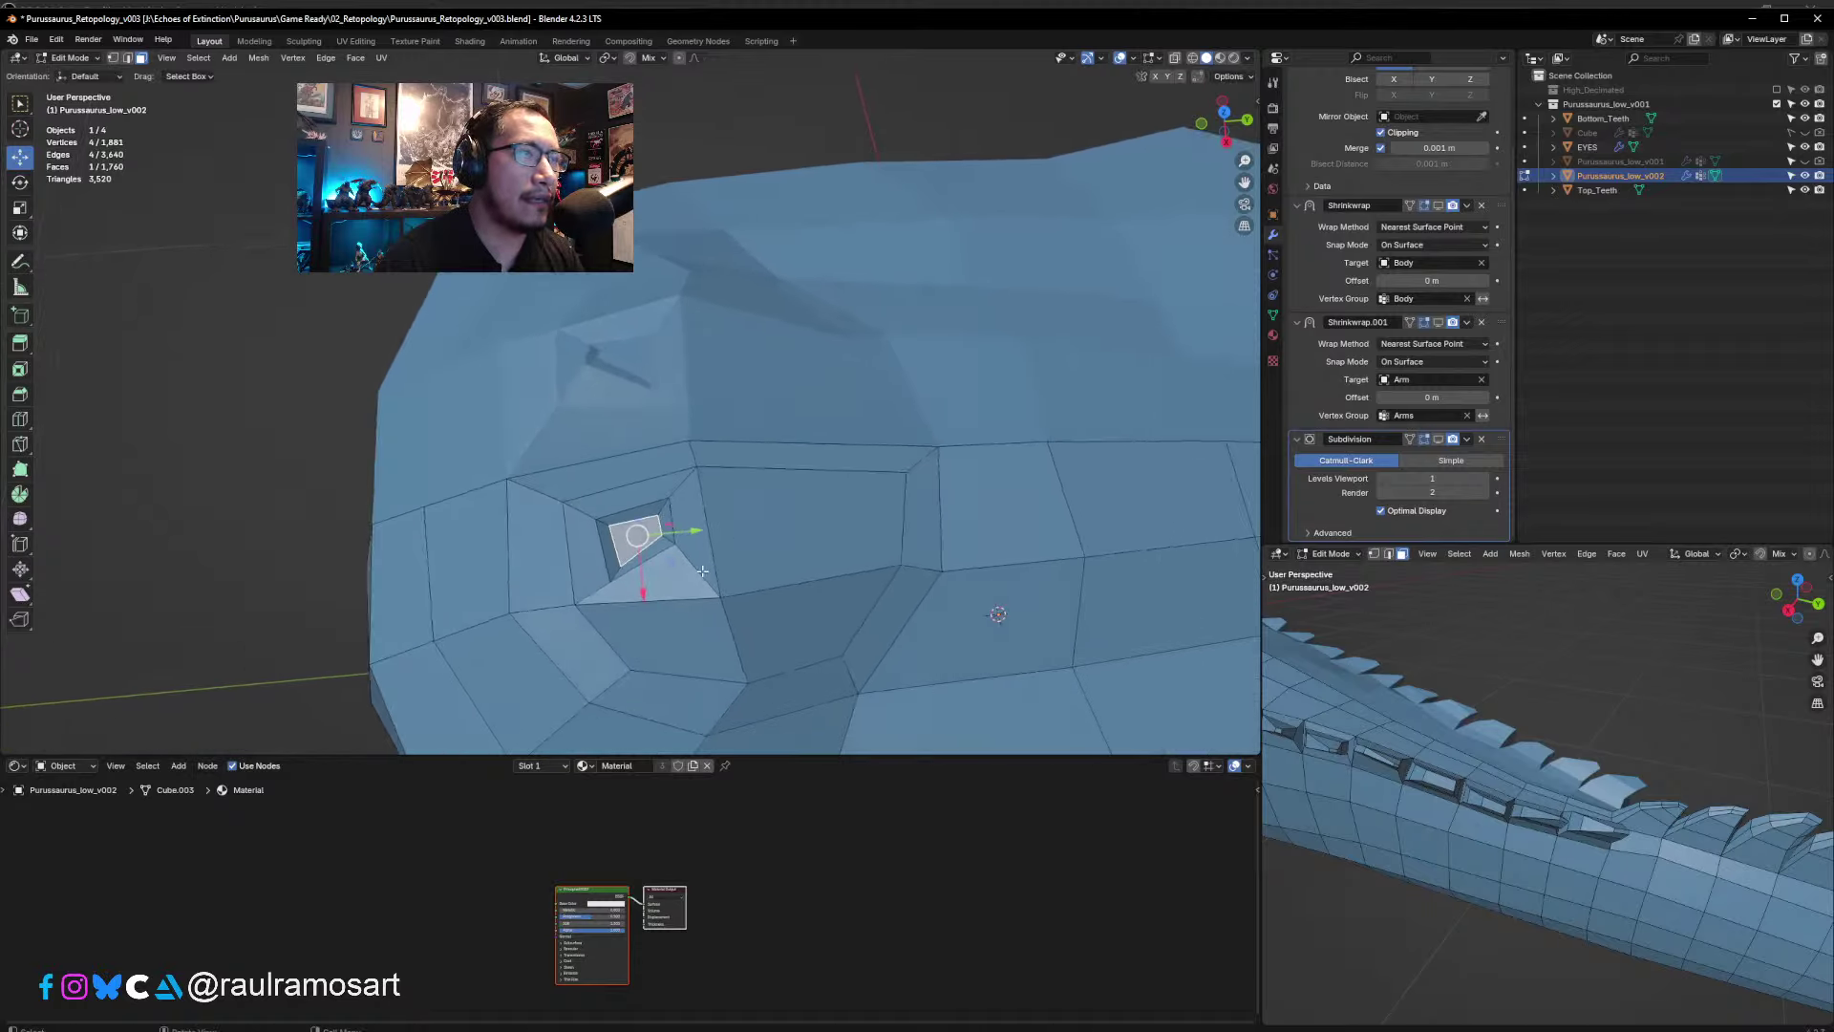
left_click(703, 570)
left_click(634, 580)
left_click(561, 594)
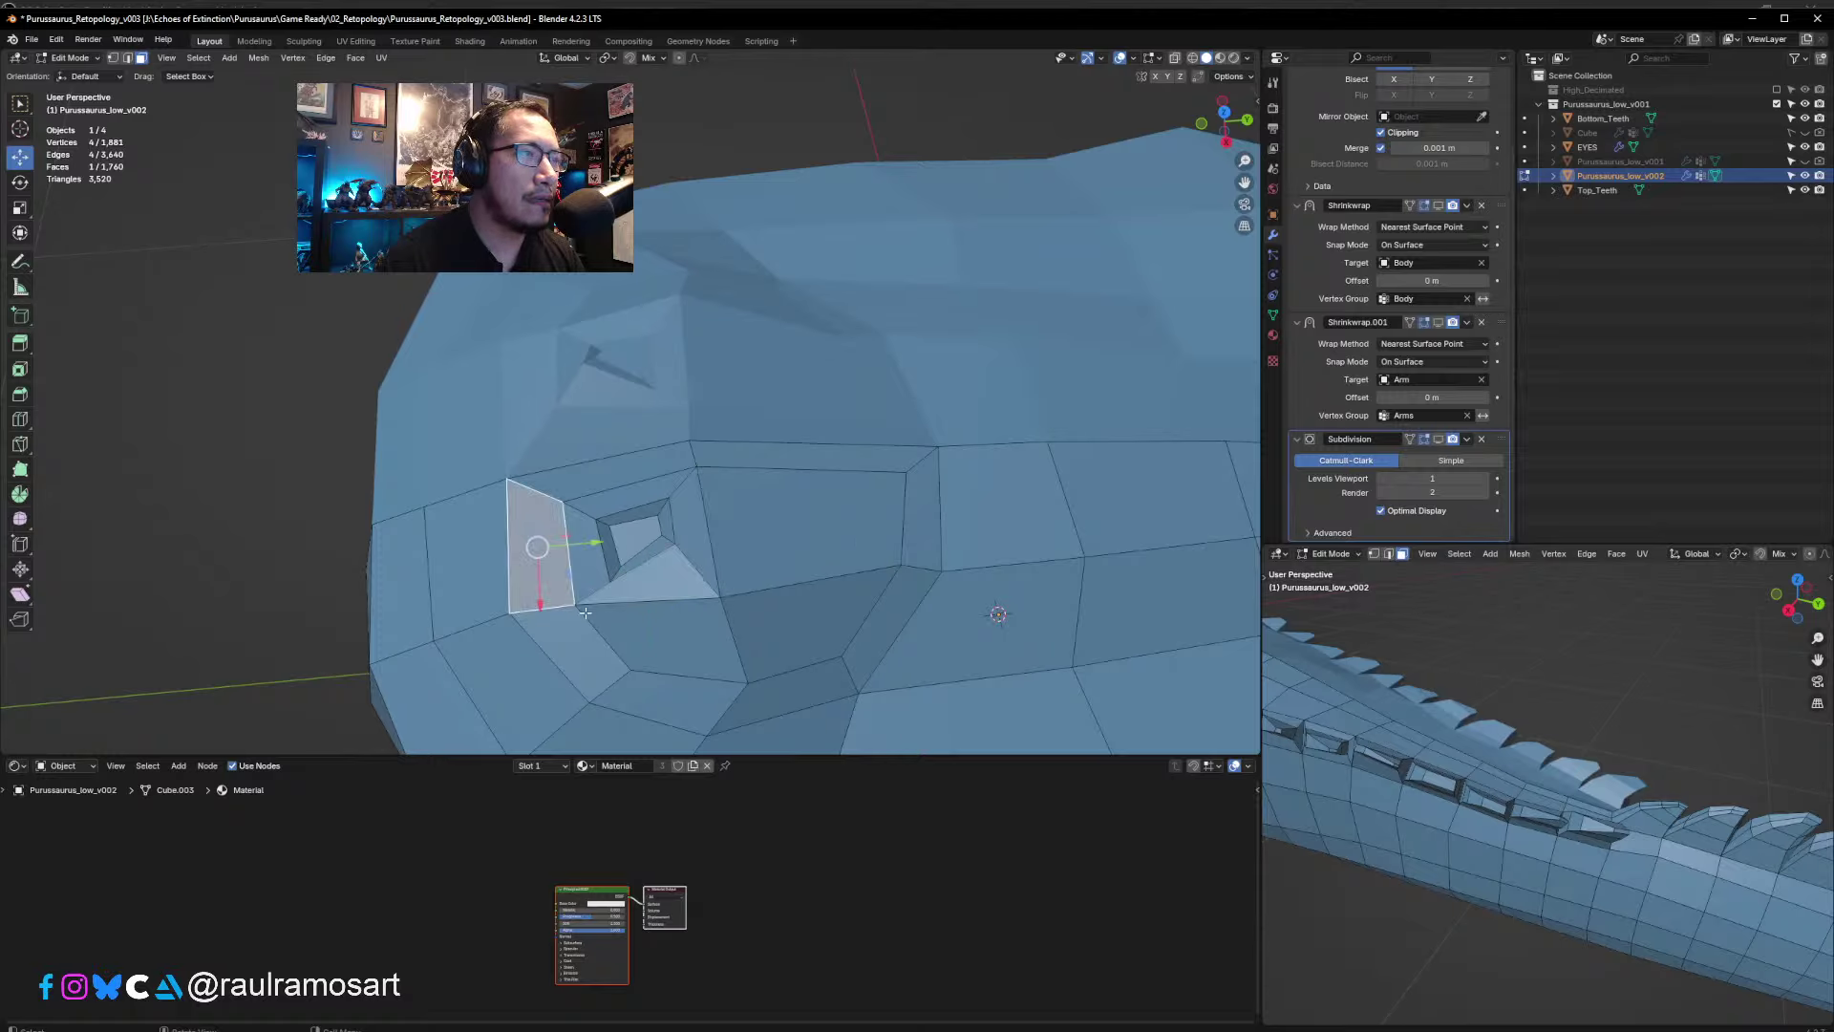
left_click(523, 622)
left_click(502, 614)
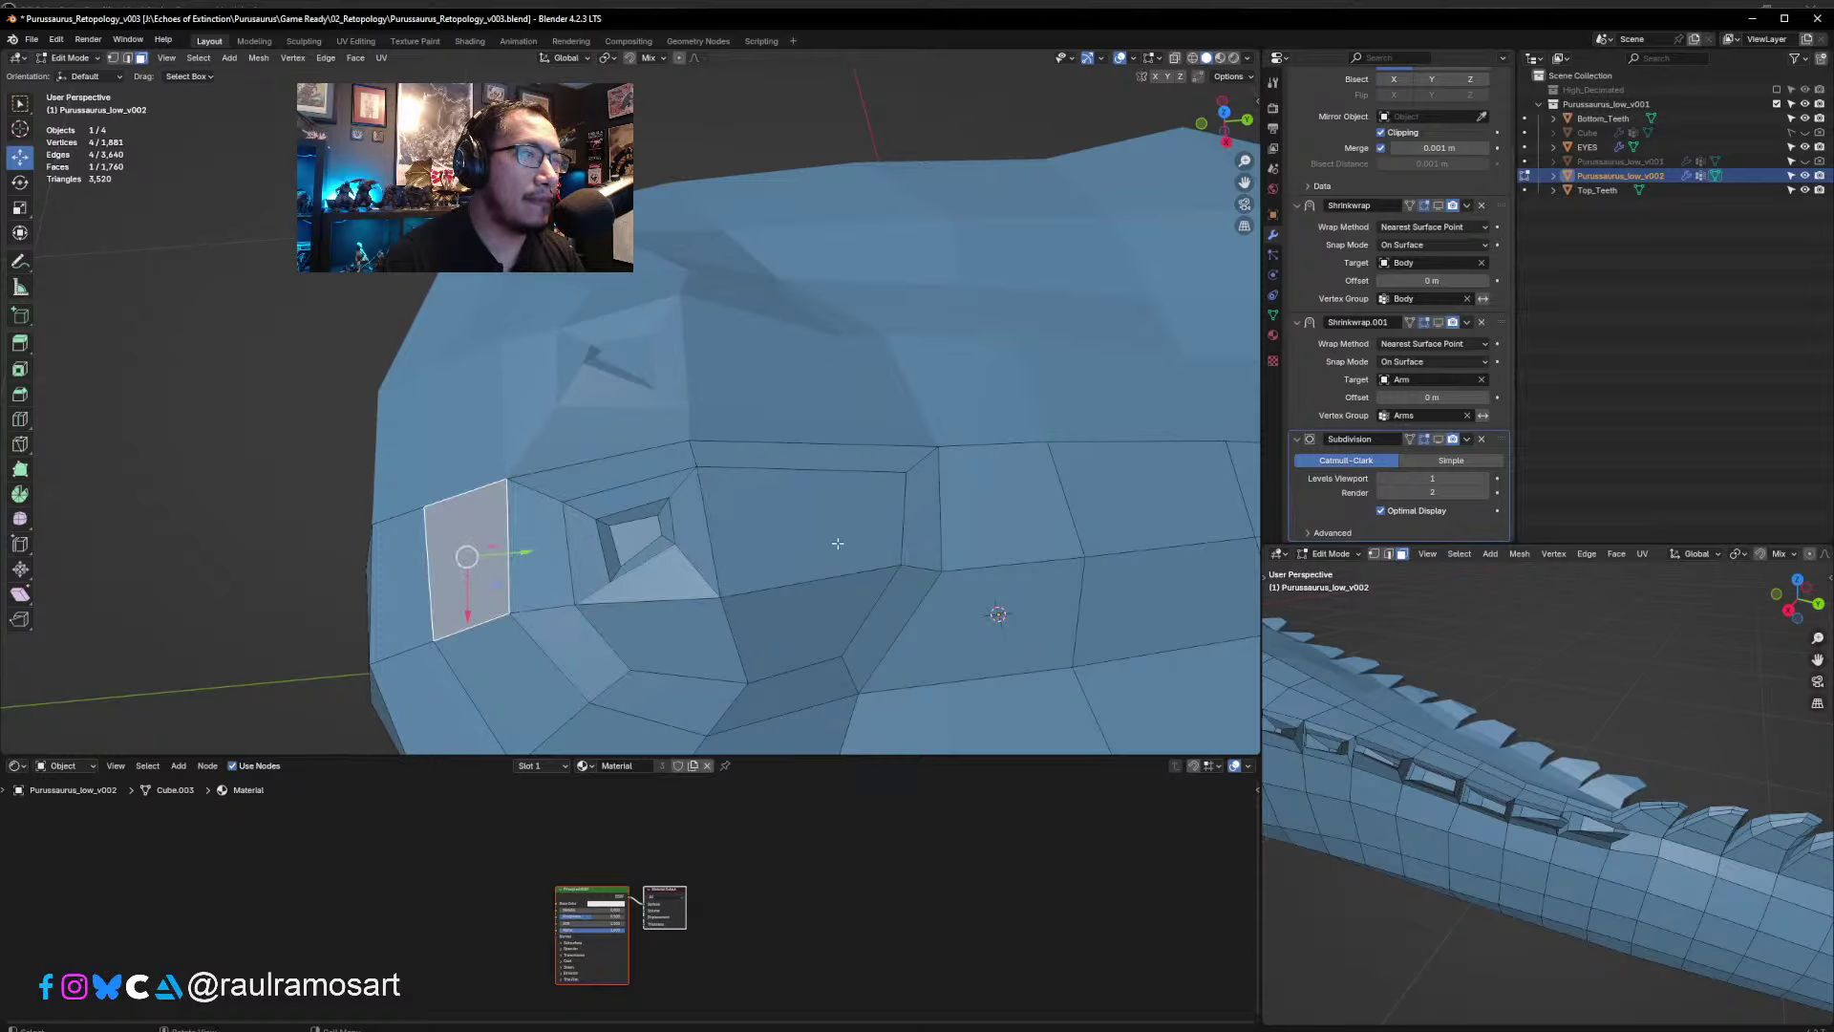
- Switch to edge selection and raise the eyelid edge above the eyeball about 0.0132 m along Z
scroll(838, 542, "down", 3)
middle_click_drag(880, 540, 792, 338)
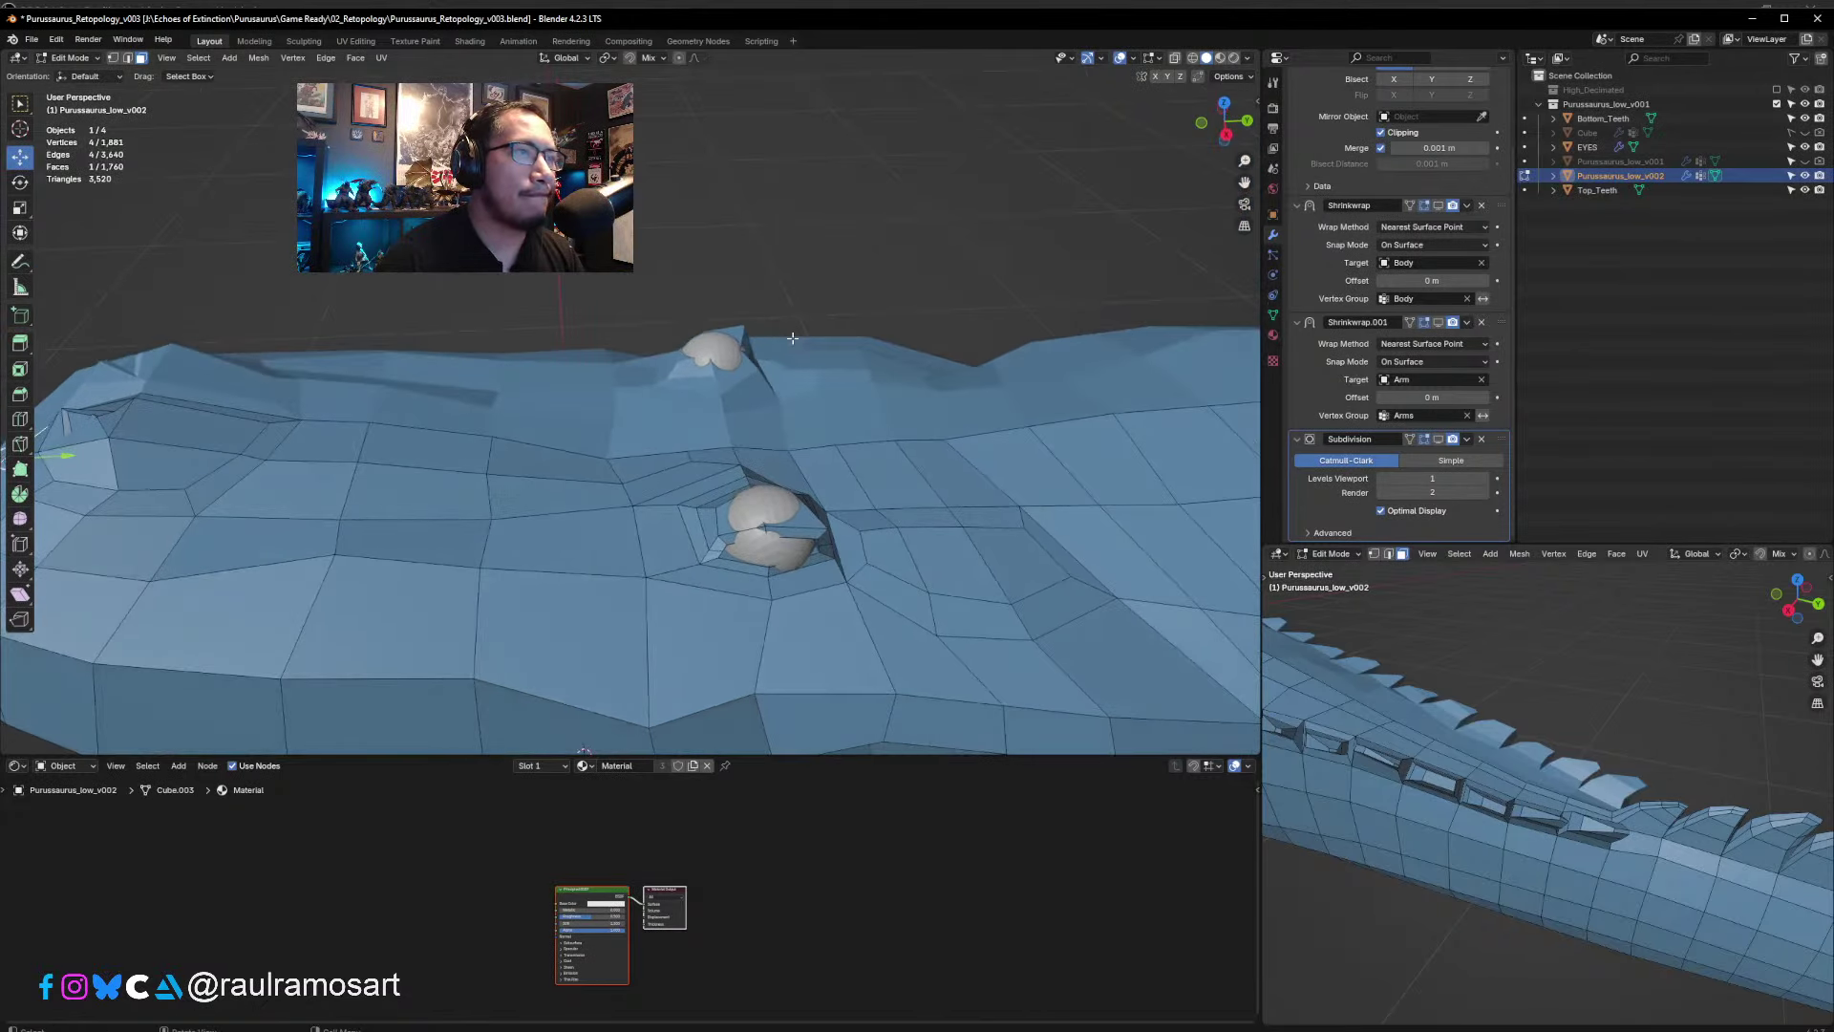
left_click(127, 57)
scroll(883, 536, "up", 2)
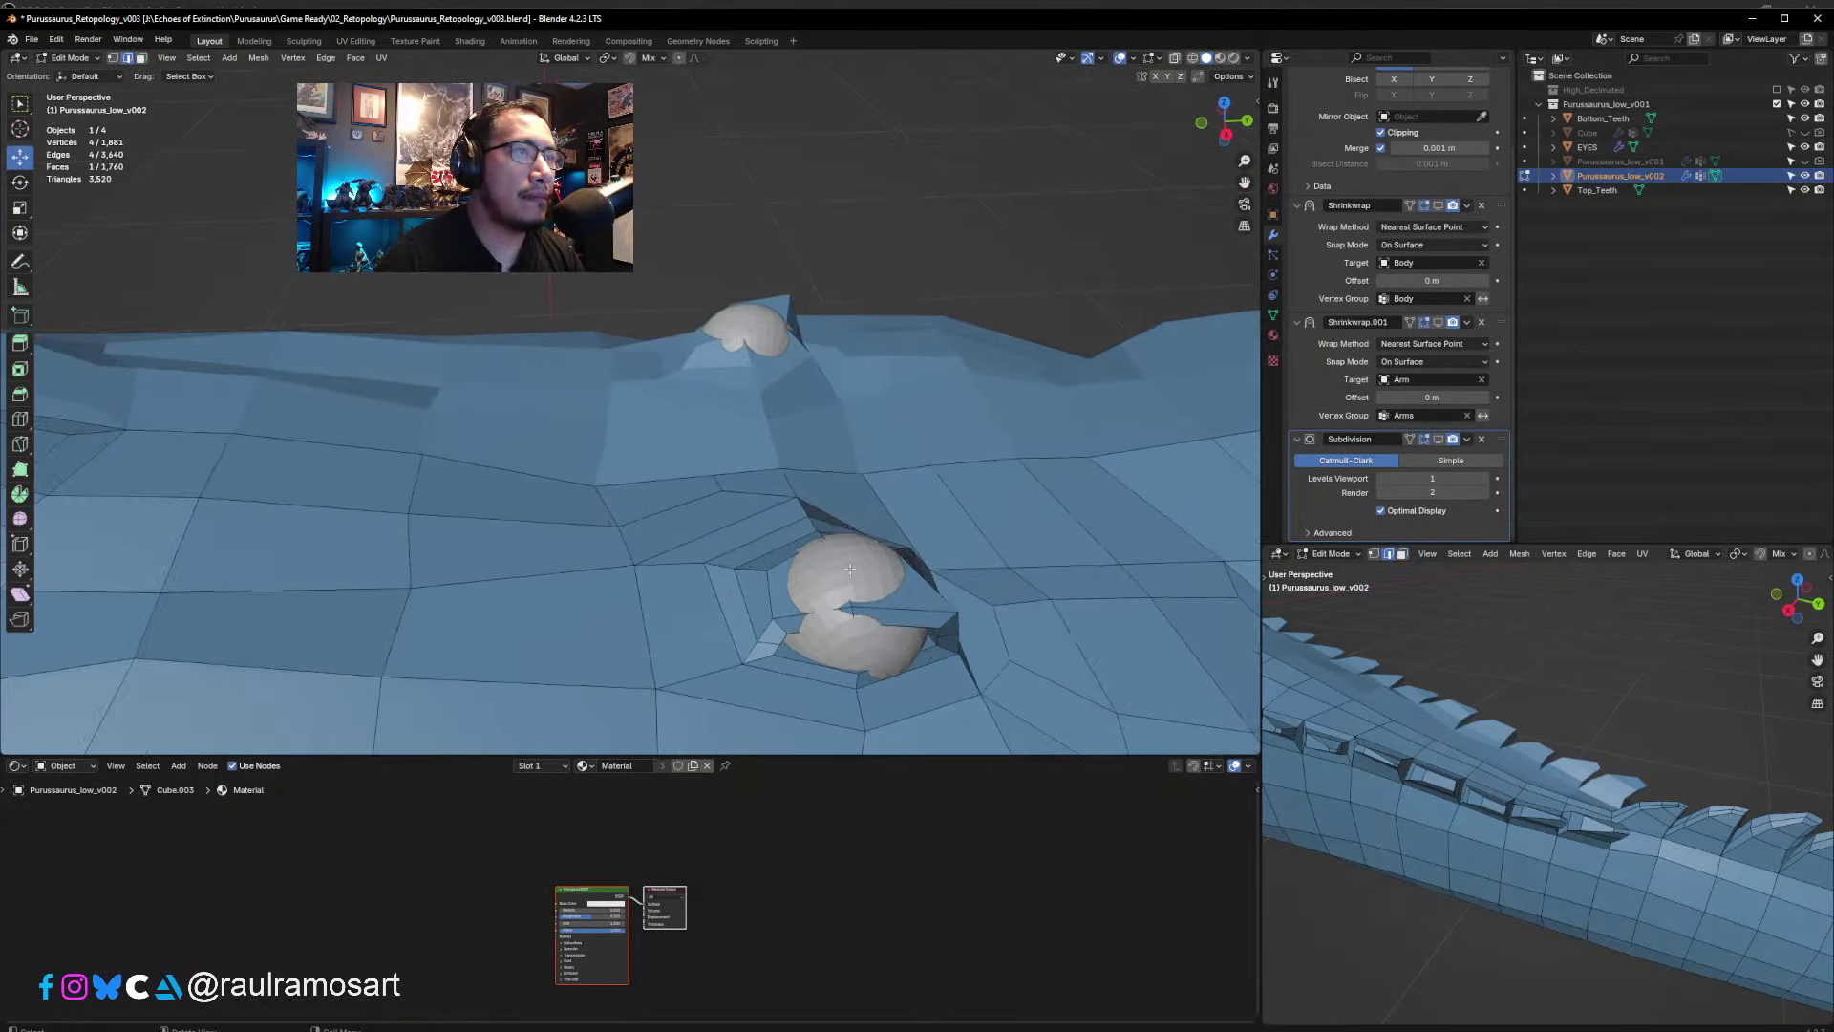
left_click(877, 610)
middle_click_drag(877, 611, 863, 571)
key("g")
key("z")
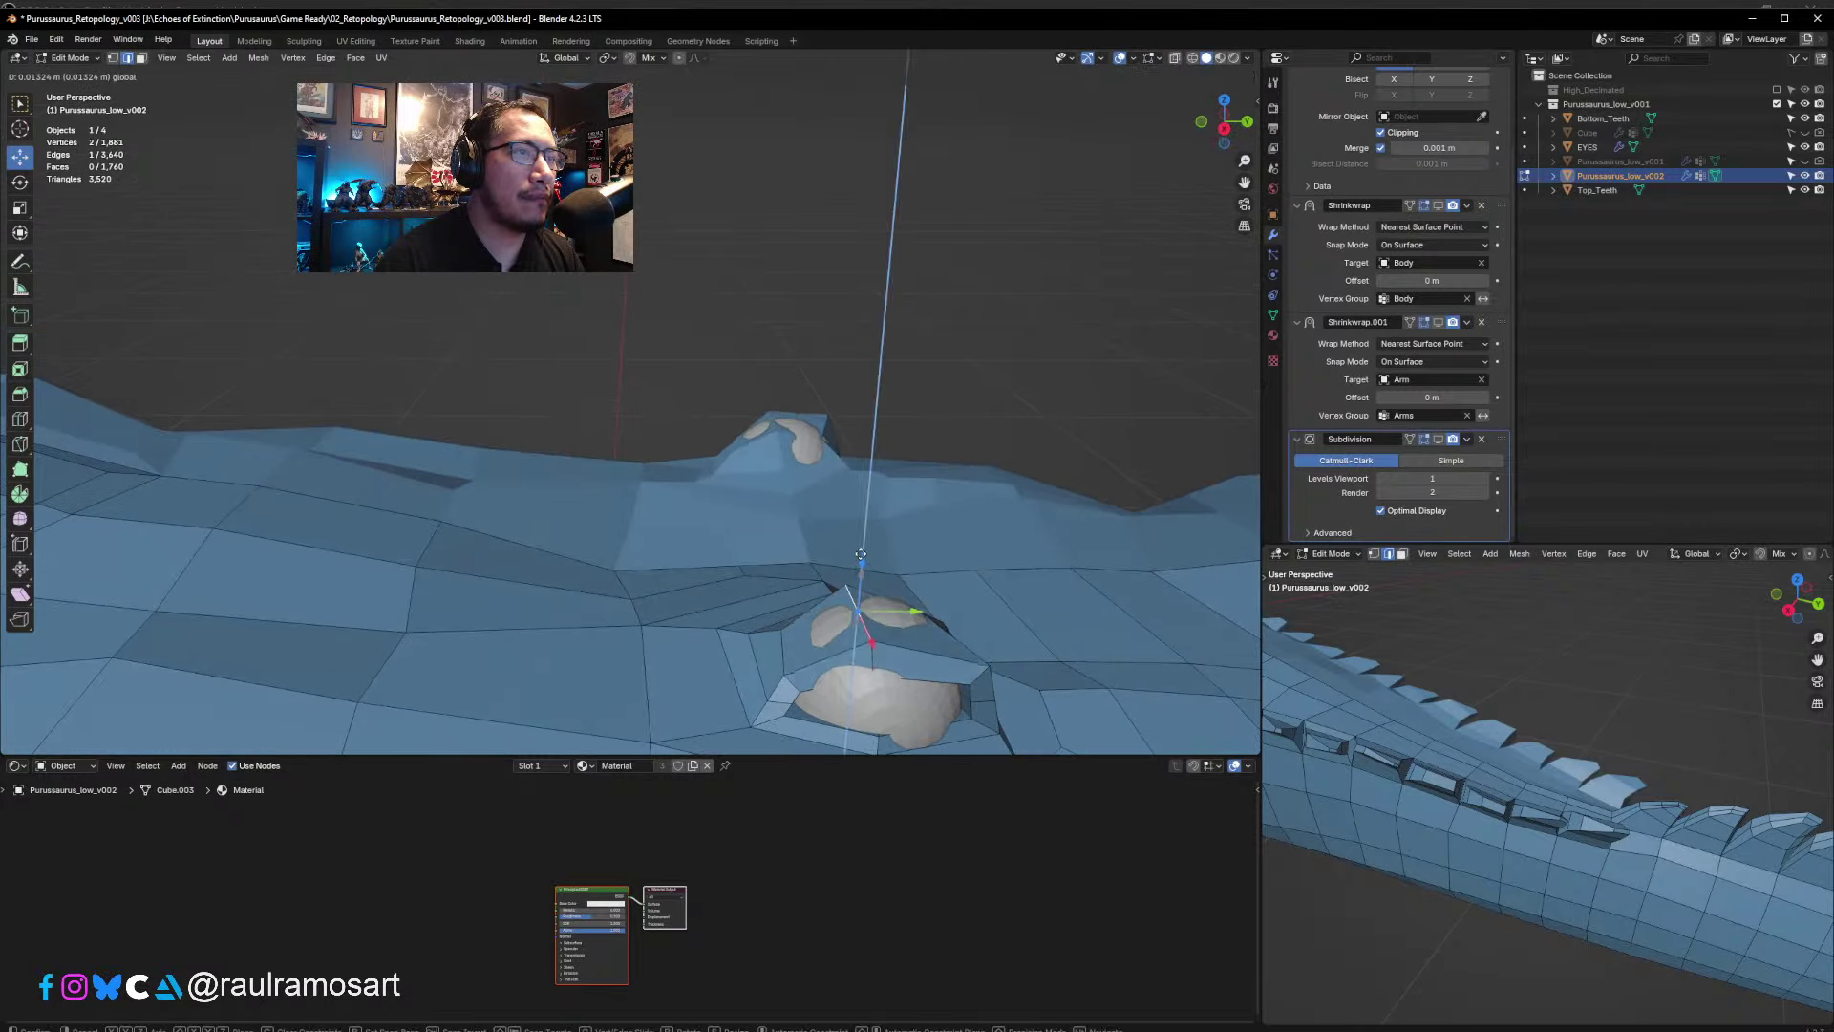
left_click_drag(860, 555, 860, 556)
- Move the short edge at the crest of the eyelid about 0.0023 m in X, -0.0045 m in Y and 0.0071 m in Z
left_click(840, 674)
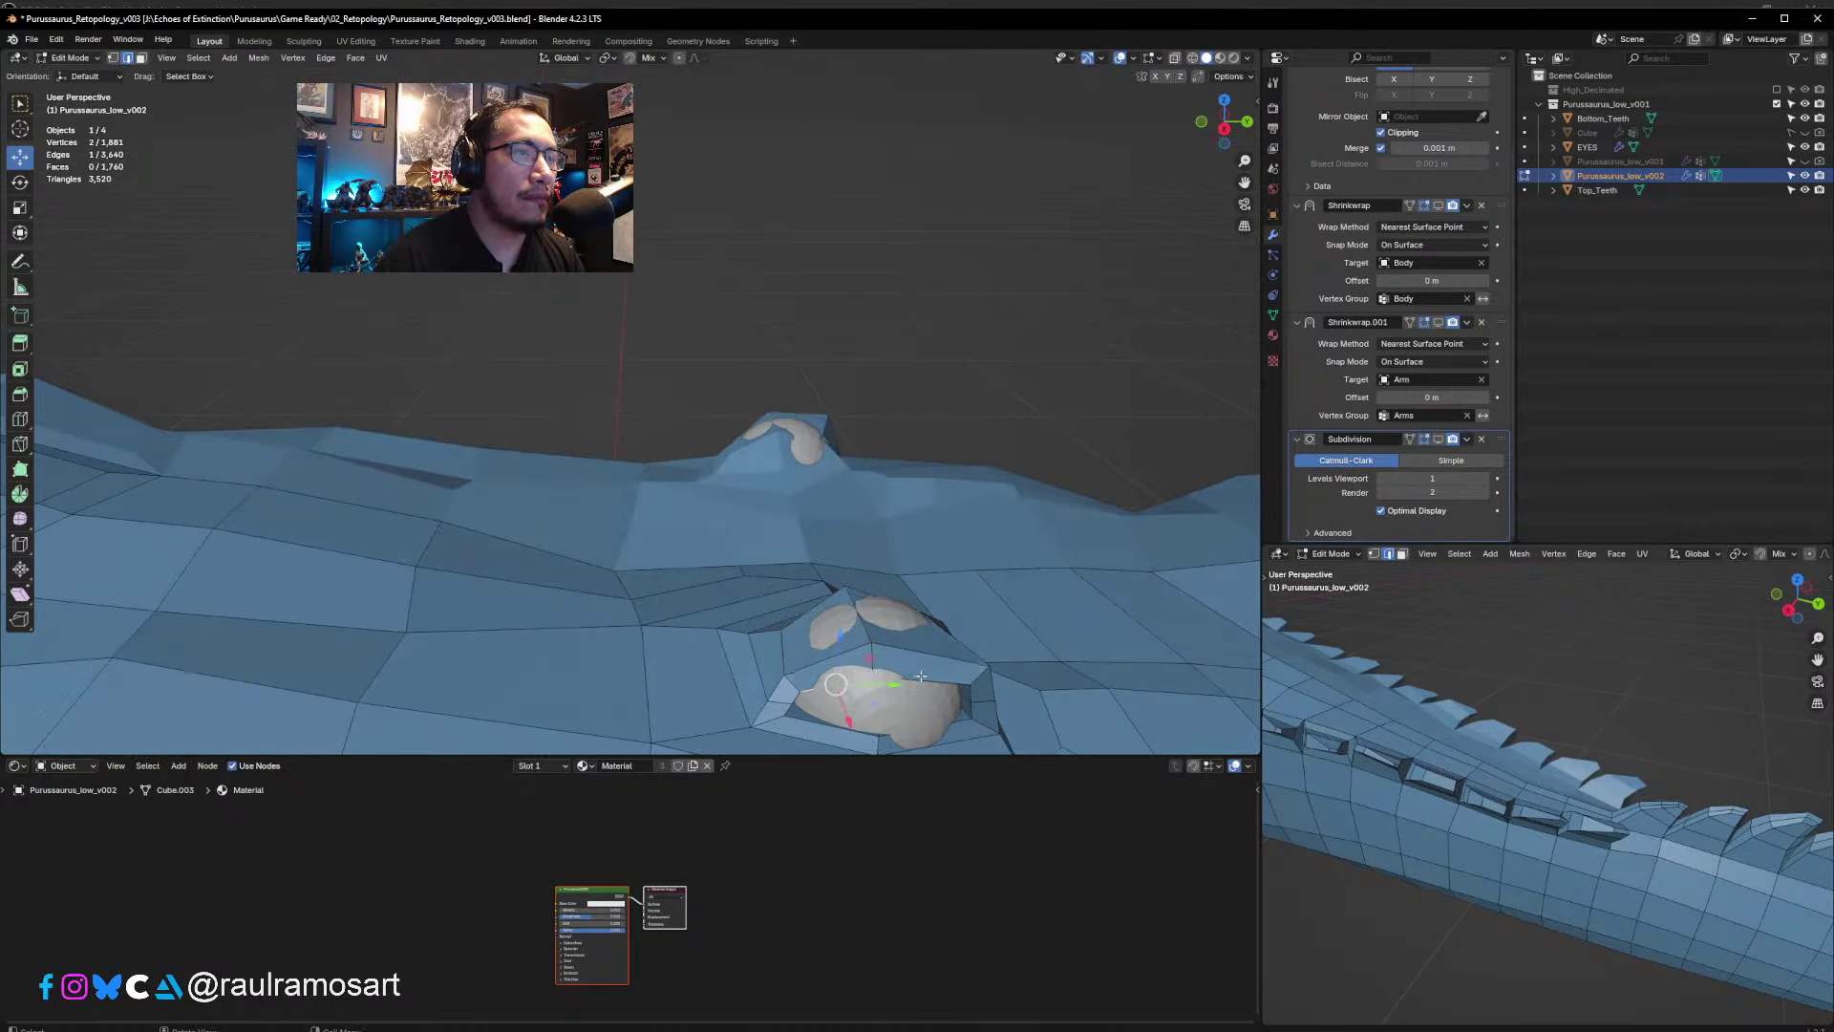
middle_click_drag(904, 646, 912, 612)
left_click(900, 682)
middle_click_drag(900, 682, 934, 686)
key("g")
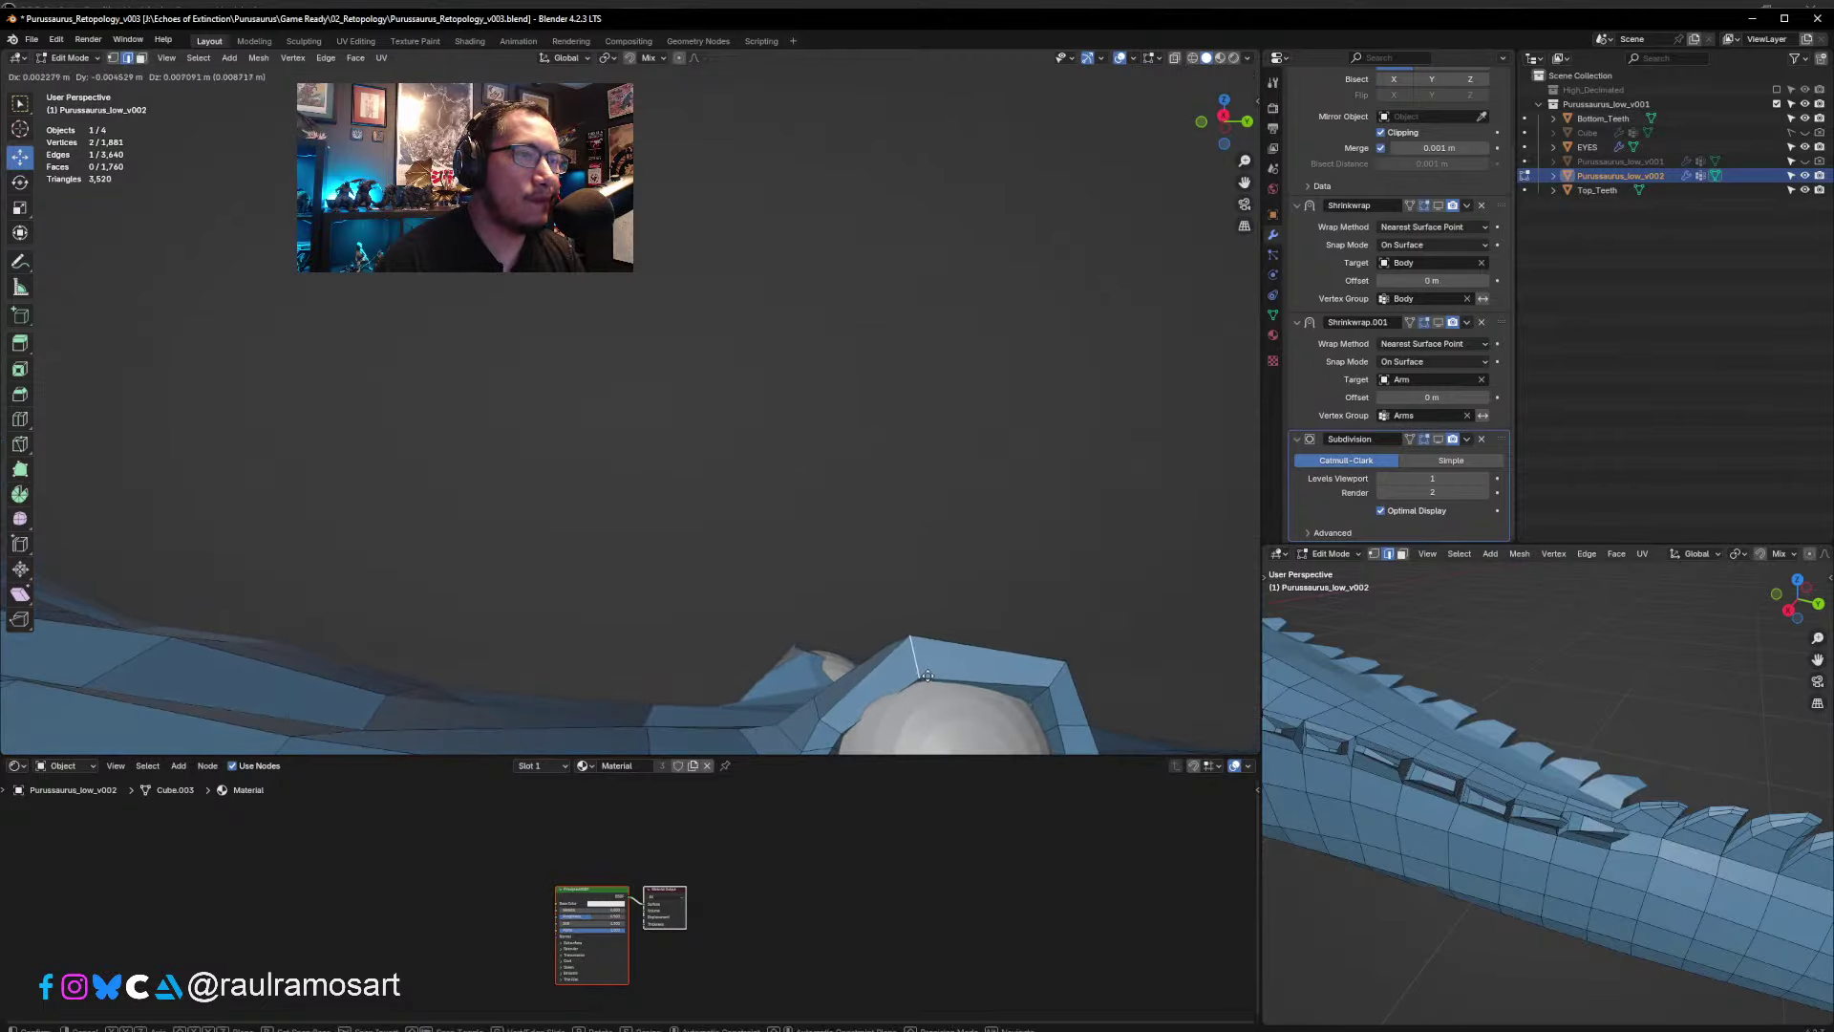
left_click(927, 676)
left_click(928, 676)
- Switch to vertex selection and move the eyelid corner vertex up about 0.0078 m in Z to cover more of the eyeball
middle_click_drag(927, 675, 792, 487)
left_click(792, 488)
key("1")
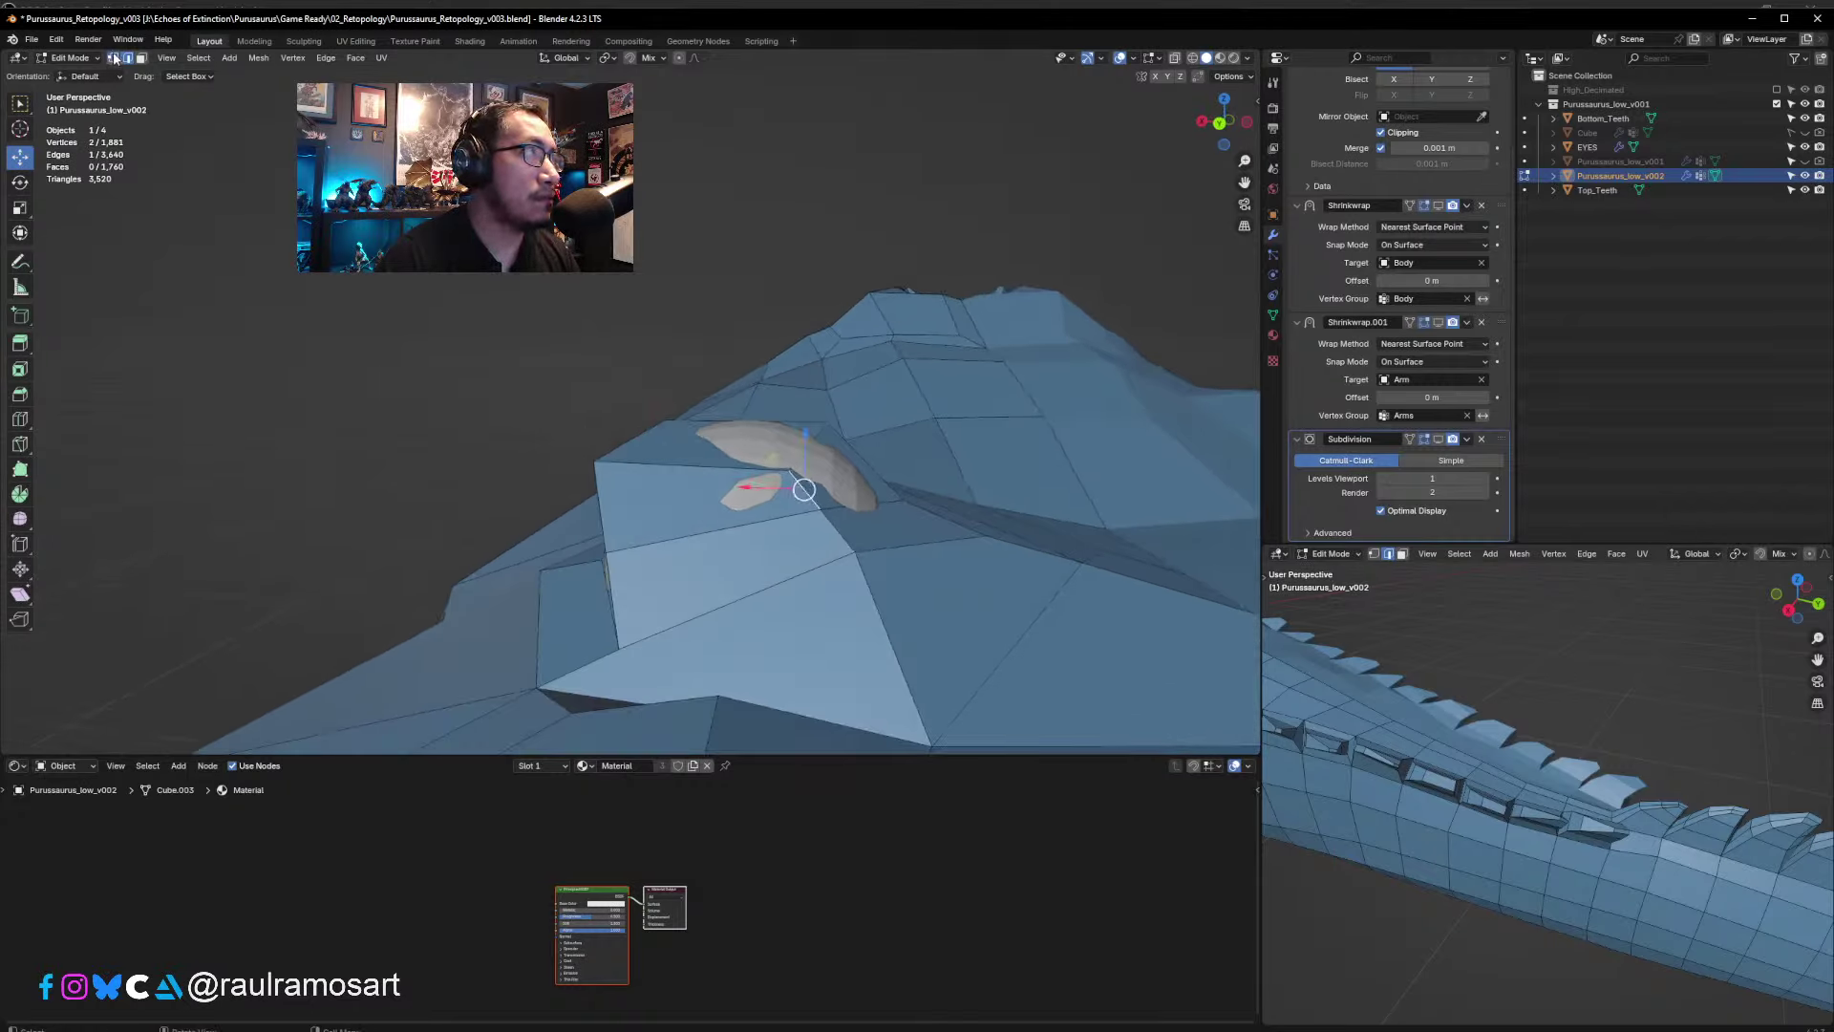
left_click(789, 470)
key("g")
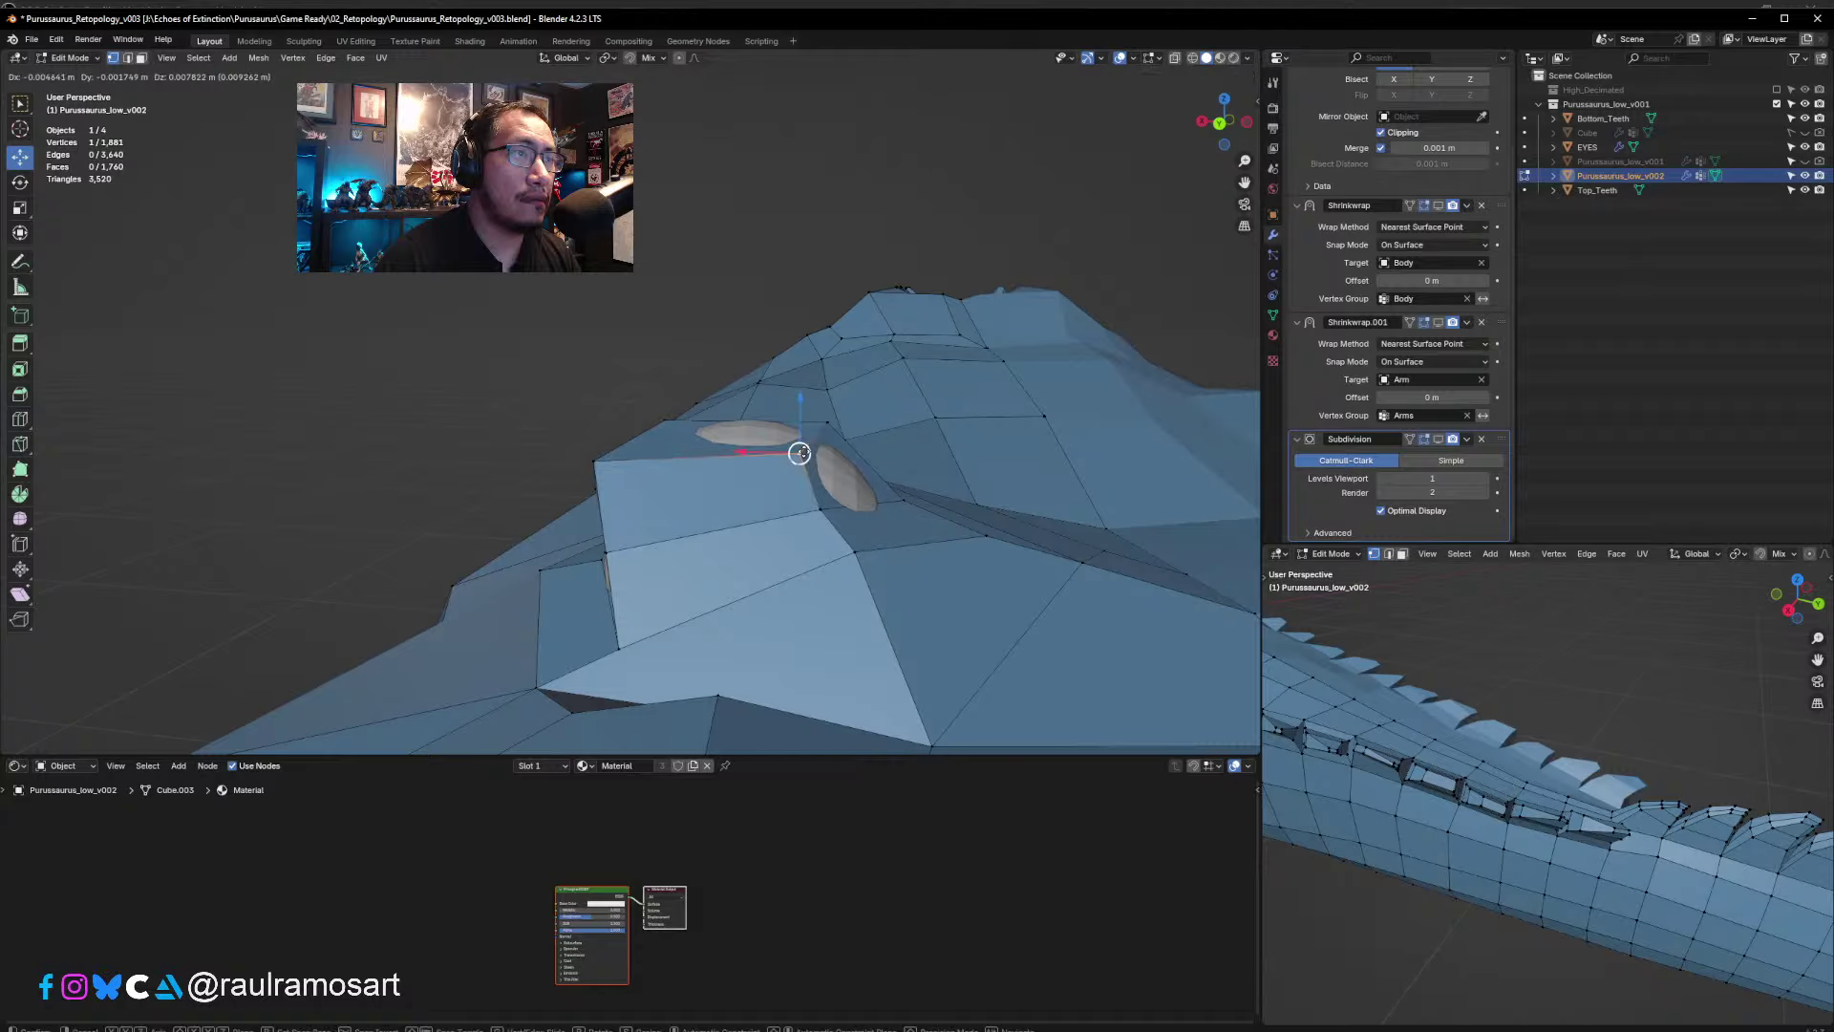
left_click(801, 454)
- Move the neighbouring eyelid vertices outward over the exposed eyeball, shifting the last one about 0.00404 m in Y
key("g")
left_click(827, 495)
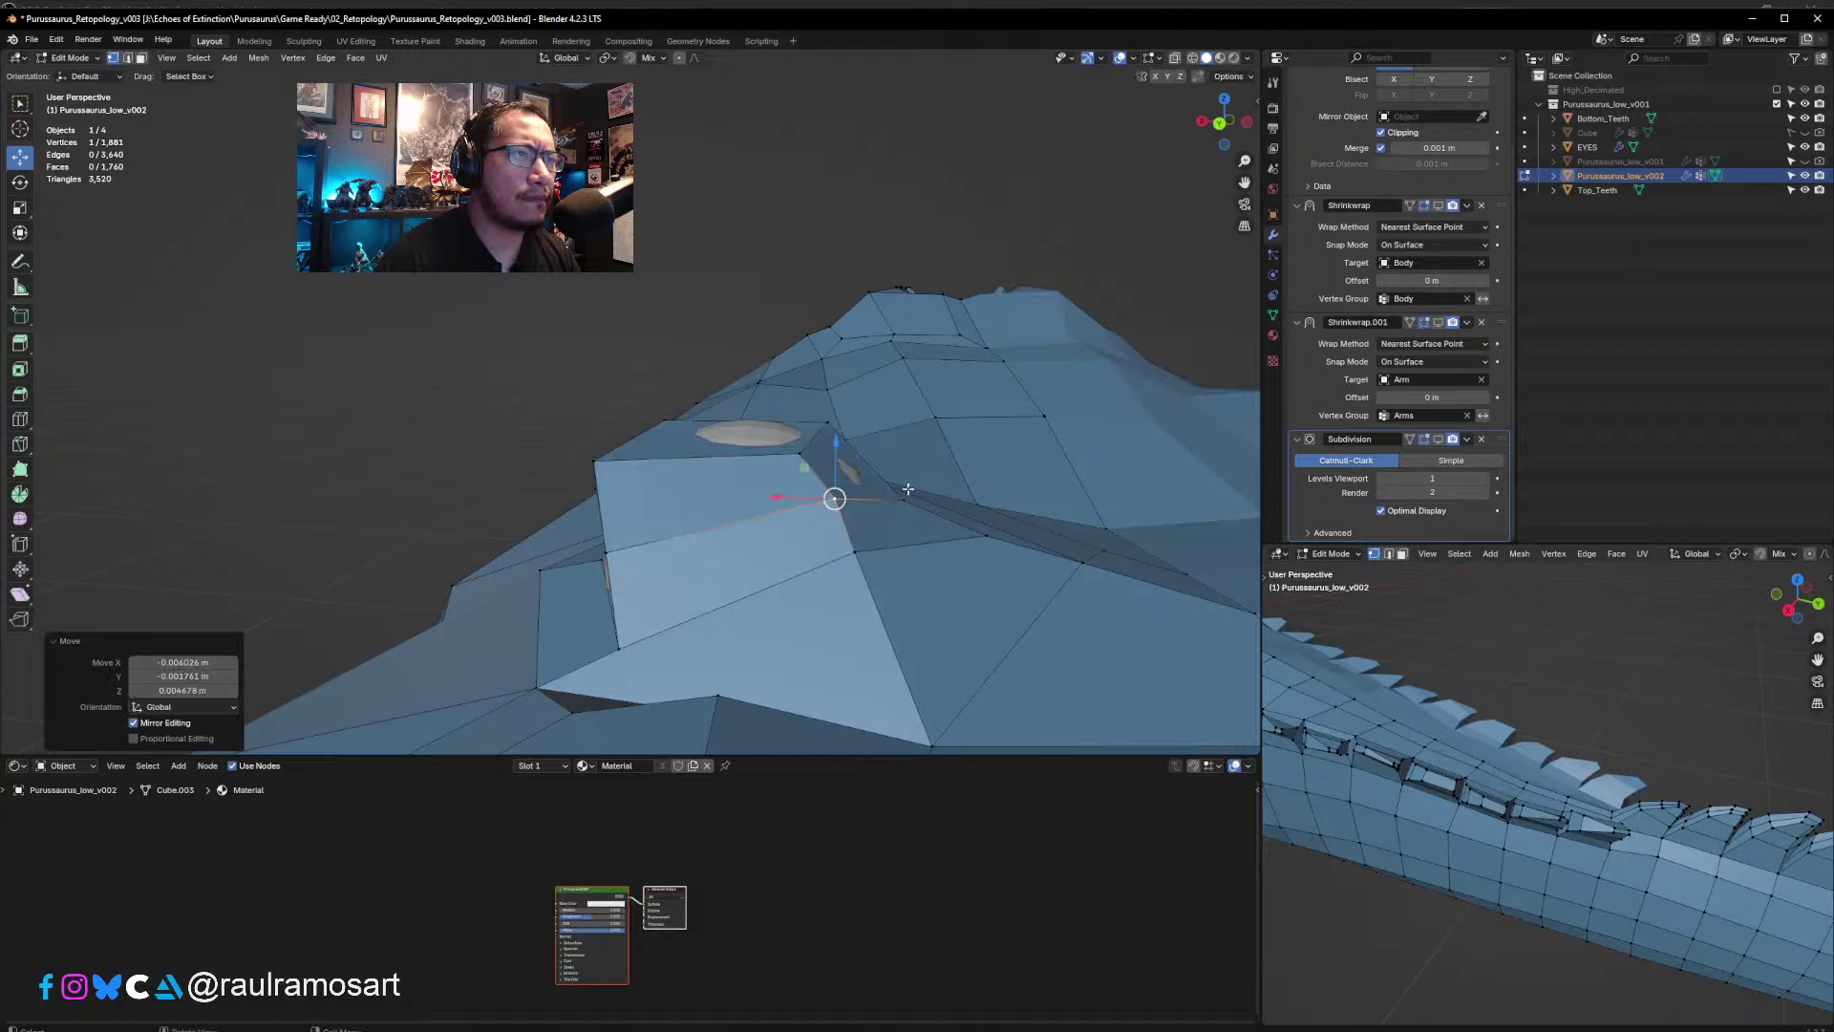
middle_click_drag(827, 495, 689, 526)
key("g")
left_click(558, 403)
- Examine the whole body's low-poly topology from the side and check the Mirror modifier's data settings
scroll(689, 527, "down", 4)
middle_click_drag(1002, 453, 710, 560)
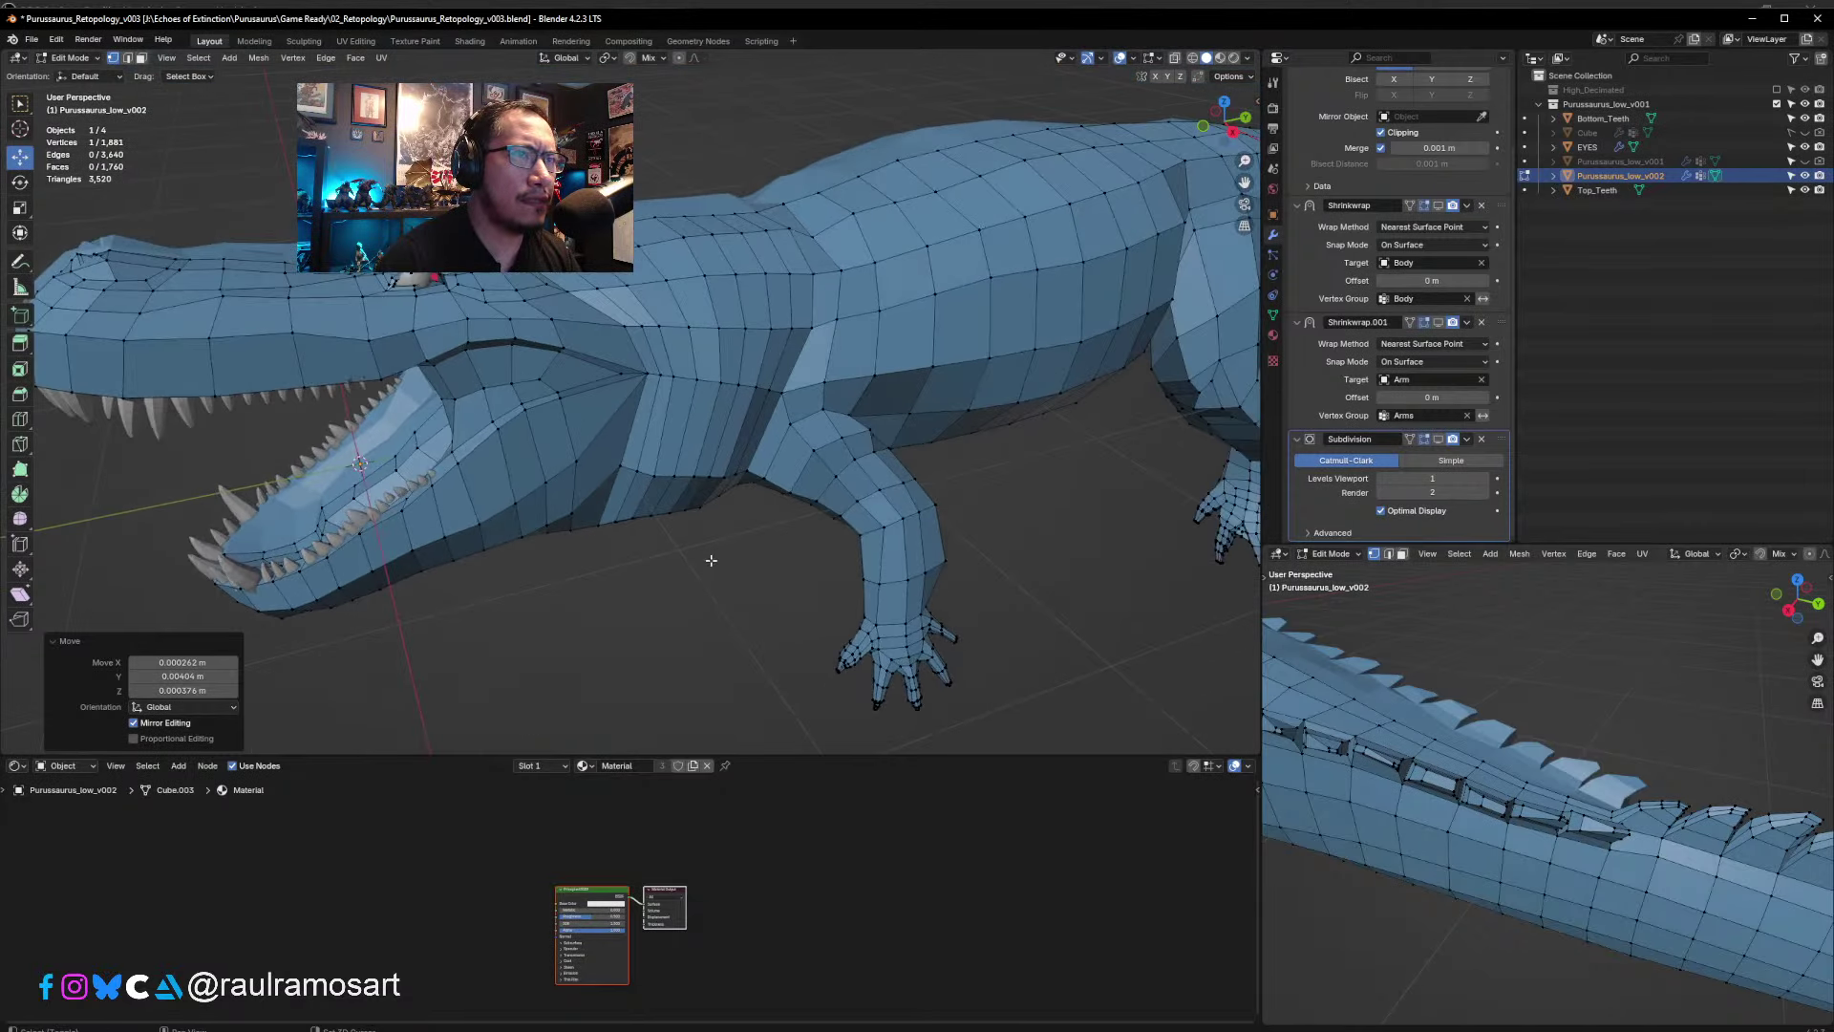
middle_click_drag(1001, 528, 568, 493)
middle_click_drag(922, 497, 883, 497)
middle_click_drag(544, 477, 1010, 430, "shift")
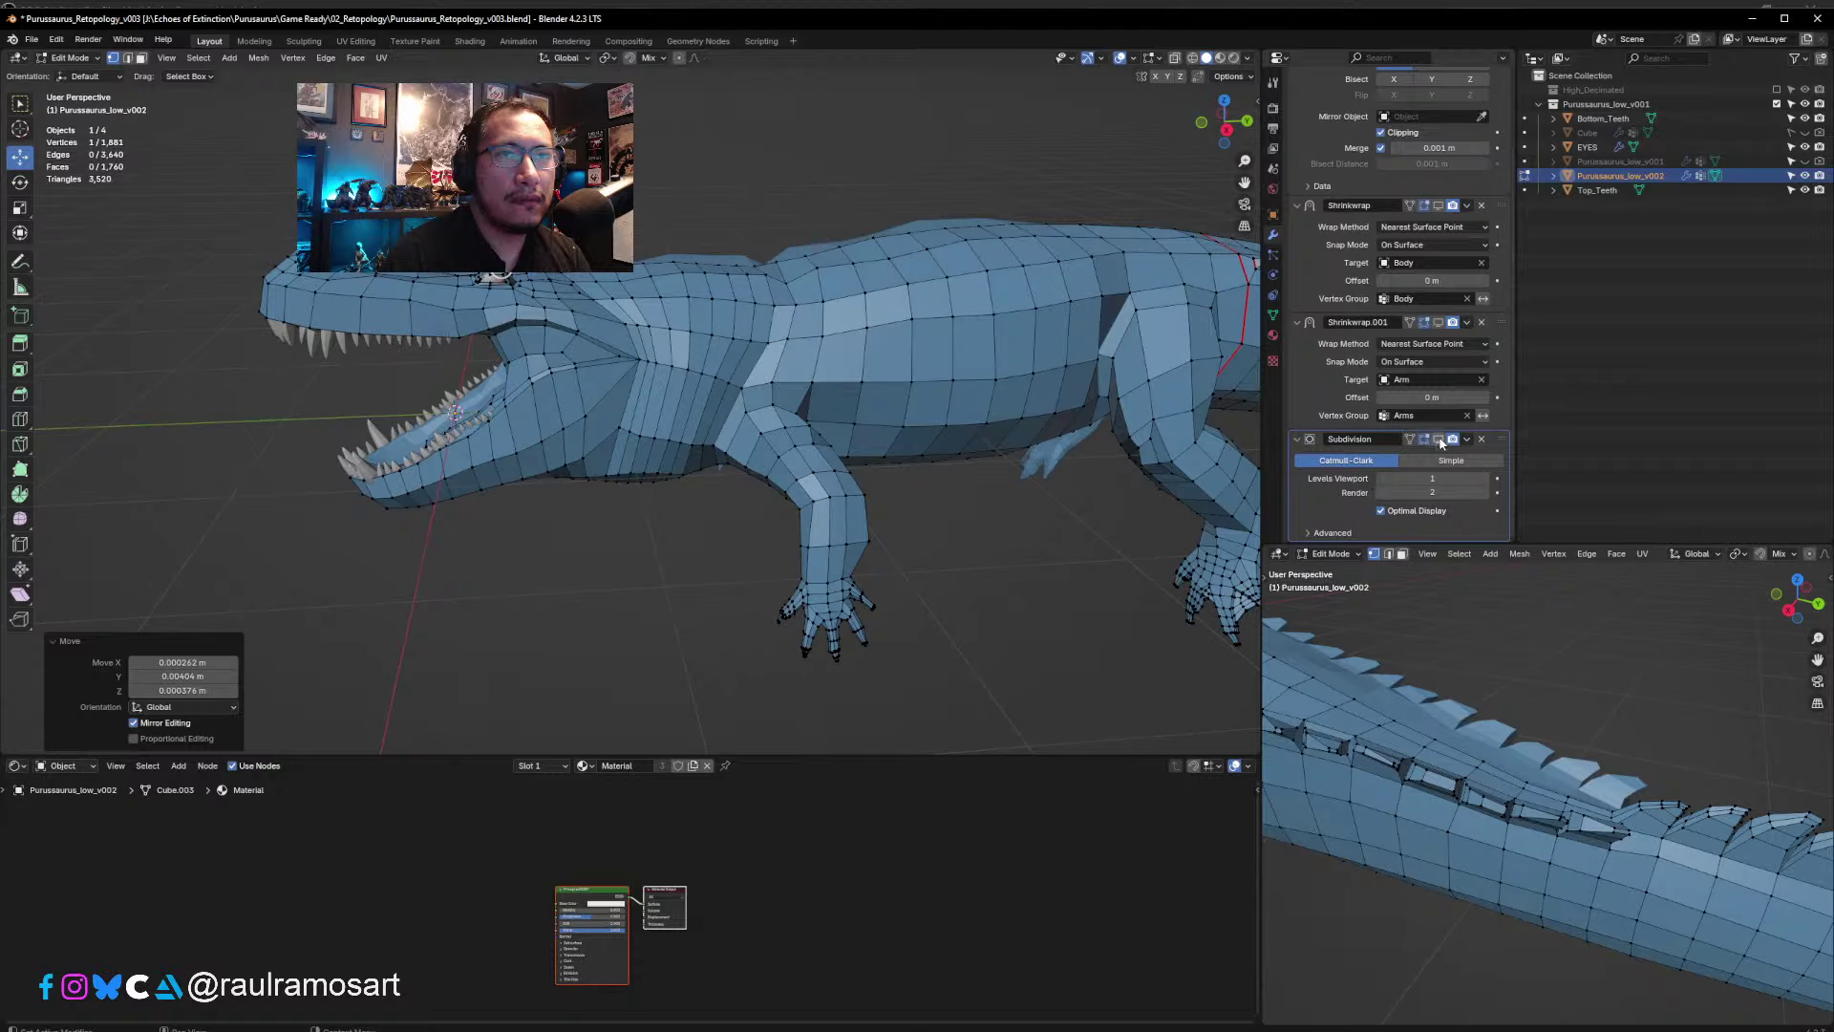
scroll(1324, 263, "up", 3)
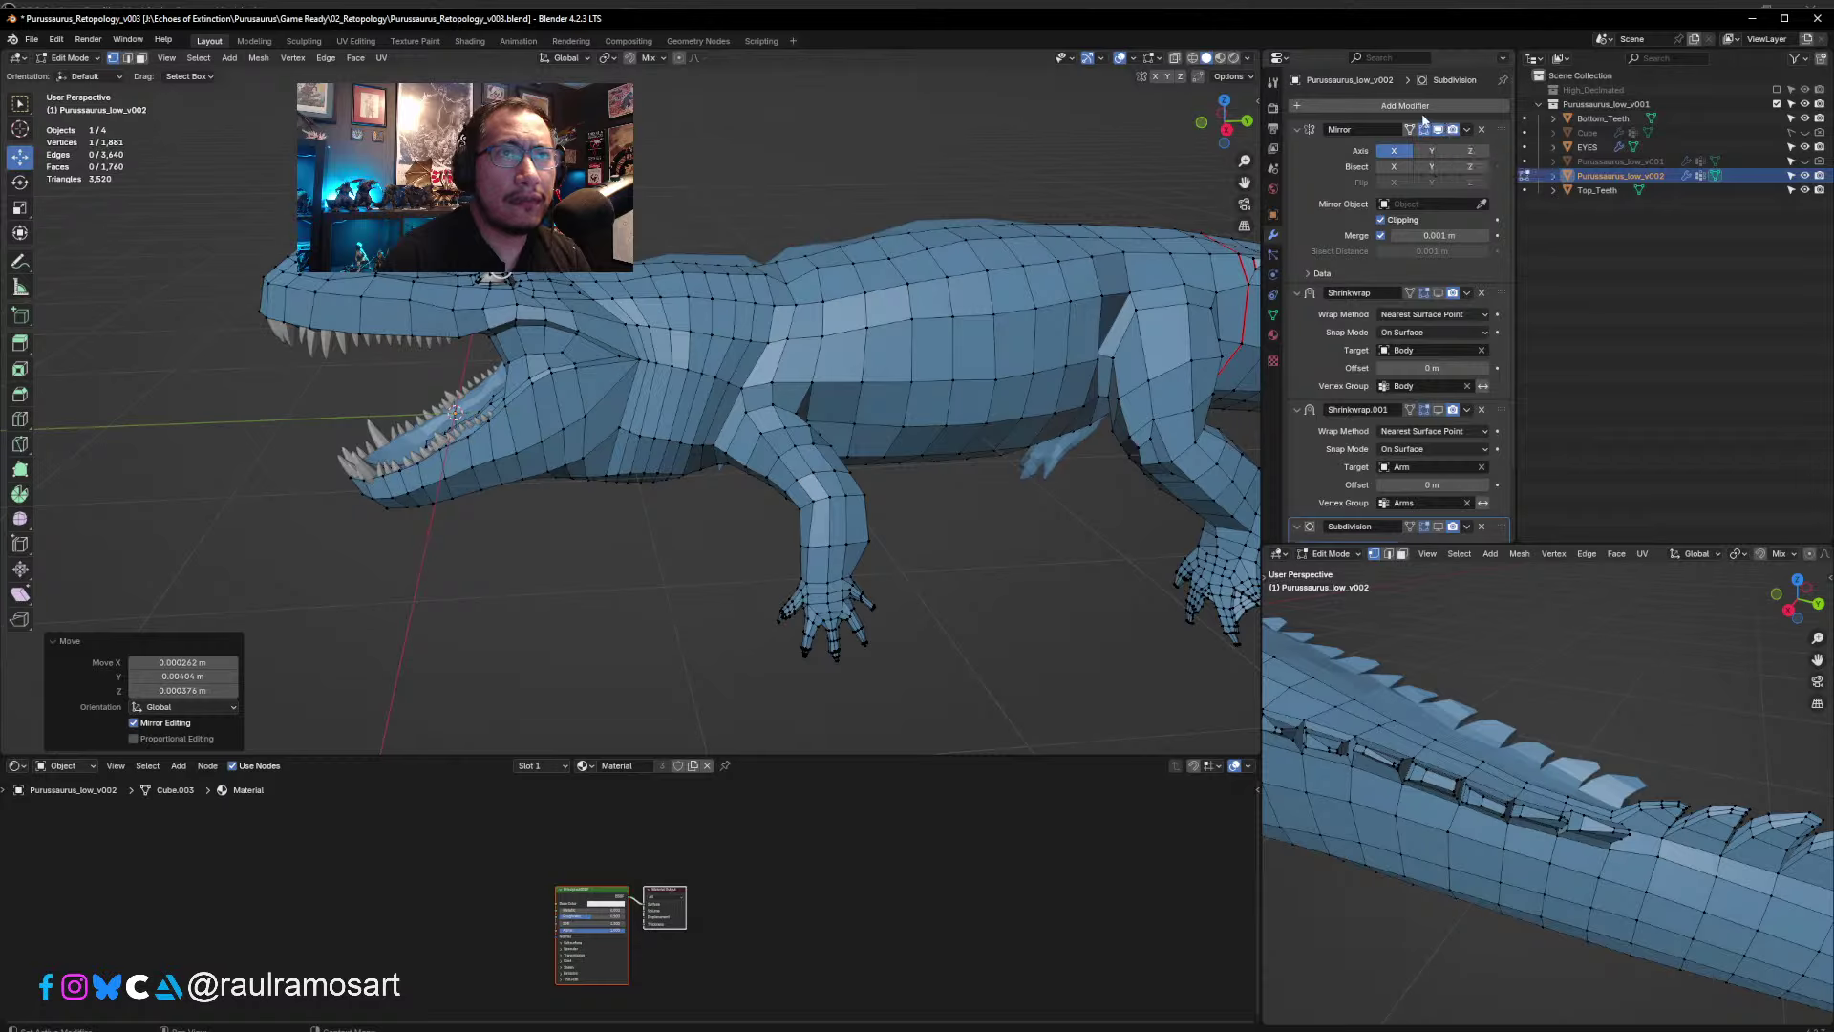
left_click(1308, 275)
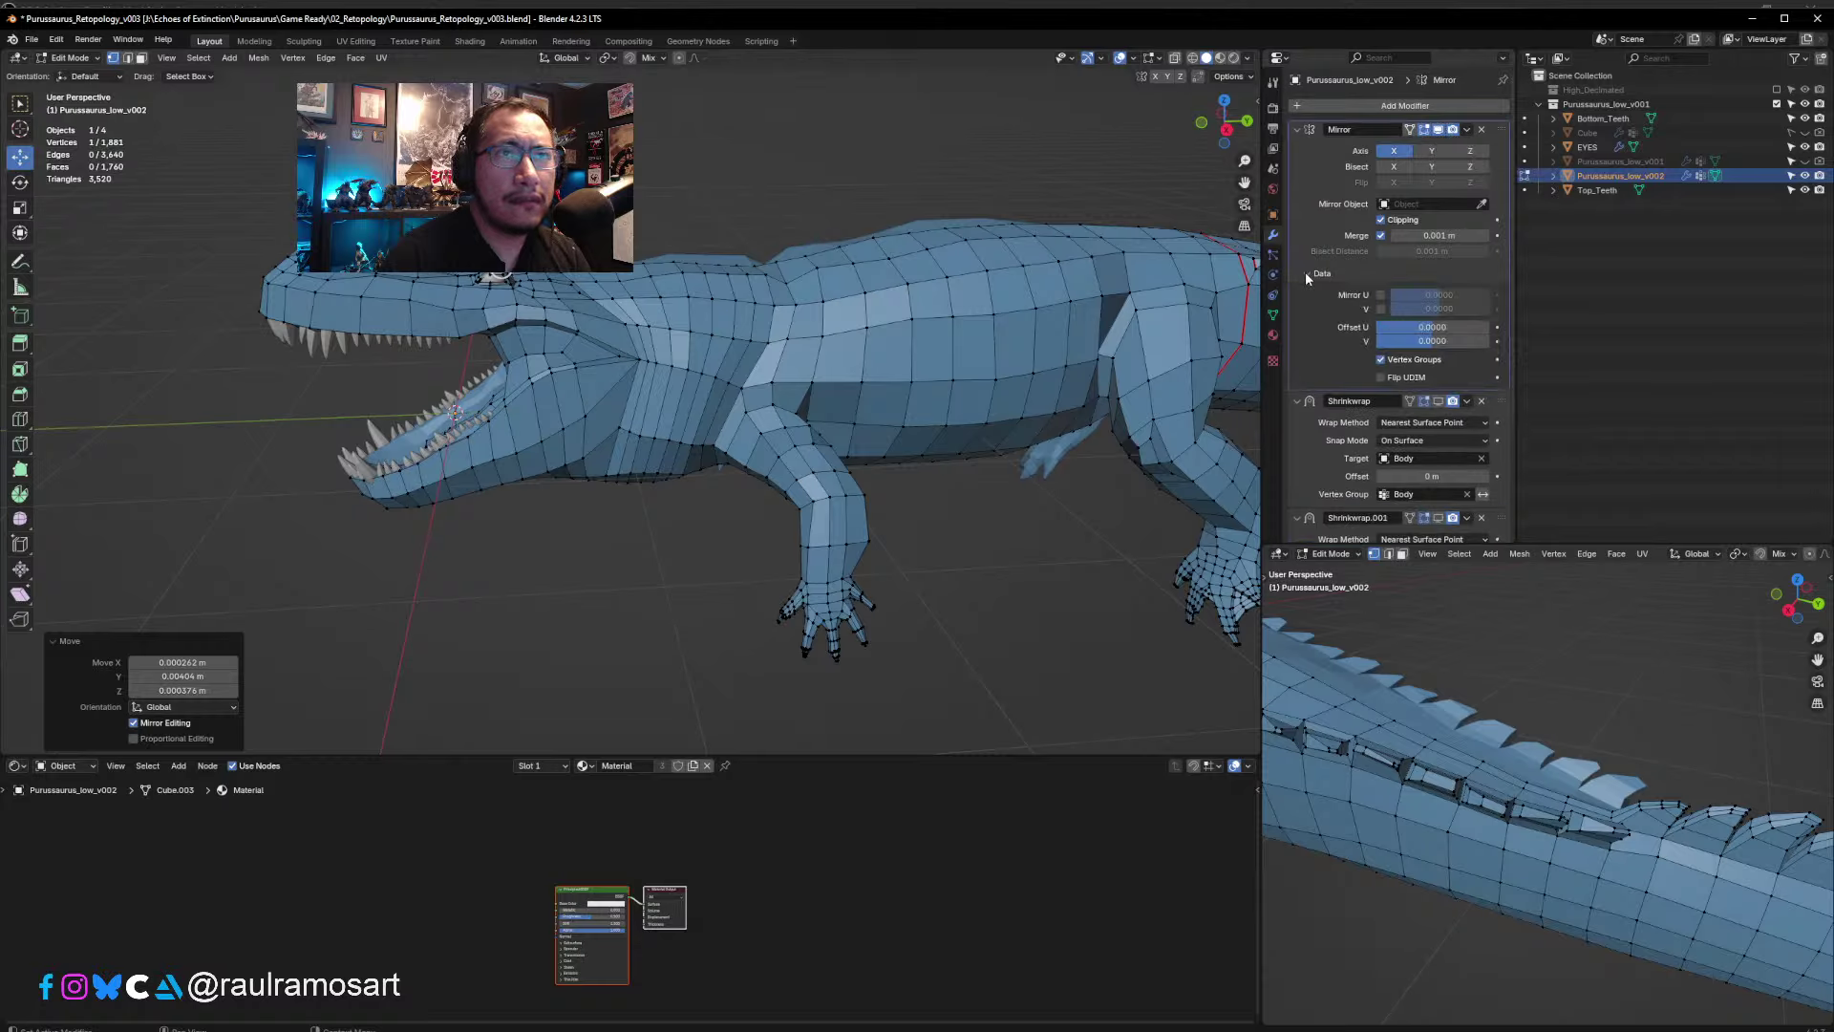
left_click(1308, 275)
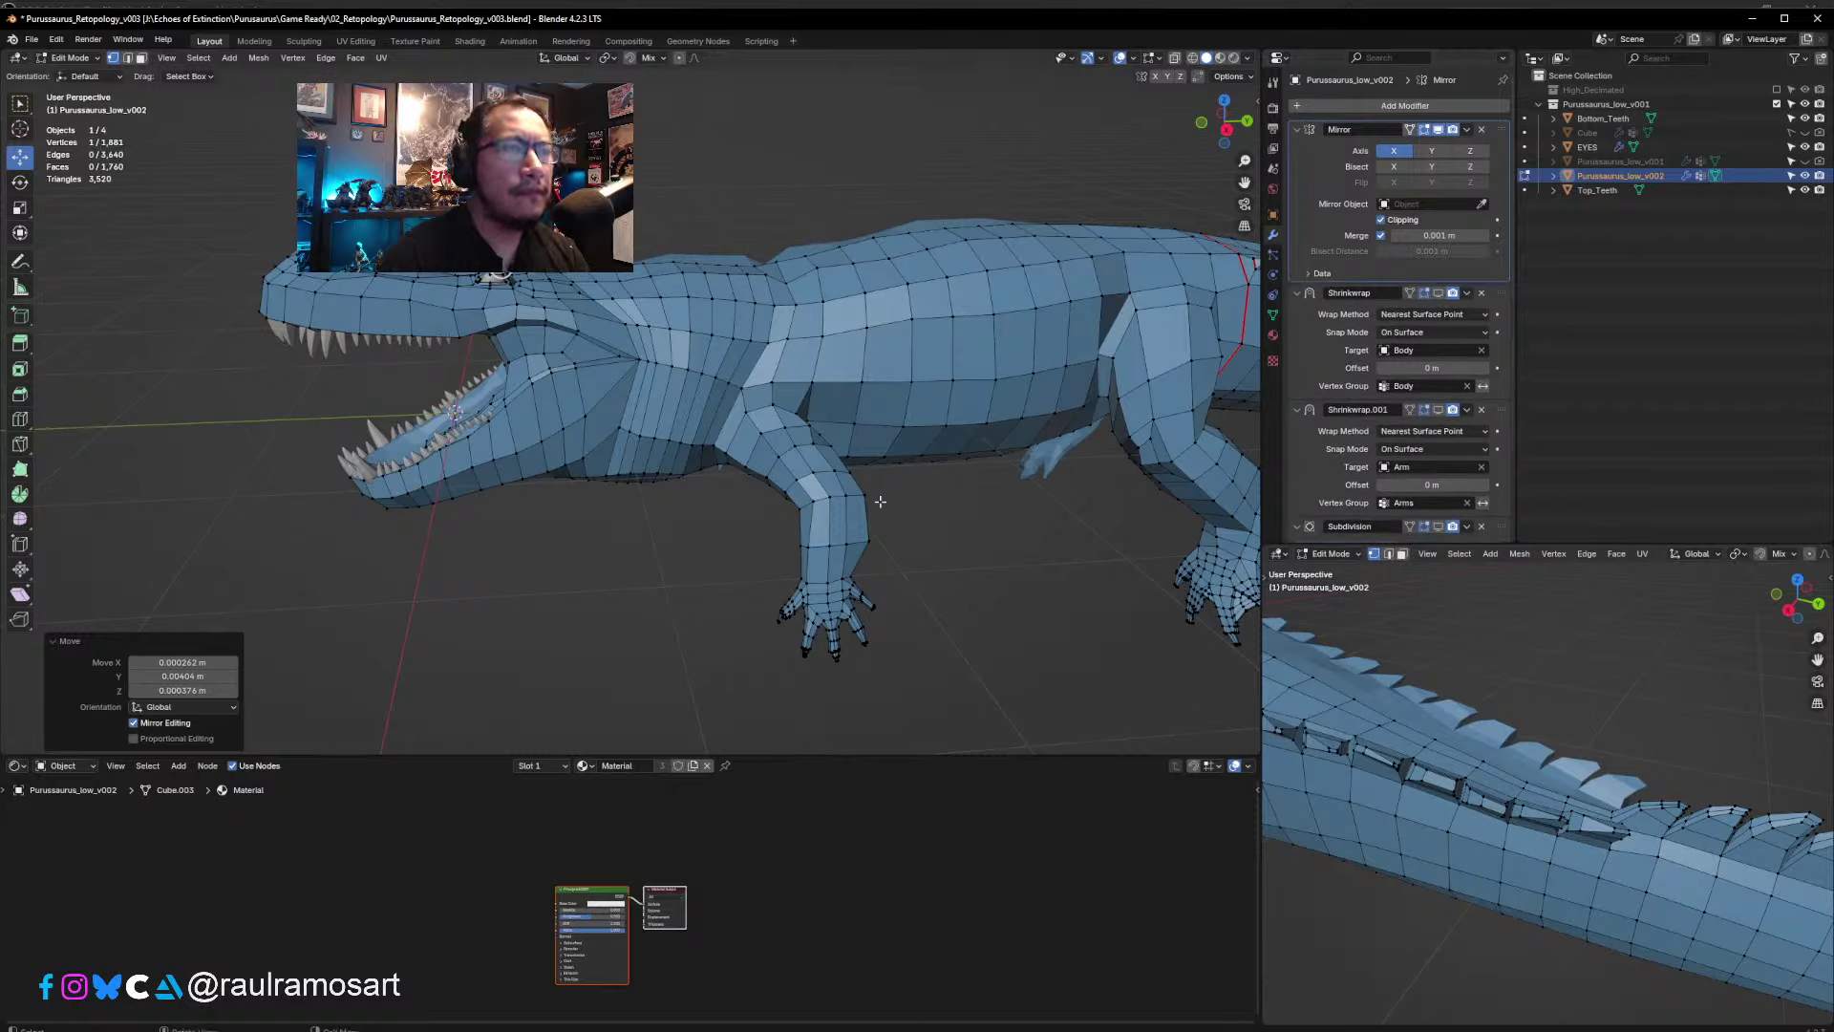
- Return to Object Mode and view the complete low-poly Purussaurus from the front side
key("Tab")
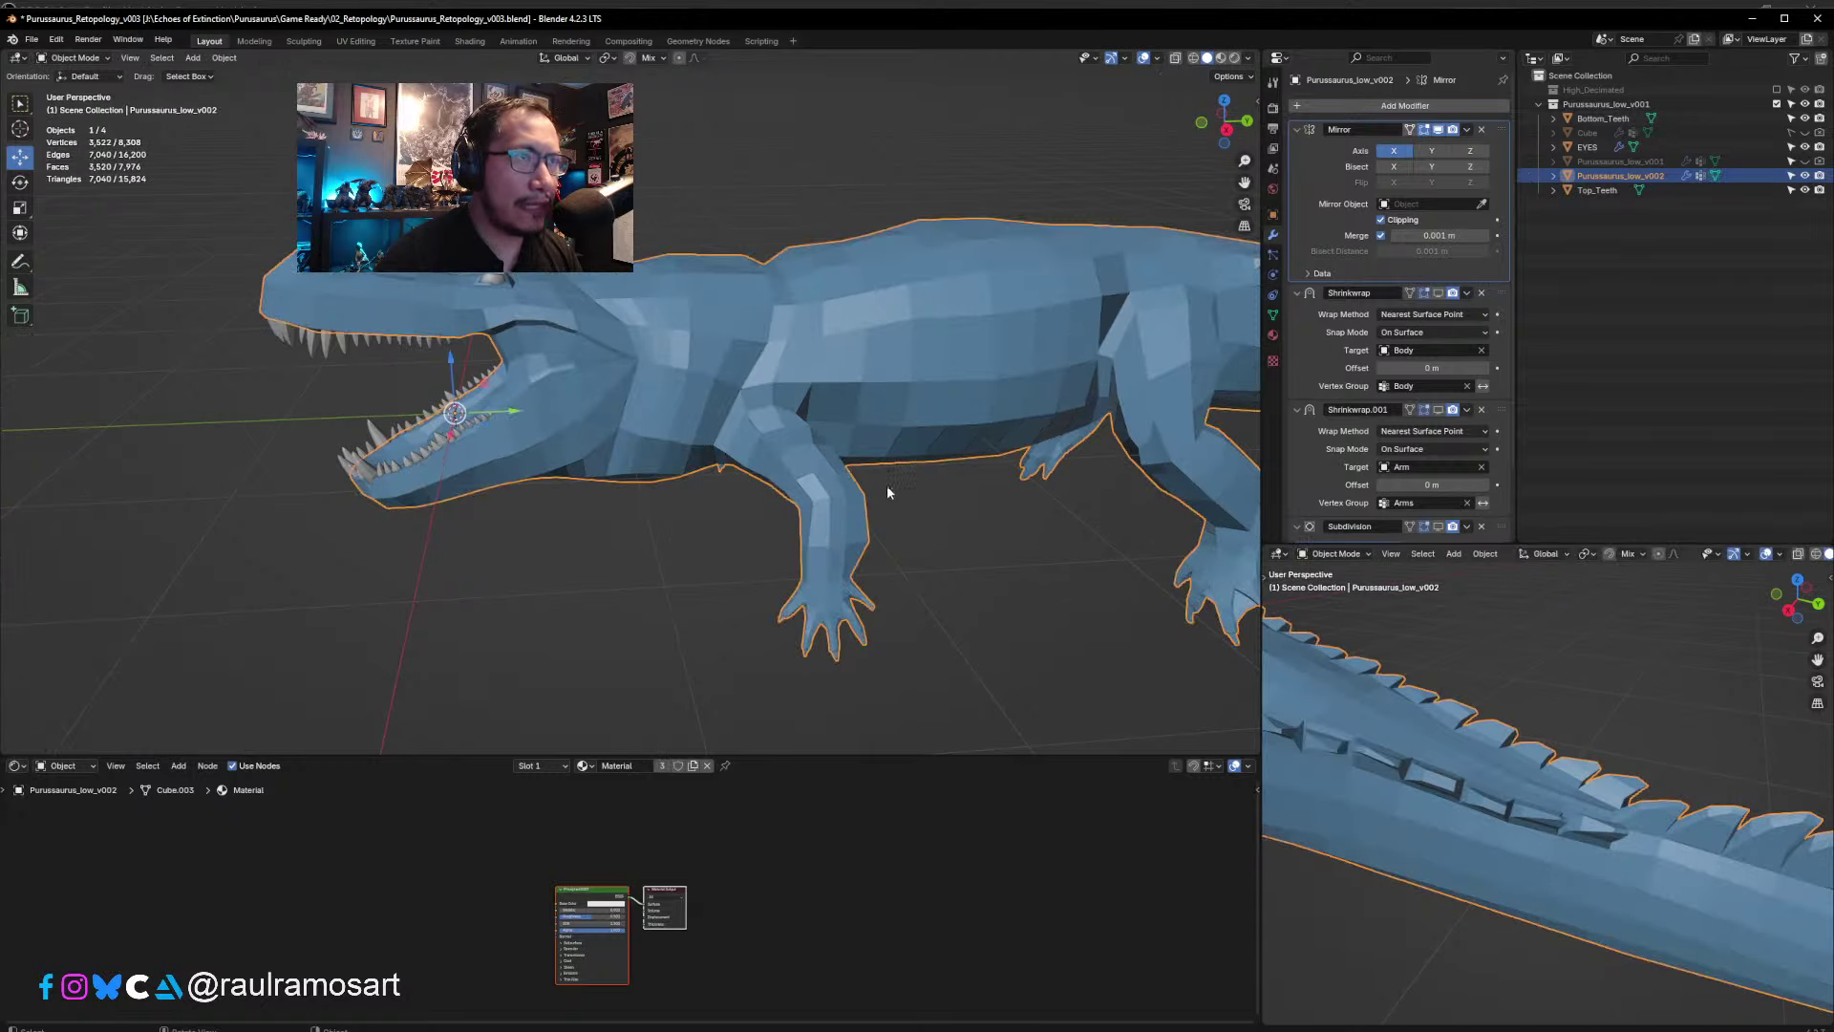
middle_click_drag(661, 367, 853, 398)
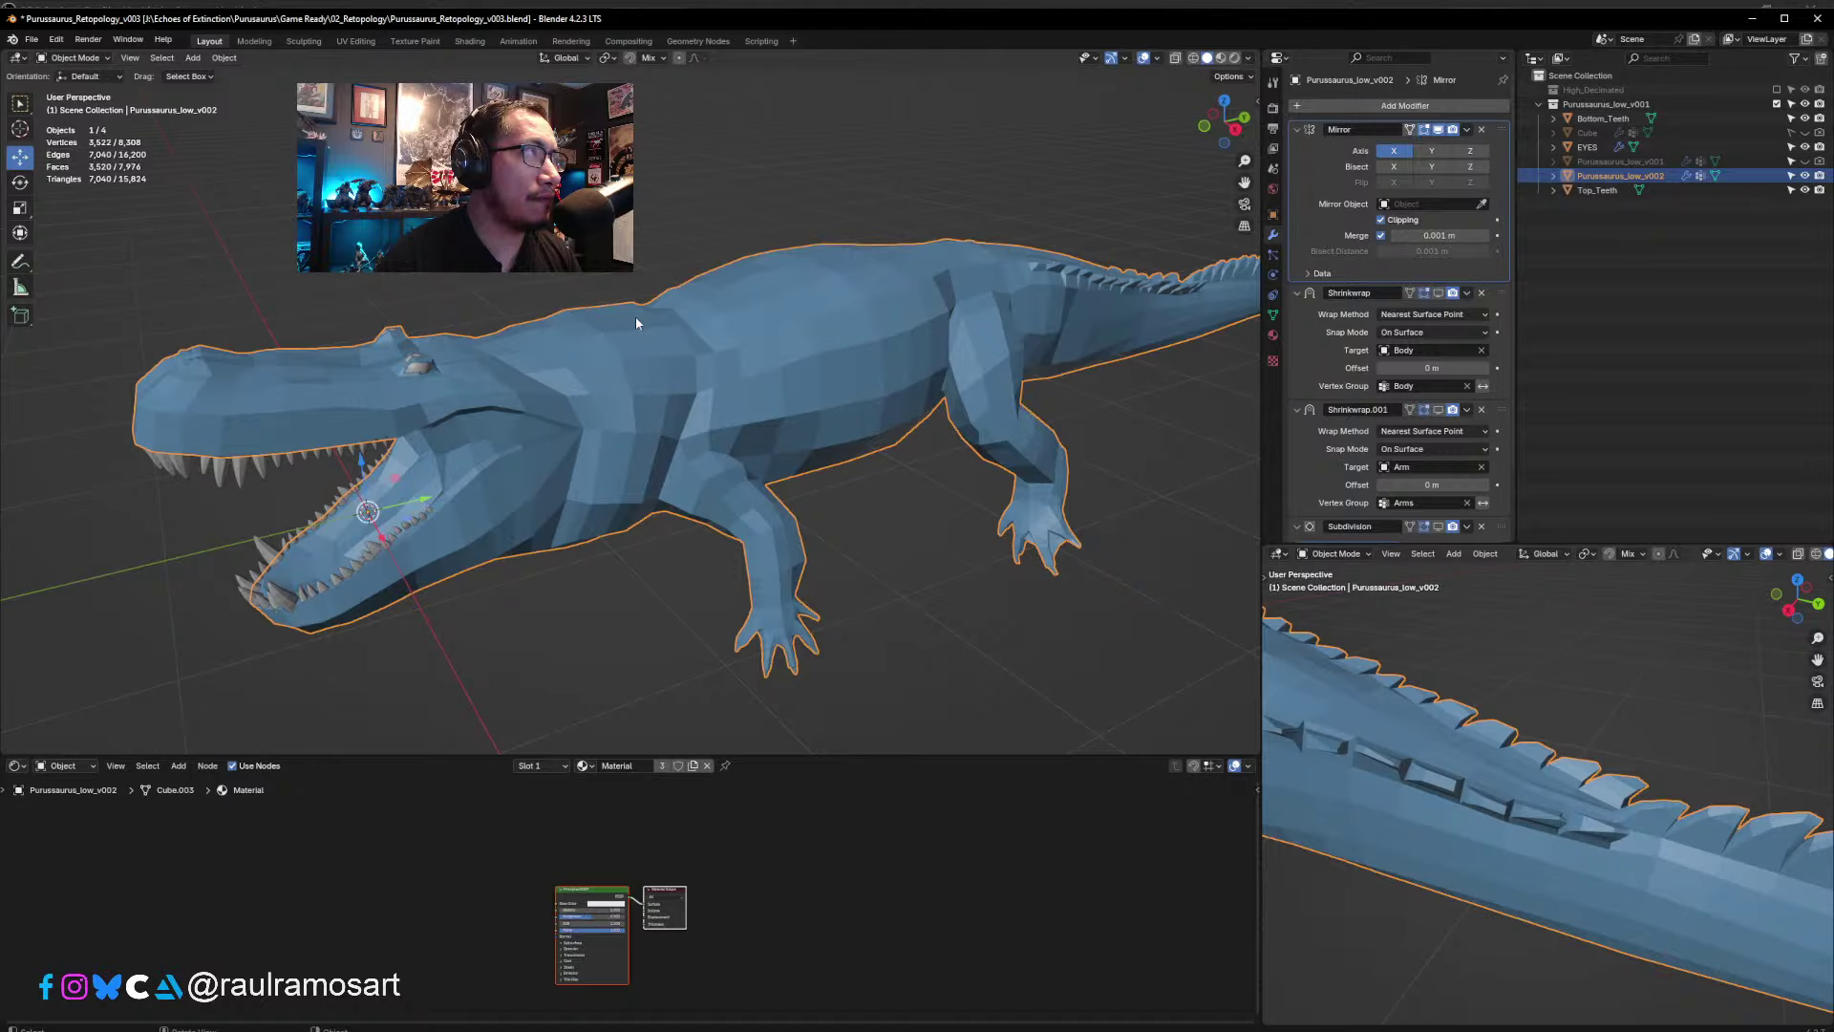
middle_click_drag(636, 322, 676, 351)
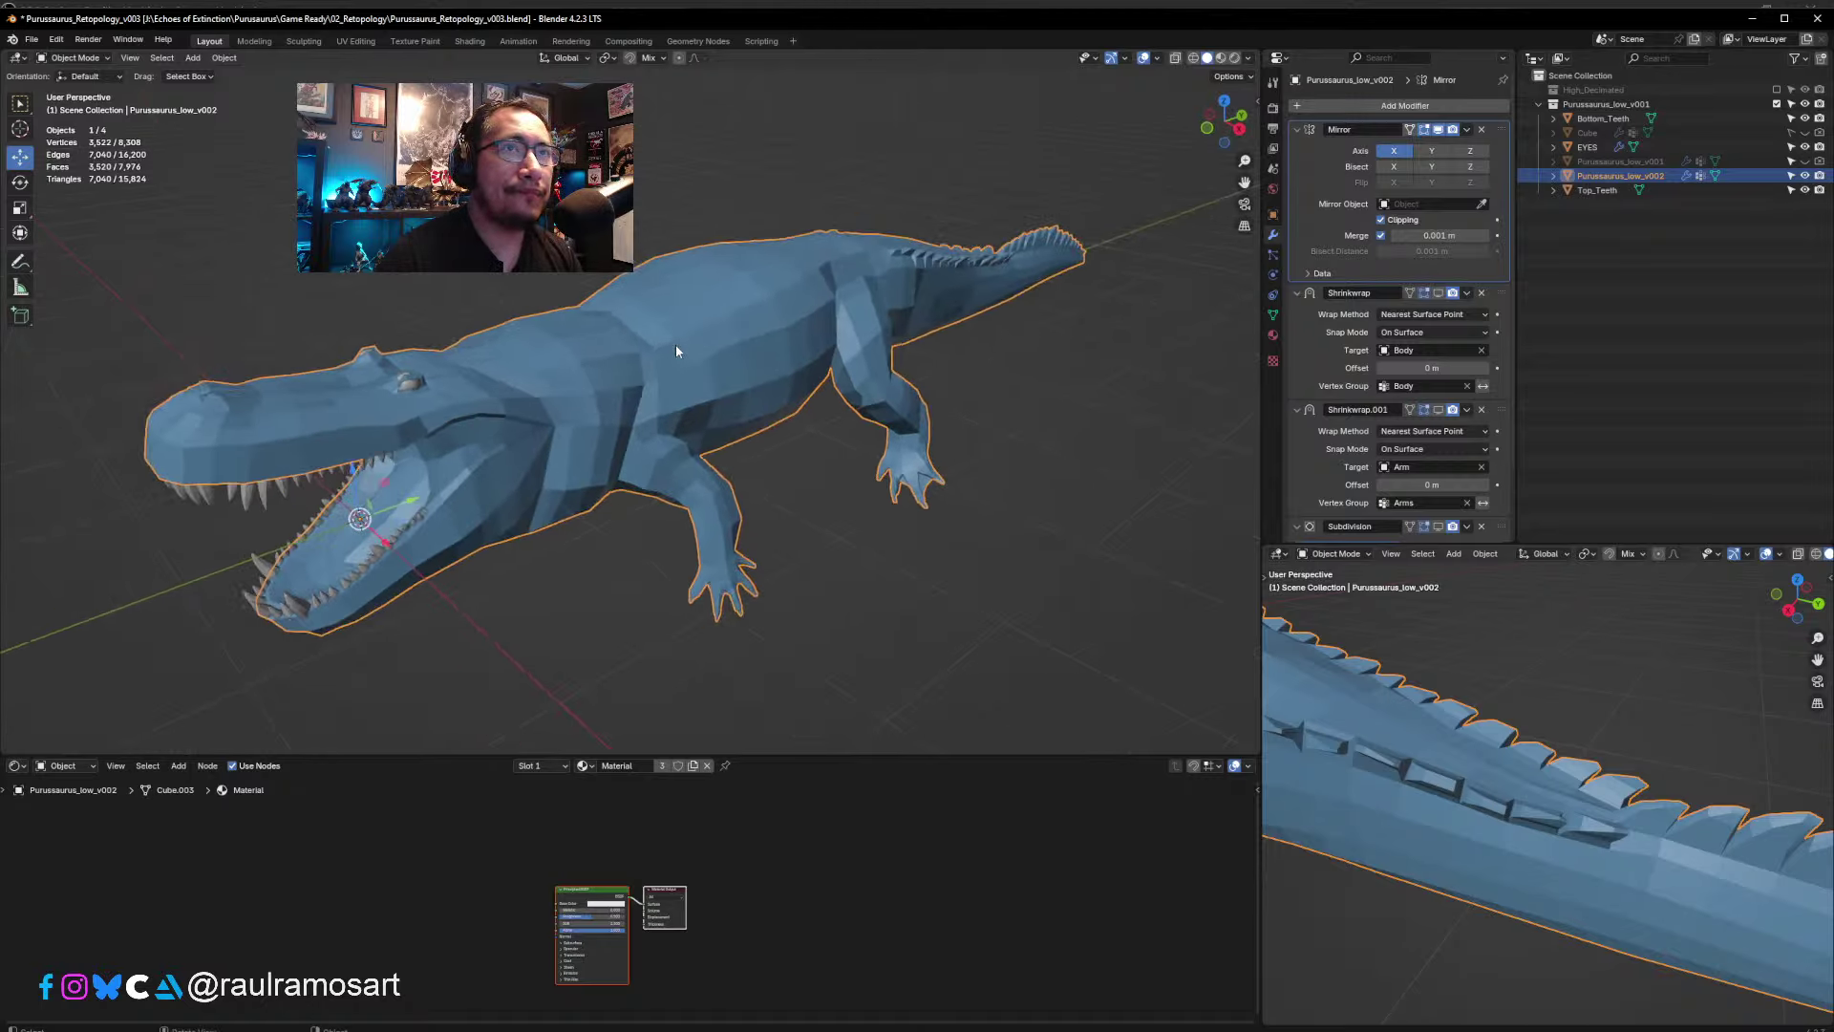
key("super")
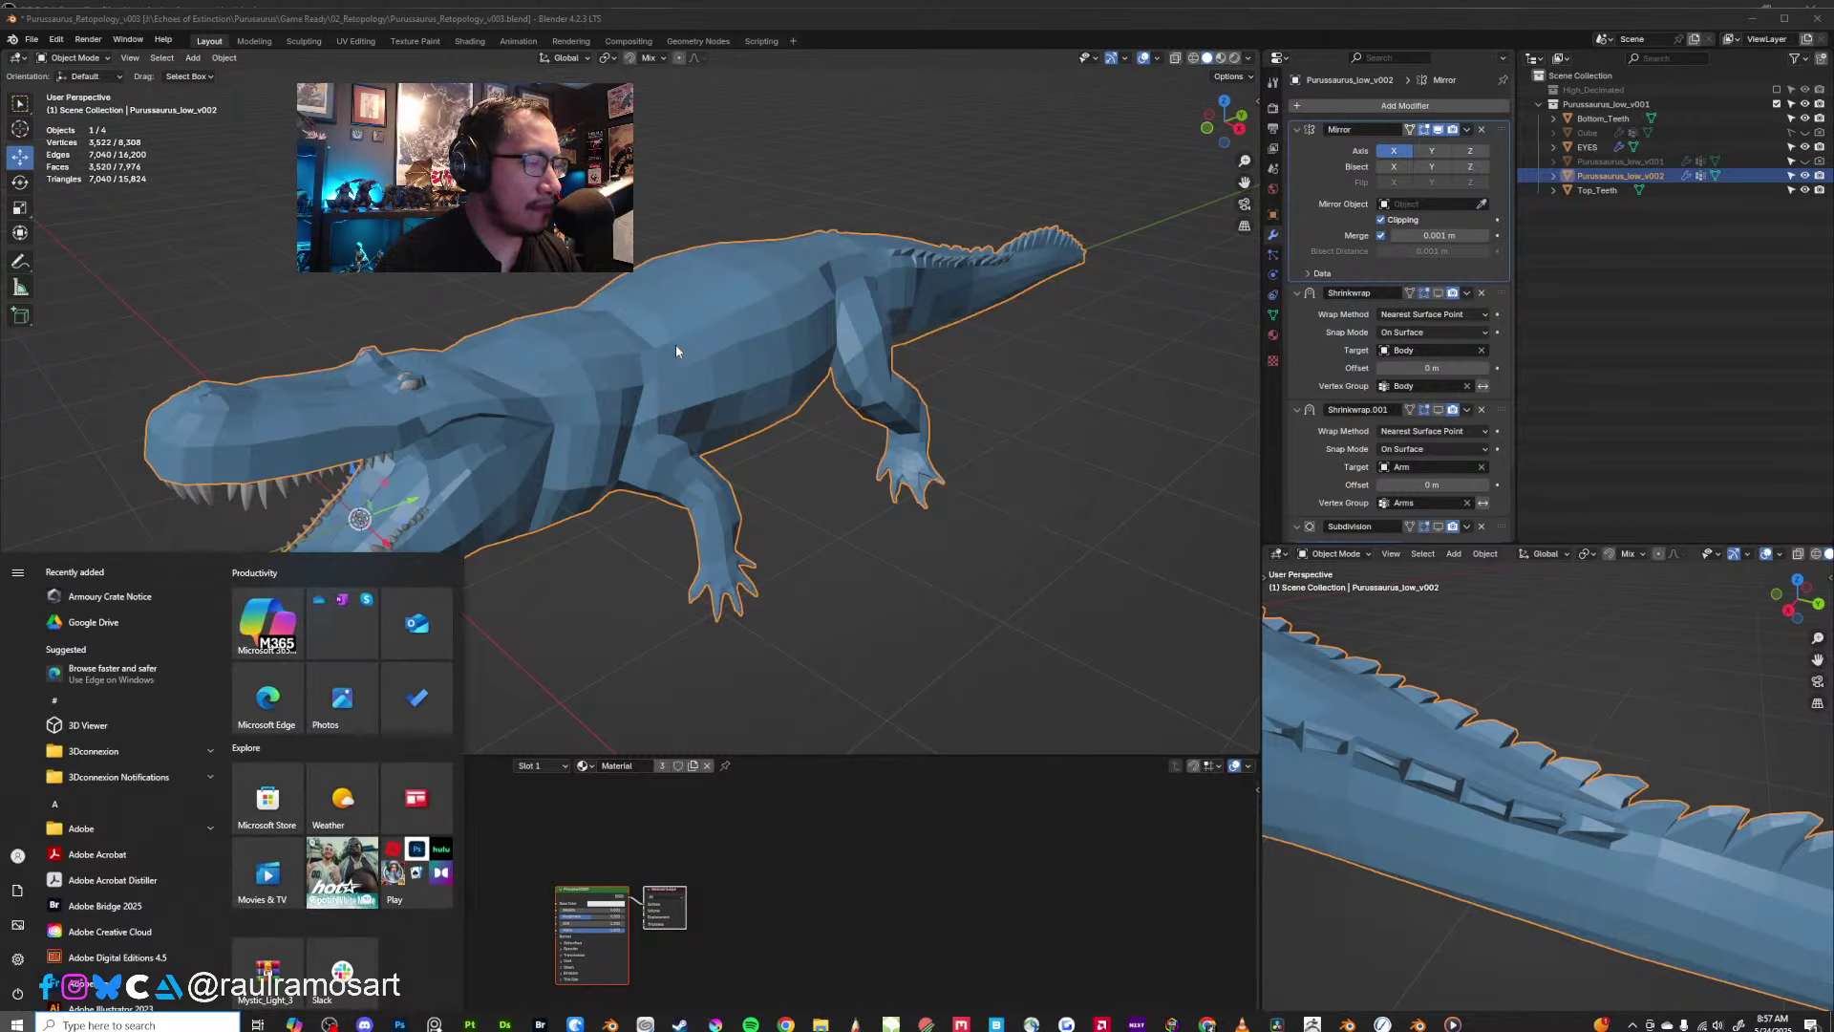
key("super")
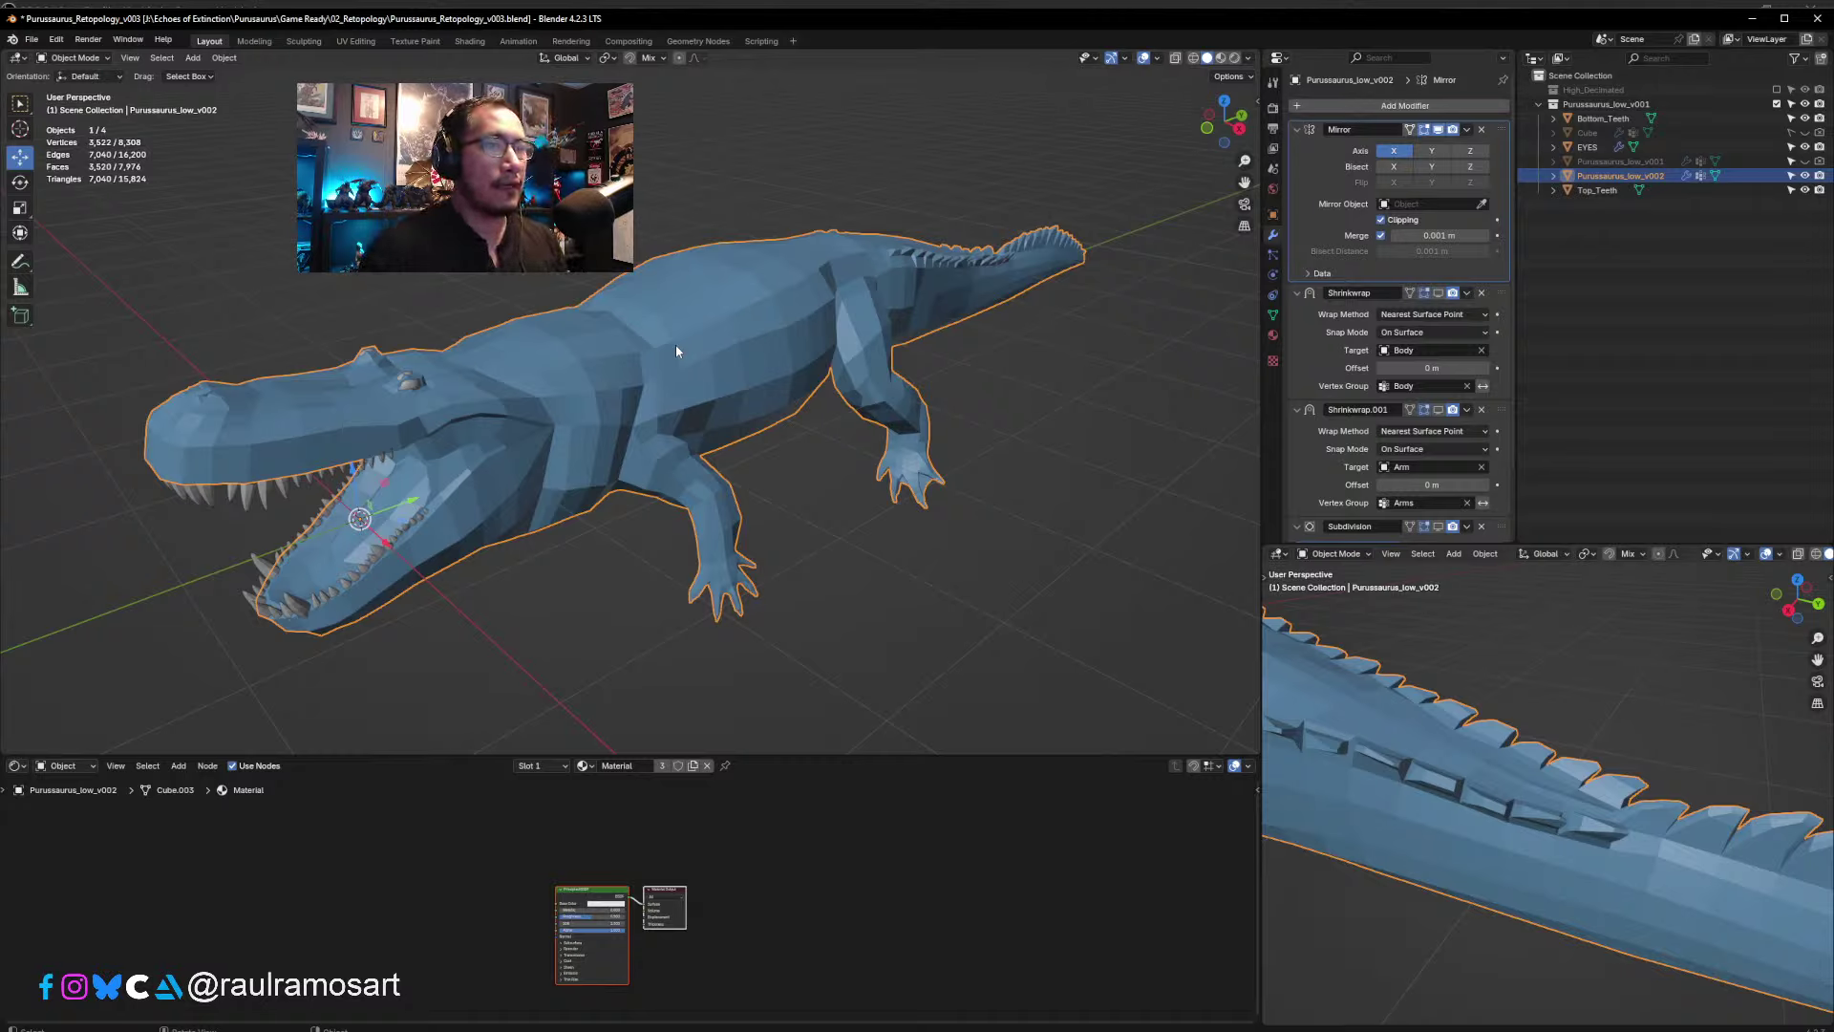
key("super")
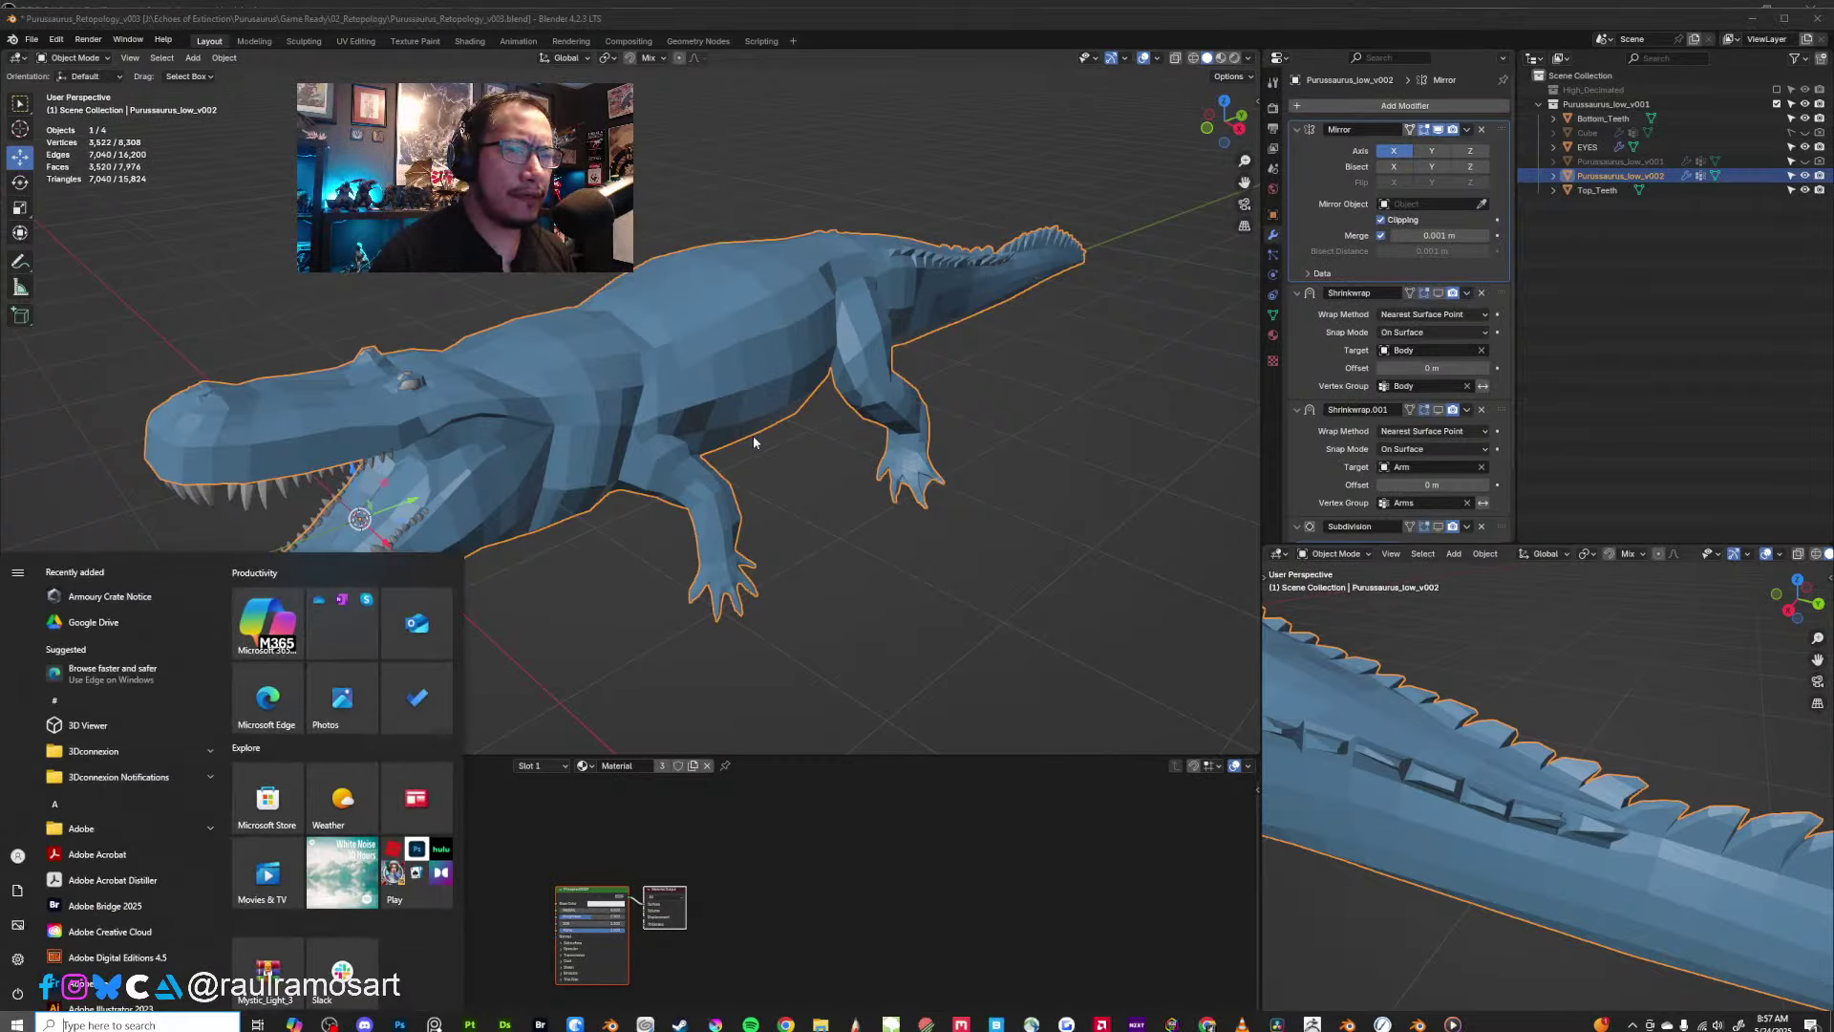
key("super")
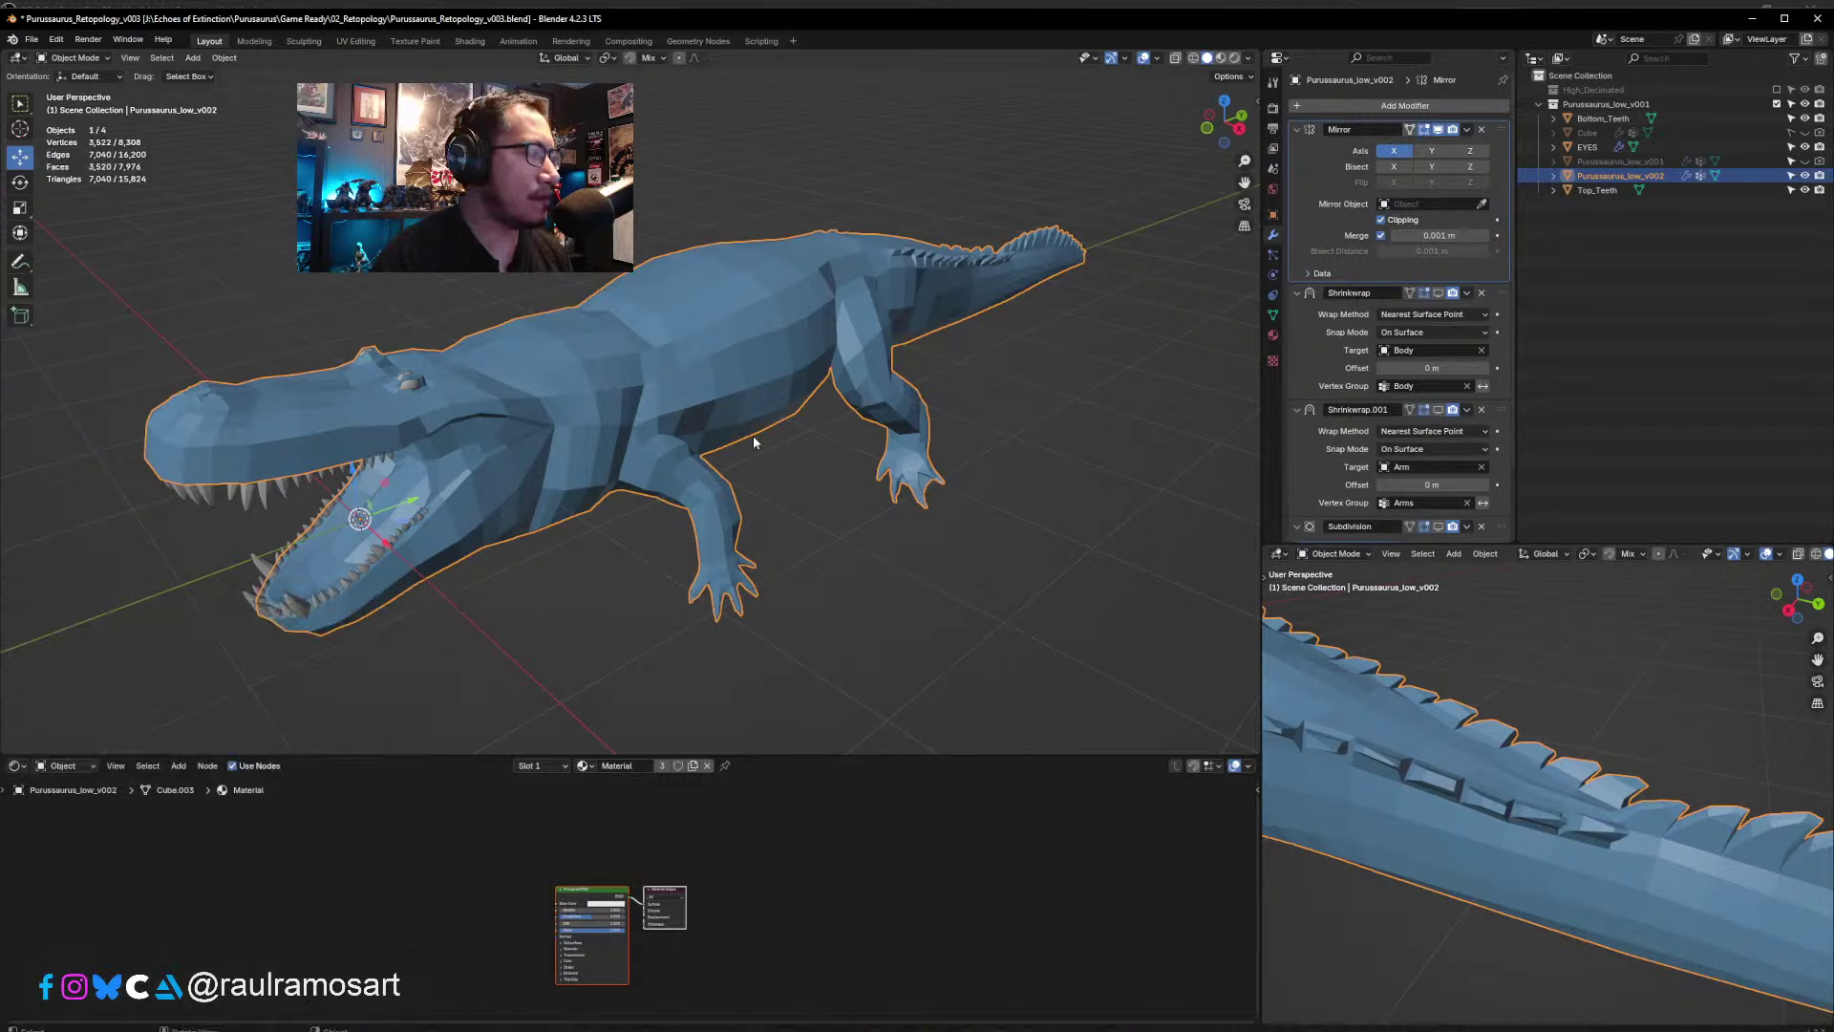